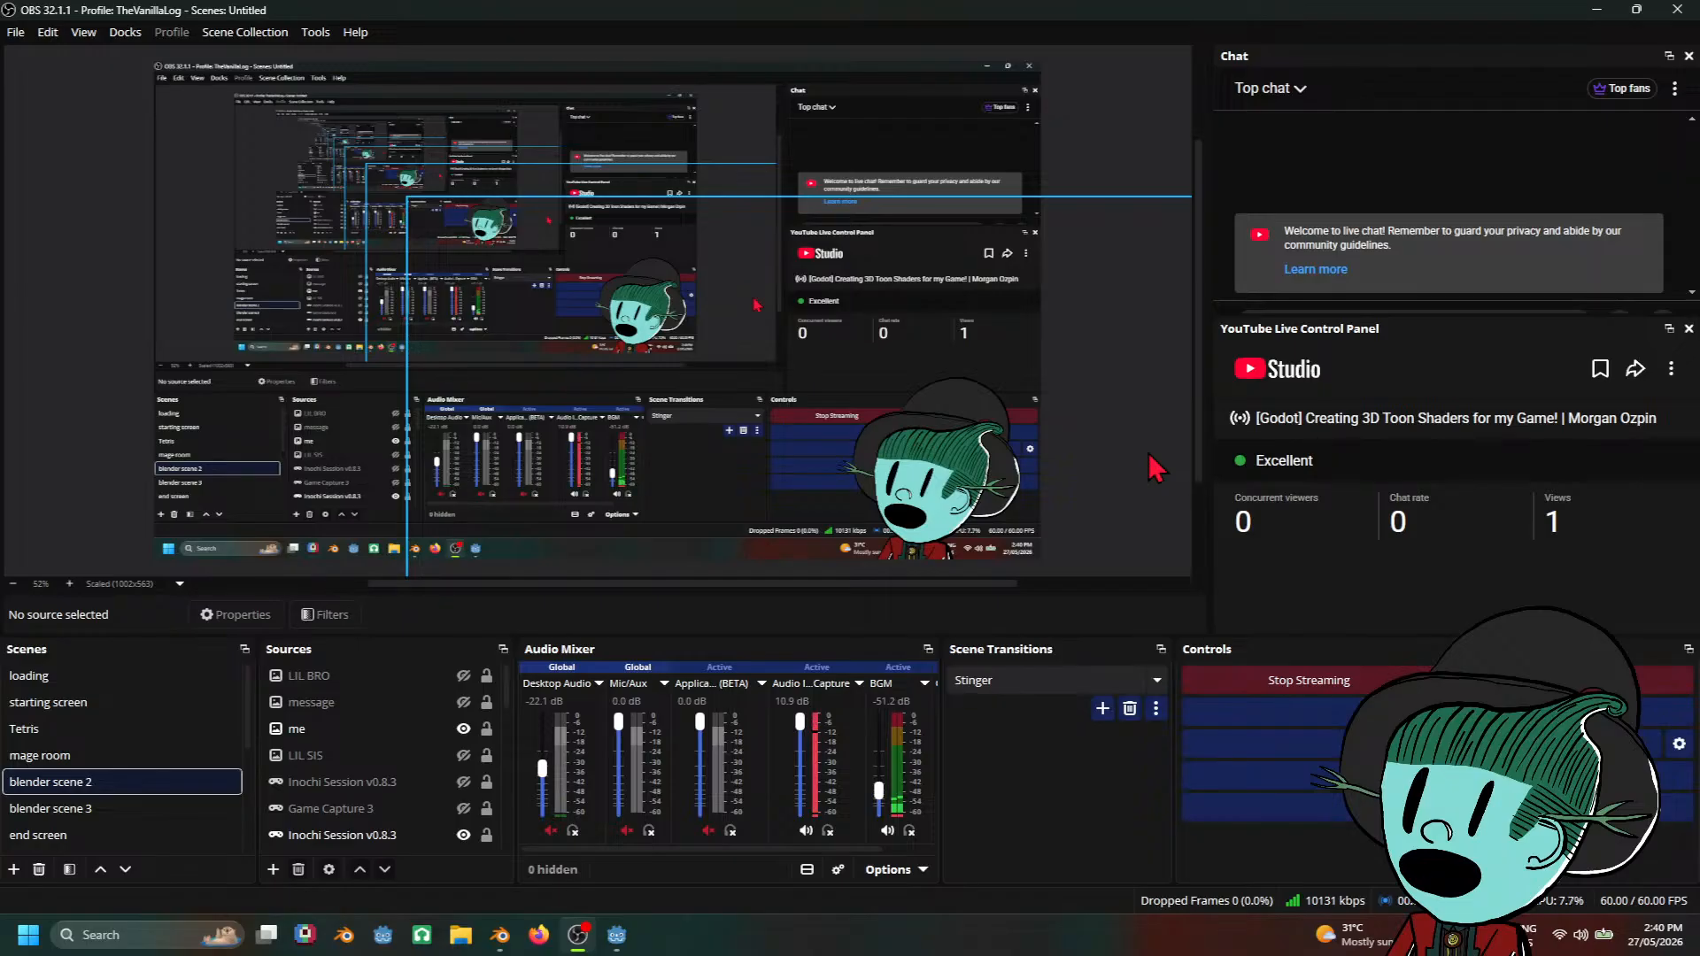
# Step: Switch to Godot, then to Blender, and examine the furnished room in MOUSE Project.blend from several angles and distances
pyautogui.click(615, 935)
pyautogui.scroll(5, 1027, 503)
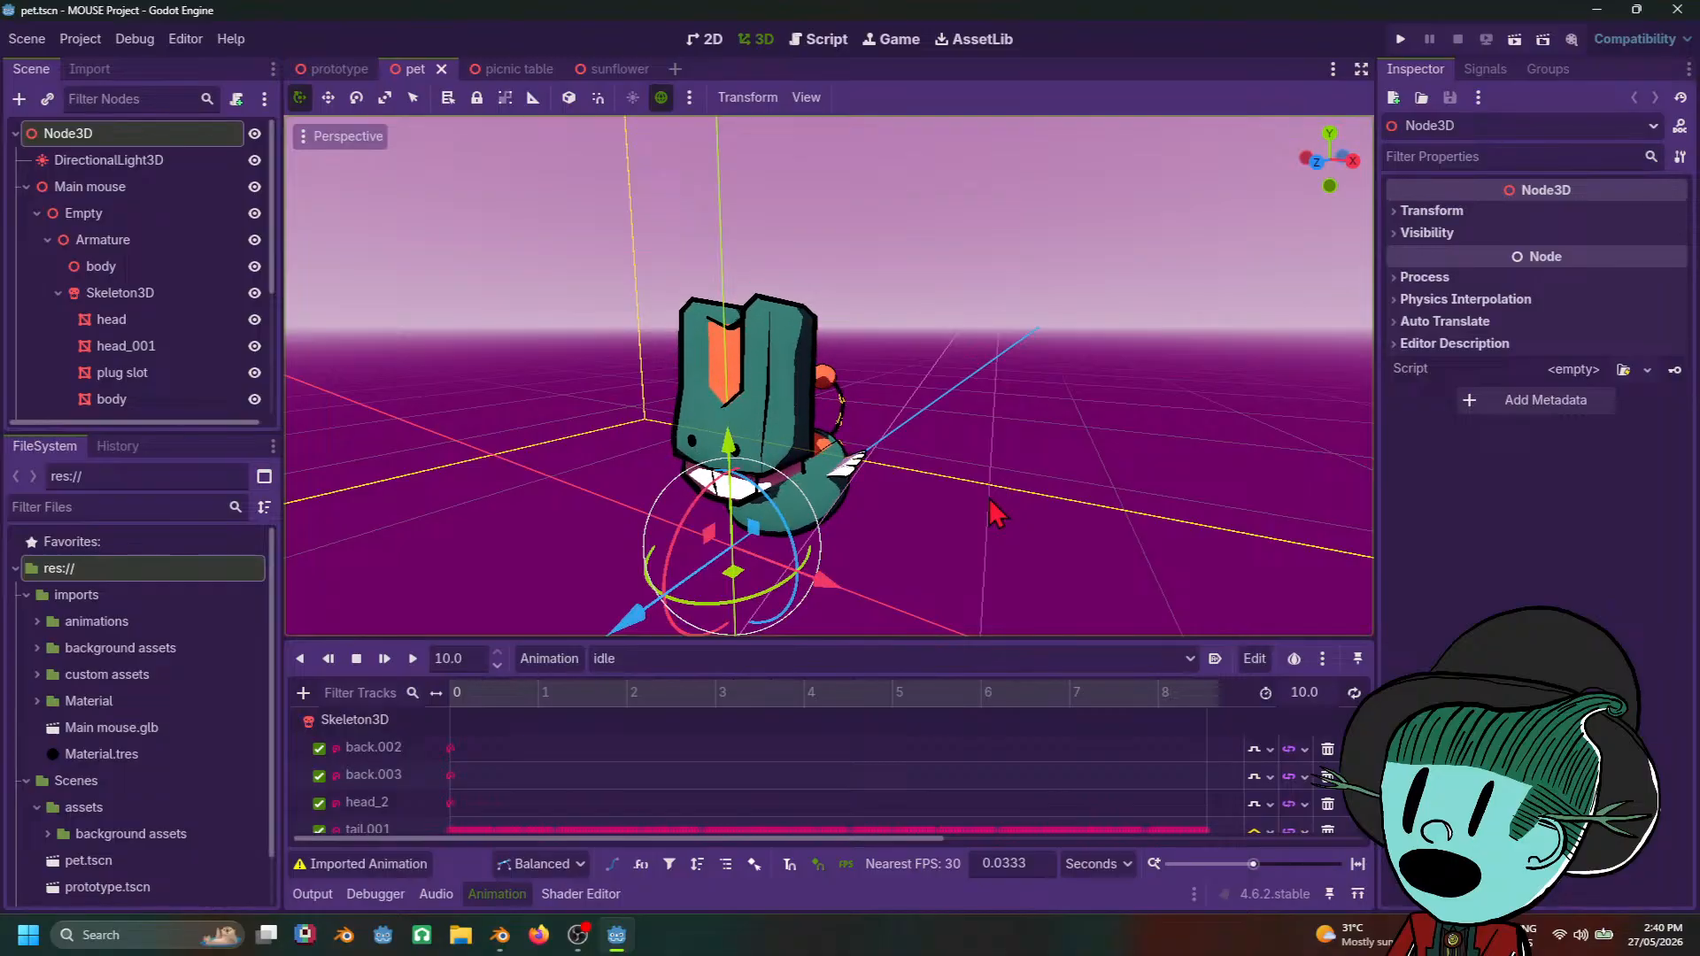
pyautogui.click(500, 935)
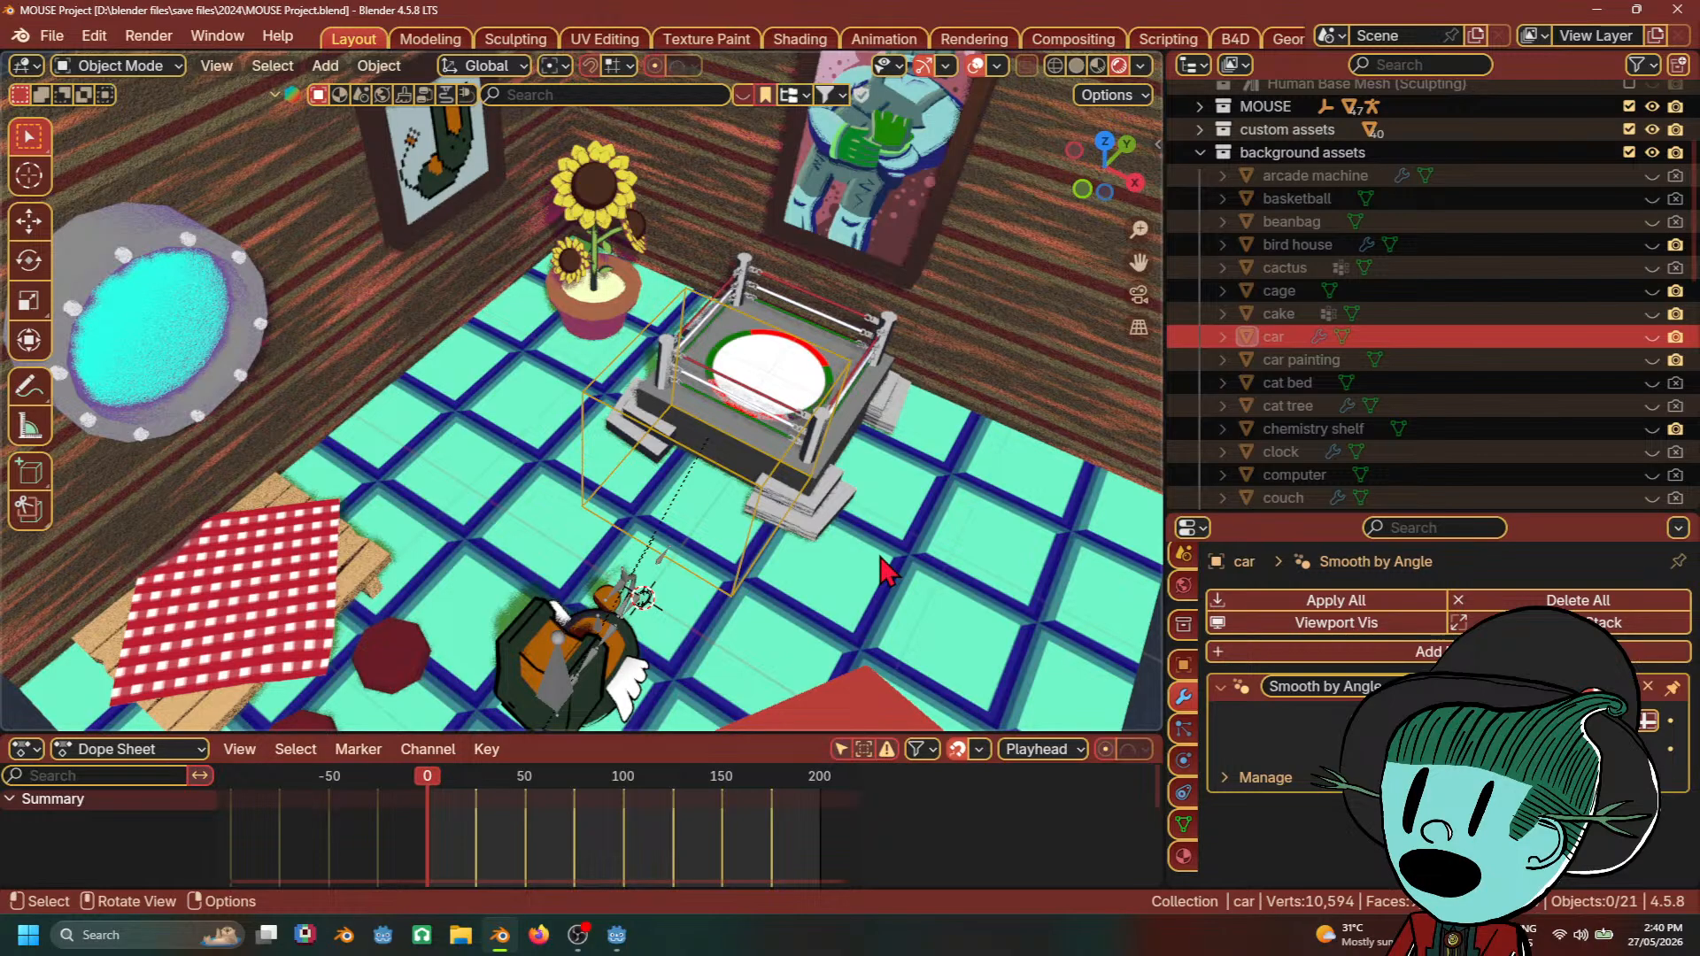
pyautogui.scroll(-5, 888, 571)
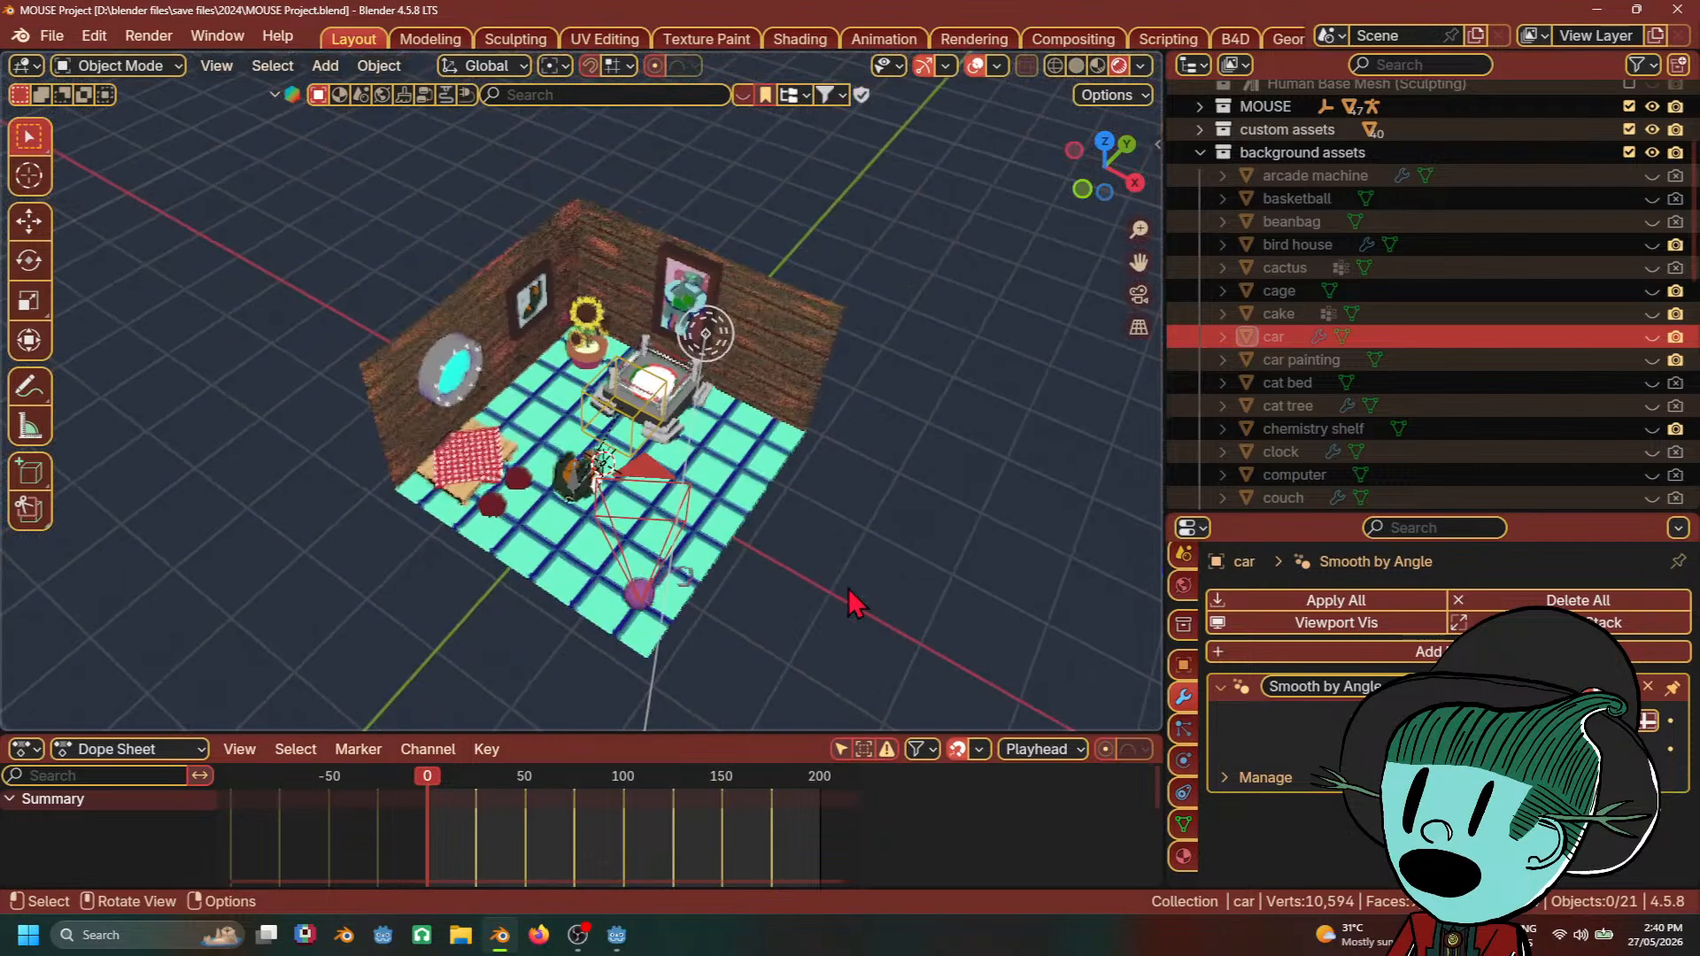
pyautogui.moveTo(853, 600); pyautogui.dragTo(816, 486, button='middle')
pyautogui.scroll(3, 833, 408)
pyautogui.moveTo(828, 407); pyautogui.dragTo(794, 496, button='middle')
pyautogui.scroll(-4, 859, 509)
pyautogui.scroll(4, 859, 510)
pyautogui.scroll(-5, 795, 441)
pyautogui.scroll(5, 795, 443)
# Step: Switch back to Godot and examine the mouse character in the pet scene from the front, side and above
pyautogui.click(618, 935)
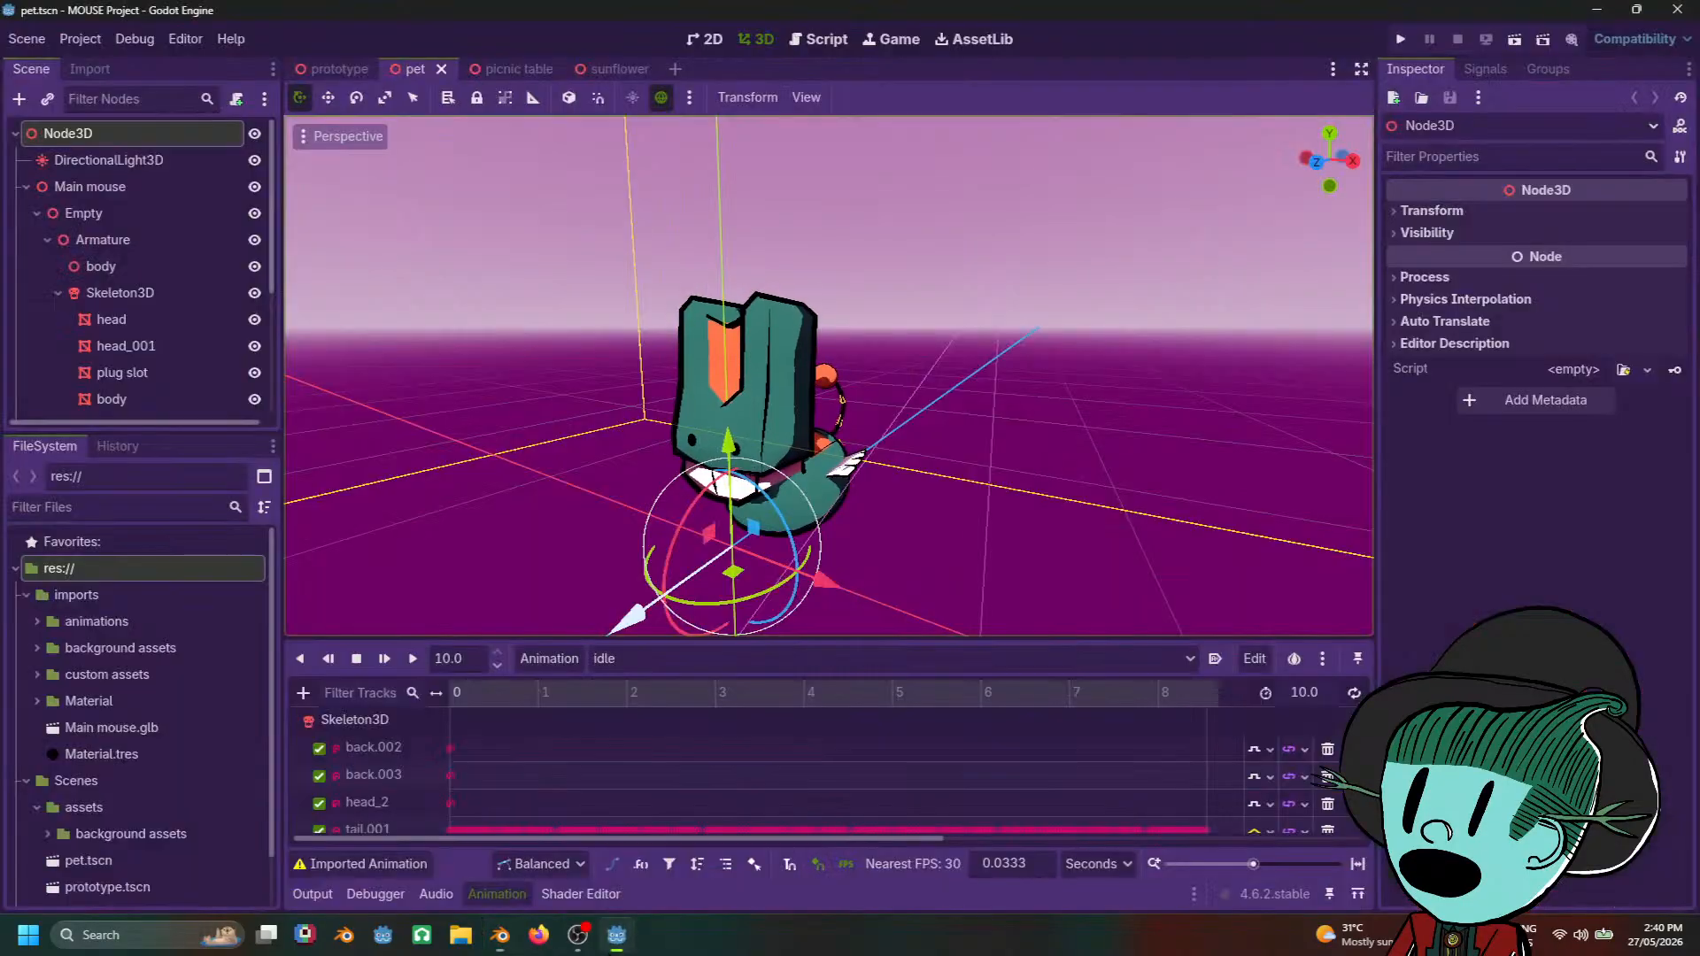
pyautogui.scroll(-3, 1067, 562)
pyautogui.scroll(-2, 146, 876)
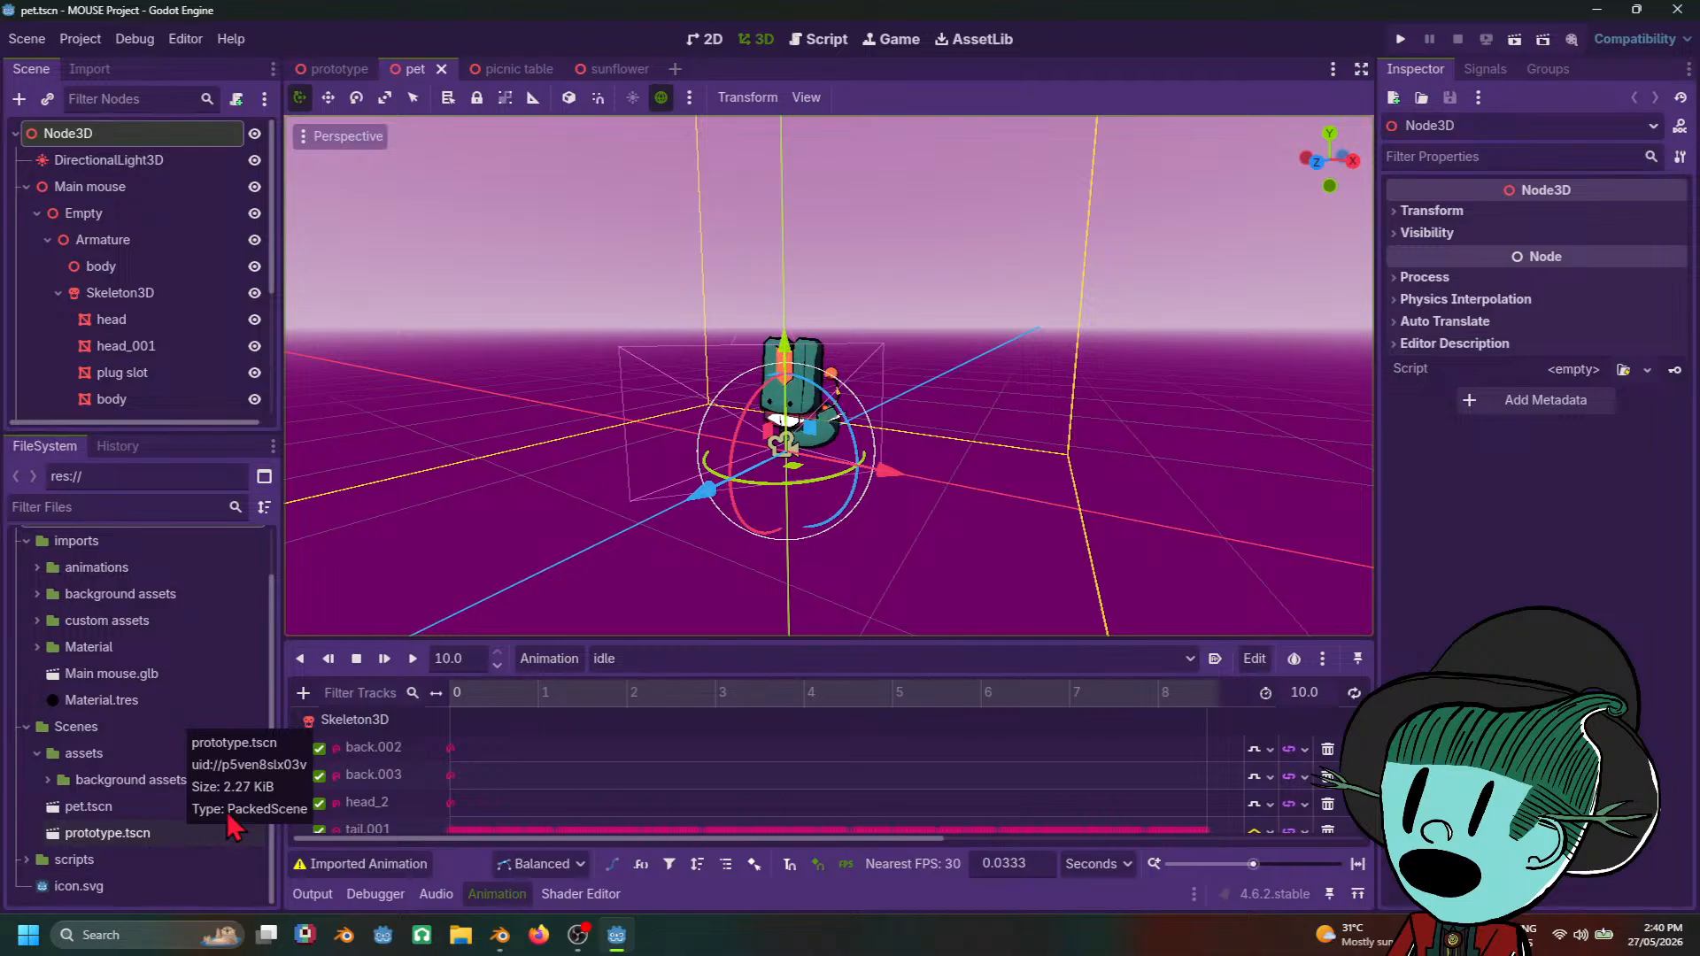
pyautogui.moveTo(585, 939)
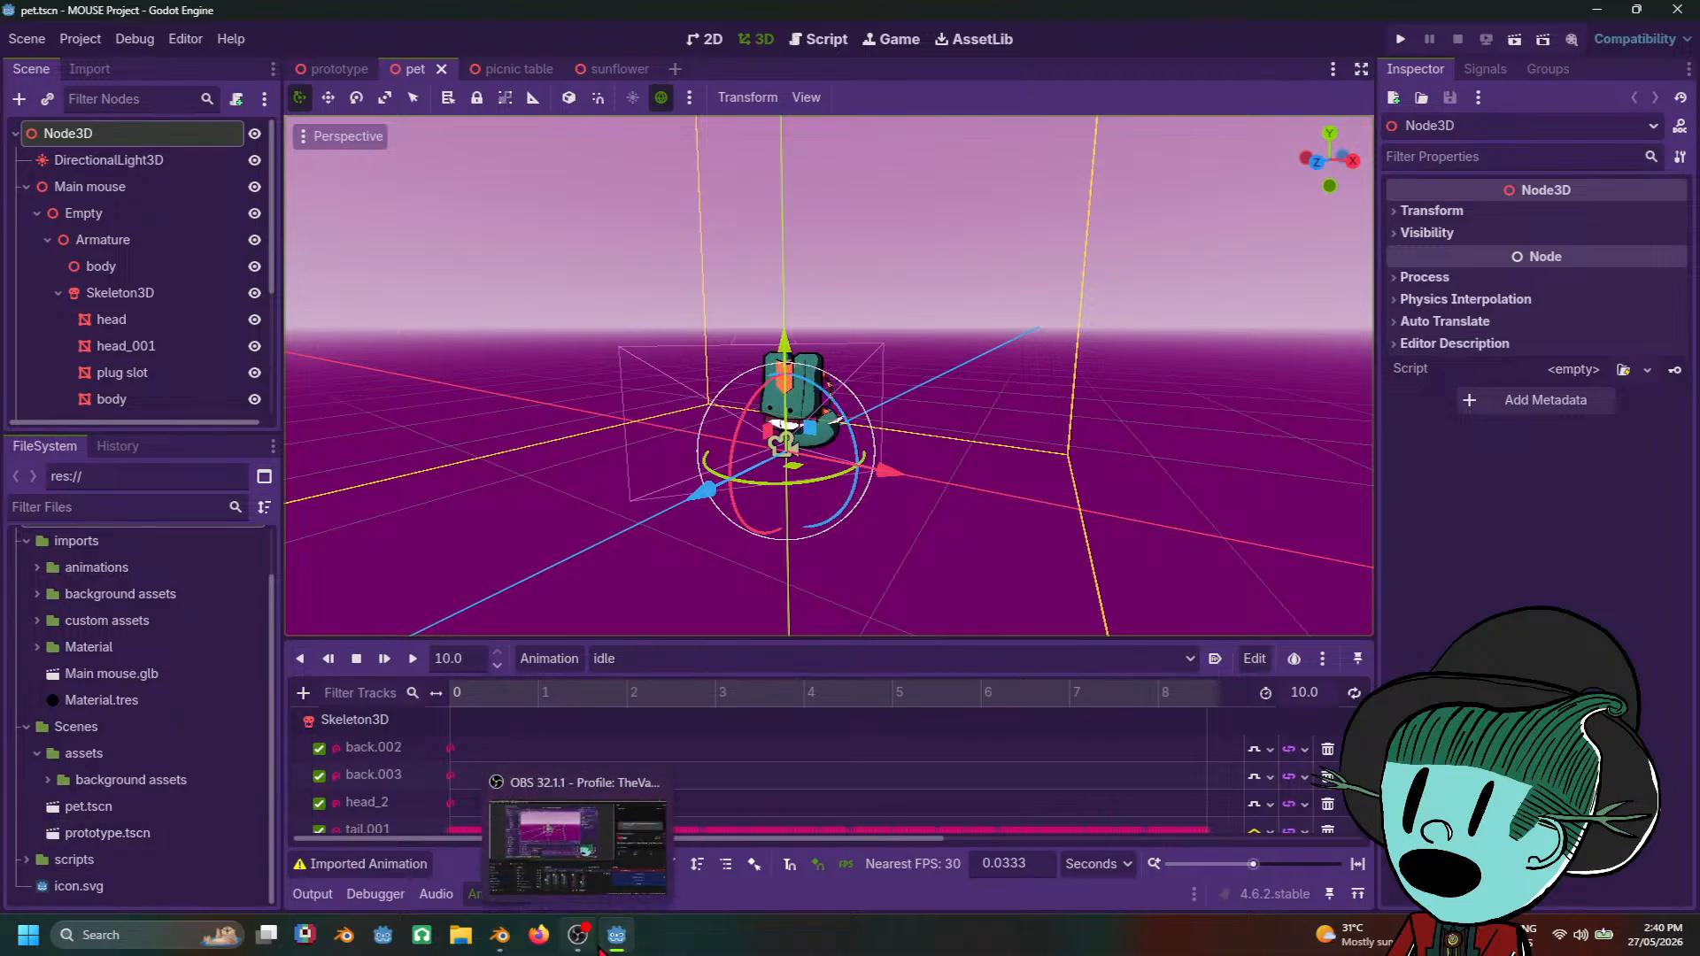
pyautogui.click(586, 868)
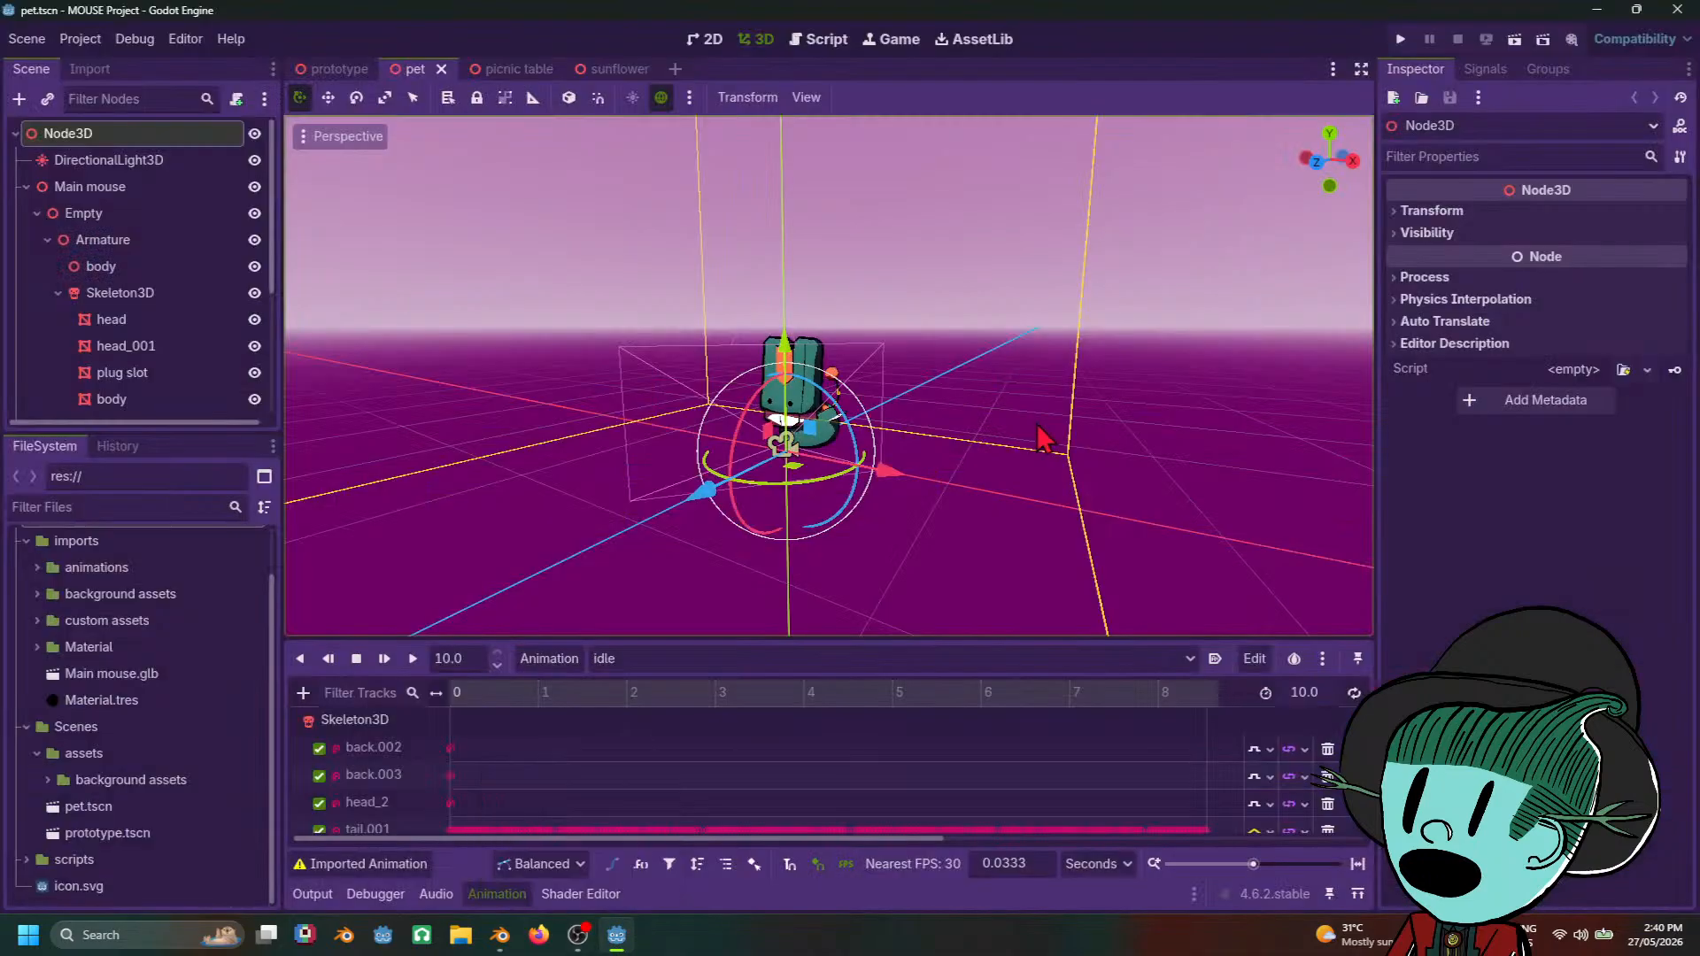
pyautogui.scroll(-5, 884, 602)
pyautogui.moveTo(887, 606); pyautogui.dragTo(1010, 577, button='middle')
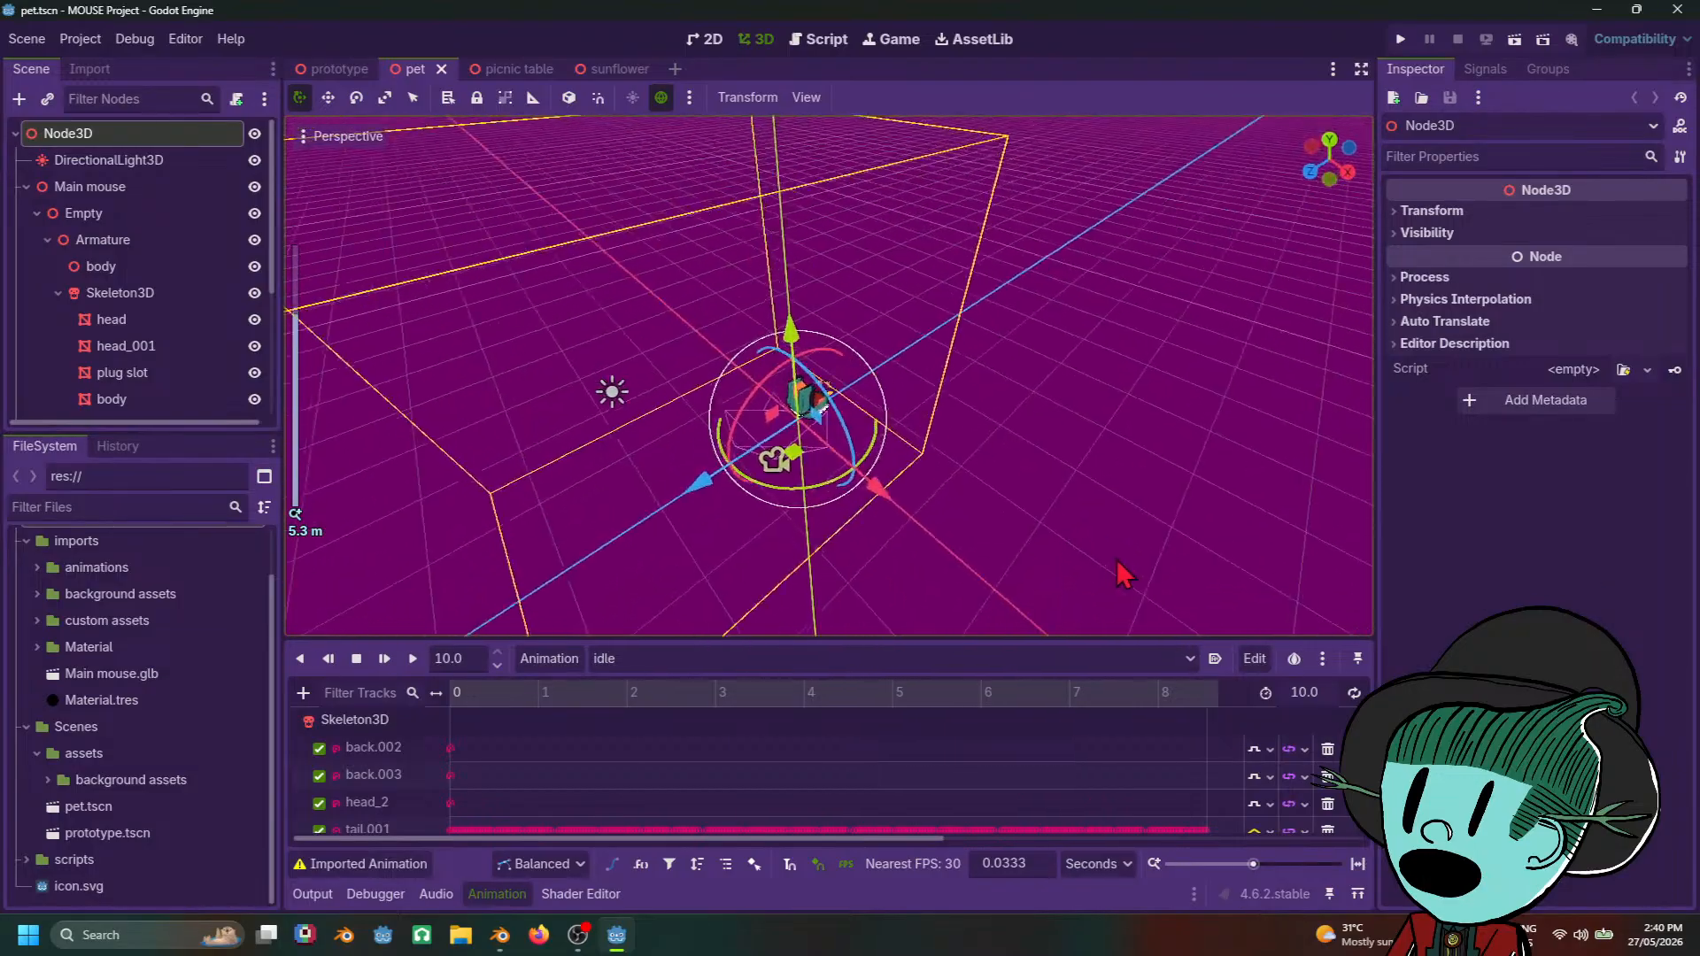
pyautogui.scroll(7, 1119, 575)
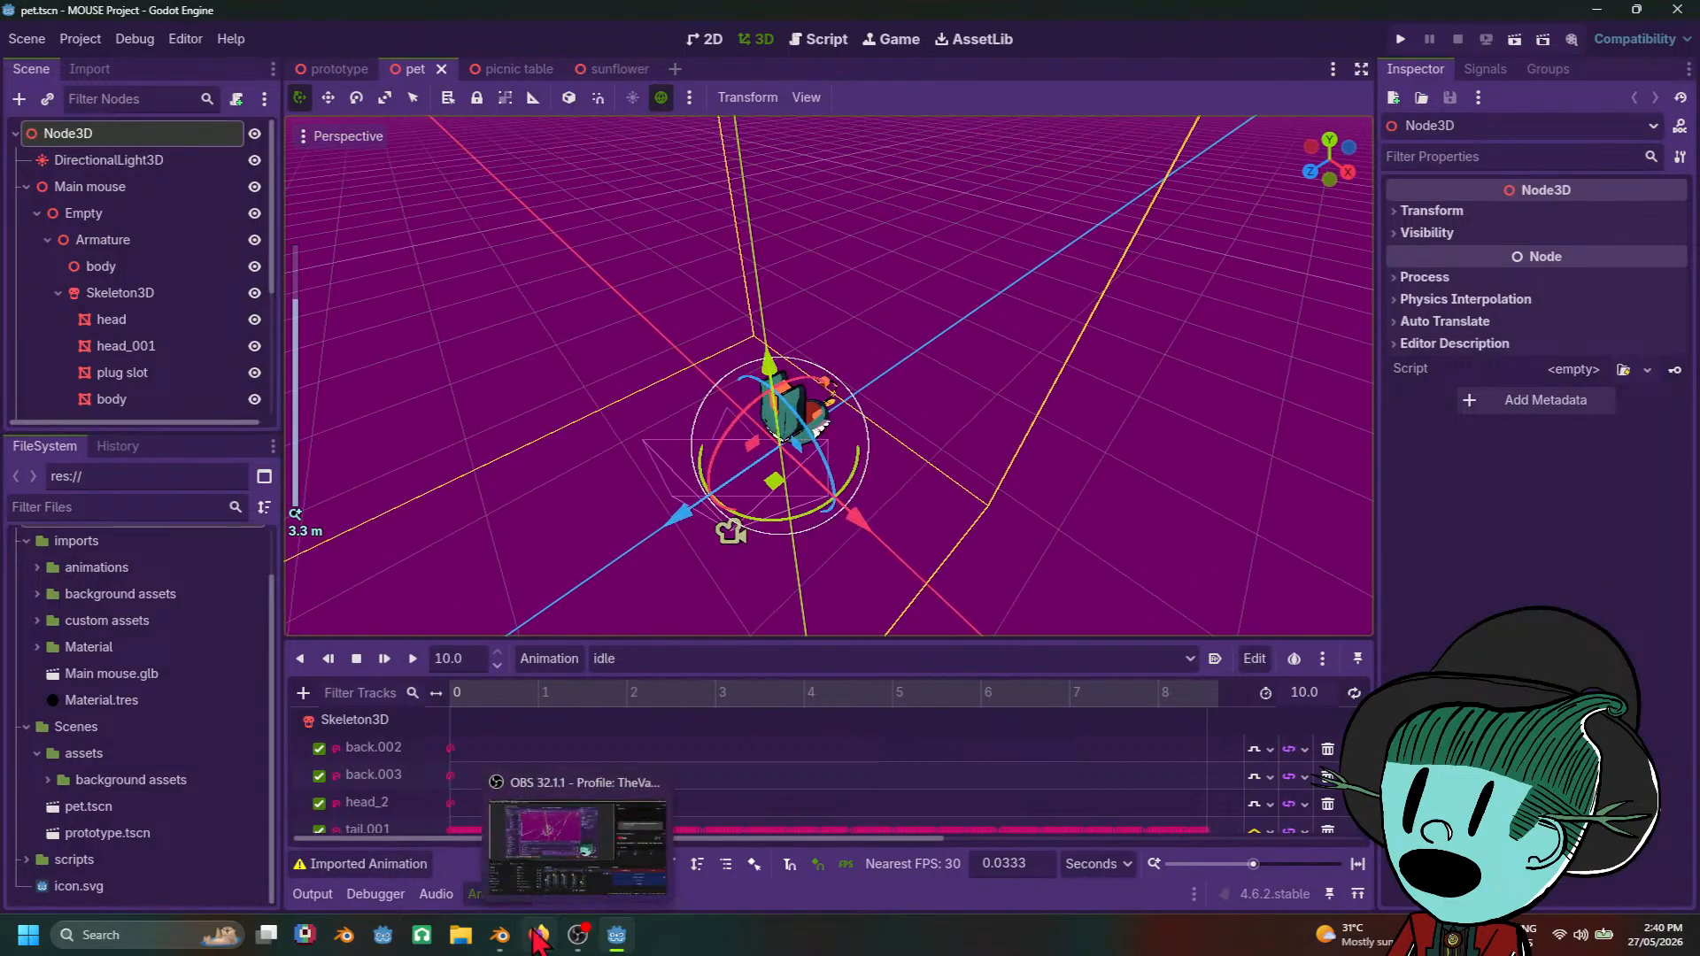
pyautogui.moveTo(512, 941)
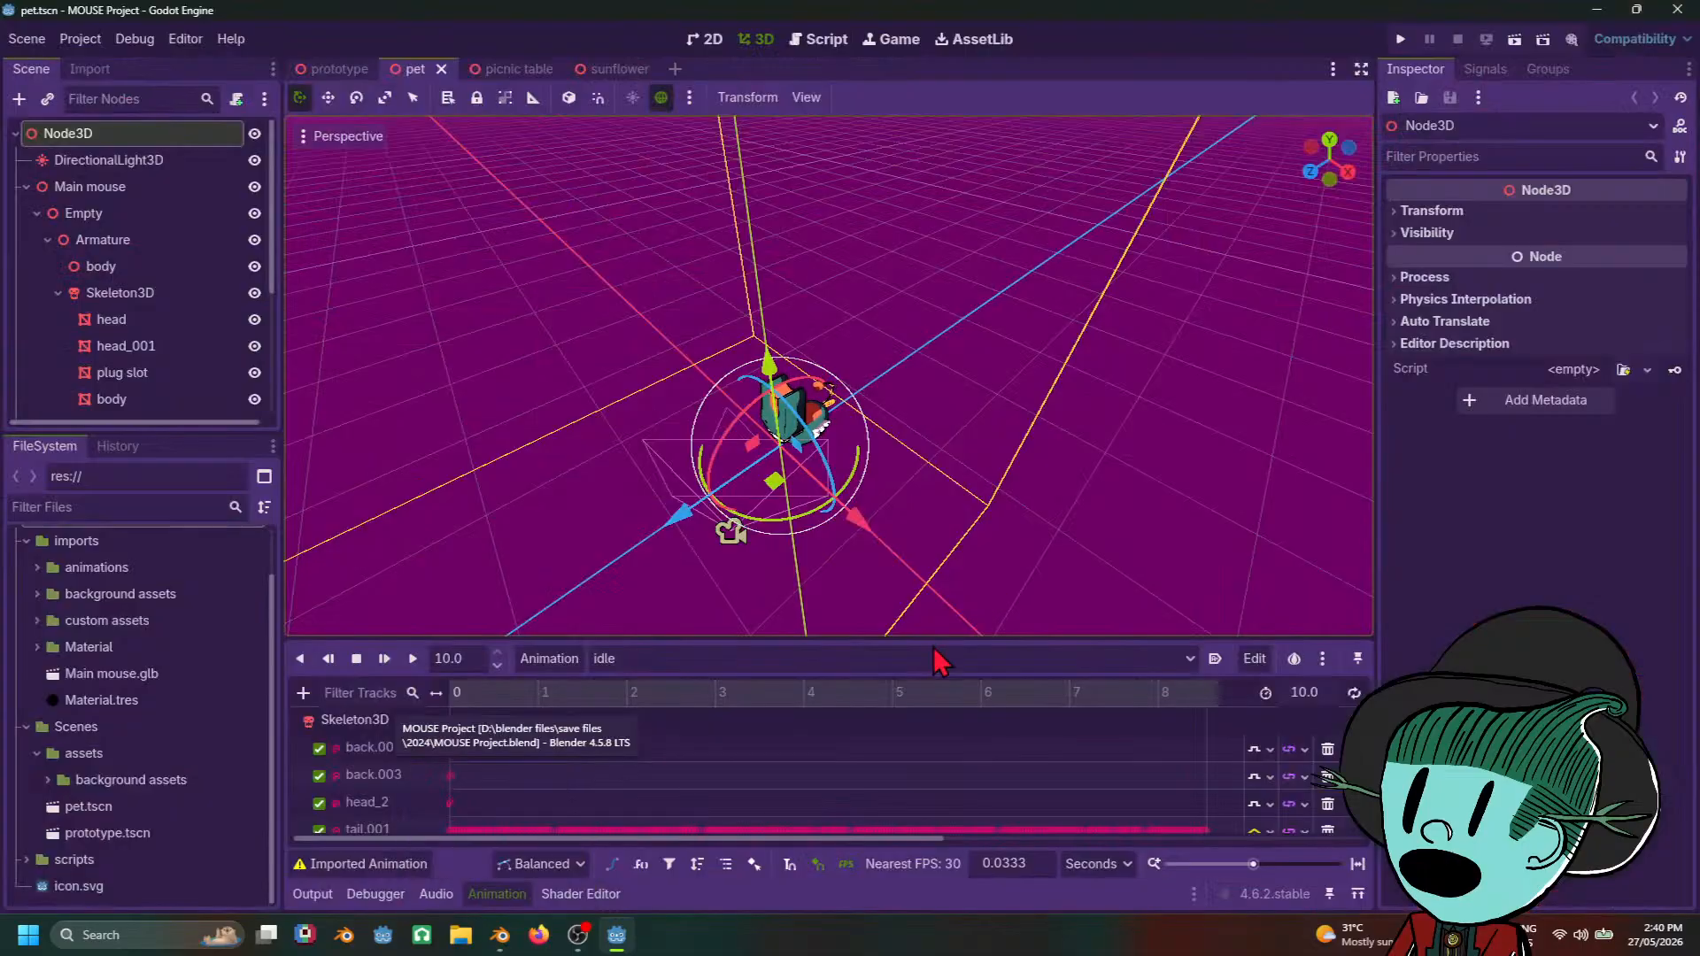
pyautogui.moveTo(941, 558); pyautogui.dragTo(1078, 401, button='middle')
pyautogui.scroll(5, 1079, 406)
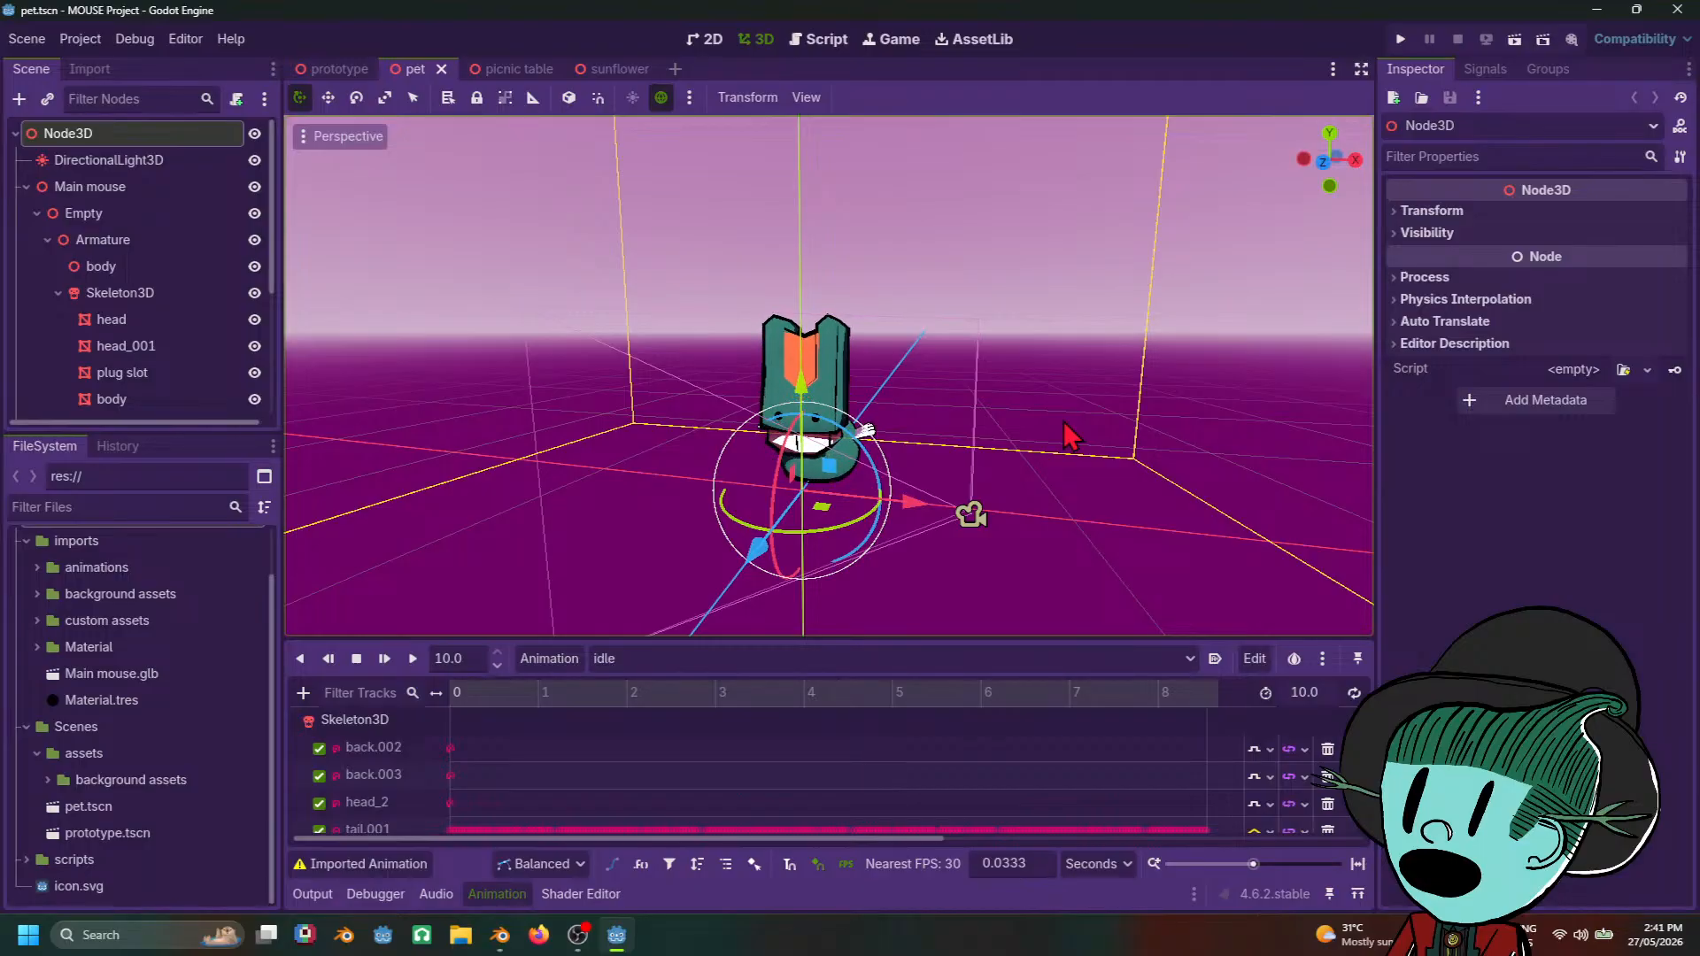
pyautogui.moveTo(1072, 434); pyautogui.dragTo(1116, 575, button='middle')
pyautogui.scroll(3, 1035, 459)
pyautogui.scroll(-11, 1034, 461)
pyautogui.scroll(7, 1031, 414)
pyautogui.scroll(4, 1032, 415)
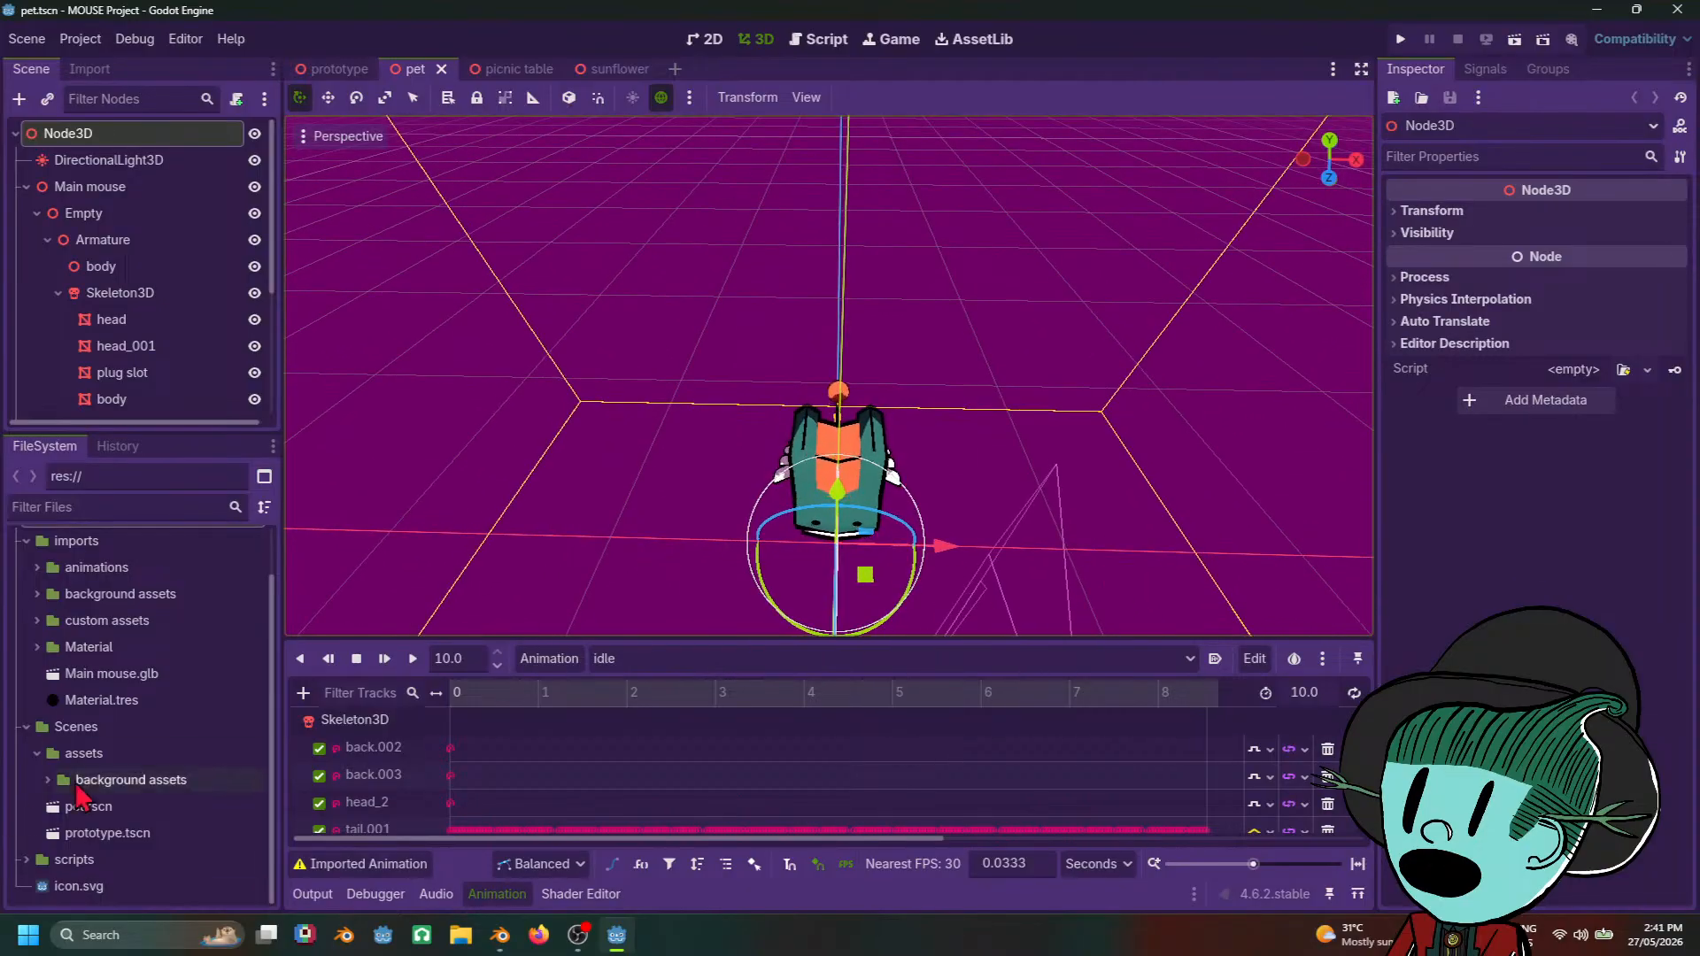
pyautogui.scroll(-12, 1129, 516)
pyautogui.moveTo(1123, 516); pyautogui.dragTo(1184, 555, button='middle')
pyautogui.scroll(6, 1104, 539)
pyautogui.scroll(6, 1051, 425)
pyautogui.scroll(-5, 1185, 556)
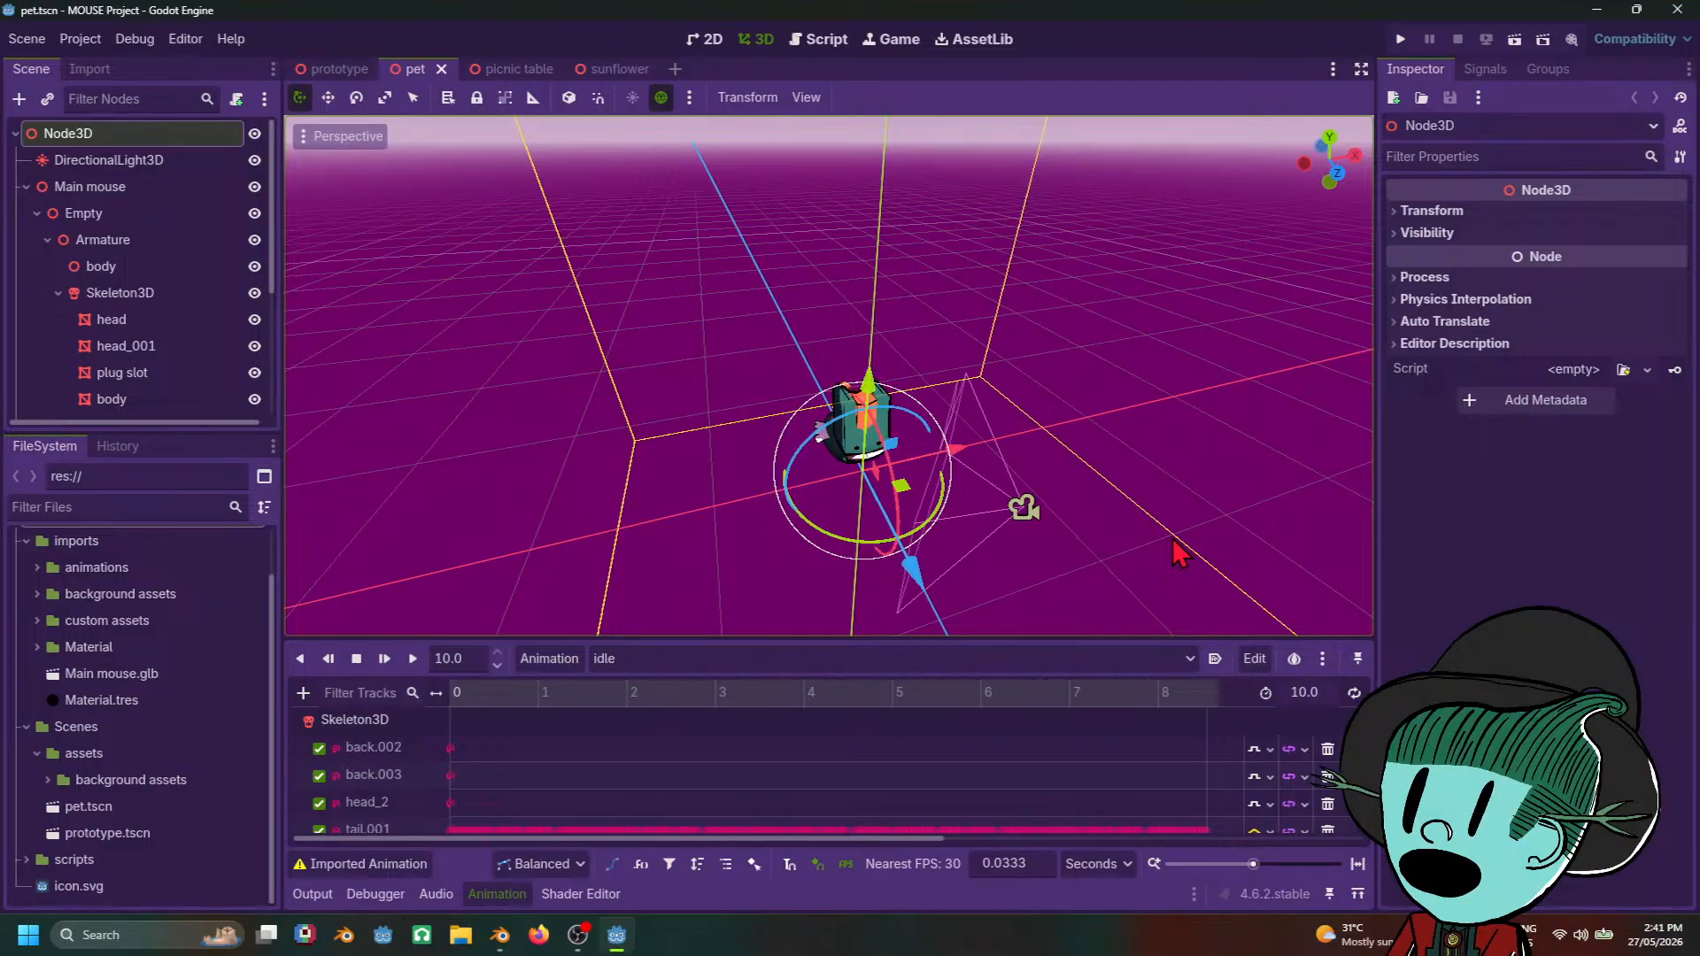
pyautogui.scroll(10, 1149, 502)
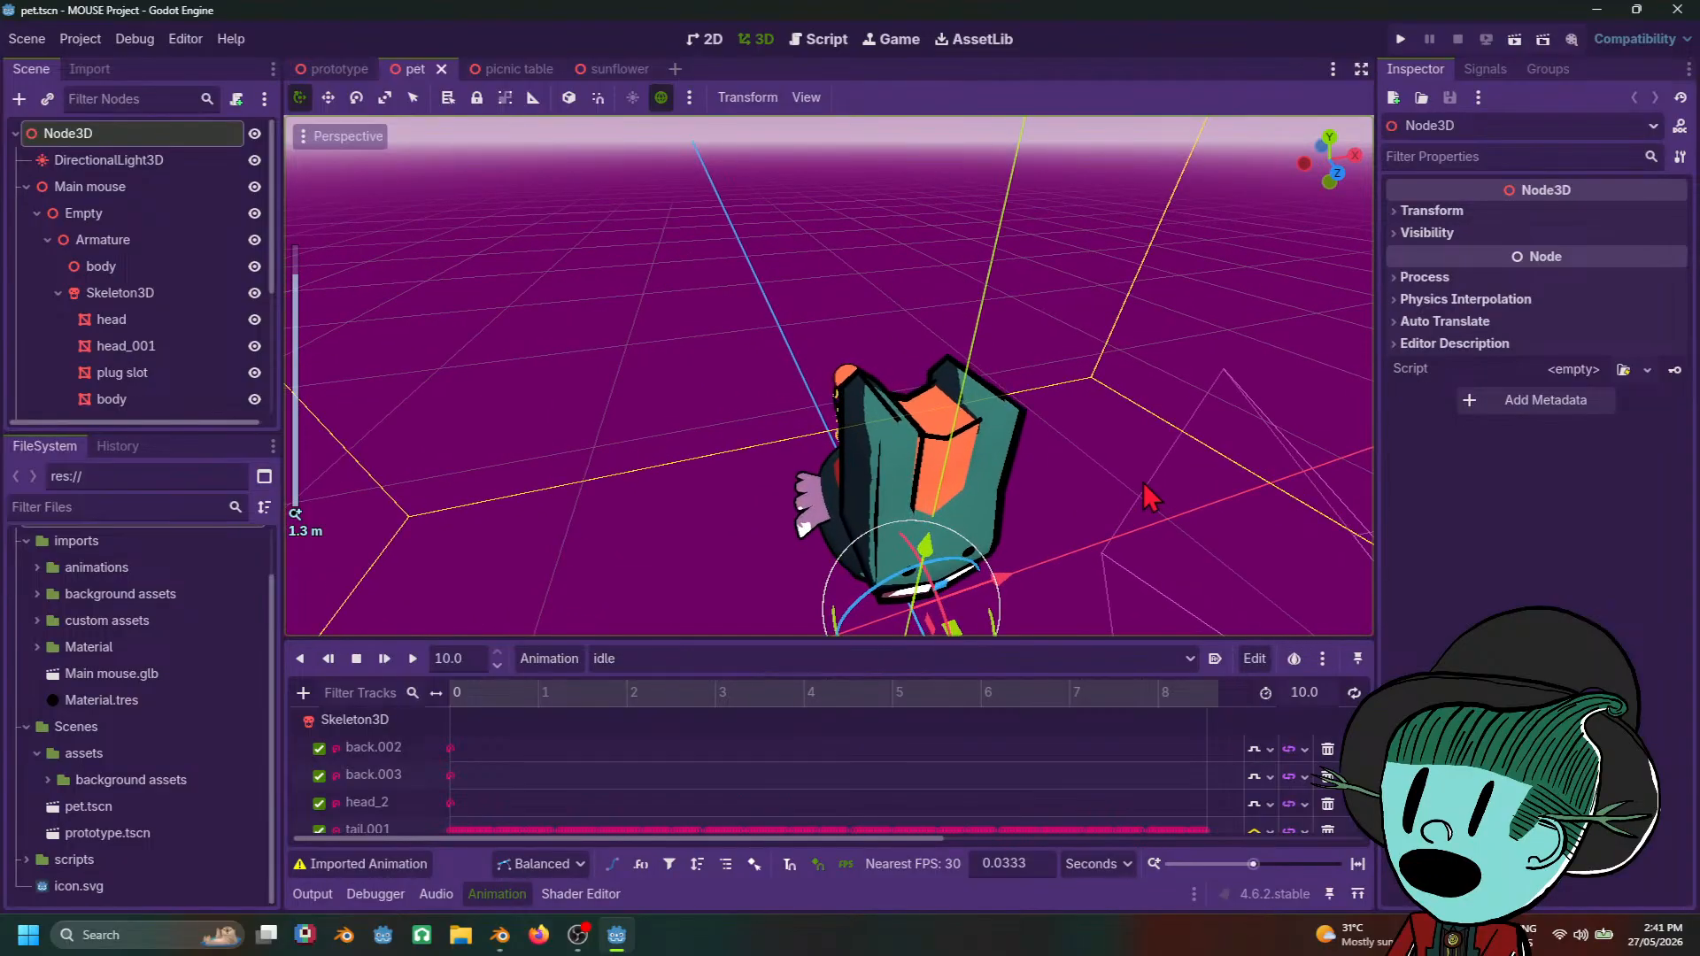
pyautogui.scroll(-8, 1152, 496)
pyautogui.moveTo(1152, 493); pyautogui.dragTo(1181, 607, button='middle')
pyautogui.scroll(-3, 1154, 493)
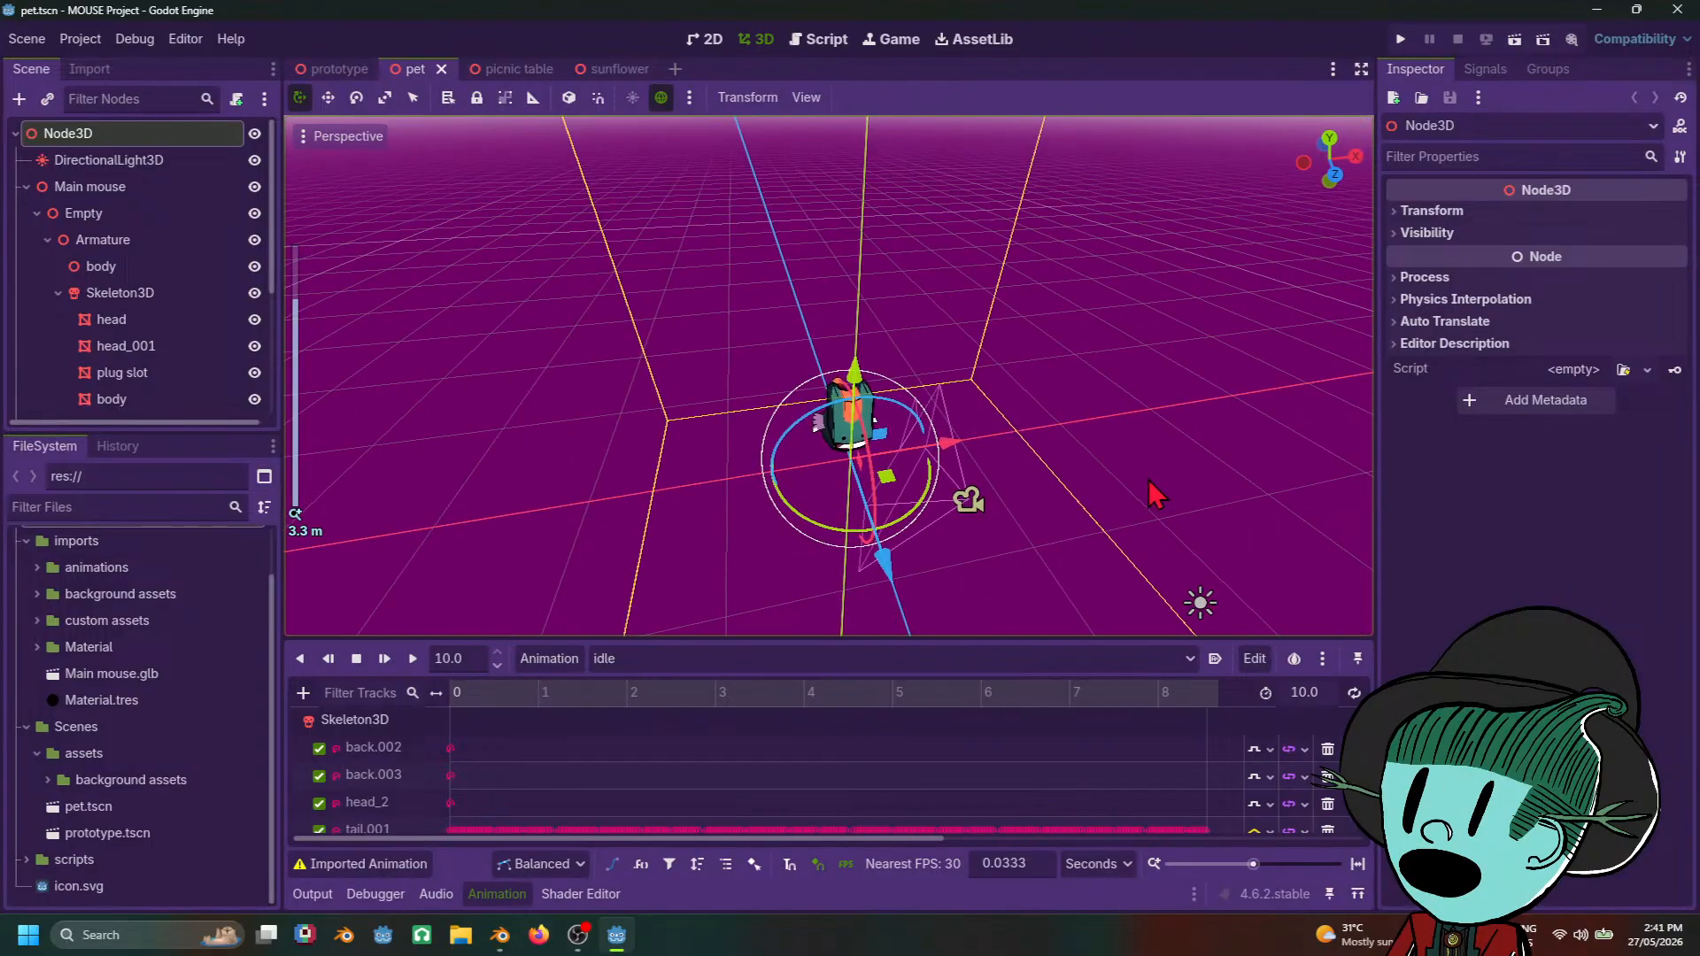
pyautogui.moveTo(1149, 482); pyautogui.dragTo(1079, 462, button='middle')
pyautogui.scroll(8, 1081, 469)
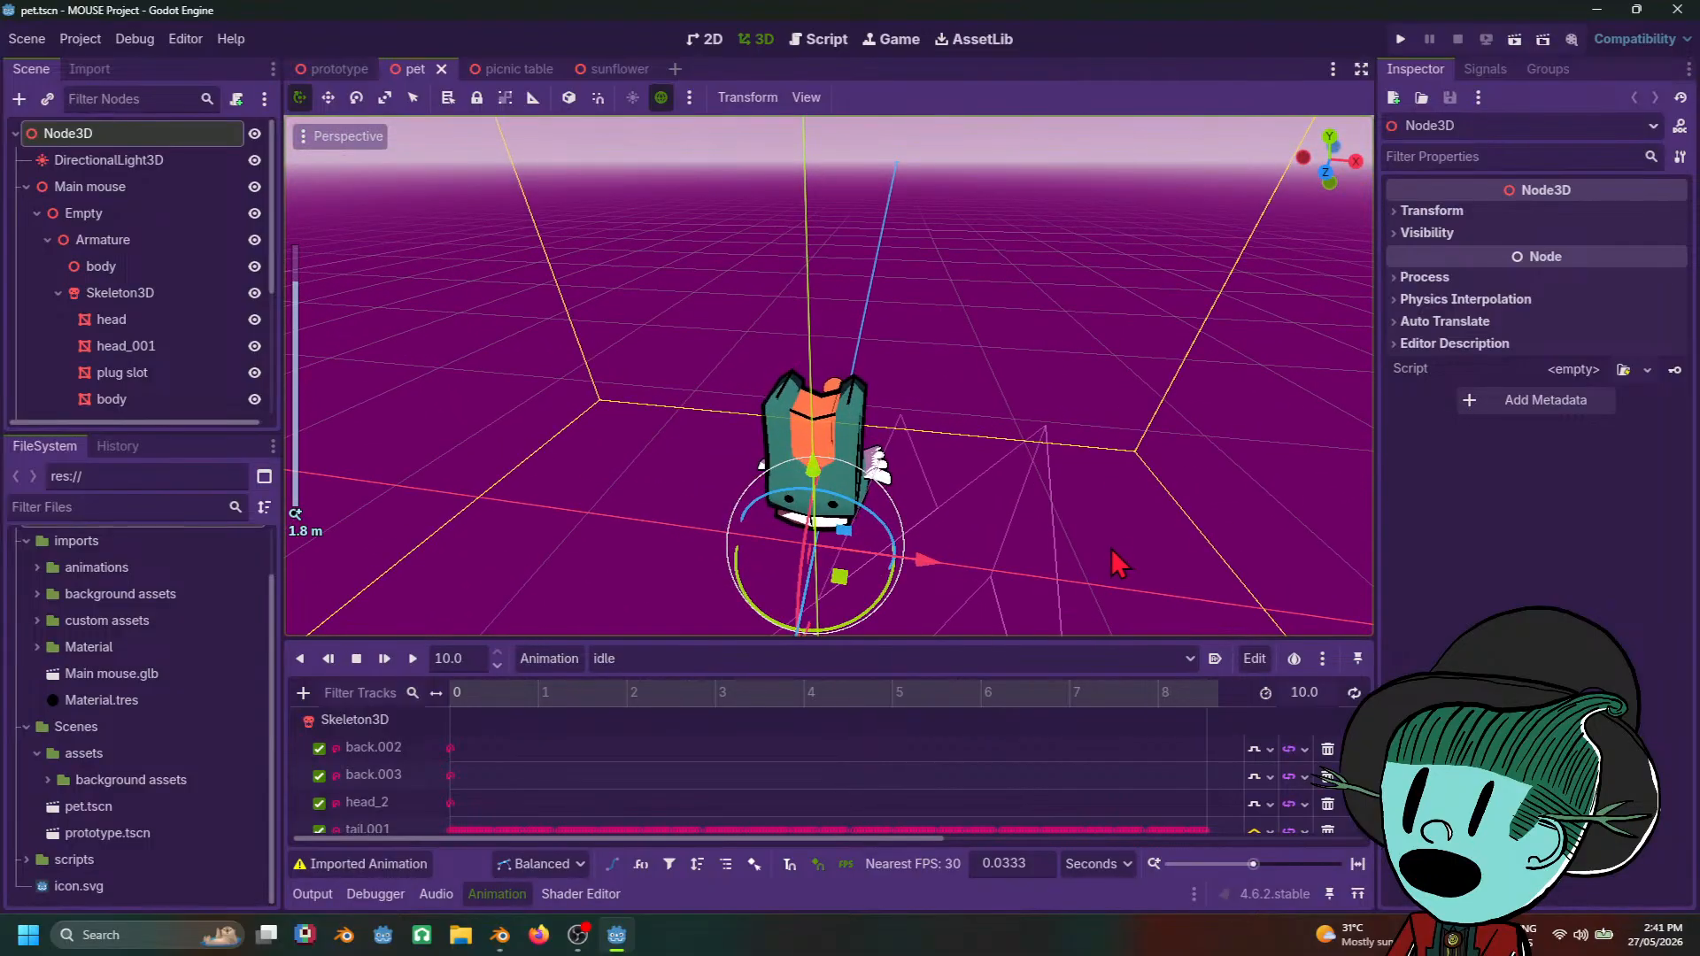
# Step: Collapse the imports folder and expand Scenes/assets/background assets to look through its scene files
pyautogui.scroll(2, 92, 608)
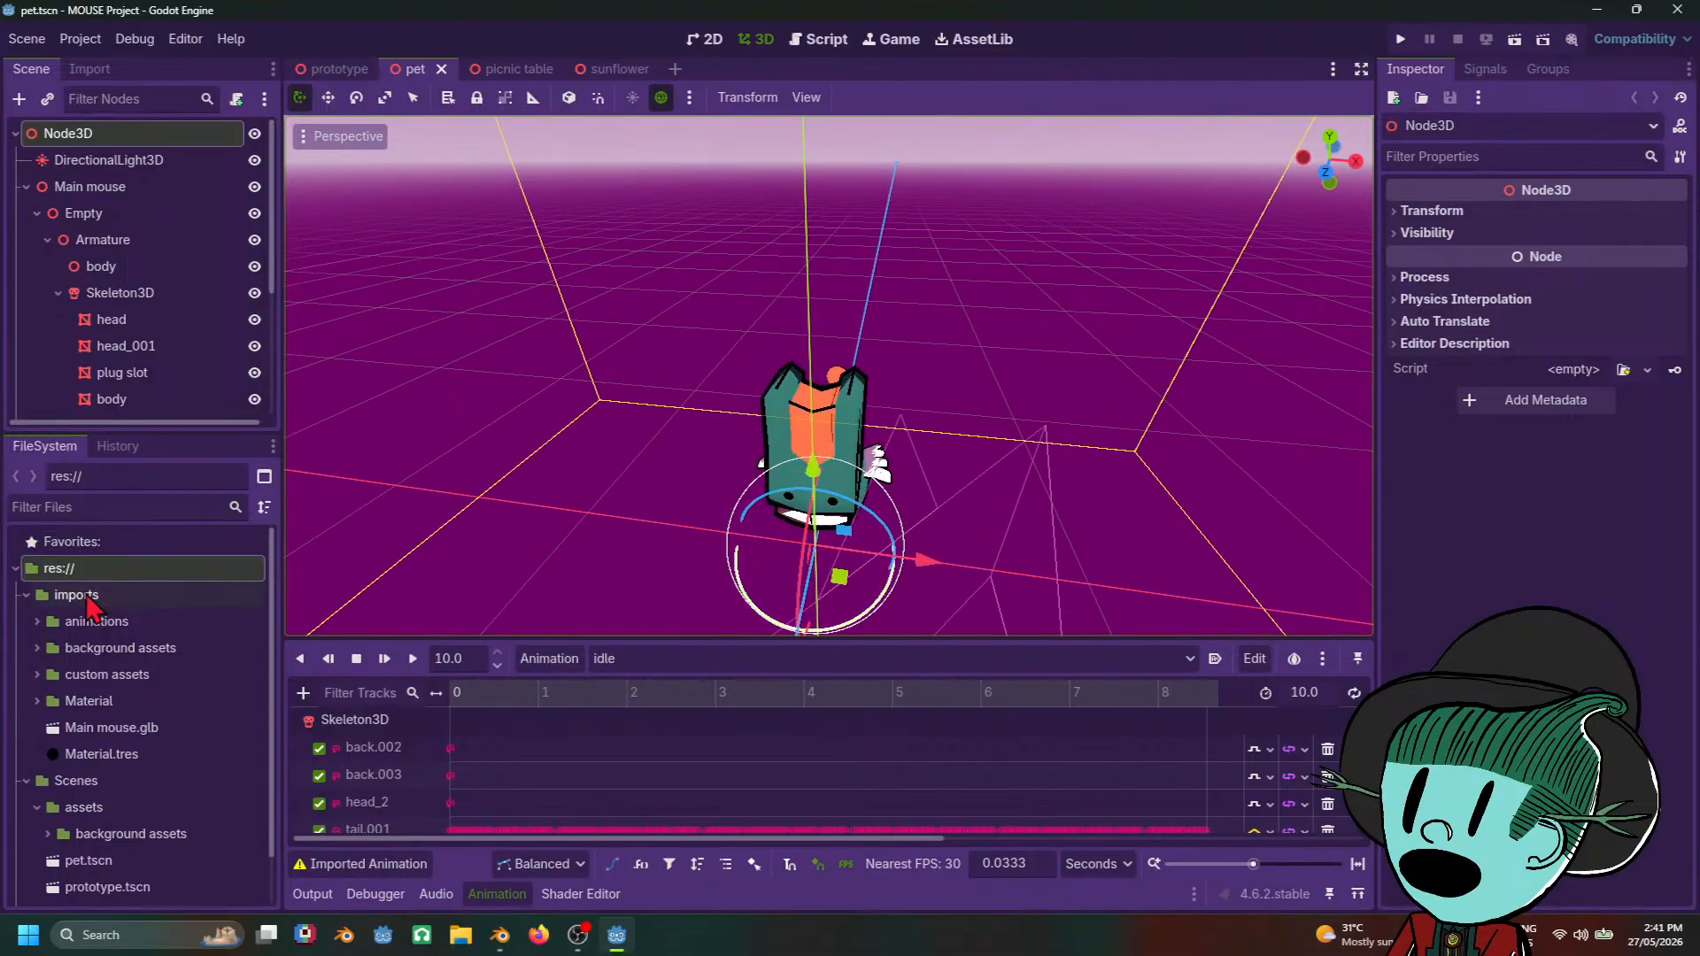
pyautogui.click(25, 601)
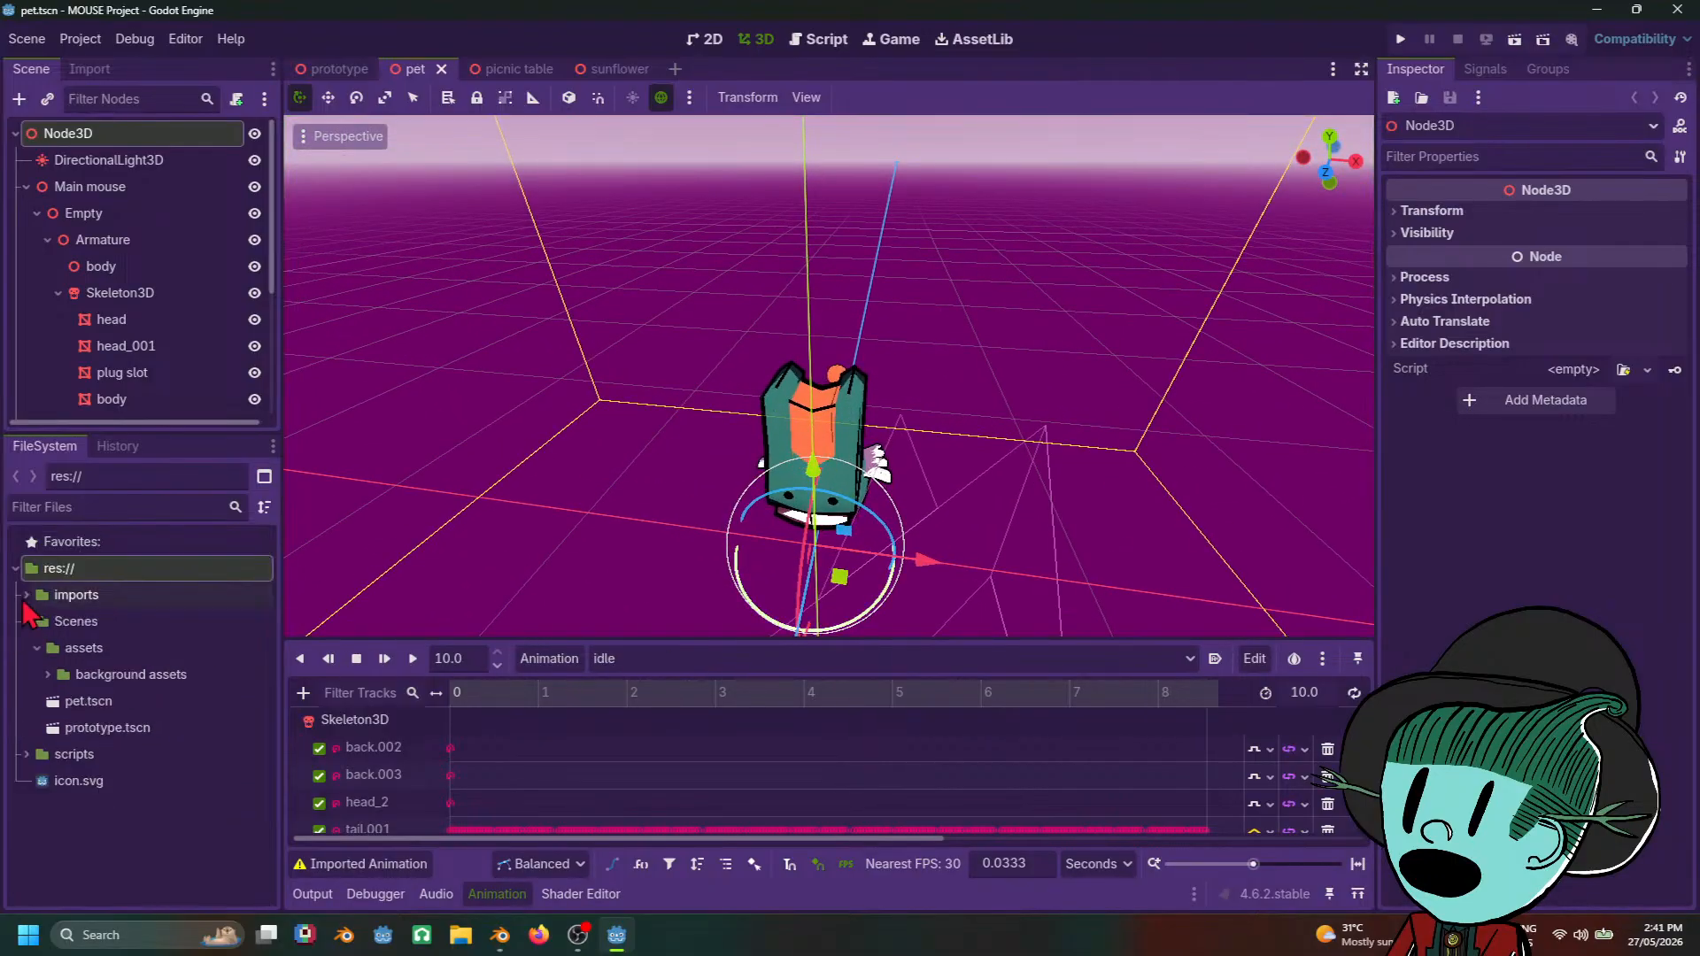
pyautogui.click(49, 675)
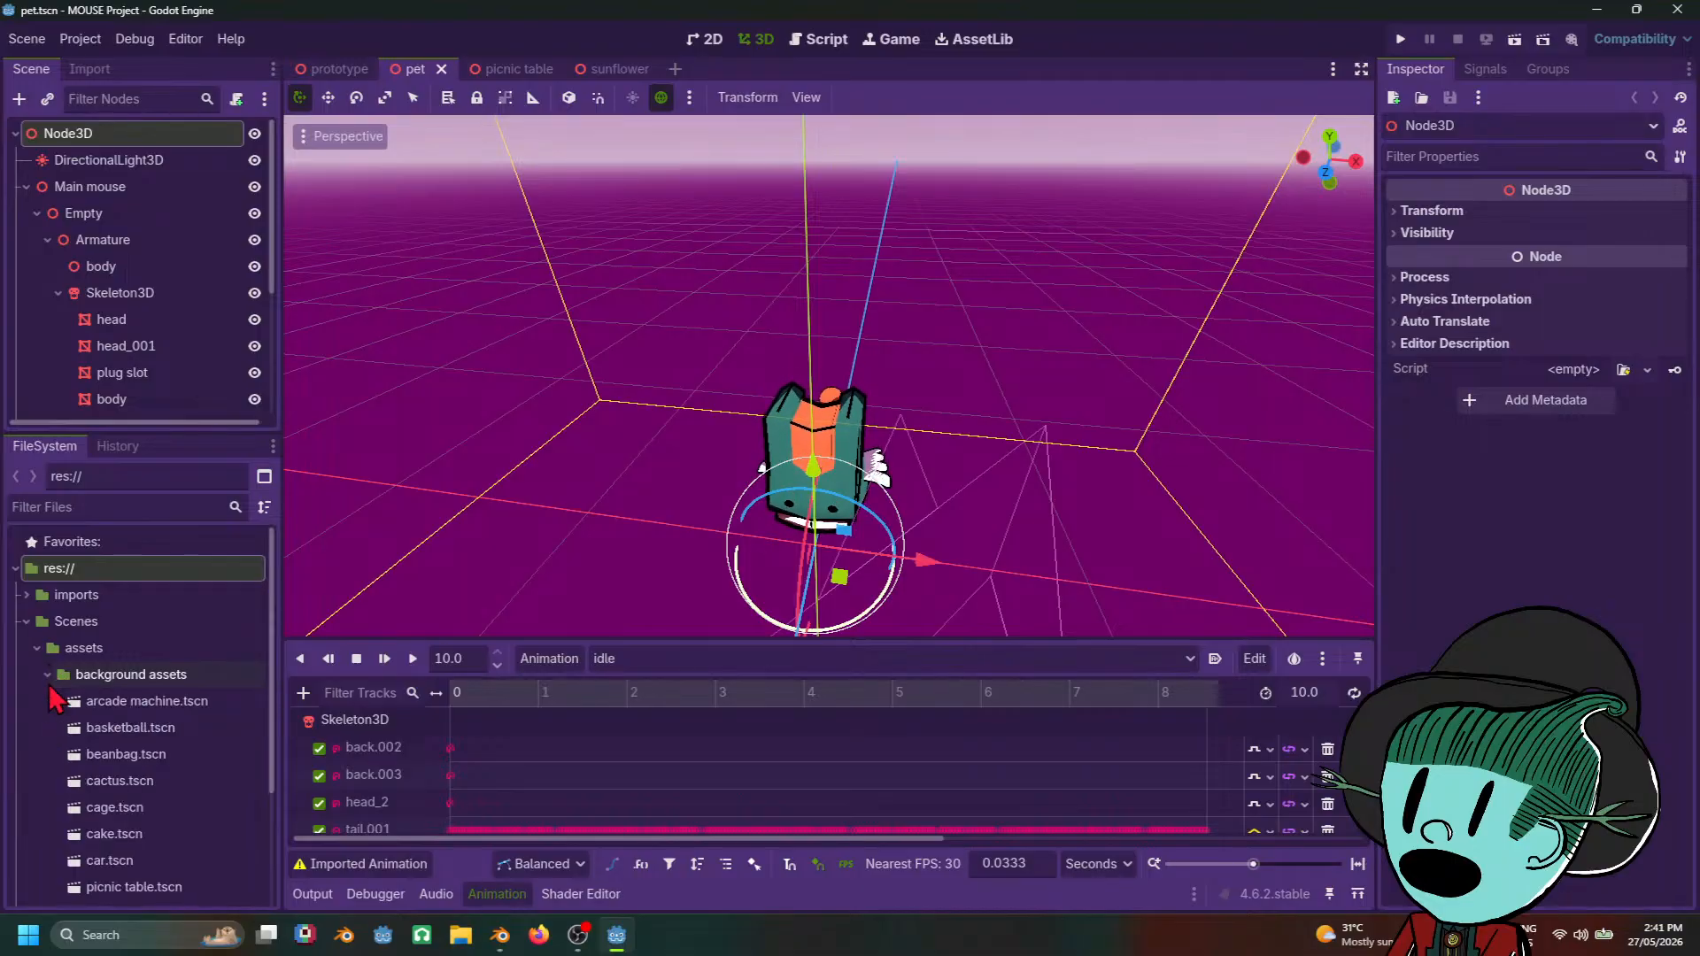
pyautogui.scroll(-3, 161, 841)
pyautogui.scroll(3, 162, 841)
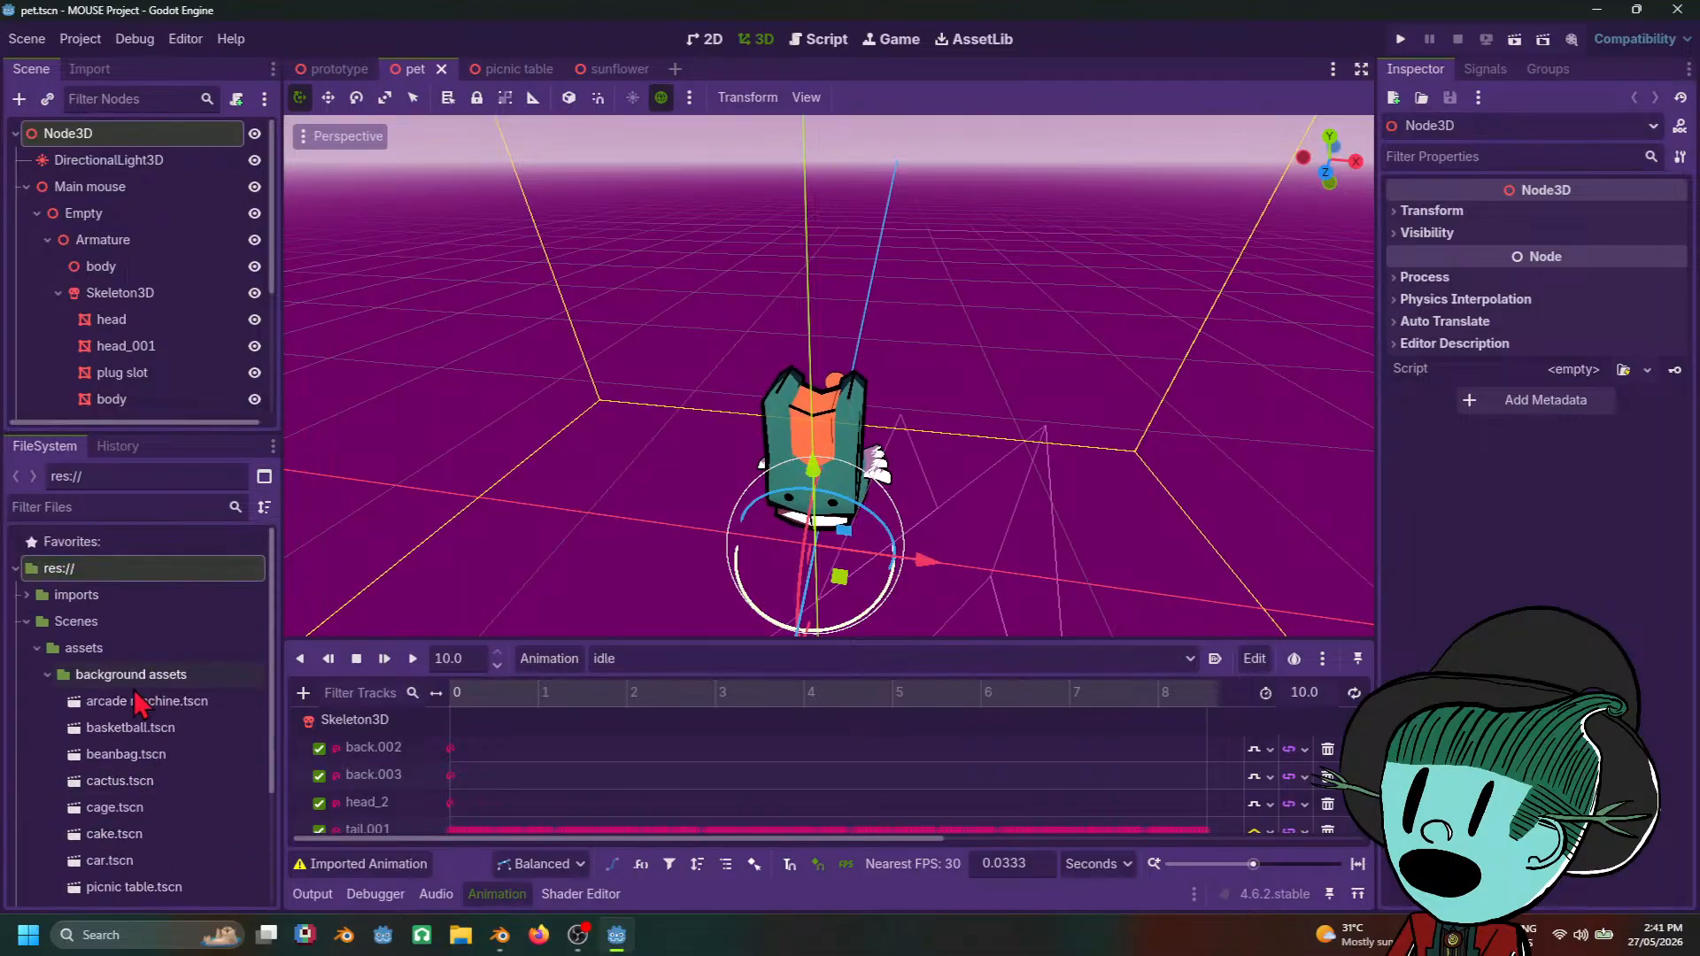
pyautogui.scroll(-3, 132, 822)
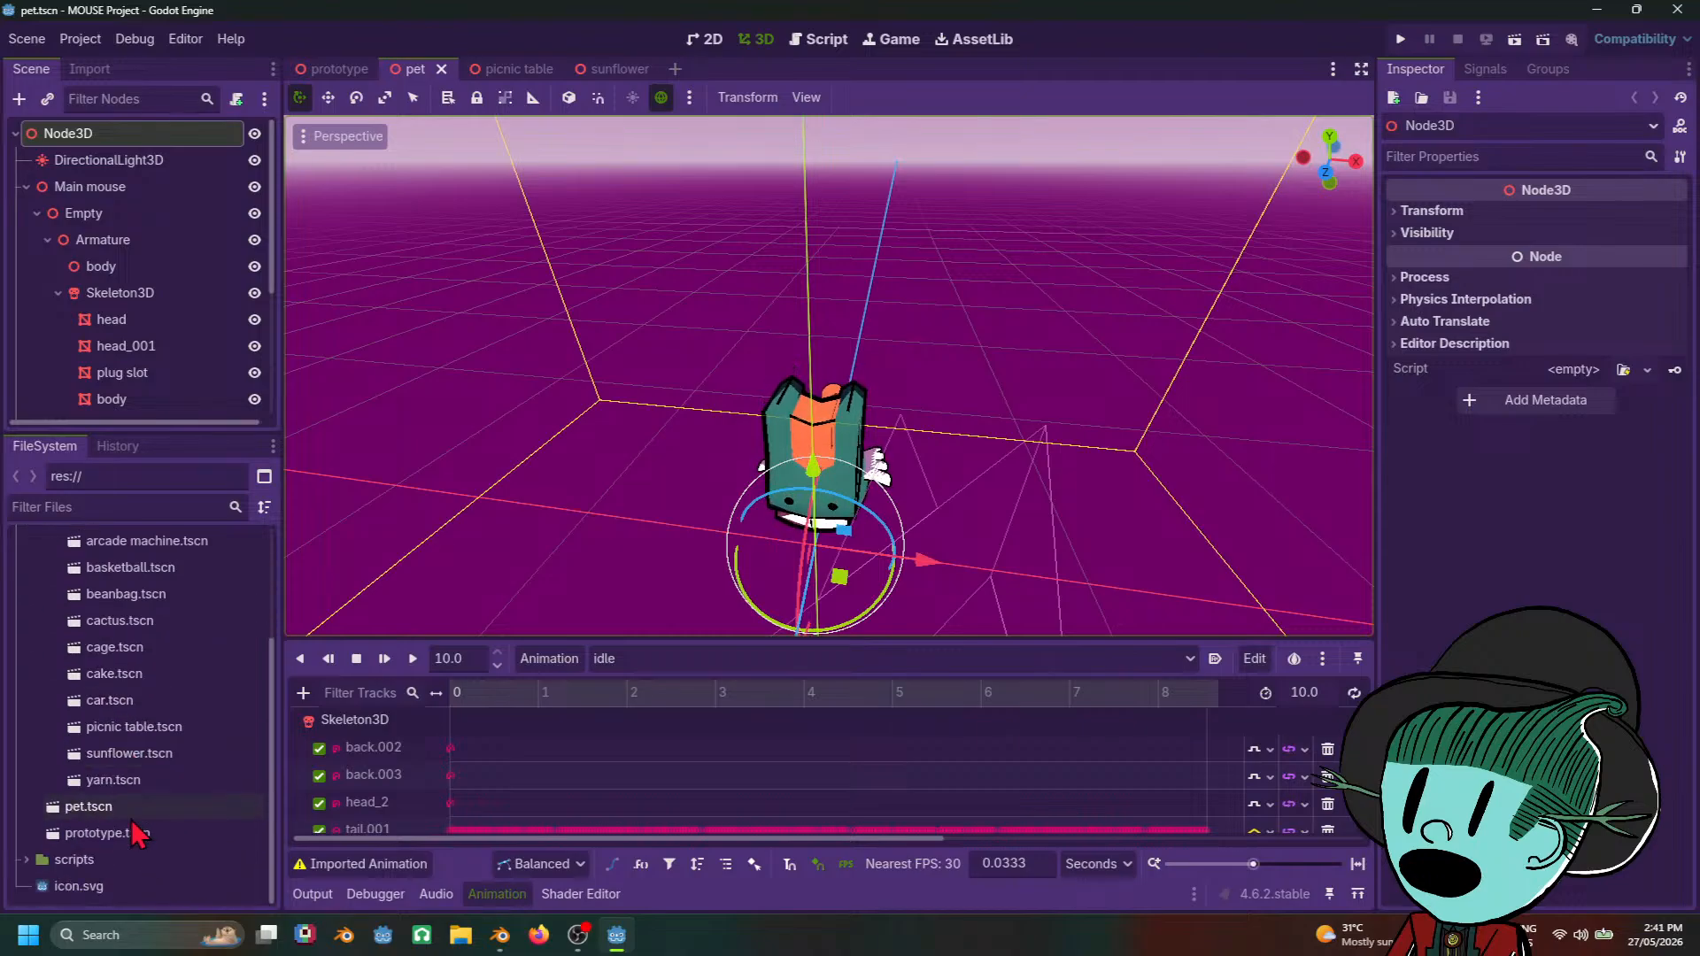
pyautogui.scroll(-3, 1107, 550)
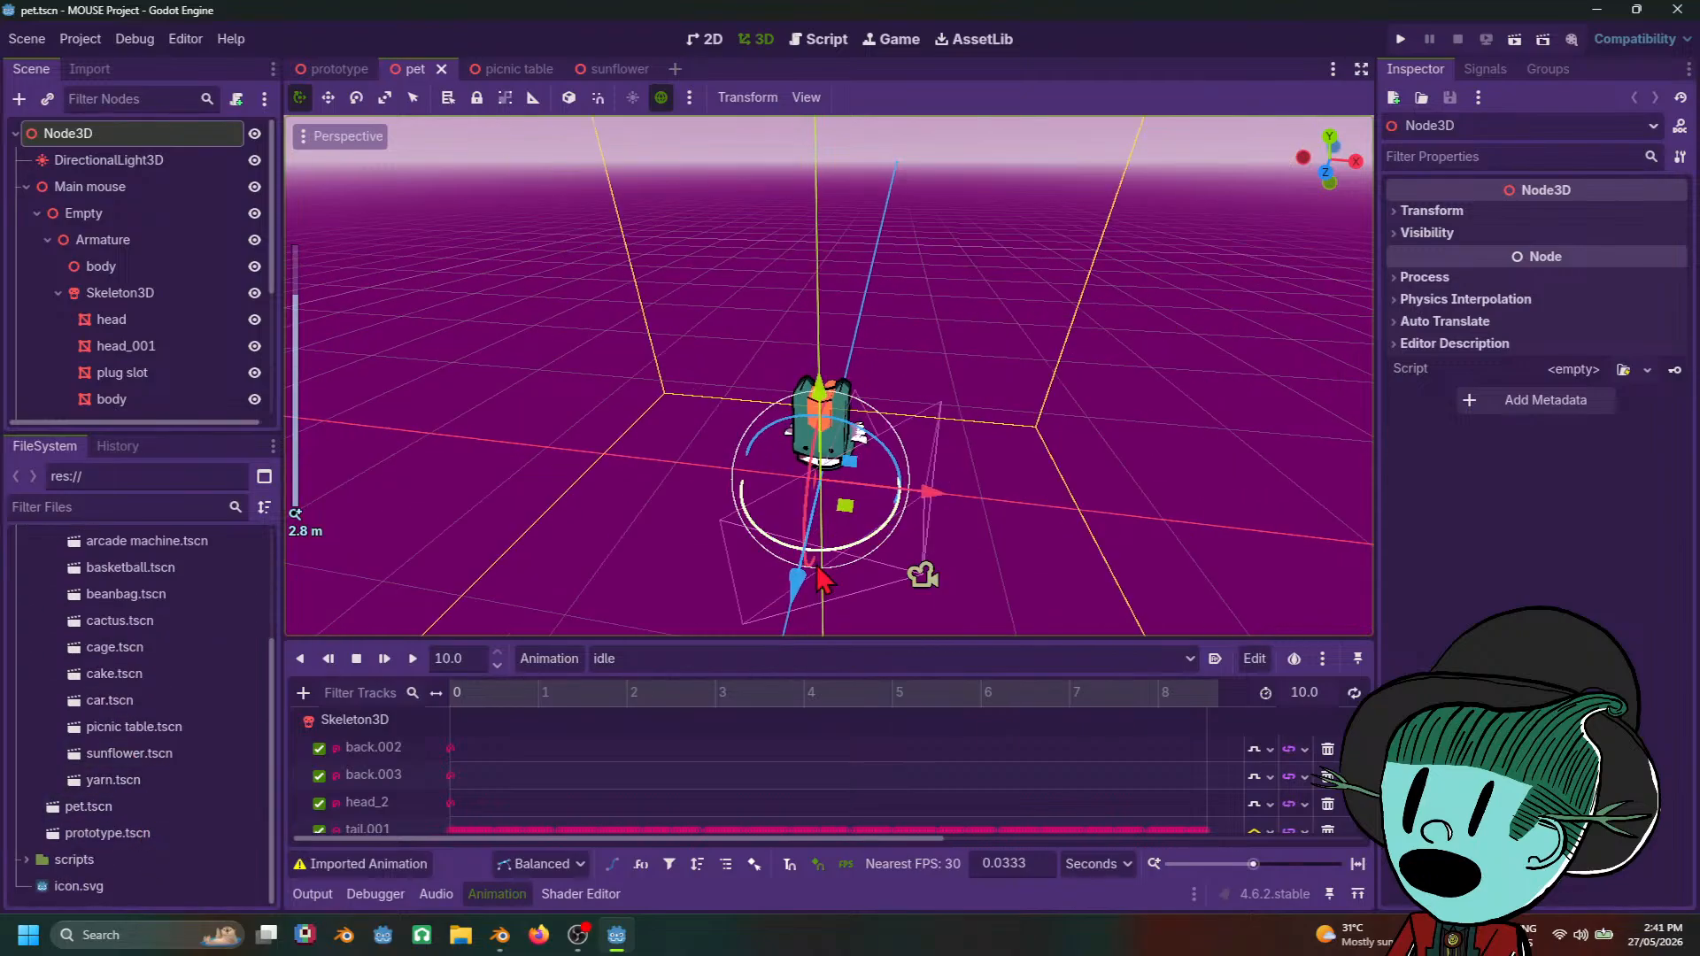
# Step: Review the mouse model and the open picnic table, sunflower and prototype scenes, then return to the pet scene
pyautogui.moveTo(1107, 550); pyautogui.dragTo(942, 496, button='middle')
pyautogui.scroll(3, 894, 553)
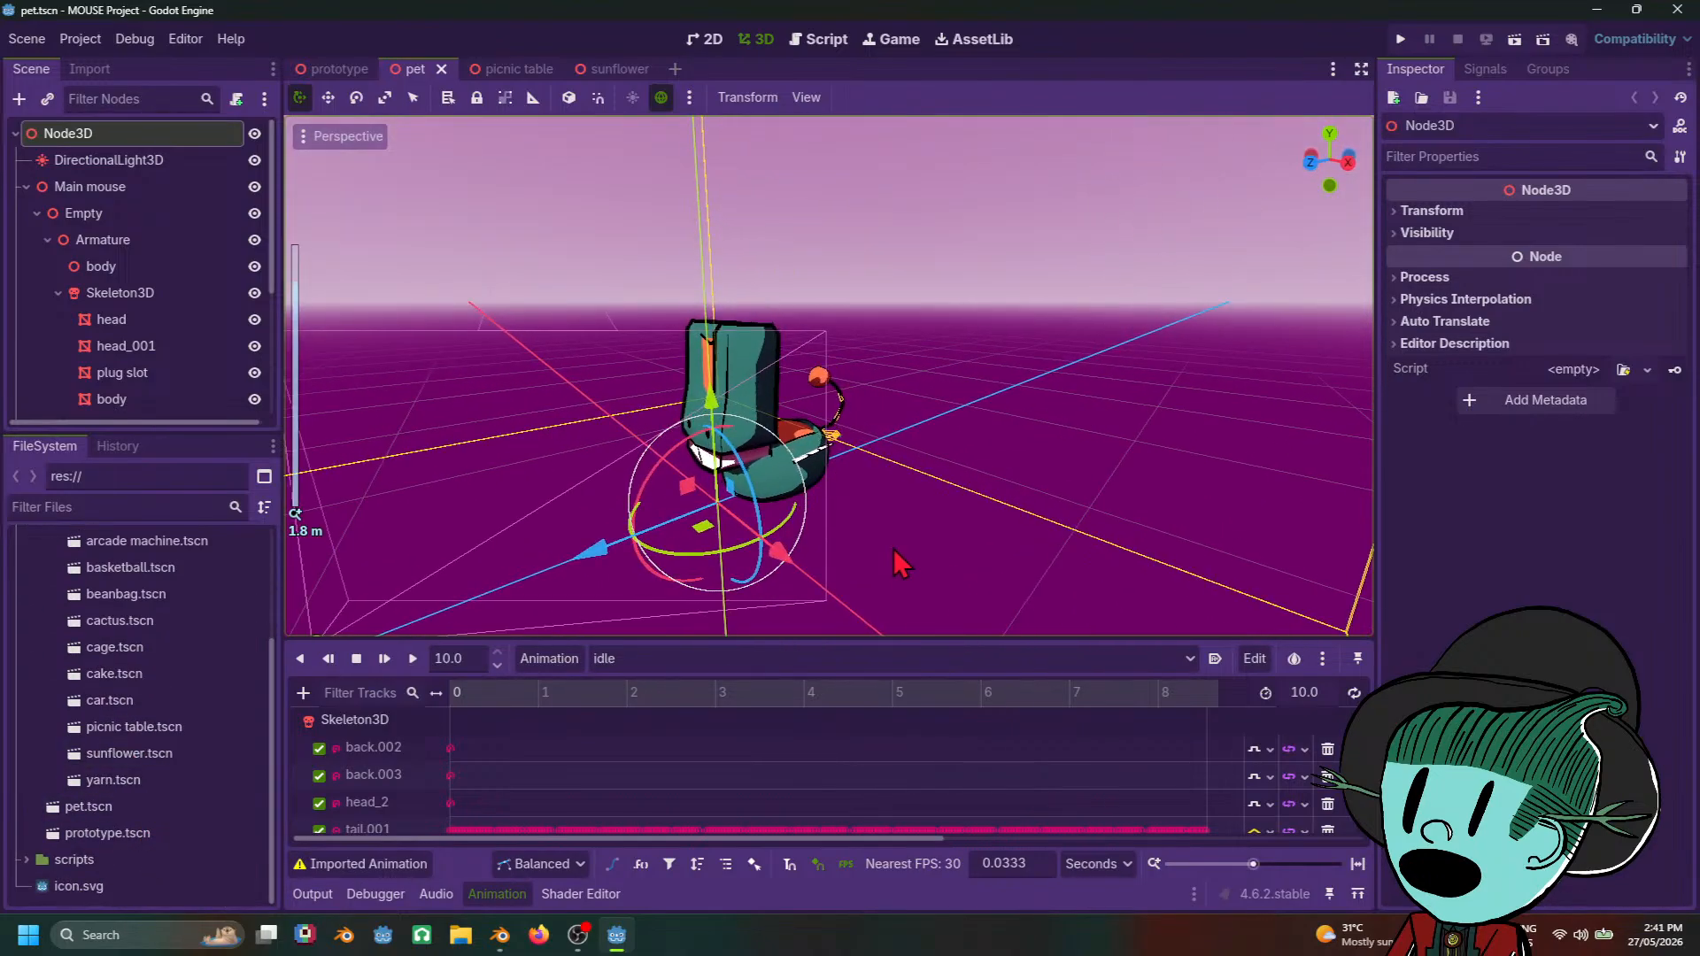
pyautogui.moveTo(906, 575); pyautogui.dragTo(1016, 443, button='middle')
pyautogui.scroll(8, 1127, 483)
pyautogui.scroll(-8, 1130, 483)
pyautogui.scroll(2, 1050, 469)
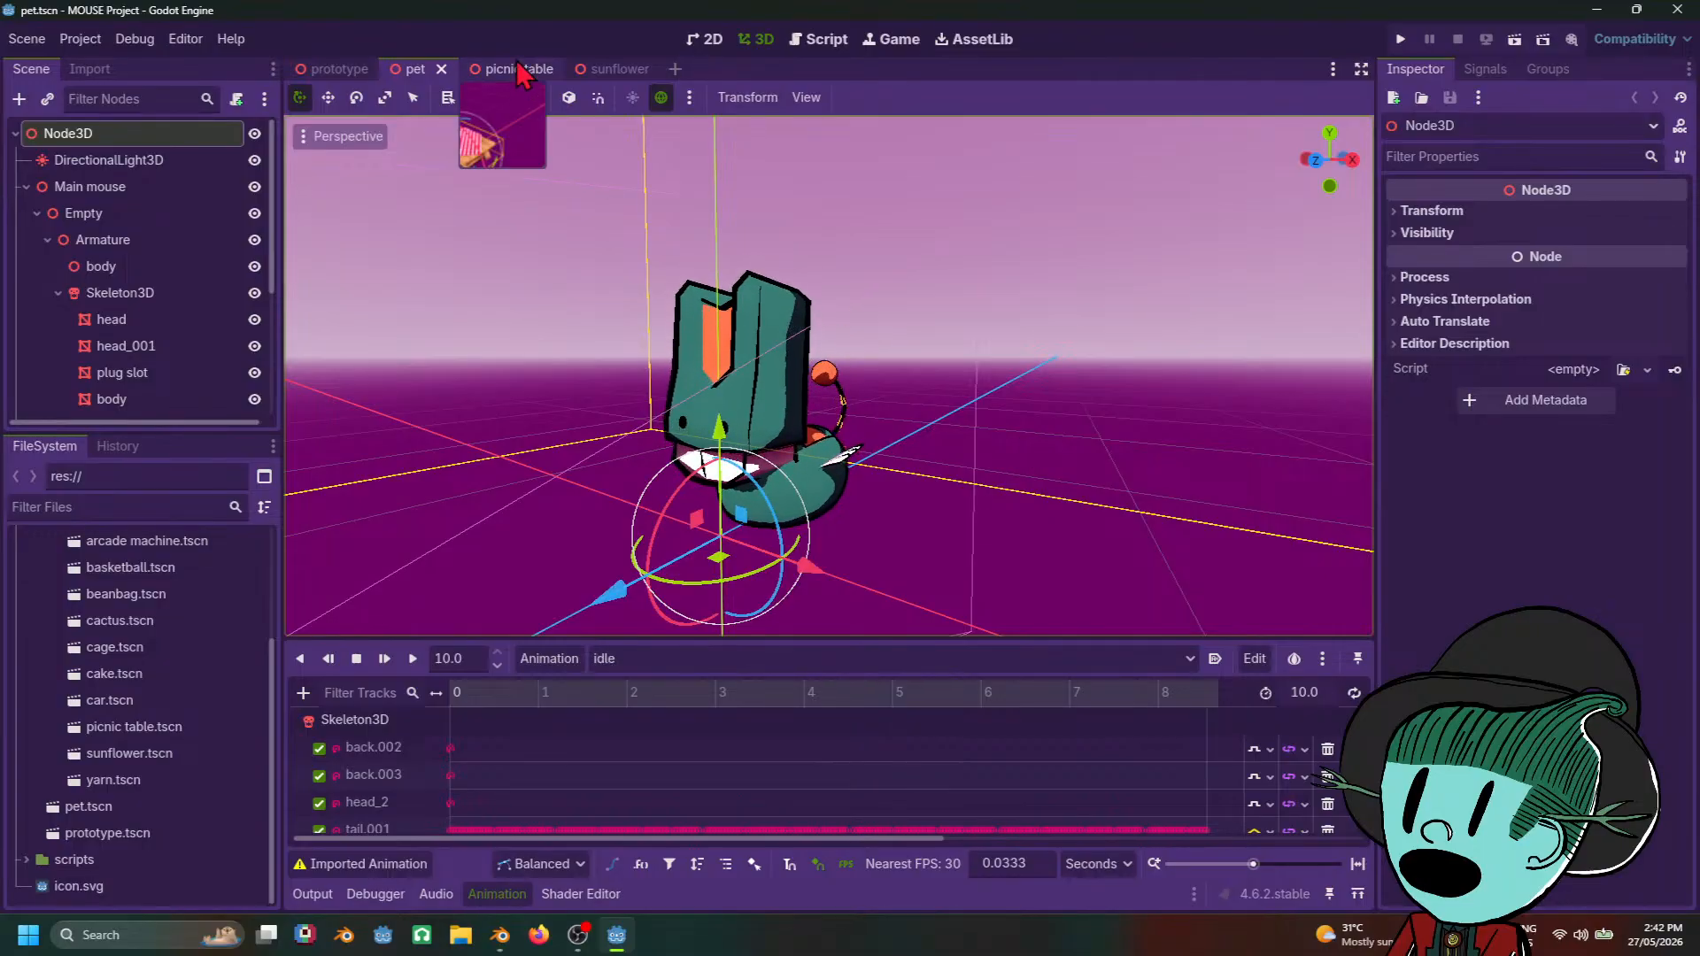
pyautogui.scroll(-5, 1018, 425)
pyautogui.scroll(10, 1023, 436)
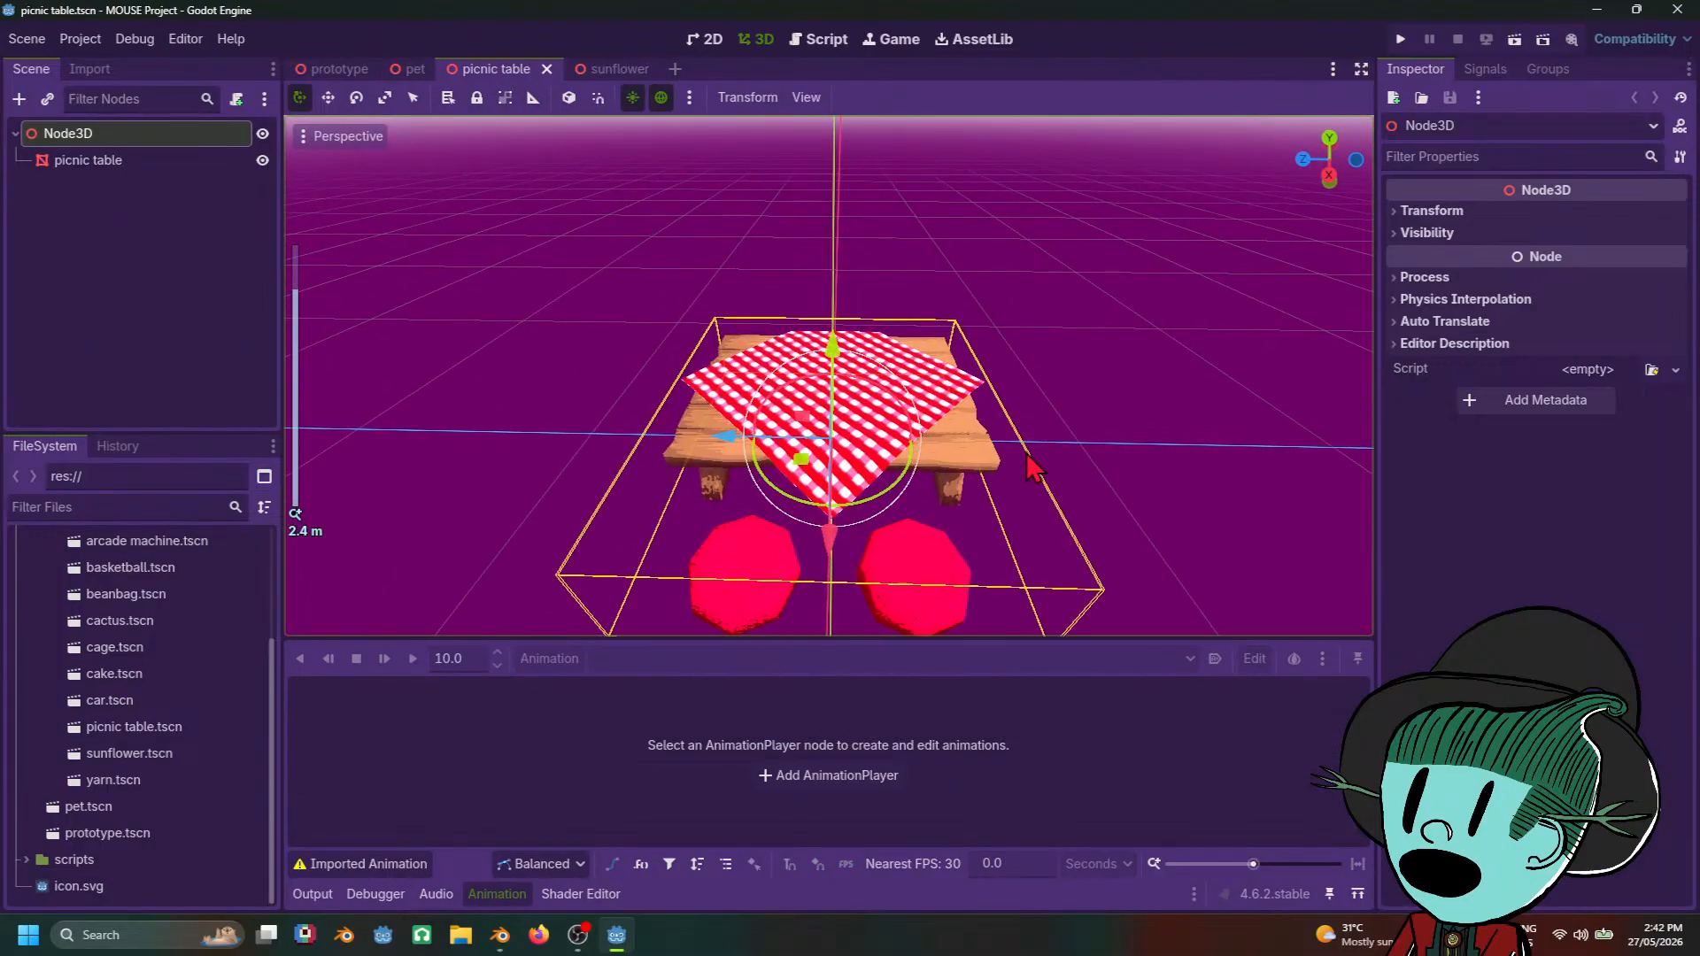
pyautogui.moveTo(1028, 462); pyautogui.dragTo(1127, 407, button='middle')
pyautogui.click(618, 74)
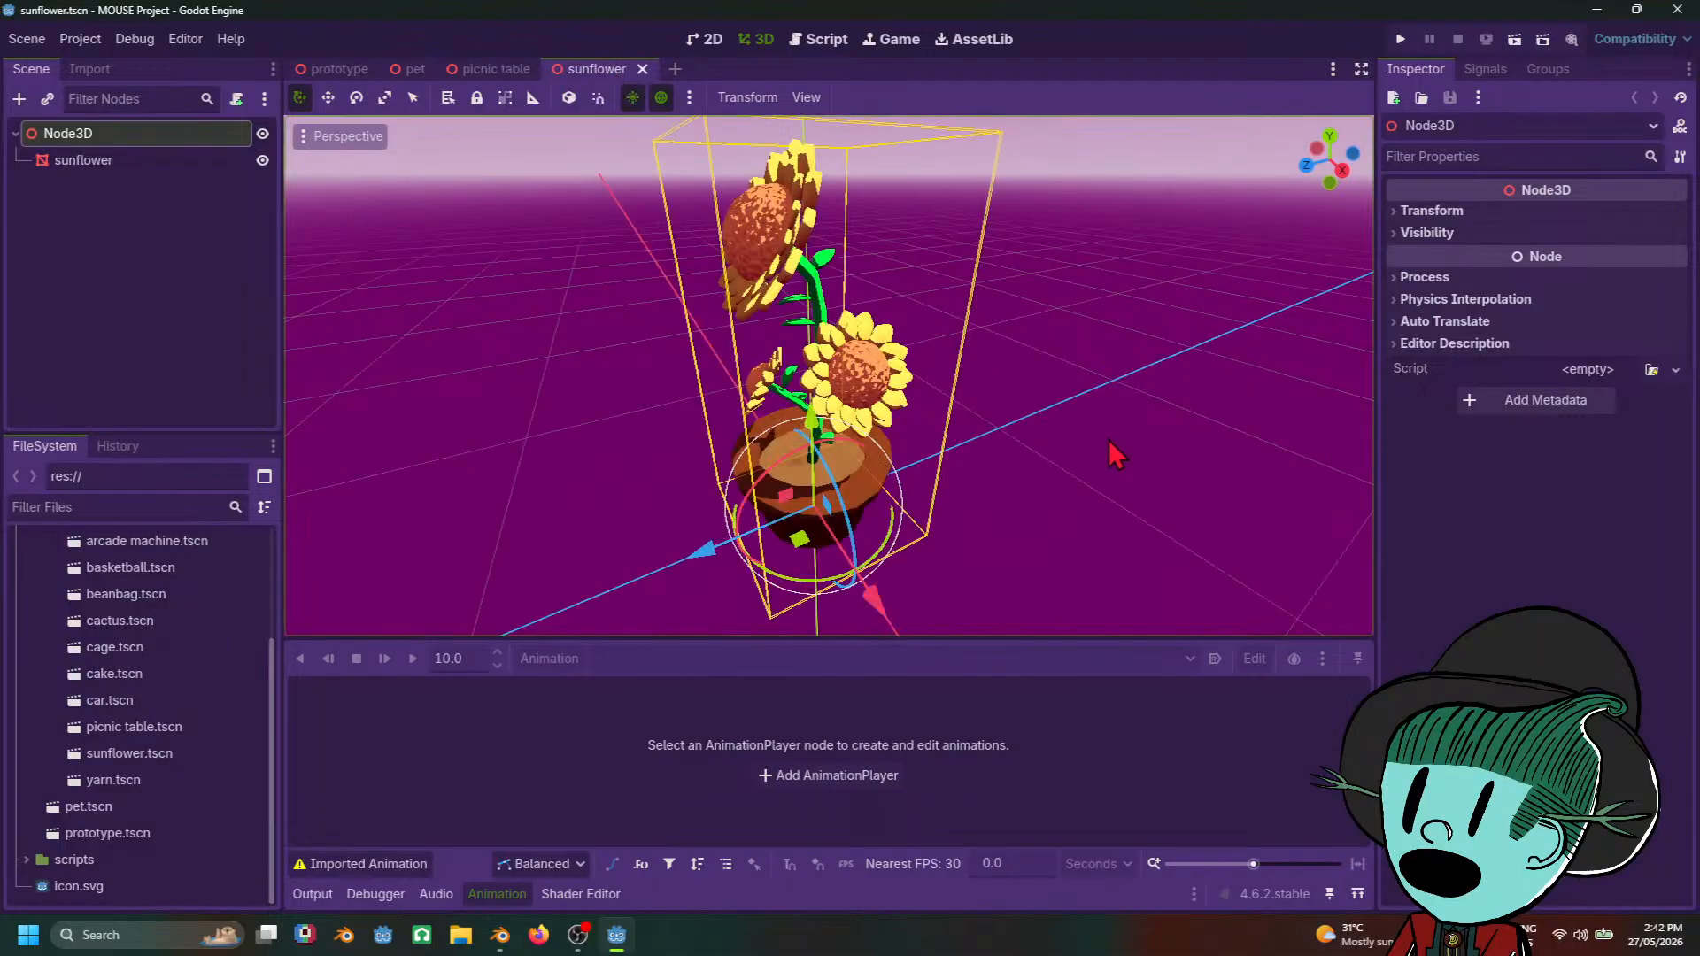
pyautogui.click(335, 69)
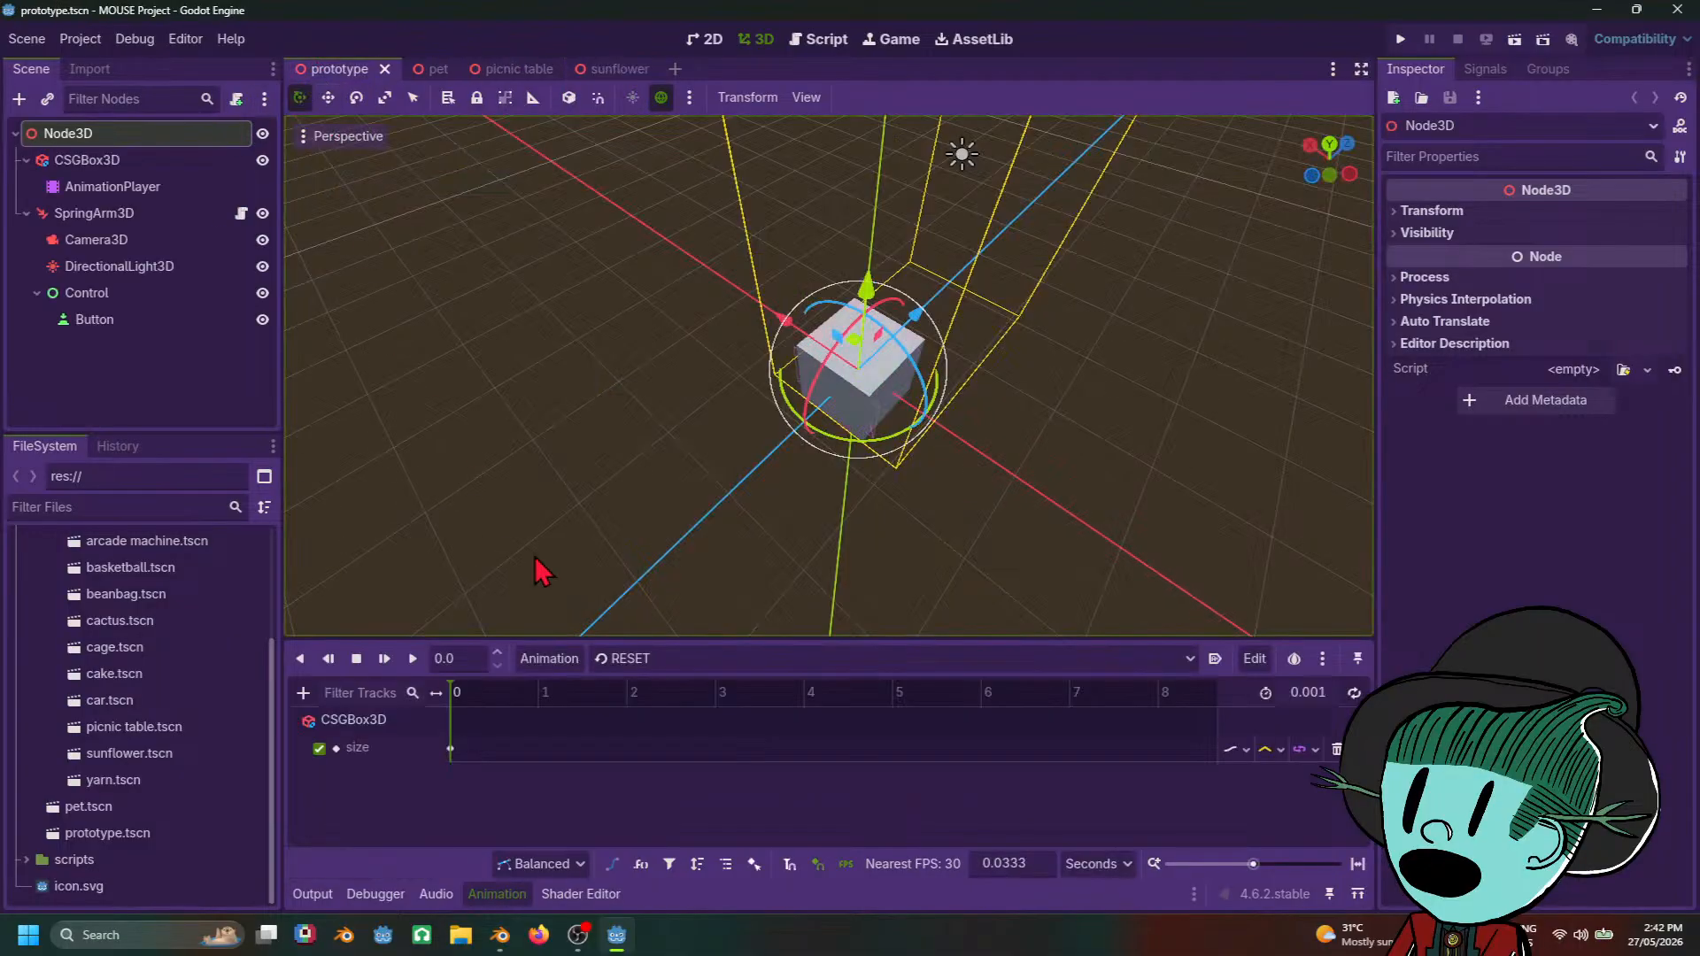
pyautogui.click(453, 71)
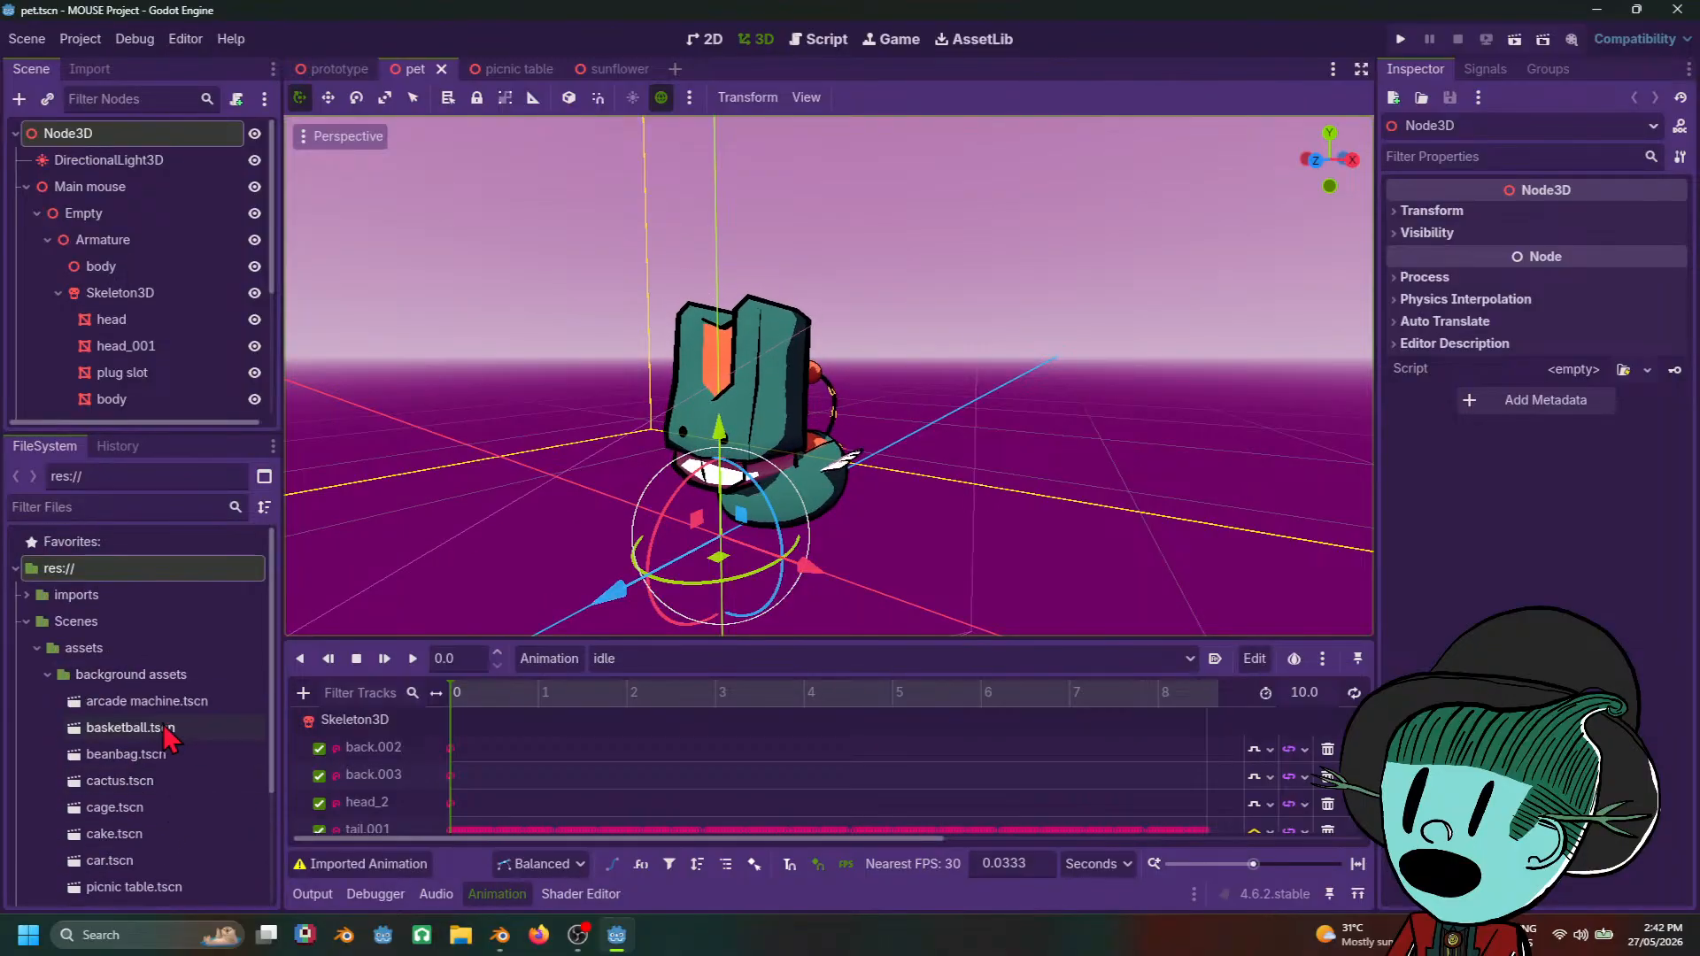
# Step: Open the arcade machine, basketball and beanbag scenes from the background assets folder and view each model
pyautogui.click(174, 705)
pyautogui.doubleClick(175, 708)
pyautogui.scroll(-3, 916, 481)
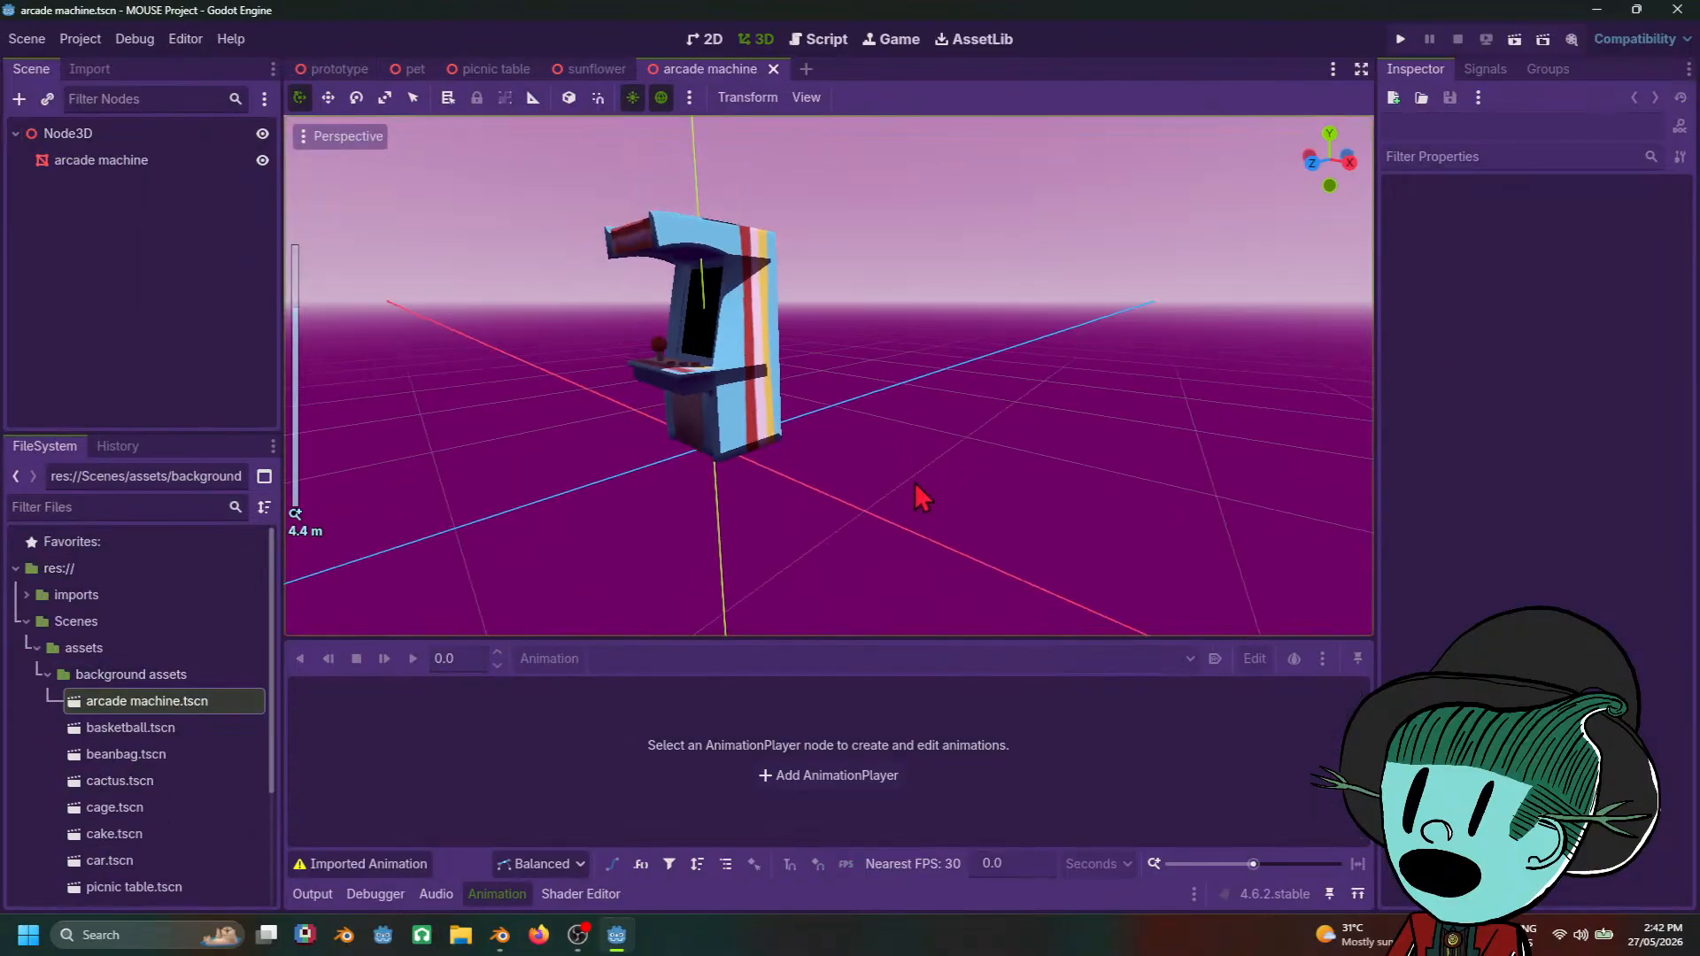
pyautogui.moveTo(915, 482); pyautogui.dragTo(789, 520, button='middle')
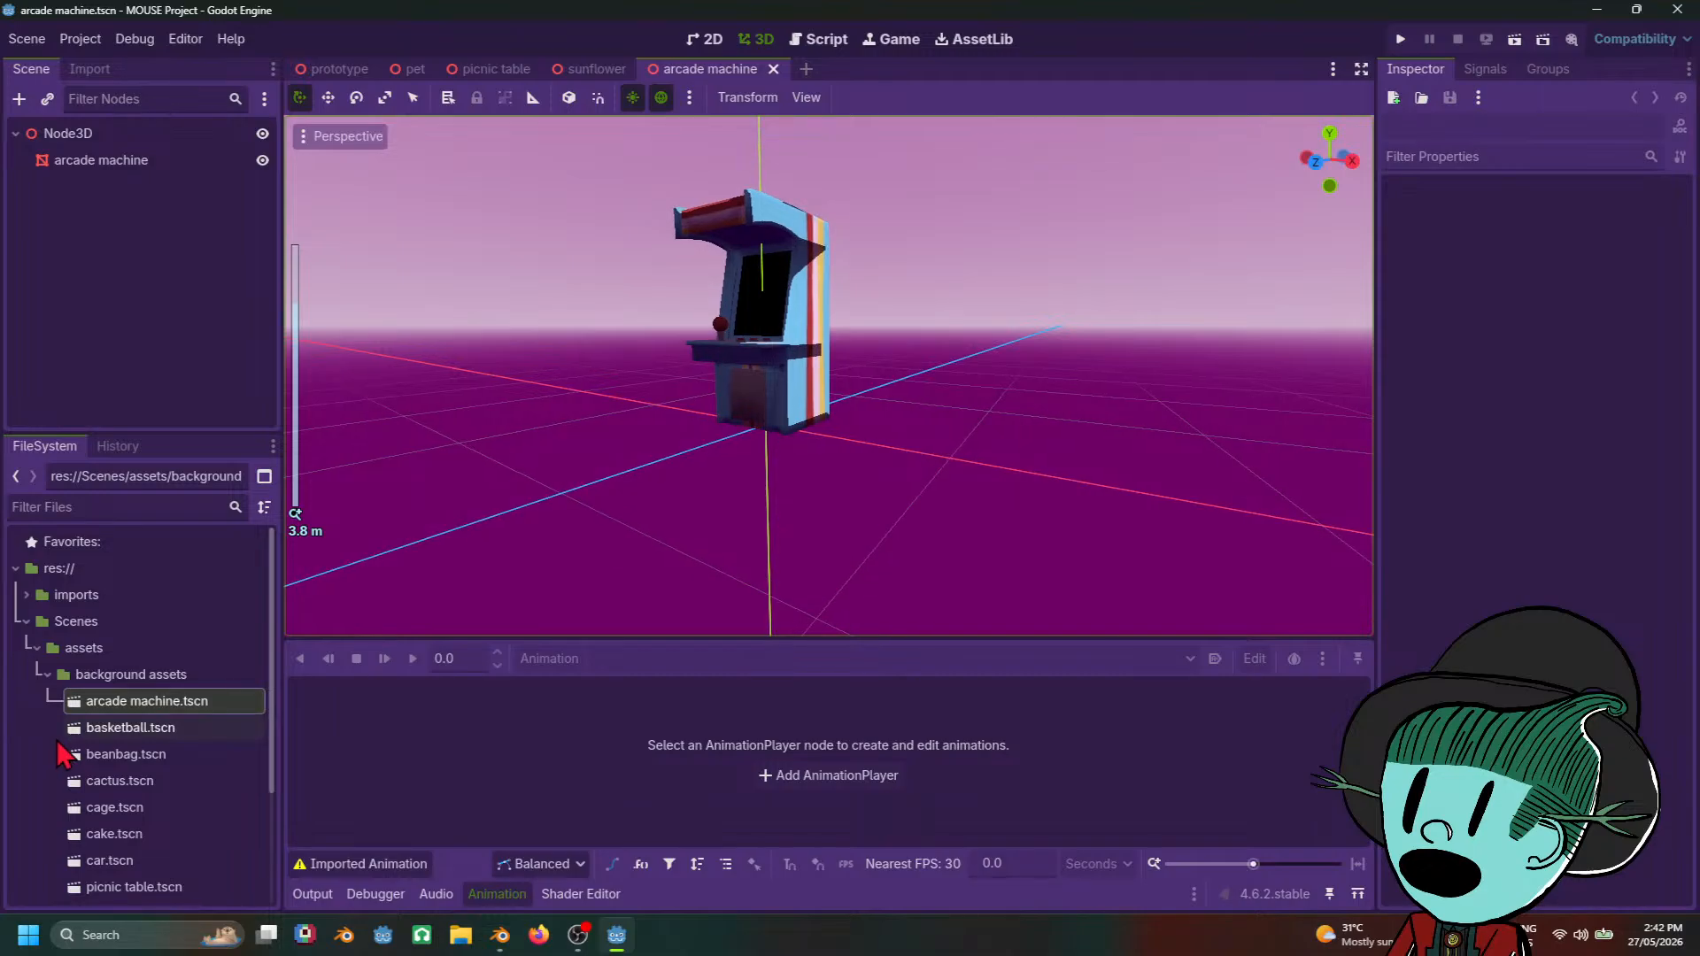
pyautogui.doubleClick(130, 731)
pyautogui.moveTo(1033, 451); pyautogui.dragTo(868, 584, button='middle')
pyautogui.doubleClick(179, 749)
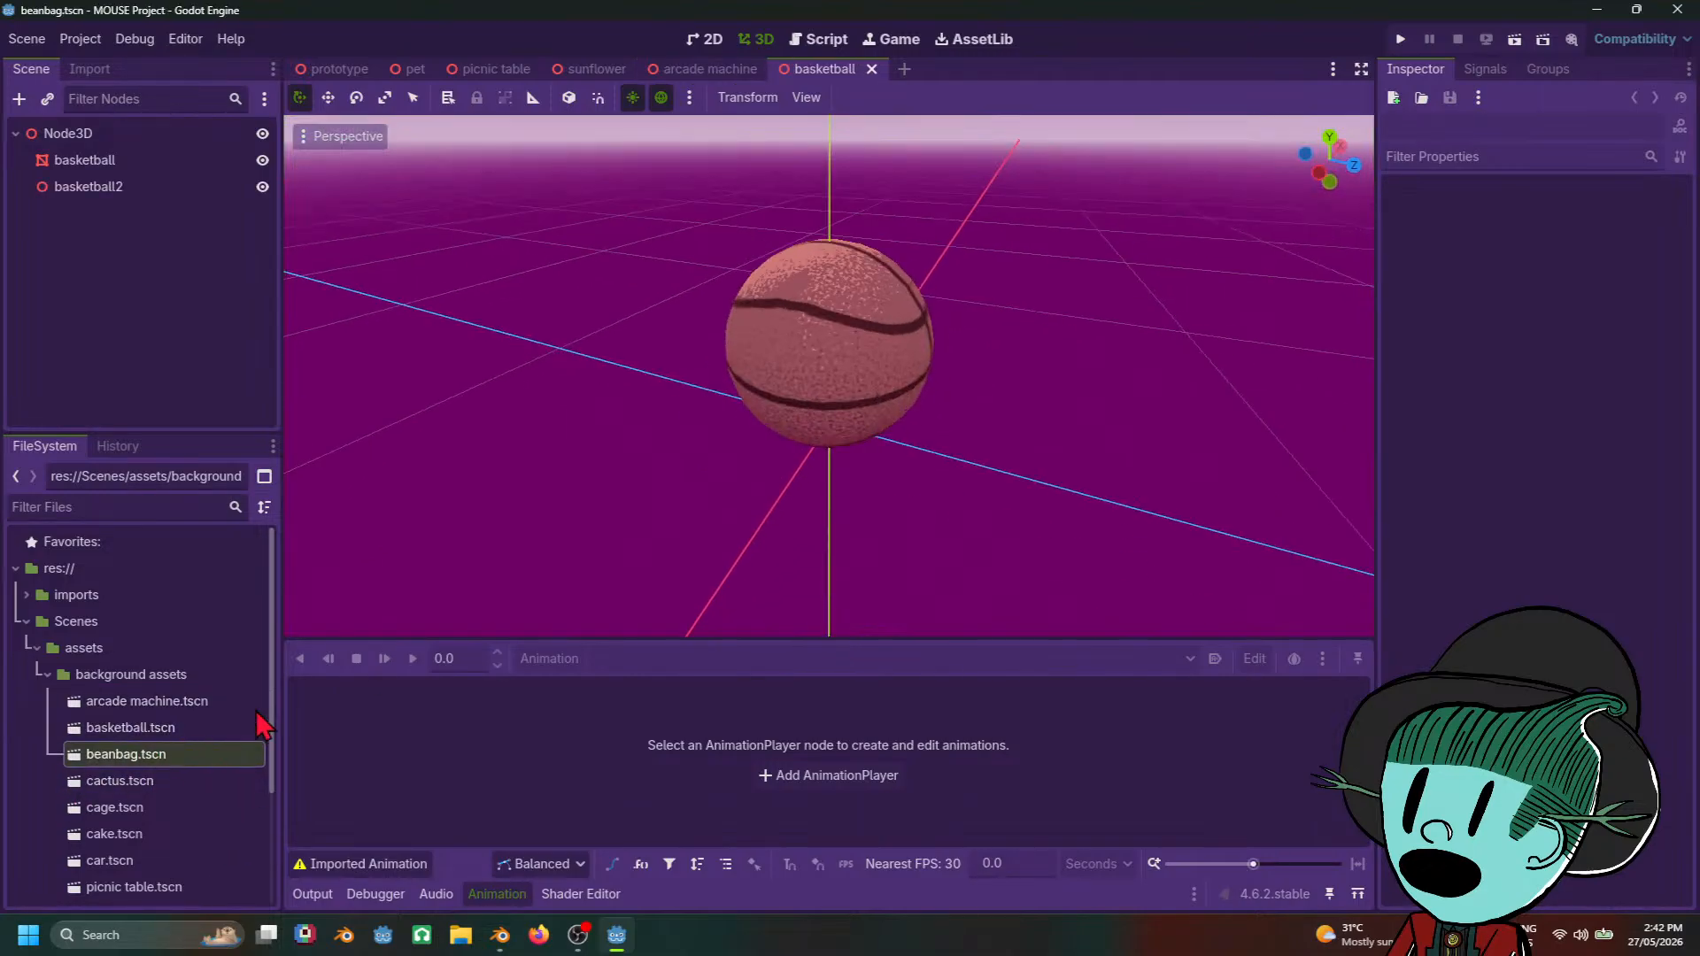
pyautogui.scroll(10, 1099, 514)
pyautogui.scroll(-8, 1107, 507)
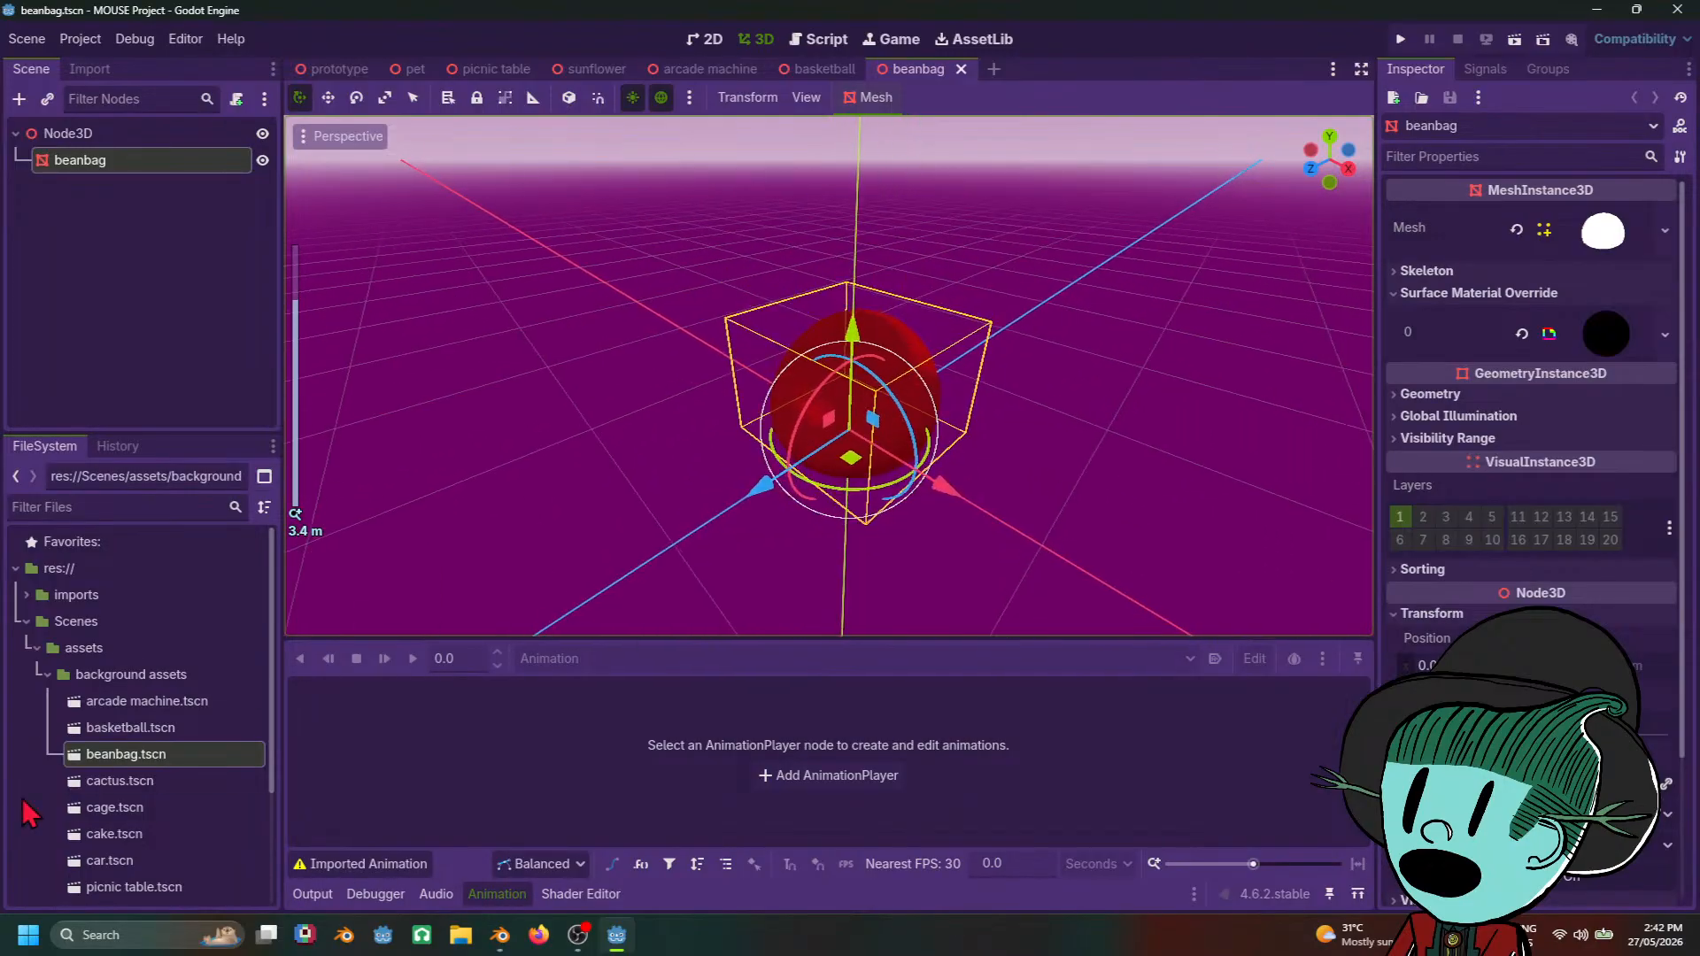
# Step: Look through the remaining scene files and collapse the background assets folder
pyautogui.scroll(-3, 264, 691)
pyautogui.scroll(-1, 133, 695)
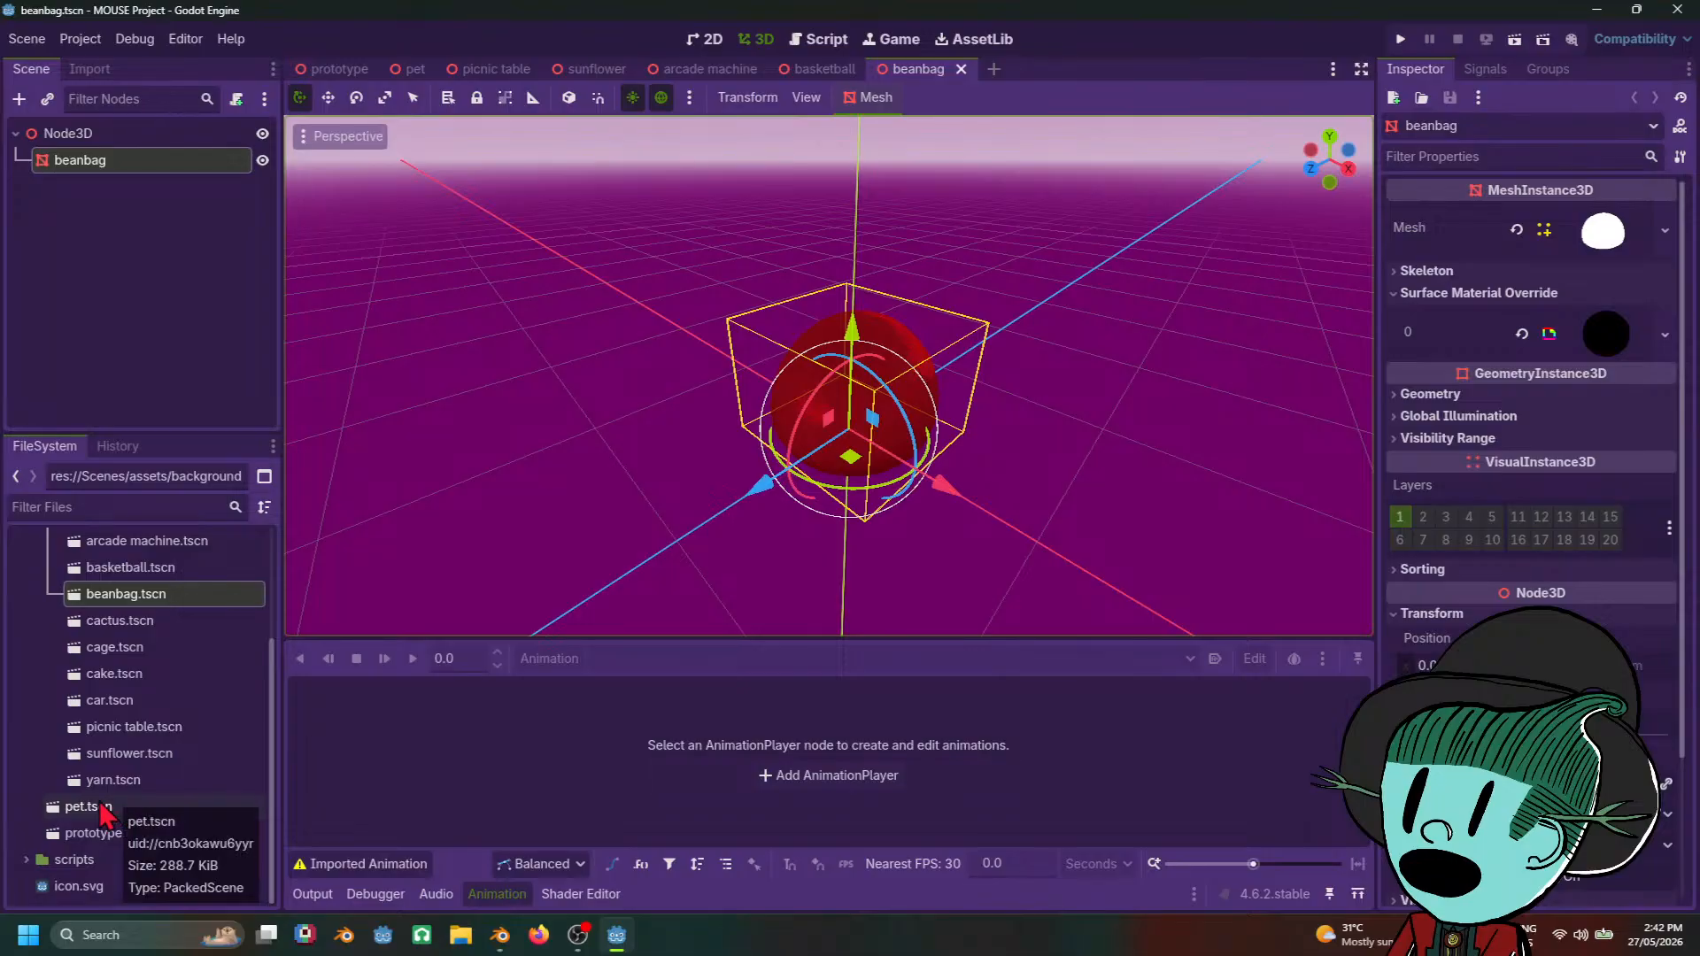
pyautogui.scroll(4, 104, 808)
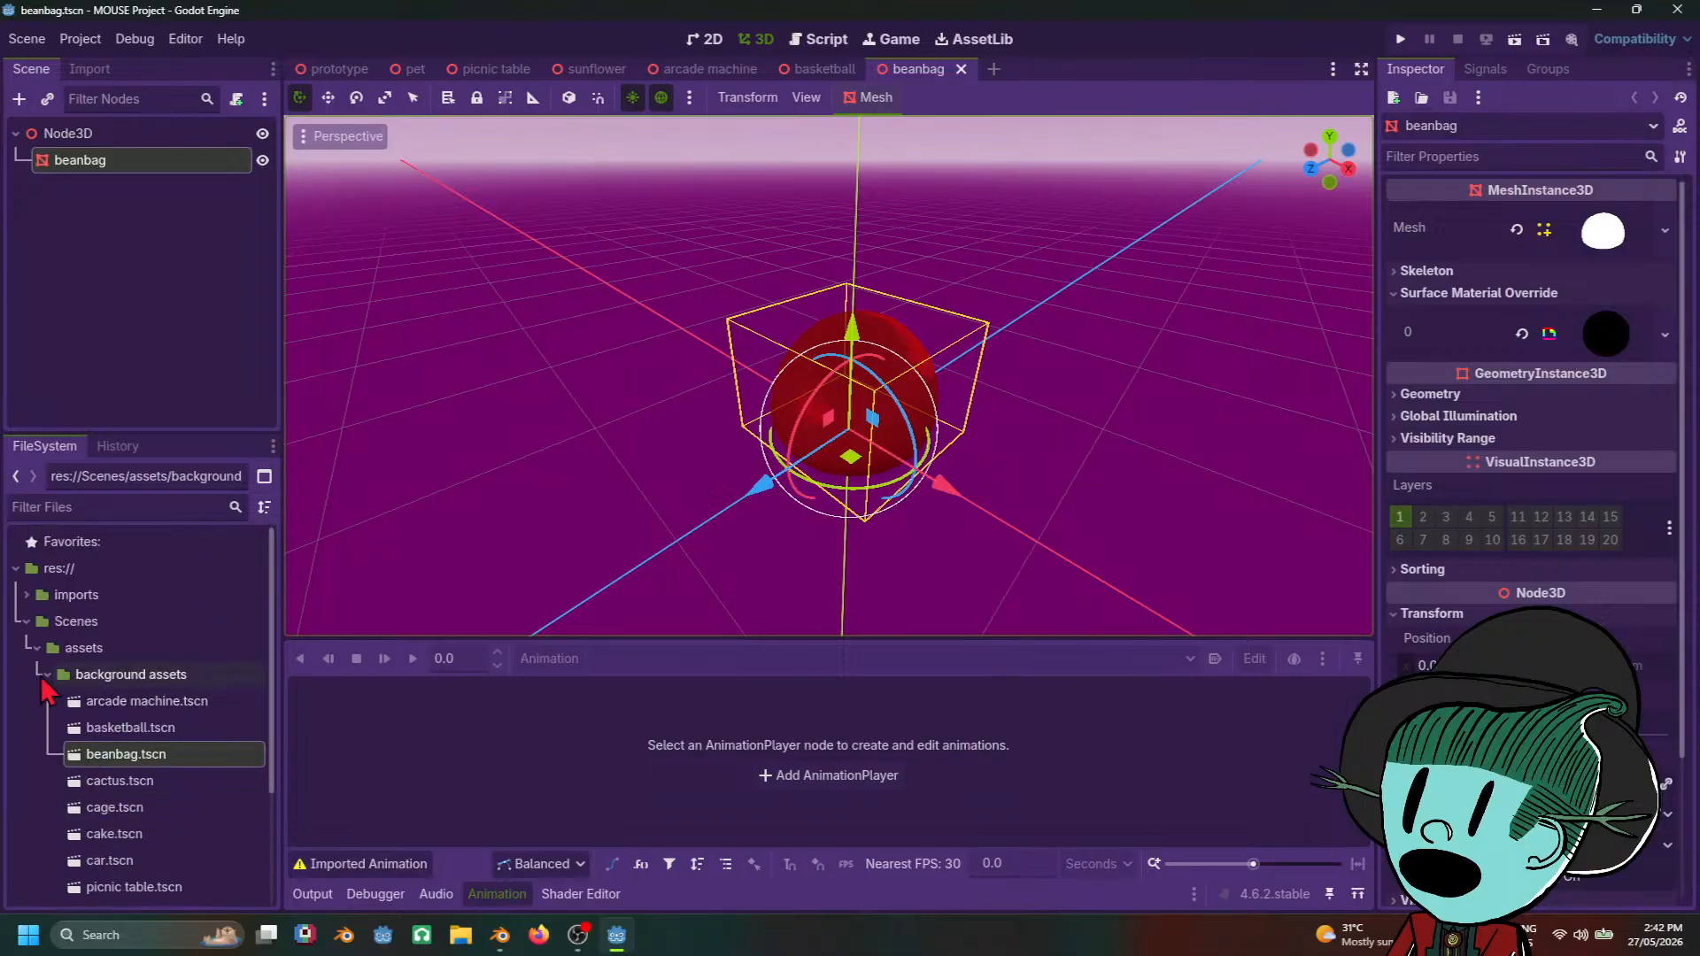
pyautogui.click(48, 675)
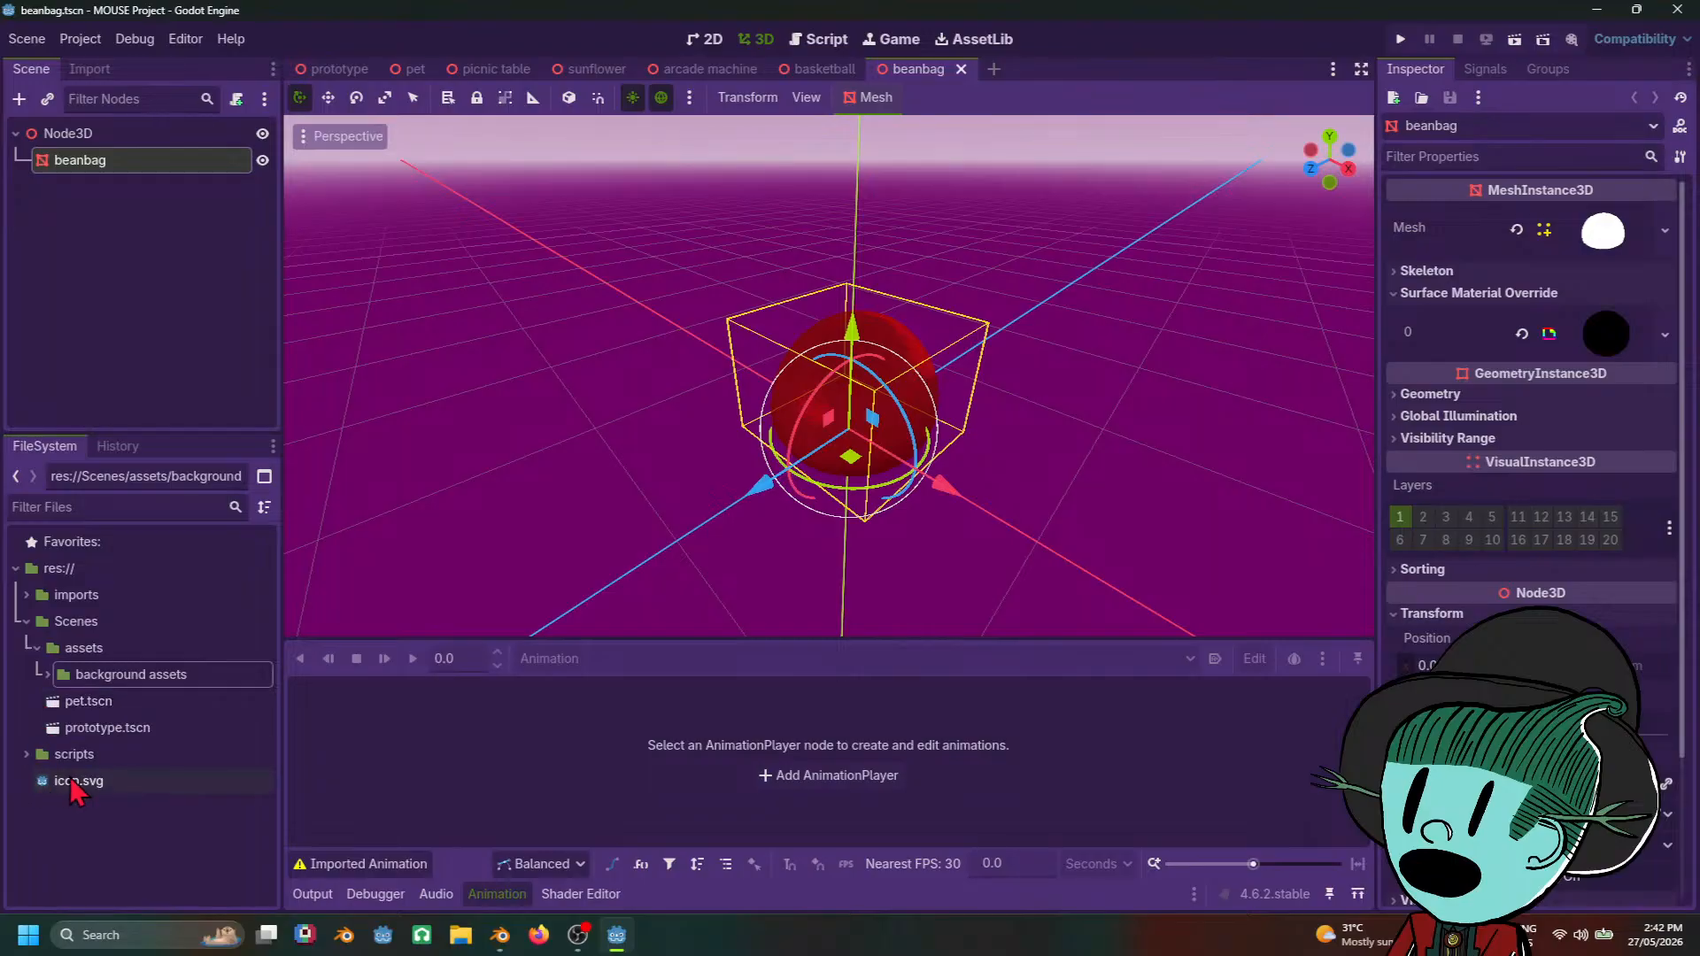
# Step: Collapse the scene assets folder, expand imports, and compare with the furnished room in Blender before returning to Godot
pyautogui.click(34, 649)
pyautogui.click(27, 595)
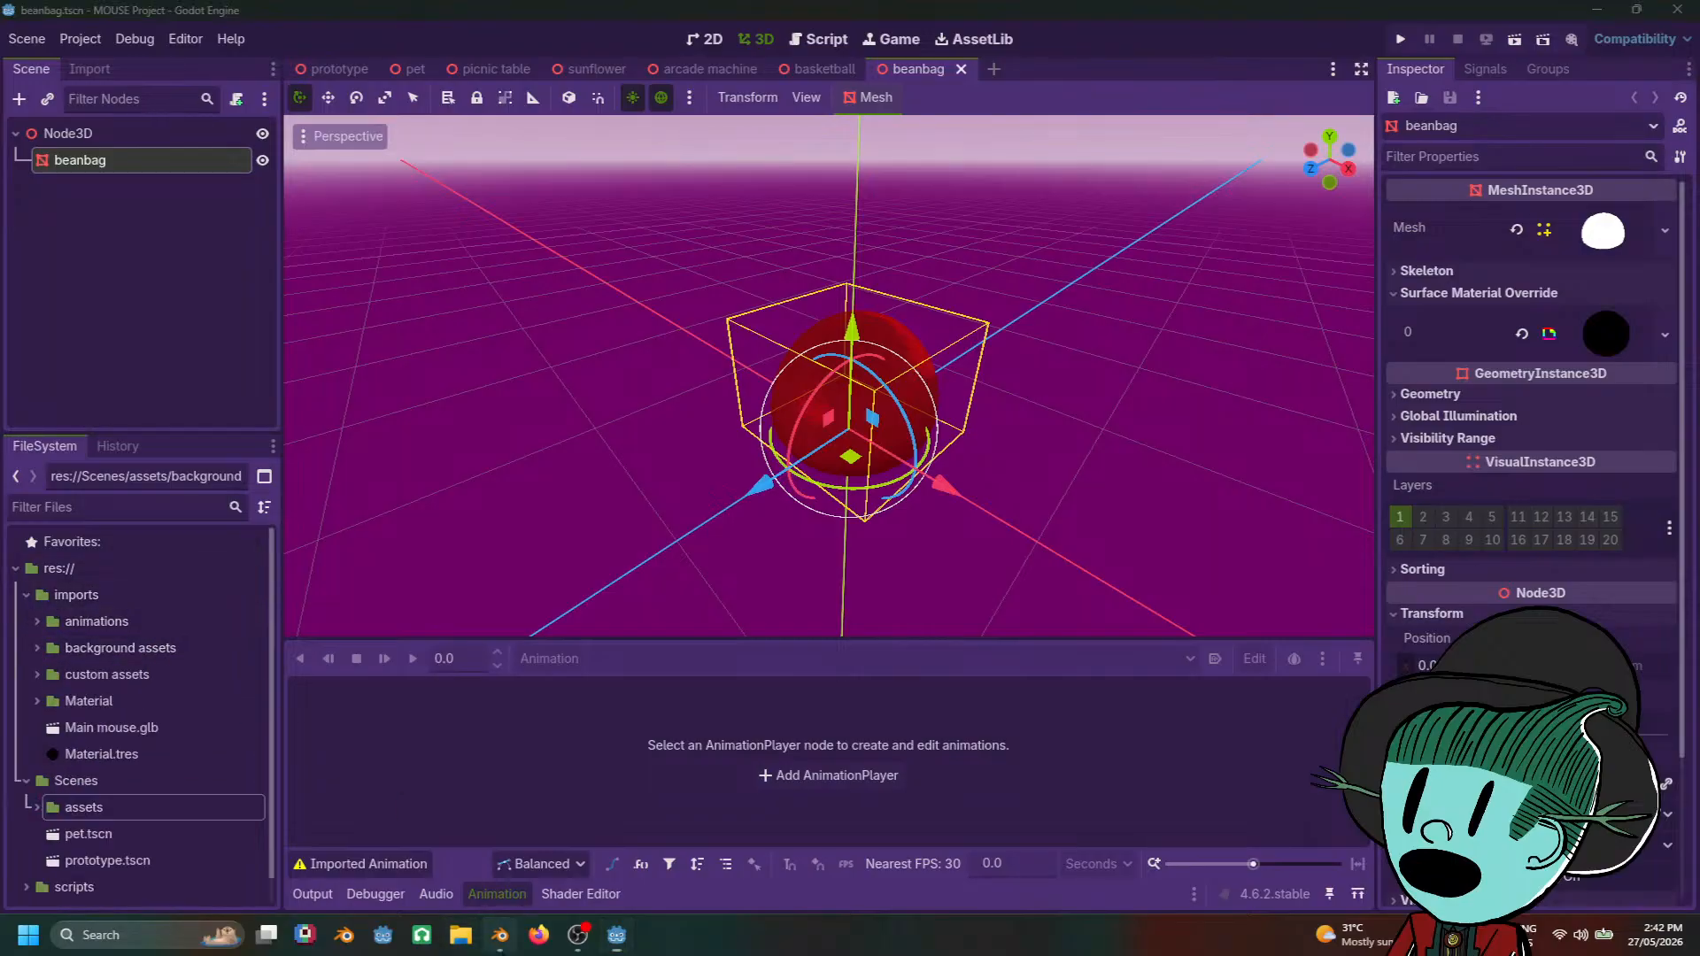
pyautogui.click(500, 936)
pyautogui.moveTo(1096, 425); pyautogui.dragTo(891, 498, button='middle')
pyautogui.scroll(3, 891, 497)
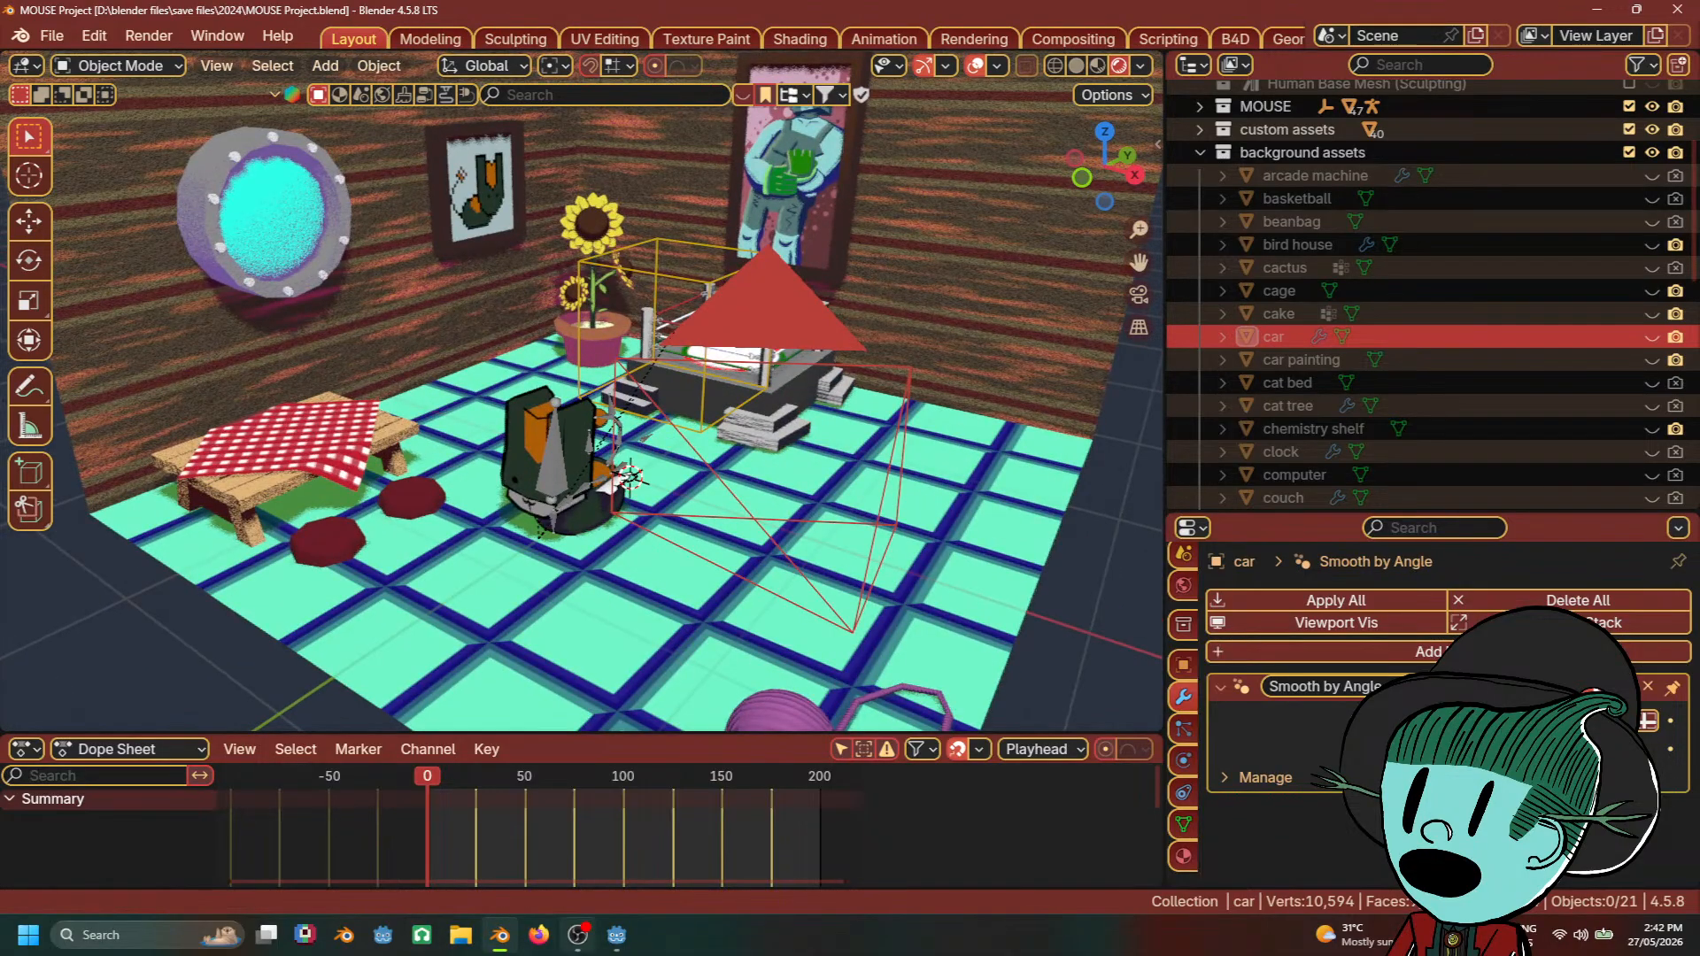
pyautogui.click(617, 935)
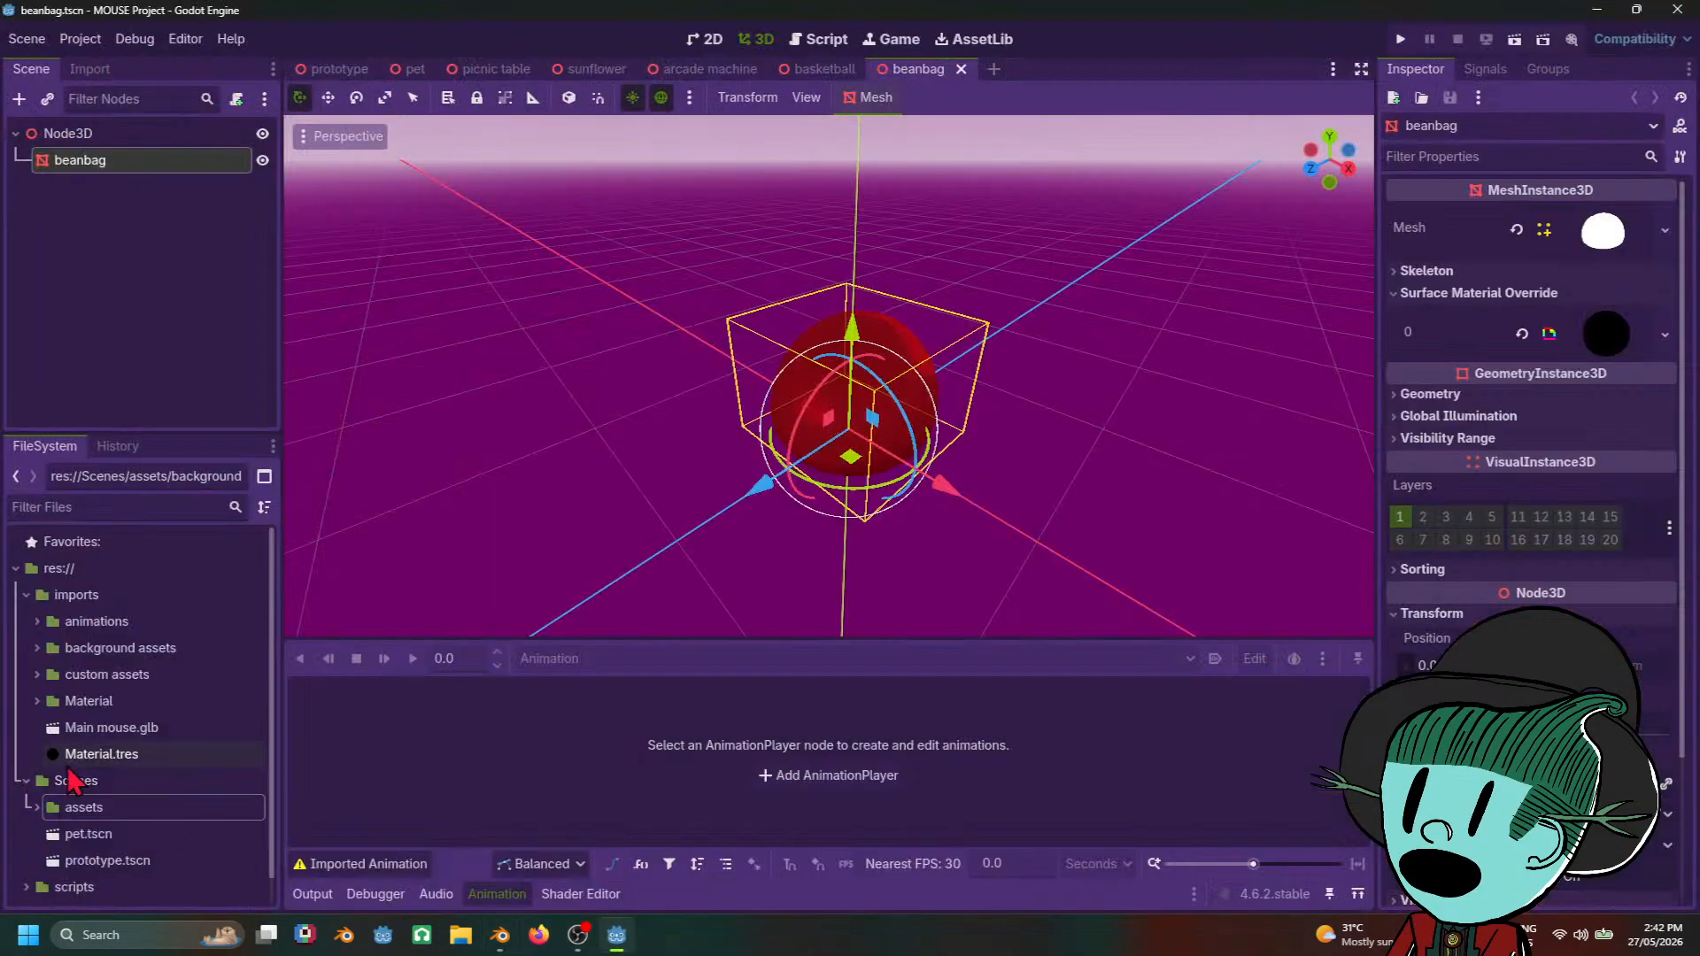
# Step: Expand background assets under imports and inspect the arcade machine.glb model in its import settings, closing them when done
pyautogui.click(37, 649)
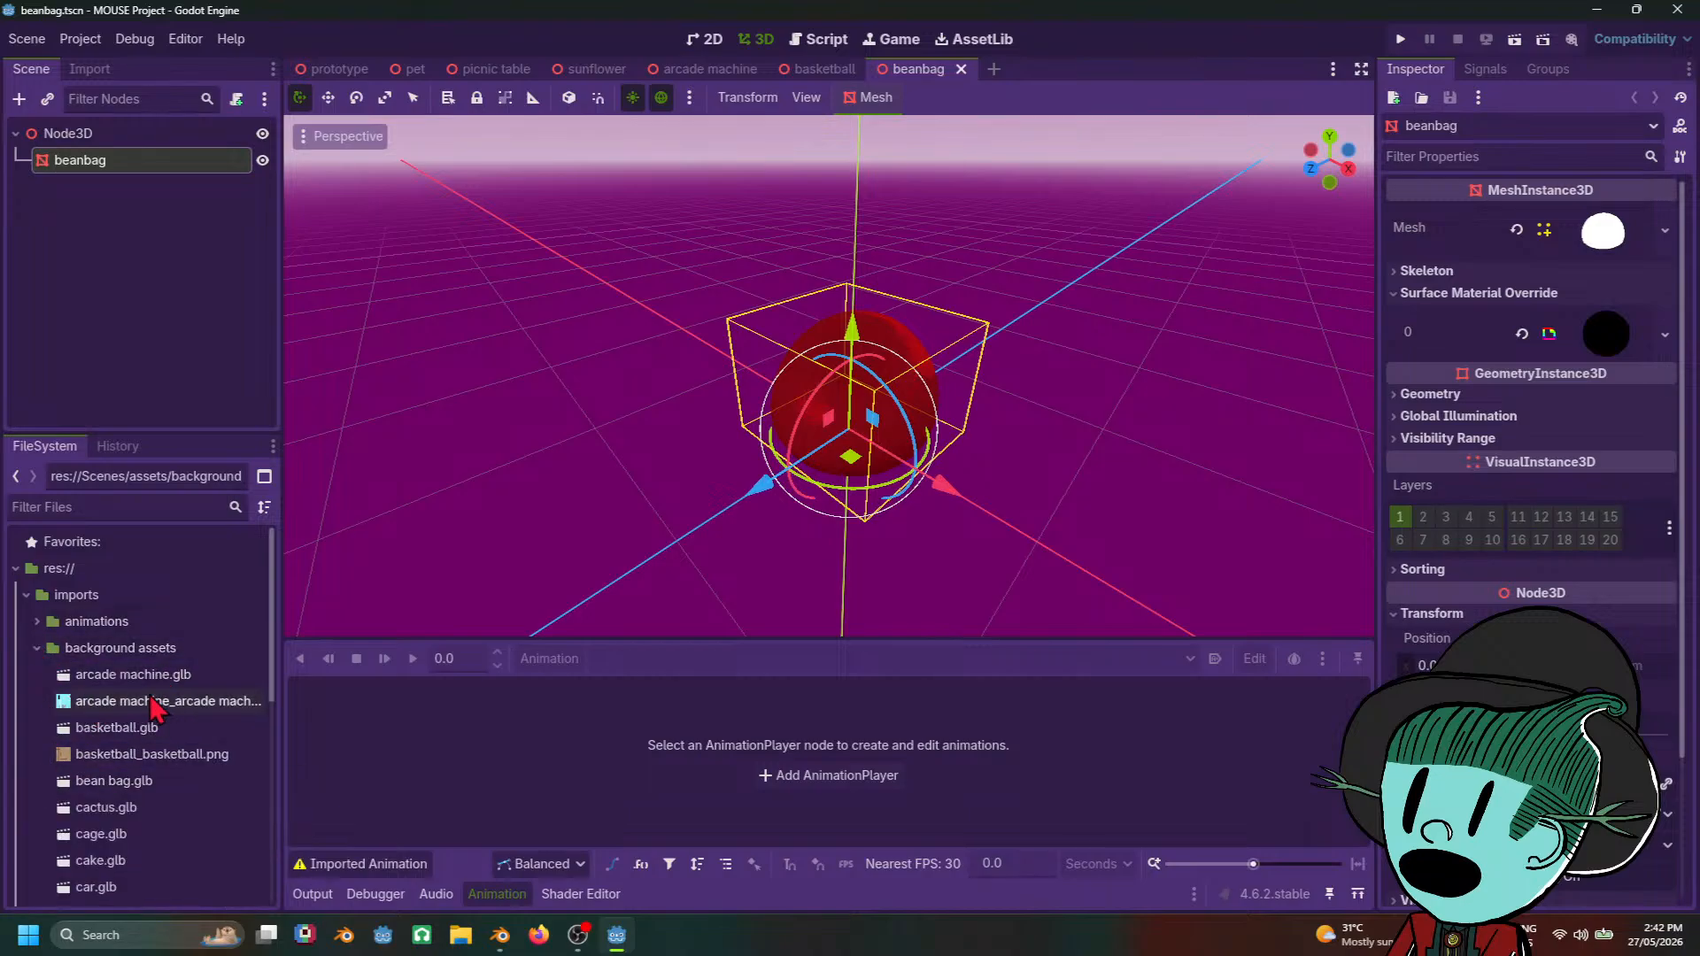
pyautogui.doubleClick(171, 679)
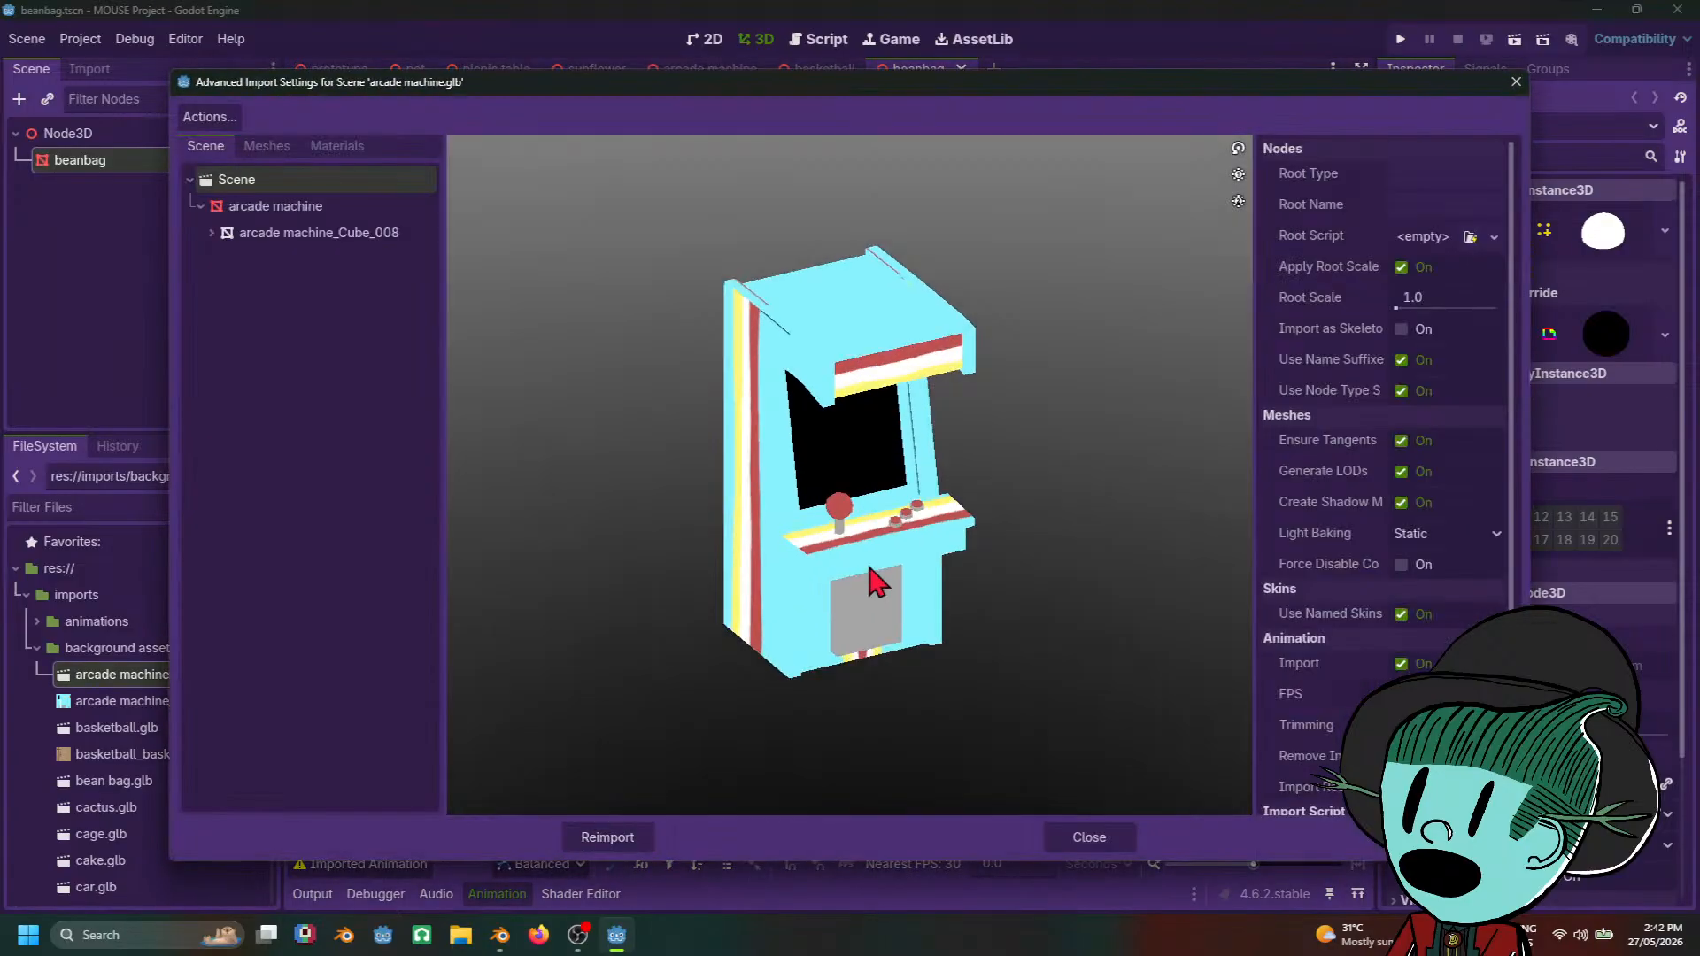
pyautogui.moveTo(870, 582); pyautogui.dragTo(708, 563)
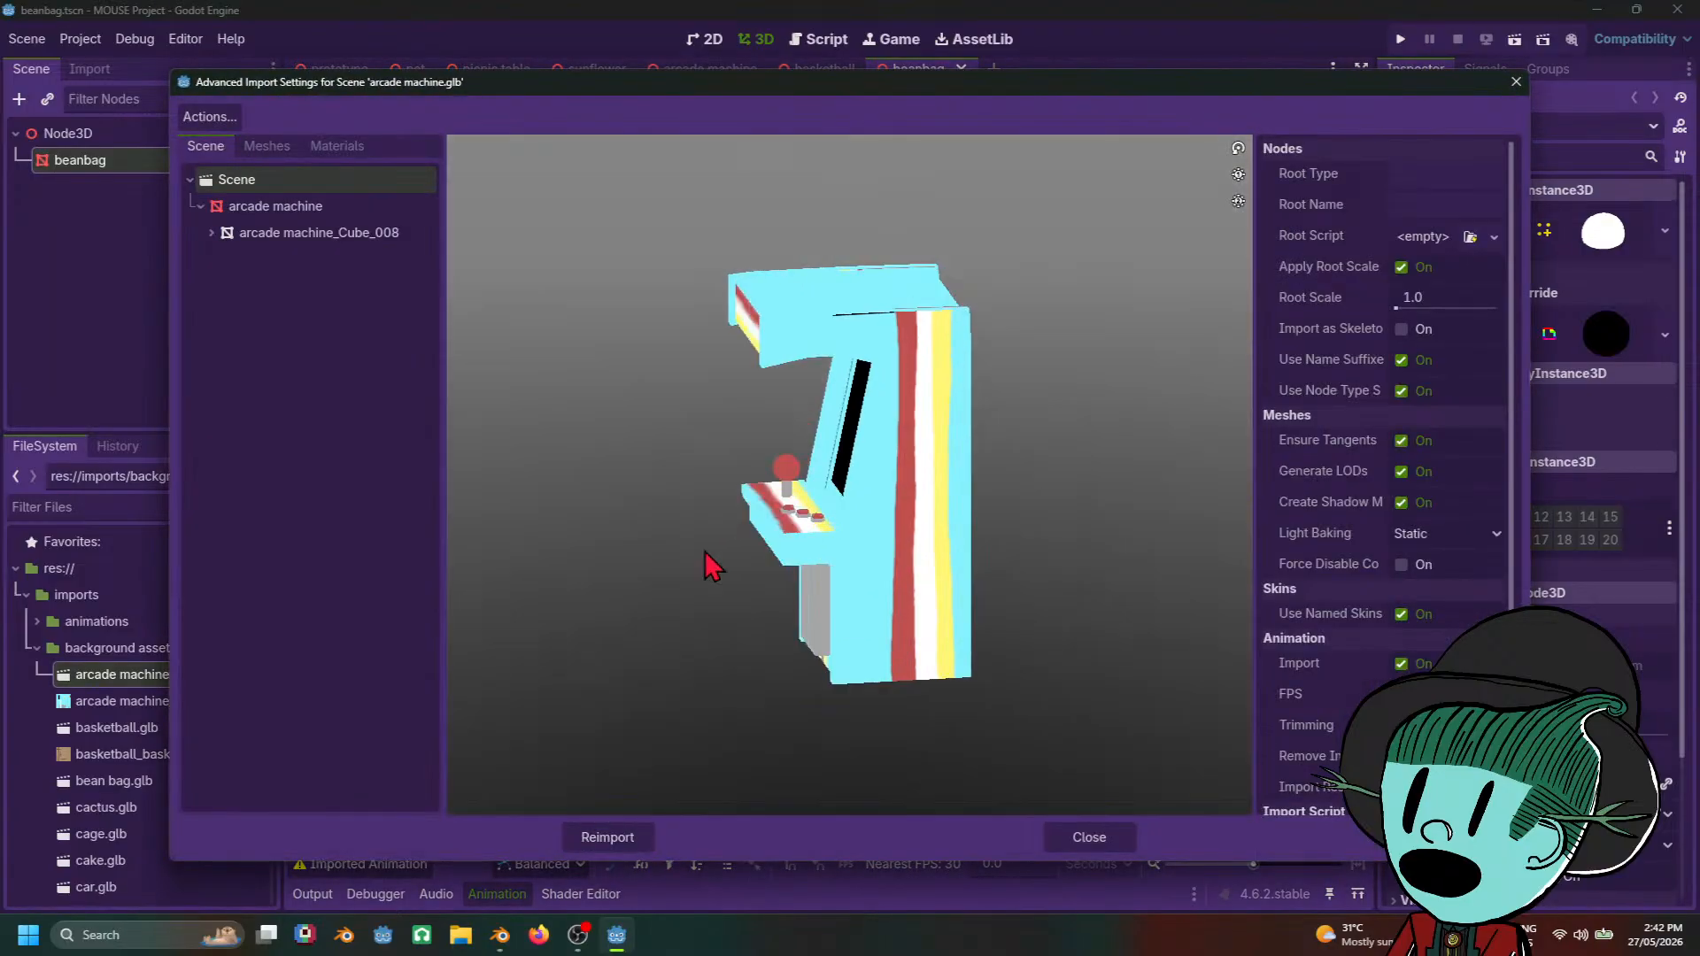
pyautogui.click(1515, 81)
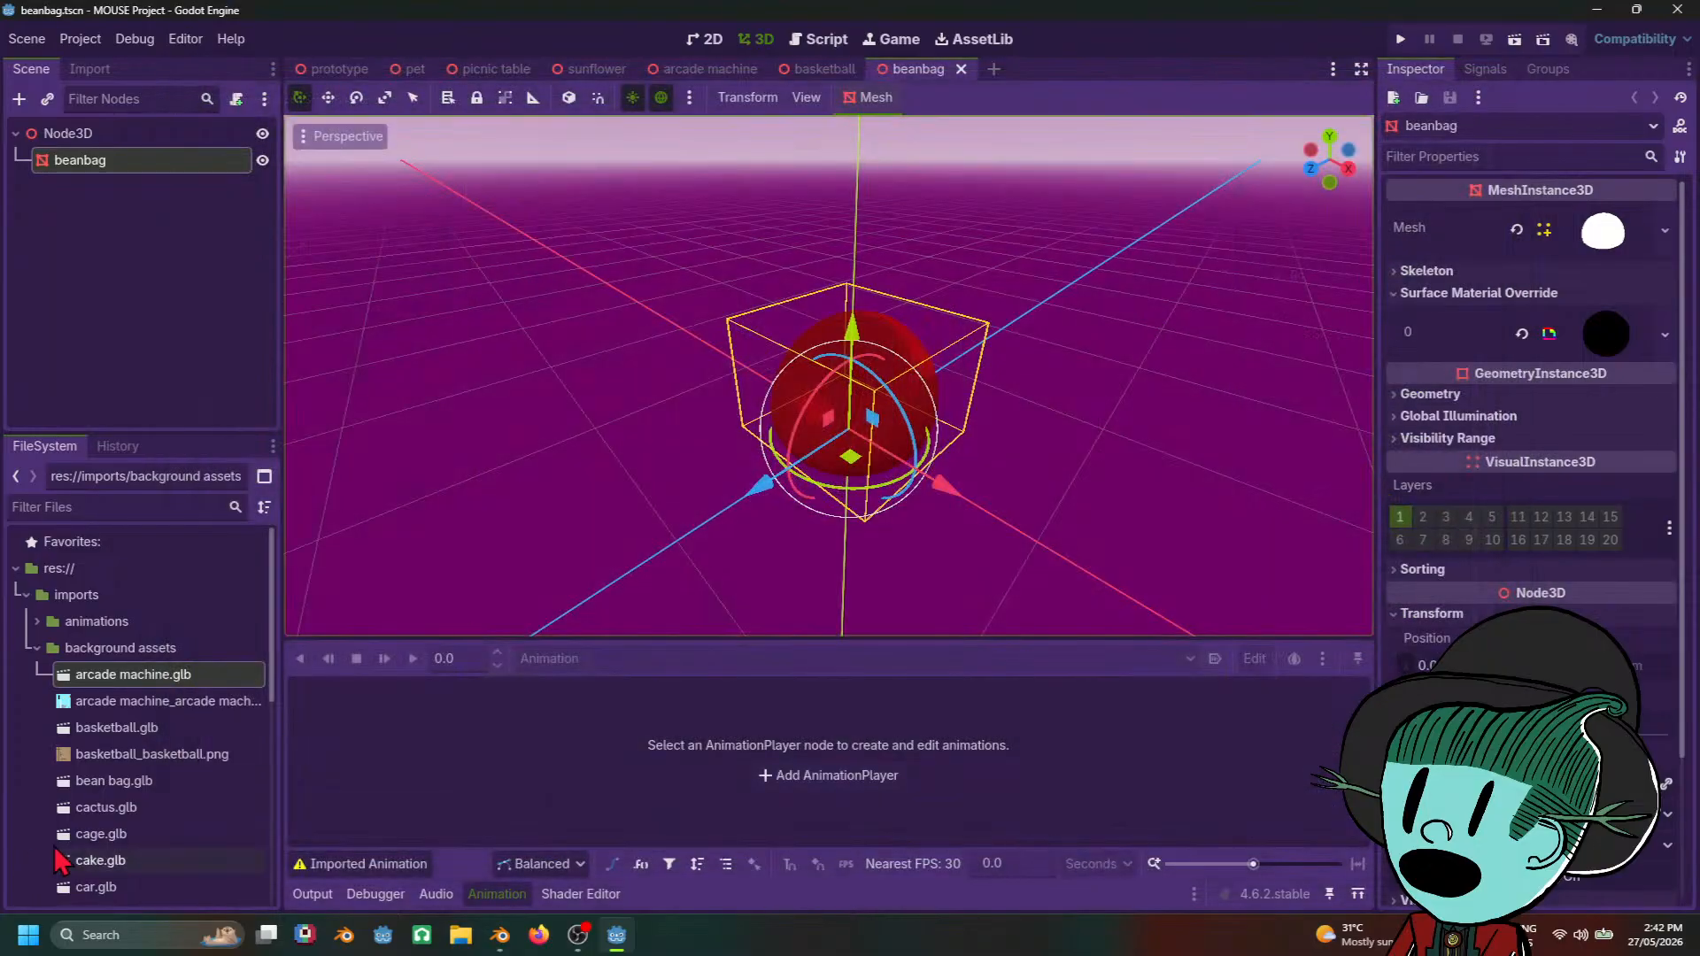
# Step: Examine the beanbag model in its scene and compare it with bean bag.glb in the advanced import settings
pyautogui.scroll(-3, 164, 805)
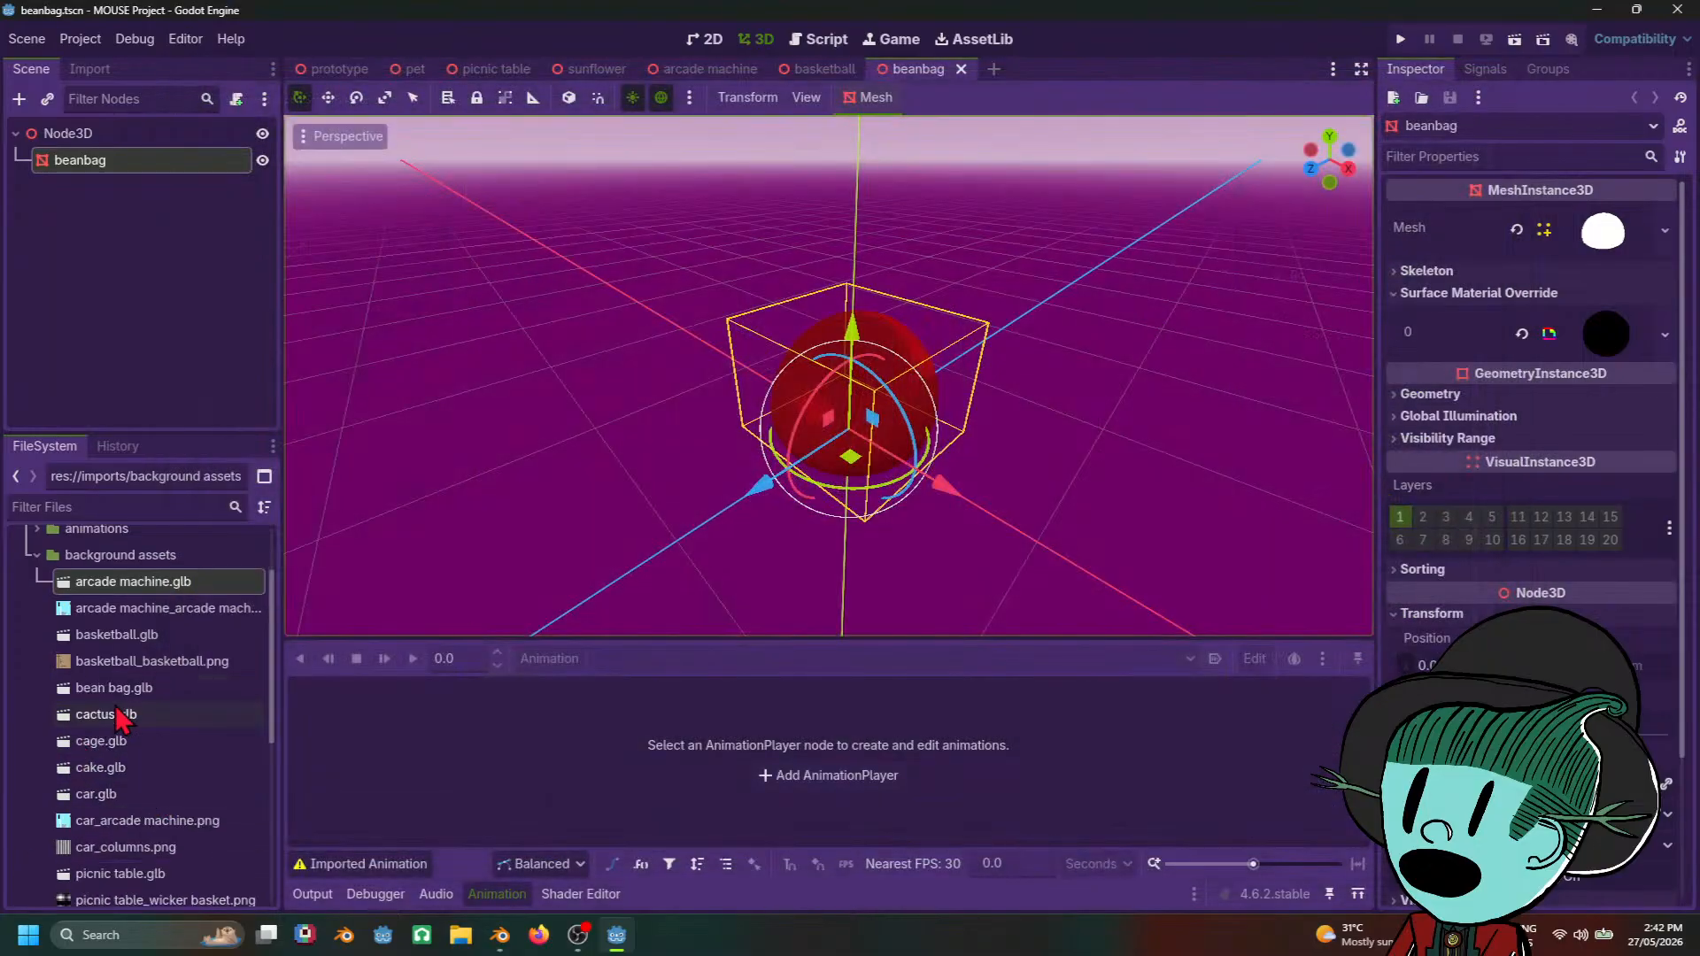
pyautogui.scroll(4, 1086, 556)
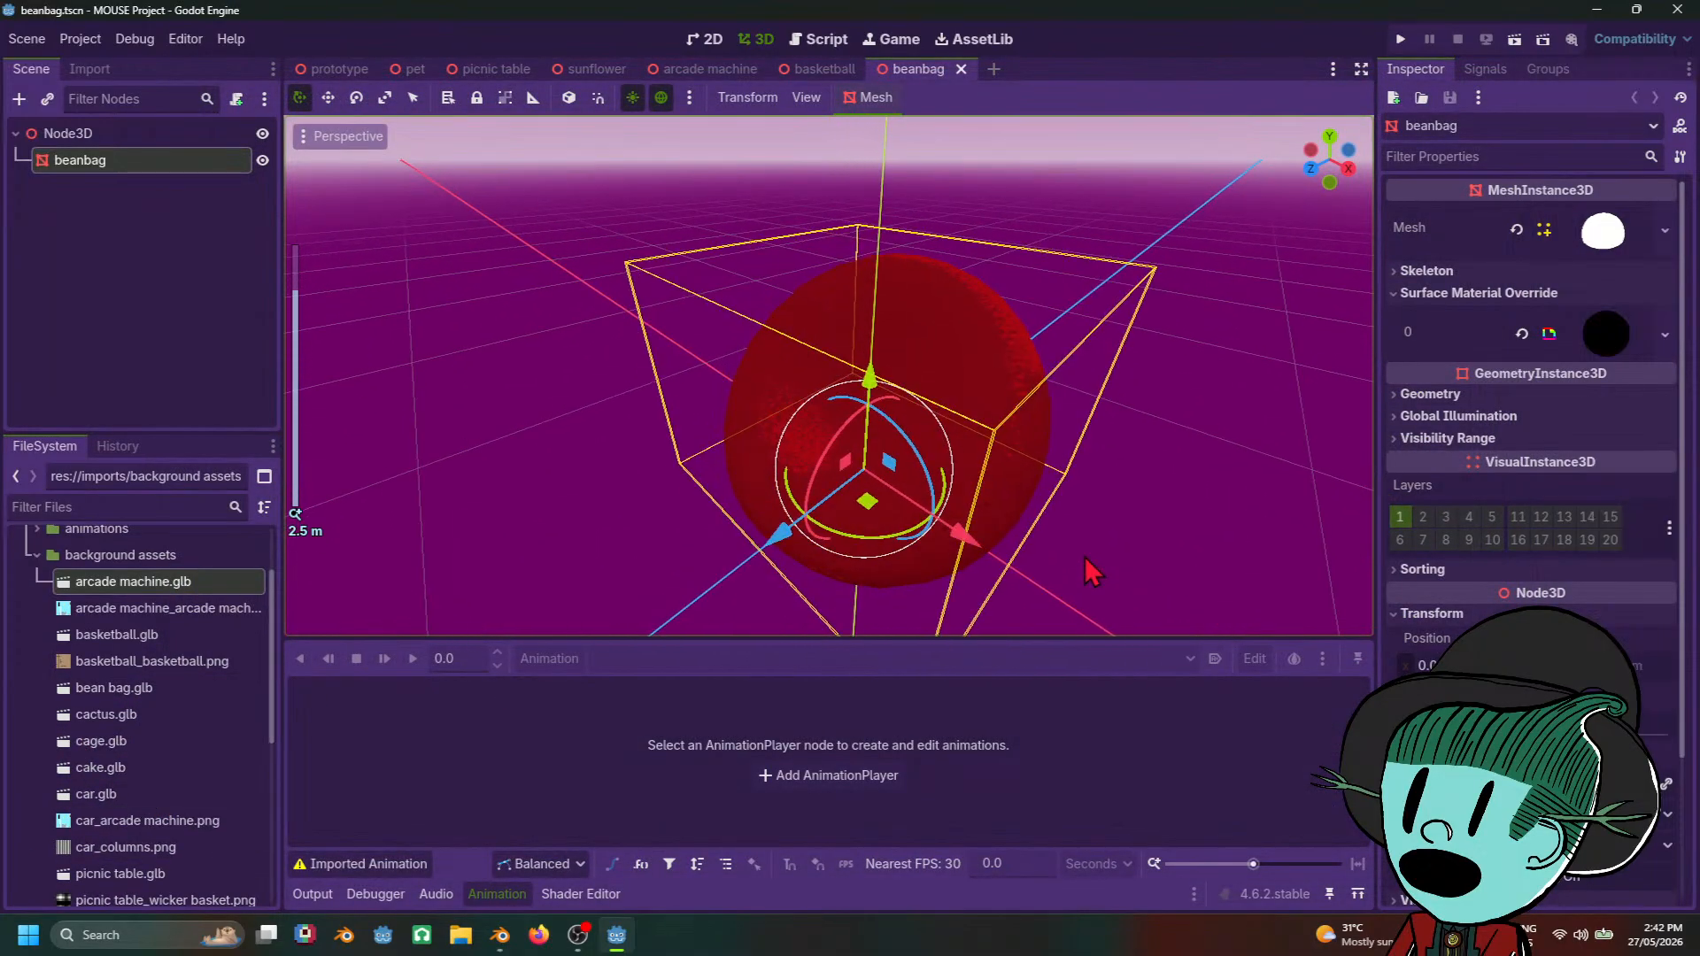
pyautogui.scroll(-5, 846, 450)
pyautogui.scroll(6, 1053, 332)
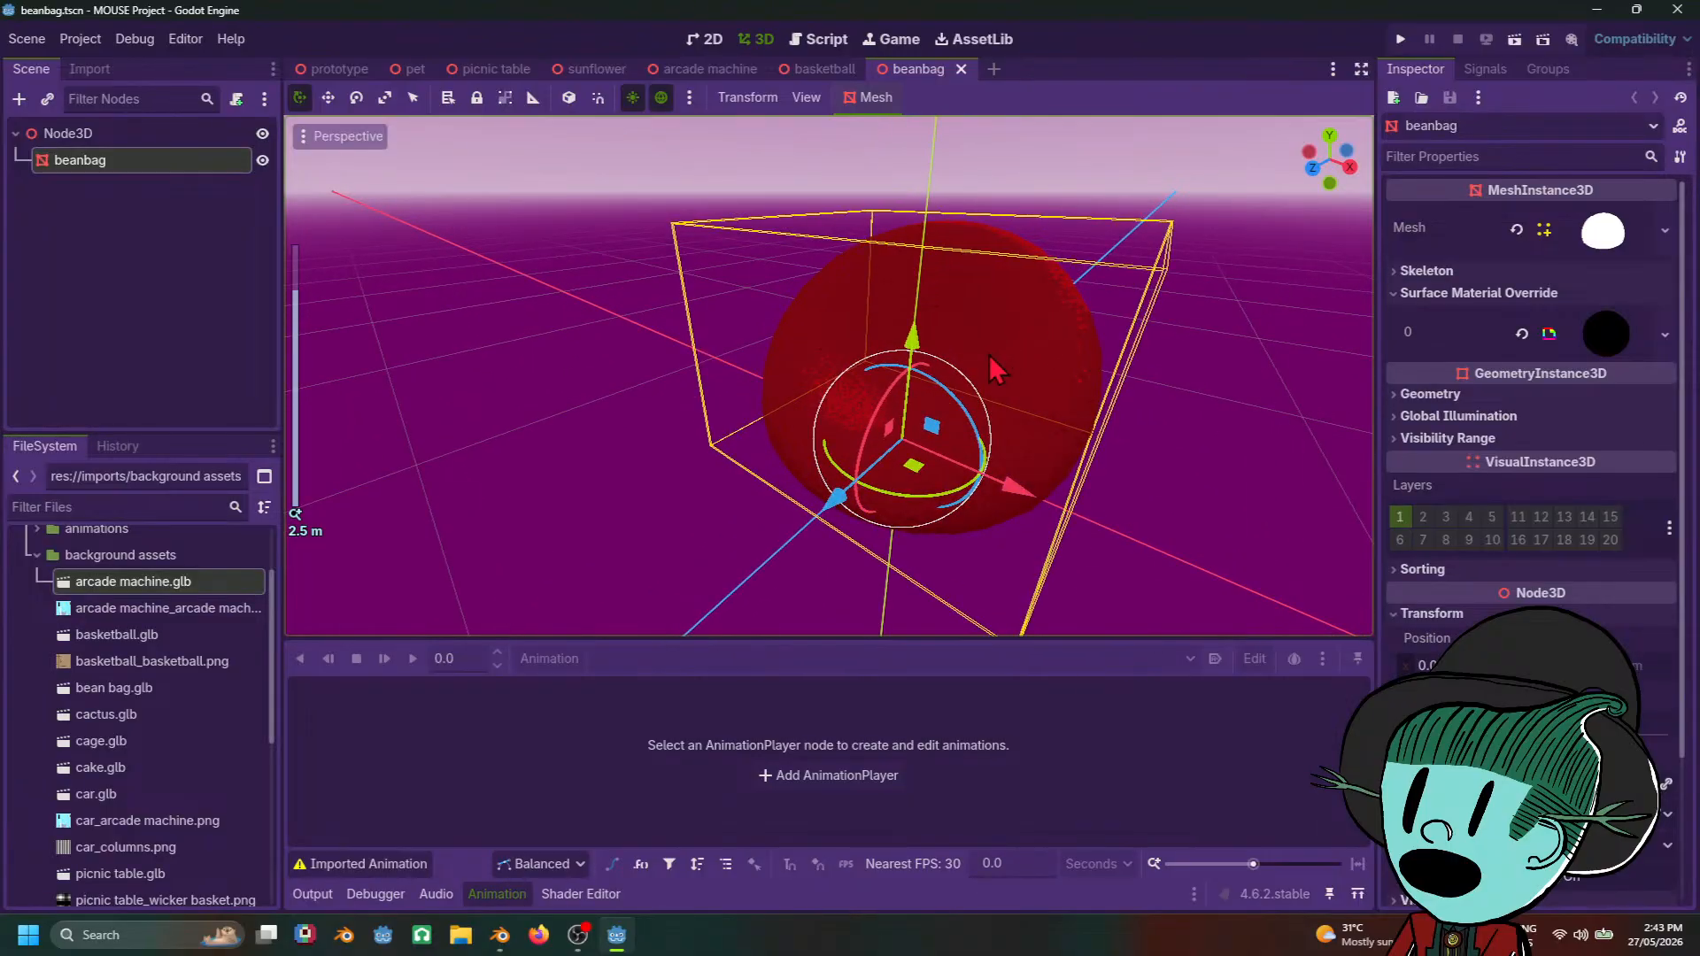
pyautogui.moveTo(990, 354); pyautogui.dragTo(966, 496, button='middle')
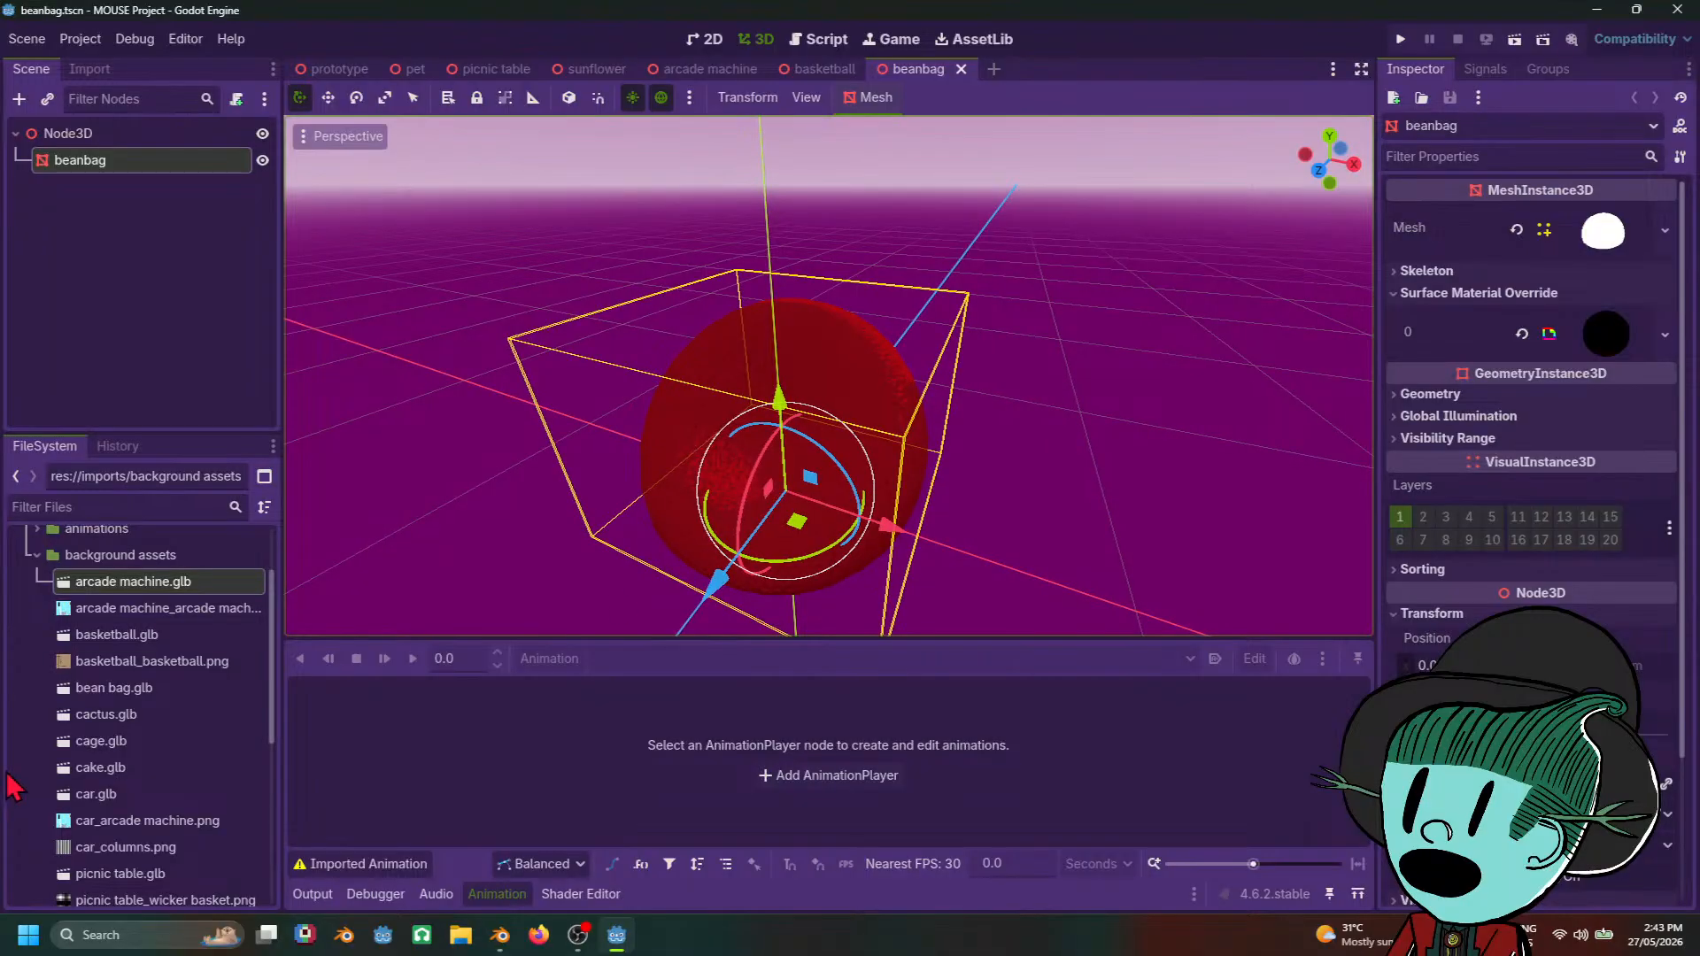
pyautogui.doubleClick(202, 694)
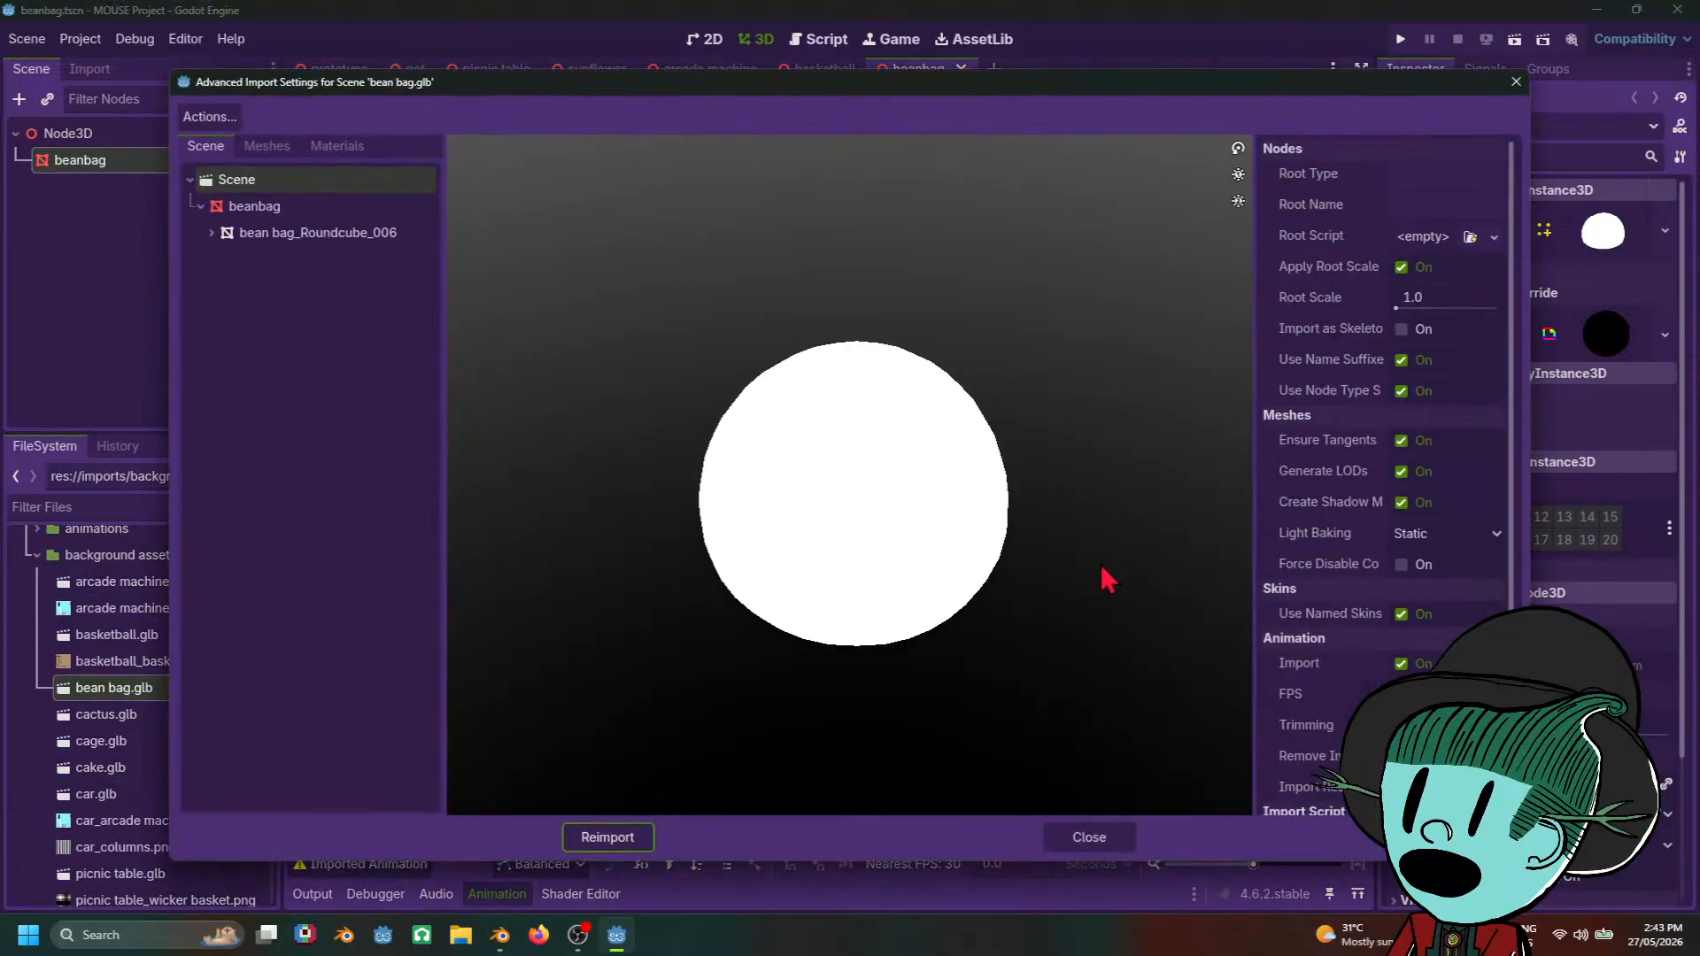
pyautogui.moveTo(1107, 580)
pyautogui.mouseDown()
pyautogui.moveTo(755, 608)
pyautogui.moveTo(771, 471)
pyautogui.moveTo(907, 588)
pyautogui.moveTo(1189, 574)
pyautogui.moveTo(784, 652)
pyautogui.moveTo(877, 554)
pyautogui.moveTo(786, 620)
pyautogui.moveTo(794, 686)
pyautogui.moveTo(809, 535)
pyautogui.moveTo(797, 581)
pyautogui.moveTo(909, 630)
pyautogui.mouseUp()
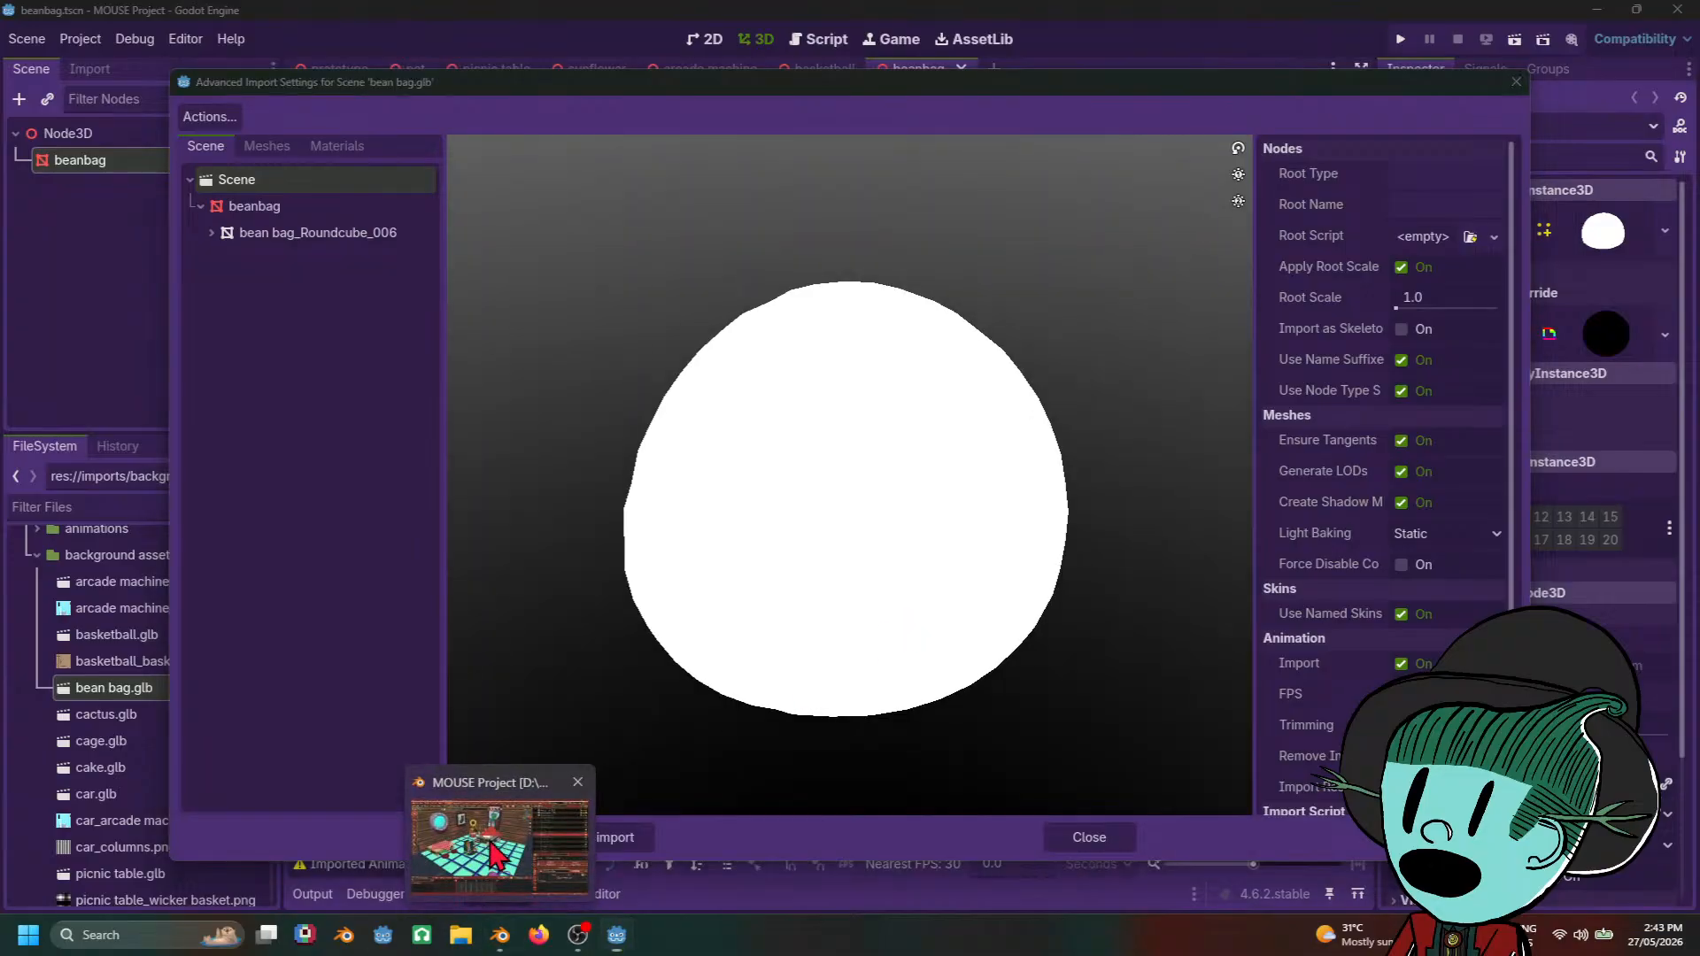
# Step: Switch to Blender, compare the room in the Layout and Shading workspaces, and stay in Shading
pyautogui.click(499, 935)
pyautogui.scroll(-3, 575, 399)
pyautogui.scroll(3, 576, 398)
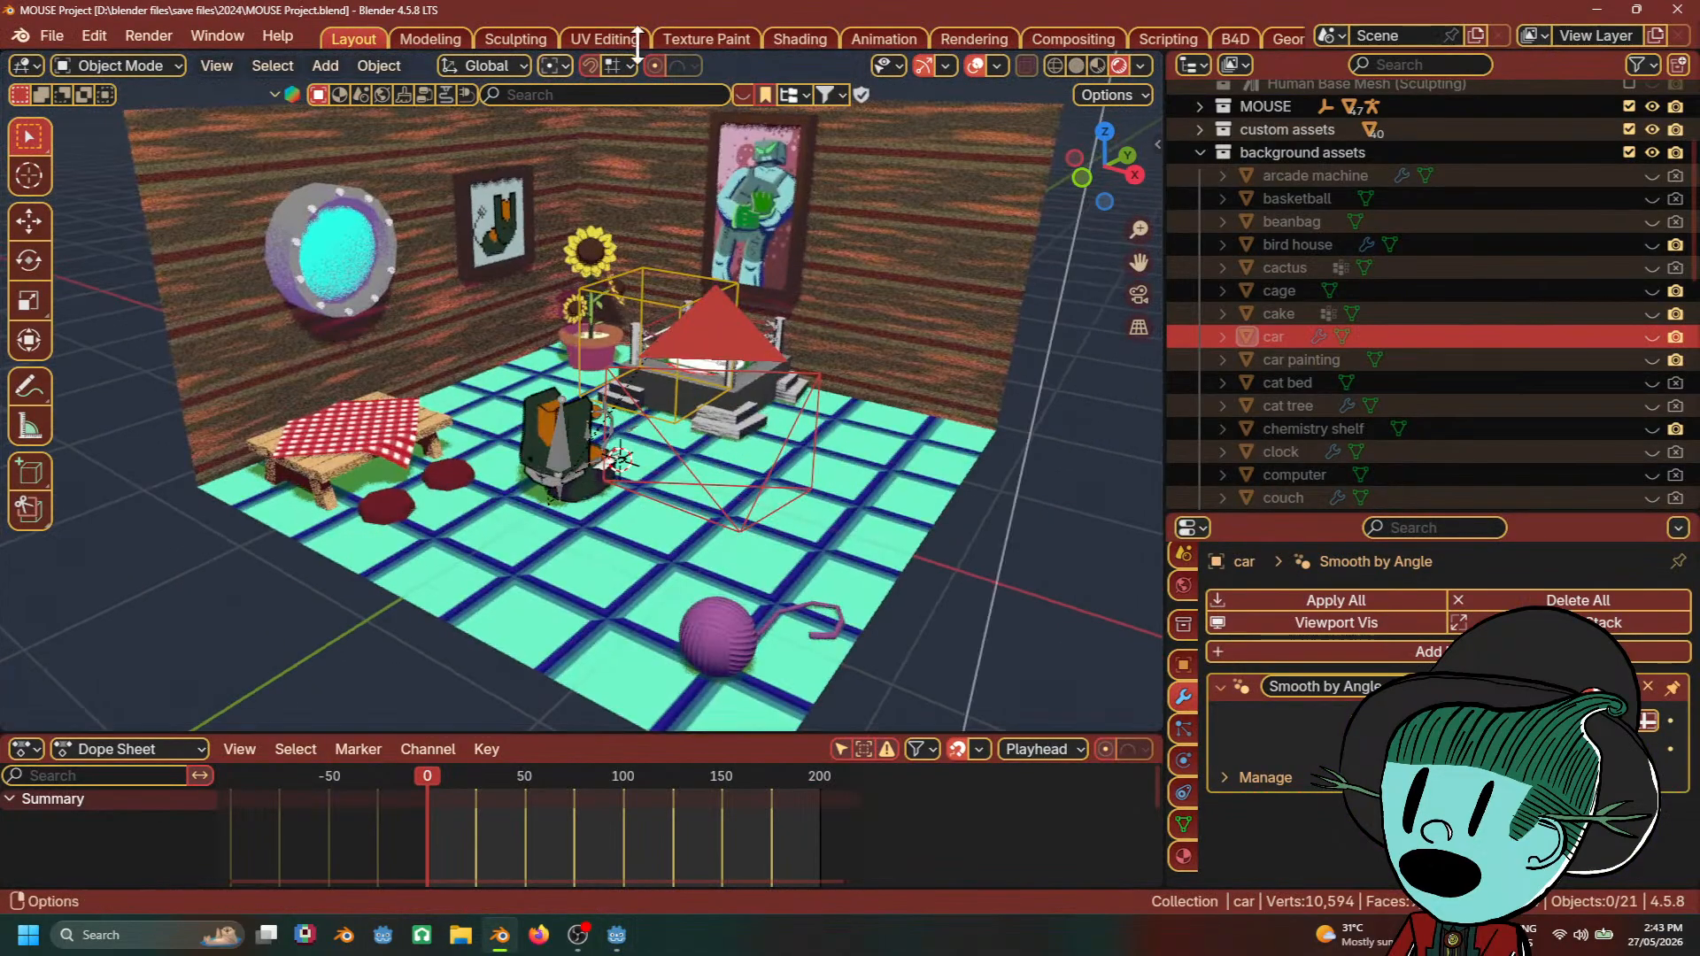
pyautogui.click(800, 39)
pyautogui.scroll(-4, 805, 175)
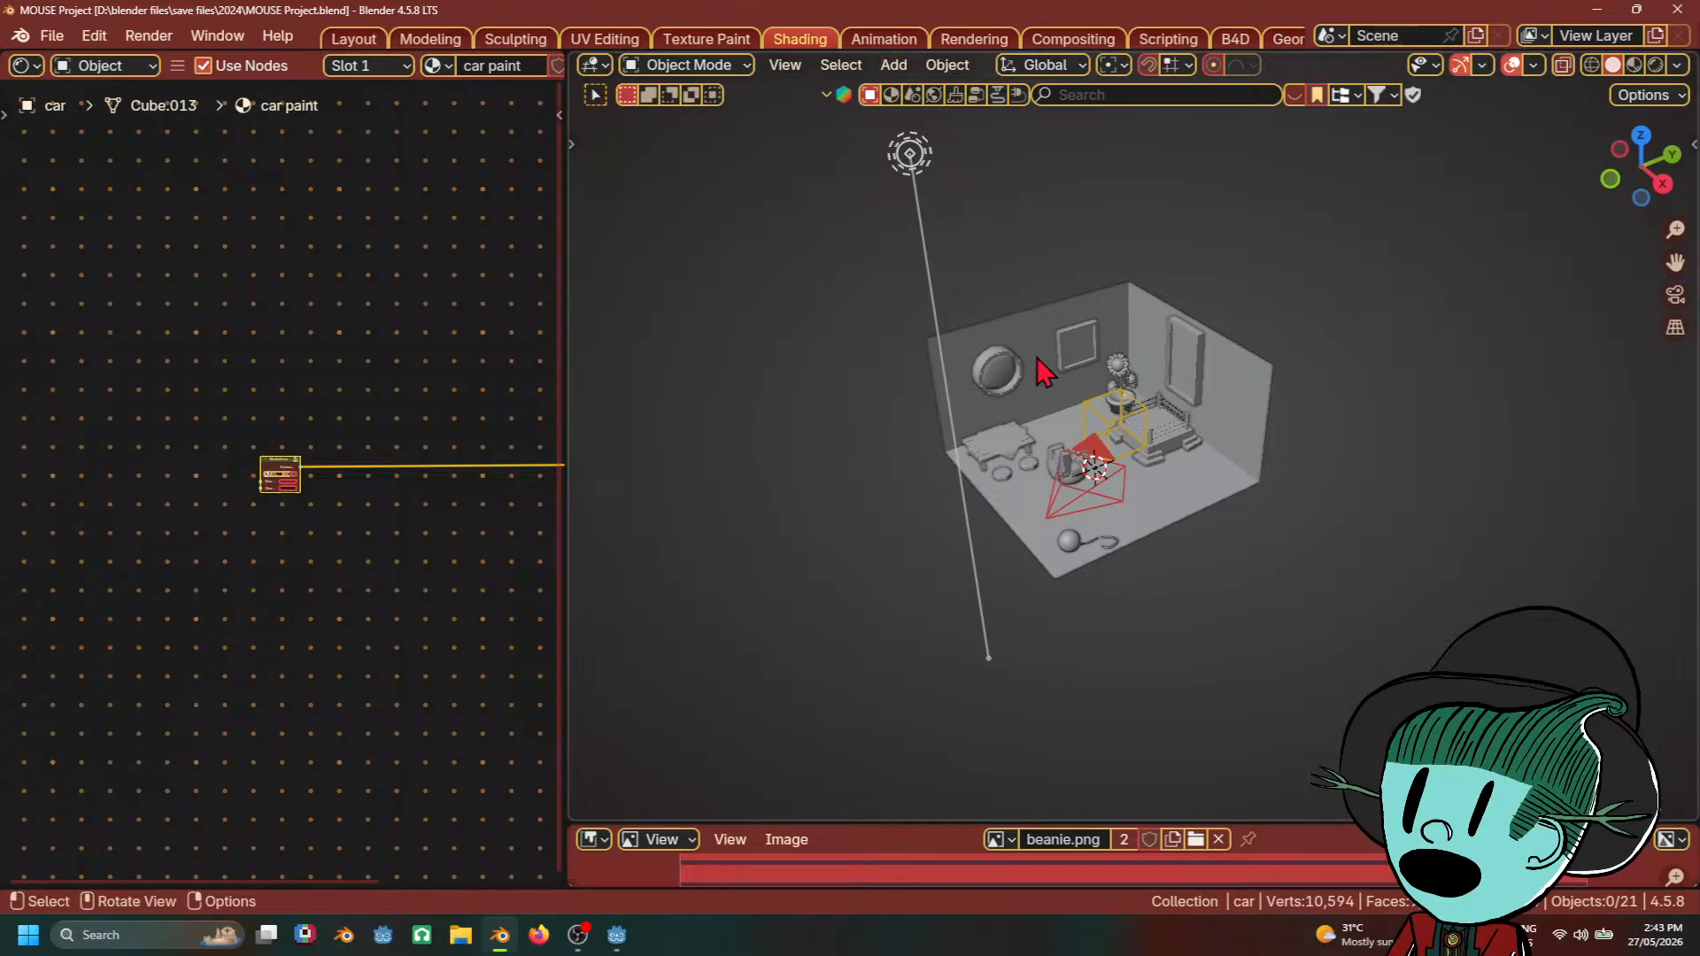
pyautogui.scroll(4, 1006, 171)
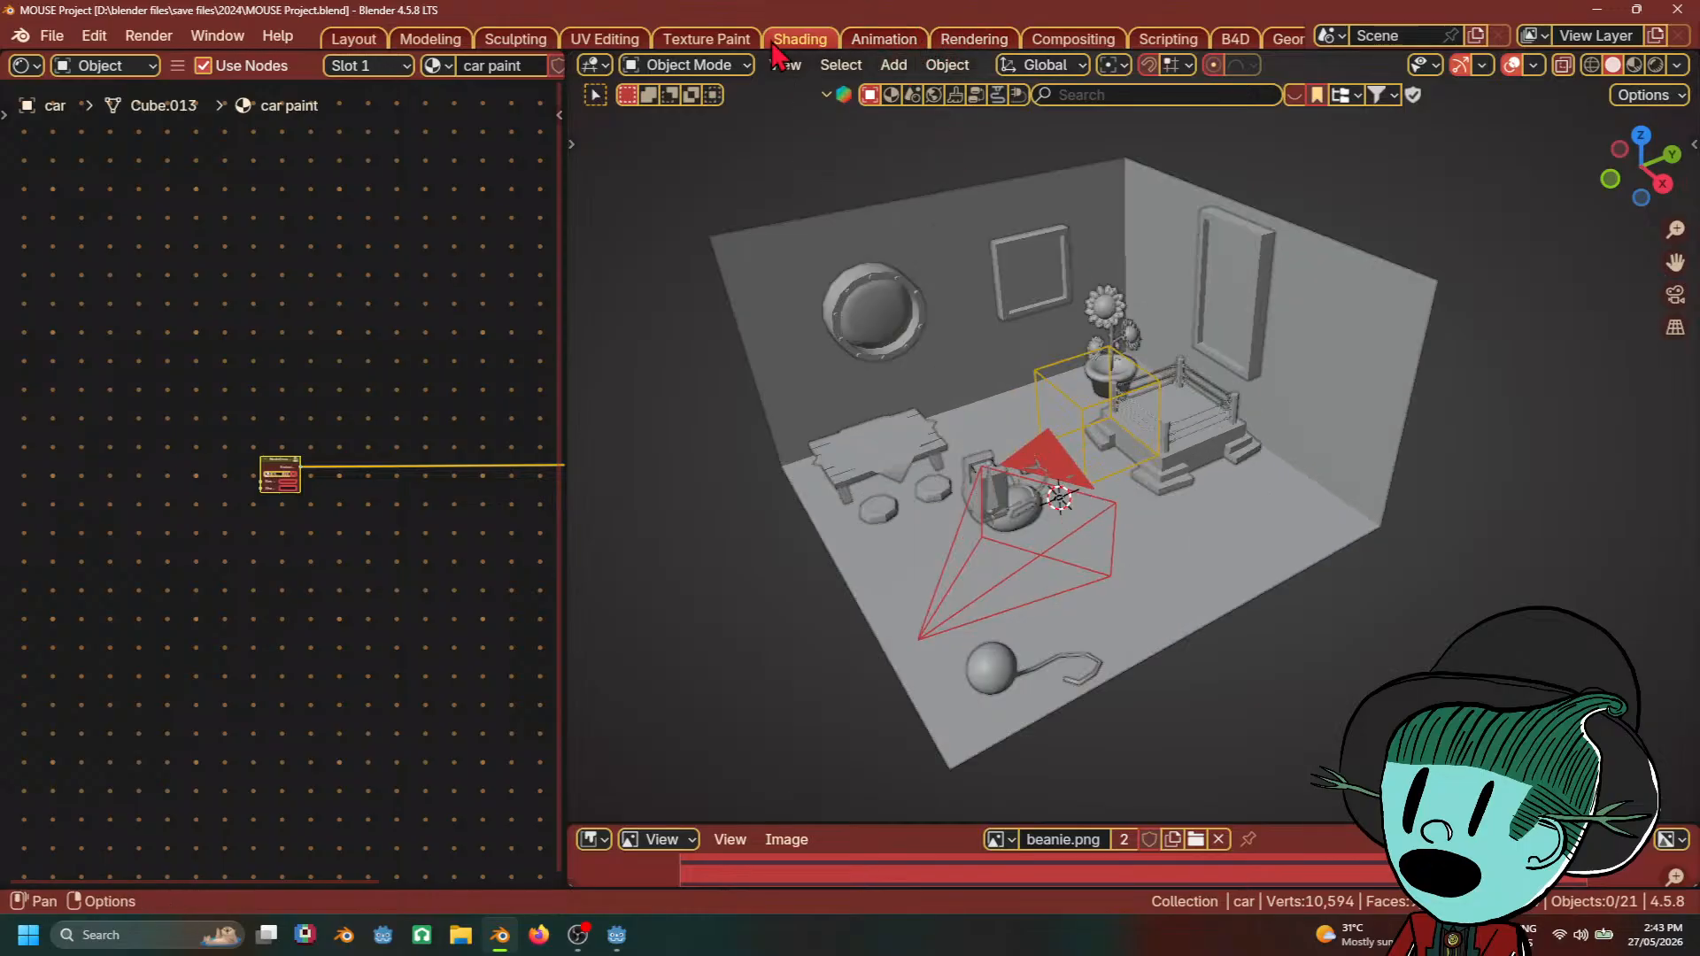
pyautogui.click(354, 38)
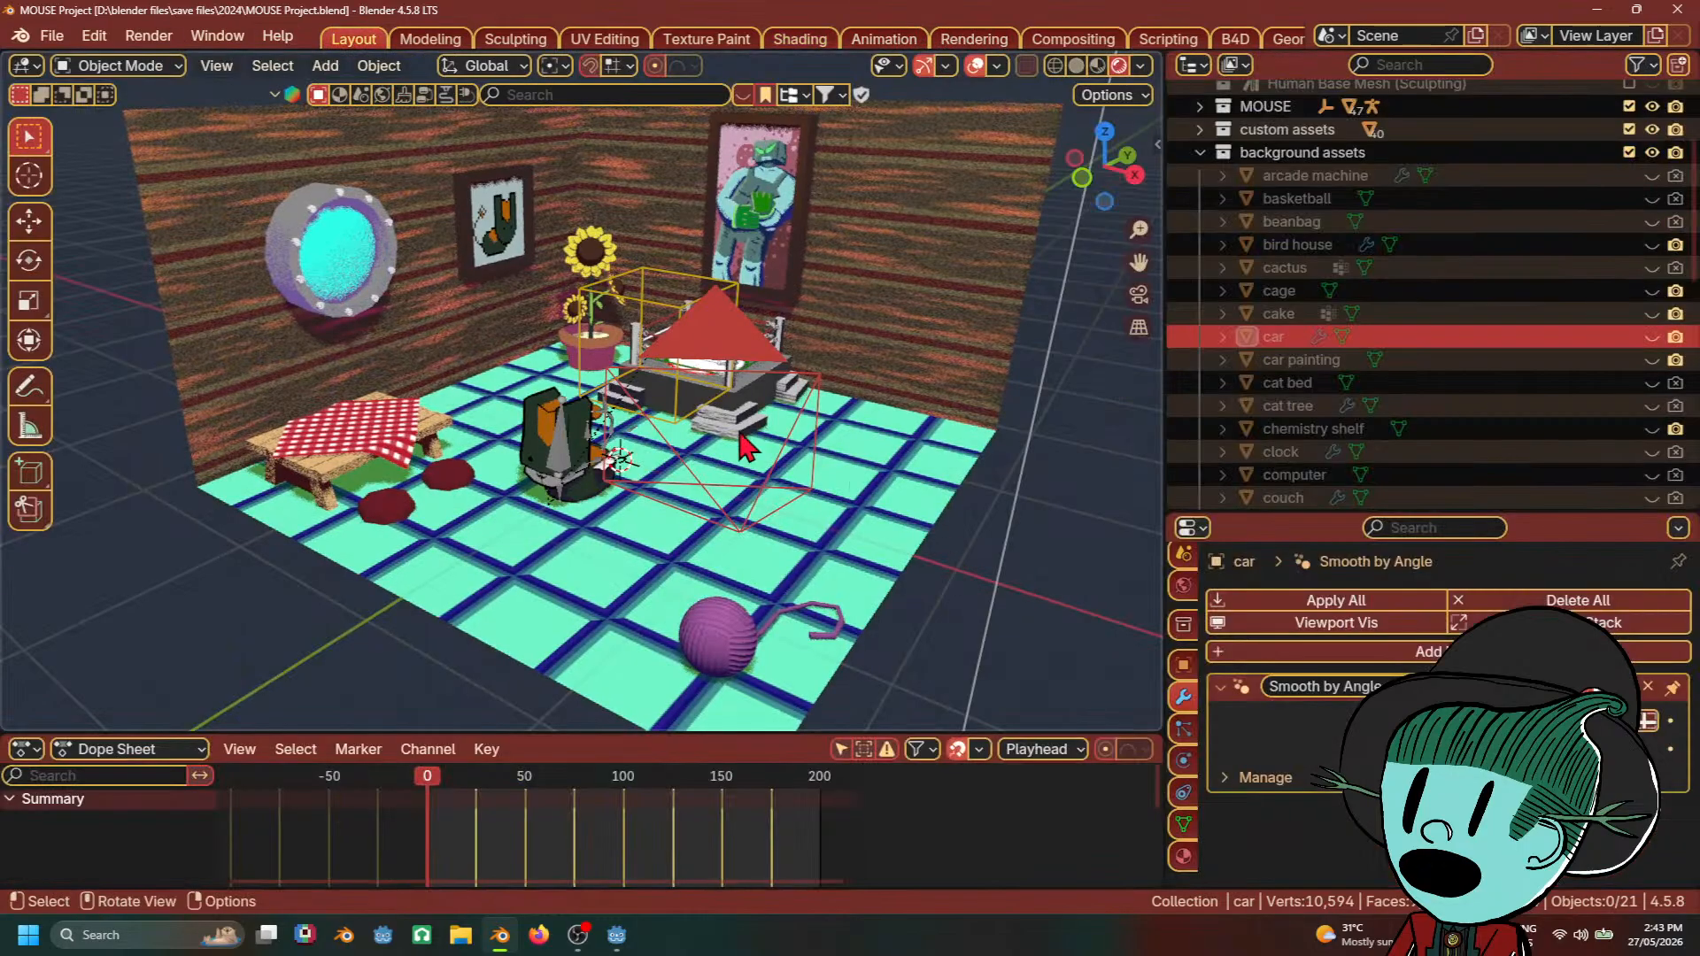
pyautogui.click(800, 39)
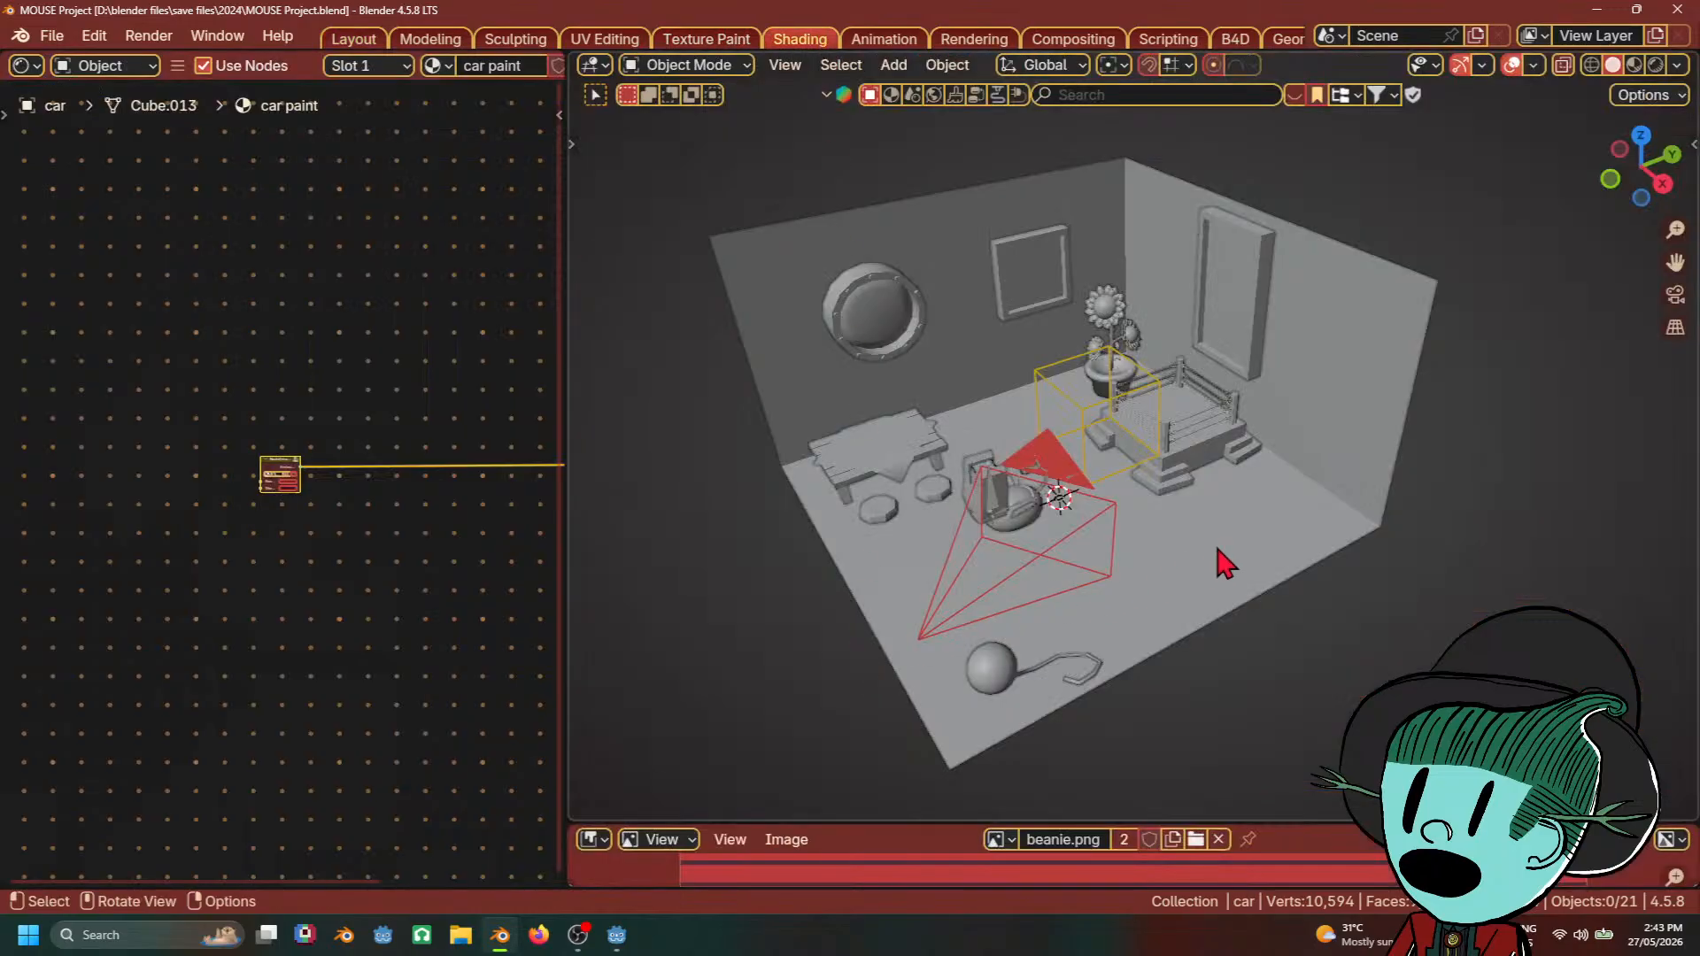
# Step: Select the picnic table and widen the shader editor to show the whole picnic table wood material
pyautogui.click(888, 456)
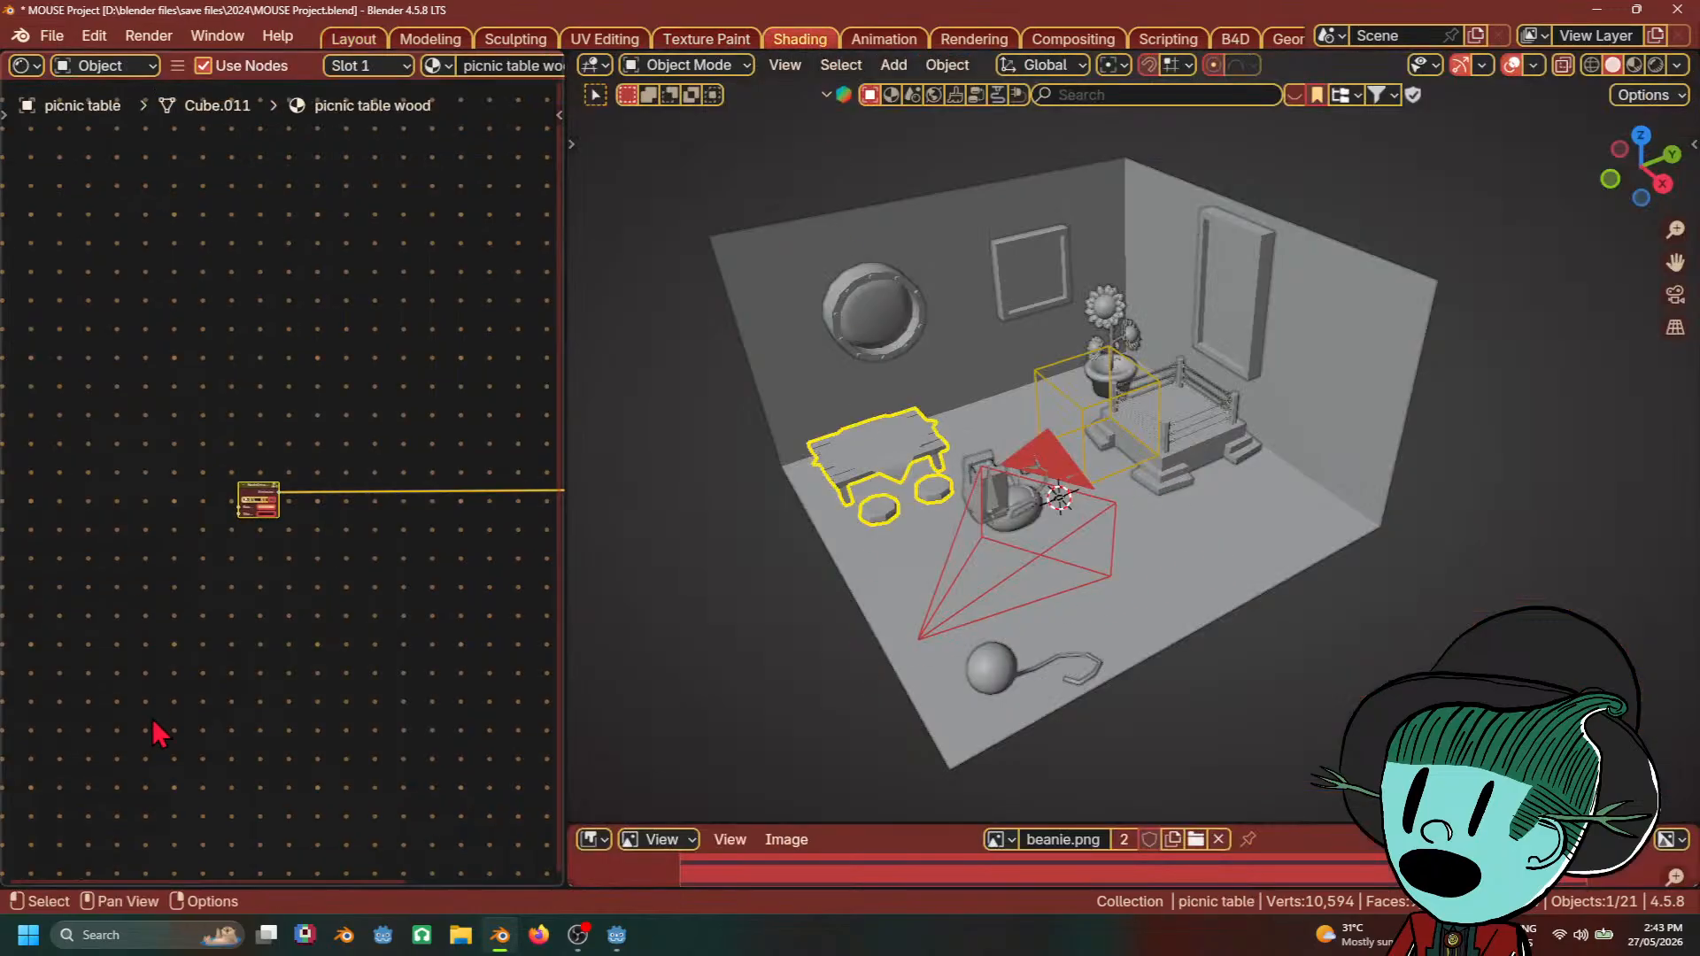
pyautogui.keyDown('ctrl'); pyautogui.moveTo(634, 661); pyautogui.dragTo(1081, 522, button='middle'); pyautogui.keyUp('ctrl')
pyautogui.scroll(4, 1080, 522)
pyautogui.scroll(5, 365, 629)
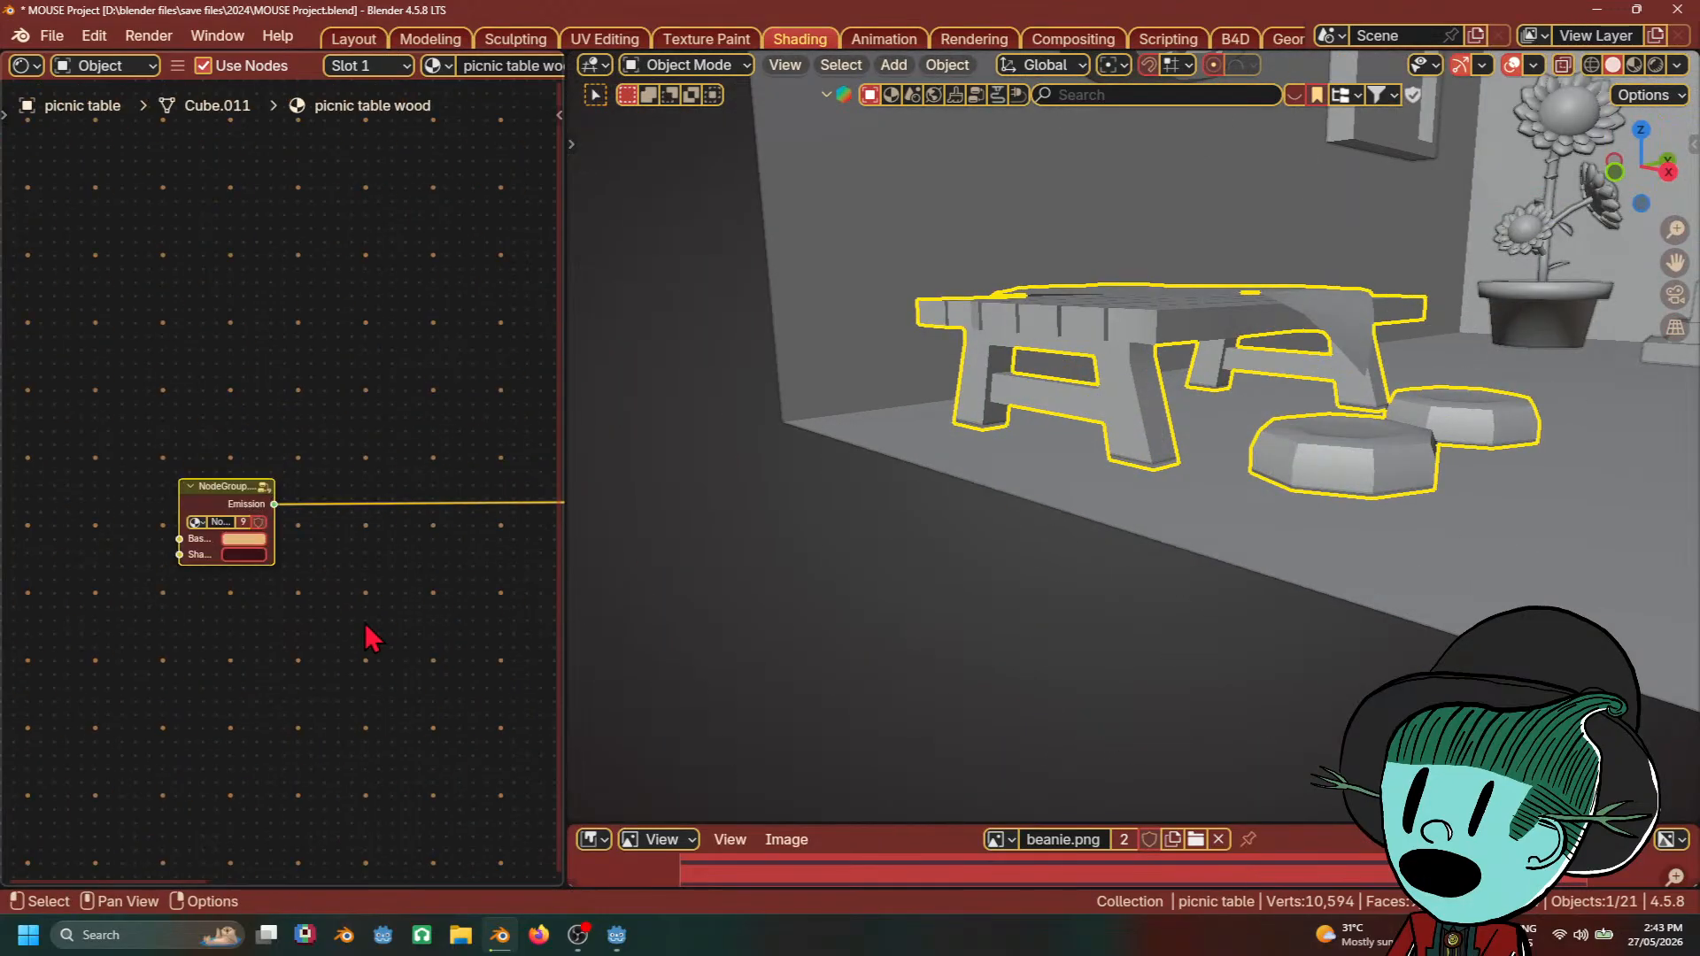
pyautogui.scroll(2, 368, 638)
pyautogui.moveTo(564, 551); pyautogui.dragTo(1420, 567)
pyautogui.scroll(-15, 1079, 698)
pyautogui.moveTo(1058, 692); pyautogui.dragTo(718, 761, button='middle')
pyautogui.scroll(5, 746, 589)
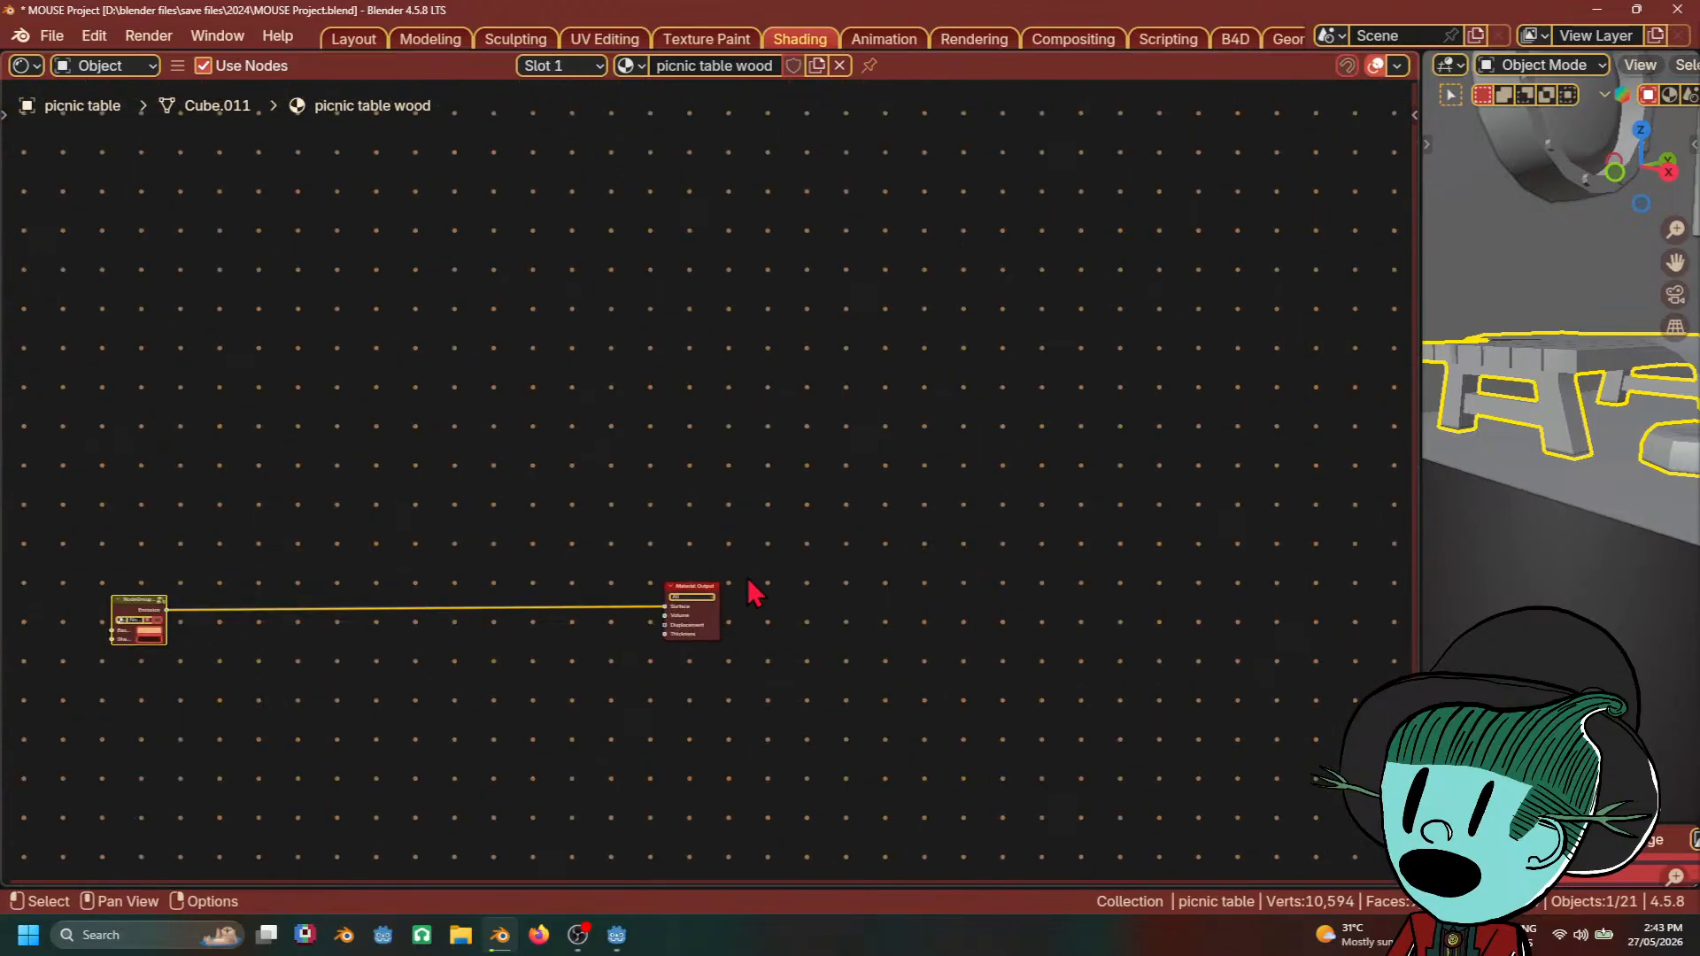
# Step: Move the Material Output node closer to the node group in the picnic table wood material
pyautogui.moveTo(690, 586); pyautogui.dragTo(461, 618)
pyautogui.moveTo(210, 728); pyautogui.dragTo(676, 702, button='middle')
pyautogui.scroll(6, 663, 698)
pyautogui.scroll(2, 671, 712)
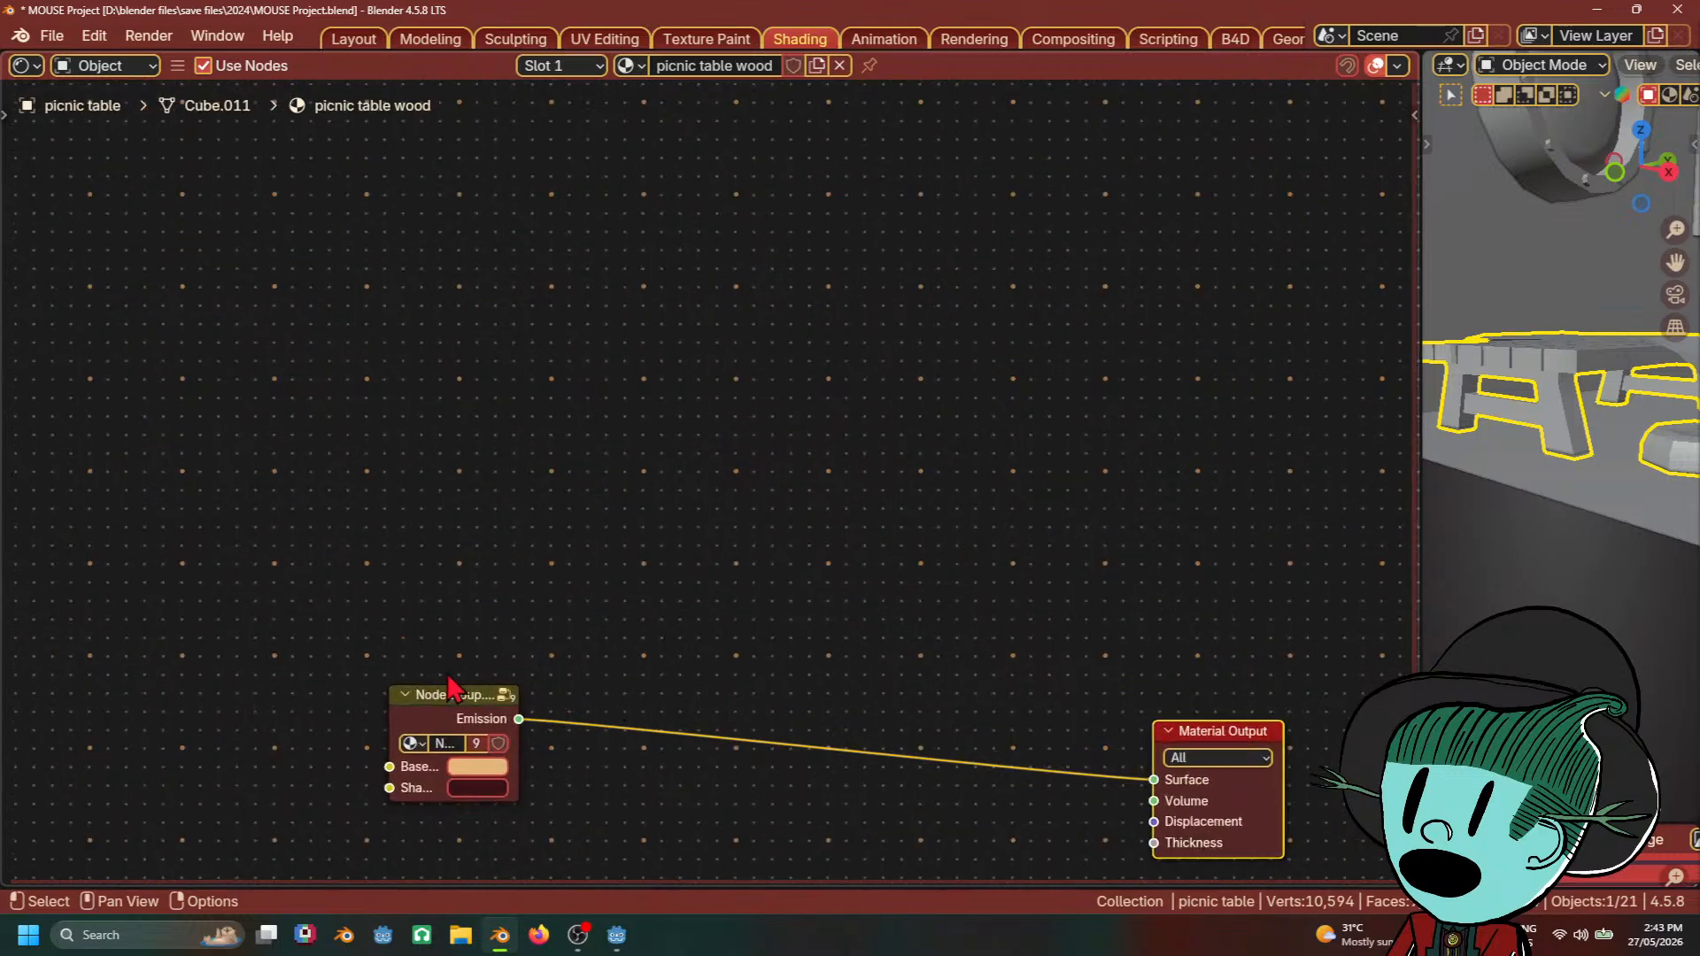
# Step: Open the node group feeding the Material Output for editing and look over the toon shader nodes inside
pyautogui.click(423, 700)
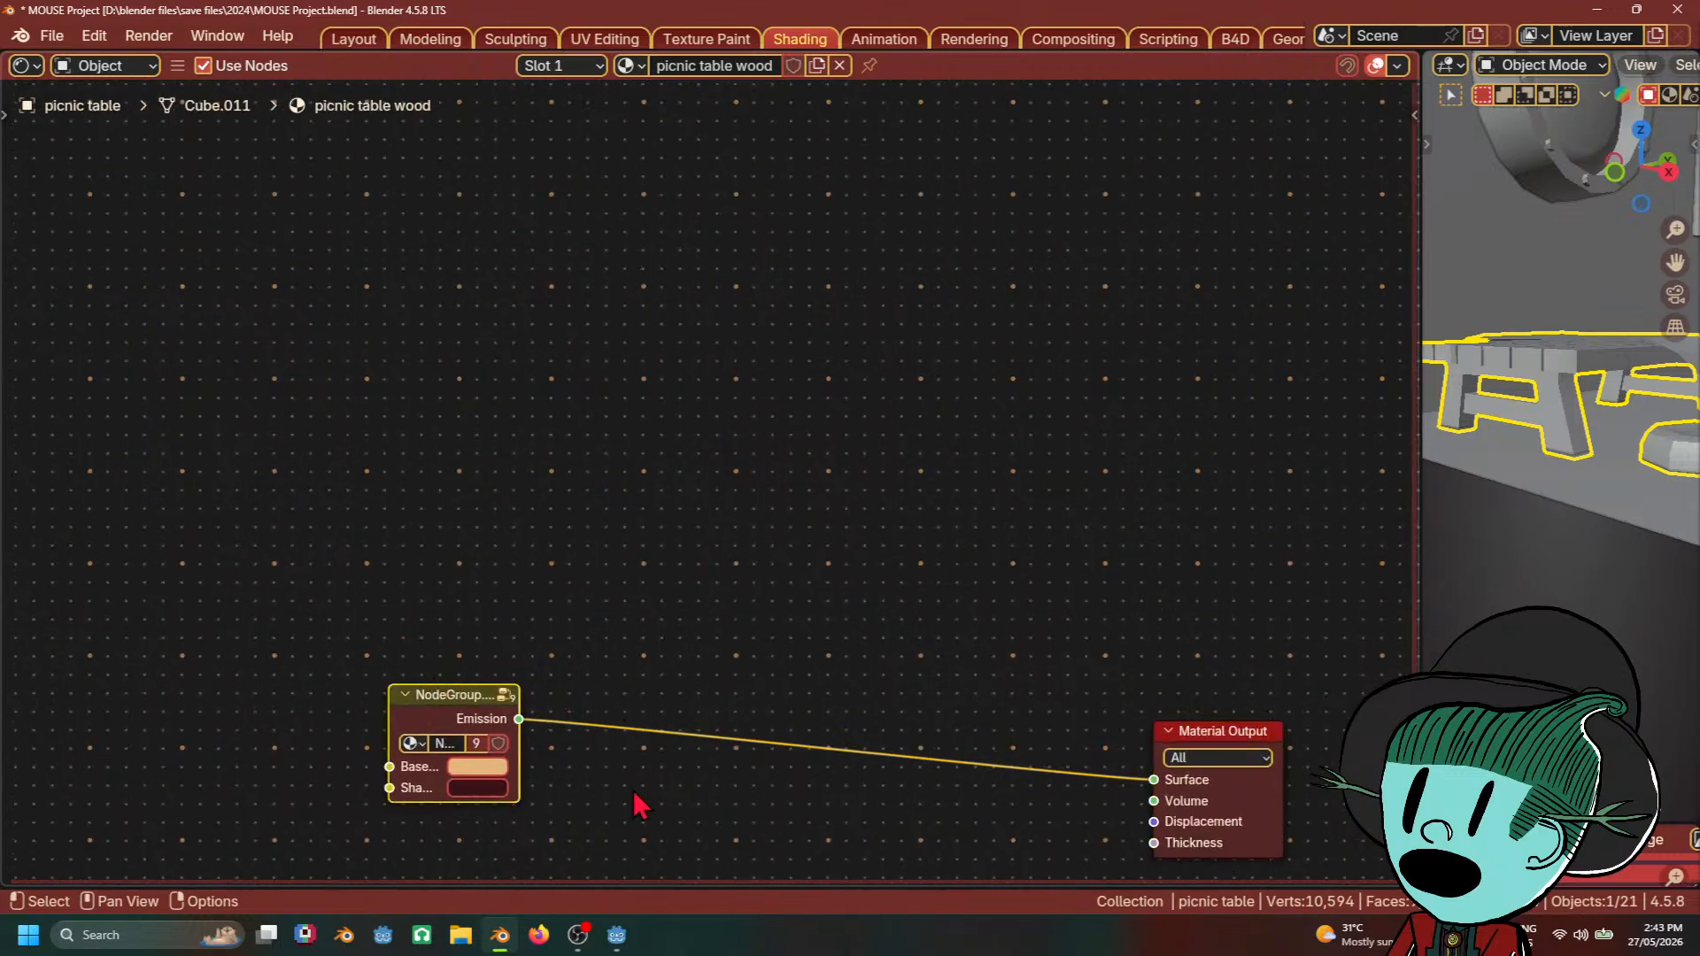
pyautogui.press('Tab')
pyautogui.scroll(-5, 646, 700)
pyautogui.scroll(1, 970, 717)
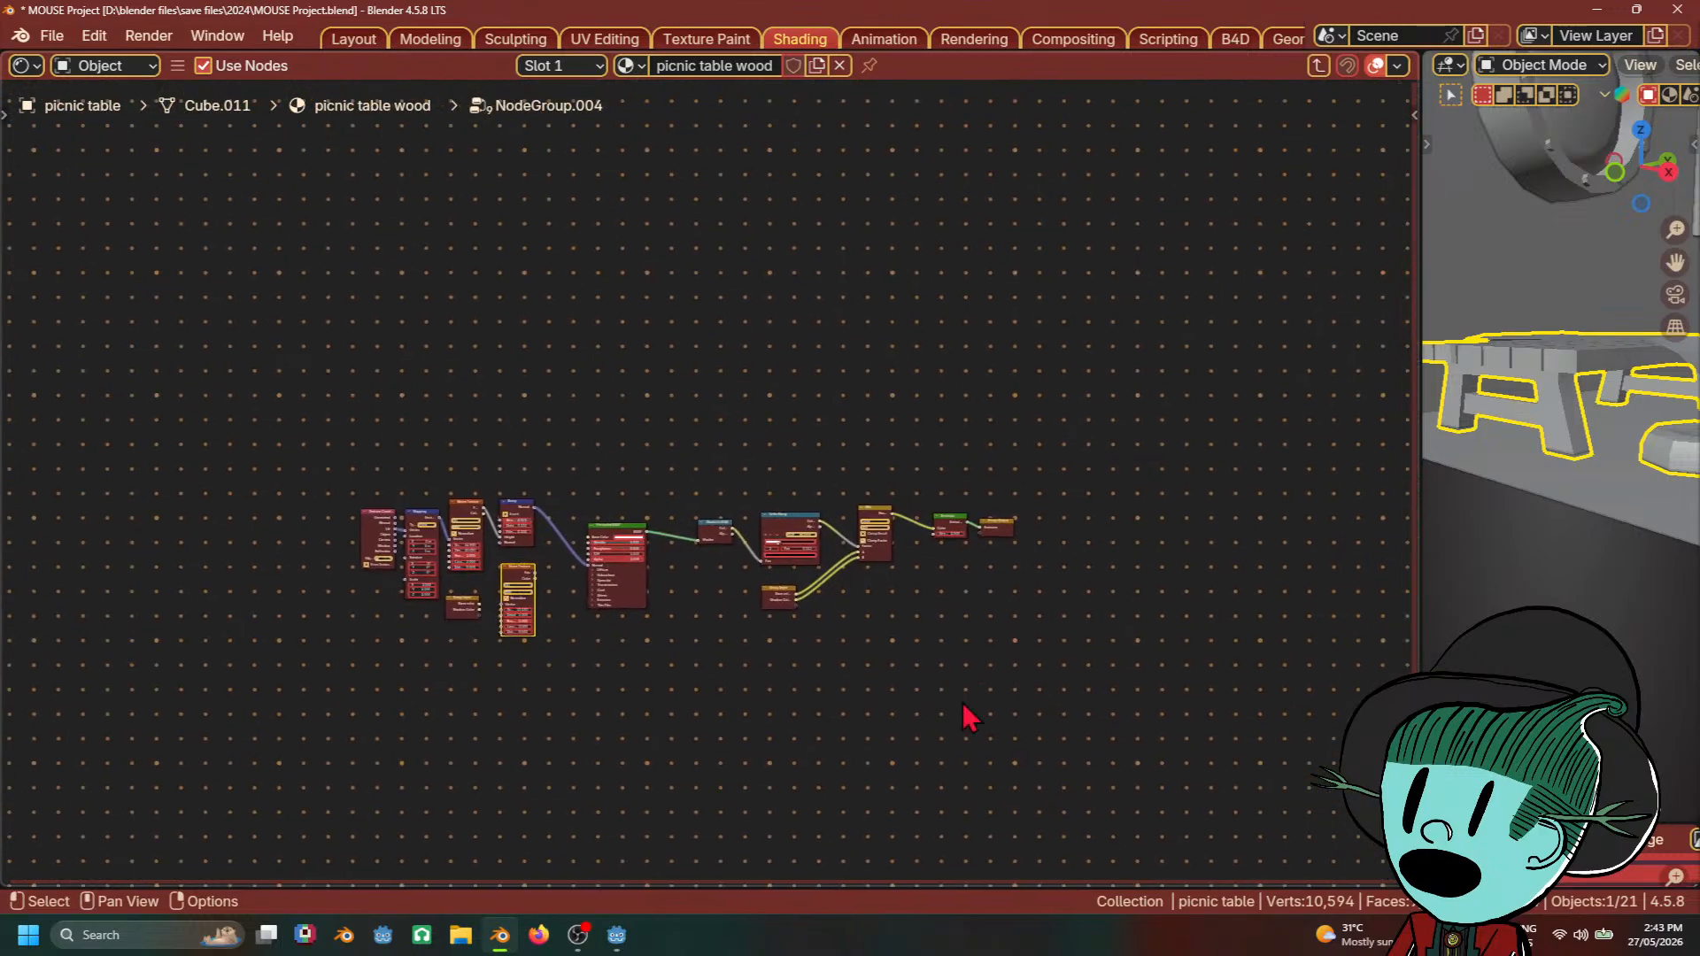
pyautogui.scroll(2, 452, 794)
pyautogui.scroll(1, 706, 733)
pyautogui.scroll(1, 1024, 683)
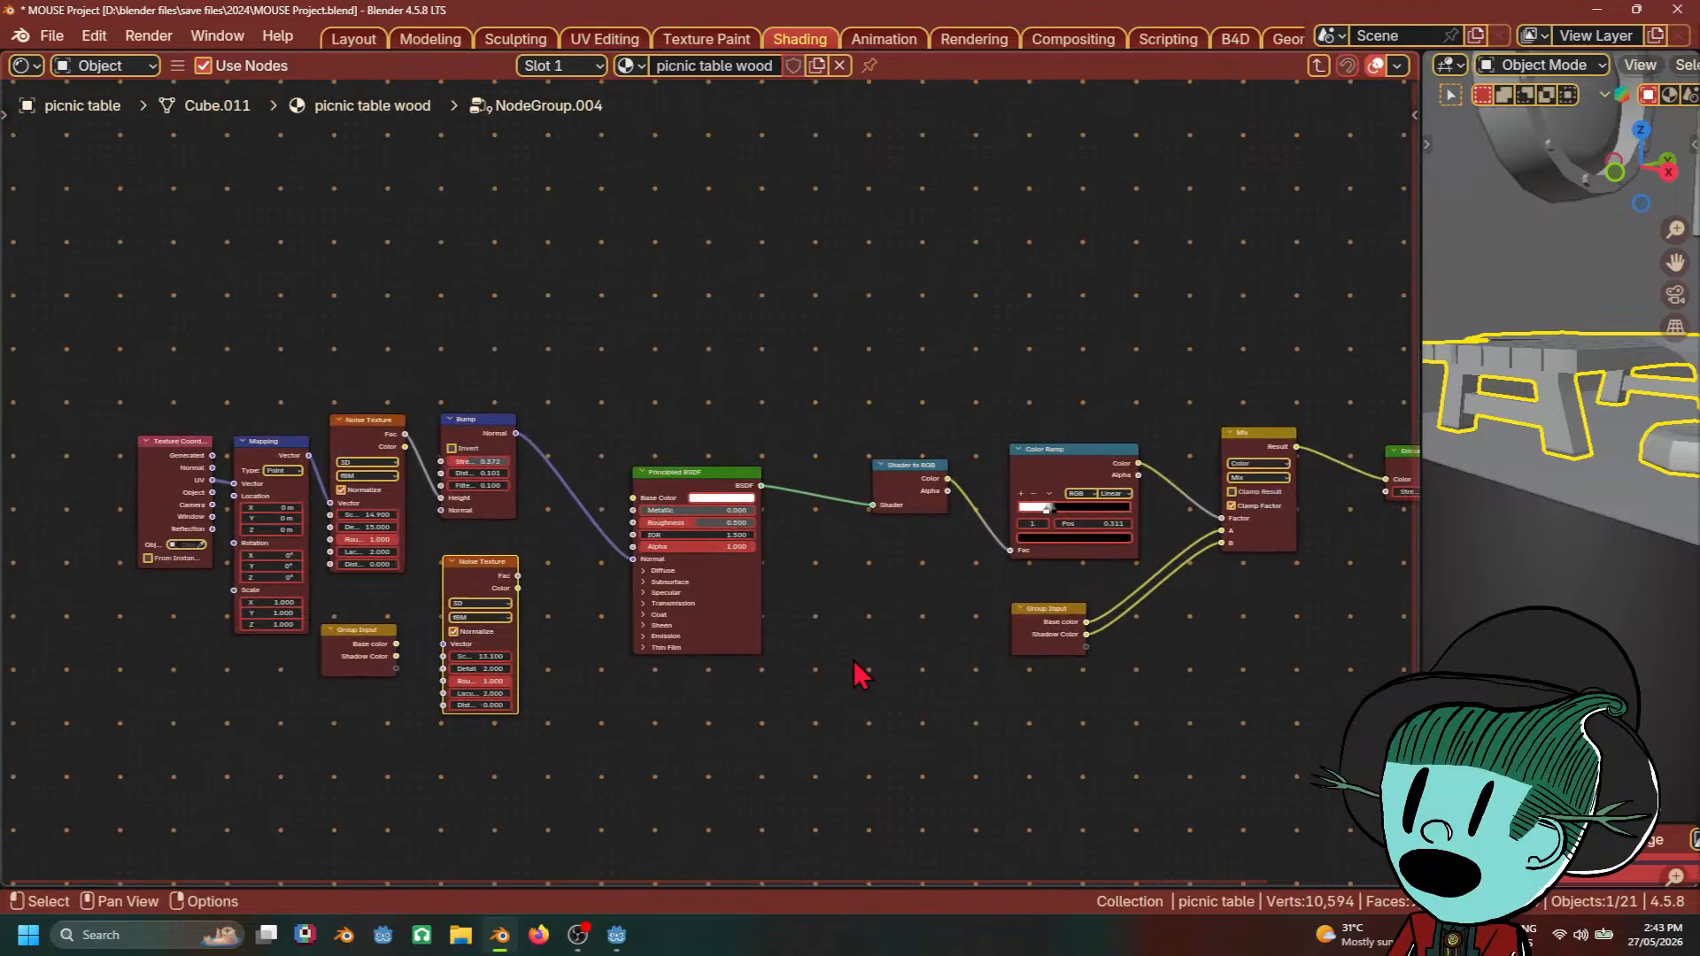
pyautogui.scroll(-2, 859, 678)
pyautogui.scroll(4, 861, 687)
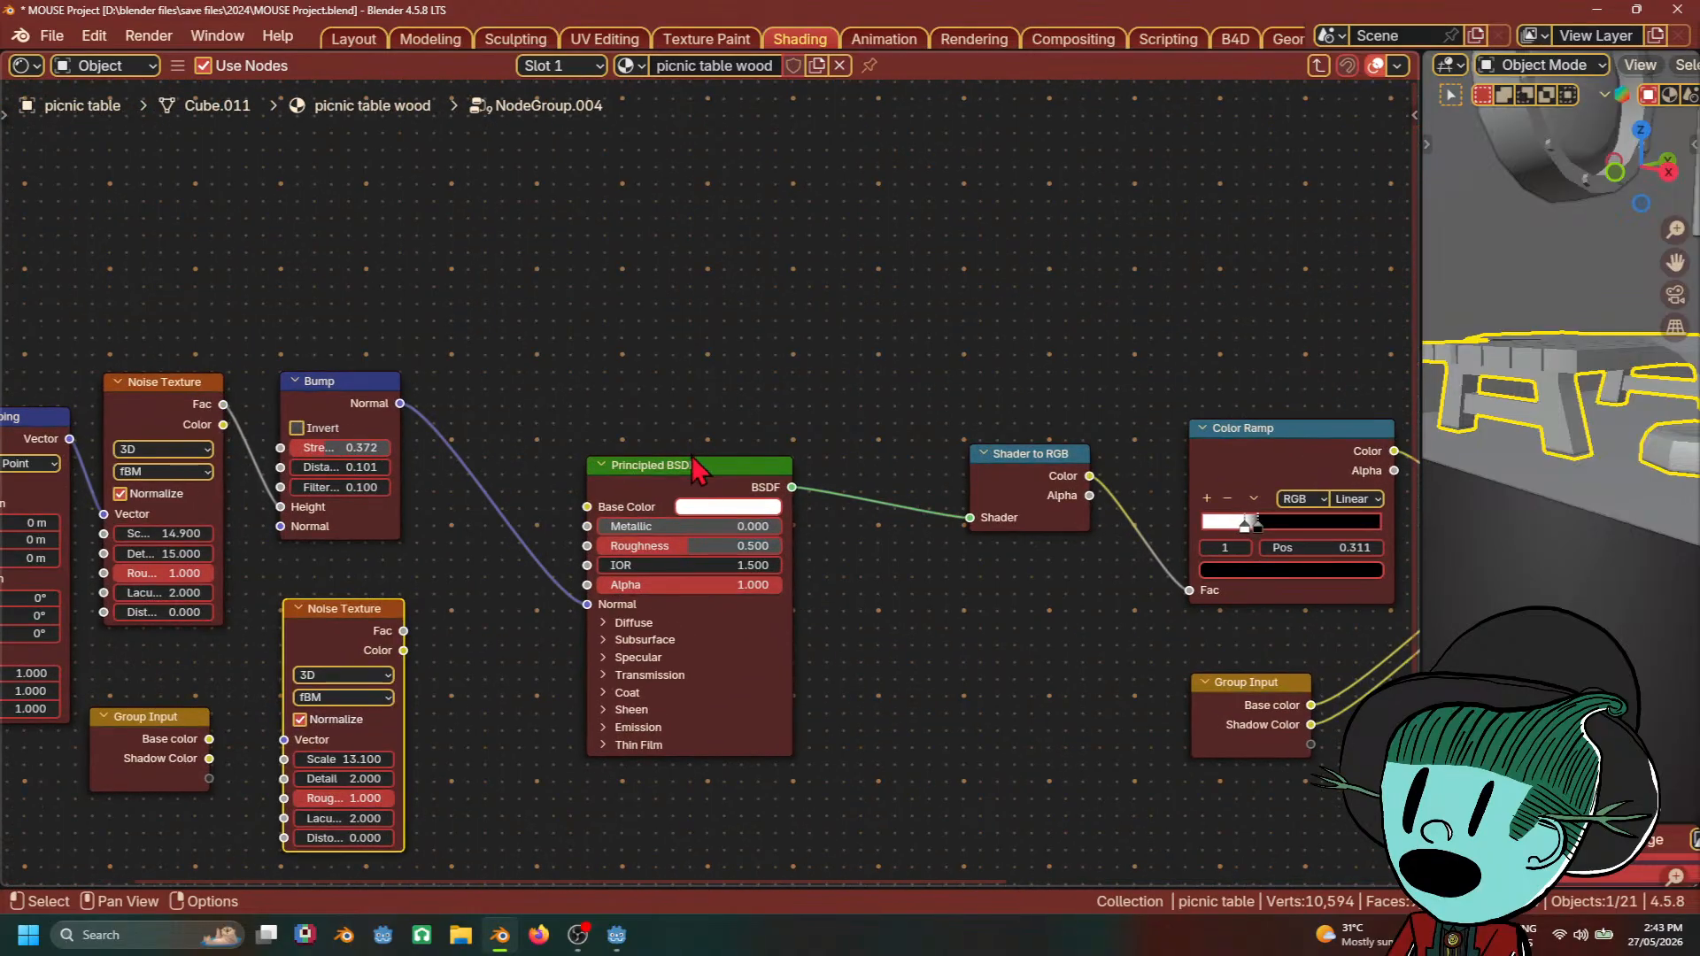
# Step: Move the Principled BSDF node slightly higher inside the node group and frame the full node chain
pyautogui.moveTo(700, 470); pyautogui.dragTo(694, 363)
pyautogui.press('Home')
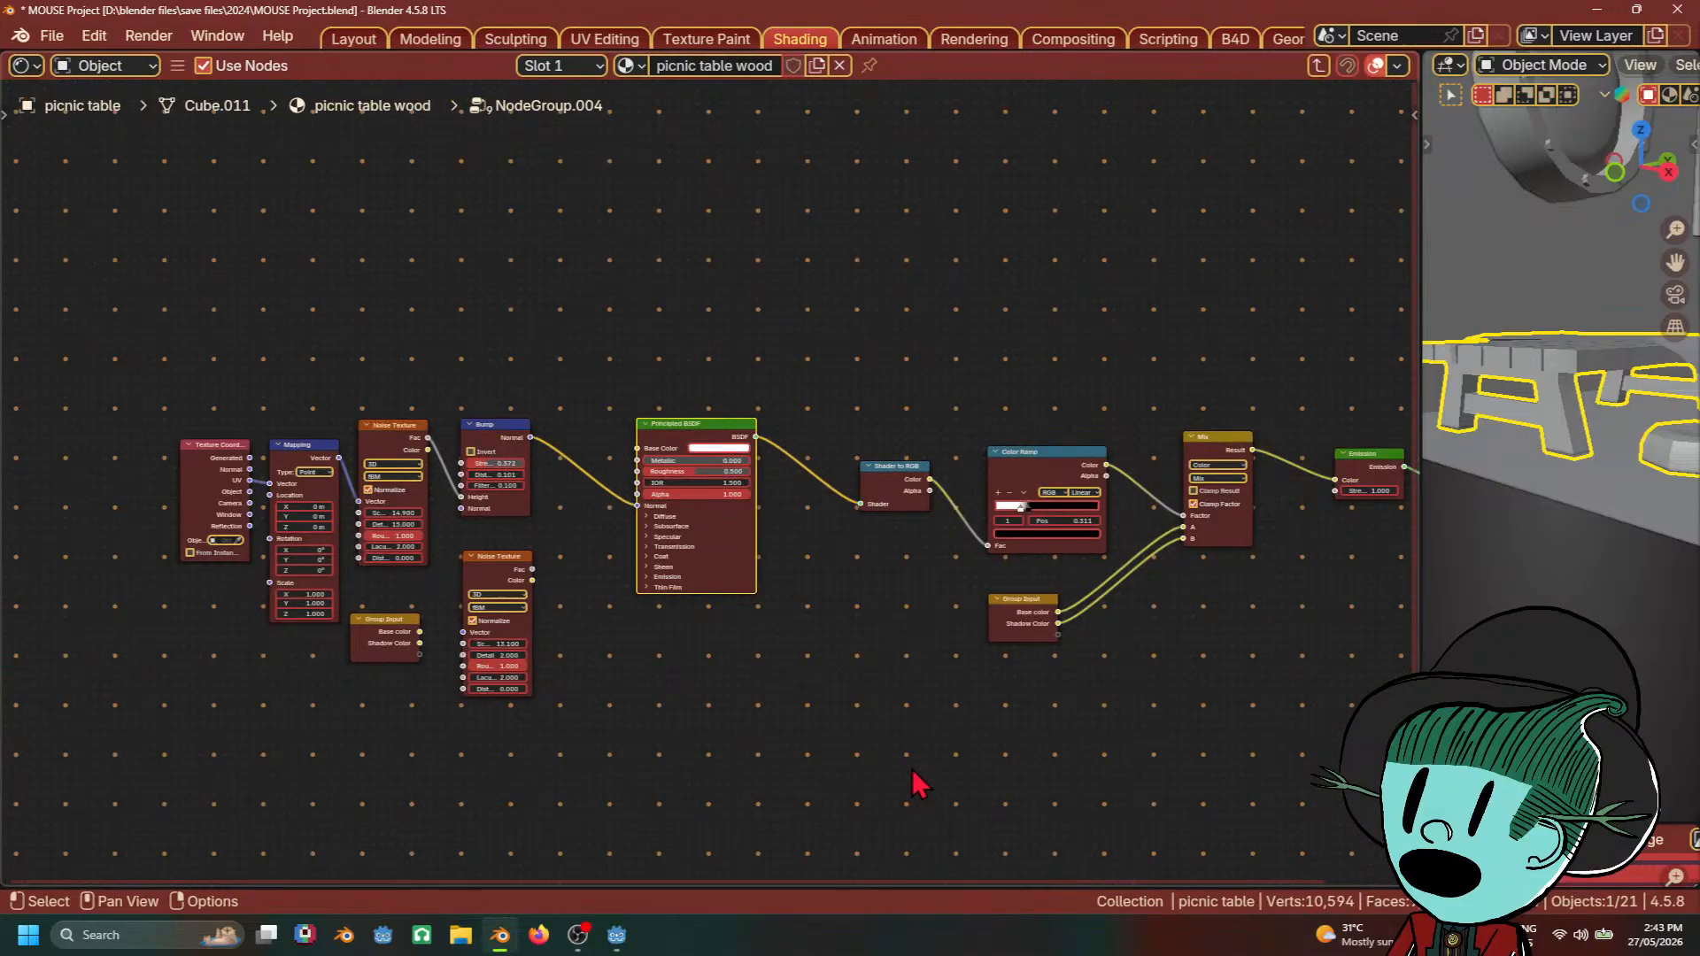
pyautogui.scroll(-1, 1017, 682)
pyautogui.scroll(2, 626, 562)
pyautogui.scroll(-1, 561, 634)
pyautogui.scroll(2, 416, 613)
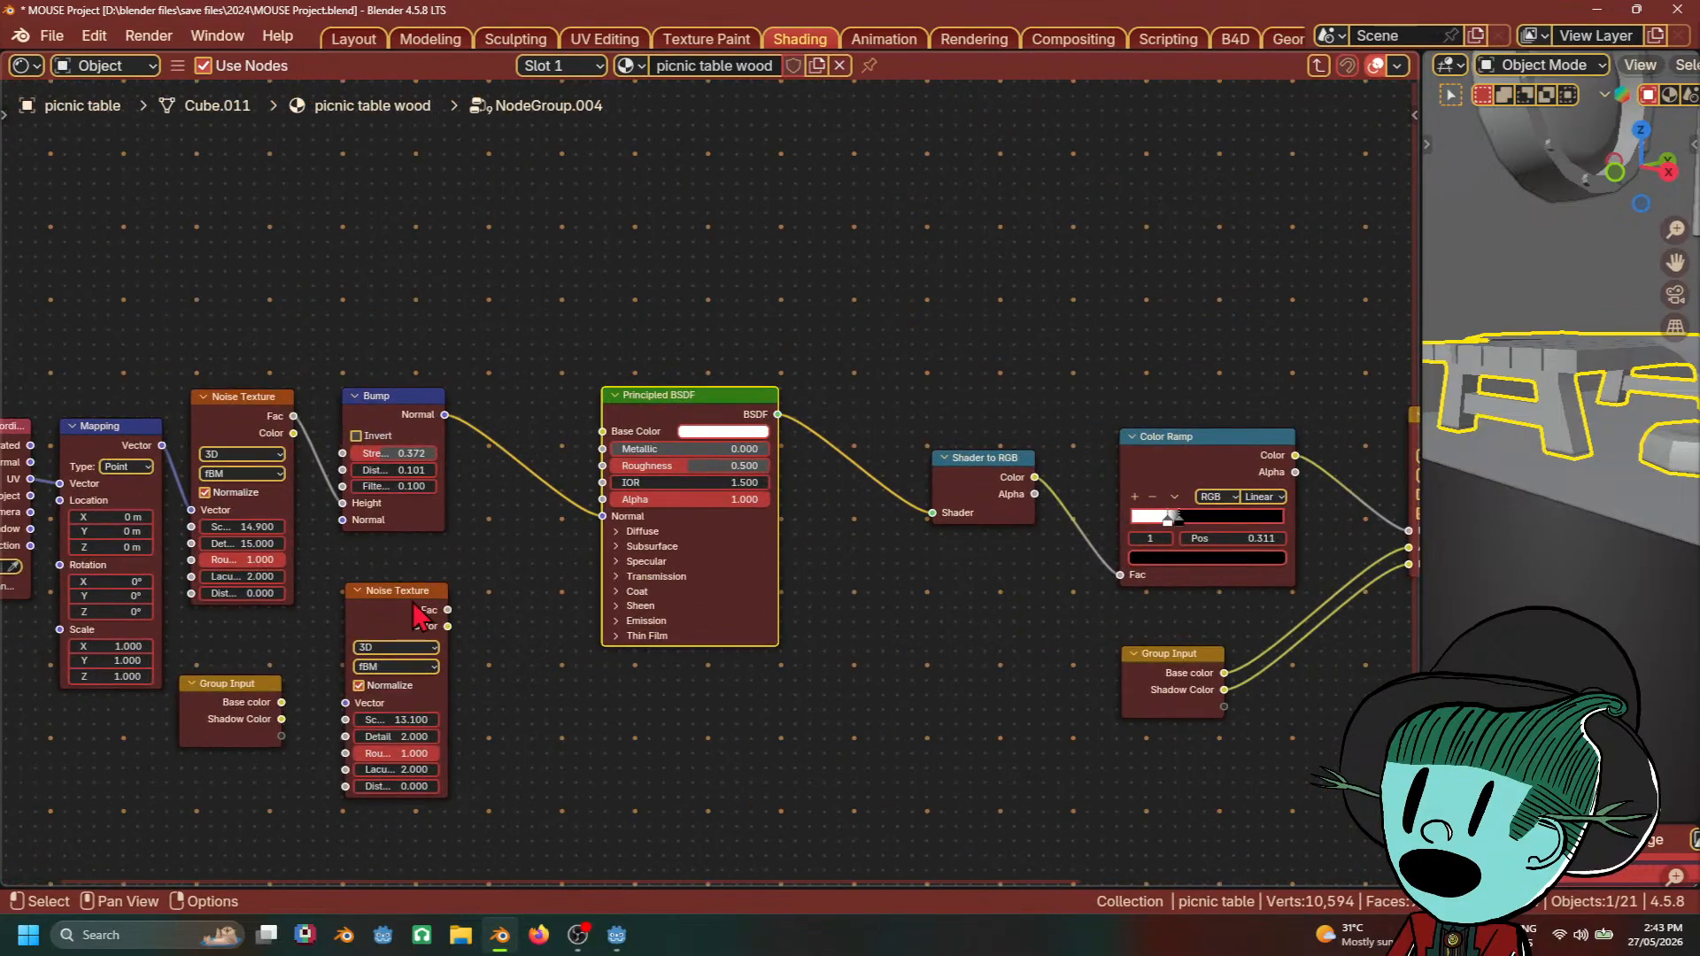
# Step: Examine the Texture Coordinate, Mapping, Noise Texture and Bump nodes that feed the Principled BSDF's Normal input
pyautogui.moveTo(368, 618); pyautogui.dragTo(1030, 618, button='middle')
pyautogui.scroll(3, 996, 625)
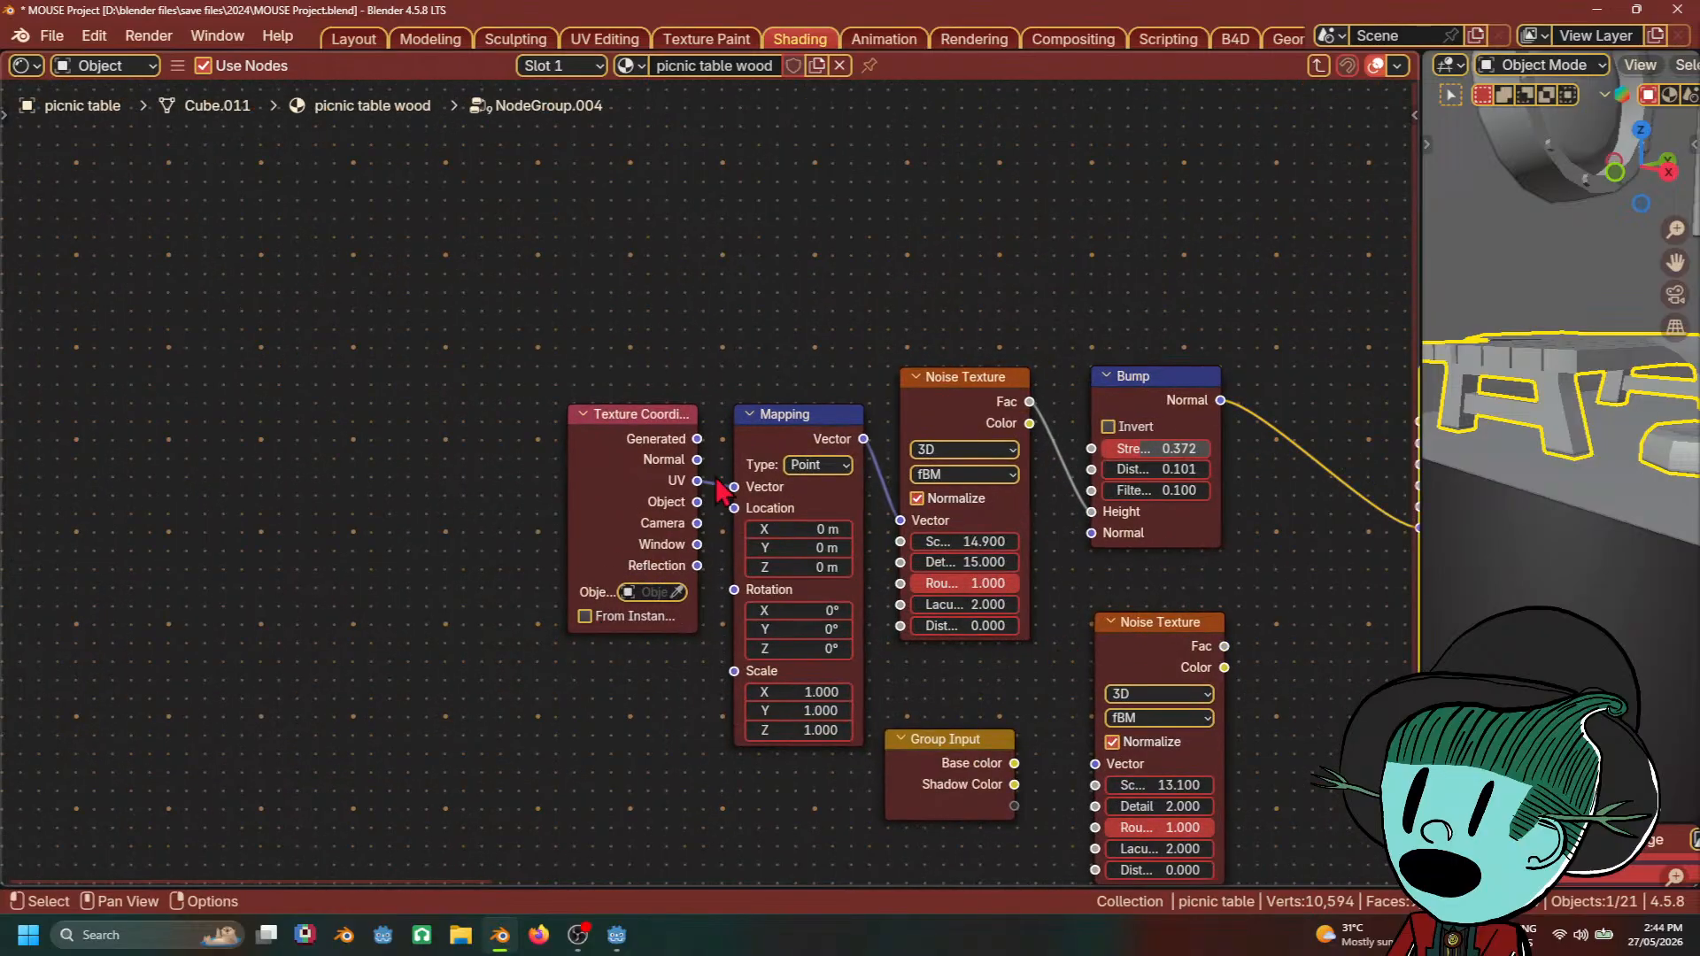
pyautogui.scroll(-2, 1245, 686)
pyautogui.moveTo(1249, 703); pyautogui.dragTo(914, 740, button='middle')
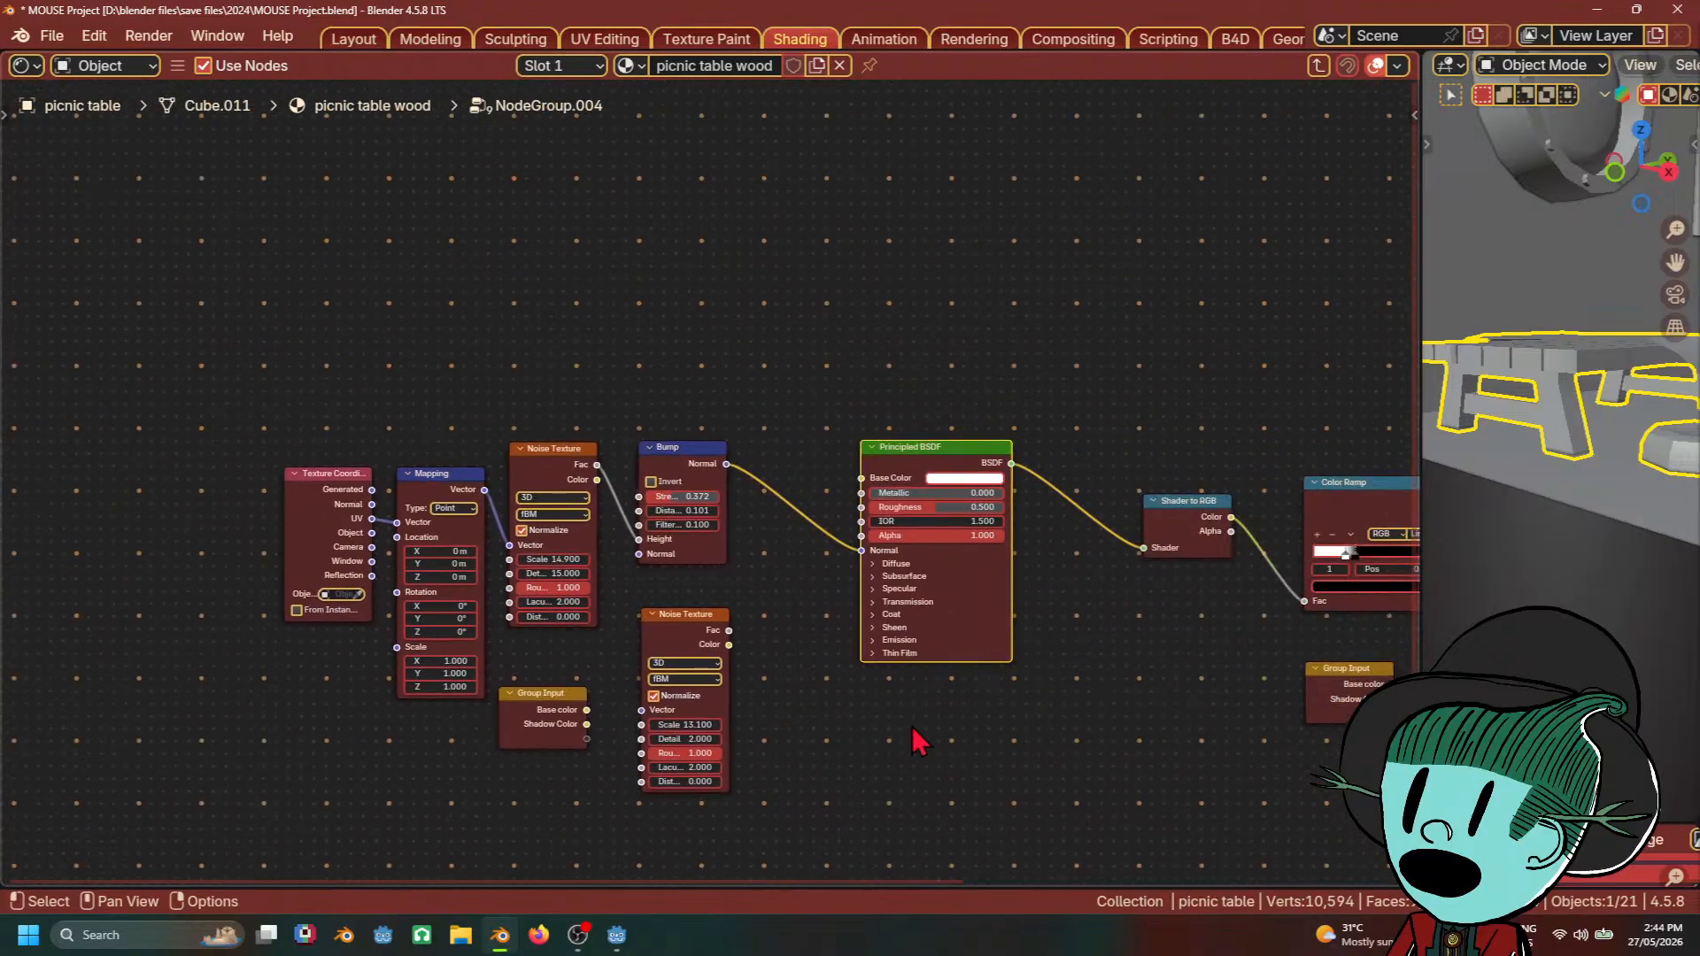
pyautogui.scroll(2, 859, 691)
pyautogui.scroll(-1, 899, 647)
pyautogui.scroll(4, 702, 492)
pyautogui.moveTo(757, 658); pyautogui.dragTo(923, 598, button='middle')
pyautogui.moveTo(1188, 404); pyautogui.dragTo(829, 401, button='middle')
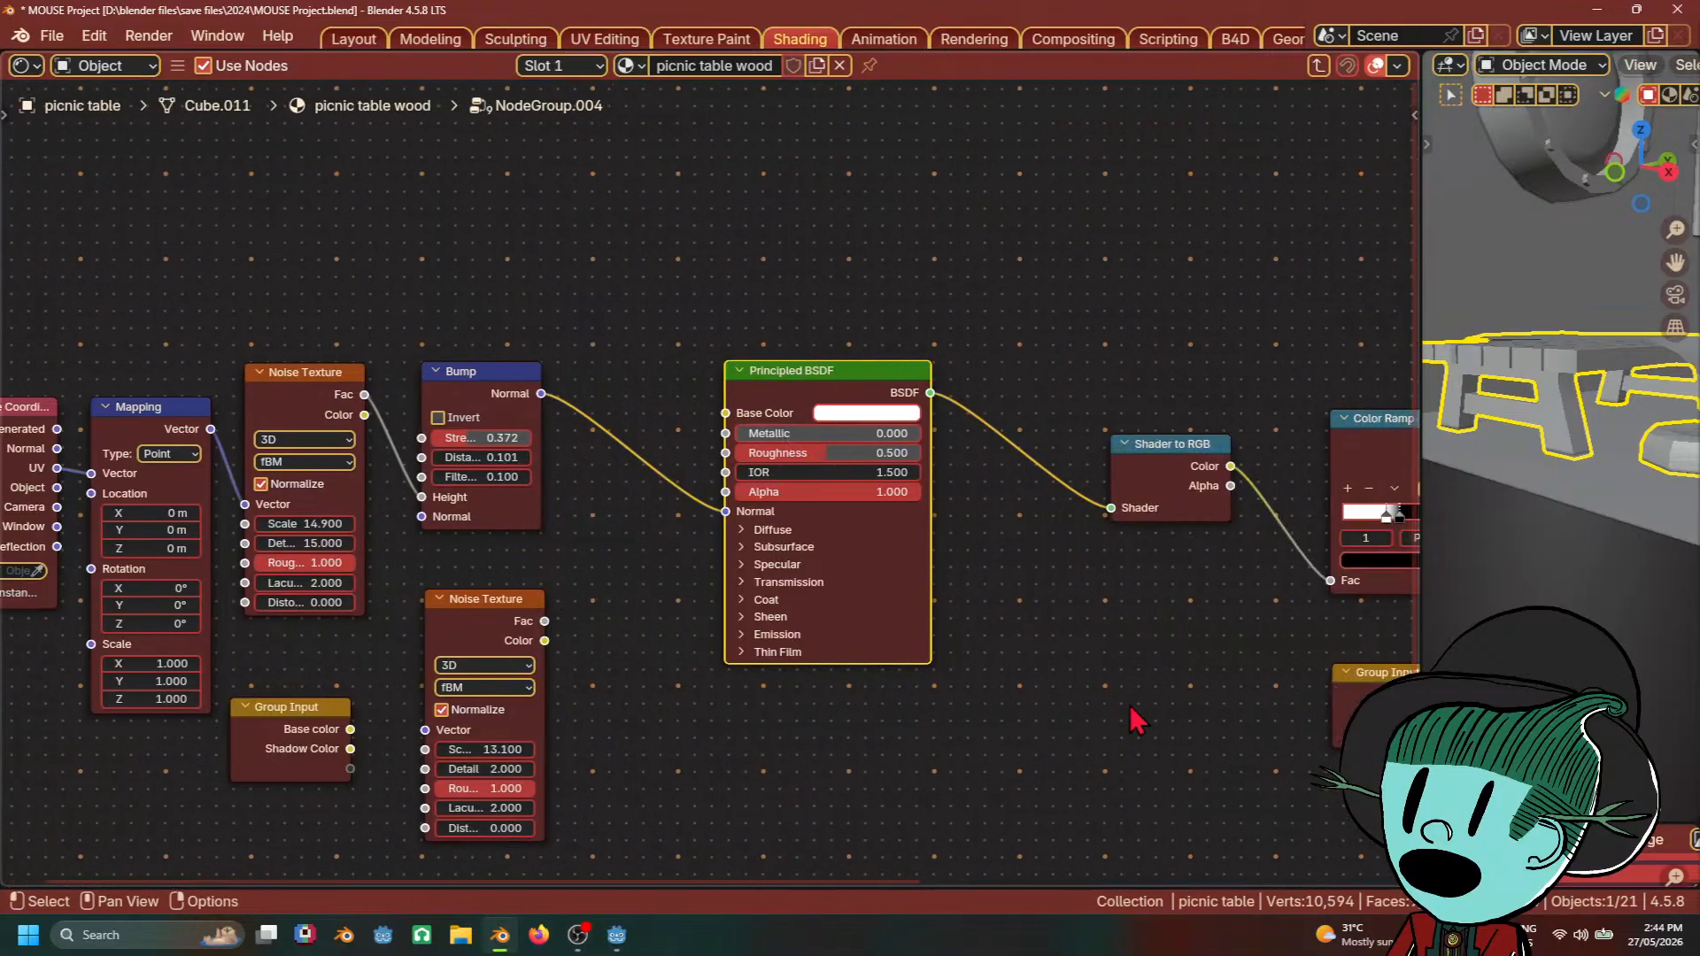
# Step: Follow the chain from Shader to RGB through Color Ramp, Mix and Emission to Group Output, and review the whole node group
pyautogui.scroll(-2, 1136, 722)
pyautogui.moveTo(1240, 639); pyautogui.dragTo(914, 662, button='middle')
pyautogui.scroll(1, 631, 646)
pyautogui.scroll(1, 592, 608)
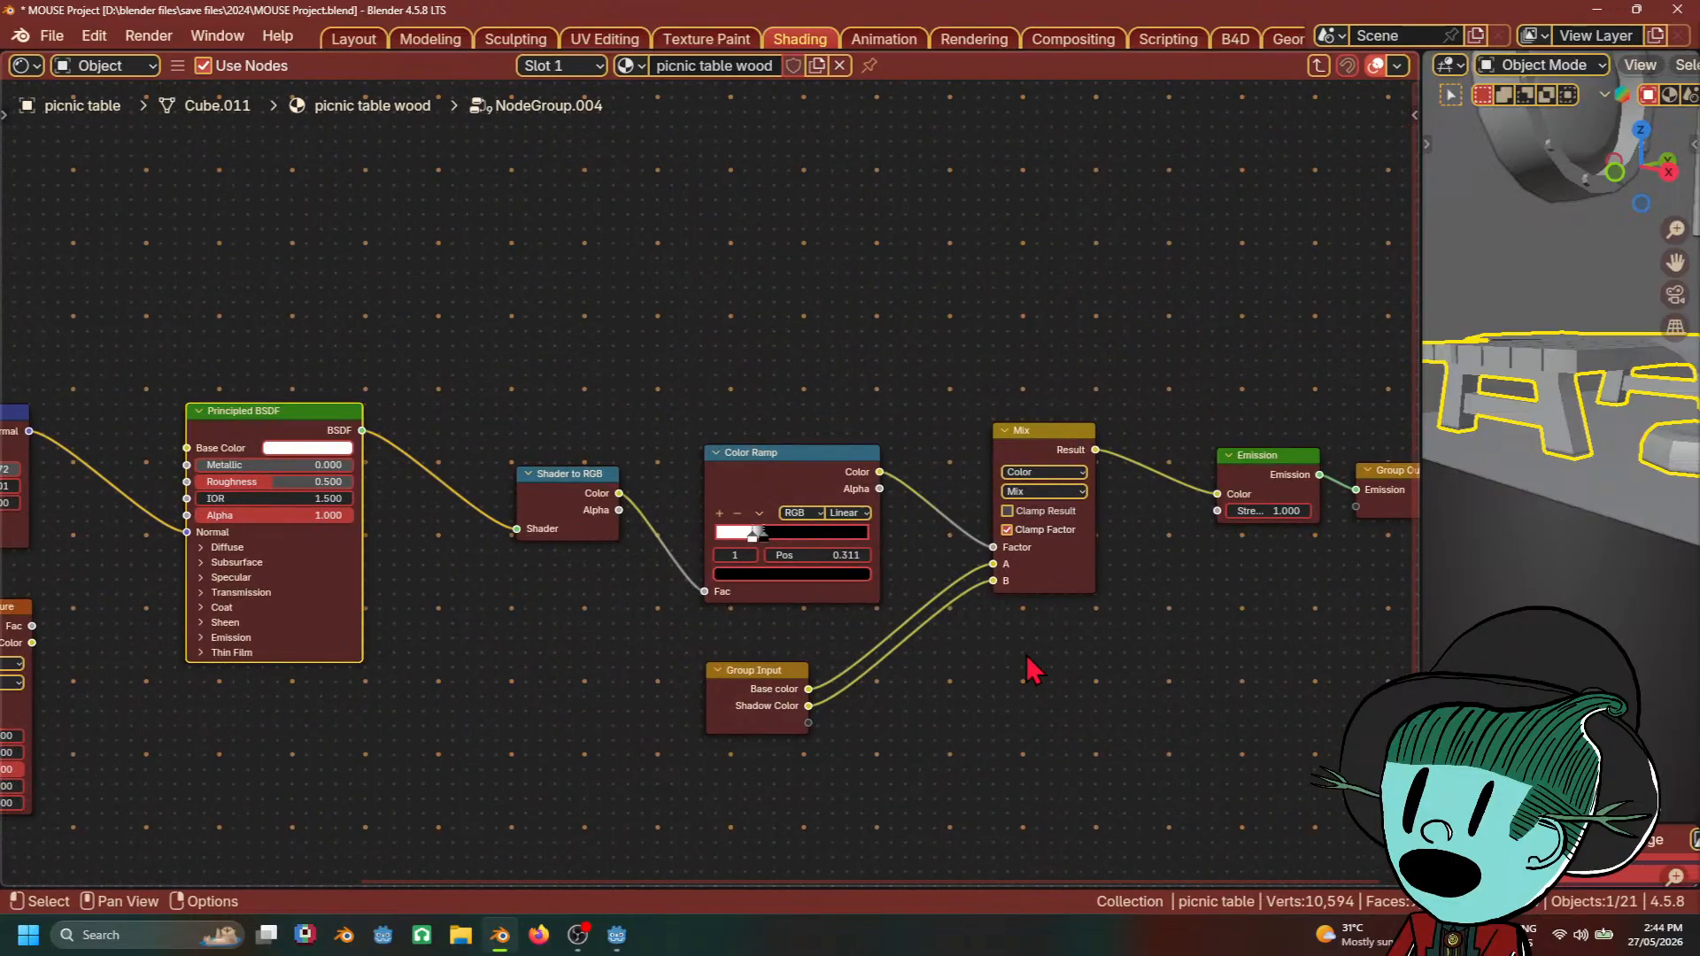
pyautogui.moveTo(1028, 668); pyautogui.dragTo(945, 637, button='middle')
pyautogui.scroll(2, 941, 549)
pyautogui.moveTo(1121, 628); pyautogui.dragTo(915, 737, button='middle')
pyautogui.moveTo(1183, 680); pyautogui.dragTo(774, 697, button='middle')
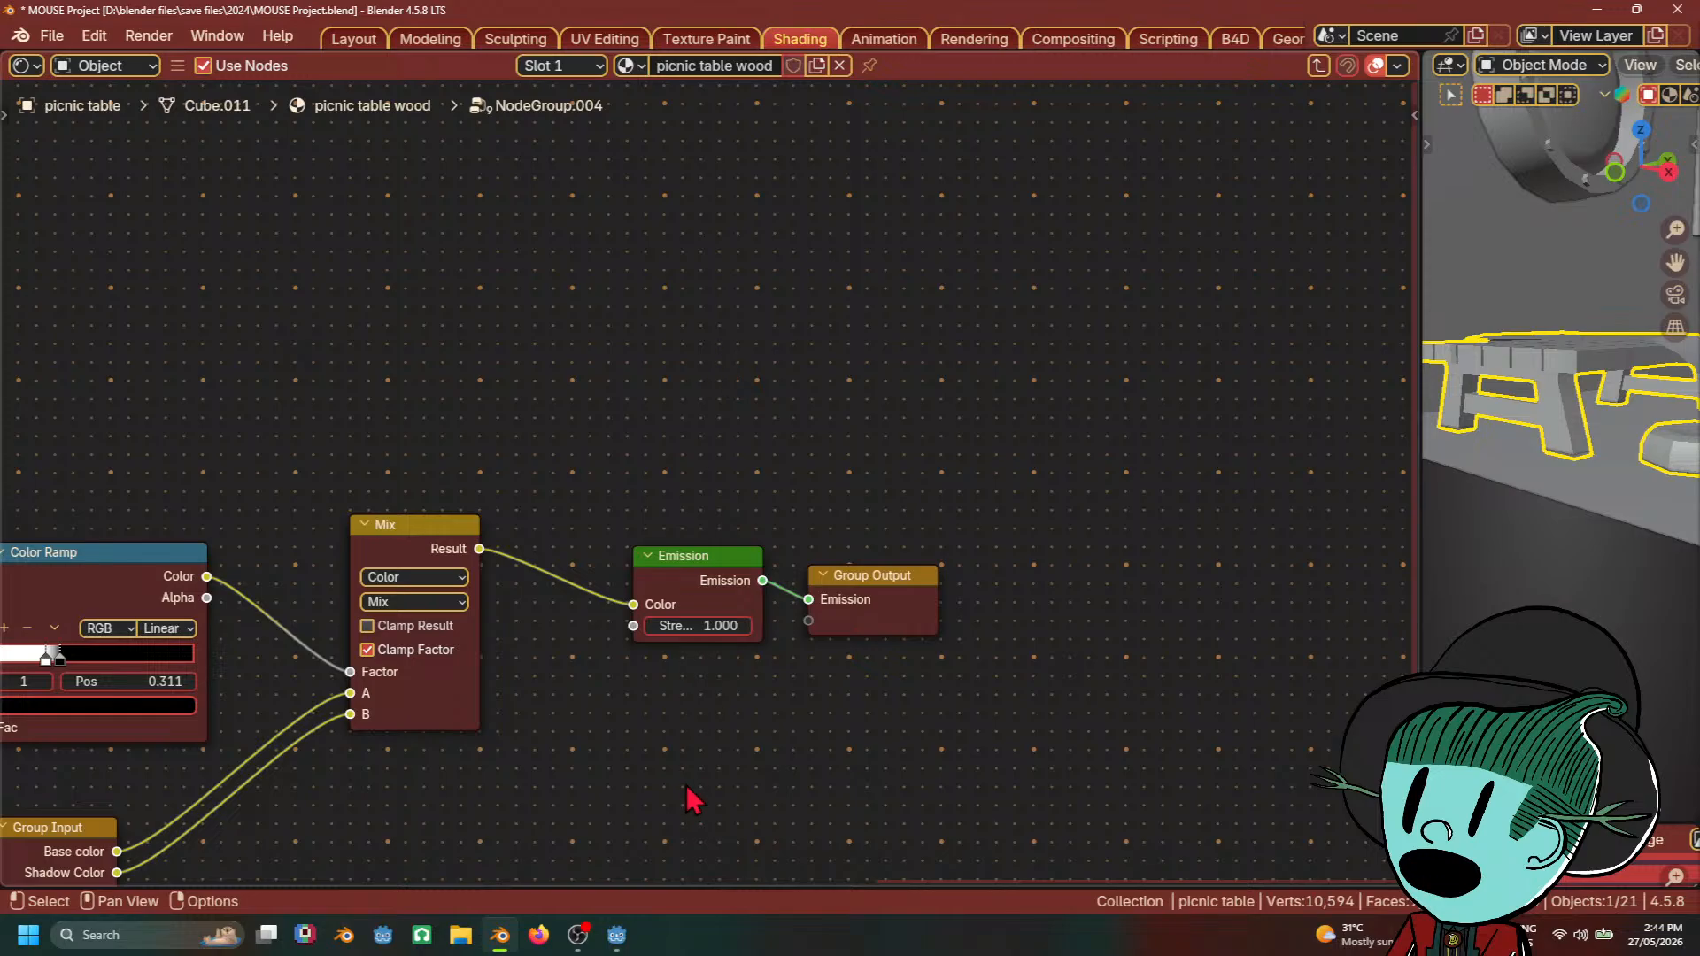
pyautogui.scroll(-12, 680, 787)
pyautogui.moveTo(655, 776); pyautogui.dragTo(998, 770, button='middle')
pyautogui.scroll(7, 1008, 779)
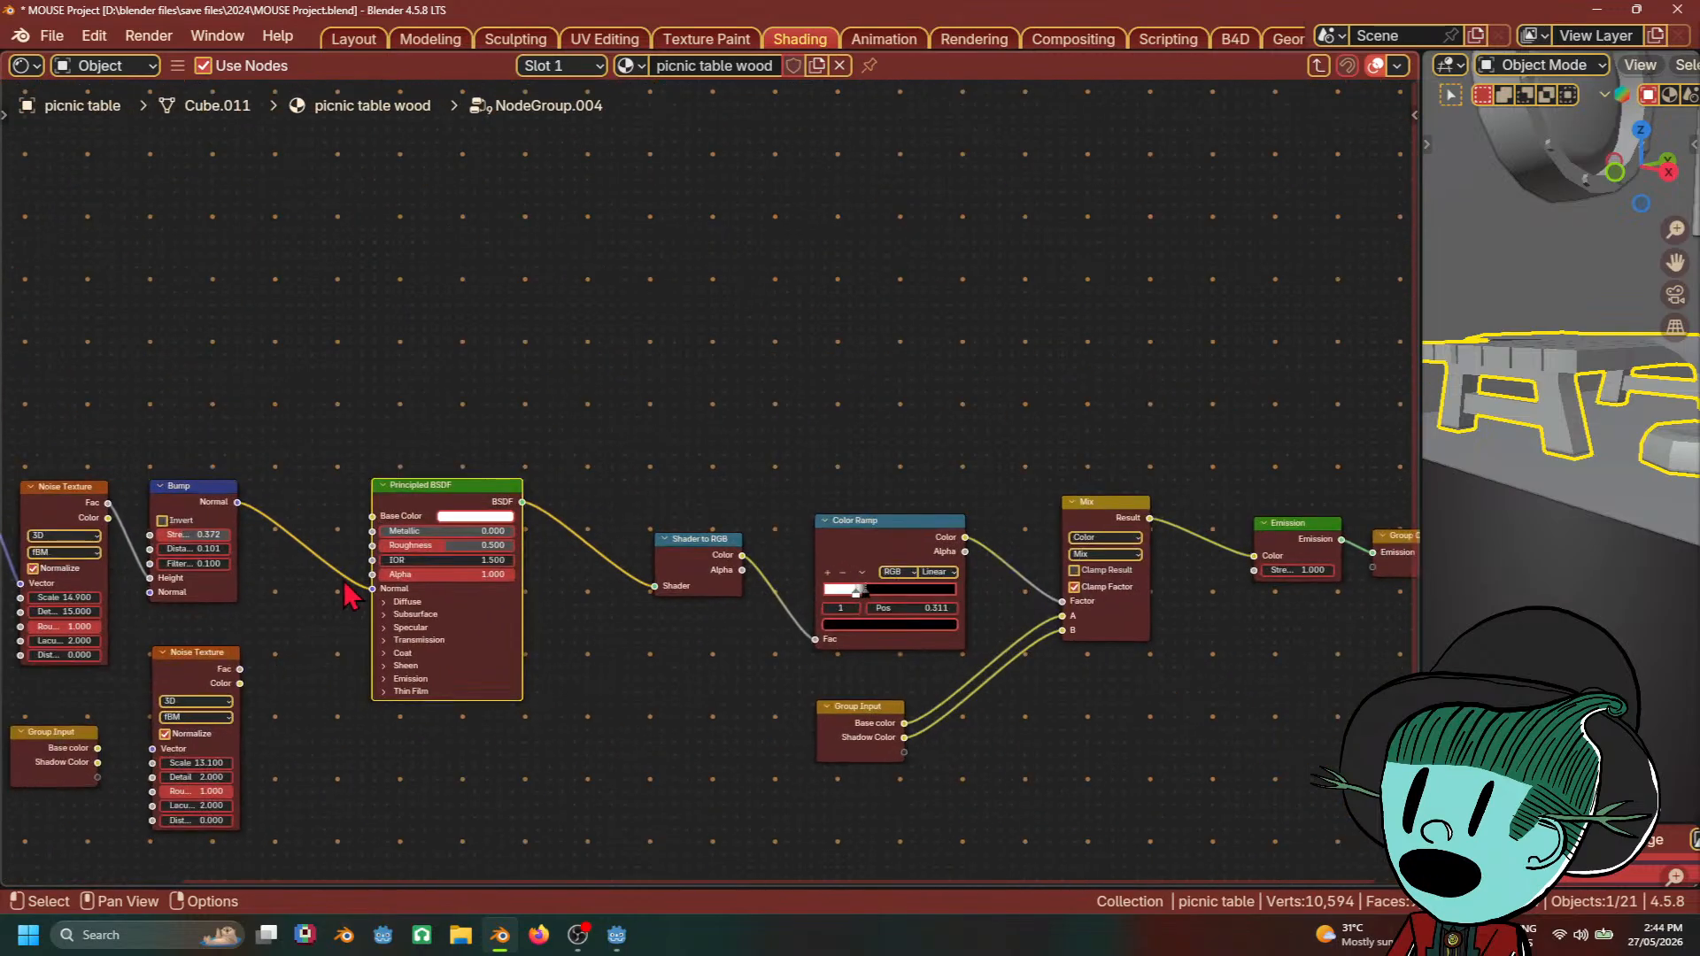
pyautogui.scroll(-5, 918, 701)
pyautogui.scroll(4, 970, 649)
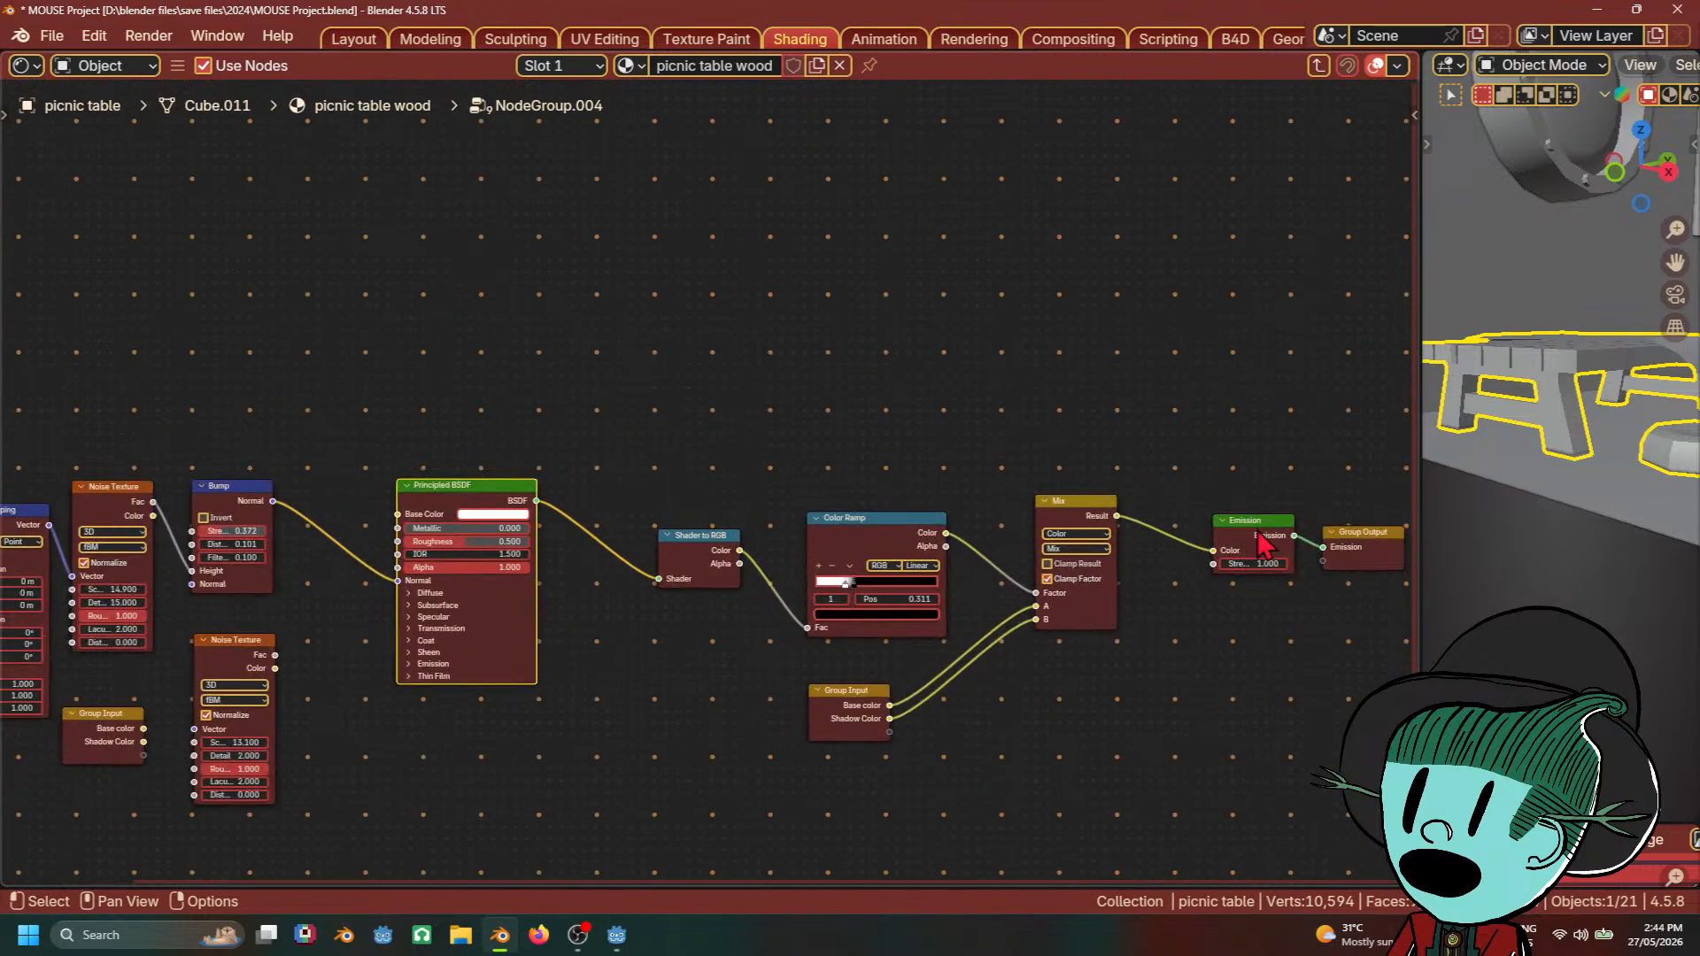
# Step: Shift the Emission node closer to the Mix node, and reposition the connected Noise Texture and Bump nodes slightly toward the Principled BSDF
pyautogui.moveTo(1264, 543); pyautogui.dragTo(1226, 529)
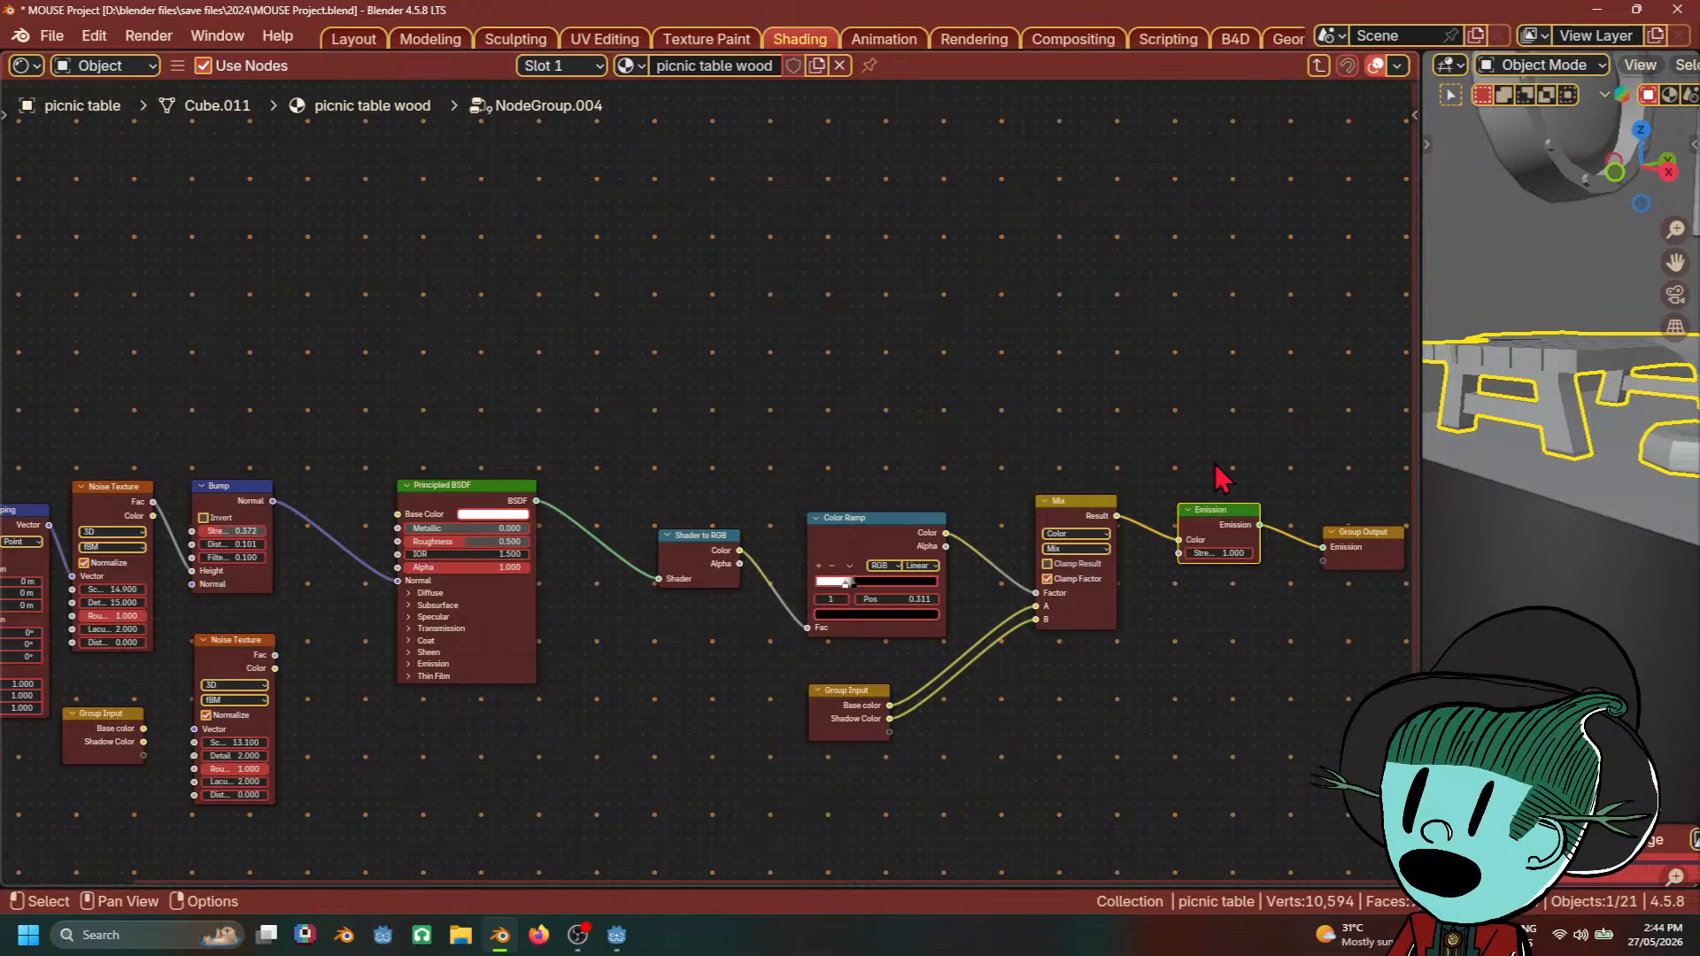
pyautogui.moveTo(343, 844); pyautogui.dragTo(1238, 739, button='middle')
pyautogui.scroll(5, 1210, 576)
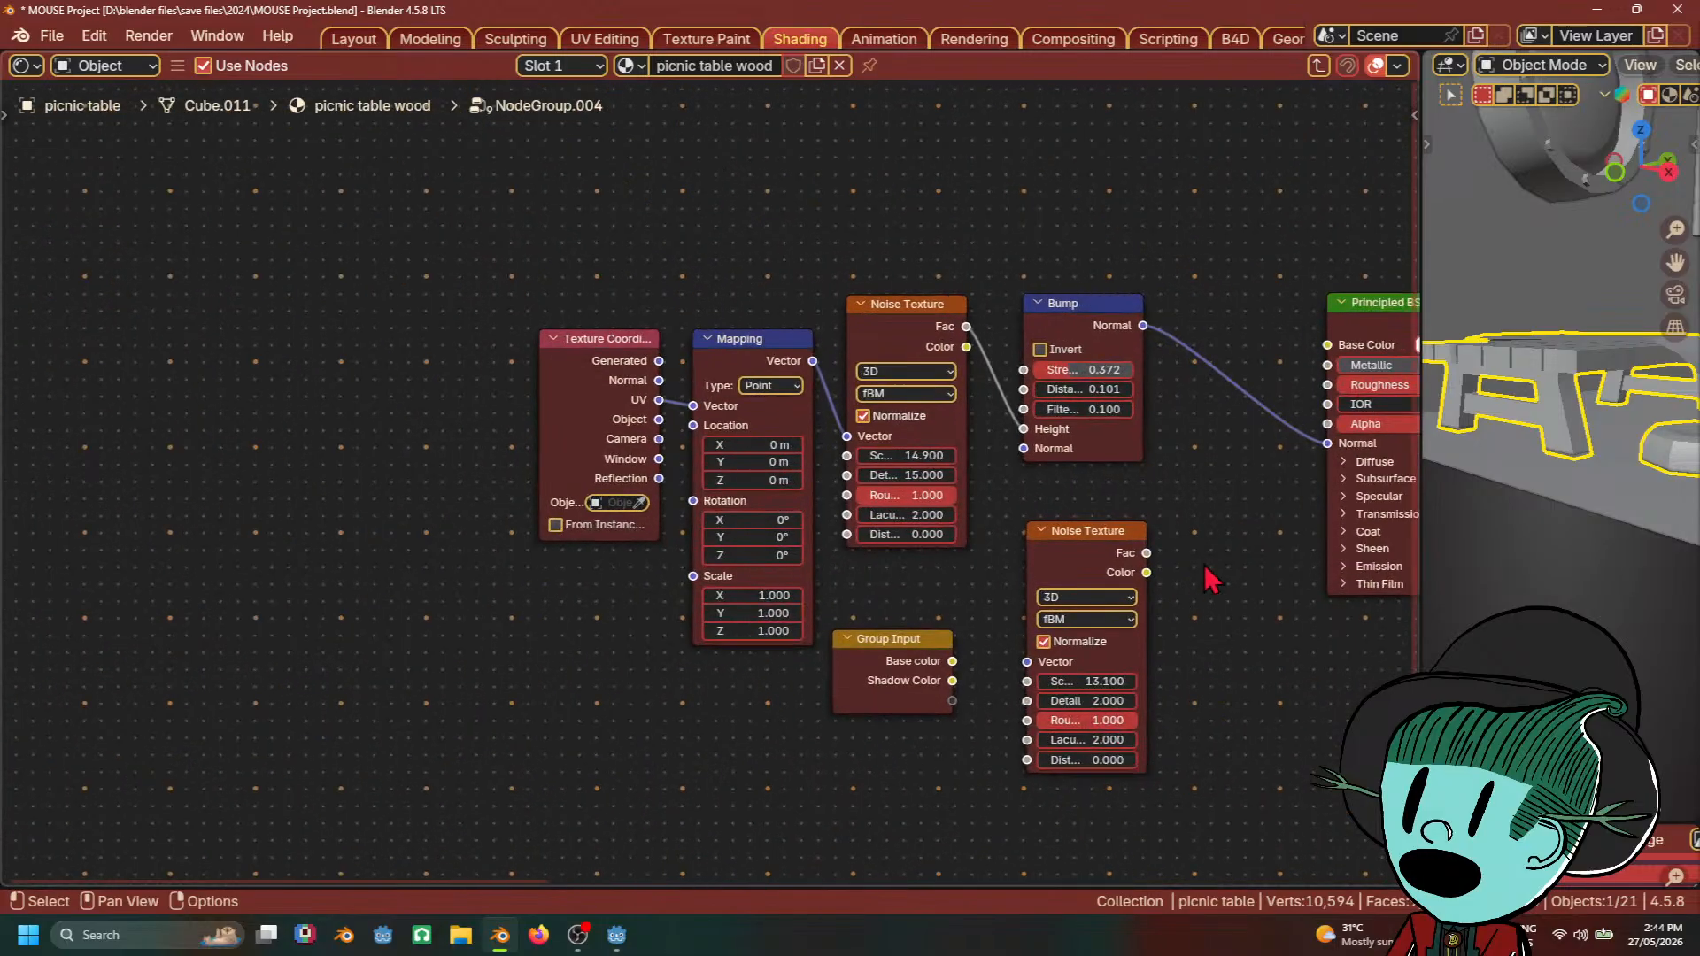
pyautogui.moveTo(1249, 544); pyautogui.dragTo(993, 589, button='middle')
pyautogui.scroll(-2, 843, 690)
pyautogui.scroll(3, 842, 691)
pyautogui.scroll(1, 801, 506)
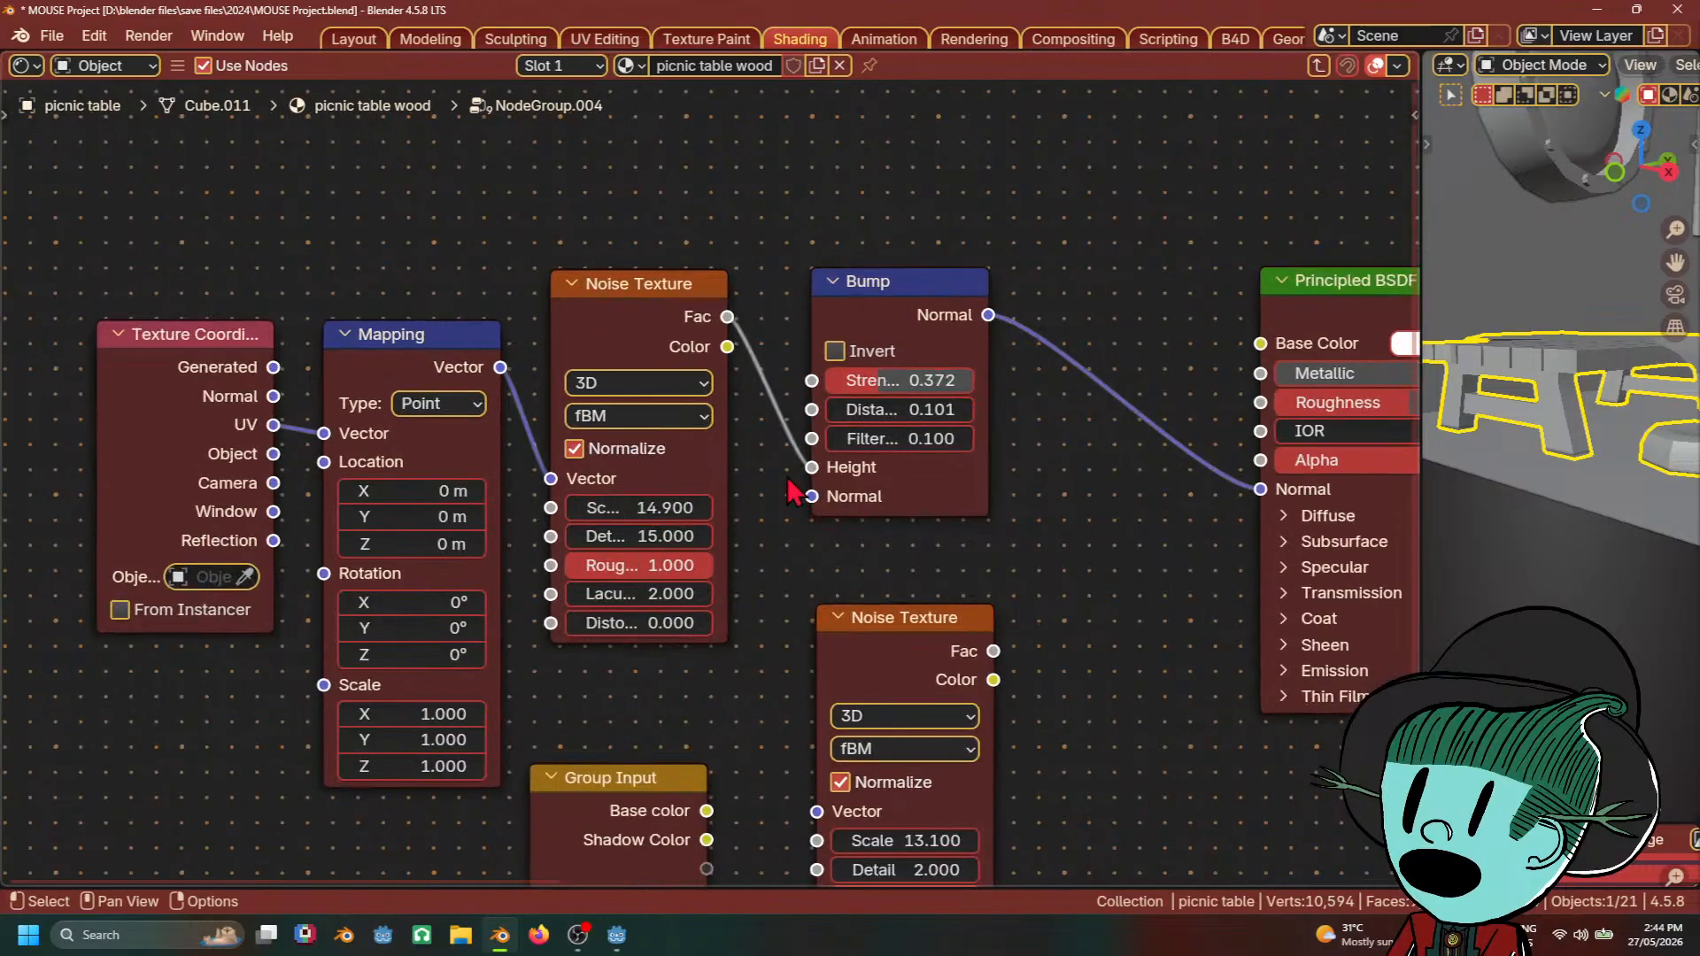
pyautogui.moveTo(578, 354); pyautogui.dragTo(617, 341)
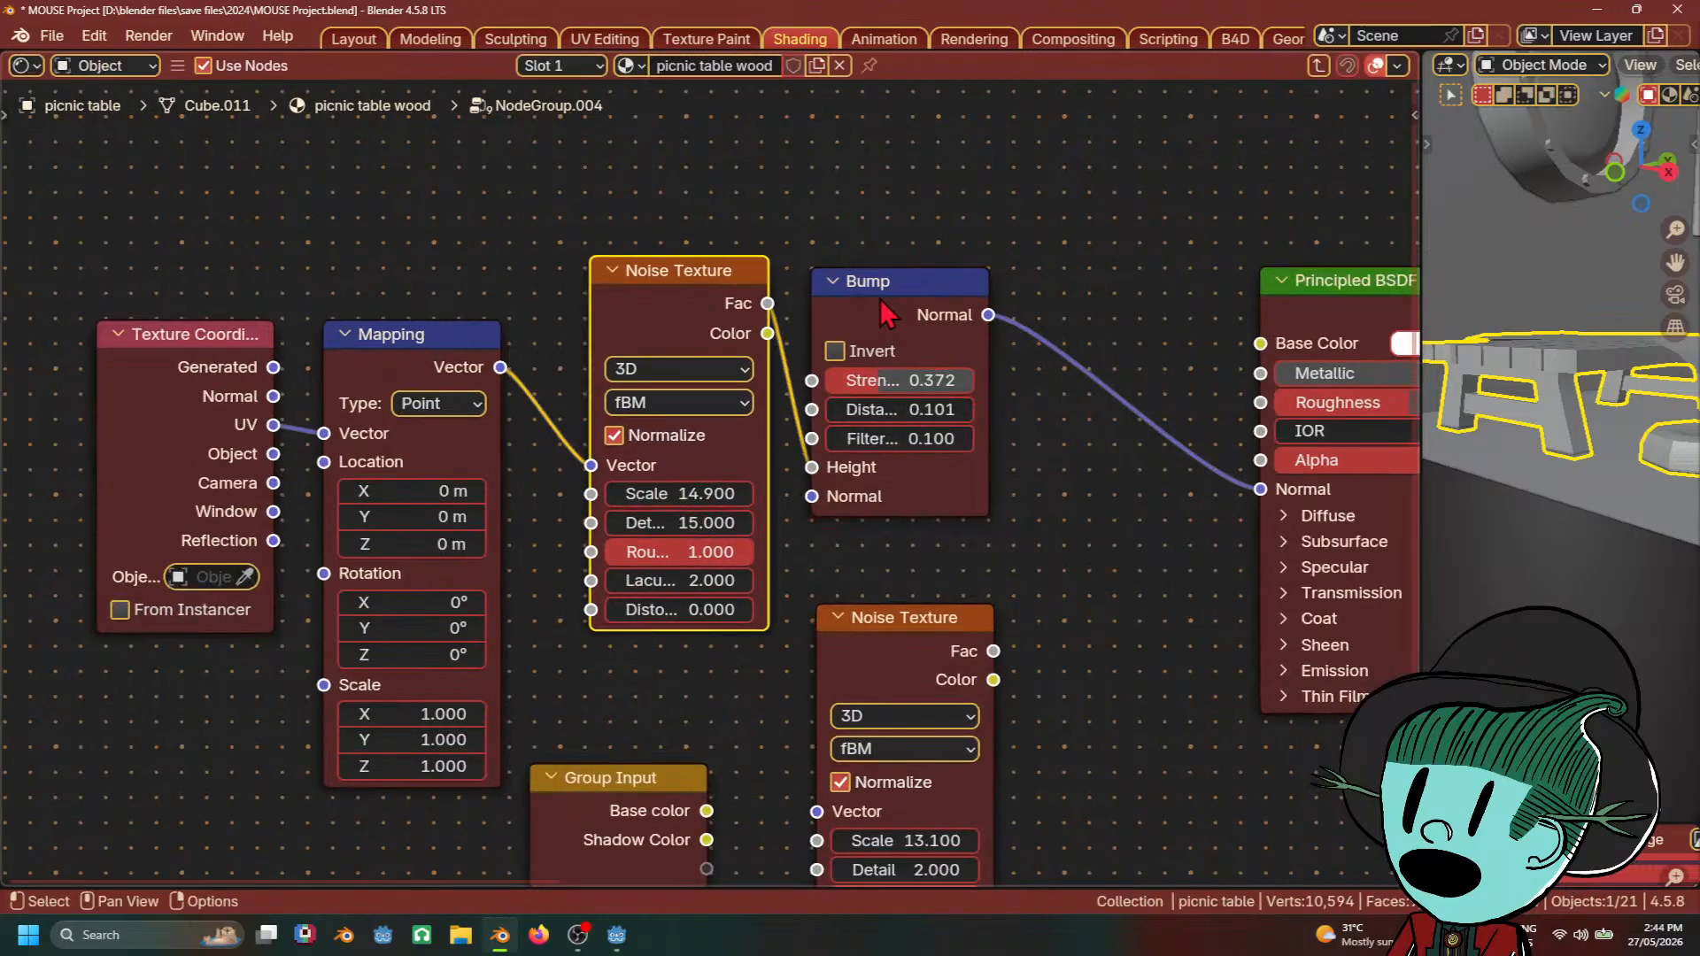
pyautogui.moveTo(880, 299); pyautogui.dragTo(955, 294)
pyautogui.scroll(-1, 1101, 492)
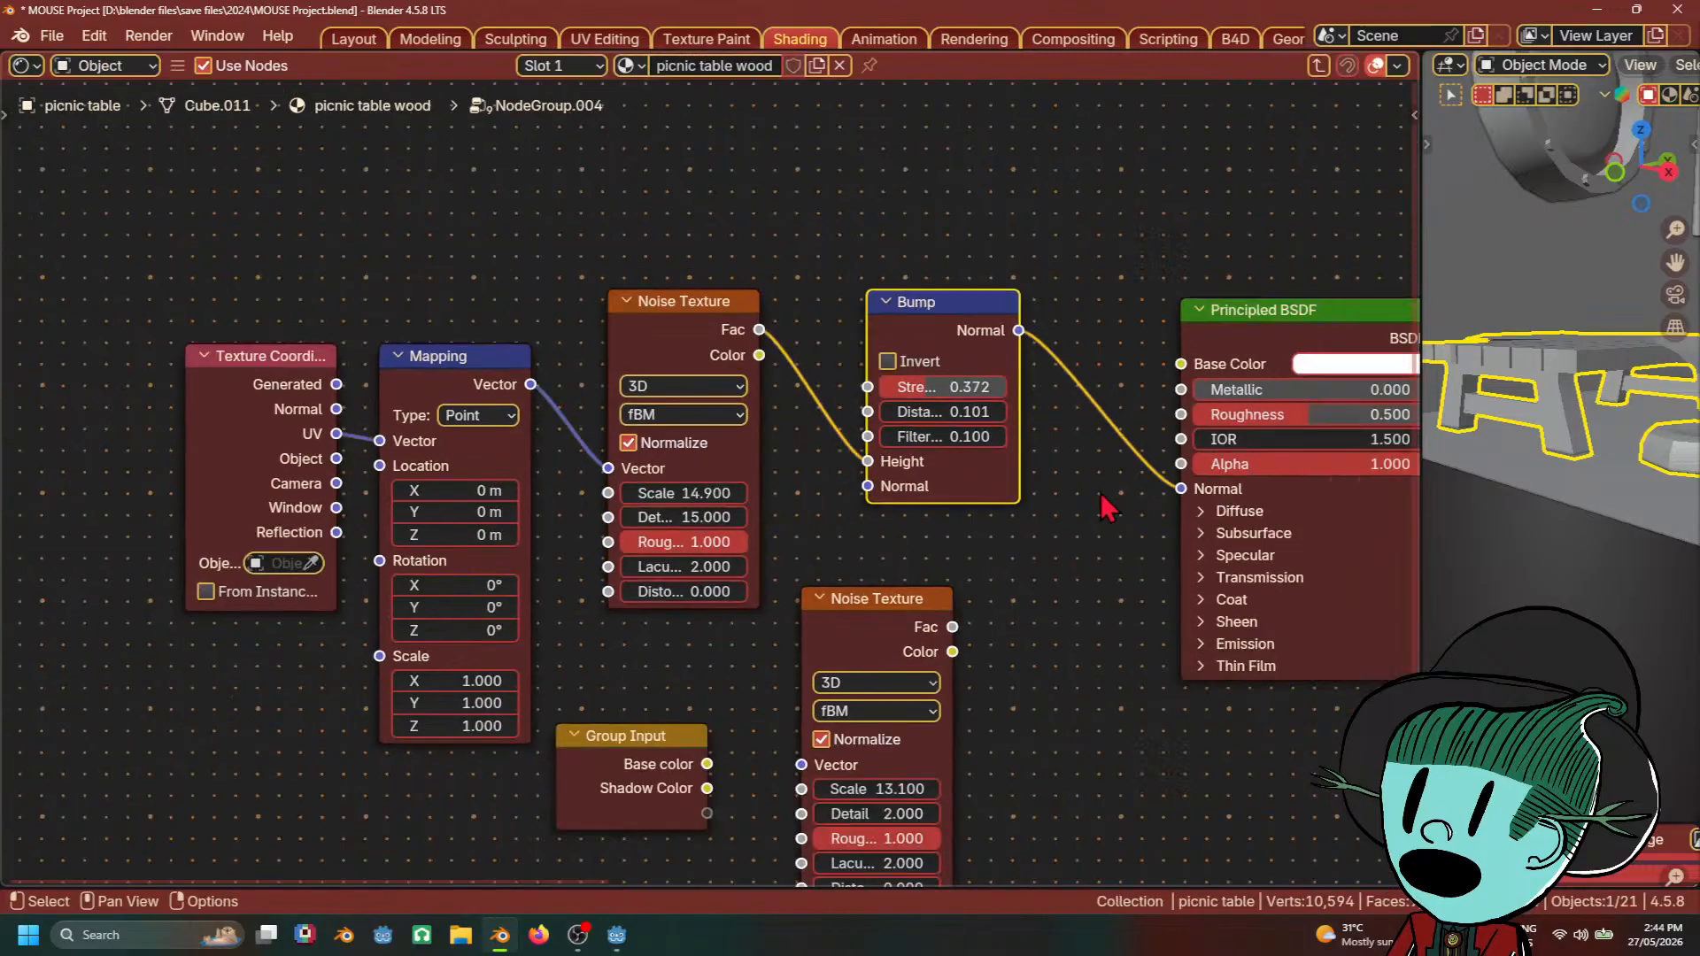
# Step: Examine how the Noise Texture and Bump nodes feed the Principled BSDF's Normal input, and review the whole node chain
pyautogui.scroll(1, 1102, 494)
pyautogui.moveTo(1158, 613); pyautogui.dragTo(853, 797, button='middle')
pyautogui.scroll(-1, 858, 818)
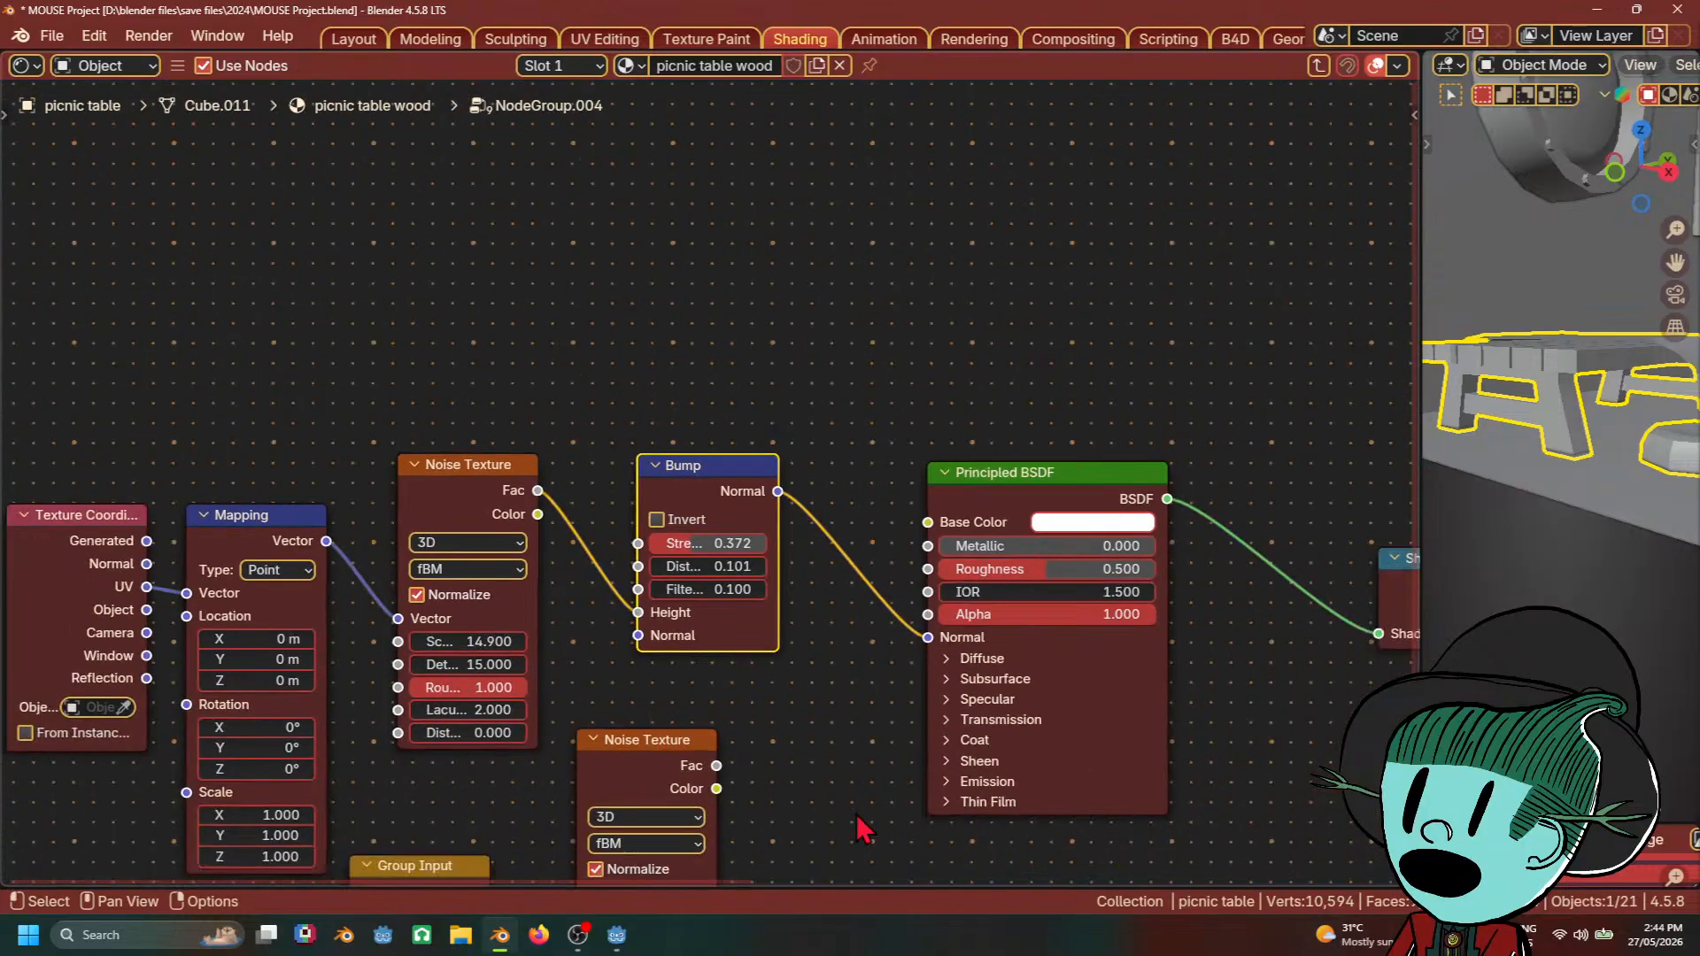
pyautogui.scroll(1, 863, 829)
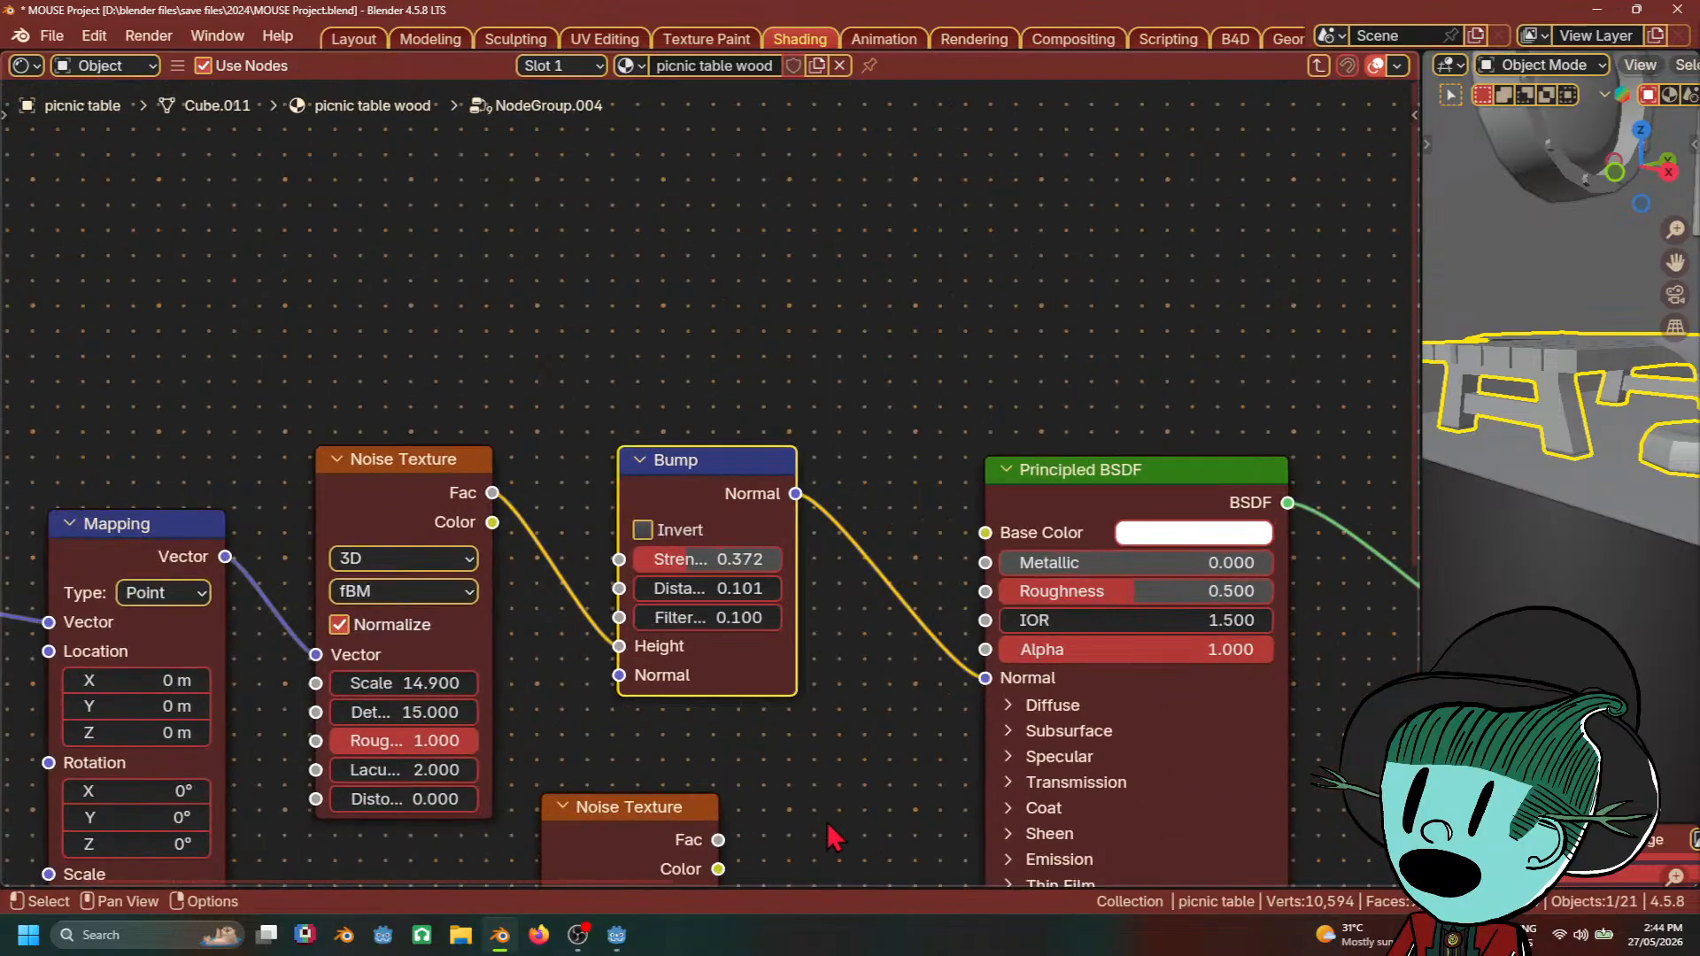
pyautogui.scroll(-1, 864, 825)
pyautogui.scroll(2, 868, 810)
pyautogui.scroll(-1, 869, 754)
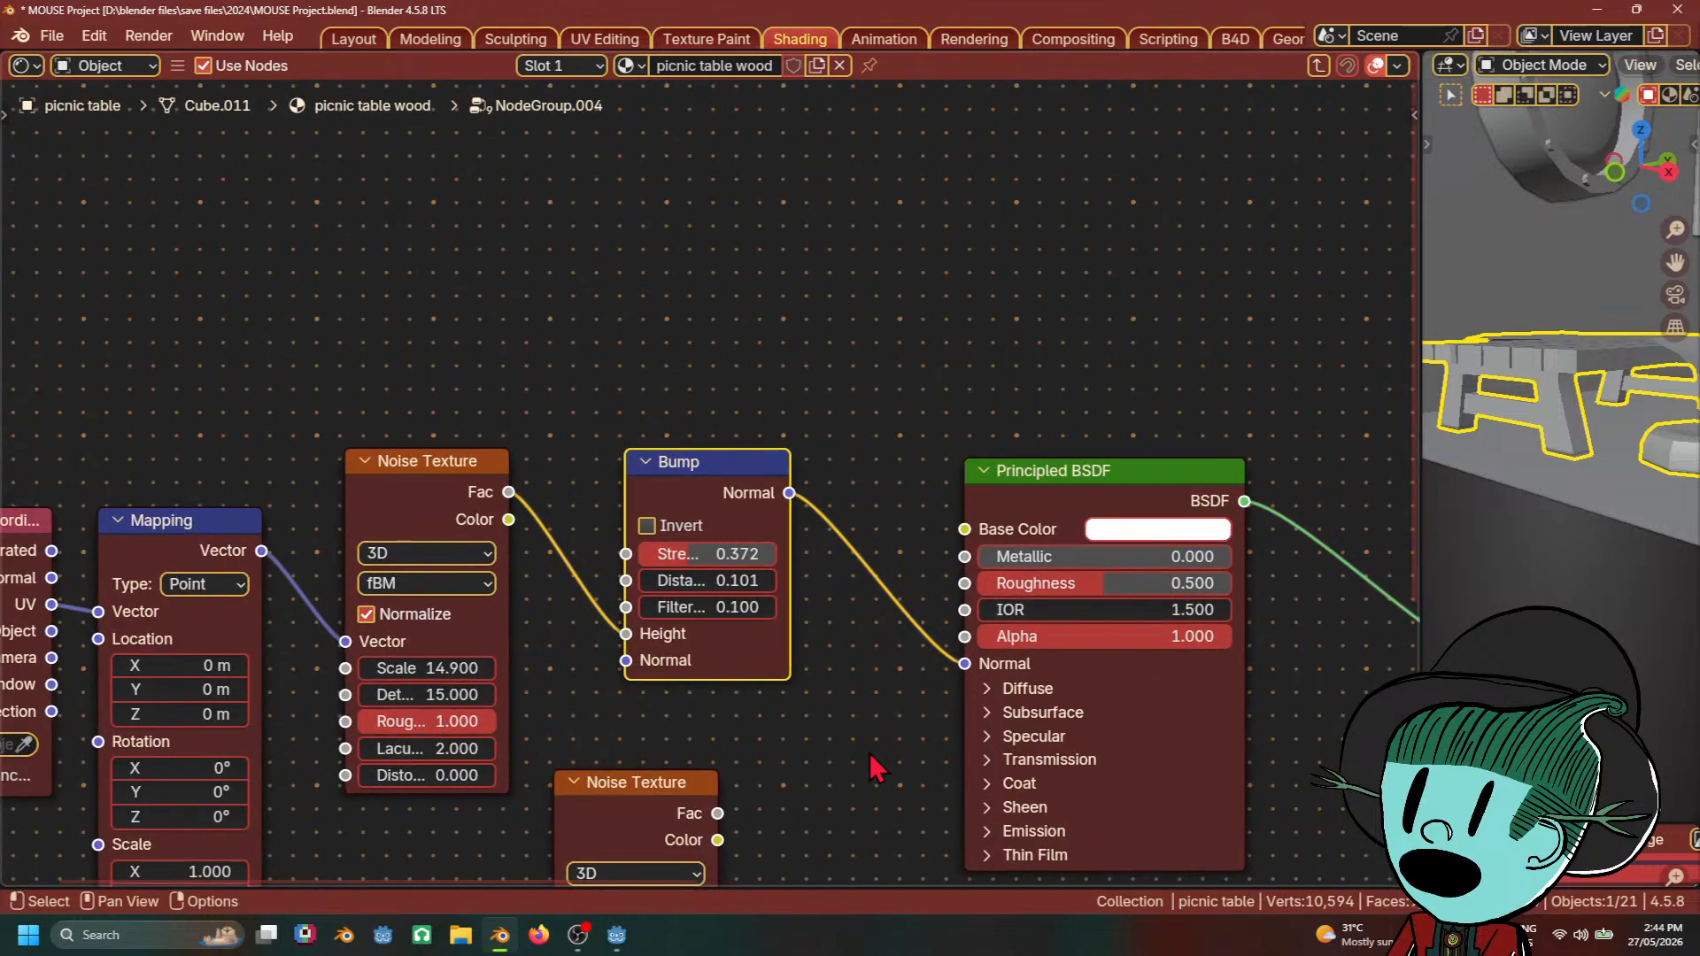
pyautogui.scroll(-5, 870, 753)
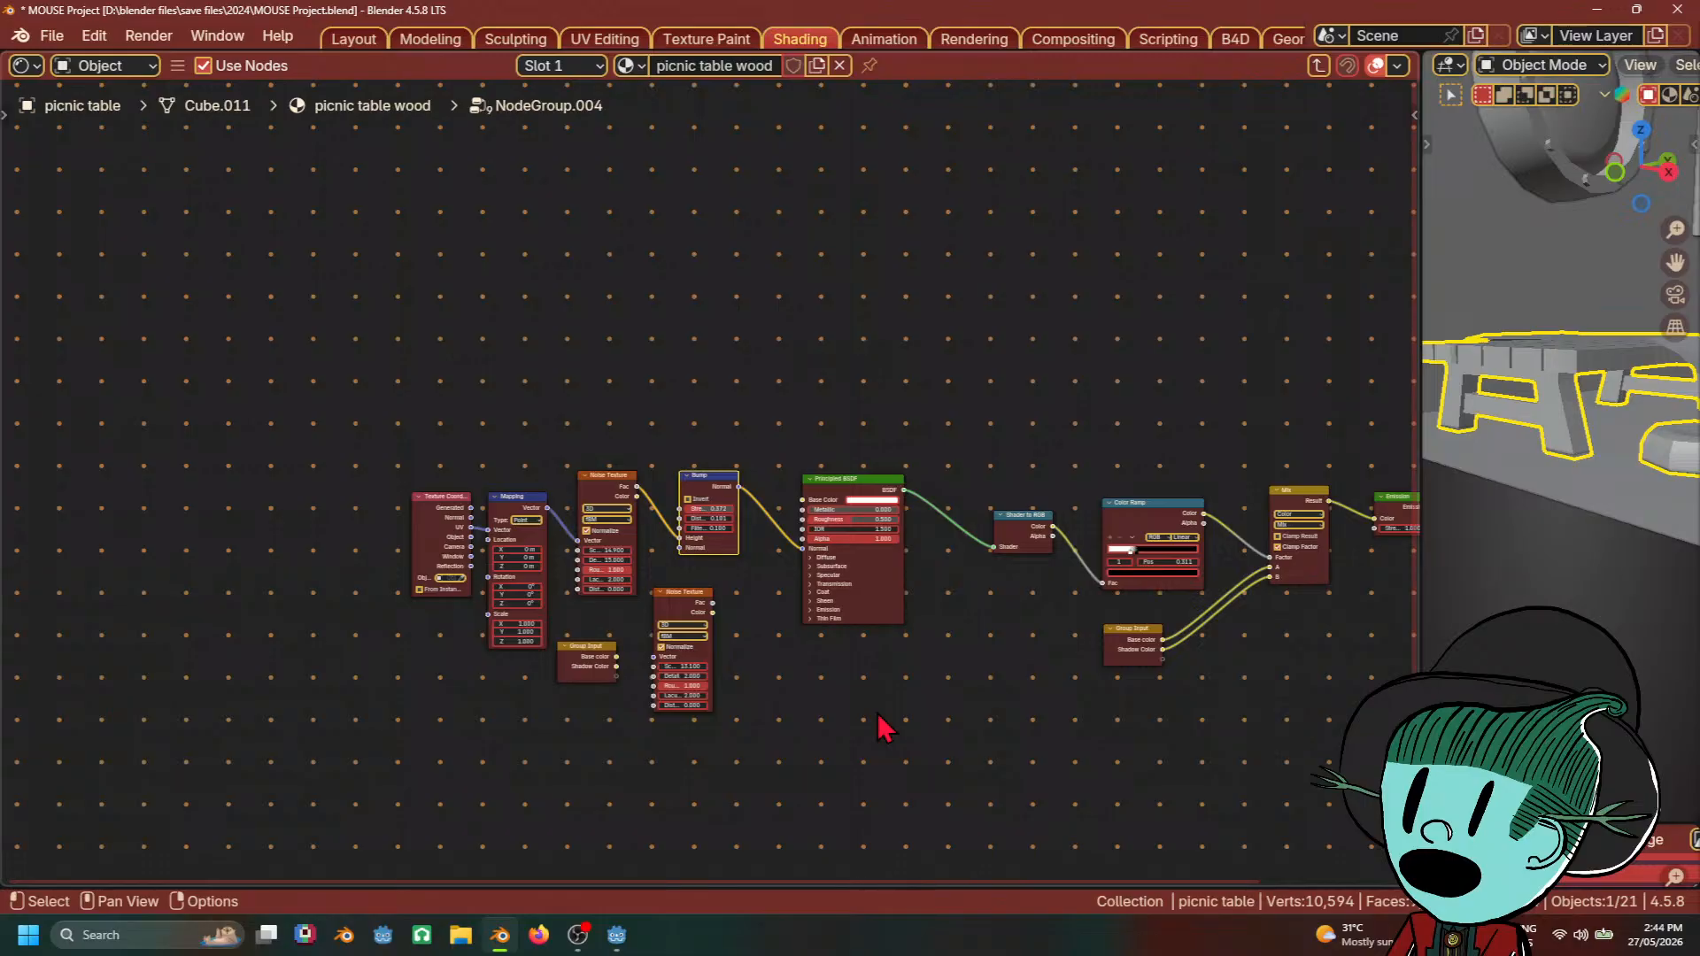
# Step: Switch to Godot, close the bean bag's advanced import settings and expand the beanbag's surface override material to inspect its noisy toon shading
pyautogui.click(629, 942)
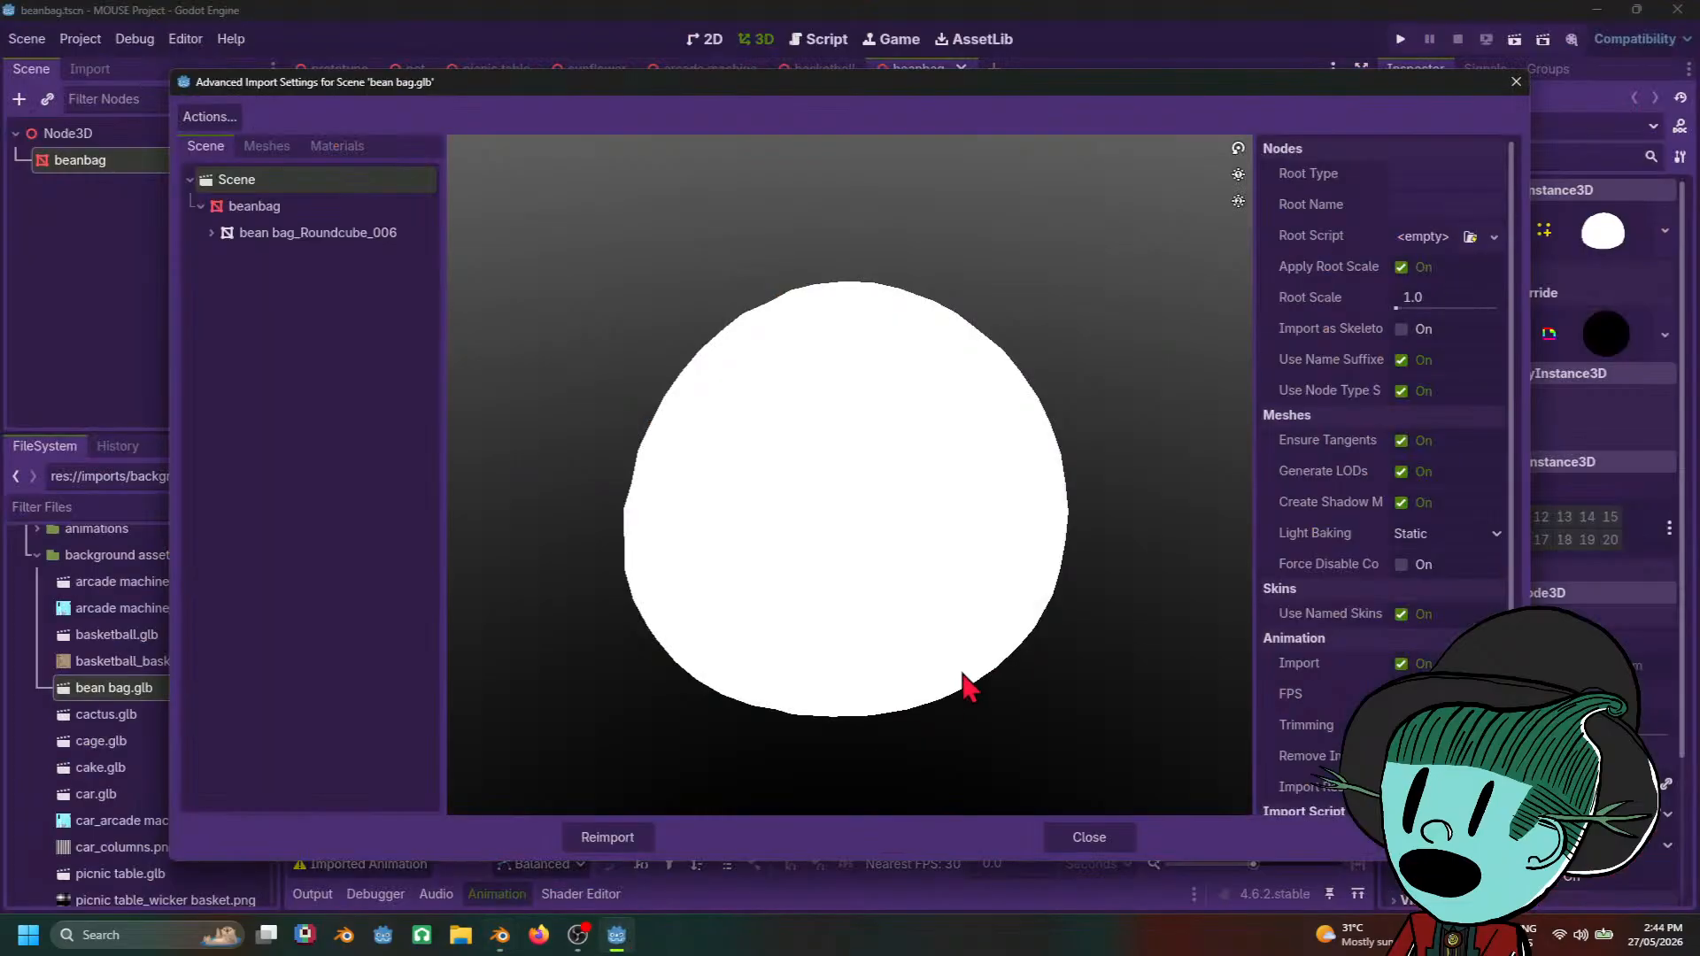
pyautogui.click(1516, 82)
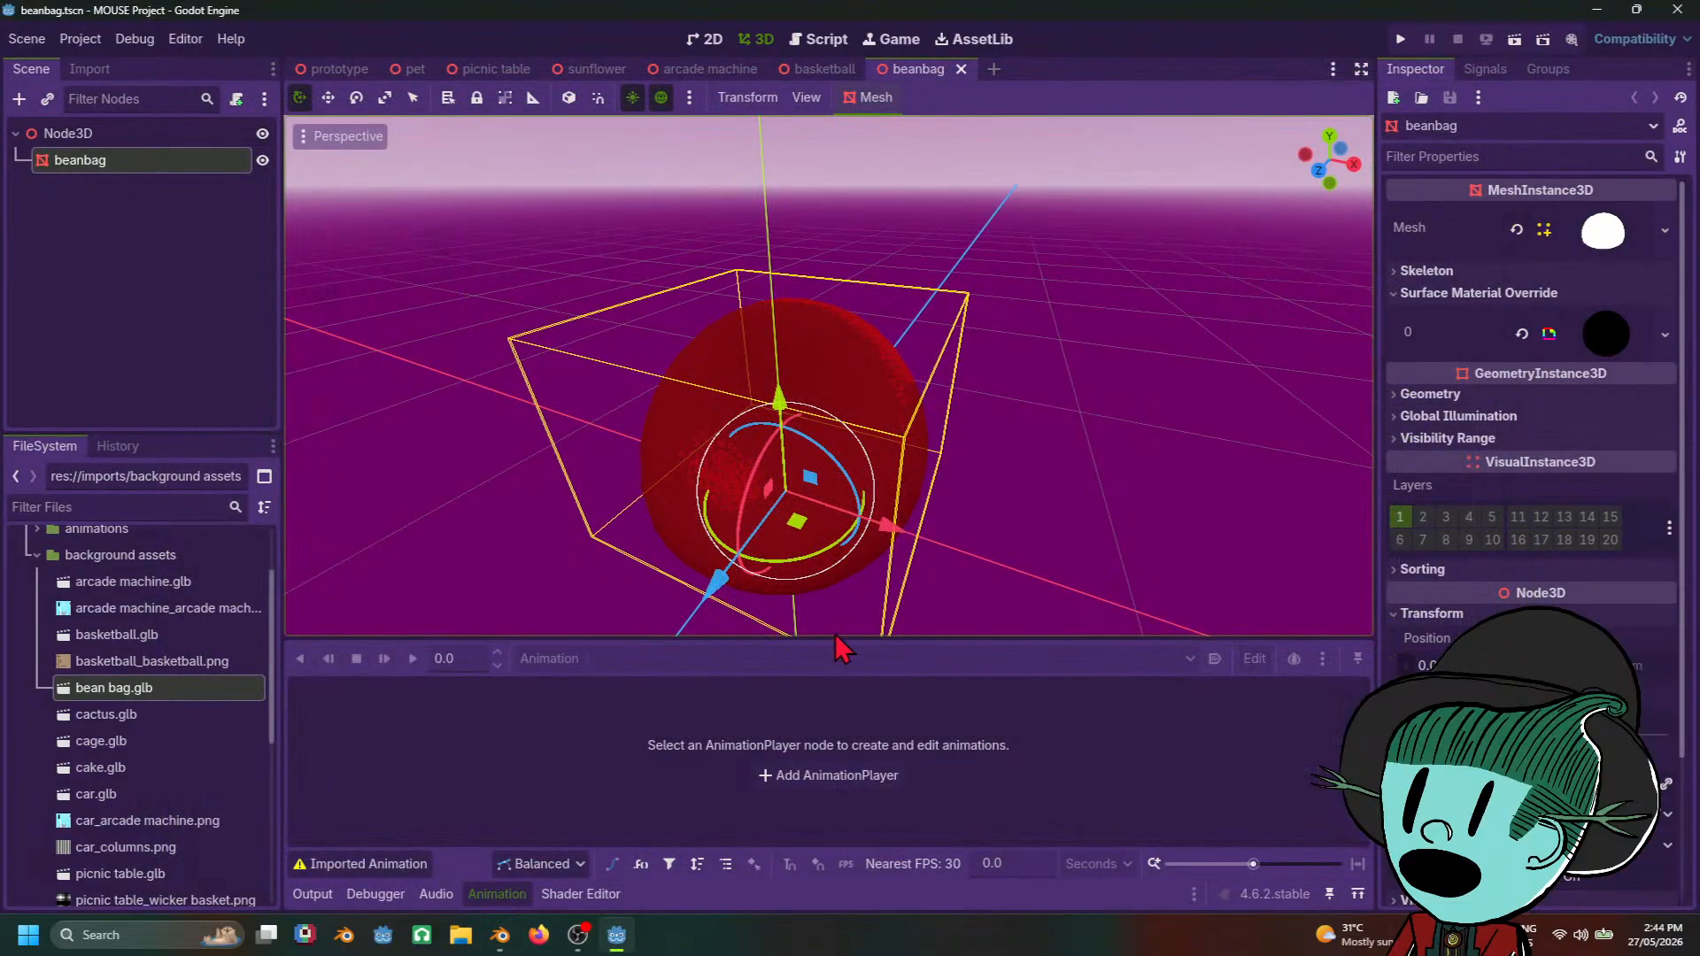
pyautogui.click(1606, 334)
pyautogui.scroll(-9, 1182, 498)
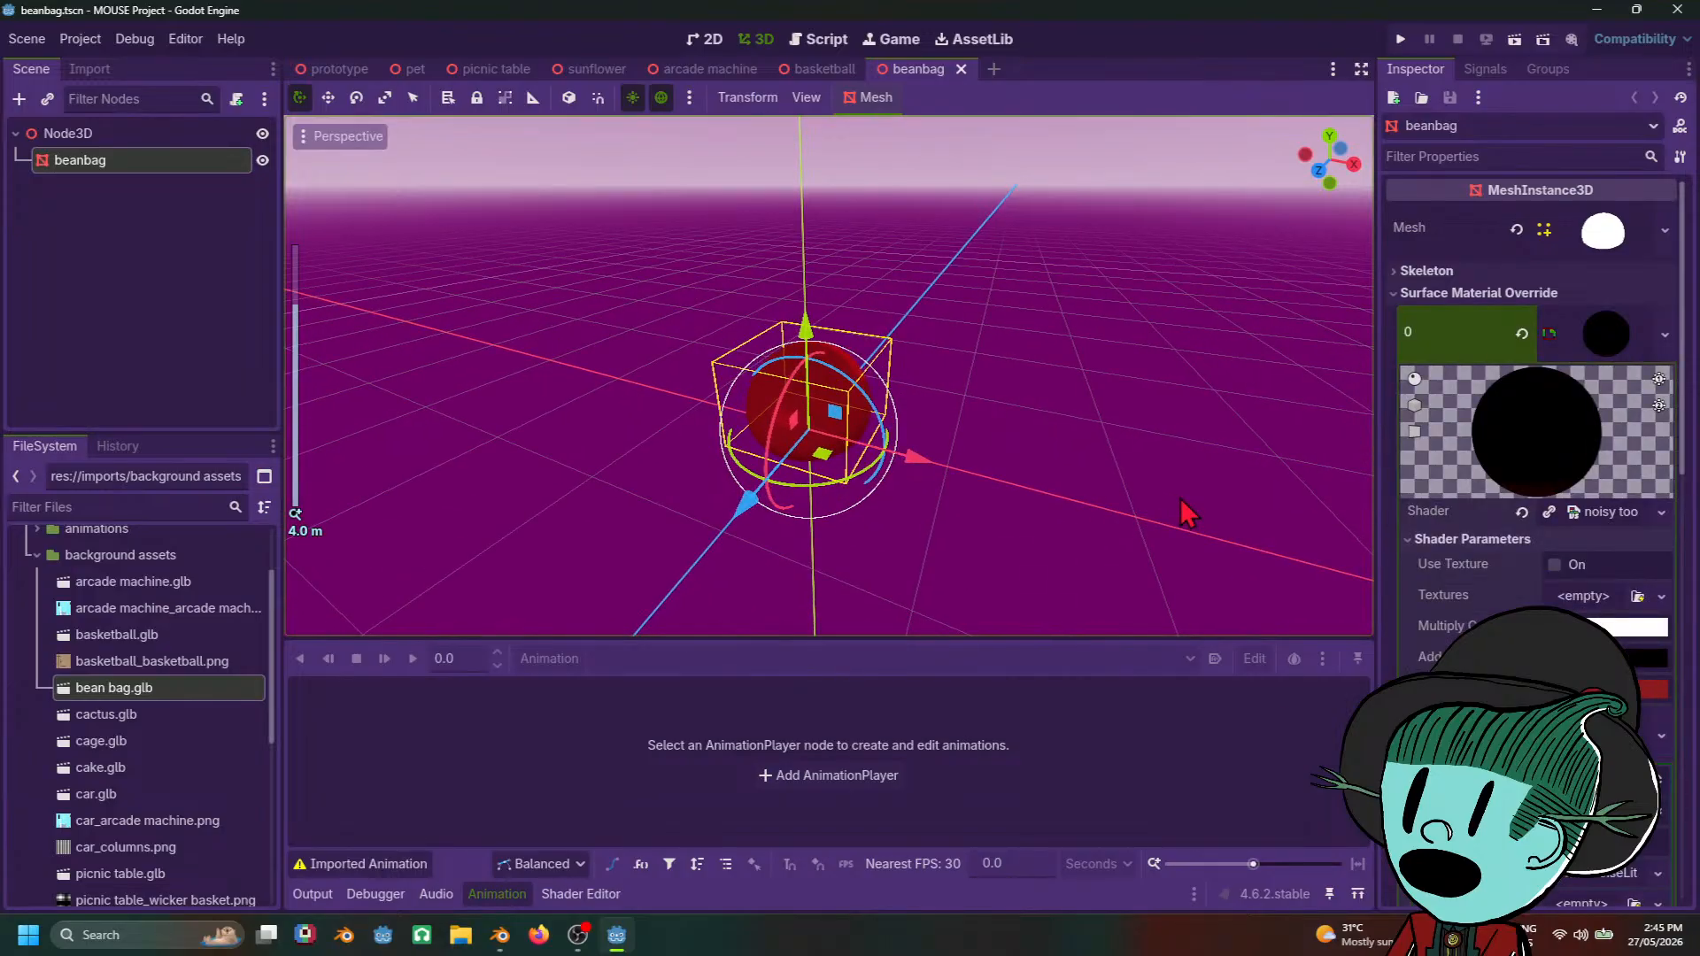
pyautogui.moveTo(1182, 498); pyautogui.dragTo(1109, 482, button='middle')
pyautogui.scroll(10, 1108, 482)
pyautogui.moveTo(969, 488); pyautogui.dragTo(876, 416, button='middle')
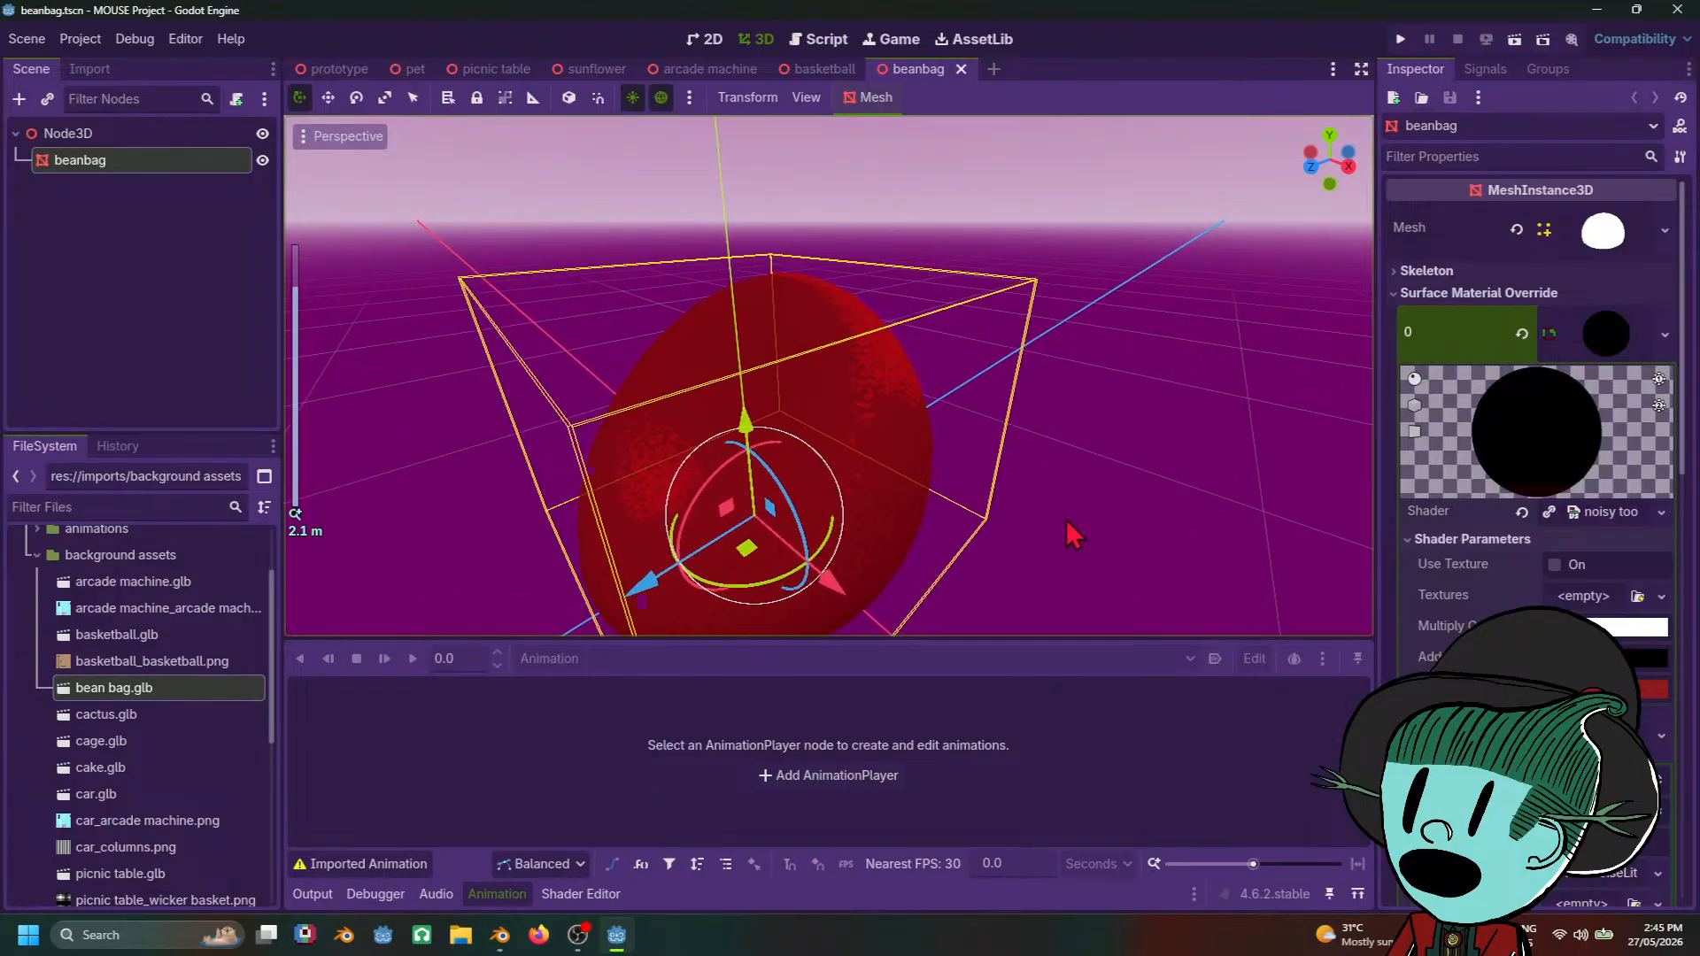
# Step: Open the basketball scene and inspect the ball's surface texture up close
pyautogui.click(825, 75)
pyautogui.scroll(-14, 1006, 416)
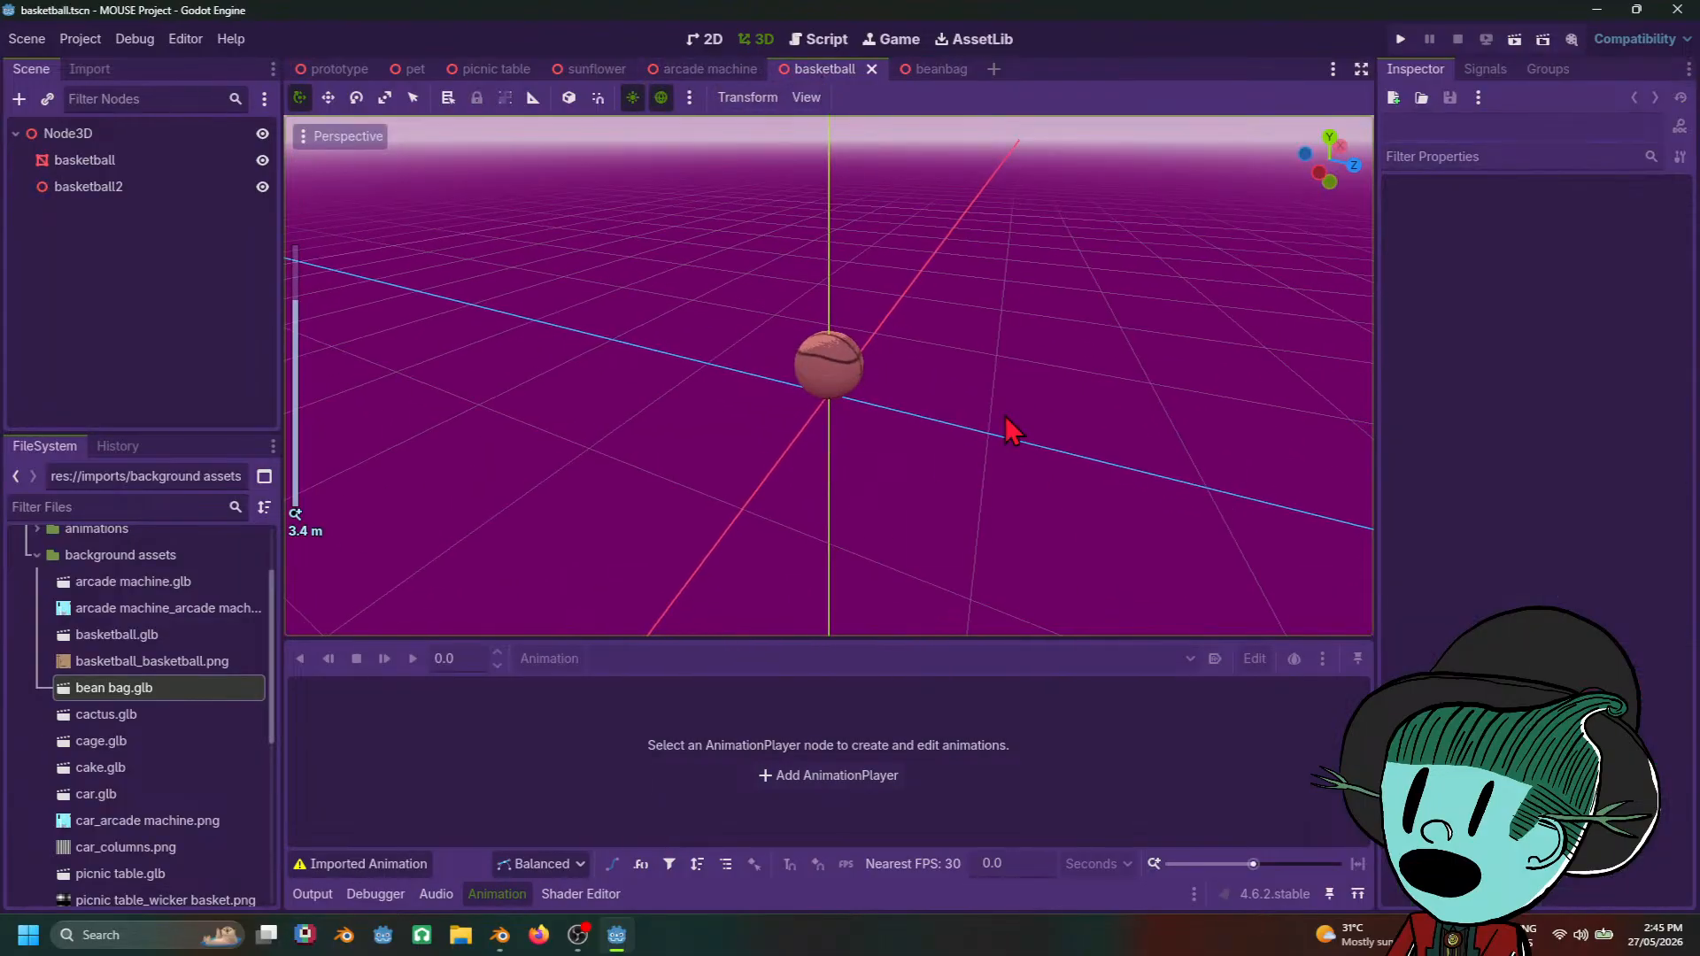
pyautogui.moveTo(1006, 416); pyautogui.dragTo(827, 482, button='middle')
pyautogui.scroll(8, 1010, 306)
pyautogui.scroll(2, 870, 476)
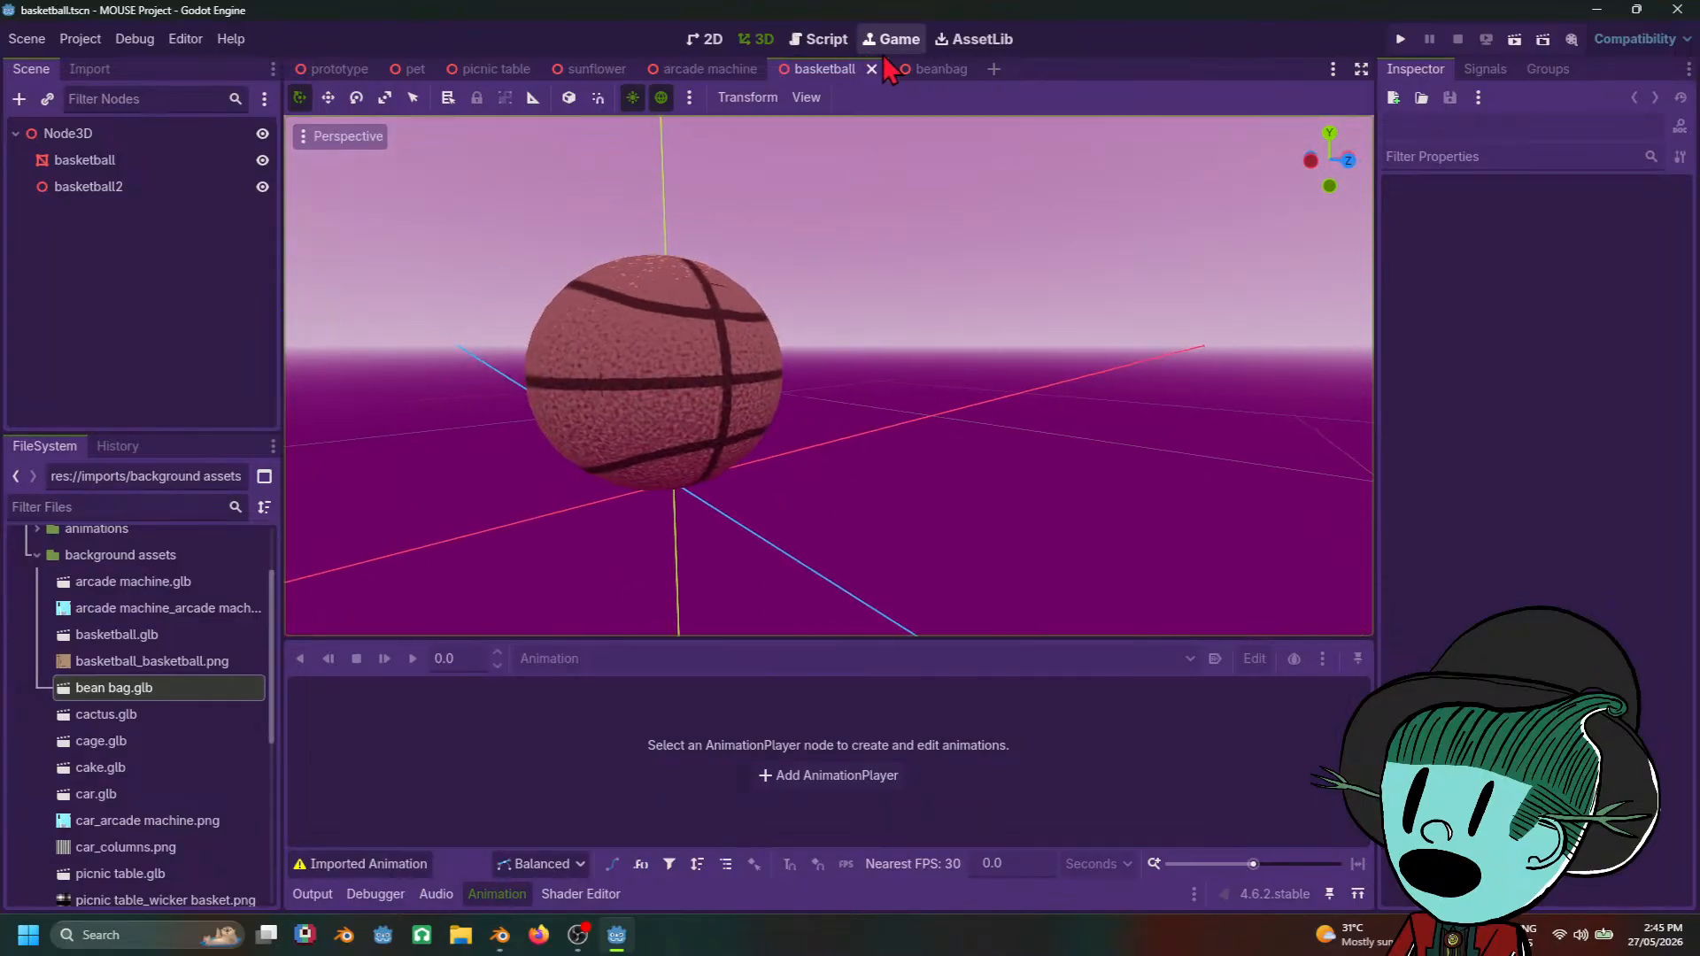
# Step: Return to the beanbag scene and briefly check the toon node group in Blender against it
pyautogui.click(939, 71)
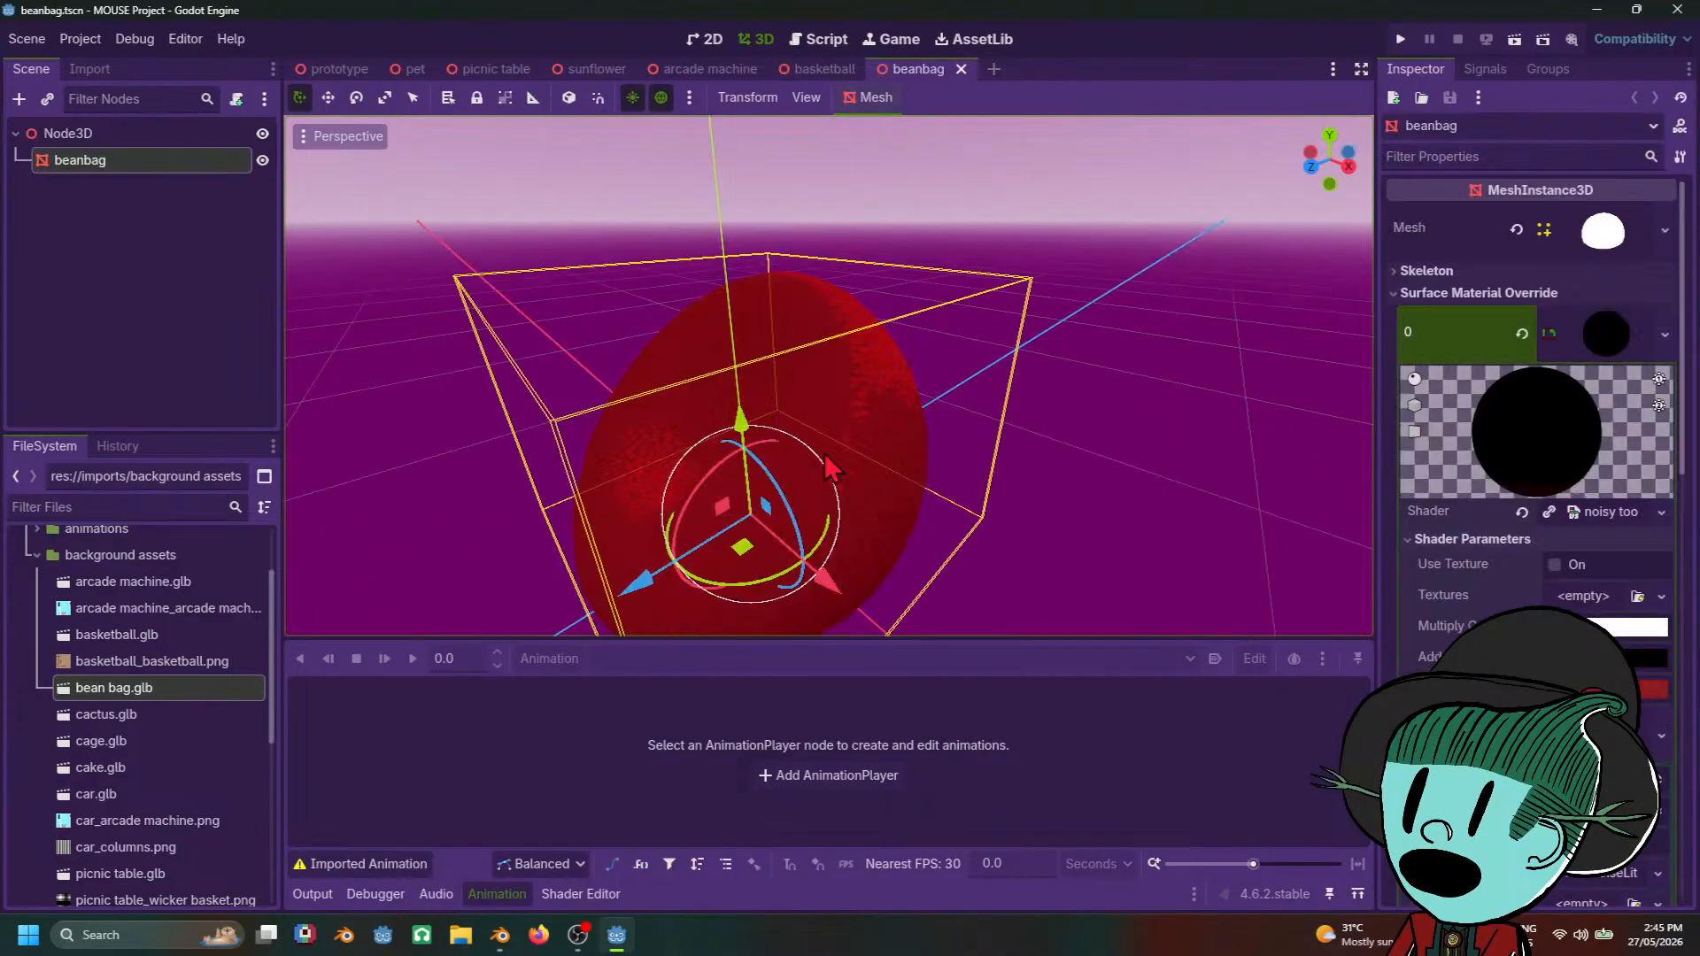
pyautogui.click(496, 941)
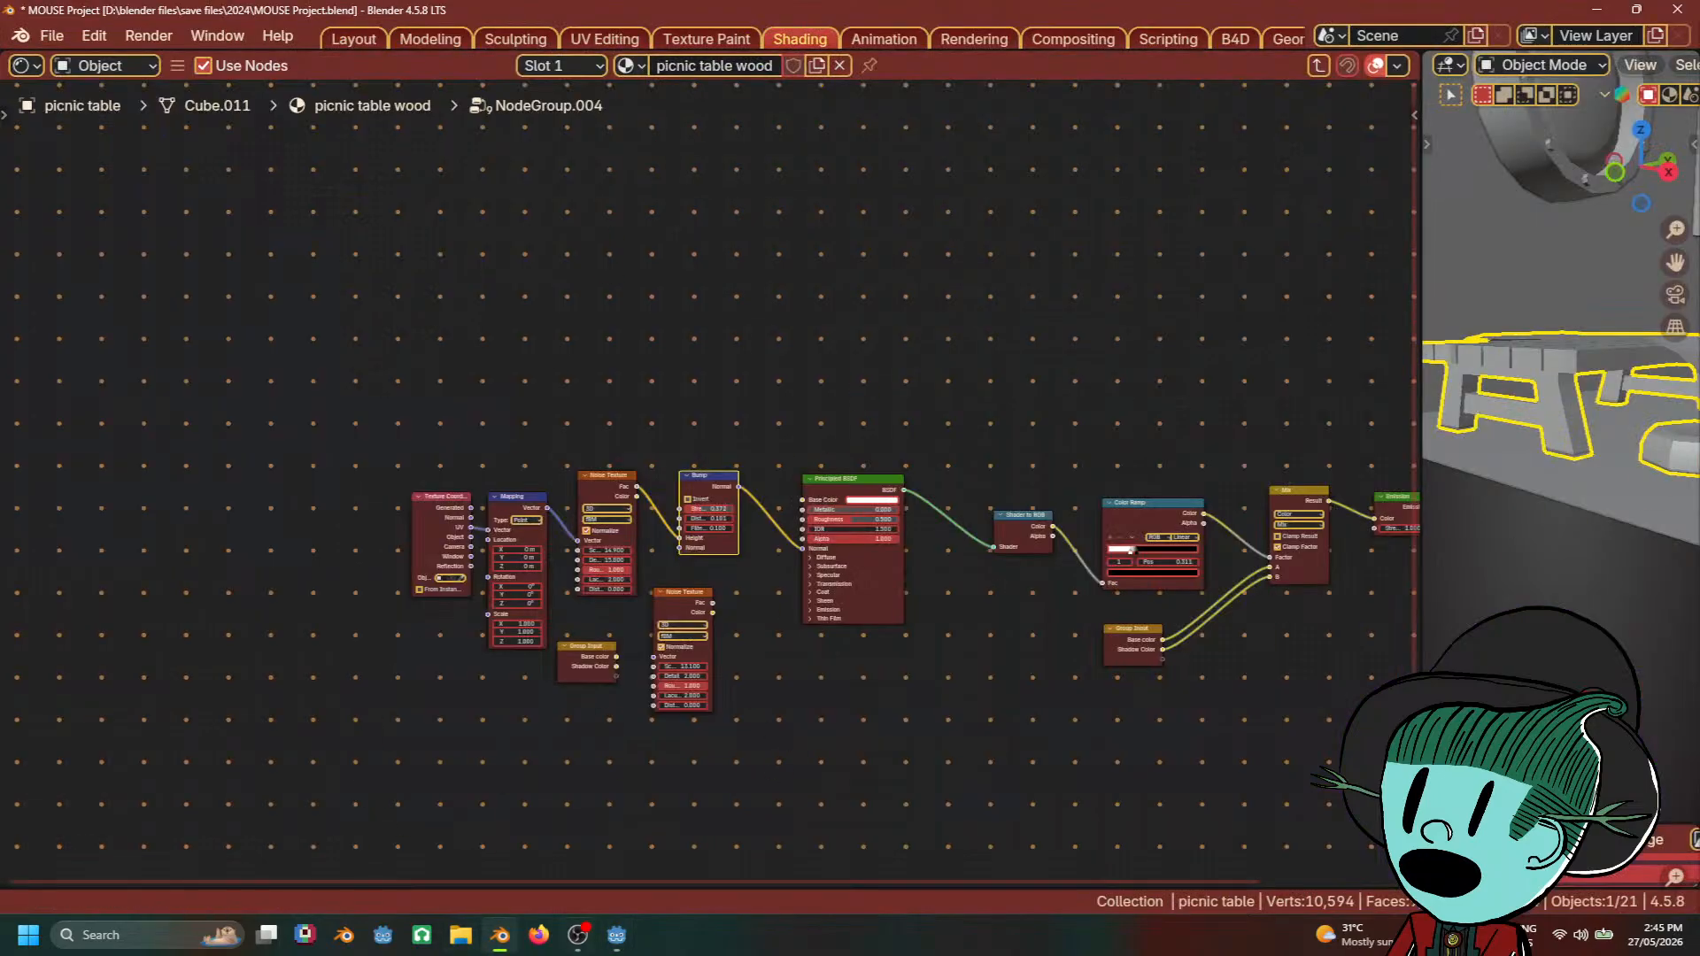
pyautogui.click(618, 944)
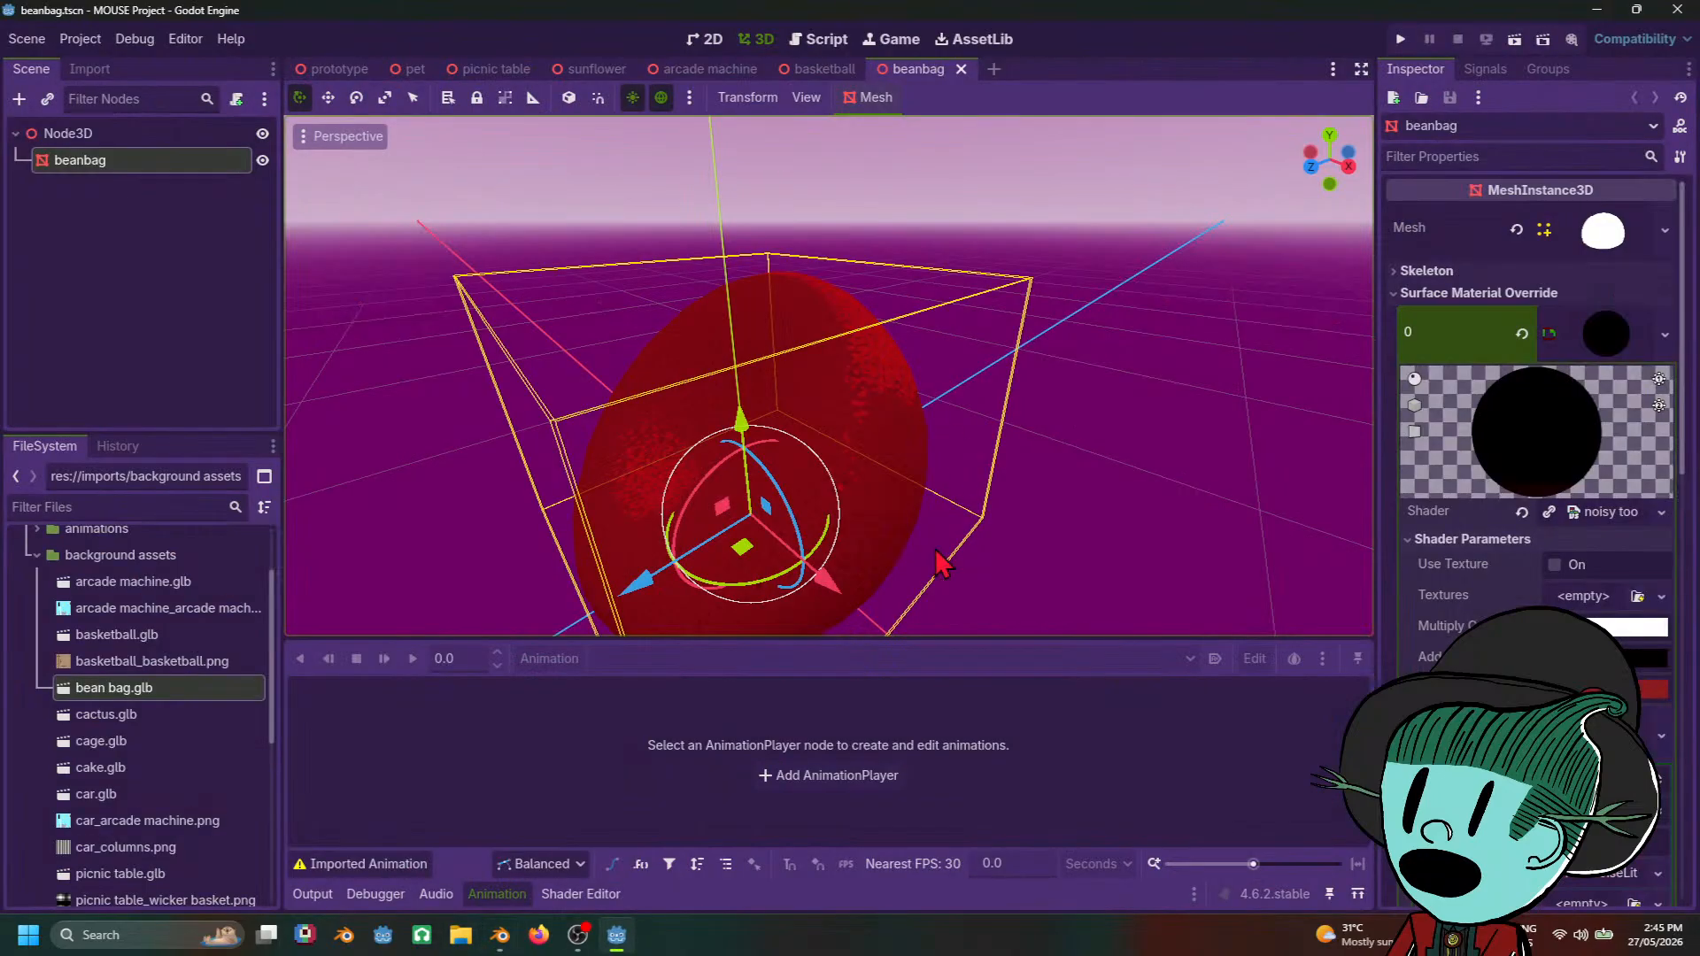
# Step: View the arcade machine scene, and open the sunflower scene to inspect a flower head's noisy shading up close
pyautogui.click(709, 69)
pyautogui.moveTo(1038, 363)
pyautogui.mouseDown(button='middle')
pyautogui.moveTo(872, 423)
pyautogui.moveTo(1034, 349)
pyautogui.mouseUp(button='middle')
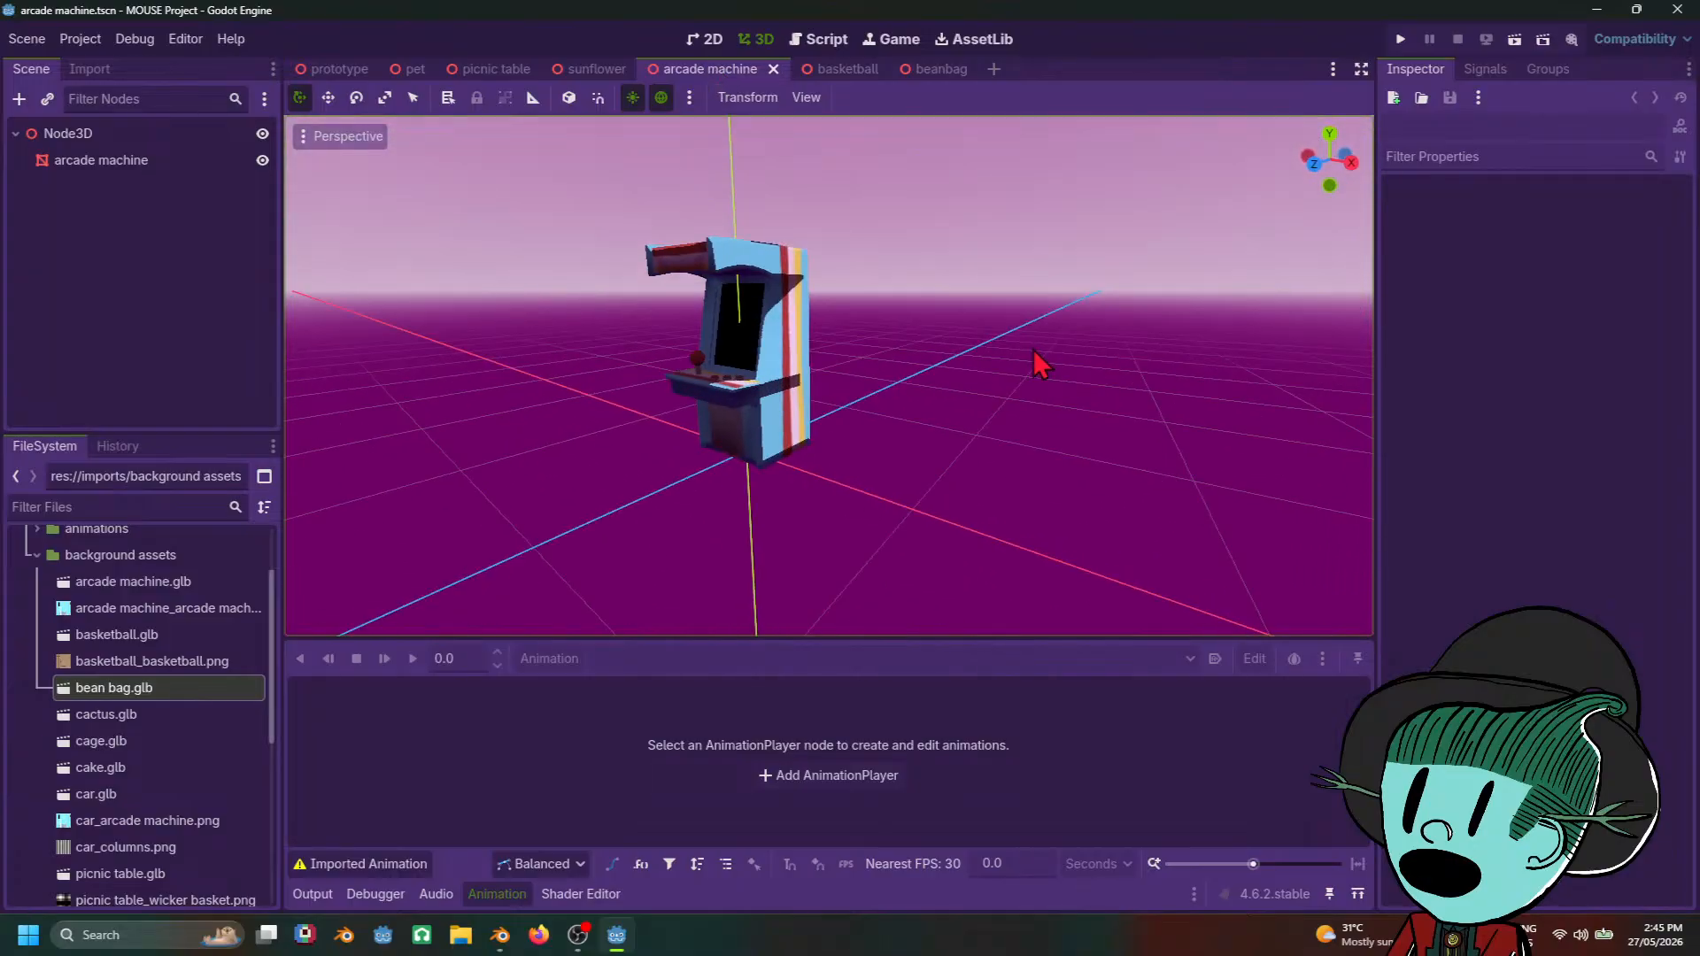
pyautogui.click(593, 69)
pyautogui.scroll(-2, 1030, 526)
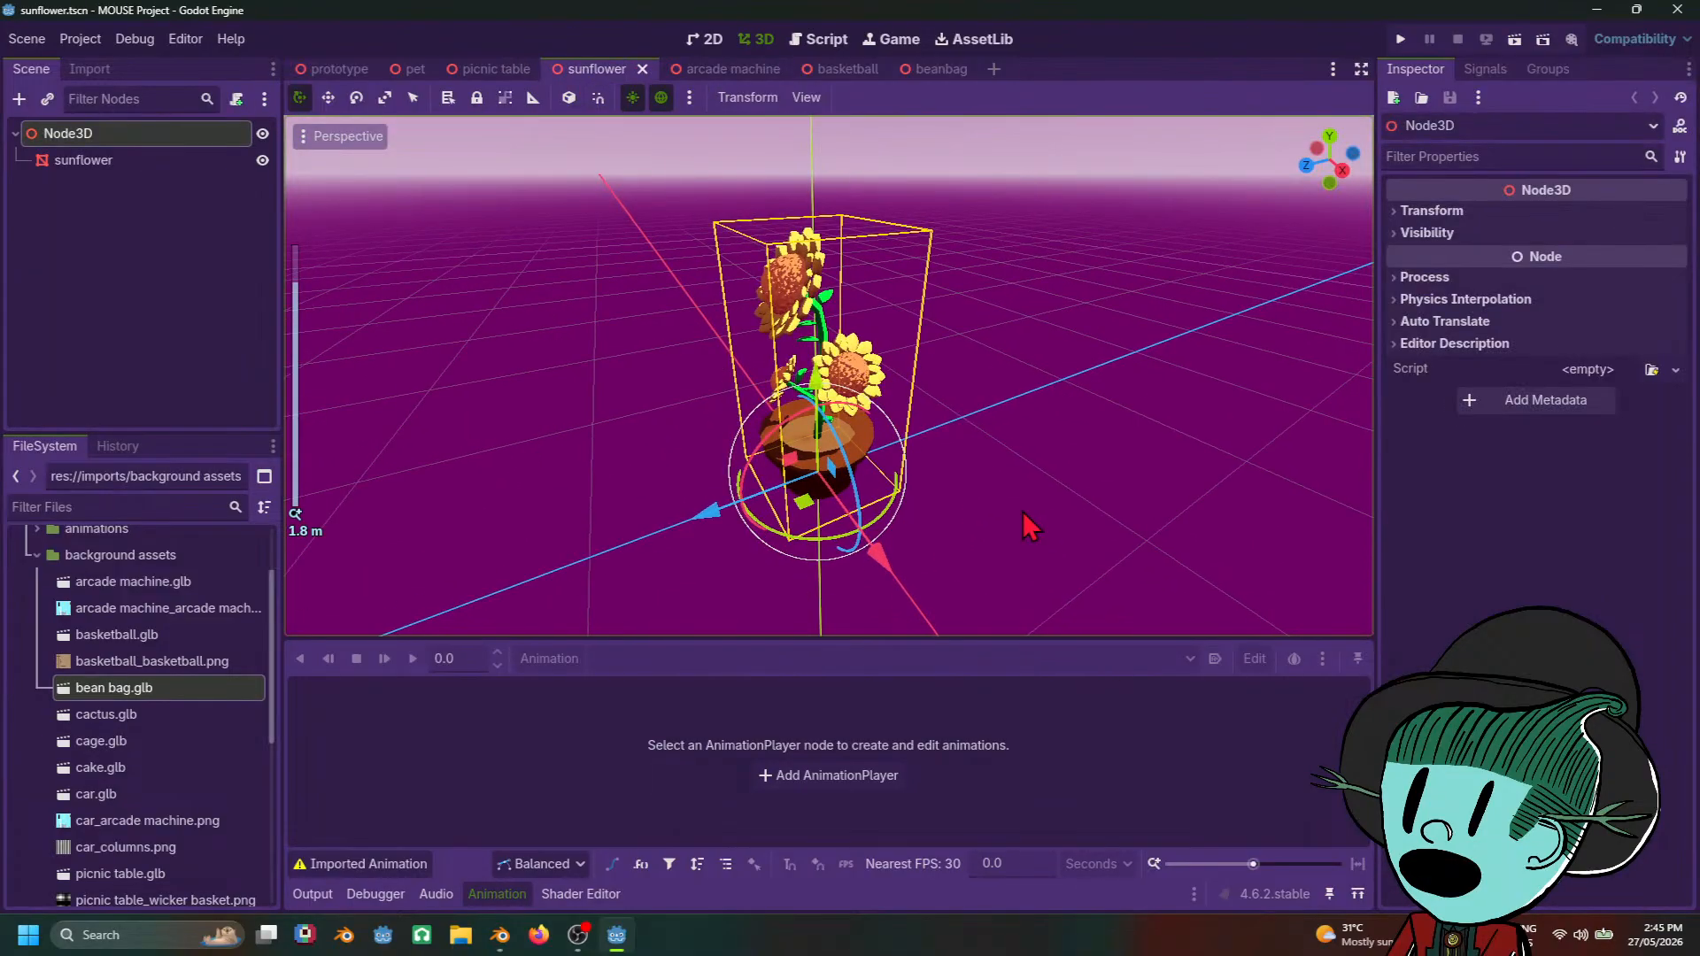
pyautogui.moveTo(1030, 526); pyautogui.dragTo(1089, 456, button='middle')
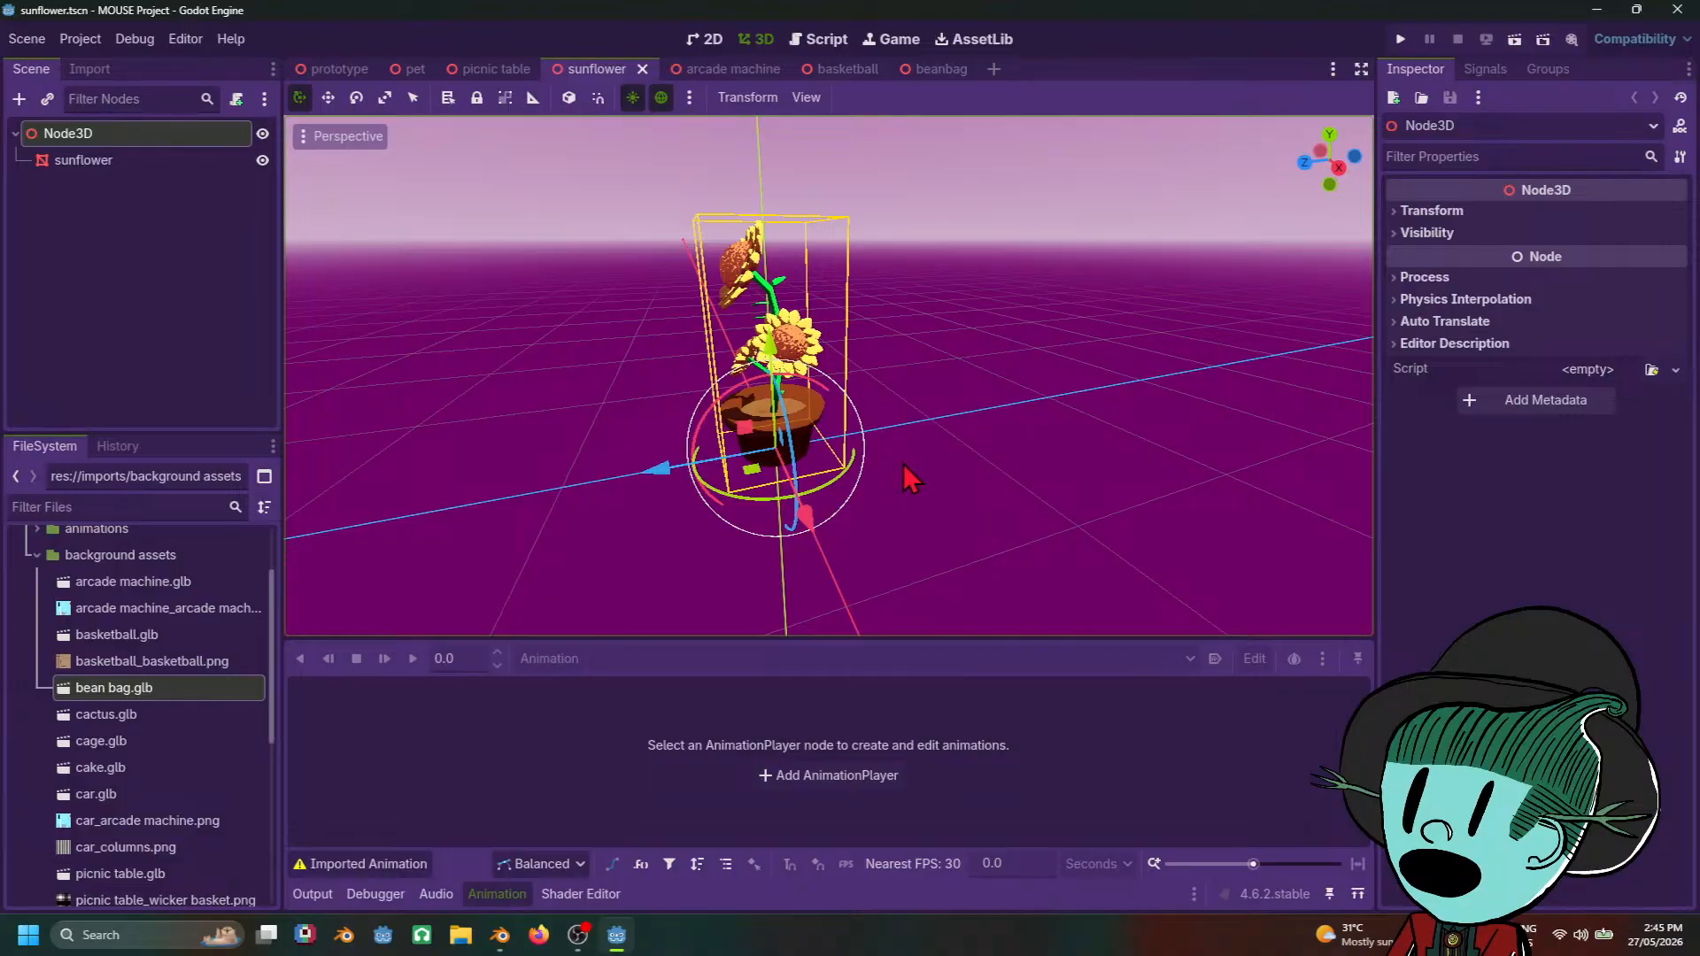
pyautogui.scroll(6, 912, 478)
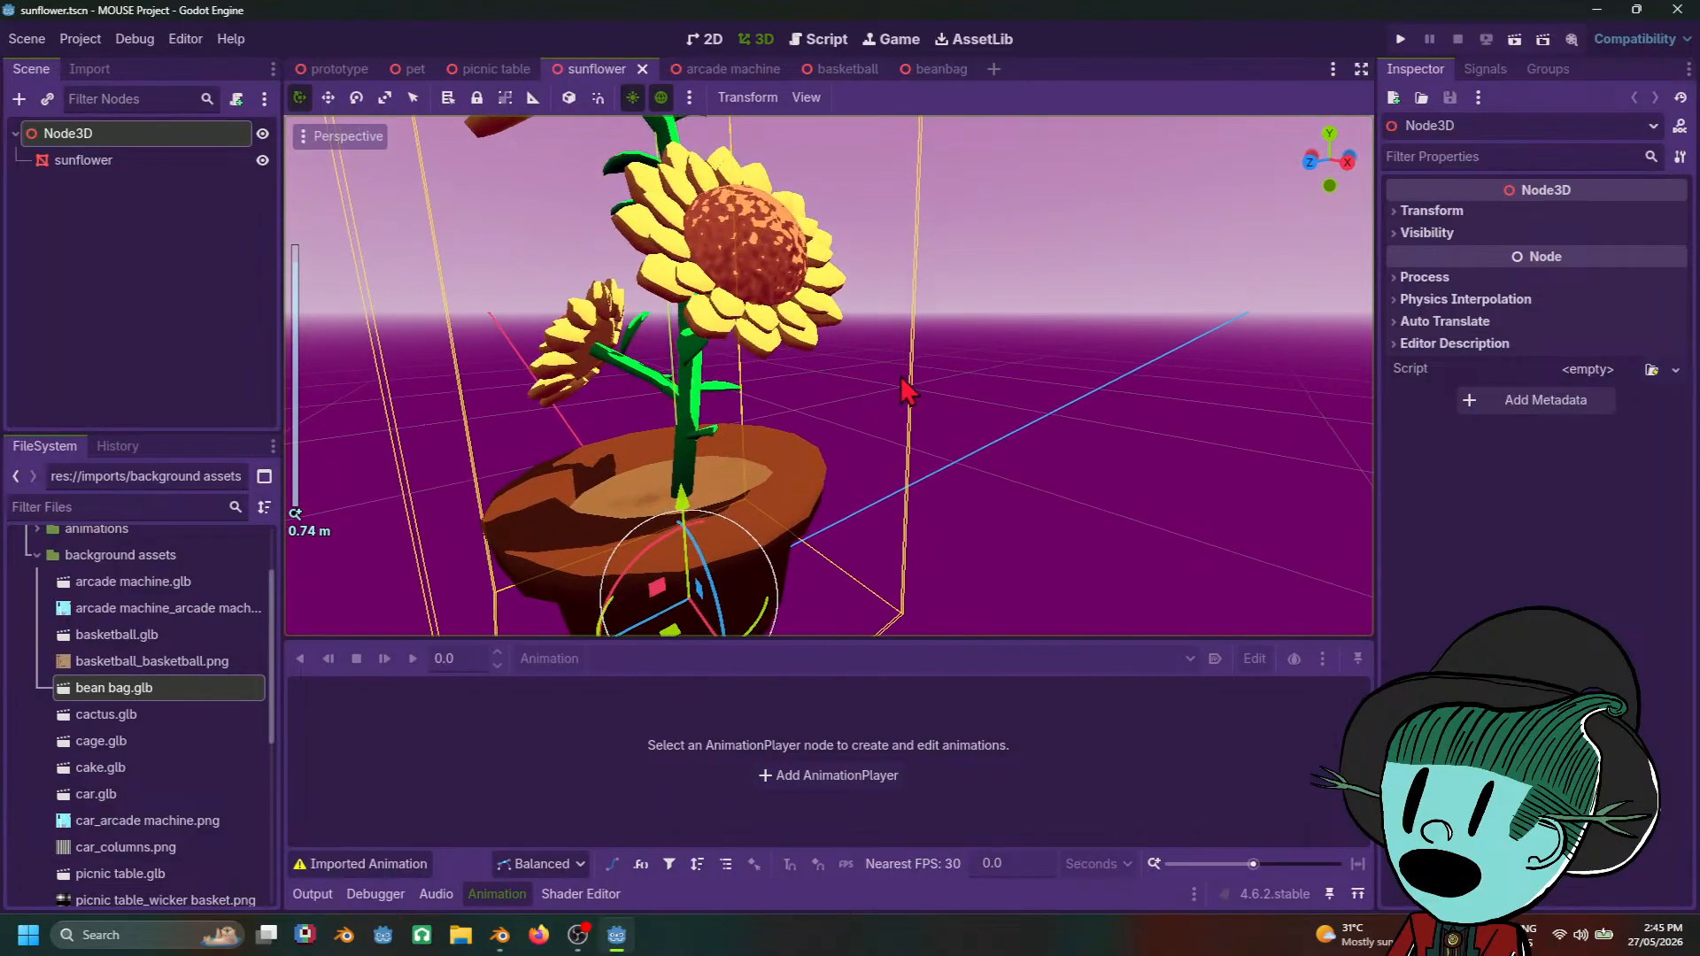
pyautogui.keyDown('shift'); pyautogui.moveTo(905, 390); pyautogui.dragTo(706, 600, button='middle'); pyautogui.keyUp('shift')
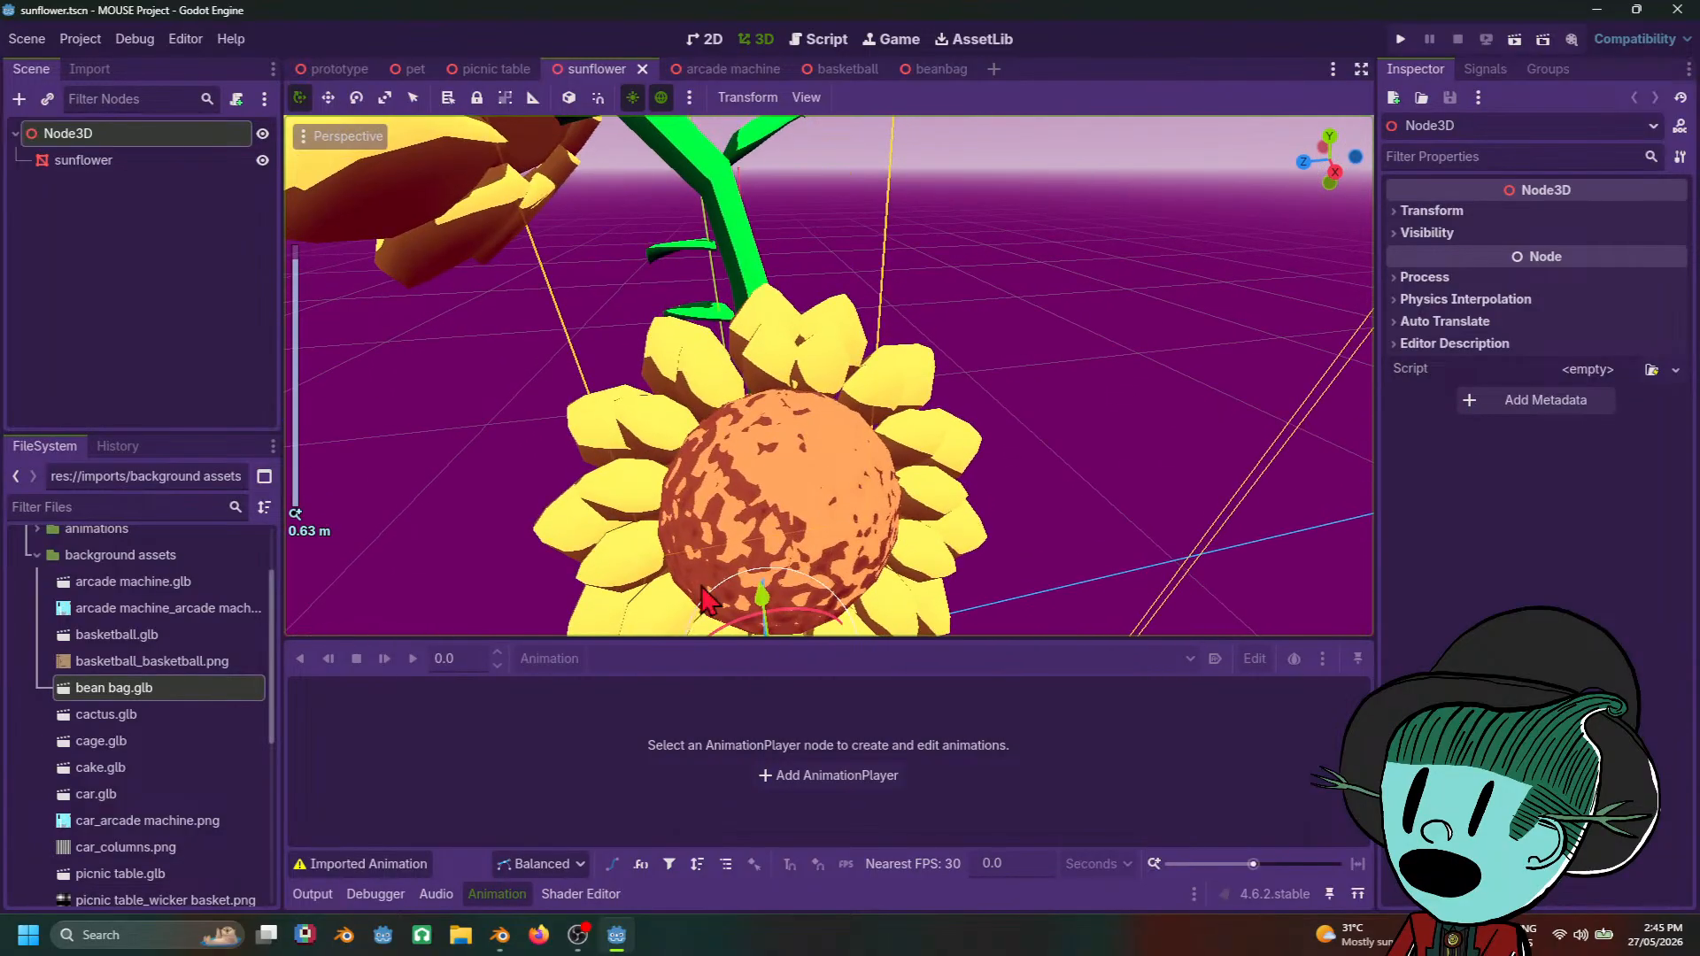
# Step: Examine the light and shadow shading on the sunflower heads, stems and pot from several angles and distances
pyautogui.scroll(-5, 706, 600)
pyautogui.moveTo(752, 550); pyautogui.dragTo(945, 522, button='middle')
pyautogui.scroll(3, 913, 423)
pyautogui.scroll(3, 886, 425)
pyautogui.scroll(-3, 869, 425)
pyautogui.scroll(-5, 1208, 489)
pyautogui.scroll(4, 1204, 485)
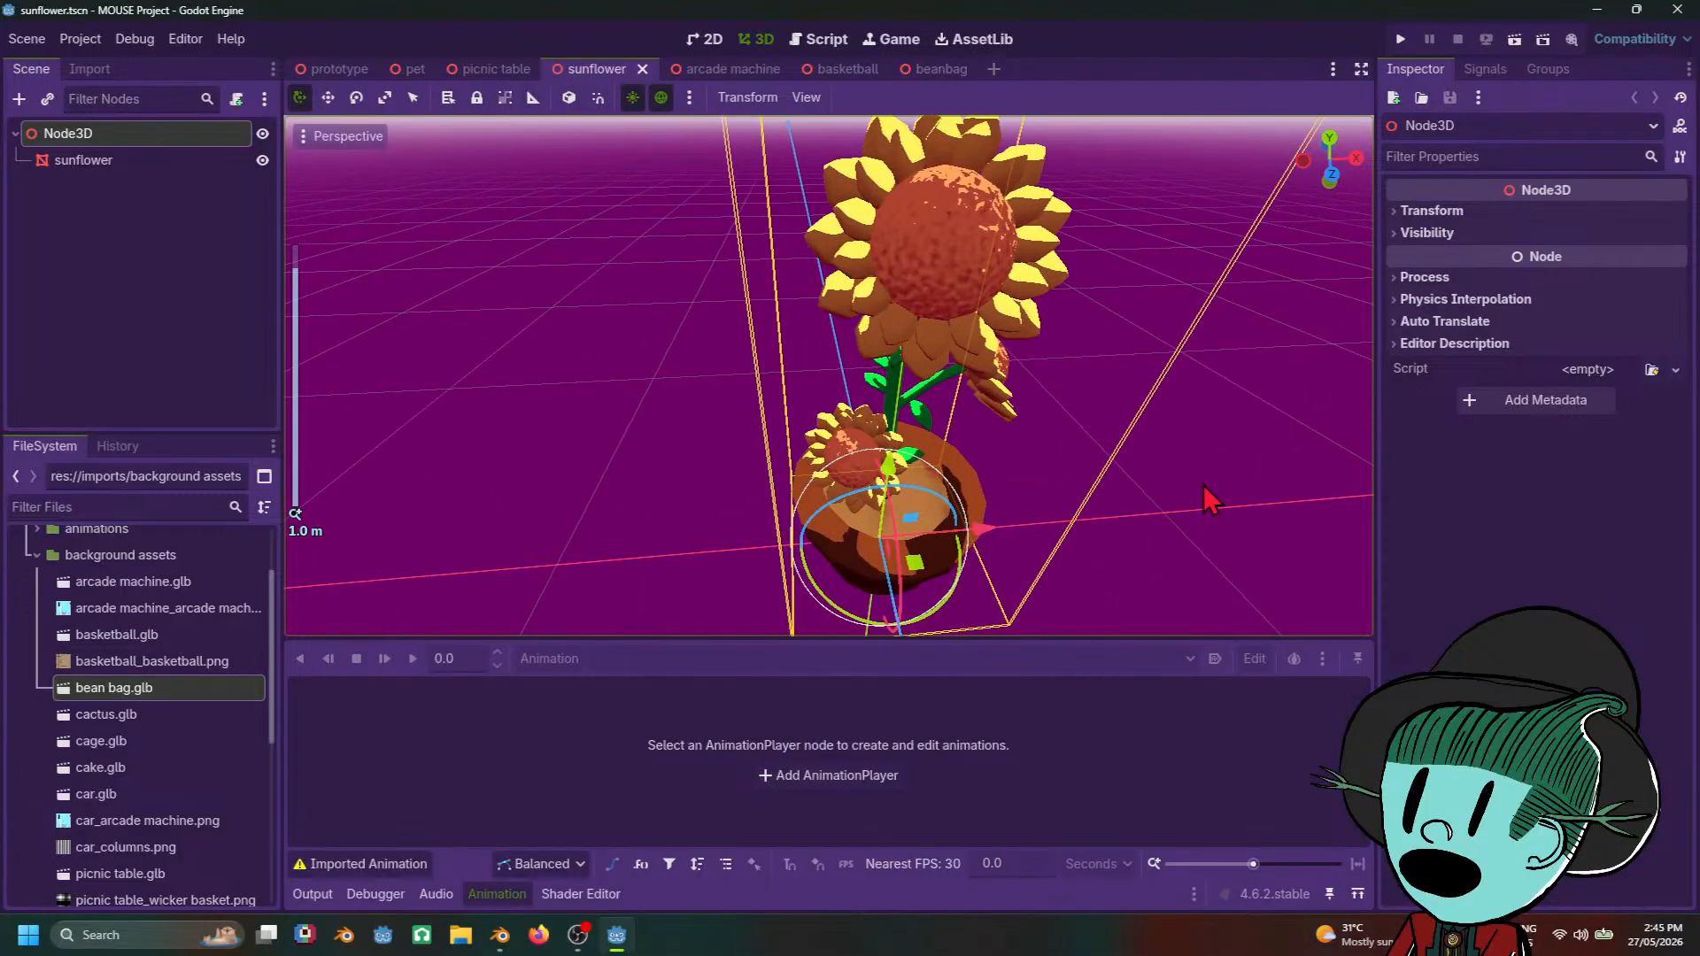
pyautogui.moveTo(1203, 485); pyautogui.dragTo(930, 416, button='middle')
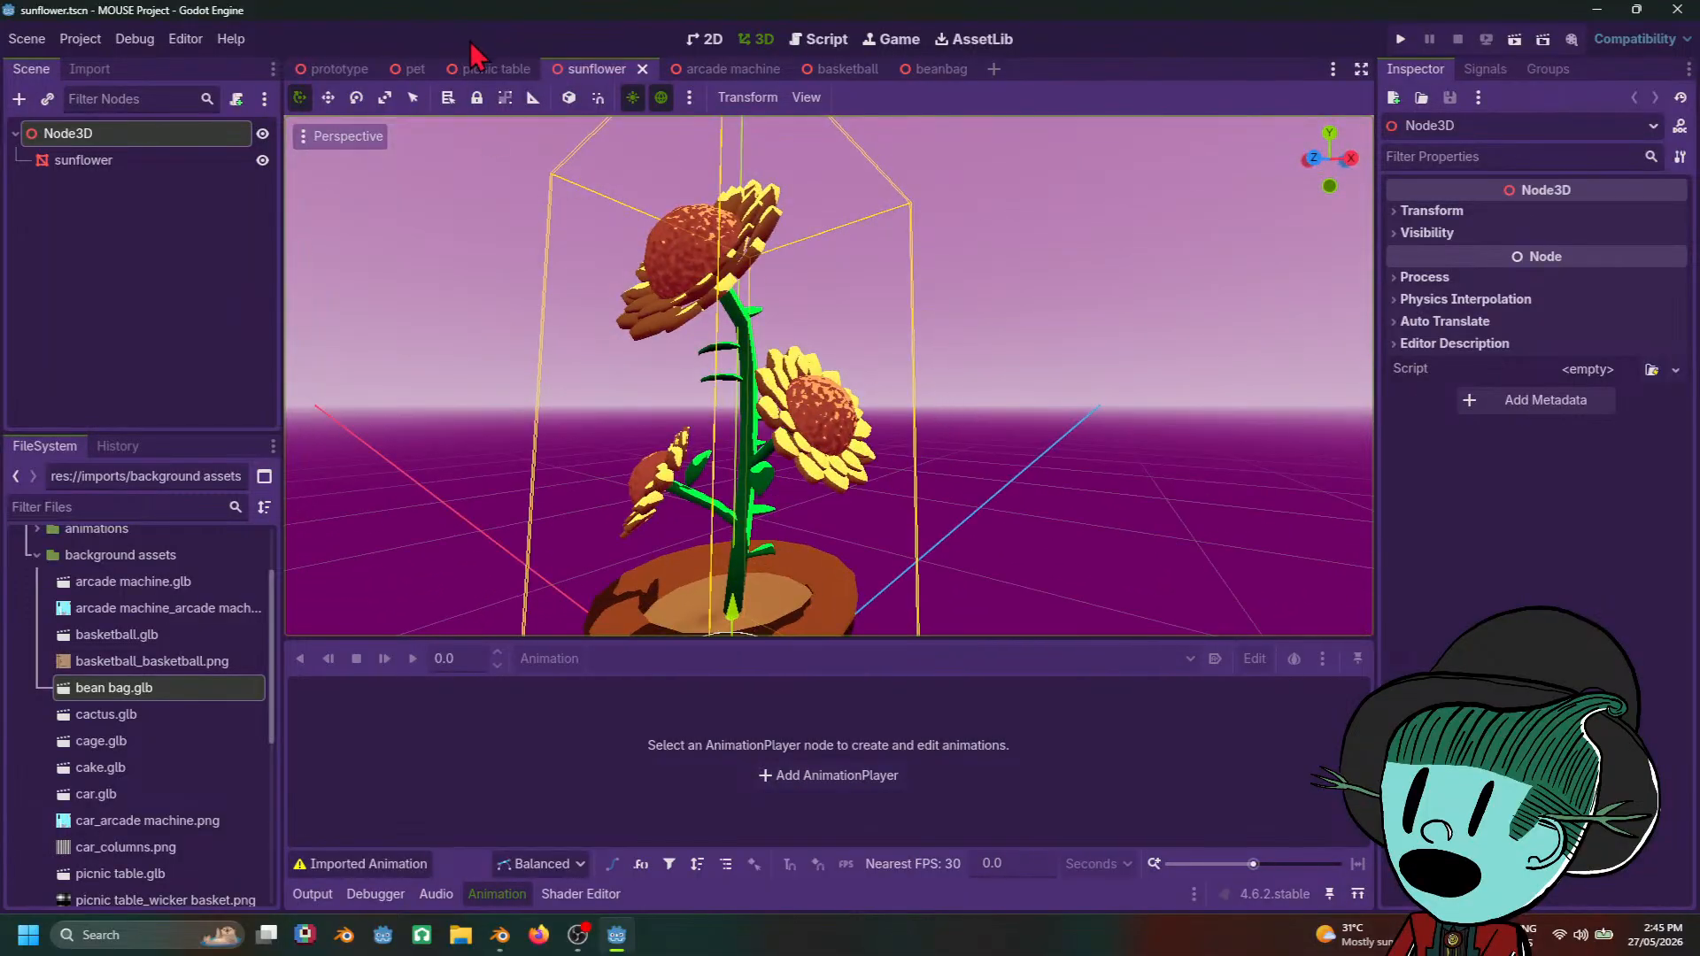
# Step: Open the picnic table scene and inspect the toon shading on the wood, checkered cloth and cushions
pyautogui.click(495, 68)
pyautogui.moveTo(993, 576); pyautogui.dragTo(993, 589, button='middle')
pyautogui.scroll(2, 1038, 421)
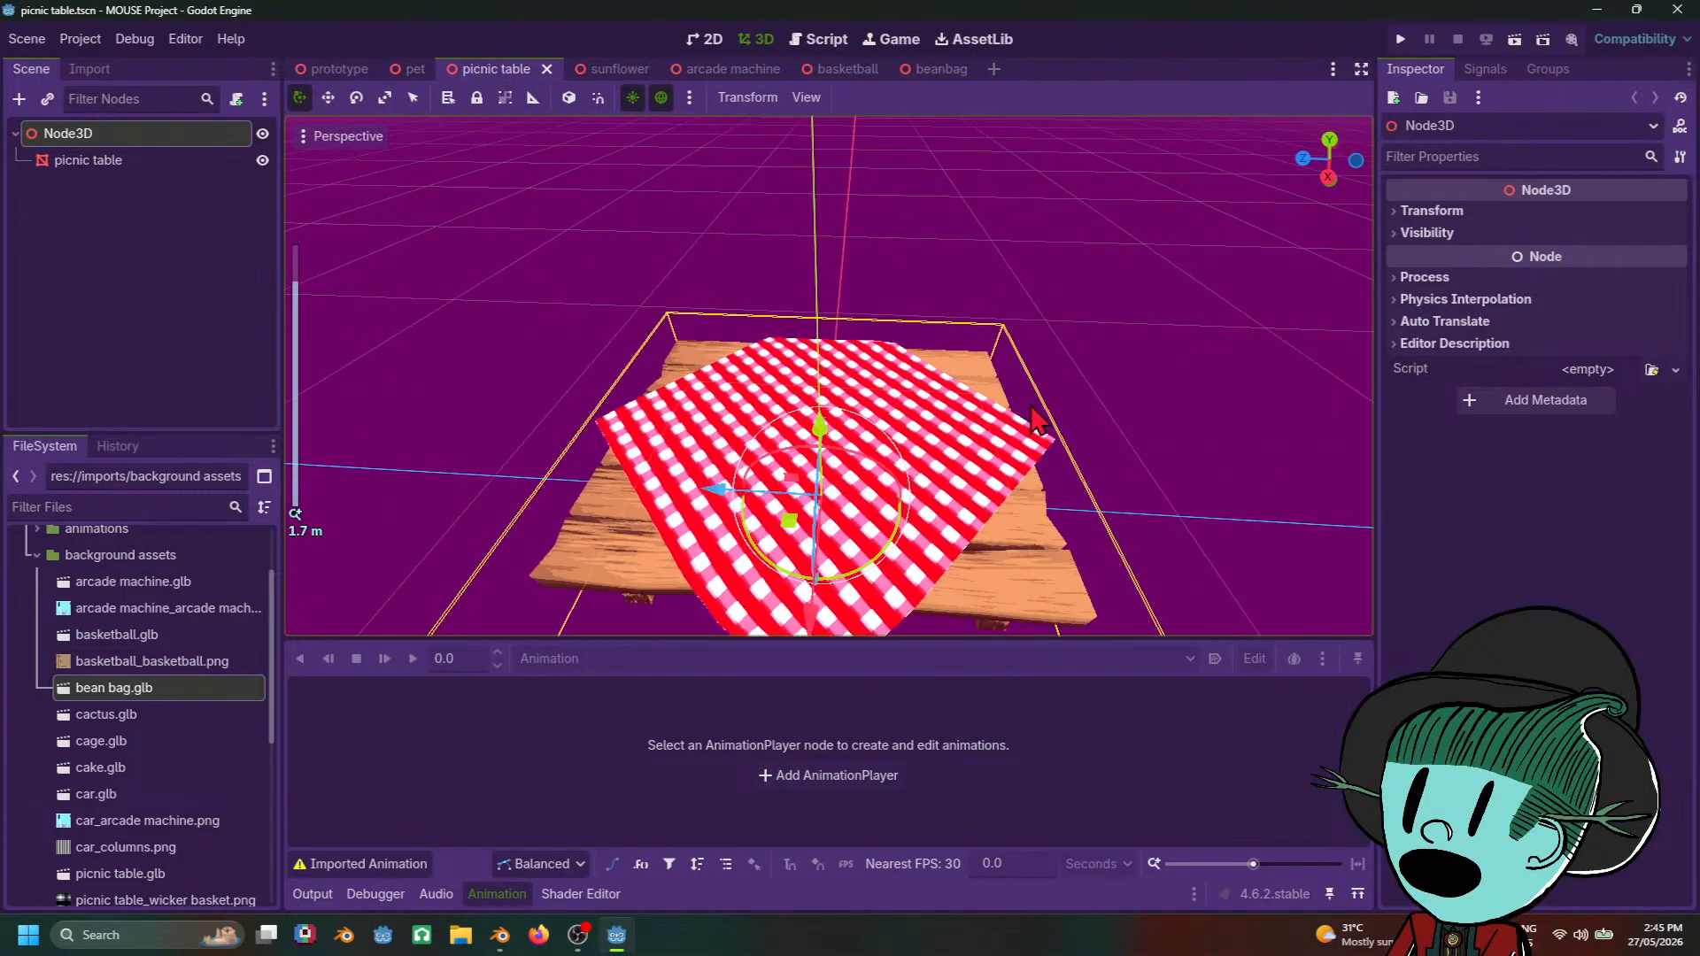
pyautogui.moveTo(1038, 420); pyautogui.dragTo(887, 422, button='middle')
pyautogui.scroll(1, 948, 447)
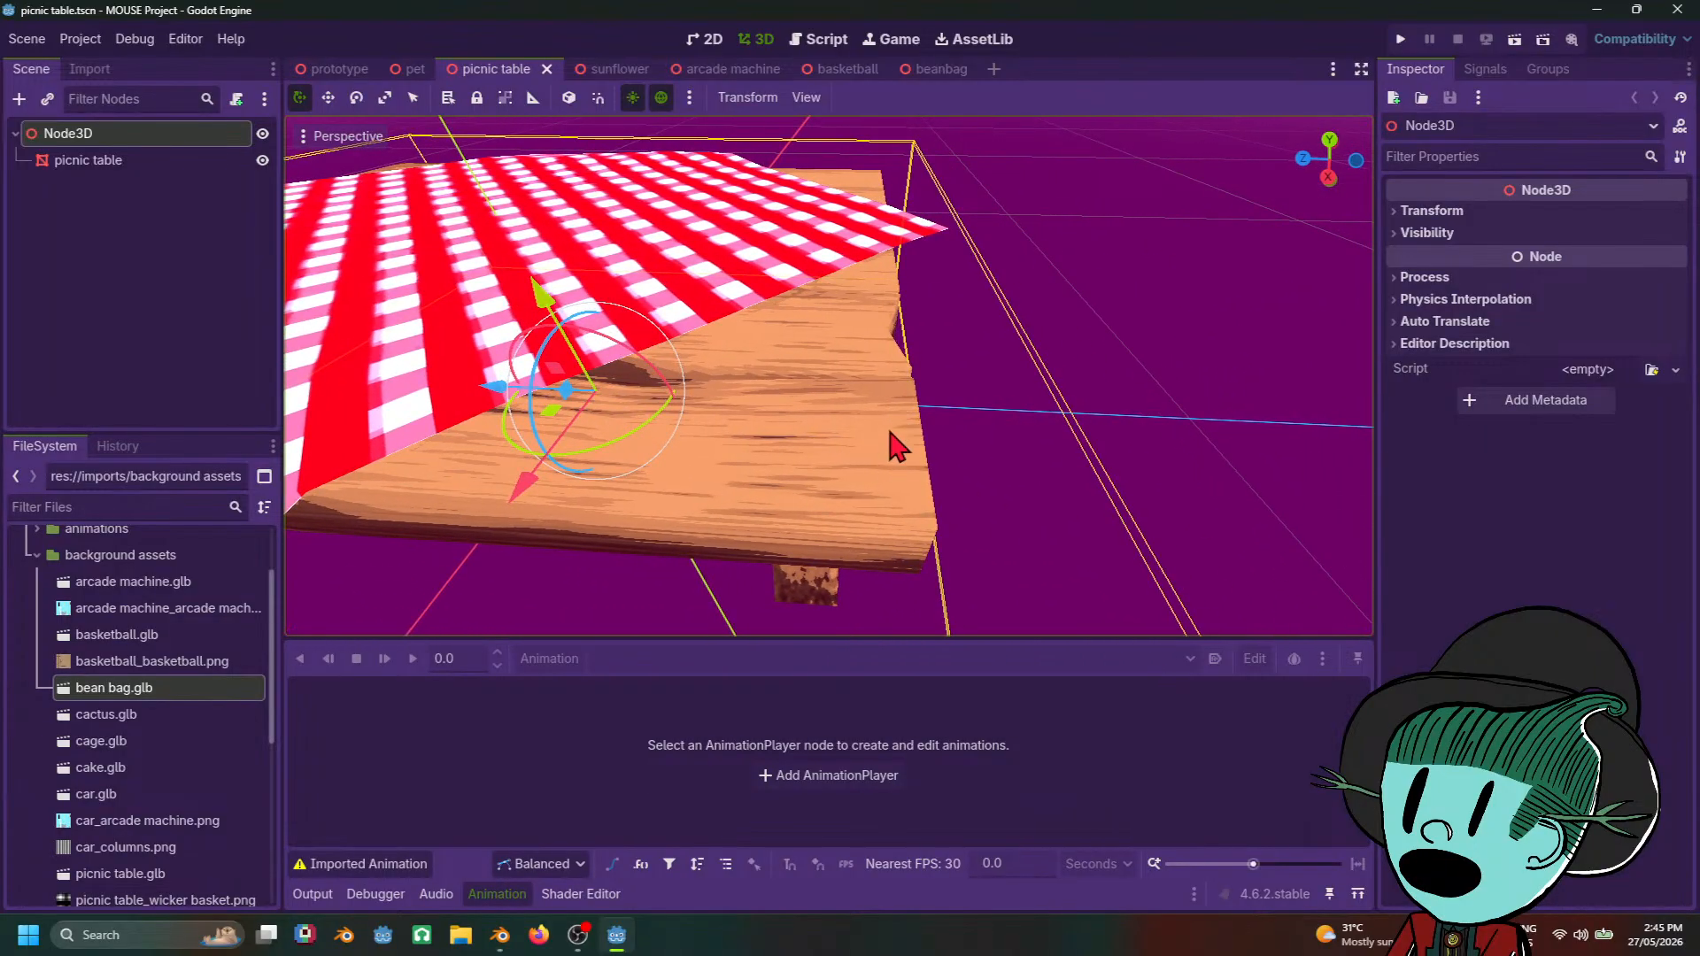
pyautogui.scroll(-3, 888, 432)
pyautogui.moveTo(876, 486); pyautogui.dragTo(983, 513, button='middle')
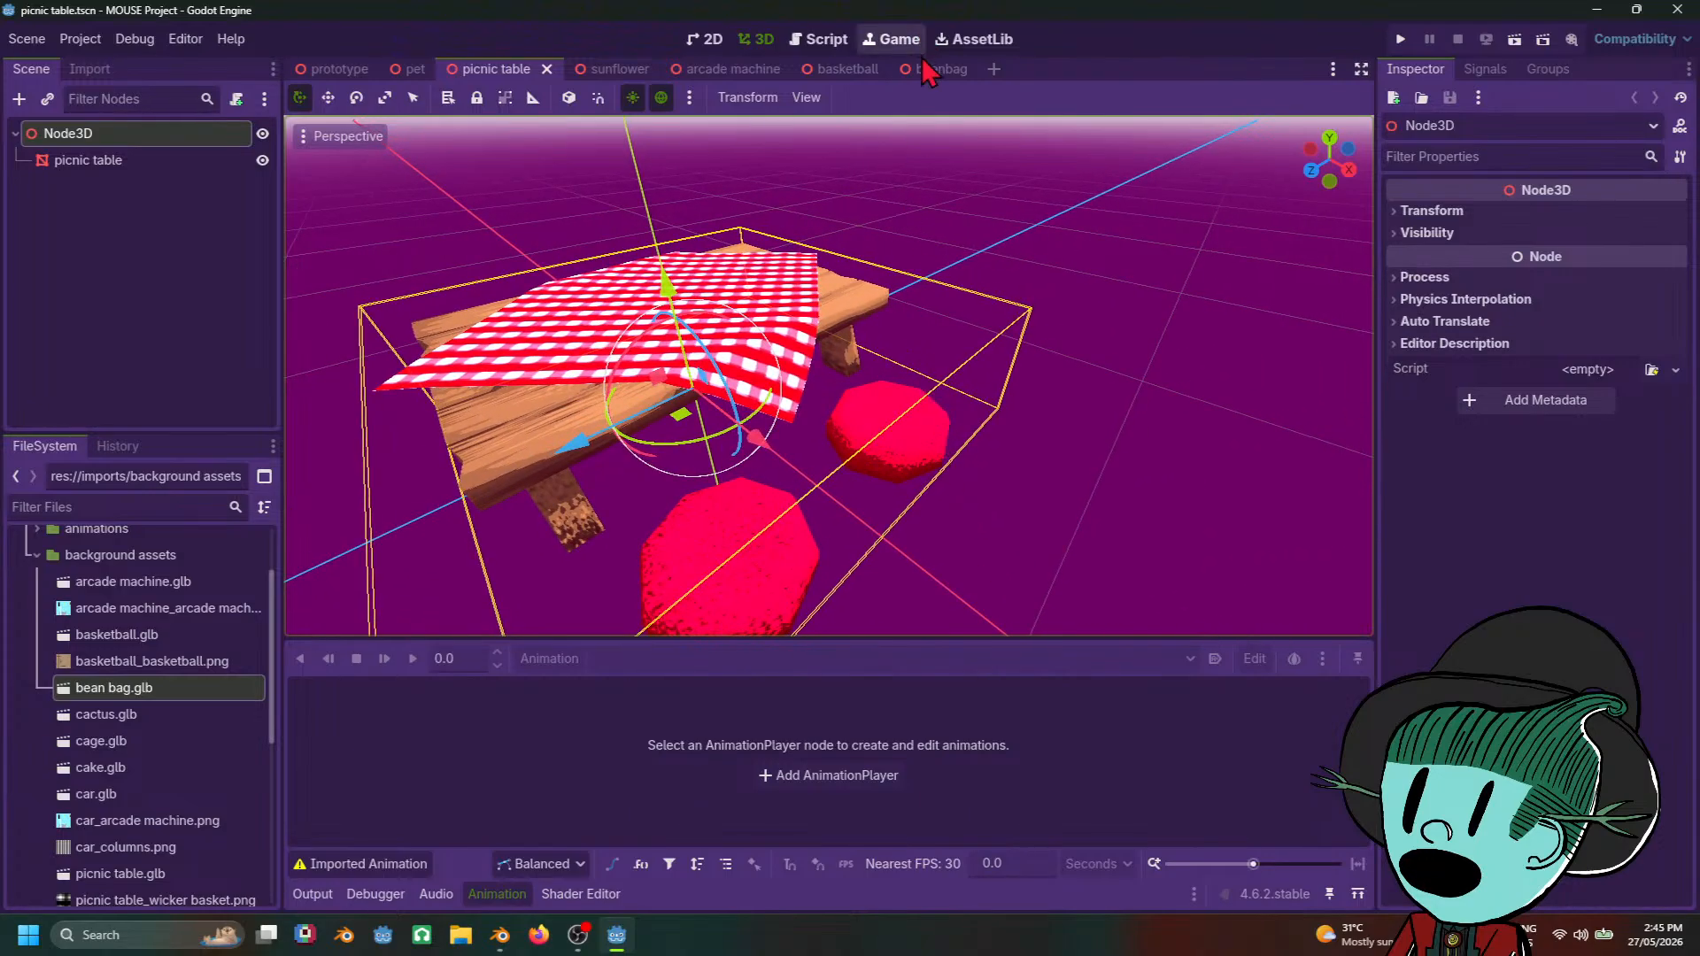
# Step: Compare how the picnic table's shading and textures look from near and far
pyautogui.scroll(-5, 952, 443)
pyautogui.scroll(5, 921, 469)
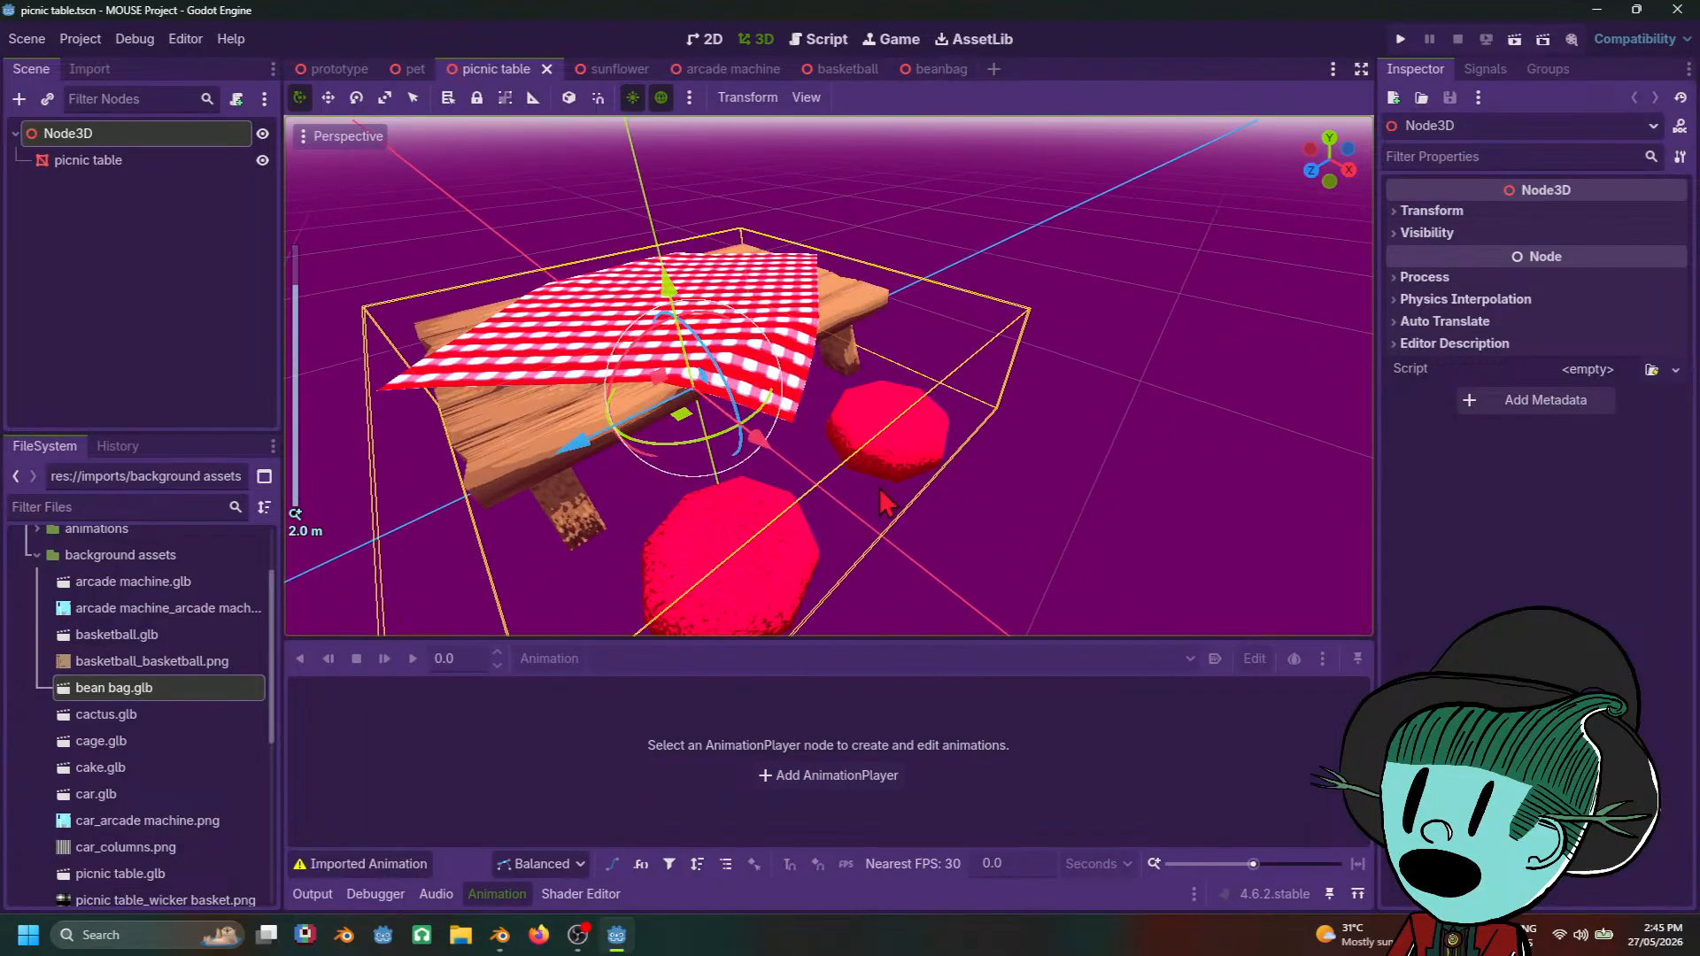
pyautogui.scroll(-6, 886, 496)
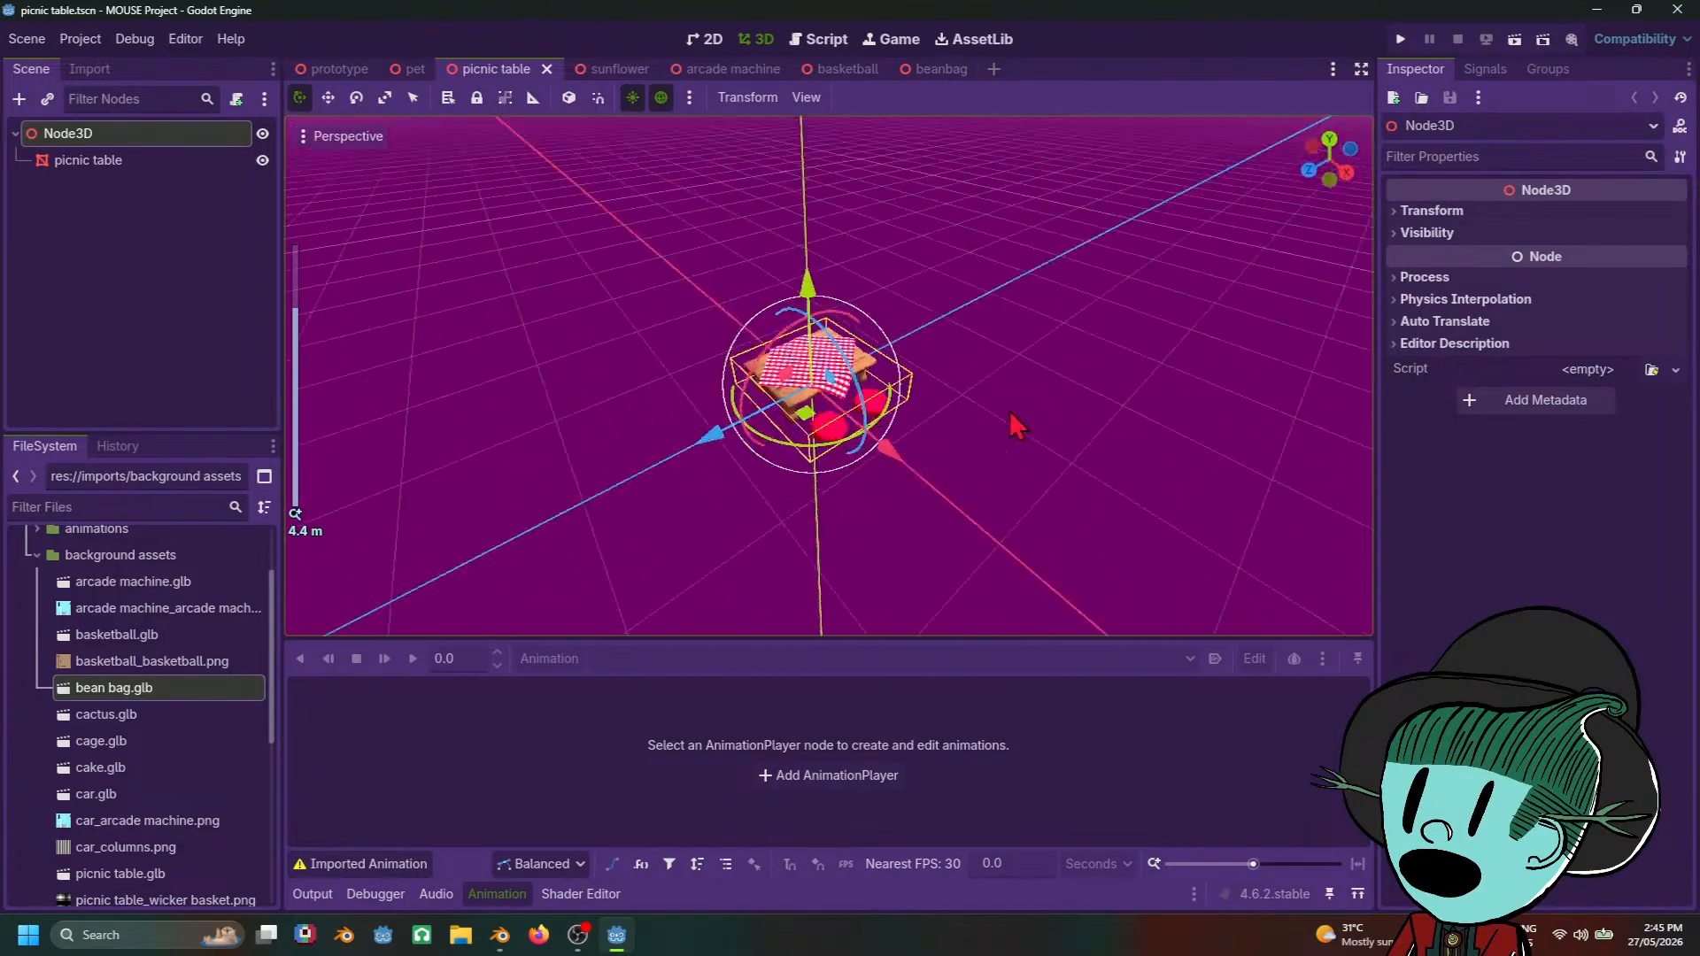
pyautogui.scroll(8, 1019, 427)
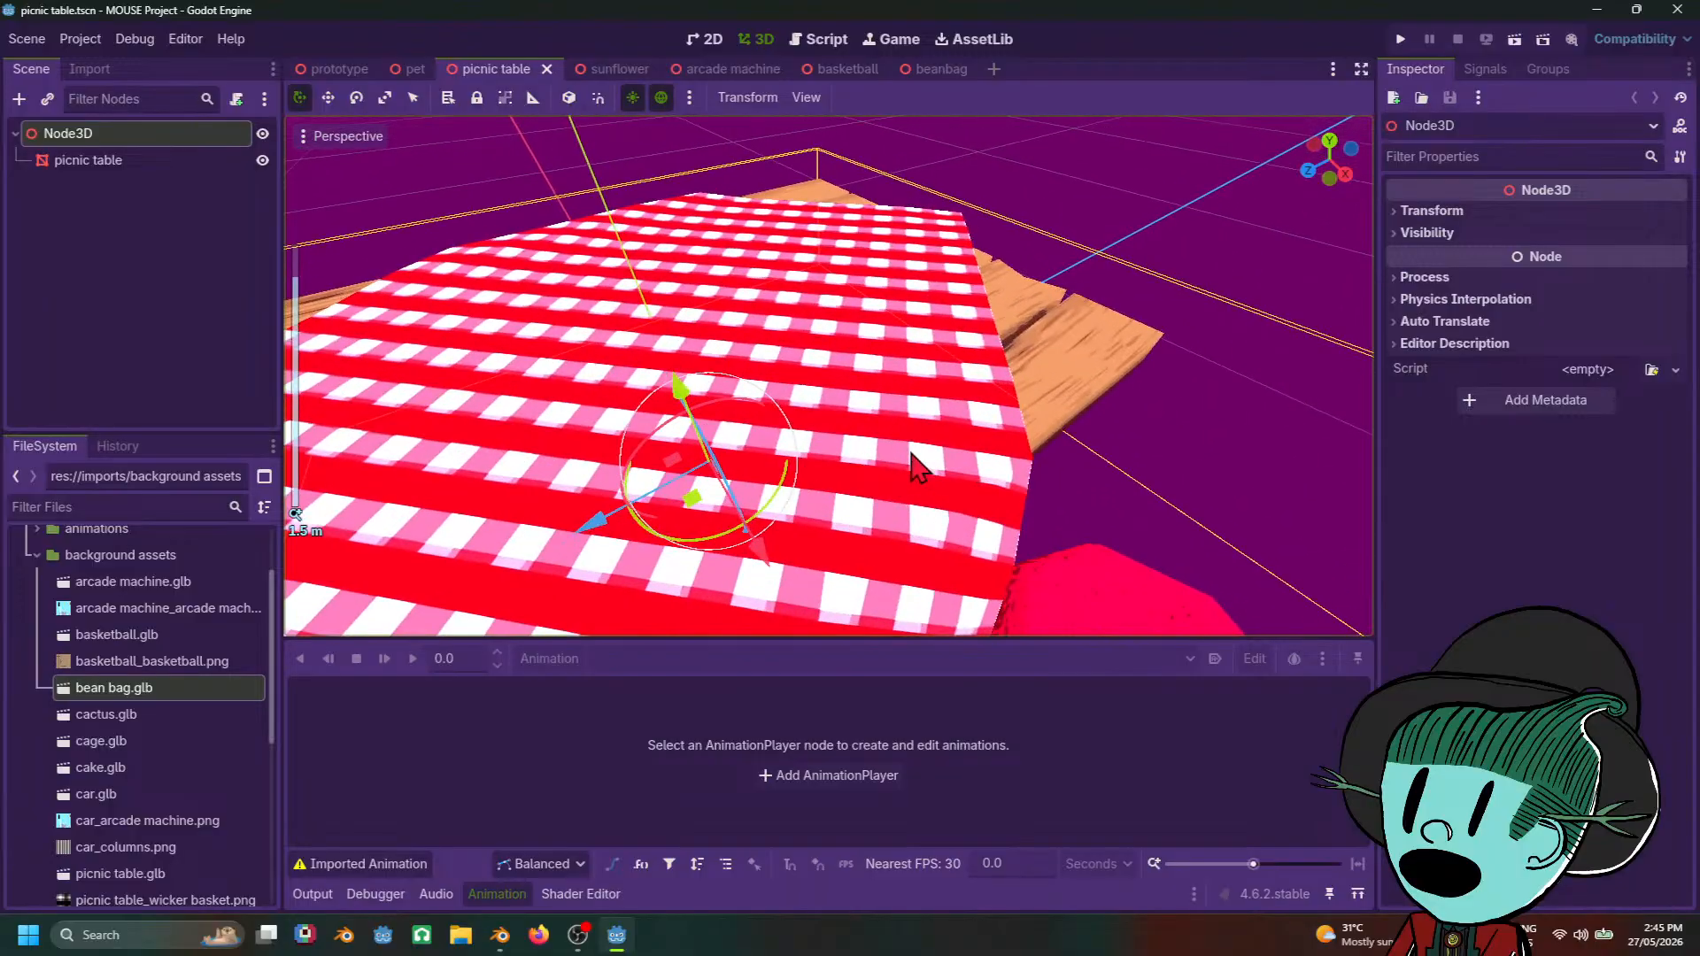
pyautogui.scroll(-6, 918, 467)
pyautogui.scroll(5, 922, 496)
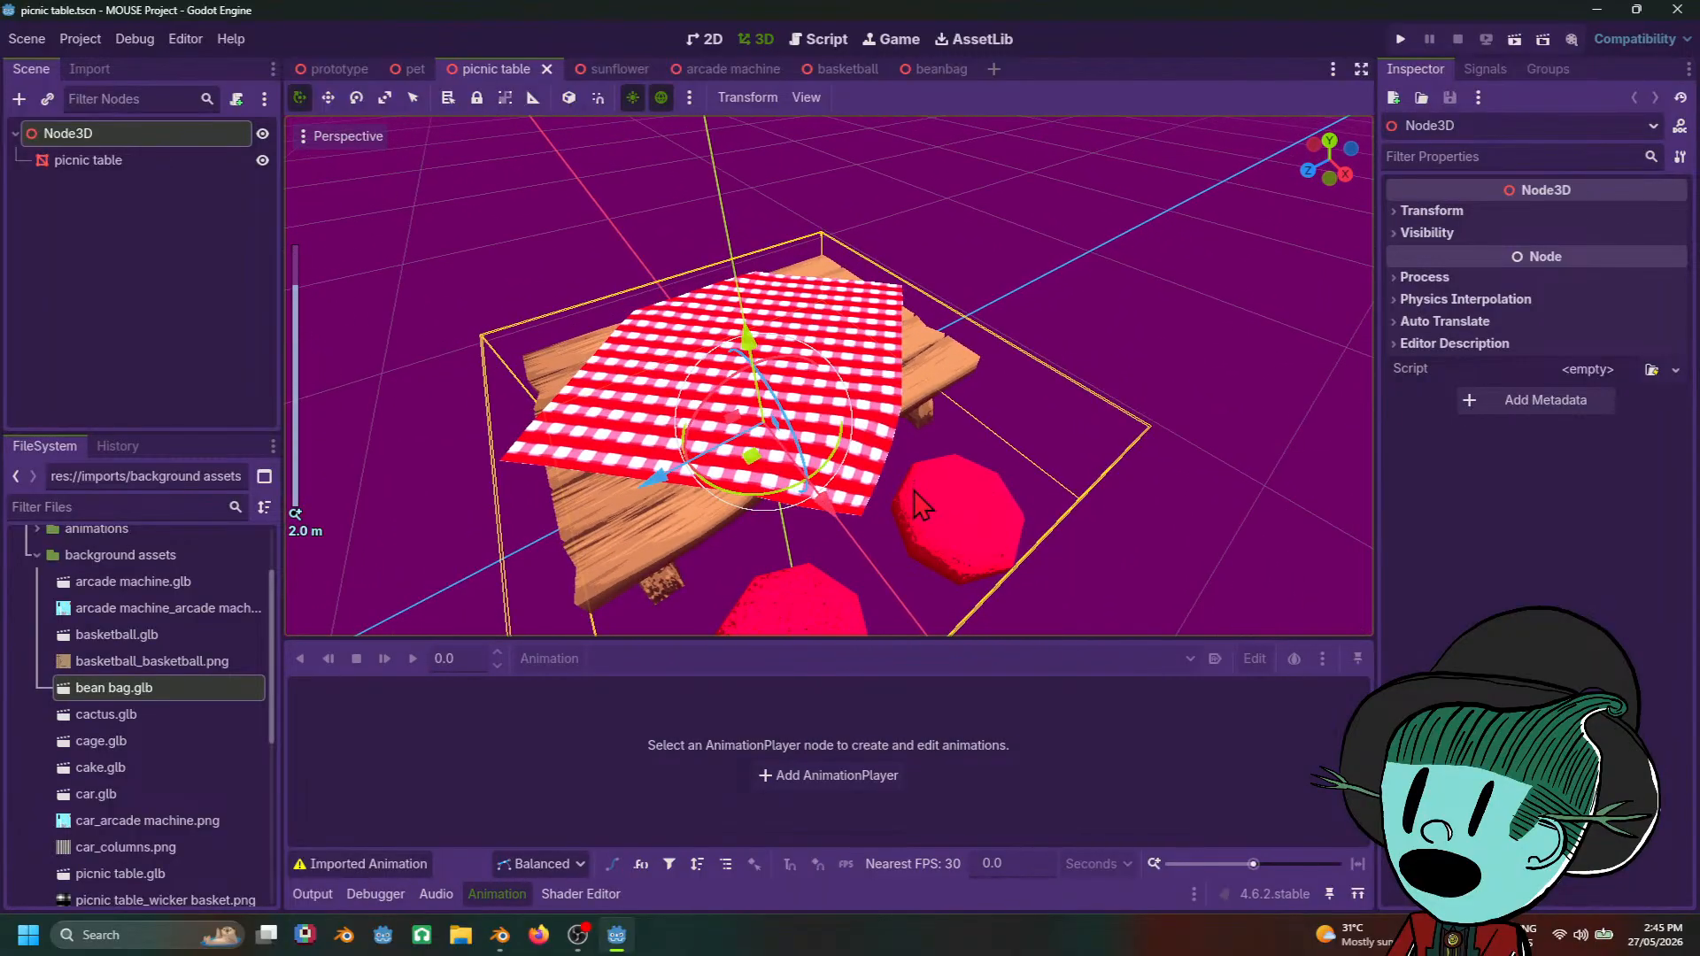
pyautogui.scroll(-6, 975, 491)
pyautogui.scroll(4, 1062, 611)
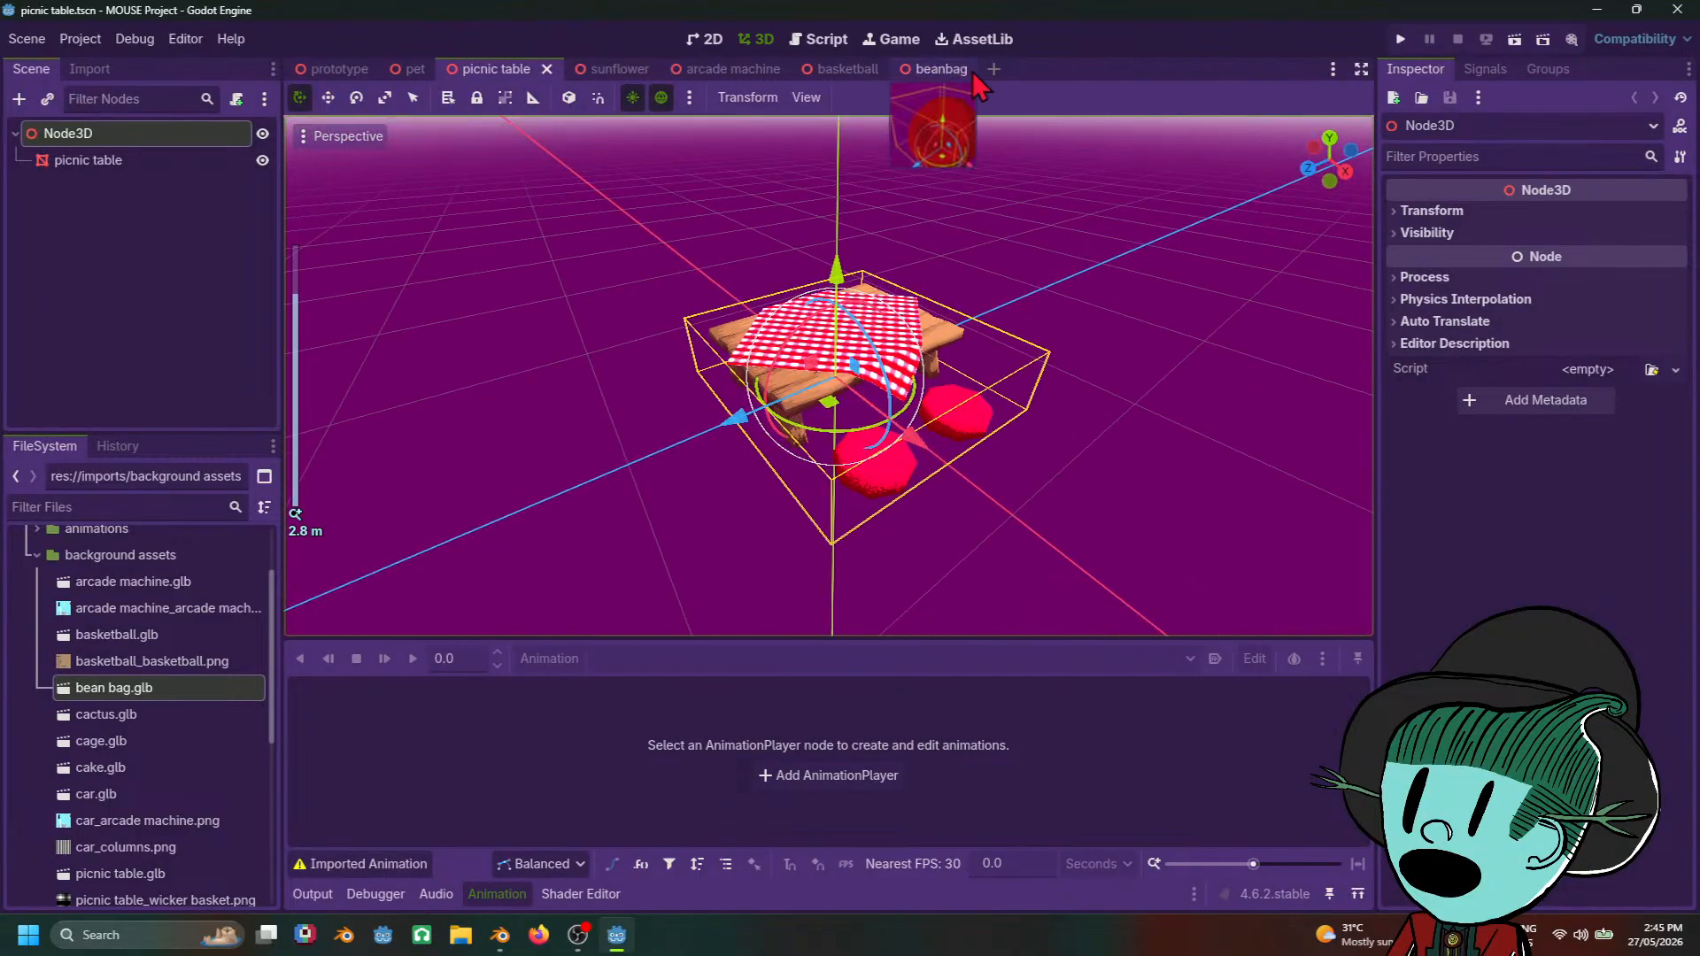
# Step: Go back to the beanbag scene and look at its shading from farther away
pyautogui.click(922, 74)
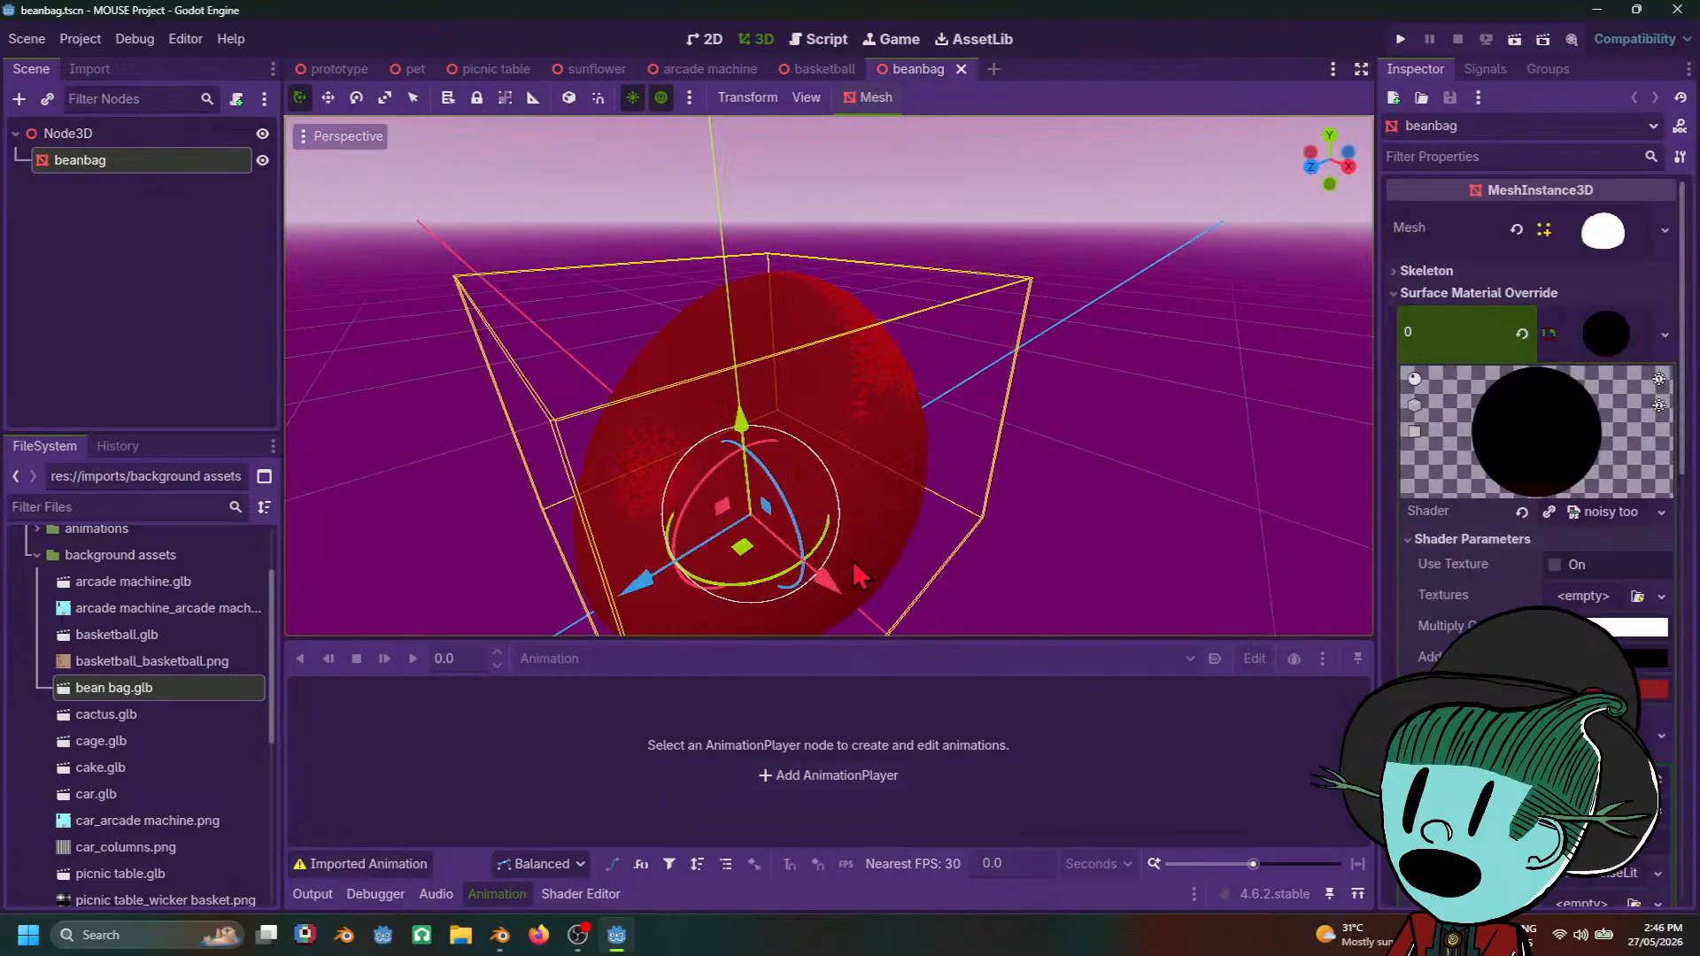
pyautogui.scroll(-6, 1116, 482)
pyautogui.scroll(4, 1114, 482)
pyautogui.keyDown('shift'); pyautogui.moveTo(1012, 444); pyautogui.dragTo(1049, 471, button='middle'); pyautogui.keyUp('shift')
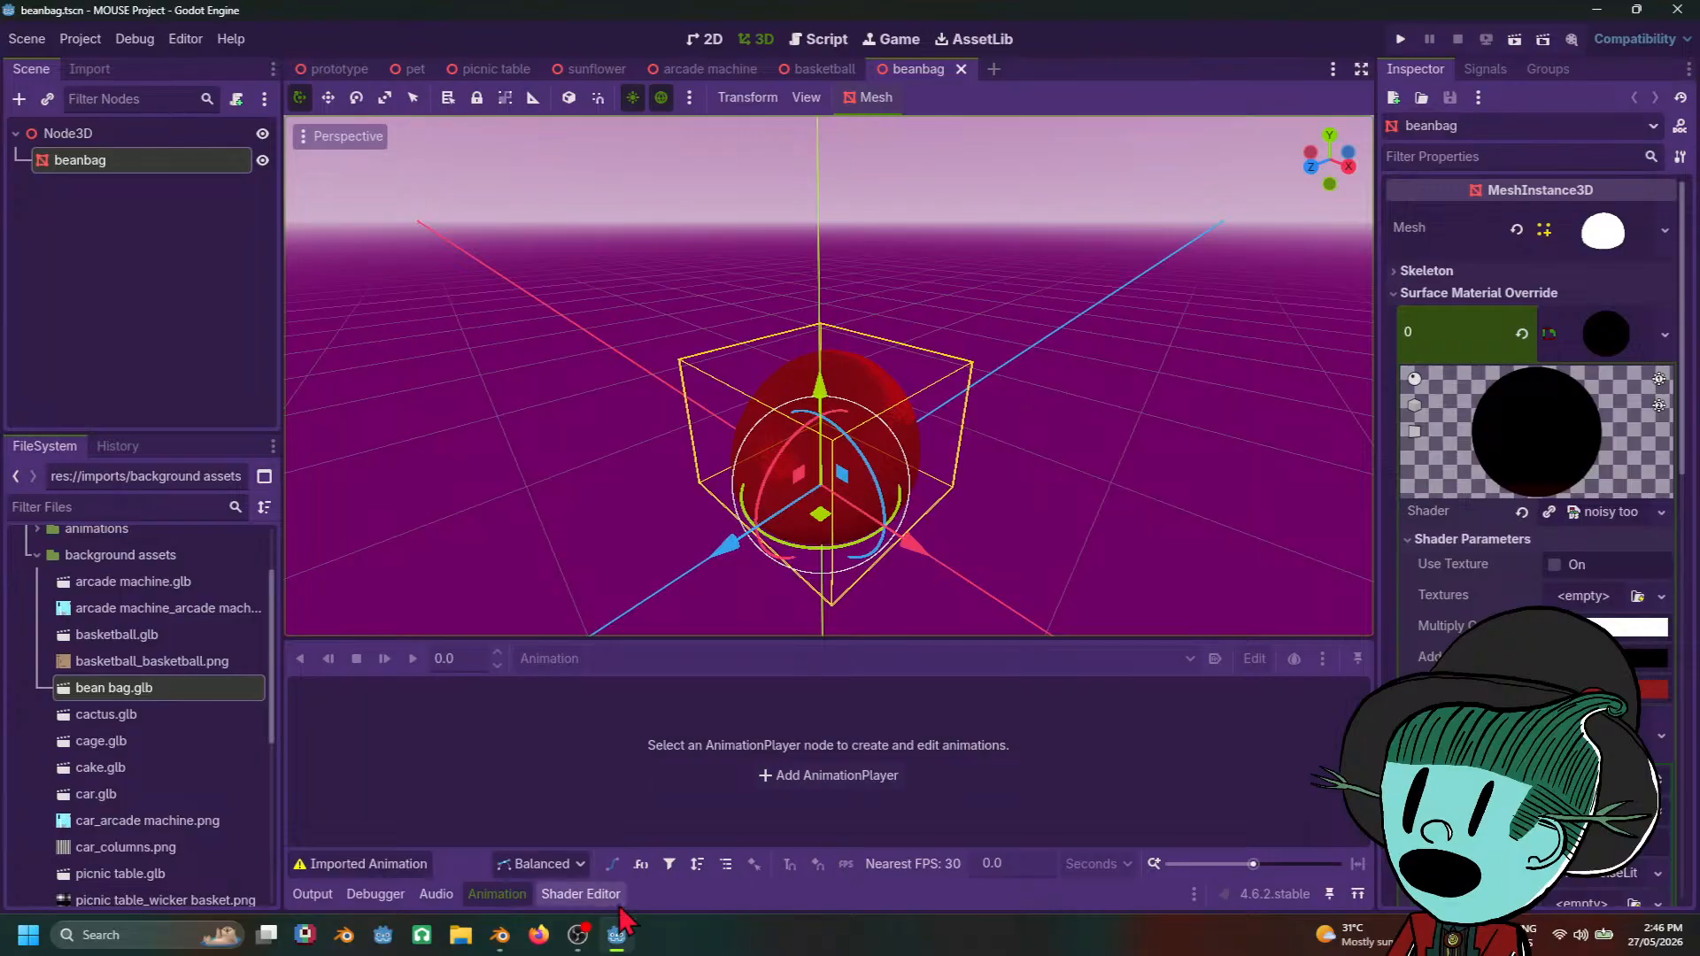
# Step: Open the toonshader.tres graph in the shader editor, enlarge the editor area and shrink the graph's minimap
pyautogui.click(581, 894)
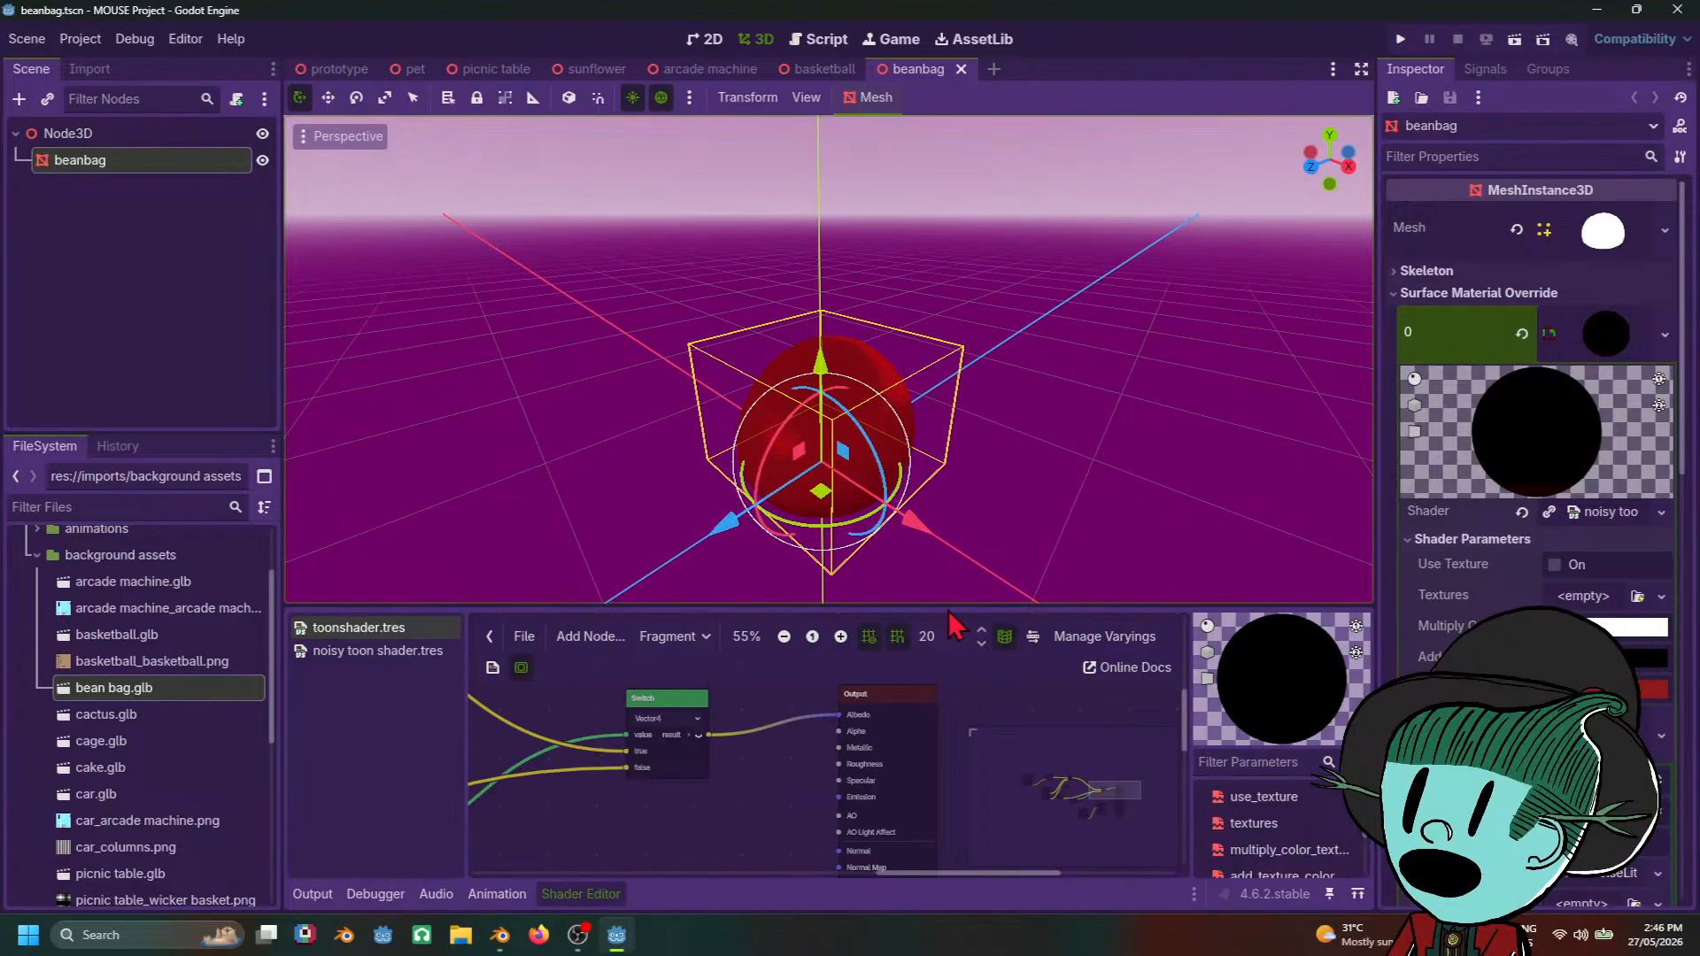
pyautogui.moveTo(948, 613); pyautogui.dragTo(943, 482)
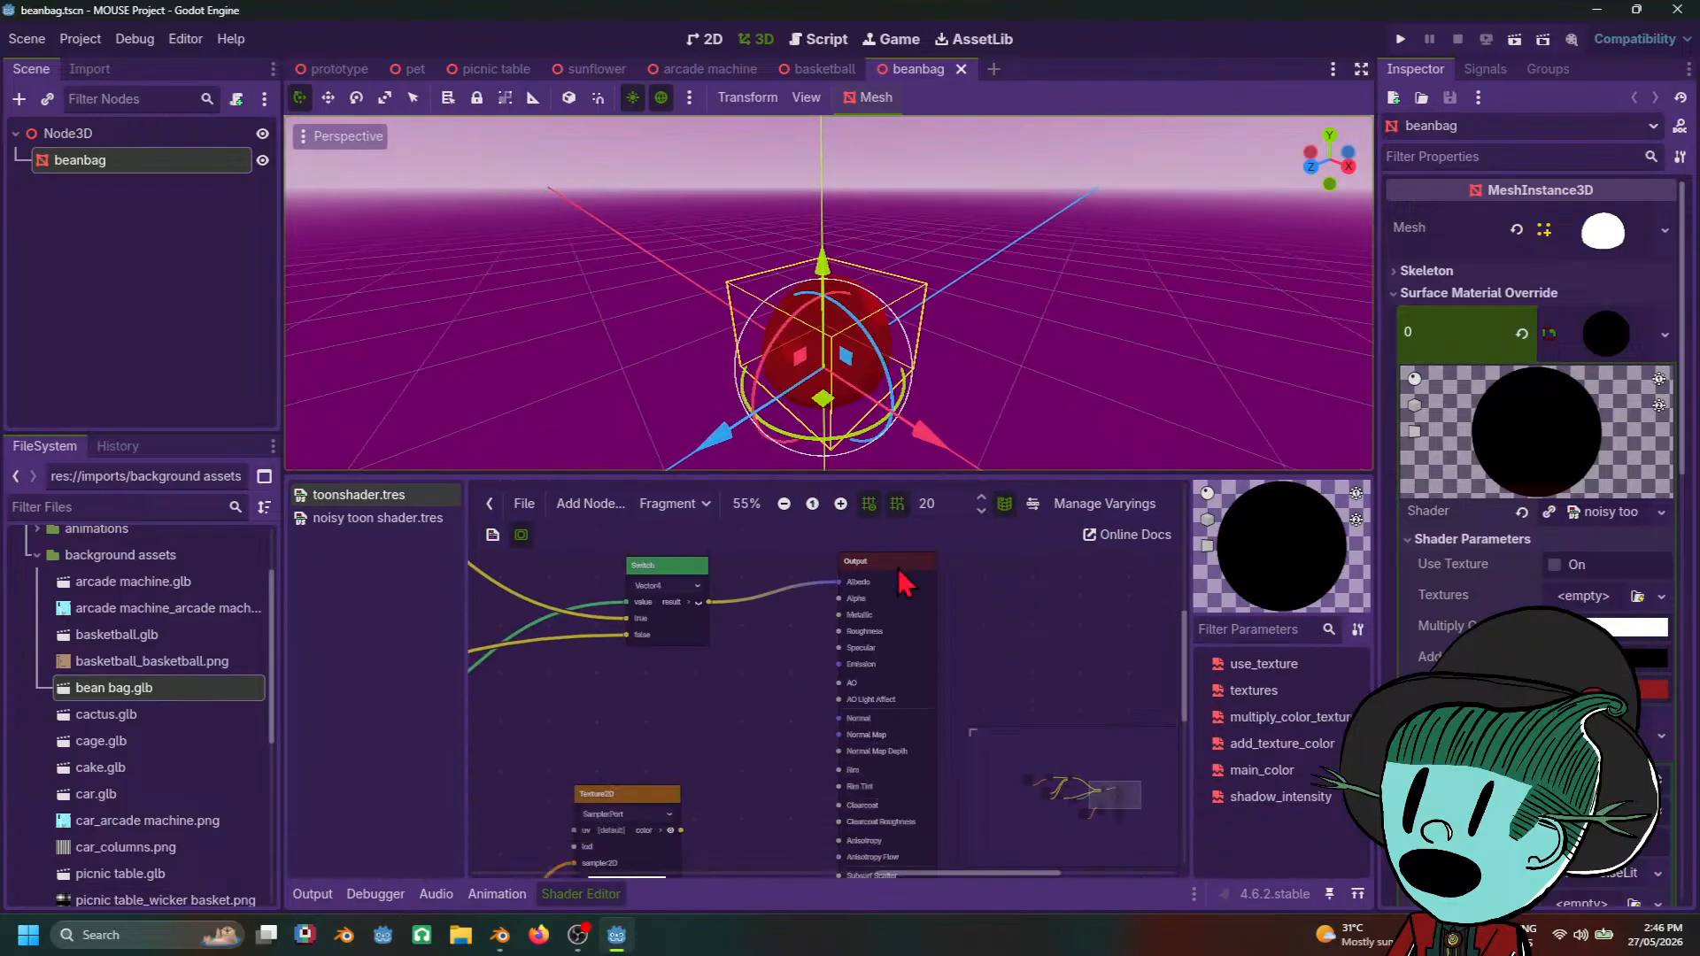
pyautogui.scroll(-5, 694, 762)
pyautogui.moveTo(850, 638); pyautogui.dragTo(951, 685, button='middle')
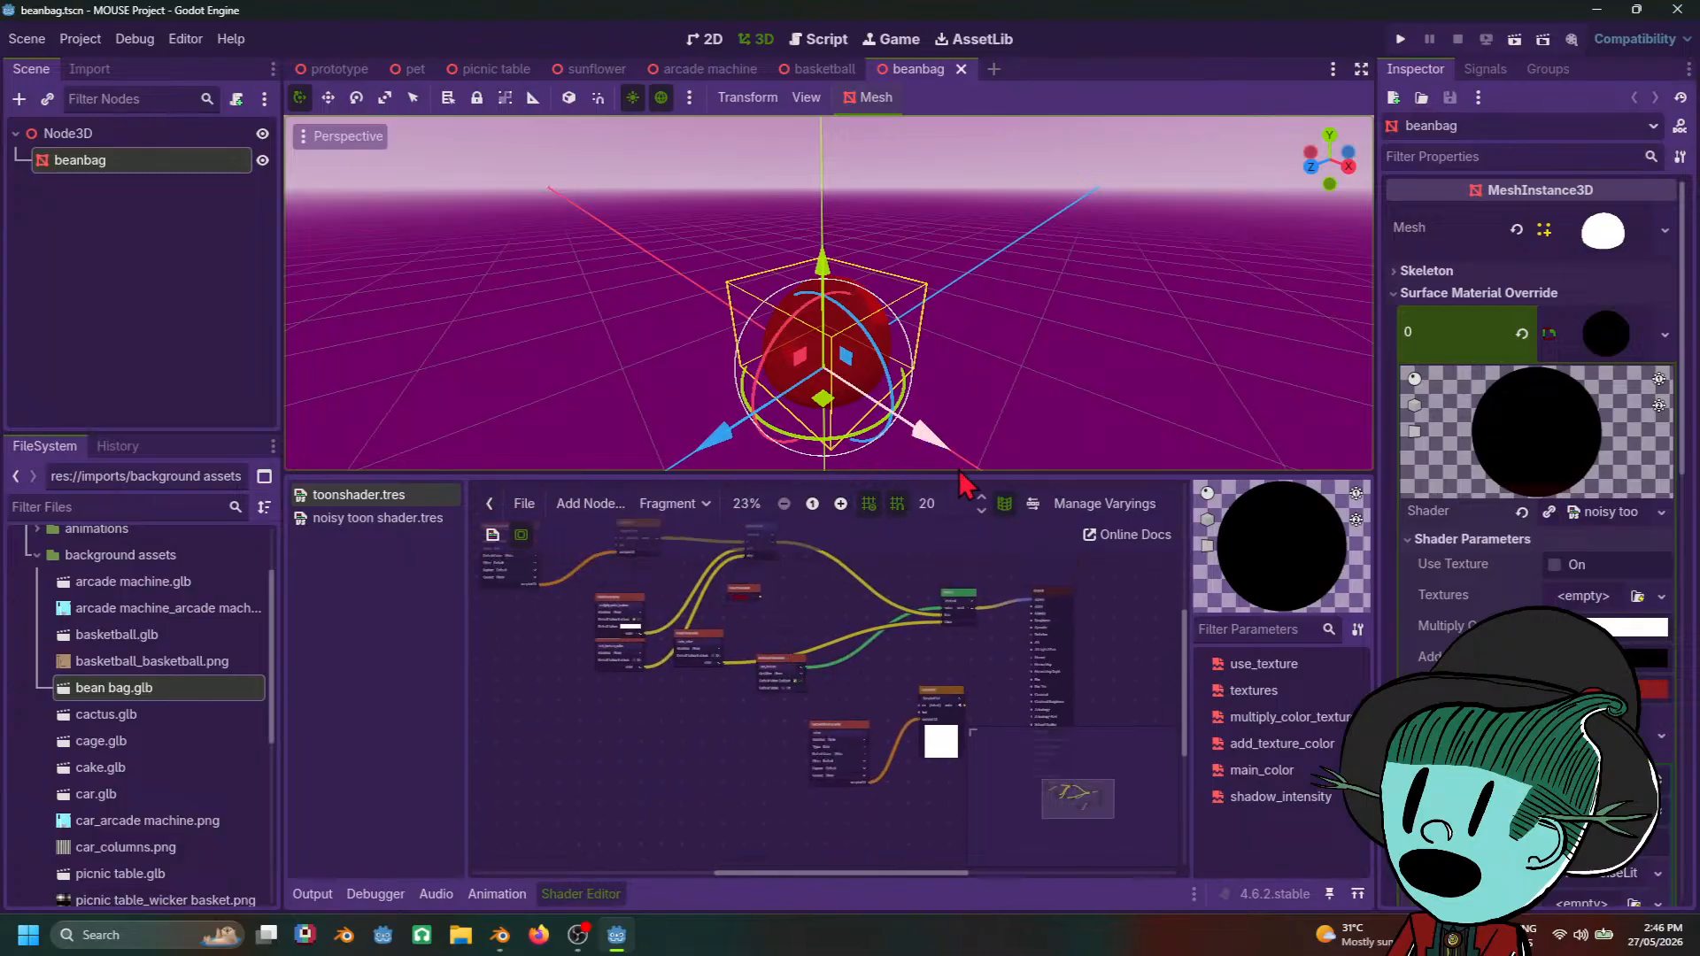
pyautogui.moveTo(1016, 473); pyautogui.dragTo(1020, 323)
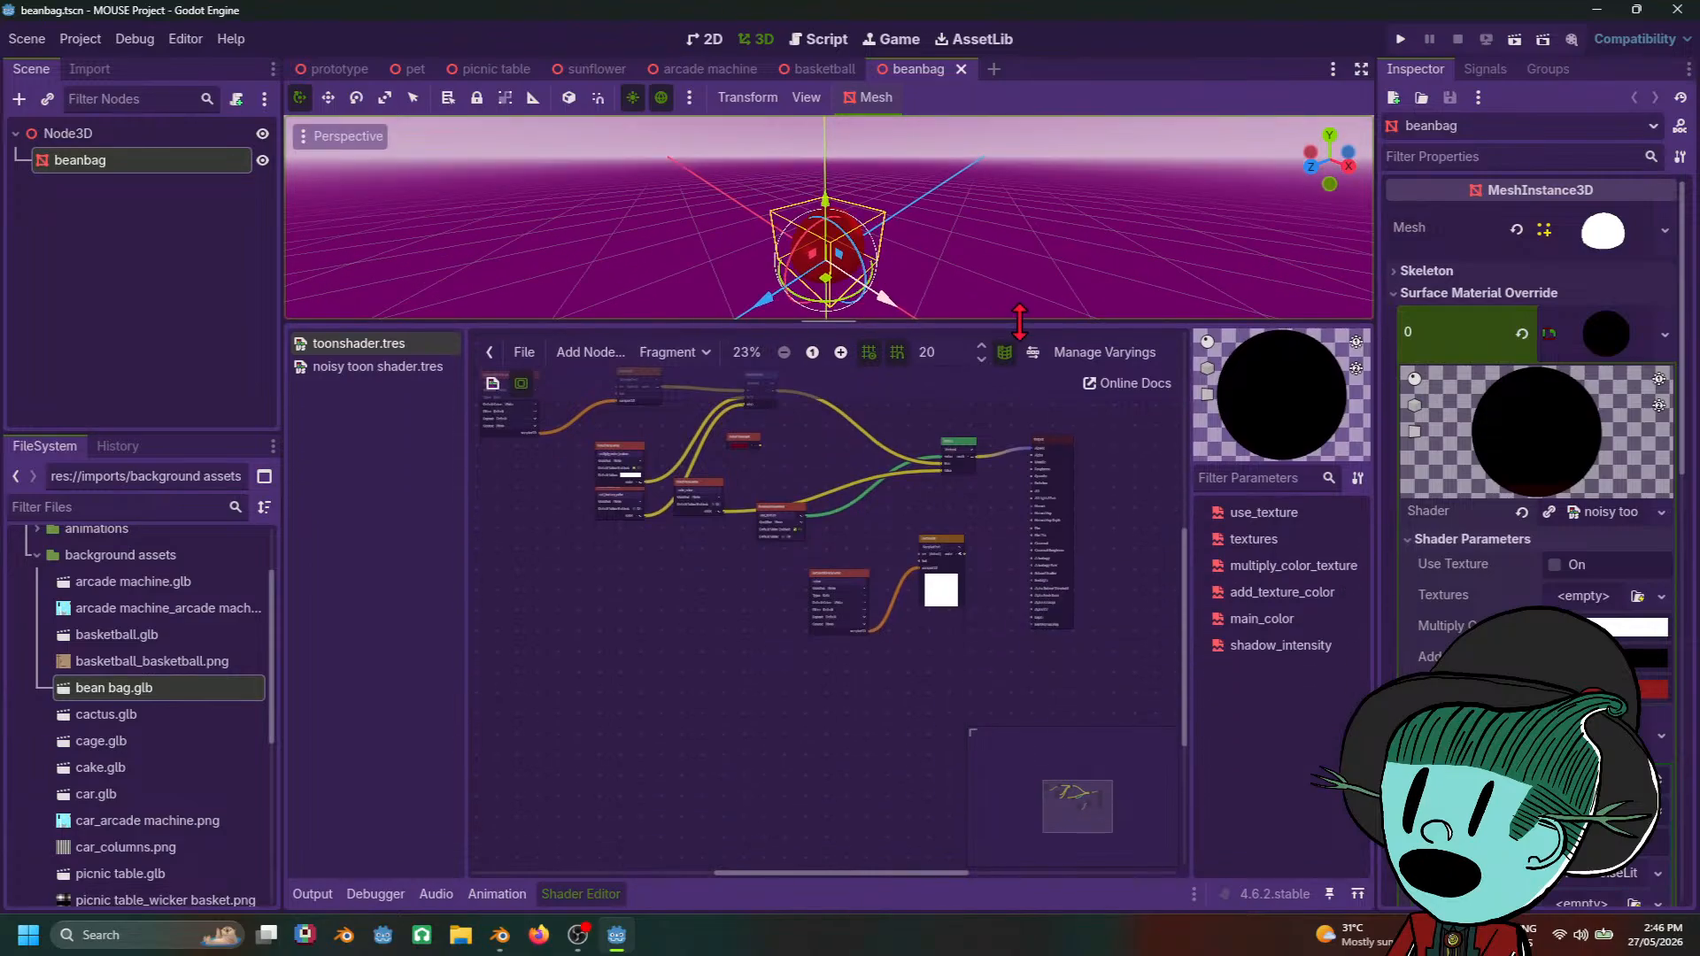
pyautogui.moveTo(870, 514); pyautogui.dragTo(898, 623, button='middle')
pyautogui.moveTo(967, 735); pyautogui.dragTo(1212, 897)
# Step: Examine the fragment graph of toonshader.tres, from the texture and colour parameters to the Output node
pyautogui.scroll(1, 988, 719)
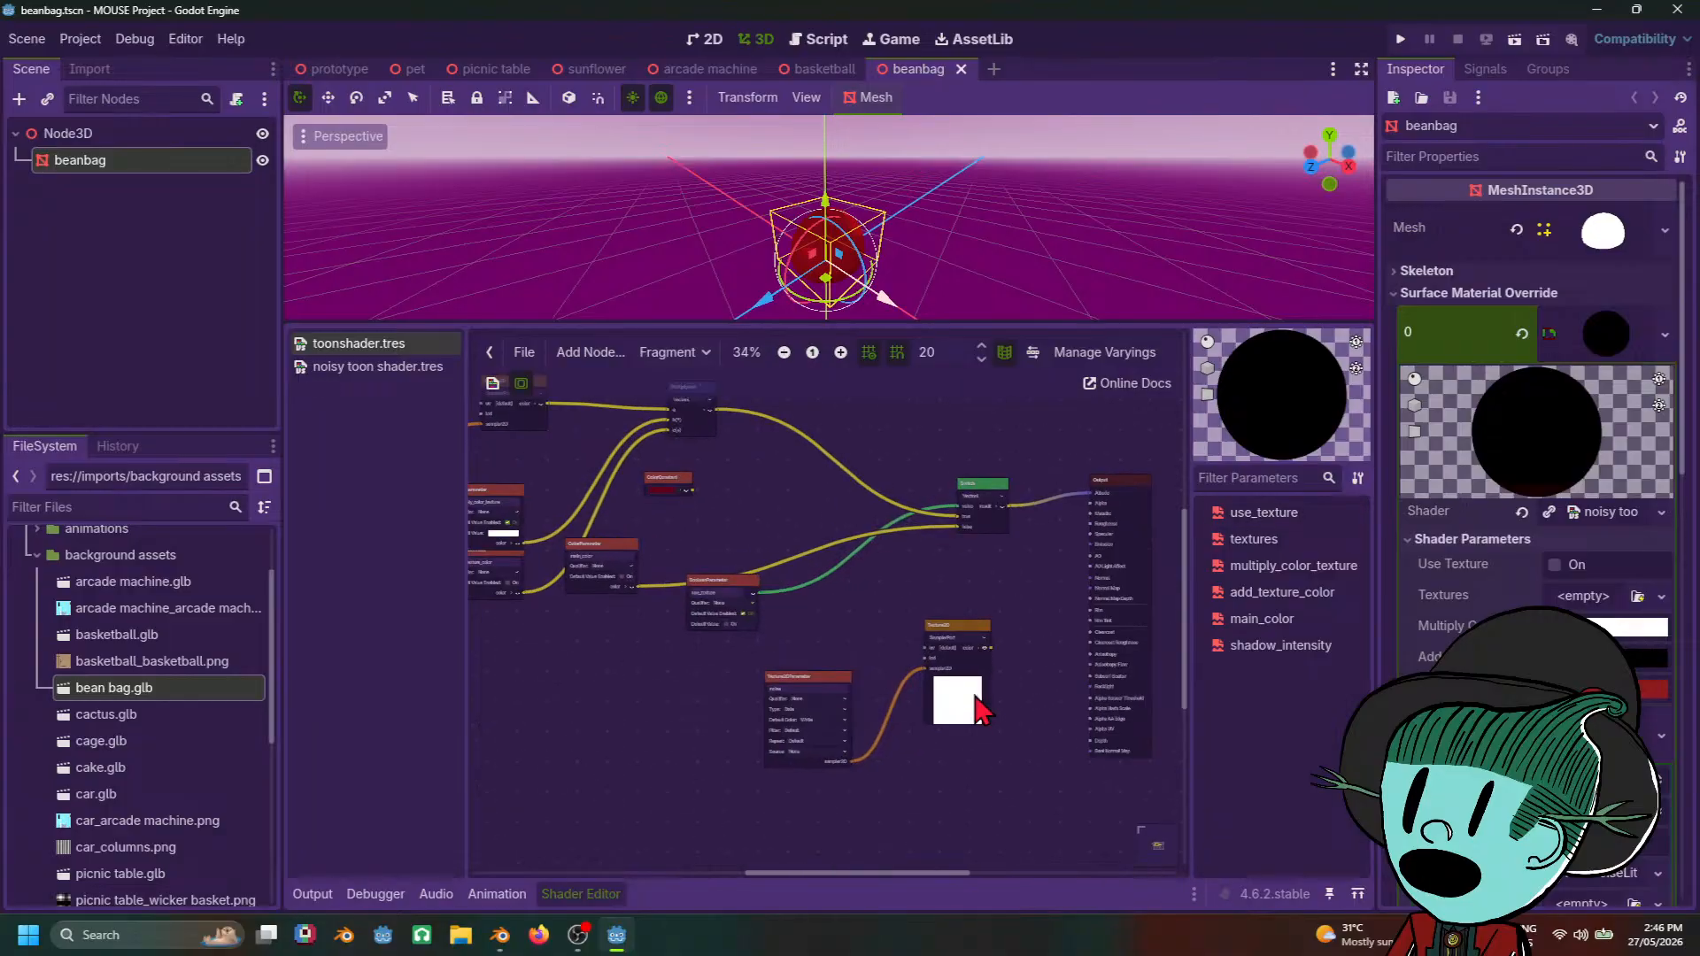
pyautogui.scroll(1, 933, 590)
pyautogui.scroll(2, 937, 597)
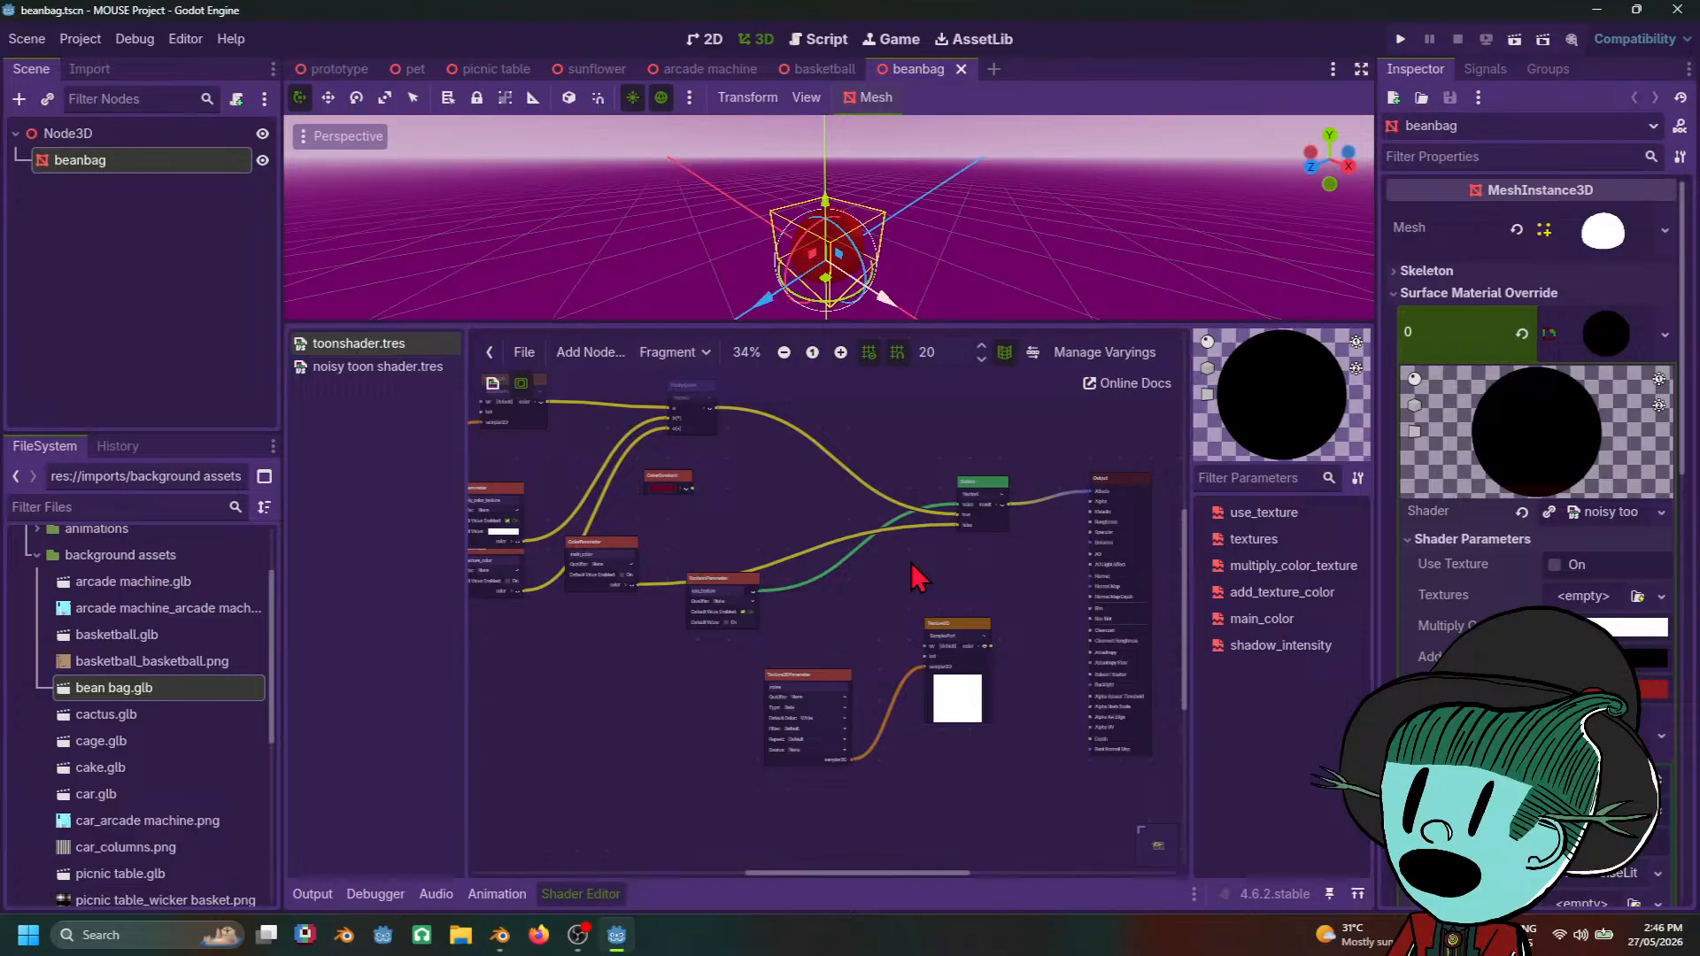
pyautogui.scroll(-2, 919, 589)
pyautogui.scroll(3, 953, 642)
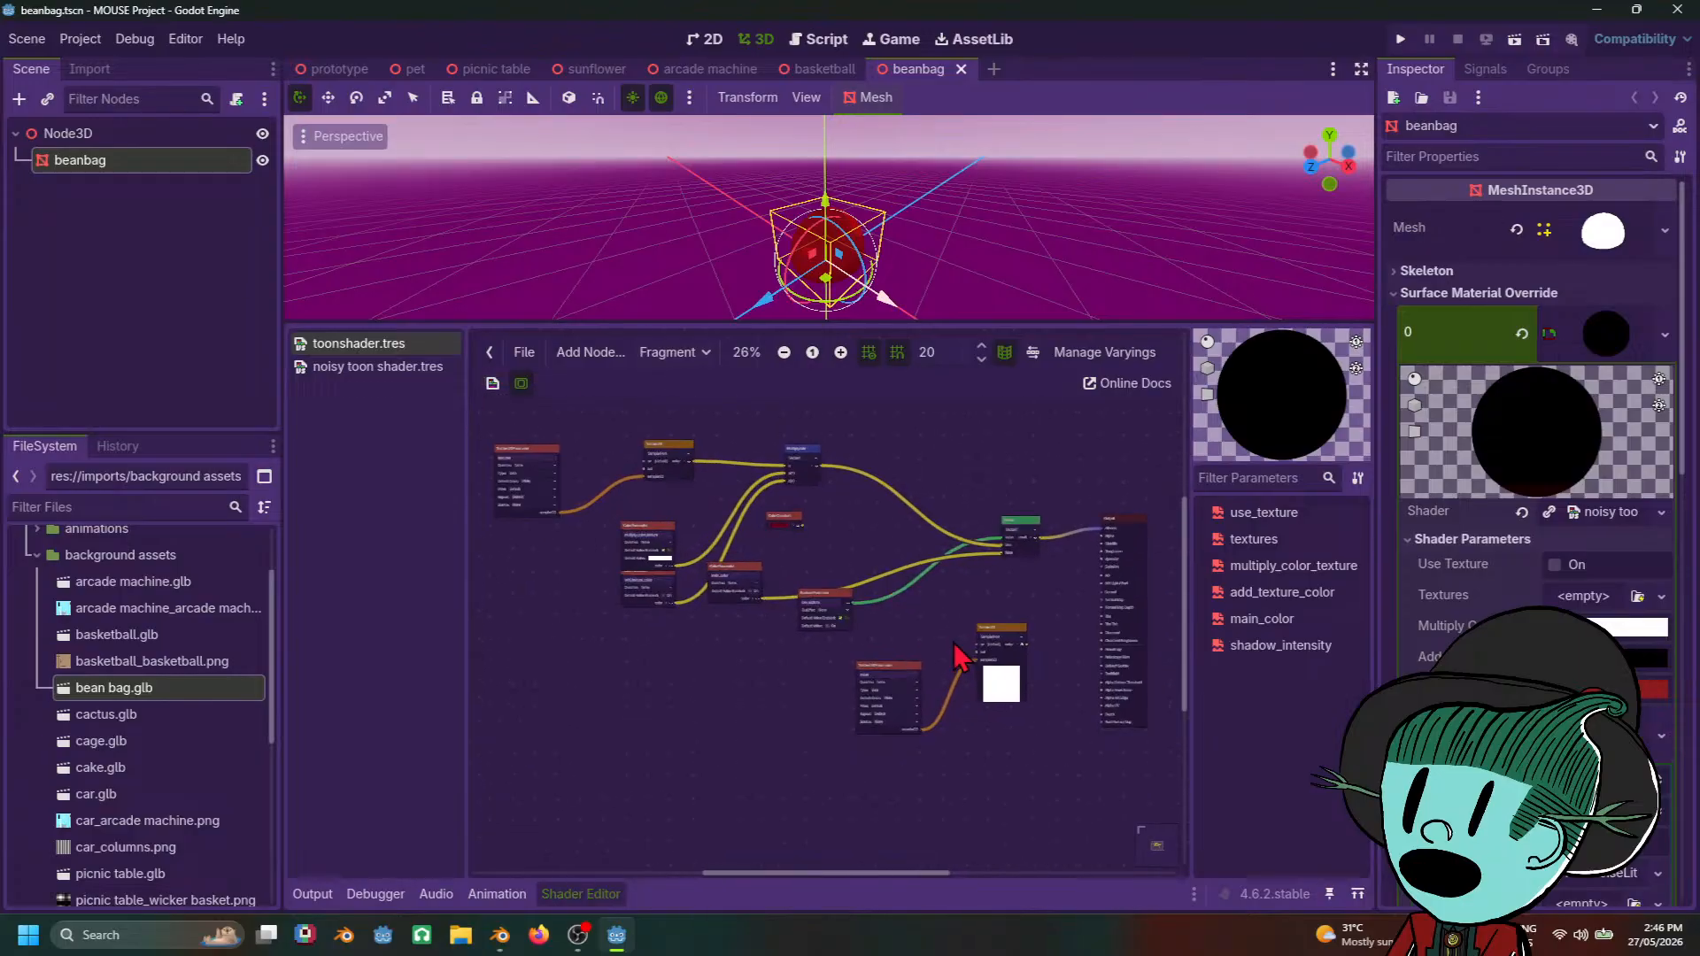
pyautogui.moveTo(894, 702); pyautogui.dragTo(656, 687, button='middle')
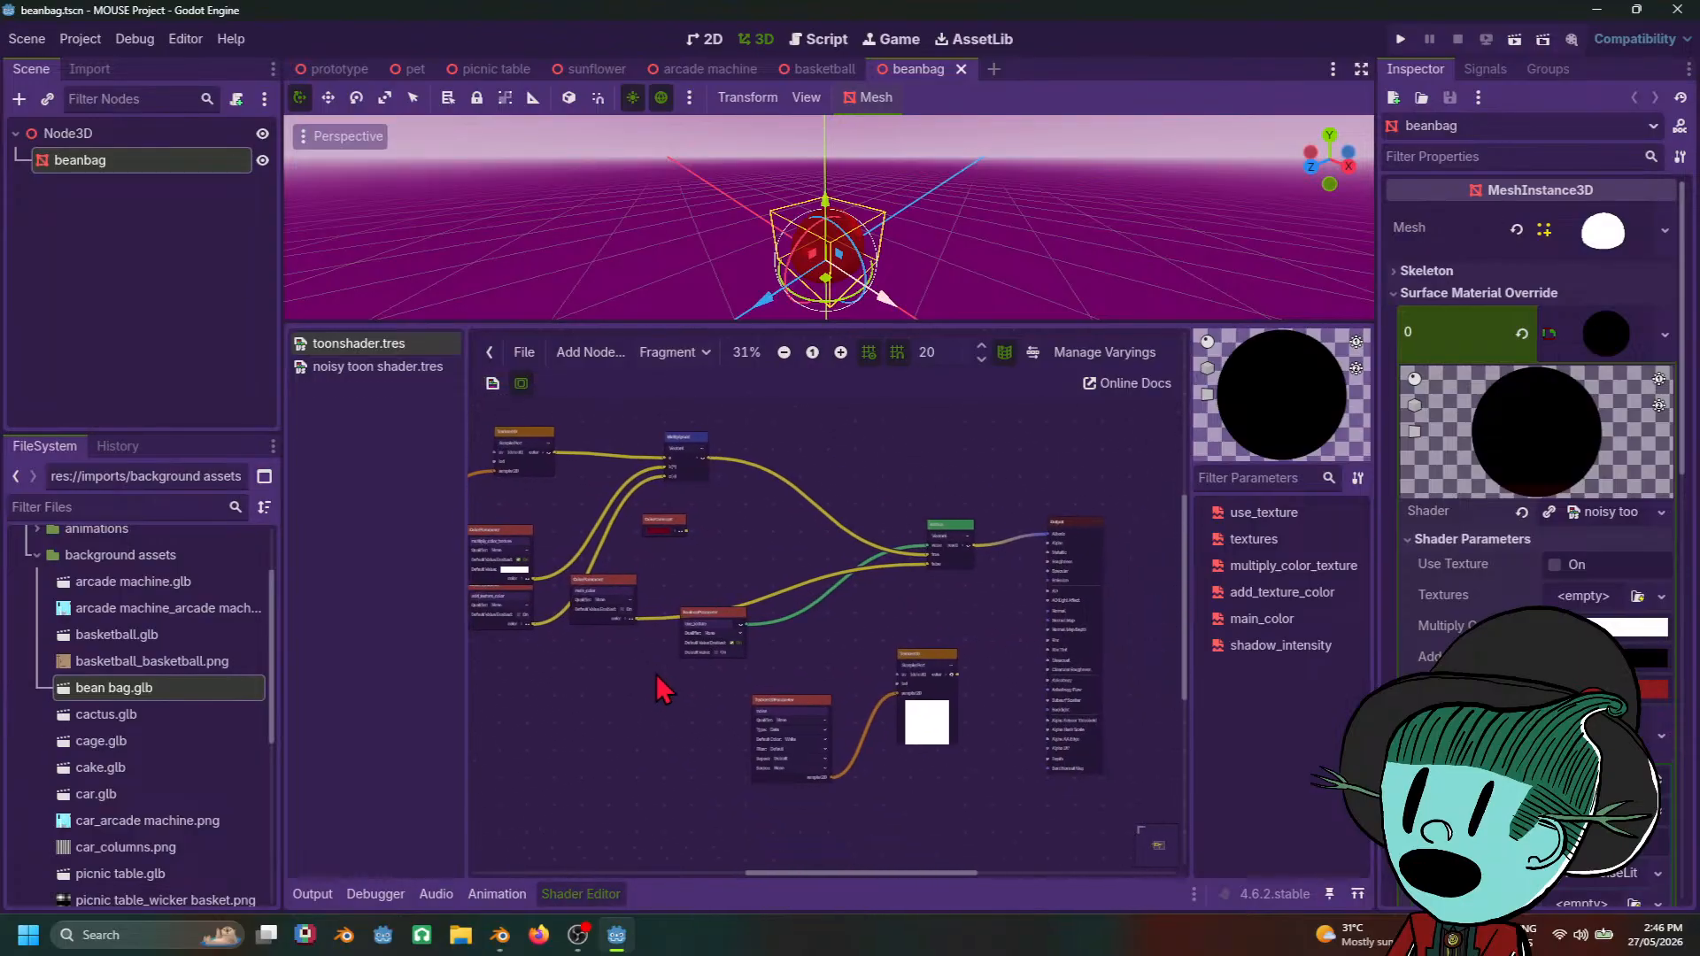
pyautogui.scroll(2, 909, 650)
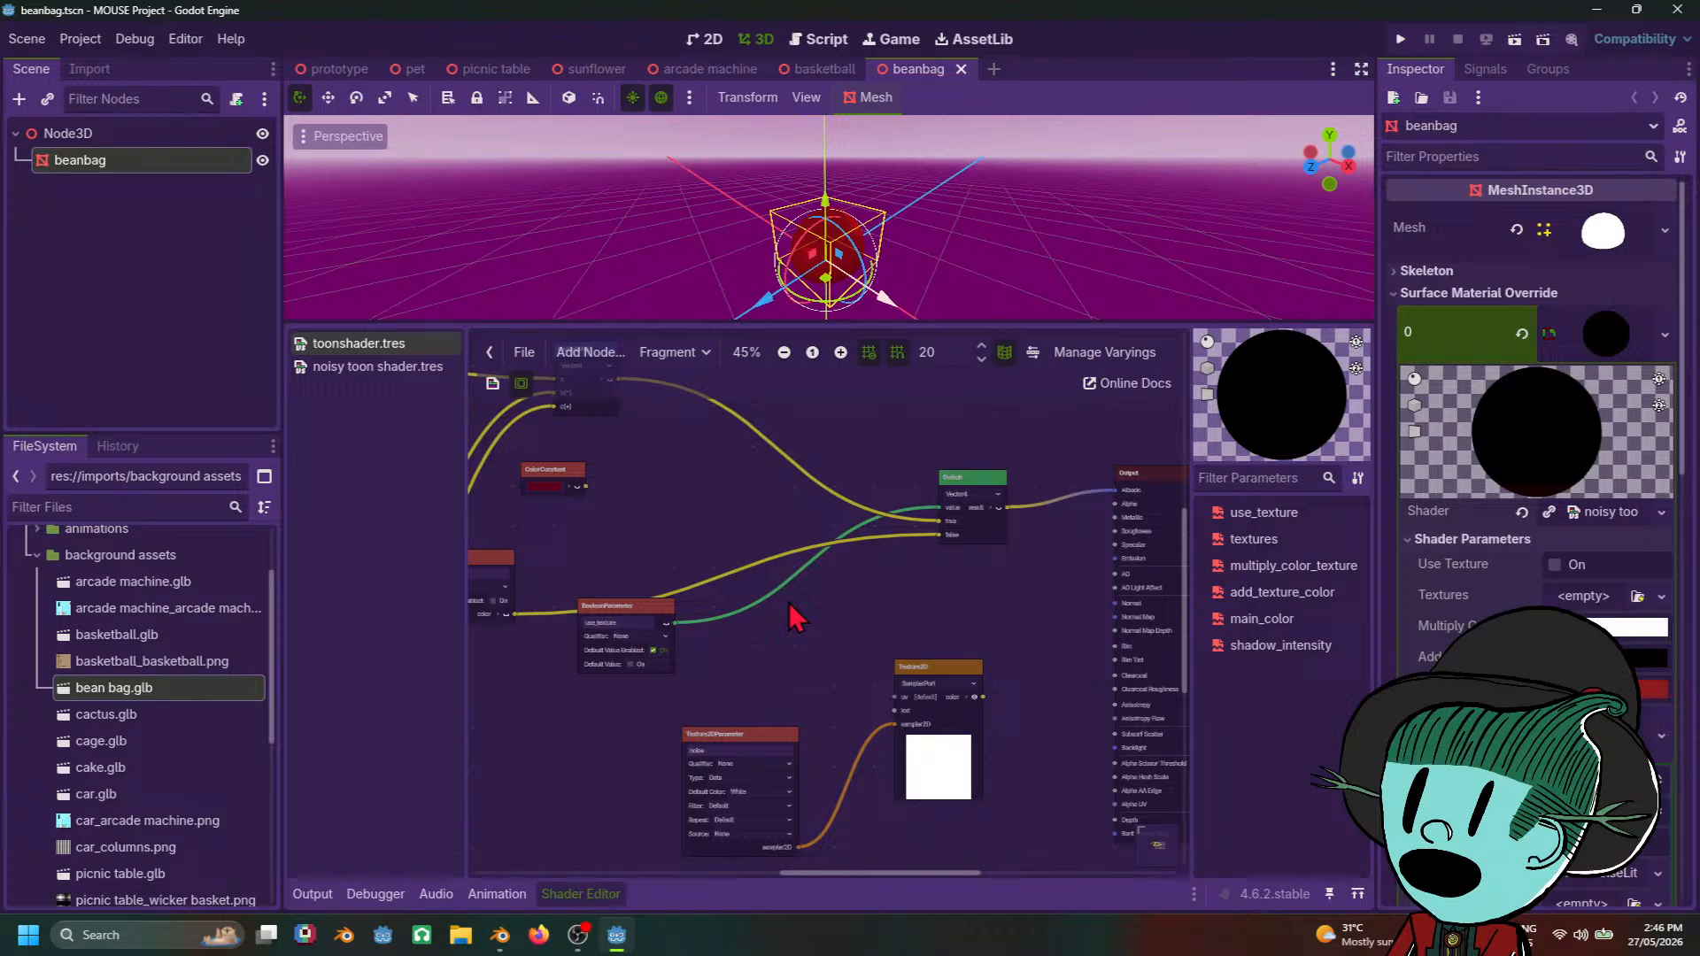
# Step: Switch the toonshader.tres graph to the Light function and look over its whole node chain
pyautogui.click(693, 358)
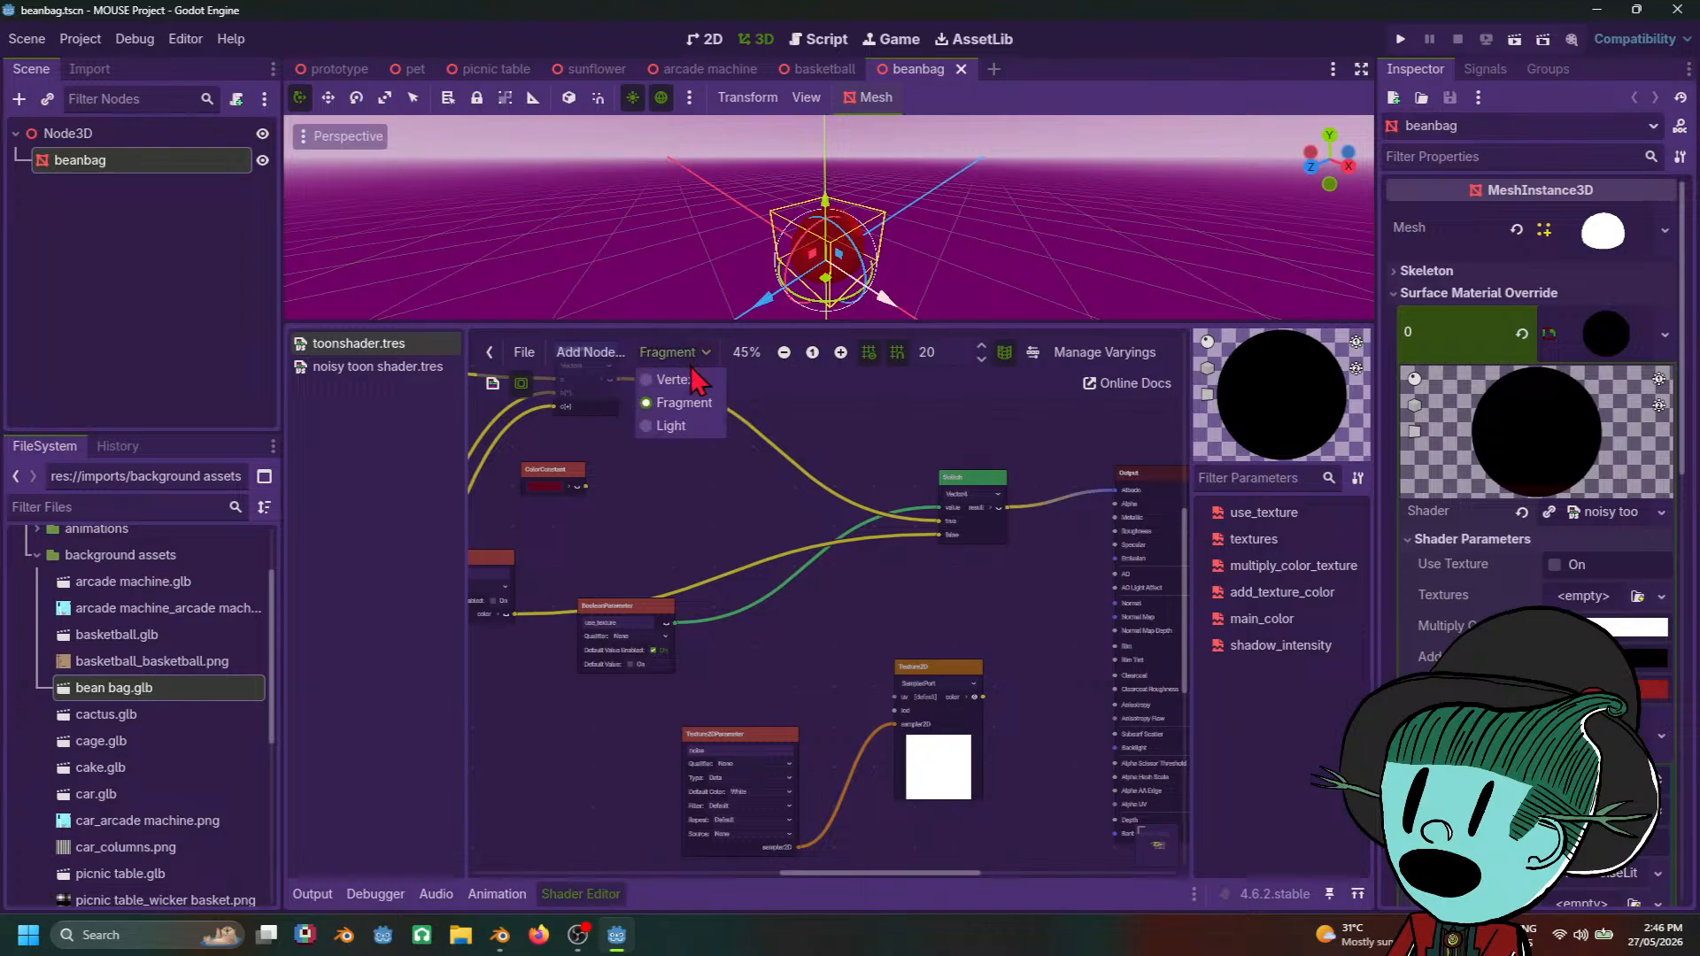
pyautogui.click(675, 428)
pyautogui.scroll(-8, 999, 680)
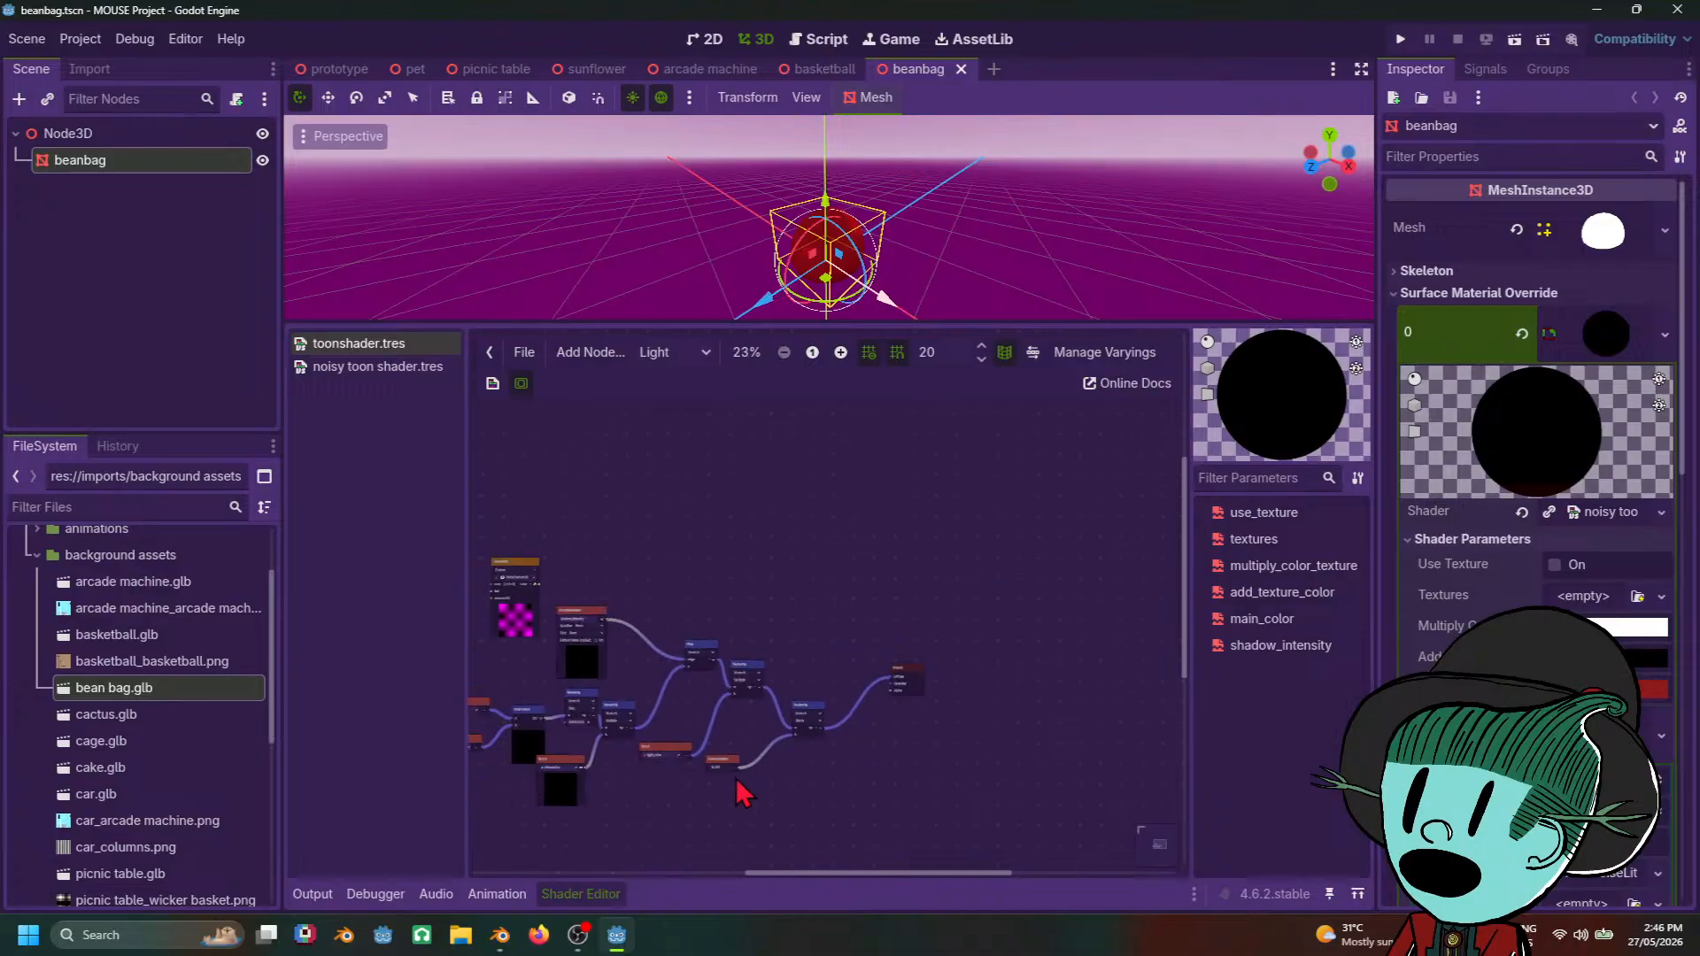
pyautogui.moveTo(719, 784); pyautogui.dragTo(849, 767, button='middle')
pyautogui.scroll(3, 848, 767)
pyautogui.moveTo(628, 767); pyautogui.dragTo(786, 748, button='middle')
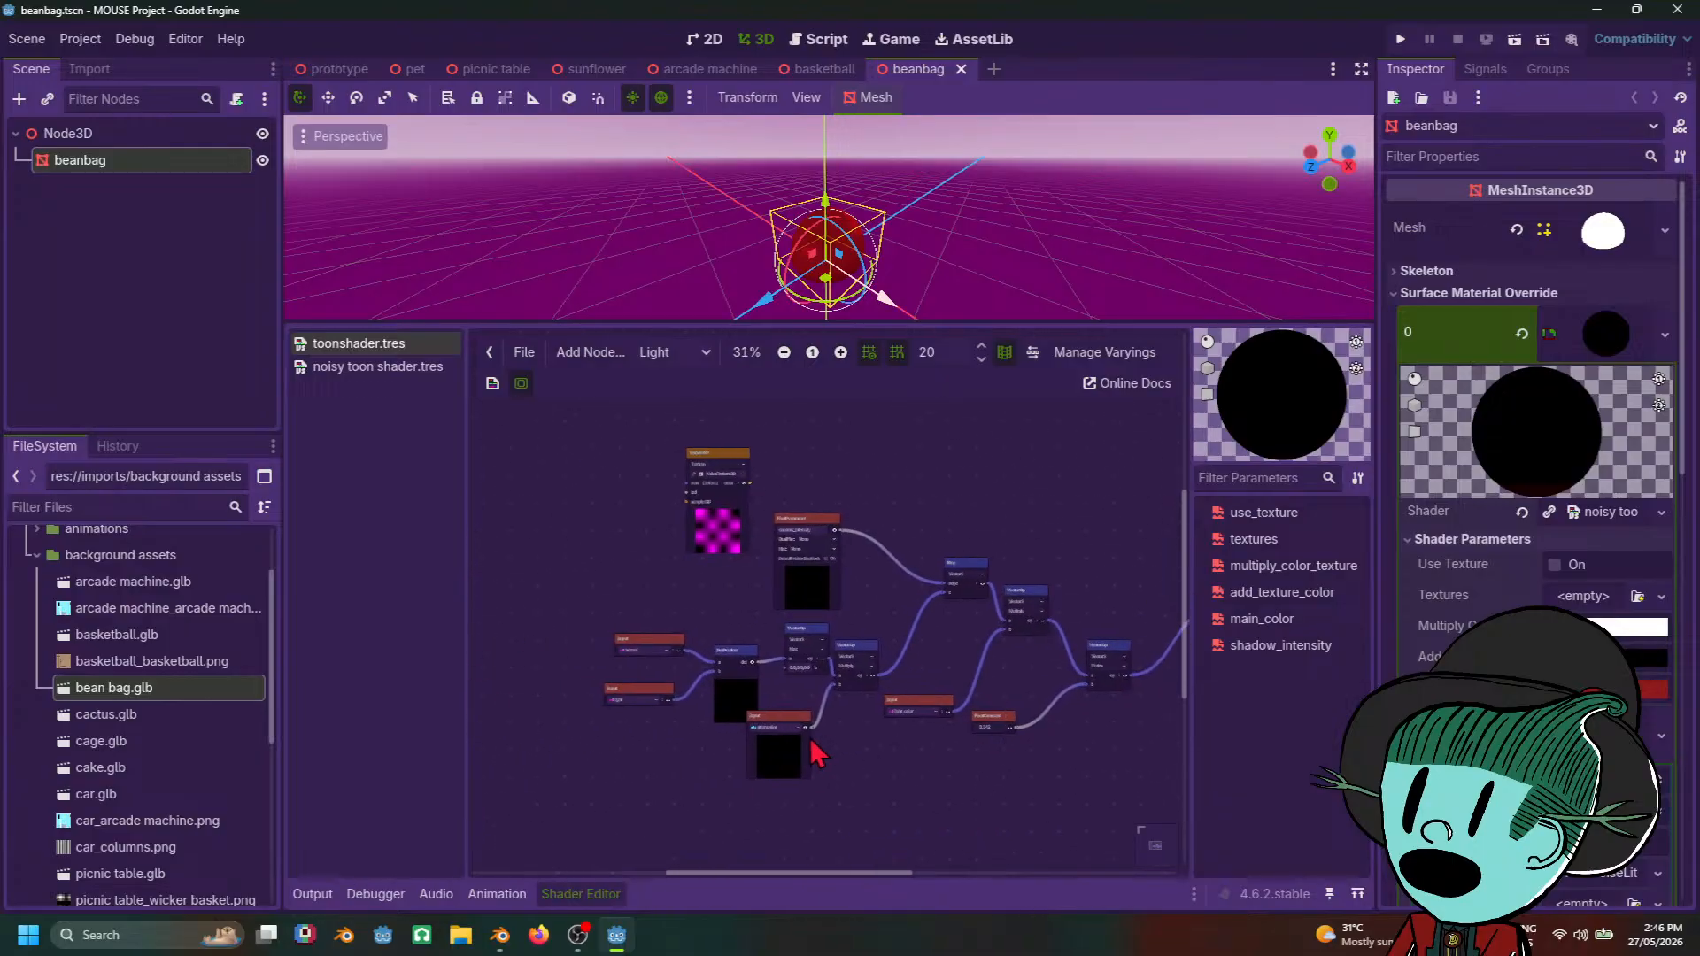
# Step: Inspect the light graph's nodes closely, from the normal and light inputs through Step, Multiply and Divide to Diffuse
pyautogui.scroll(4, 817, 744)
pyautogui.scroll(-4, 1028, 774)
pyautogui.moveTo(1001, 803); pyautogui.dragTo(969, 737, button='middle')
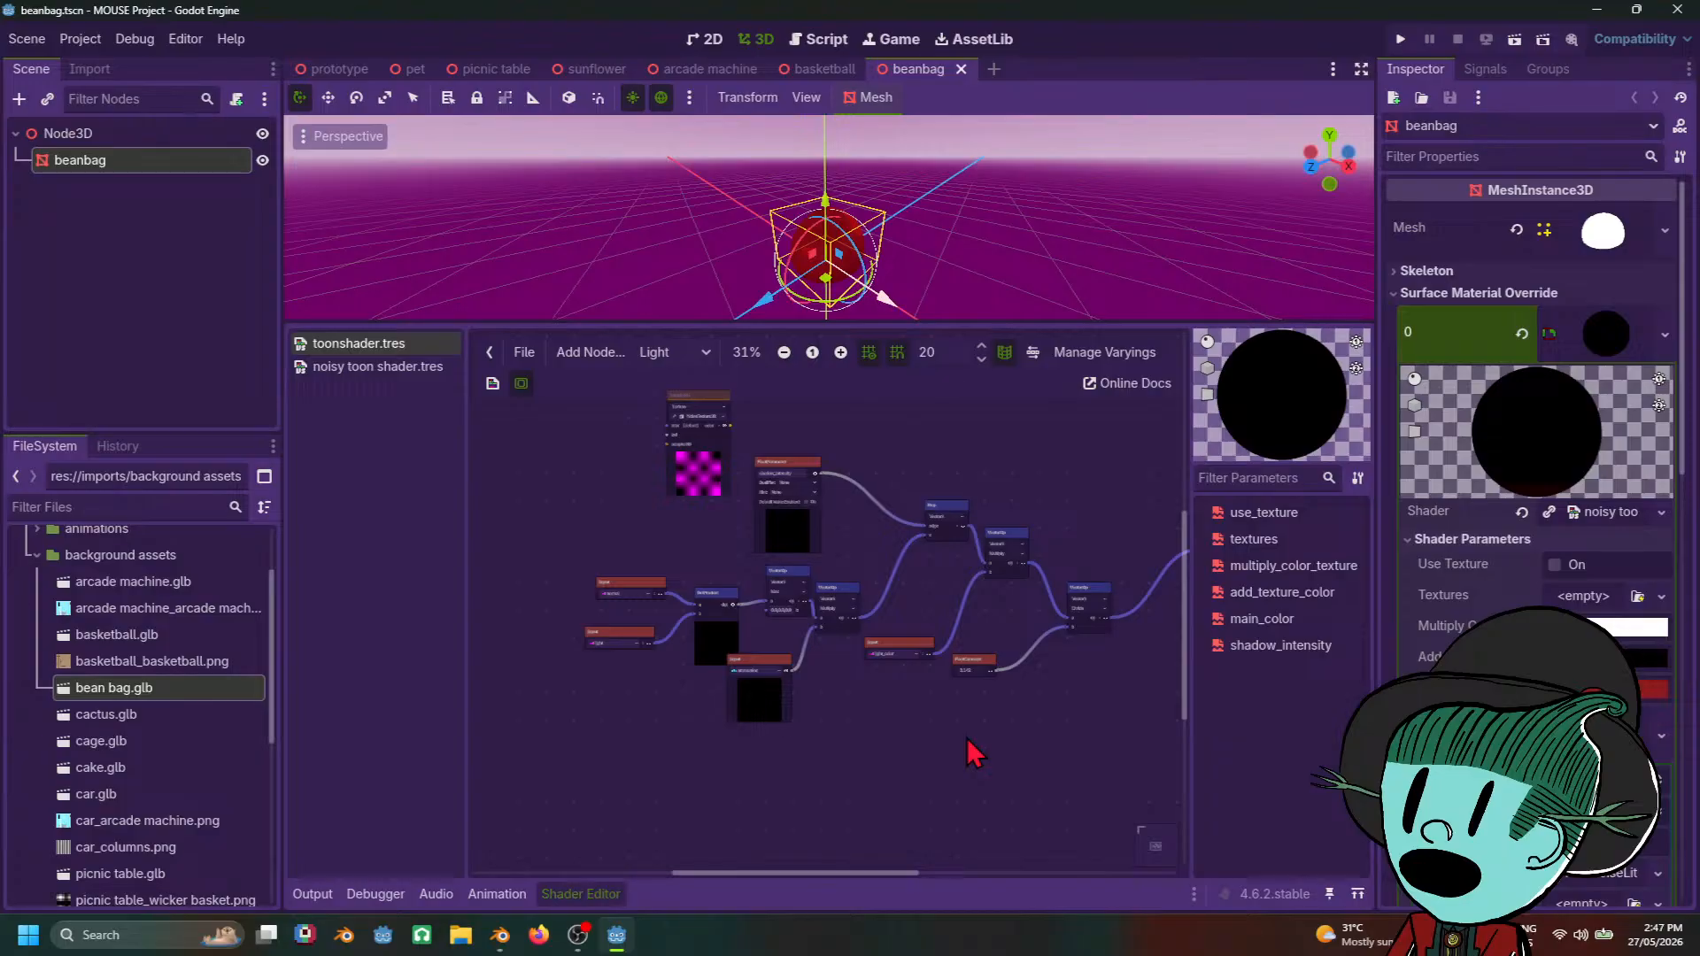
pyautogui.scroll(3, 994, 691)
pyautogui.scroll(-1, 1001, 691)
pyautogui.moveTo(1017, 668); pyautogui.dragTo(855, 713, button='middle')
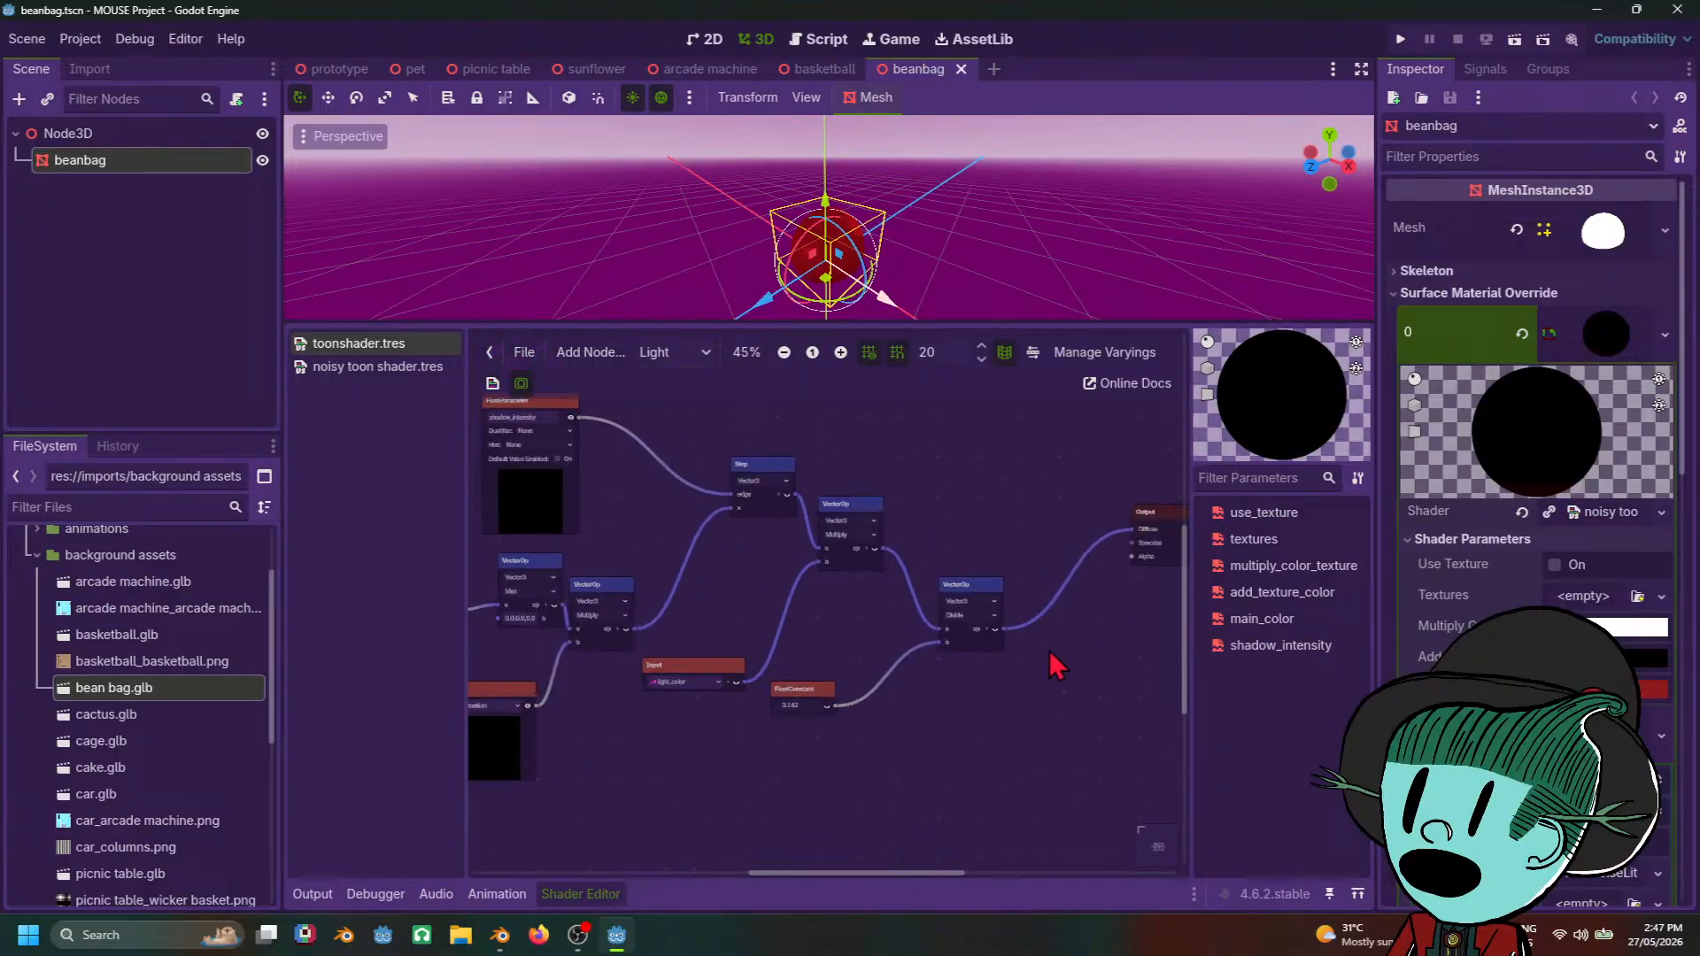
pyautogui.moveTo(1050, 650); pyautogui.dragTo(841, 781, button='middle')
pyautogui.scroll(2, 841, 781)
# Step: Return to the Fragment function of toonshader.tres and look over its node layout again
pyautogui.click(666, 354)
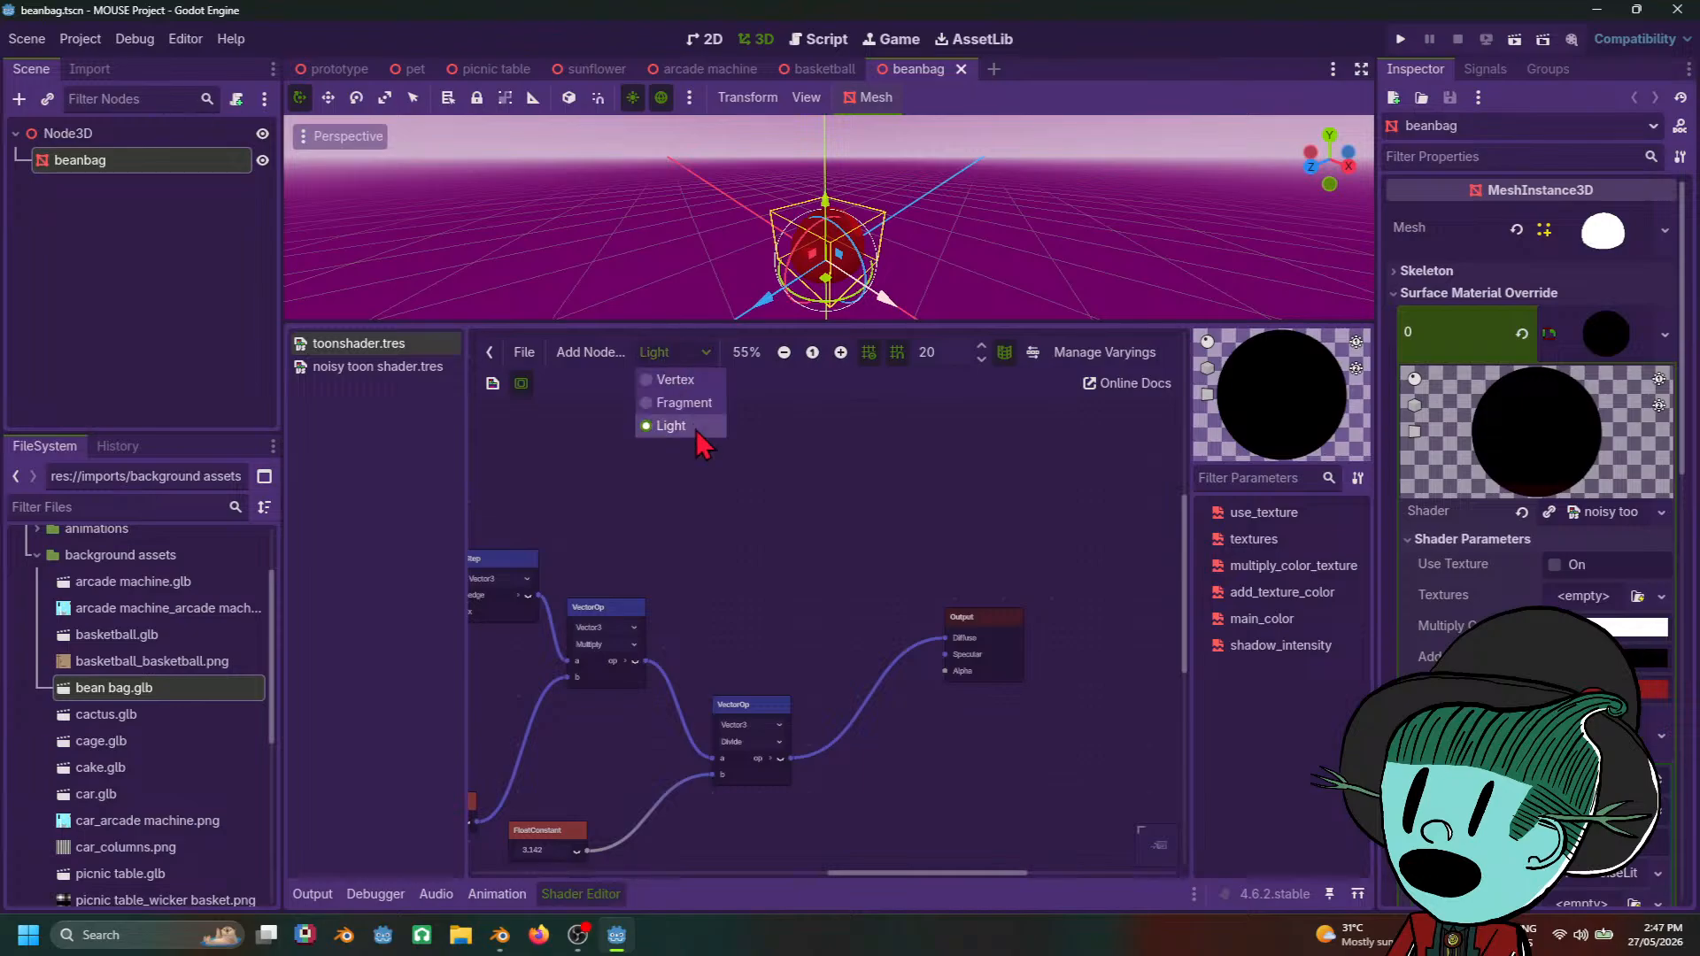
pyautogui.click(698, 408)
pyautogui.scroll(-4, 887, 608)
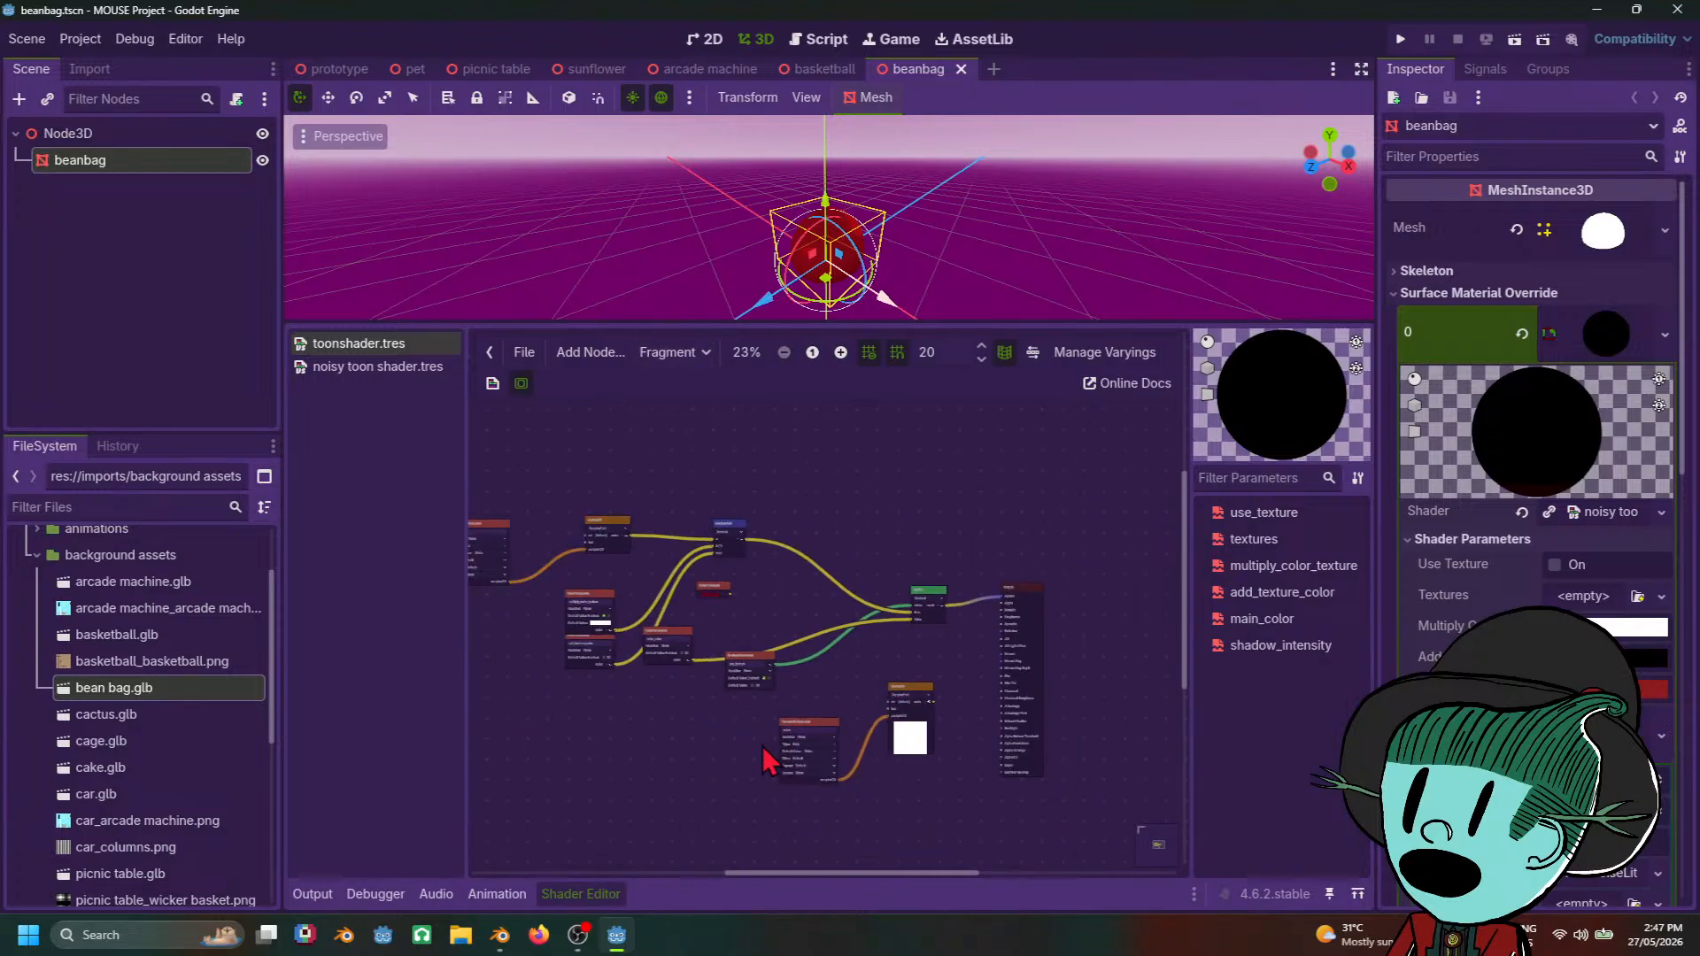
pyautogui.scroll(2, 785, 742)
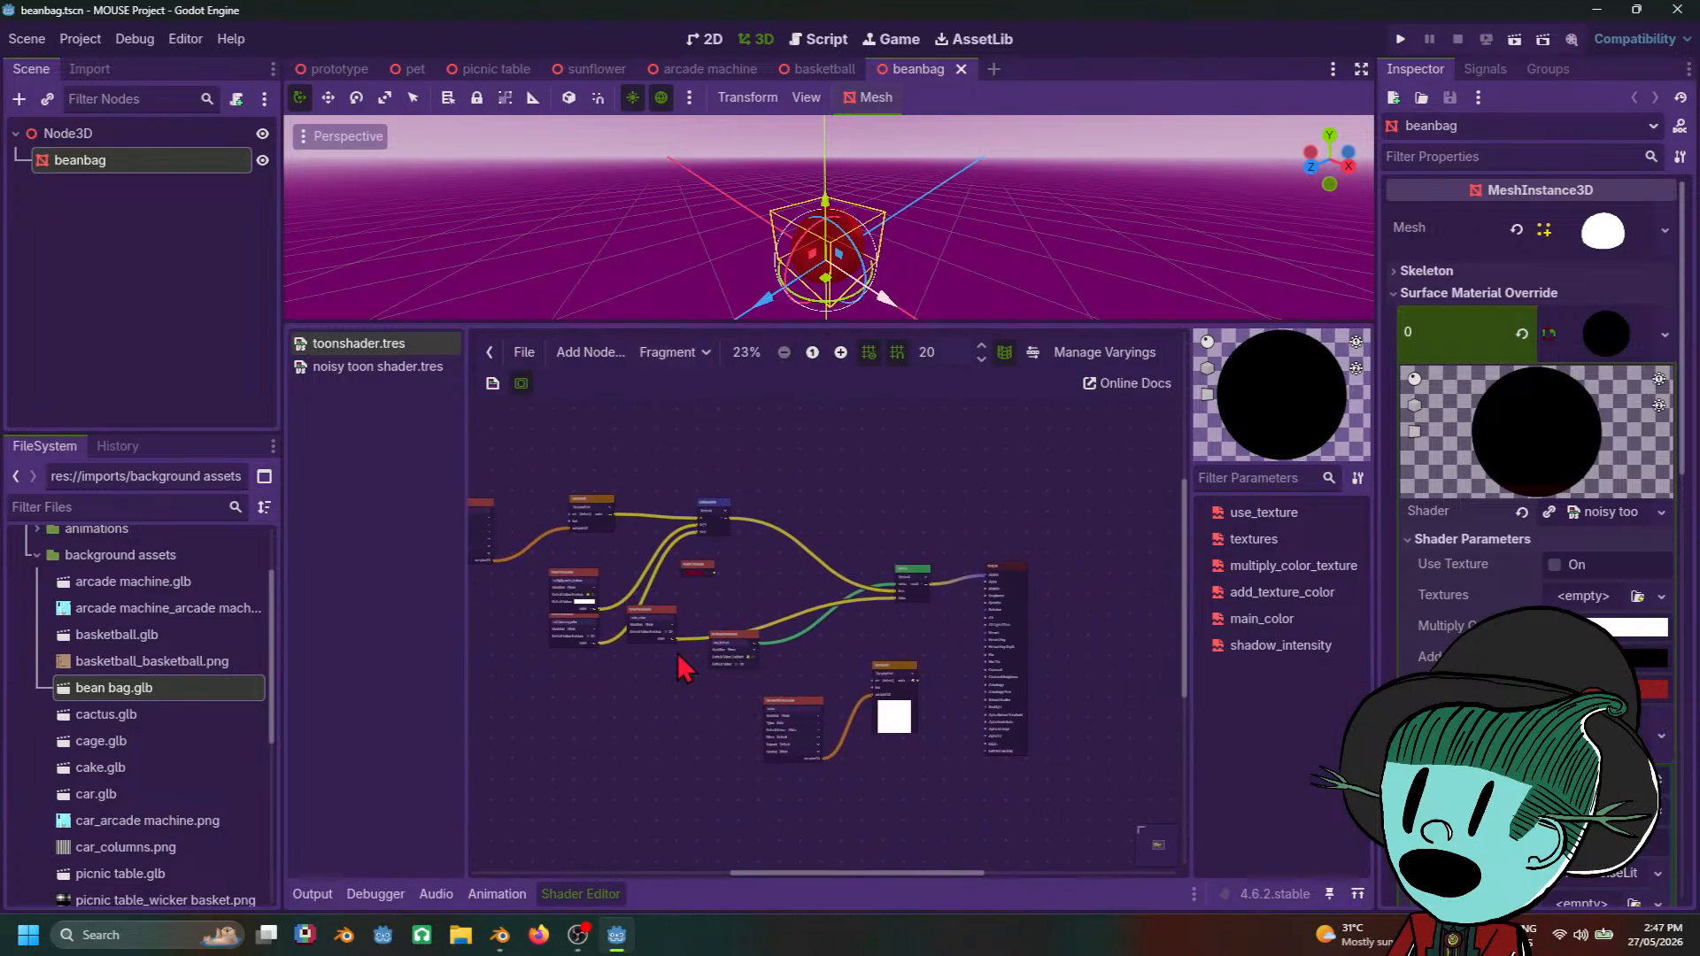
pyautogui.scroll(1, 576, 655)
pyautogui.moveTo(576, 655); pyautogui.dragTo(614, 630, button='middle')
pyautogui.scroll(-2, 671, 658)
pyautogui.scroll(1, 671, 691)
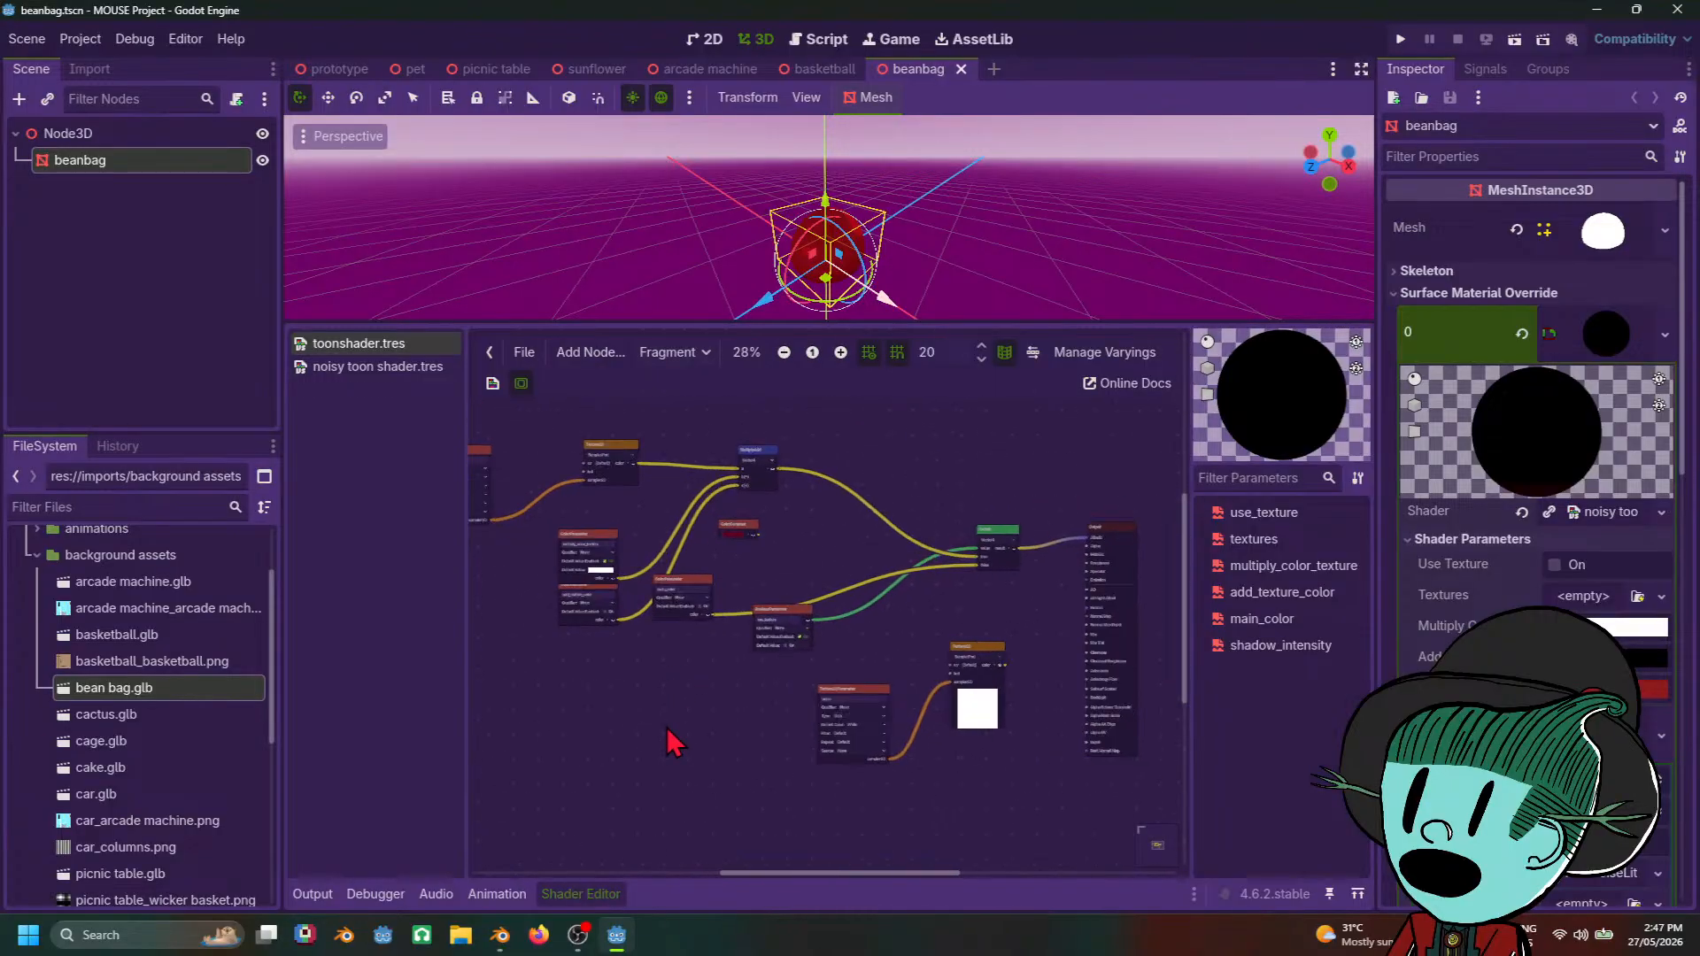
# Step: Switch to Firefox, look up "binbun" and open the Binbun3D Godot Toon Shading tutorial
pyautogui.click(542, 939)
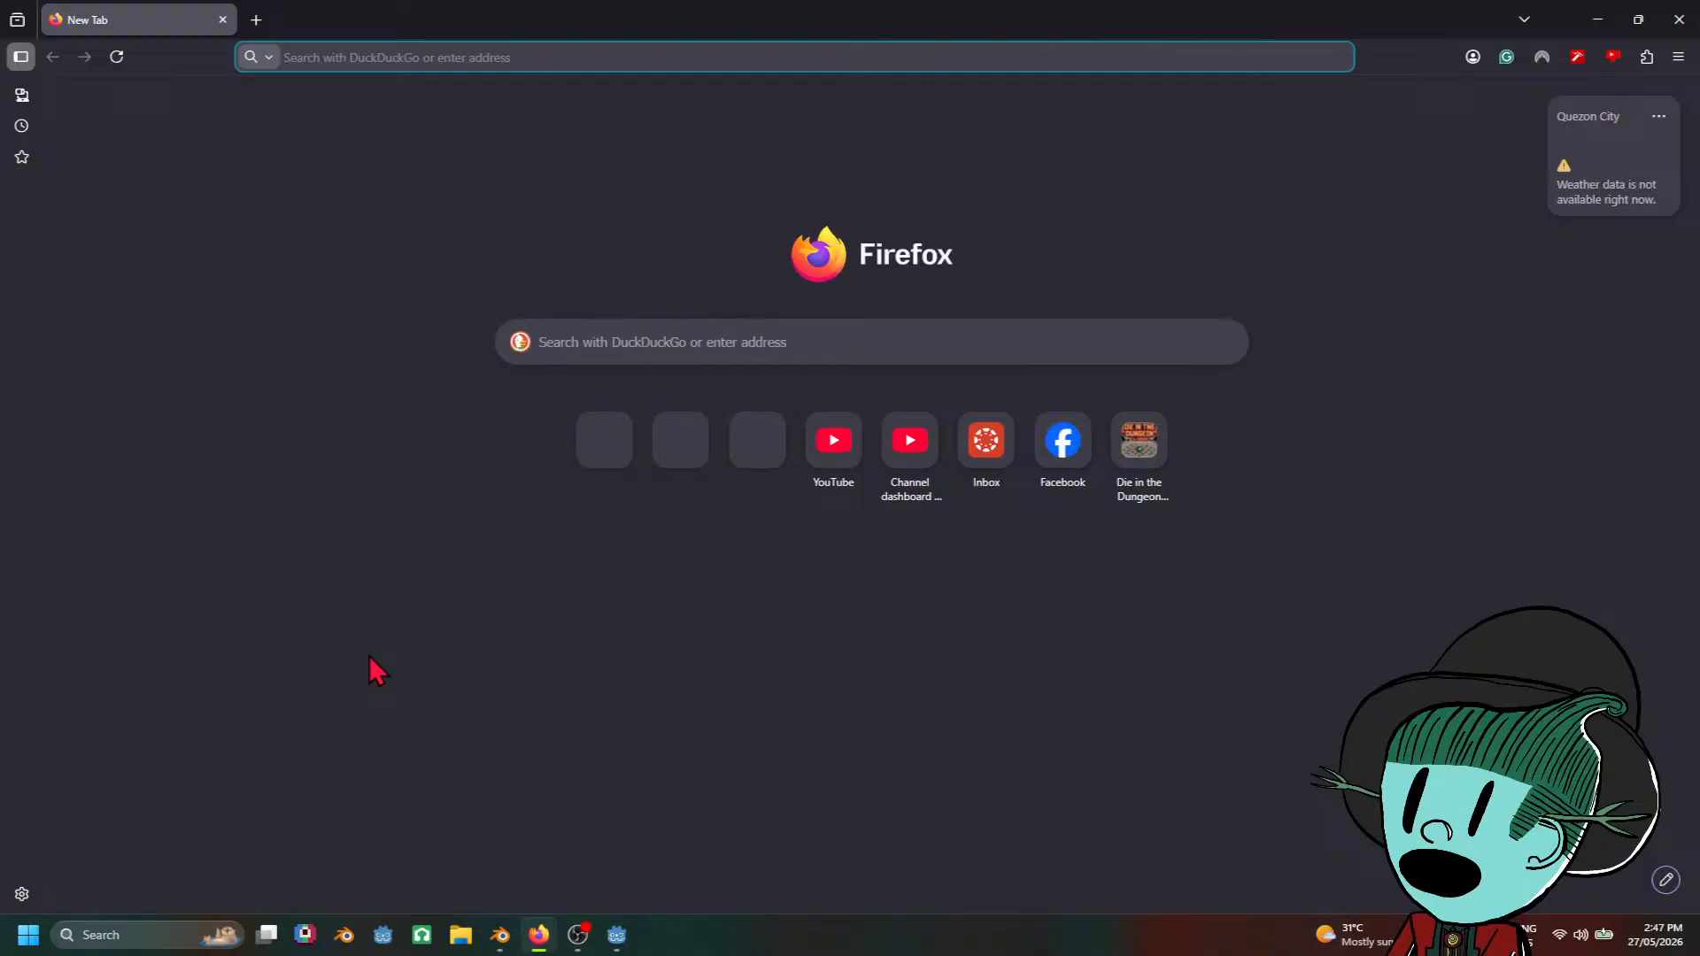
pyautogui.write('binbun')
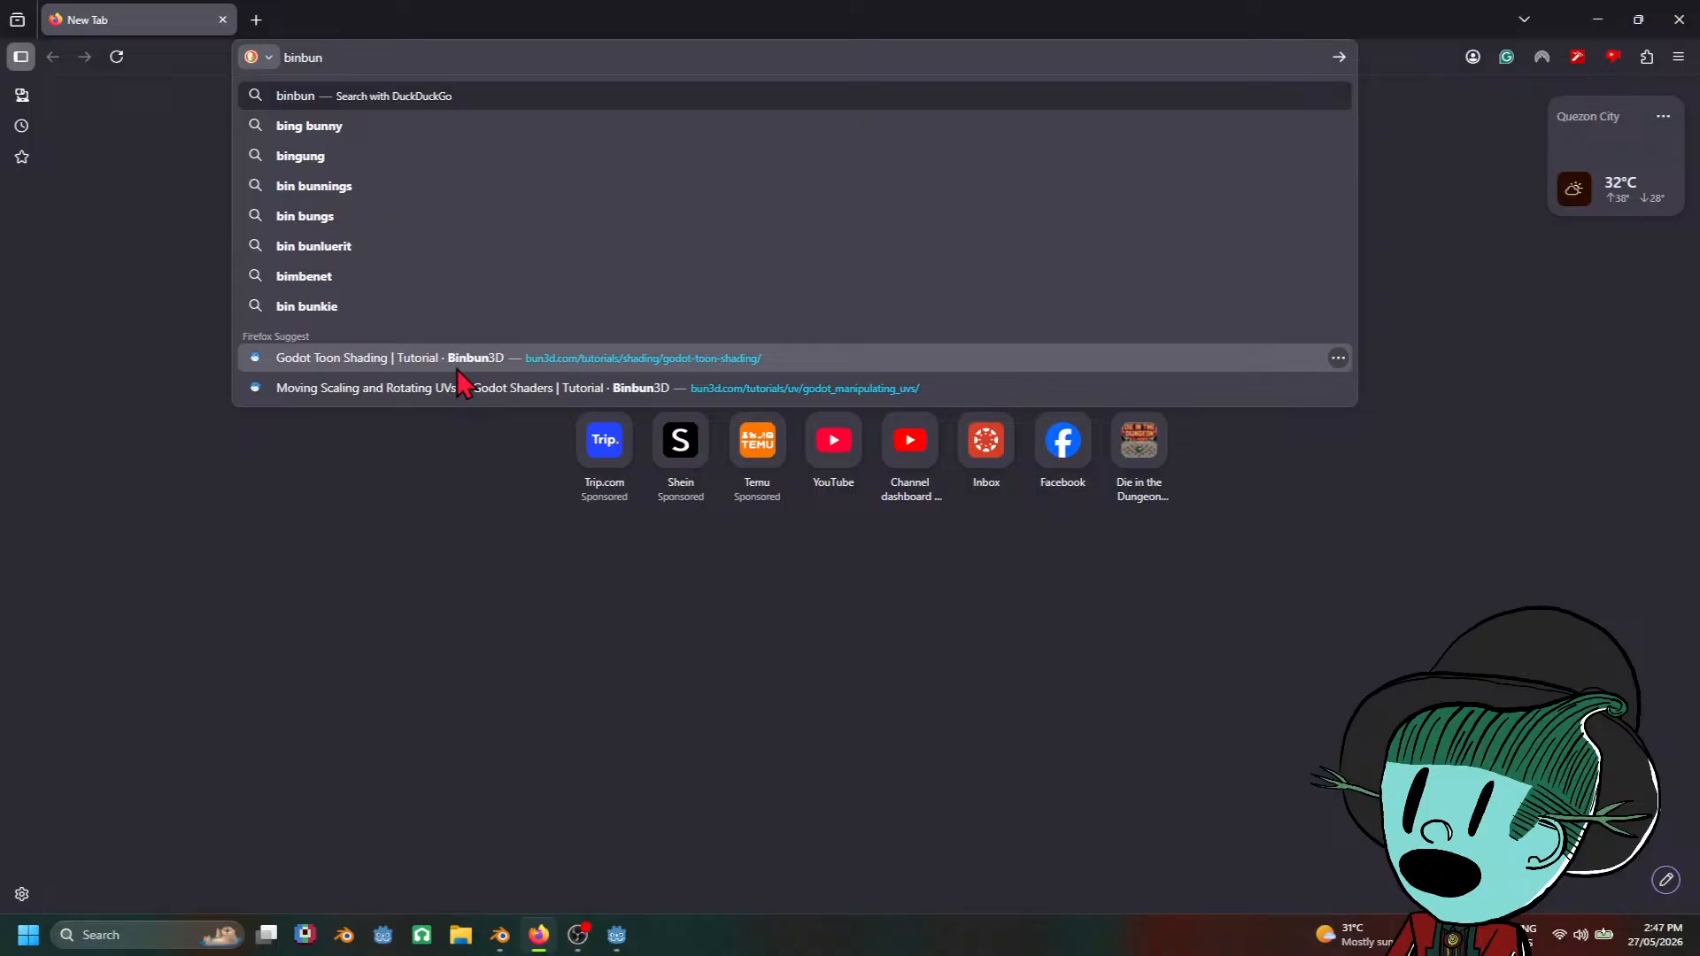
pyautogui.click(458, 370)
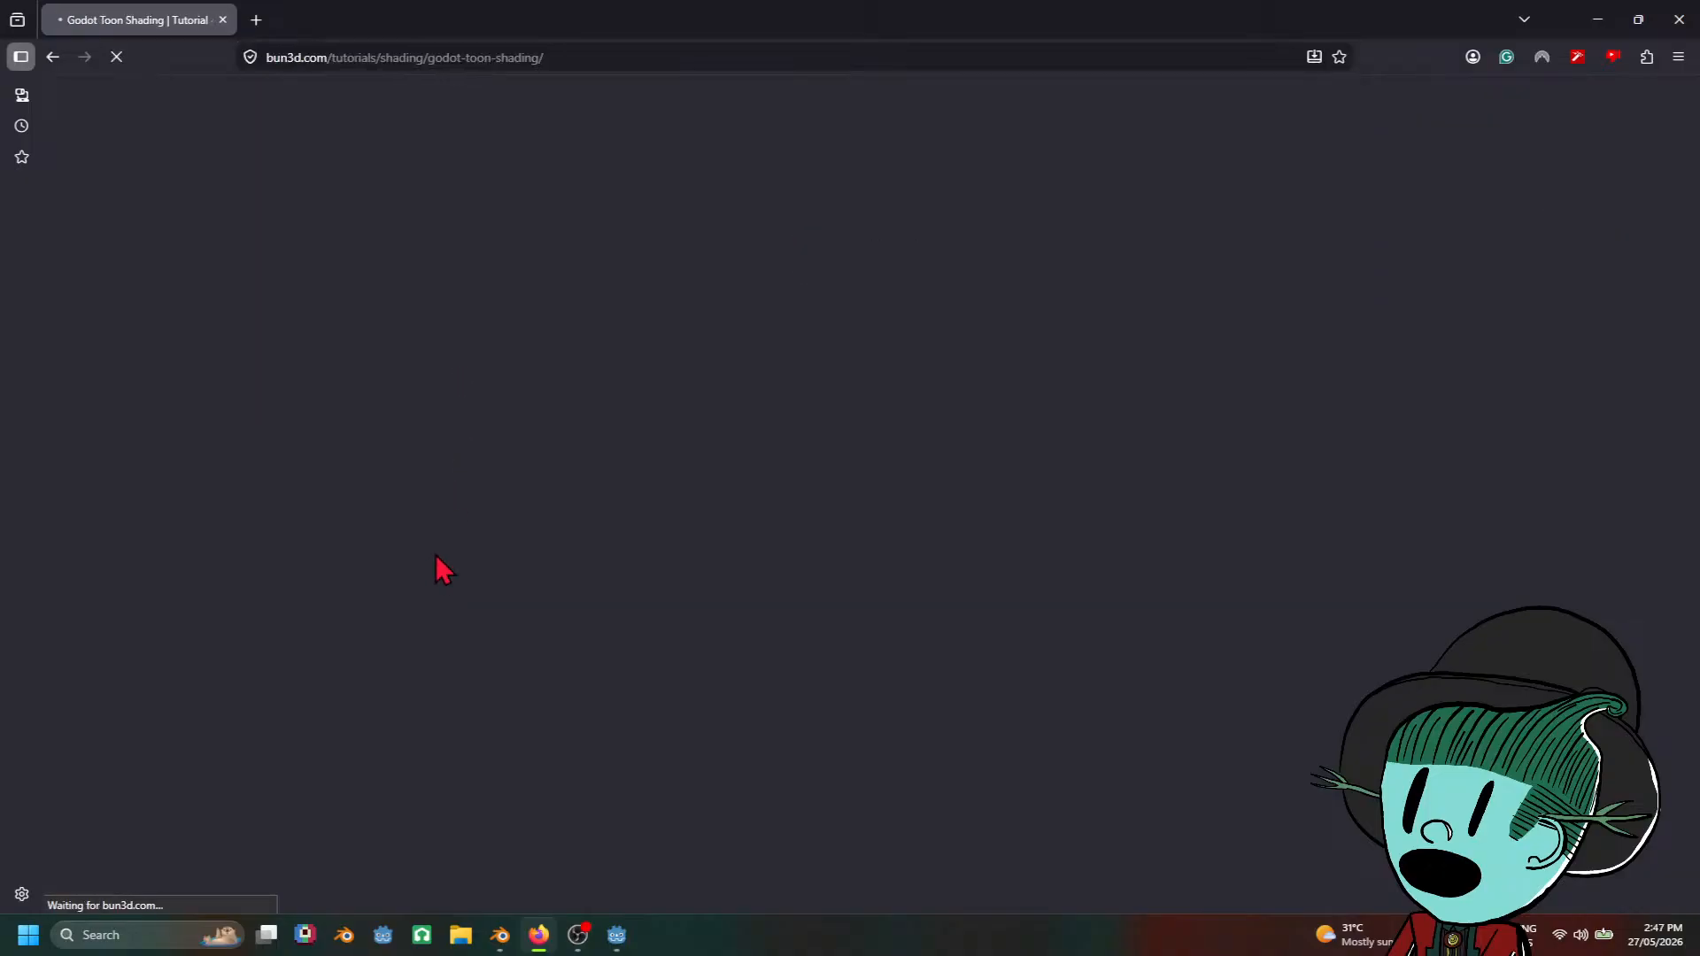
# Step: Skim the tutorial's Simple Method, Custom Shader and light() function sections
pyautogui.scroll(-12, 1019, 652)
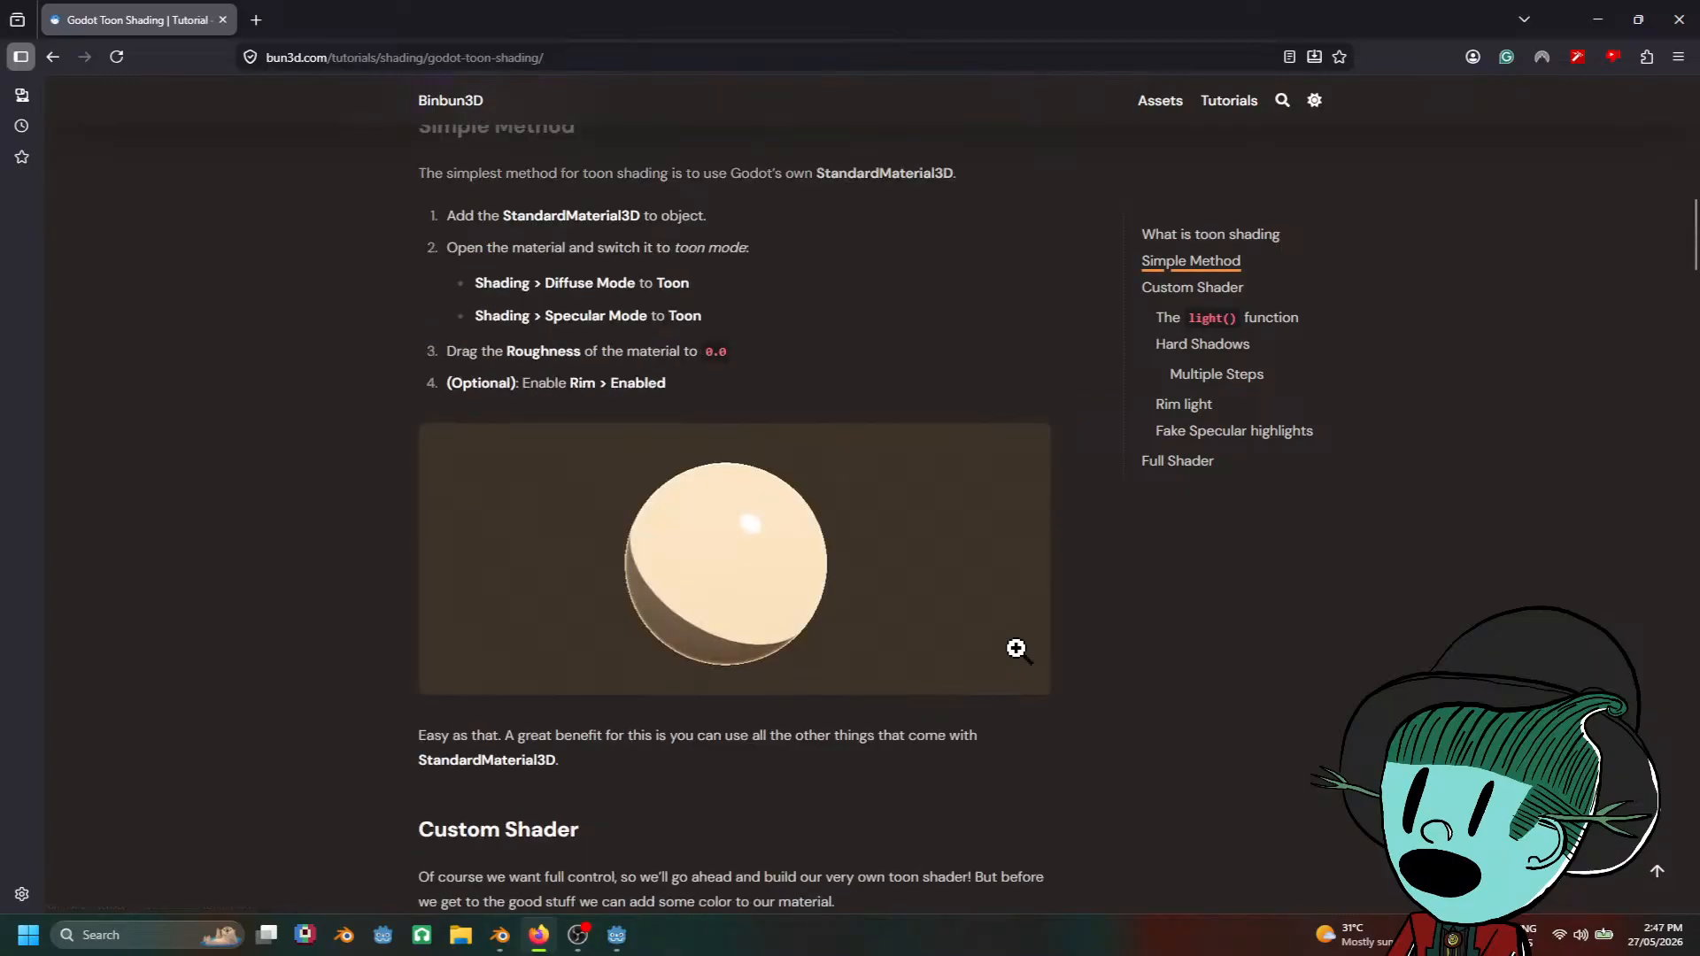
pyautogui.scroll(5, 1019, 653)
pyautogui.scroll(2, 1019, 653)
pyautogui.scroll(-8, 1025, 554)
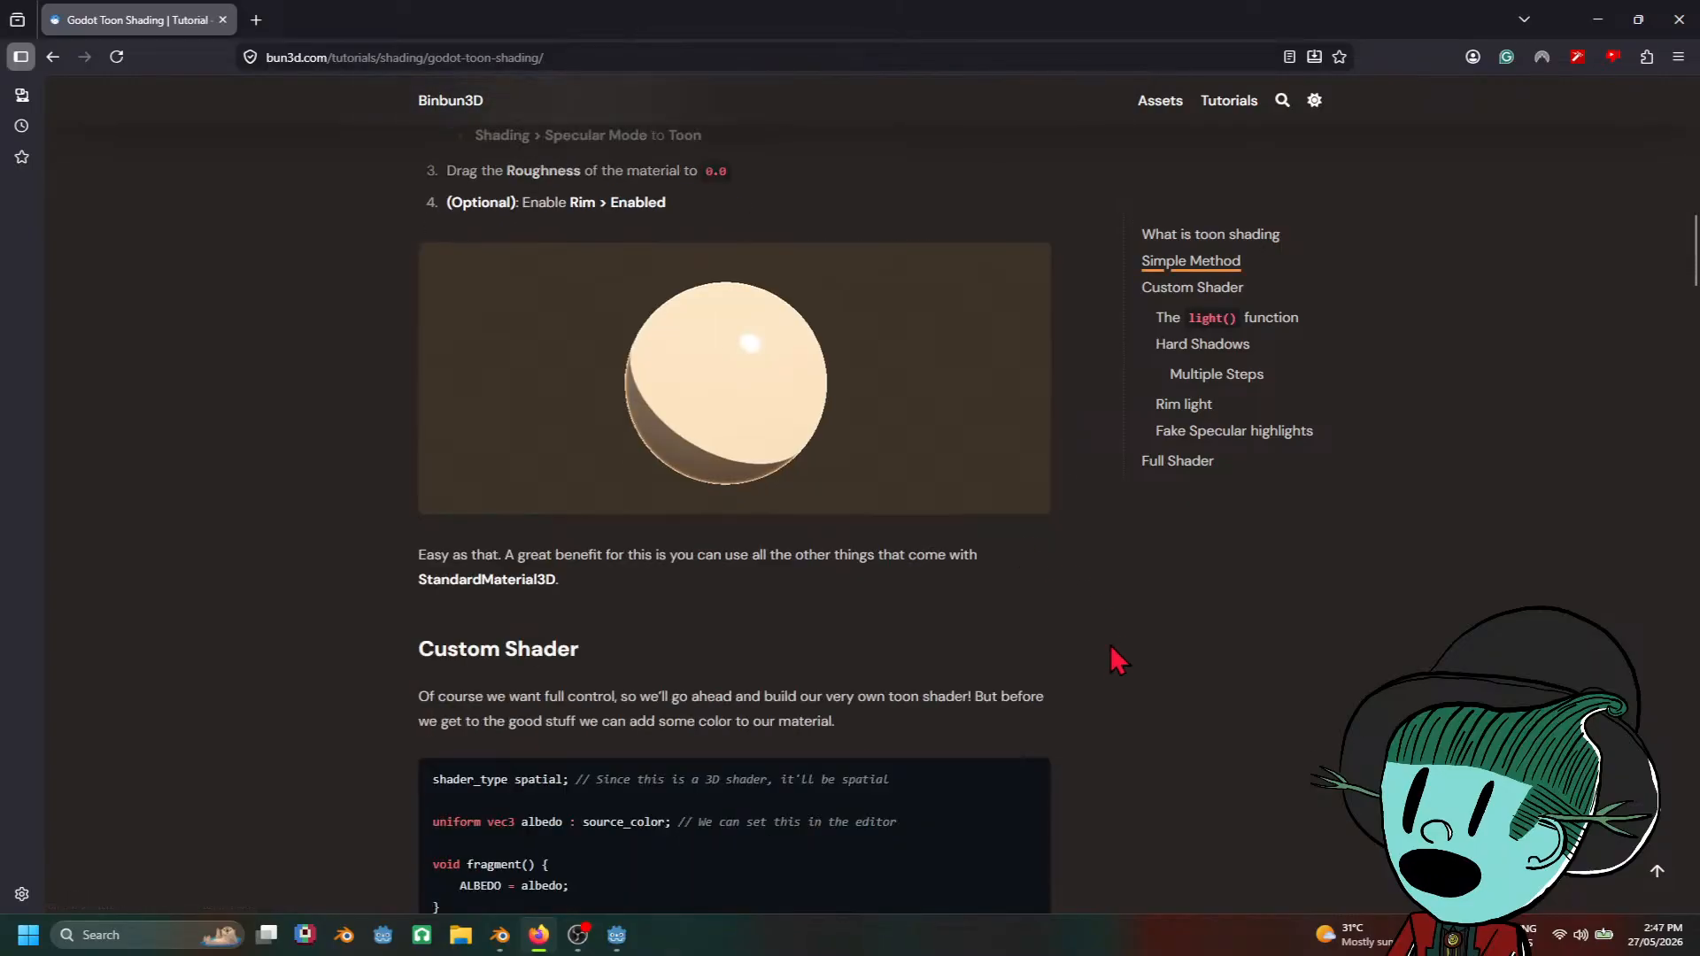
pyautogui.scroll(-6, 1107, 662)
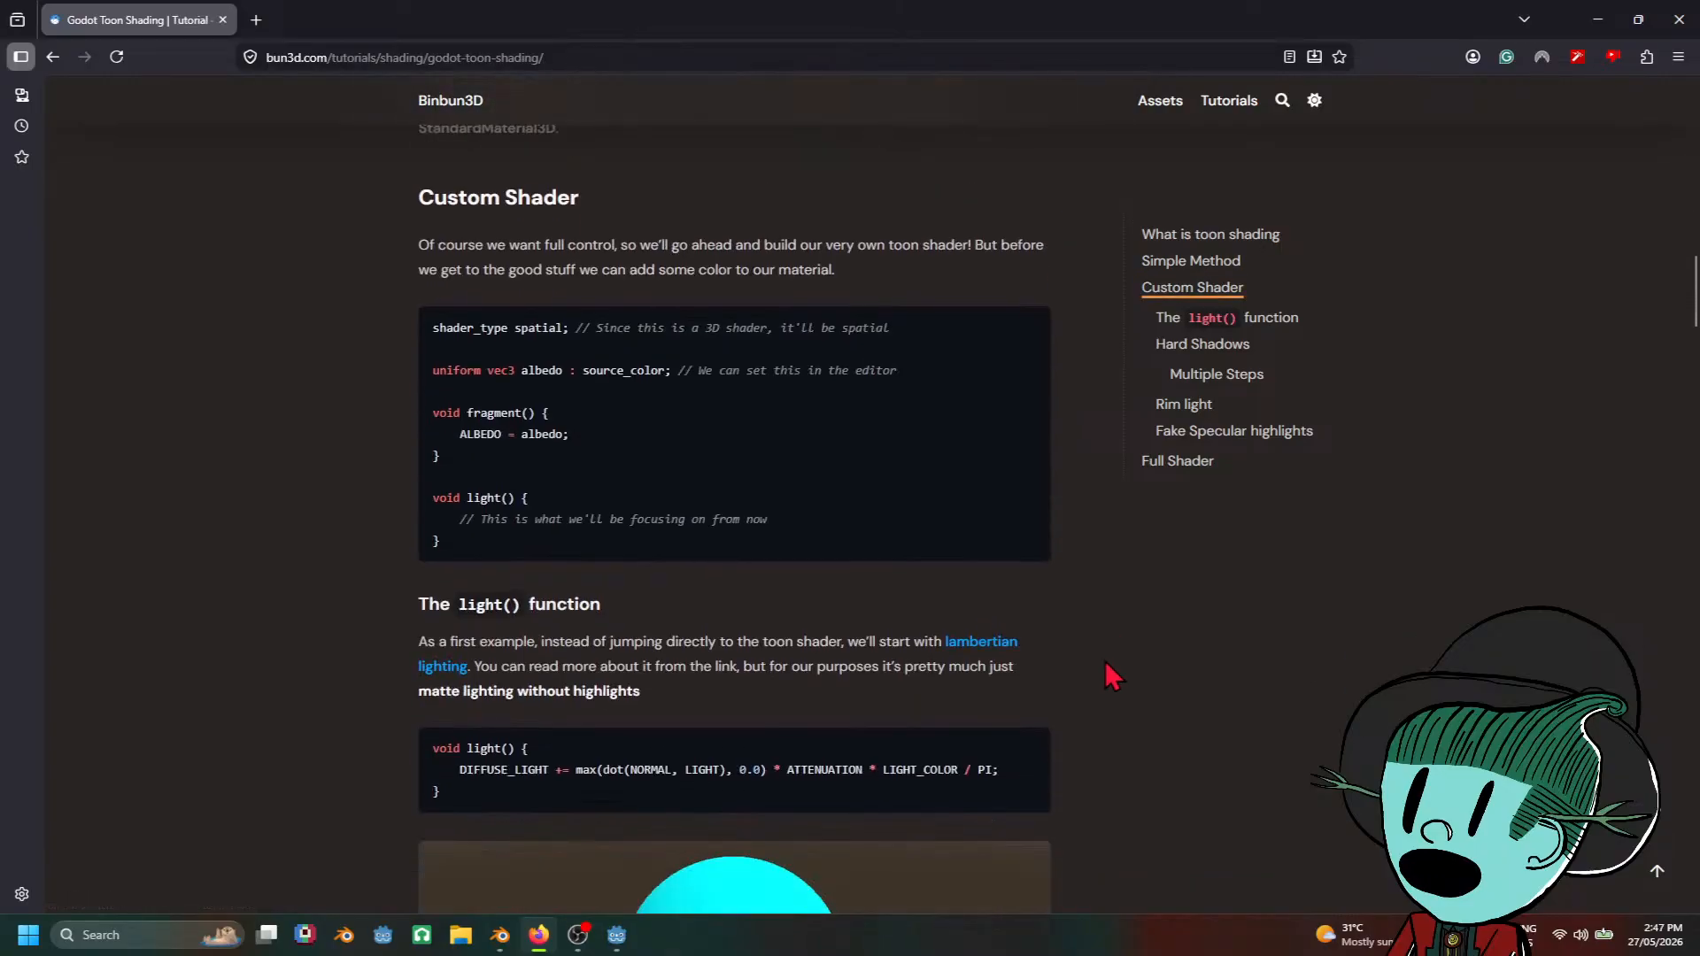
pyautogui.scroll(-3, 1101, 664)
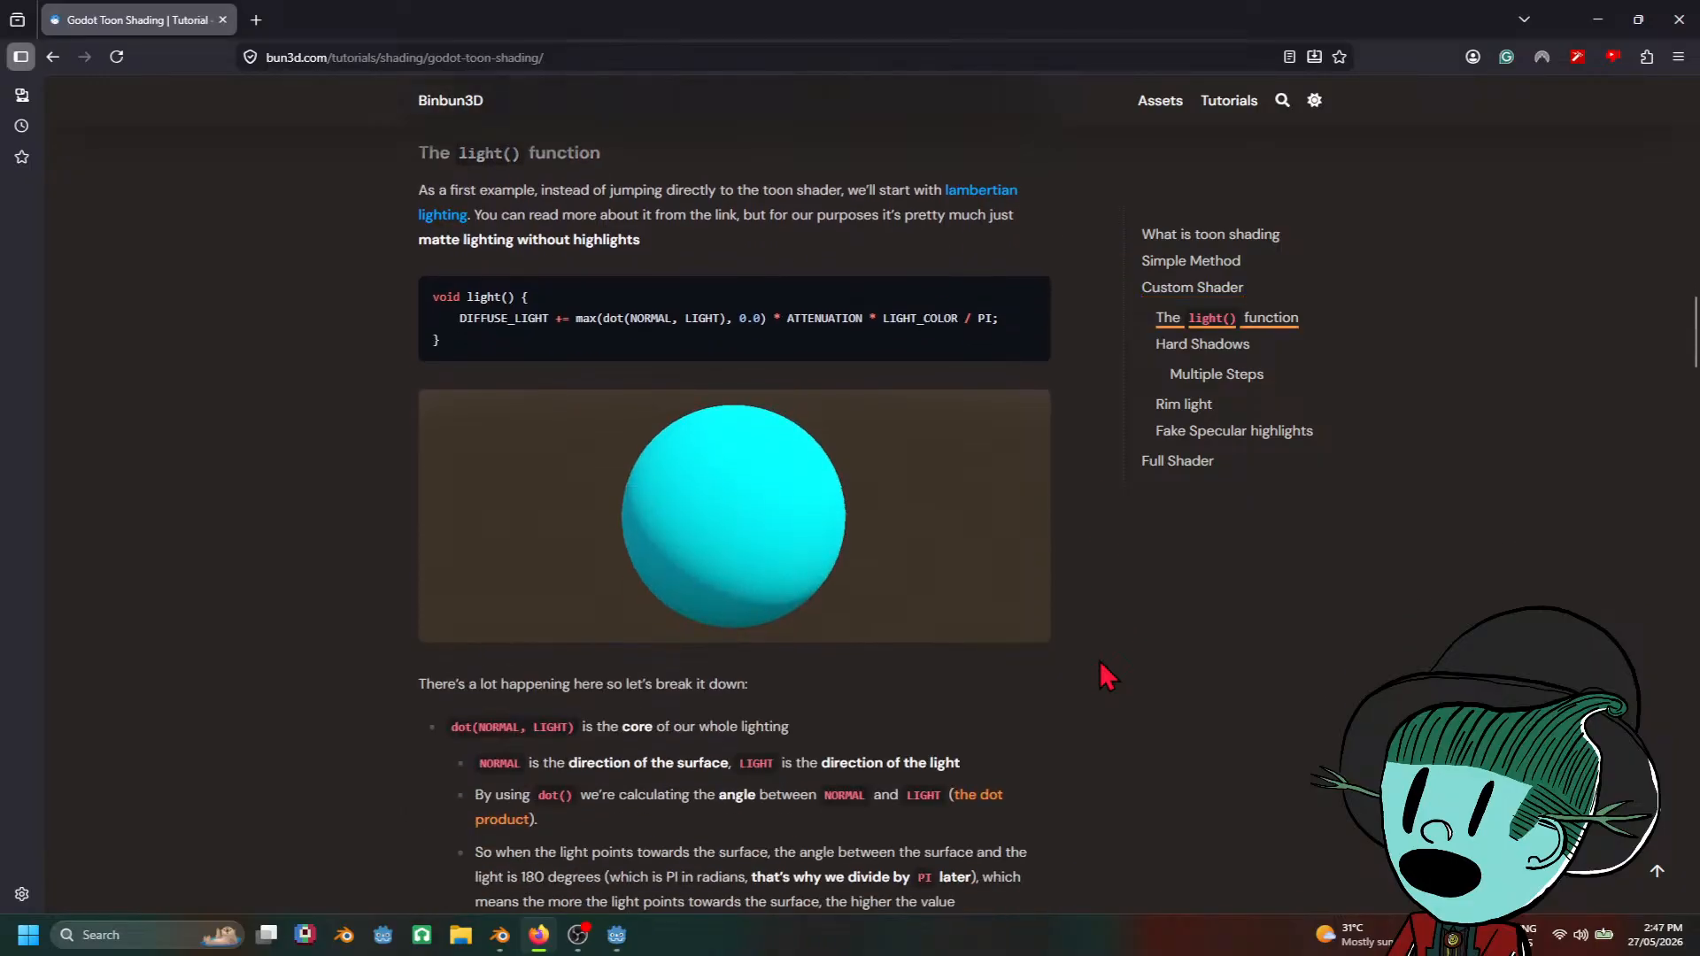
pyautogui.scroll(3, 1100, 662)
pyautogui.scroll(5, 1100, 662)
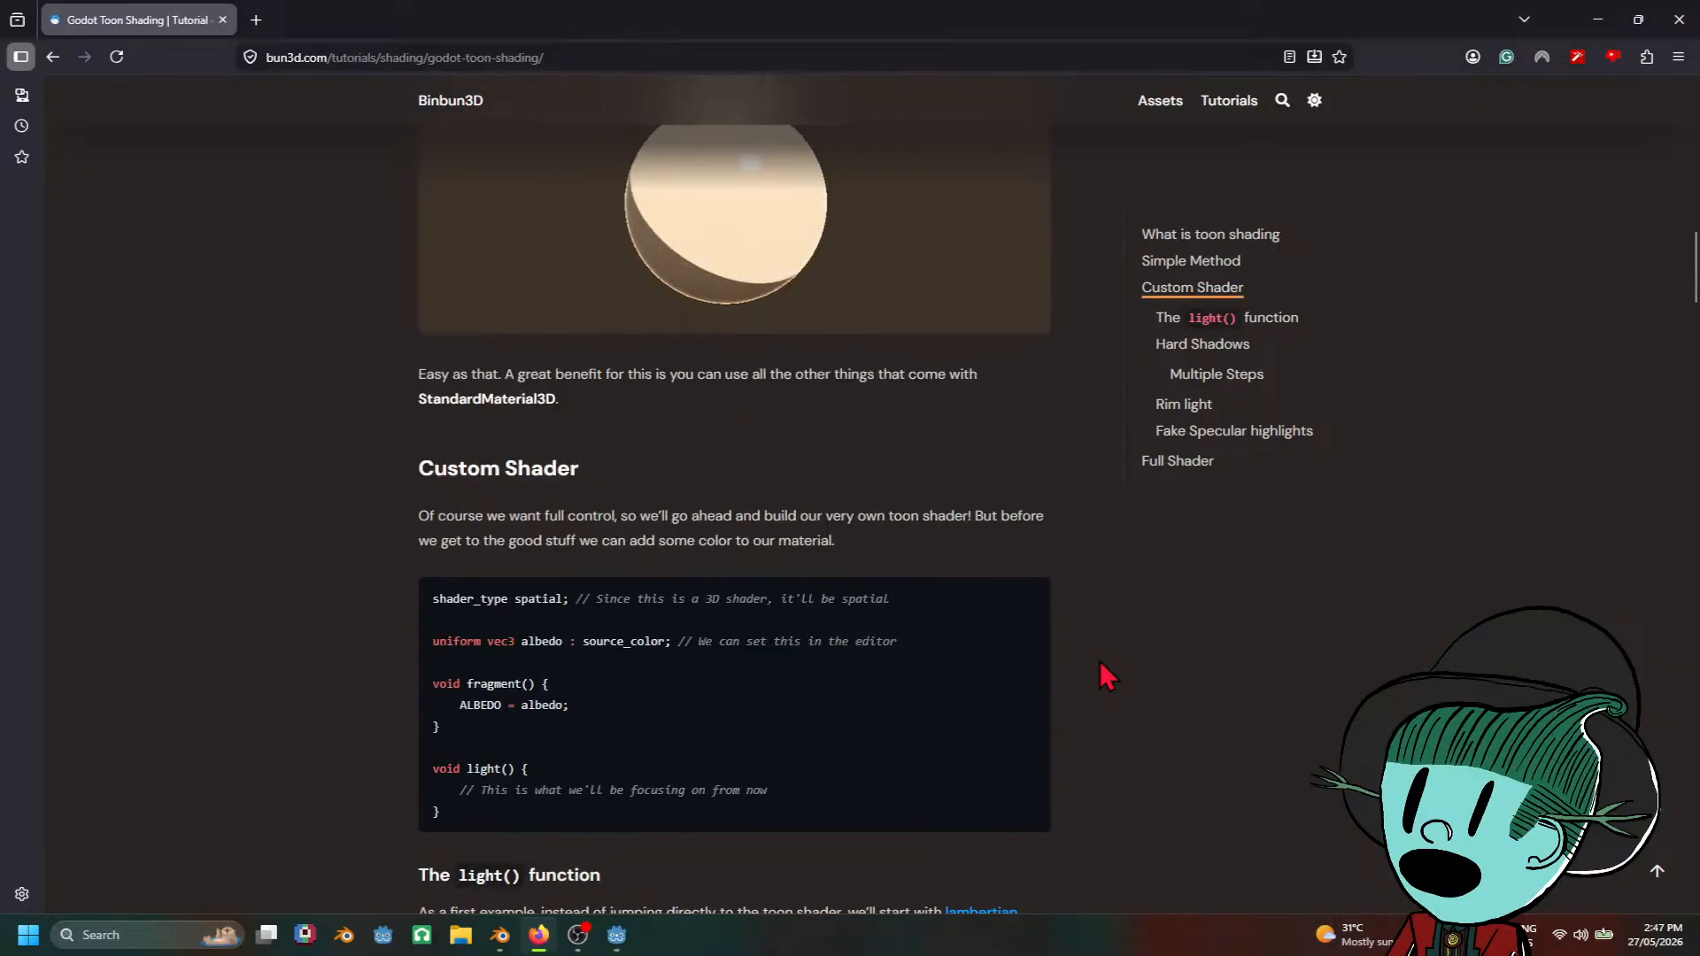
pyautogui.scroll(2, 1100, 663)
pyautogui.scroll(-4, 1100, 662)
pyautogui.scroll(10, 1099, 664)
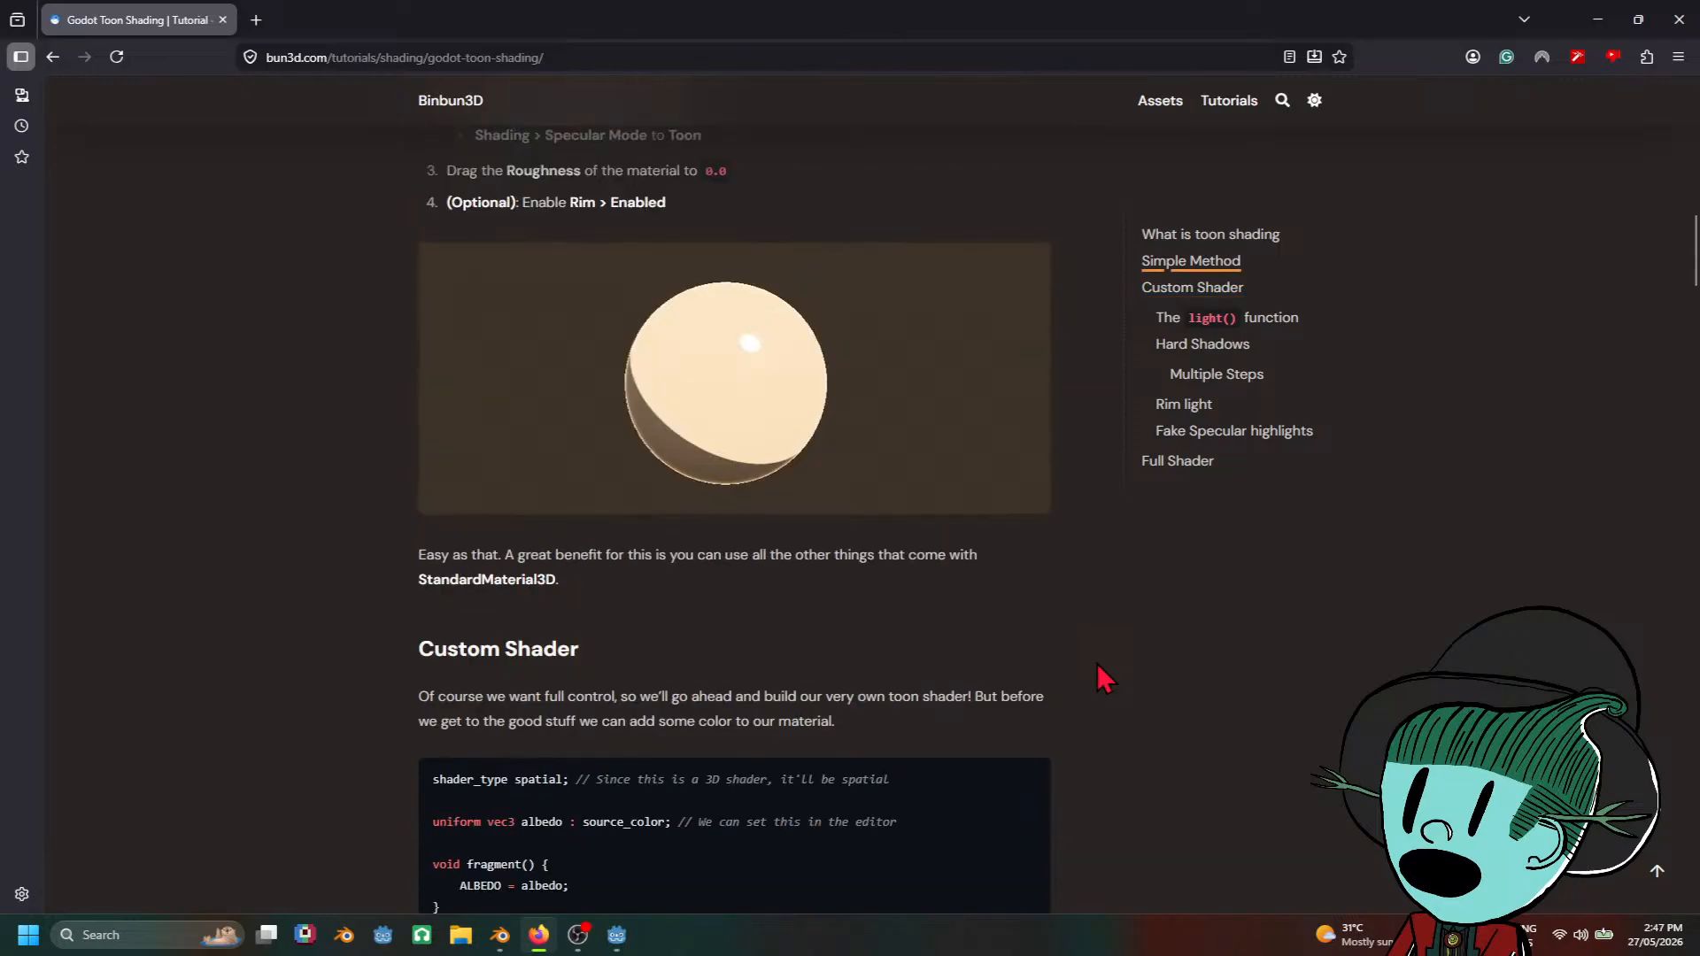
# Step: Read the Custom Shader code and the lambertian light() example, comparing them with the StandardMaterial3D toon method
pyautogui.scroll(-10, 1097, 661)
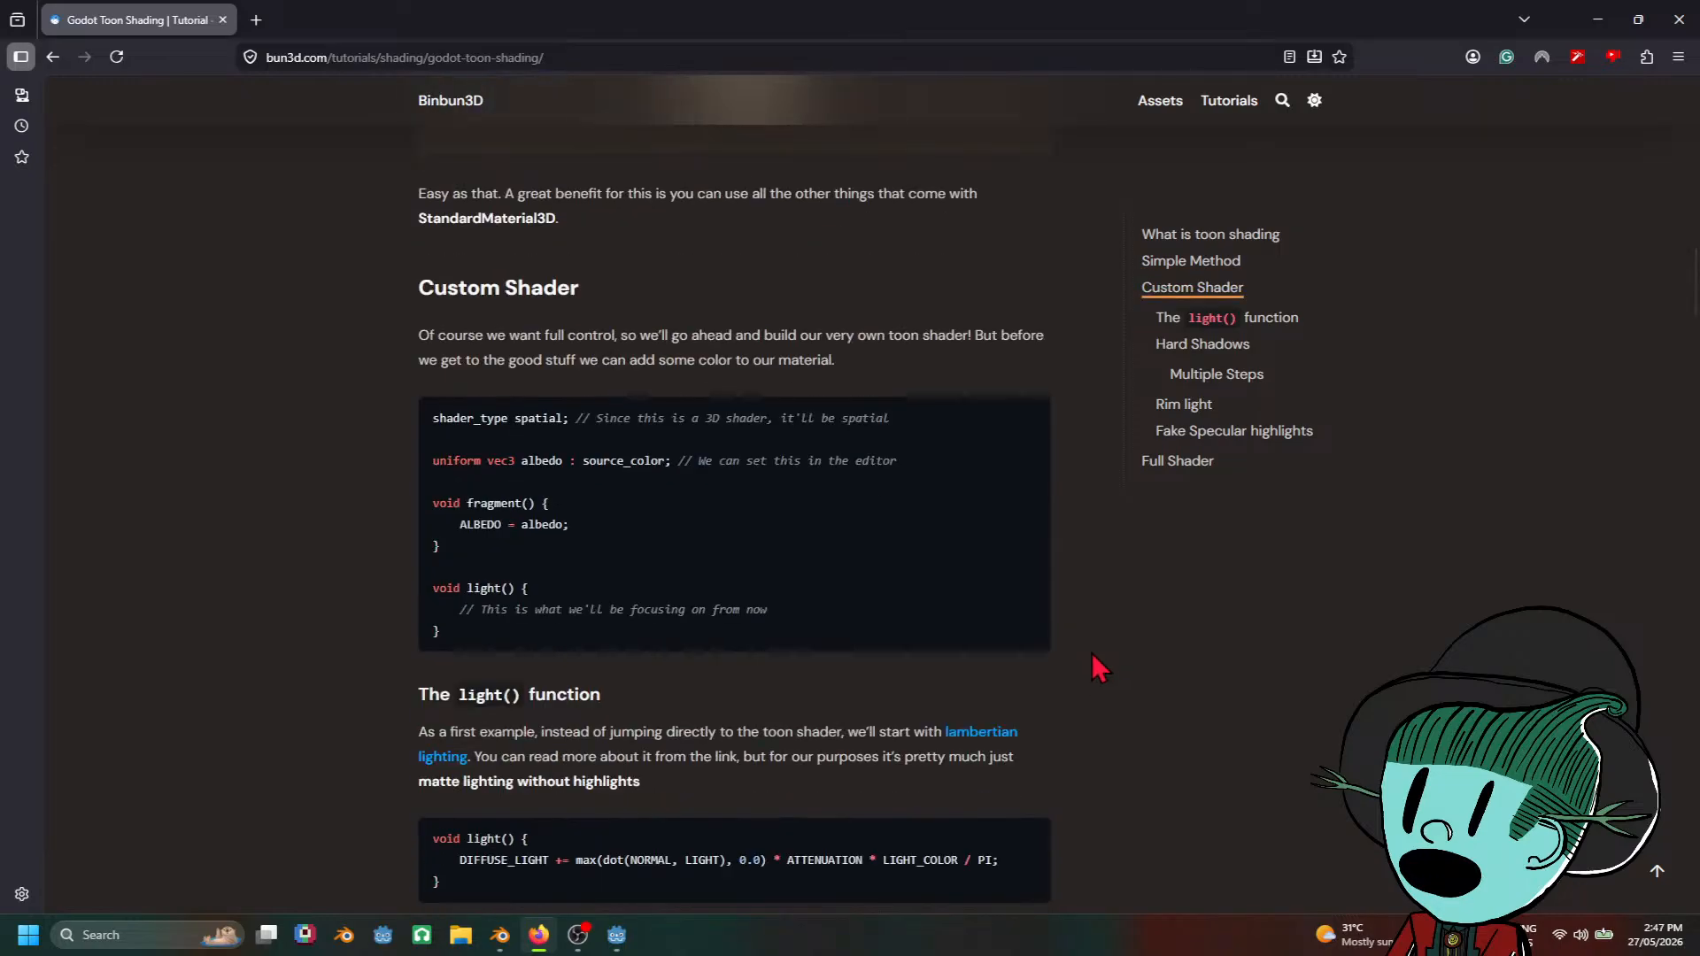
pyautogui.scroll(-4, 1094, 657)
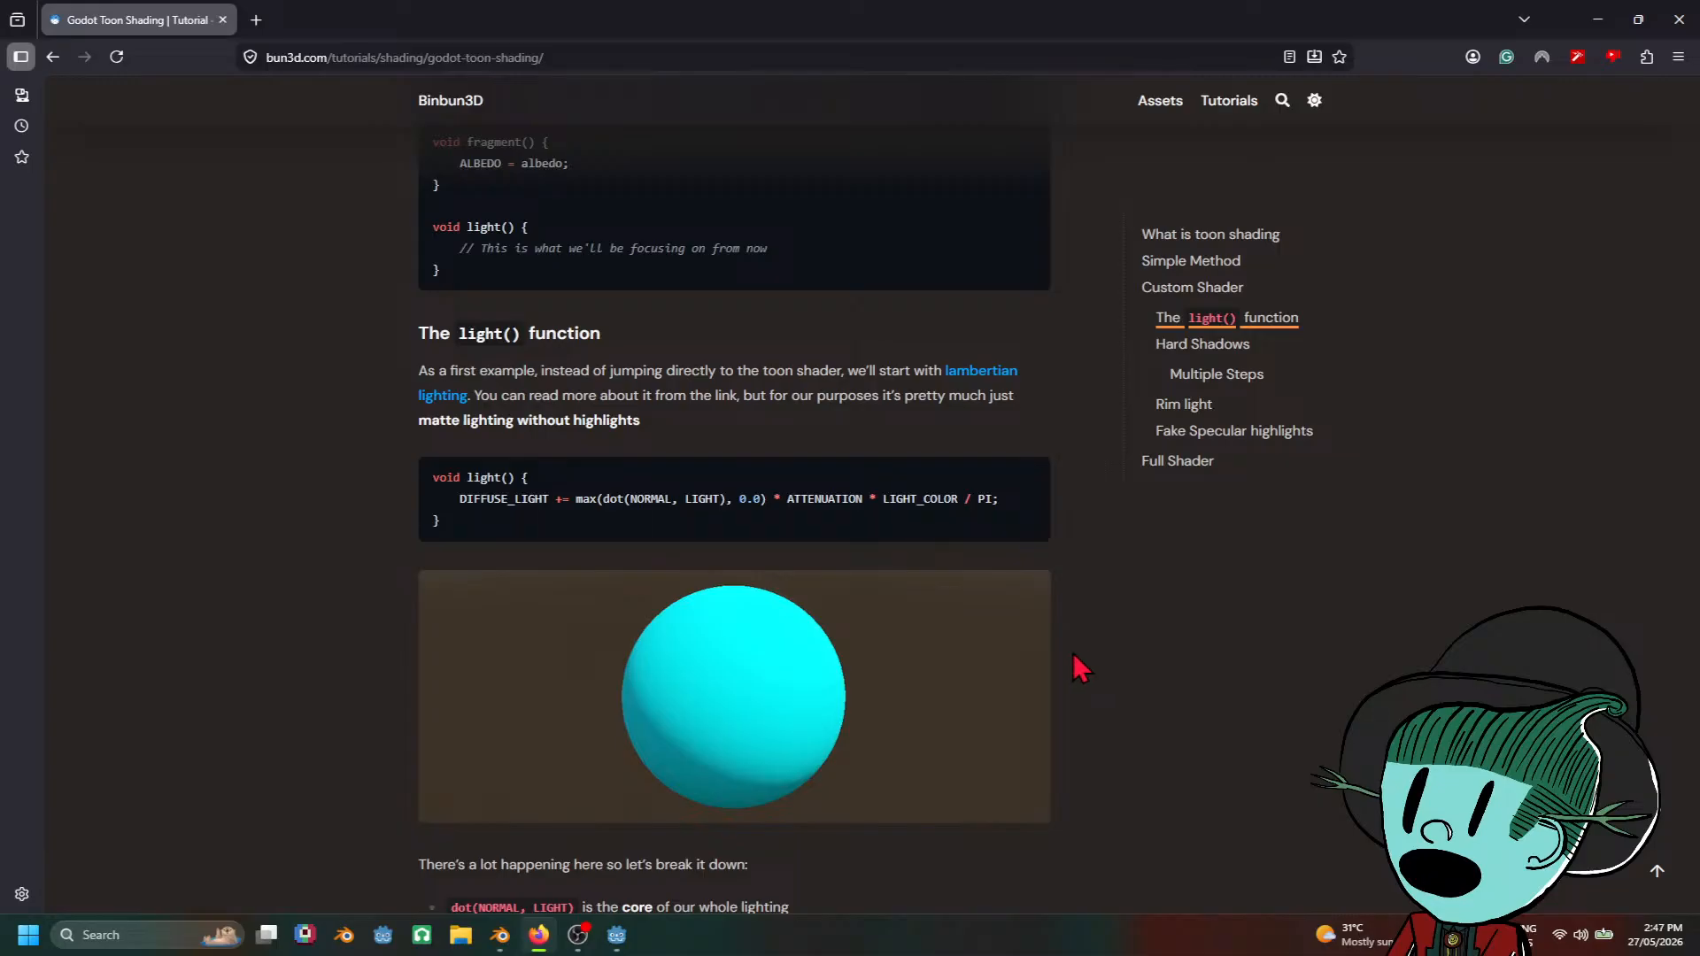
pyautogui.scroll(9, 1074, 668)
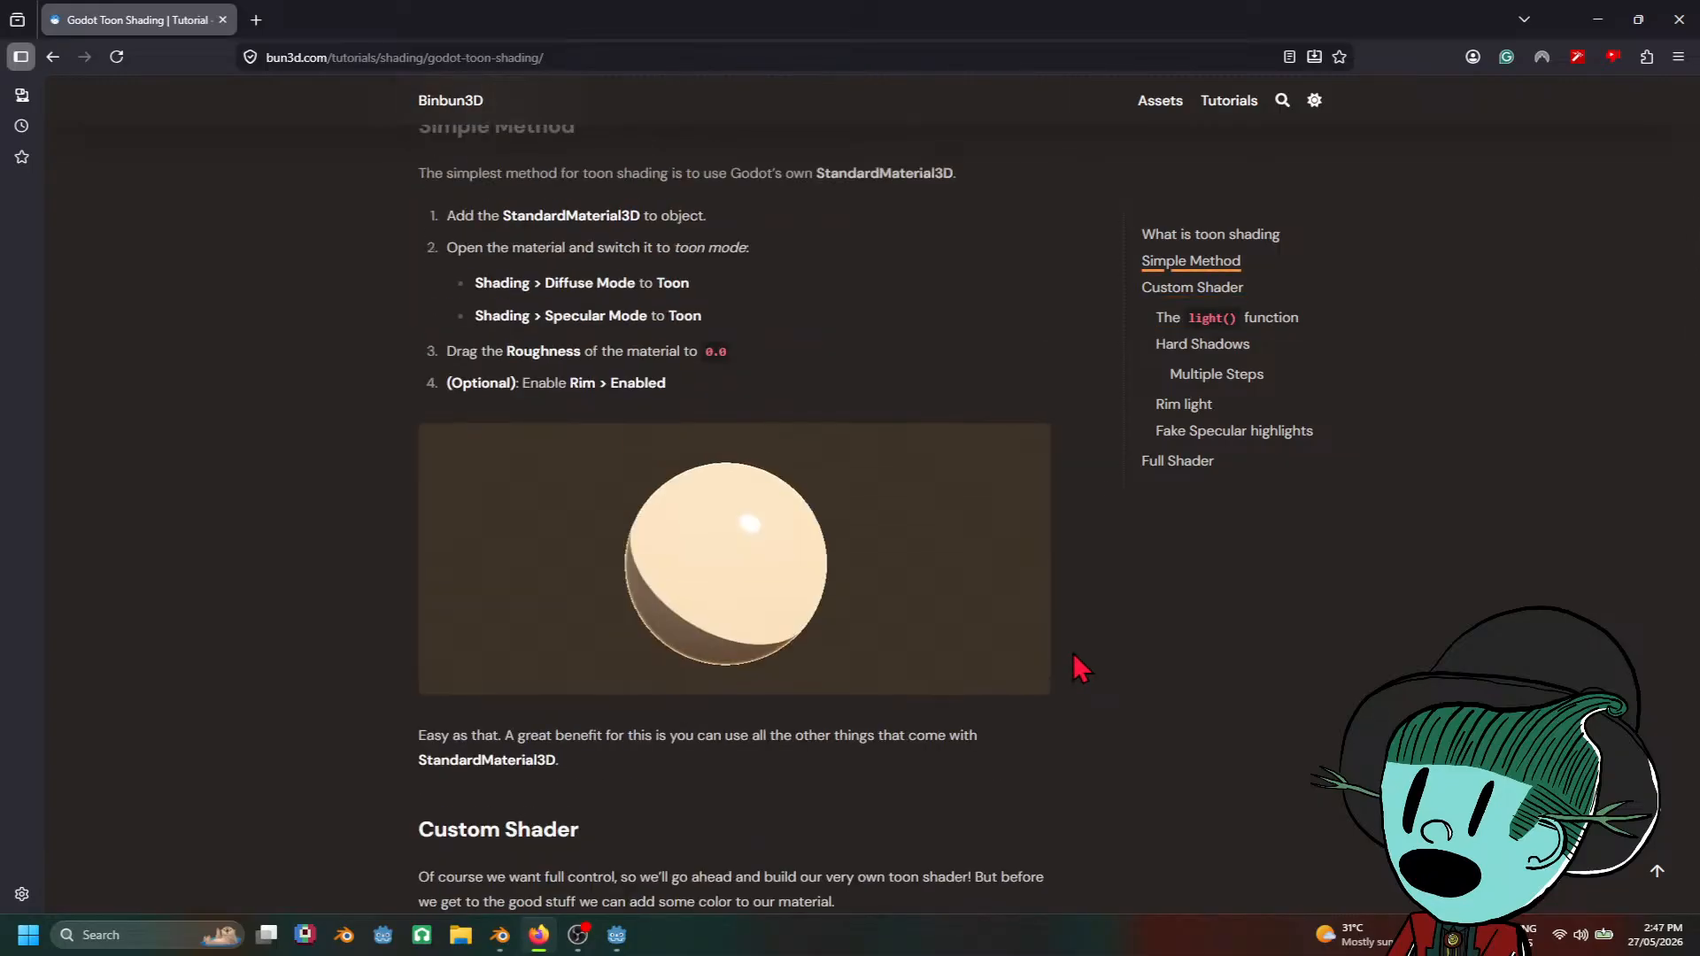
pyautogui.scroll(5, 1074, 646)
pyautogui.scroll(-8, 1076, 639)
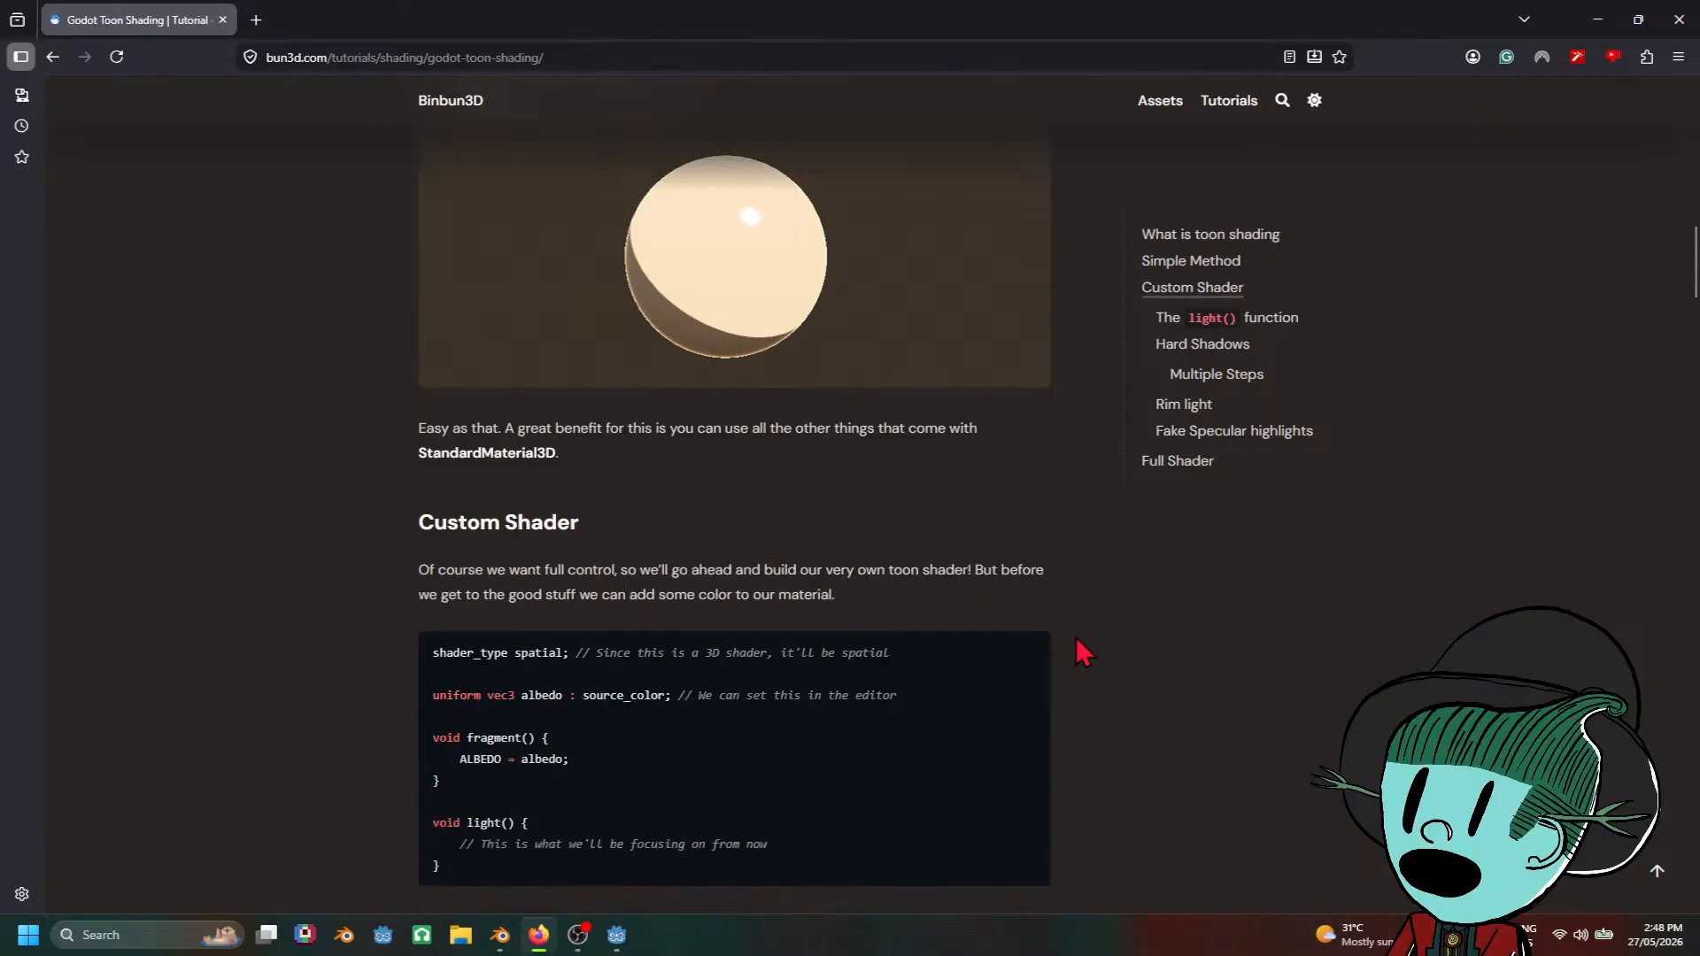
pyautogui.scroll(-4, 1076, 639)
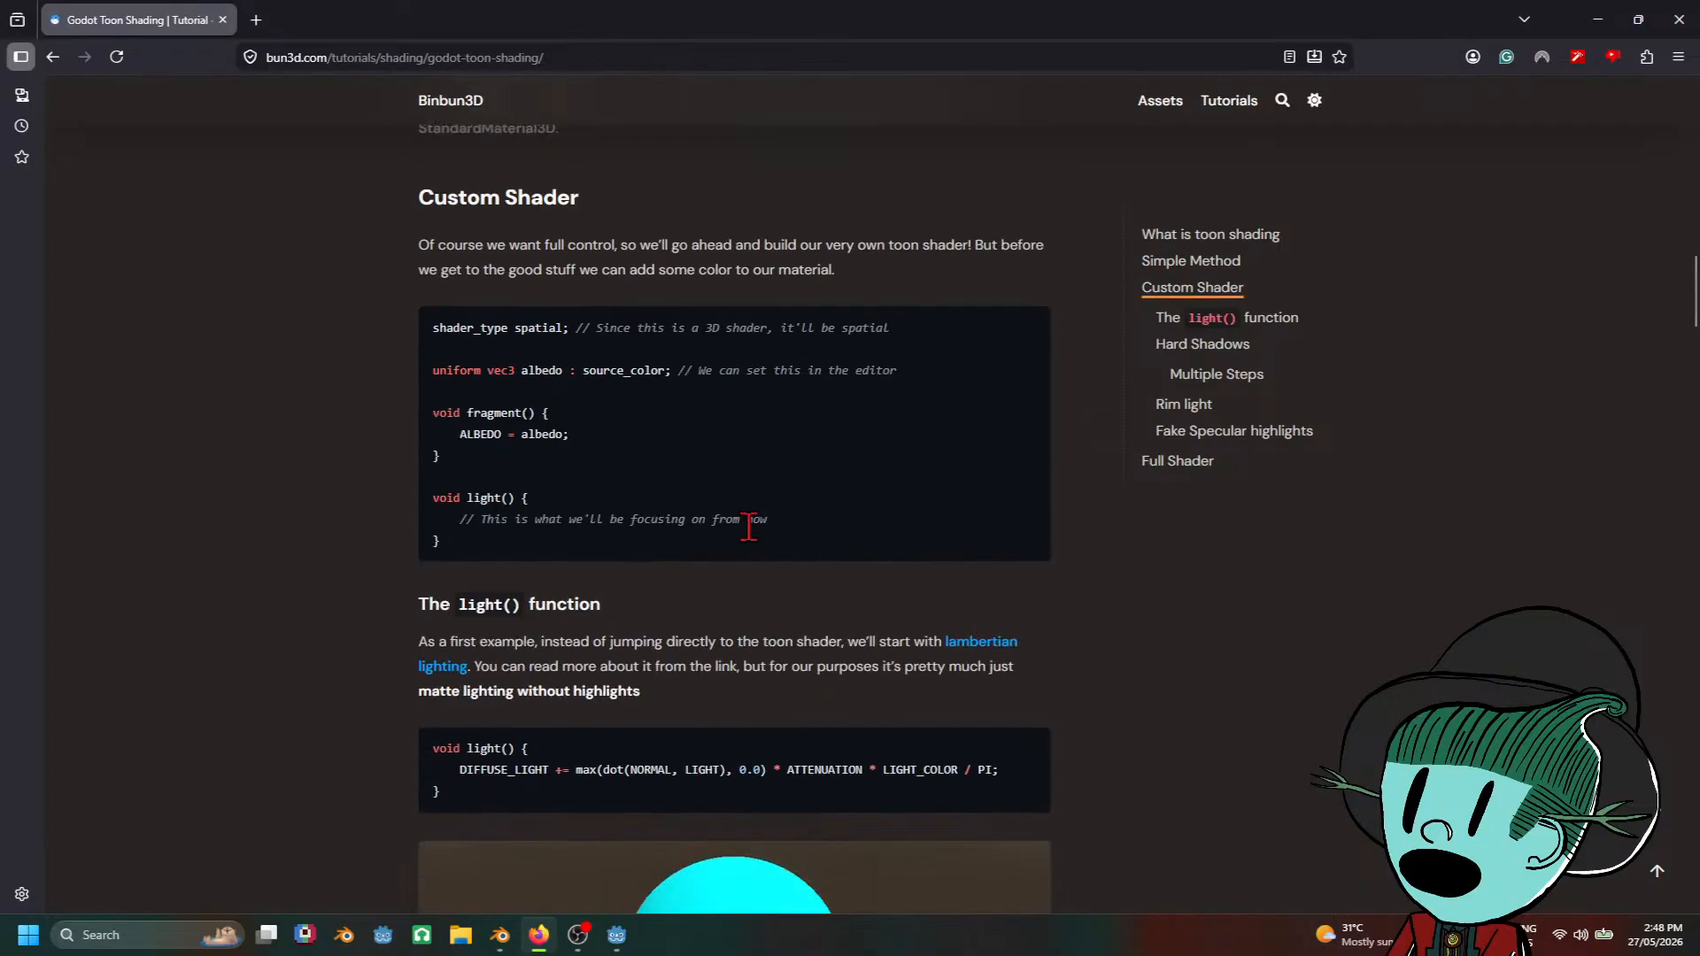
pyautogui.scroll(-5, 1155, 810)
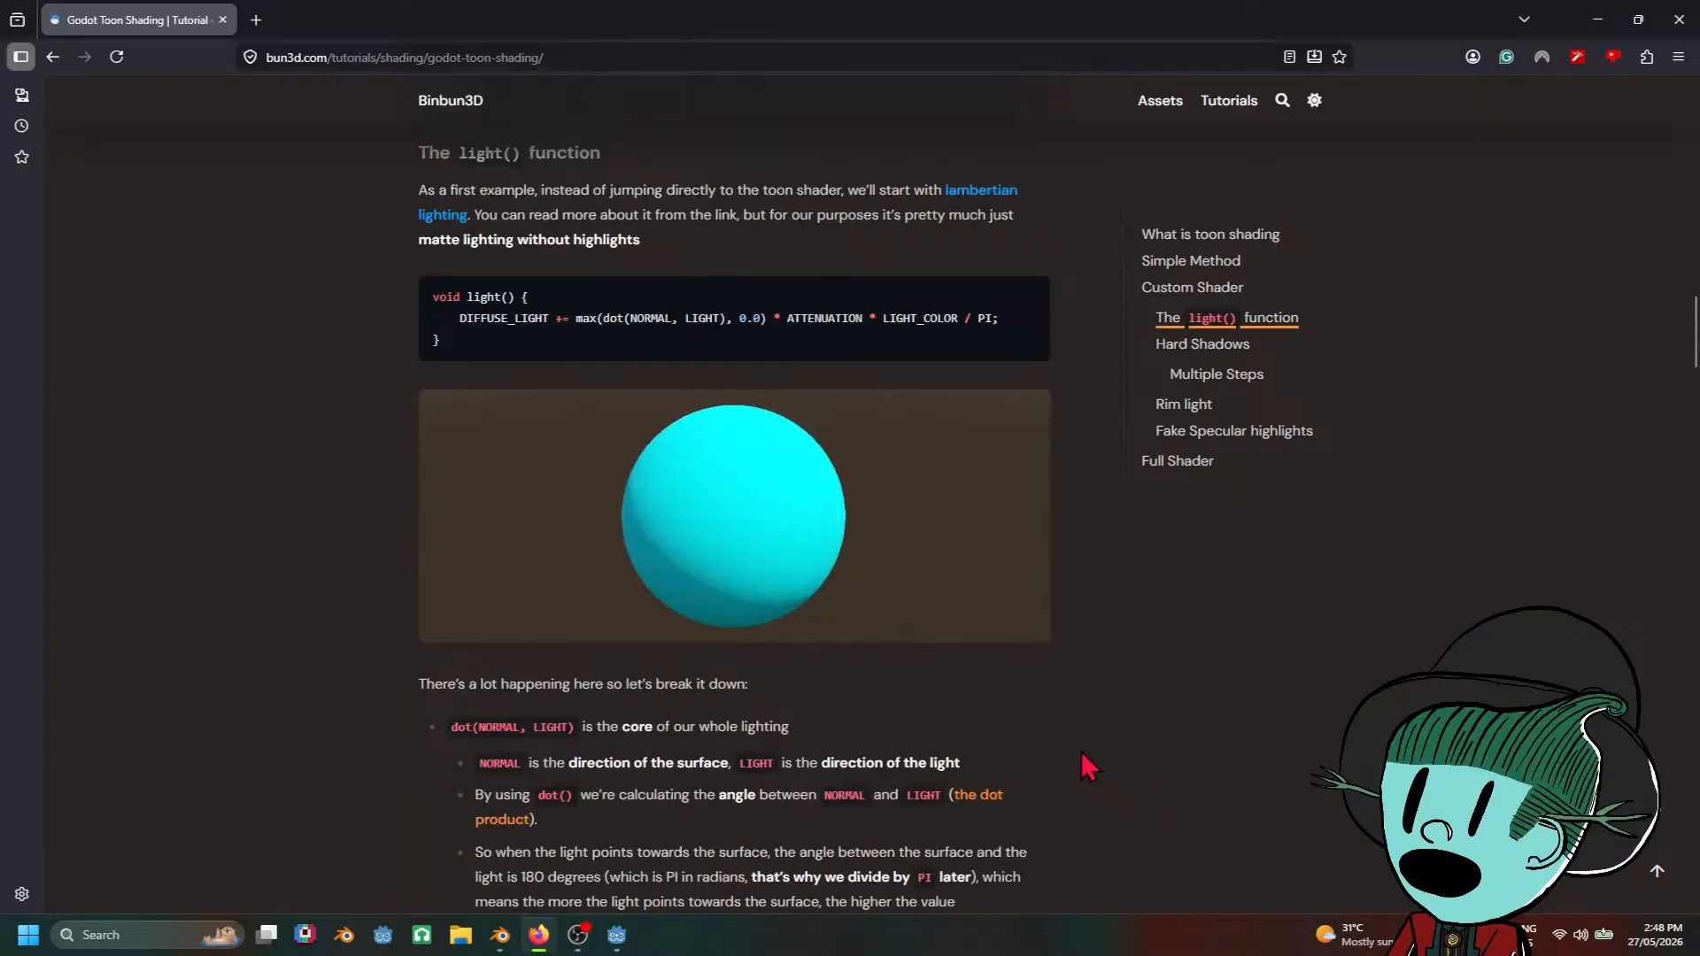
pyautogui.scroll(3, 1087, 767)
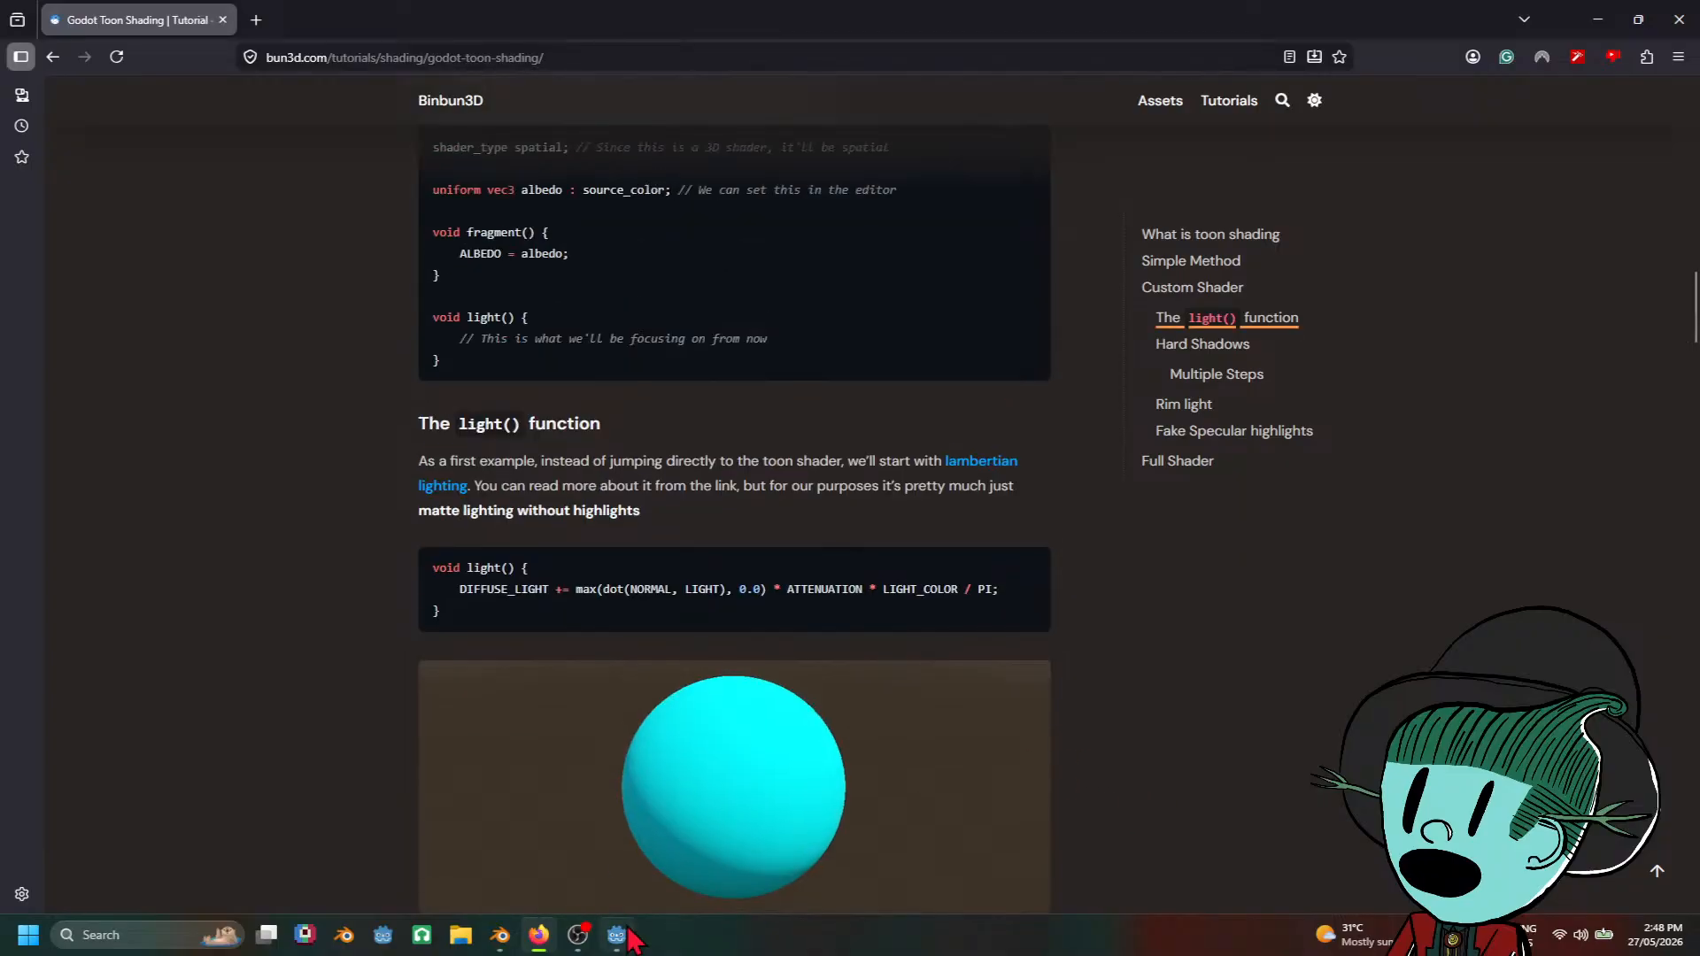
pyautogui.moveTo(631, 931)
pyautogui.scroll(7, 1201, 586)
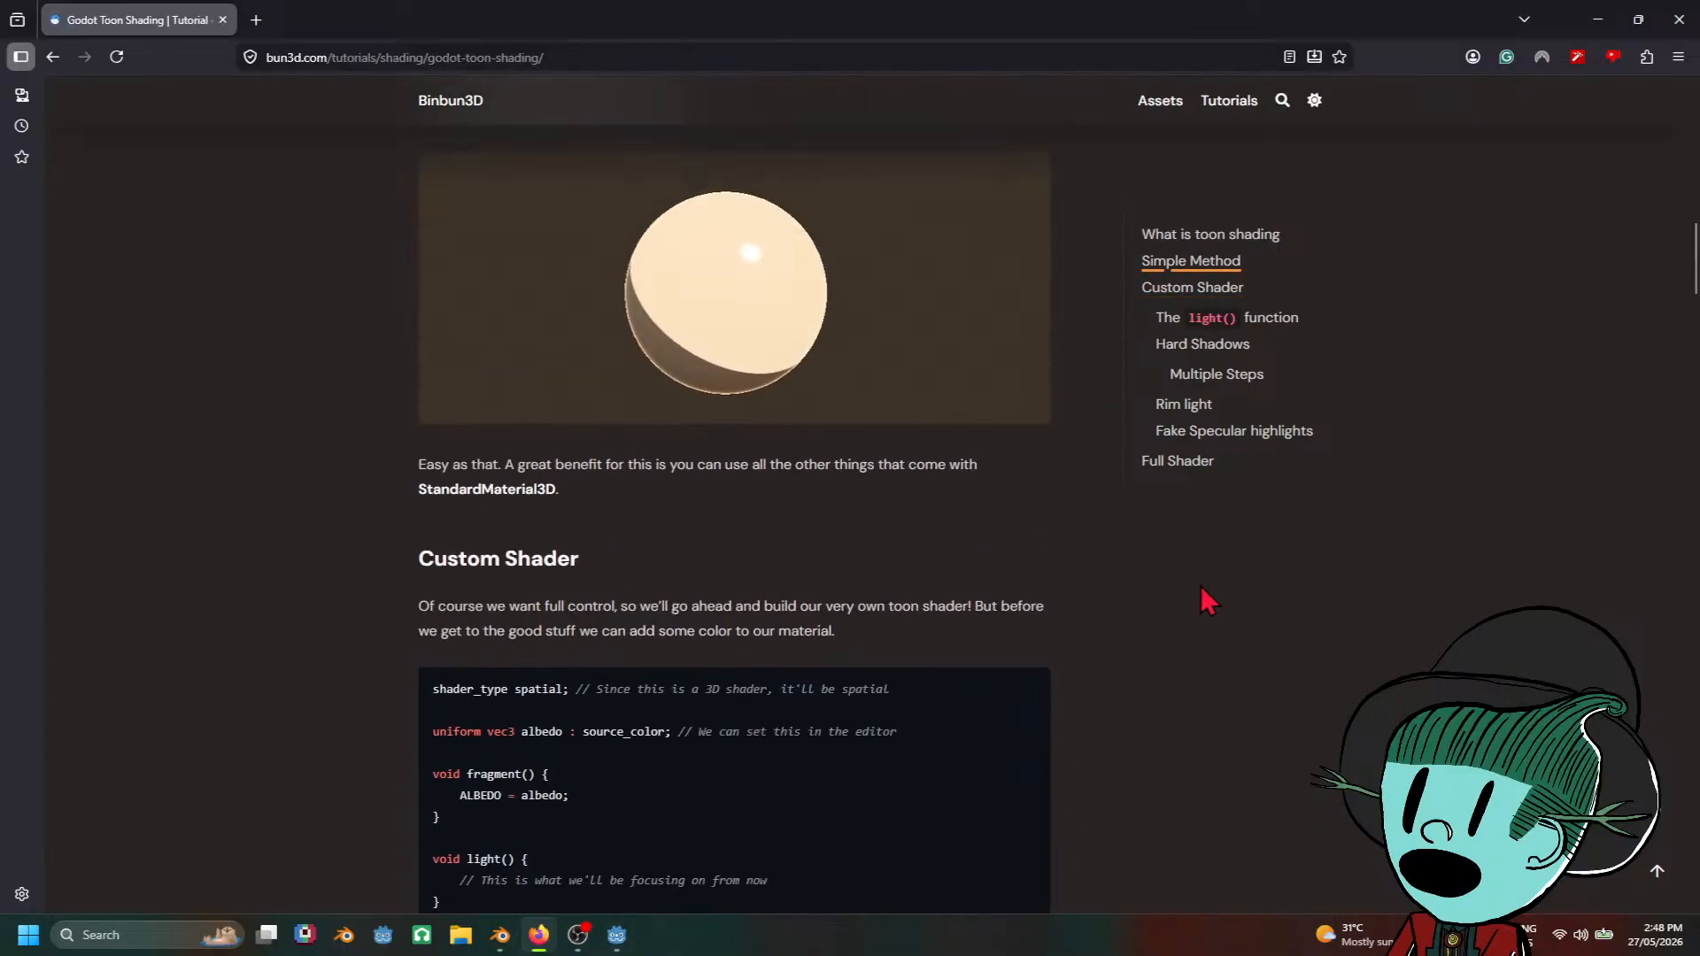
# Step: Read the tutorial's light() function breakdown, switch back to Godot and show the Light function of toonshader.tres
pyautogui.scroll(-6, 1191, 602)
pyautogui.scroll(-6, 1188, 609)
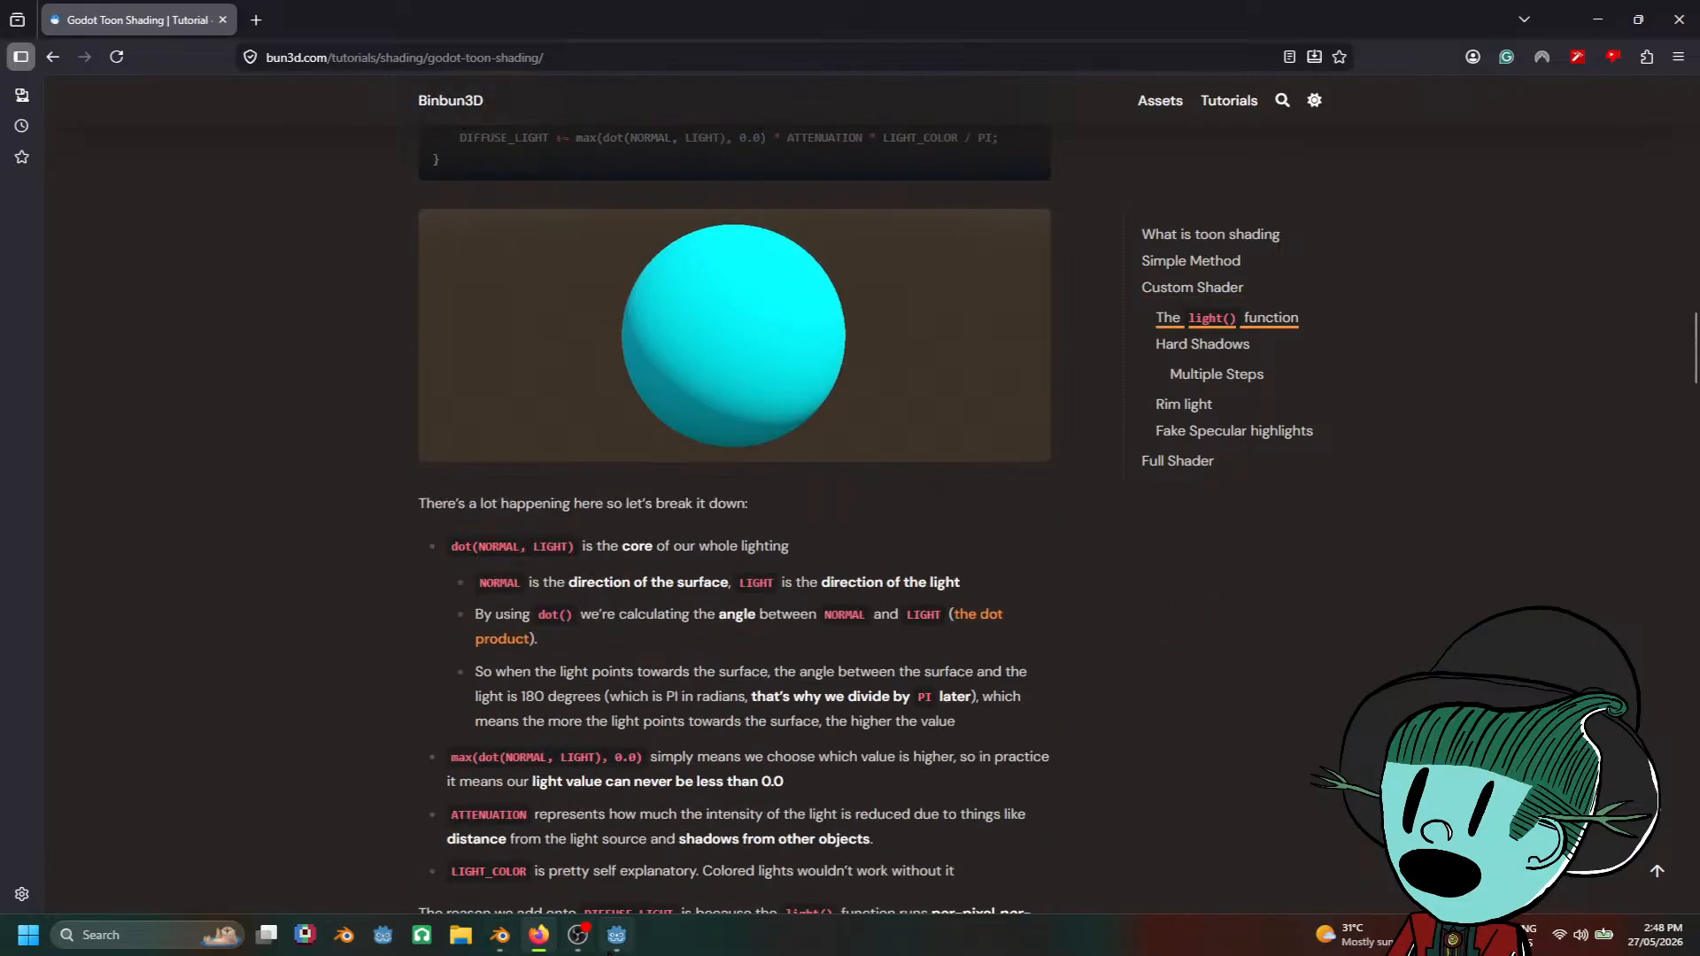
pyautogui.click(647, 849)
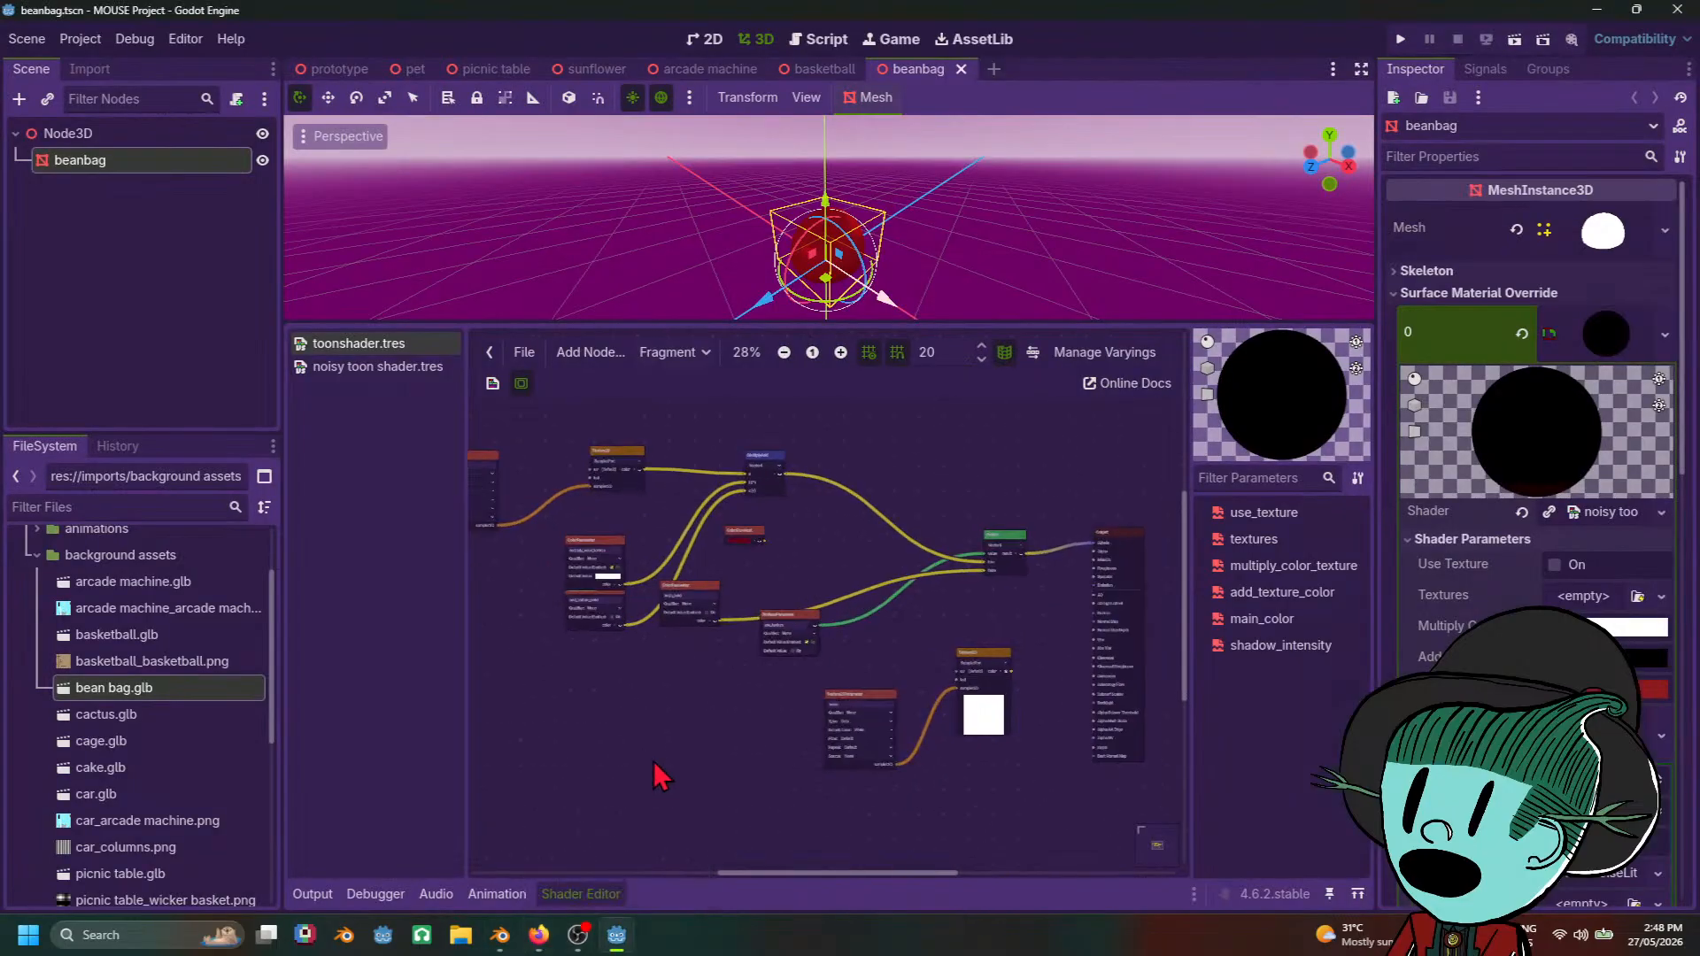
pyautogui.click(670, 351)
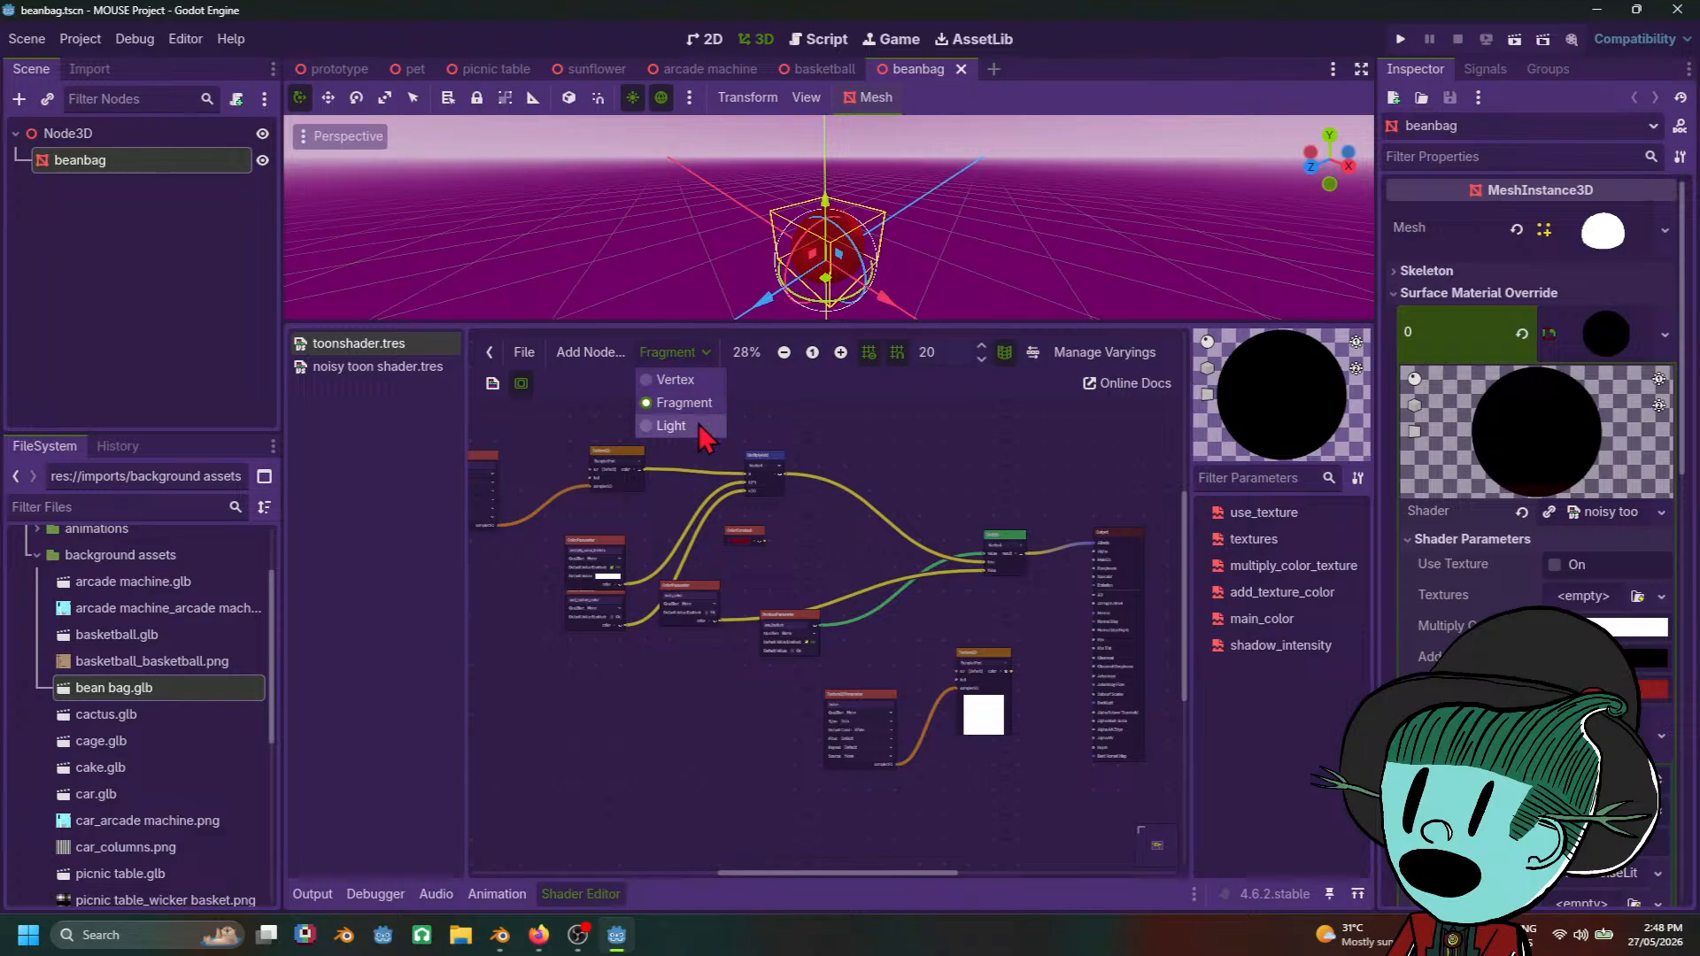
pyautogui.click(684, 424)
# Step: Look over the Light function graph of toonshader.tres, following it through to the Output node's Diffuse connection
pyautogui.scroll(-2, 726, 657)
pyautogui.moveTo(722, 657); pyautogui.dragTo(1079, 719, button='middle')
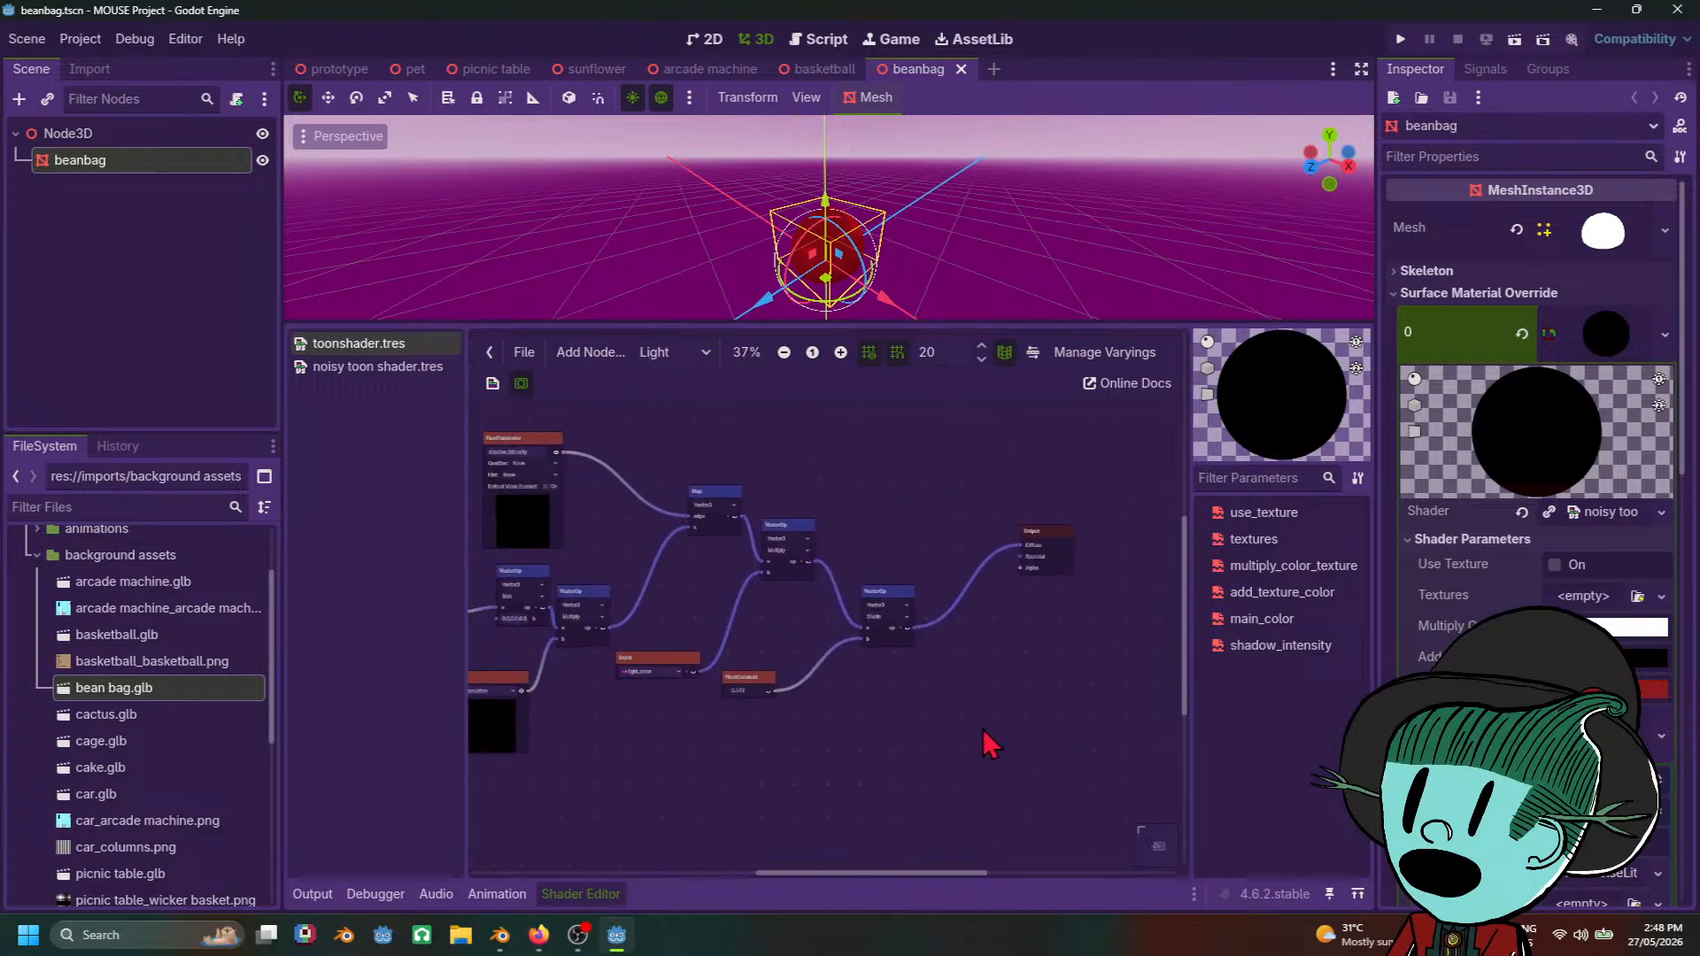
pyautogui.scroll(-3, 807, 700)
pyautogui.moveTo(810, 719); pyautogui.dragTo(911, 733, button='middle')
pyautogui.scroll(2, 1018, 698)
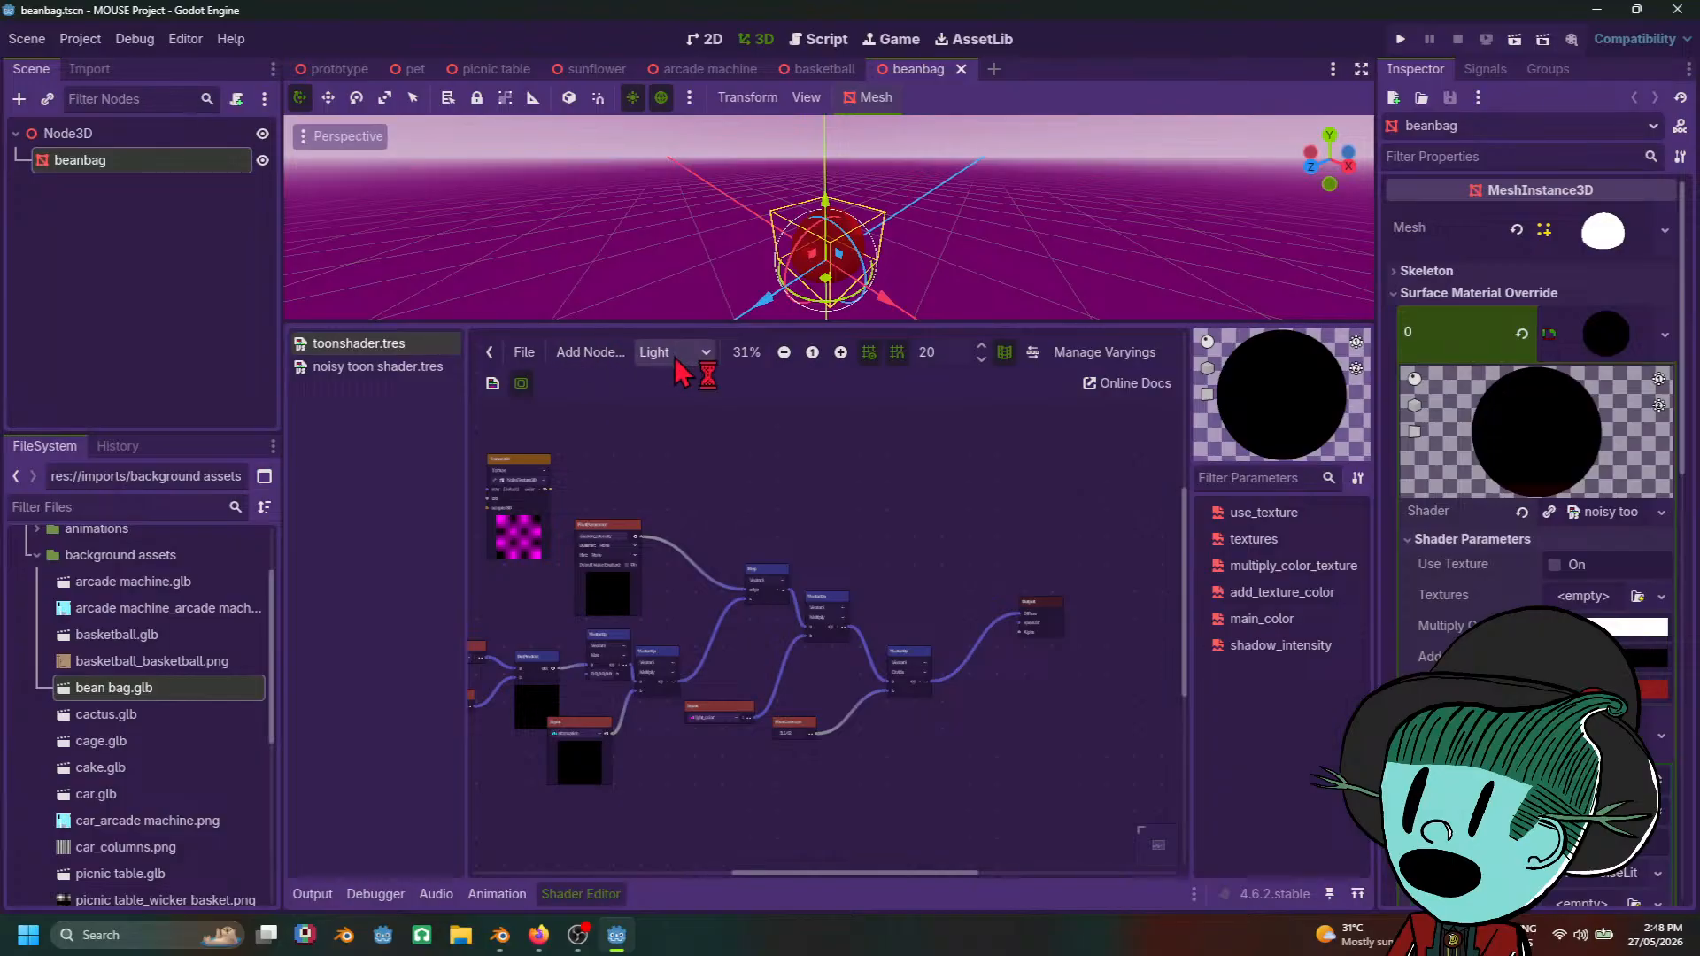
pyautogui.scroll(1, 809, 676)
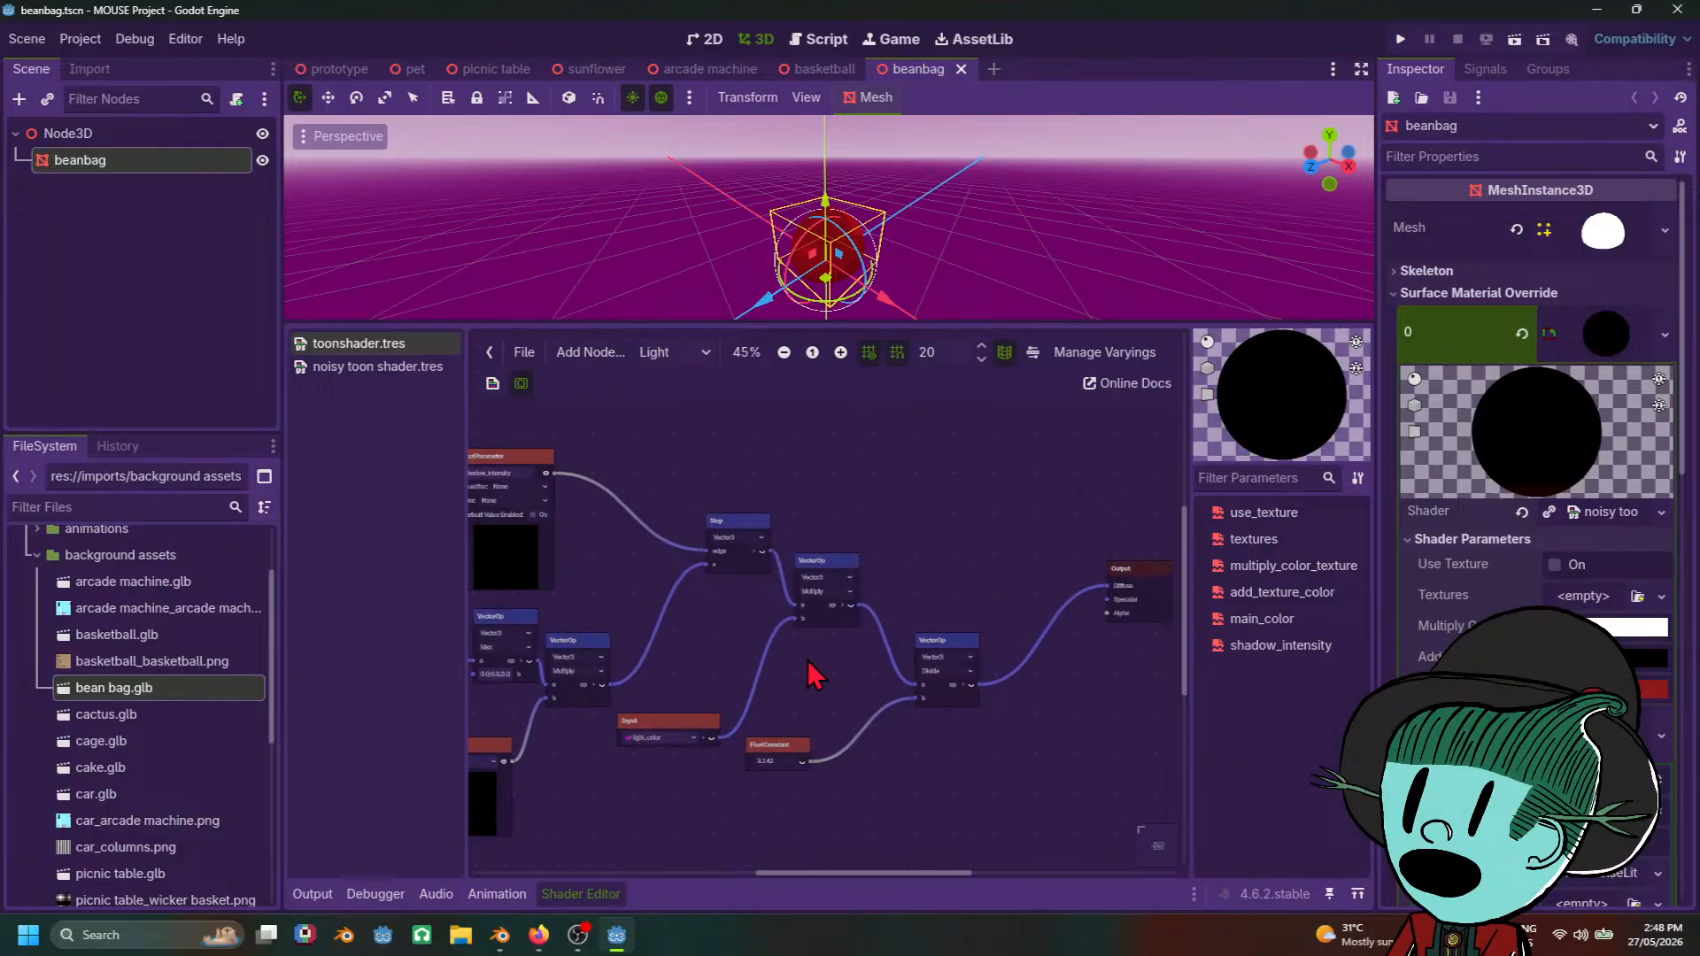
pyautogui.scroll(1, 717, 655)
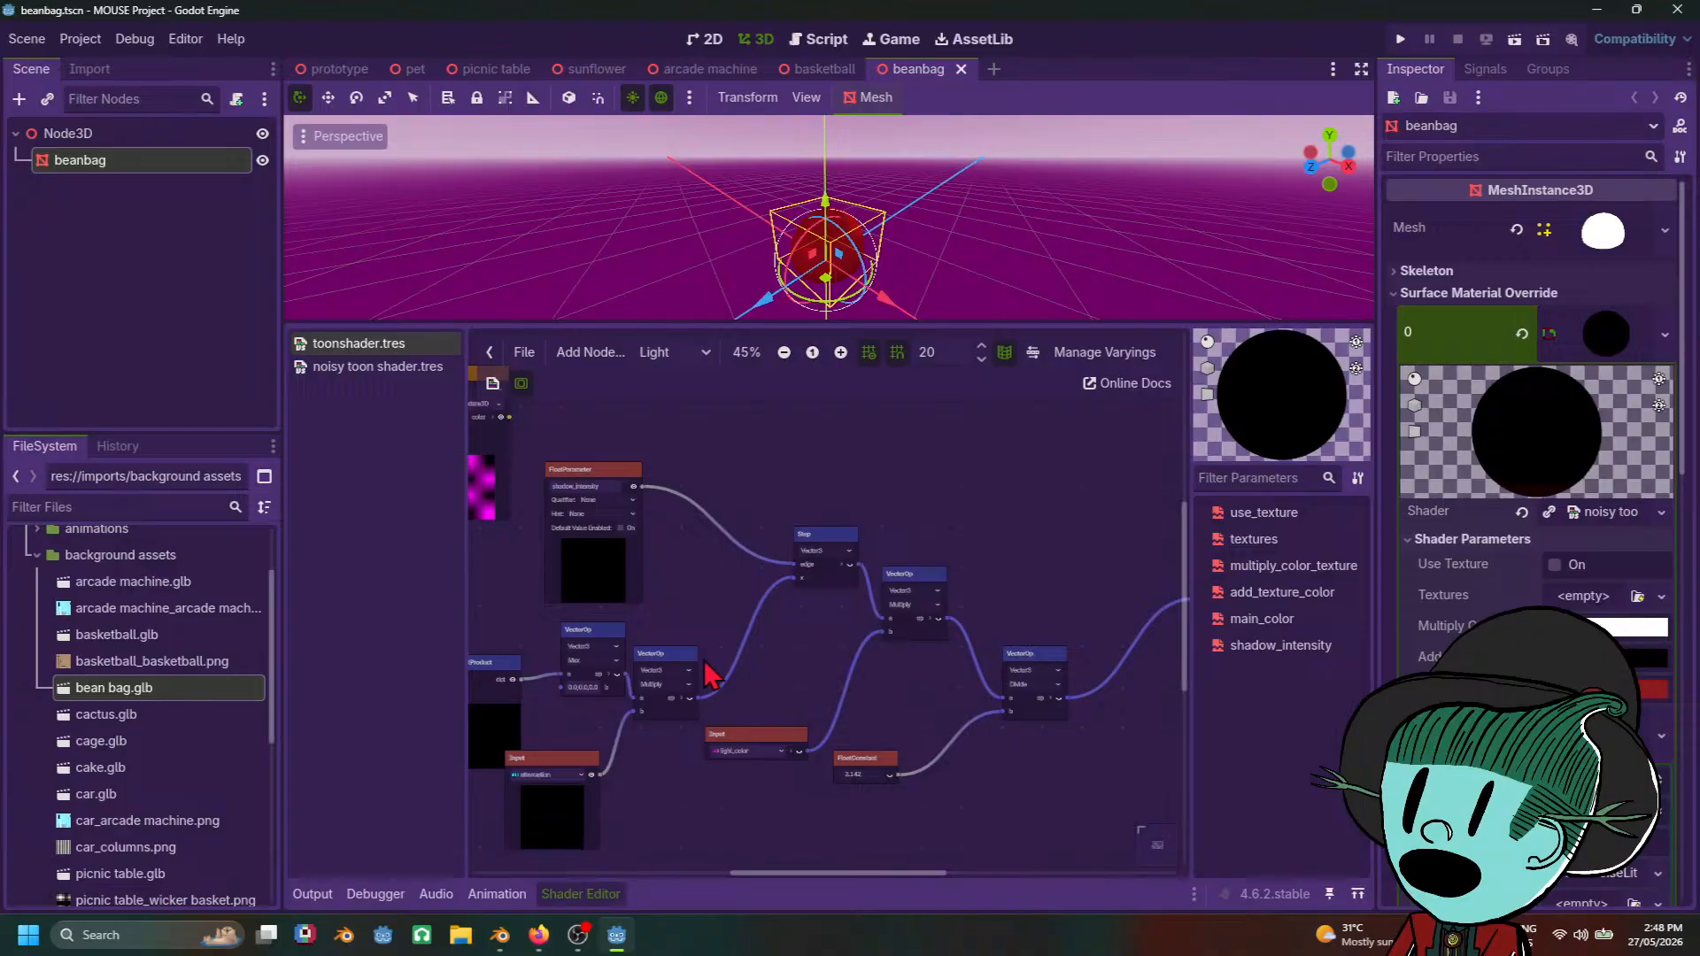
pyautogui.scroll(2, 810, 669)
pyautogui.scroll(2, 816, 673)
pyautogui.scroll(-4, 815, 672)
pyautogui.moveTo(1038, 581); pyautogui.dragTo(907, 656, button='middle')
pyautogui.scroll(5, 909, 660)
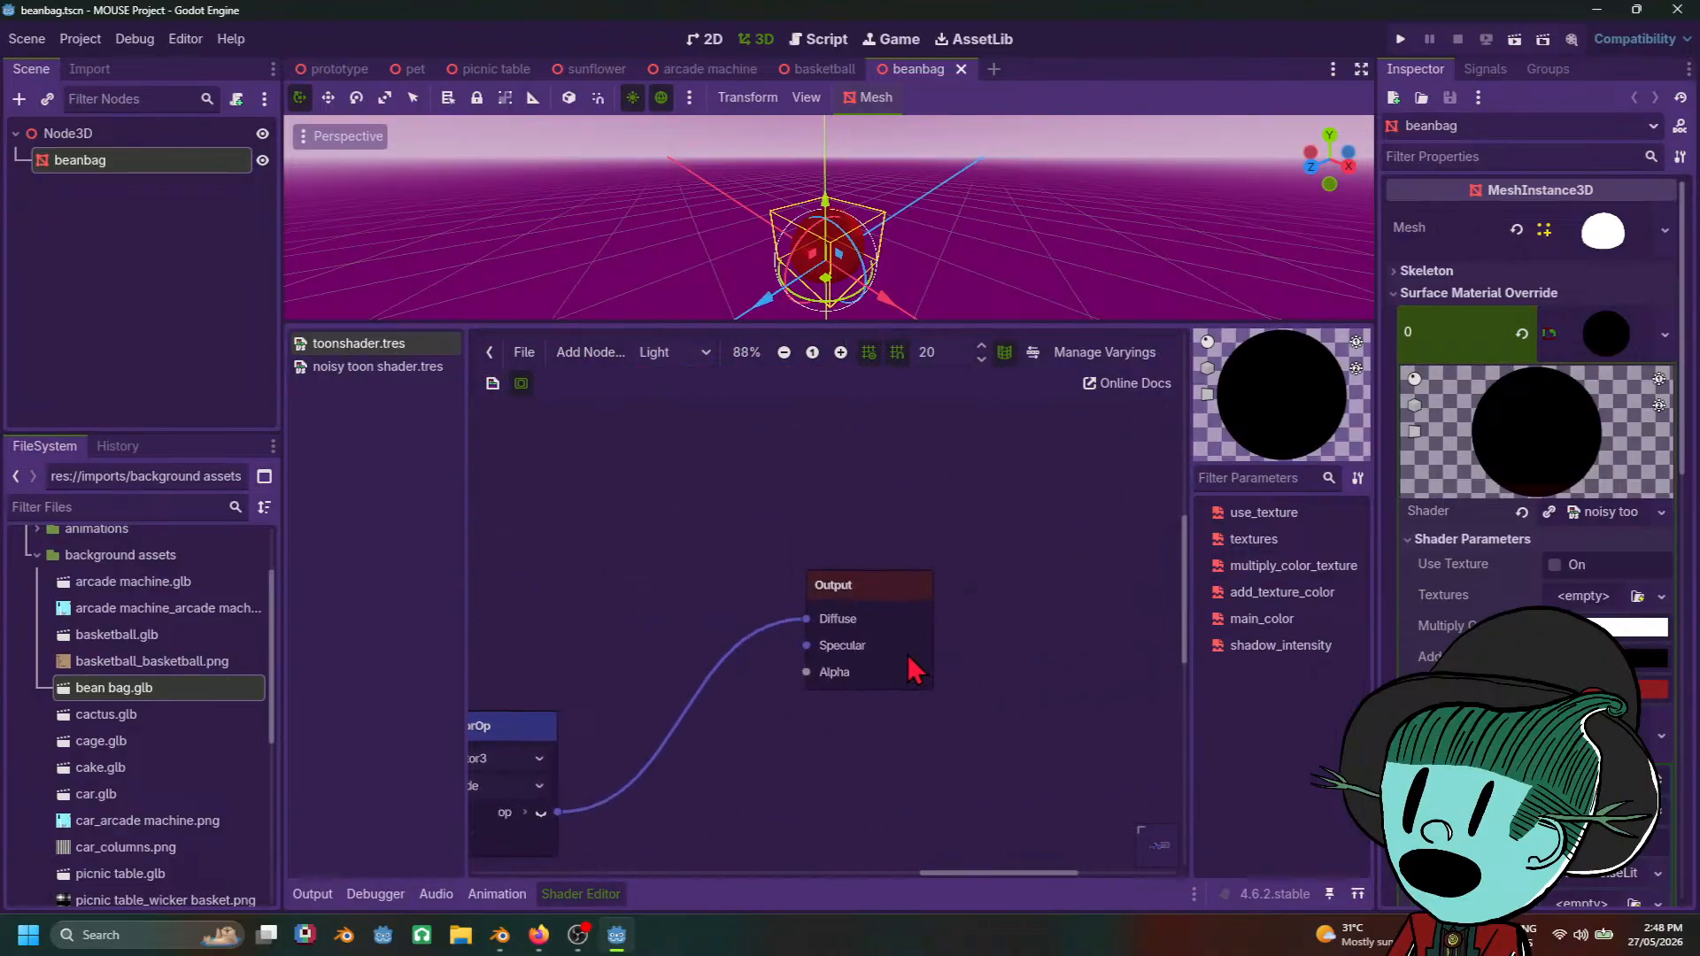
# Step: Trace the Light graph back from the Divide node through the Multiply and Step nodes to the normal and light inputs
pyautogui.scroll(-5, 688, 698)
pyautogui.moveTo(672, 758); pyautogui.dragTo(1187, 687, button='middle')
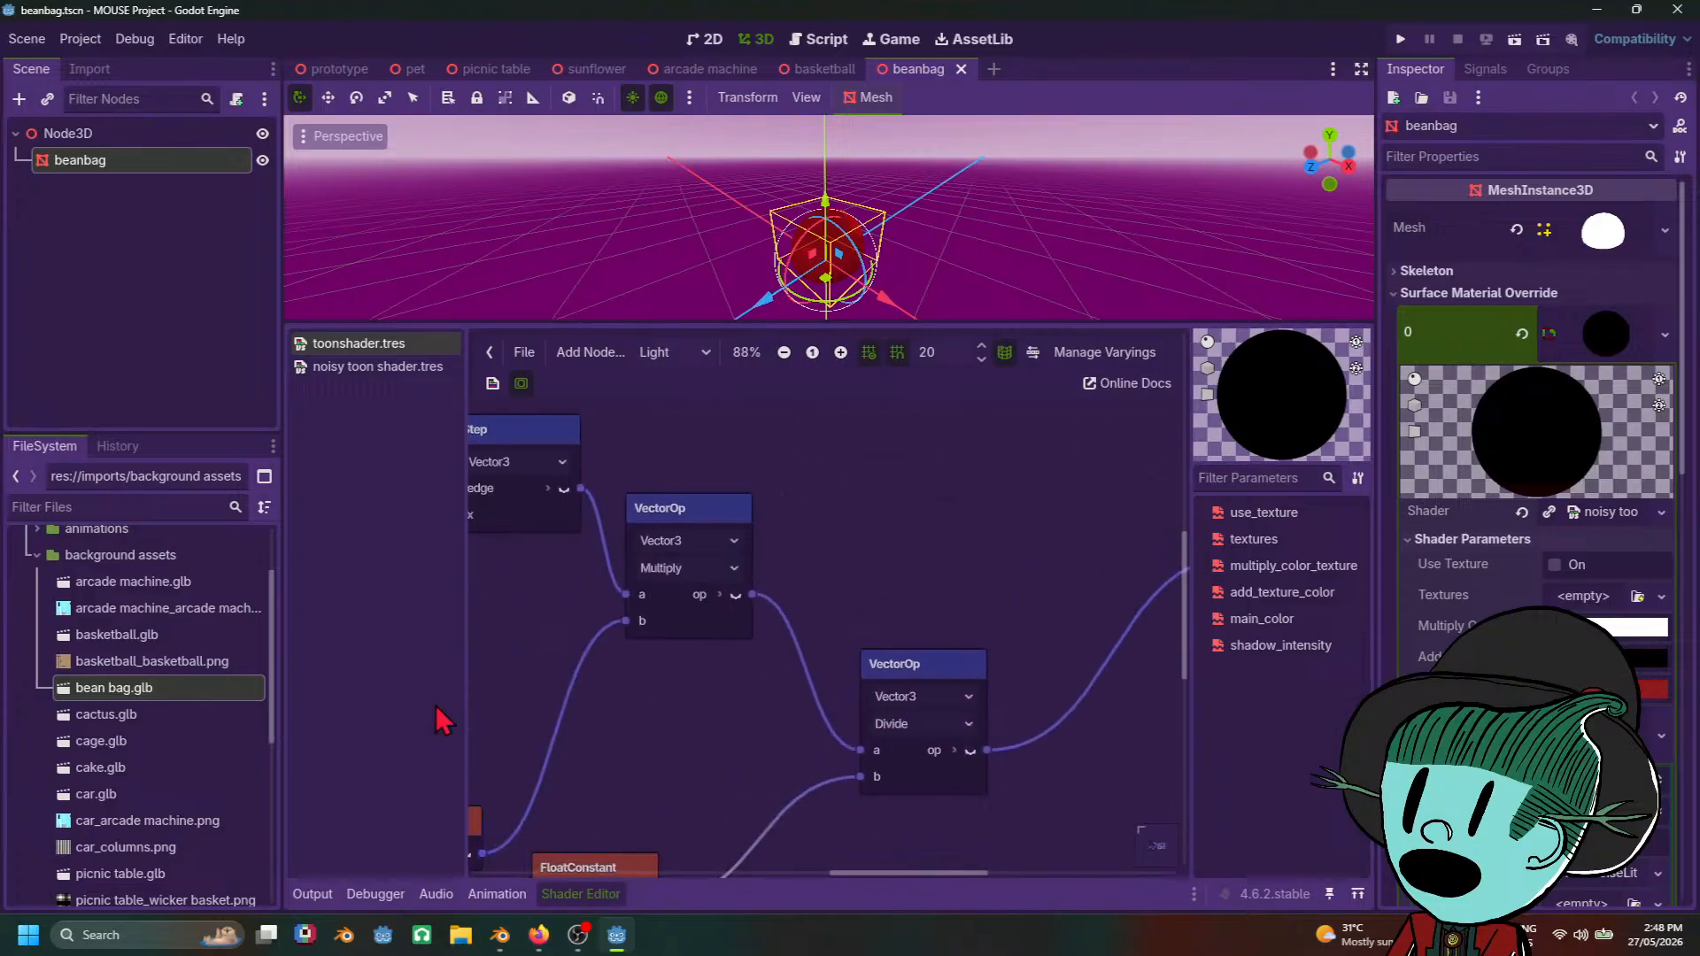
pyautogui.scroll(-8, 737, 777)
pyautogui.moveTo(681, 798); pyautogui.dragTo(1010, 734, button='middle')
pyautogui.scroll(4, 1009, 733)
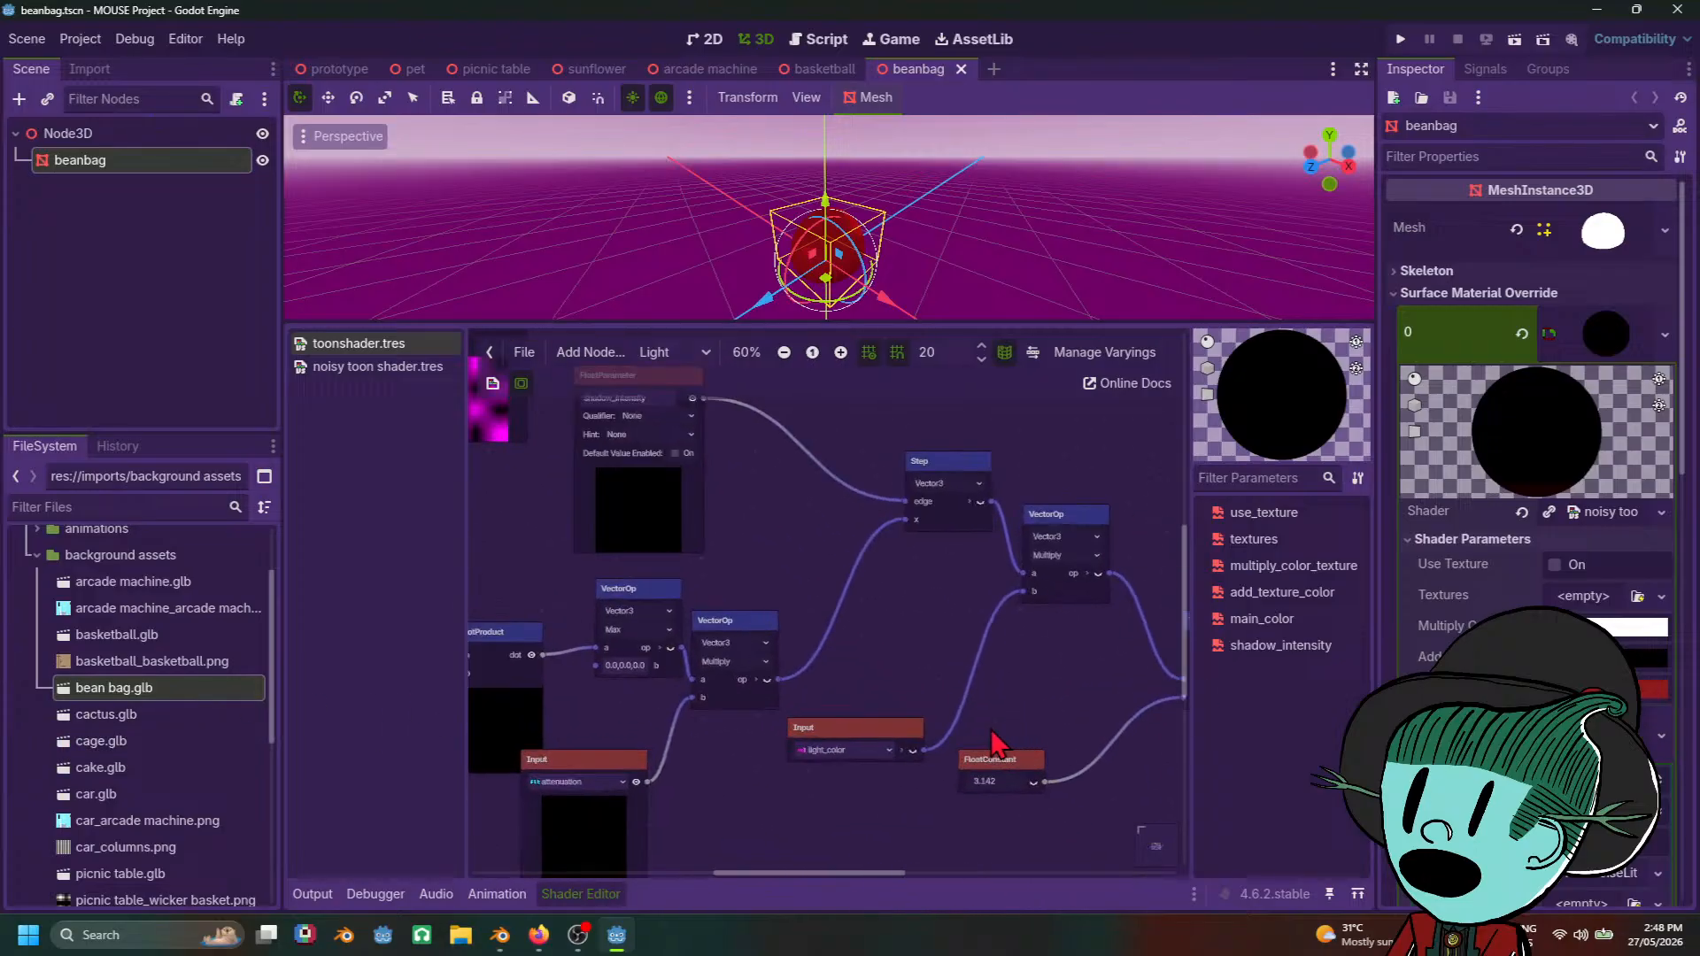
pyautogui.moveTo(722, 639); pyautogui.dragTo(980, 537, button='middle')
pyautogui.scroll(4, 784, 577)
pyautogui.moveTo(728, 609); pyautogui.dragTo(927, 654, button='middle')
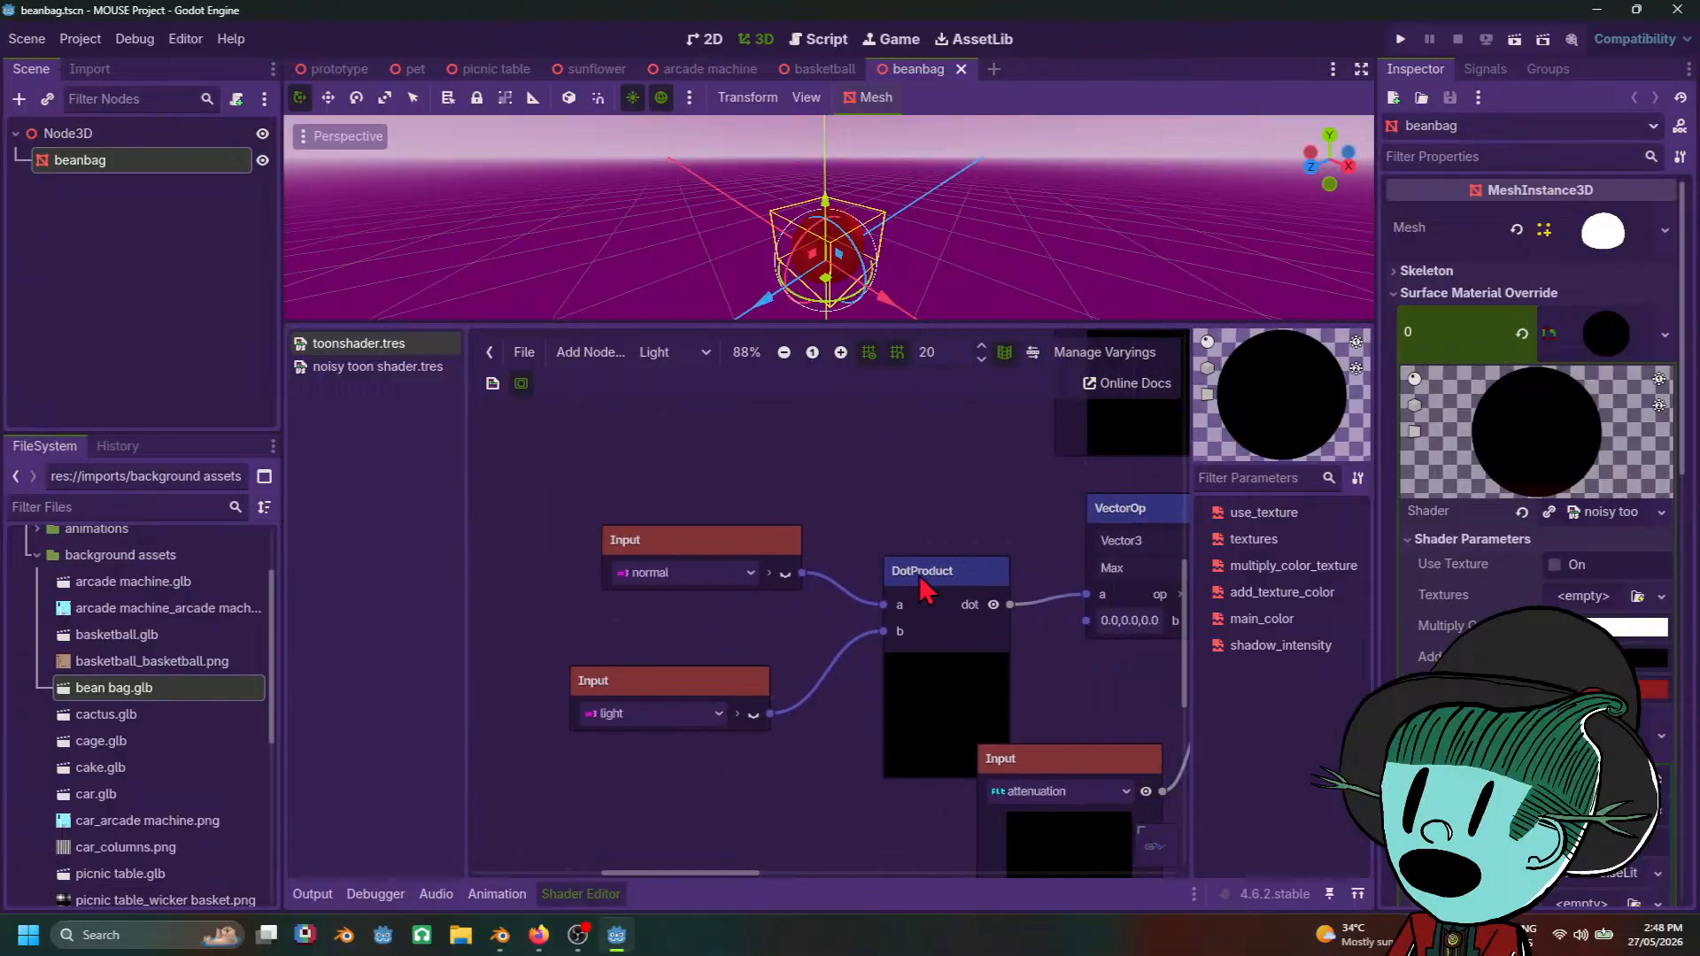
# Step: Nudge the DotProduct node and the Max VectorOp node slightly up and to the left in the Light graph
pyautogui.moveTo(921, 576); pyautogui.dragTo(905, 528)
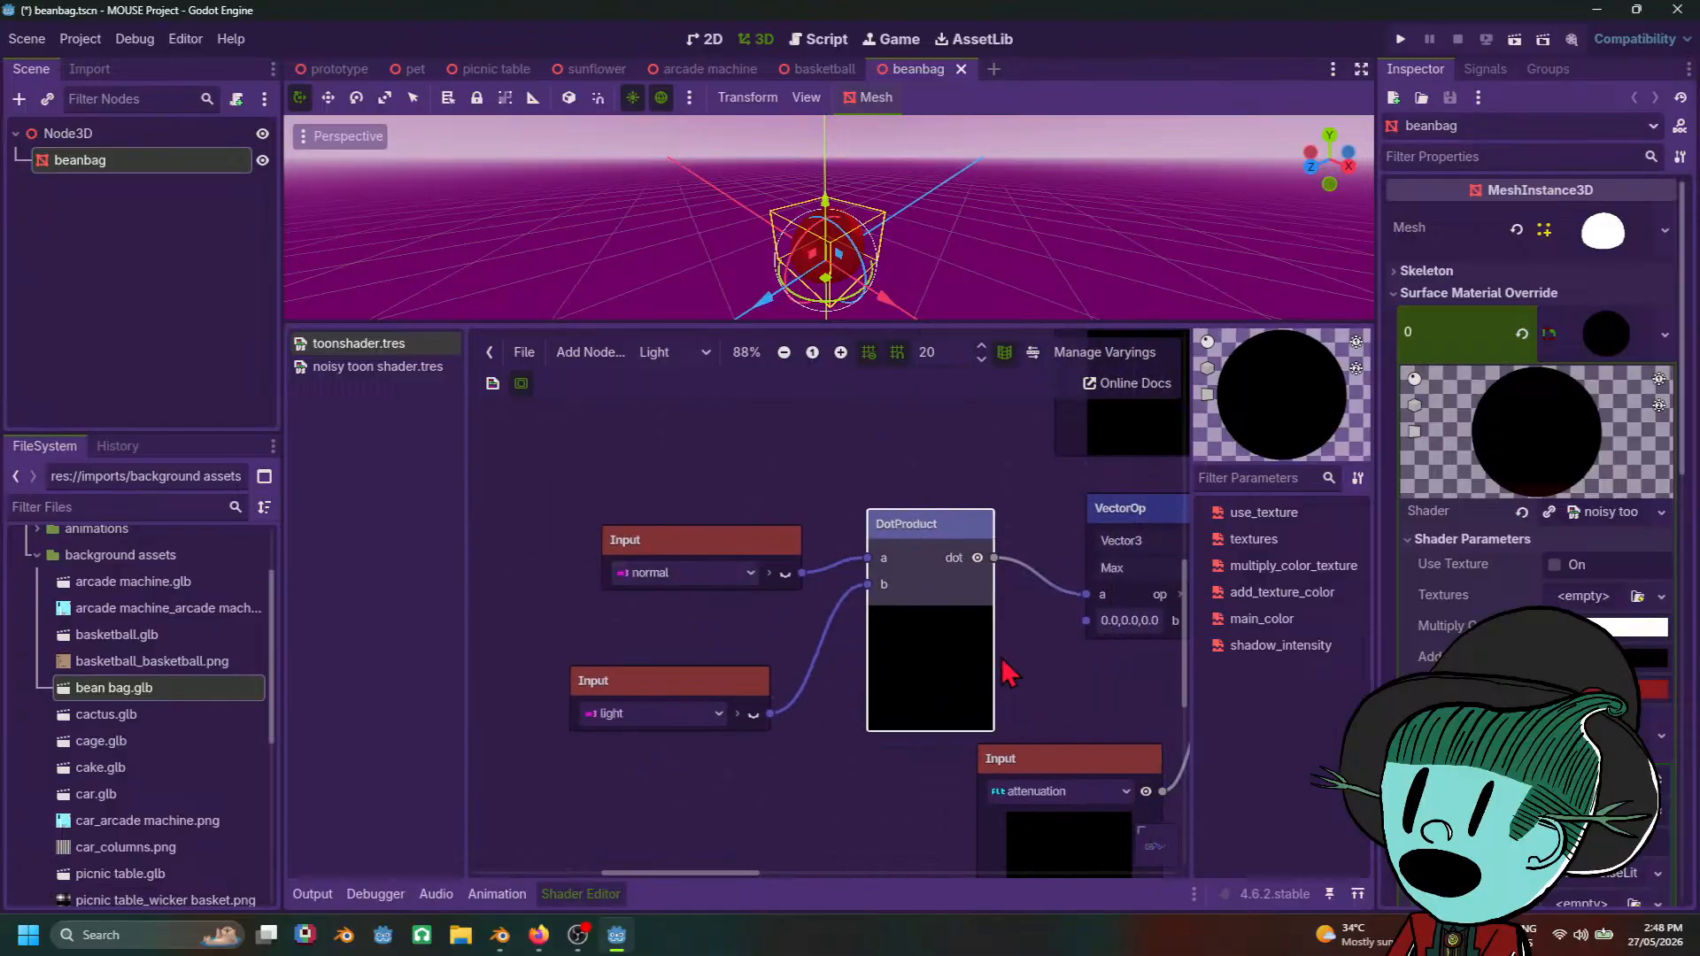
pyautogui.moveTo(1009, 673); pyautogui.dragTo(763, 665, button='middle')
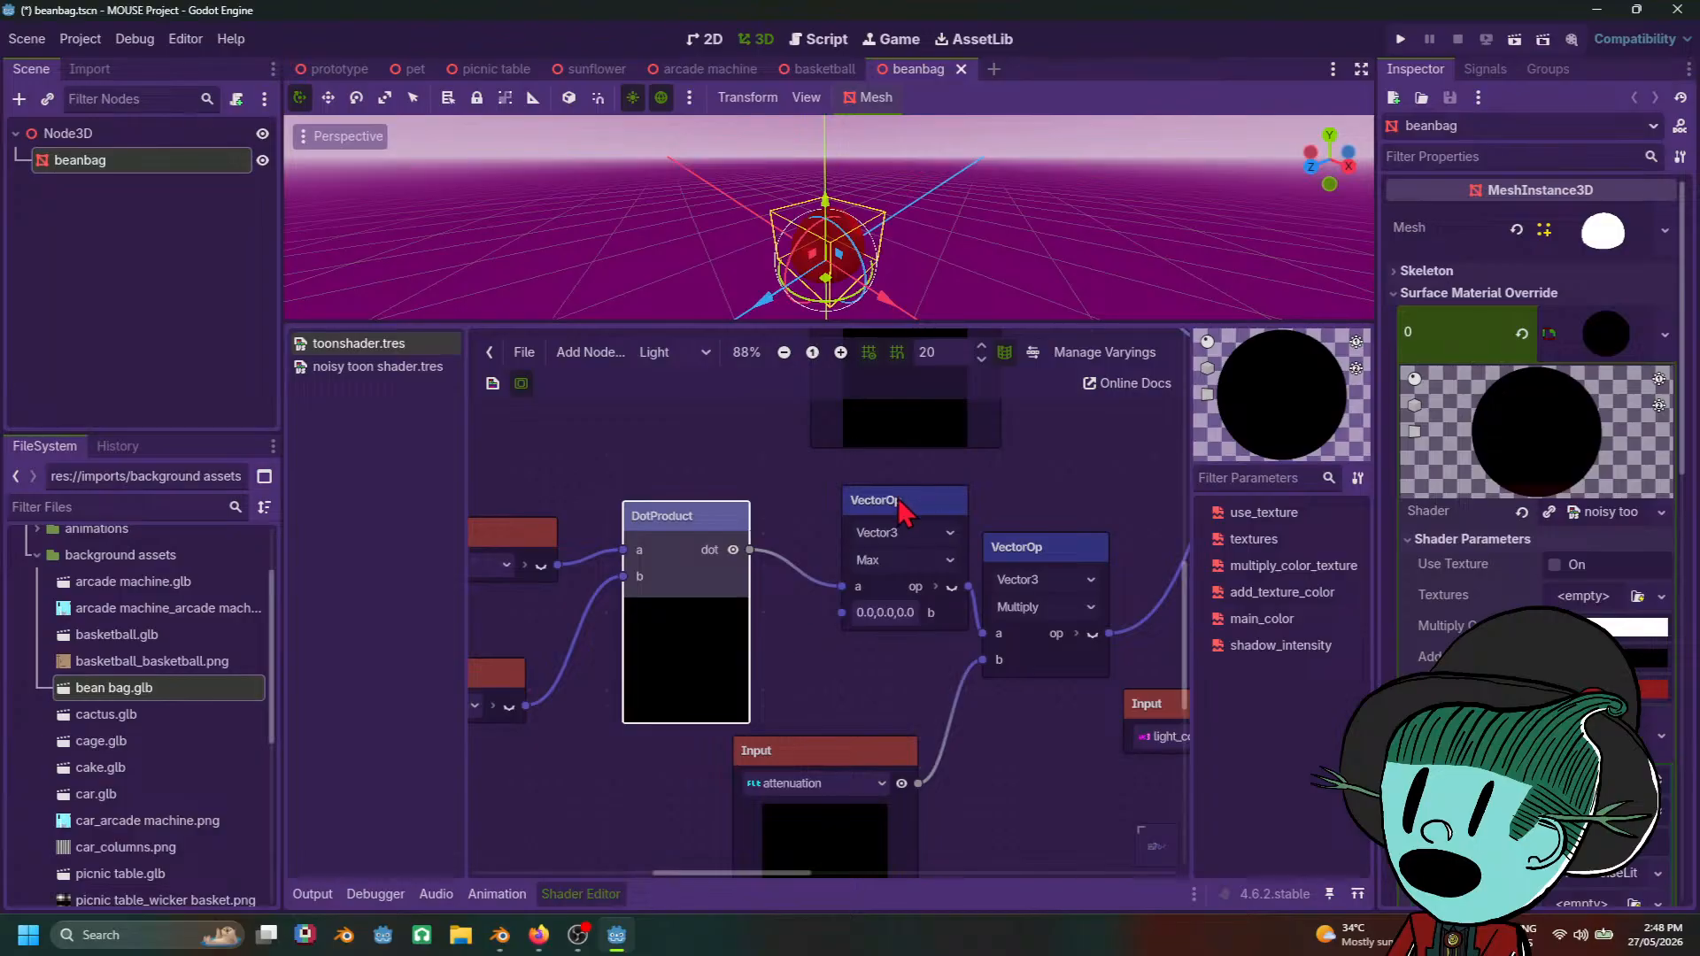
pyautogui.moveTo(898, 498)
pyautogui.mouseDown()
pyautogui.moveTo(803, 505)
pyautogui.moveTo(882, 483)
pyautogui.mouseUp()
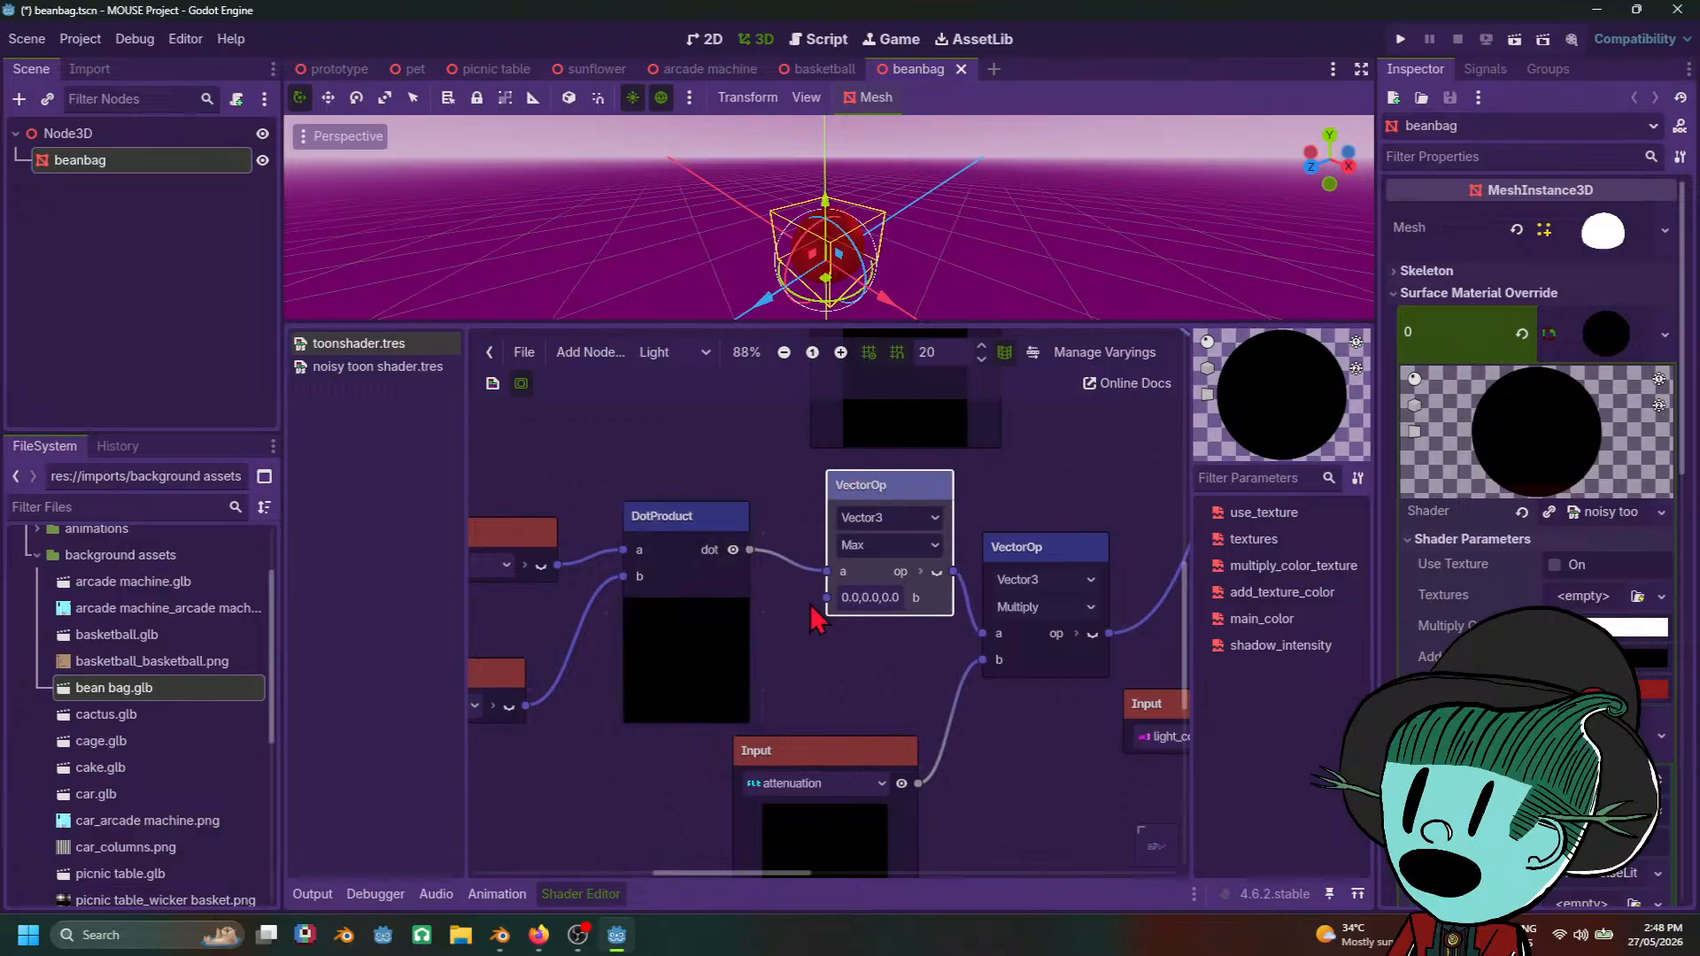
pyautogui.scroll(3, 839, 623)
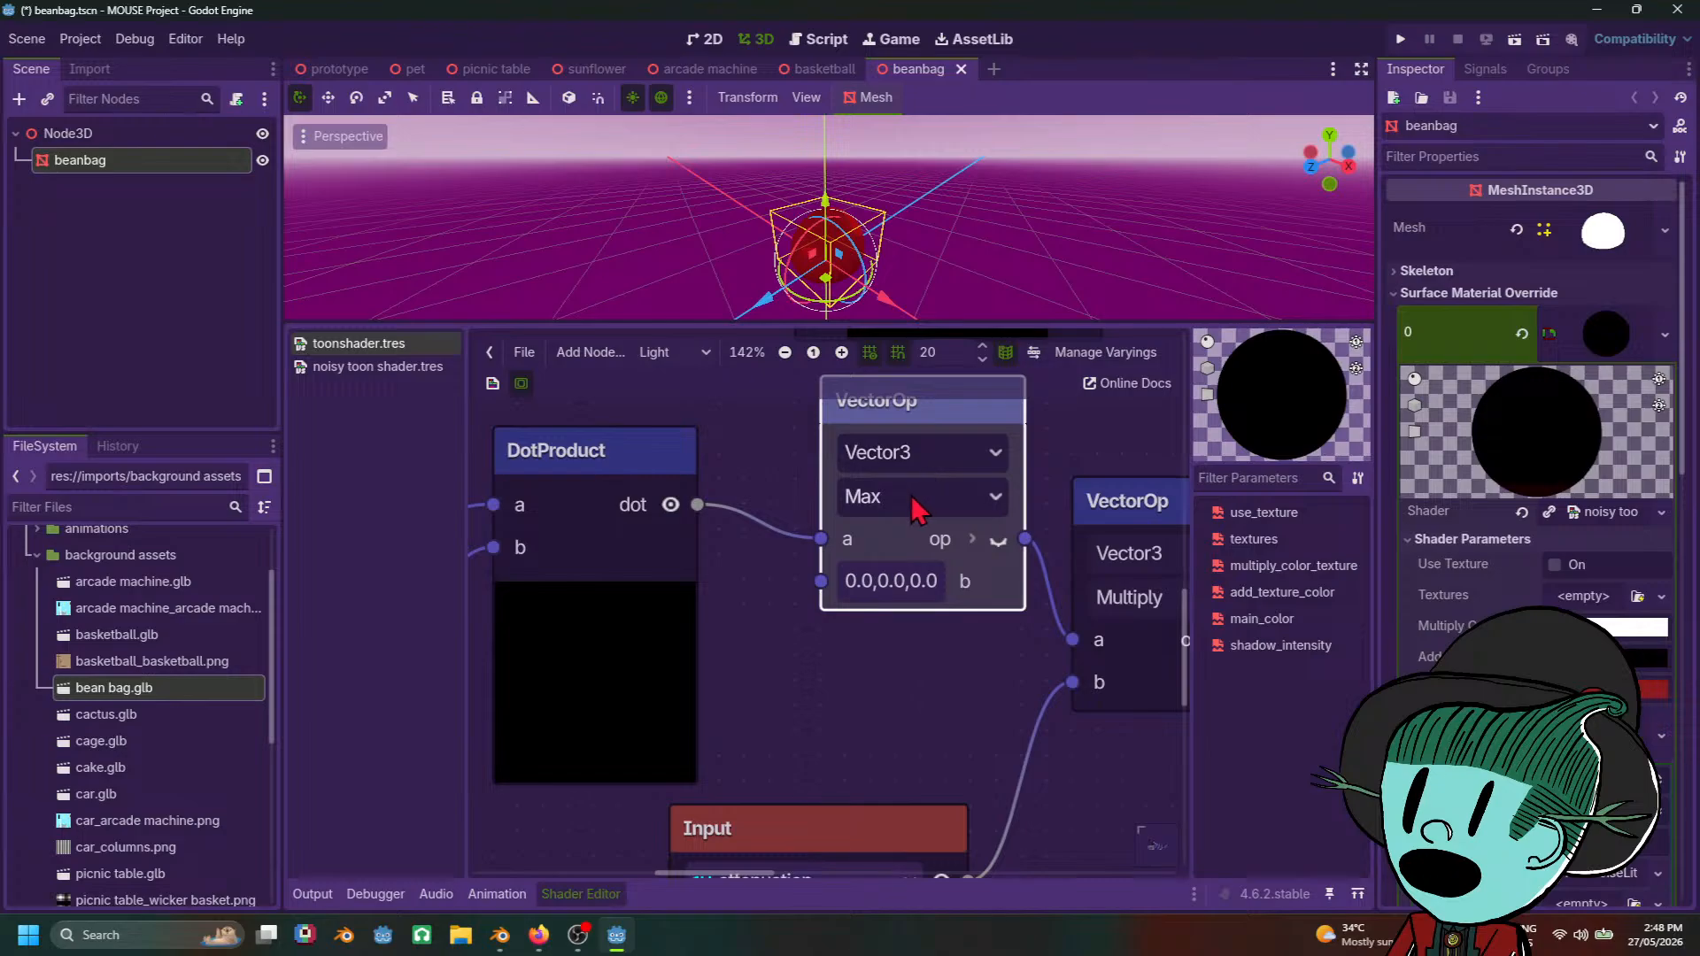
pyautogui.scroll(-4, 865, 683)
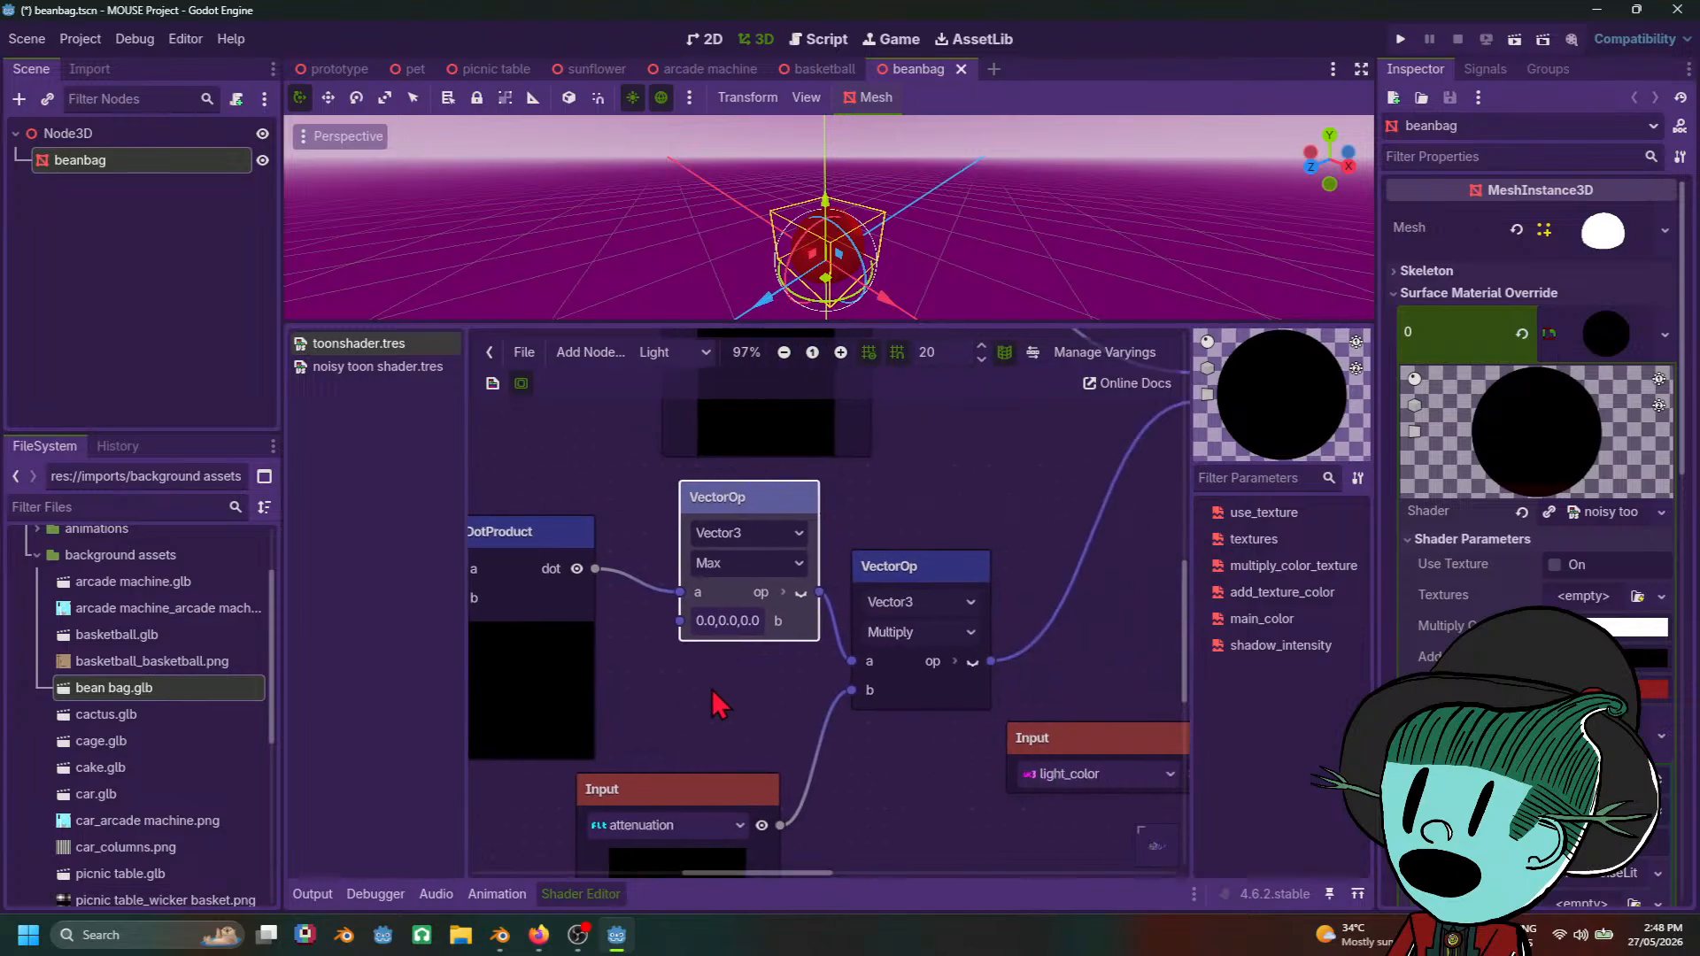
pyautogui.moveTo(755, 722); pyautogui.dragTo(872, 690, button='middle')
pyautogui.click(718, 561)
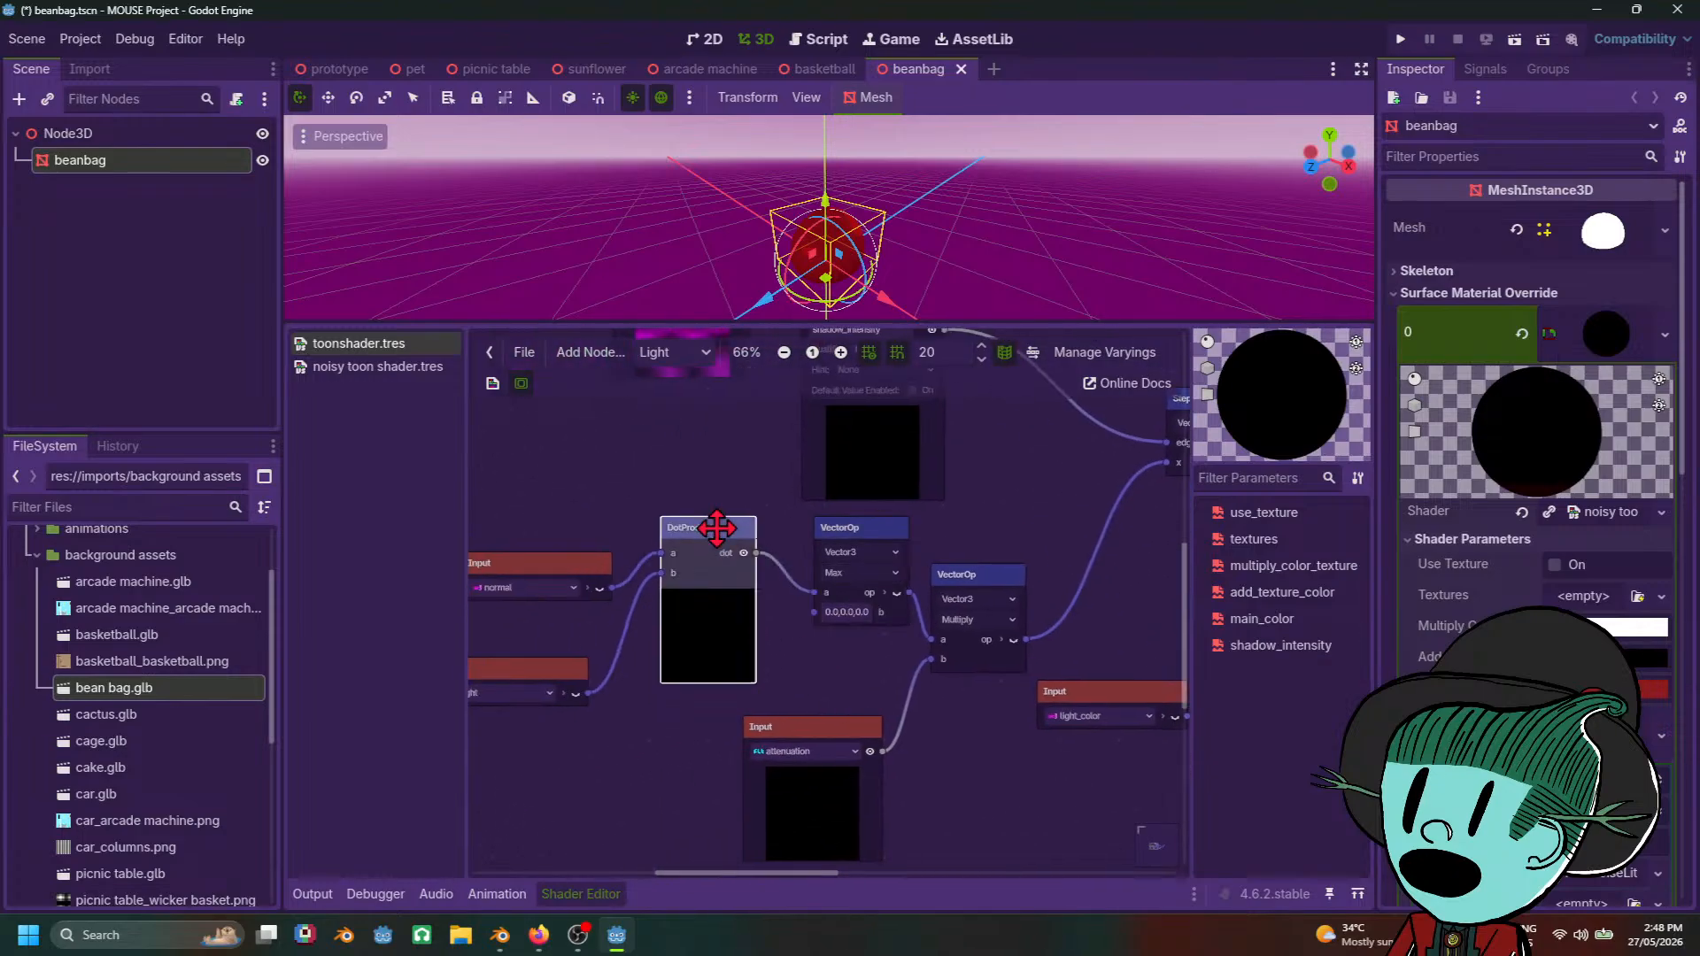
# Step: Examine the Step node and its shadow_intensity edge input, briefly showing and hiding the Step node's output preview
pyautogui.scroll(2, 894, 664)
pyautogui.moveTo(841, 641); pyautogui.dragTo(801, 710, button='middle')
pyautogui.scroll(-2, 655, 673)
pyautogui.scroll(1, 802, 717)
pyautogui.moveTo(911, 657); pyautogui.dragTo(702, 397, button='middle')
pyautogui.scroll(-2, 701, 682)
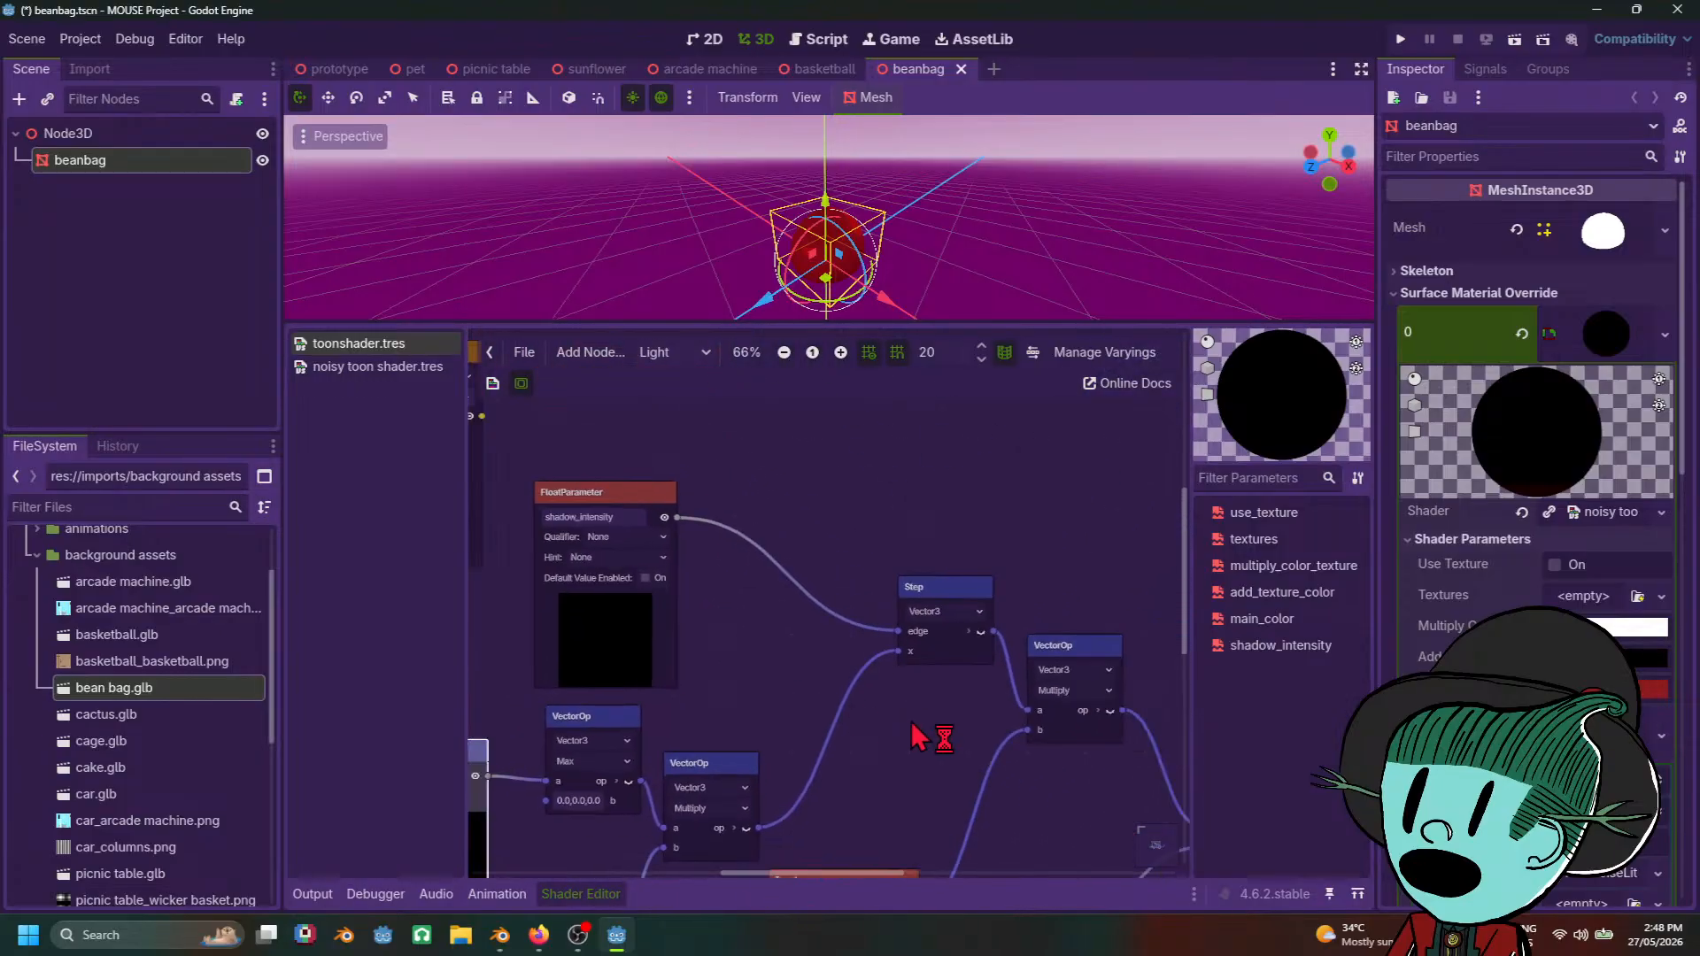
pyautogui.click(981, 631)
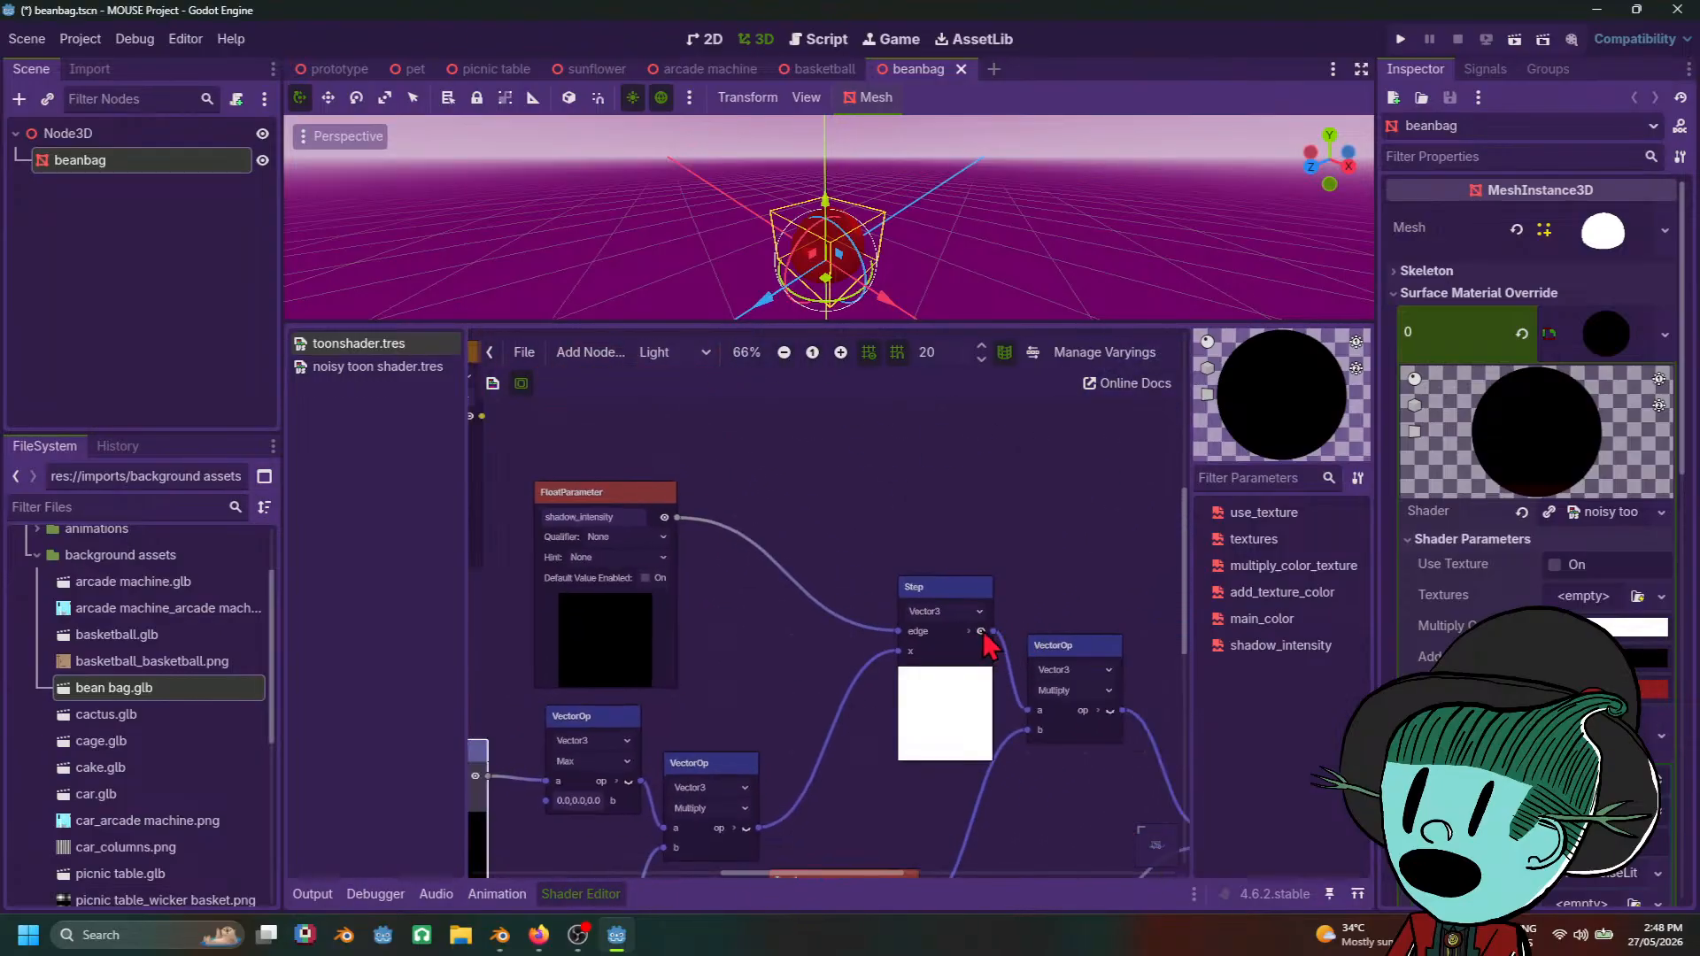
pyautogui.click(981, 631)
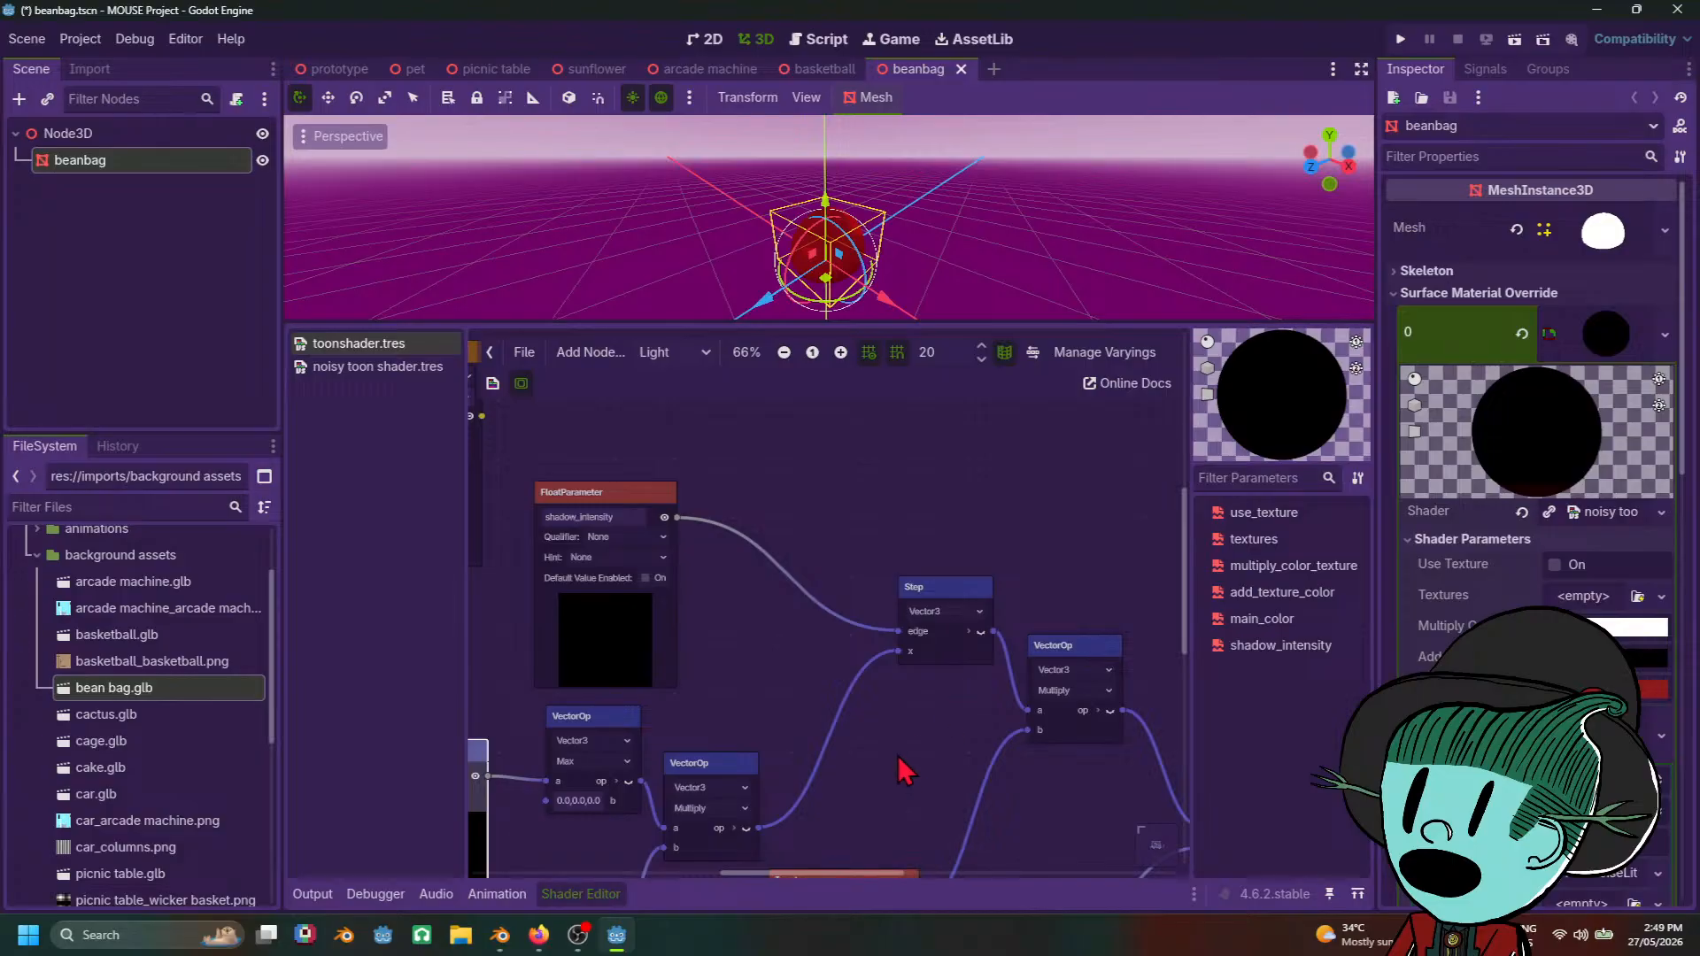
pyautogui.moveTo(898, 756); pyautogui.dragTo(684, 706, button='middle')
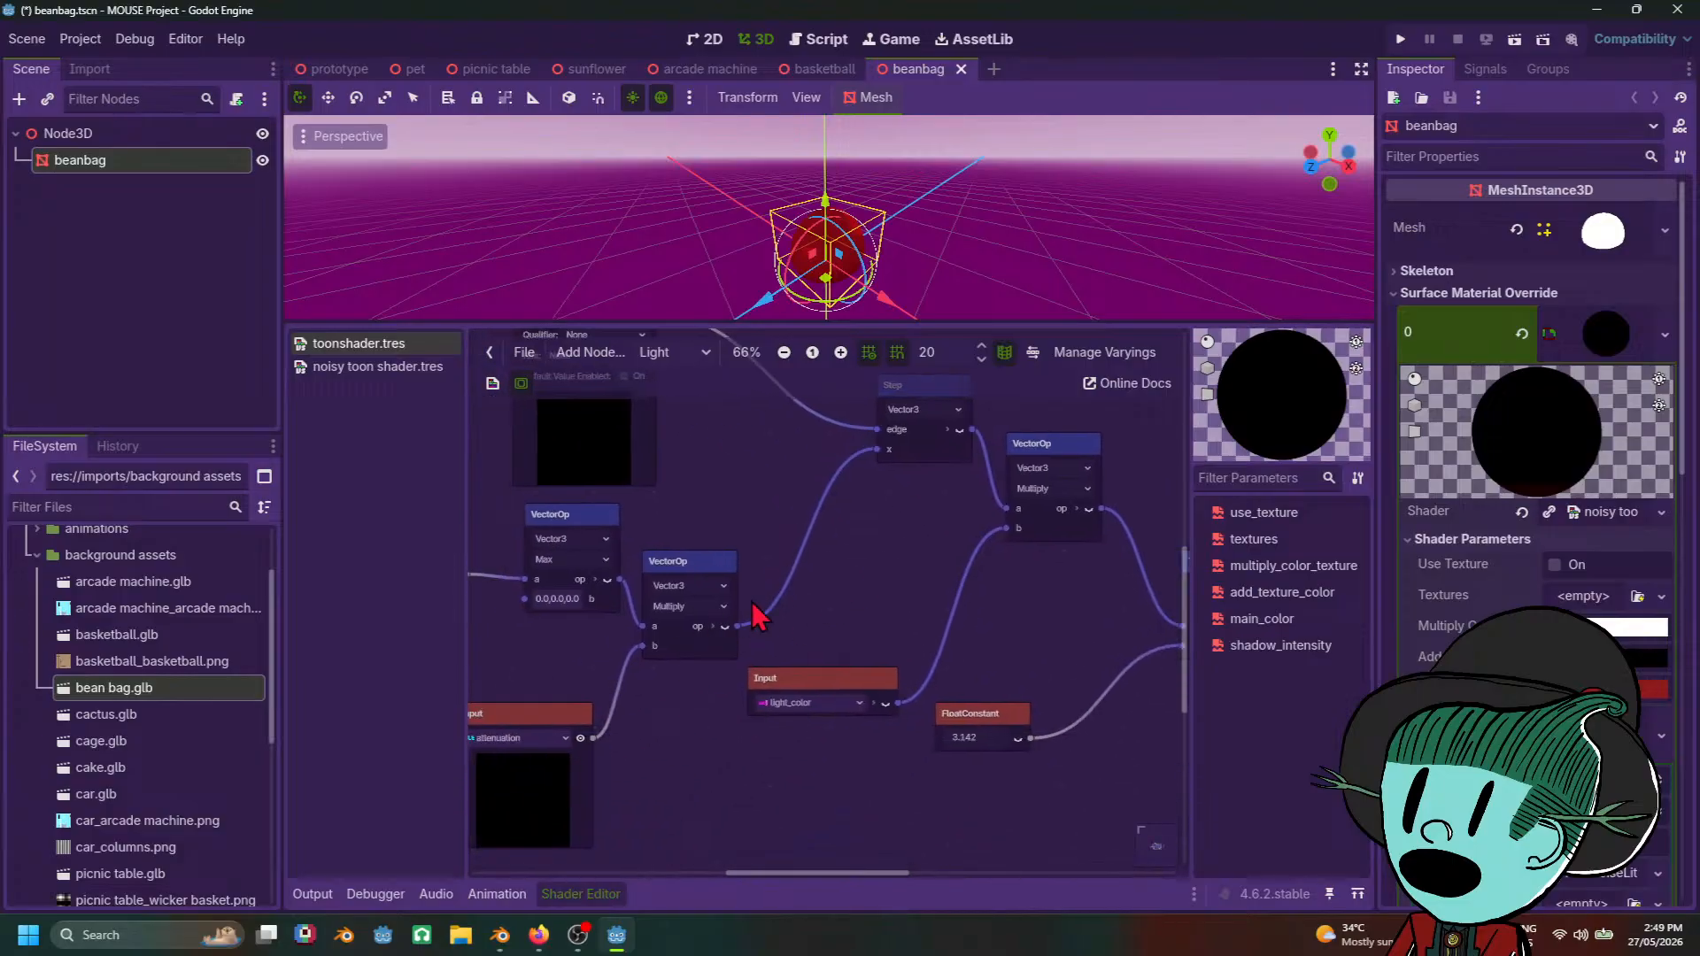
pyautogui.scroll(3, 815, 622)
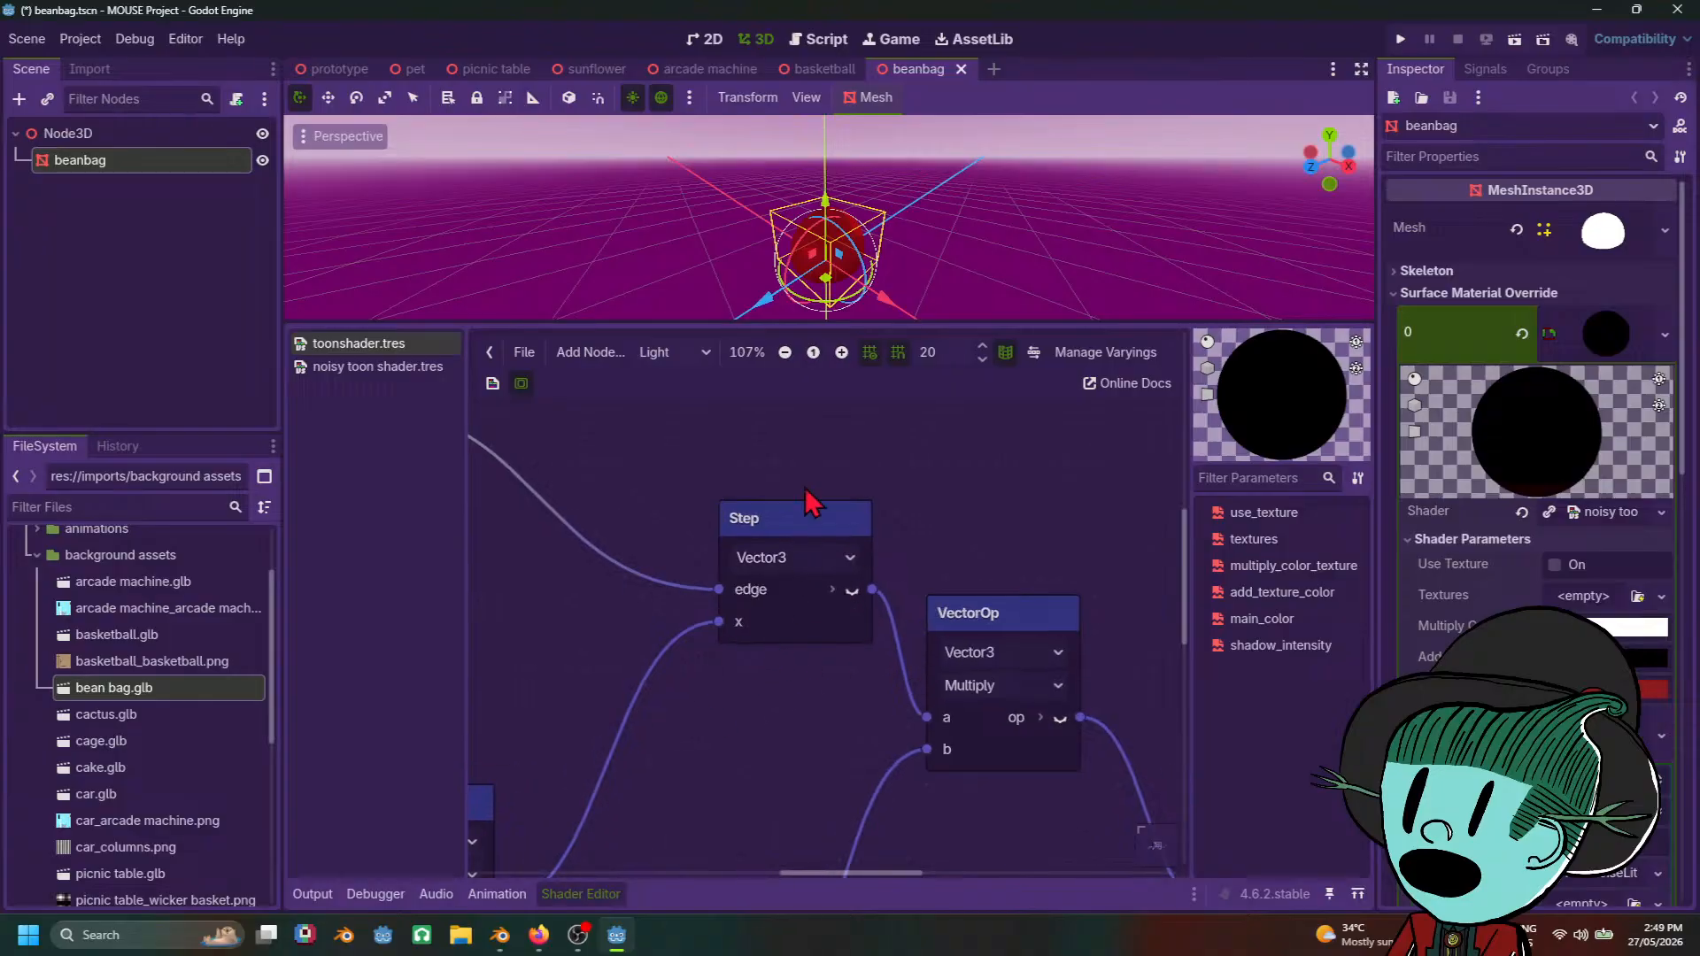
pyautogui.scroll(-2, 808, 503)
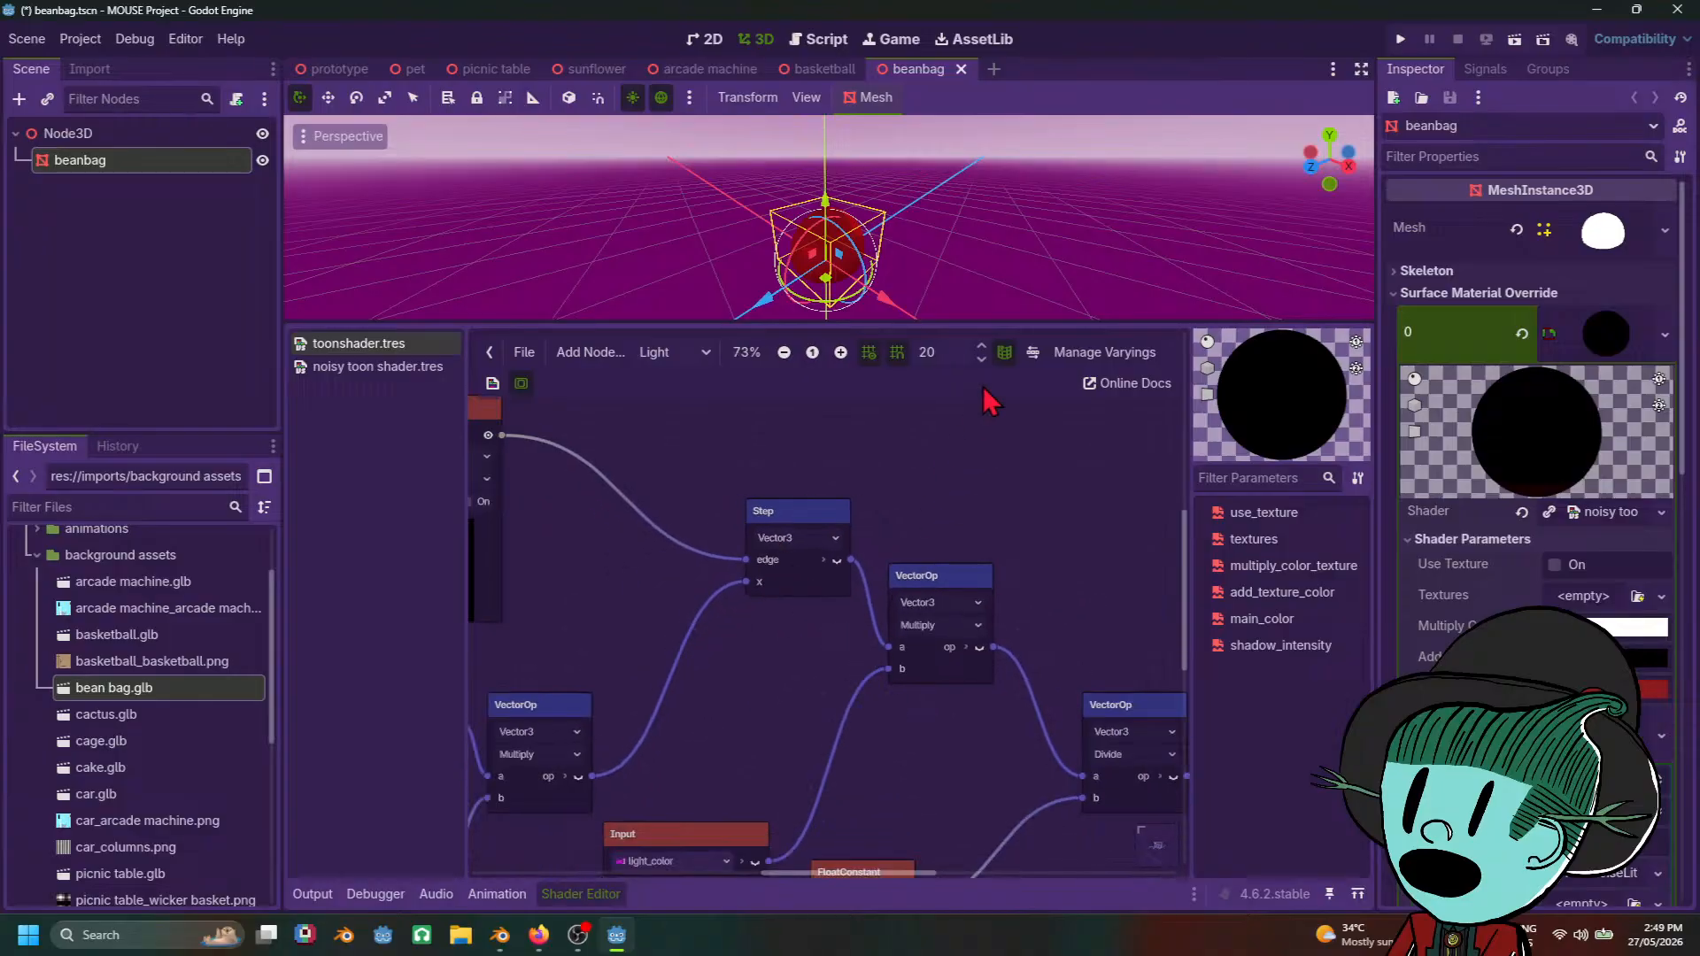
# Step: Enlarge the 3D viewport and inspect the beanbag's noisy shadow boundary from several angles alongside the Light graph
pyautogui.moveTo(980, 259); pyautogui.dragTo(850, 292, button='middle')
pyautogui.scroll(2, 837, 301)
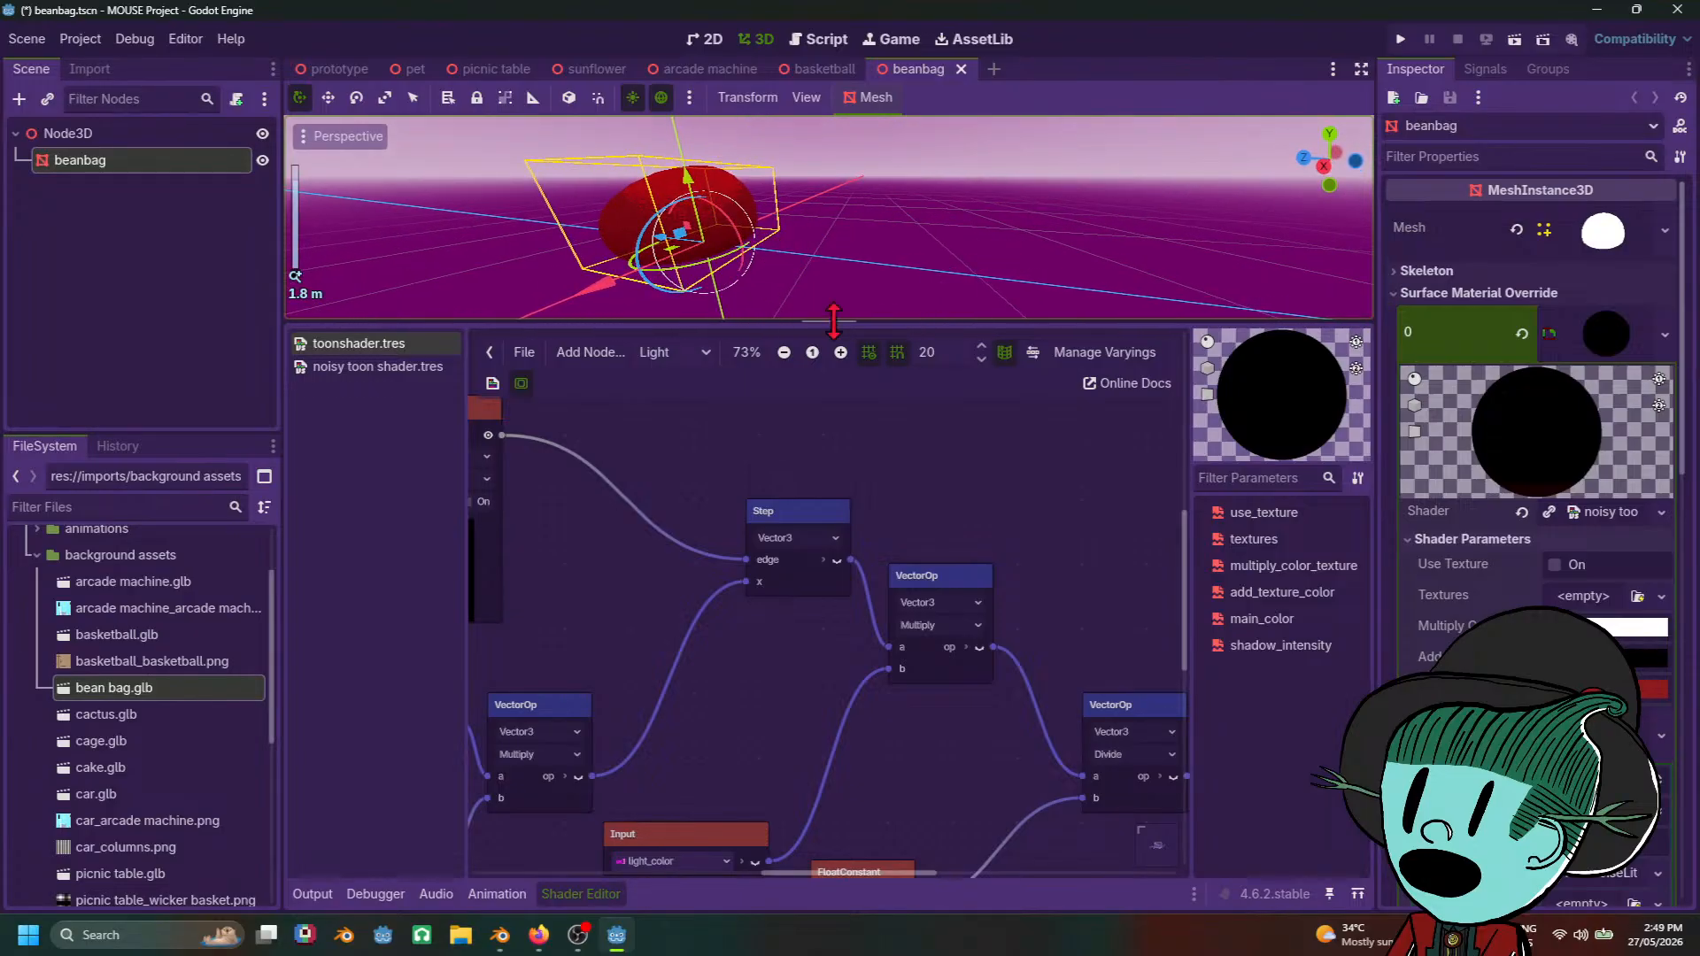
pyautogui.moveTo(862, 321); pyautogui.dragTo(862, 604)
pyautogui.scroll(2, 767, 531)
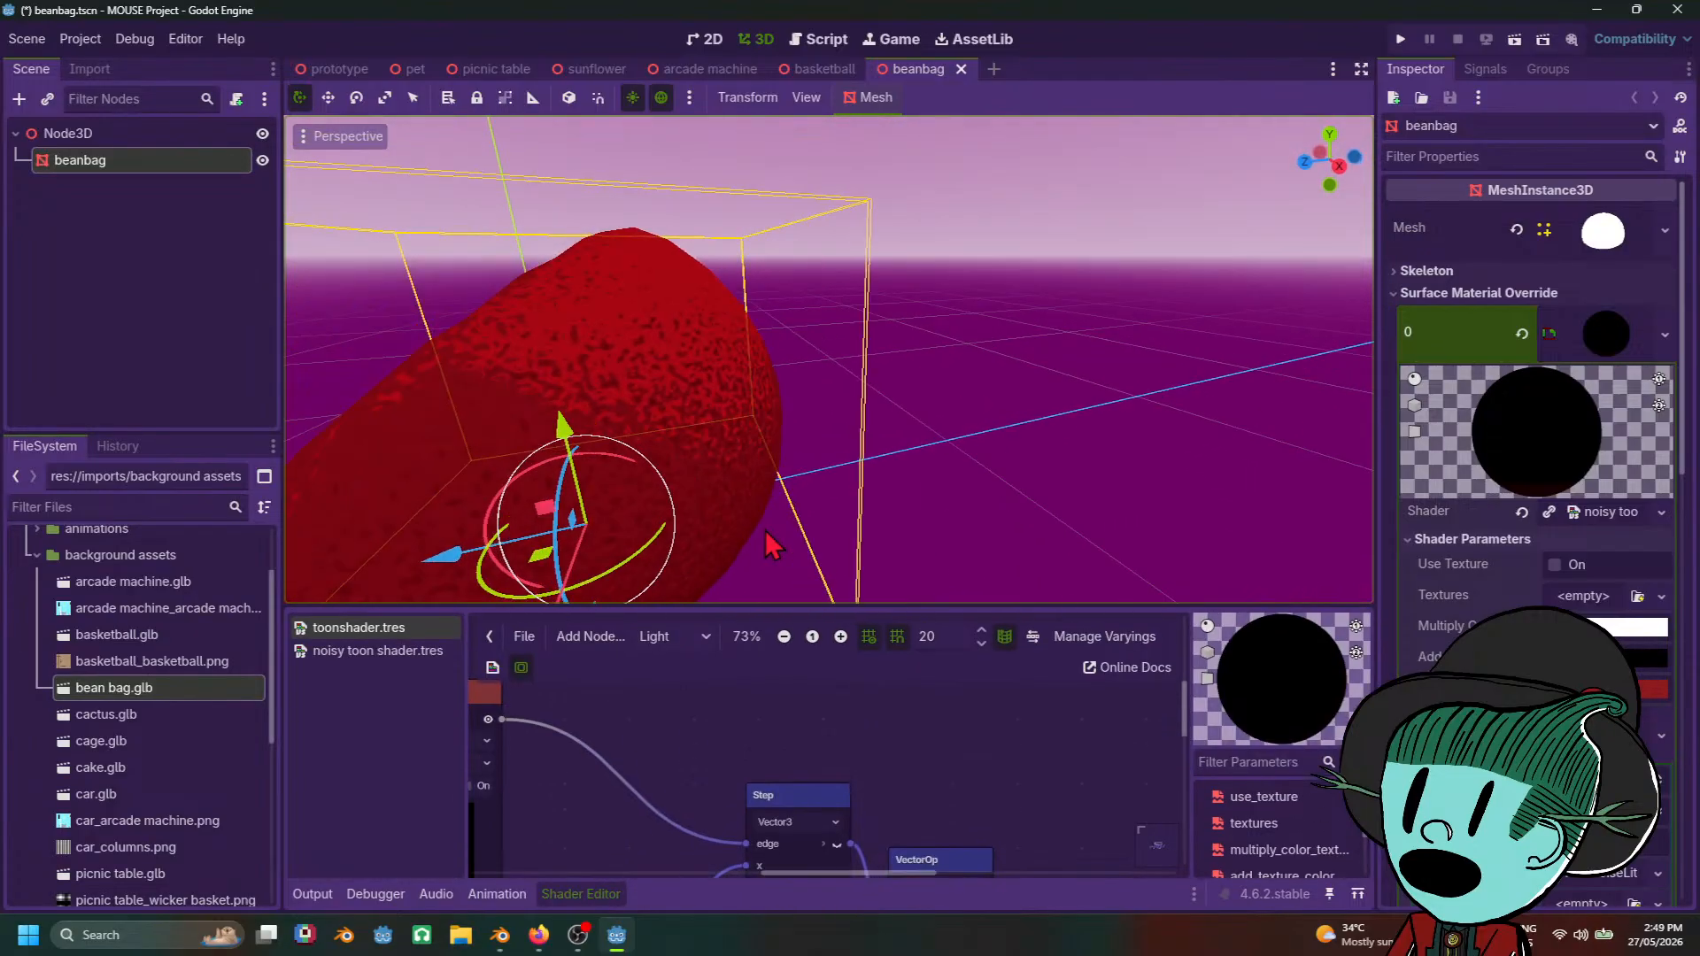
pyautogui.moveTo(844, 422); pyautogui.dragTo(772, 225, button='middle')
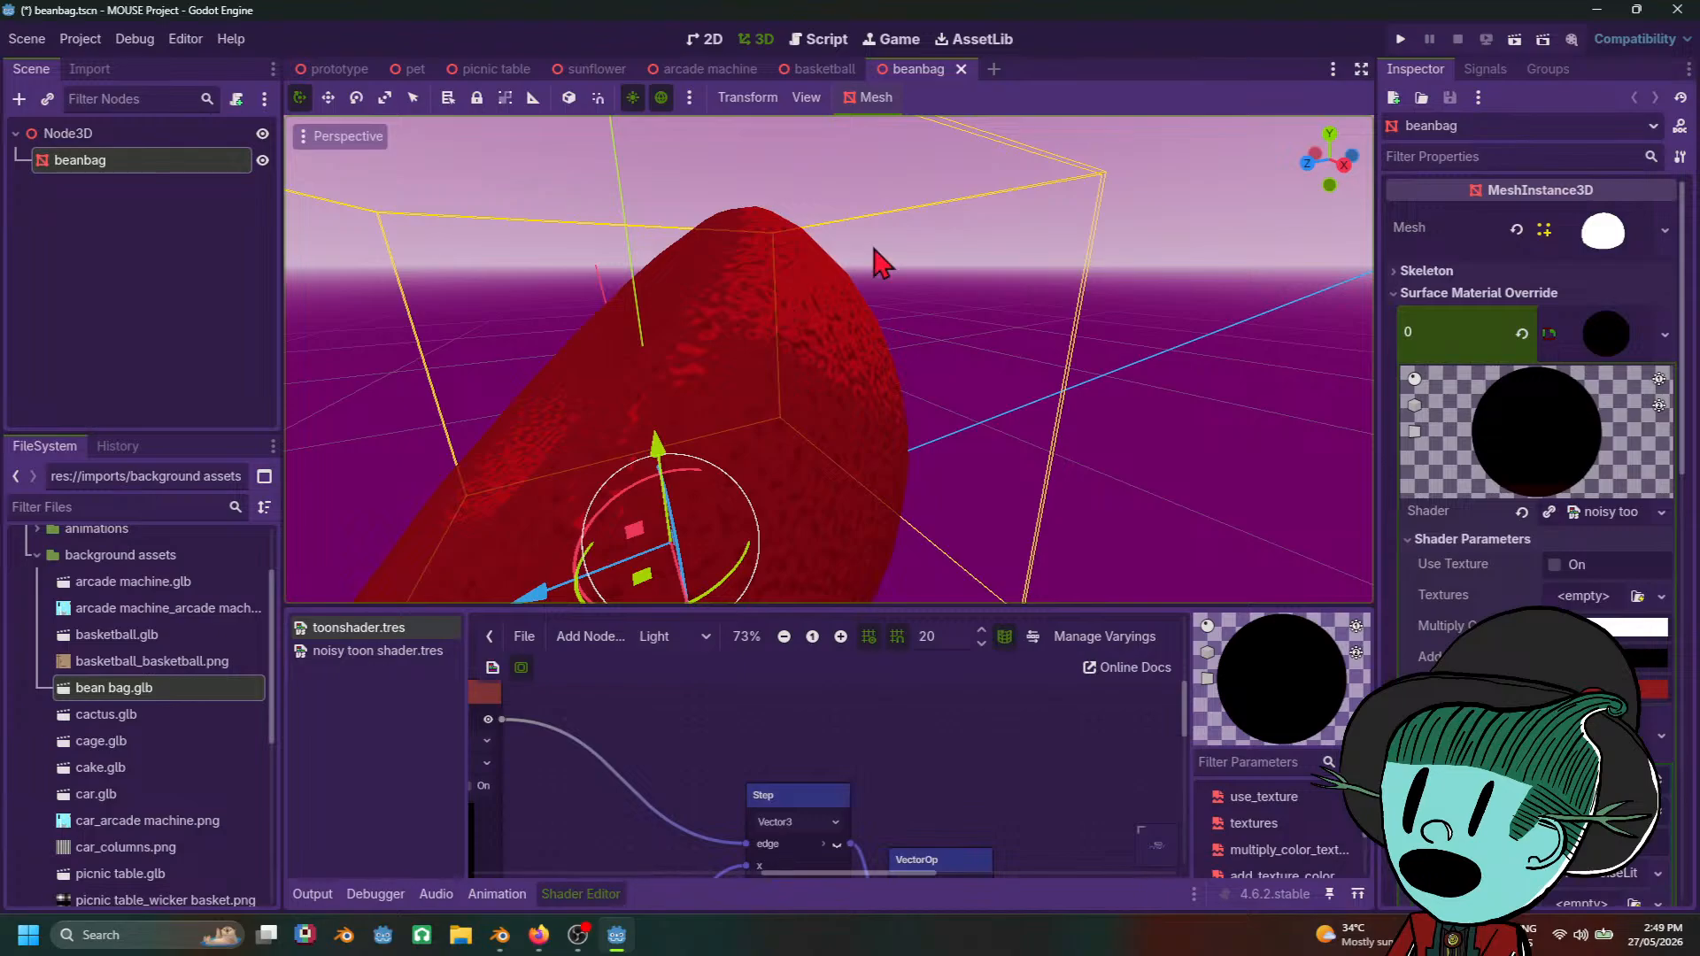
pyautogui.scroll(-4, 872, 411)
pyautogui.scroll(3, 872, 412)
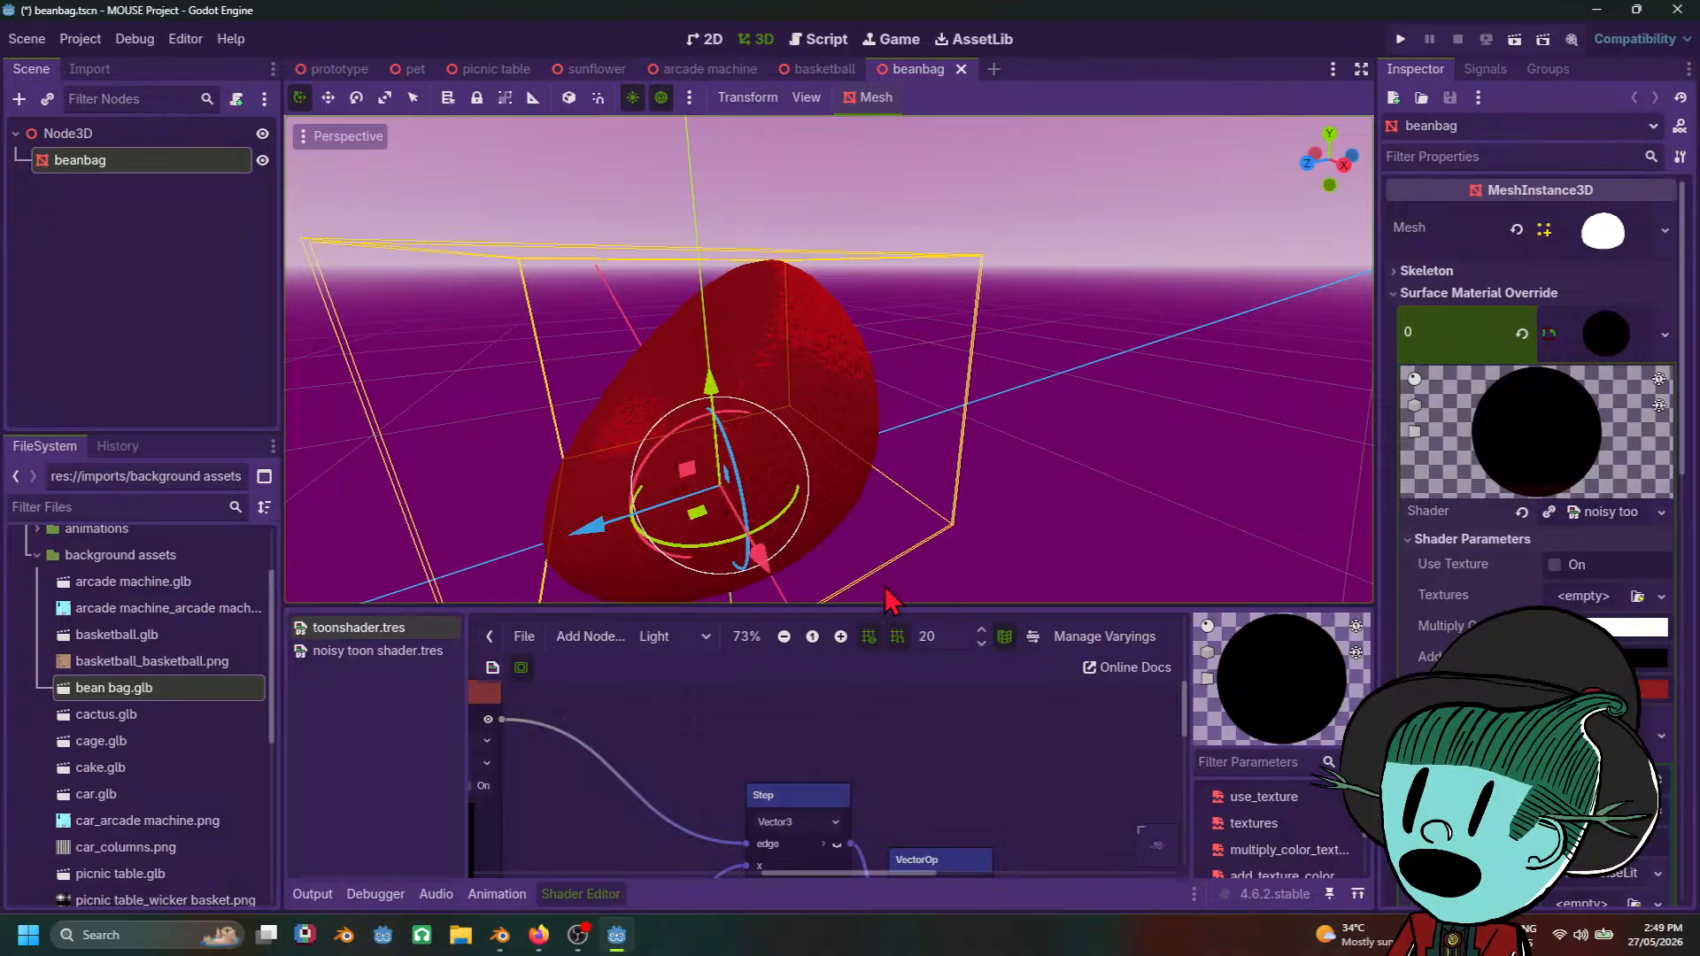
pyautogui.moveTo(890, 602); pyautogui.dragTo(1054, 509, button='middle')
pyautogui.scroll(-3, 816, 779)
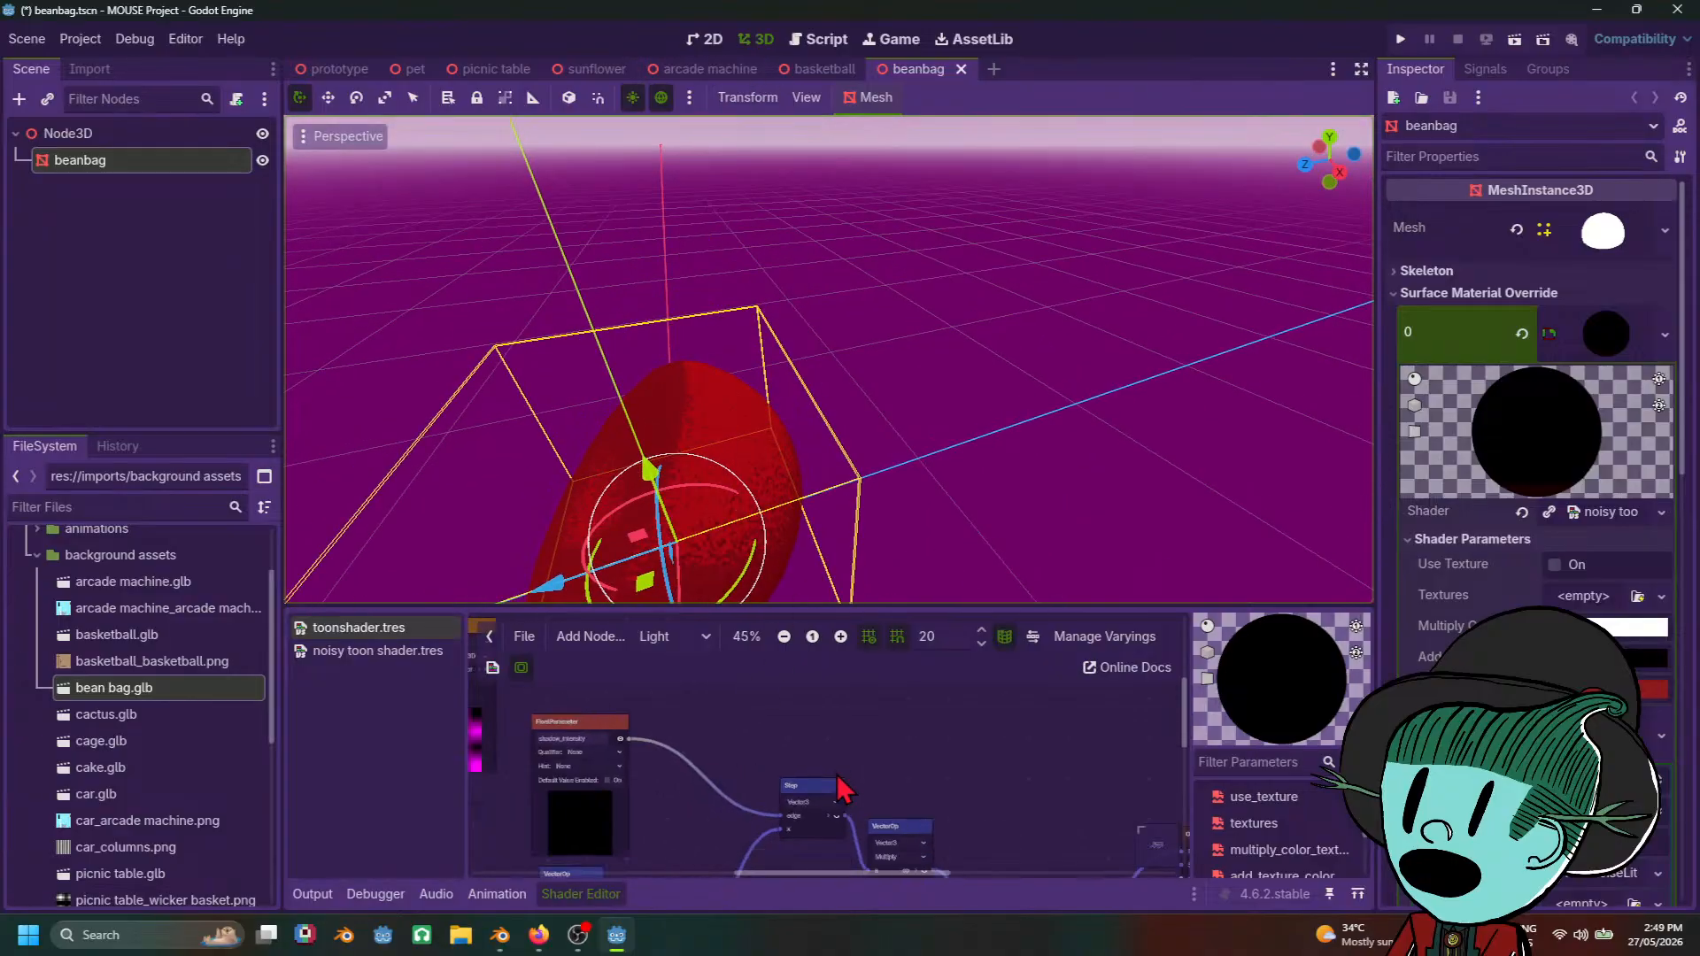
pyautogui.moveTo(833, 821); pyautogui.dragTo(843, 866, button='middle')
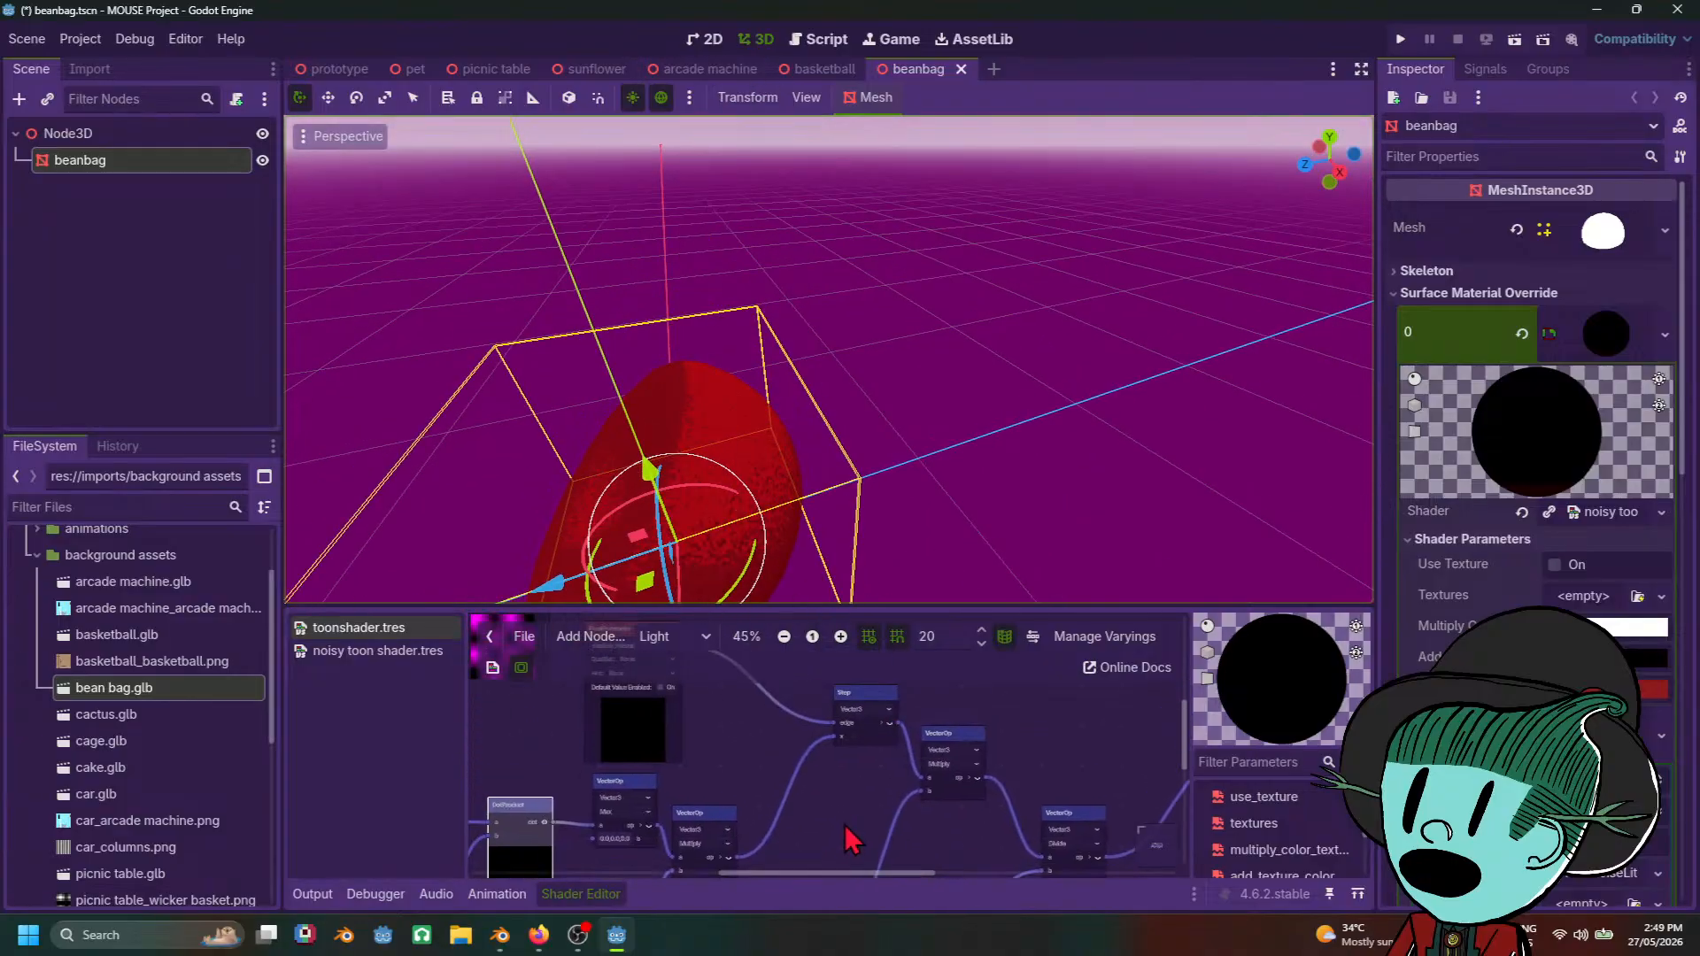
pyautogui.scroll(-2, 968, 474)
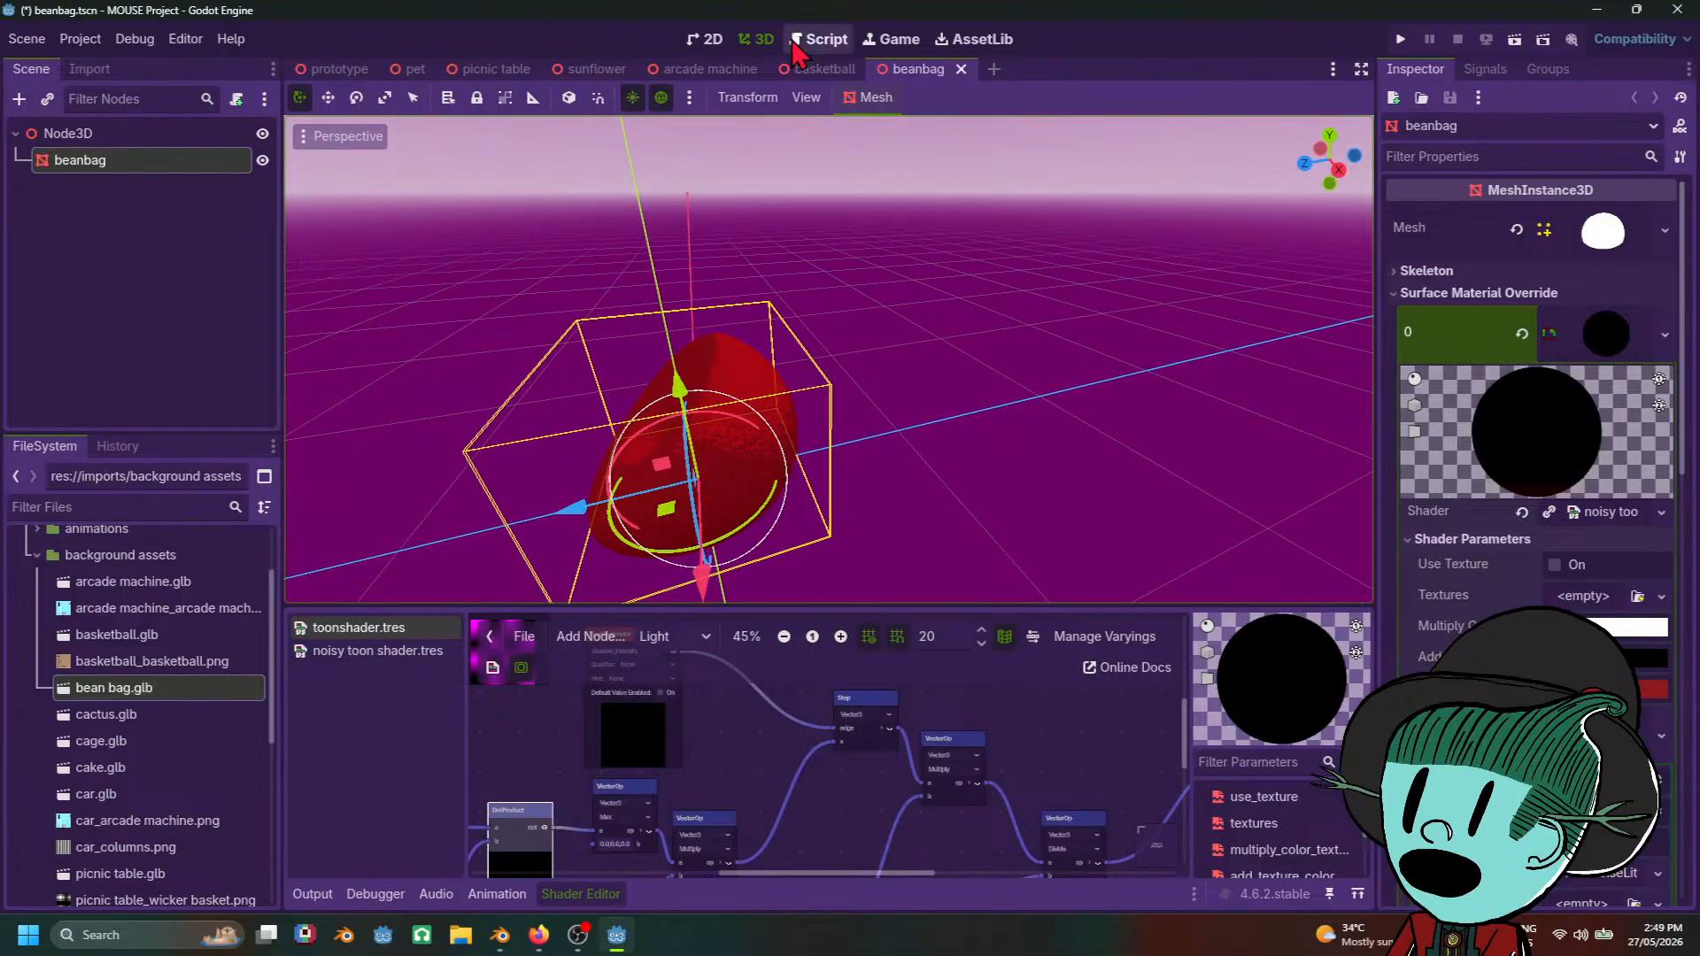
# Step: Open the arcade machine scene and inspect the hard shadow edges across its striped side panel up close
pyautogui.click(811, 69)
pyautogui.click(709, 69)
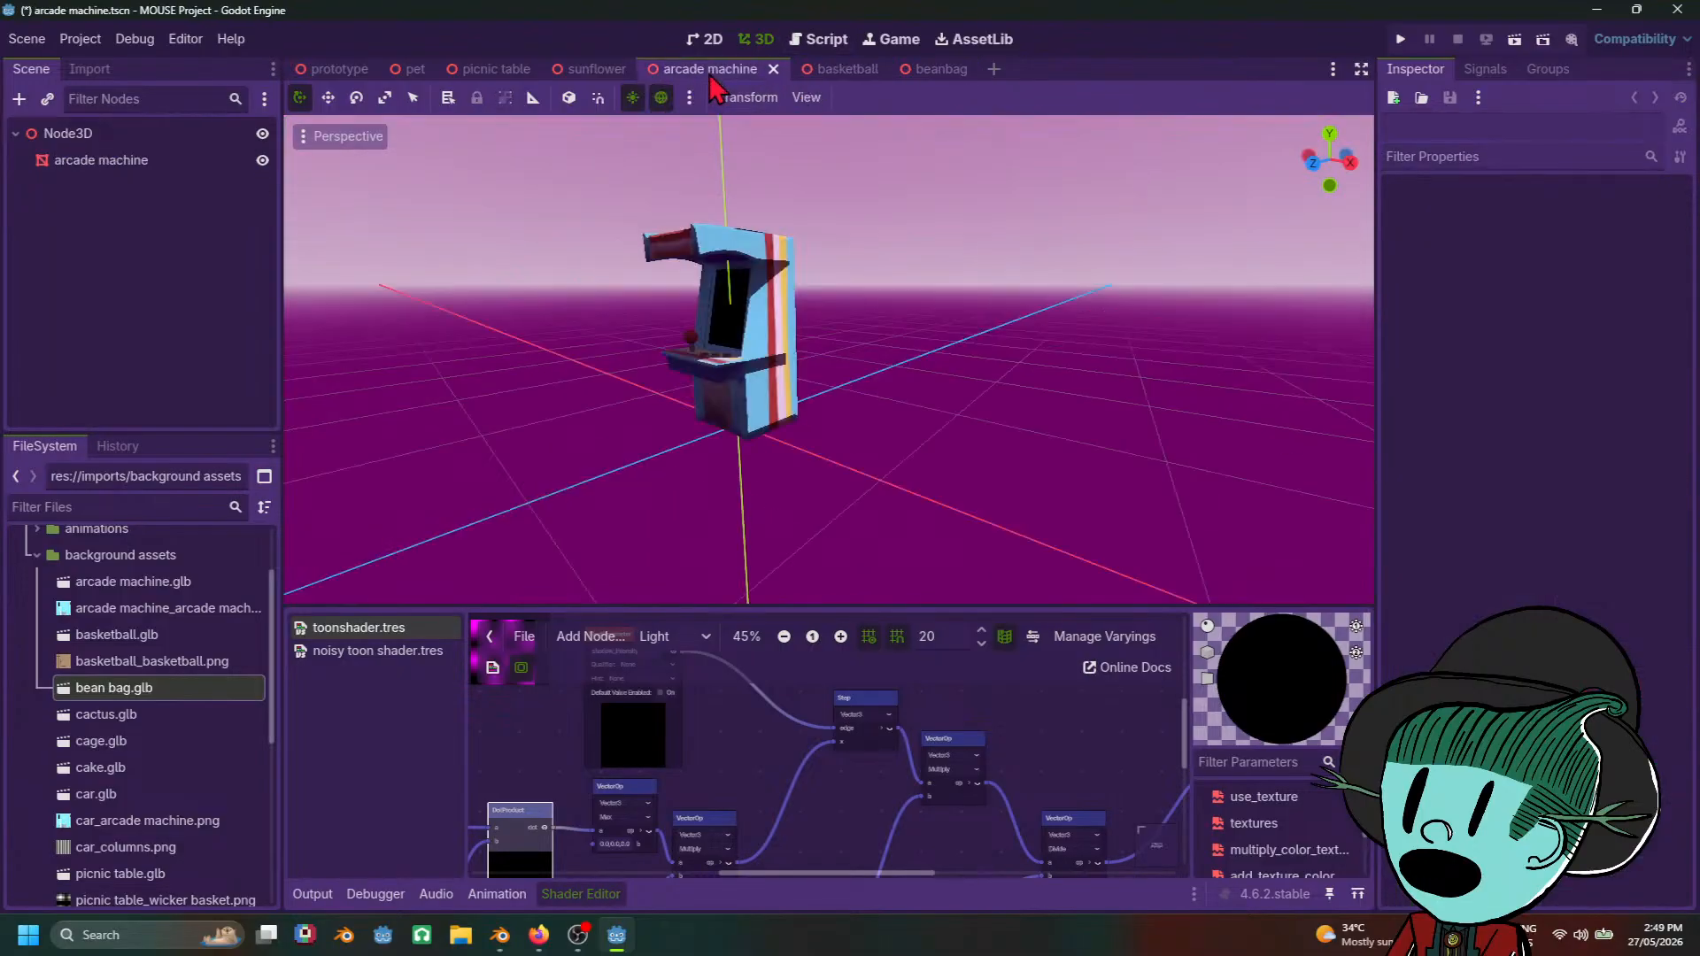
pyautogui.moveTo(987, 486); pyautogui.dragTo(932, 525, button='middle')
pyautogui.scroll(5, 747, 419)
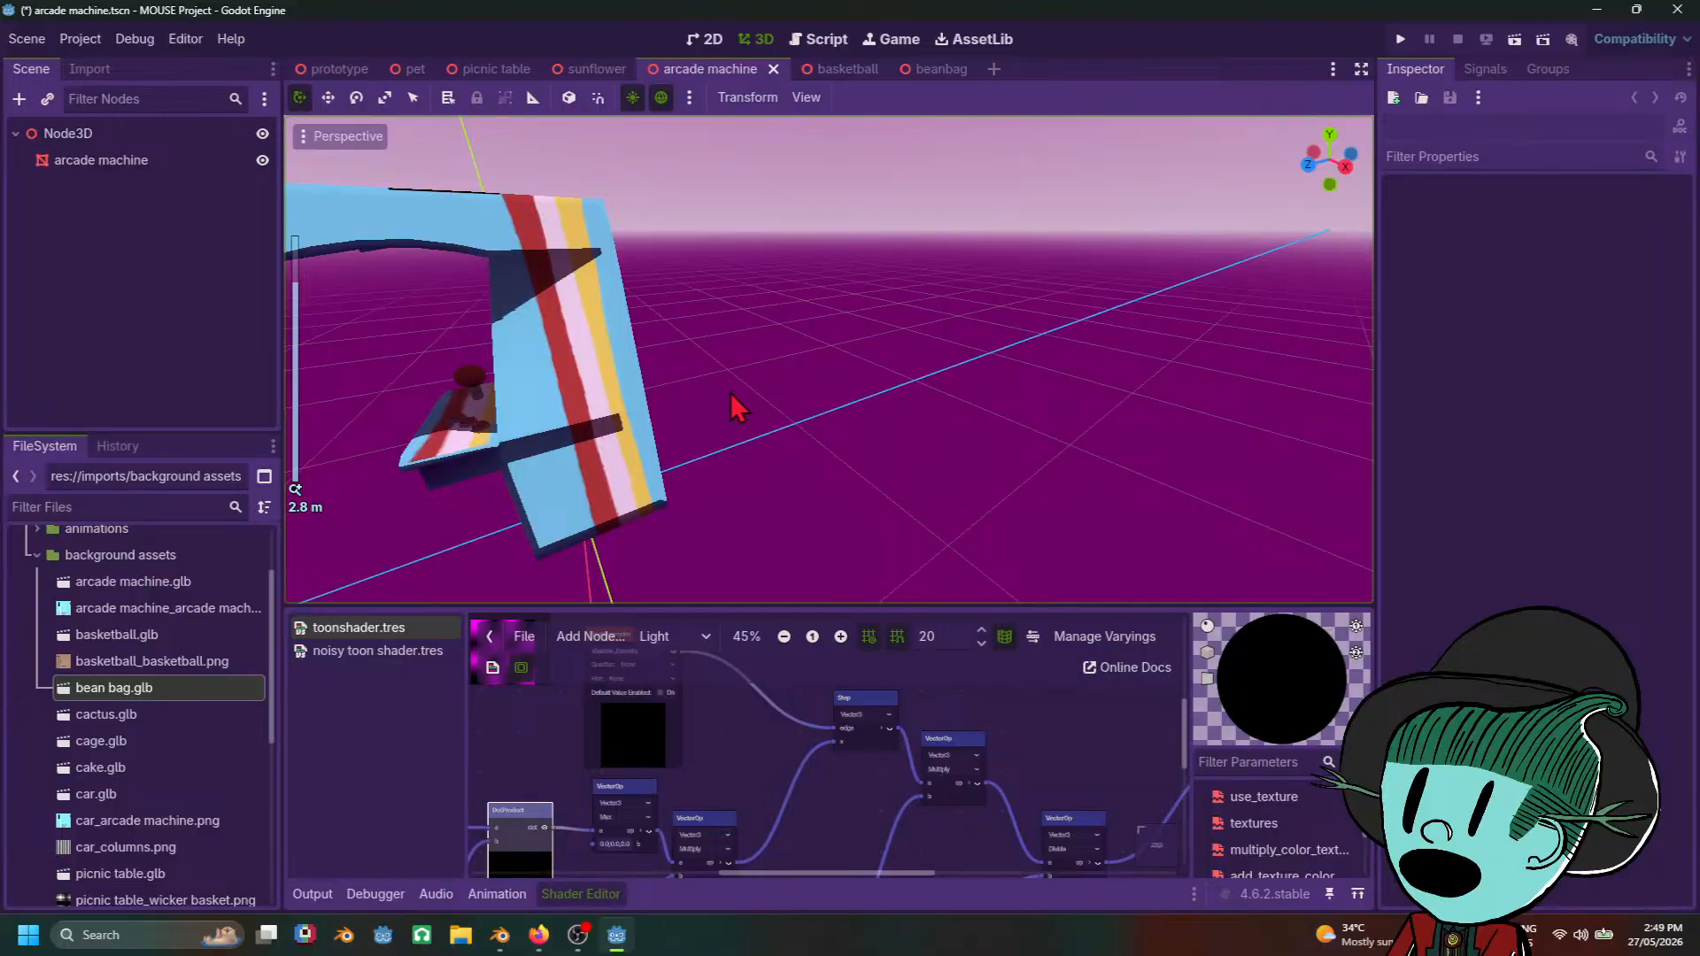
pyautogui.moveTo(739, 409); pyautogui.dragTo(942, 416, button='middle')
pyautogui.scroll(3, 937, 438)
pyautogui.scroll(-3, 924, 454)
pyautogui.scroll(3, 946, 426)
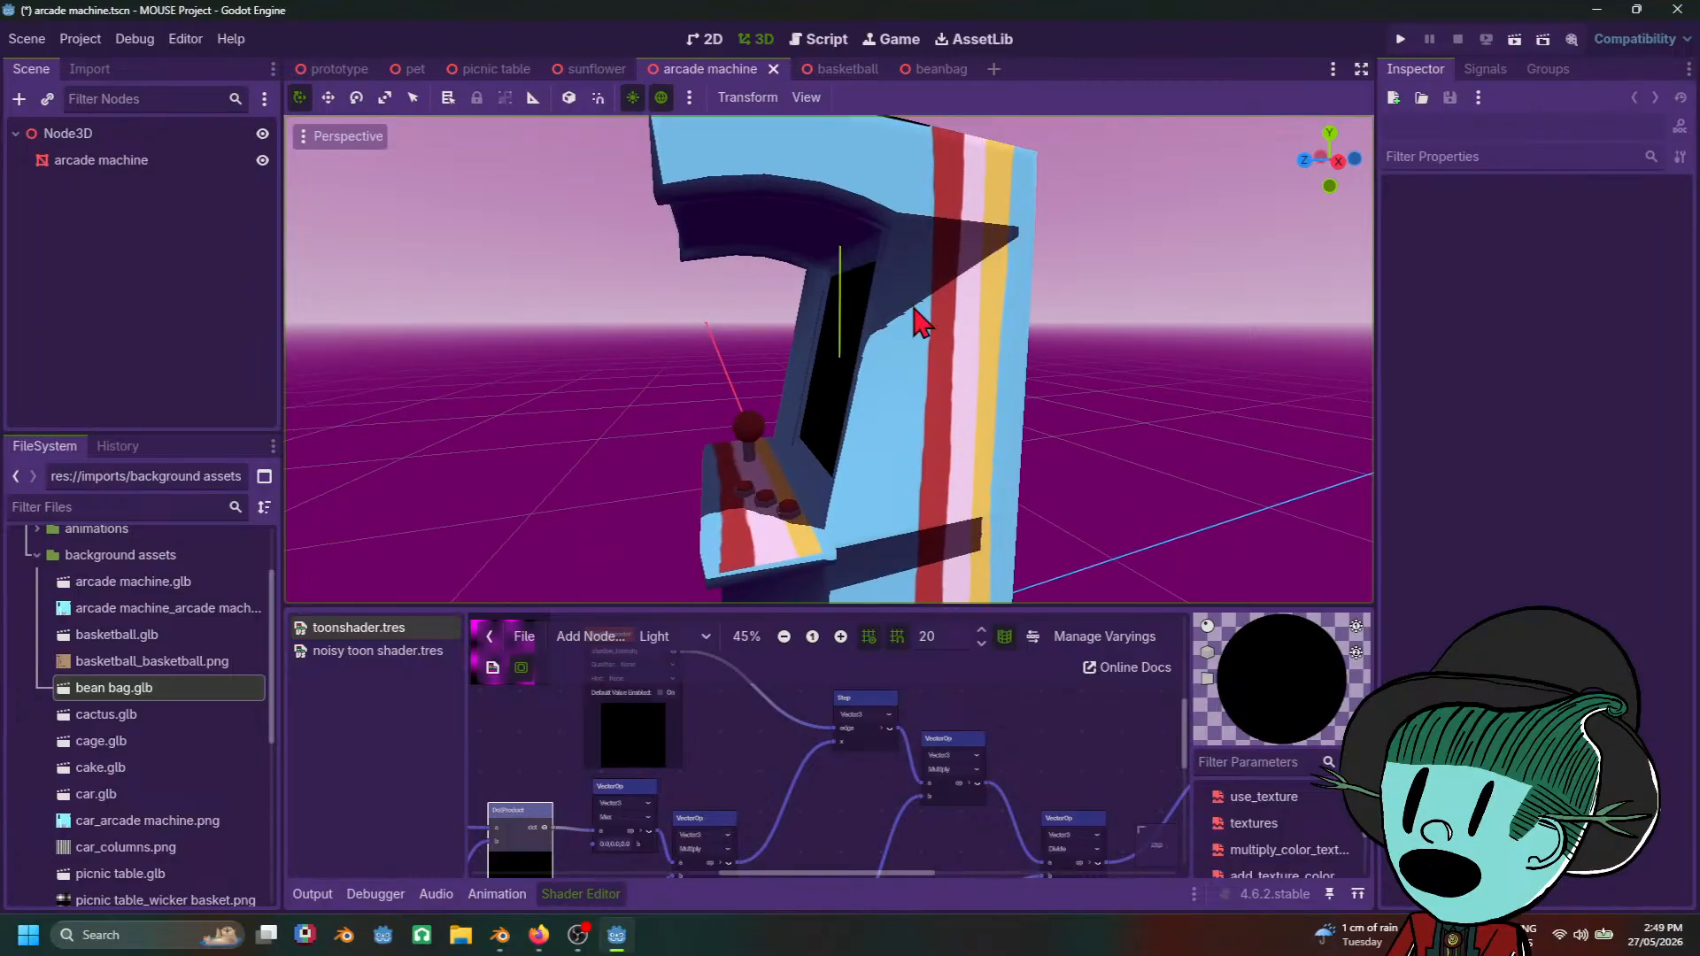
pyautogui.scroll(5, 949, 353)
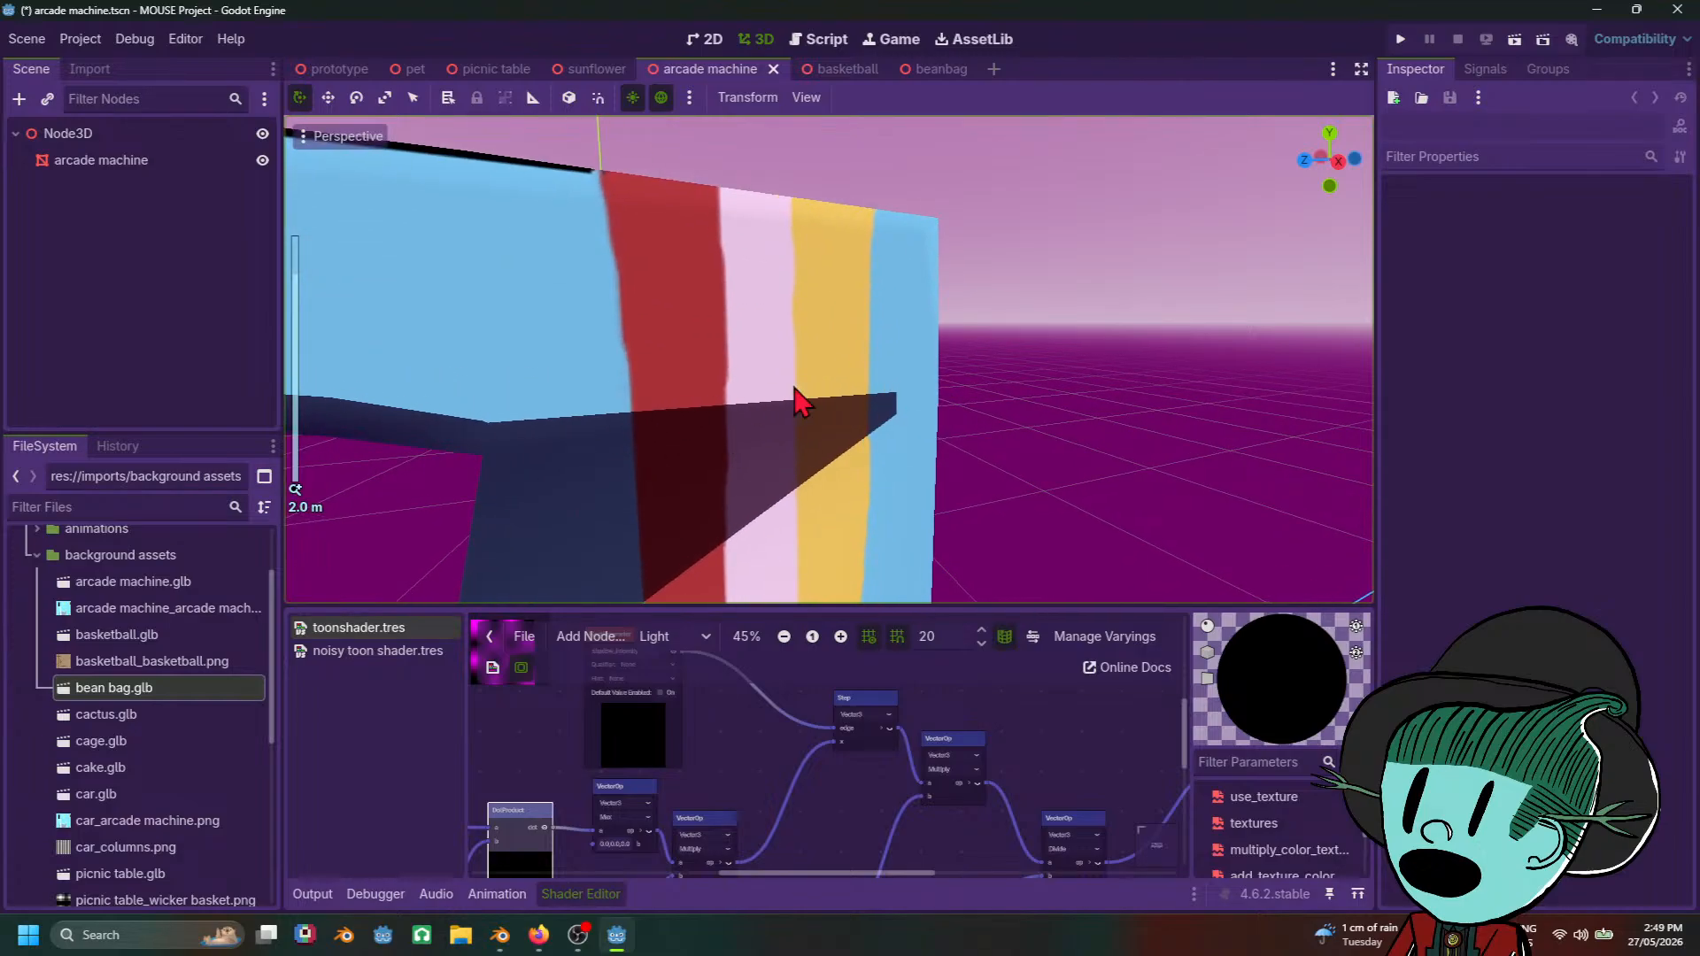
pyautogui.scroll(-5, 842, 494)
pyautogui.scroll(5, 866, 334)
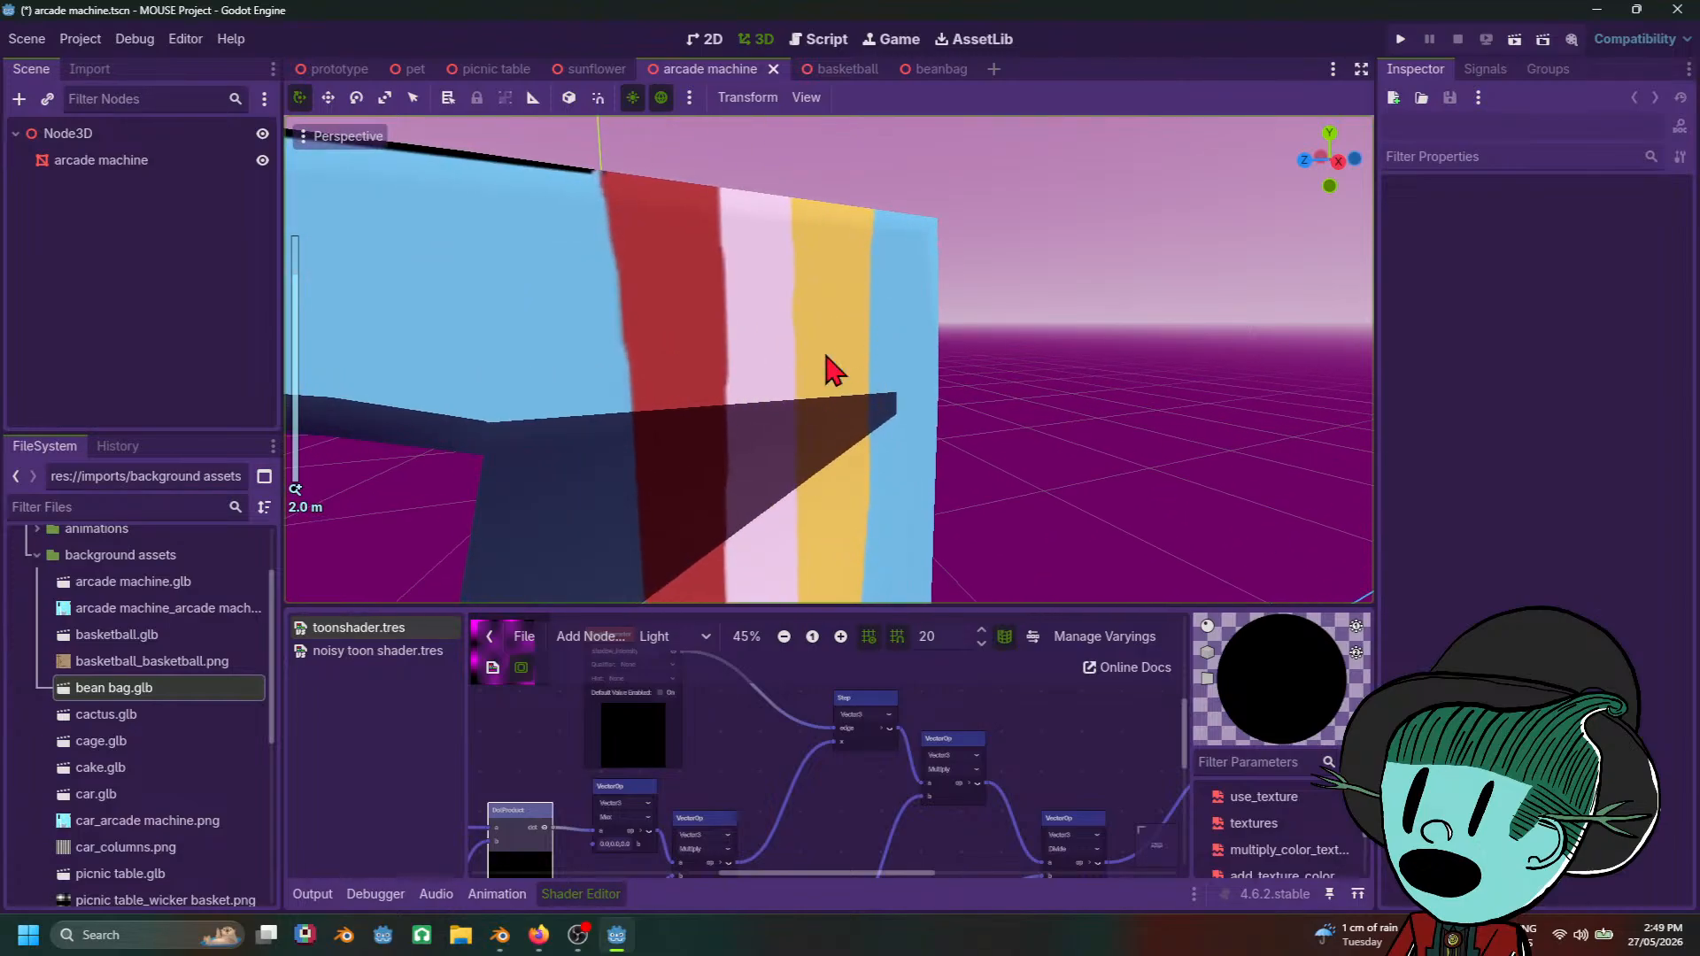
# Step: Open the basketball scene and inspect the ball's noisy shadow boundary up close from several angles
pyautogui.scroll(-5, 832, 370)
pyautogui.scroll(2, 930, 416)
pyautogui.click(841, 71)
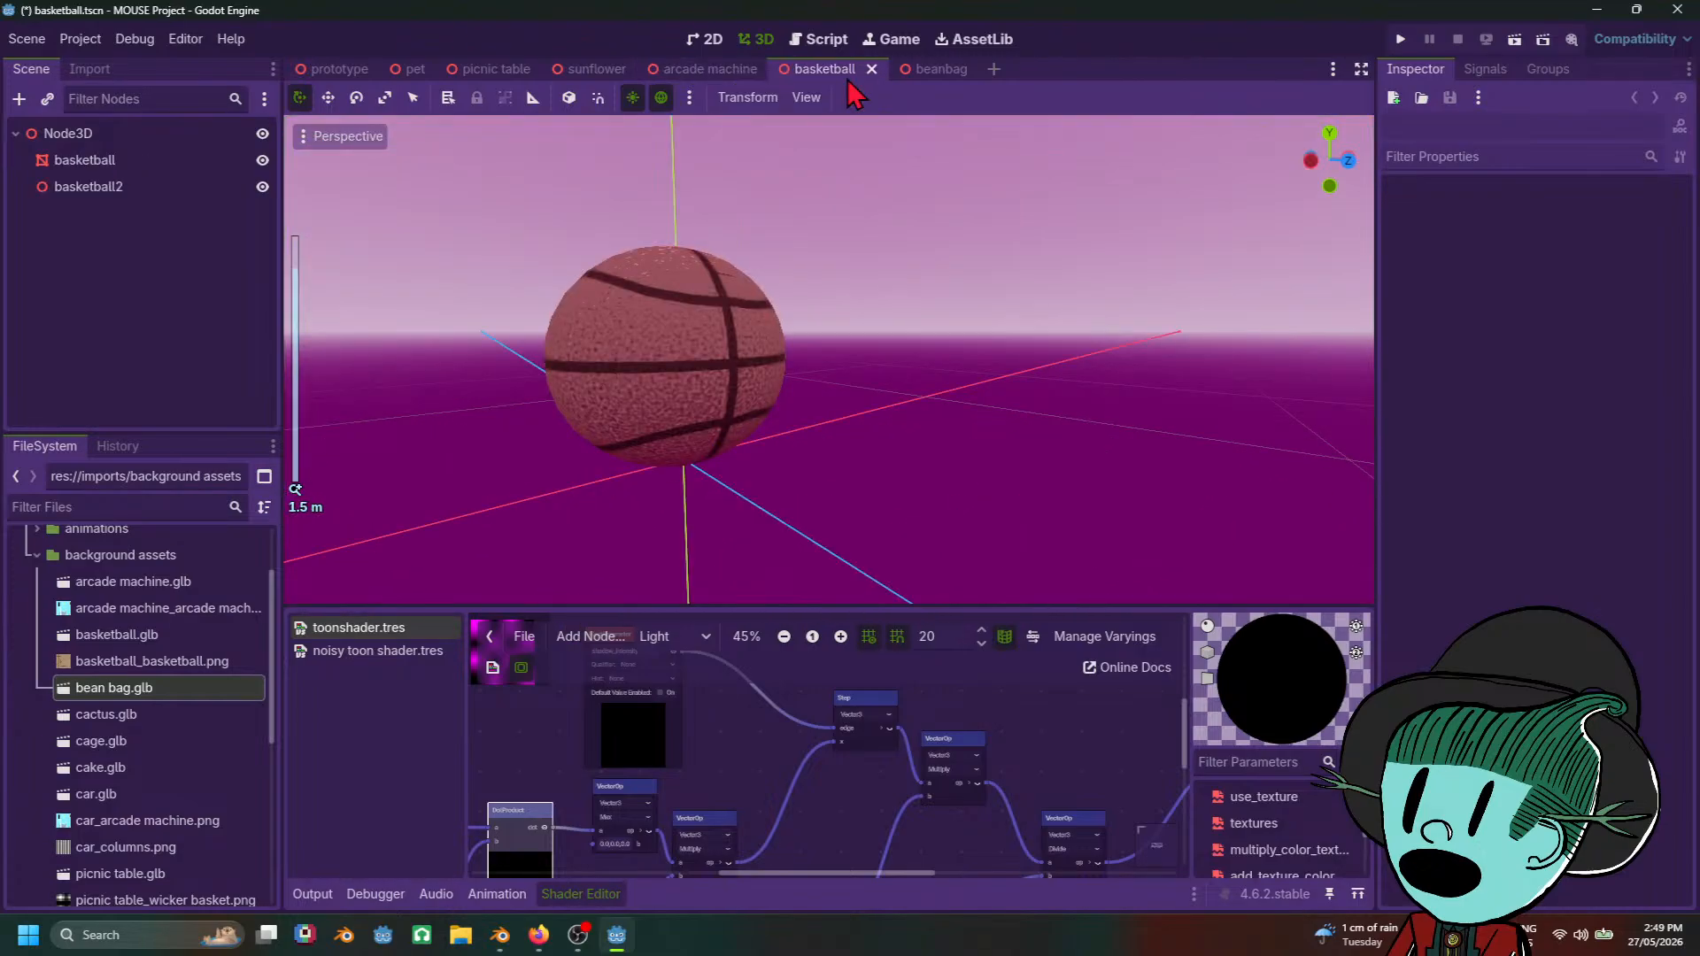
pyautogui.scroll(-2, 938, 513)
pyautogui.moveTo(938, 512); pyautogui.dragTo(850, 513, button='middle')
pyautogui.scroll(4, 922, 428)
pyautogui.moveTo(759, 391); pyautogui.dragTo(842, 459, button='middle')
pyautogui.scroll(2, 815, 506)
pyautogui.scroll(1, 980, 354)
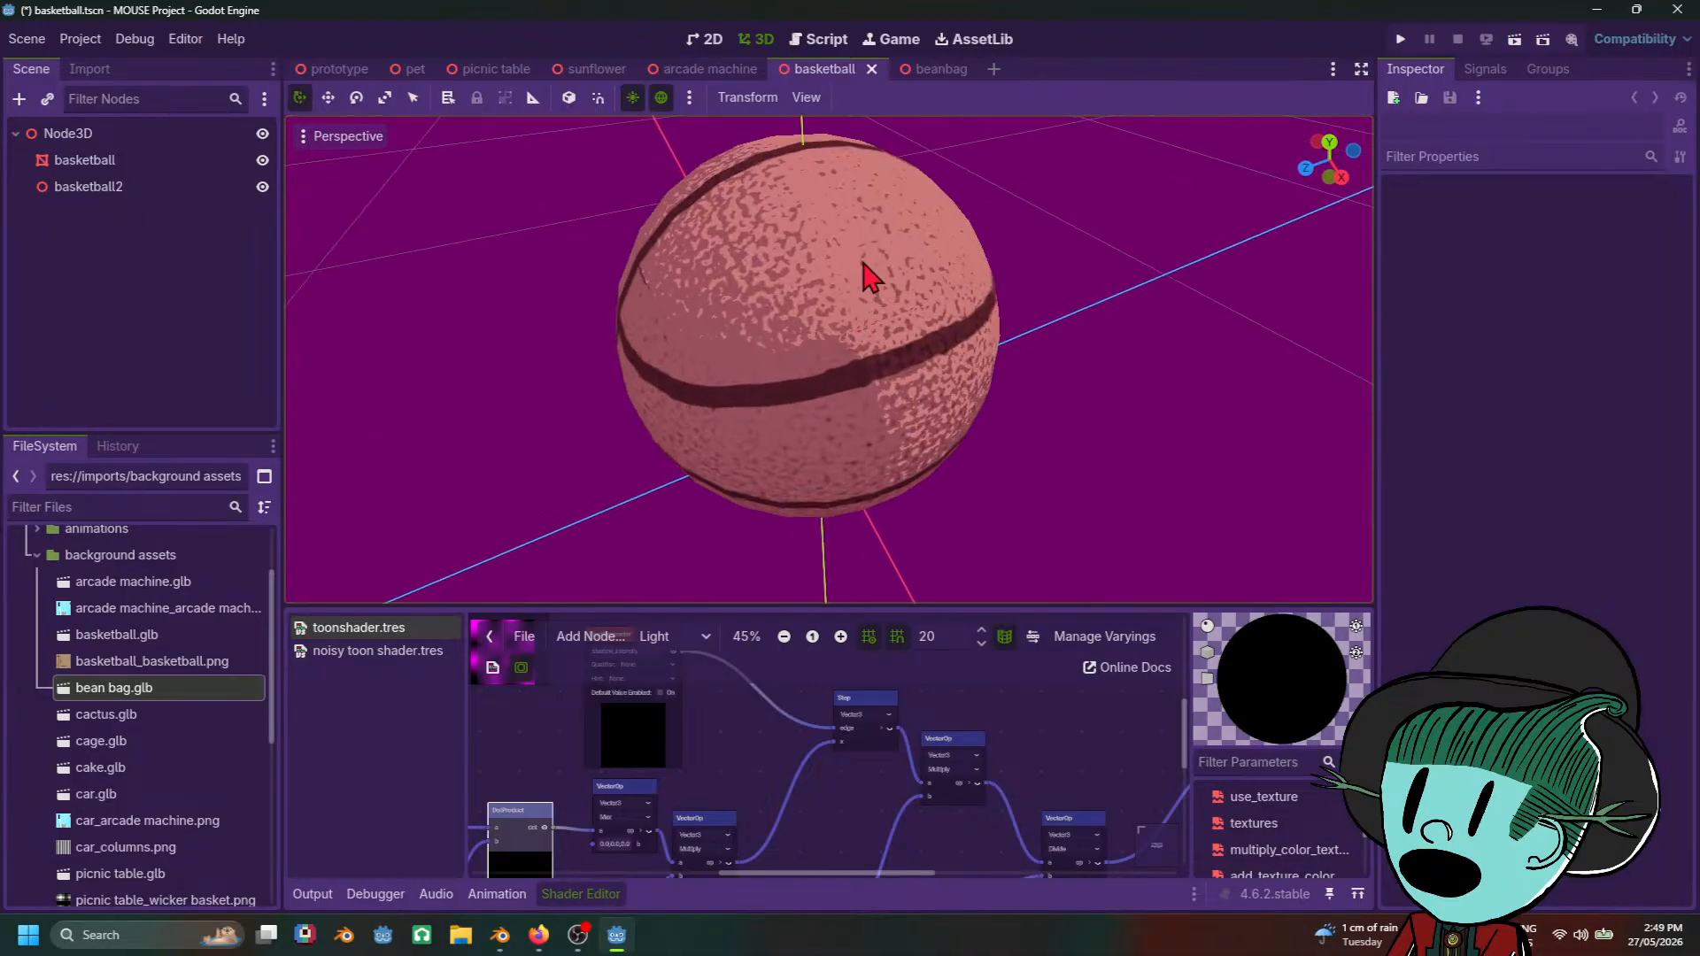
pyautogui.moveTo(1148, 528); pyautogui.dragTo(948, 458, button='middle')
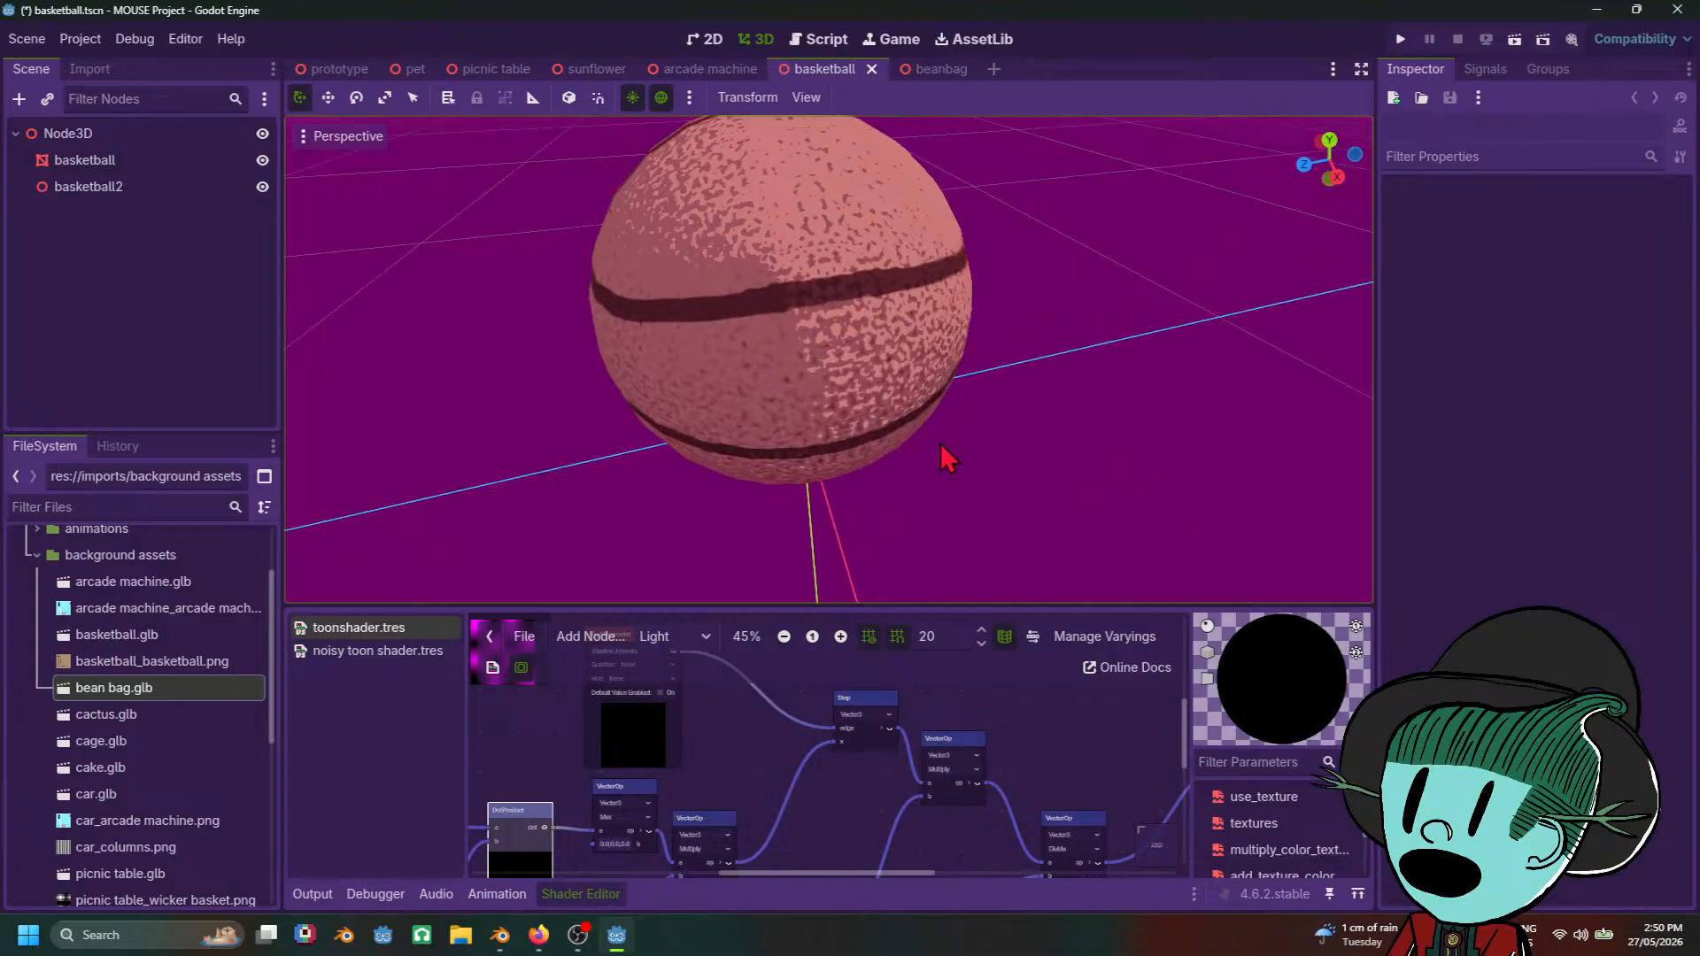
pyautogui.scroll(-3, 858, 418)
pyautogui.scroll(2, 858, 420)
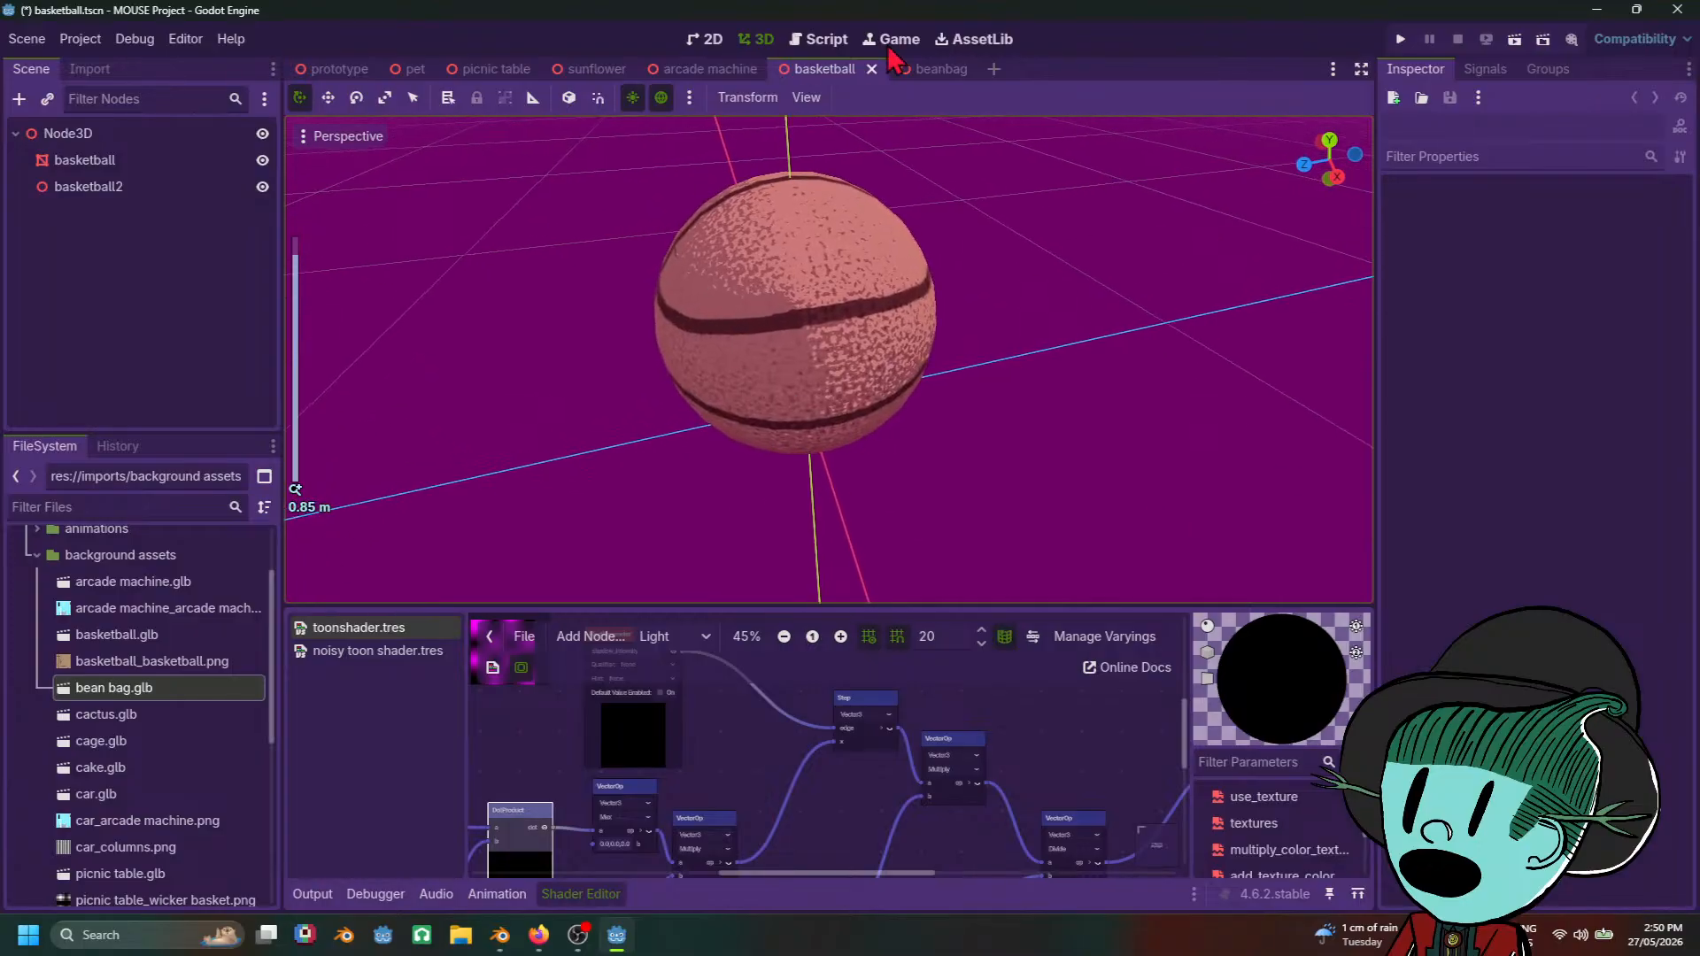
# Step: Switch the toonshader.tres graph from Light to Fragment and enlarge the shader editor to view its nodes
pyautogui.scroll(-4, 909, 764)
pyautogui.moveTo(912, 766); pyautogui.dragTo(755, 714, button='middle')
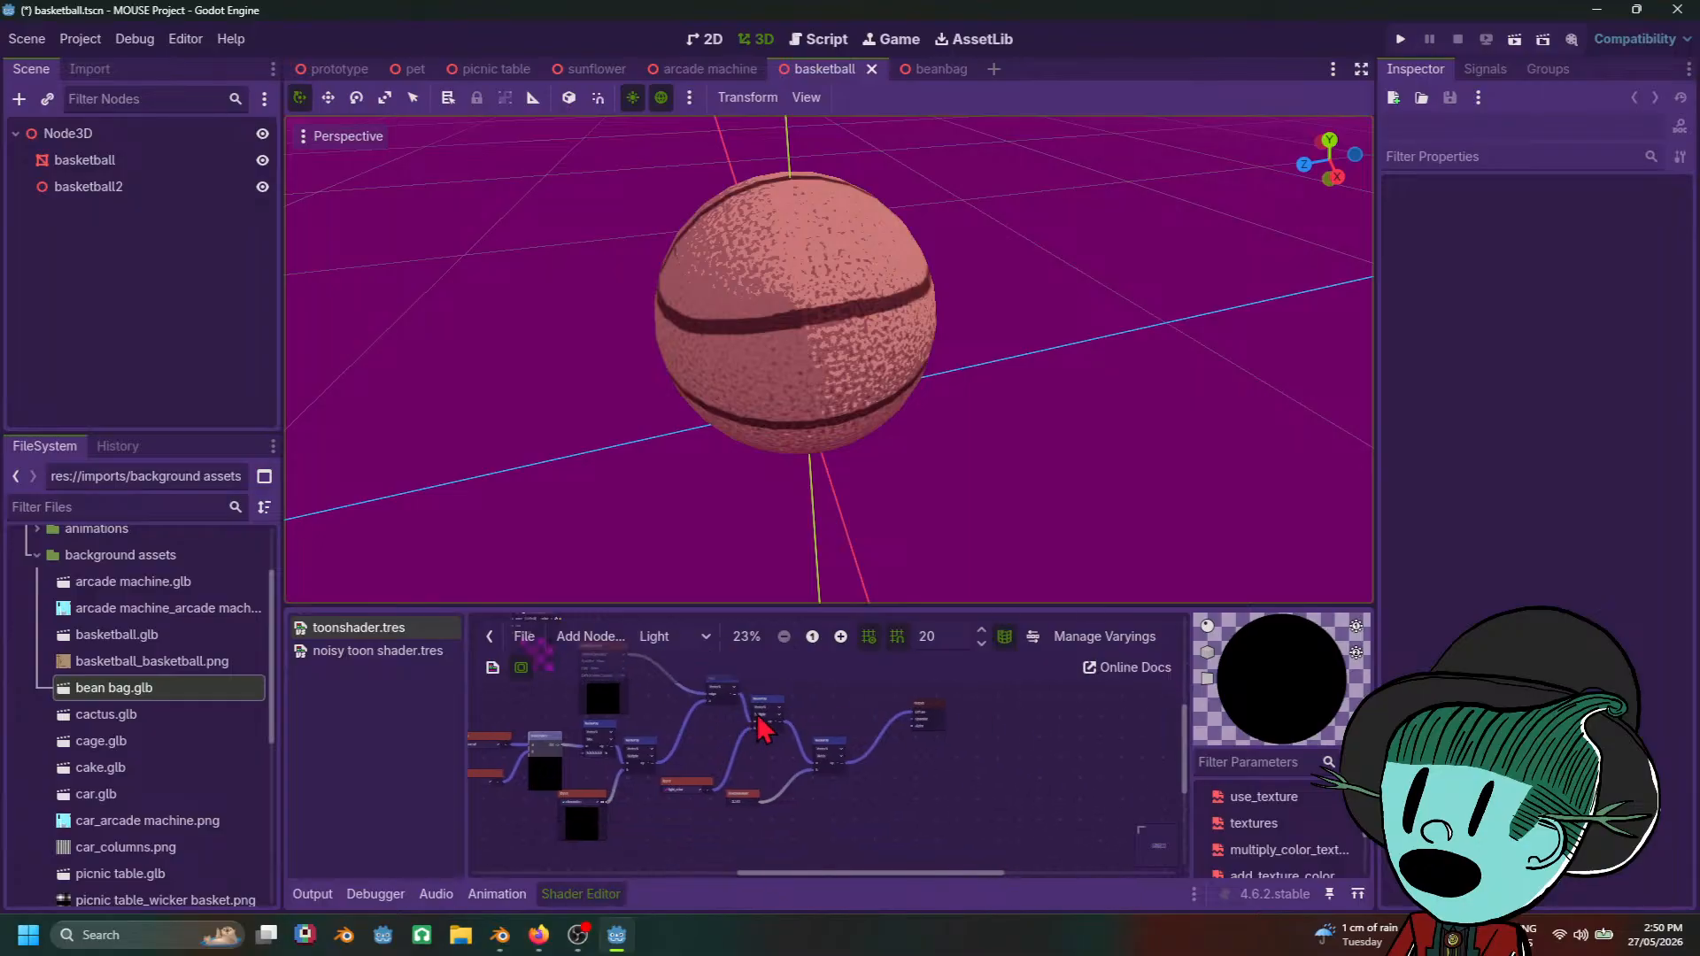
pyautogui.scroll(5, 756, 716)
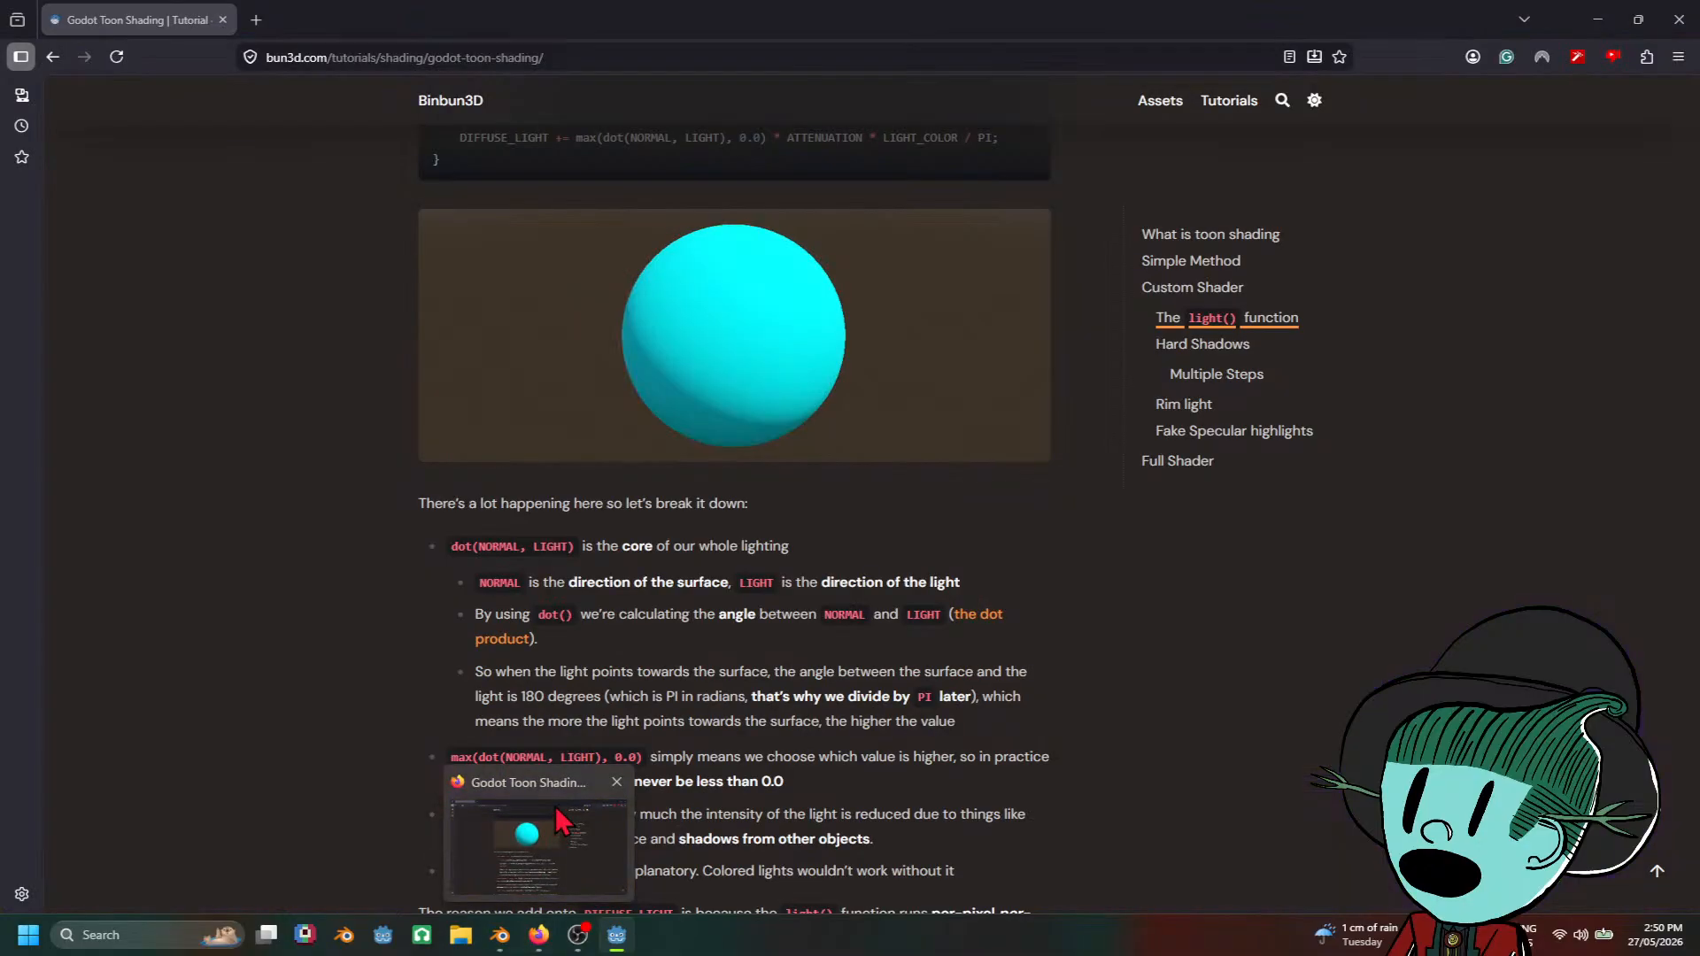
pyautogui.scroll(-2, 815, 772)
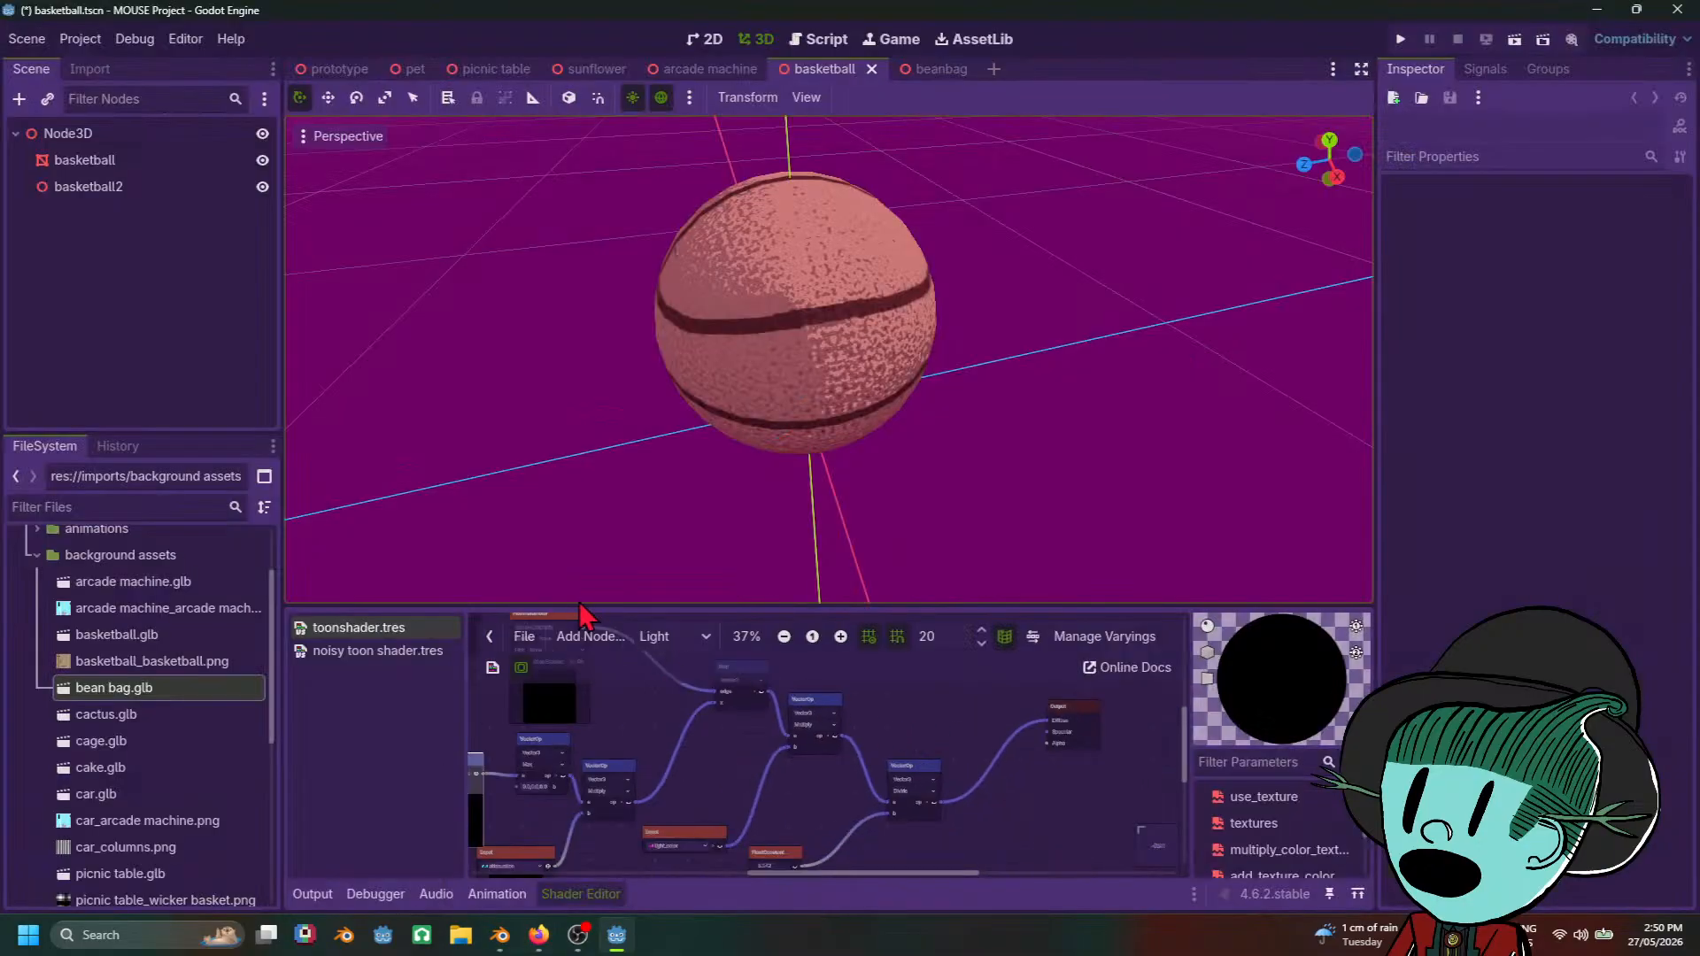
pyautogui.click(675, 634)
pyautogui.click(684, 687)
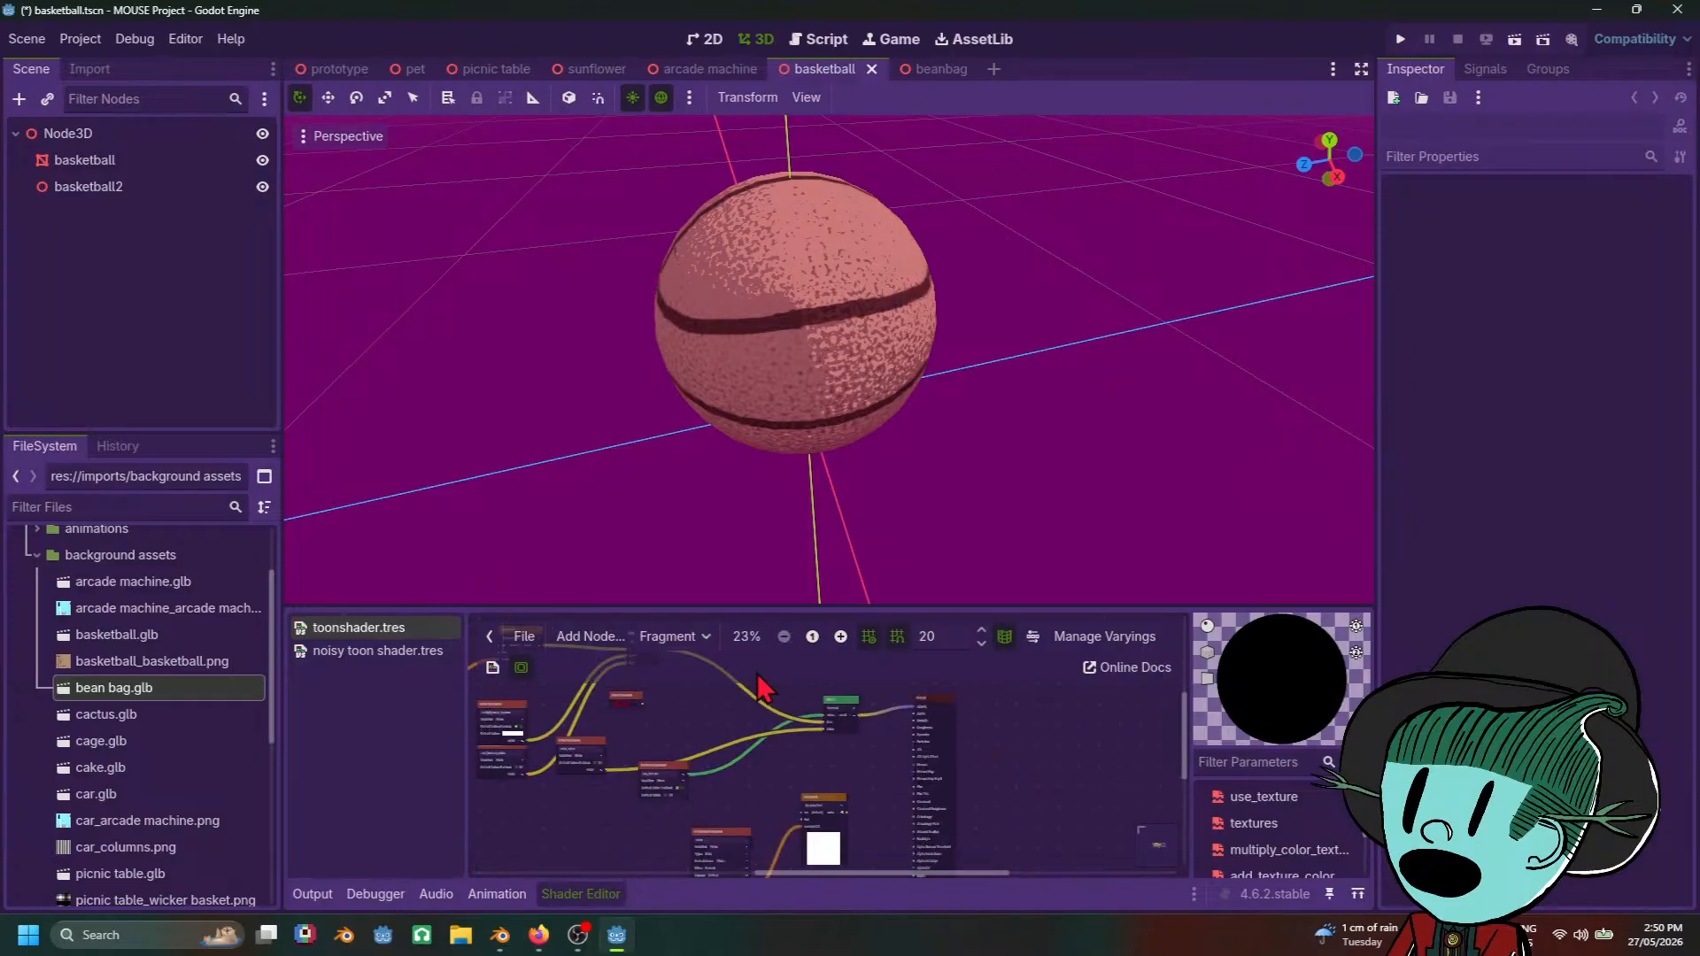
pyautogui.moveTo(902, 606); pyautogui.dragTo(910, 322)
pyautogui.scroll(3, 744, 687)
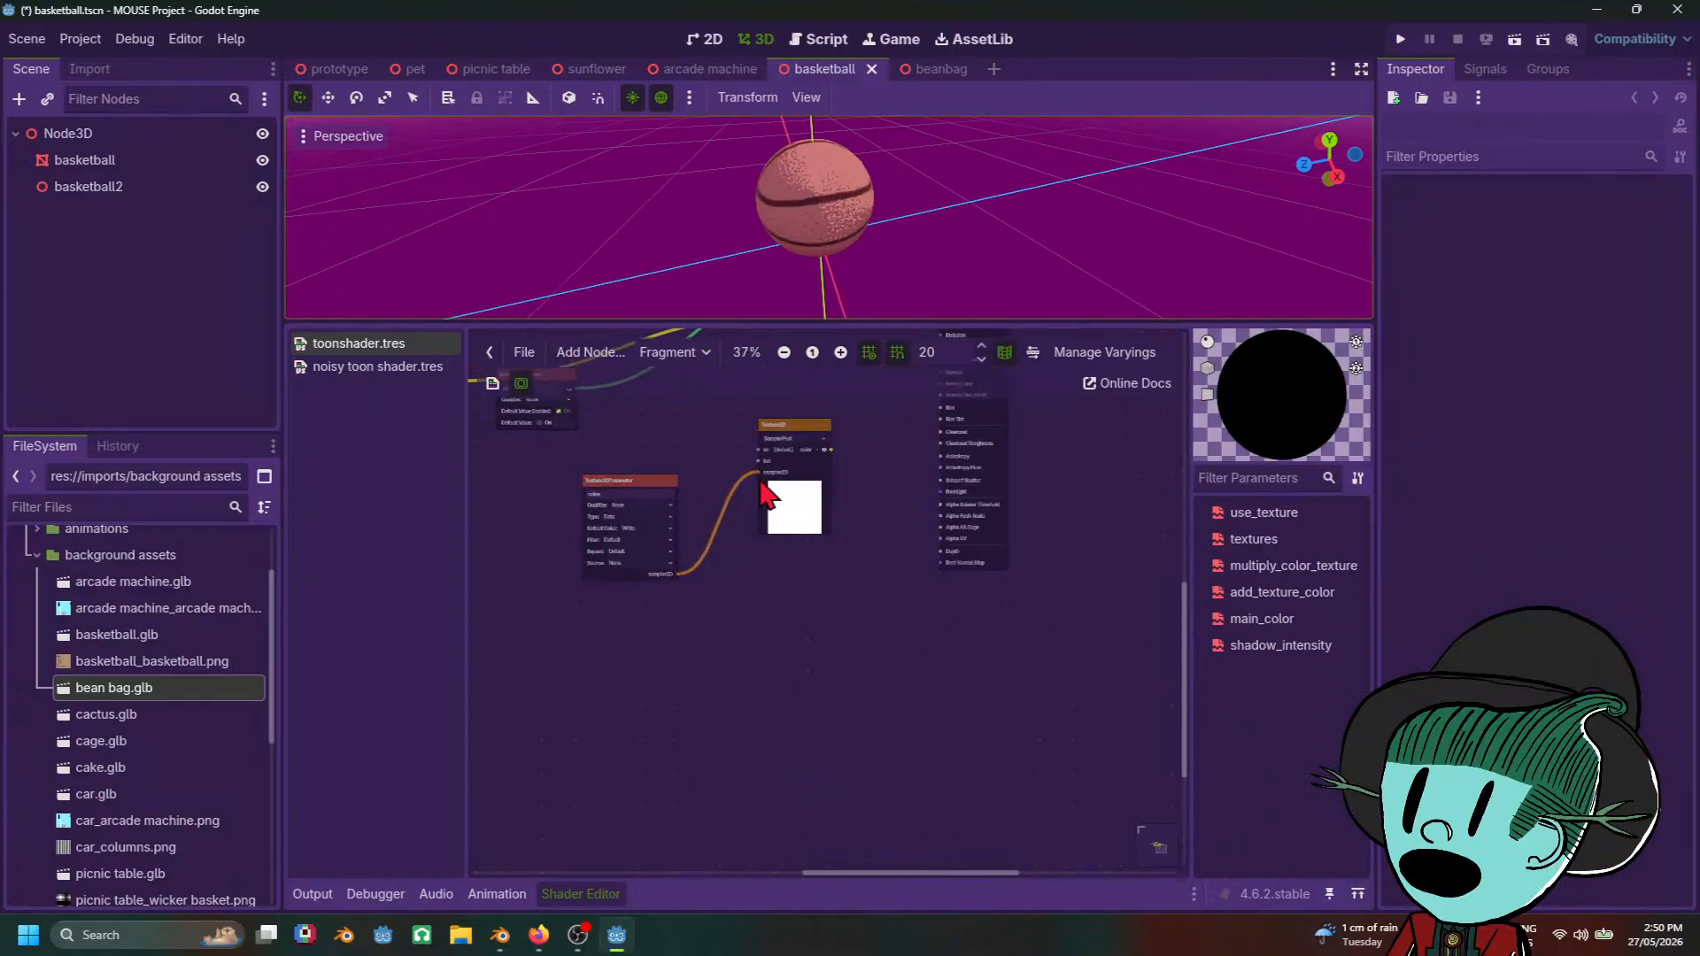
# Step: Open the Fragment graph of noisy toon shader.tres and examine the noise texture nodes feeding the Normal Map output
pyautogui.click(372, 365)
pyautogui.scroll(-6, 957, 705)
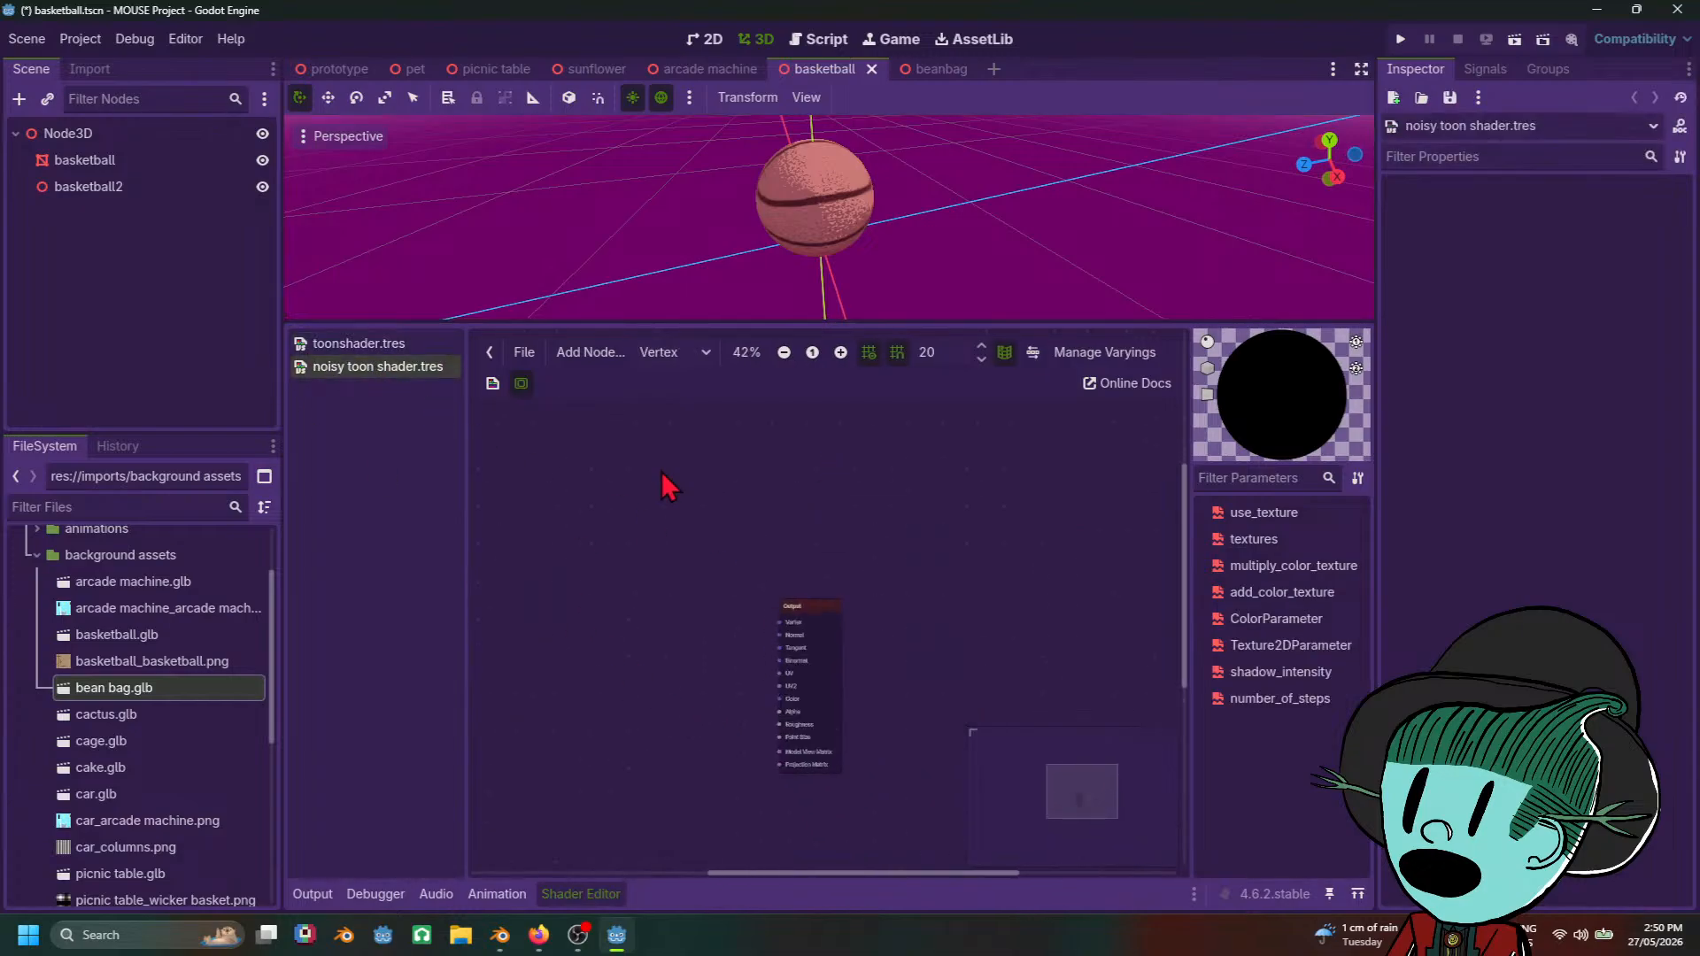
pyautogui.click(665, 352)
pyautogui.click(688, 402)
pyautogui.scroll(-5, 739, 705)
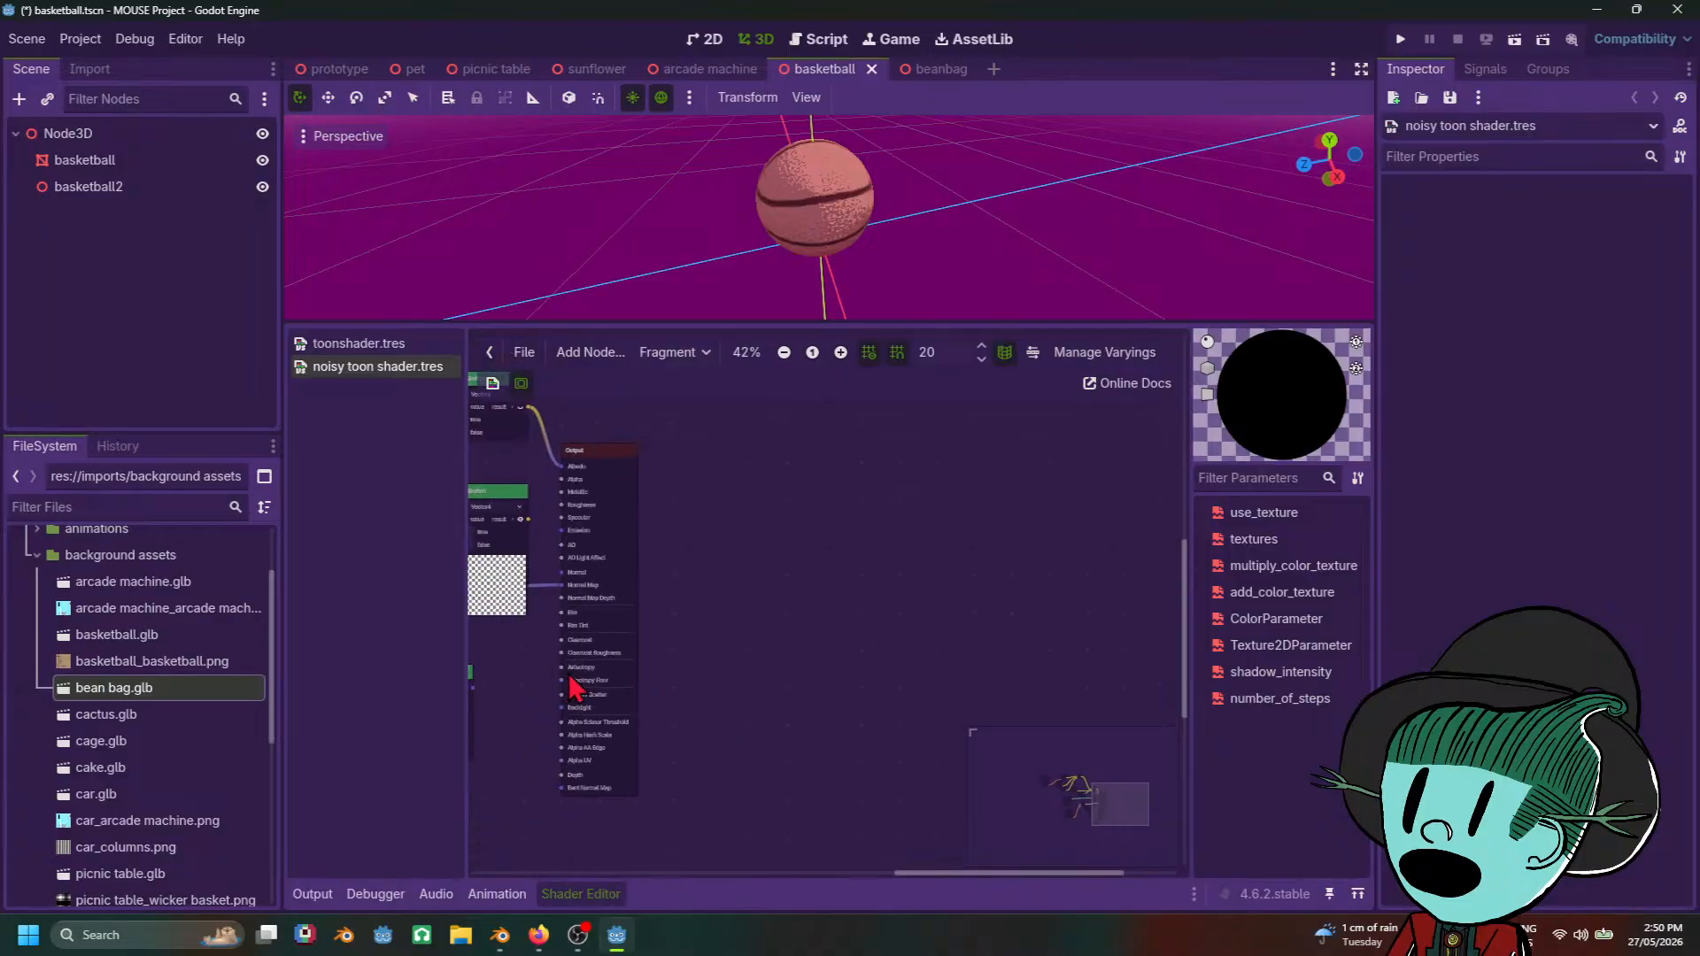
pyautogui.scroll(2, 961, 617)
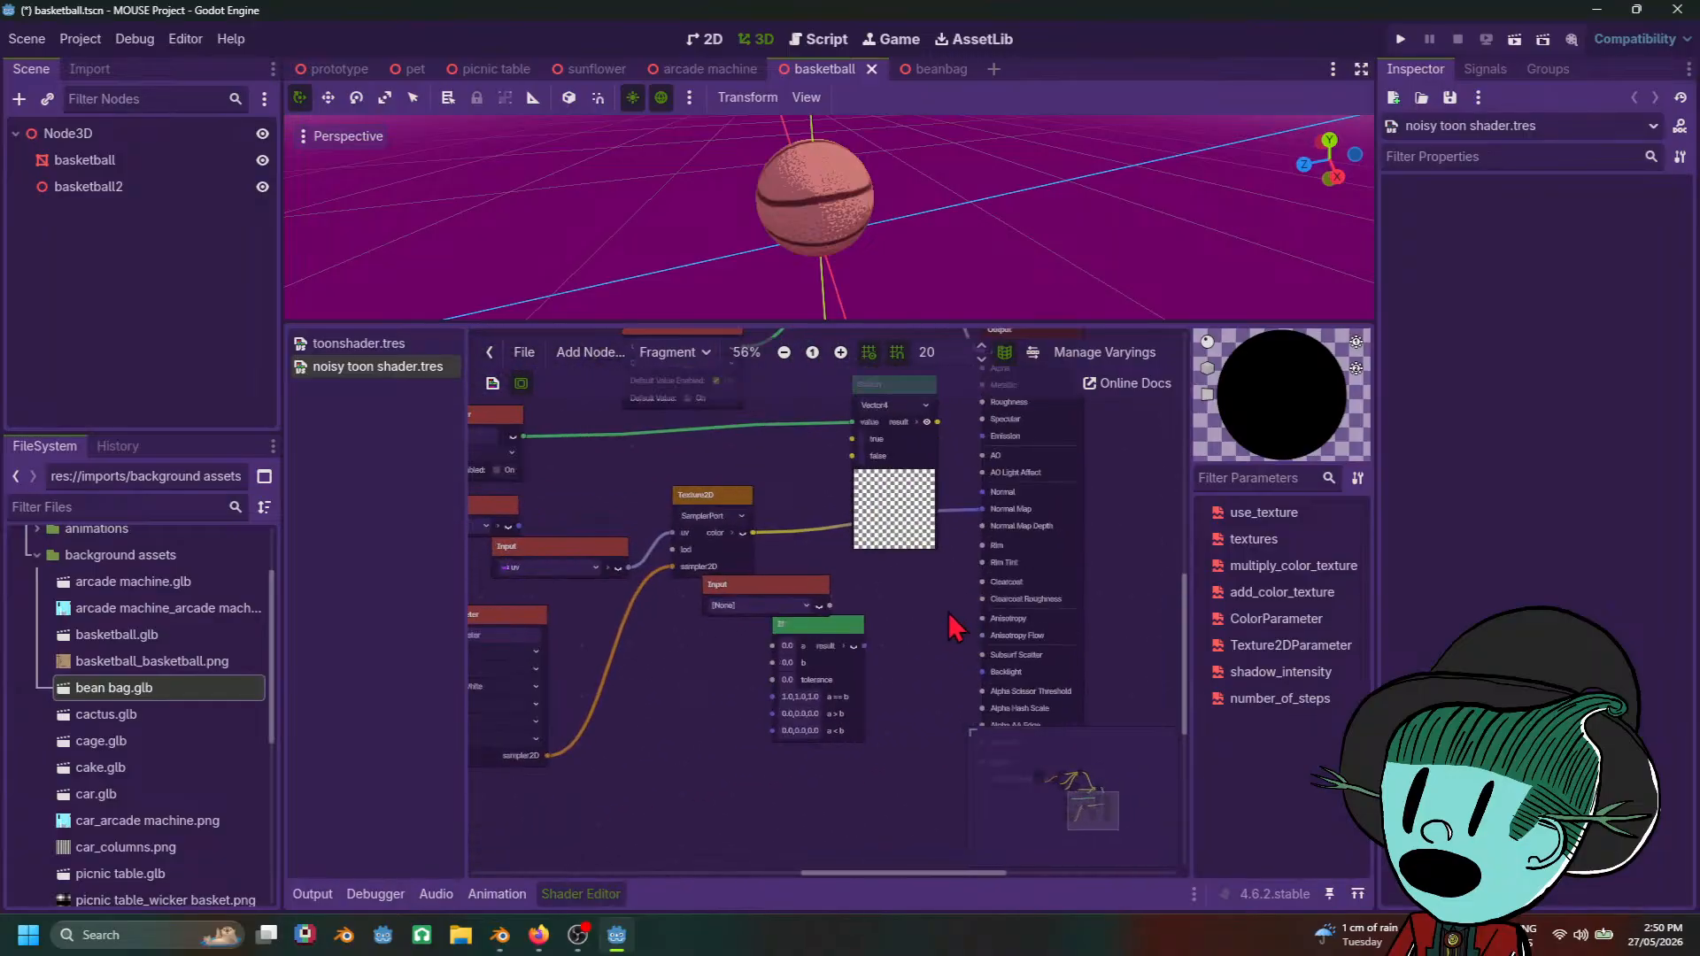
pyautogui.moveTo(957, 629); pyautogui.dragTo(999, 682, button='middle')
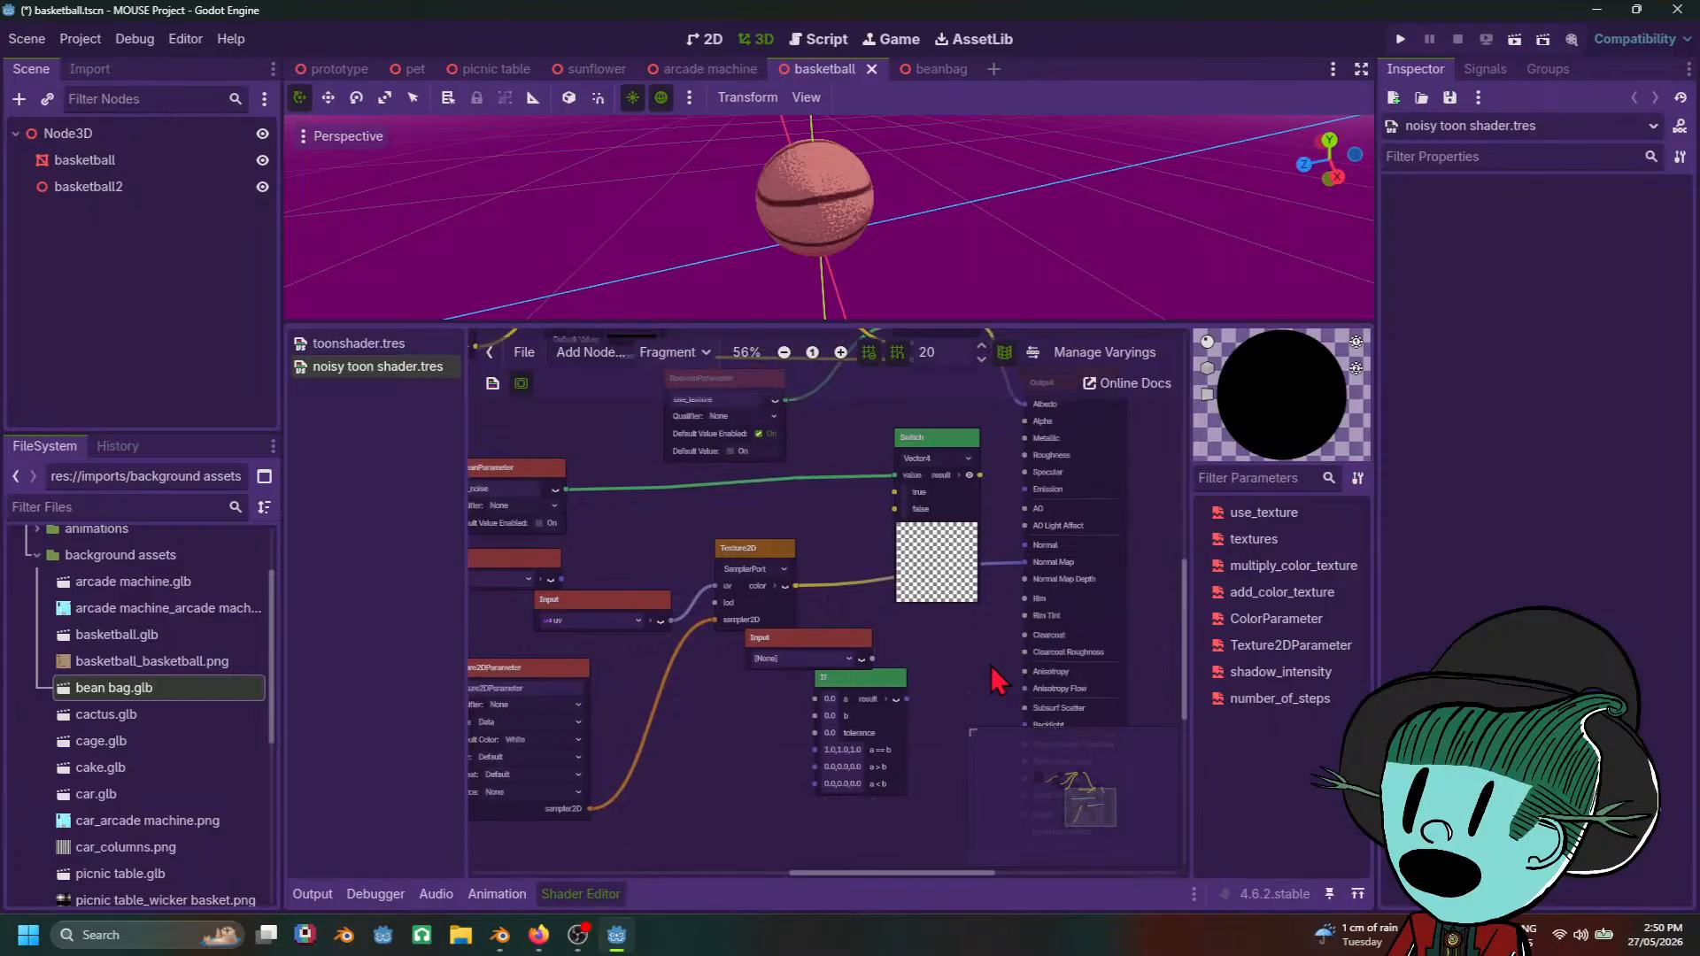
# Step: Alternate between toonshader.tres and noisy toon shader.tres to compare their Fragment graphs, finishing on toonshader.tres
pyautogui.click(350, 345)
pyautogui.click(395, 369)
pyautogui.press('Up')
pyautogui.press('Down')
pyautogui.press('Up')
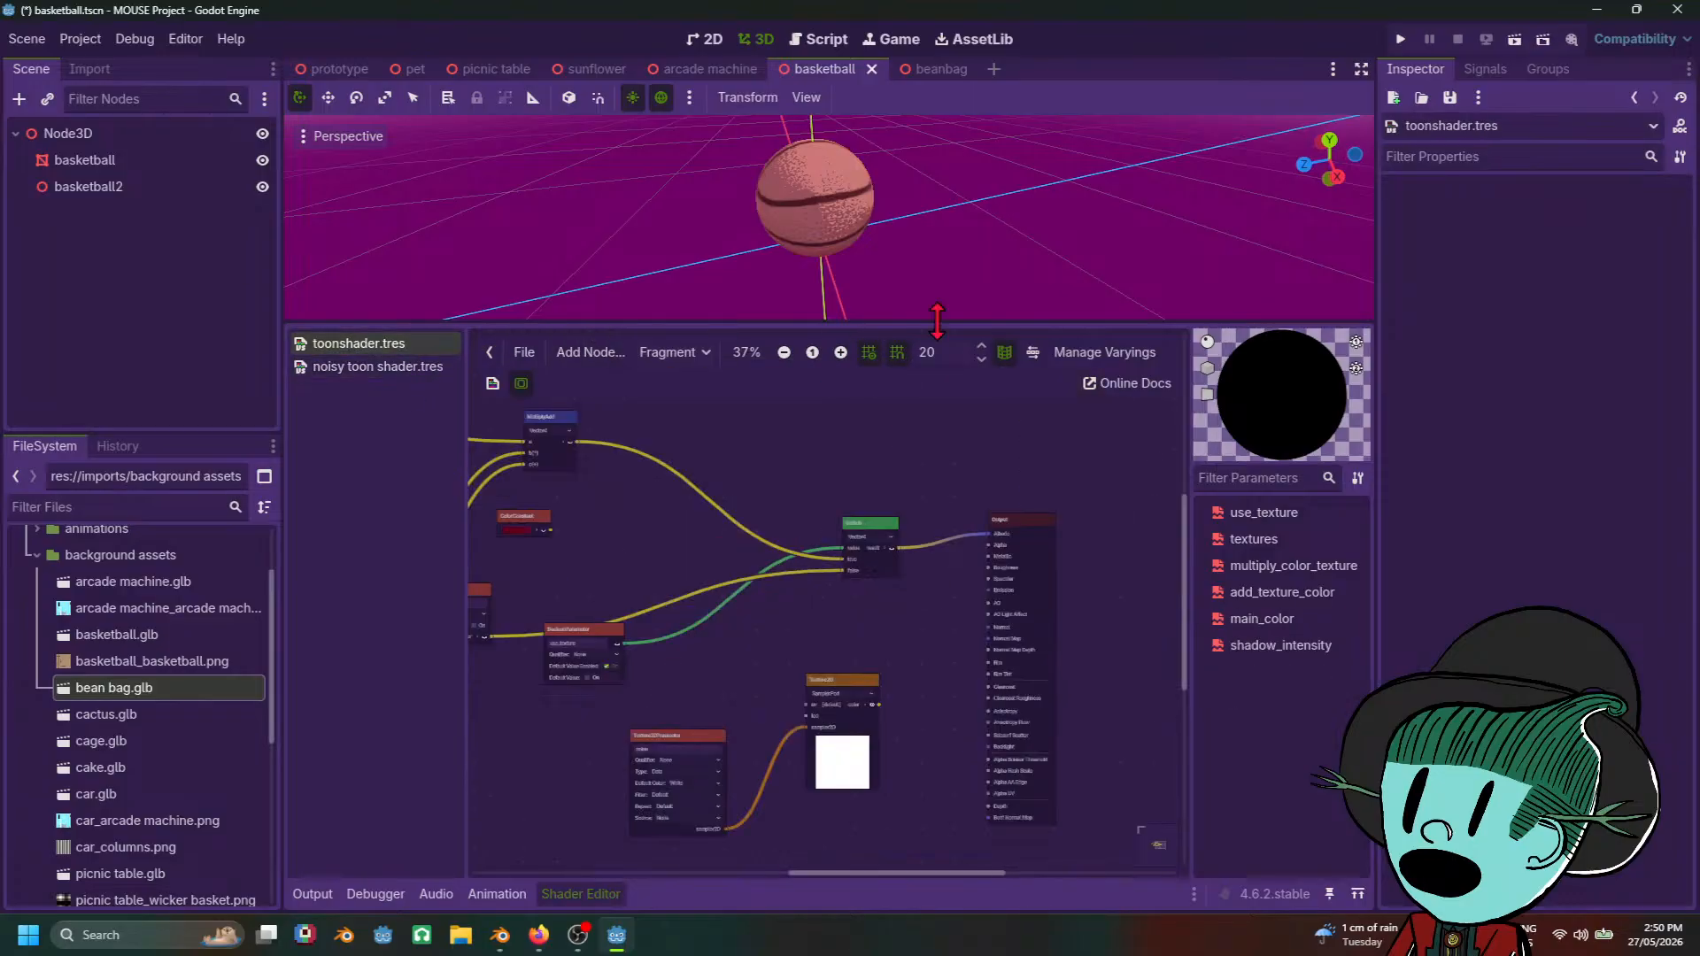
# Step: Open the arcade machine scene, enlarge the 3D viewport and inspect the hard shadow cast on its striped side
pyautogui.click(656, 70)
pyautogui.scroll(5, 899, 292)
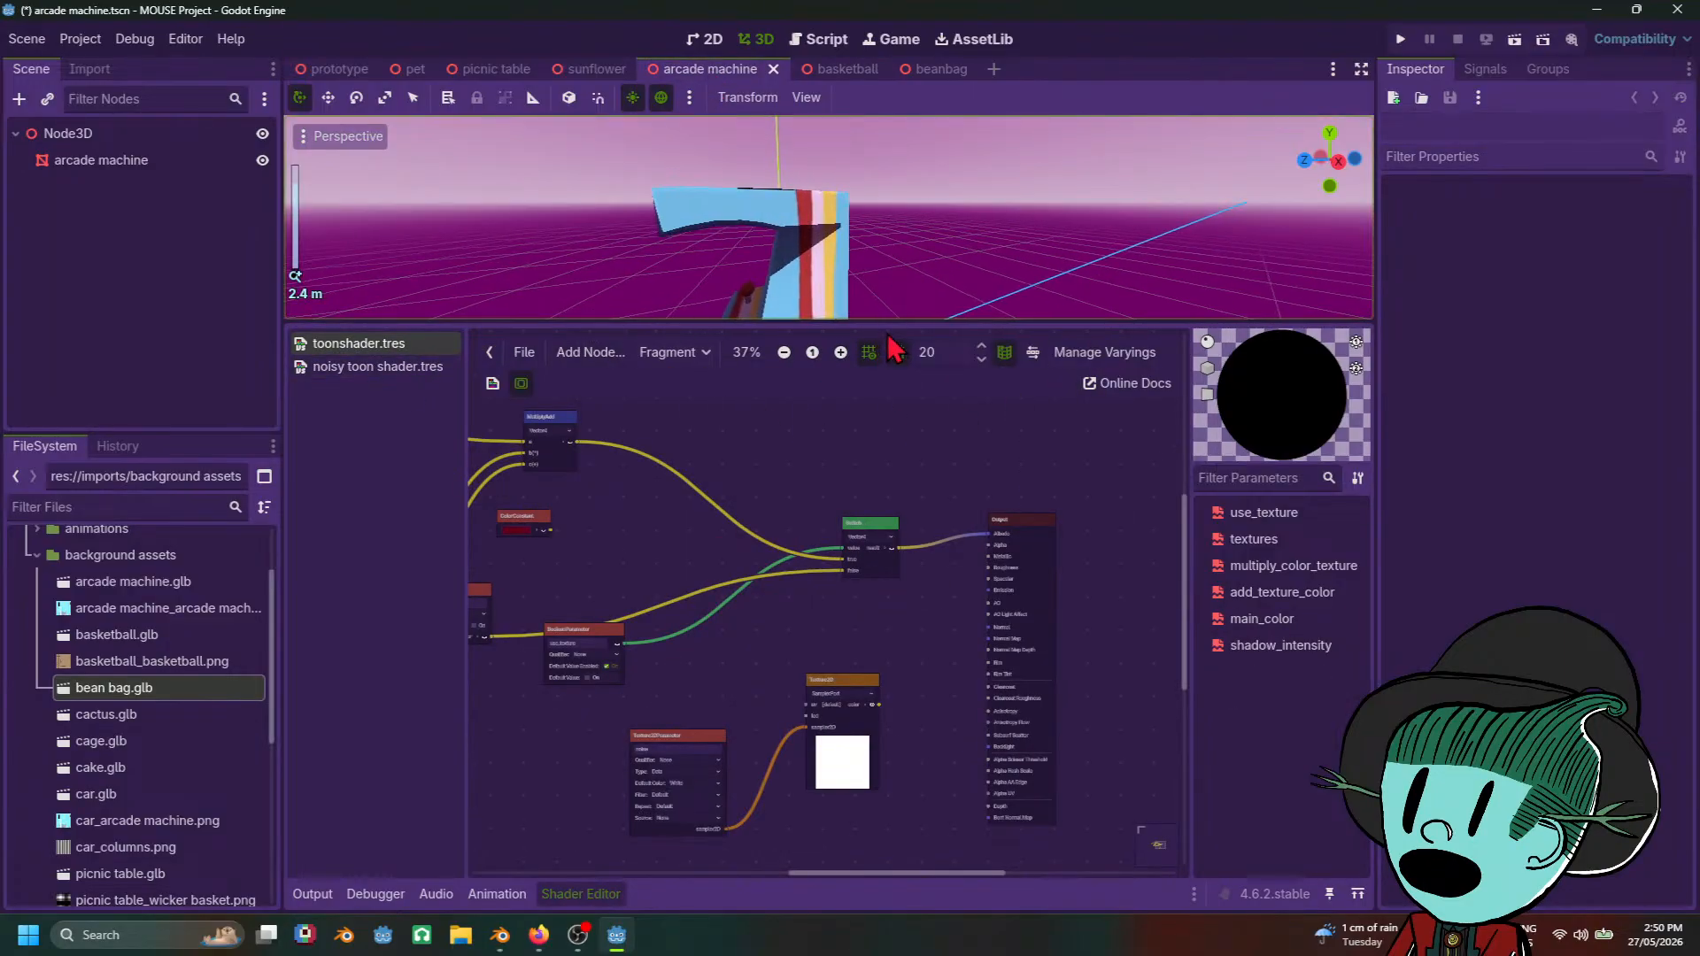
pyautogui.moveTo(900, 320); pyautogui.dragTo(894, 606)
pyautogui.scroll(-5, 939, 532)
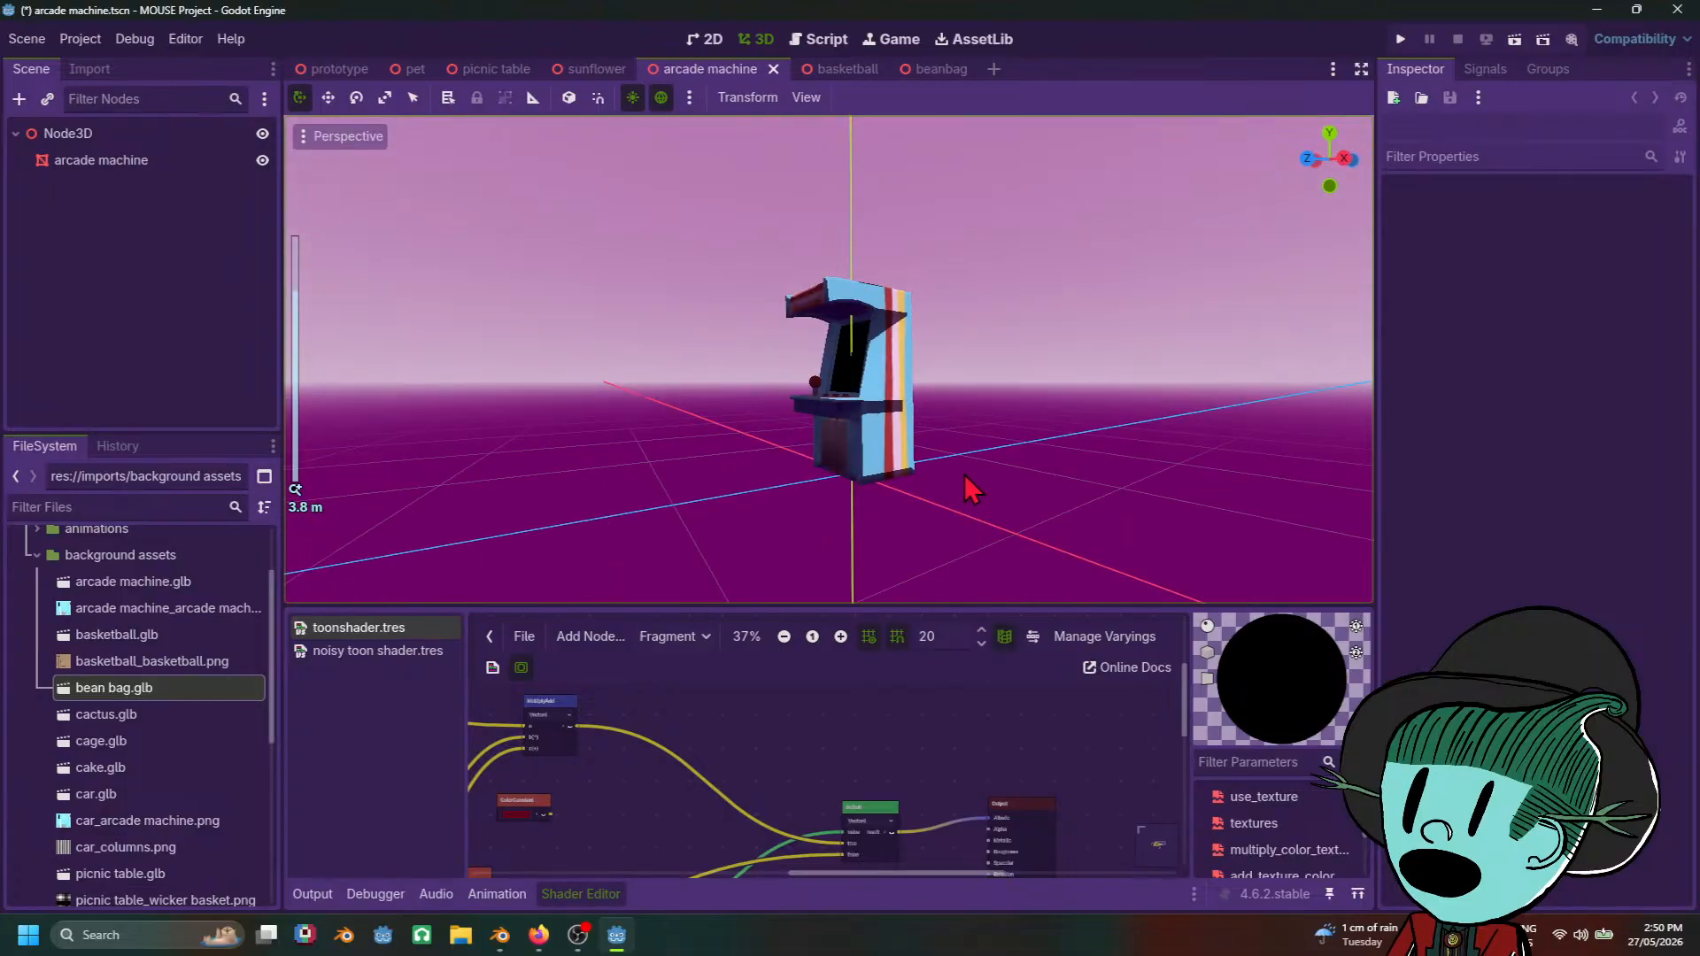
pyautogui.scroll(5, 965, 474)
pyautogui.scroll(2, 941, 333)
pyautogui.moveTo(941, 333); pyautogui.dragTo(1039, 327, button='middle')
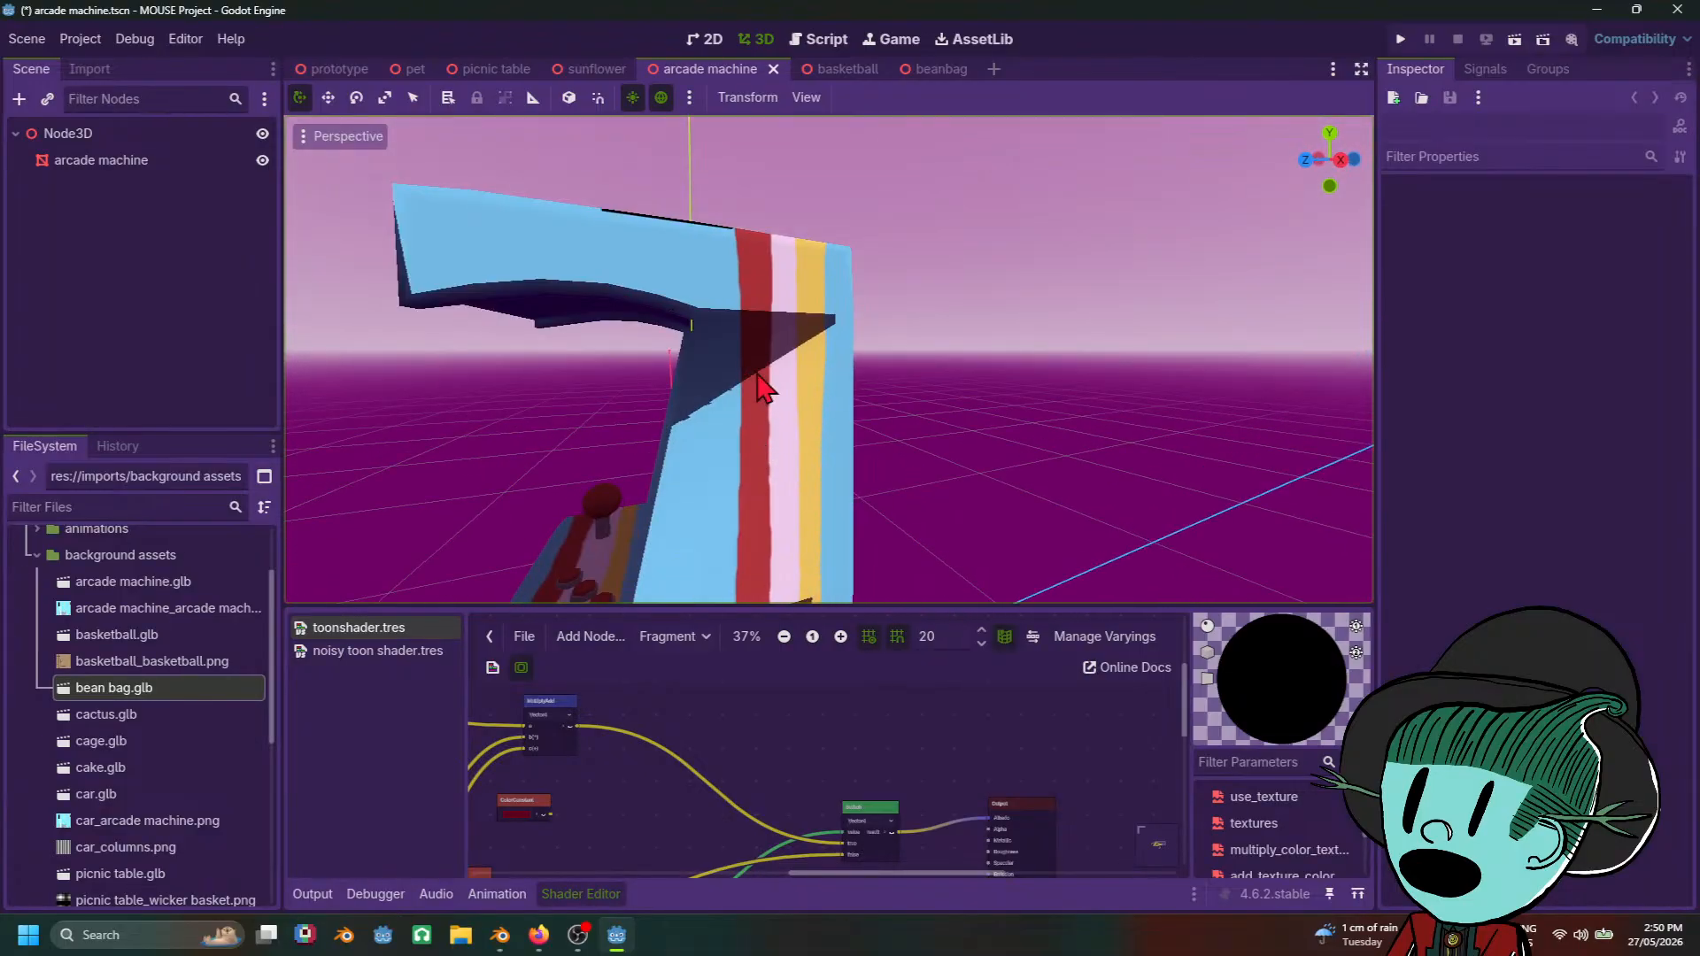
pyautogui.scroll(-4, 763, 371)
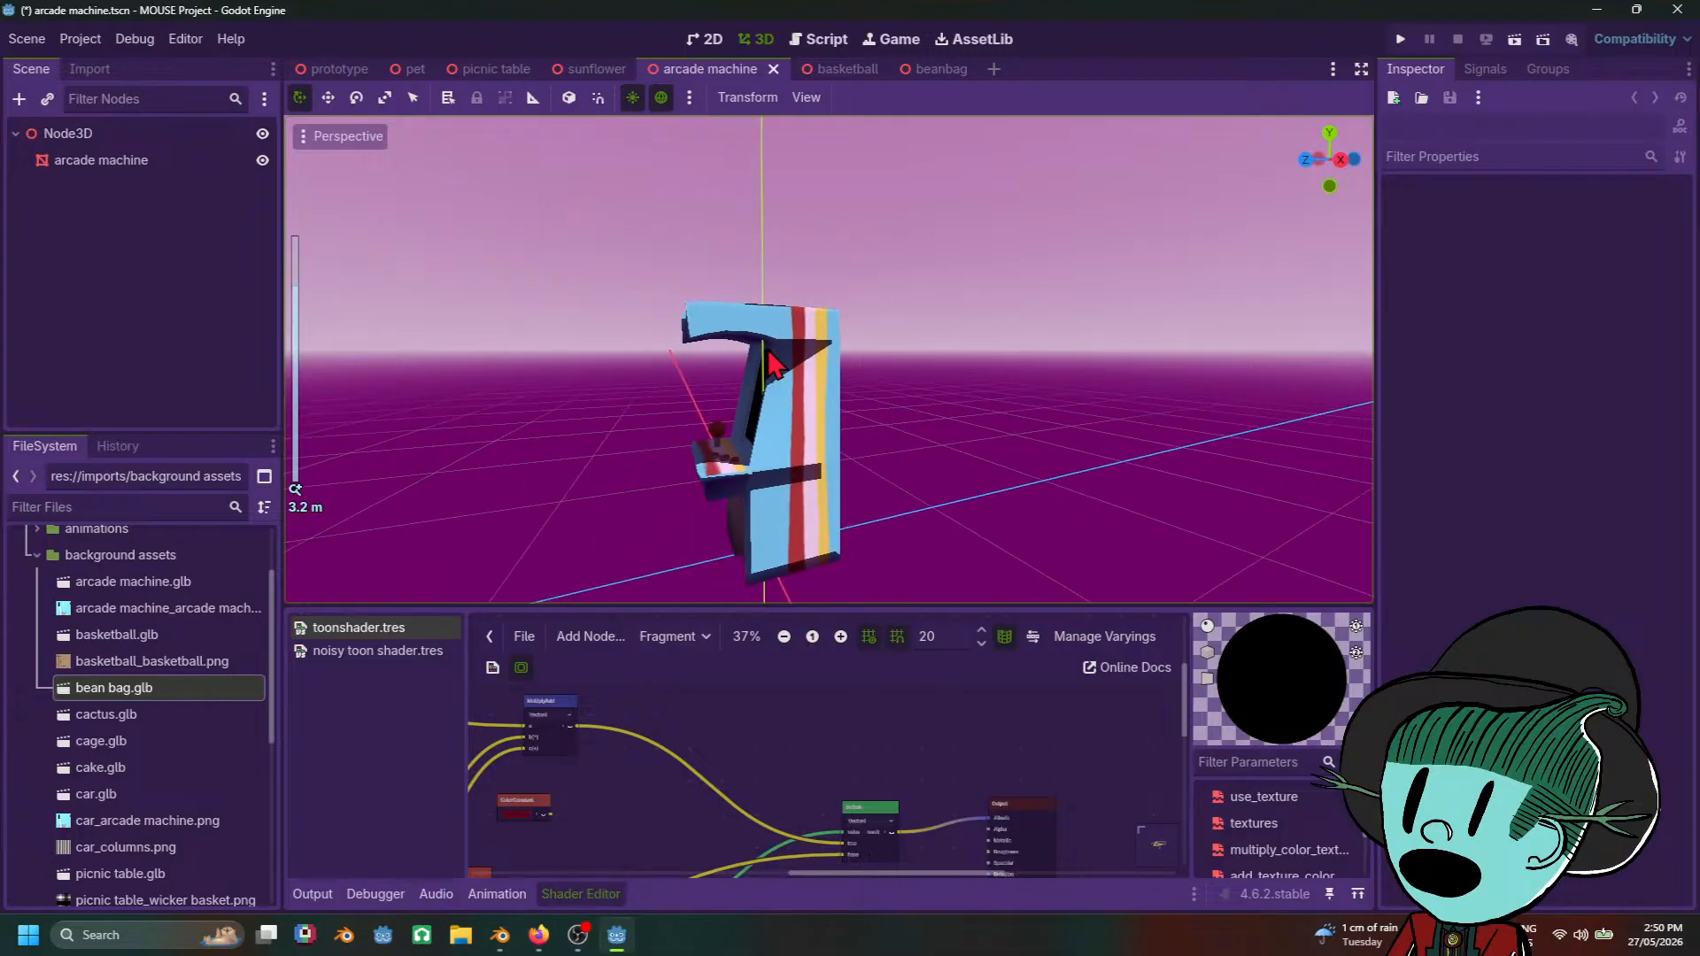
pyautogui.scroll(4, 778, 364)
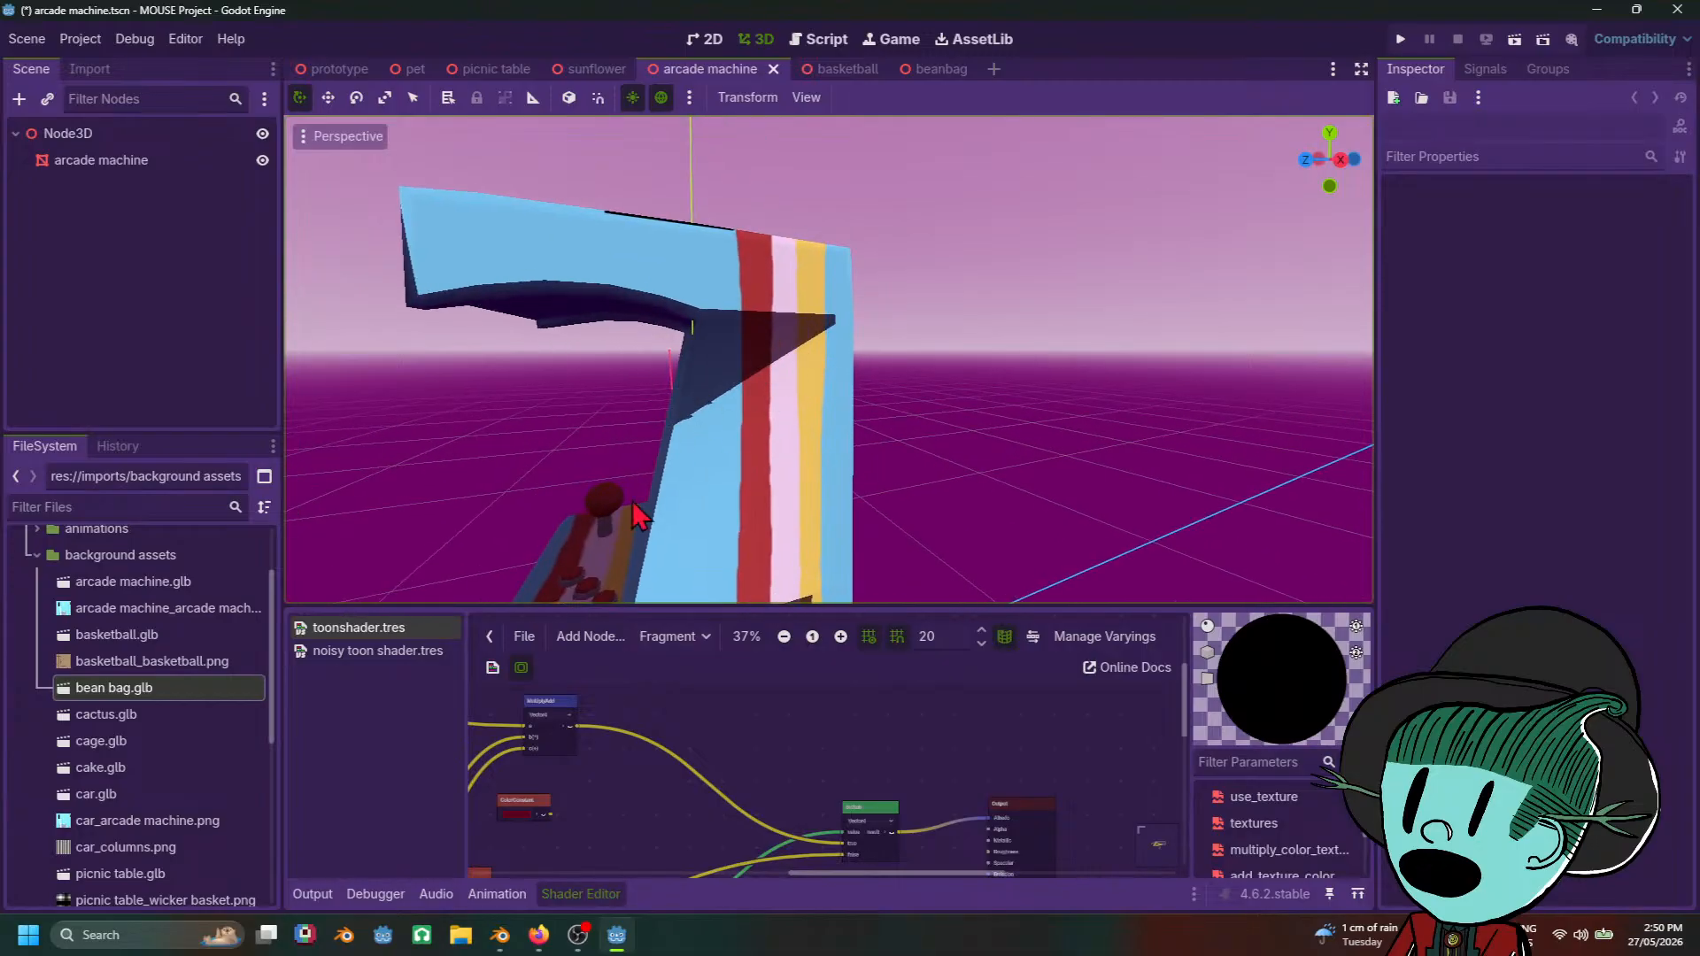
# Step: Glance at the beanbag scene with noisy toon shader.tres, and inspect the basketball's speckled shadow edge near and far
pyautogui.click(376, 651)
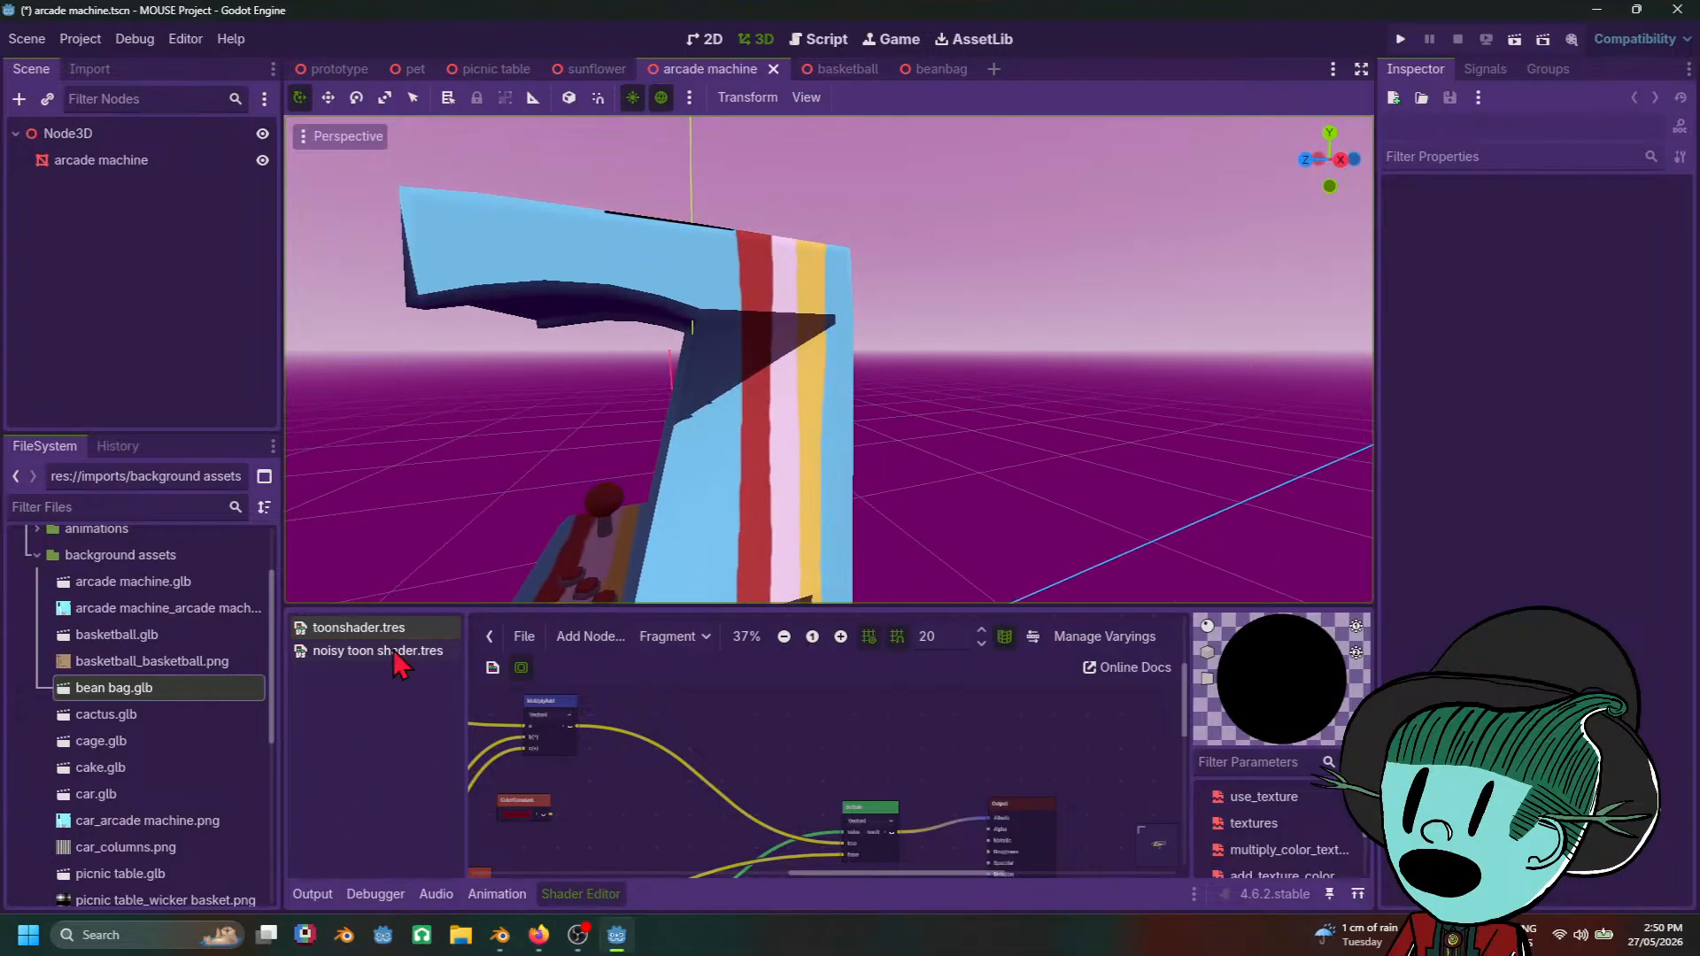
pyautogui.click(939, 69)
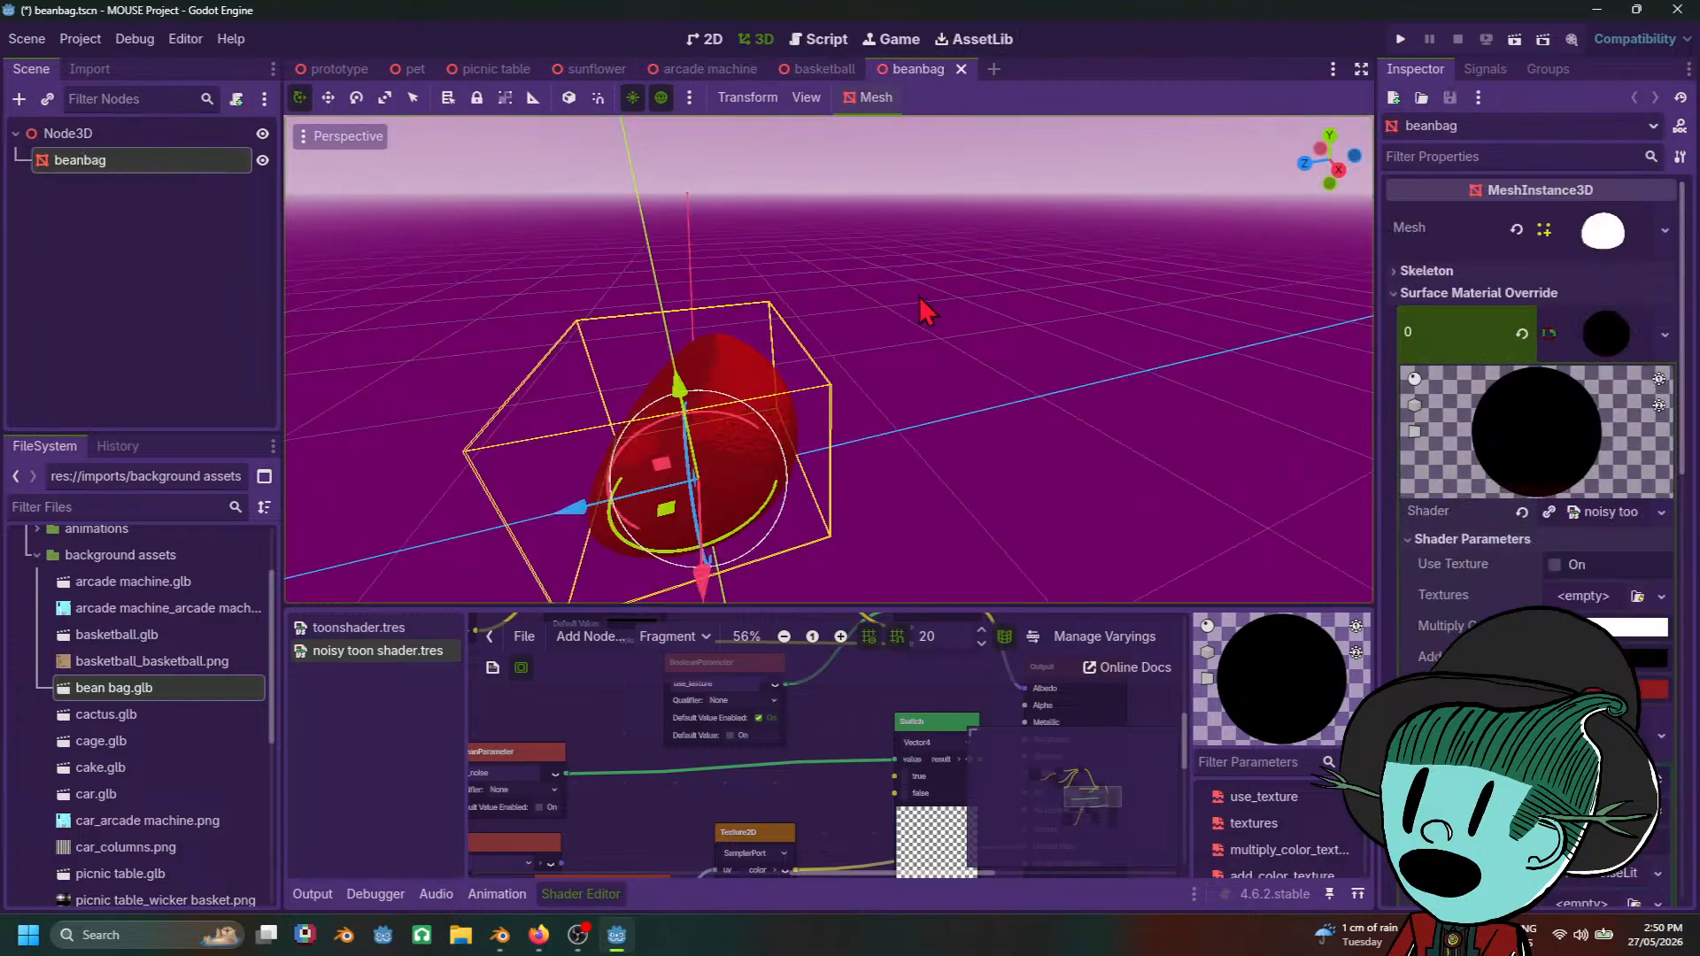
pyautogui.click(824, 69)
pyautogui.scroll(-3, 957, 326)
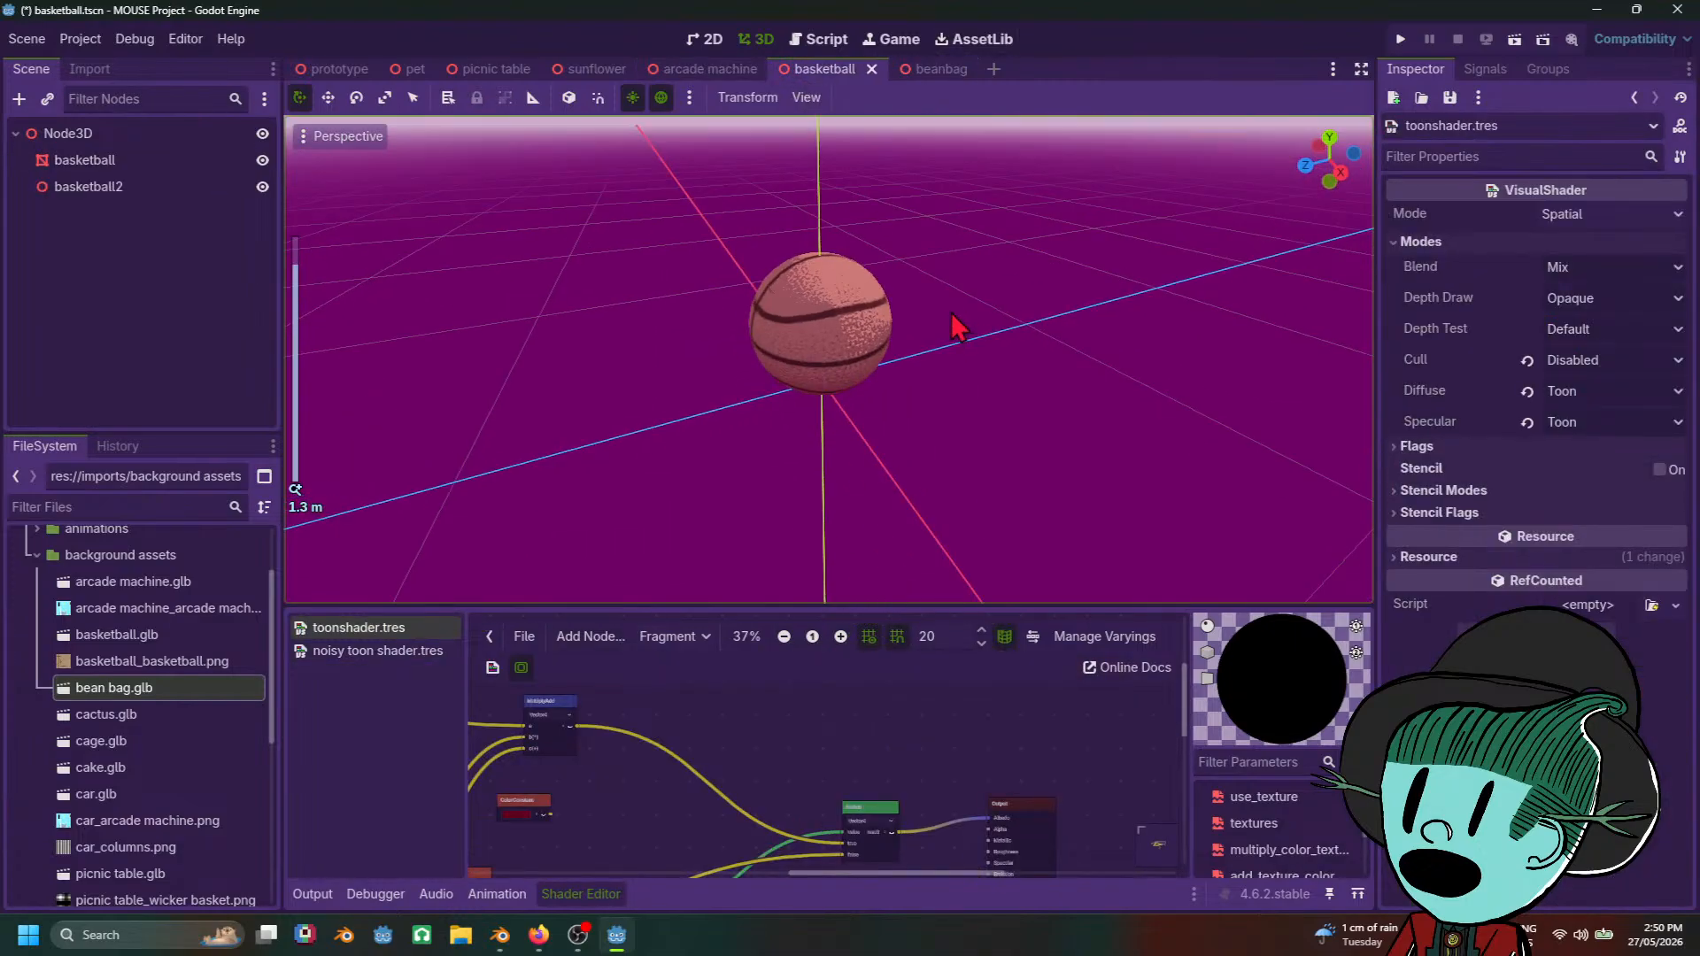
pyautogui.scroll(3, 960, 319)
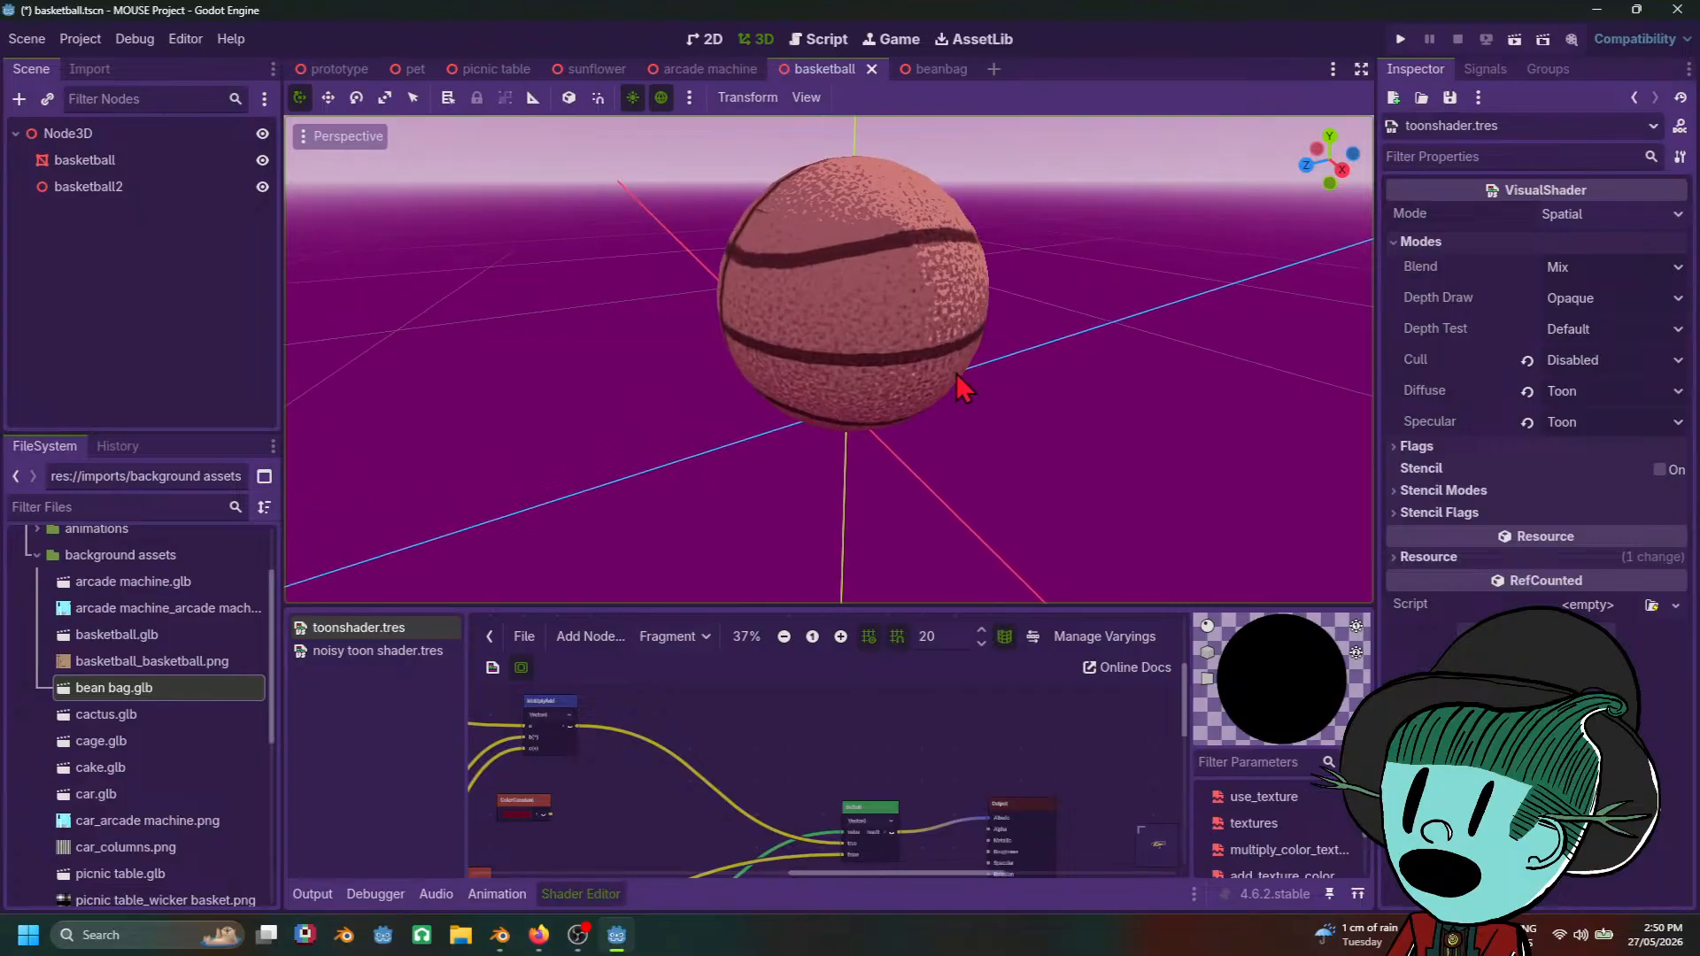
pyautogui.moveTo(956, 374); pyautogui.dragTo(733, 454, button='middle')
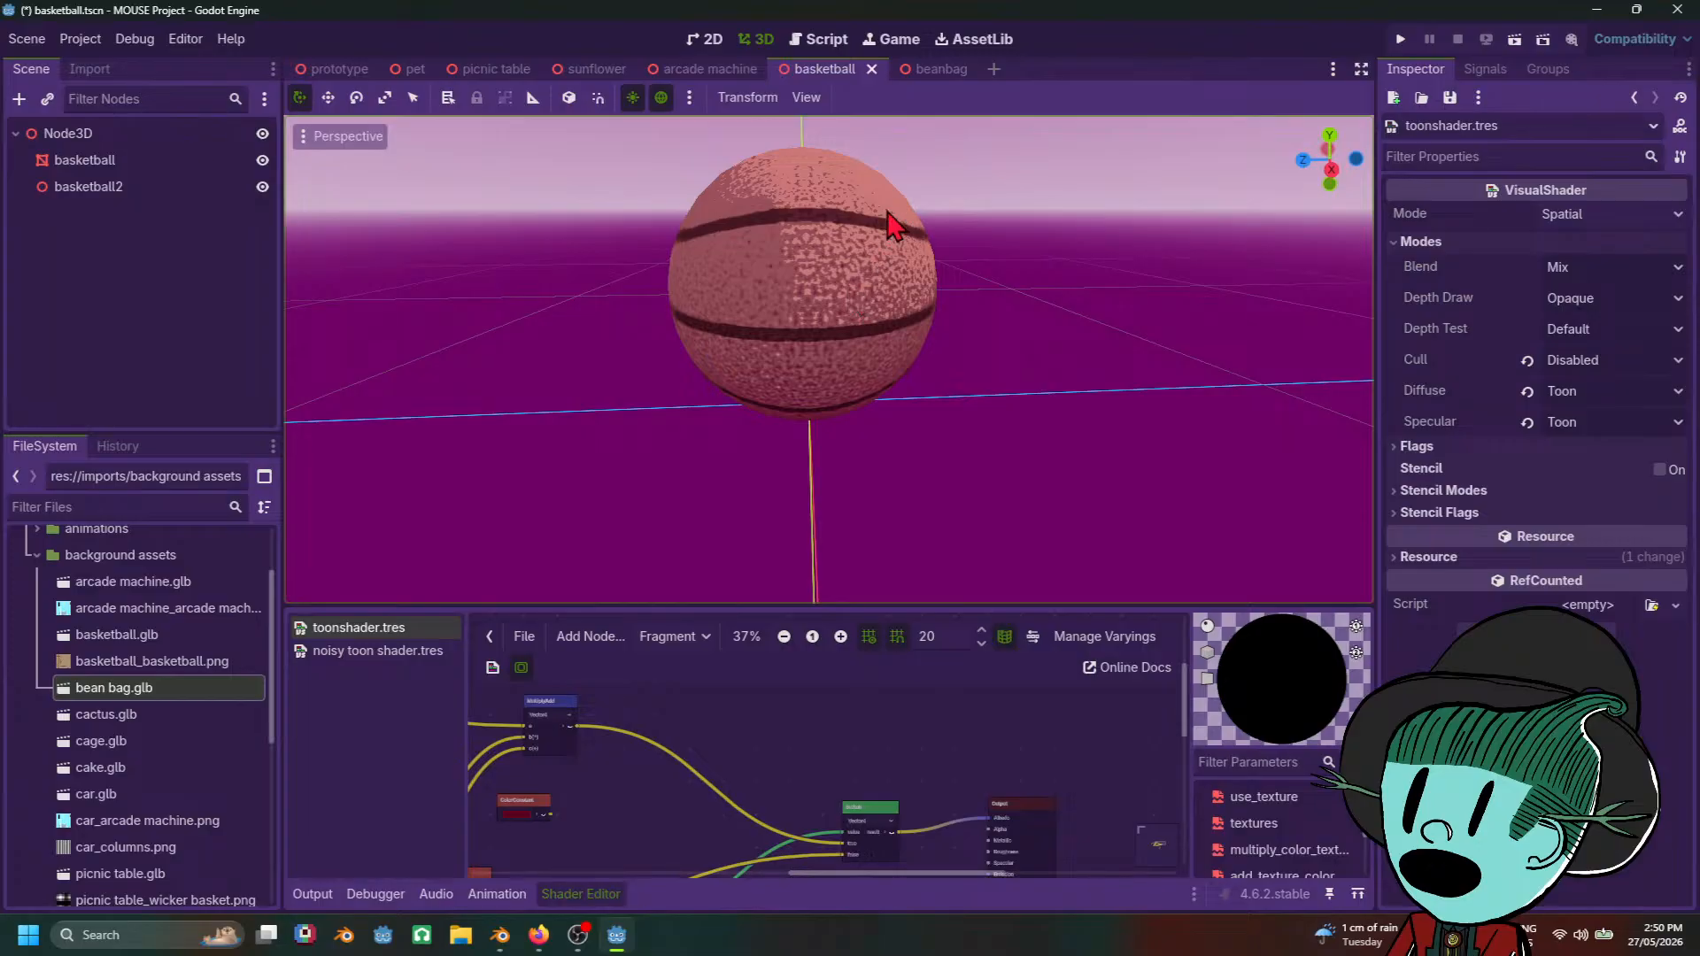
pyautogui.scroll(4, 895, 226)
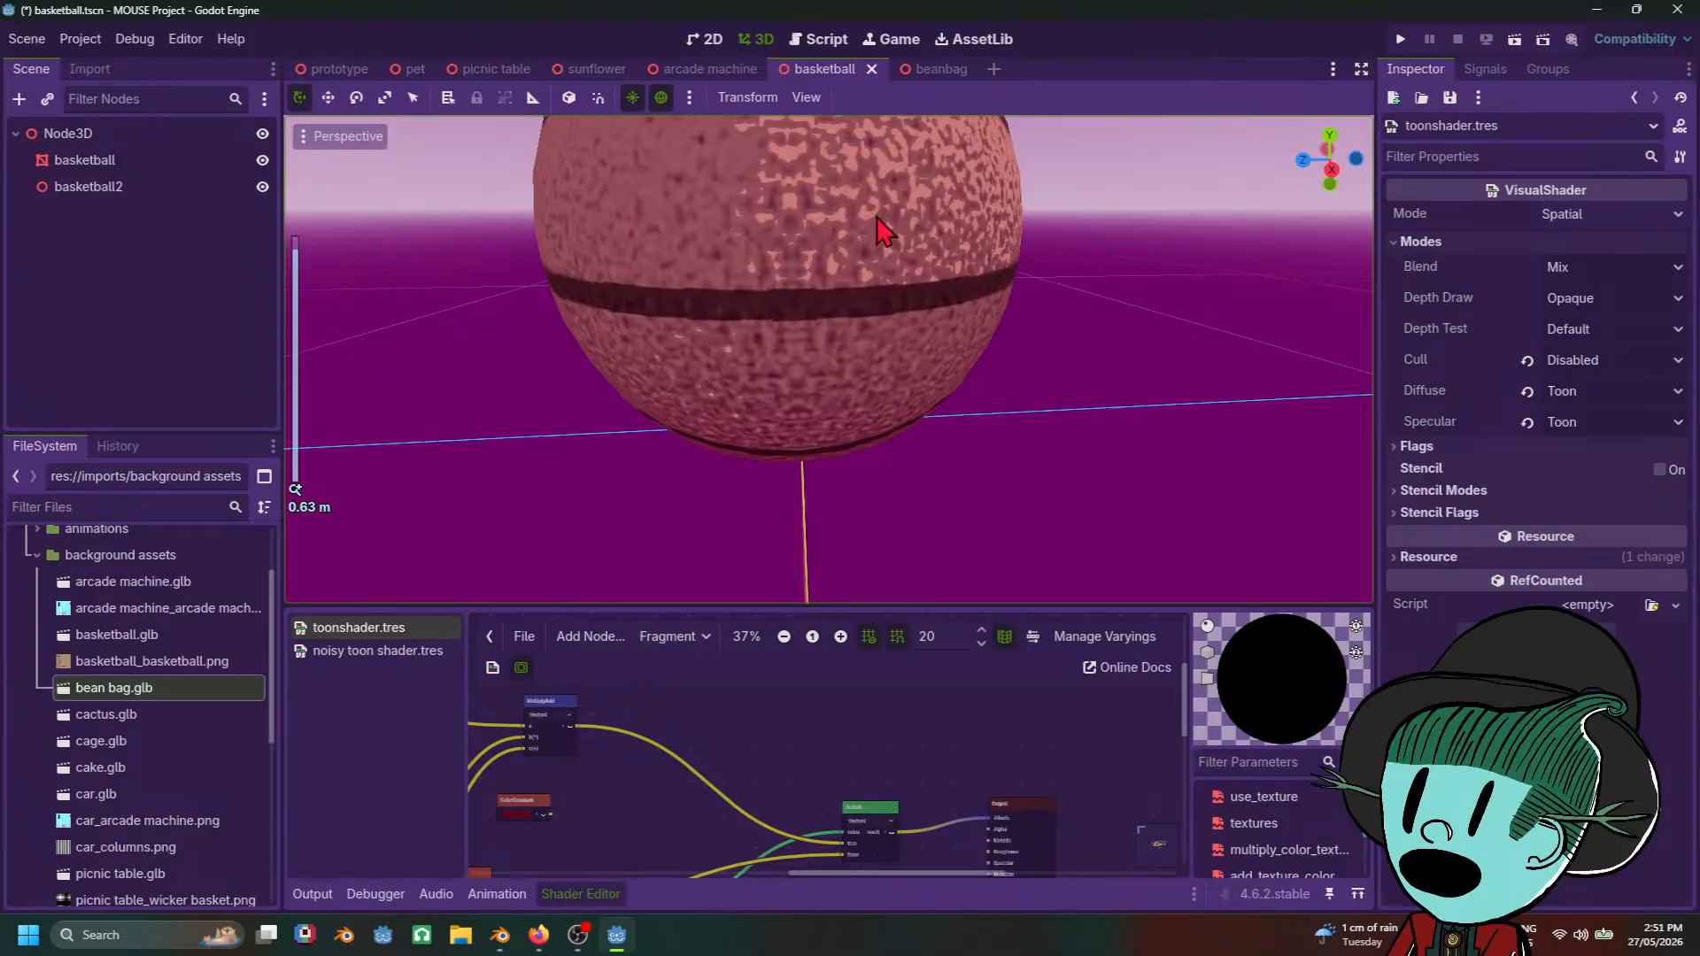
pyautogui.scroll(-5, 885, 232)
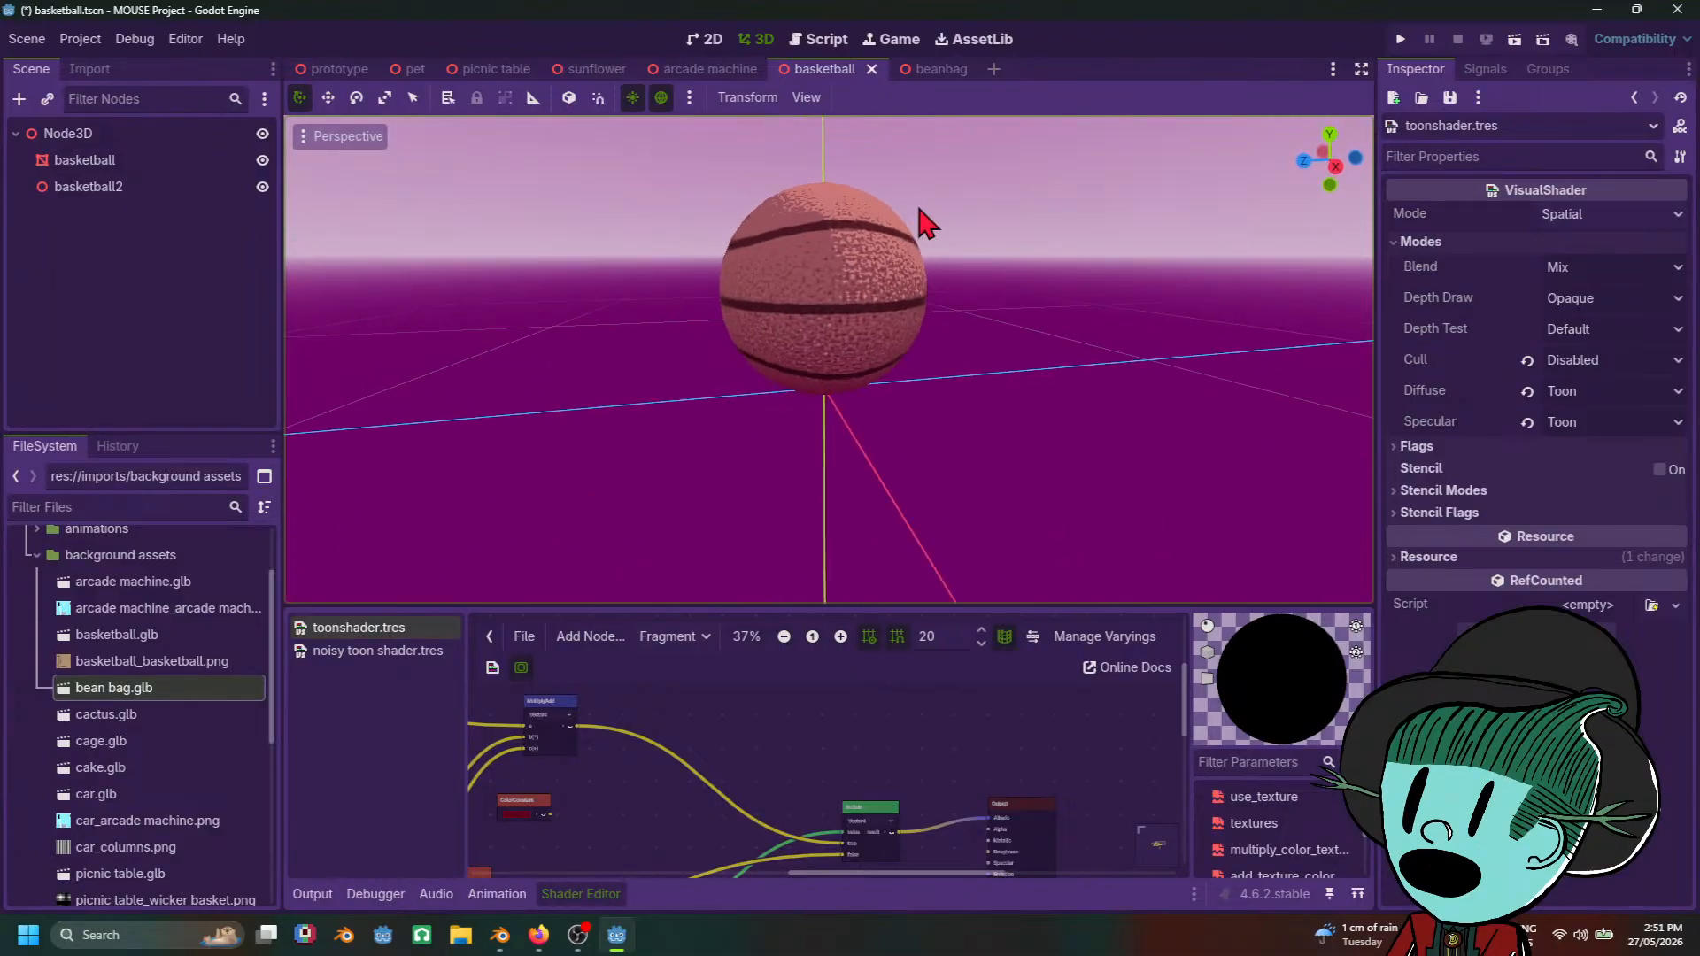
pyautogui.scroll(4, 894, 226)
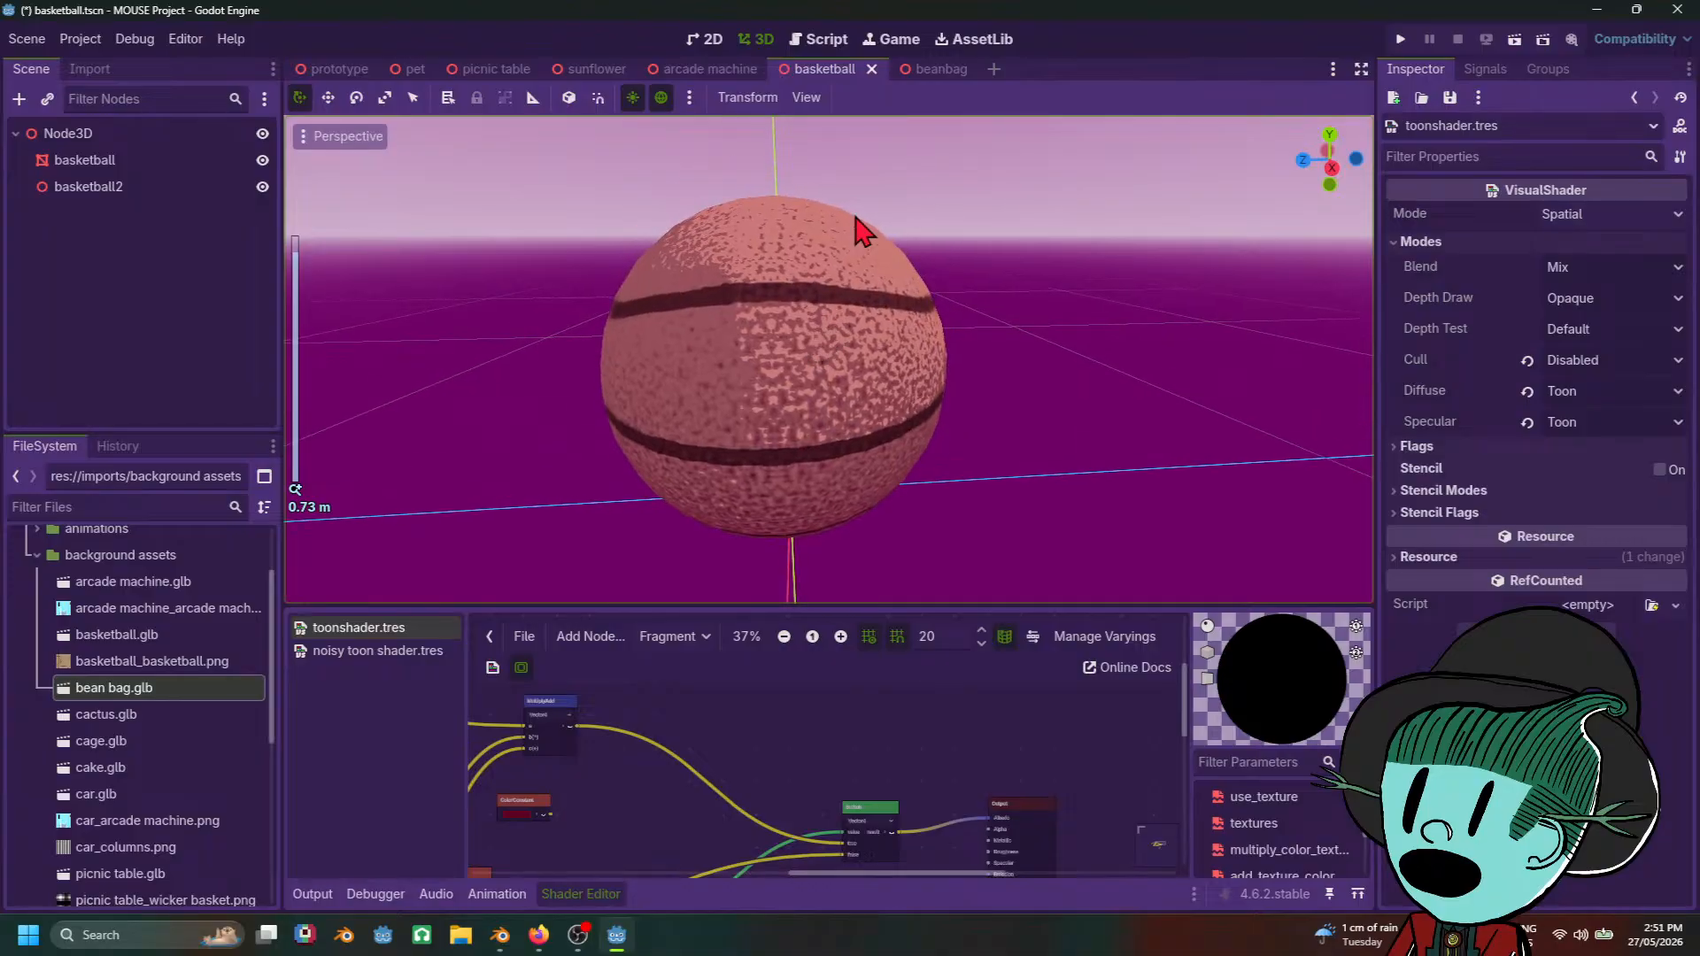
pyautogui.scroll(-5, 773, 485)
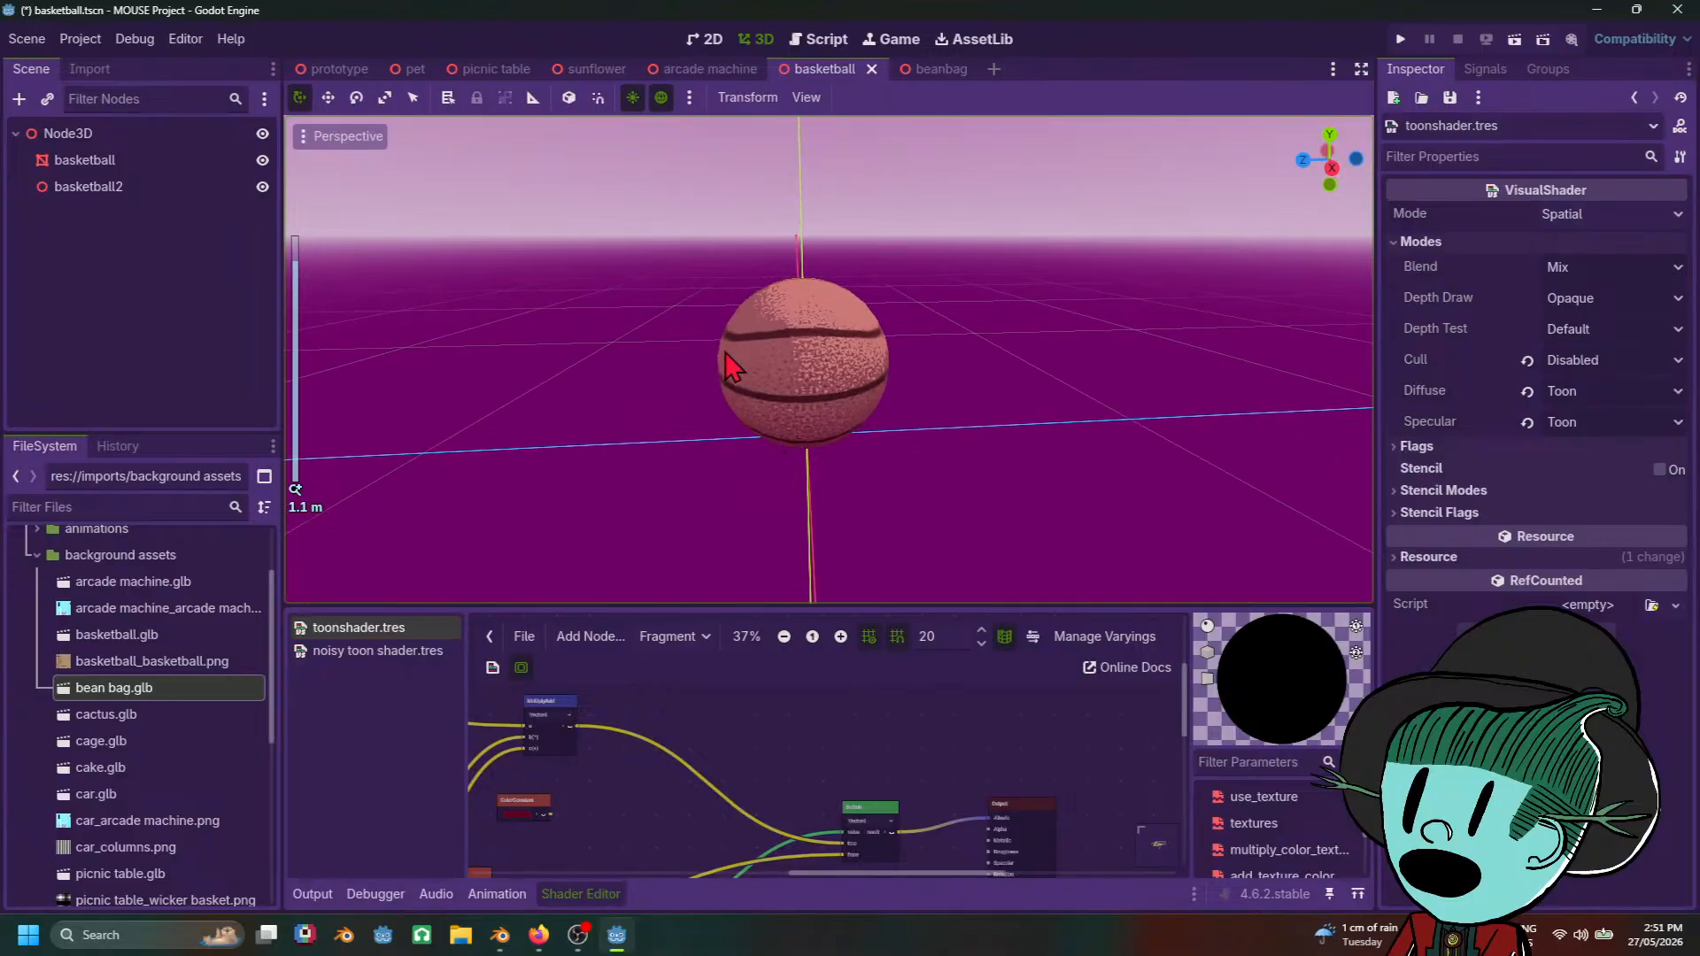
pyautogui.moveTo(725, 354); pyautogui.dragTo(728, 327, button='middle')
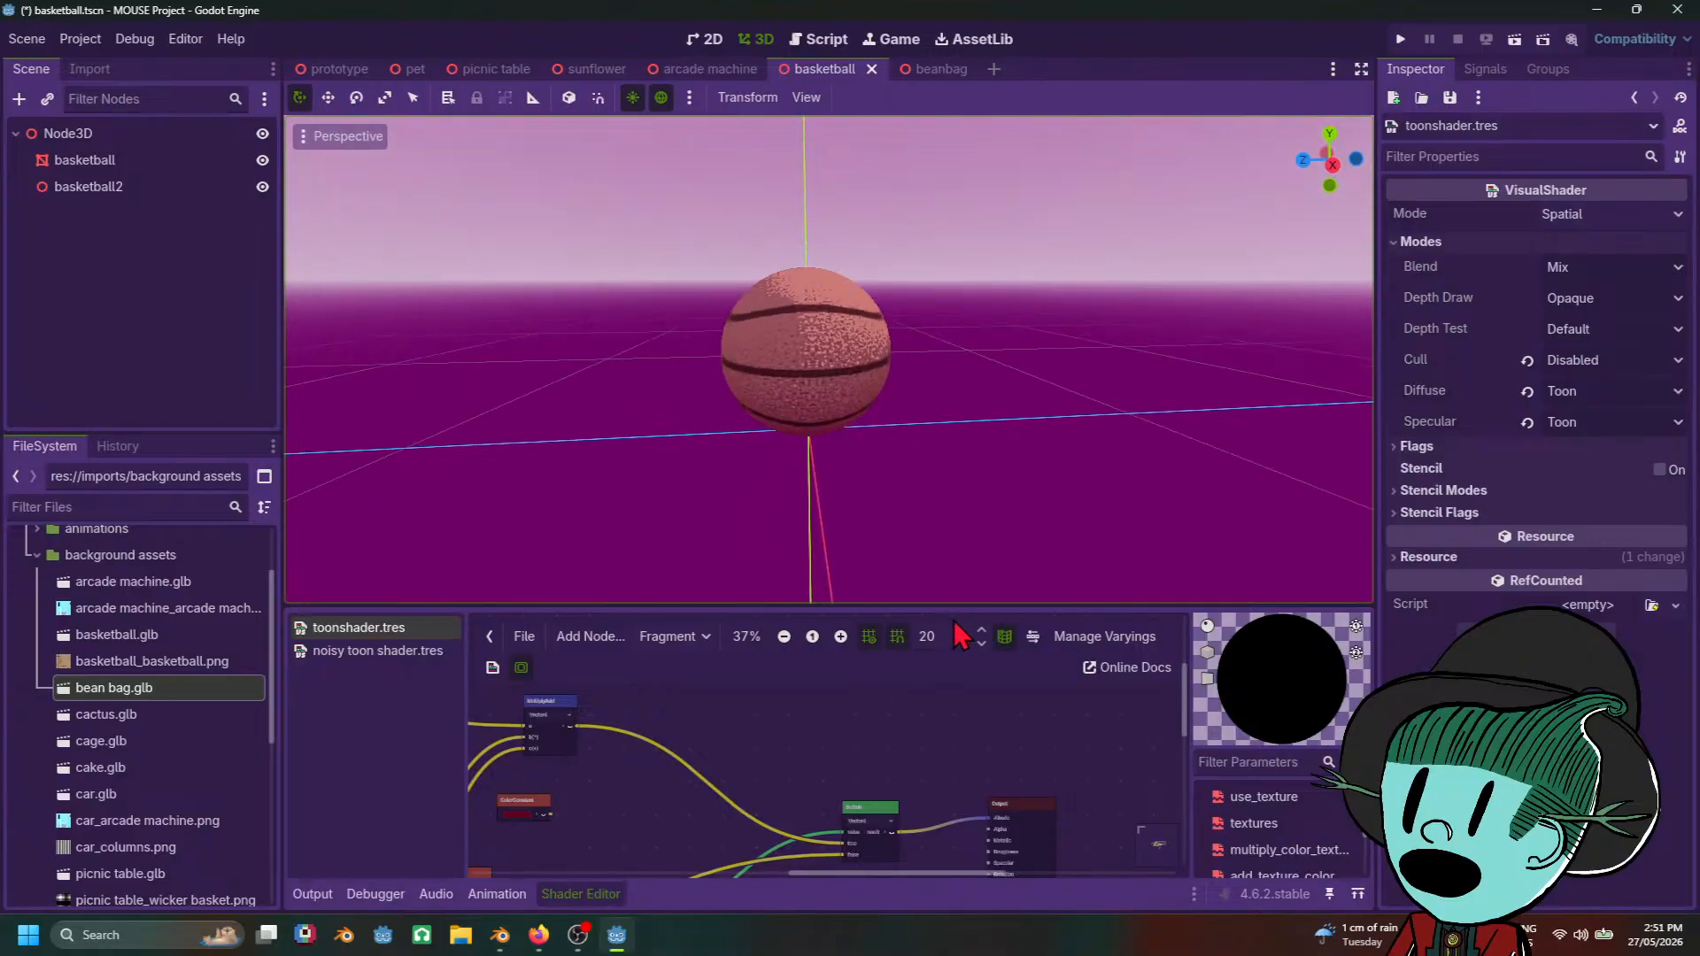
# Step: Enlarge the shader editor and review the Texture2D nodes in the toonshader.tres Fragment graph
pyautogui.moveTo(961, 607); pyautogui.dragTo(955, 381)
pyautogui.scroll(-3, 927, 730)
pyautogui.moveTo(893, 732); pyautogui.dragTo(877, 581, button='middle')
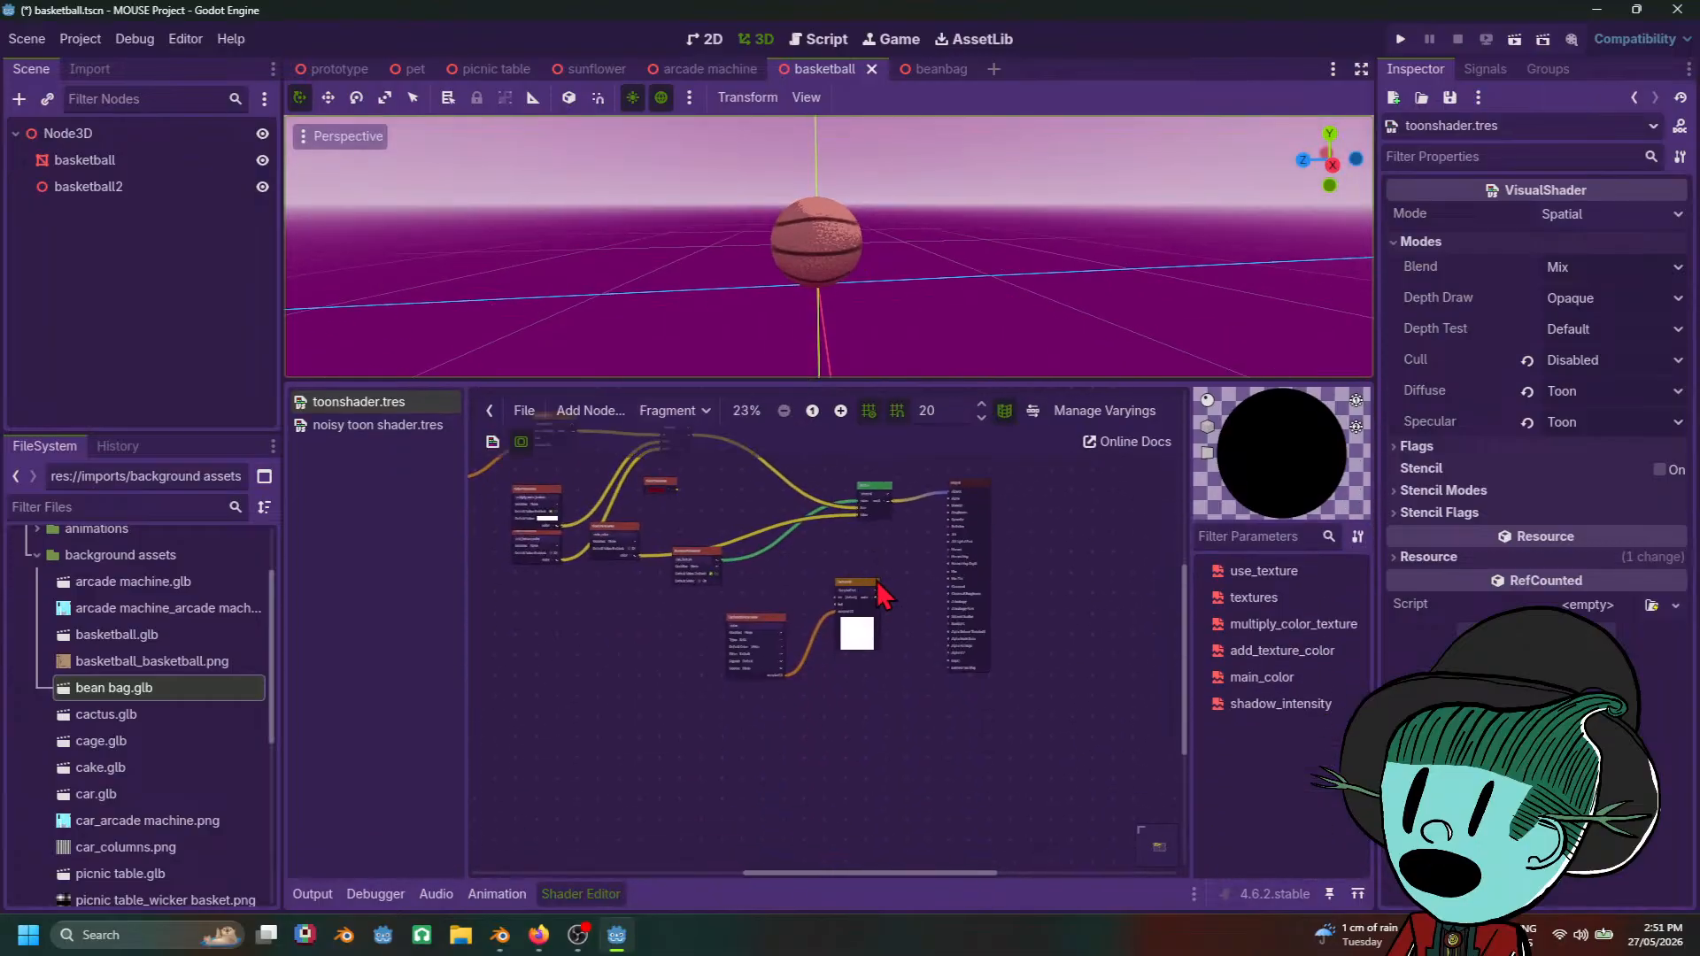
pyautogui.scroll(4, 876, 581)
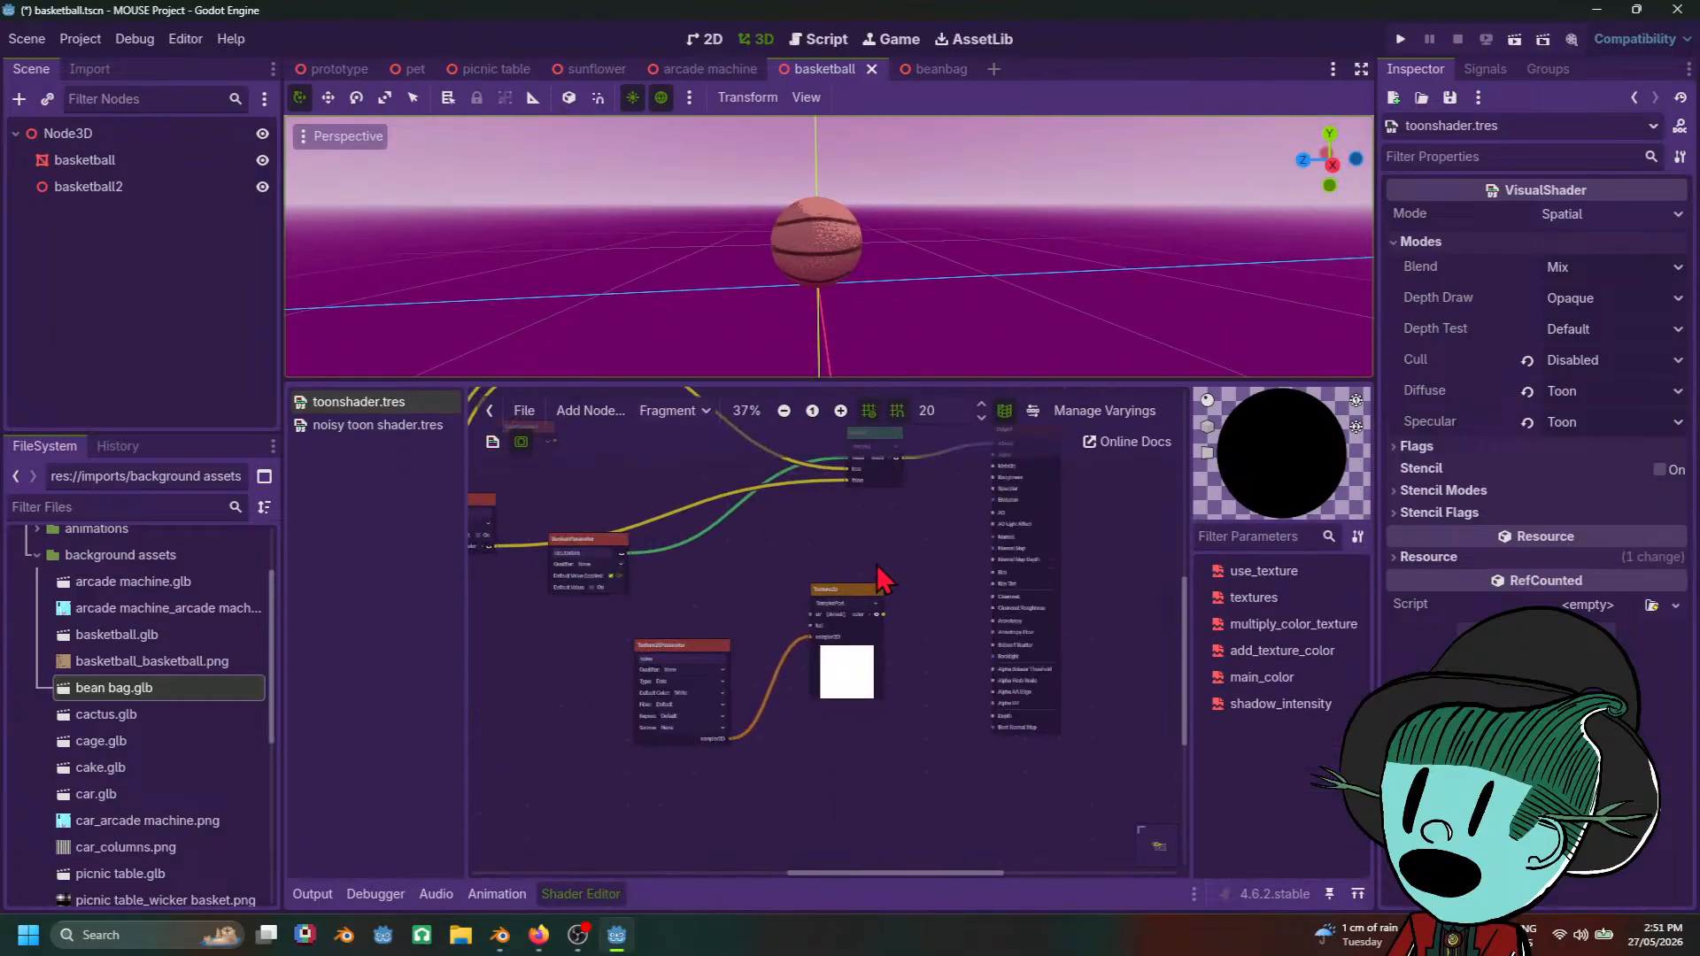
# Step: Delete the unconnected Input and If nodes below the Texture2D node in the noisy toon shader.tres Fragment graph
pyautogui.click(401, 426)
pyautogui.scroll(-2, 978, 677)
pyautogui.scroll(3, 959, 662)
pyautogui.scroll(-2, 757, 703)
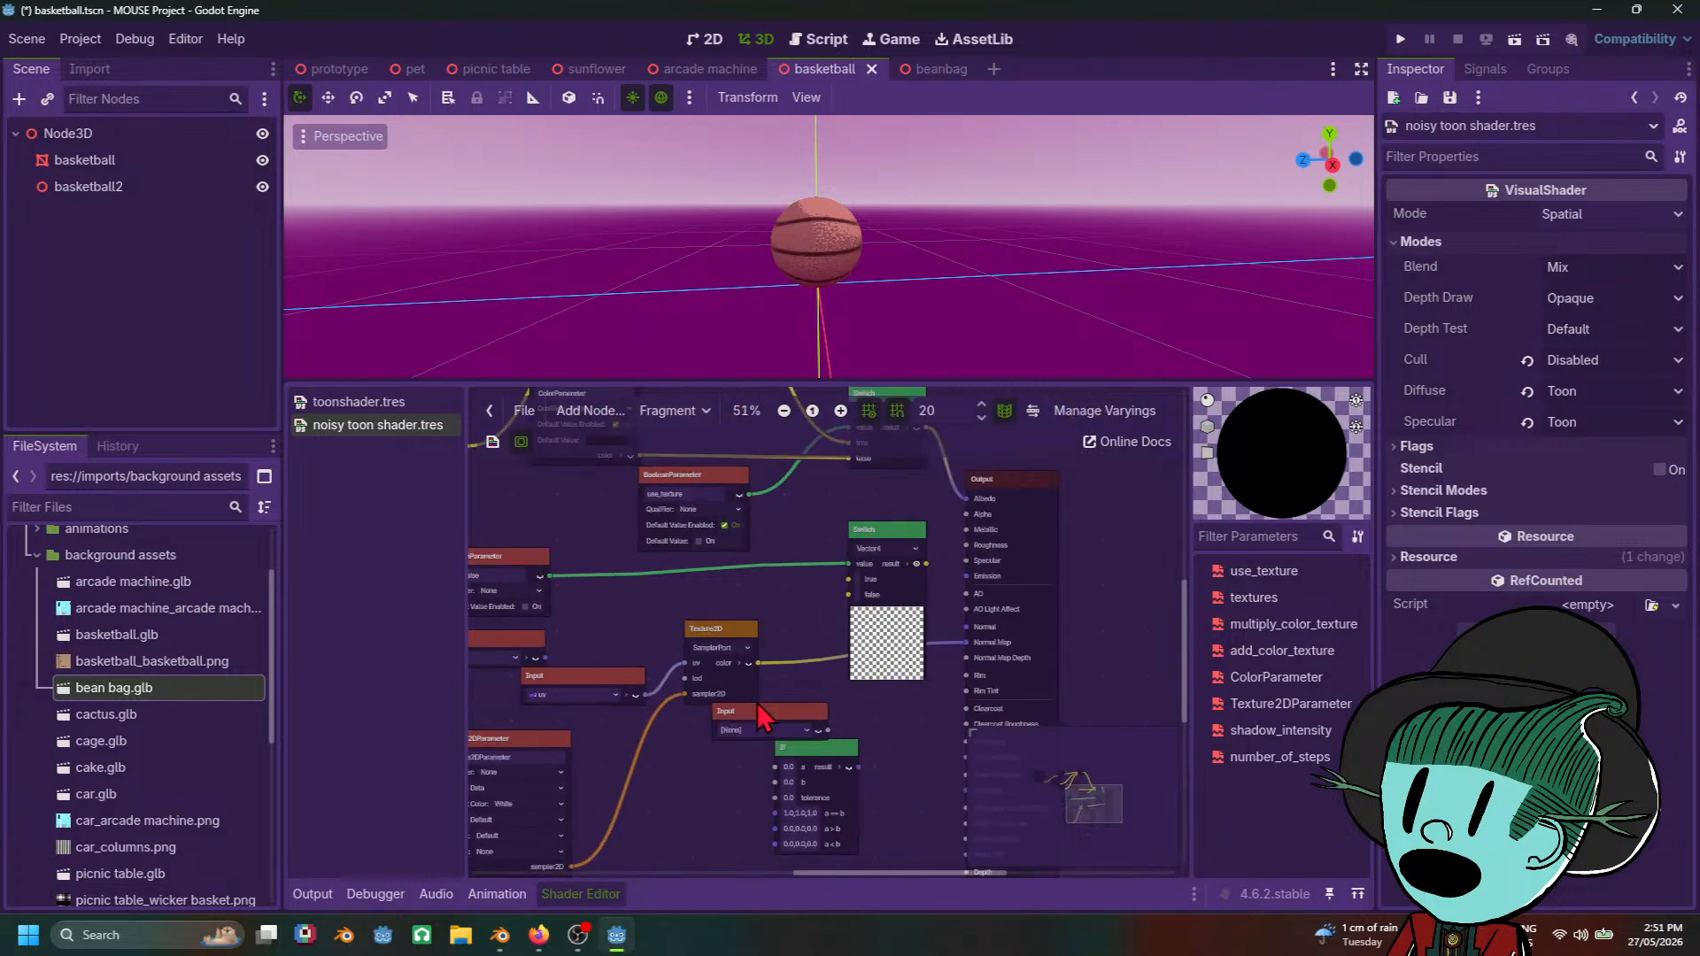
pyautogui.moveTo(757, 703); pyautogui.dragTo(824, 607, button='middle')
pyautogui.moveTo(872, 599); pyautogui.dragTo(865, 760)
pyautogui.press('Delete')
# Step: Look over the noise input nodes and the texture and color parameter nodes of the noisy toon shader.tres Fragment graph
pyautogui.moveTo(821, 698); pyautogui.dragTo(851, 779, button='middle')
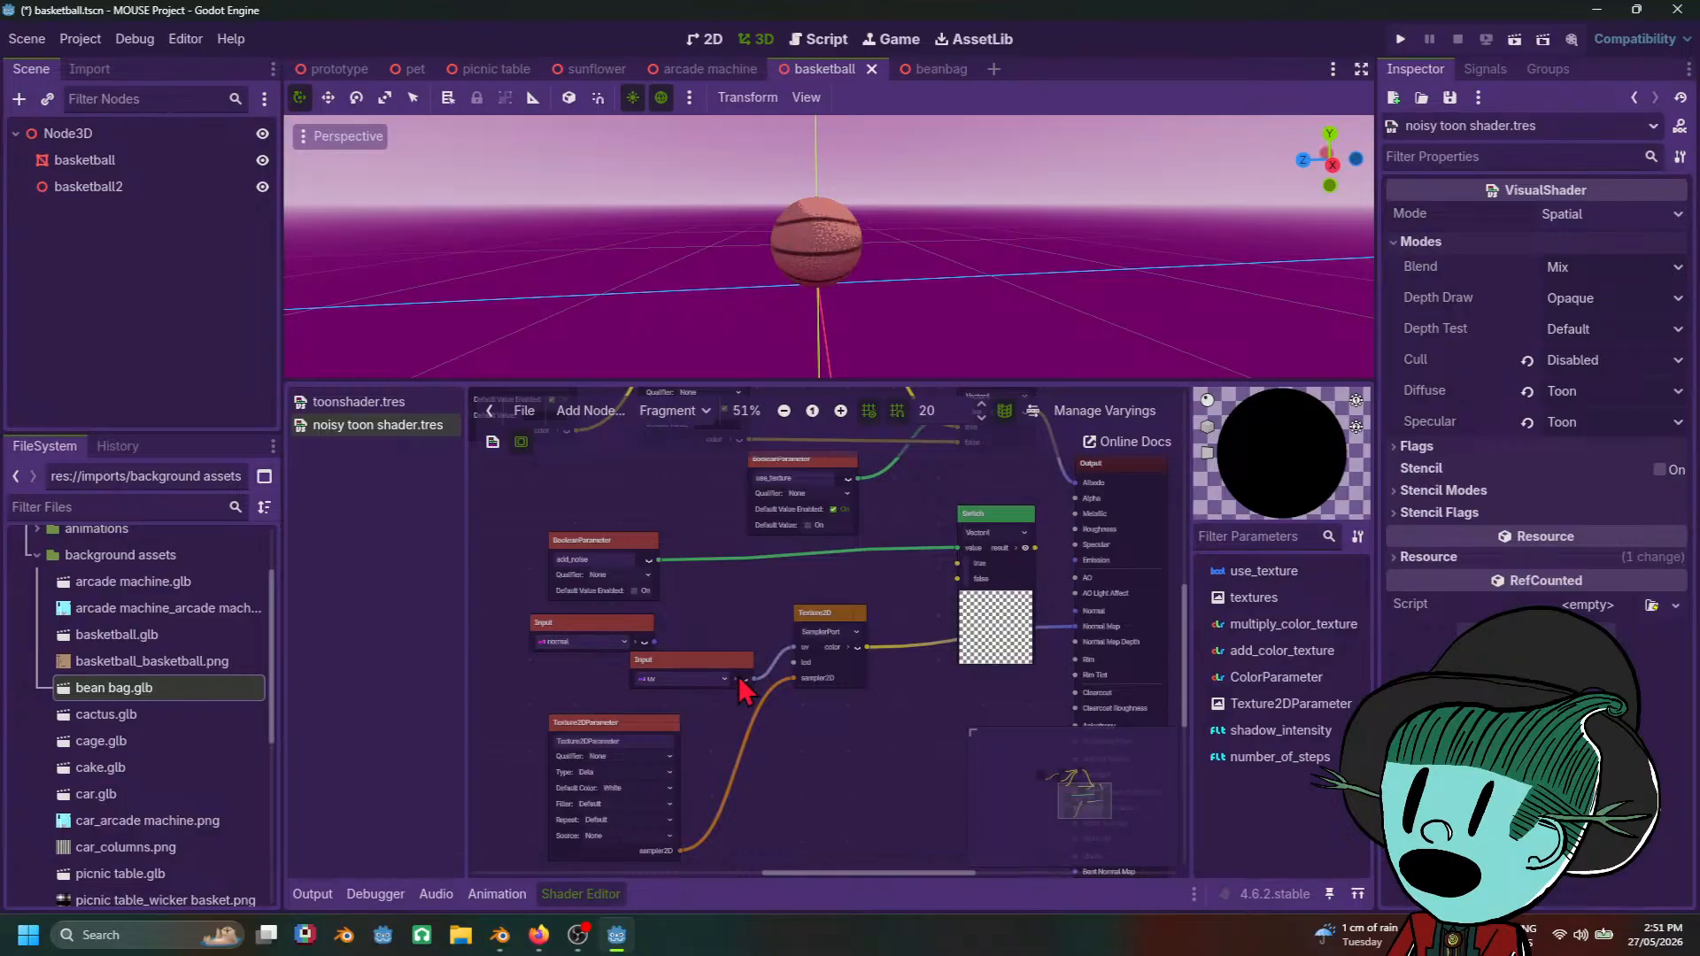
pyautogui.moveTo(747, 599); pyautogui.dragTo(990, 839, button='middle')
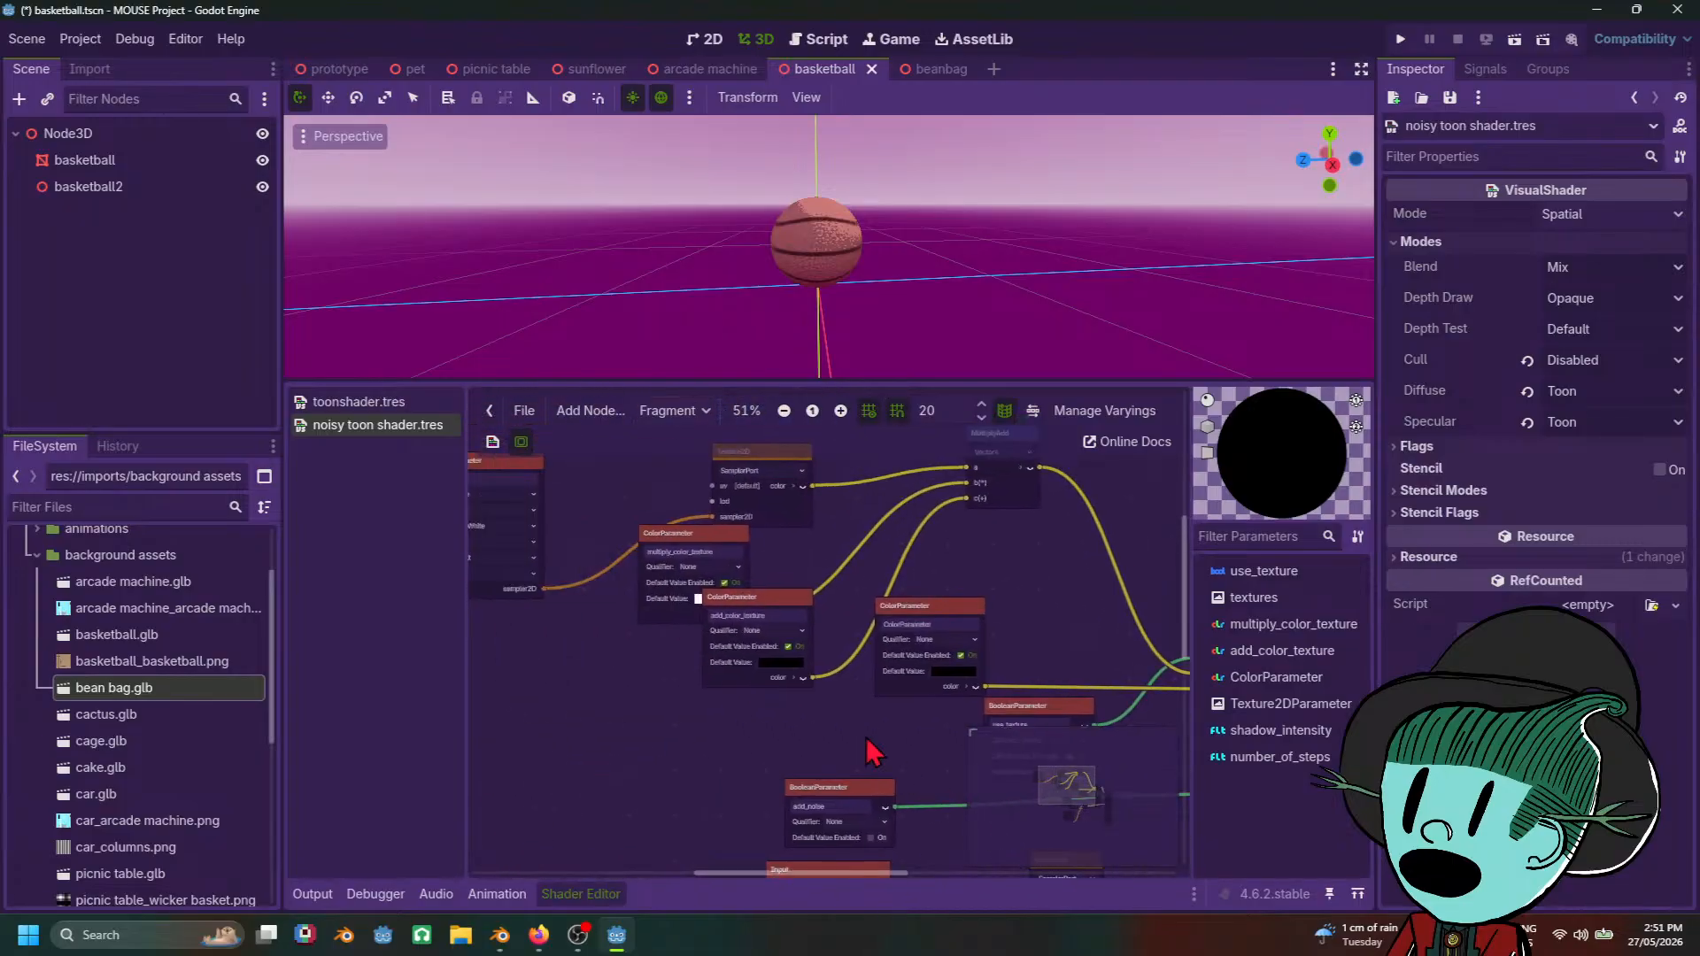
pyautogui.scroll(-5, 806, 686)
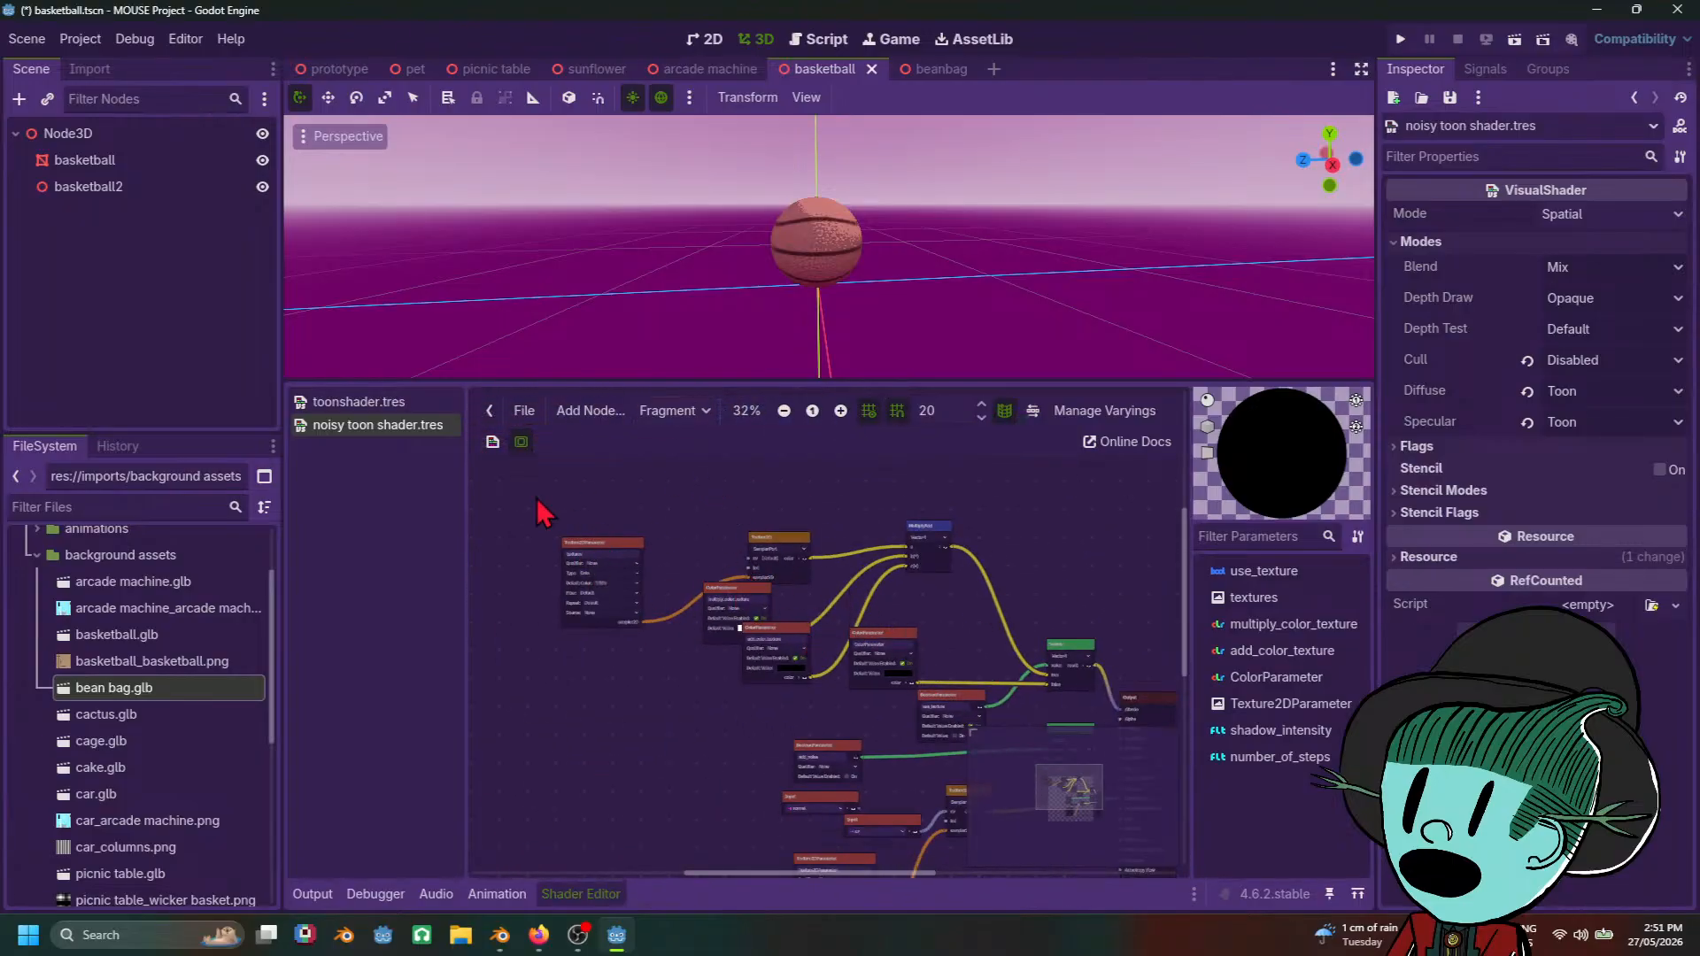
# Step: Move the add_noise, Input, Texture2DParameter and Texture2D nodes lower in the Fragment graph, away from the color nodes
pyautogui.moveTo(812, 722); pyautogui.dragTo(618, 627, button='middle')
pyautogui.scroll(4, 1001, 593)
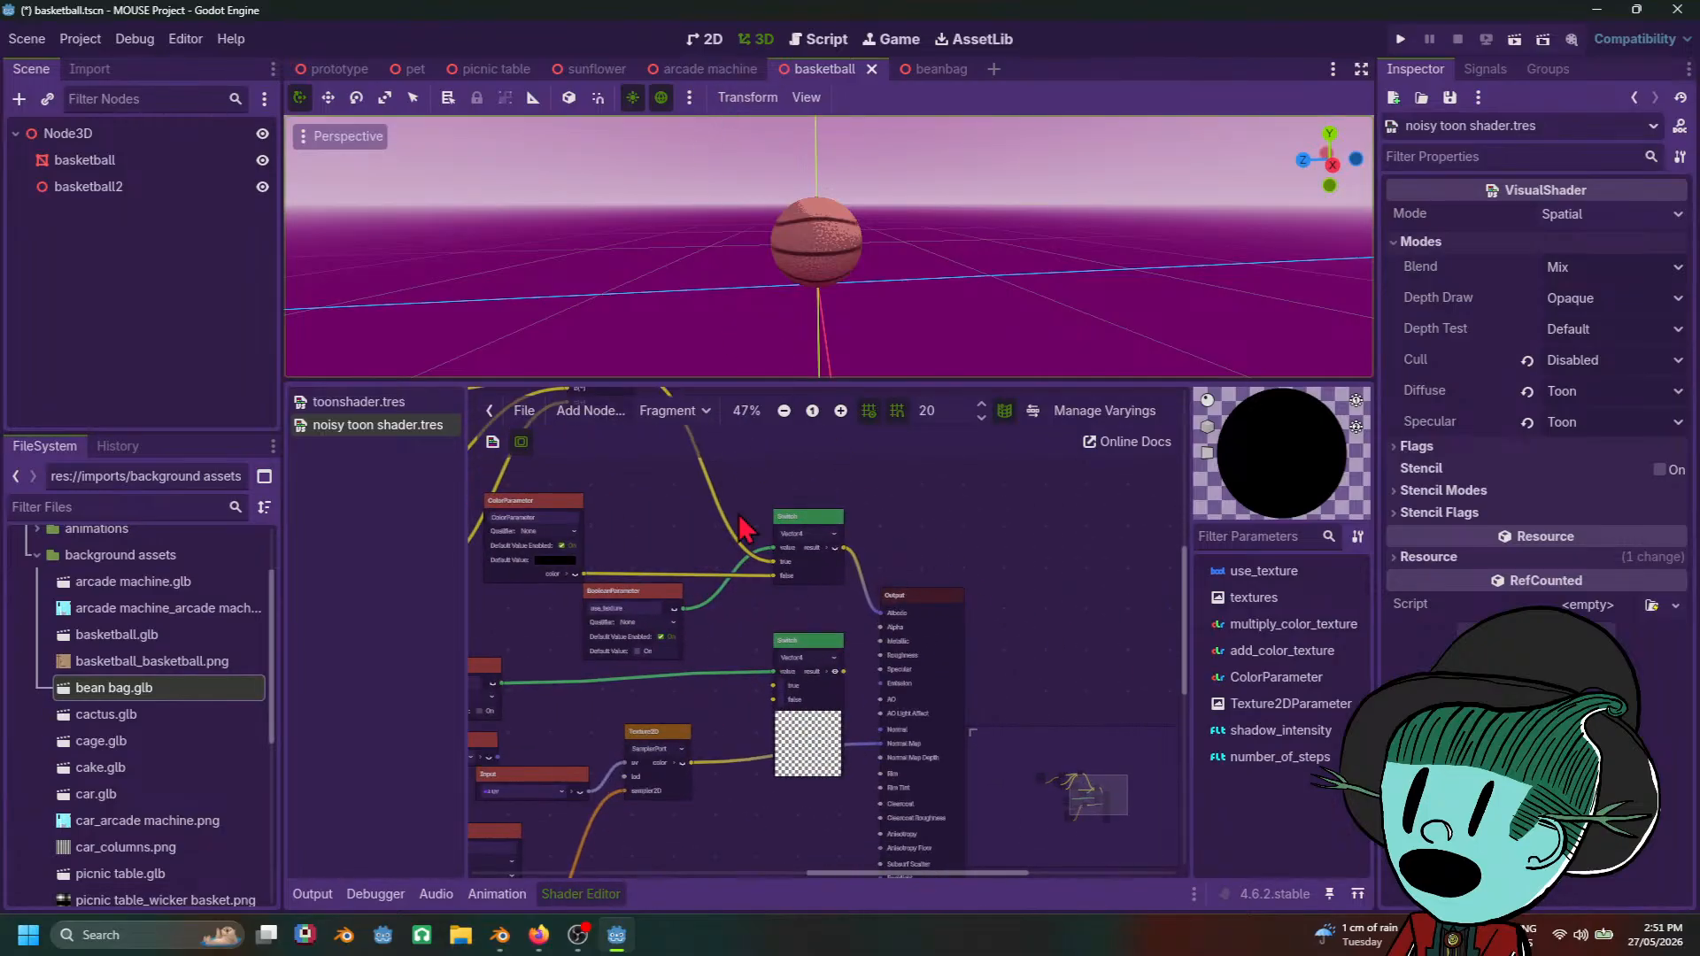
pyautogui.moveTo(587, 724); pyautogui.dragTo(720, 630, button='middle')
pyautogui.moveTo(568, 478); pyautogui.dragTo(550, 751)
pyautogui.moveTo(595, 700); pyautogui.dragTo(568, 636, button='middle')
pyautogui.moveTo(496, 525); pyautogui.dragTo(881, 804)
pyautogui.moveTo(640, 526); pyautogui.dragTo(595, 706)
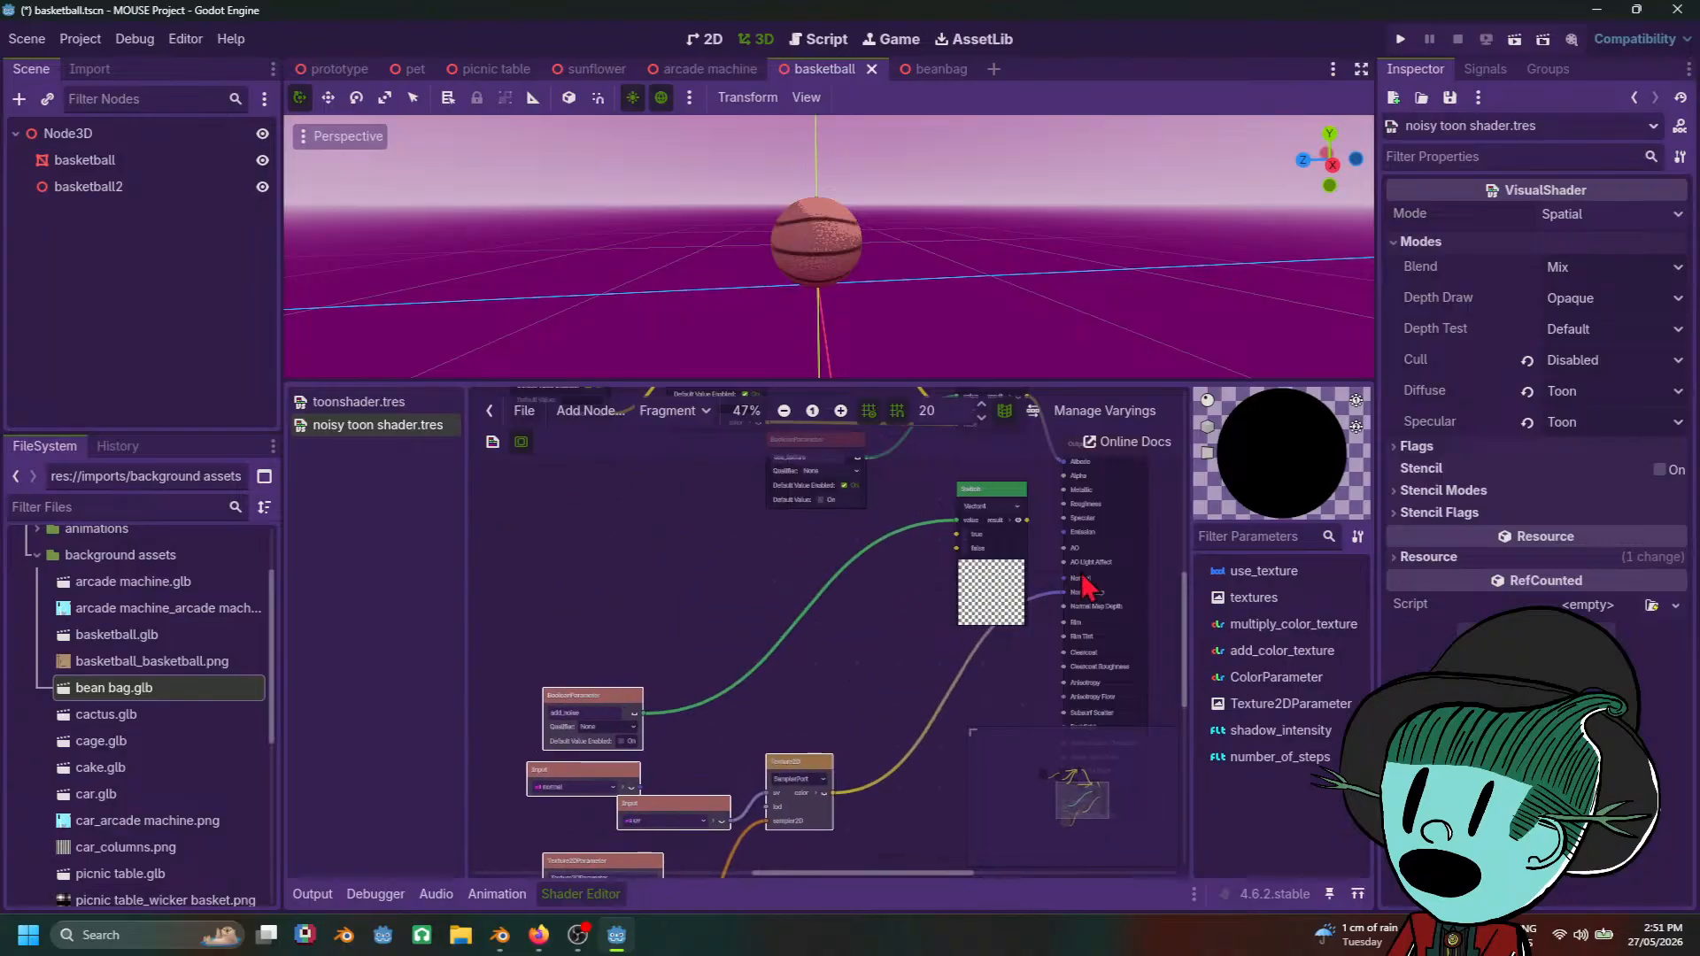
# Step: Delete the Switch node fed by add_noise from the noisy toon shader.tres Fragment graph
pyautogui.click(965, 485)
pyautogui.press('Delete')
pyautogui.moveTo(787, 723); pyautogui.dragTo(742, 676, button='middle')
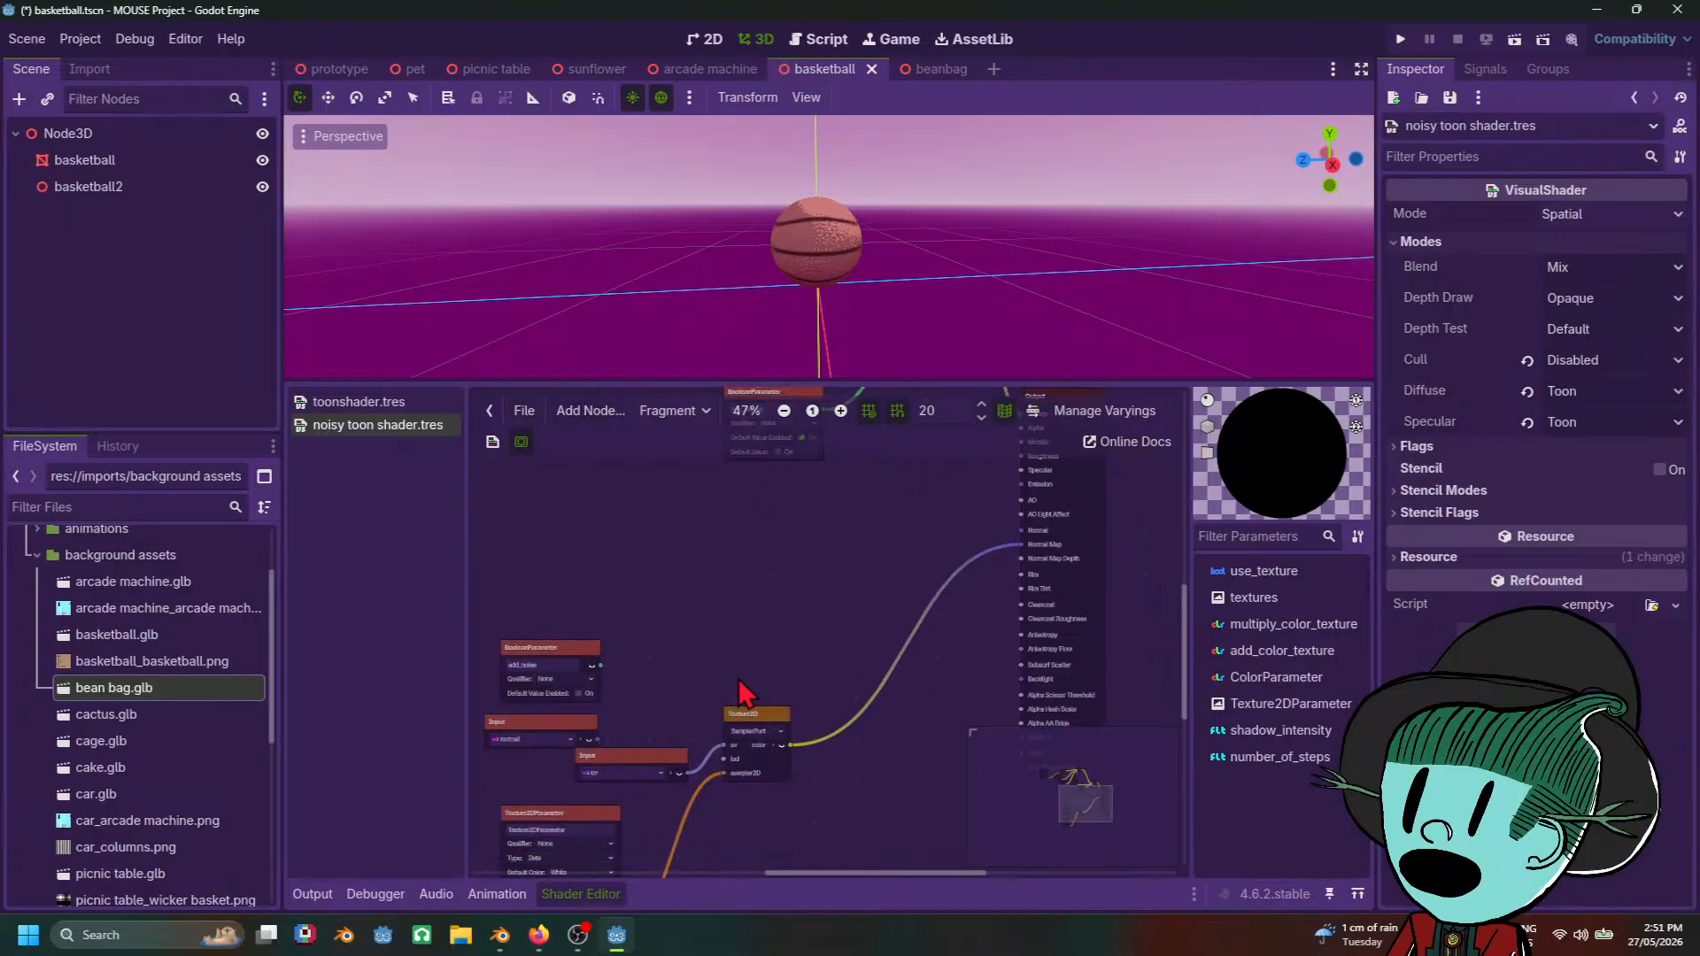
# Step: Trace the connection from the noise Texture2D node's color to the Output node's Normal Map port
pyautogui.moveTo(664, 742); pyautogui.dragTo(849, 601, button='middle')
pyautogui.scroll(1, 886, 594)
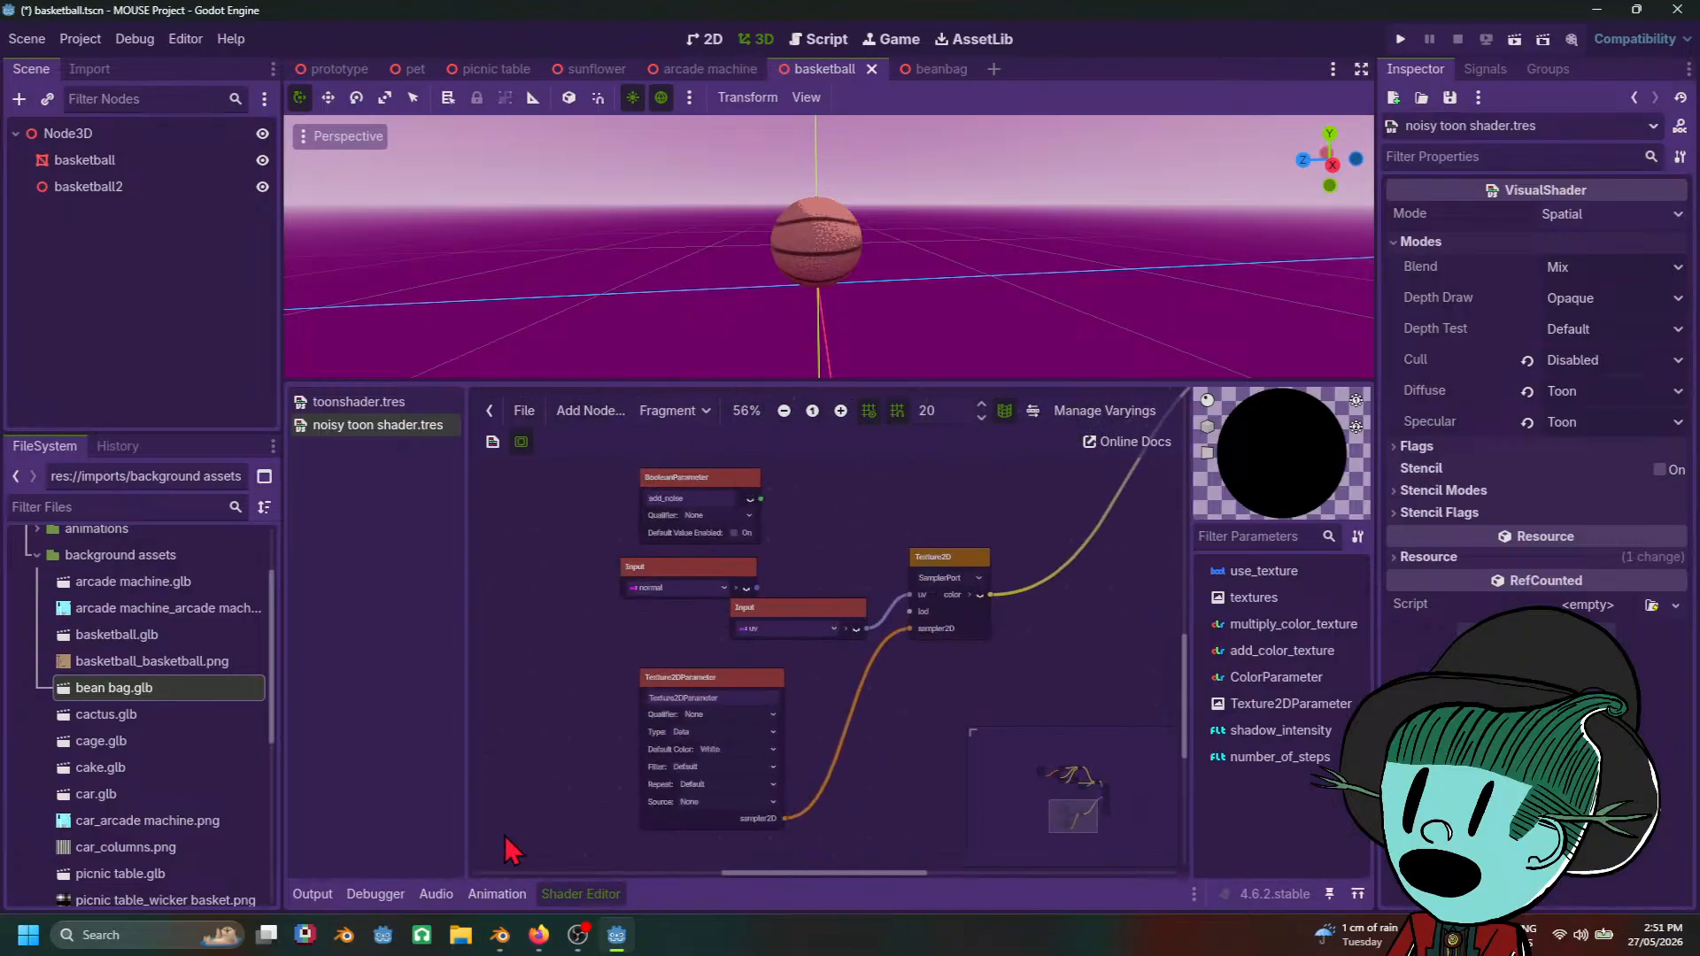
pyautogui.moveTo(1008, 528); pyautogui.dragTo(736, 693, button='middle')
pyautogui.scroll(3, 743, 636)
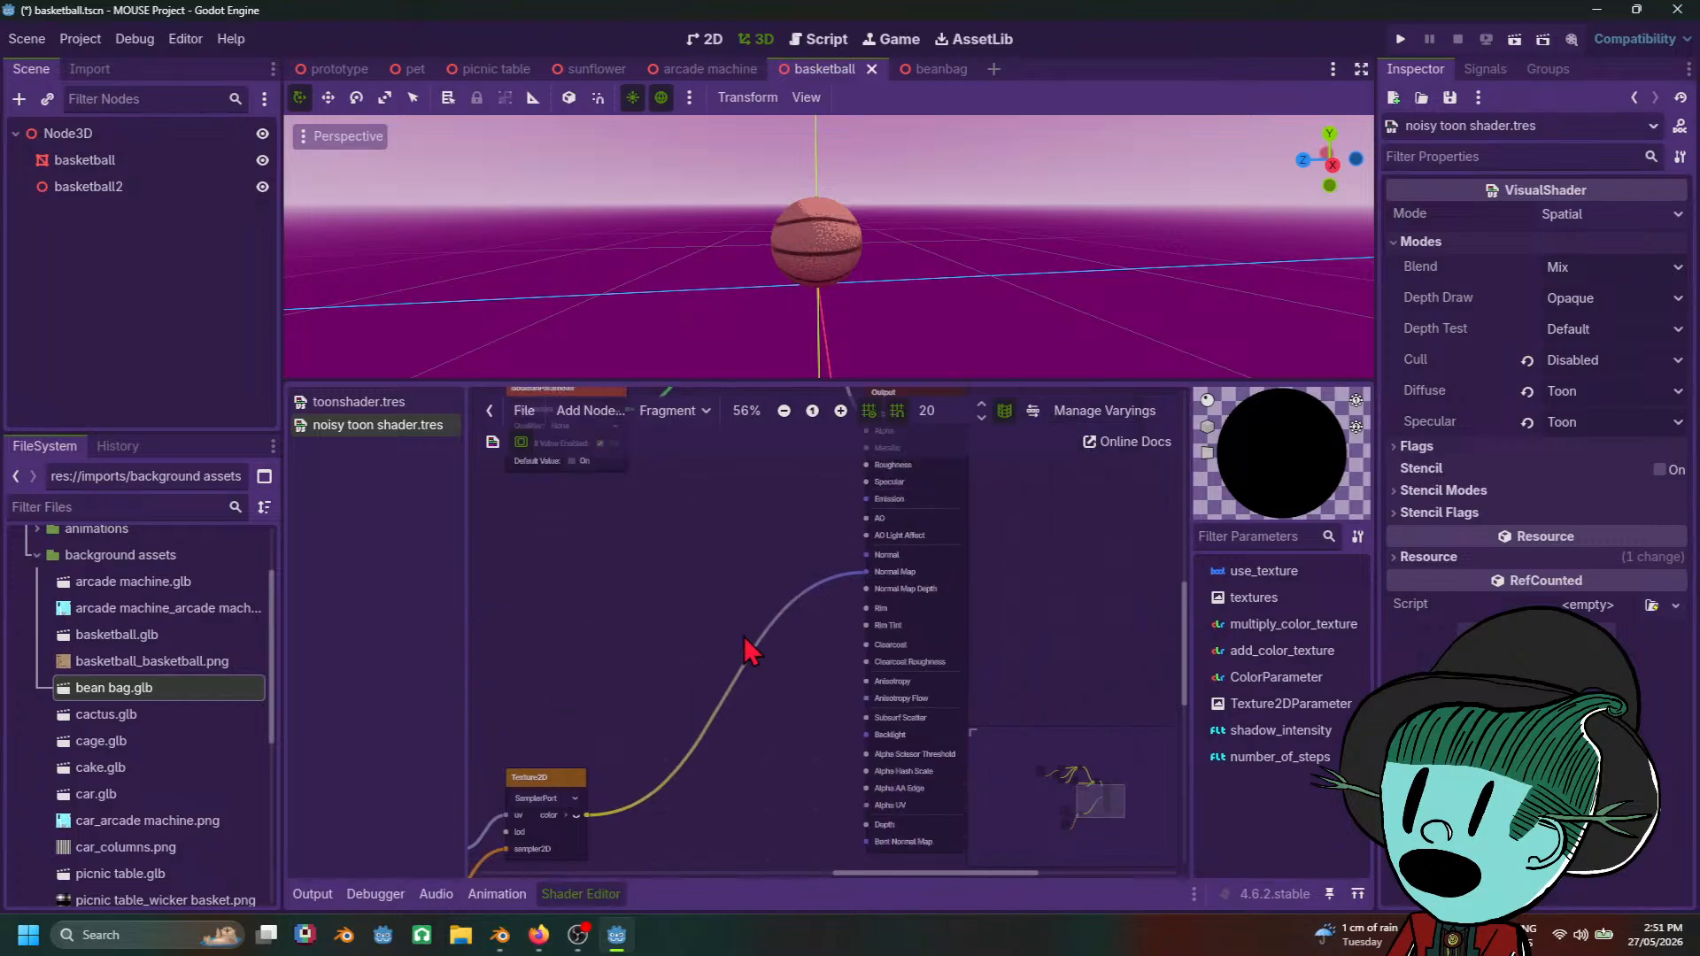
pyautogui.scroll(4, 629, 663)
pyautogui.scroll(-5, 655, 624)
pyautogui.moveTo(609, 744)
pyautogui.mouseDown(button='middle')
pyautogui.moveTo(664, 688)
pyautogui.moveTo(614, 745)
pyautogui.mouseUp(button='middle')
pyautogui.scroll(2, 614, 746)
pyautogui.scroll(1, 614, 745)
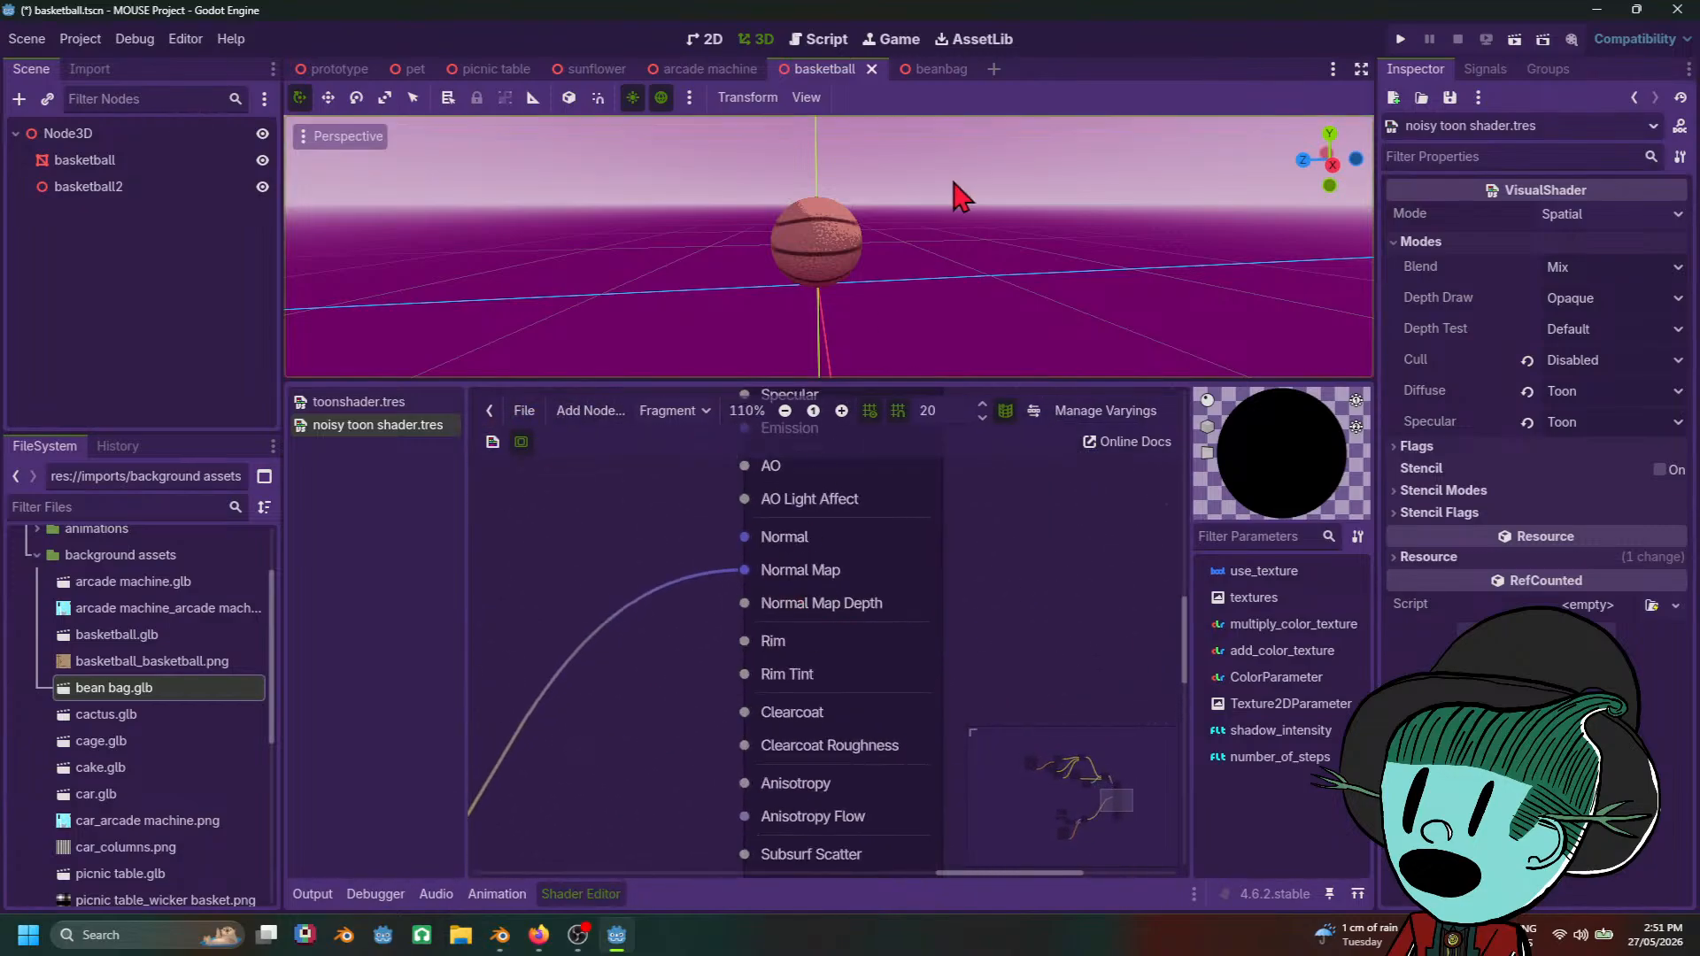
pyautogui.moveTo(921, 379)
pyautogui.mouseDown()
pyautogui.moveTo(921, 606)
pyautogui.moveTo(917, 357)
pyautogui.mouseUp()
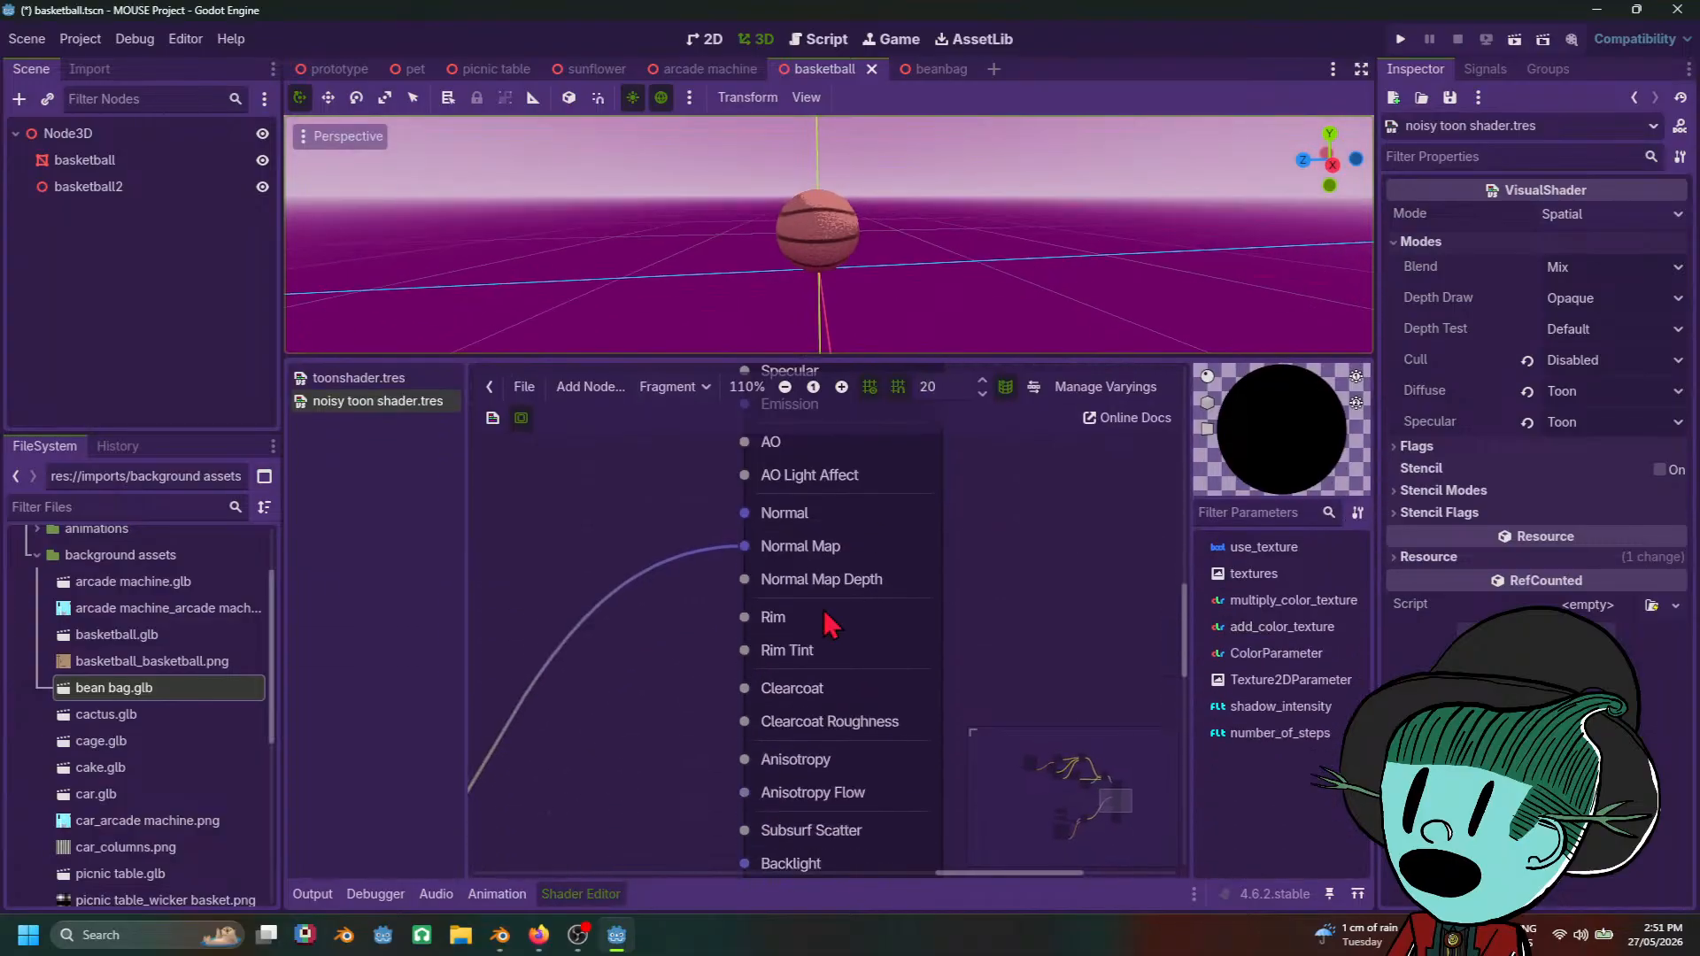
pyautogui.moveTo(666, 754); pyautogui.dragTo(794, 666, button='middle')
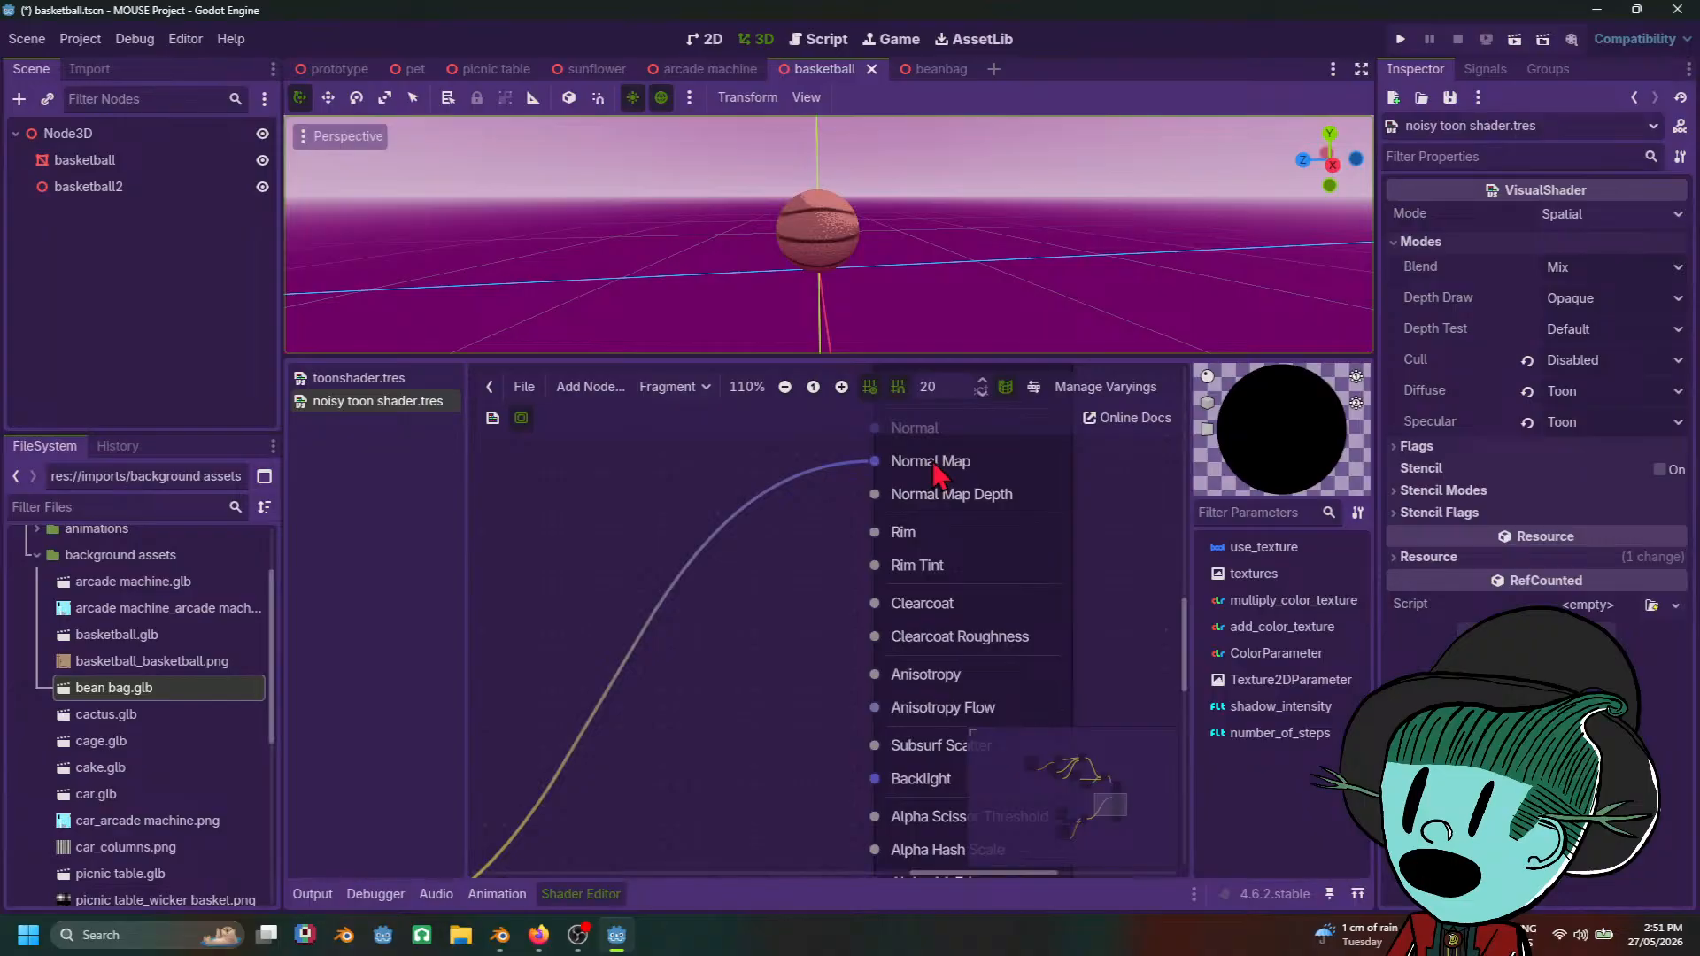
pyautogui.scroll(-5, 767, 653)
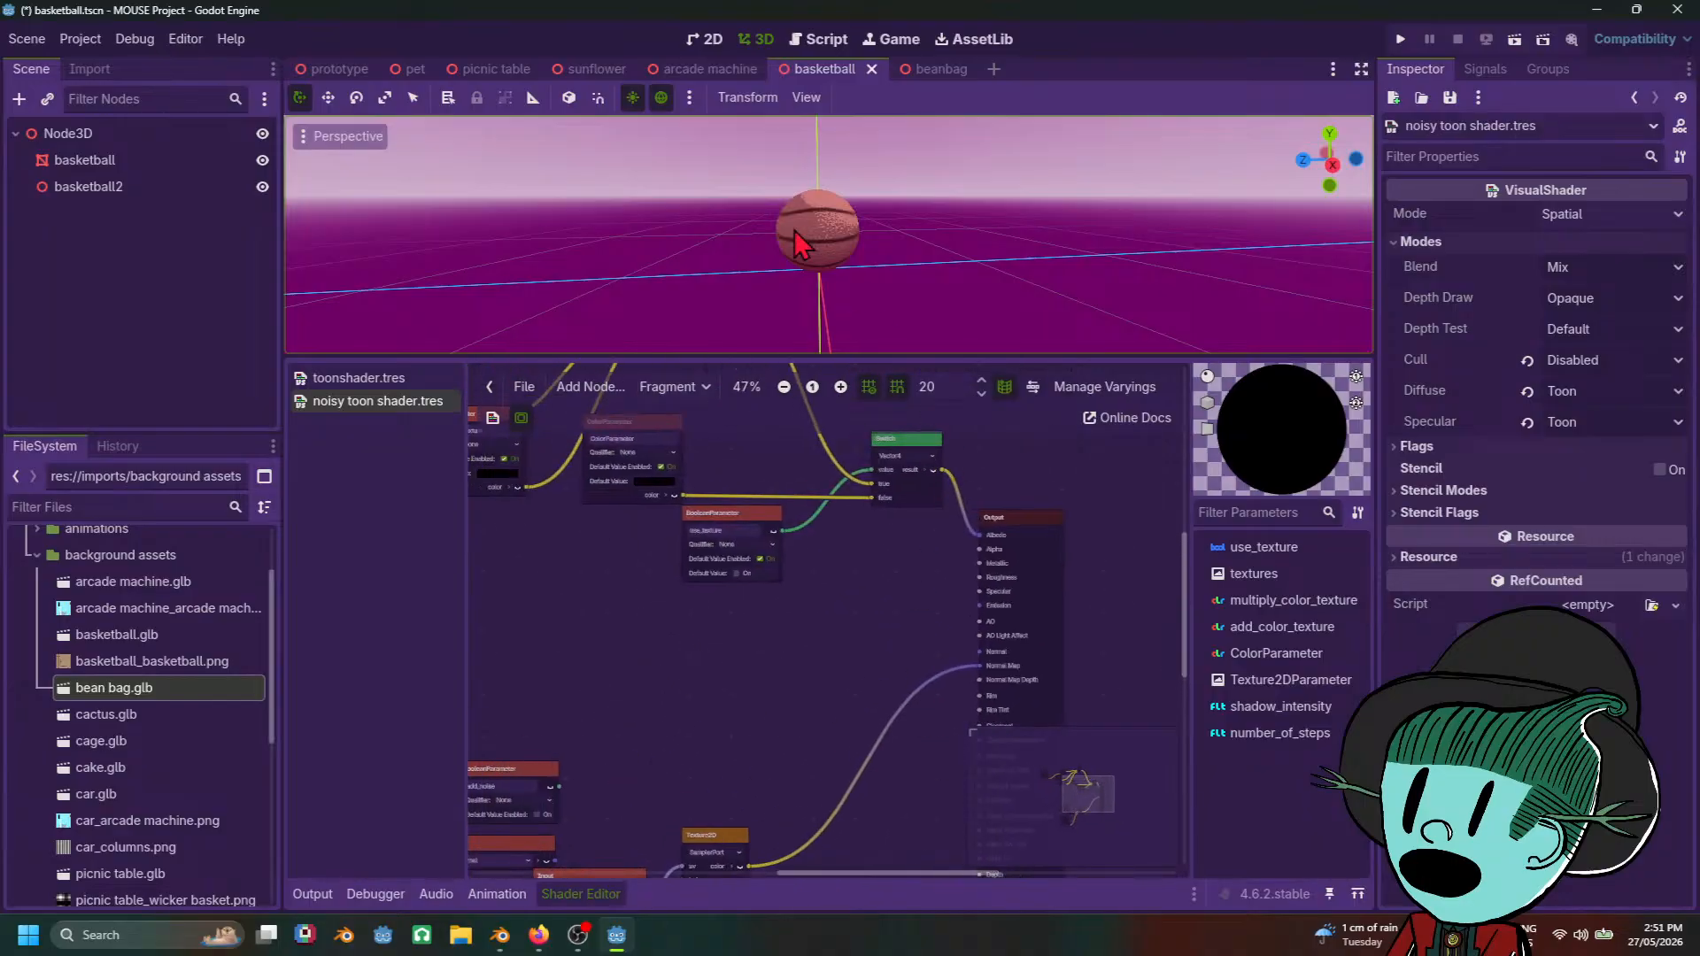
# Step: Review the uv Input and Texture2DParameter nodes that feed the noise Texture2D node
pyautogui.scroll(-1, 866, 759)
pyautogui.moveTo(760, 845); pyautogui.dragTo(823, 580, button='middle')
pyautogui.scroll(8, 699, 629)
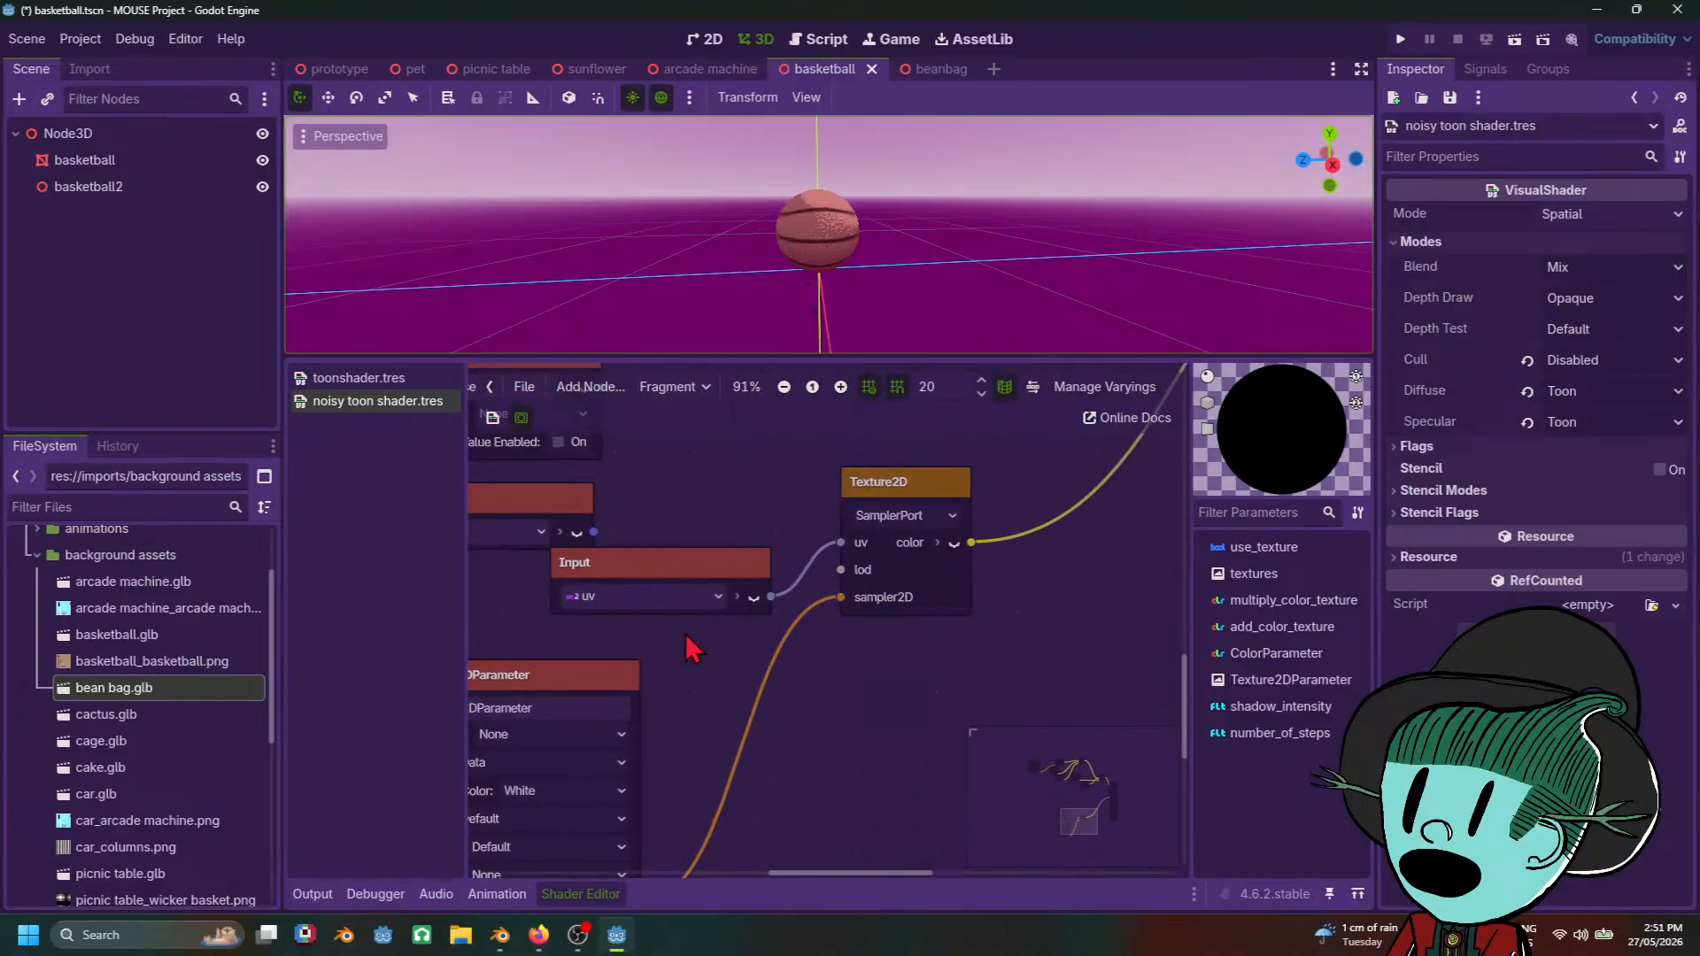
pyautogui.moveTo(928, 602); pyautogui.dragTo(876, 674, button='middle')
pyautogui.moveTo(755, 748); pyautogui.dragTo(854, 684, button='middle')
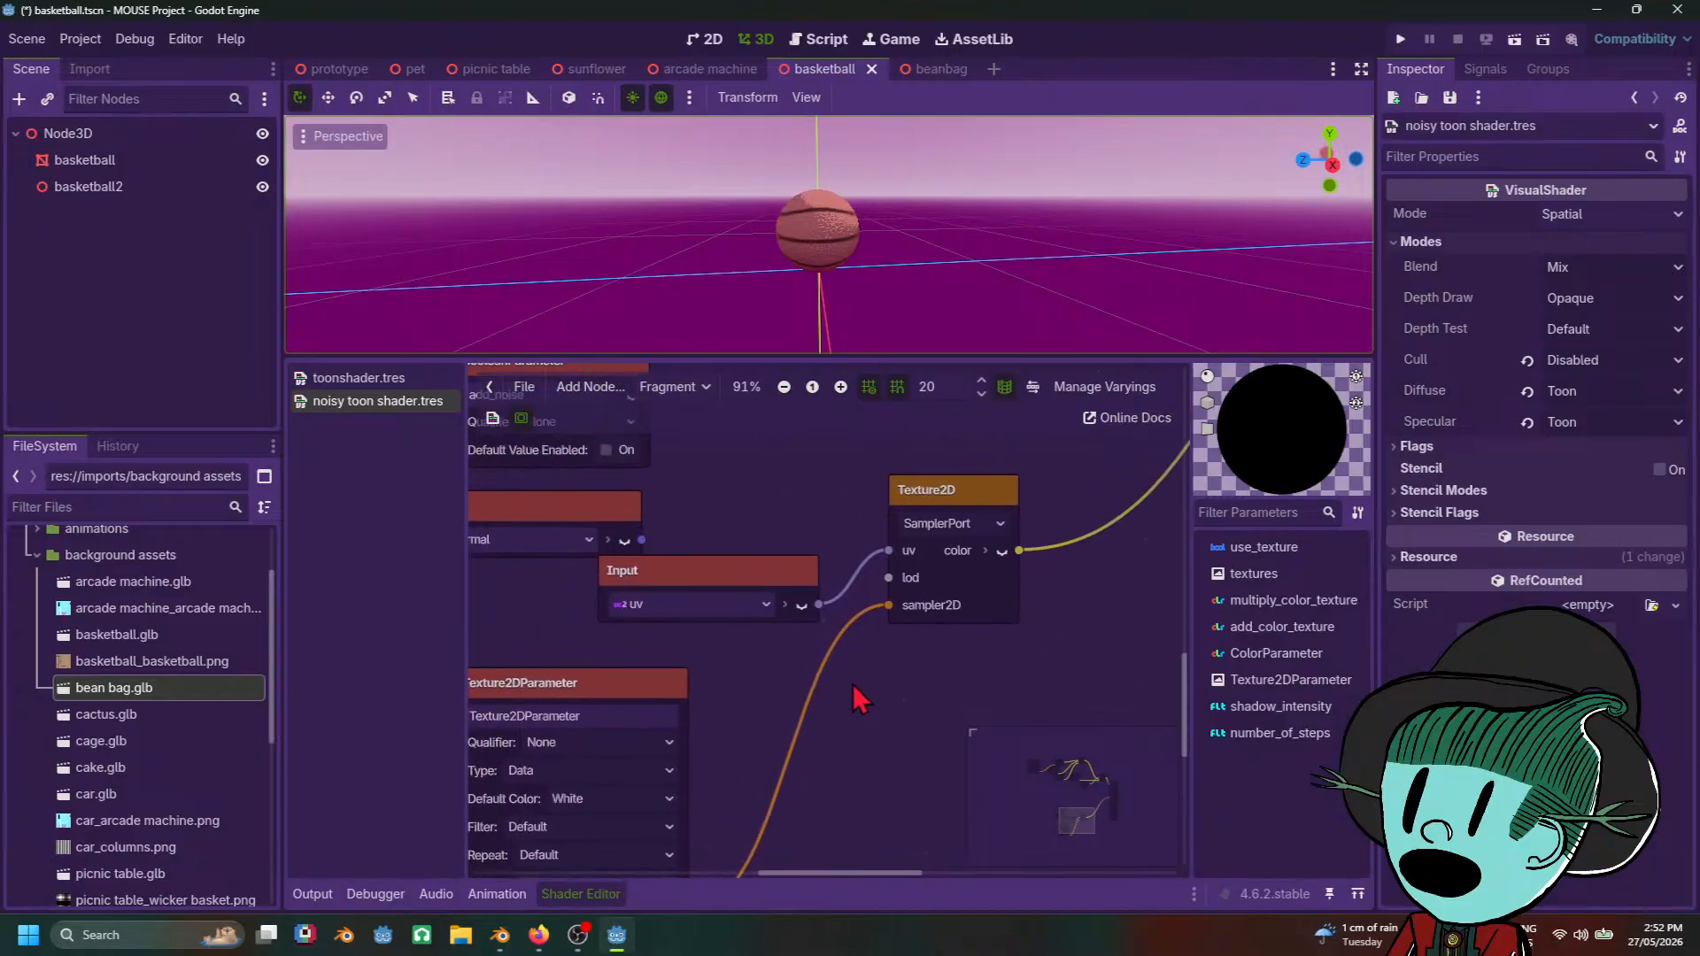
pyautogui.scroll(-4, 852, 683)
pyautogui.scroll(3, 826, 683)
pyautogui.moveTo(763, 724); pyautogui.dragTo(872, 672, button='middle')
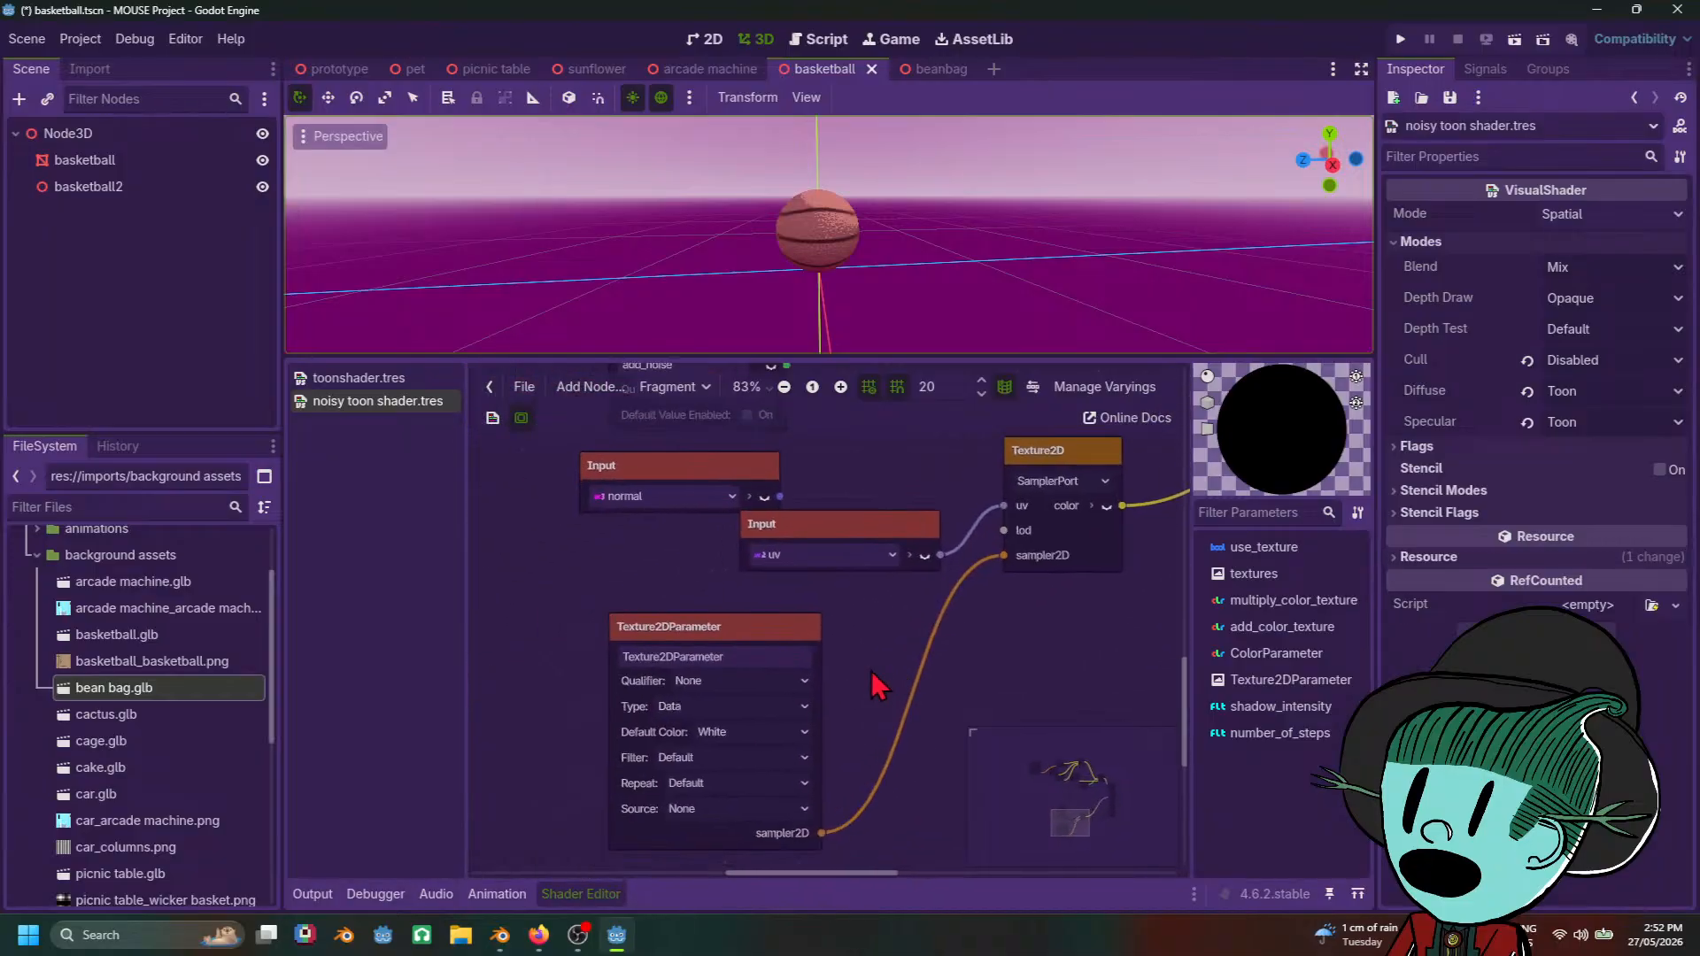
pyautogui.scroll(2, 872, 672)
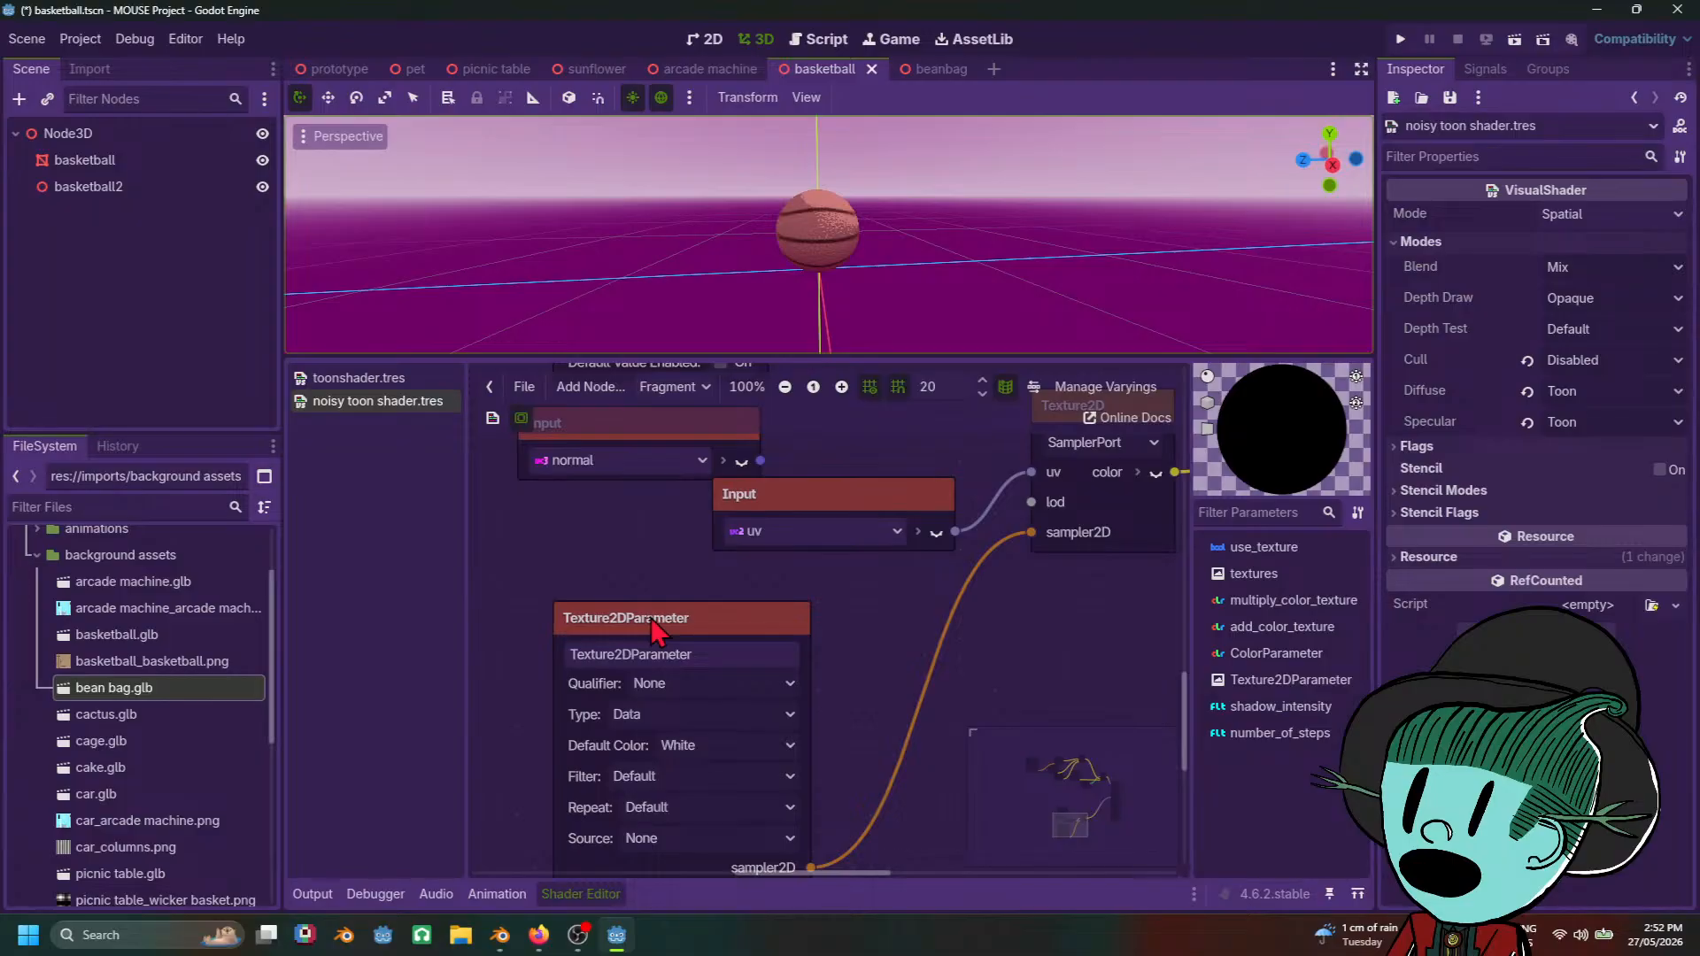
# Step: Select the basketball and expand the FastNoiseLite settings of its material's Texture 2d Parameter
pyautogui.click(828, 232)
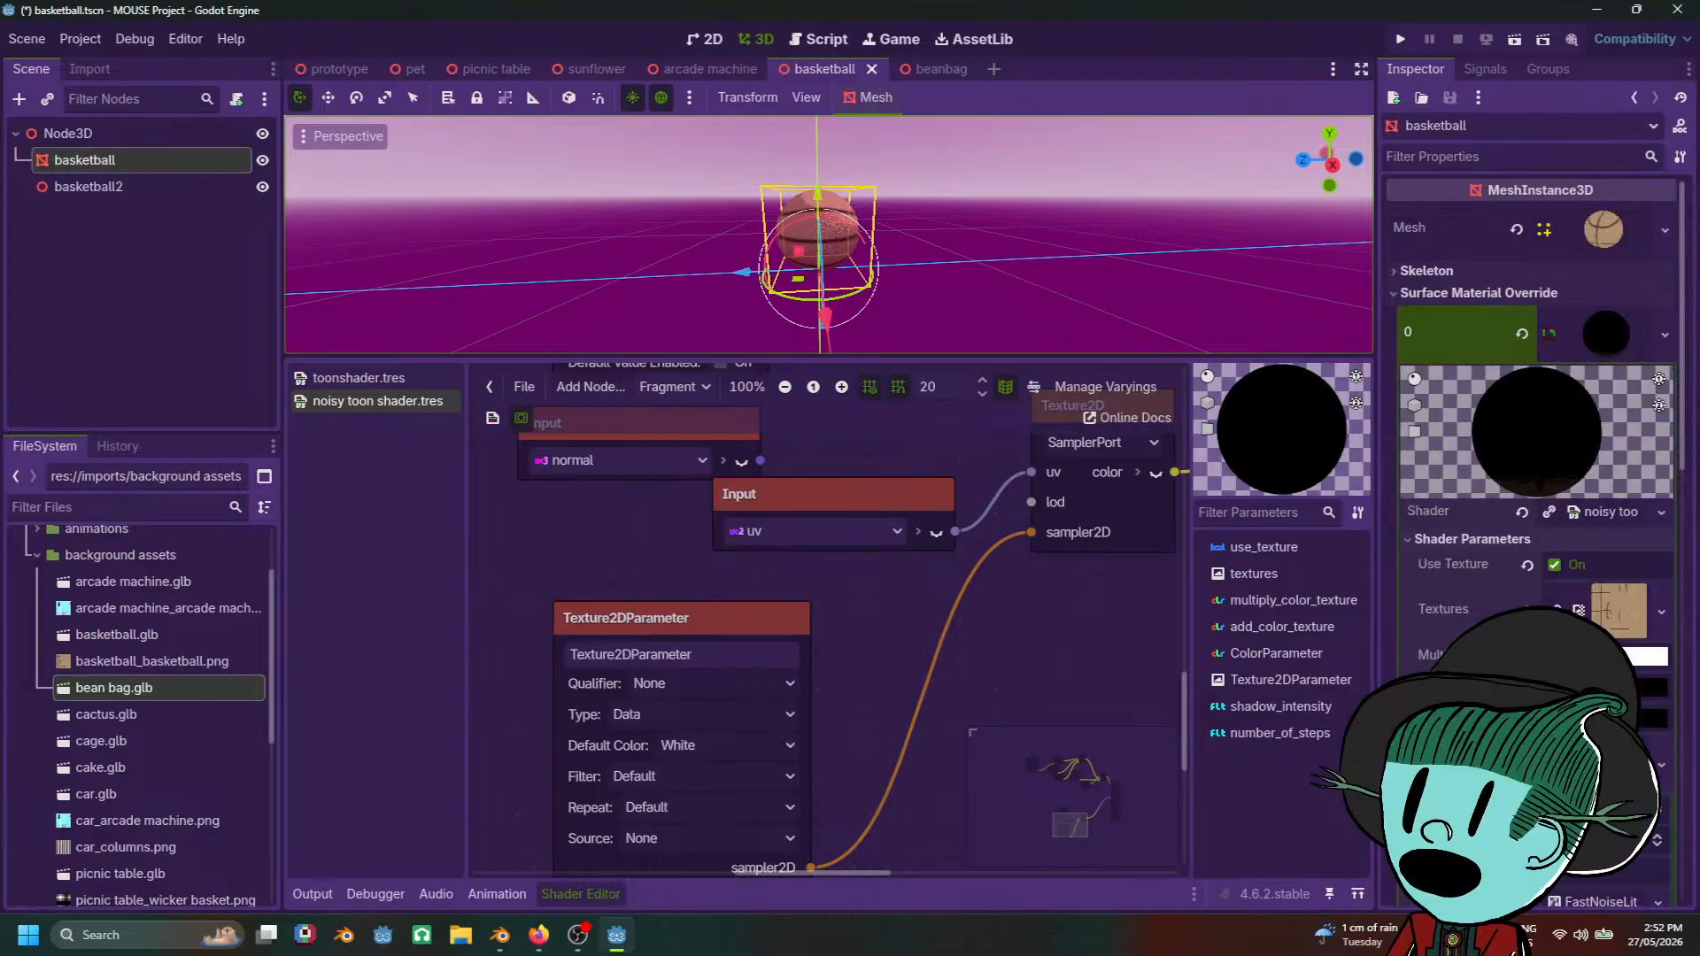
pyautogui.scroll(-4, 1532, 531)
pyautogui.click(1607, 416)
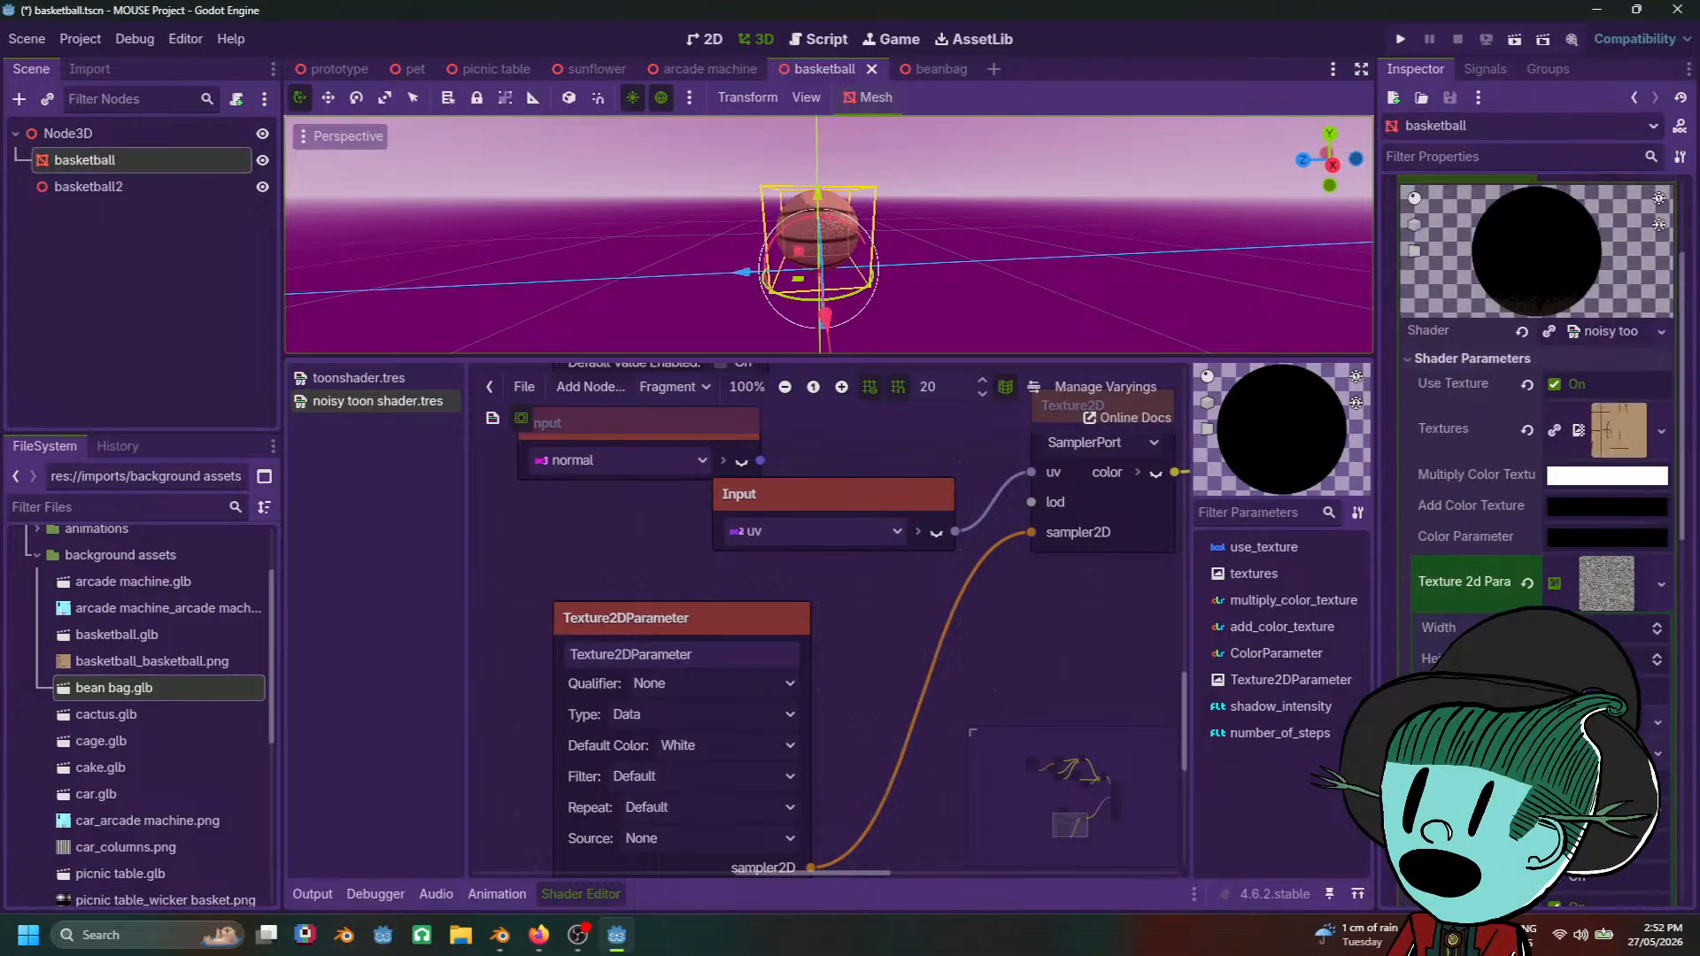
pyautogui.click(1662, 586)
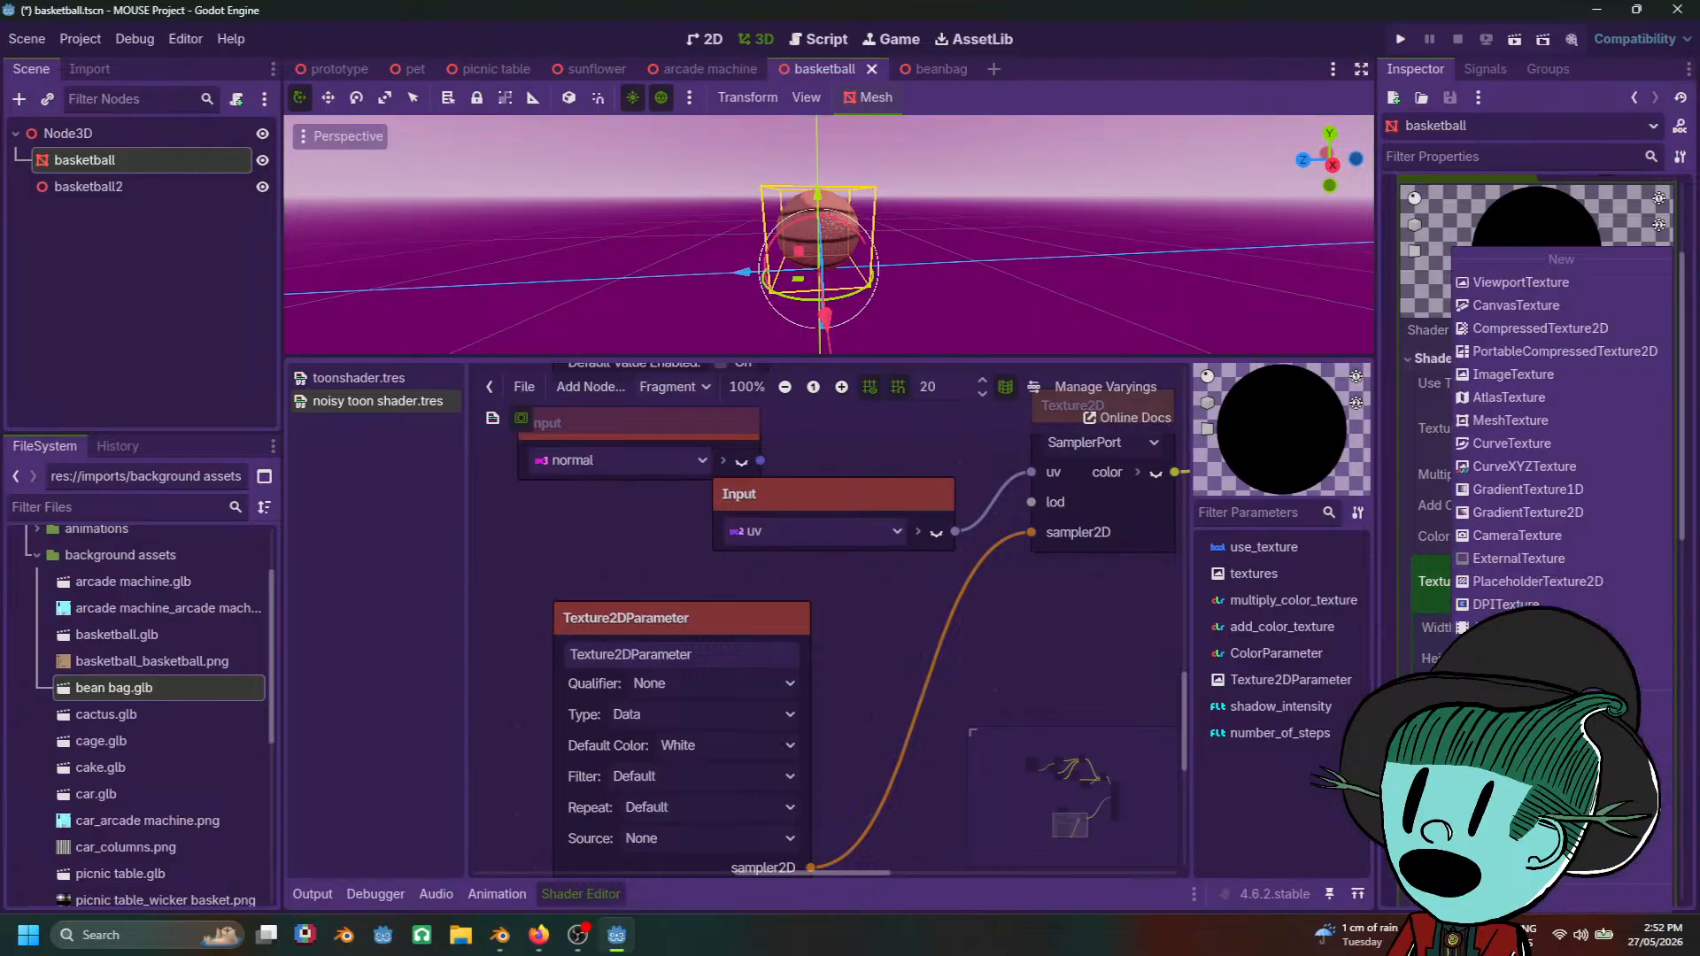
pyautogui.click(1680, 605)
pyautogui.scroll(-2, 1541, 532)
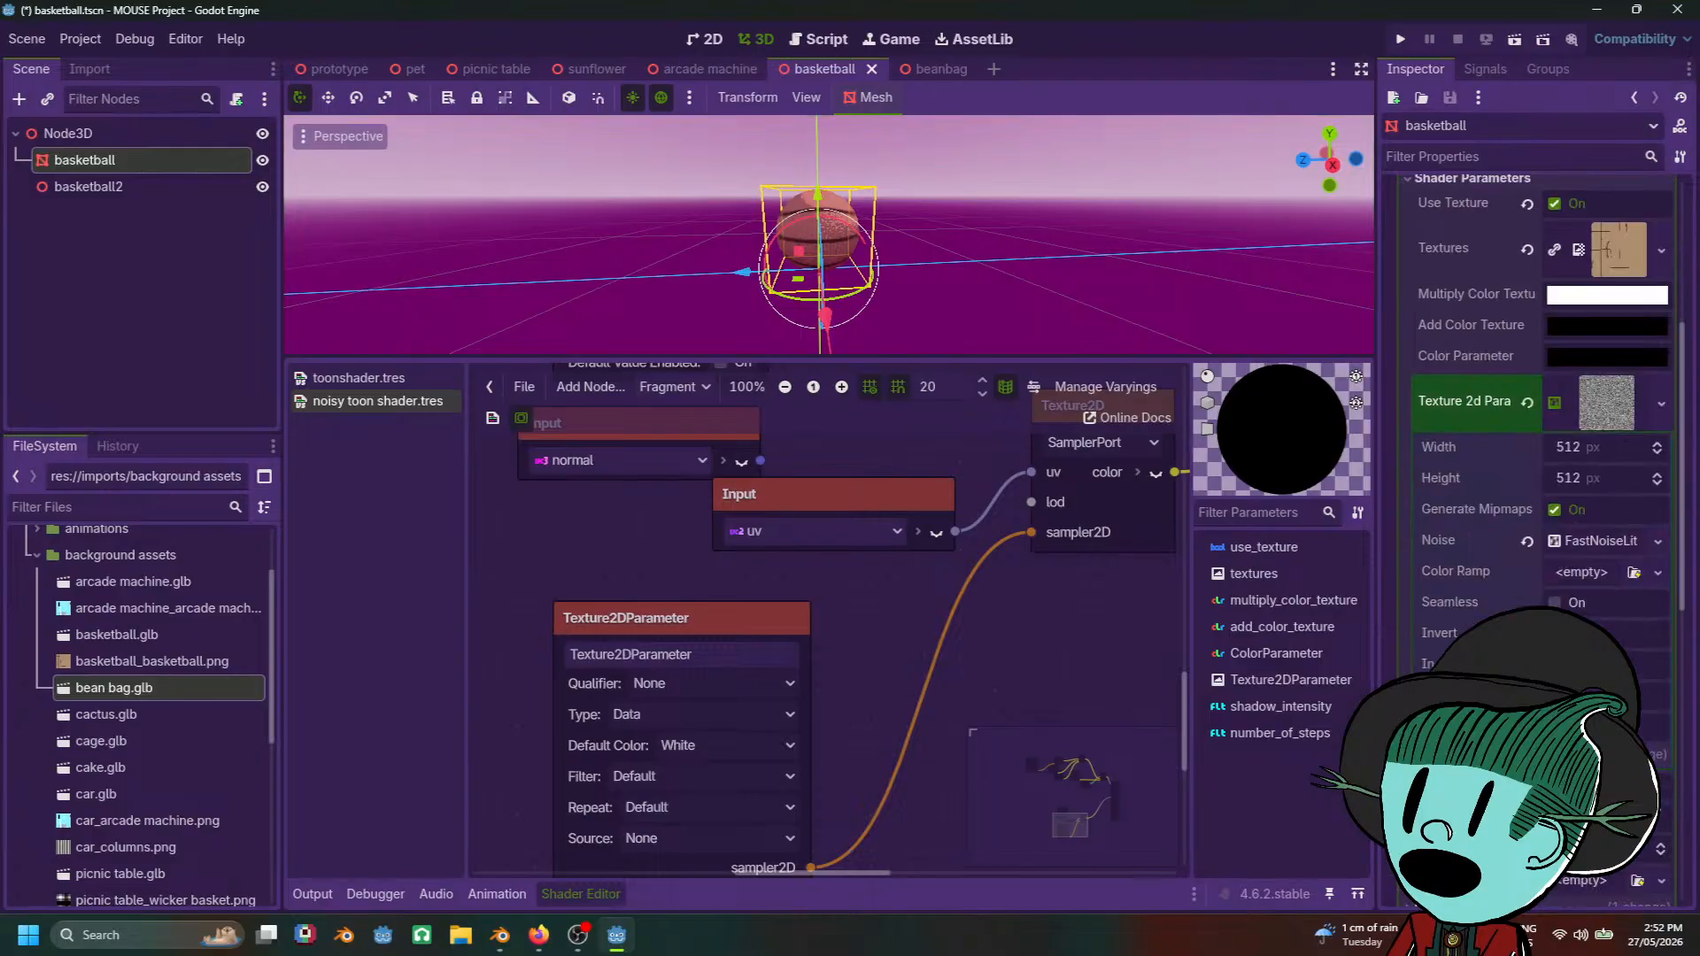
pyautogui.click(1608, 543)
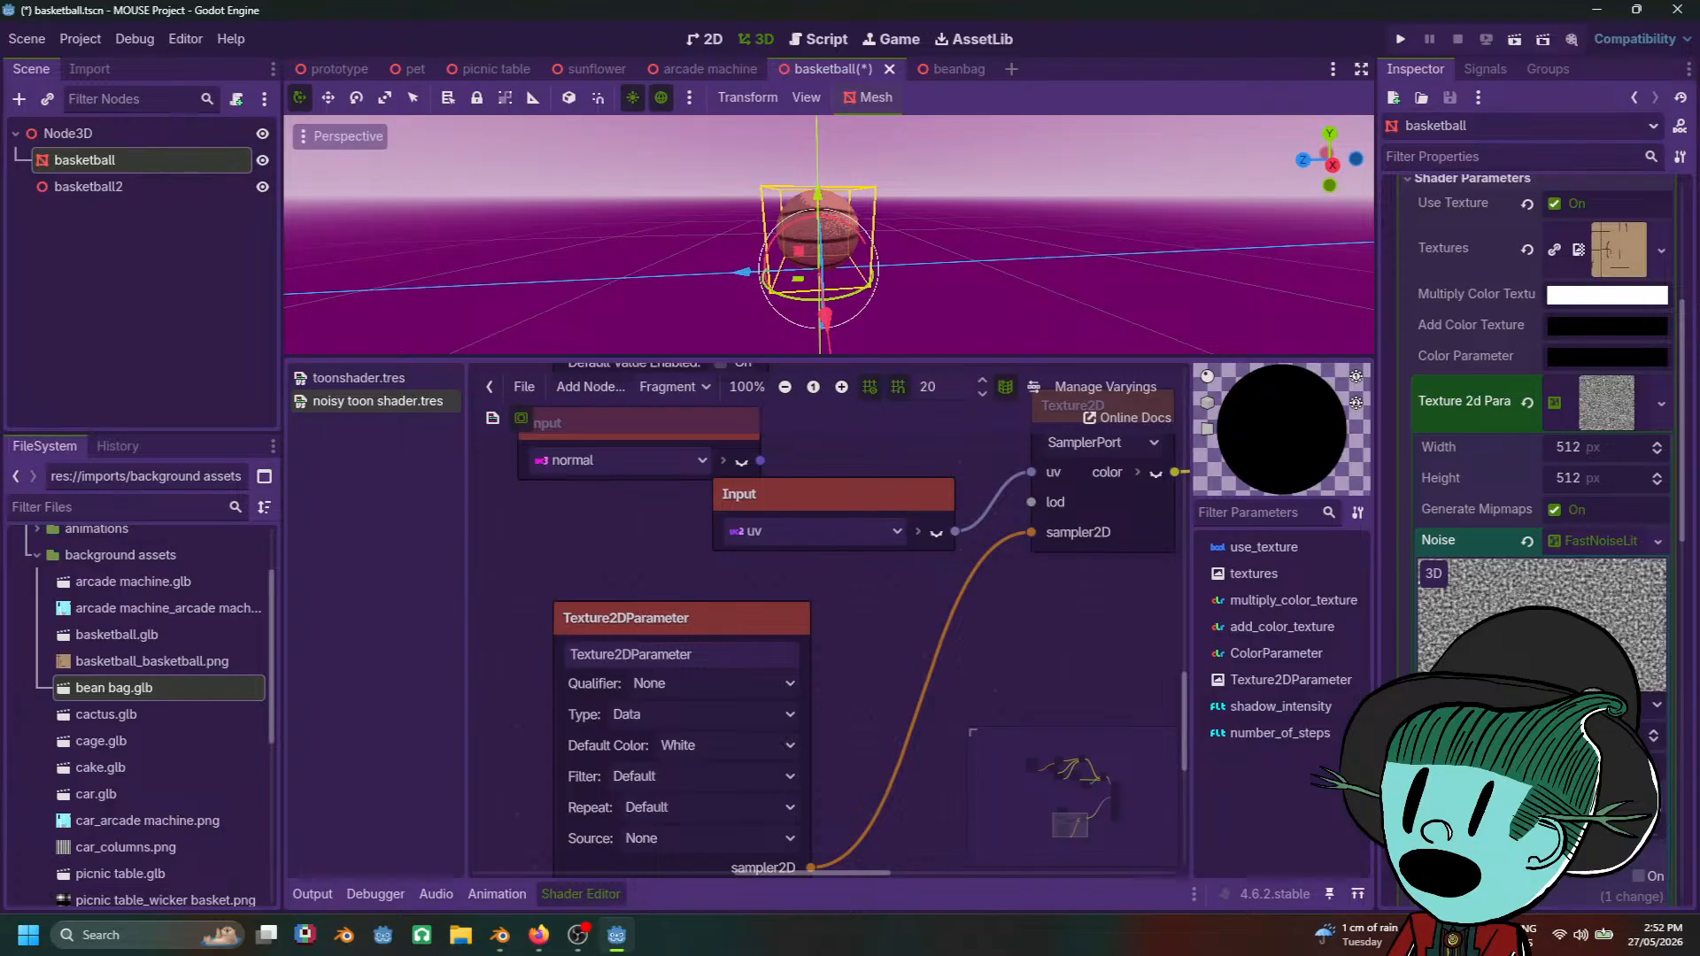
# Step: Enlarge the 3D viewport and inspect the noise pattern on the basketball's shading from near and far
pyautogui.scroll(5, 970, 252)
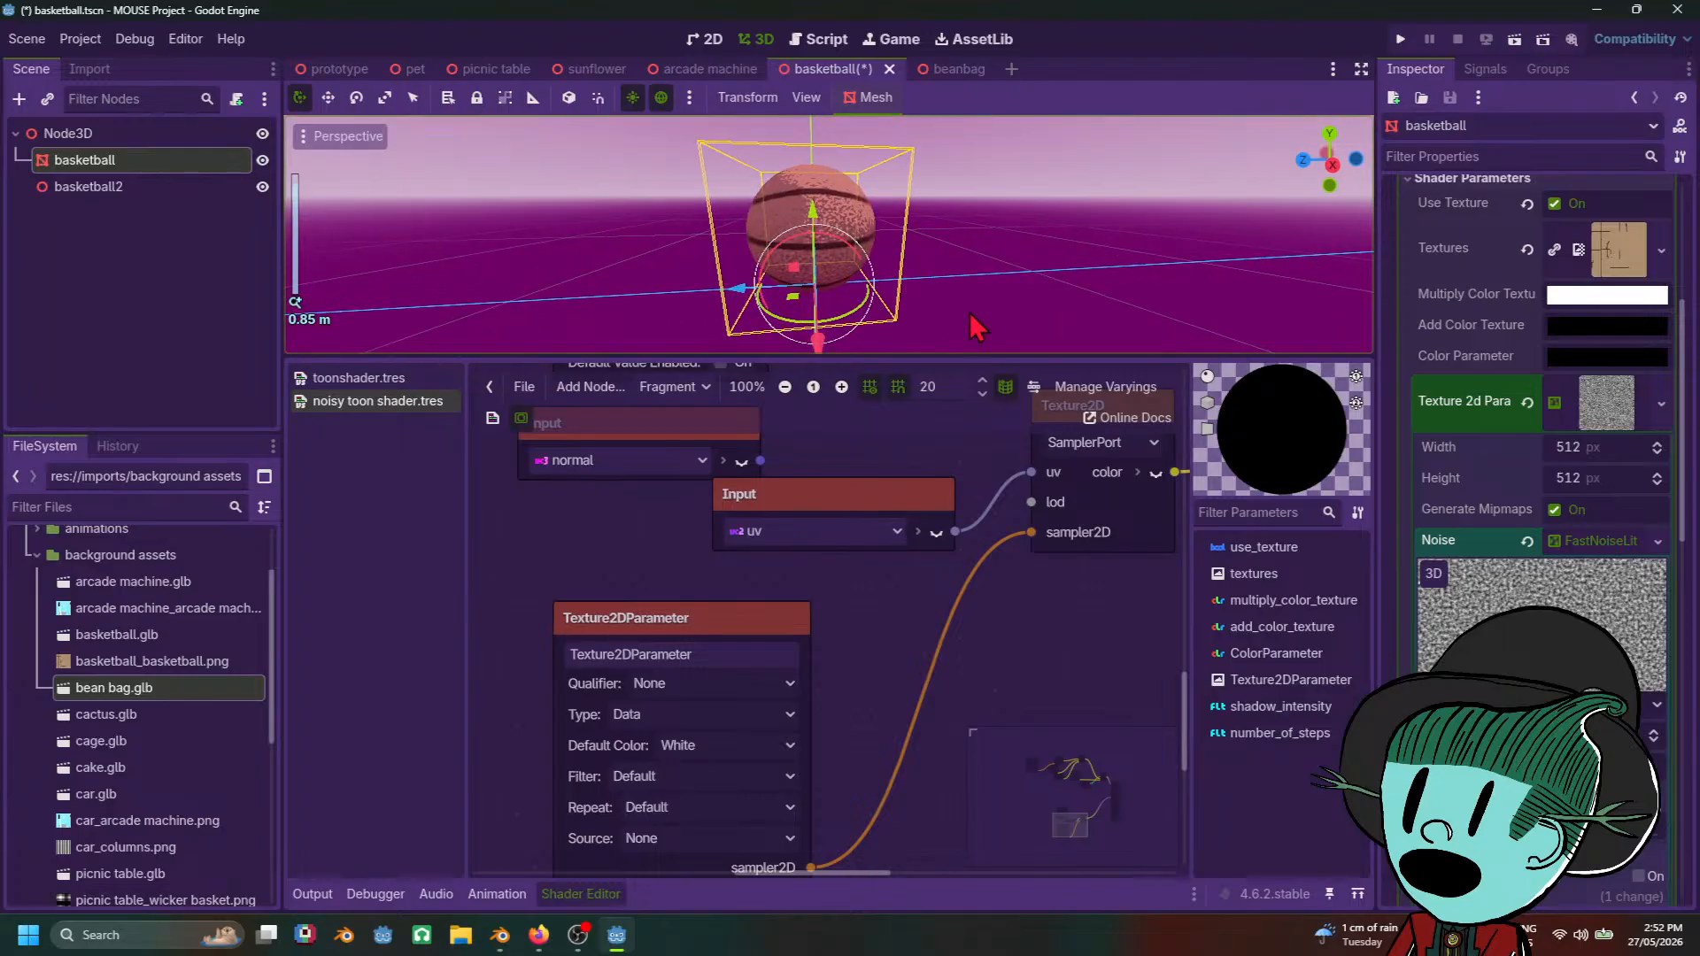
pyautogui.scroll(-4, 970, 252)
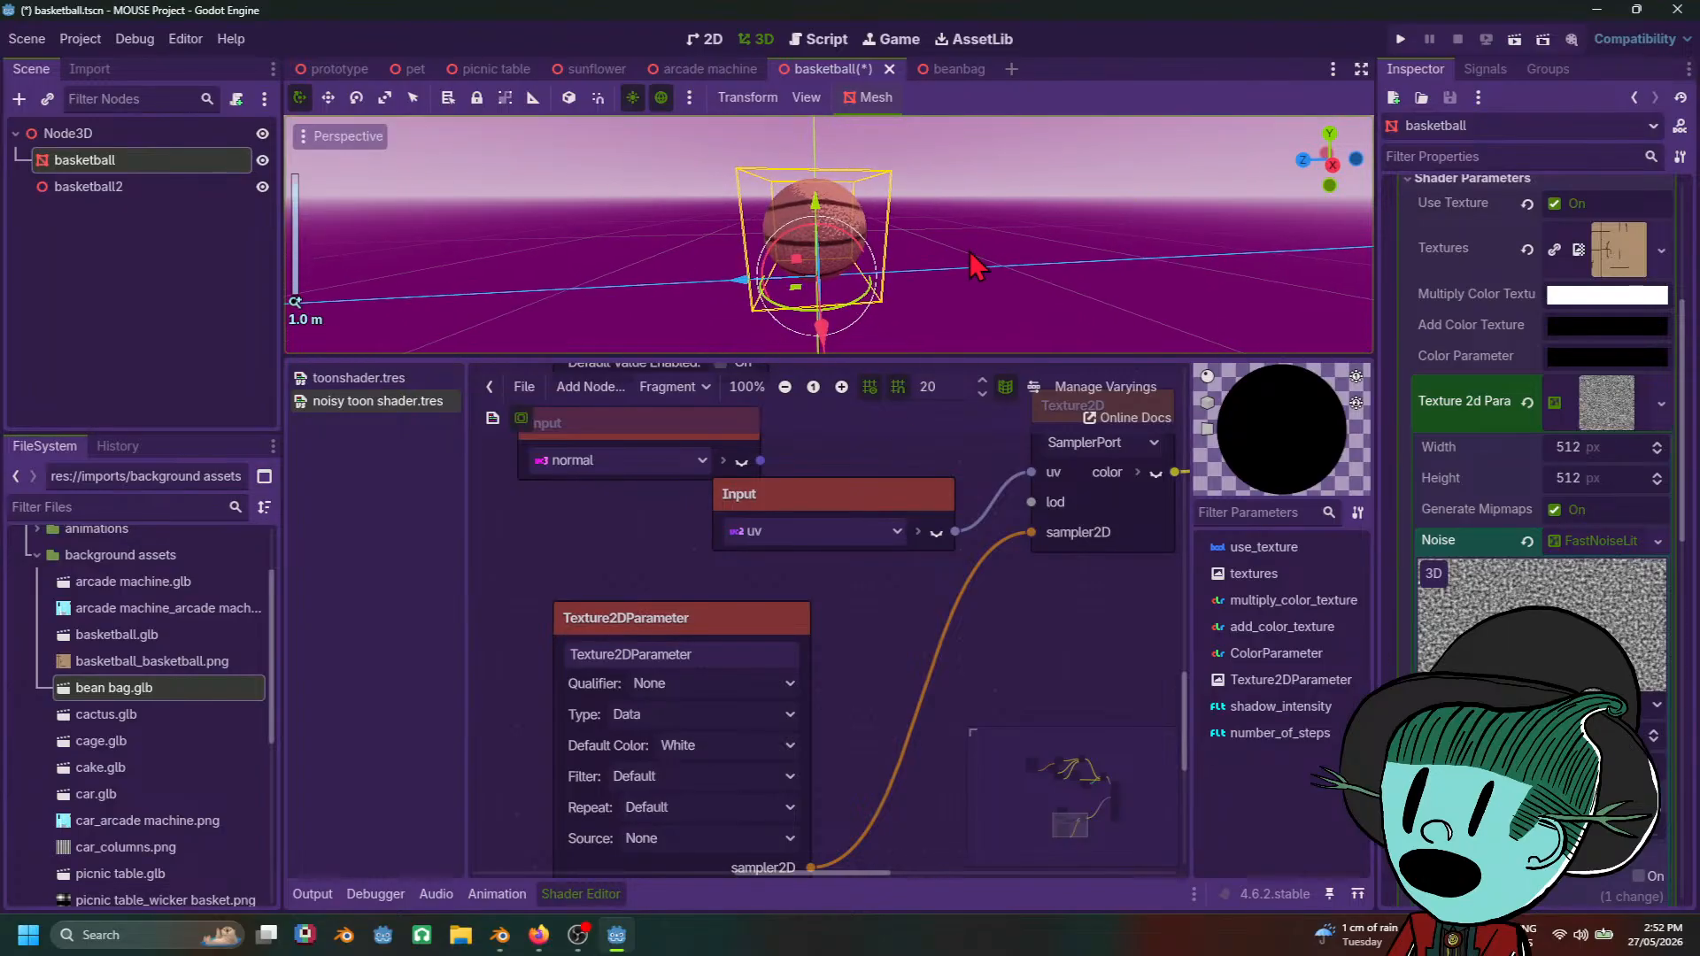
pyautogui.scroll(-2, 970, 252)
pyautogui.moveTo(994, 267); pyautogui.dragTo(1000, 337, button='middle')
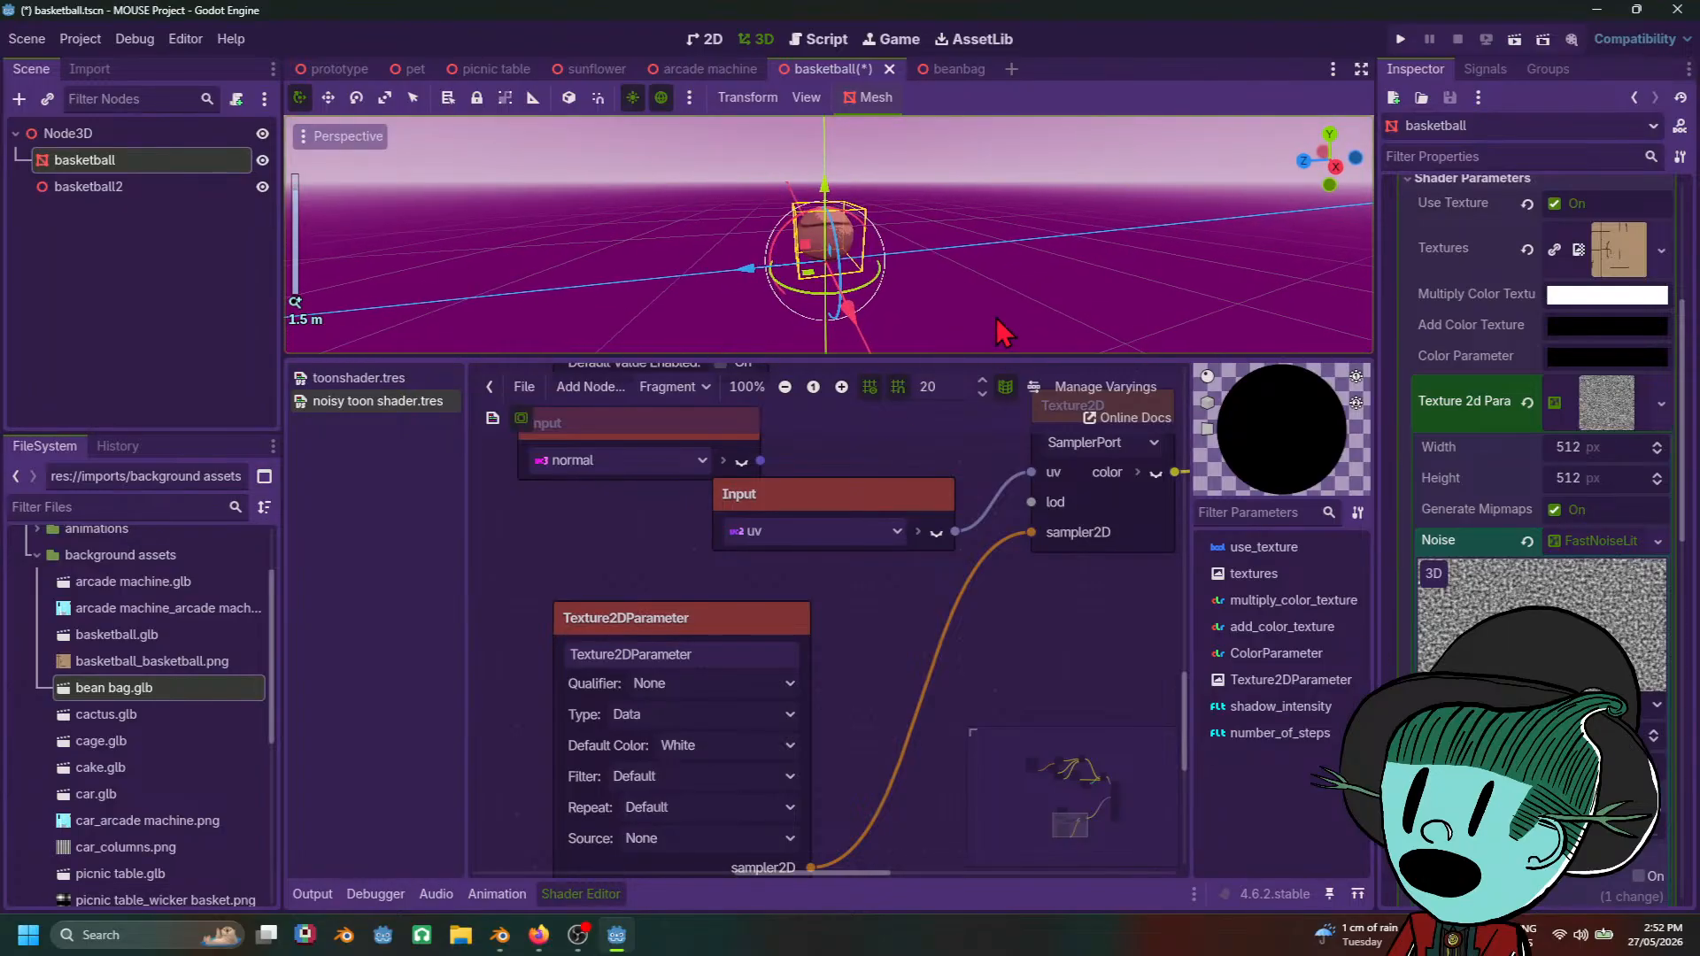
pyautogui.moveTo(1011, 355); pyautogui.dragTo(1011, 608)
pyautogui.scroll(3, 1010, 395)
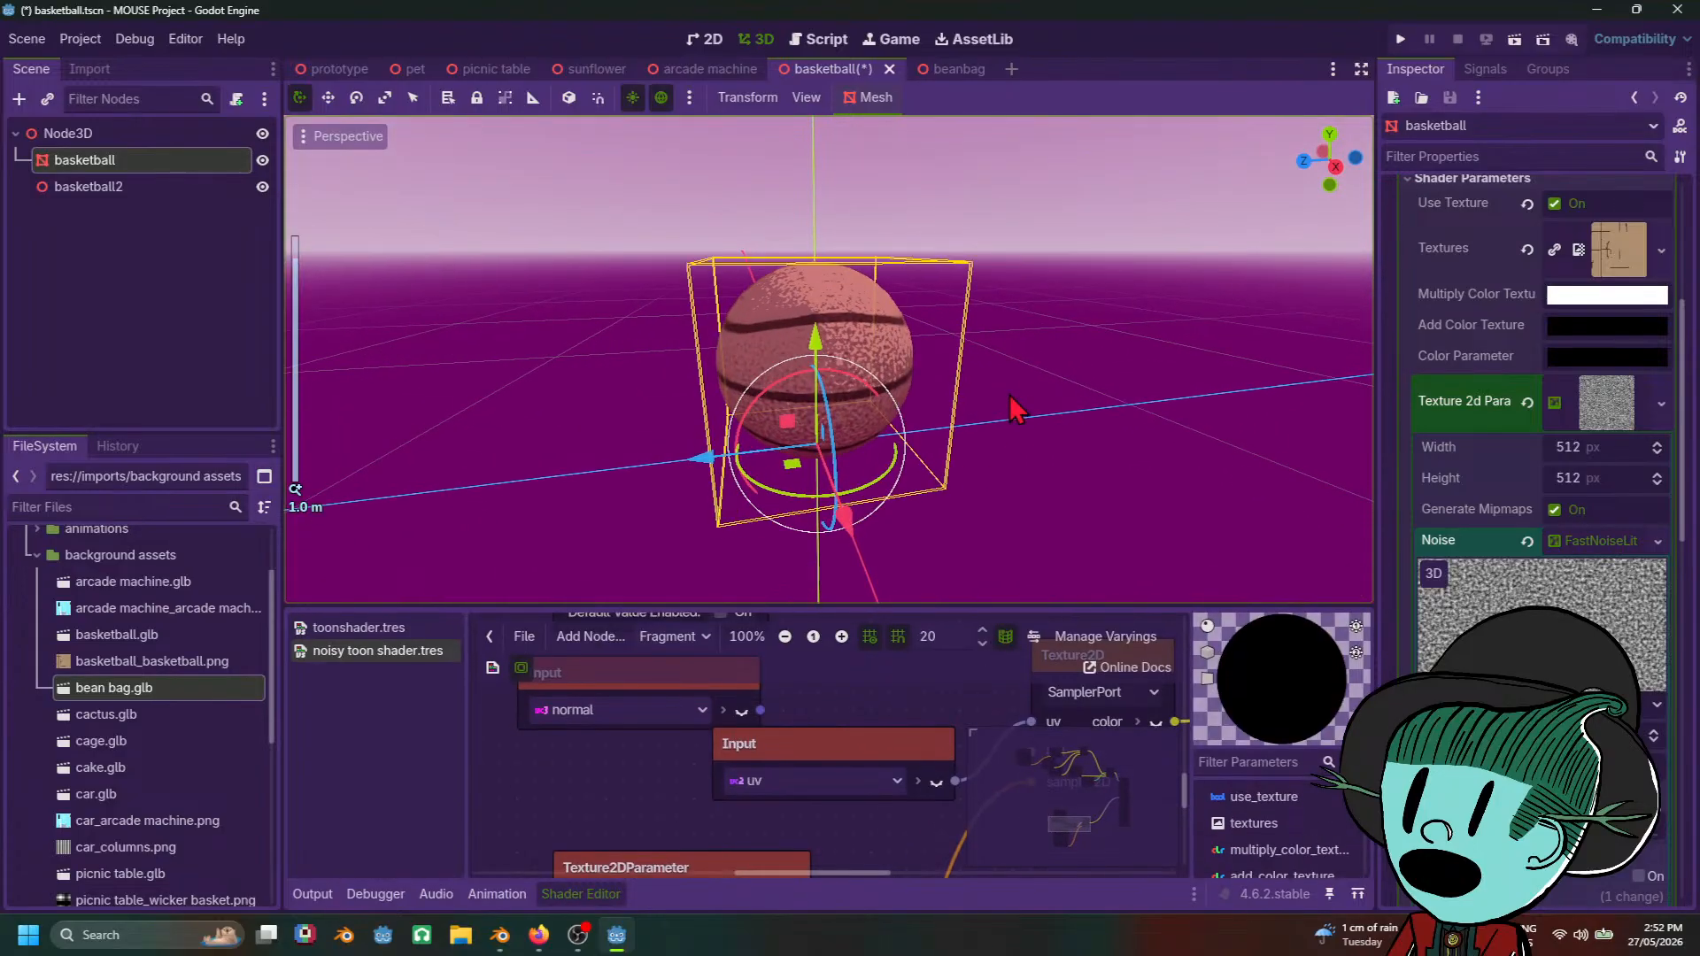
pyautogui.moveTo(872, 452); pyautogui.dragTo(1040, 284, button='middle')
pyautogui.scroll(1, 1113, 395)
pyautogui.scroll(1, 1040, 284)
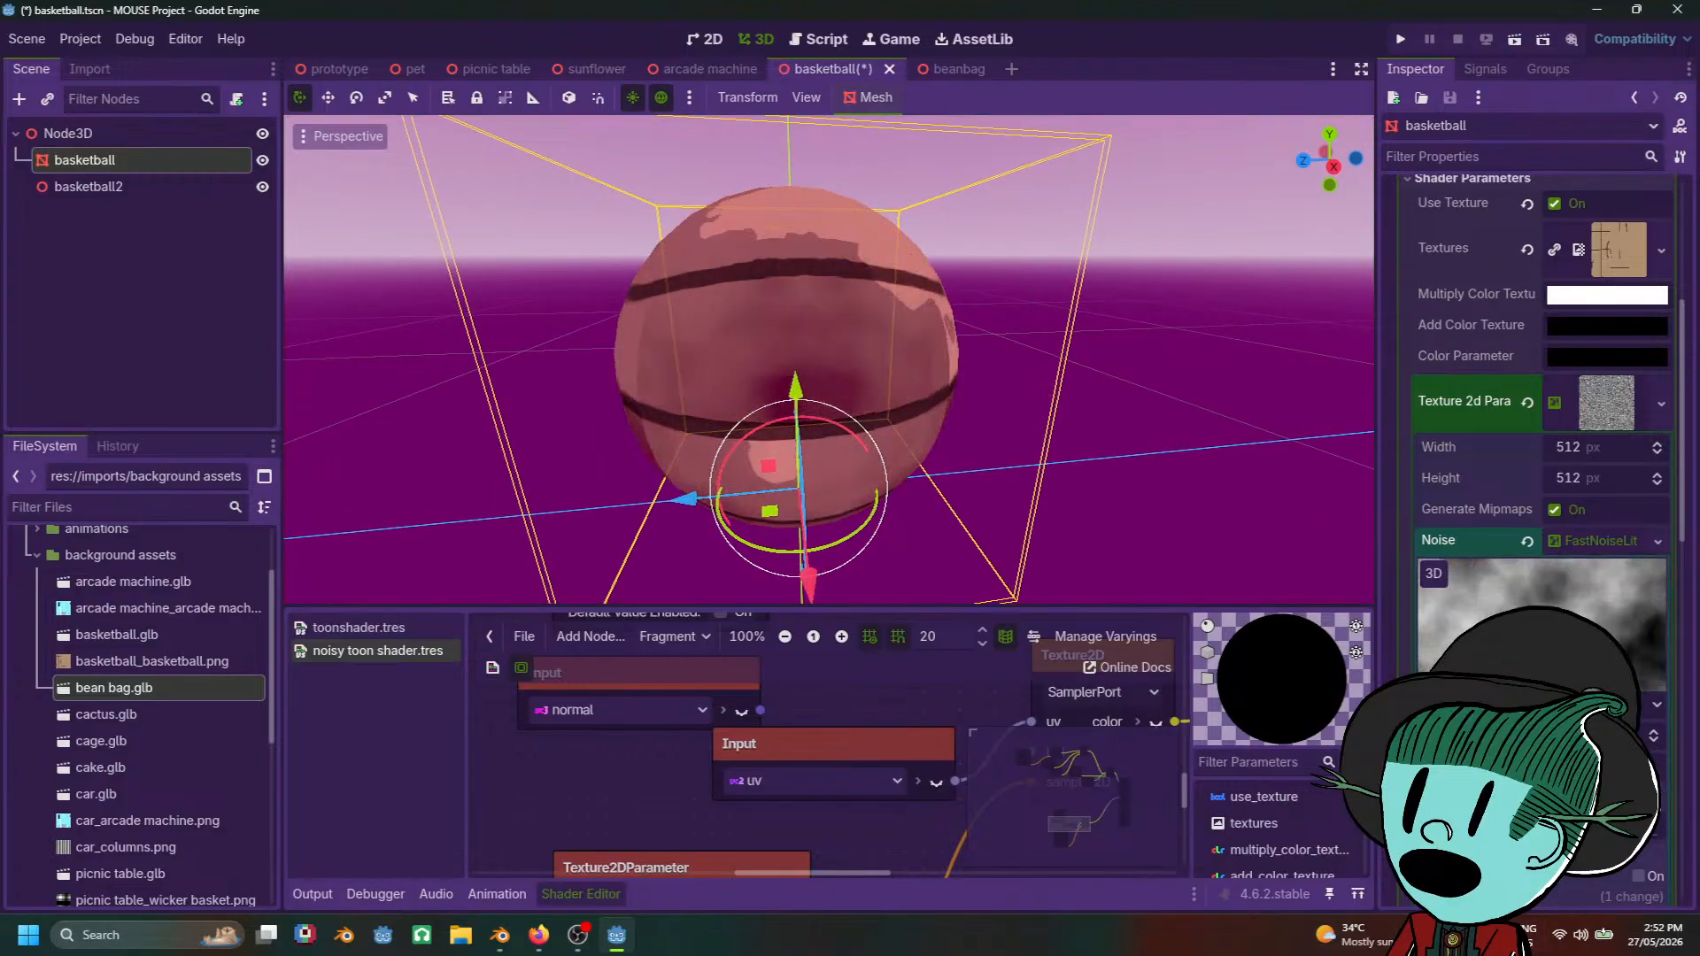
# Step: Clear the noise texture from the basketball's Texture 2d Parameter and check its plain shading
pyautogui.click(1661, 404)
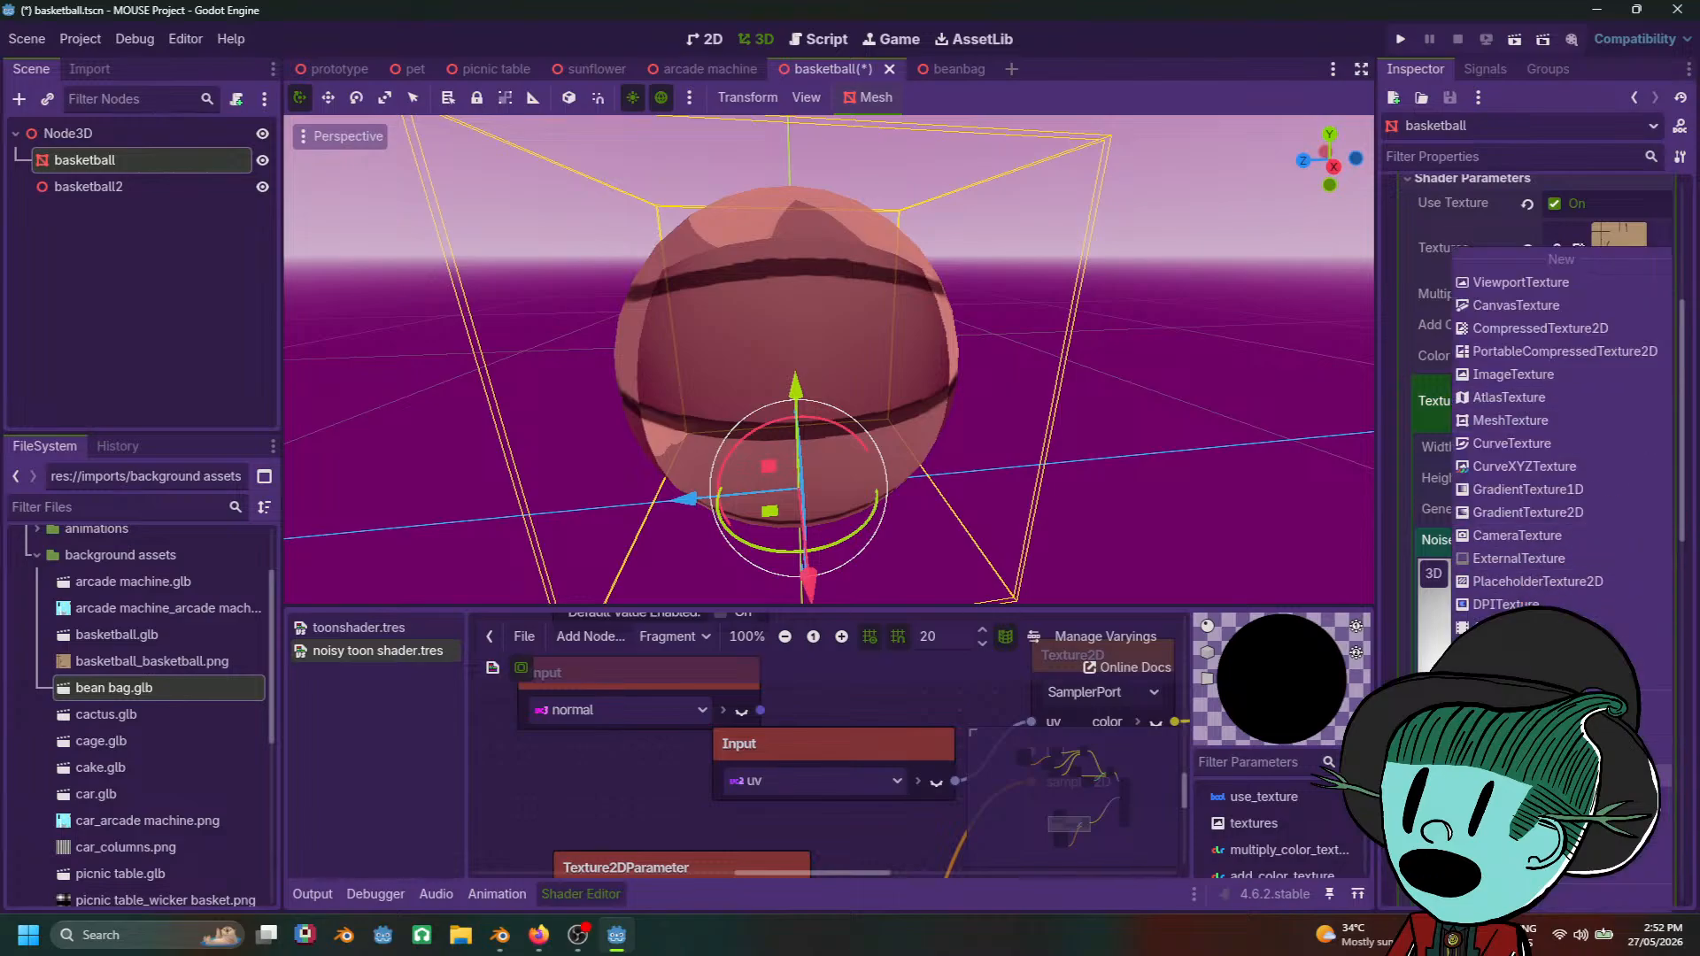
pyautogui.click(1559, 775)
pyautogui.scroll(-3, 1063, 567)
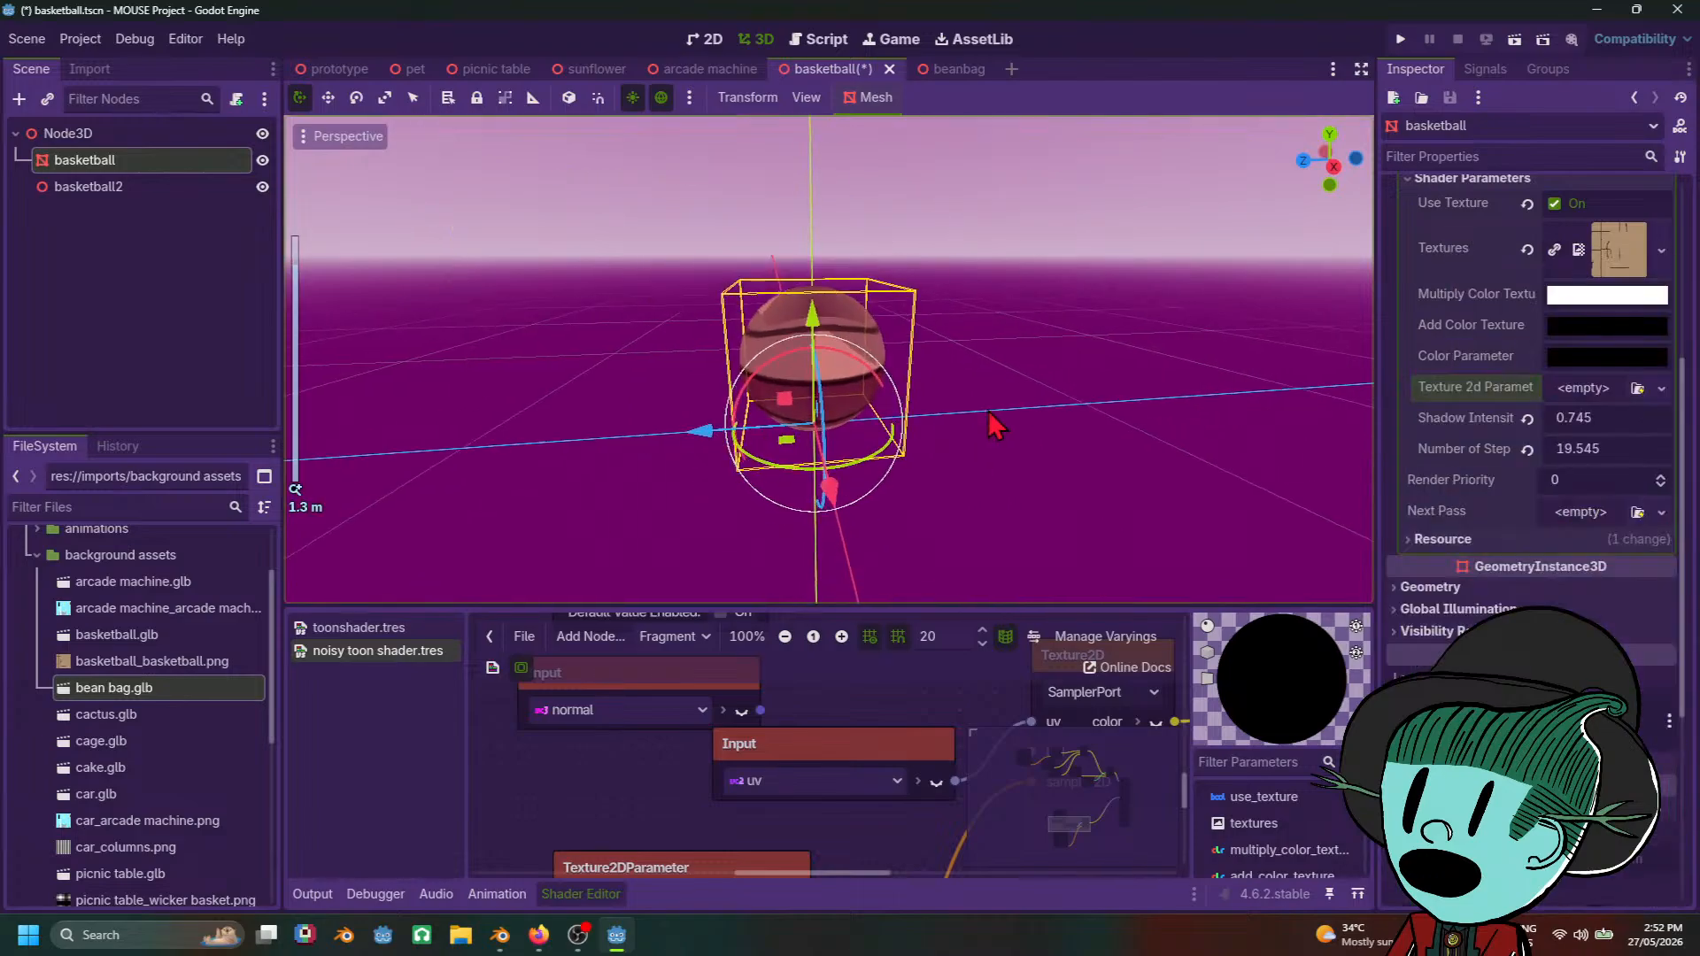
pyautogui.moveTo(1063, 567); pyautogui.dragTo(1031, 444, button='middle')
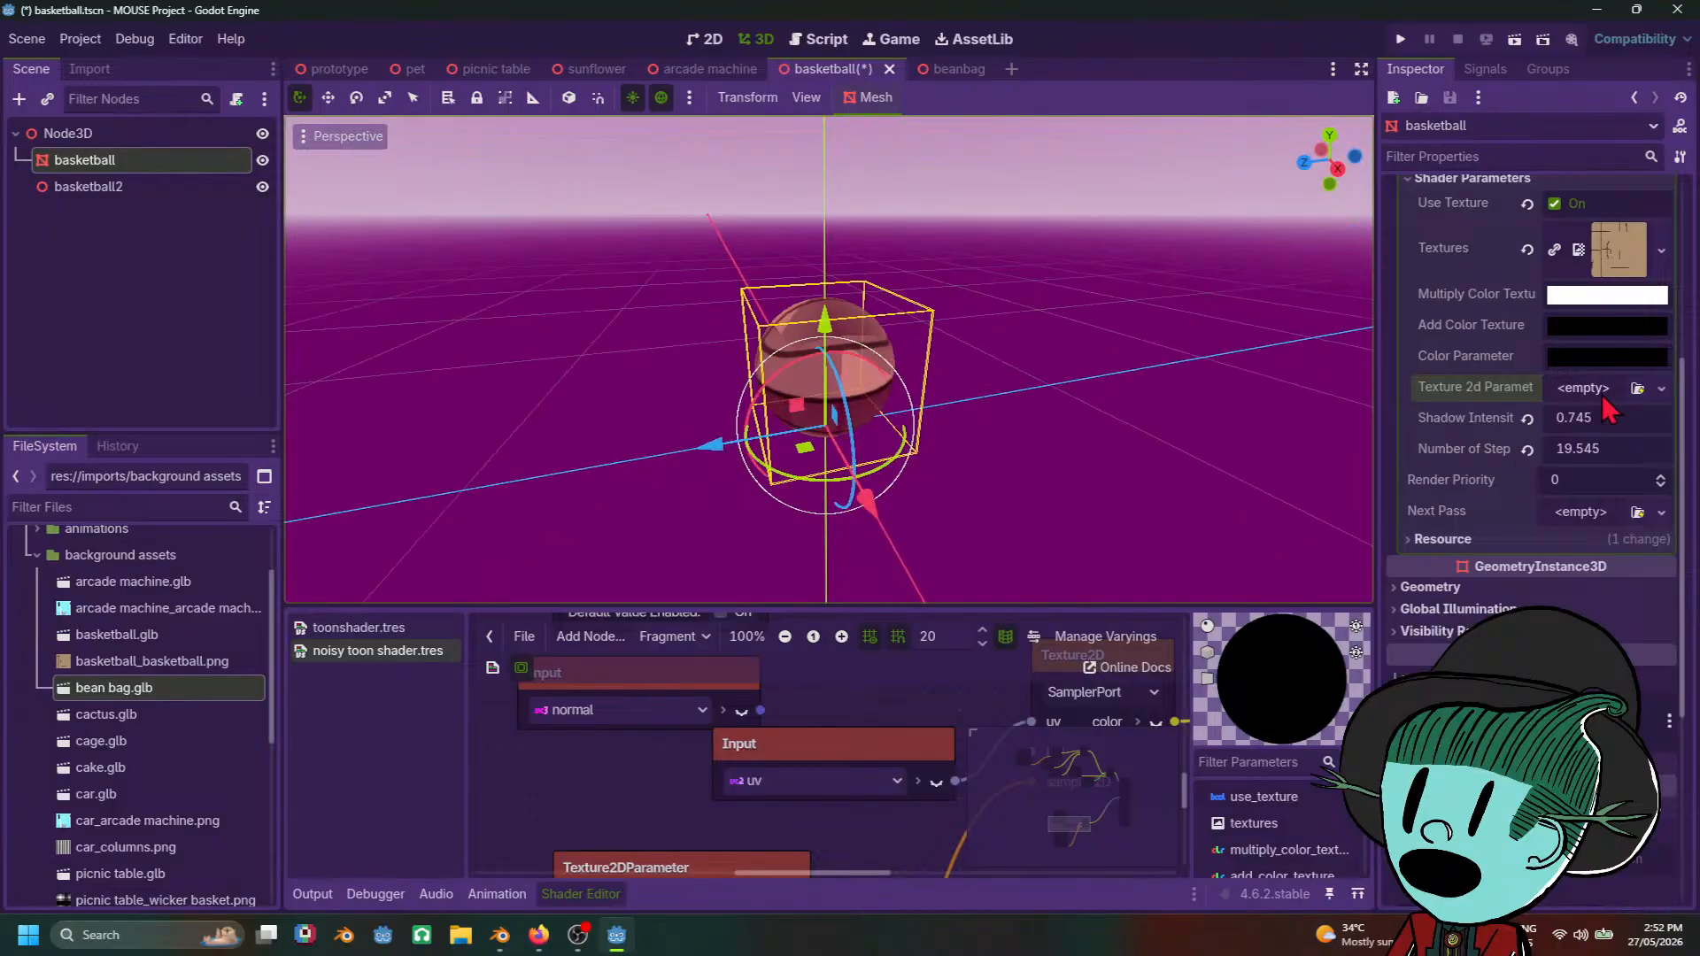
# Step: Assign a new NoiseTexture2D to the basketball's Texture 2d Parameter, using FastNoiseLite as its noise
pyautogui.click(1661, 388)
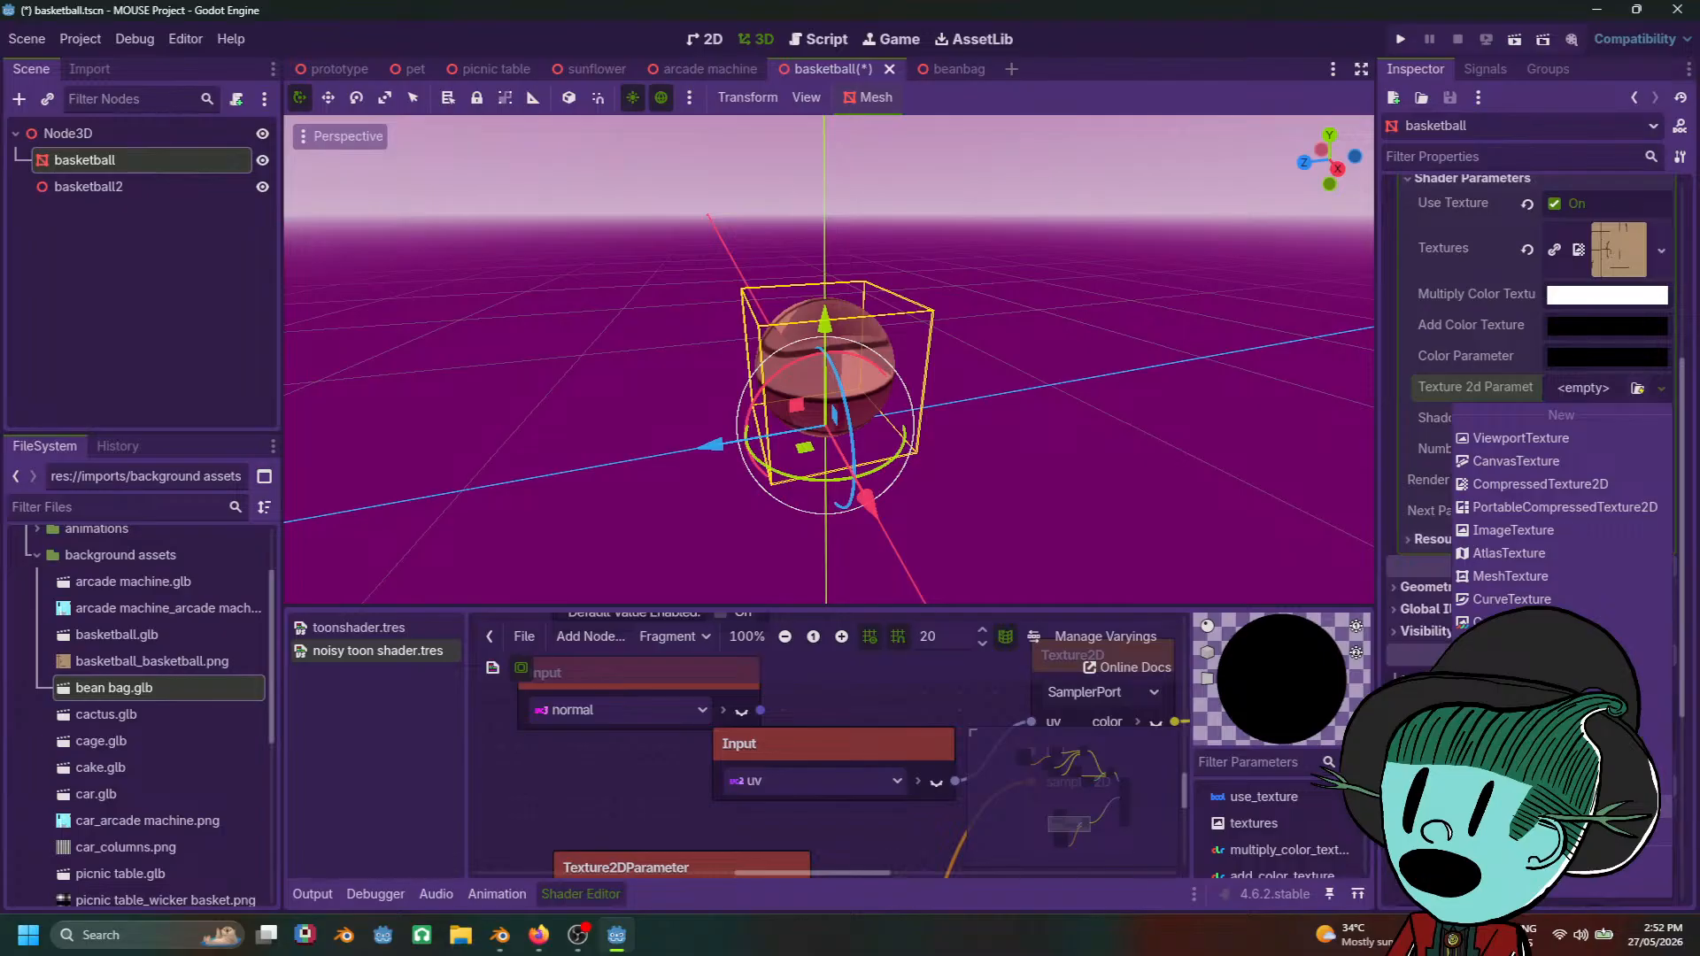
pyautogui.click(1523, 691)
pyautogui.scroll(2, 1042, 505)
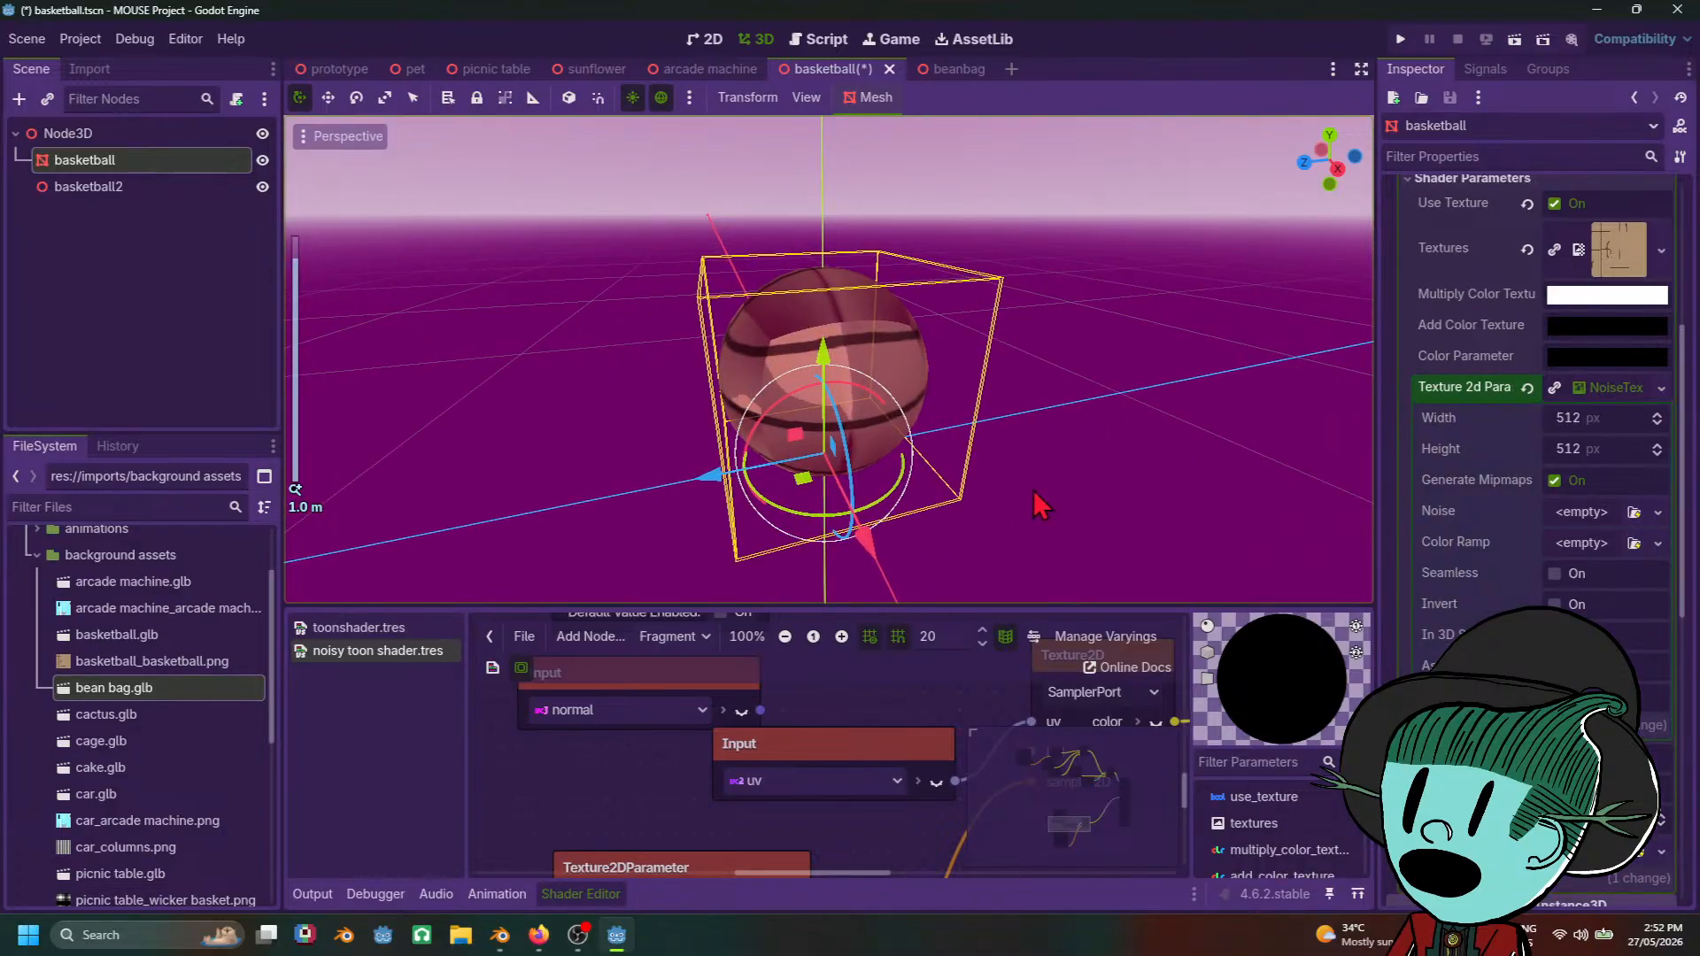
pyautogui.moveTo(1042, 505); pyautogui.dragTo(1015, 495, button='middle')
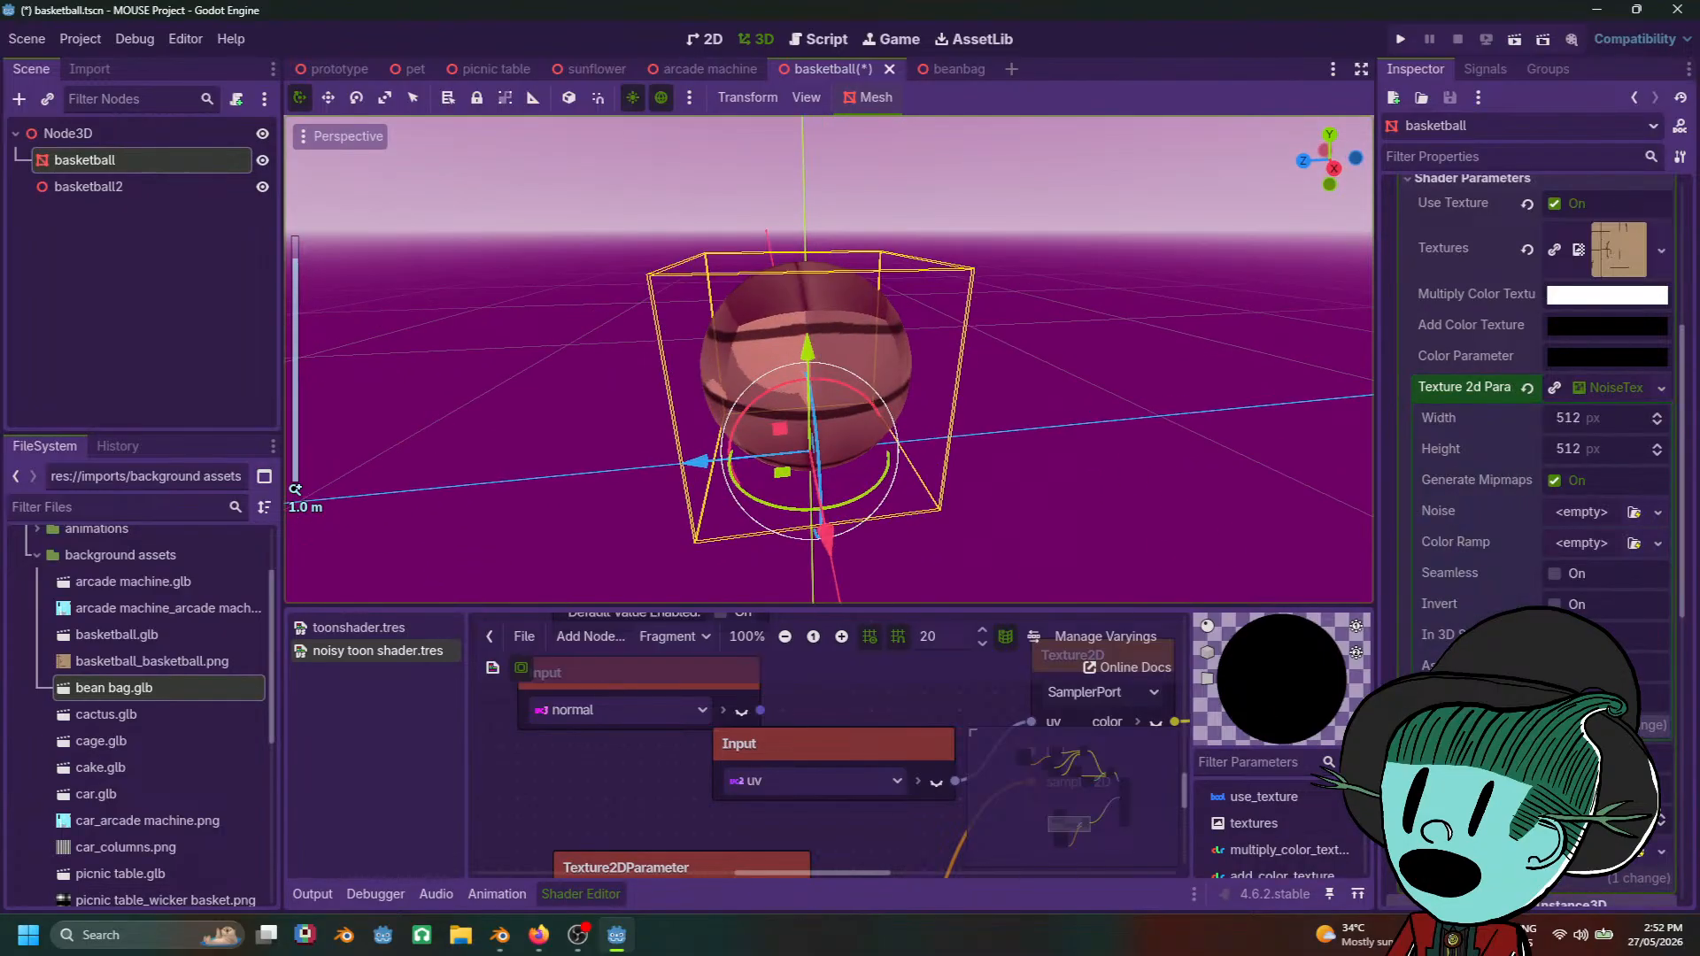
pyautogui.click(1596, 520)
pyautogui.click(1624, 563)
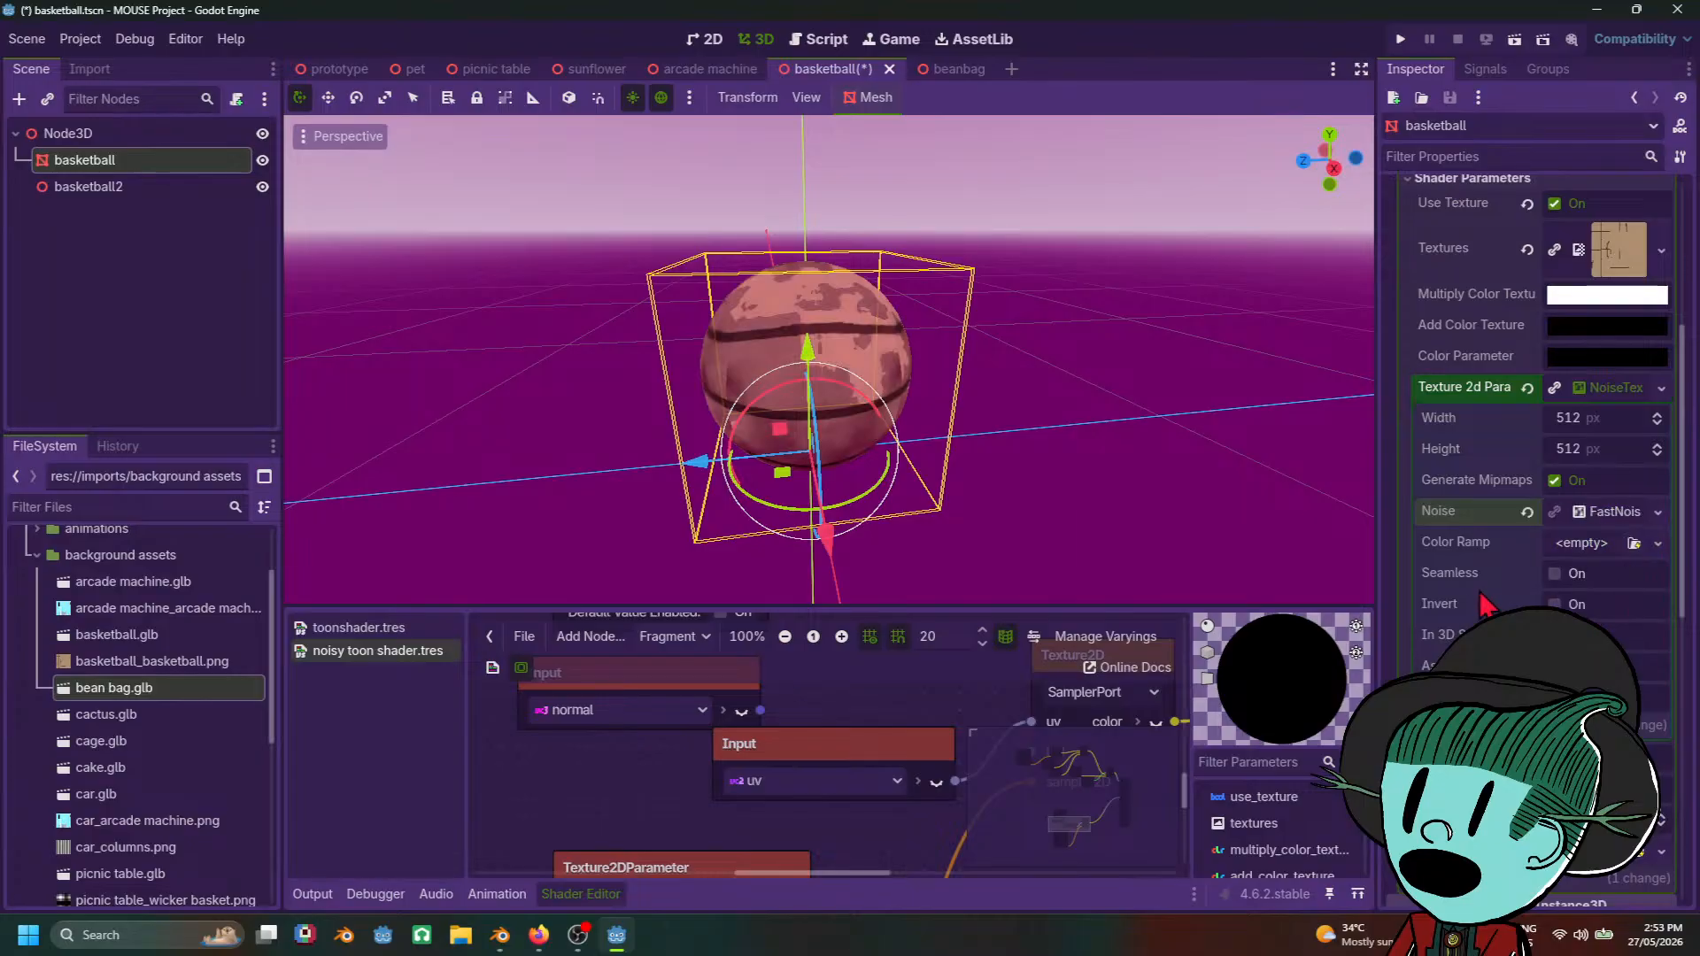
# Step: Raise the FastNoiseLite frequency until the noise becomes a fine grain
pyautogui.click(1607, 512)
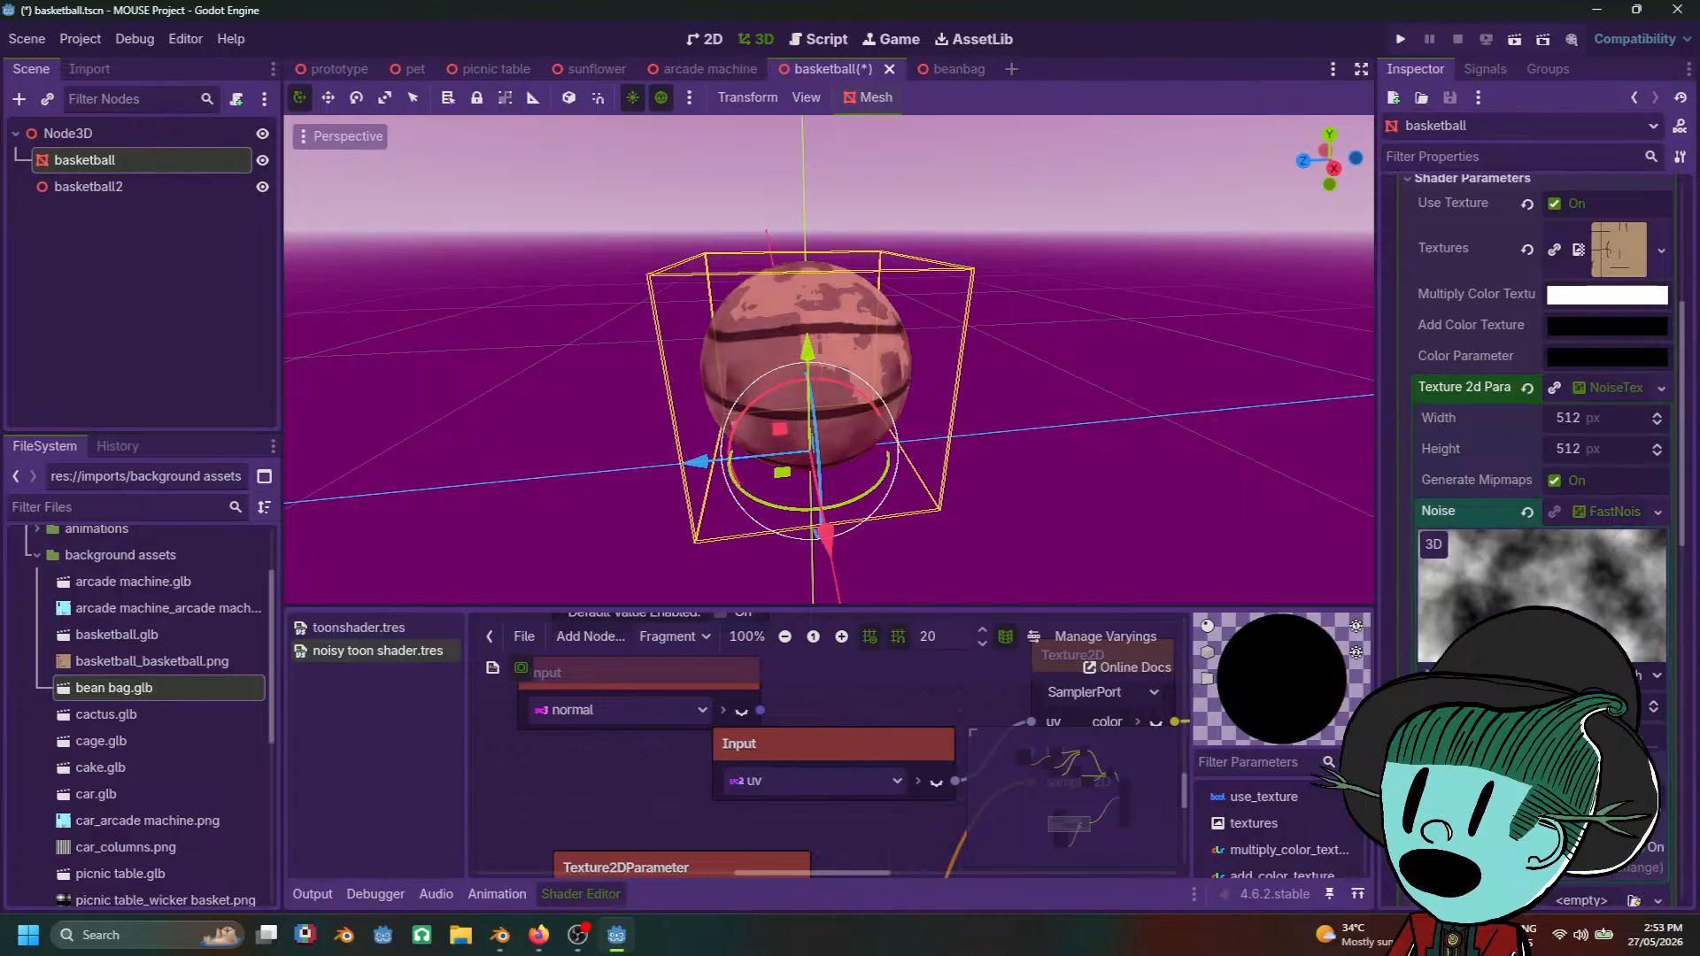
pyautogui.moveTo(1607, 748); pyautogui.dragTo(1650, 755)
pyautogui.scroll(-7, 1135, 437)
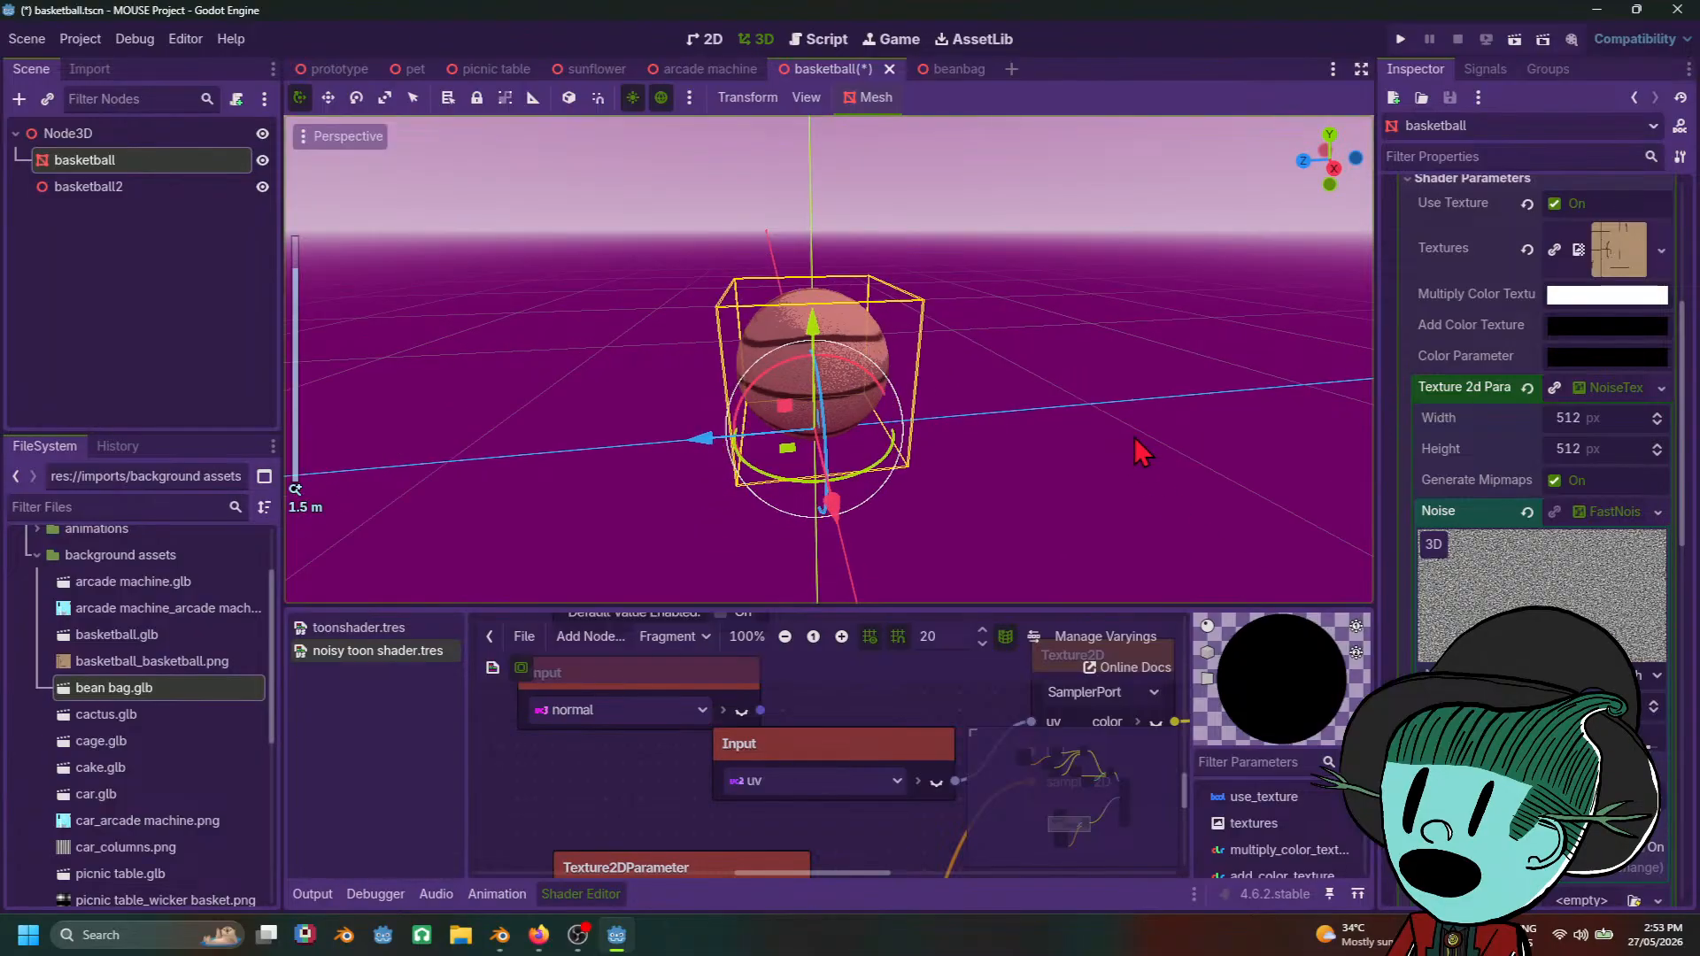
# Step: Deselect the basketball and inspect its speckled toon shading from several angles and distances
pyautogui.click(1077, 454)
pyautogui.moveTo(1073, 453); pyautogui.dragTo(1180, 409, button='middle')
pyautogui.scroll(9, 1182, 408)
pyautogui.scroll(4, 1100, 469)
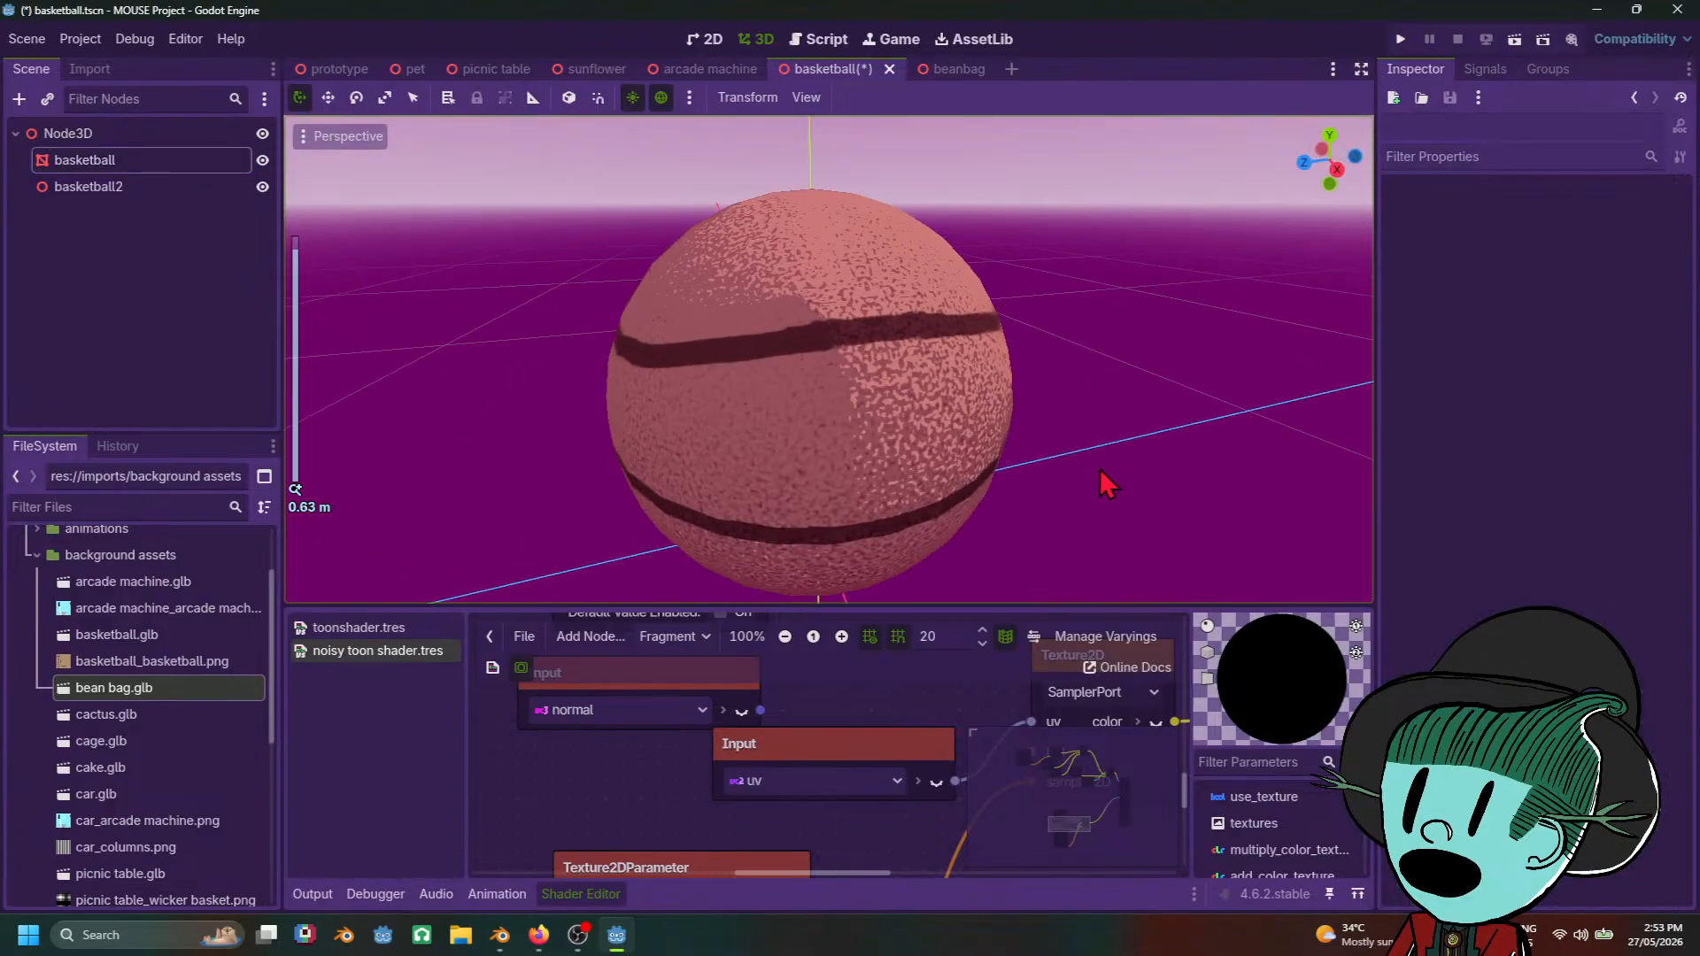
pyautogui.moveTo(980, 342); pyautogui.dragTo(885, 350, button='middle')
pyautogui.scroll(-5, 893, 381)
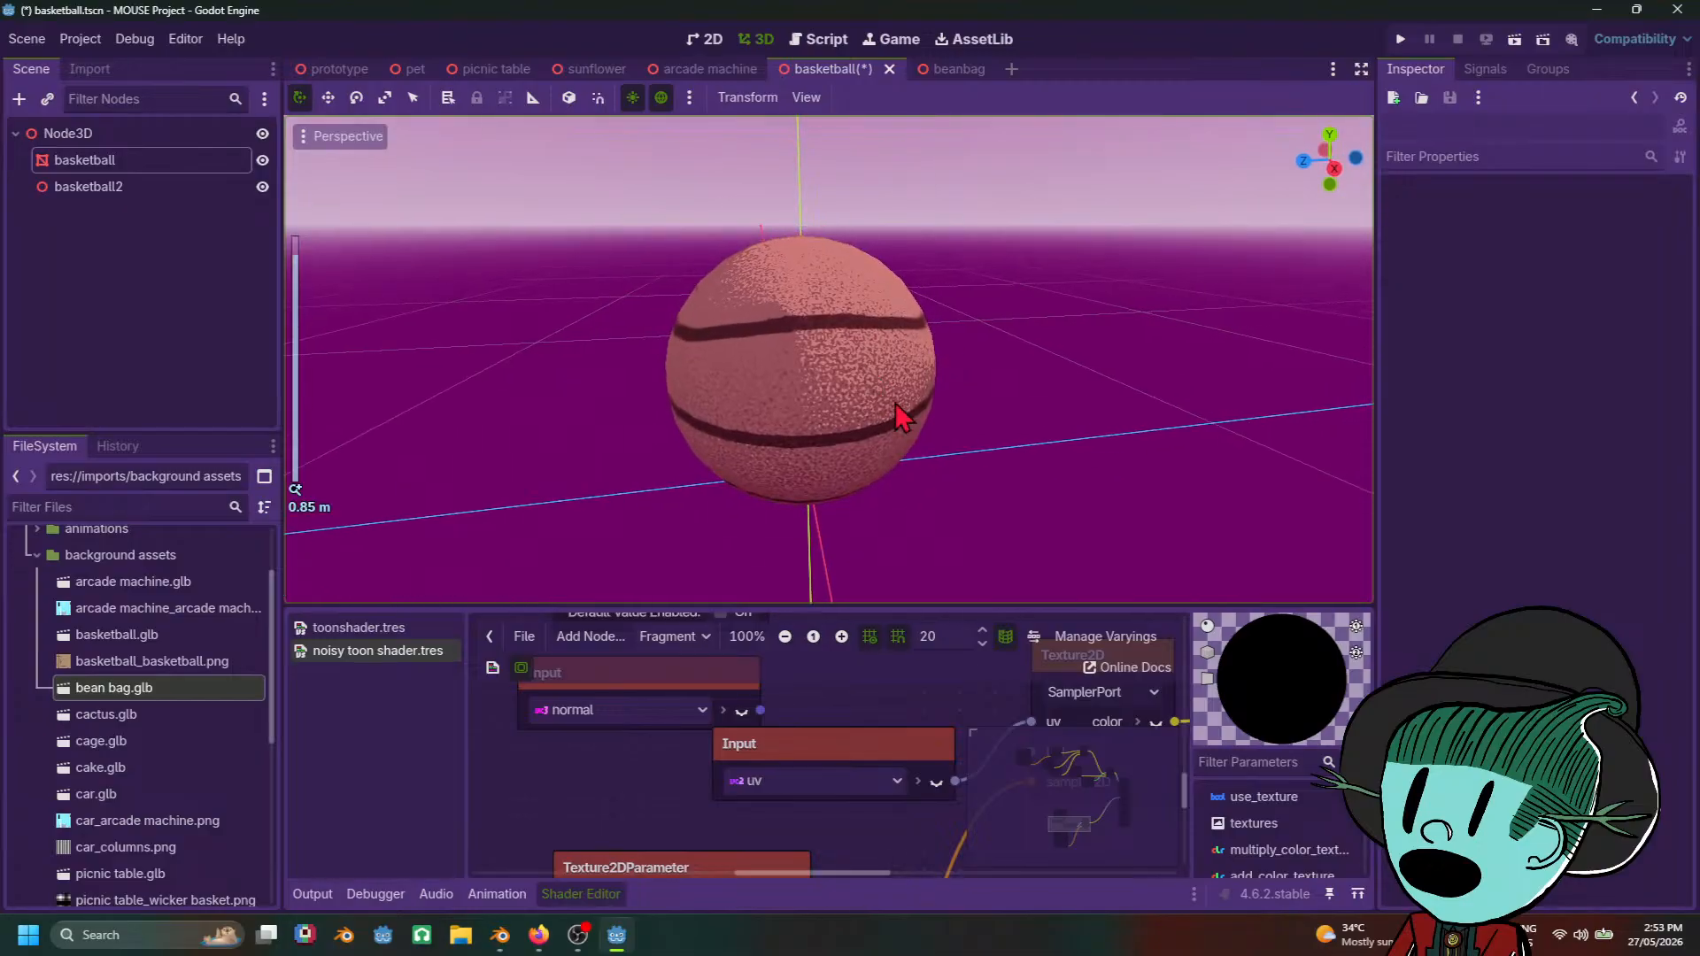
pyautogui.moveTo(900, 417); pyautogui.dragTo(804, 469, button='middle')
pyautogui.scroll(-9, 1118, 466)
pyautogui.scroll(4, 1010, 512)
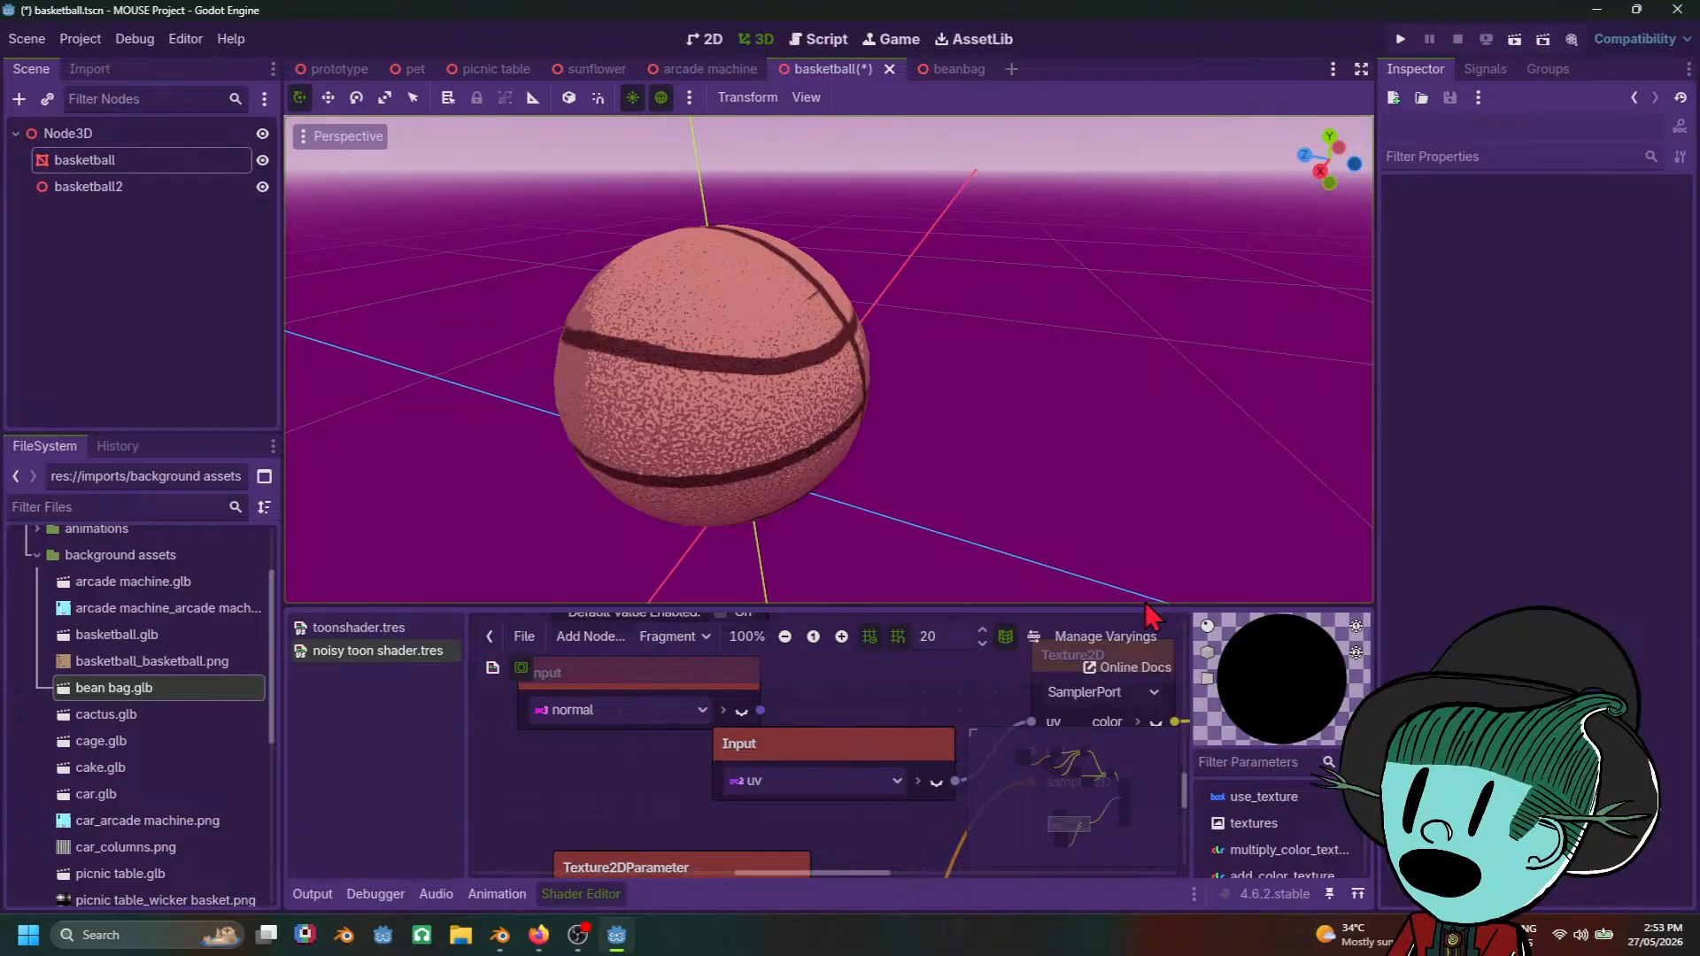
# Step: Examine how the use_texture boolean and the color parameters feed the Switch node and Albedo output in the noisy toon shader graph
pyautogui.moveTo(1143, 605); pyautogui.dragTo(1143, 520)
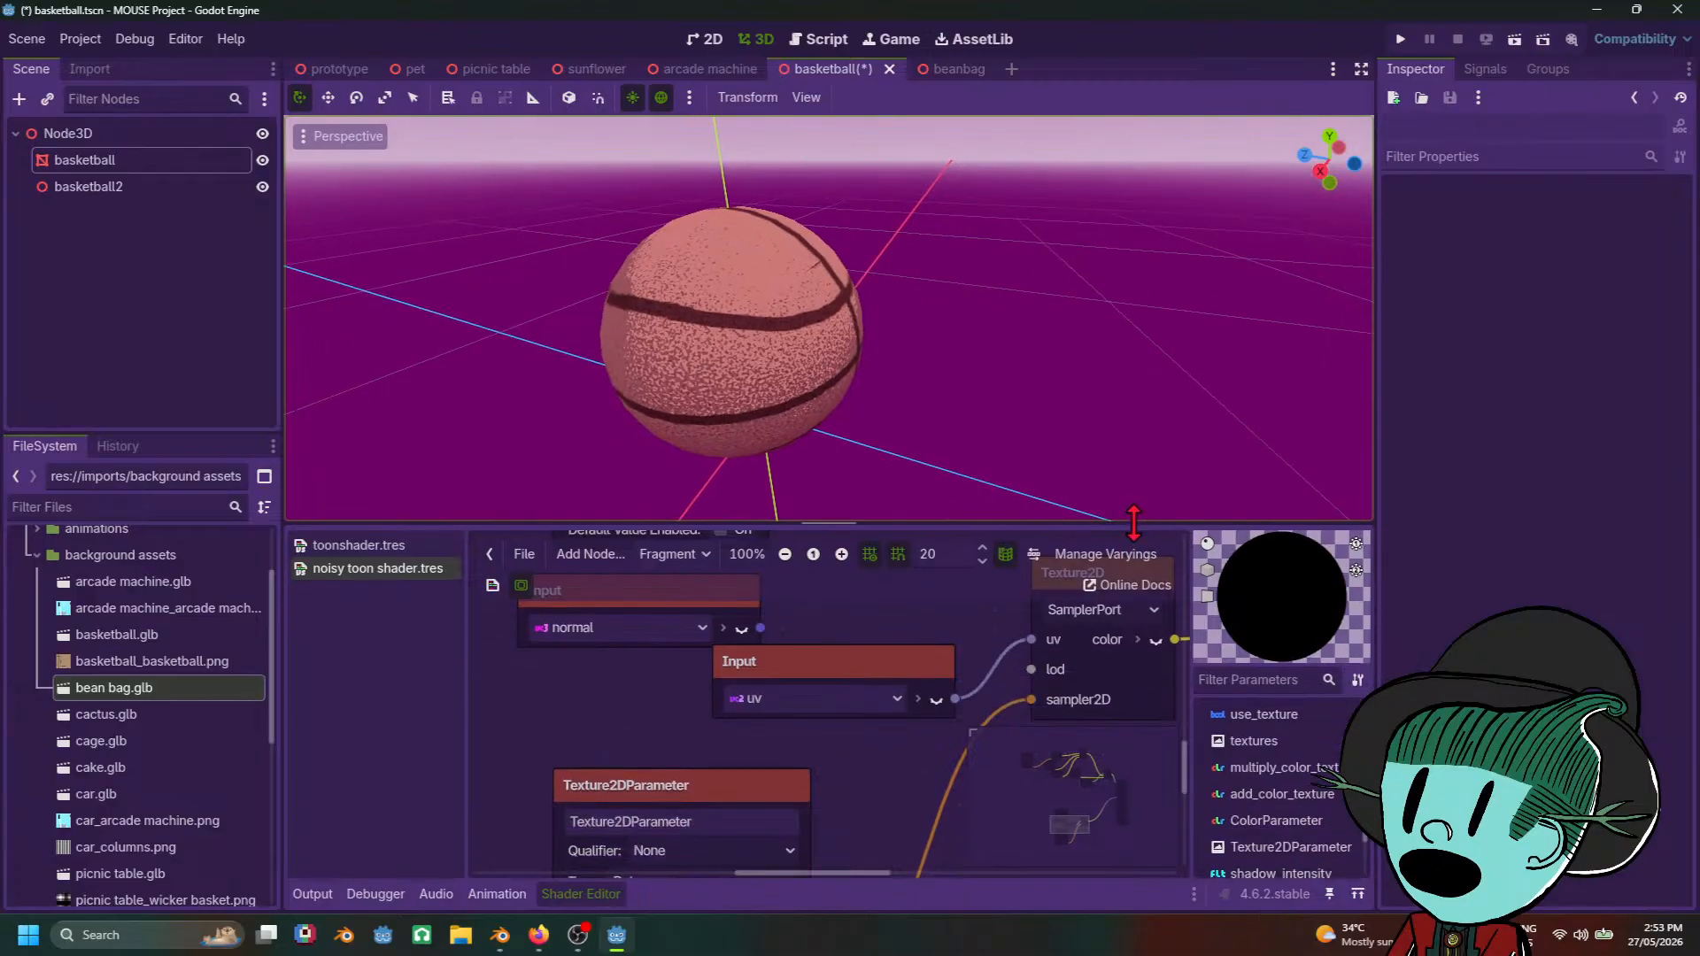
pyautogui.scroll(-1, 841, 824)
pyautogui.scroll(-7, 842, 823)
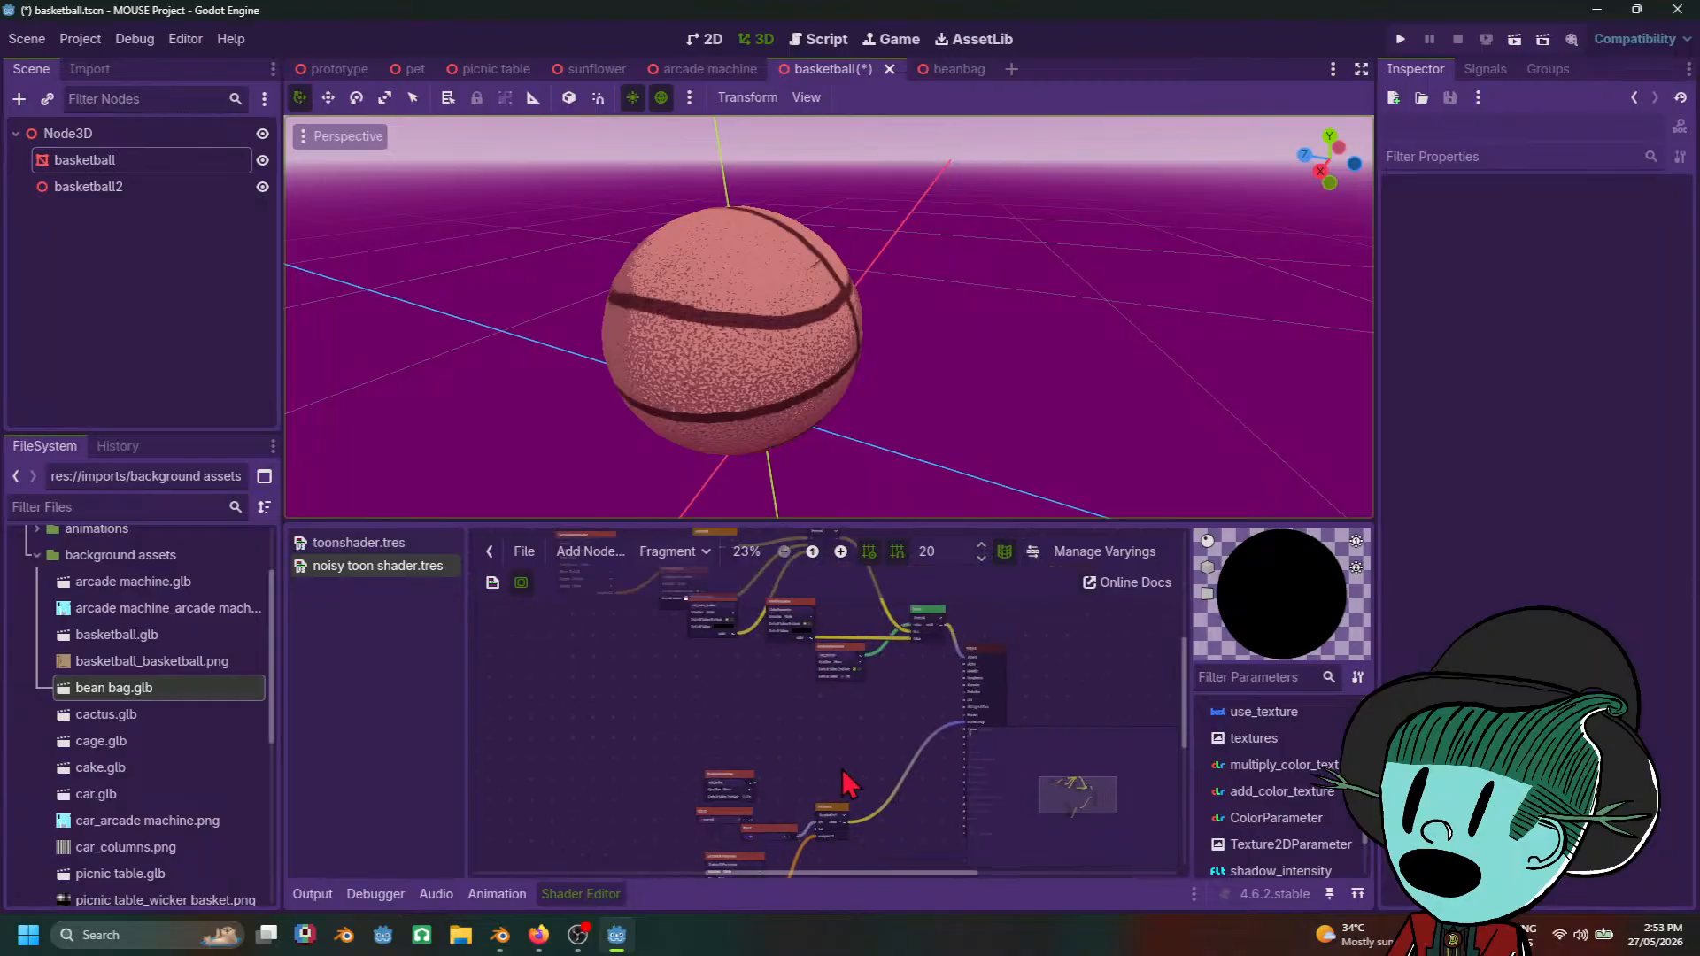
pyautogui.moveTo(766, 740); pyautogui.dragTo(811, 825, button='middle')
pyautogui.scroll(3, 777, 806)
pyautogui.moveTo(776, 719); pyautogui.dragTo(654, 817, button='middle')
pyautogui.scroll(-2, 701, 730)
pyautogui.scroll(1, 780, 845)
pyautogui.scroll(1, 682, 799)
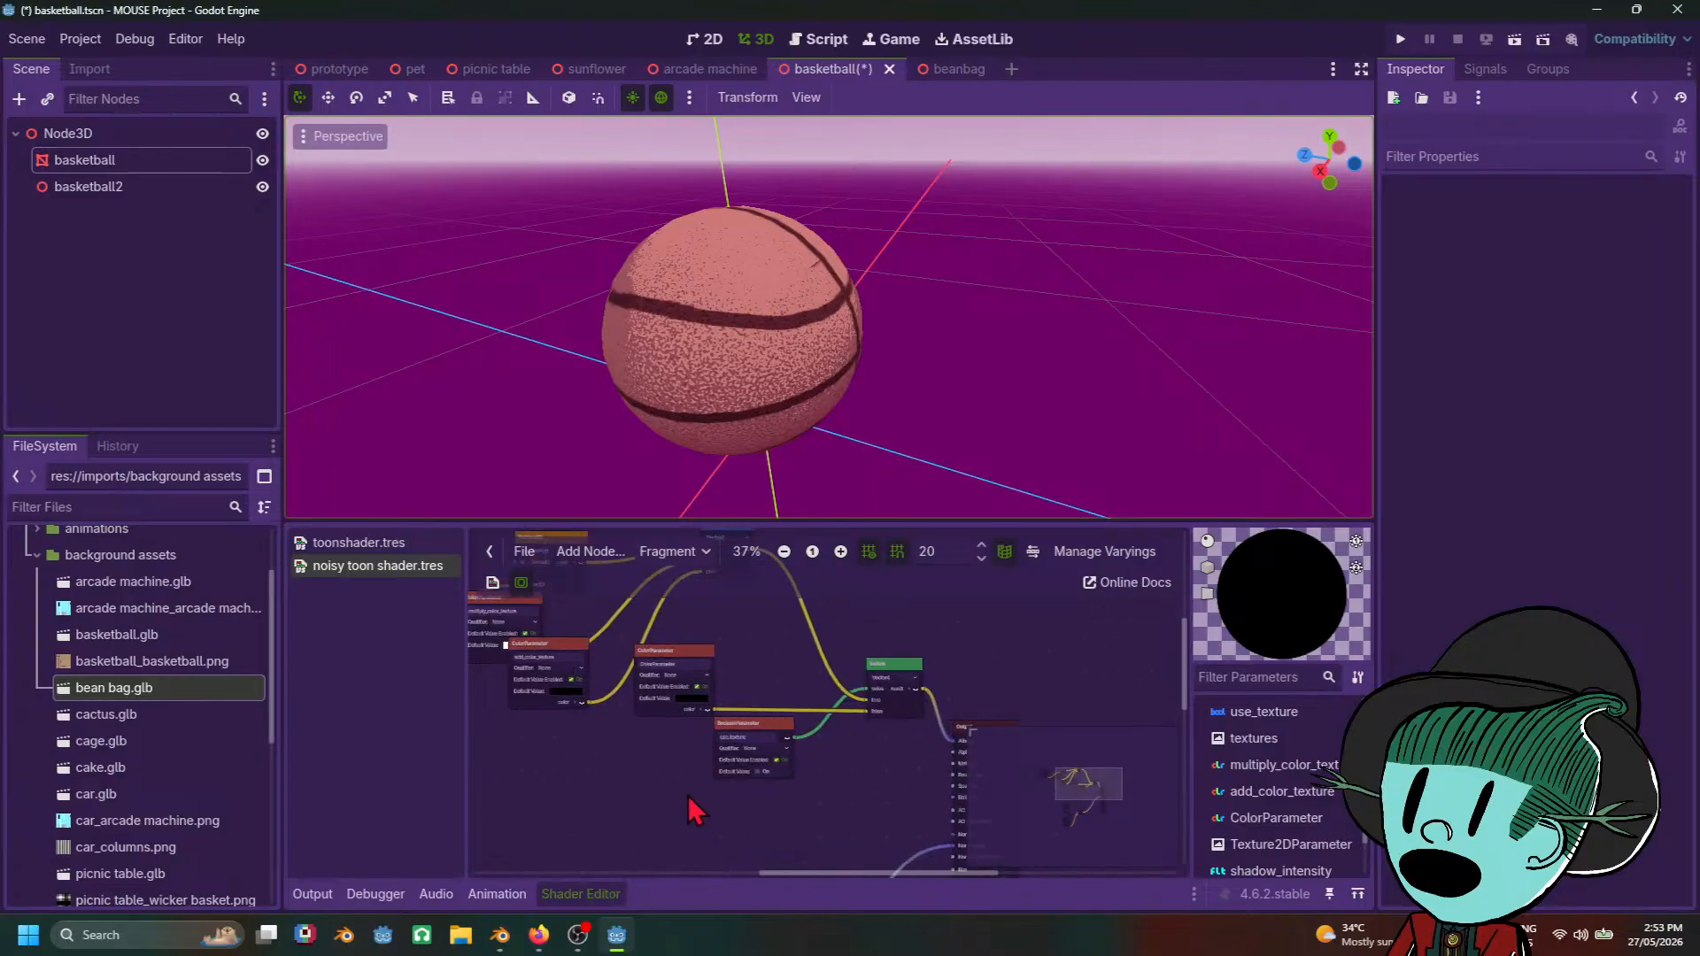
pyautogui.scroll(5, 662, 785)
pyautogui.scroll(-4, 710, 752)
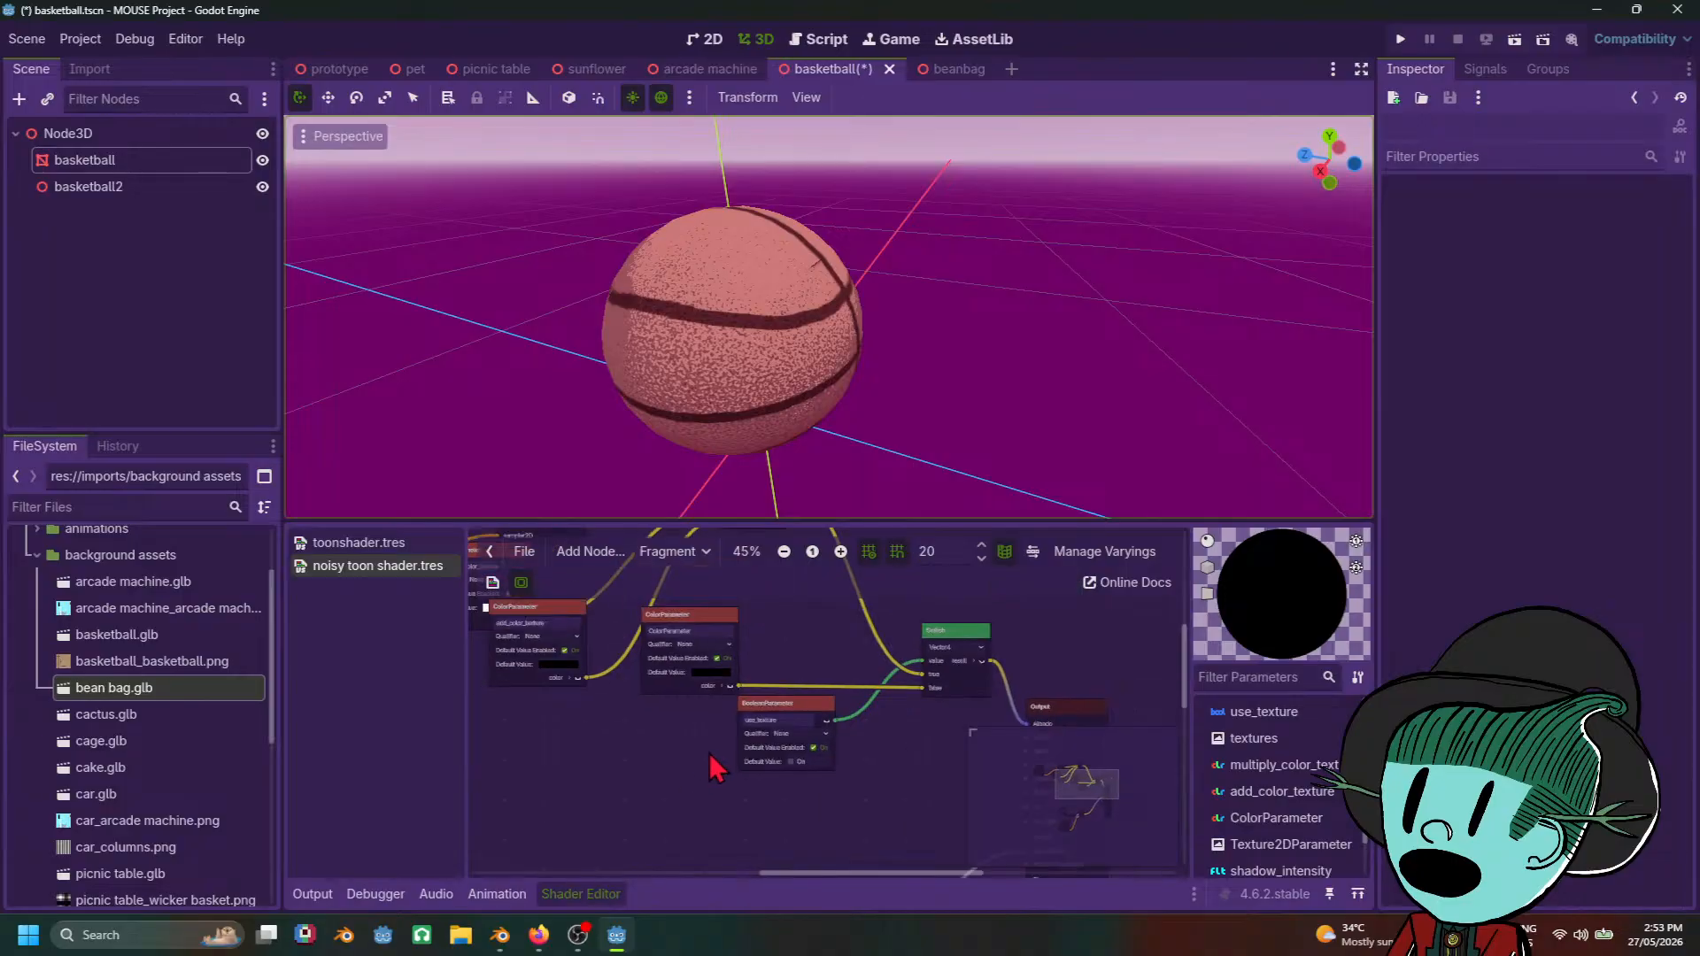
pyautogui.moveTo(725, 753); pyautogui.dragTo(810, 771, button='middle')
pyautogui.moveTo(709, 740)
pyautogui.mouseDown(button='middle')
pyautogui.moveTo(842, 758)
pyautogui.moveTo(682, 772)
pyautogui.moveTo(707, 772)
pyautogui.mouseUp(button='middle')
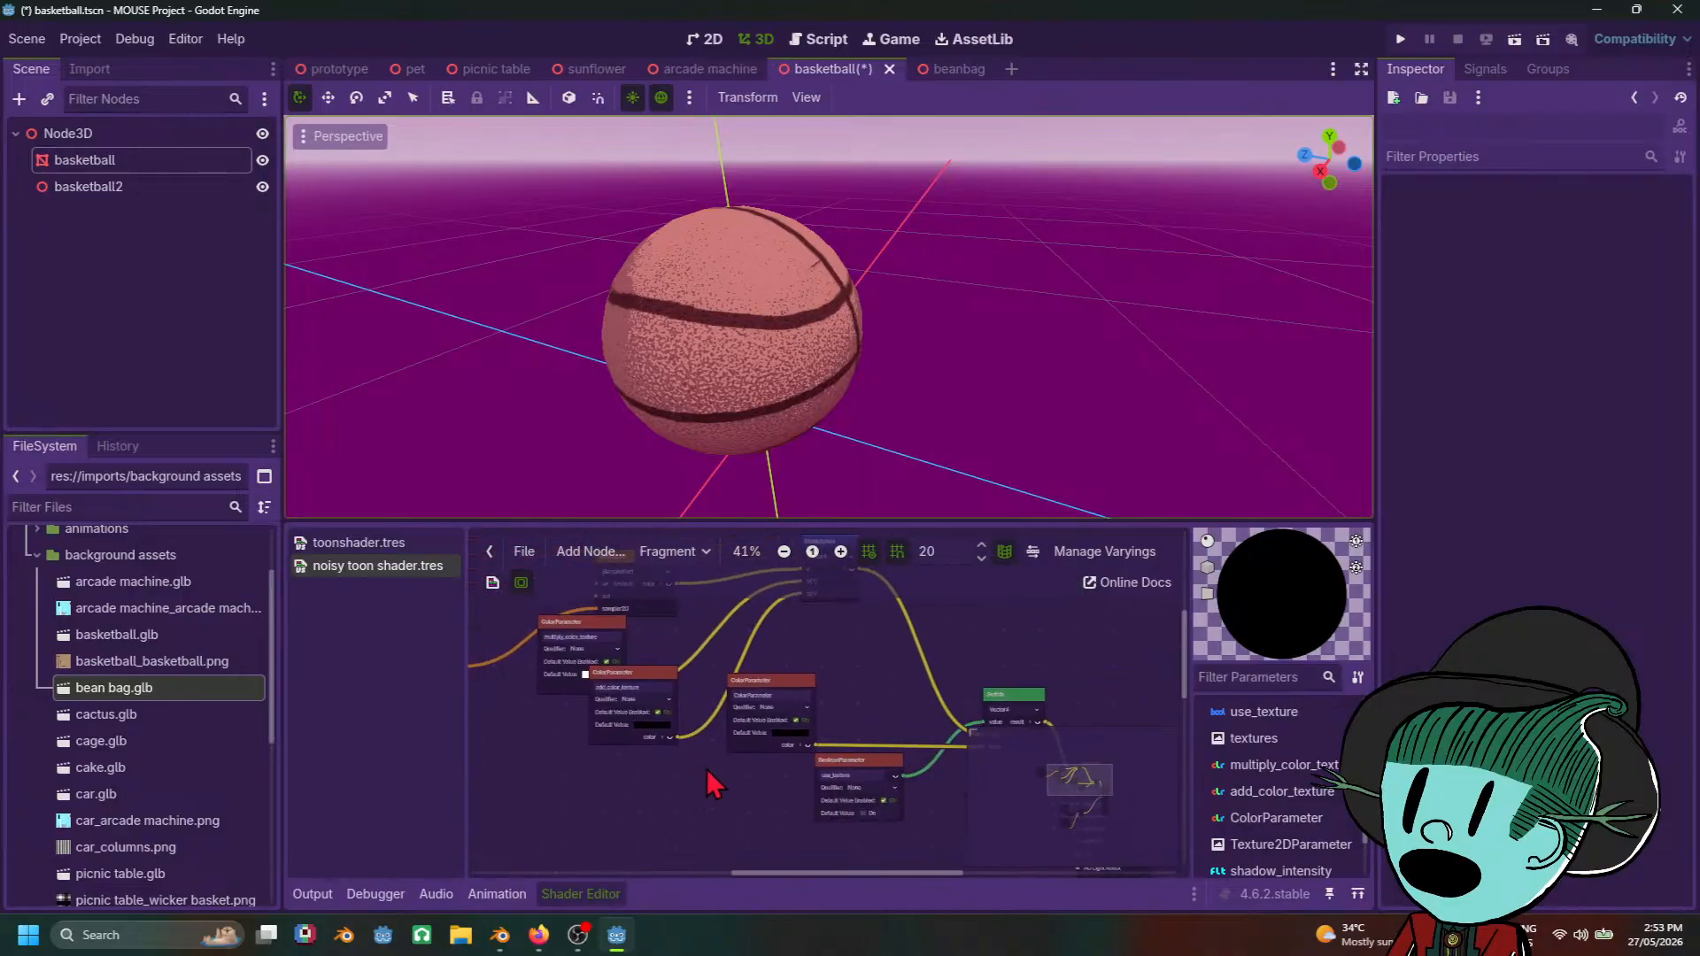
pyautogui.moveTo(951, 698); pyautogui.dragTo(724, 684, button='middle')
pyautogui.scroll(5, 953, 666)
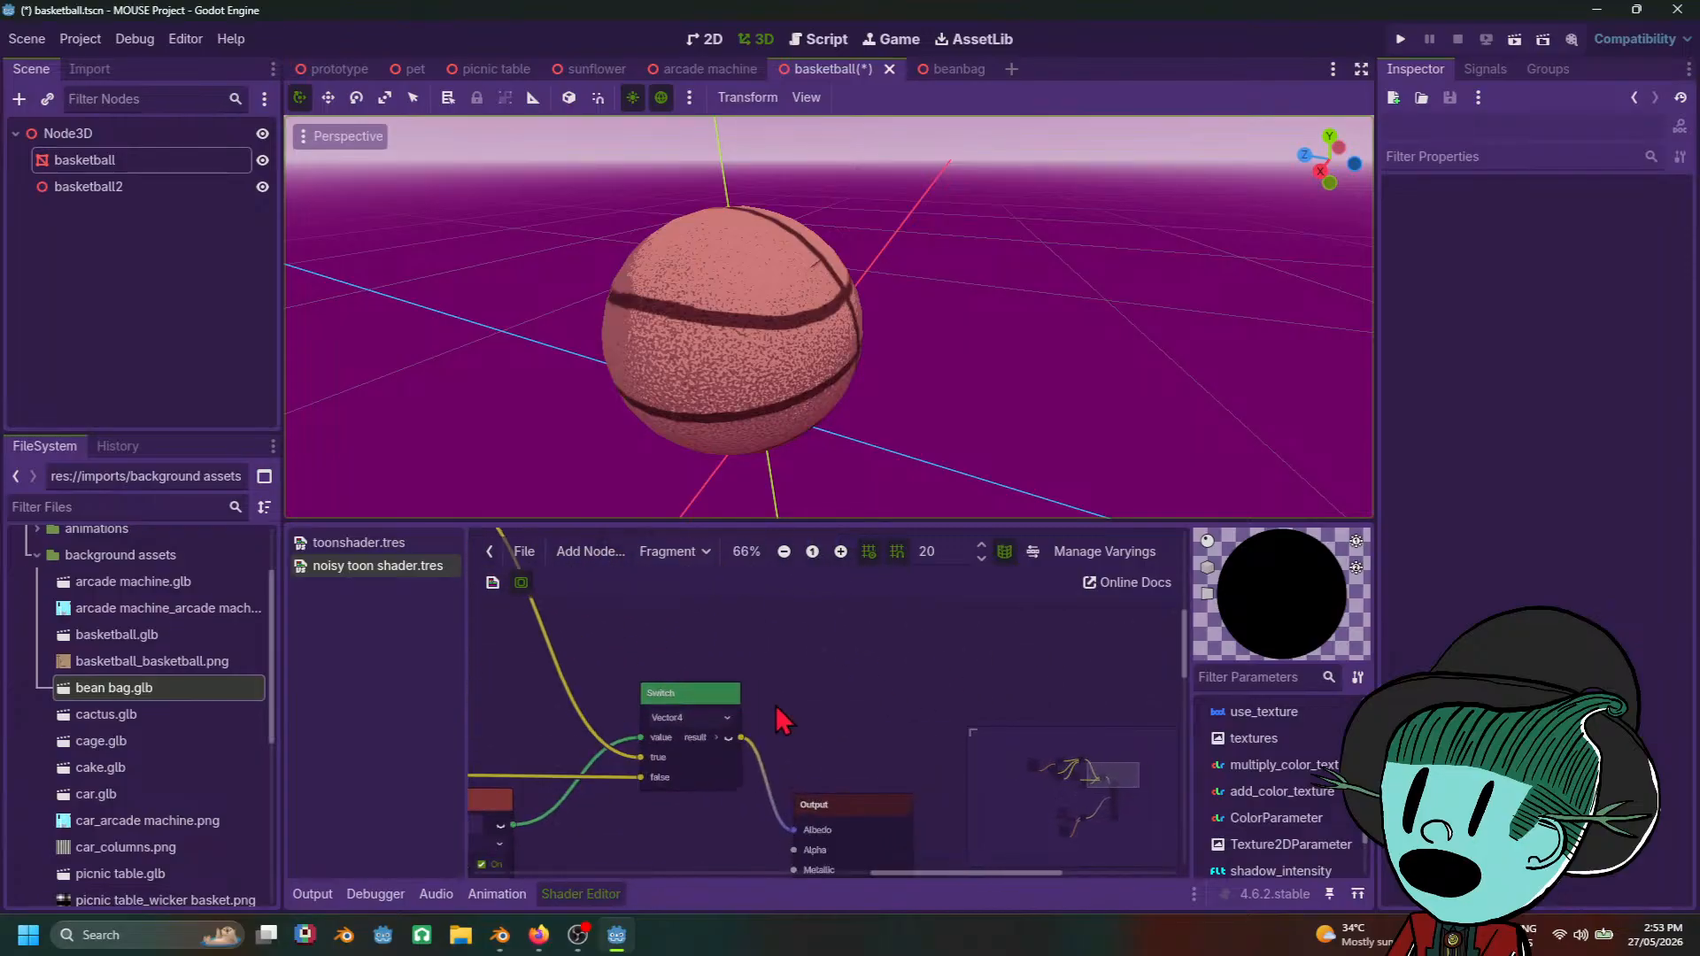
pyautogui.scroll(2, 776, 705)
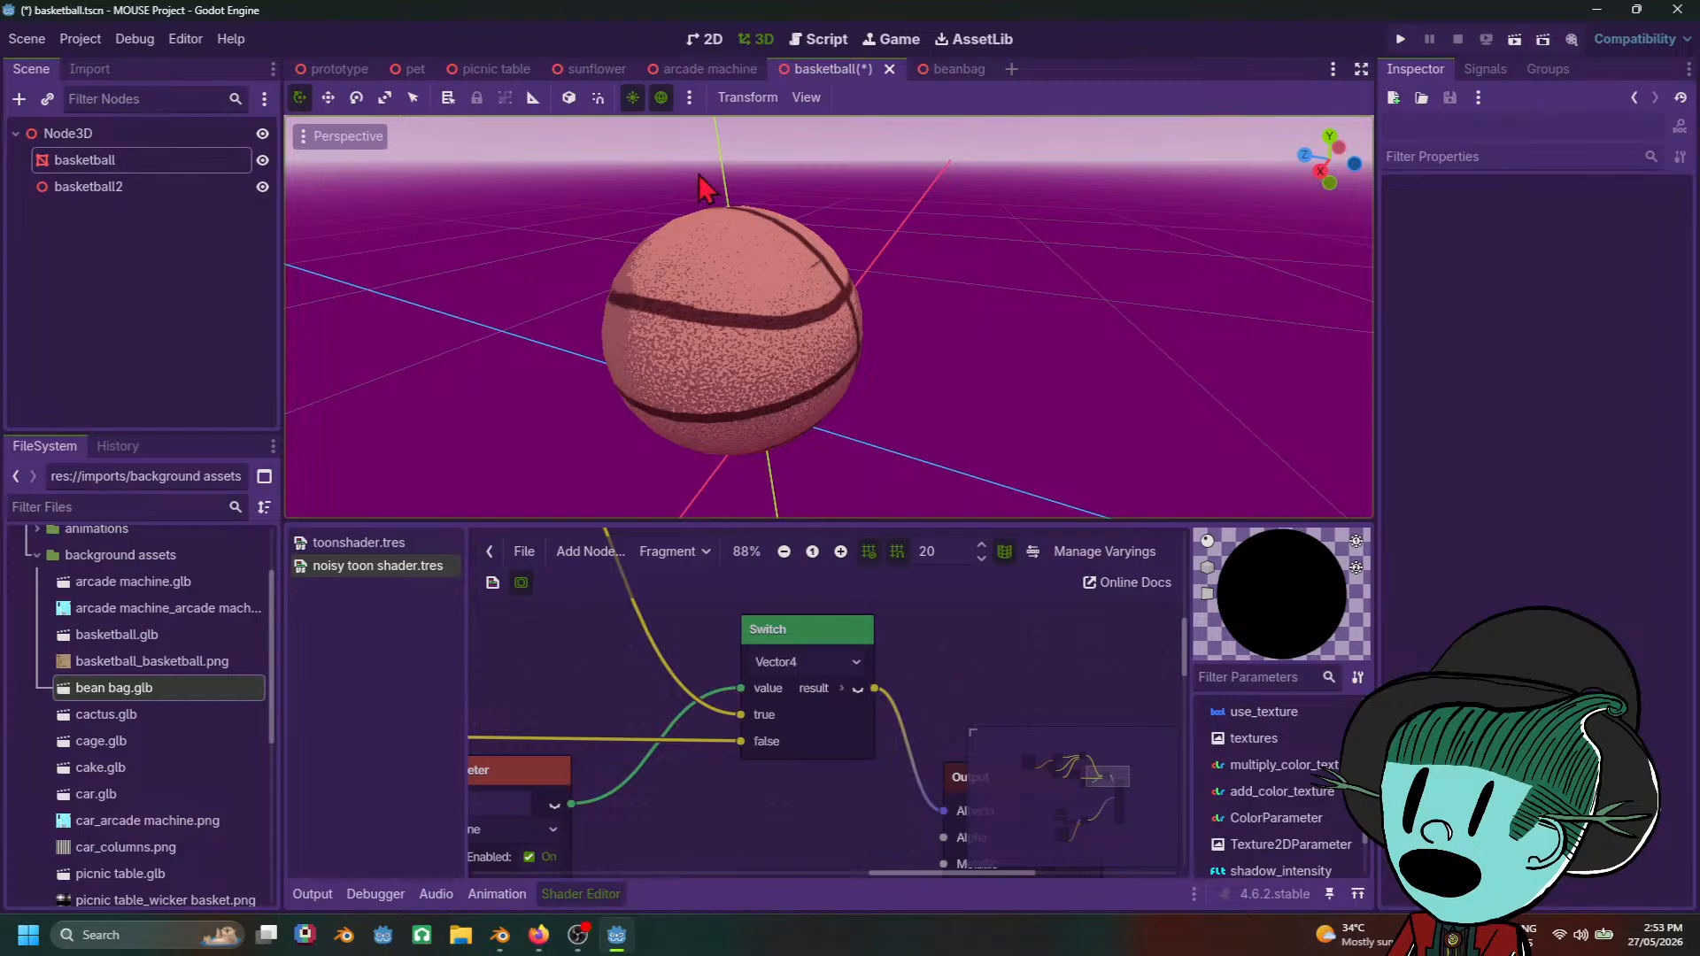
# Step: Select the basketball, widen the inspector and turn off the material's Use Texture parameter
pyautogui.click(746, 312)
pyautogui.scroll(-4, 936, 407)
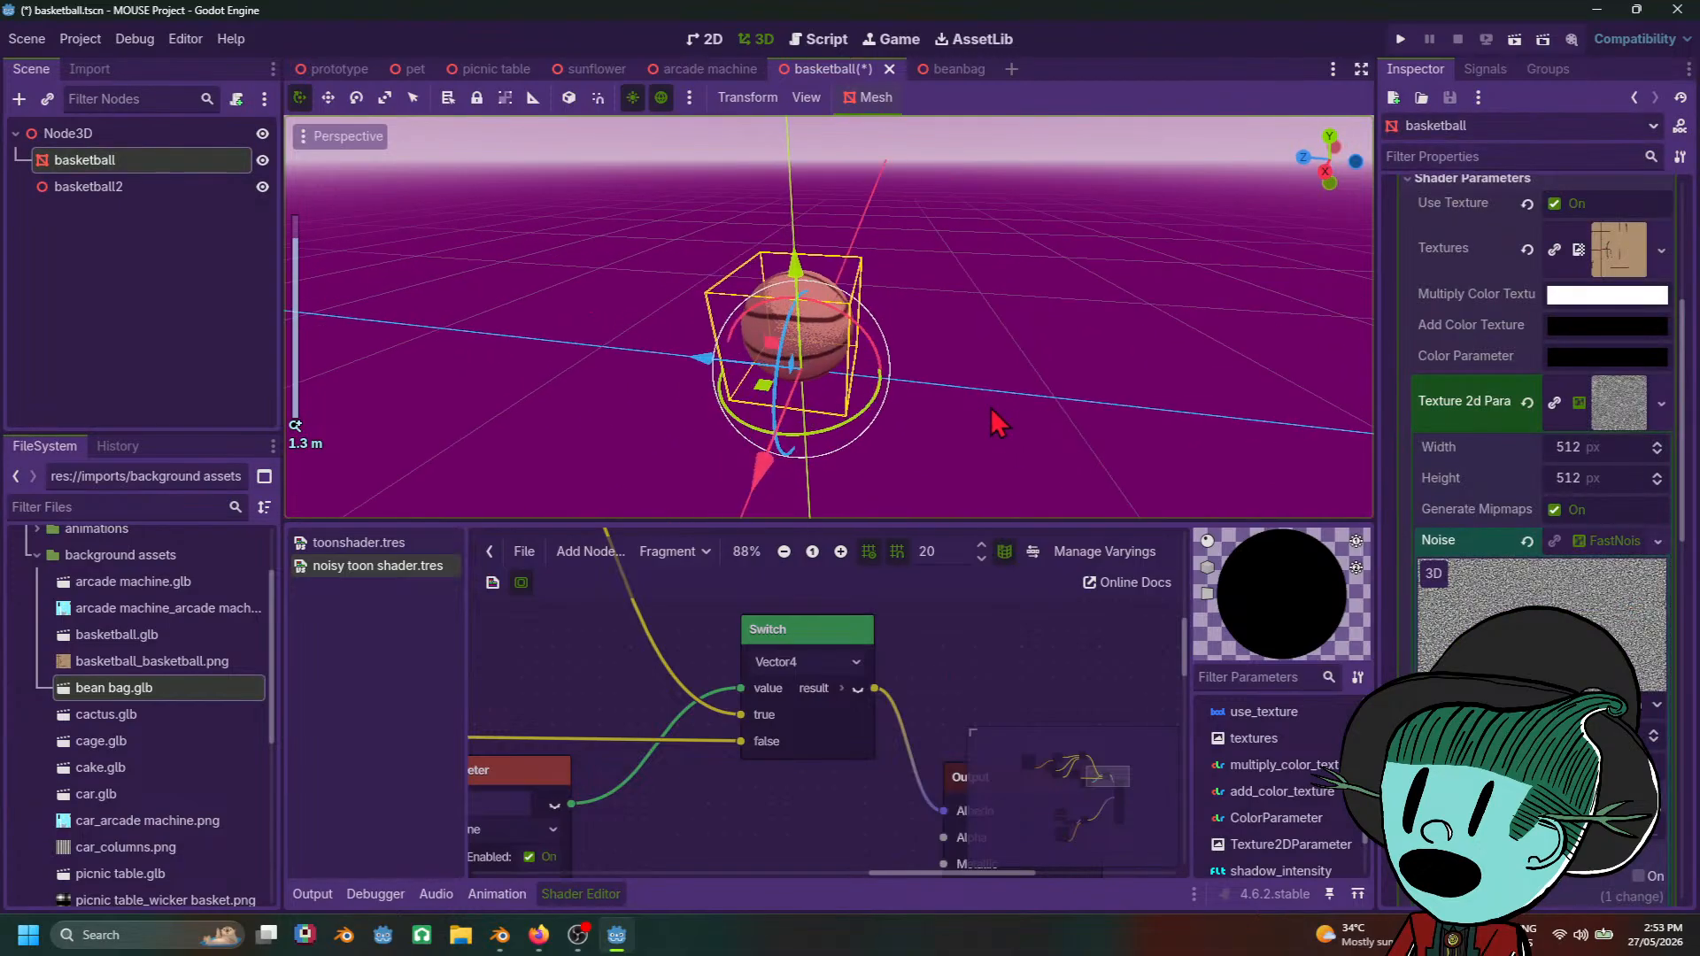
pyautogui.moveTo(992, 418); pyautogui.dragTo(1055, 422, button='middle')
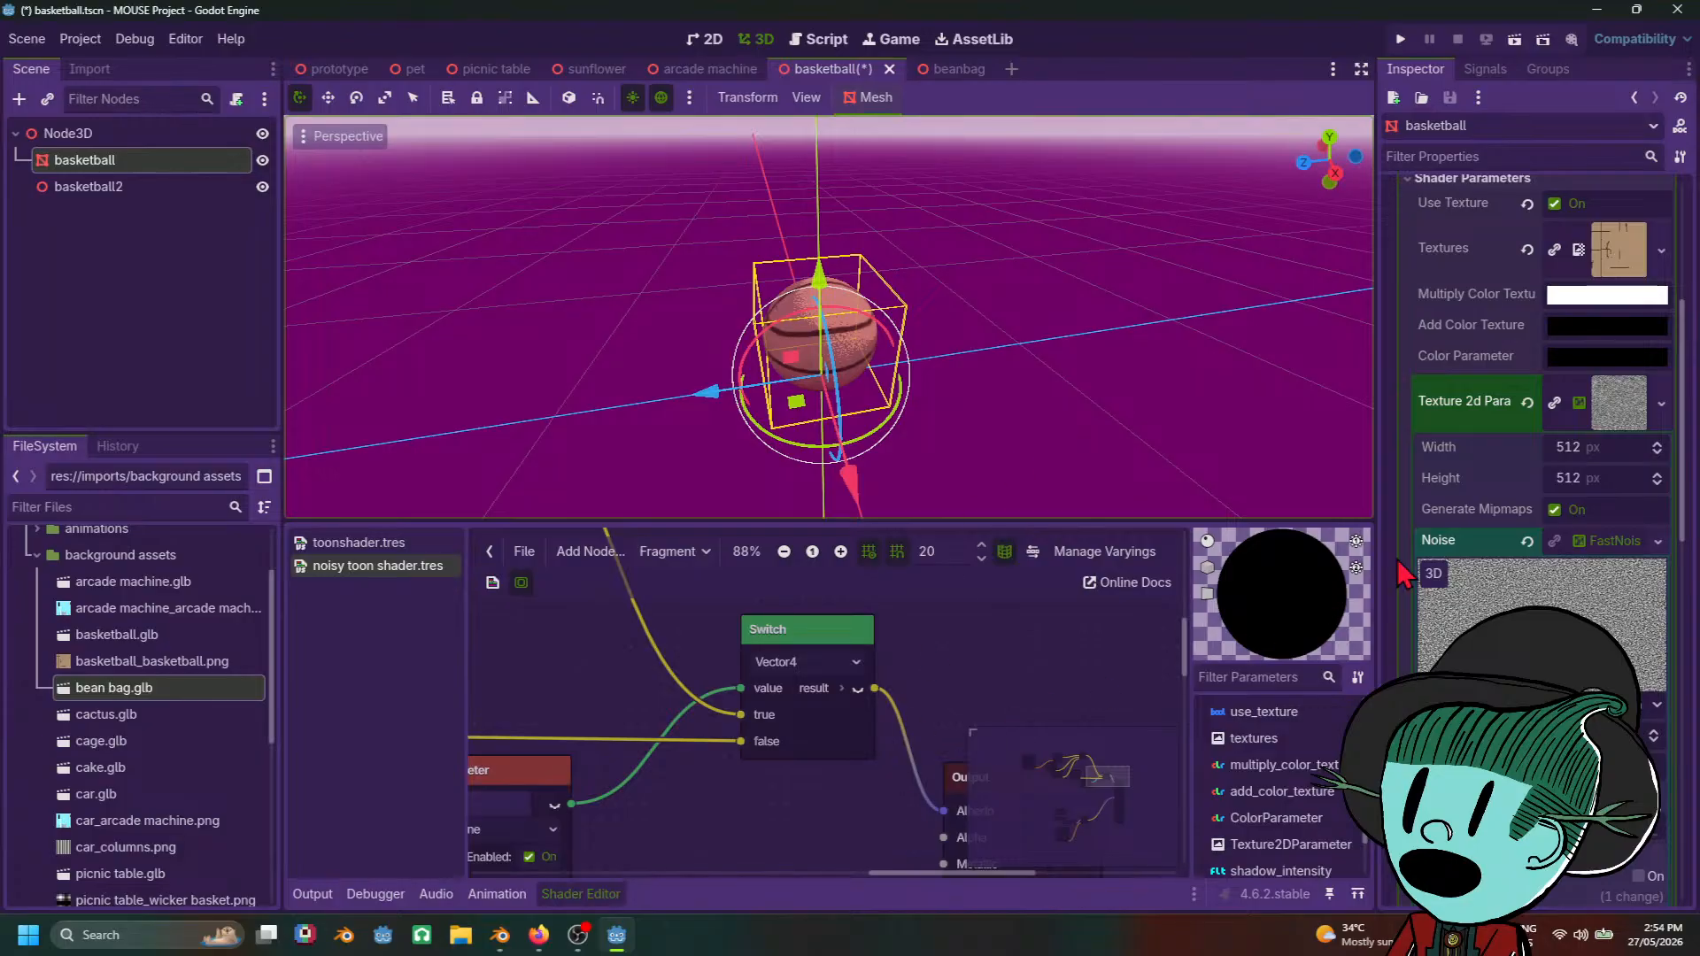
pyautogui.scroll(5, 1408, 574)
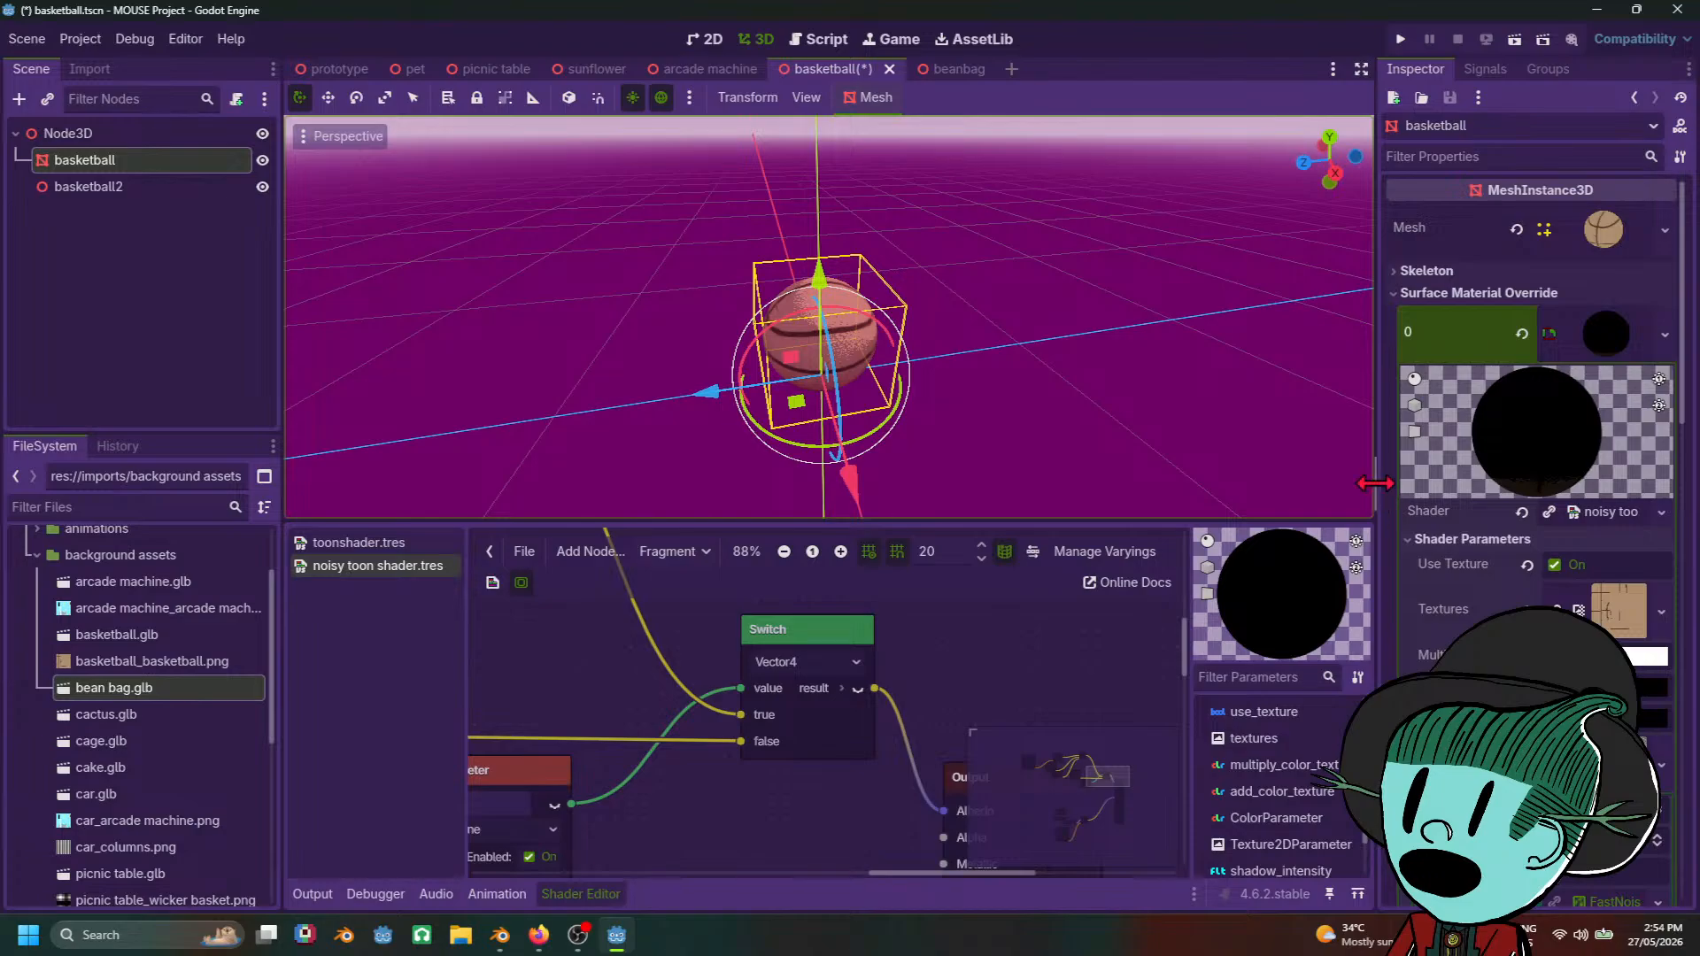
pyautogui.moveTo(1379, 491); pyautogui.dragTo(1295, 542)
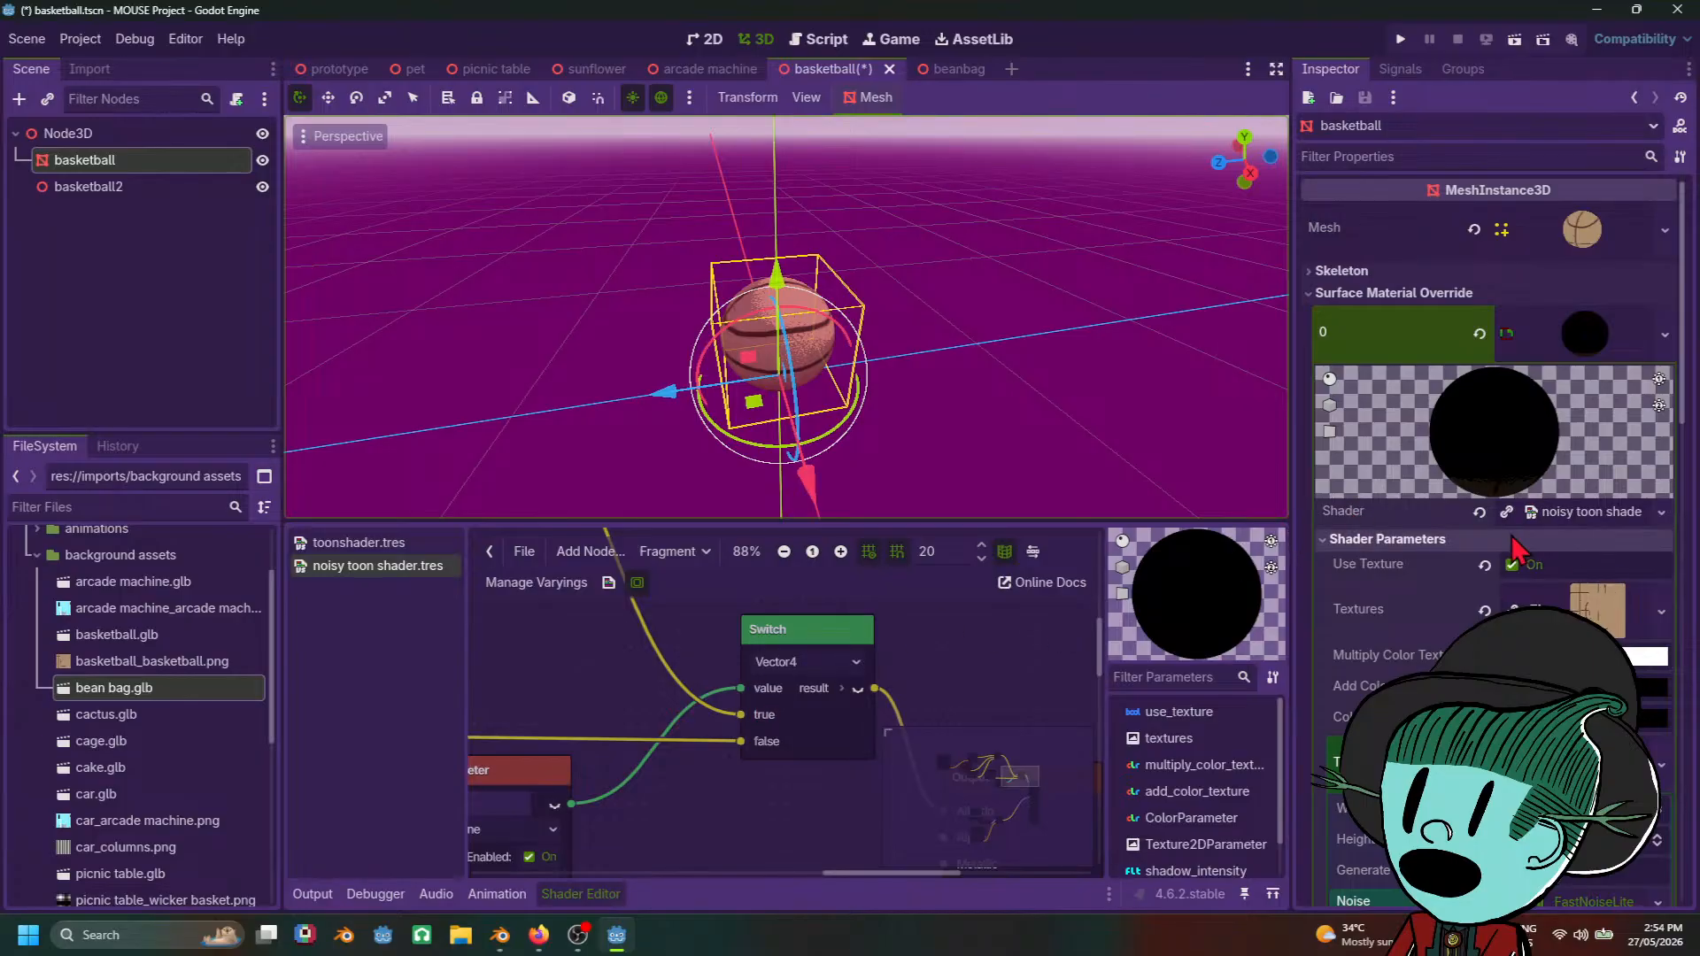
pyautogui.scroll(2, 1143, 334)
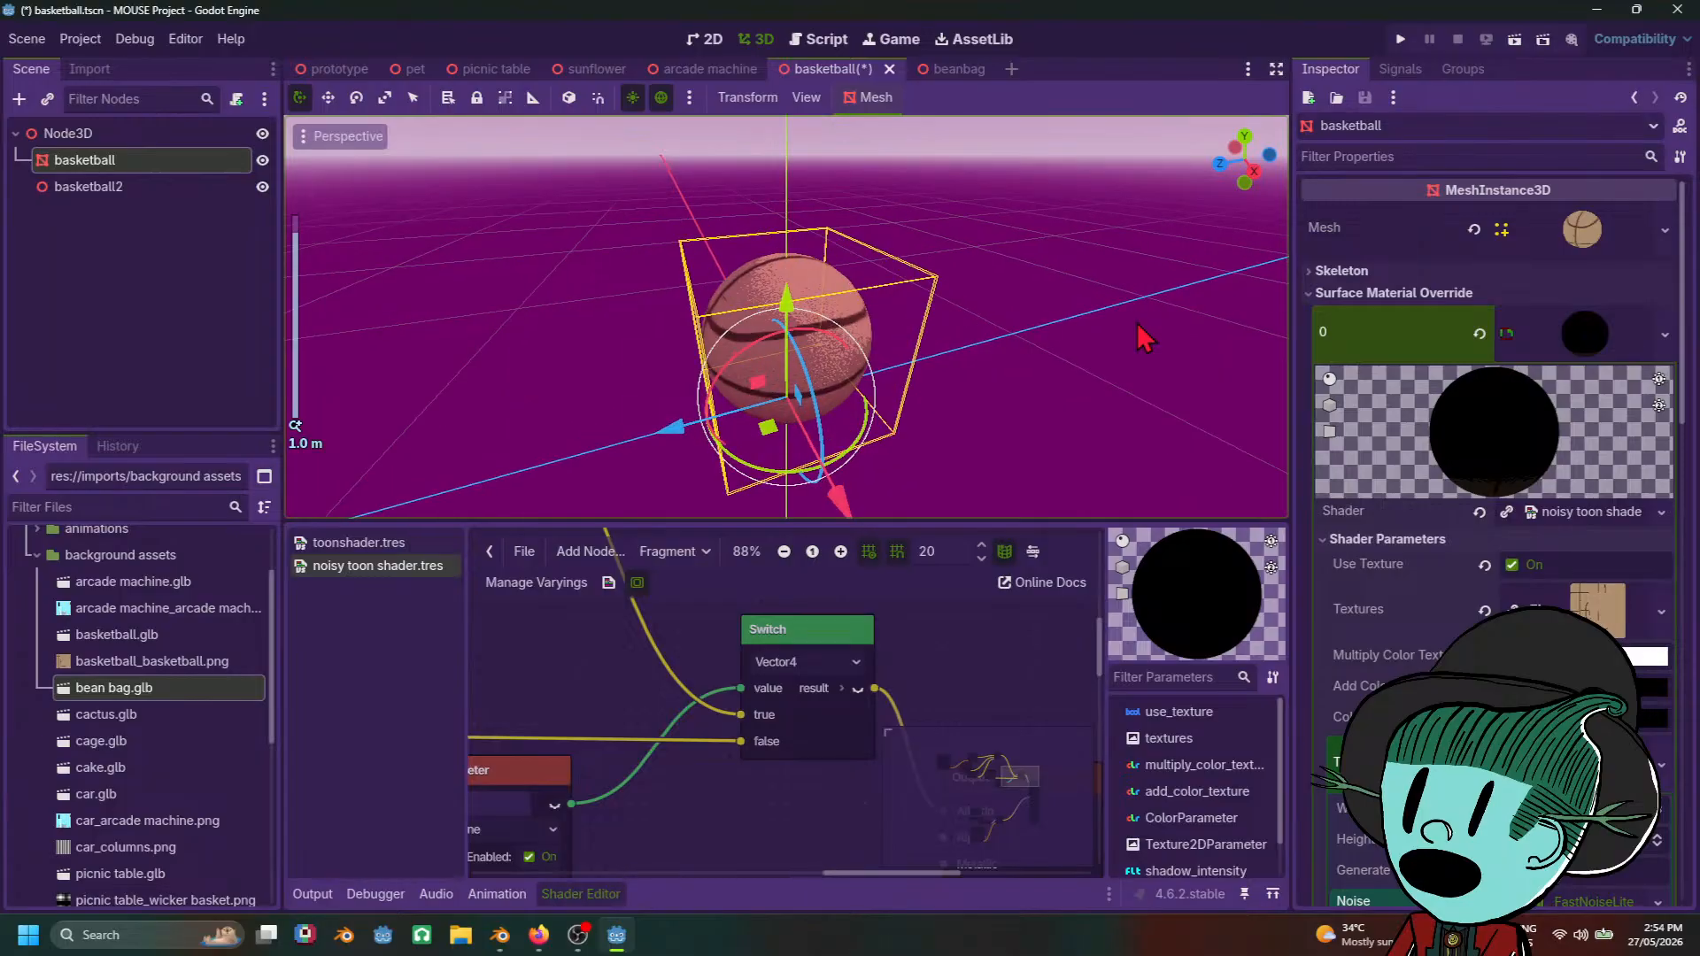
pyautogui.click(1512, 565)
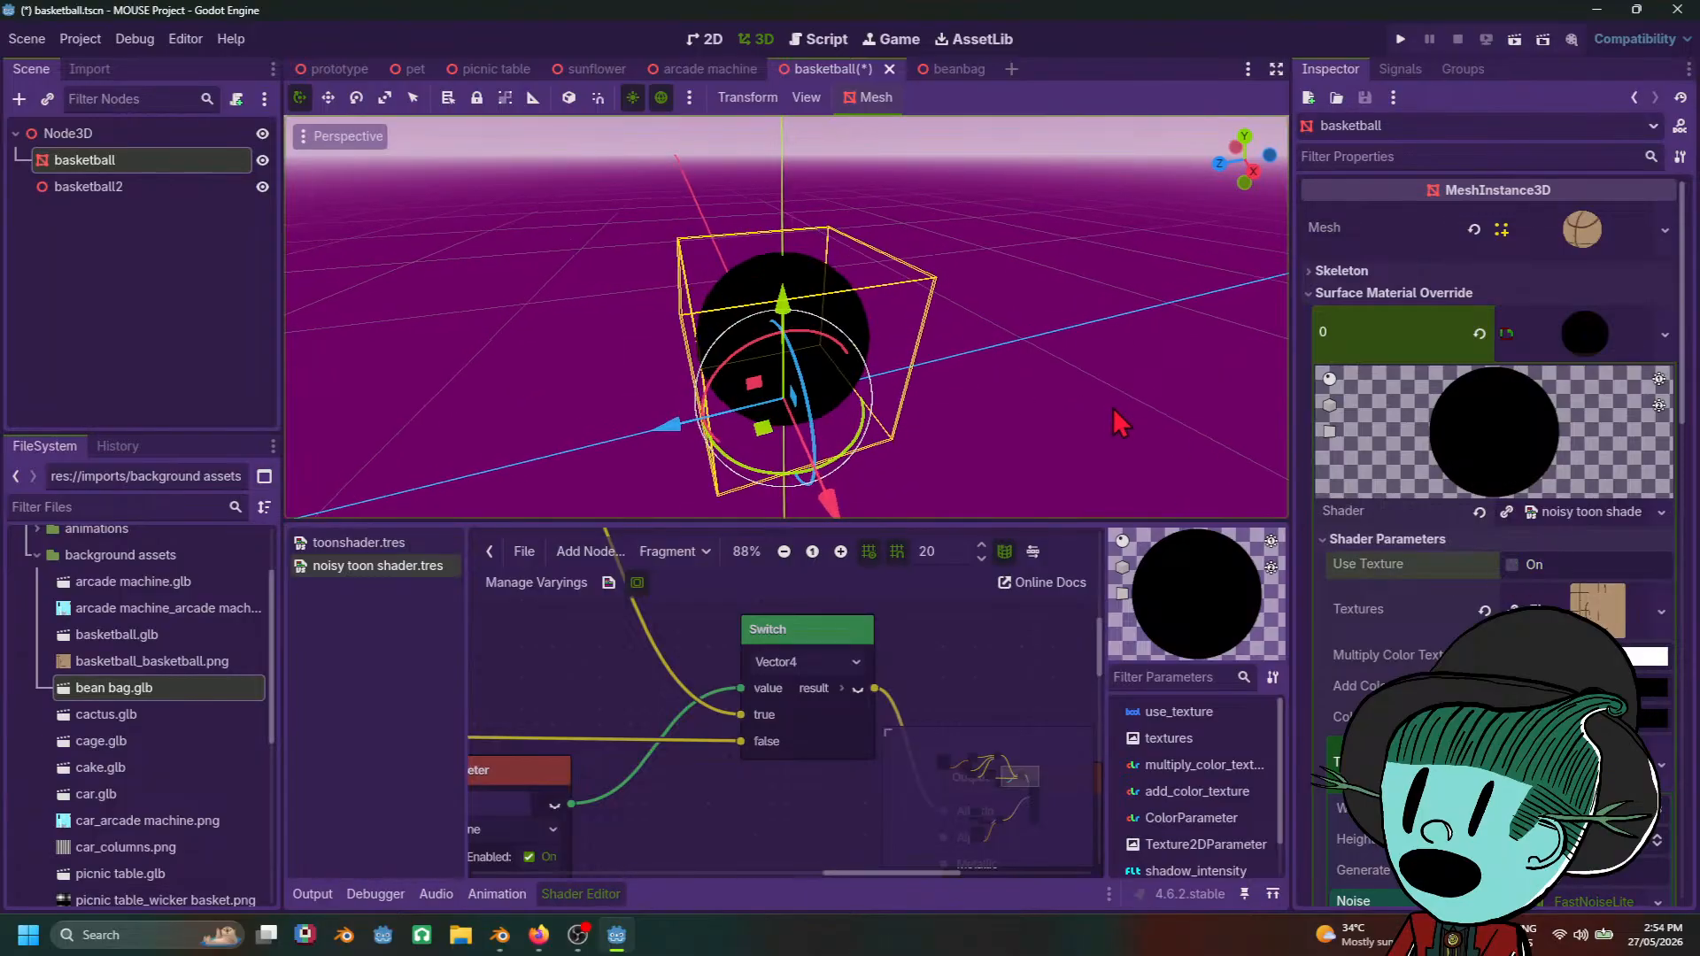
# Step: Set the basketball material's Color Parameter to a muted pink with hue 348, saturation 32 and value 78
pyautogui.click(1653, 717)
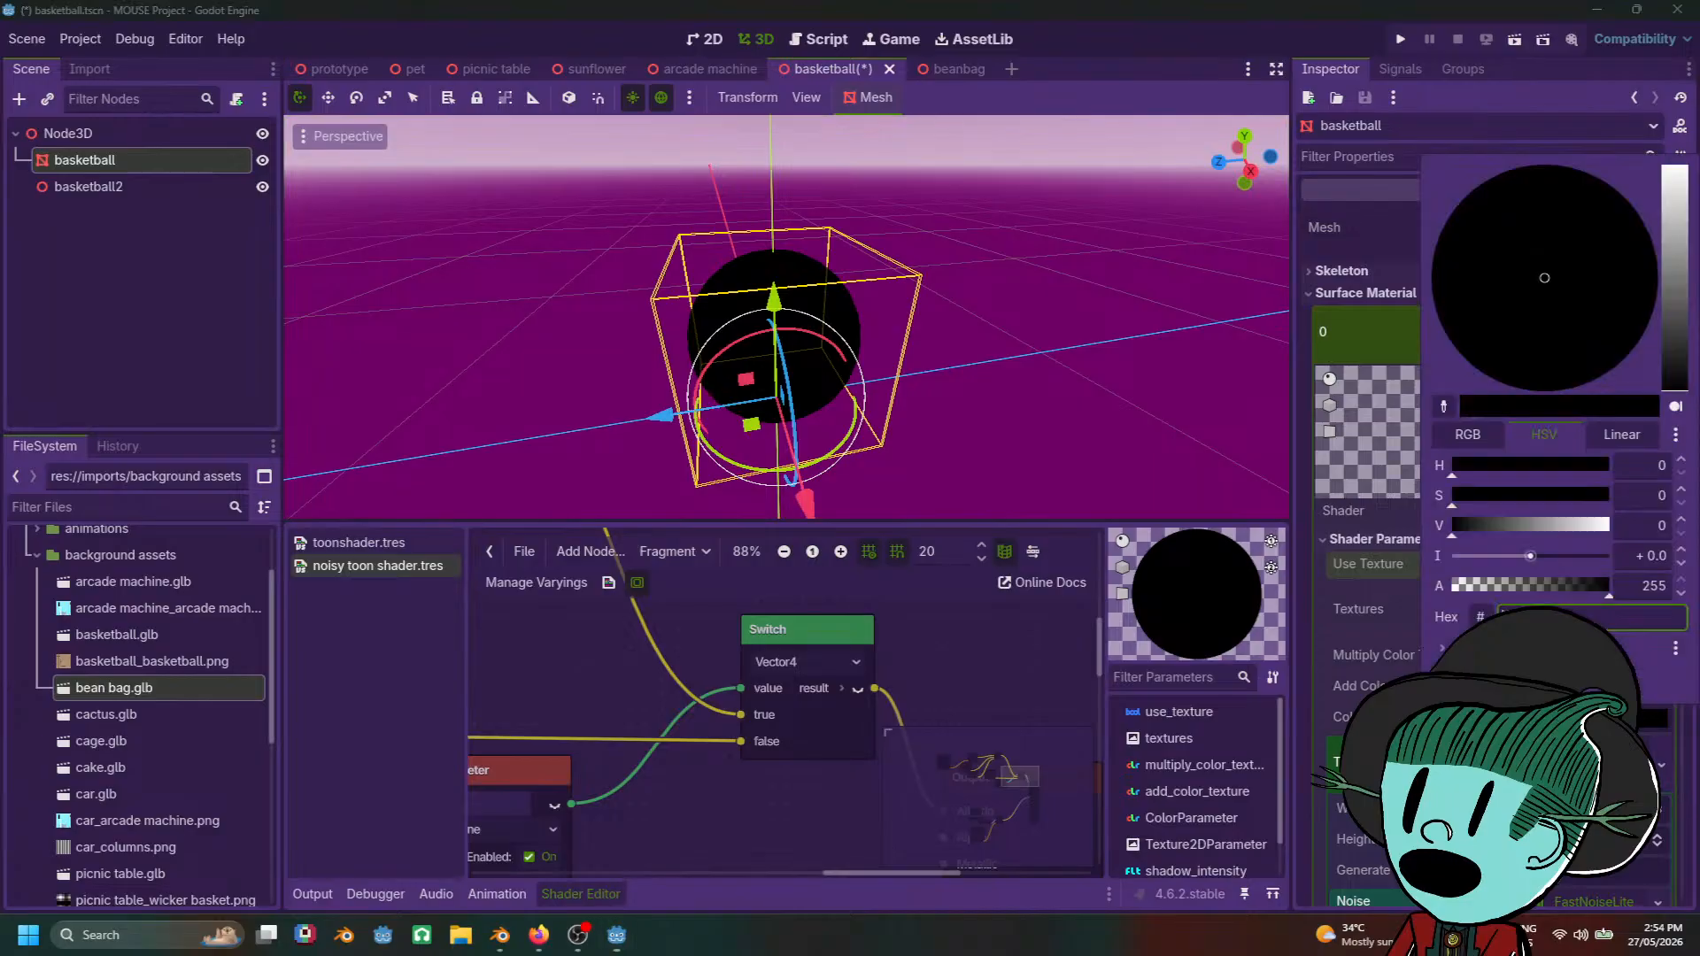
pyautogui.click(1670, 252)
pyautogui.moveTo(1563, 320); pyautogui.dragTo(1590, 284)
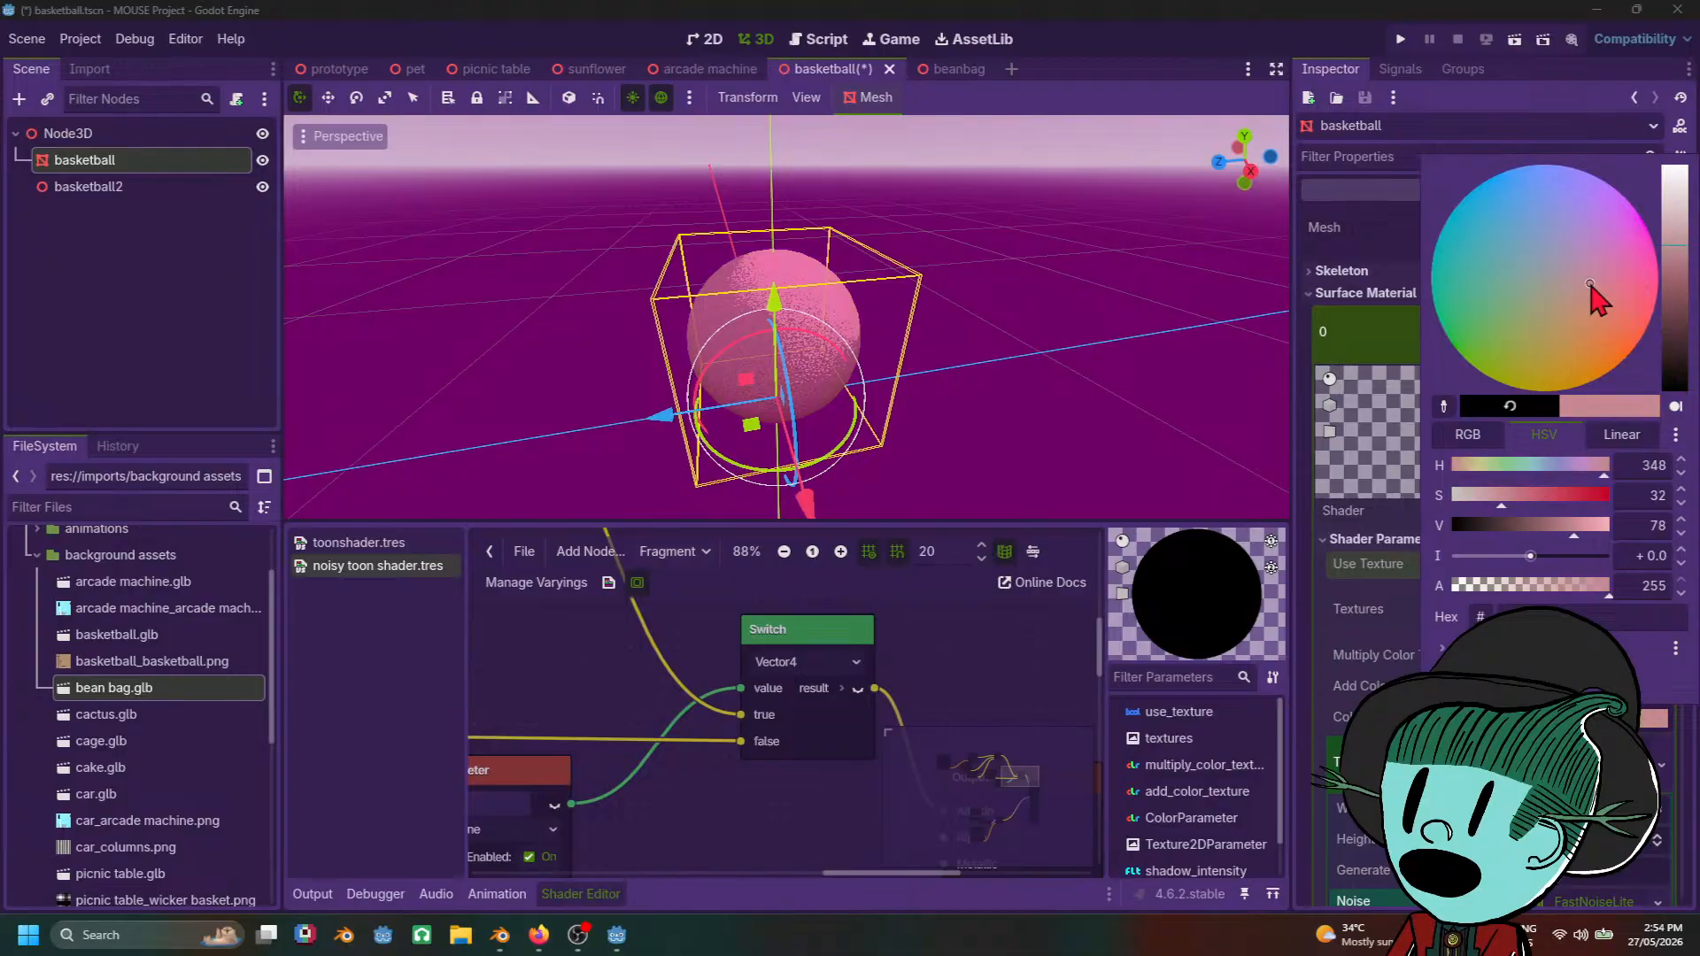
pyautogui.click(1142, 452)
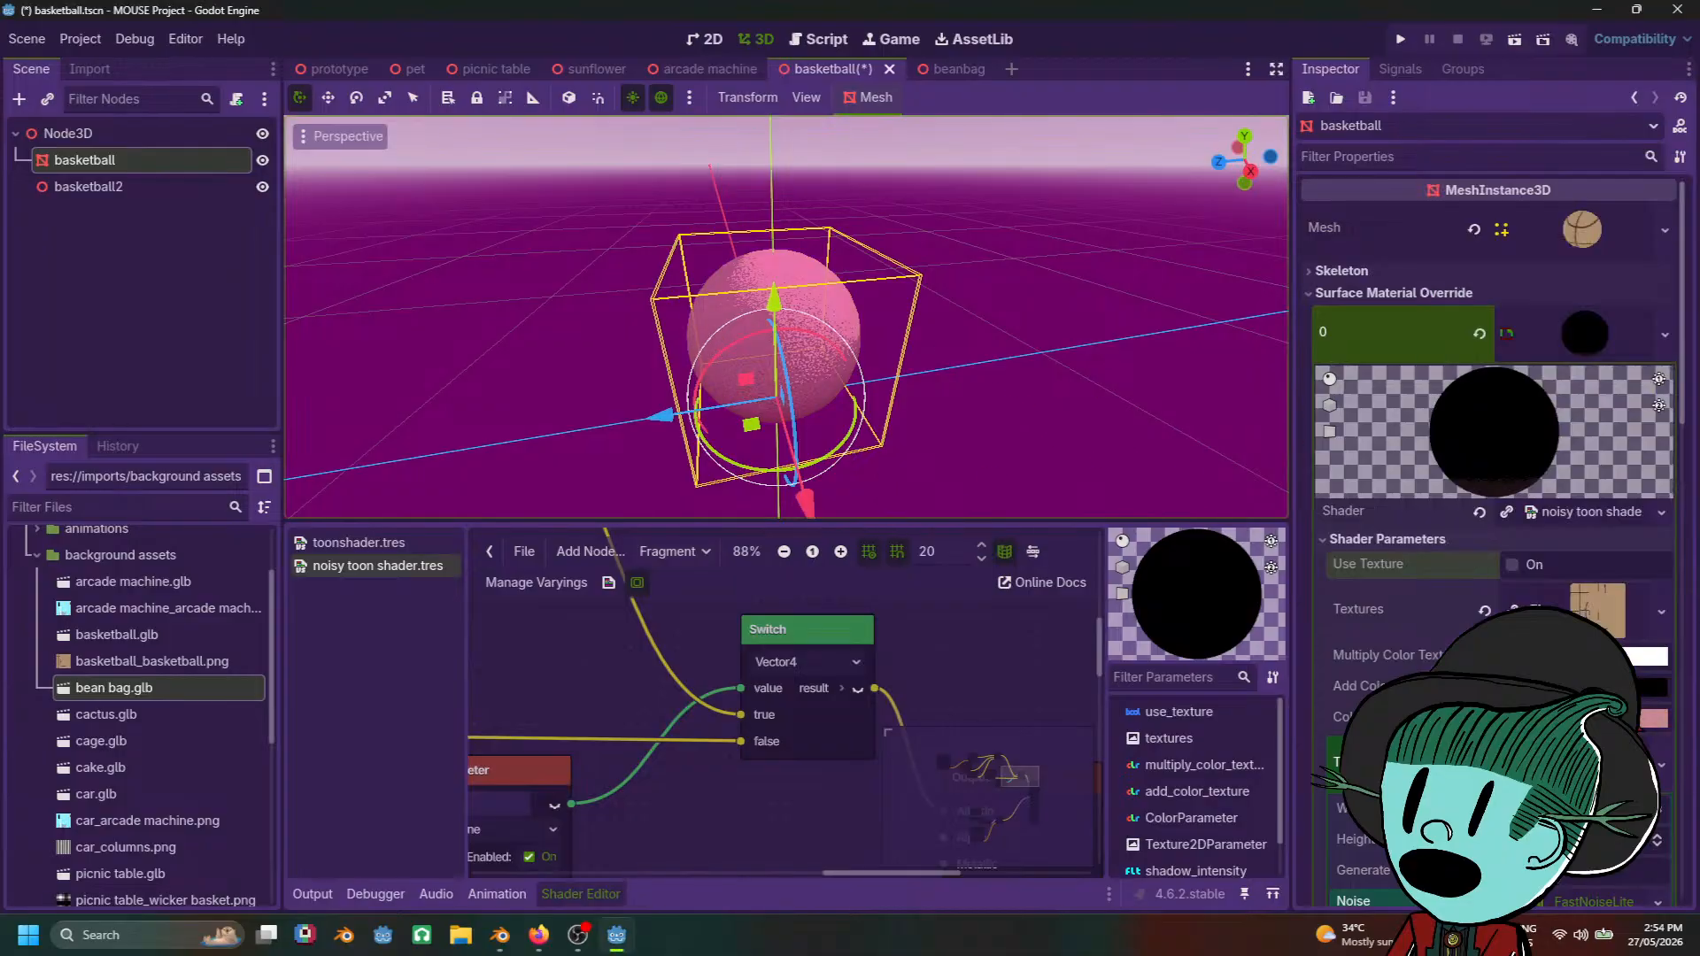
# Step: Turn Use Texture back on and inspect the textured basketball from near and far
pyautogui.click(1512, 565)
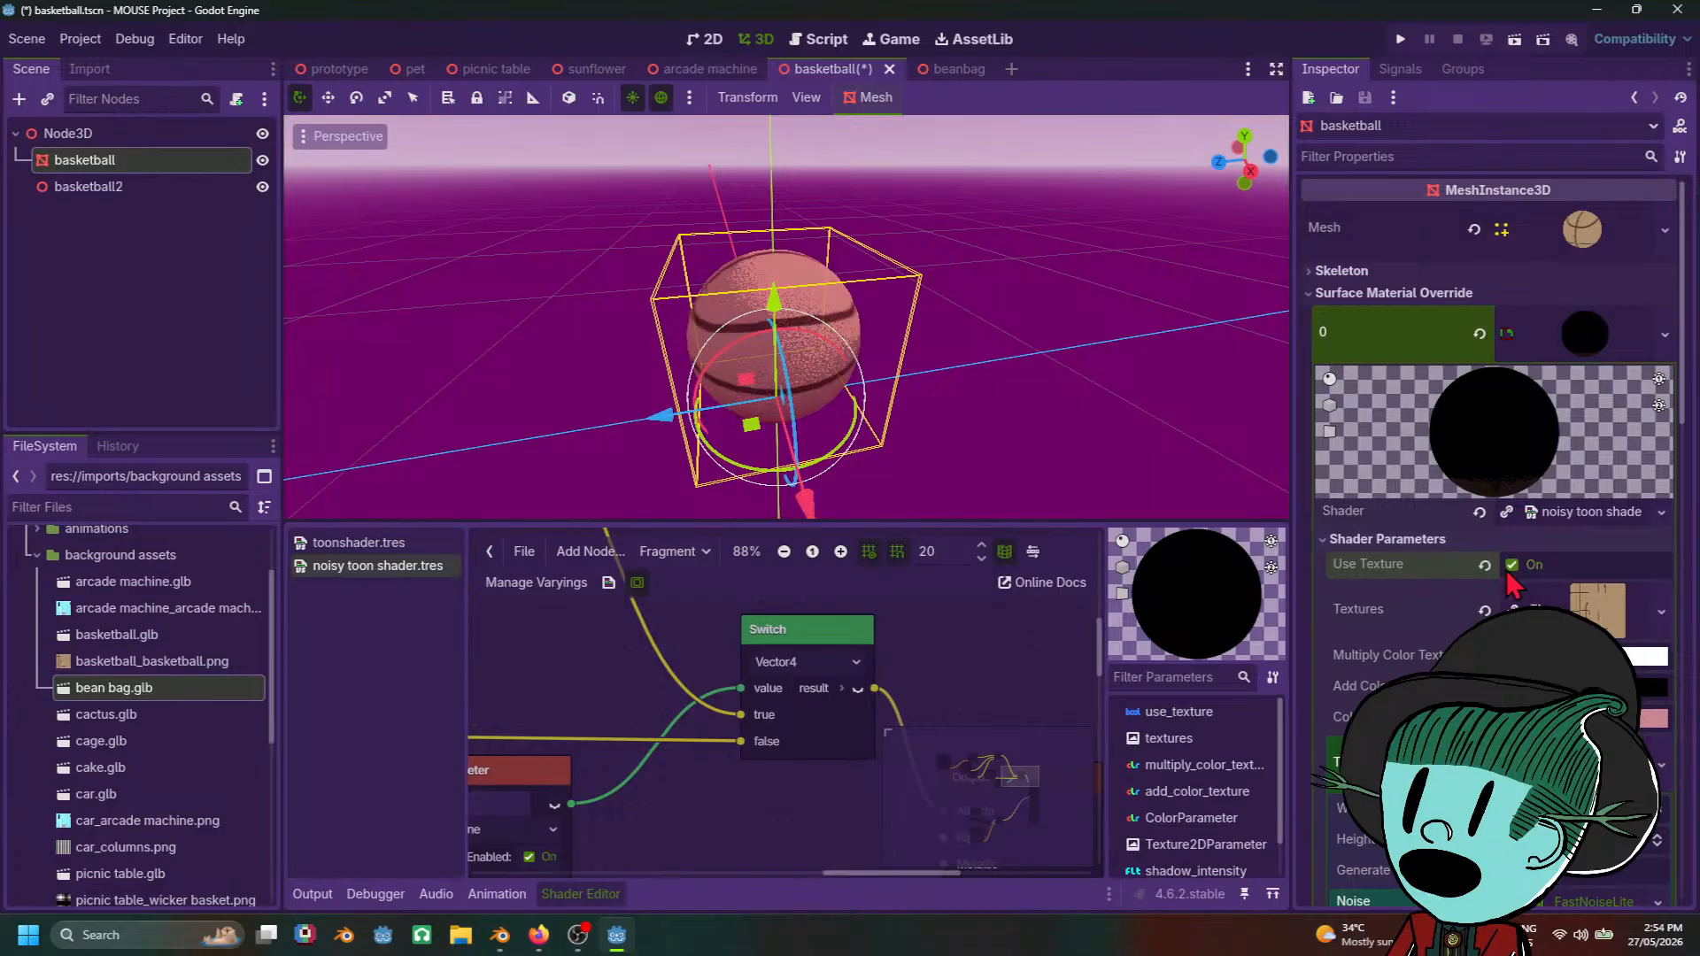
pyautogui.moveTo(1082, 378); pyautogui.dragTo(999, 359, button='middle')
pyautogui.scroll(-12, 1008, 382)
pyautogui.scroll(10, 1007, 383)
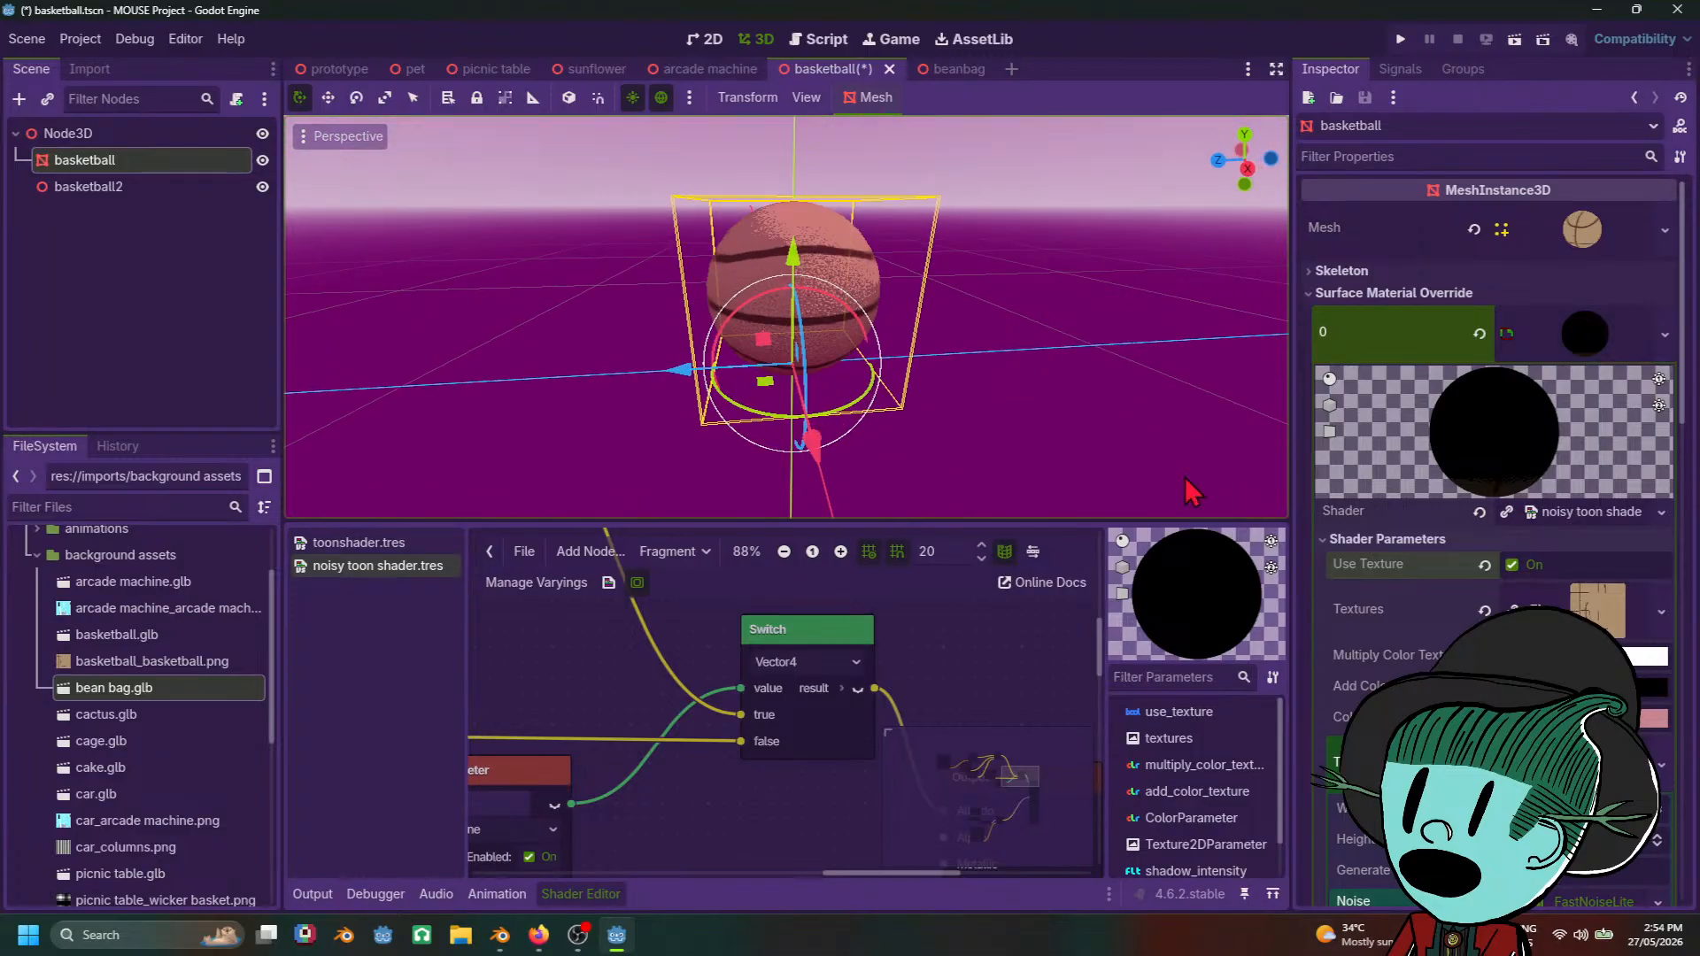
# Step: Try a darker Multiply Color Texture on the basketball and bring it back to white (ffffff)
pyautogui.click(1647, 656)
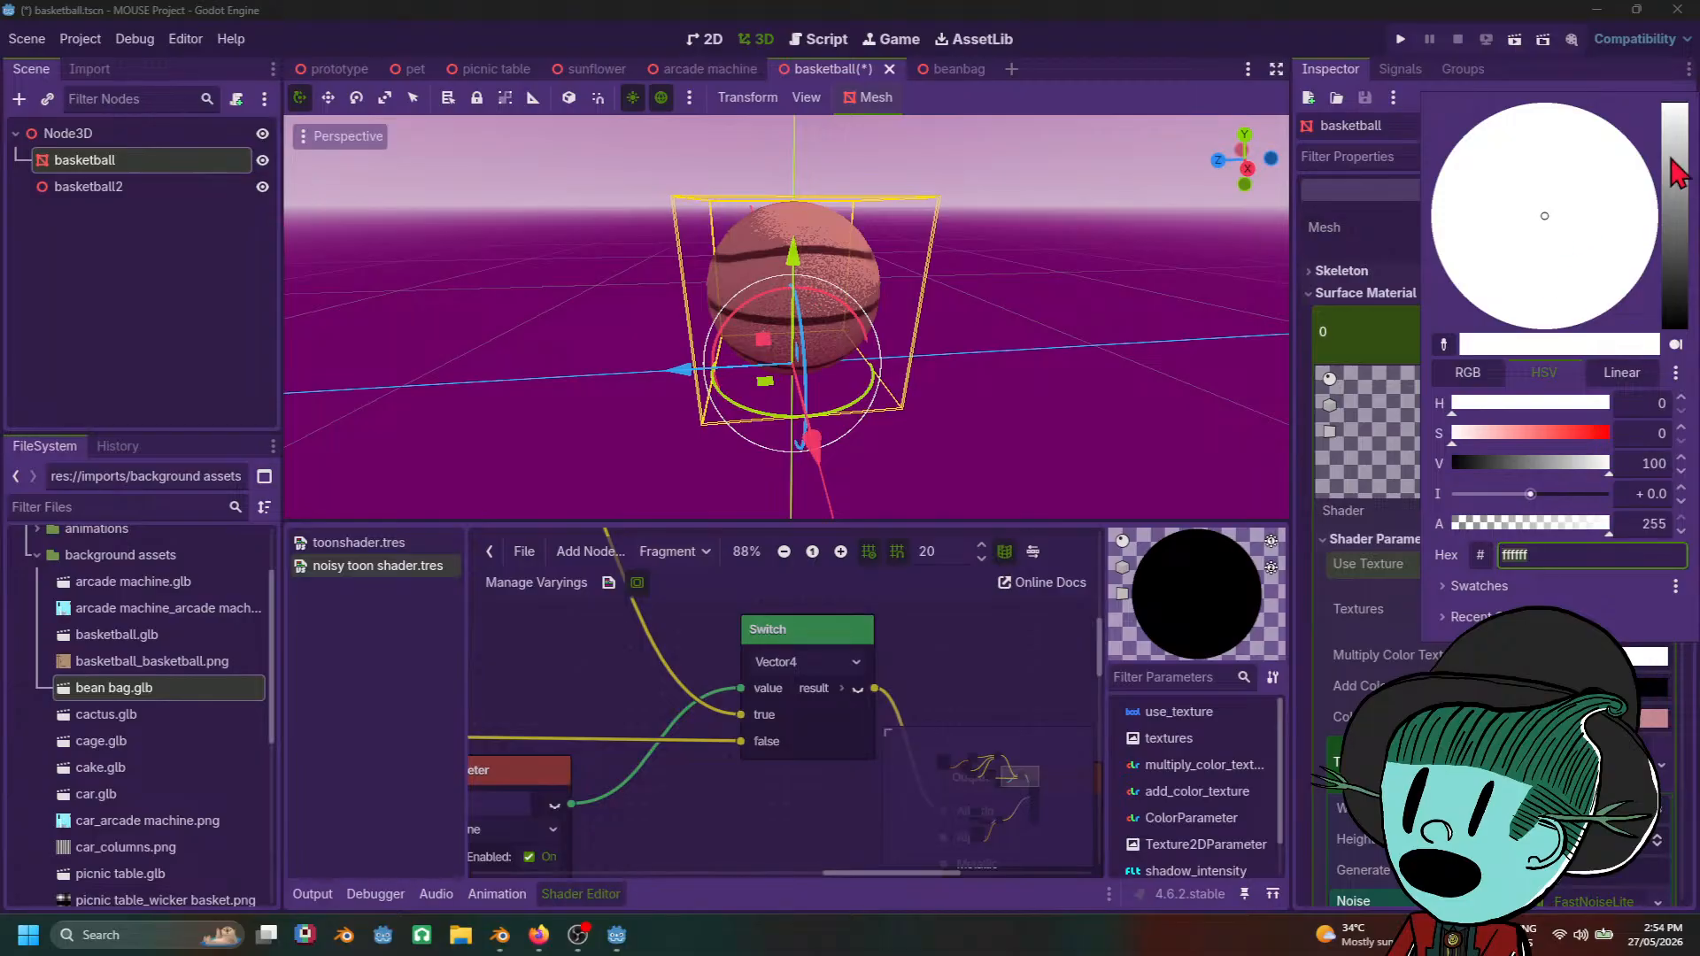
pyautogui.click(1666, 196)
pyautogui.moveTo(1672, 208); pyautogui.dragTo(1672, 105)
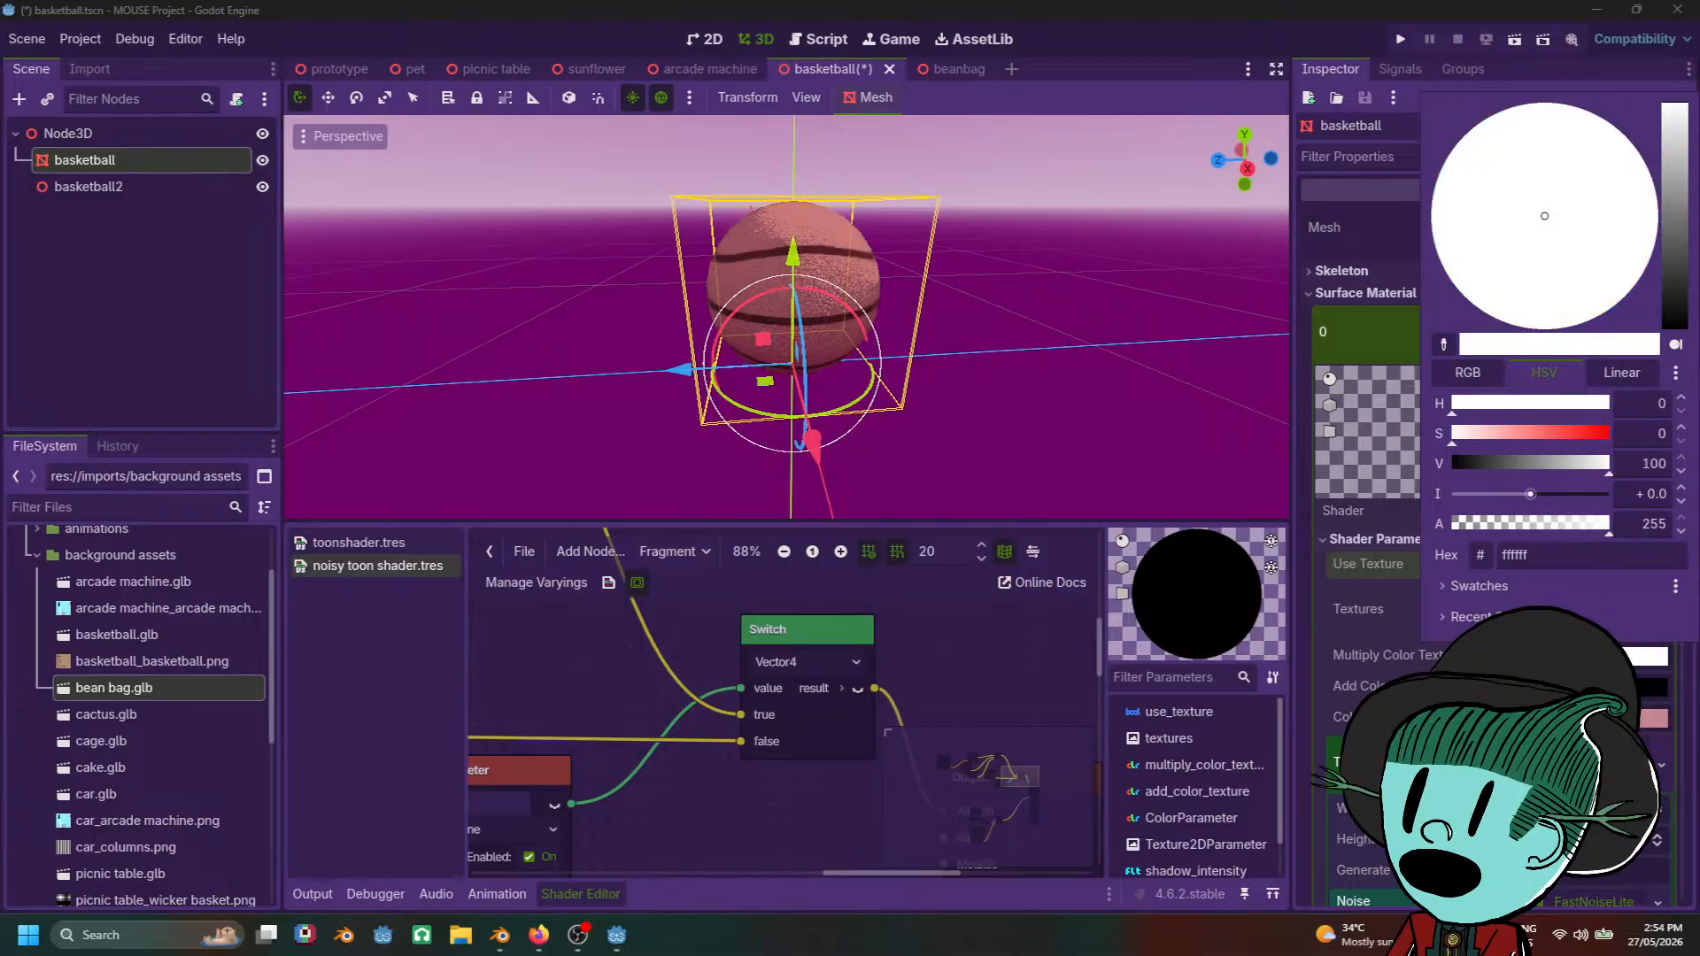
pyautogui.click(639, 768)
# Step: Examine how Texture2D and the multiply and add color parameters connect to the MultiplyAdd node in the shader graph
pyautogui.scroll(-9, 633, 755)
pyautogui.moveTo(638, 763); pyautogui.dragTo(962, 854, button='middle')
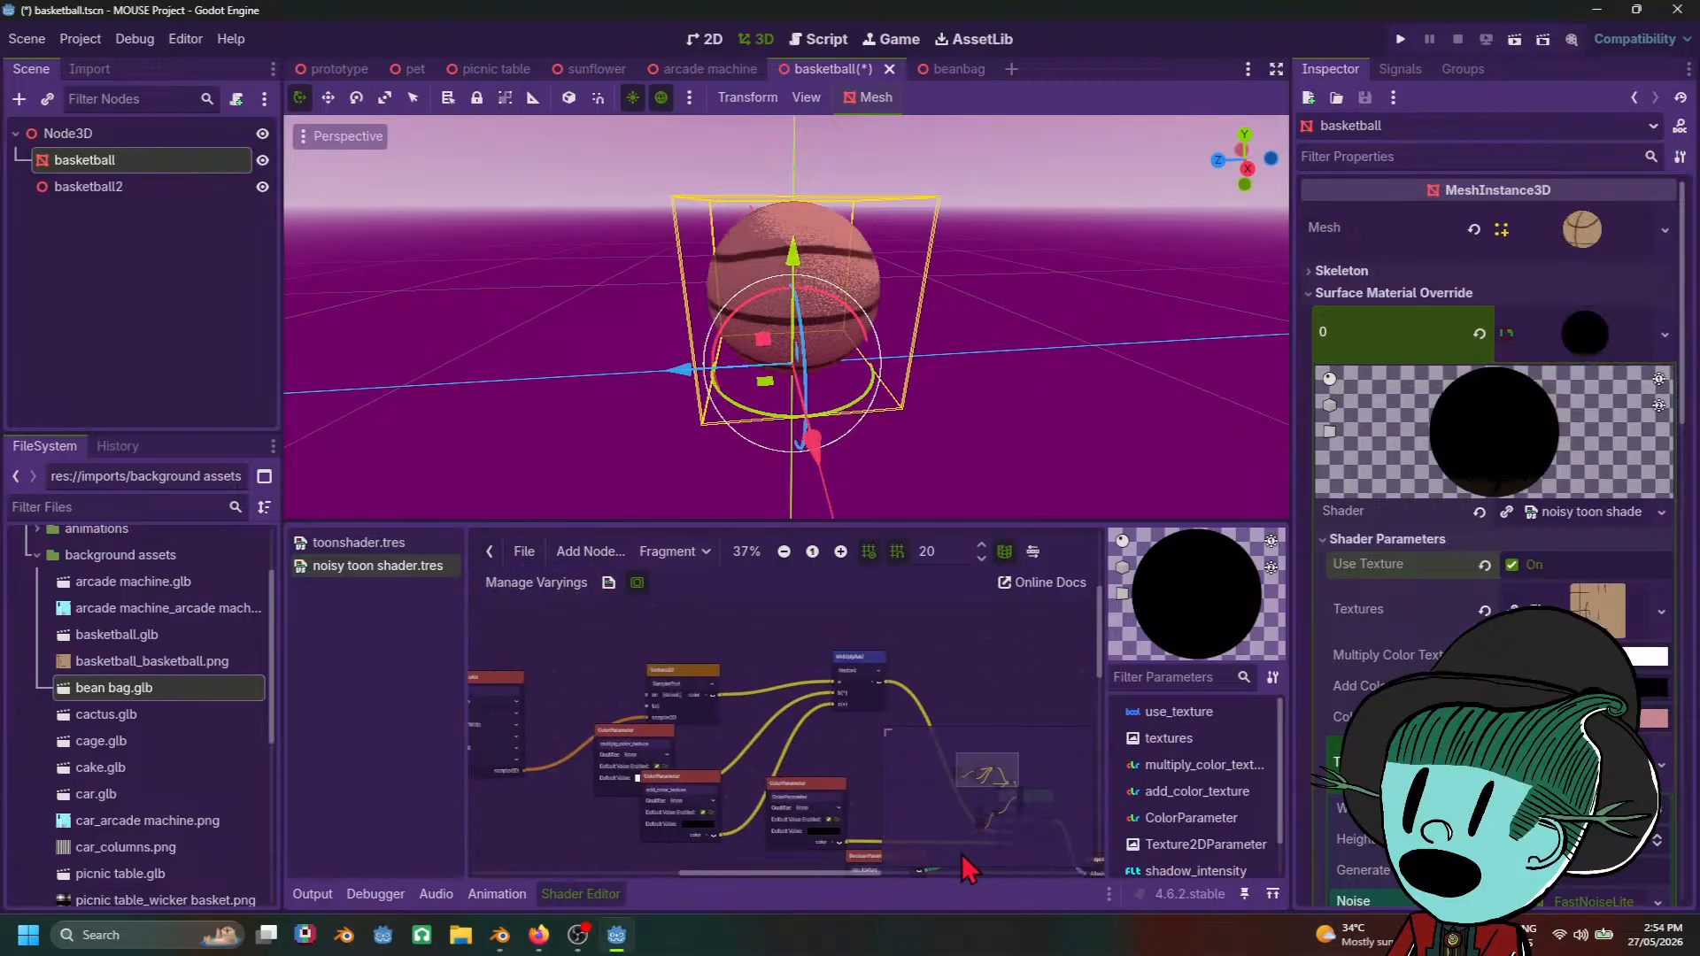
pyautogui.scroll(8, 848, 707)
pyautogui.moveTo(866, 779); pyautogui.dragTo(797, 759, button='middle')
pyautogui.scroll(-5, 785, 797)
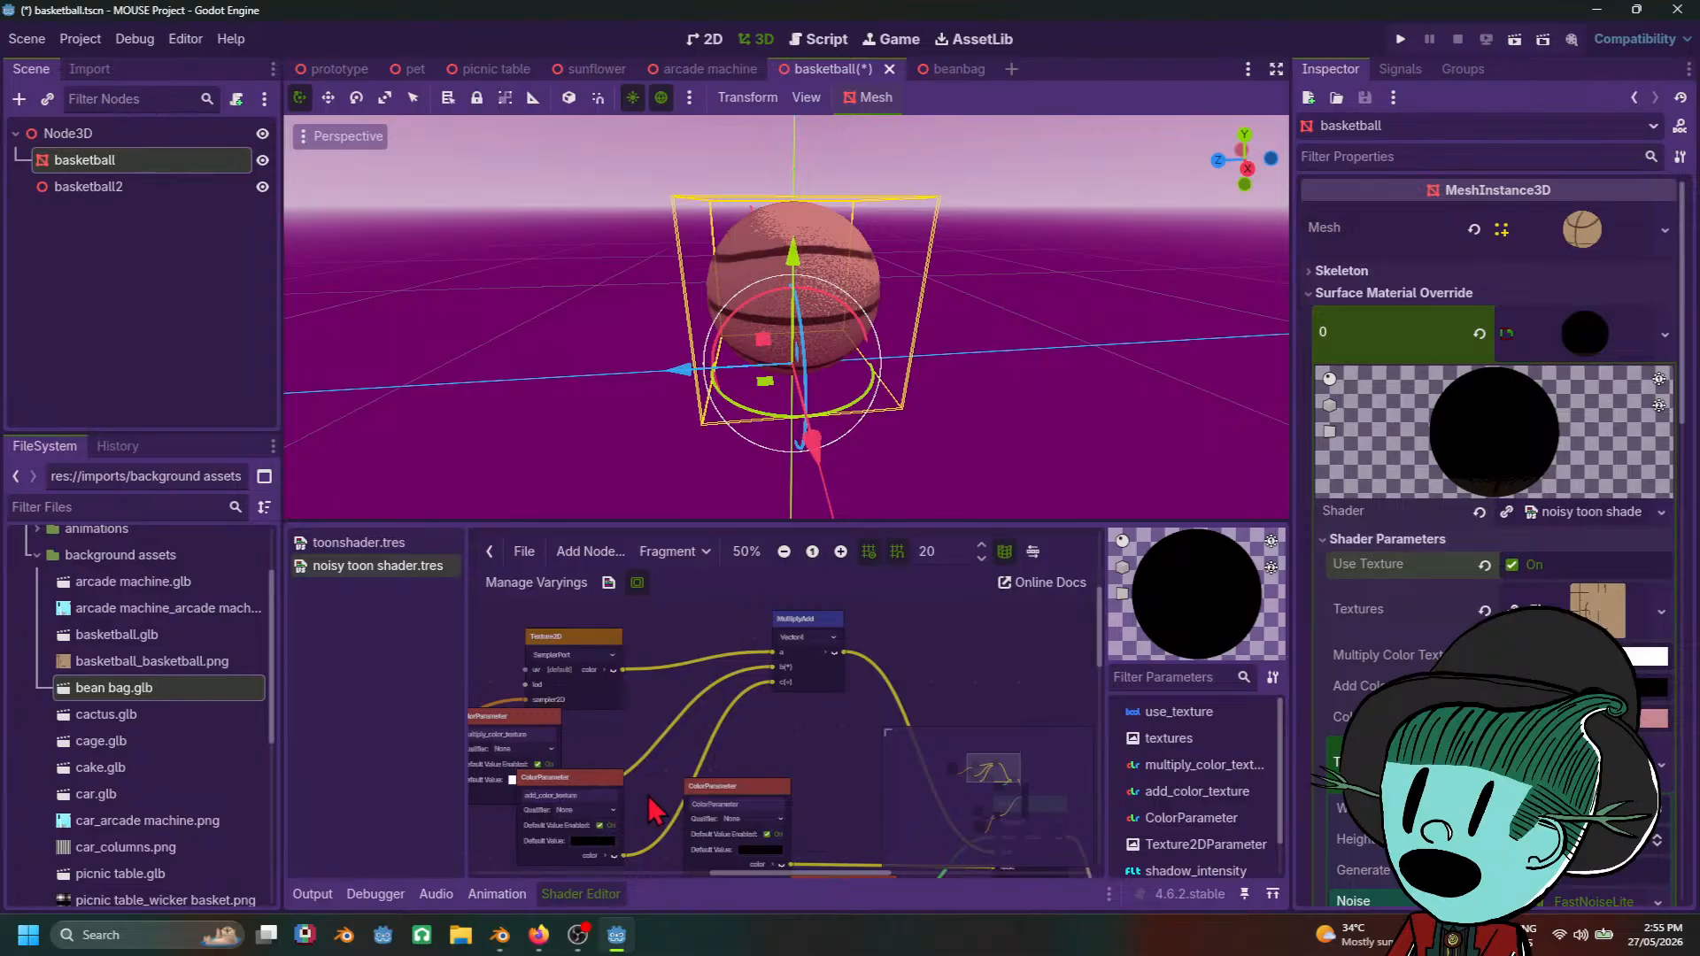
pyautogui.scroll(1, 650, 802)
pyautogui.moveTo(652, 827); pyautogui.dragTo(646, 769, button='middle')
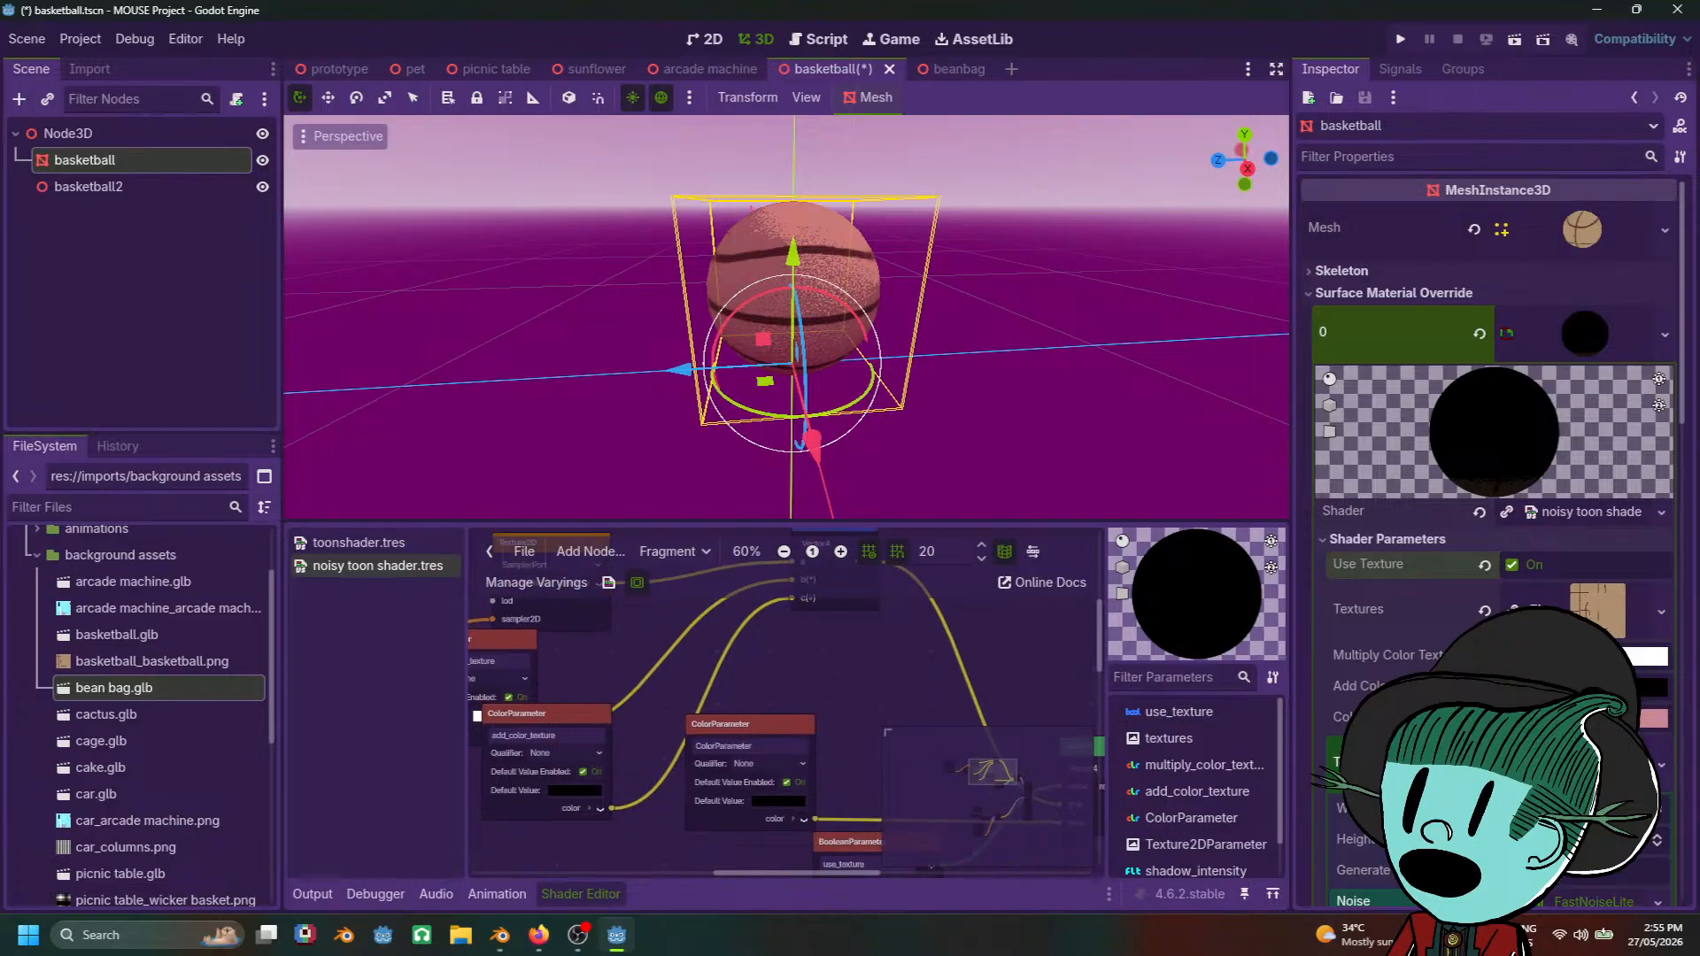
# Step: Try brightness changes on Multiply Color Texture and Add Color Texture, returning them to white and black (000000)
pyautogui.click(1585, 656)
pyautogui.moveTo(1676, 194); pyautogui.dragTo(1677, 118)
pyautogui.click(1001, 689)
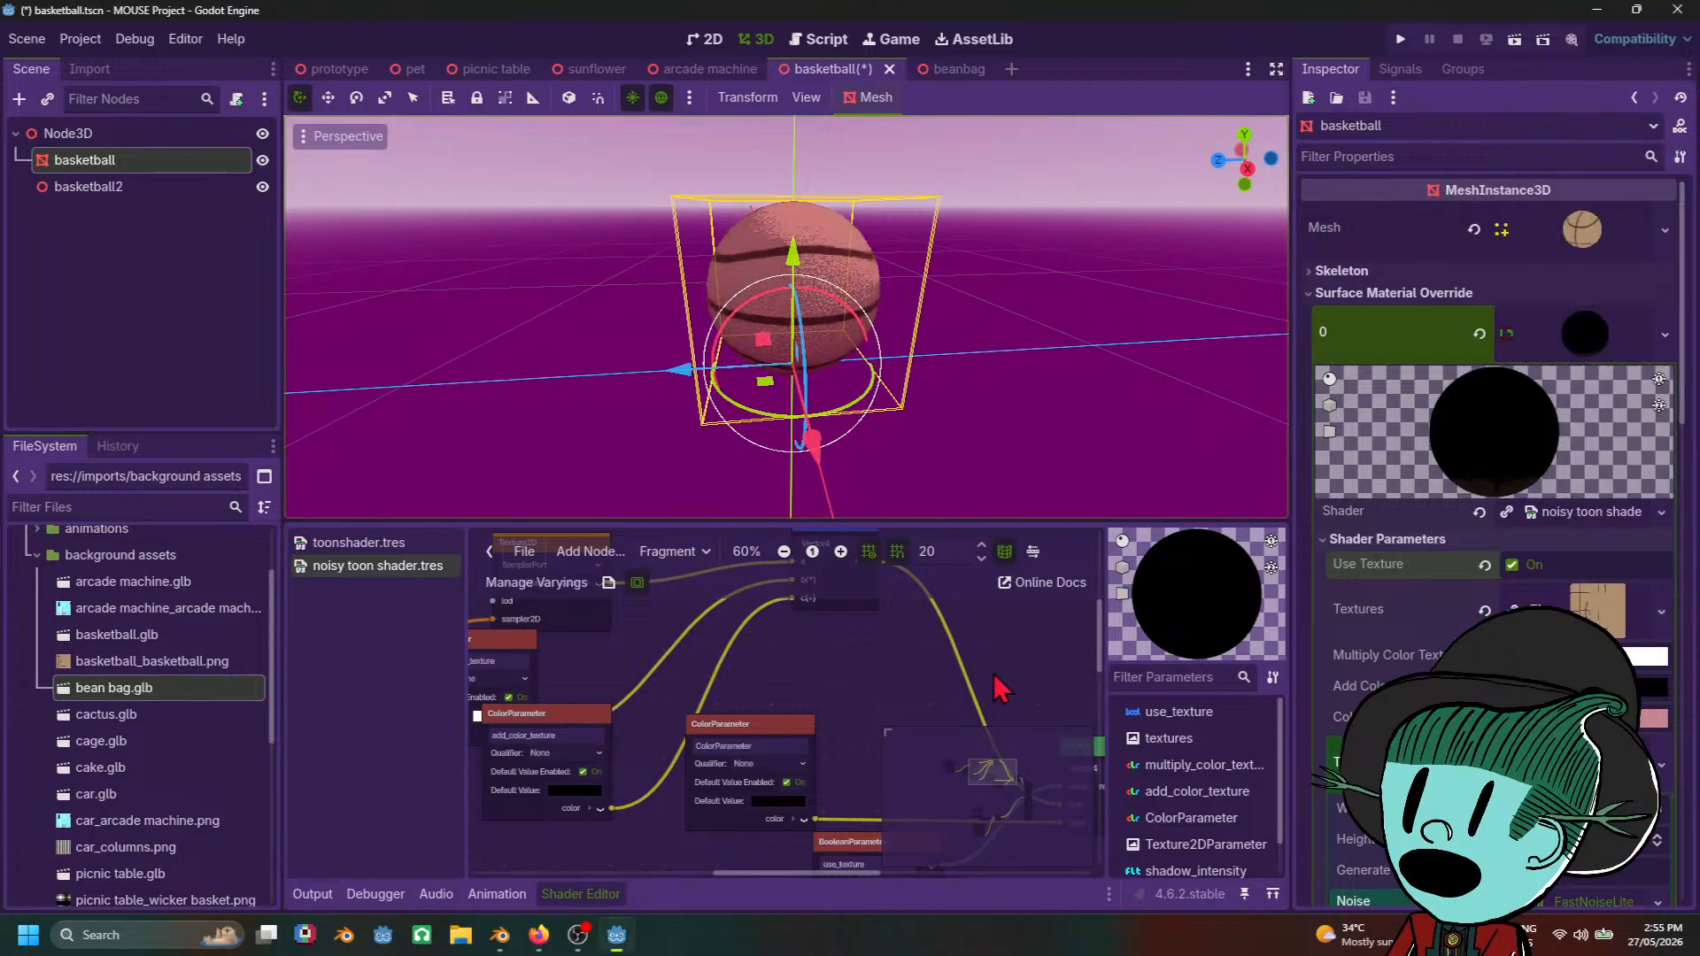
pyautogui.click(1594, 687)
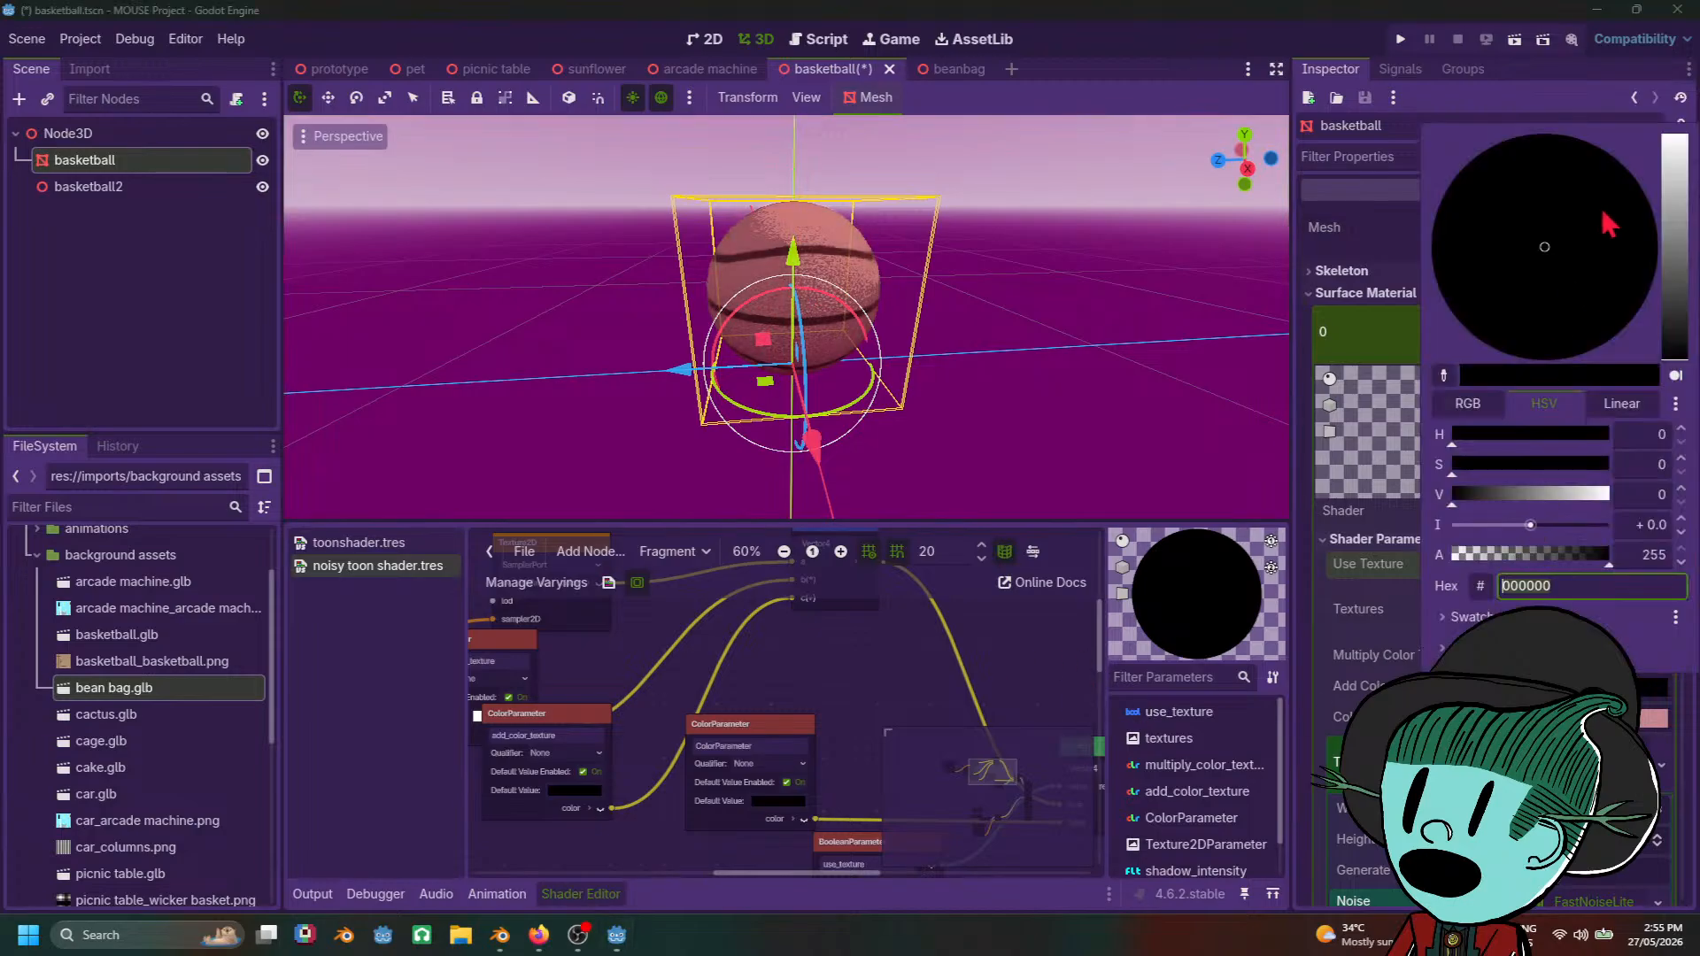
pyautogui.moveTo(1686, 227); pyautogui.dragTo(1687, 363)
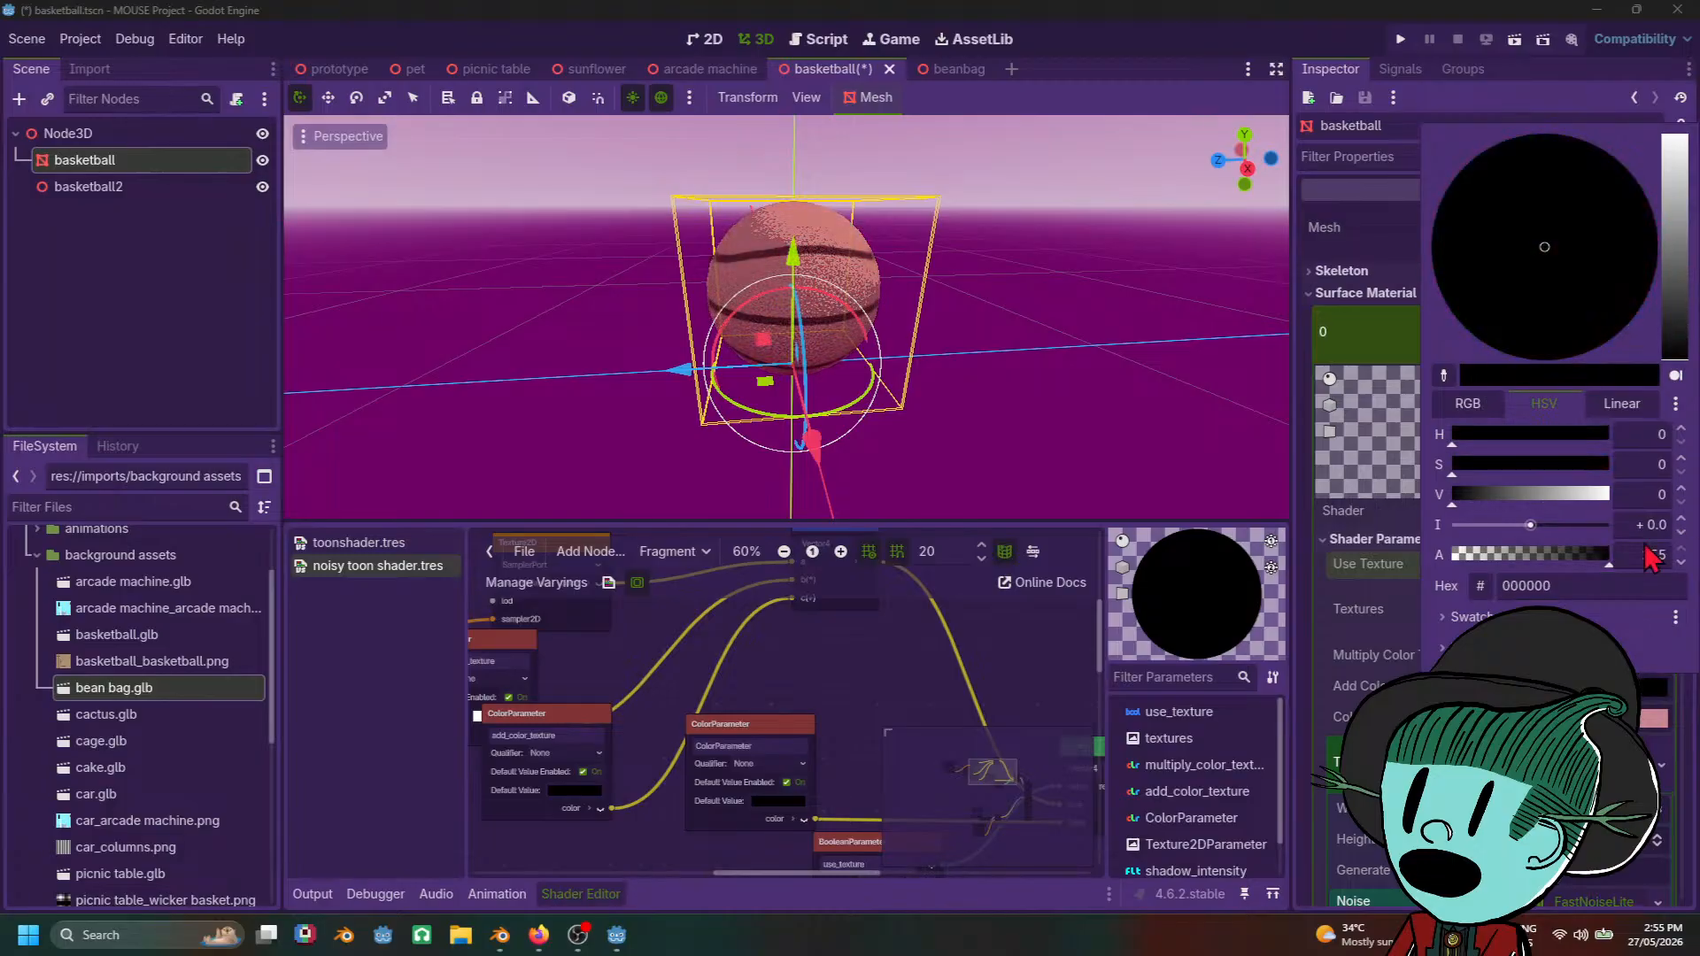
pyautogui.click(1029, 674)
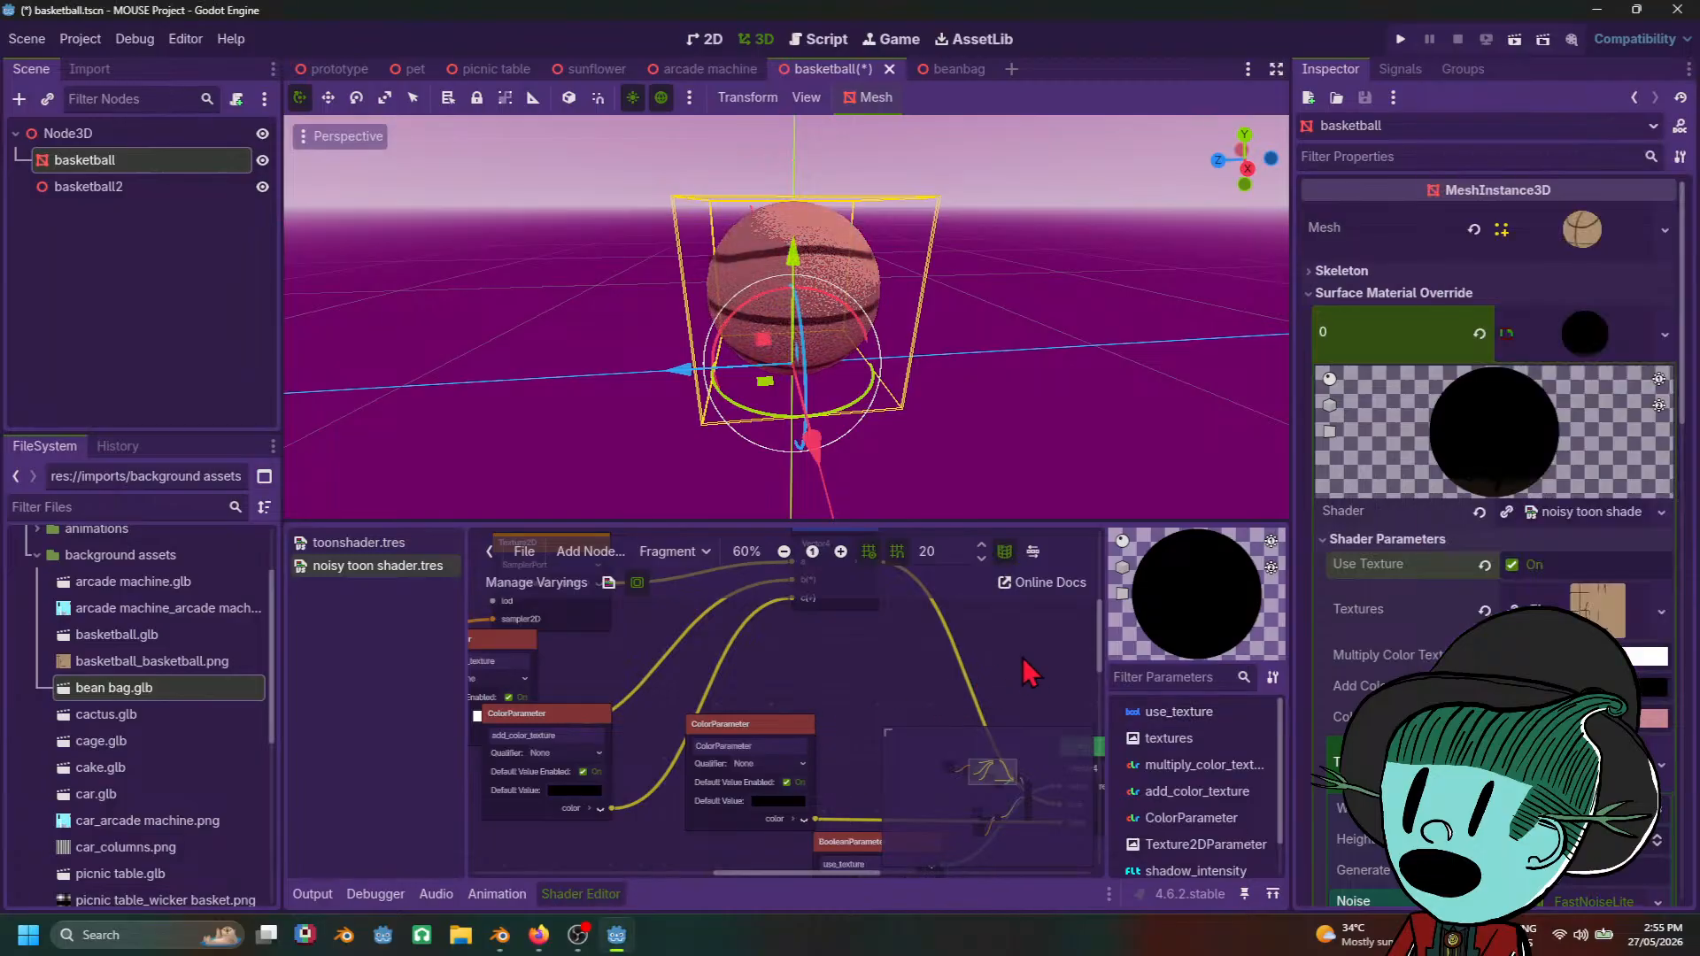
# Step: Enlarge the 3D viewport and inspect the basketball from several angles alongside its Shadow Intensity and Number of Steps parameters
pyautogui.scroll(6, 943, 365)
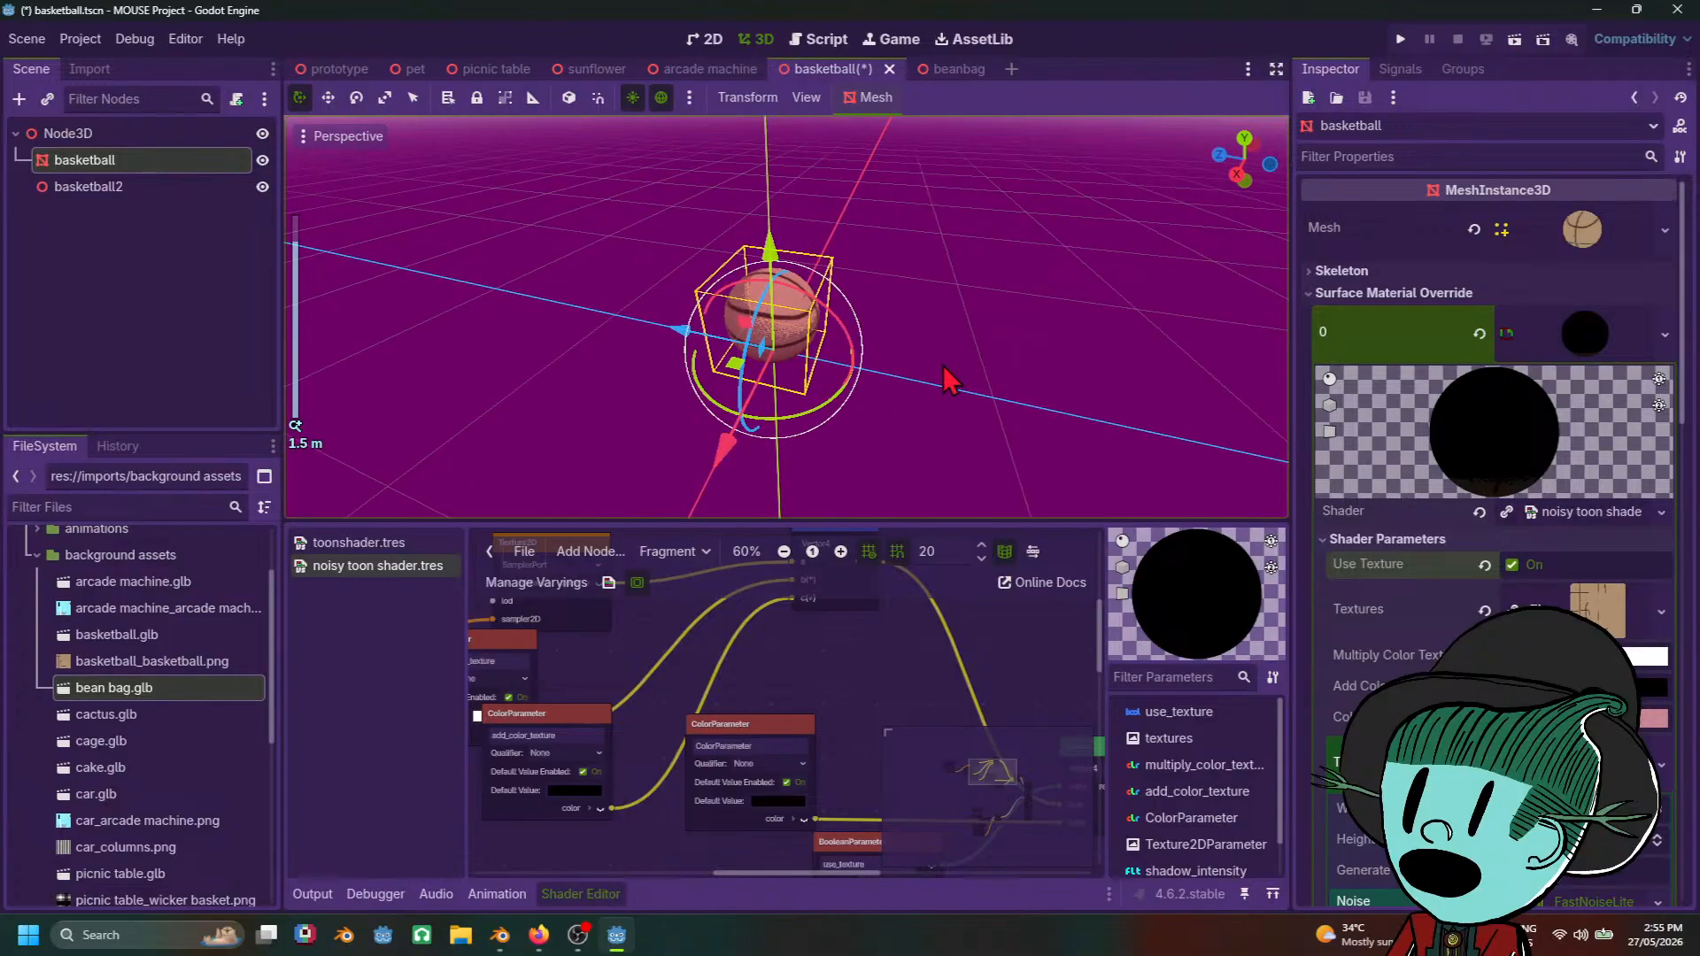
pyautogui.moveTo(943, 365); pyautogui.dragTo(986, 560, button='middle')
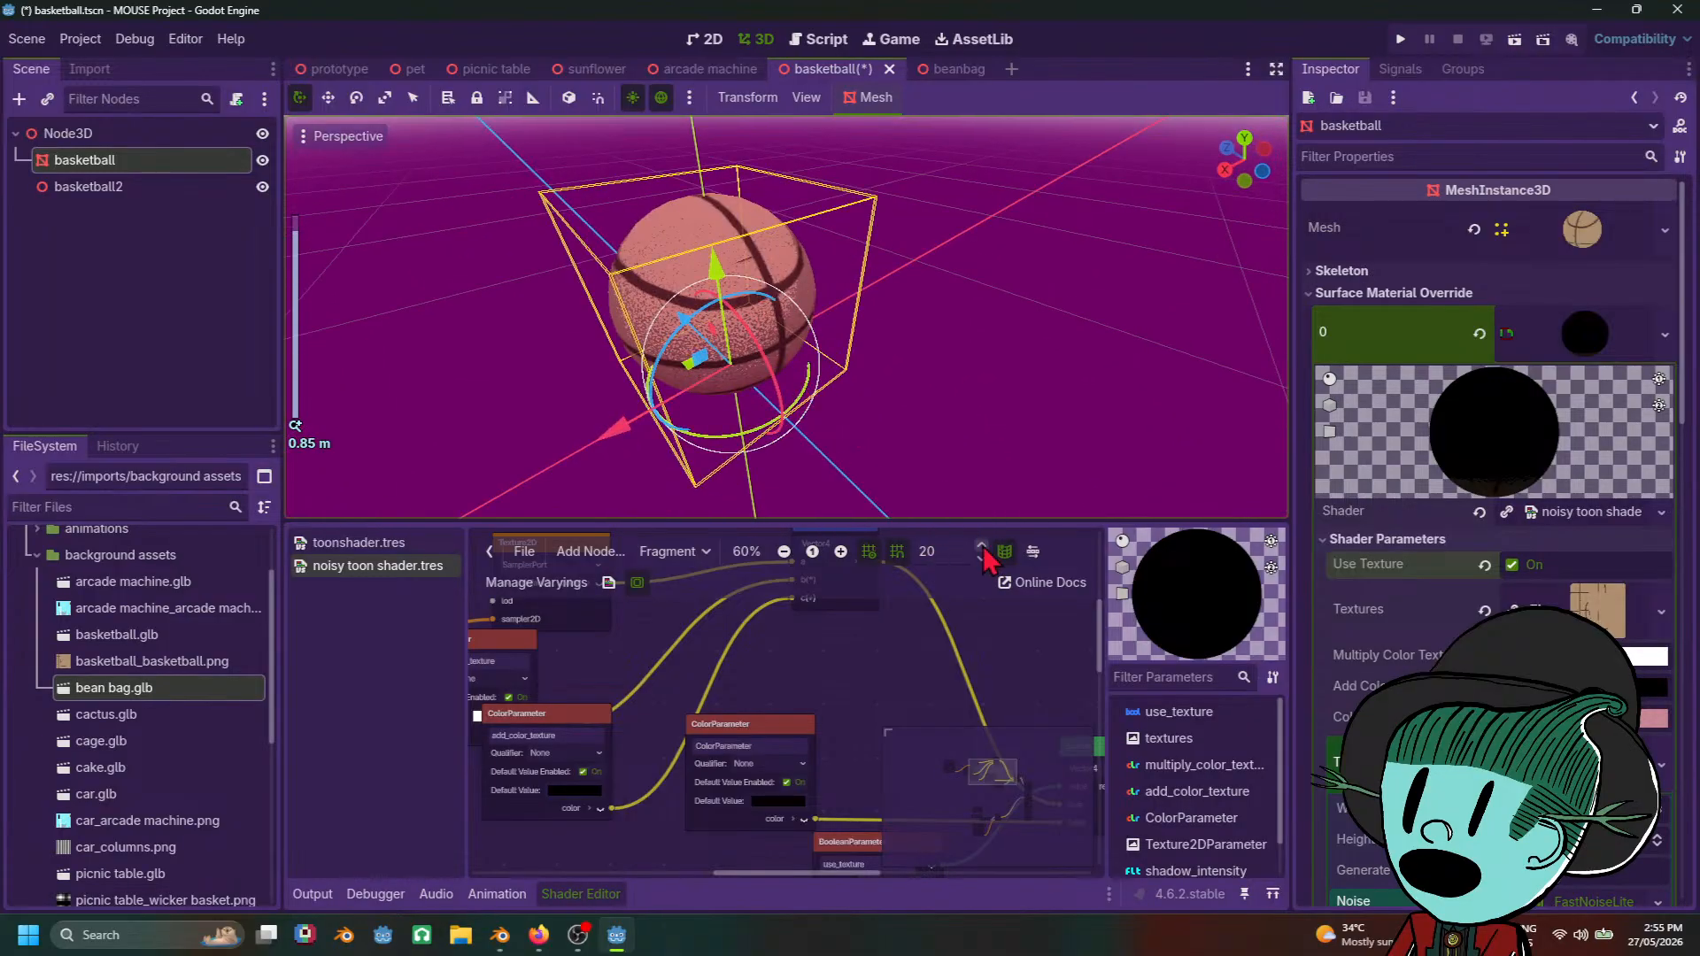
pyautogui.moveTo(1001, 520); pyautogui.dragTo(1003, 748)
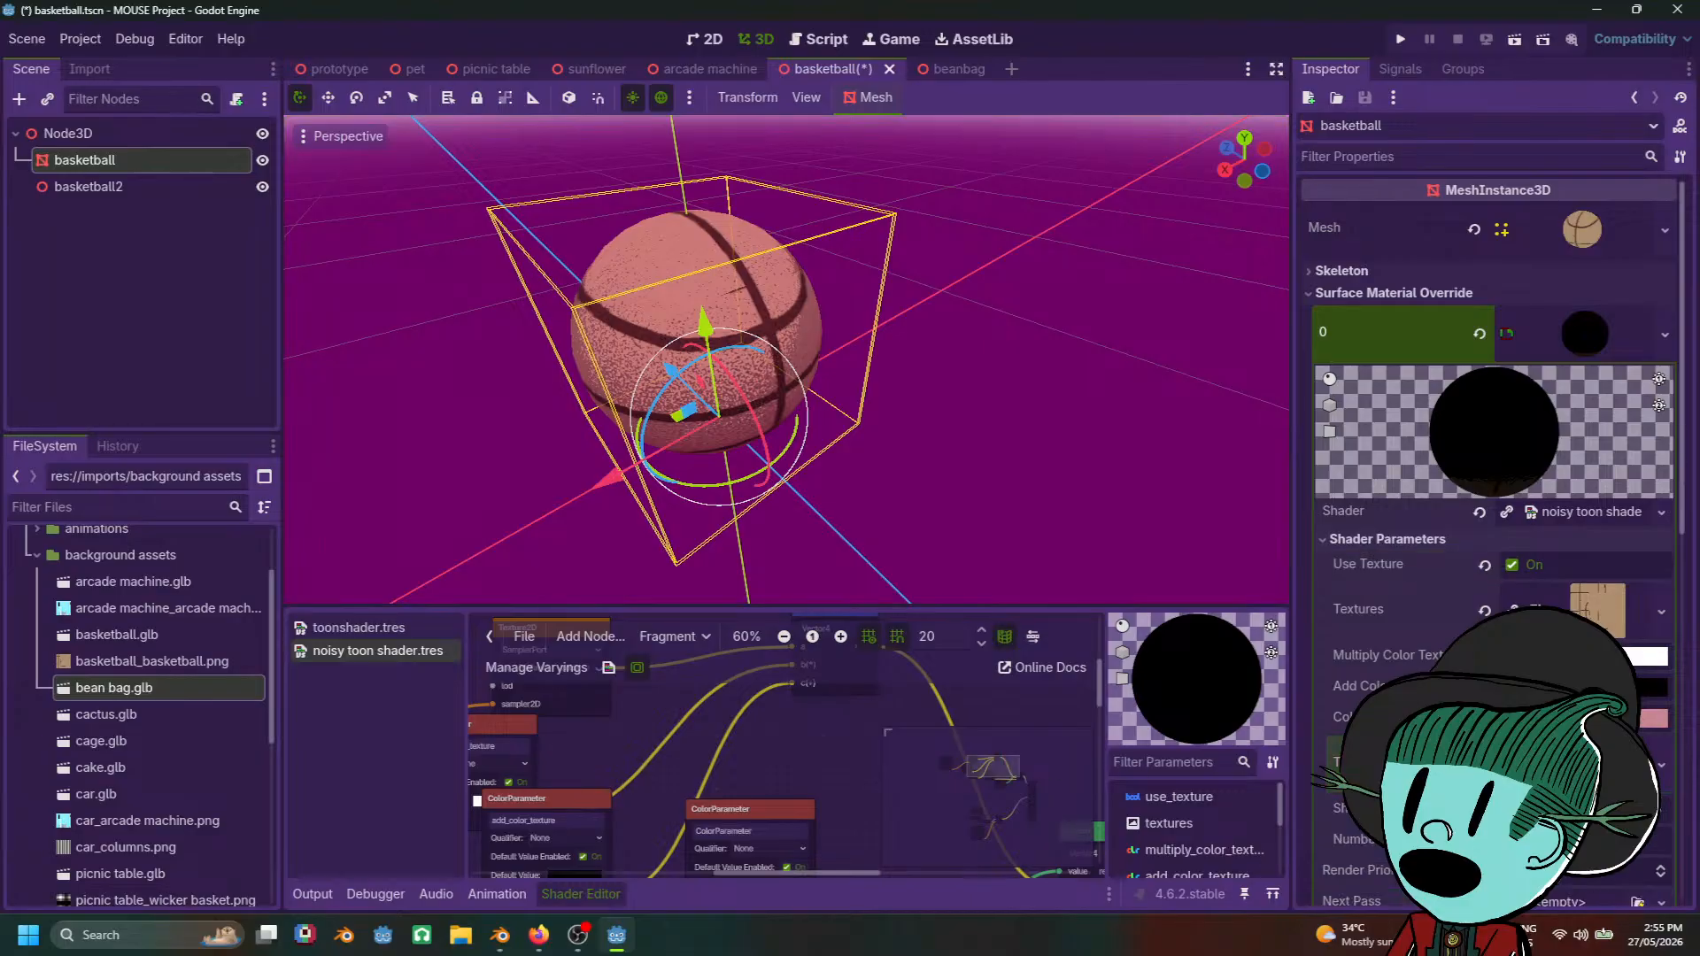
pyautogui.scroll(-6, 1488, 532)
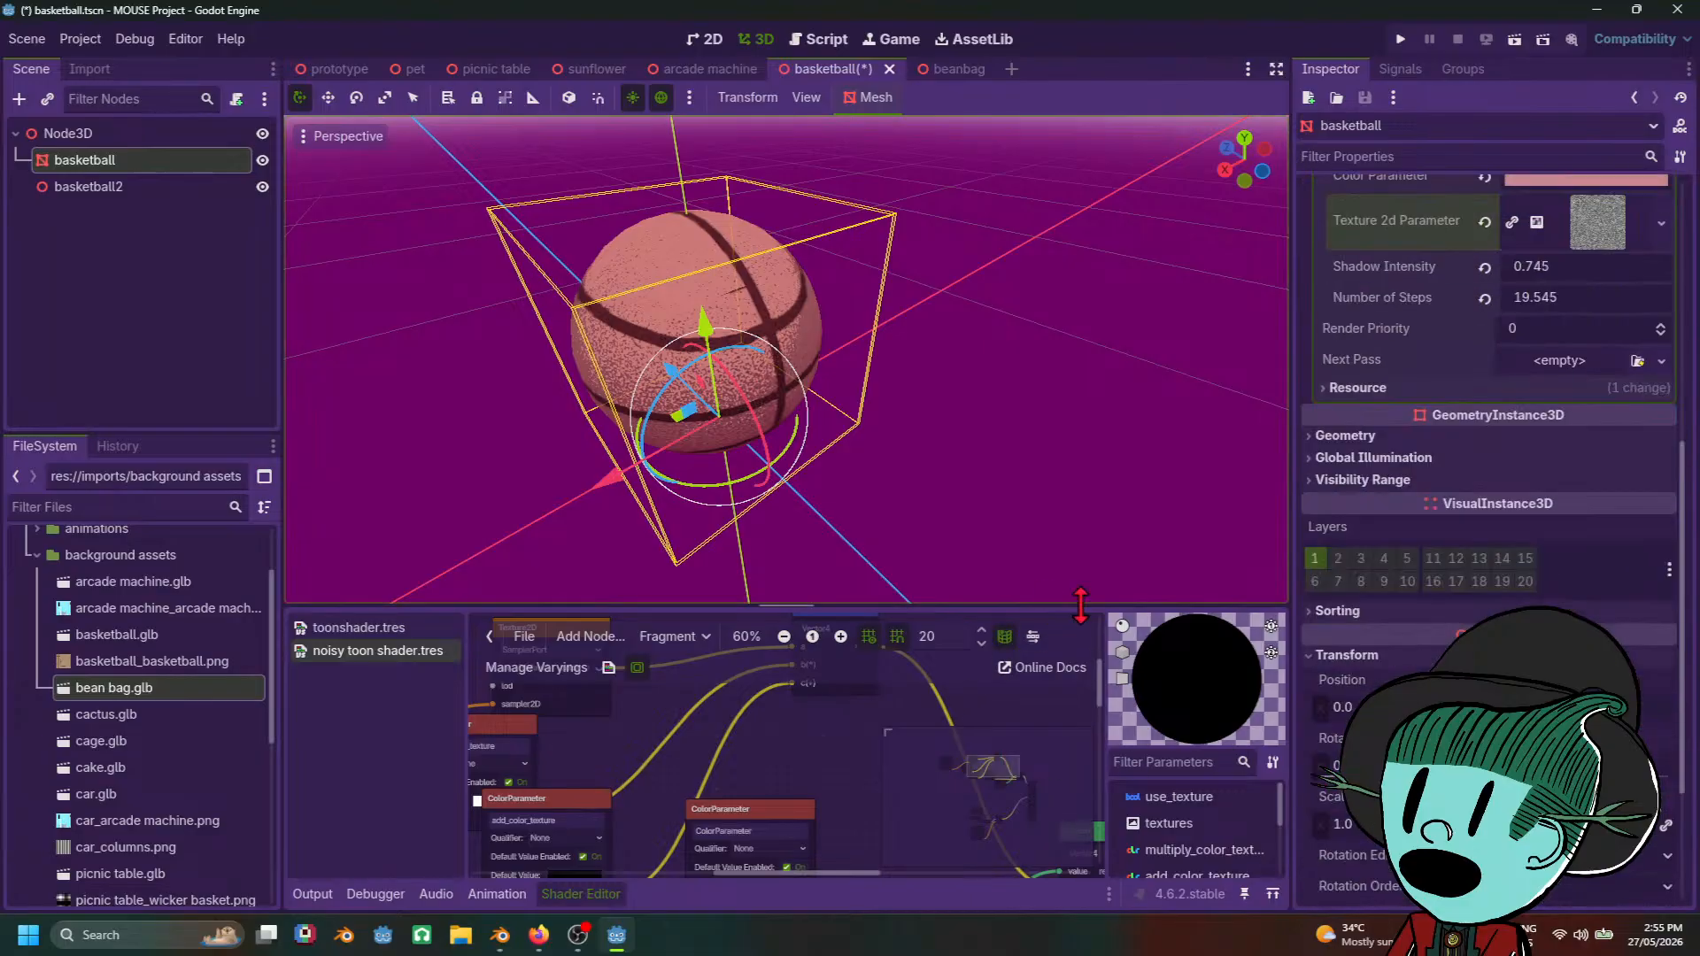
pyautogui.scroll(-3, 1063, 567)
pyautogui.moveTo(1063, 567); pyautogui.dragTo(1052, 475, button='middle')
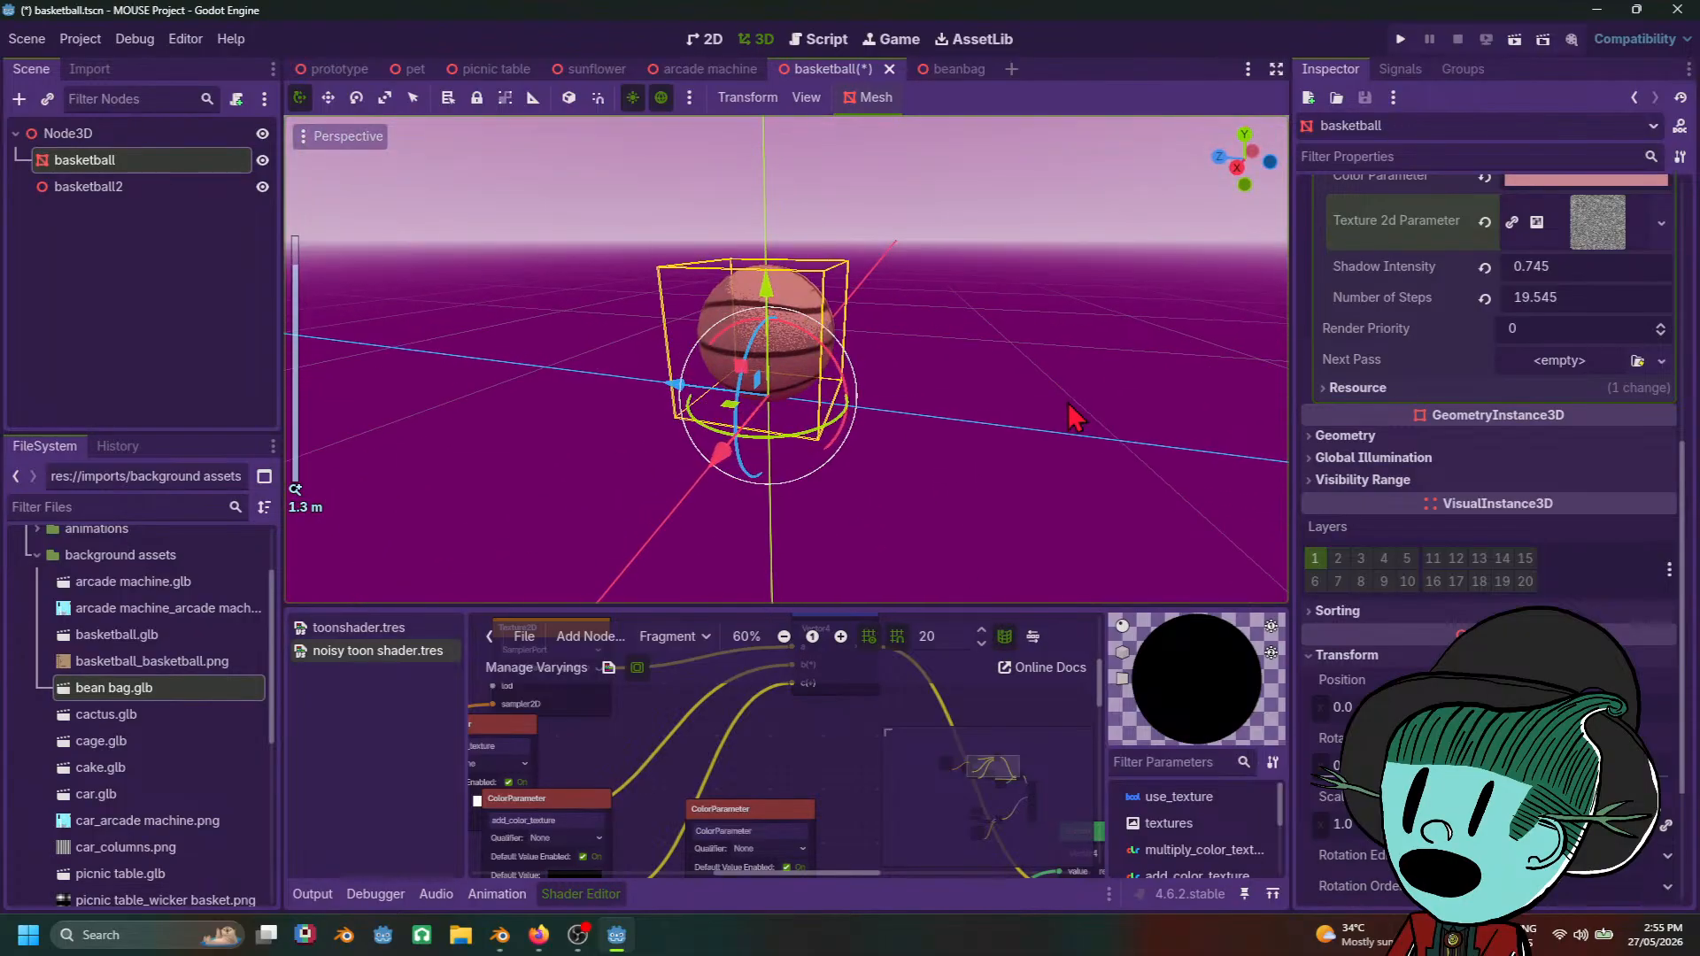
# Step: Save the basketball scene, and close the basketball and beanbag scenes
pyautogui.hotkey('ctrl', 's')
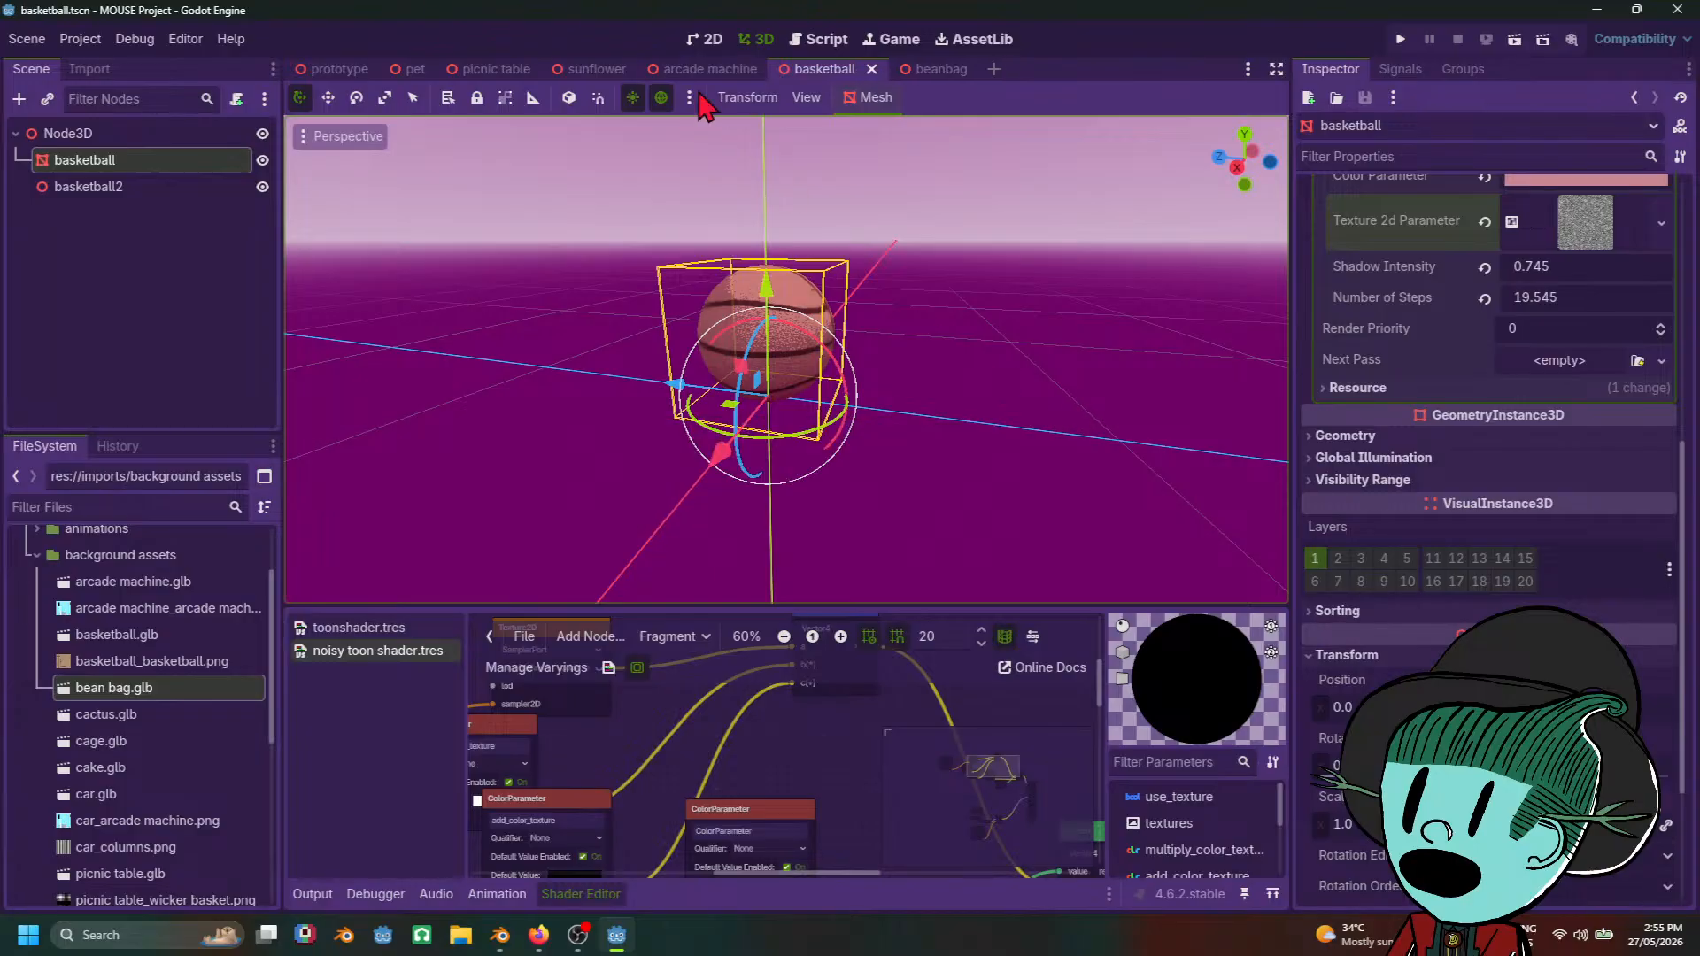
pyautogui.click(875, 70)
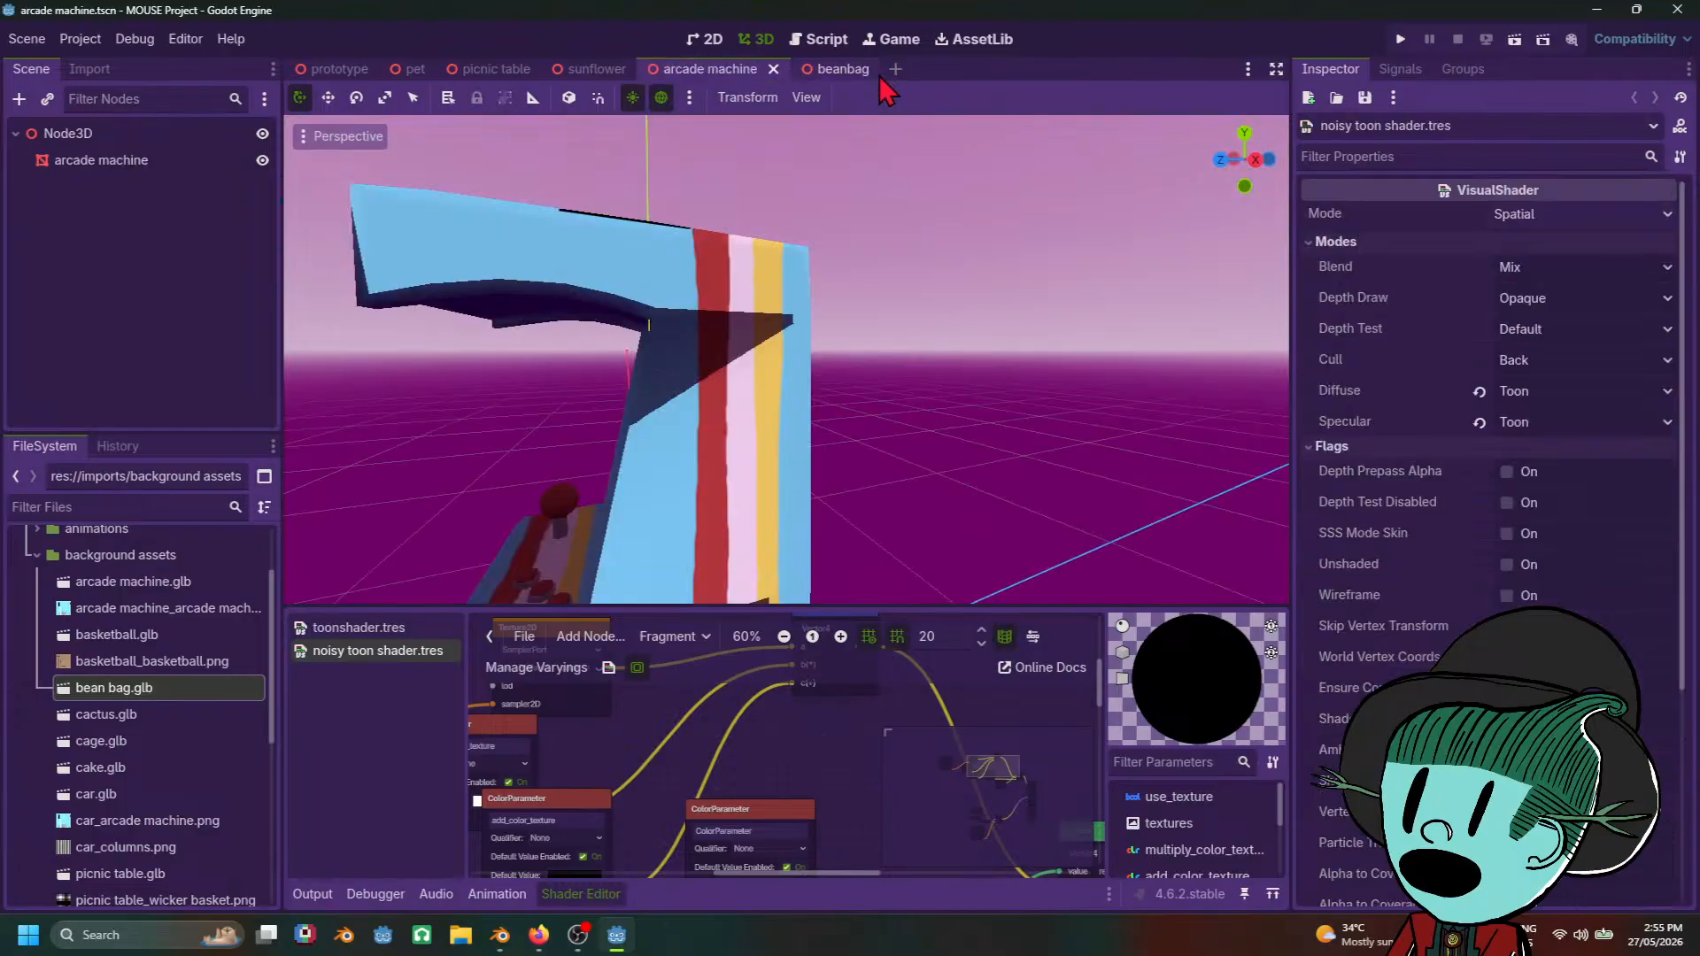
pyautogui.click(866, 78)
pyautogui.click(862, 69)
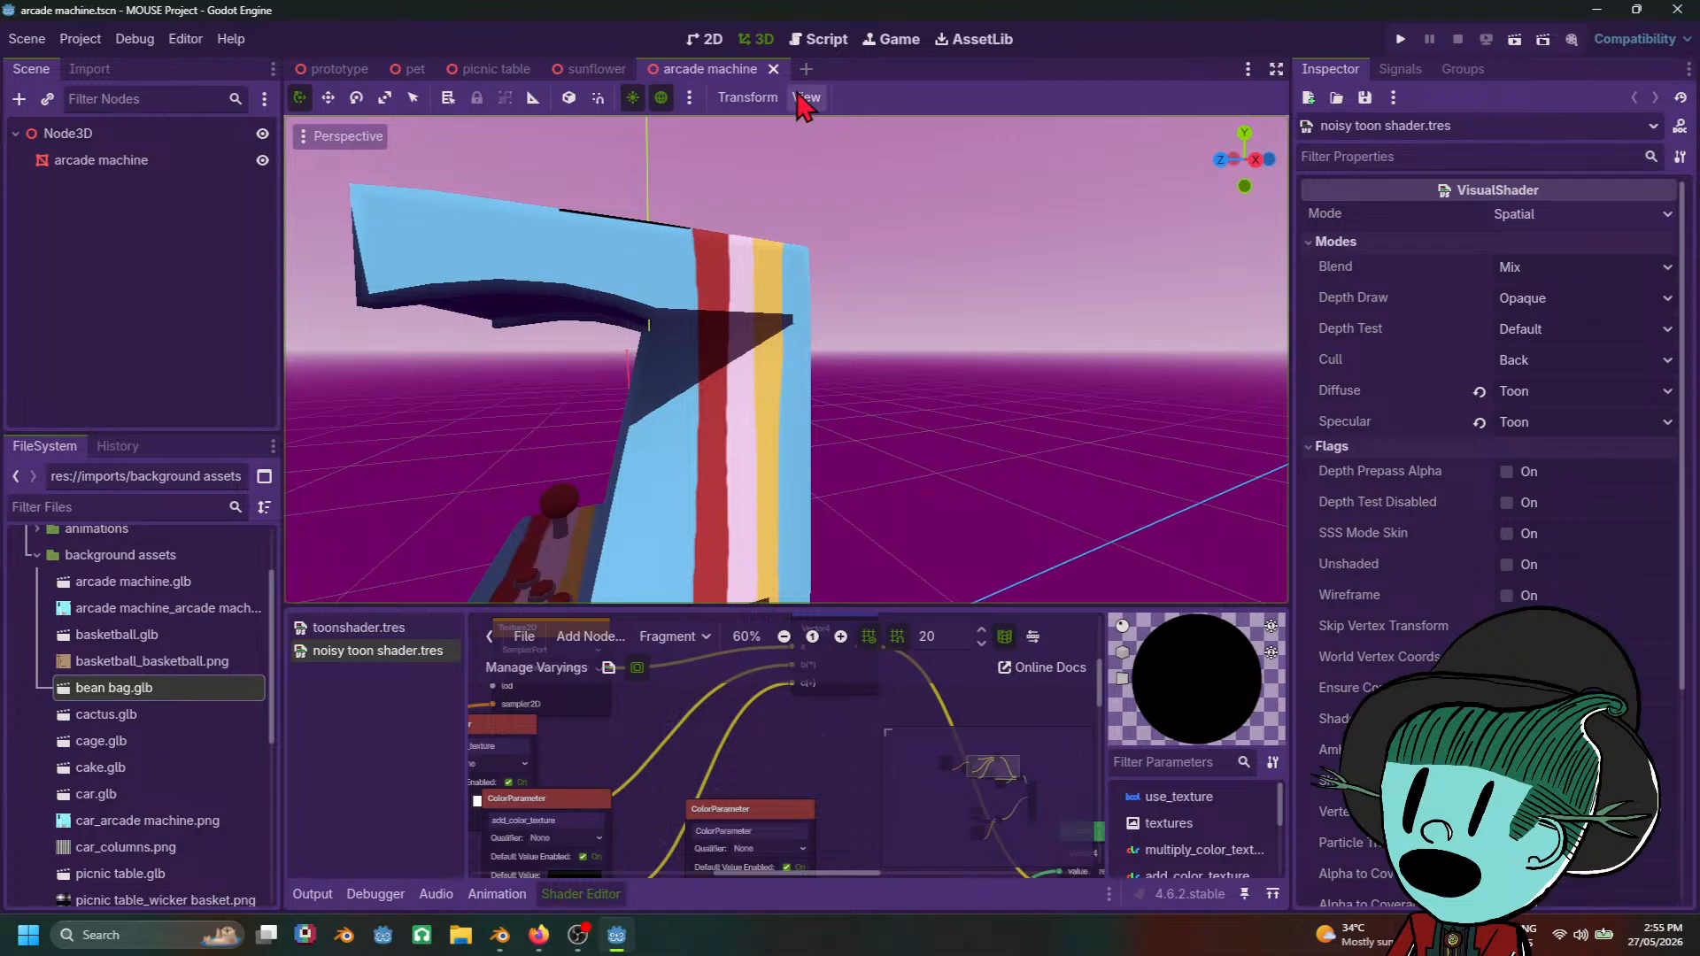
# Step: Inspect the whole arcade machine model in the 3D viewport
pyautogui.scroll(-5, 882, 381)
pyautogui.scroll(10, 967, 469)
pyautogui.moveTo(882, 380); pyautogui.dragTo(938, 501, button='middle')
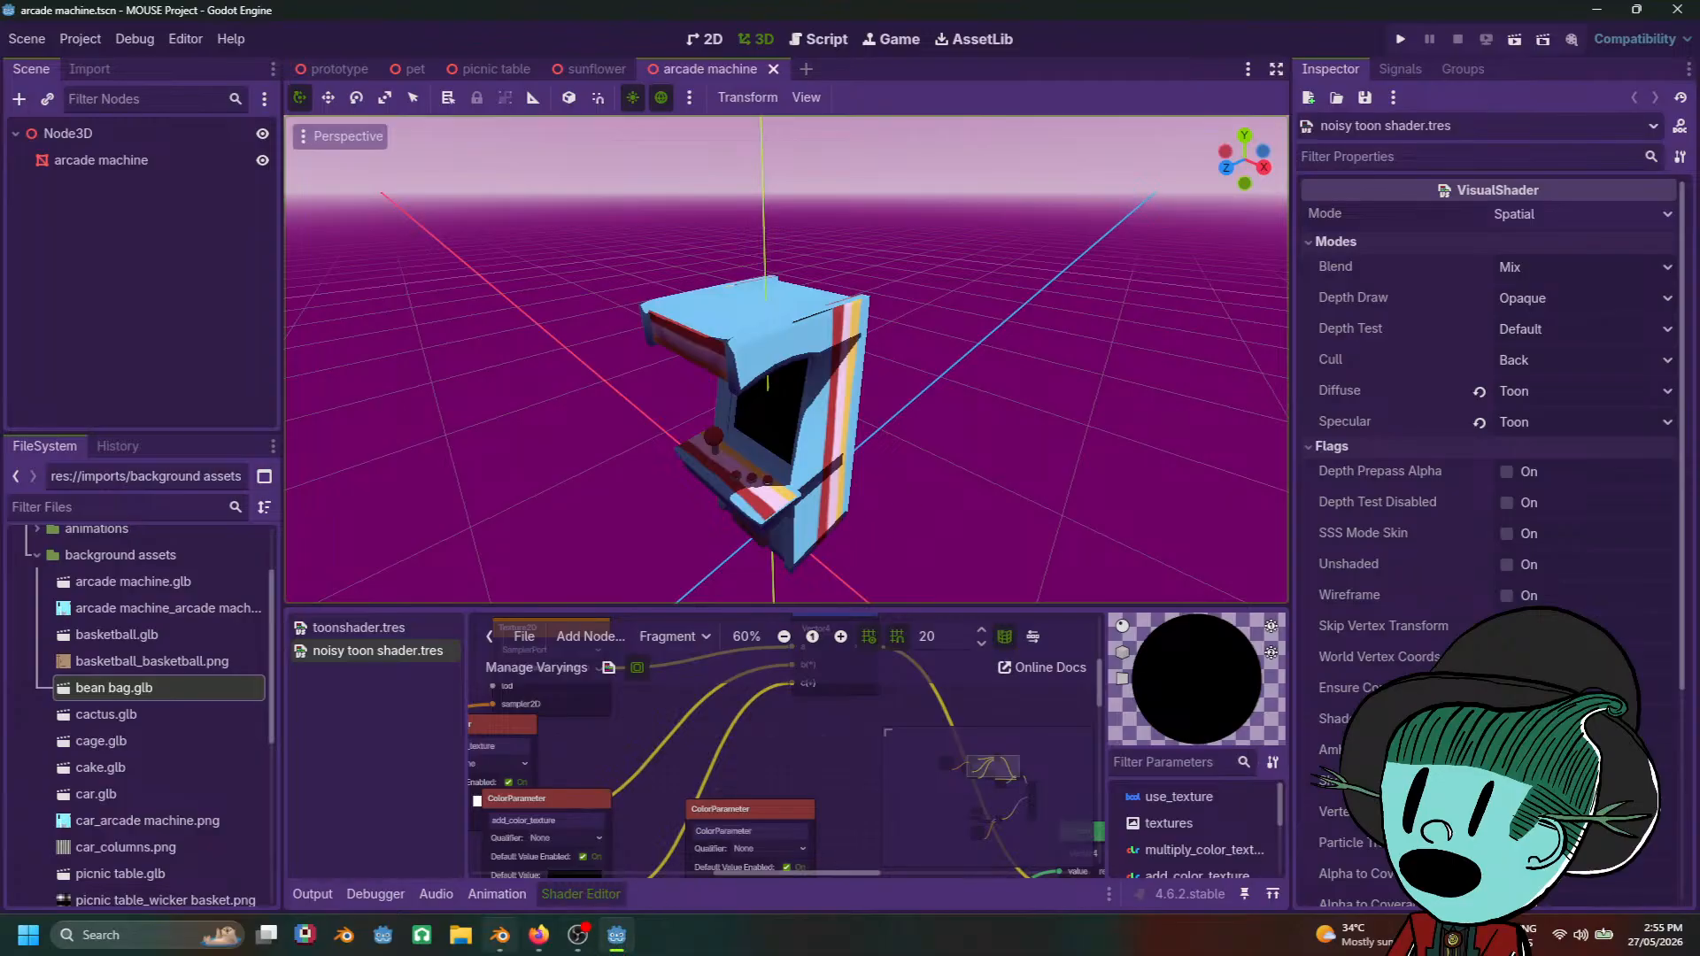
# Step: Switch to Firefox and read the Godot toon shading tutorial's sections on the light() function, Multiple Steps and Rim light
pyautogui.click(558, 837)
pyautogui.scroll(-15, 1098, 546)
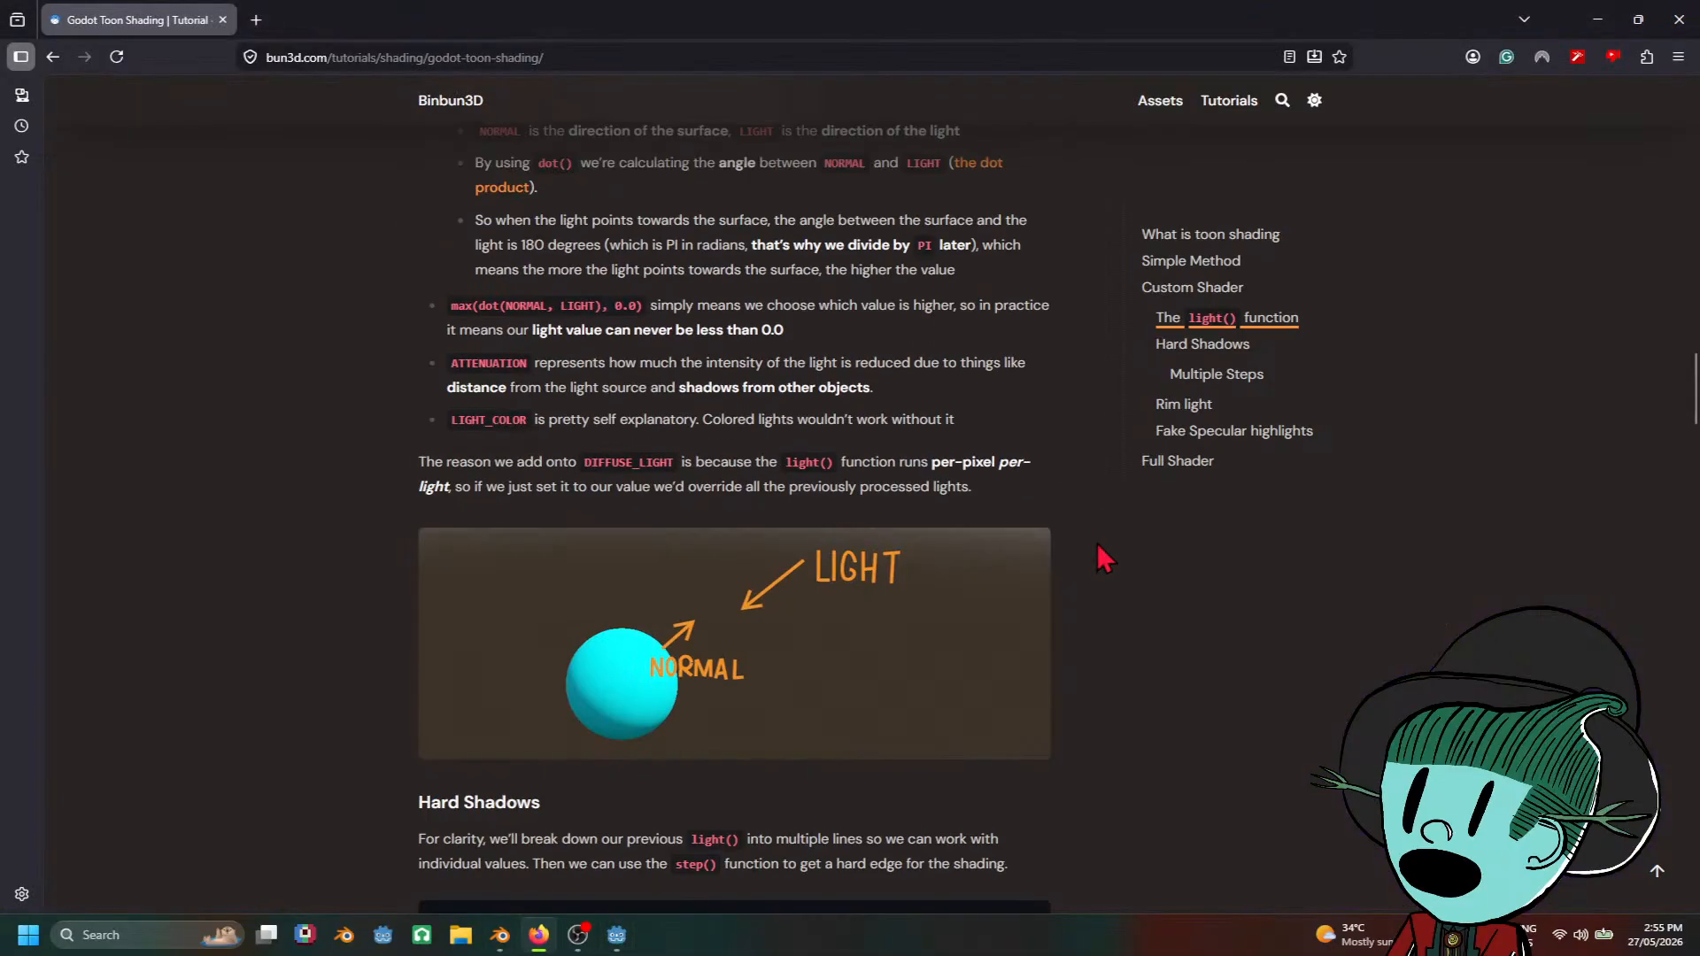
pyautogui.scroll(-8, 1098, 558)
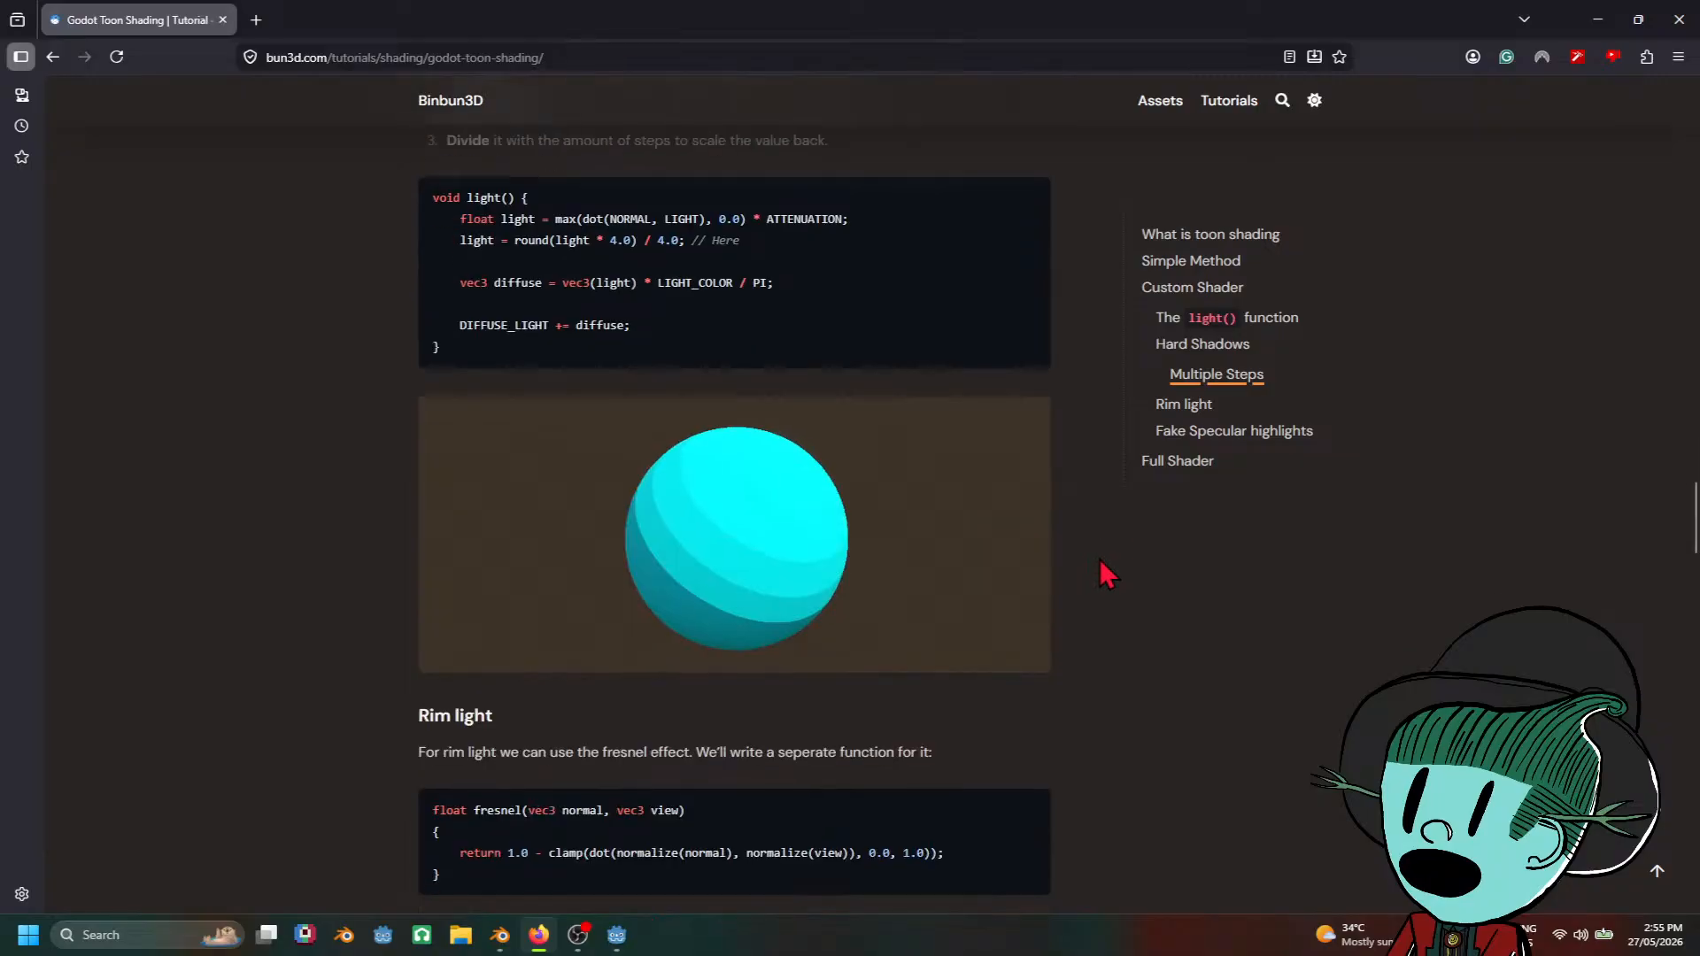
pyautogui.scroll(-7, 1100, 567)
pyautogui.scroll(10, 1100, 567)
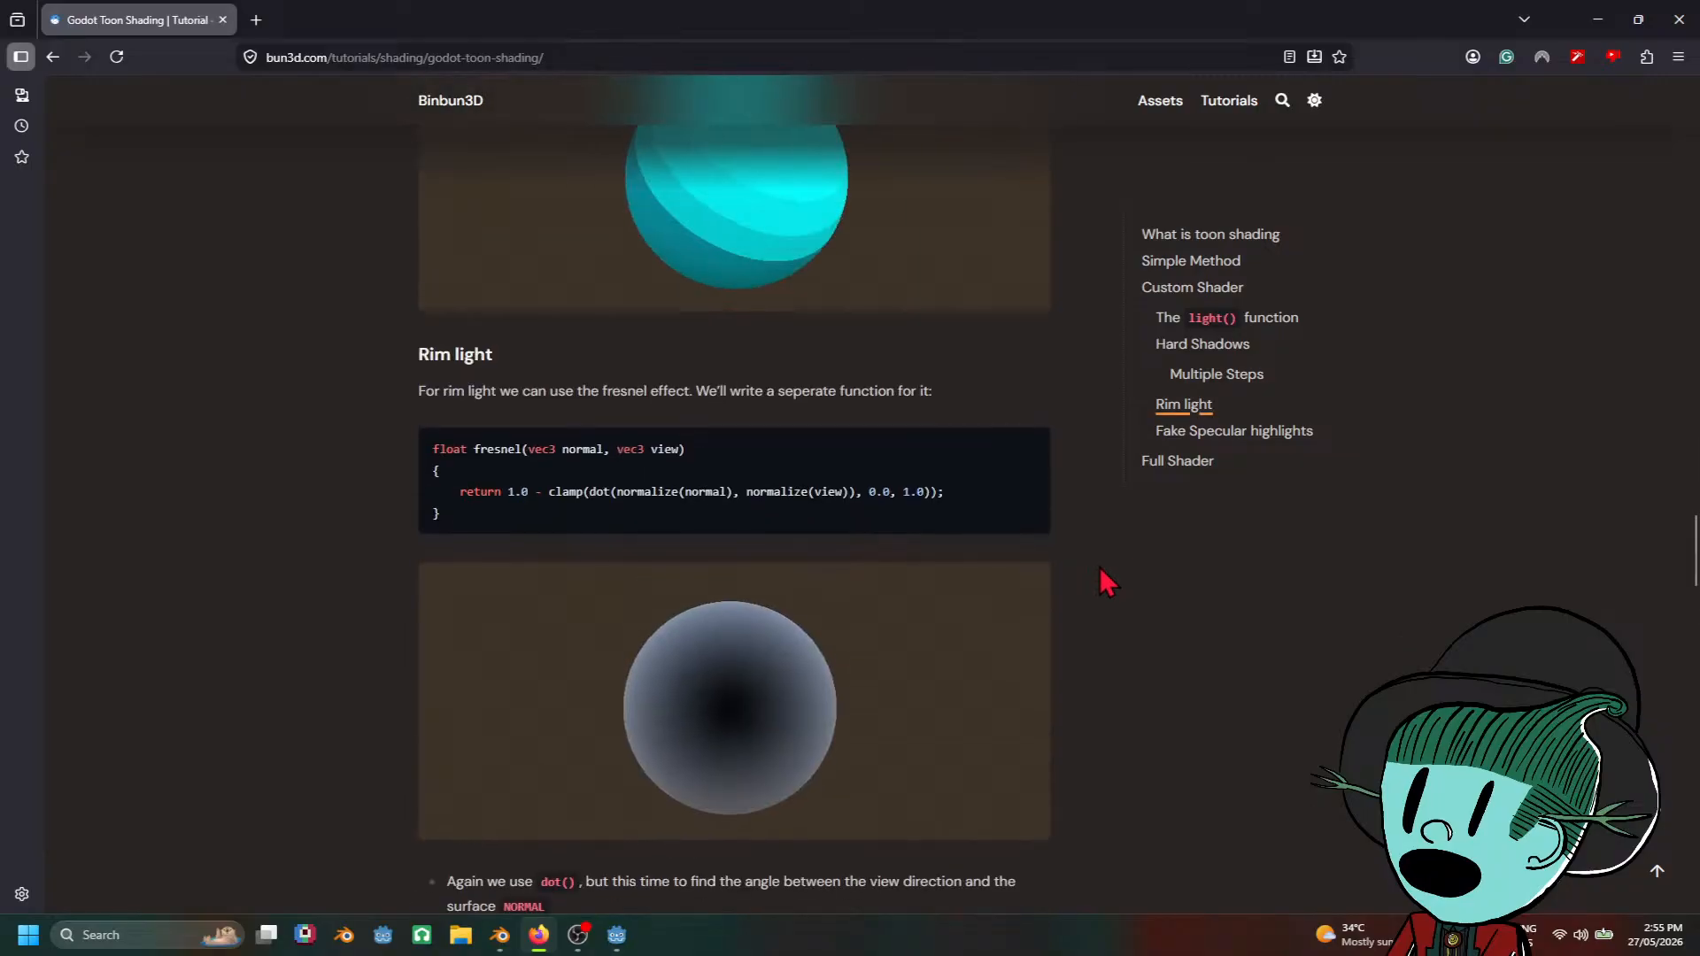
pyautogui.scroll(-7, 1100, 569)
pyautogui.scroll(3, 1101, 571)
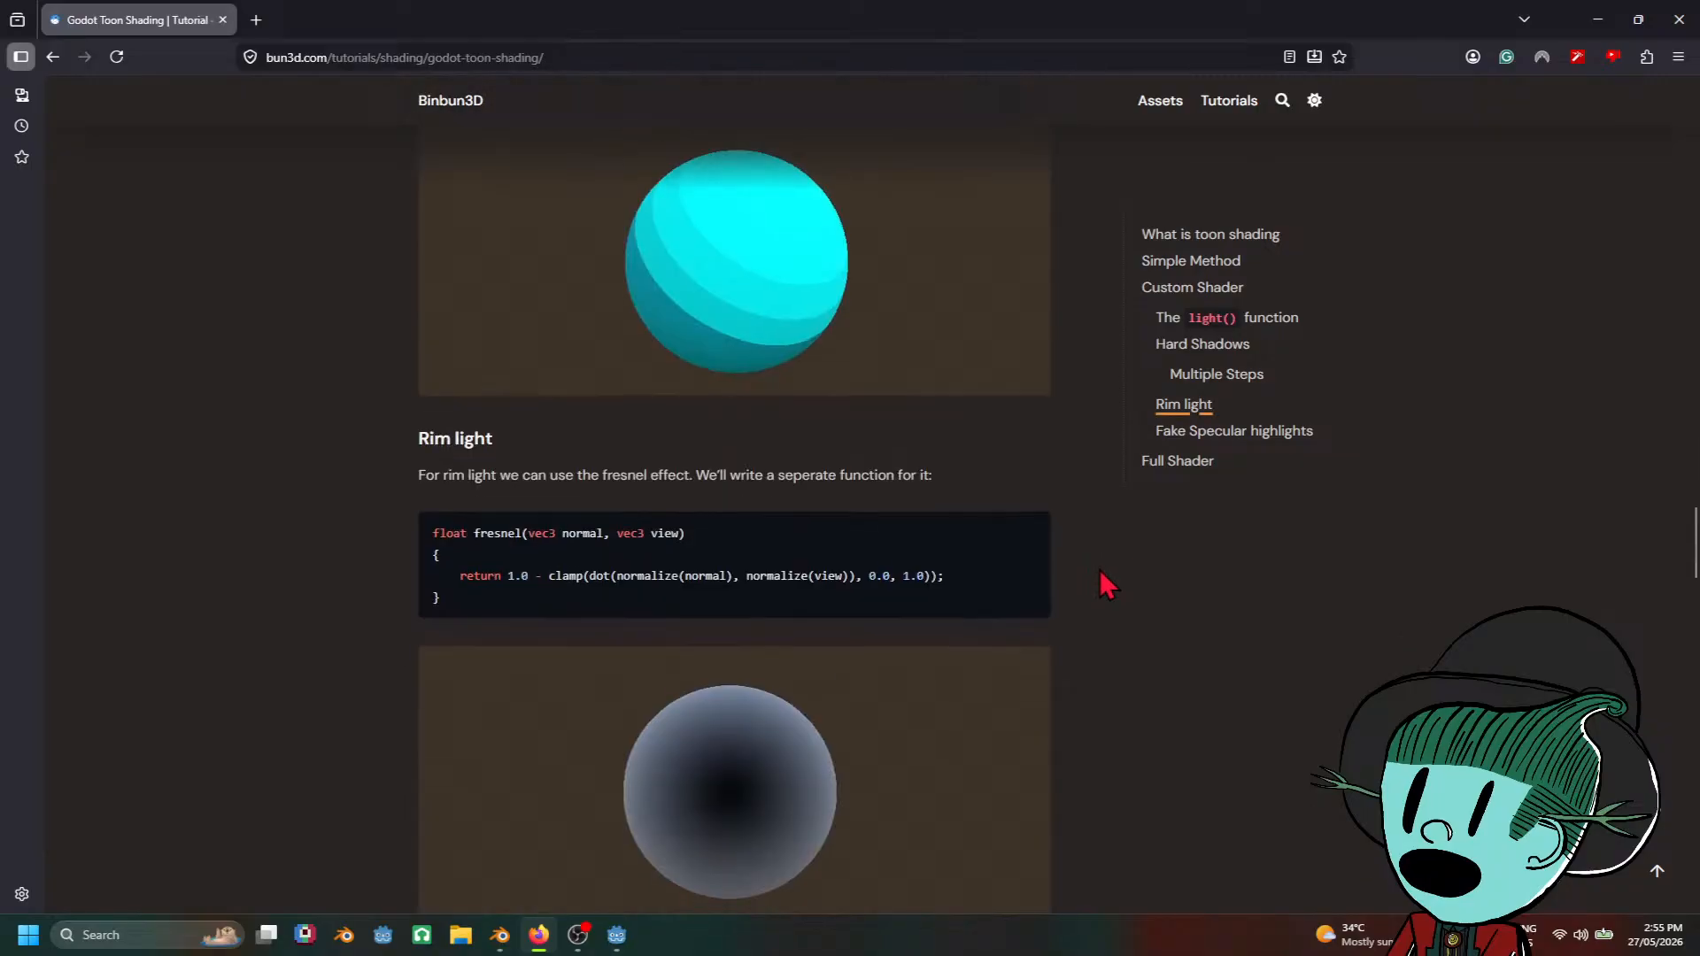
pyautogui.scroll(-3, 1101, 571)
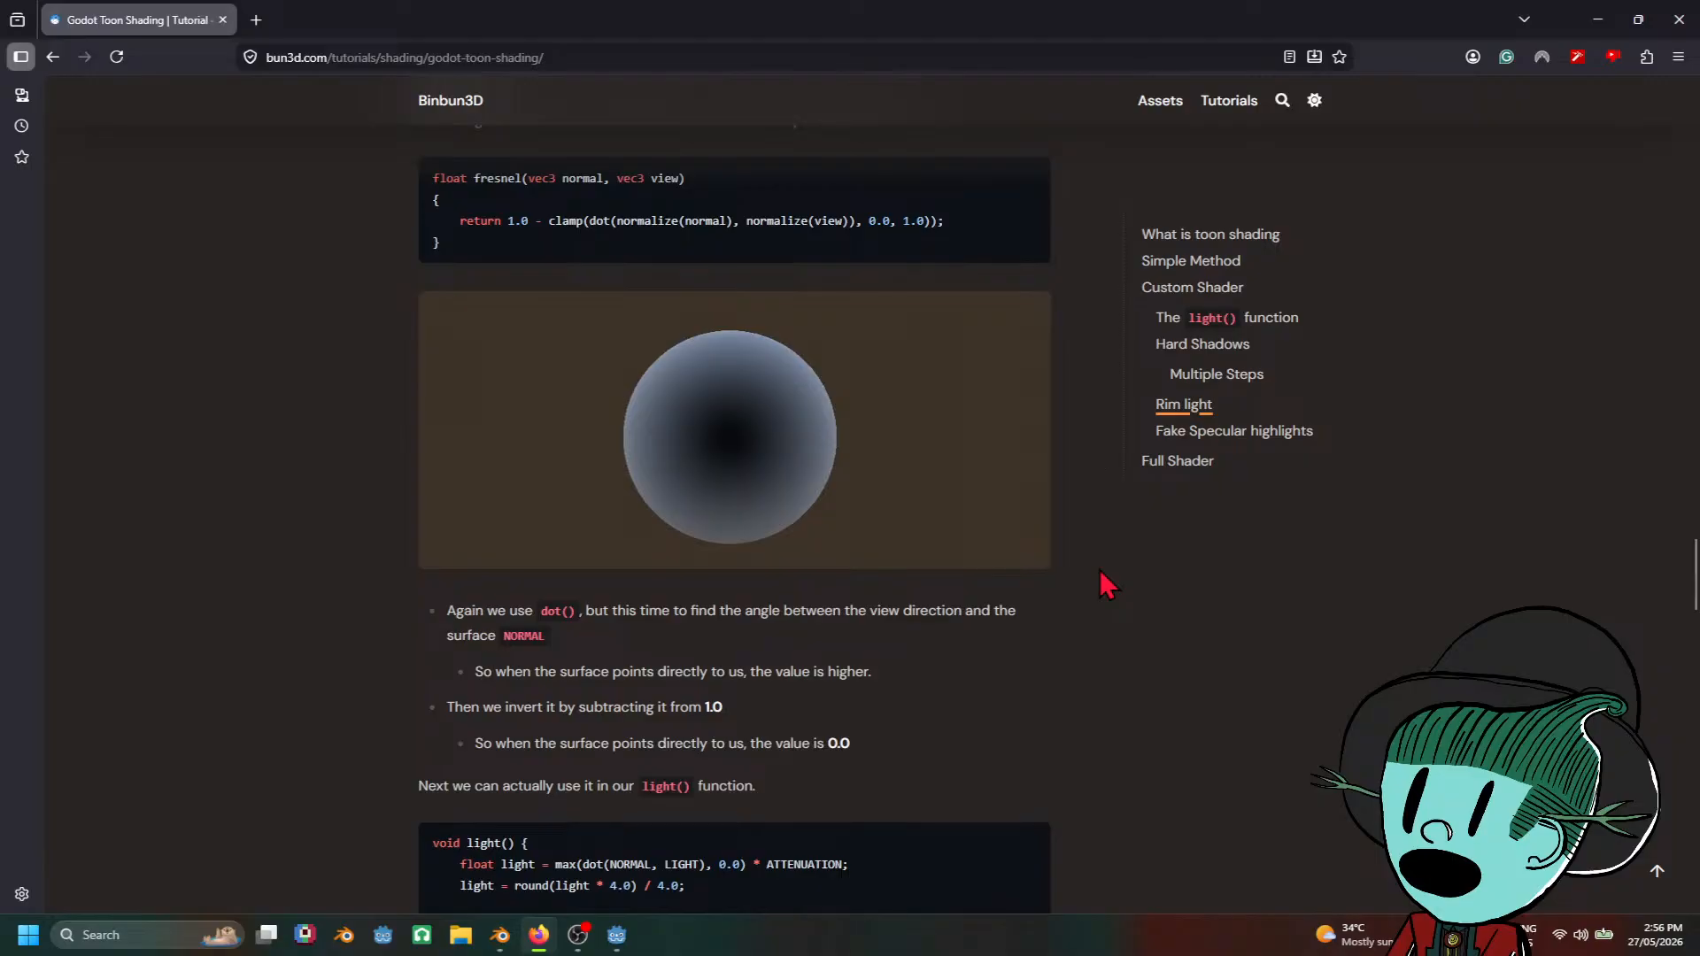
pyautogui.scroll(2, 1101, 571)
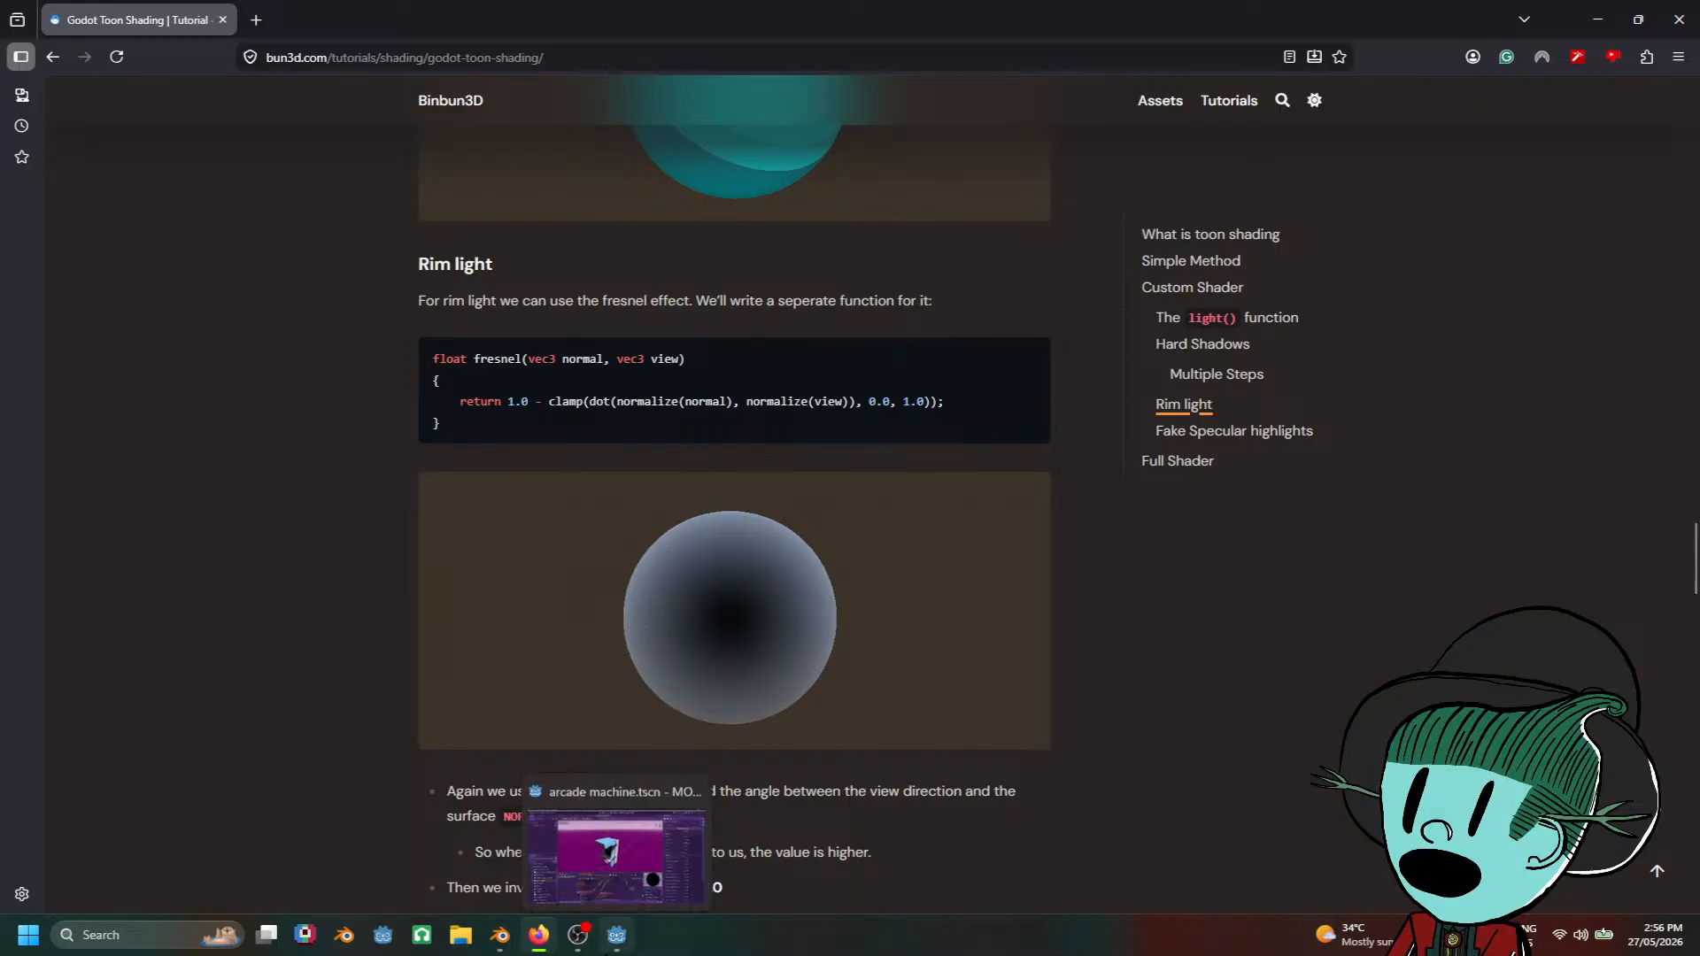
# Step: Switch to Blender, show the Layout workspace and look over the background assets collection
pyautogui.click(494, 946)
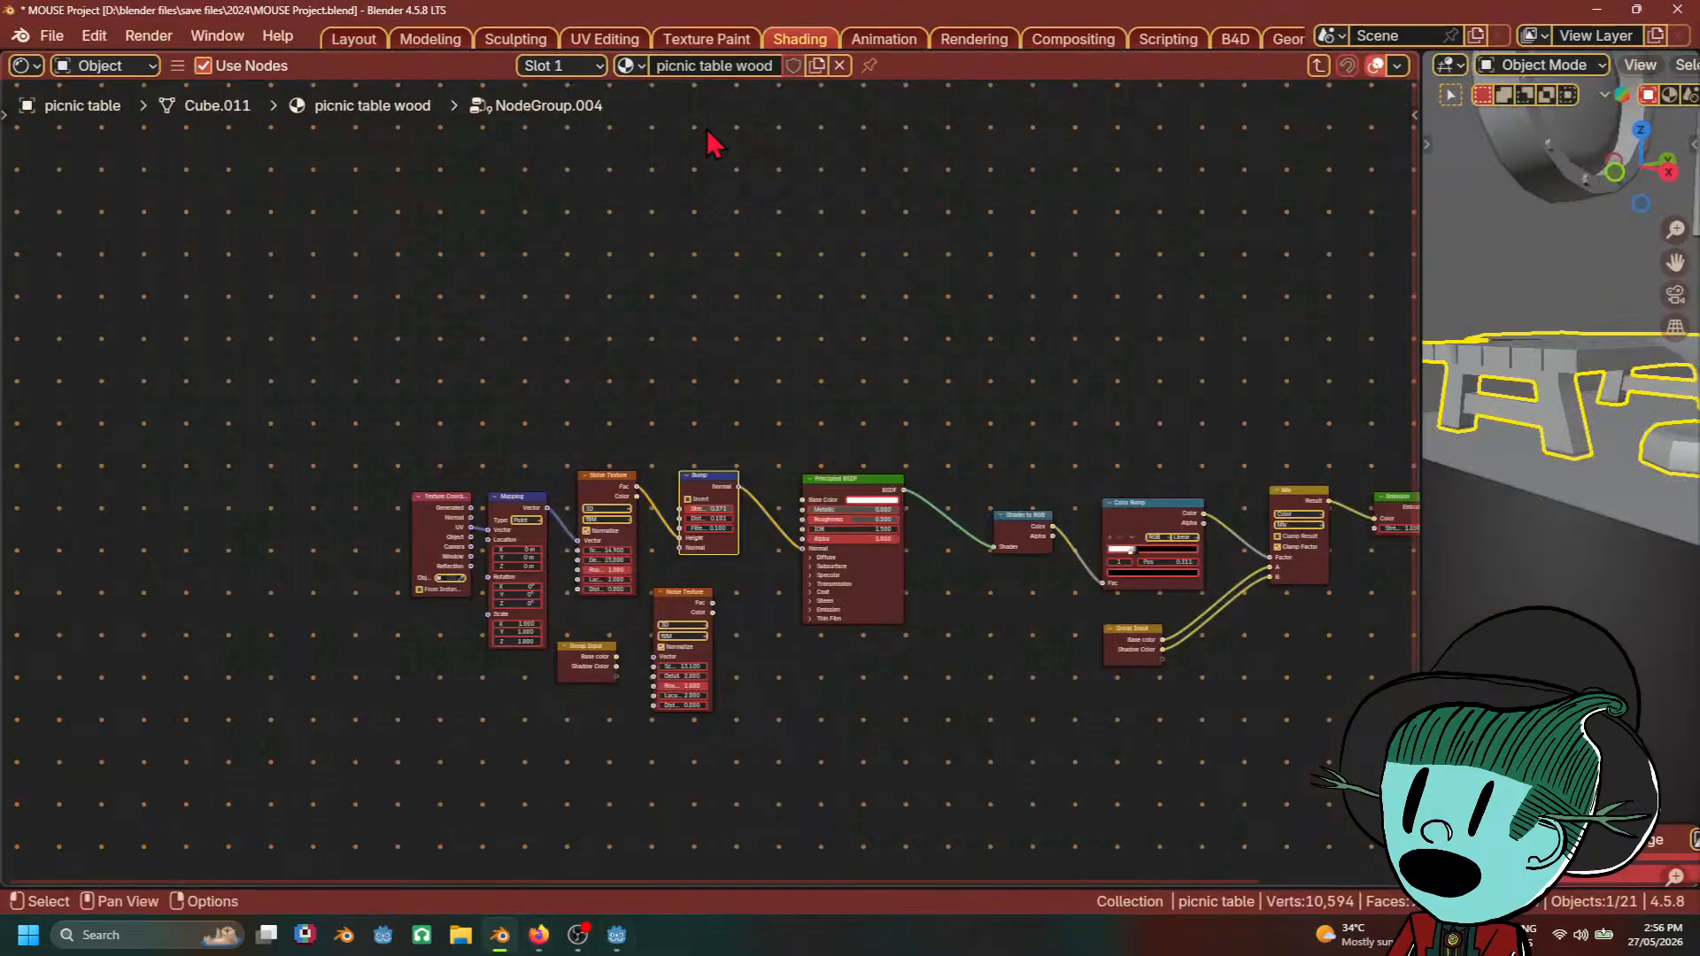
pyautogui.click(354, 39)
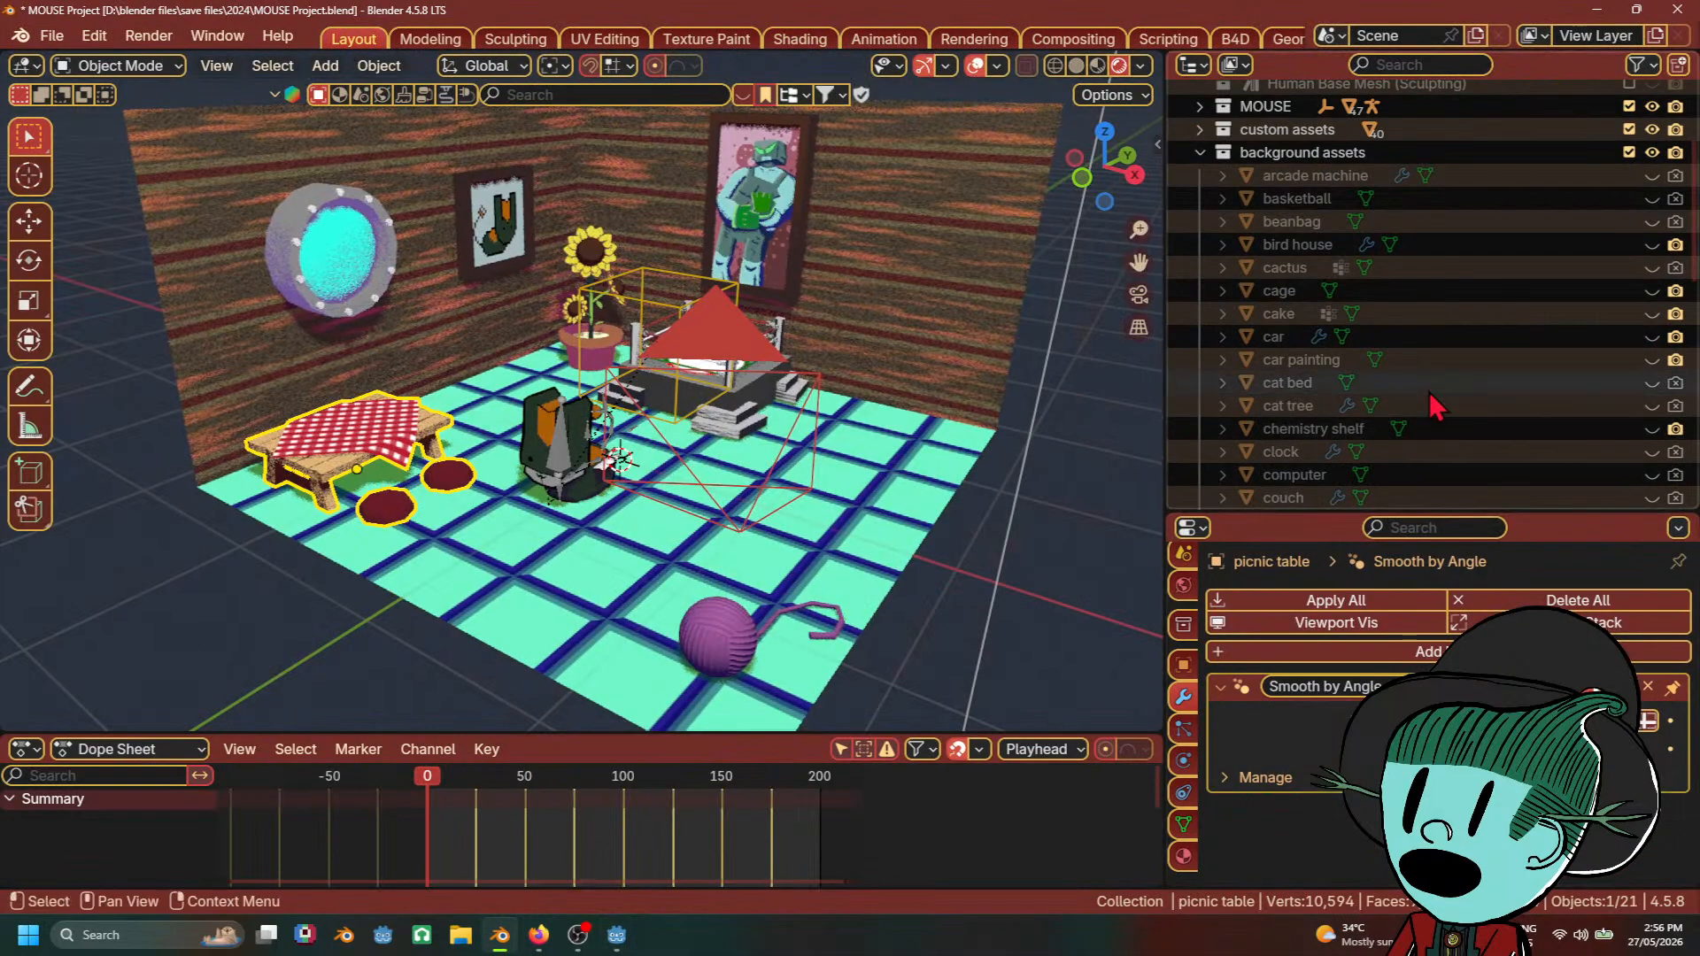
pyautogui.scroll(2, 1434, 405)
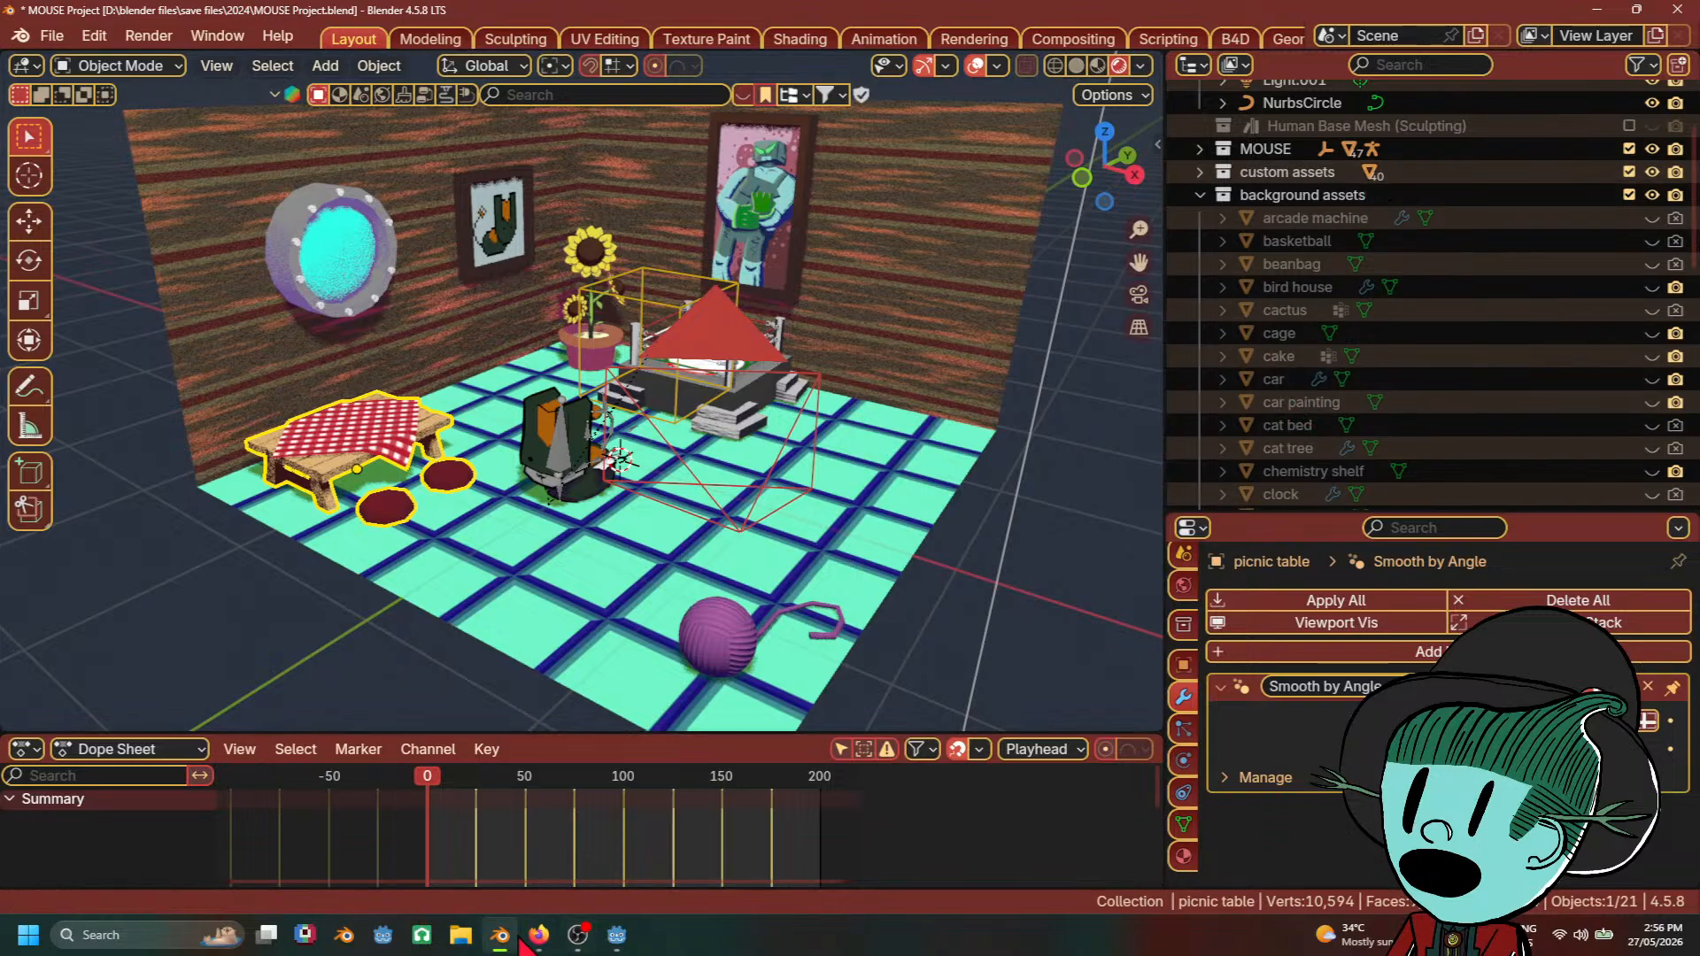
# Step: Switch to Godot and check which models are already imported in the background assets folder
pyautogui.moveTo(616, 935)
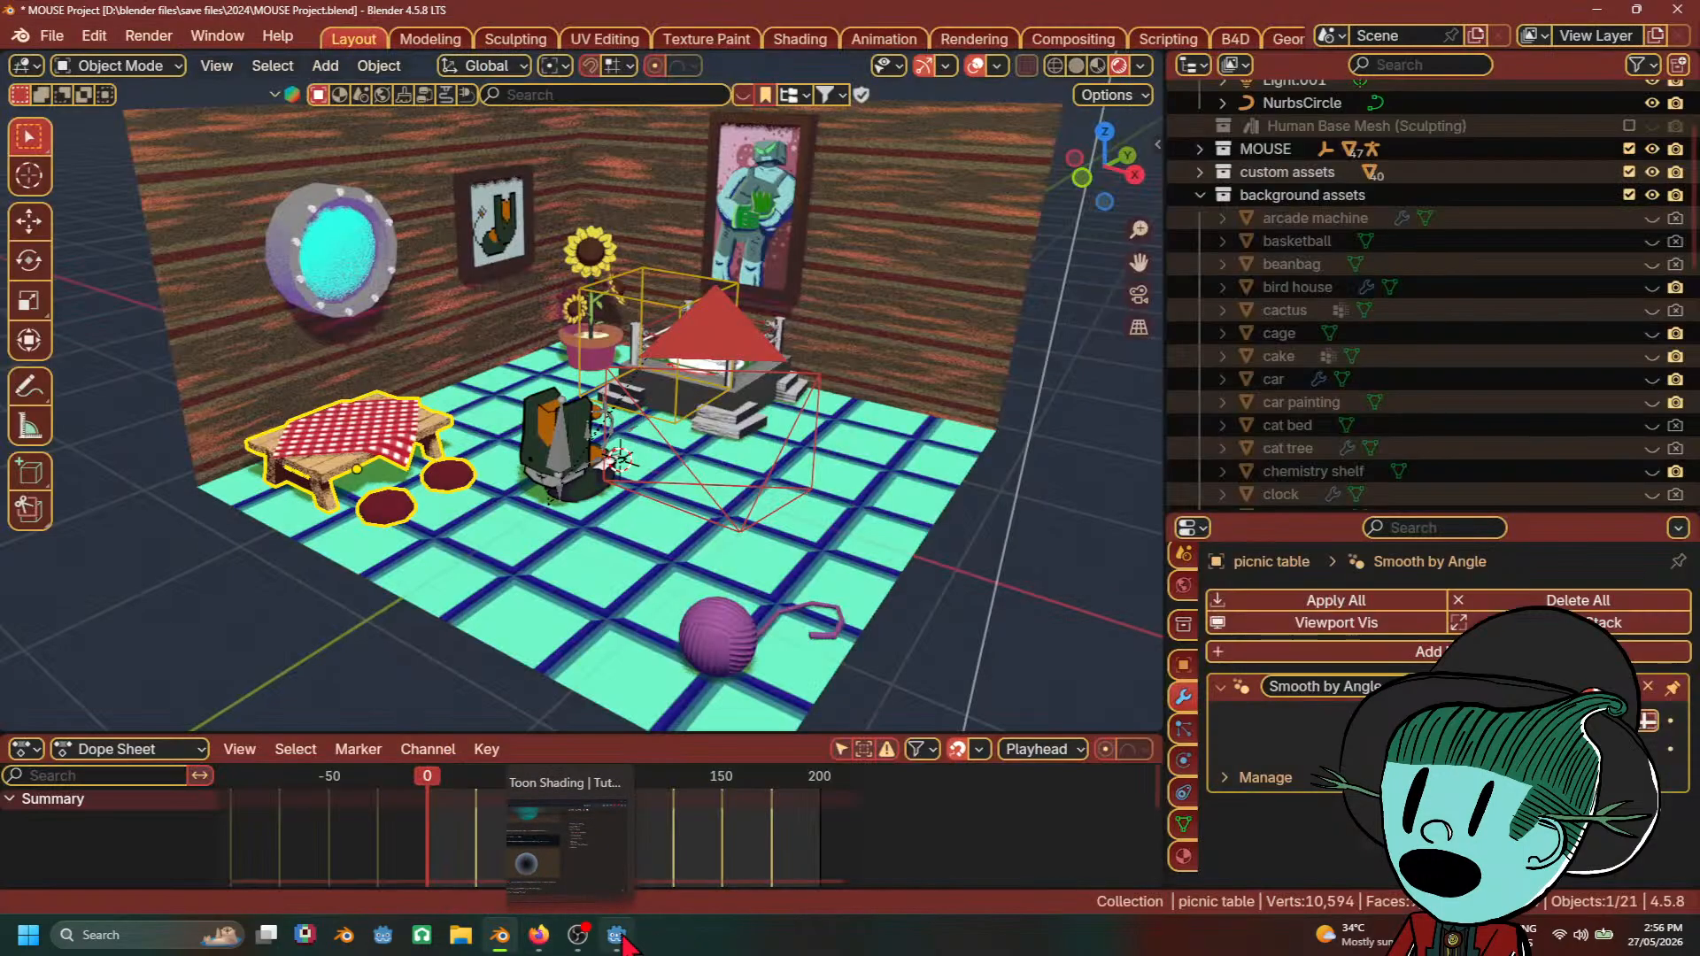
pyautogui.click(532, 832)
pyautogui.scroll(-3, 166, 772)
pyautogui.scroll(2, 165, 767)
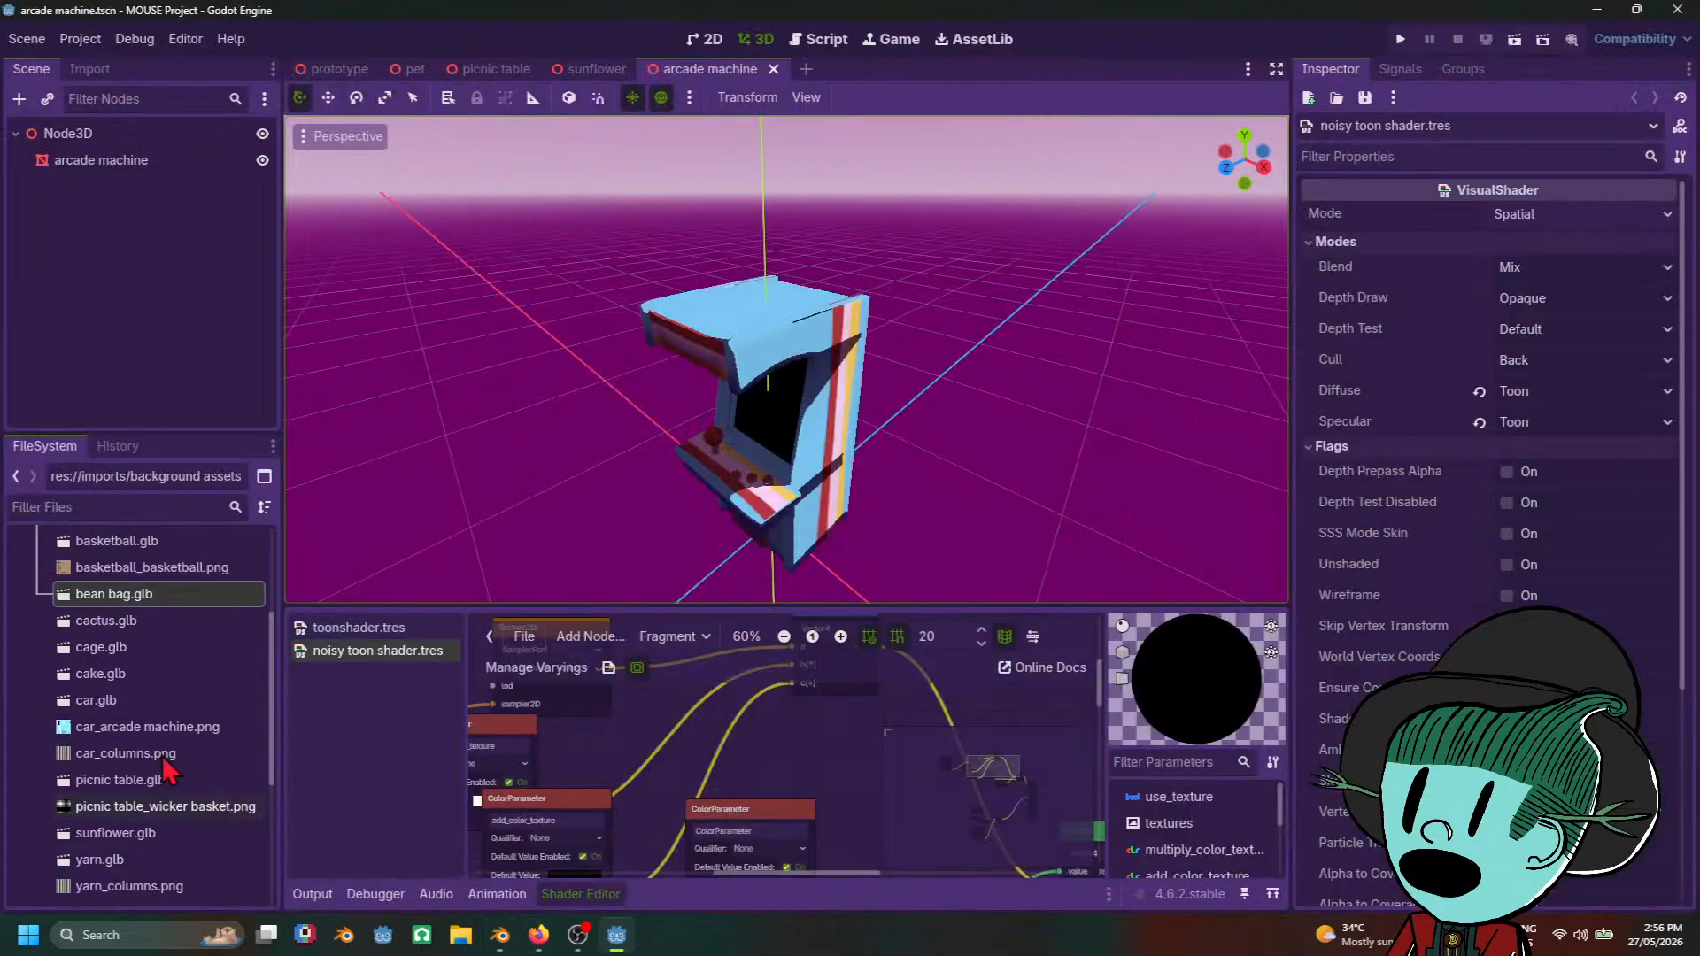
pyautogui.scroll(1, 182, 726)
pyautogui.scroll(2, 175, 713)
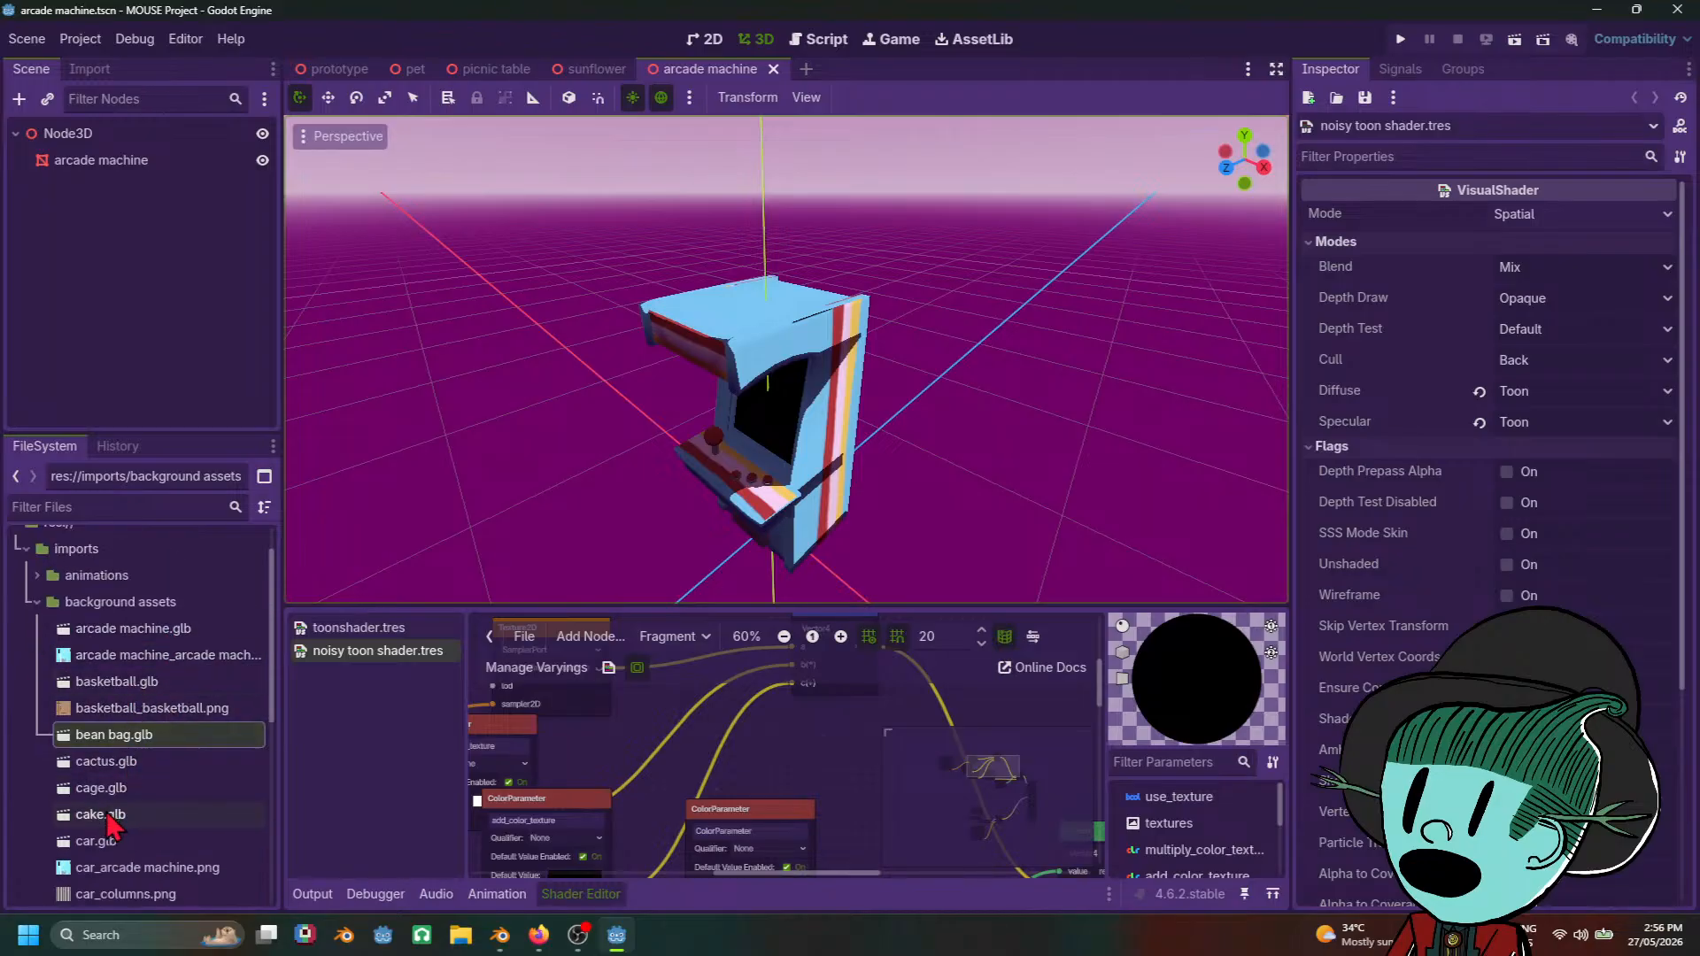
pyautogui.scroll(-2, 131, 843)
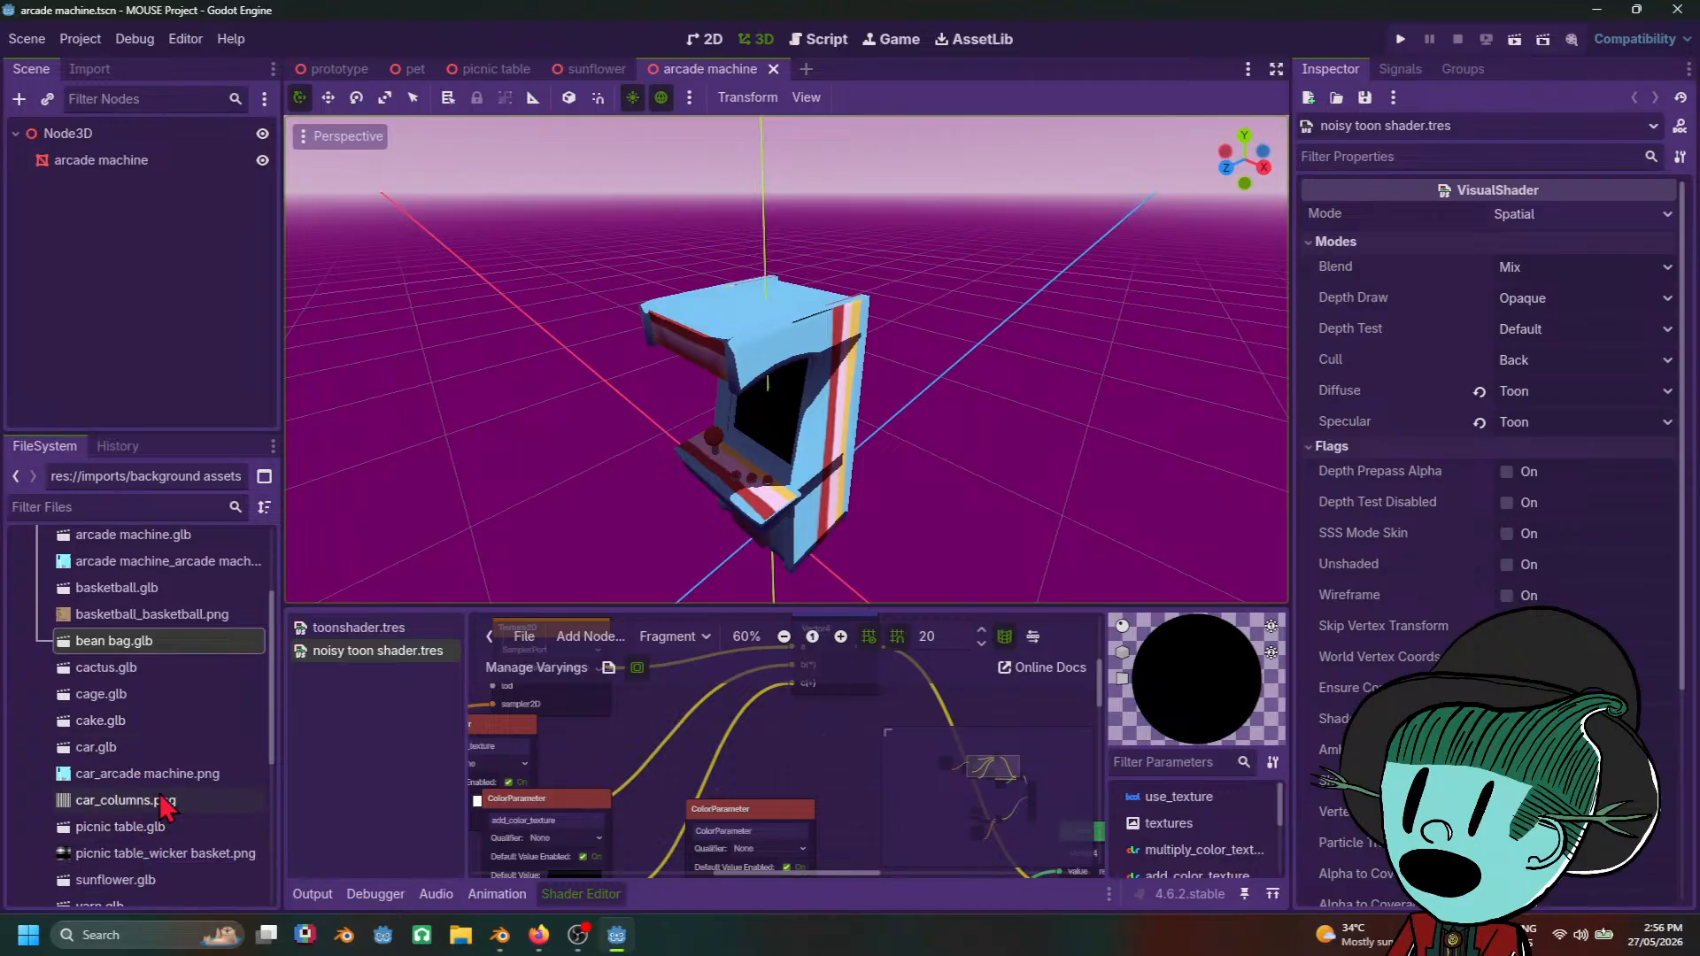
pyautogui.scroll(-4, 188, 810)
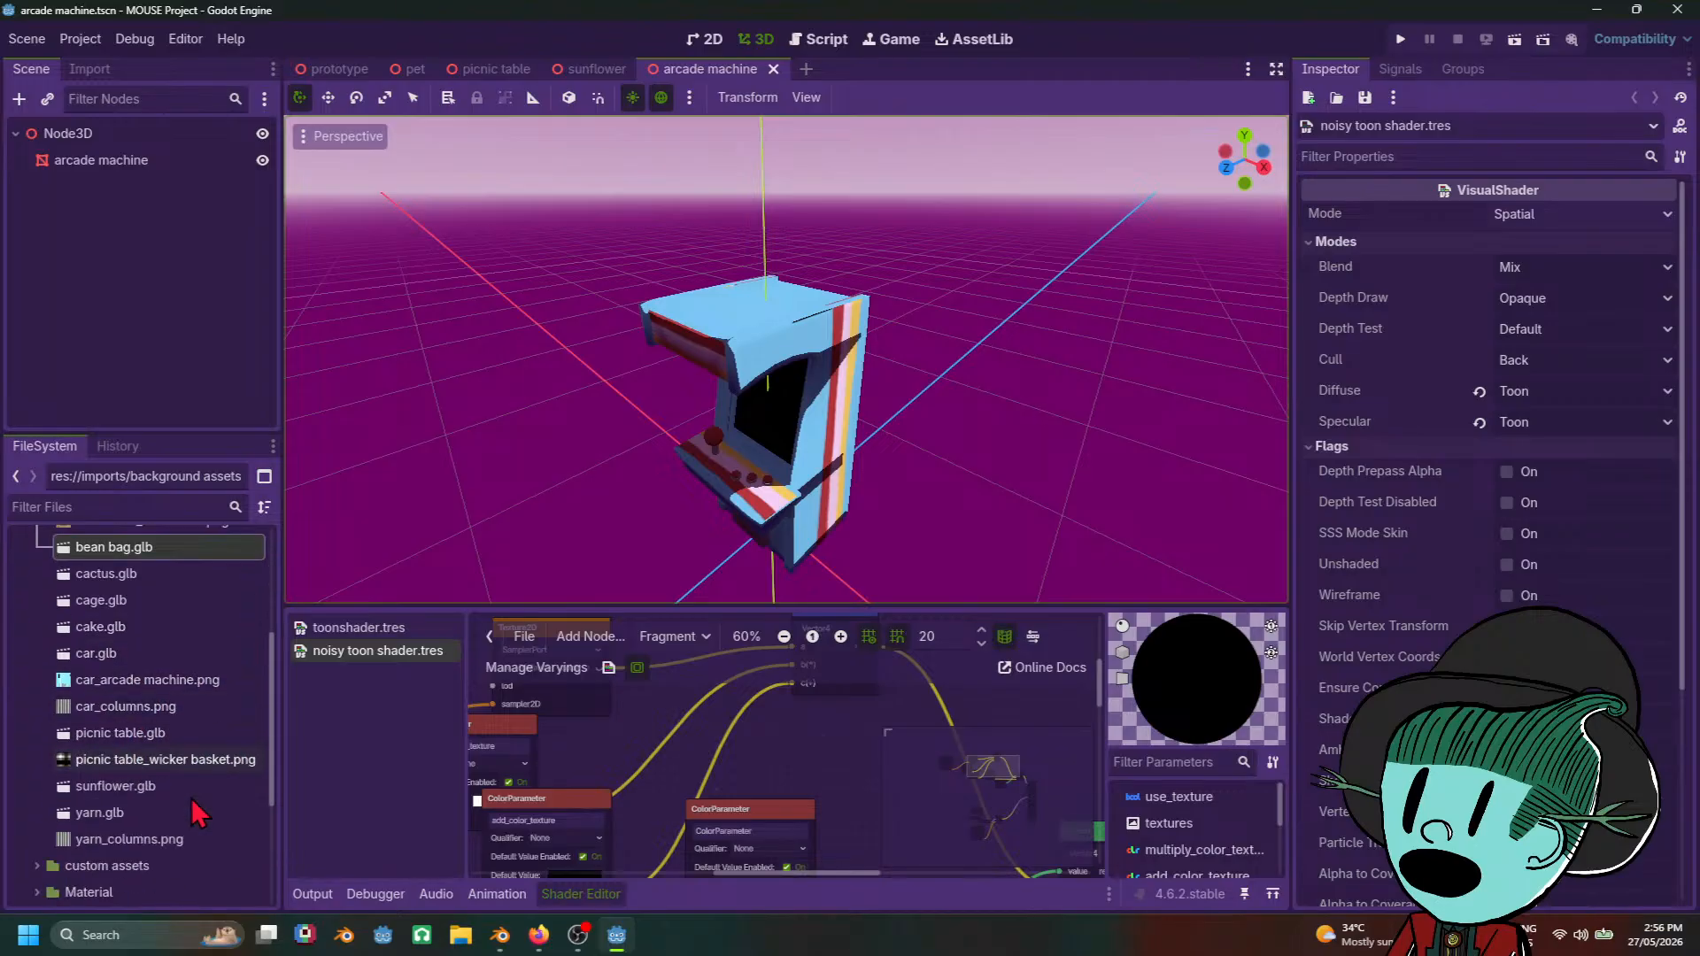
pyautogui.scroll(2, 200, 813)
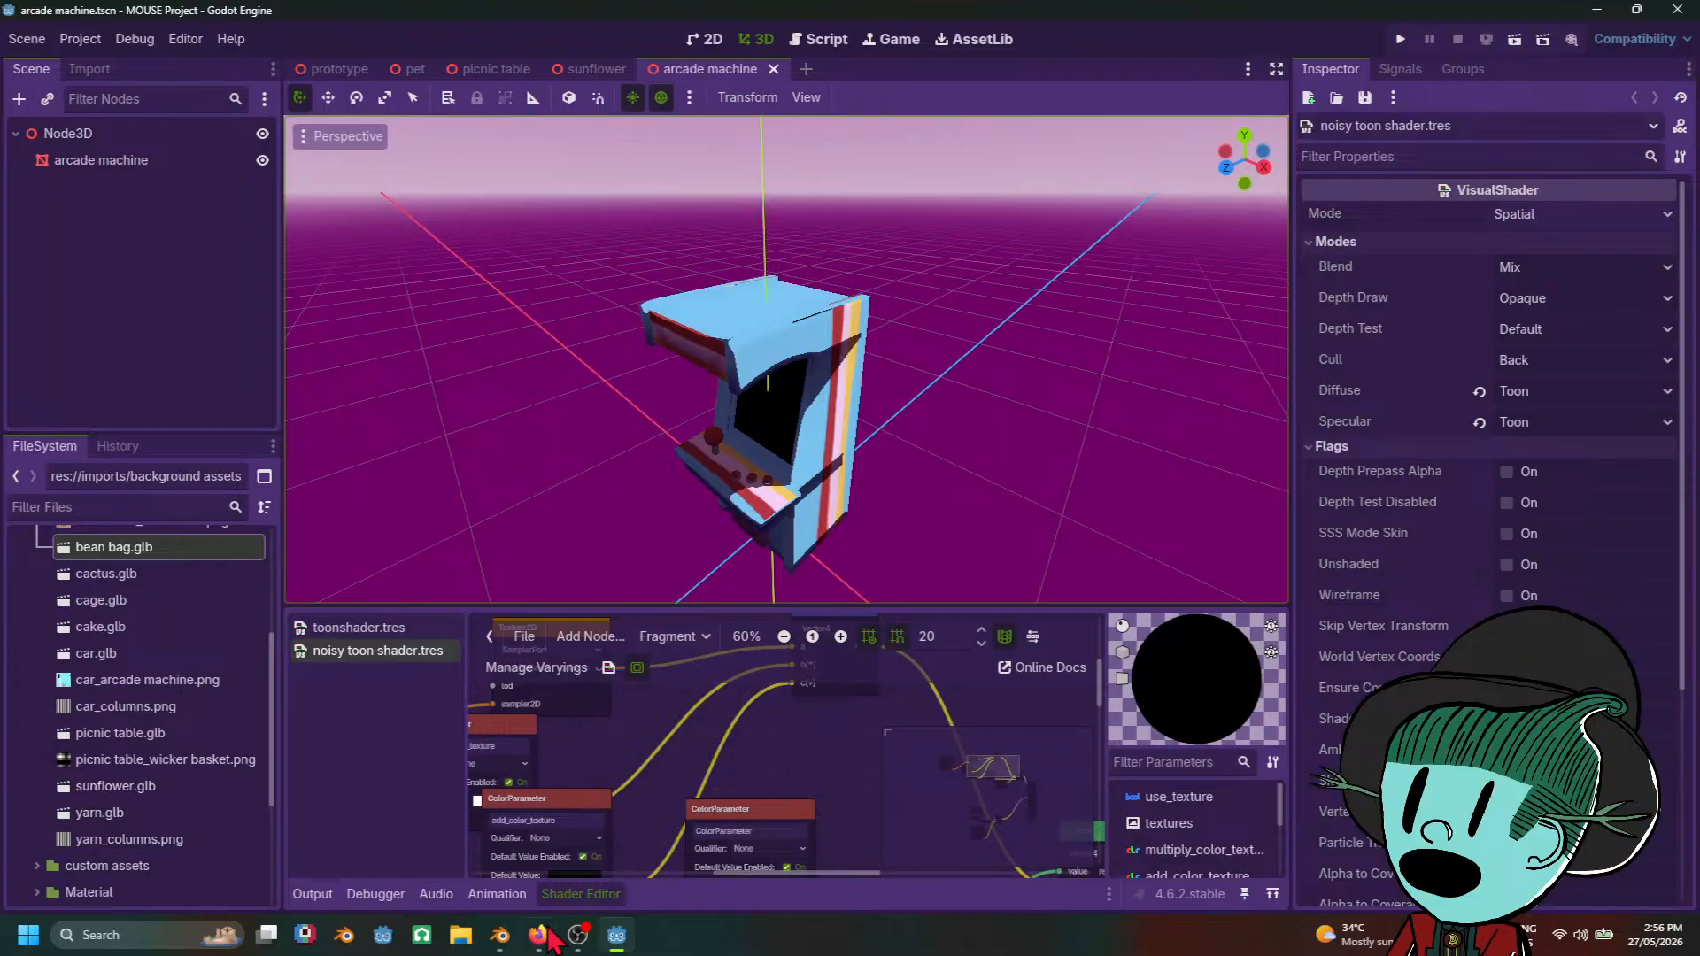
# Step: Switch to Blender, select the mouse painting on the wall and view it up close
pyautogui.moveTo(547, 946)
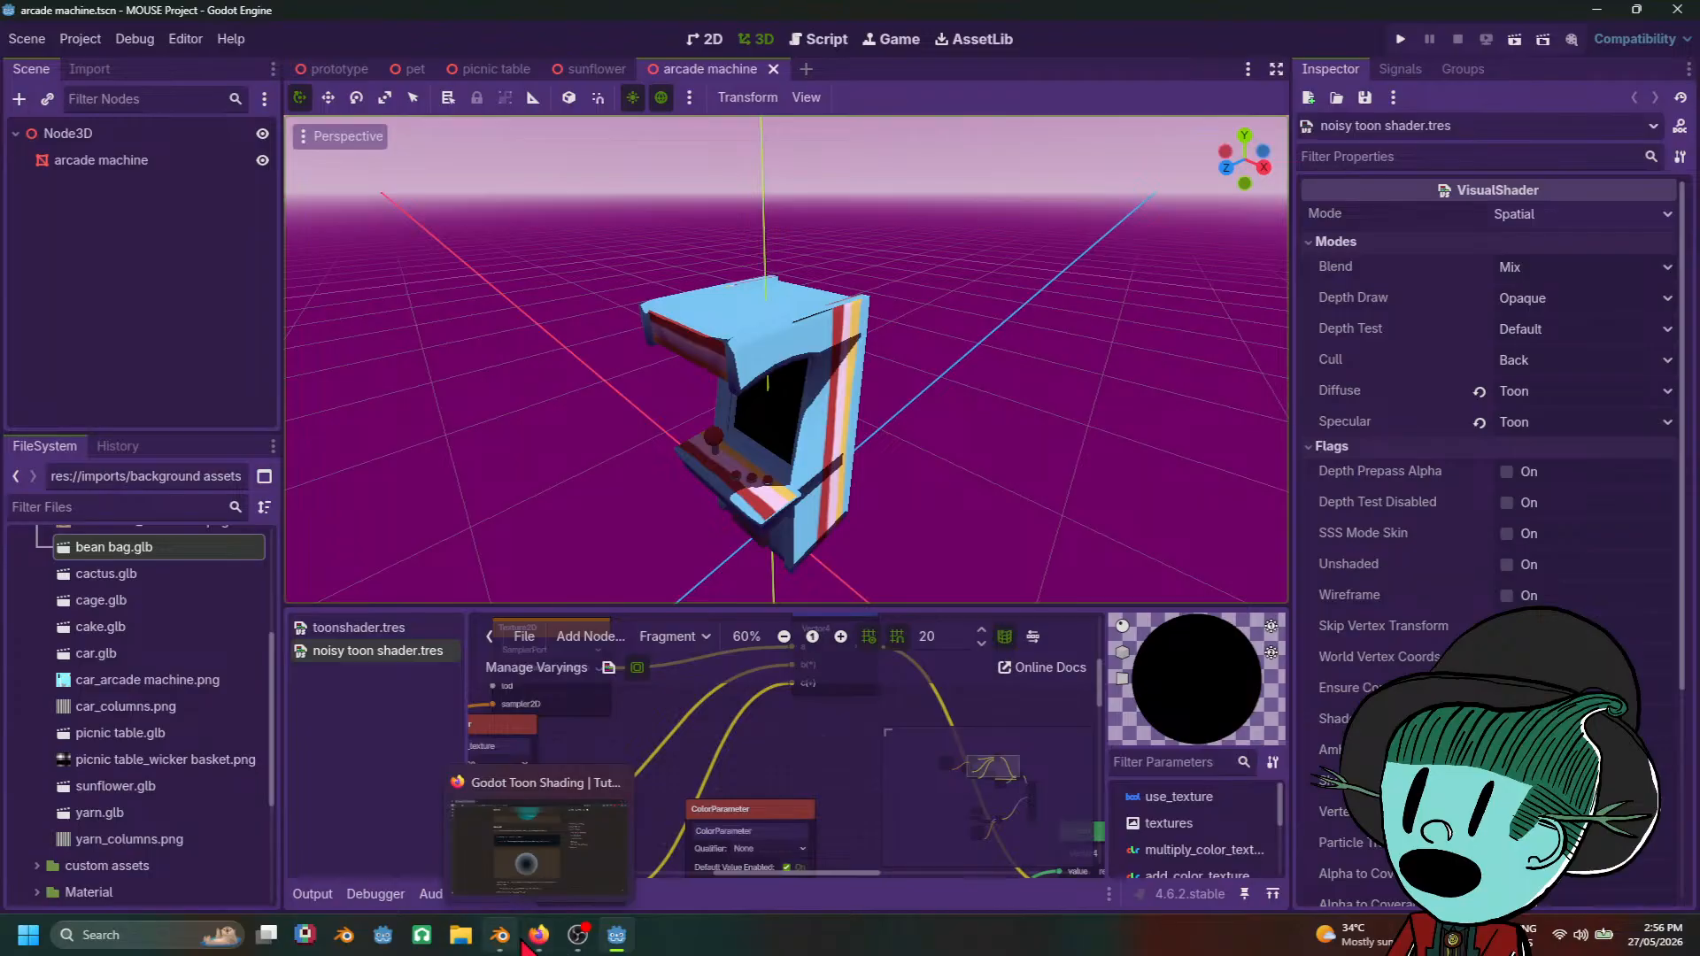
pyautogui.click(521, 857)
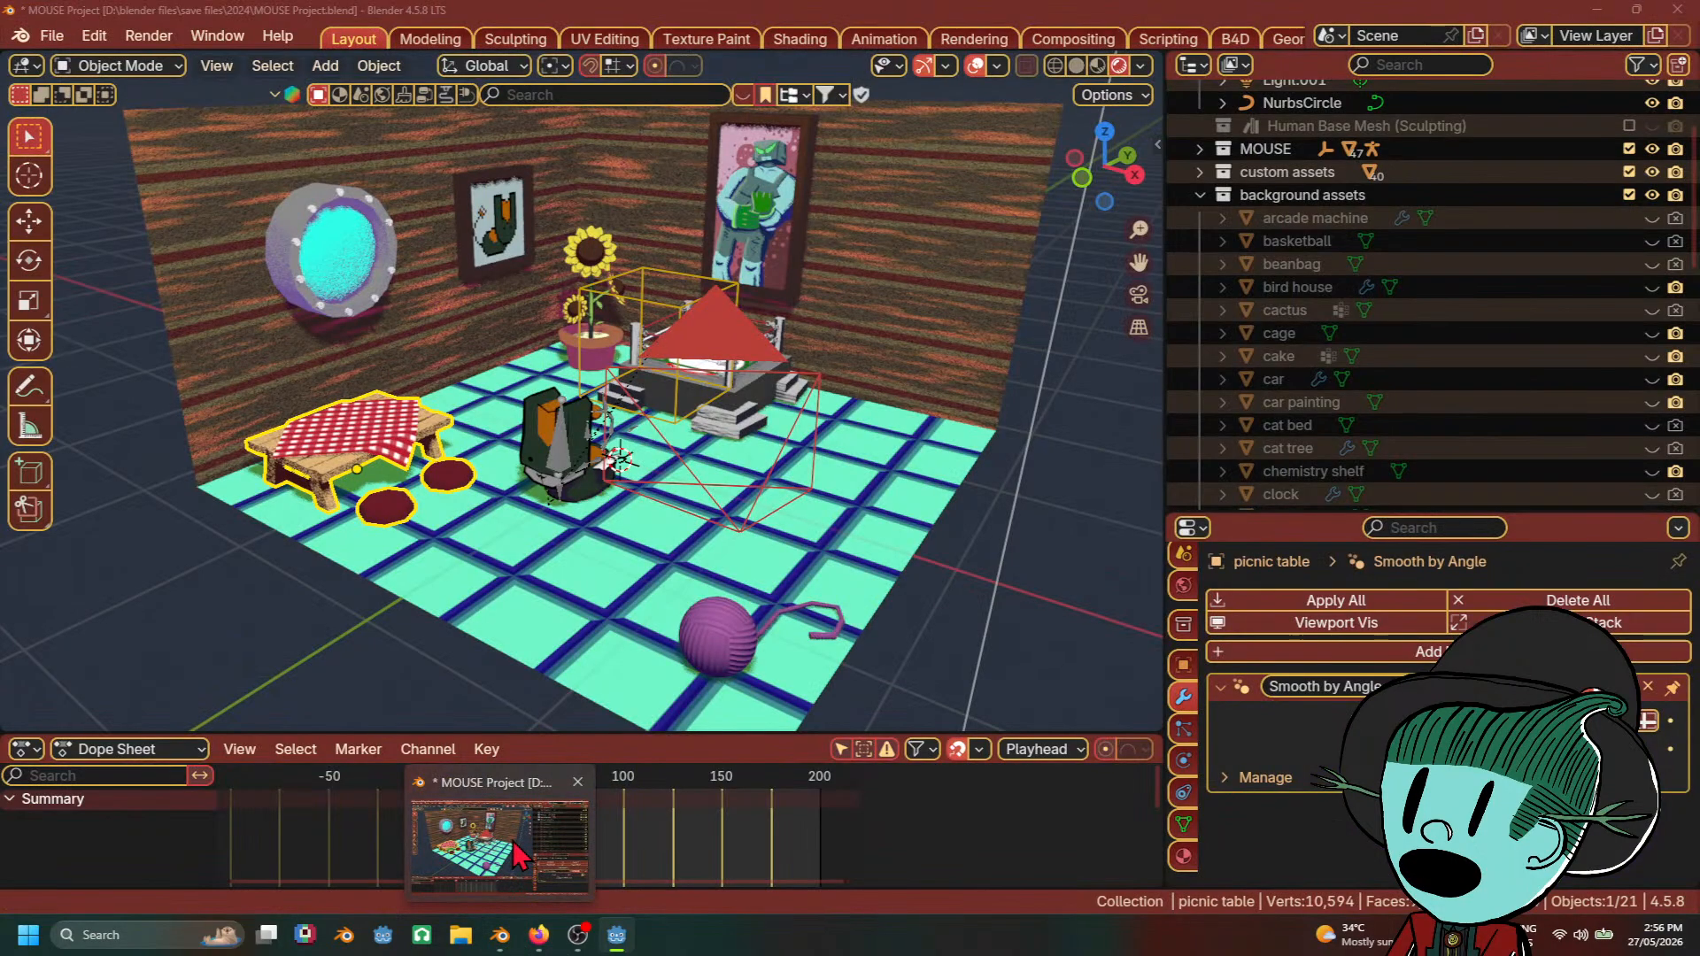
pyautogui.moveTo(538, 937)
pyautogui.moveTo(633, 952)
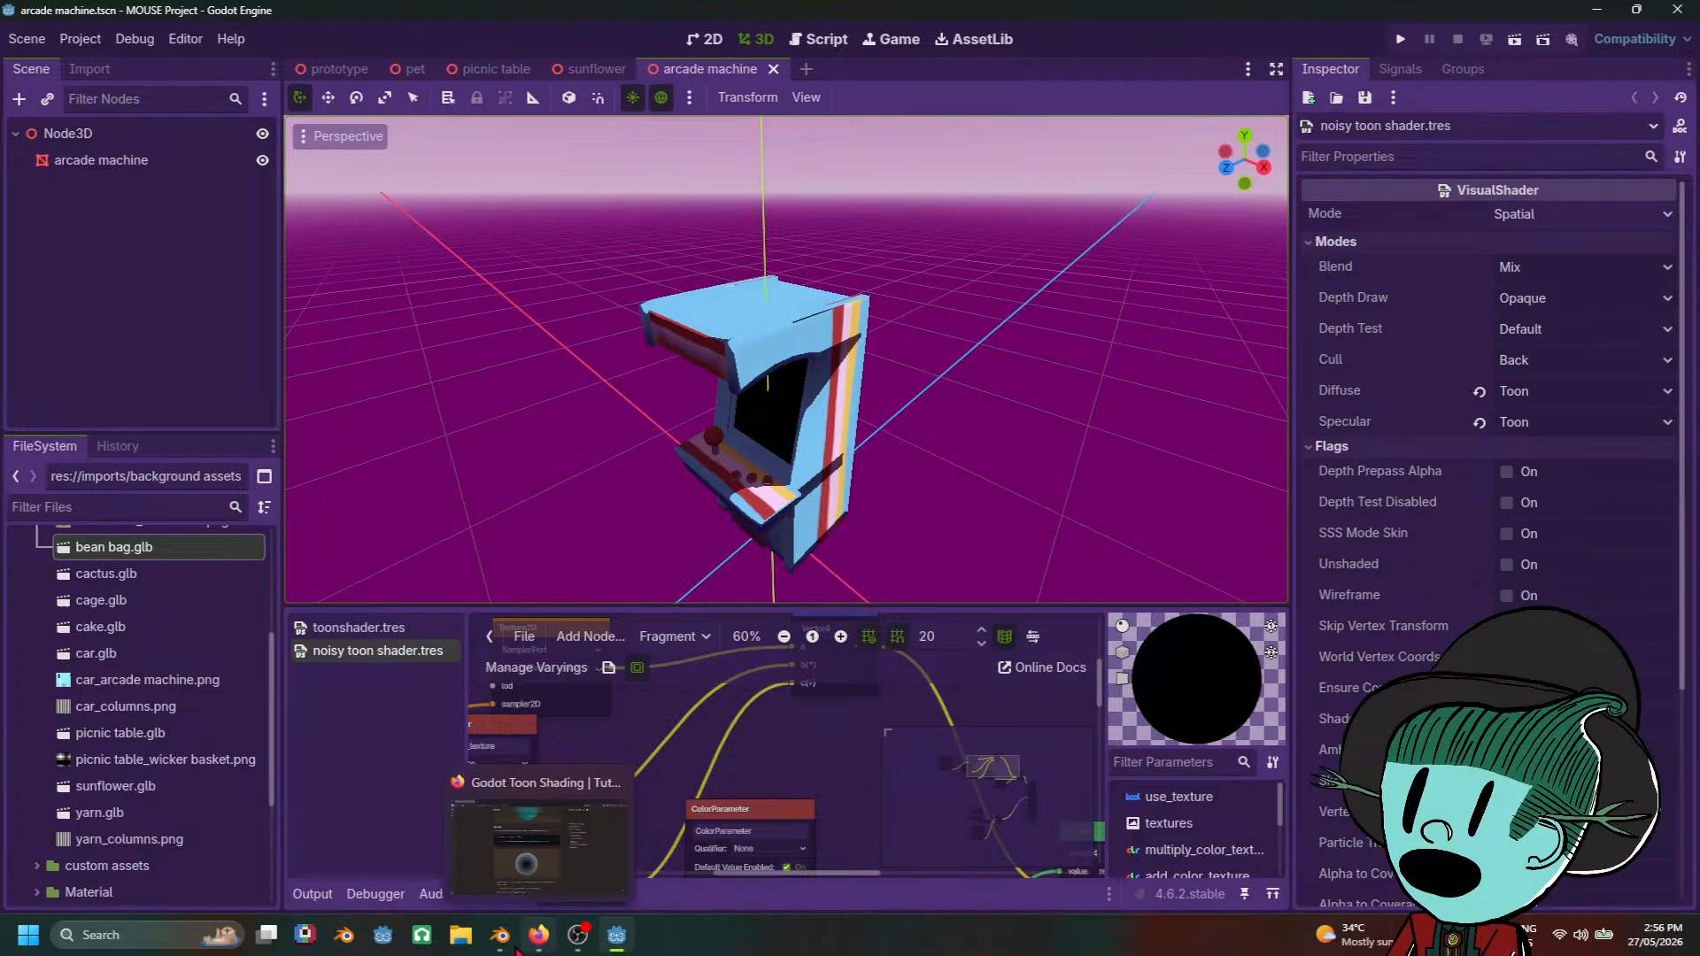
pyautogui.click(499, 846)
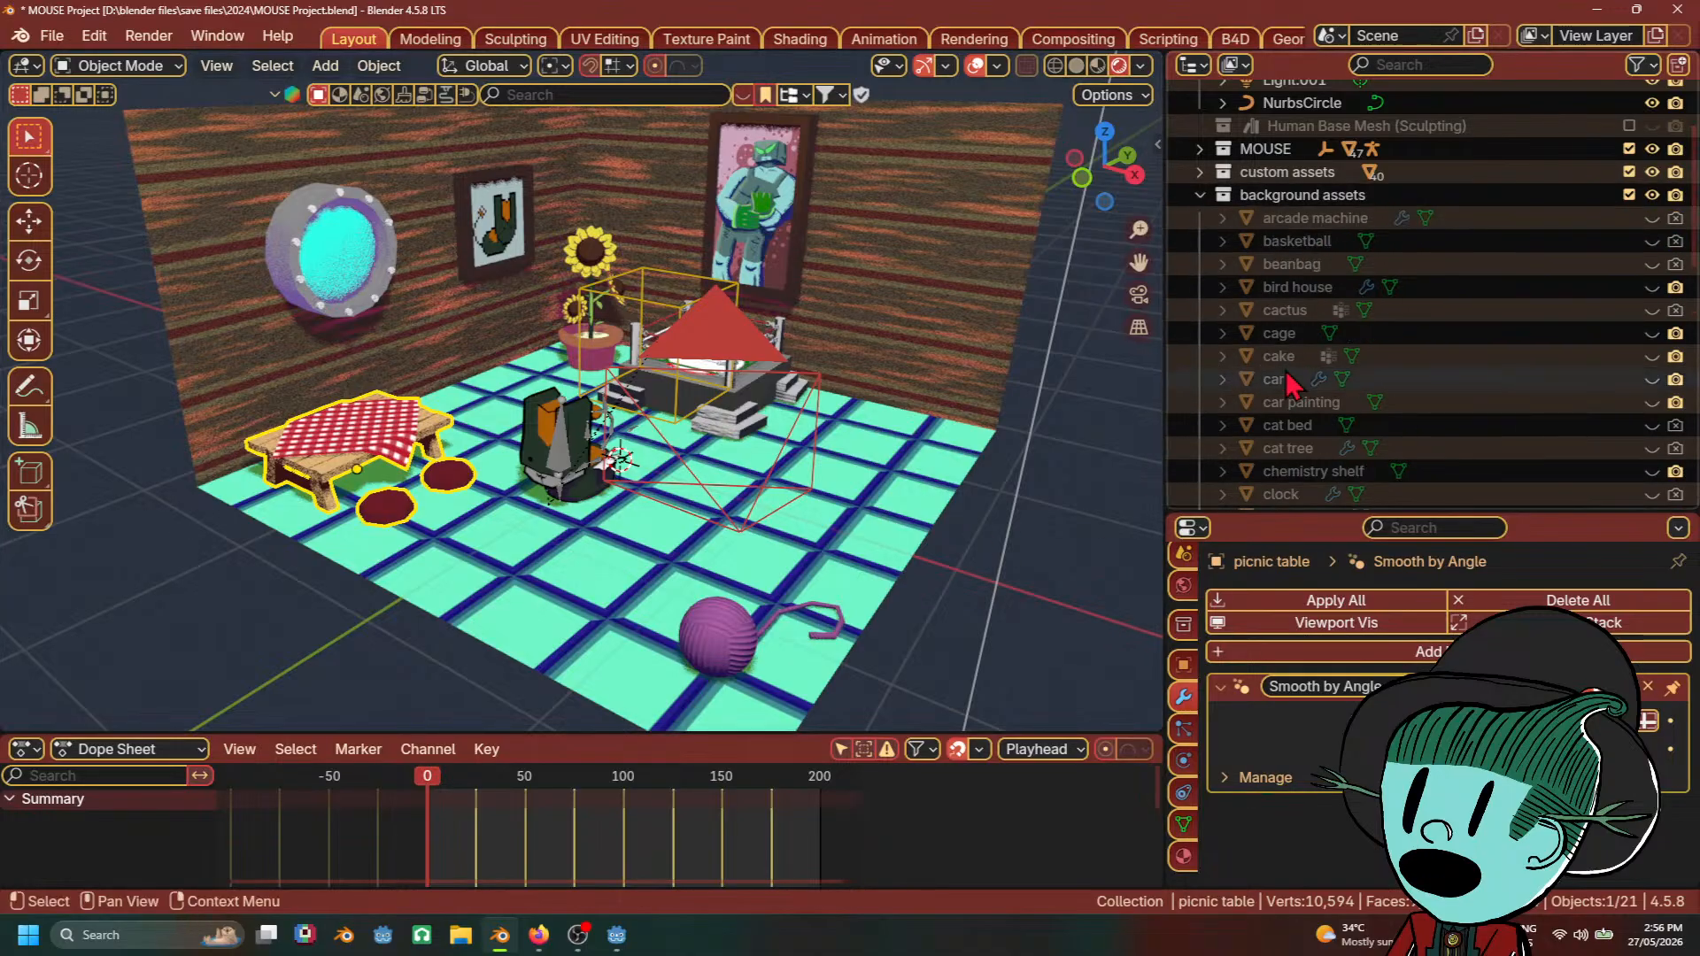
pyautogui.scroll(-2, 1408, 425)
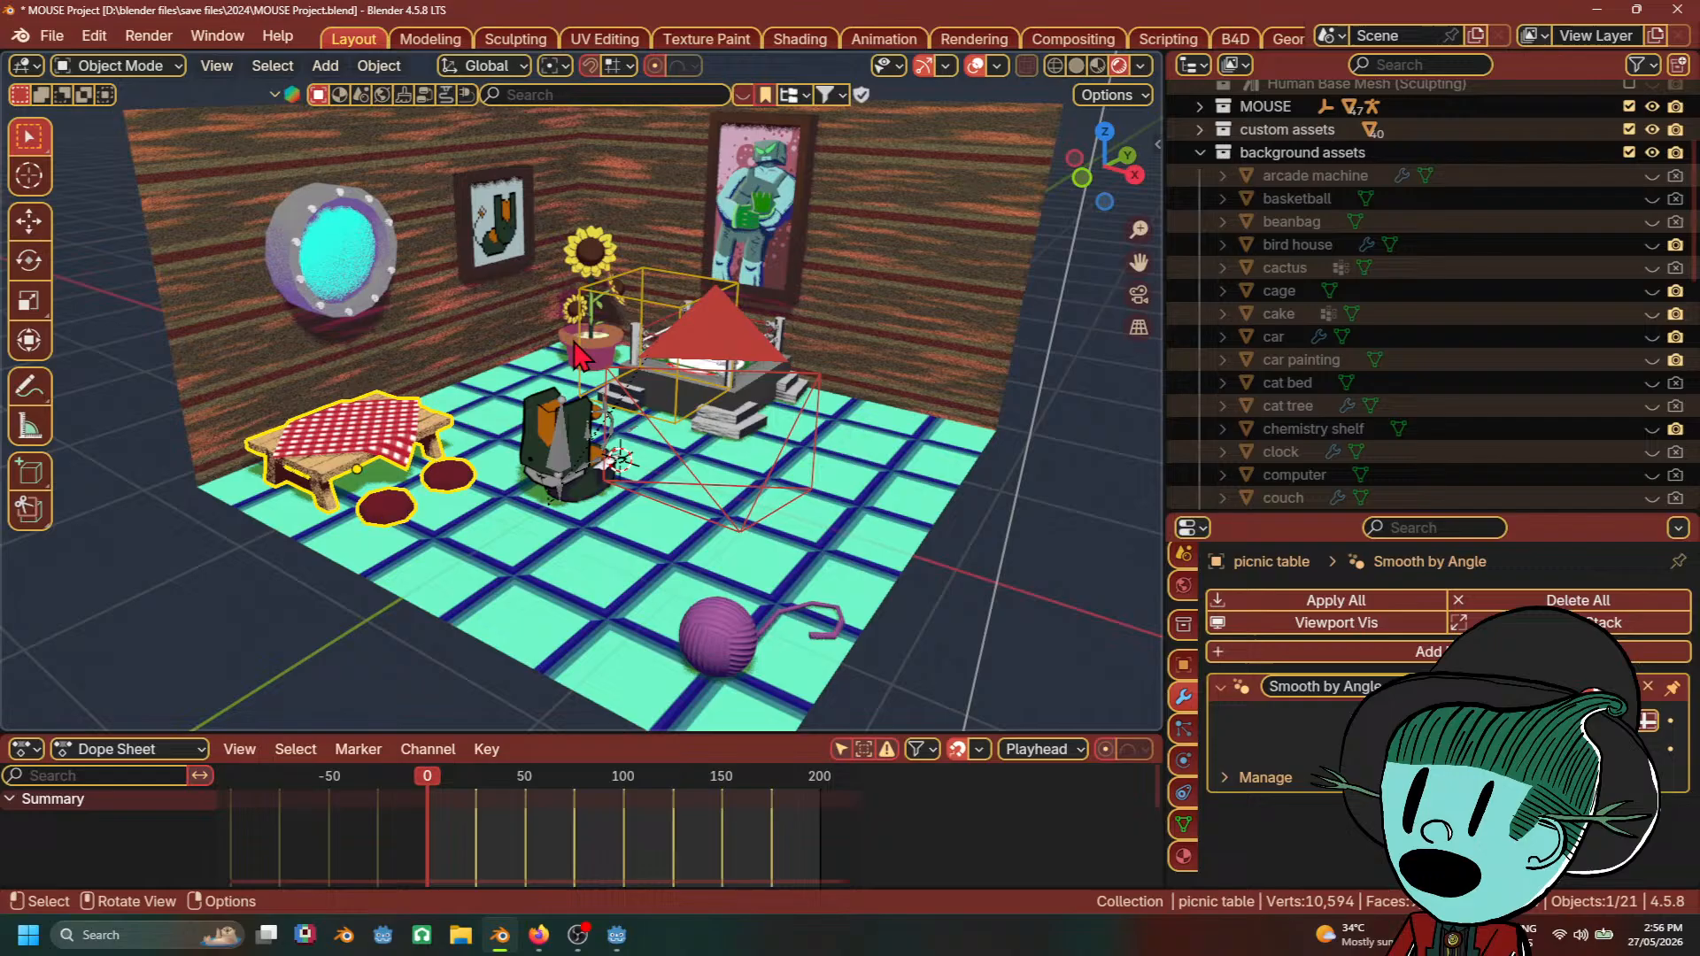
pyautogui.click(489, 208)
pyautogui.scroll(-10, 1462, 390)
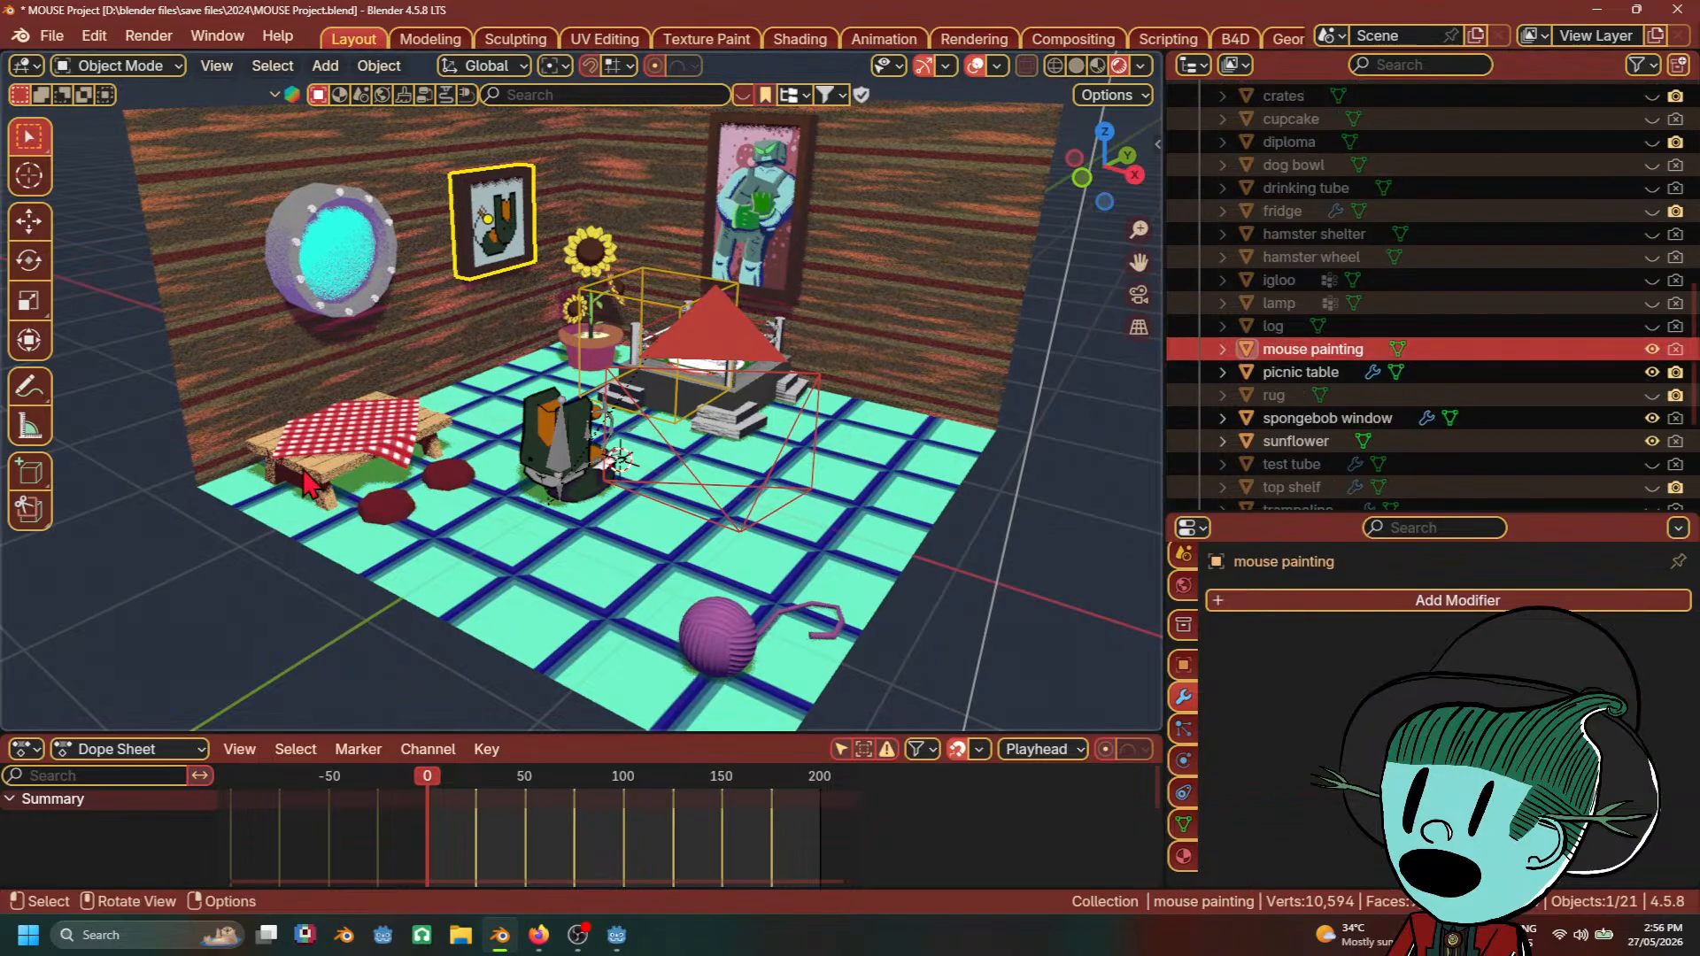
pyautogui.scroll(5, 863, 611)
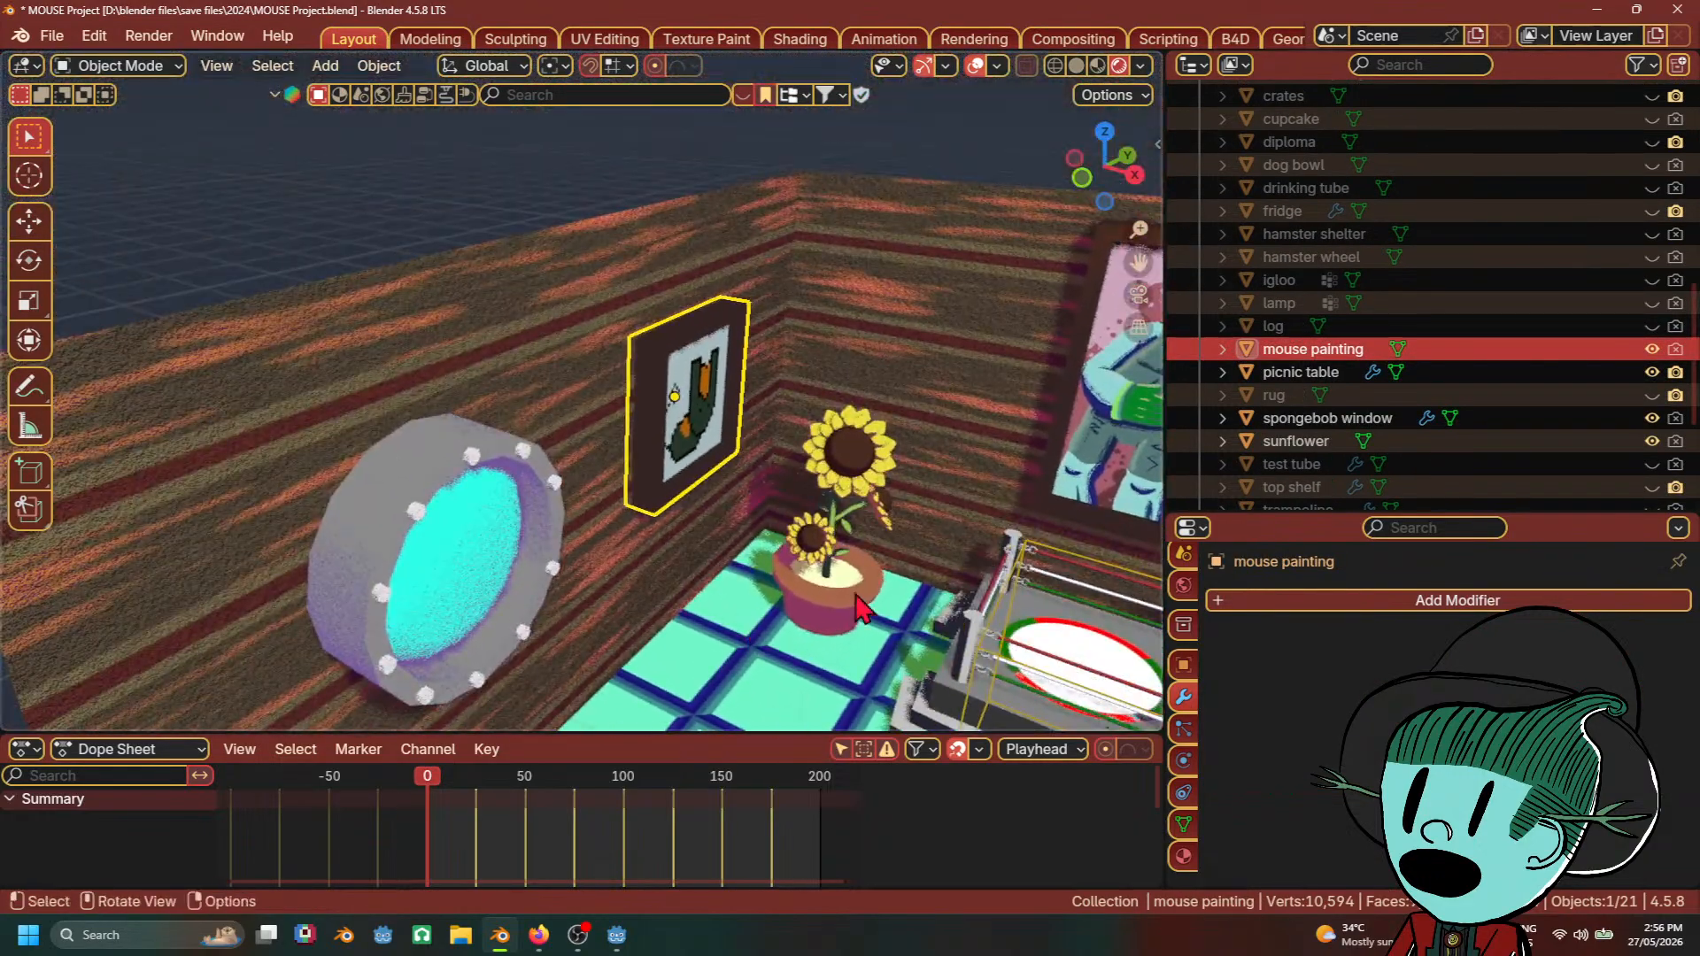
pyautogui.moveTo(863, 611); pyautogui.dragTo(734, 562, button='middle')
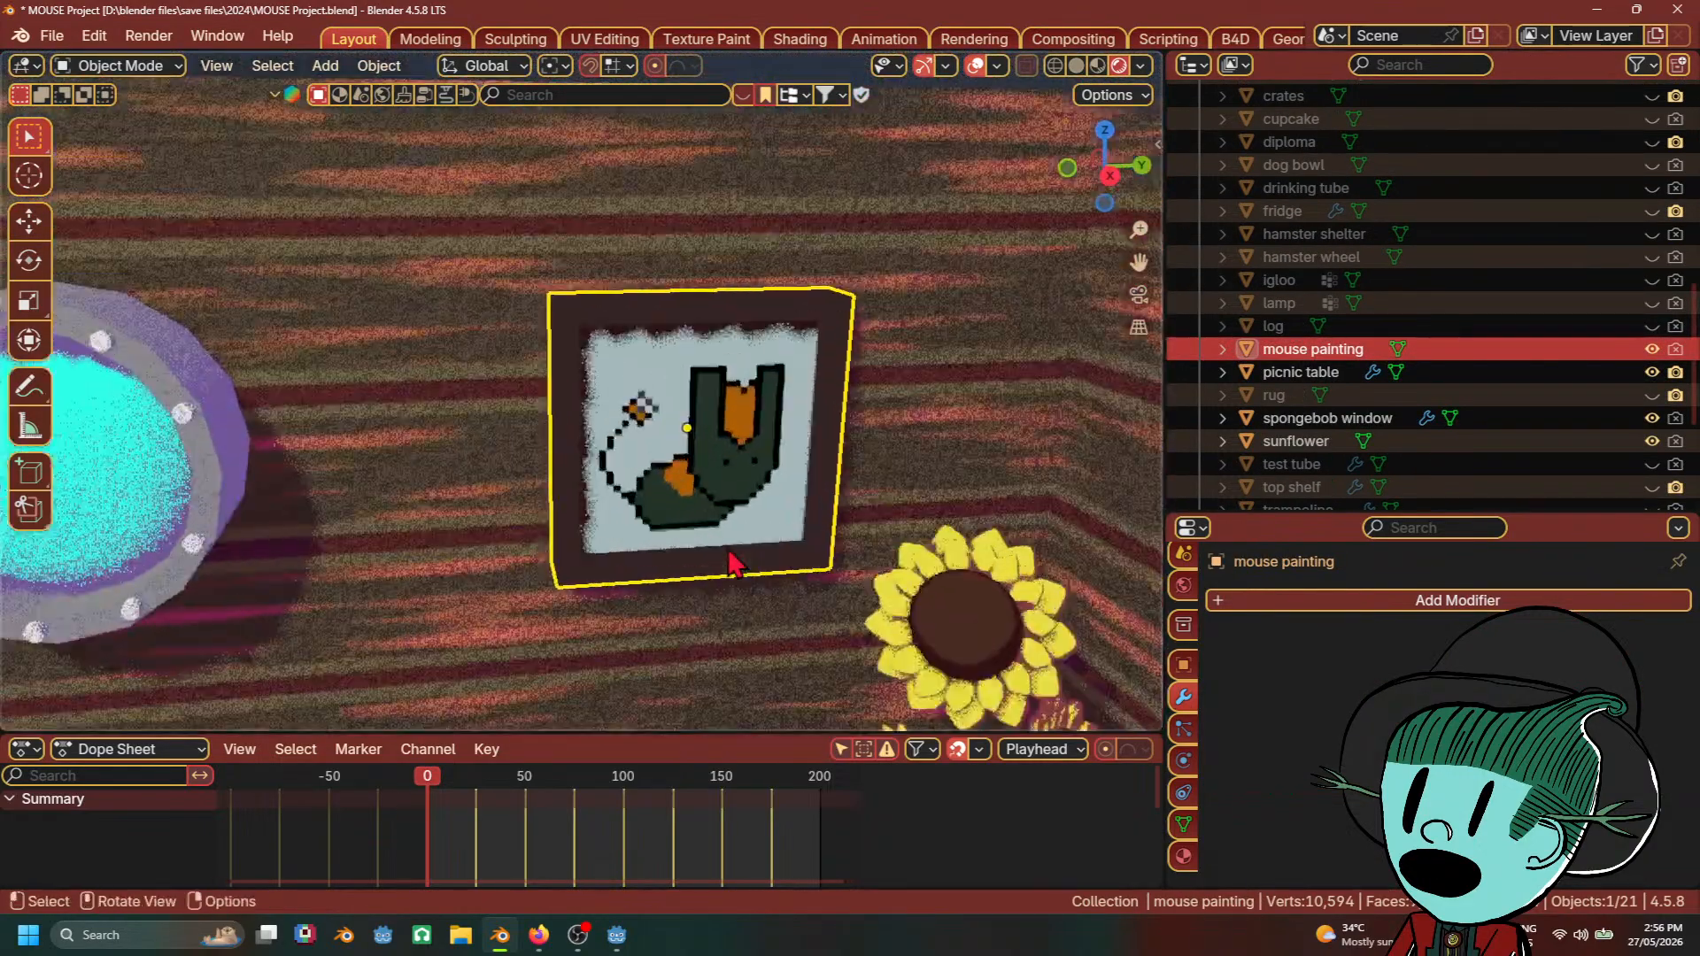
pyautogui.scroll(2, 643, 563)
pyautogui.press('m')
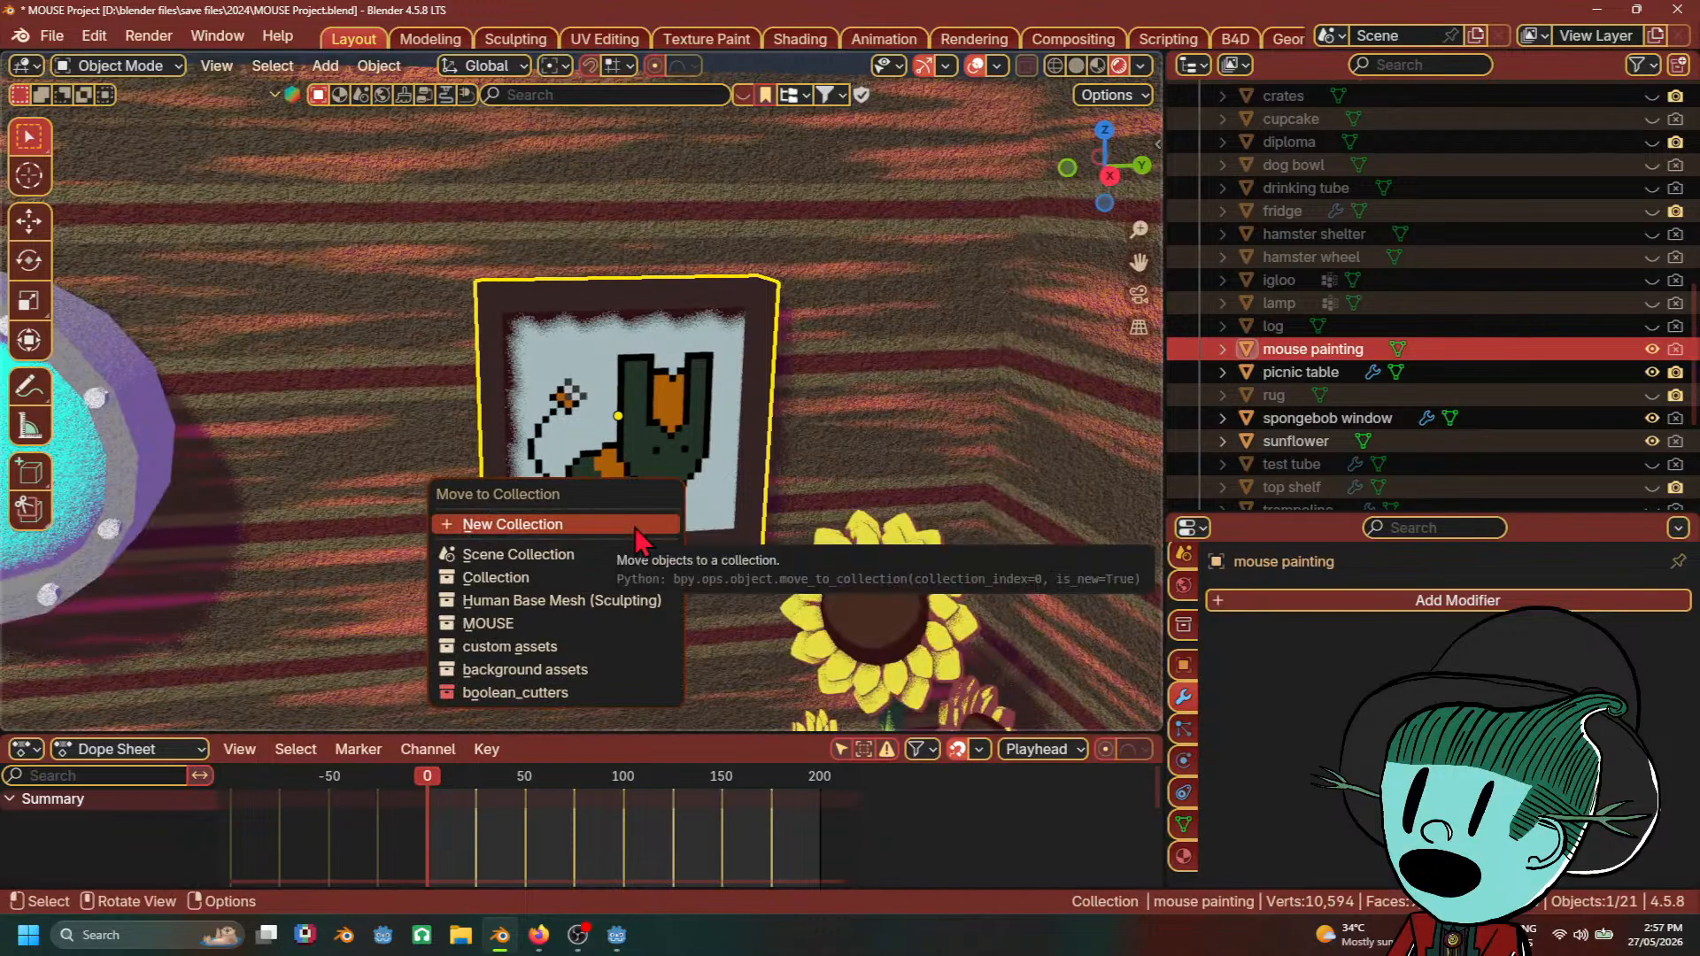
# Step: Start a glTF 2.0 (.glb/.gltf) export of the selected mouse painting
pyautogui.click(52, 35)
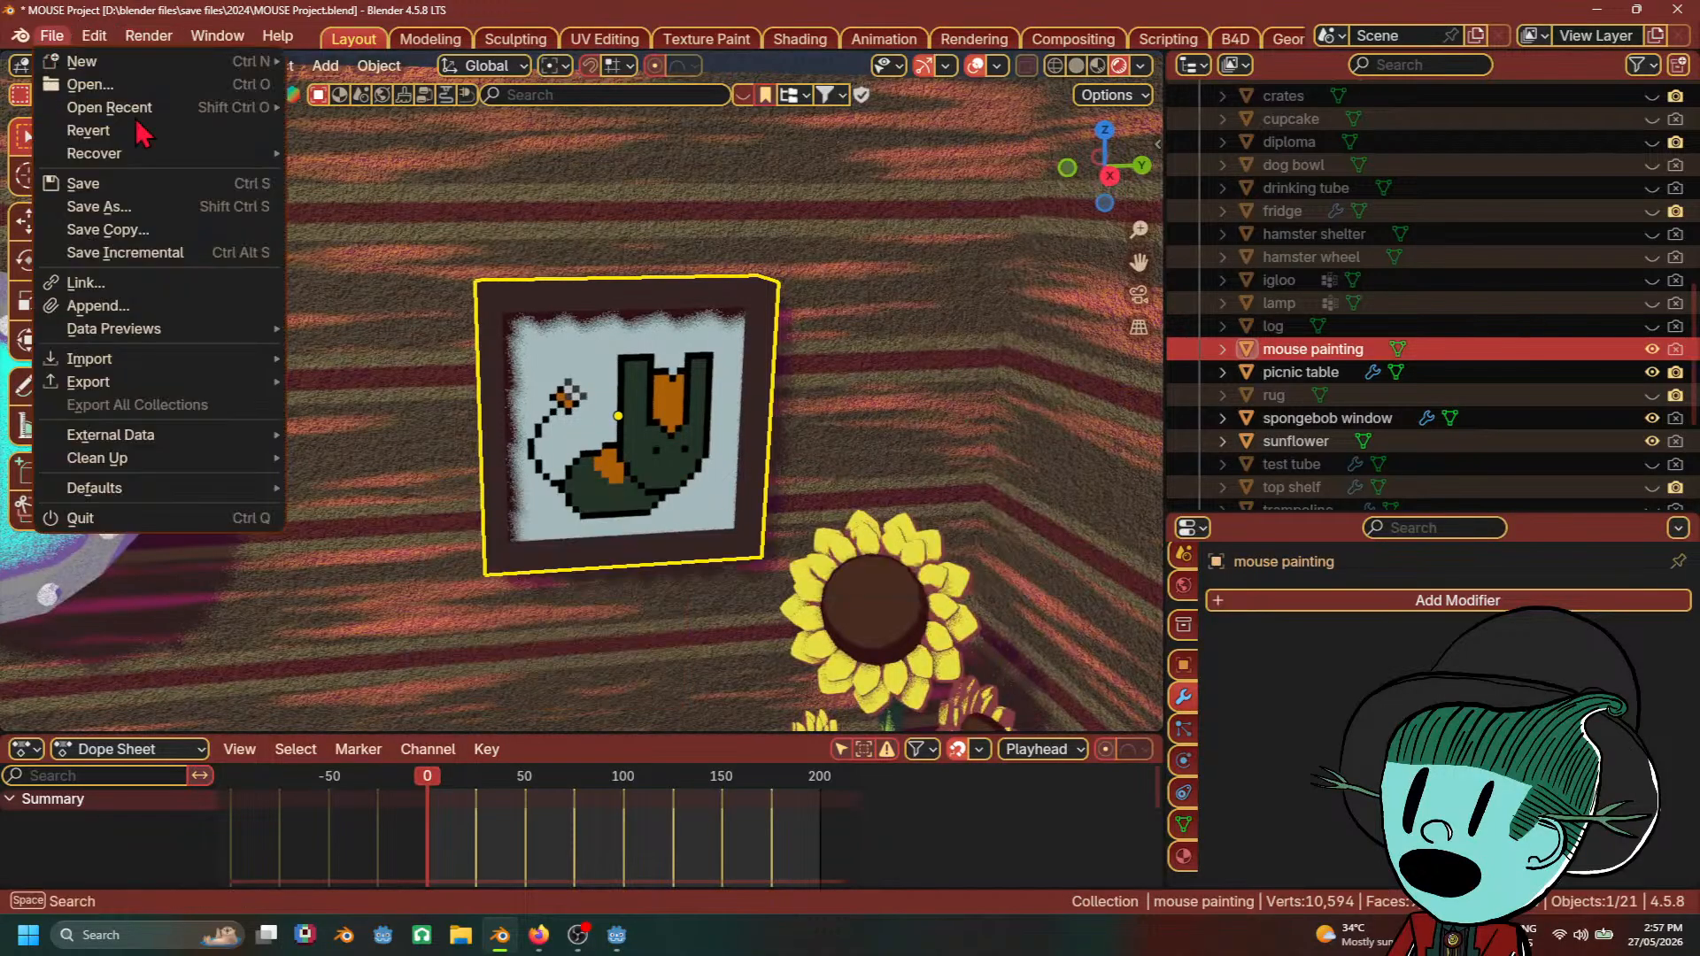
pyautogui.click(51, 36)
pyautogui.moveTo(121, 385)
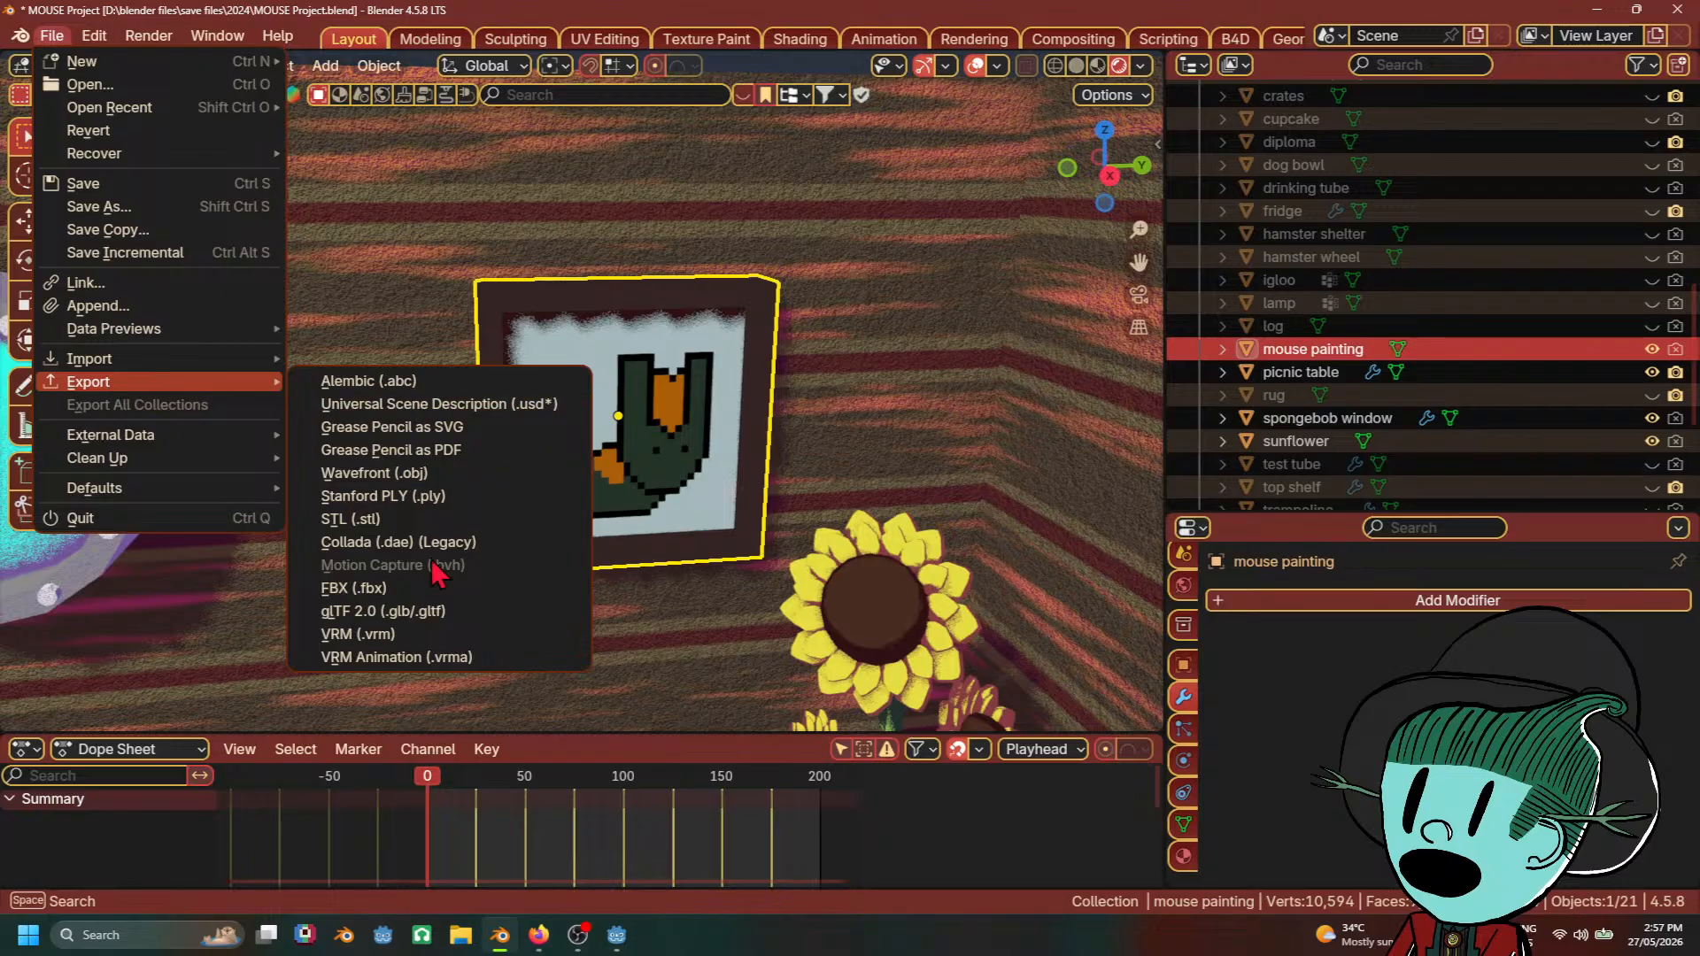
pyautogui.click(426, 614)
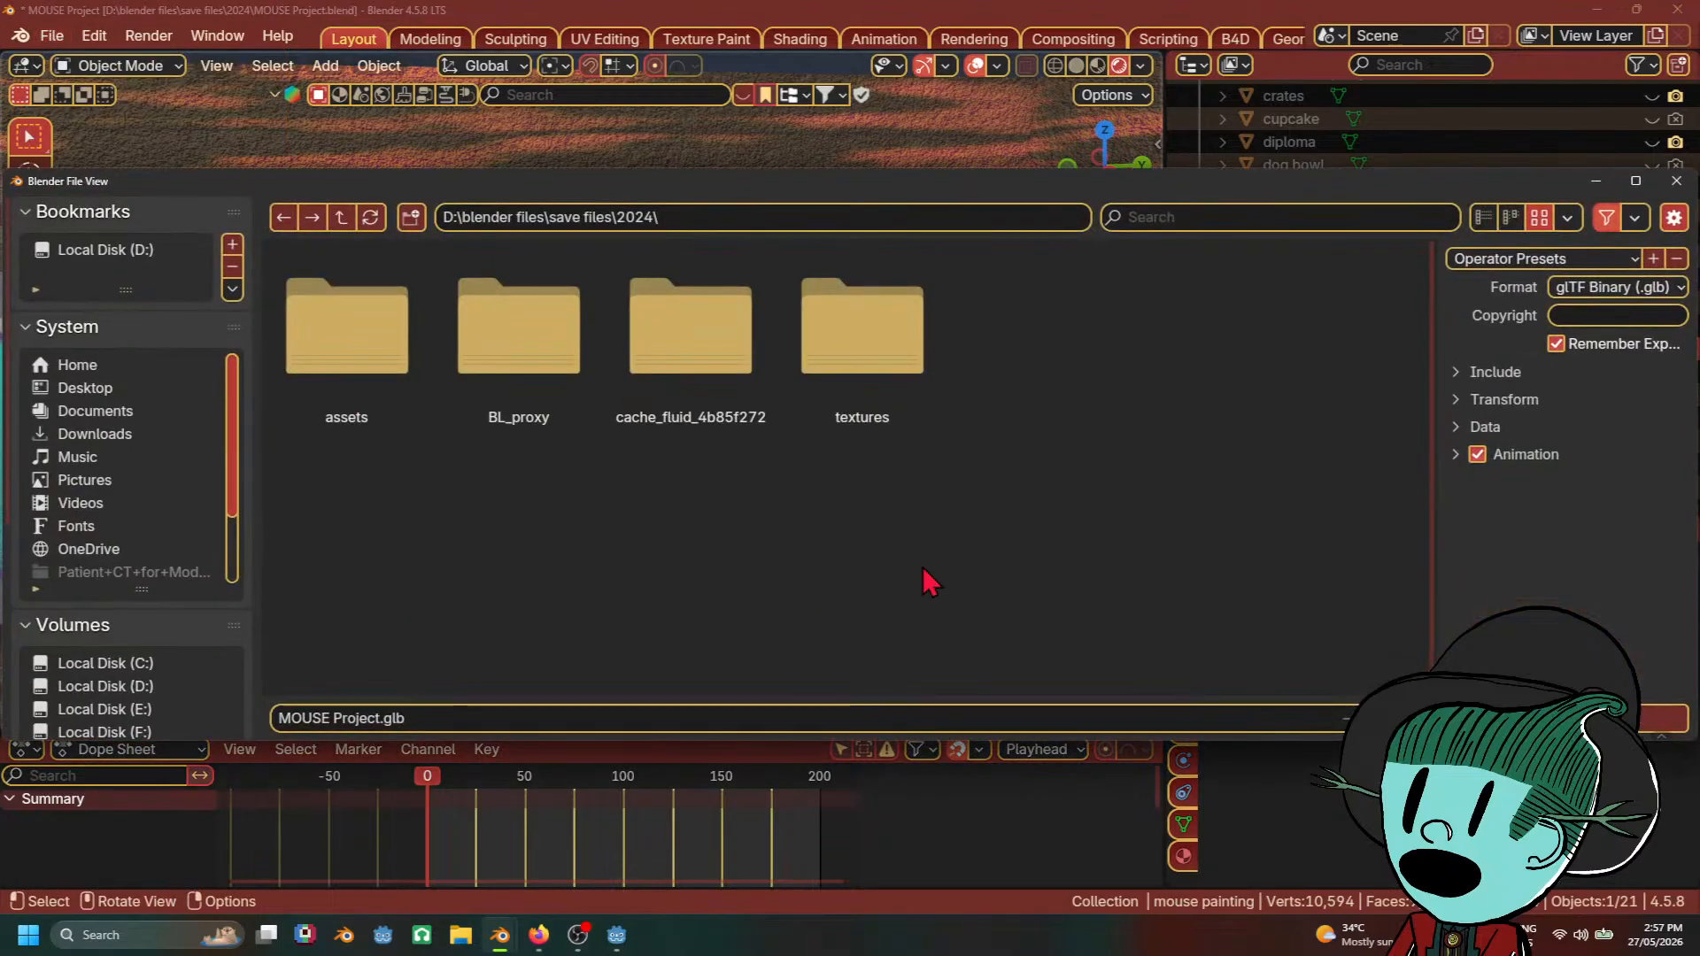
# Step: Review the export's Include, Transform and Data settings and its glTF Binary format
pyautogui.click(1497, 373)
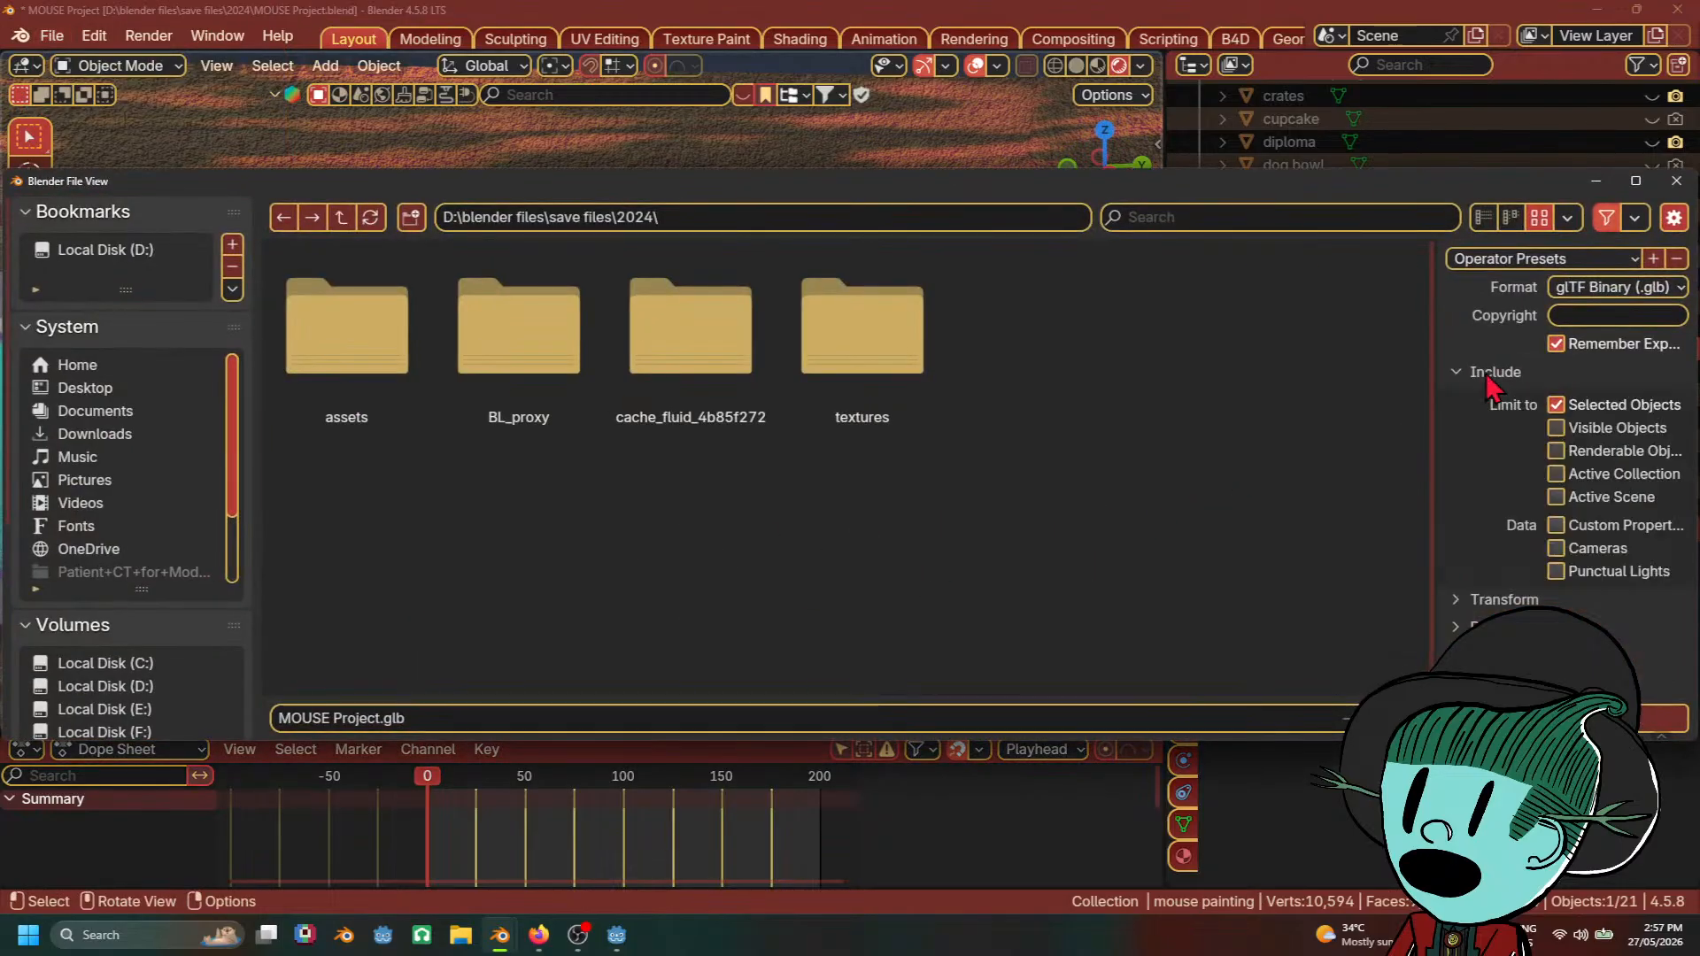
pyautogui.click(1493, 375)
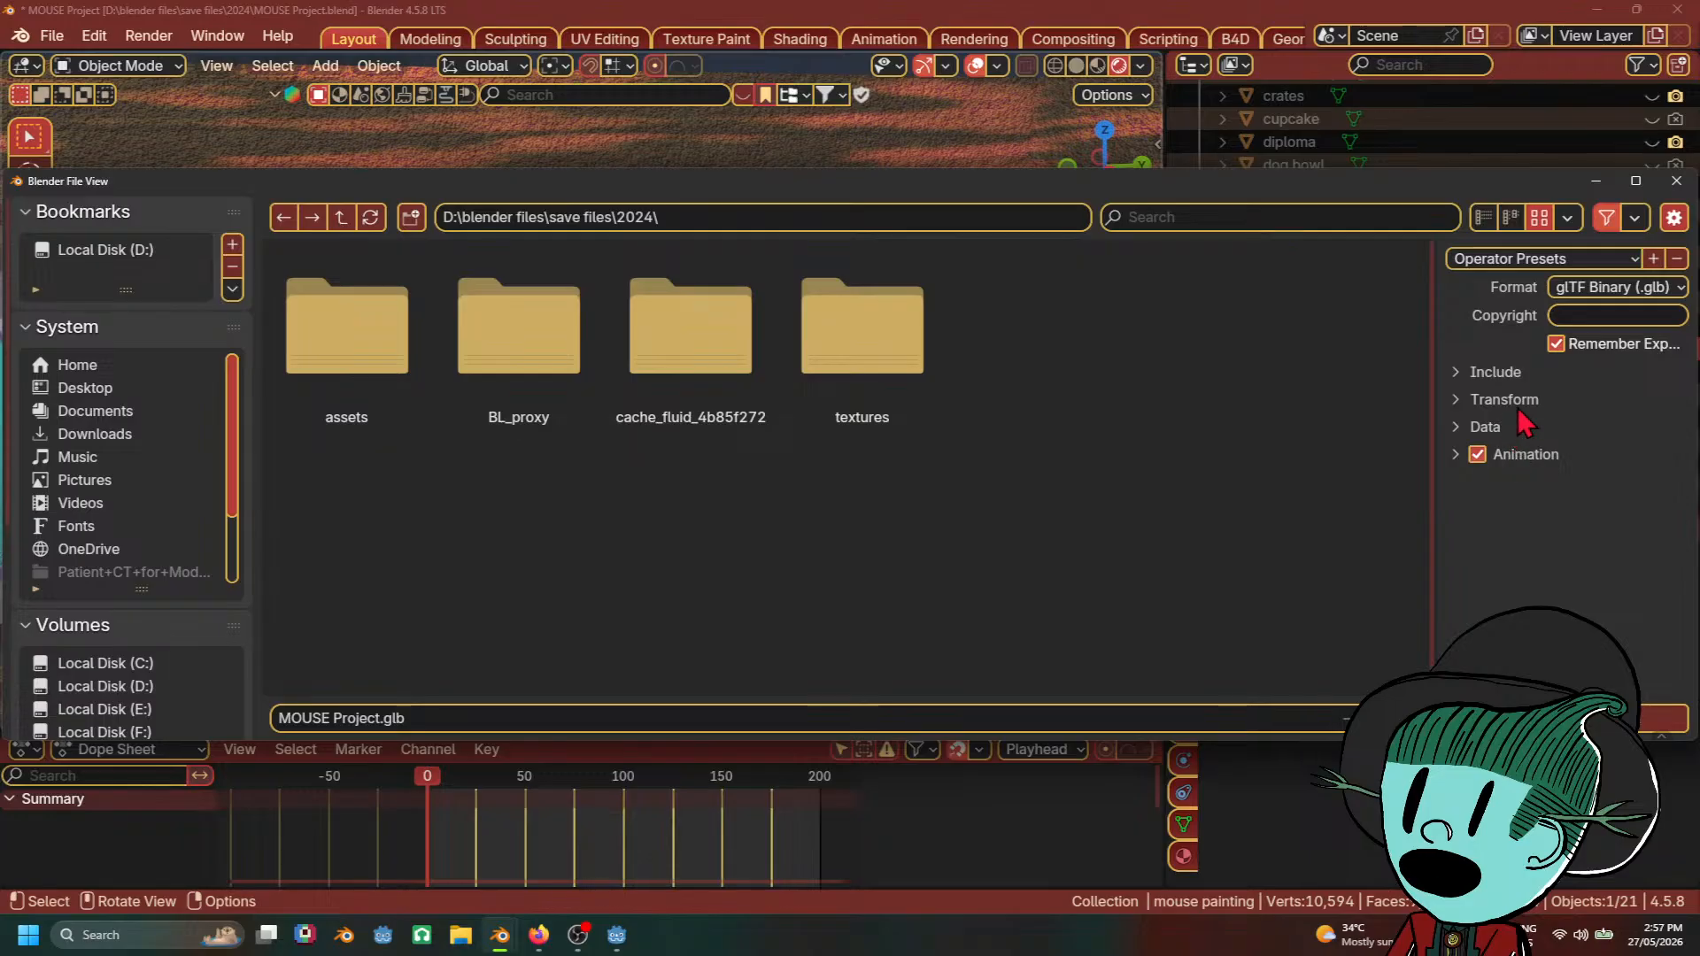
pyautogui.click(1518, 402)
pyautogui.click(1518, 402)
pyautogui.click(1505, 436)
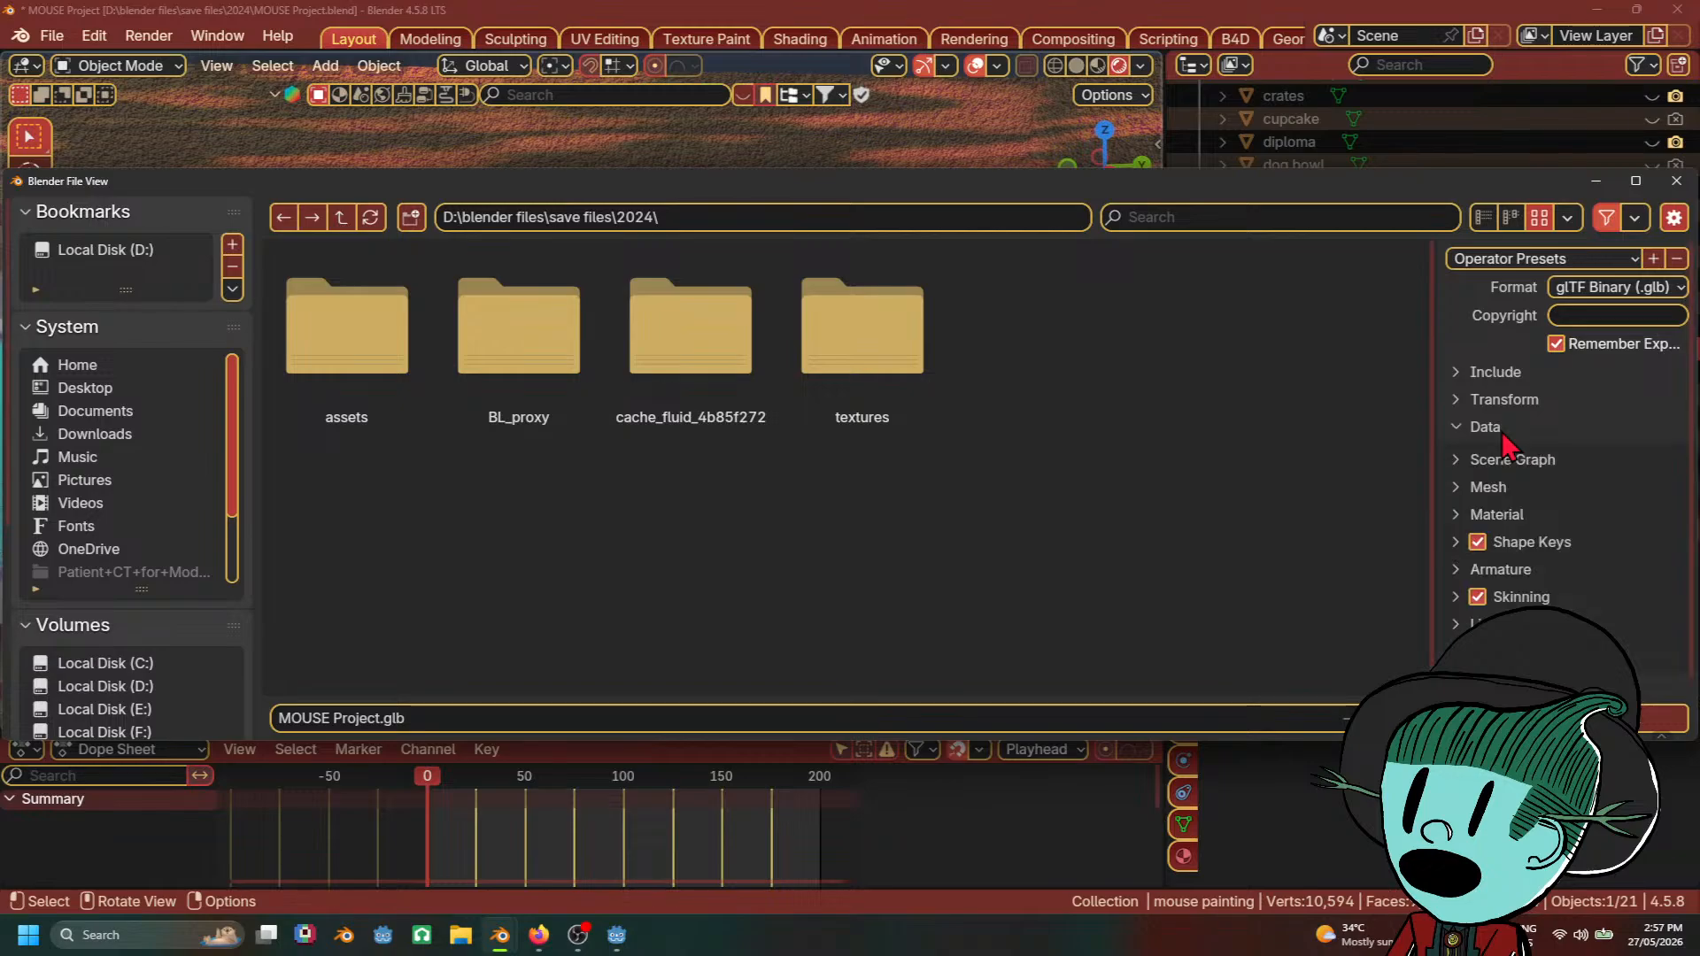
pyautogui.click(1505, 434)
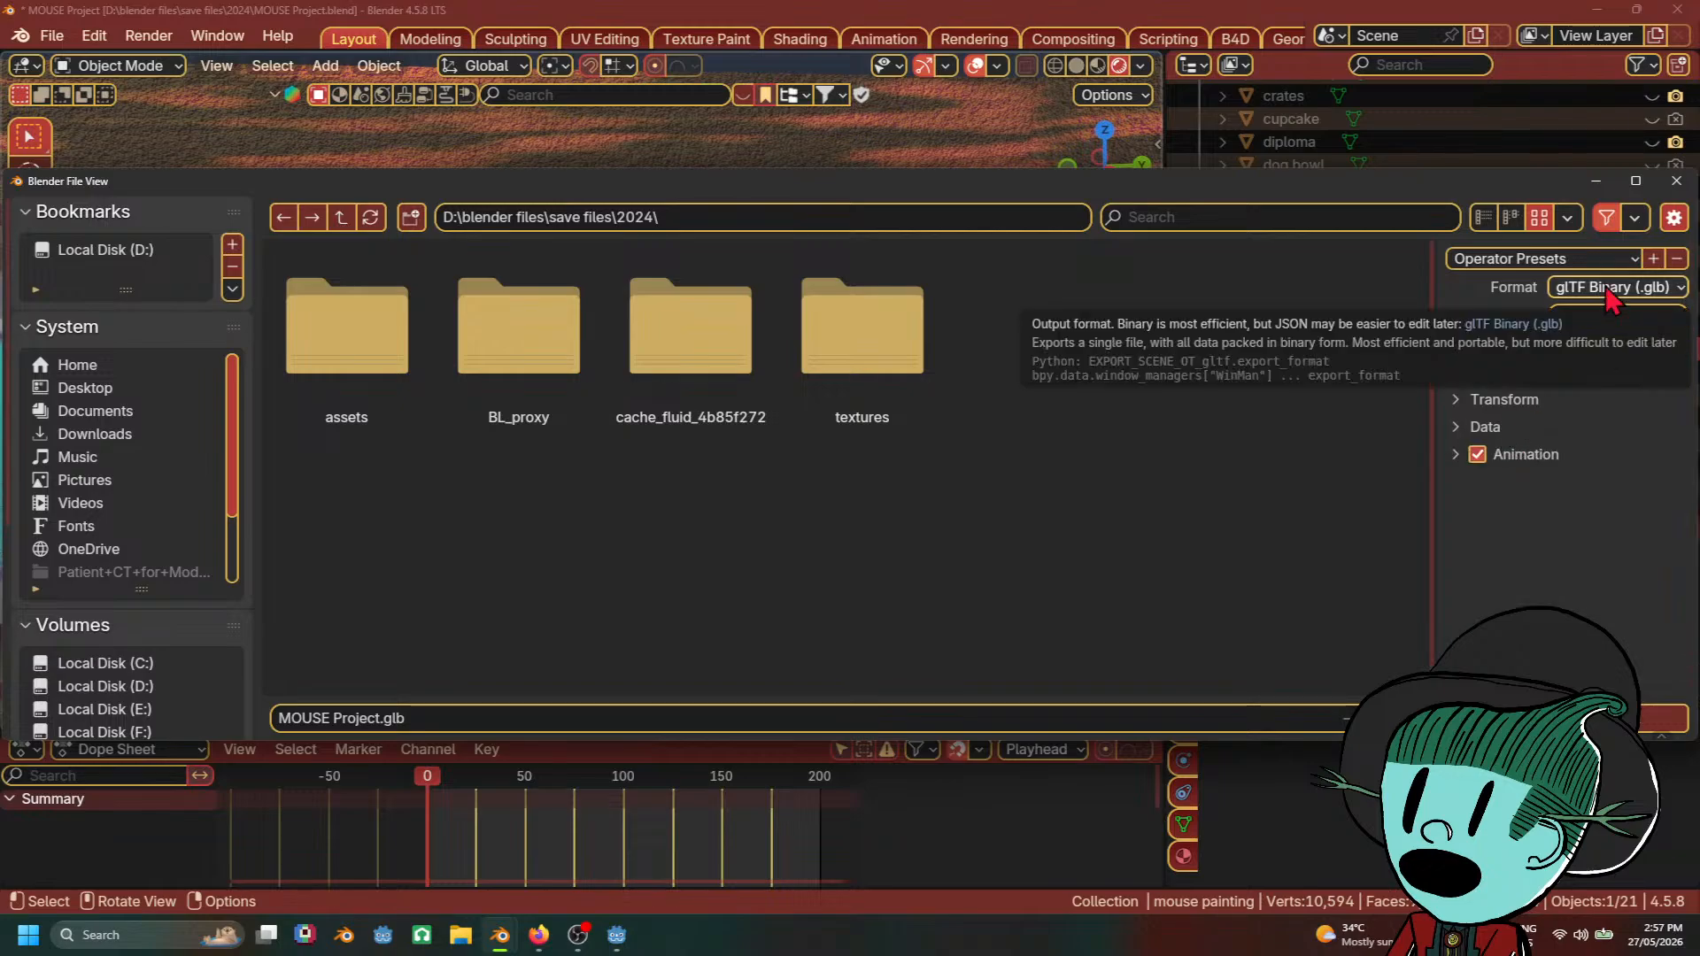
pyautogui.click(1464, 429)
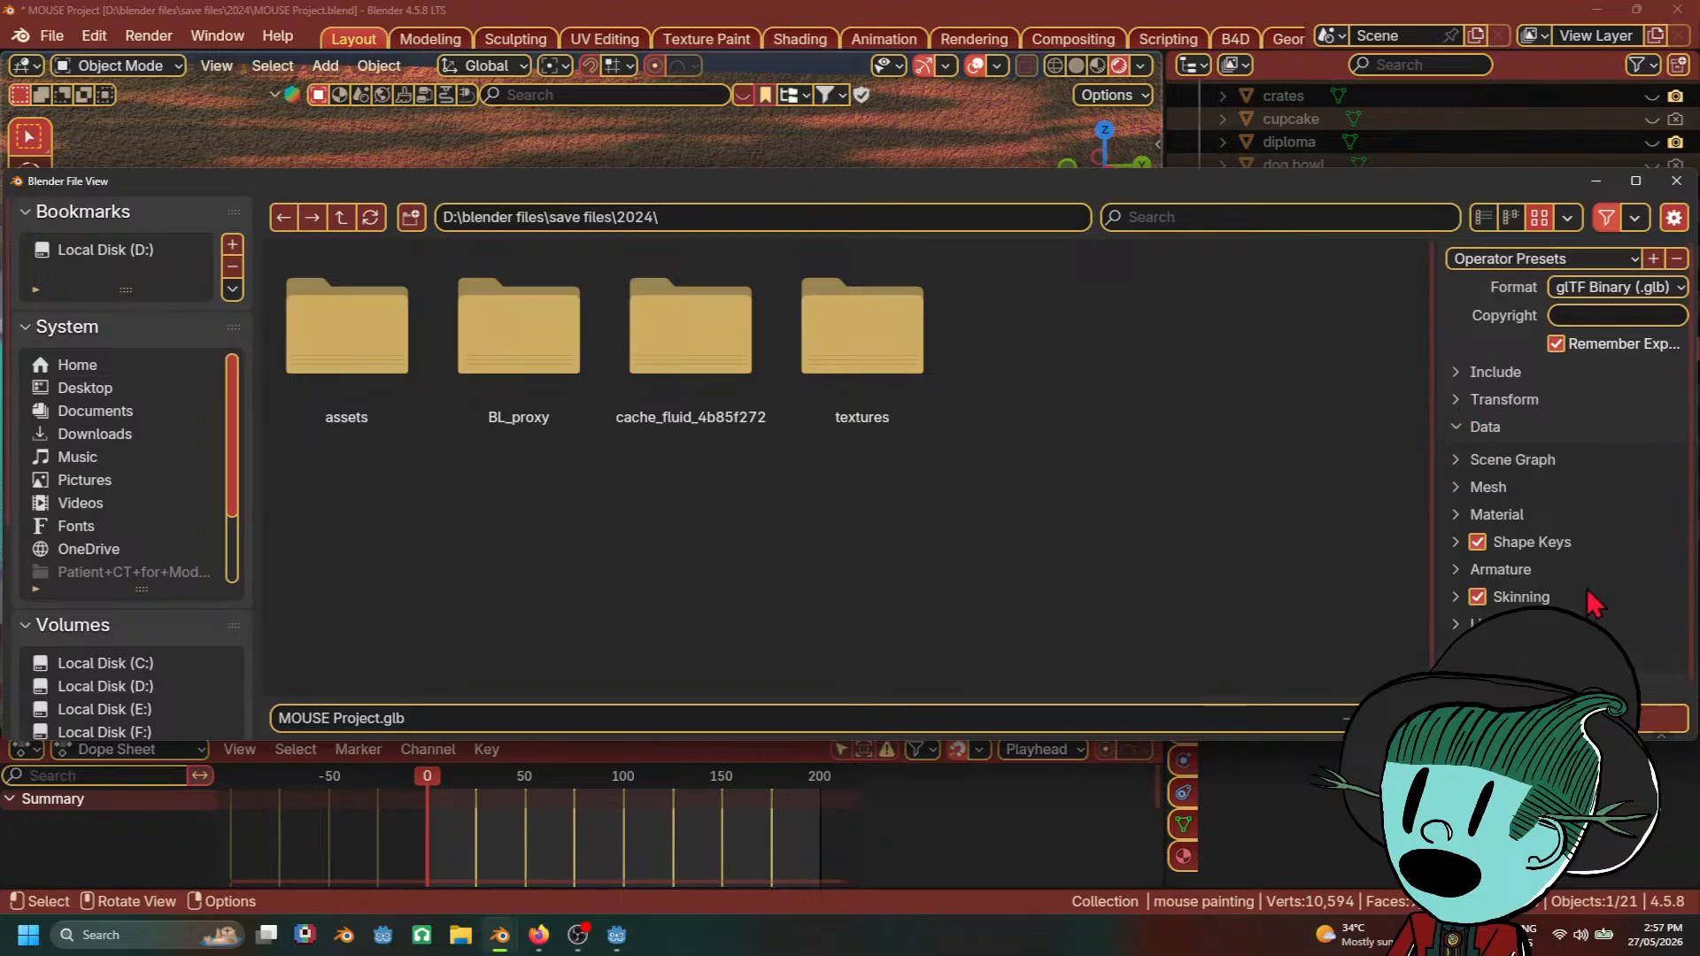
pyautogui.click(1492, 427)
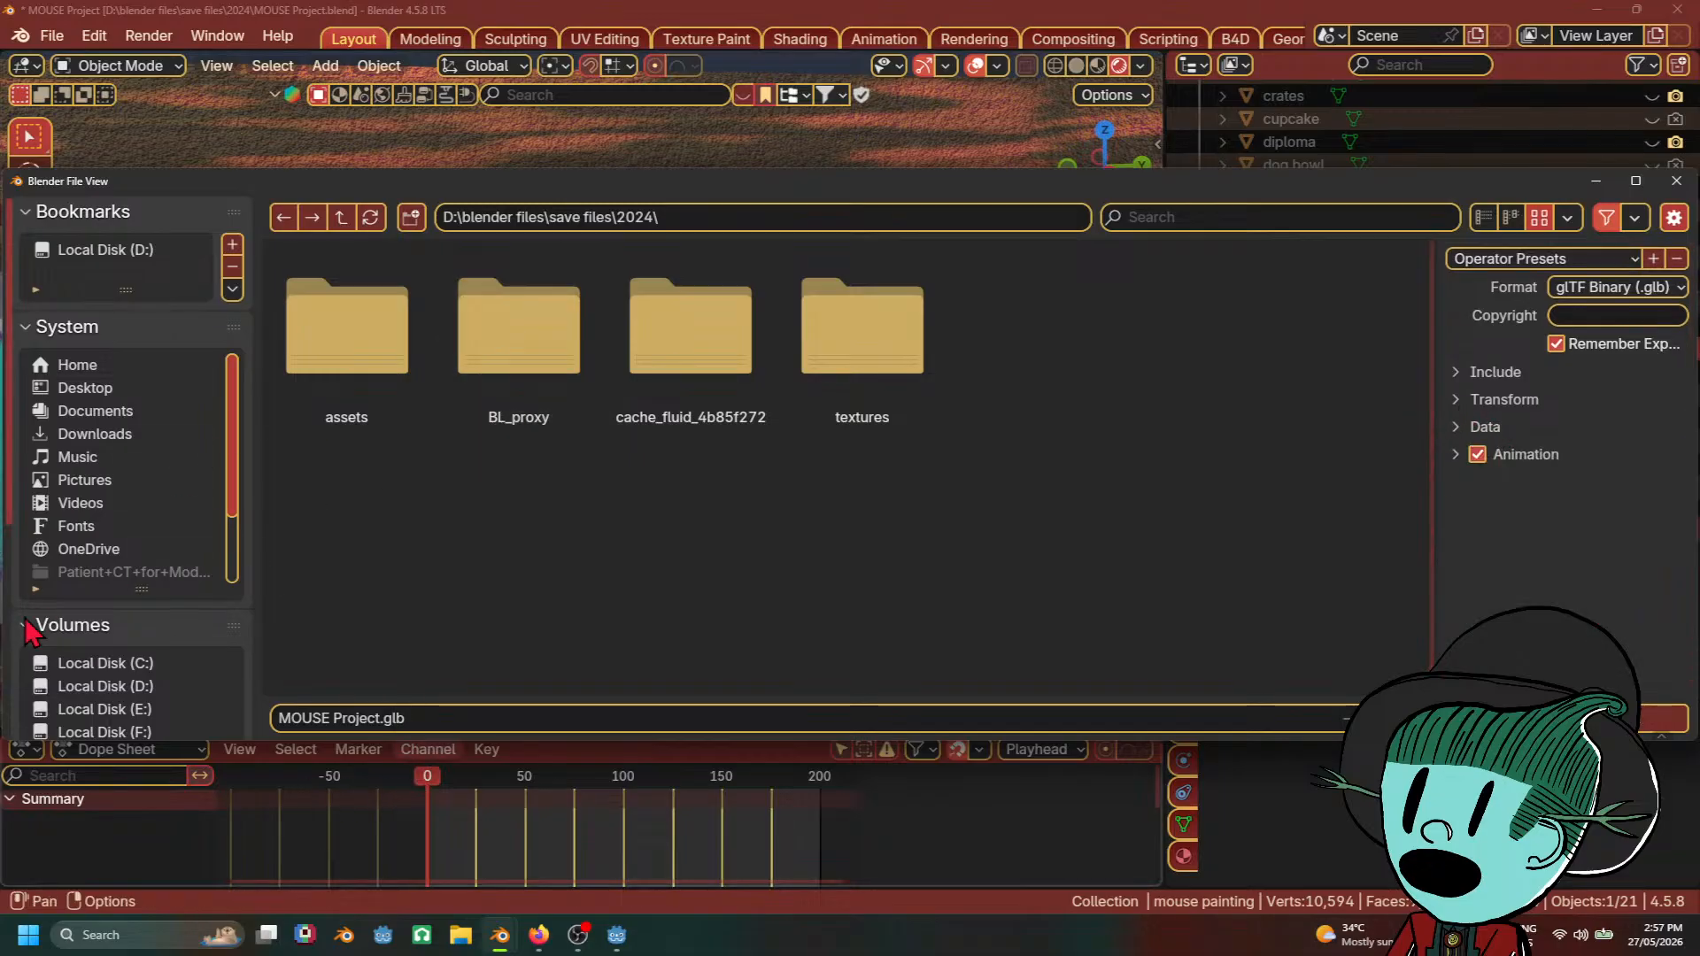
# Step: Set the export destination to the background assets folder within the Mouse project folder of the gltf files
pyautogui.scroll(-2, 141, 653)
pyautogui.scroll(-4, 159, 682)
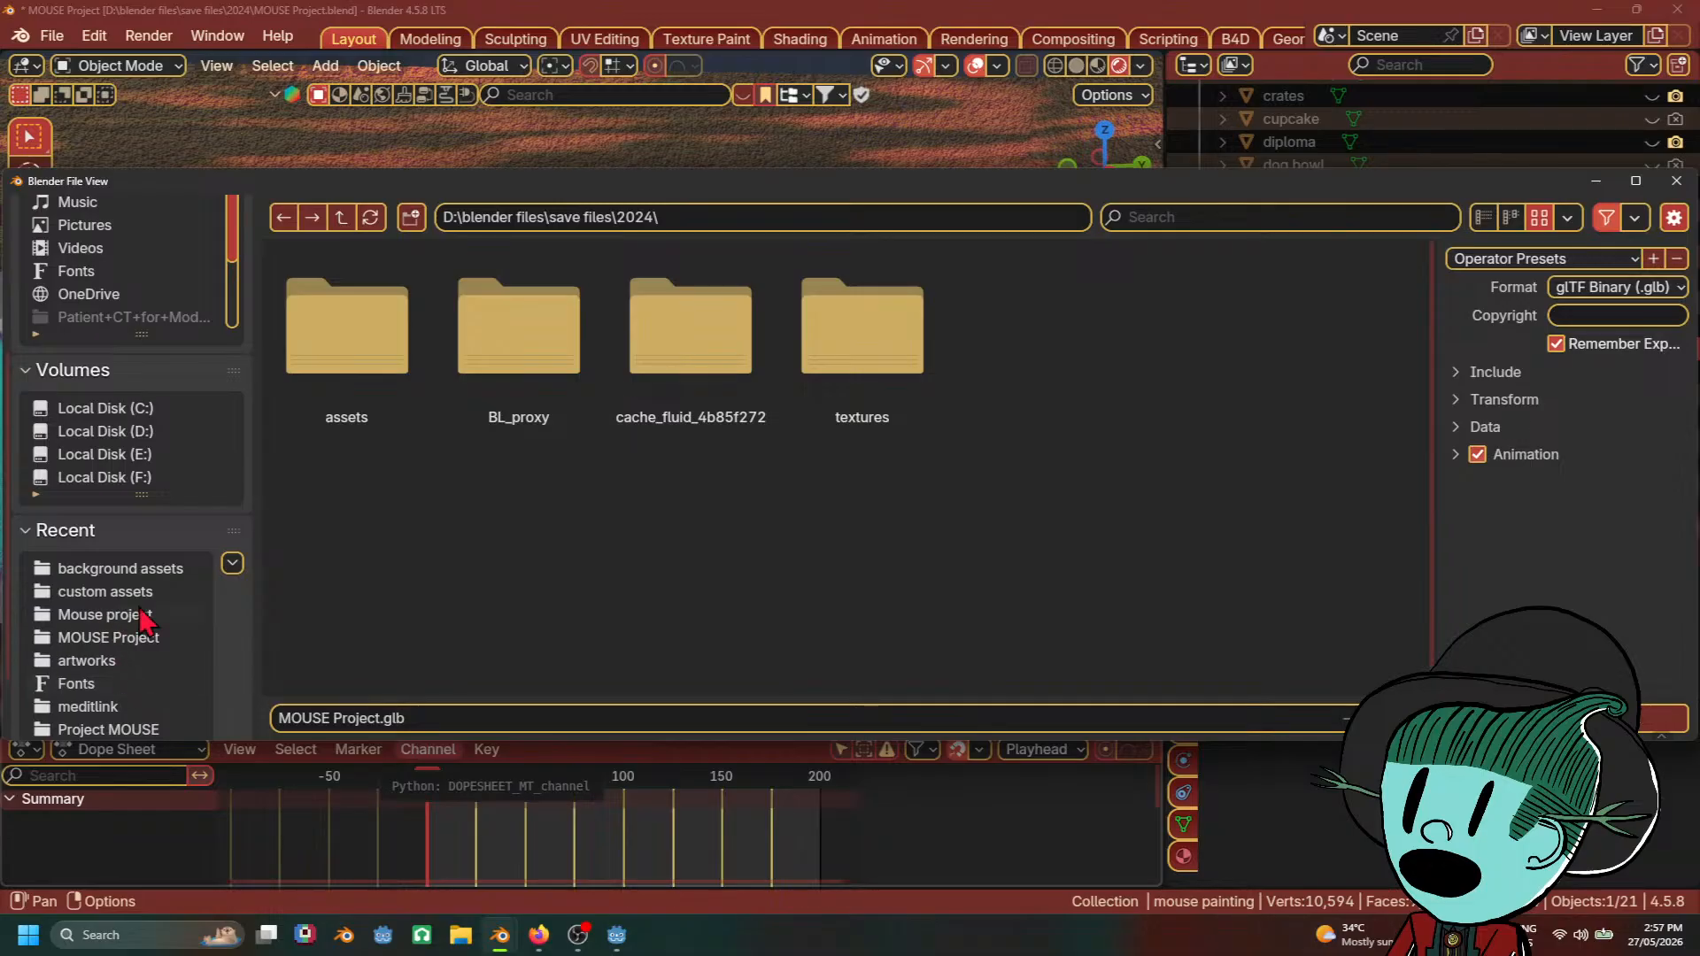
pyautogui.click(154, 641)
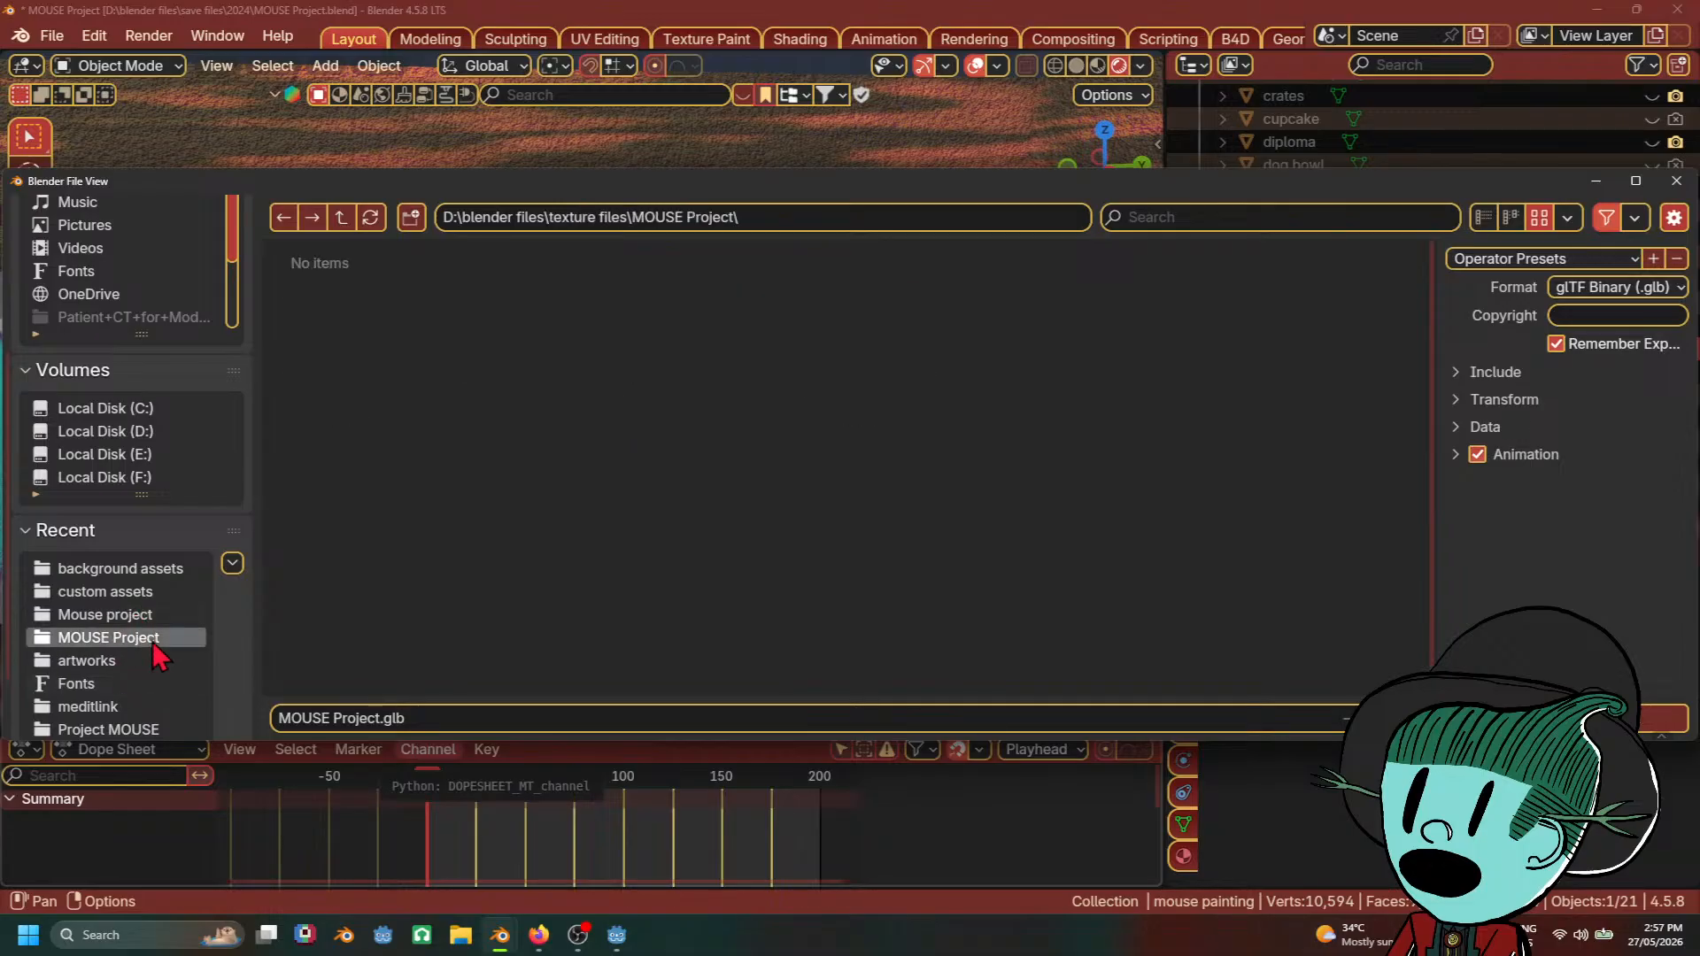
pyautogui.click(146, 617)
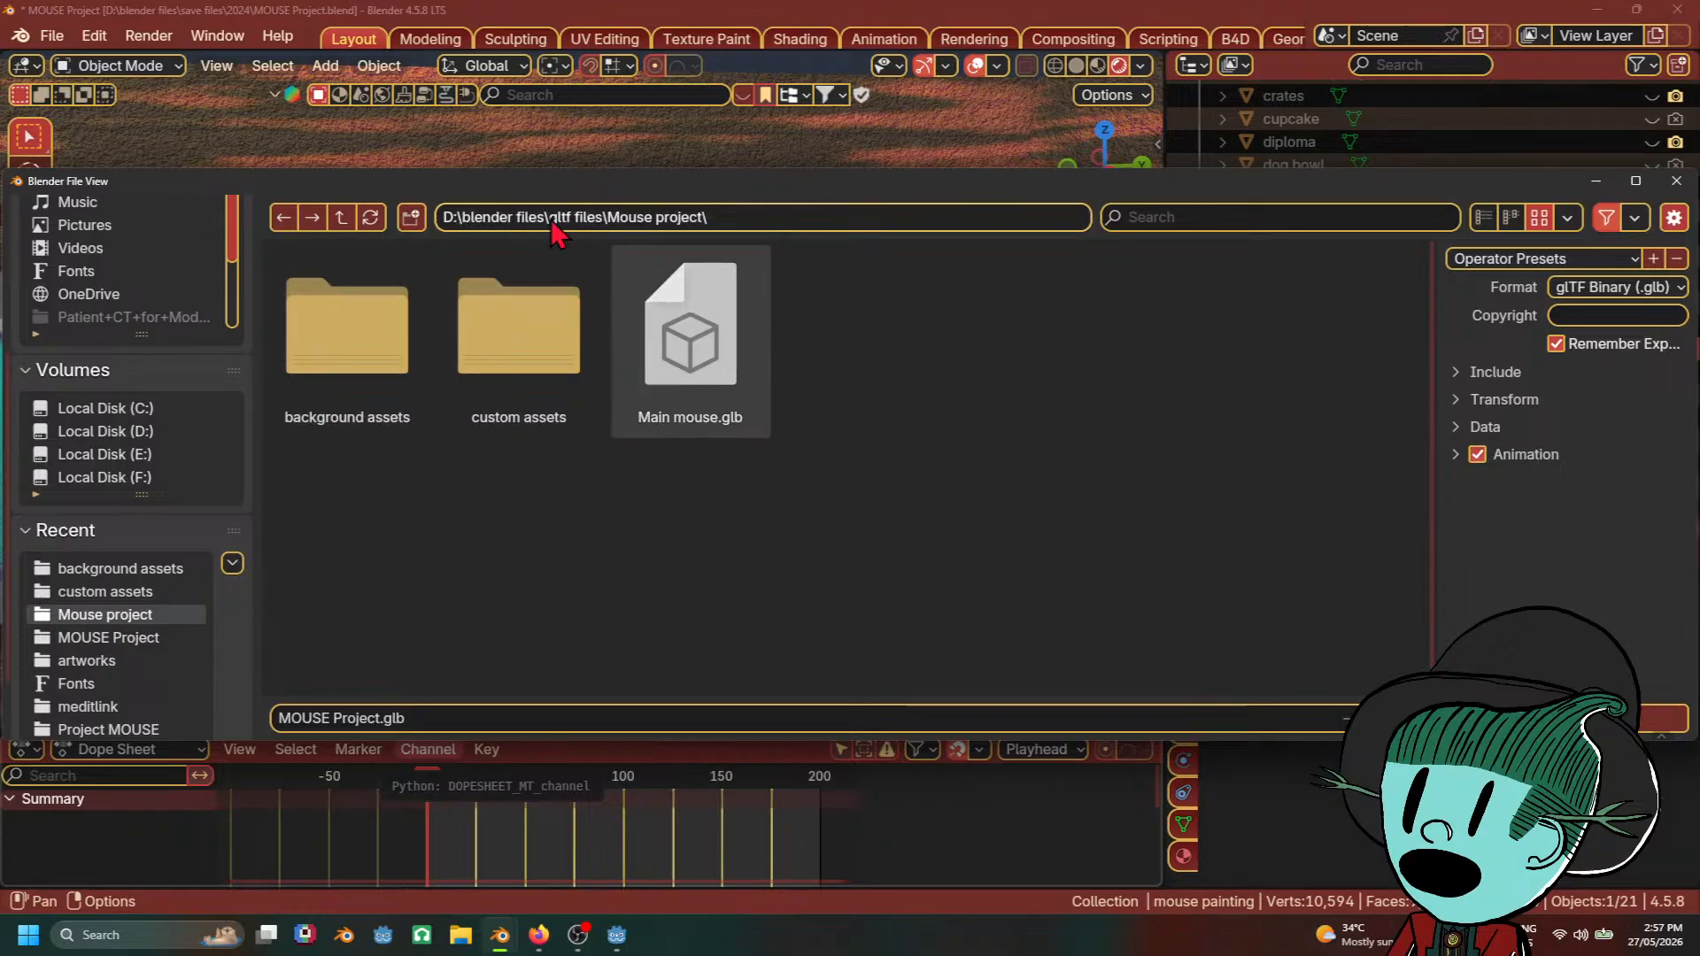
pyautogui.doubleClick(393, 351)
# Step: Name the export file MOUSE Painting and export the selected painting as glTF Binary
pyautogui.click(426, 720)
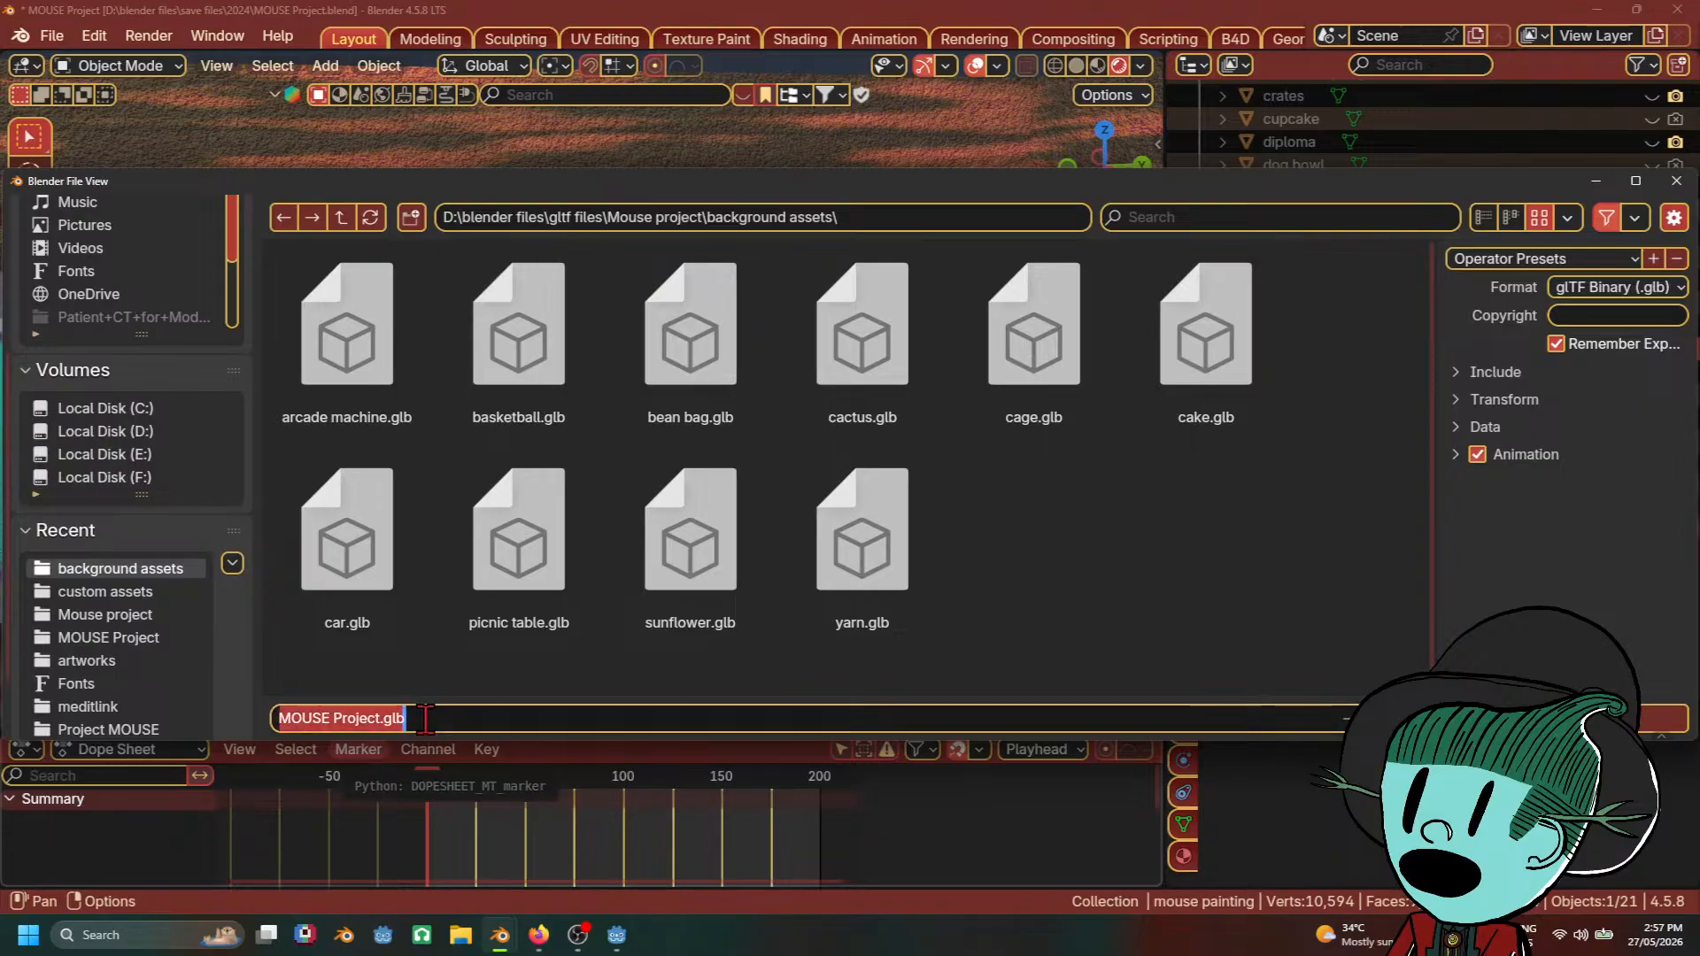
pyautogui.write('M')
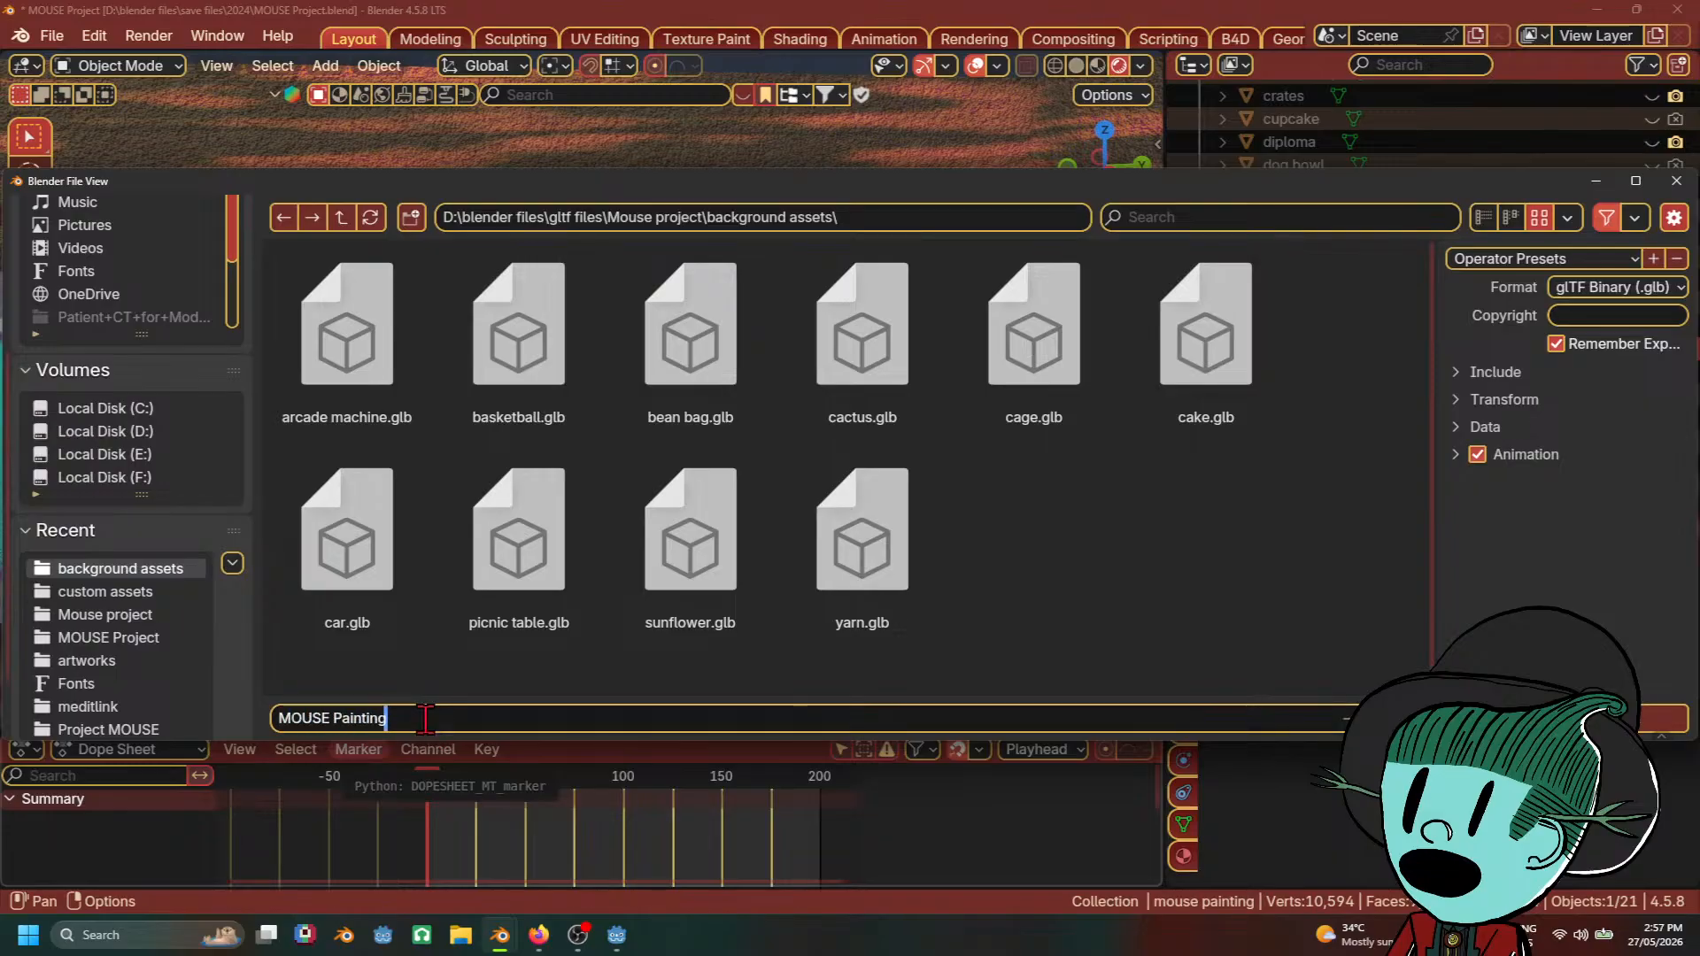
pyautogui.press('Return')
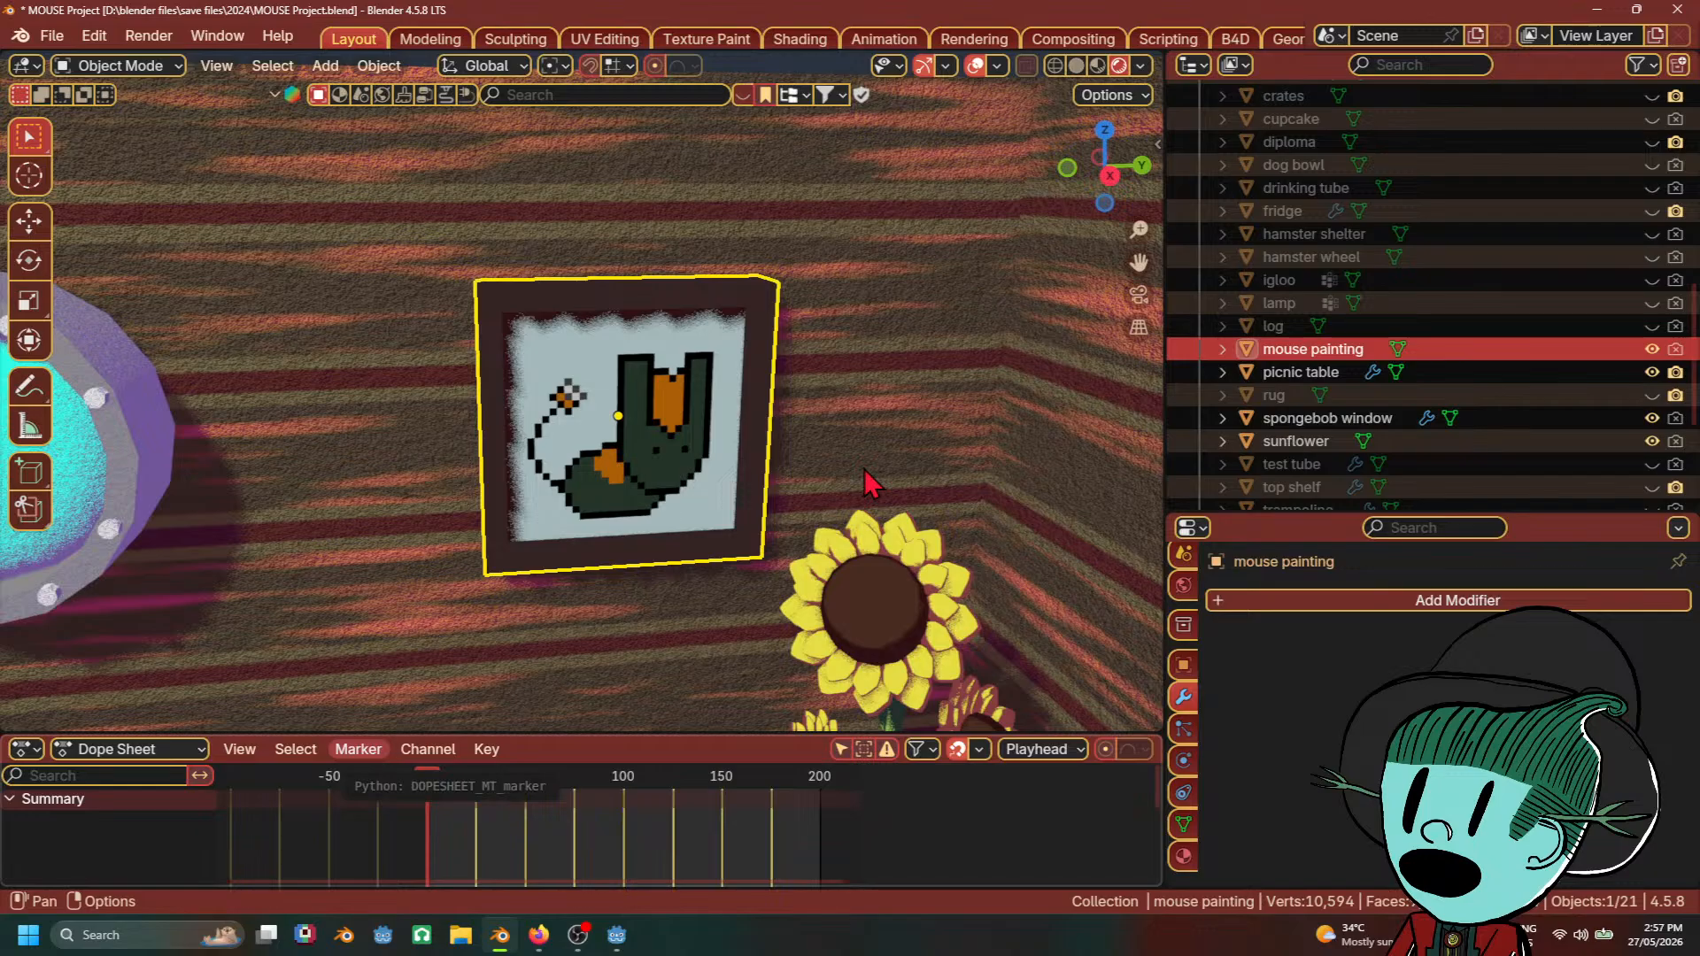
# Step: Switch to the Godot editor with the arcade machine scene
pyautogui.scroll(-6, 864, 470)
pyautogui.moveTo(342, 451); pyautogui.dragTo(442, 514, button='middle')
pyautogui.moveTo(620, 944)
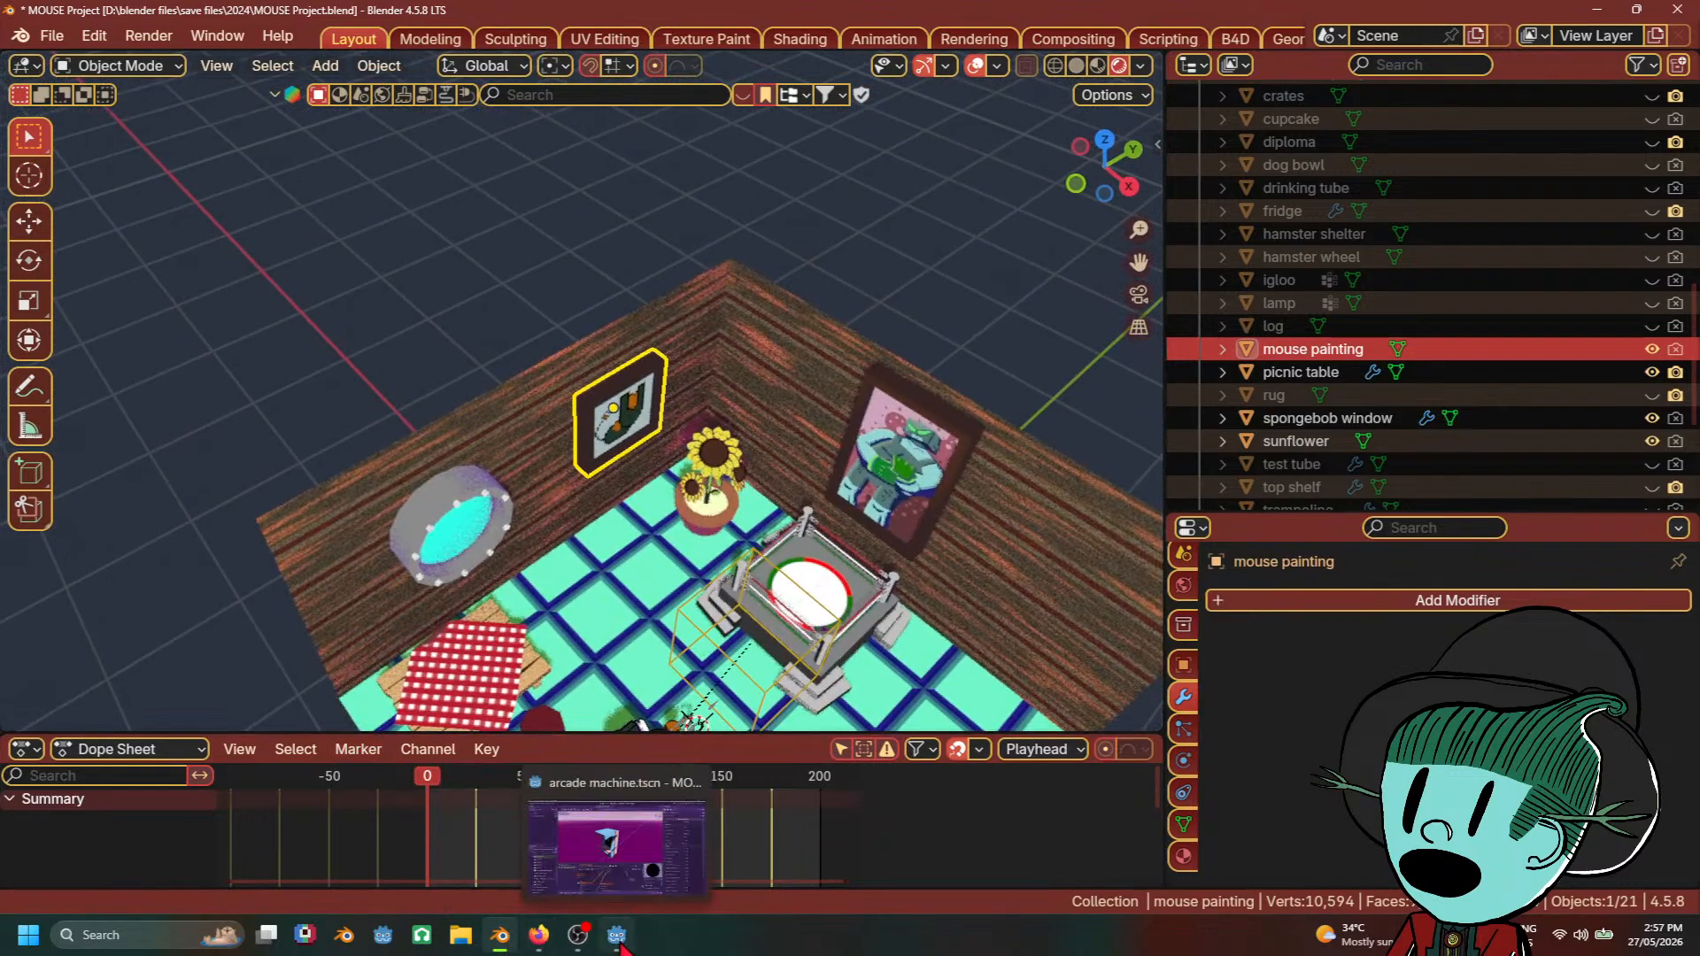
pyautogui.click(644, 882)
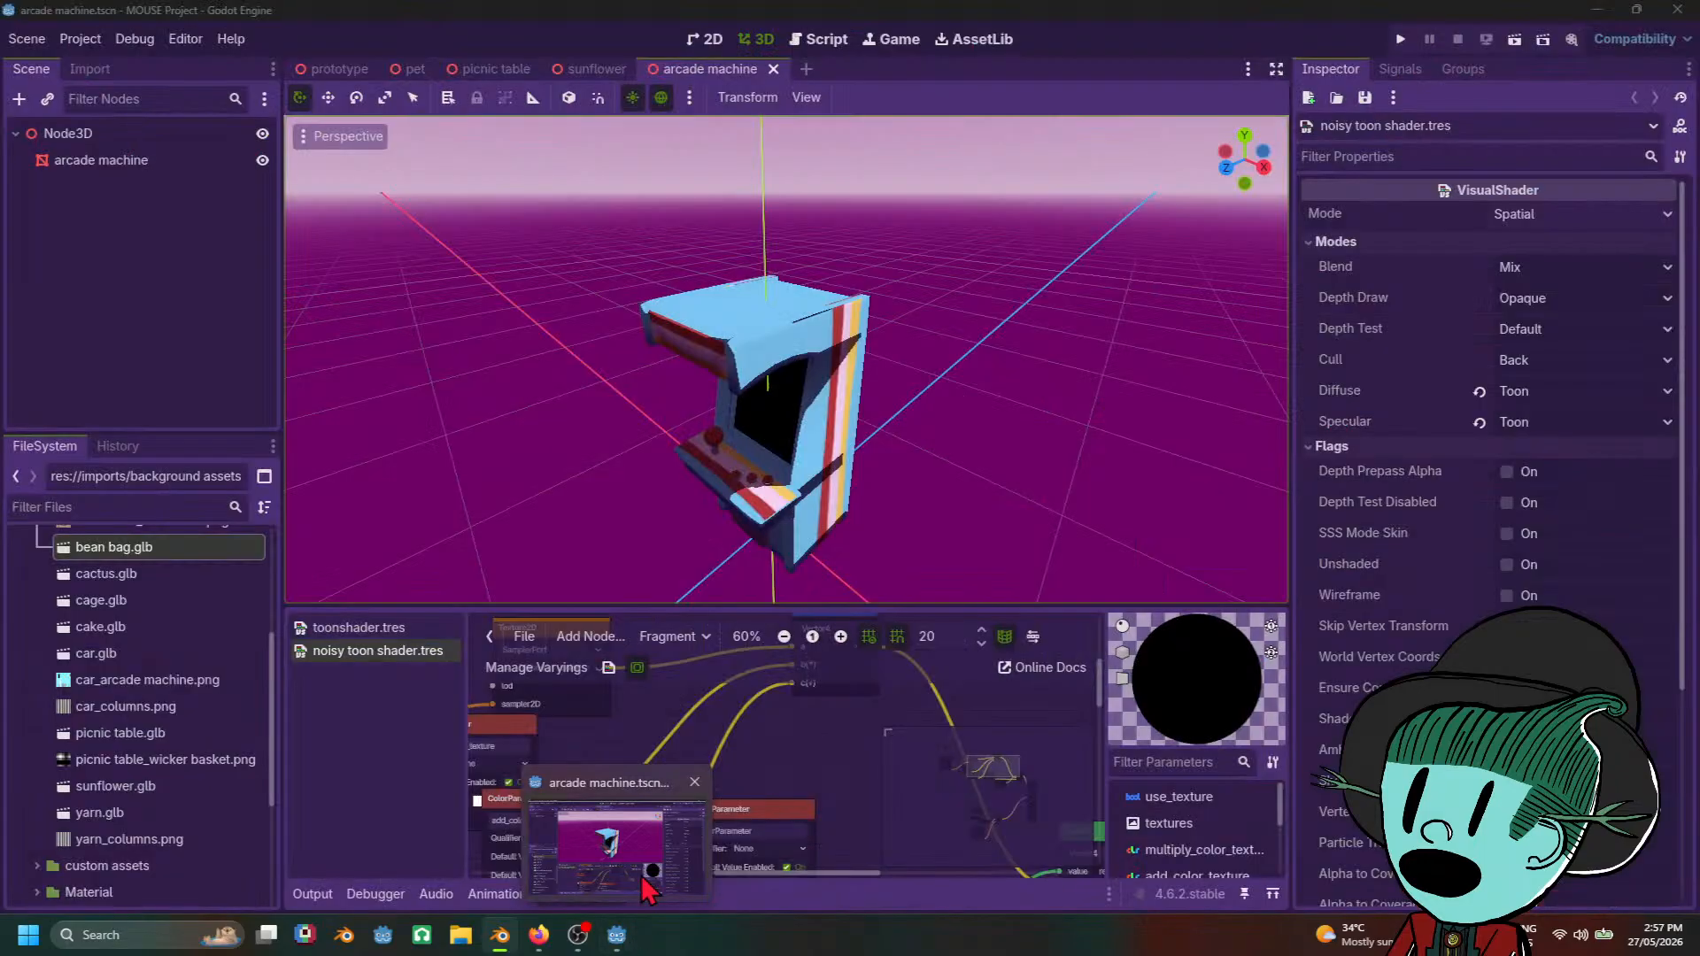
pyautogui.click(647, 885)
# Step: Open File Explorer and go to the blender files folder on Local Disk (D:)
pyautogui.click(461, 936)
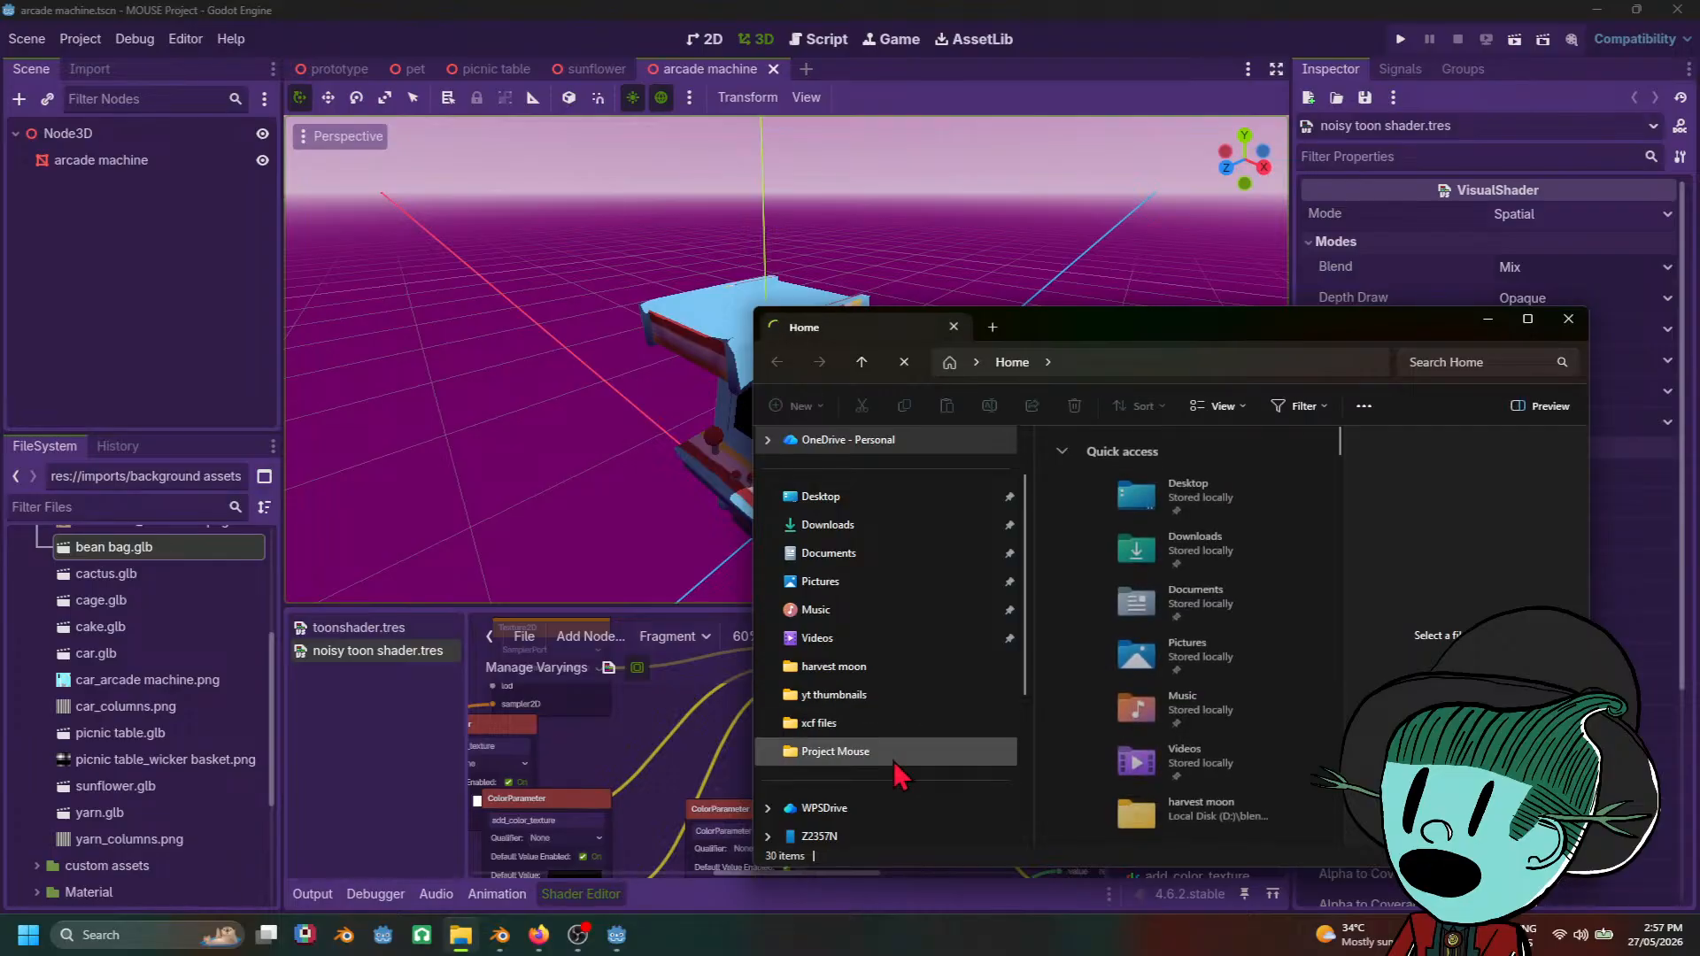
pyautogui.click(895, 760)
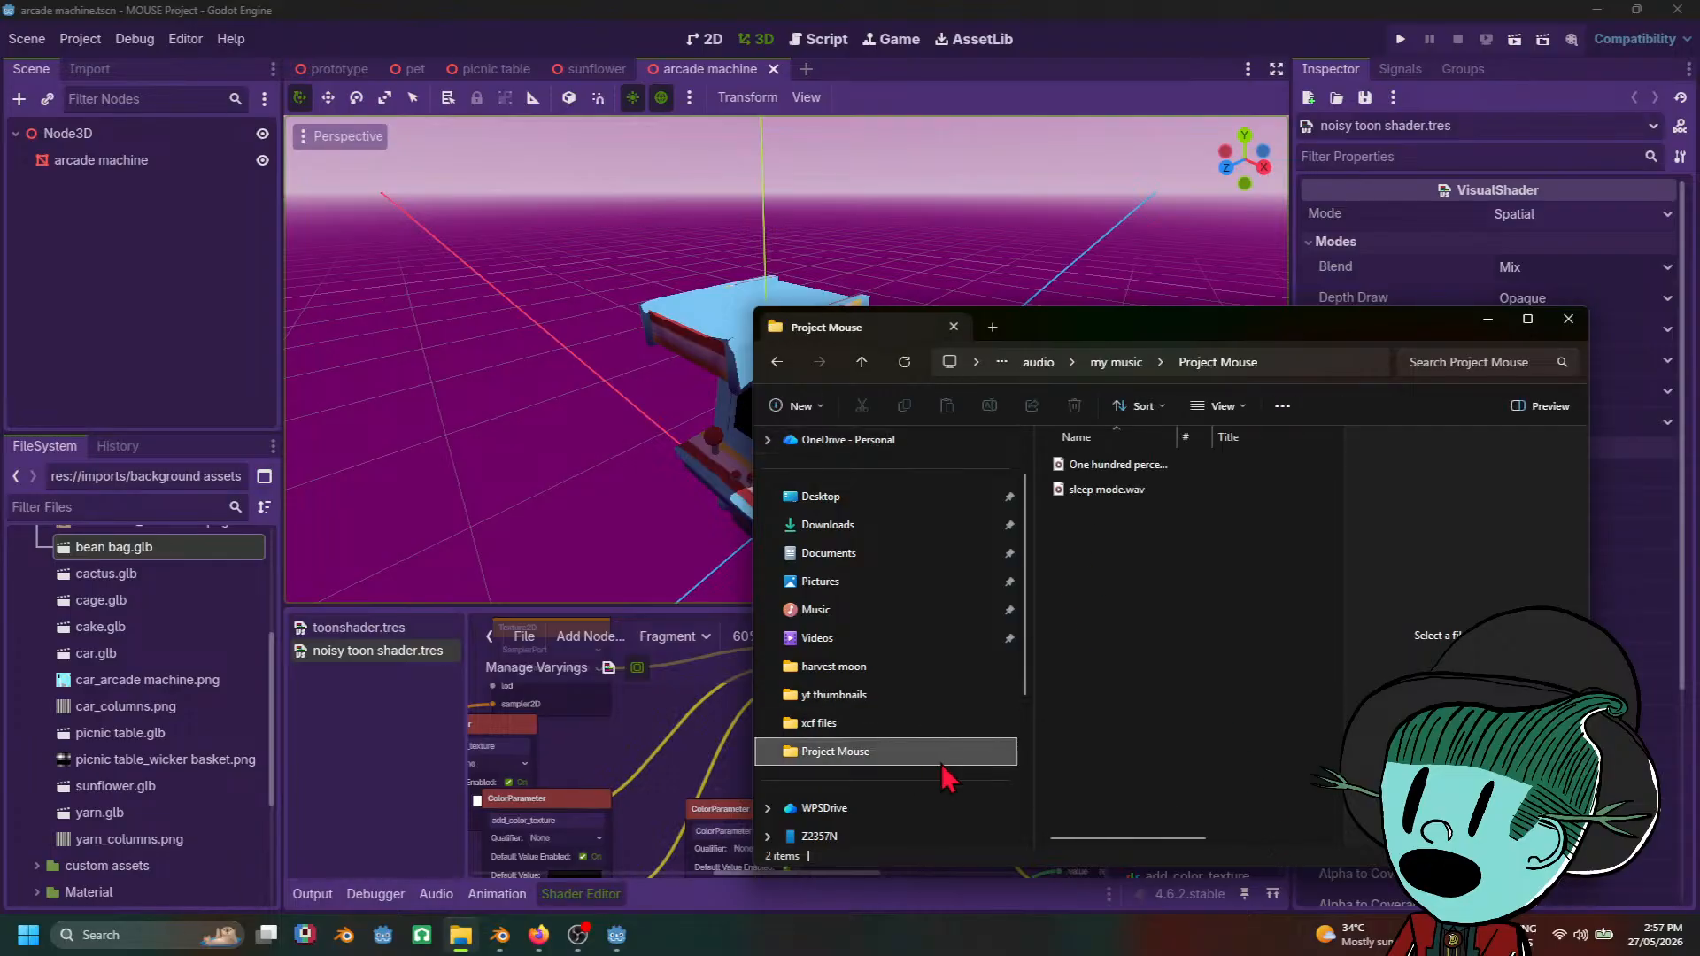
pyautogui.scroll(-3, 947, 779)
pyautogui.click(895, 694)
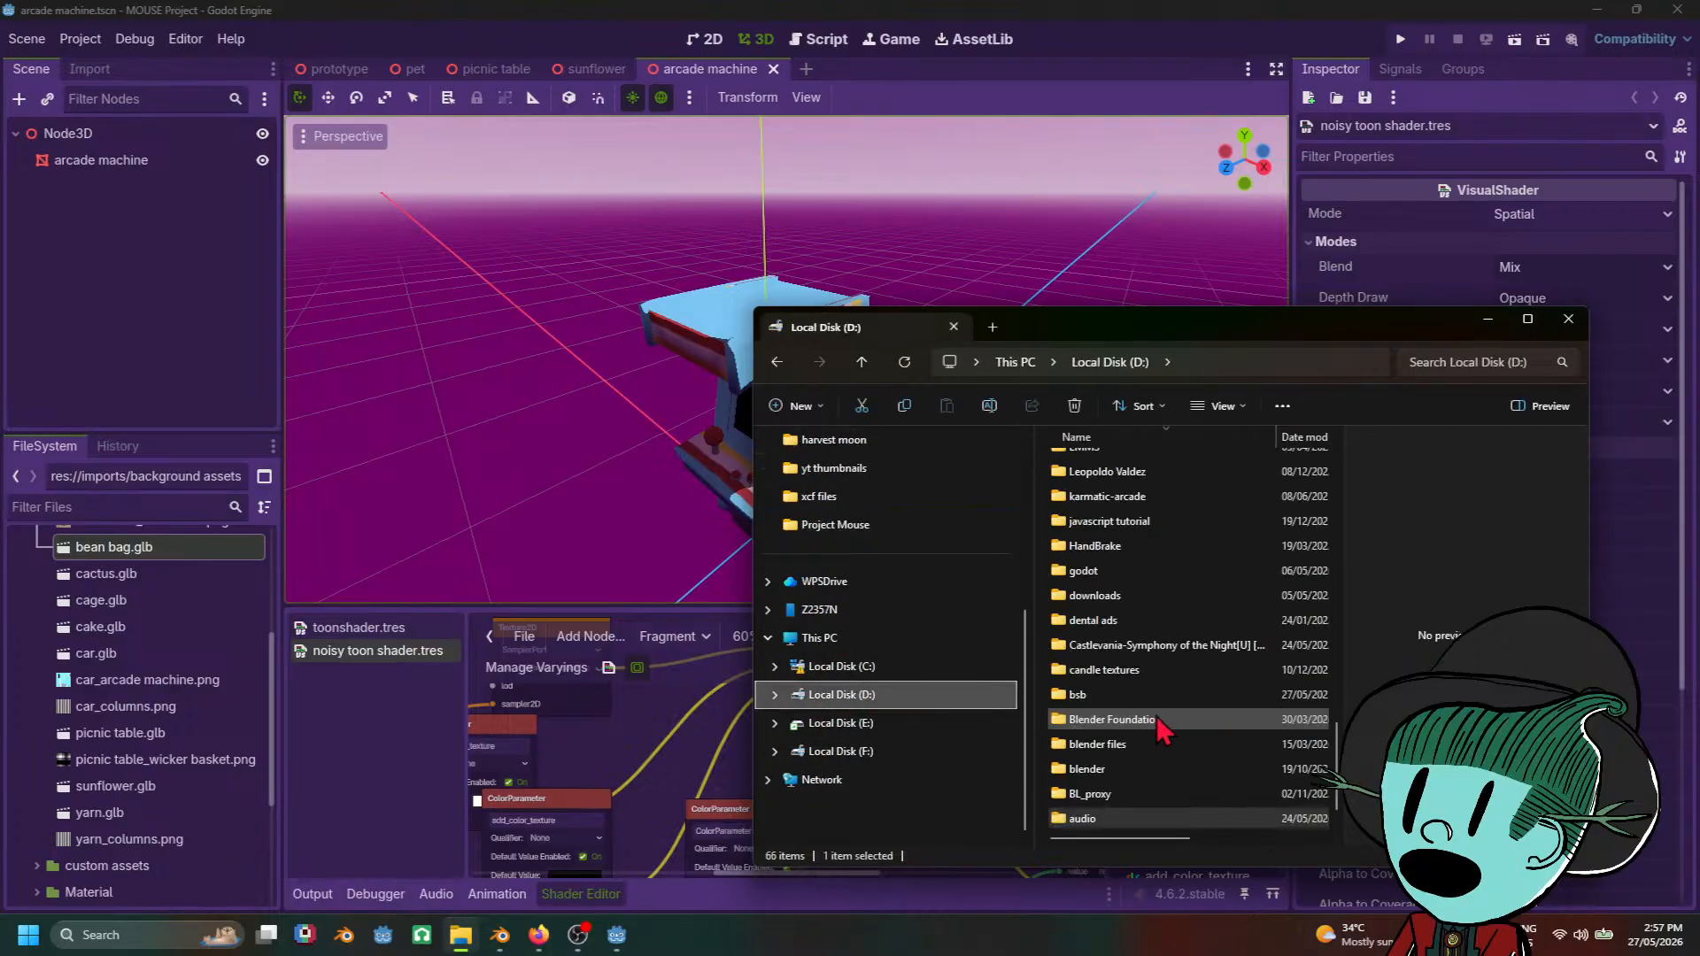
pyautogui.scroll(-1, 1156, 757)
pyautogui.doubleClick(1112, 721)
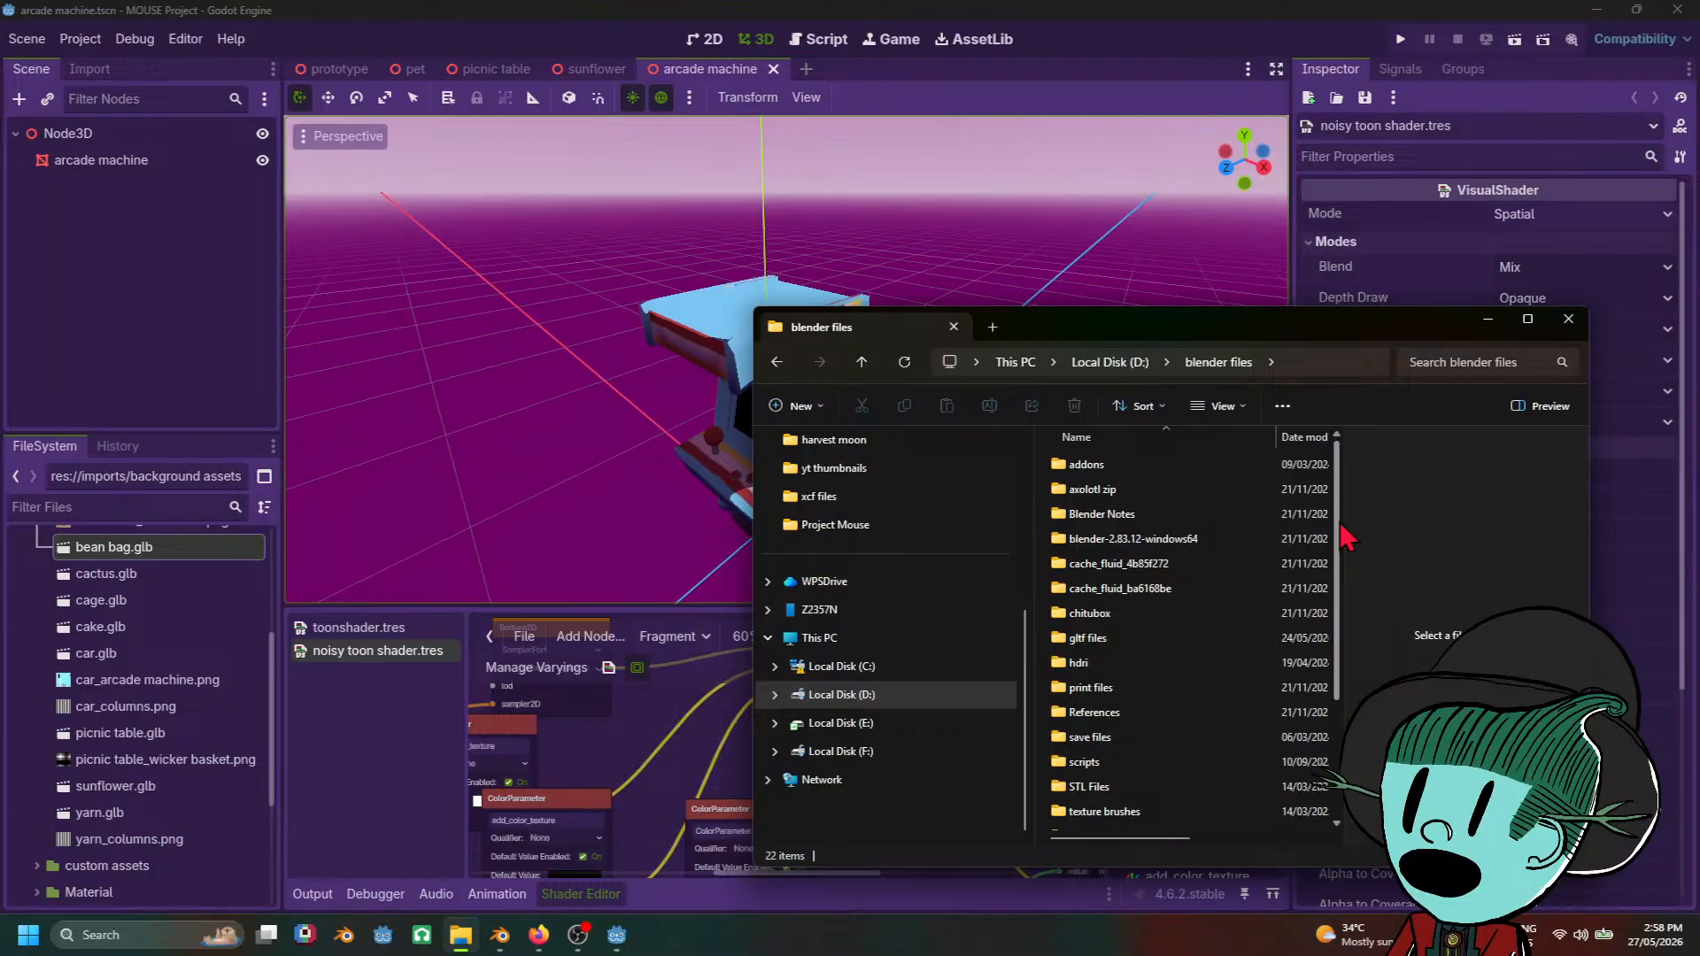
# Step: Go into gltf files, Mouse project, background assets to reach the exported models
pyautogui.scroll(-2, 1244, 673)
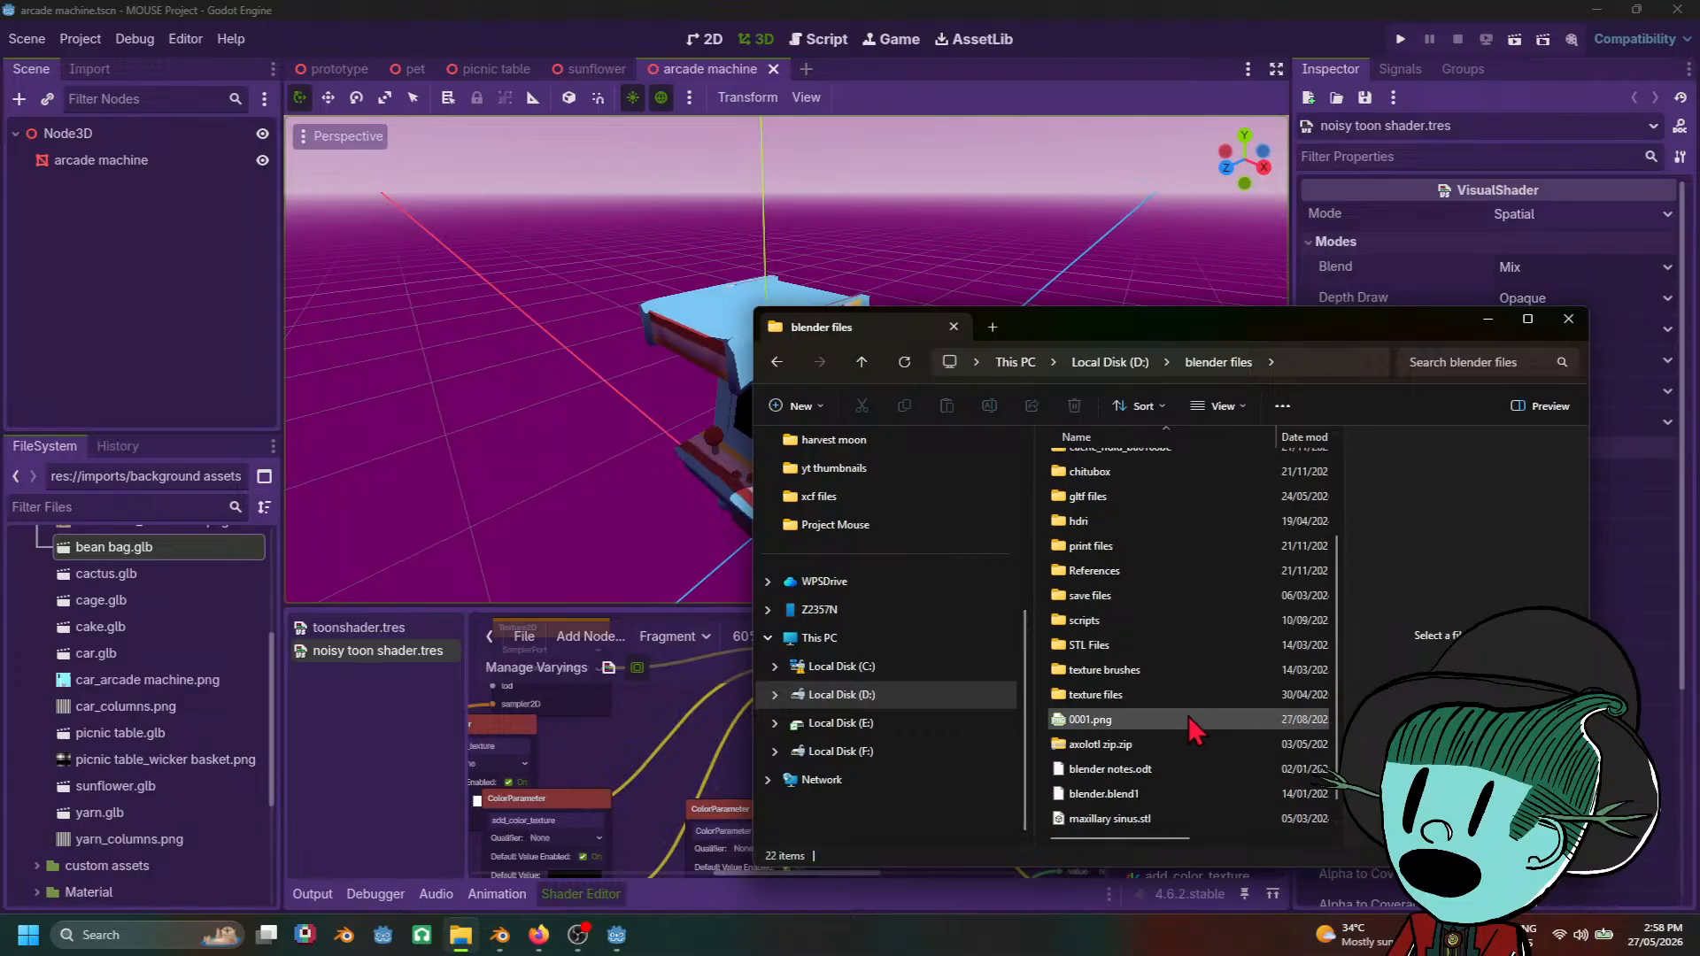
pyautogui.scroll(2, 1199, 733)
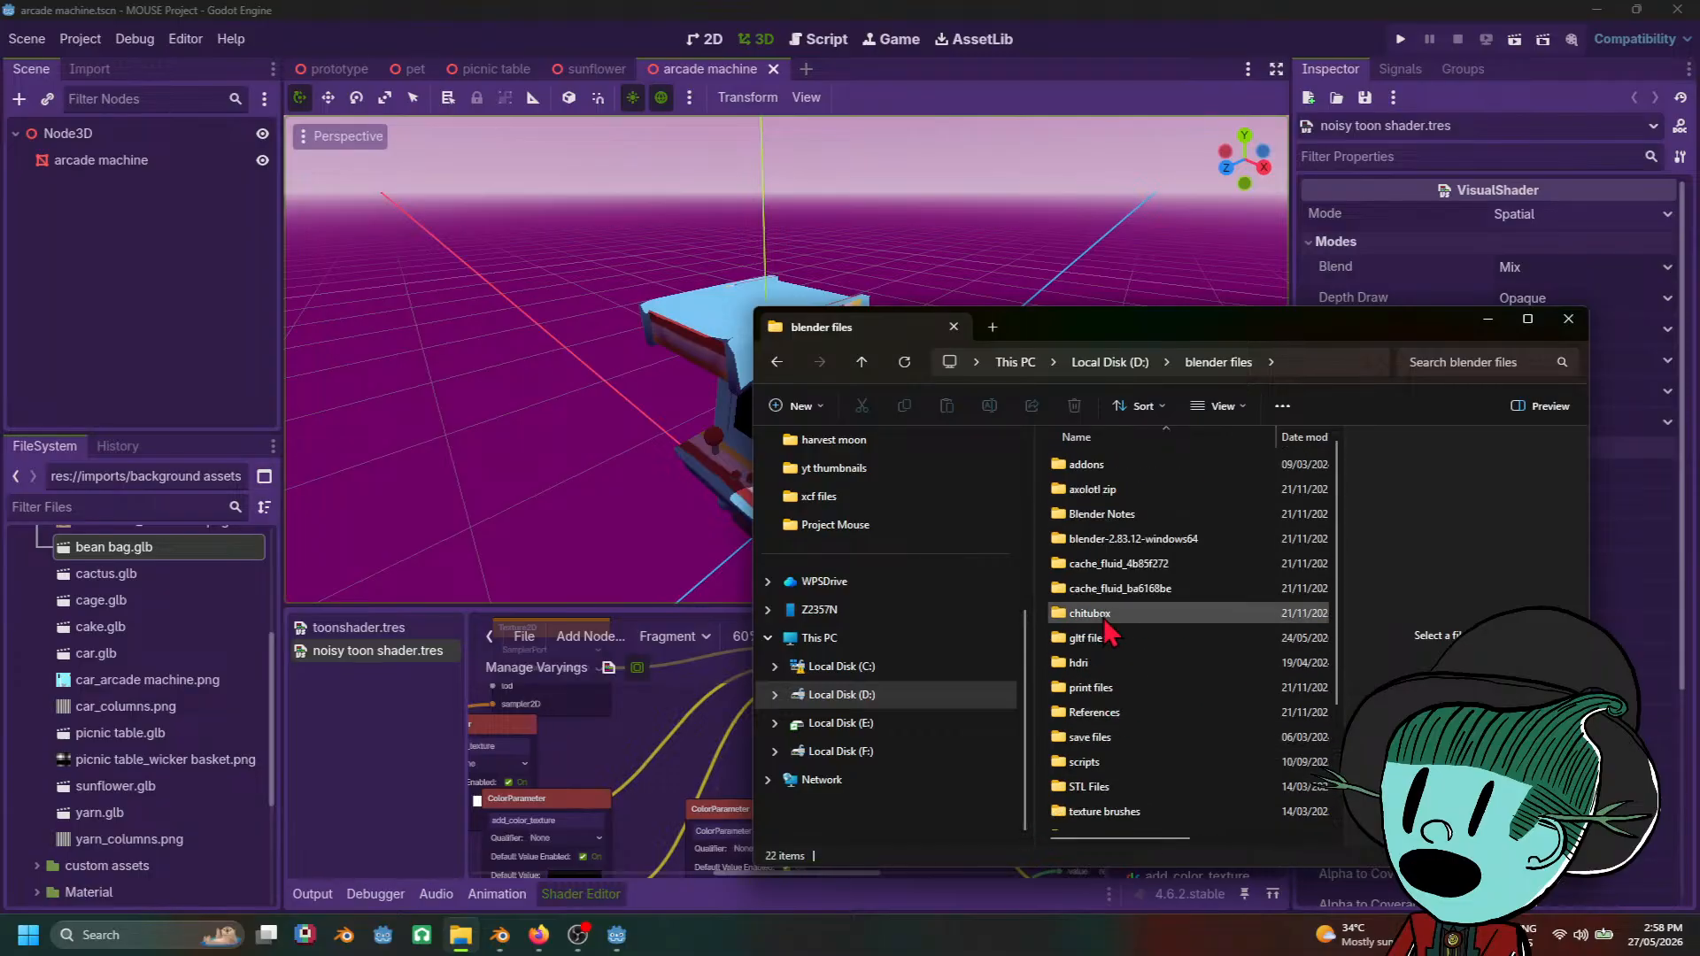
pyautogui.click(1104, 639)
pyautogui.doubleClick(1107, 651)
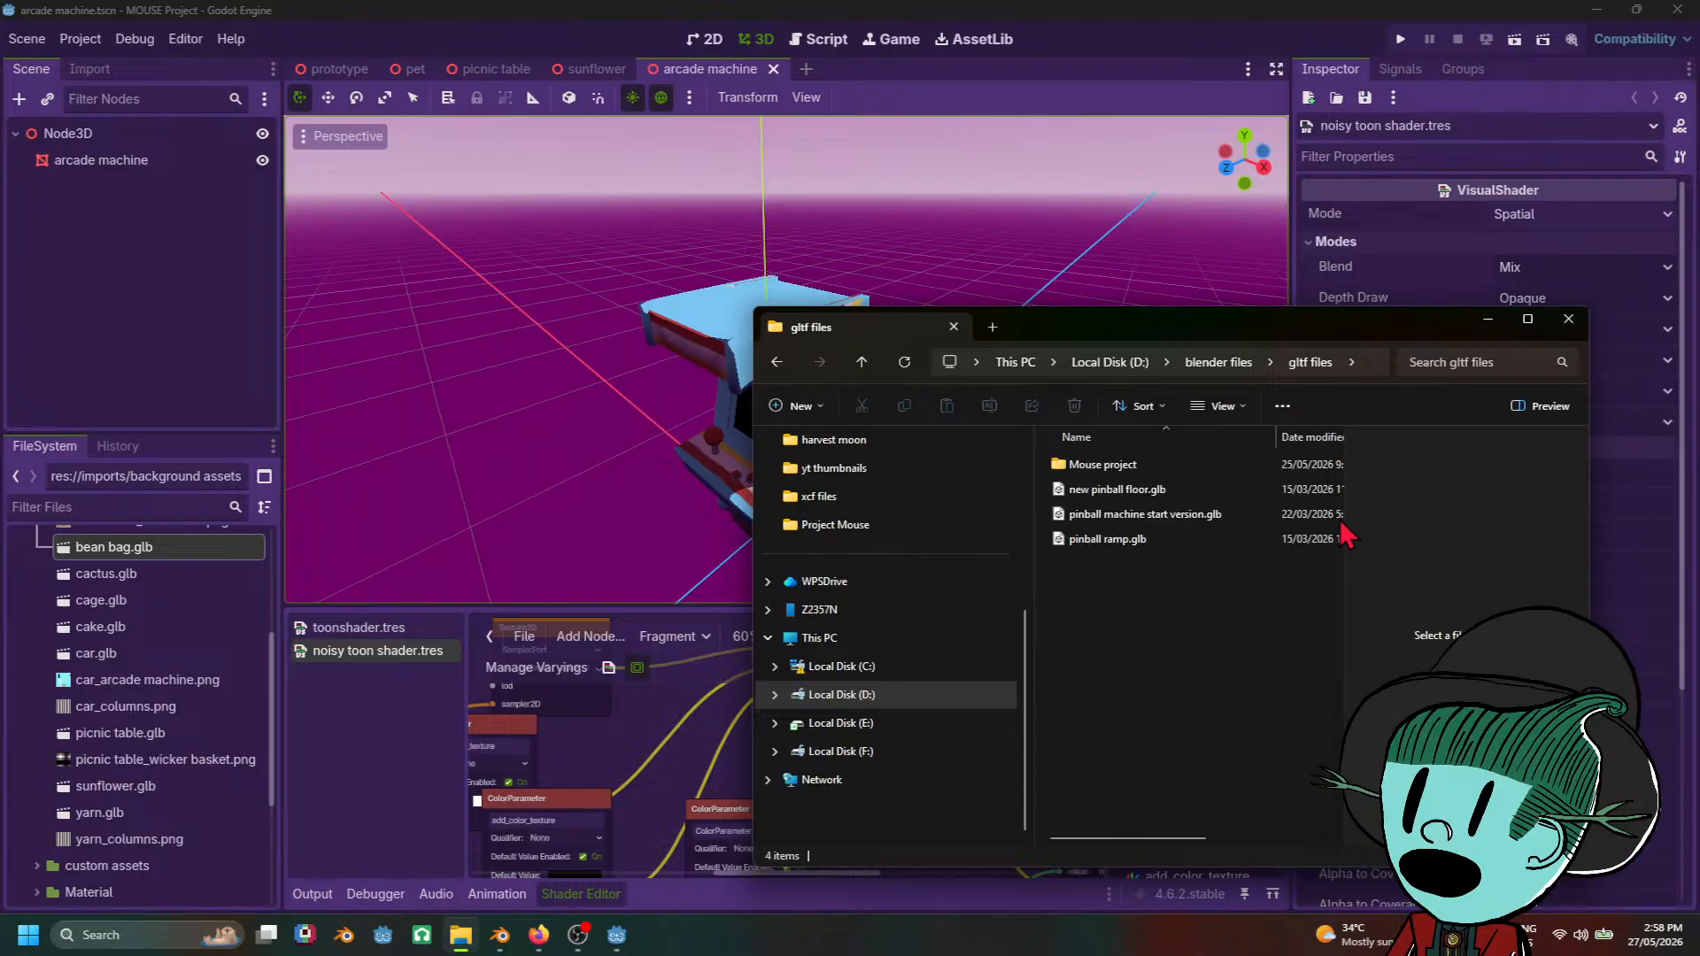
pyautogui.doubleClick(1187, 464)
pyautogui.doubleClick(1183, 467)
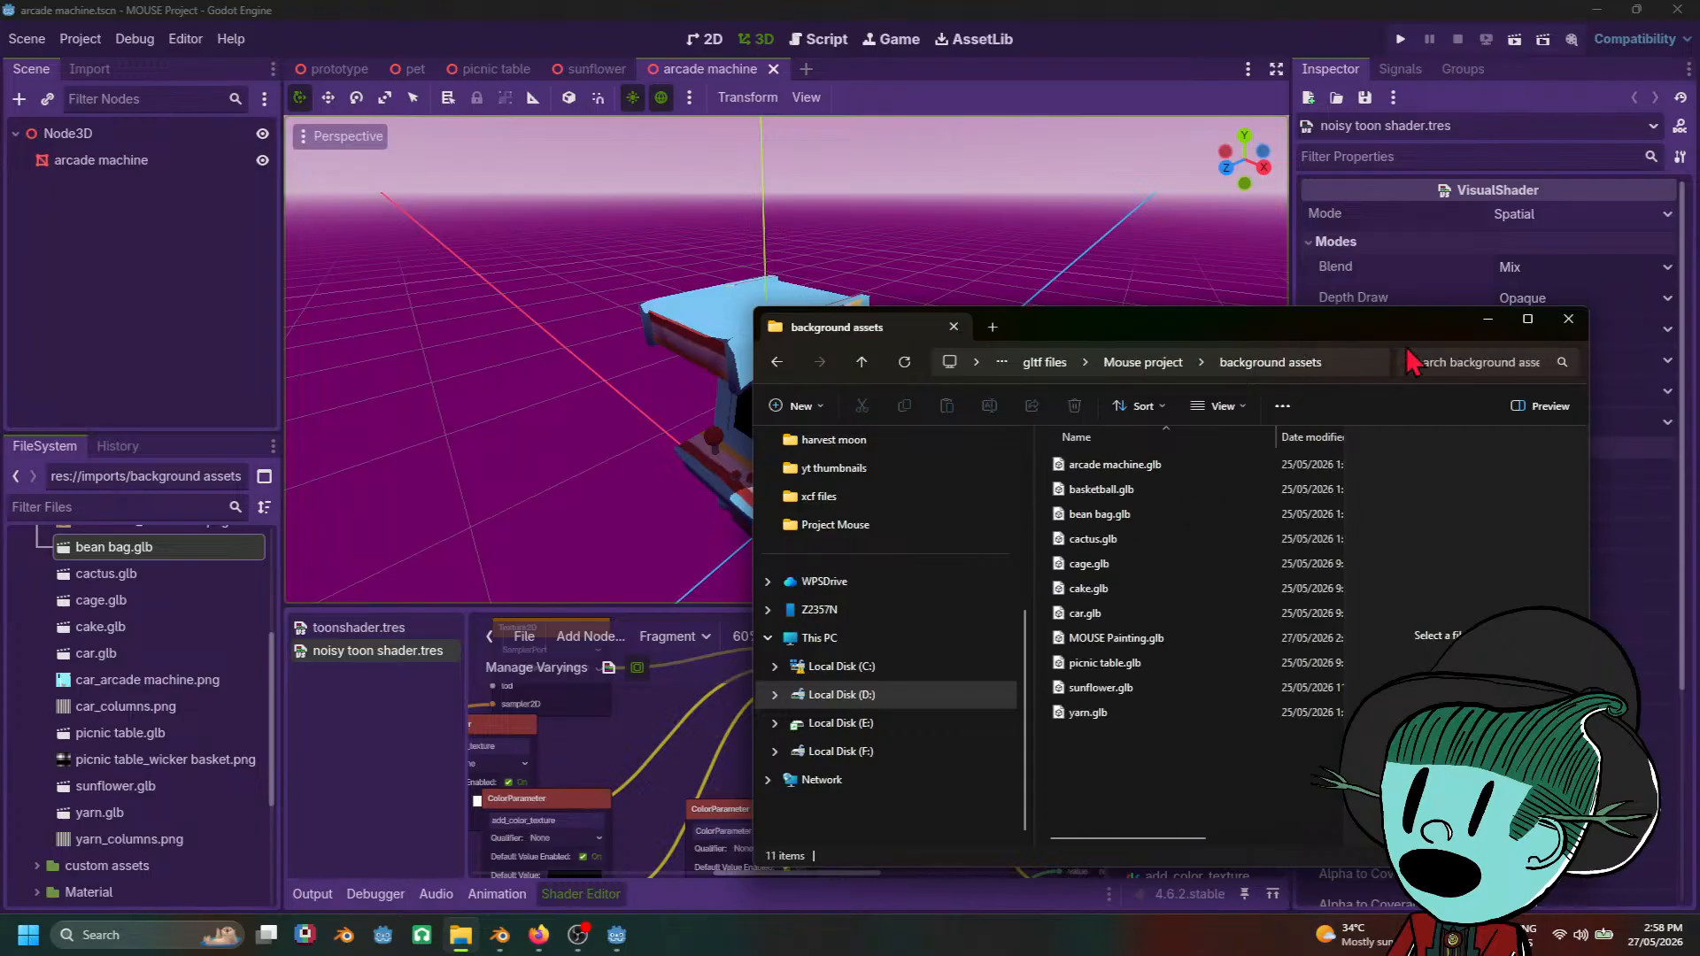
# Step: Import MOUSE Painting.glb from File Explorer into Godot's res://imports/background assets folder and return to the Godot editor
pyautogui.click(1528, 320)
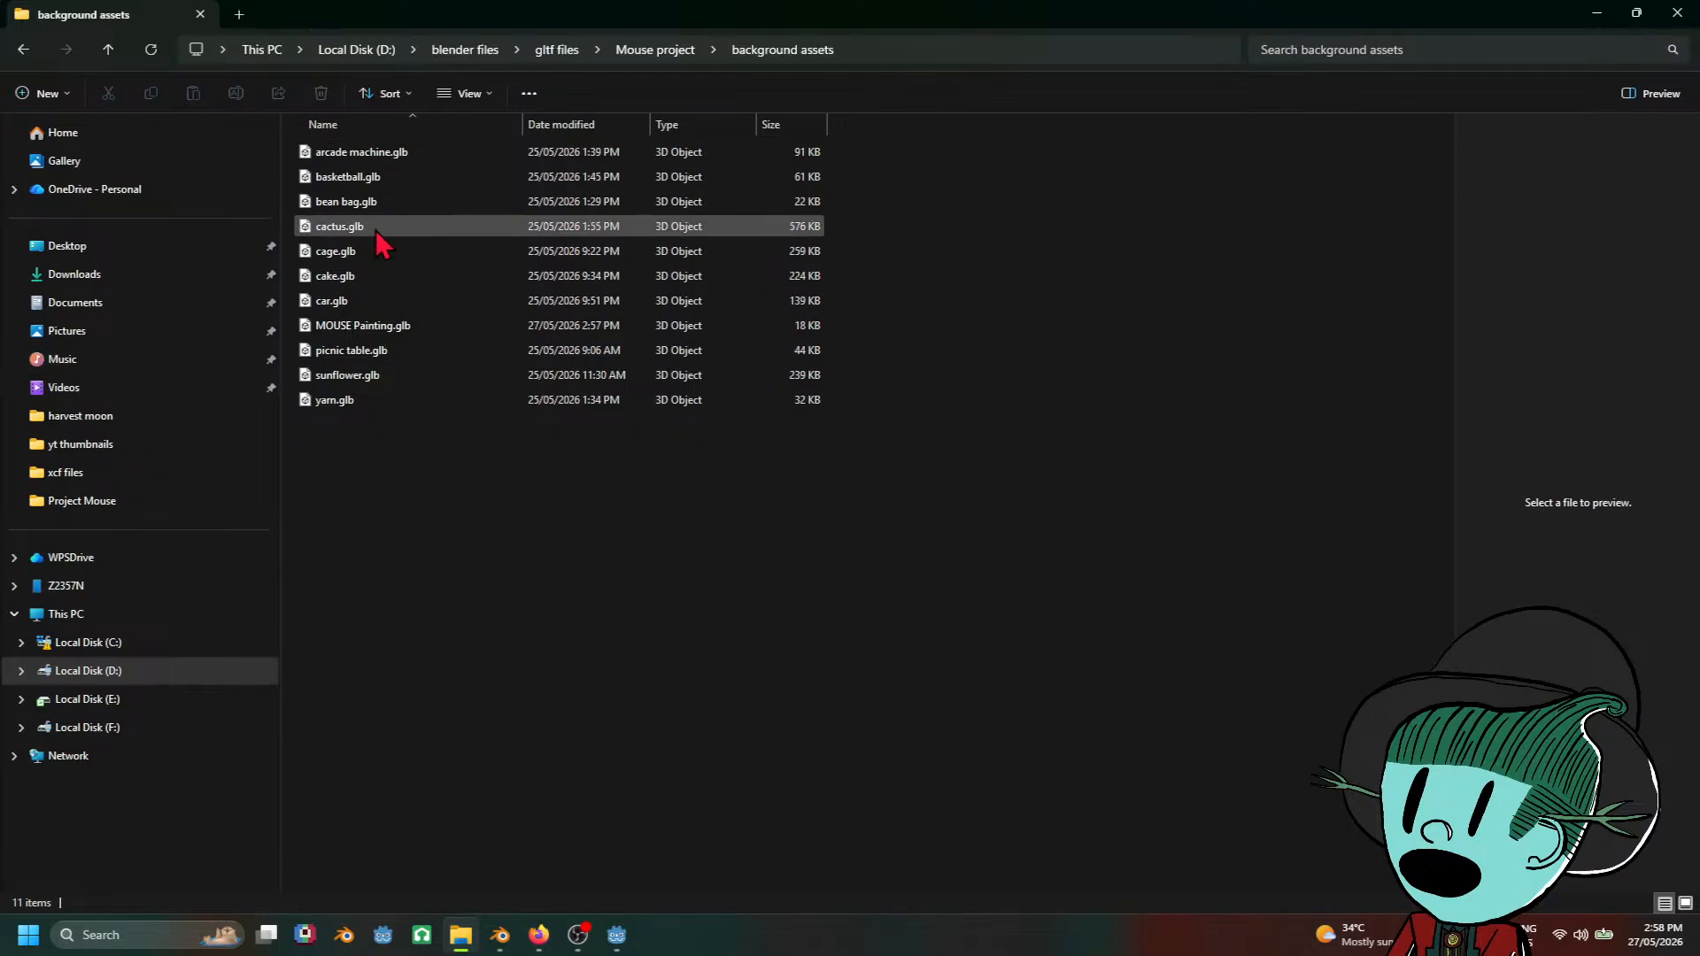
pyautogui.click(1638, 12)
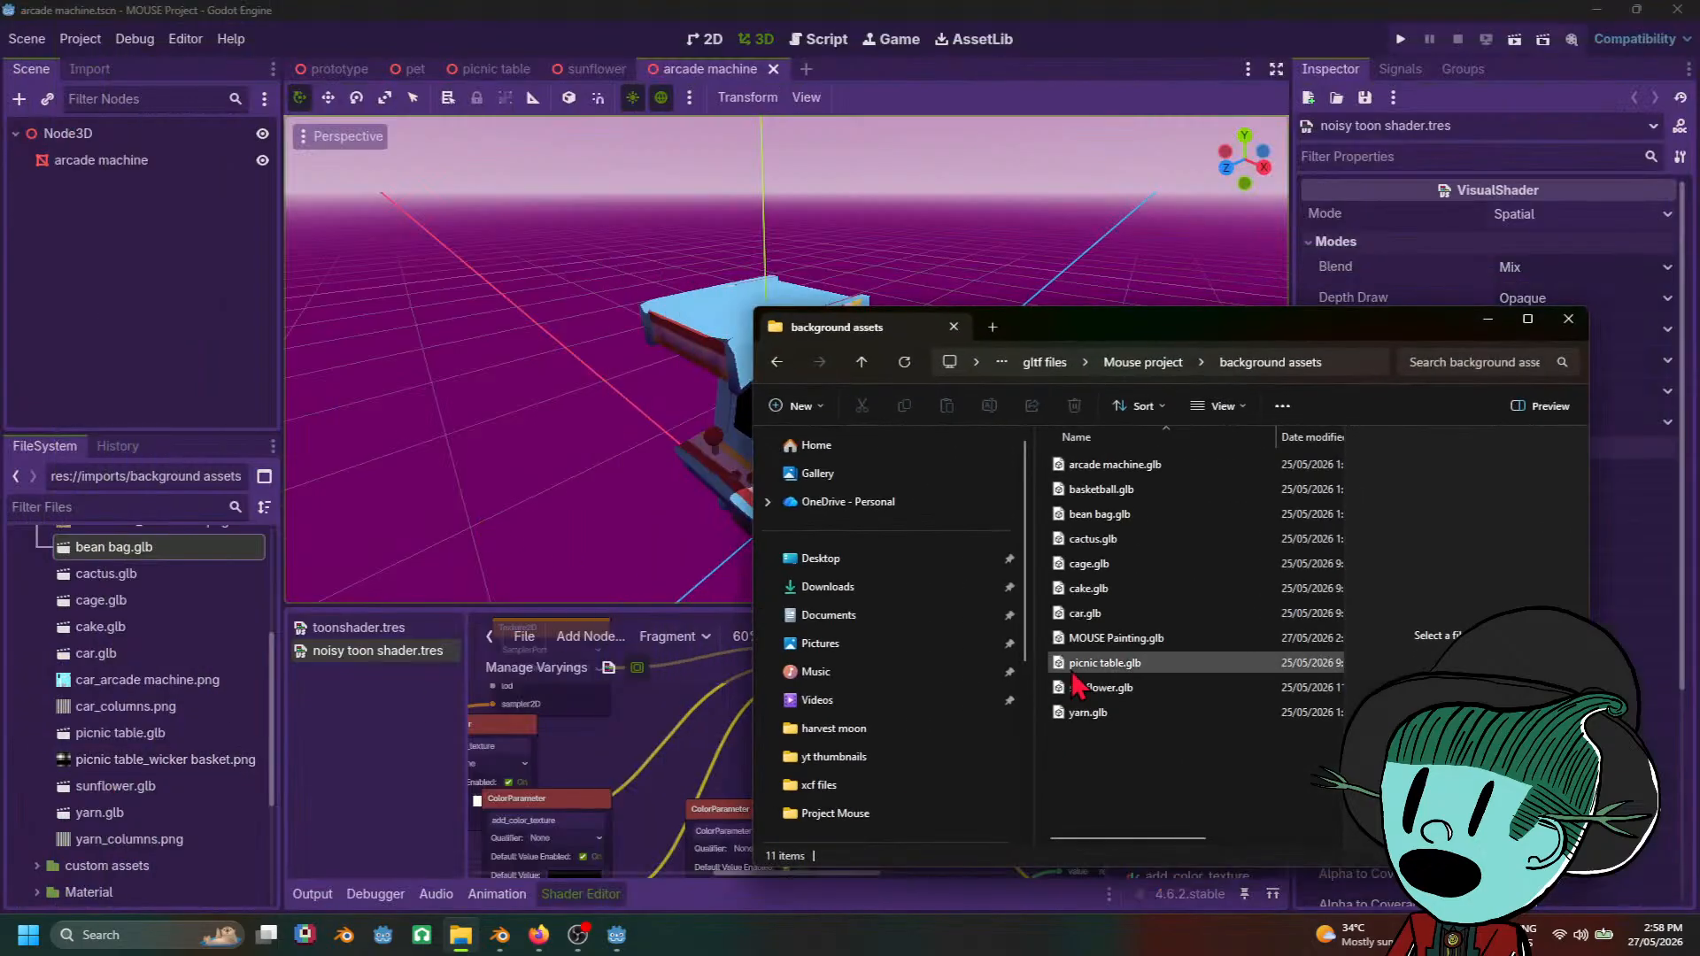
pyautogui.click(1134, 639)
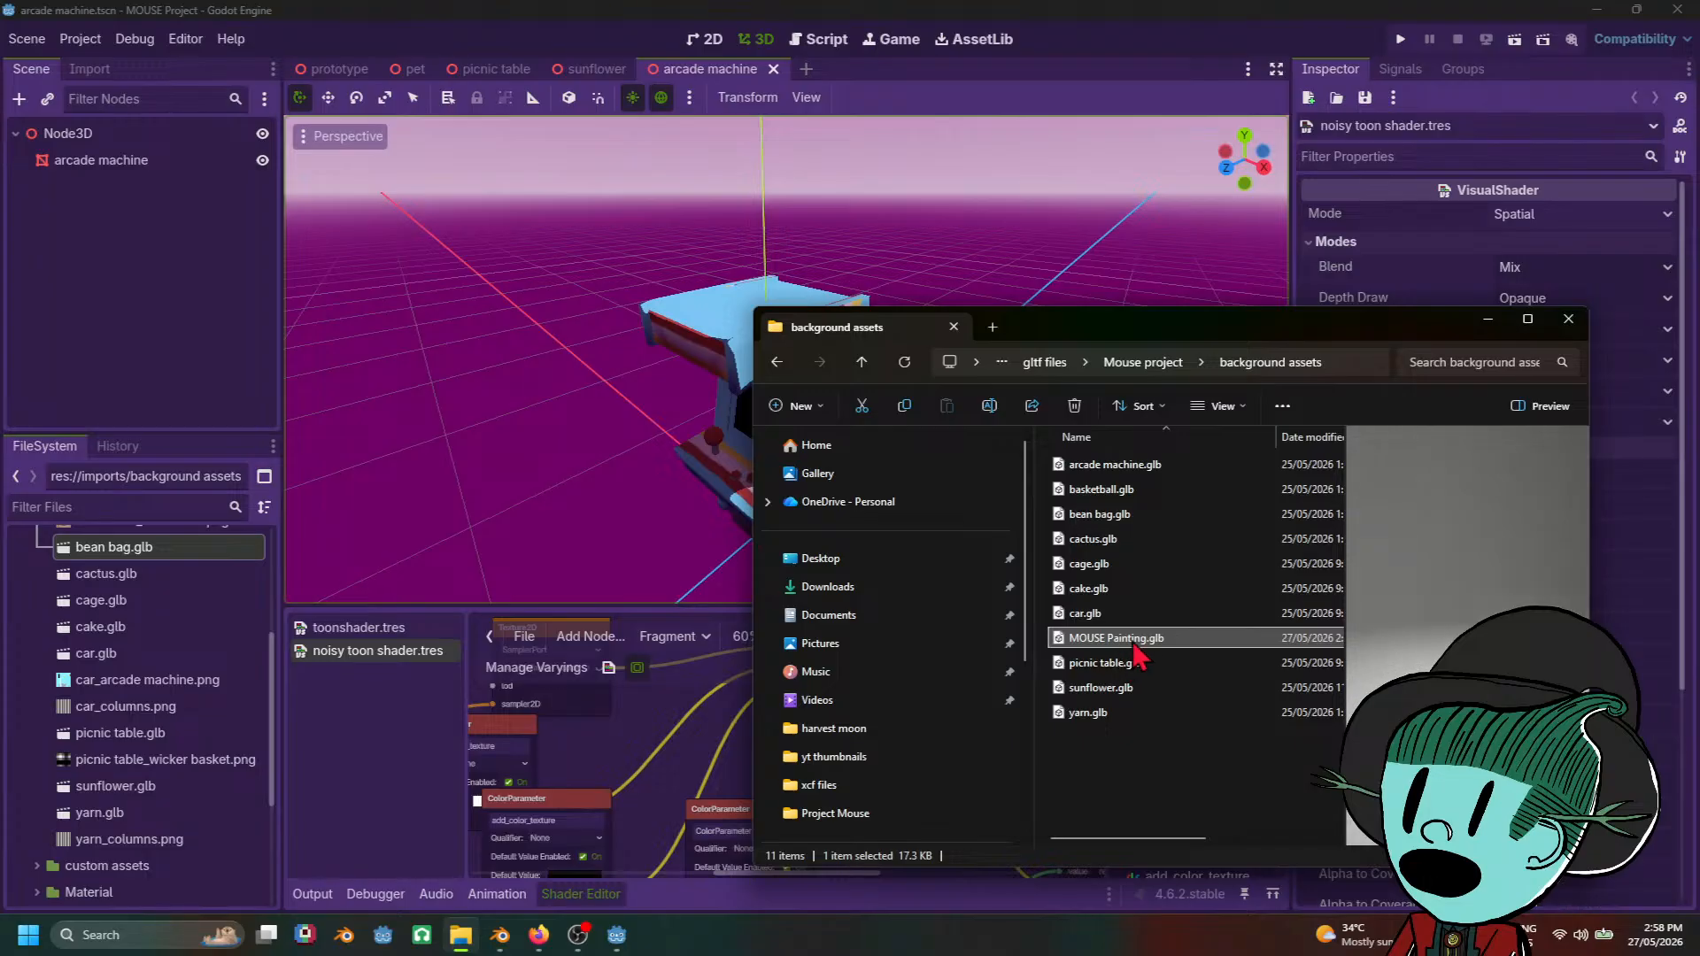
pyautogui.moveTo(1134, 645)
pyautogui.mouseDown()
pyautogui.moveTo(36, 673)
pyautogui.moveTo(110, 556)
pyautogui.moveTo(133, 586)
pyautogui.mouseUp()
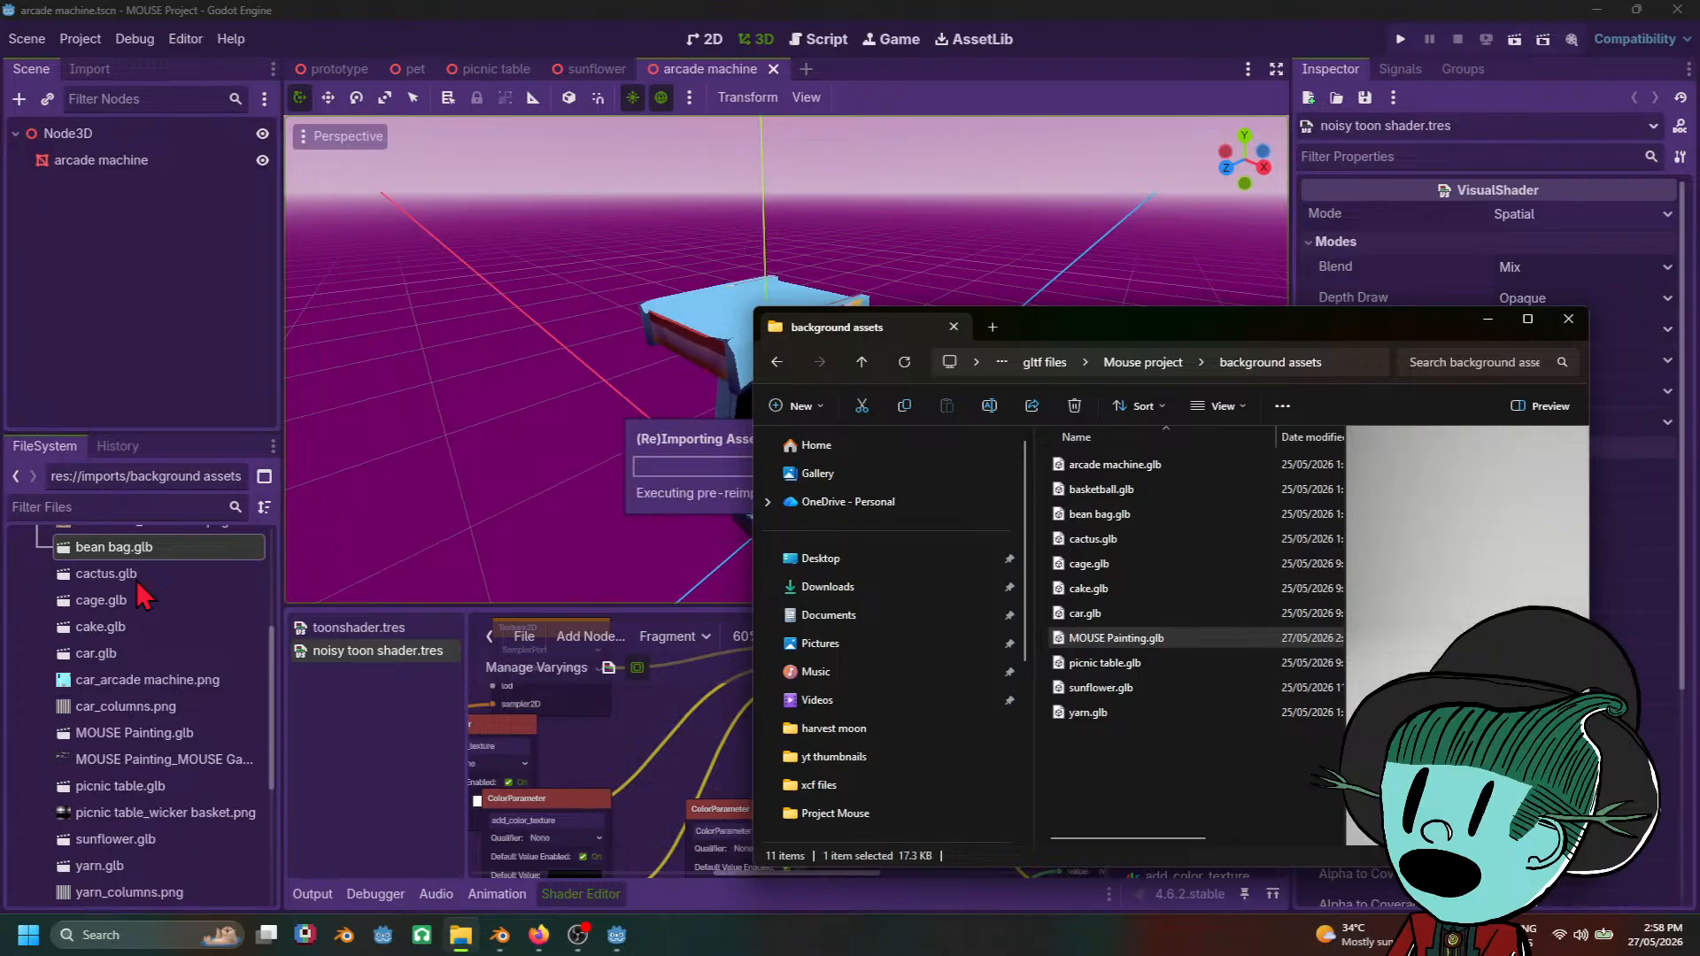
pyautogui.click(1032, 18)
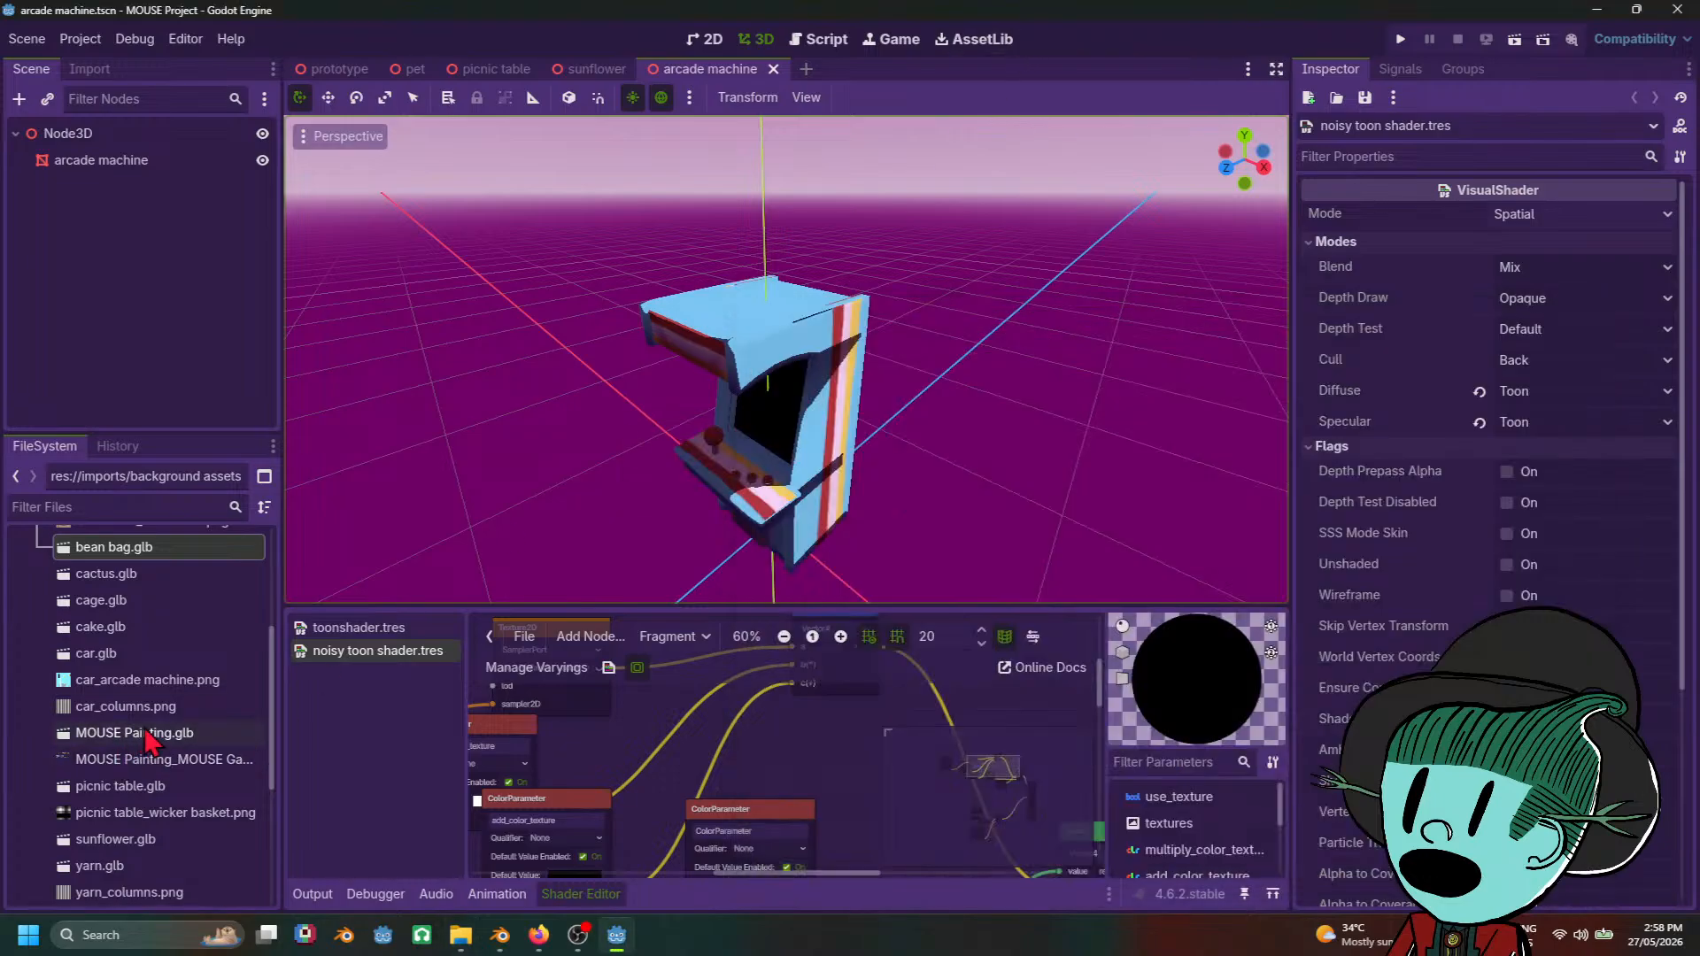
# Step: Inspect the MOUSE Painting.glb model from several angles in its advanced import settings preview, then close it
pyautogui.doubleClick(186, 735)
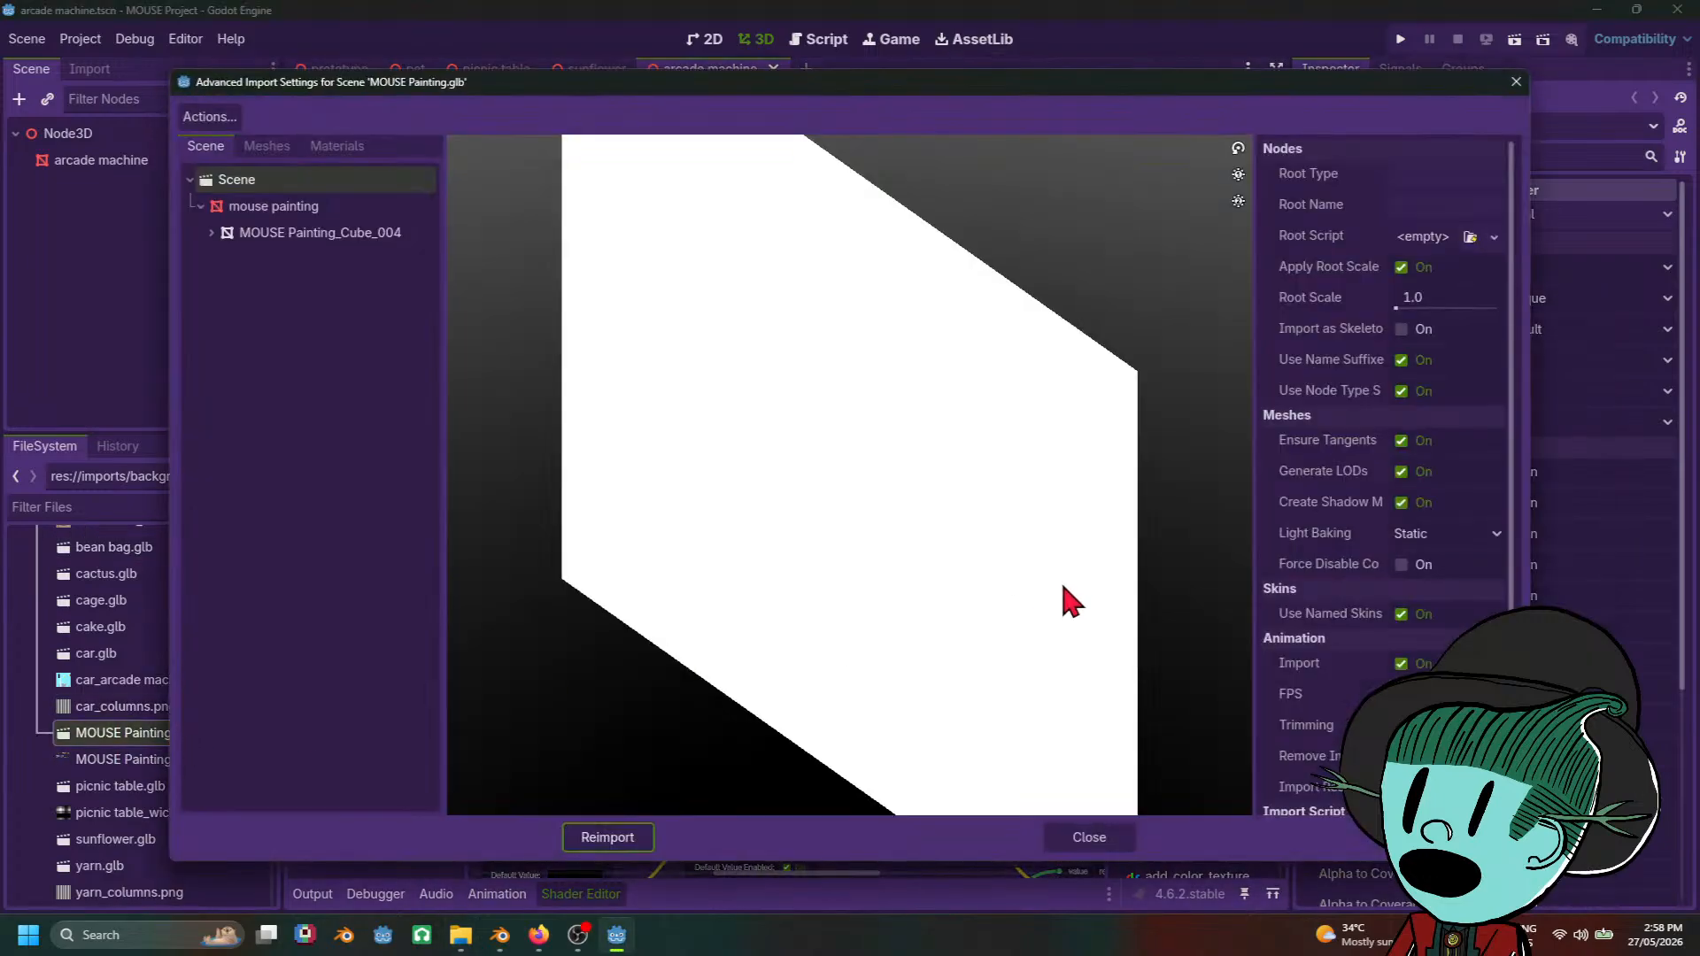
pyautogui.moveTo(930, 595)
pyautogui.mouseDown()
pyautogui.moveTo(988, 483)
pyautogui.moveTo(912, 682)
pyautogui.moveTo(903, 539)
pyautogui.moveTo(1166, 524)
pyautogui.moveTo(1154, 581)
pyautogui.moveTo(1106, 534)
pyautogui.moveTo(709, 619)
pyautogui.moveTo(721, 672)
pyautogui.moveTo(1006, 634)
pyautogui.moveTo(918, 652)
pyautogui.moveTo(957, 600)
pyautogui.moveTo(938, 664)
pyautogui.moveTo(903, 673)
pyautogui.moveTo(910, 608)
pyautogui.moveTo(911, 638)
pyautogui.mouseUp()
pyautogui.scroll(4, 911, 633)
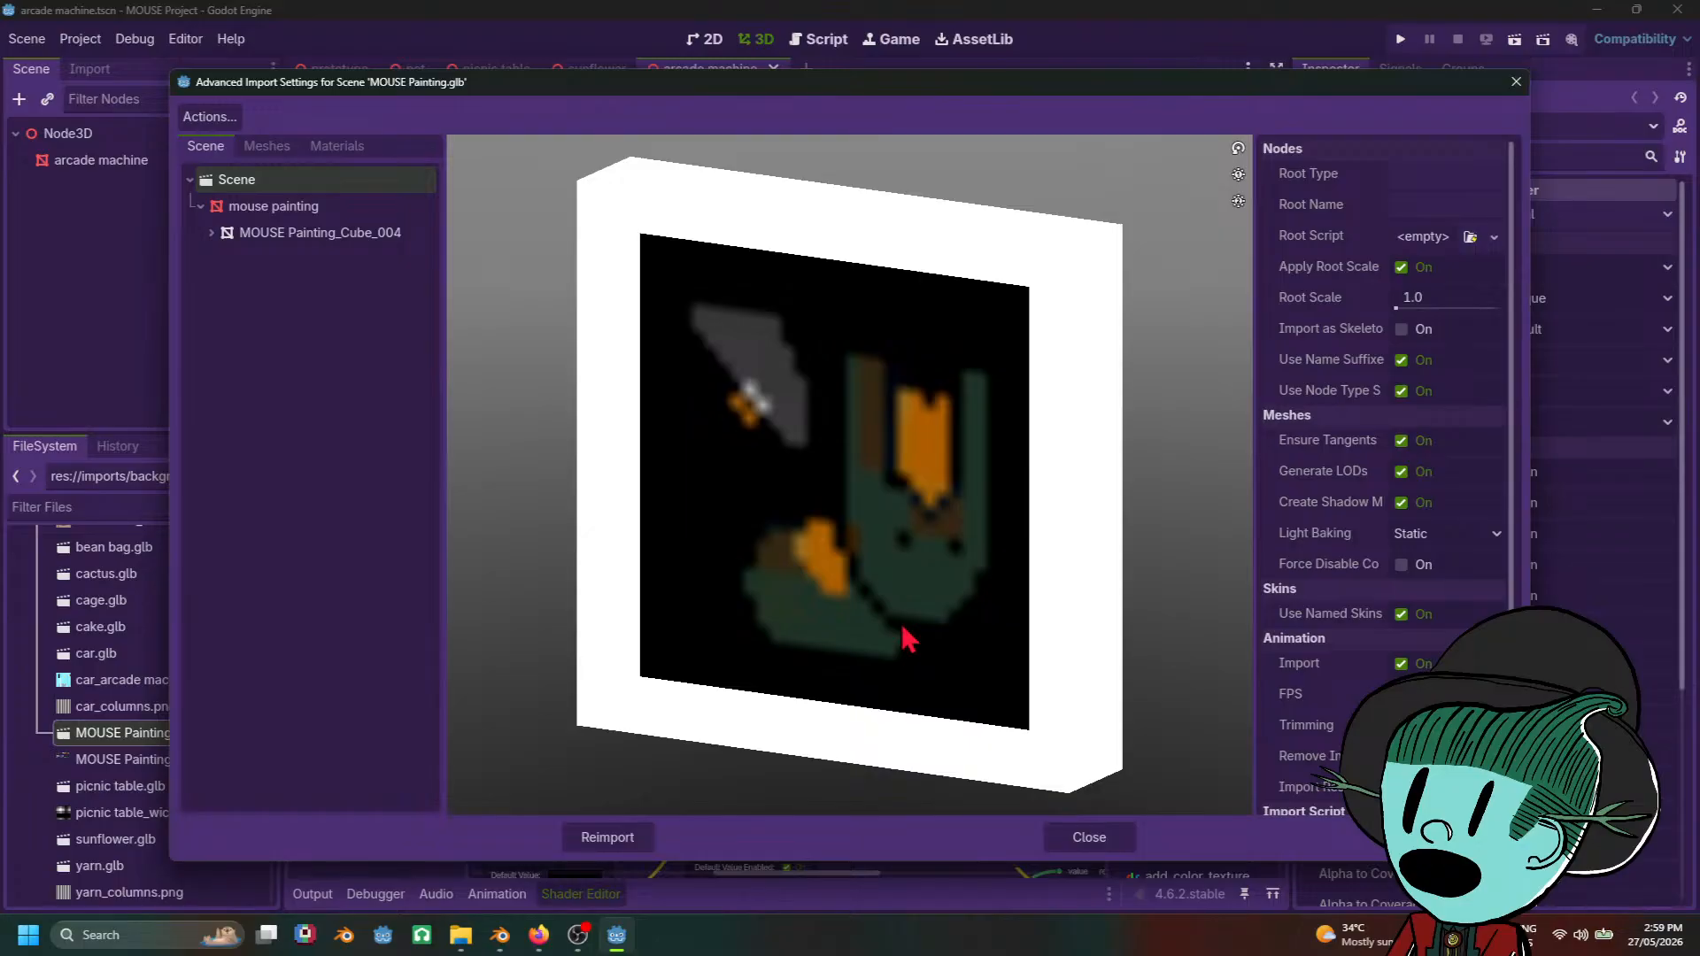
pyautogui.moveTo(907, 639); pyautogui.dragTo(765, 657)
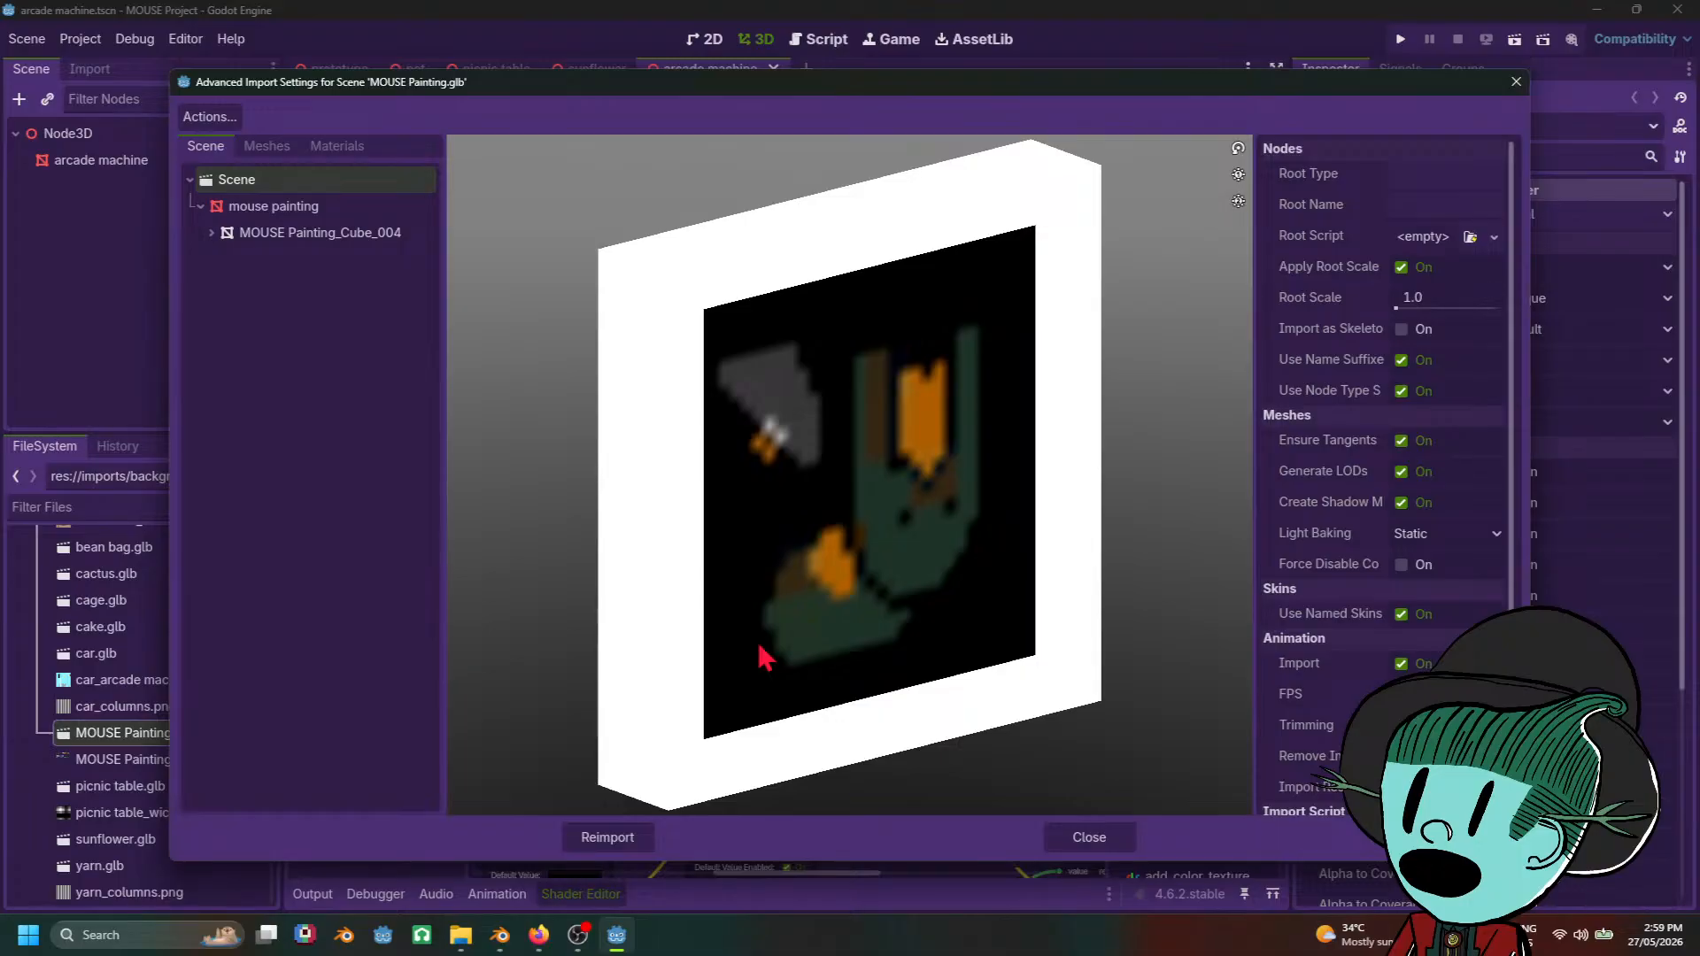
pyautogui.click(1087, 838)
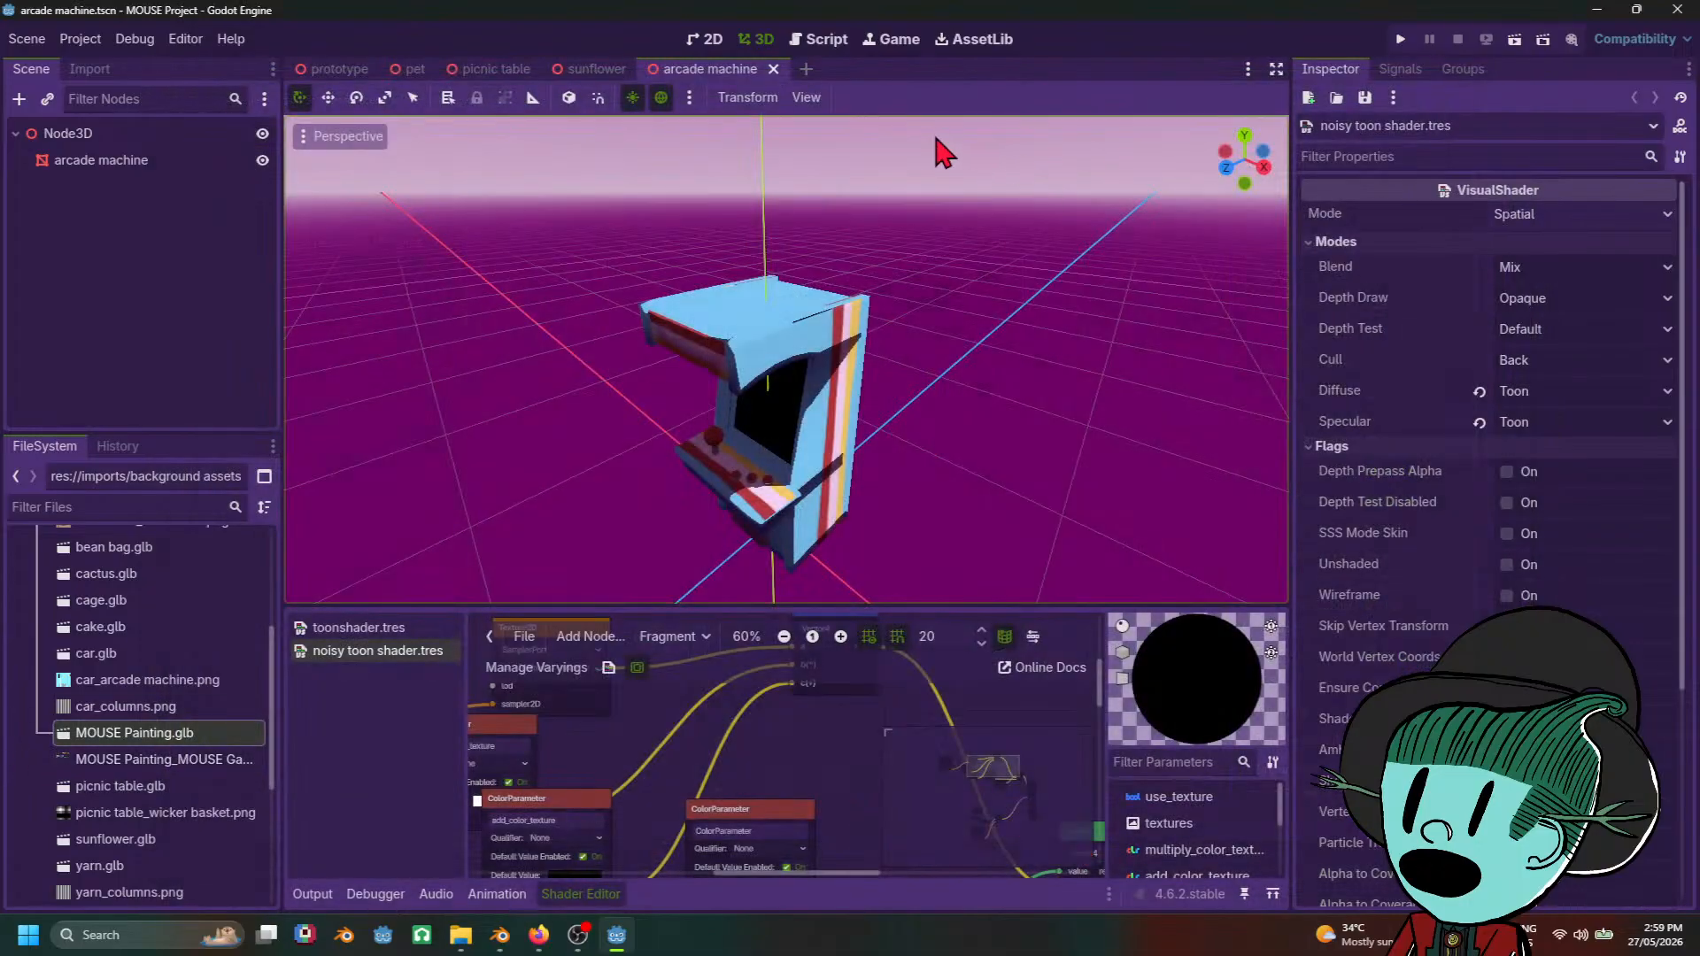
# Step: Create a new 3D scene and add MOUSE Painting.glb as a child of the root Node3D
pyautogui.click(806, 70)
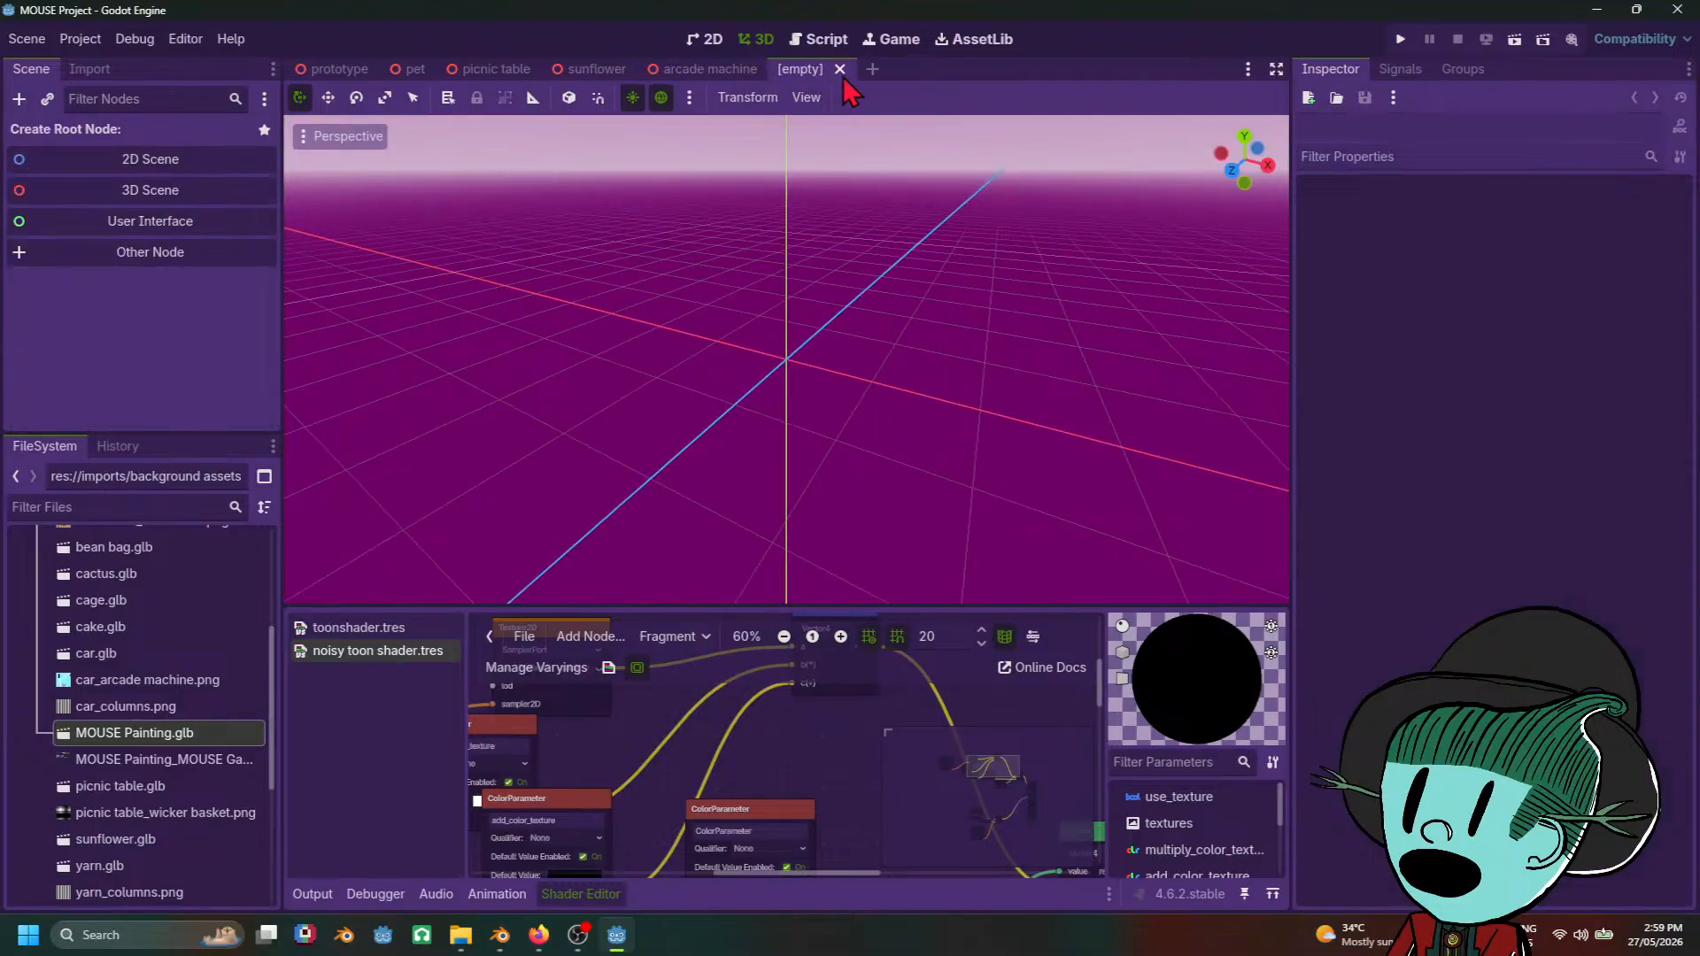
pyautogui.click(232, 197)
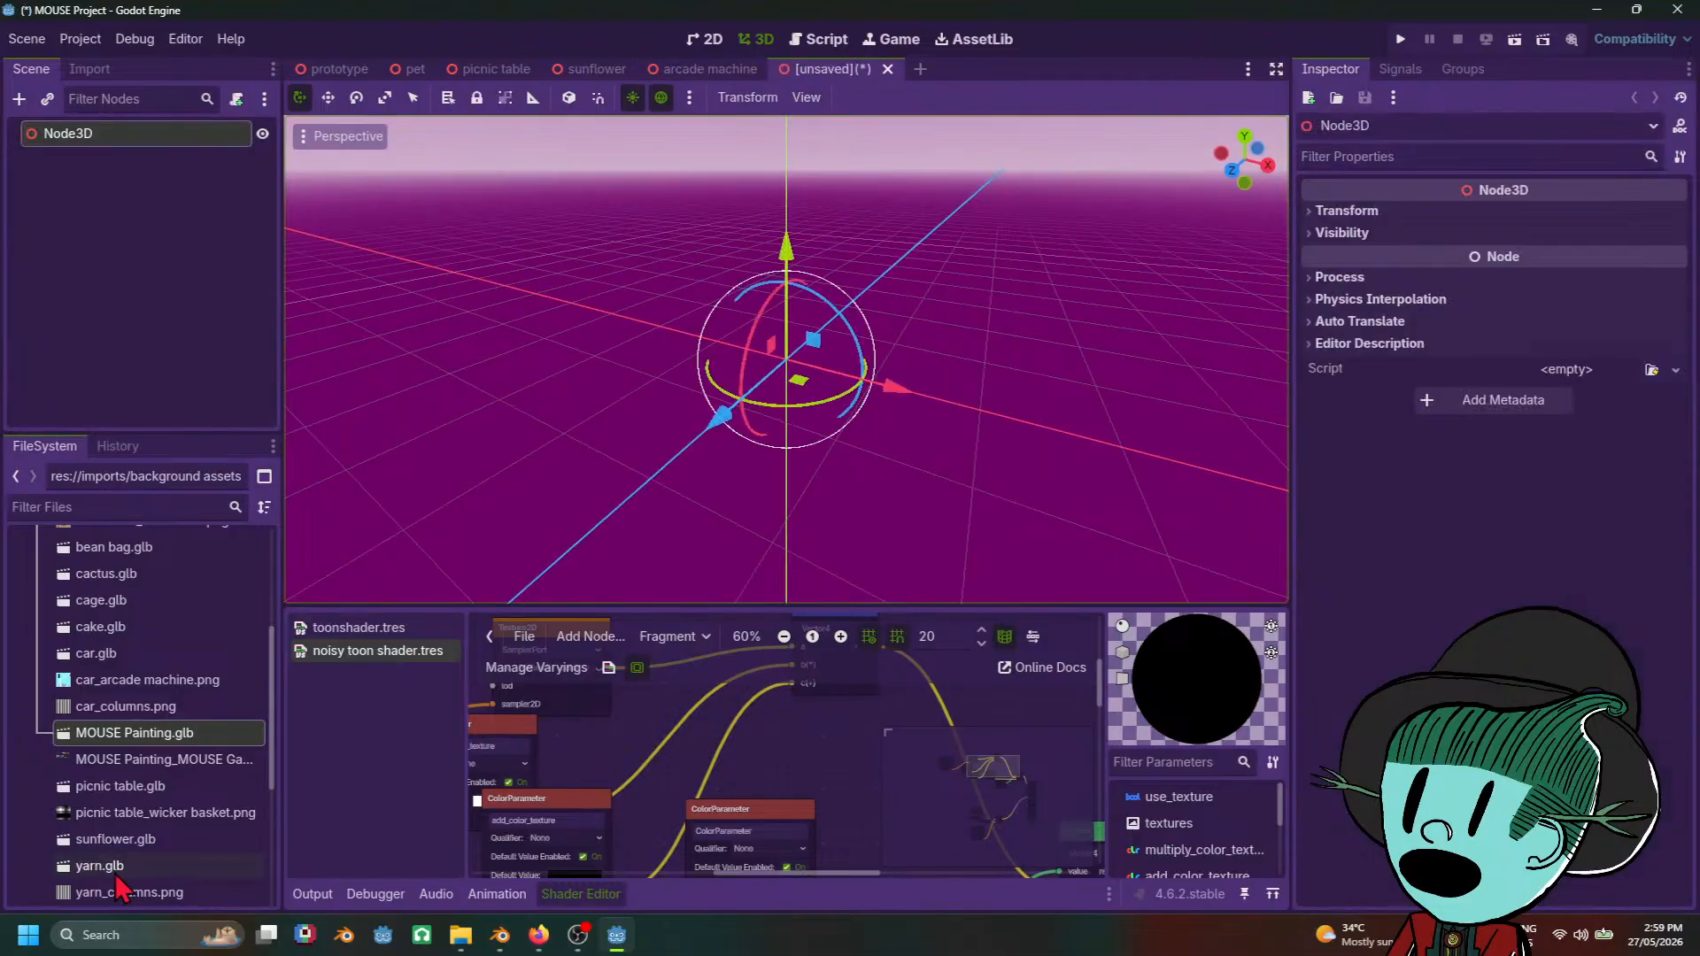
pyautogui.moveTo(174, 733)
pyautogui.mouseDown()
pyautogui.moveTo(229, 170)
pyautogui.moveTo(195, 156)
pyautogui.mouseUp()
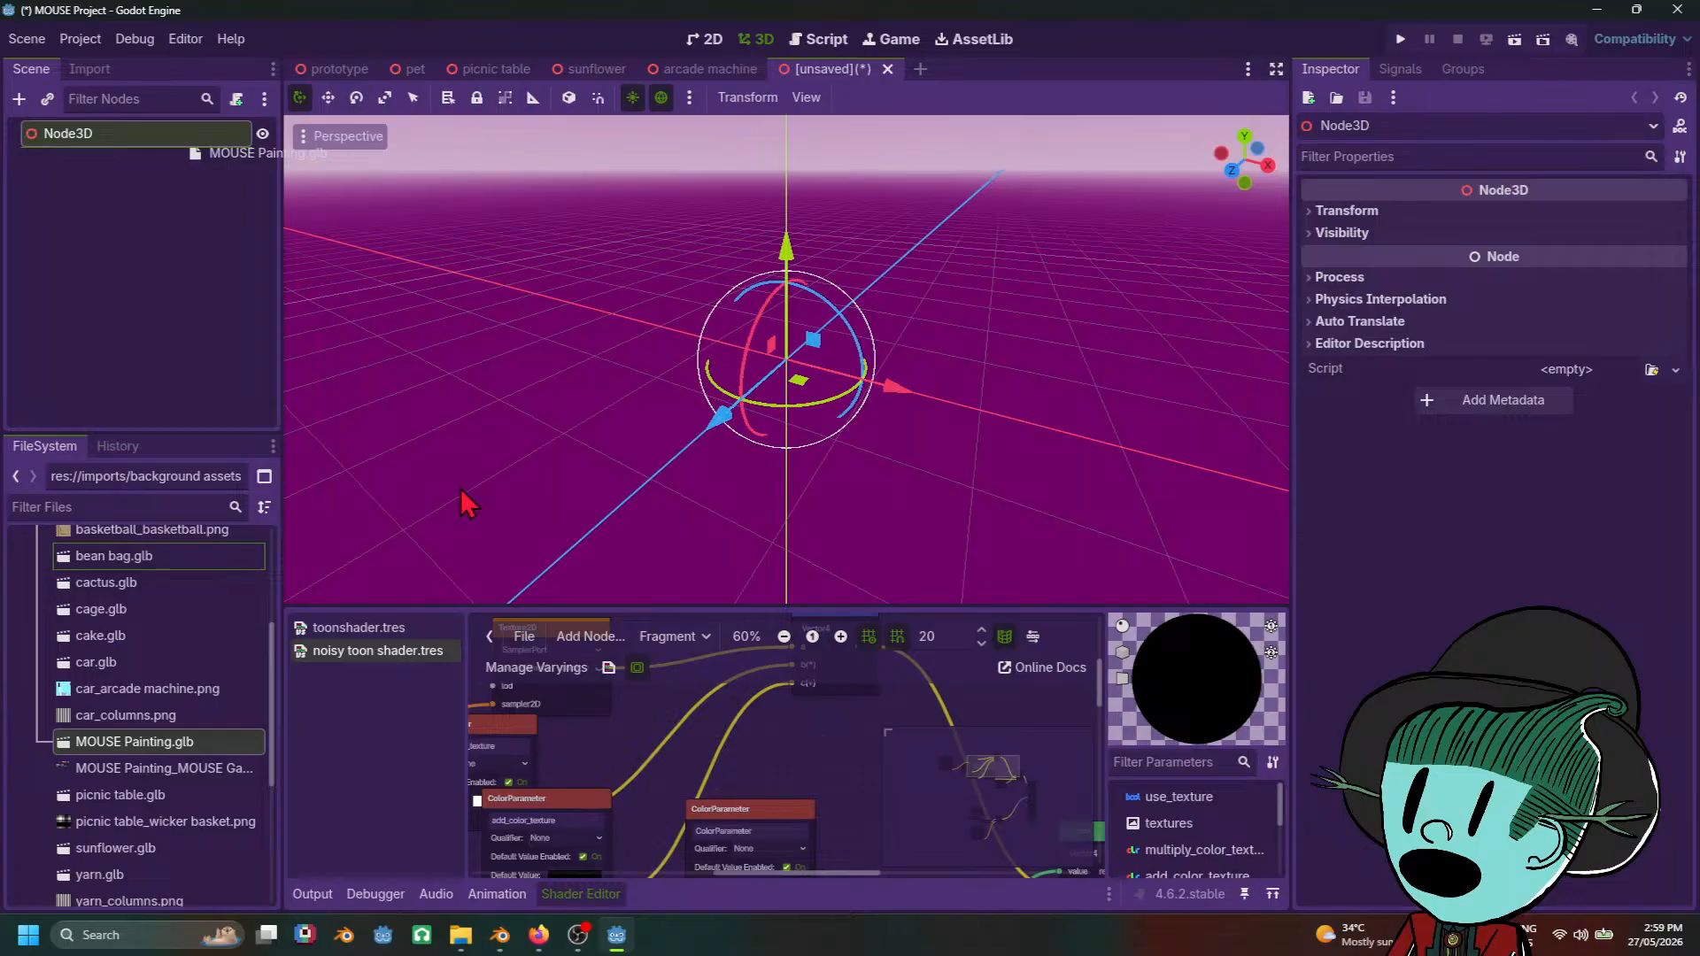
pyautogui.moveTo(467, 503)
pyautogui.mouseDown()
pyautogui.moveTo(235, 294)
pyautogui.moveTo(193, 144)
pyautogui.mouseUp()
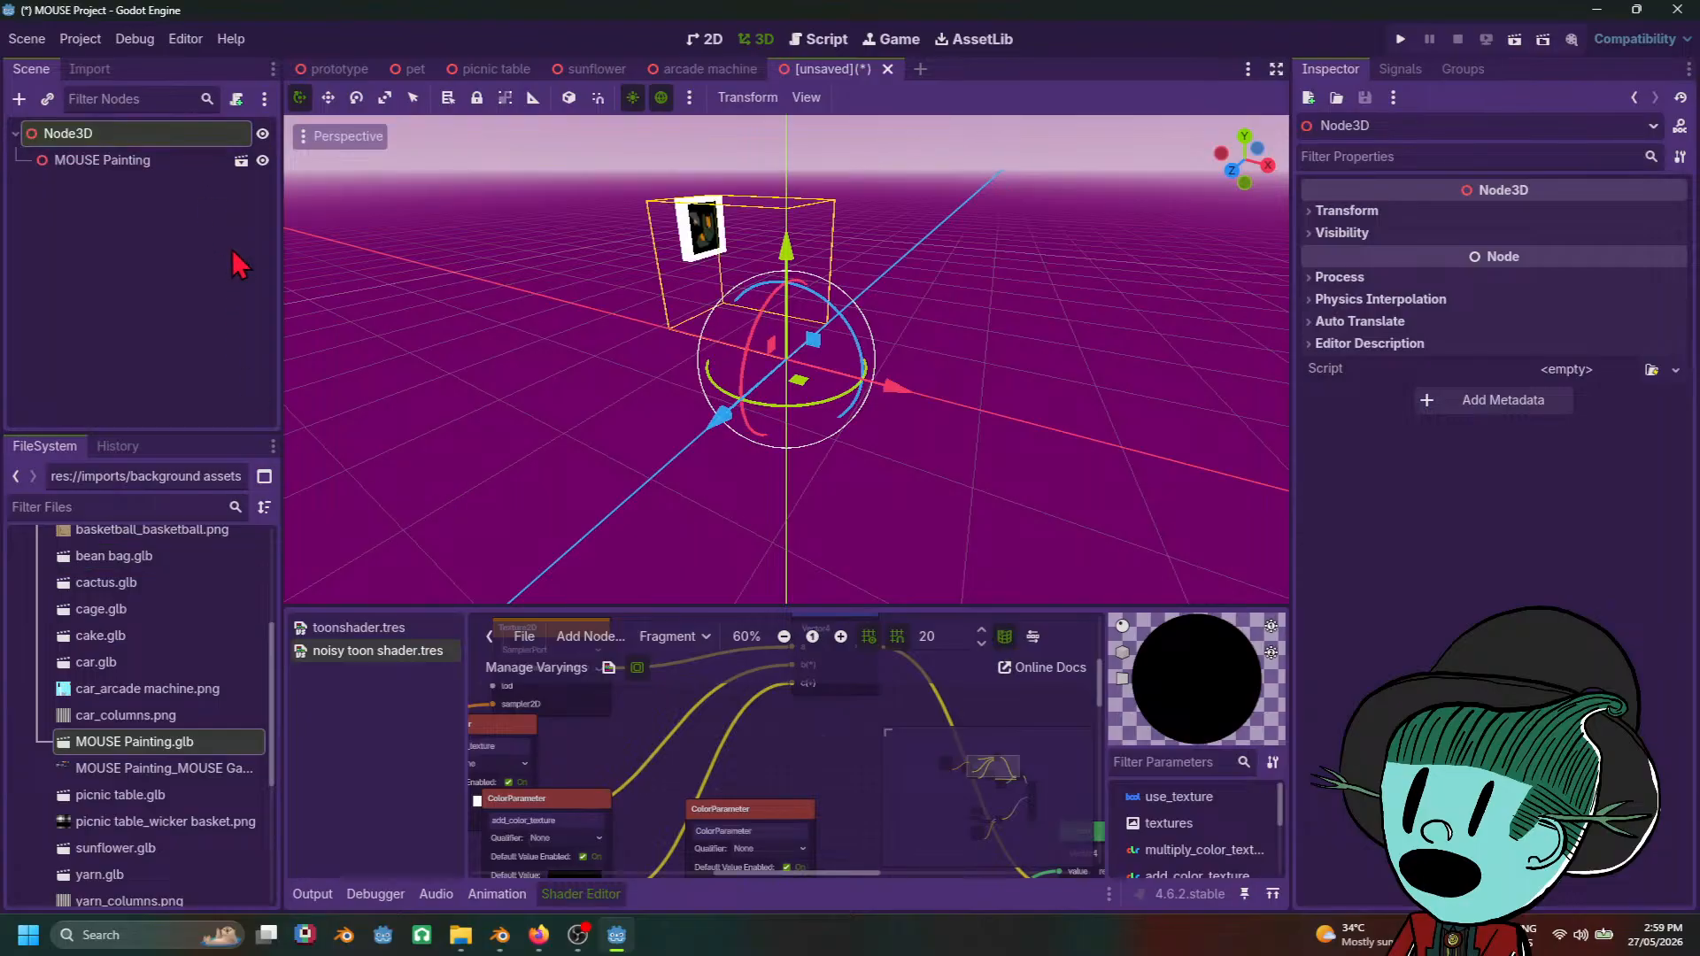
# Step: Make the MOUSE Painting instance local to the new scene
pyautogui.click(135, 168)
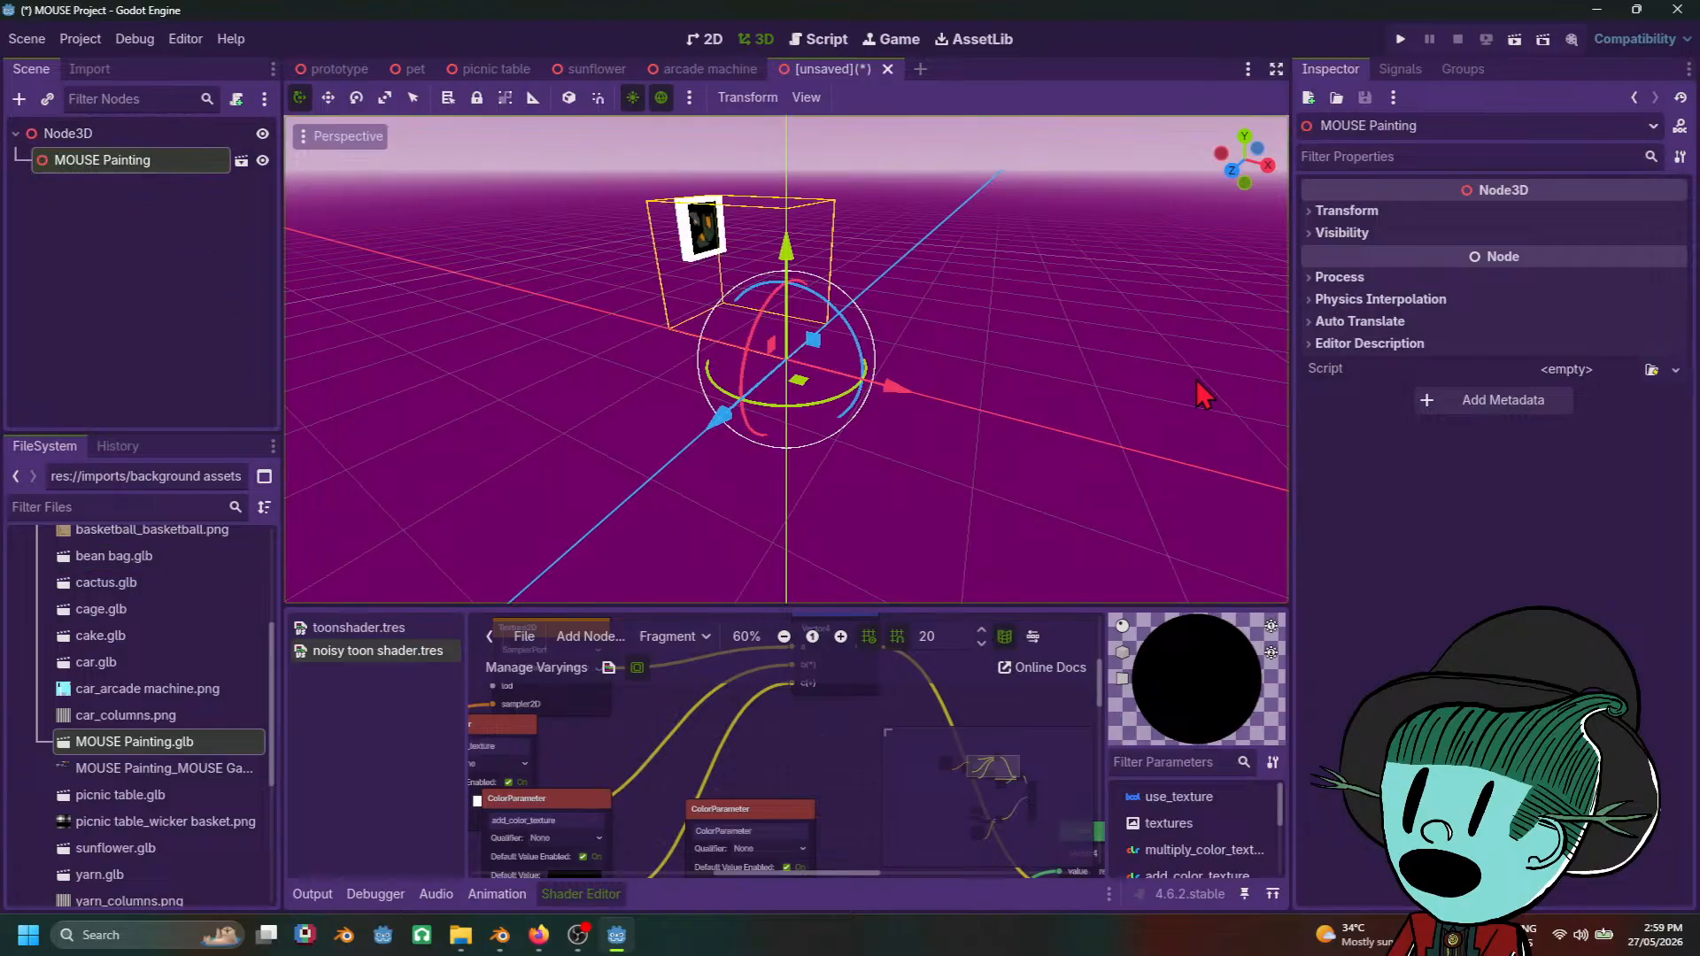
pyautogui.moveTo(638, 398); pyautogui.dragTo(735, 421, button='middle')
pyautogui.scroll(4, 921, 390)
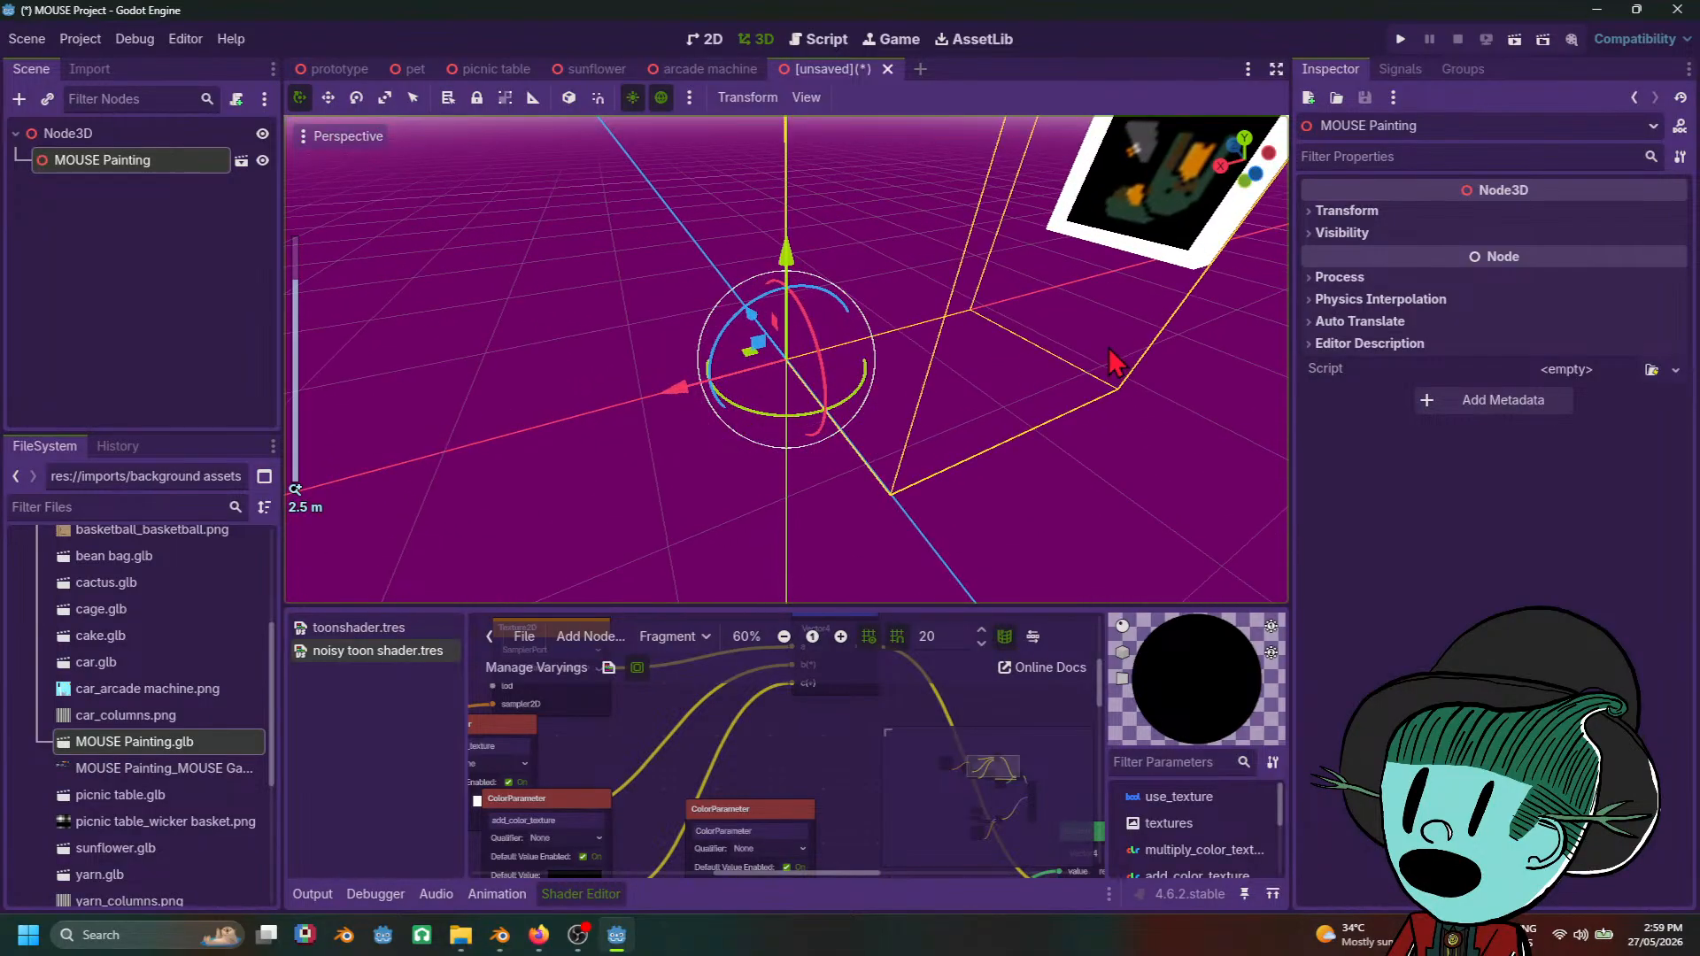
pyautogui.moveTo(1112, 353)
pyautogui.mouseDown(button='middle')
pyautogui.moveTo(755, 554)
pyautogui.moveTo(837, 549)
pyautogui.mouseUp(button='middle')
pyautogui.scroll(5, 834, 540)
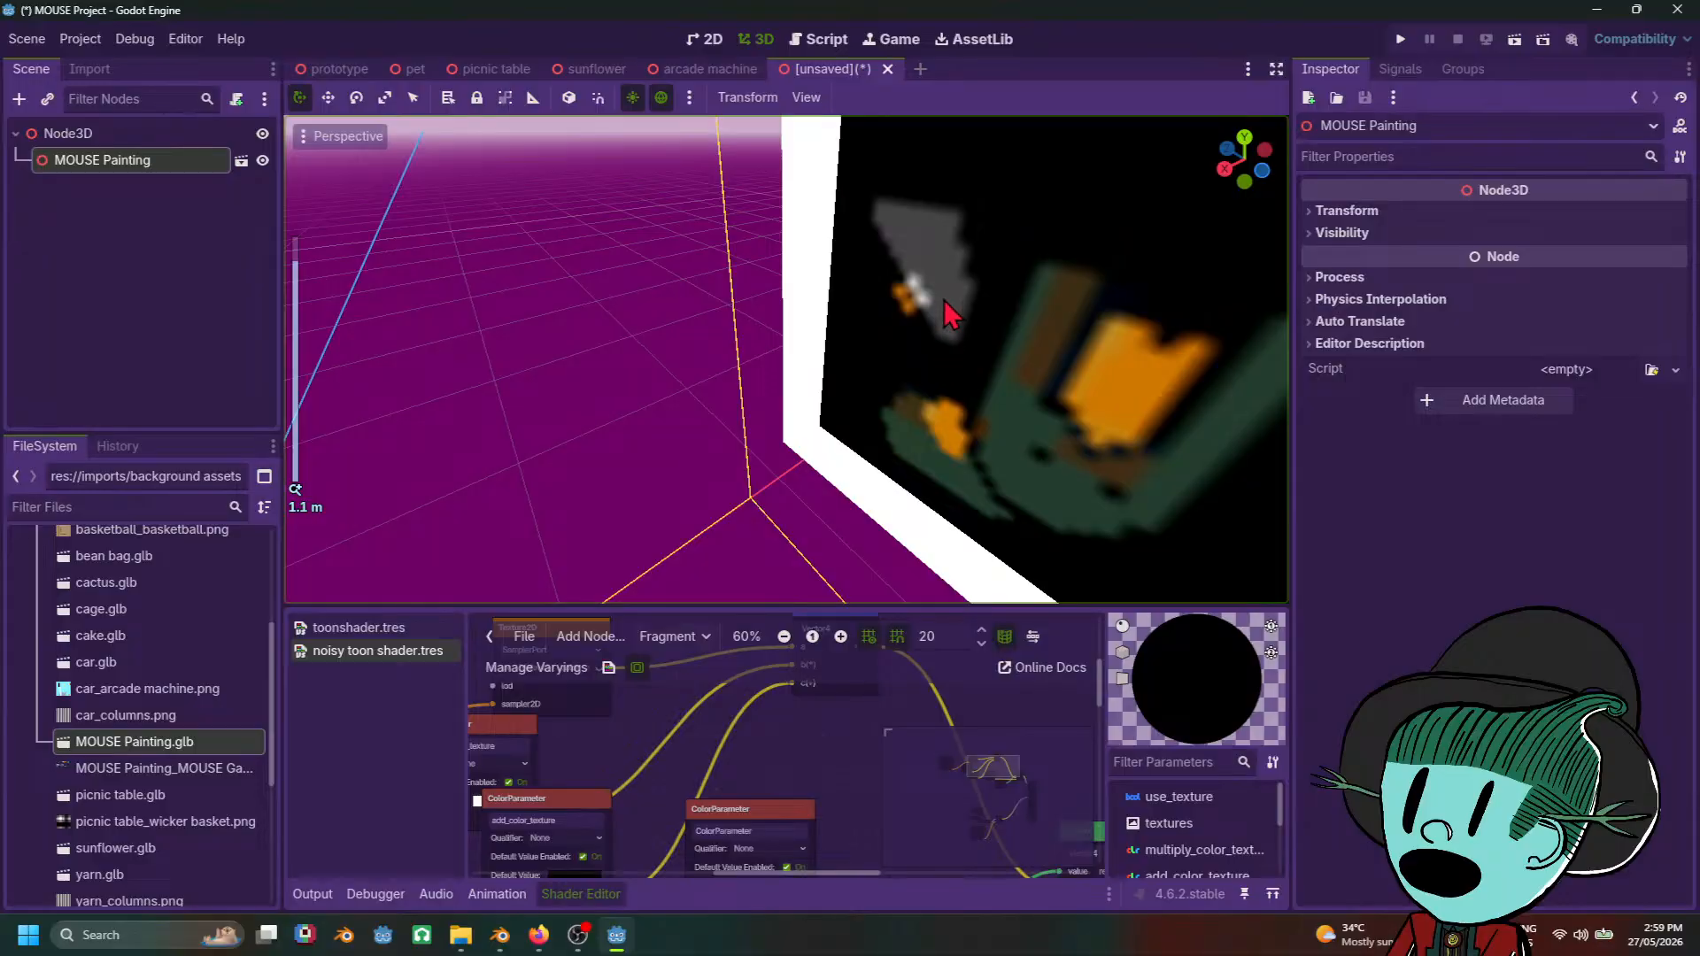
pyautogui.moveTo(944, 300)
pyautogui.mouseDown(button='middle')
pyautogui.moveTo(885, 298)
pyautogui.moveTo(896, 256)
pyautogui.moveTo(1001, 206)
pyautogui.moveTo(991, 384)
pyautogui.mouseUp(button='middle')
pyautogui.scroll(-2, 896, 255)
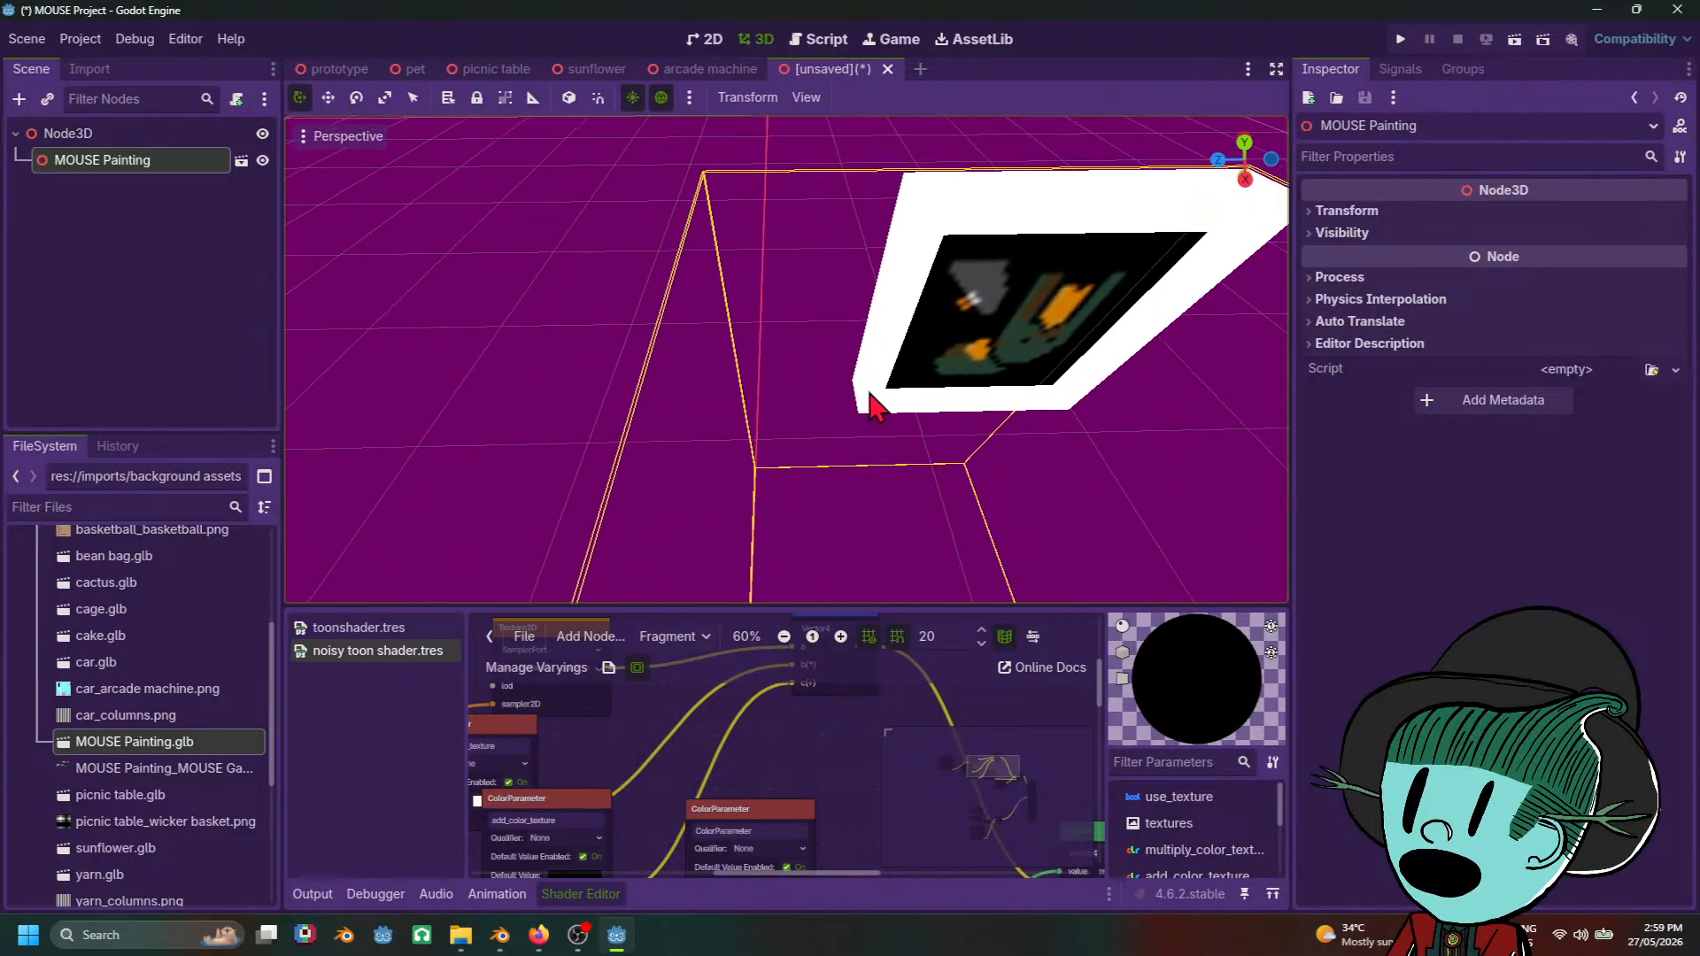
pyautogui.scroll(-5, 870, 403)
pyautogui.rightClick(190, 168)
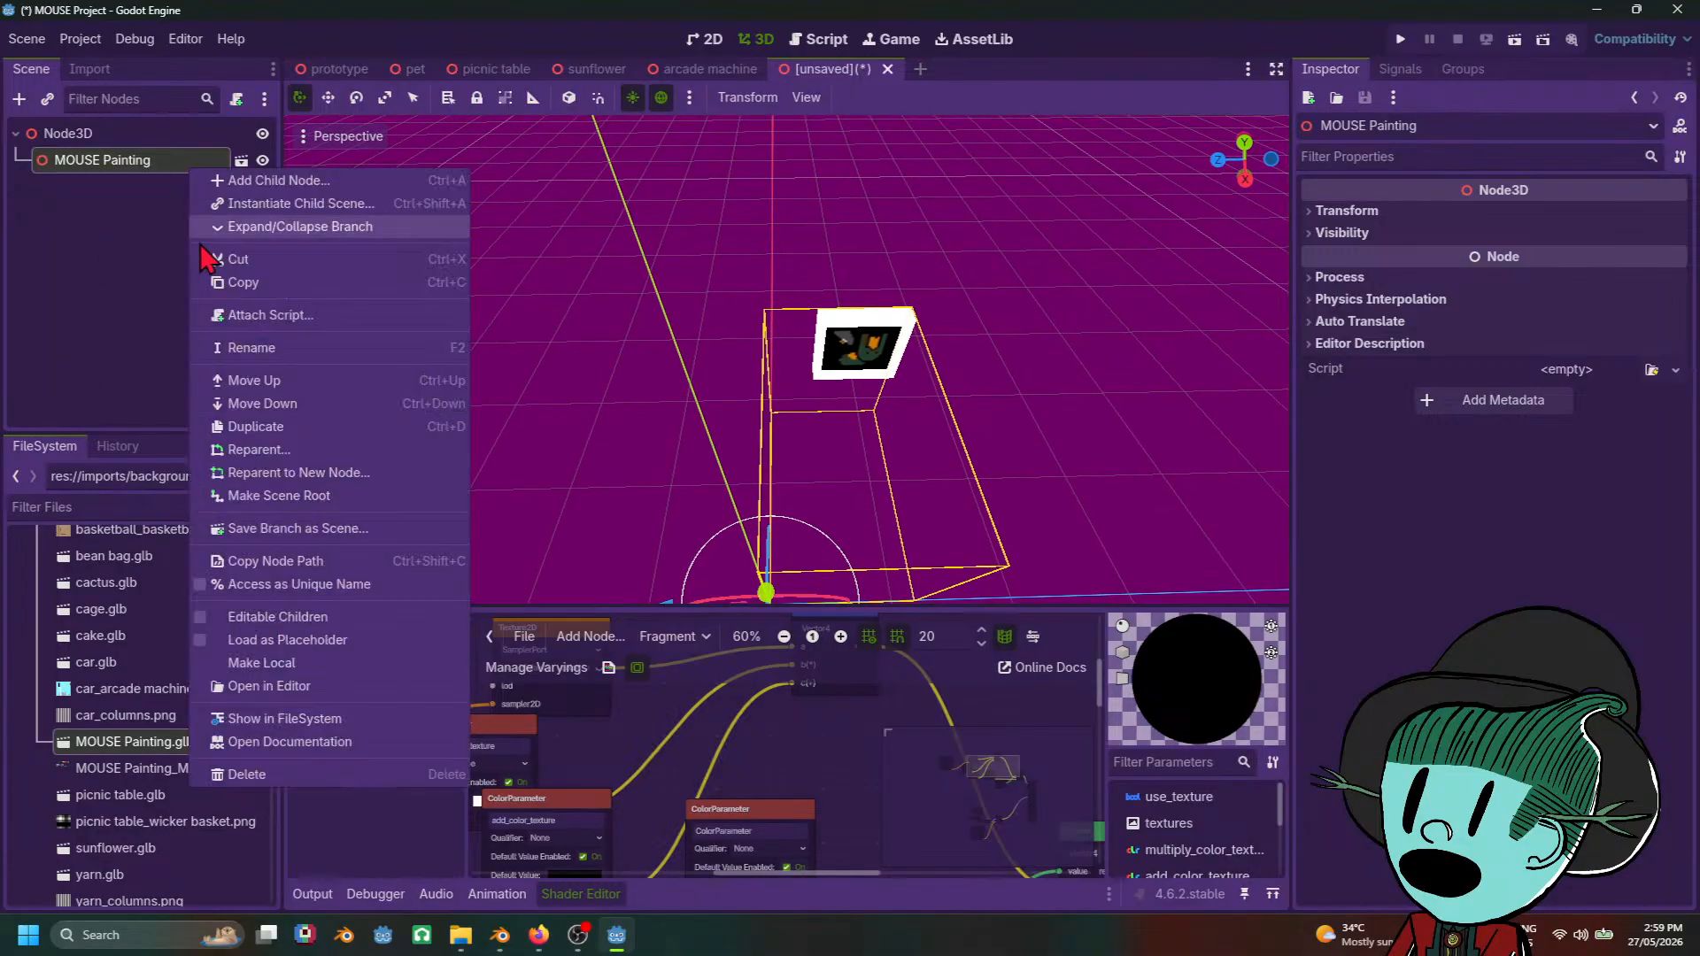
pyautogui.click(236, 657)
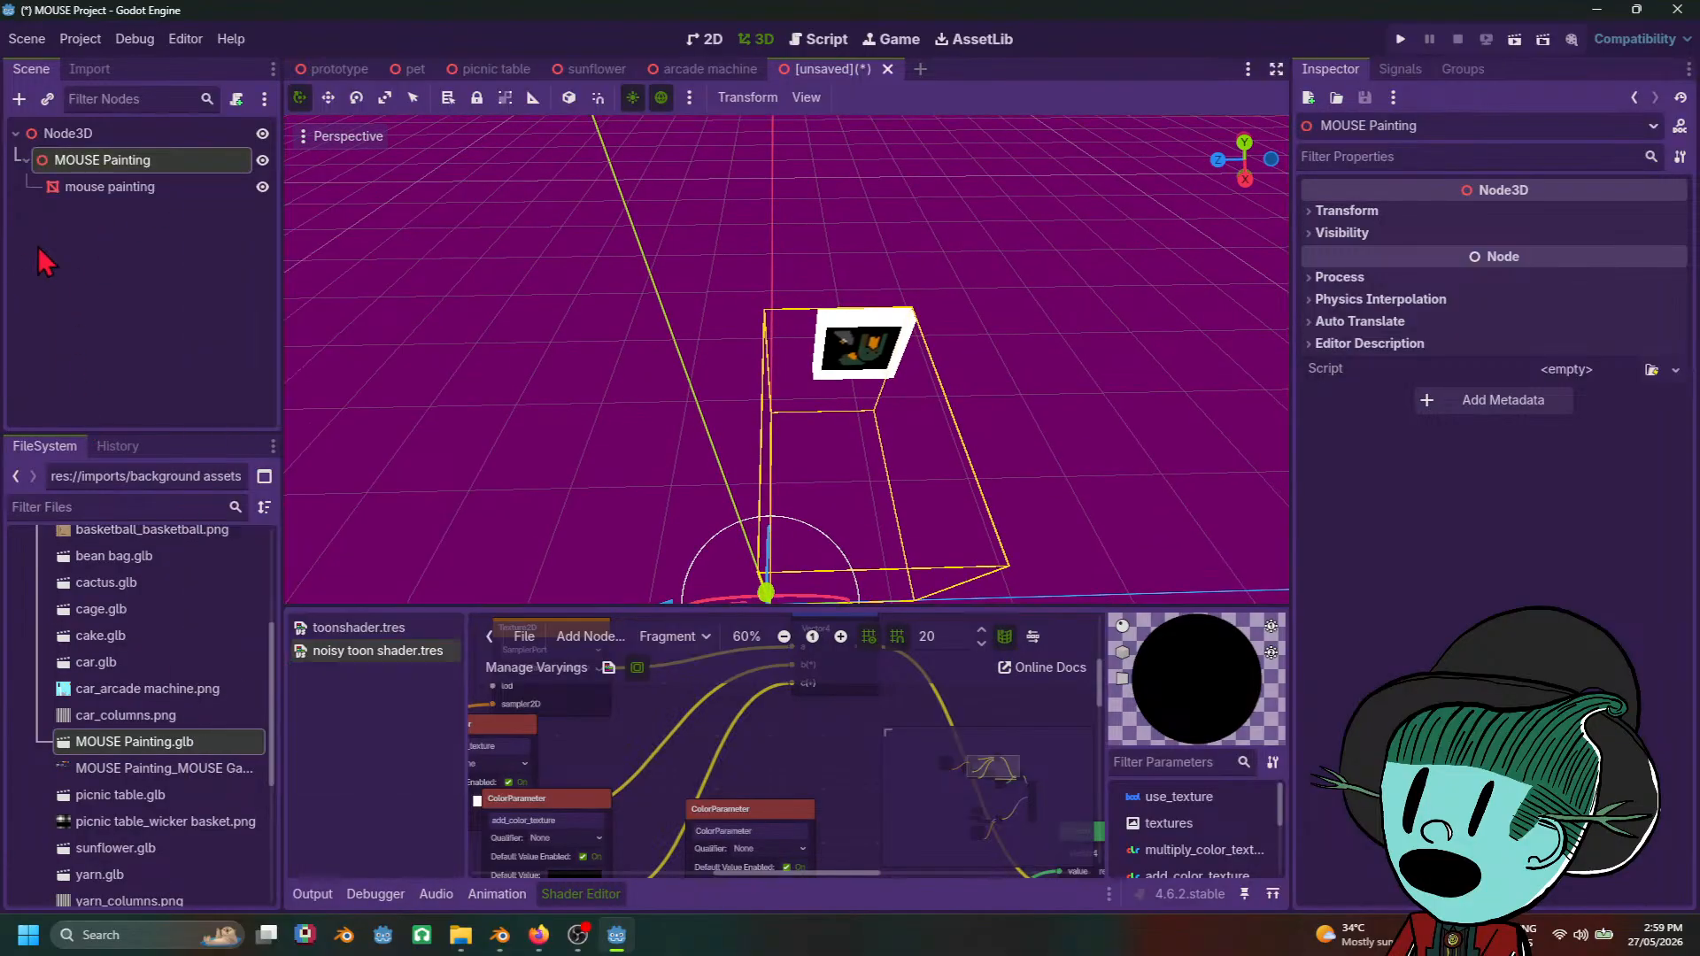
# Step: Move the mouse painting mesh out of its MOUSE Painting parent and directly under the root Node3D
pyautogui.click(164, 195)
pyautogui.moveTo(168, 195); pyautogui.dragTo(177, 152)
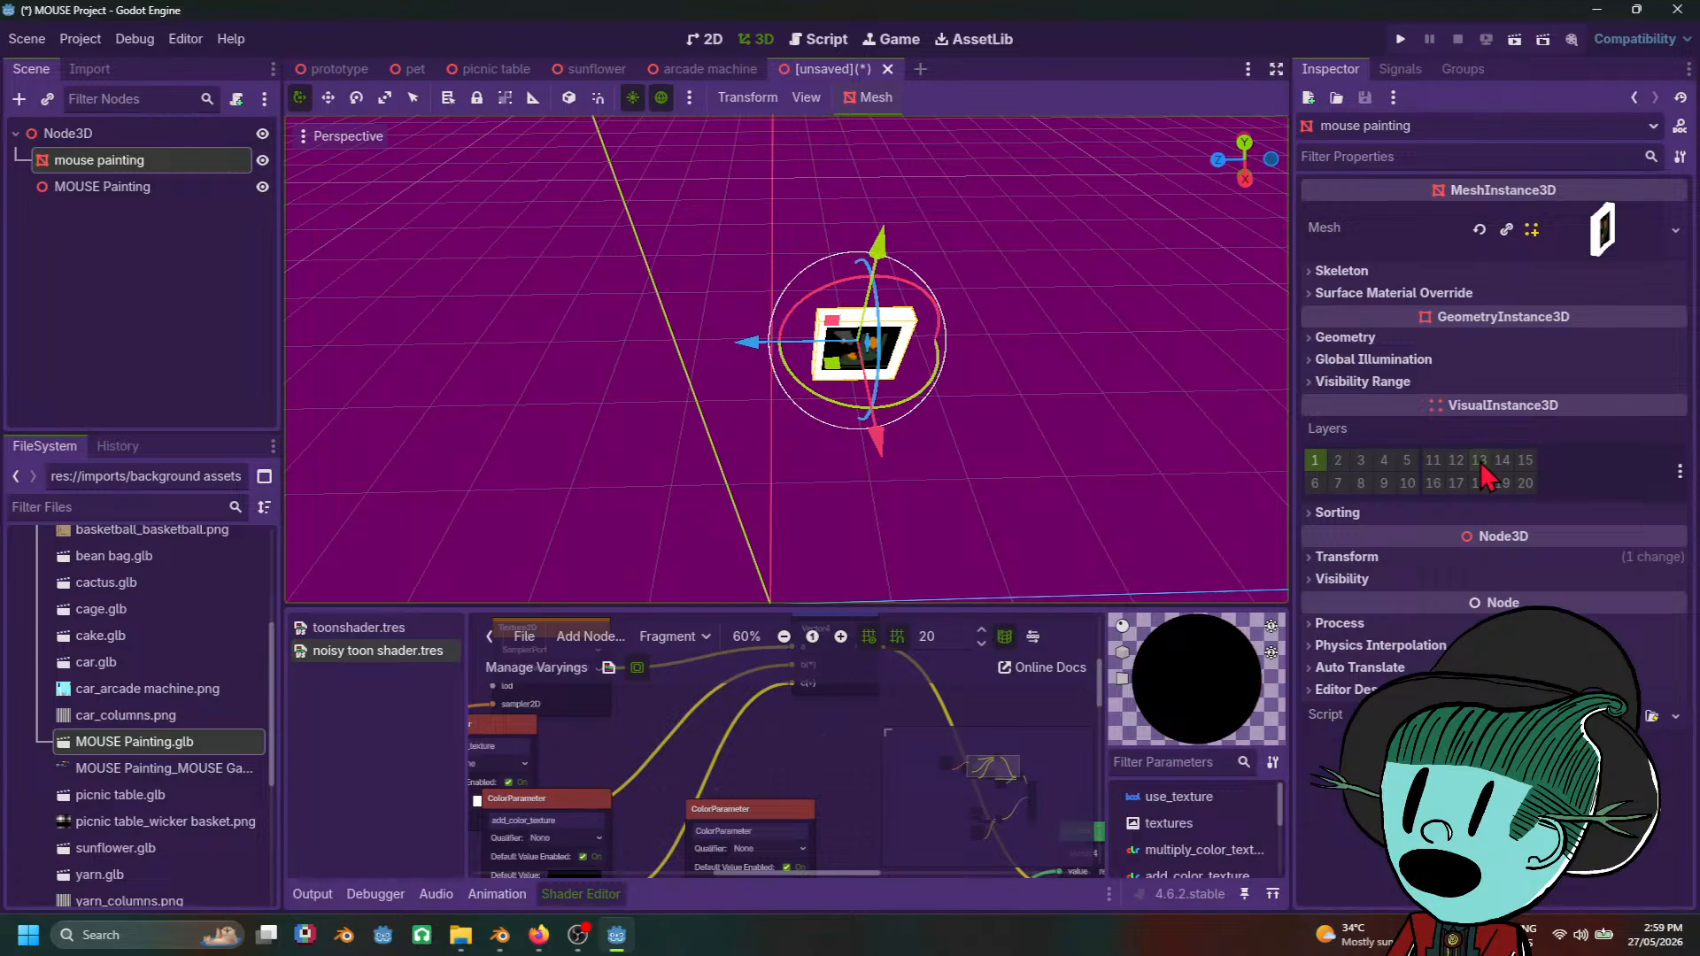
# Step: Examine the painting mesh's Surface 0 and Surface 1 details, its surface override slots and the imported background asset files
pyautogui.click(1598, 237)
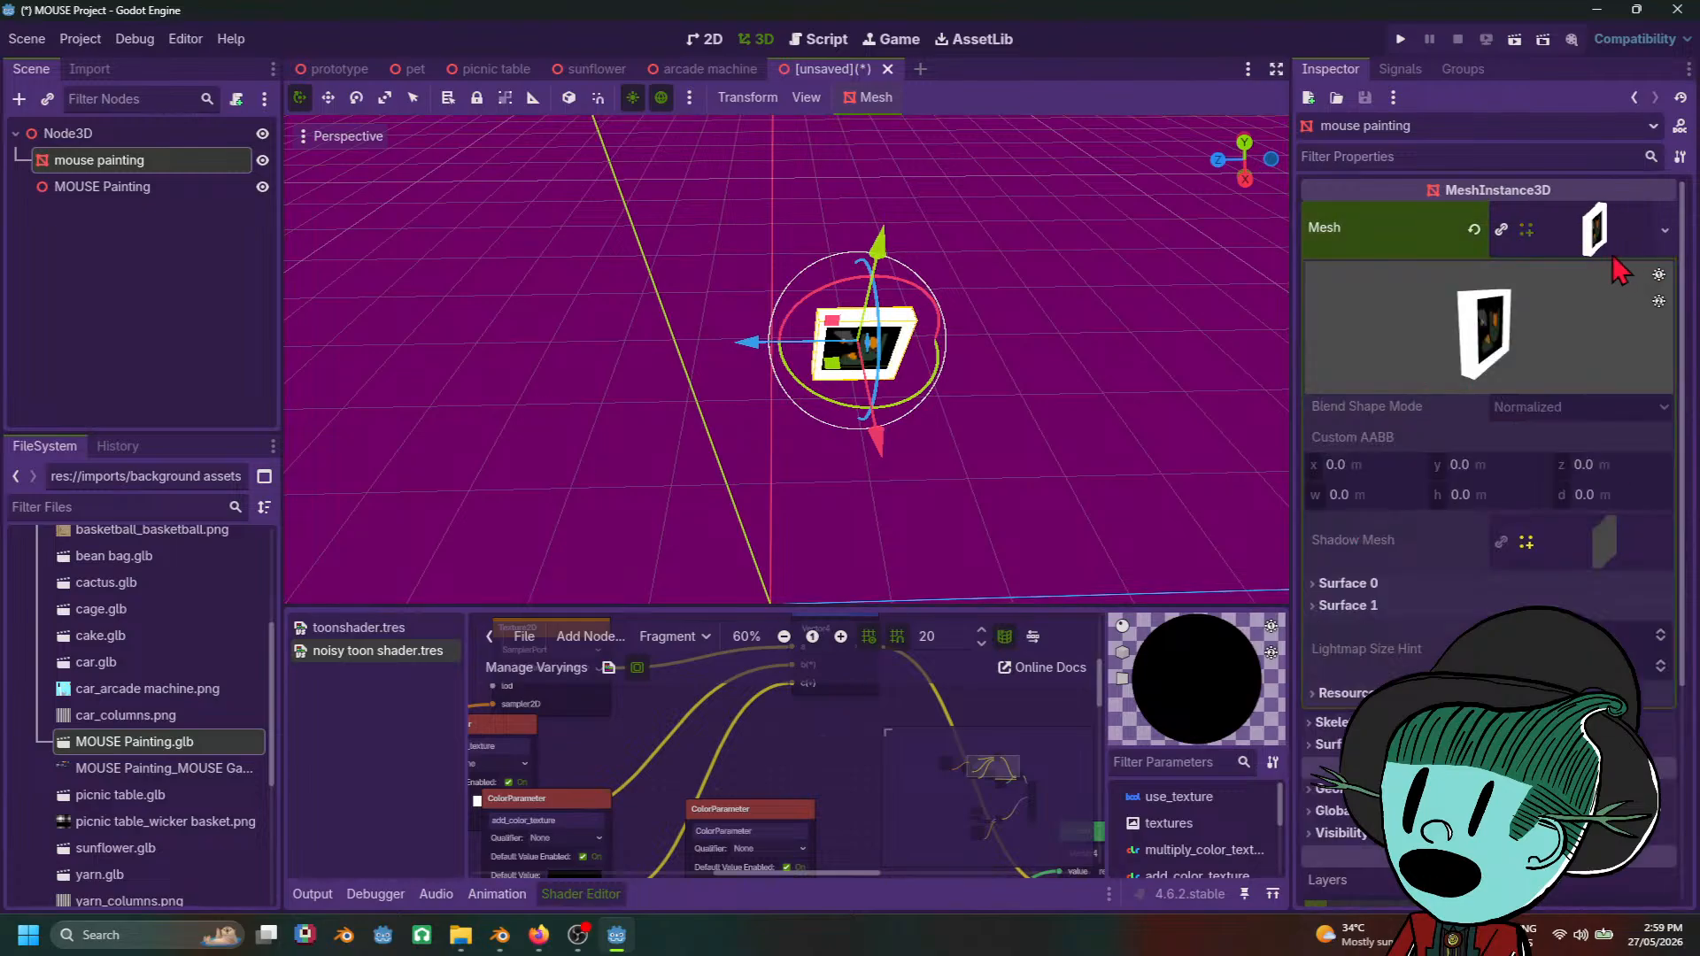
pyautogui.click(1598, 235)
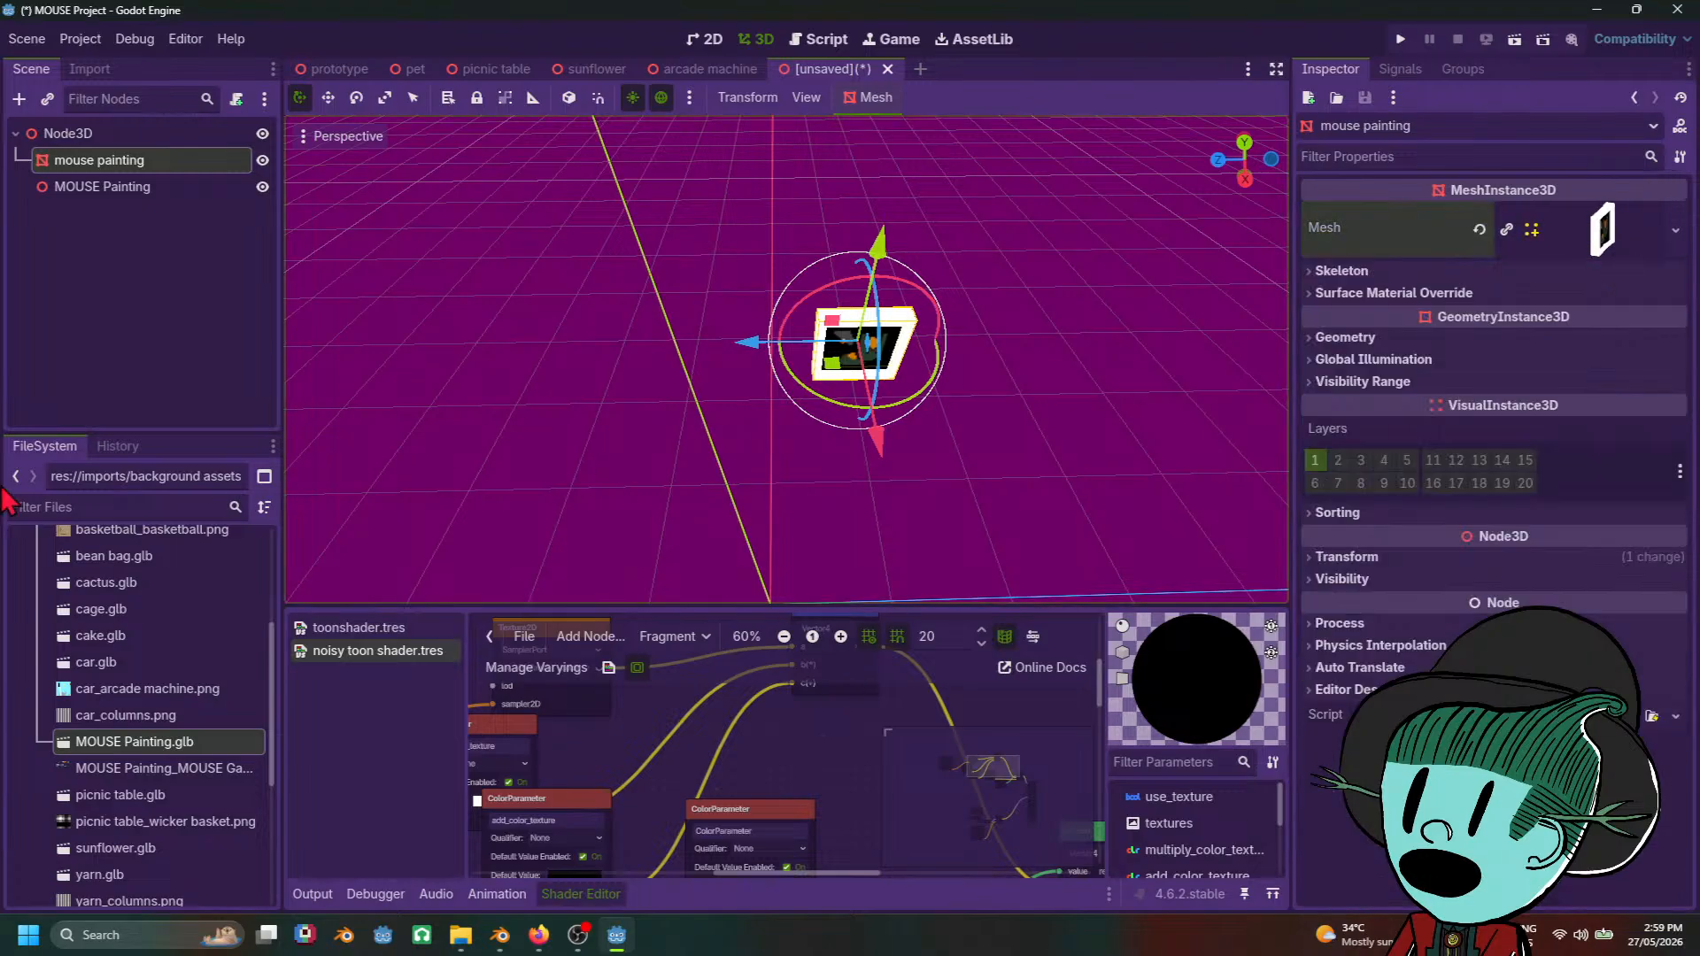
pyautogui.click(1370, 293)
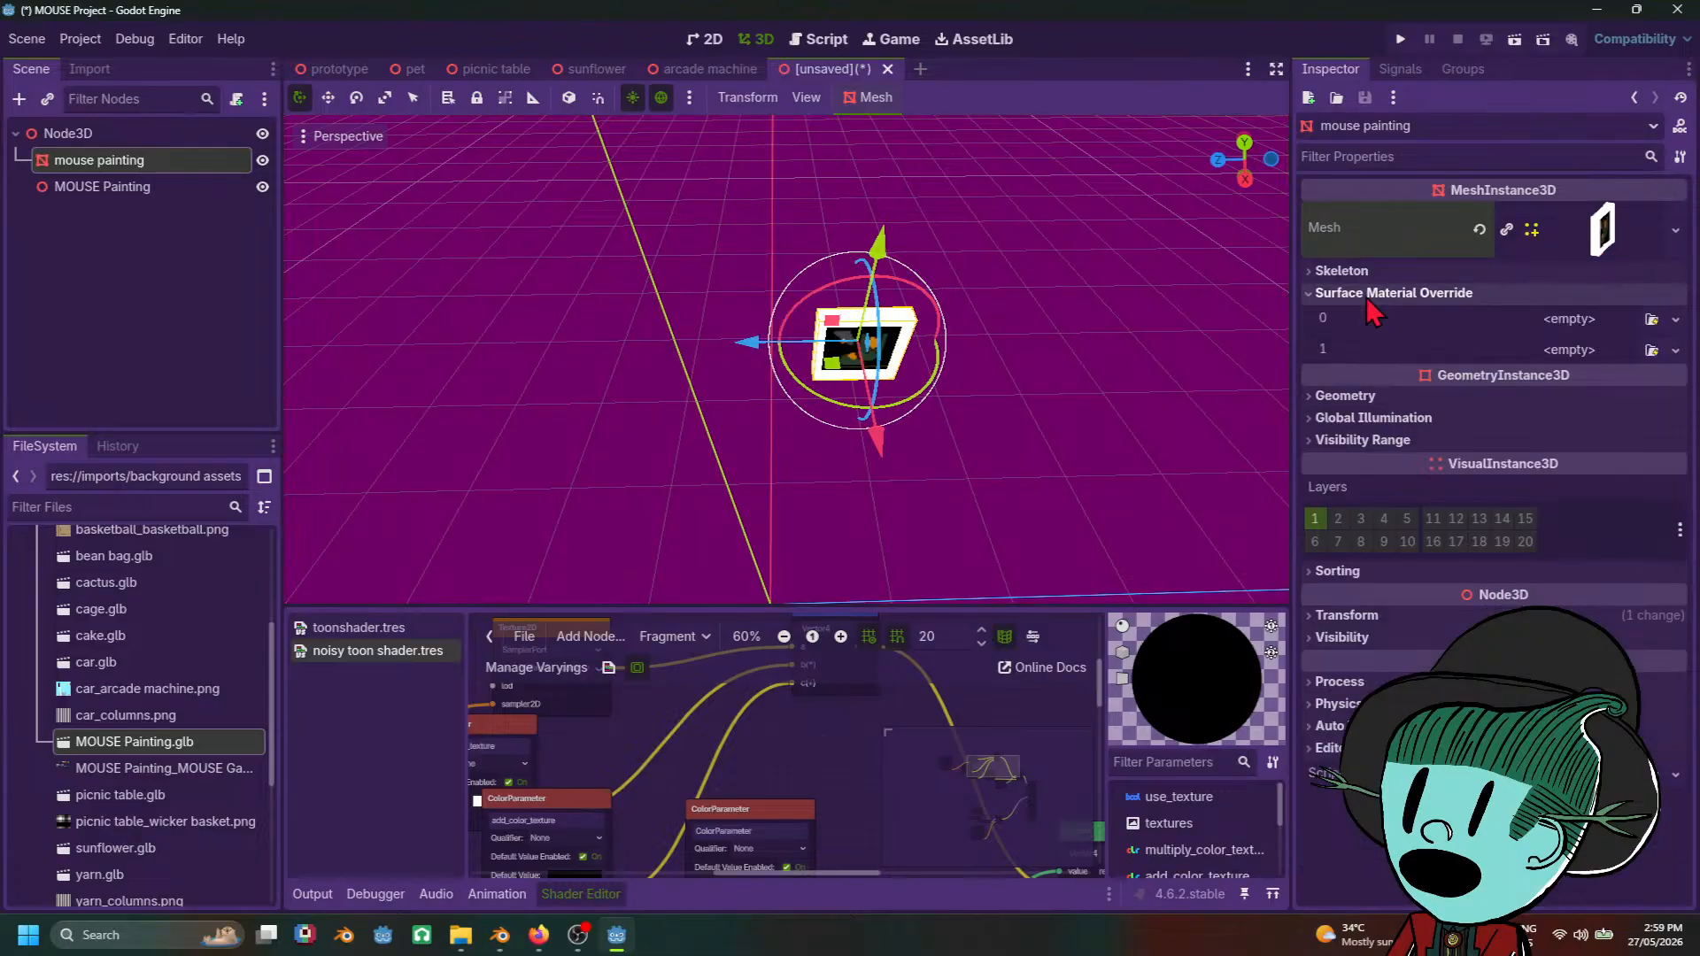
pyautogui.click(1603, 230)
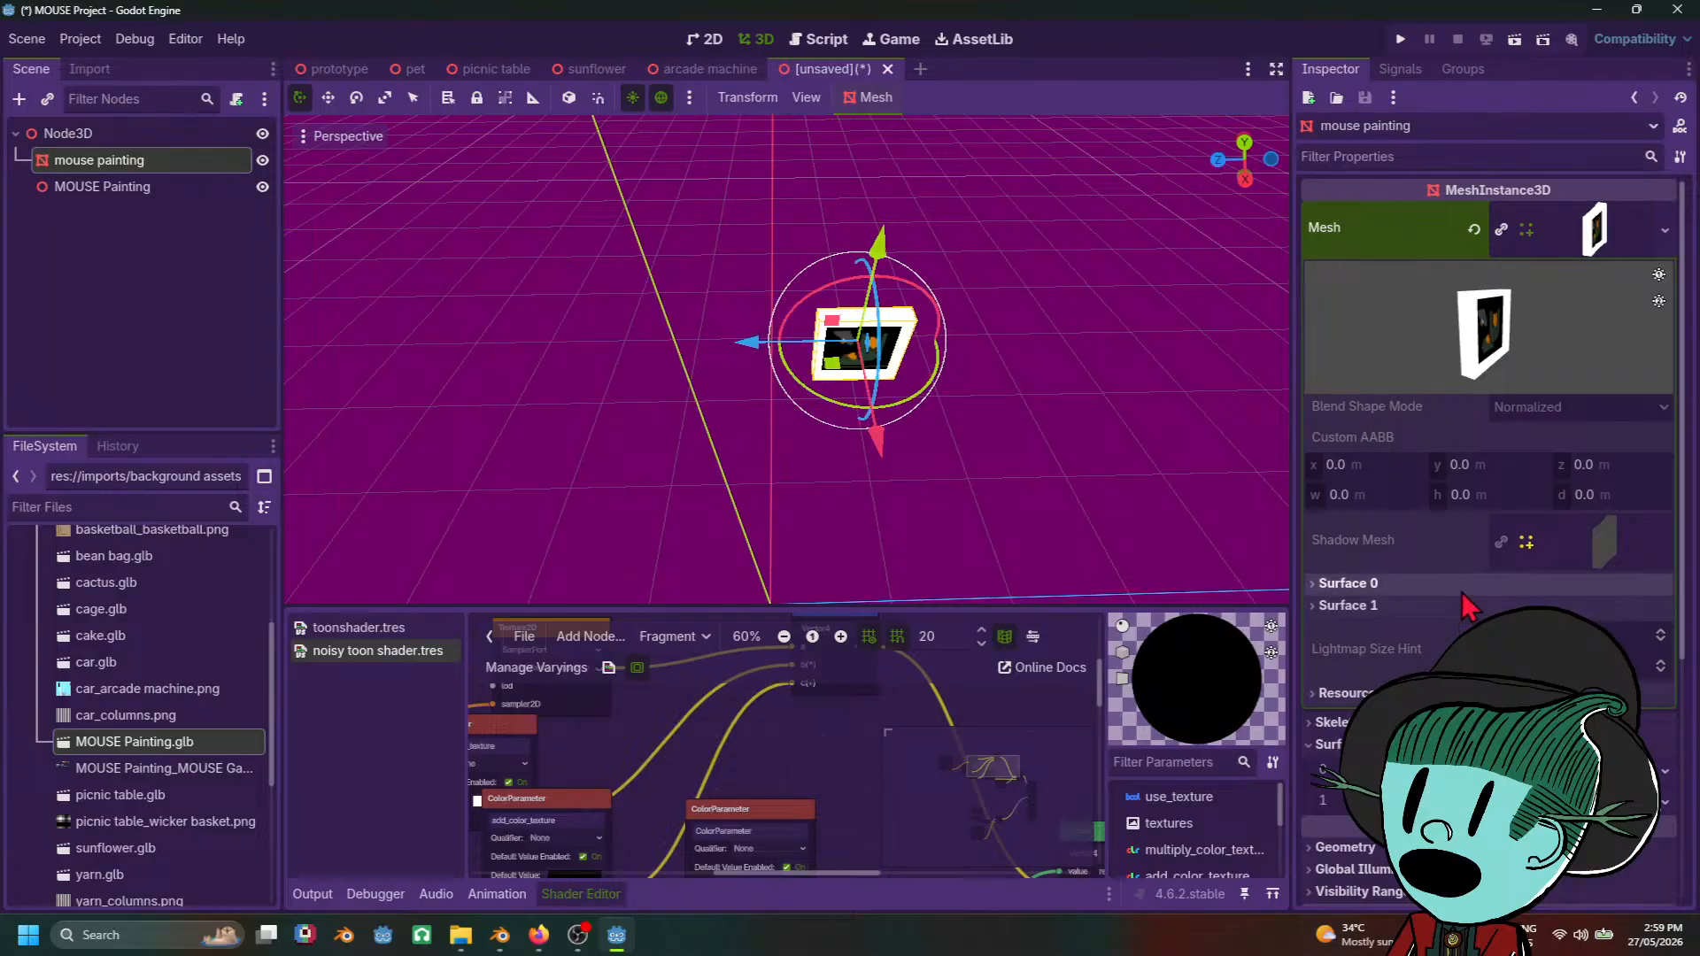
pyautogui.click(1463, 590)
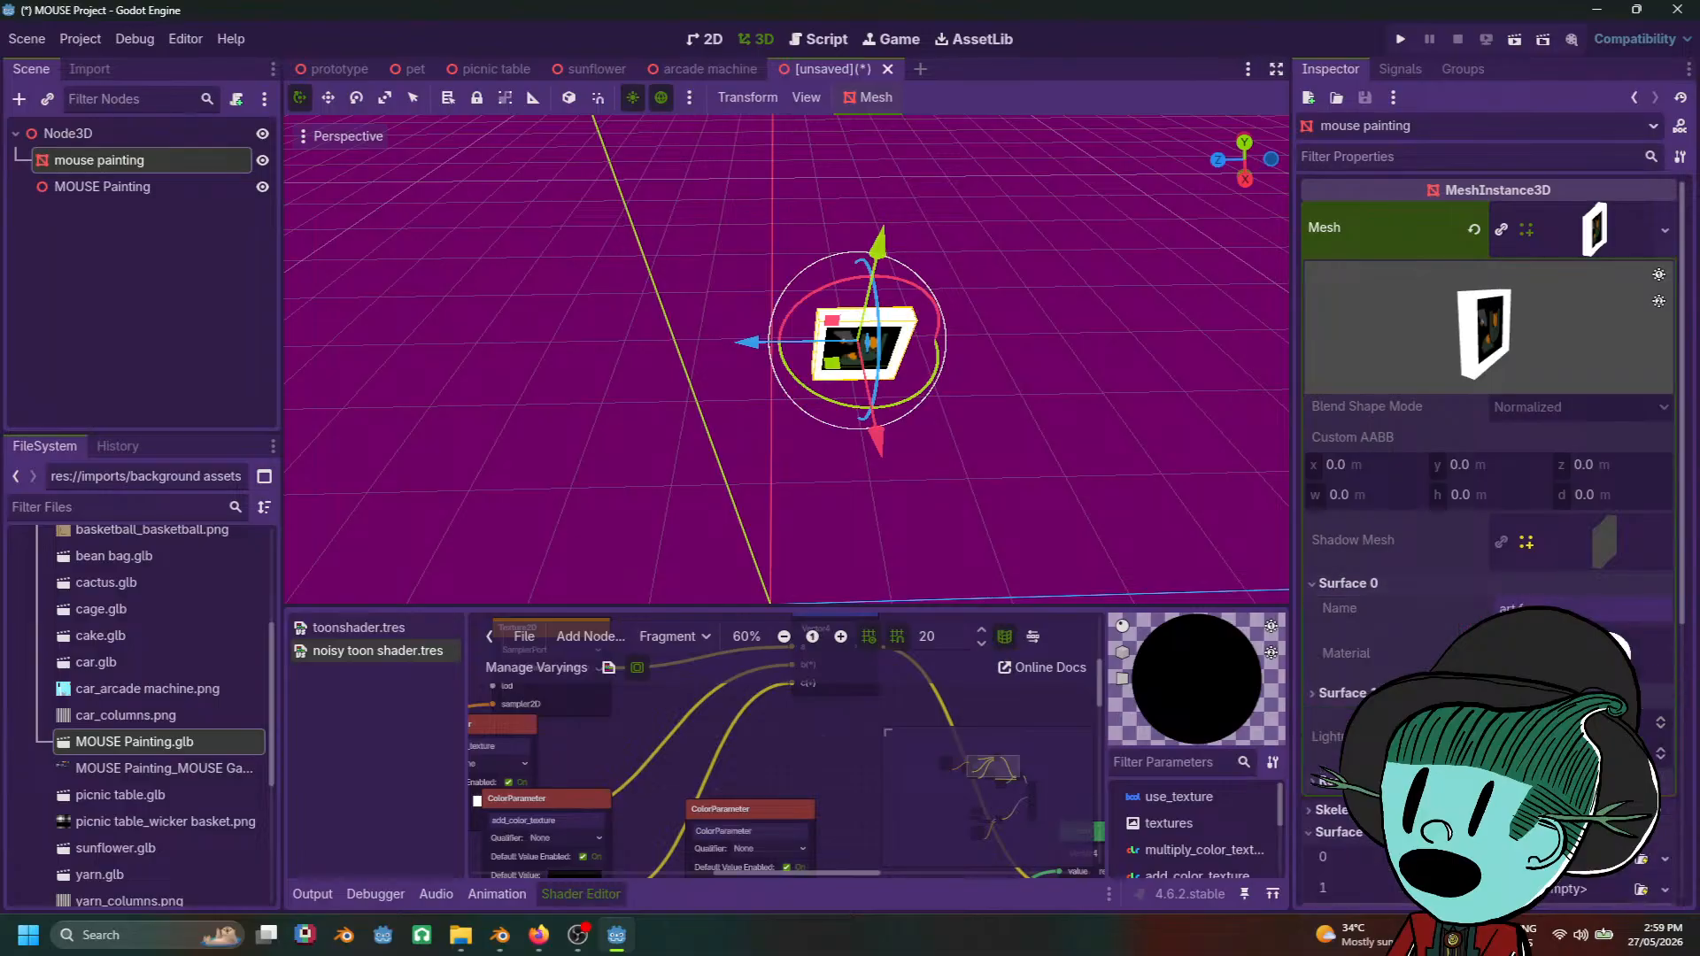
pyautogui.click(1348, 584)
pyautogui.click(1348, 584)
pyautogui.click(1417, 585)
pyautogui.click(1355, 609)
pyautogui.click(1355, 609)
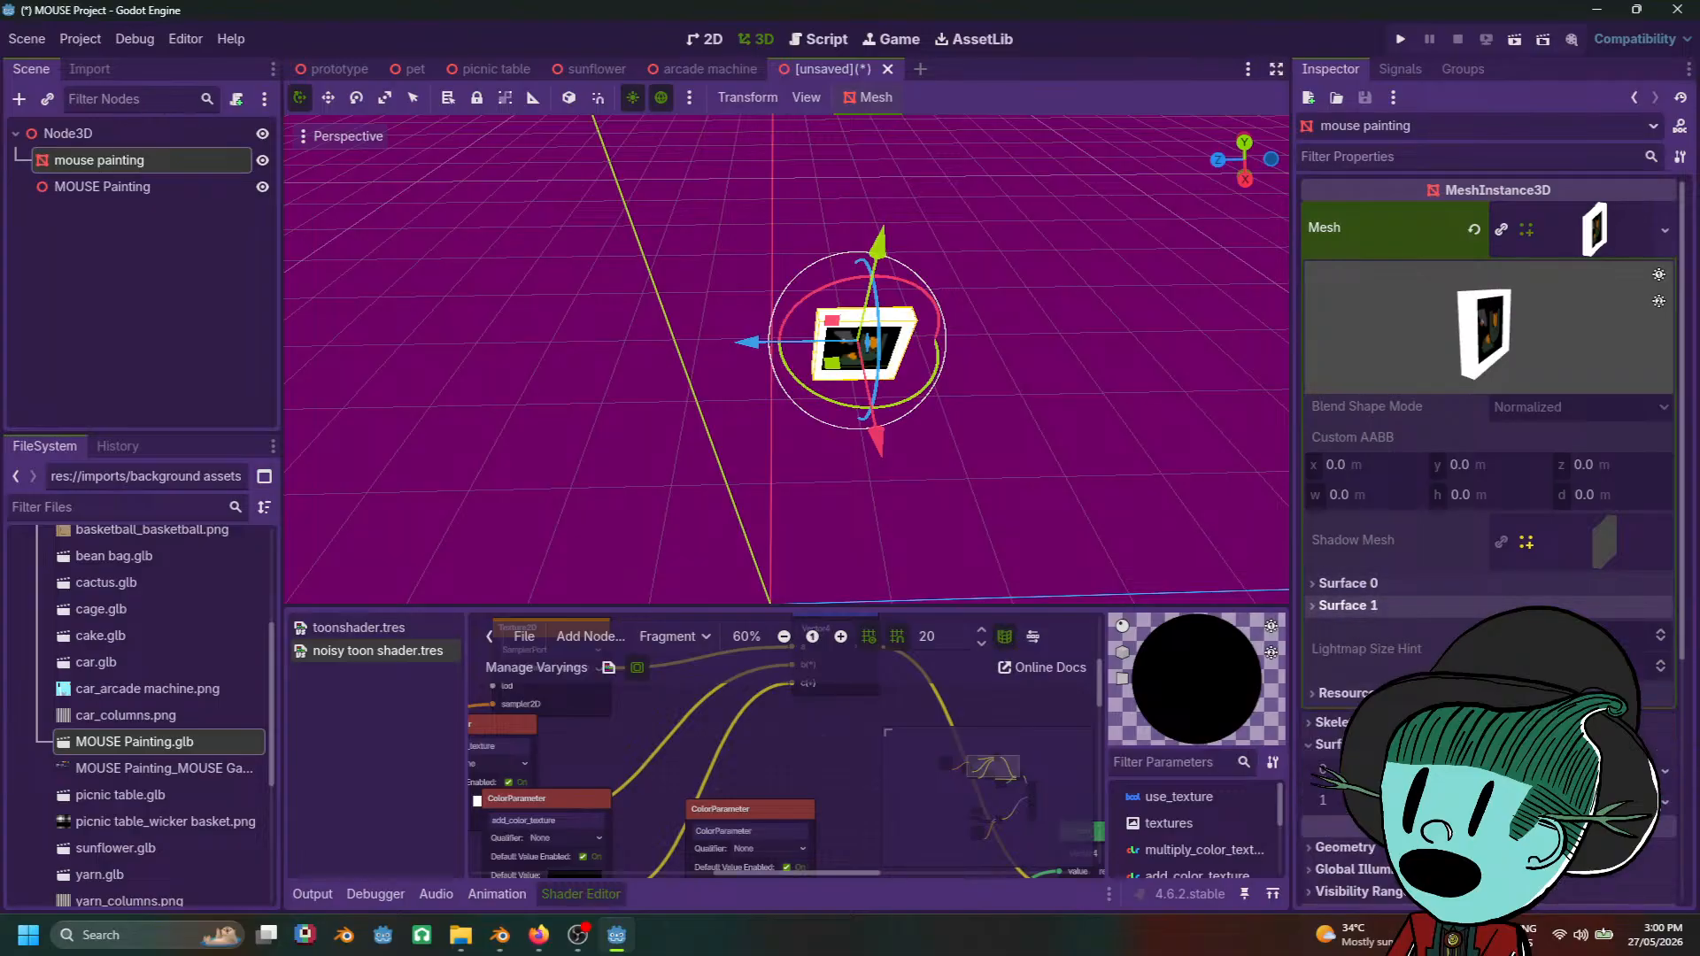
pyautogui.click(1545, 584)
pyautogui.click(1517, 595)
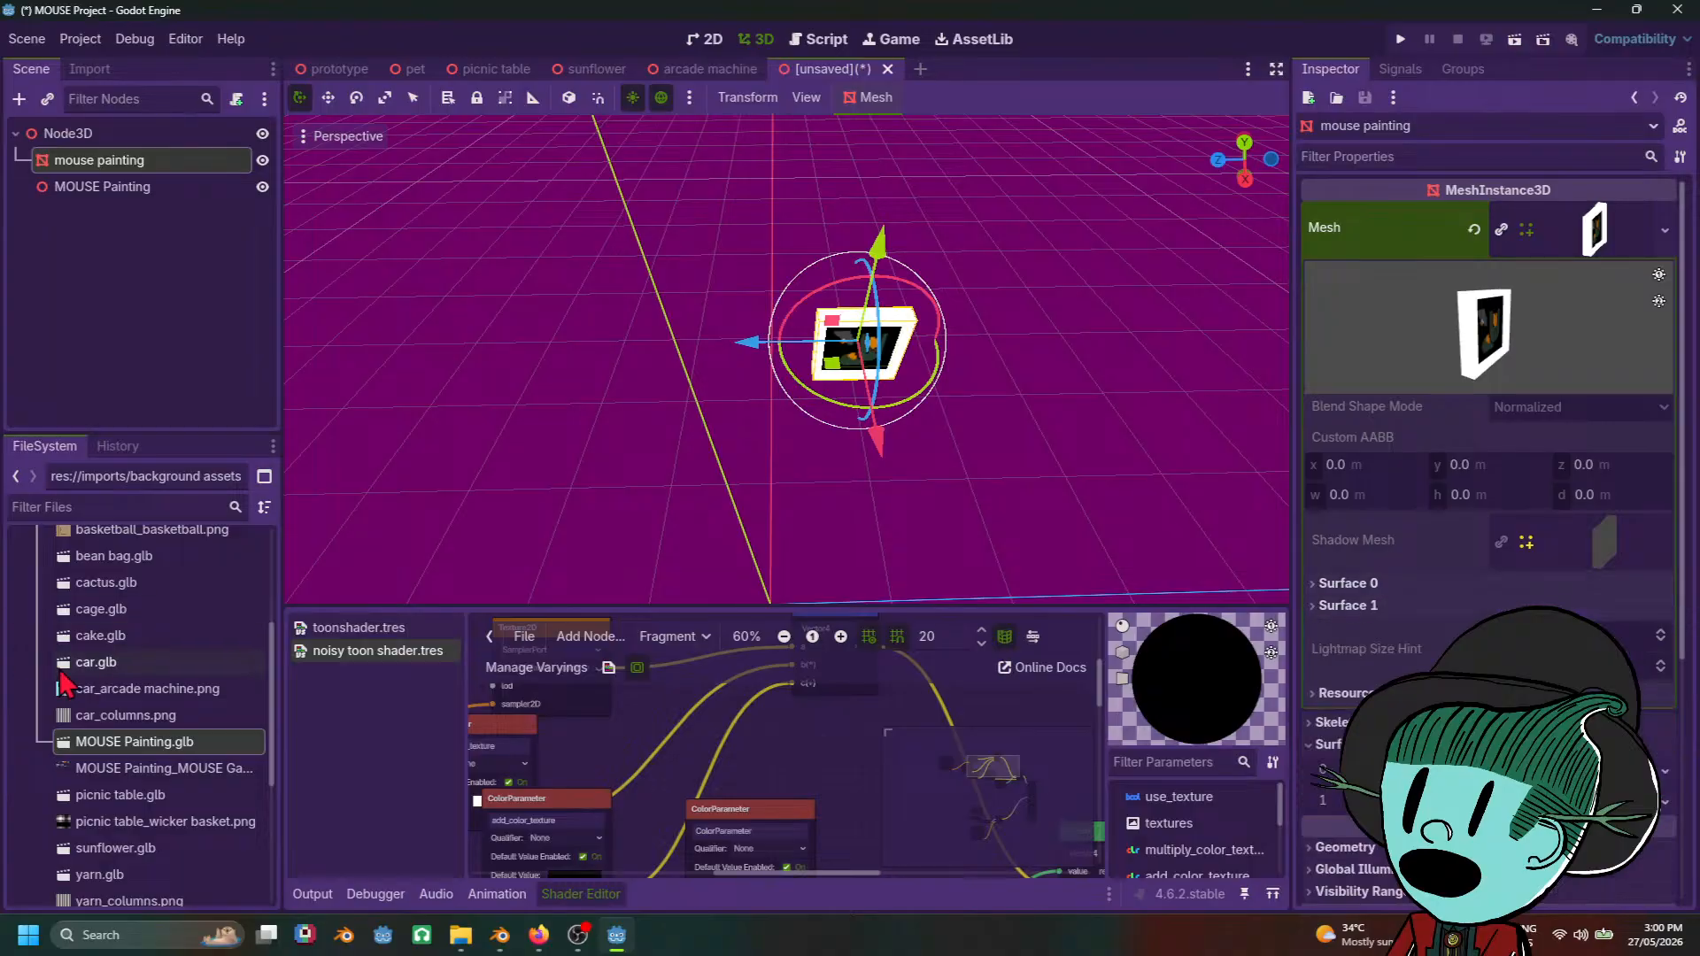
pyautogui.scroll(5, 237, 749)
pyautogui.scroll(-6, 236, 753)
pyautogui.scroll(5, 232, 754)
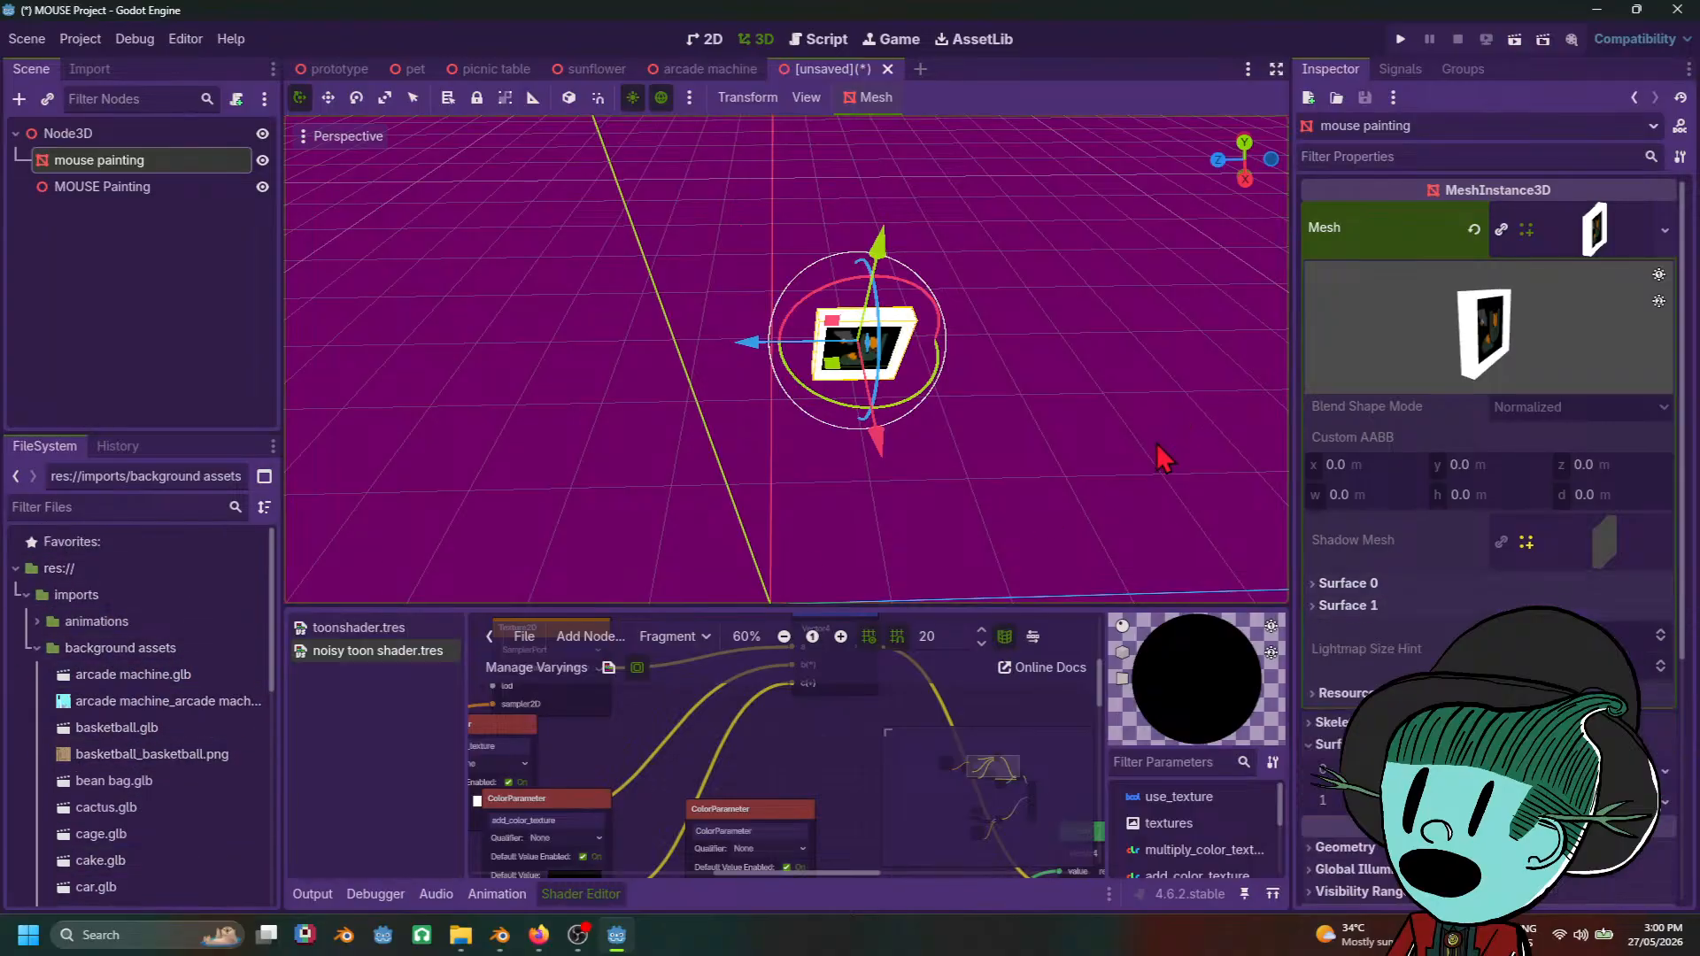
pyautogui.click(1611, 235)
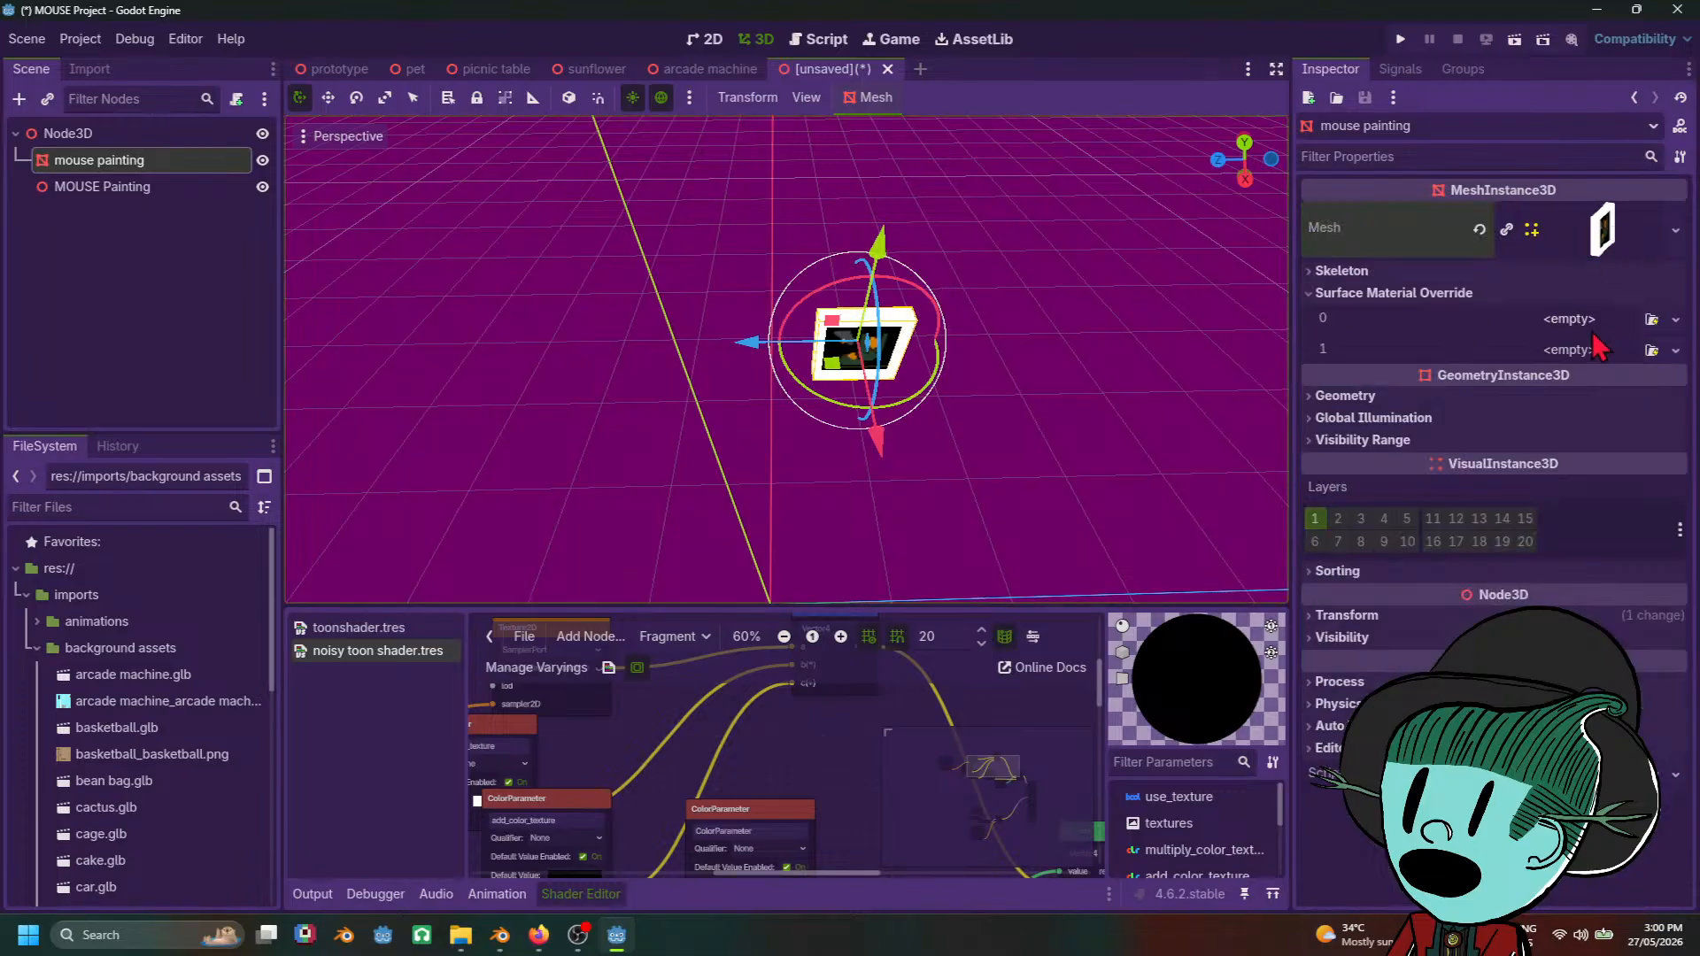
# Step: Create a new ShaderMaterial as the painting's surface material override 0 and open its properties
pyautogui.moveTo(890, 586); pyautogui.dragTo(870, 494, button='middle')
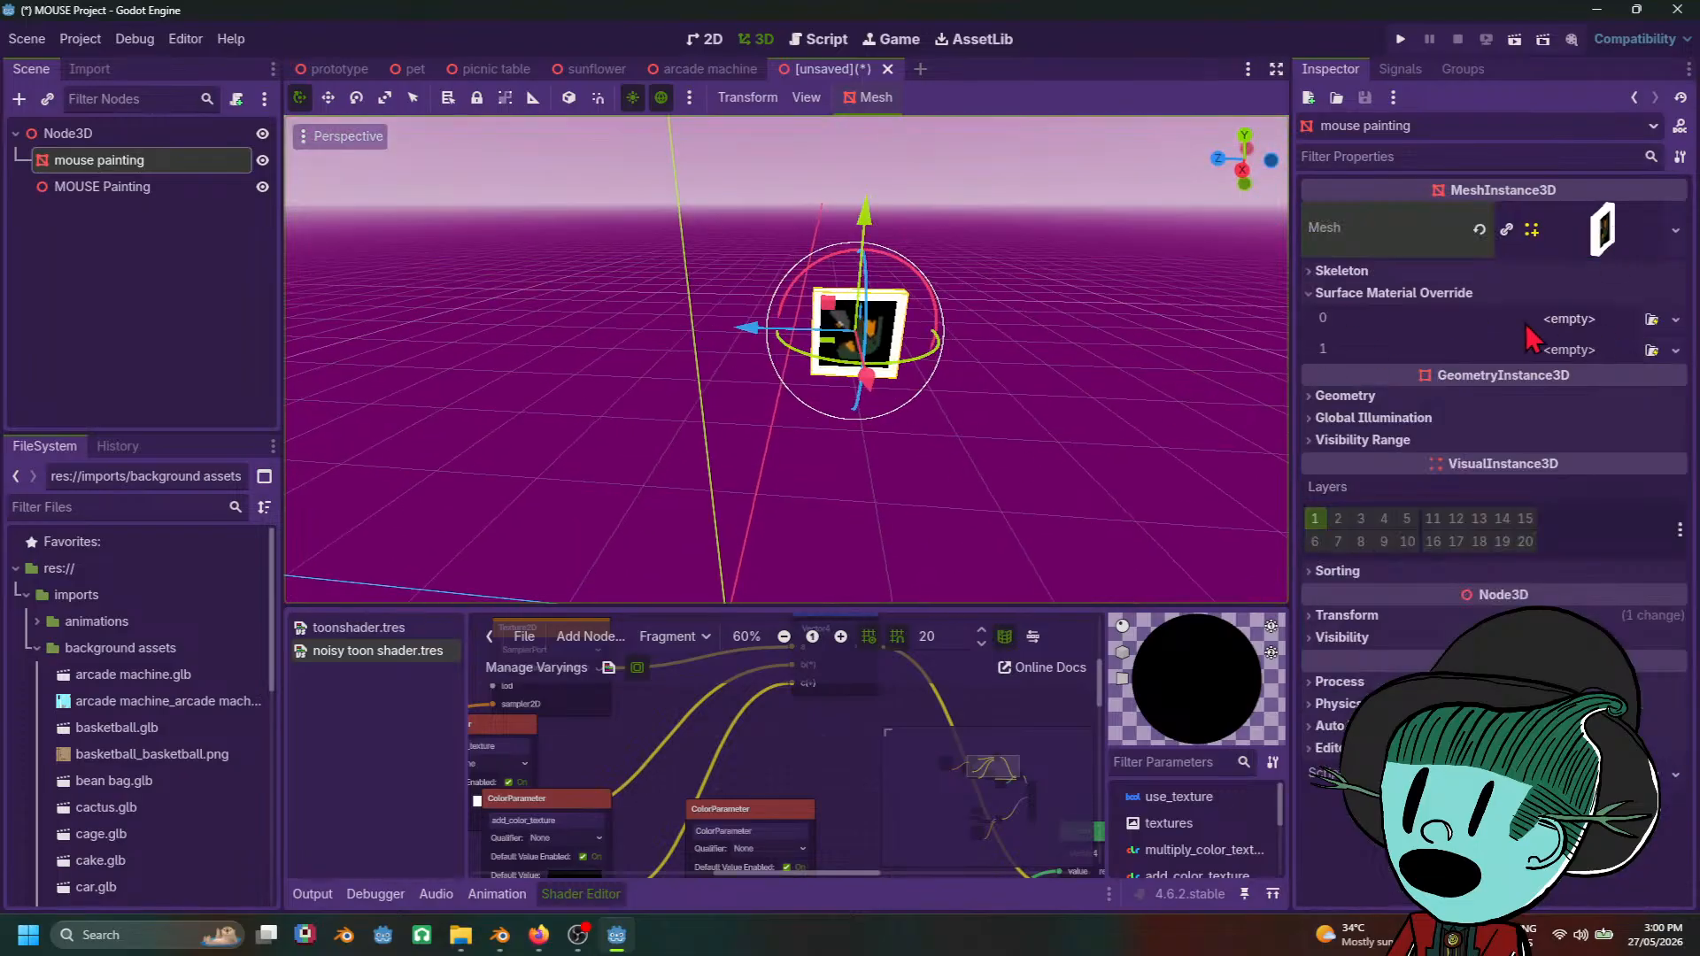
pyautogui.click(1567, 321)
pyautogui.click(1640, 425)
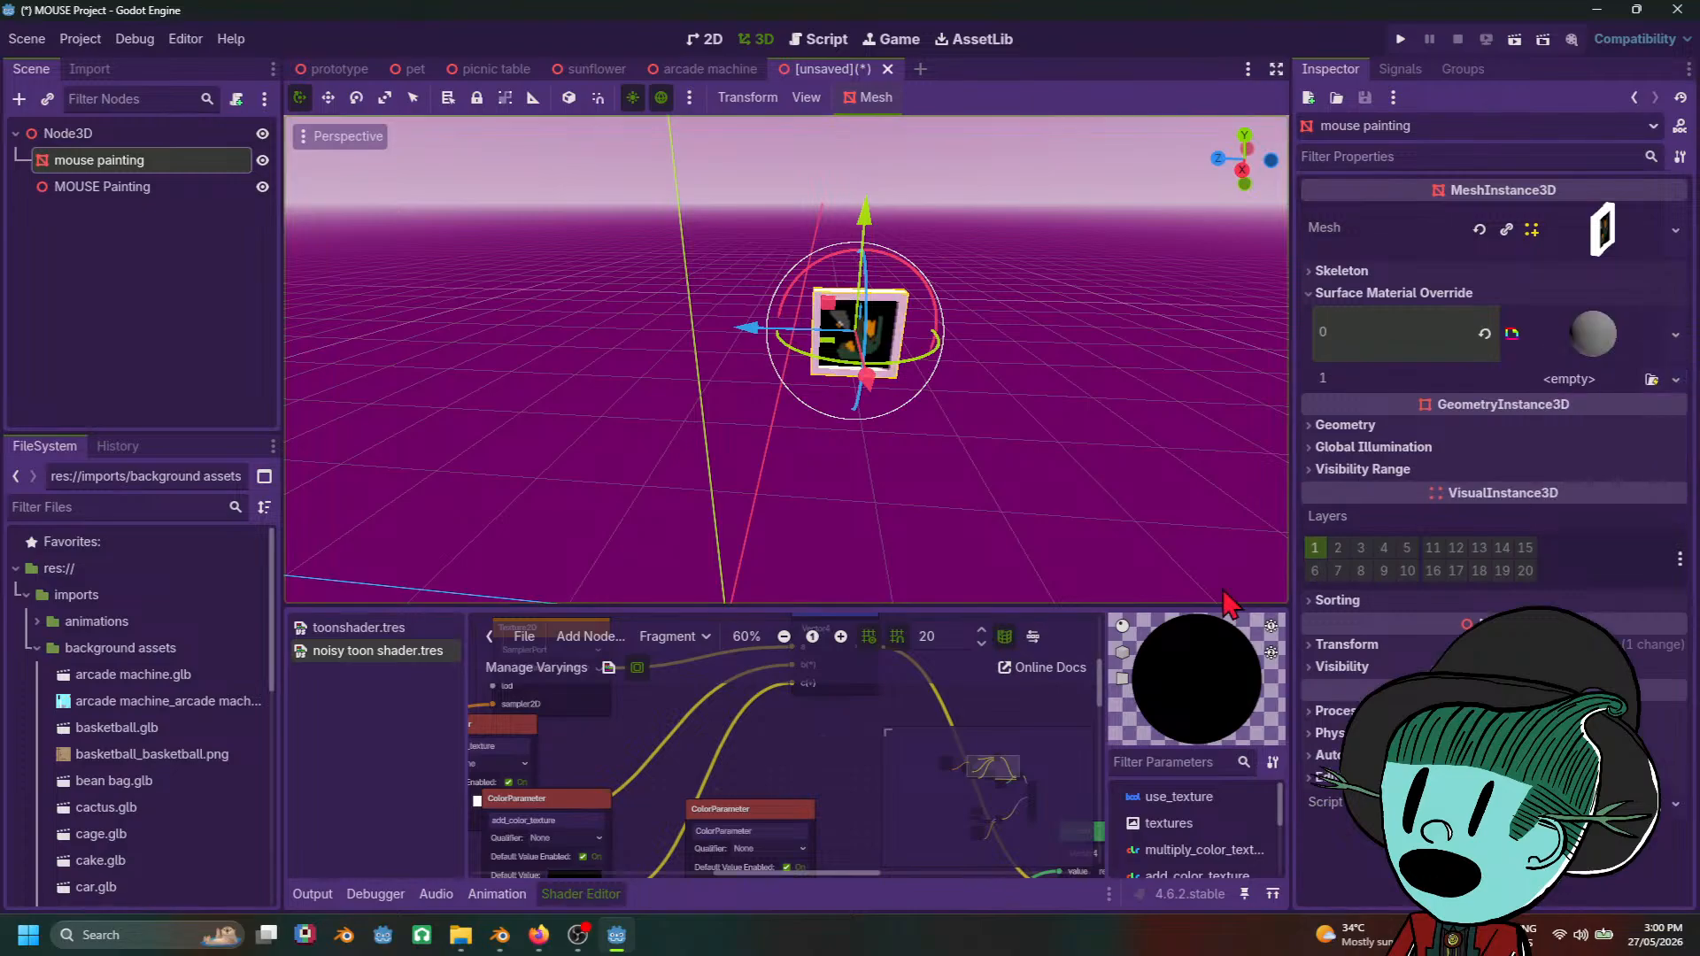
pyautogui.click(1675, 336)
pyautogui.click(1605, 333)
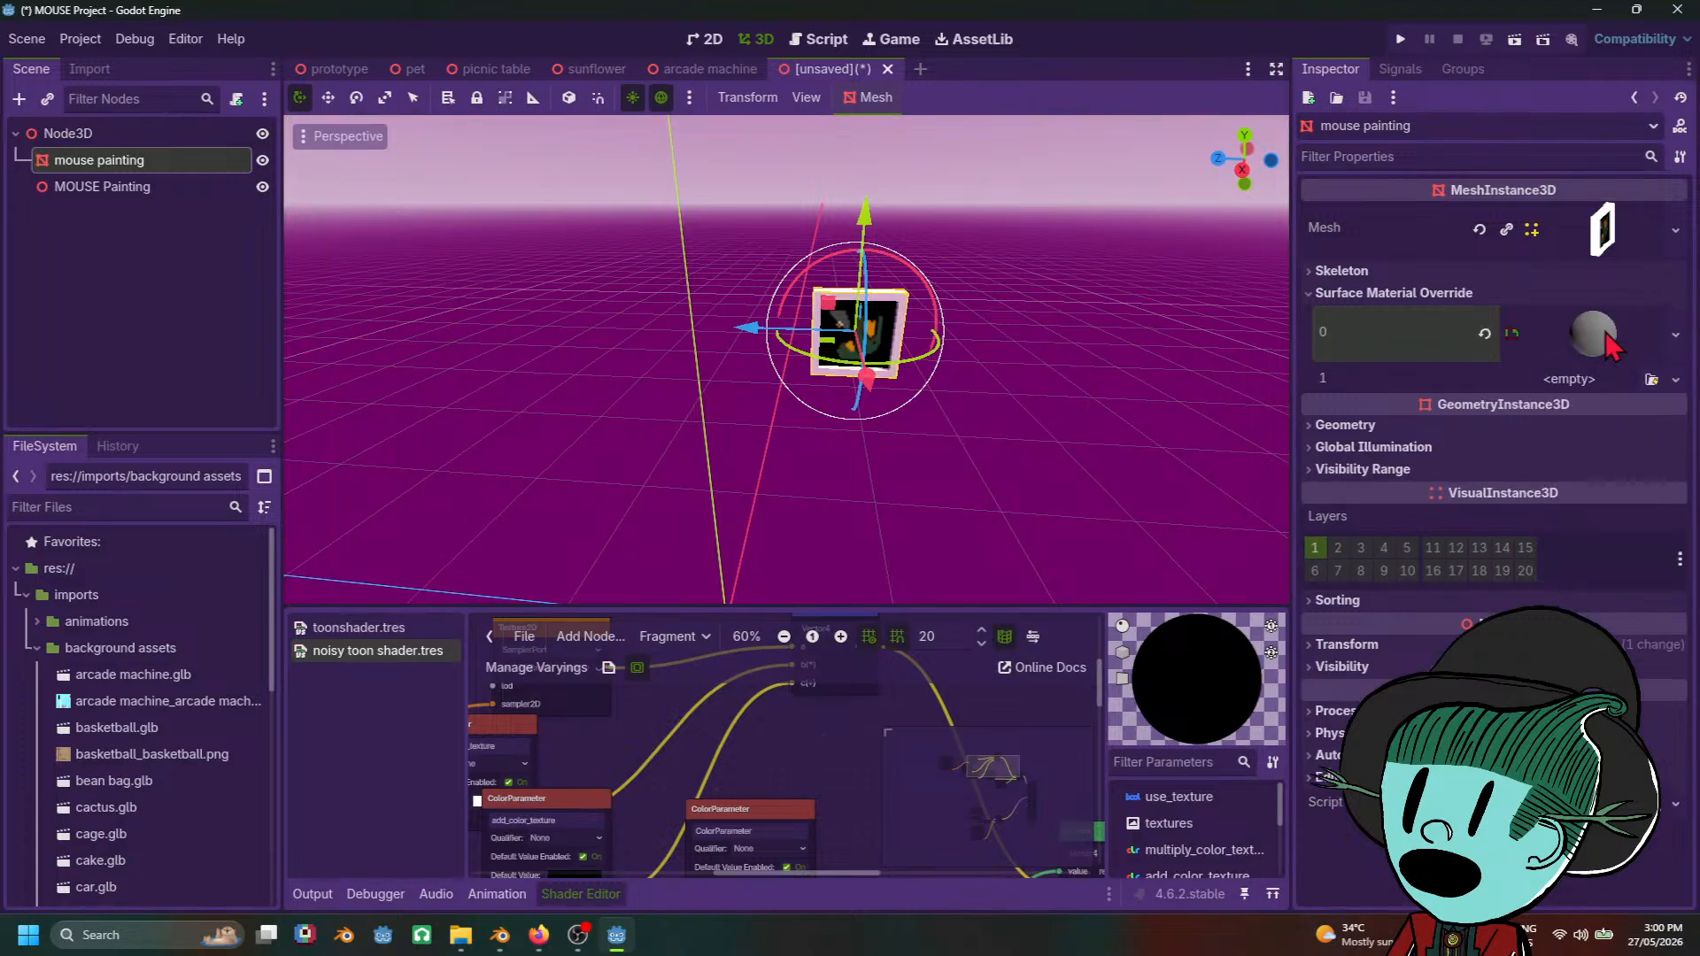
pyautogui.click(1605, 333)
# Step: Load toonshader.tres as the shader of the painting's surface 0 override material
pyautogui.click(1586, 521)
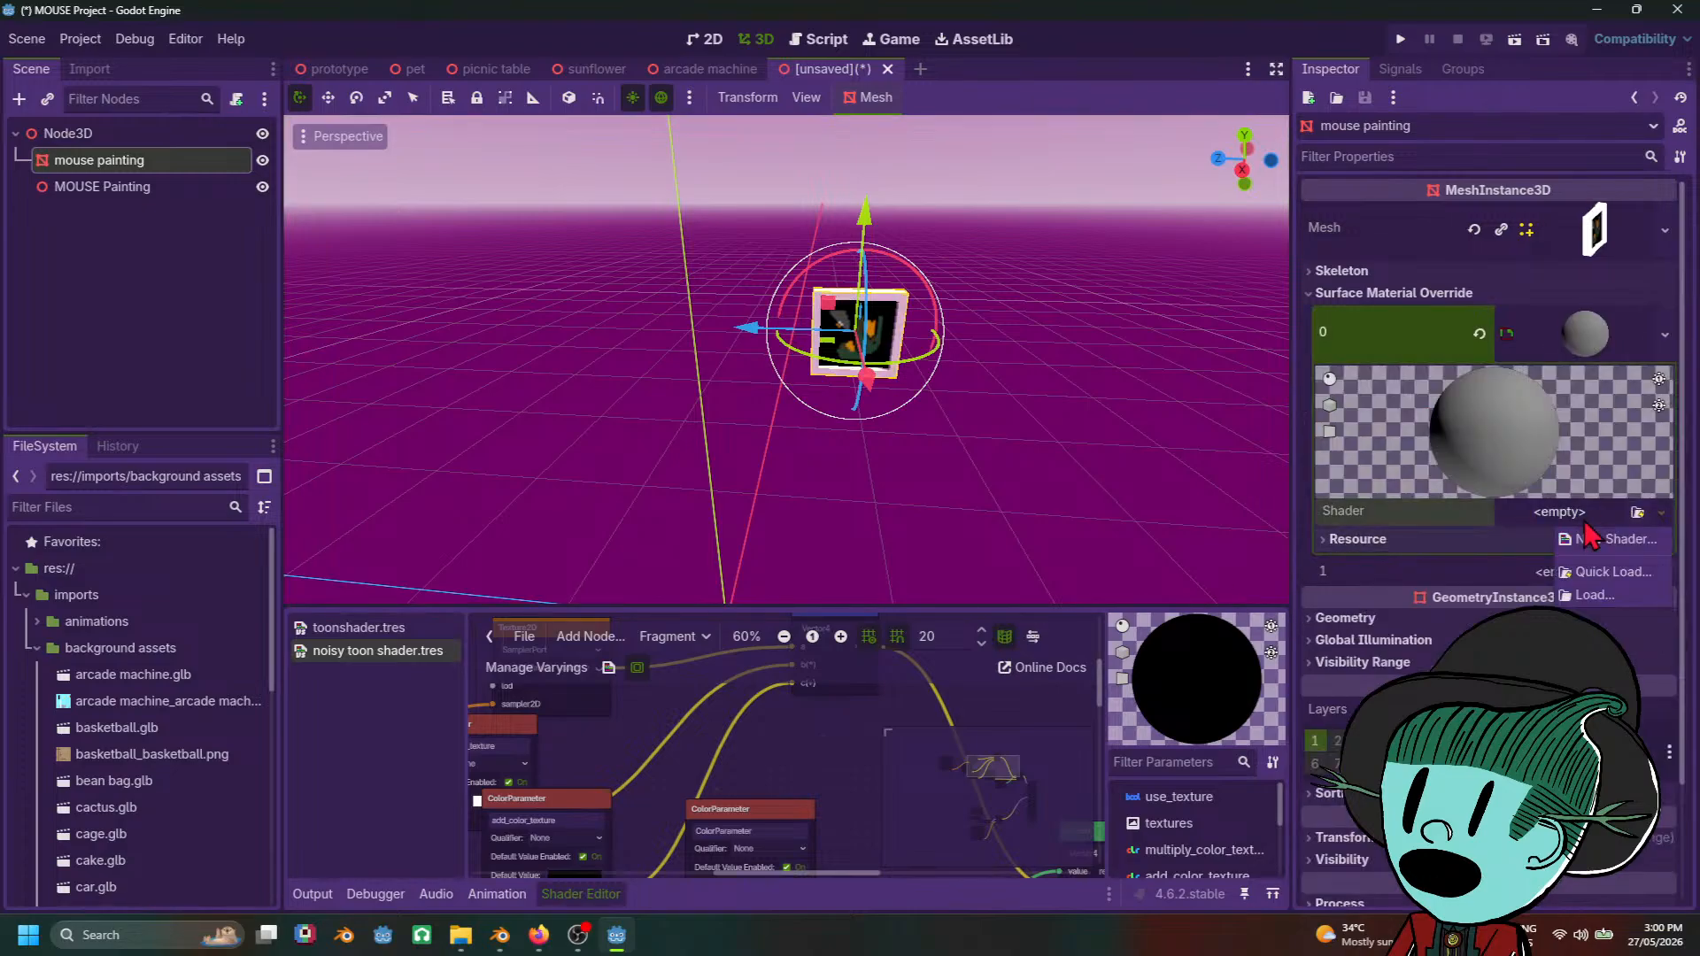
pyautogui.click(1607, 572)
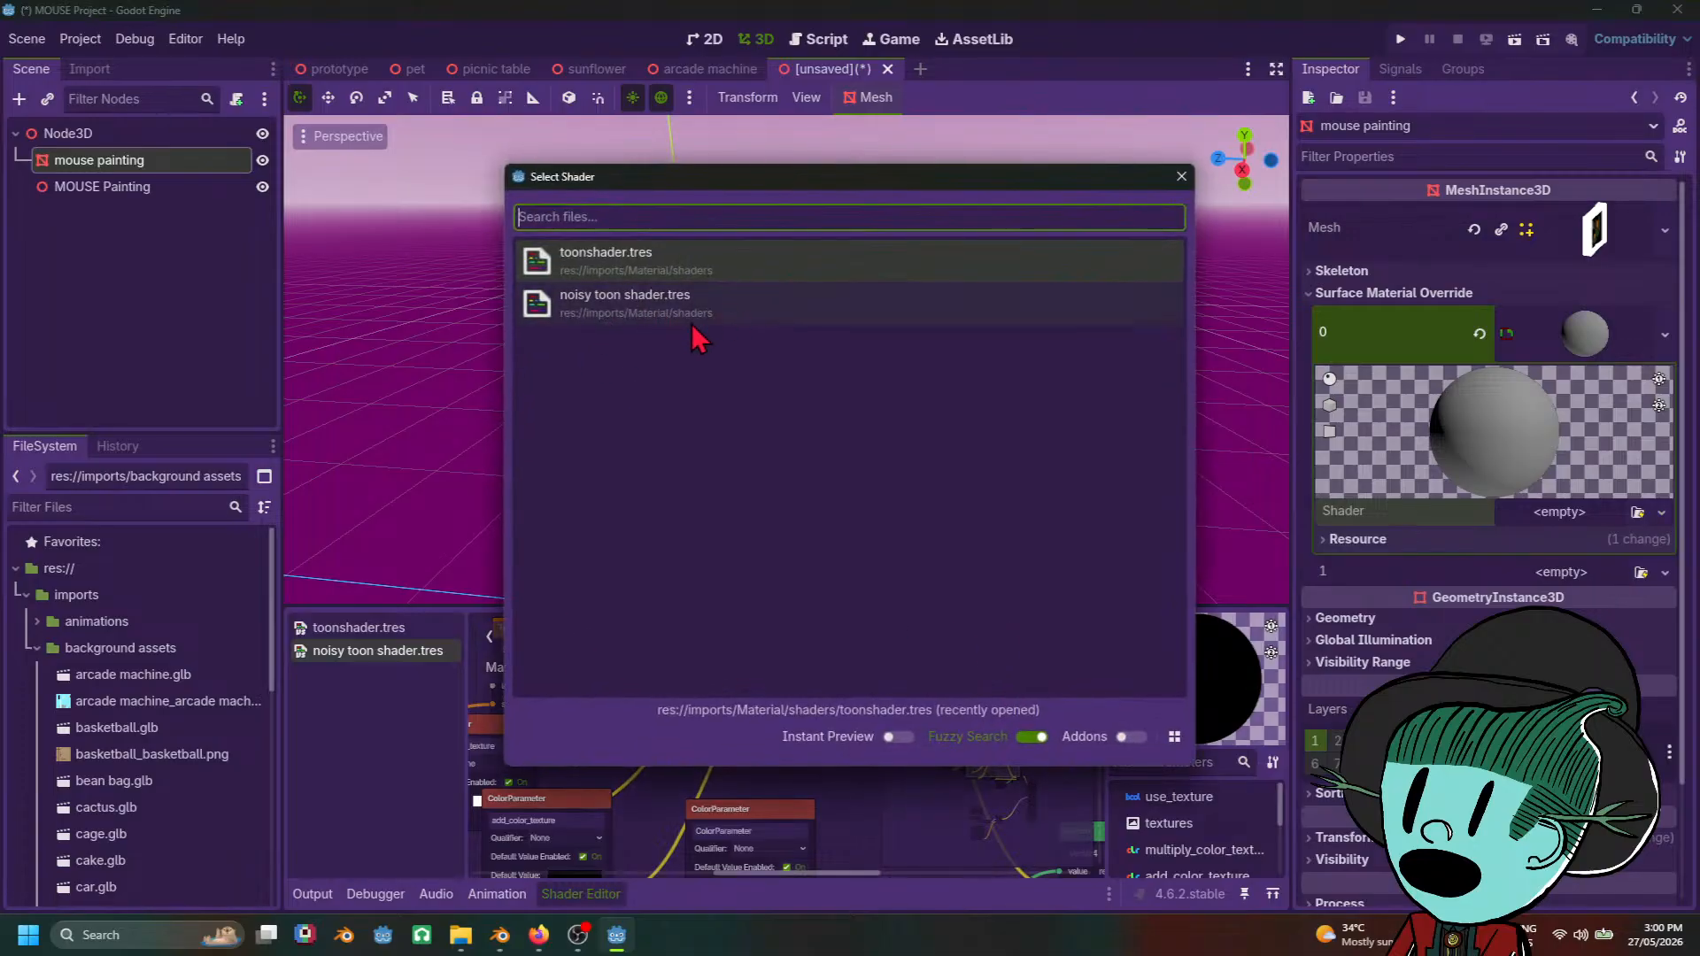
pyautogui.moveTo(508, 942)
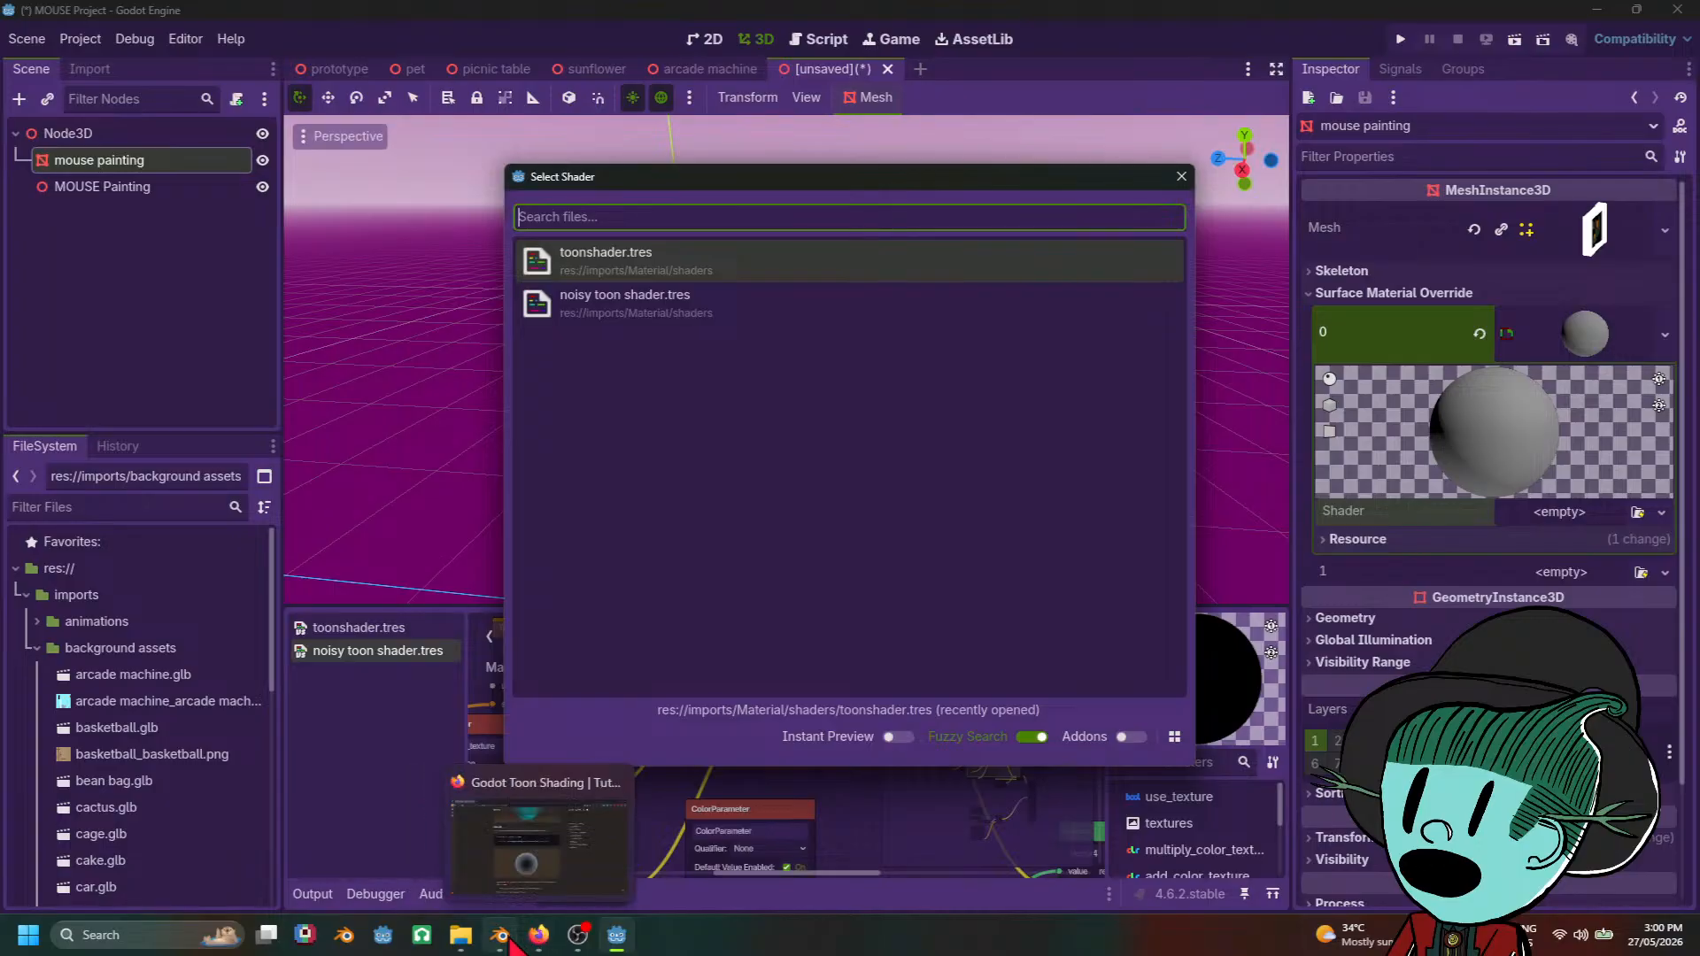
pyautogui.click(501, 839)
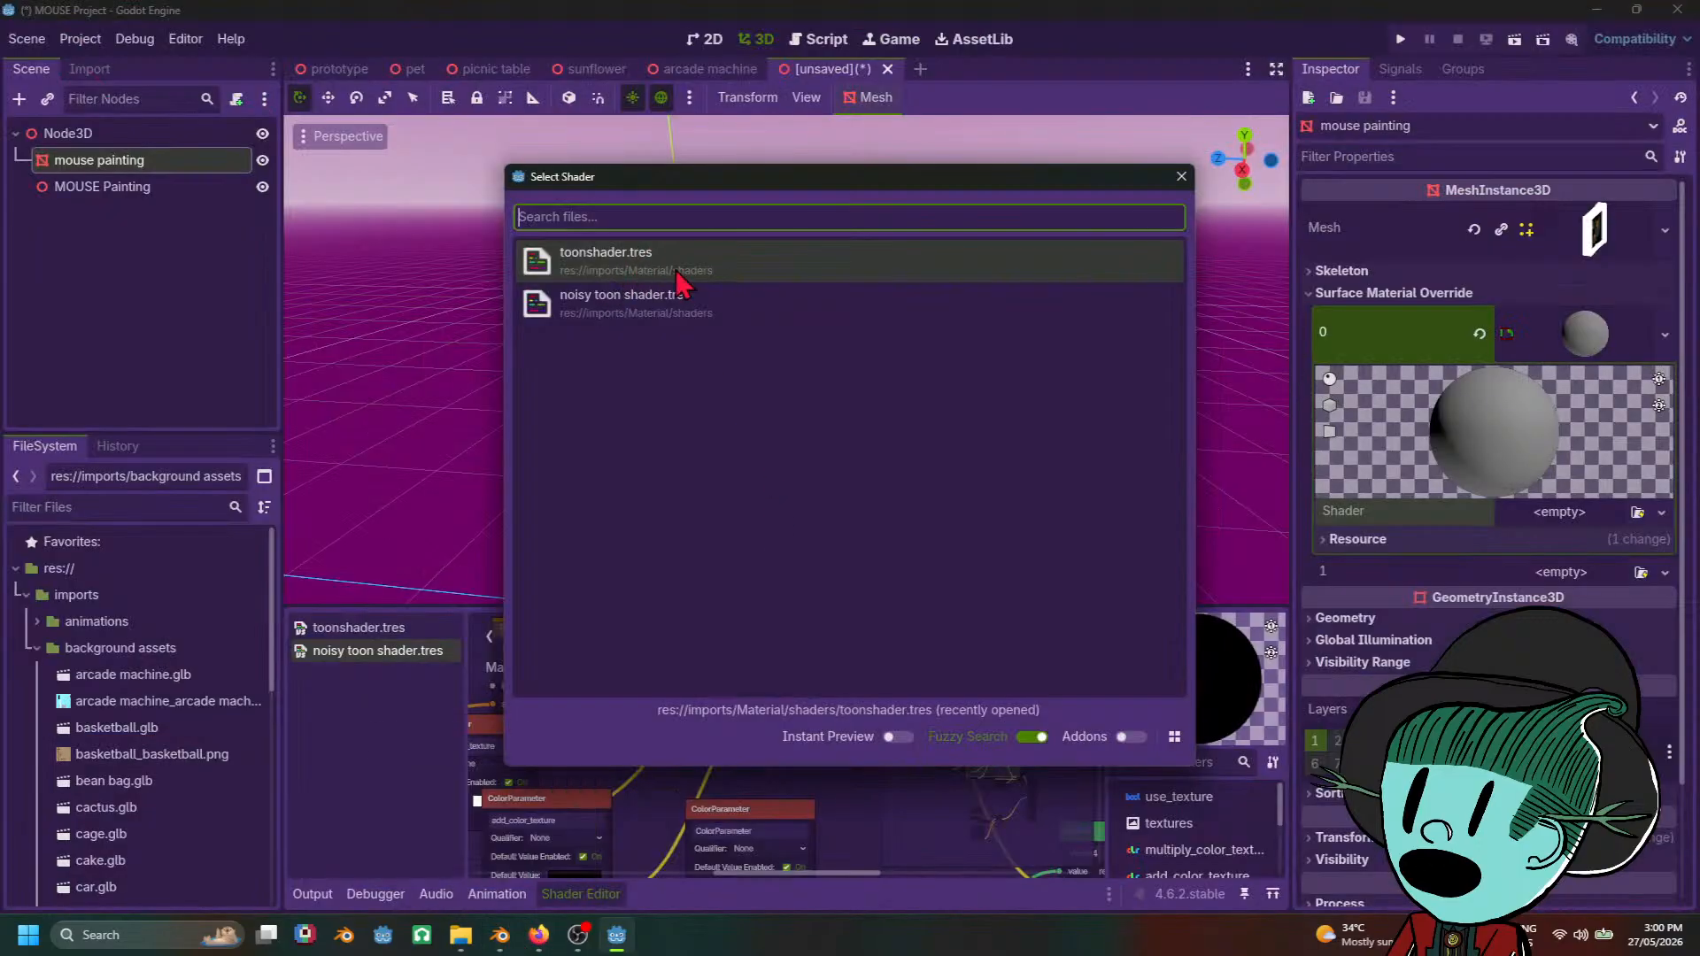
pyautogui.click(578, 269)
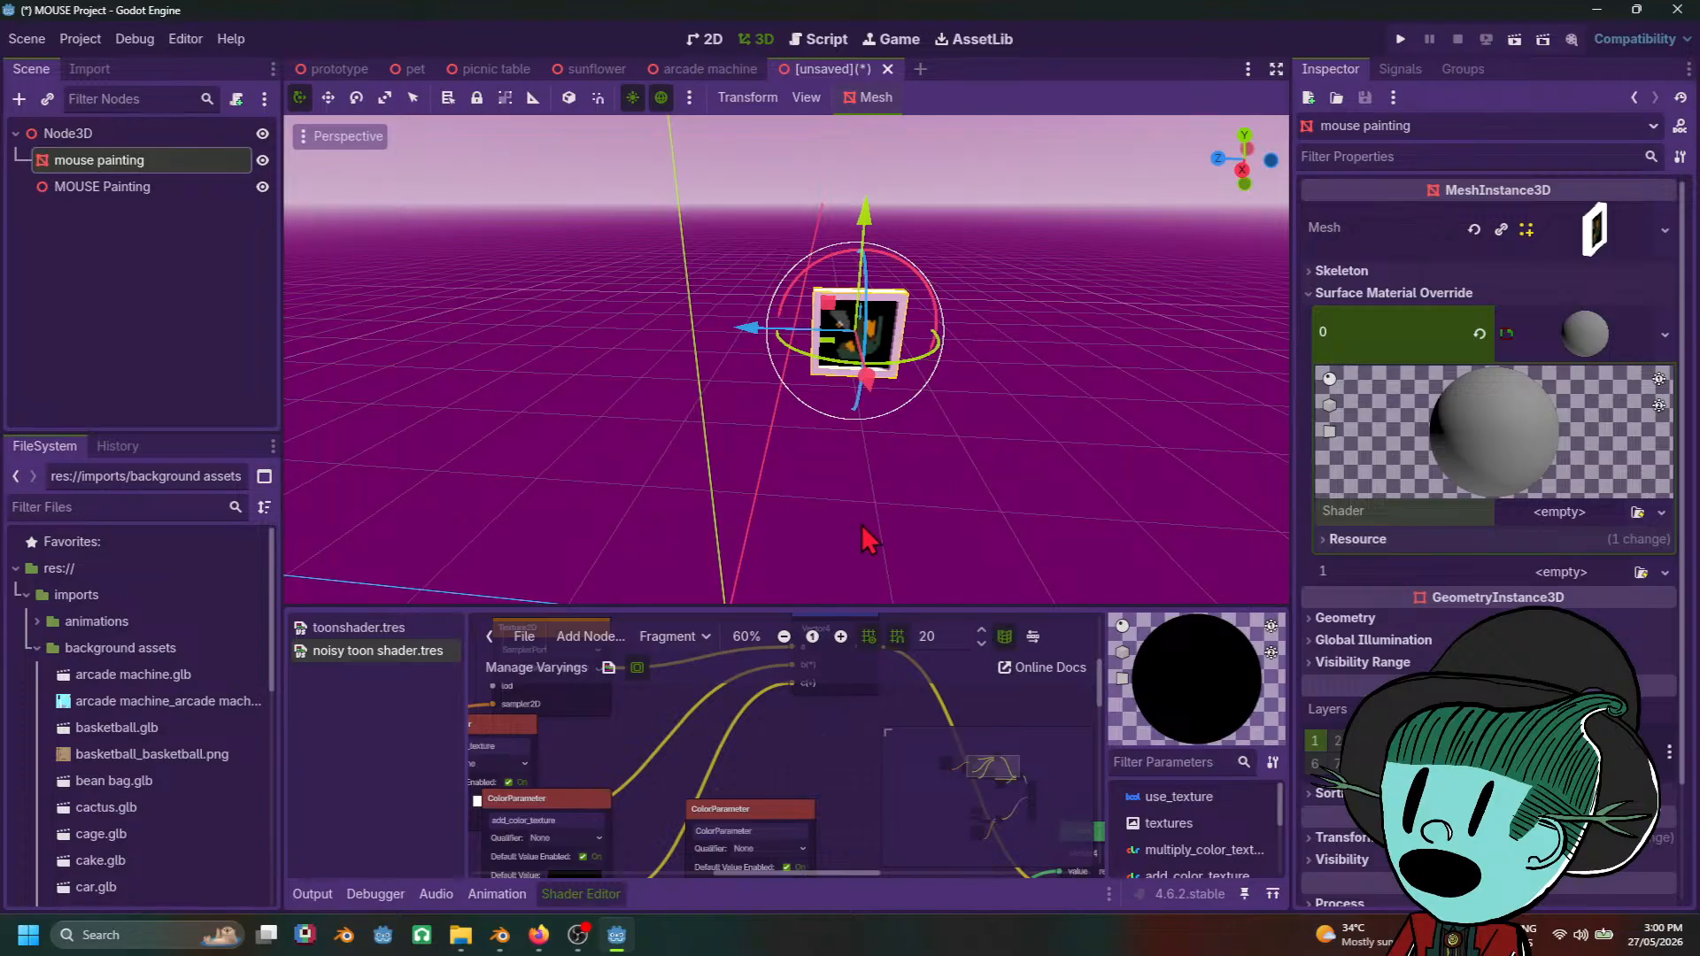
pyautogui.doubleClick(992, 451)
pyautogui.moveTo(994, 454); pyautogui.dragTo(657, 343)
pyautogui.click(855, 350)
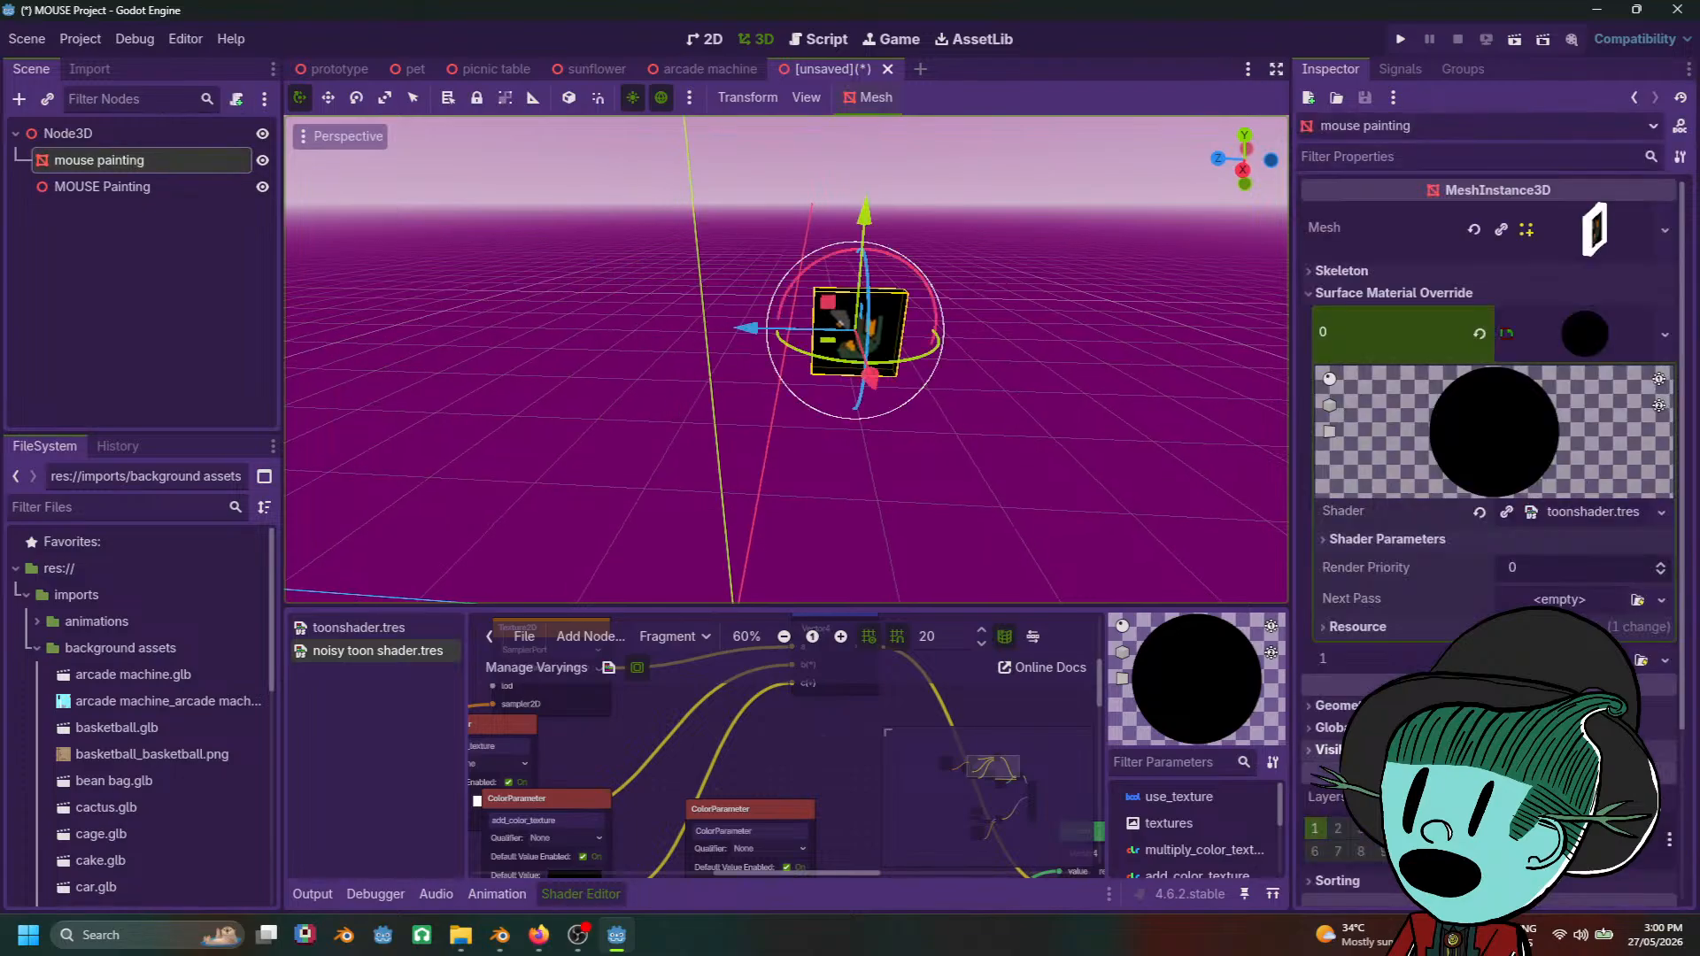
# Step: Review the toon shader's render modes, including Cull, and inspect the painting frame from several angles
pyautogui.click(1593, 512)
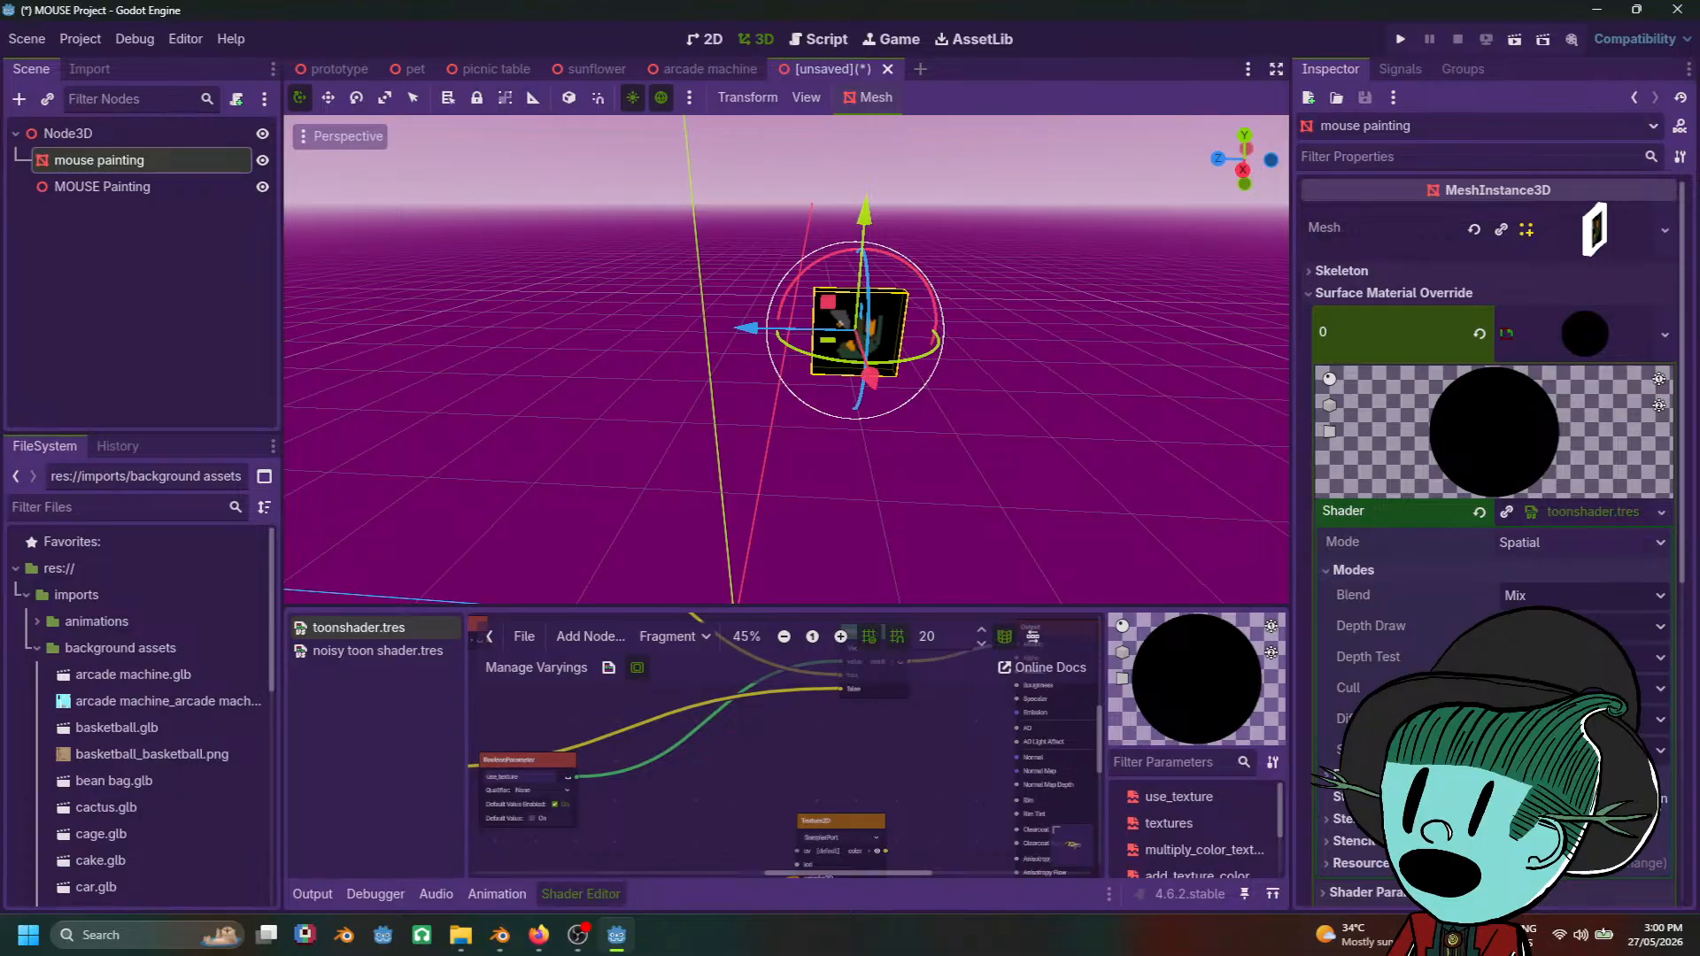
pyautogui.scroll(-3, 1403, 544)
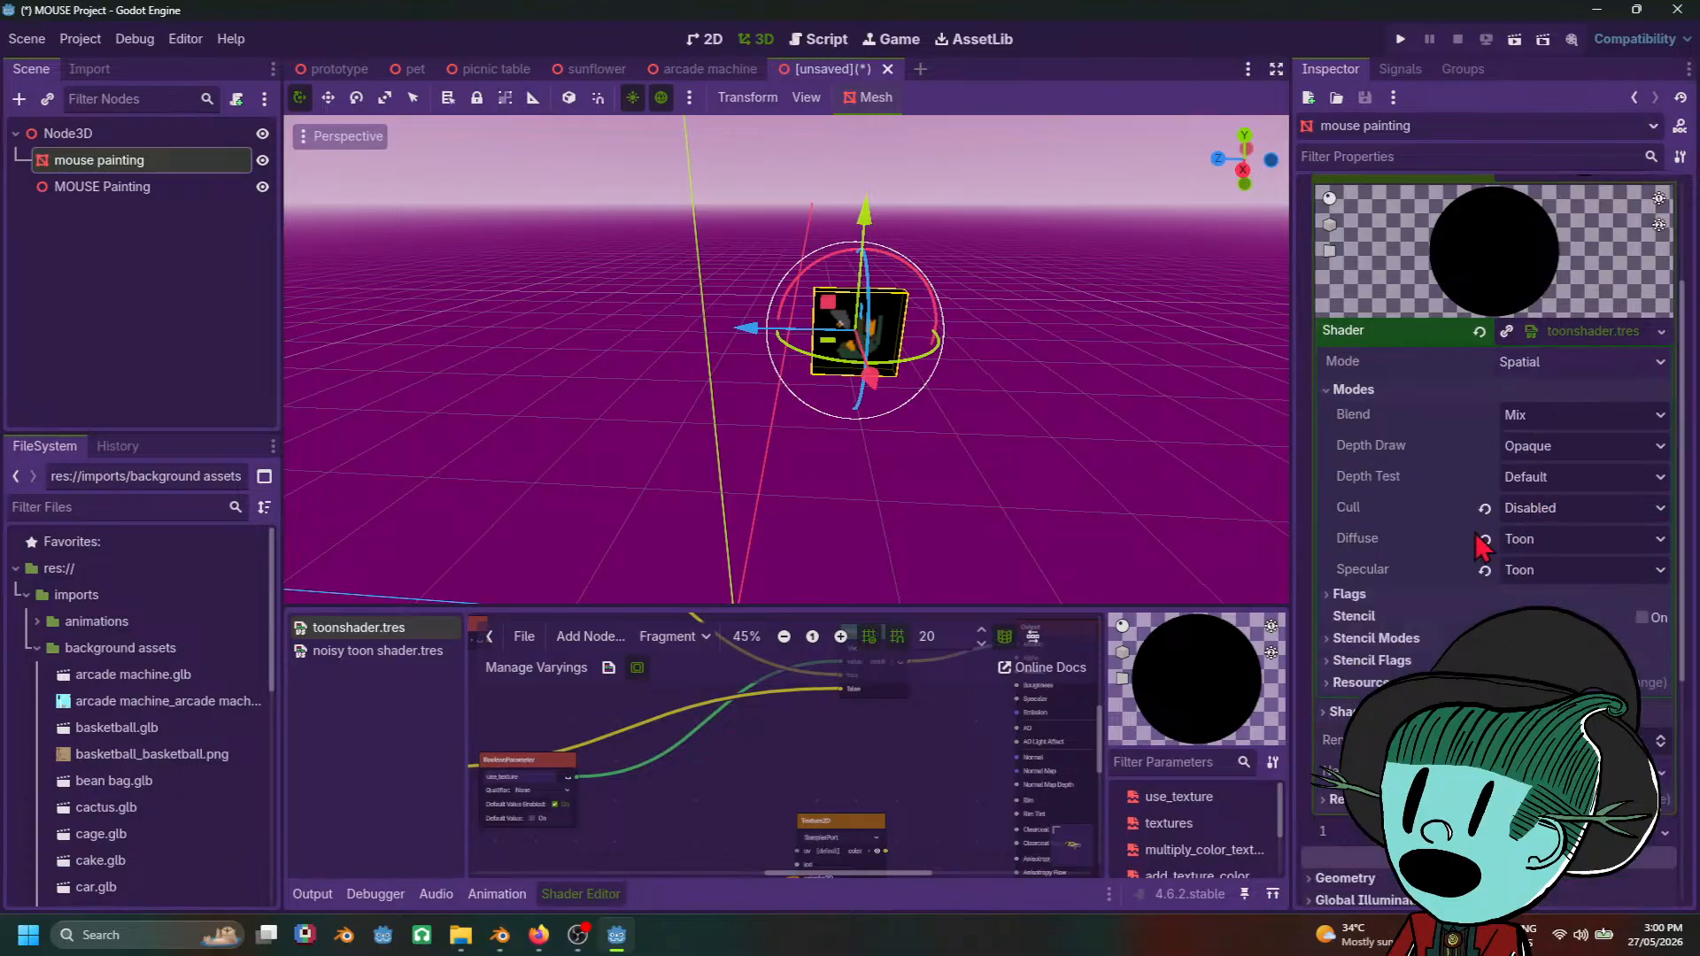
pyautogui.moveTo(881, 493)
pyautogui.mouseDown(button='middle')
pyautogui.moveTo(1186, 381)
pyautogui.moveTo(1082, 418)
pyautogui.moveTo(1124, 427)
pyautogui.mouseUp(button='middle')
pyautogui.scroll(5, 1187, 381)
pyautogui.moveTo(1028, 486); pyautogui.dragTo(876, 538, button='middle')
pyautogui.scroll(3, 878, 535)
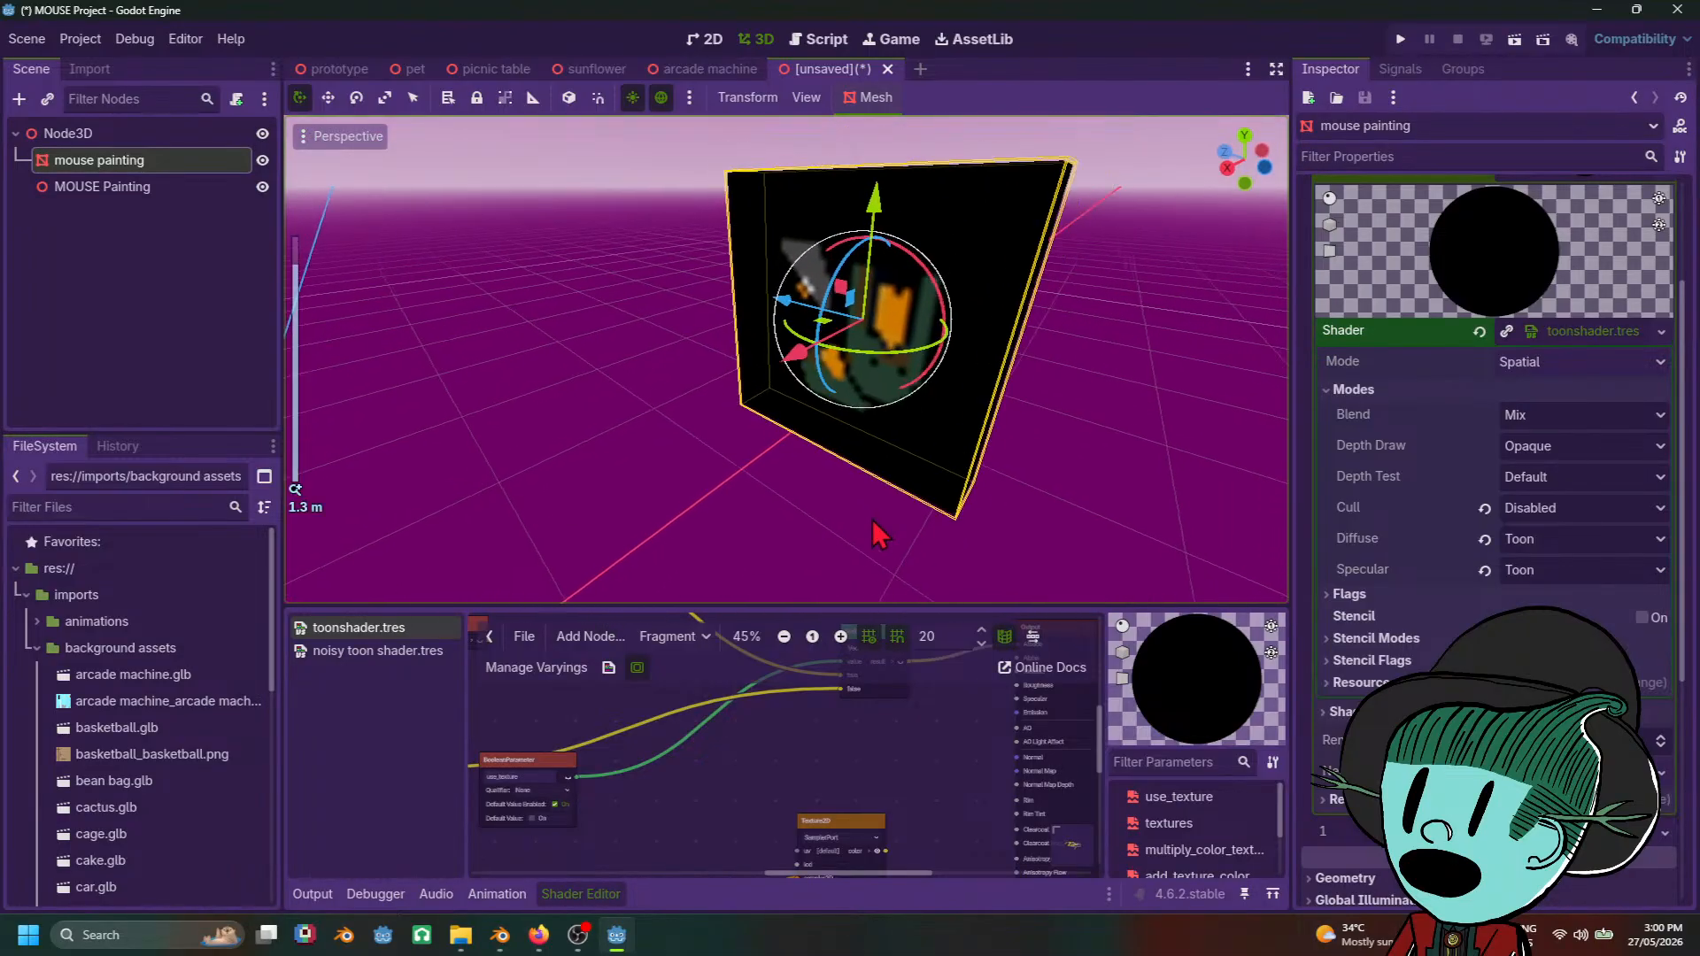
pyautogui.moveTo(1035, 494)
pyautogui.mouseDown(button='middle')
pyautogui.moveTo(832, 578)
pyautogui.moveTo(841, 420)
pyautogui.moveTo(1120, 524)
pyautogui.moveTo(988, 563)
pyautogui.moveTo(1180, 481)
pyautogui.moveTo(1249, 475)
pyautogui.moveTo(836, 431)
pyautogui.moveTo(890, 469)
pyautogui.mouseUp(button='middle')
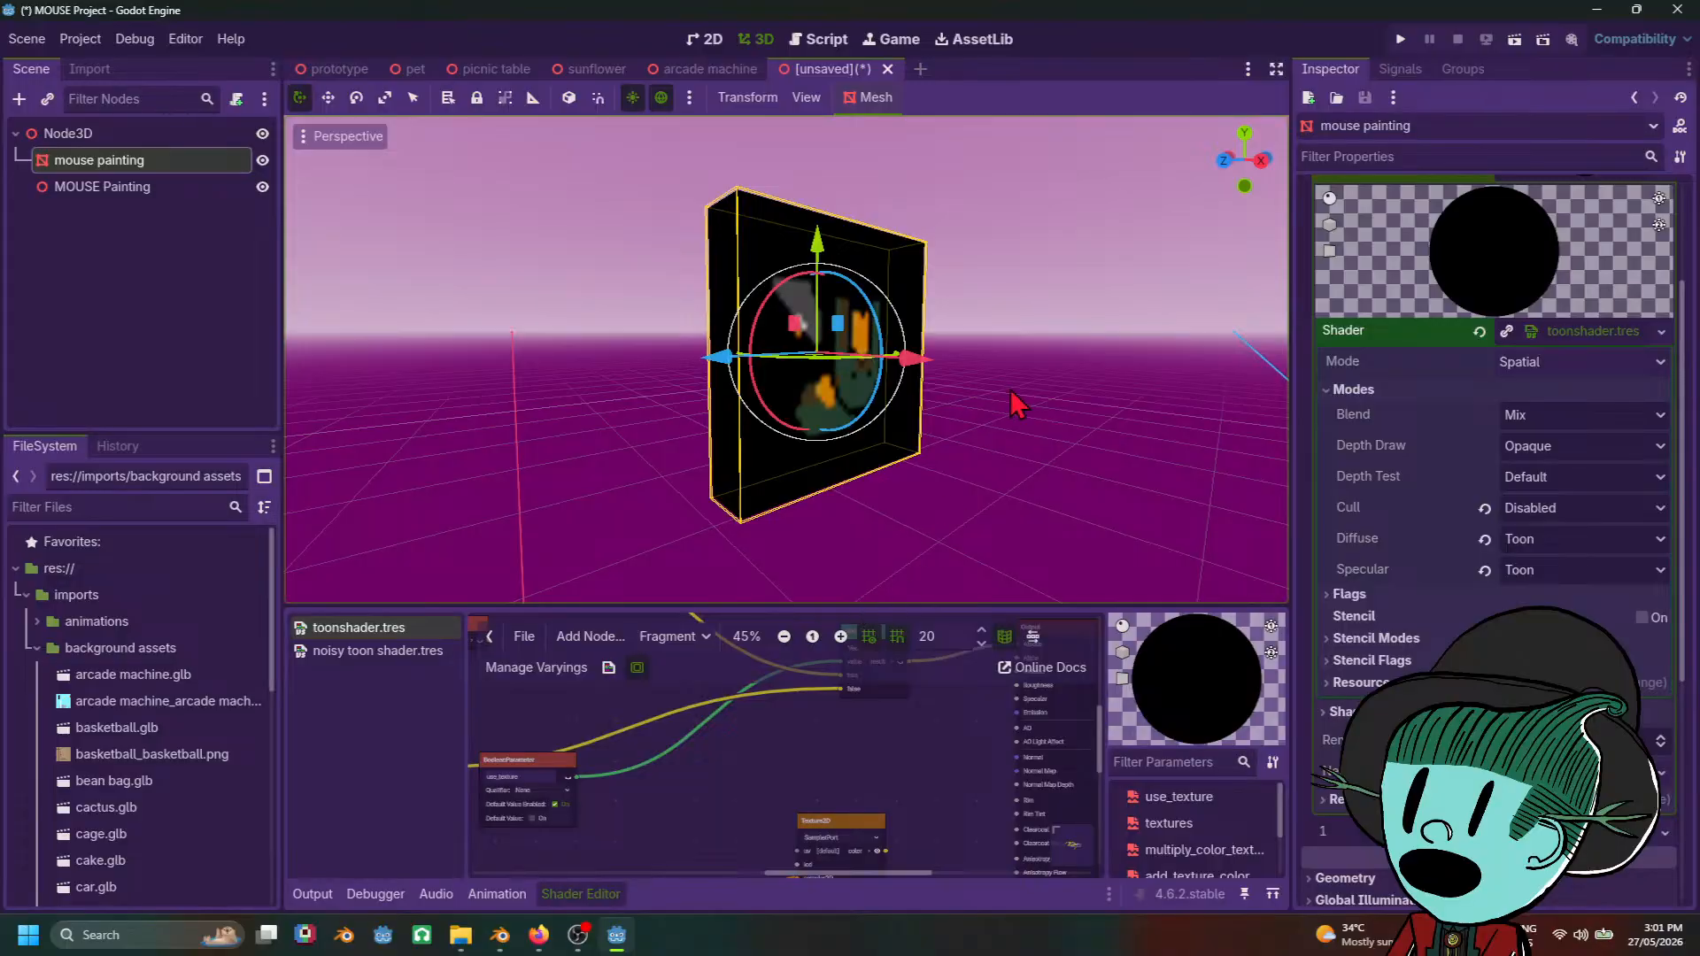
pyautogui.moveTo(1019, 399)
pyautogui.mouseDown(button='middle')
pyautogui.moveTo(889, 500)
pyautogui.moveTo(1000, 514)
pyautogui.mouseUp(button='middle')
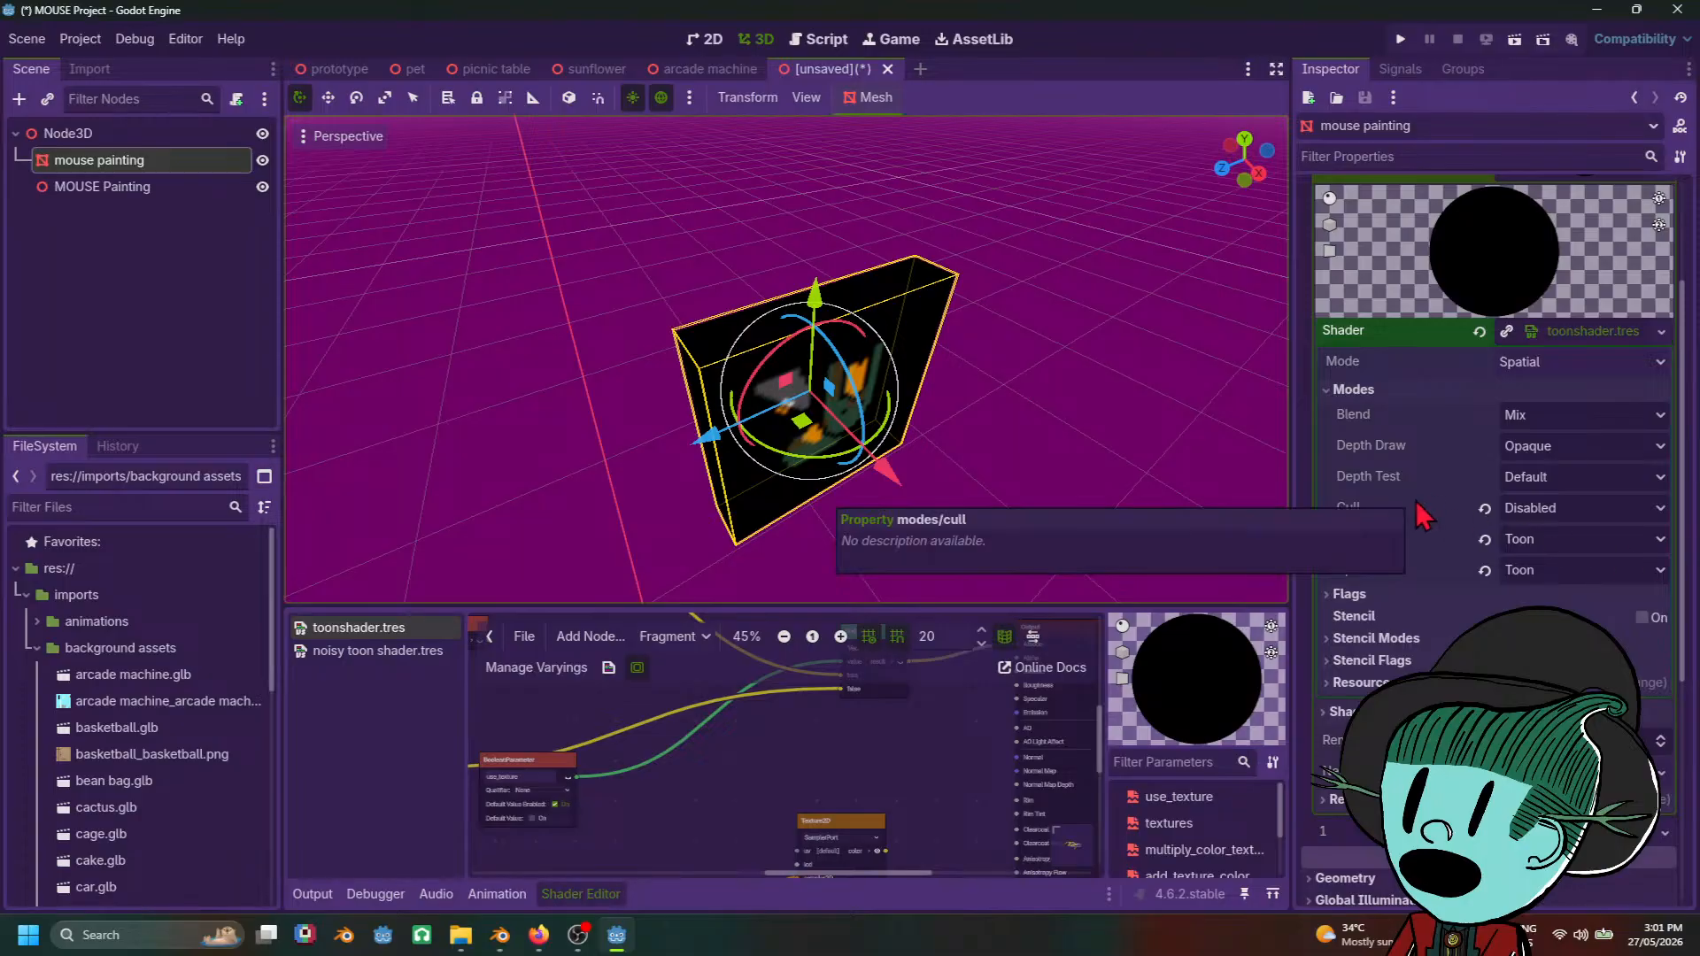
pyautogui.click(1594, 512)
pyautogui.click(1594, 512)
pyautogui.click(1340, 392)
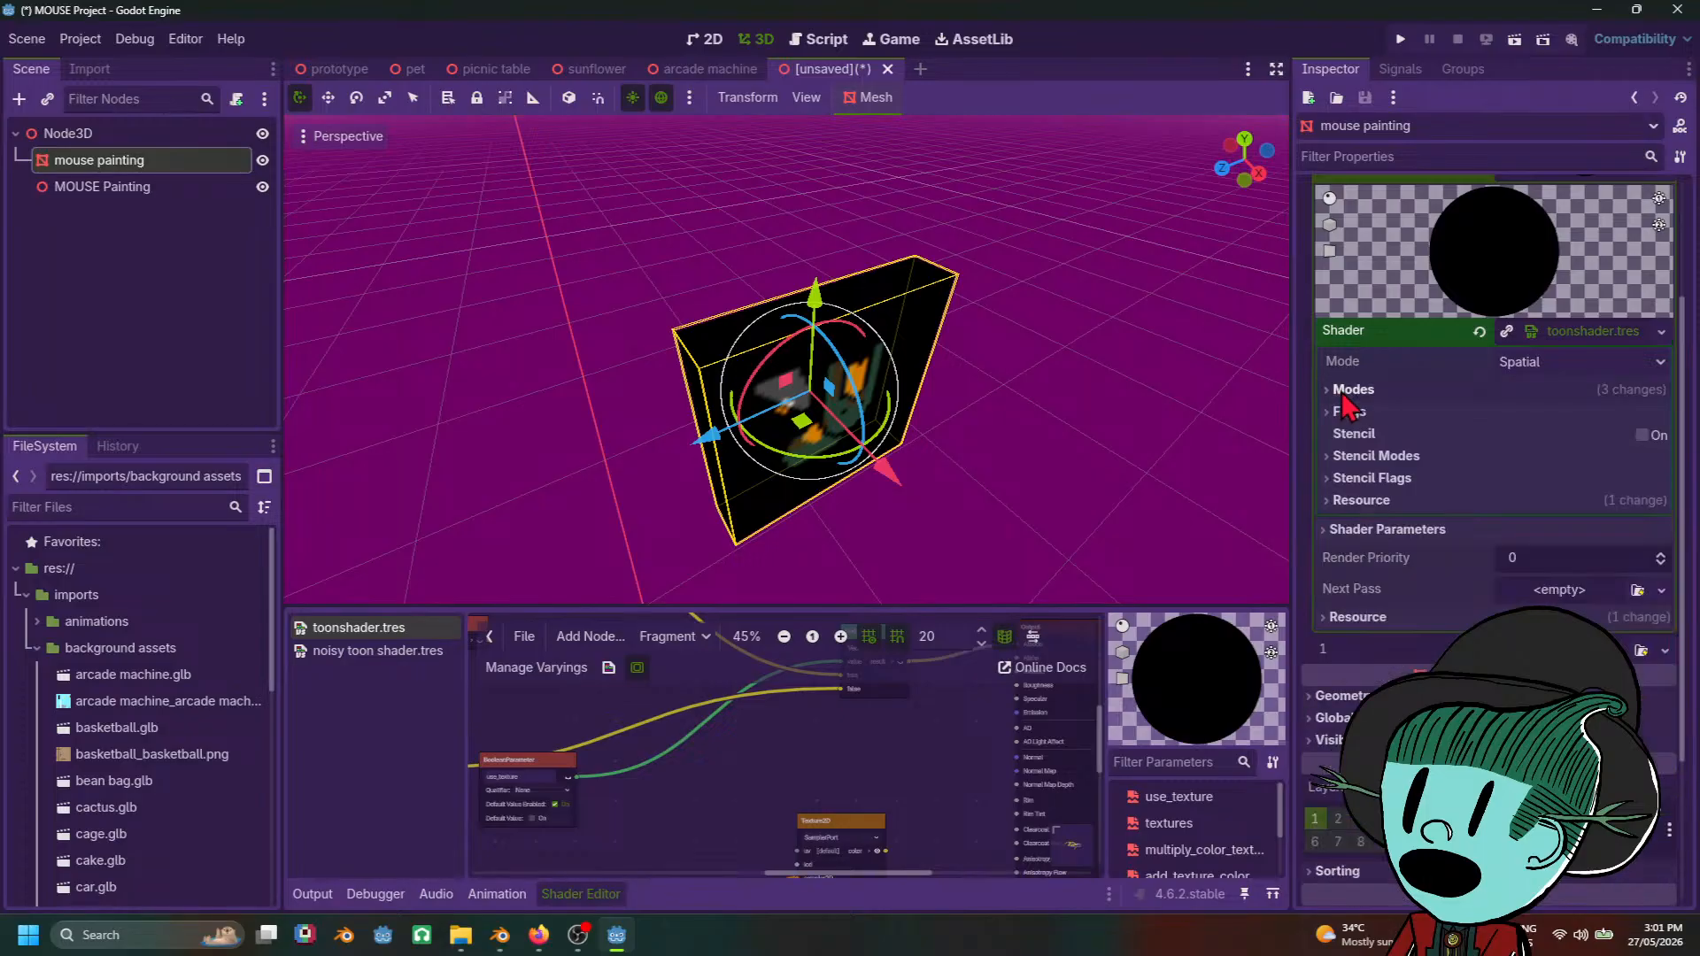
# Step: Set the Main Color shader parameter of the painting's frame material to dark reddish brown, 320d04
pyautogui.click(1370, 531)
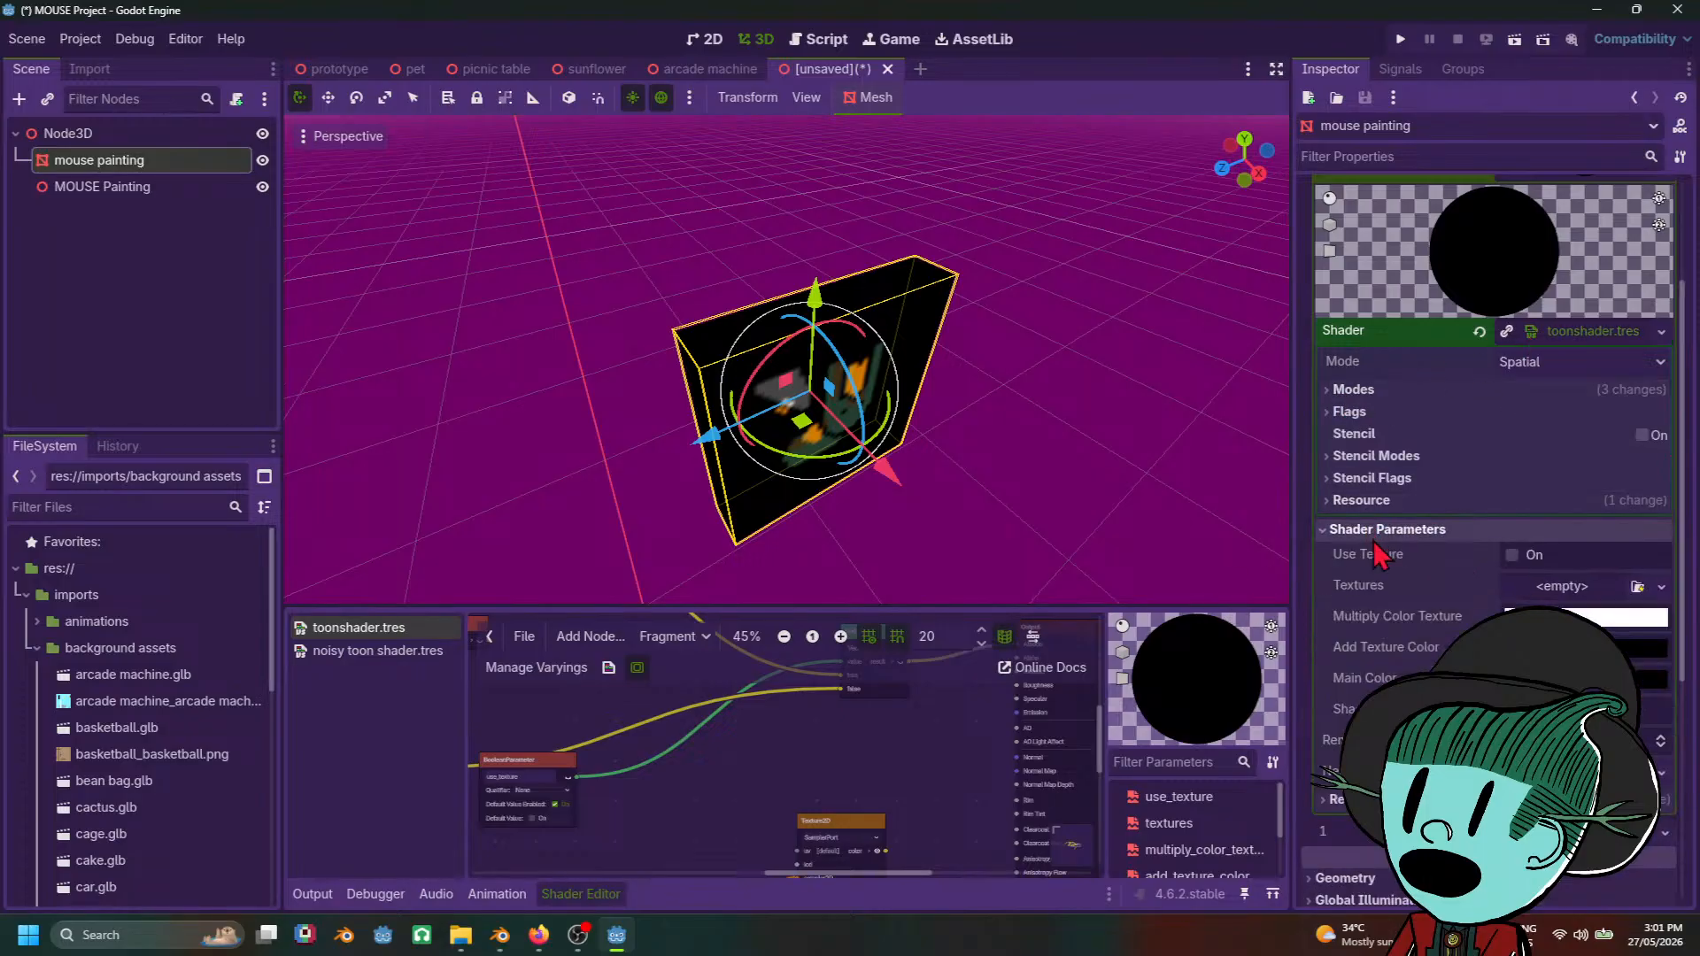
pyautogui.moveTo(1079, 475); pyautogui.dragTo(1060, 438, button='middle')
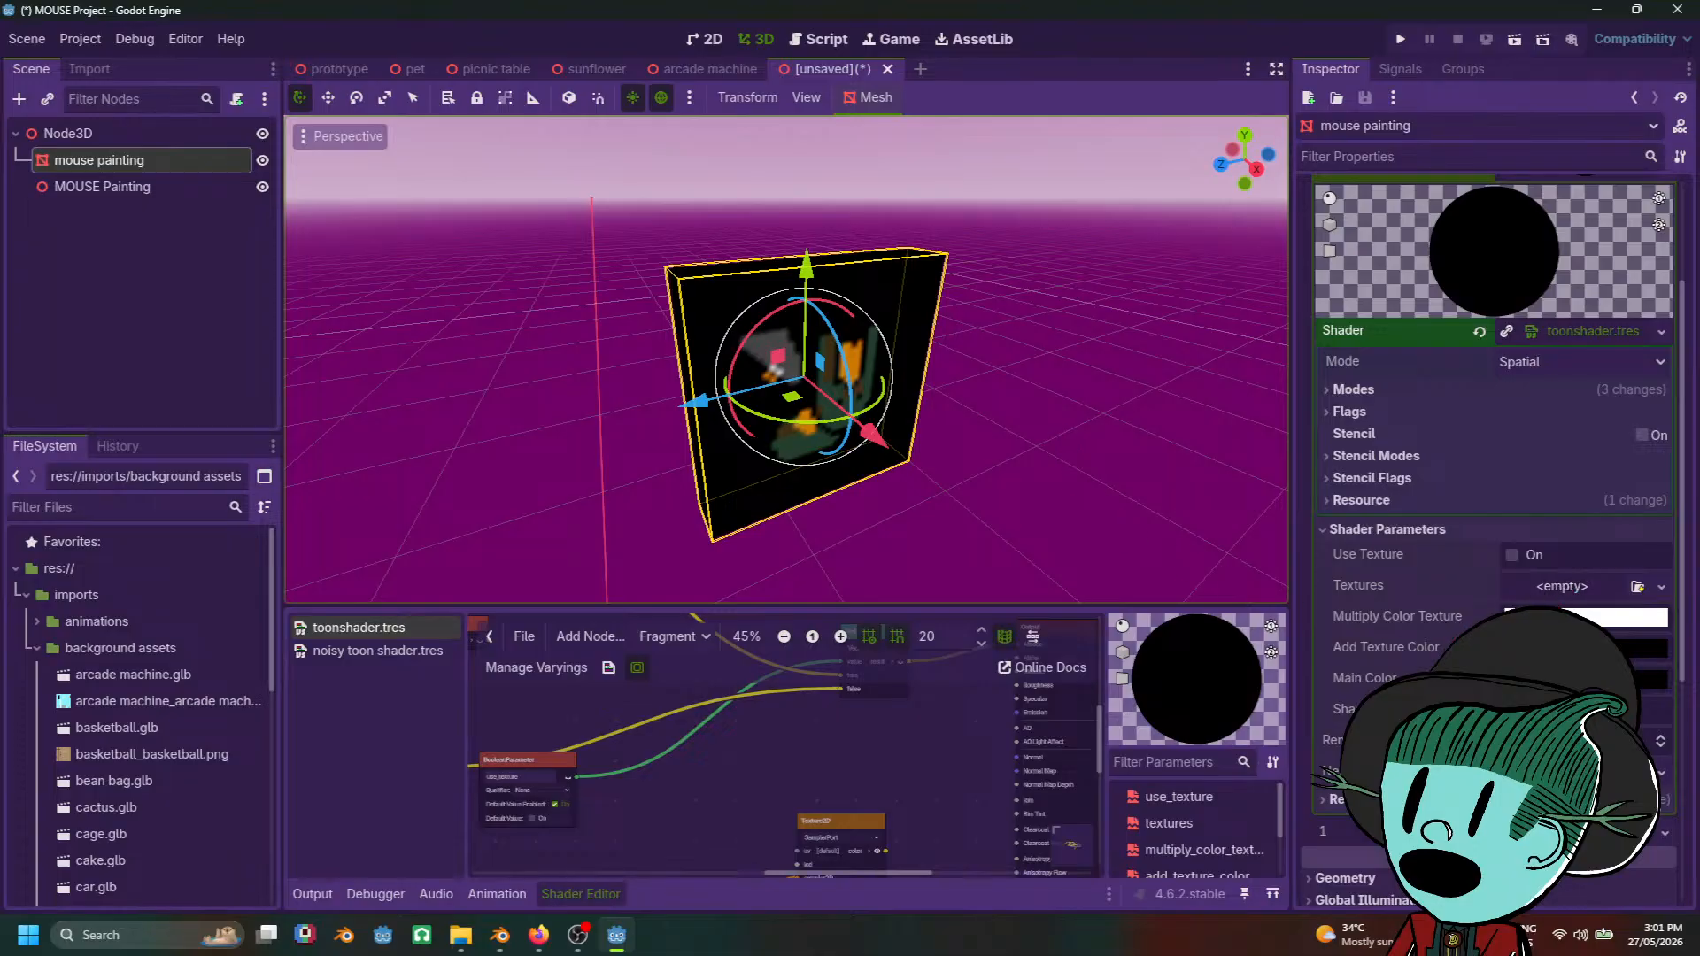
pyautogui.click(1603, 679)
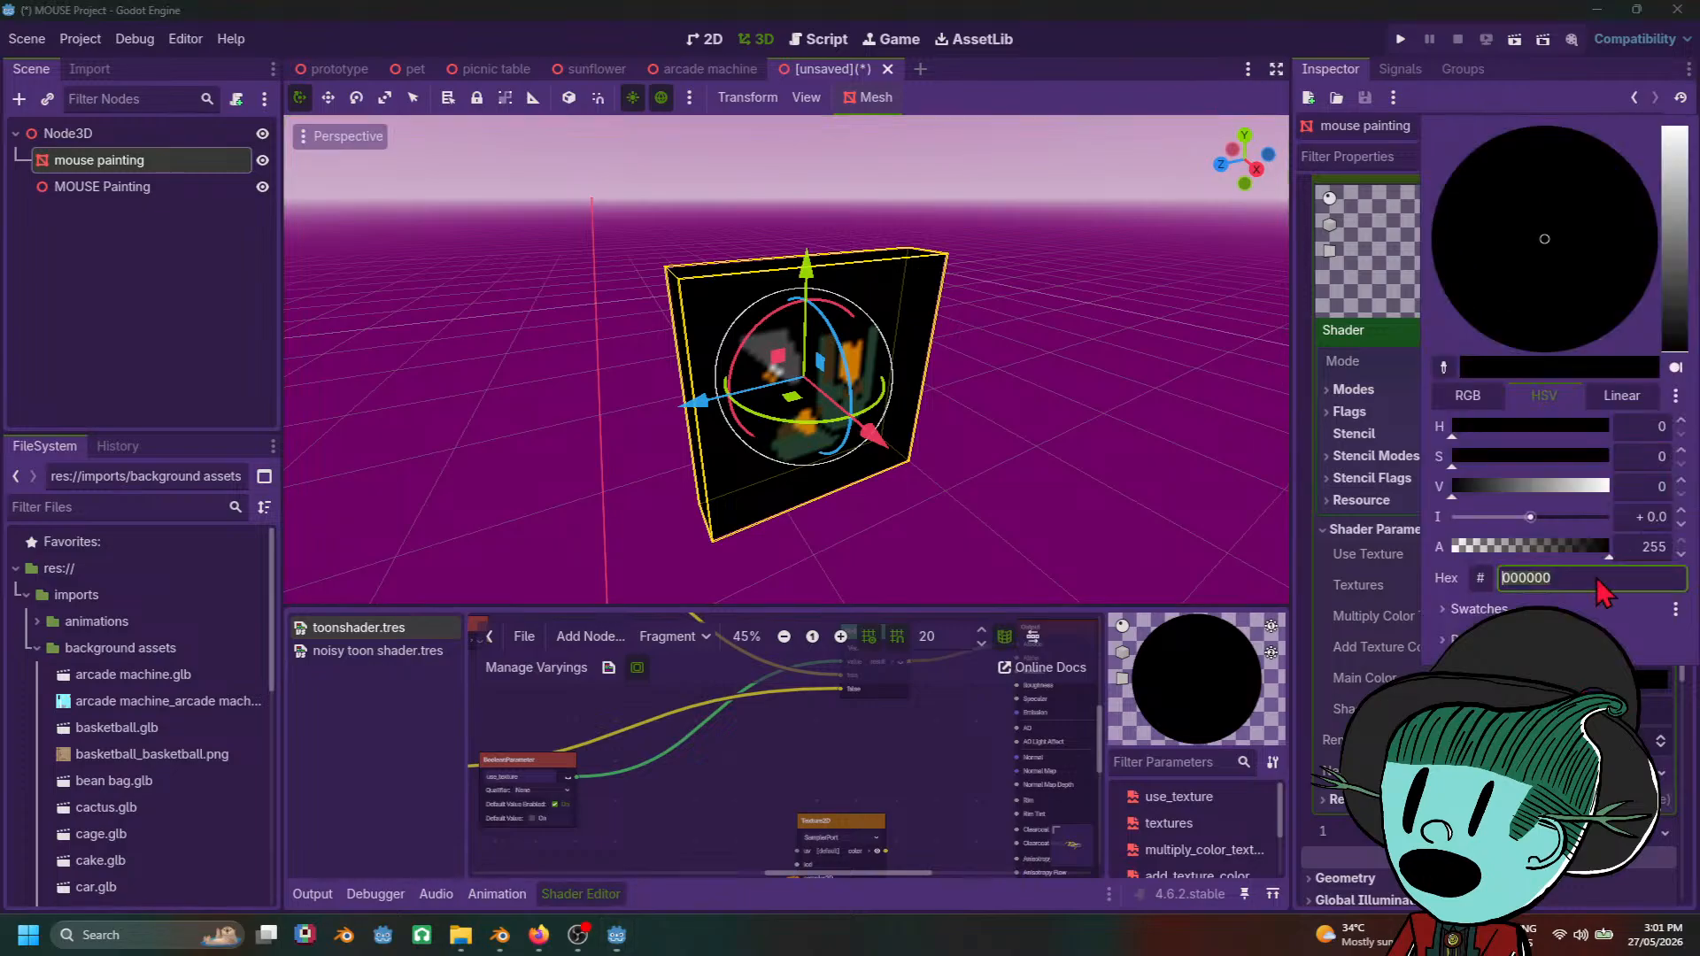
pyautogui.moveTo(1678, 242); pyautogui.dragTo(1680, 204)
pyautogui.moveTo(1520, 306); pyautogui.dragTo(1620, 294)
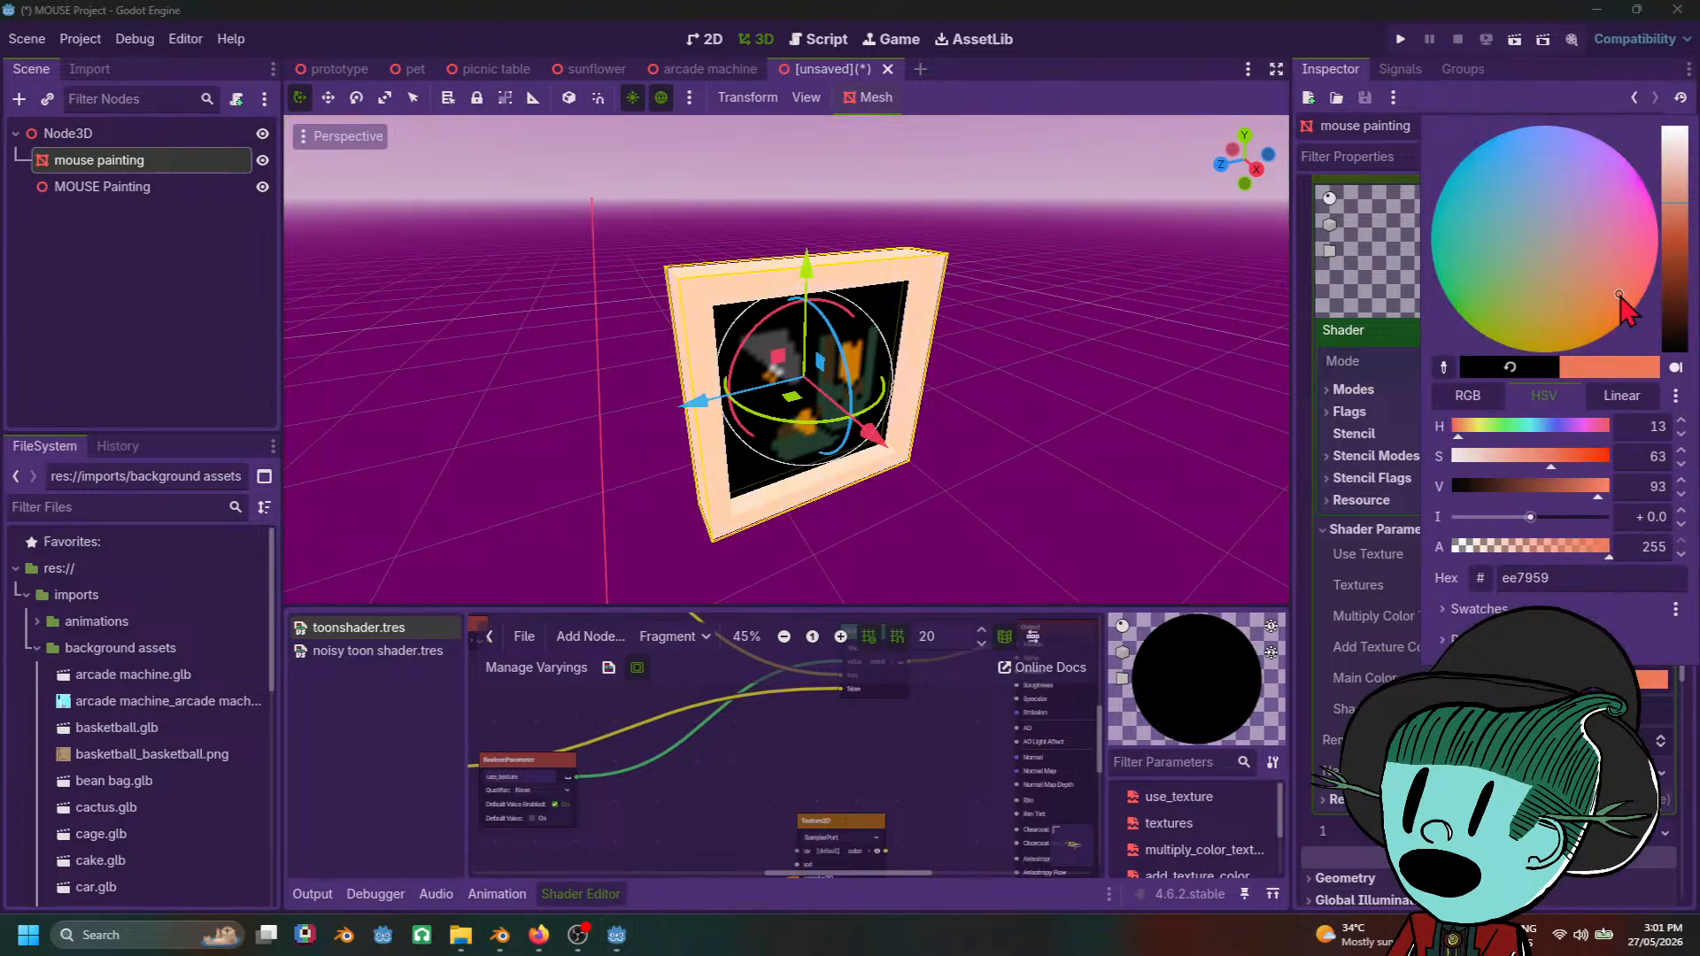
pyautogui.moveTo(1676, 203); pyautogui.dragTo(1676, 324)
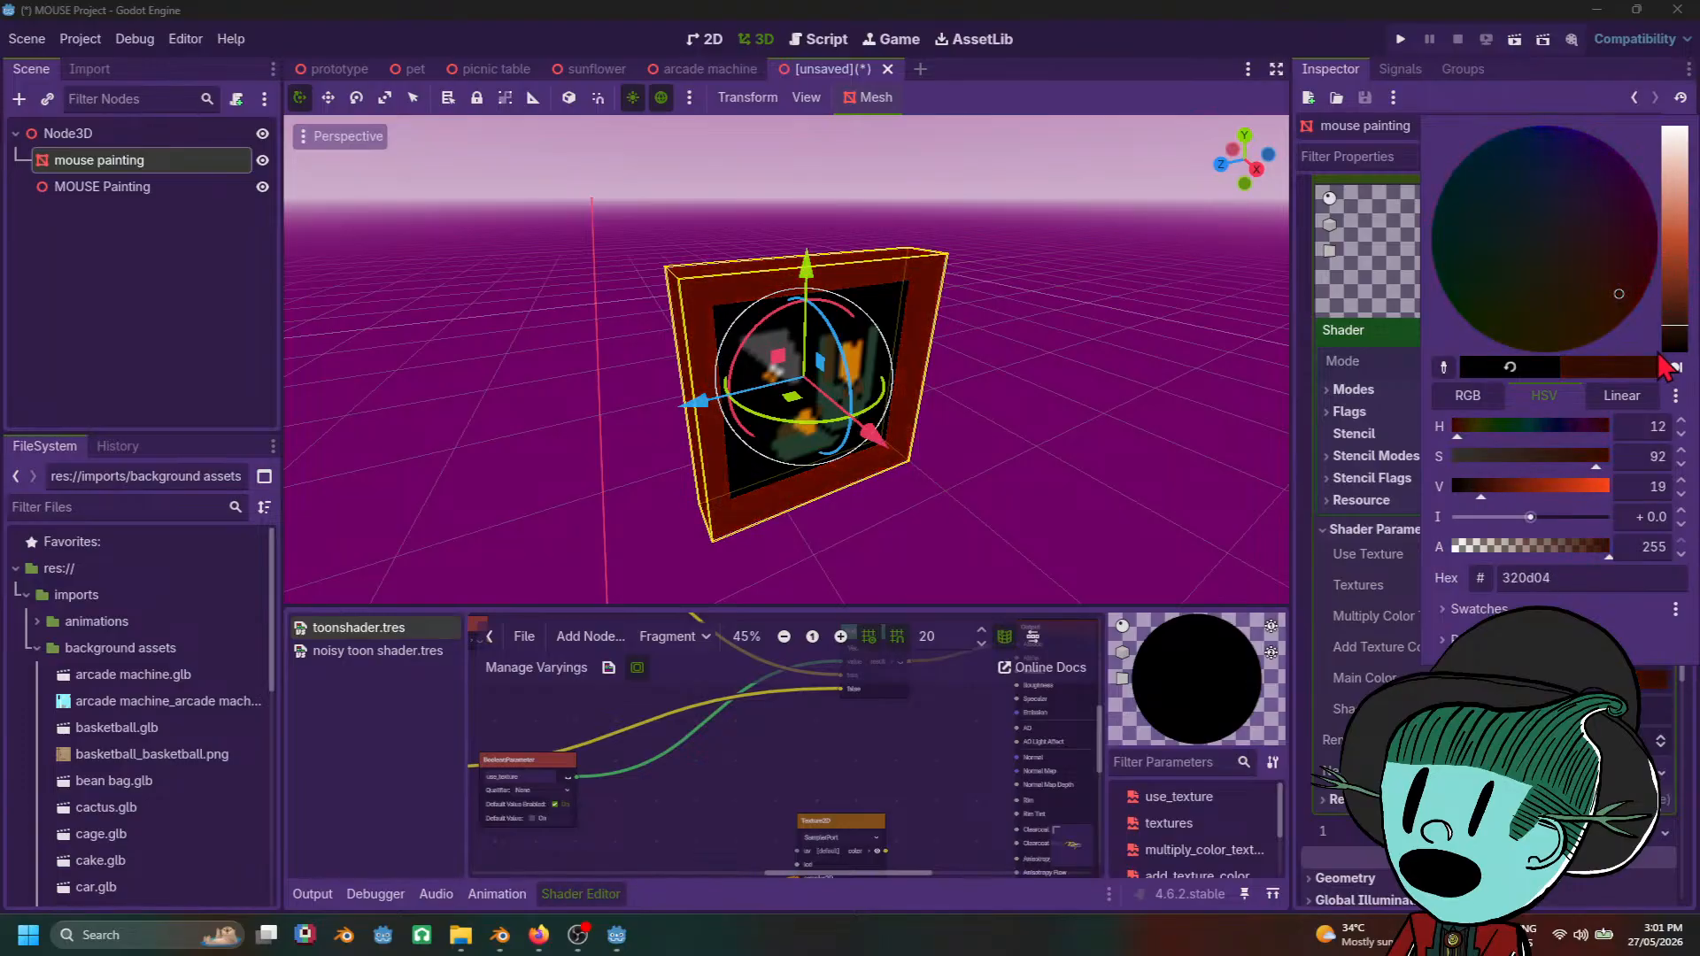
# Step: Set the frame material's Shadow Intensity shader parameter to 0.245 and check the shading on the painting
pyautogui.click(1603, 710)
pyautogui.moveTo(1585, 709); pyautogui.dragTo(1621, 709)
pyautogui.scroll(-8, 977, 486)
pyautogui.click(975, 485)
pyautogui.scroll(5, 899, 426)
pyautogui.moveTo(968, 480)
pyautogui.mouseDown(button='middle')
pyautogui.moveTo(899, 426)
pyautogui.moveTo(969, 460)
pyautogui.mouseUp(button='middle')
pyautogui.click(795, 396)
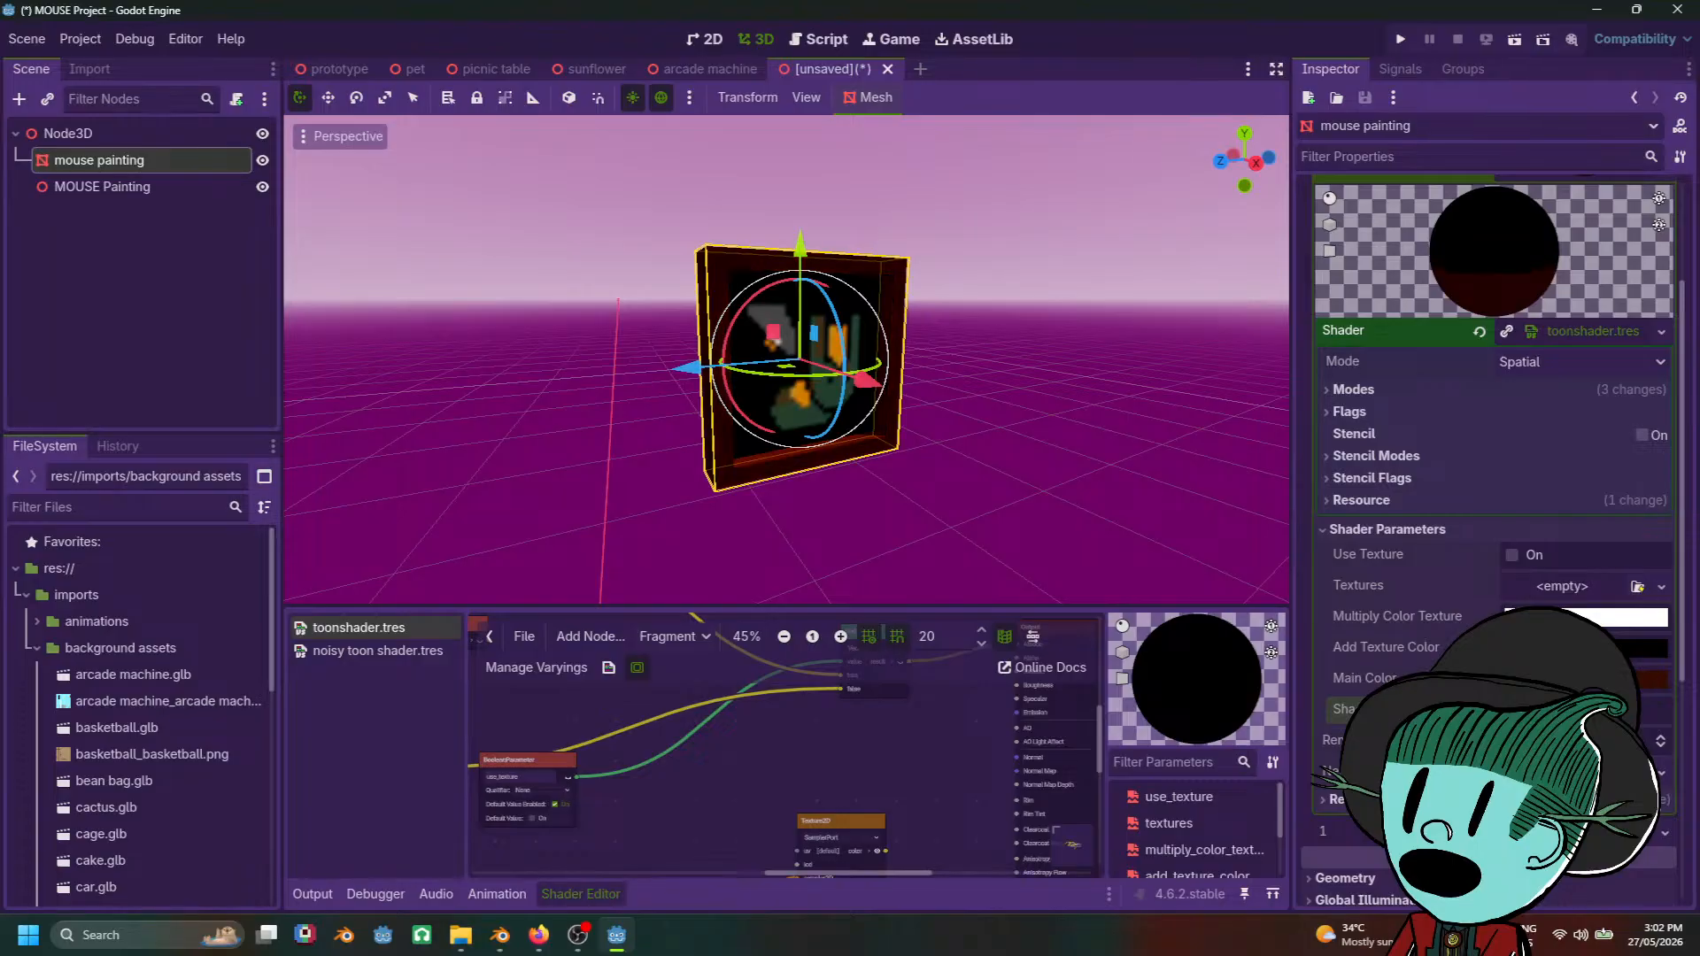
# Step: View the shaded painting without its selection outline from another angle, and reselect it to review its shader parameters
pyautogui.click(1005, 425)
pyautogui.scroll(-3, 1005, 425)
pyautogui.moveTo(1005, 425)
pyautogui.mouseDown(button='middle')
pyautogui.moveTo(1074, 467)
pyautogui.moveTo(1034, 500)
pyautogui.mouseUp(button='middle')
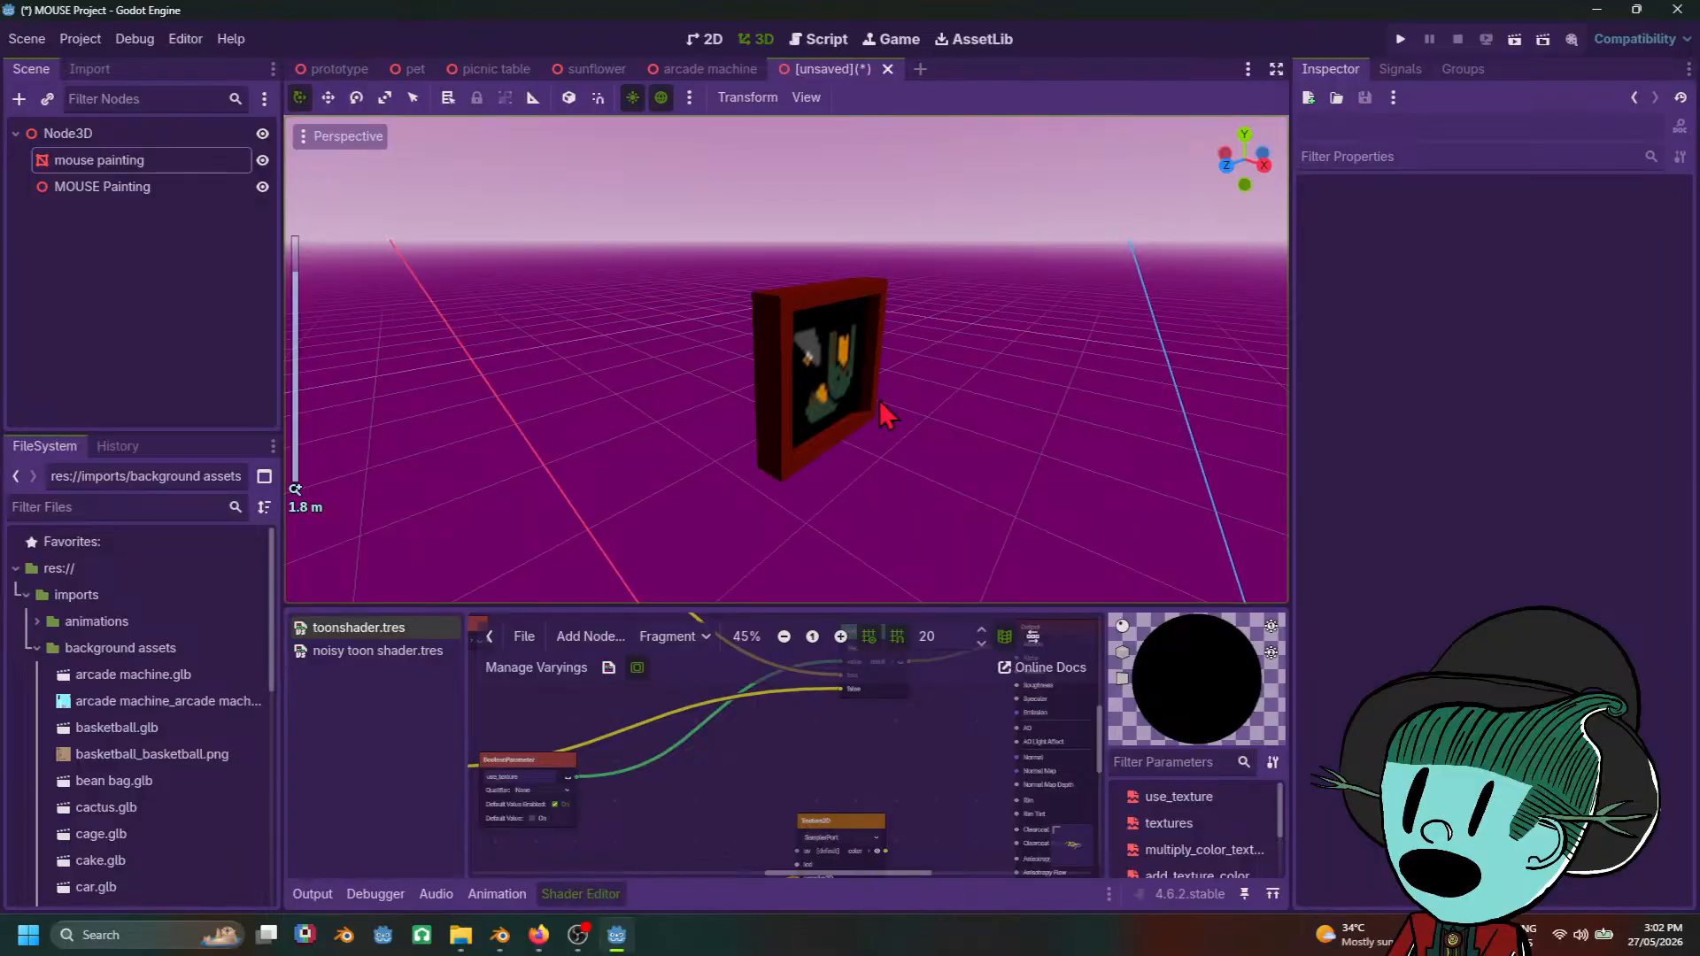
pyautogui.click(845, 389)
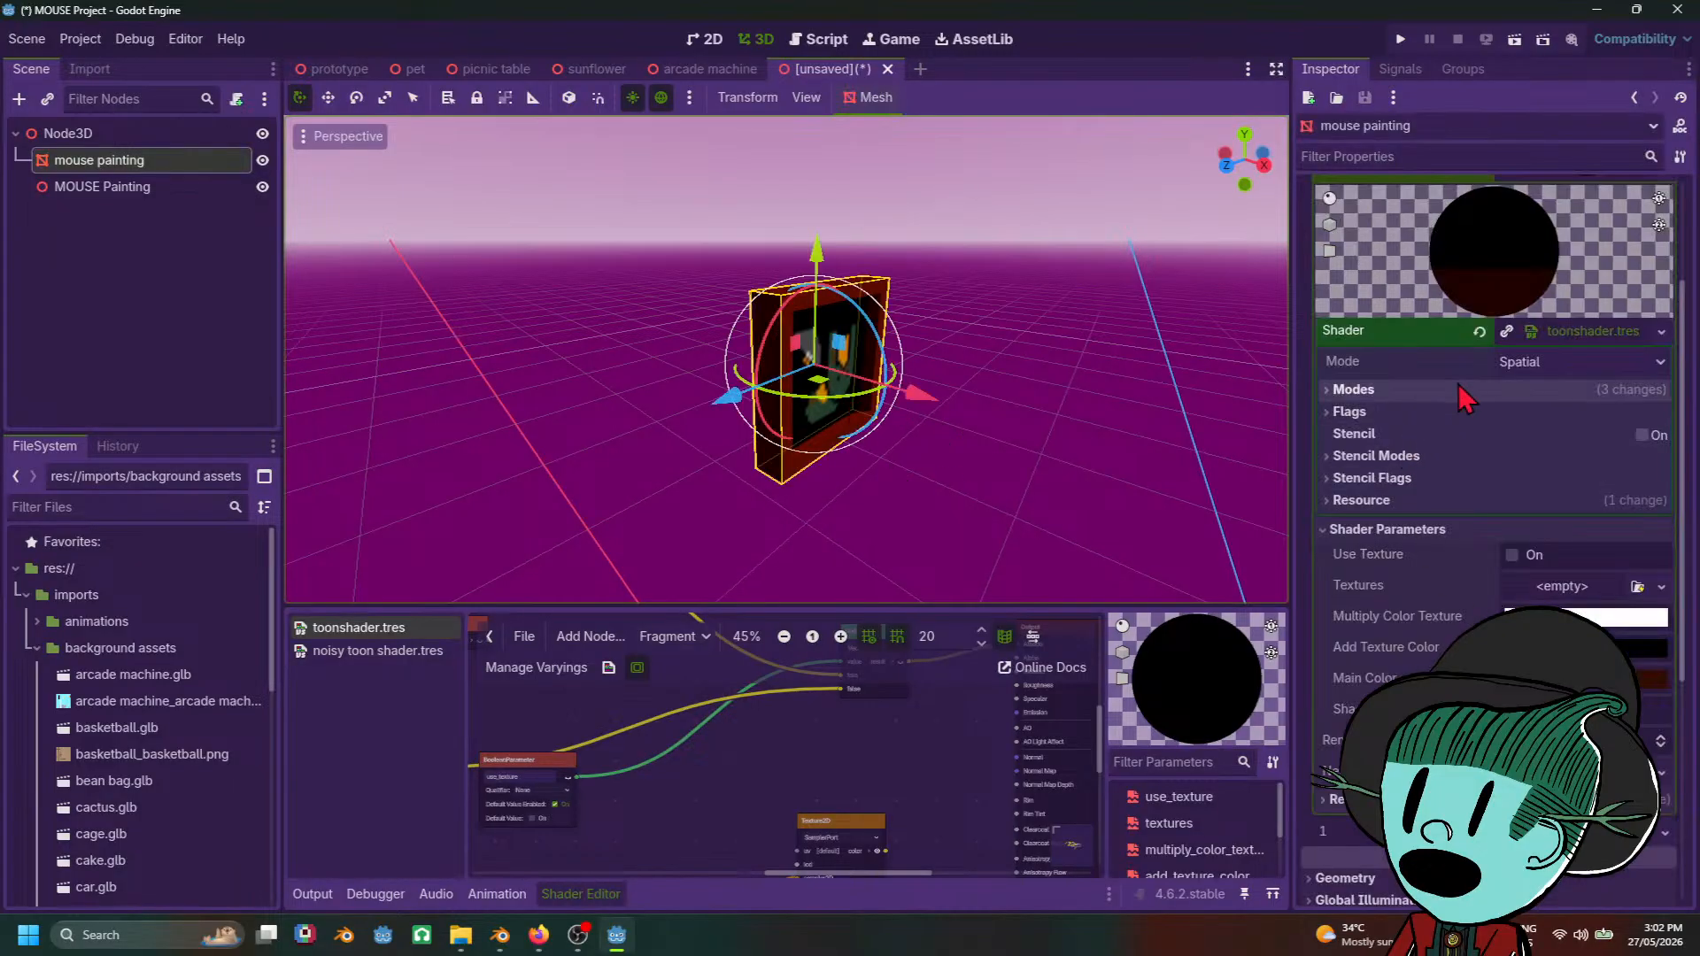
pyautogui.click(1607, 333)
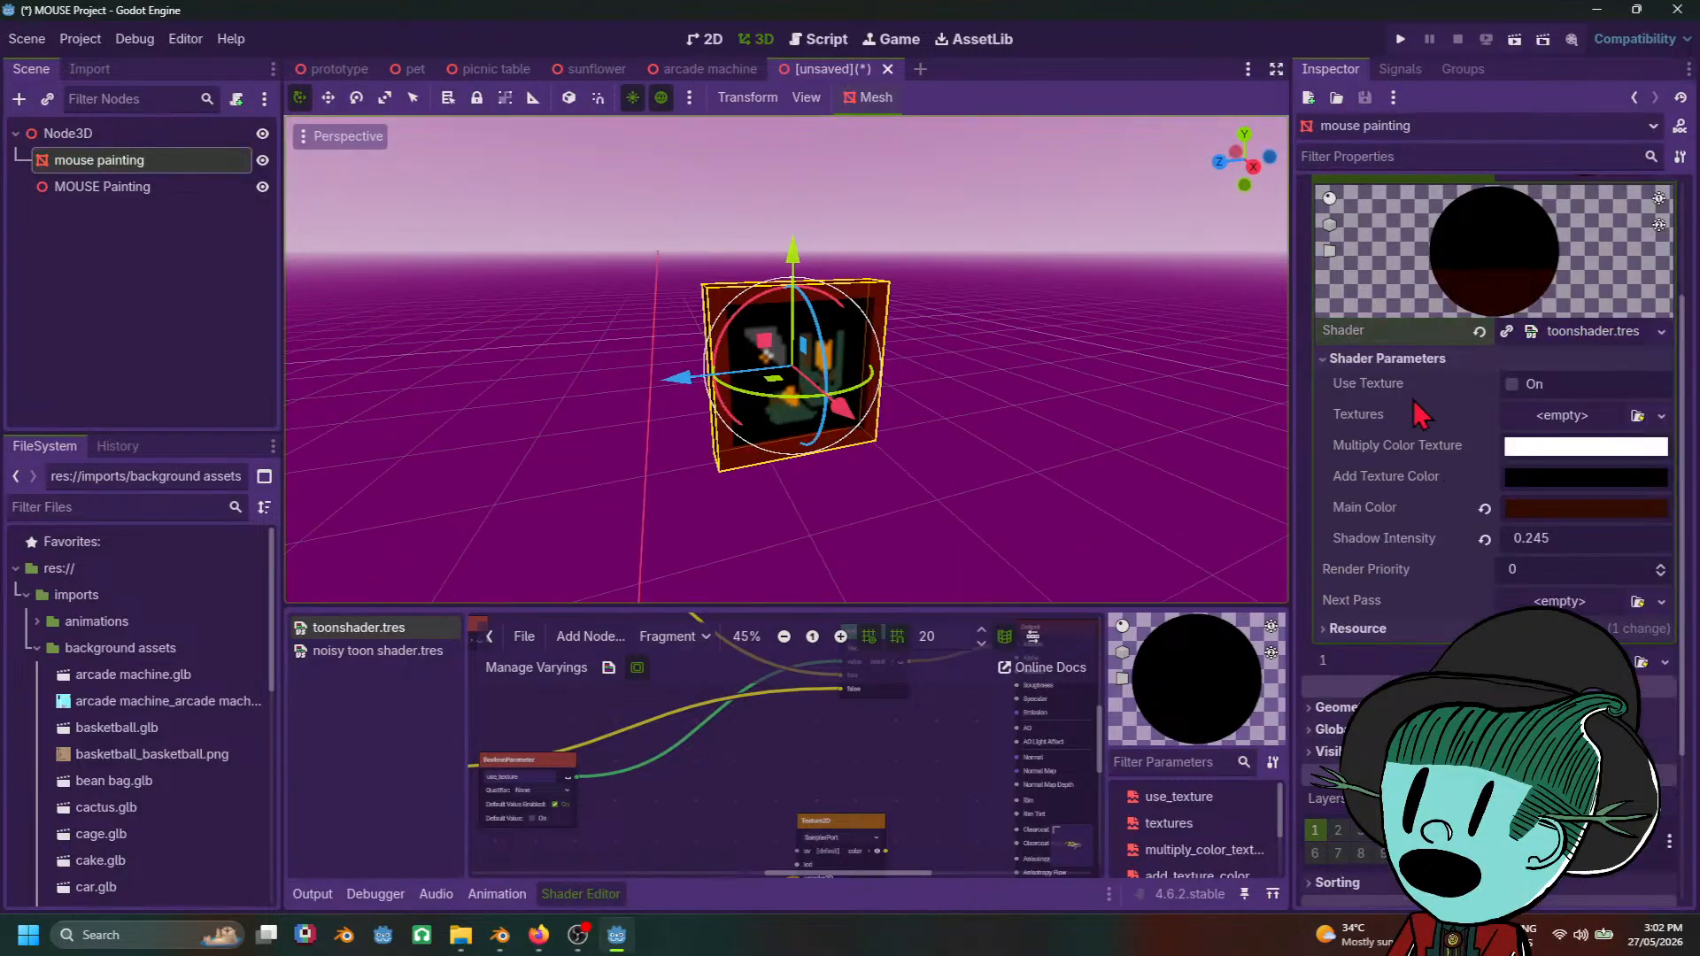
pyautogui.click(1594, 335)
pyautogui.click(1594, 335)
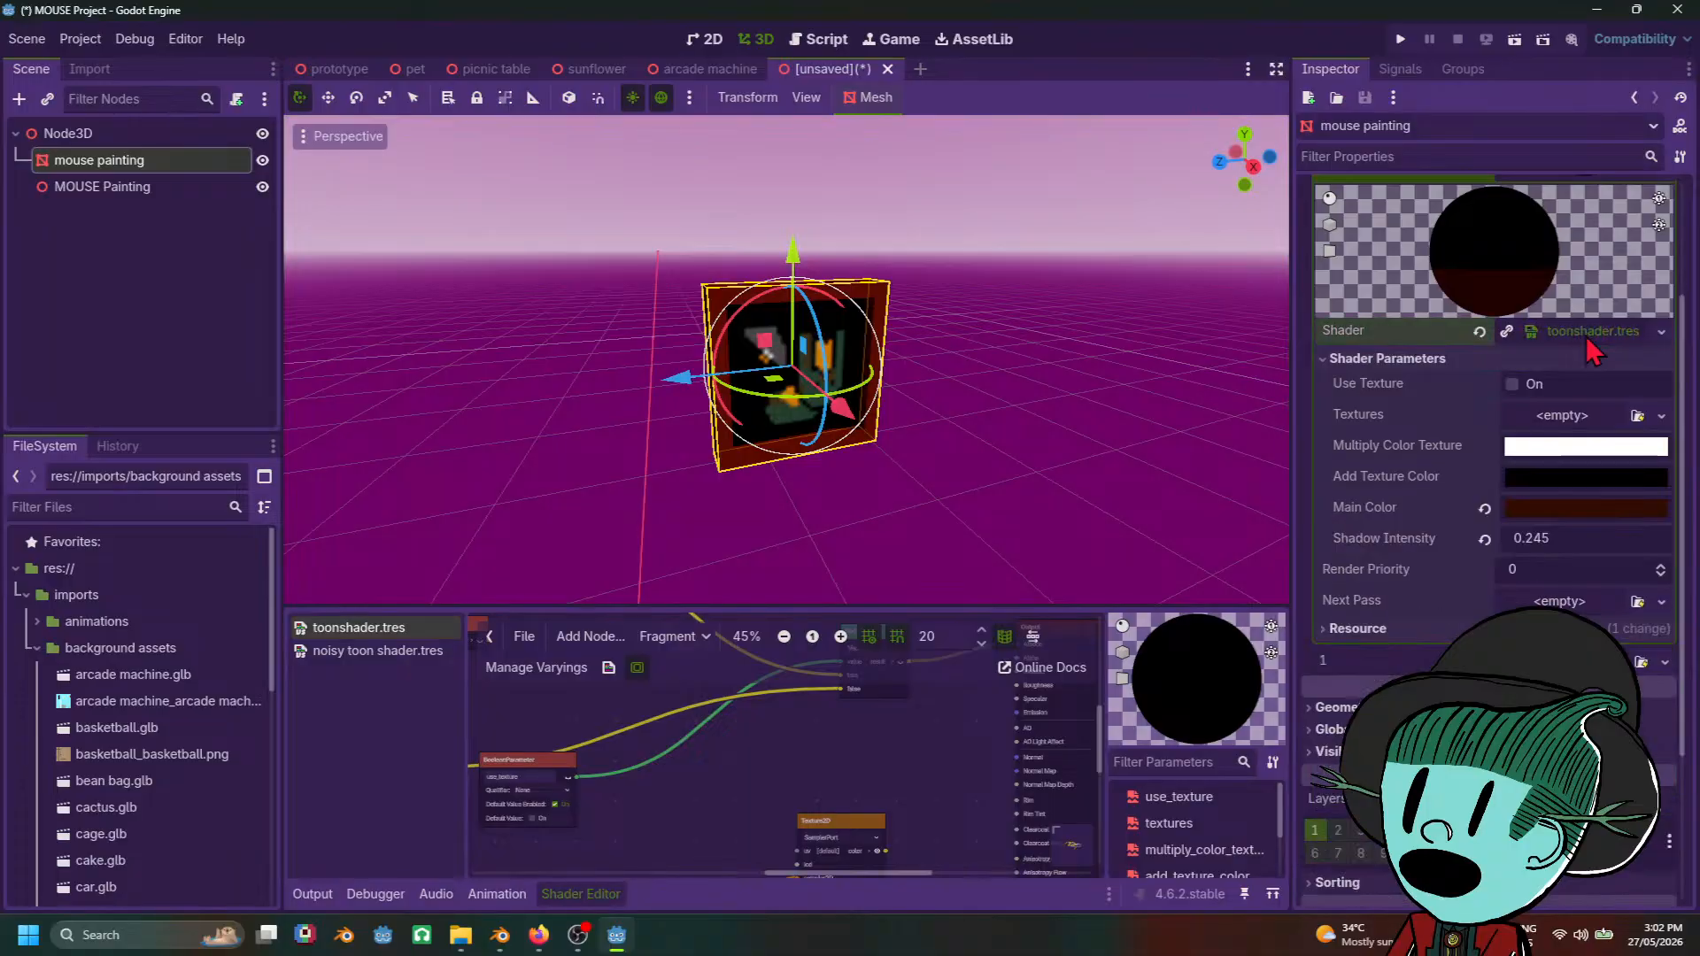
# Step: Close the frame material's settings and assign a new ShaderMaterial to surface material override 1 of the mouse painting
pyautogui.click(1594, 335)
pyautogui.scroll(3, 1591, 394)
pyautogui.click(1559, 513)
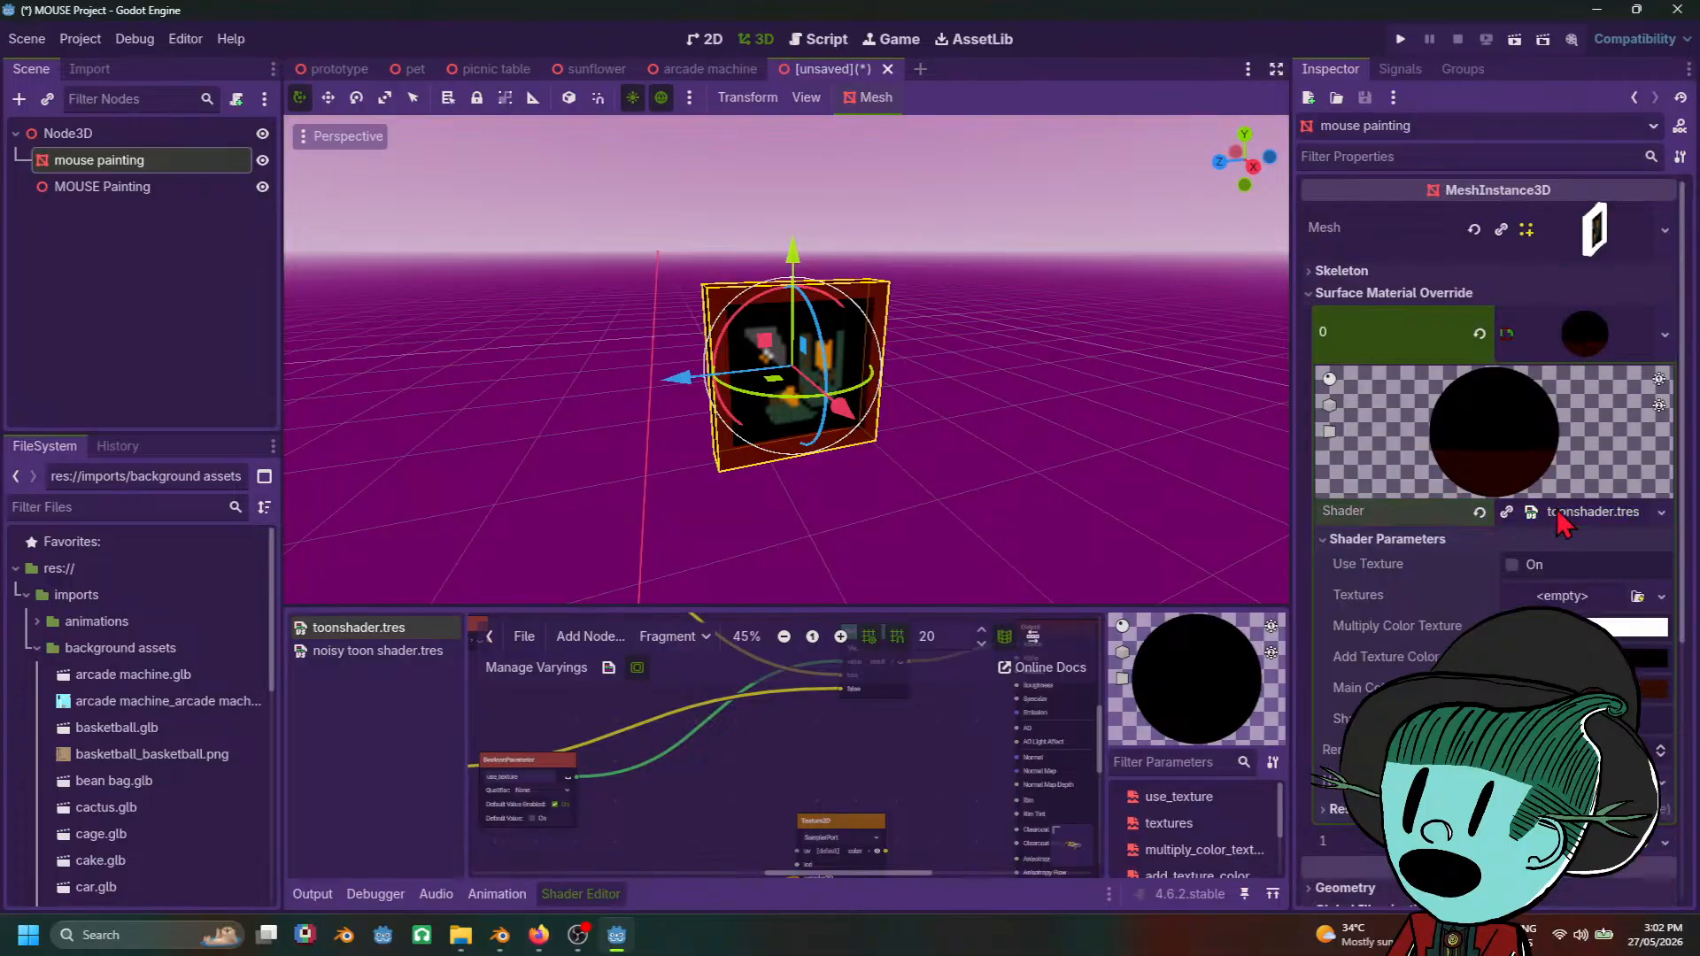
pyautogui.click(1558, 513)
pyautogui.click(1594, 335)
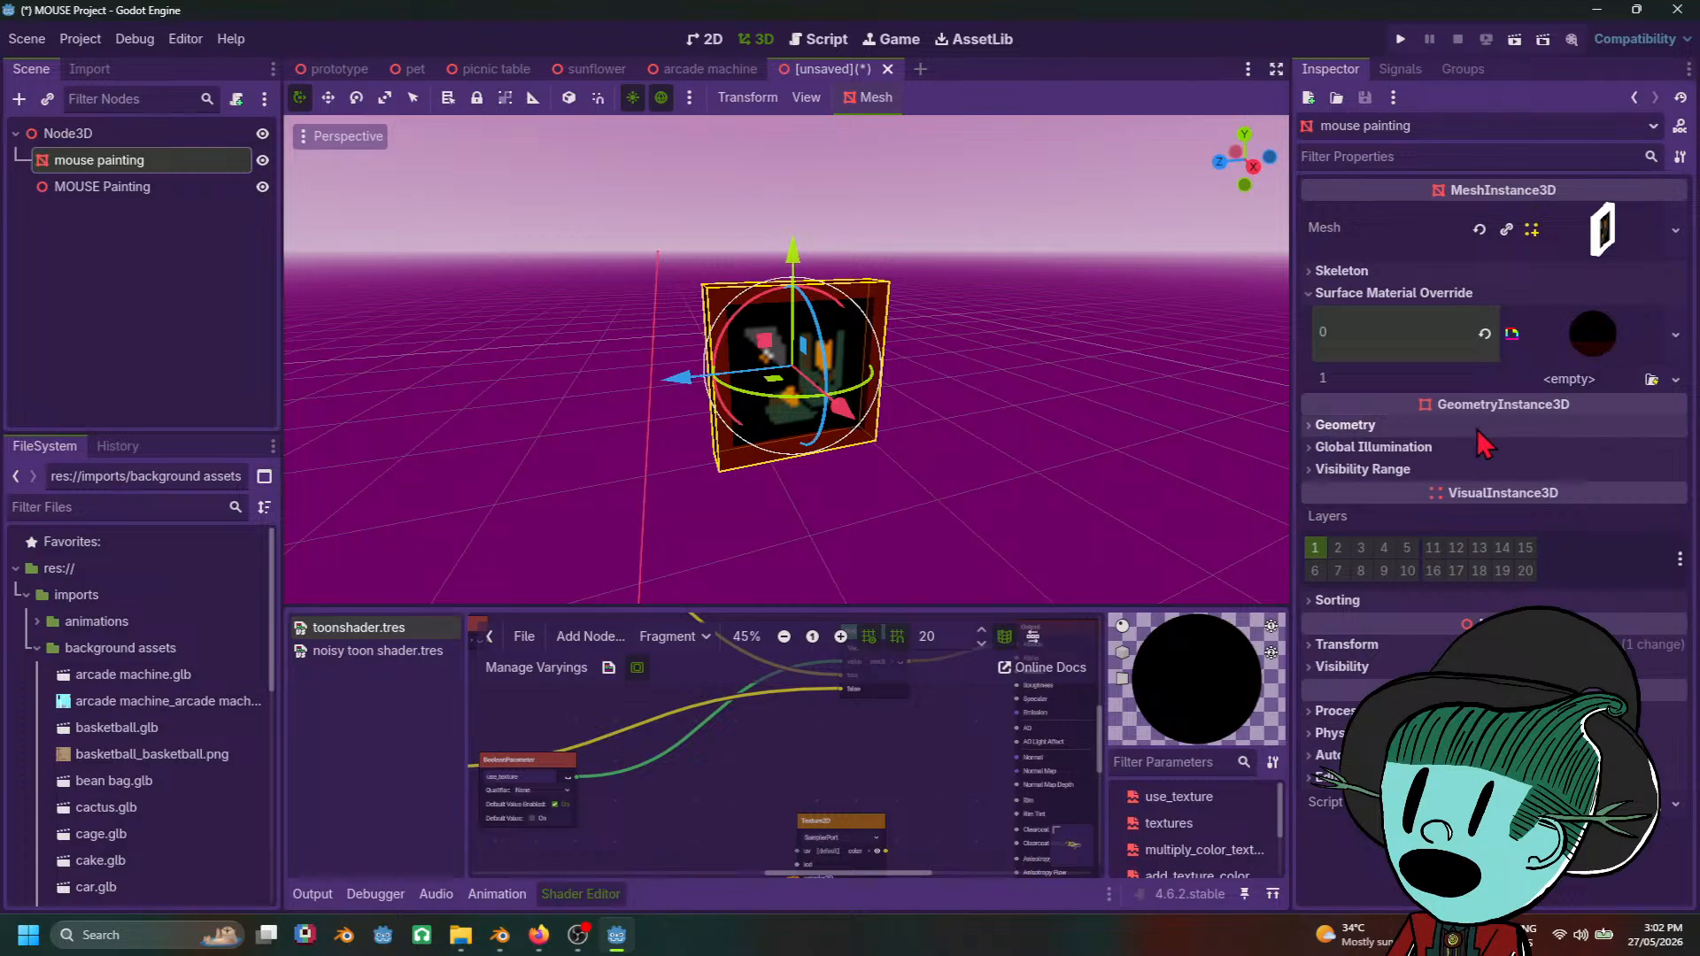
pyautogui.click(1563, 381)
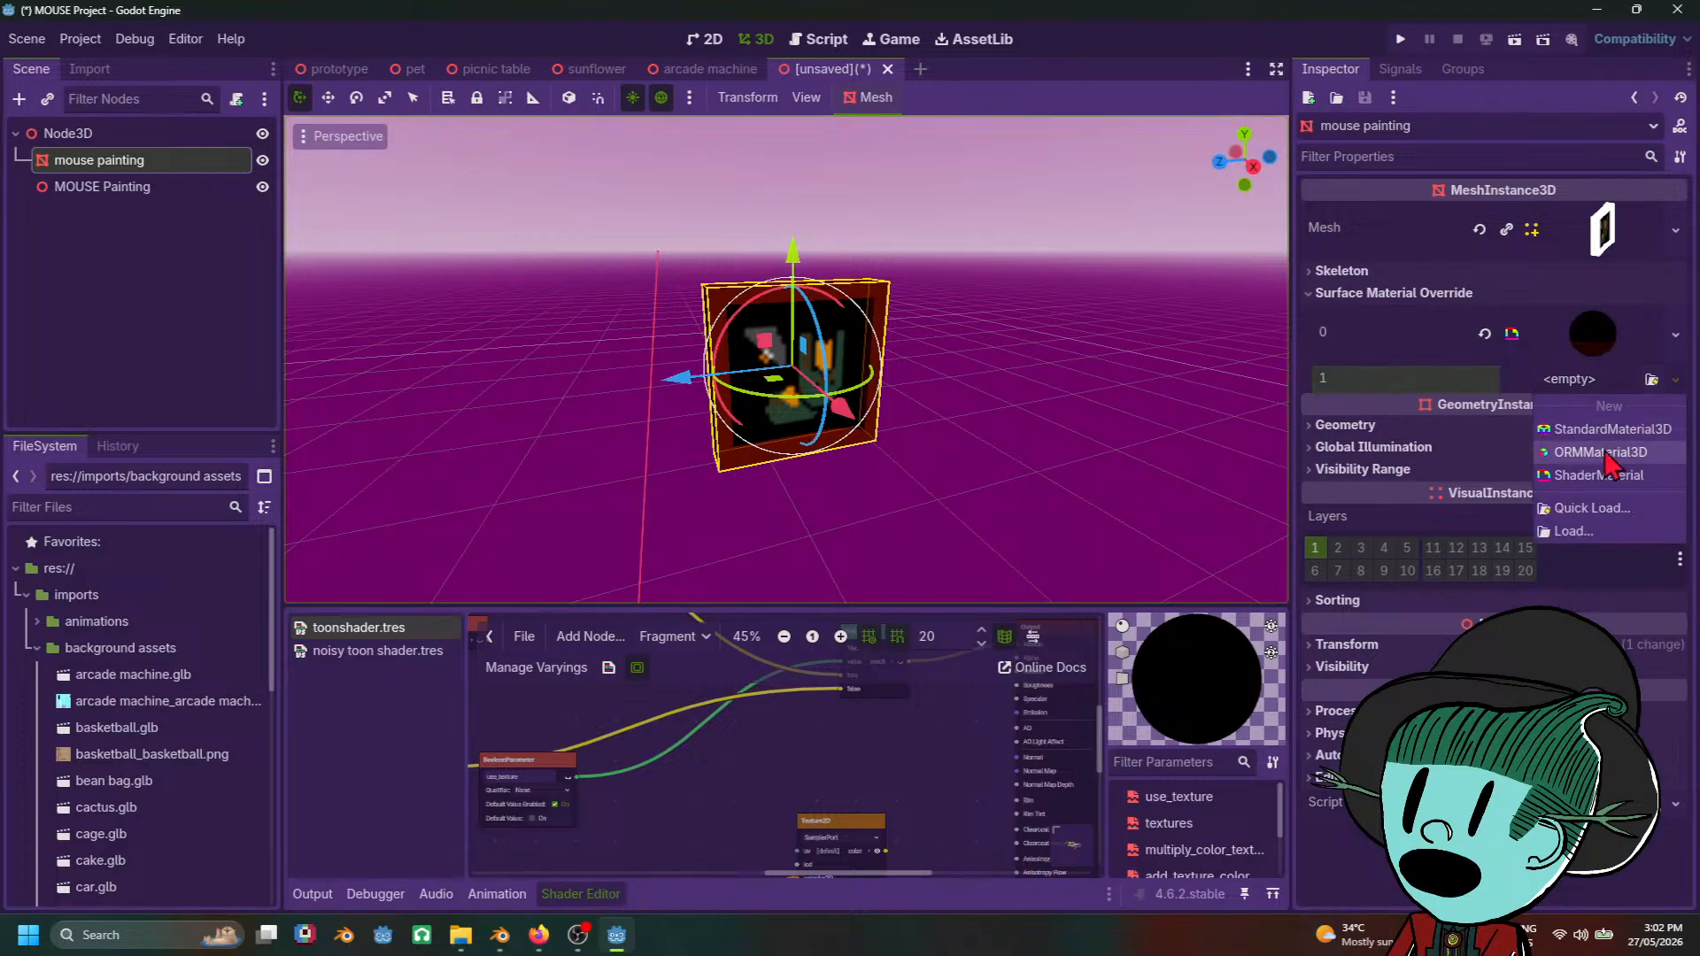
pyautogui.click(1607, 429)
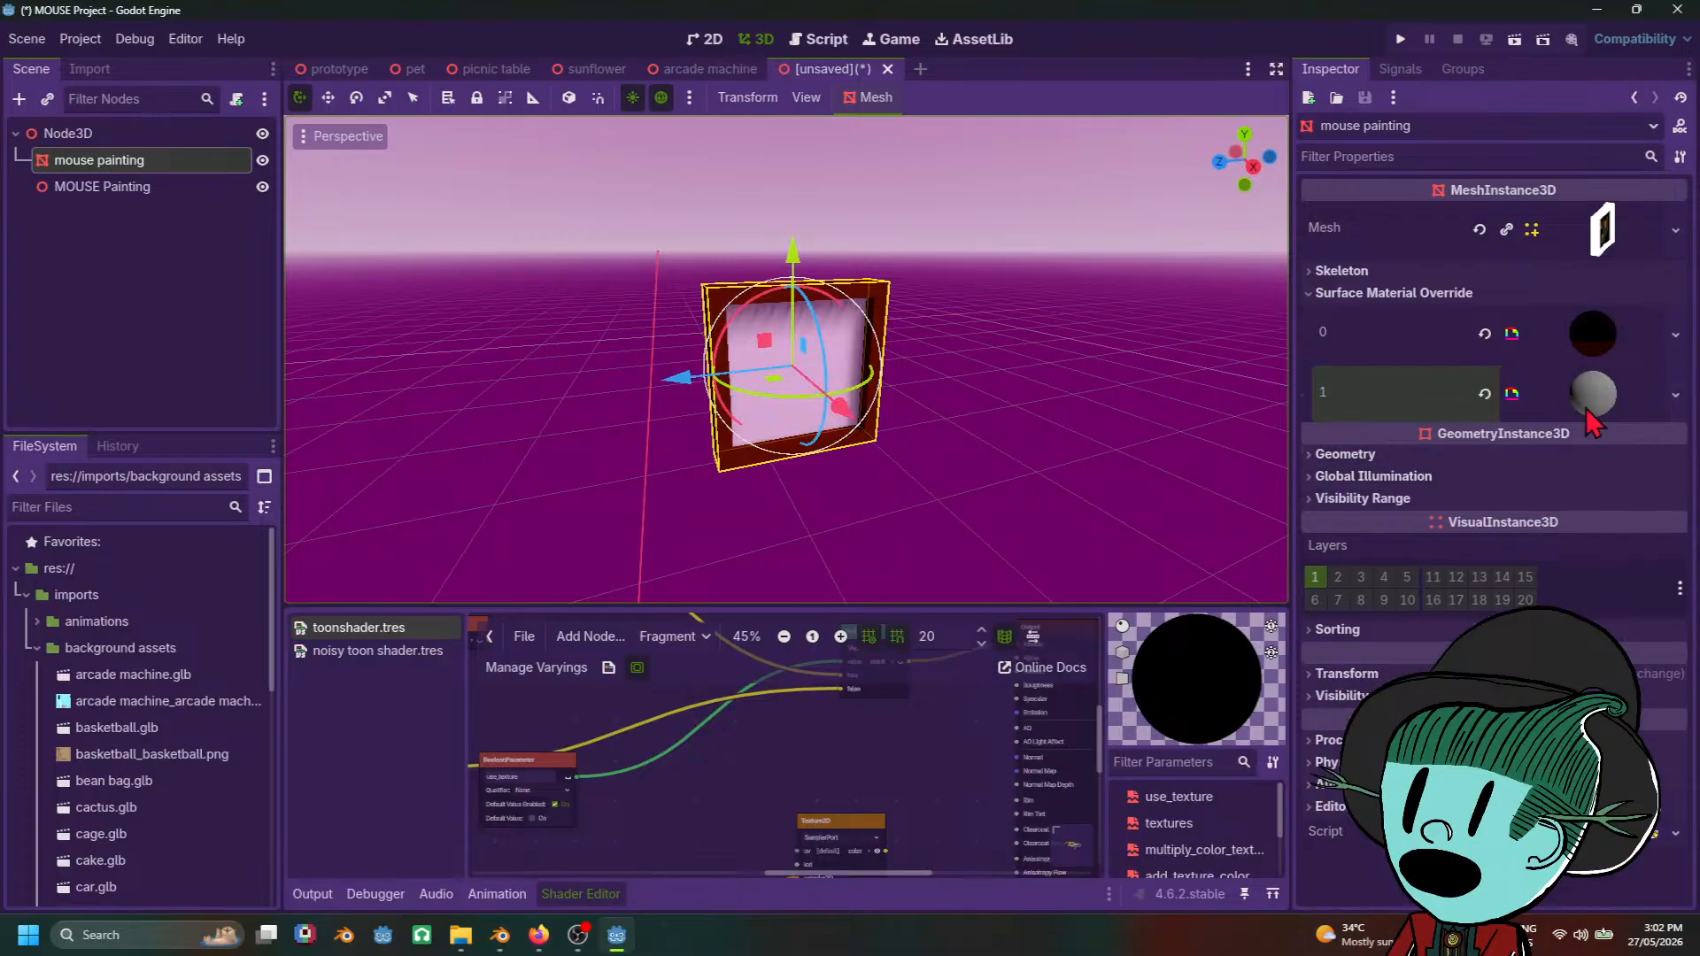
# Step: Load toonshader.tres as the shader of the new material on surface 1
pyautogui.click(1647, 406)
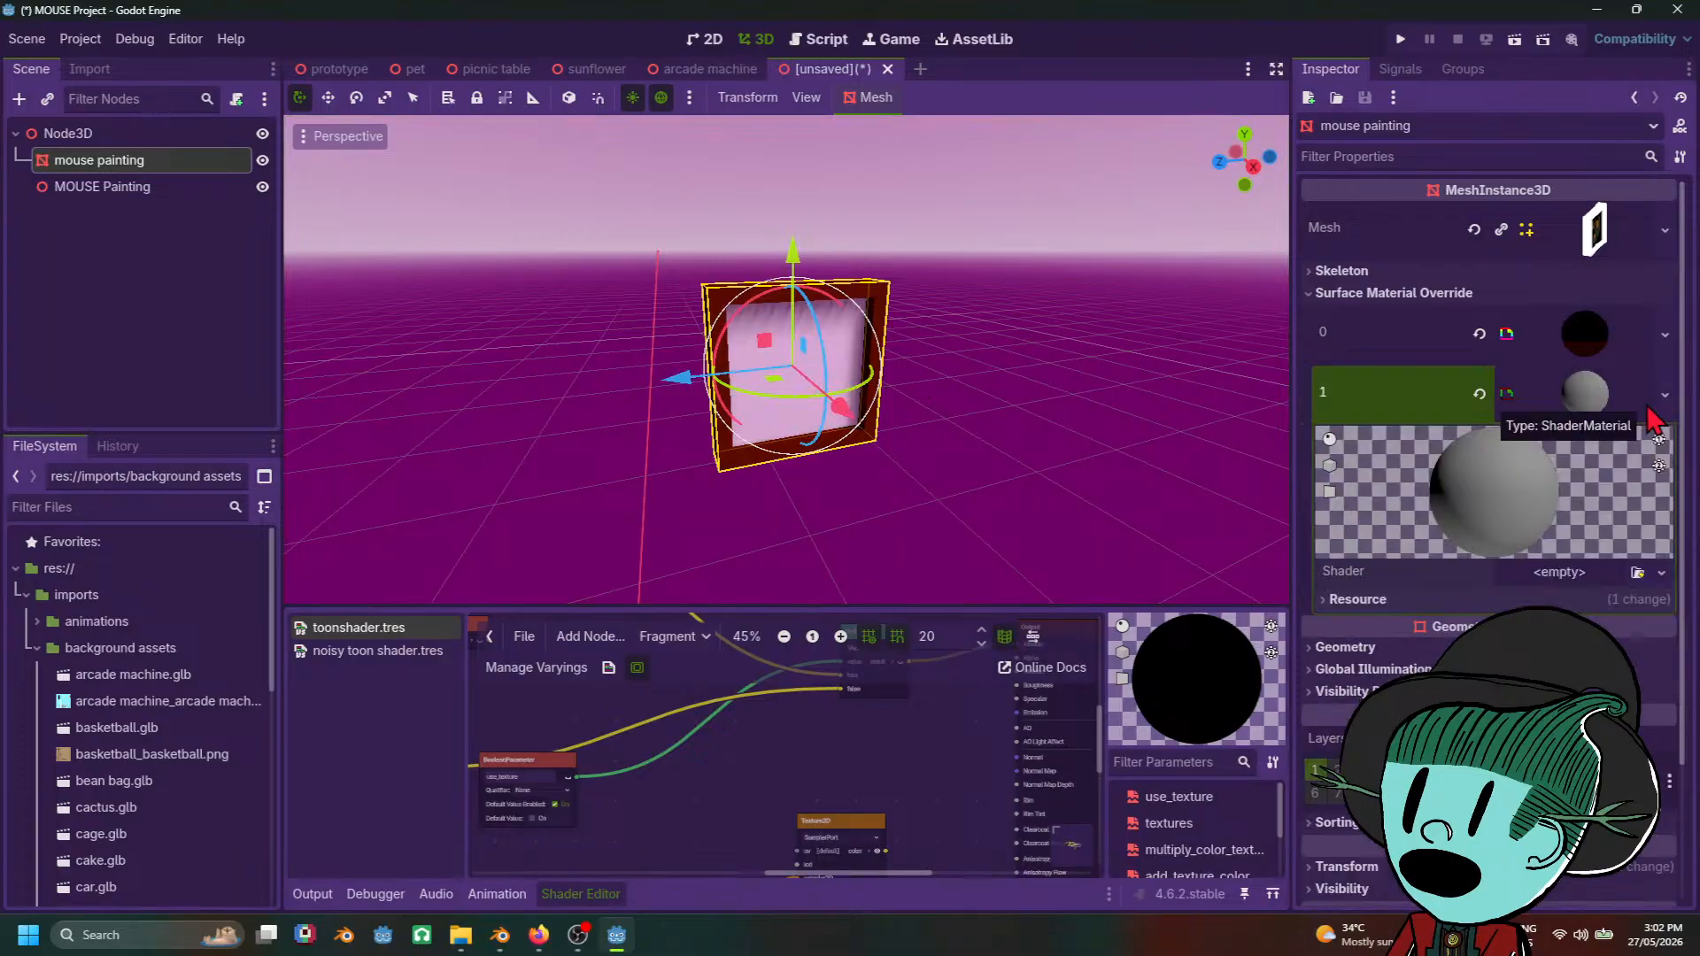
pyautogui.click(1665, 395)
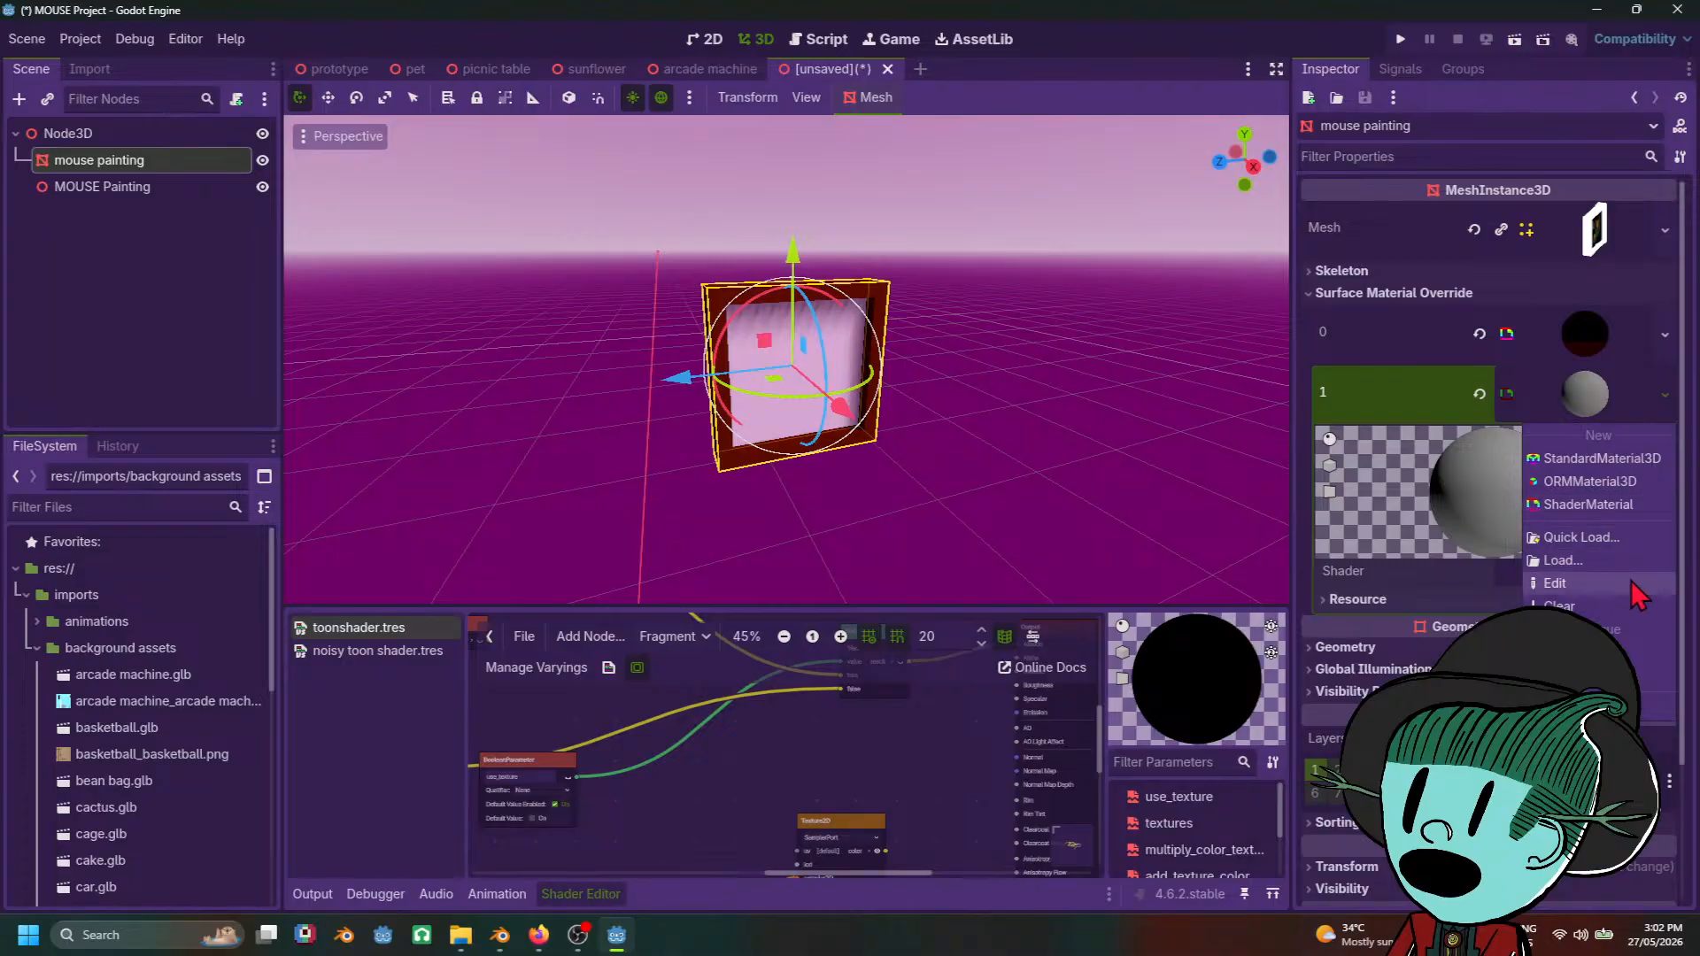
pyautogui.click(1634, 651)
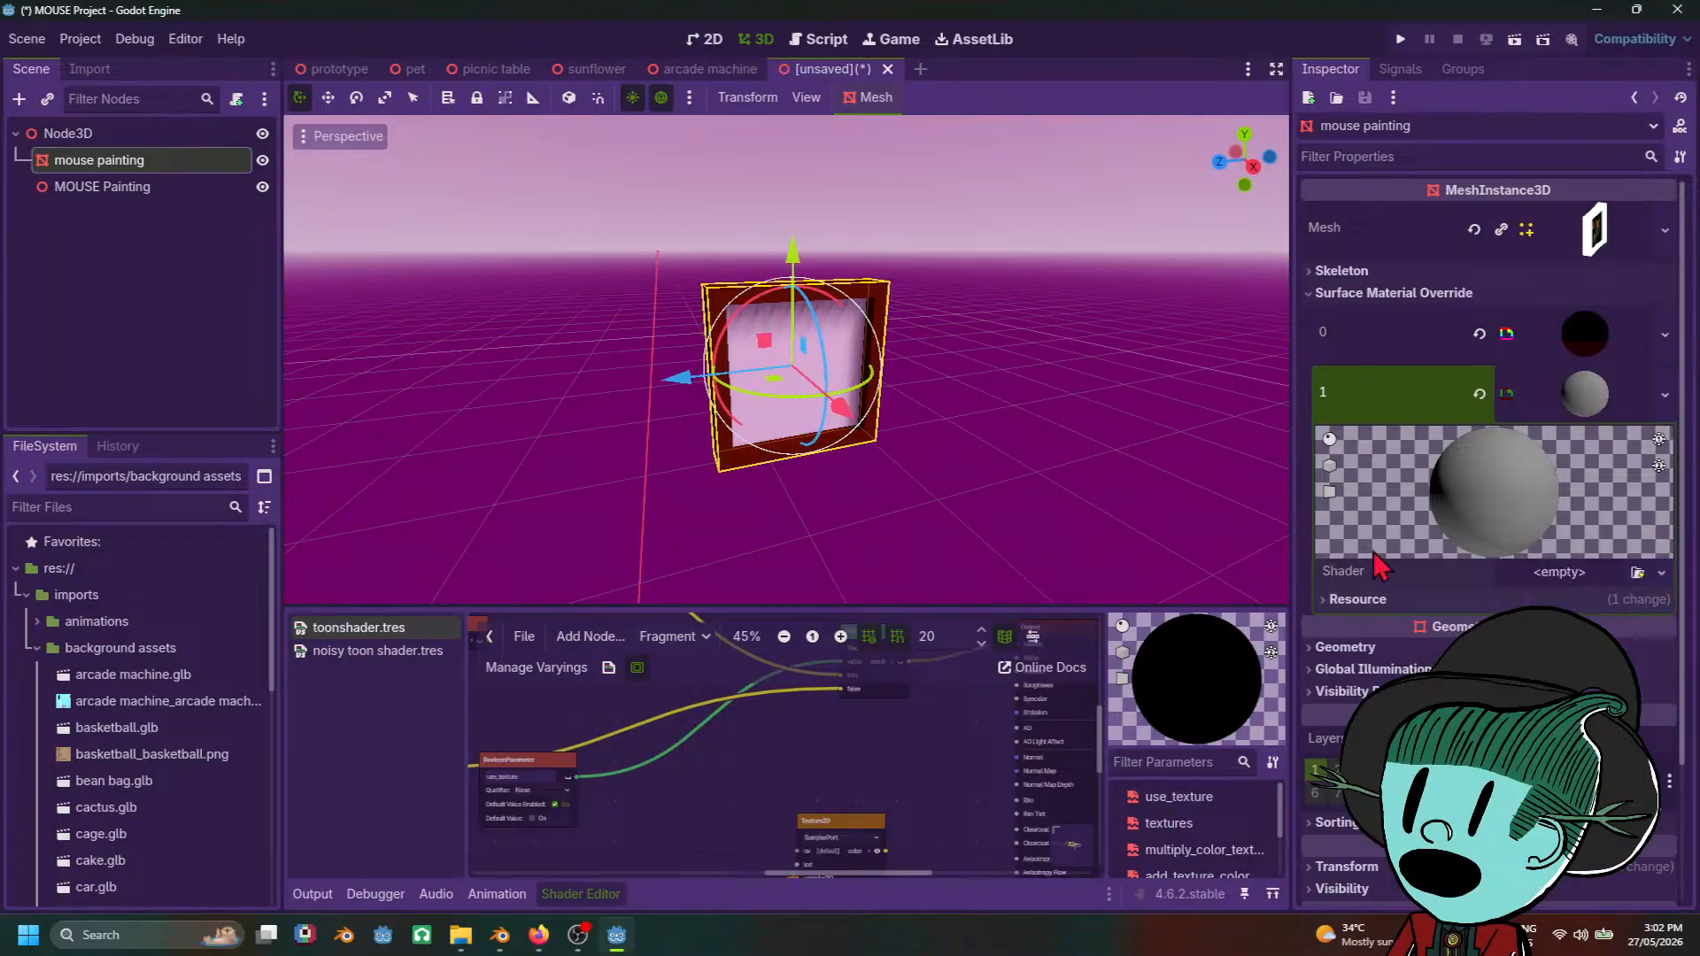
pyautogui.click(1638, 572)
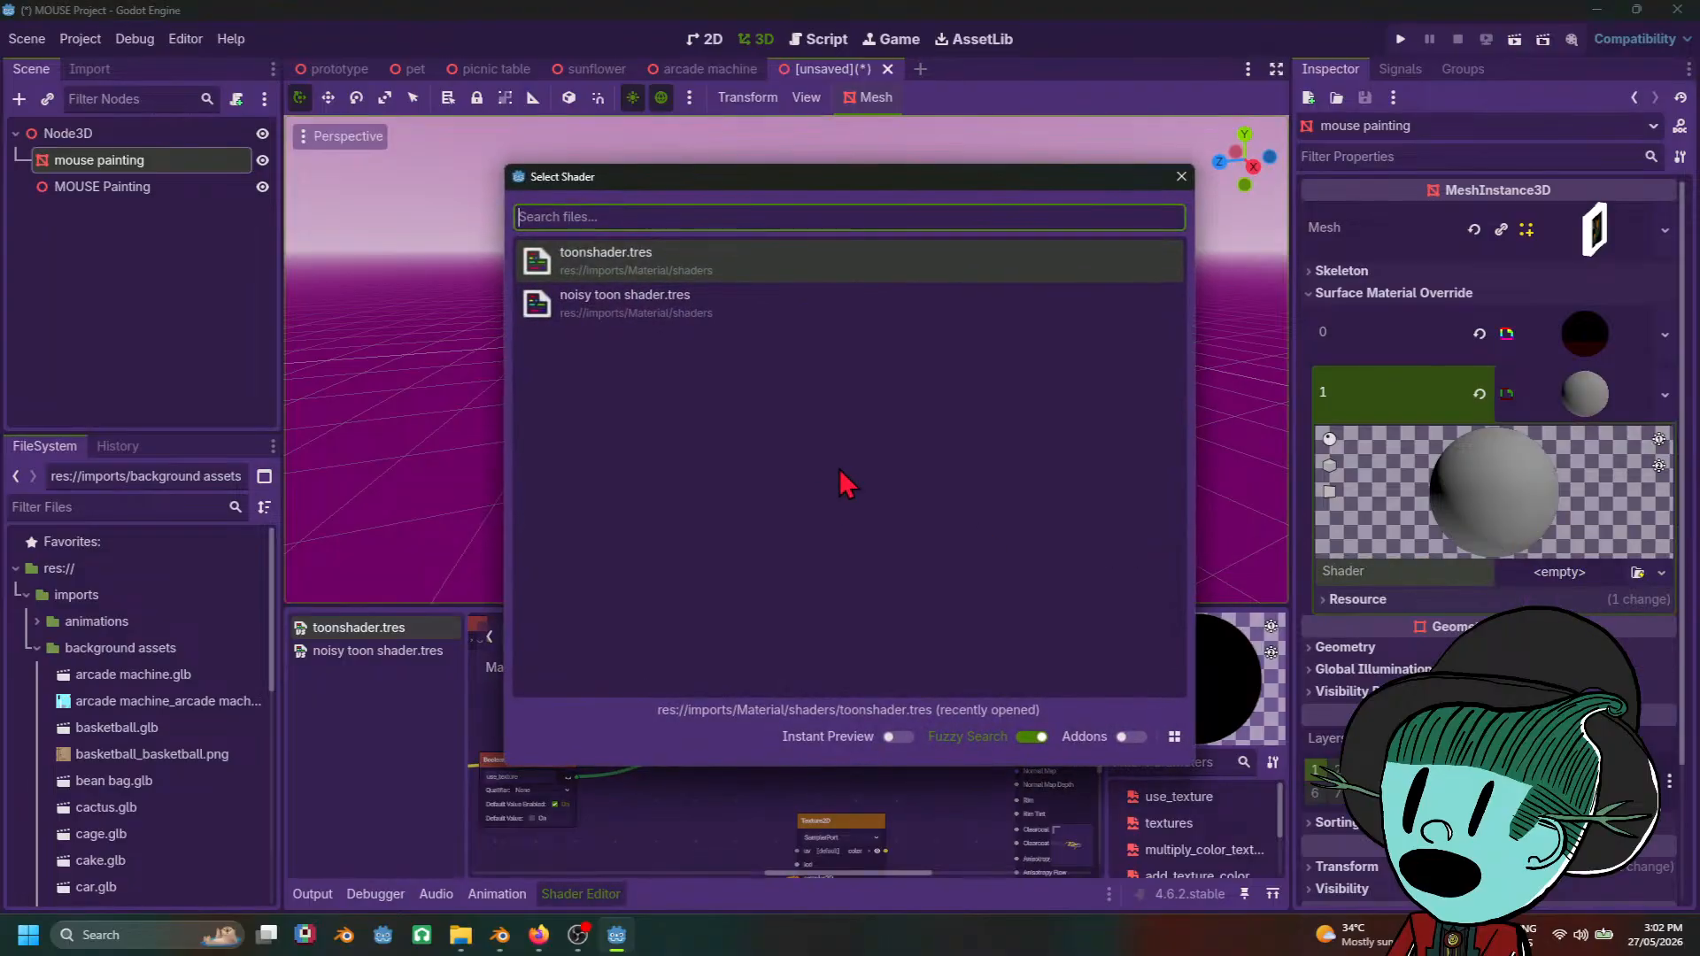
pyautogui.doubleClick(686, 262)
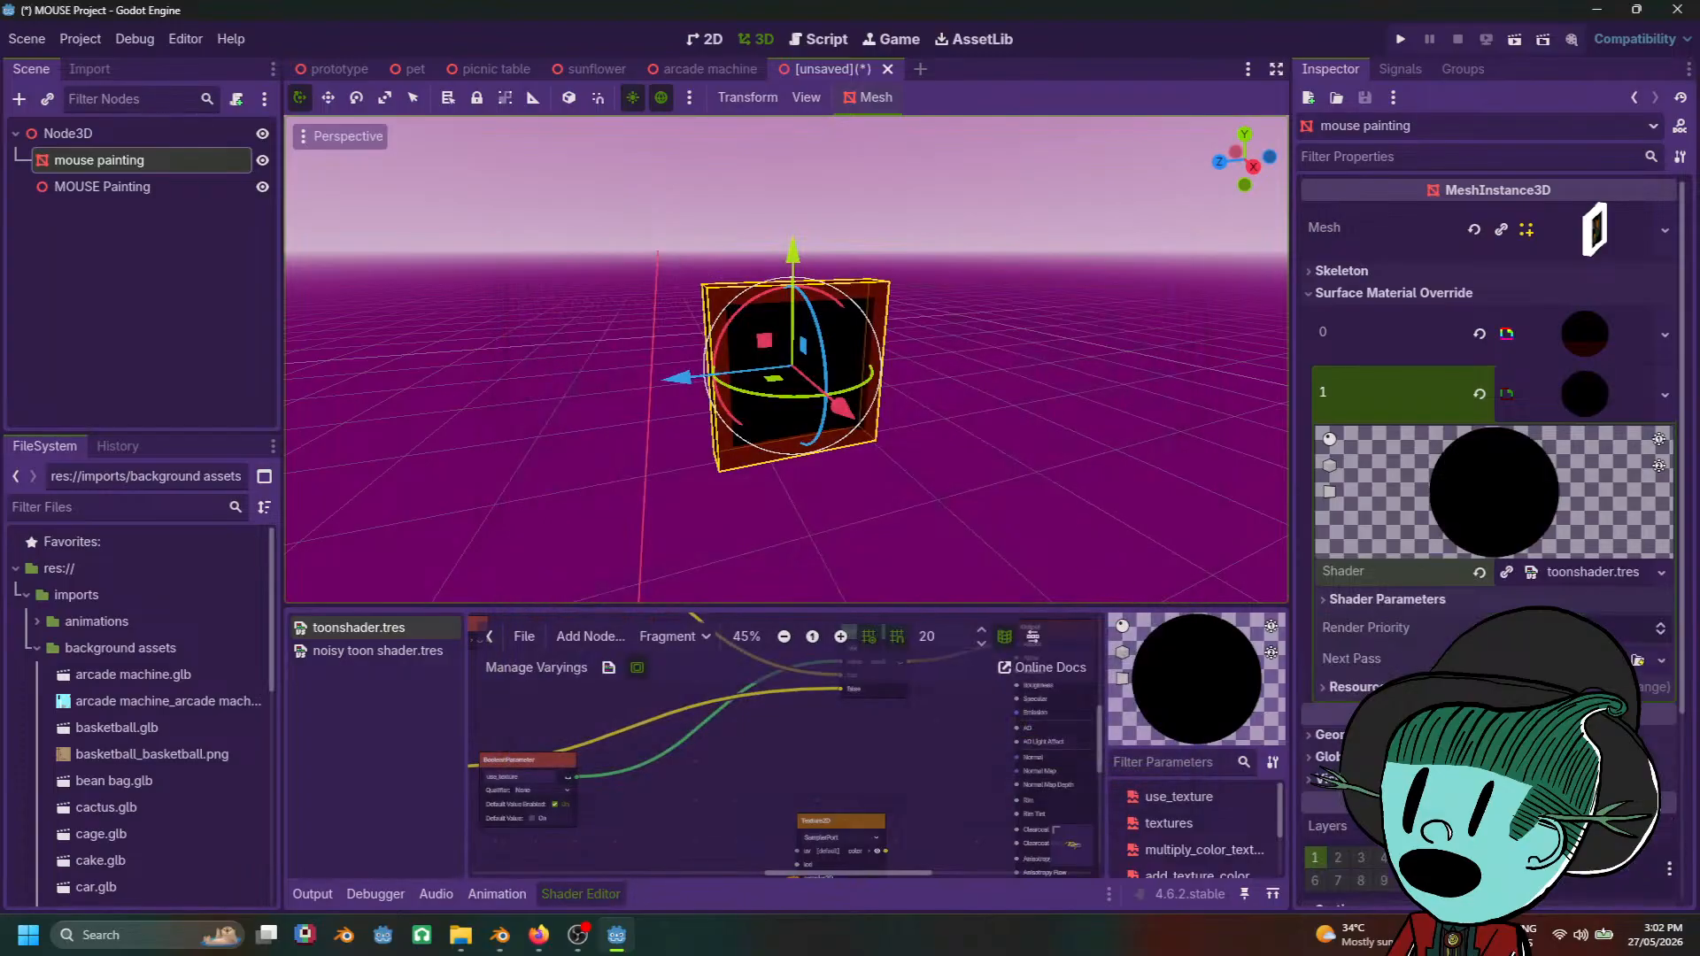
# Step: Load the painting's image from imports/background assets into surface 1's Textures shader parameter, with Use Texture on
pyautogui.click(1387, 600)
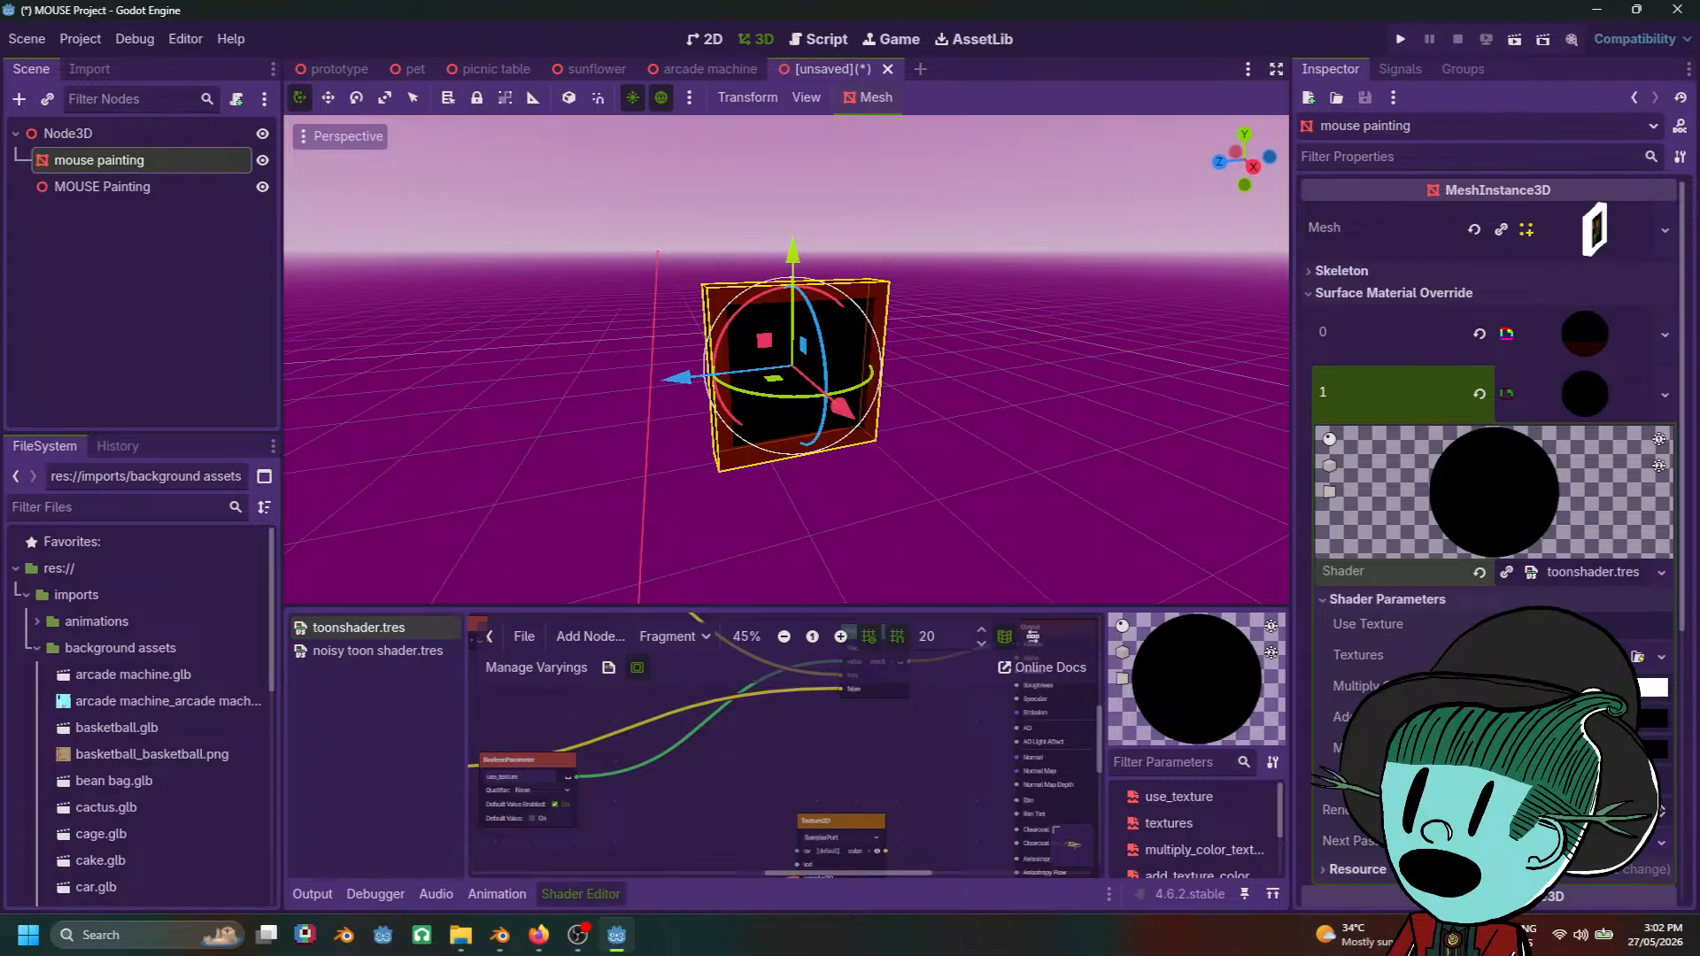
pyautogui.click(1661, 656)
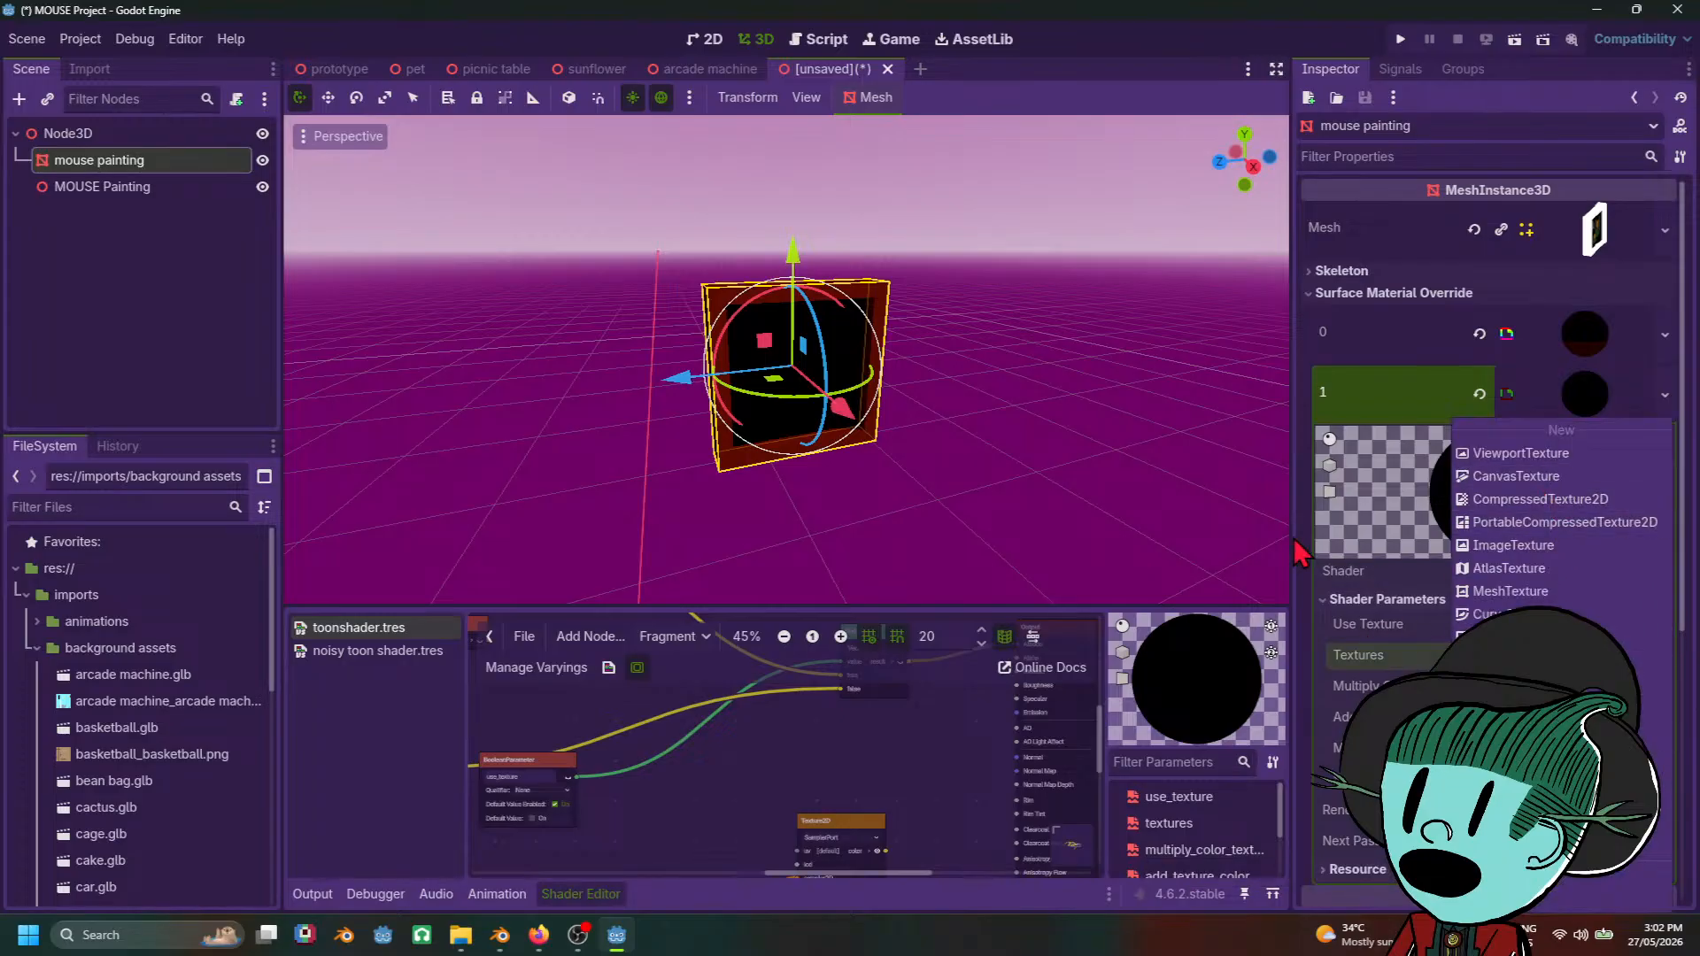
pyautogui.click(1585, 878)
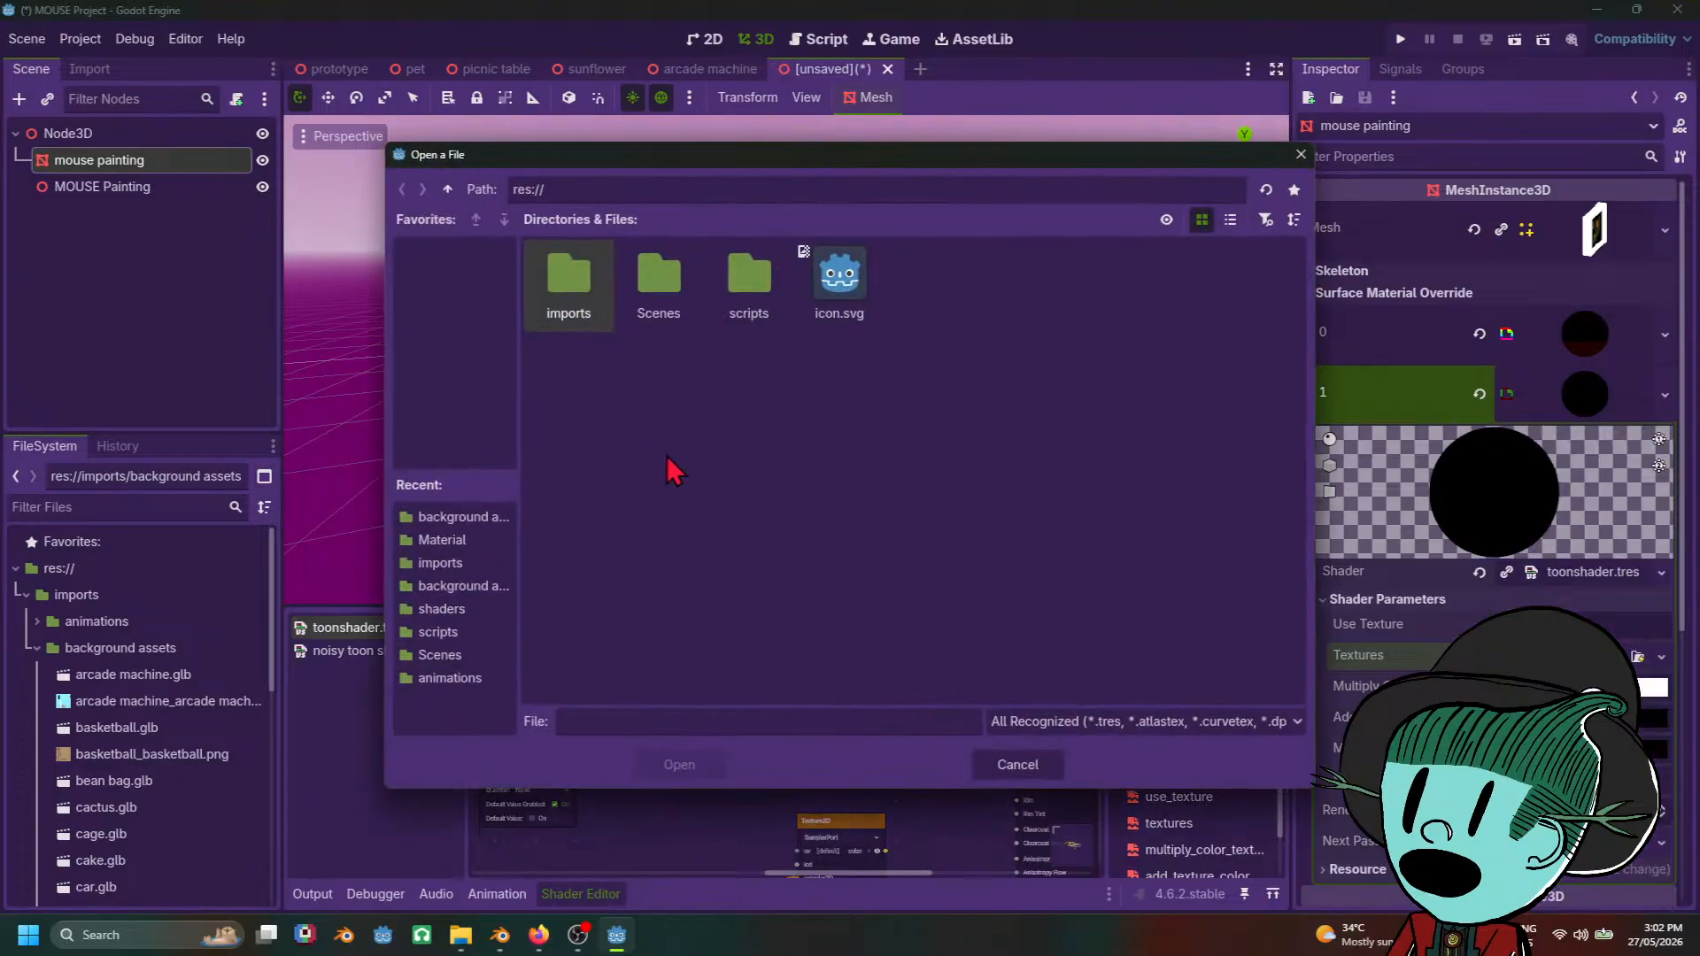
pyautogui.doubleClick(588, 311)
pyautogui.click(669, 307)
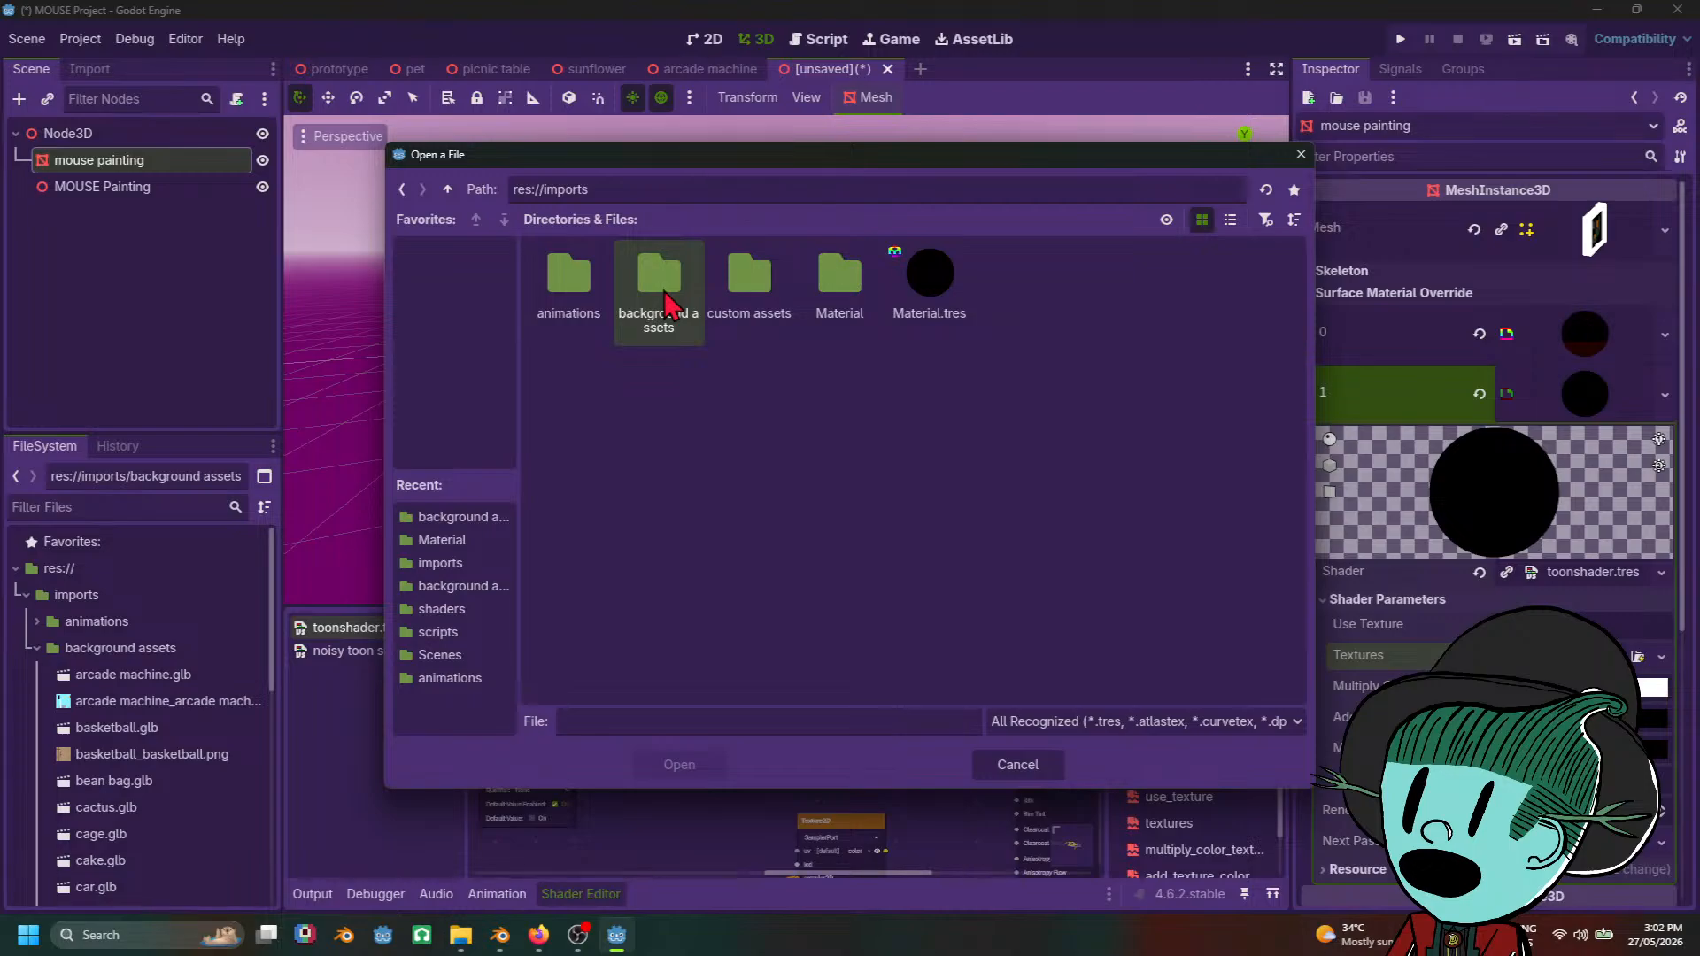
pyautogui.doubleClick(668, 308)
pyautogui.doubleClick(930, 288)
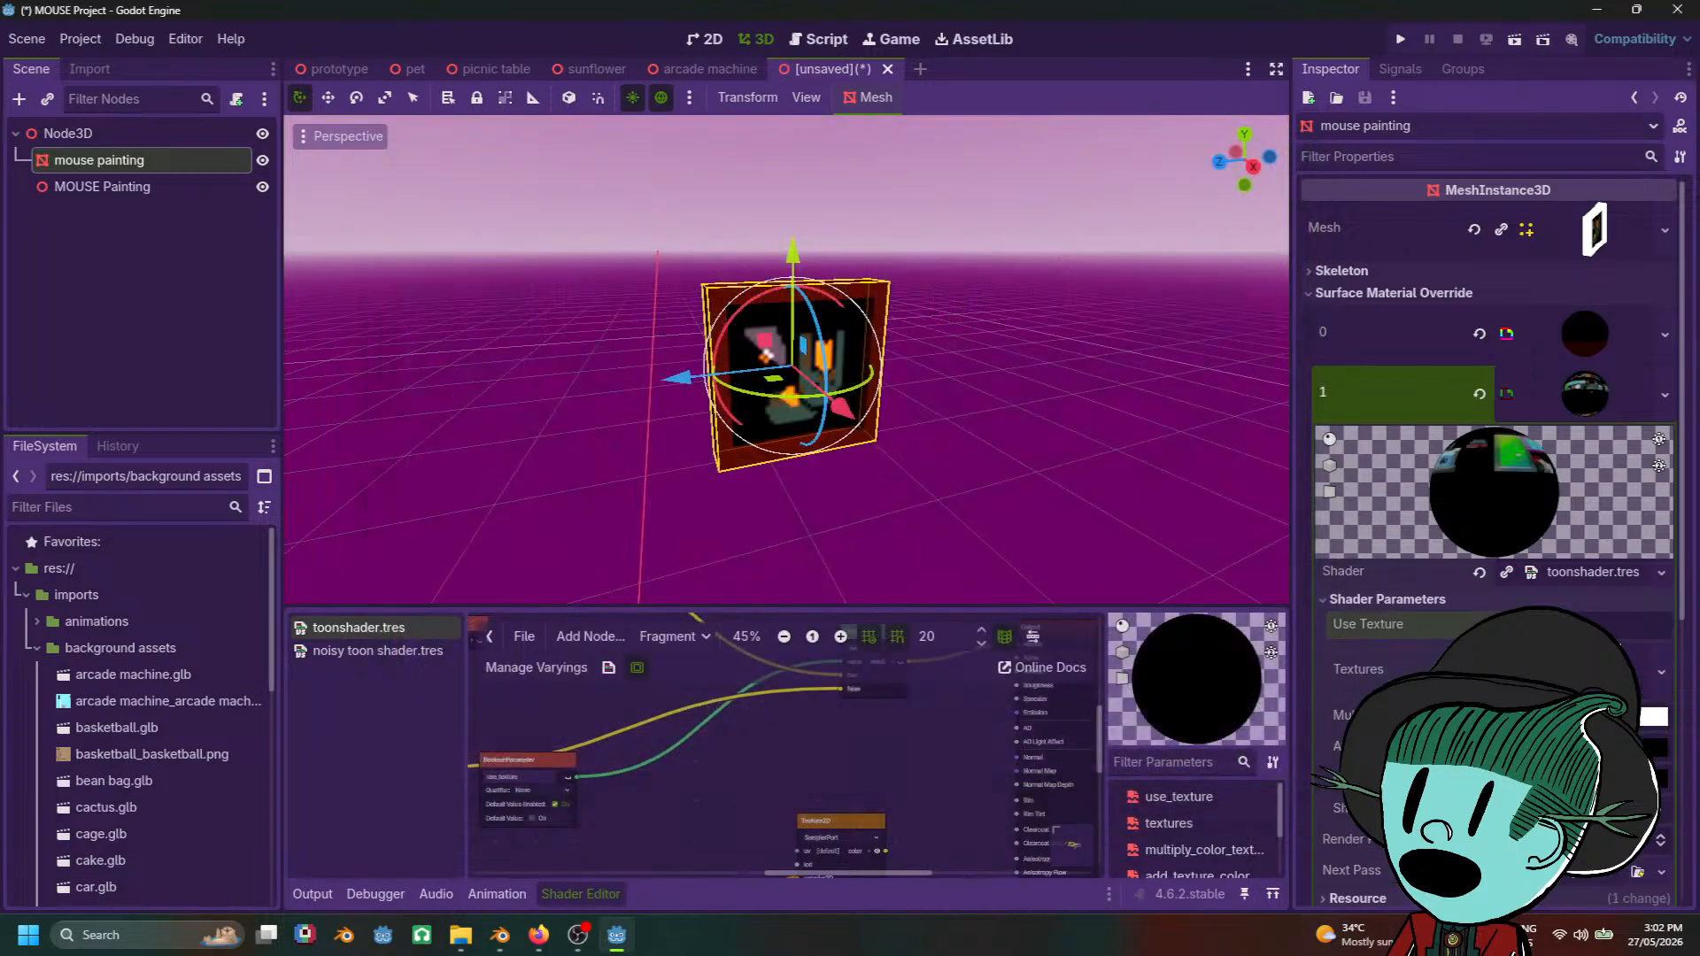
# Step: Switch to Blender and examine the original mouse painting up close to compare it with the imported version
pyautogui.moveTo(930, 444); pyautogui.dragTo(1017, 418, button='middle')
pyautogui.scroll(5, 1081, 523)
pyautogui.moveTo(1082, 524)
pyautogui.mouseDown(button='middle')
pyautogui.moveTo(999, 459)
pyautogui.moveTo(989, 533)
pyautogui.moveTo(1207, 448)
pyautogui.moveTo(1074, 578)
pyautogui.moveTo(951, 593)
pyautogui.mouseUp(button='middle')
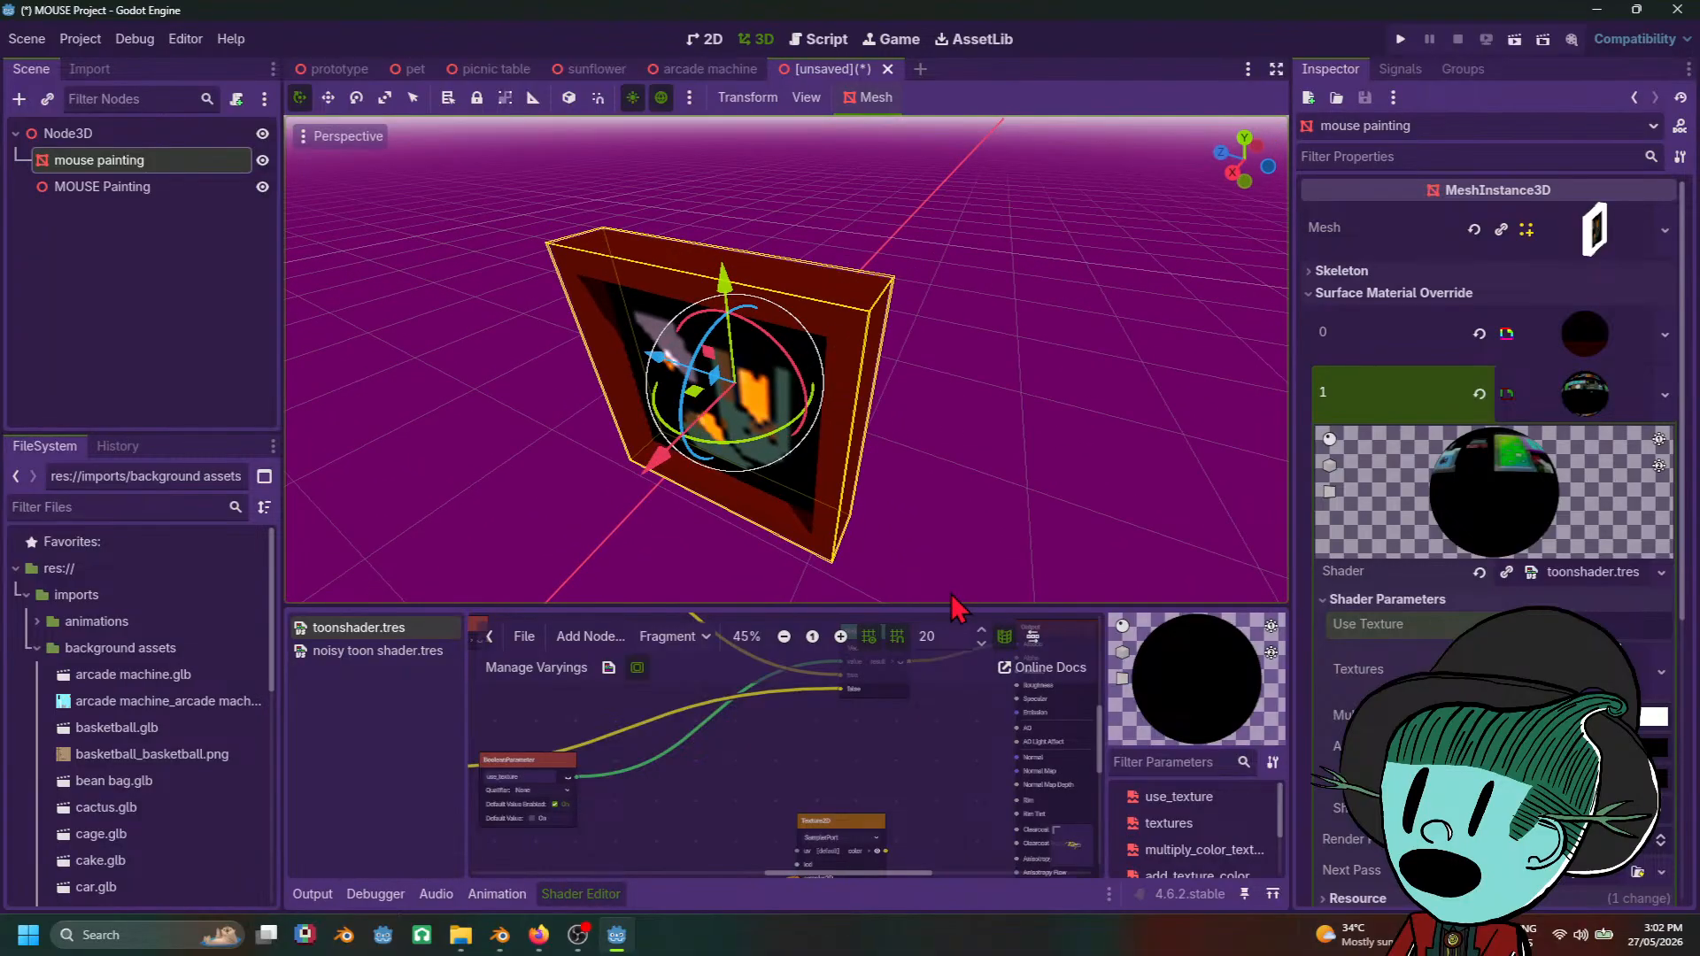
pyautogui.moveTo(598, 944)
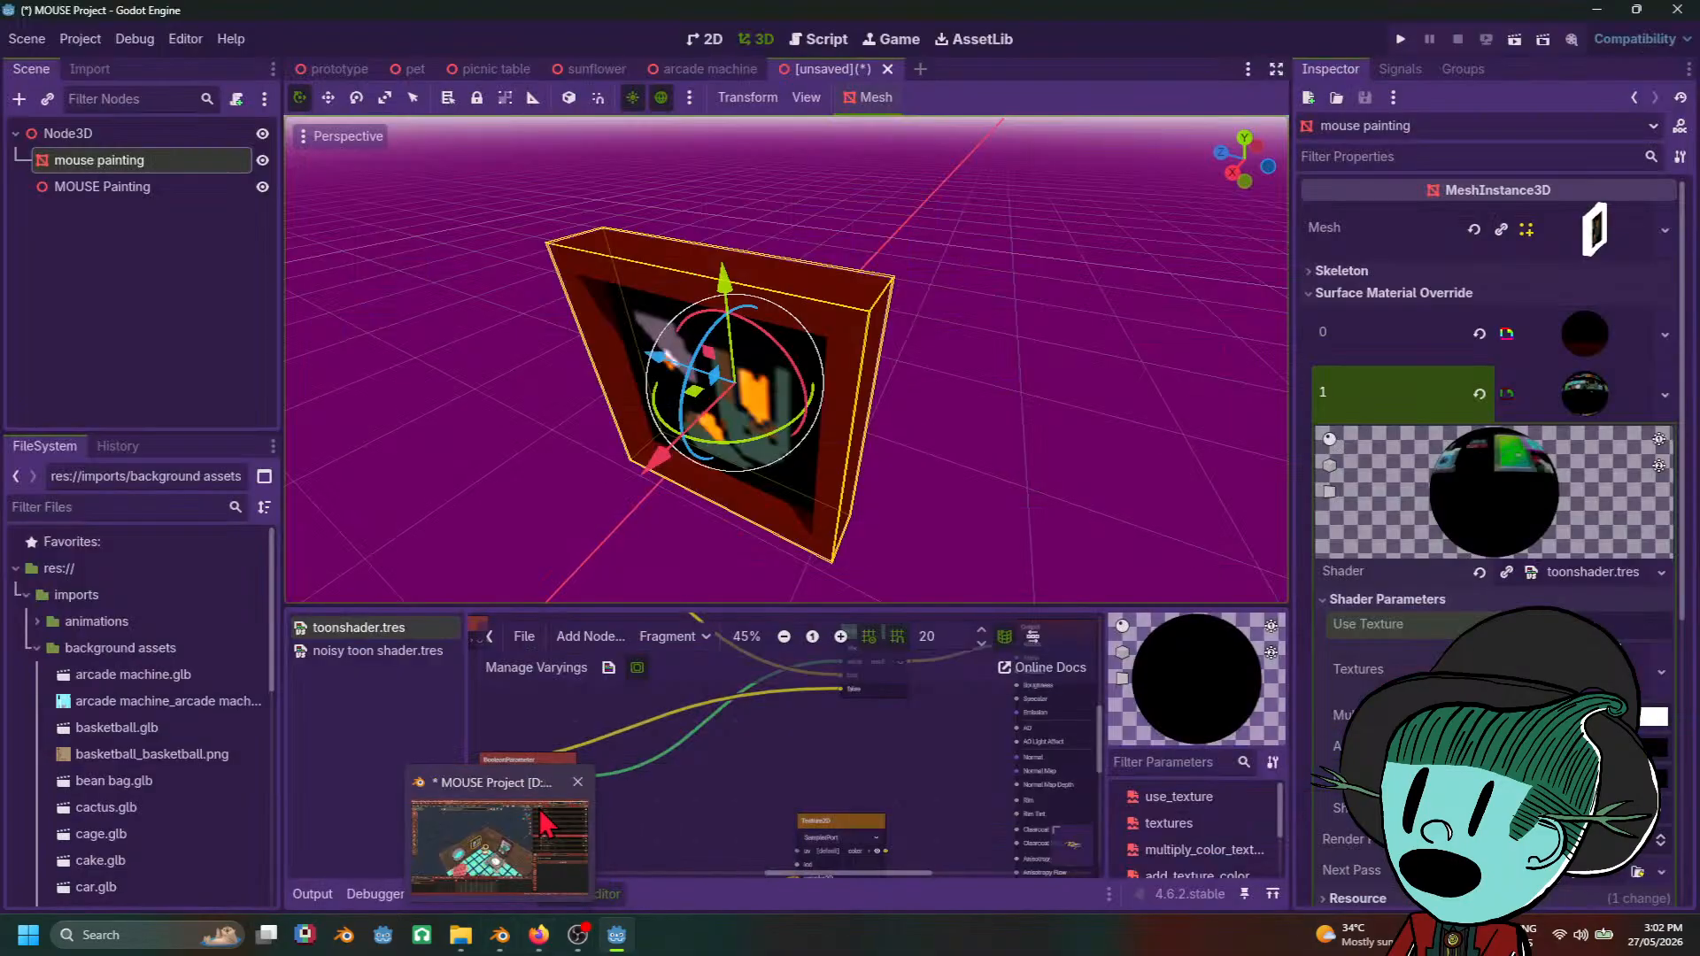
pyautogui.click(500, 936)
pyautogui.moveTo(699, 532)
pyautogui.mouseDown(button='middle')
pyautogui.moveTo(721, 518)
pyautogui.moveTo(620, 447)
pyautogui.moveTo(594, 620)
pyautogui.mouseUp(button='middle')
pyautogui.press('KP_Decimal')
pyautogui.scroll(2, 620, 451)
pyautogui.scroll(-4, 620, 452)
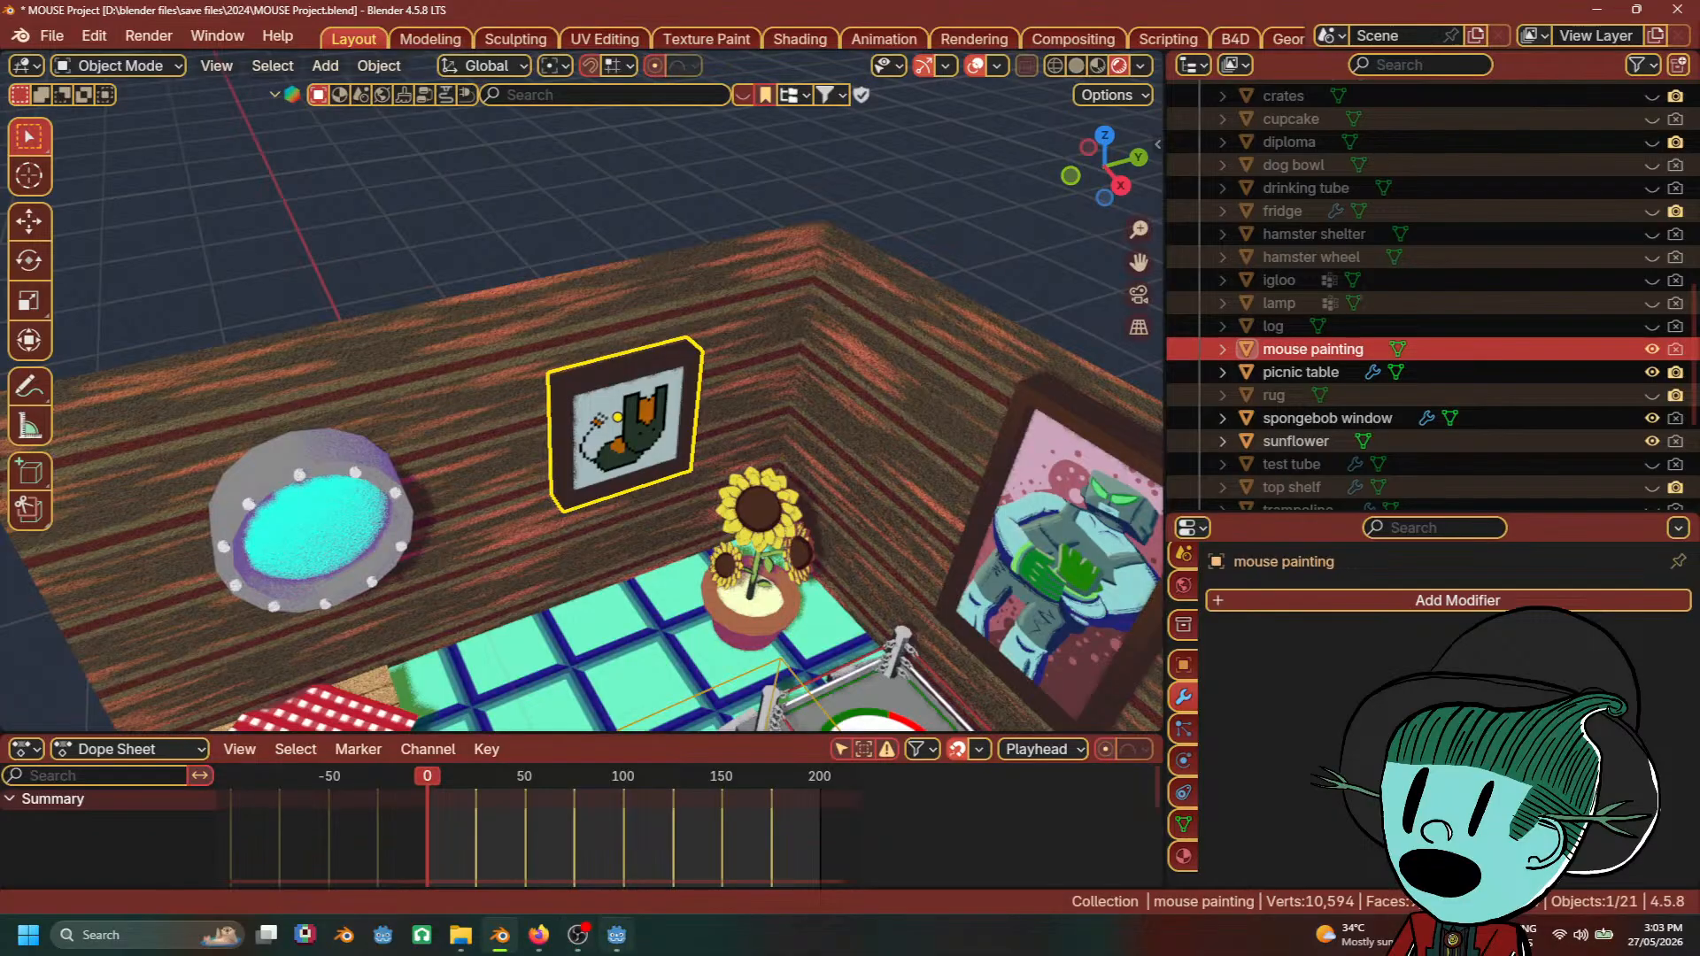
# Step: Return to Godot and open the MOUSE Painting sprite sheet texture from the background assets for inspection
pyautogui.click(617, 935)
pyautogui.moveTo(949, 525); pyautogui.dragTo(894, 416, button='middle')
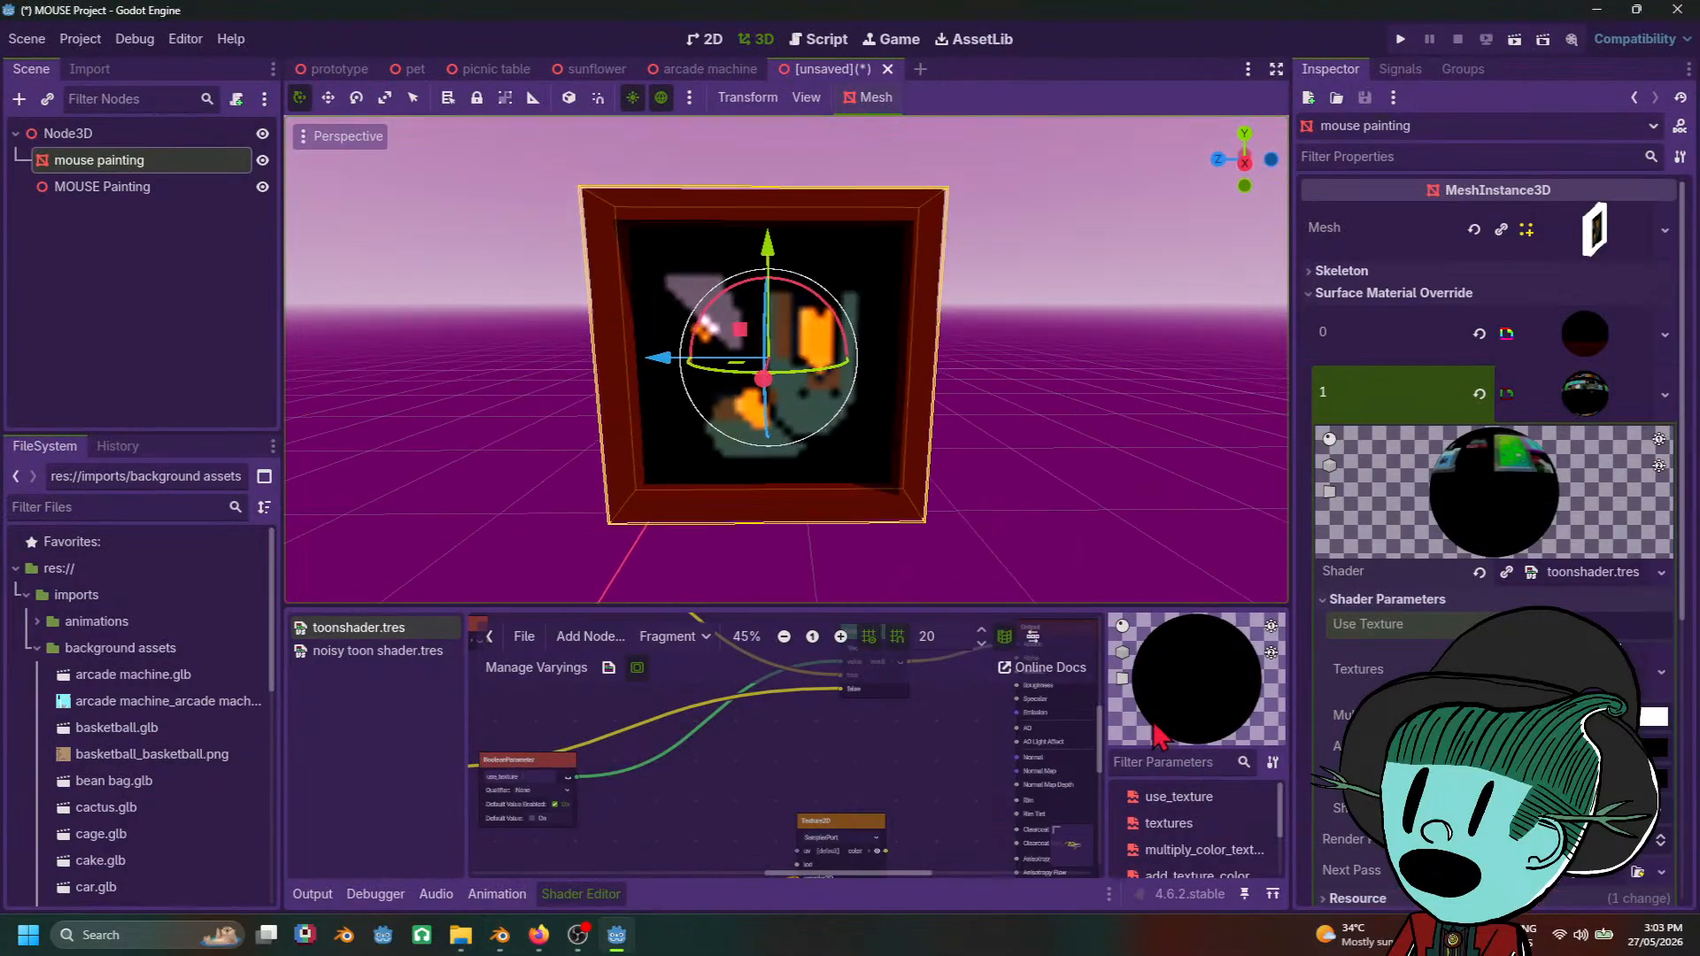
pyautogui.scroll(-6, 186, 793)
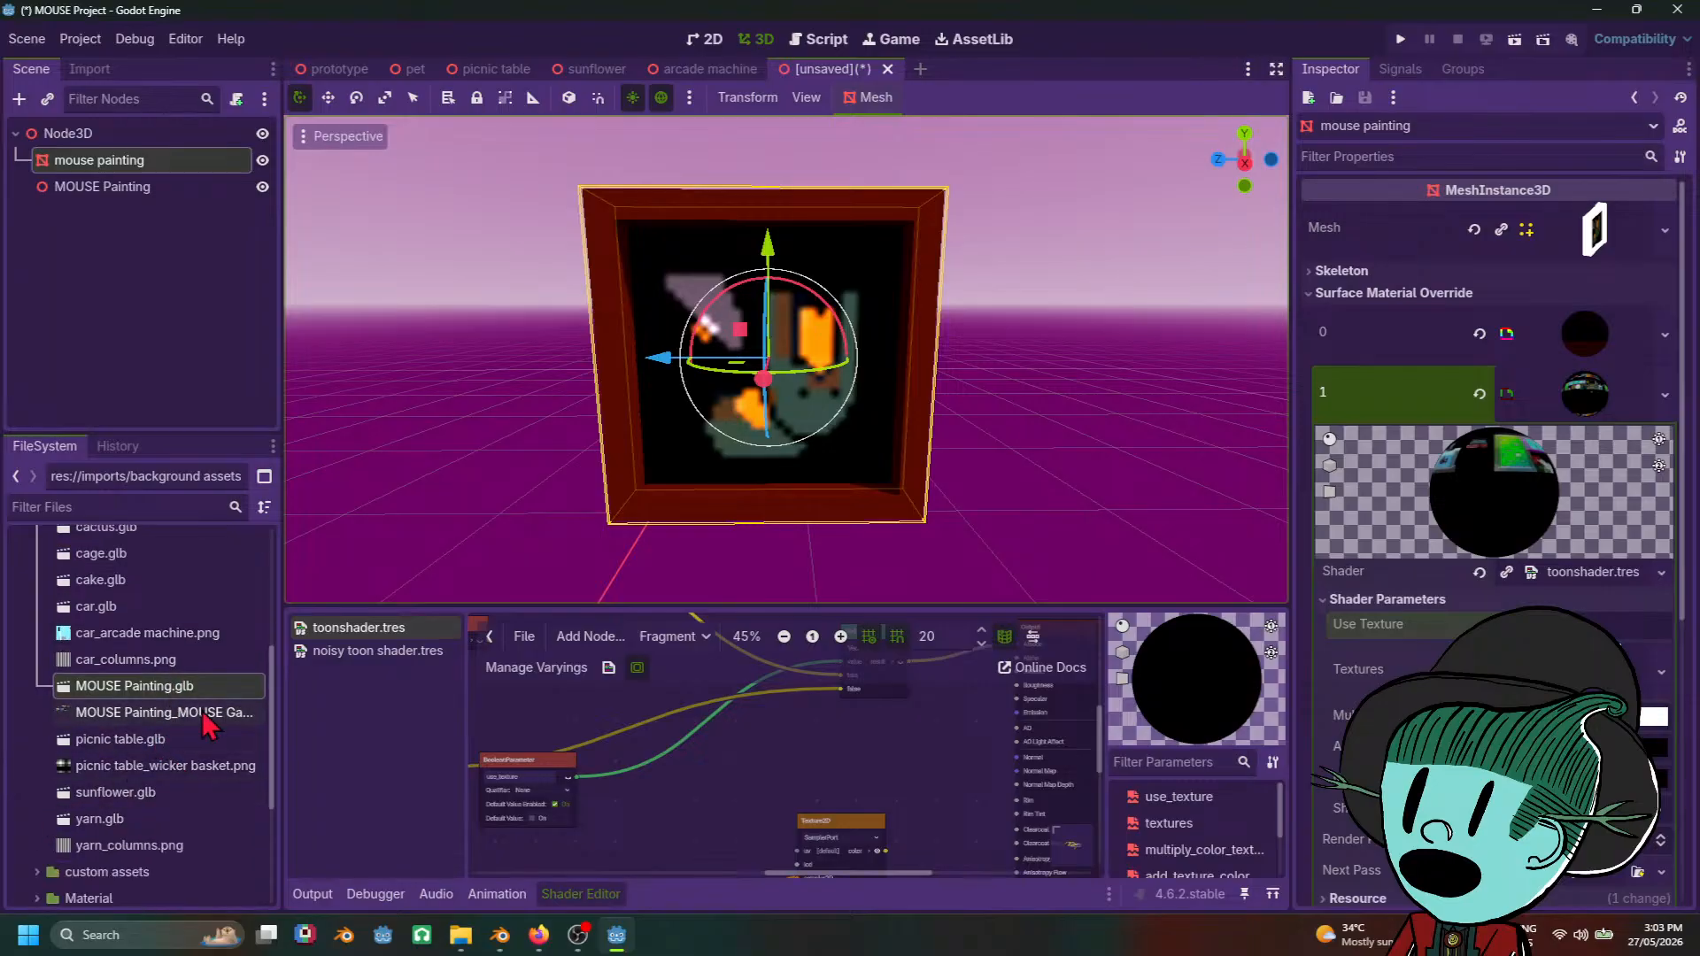
pyautogui.click(120, 716)
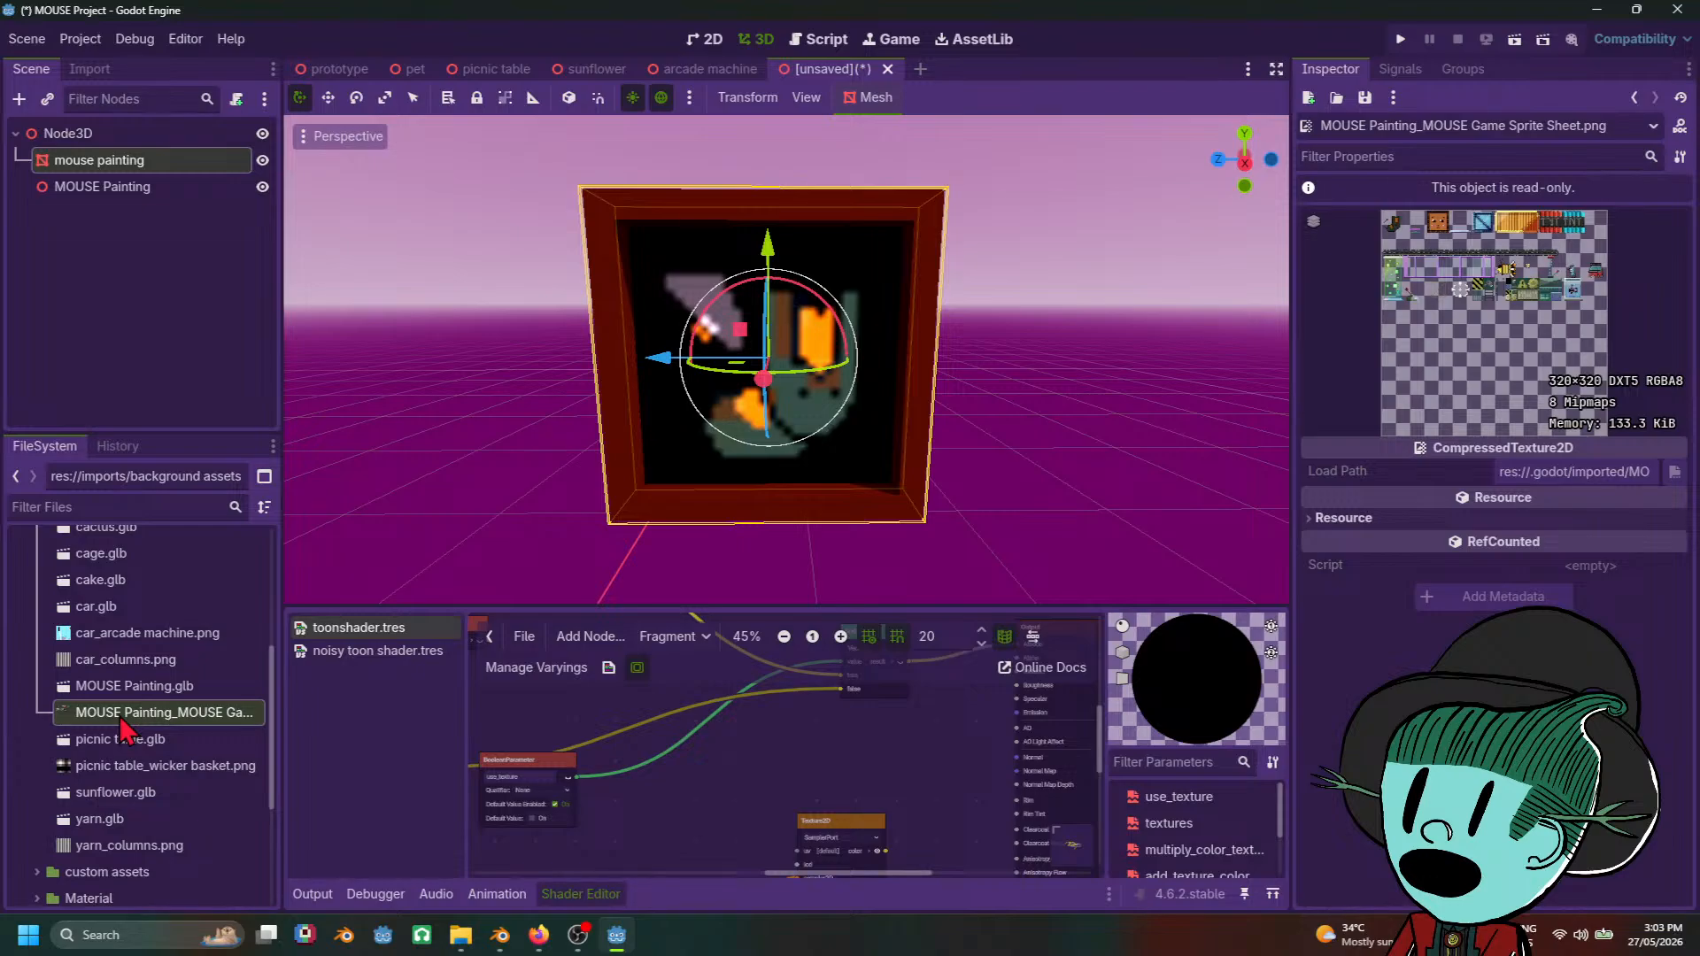
pyautogui.rightClick(207, 724)
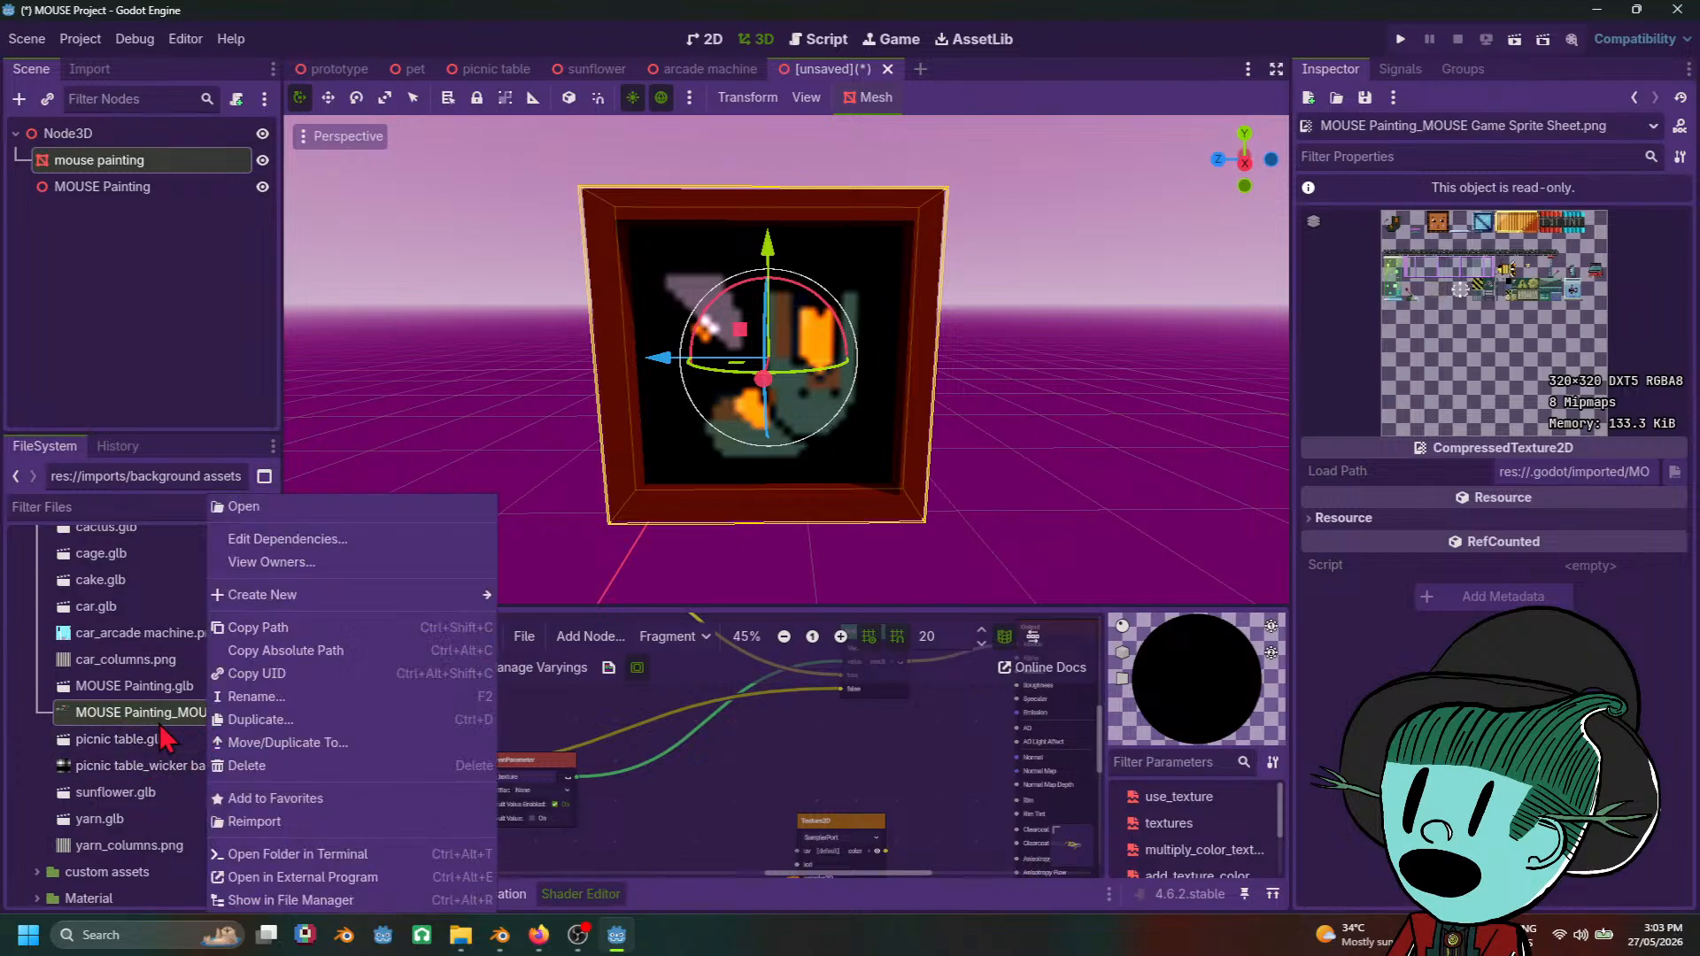
pyautogui.click(1096, 470)
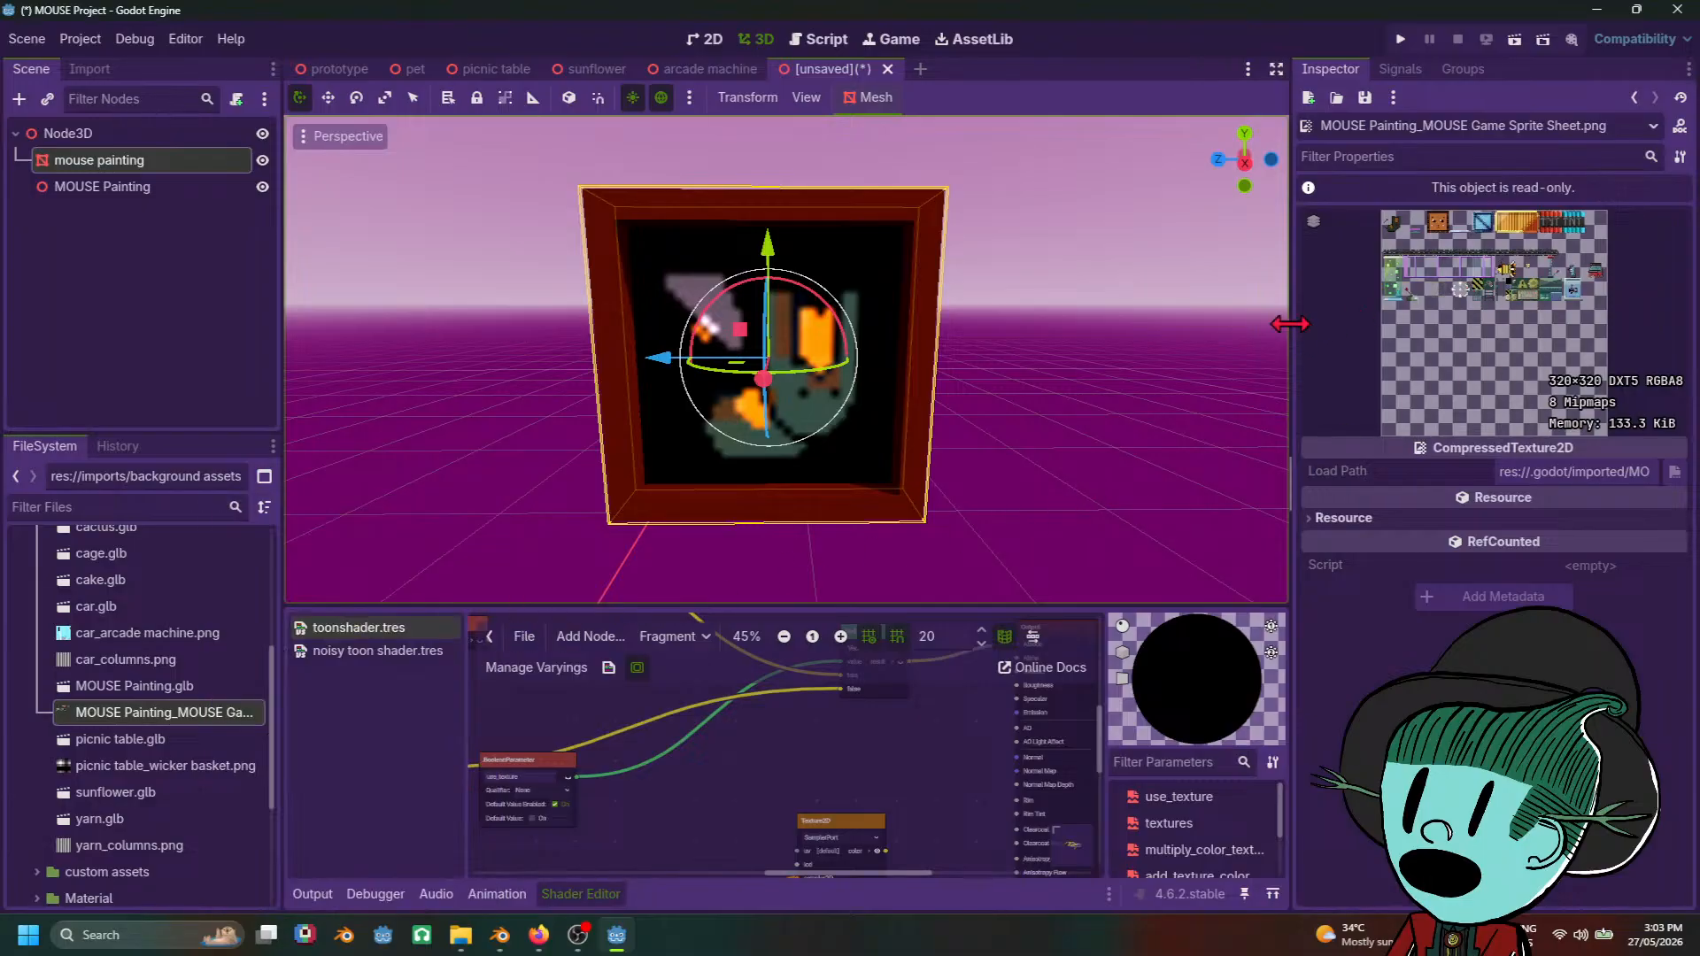
# Step: Resize the Inspector to examine the sprite sheet's preview, and compare it with the painting in the viewport
pyautogui.moveTo(1291, 428); pyautogui.dragTo(747, 337)
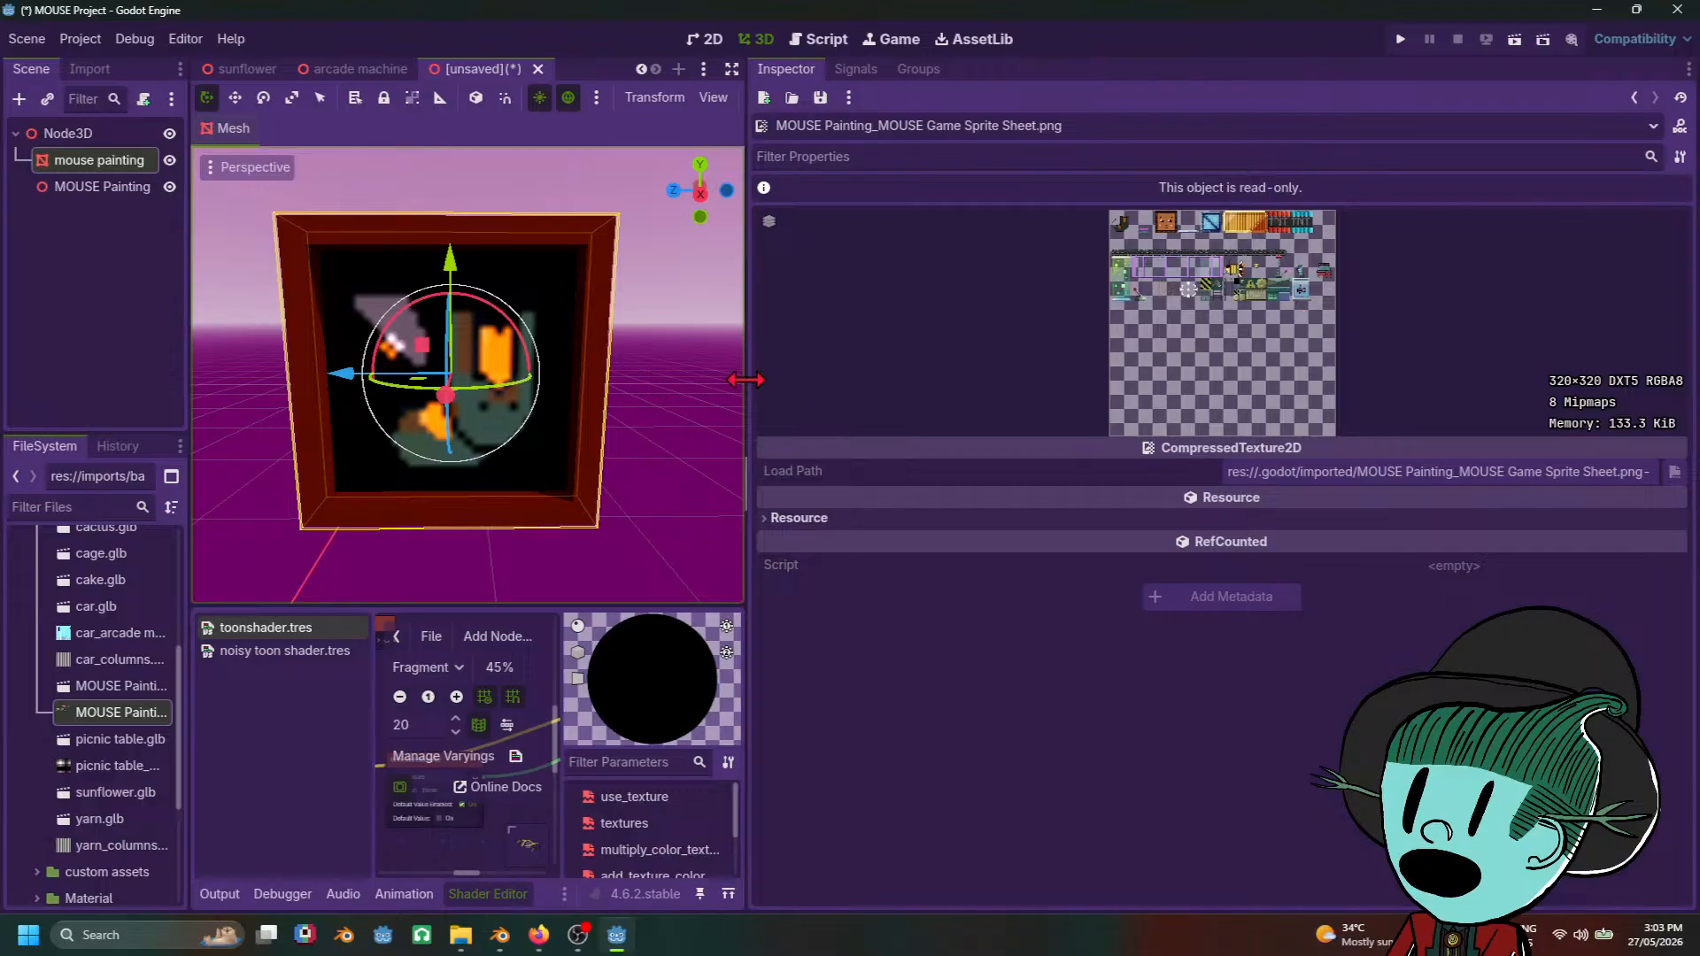
pyautogui.moveTo(744, 381); pyautogui.dragTo(1420, 435)
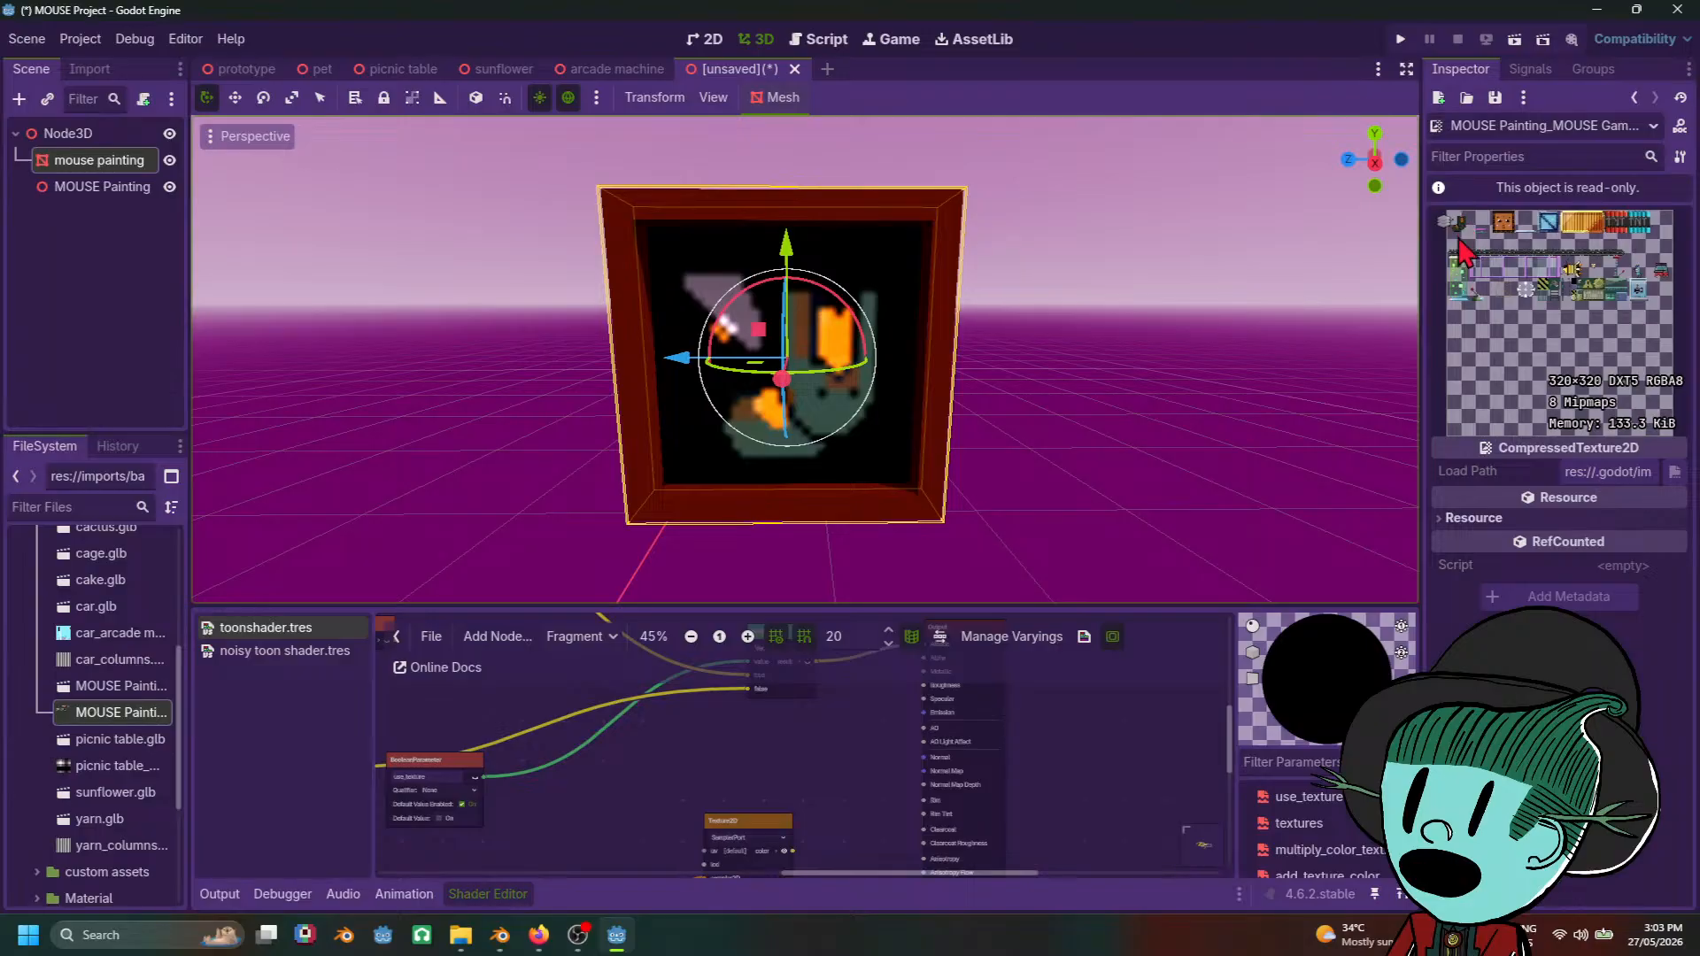
pyautogui.scroll(-5, 1110, 495)
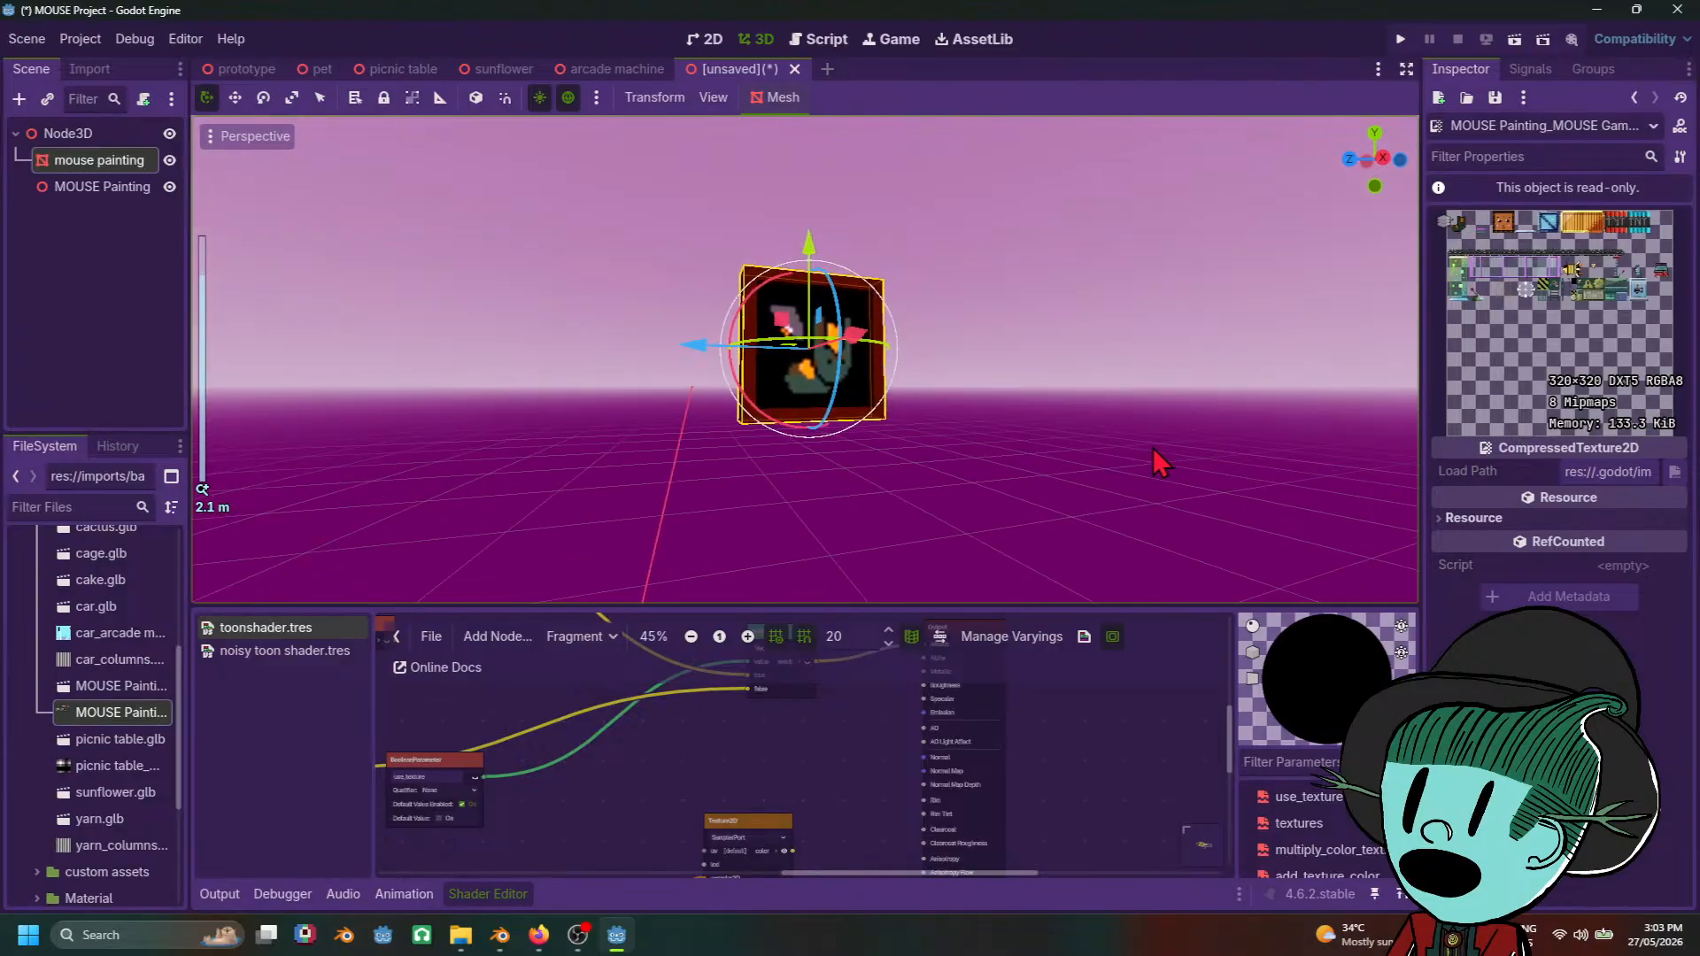
pyautogui.scroll(7, 1153, 461)
pyautogui.moveTo(1153, 448)
pyautogui.mouseDown(button='middle')
pyautogui.moveTo(1251, 485)
pyautogui.moveTo(1252, 533)
pyautogui.moveTo(1026, 544)
pyautogui.moveTo(1129, 475)
pyautogui.moveTo(863, 524)
pyautogui.mouseUp(button='middle')
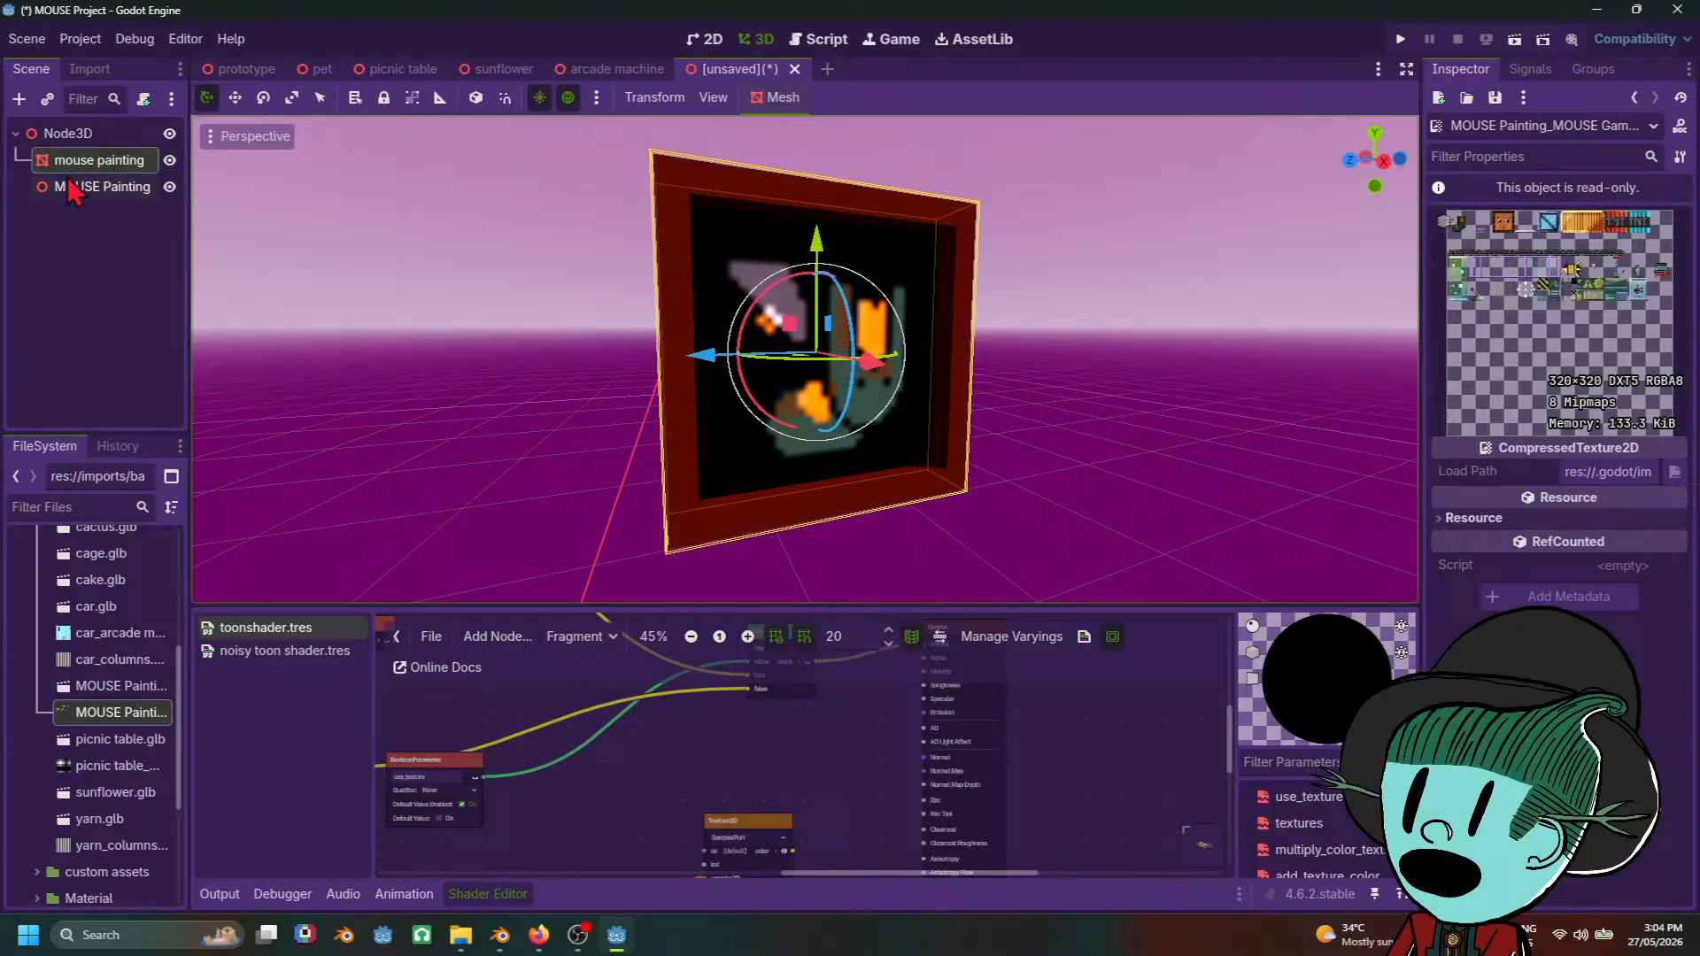
# Step: Select the mouse painting mesh and expand the texture assigned in its second surface material to view its properties
pyautogui.click(94, 187)
pyautogui.click(98, 161)
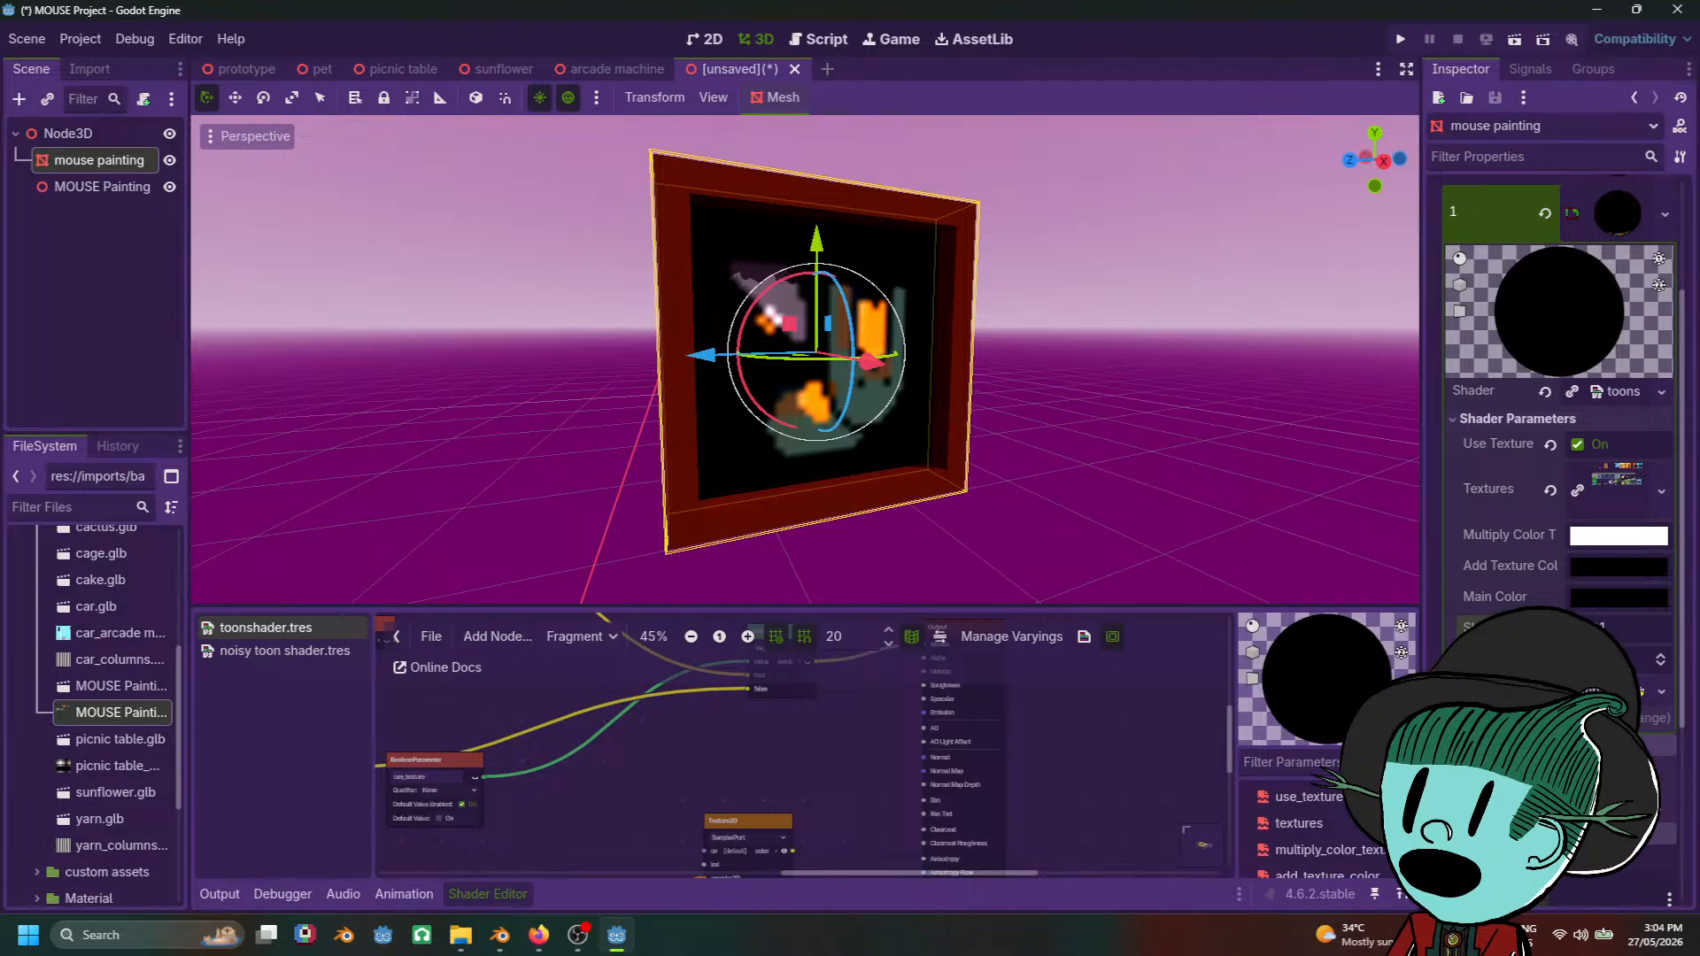
pyautogui.click(1618, 476)
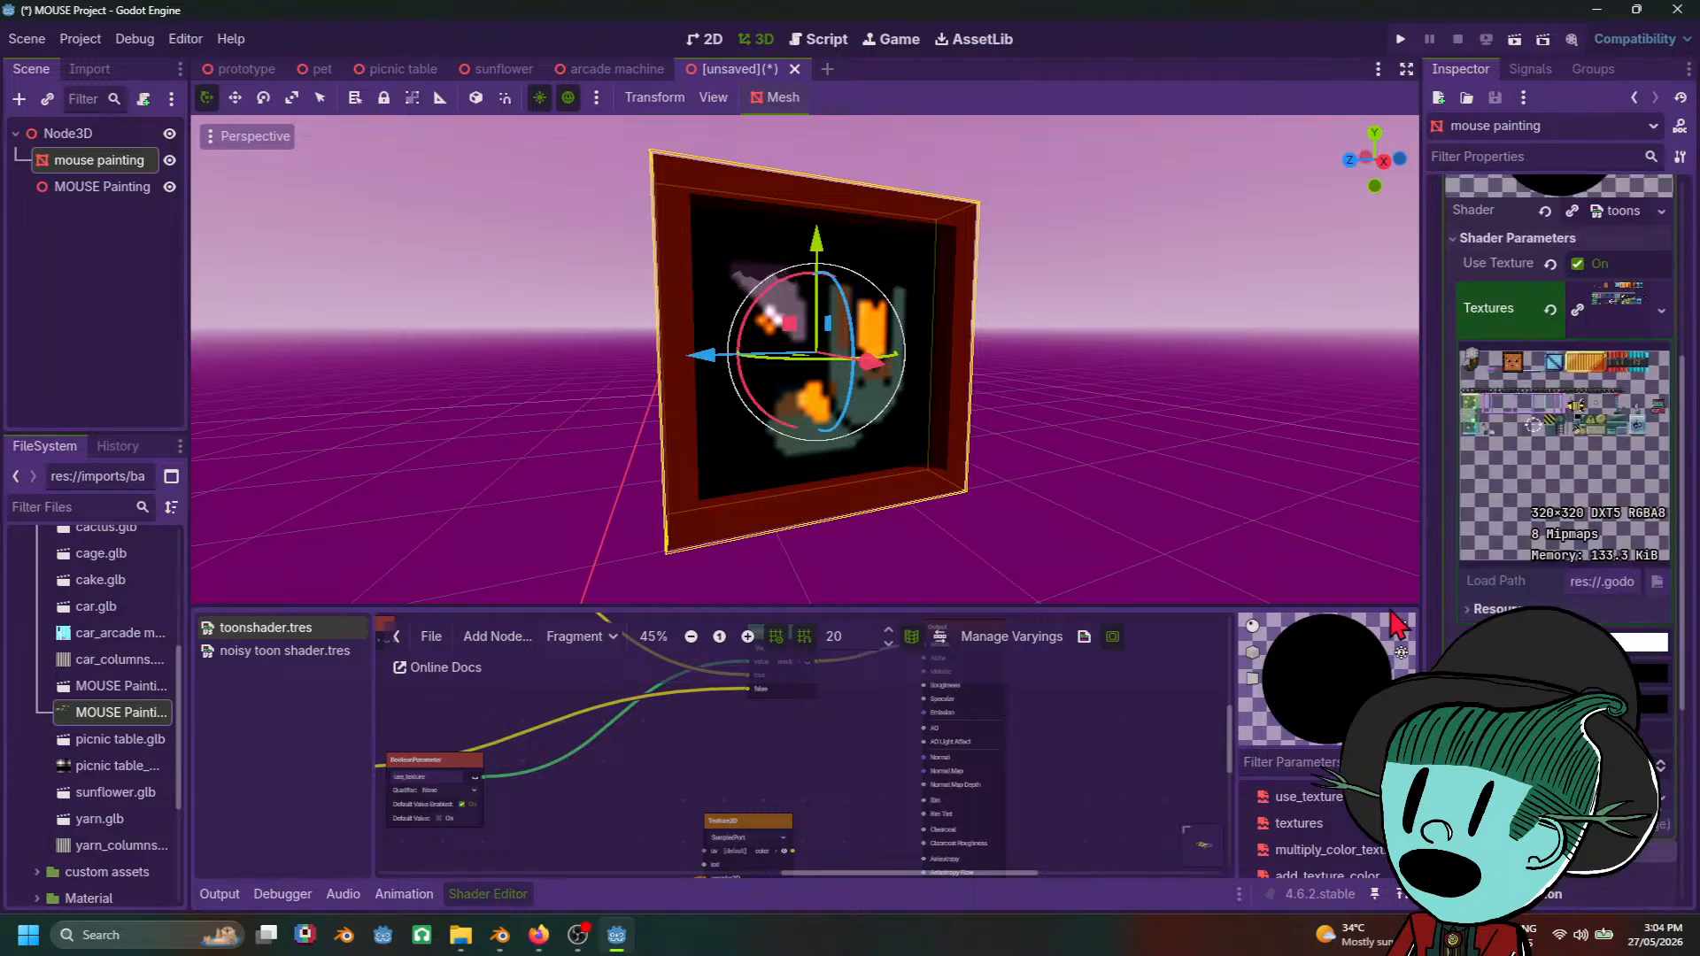
pyautogui.scroll(-4, 1559, 399)
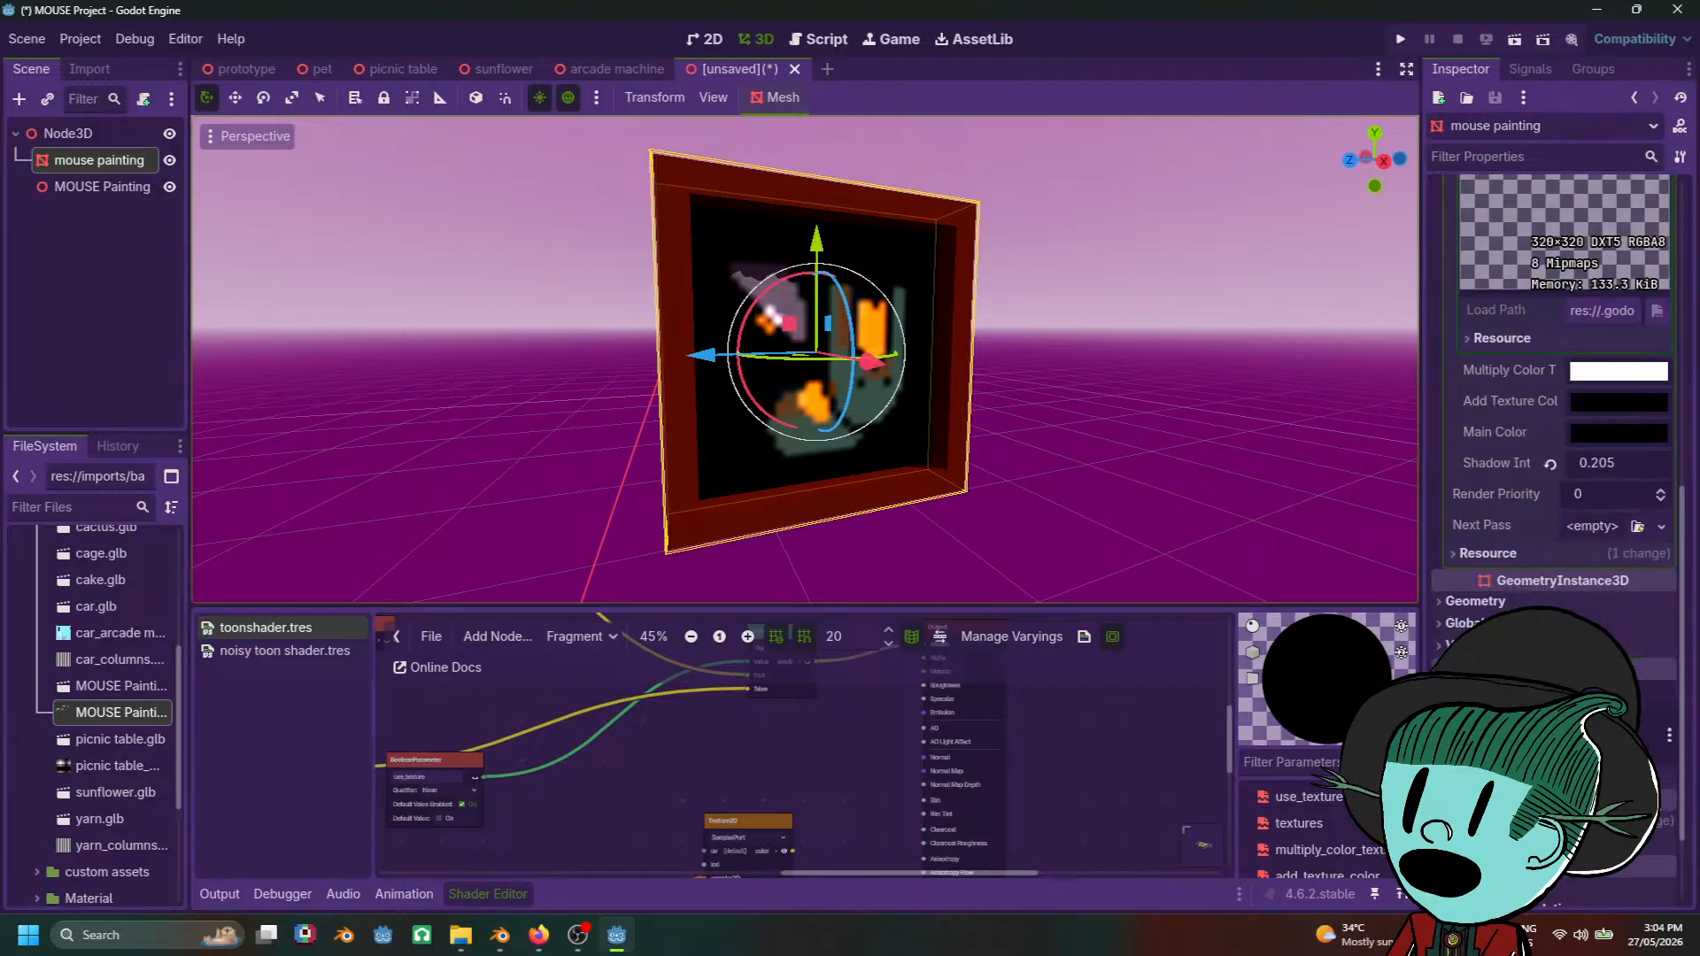
pyautogui.scroll(-2, 1559, 399)
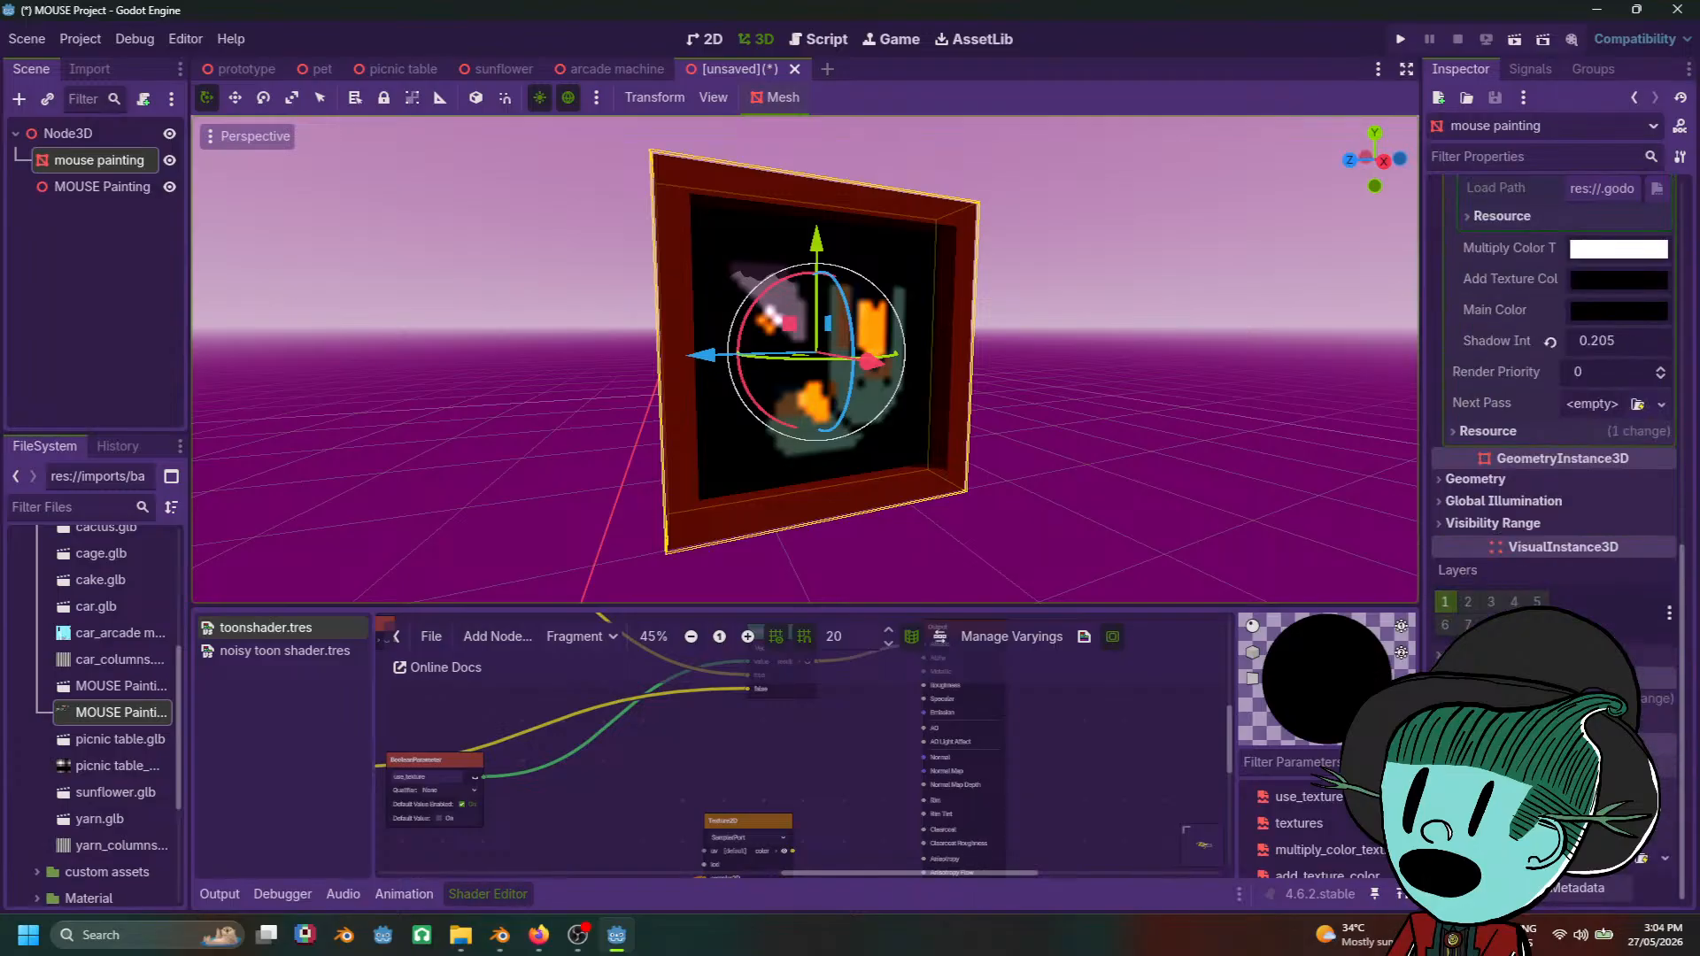
# Step: Look through the mouse painting's node and material property groups for a setting that affects how the texture displays
pyautogui.click(1506, 766)
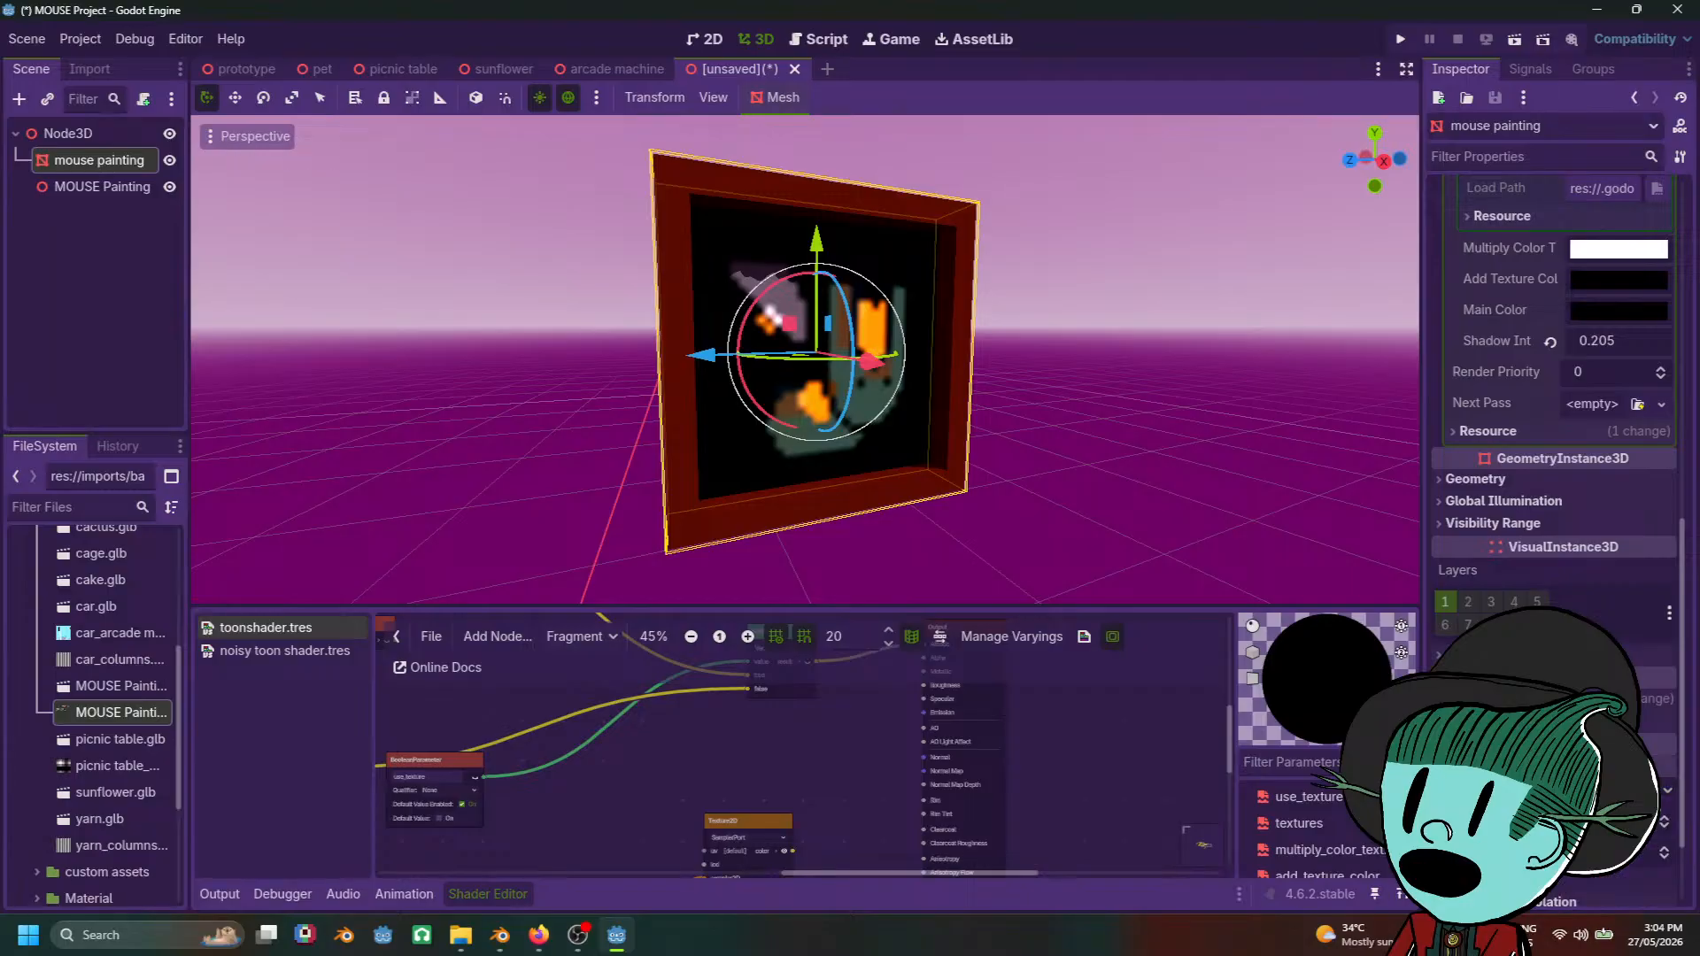
pyautogui.click(1505, 766)
pyautogui.click(1505, 700)
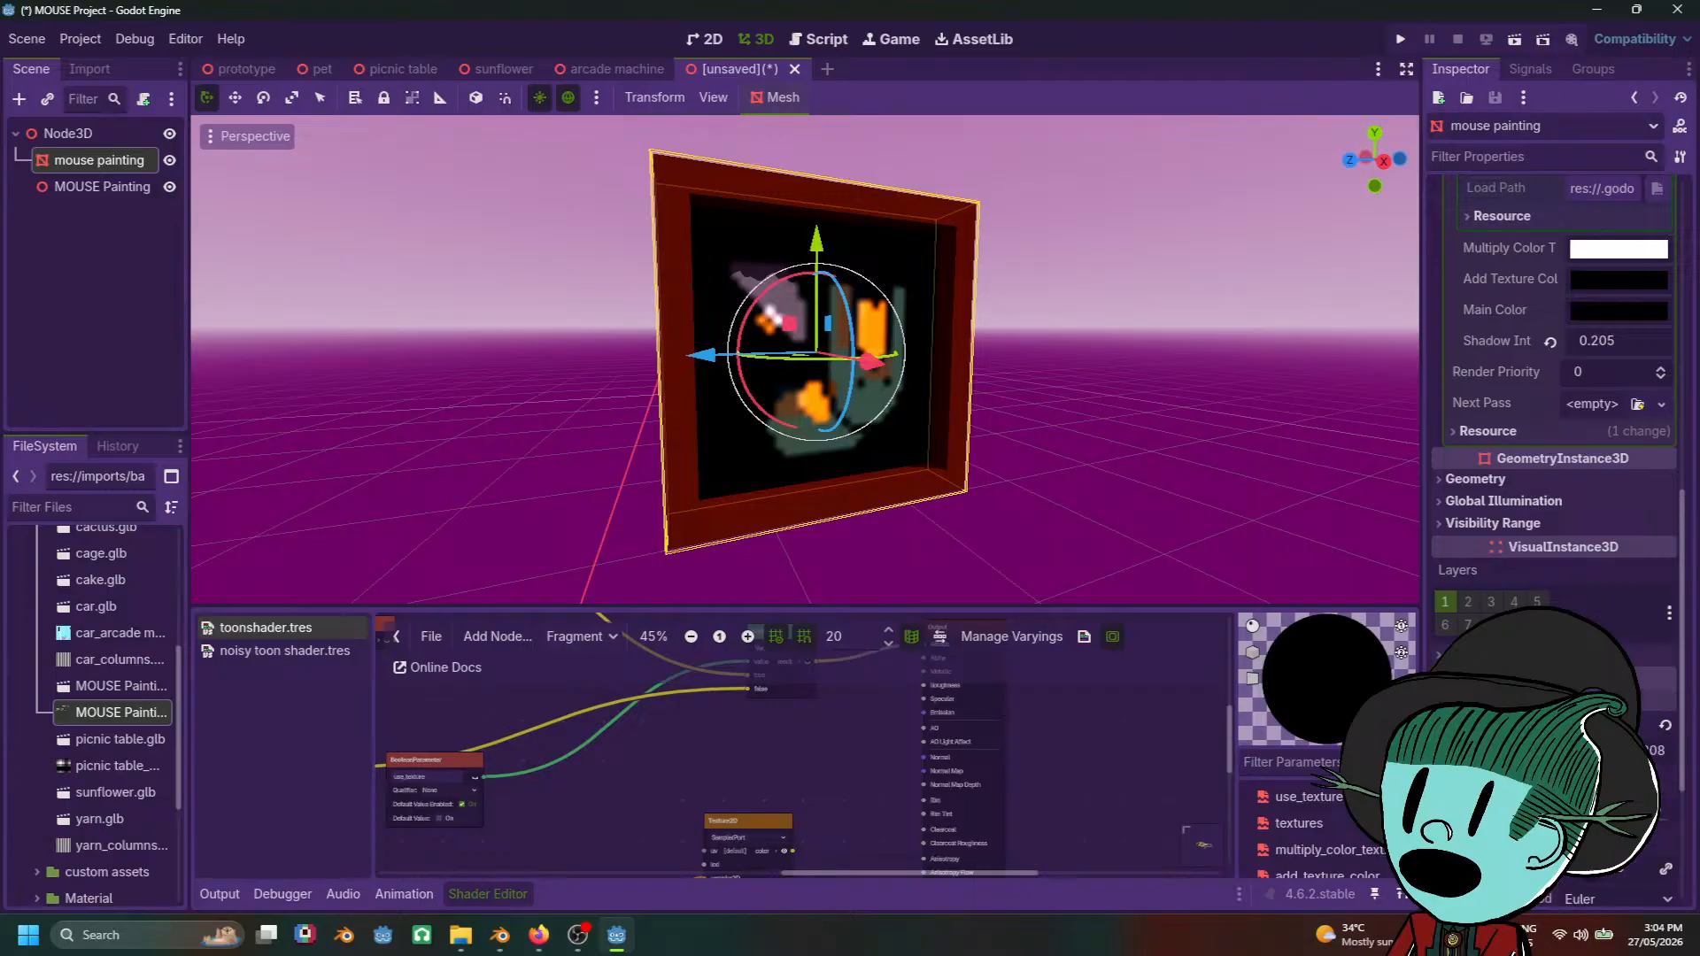
pyautogui.click(1505, 700)
pyautogui.click(1506, 722)
pyautogui.click(1505, 721)
pyautogui.click(1505, 721)
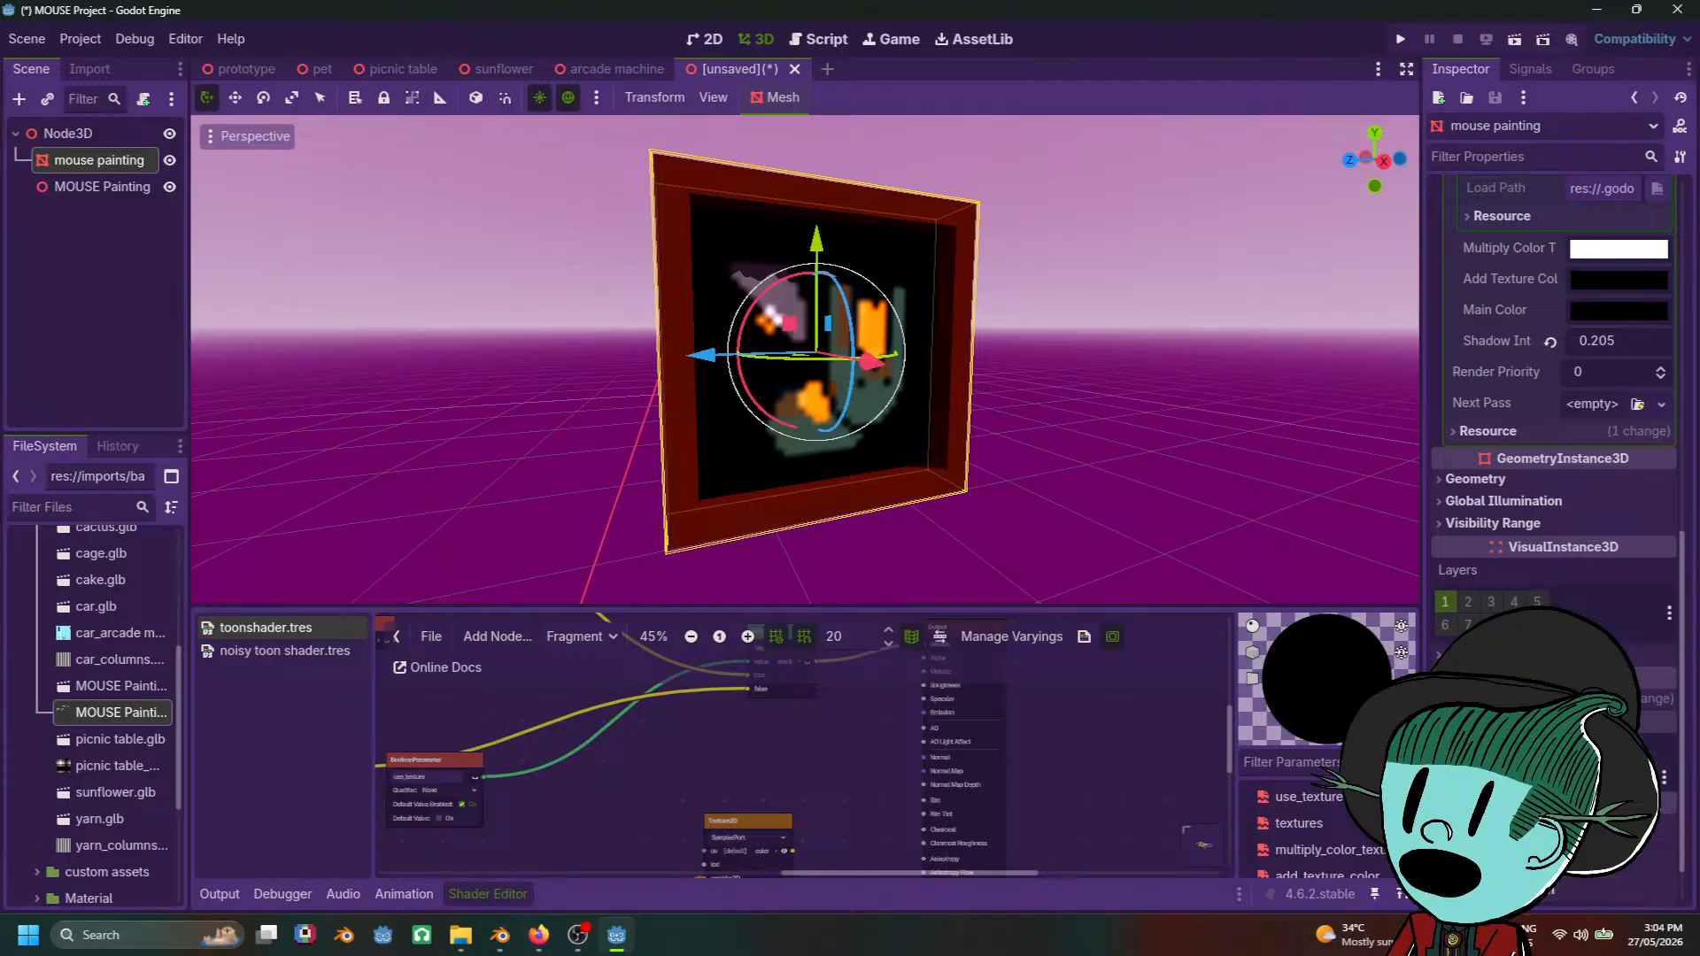
pyautogui.scroll(10, 1559, 443)
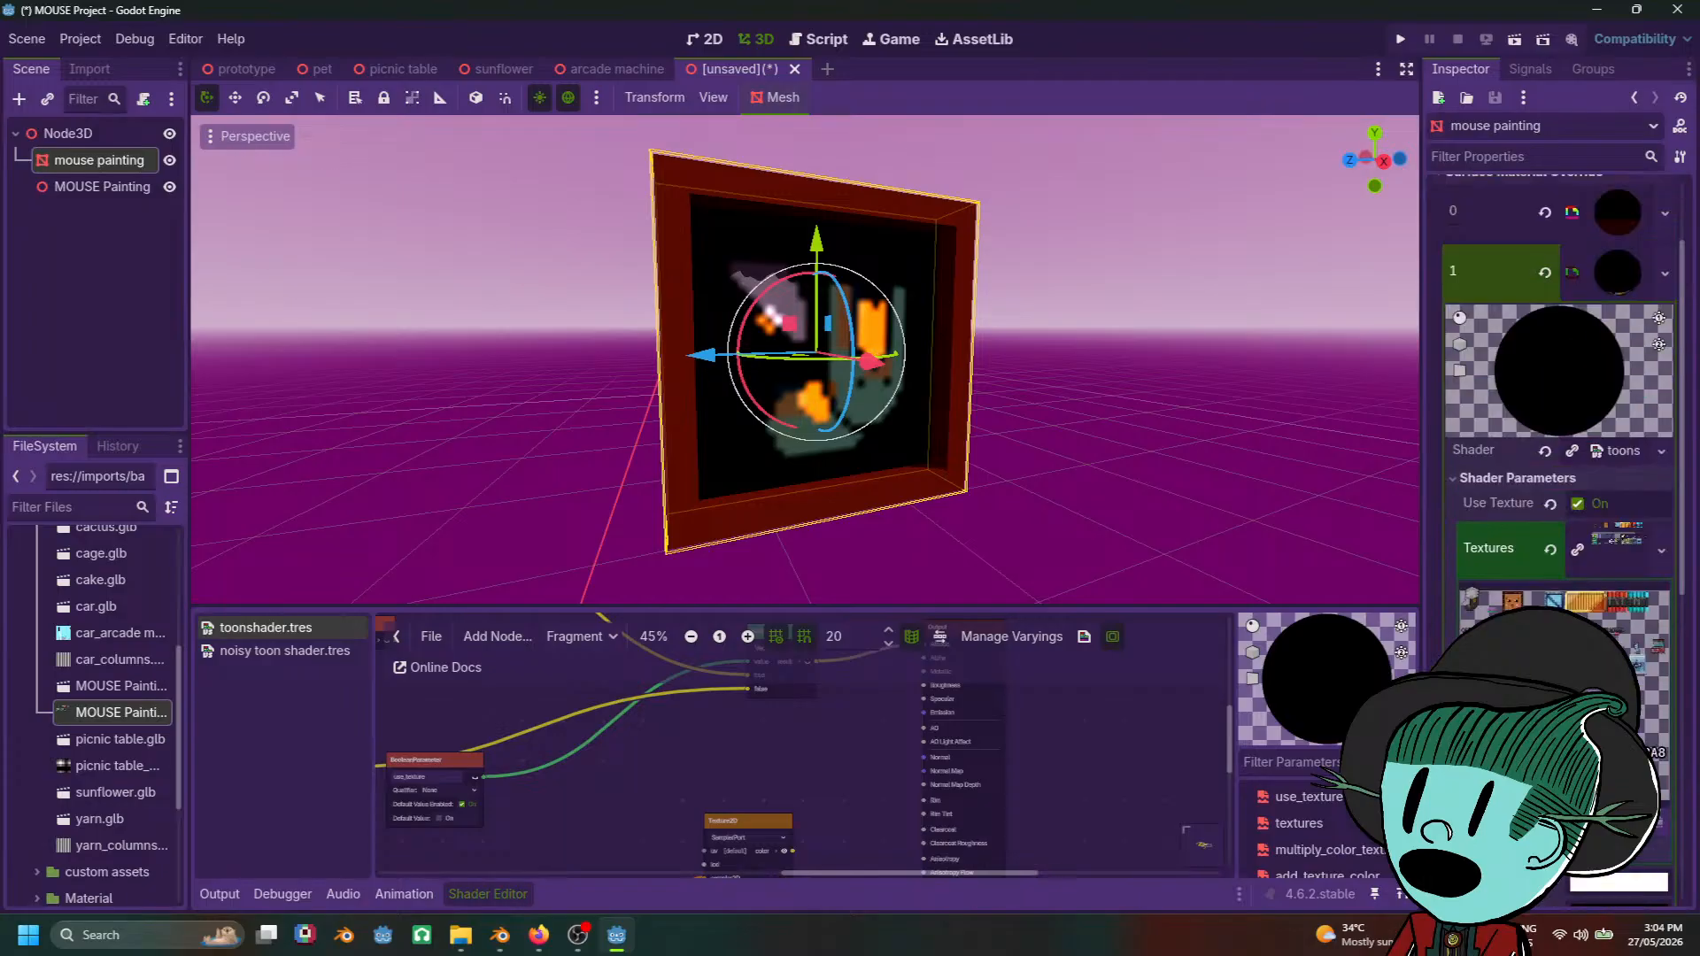
pyautogui.scroll(3, 1558, 442)
pyautogui.moveTo(1217, 477); pyautogui.dragTo(1183, 466, button='middle')
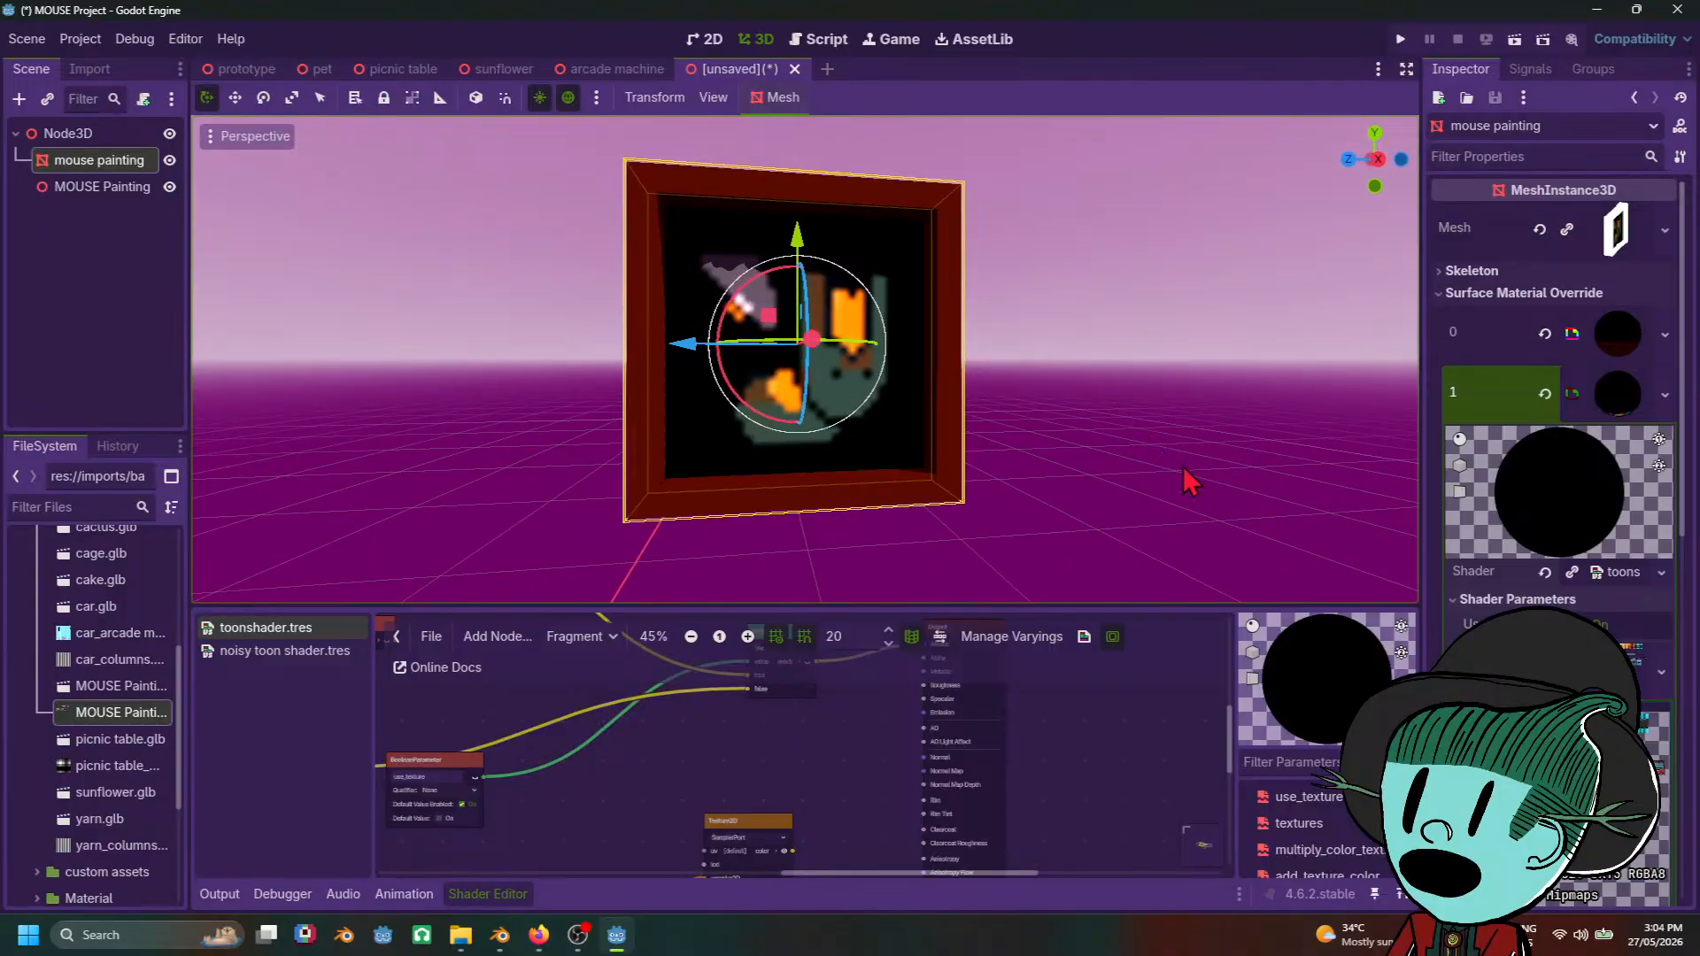
pyautogui.scroll(-7, 1505, 394)
pyautogui.scroll(-7, 1559, 425)
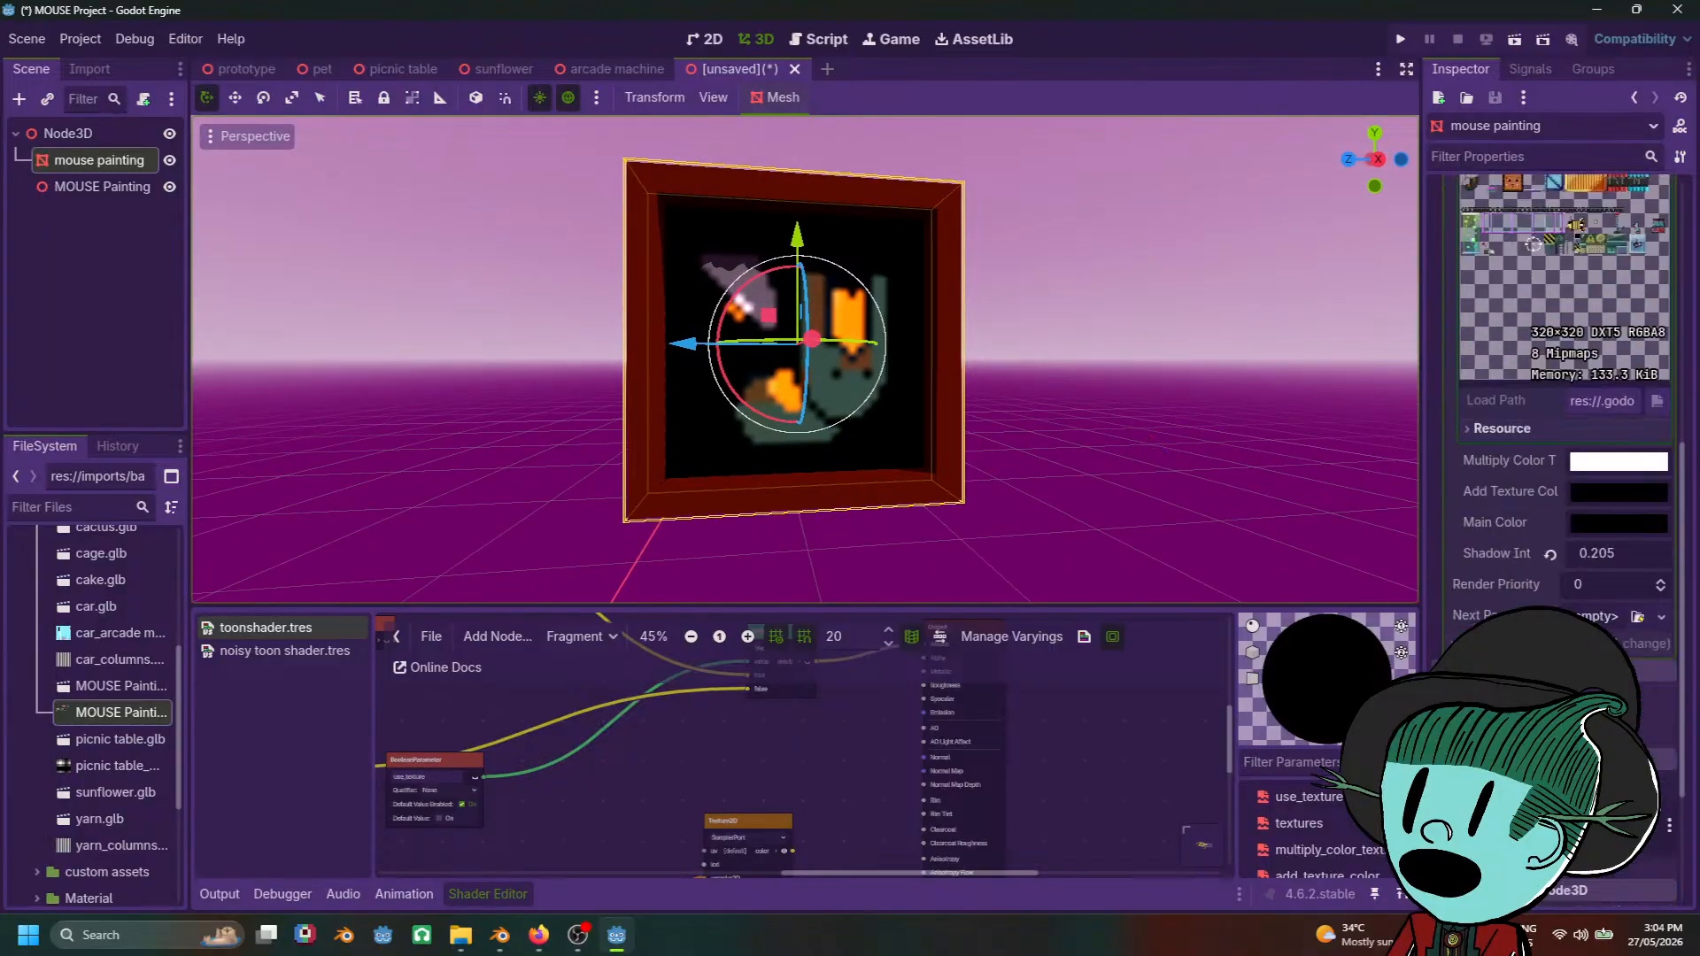
pyautogui.scroll(12, 1618, 526)
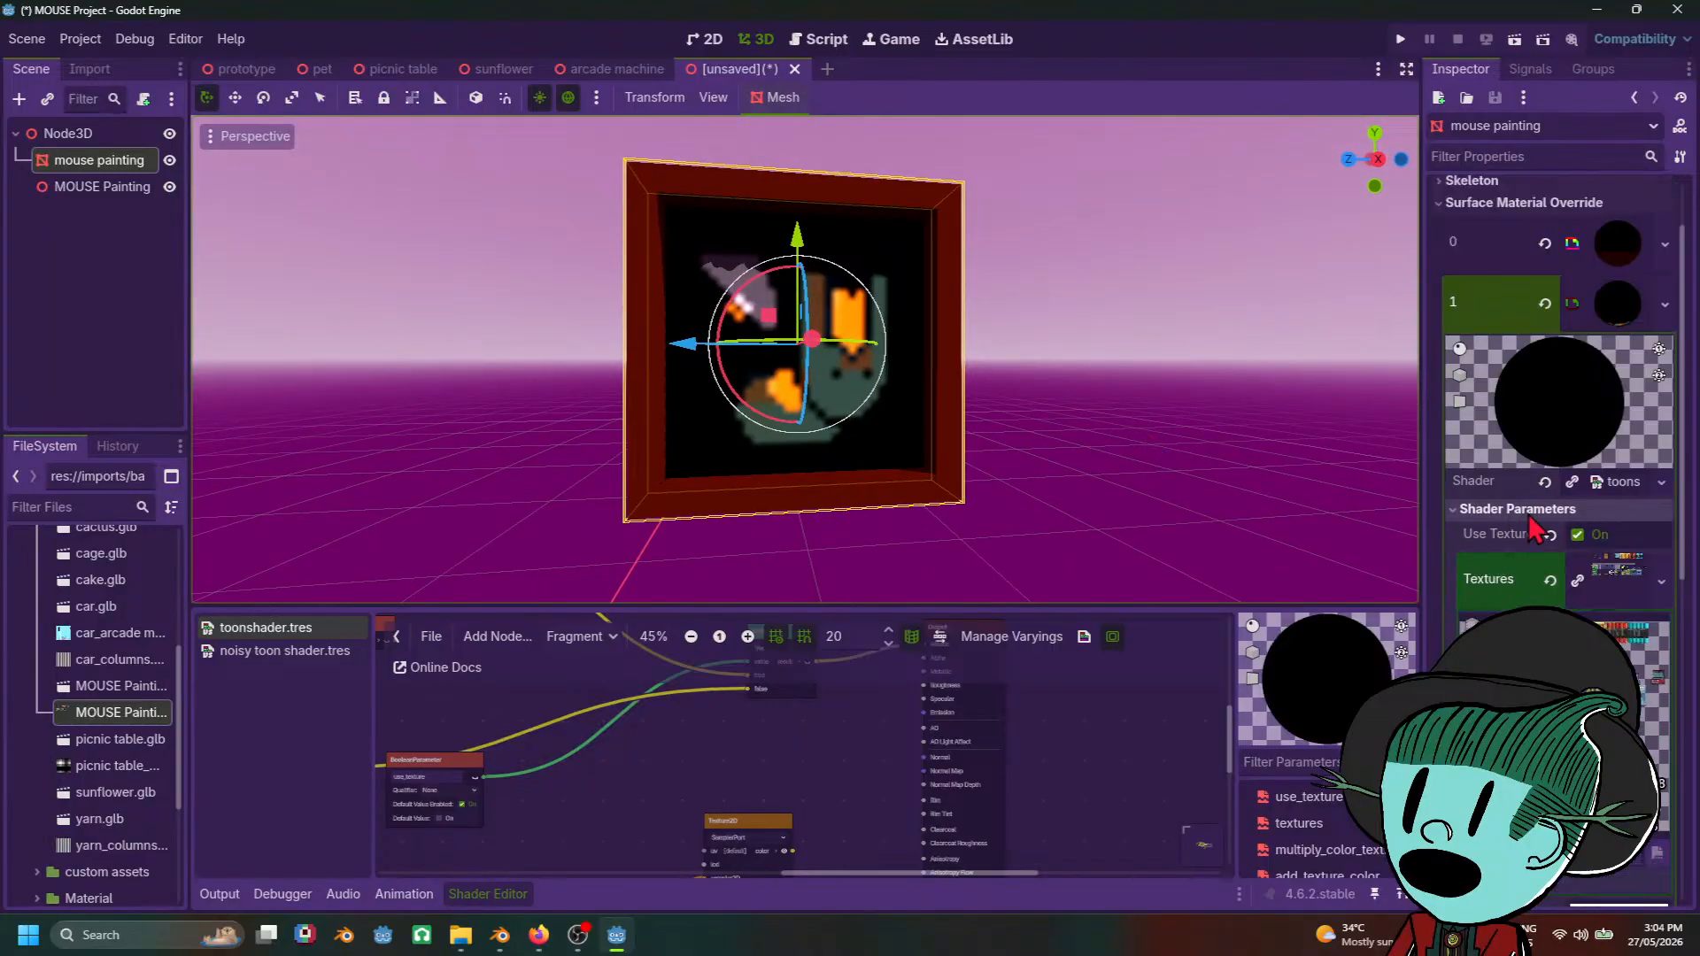
# Step: Expand the toon shader of the painting's second material and examine its render modes, flags and stencil settings
pyautogui.click(1621, 481)
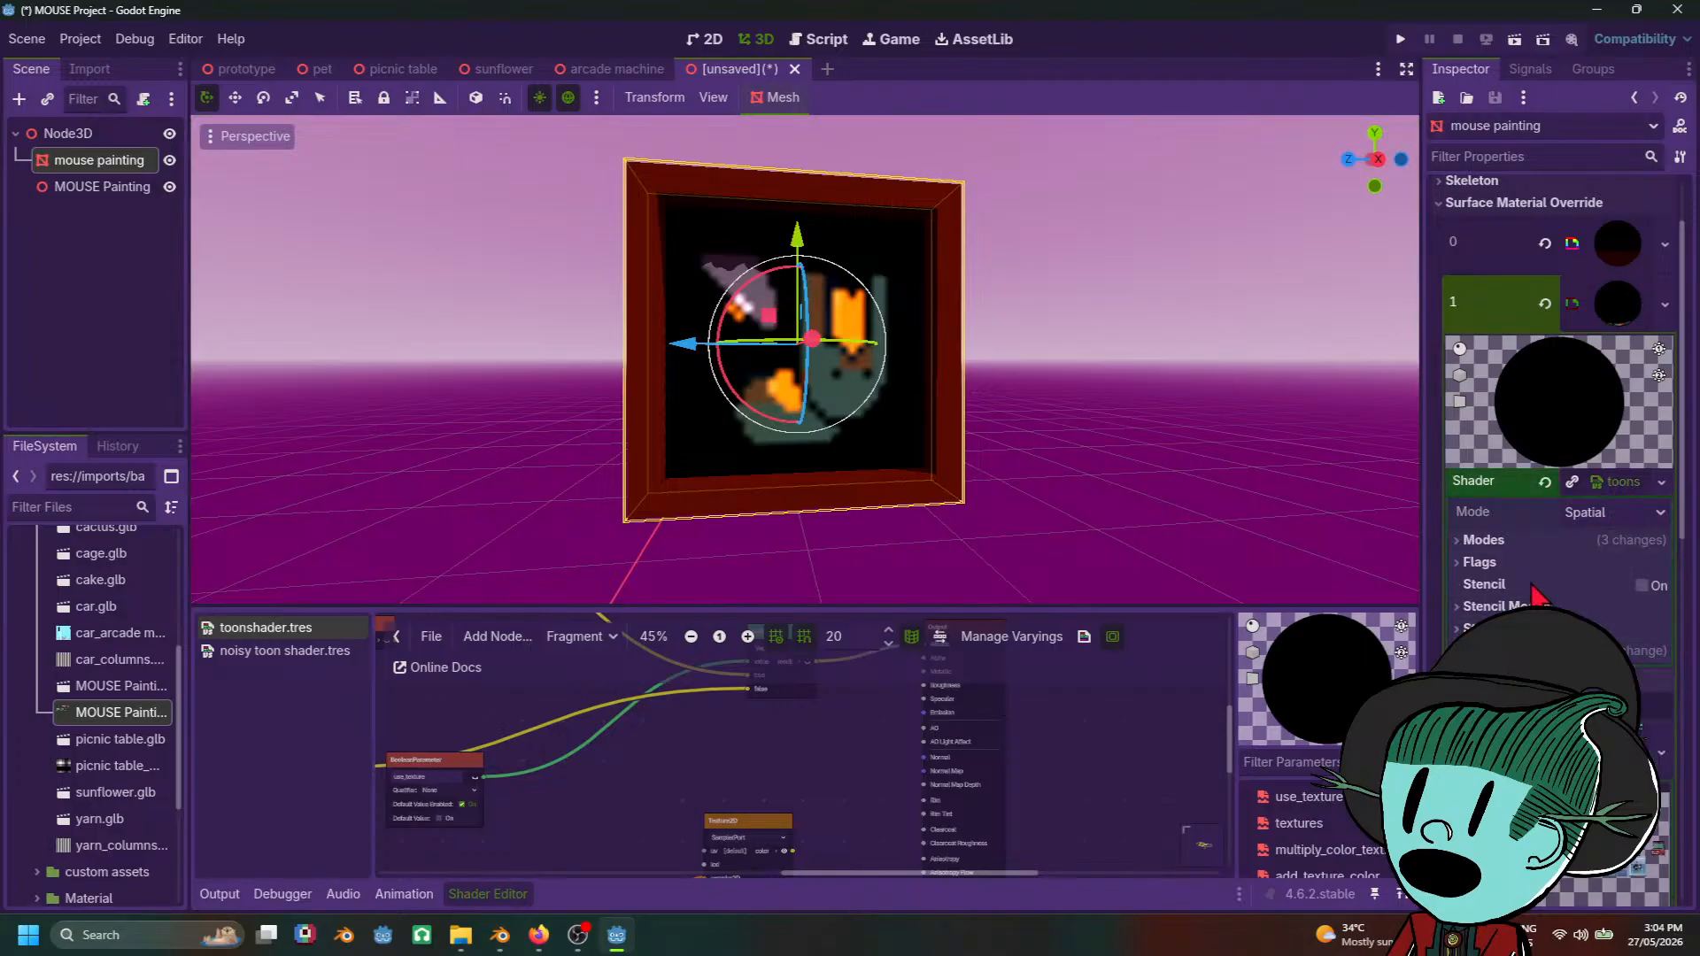
pyautogui.click(1484, 540)
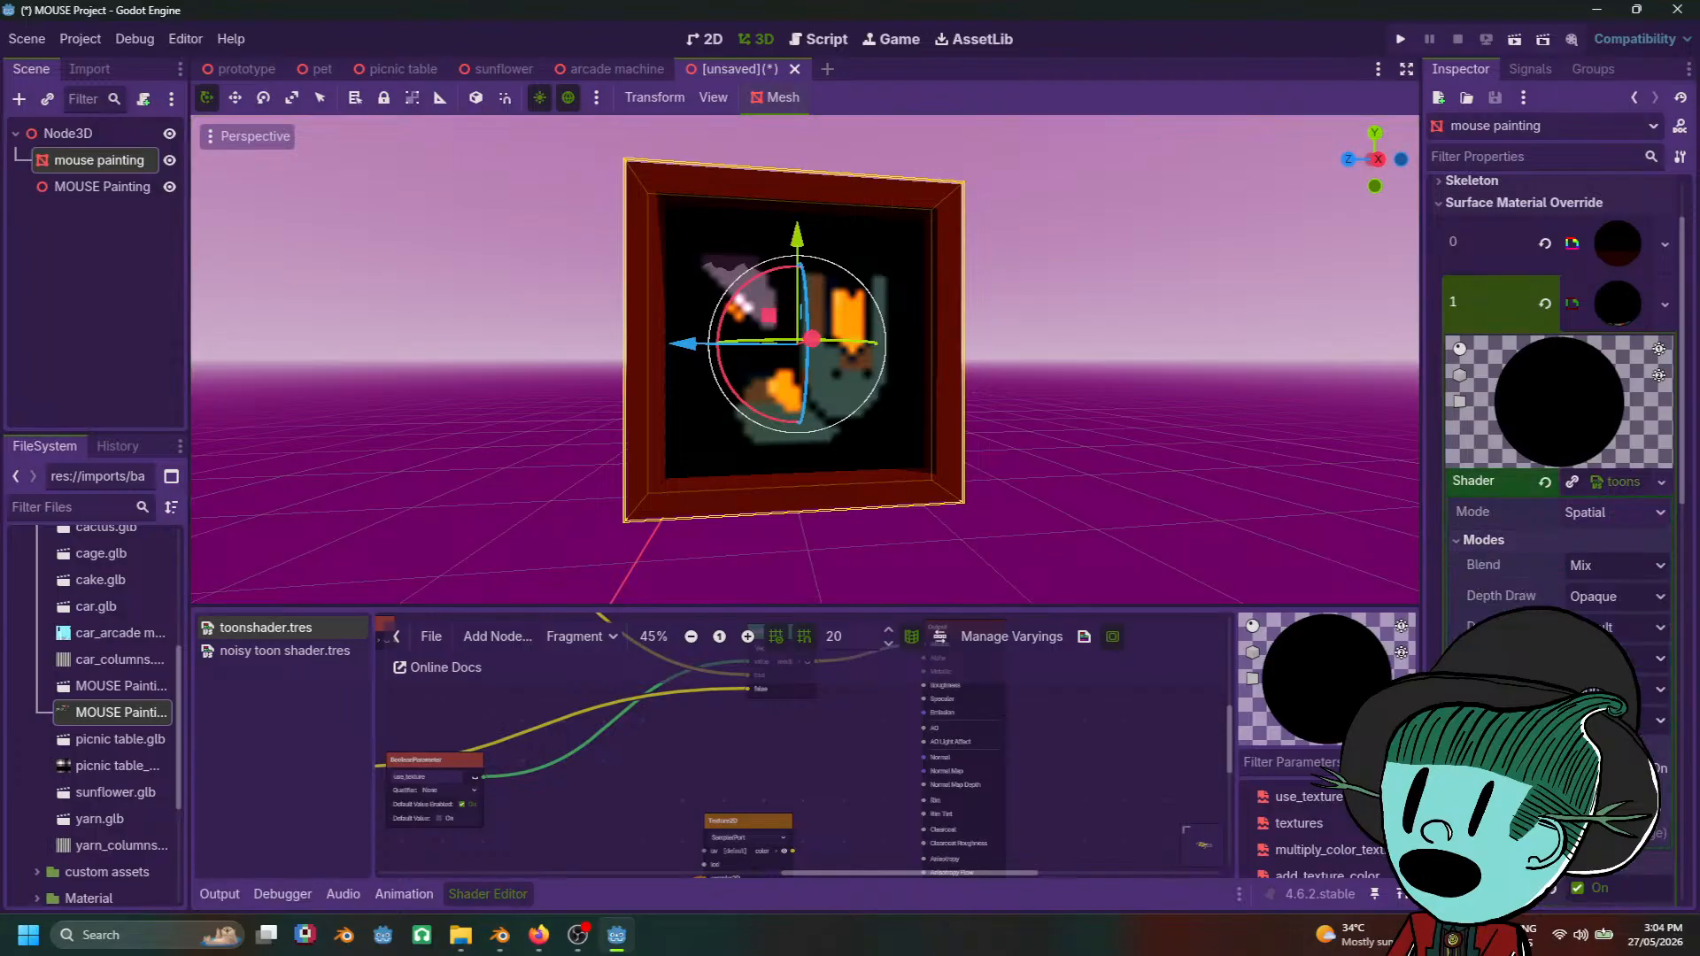
pyautogui.click(1644, 567)
pyautogui.click(1644, 576)
pyautogui.scroll(-2, 1558, 399)
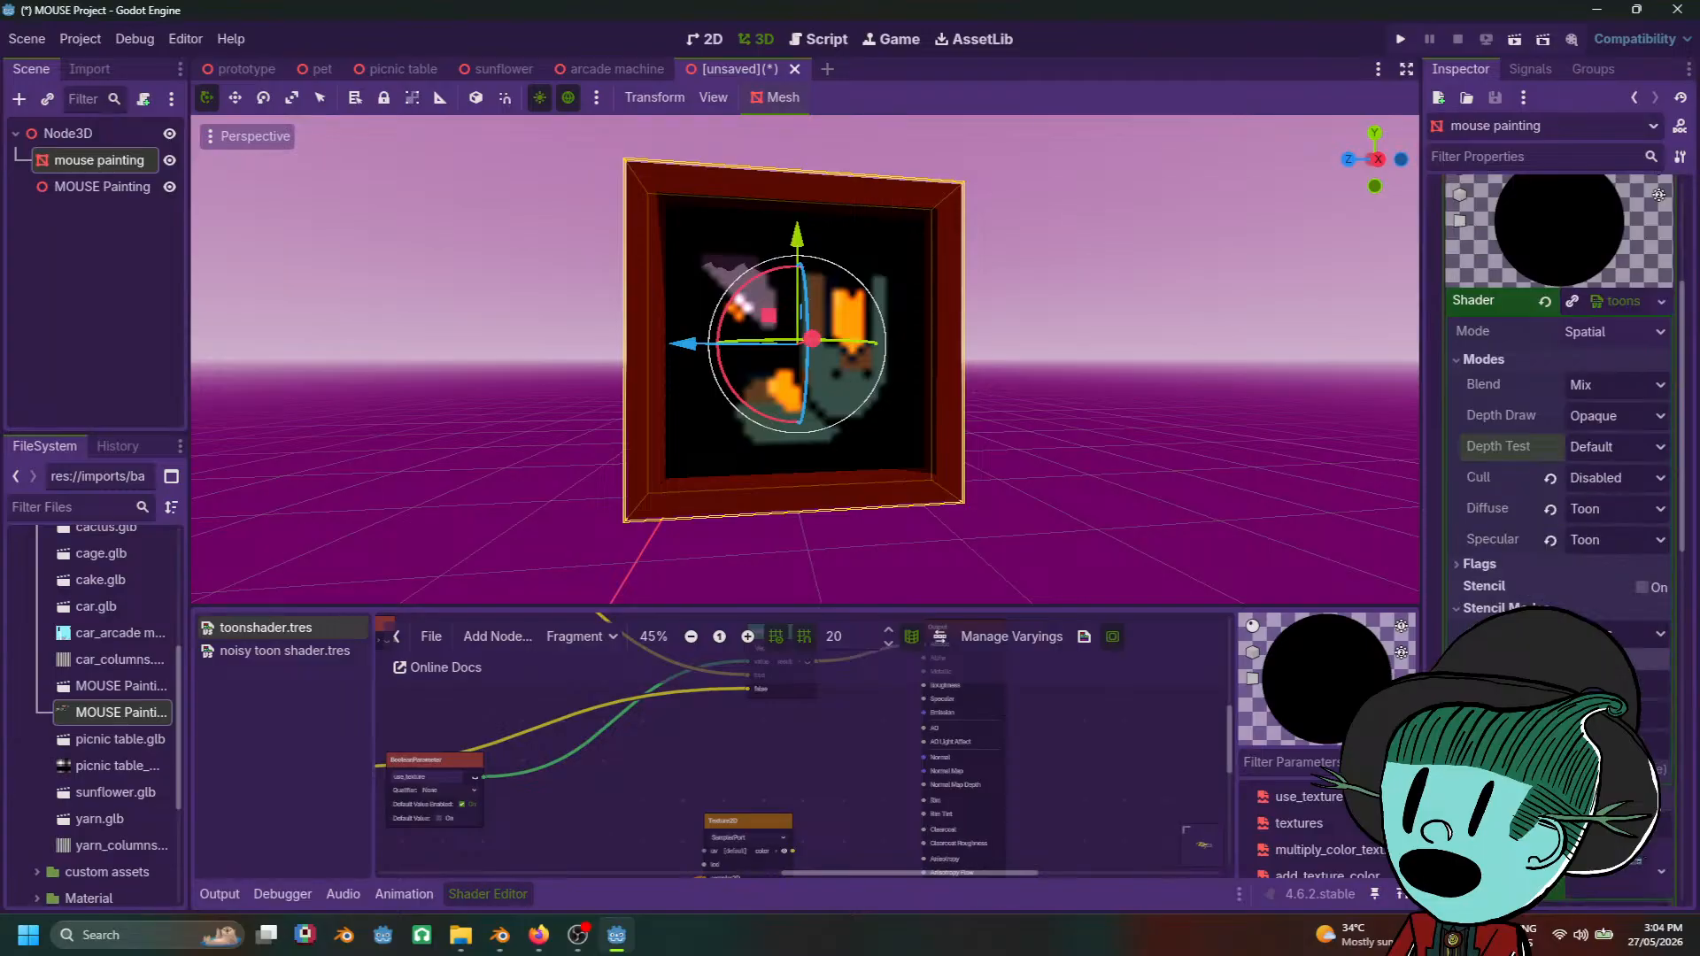
pyautogui.click(1506, 659)
pyautogui.click(1531, 570)
pyautogui.click(1532, 569)
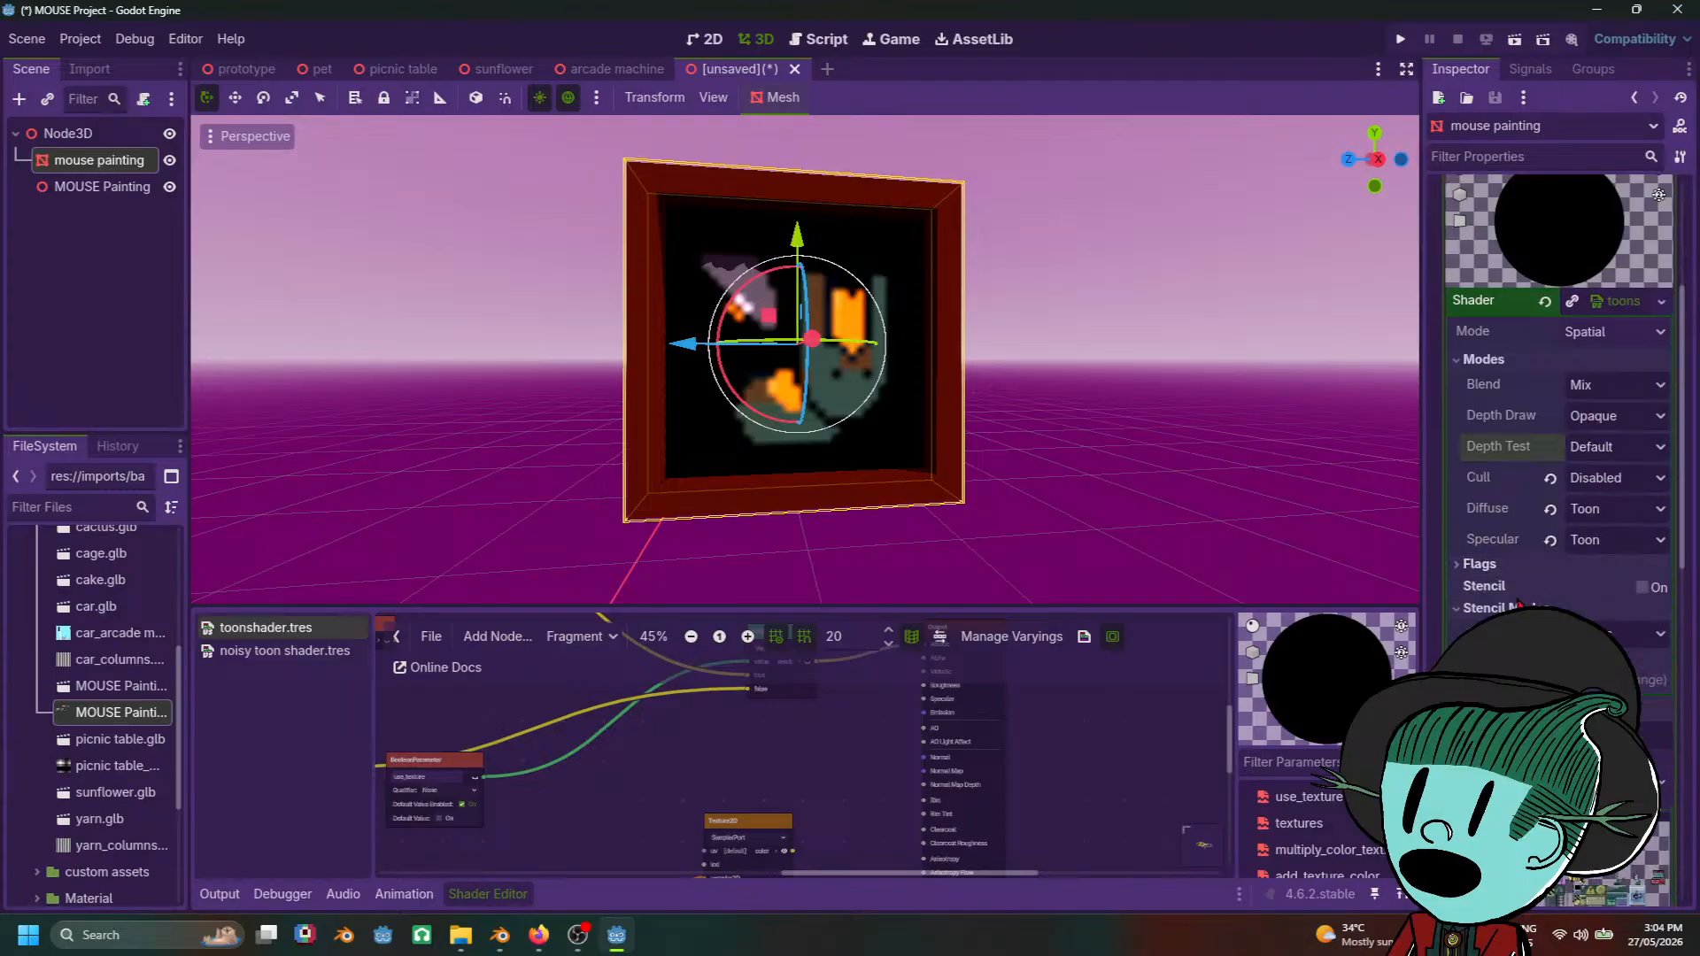
pyautogui.click(1519, 604)
pyautogui.scroll(-6, 1508, 592)
pyautogui.scroll(4, 1494, 581)
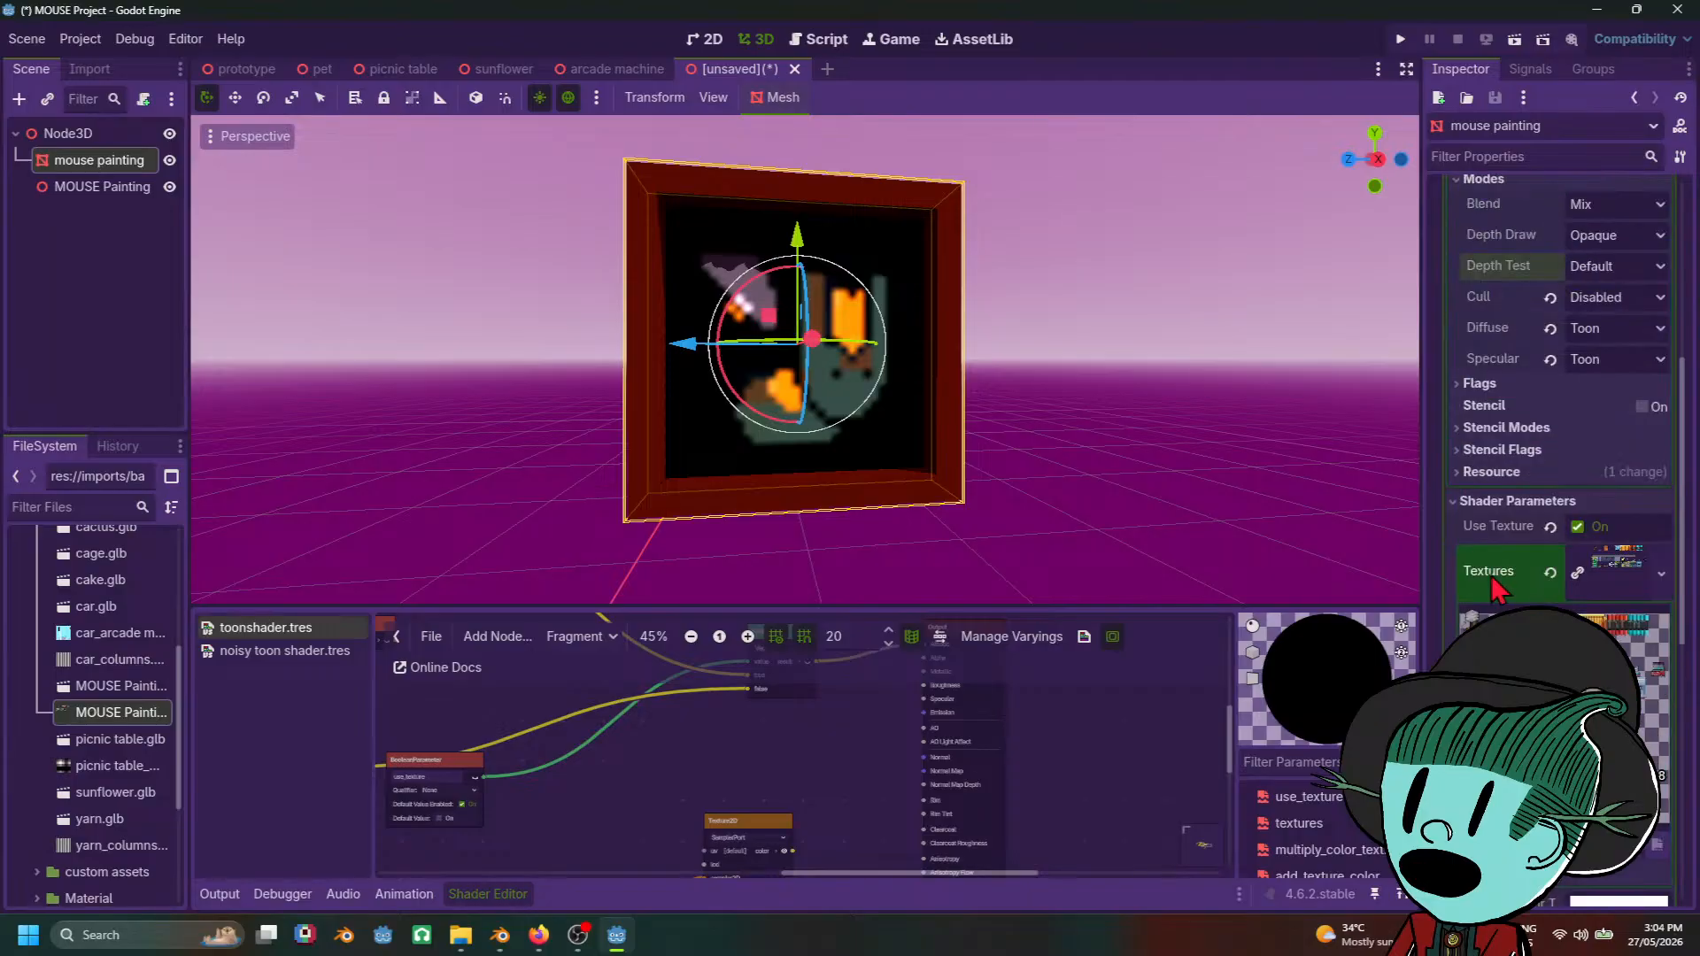
# Step: Toggle Use Texture off and back on for the painting's second material, and collapse its shader parameters
pyautogui.click(1578, 527)
pyautogui.click(1578, 527)
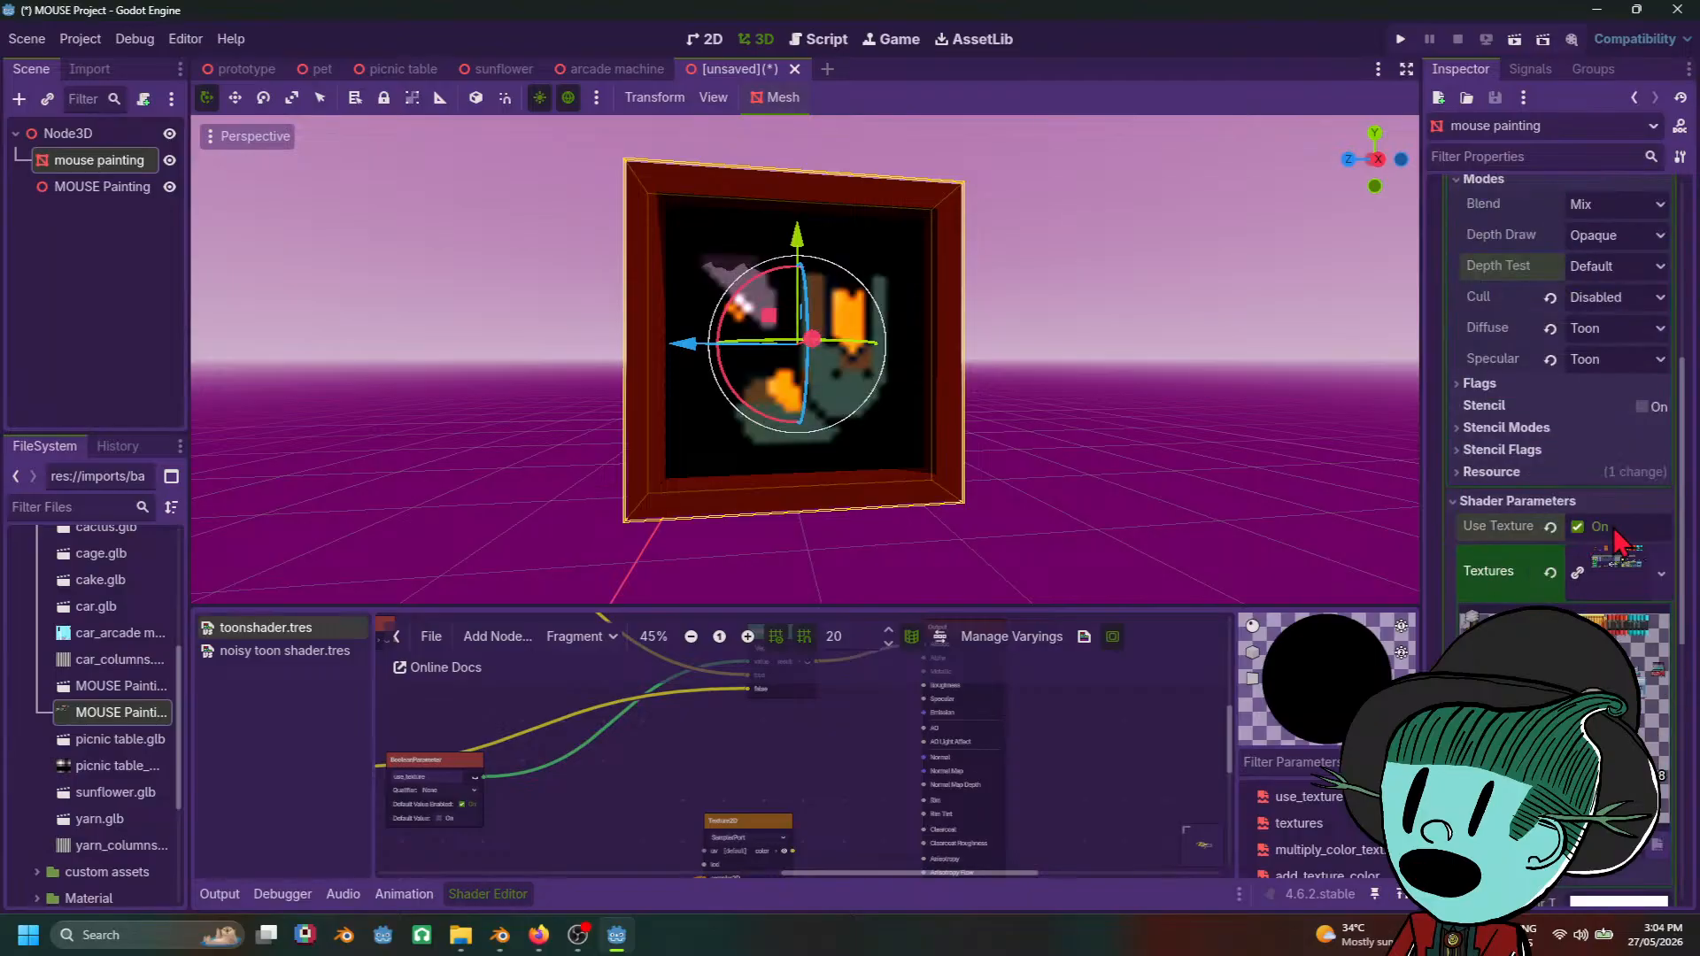
pyautogui.click(1518, 501)
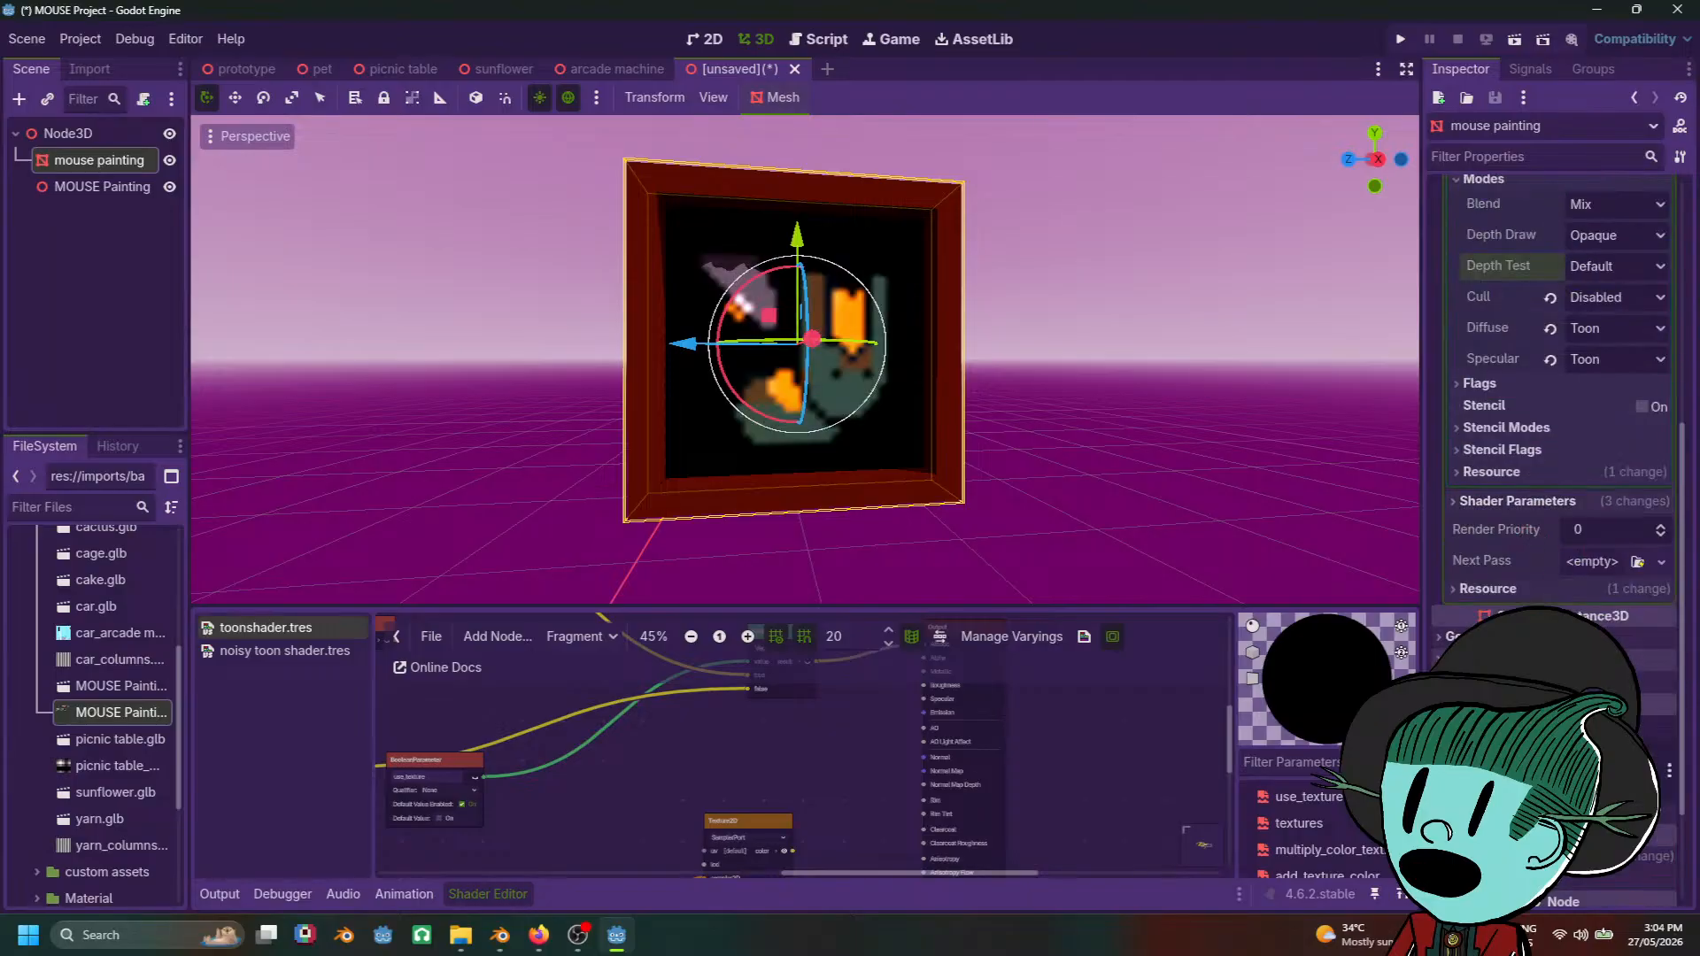
# Step: Check the remaining node property groups of the mouse painting below its material settings
pyautogui.scroll(-2, 1554, 399)
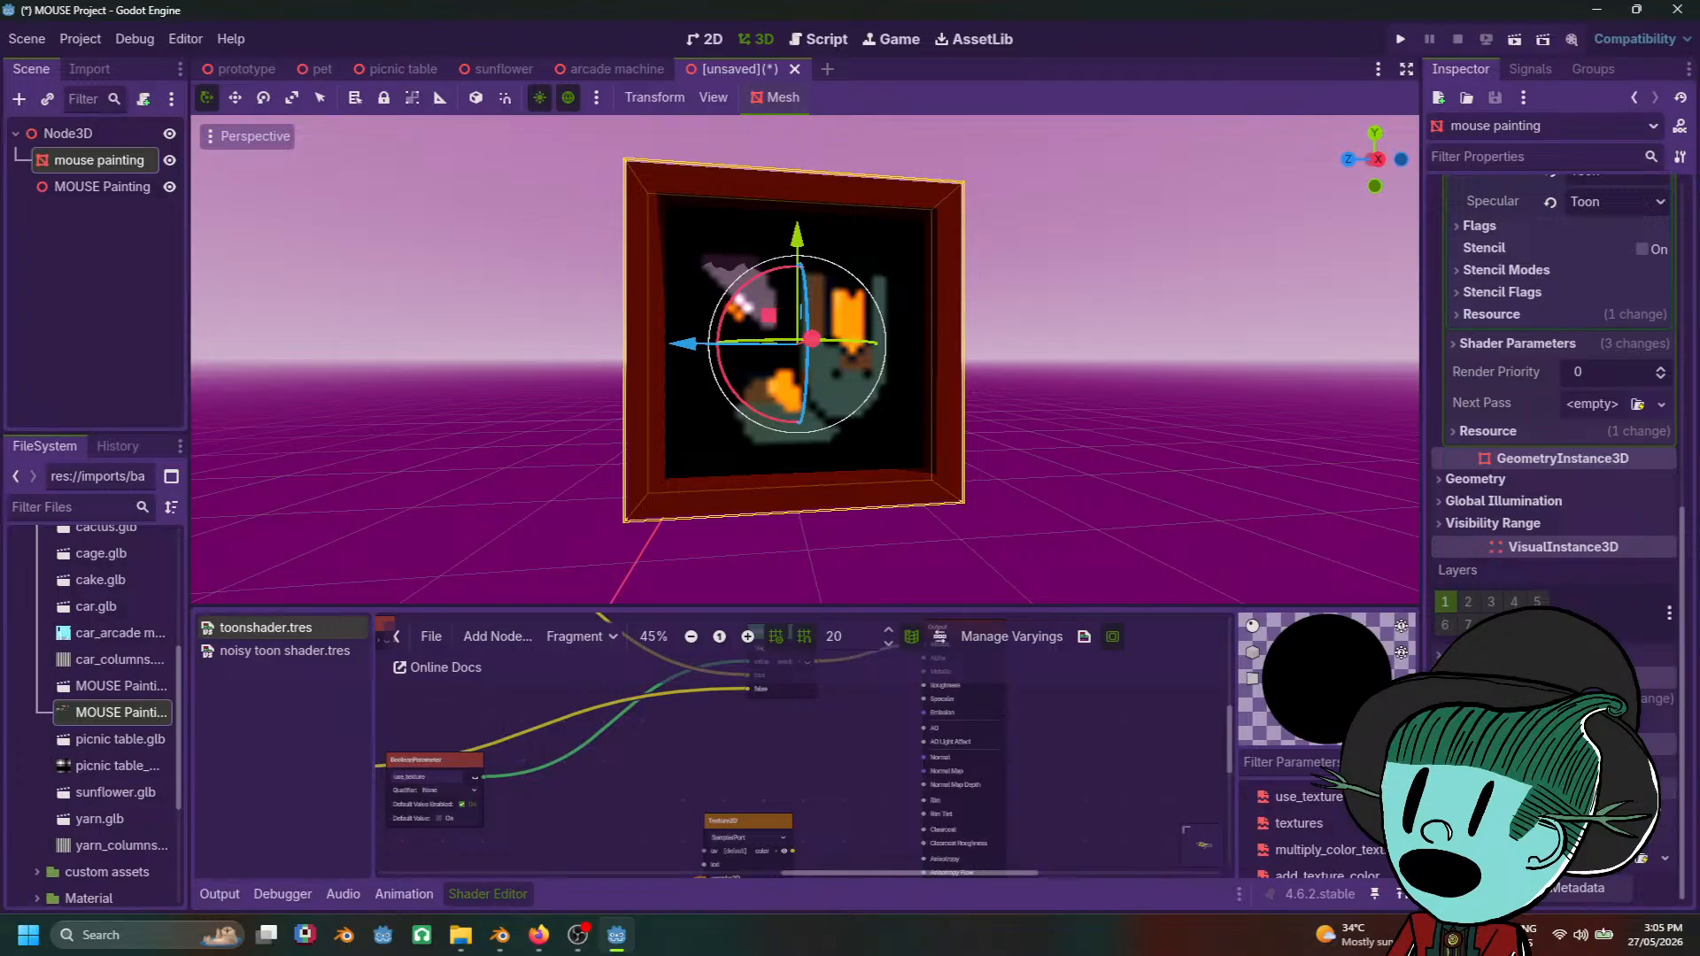
pyautogui.click(1514, 810)
pyautogui.scroll(-1, 1554, 399)
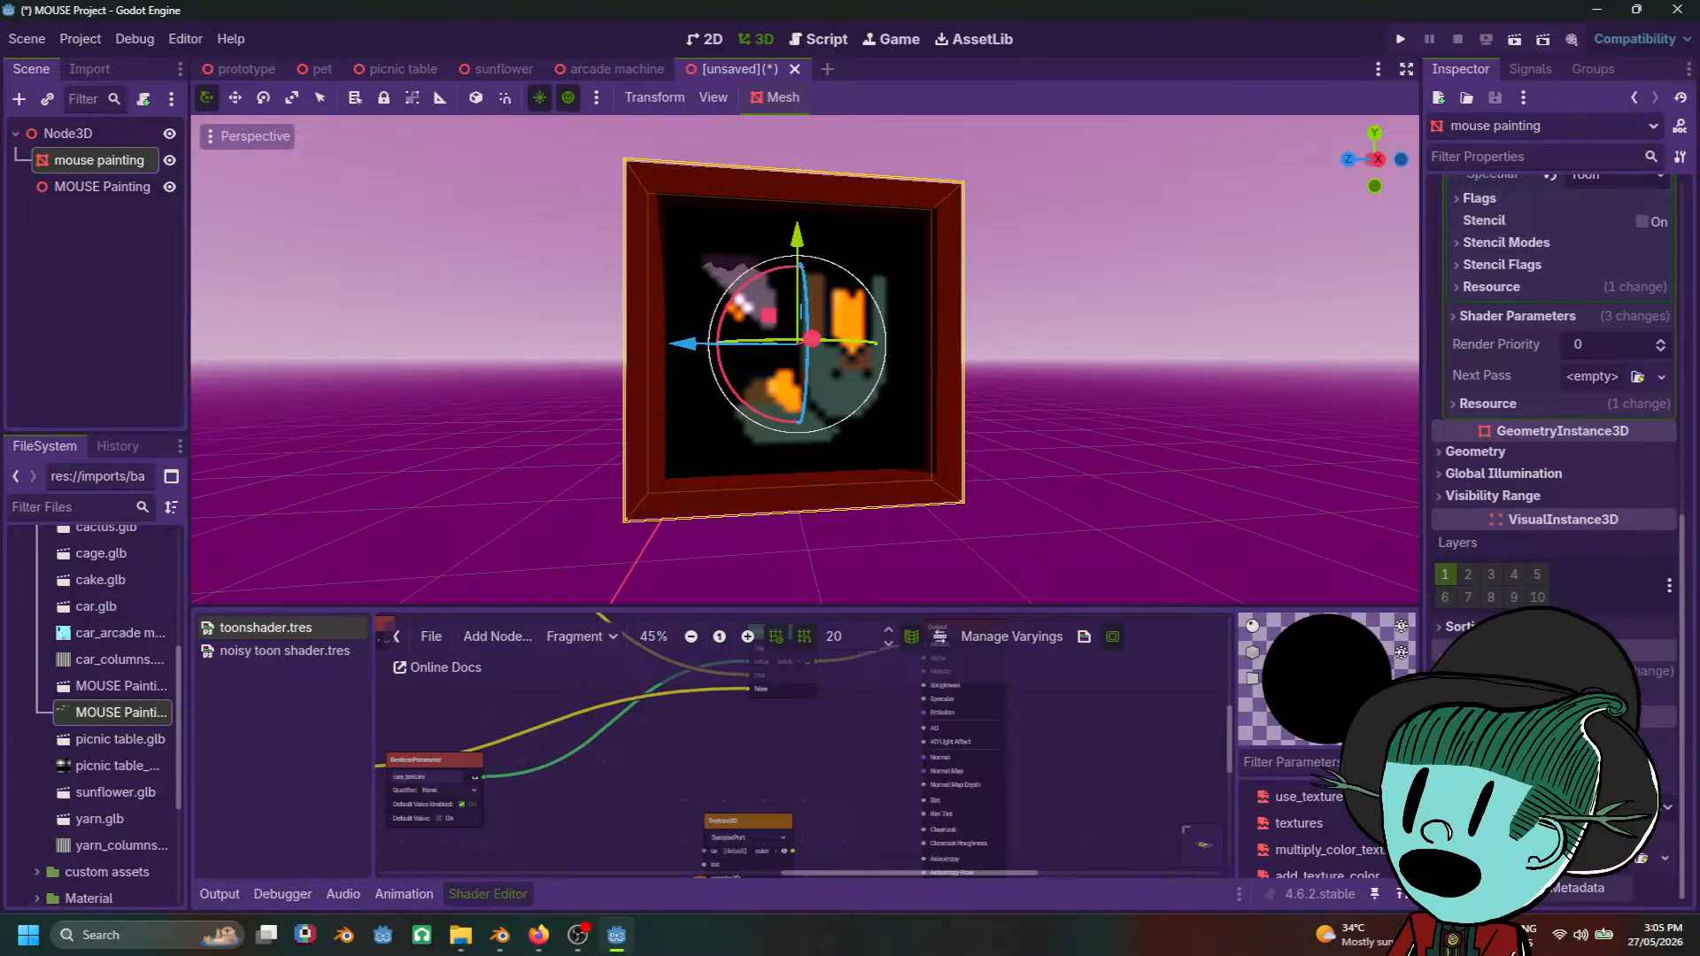
pyautogui.scroll(1, 1555, 399)
pyautogui.click(1506, 766)
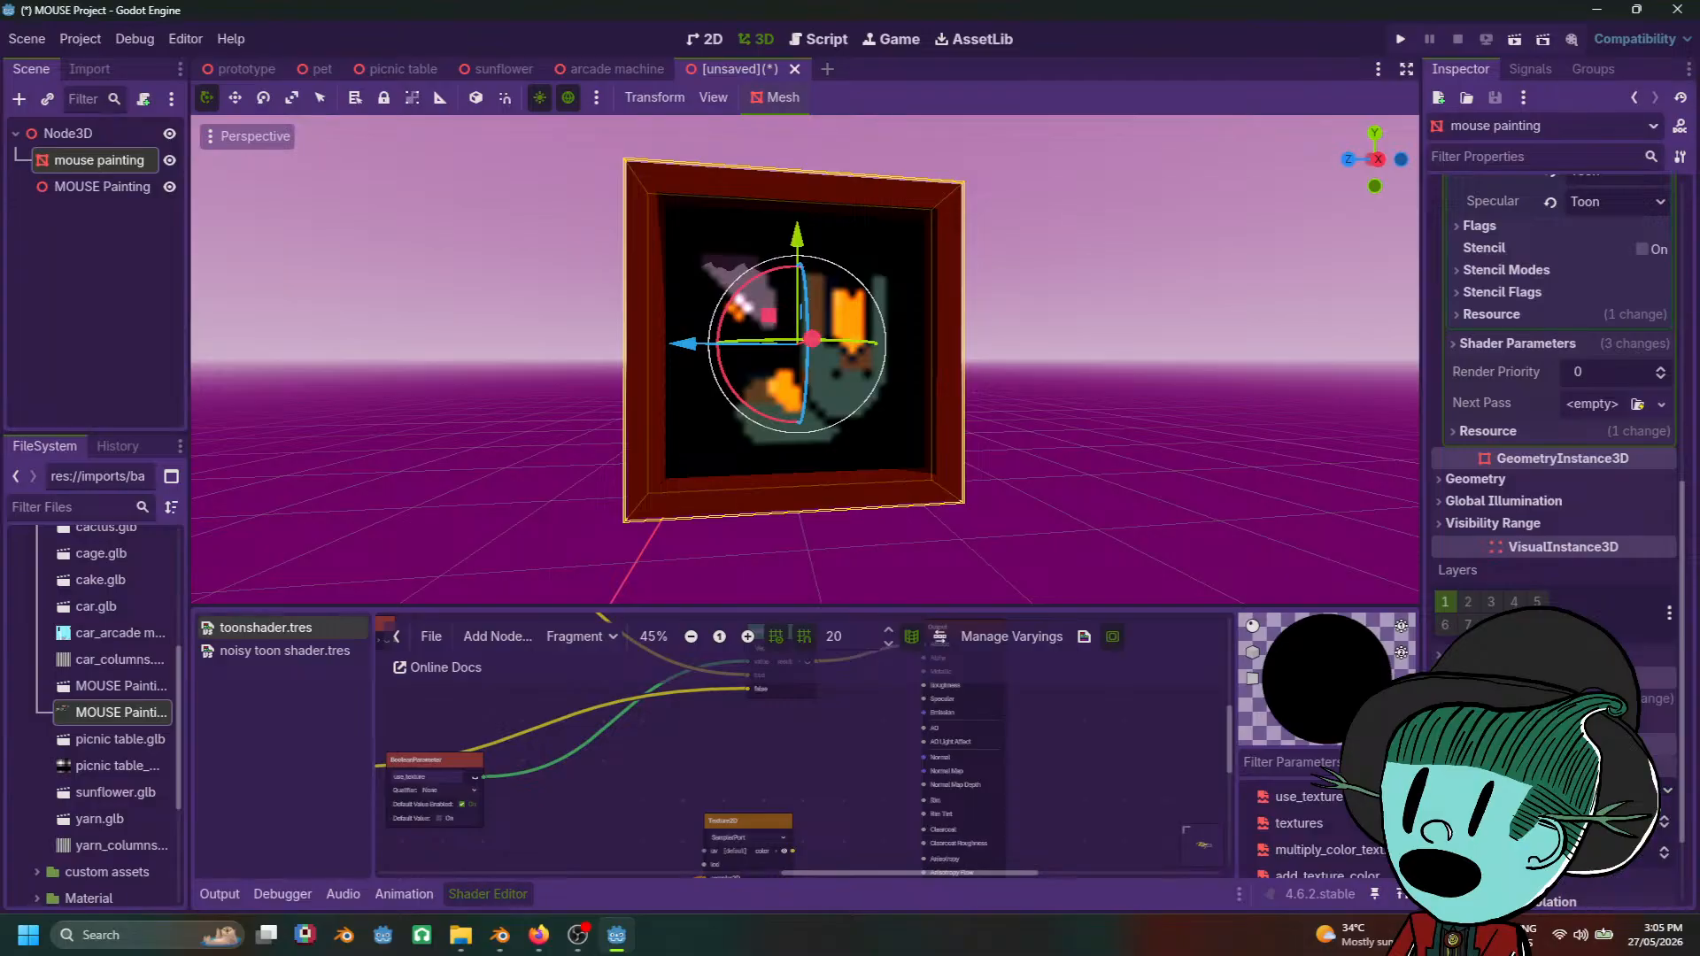
pyautogui.click(1506, 766)
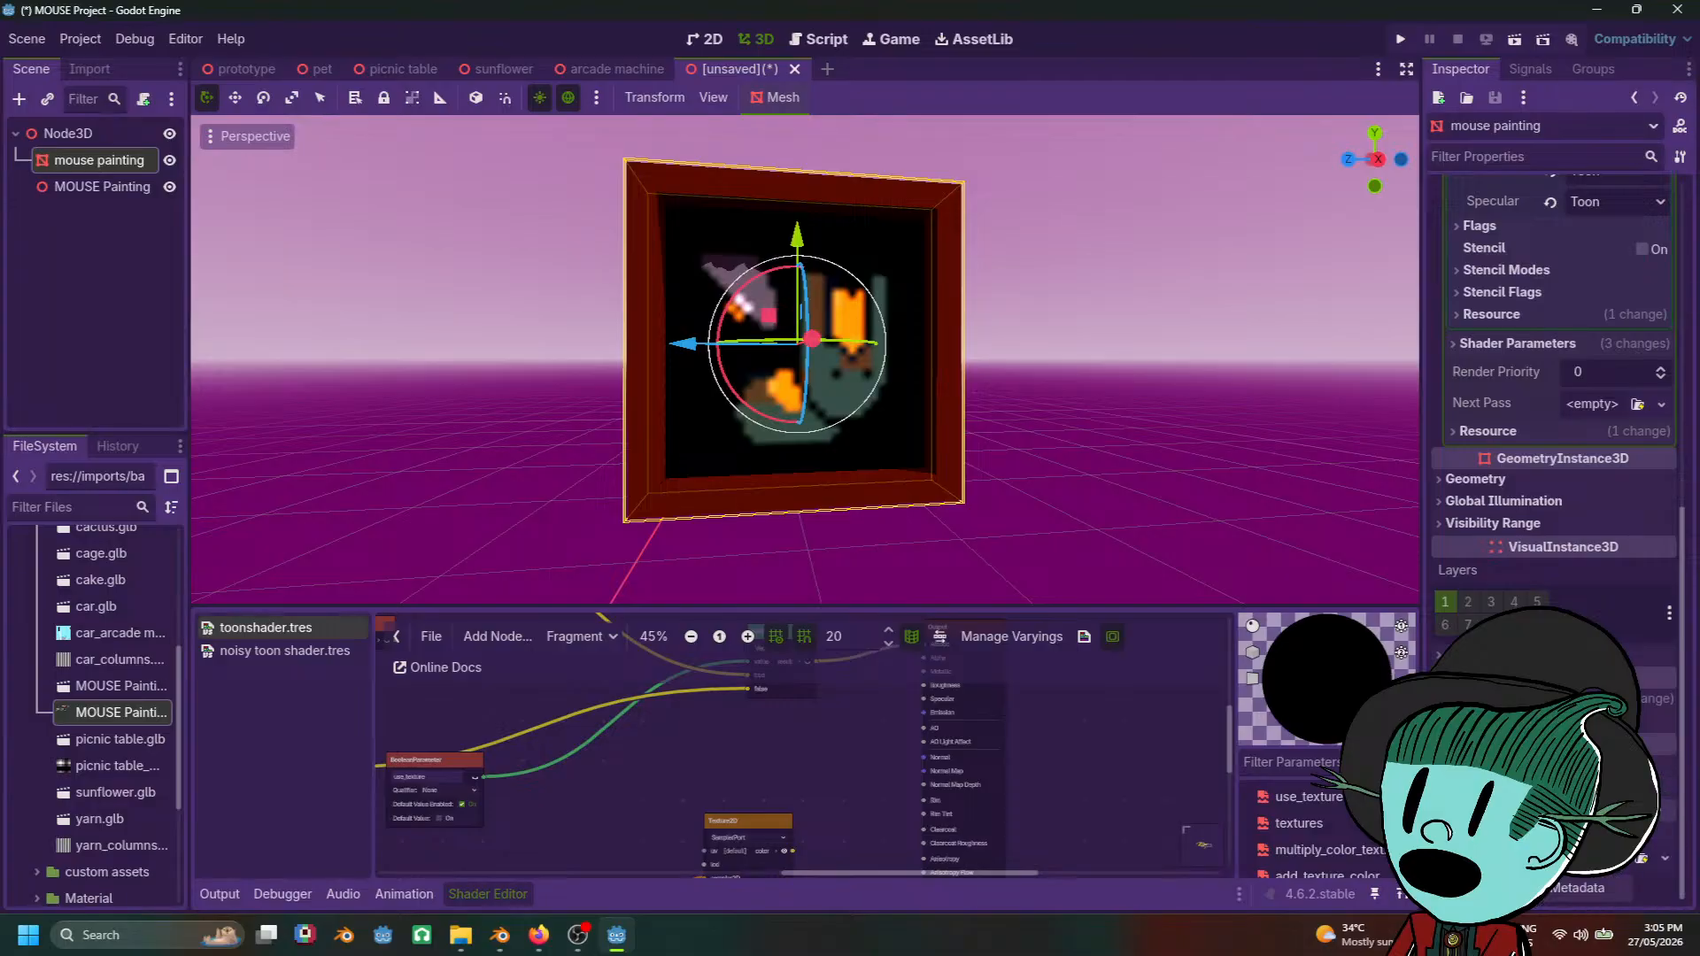
pyautogui.scroll(3, 1554, 443)
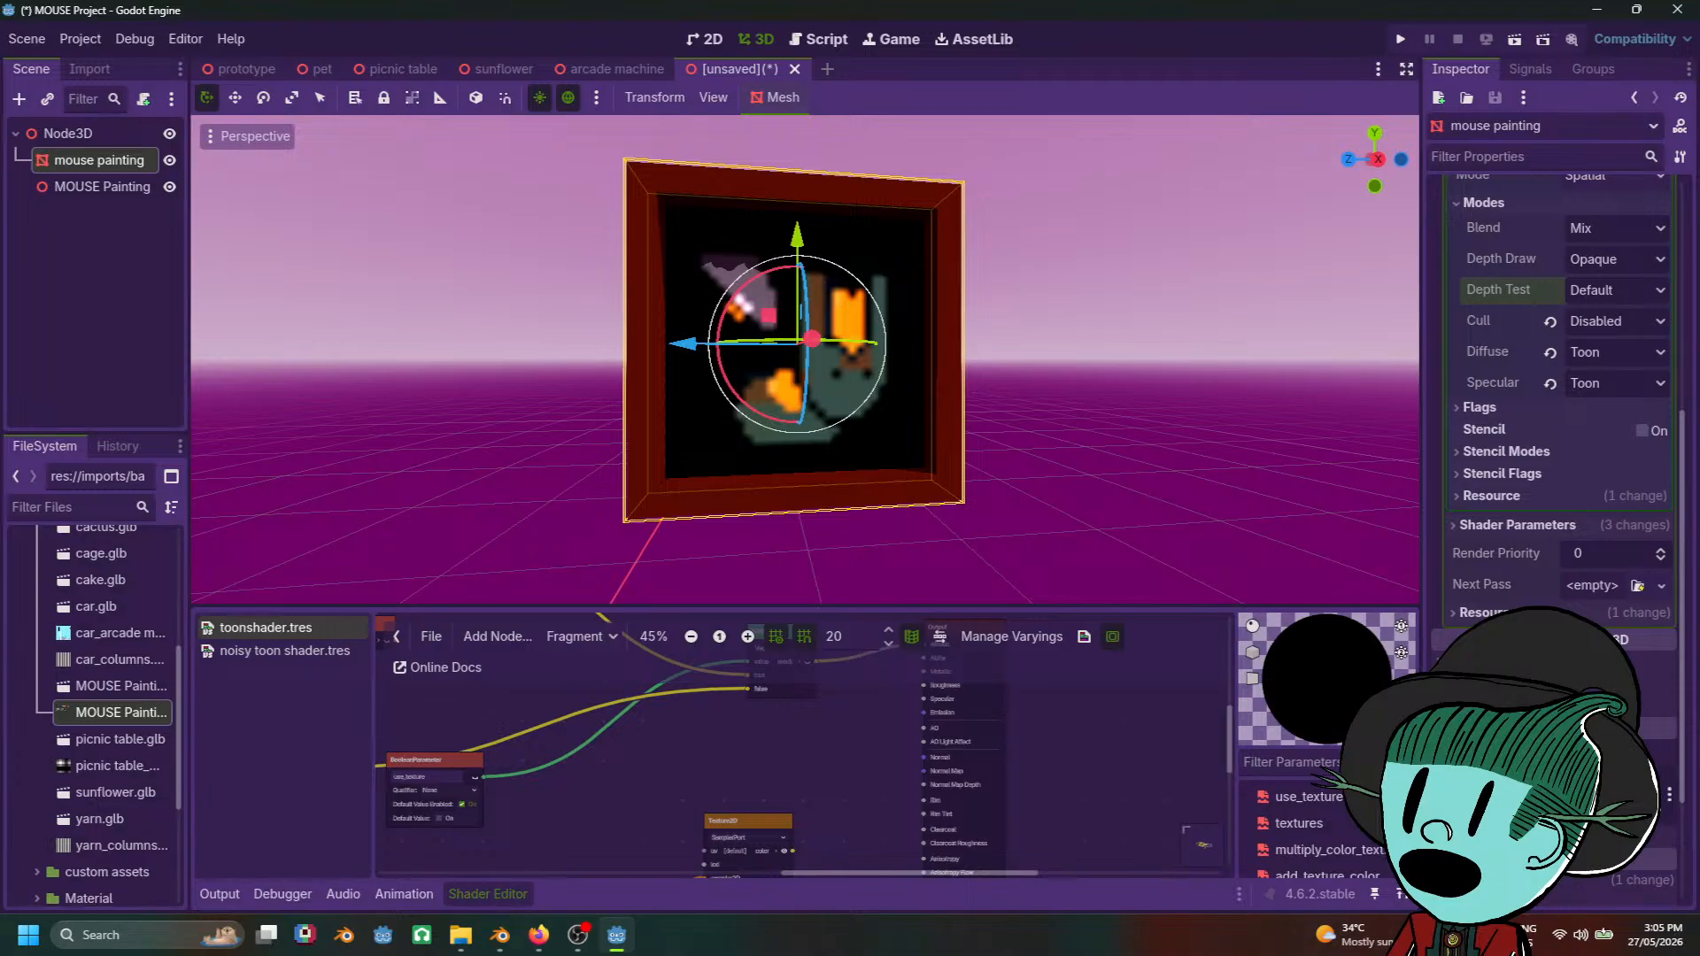
# Step: Check the mode, blend and depth options of the toon shader on the painting's second material
pyautogui.scroll(3, 1616, 443)
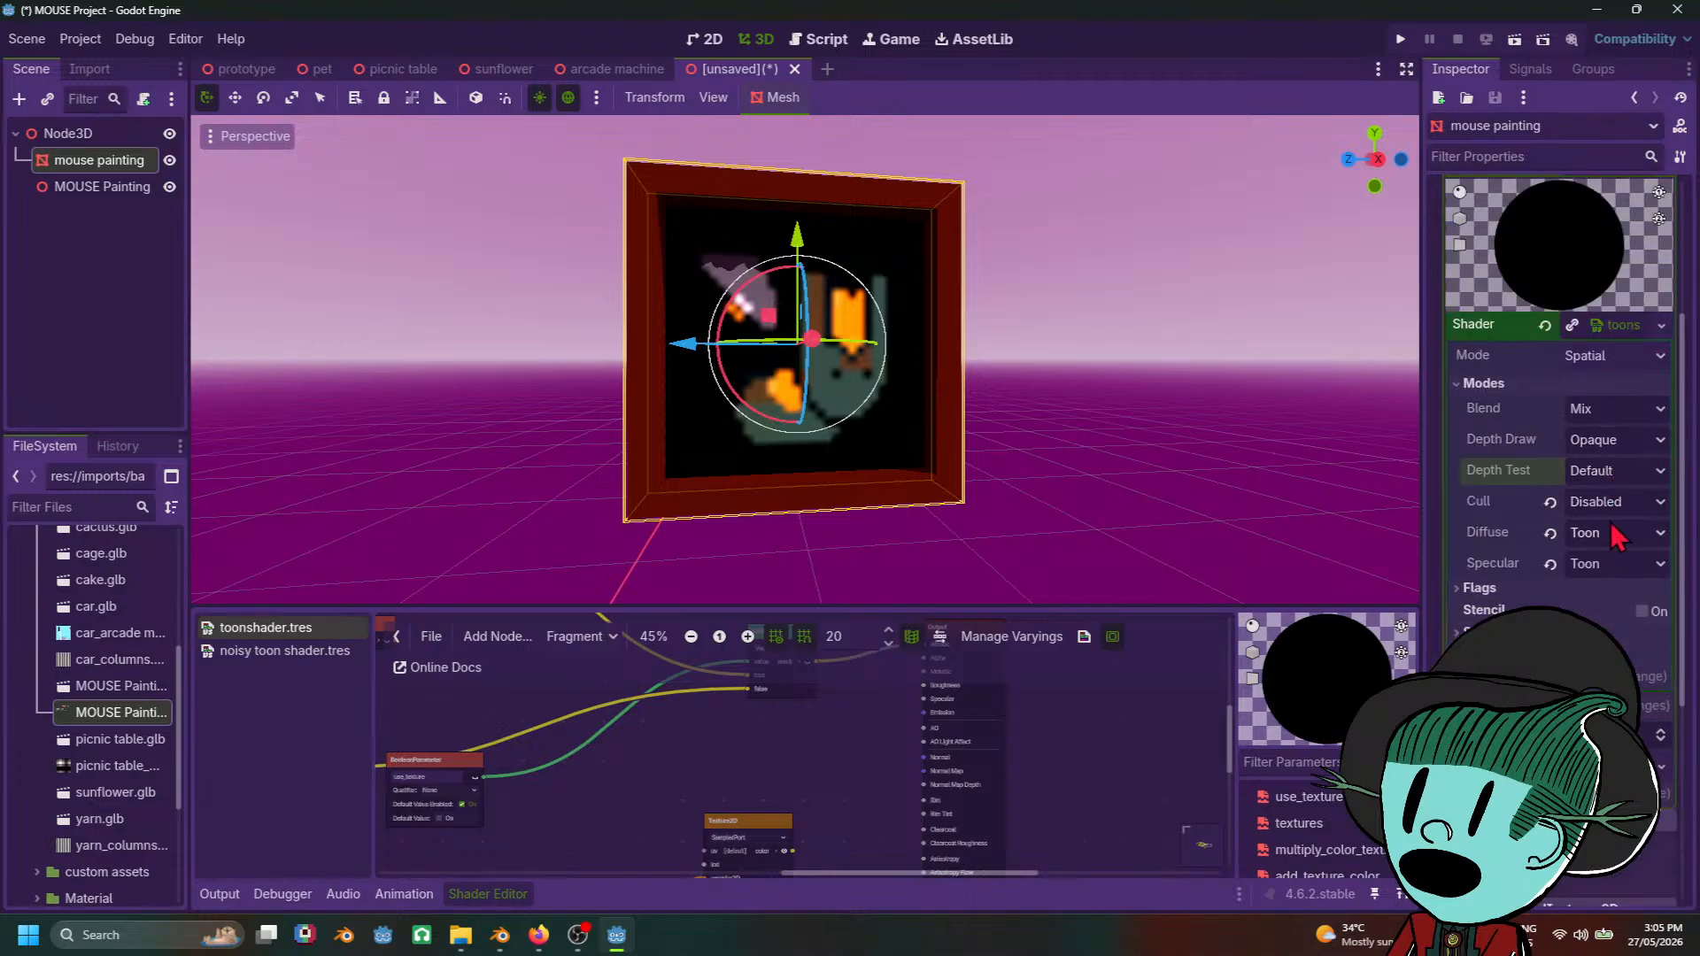
pyautogui.click(1627, 447)
pyautogui.click(1628, 447)
pyautogui.click(1623, 412)
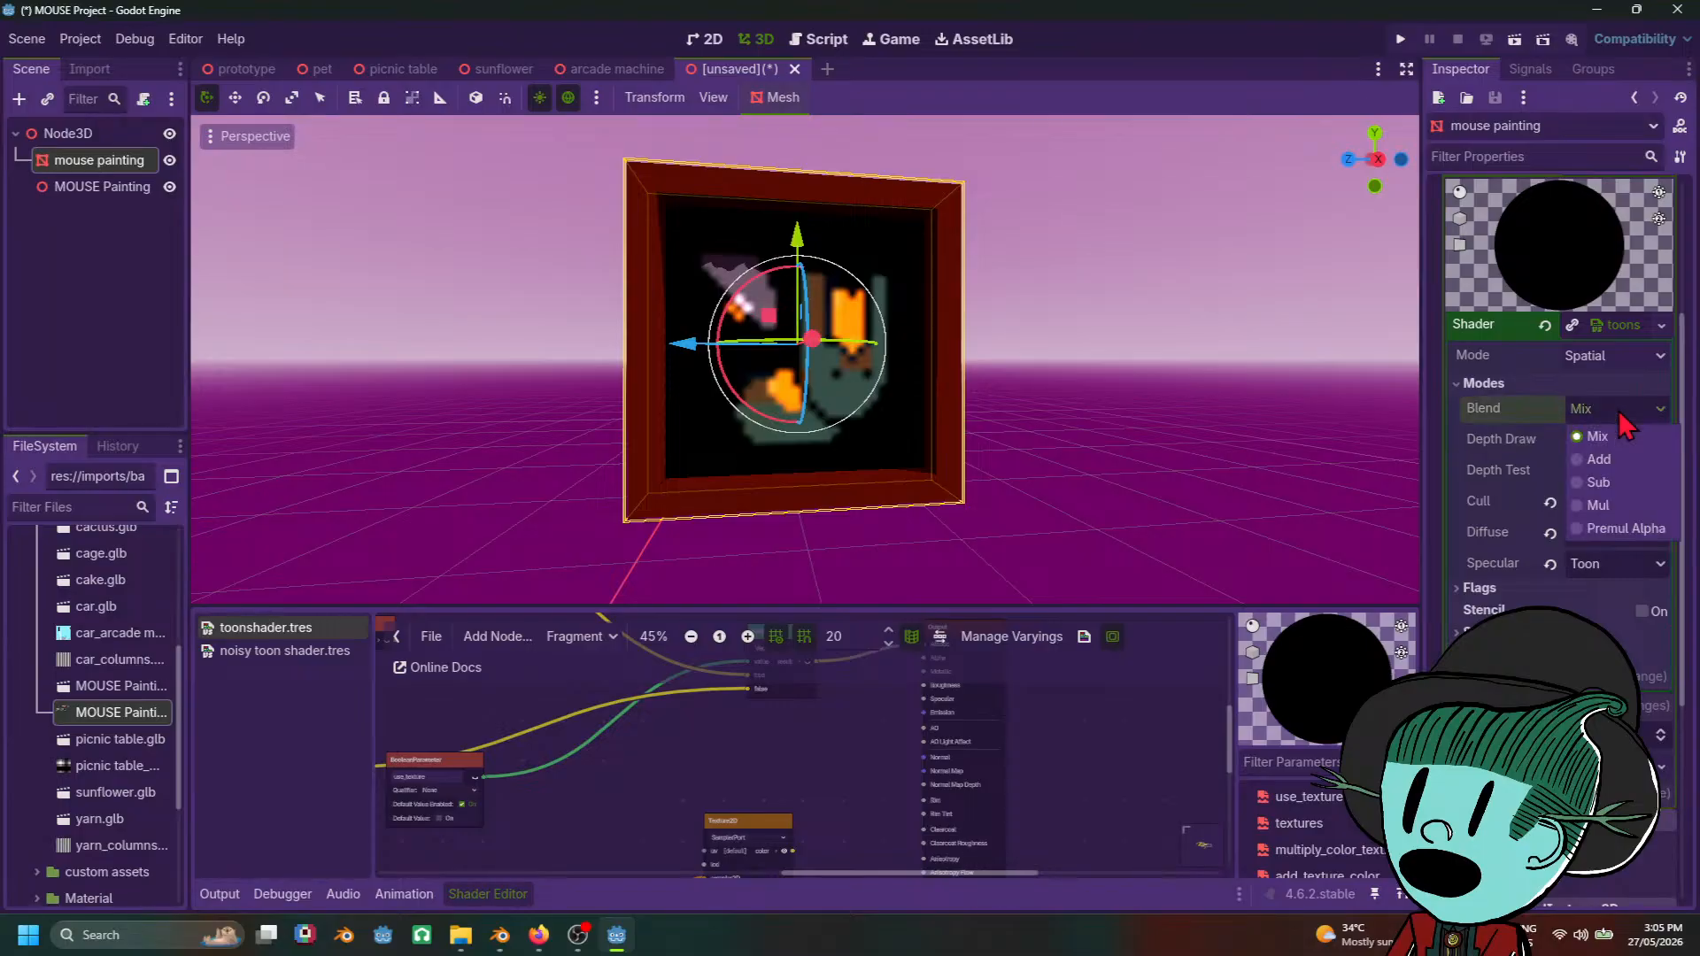
pyautogui.click(1628, 427)
pyautogui.click(1636, 358)
pyautogui.click(1635, 359)
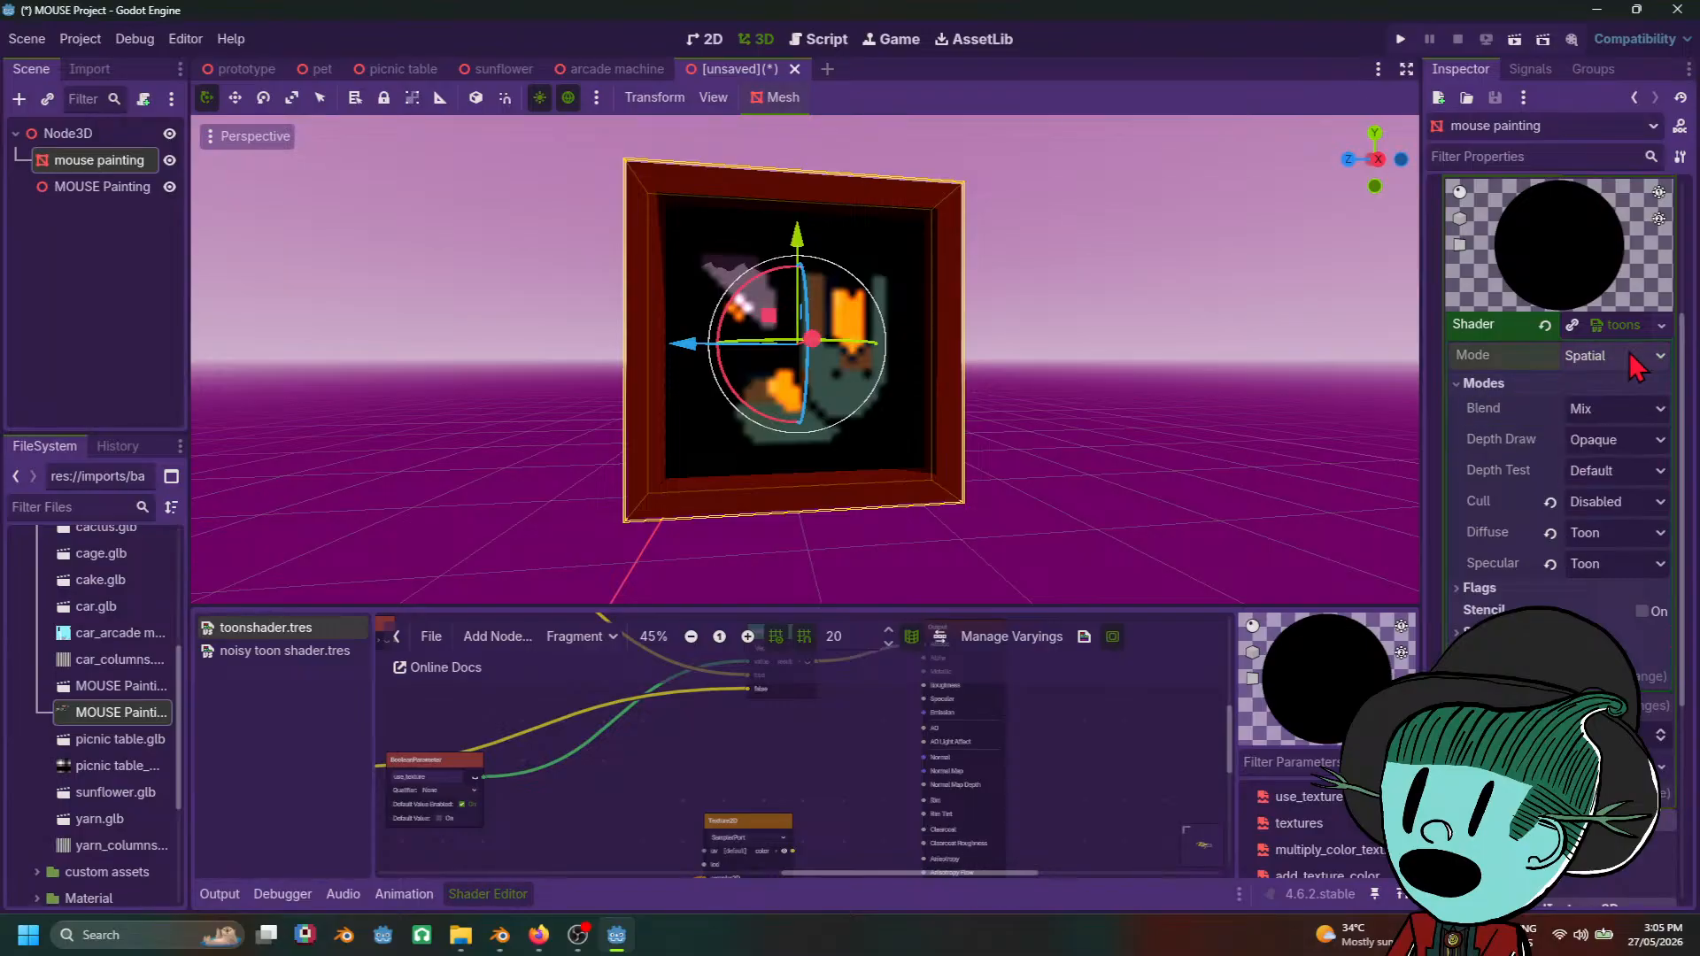
pyautogui.click(1634, 359)
pyautogui.click(1634, 359)
pyautogui.scroll(-5, 1579, 482)
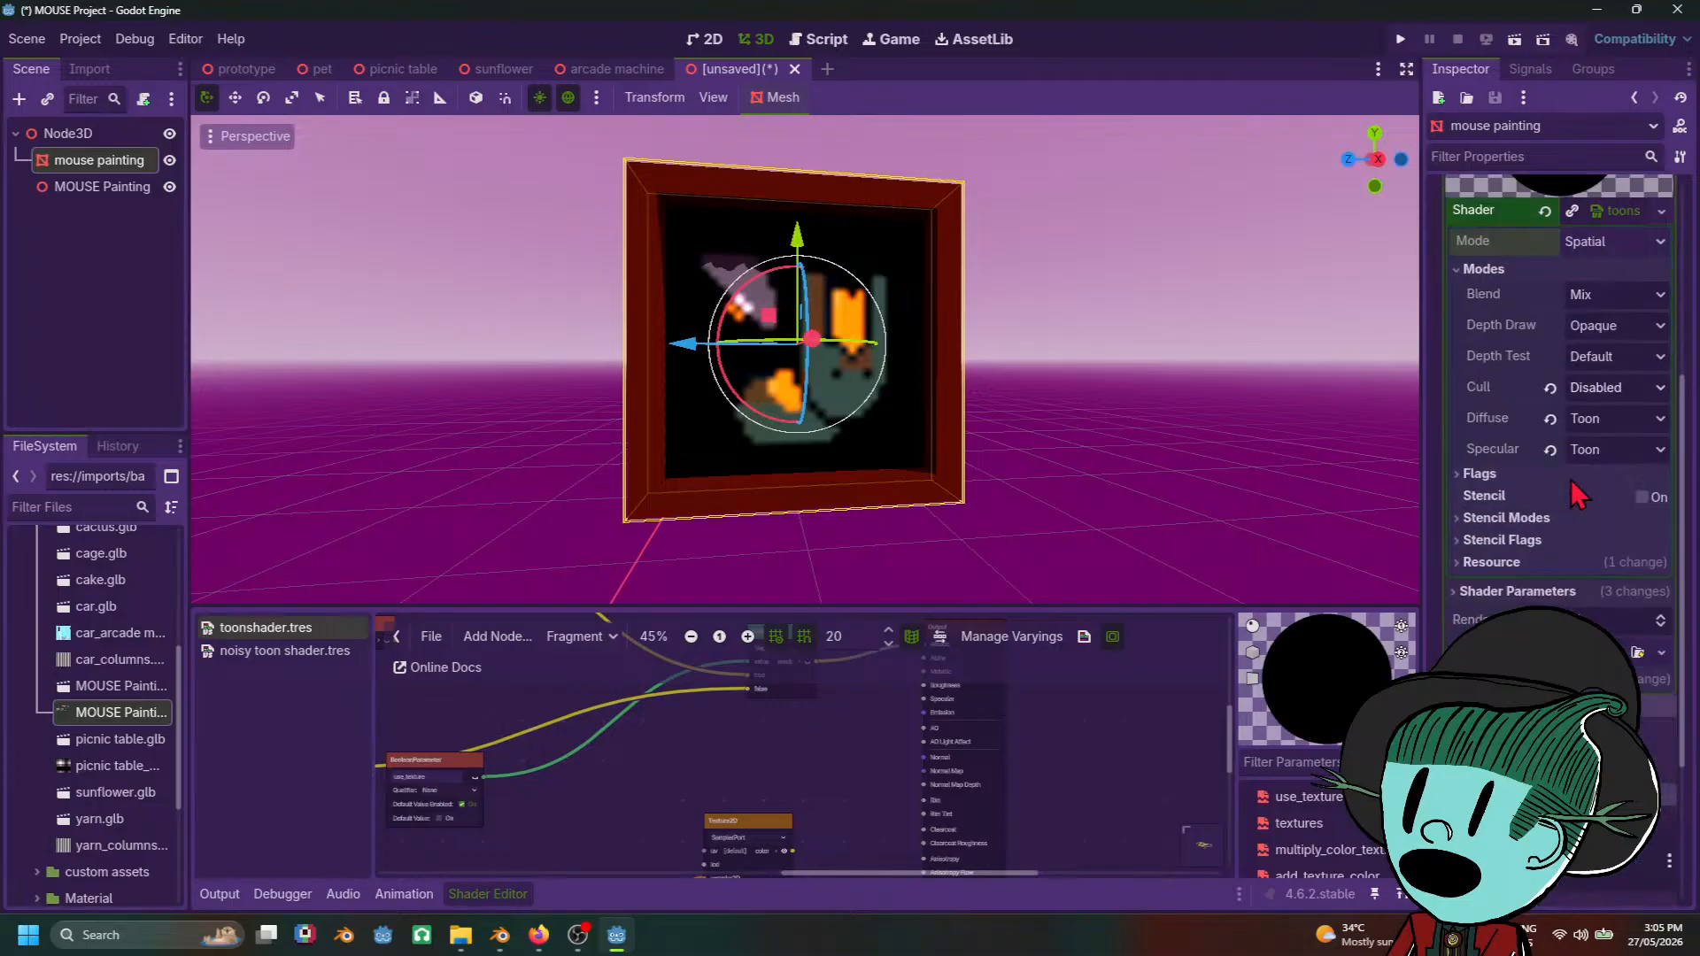
pyautogui.scroll(4, 1499, 334)
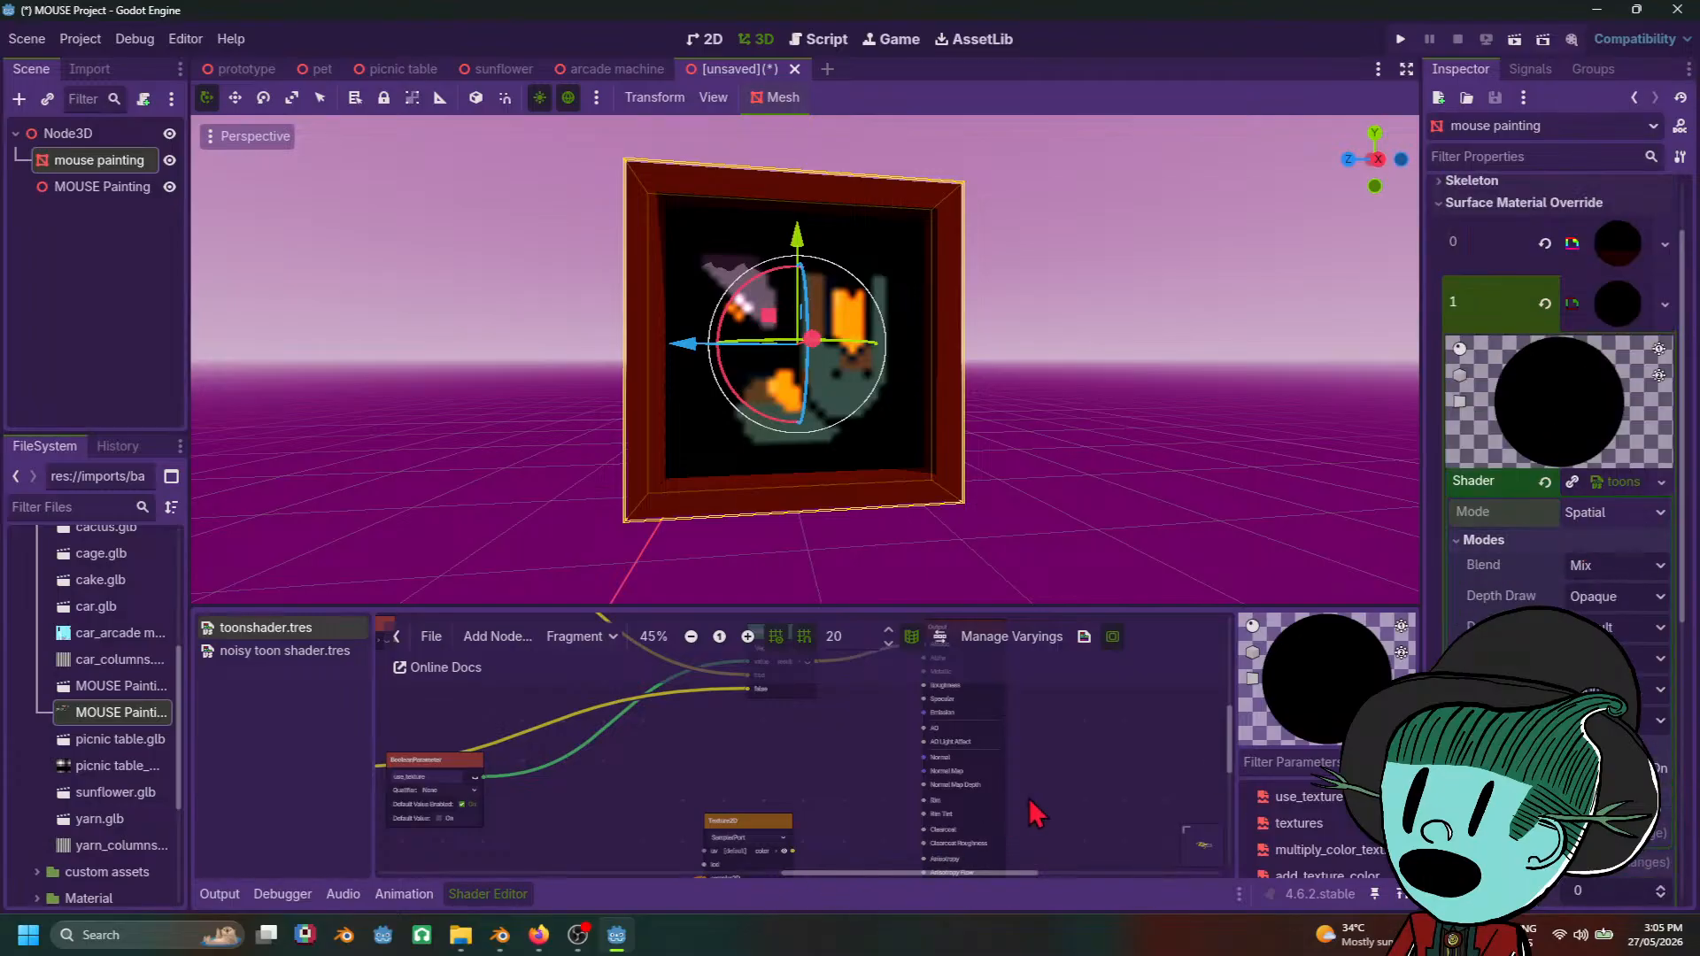
# Step: Examine the toon shader's node graph around its Switch and Output nodes, and compare it with the painting in the viewport
pyautogui.scroll(2, 1034, 793)
pyautogui.scroll(-3, 1040, 789)
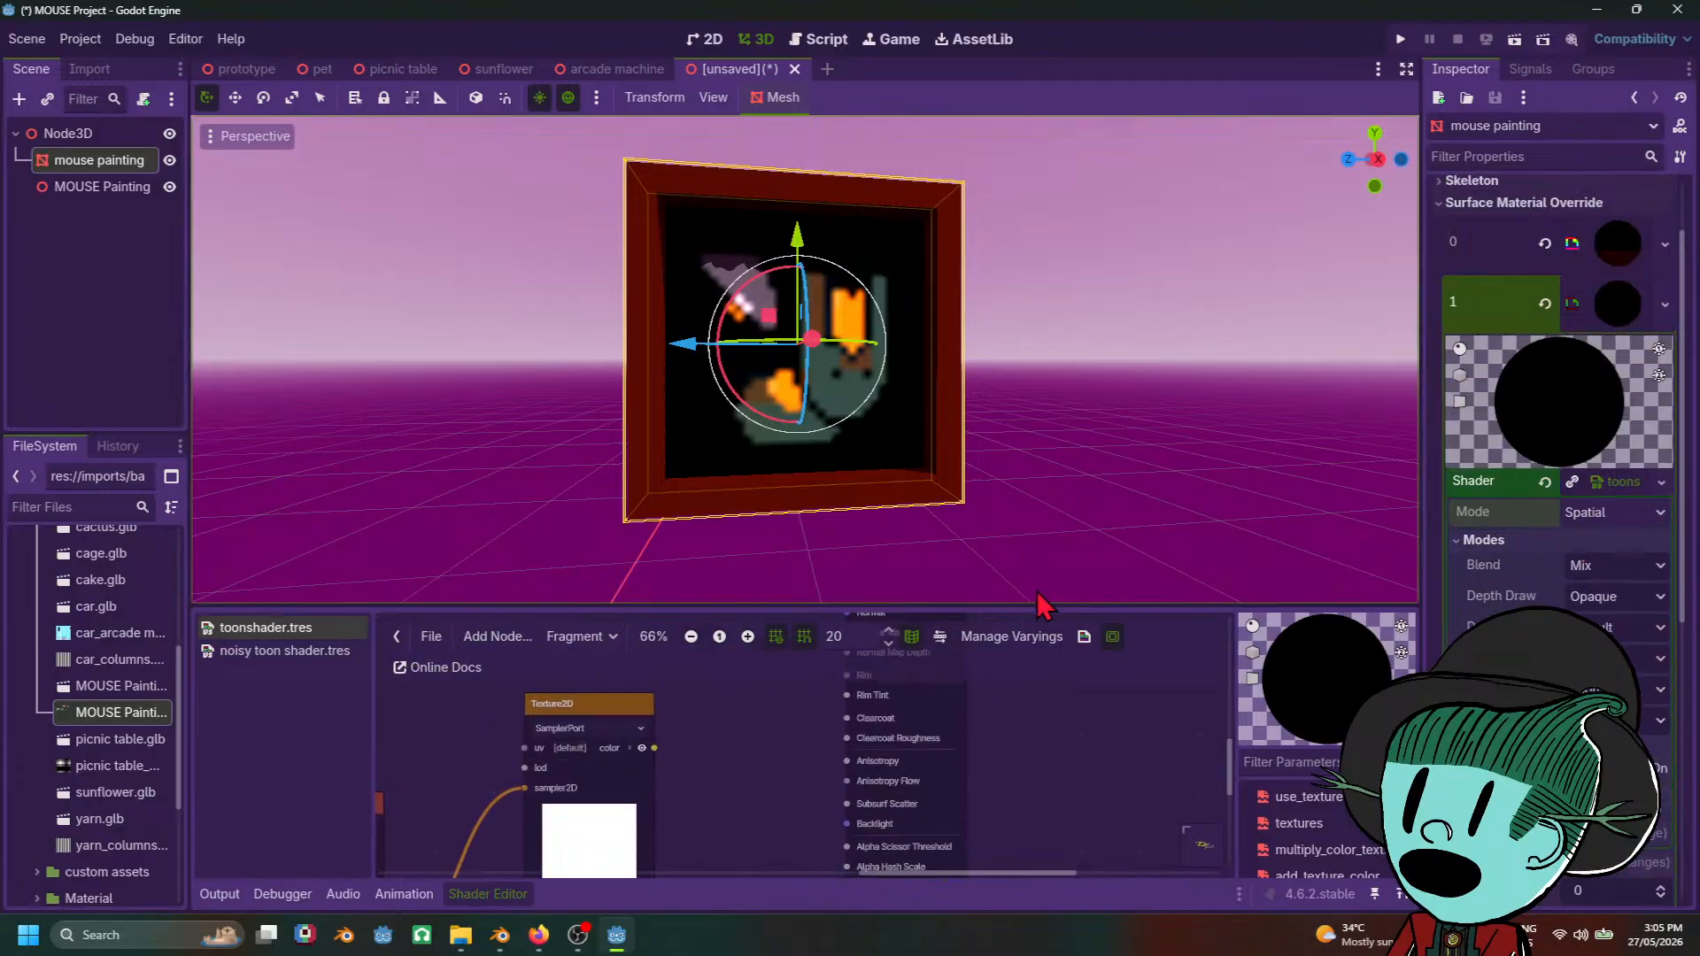
pyautogui.moveTo(1036, 605); pyautogui.dragTo(1047, 349)
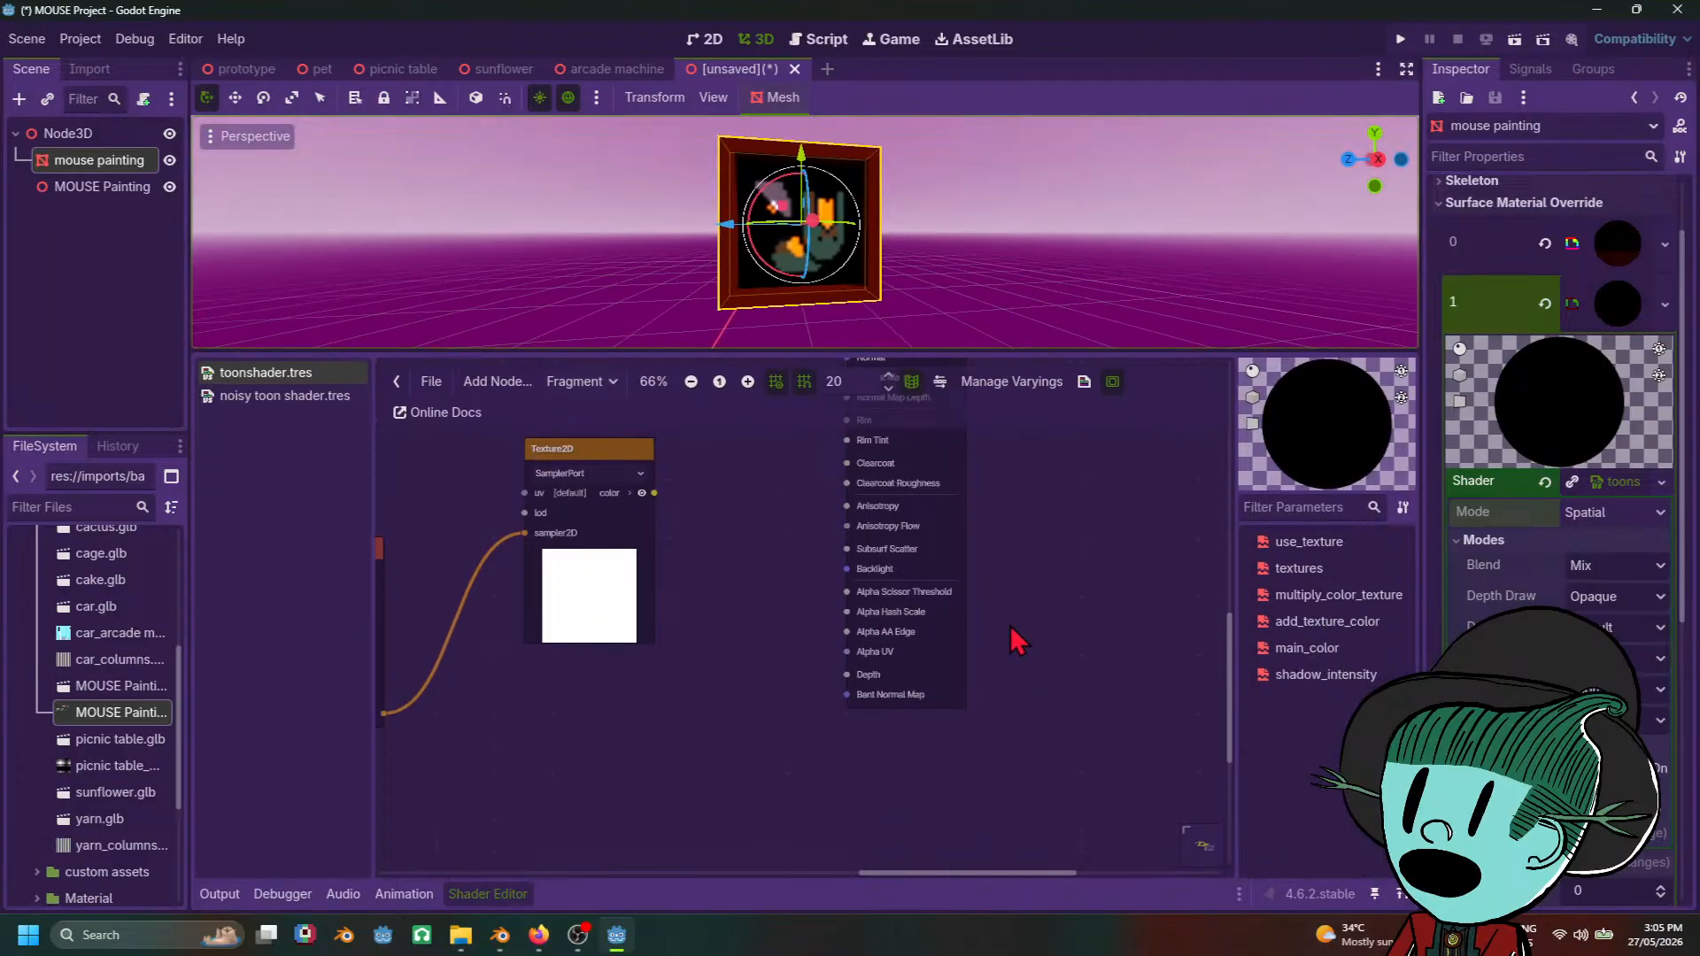
pyautogui.scroll(2, 1018, 710)
pyautogui.scroll(7, 1077, 508)
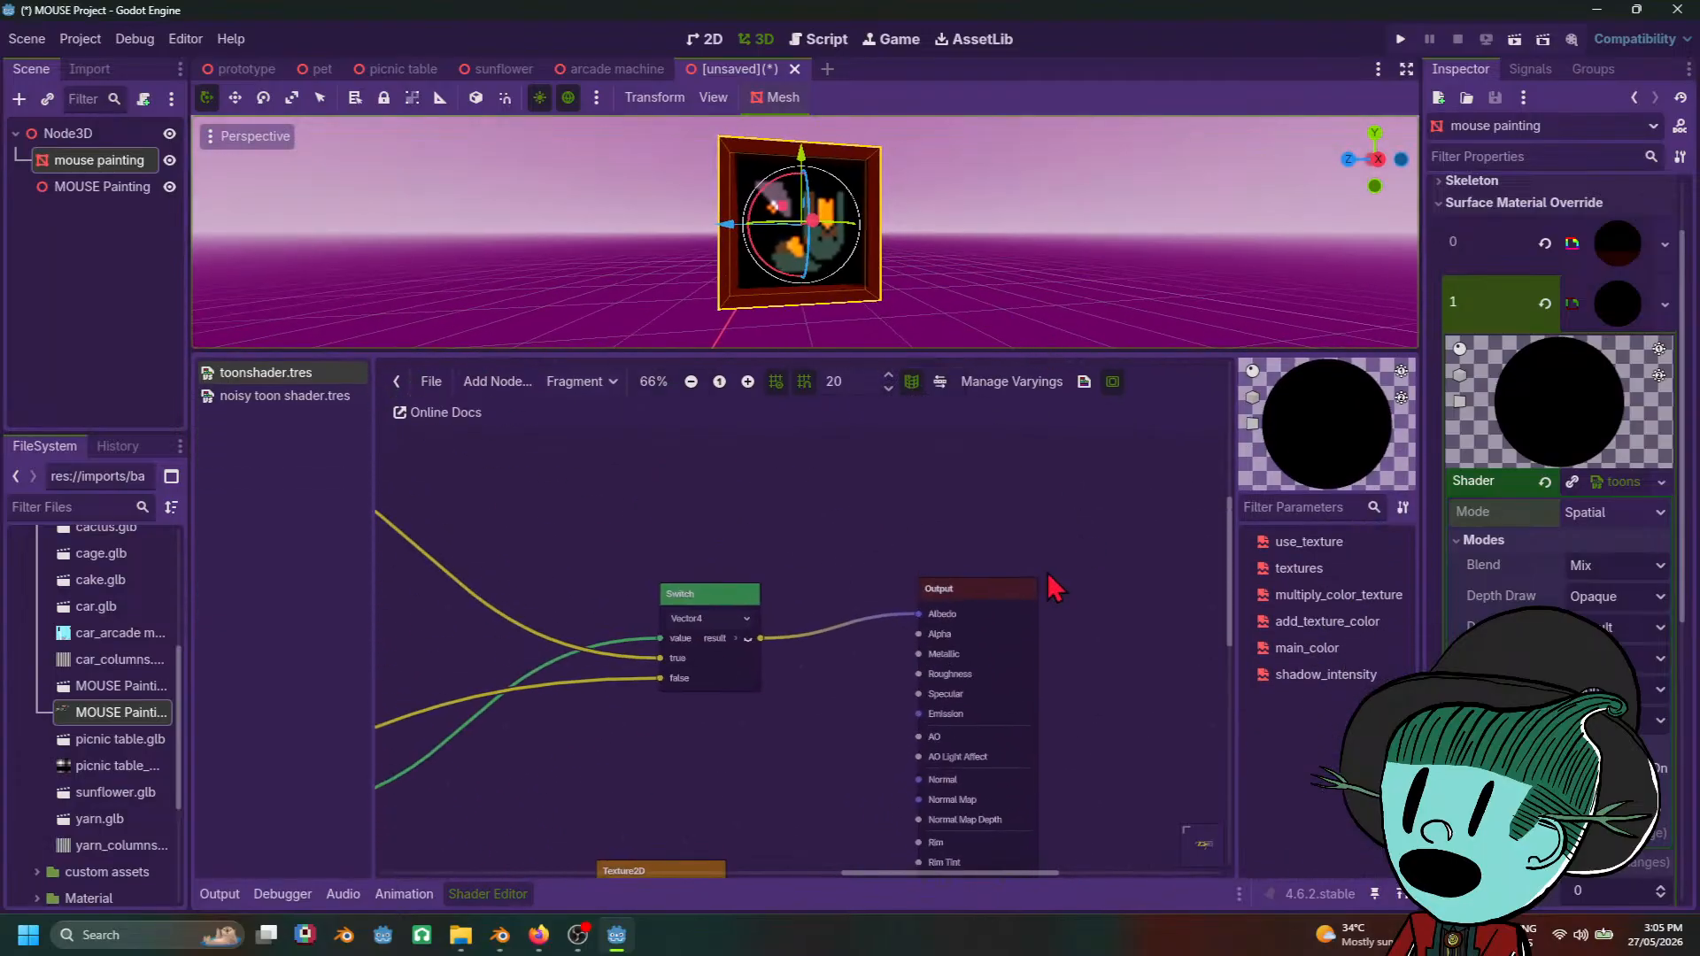
pyautogui.keyDown('ctrl'); pyautogui.scroll(-3, 726, 729); pyautogui.keyUp('ctrl')
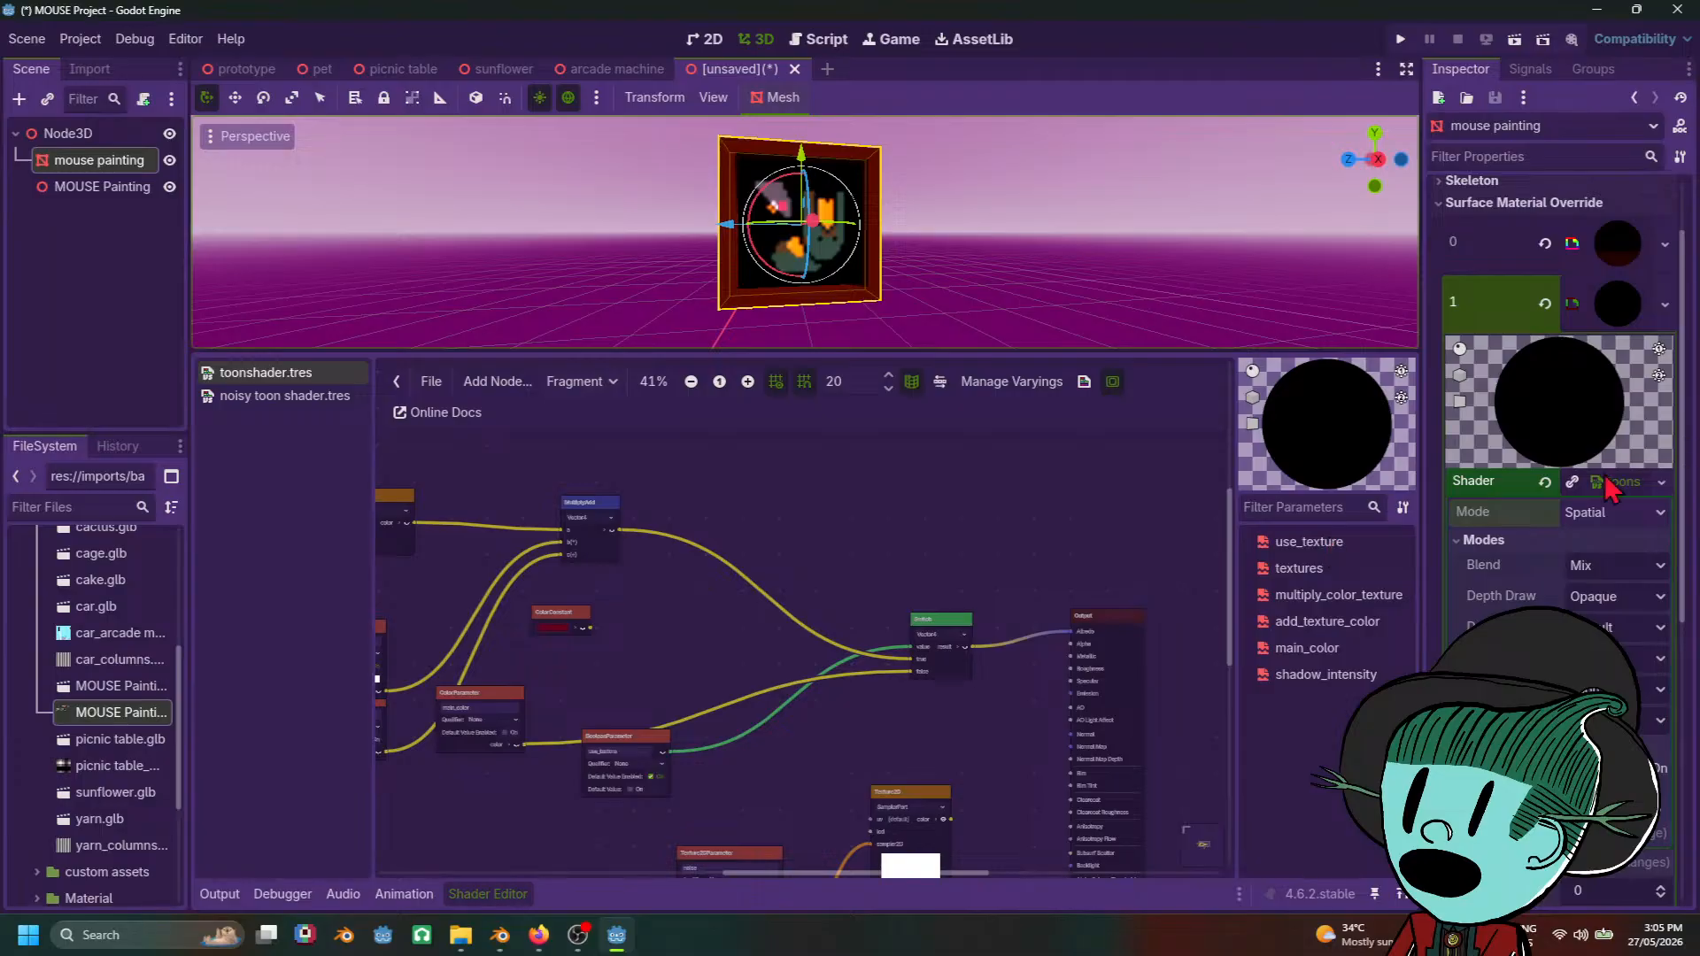
pyautogui.scroll(5, 737, 142)
pyautogui.scroll(-2, 981, 255)
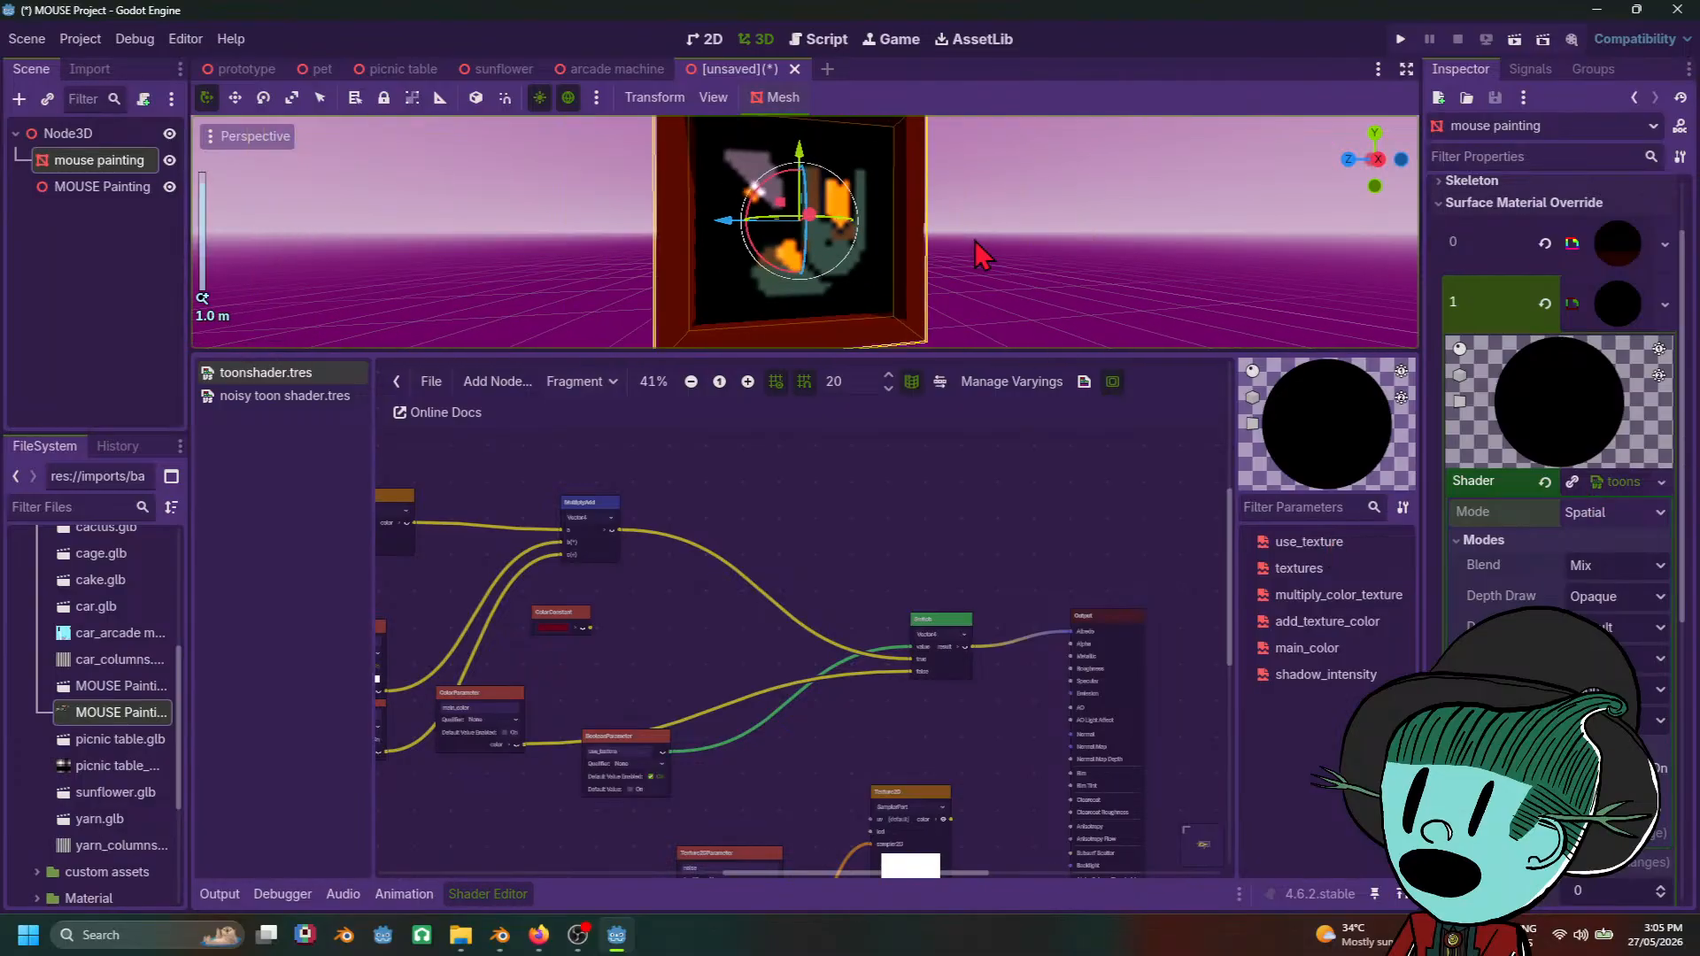
pyautogui.moveTo(1001, 353); pyautogui.dragTo(982, 564)
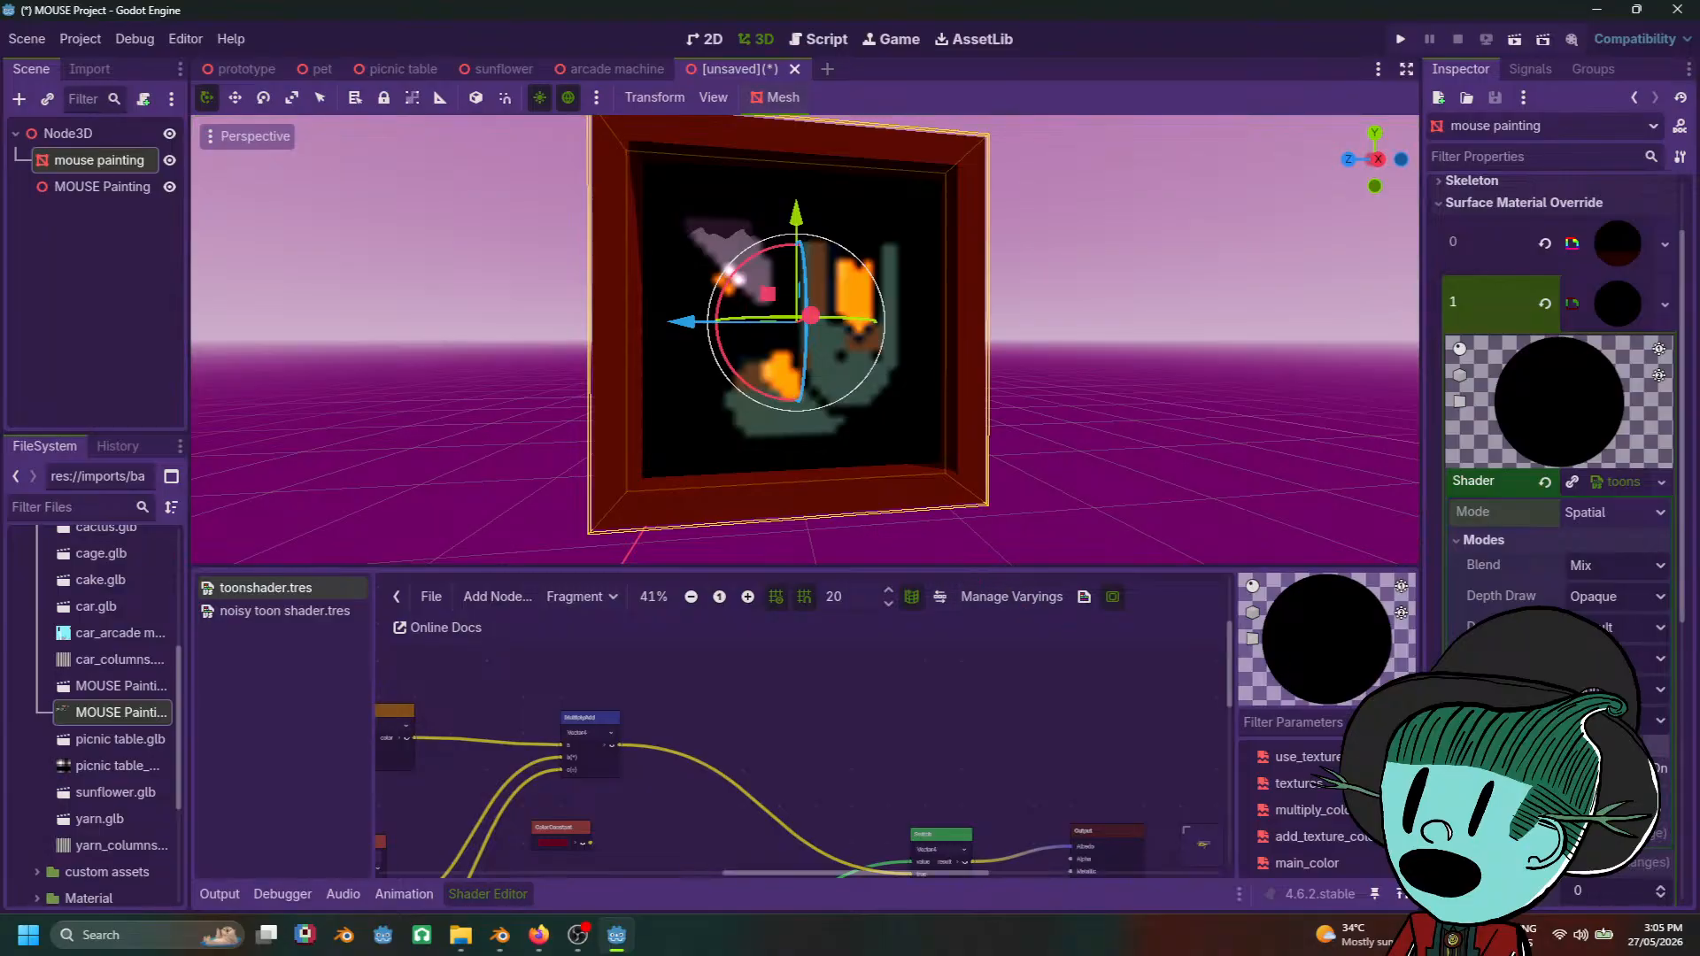
# Step: Collapse the toon shader's own settings, check the second material's remaining options, and expand its shader parameters and texture preview
pyautogui.click(1605, 483)
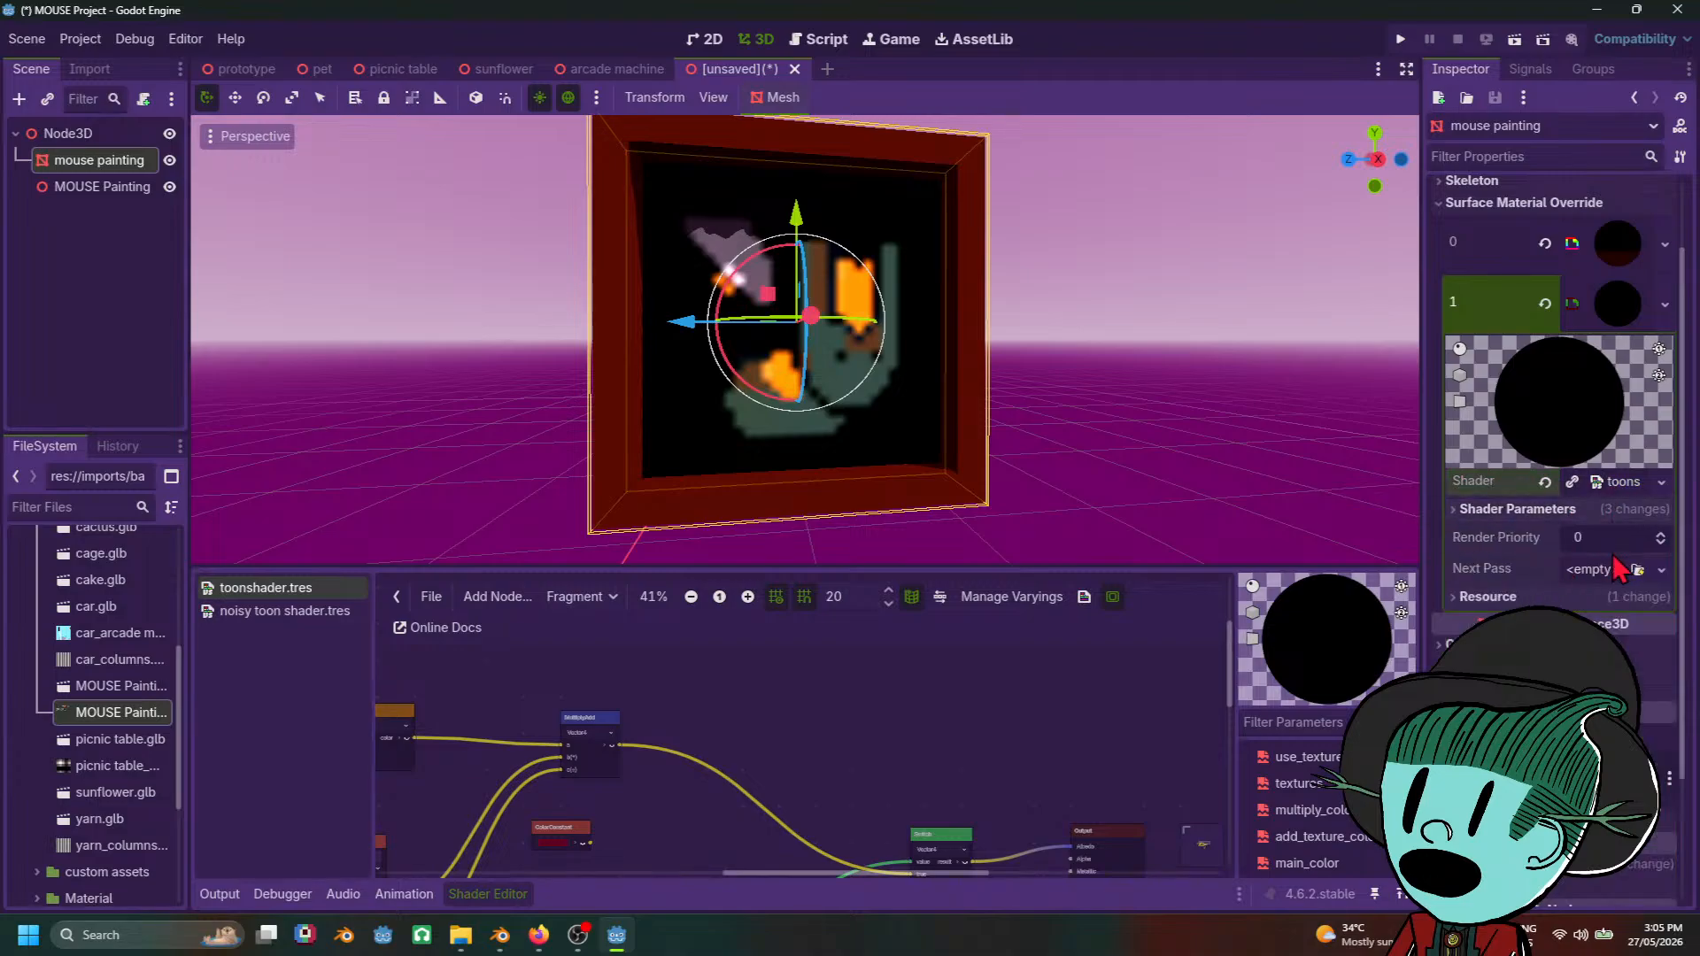
pyautogui.click(1660, 534)
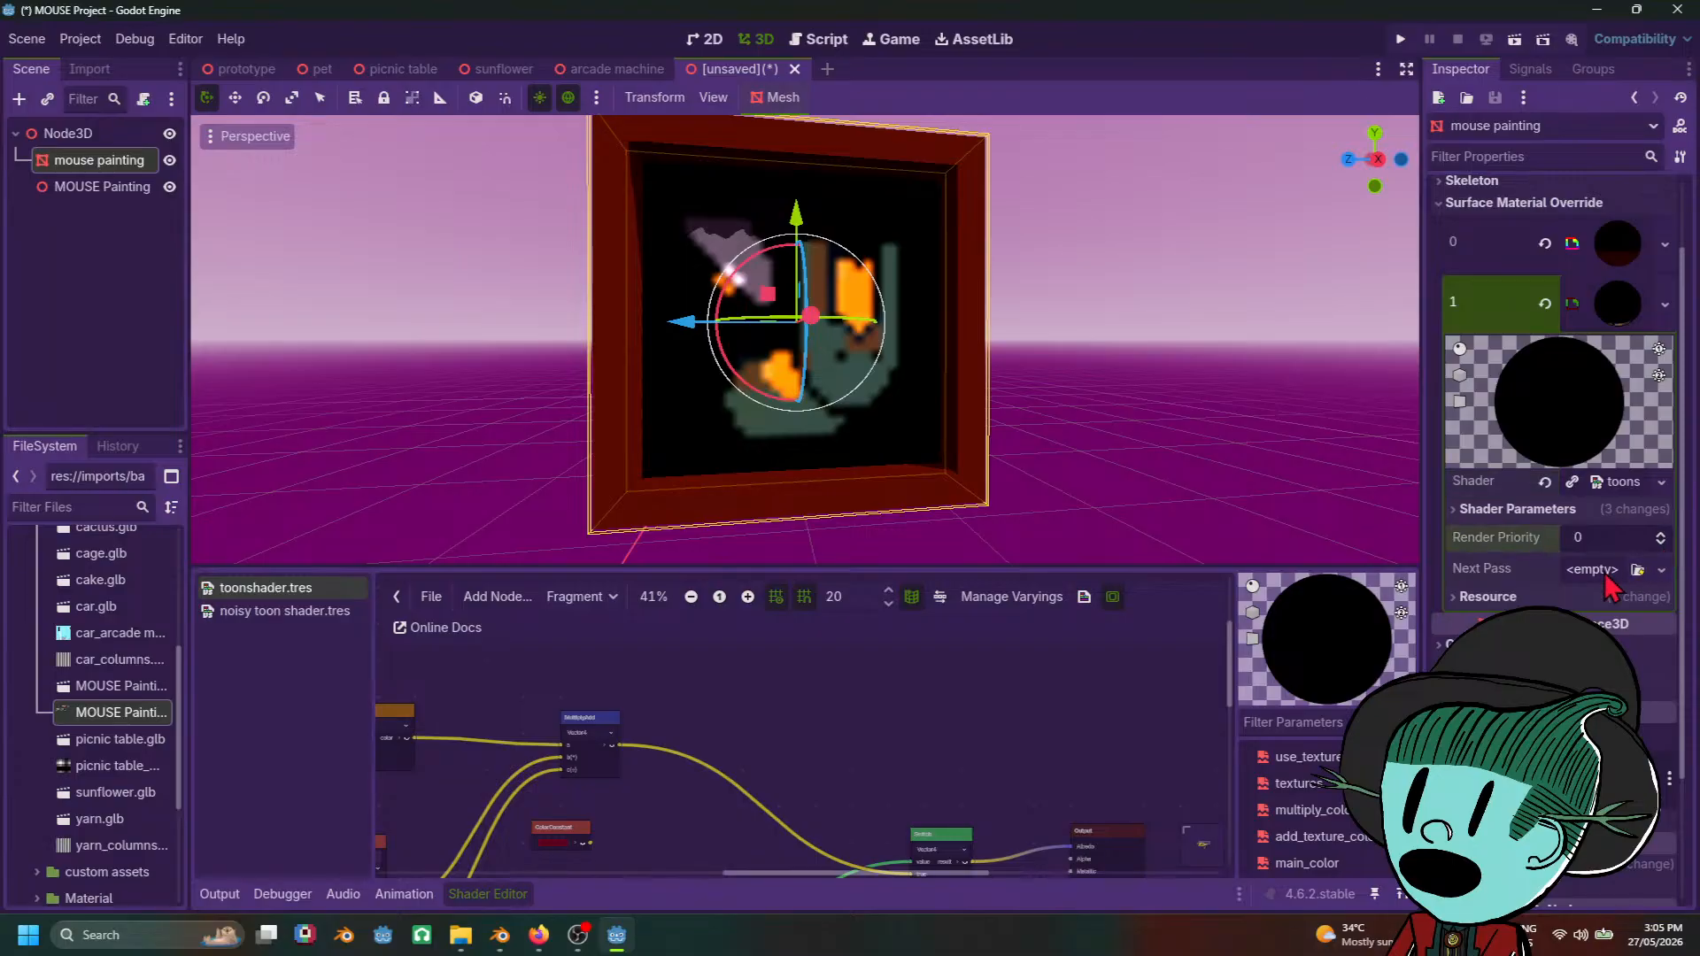
pyautogui.click(1585, 598)
pyautogui.click(1557, 599)
pyautogui.click(1661, 482)
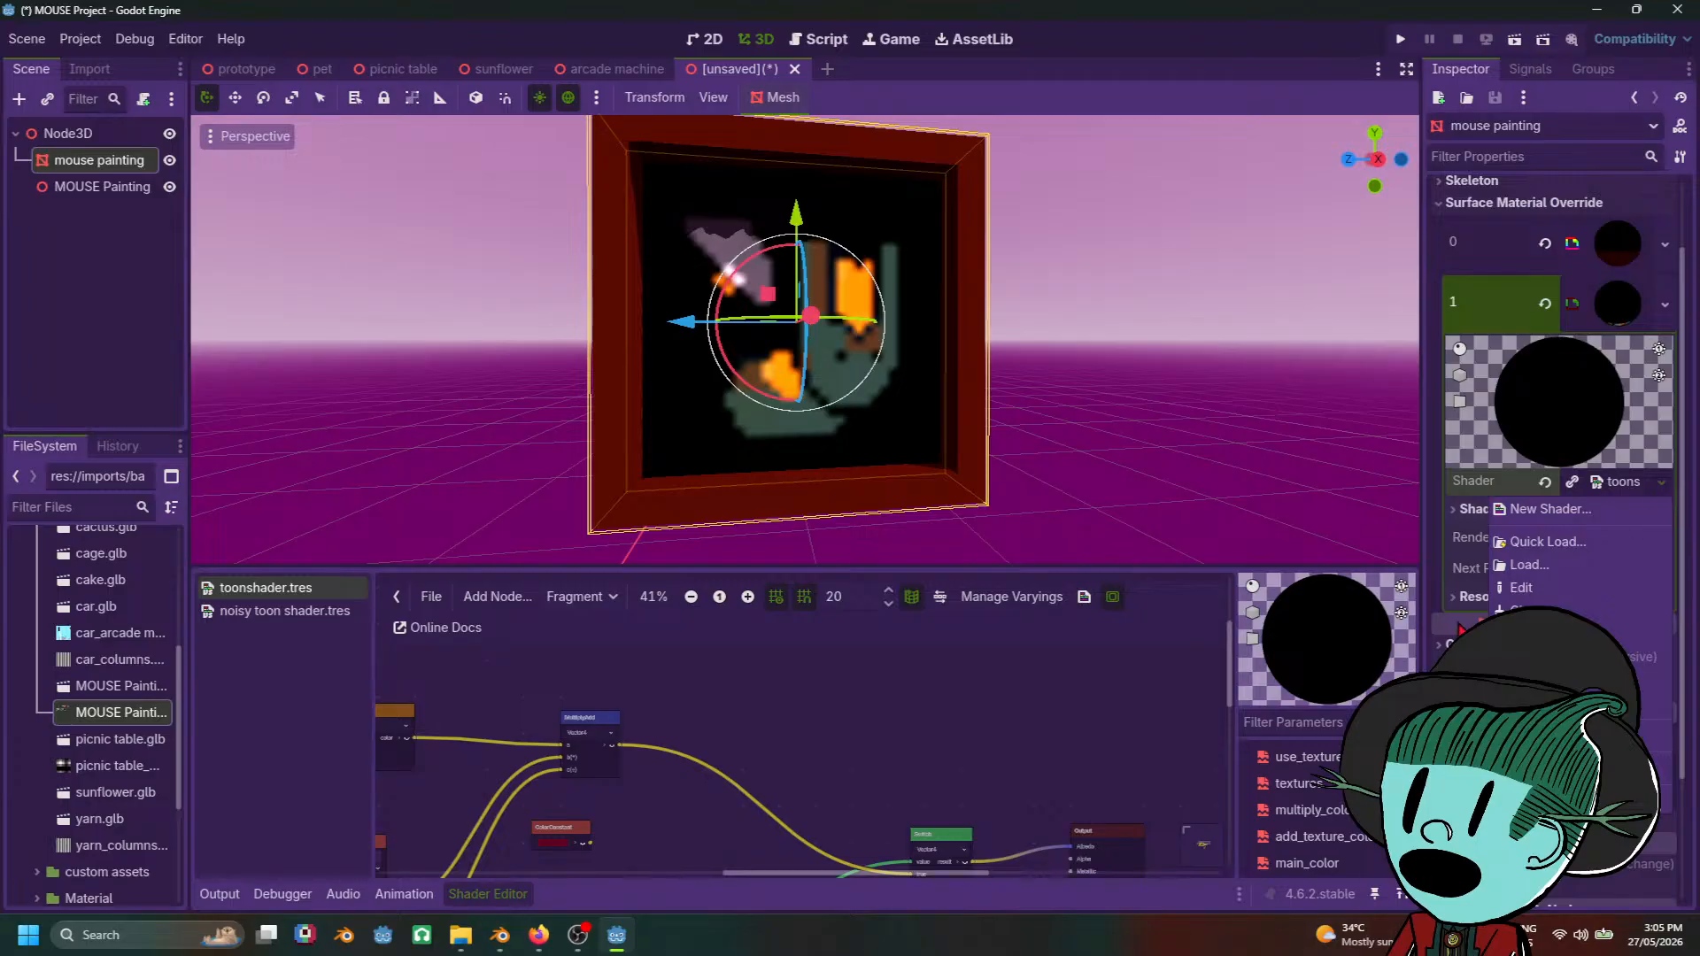
pyautogui.click(1465, 600)
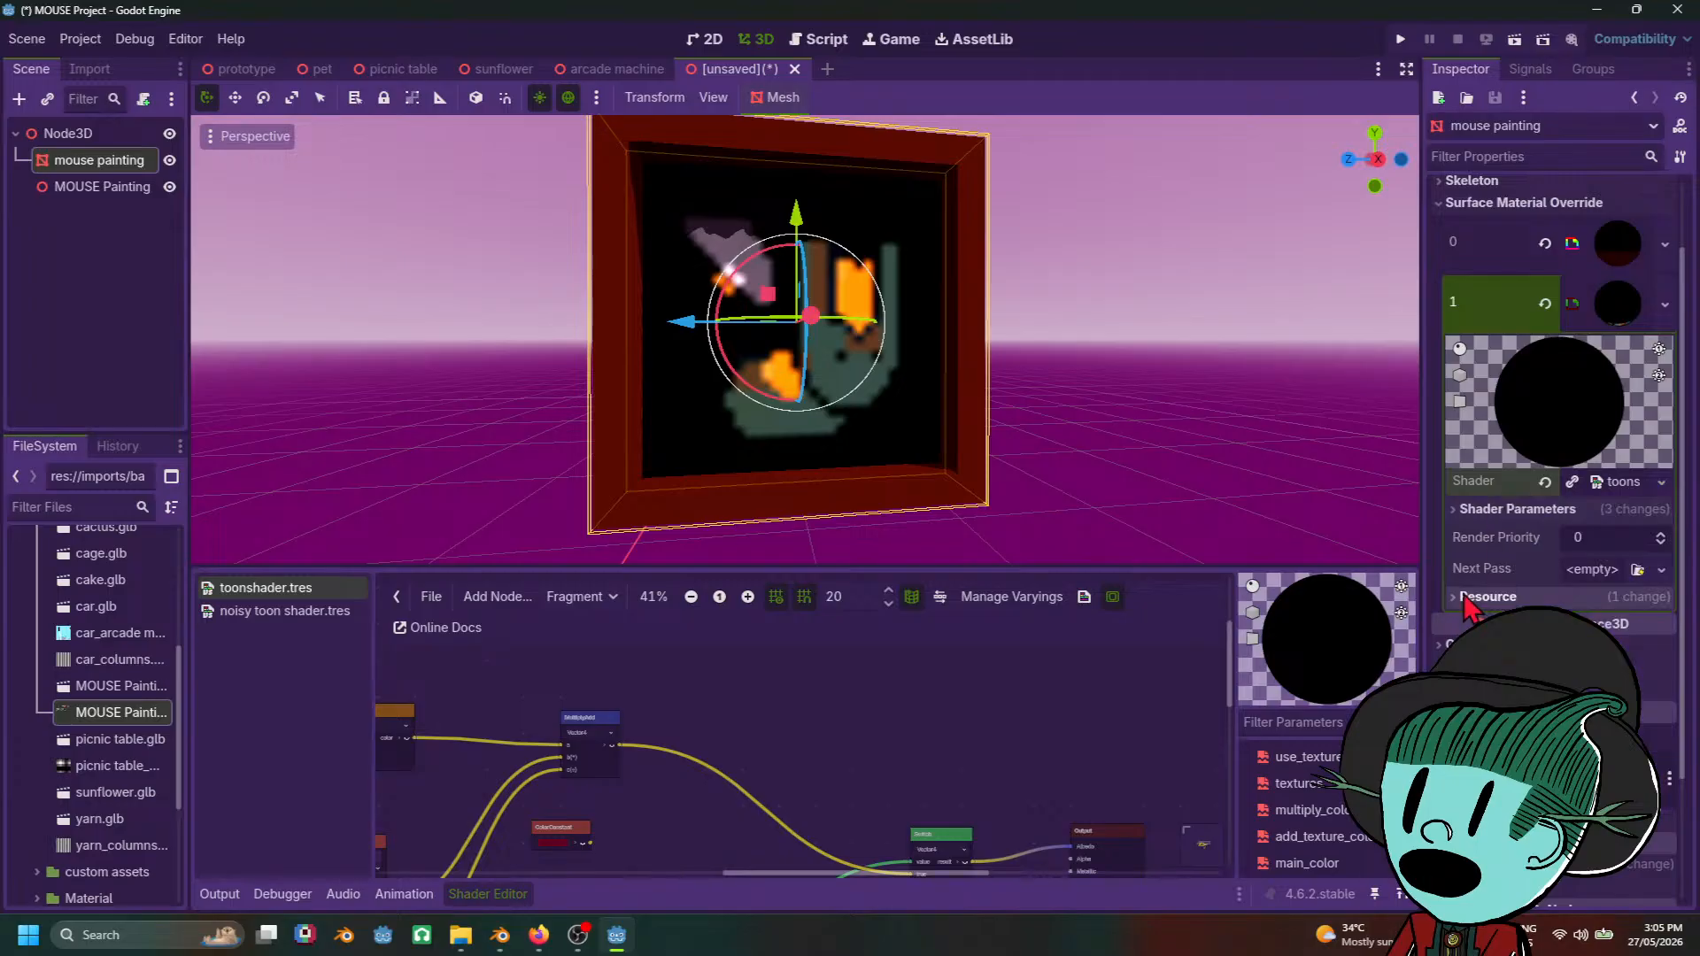
pyautogui.click(1517, 509)
pyautogui.click(1594, 577)
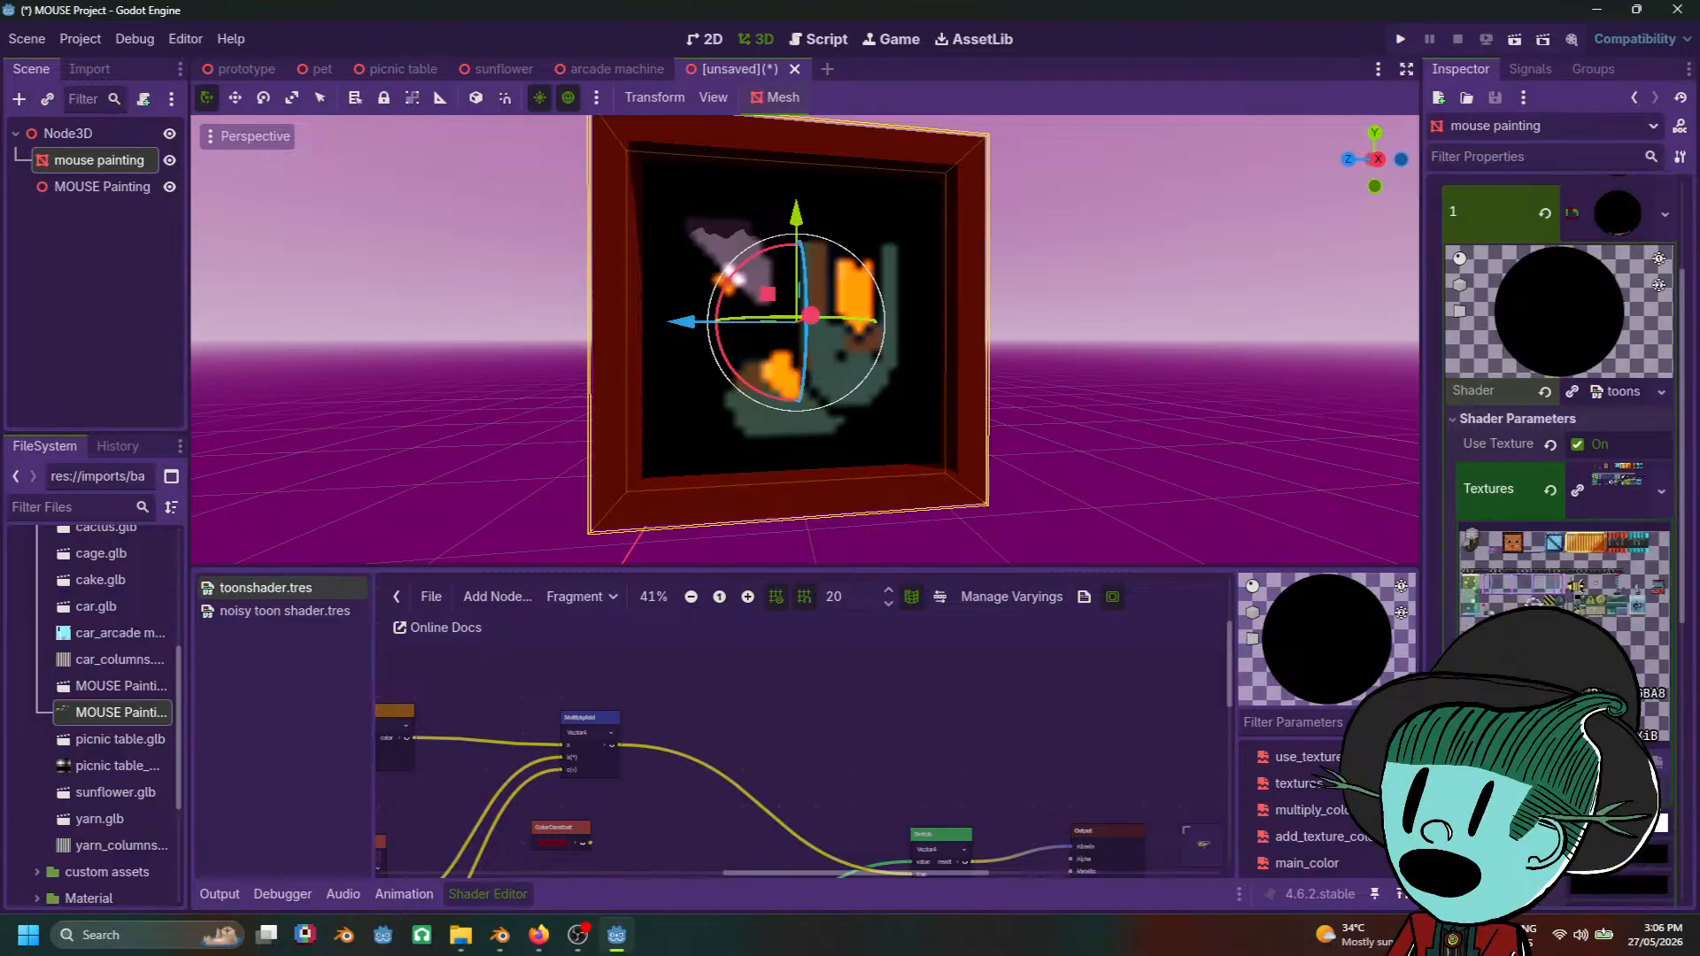
# Step: Trace the toon shader graph from the colour and use_texture parameters back to the textures parameter and its Texture2D node
pyautogui.scroll(4, 1002, 810)
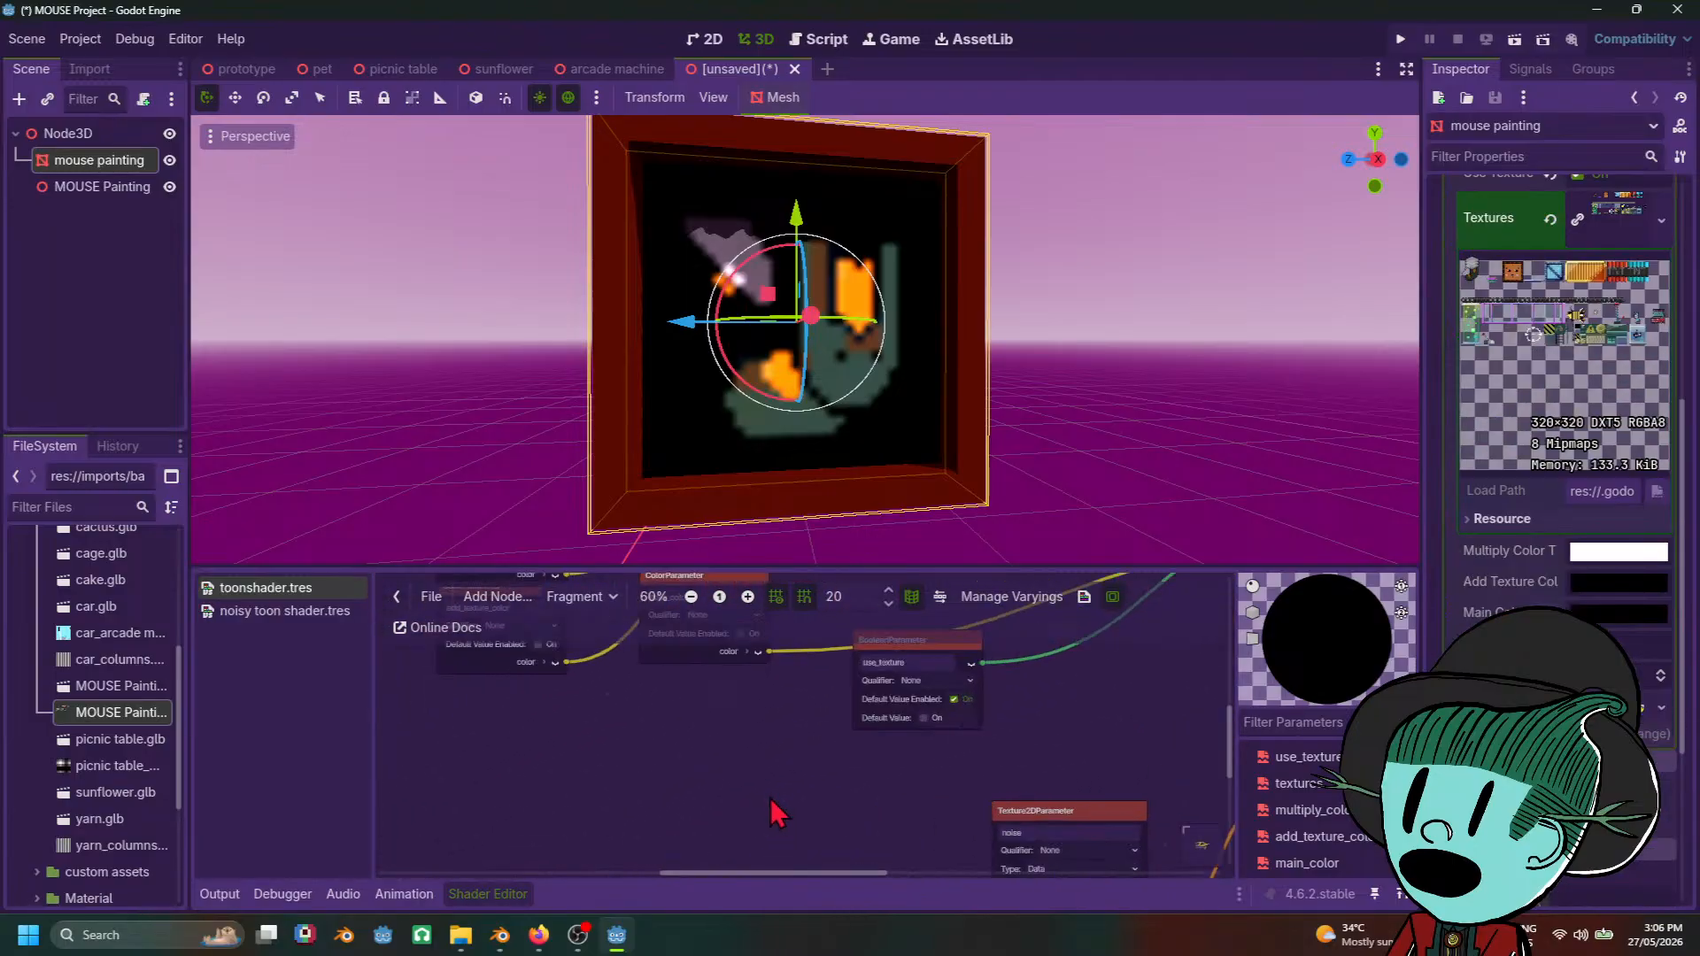
pyautogui.scroll(3, 1007, 827)
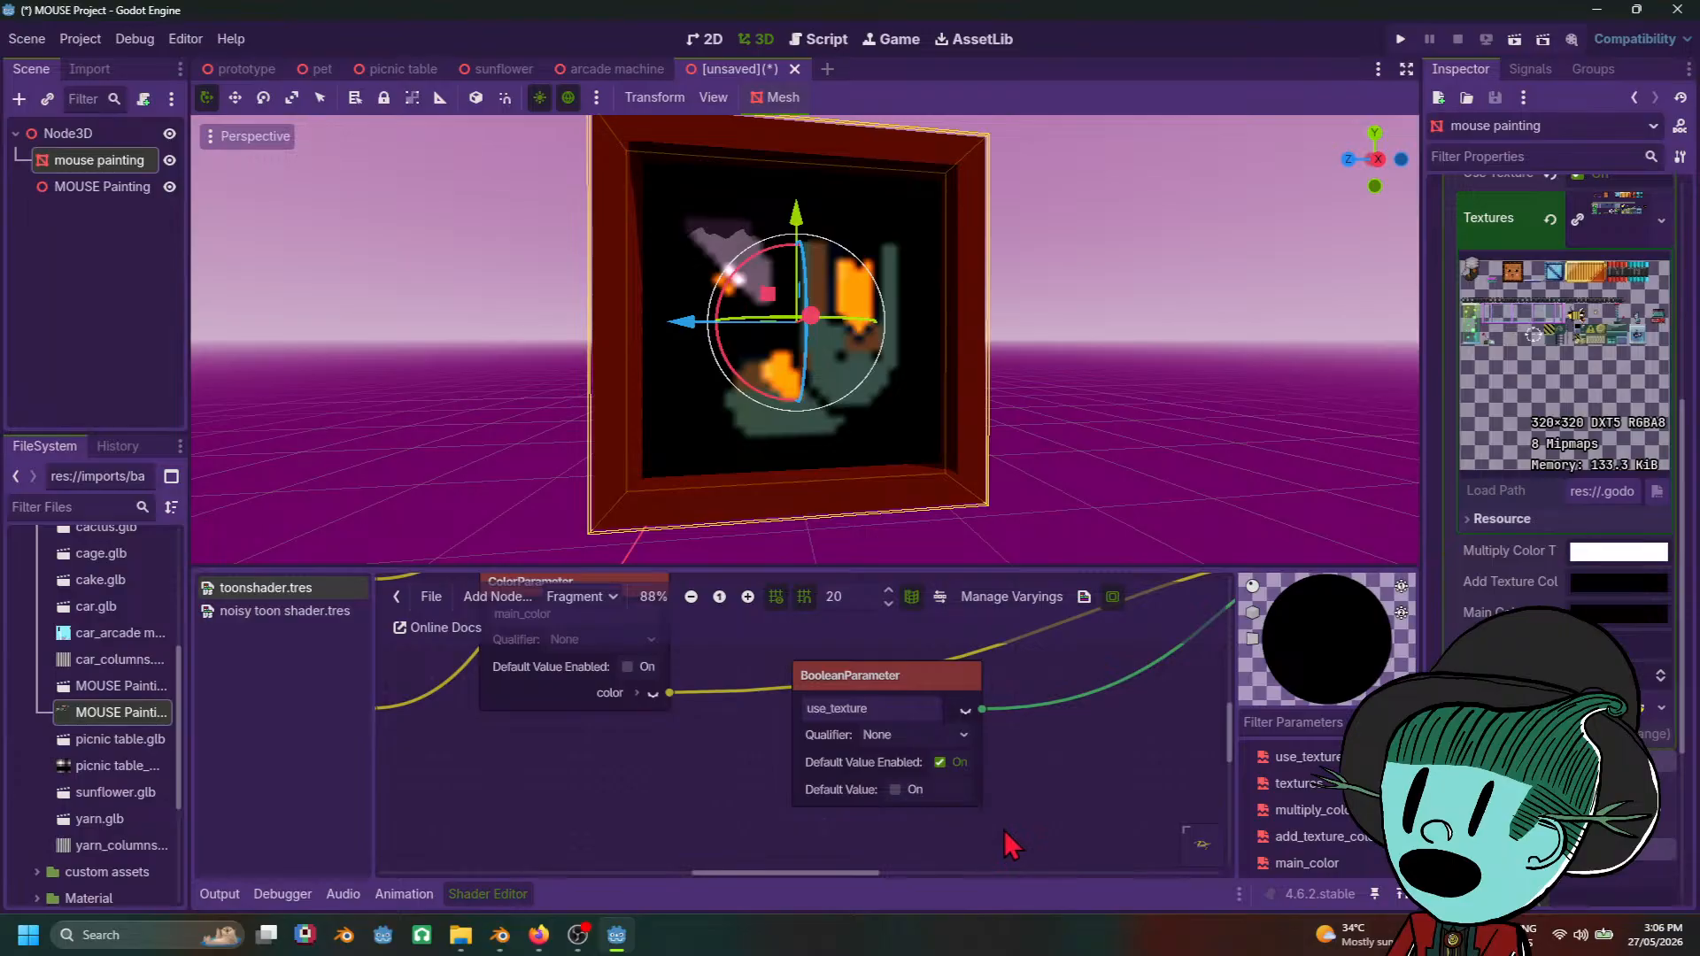
pyautogui.scroll(3, 1004, 831)
pyautogui.scroll(-4, 1071, 669)
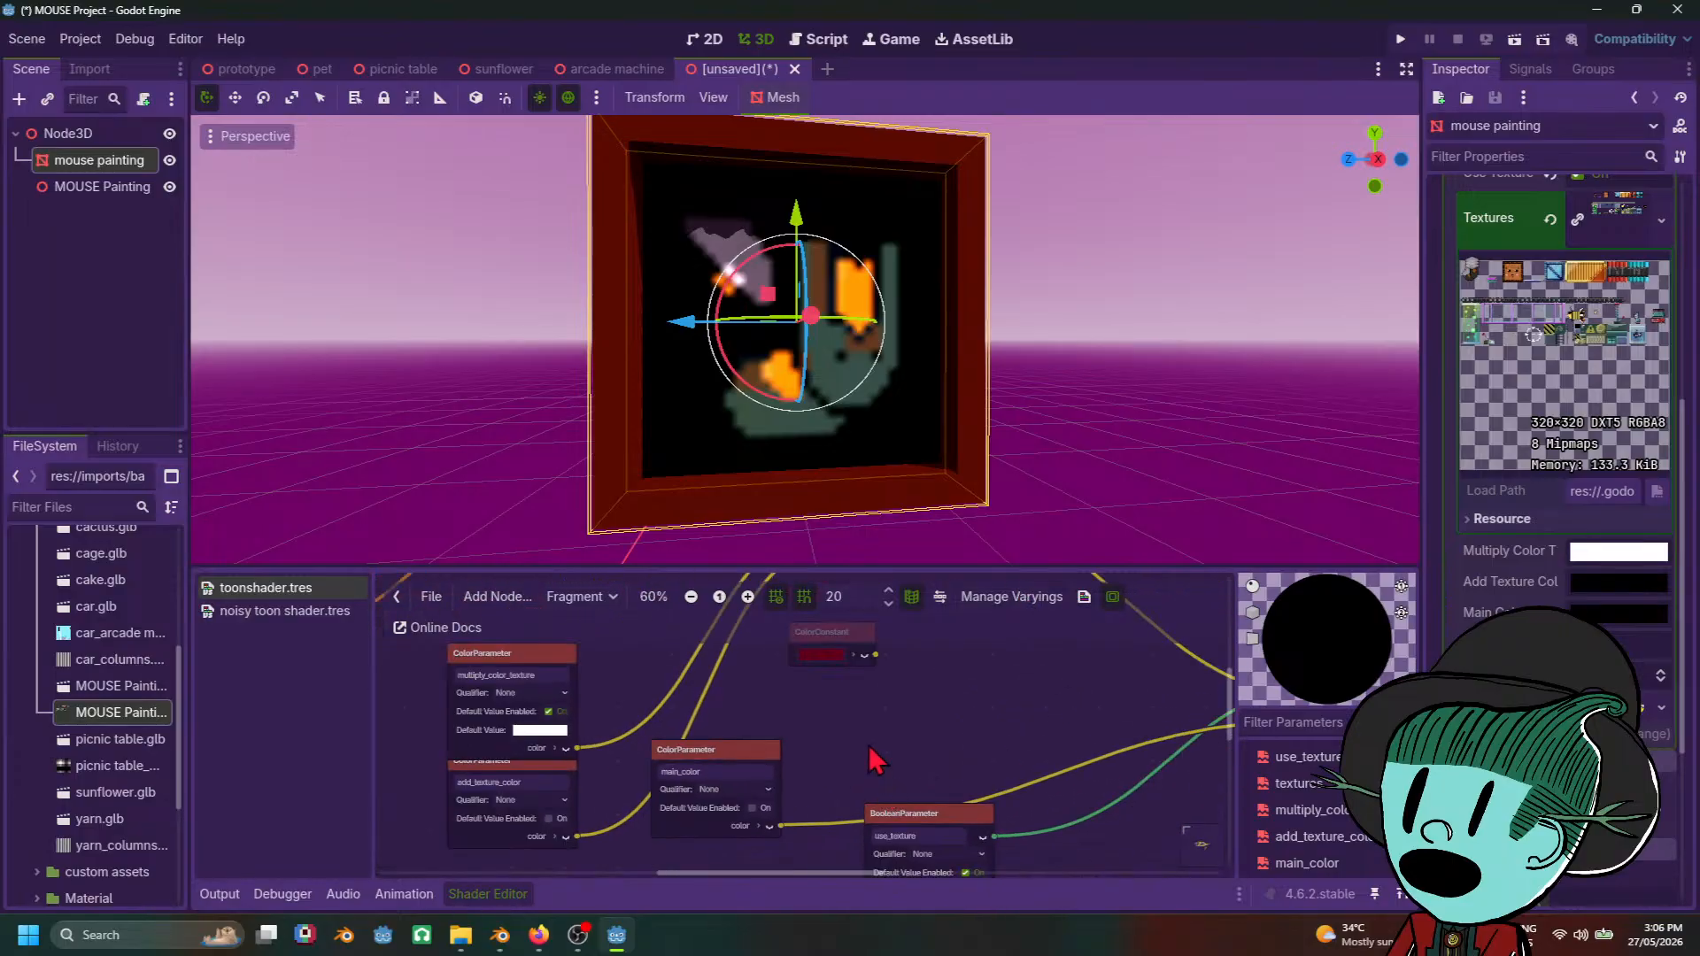
pyautogui.scroll(4, 647, 851)
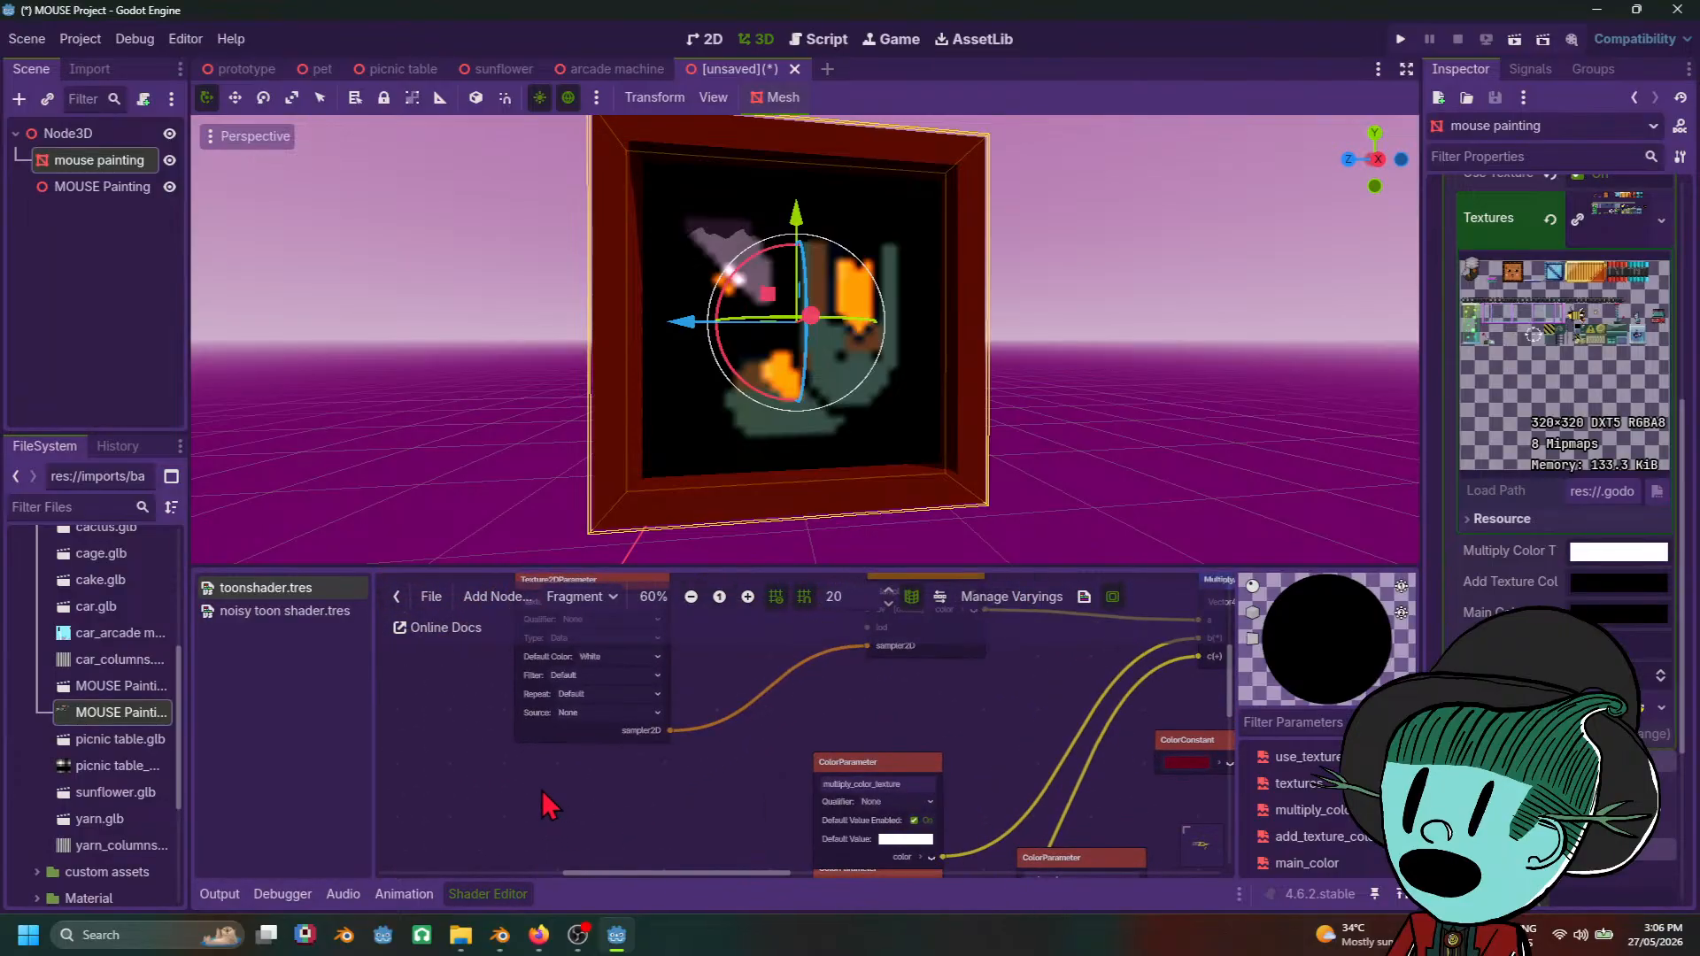
pyautogui.scroll(3, 887, 849)
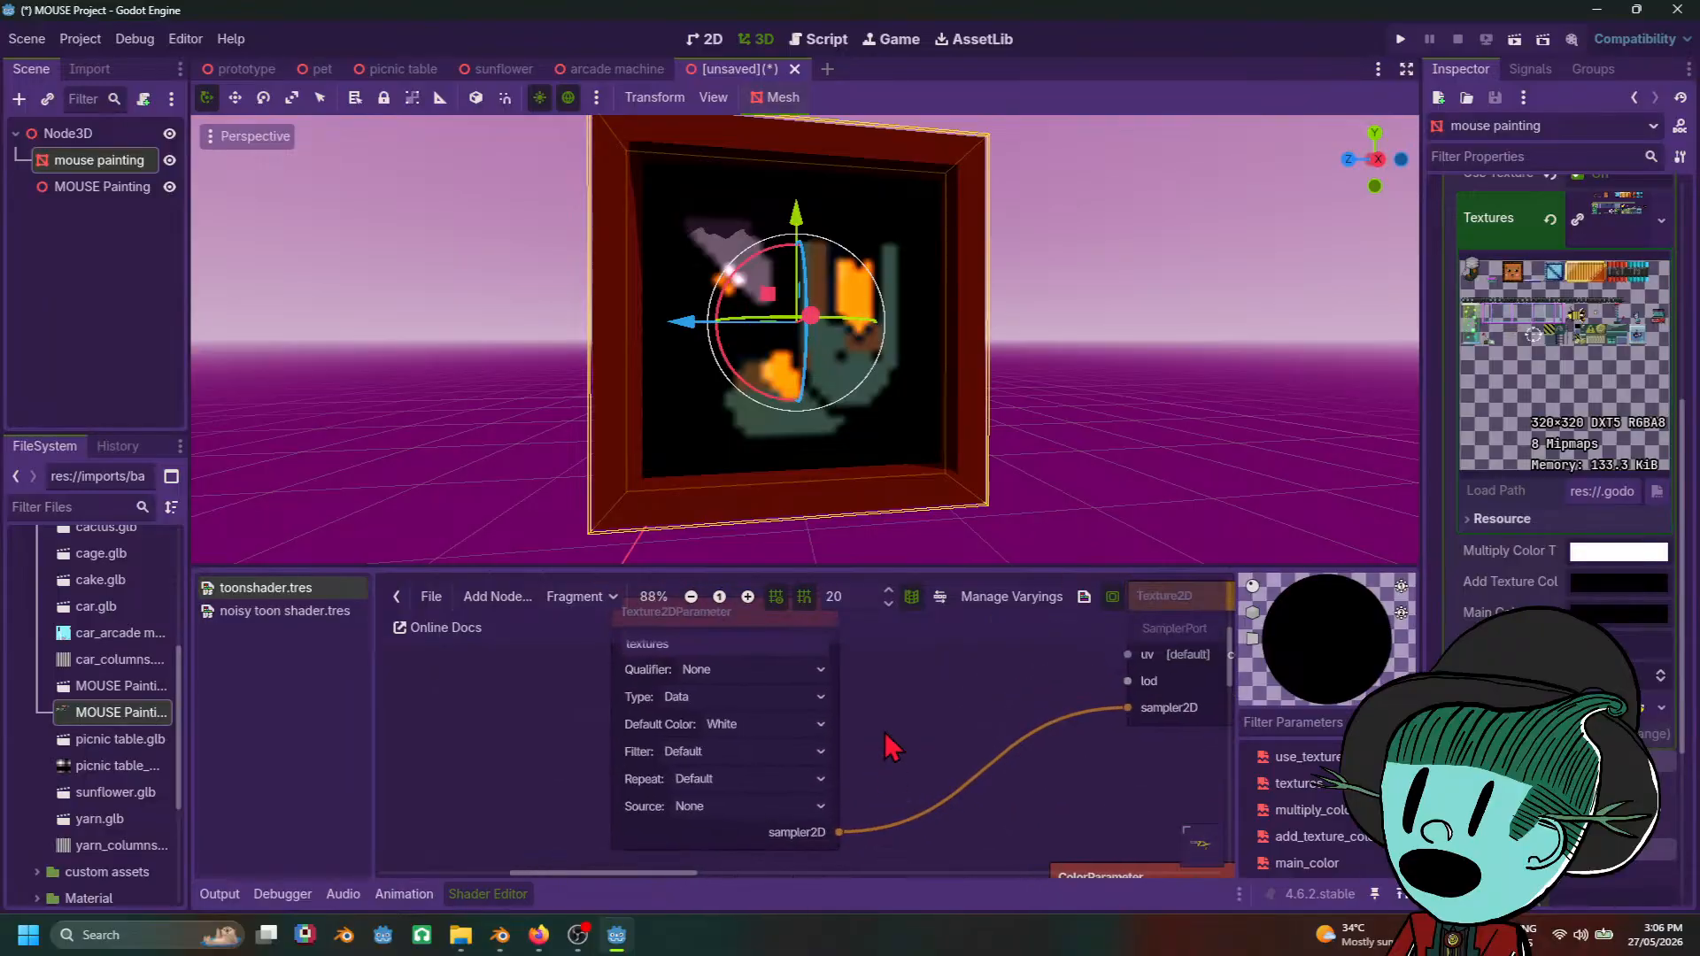
pyautogui.scroll(-3, 918, 776)
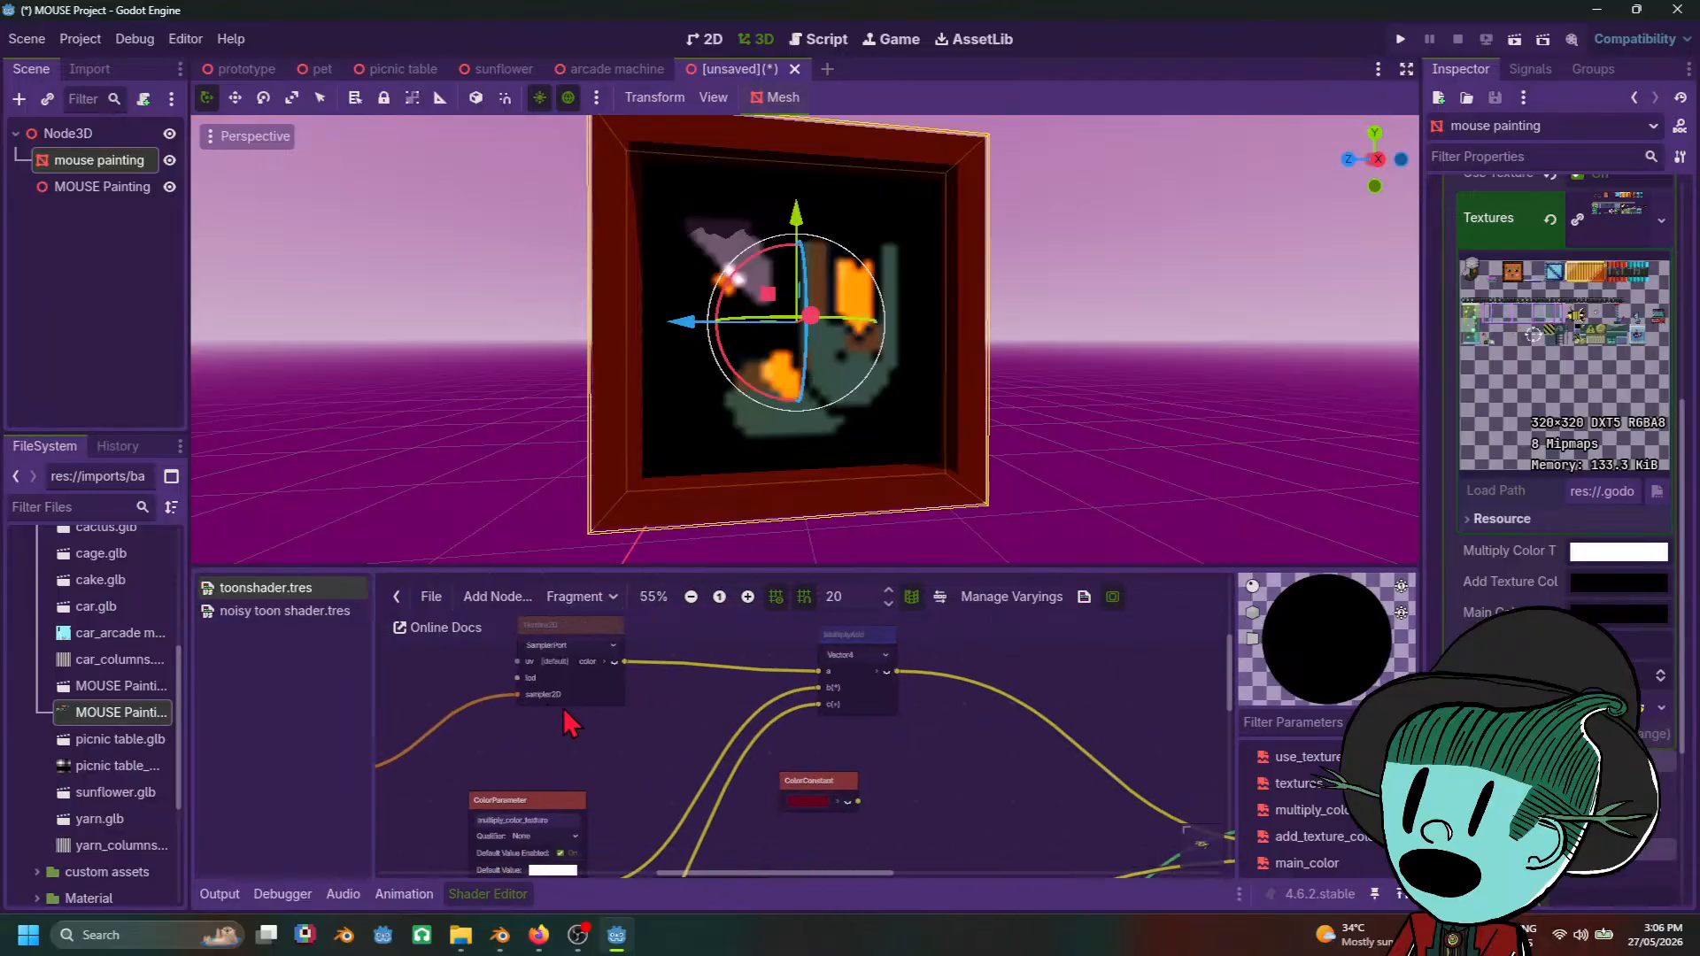
pyautogui.scroll(4, 1056, 636)
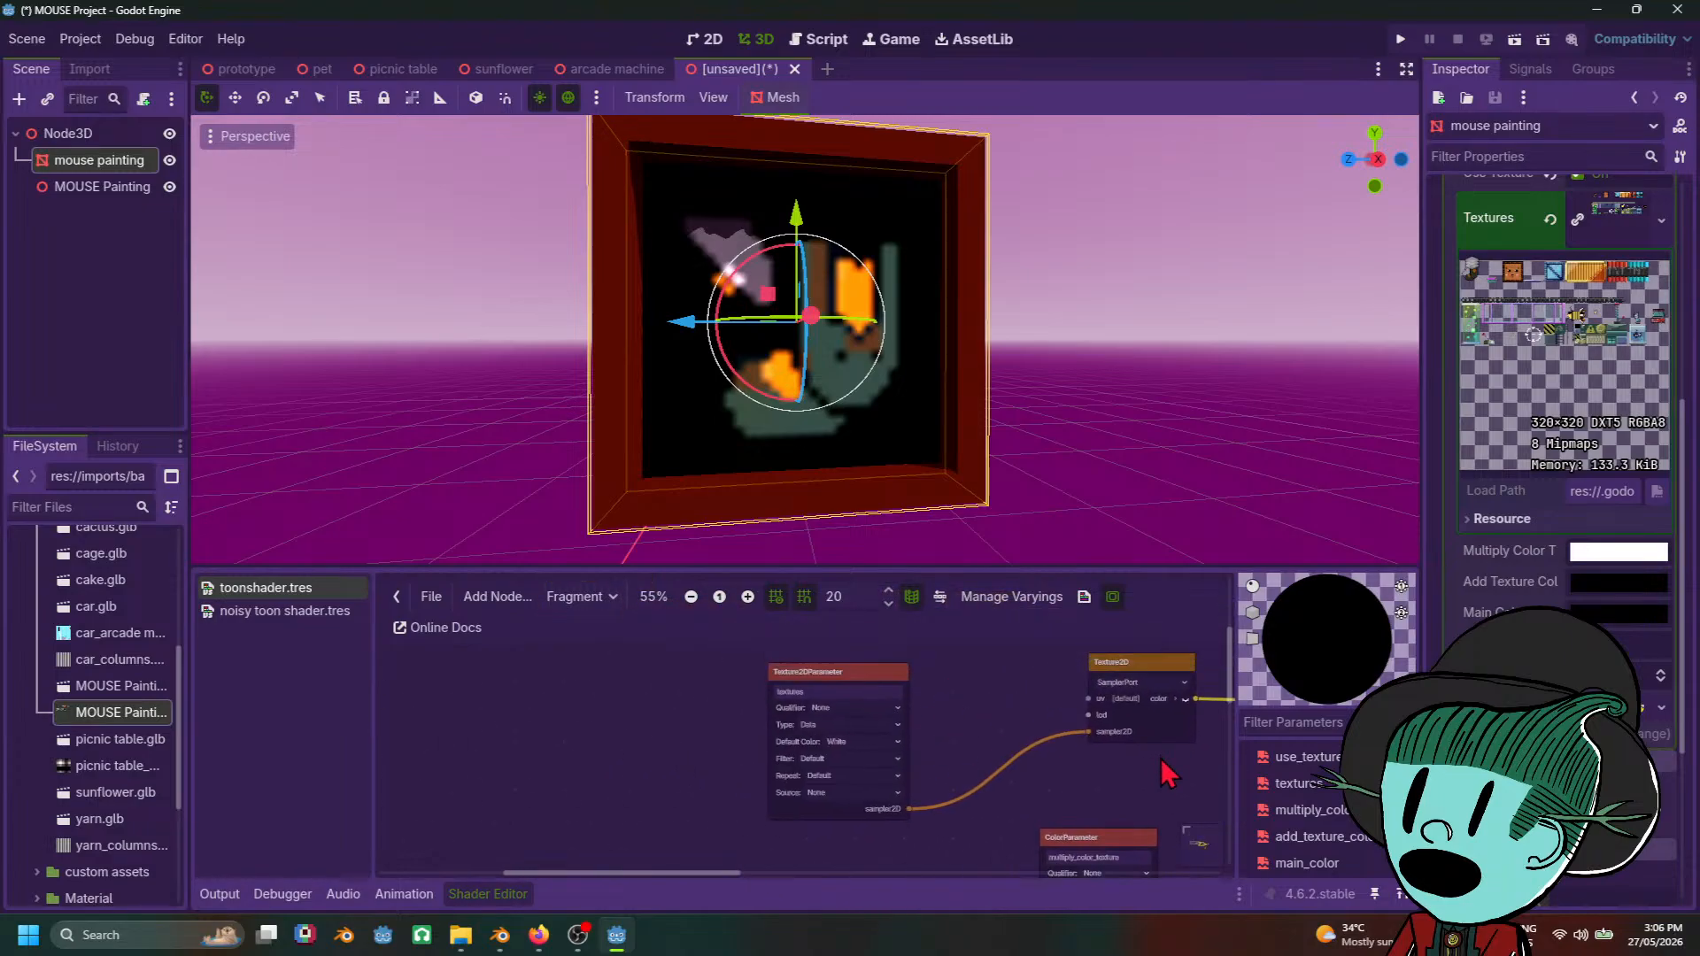
# Step: Check the Qualifier, Type and Default Color options of the textures parameter node in the toon shader graph
pyautogui.moveTo(896, 757); pyautogui.dragTo(936, 751, button='middle')
pyautogui.click(813, 689)
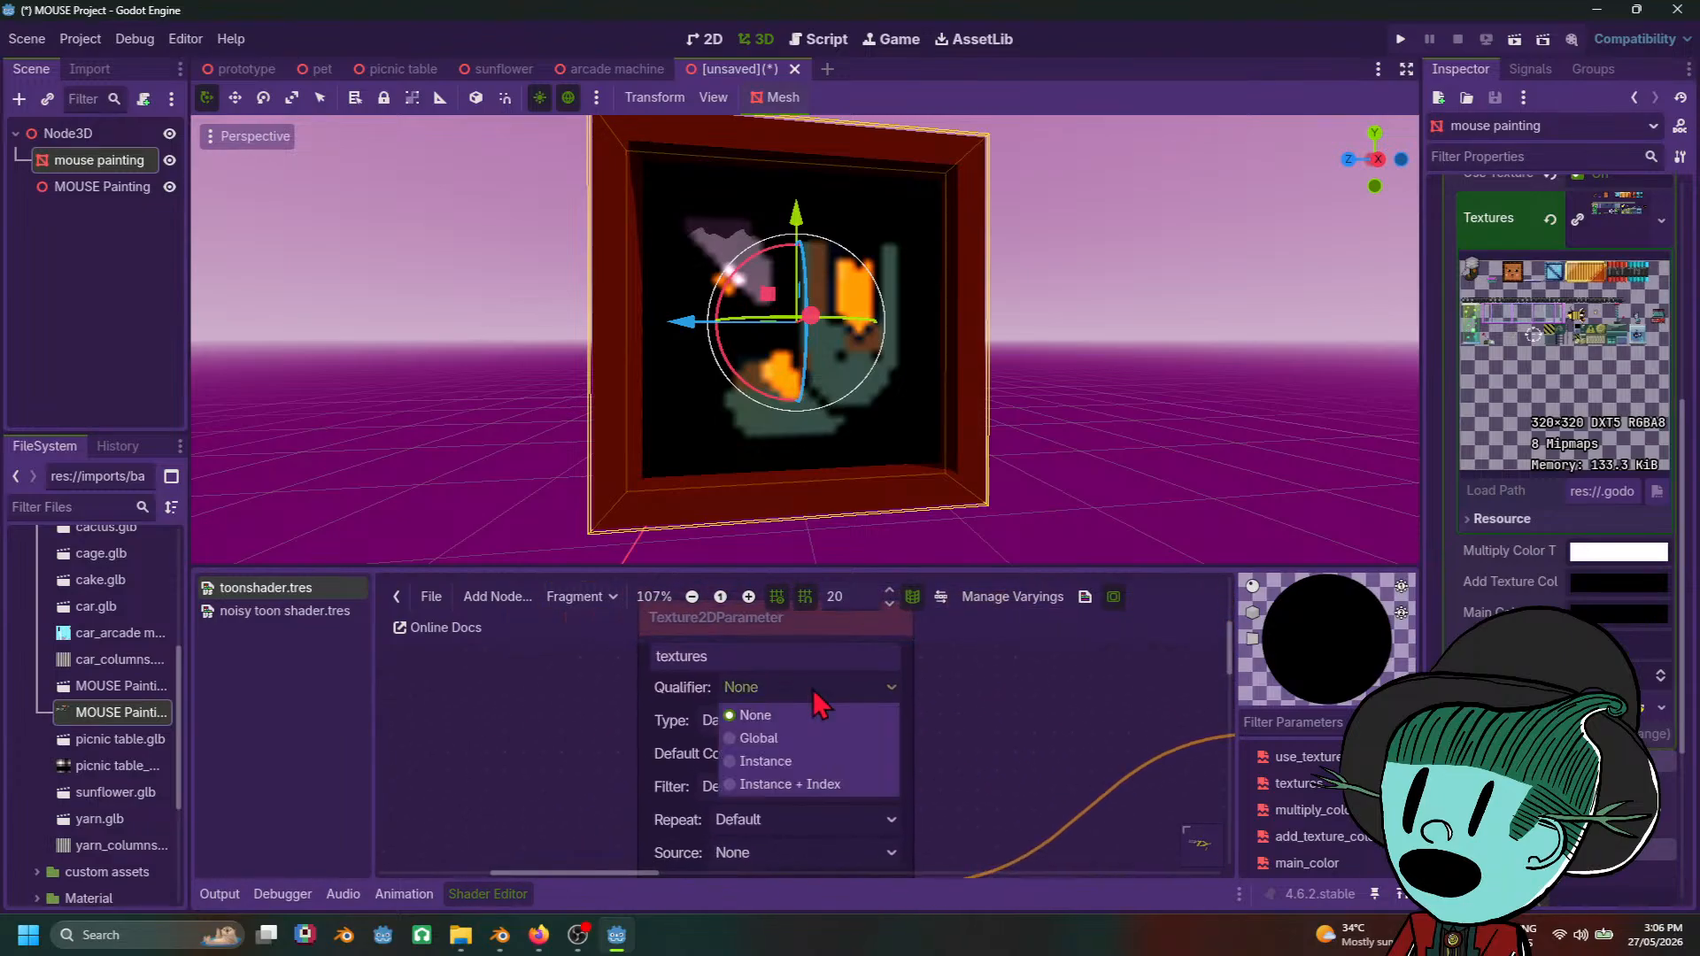
pyautogui.click(813, 712)
pyautogui.click(810, 721)
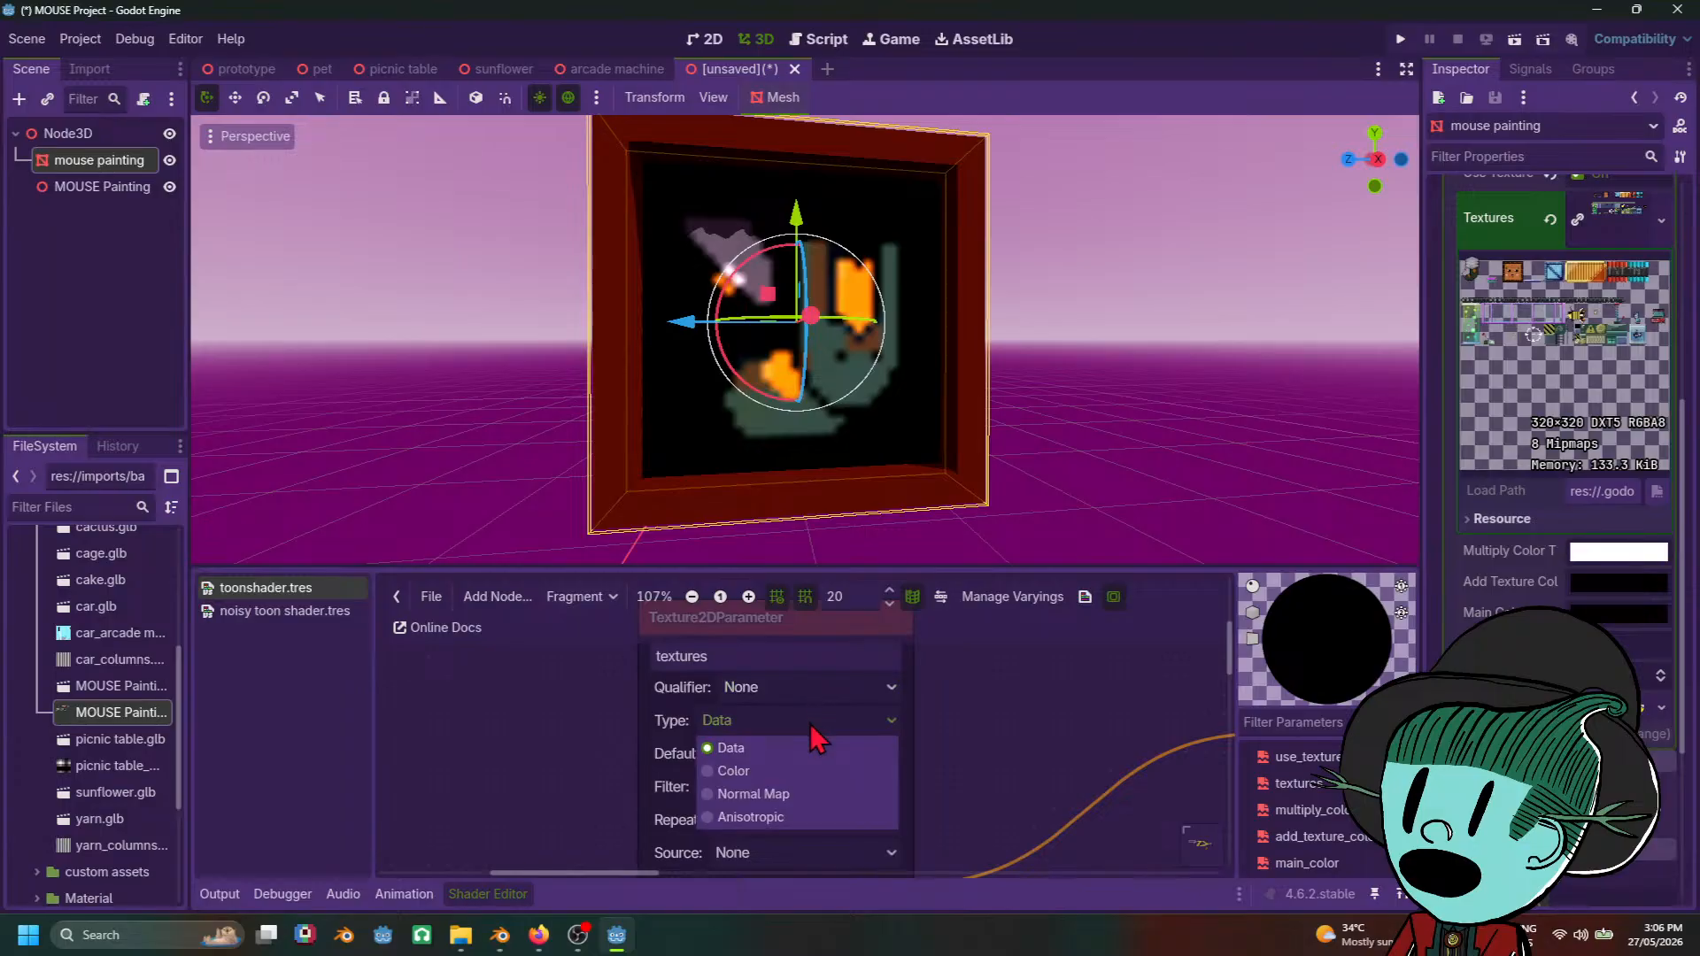
pyautogui.click(810, 725)
pyautogui.click(811, 724)
pyautogui.click(810, 724)
pyautogui.click(810, 760)
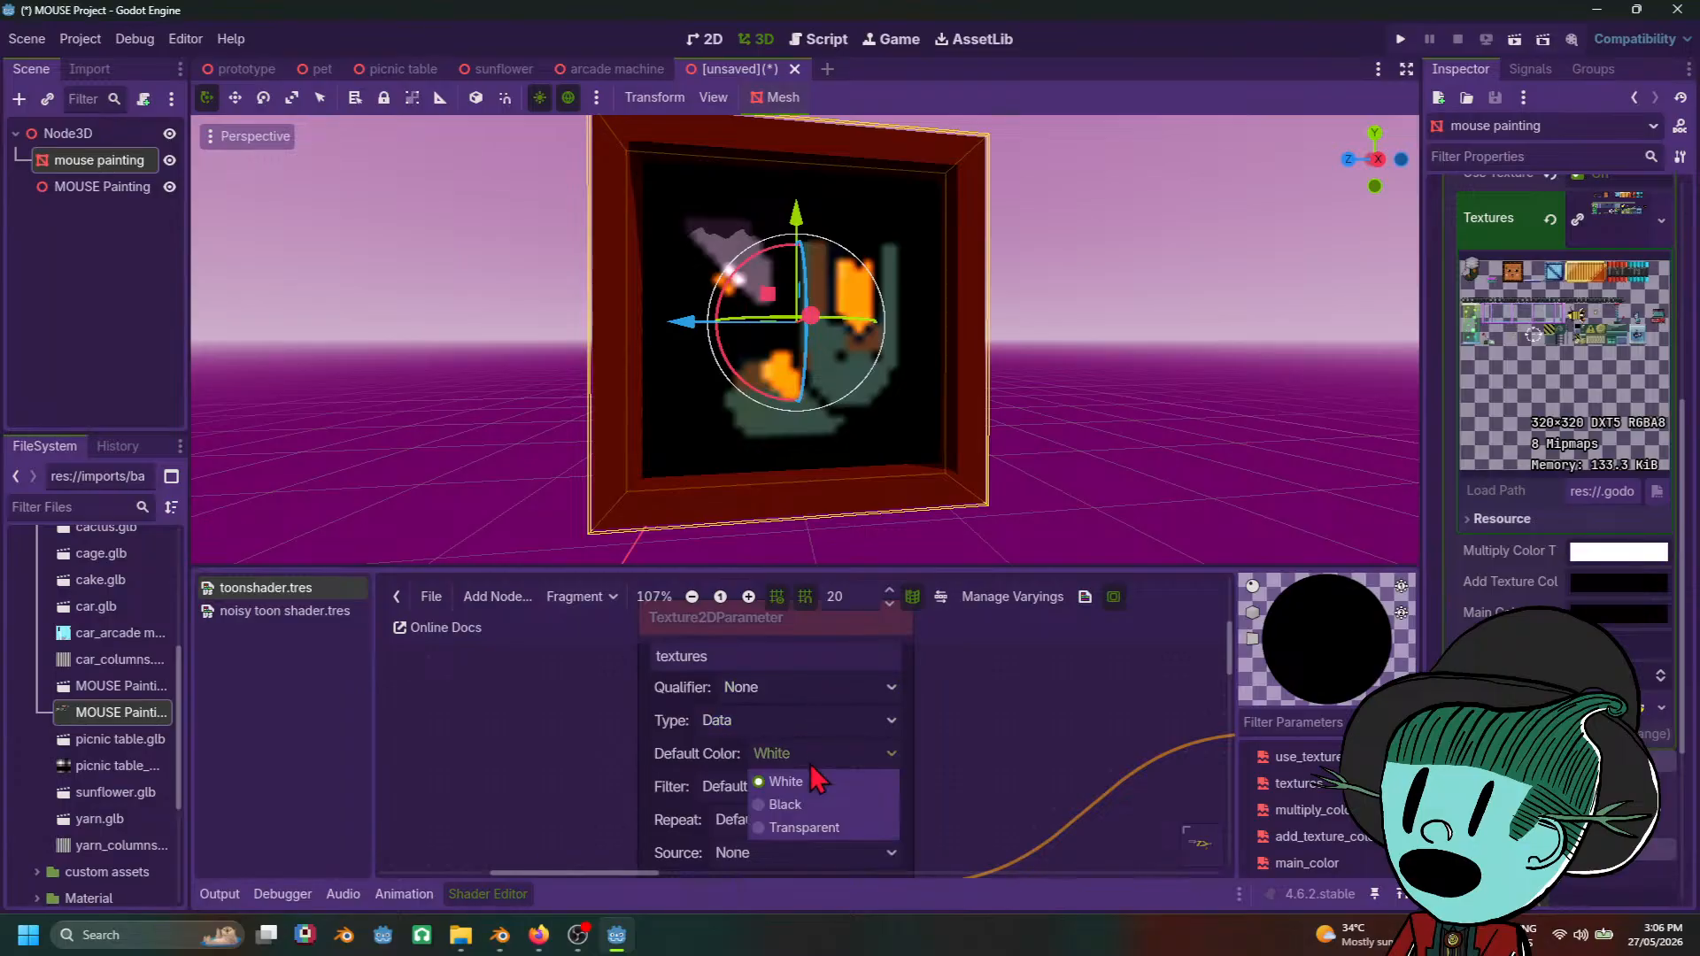
pyautogui.click(811, 779)
# Step: Set the Filter of the toon shader's textures parameter node to Nearest
pyautogui.click(796, 788)
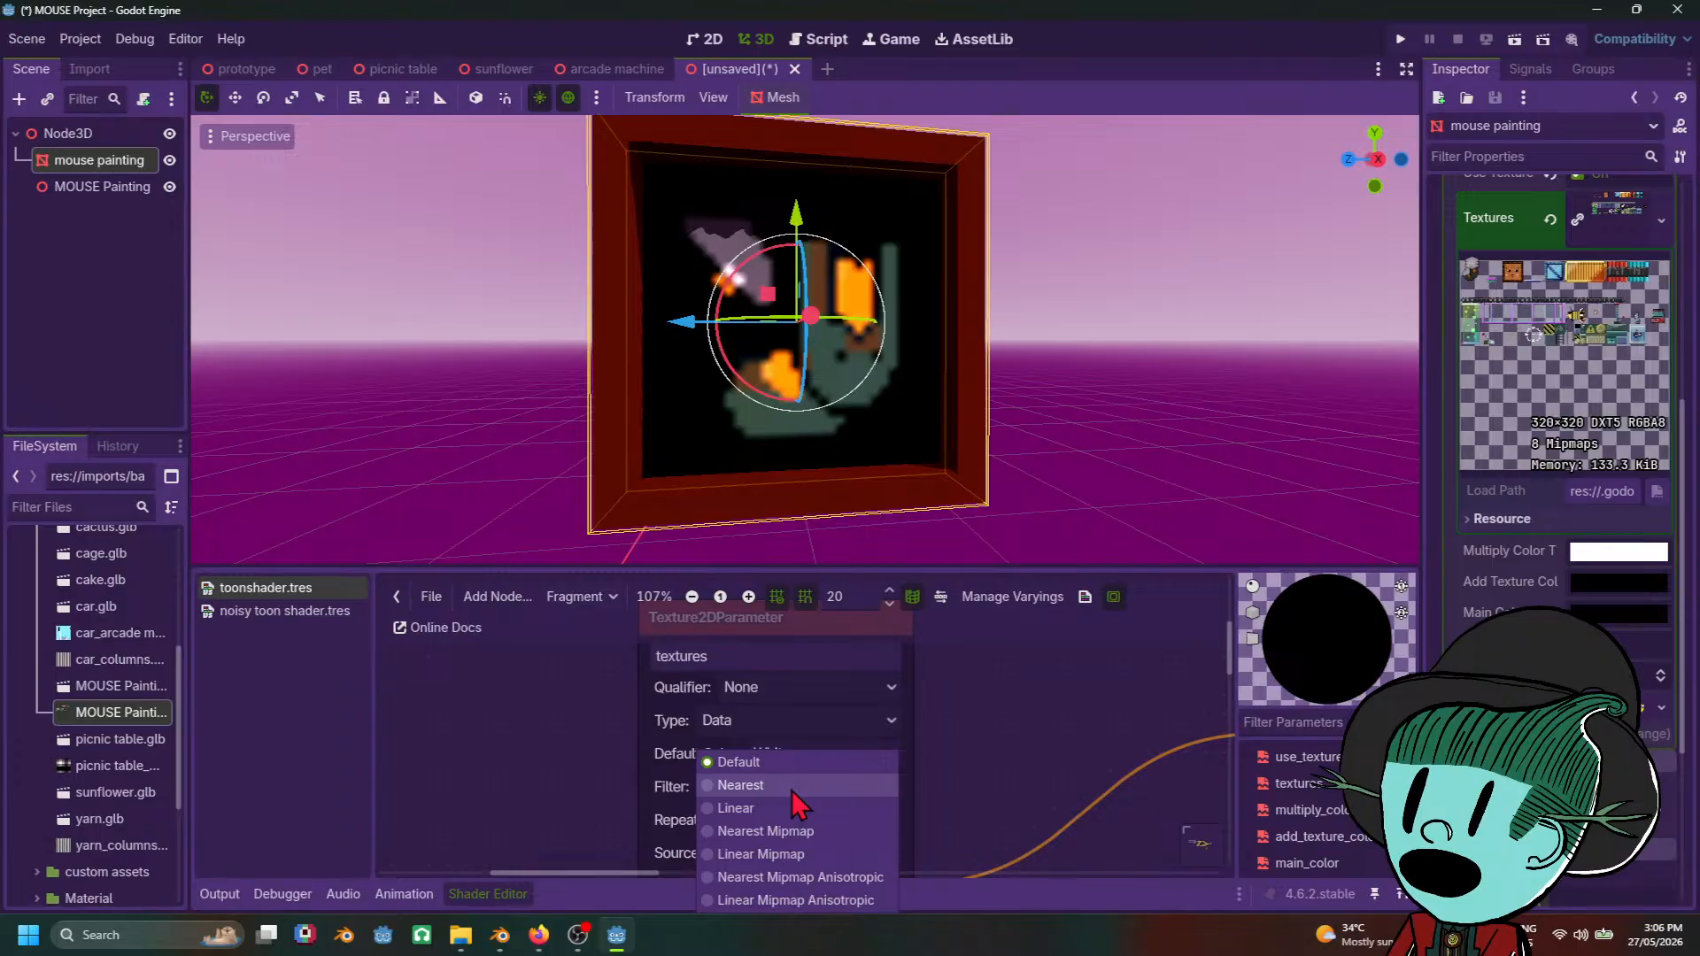
pyautogui.click(794, 790)
pyautogui.click(800, 786)
pyautogui.click(807, 791)
# Step: Deselect the mouse painting and inspect its texture in the viewport from different distances and angles
pyautogui.scroll(-5, 1102, 395)
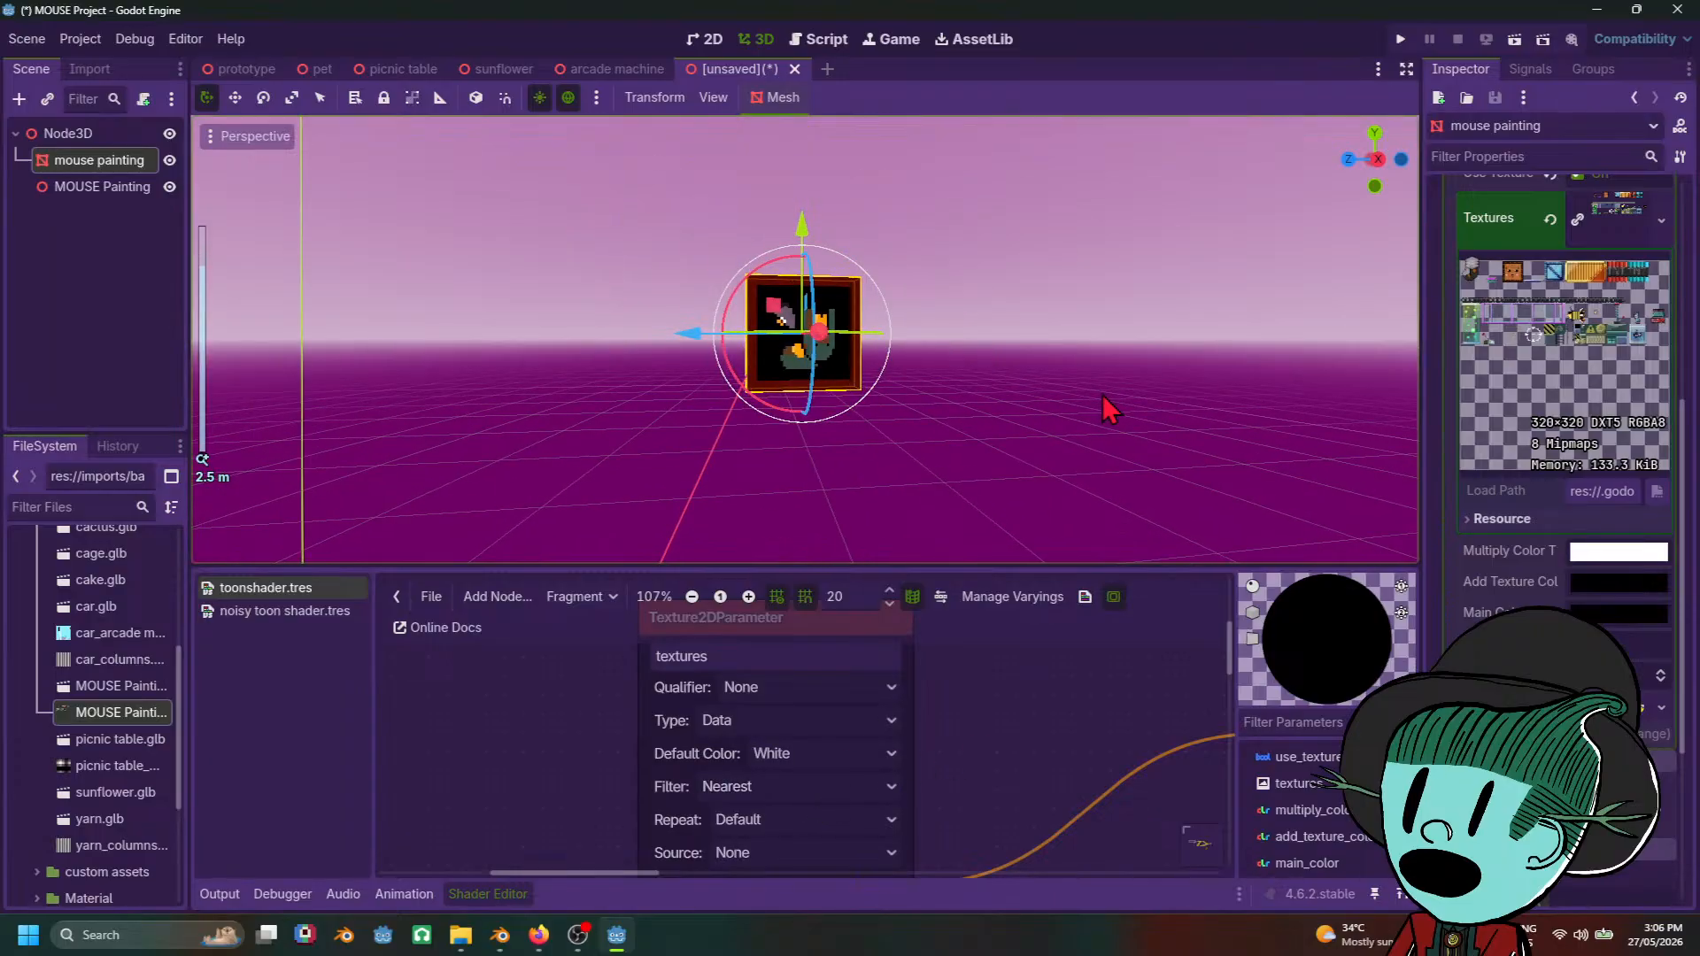
pyautogui.click(1103, 395)
pyautogui.scroll(10, 1103, 395)
pyautogui.moveTo(1103, 395)
pyautogui.mouseDown(button='middle')
pyautogui.moveTo(961, 524)
pyautogui.moveTo(945, 459)
pyautogui.moveTo(962, 386)
pyautogui.moveTo(1018, 333)
pyautogui.moveTo(1093, 328)
pyautogui.moveTo(1169, 459)
pyautogui.moveTo(1013, 373)
pyautogui.moveTo(1015, 322)
pyautogui.moveTo(1195, 384)
pyautogui.moveTo(1212, 458)
pyautogui.moveTo(1185, 501)
pyautogui.moveTo(1025, 425)
pyautogui.mouseUp(button='middle')
pyautogui.scroll(5, 1169, 459)
pyautogui.scroll(-4, 1169, 457)
pyautogui.scroll(-5, 1184, 502)
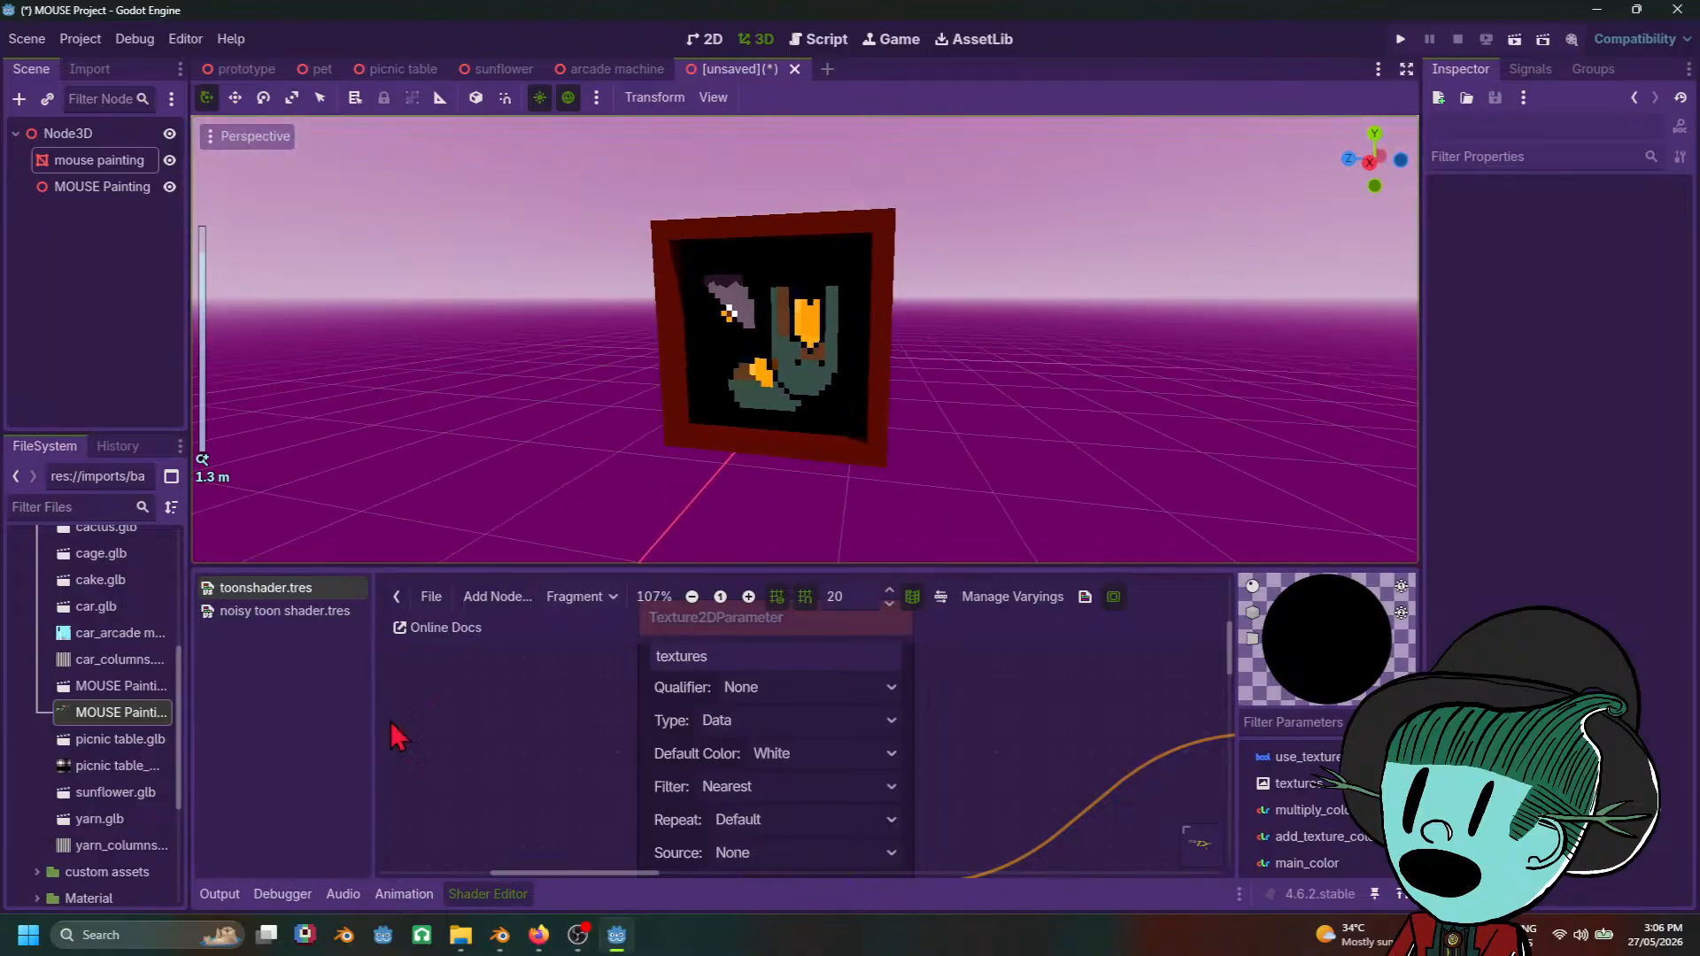
# Step: Inspect the imported MOUSE Painting sprite sheet texture in the project files, and reselect the mouse painting in the scene
pyautogui.click(106, 719)
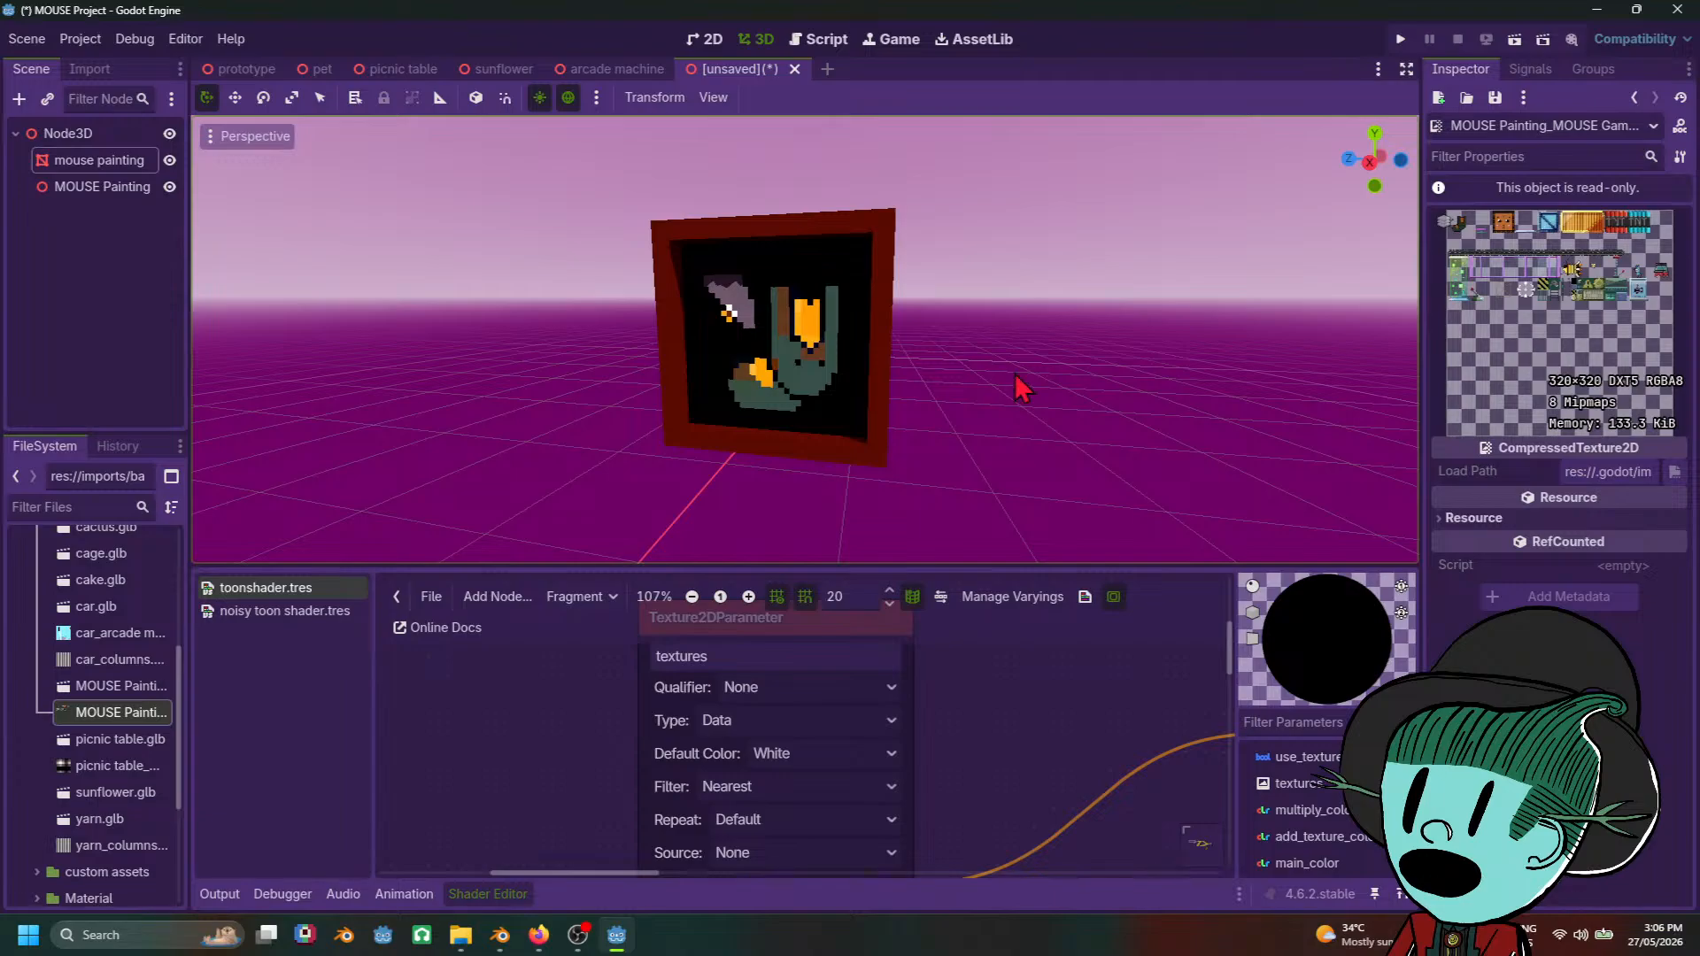
pyautogui.click(122, 744)
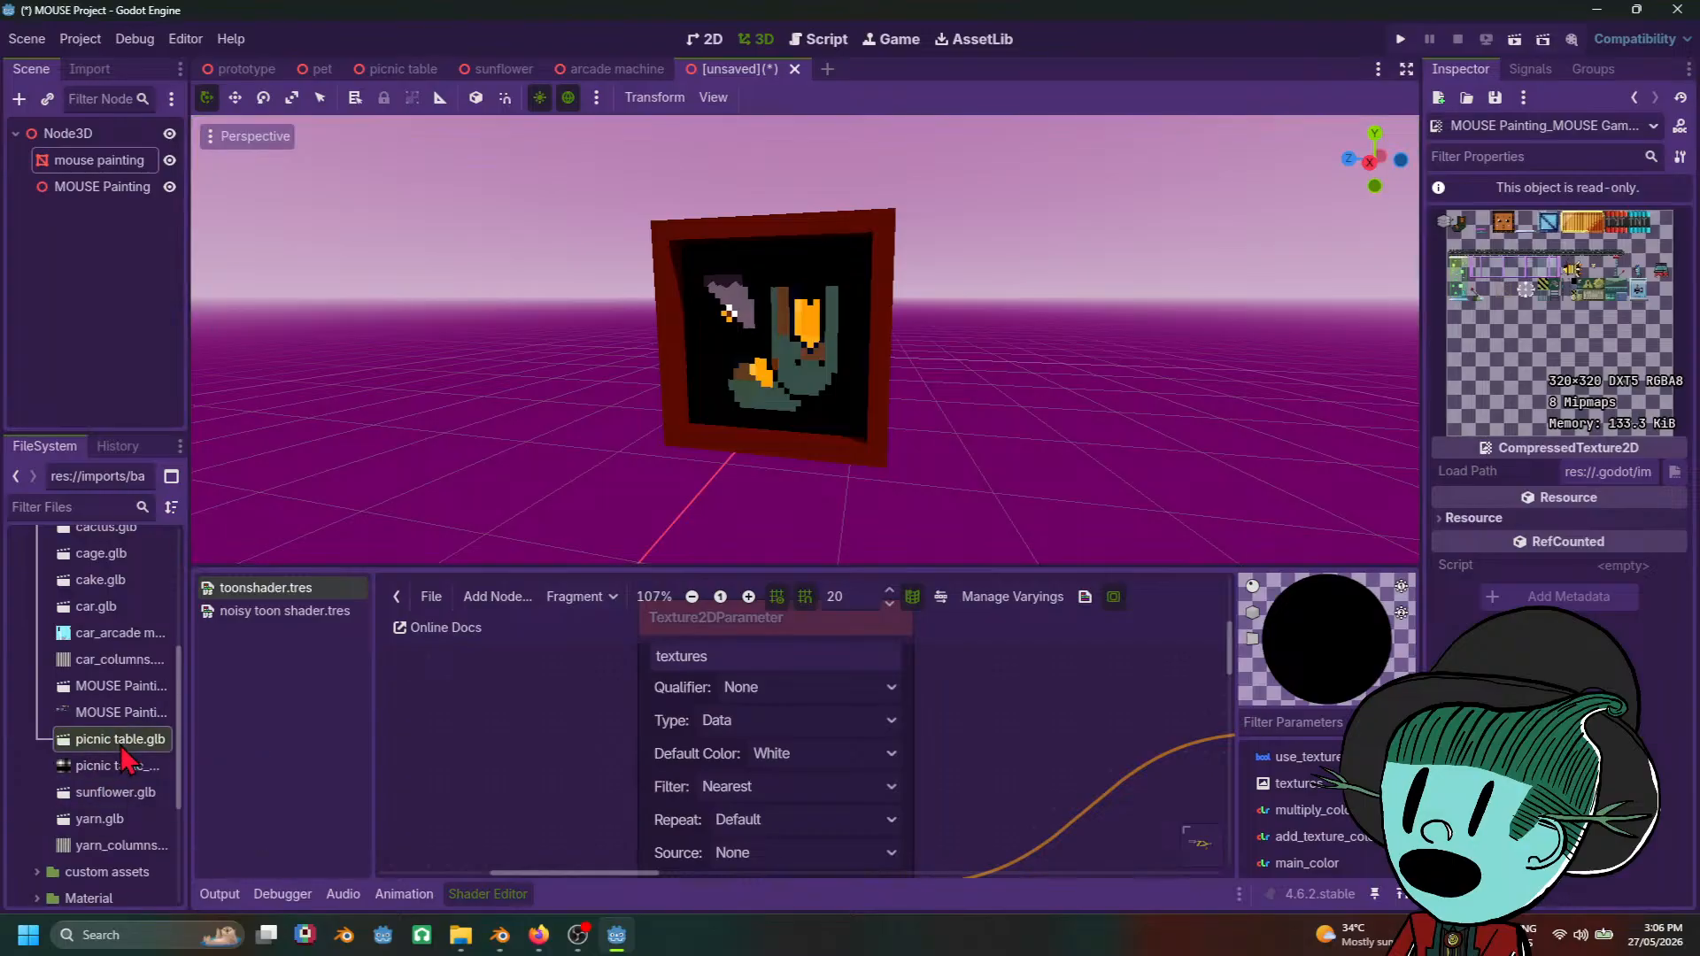
pyautogui.moveTo(550, 947)
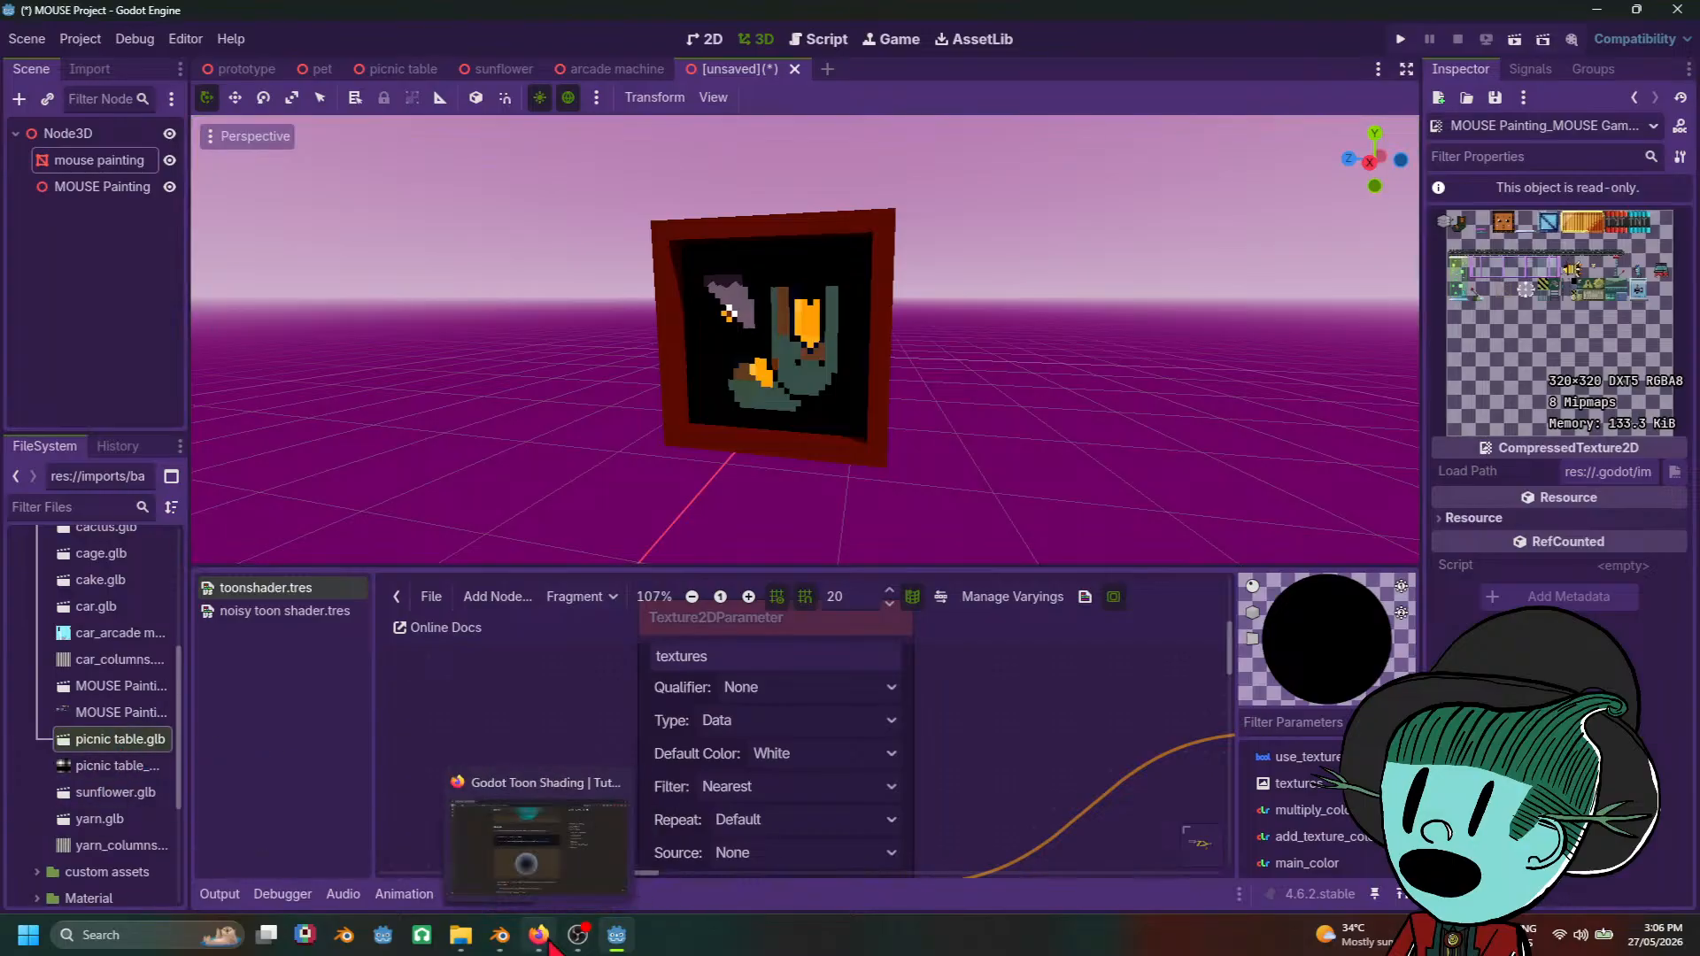
pyautogui.moveTo(467, 948)
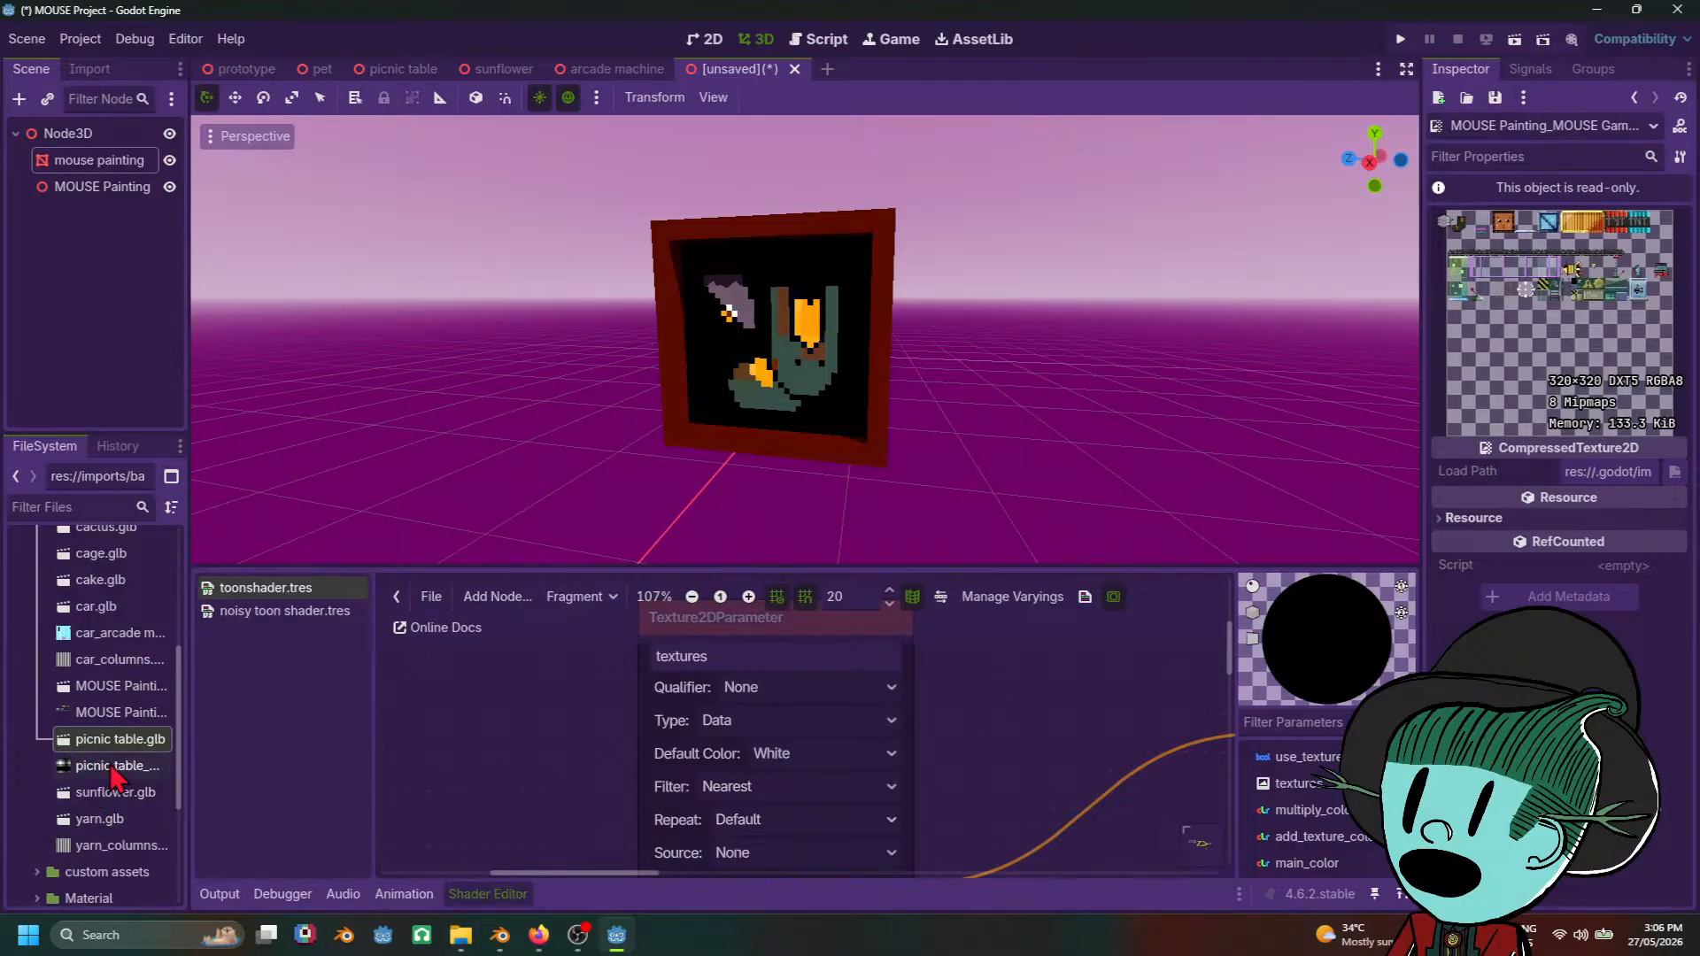
pyautogui.click(124, 714)
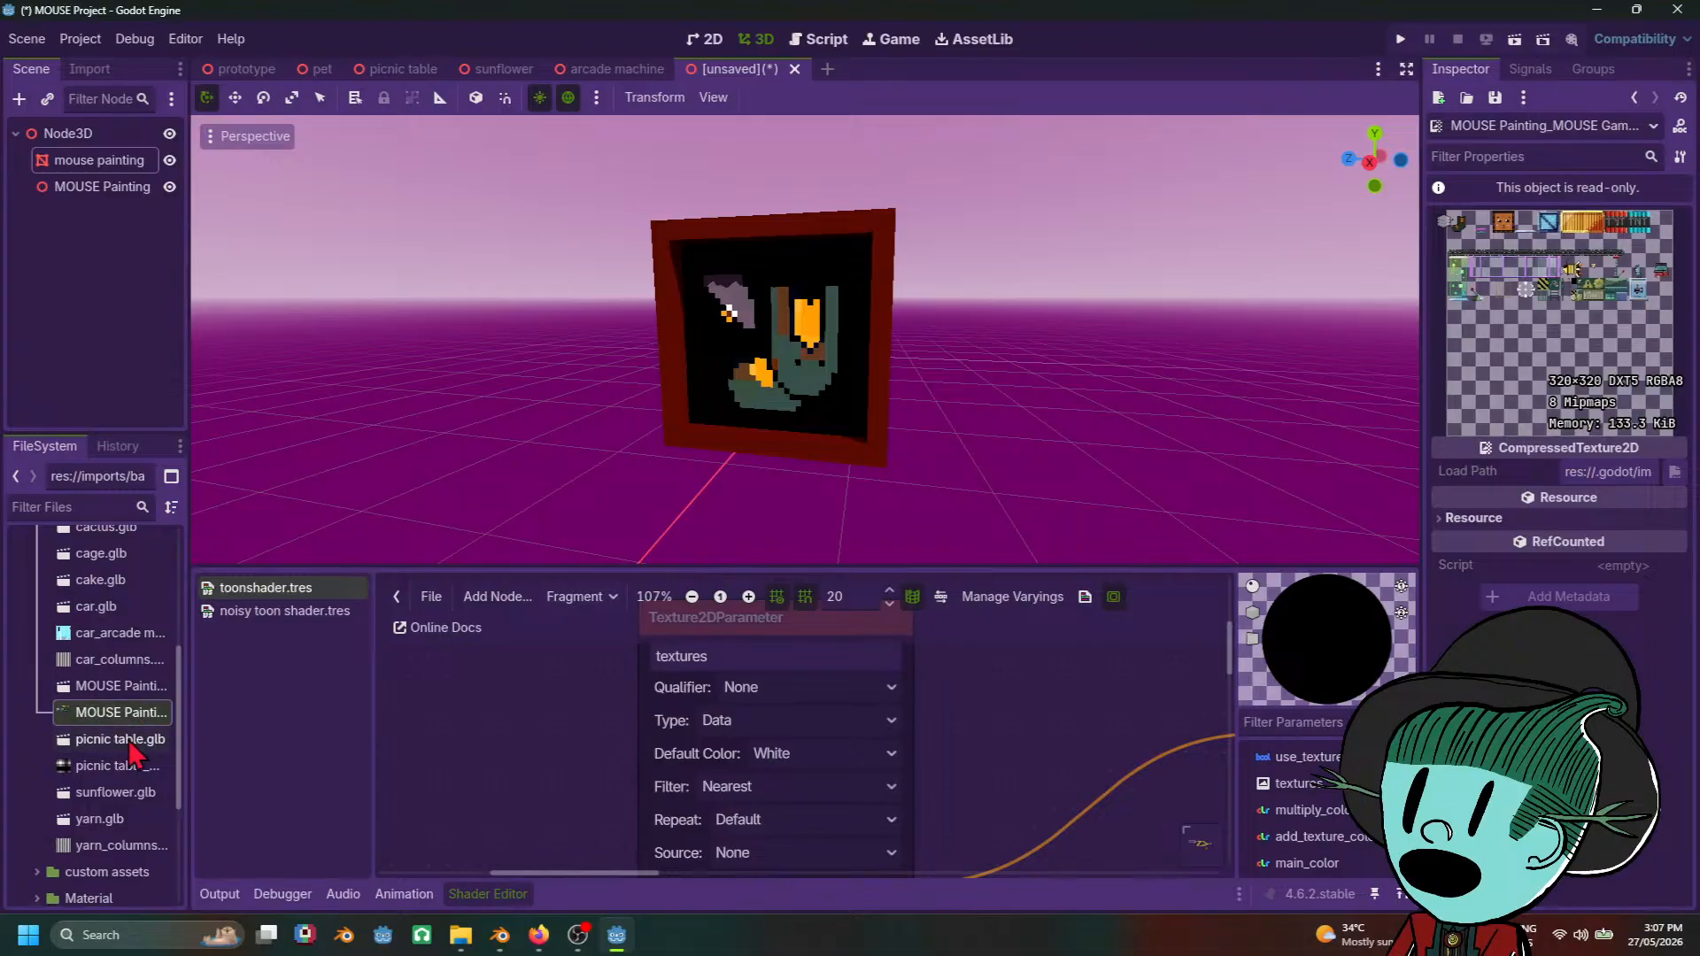
pyautogui.click(815, 335)
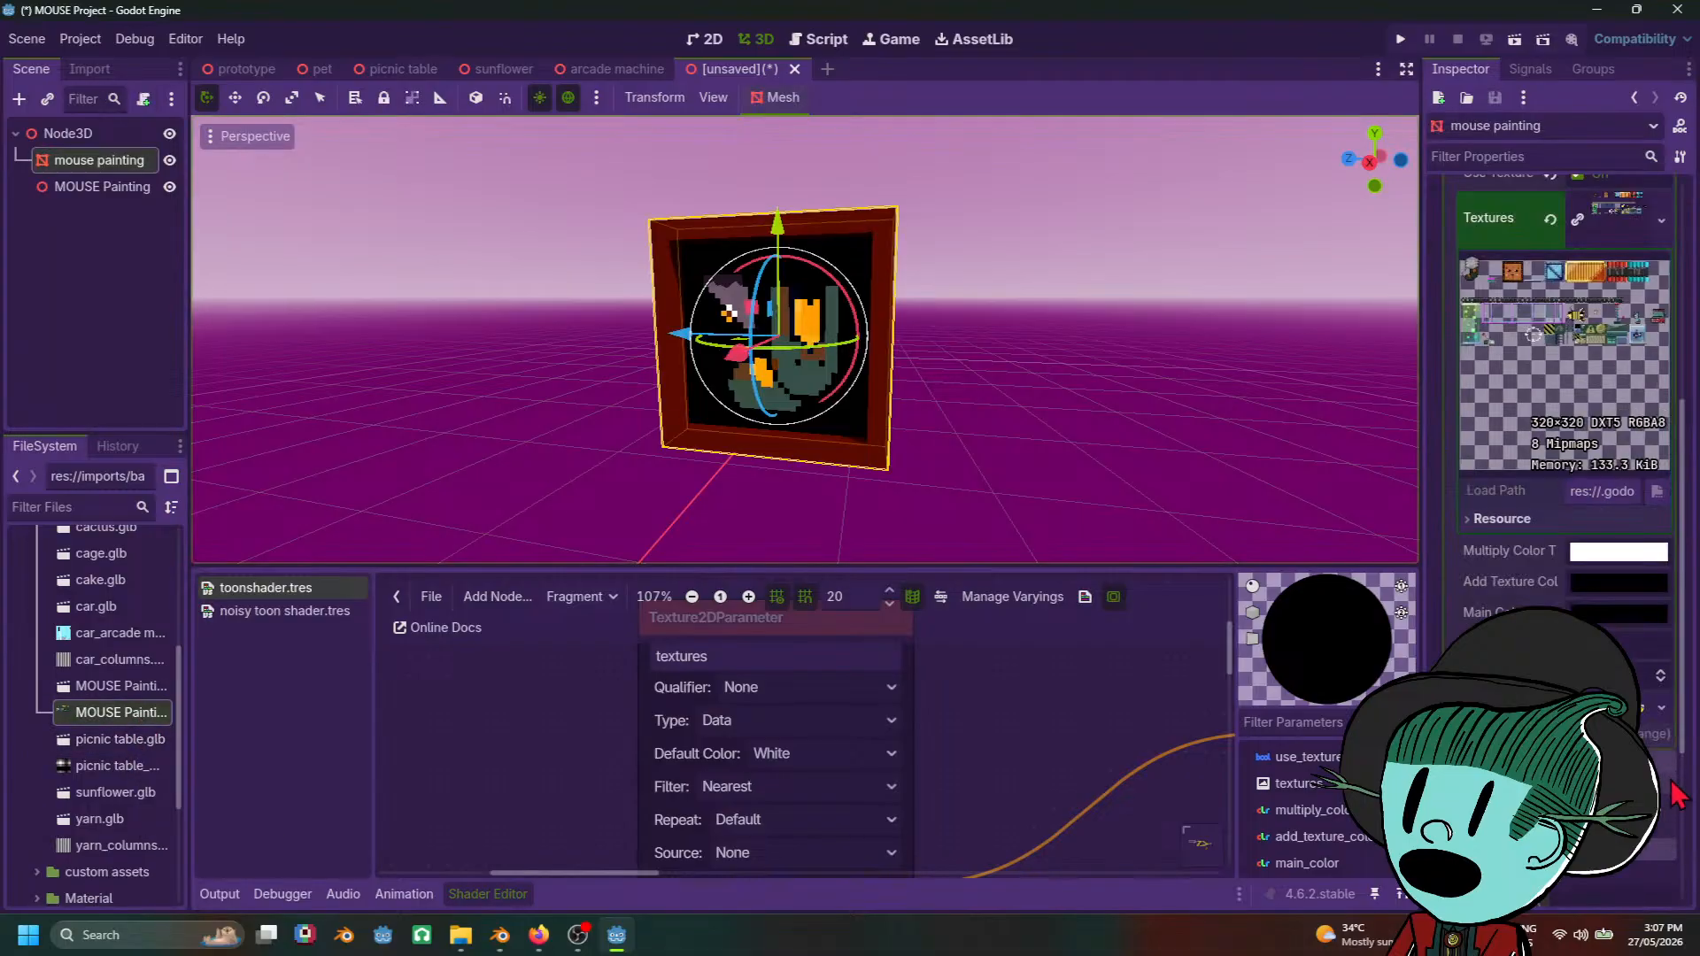
# Step: Try a lighter Add Texture Color on the painting's material and return it to black (000000)
pyautogui.click(1639, 587)
pyautogui.click(1686, 78)
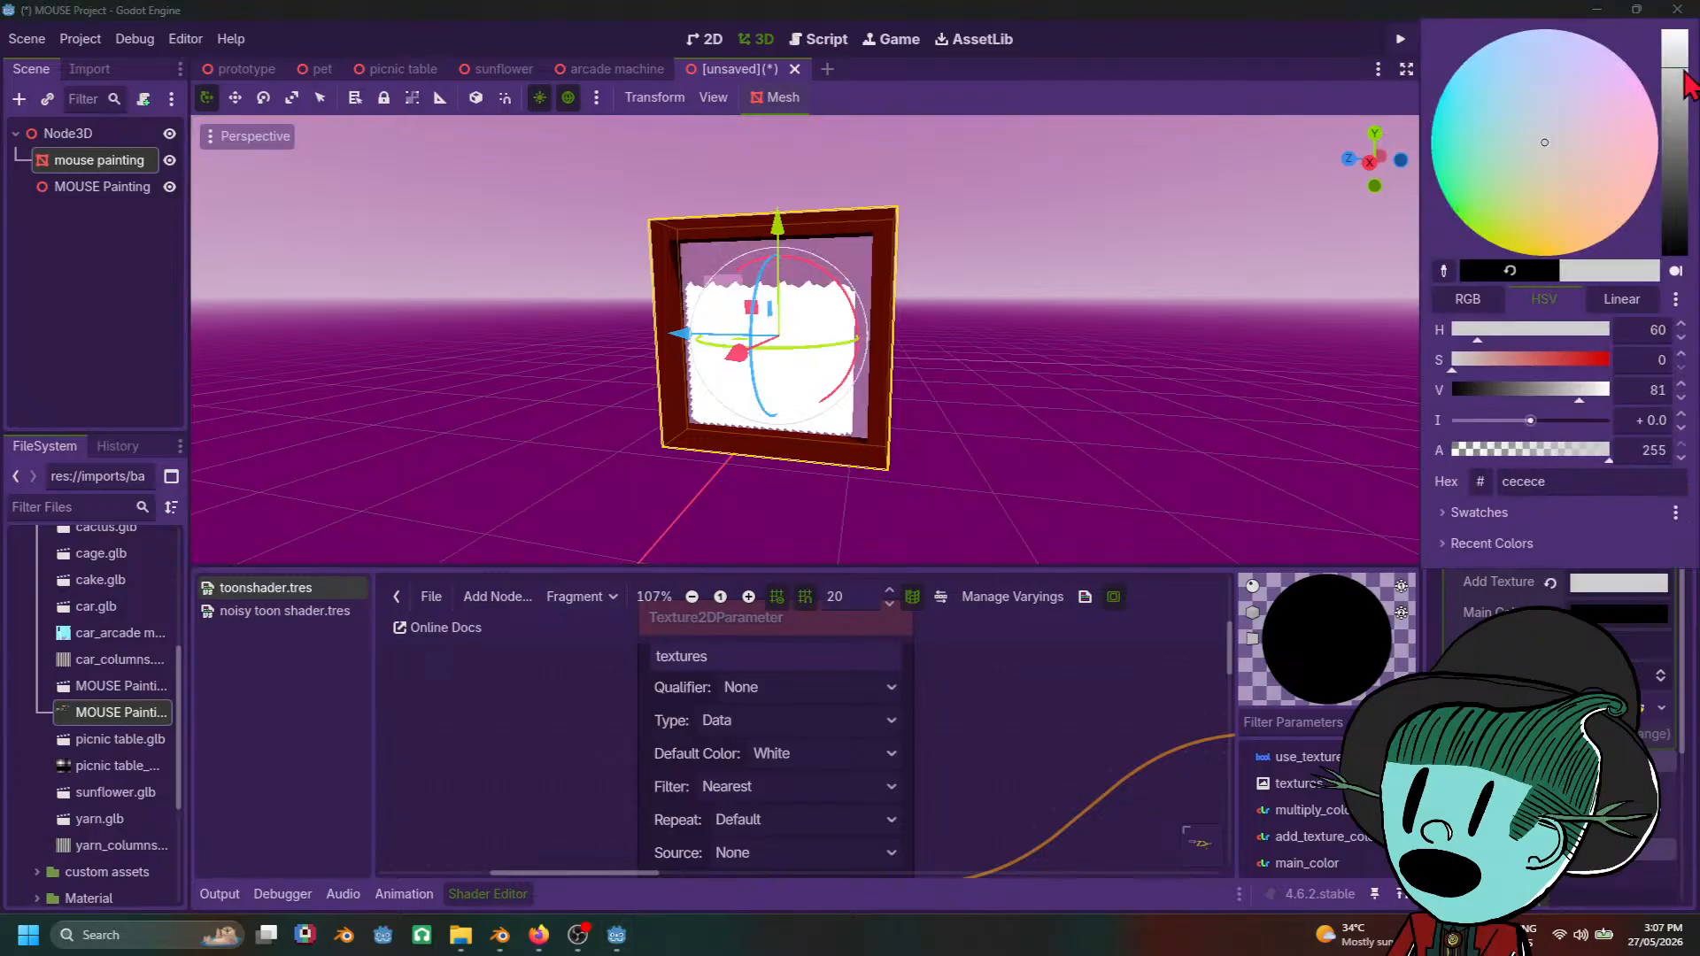
pyautogui.moveTo(1687, 78)
pyautogui.mouseDown()
pyautogui.moveTo(1681, 40)
pyautogui.moveTo(1676, 261)
pyautogui.mouseUp()
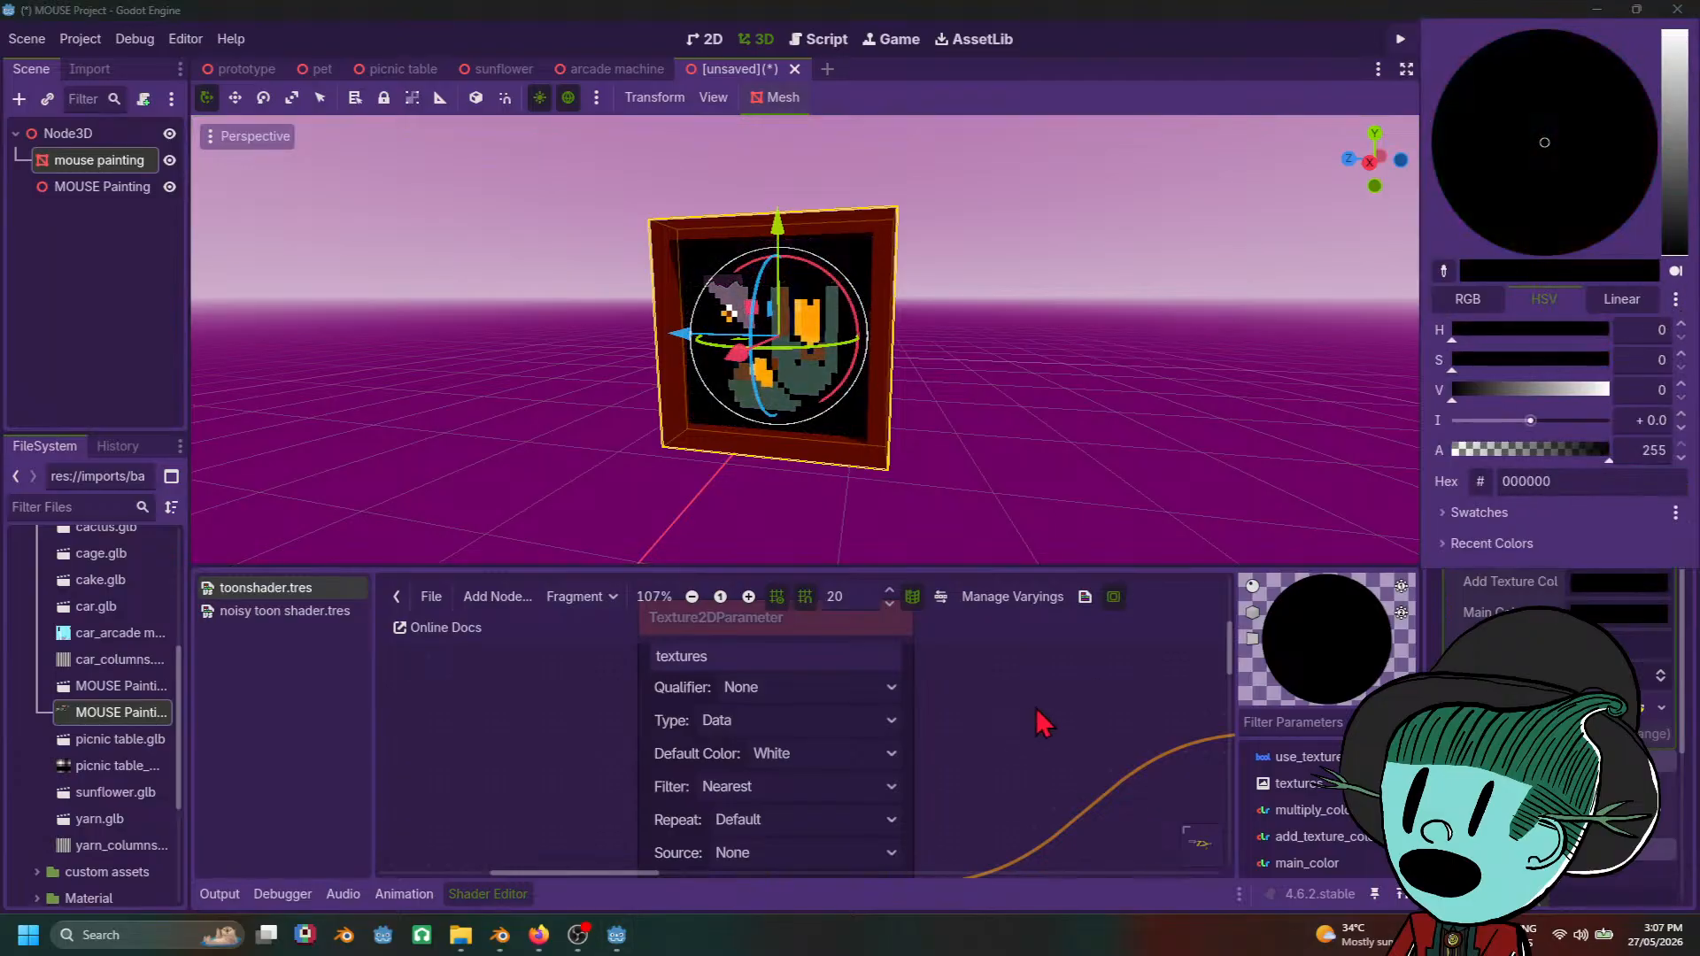
# Step: Add an Overlay color operator node beside the MultiplyAdd node in the toon shader graph and check its operator options
pyautogui.scroll(-5, 1073, 771)
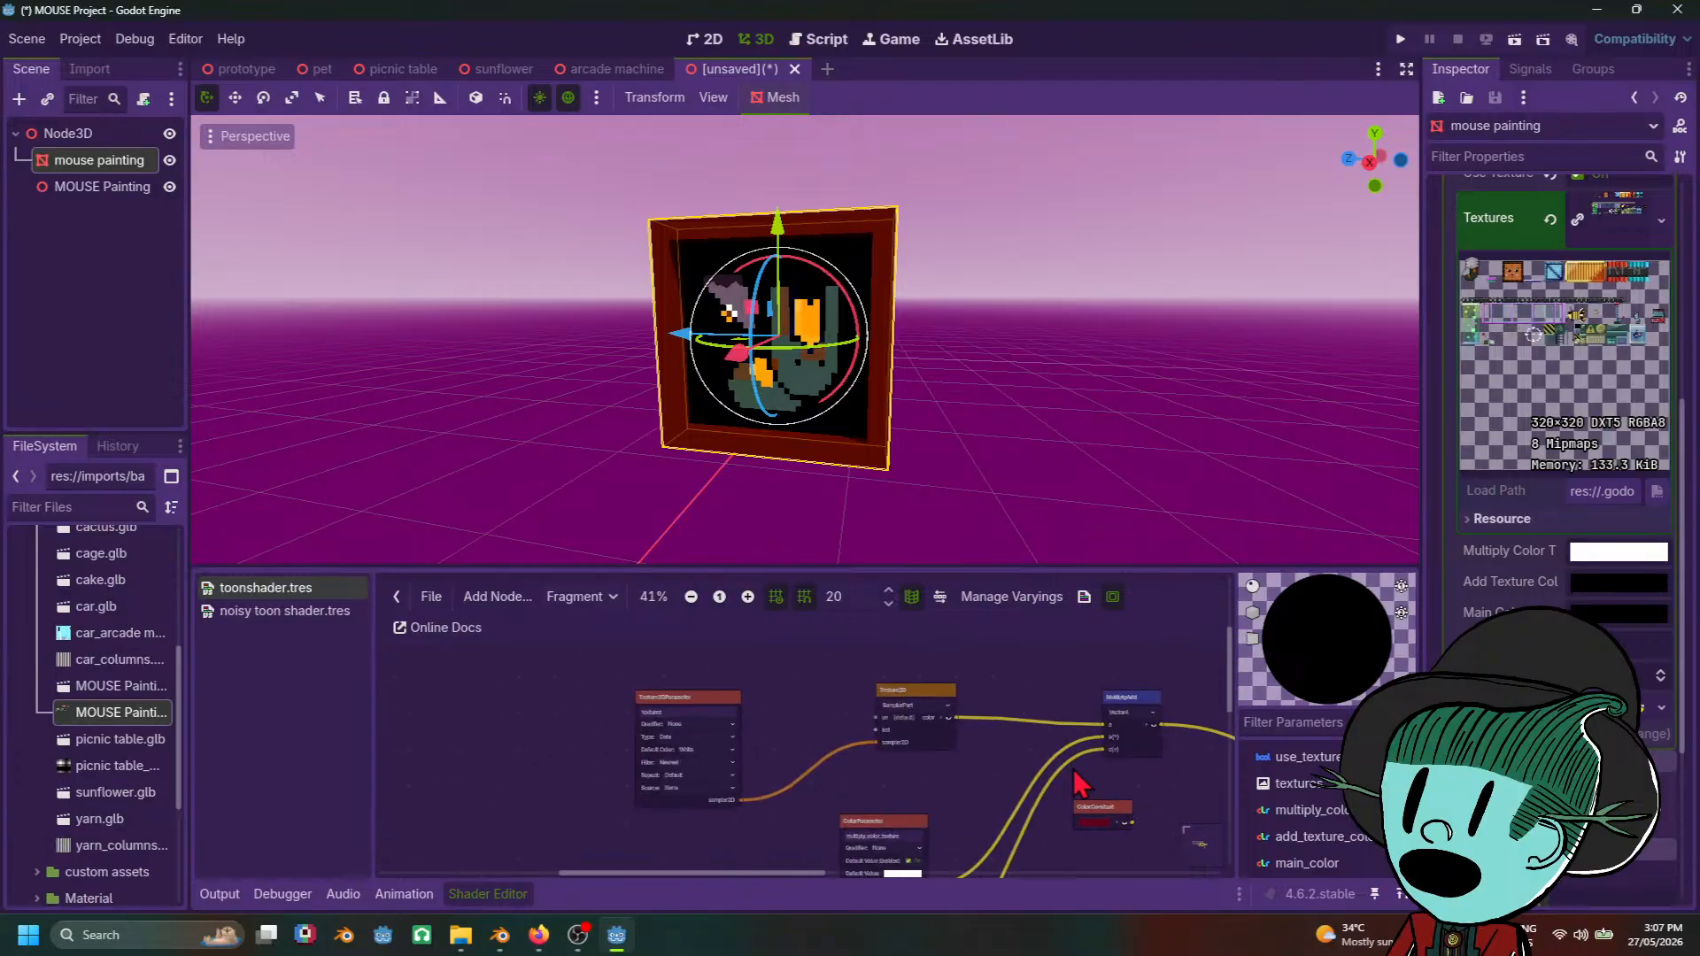
pyautogui.moveTo(1073, 769); pyautogui.dragTo(850, 778, button='middle')
pyautogui.scroll(2, 853, 778)
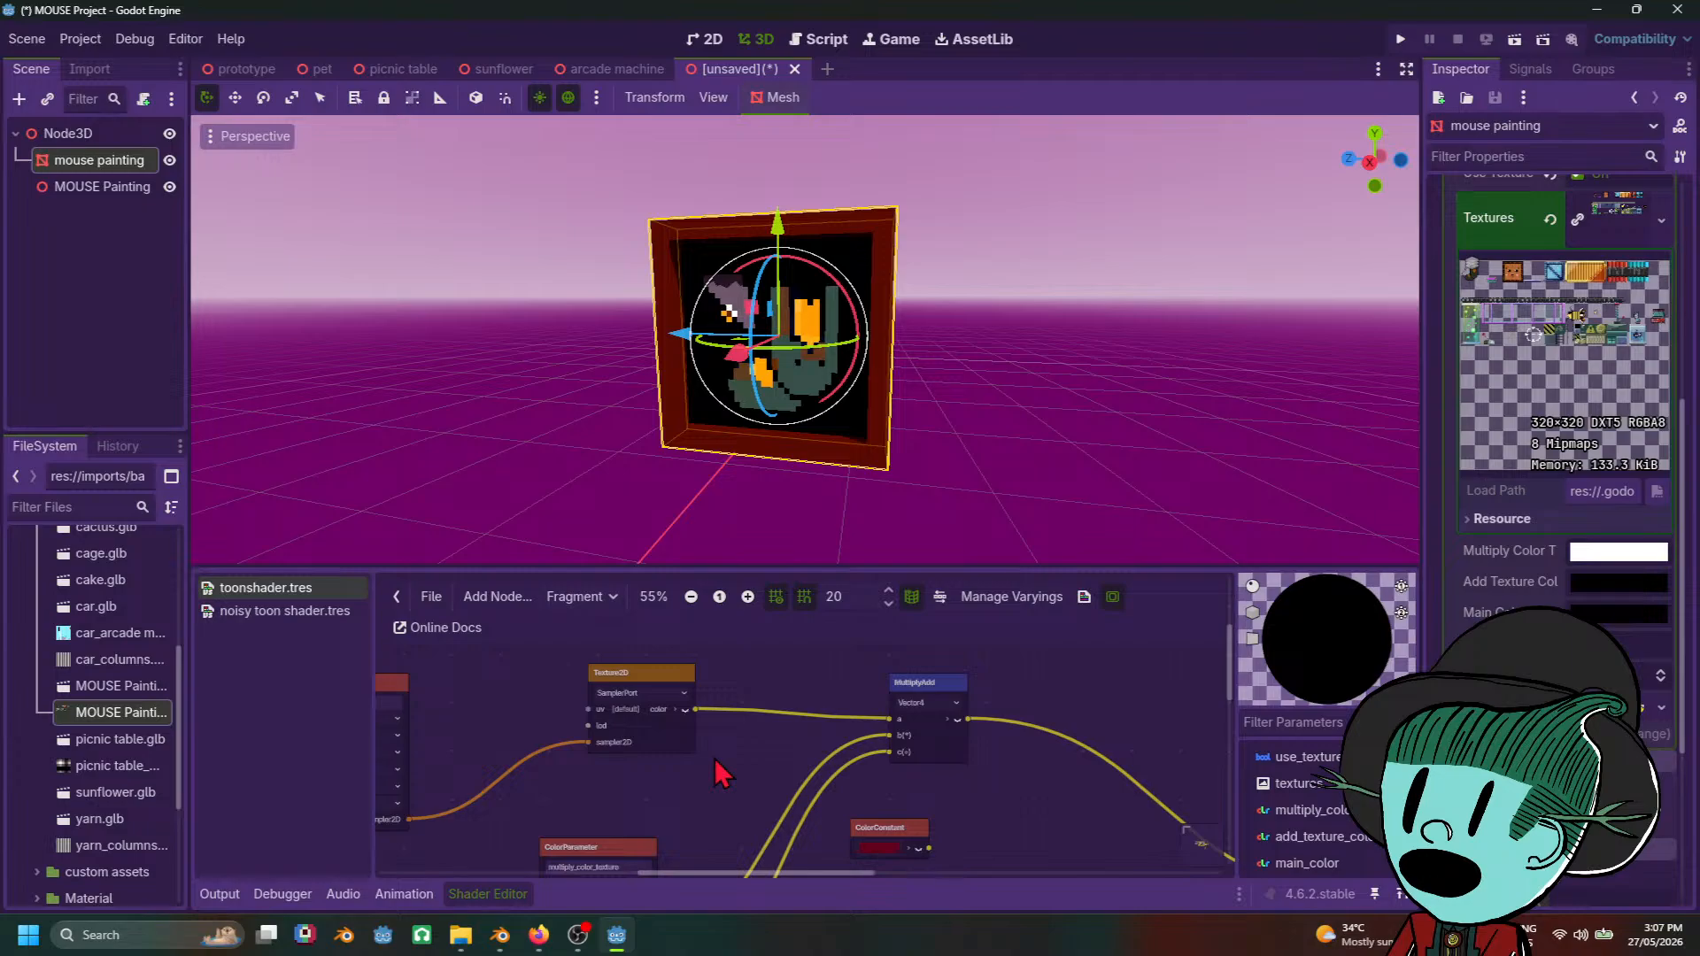
pyautogui.scroll(1, 723, 774)
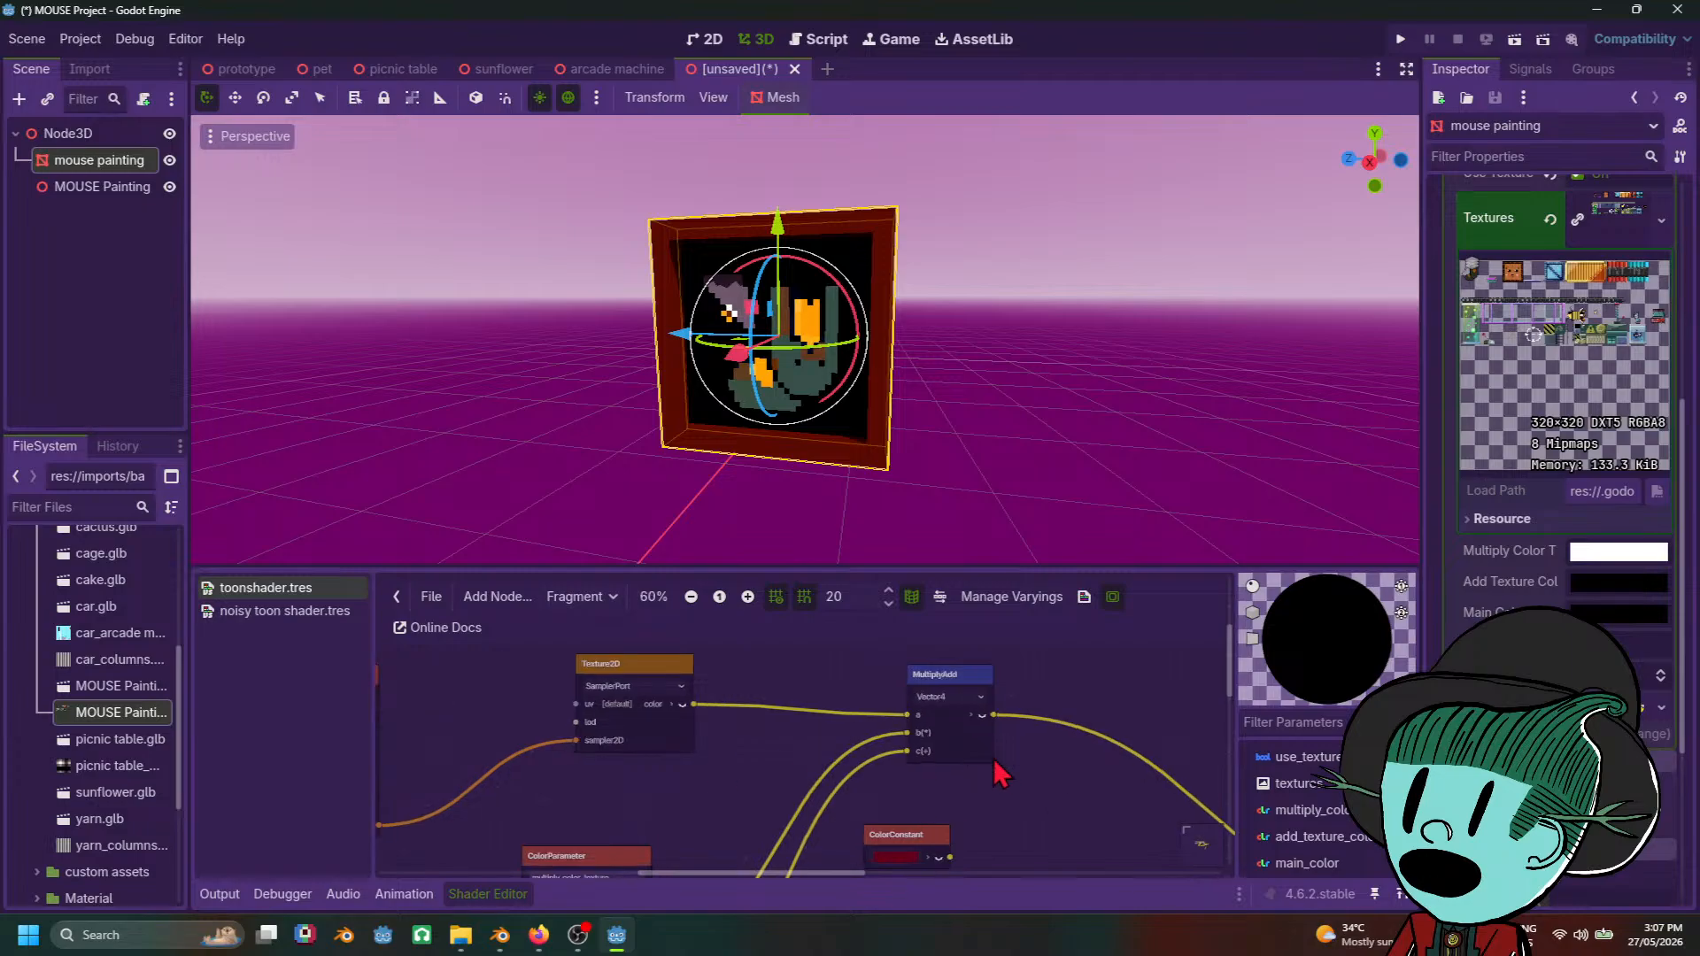
pyautogui.moveTo(995, 761); pyautogui.dragTo(814, 754, button='middle')
pyautogui.rightClick(847, 756)
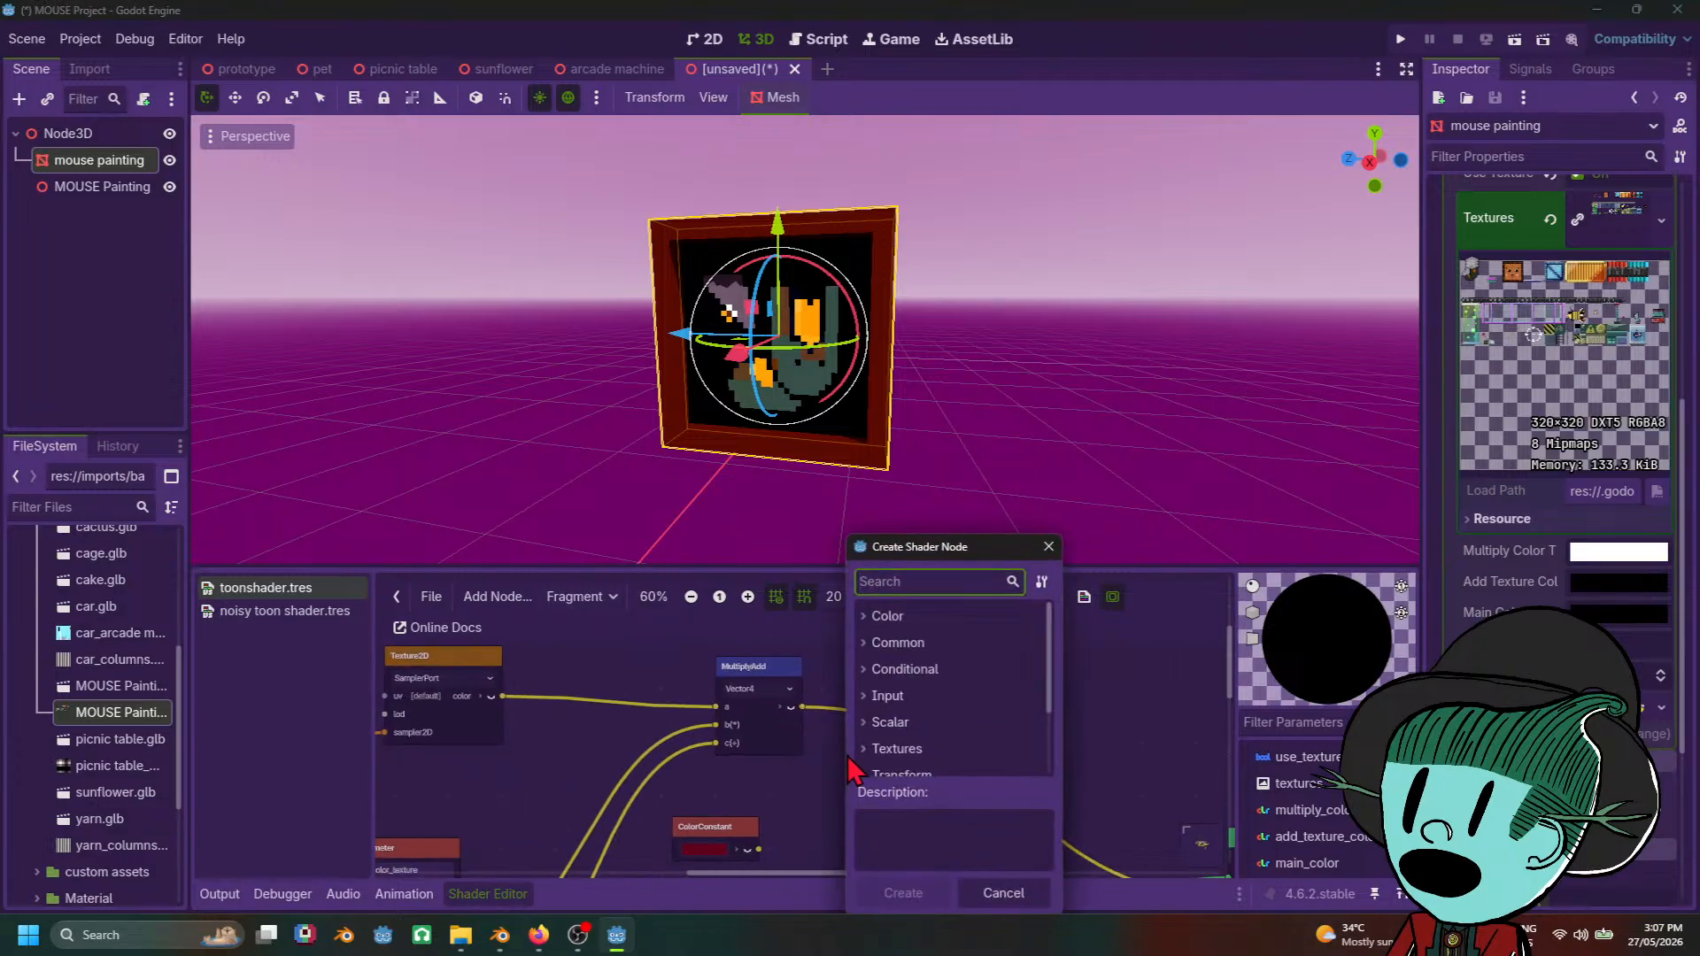
pyautogui.write('over')
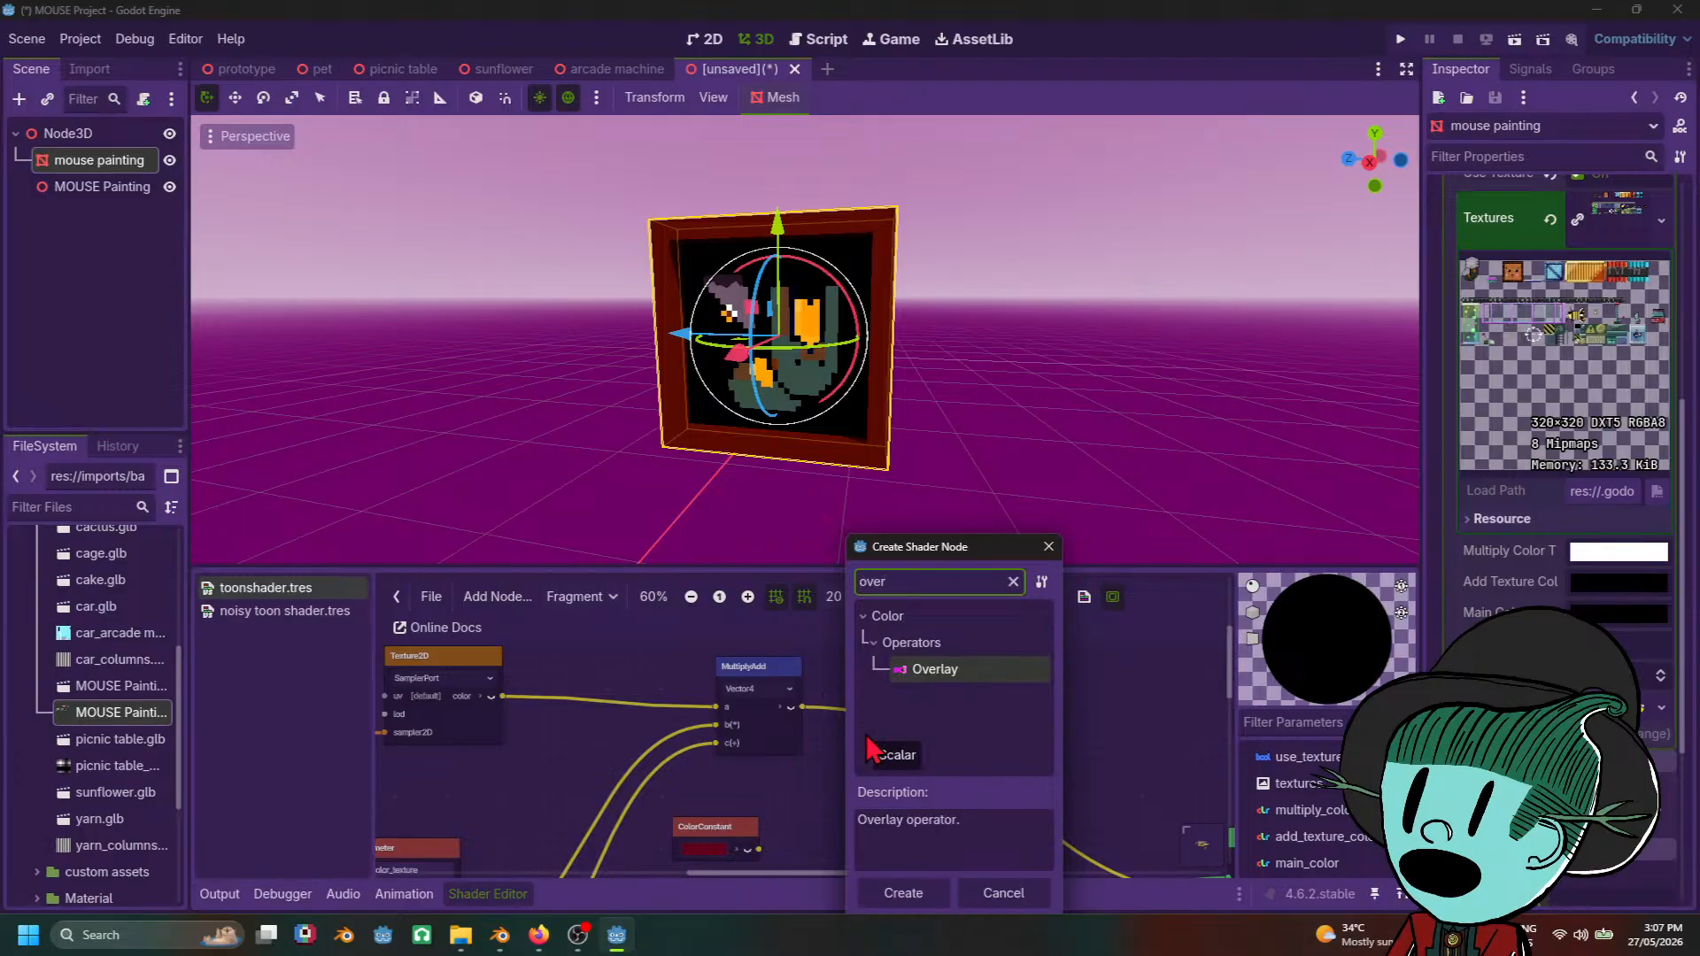
pyautogui.click(904, 892)
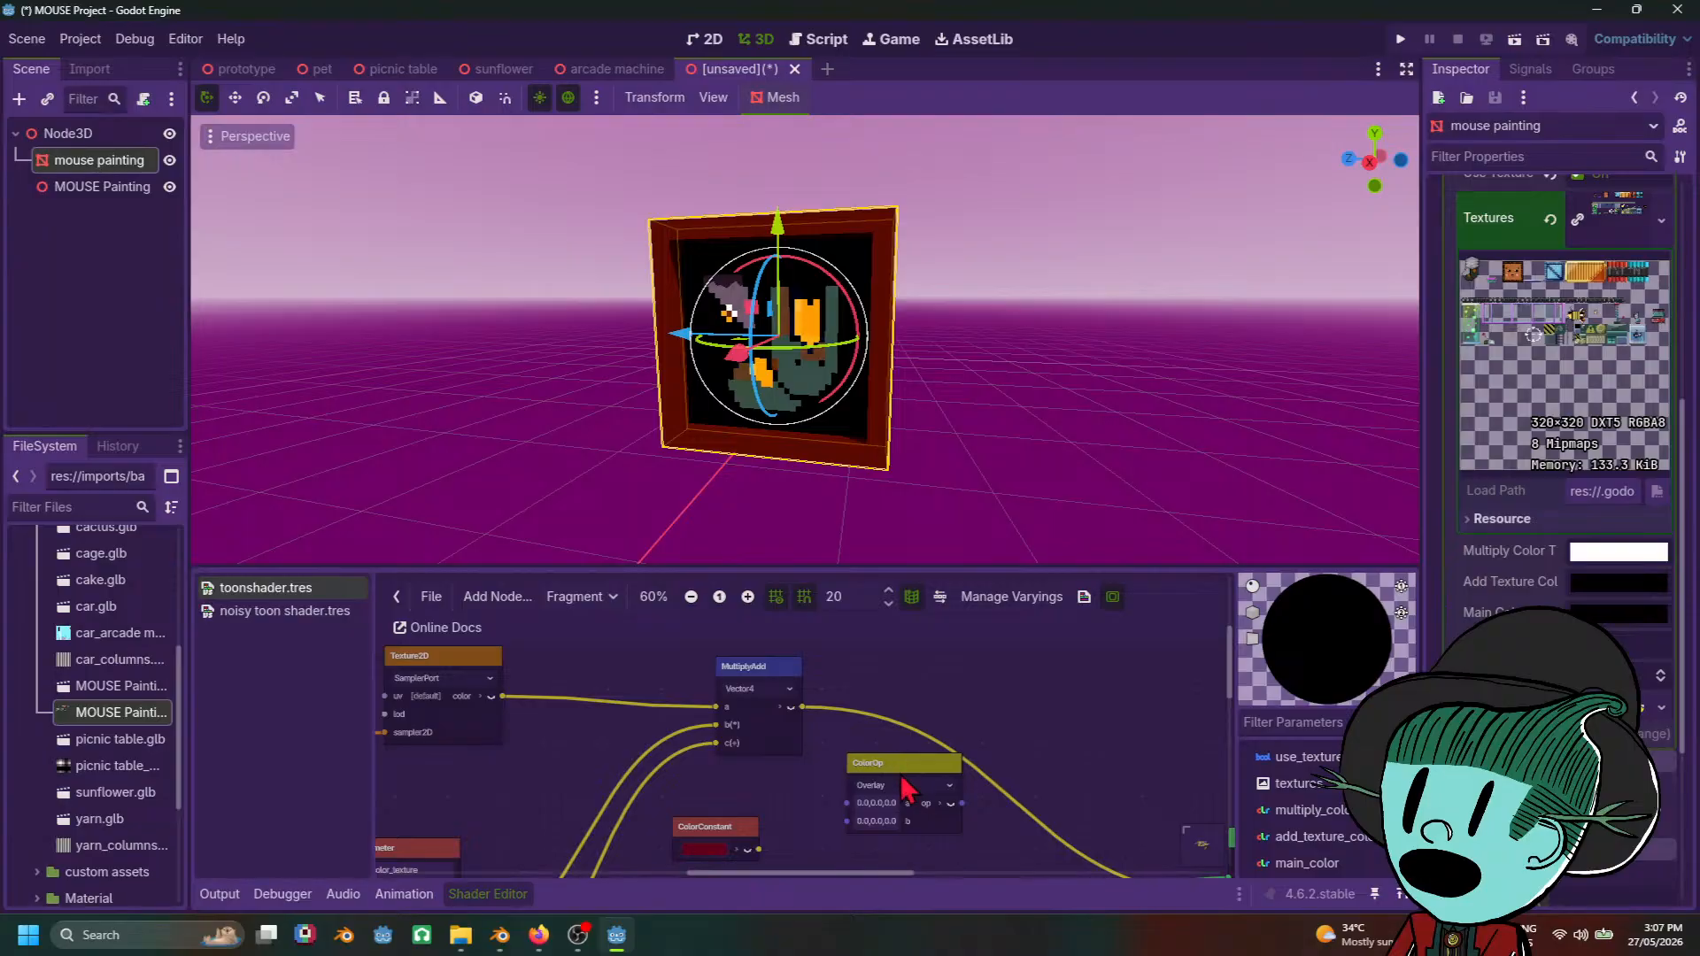
pyautogui.click(903, 784)
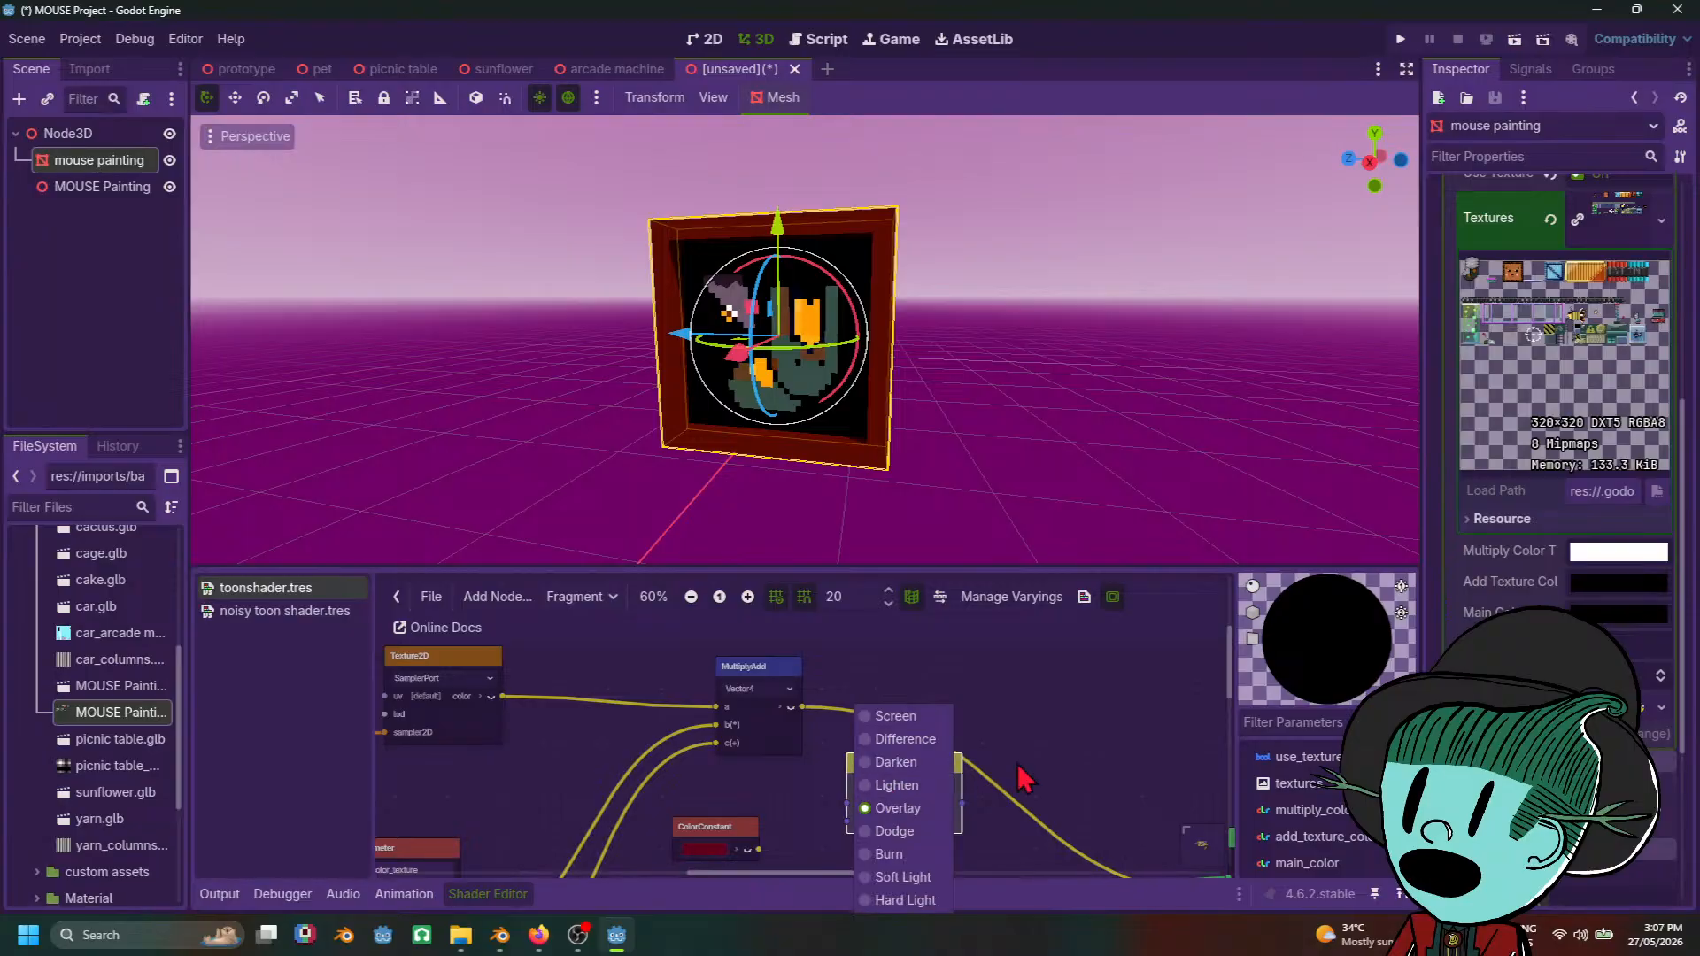
pyautogui.click(1084, 757)
# Step: Insert the Overlay node into the connection between the MultiplyAdd node and the Switch node
pyautogui.moveTo(899, 767); pyautogui.dragTo(1012, 685)
pyautogui.scroll(-3, 873, 772)
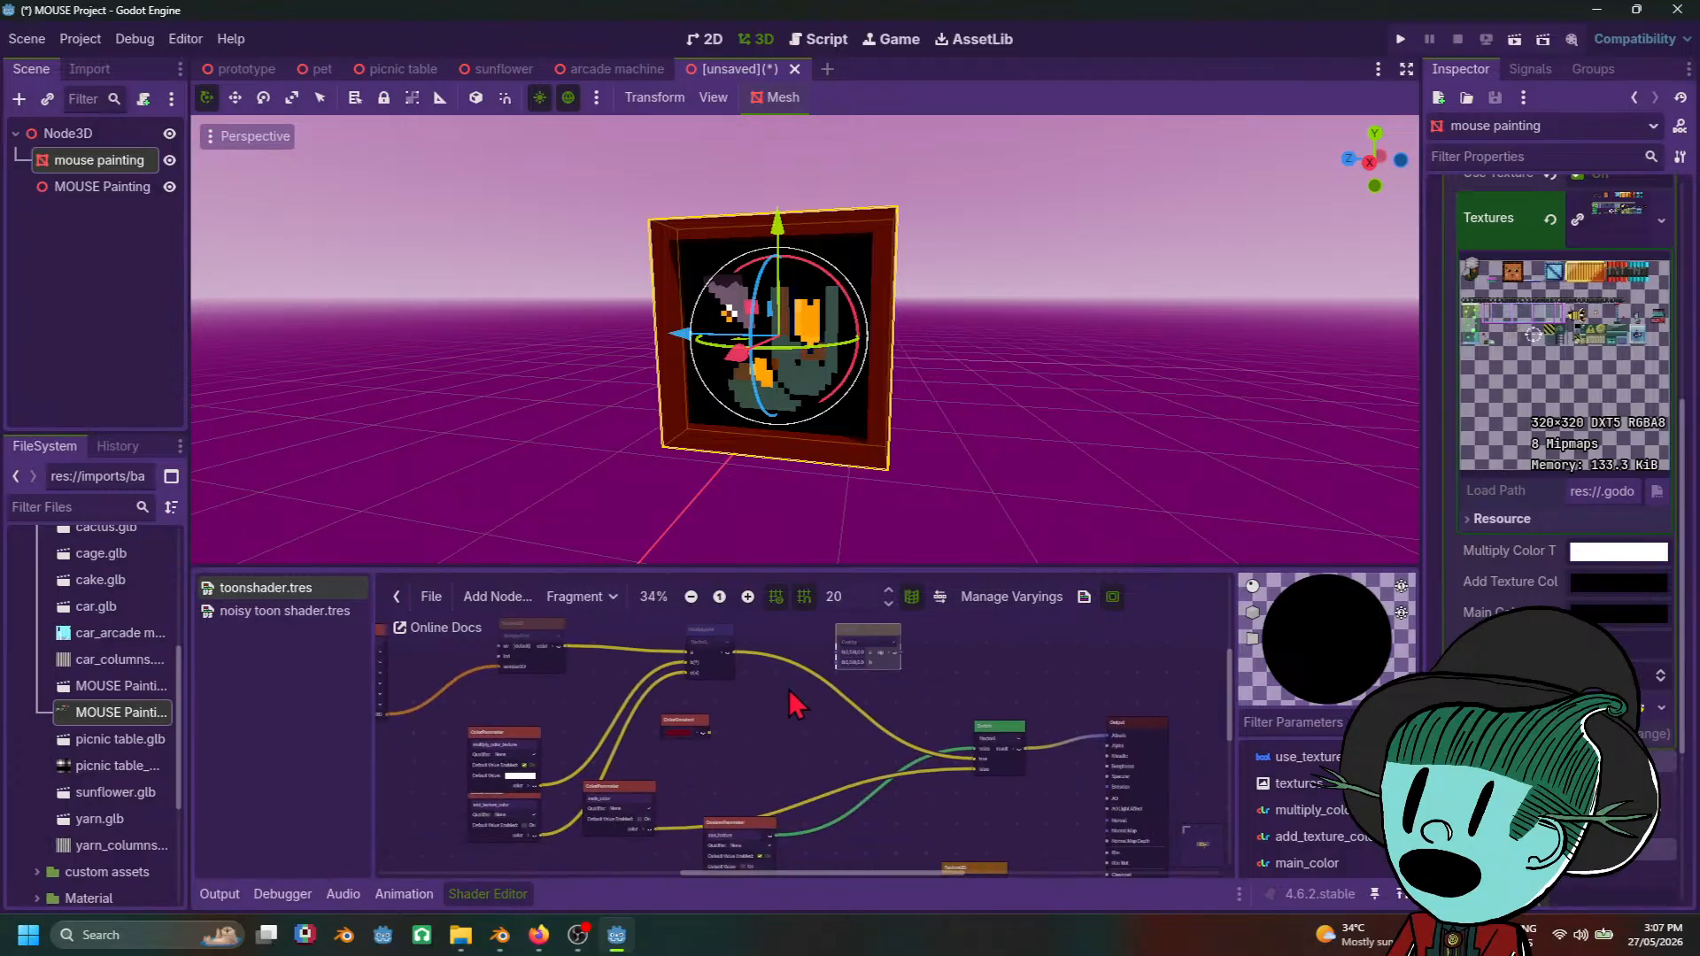
pyautogui.scroll(1, 959, 682)
pyautogui.moveTo(959, 682); pyautogui.dragTo(949, 776, button='middle')
pyautogui.scroll(2, 956, 757)
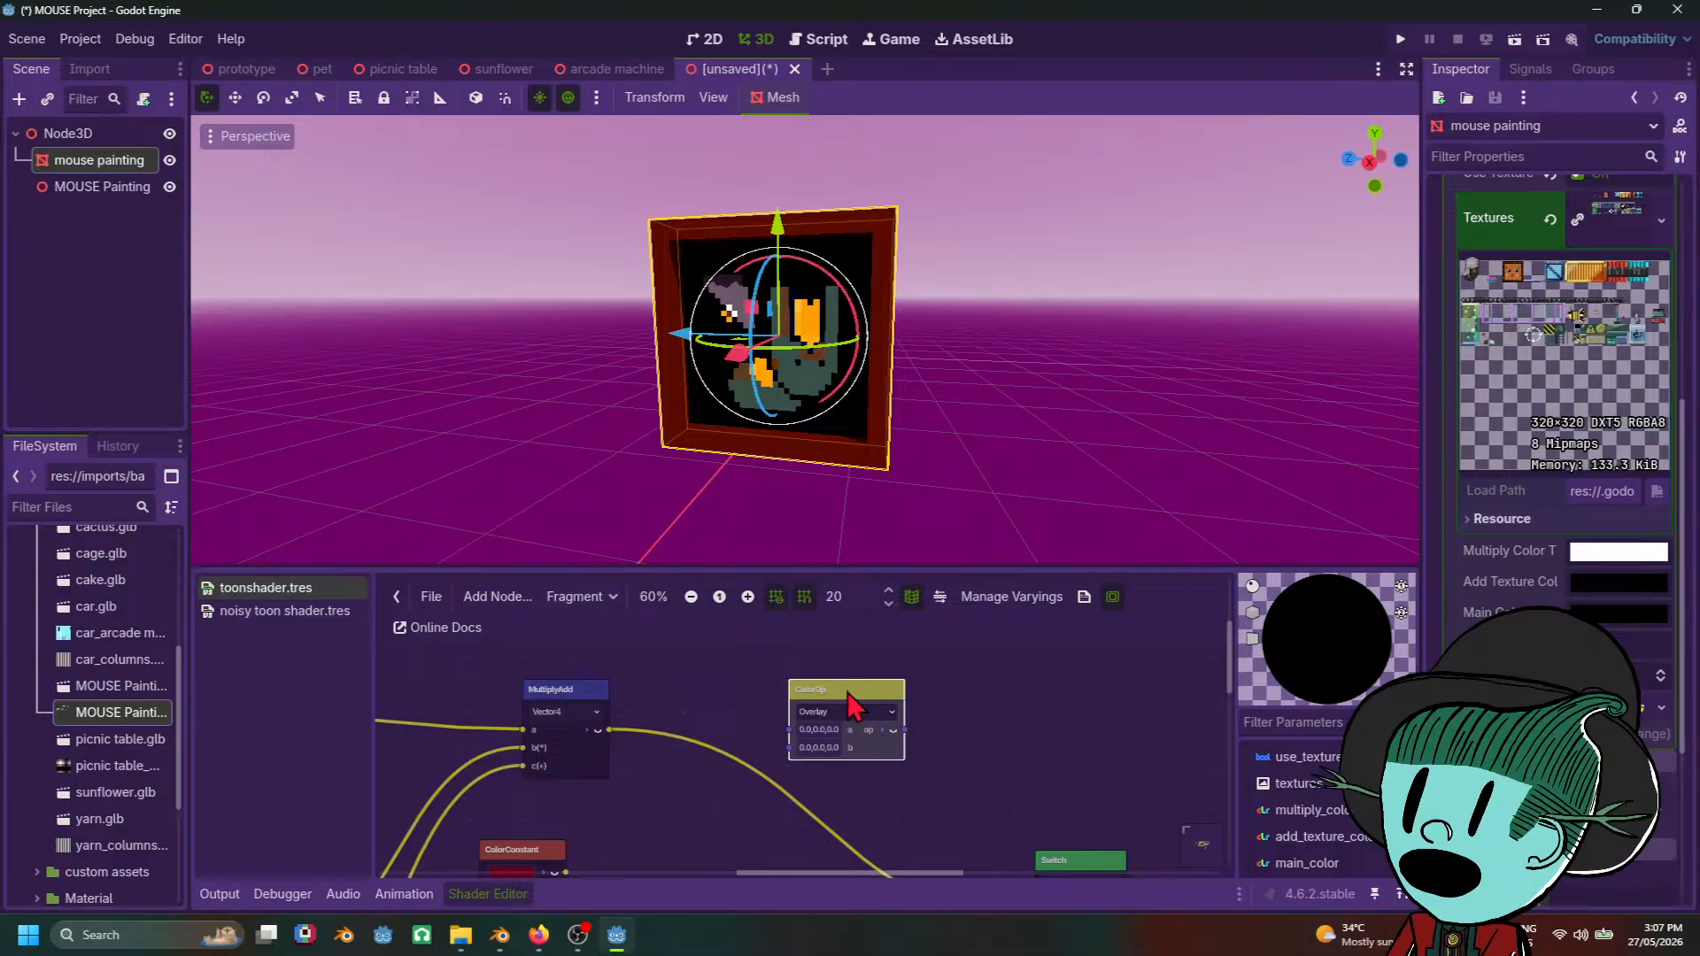
pyautogui.moveTo(842, 694)
pyautogui.mouseDown()
pyautogui.moveTo(780, 744)
pyautogui.moveTo(865, 691)
pyautogui.mouseUp()
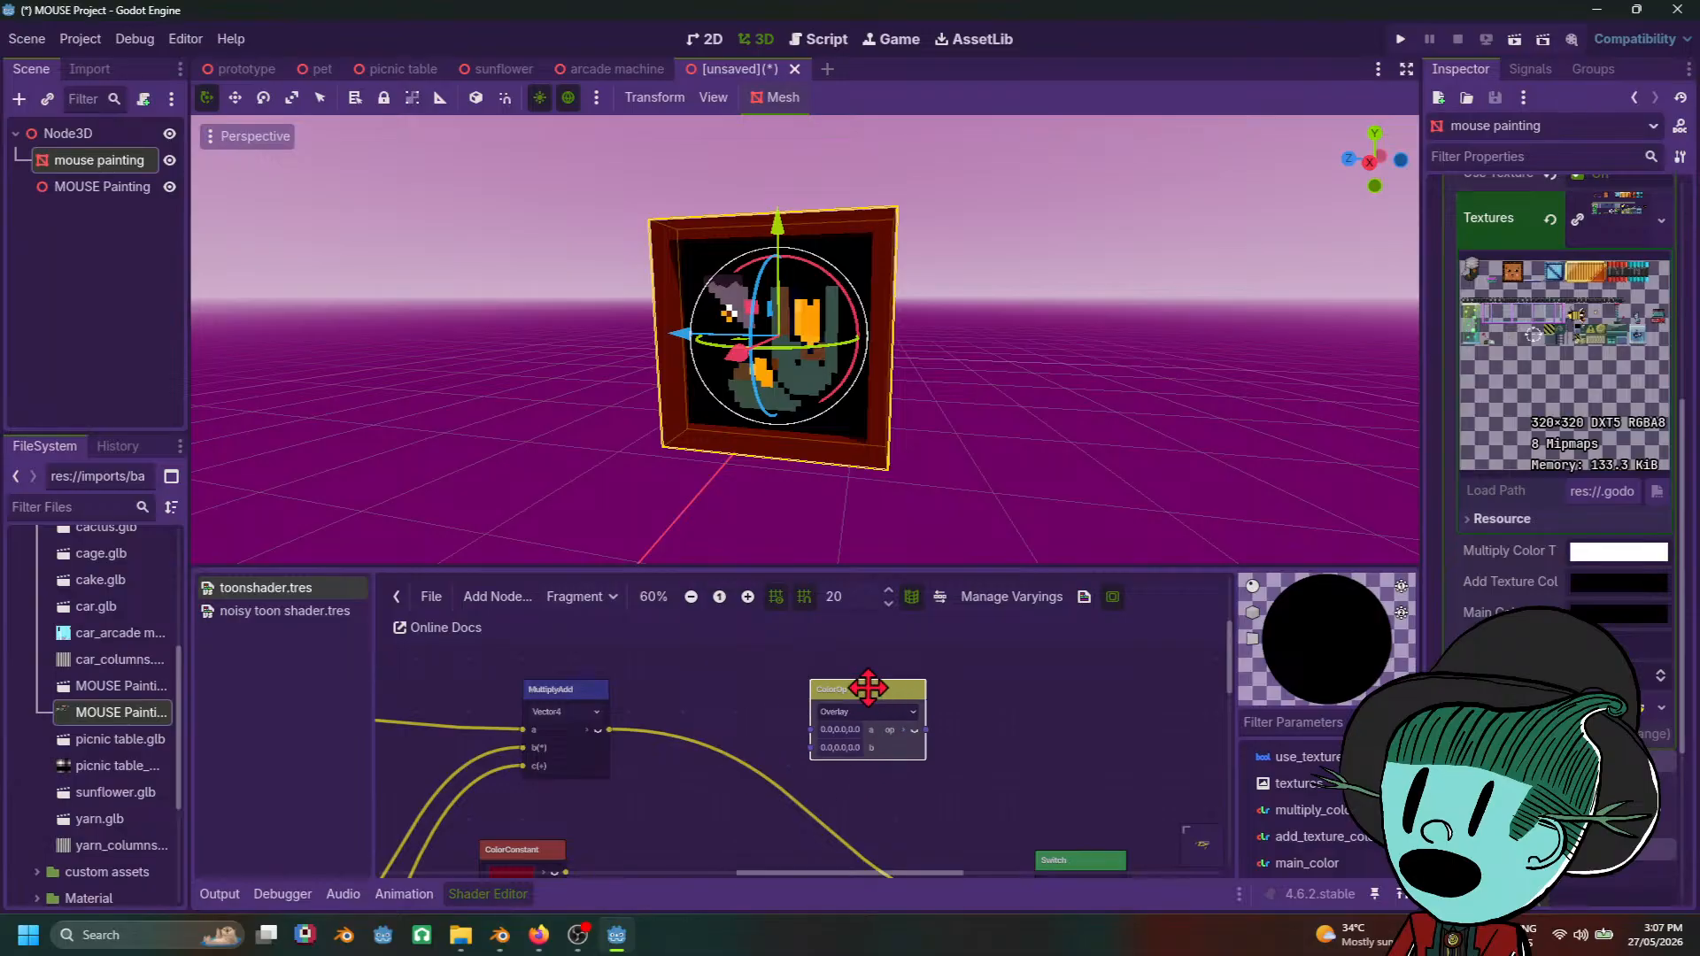
pyautogui.scroll(-5, 677, 768)
pyautogui.moveTo(729, 782); pyautogui.dragTo(757, 747, button='middle')
pyautogui.scroll(1, 704, 740)
pyautogui.moveTo(821, 721); pyautogui.dragTo(741, 762)
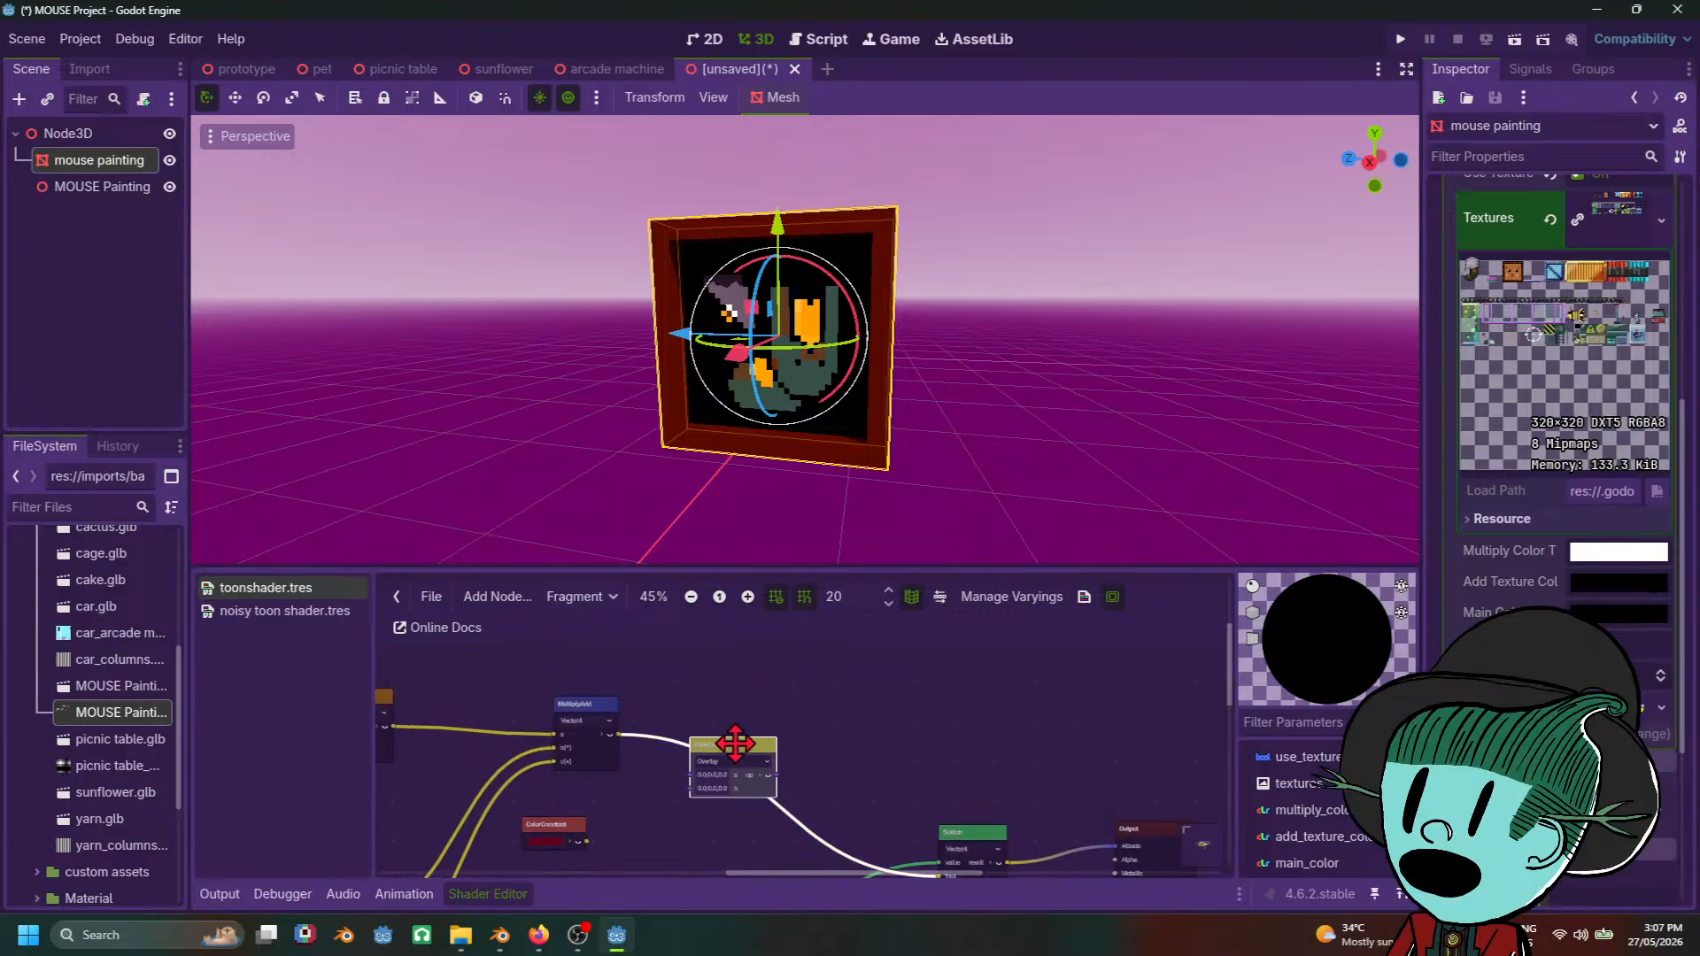
pyautogui.click(921, 766)
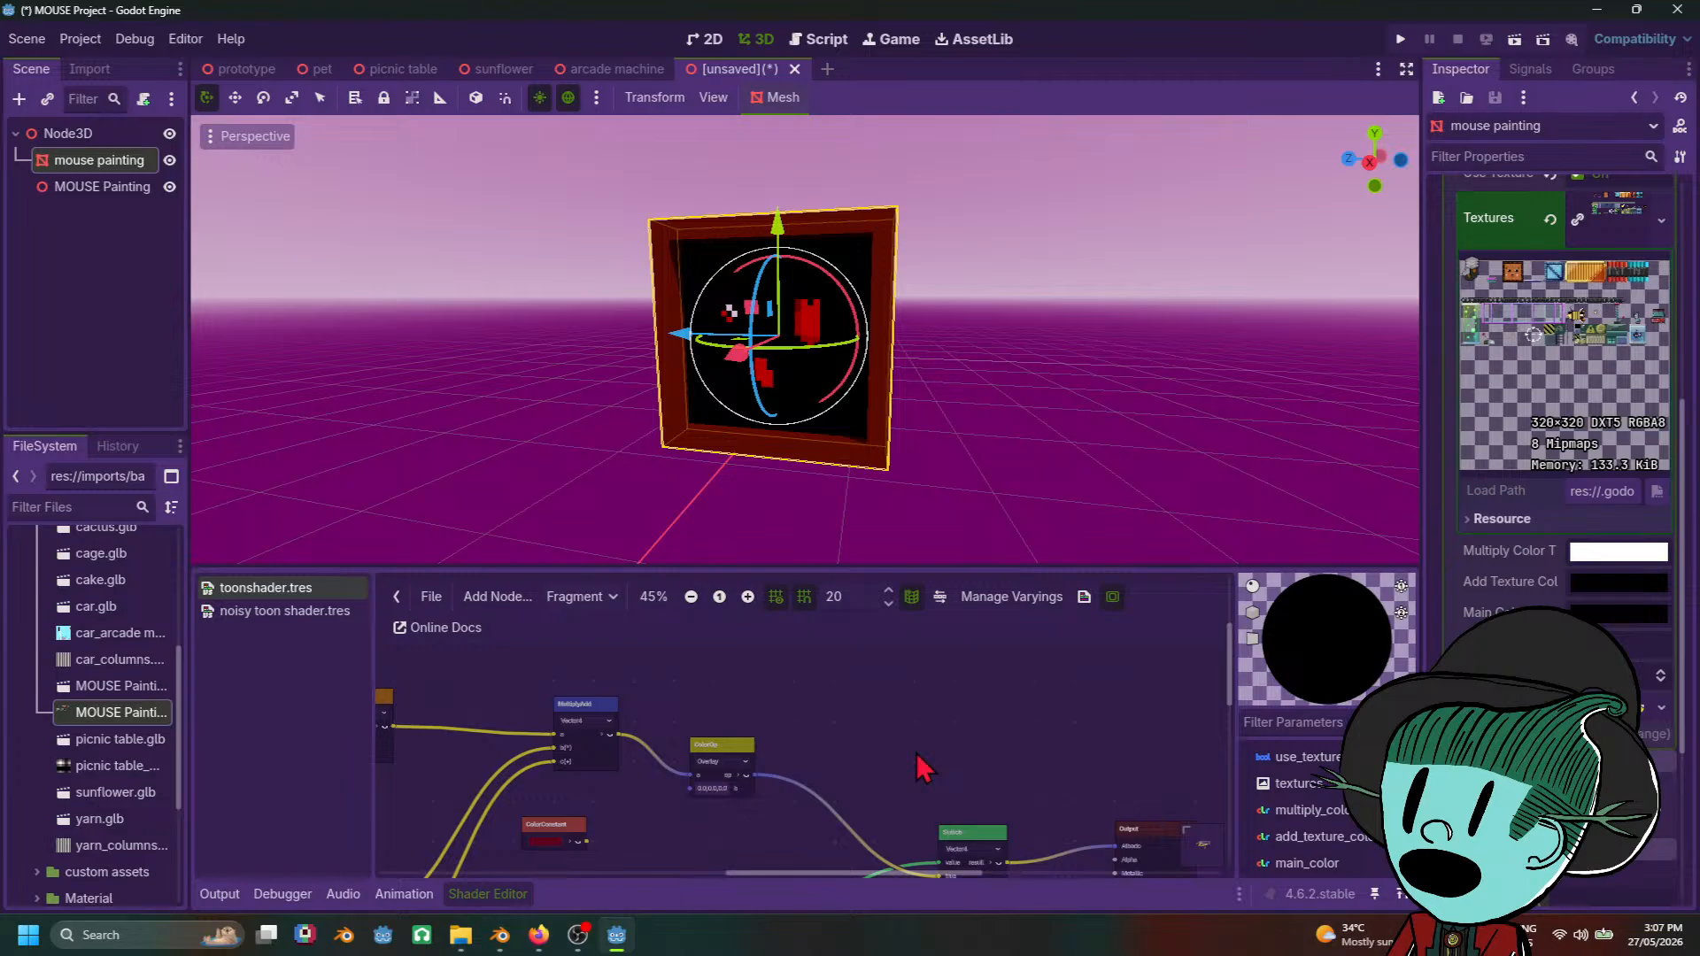
# Step: Set the Overlay node's b input to 1.0, 1.0, 1.0
pyautogui.scroll(5, 718, 802)
pyautogui.click(803, 748)
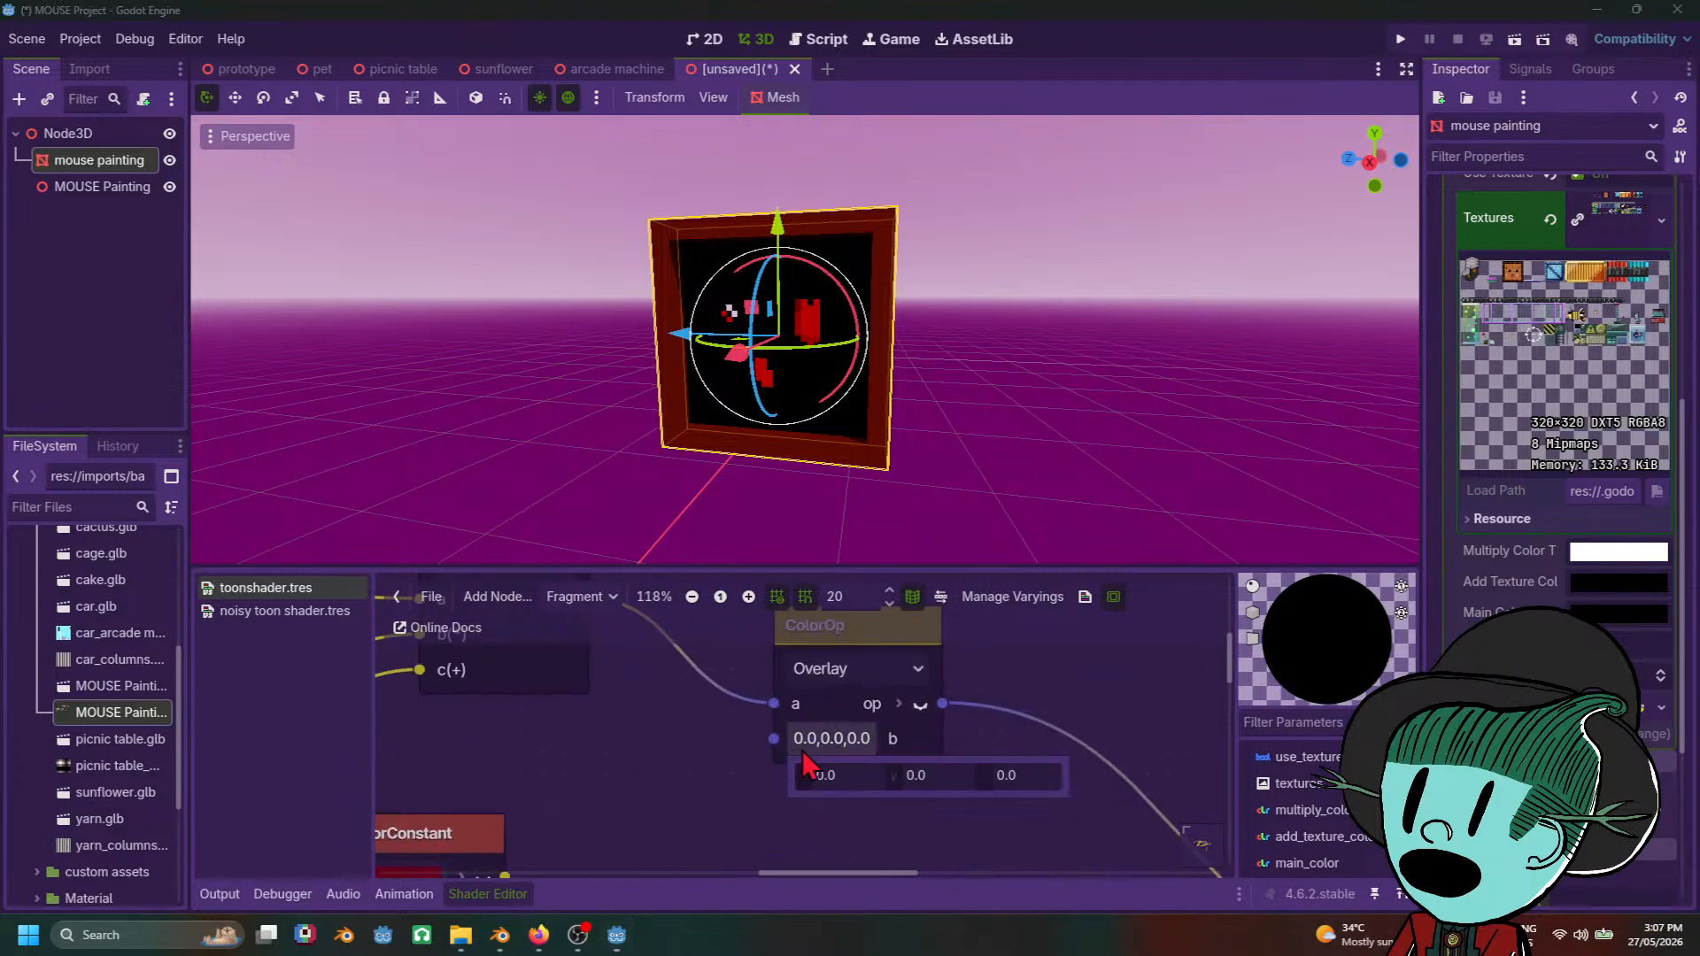
pyautogui.write('1')
pyautogui.click(934, 772)
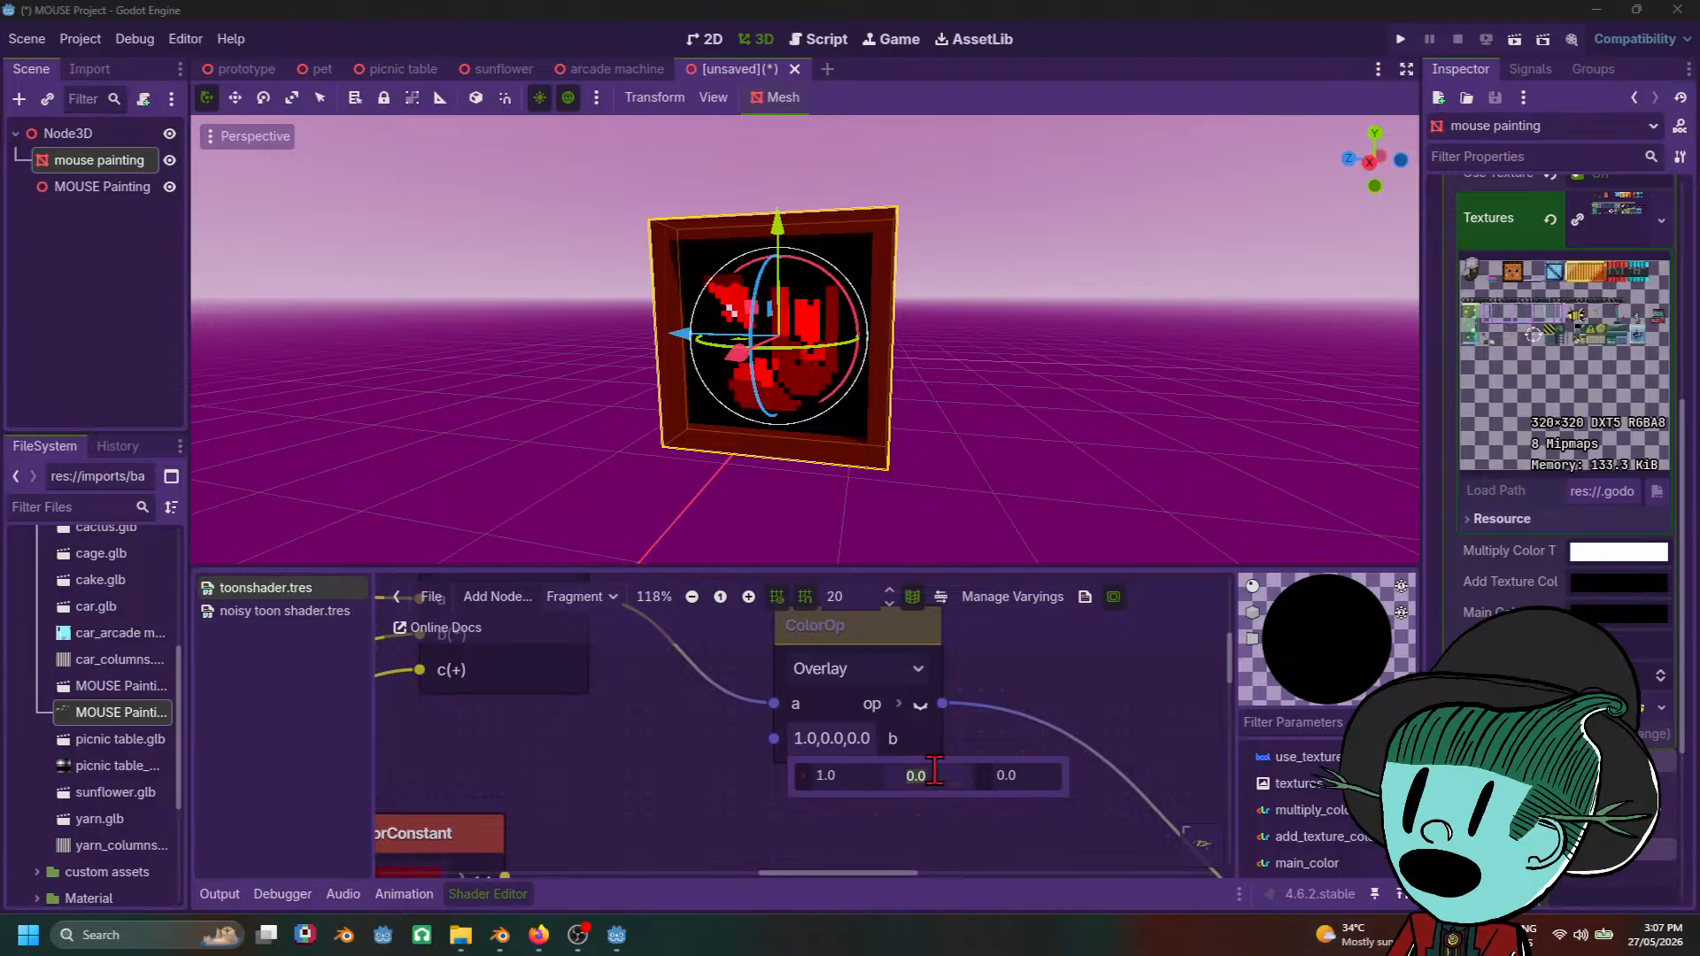
pyautogui.write('1')
pyautogui.click(1032, 776)
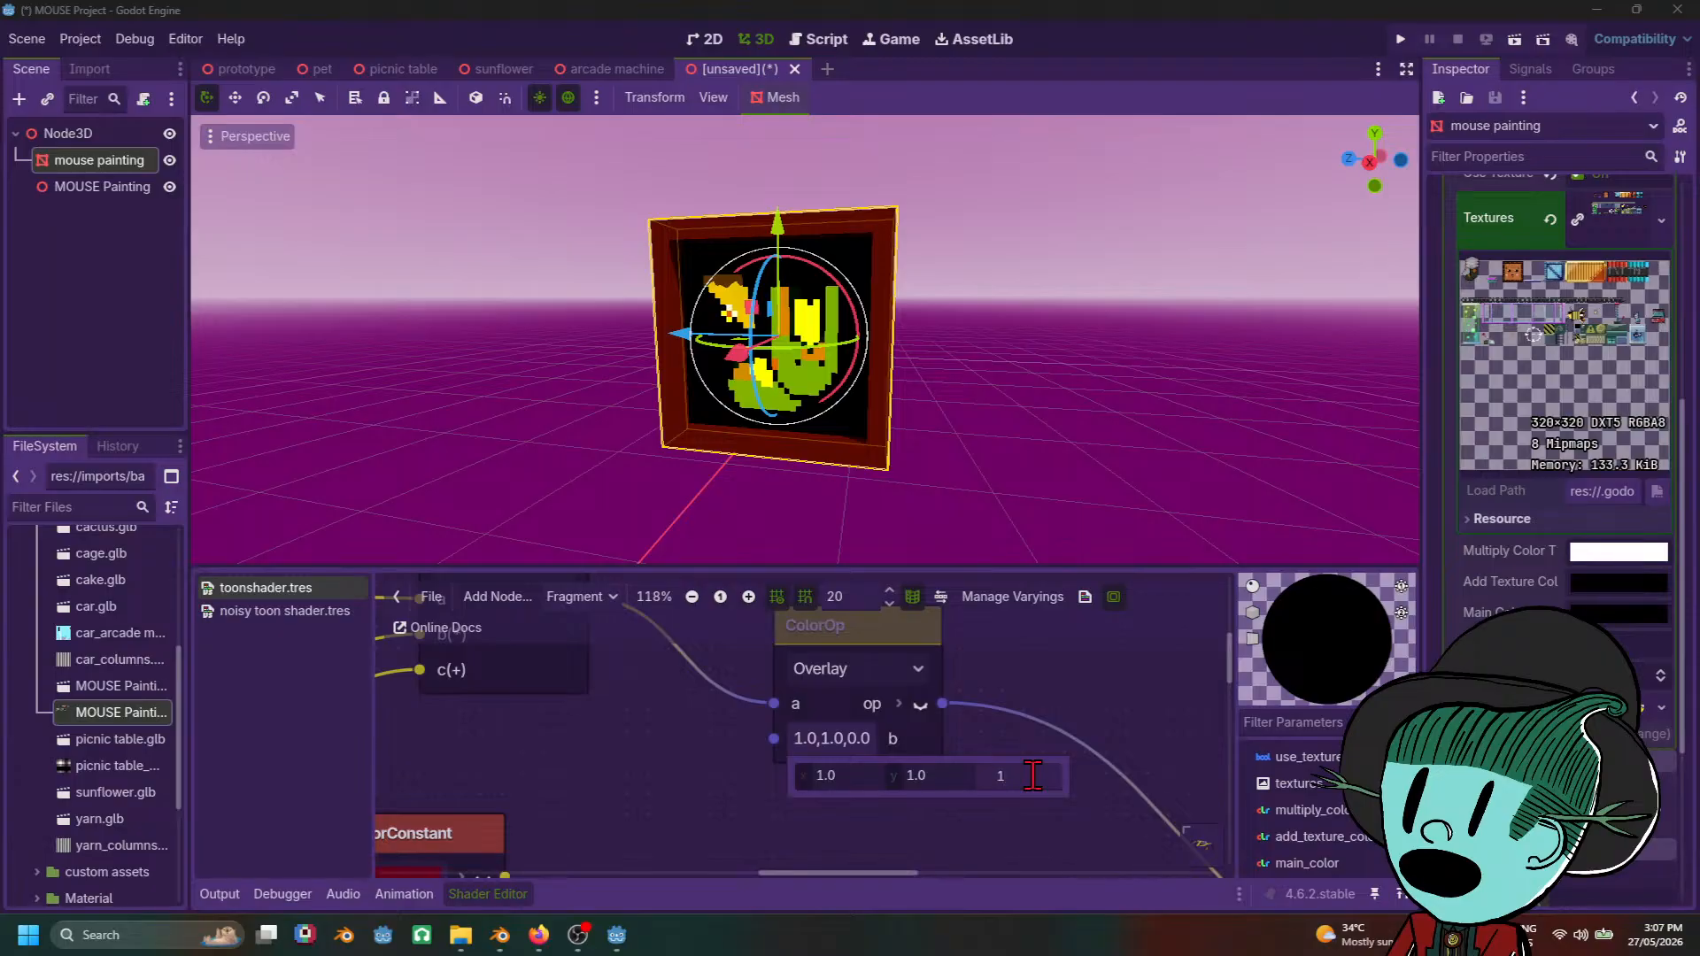
pyautogui.write('1')
pyautogui.press('Return')
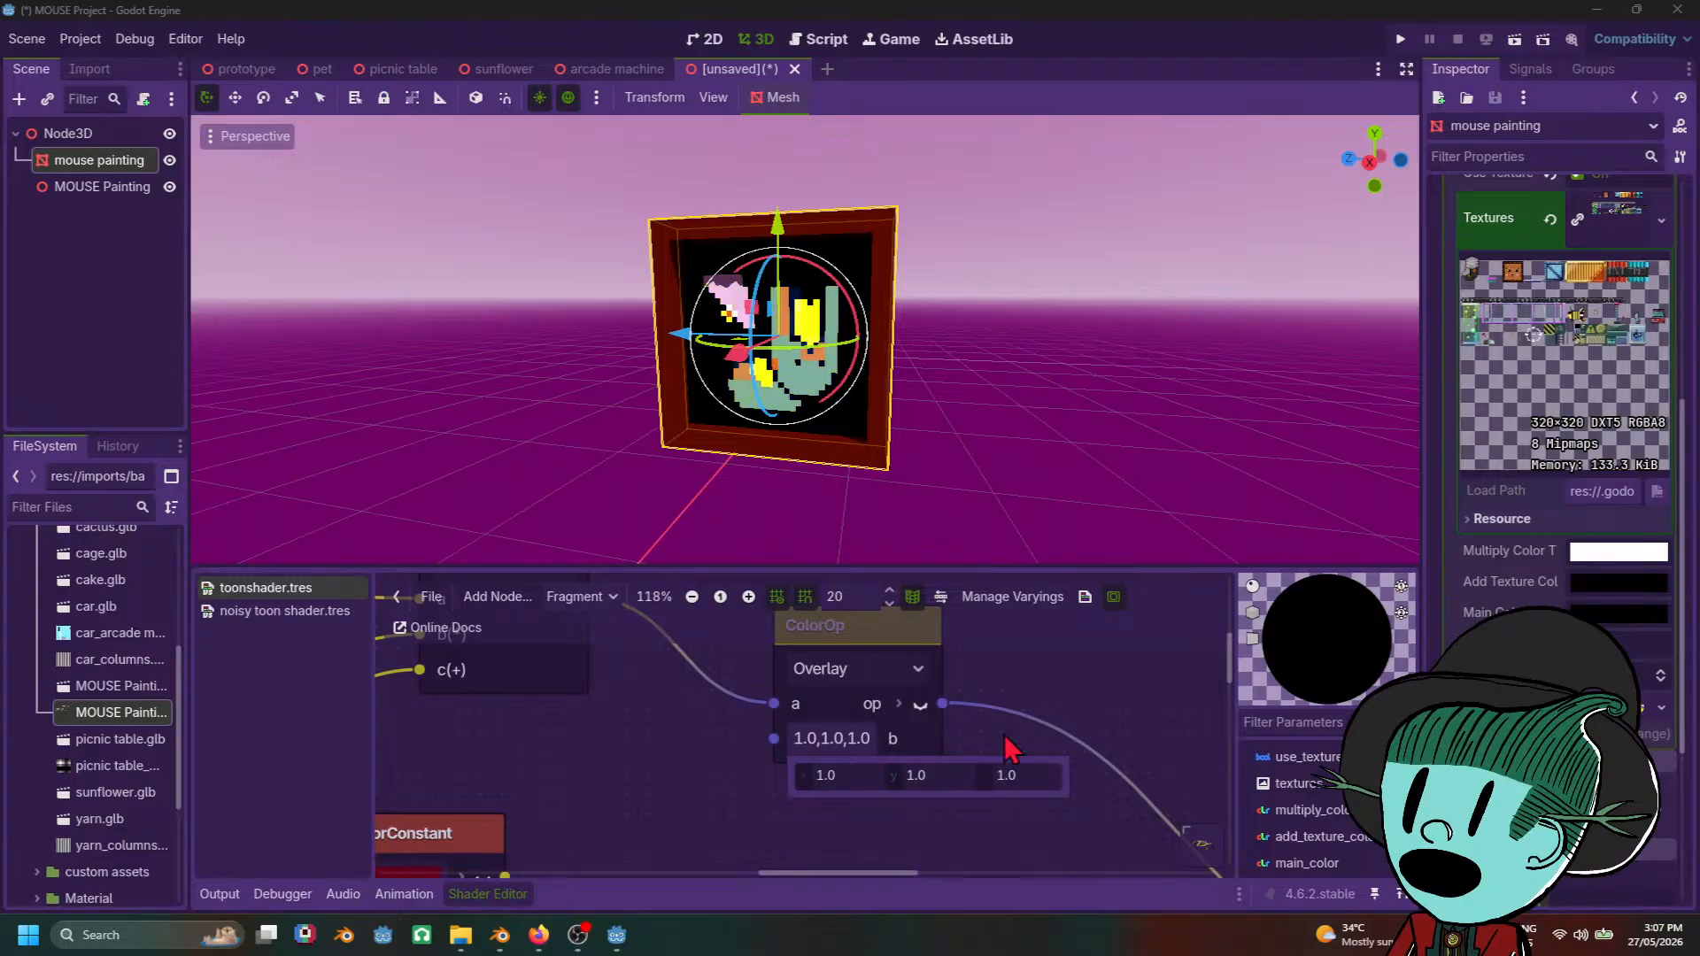
pyautogui.click(967, 734)
# Step: Inspect the painting's overlaid texture up close and turn the painting about its vertical axis
pyautogui.scroll(-5, 939, 379)
pyautogui.moveTo(938, 379)
pyautogui.mouseDown(button='middle')
pyautogui.moveTo(1029, 344)
pyautogui.moveTo(995, 448)
pyautogui.moveTo(839, 462)
pyautogui.moveTo(830, 430)
pyautogui.mouseUp(button='middle')
pyautogui.scroll(8, 1030, 344)
pyautogui.scroll(8, 1030, 345)
pyautogui.scroll(-9, 830, 430)
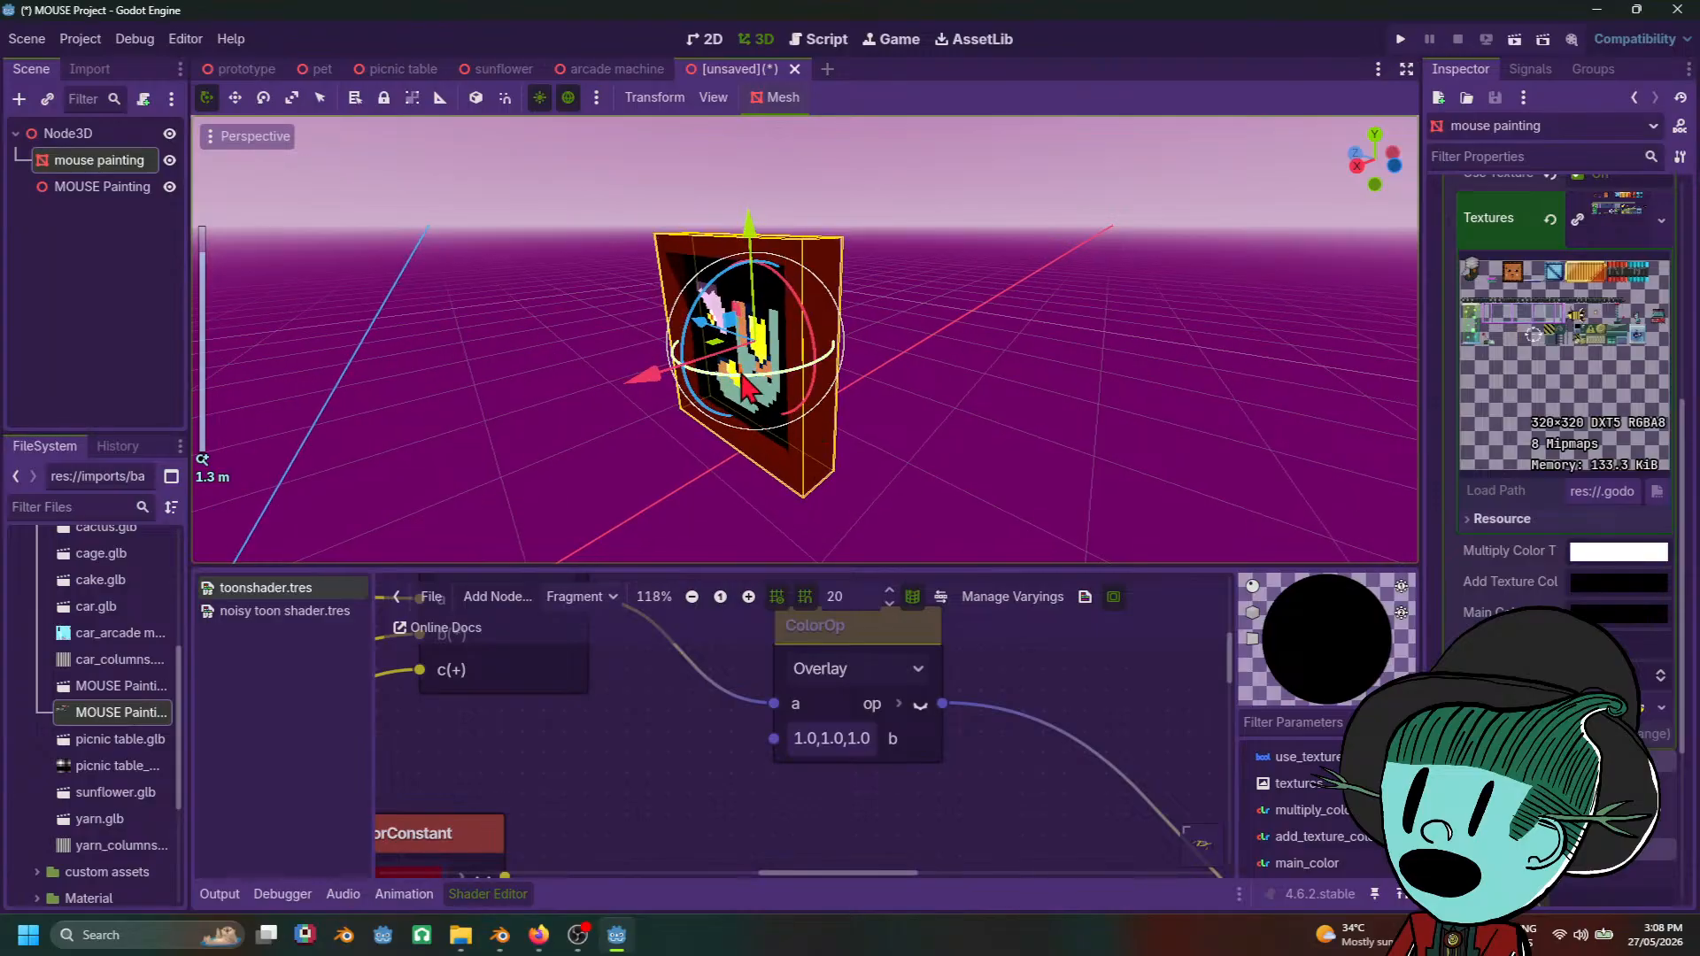
pyautogui.moveTo(740, 376); pyautogui.dragTo(988, 439)
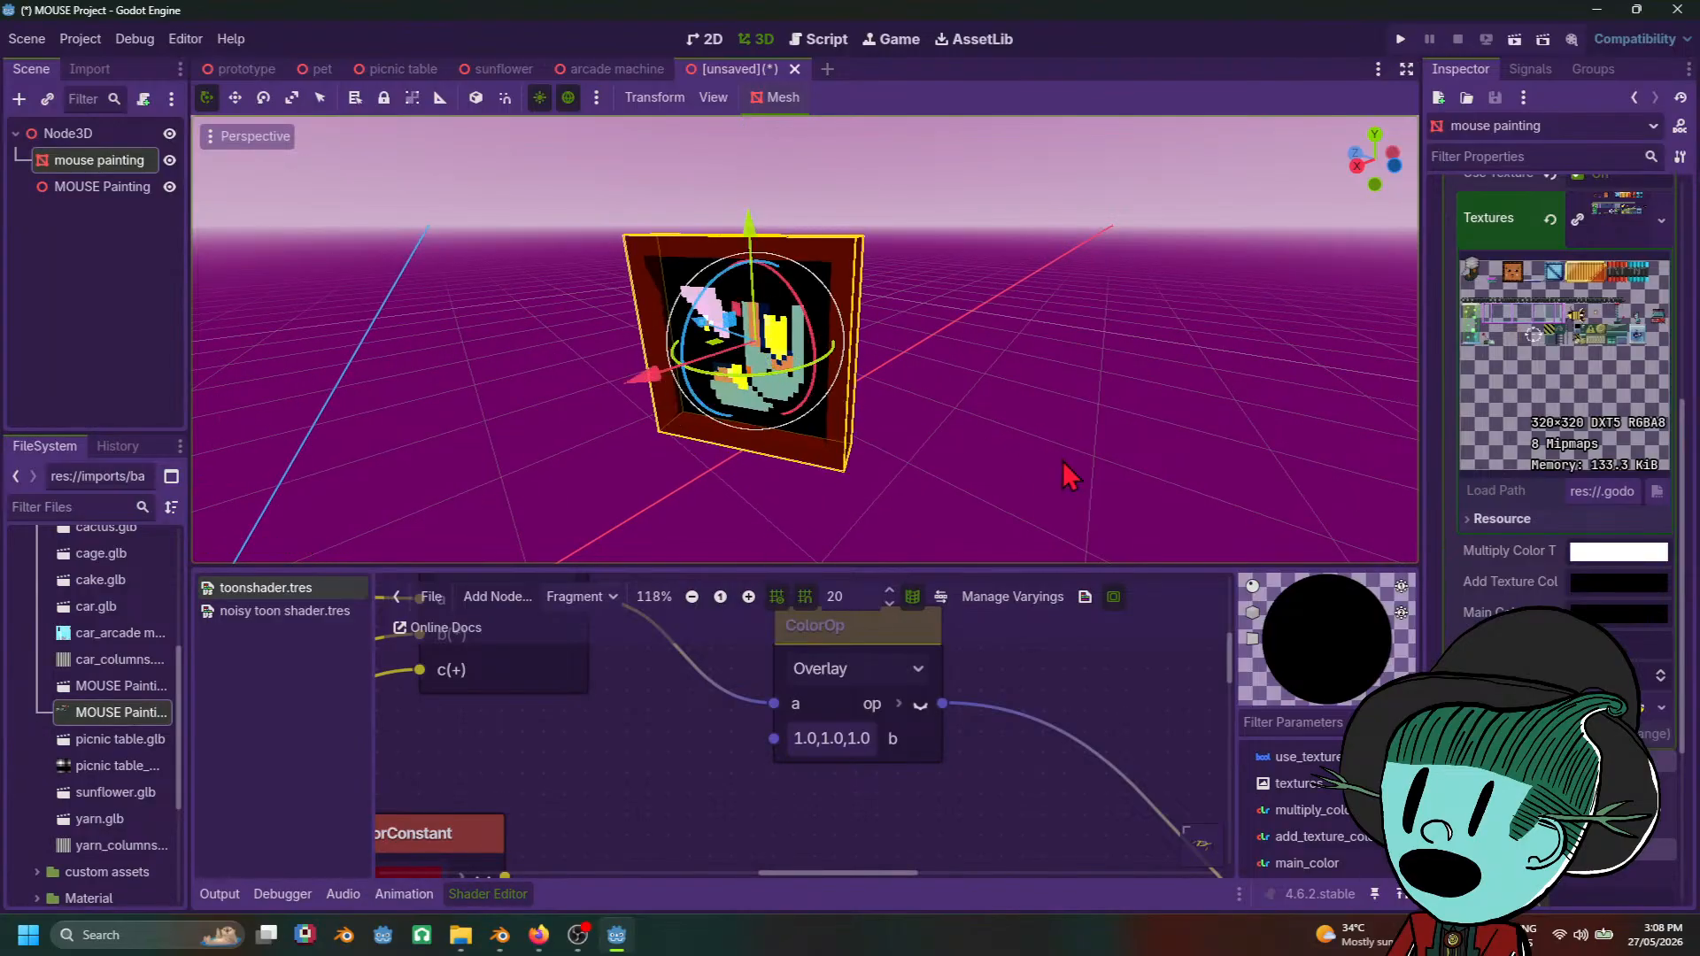
pyautogui.moveTo(1024, 478); pyautogui.dragTo(960, 459, button='middle')
# Step: Review the shader's texture nodes and the material override parameters, and examine the painting's pixels and colors at close range
pyautogui.scroll(-5, 682, 779)
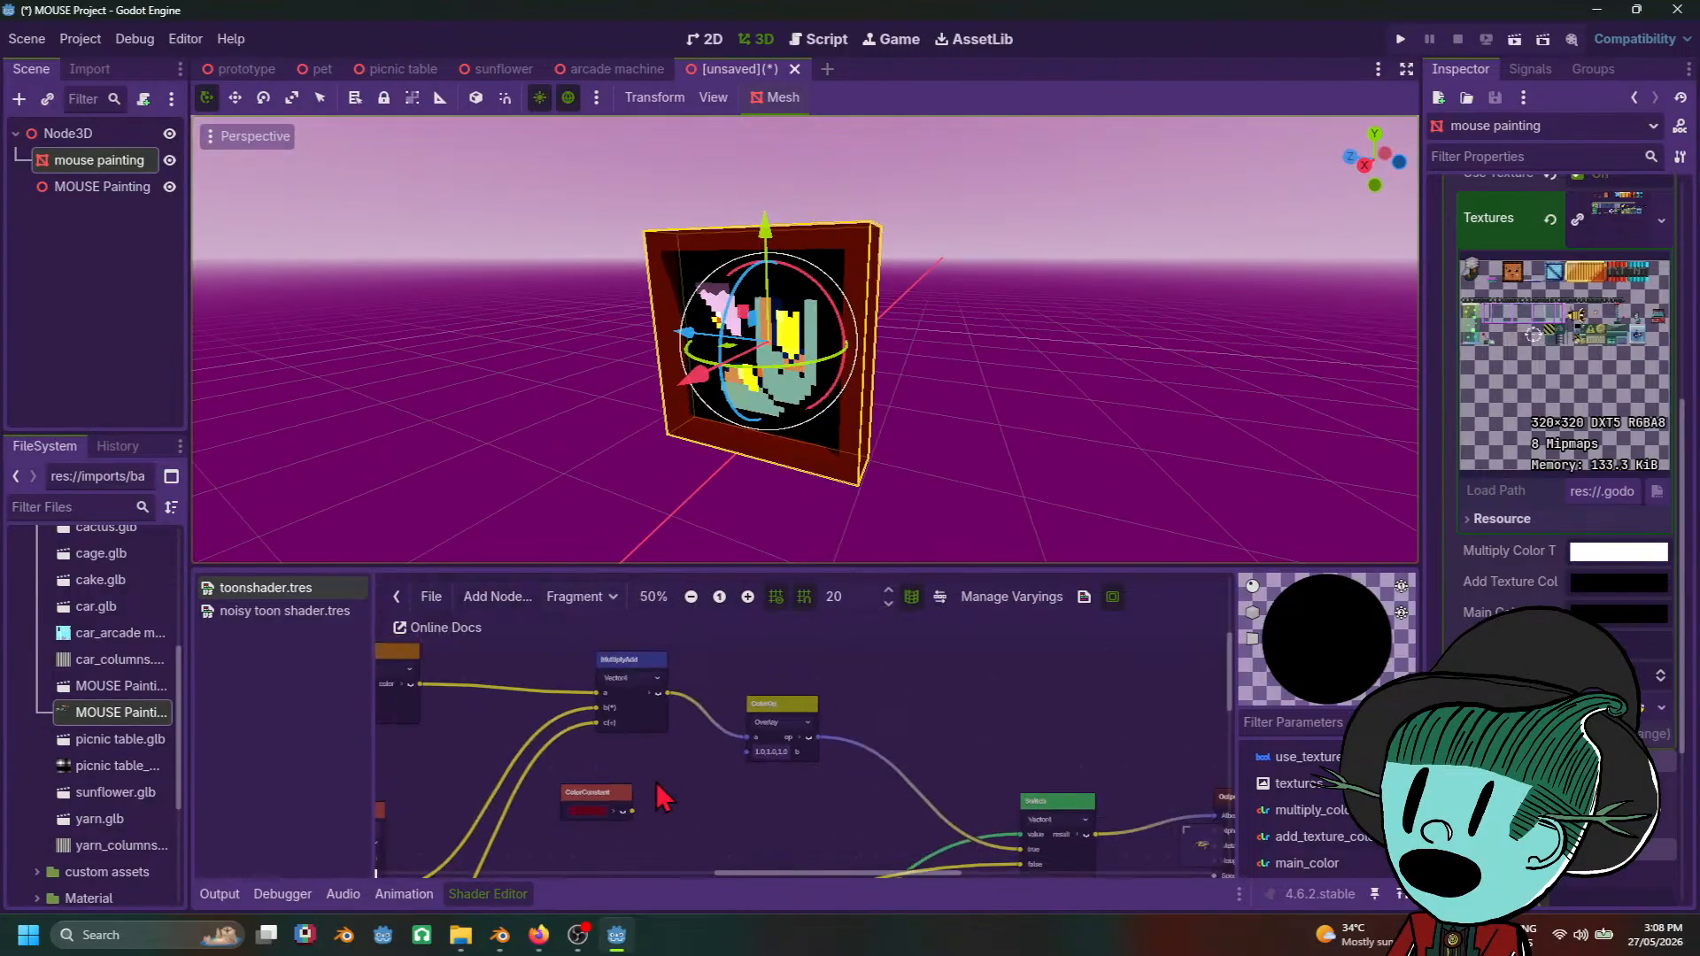
pyautogui.moveTo(664, 797); pyautogui.dragTo(842, 820, button='middle')
pyautogui.scroll(5, 1495, 367)
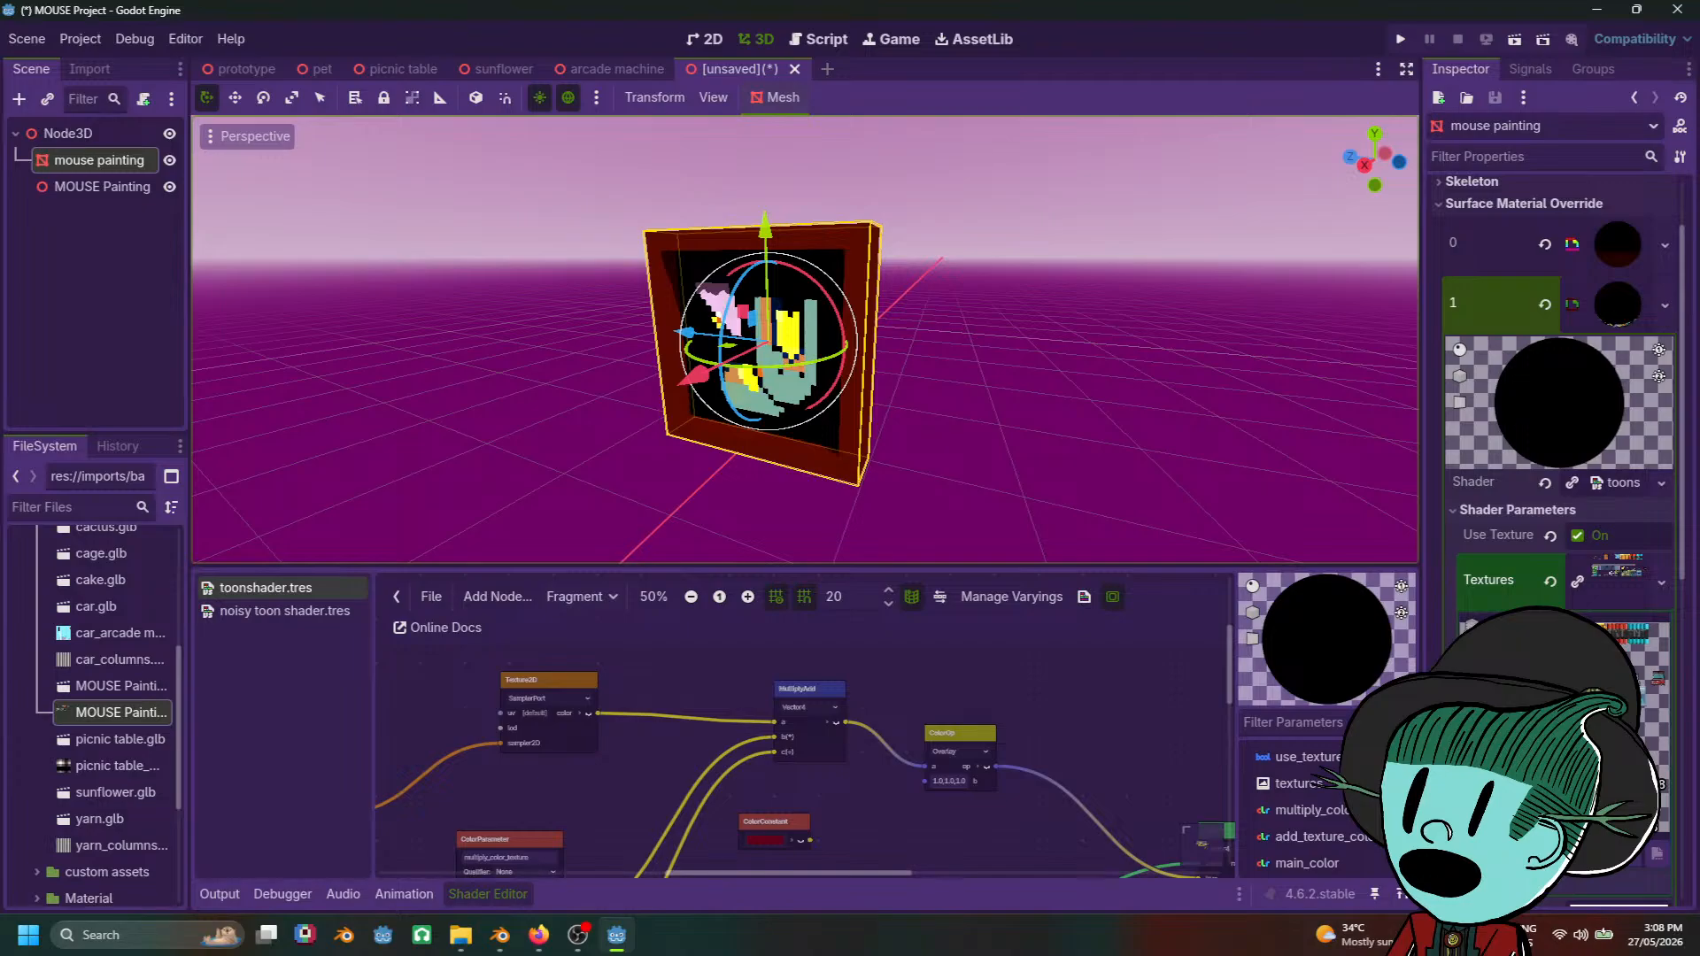
pyautogui.moveTo(1025, 428)
pyautogui.mouseDown(button='middle')
pyautogui.moveTo(1226, 353)
pyautogui.moveTo(1158, 364)
pyautogui.mouseUp(button='middle')
pyautogui.scroll(2, 1231, 354)
pyautogui.scroll(6, 773, 476)
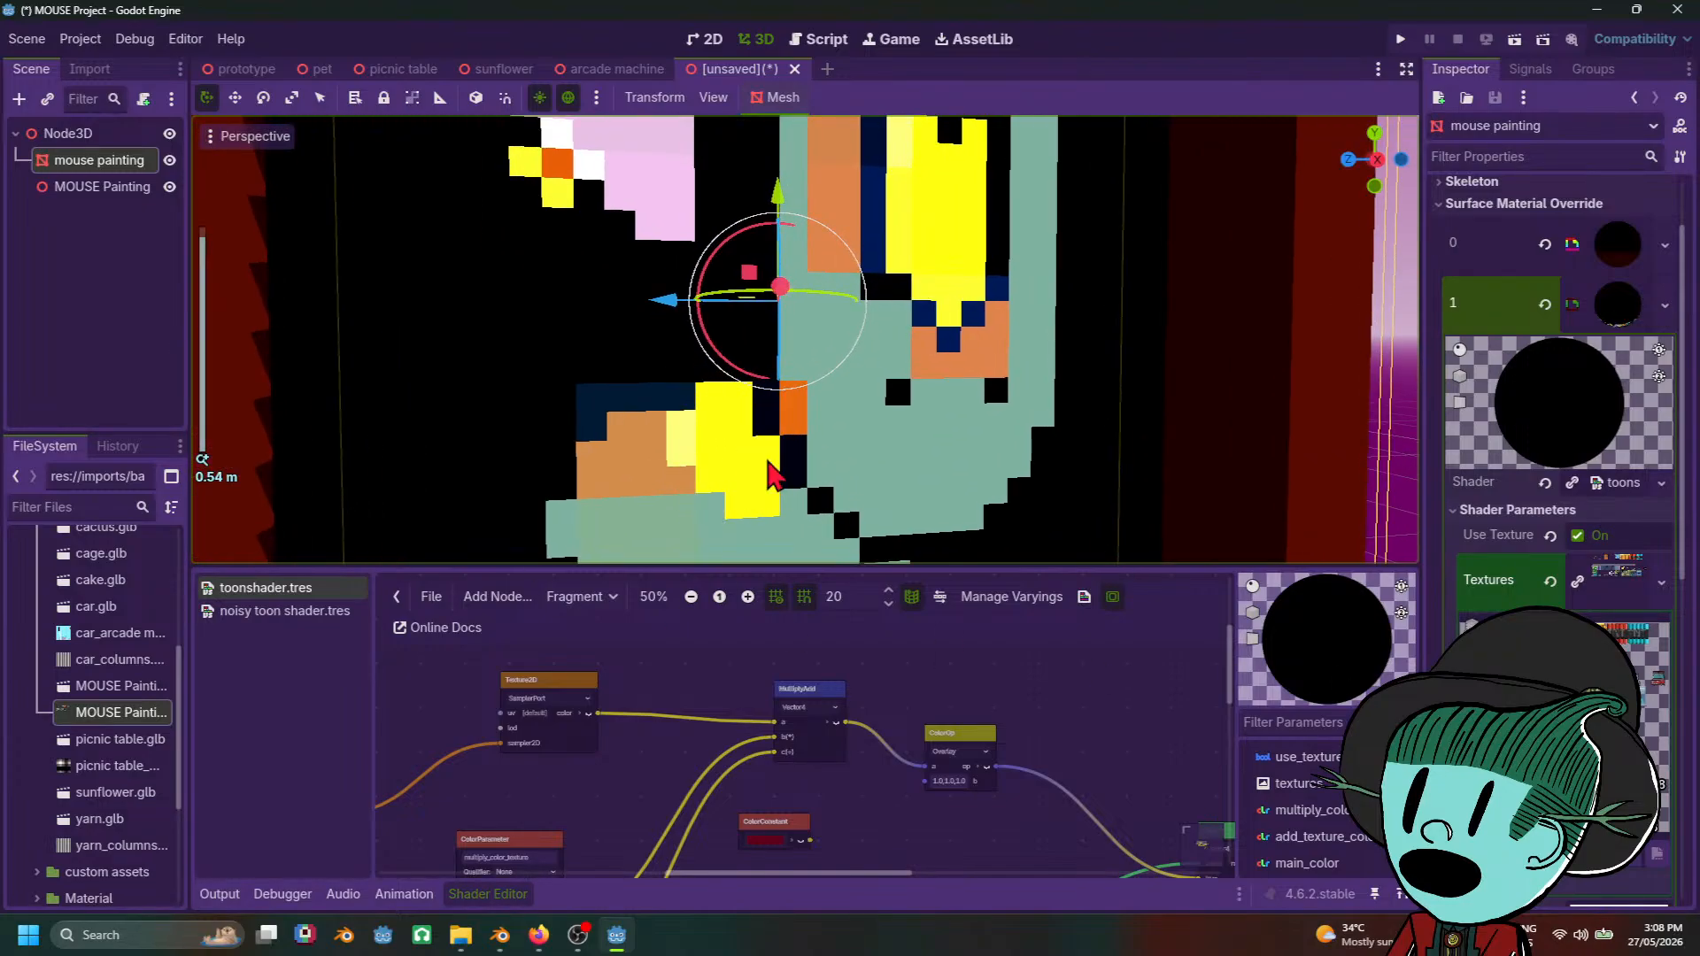
pyautogui.scroll(-6, 774, 476)
pyautogui.moveTo(773, 476); pyautogui.dragTo(927, 486, button='middle')
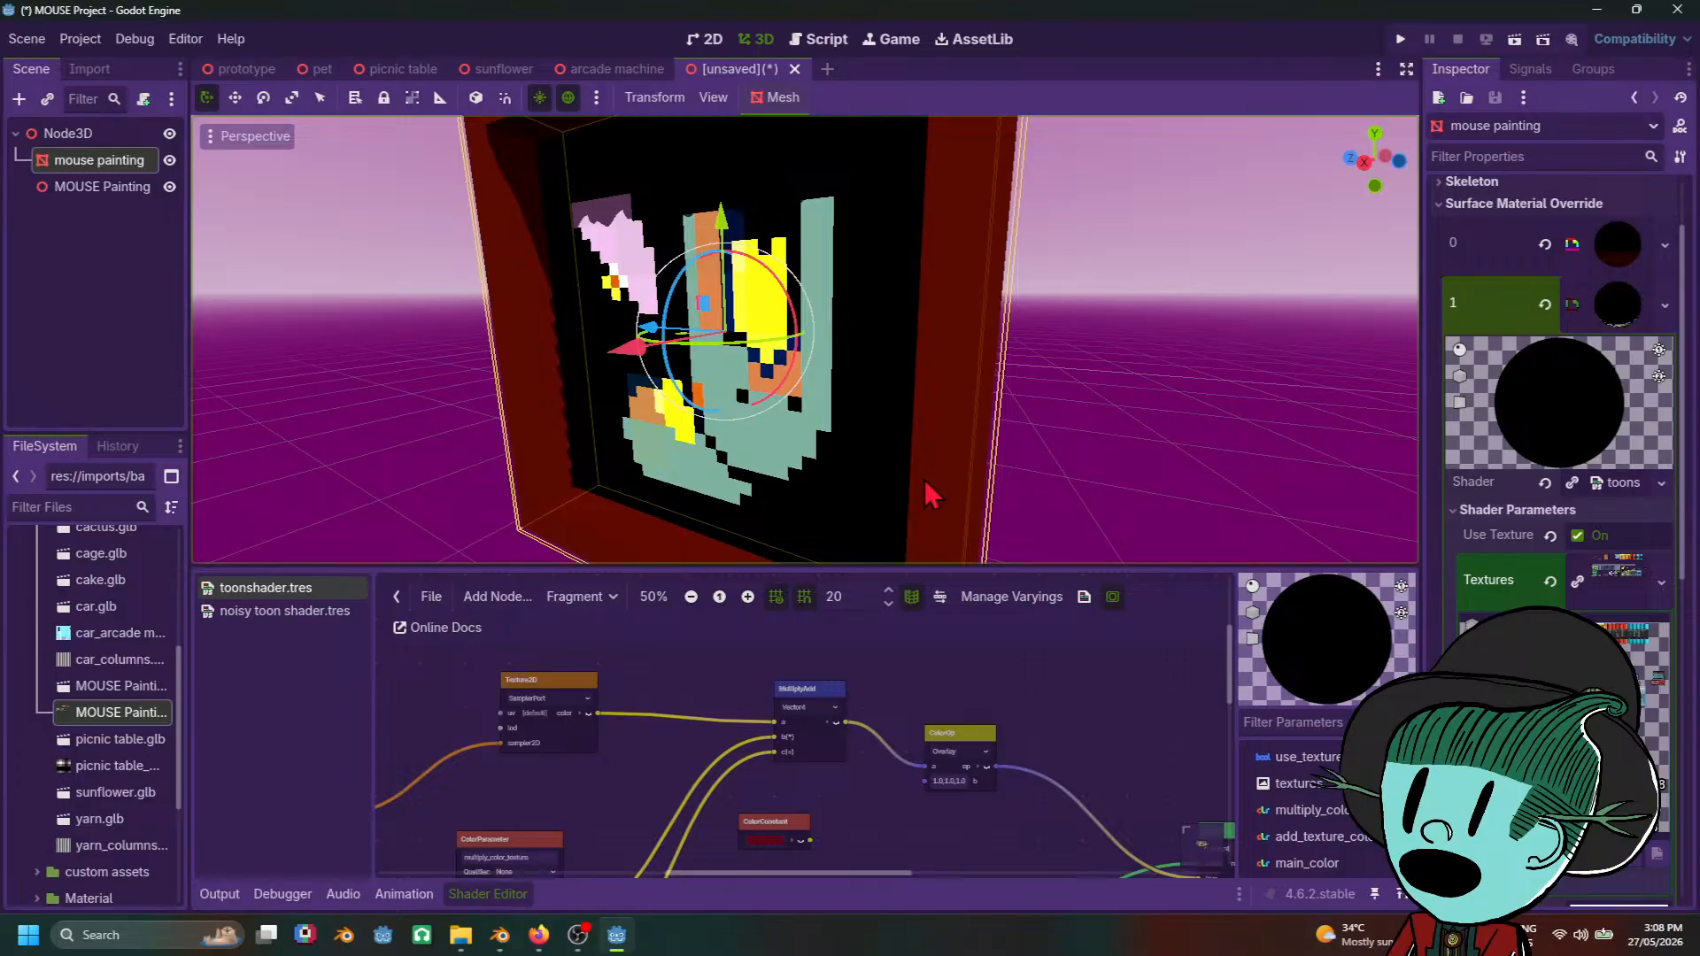
pyautogui.scroll(-3, 933, 496)
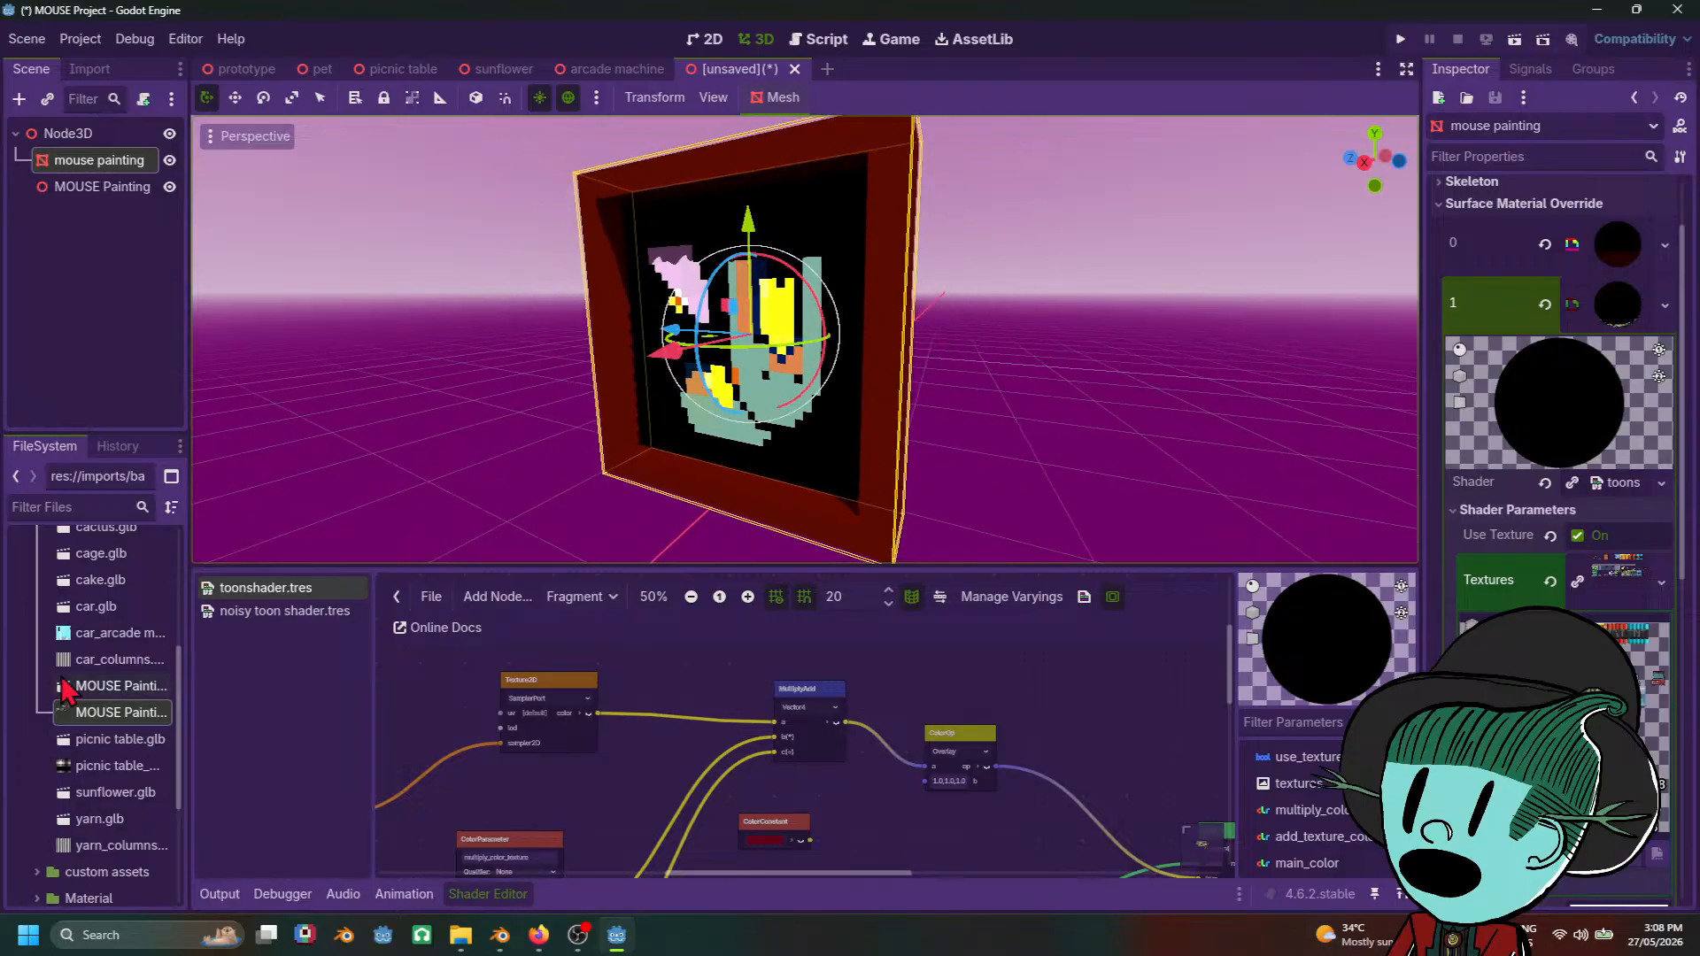
# Step: Move the MultiplyAdd connection from the Overlay node's a input to its b input
pyautogui.scroll(-2, 760, 711)
pyautogui.moveTo(754, 698); pyautogui.dragTo(845, 624, button='middle')
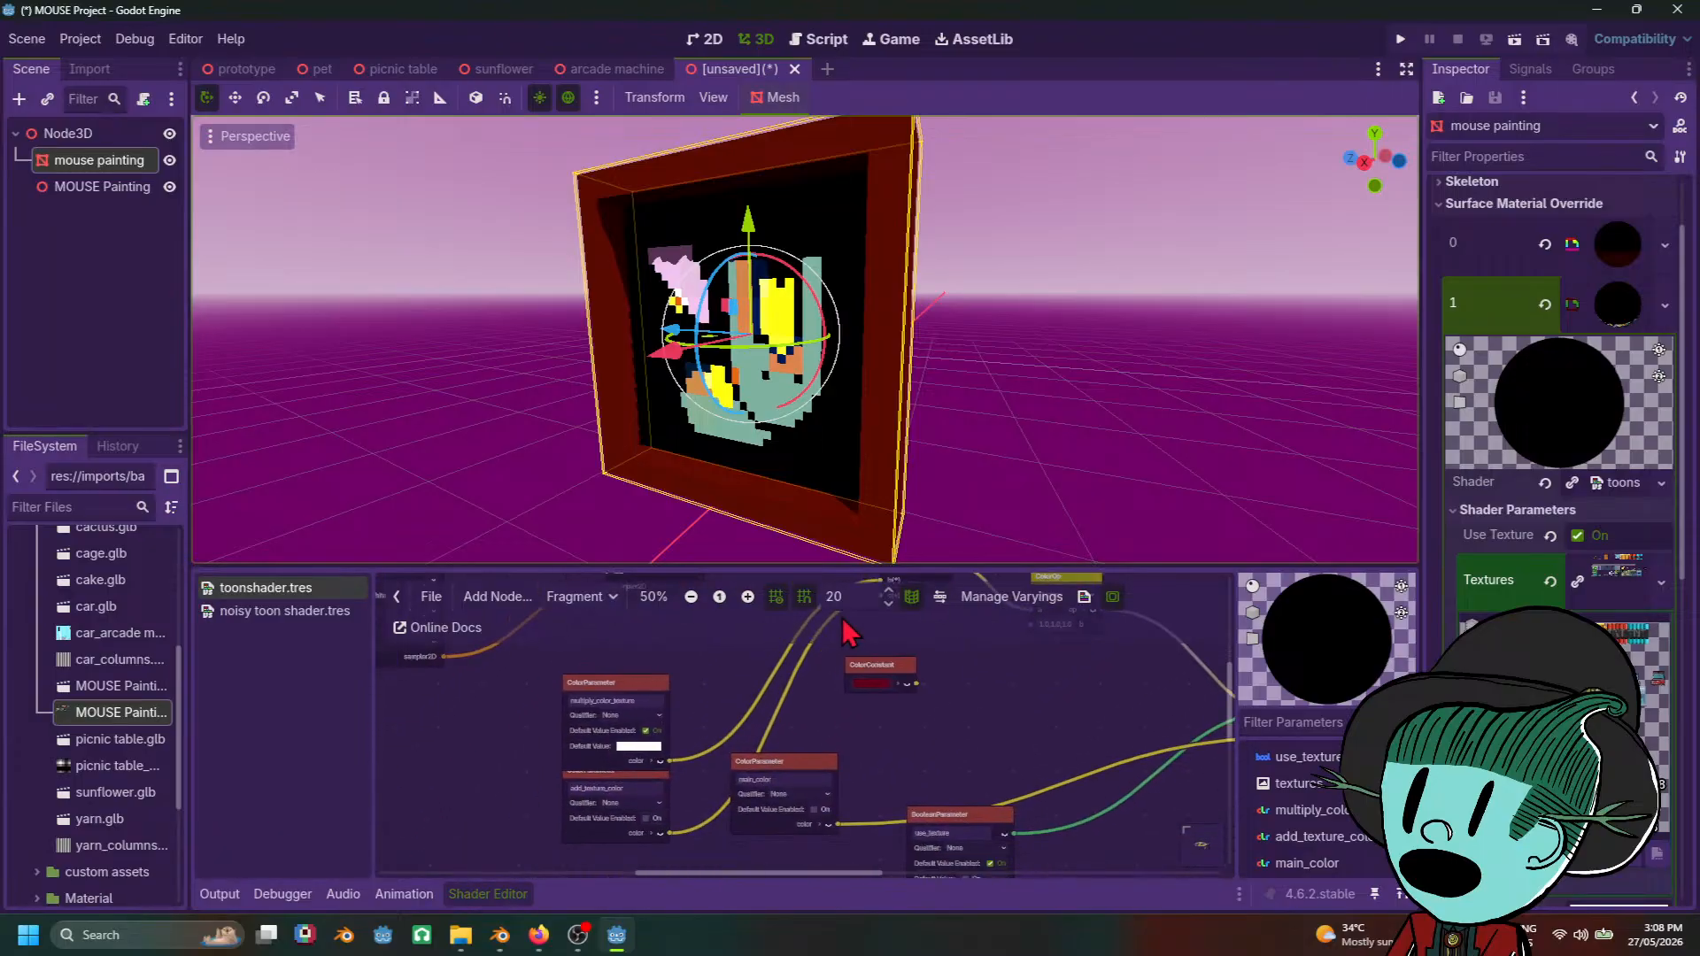
pyautogui.scroll(4, 845, 625)
pyautogui.moveTo(743, 672); pyautogui.dragTo(675, 814, button='middle')
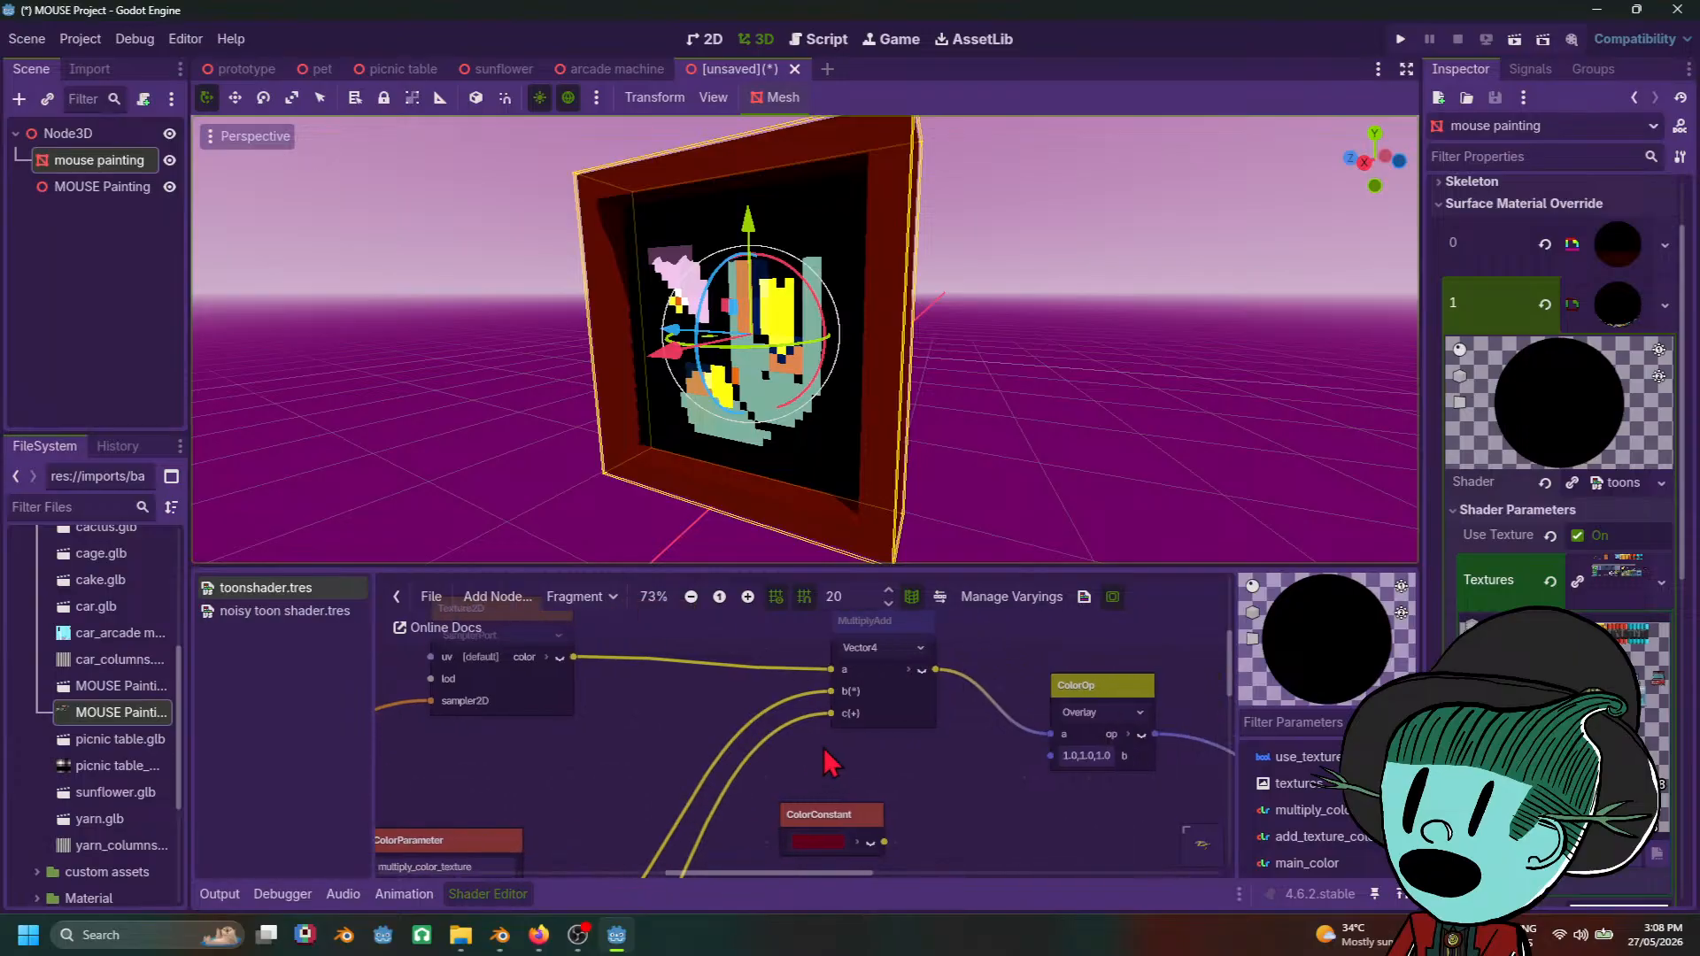
pyautogui.scroll(-2, 831, 762)
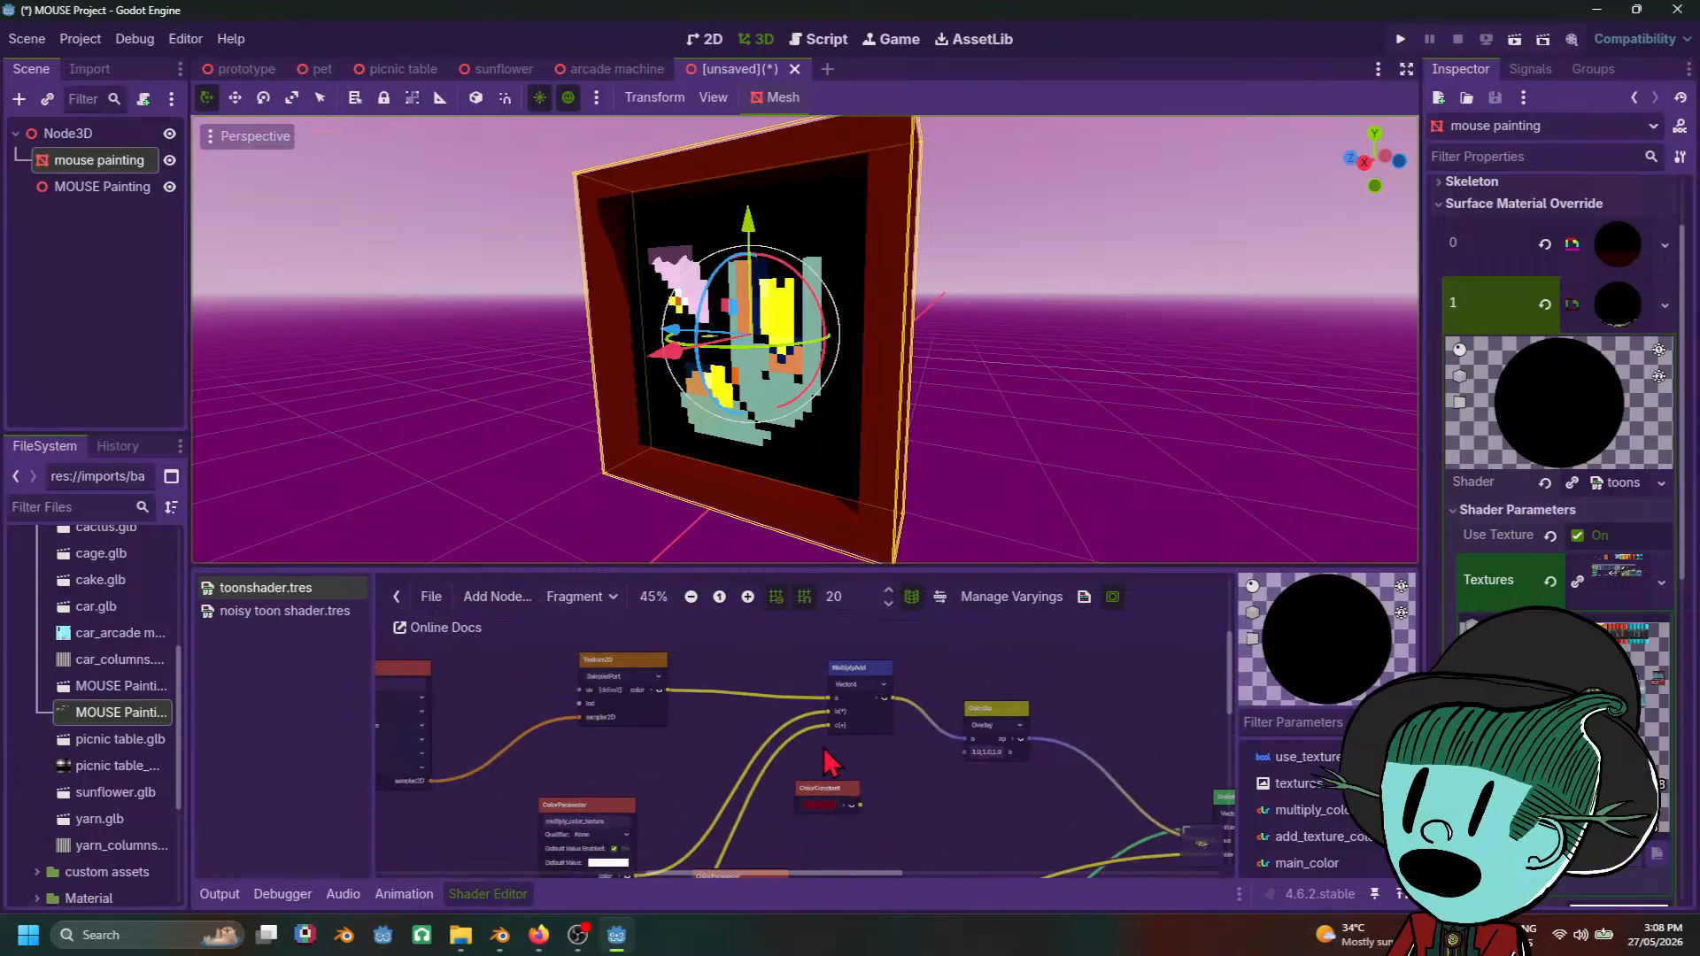
pyautogui.scroll(2, 831, 762)
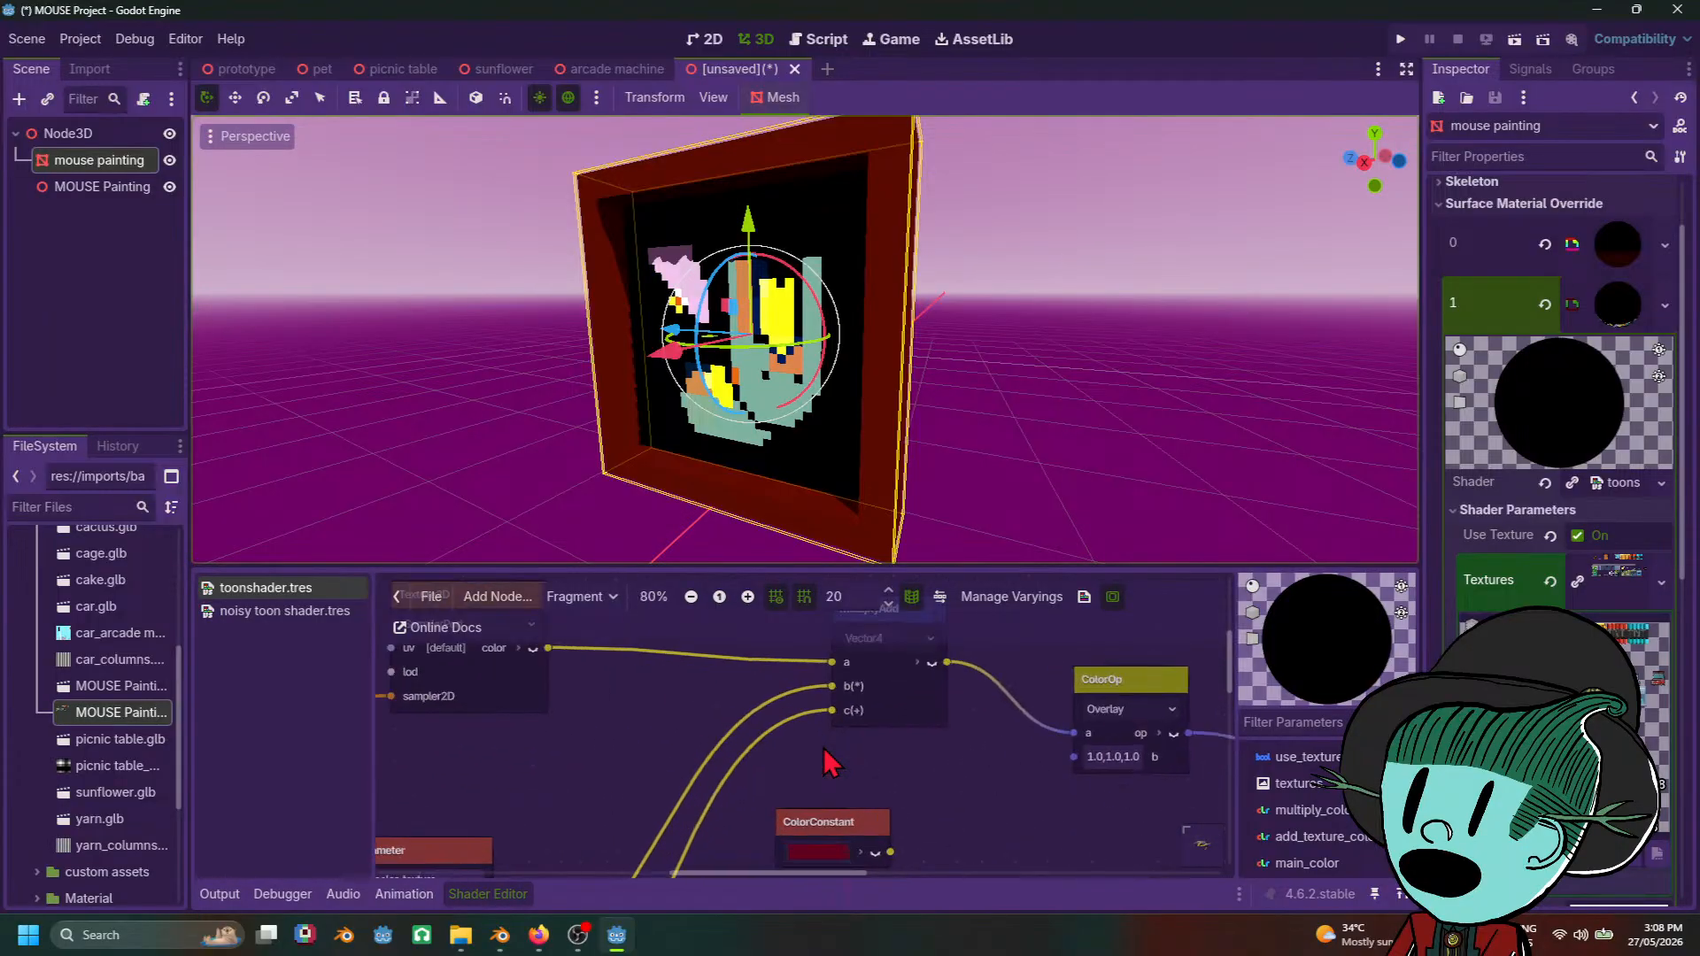
pyautogui.moveTo(986, 775); pyautogui.dragTo(677, 769, button='middle')
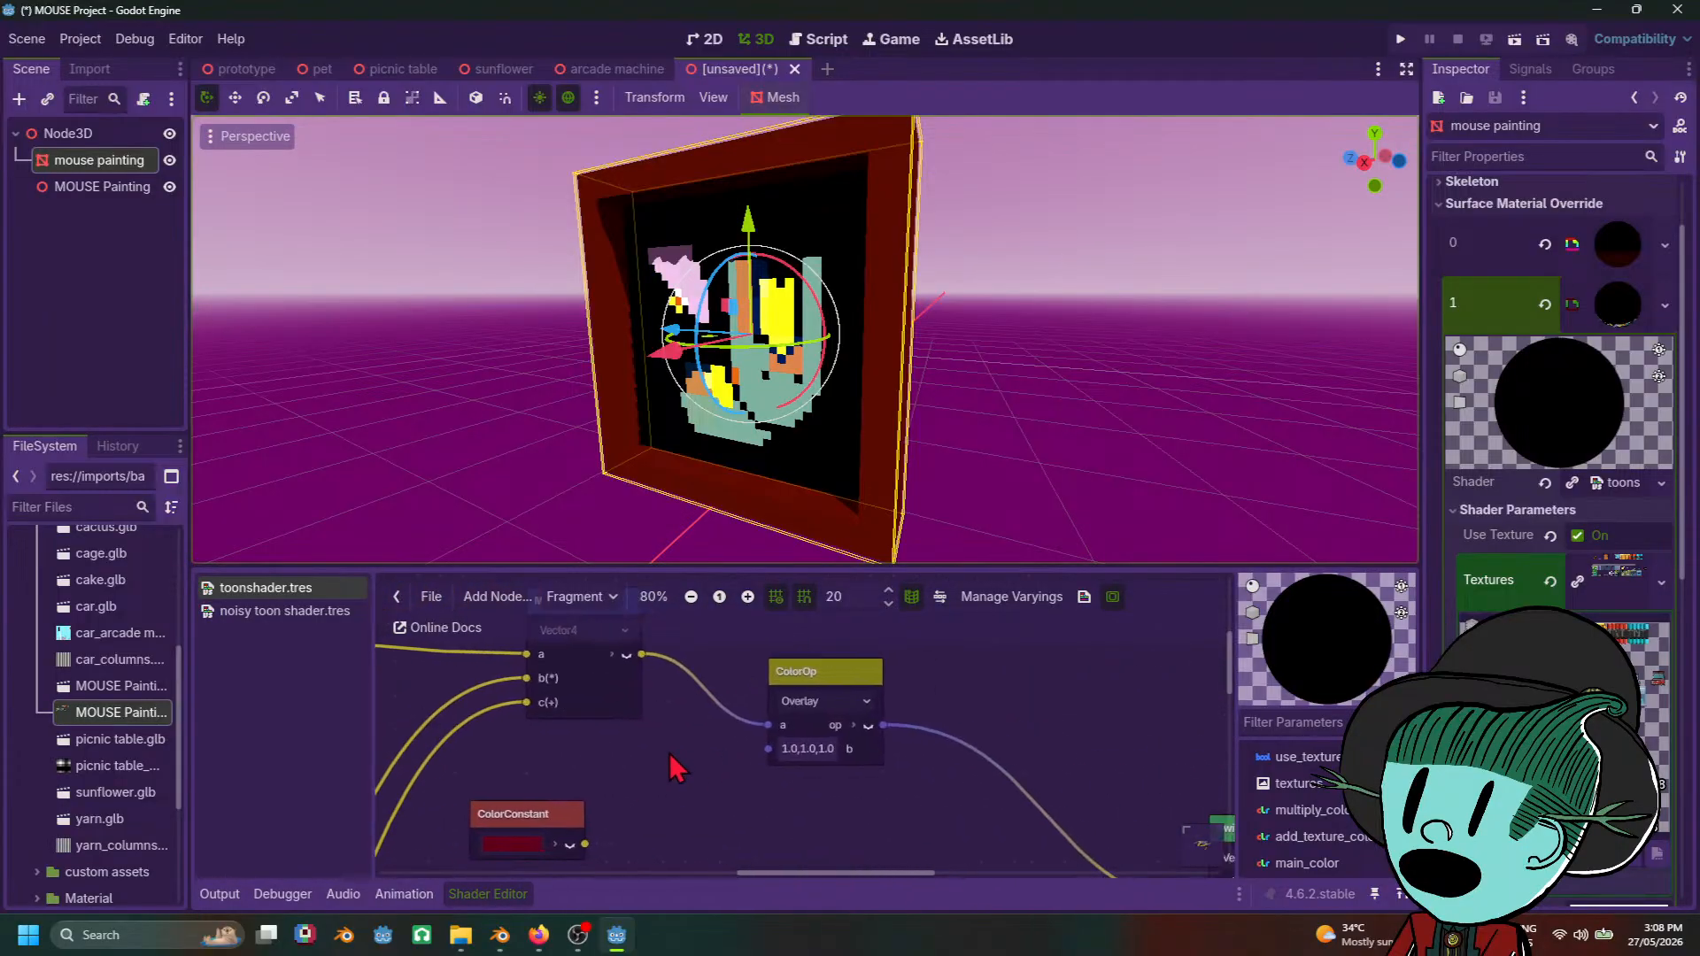
pyautogui.scroll(1, 677, 769)
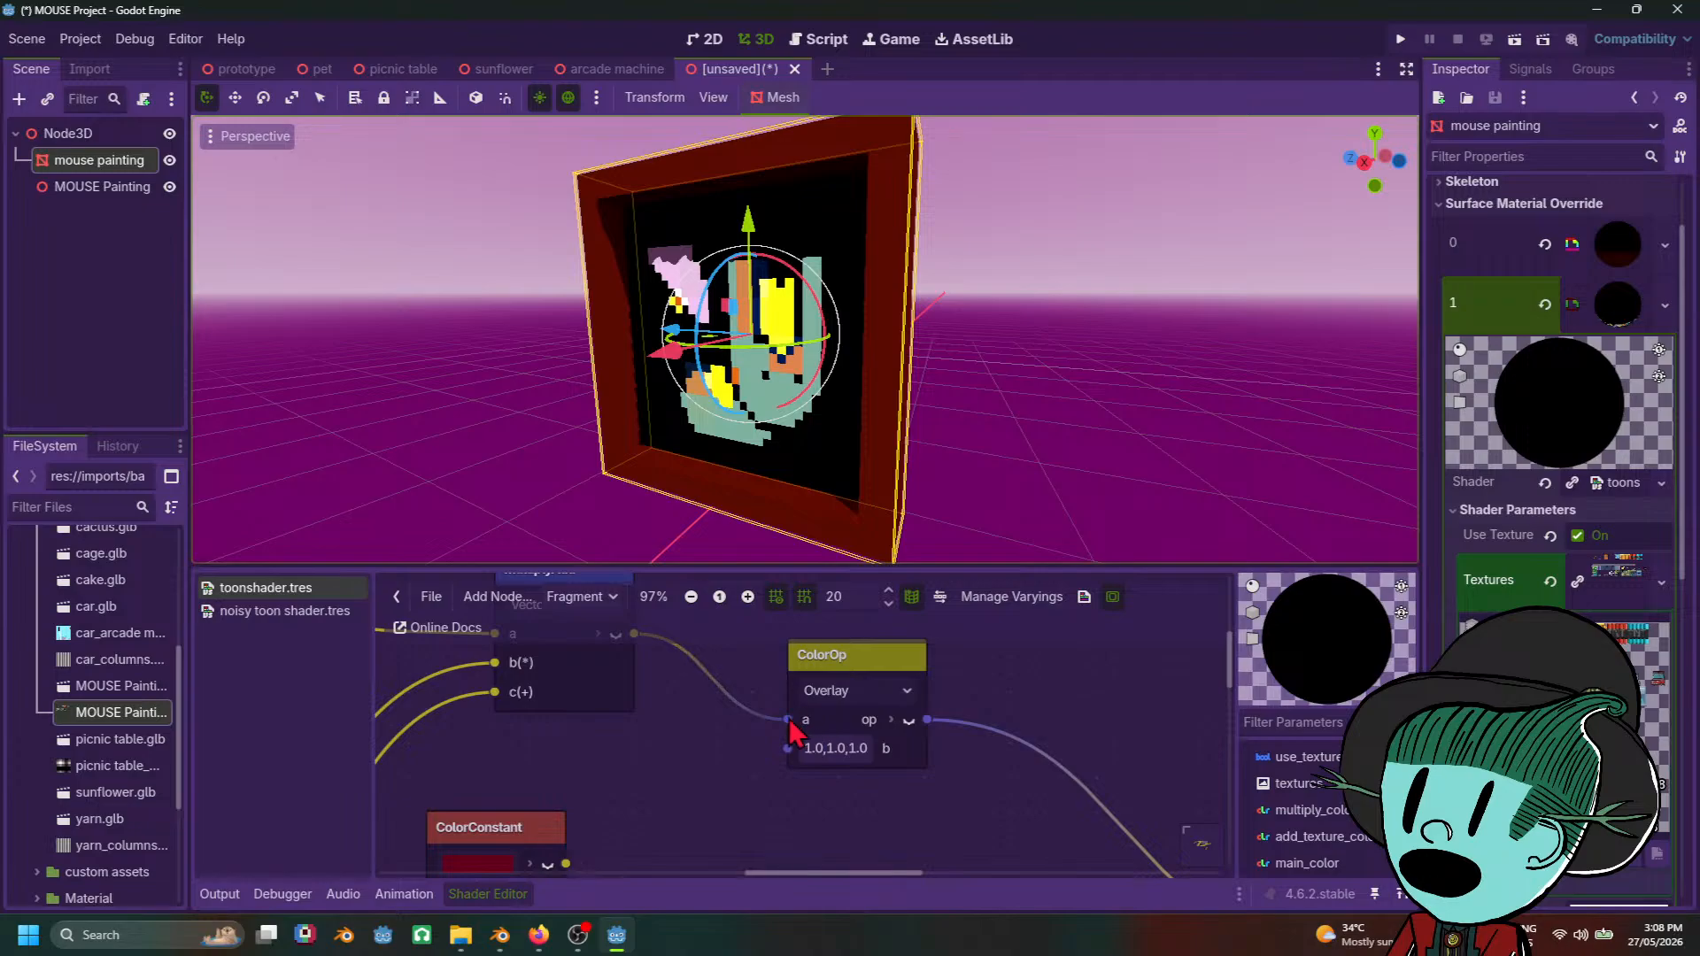
pyautogui.moveTo(787, 719)
pyautogui.mouseDown()
pyautogui.moveTo(683, 653)
pyautogui.moveTo(728, 736)
pyautogui.moveTo(787, 748)
pyautogui.mouseUp()
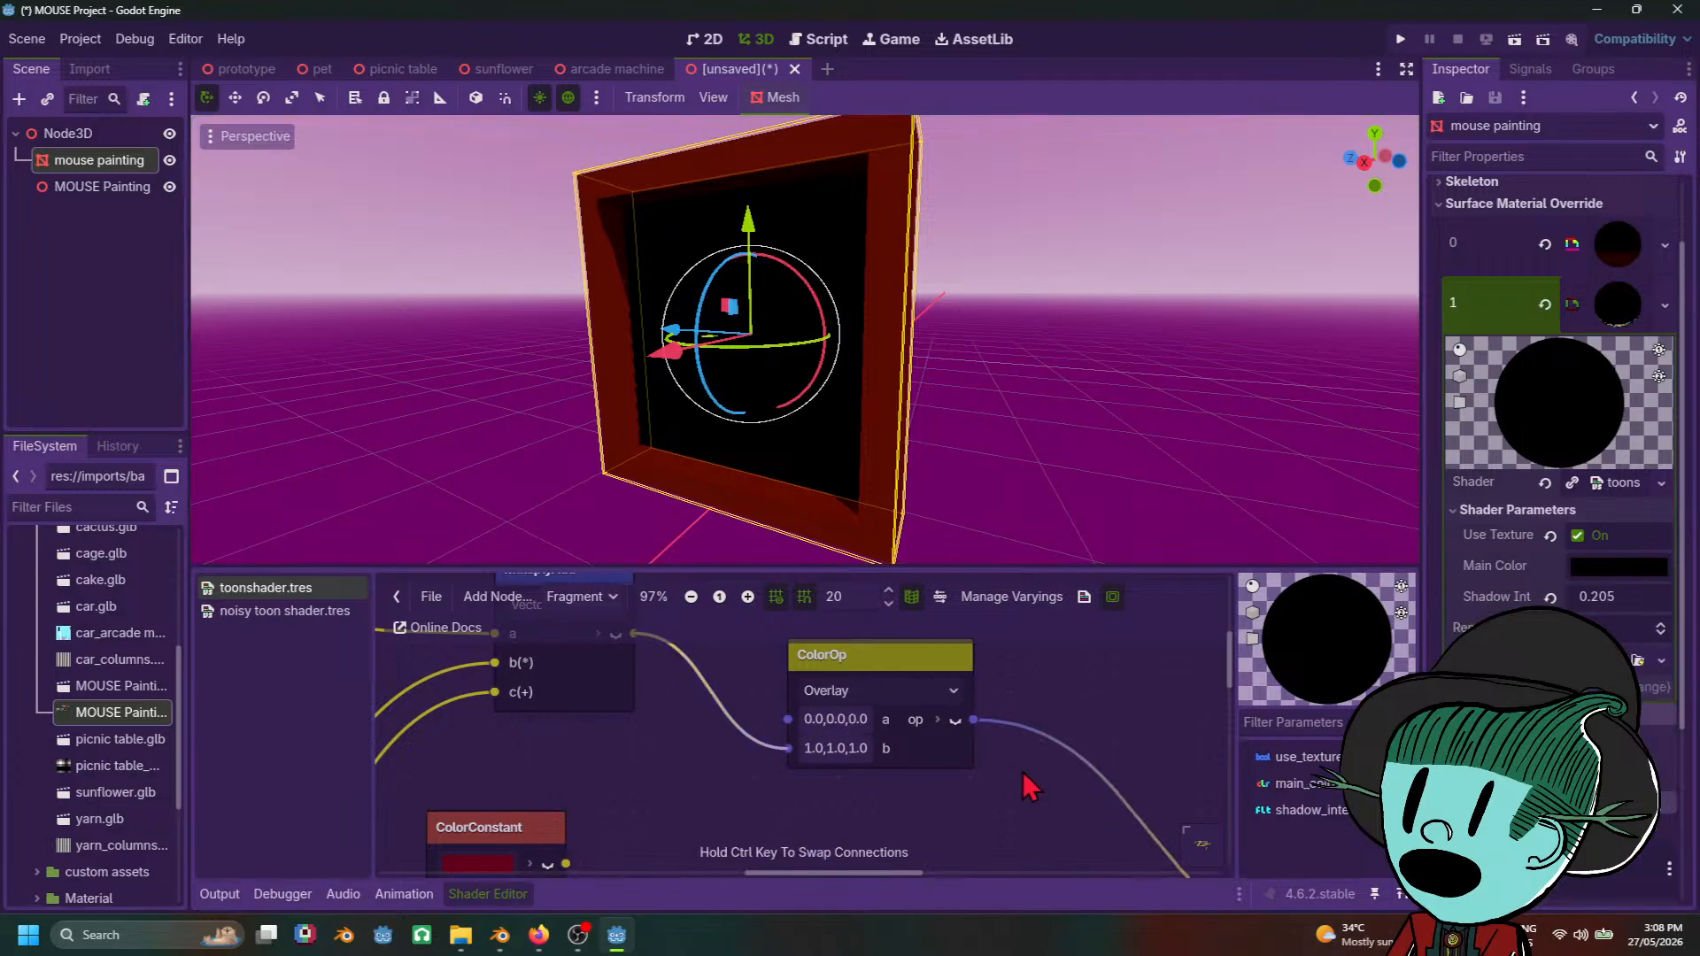
# Step: Set the Overlay node's a input to 1.0, 1.0, 0.0
pyautogui.click(838, 724)
pyautogui.click(842, 753)
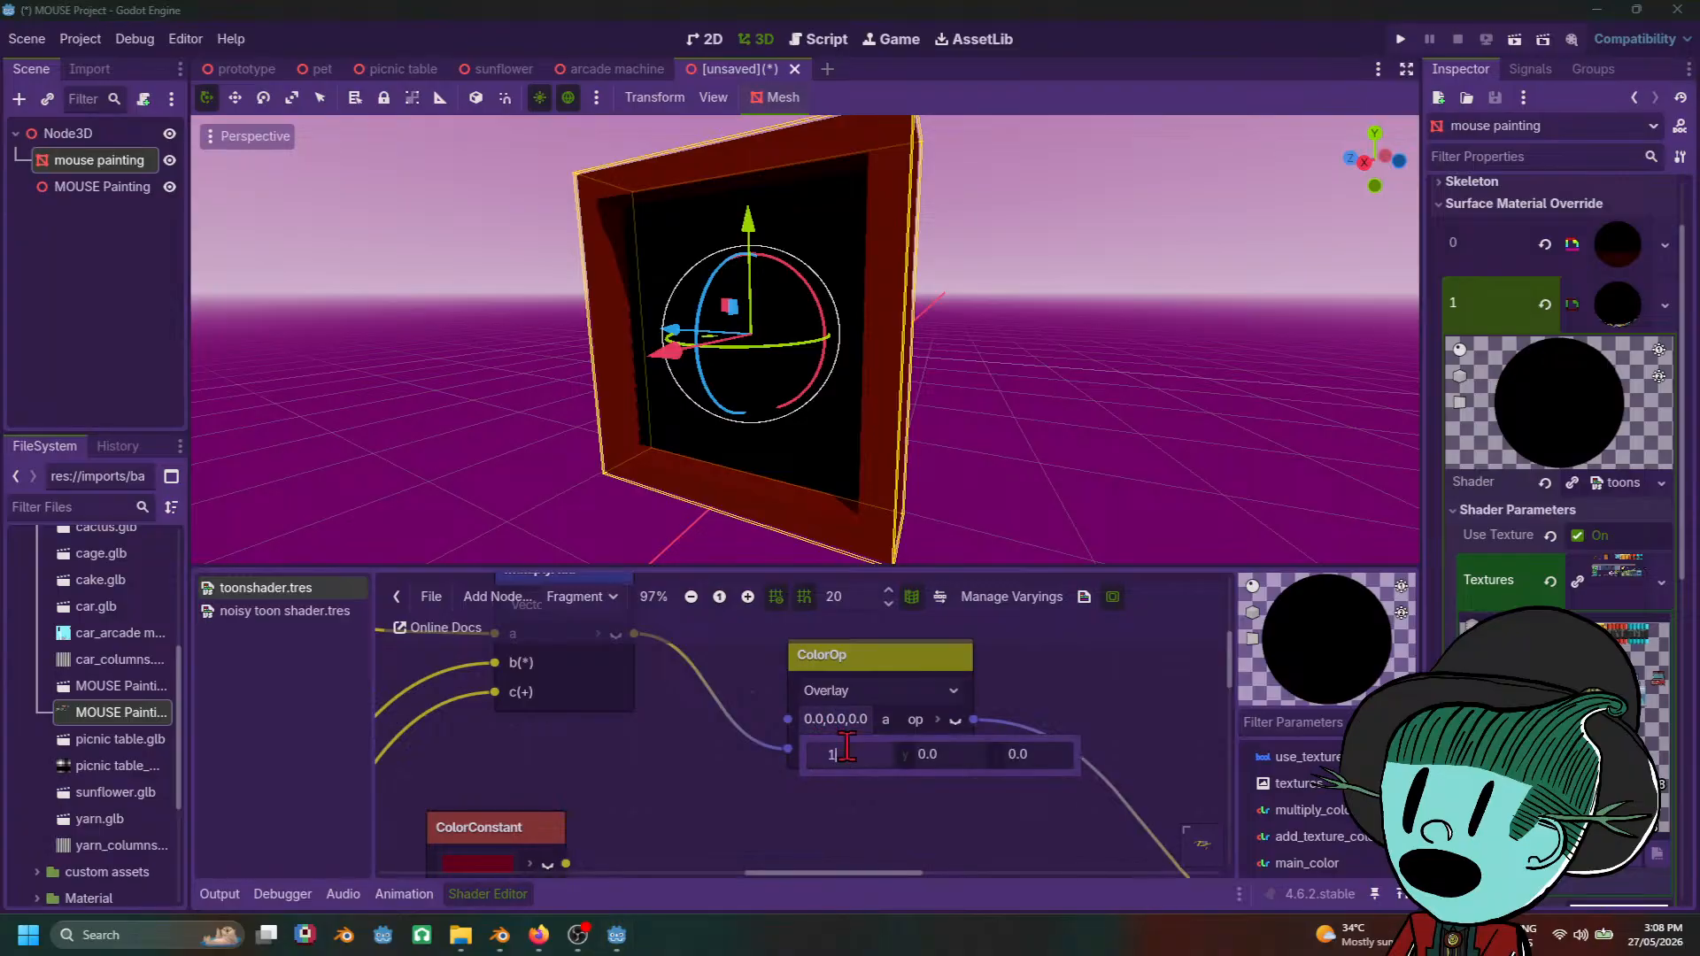
pyautogui.write('1')
pyautogui.press('Return')
pyautogui.click(844, 735)
pyautogui.click(842, 727)
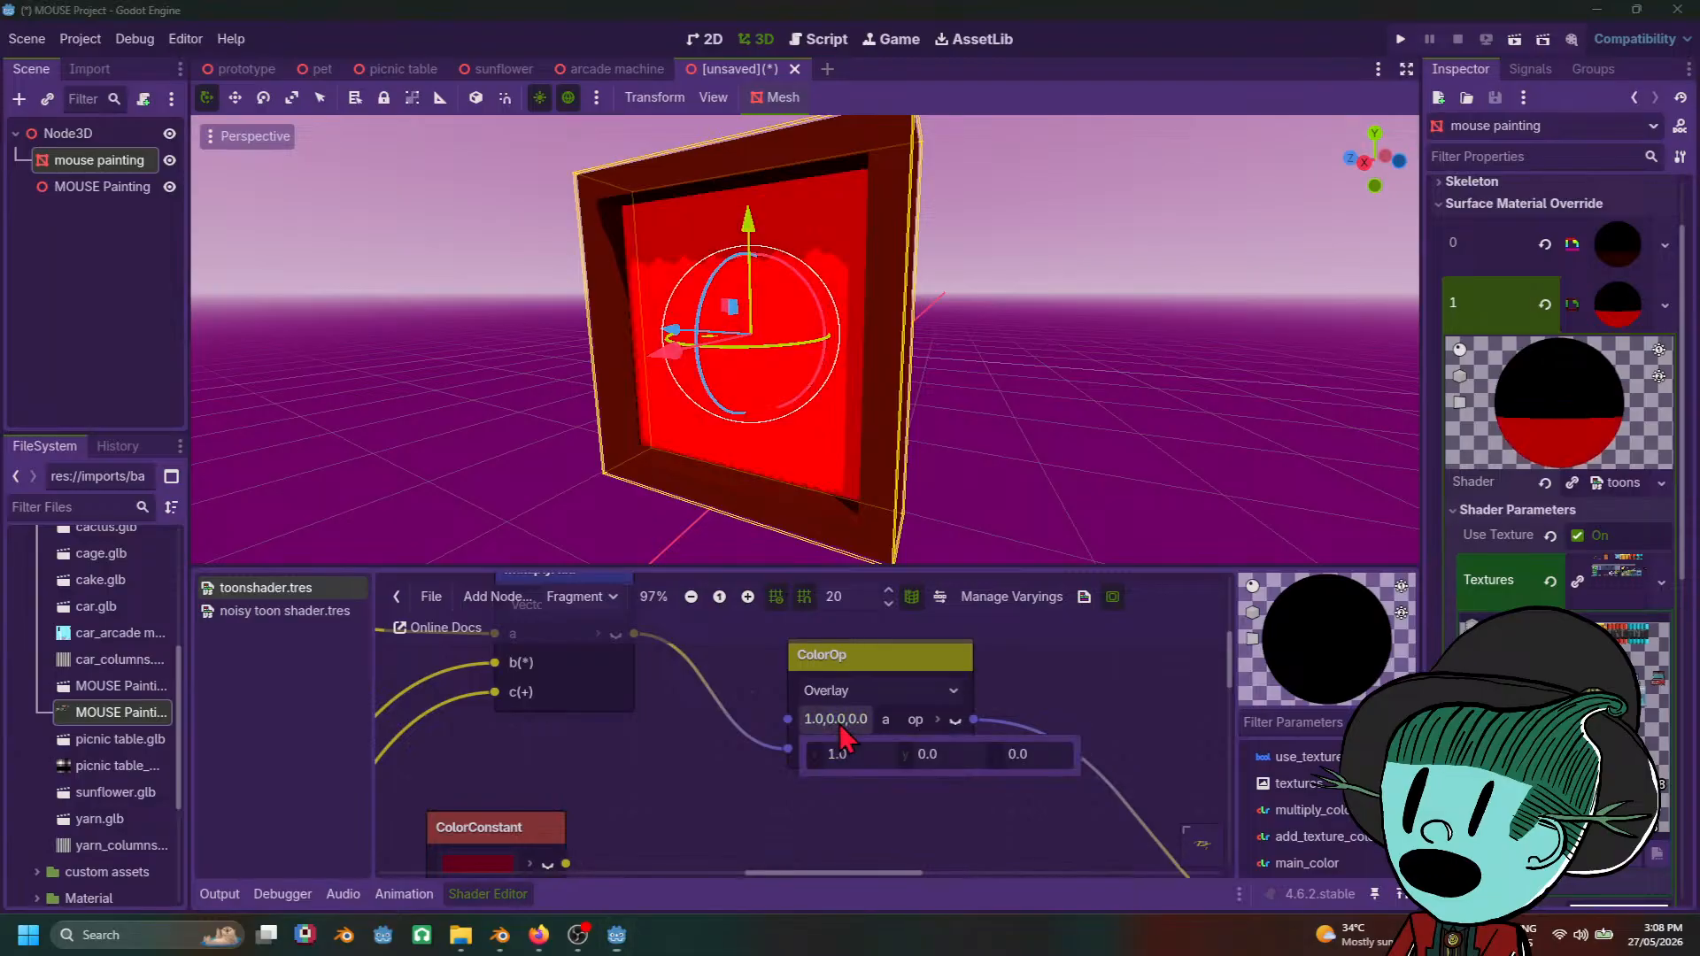
pyautogui.write('1')
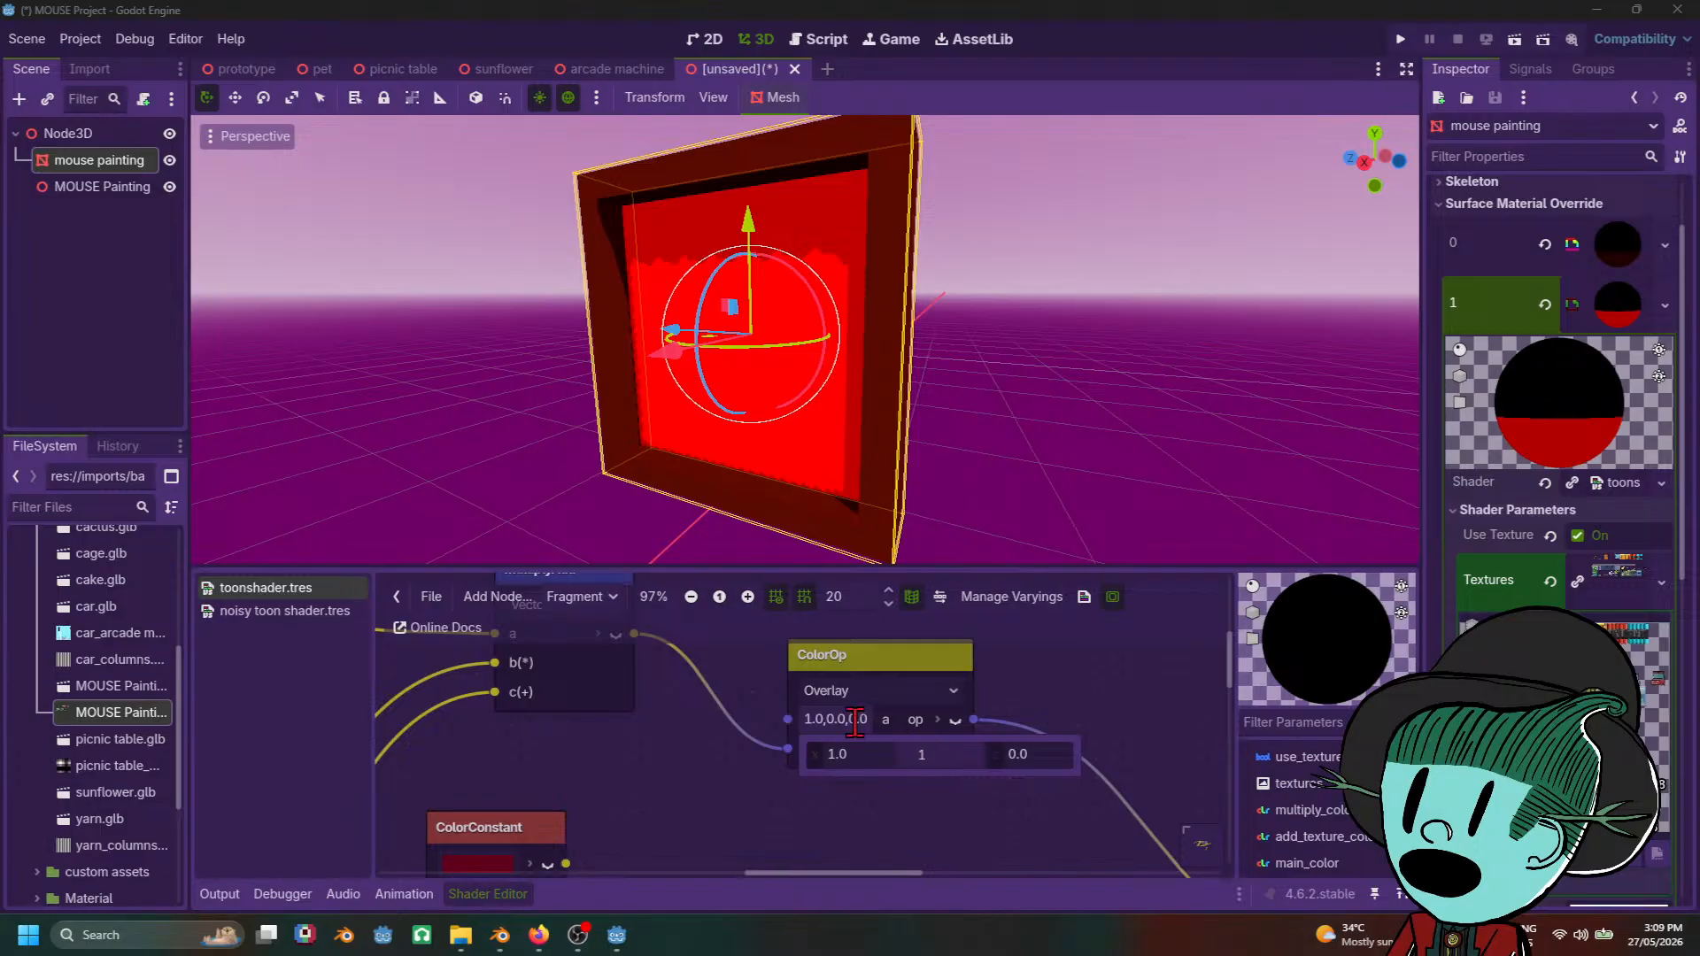
pyautogui.press('Return')
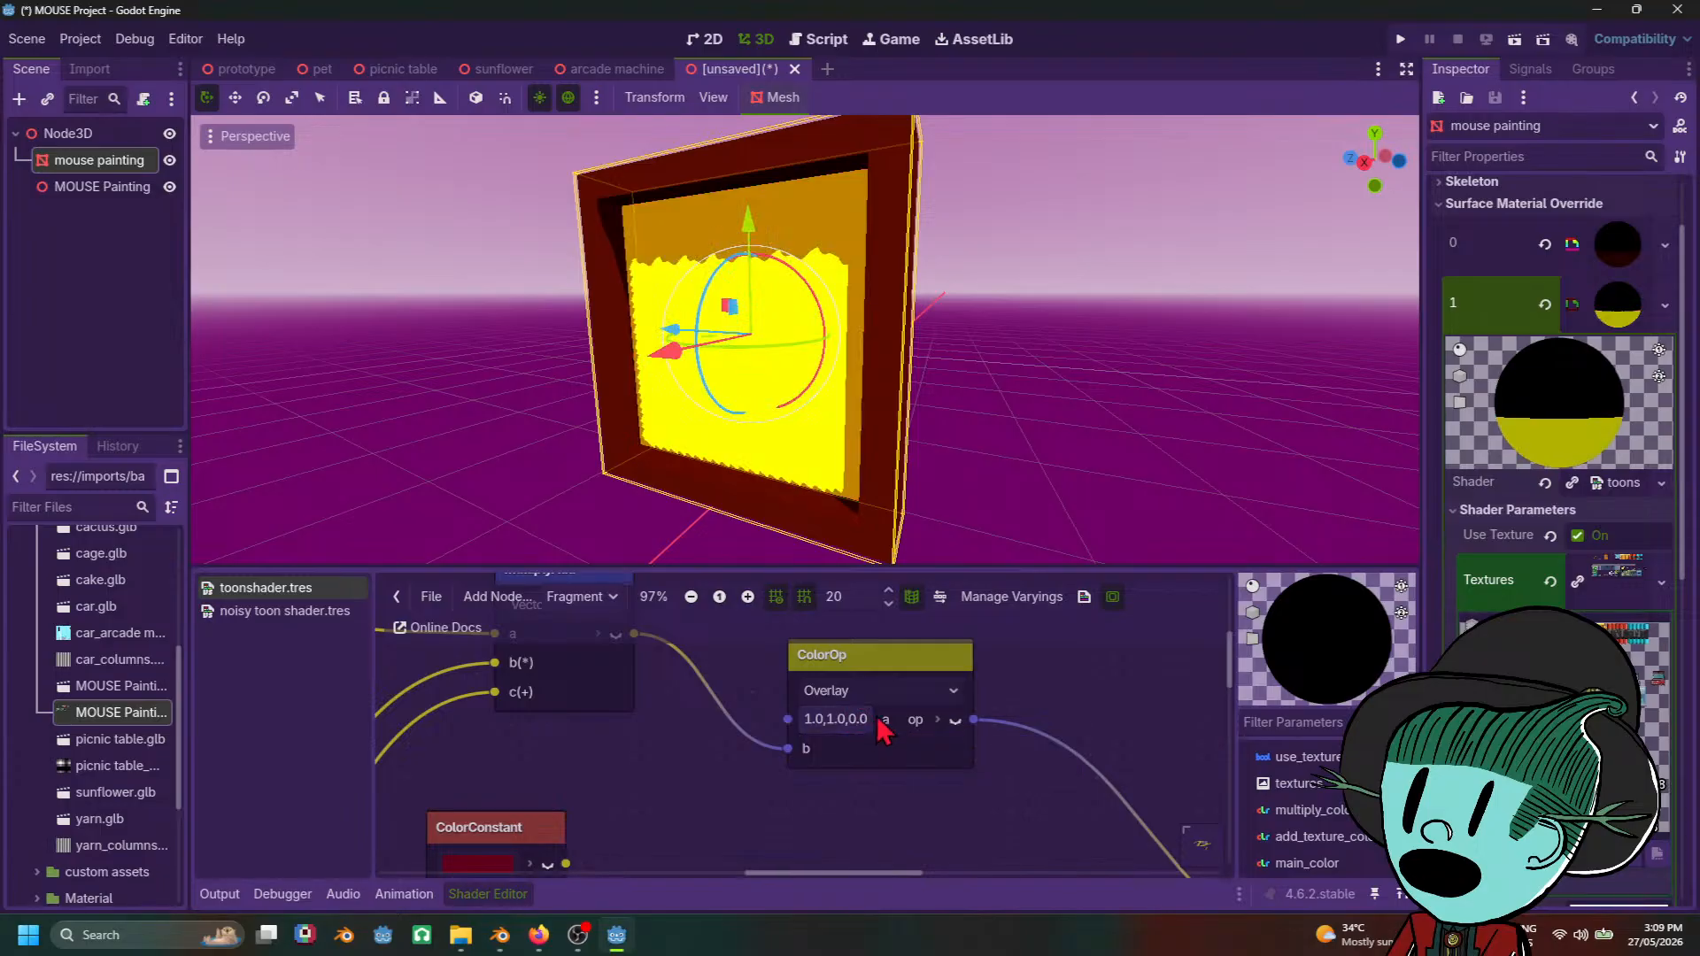
# Step: Search the available shader nodes for "over" and browse the Common and Textures function categories
pyautogui.rightClick(829, 778)
pyautogui.write('over')
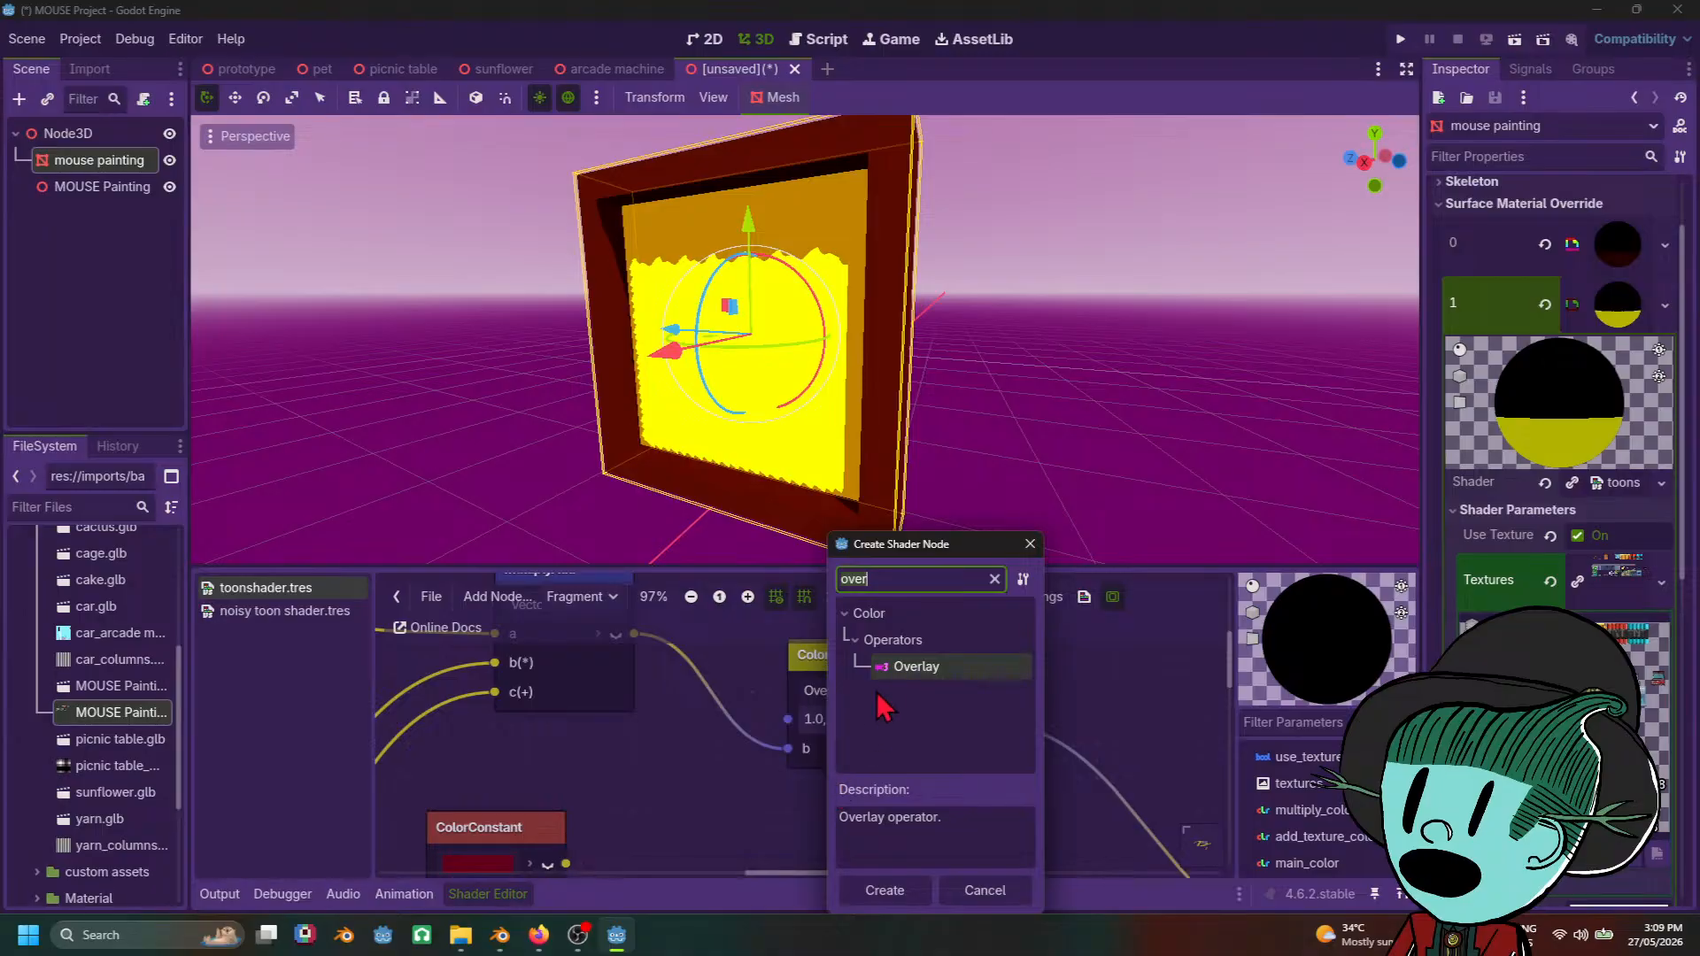
pyautogui.press('BackSpace')
pyautogui.press('BackSpace')
pyautogui.press('BackSpace')
pyautogui.press('BackSpace')
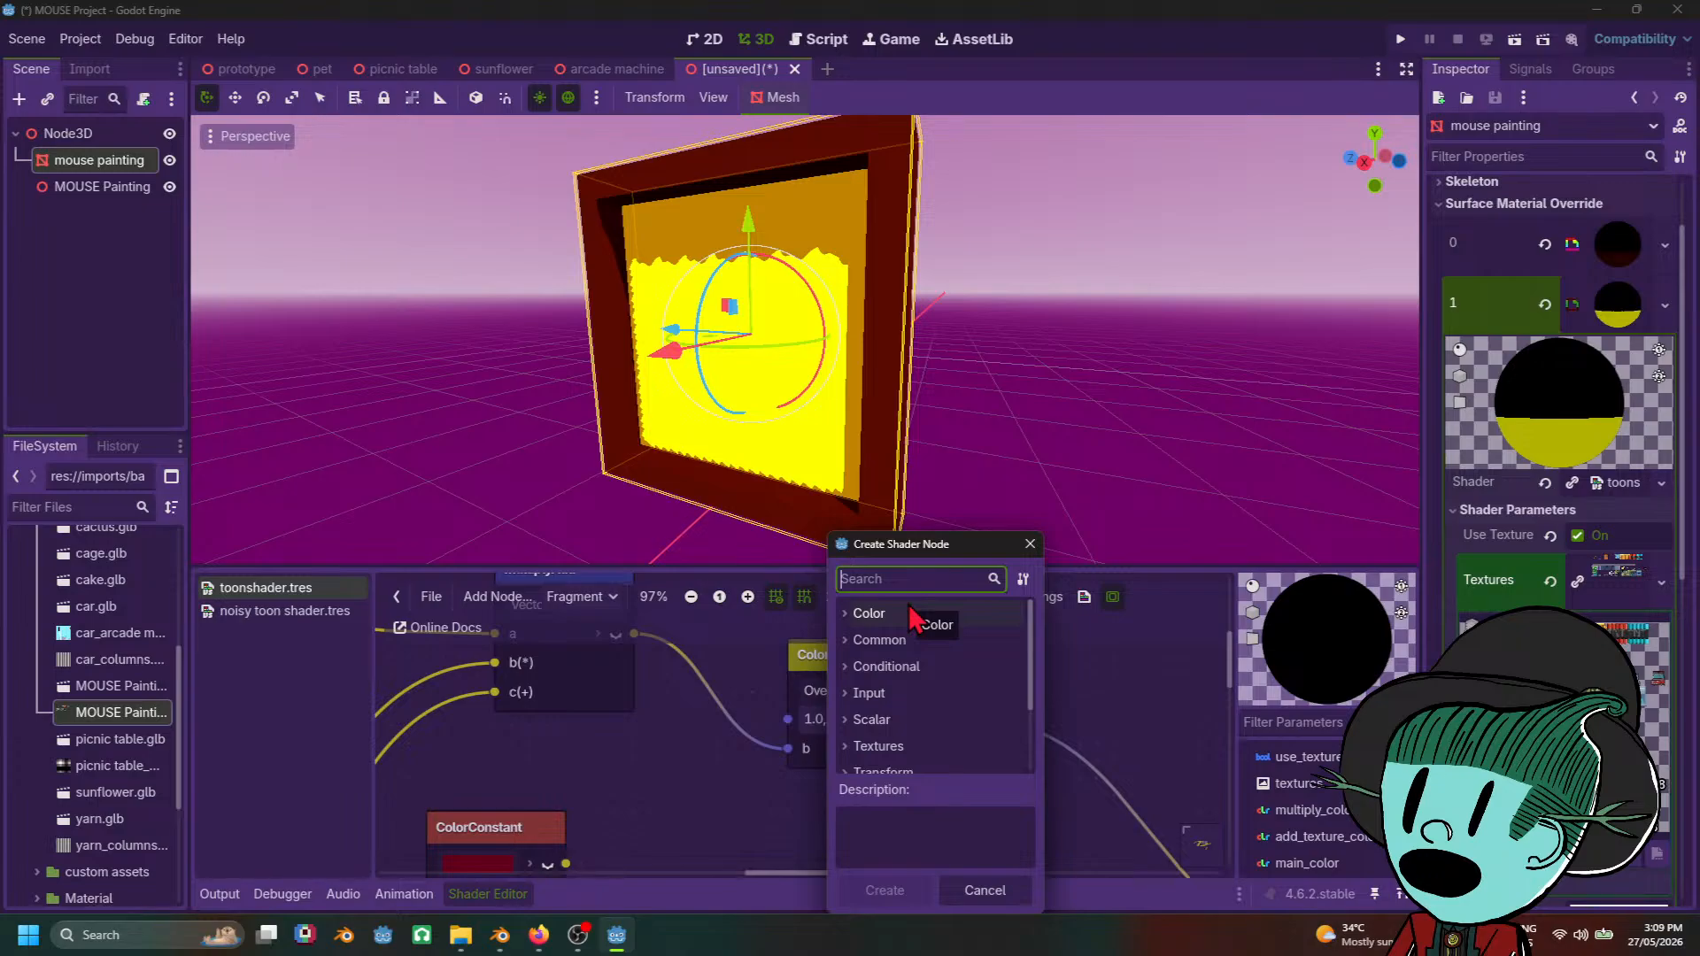
pyautogui.click(913, 641)
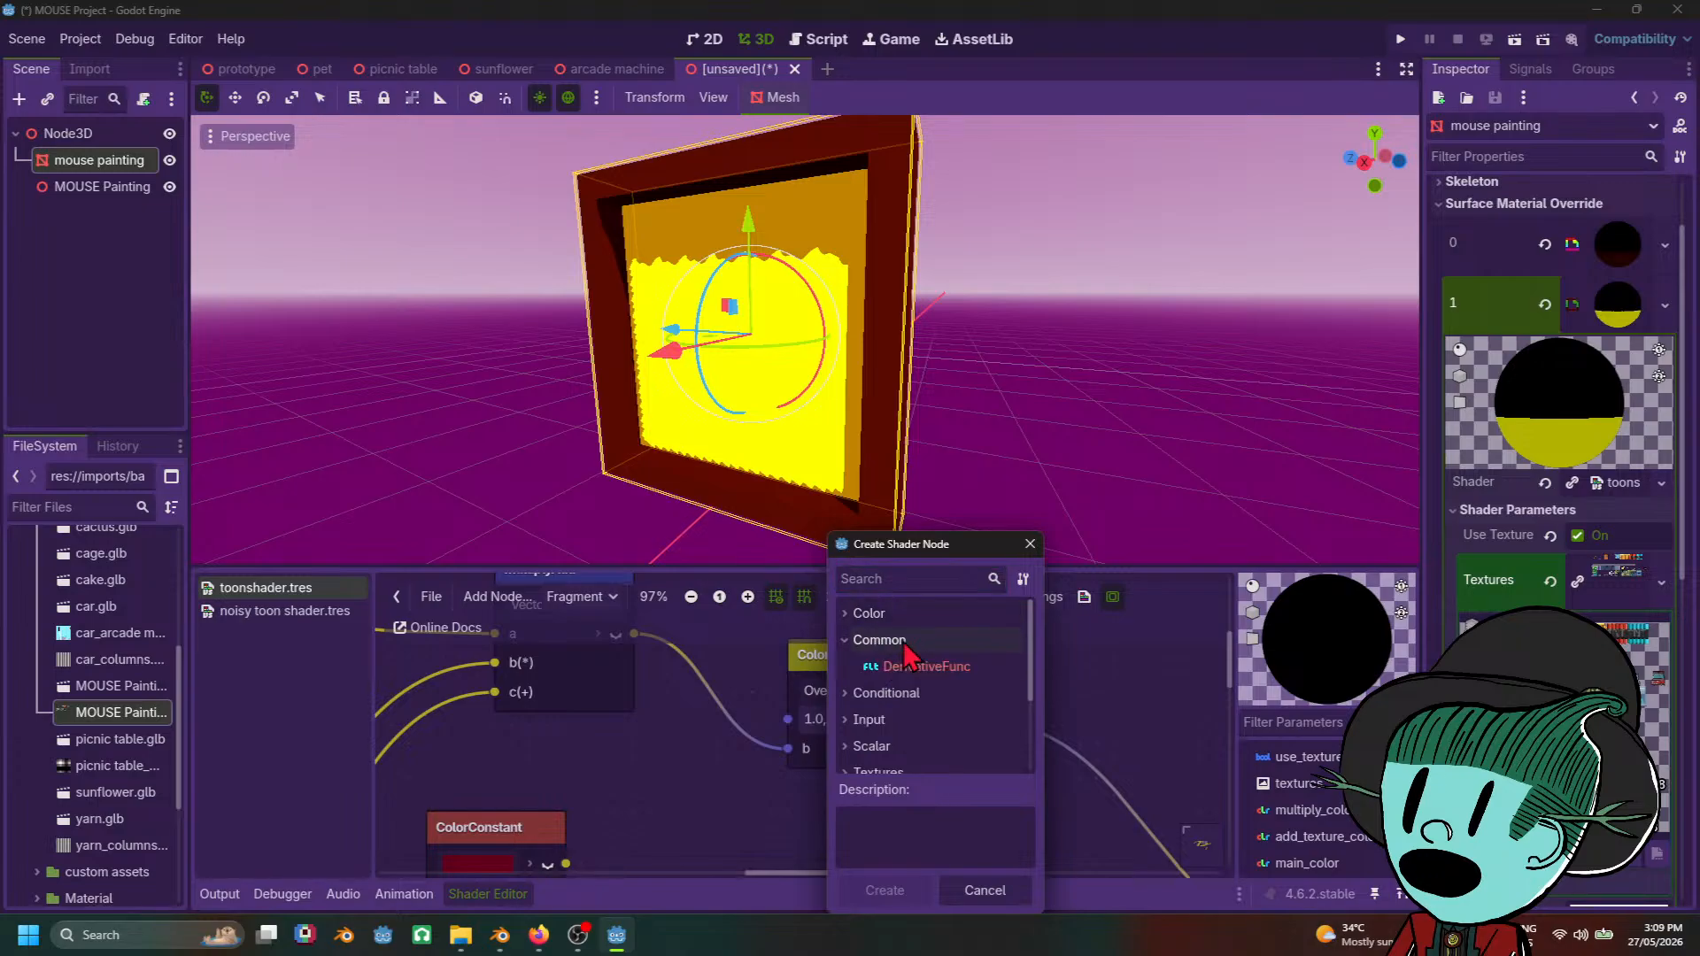
pyautogui.click(936, 669)
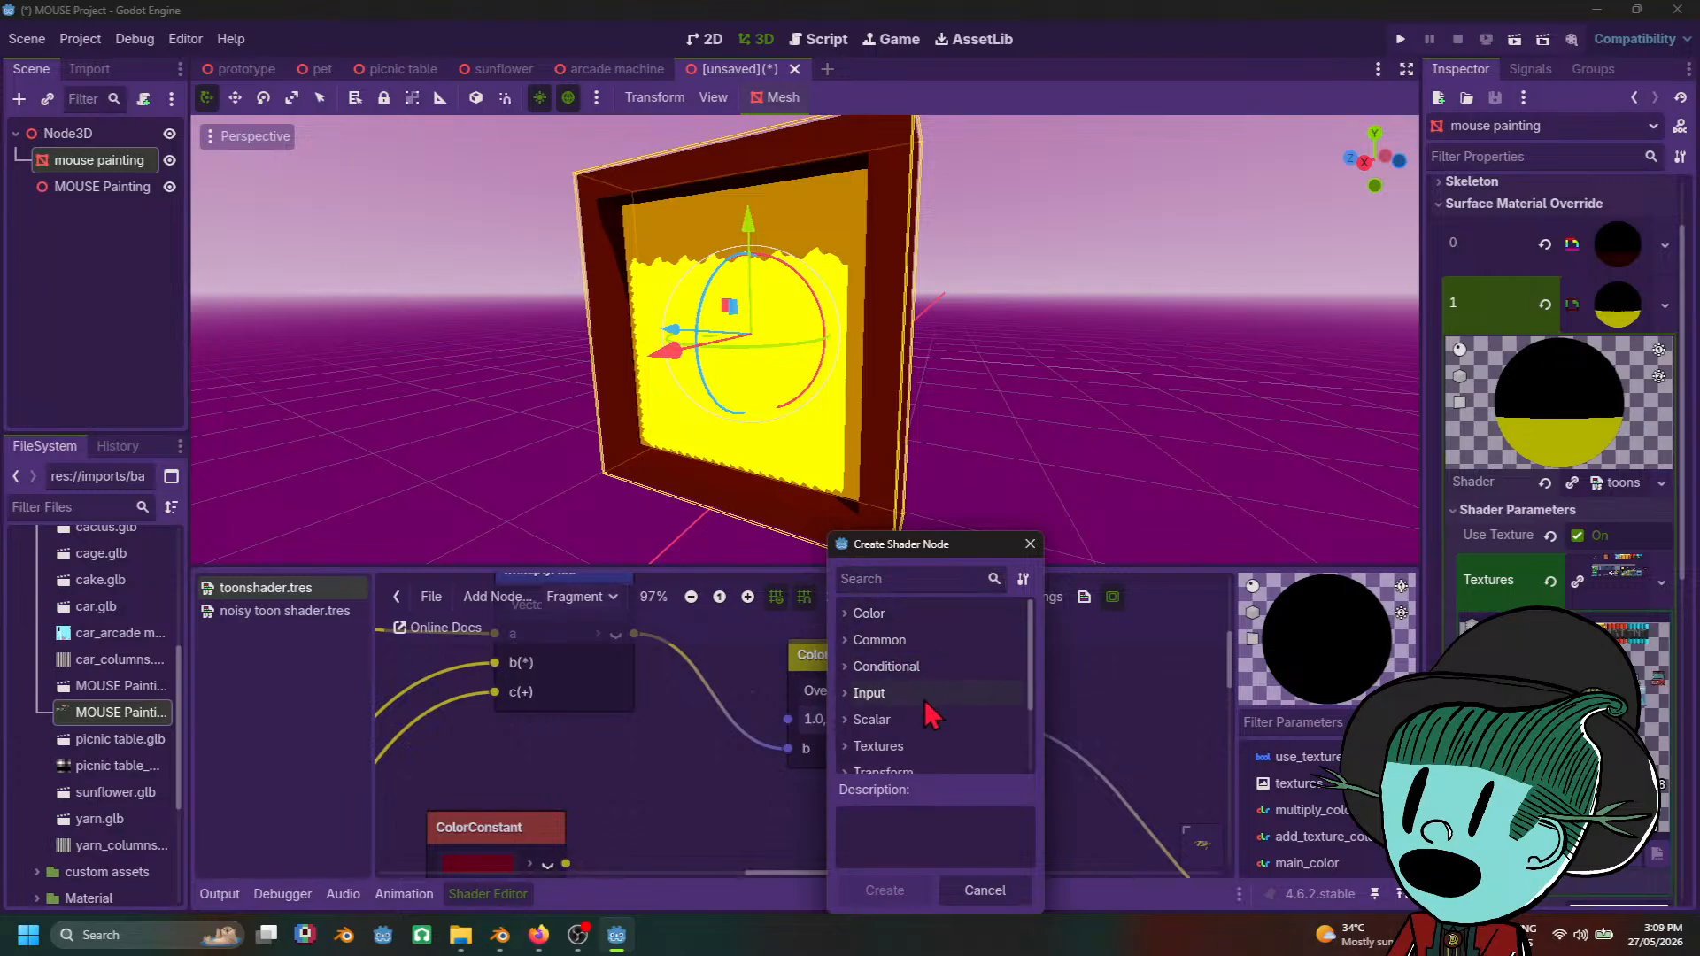
pyautogui.scroll(-2, 928, 713)
pyautogui.click(943, 682)
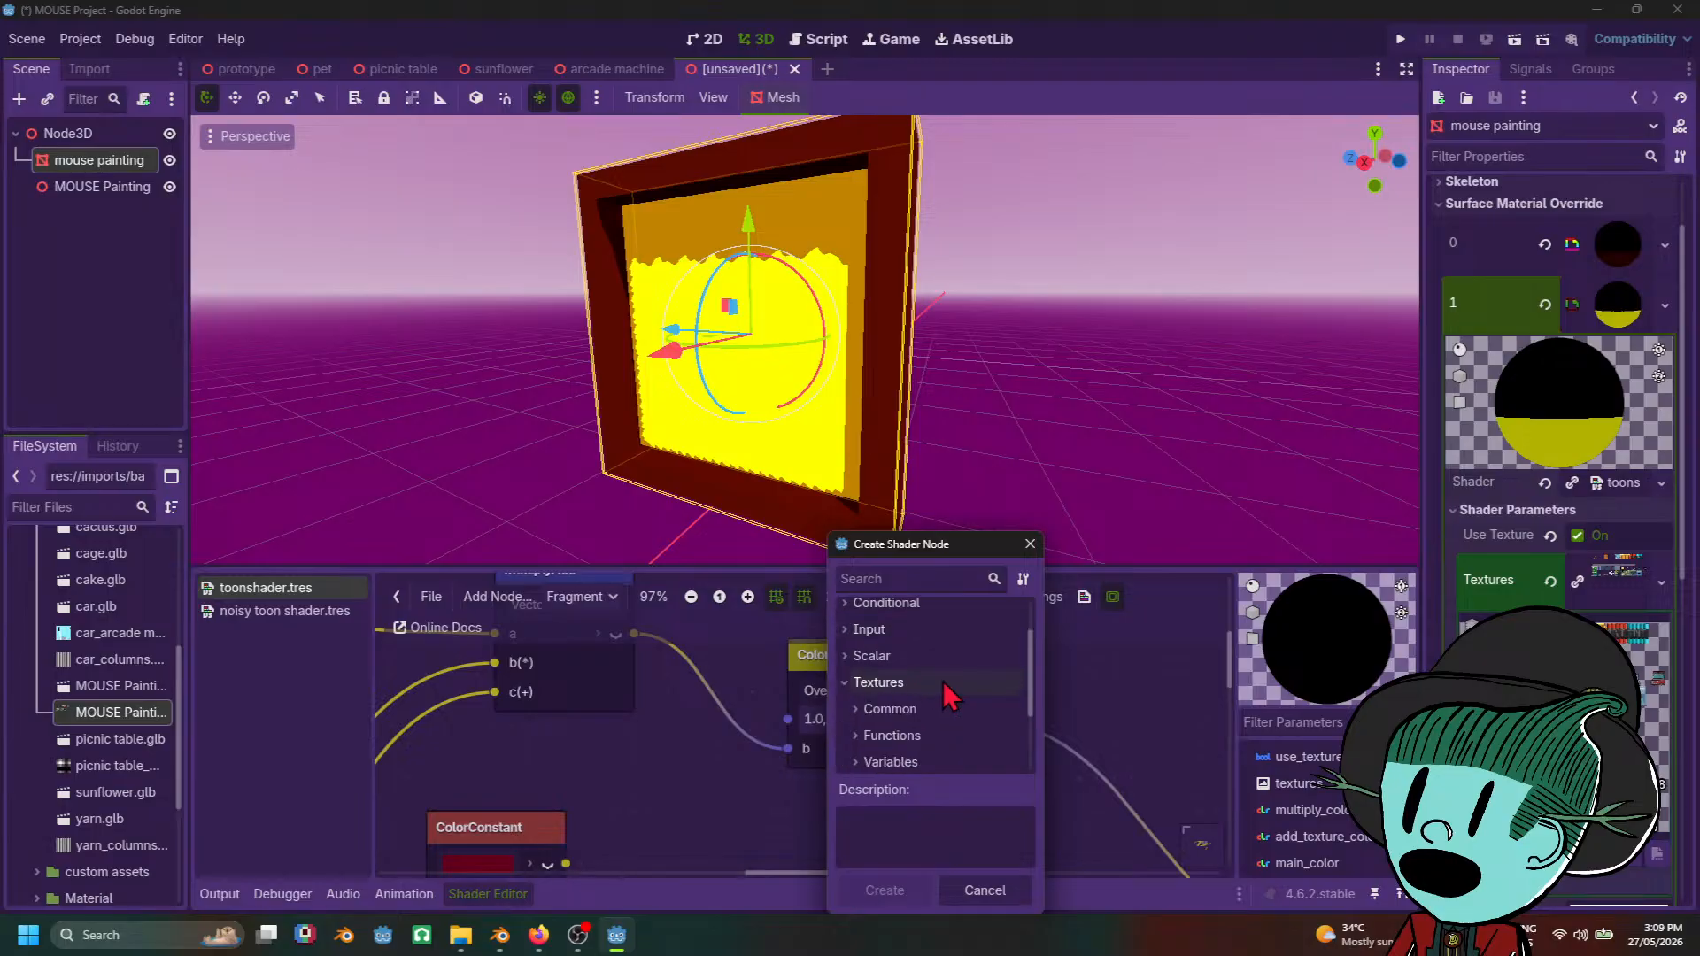
pyautogui.scroll(-1, 943, 682)
pyautogui.click(953, 693)
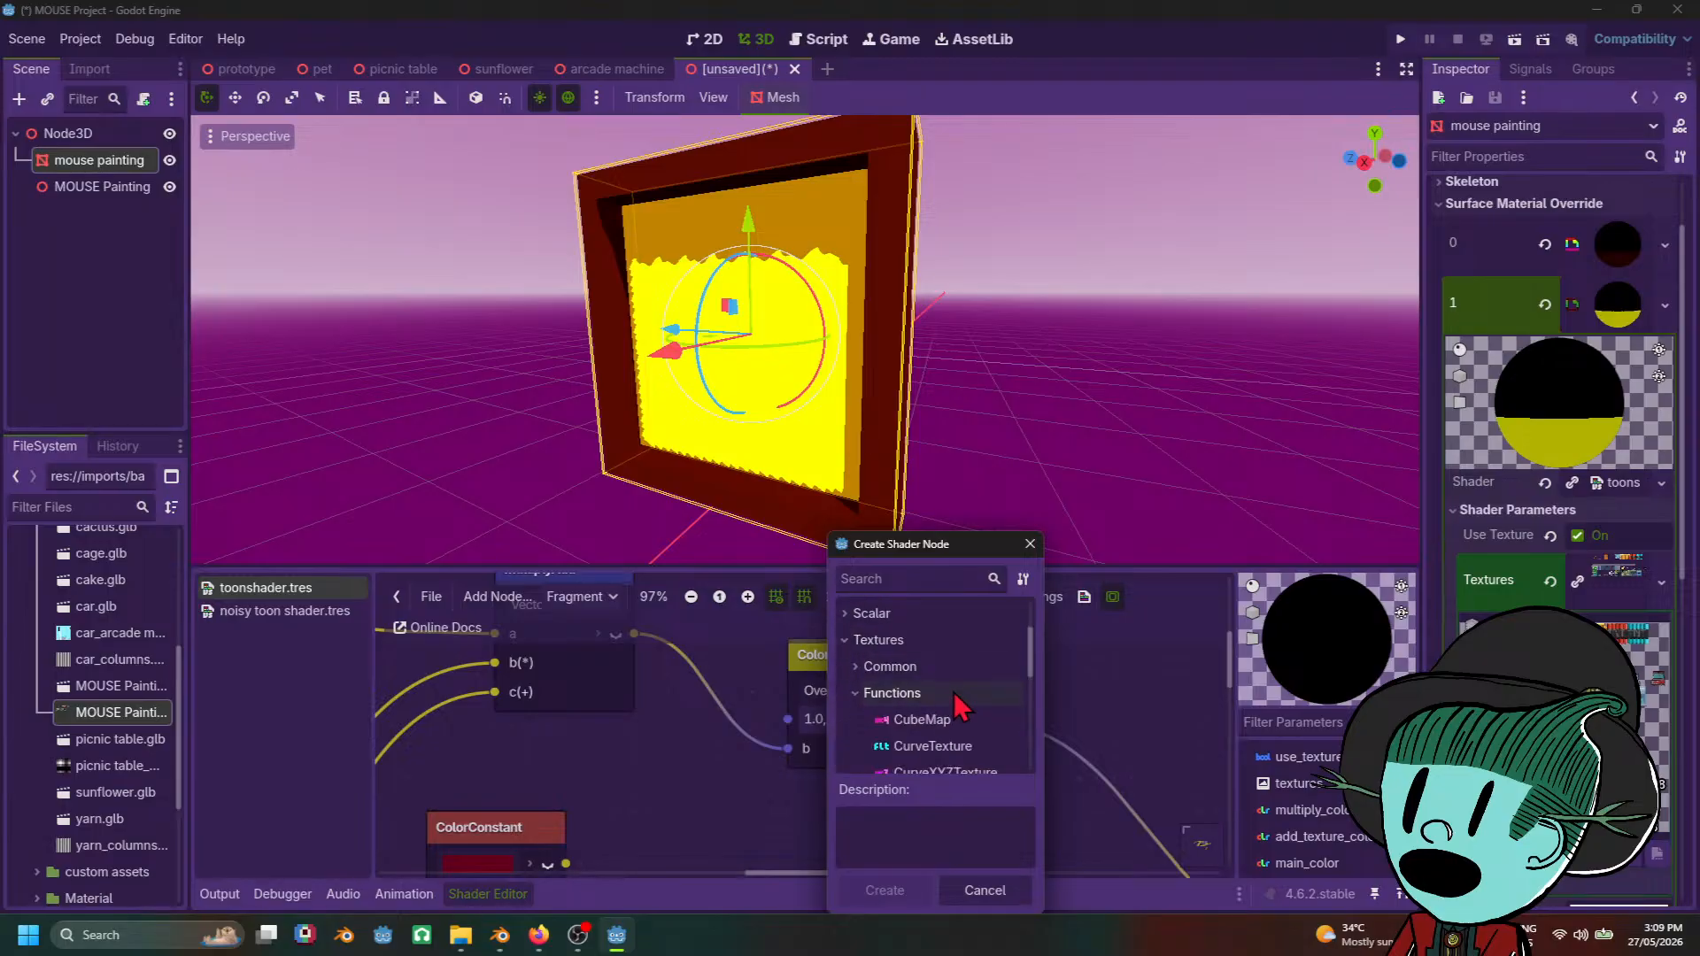
pyautogui.scroll(-3, 998, 695)
pyautogui.scroll(-5, 1001, 704)
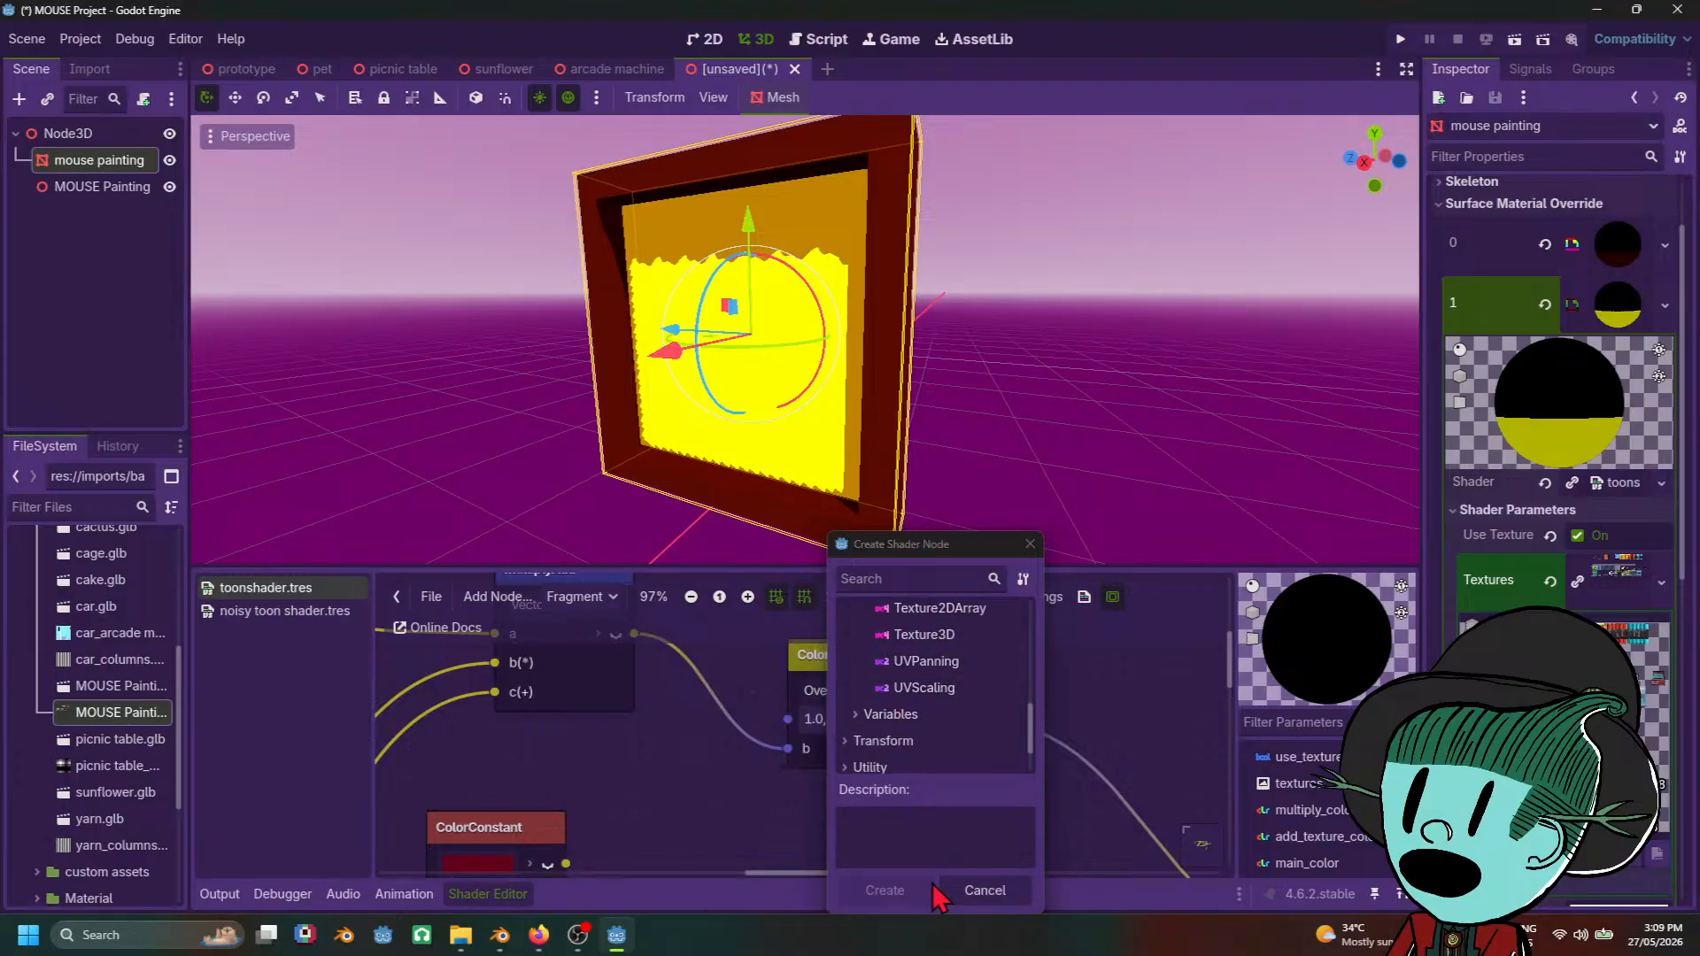
pyautogui.click(983, 892)
# Step: Delete the Overlay node and connect the MultiplyAdd output directly to the Switch node's true input
pyautogui.scroll(-5, 870, 720)
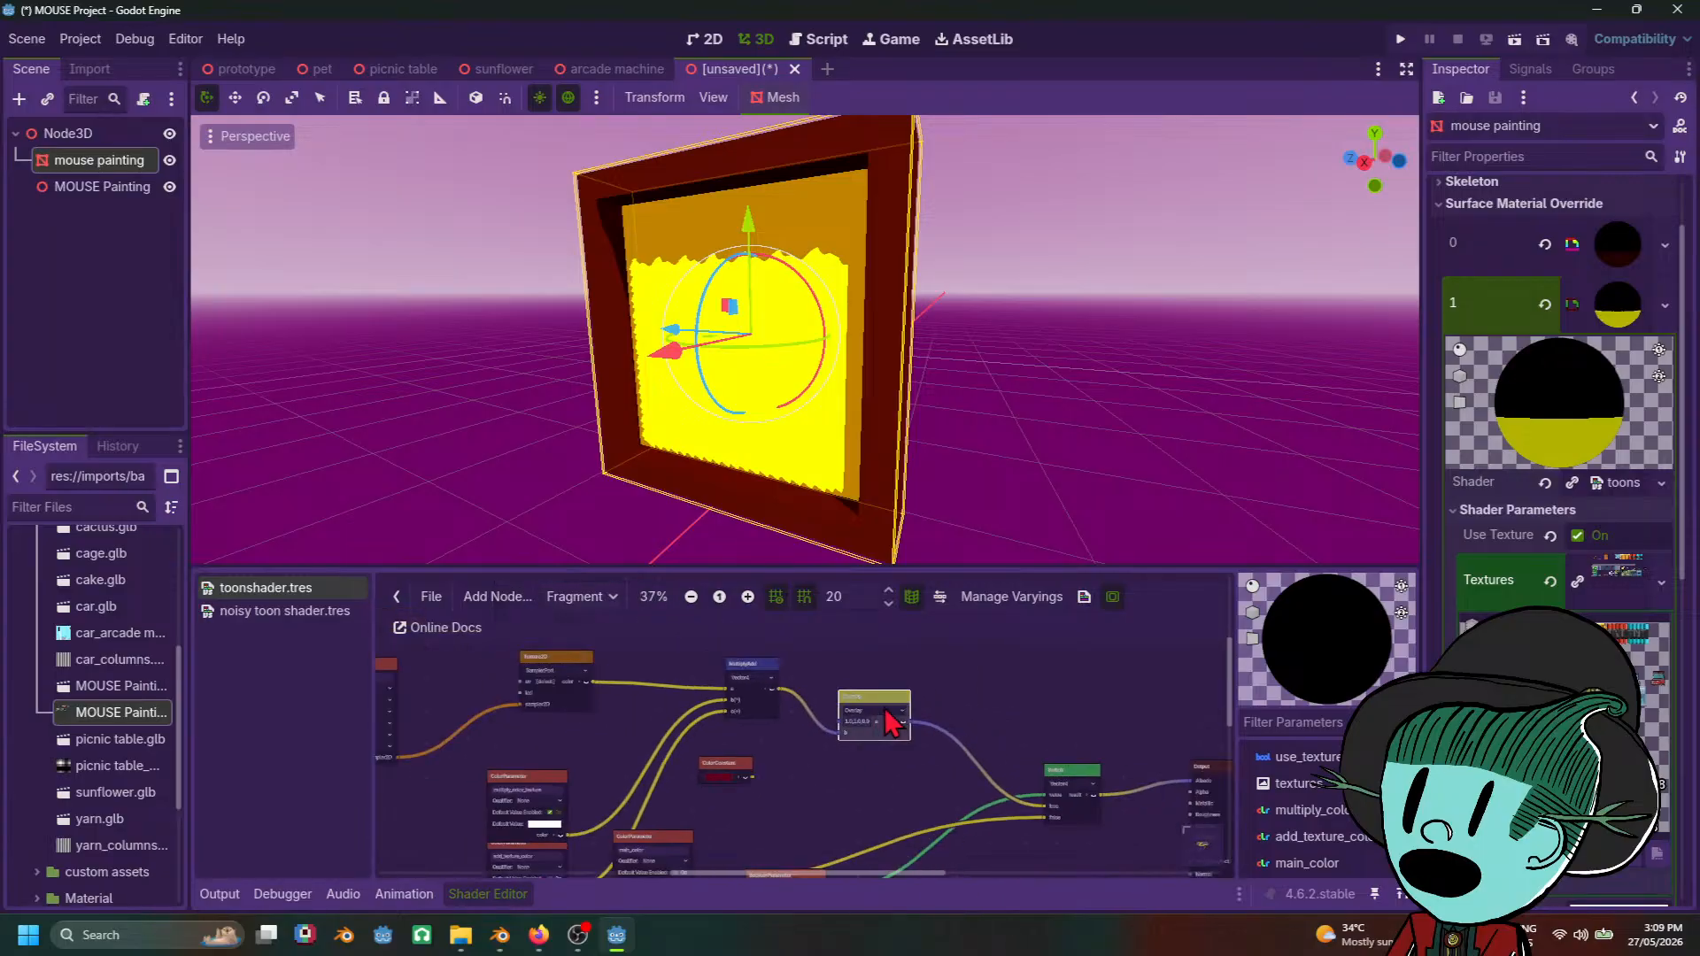
pyautogui.press('Delete')
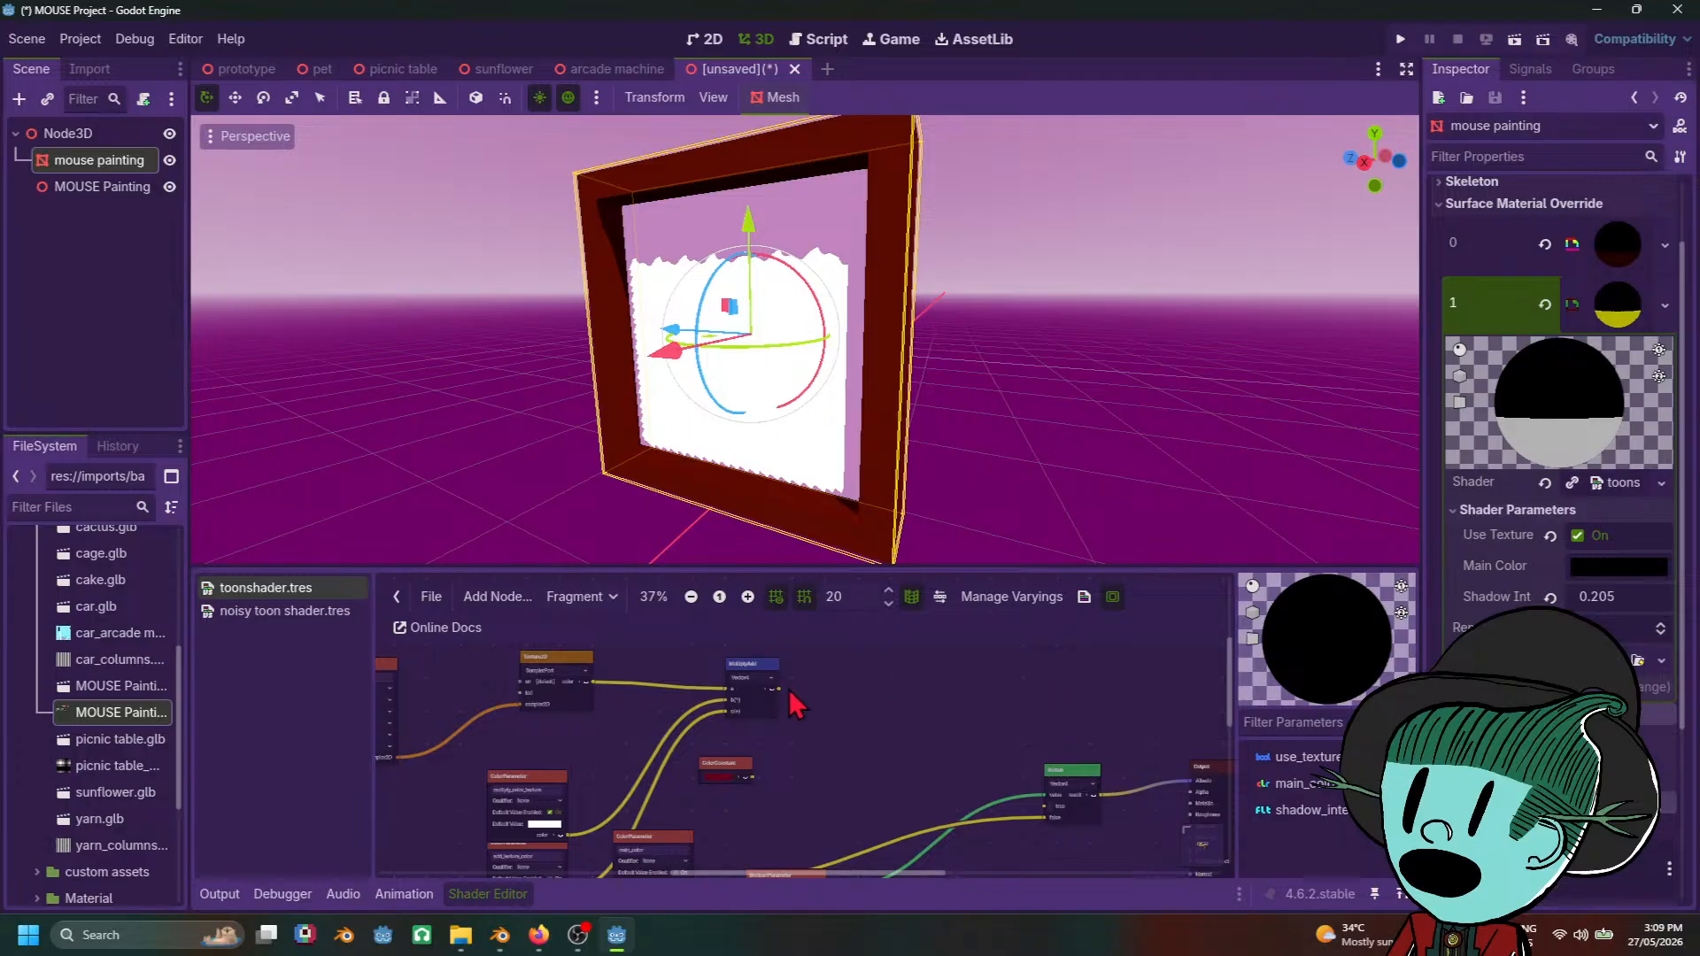
pyautogui.moveTo(777, 690)
pyautogui.mouseDown()
pyautogui.moveTo(1018, 777)
pyautogui.moveTo(1046, 806)
pyautogui.mouseUp()
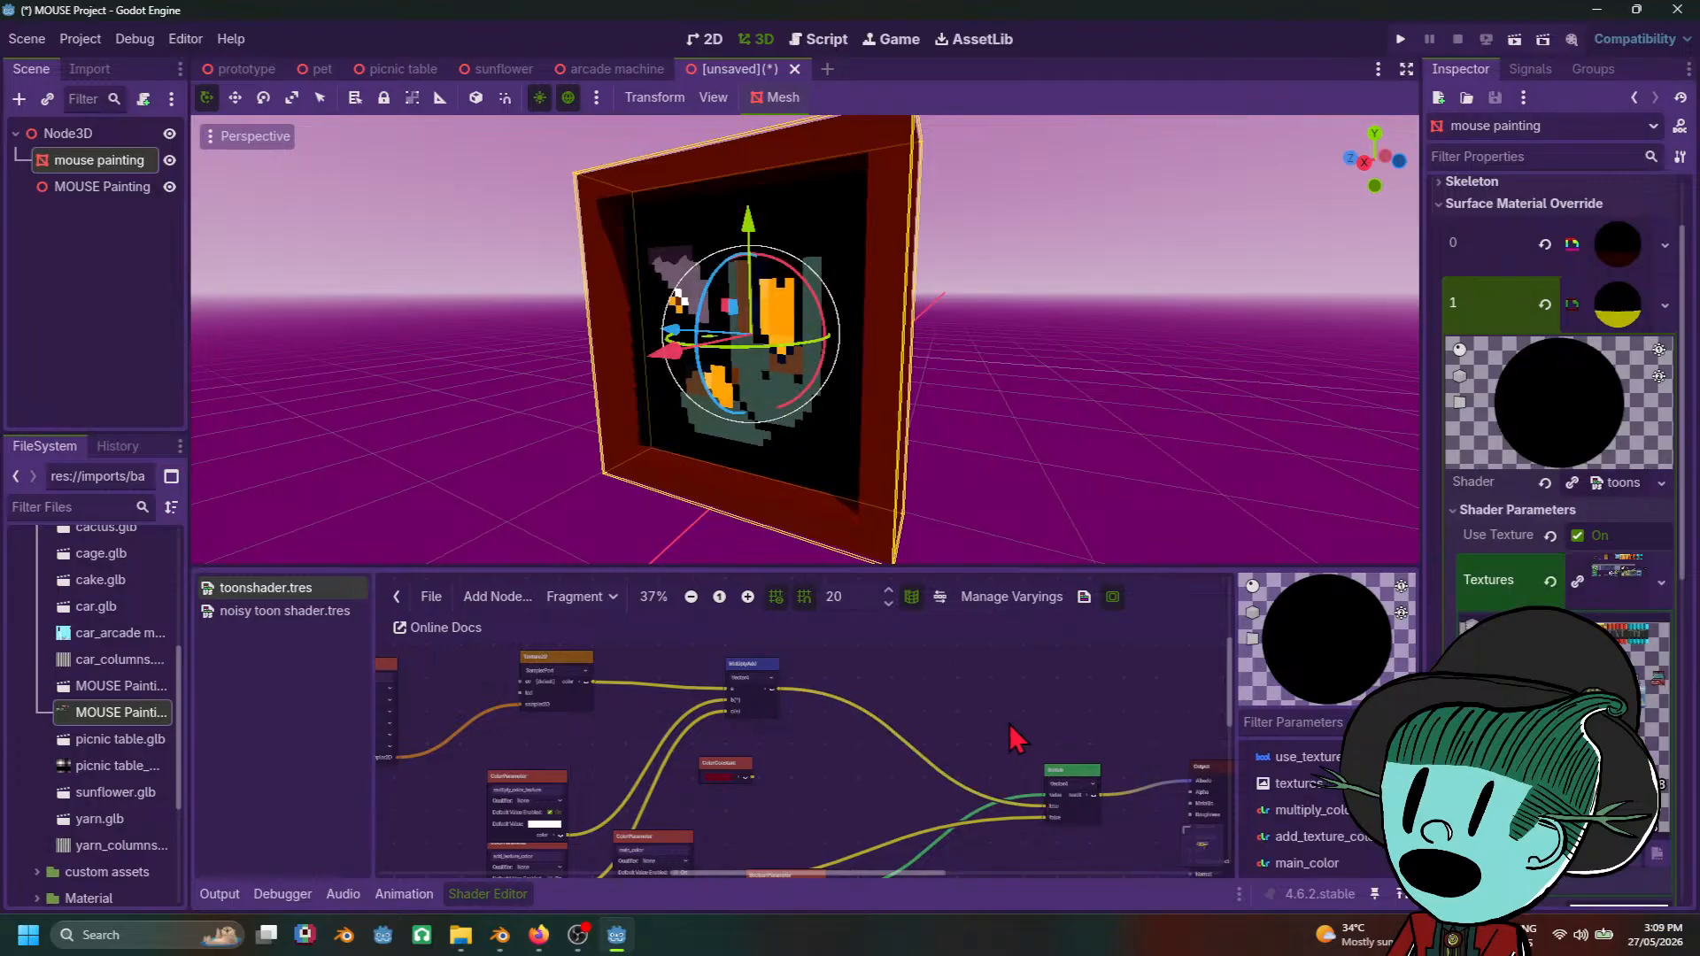
pyautogui.moveTo(1001, 442)
pyautogui.mouseDown(button='middle')
pyautogui.moveTo(1062, 426)
pyautogui.moveTo(959, 375)
pyautogui.mouseUp(button='middle')
pyautogui.scroll(-4, 1072, 416)
pyautogui.click(1092, 390)
pyautogui.scroll(8, 1078, 391)
pyautogui.click(789, 297)
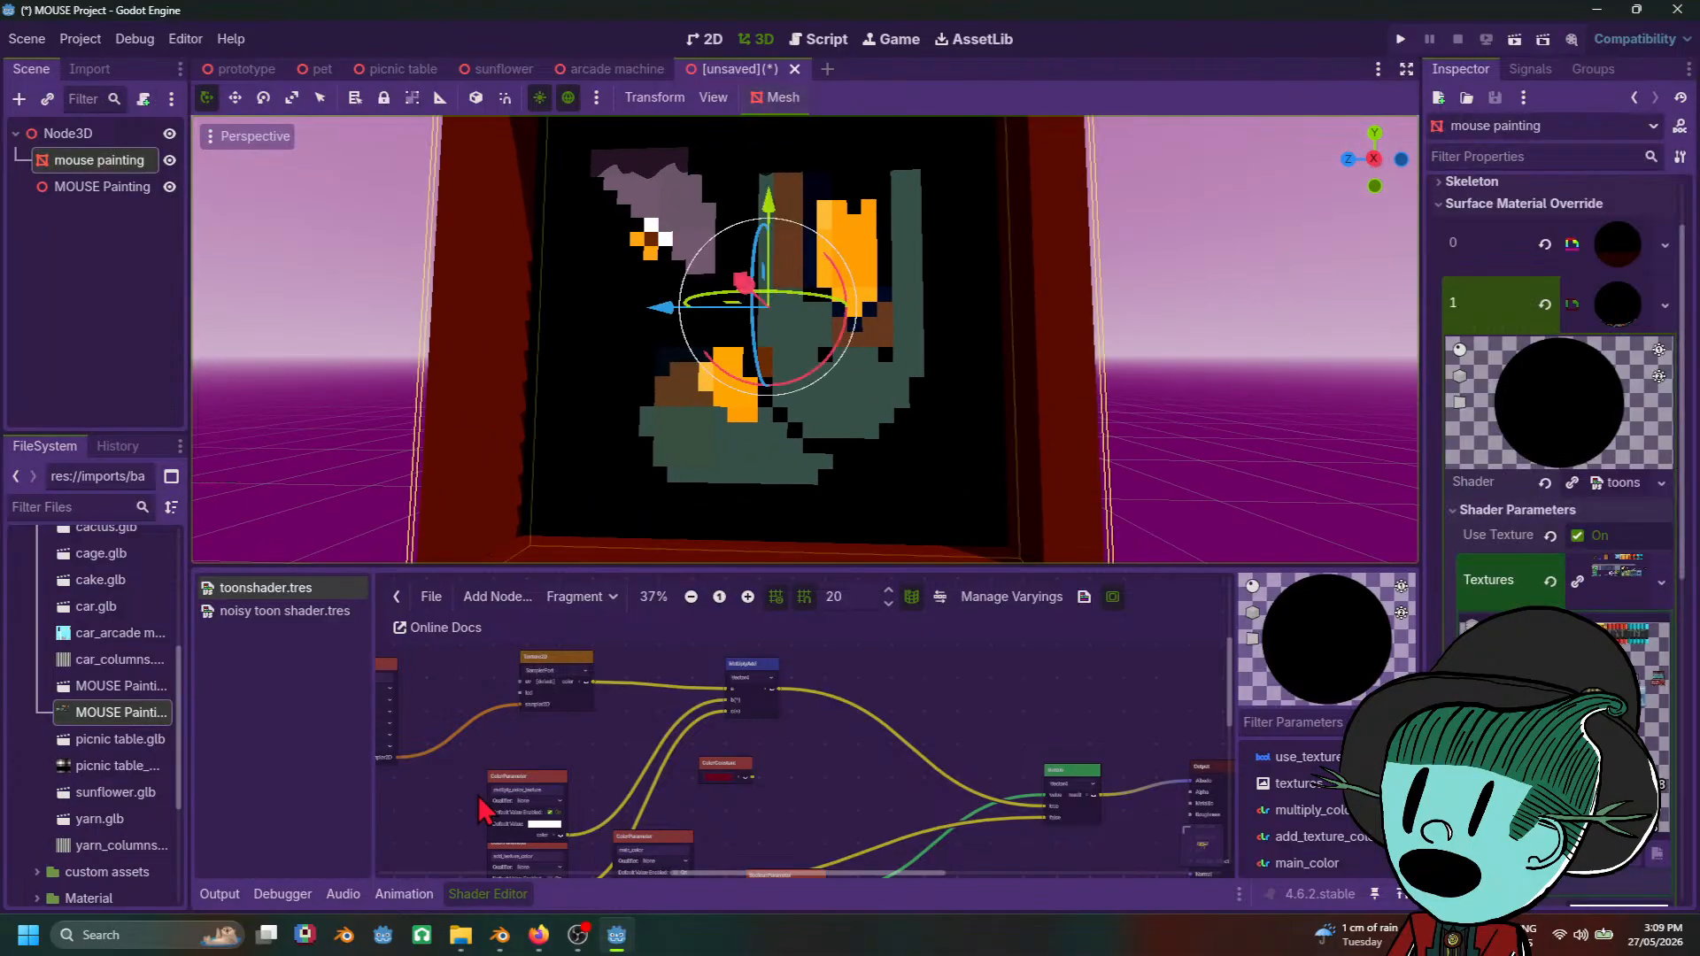
# Step: Try the Linear and Nearest Mipmap filters on the textures Texture2DParameter node
pyautogui.moveTo(456, 718); pyautogui.dragTo(1139, 660, button='middle')
pyautogui.scroll(5, 1142, 673)
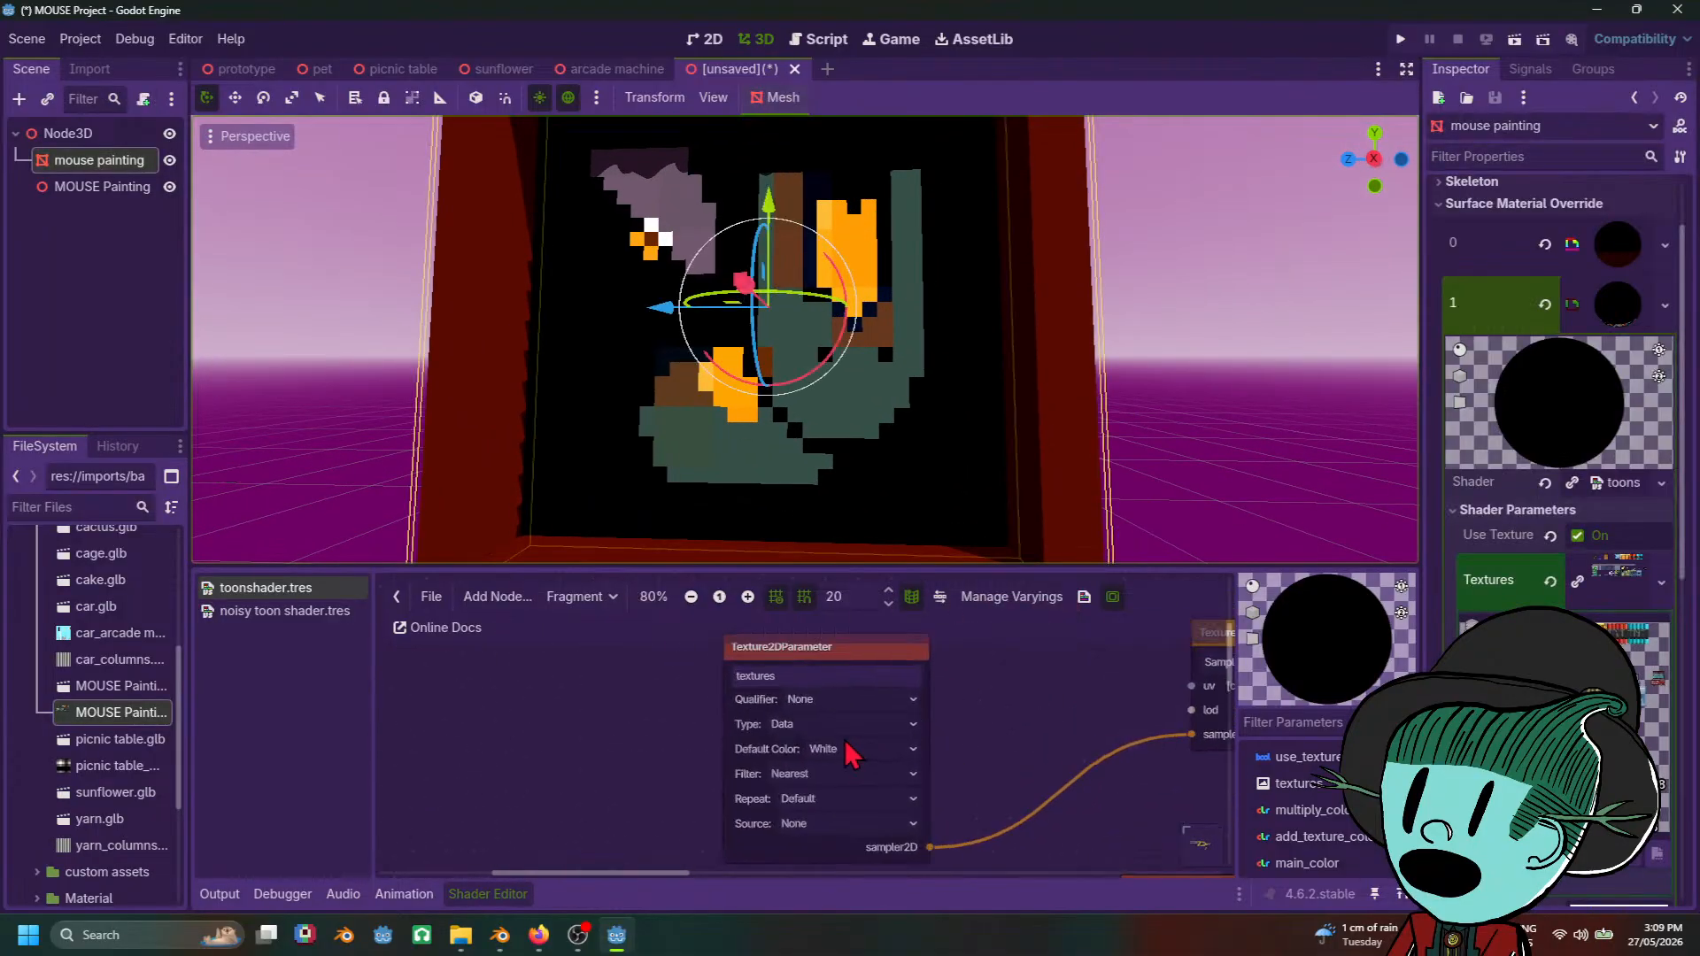
pyautogui.click(852, 783)
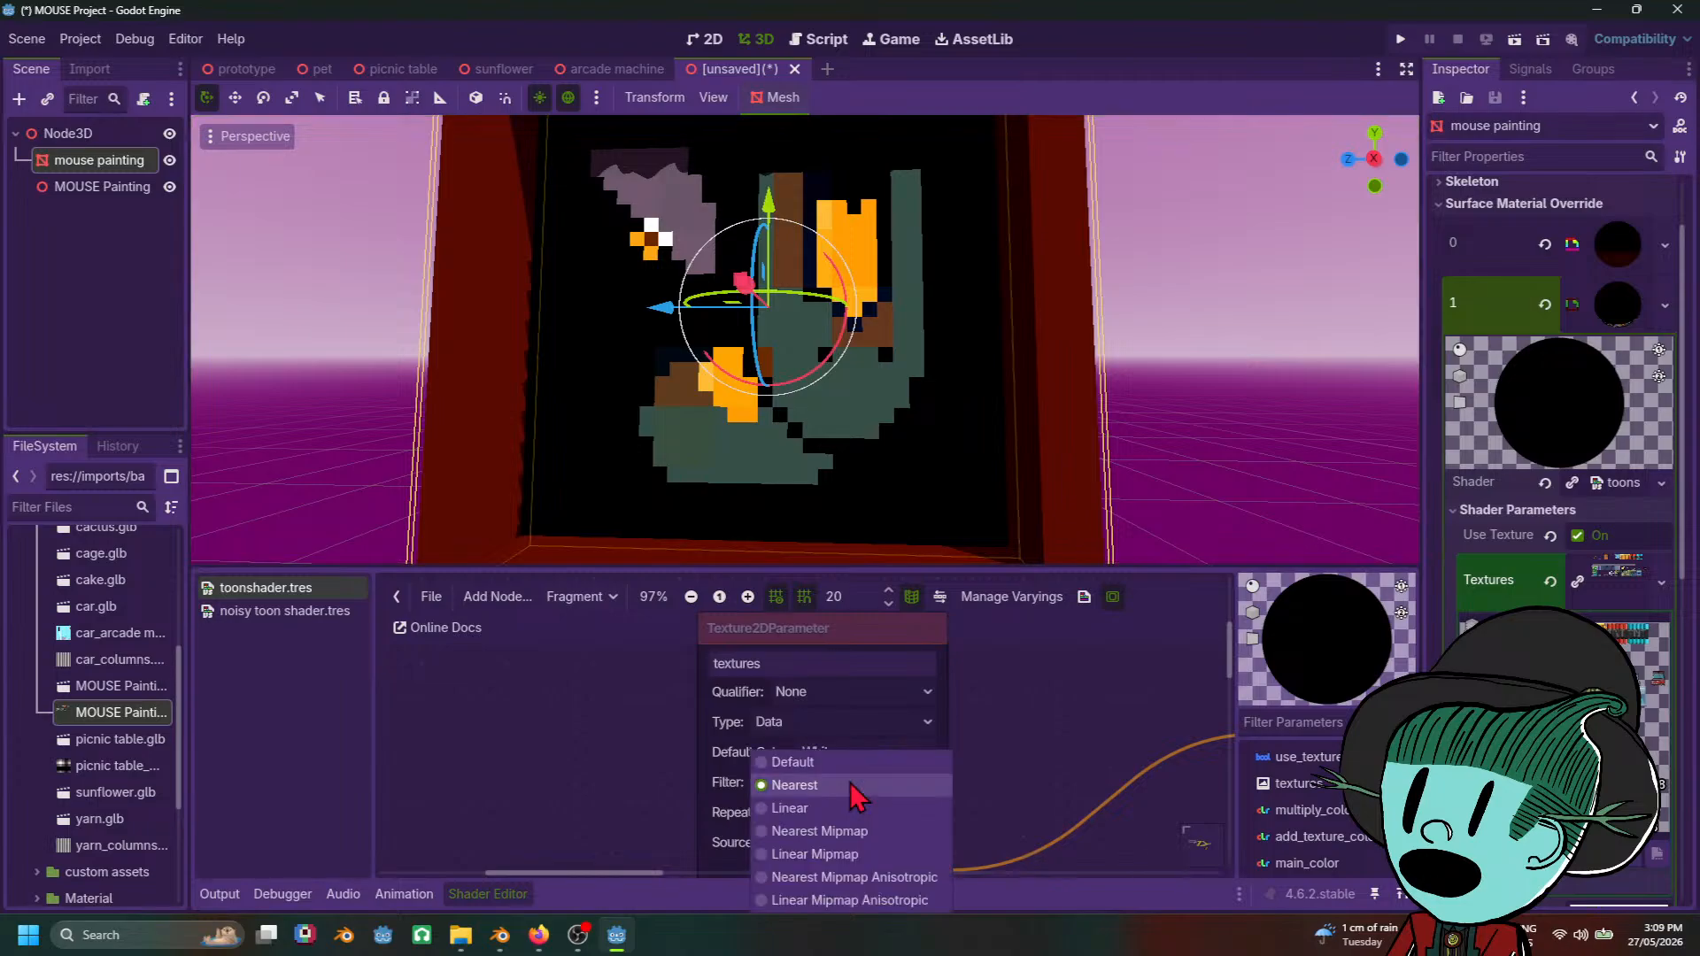
pyautogui.click(883, 808)
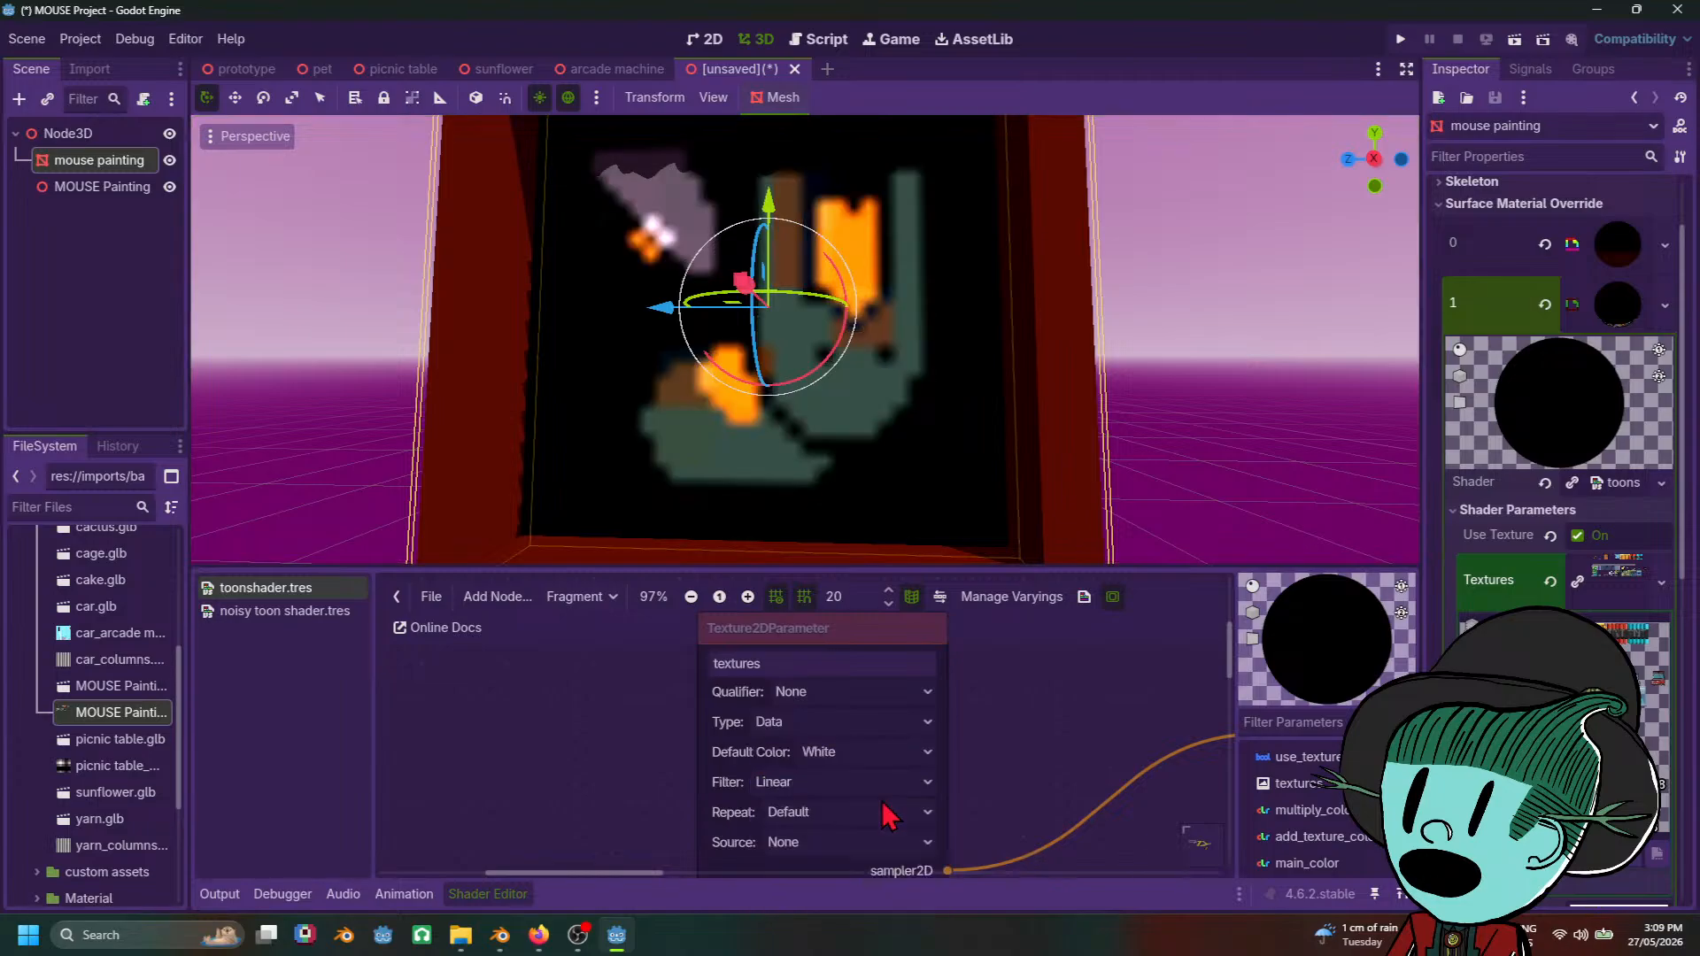
pyautogui.click(886, 754)
pyautogui.click(890, 762)
pyautogui.click(895, 784)
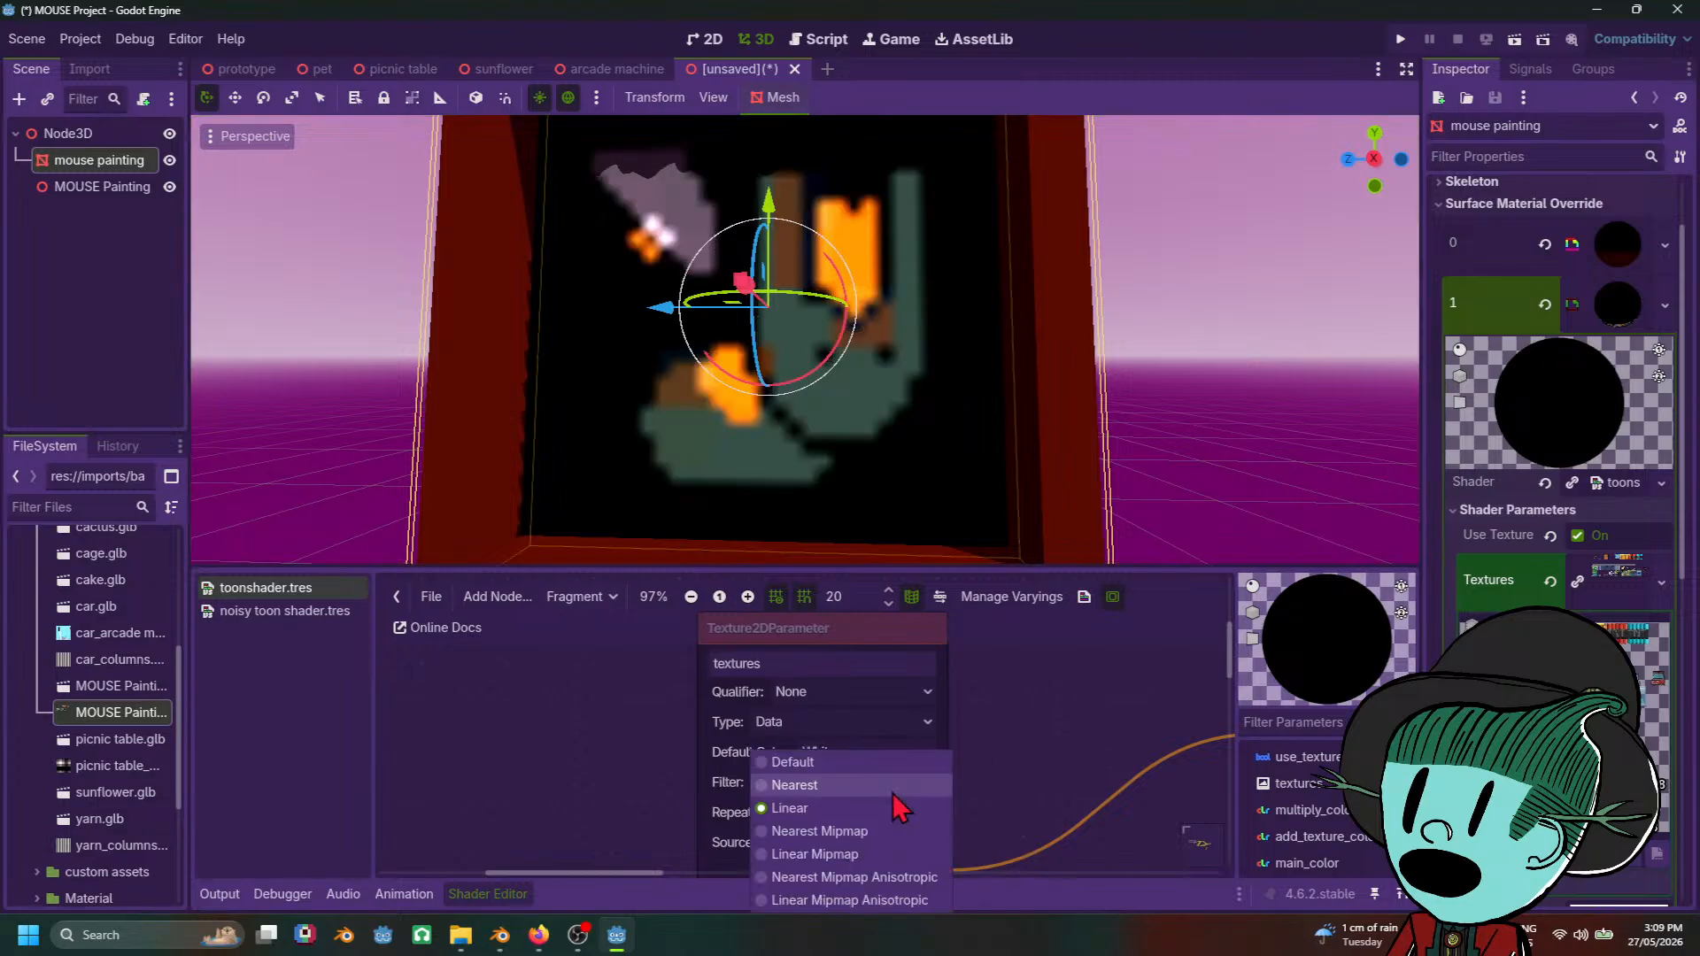
pyautogui.click(869, 834)
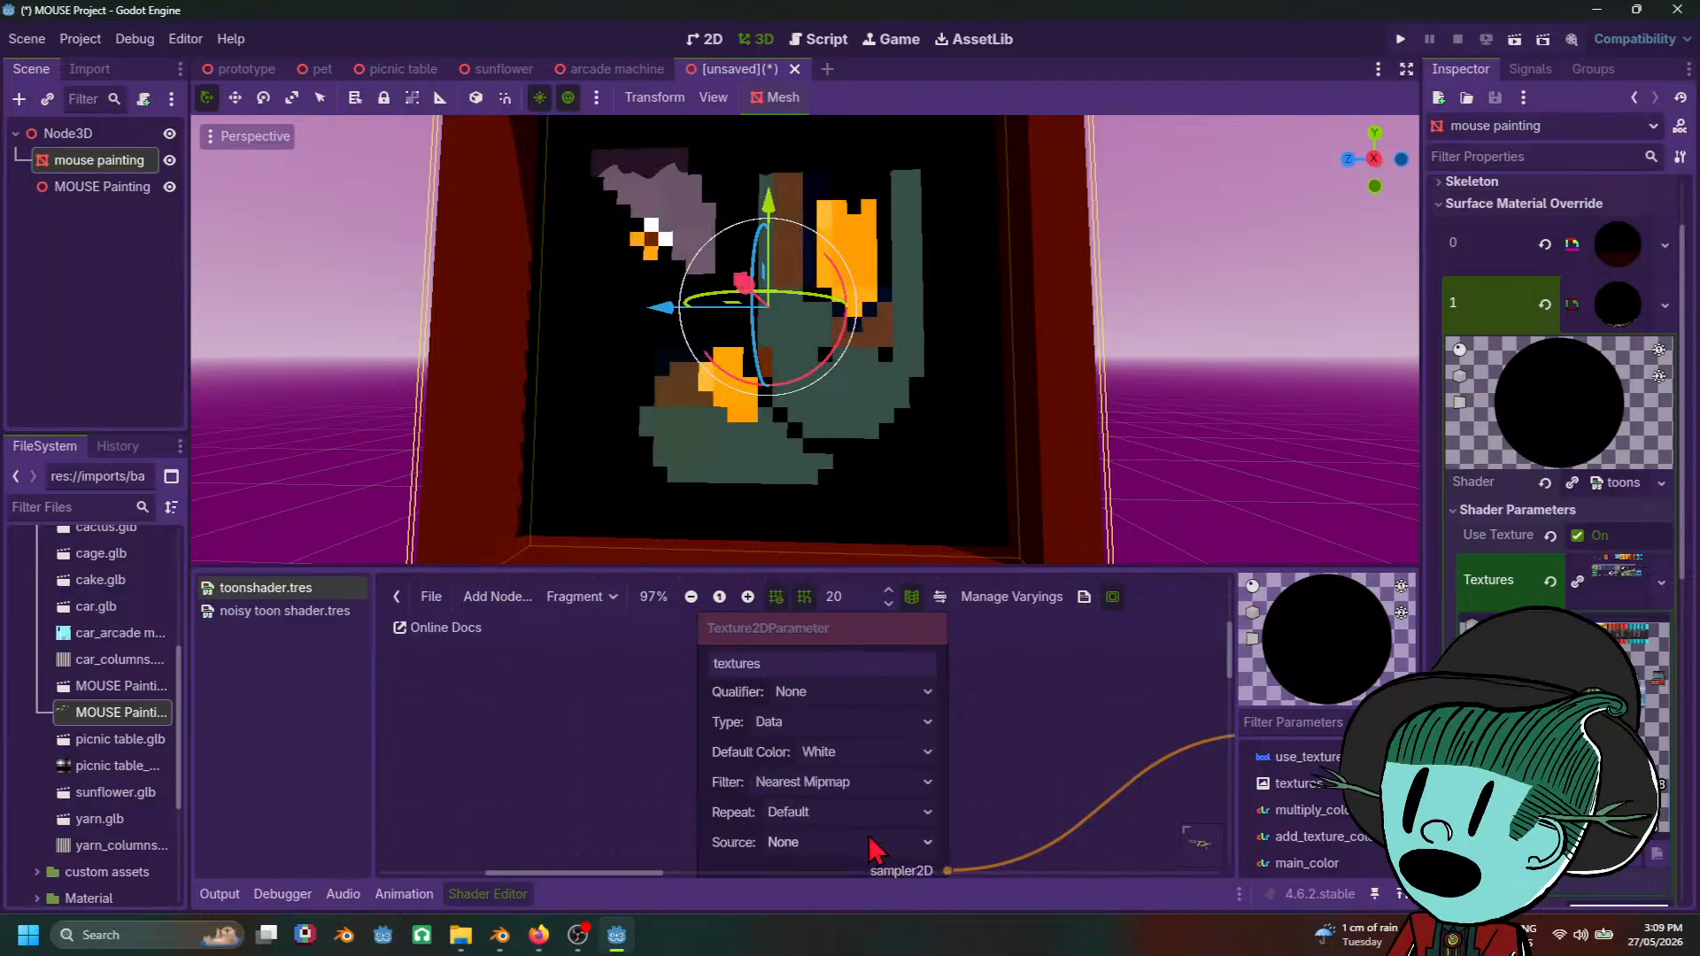
# Step: Try the Linear Mipmap and Nearest Mipmap Anisotropic filters on the textures parameter node
pyautogui.click(903, 786)
pyautogui.click(852, 856)
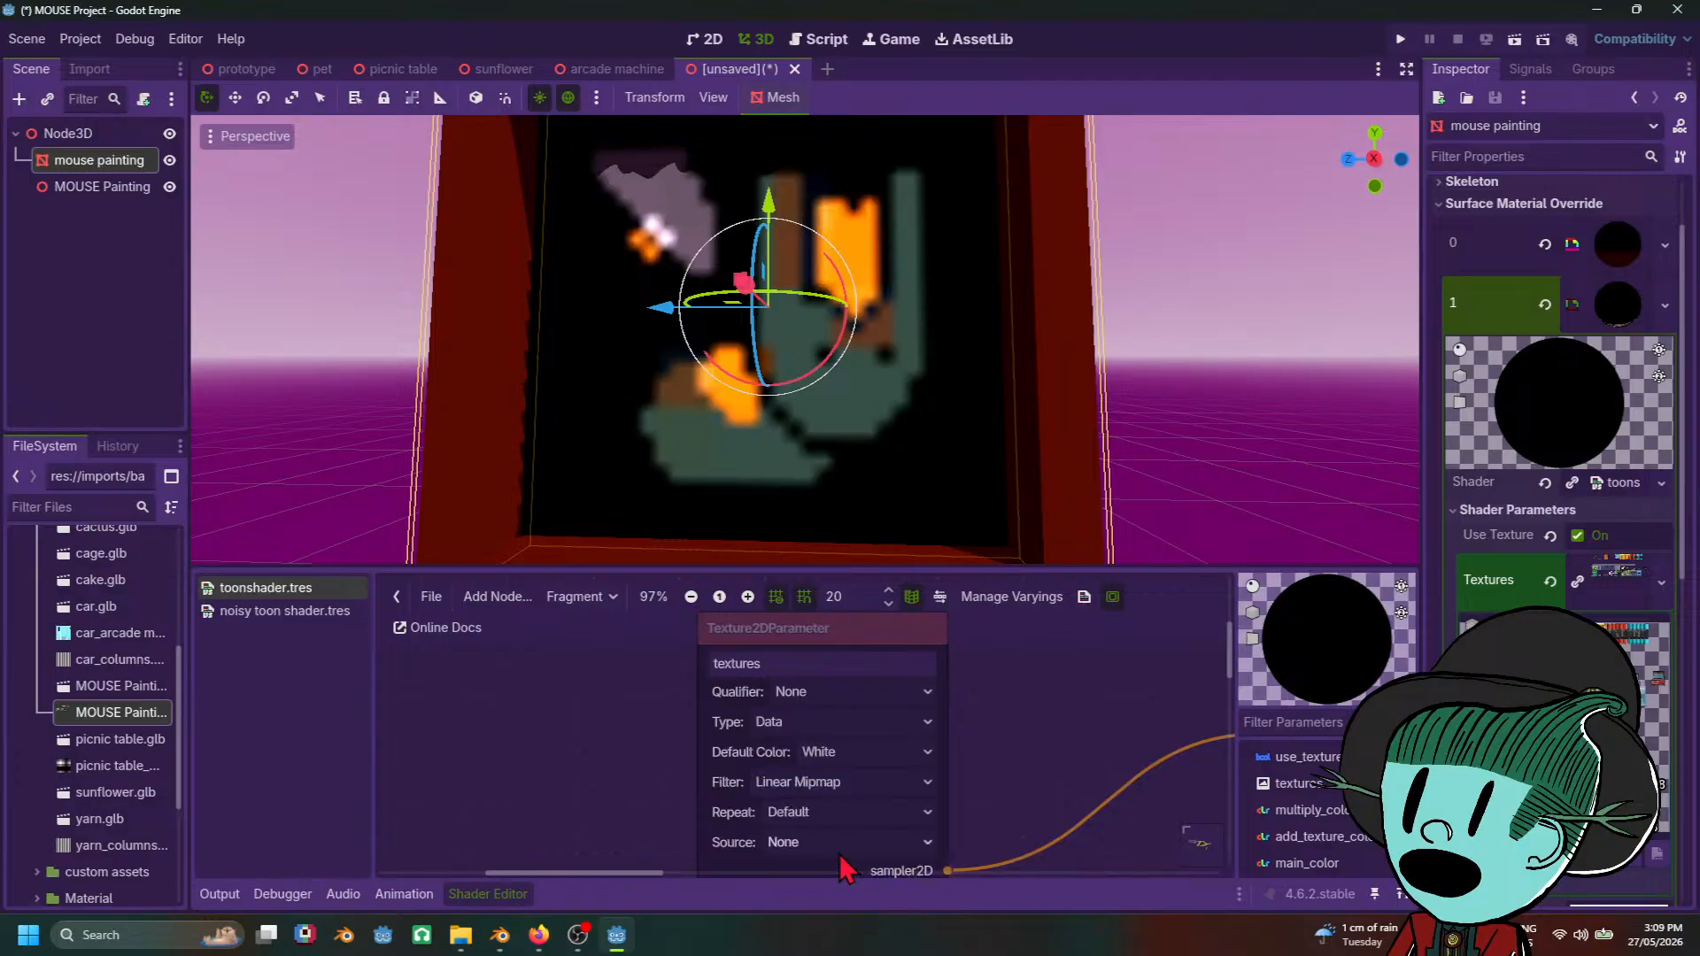
pyautogui.click(882, 791)
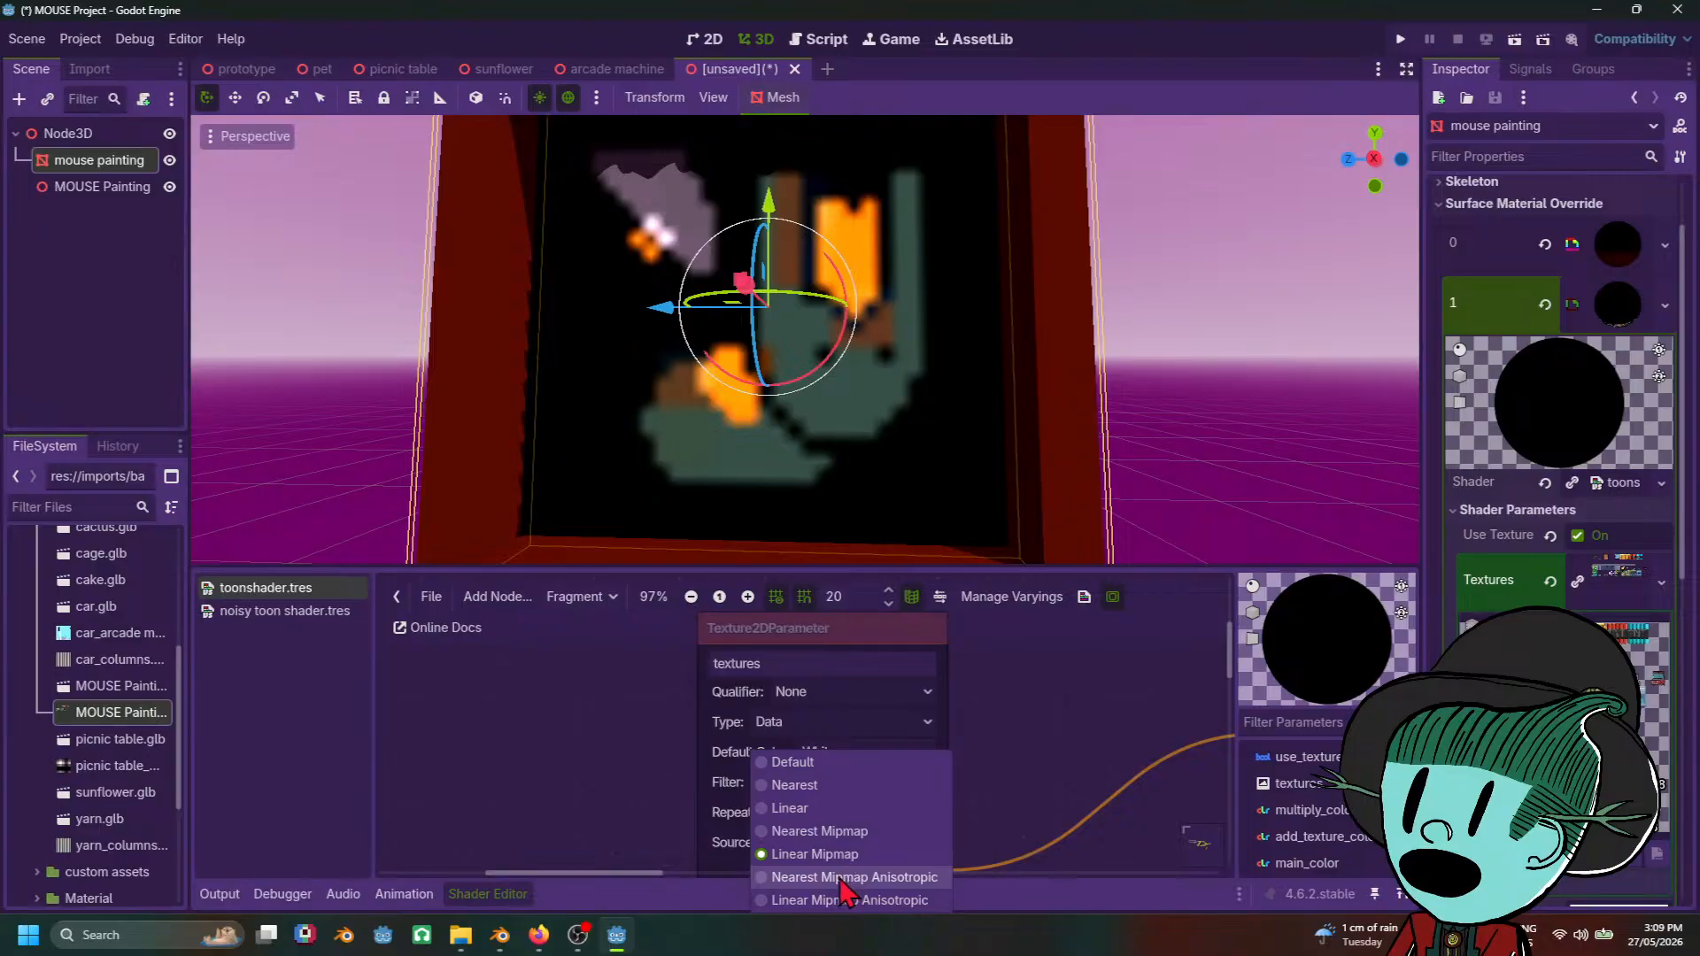
pyautogui.click(852, 873)
pyautogui.click(910, 783)
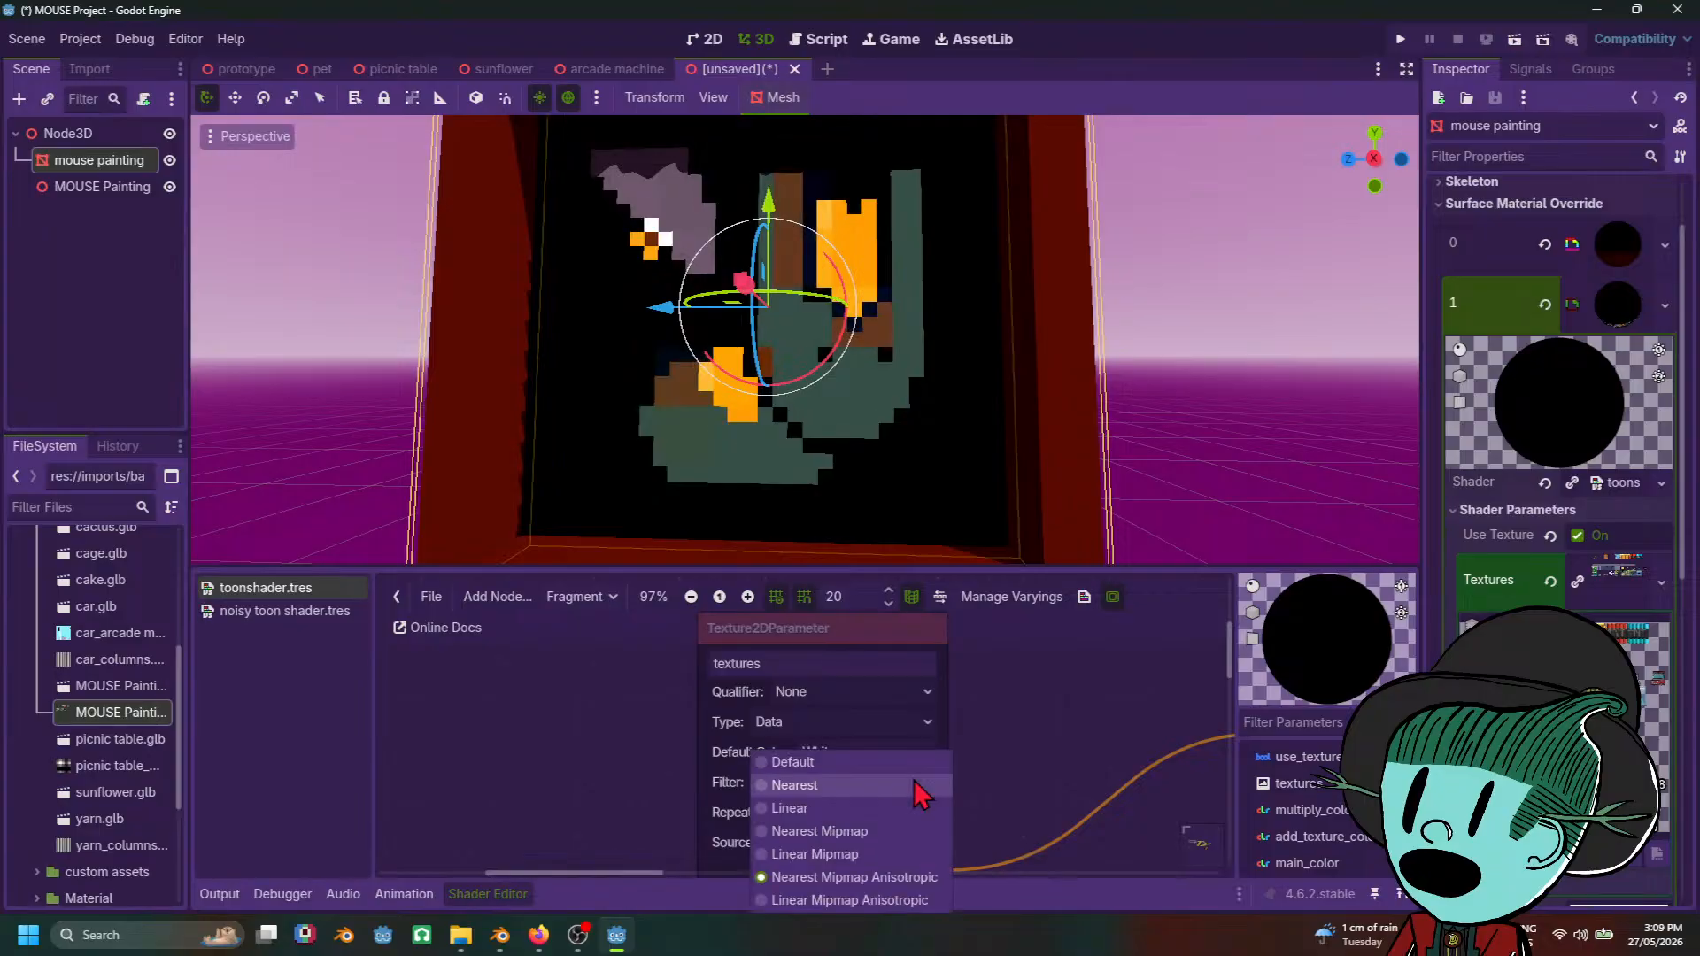
pyautogui.click(1078, 760)
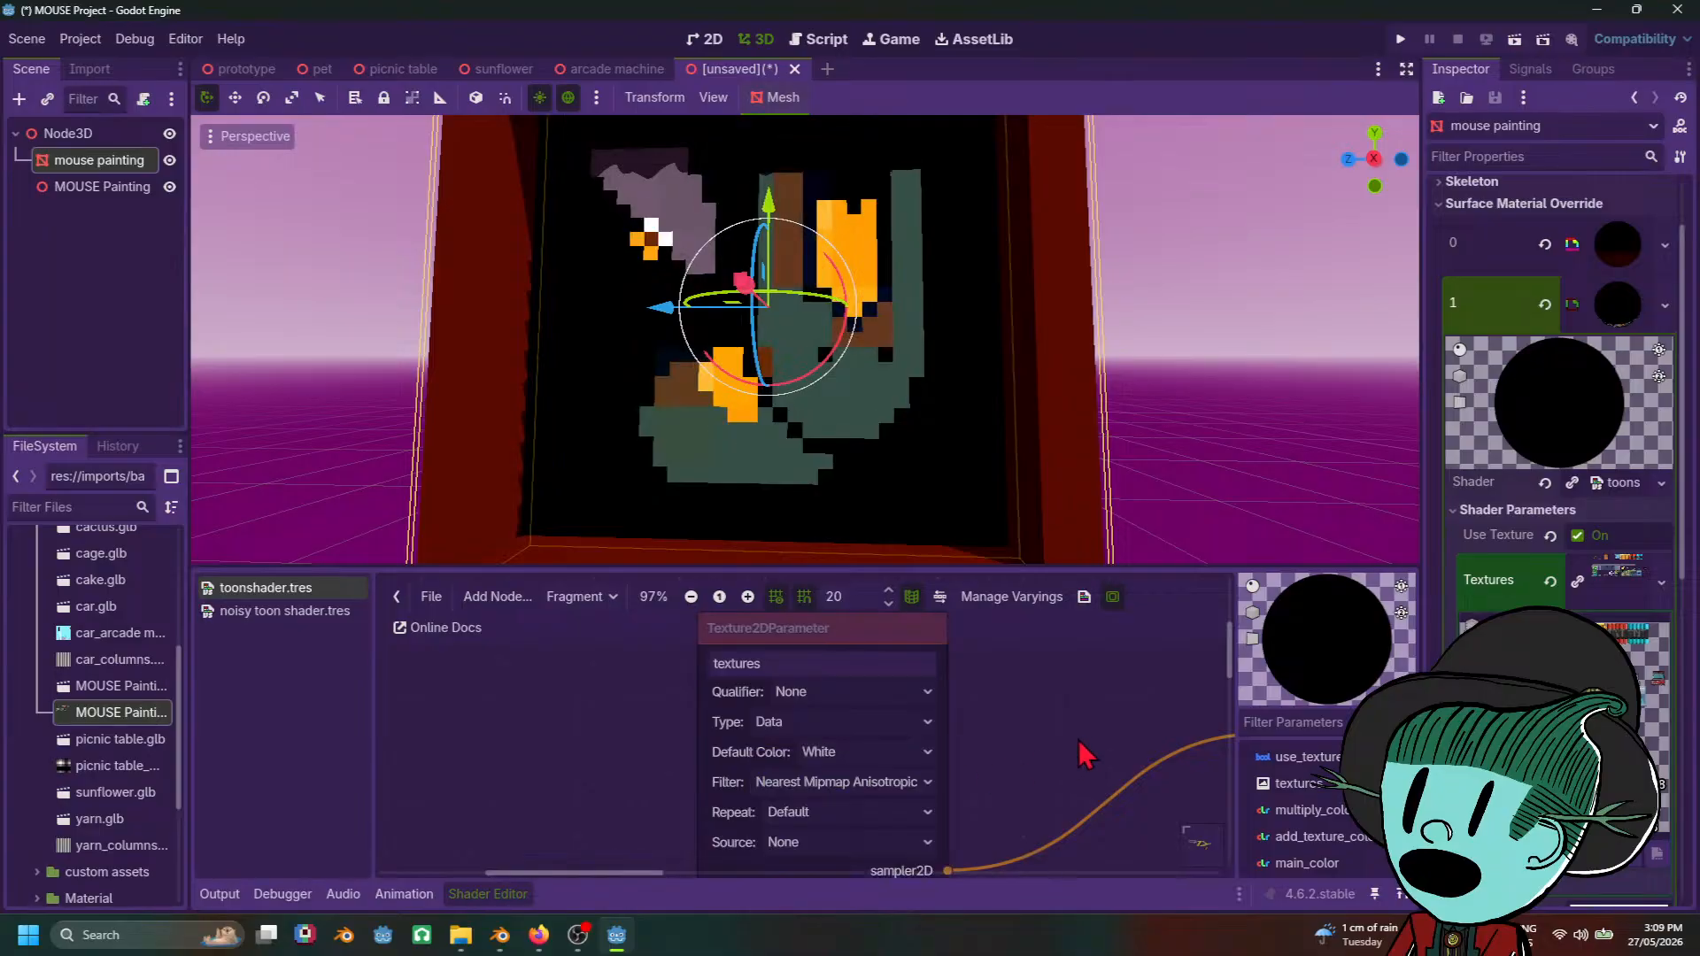
# Step: Set the textures parameter's type to Color and its default color to Black, keeping the qualifier at None
pyautogui.click(899, 729)
pyautogui.click(861, 771)
pyautogui.moveTo(1082, 752); pyautogui.dragTo(1045, 733, button='middle')
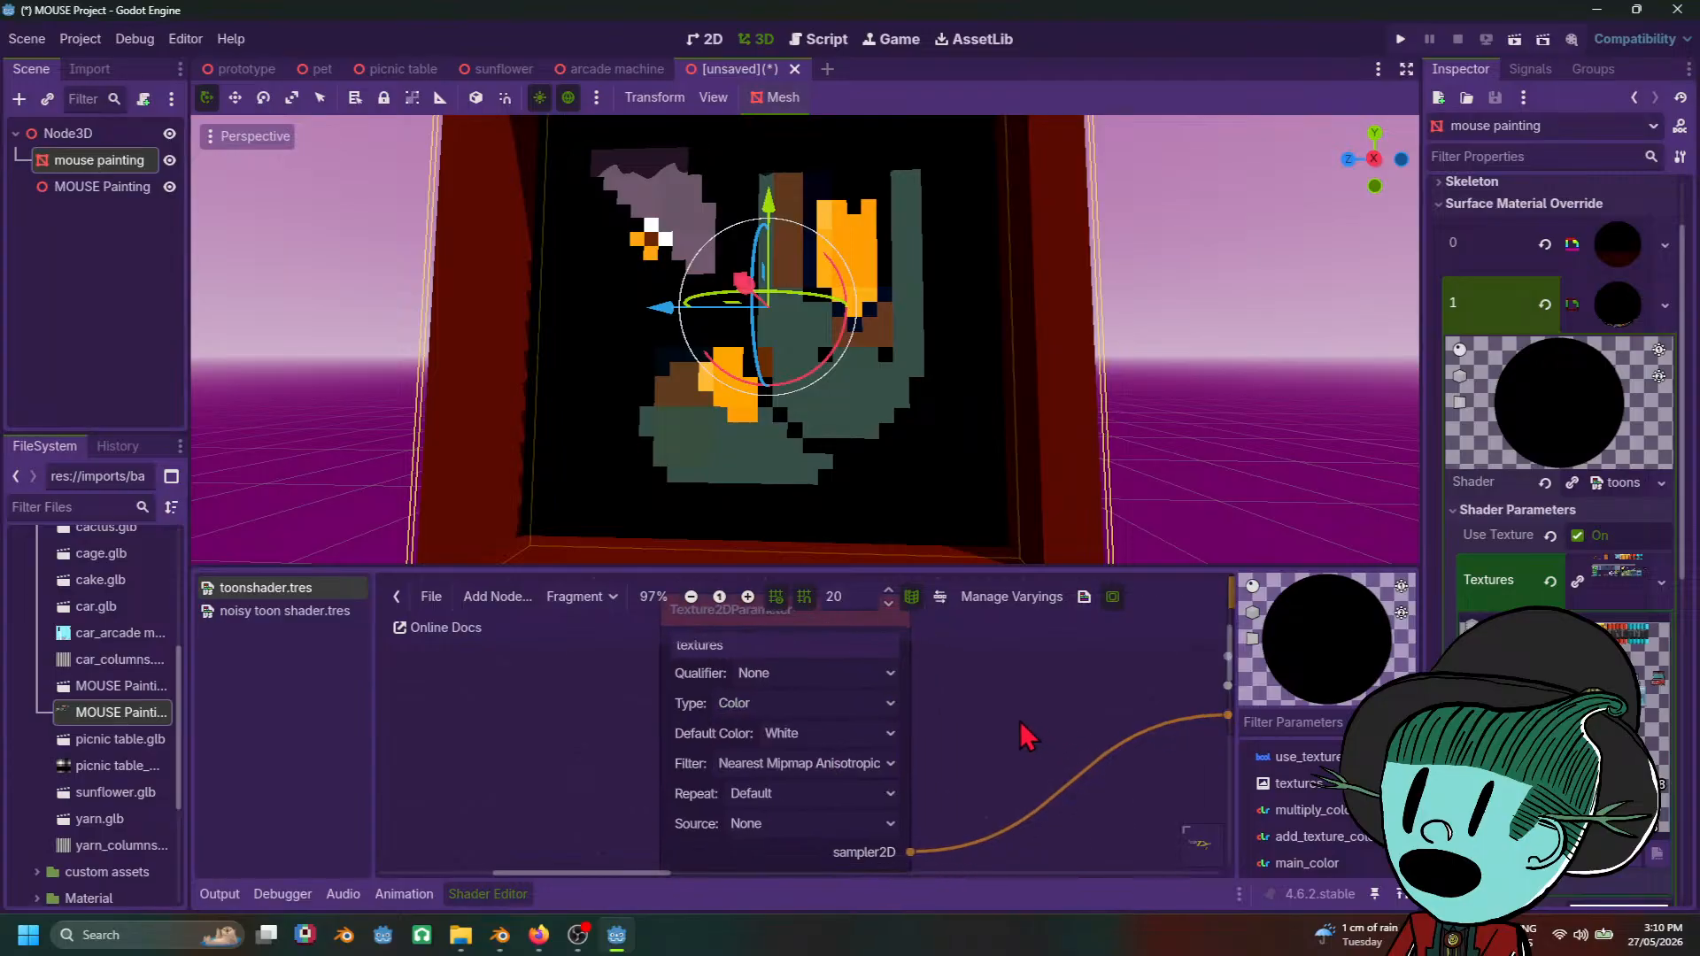
pyautogui.click(850, 733)
pyautogui.click(839, 782)
pyautogui.click(809, 680)
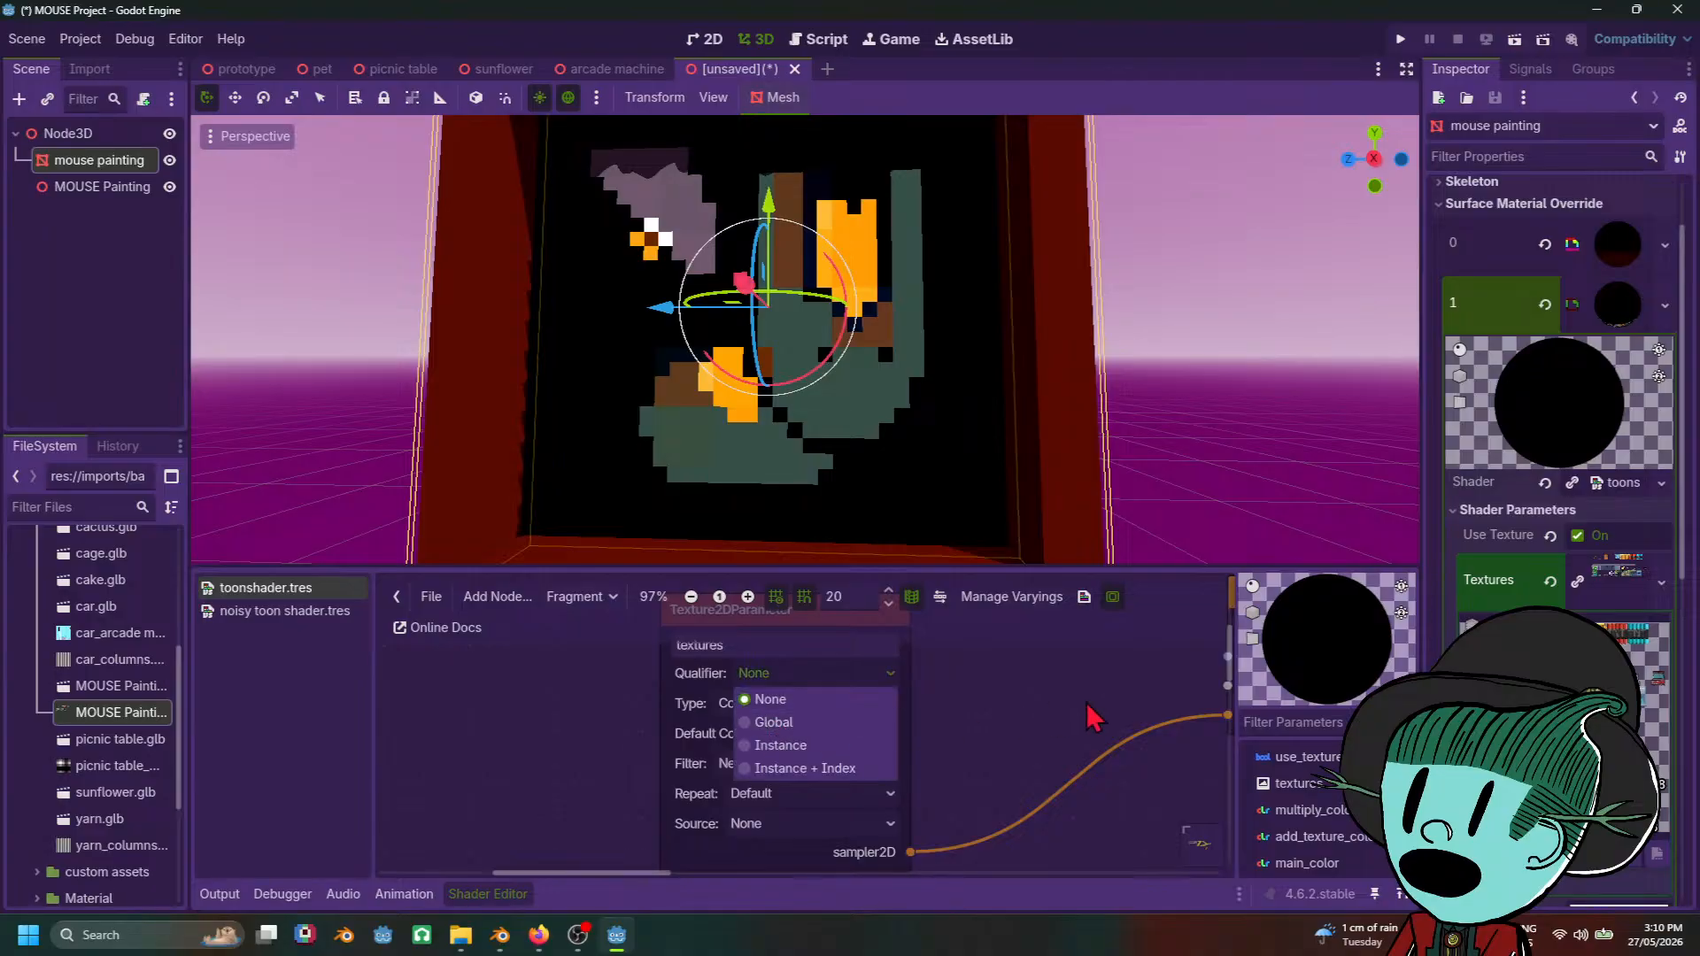
pyautogui.click(767, 699)
# Step: Try the Linear Mipmap Anisotropic filter on the textures parameter, set it to Nearest instead, and check the painting
pyautogui.click(821, 774)
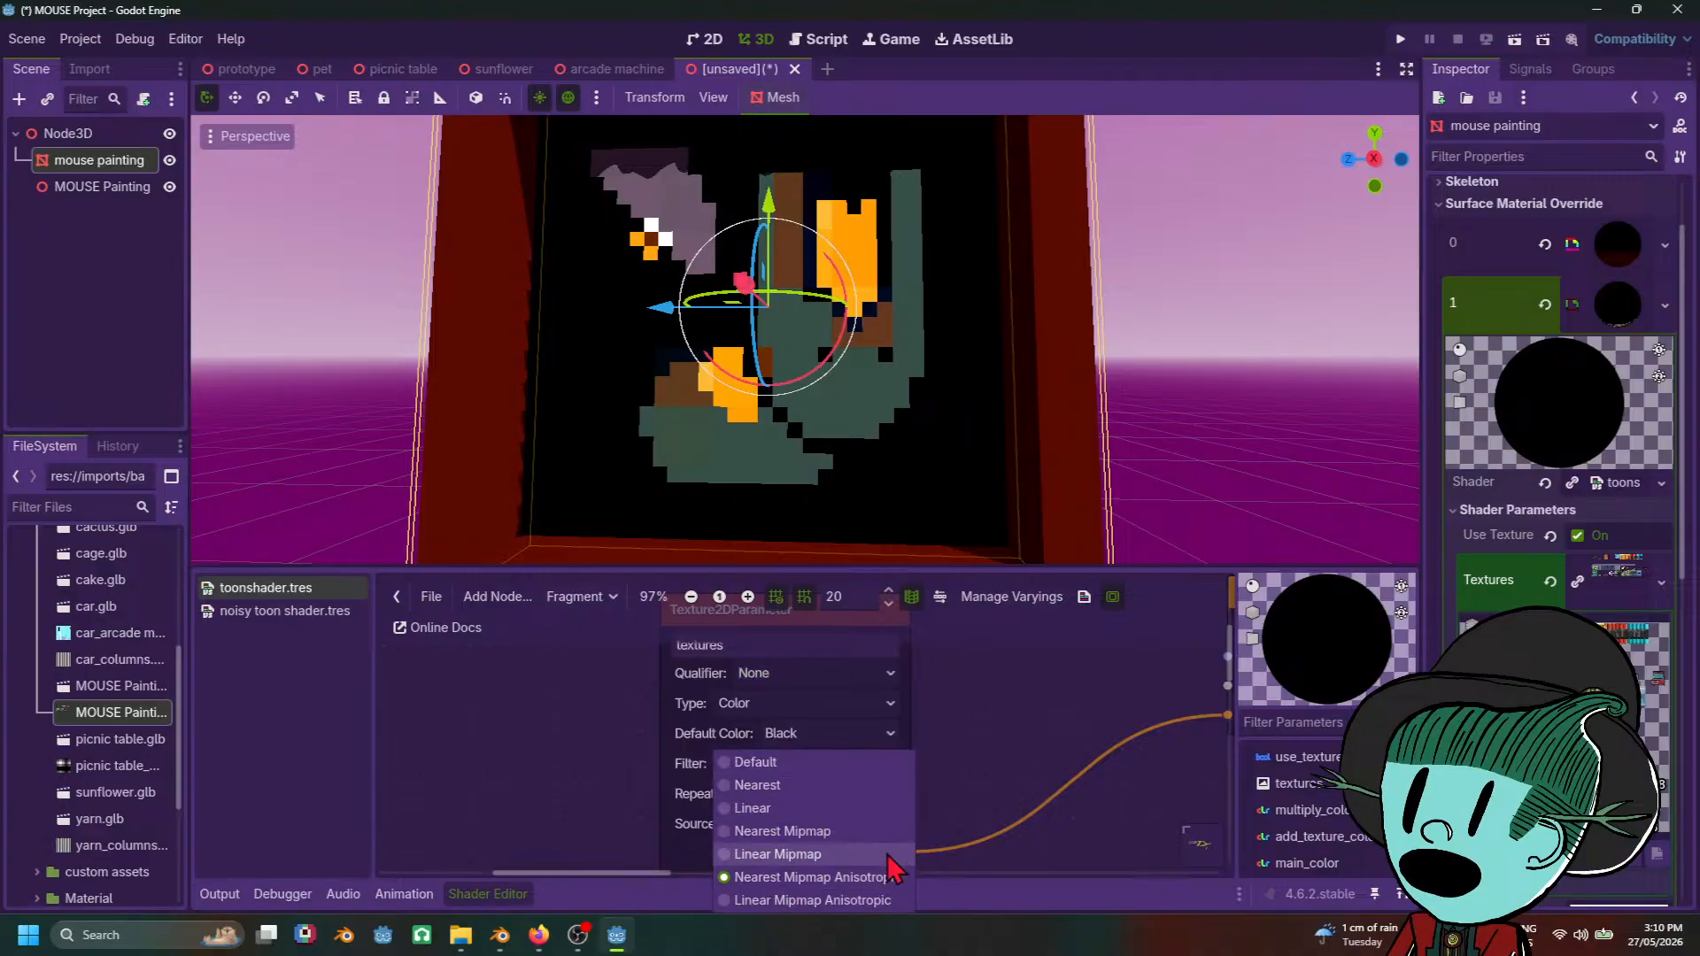
pyautogui.click(801, 895)
pyautogui.click(813, 764)
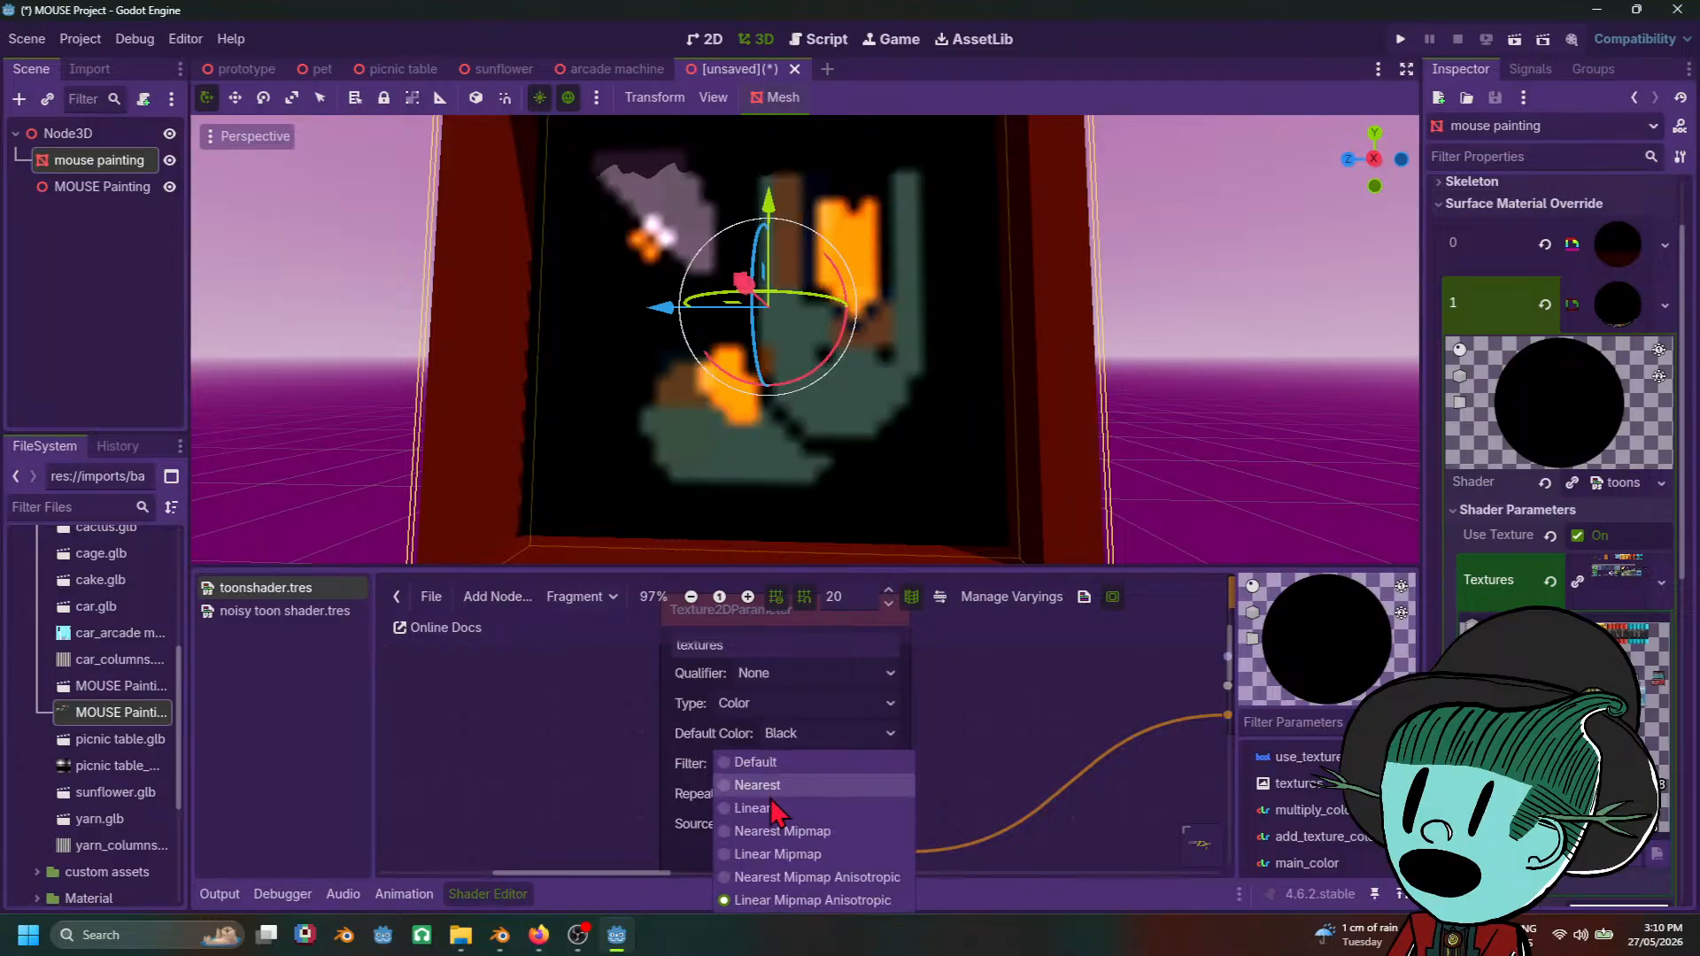
pyautogui.click(779, 786)
pyautogui.scroll(-5, 922, 386)
pyautogui.moveTo(922, 387)
pyautogui.mouseDown(button='middle')
pyautogui.moveTo(1039, 481)
pyautogui.moveTo(758, 512)
pyautogui.moveTo(876, 518)
pyautogui.mouseUp(button='middle')
pyautogui.scroll(3, 1048, 486)
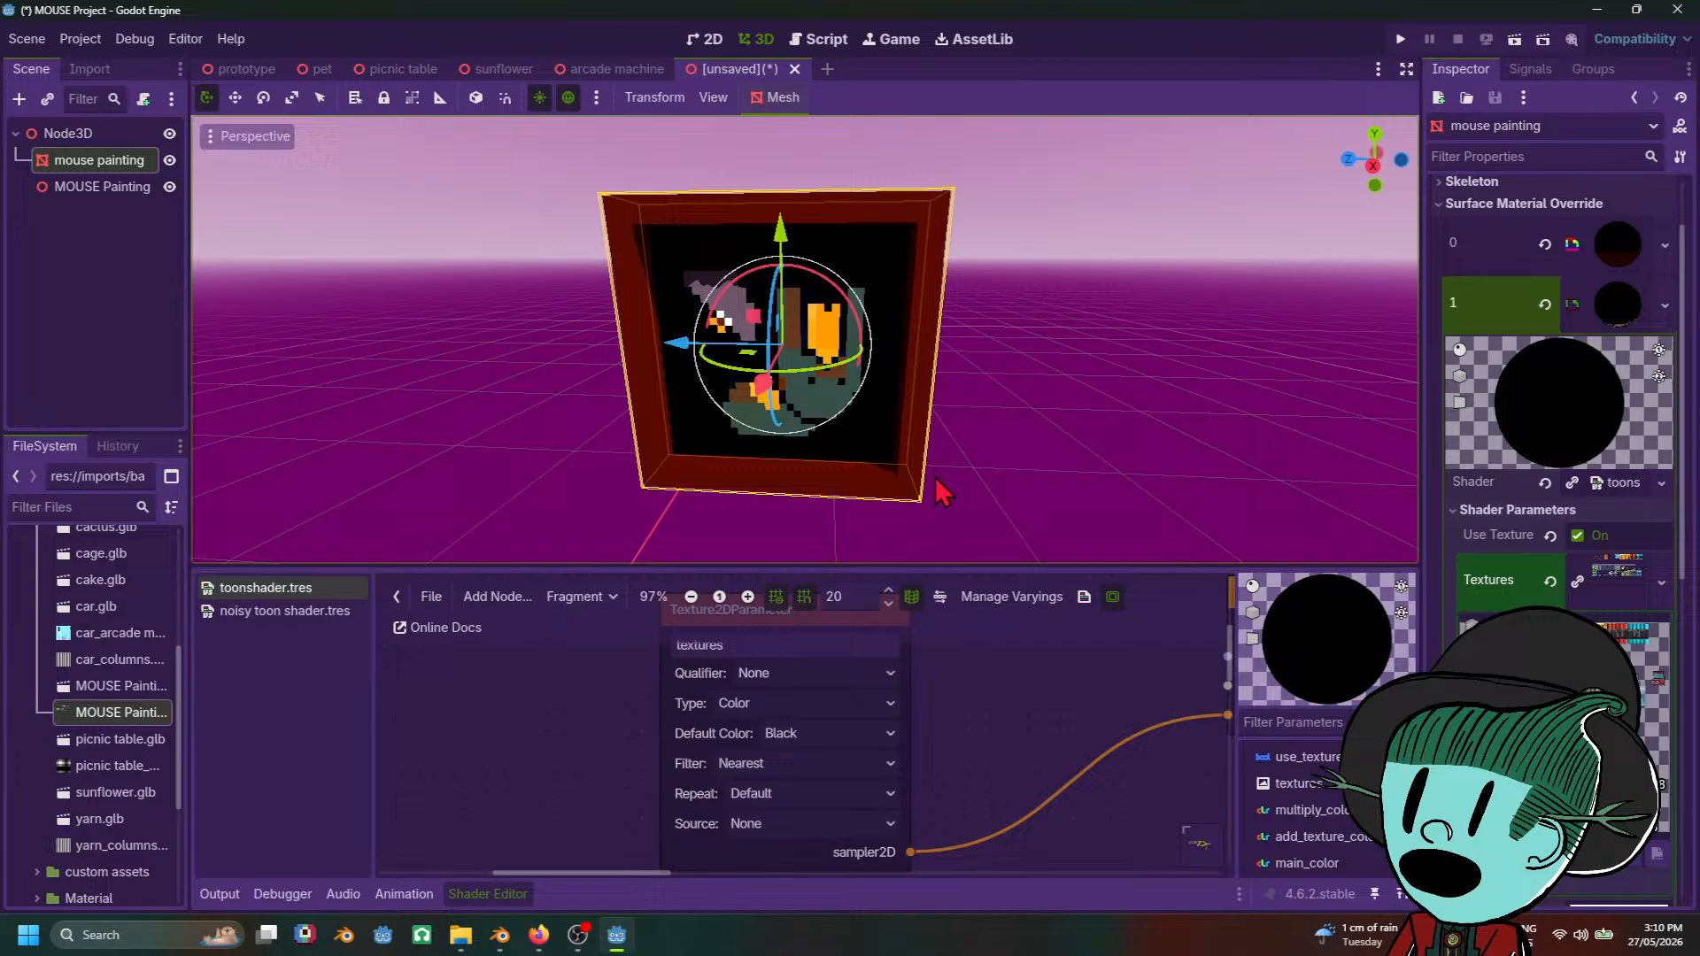
# Step: Try Enabled for the textures parameter's repeat mode and return it to Default
pyautogui.click(767, 794)
pyautogui.click(763, 846)
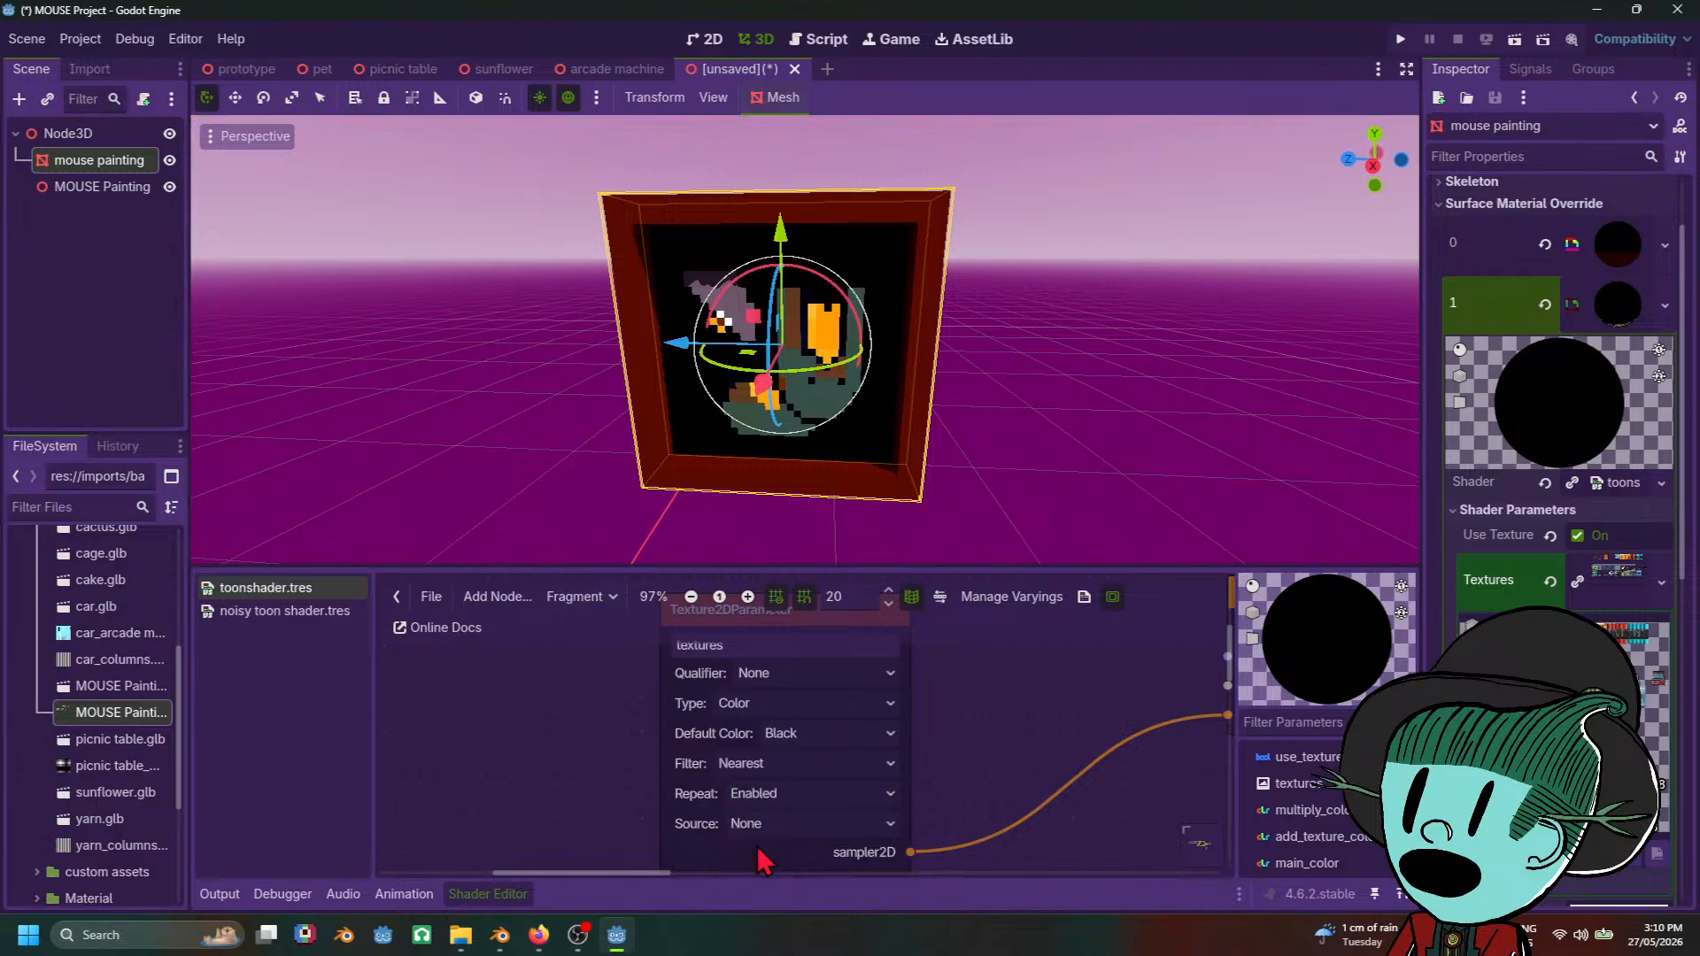
pyautogui.click(805, 795)
pyautogui.click(765, 820)
pyautogui.moveTo(988, 735); pyautogui.dragTo(947, 735, button='middle')
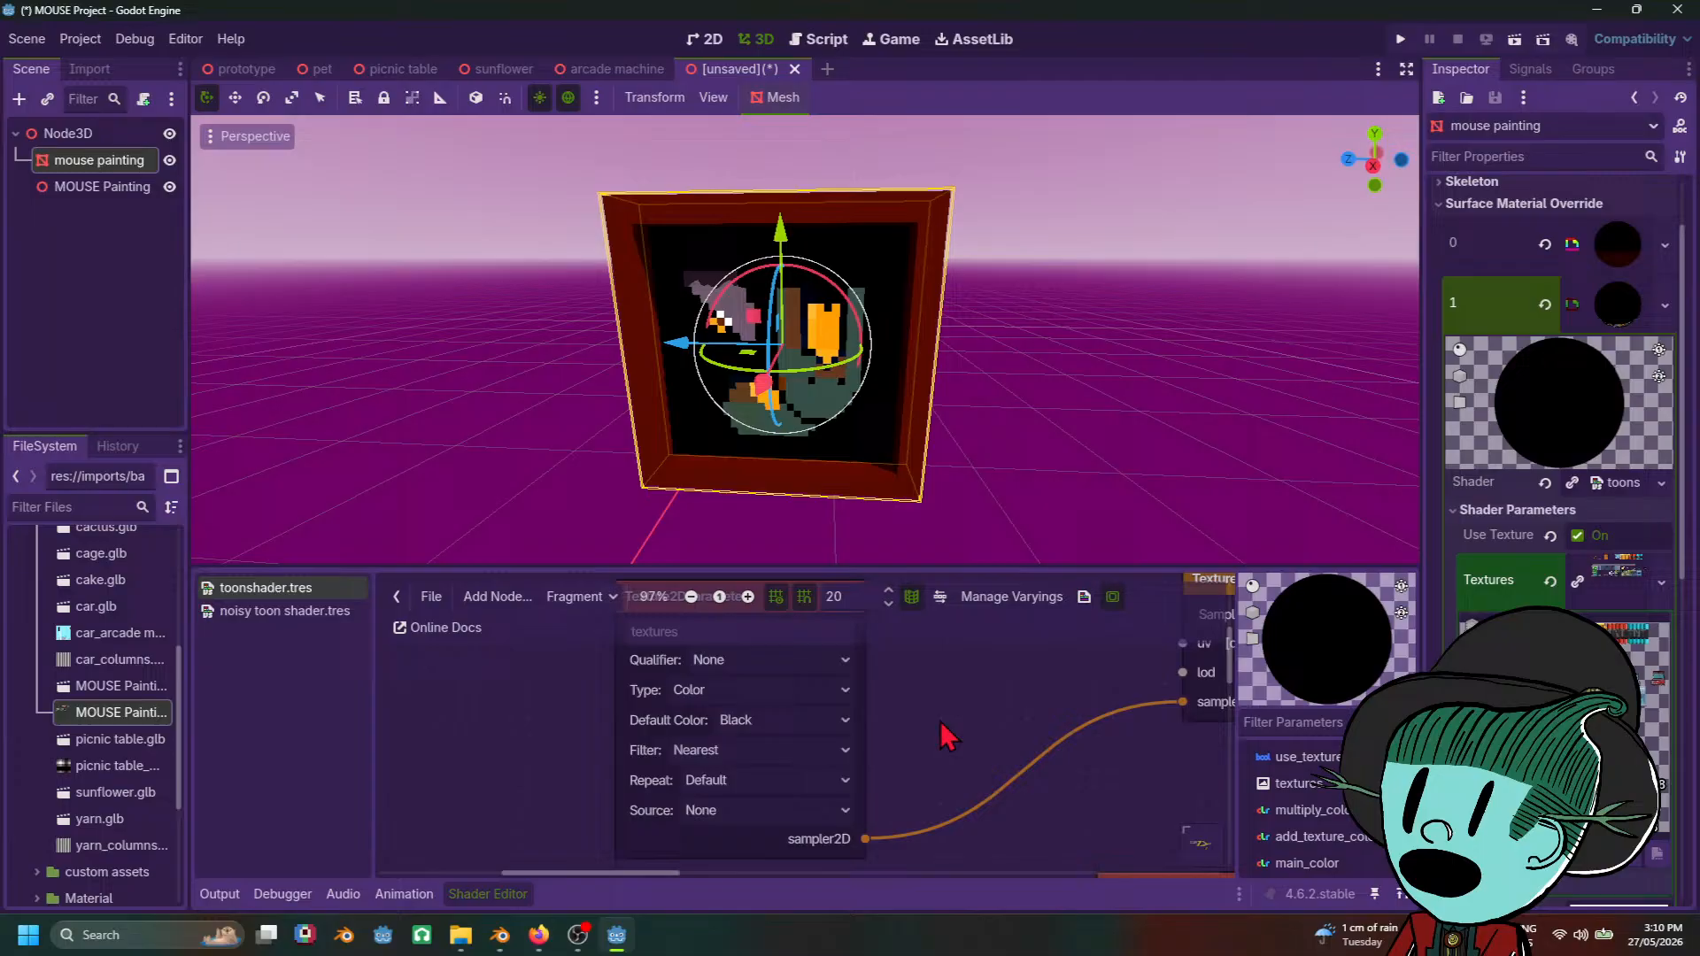
pyautogui.click(746, 809)
pyautogui.click(746, 810)
# Step: Review the sprite sheet assigned to the material's Textures parameter and the texture types available for it
pyautogui.scroll(-5, 952, 735)
pyautogui.scroll(2, 1001, 714)
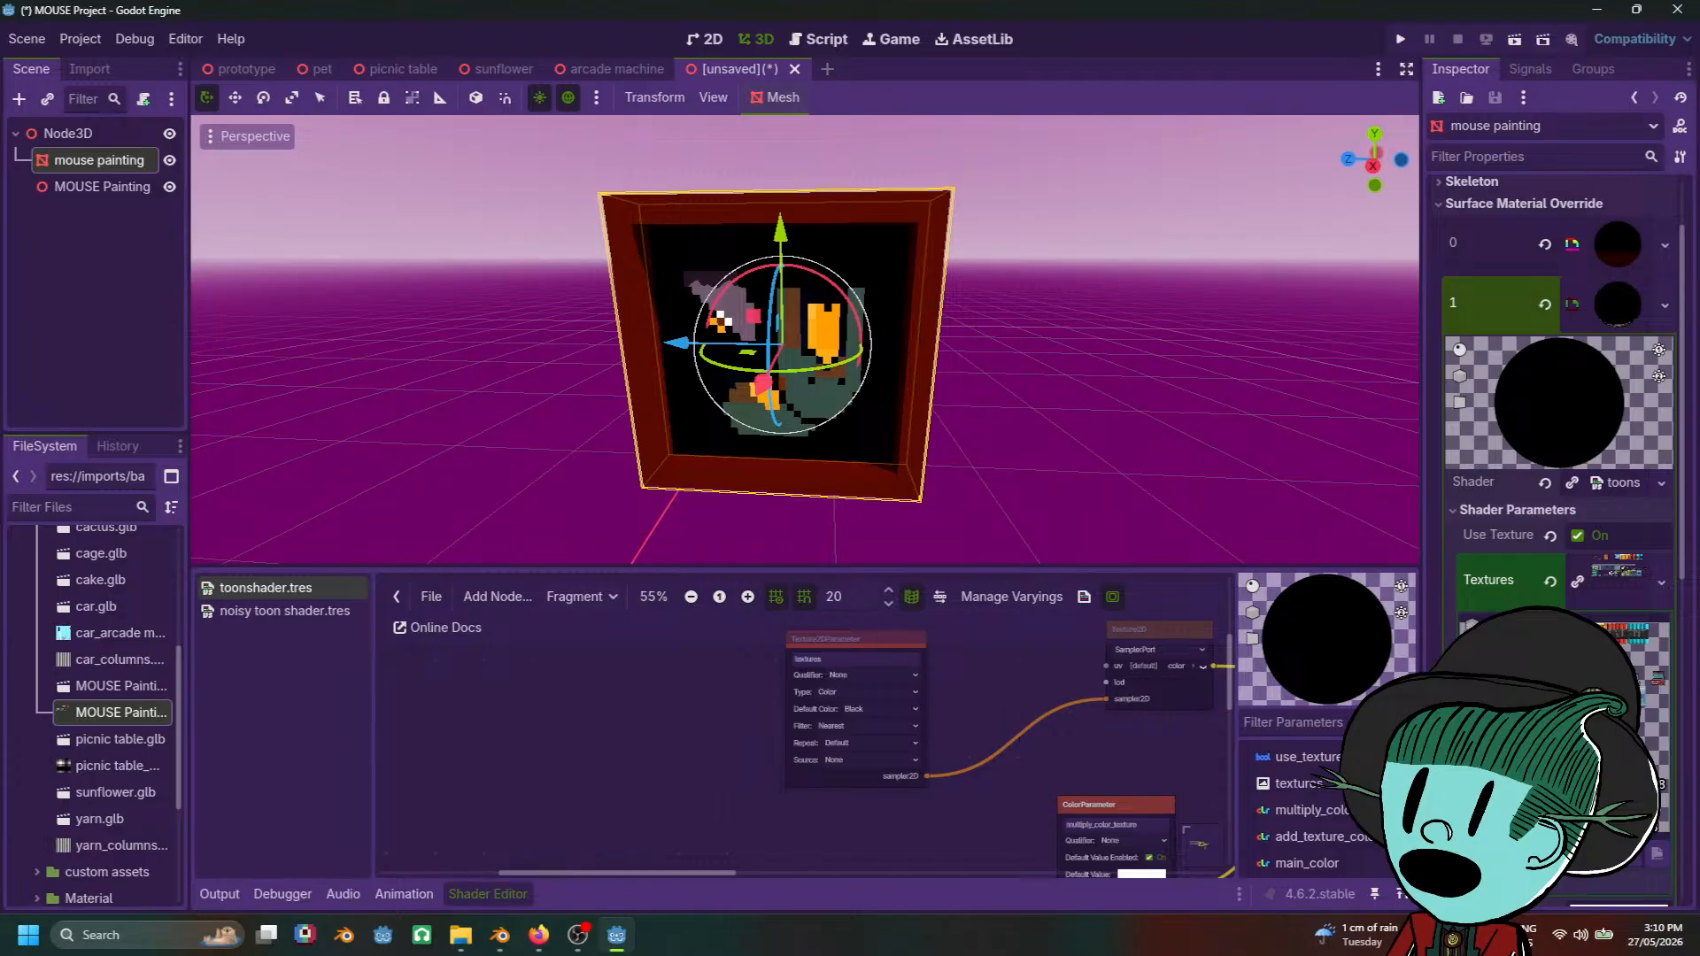
pyautogui.scroll(-3, 1607, 485)
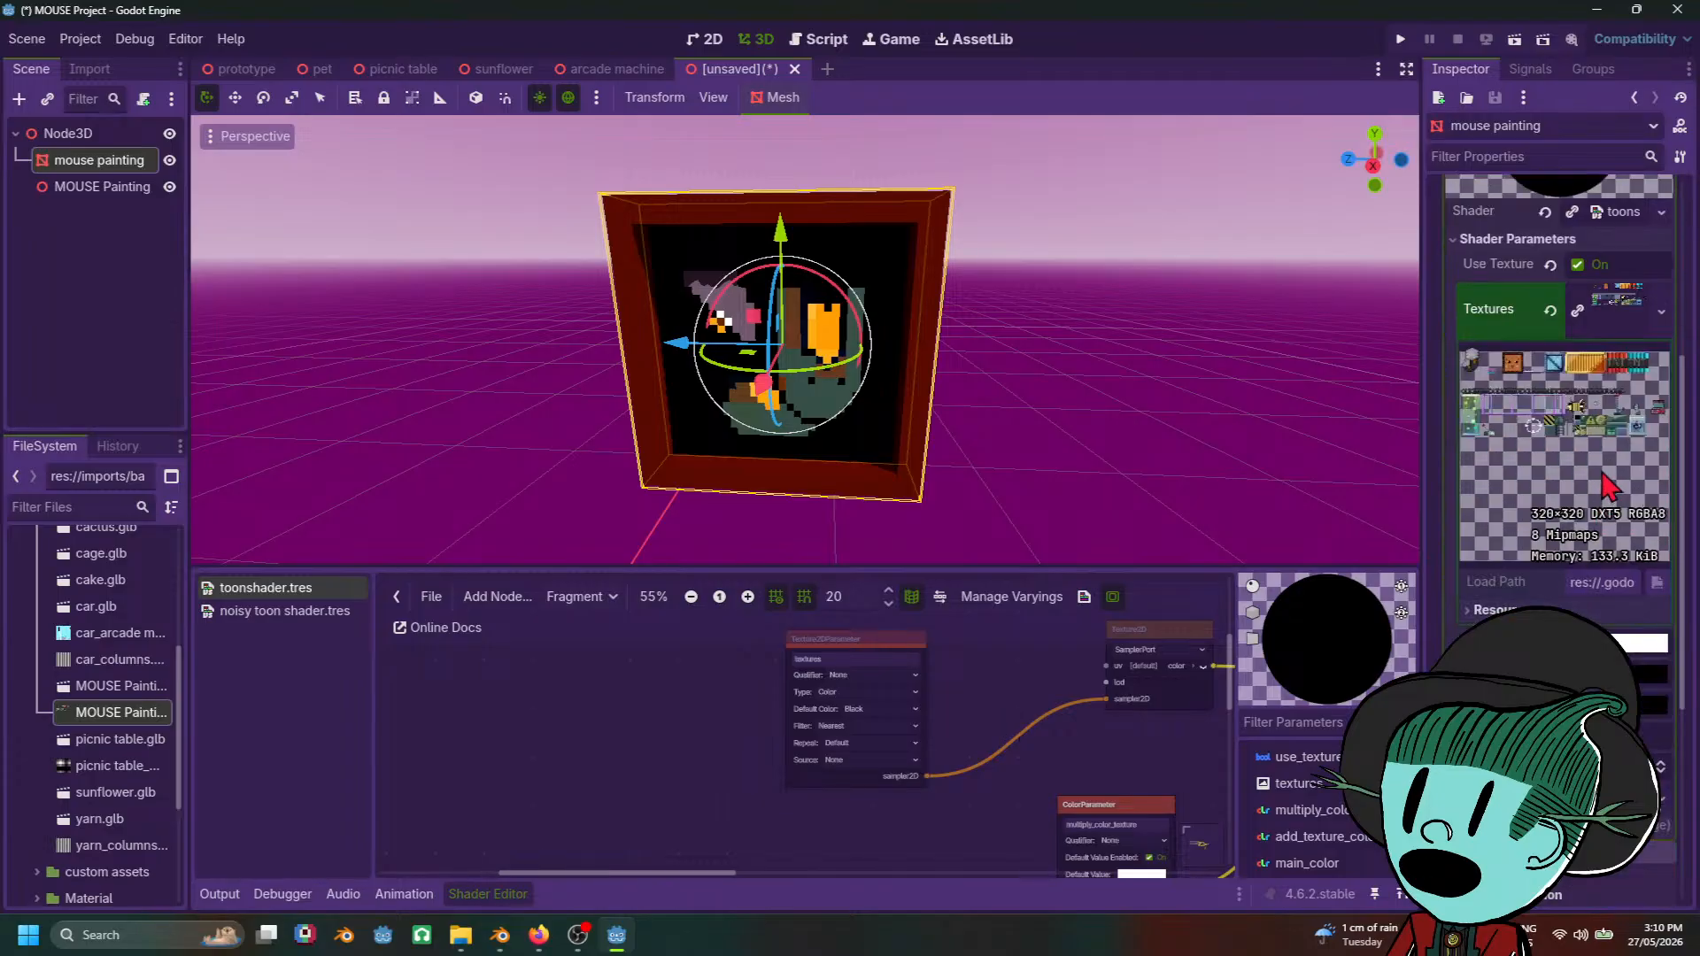
pyautogui.click(1622, 328)
pyautogui.click(1623, 328)
pyautogui.click(1661, 311)
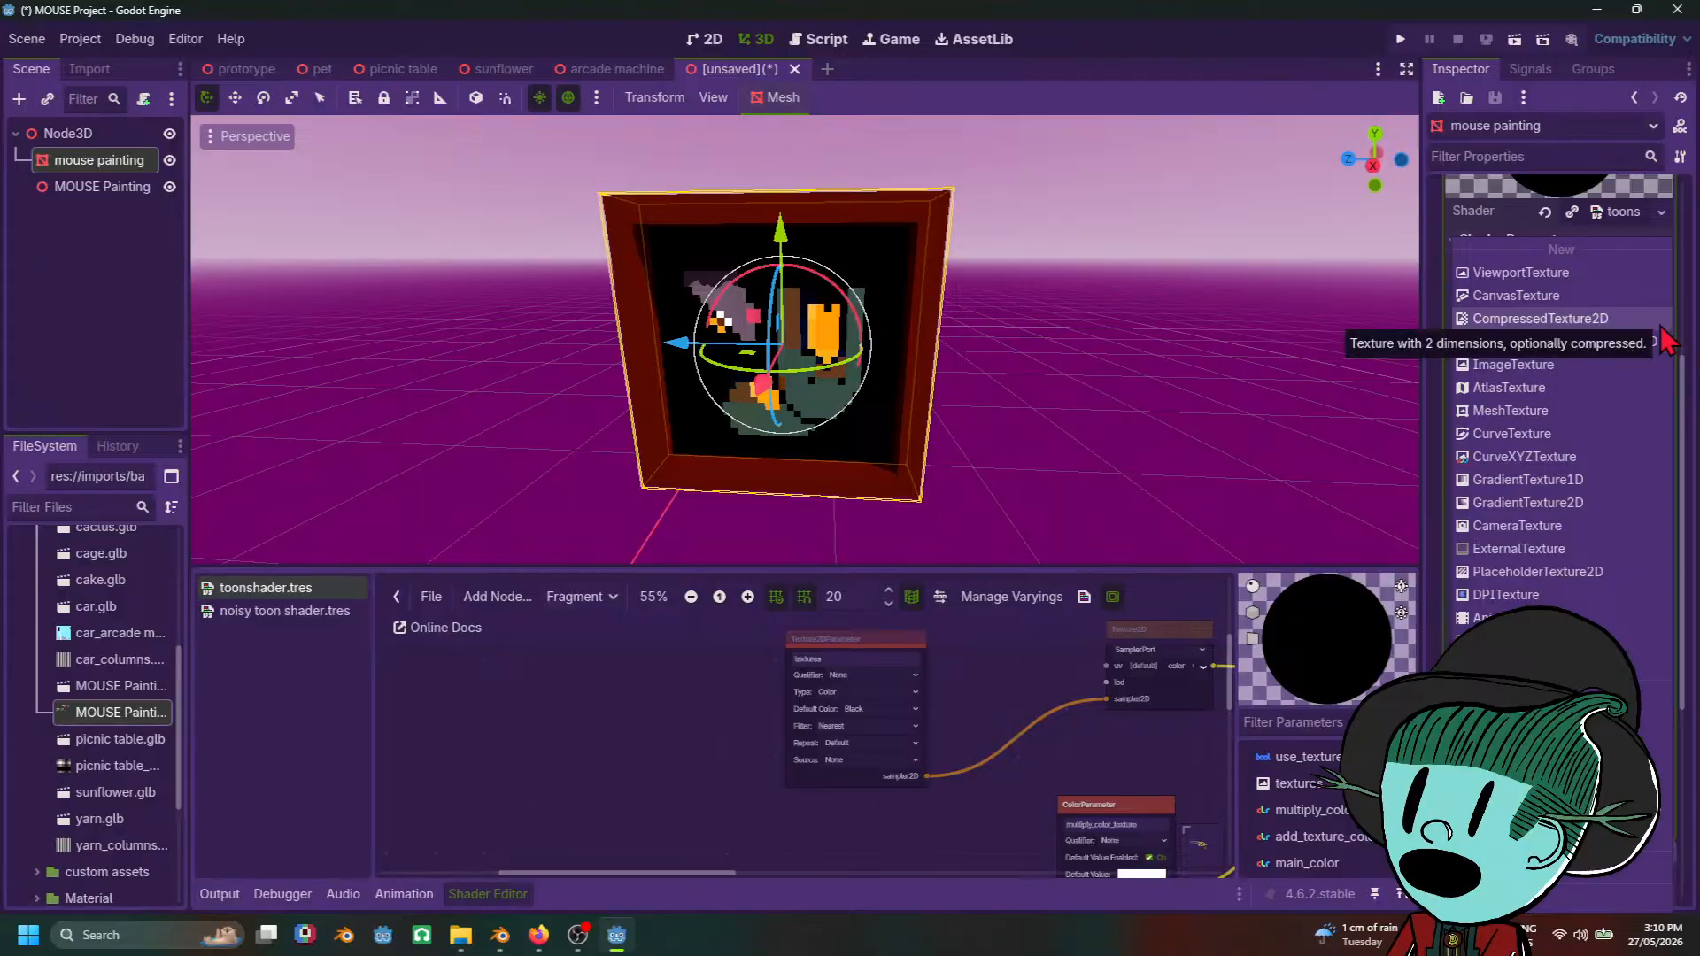
pyautogui.click(980, 444)
# Step: Deselect the painting and examine it from farther away, along with the shader's texture node chain
pyautogui.moveTo(986, 478)
pyautogui.mouseDown(button='middle')
pyautogui.moveTo(1184, 350)
pyautogui.moveTo(1121, 411)
pyautogui.mouseUp(button='middle')
pyautogui.scroll(-5, 1121, 410)
pyautogui.click(1121, 478)
pyautogui.moveTo(1121, 476); pyautogui.dragTo(903, 531, button='middle')
pyautogui.scroll(-3, 980, 783)
pyautogui.moveTo(981, 772); pyautogui.dragTo(730, 747, button='middle')
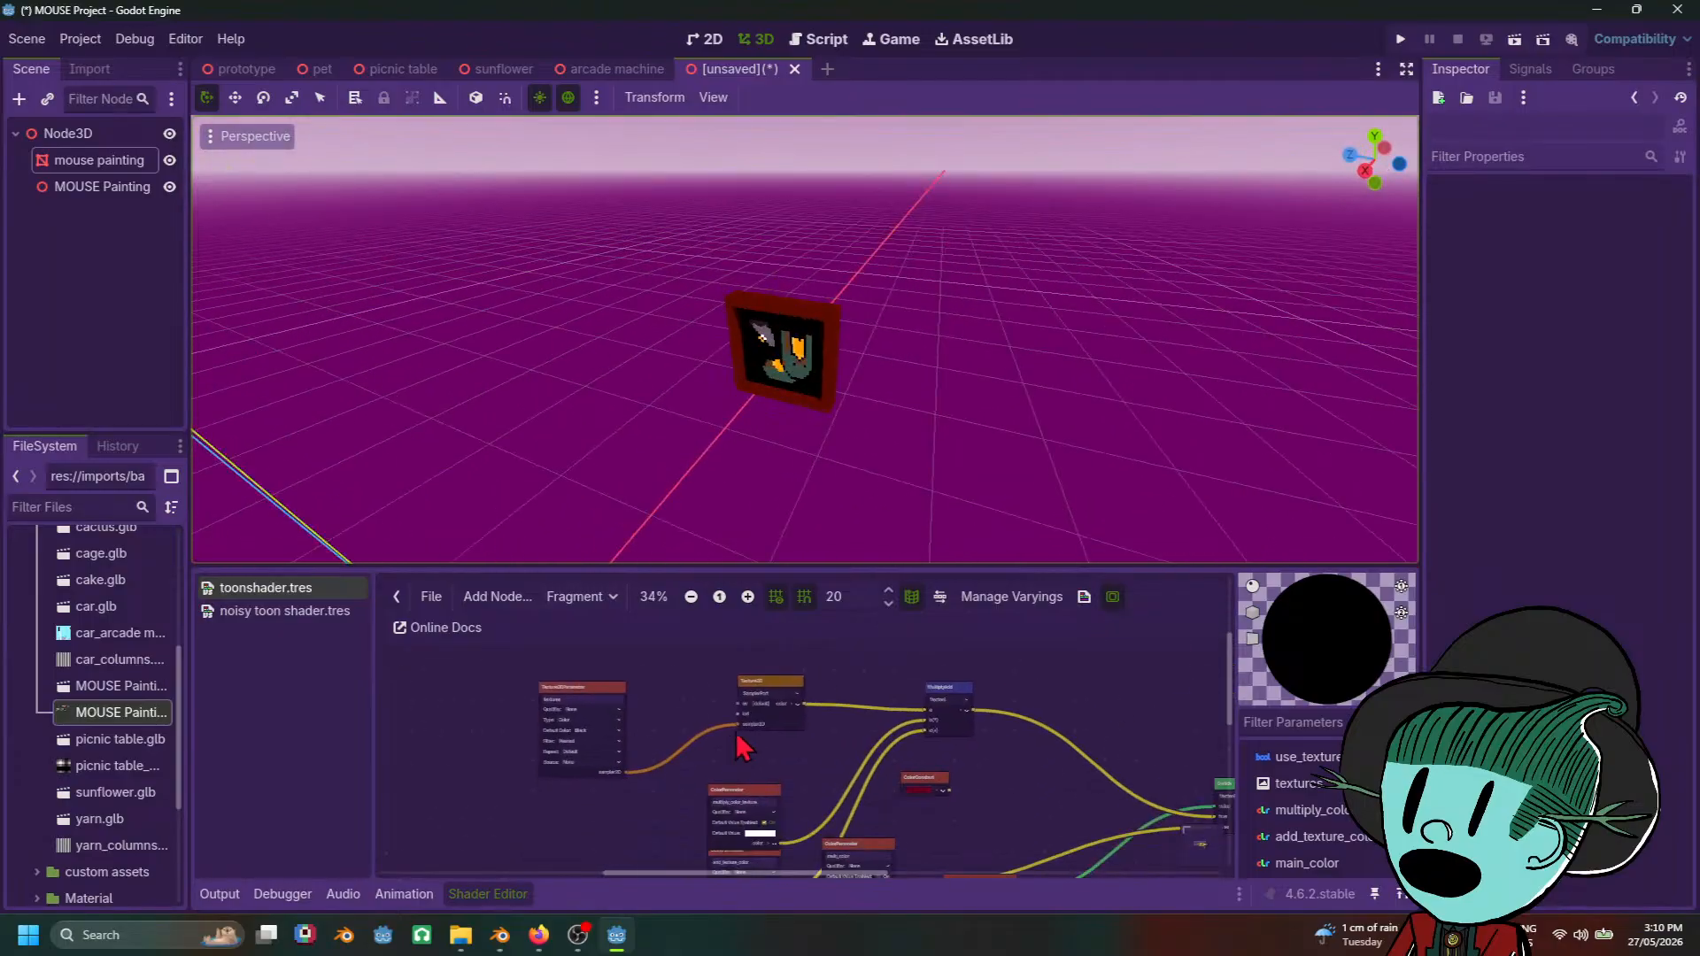
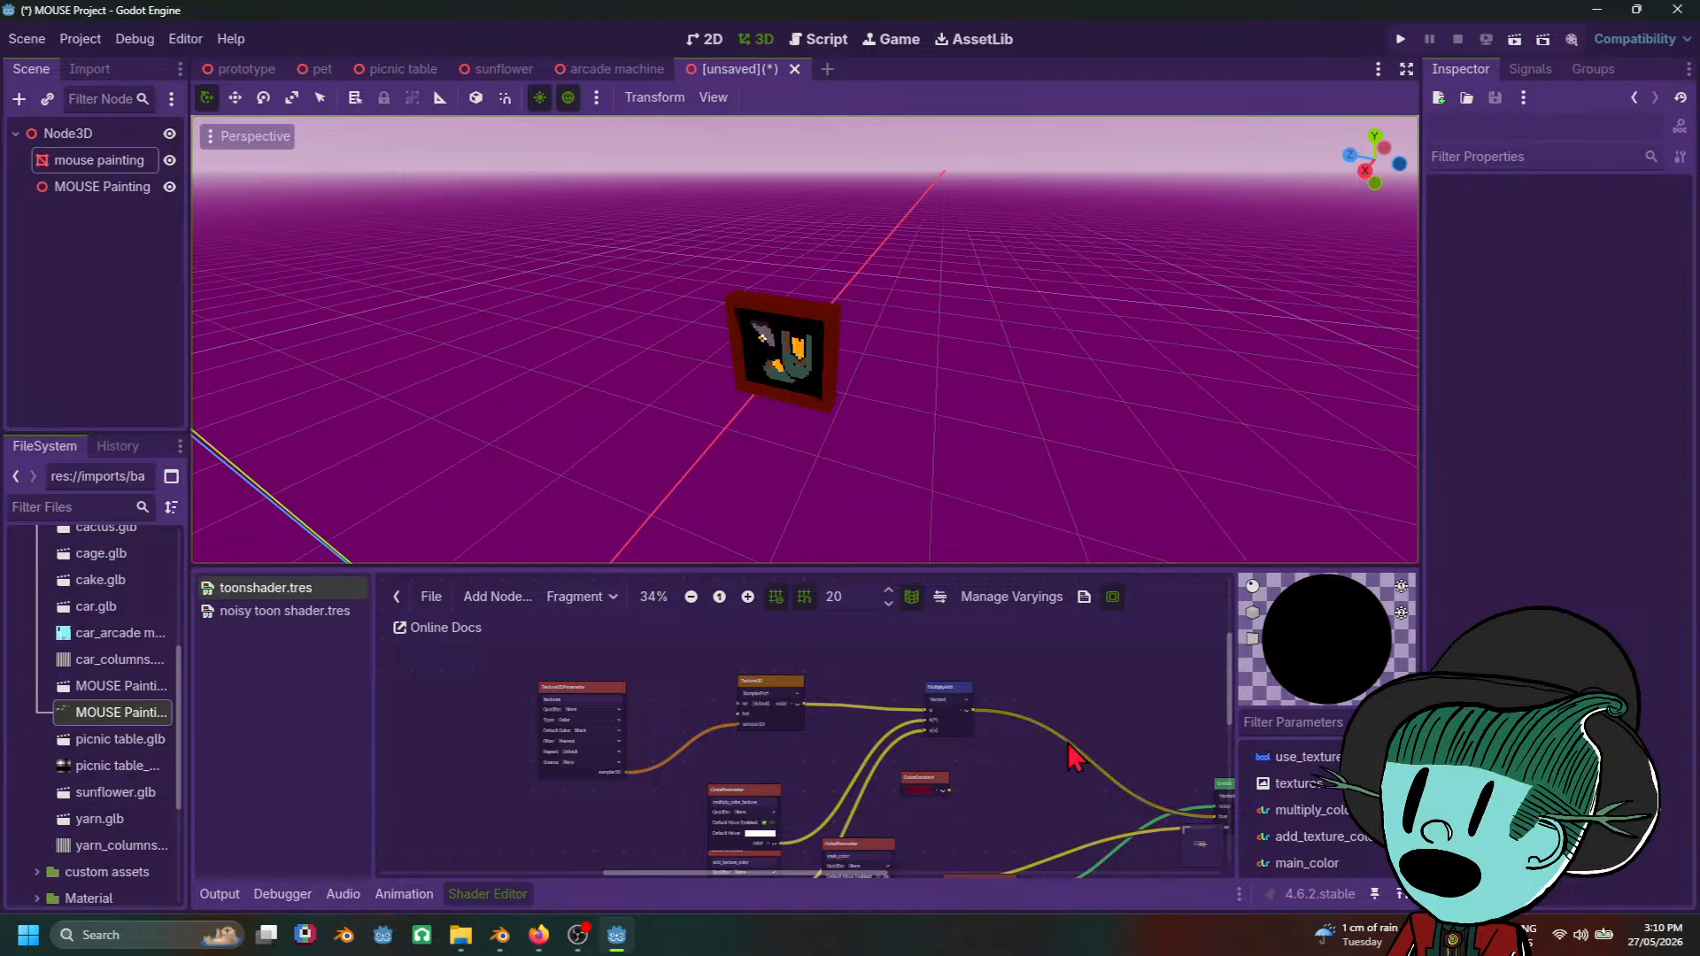
# Step: Examine the toon shader's node chain from the texture nodes through MultiplyAdd to the Switch and Output
pyautogui.scroll(3, 816, 785)
pyautogui.scroll(2, 816, 785)
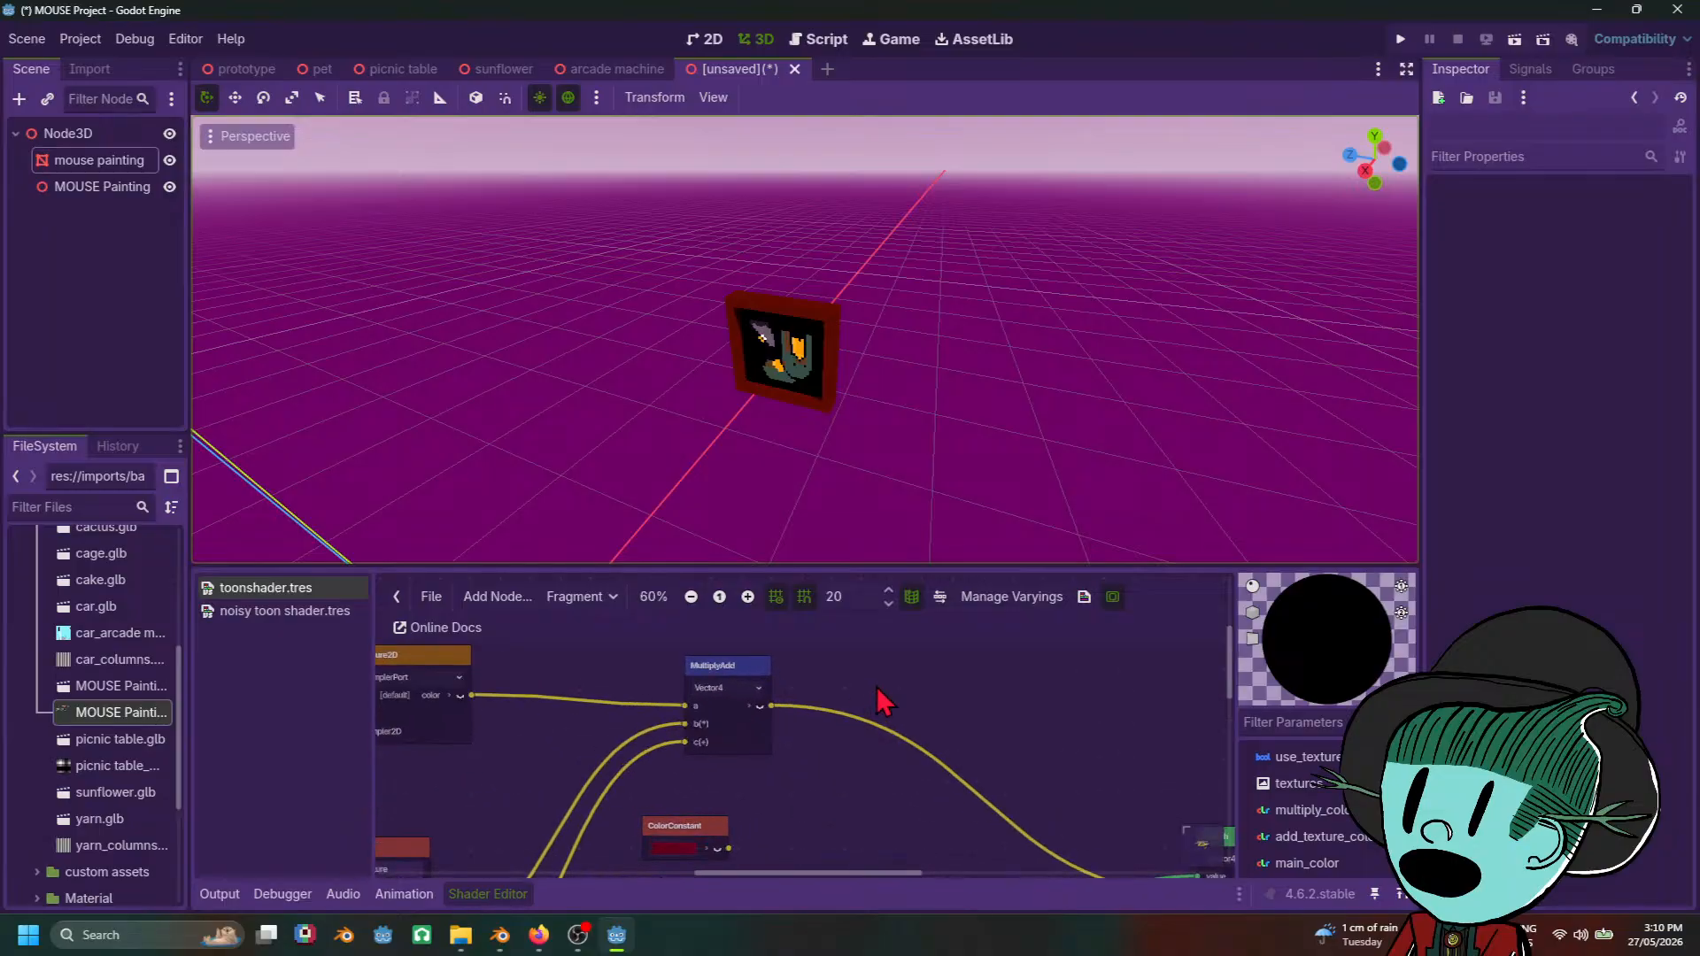
pyautogui.scroll(-2, 877, 687)
pyautogui.moveTo(621, 745); pyautogui.dragTo(802, 779, button='middle')
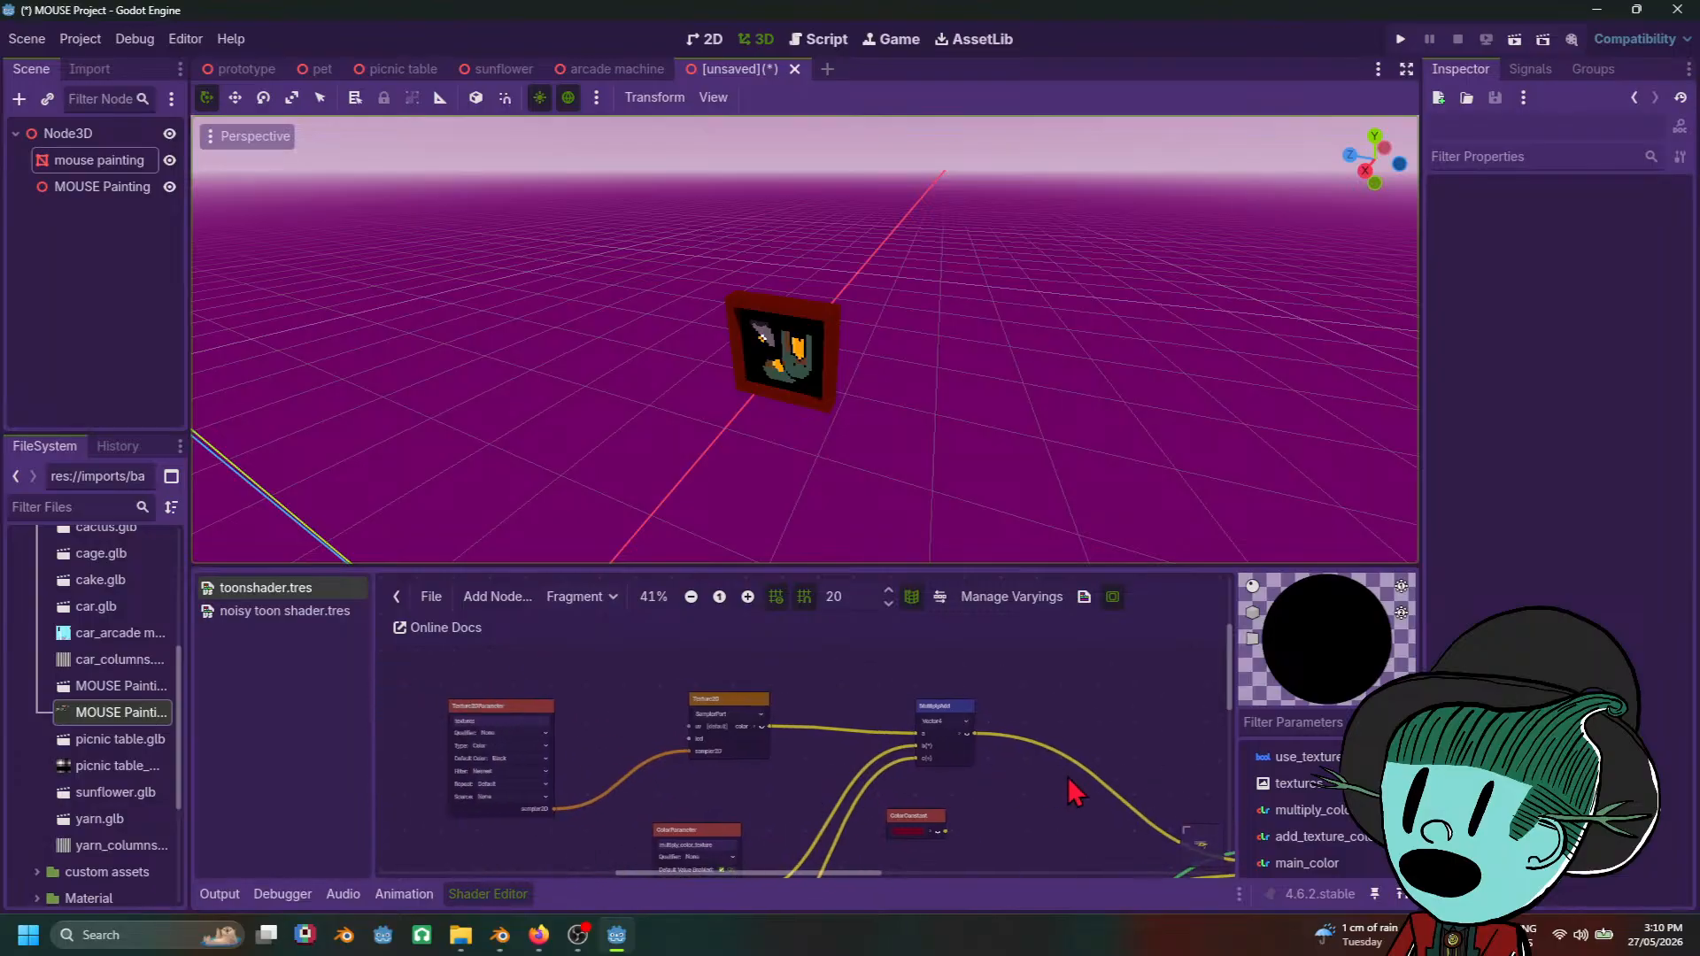
pyautogui.moveTo(1025, 783); pyautogui.dragTo(789, 772, button='middle')
pyautogui.scroll(1, 789, 772)
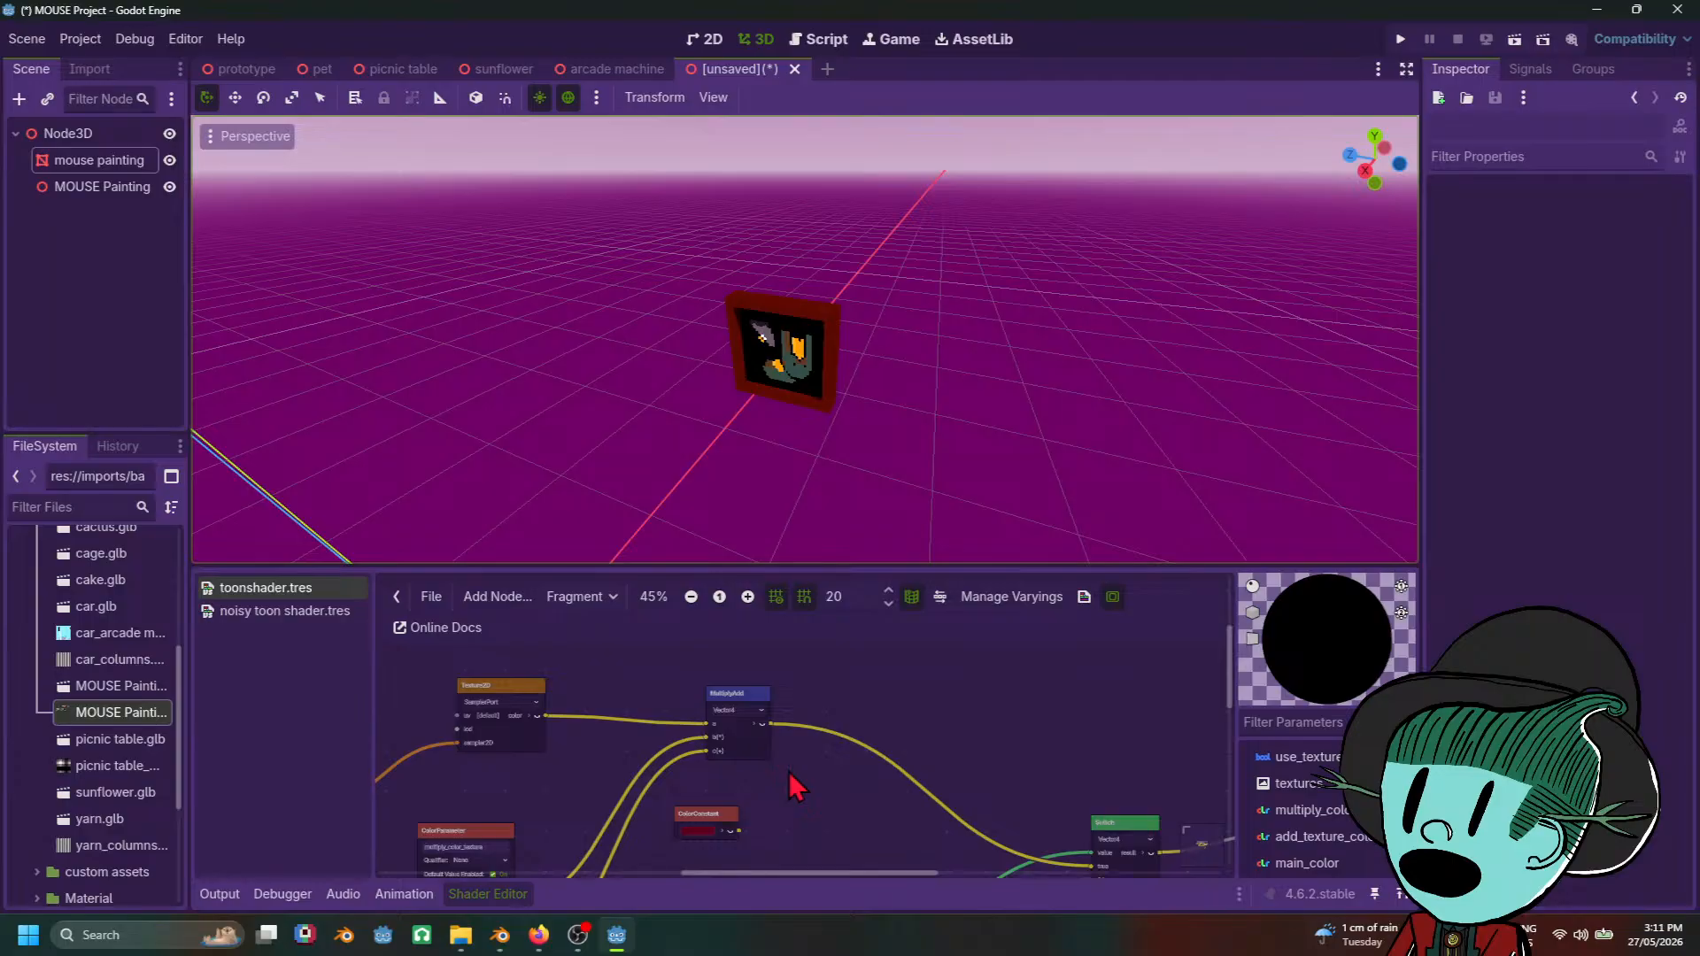
pyautogui.scroll(4, 789, 772)
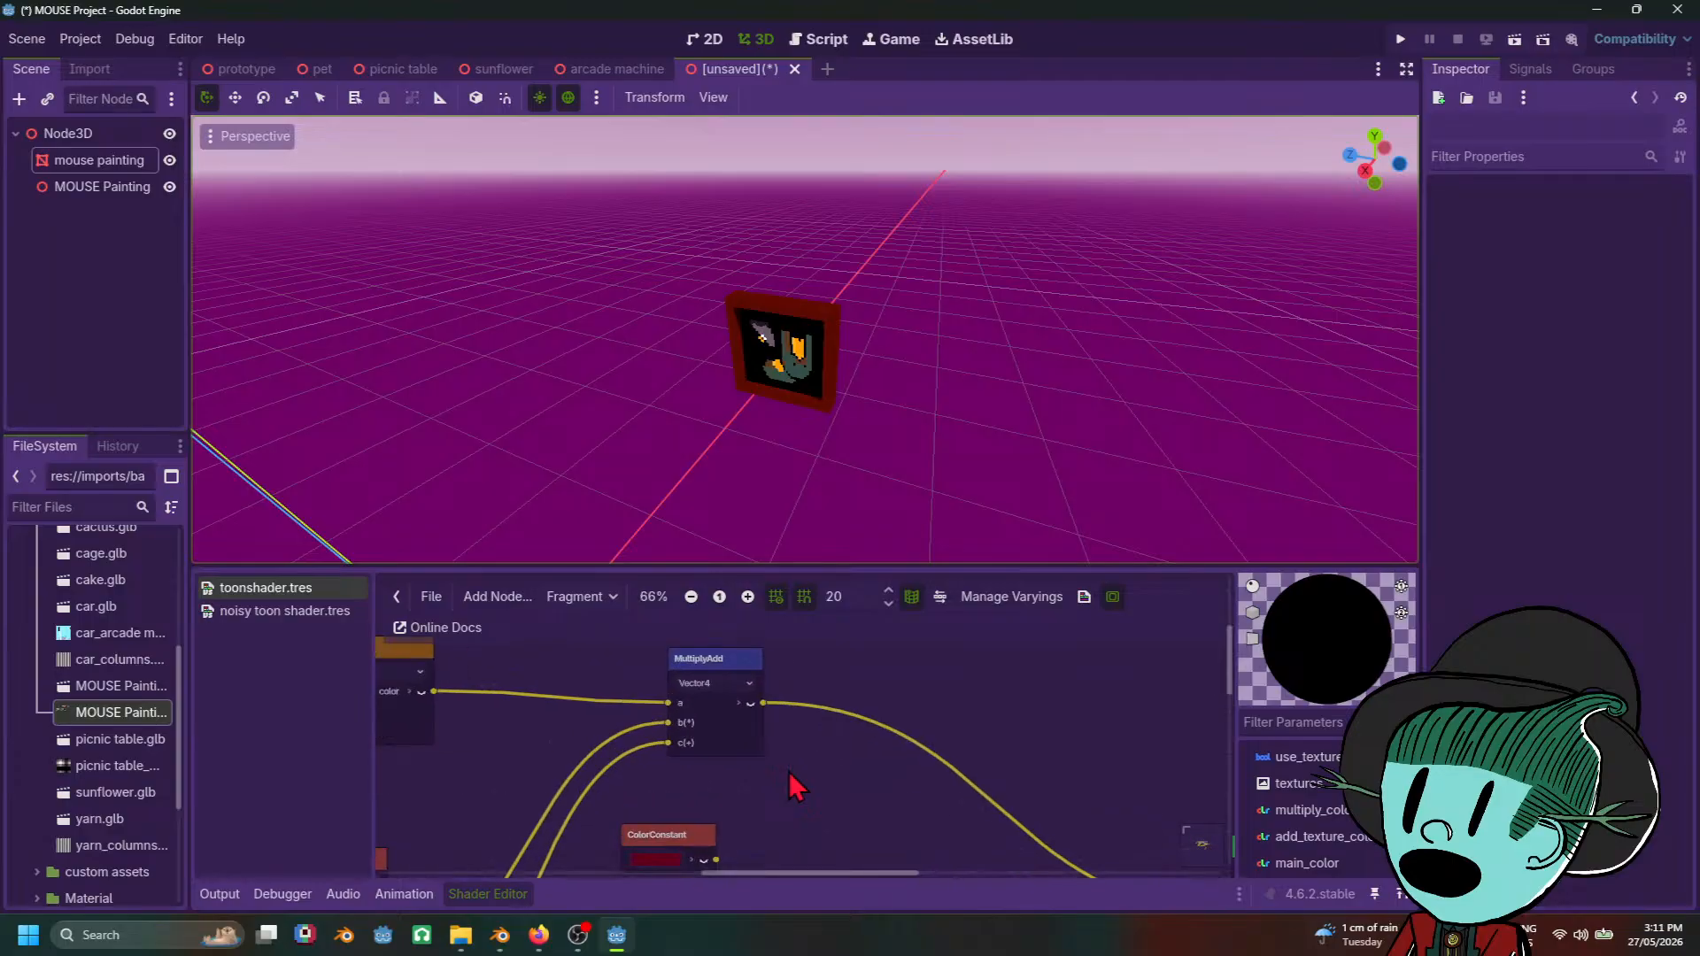
pyautogui.moveTo(789, 772); pyautogui.dragTo(632, 661, button='middle')
pyautogui.scroll(-3, 789, 771)
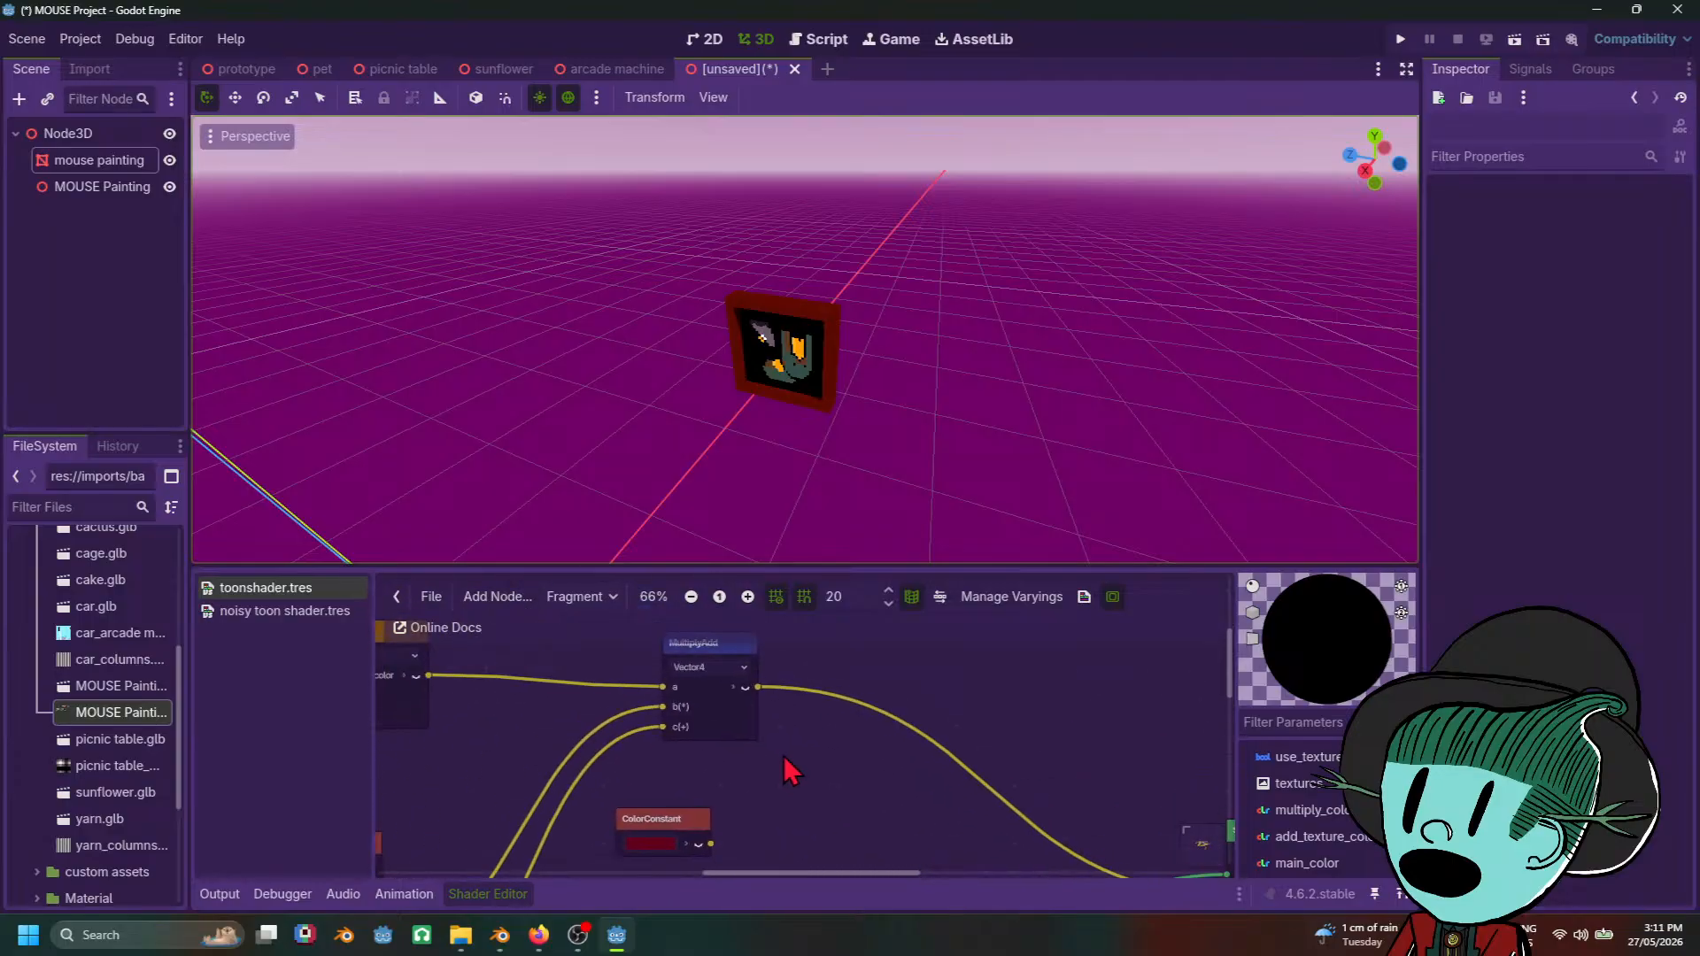
pyautogui.moveTo(789, 789); pyautogui.dragTo(607, 735, button='middle')
pyautogui.scroll(2, 603, 720)
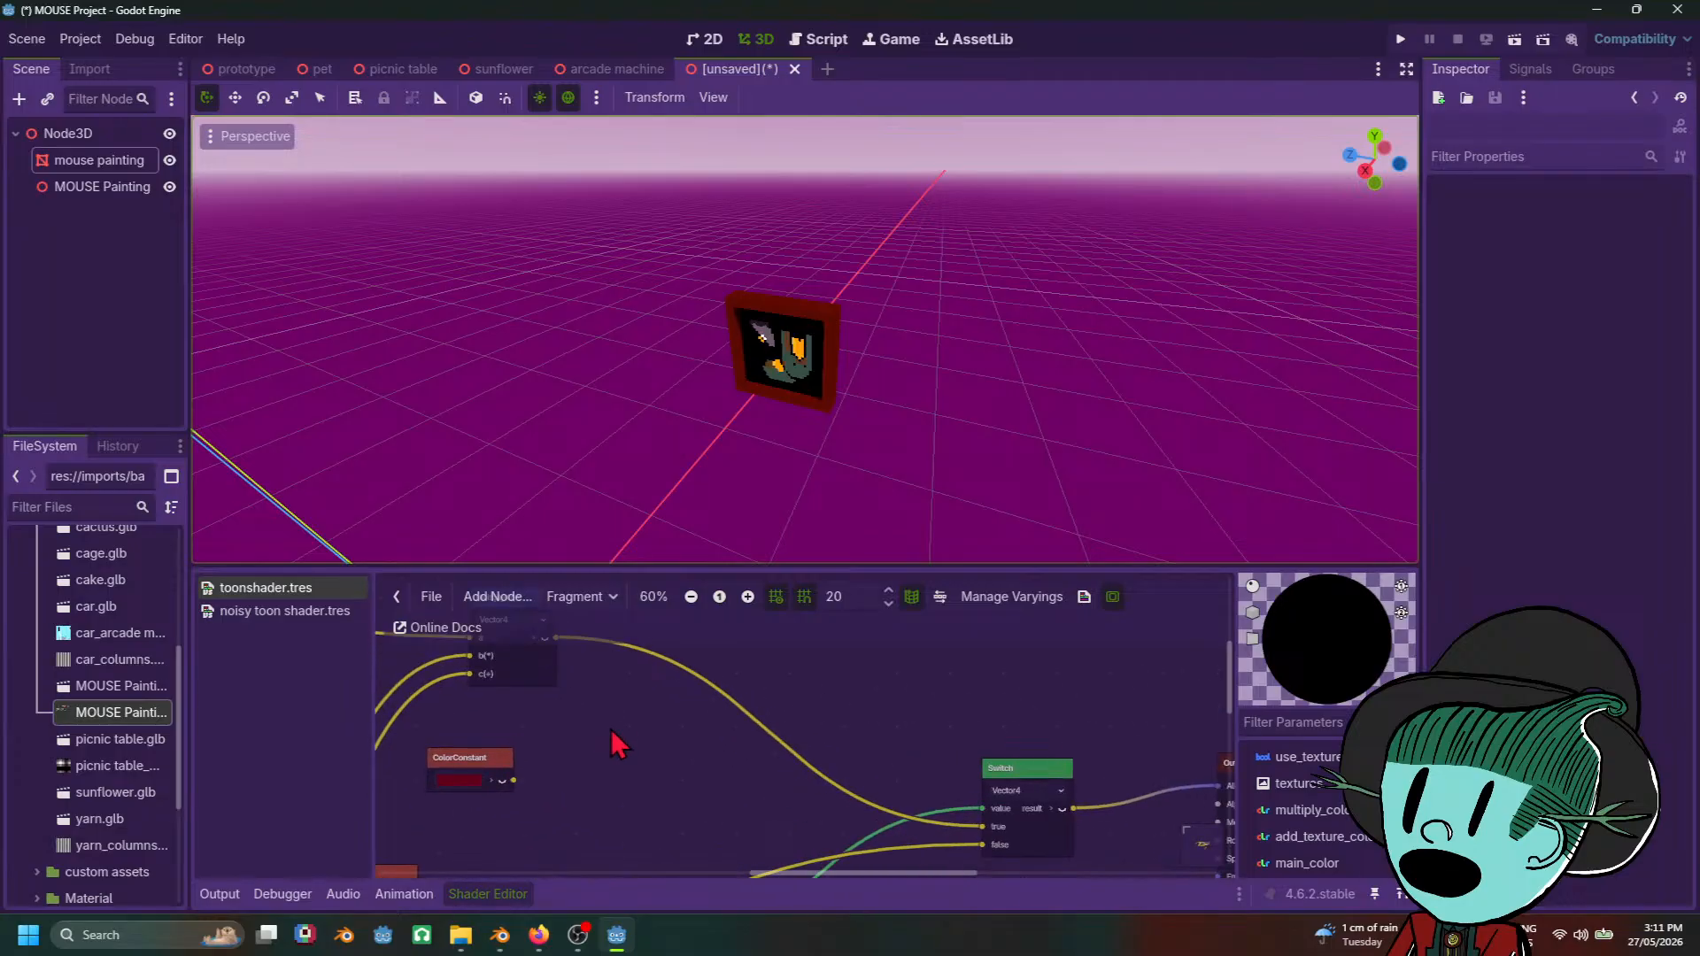
pyautogui.rightClick(692, 743)
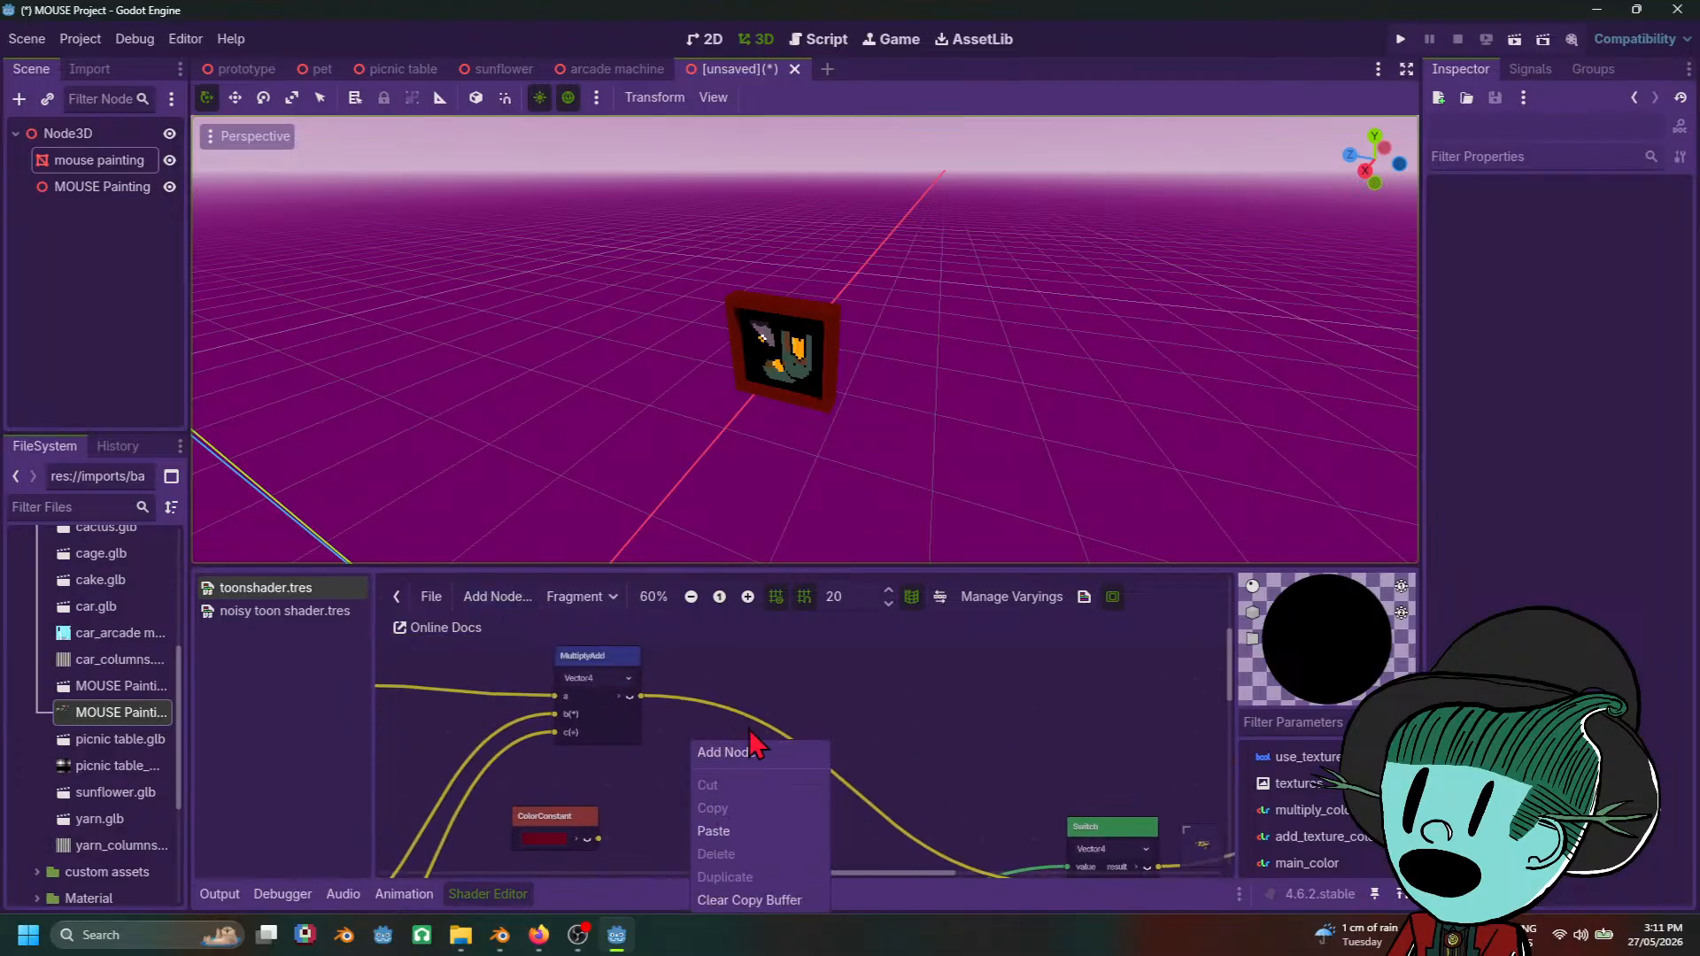
pyautogui.click(803, 693)
# Step: Select the mouse painting and make the shader of its surface override material 1 unique
pyautogui.click(780, 366)
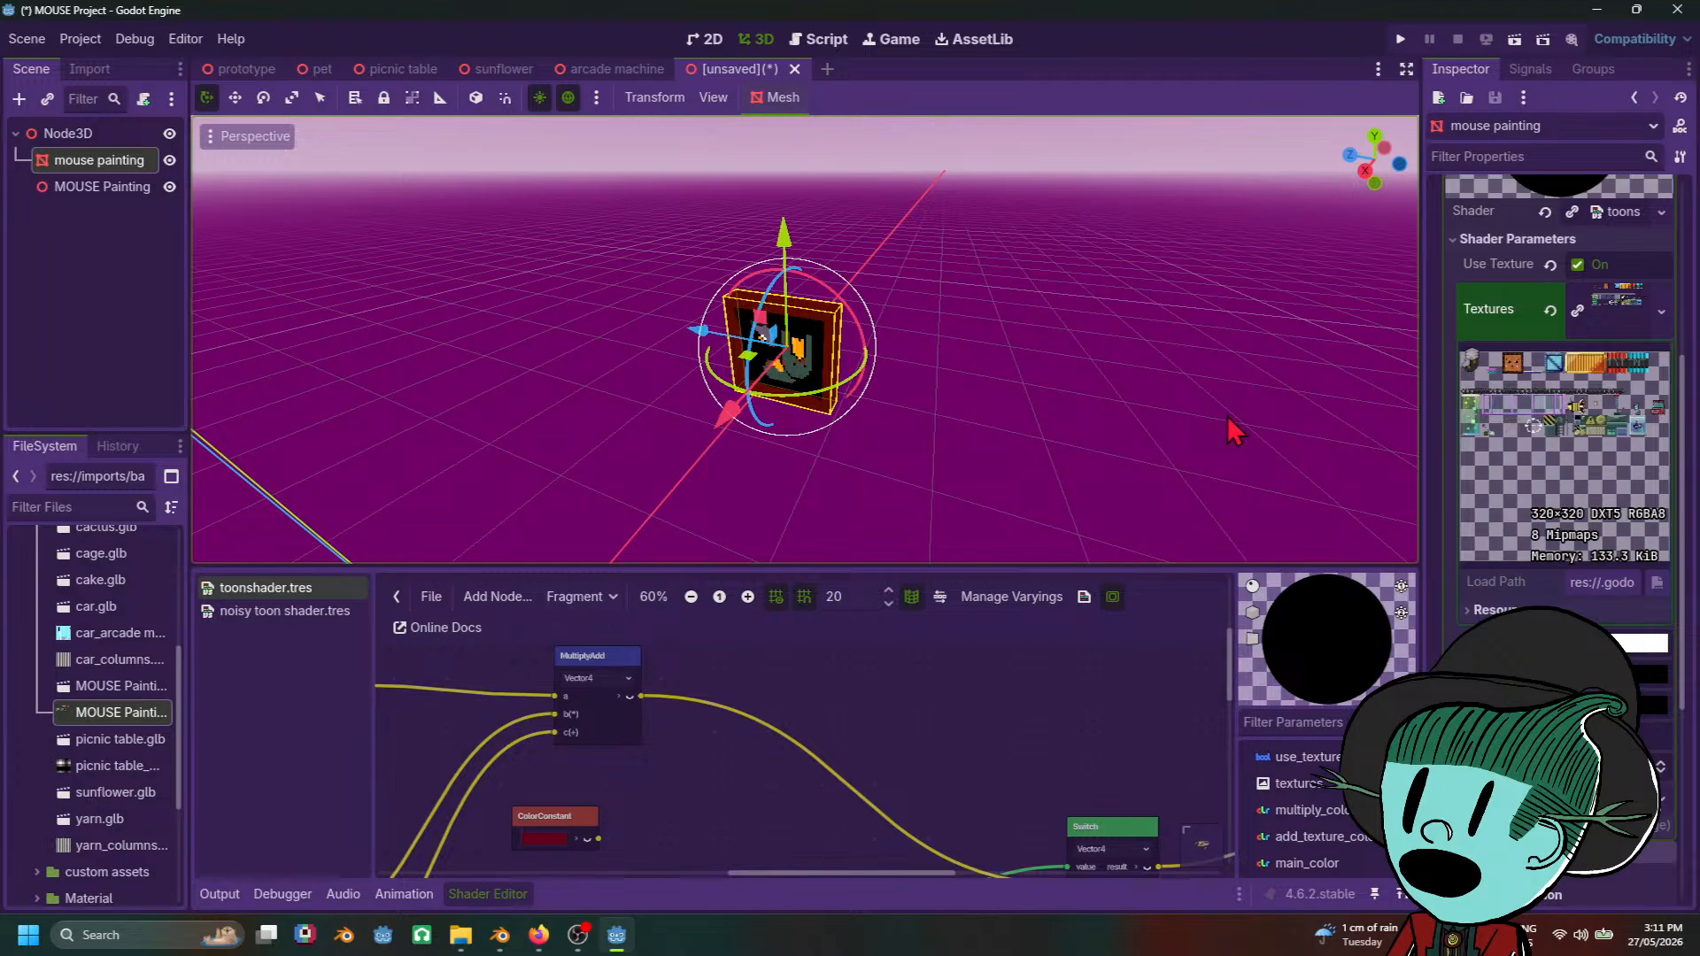
pyautogui.scroll(4, 1555, 383)
pyautogui.scroll(-4, 1555, 383)
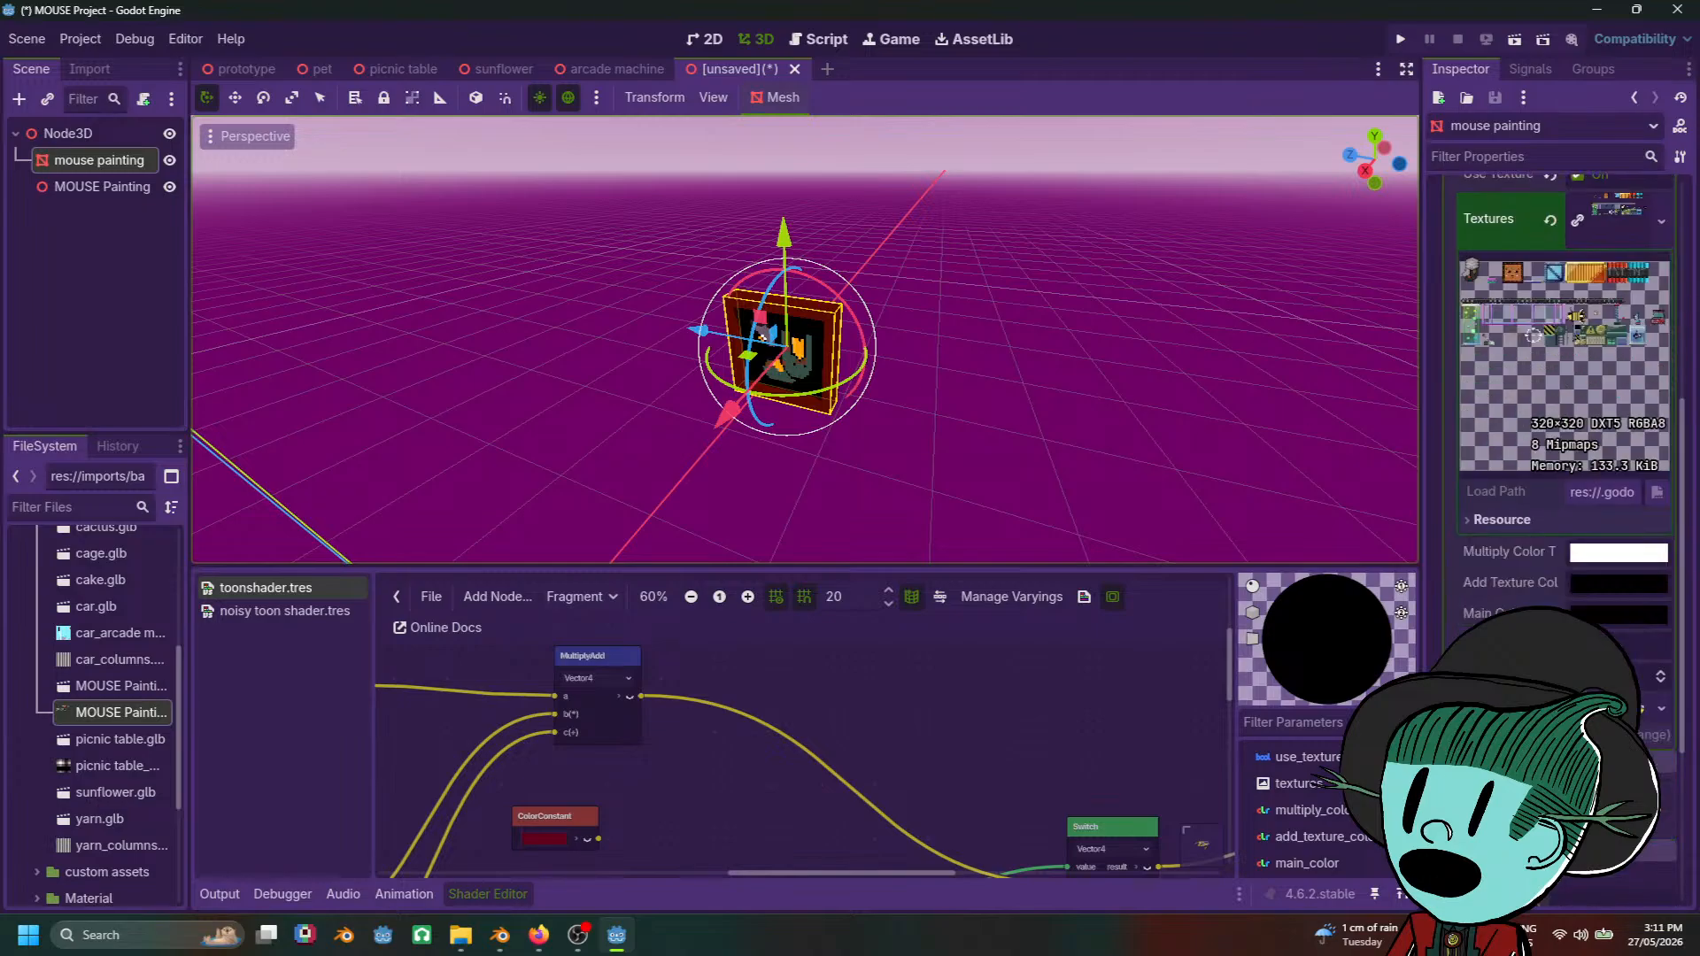
pyautogui.scroll(3, 1555, 383)
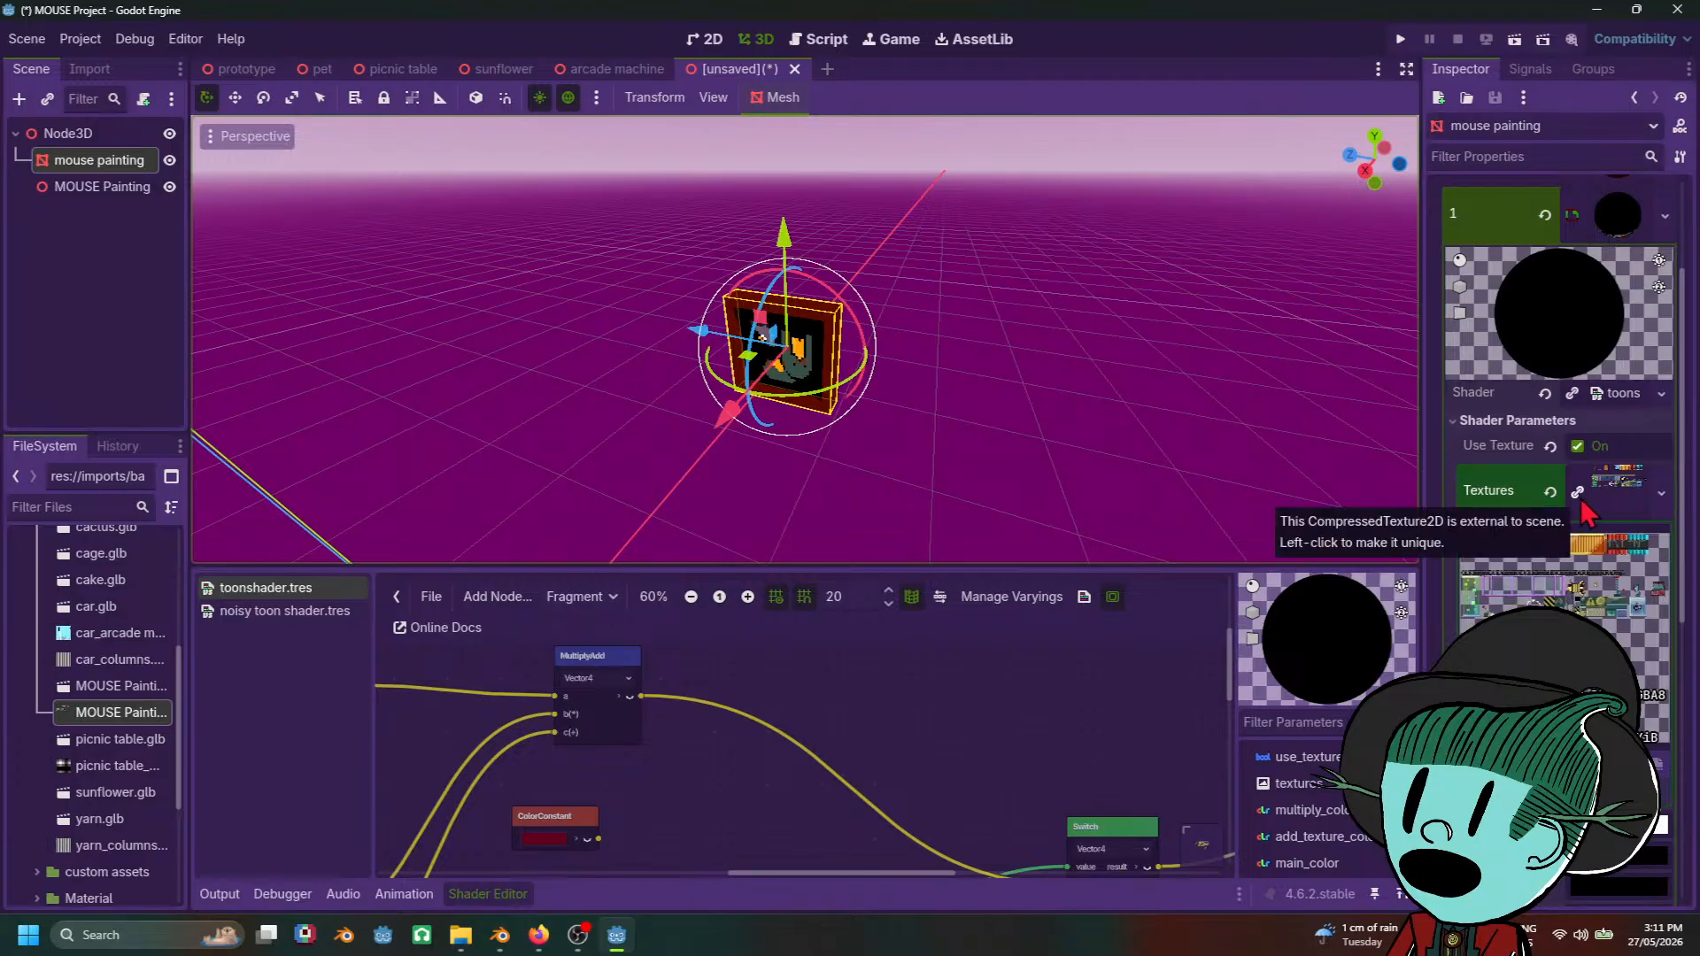
pyautogui.scroll(2, 1581, 497)
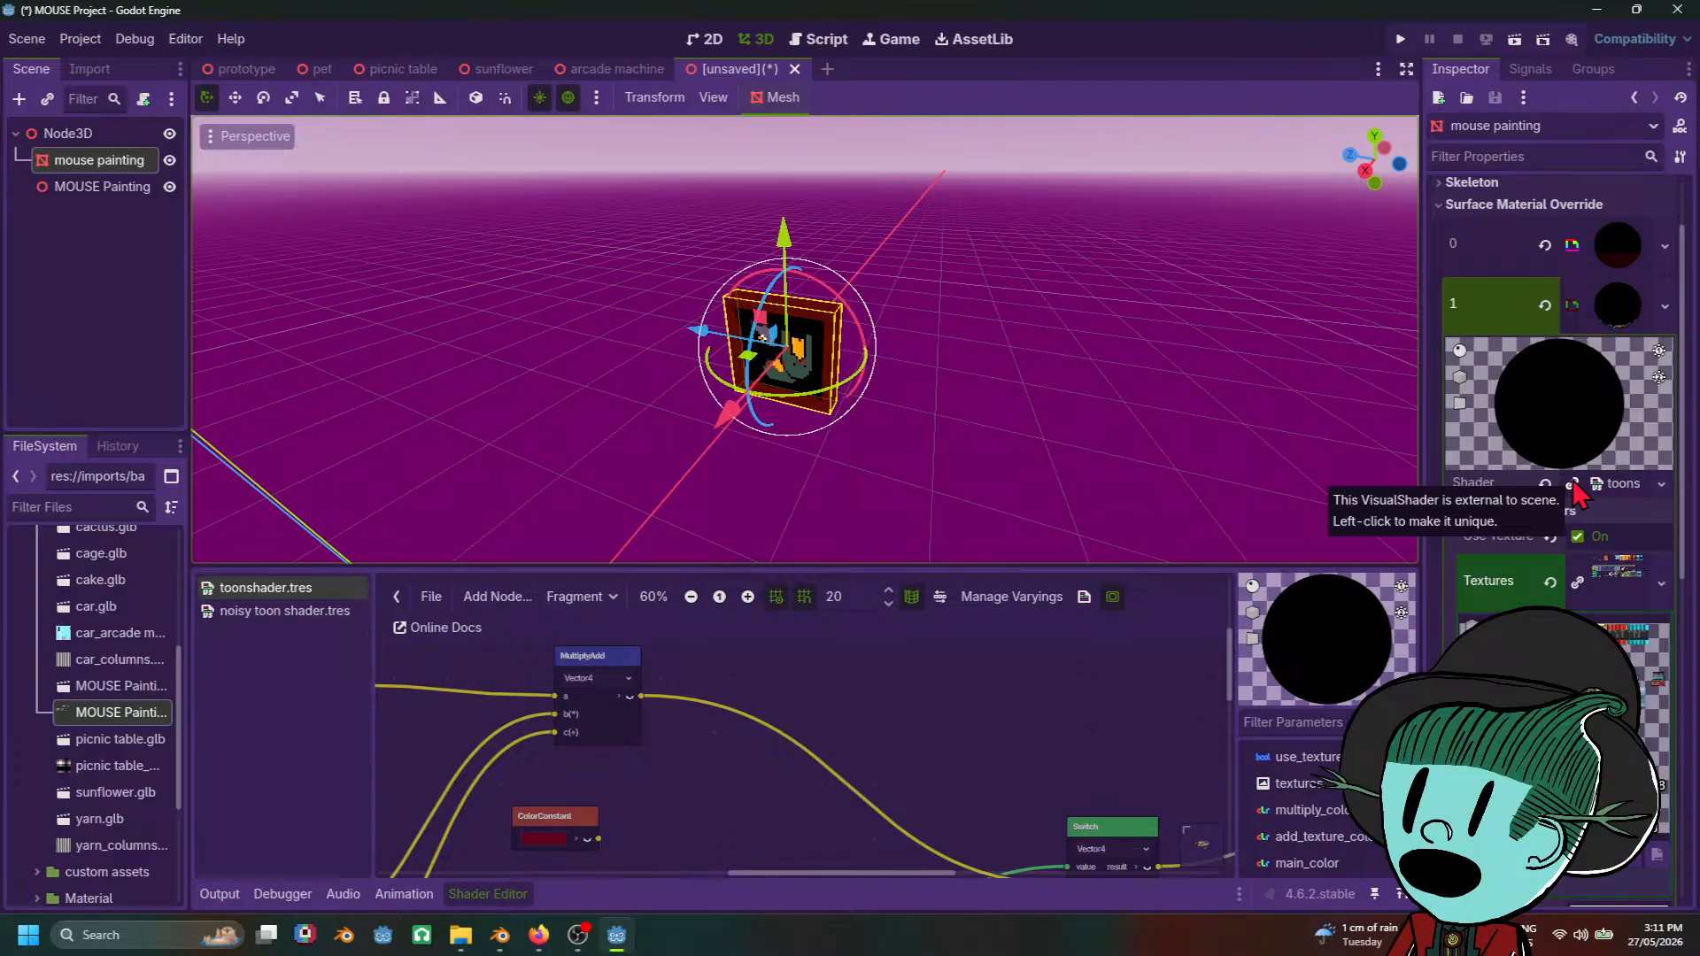
pyautogui.click(1575, 485)
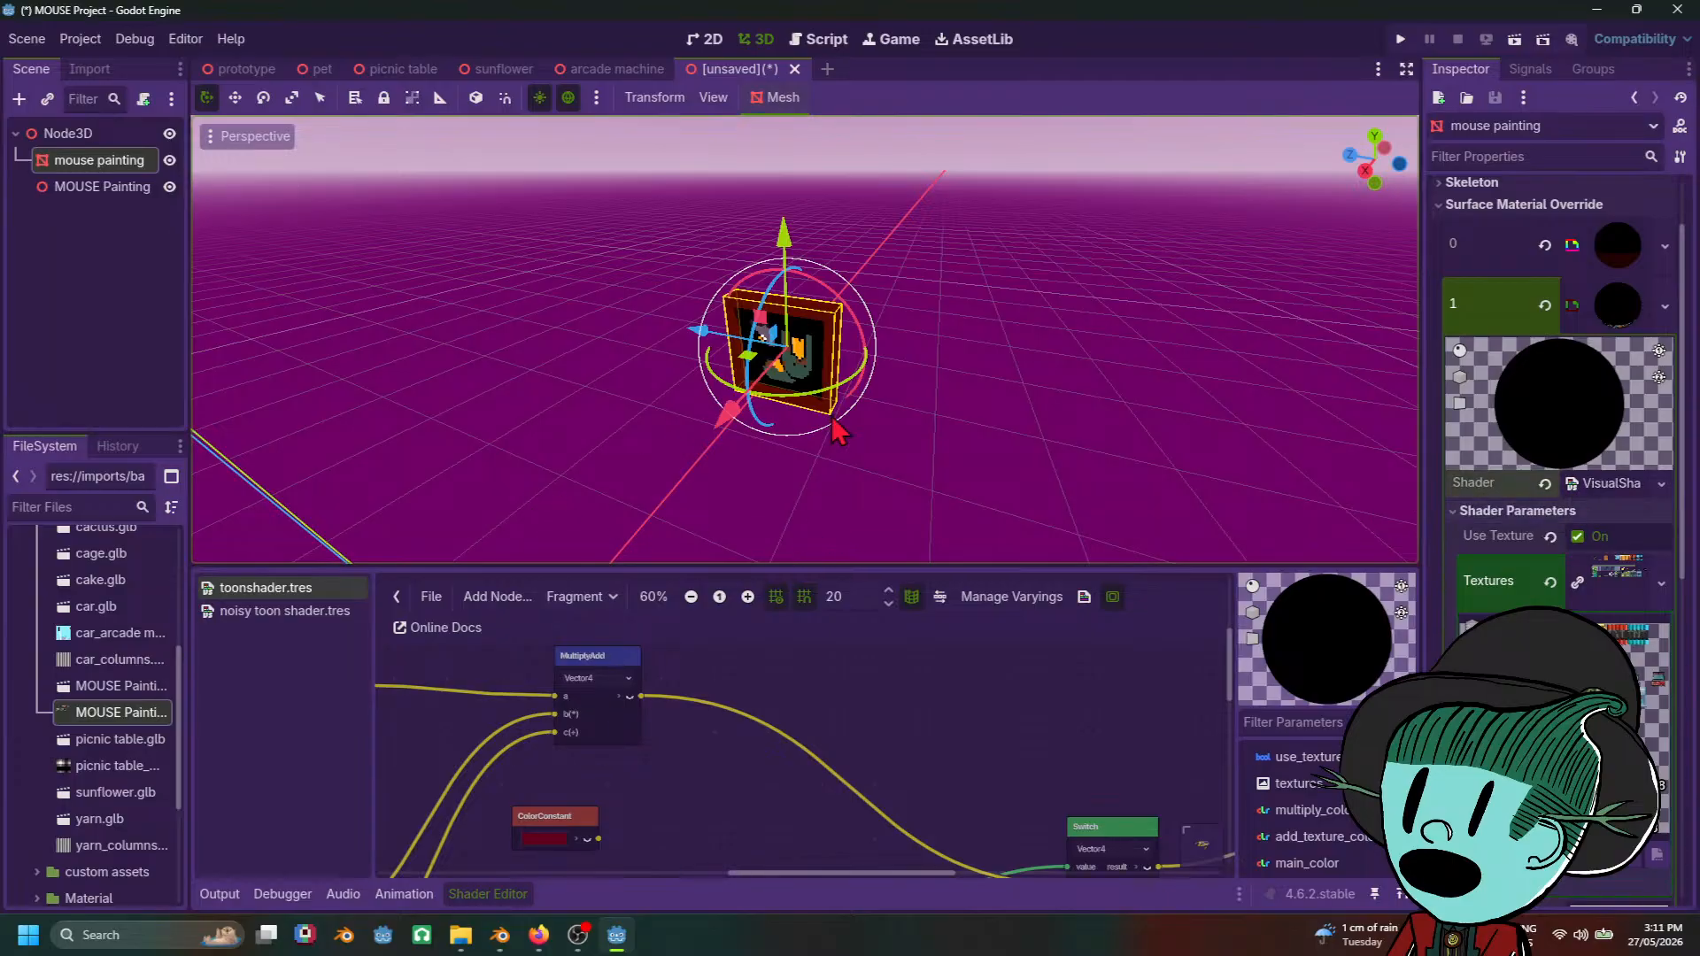
# Step: Add a Vector4Decompose node in toonshader.tres and insert it into the link between MultiplyAdd and Switch
pyautogui.moveTo(795, 752); pyautogui.dragTo(808, 742, button='middle')
pyautogui.moveTo(738, 788); pyautogui.dragTo(750, 780, button='middle')
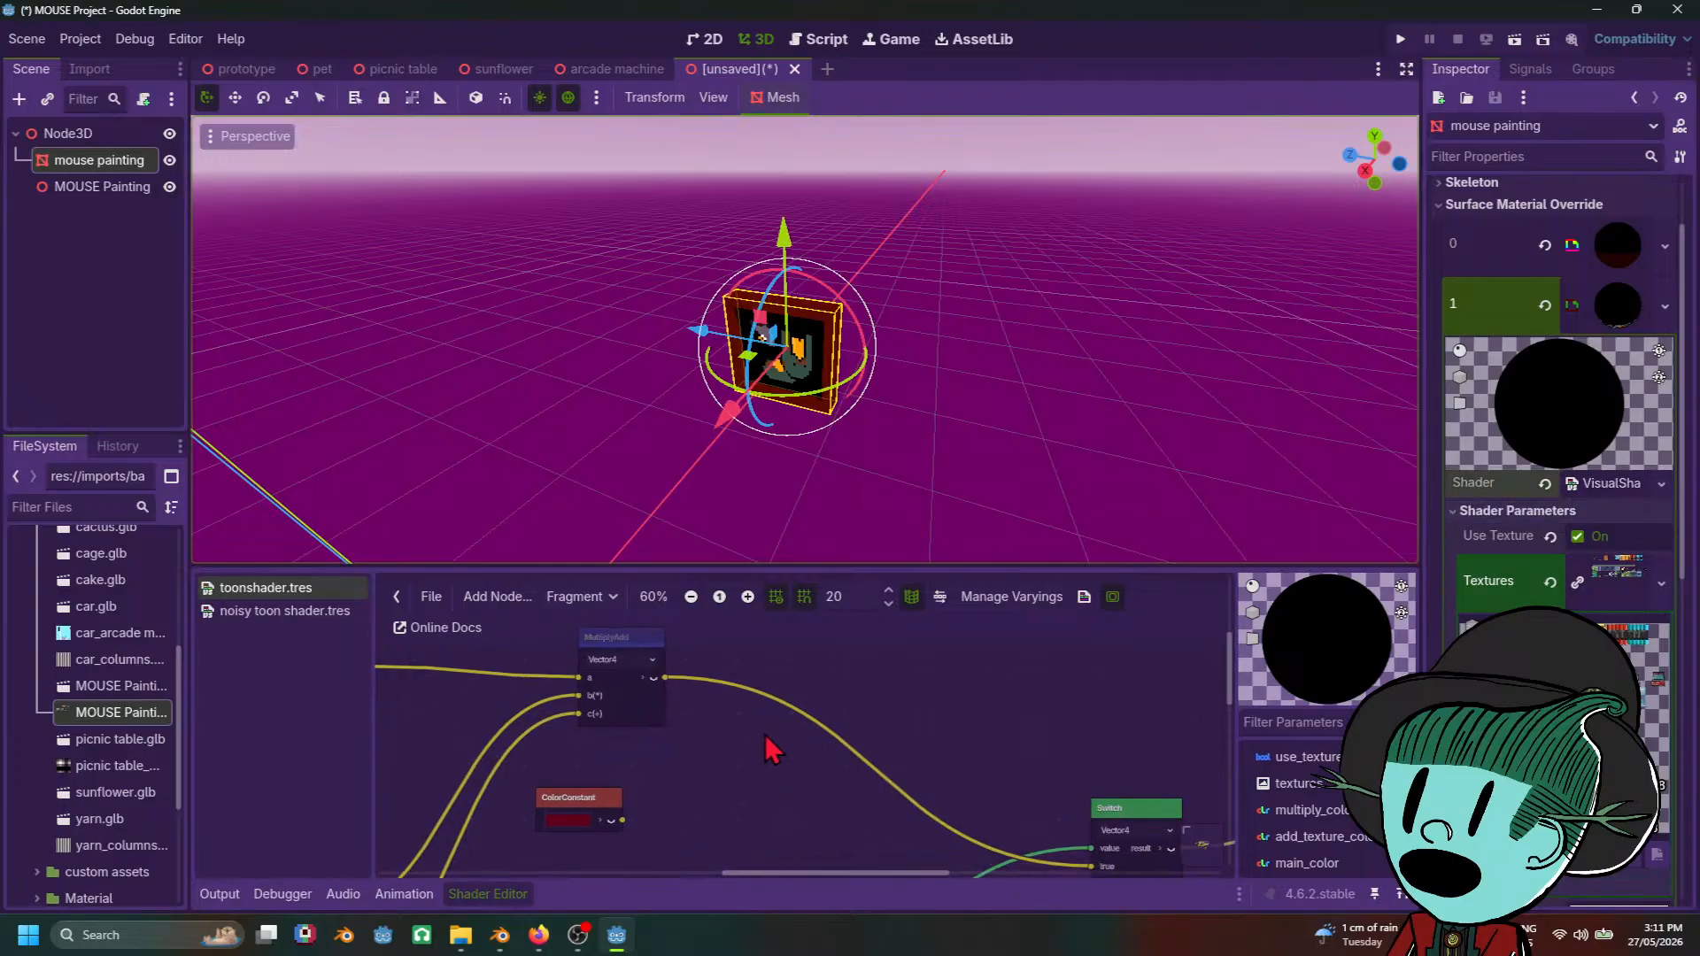
pyautogui.rightClick(767, 744)
pyautogui.click(797, 747)
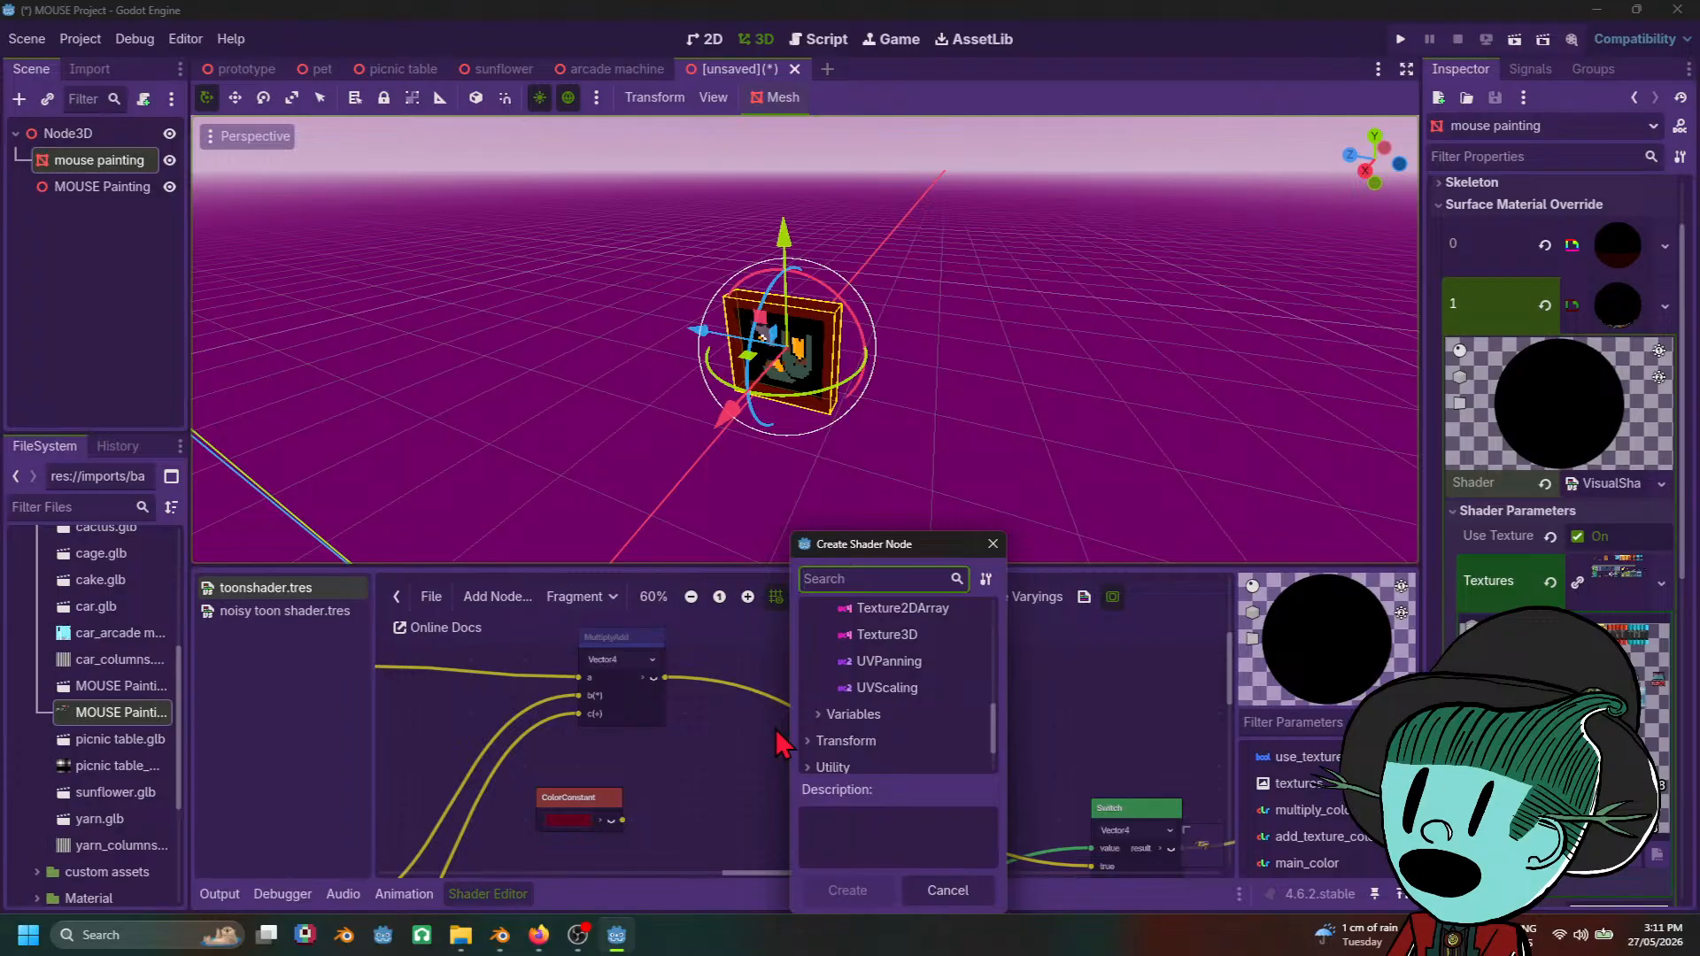
pyautogui.write('ve')
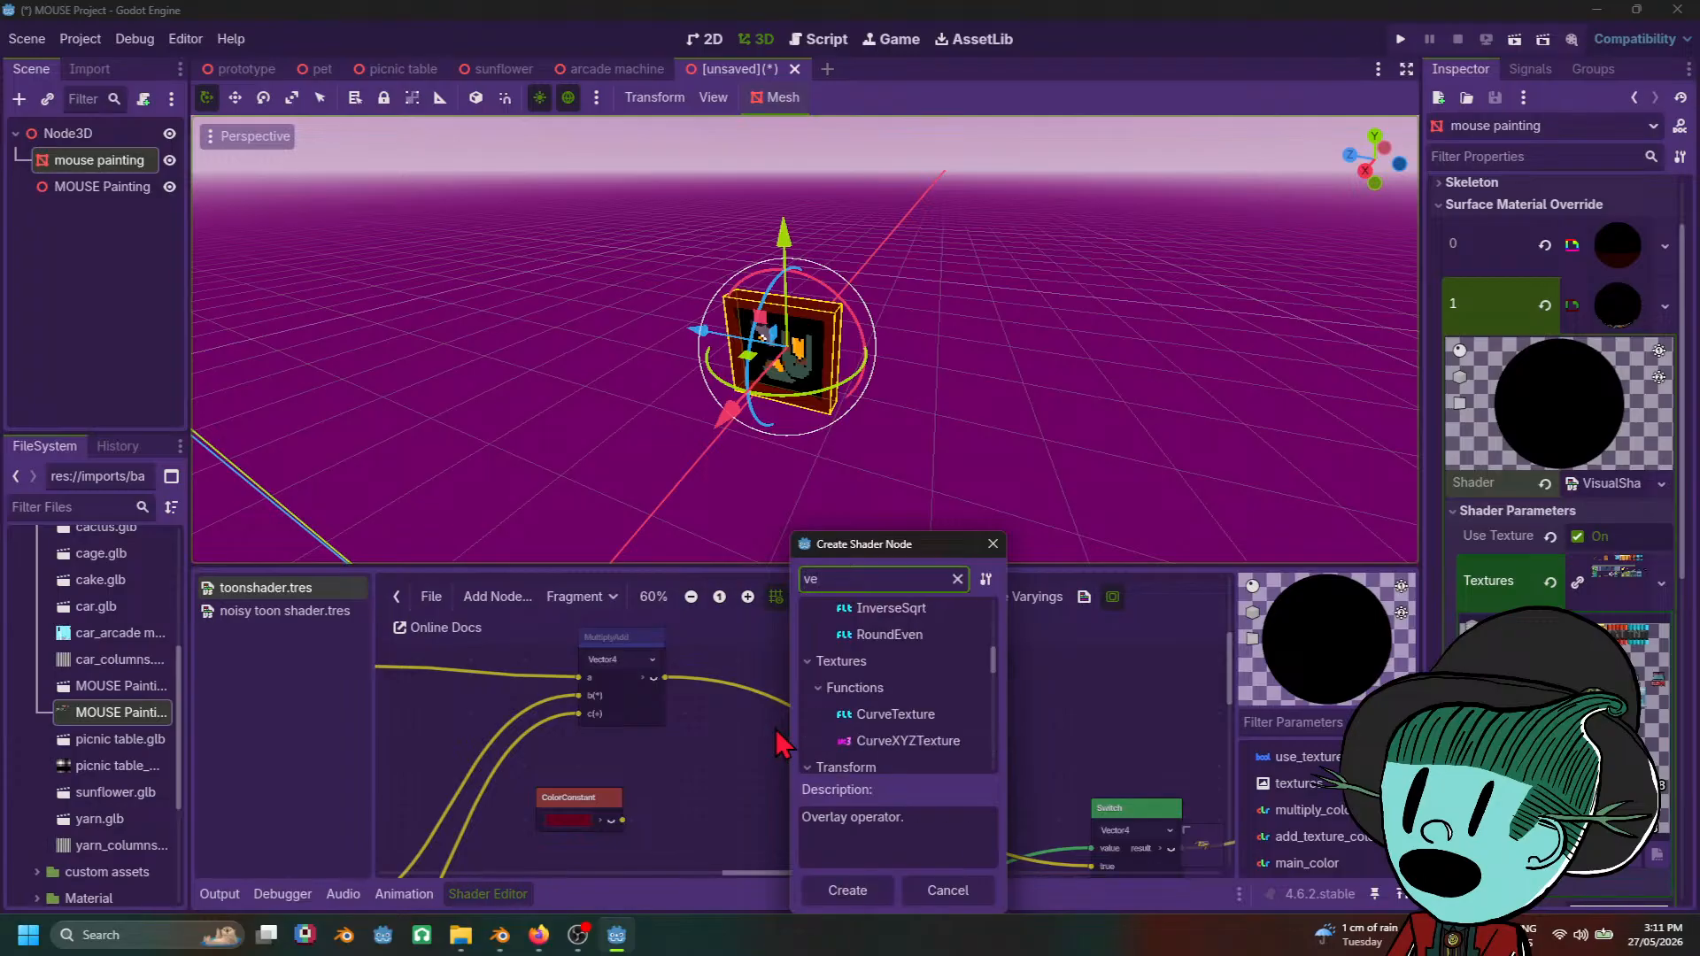
pyautogui.write('c')
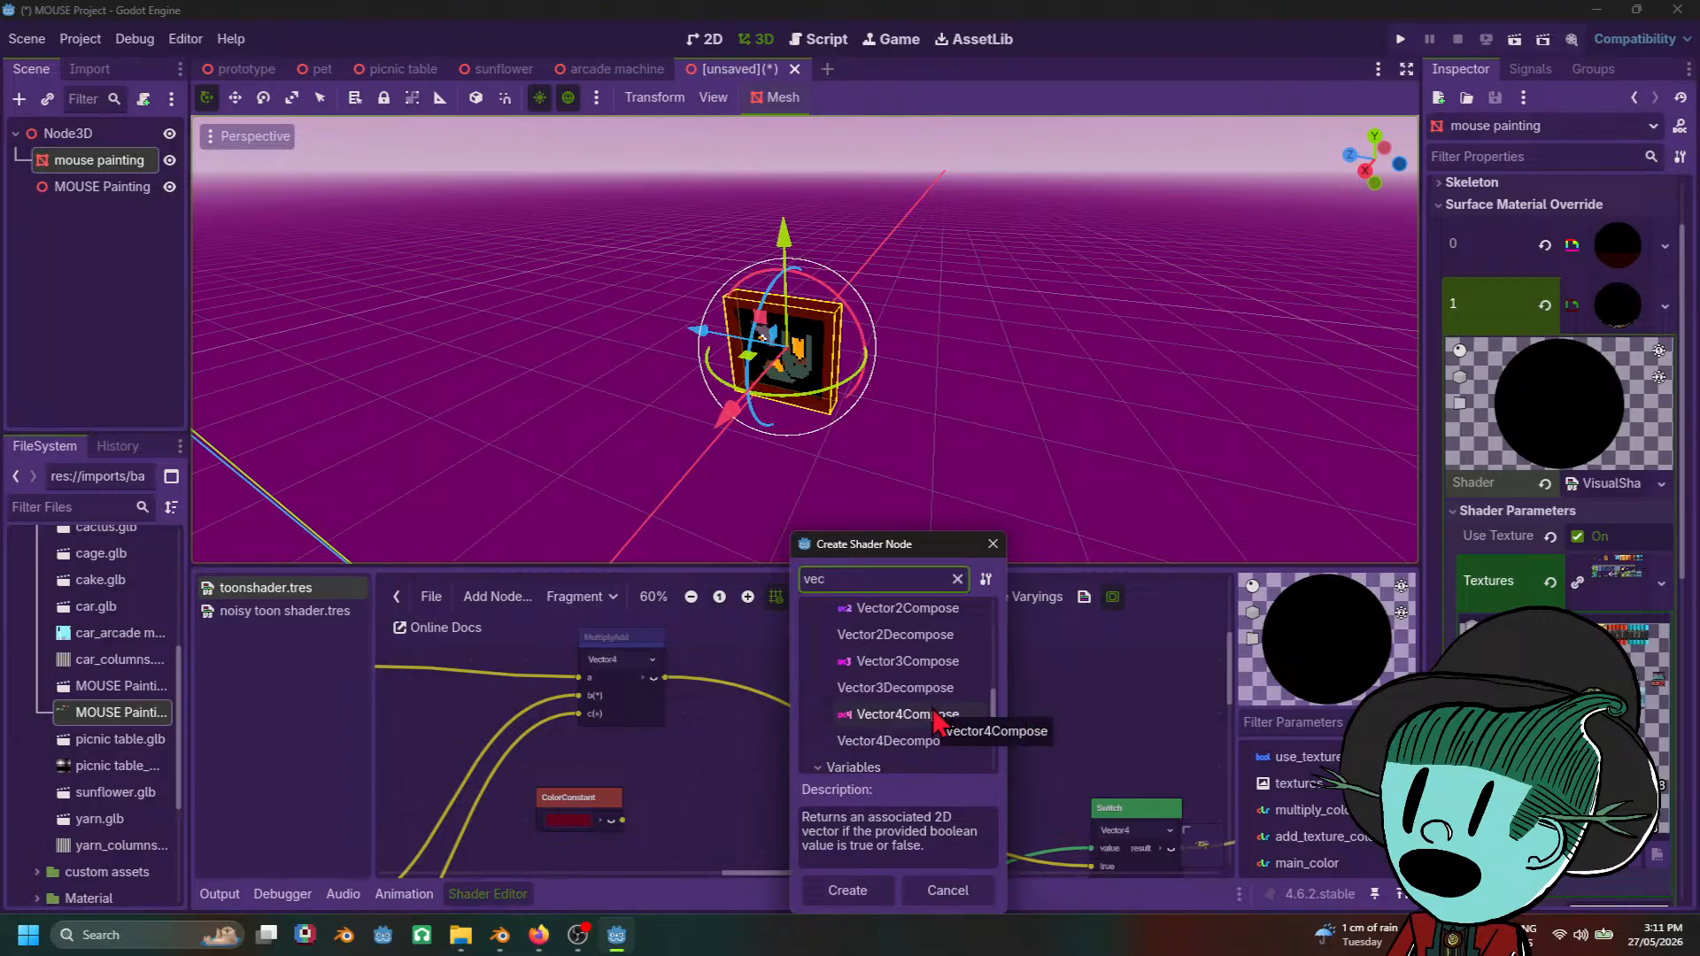
pyautogui.doubleClick(928, 742)
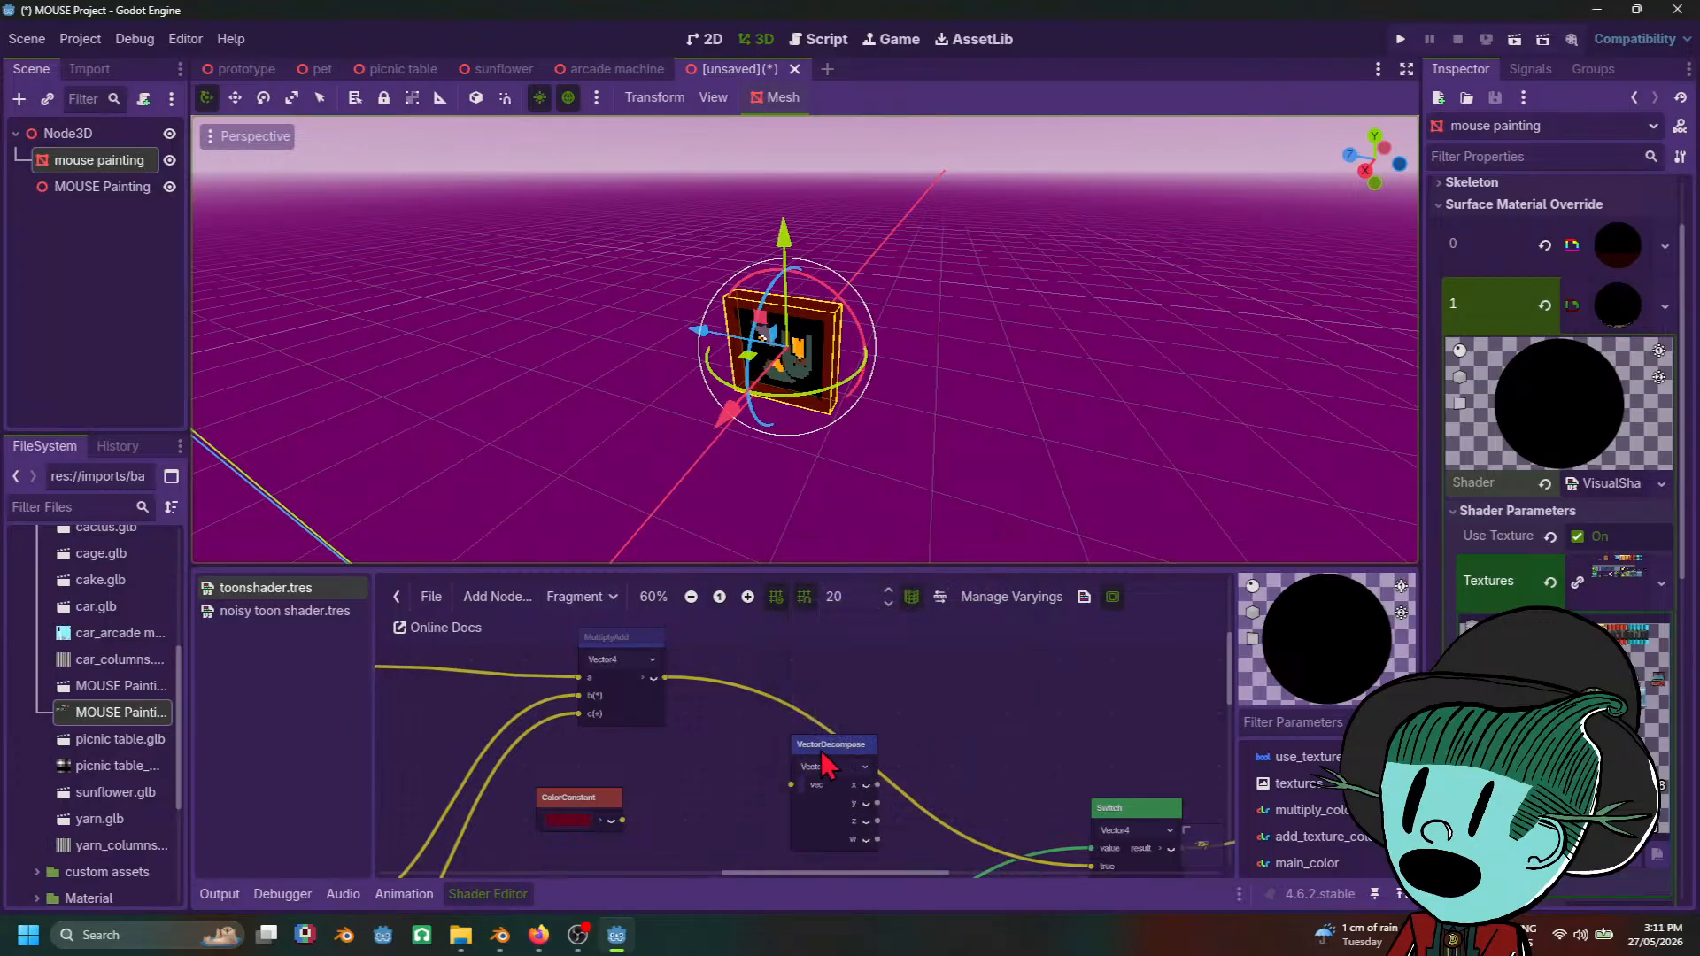
pyautogui.moveTo(817, 769); pyautogui.dragTo(706, 672)
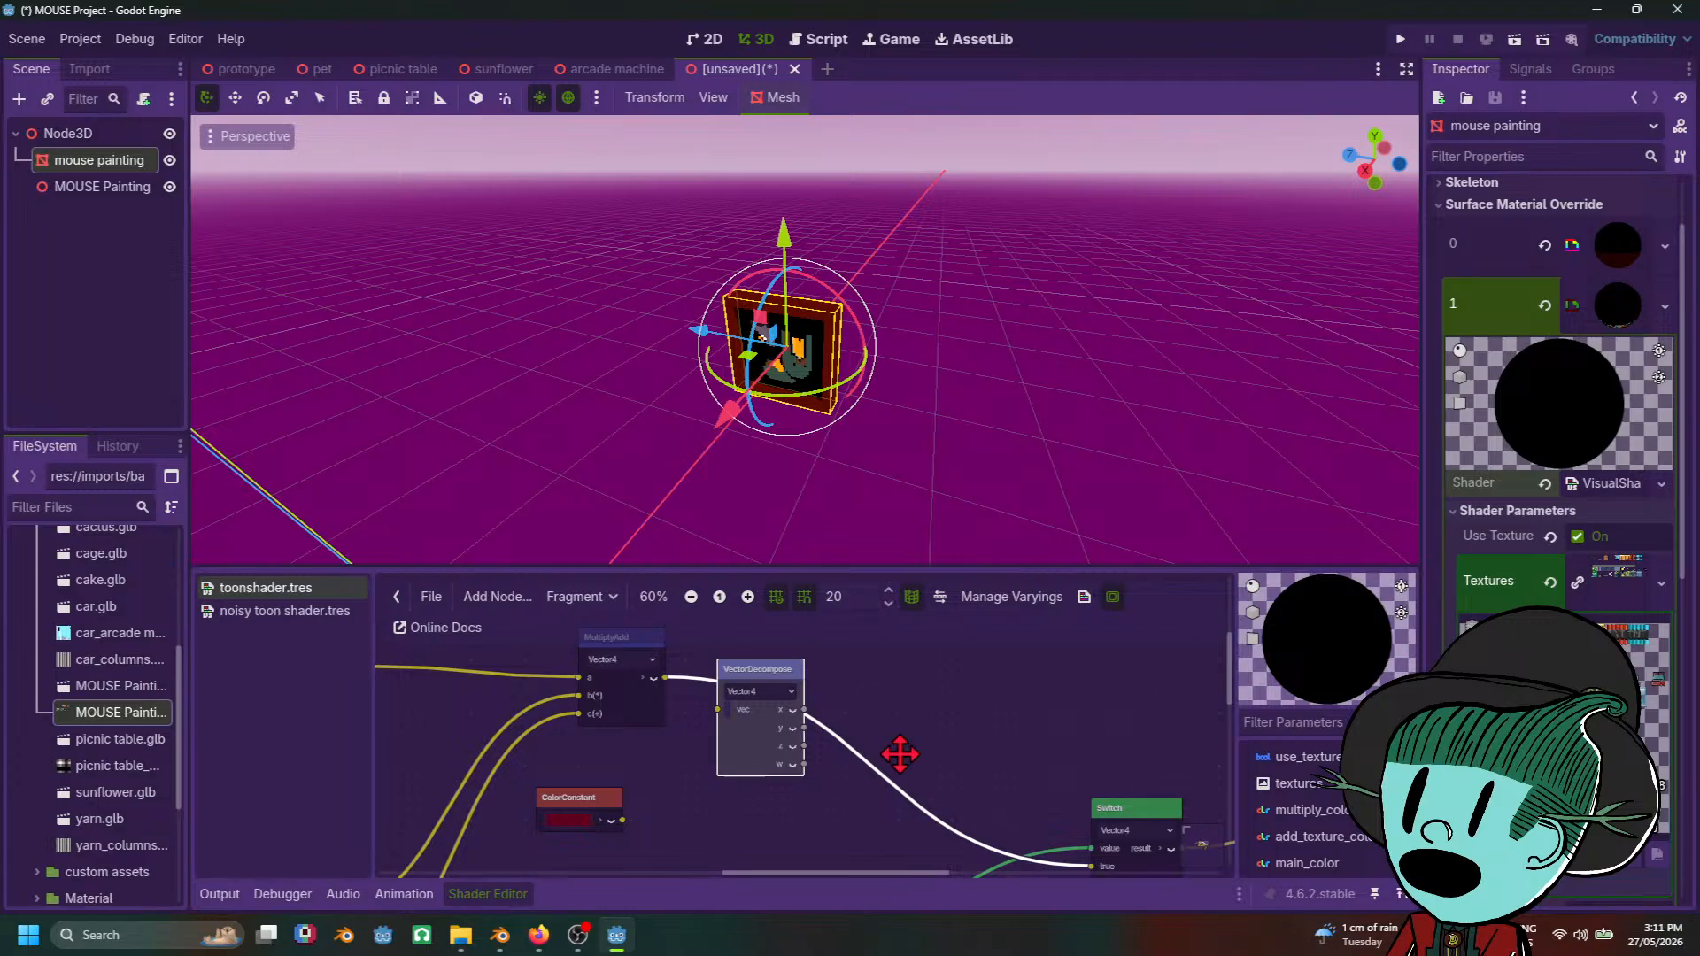
# Step: Examine the painting from the front and the node chain around the inserted VectorDecompose node
pyautogui.moveTo(880, 748); pyautogui.dragTo(662, 756, button='middle')
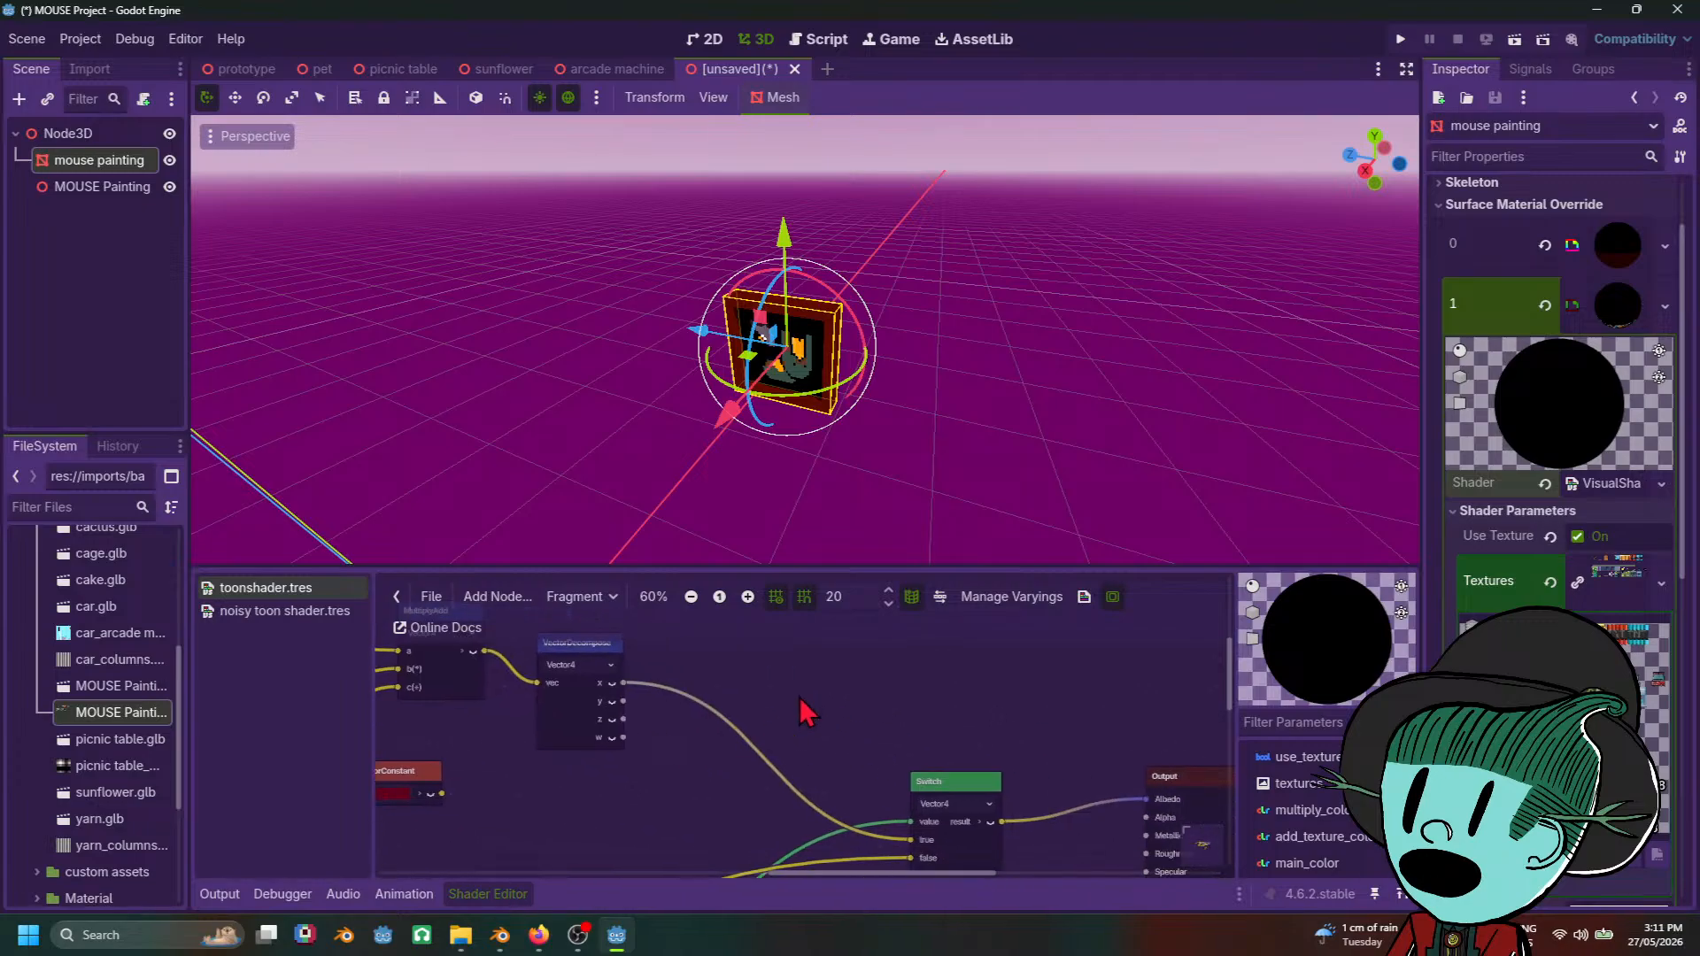
pyautogui.moveTo(803, 711); pyautogui.dragTo(922, 772, button='middle')
pyautogui.scroll(-5, 884, 763)
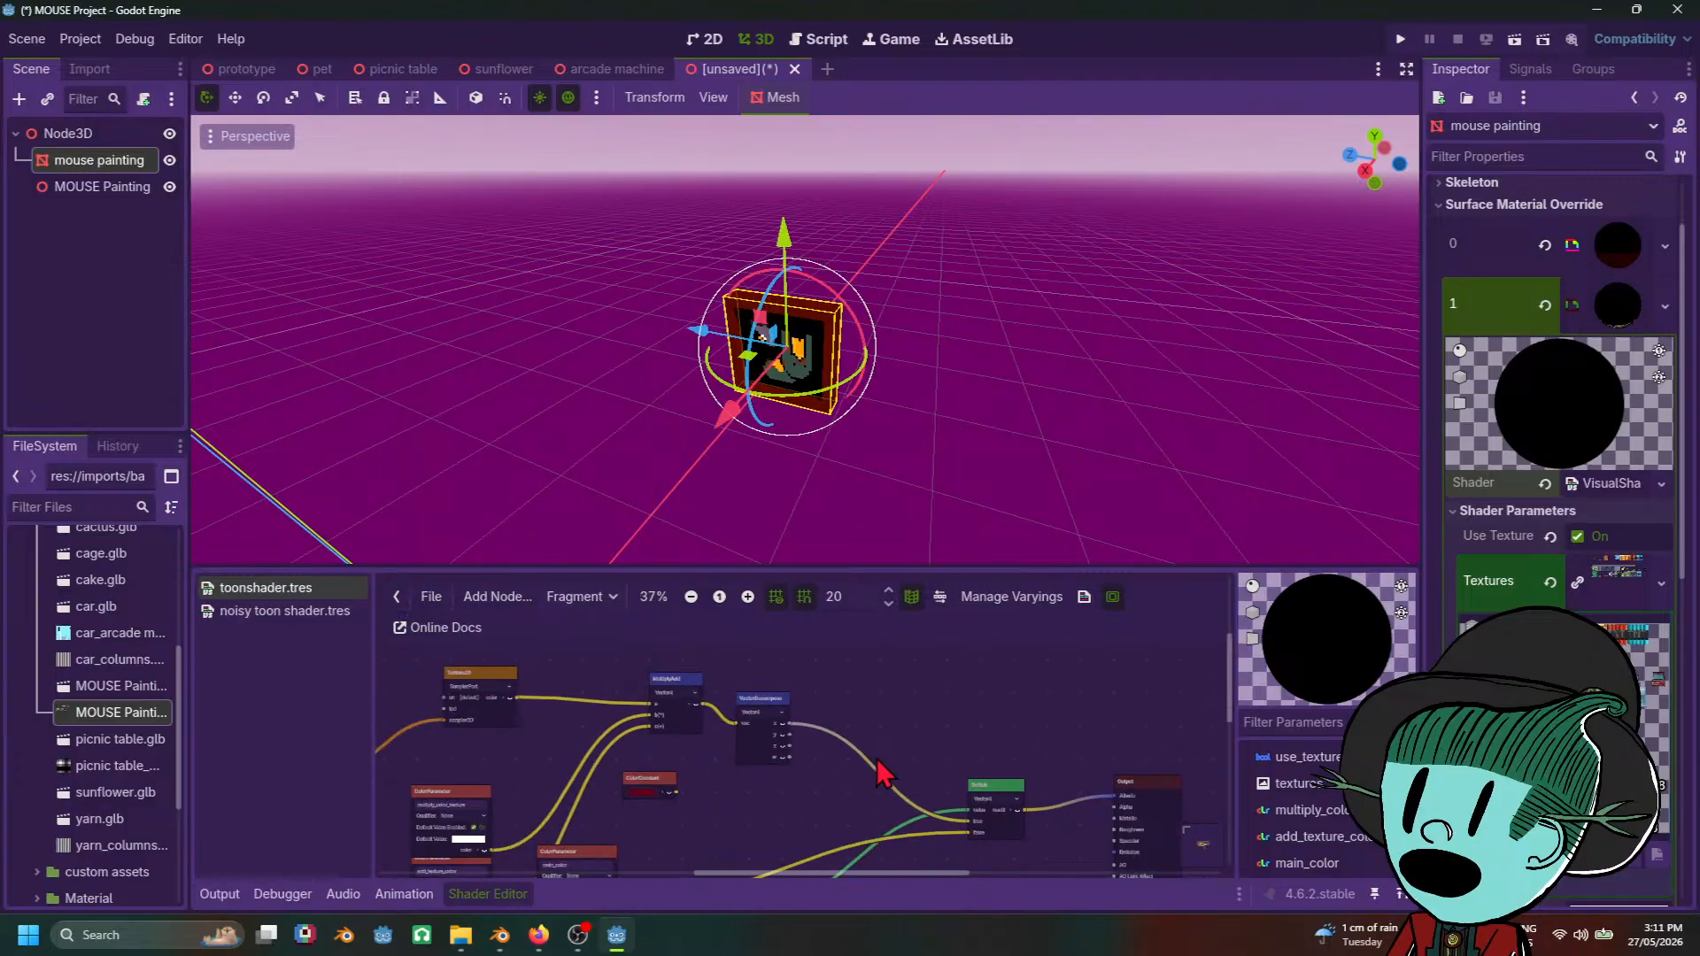
pyautogui.scroll(5, 776, 769)
pyautogui.moveTo(855, 451)
pyautogui.mouseDown(button='middle')
pyautogui.moveTo(839, 461)
pyautogui.moveTo(957, 393)
pyautogui.mouseUp(button='middle')
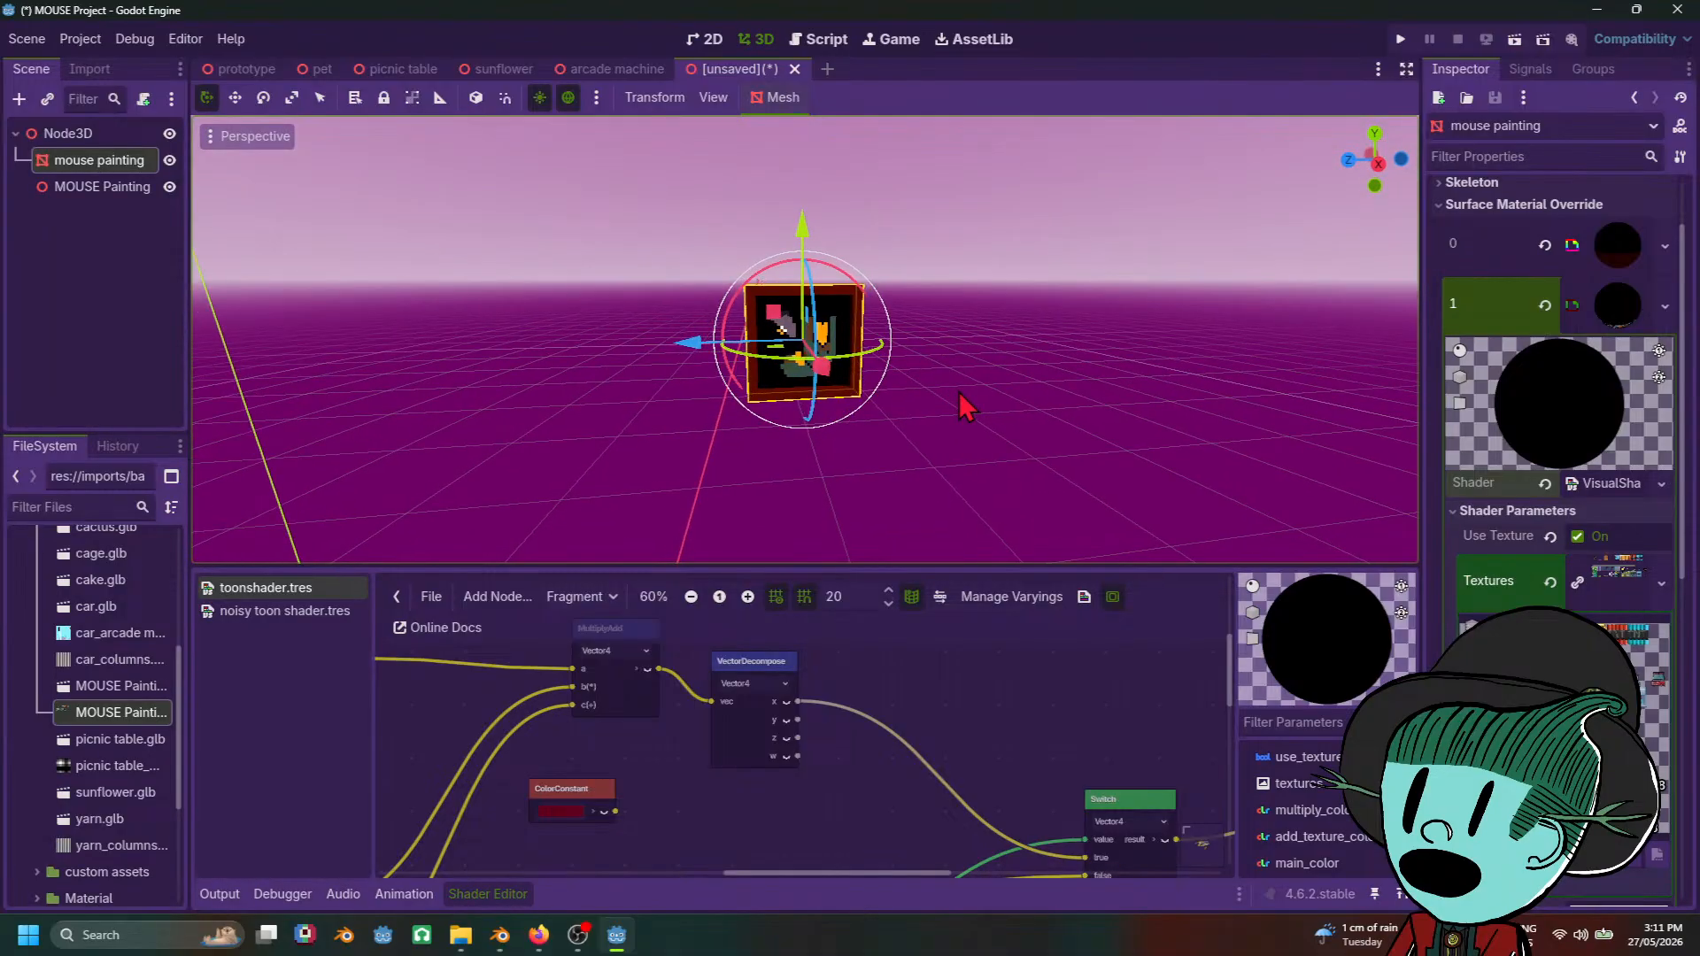
pyautogui.scroll(5, 958, 392)
pyautogui.scroll(-2, 747, 797)
pyautogui.scroll(-1, 747, 797)
pyautogui.moveTo(748, 797); pyautogui.dragTo(719, 771, button='middle')
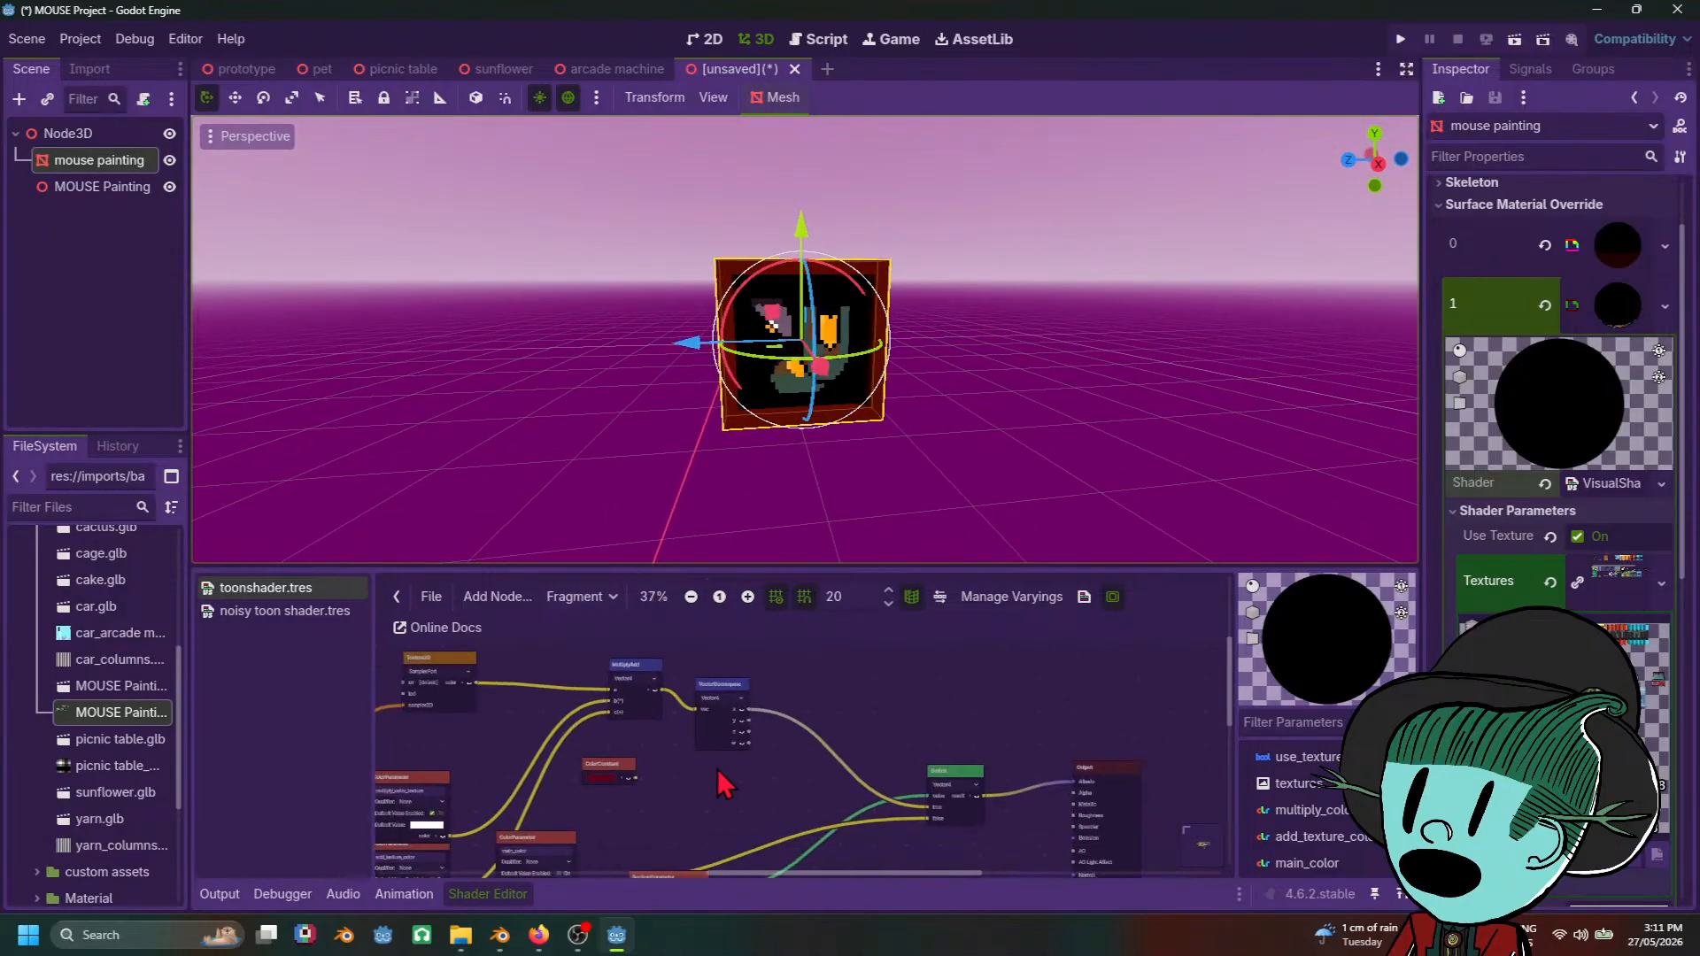
# Step: Preview the x output of the VectorDecompose node and delete that node from toonshader.tres
pyautogui.scroll(4, 720, 764)
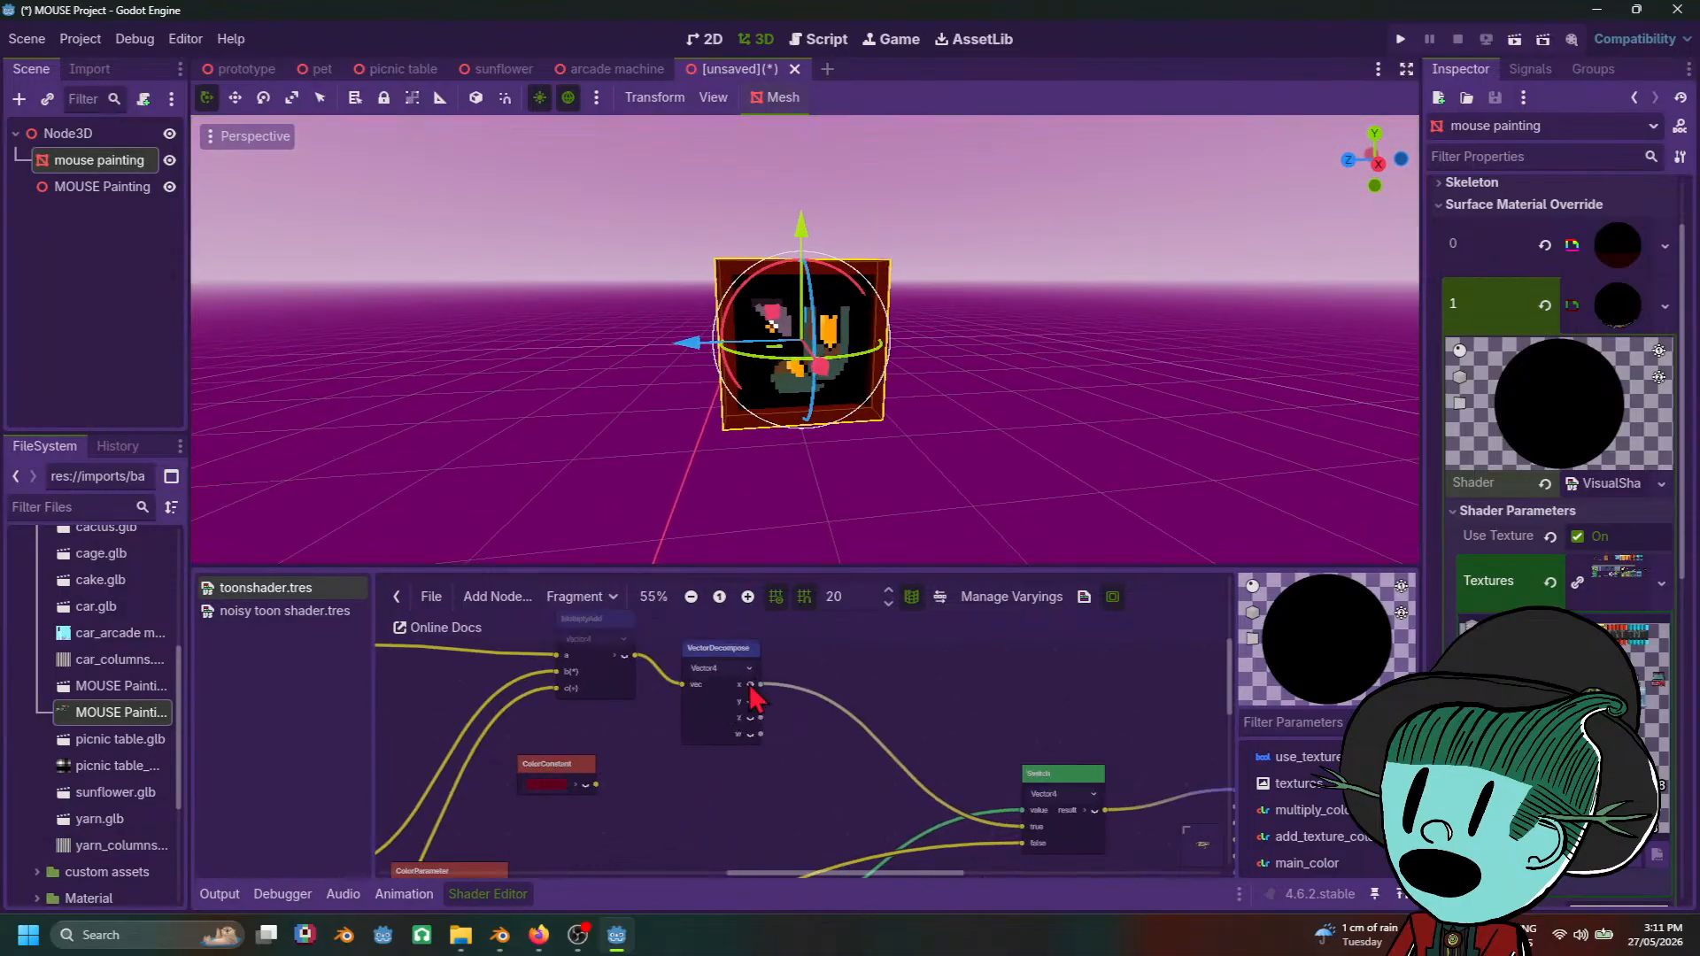
pyautogui.click(750, 685)
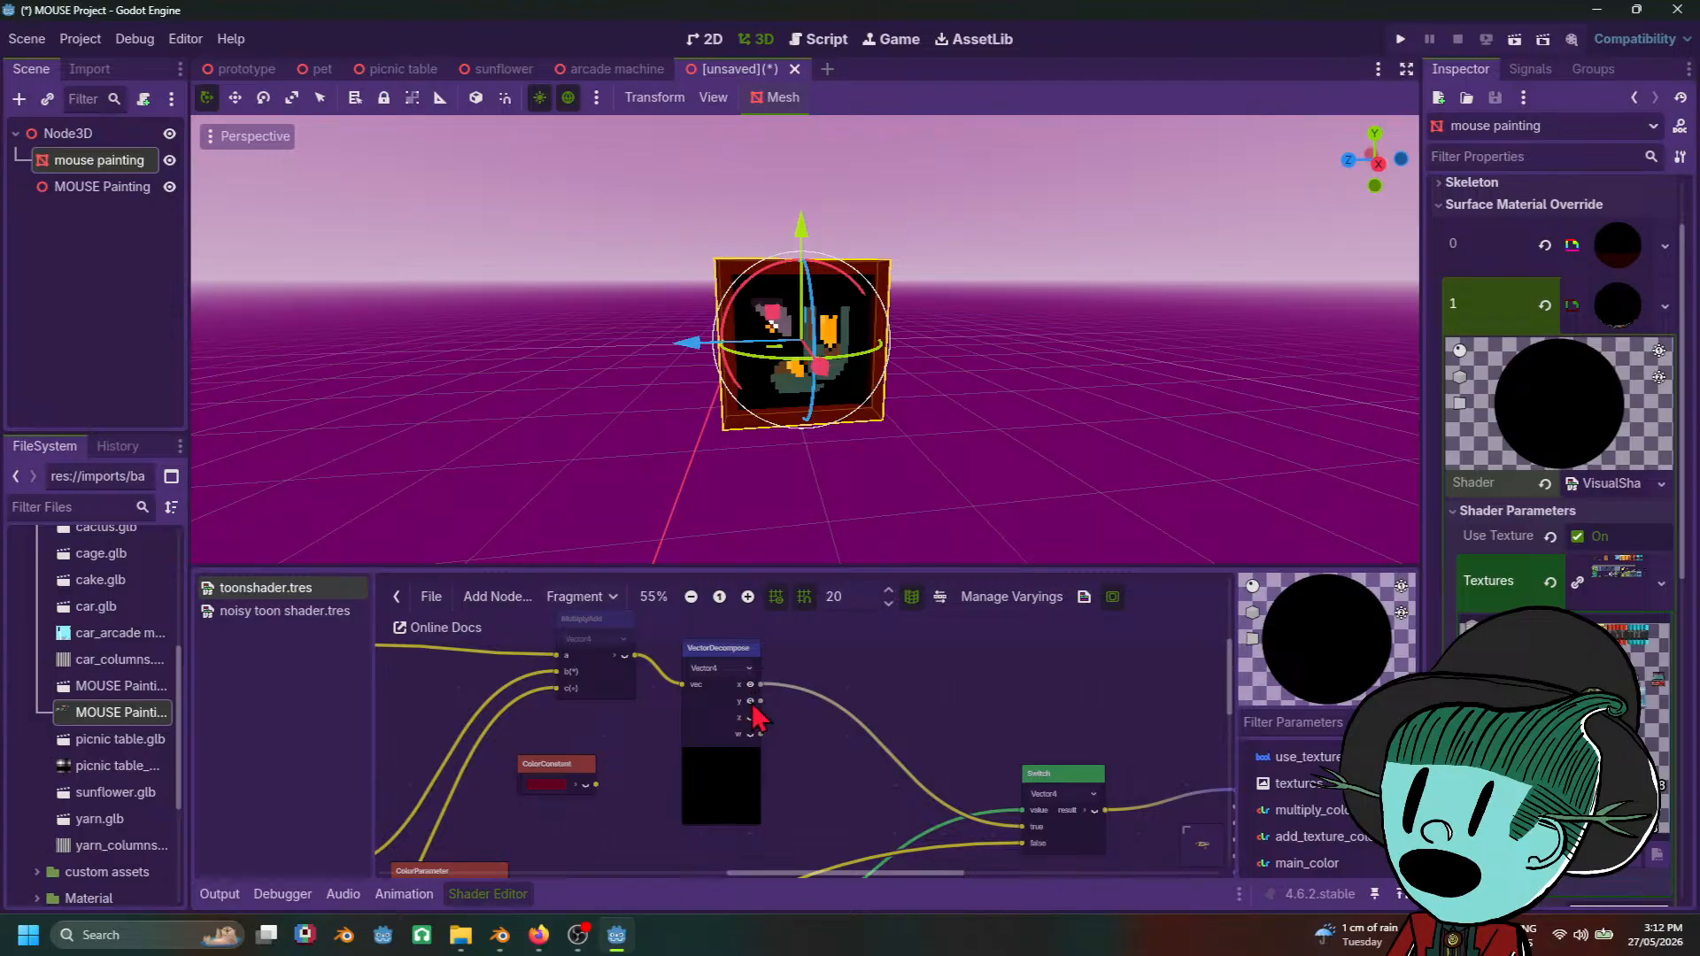
pyautogui.scroll(-3, 903, 704)
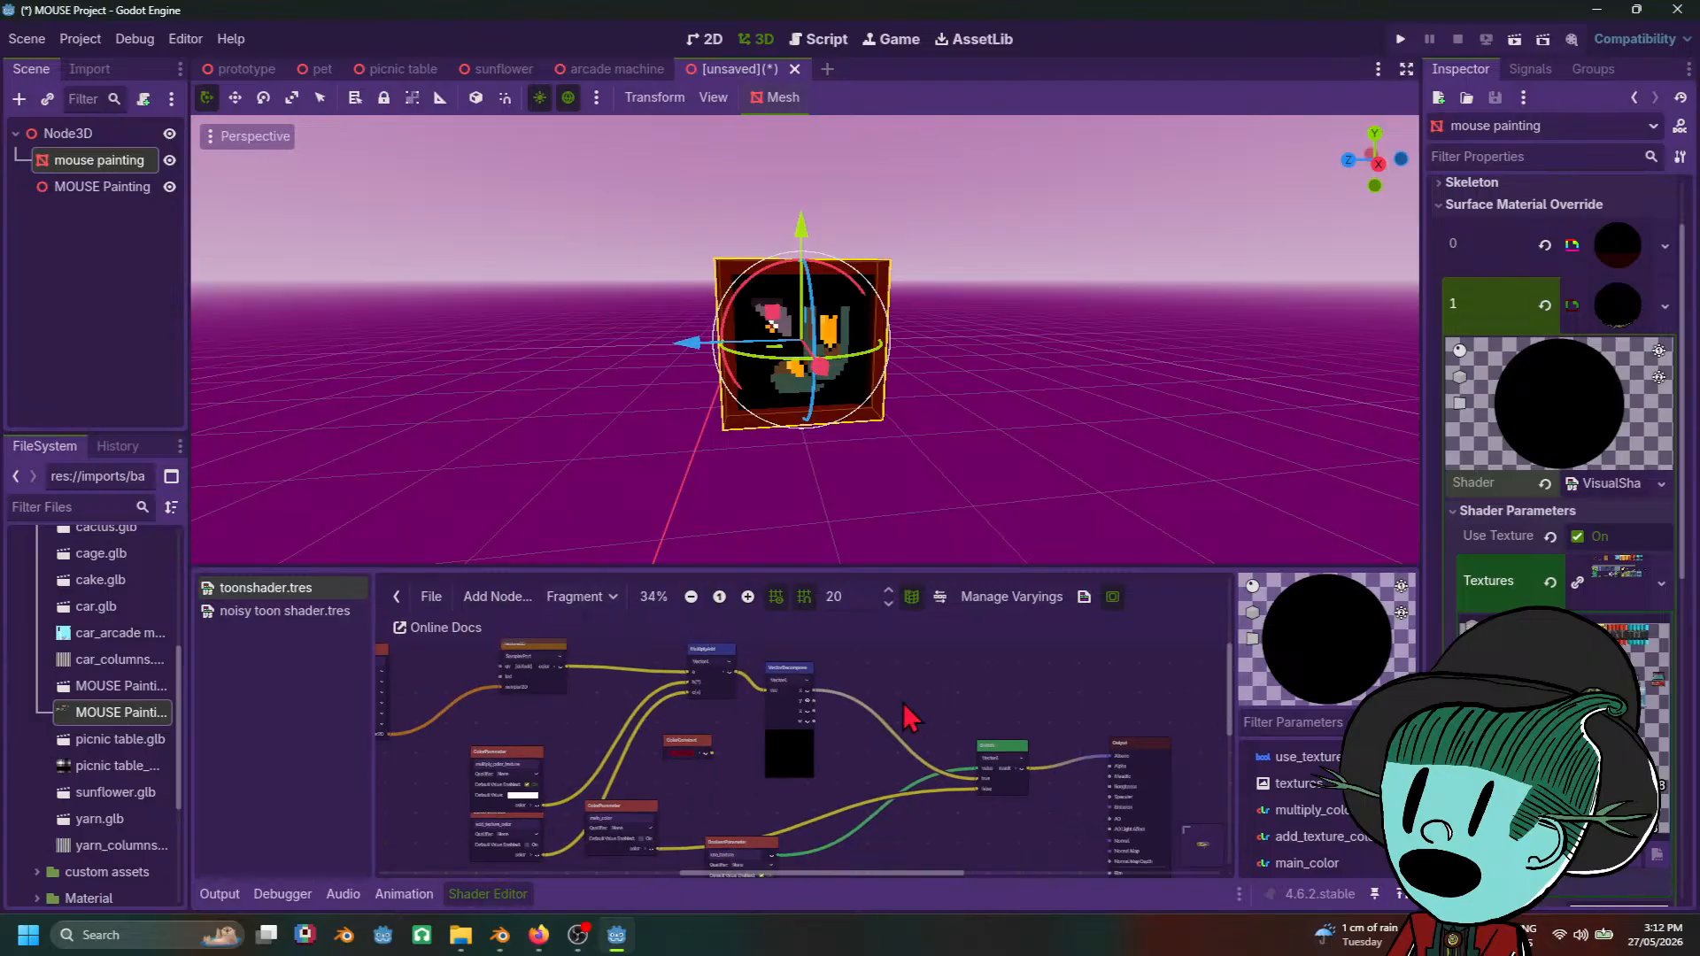
pyautogui.scroll(2, 902, 704)
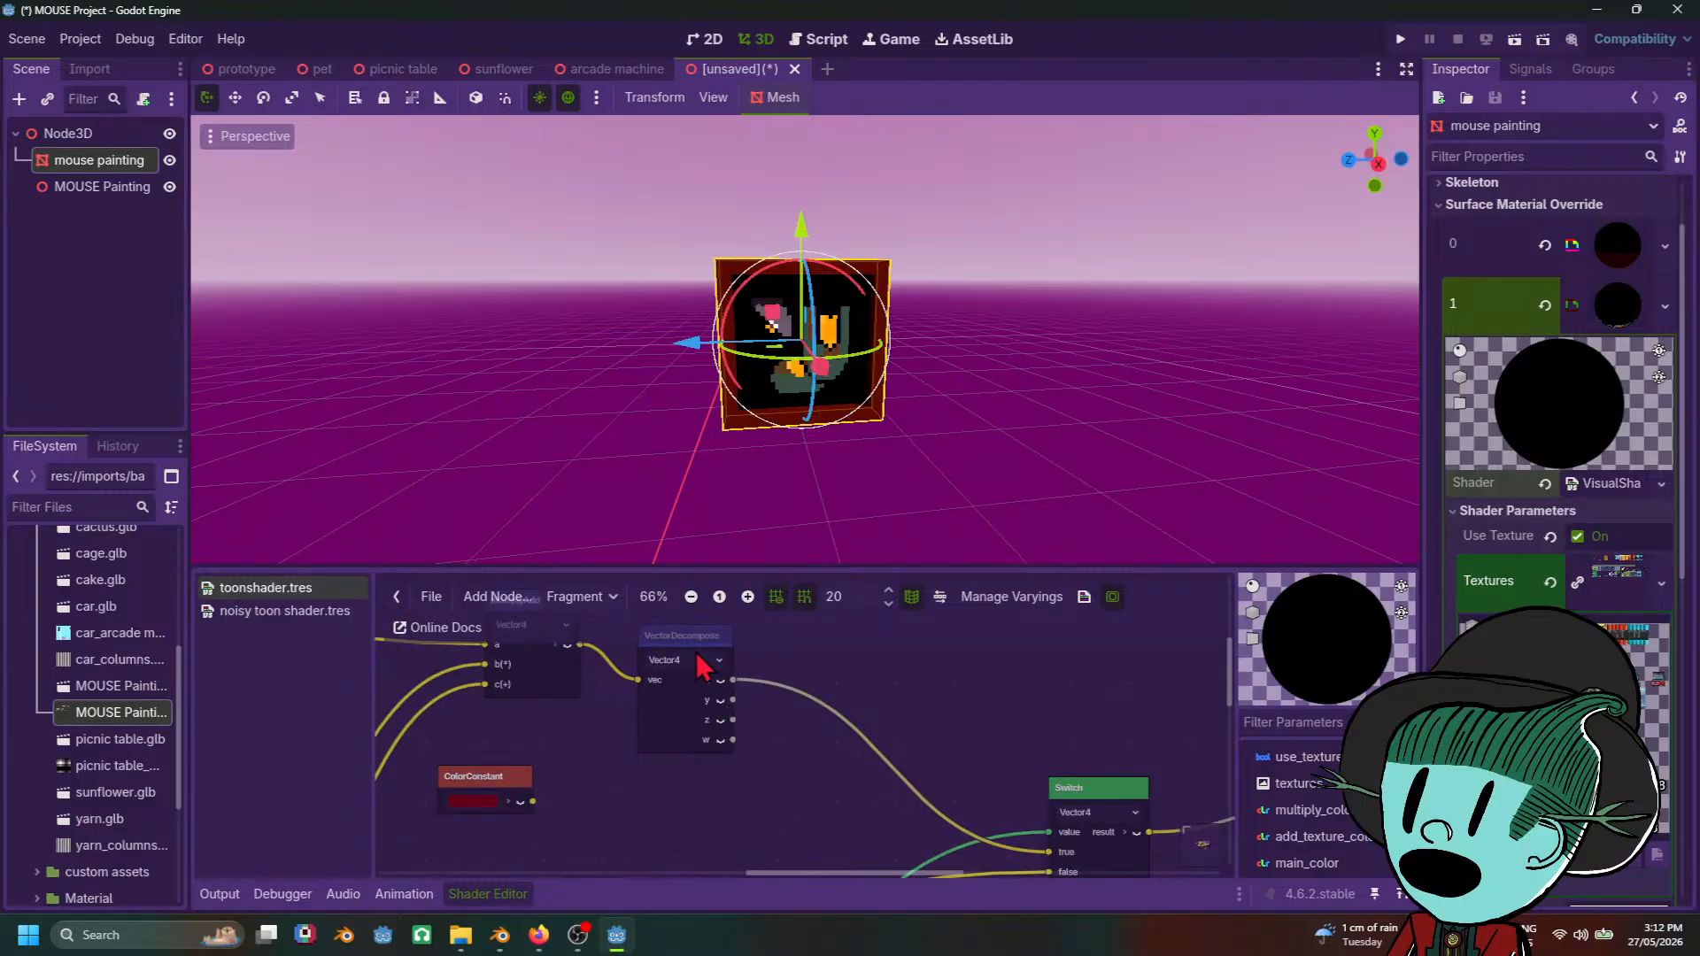
pyautogui.click(661, 747)
pyautogui.press('Delete')
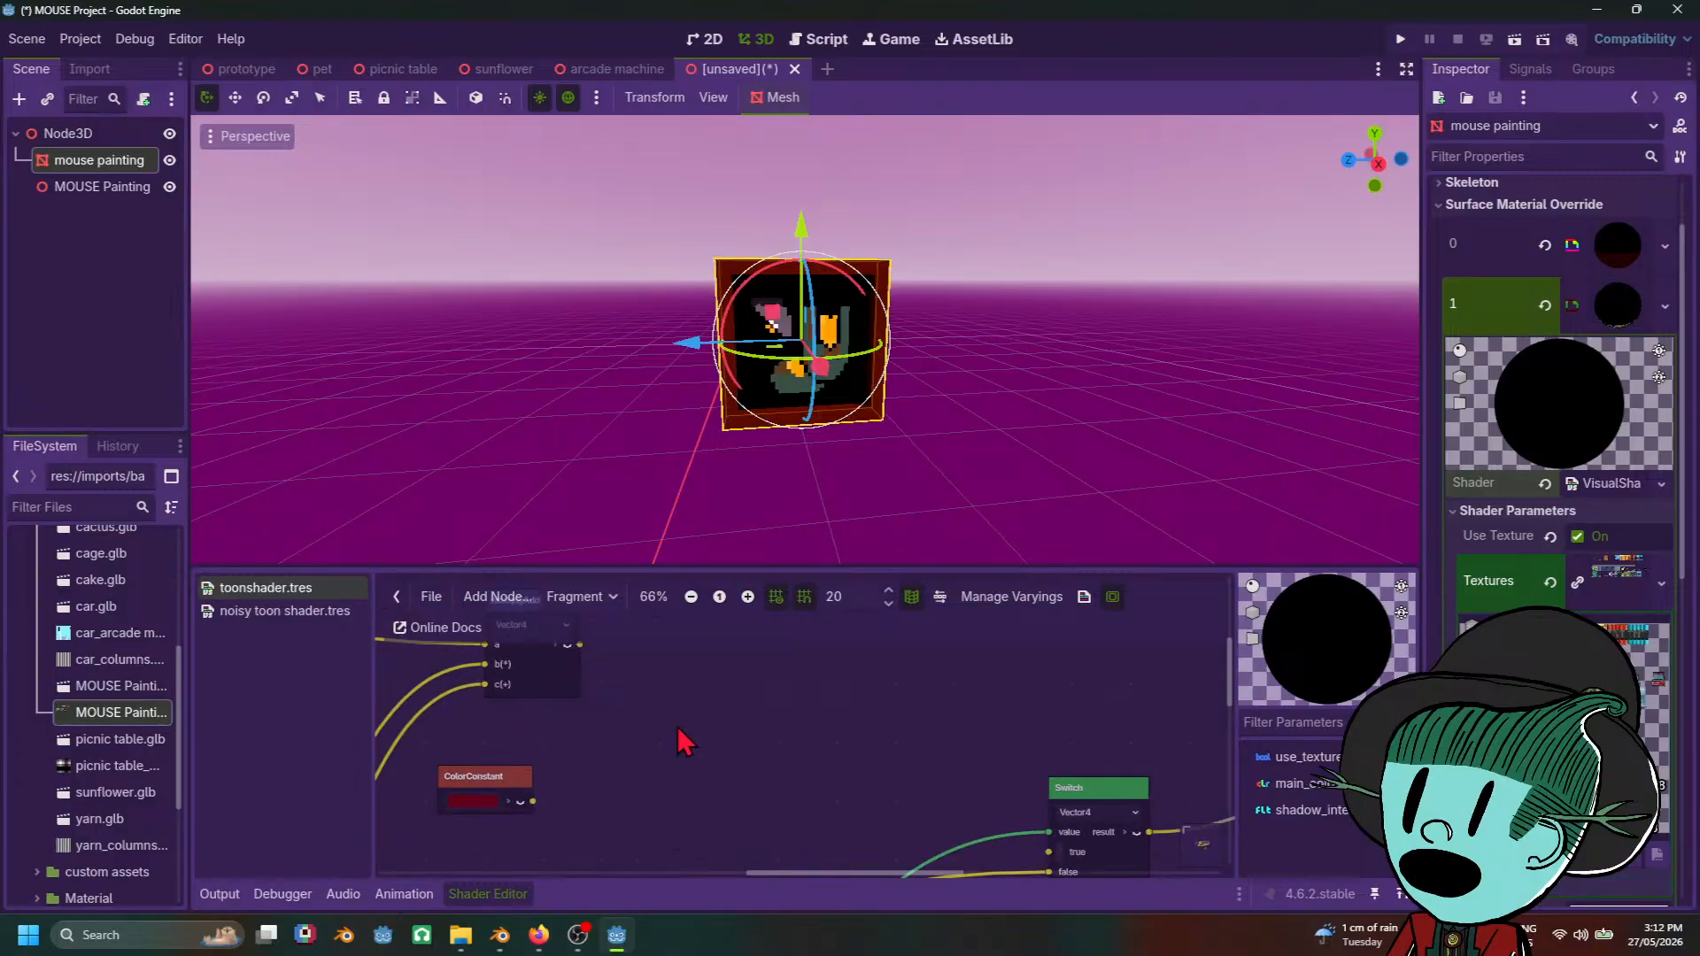
# Step: Open the painting material's unique shader for editing and show its Fragment graph
pyautogui.click(1618, 487)
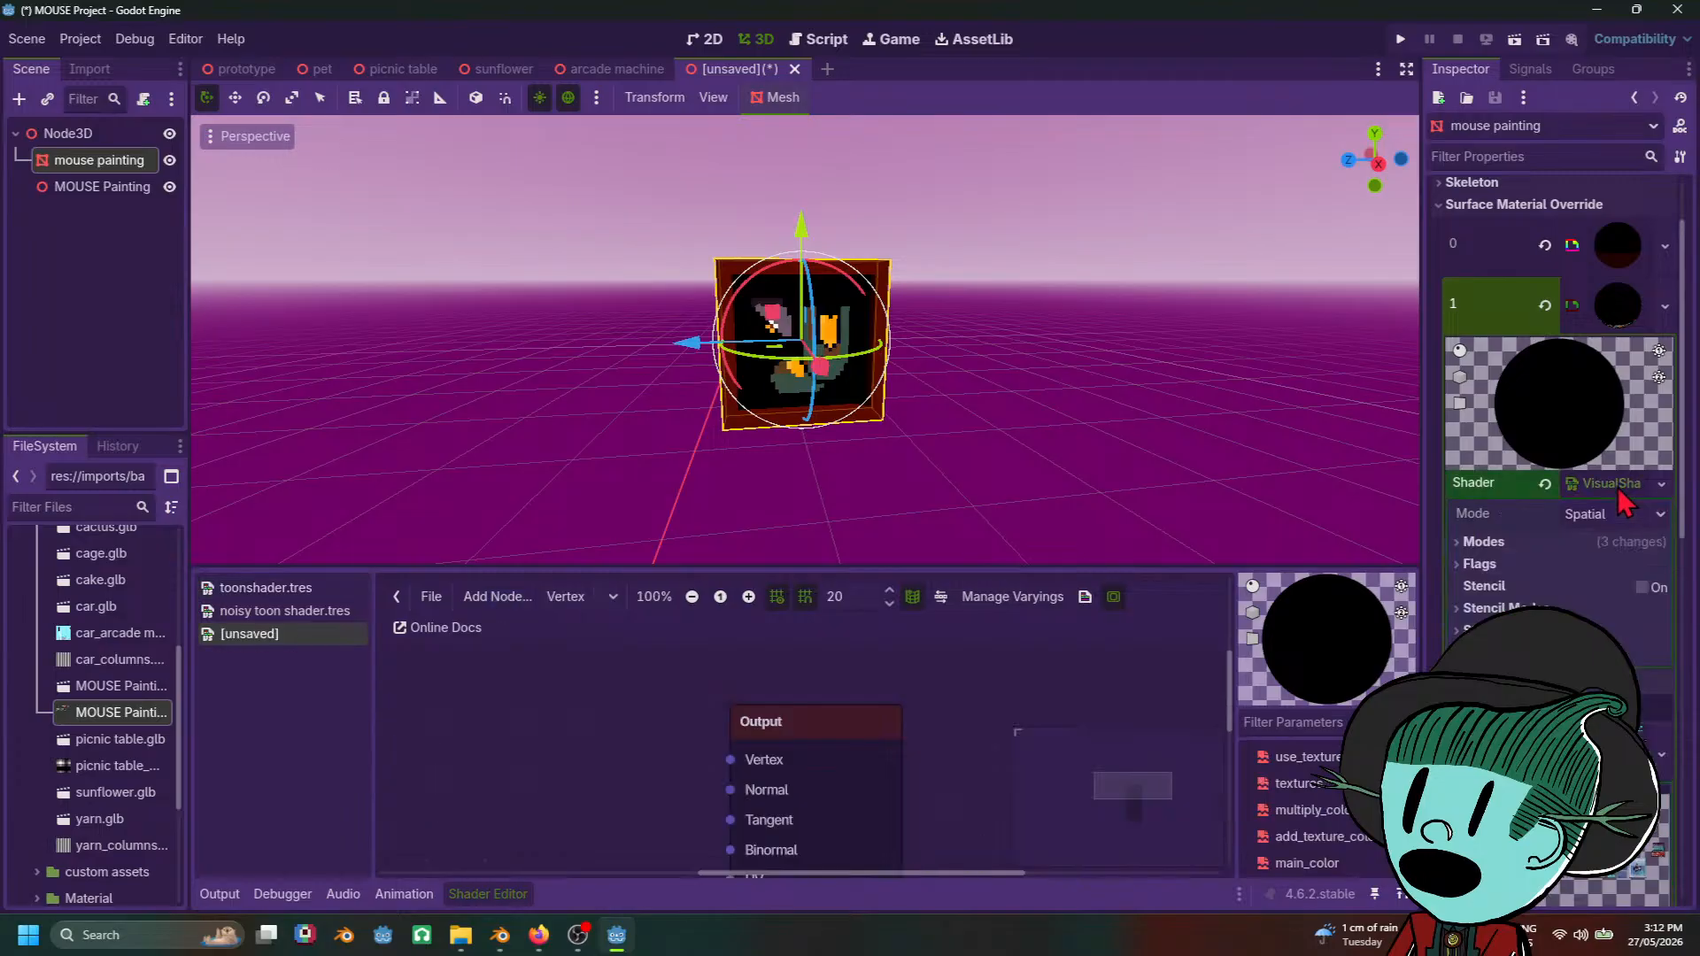
pyautogui.scroll(-8, 700, 753)
pyautogui.click(575, 597)
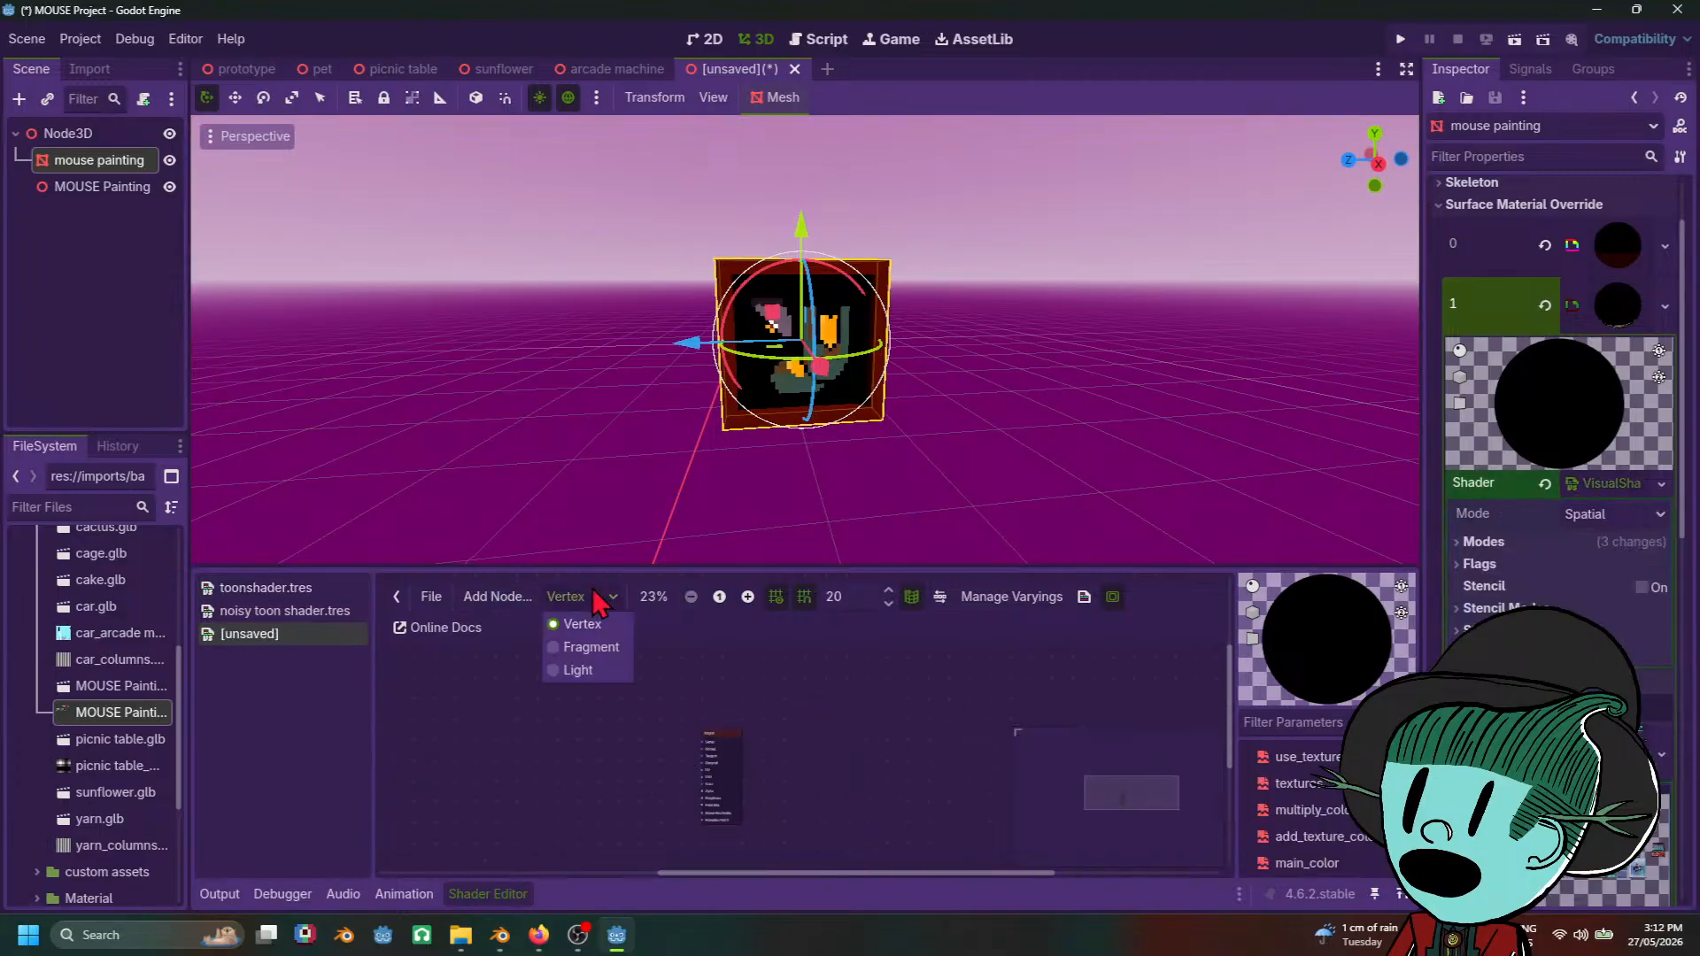
pyautogui.click(606, 651)
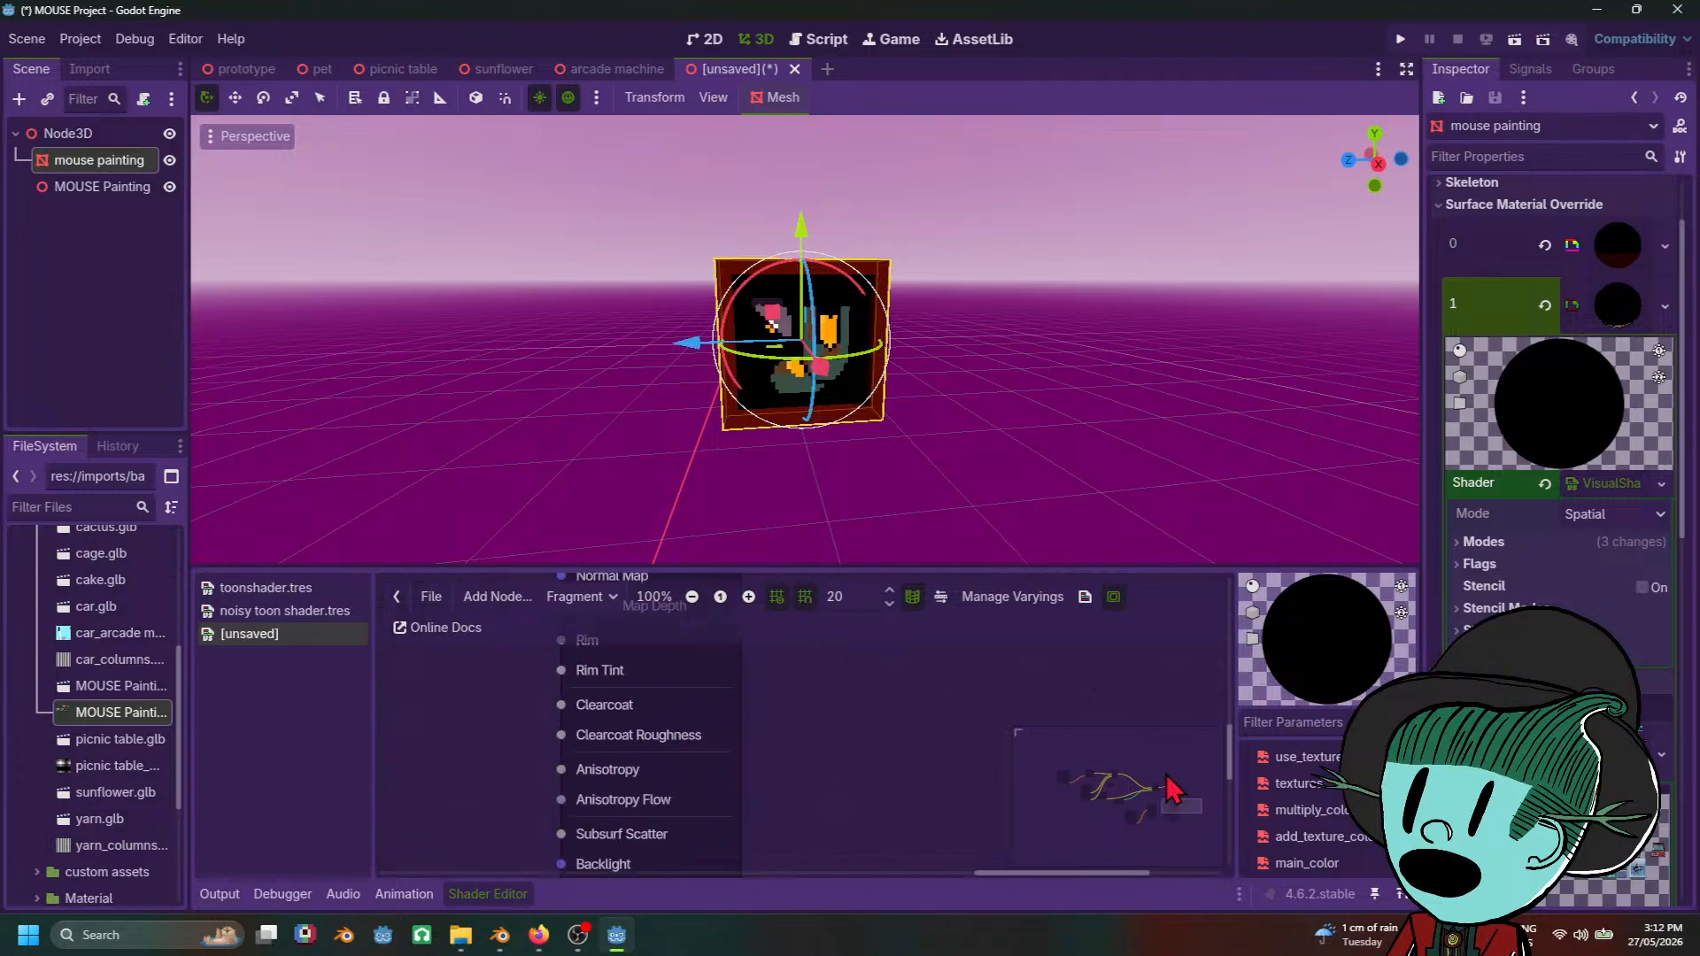
pyautogui.scroll(-7, 558, 777)
pyautogui.scroll(4, 688, 714)
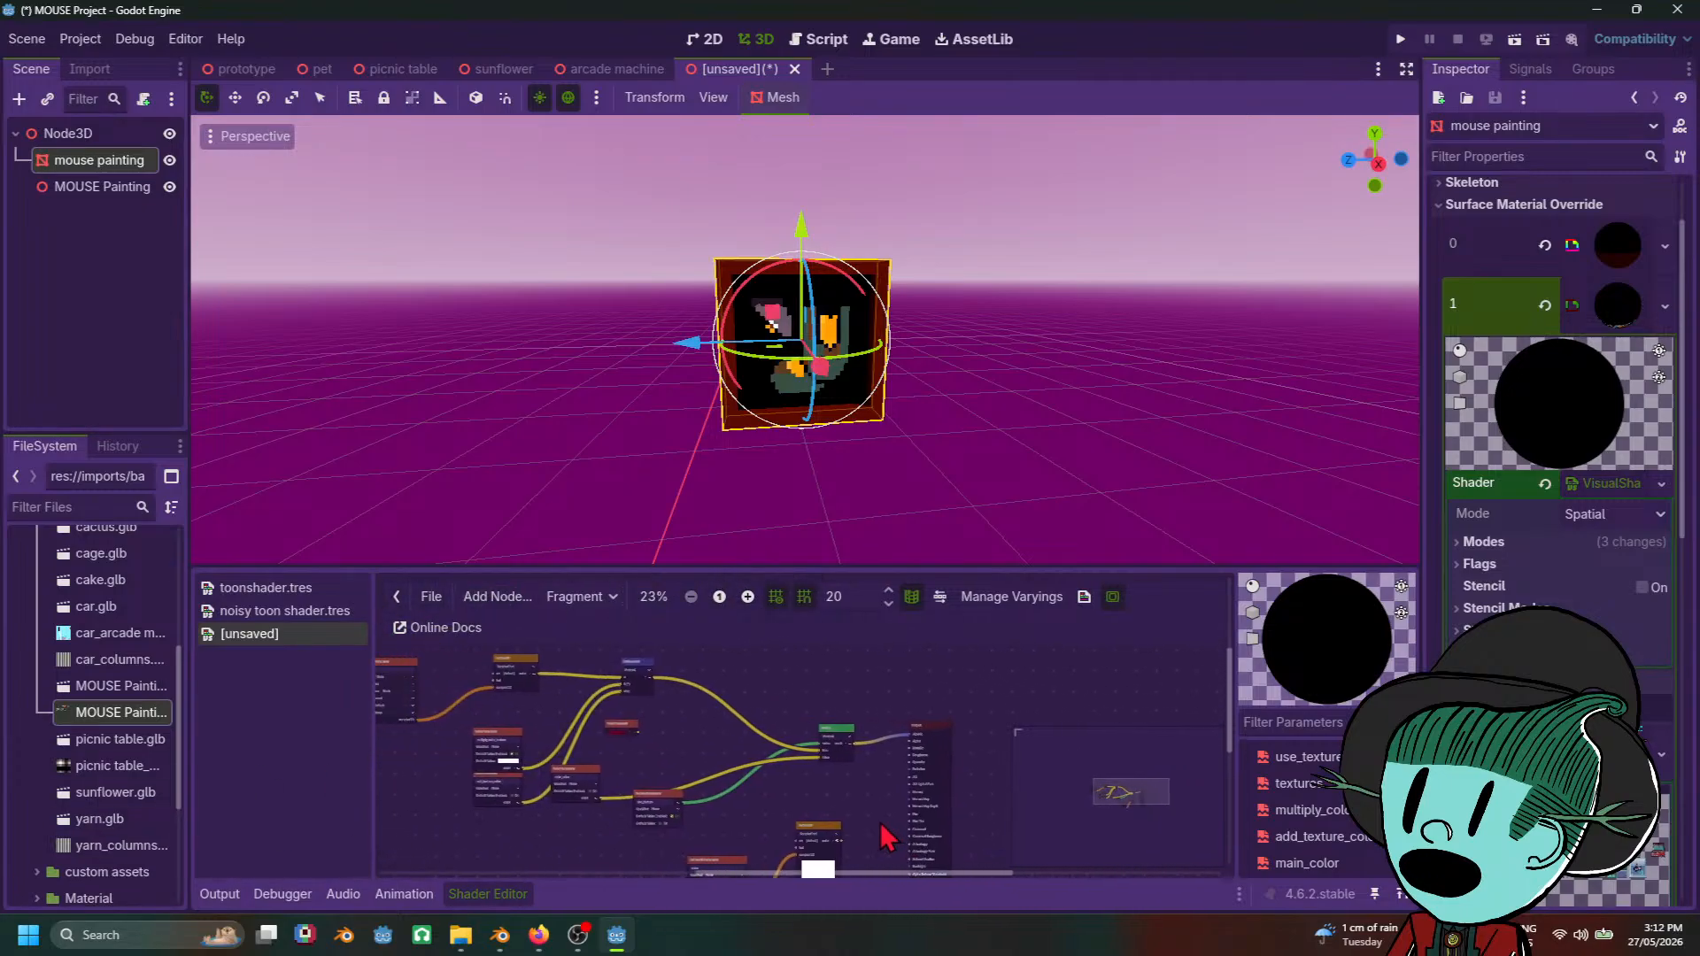
# Step: Add a Vector4Decompose node to the painting's unsaved shader and insert it into the link between MultiplyAdd and Switch
pyautogui.rightClick(720, 788)
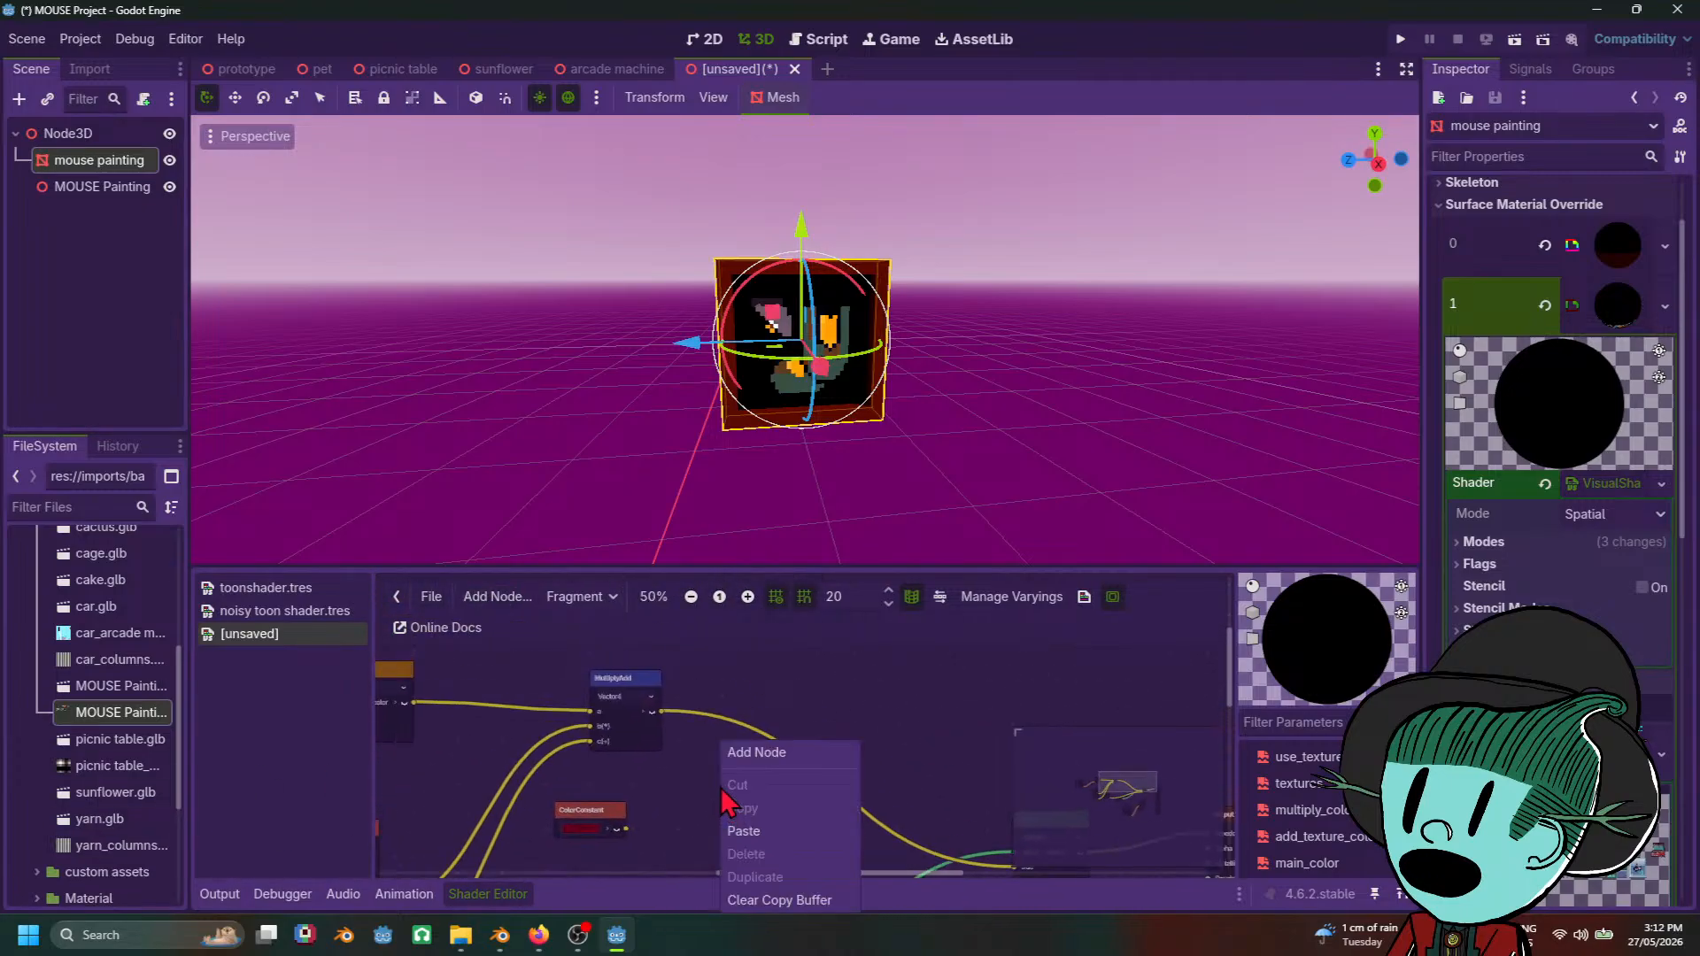
pyautogui.click(751, 754)
pyautogui.write('vec')
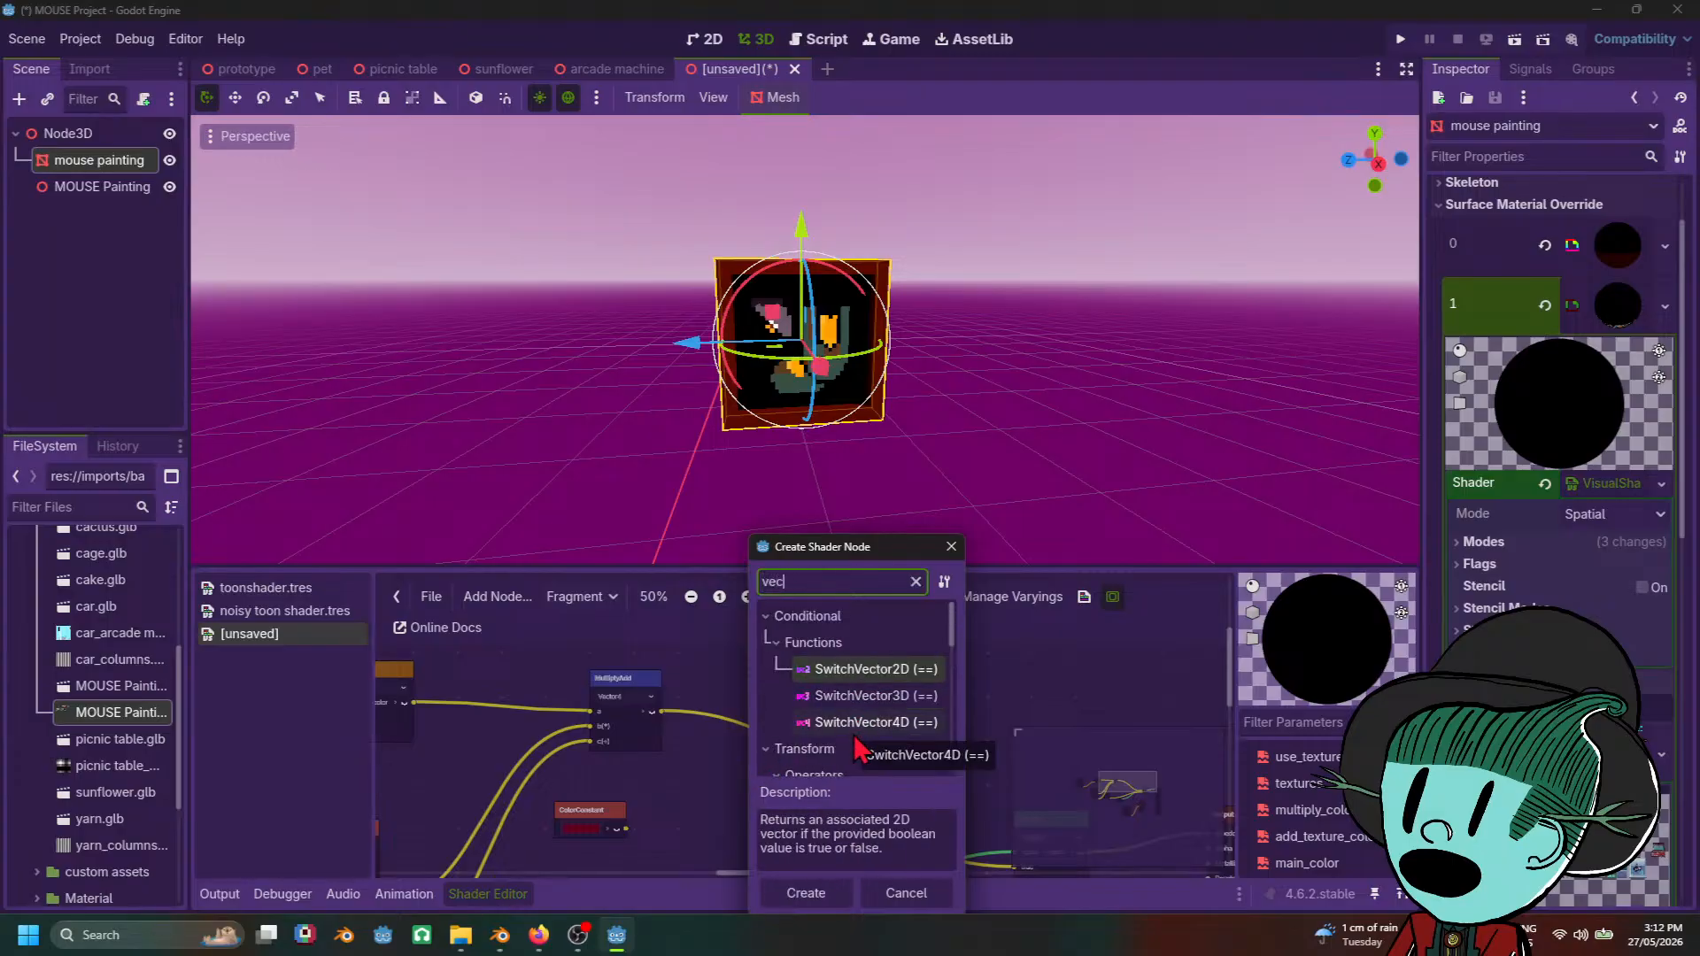
pyautogui.write('tor4d')
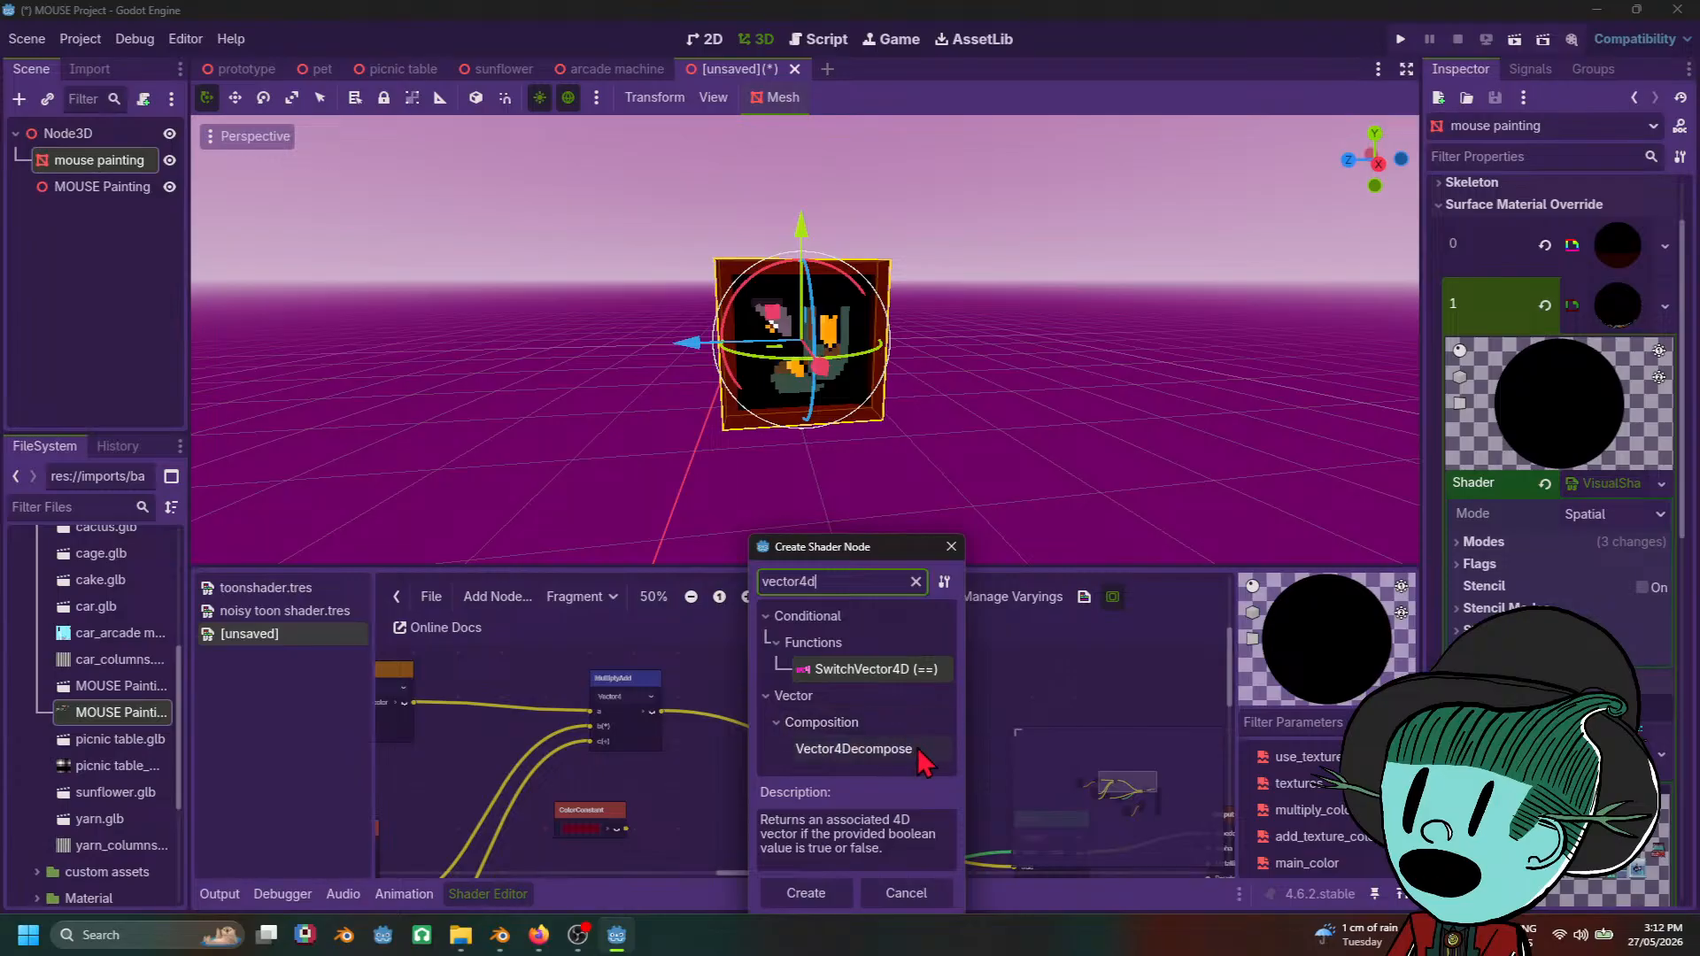
pyautogui.click(921, 748)
pyautogui.doubleClick(921, 750)
pyautogui.click(770, 783)
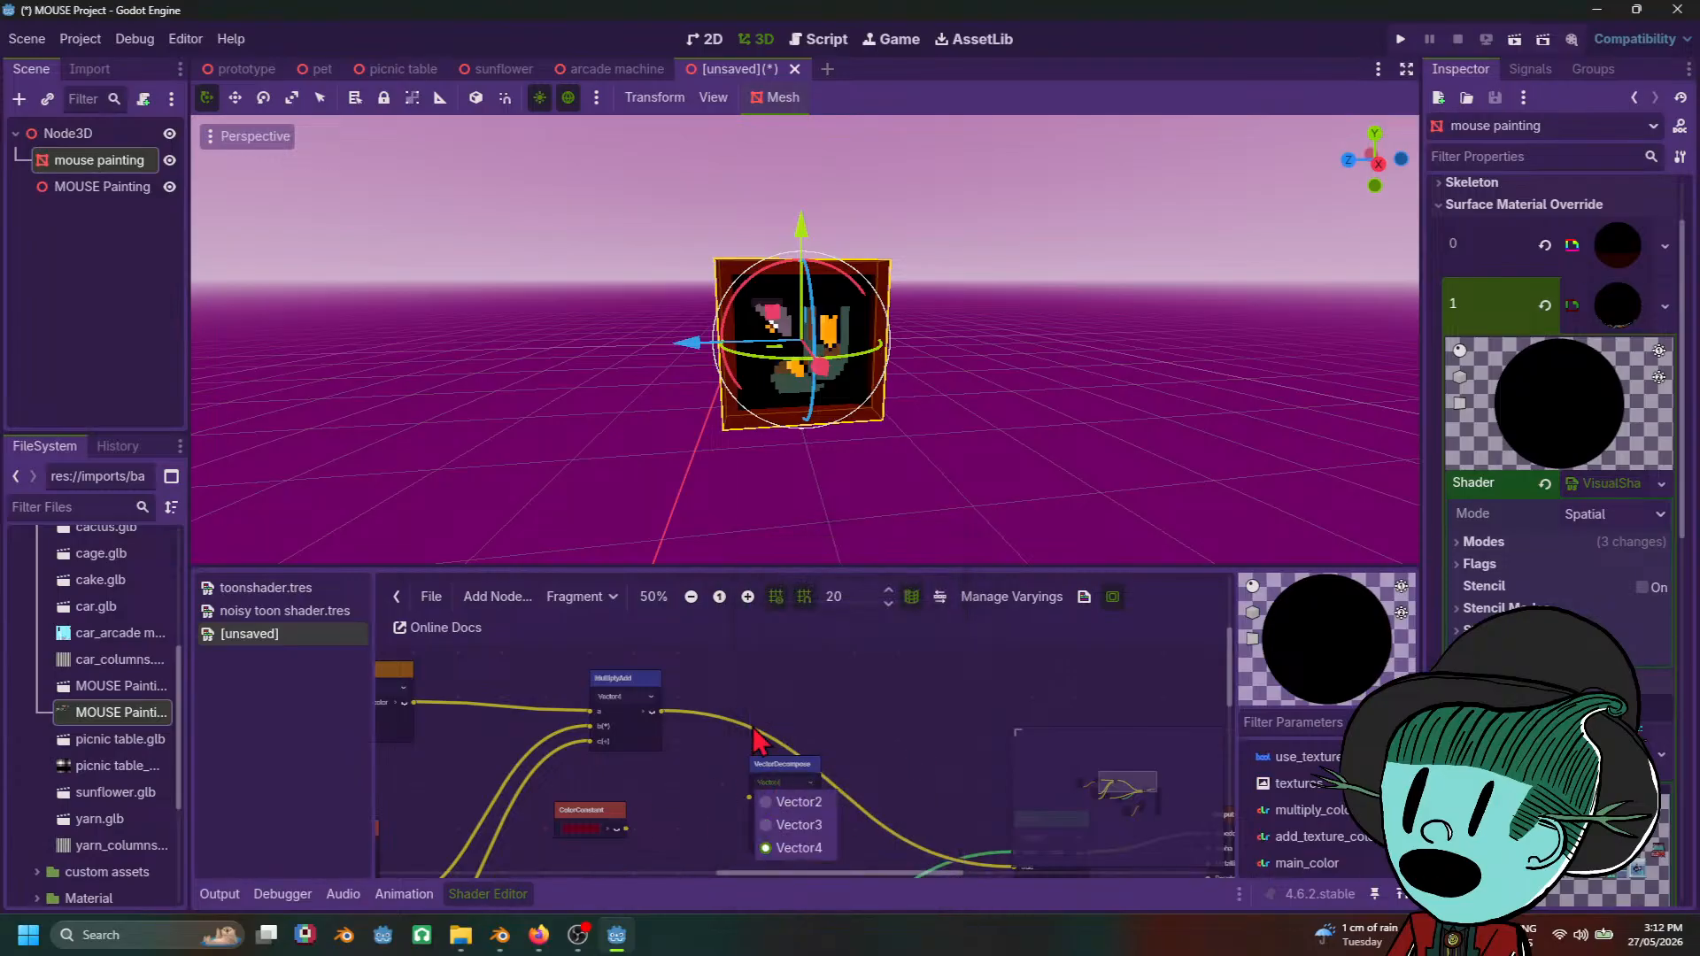
pyautogui.click(831, 678)
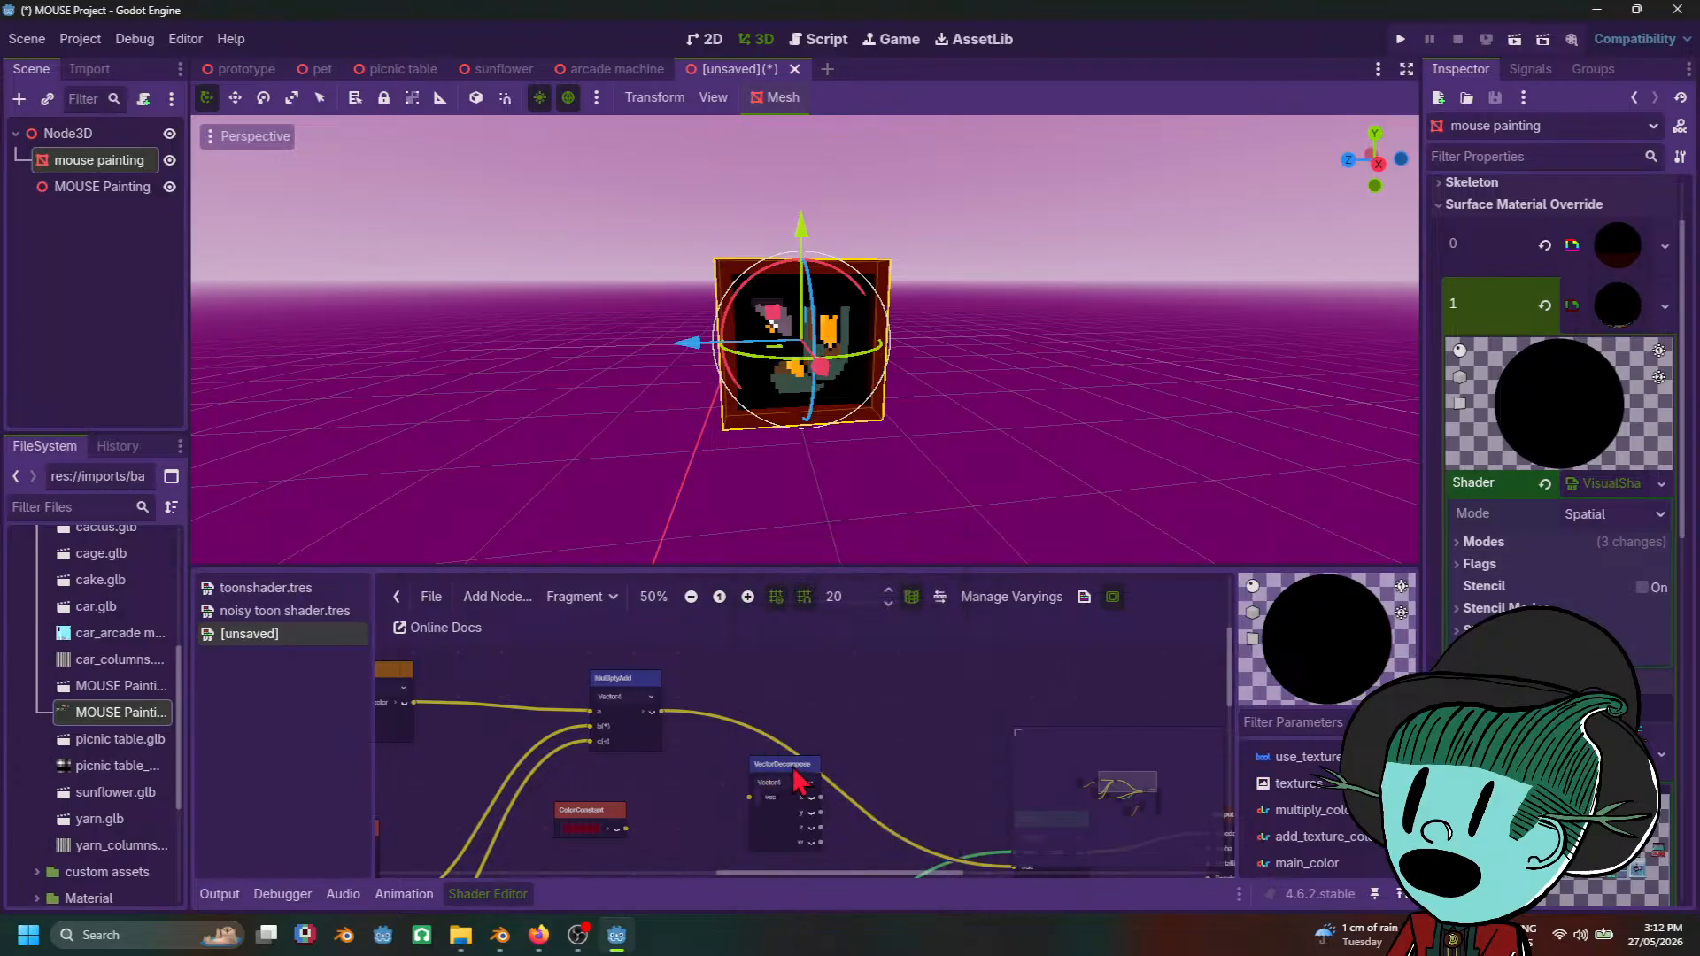
pyautogui.moveTo(790, 763); pyautogui.dragTo(756, 704)
# Step: Add a Vector4Compose node between the VectorDecompose and Switch nodes
pyautogui.moveTo(912, 725); pyautogui.dragTo(735, 636, button='middle')
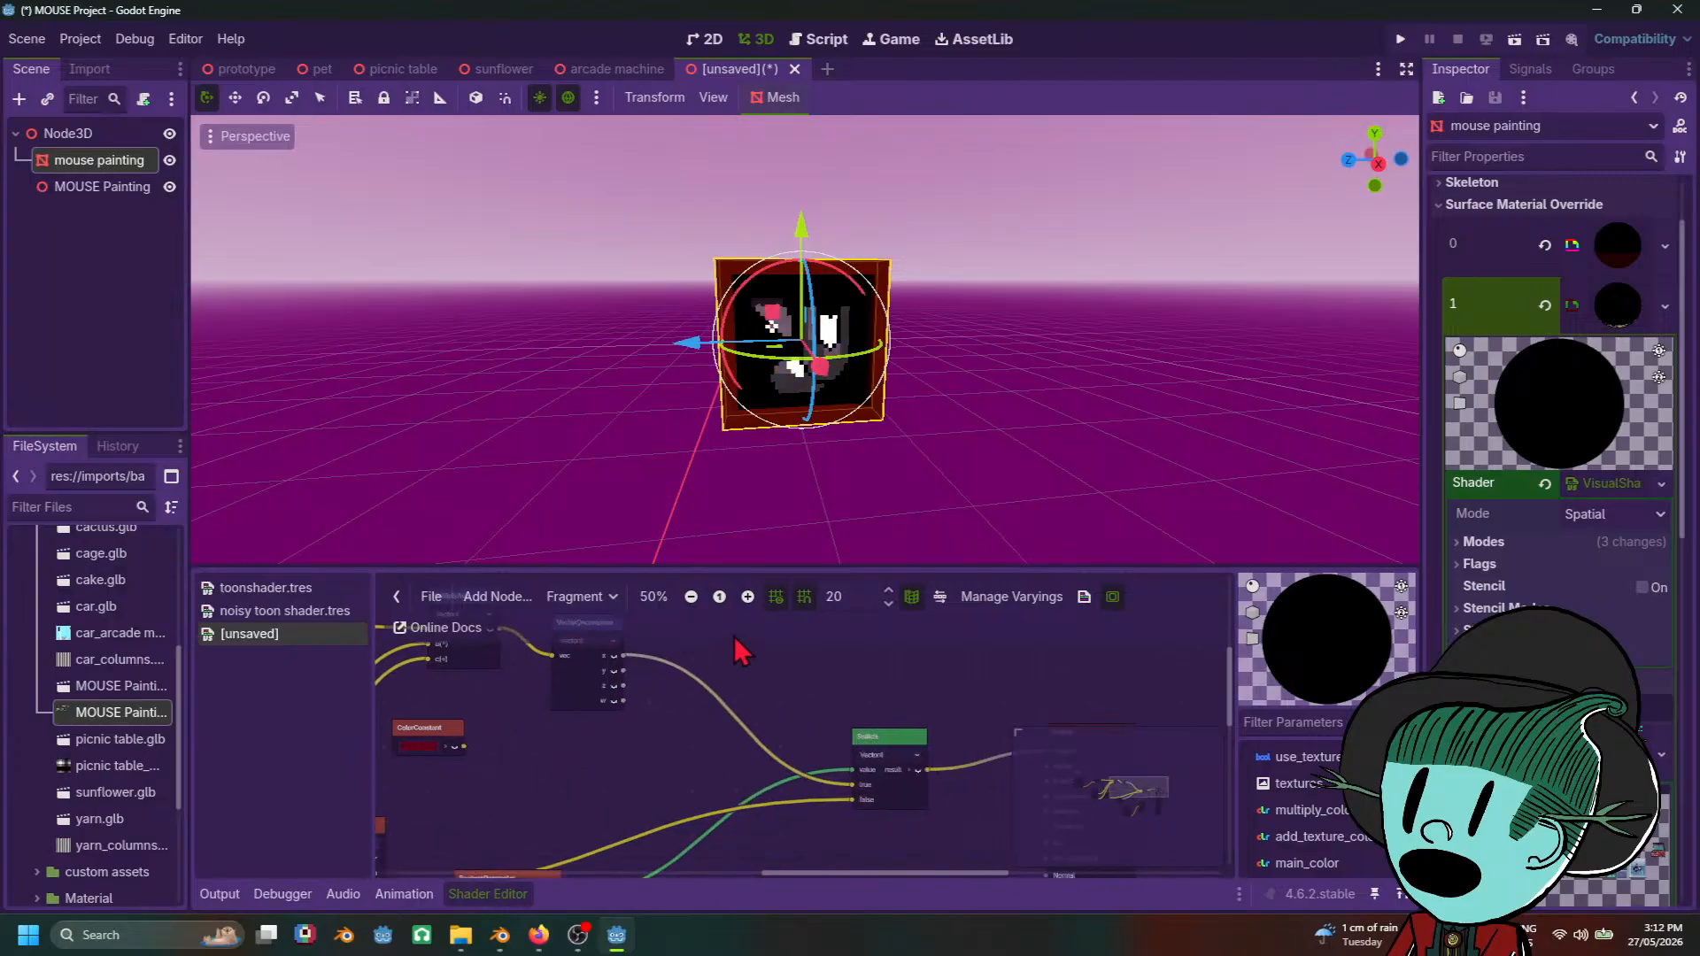
pyautogui.scroll(1, 709, 717)
pyautogui.moveTo(689, 726); pyautogui.dragTo(801, 740, button='middle')
pyautogui.rightClick(802, 740)
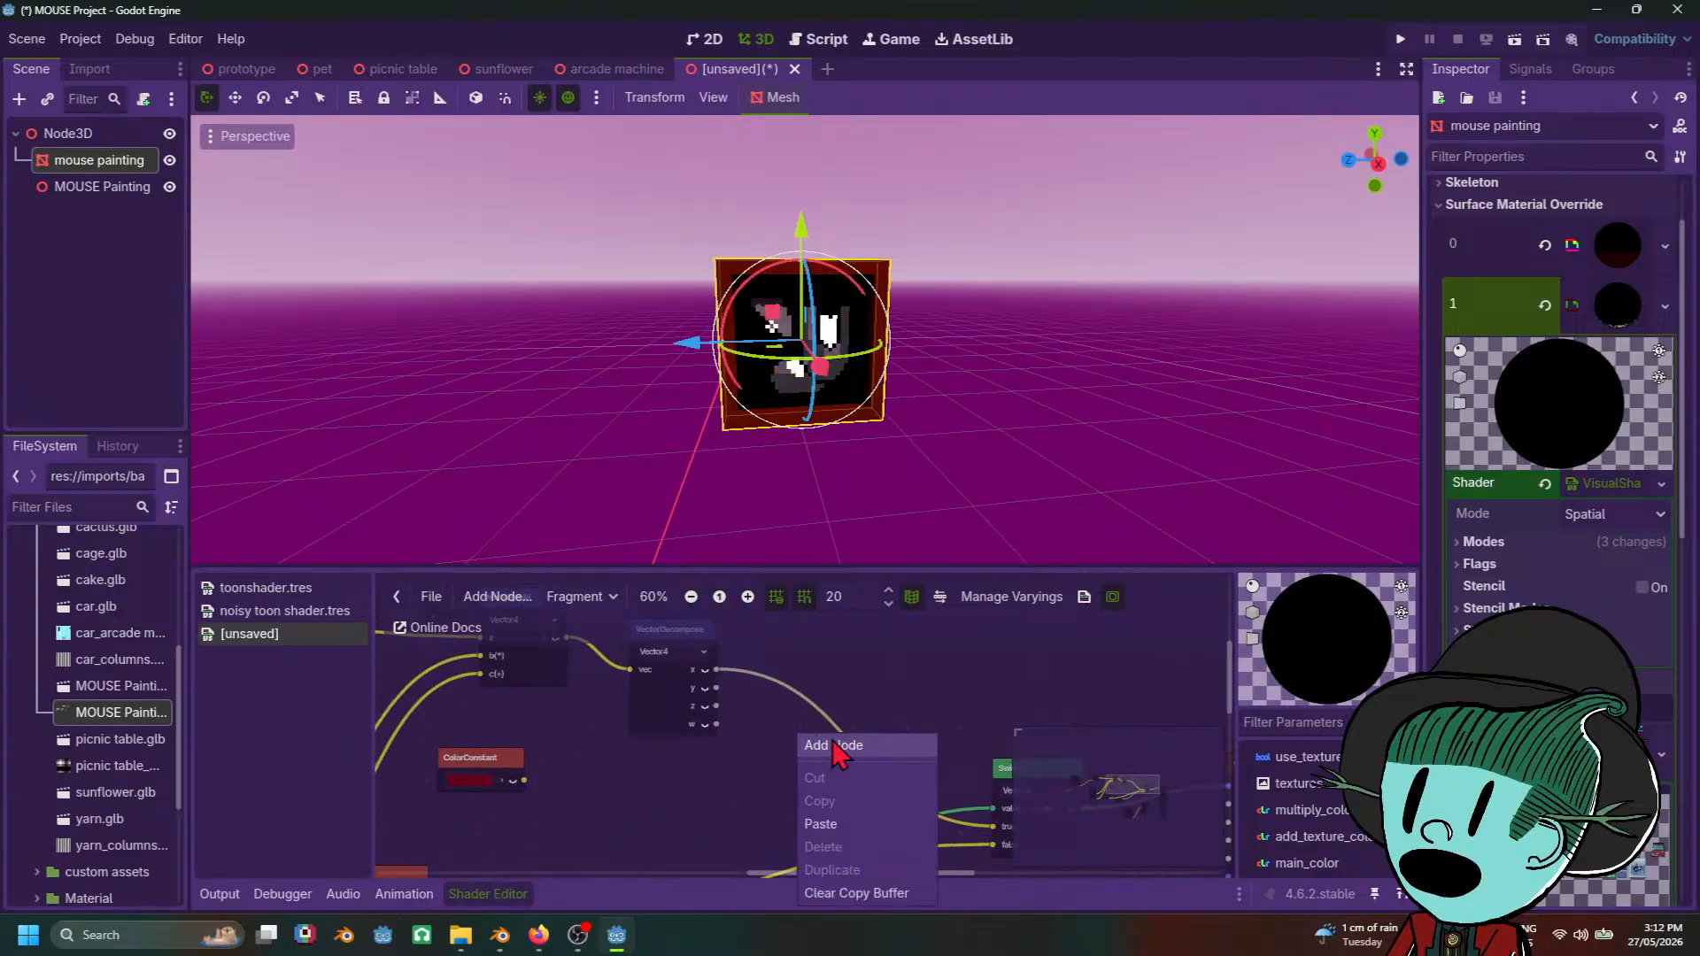
pyautogui.click(837, 751)
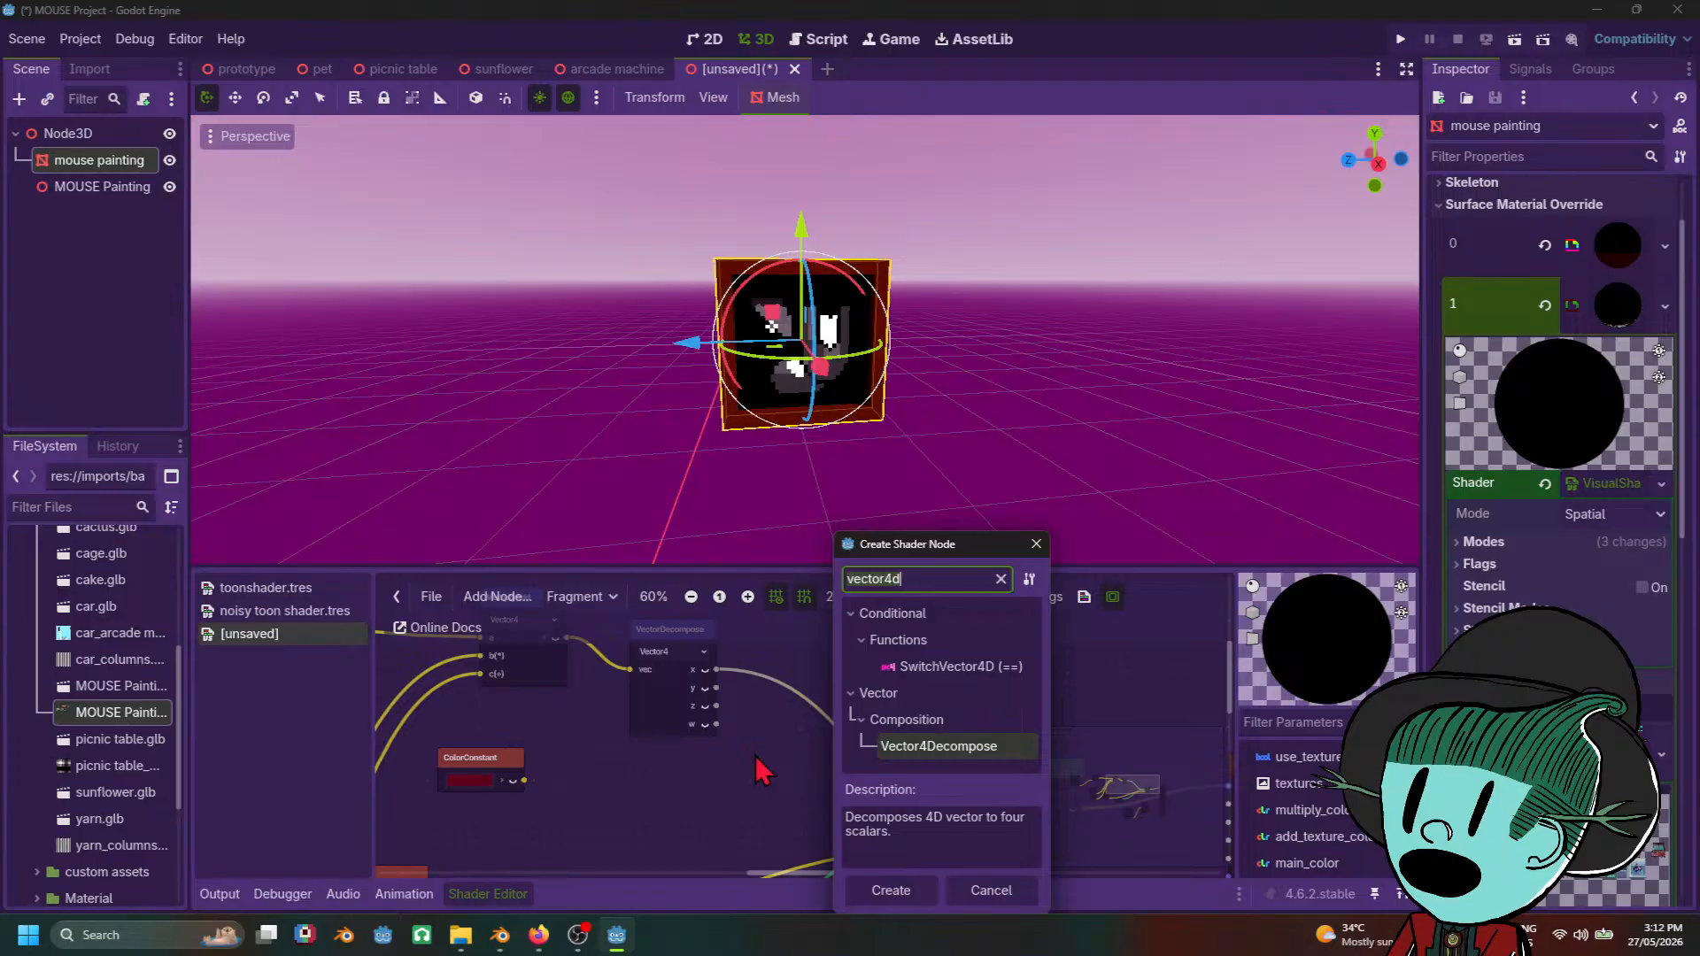
pyautogui.press('BackSpace')
pyautogui.press('BackSpace')
pyautogui.press('BackSpace')
pyautogui.press('BackSpace')
pyautogui.press('BackSpace')
pyautogui.press('BackSpace')
pyautogui.write('ctor')
pyautogui.press('BackSpace')
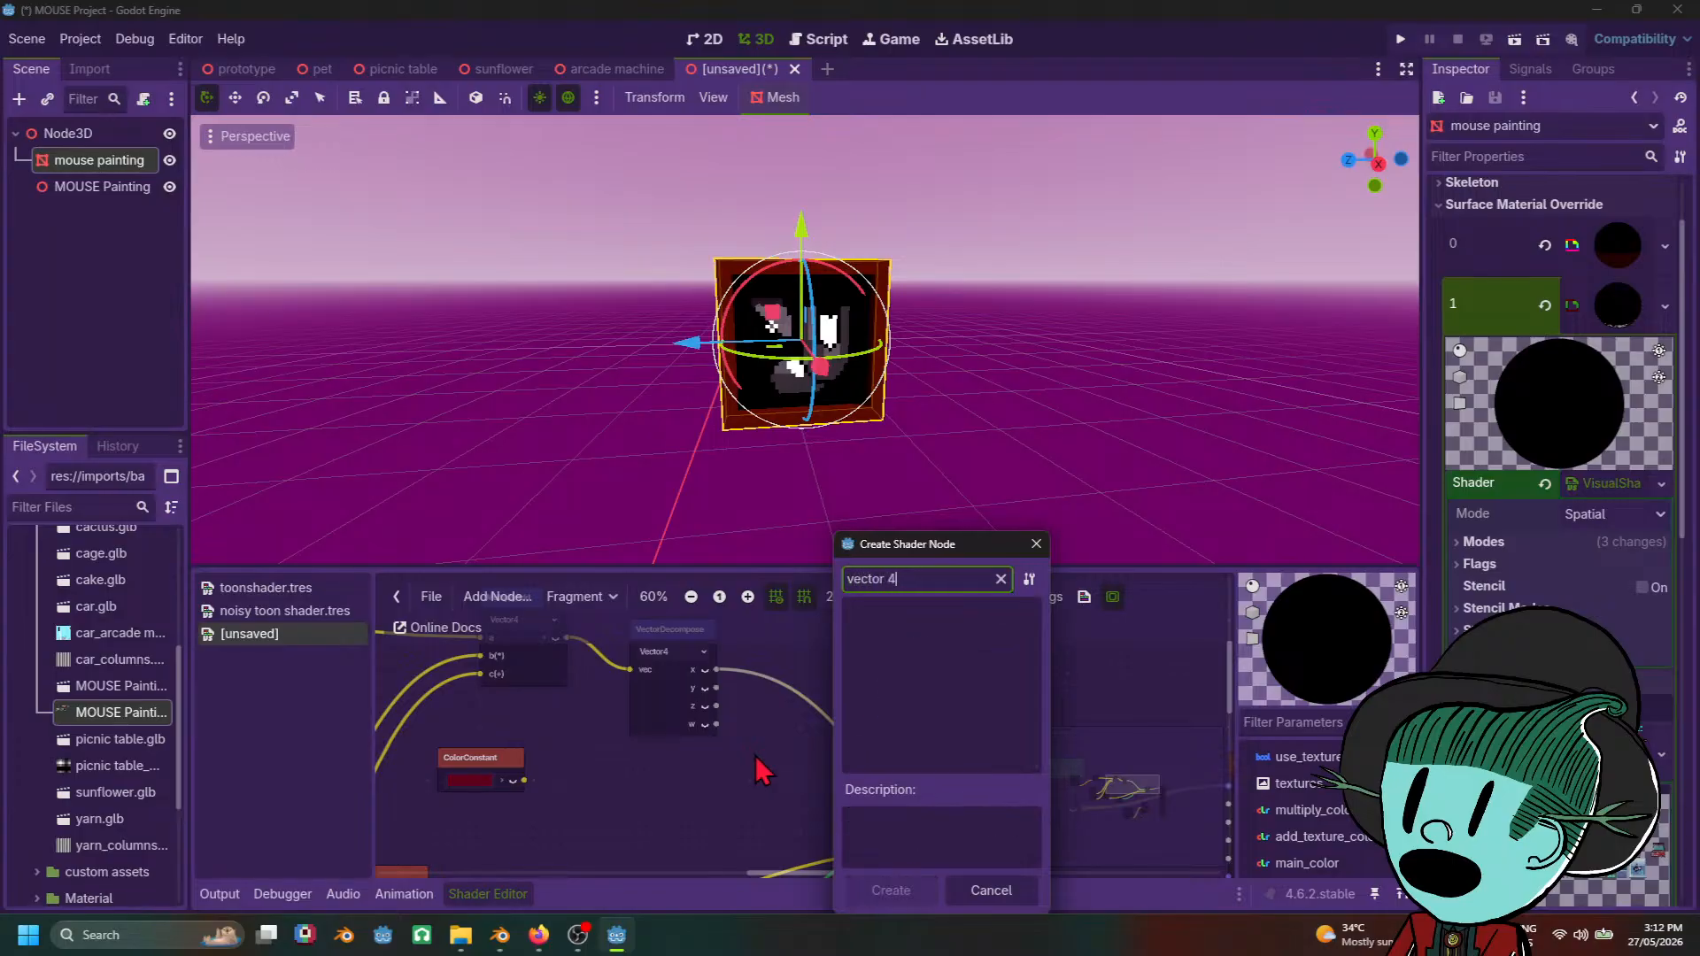
pyautogui.write('4')
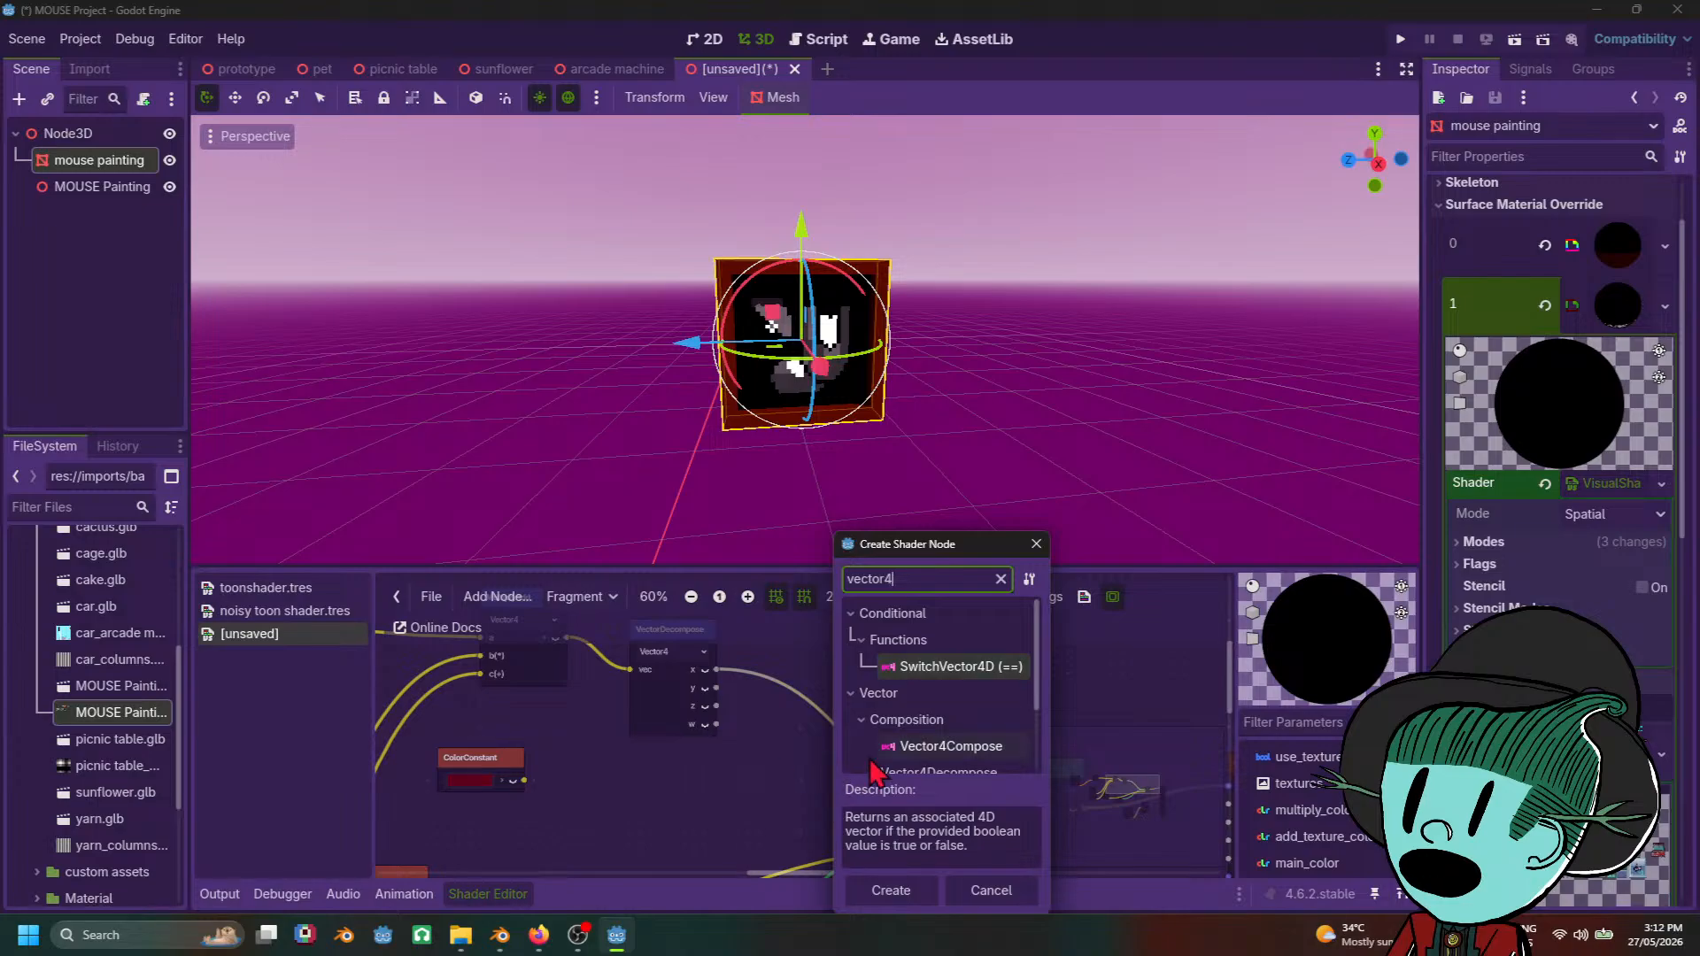
pyautogui.click(928, 748)
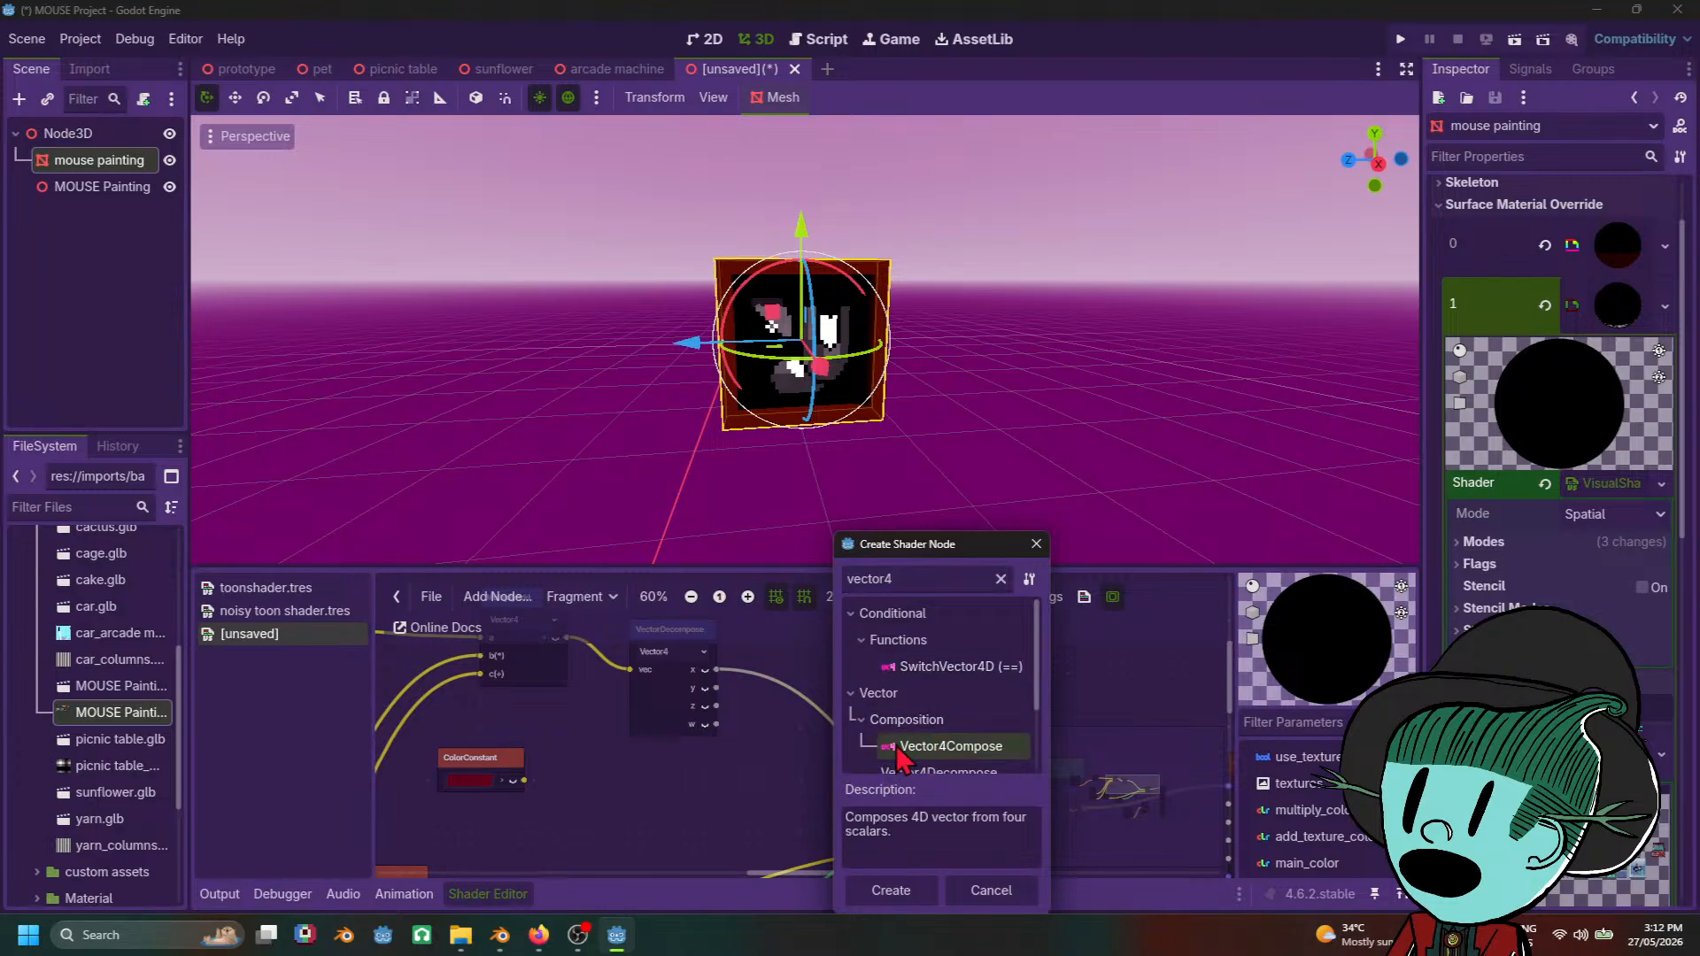
pyautogui.doubleClick(931, 751)
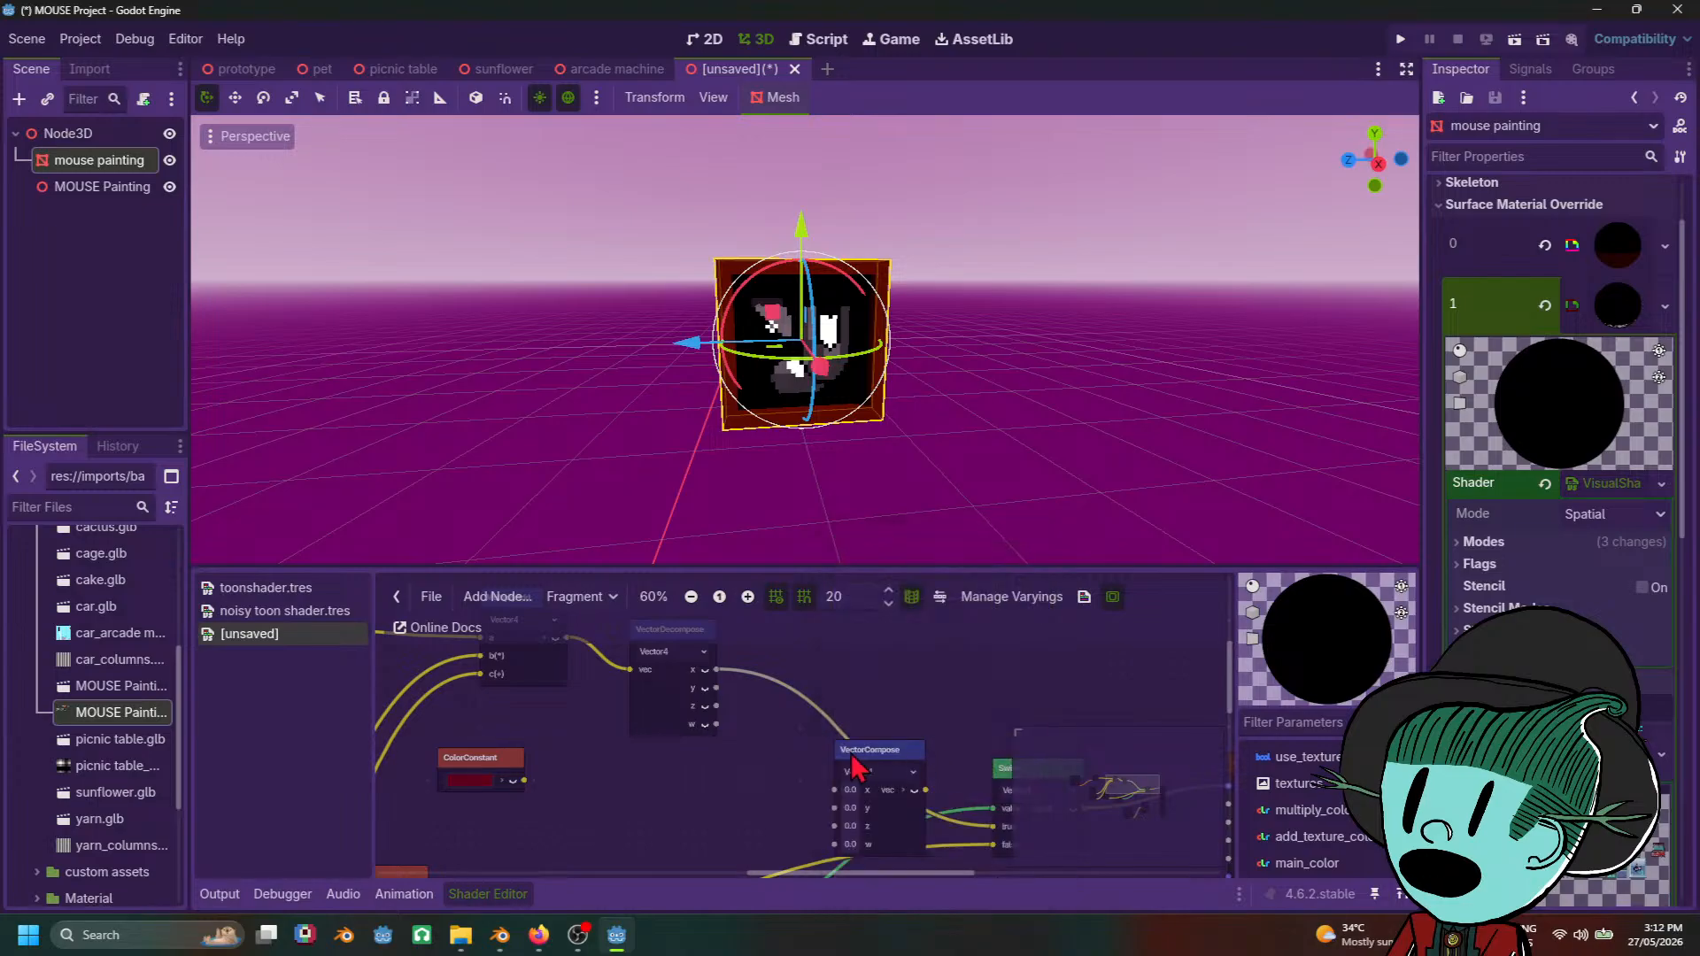
# Step: Insert VectorCompose into the VectorDecompose–Switch link and connect VectorDecompose's y and z outputs to its y and z inputs
pyautogui.moveTo(880, 751); pyautogui.dragTo(850, 678)
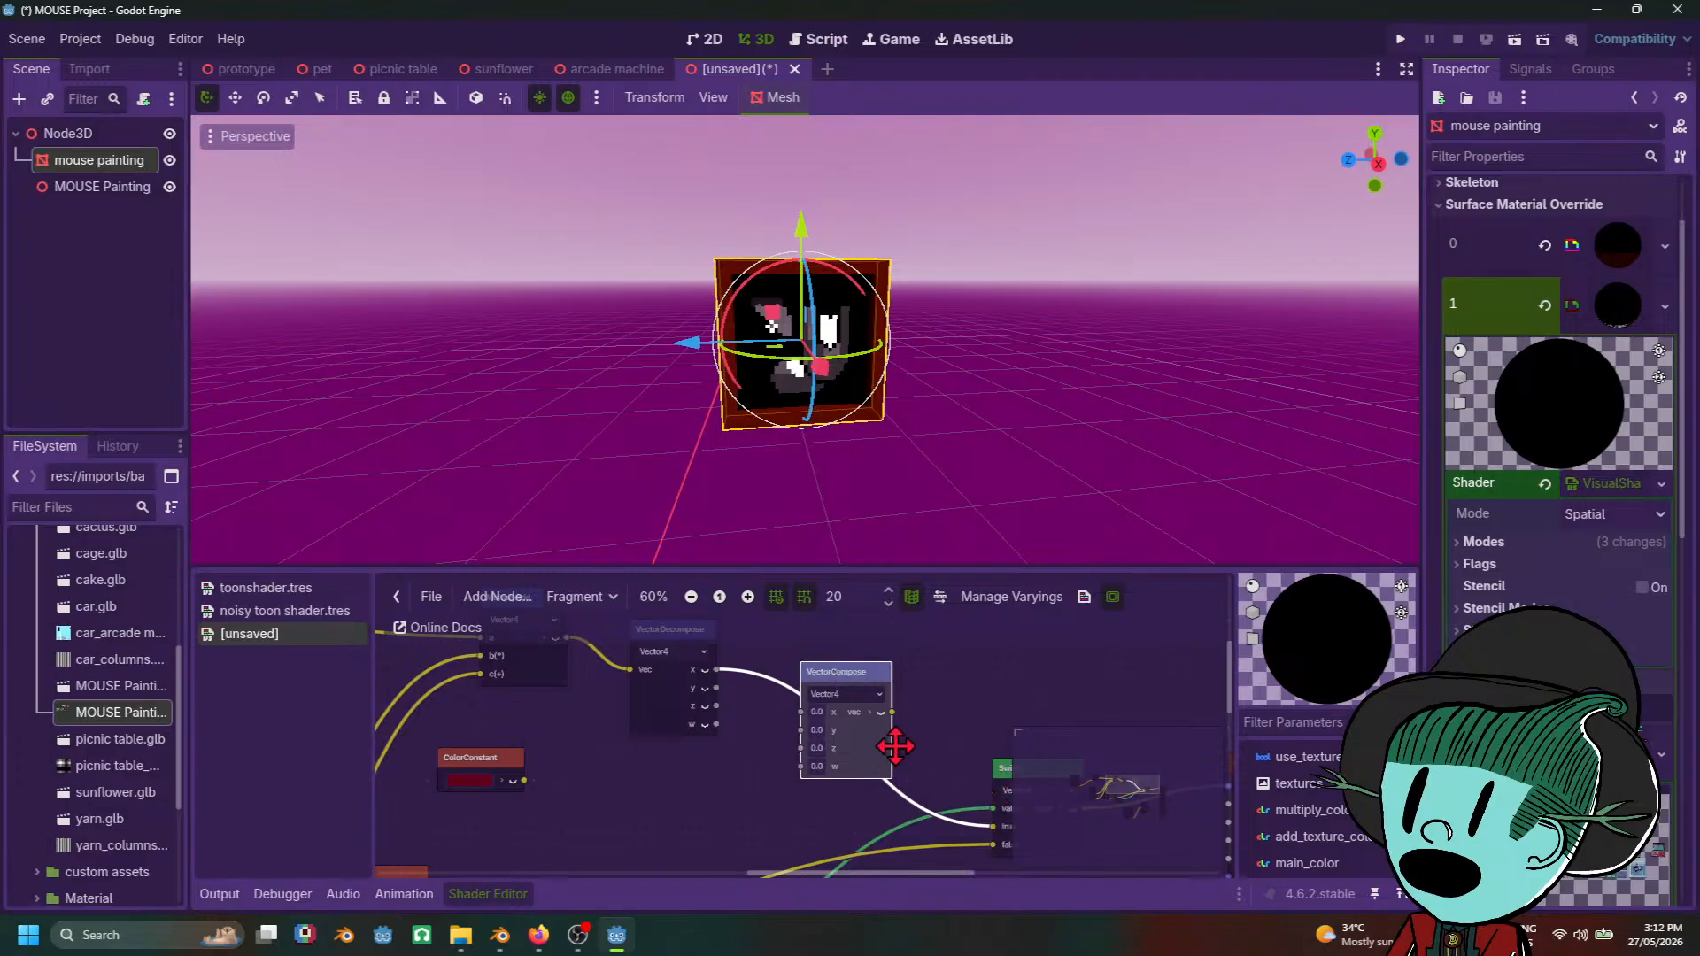
pyautogui.click(930, 764)
pyautogui.scroll(2, 912, 788)
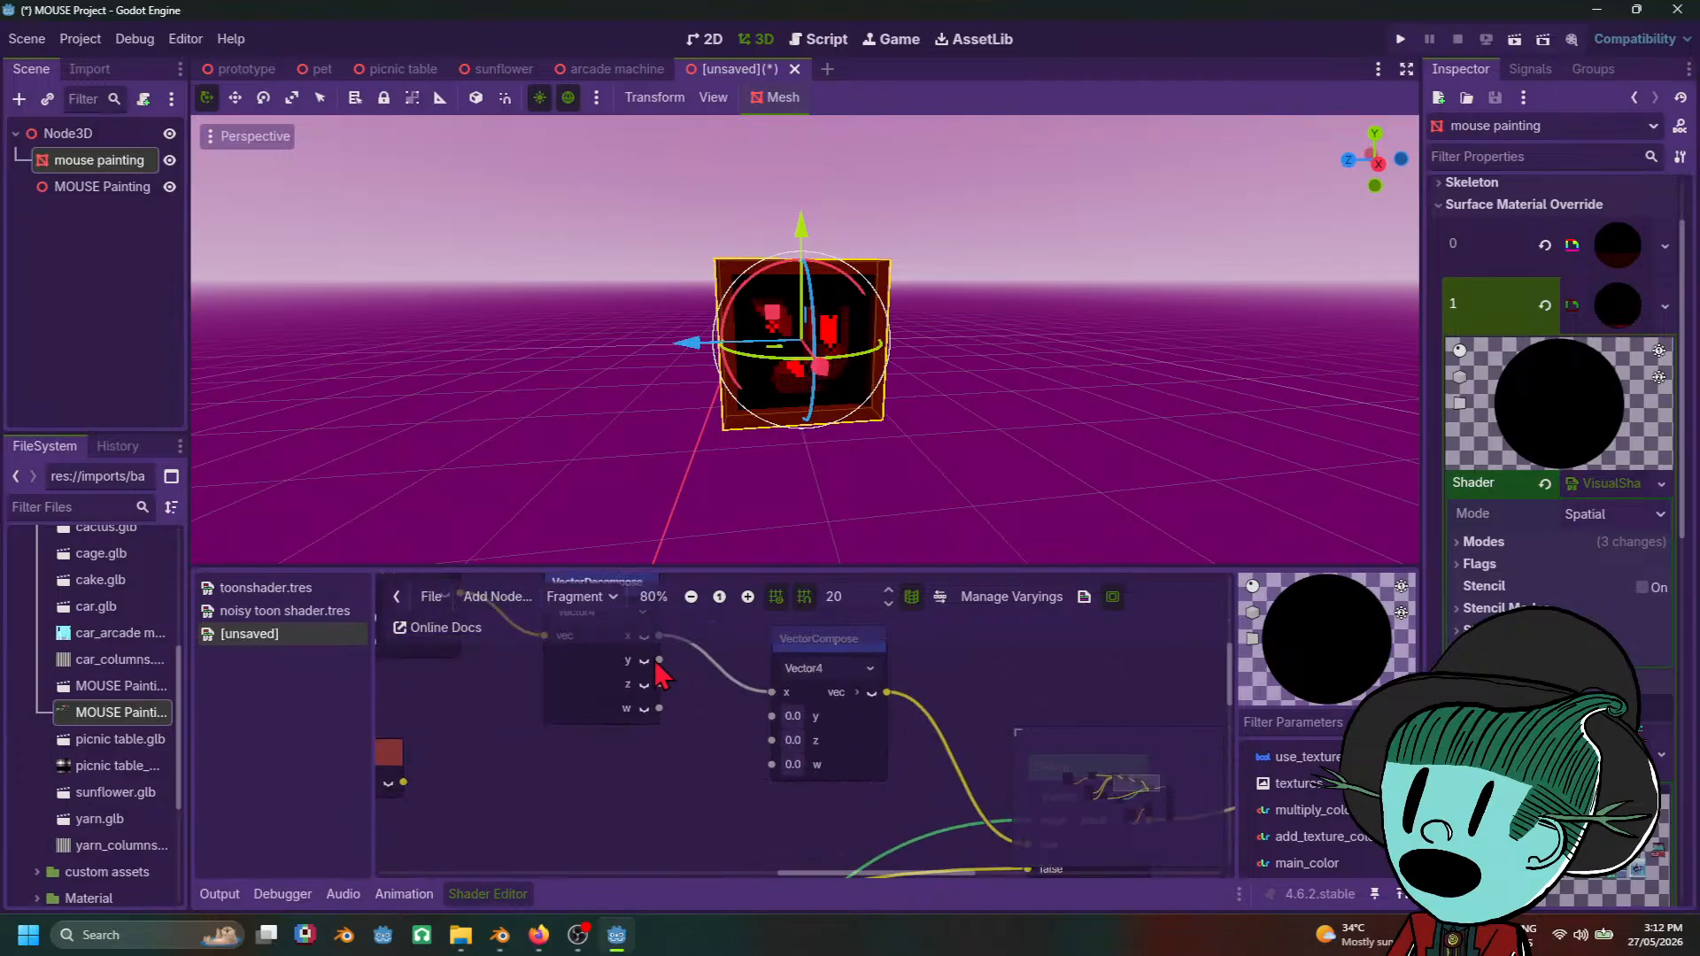
pyautogui.moveTo(659, 660); pyautogui.dragTo(772, 716)
pyautogui.moveTo(659, 684); pyautogui.dragTo(773, 741)
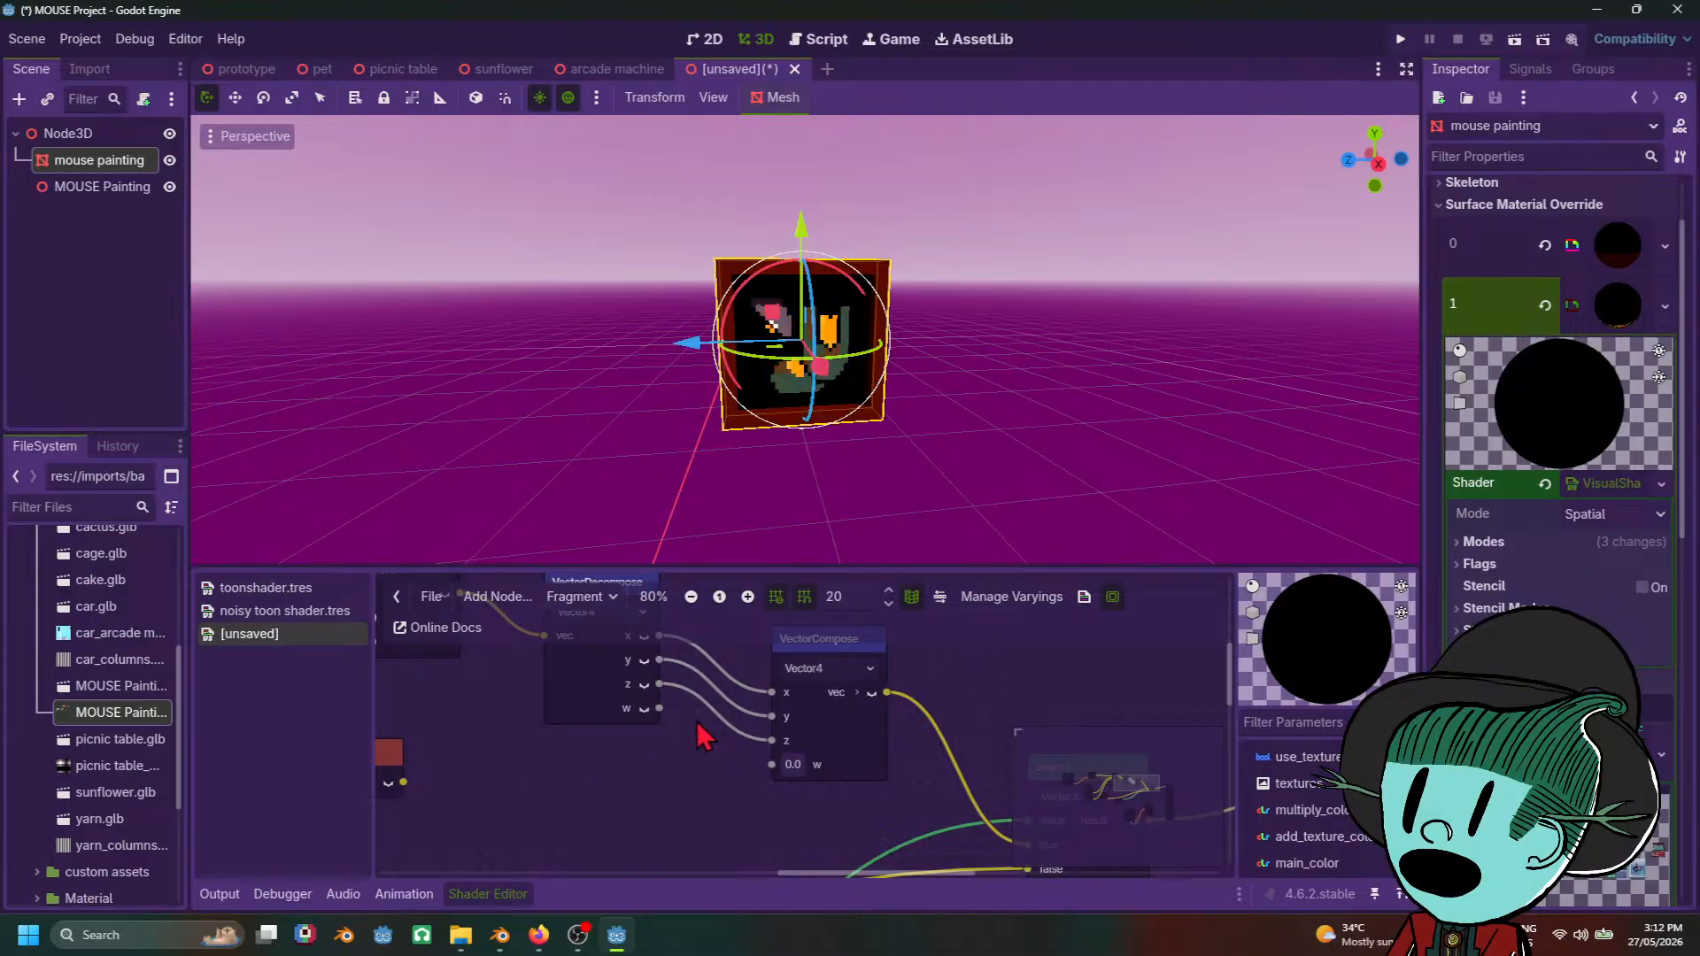
pyautogui.moveTo(570, 682); pyautogui.dragTo(511, 698)
# Step: Add a FloatConstant node below the VectorDecompose and VectorCompose nodes
pyautogui.scroll(-2, 695, 771)
pyautogui.moveTo(694, 771); pyautogui.dragTo(666, 704, button='middle')
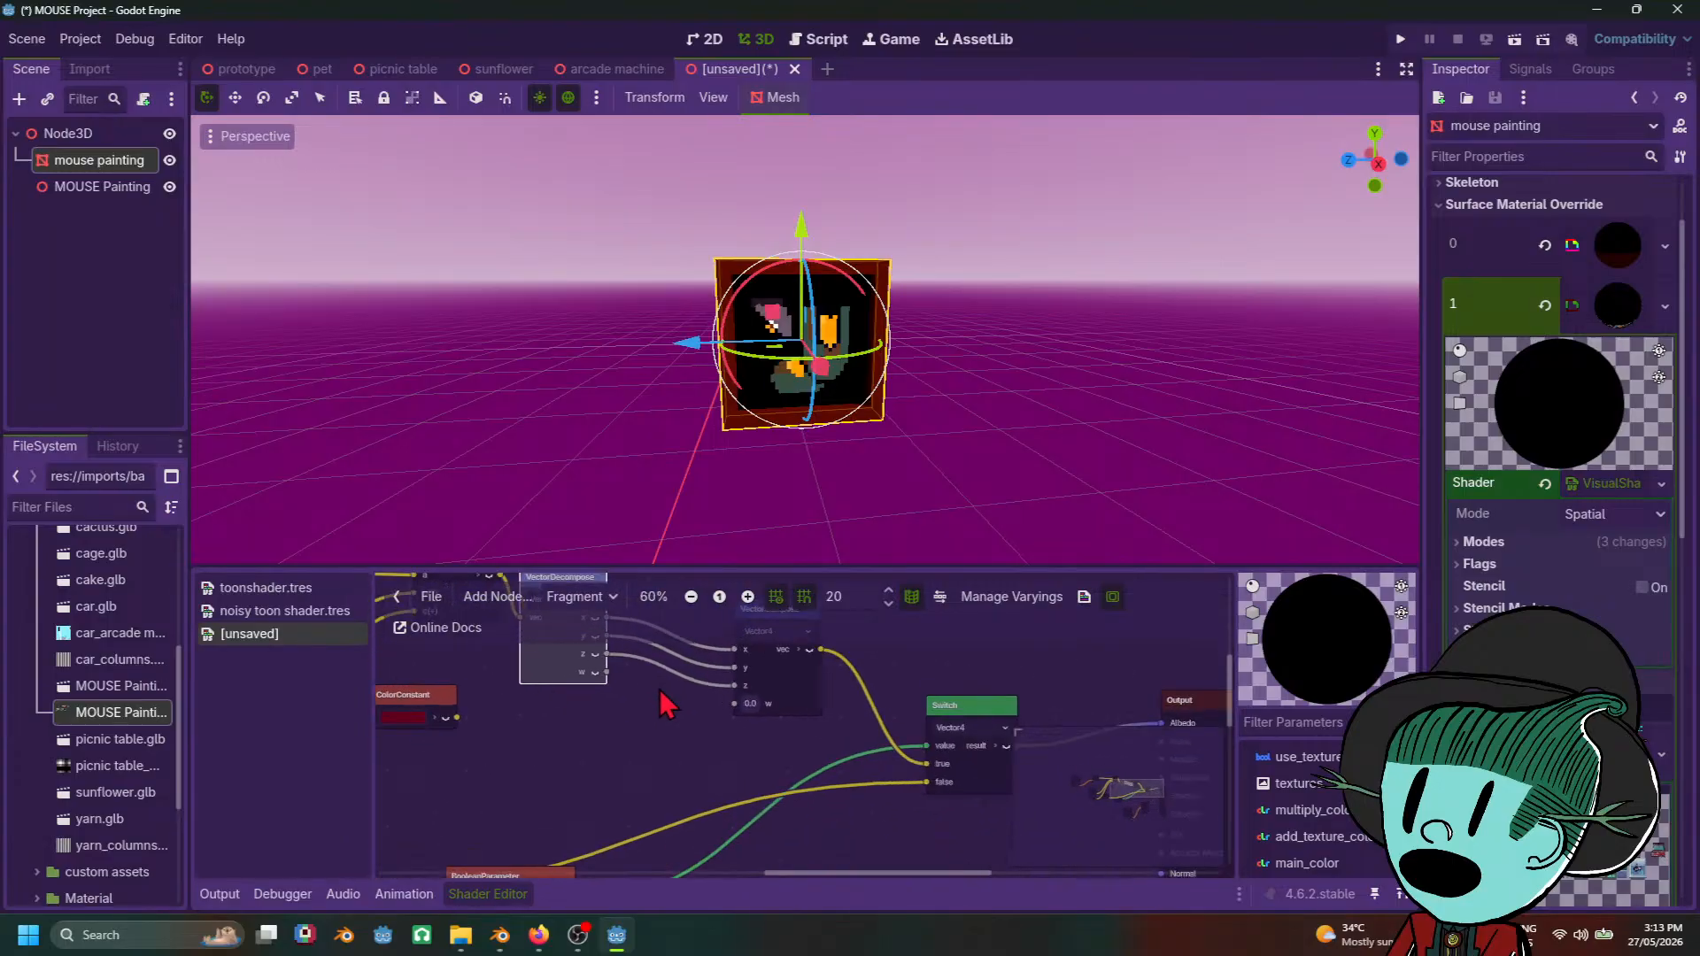
pyautogui.scroll(2, 666, 704)
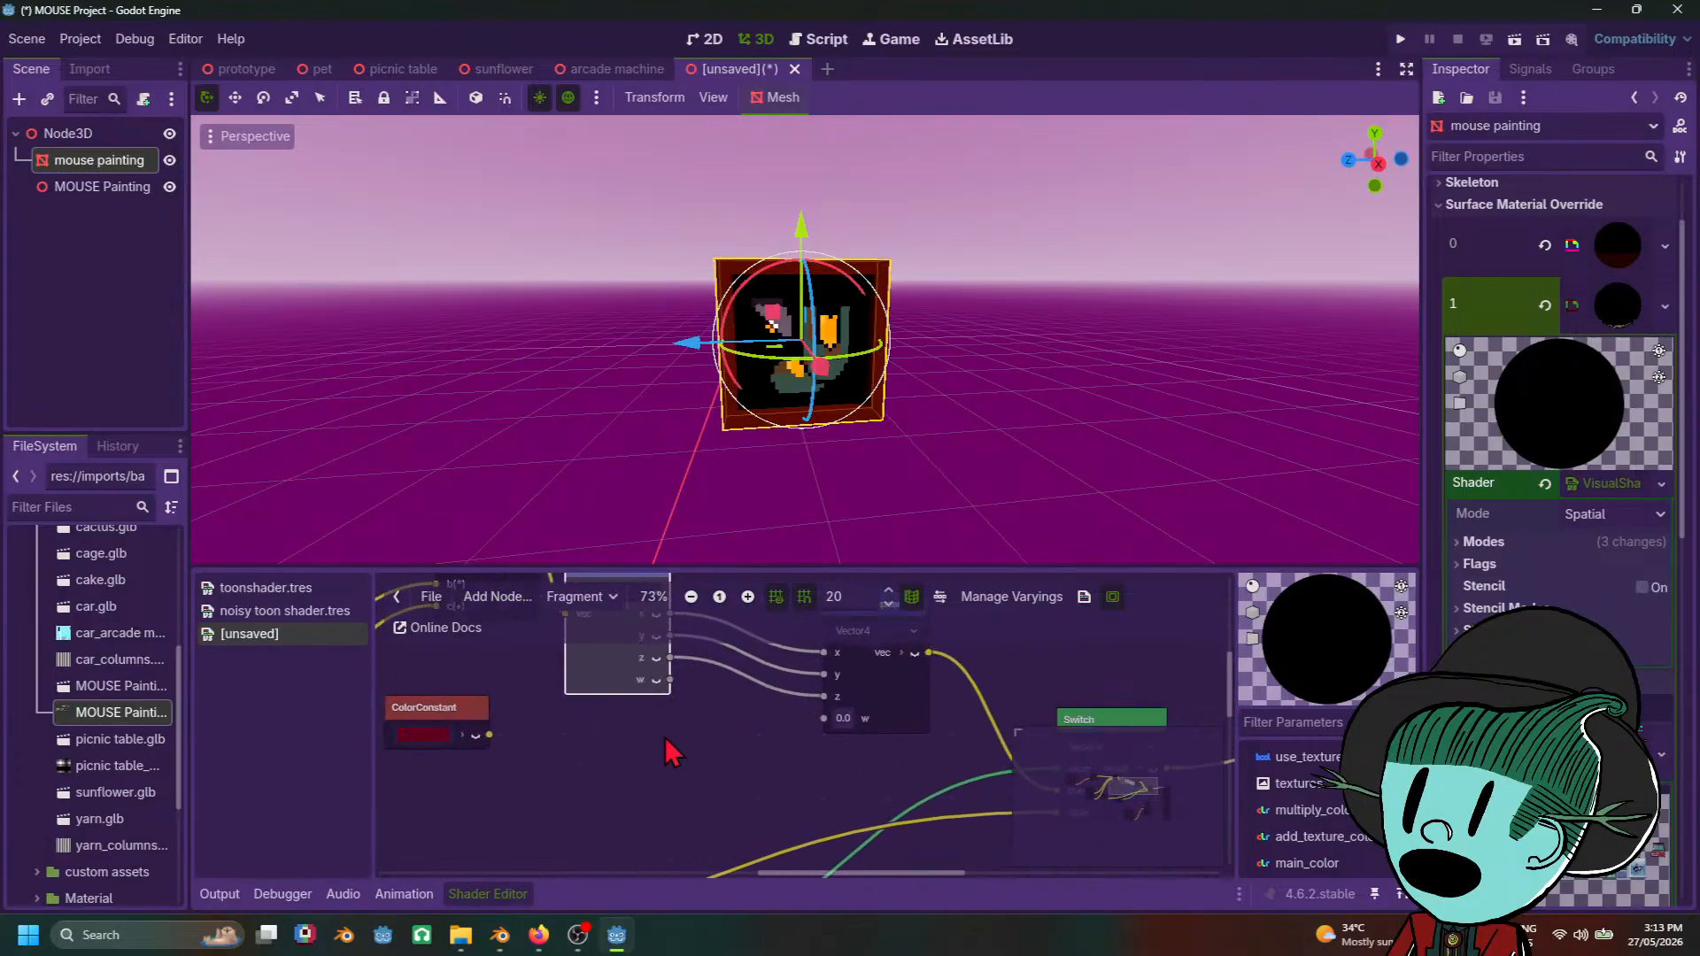
pyautogui.rightClick(666, 745)
pyautogui.click(696, 751)
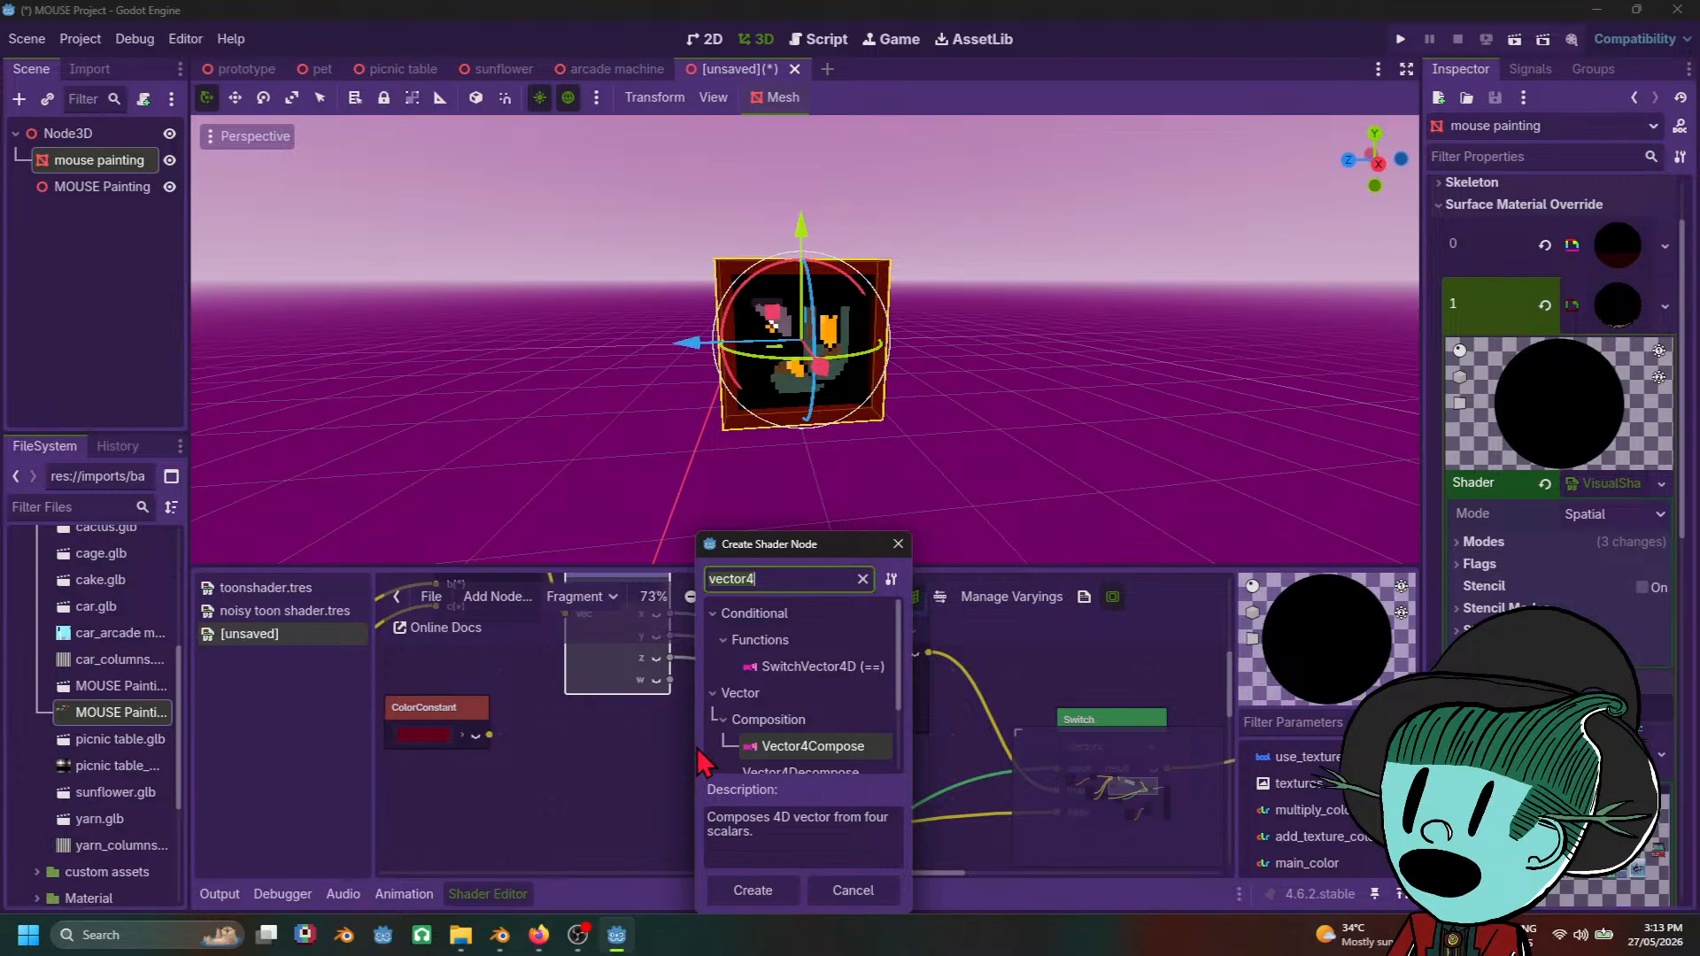
pyautogui.hotkey('ctrl', 'a')
pyautogui.write('float')
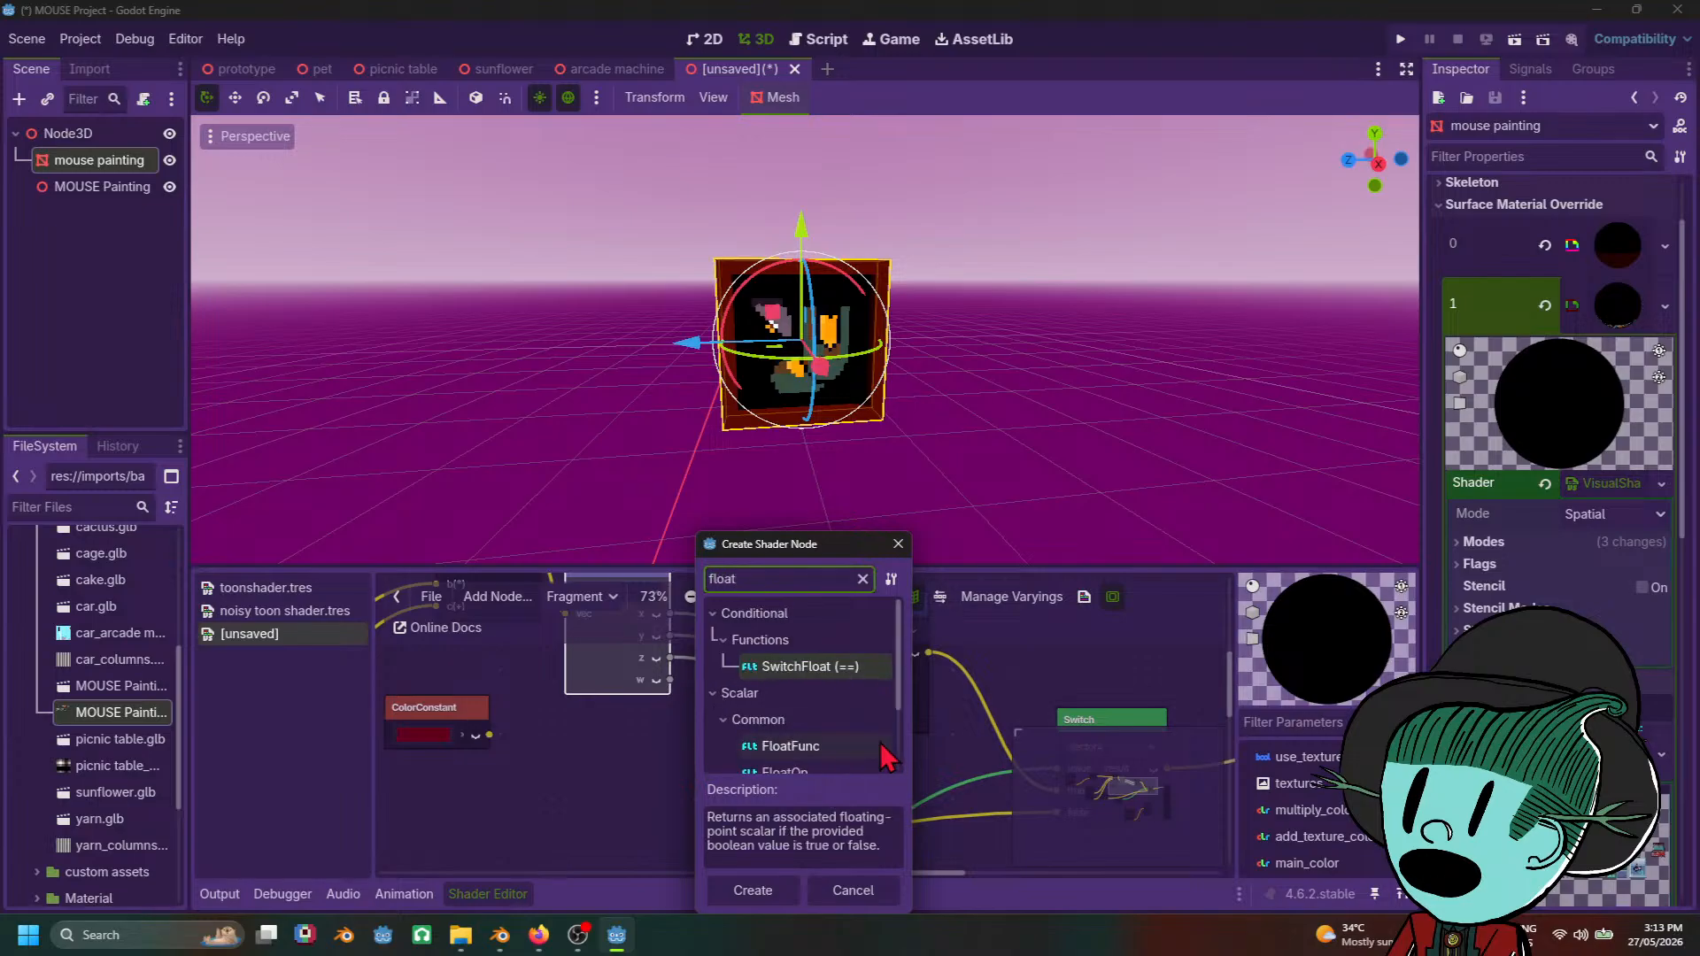
pyautogui.scroll(-2, 881, 746)
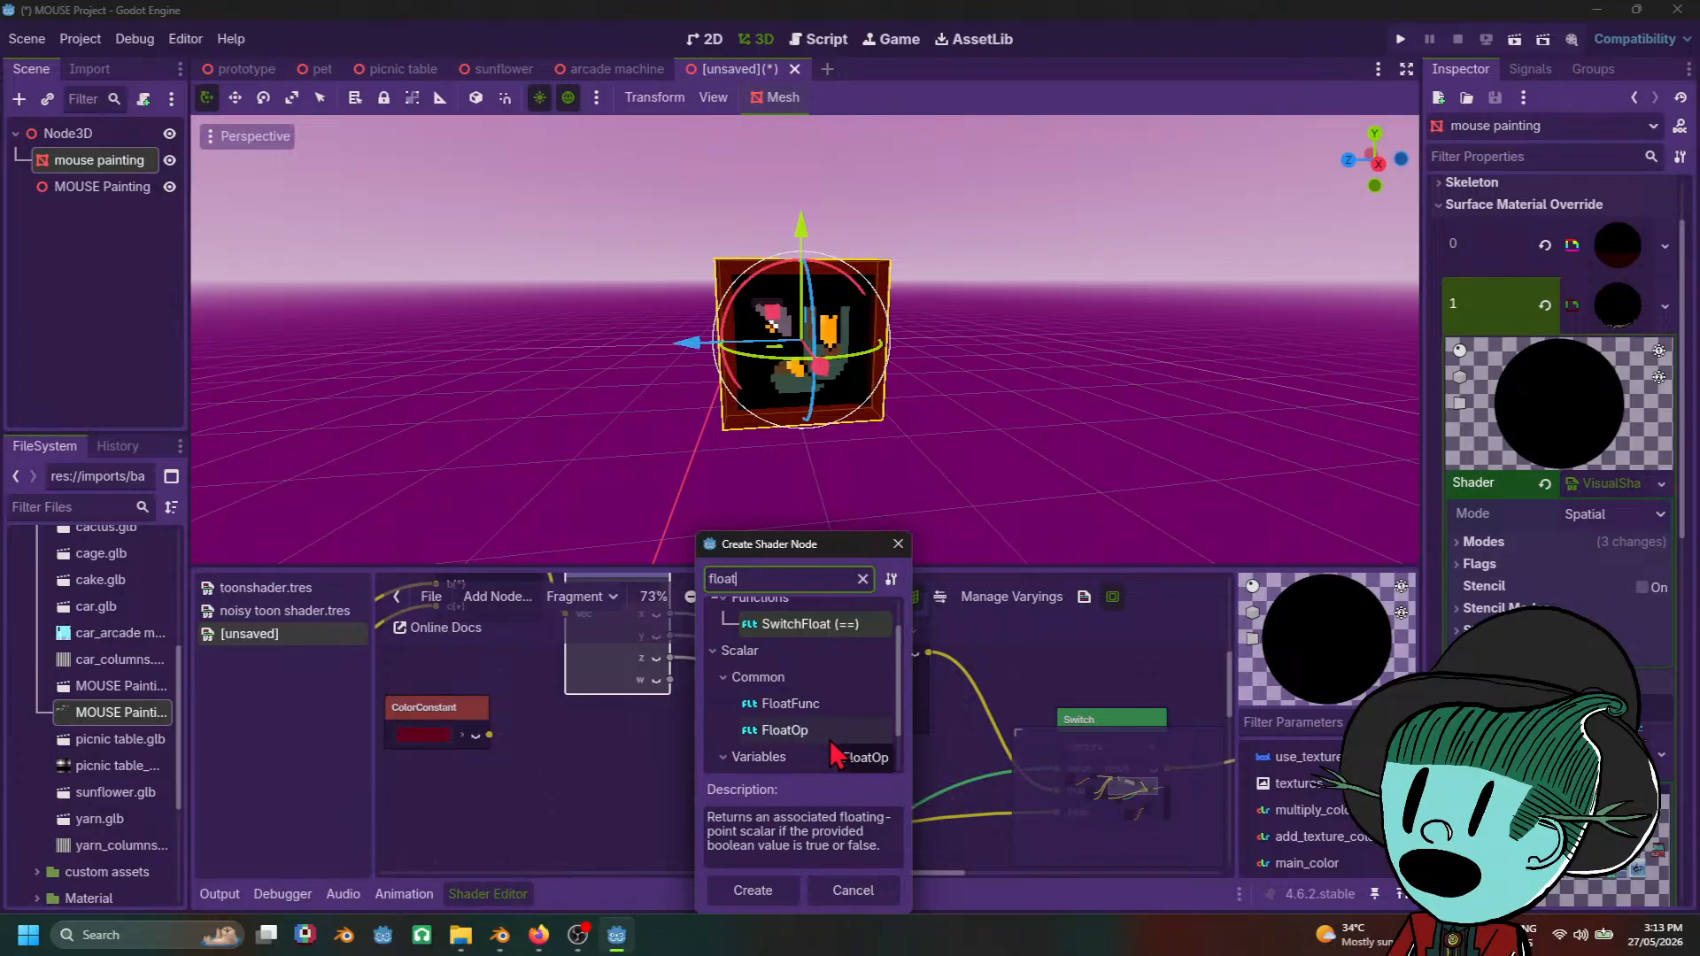
pyautogui.scroll(-2, 839, 753)
pyautogui.doubleClick(837, 728)
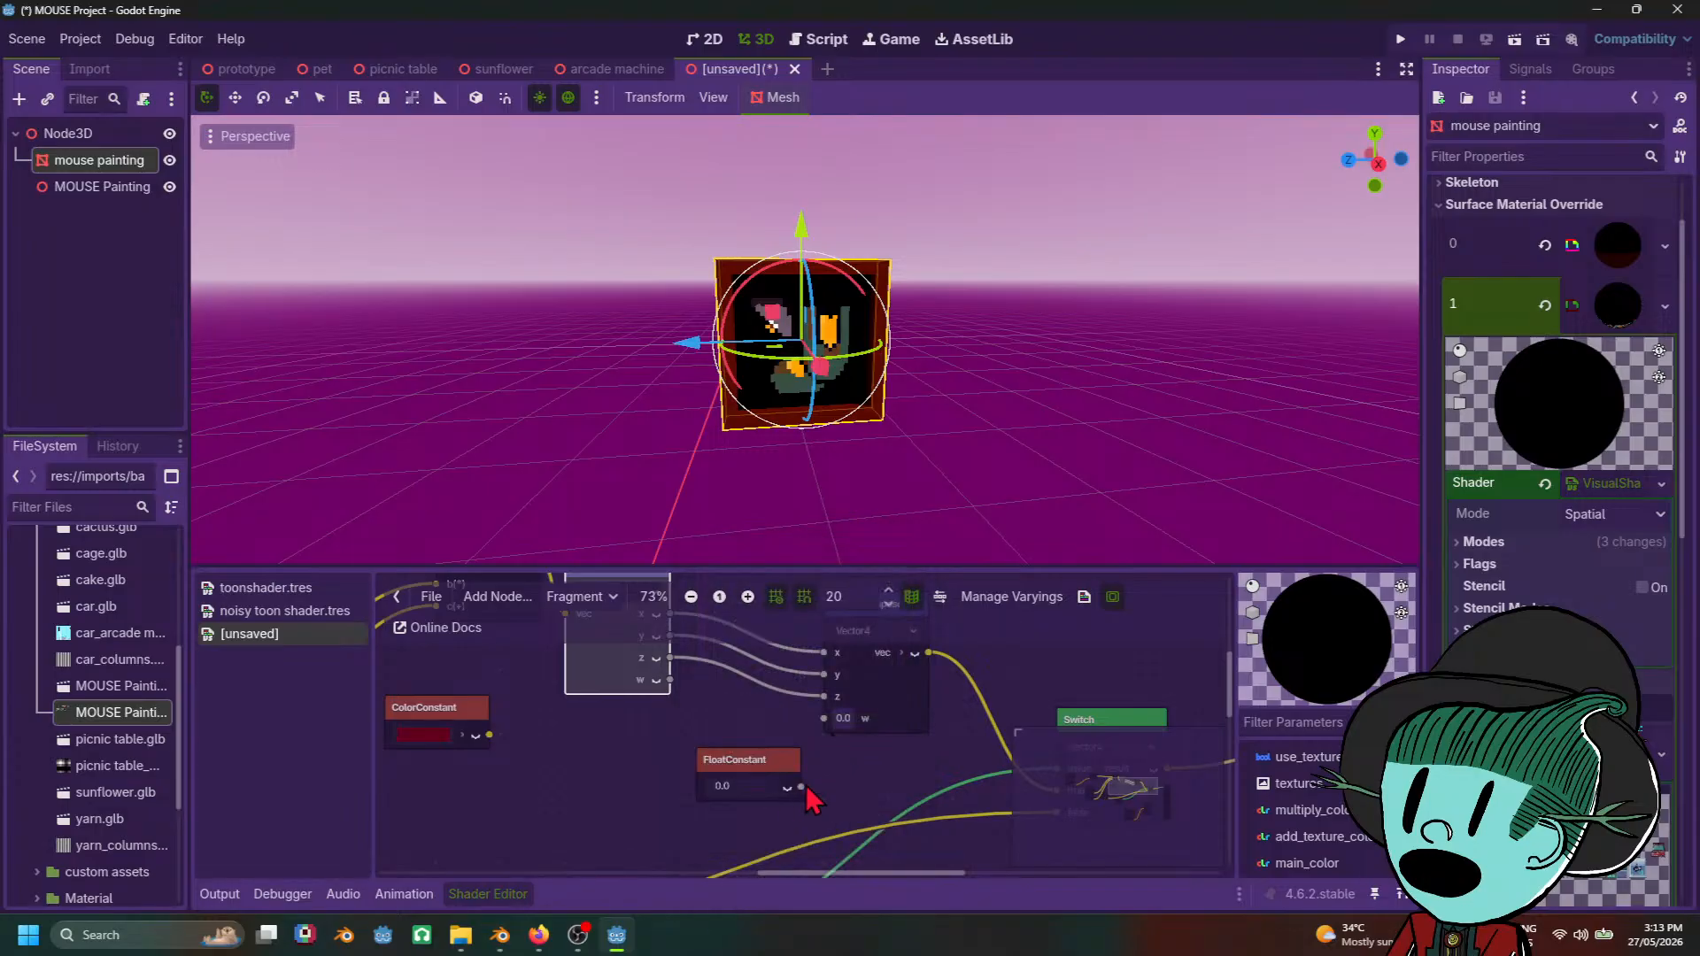
# Step: Connect the FloatConstant to VectorCompose's w input and set the constant to 1.0
pyautogui.moveTo(801, 787); pyautogui.dragTo(823, 718)
pyautogui.click(745, 787)
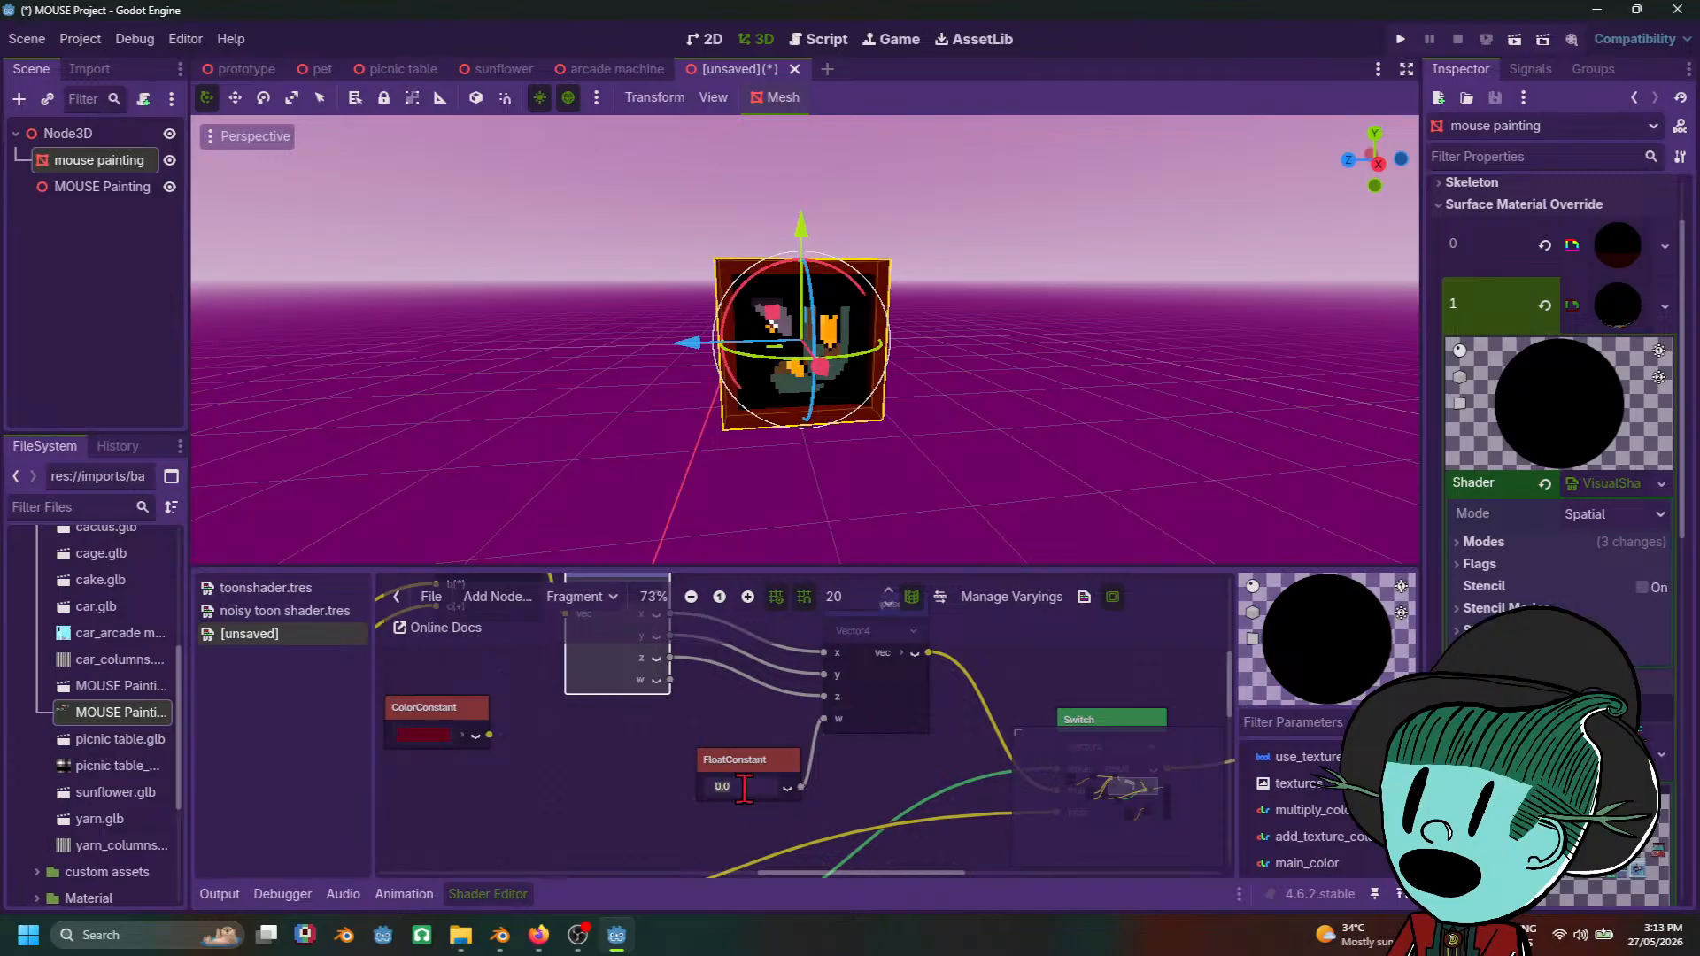
pyautogui.write('1')
pyautogui.click(875, 788)
# Step: Move FloatConstant farther from VectorCompose and align VectorCompose level with VectorDecompose
pyautogui.moveTo(875, 788); pyautogui.dragTo(856, 780, button='middle')
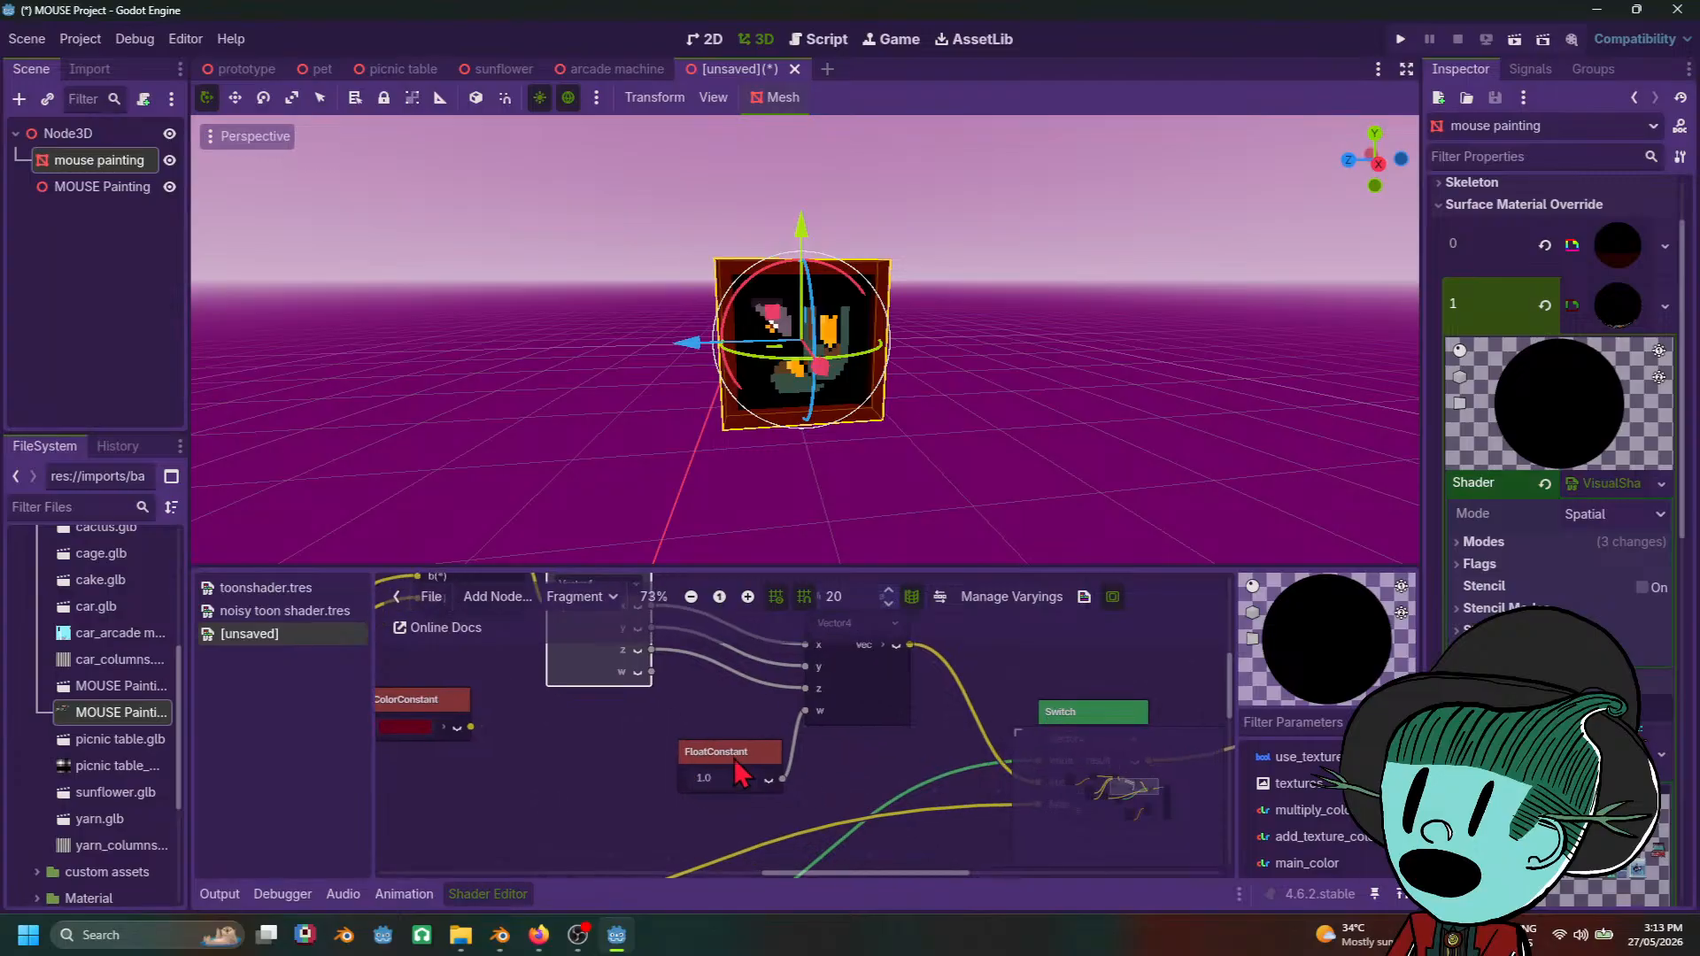
pyautogui.moveTo(735, 759); pyautogui.dragTo(630, 758)
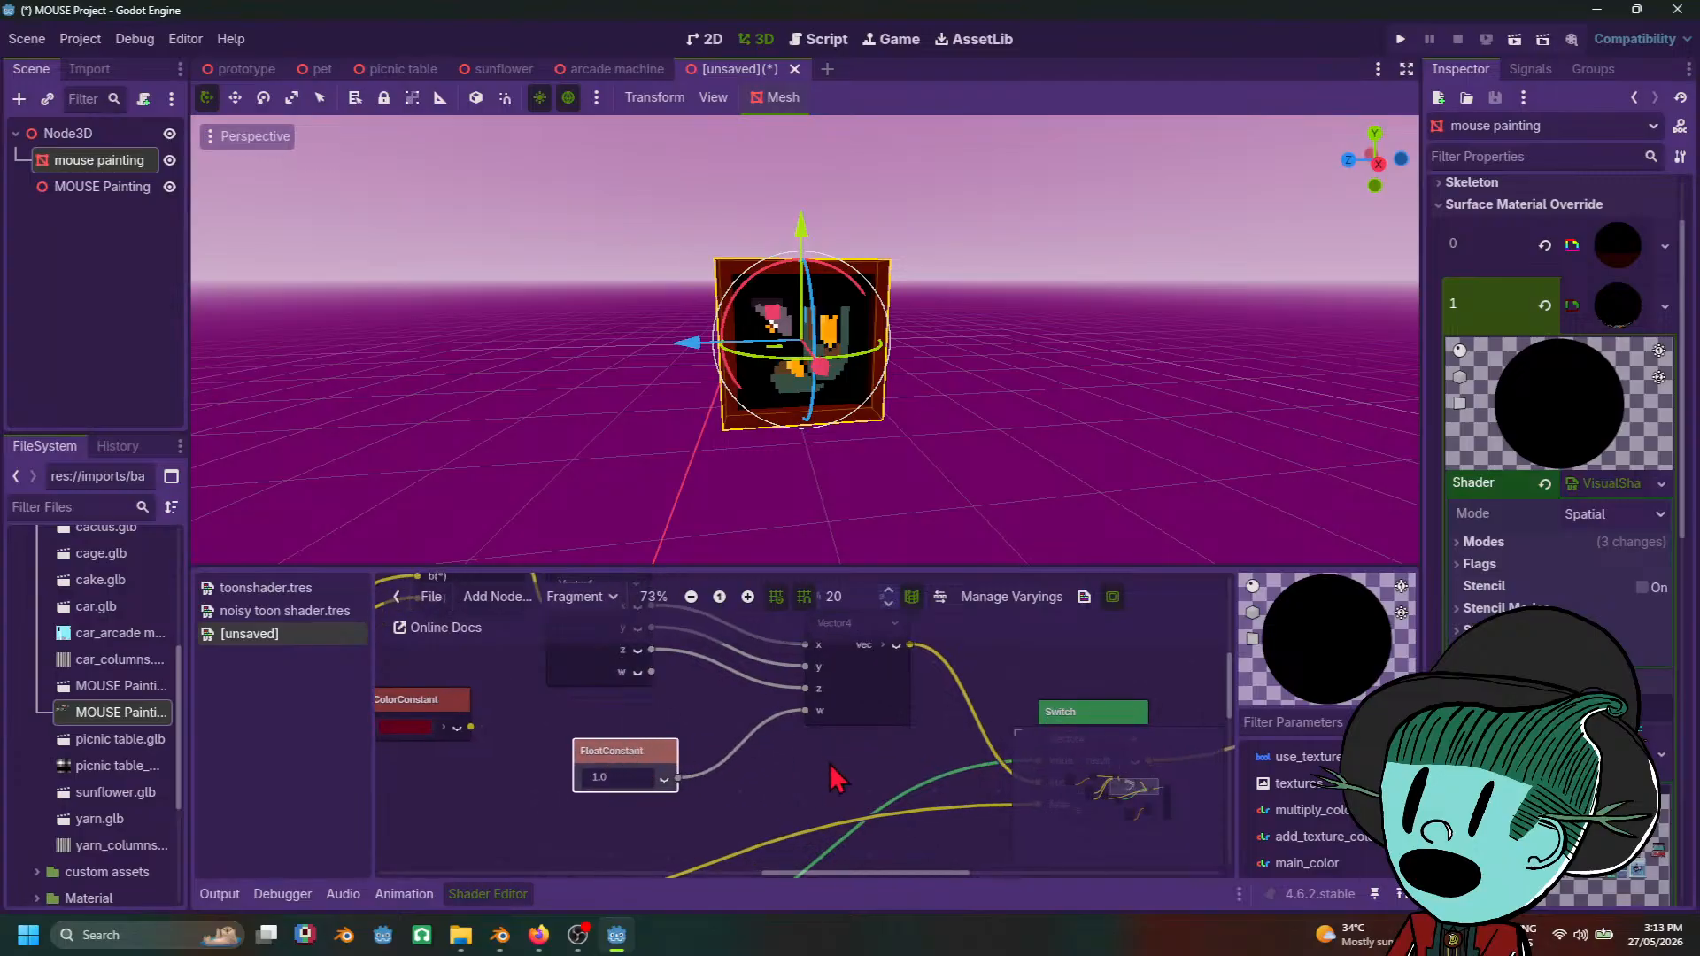
pyautogui.scroll(-2, 831, 763)
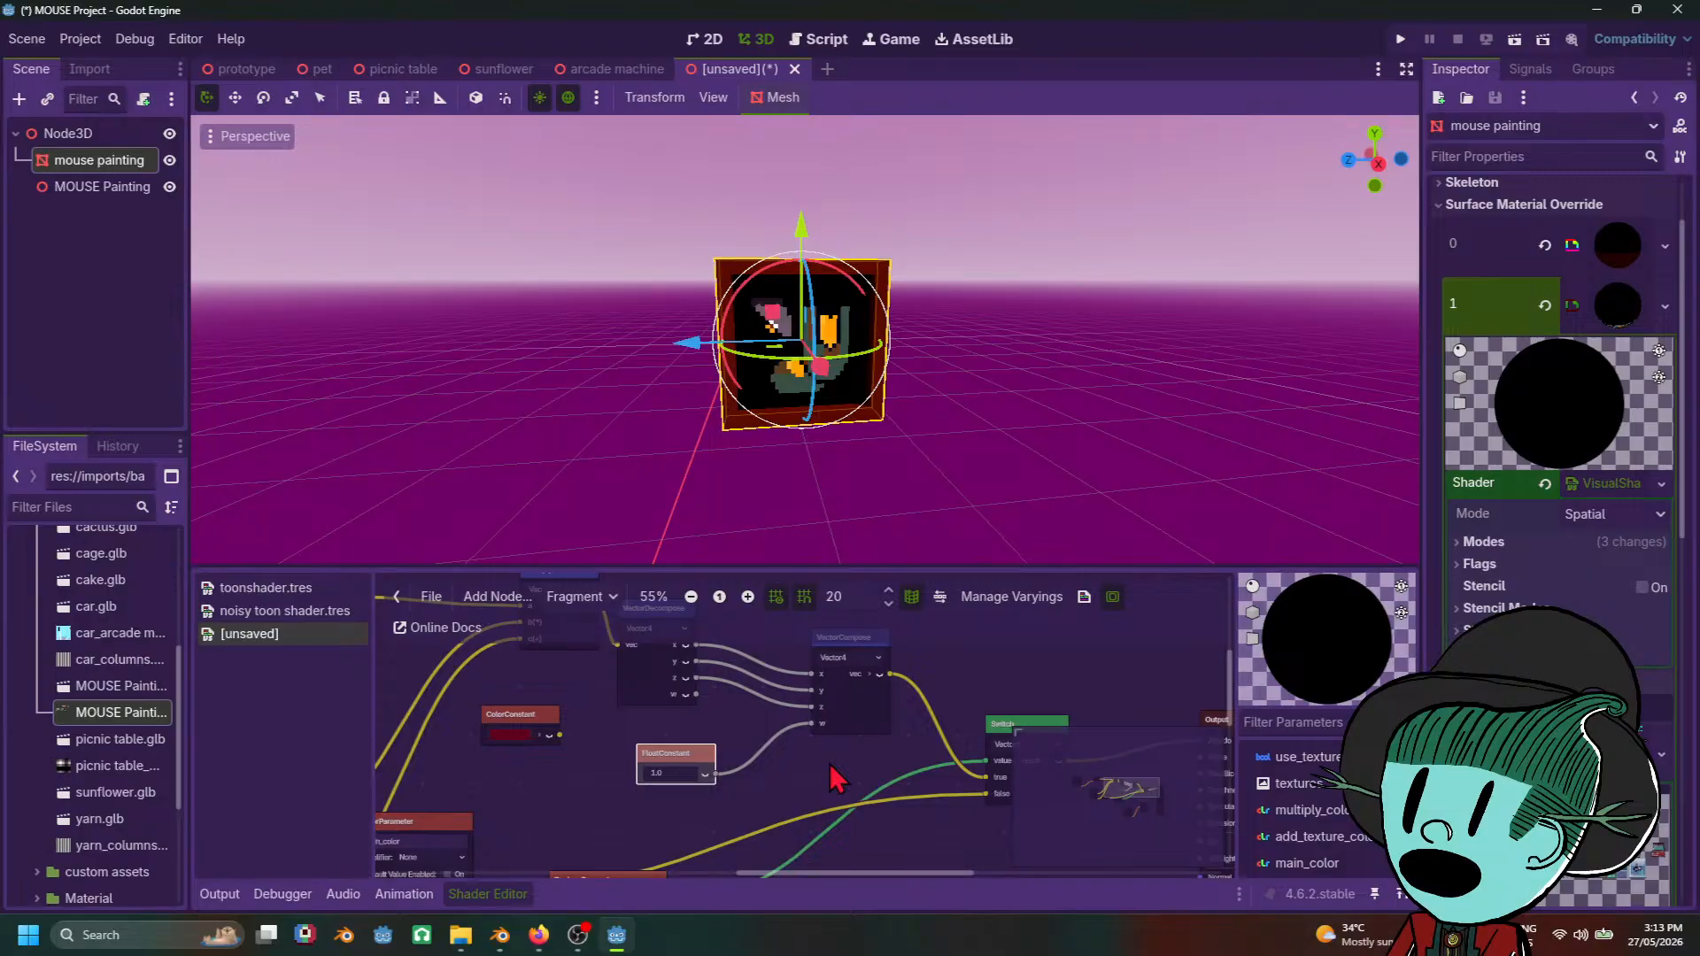
pyautogui.moveTo(885, 730); pyautogui.dragTo(885, 710)
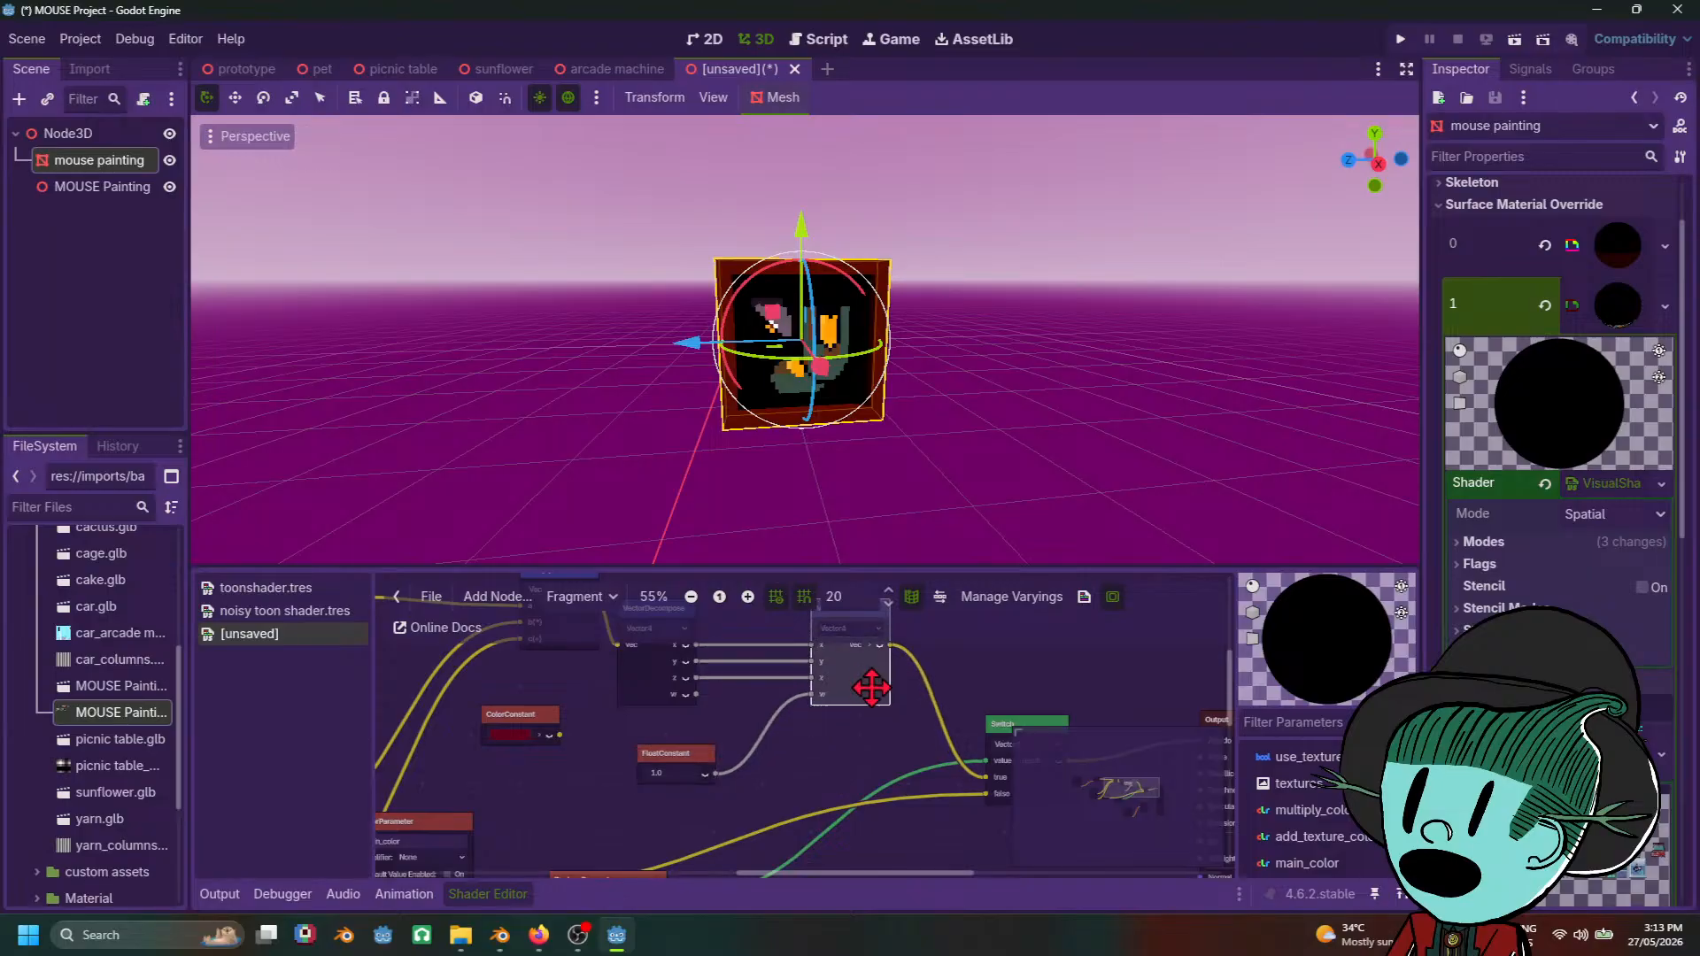
# Step: Preview the FloatConstant's output and lower its value to -0.843
pyautogui.scroll(2, 745, 815)
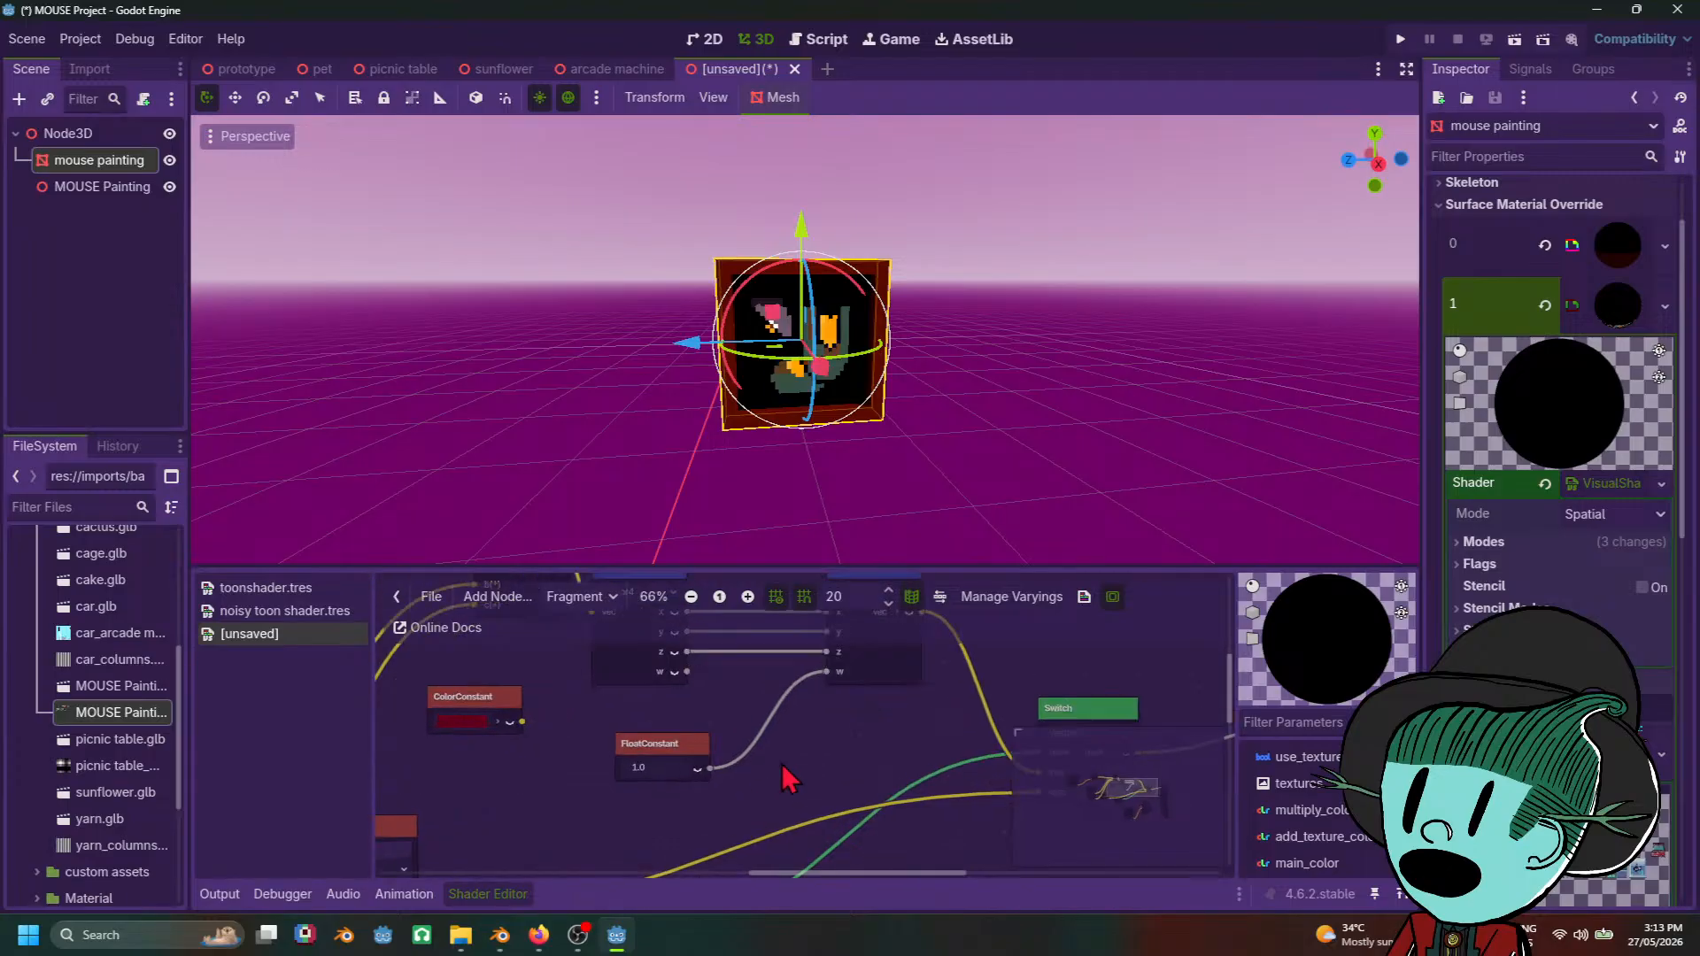
pyautogui.scroll(1, 833, 742)
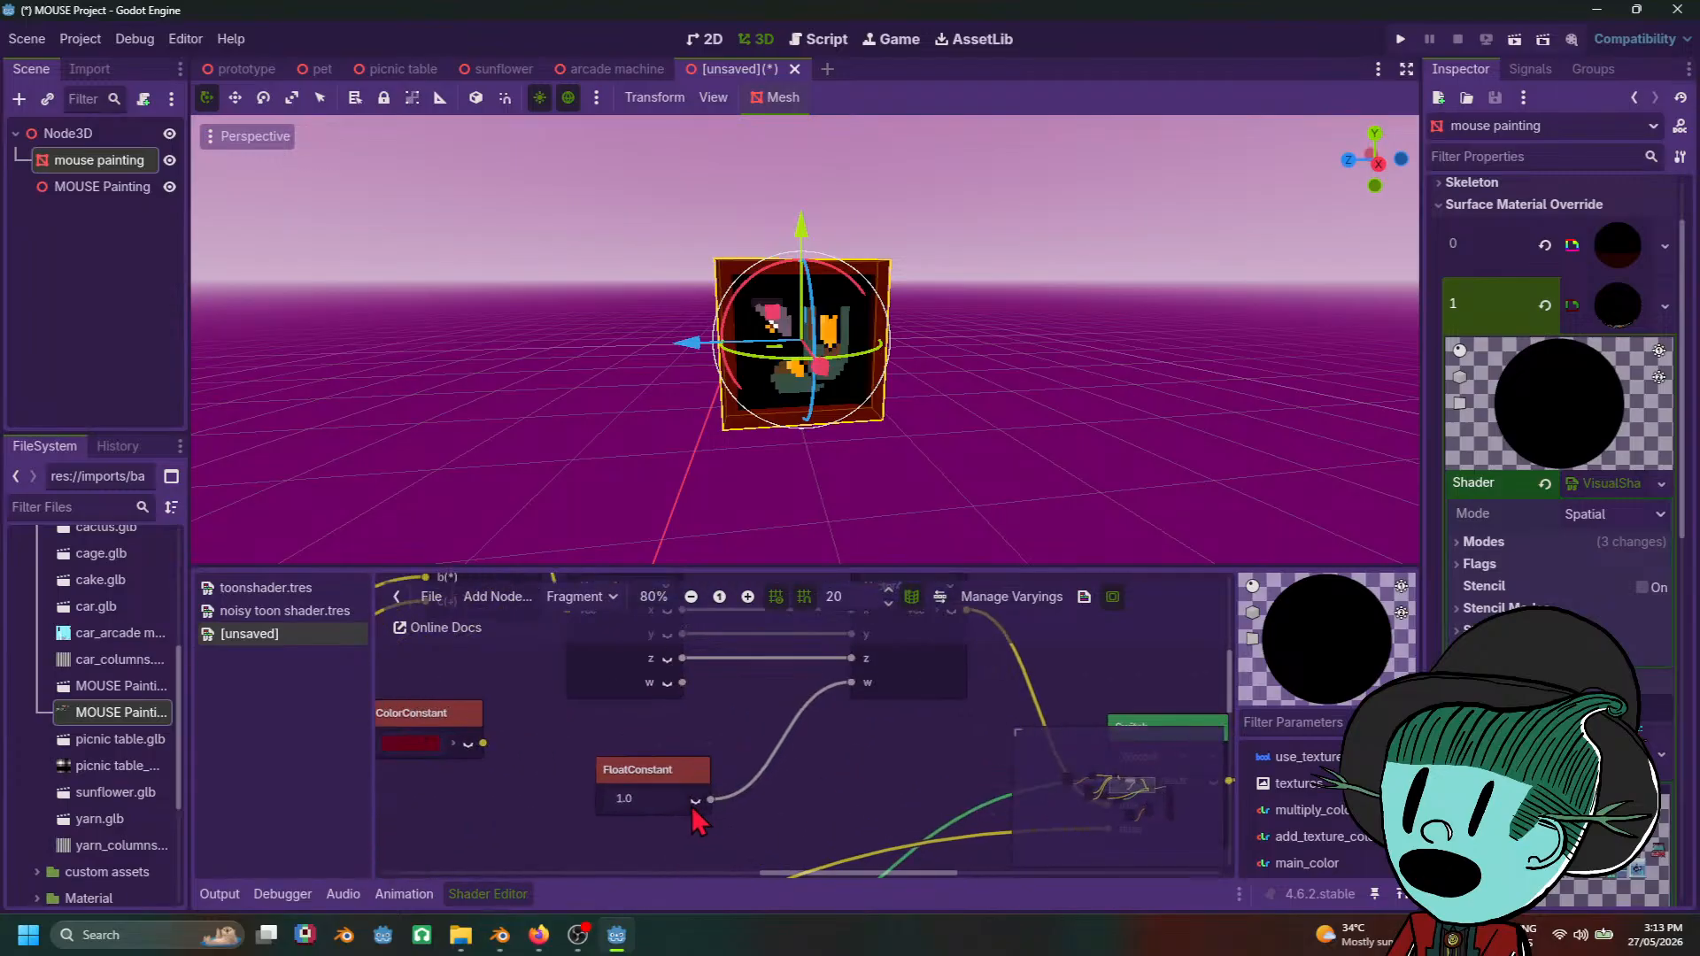
pyautogui.click(695, 800)
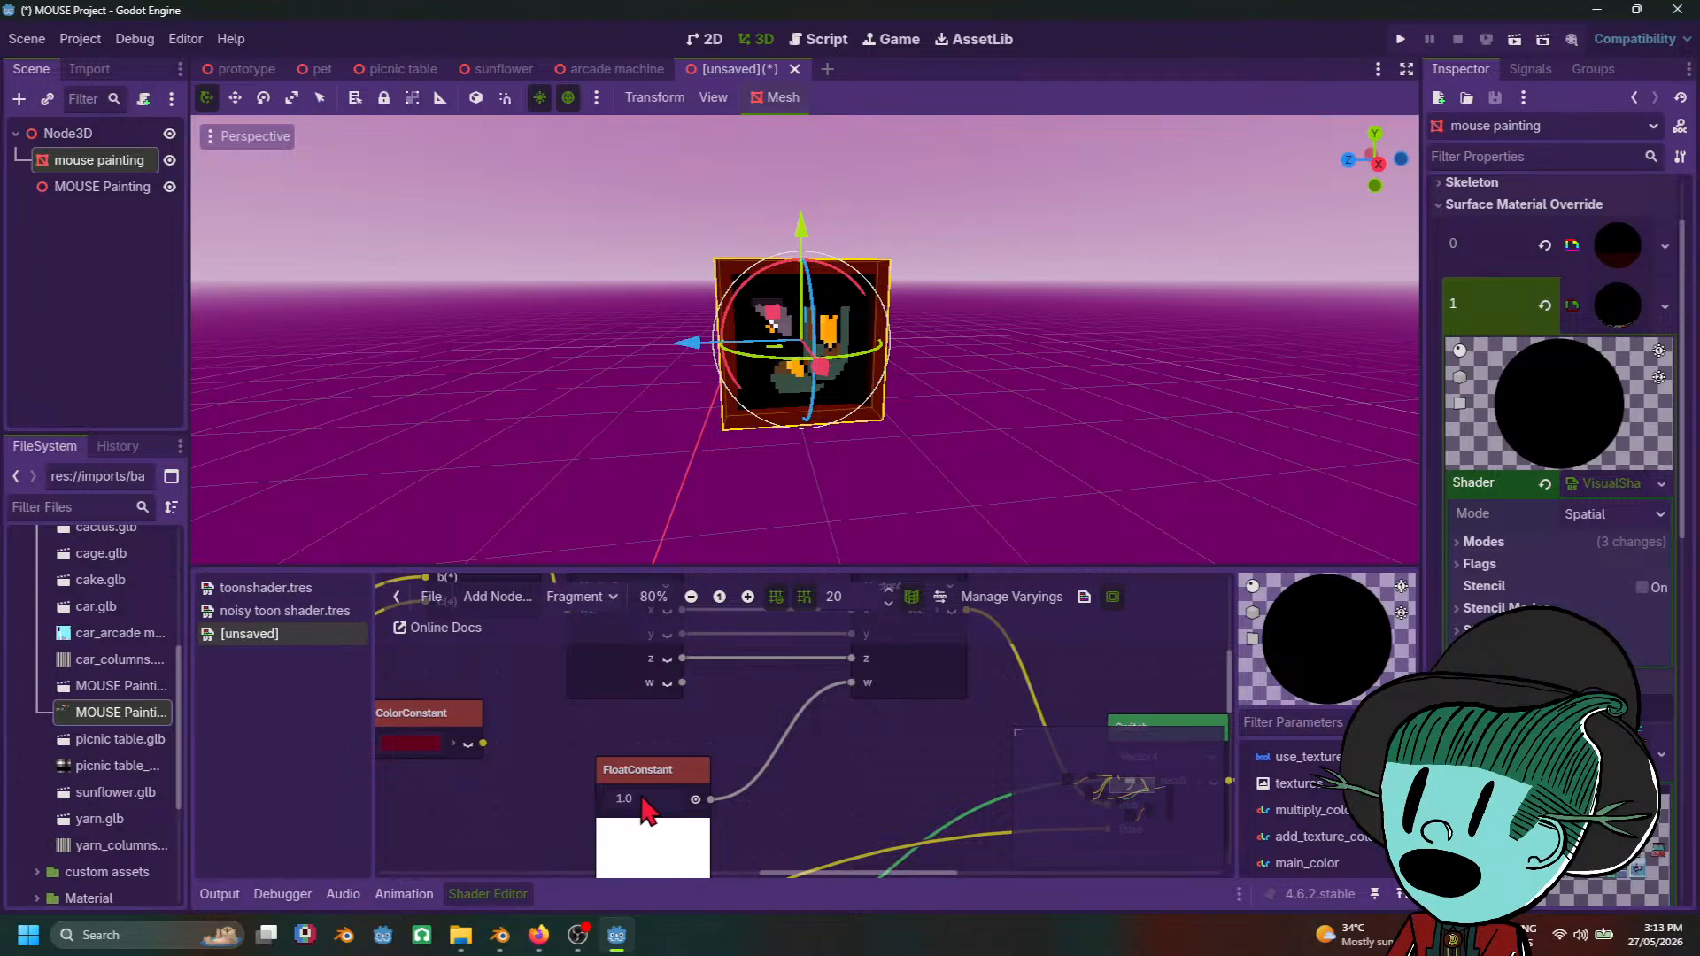
pyautogui.moveTo(638, 797); pyautogui.dragTo(498, 799)
pyautogui.moveTo(620, 800); pyautogui.dragTo(558, 824)
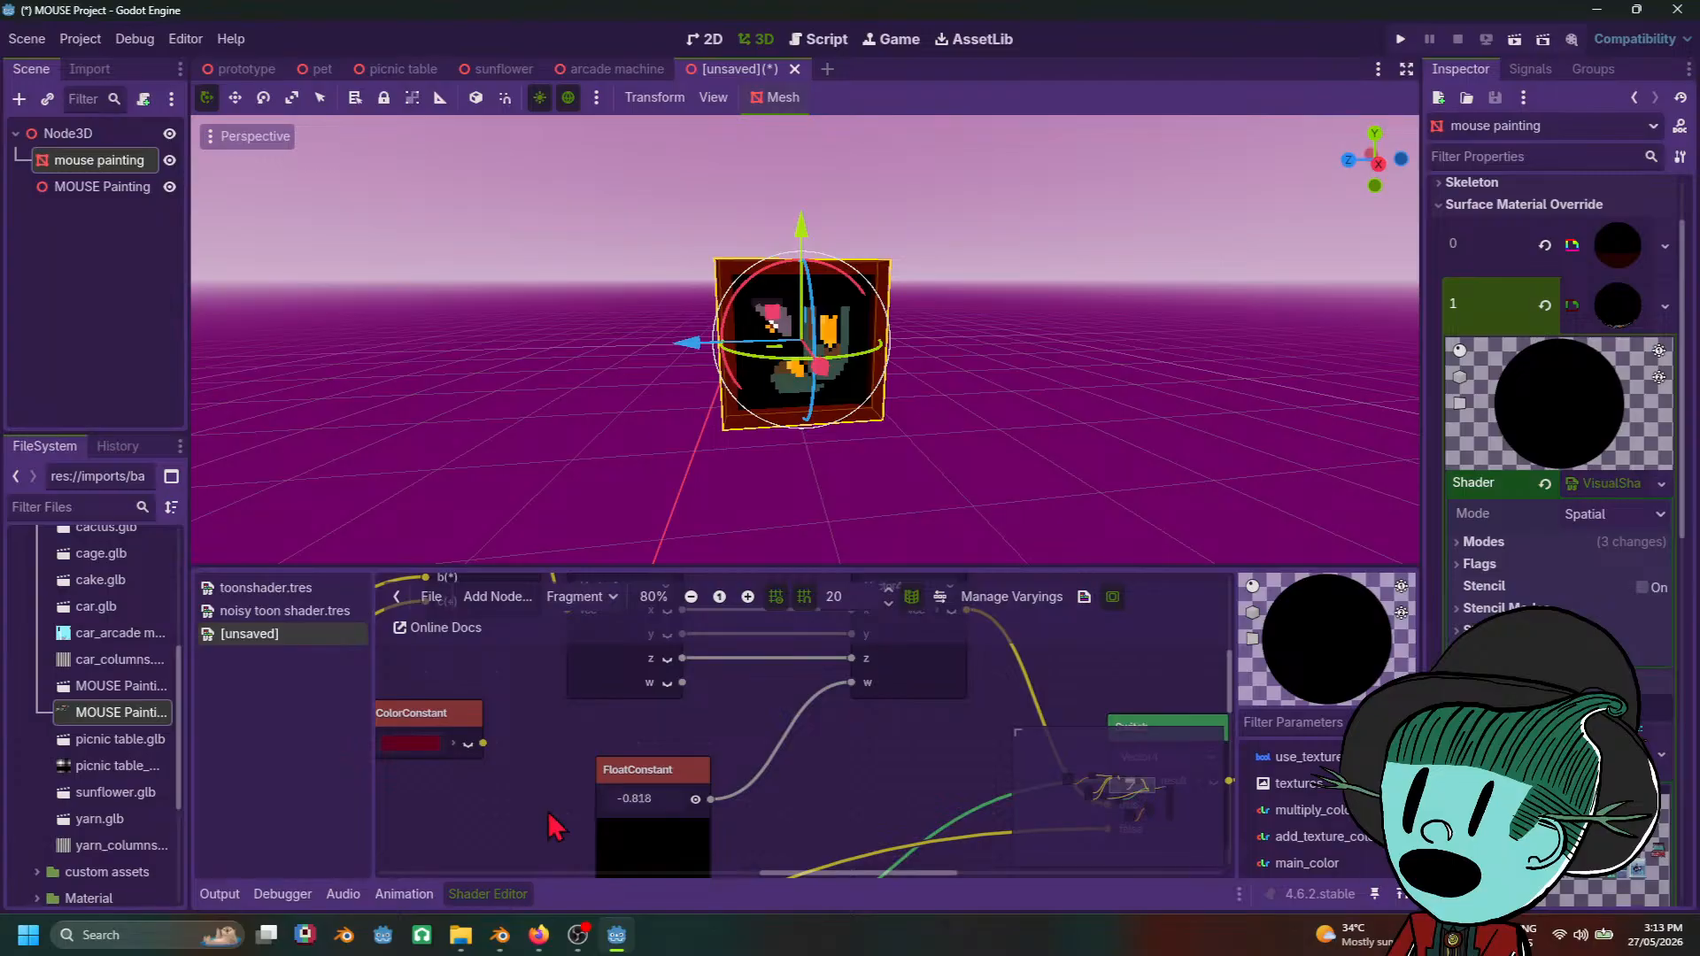
pyautogui.click(664, 800)
pyautogui.click(880, 760)
# Step: Preview the w, z, y and x outputs of the VectorDecompose node one after another
pyautogui.click(668, 683)
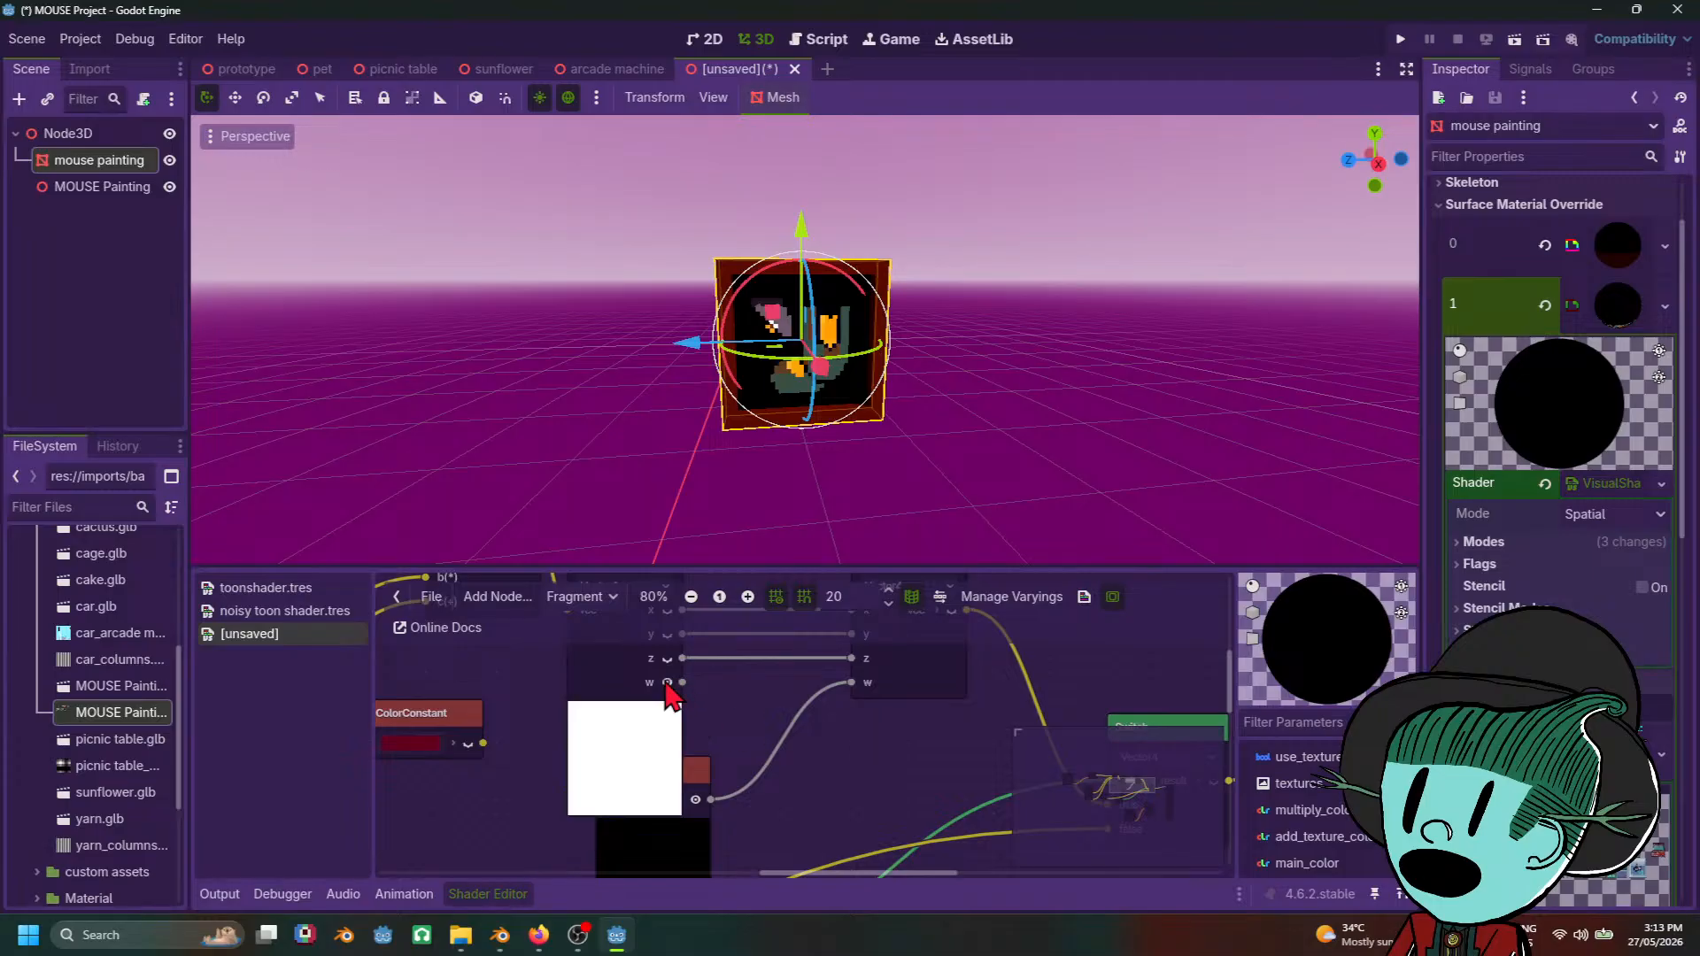
pyautogui.click(668, 683)
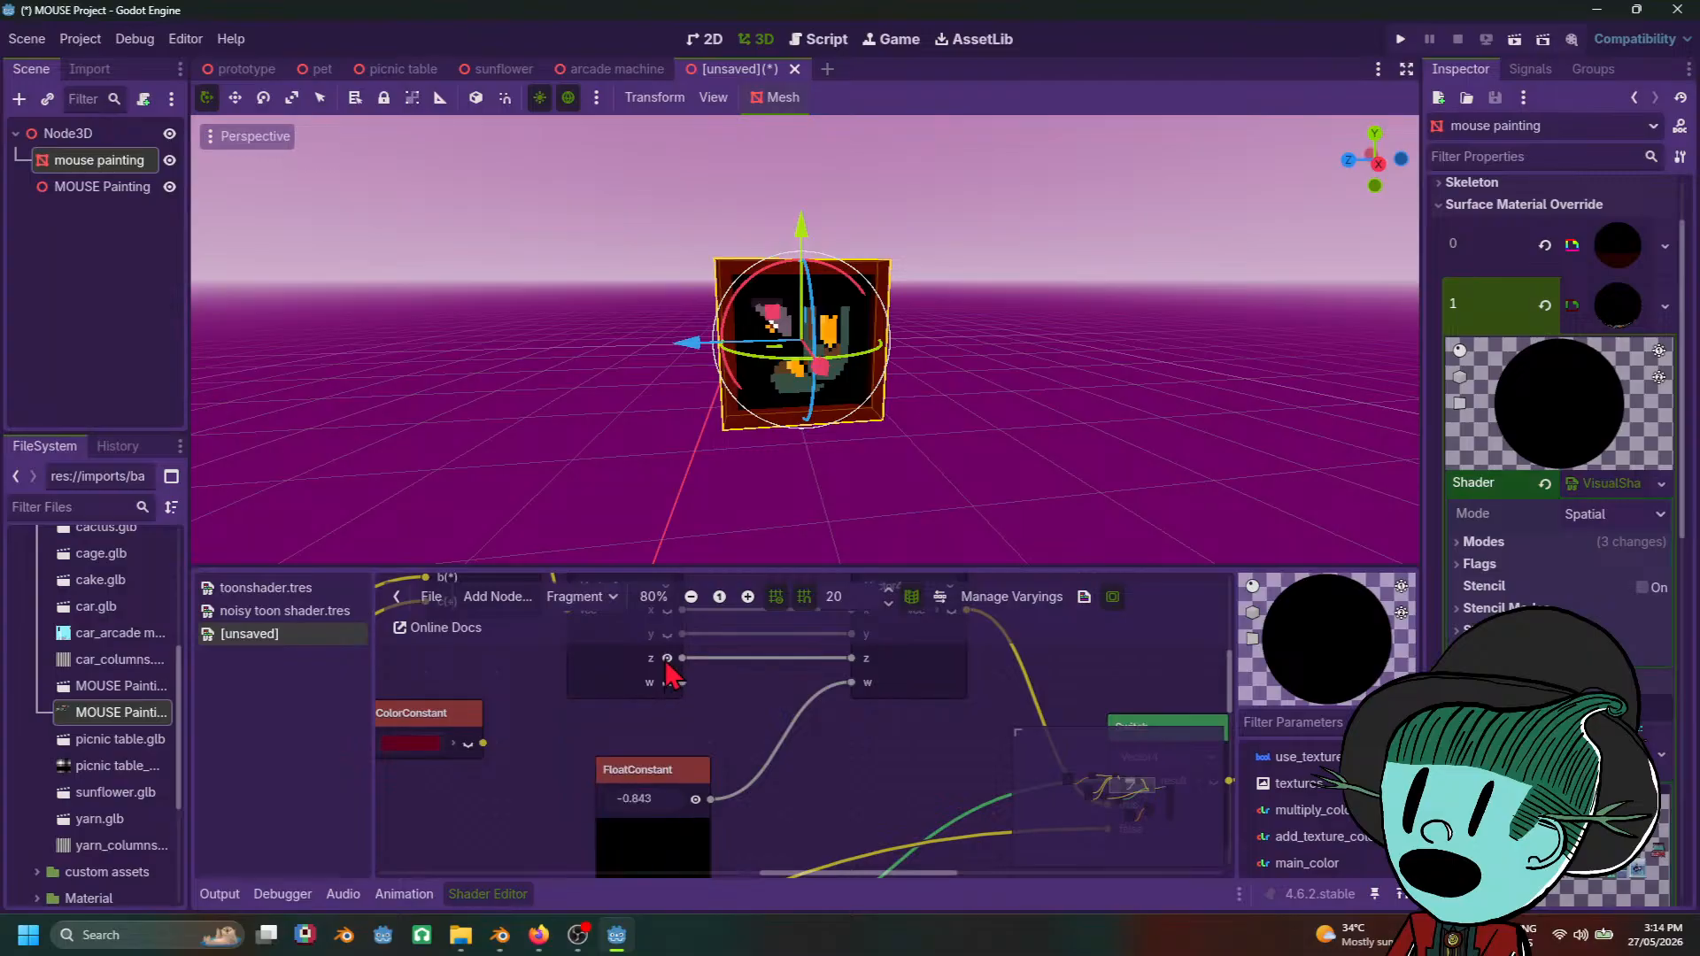
pyautogui.click(668, 681)
pyautogui.scroll(-2, 761, 711)
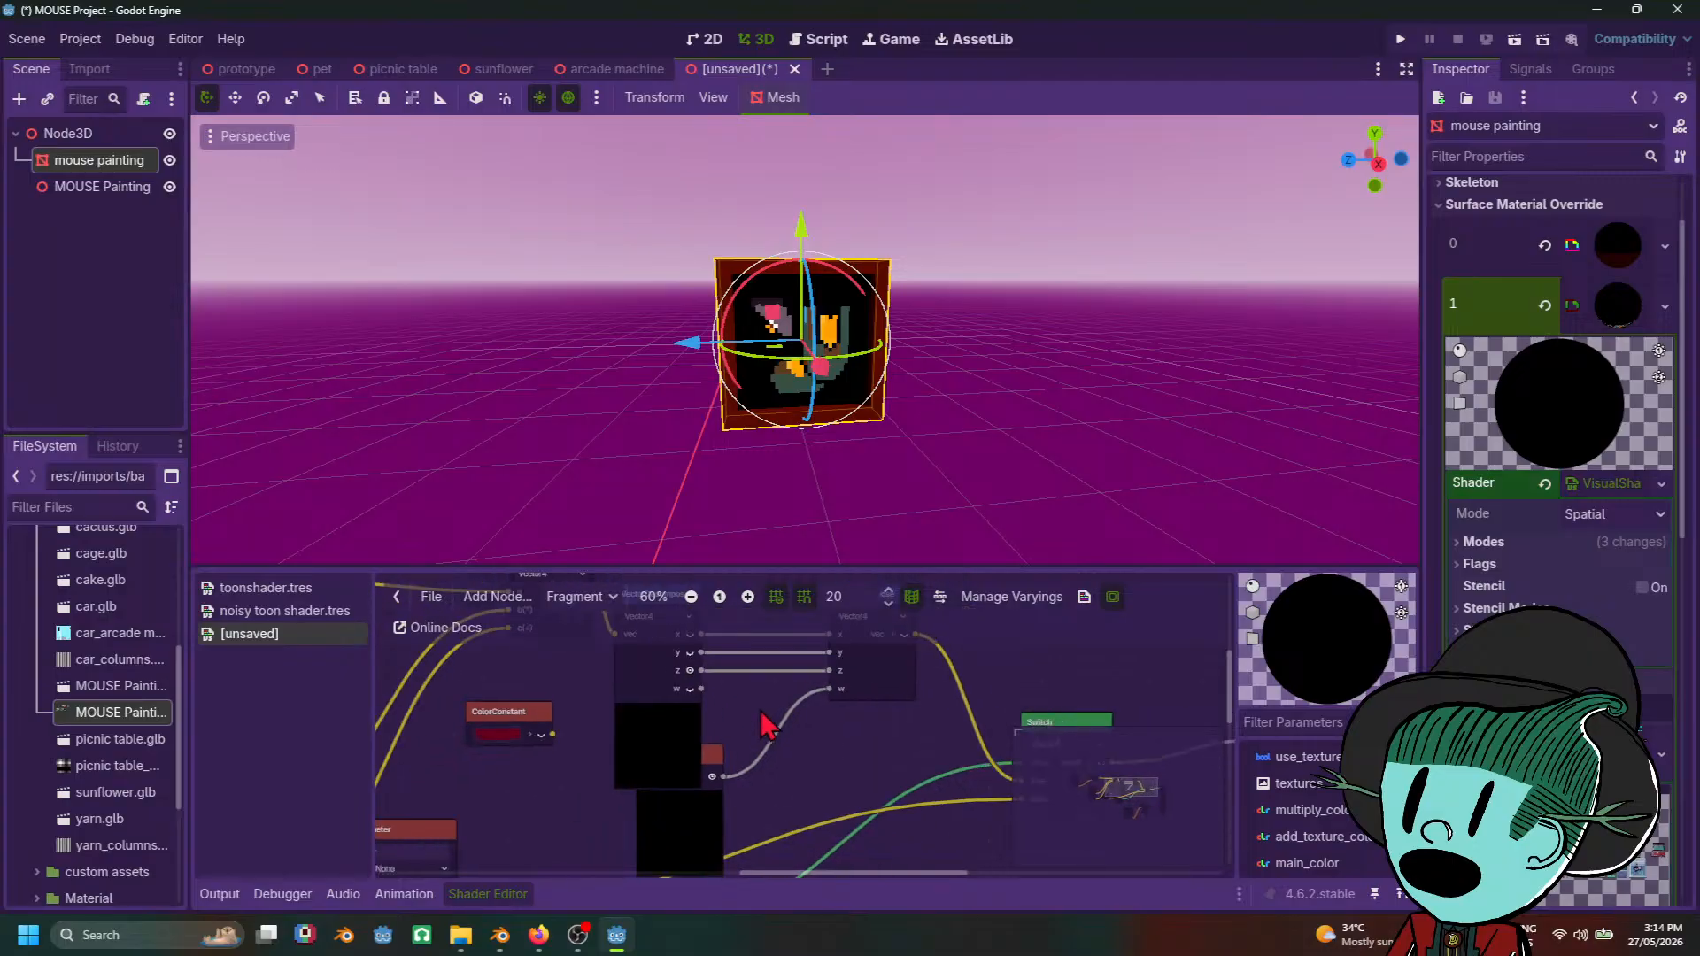
pyautogui.moveTo(761, 712); pyautogui.dragTo(800, 788, button='middle')
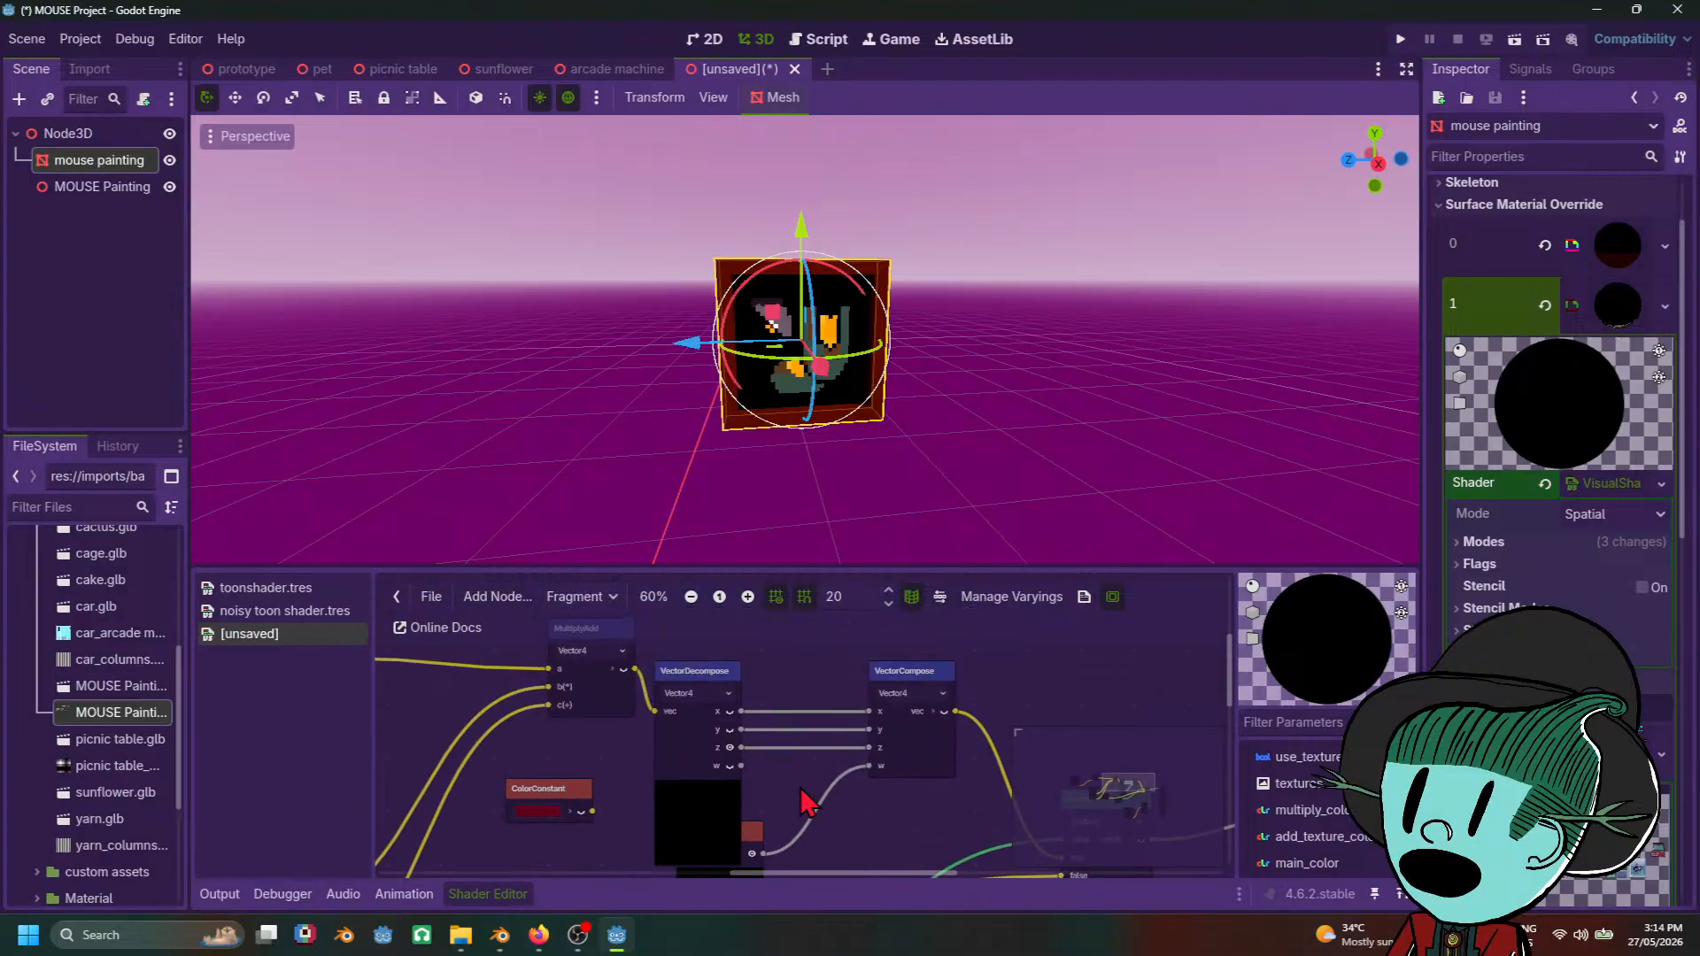
pyautogui.click(726, 730)
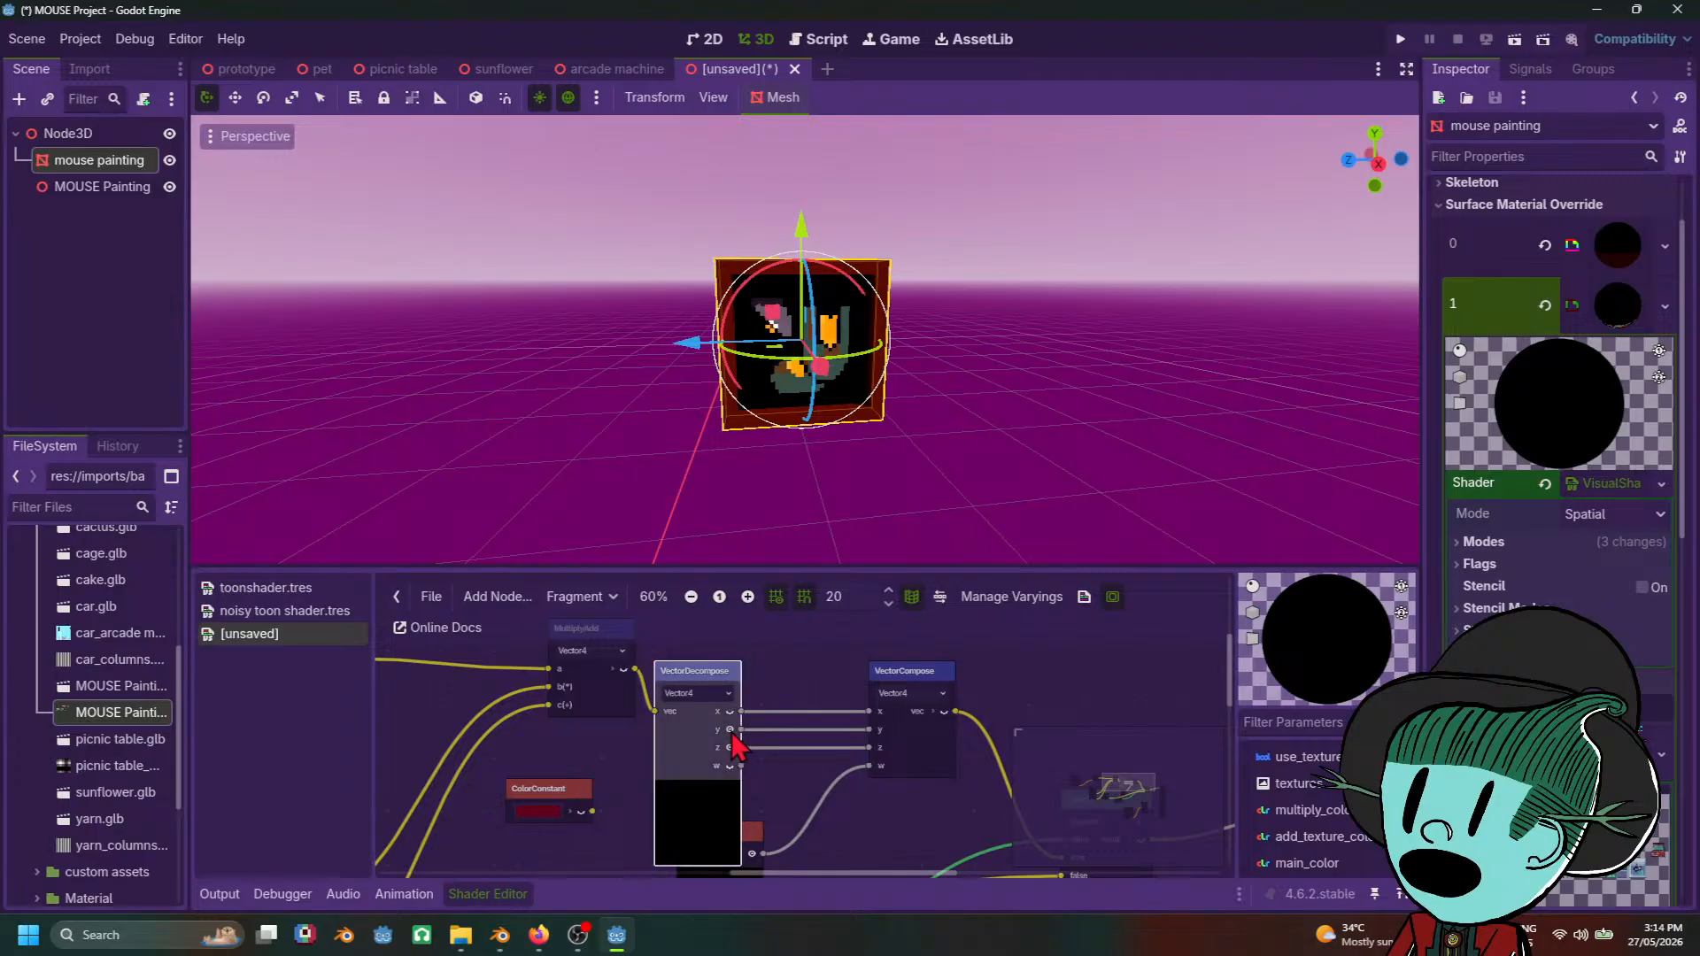
pyautogui.click(730, 730)
pyautogui.click(732, 721)
pyautogui.click(731, 717)
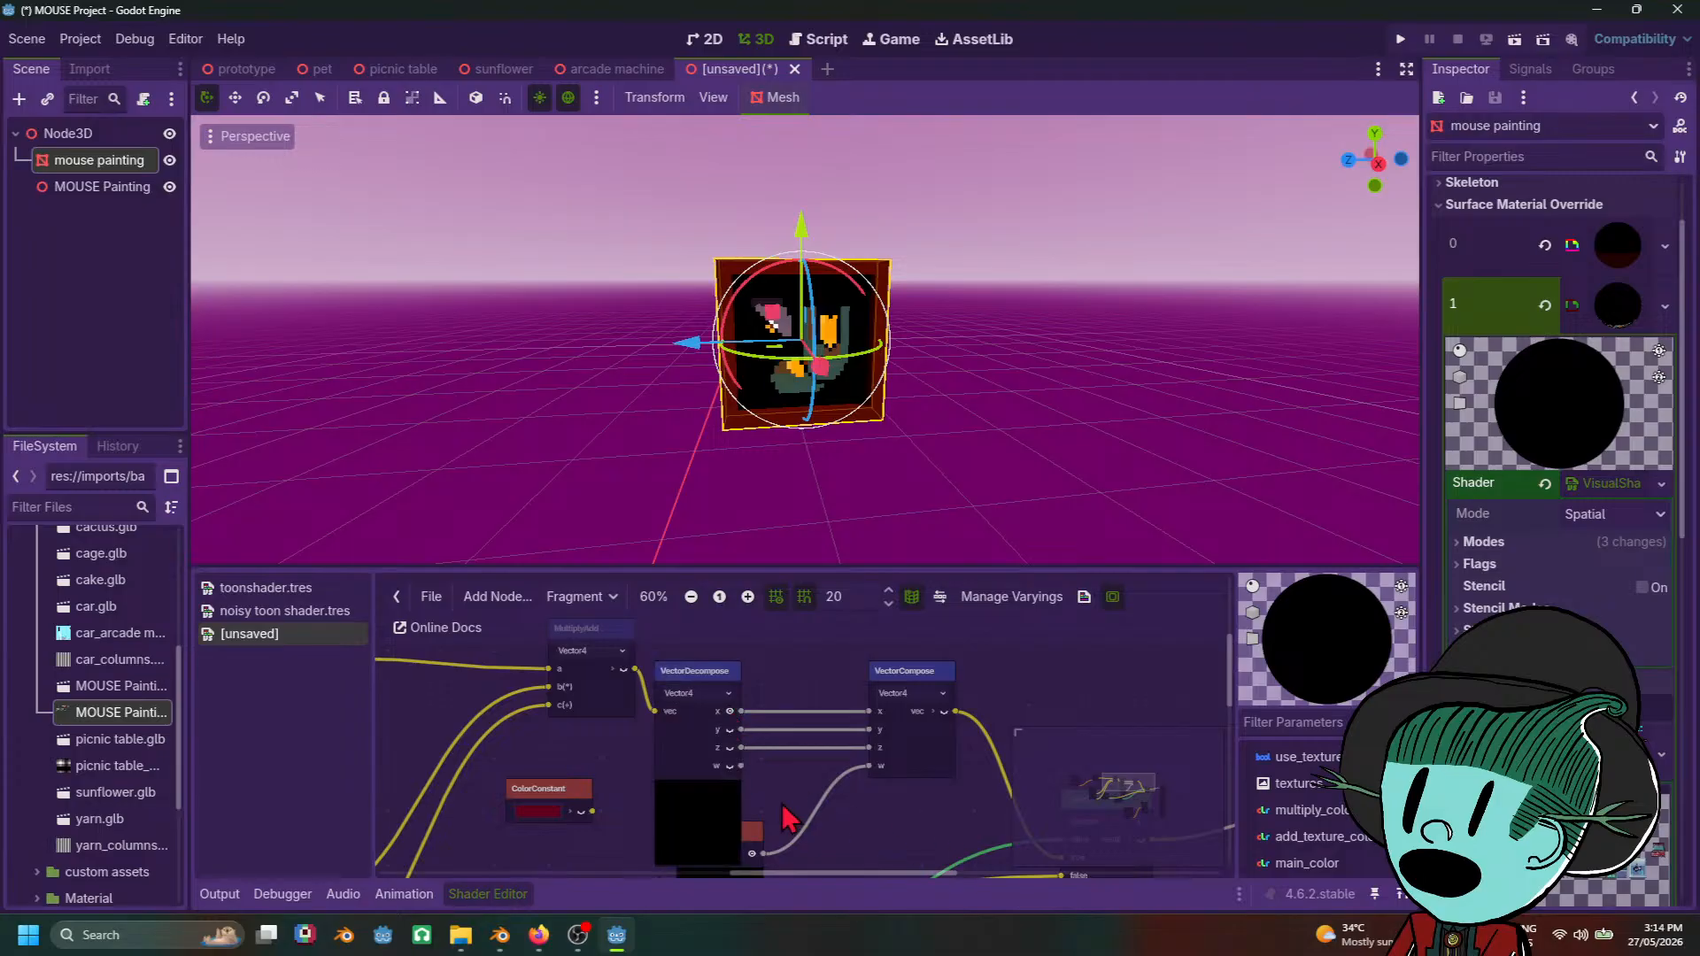
pyautogui.scroll(3, 792, 819)
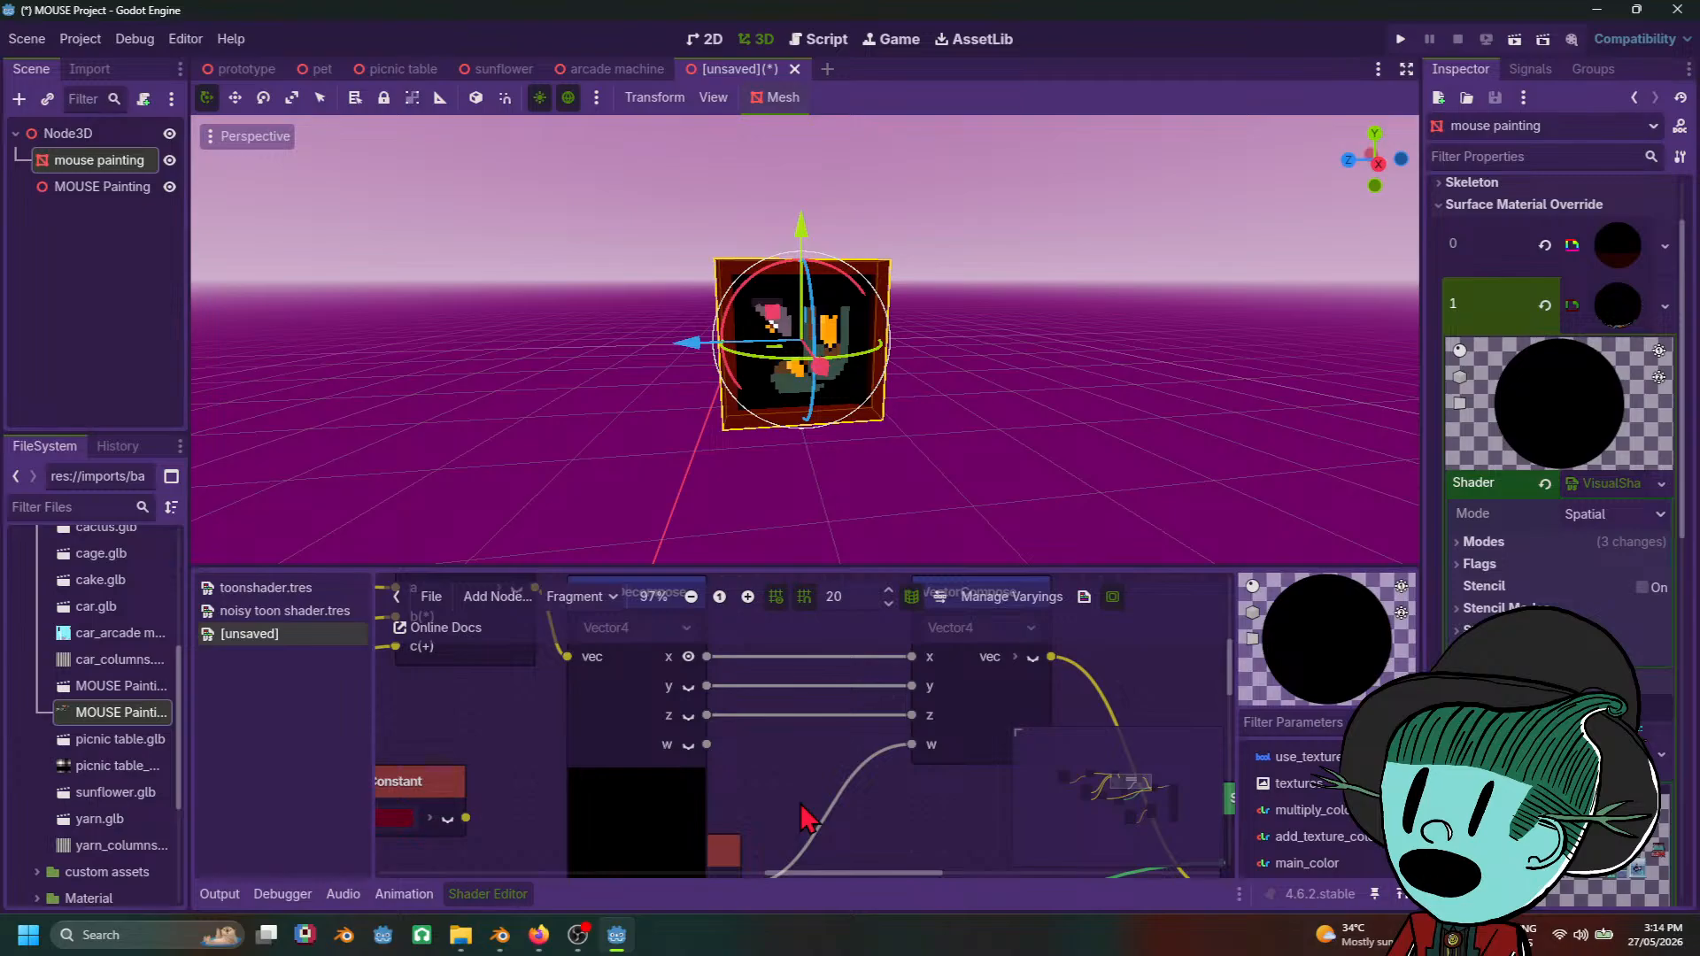
pyautogui.scroll(-5, 801, 819)
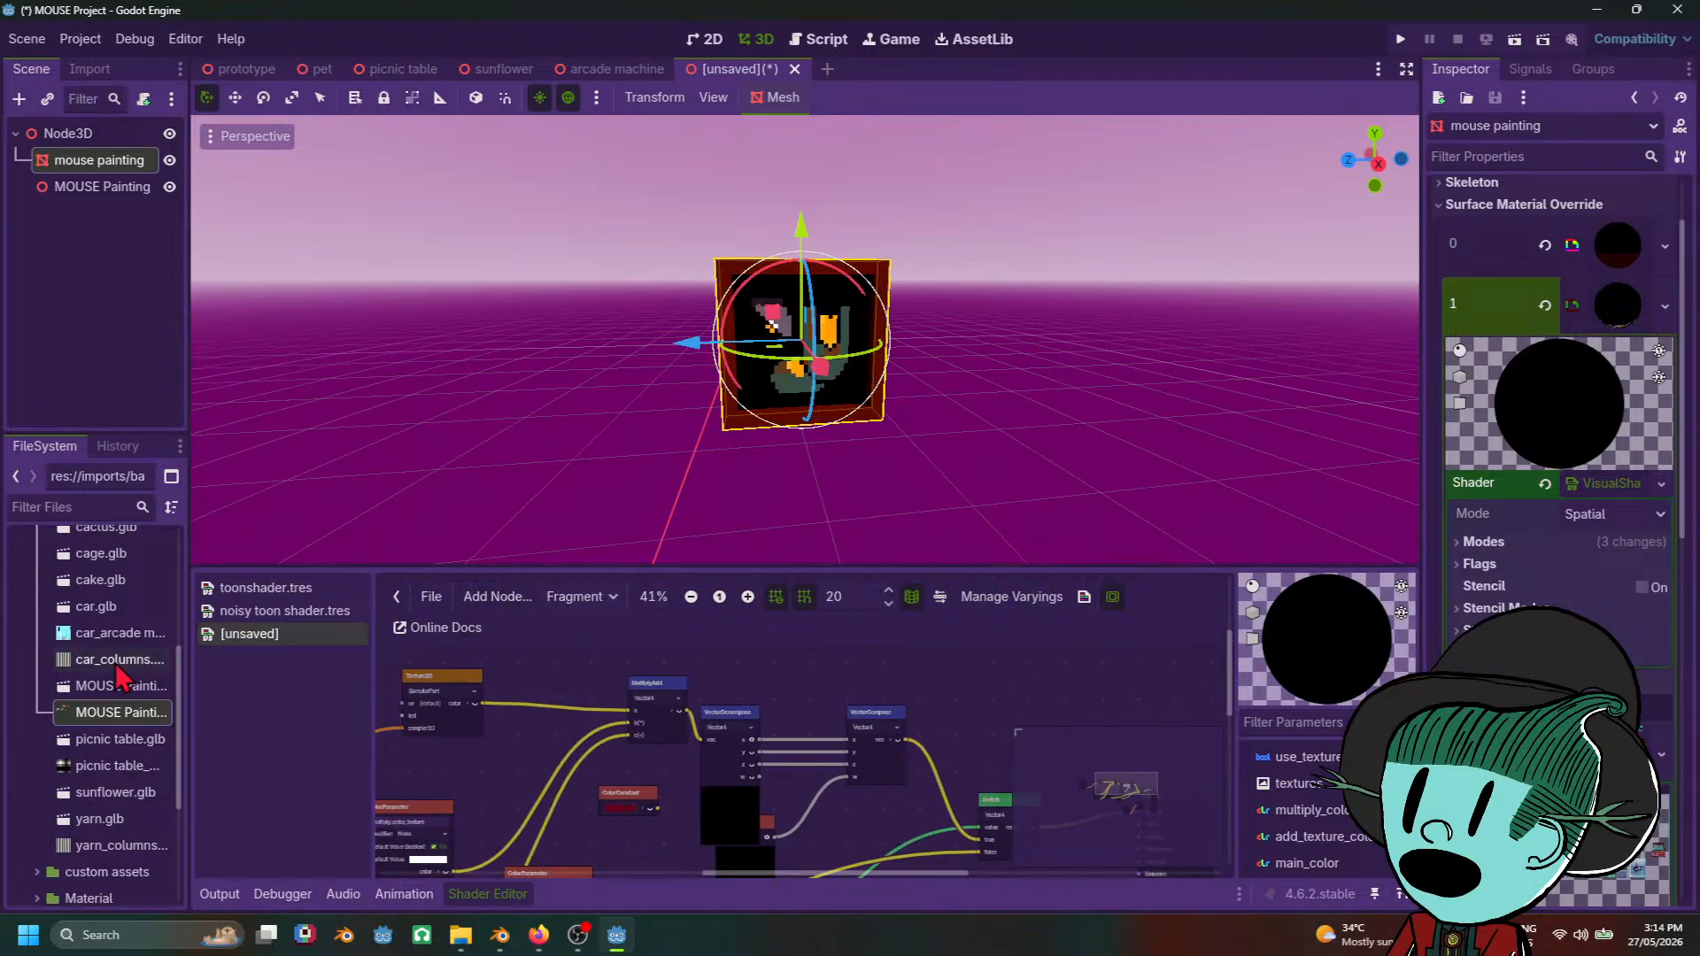
# Step: Widen the Scene and FileSystem docks, and briefly preview the MultiplyAdd node's output
pyautogui.moveTo(187, 695); pyautogui.dragTo(227, 696)
pyautogui.scroll(2, 917, 833)
pyautogui.scroll(2, 891, 749)
pyautogui.moveTo(908, 820); pyautogui.dragTo(762, 799, button='middle')
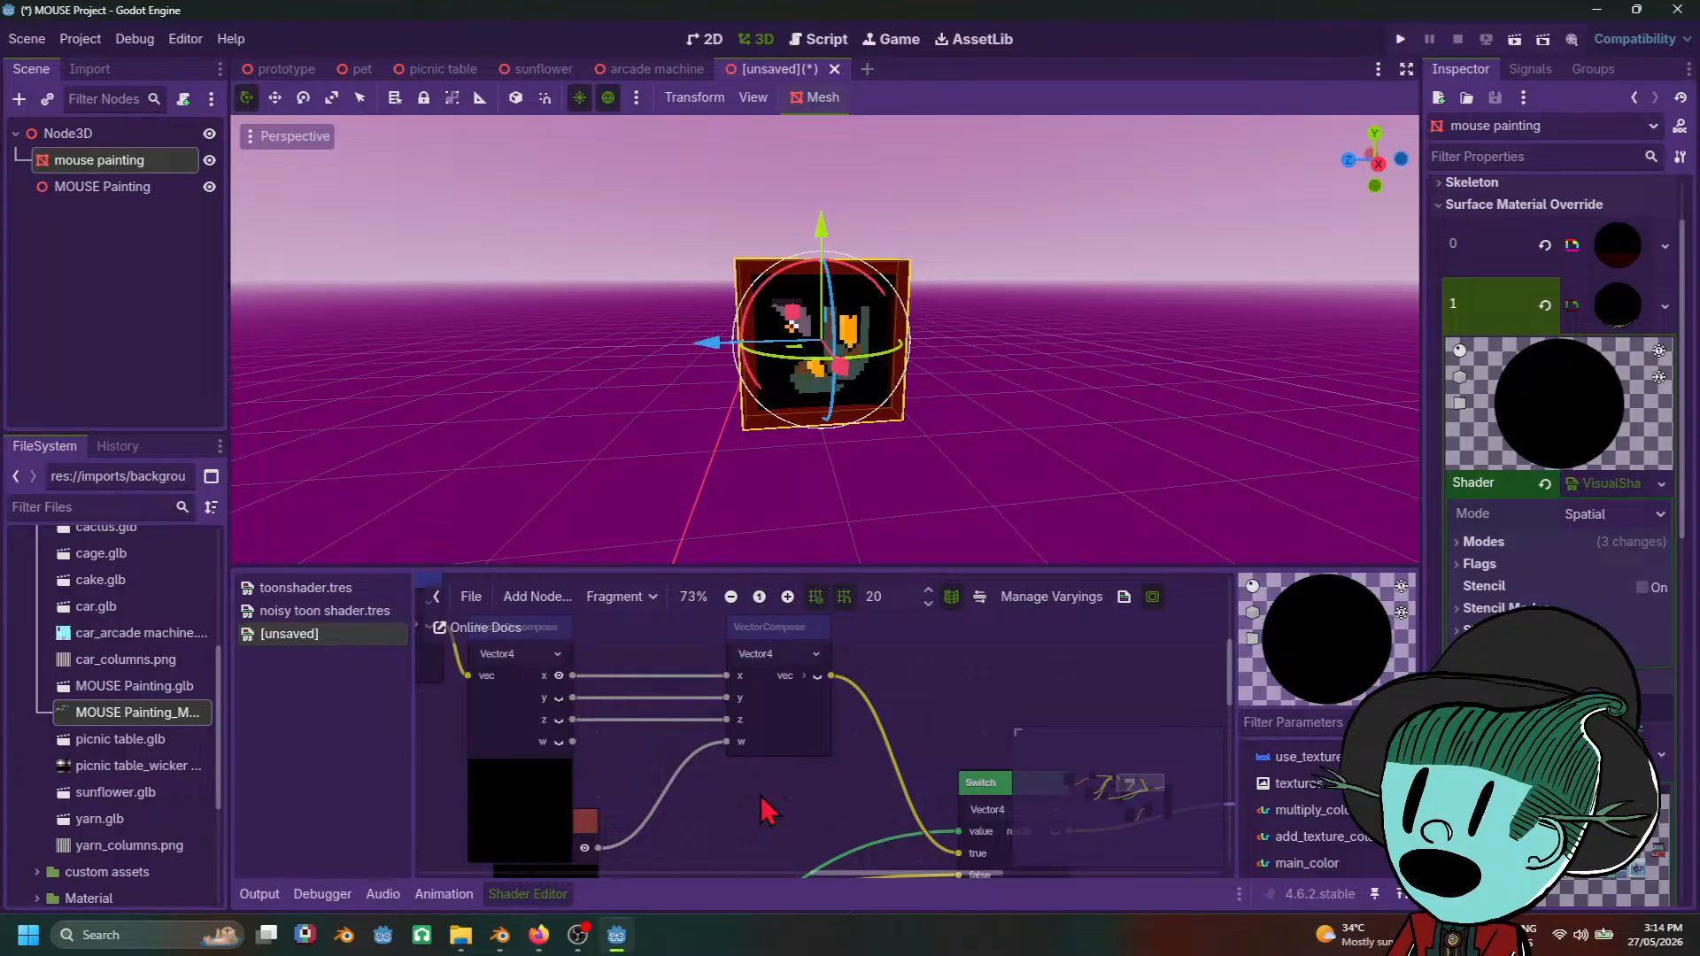
pyautogui.scroll(-5, 648, 792)
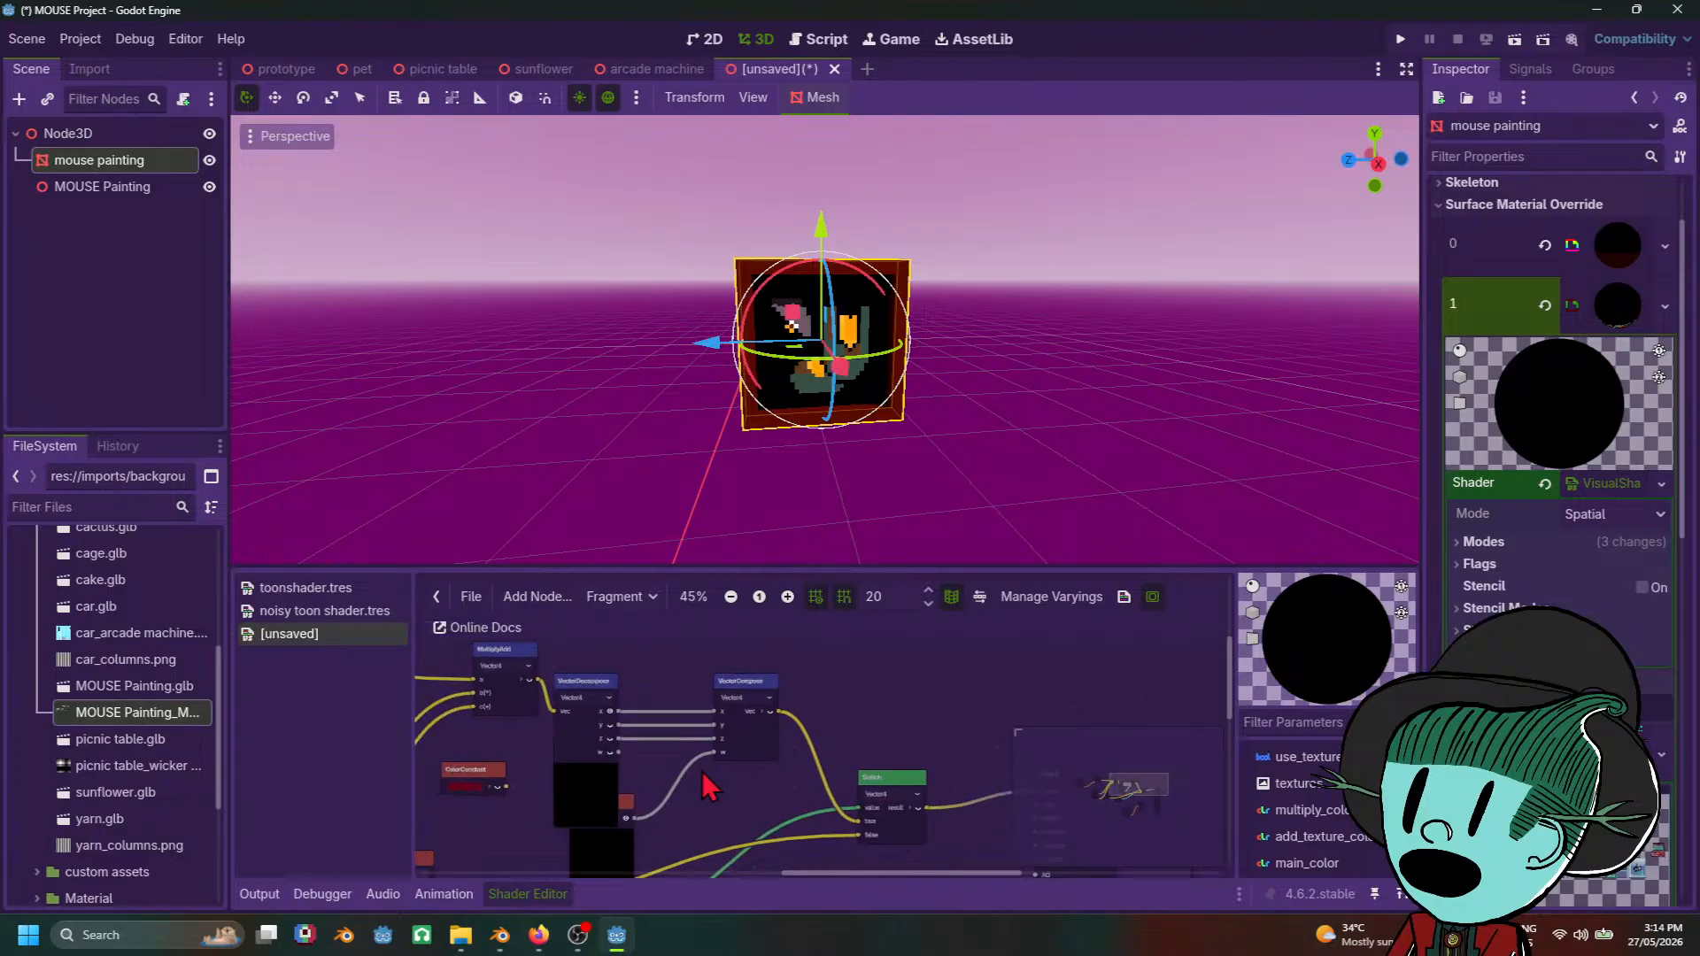
pyautogui.moveTo(655, 779); pyautogui.dragTo(860, 734, button='middle')
pyautogui.scroll(3, 779, 707)
pyautogui.scroll(2, 747, 708)
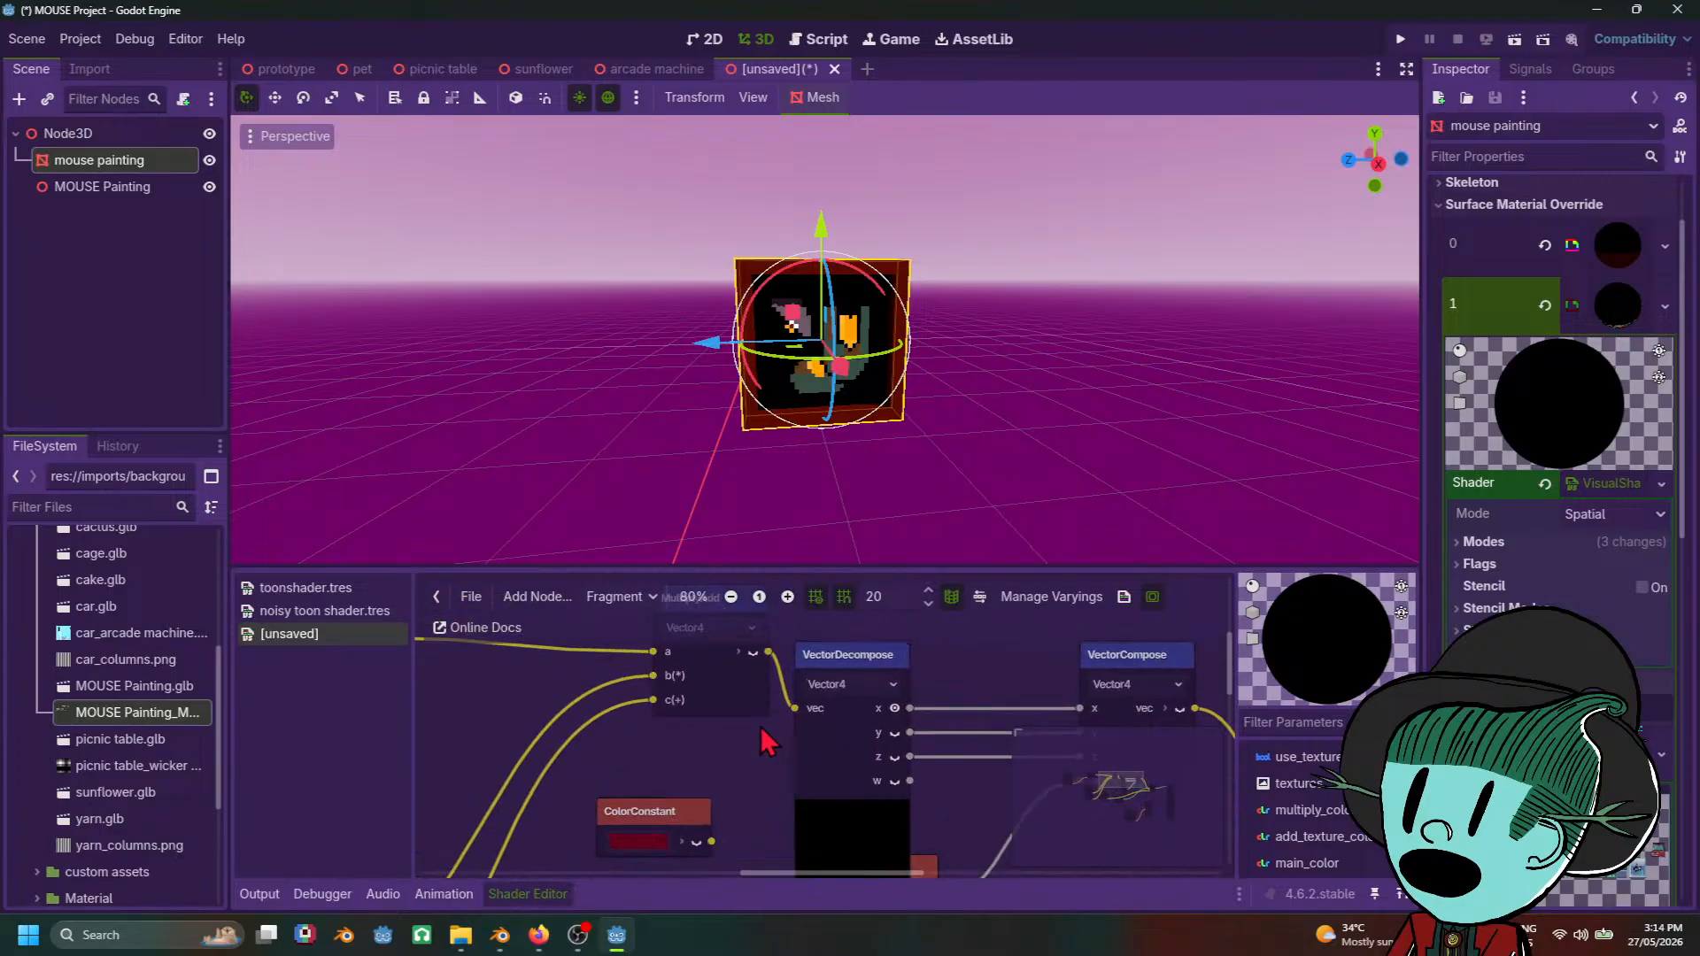
pyautogui.click(753, 653)
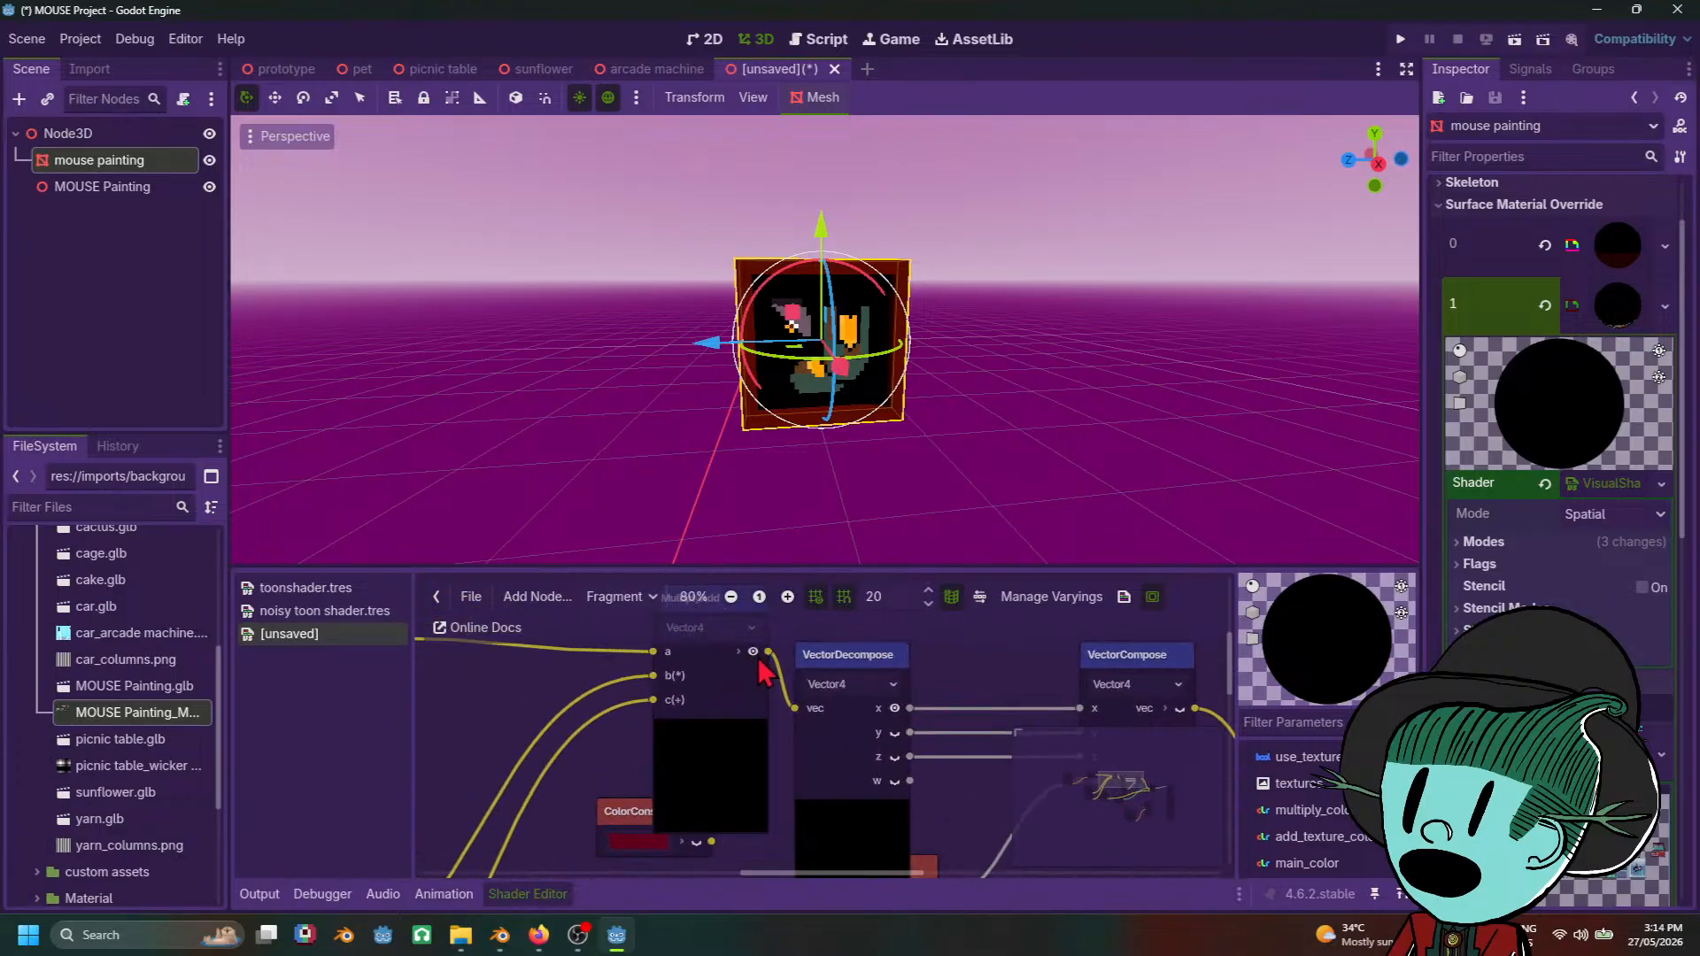
pyautogui.click(753, 653)
pyautogui.scroll(-7, 780, 751)
pyautogui.moveTo(779, 751); pyautogui.dragTo(696, 714, button='middle')
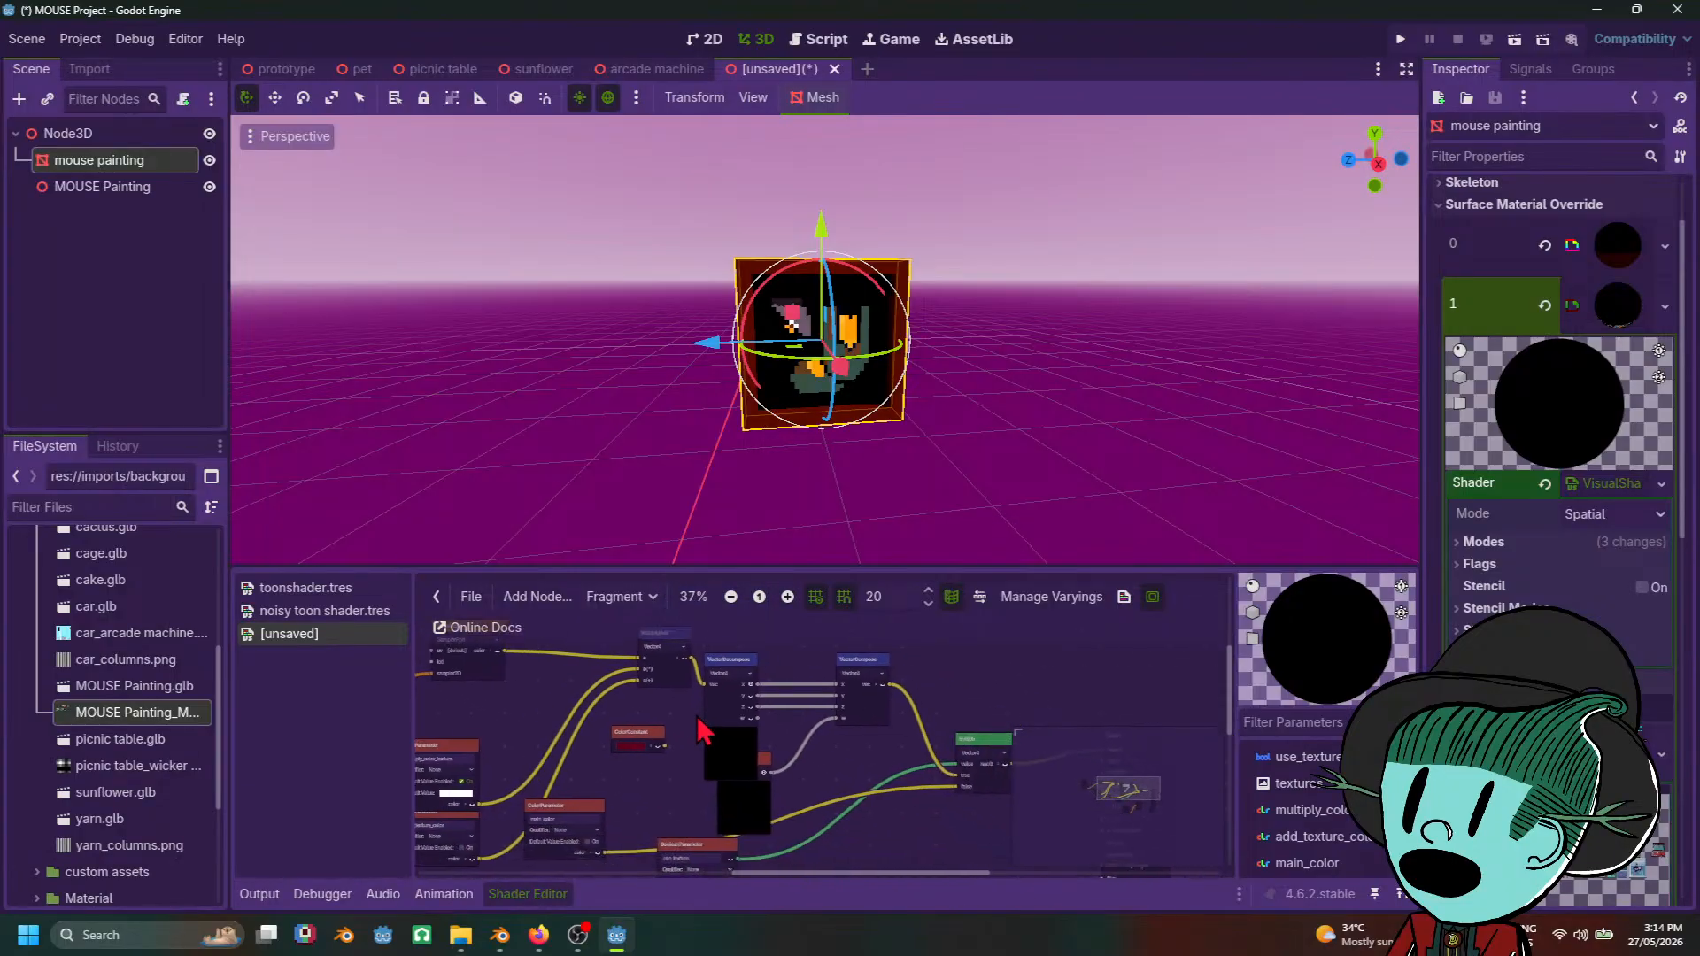
# Step: Set the FloatConstant to 1.0 and move the node farther away from VectorCompose, below VectorDecompose
pyautogui.scroll(3, 850, 748)
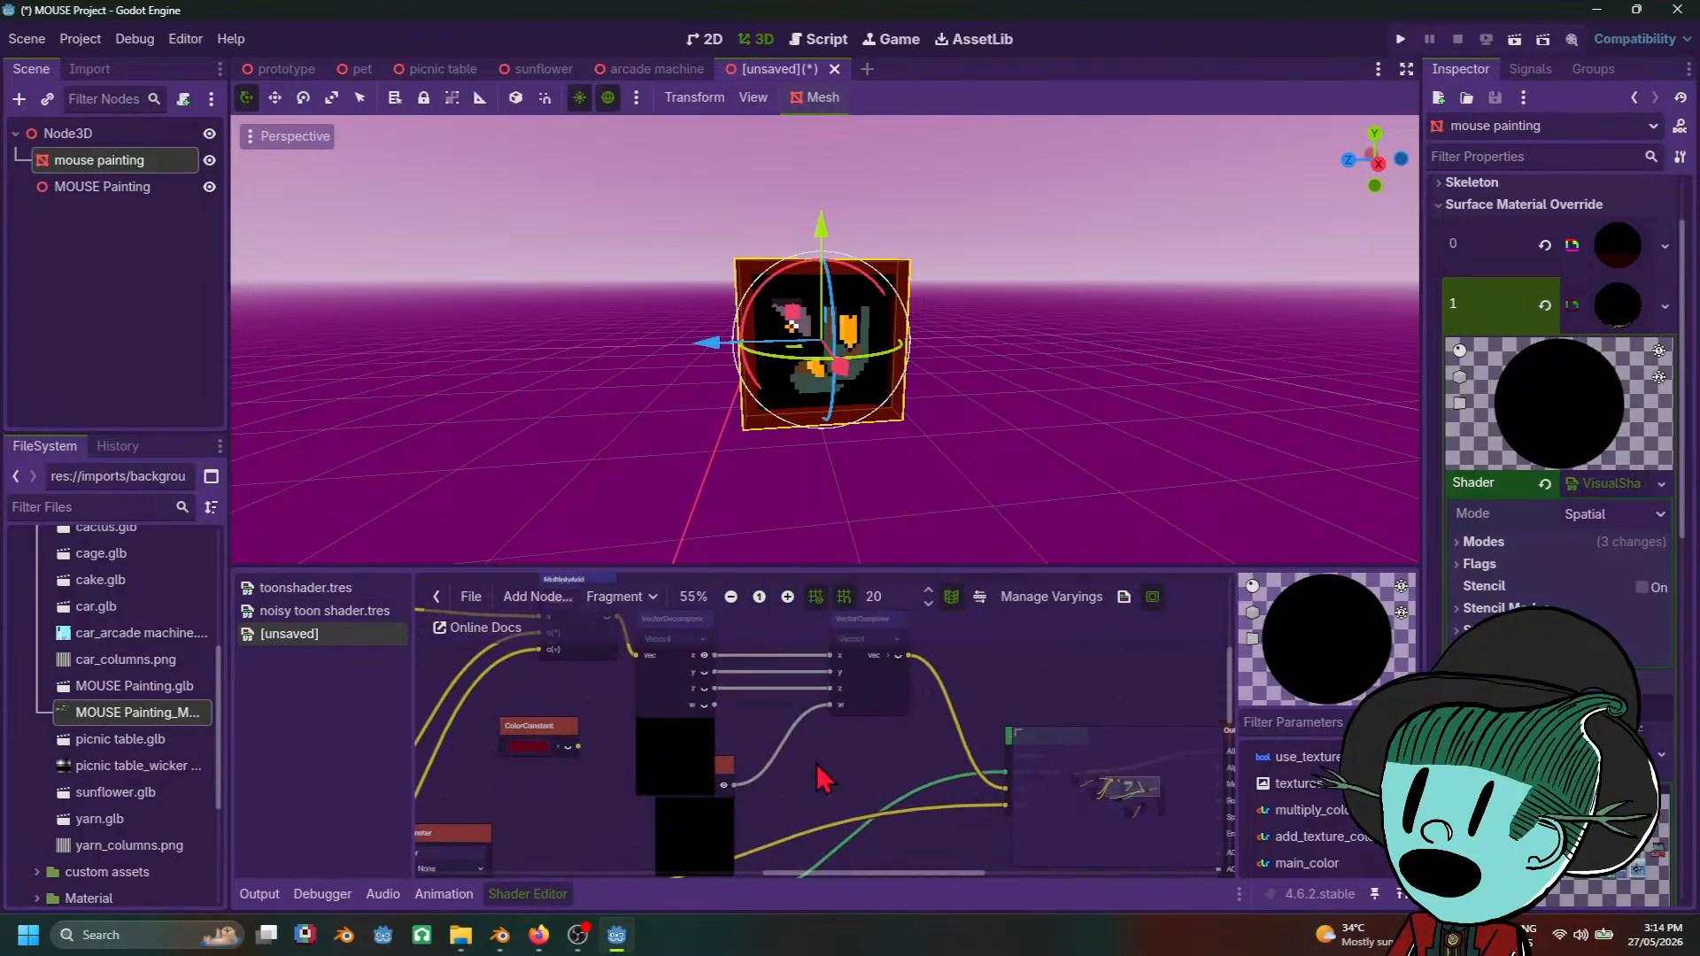
pyautogui.scroll(3, 814, 765)
pyautogui.moveTo(674, 774); pyautogui.dragTo(727, 671)
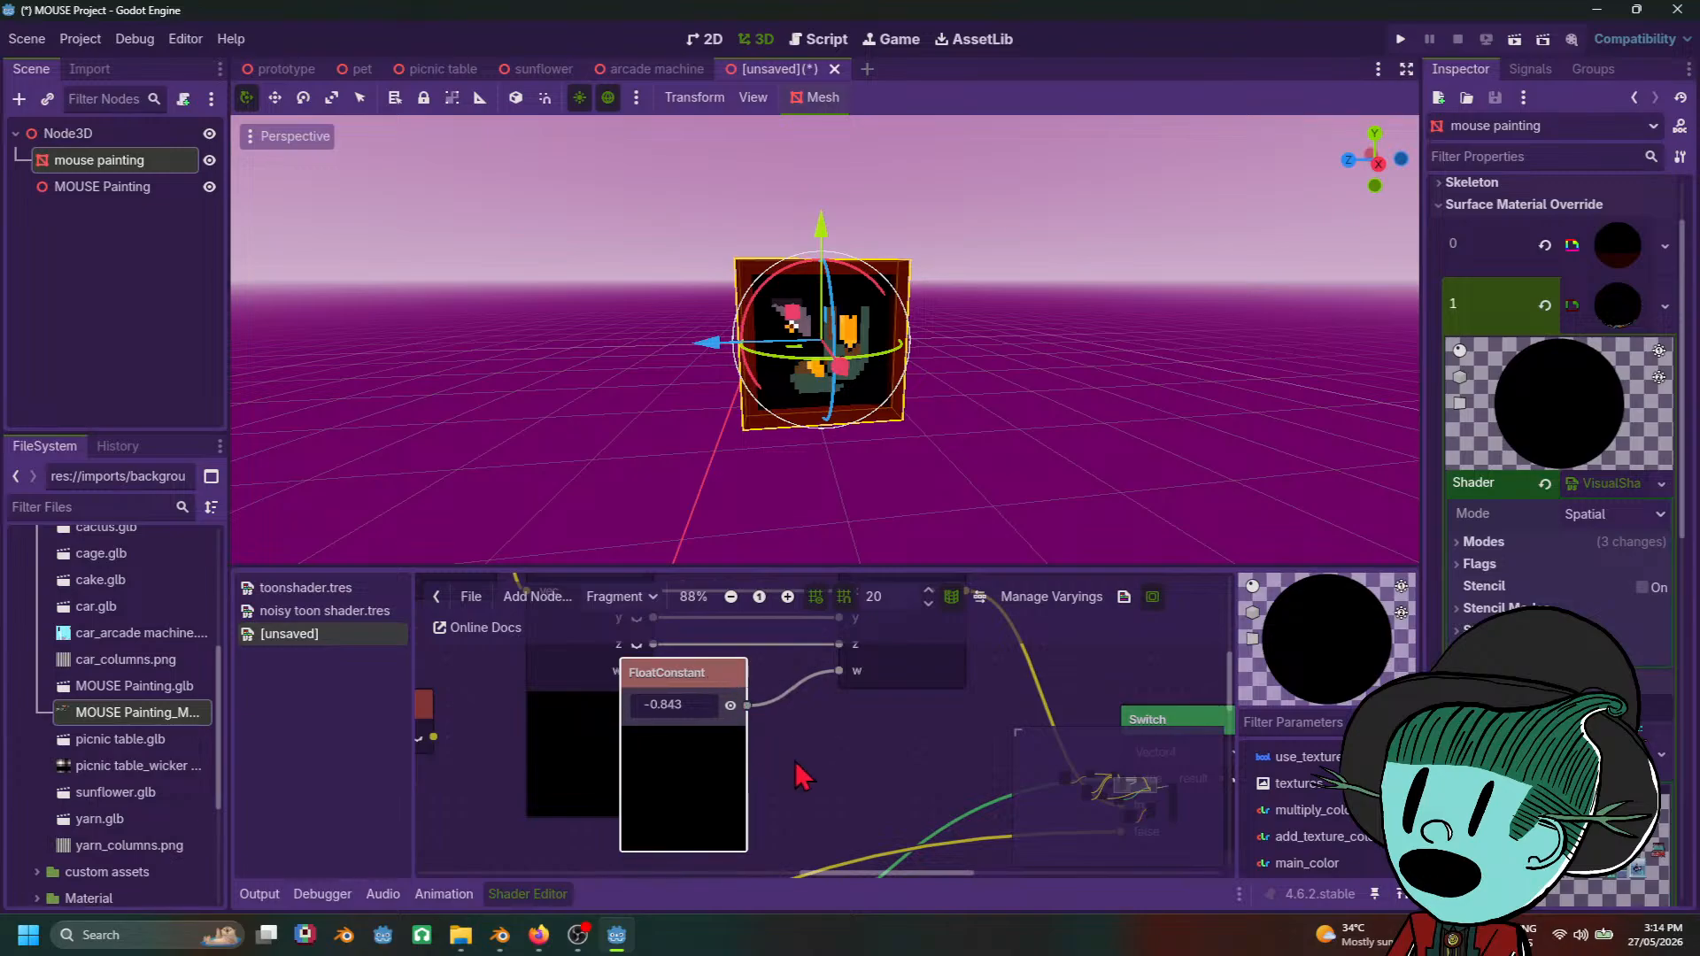
pyautogui.scroll(-2, 798, 762)
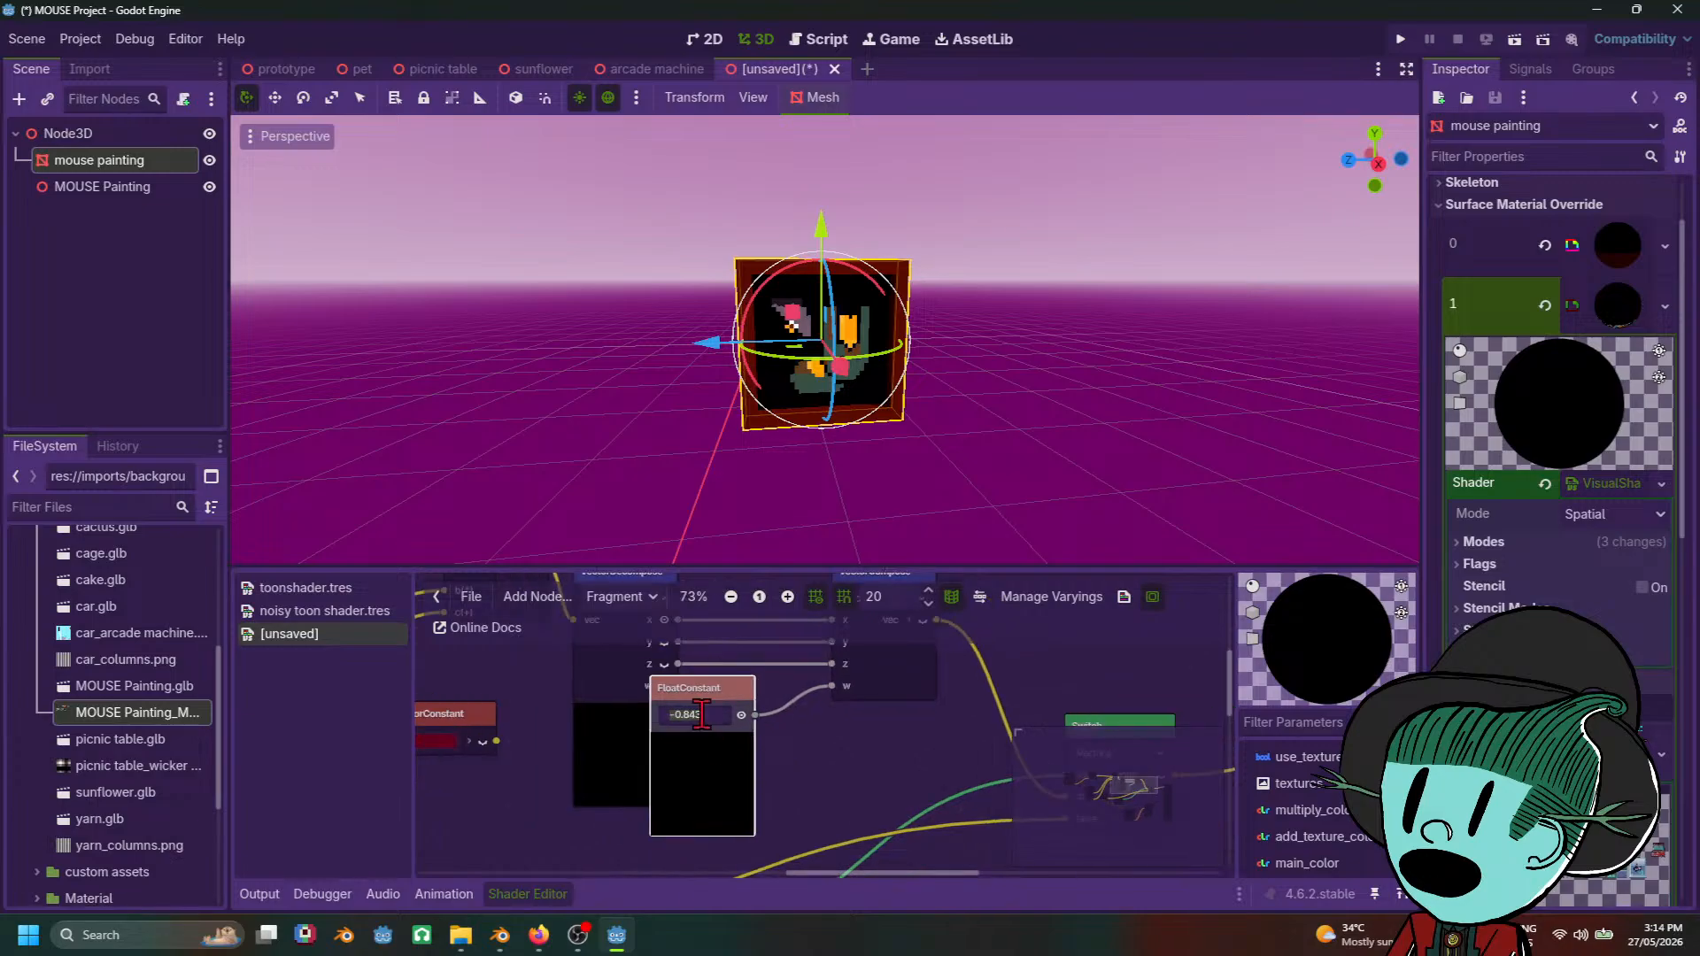
pyautogui.write('1')
pyautogui.press('Return')
pyautogui.moveTo(720, 691); pyautogui.dragTo(585, 756)
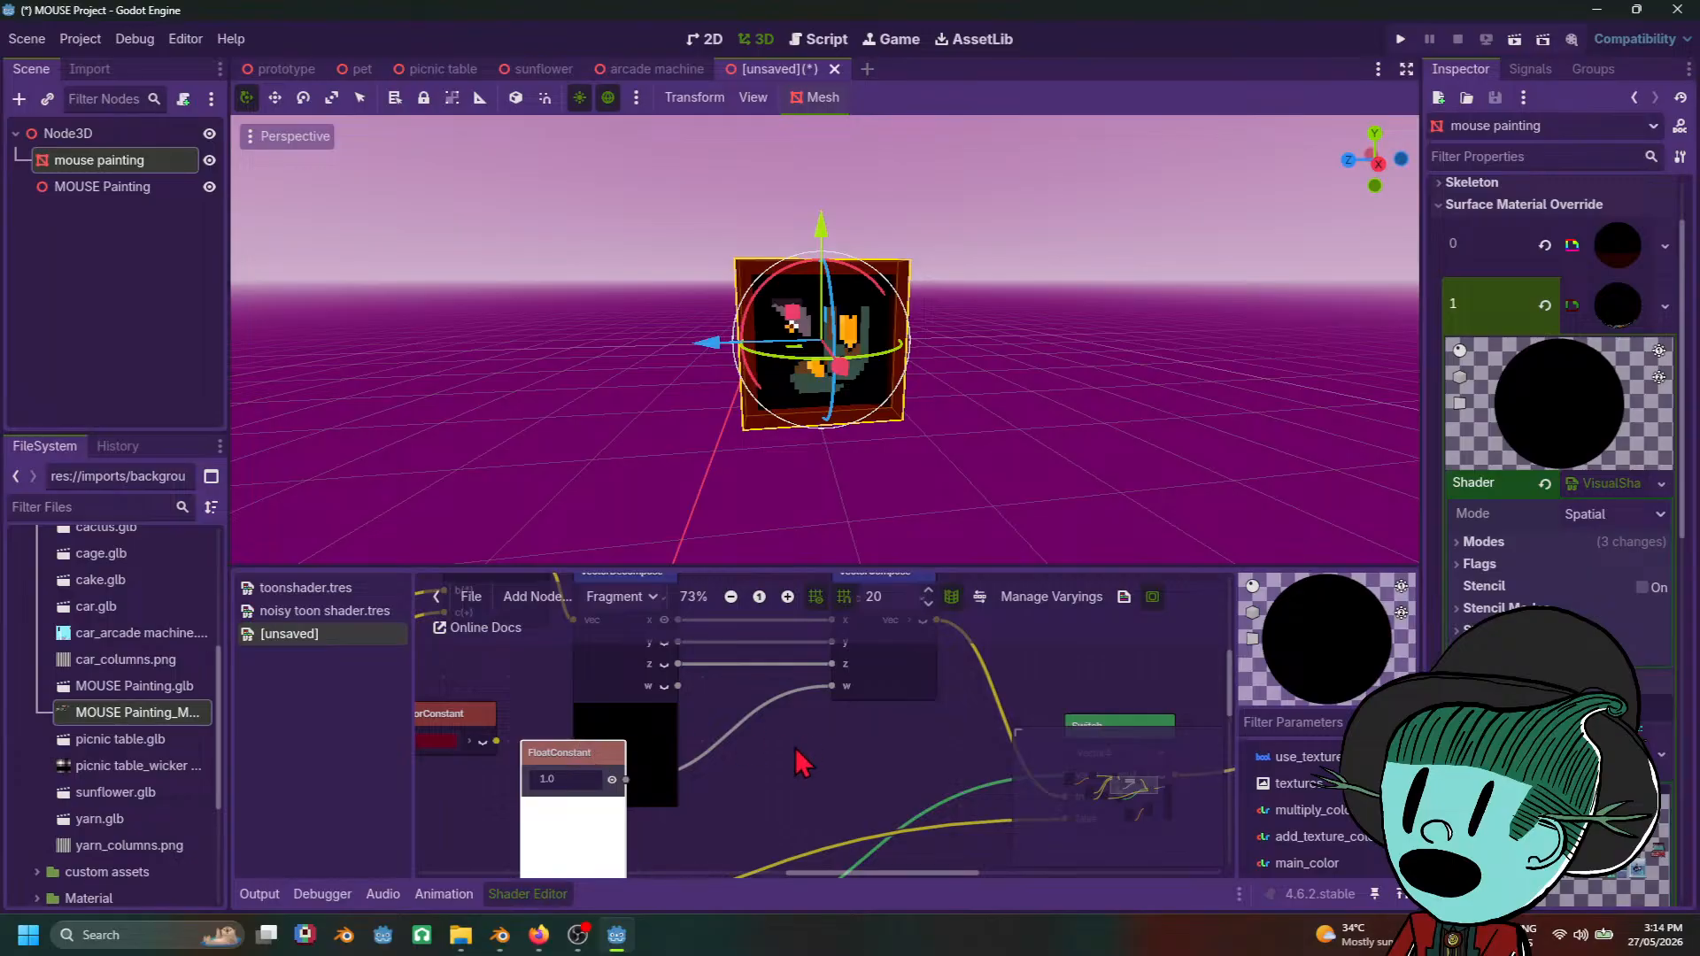
# Step: Create a scalar Add node fed by VectorDecompose's w output
pyautogui.scroll(1, 796, 753)
pyautogui.moveTo(652, 674); pyautogui.dragTo(744, 749)
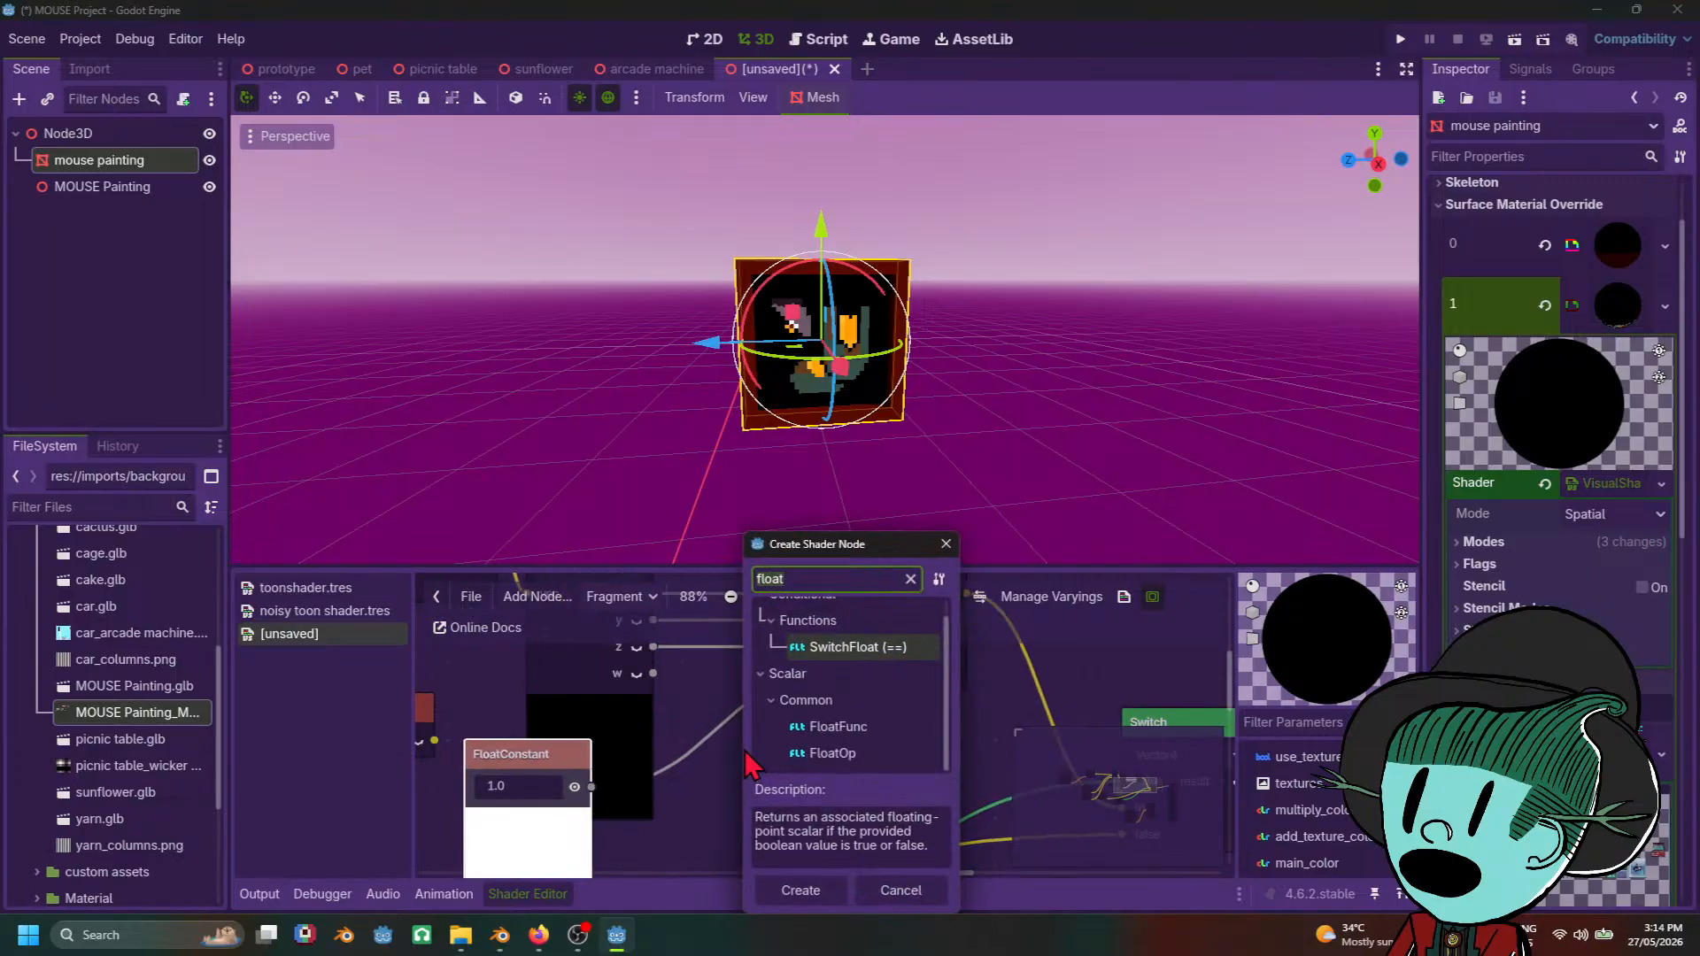
pyautogui.press('BackSpace')
pyautogui.press('BackSpace')
pyautogui.press('BackSpace')
pyautogui.press('BackSpace')
pyautogui.press('BackSpace')
pyautogui.write('vec')
pyautogui.press('BackSpace')
pyautogui.press('BackSpace')
pyautogui.press('BackSpace')
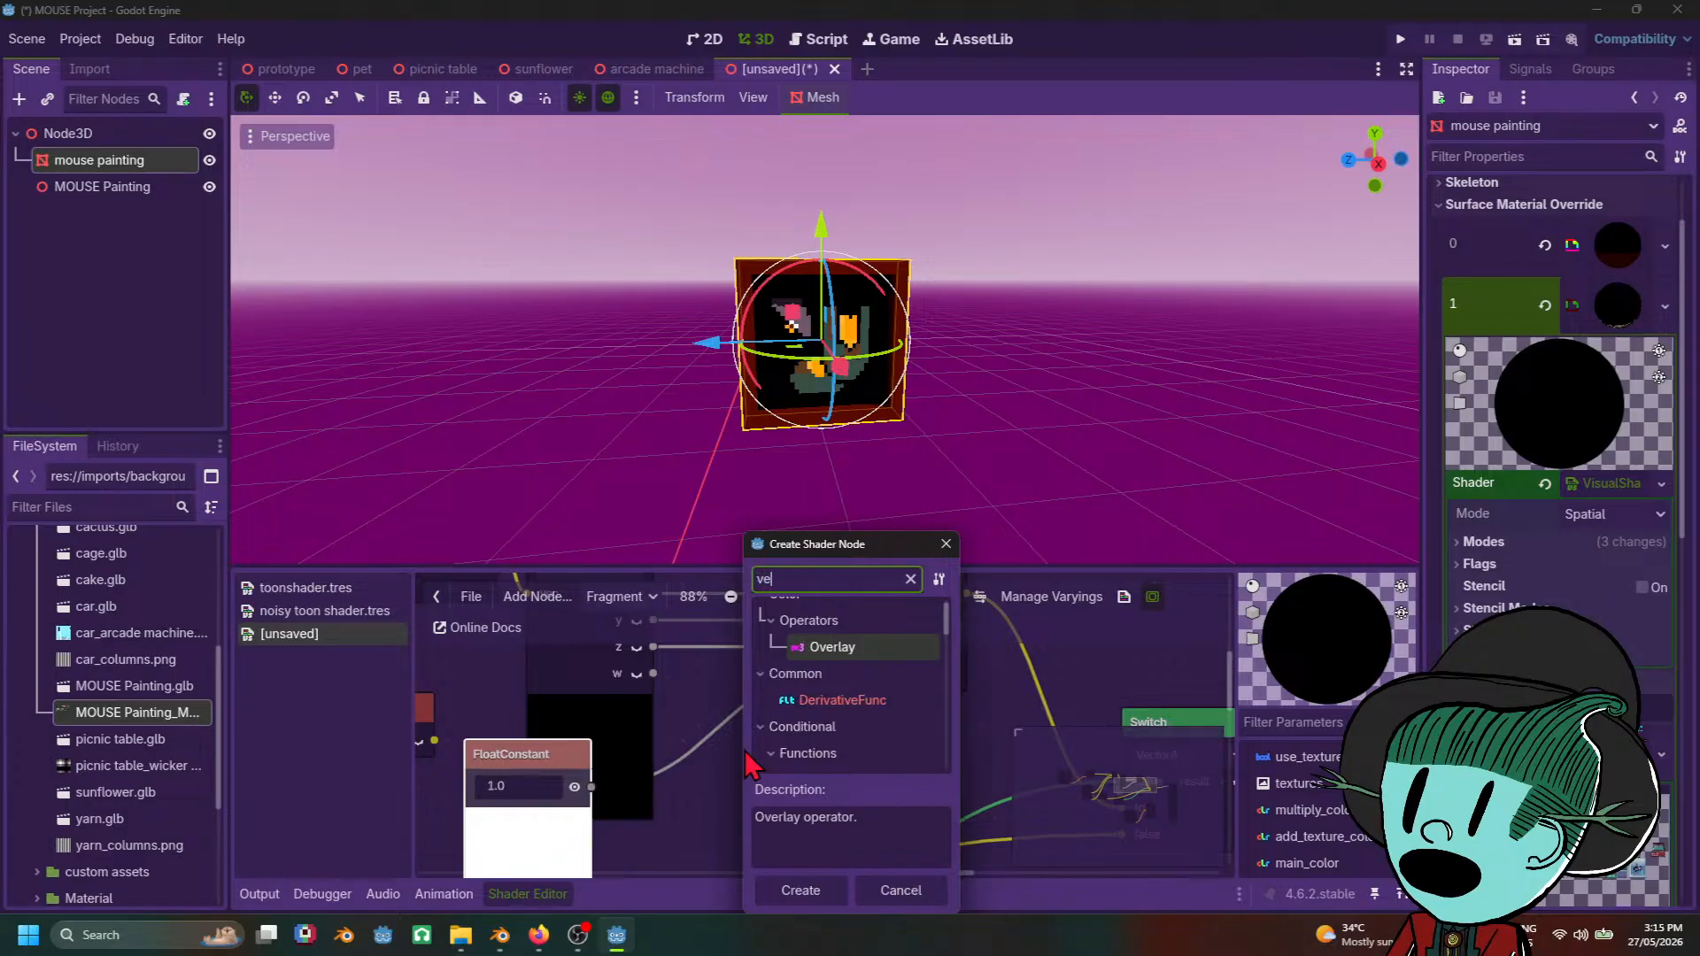
pyautogui.write('flo')
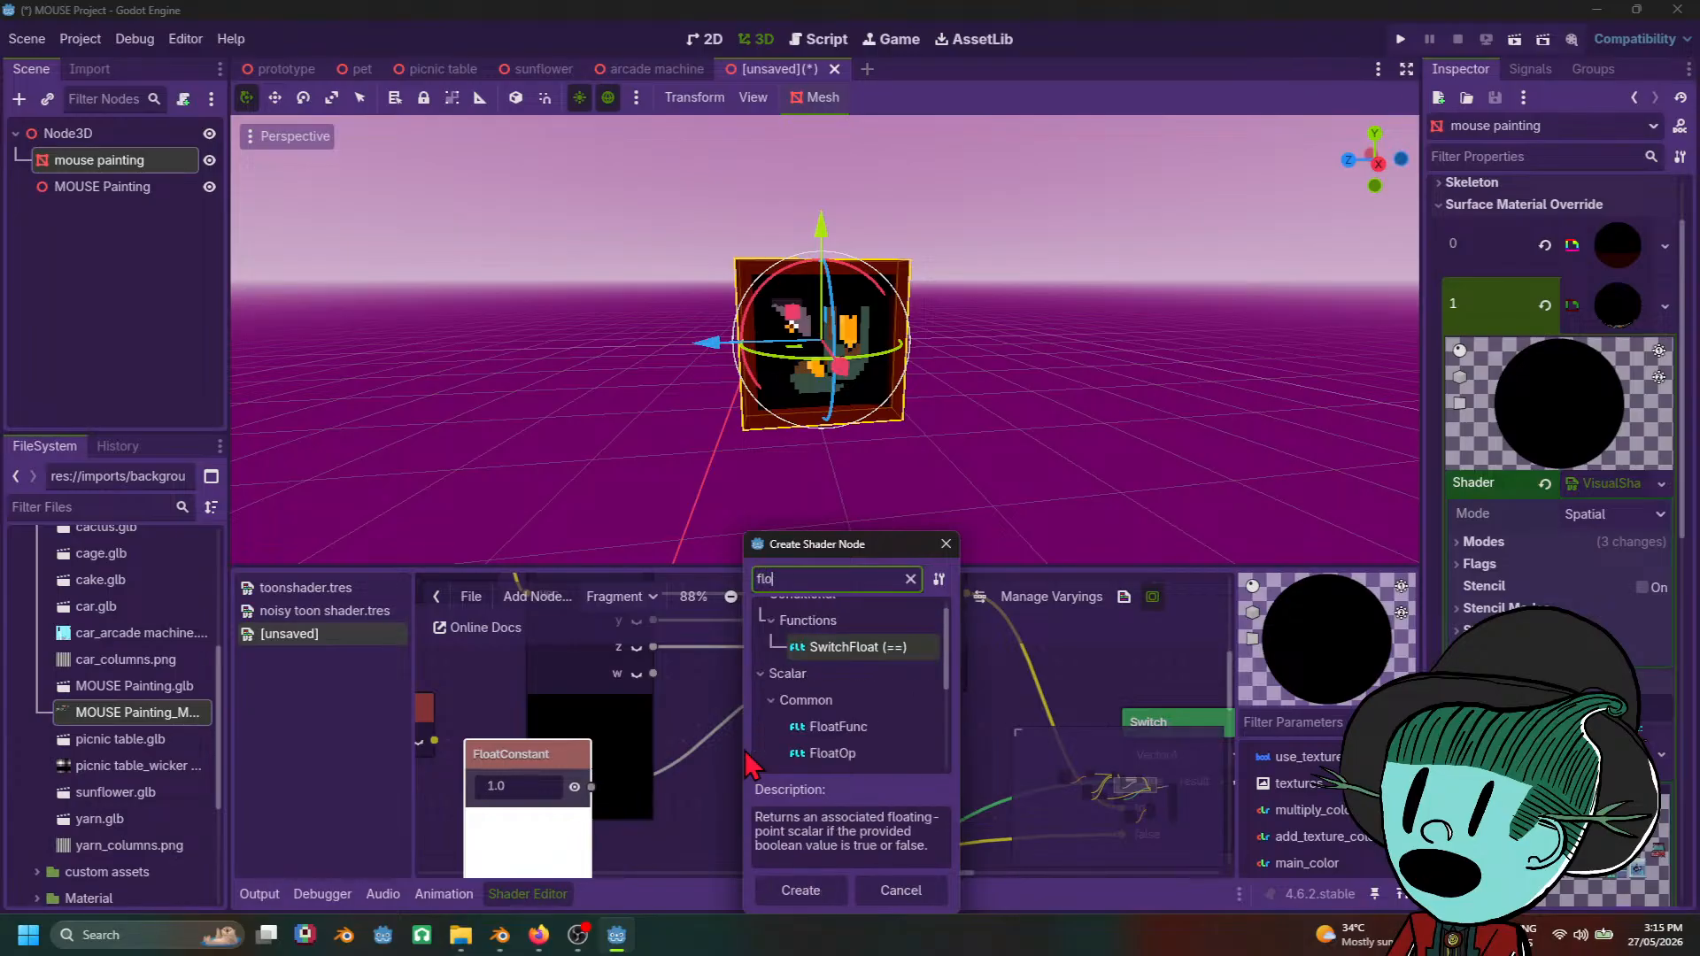
pyautogui.write('atadd')
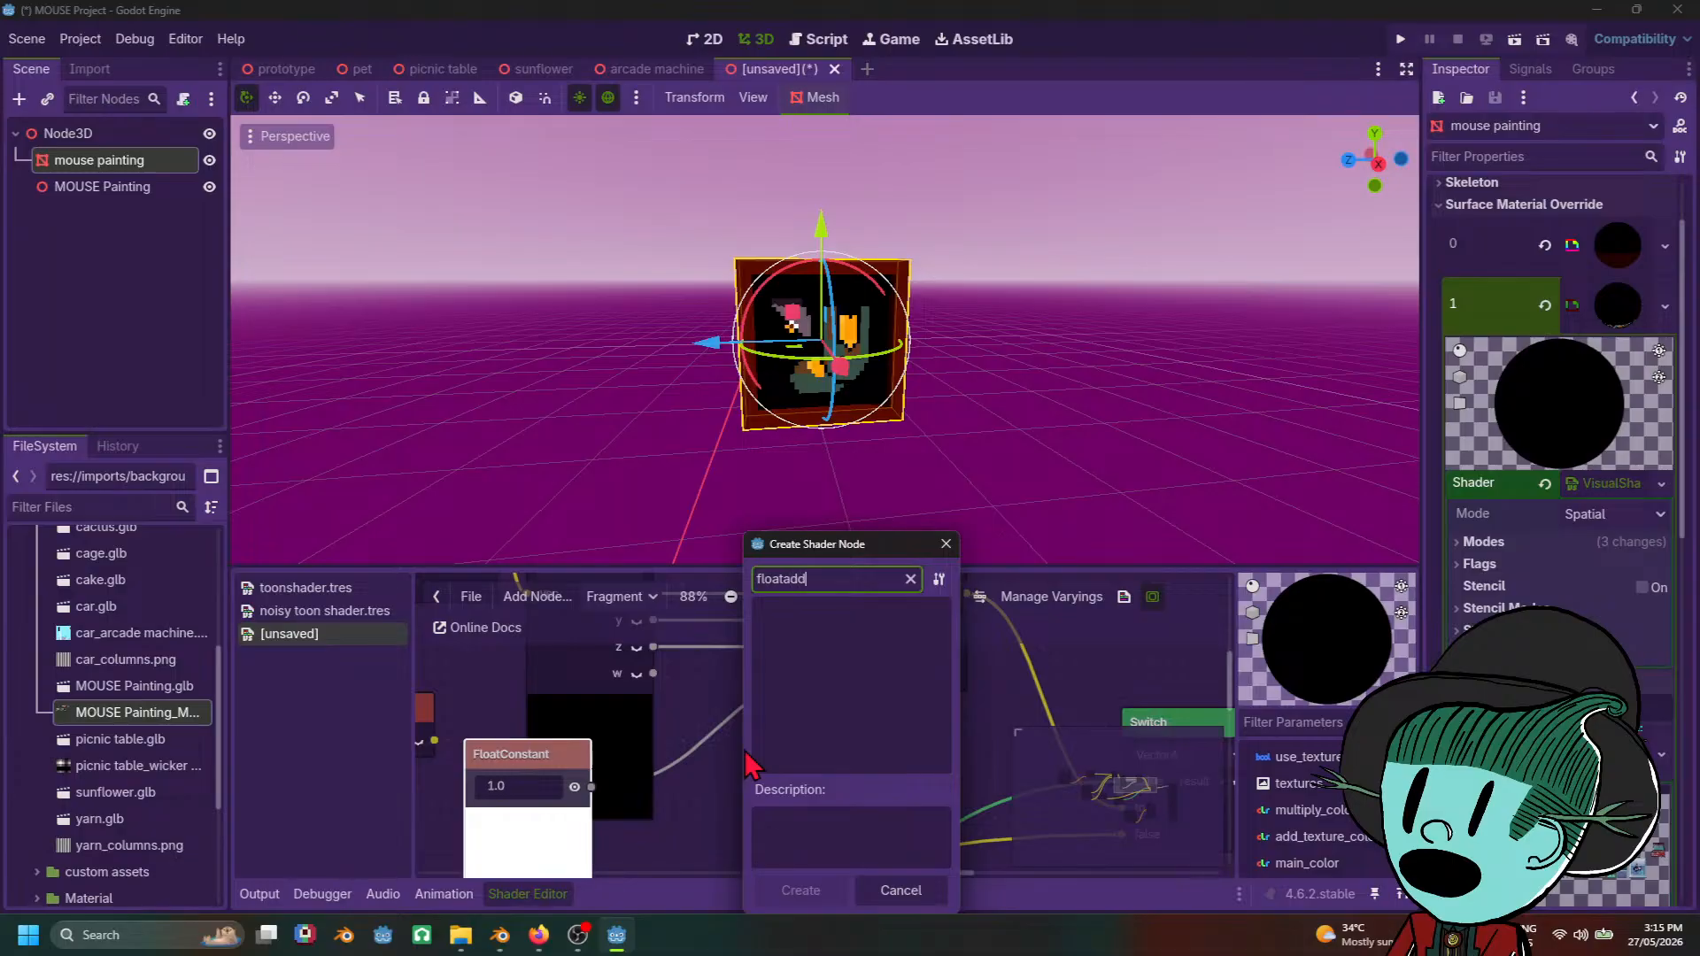
pyautogui.press('BackSpace')
pyautogui.press('BackSpace')
pyautogui.press('BackSpace')
pyautogui.press('BackSpace')
pyautogui.press('BackSpace')
pyautogui.press('BackSpace')
pyautogui.press('BackSpace')
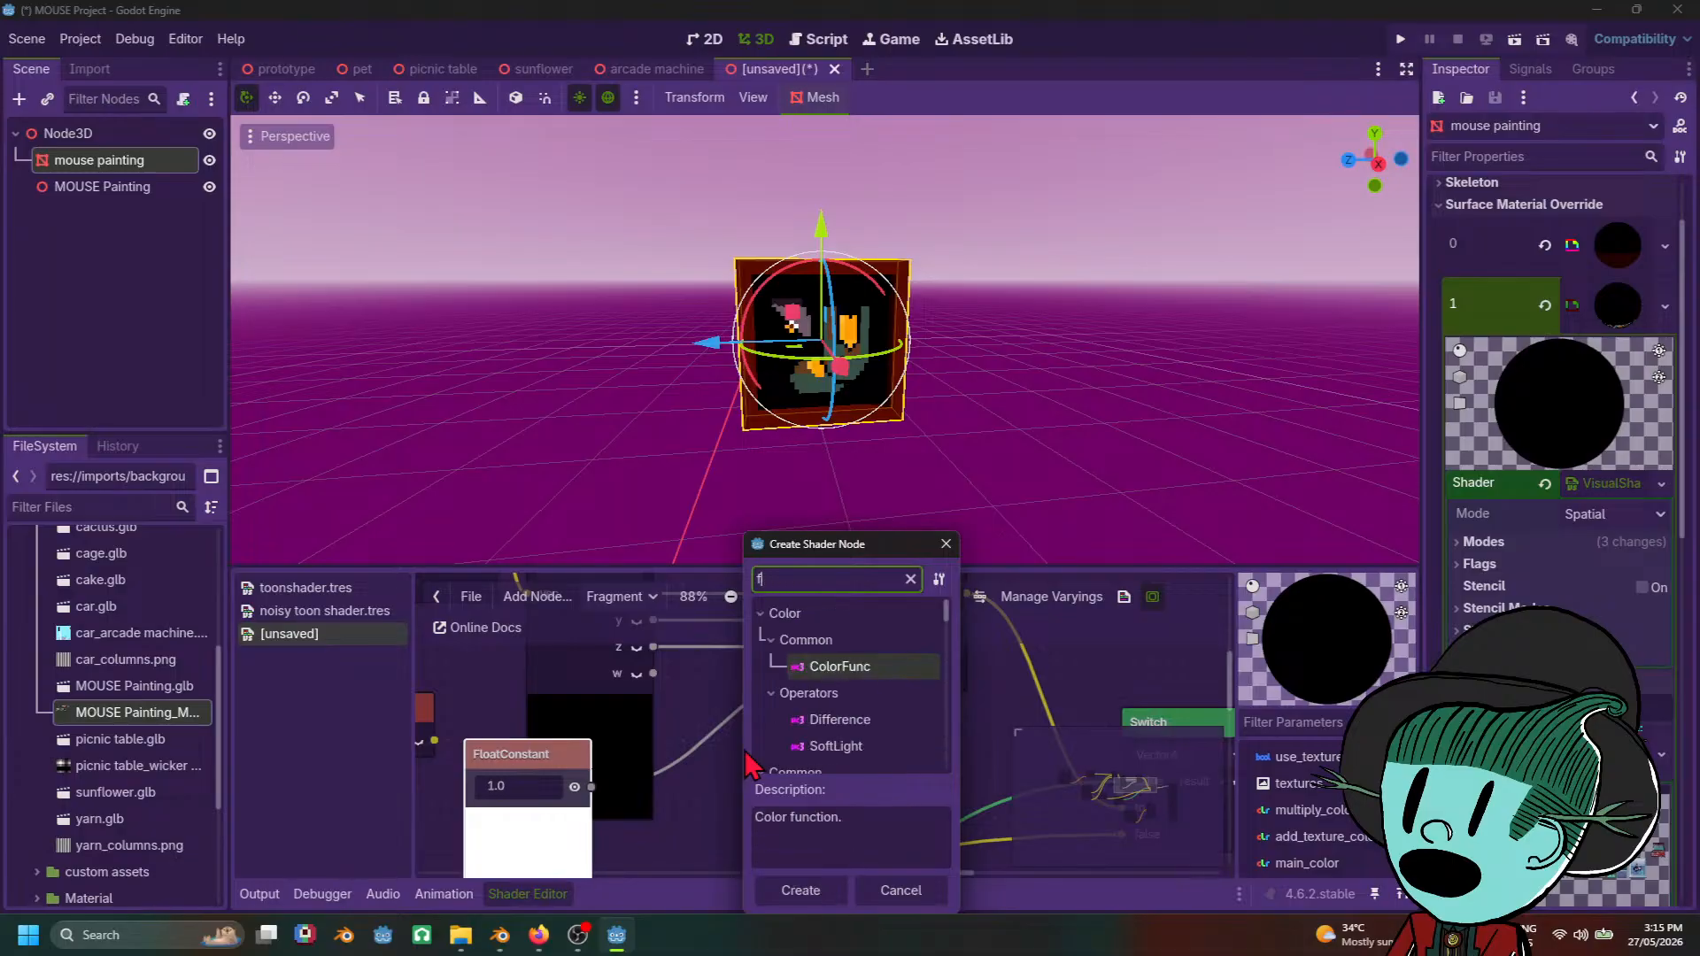
pyautogui.write('af')
pyautogui.press('BackSpace')
pyautogui.write('dd')
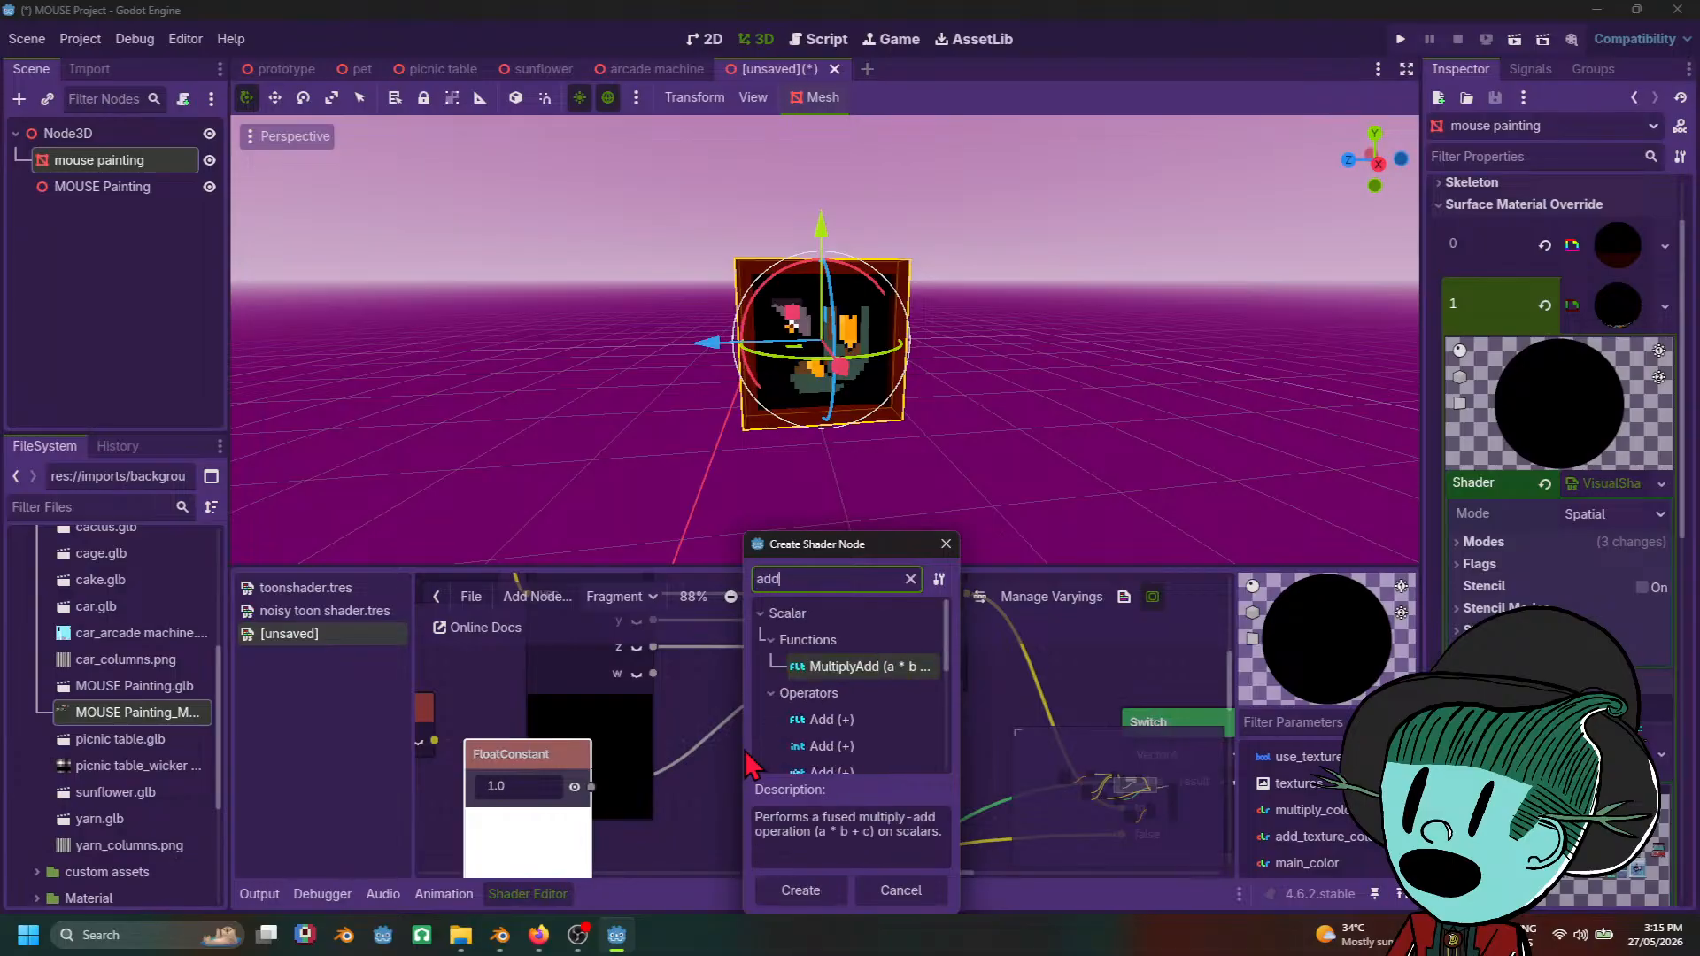
pyautogui.doubleClick(872, 719)
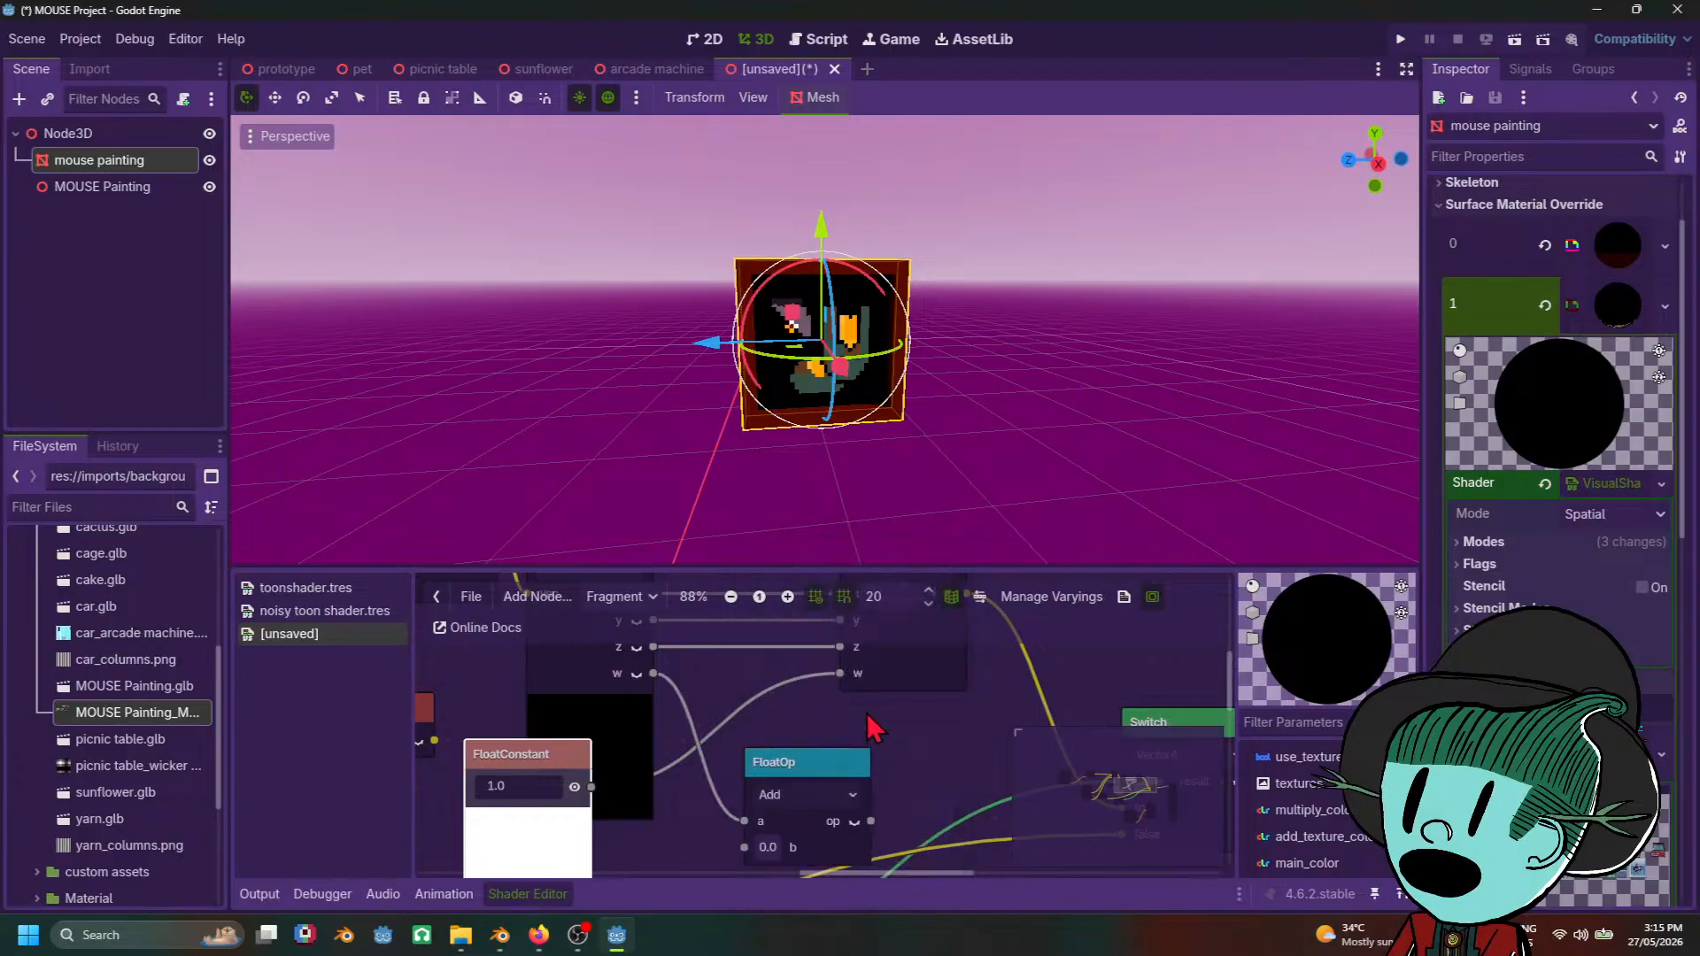
# Step: Place the FloatOp node beside FloatConstant and connect its op output to VectorCompose's w input
pyautogui.click(793, 752)
pyautogui.moveTo(791, 751); pyautogui.dragTo(698, 689)
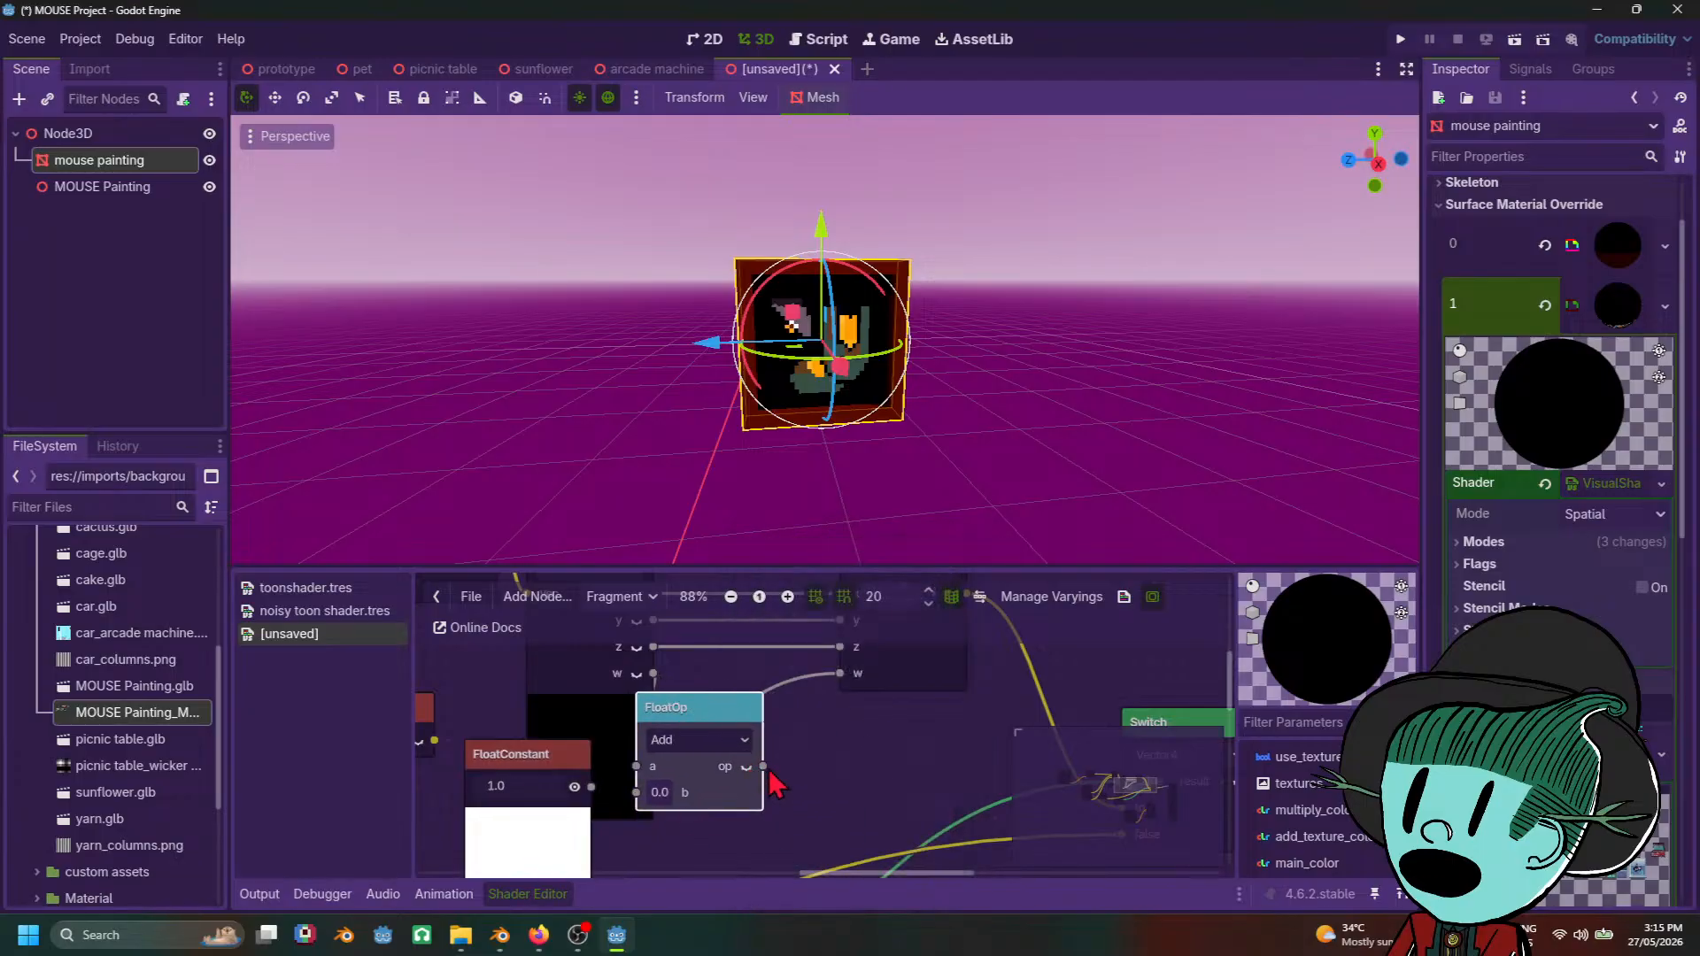
pyautogui.moveTo(762, 767); pyautogui.dragTo(841, 675)
pyautogui.click(828, 778)
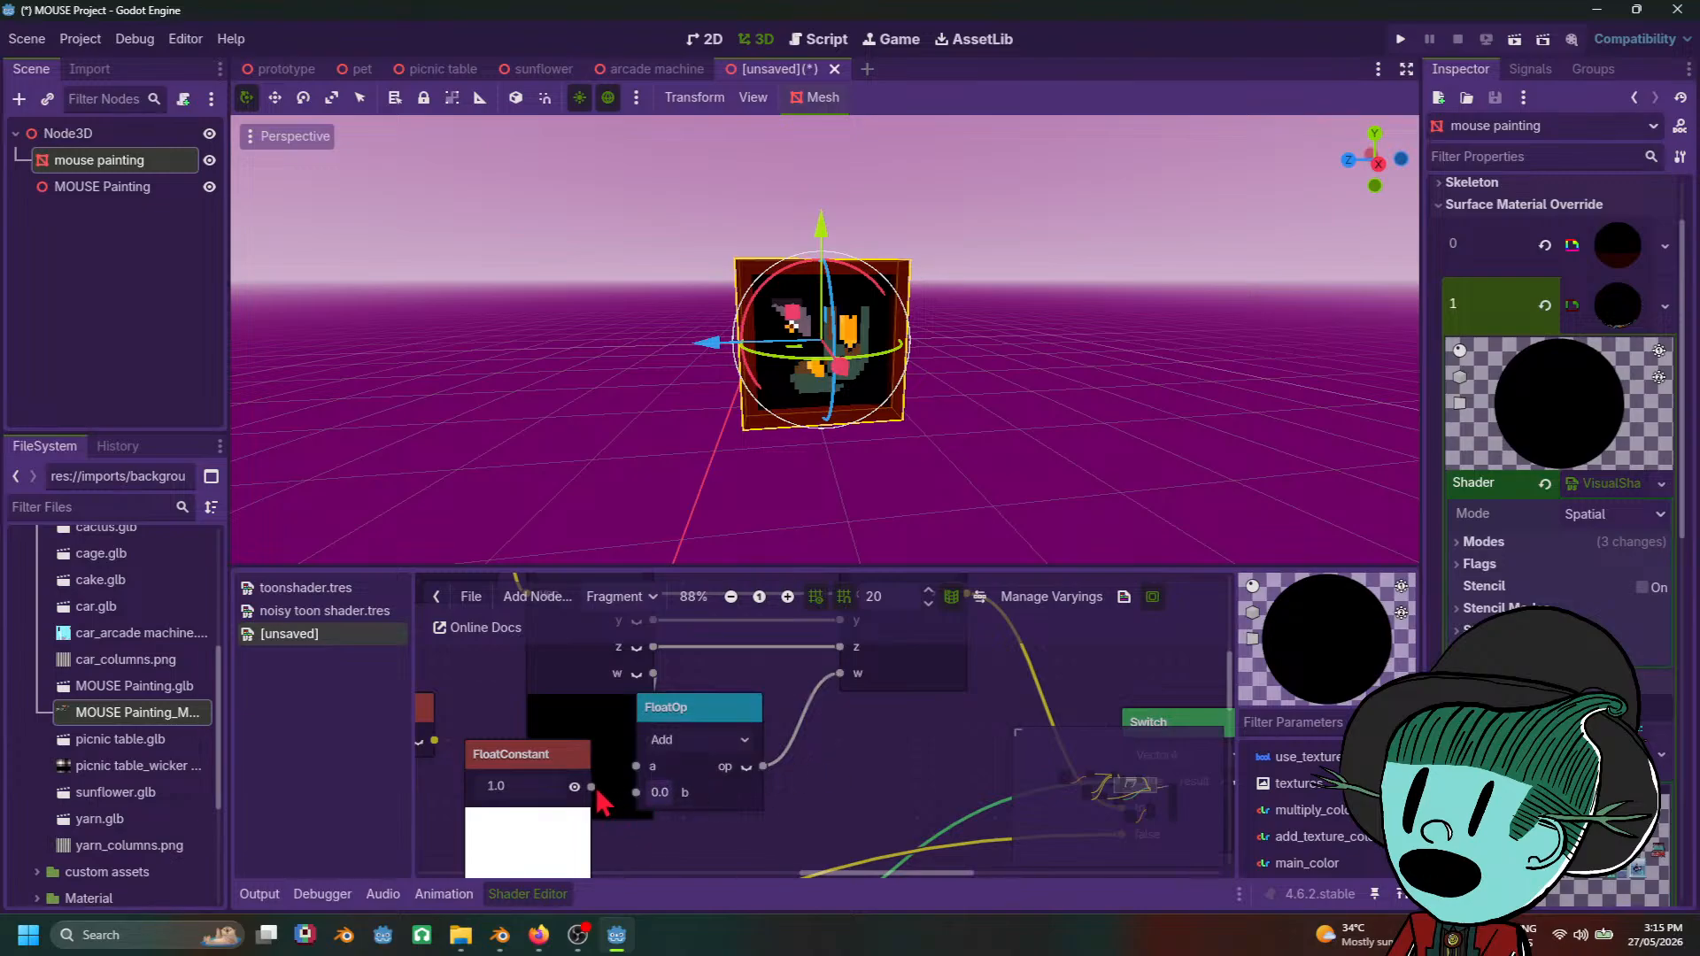
# Step: Spread out VectorDecompose and FloatOp, and connect the FloatConstant to FloatOp's b input
pyautogui.moveTo(595, 788); pyautogui.dragTo(588, 664)
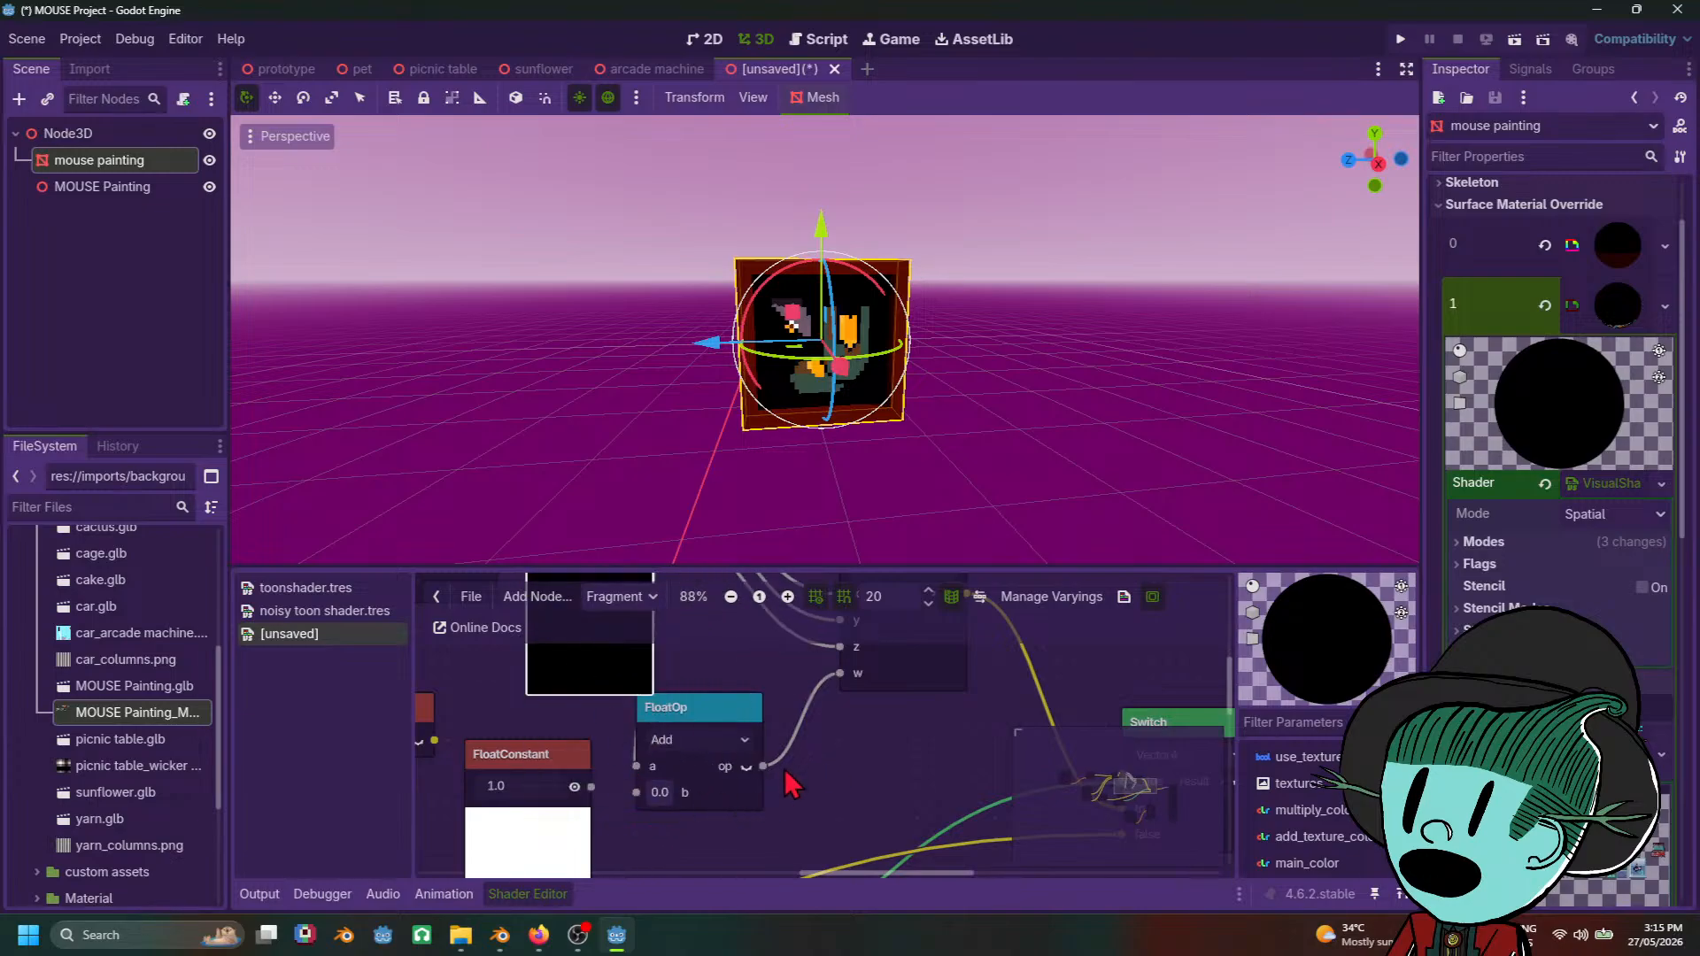
pyautogui.moveTo(714, 712); pyautogui.dragTo(763, 675)
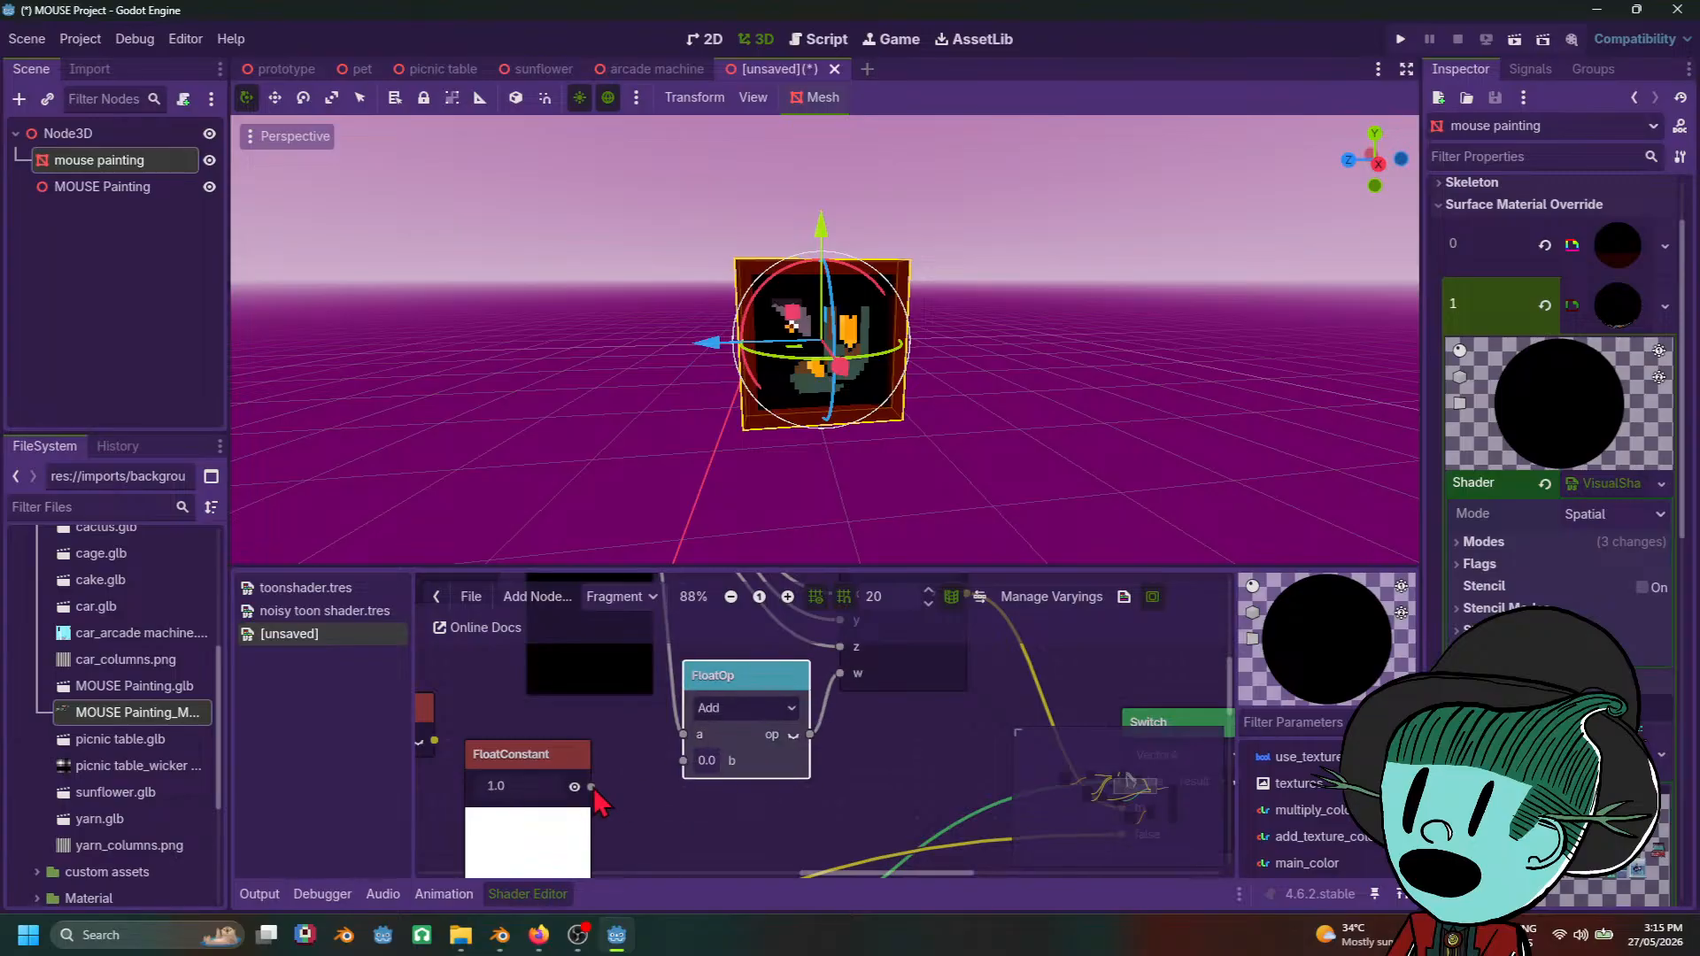
pyautogui.moveTo(591, 787); pyautogui.dragTo(688, 775)
pyautogui.click(744, 811)
# Step: Set the FloatConstant feeding the Add node to 2.0 and check the node chain
pyautogui.scroll(3, 759, 799)
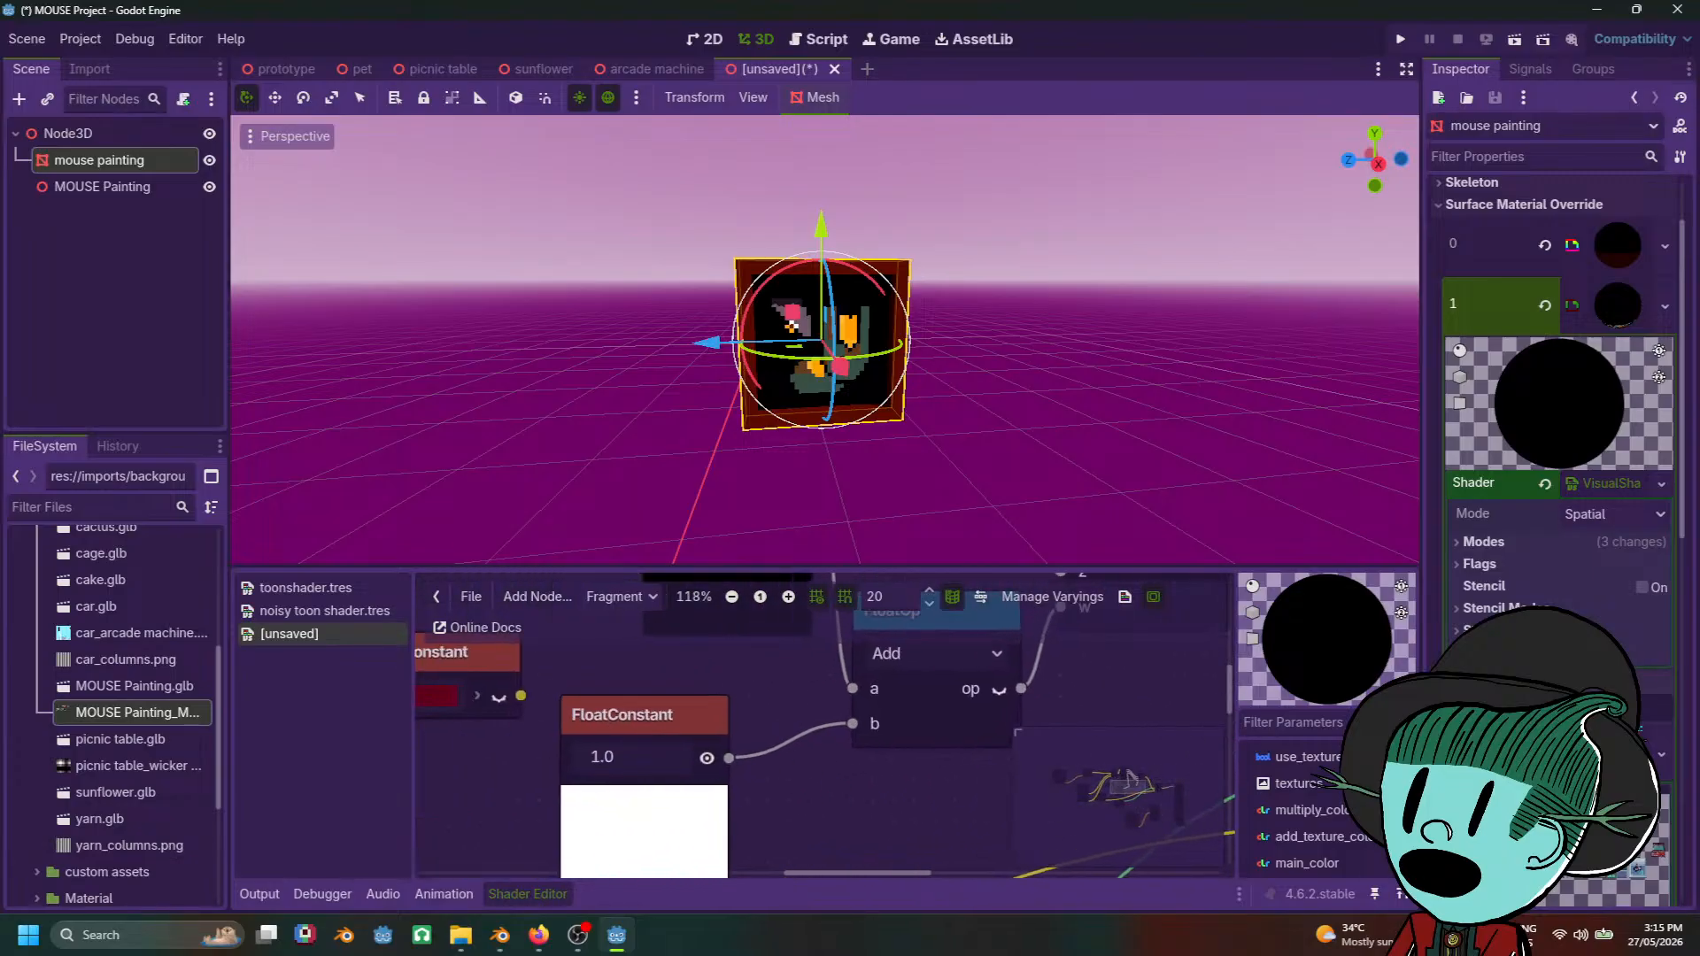
pyautogui.moveTo(620, 760); pyautogui.dragTo(627, 759)
pyautogui.click(627, 759)
pyautogui.write('2')
pyautogui.click(884, 780)
pyautogui.scroll(-5, 867, 800)
pyautogui.scroll(4, 867, 800)
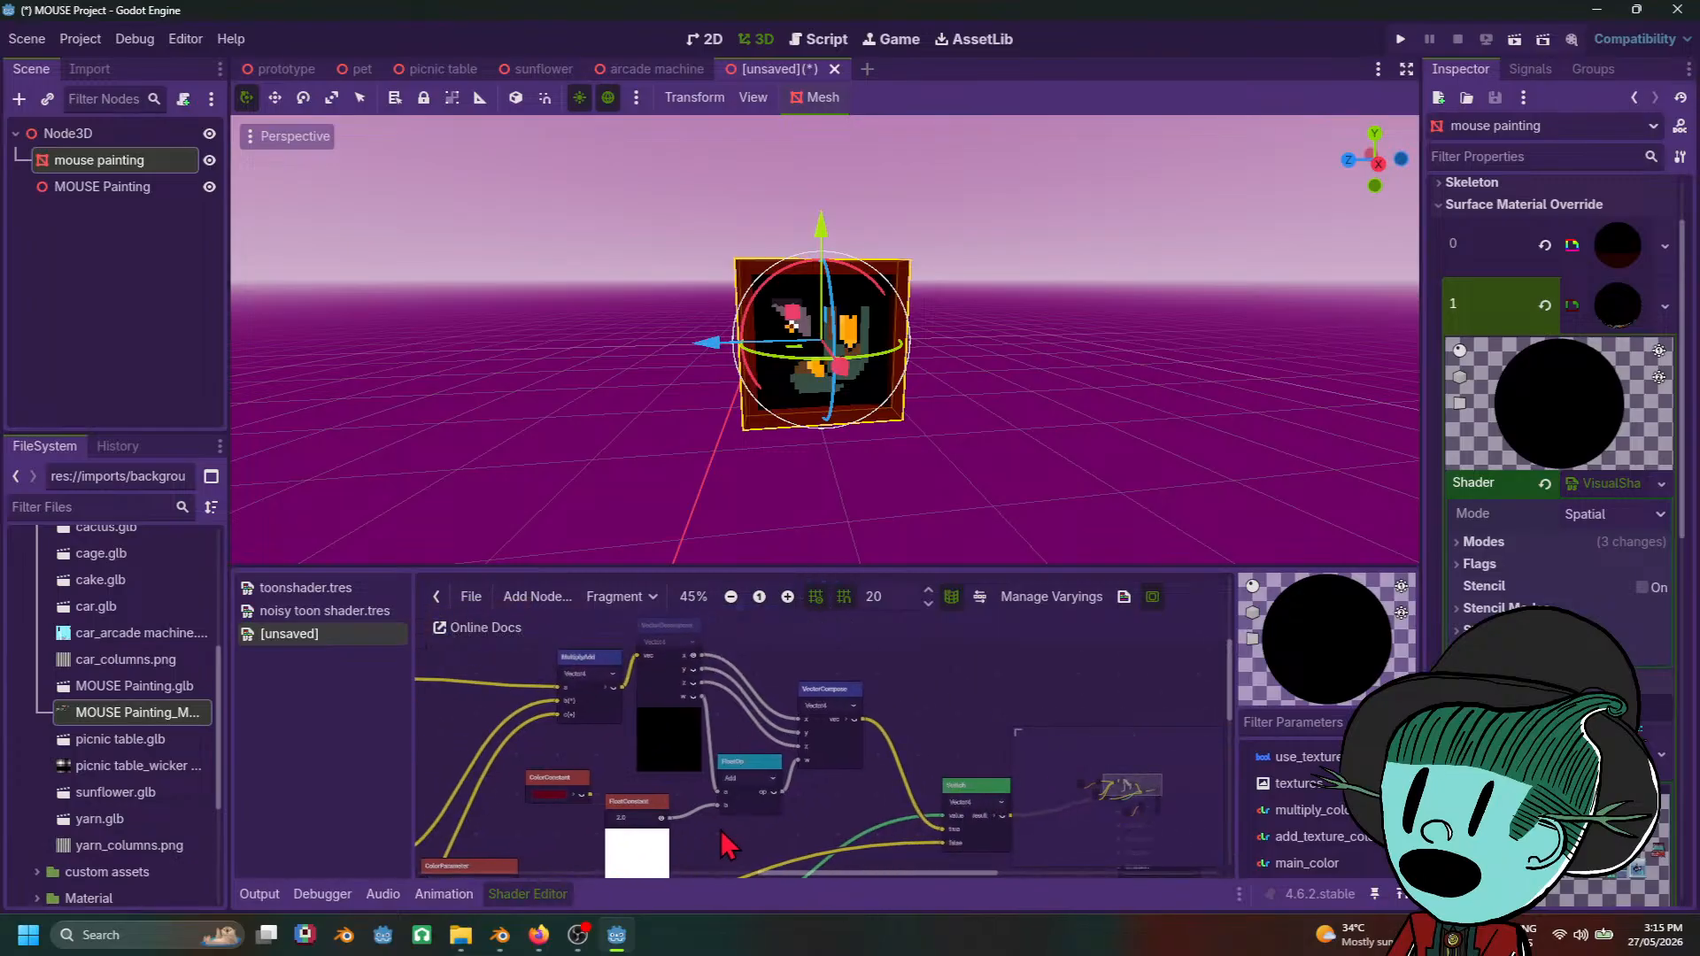
pyautogui.scroll(-2, 839, 777)
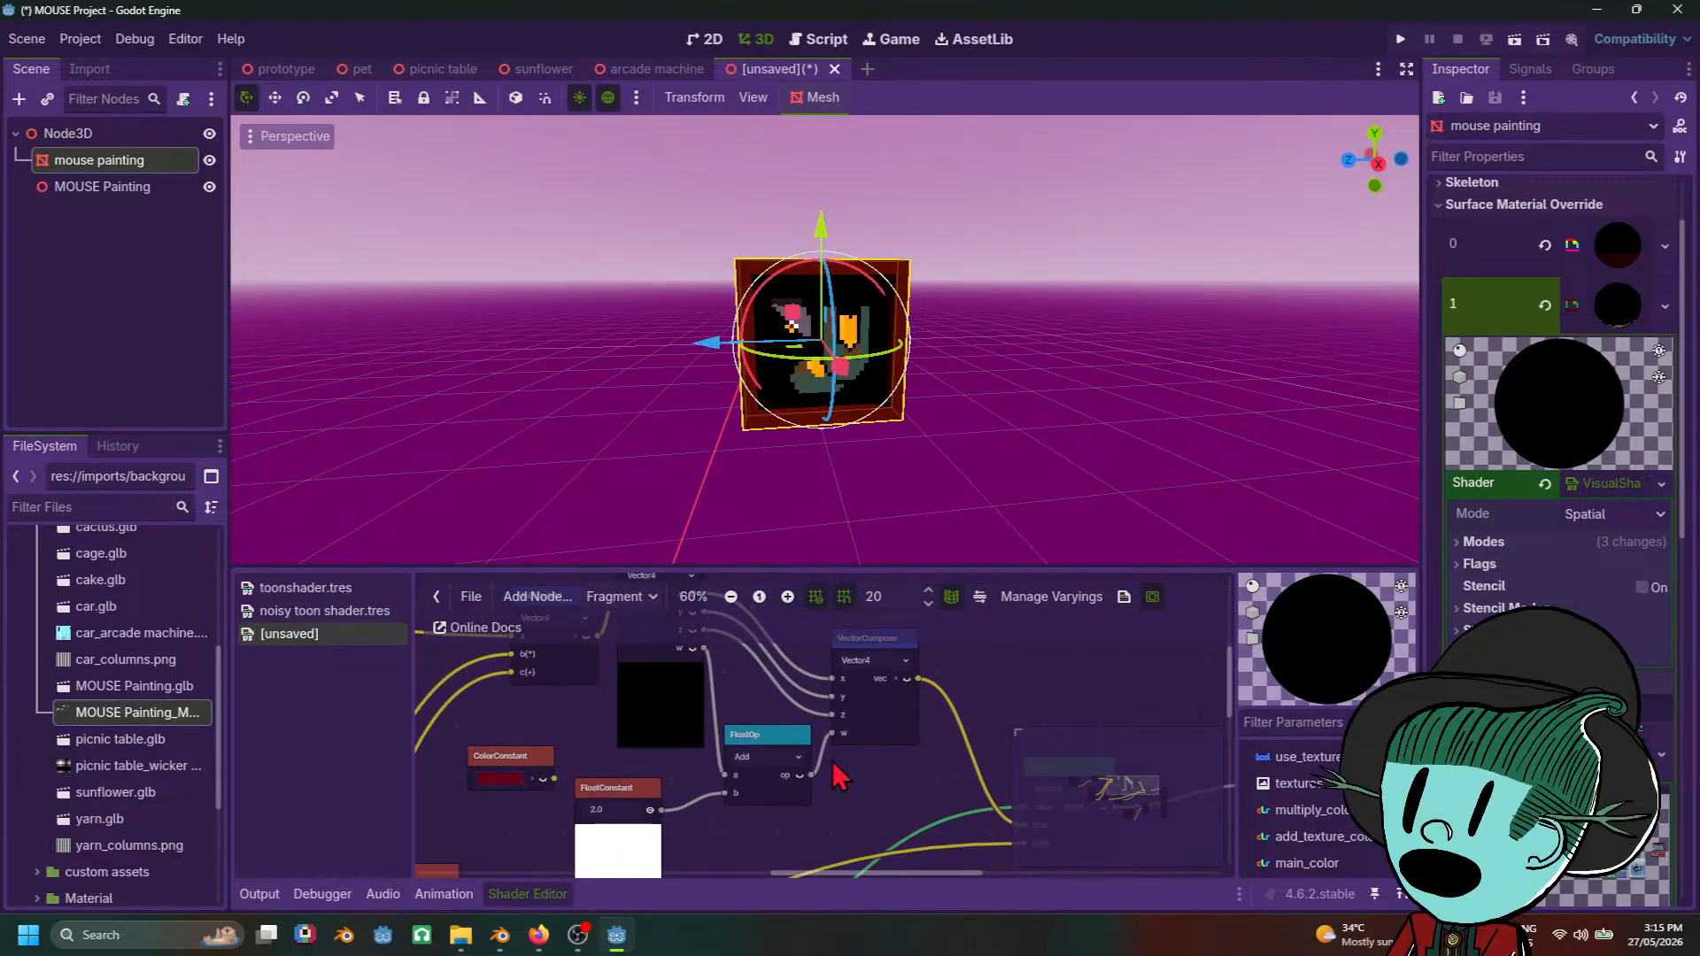
pyautogui.scroll(3, 839, 778)
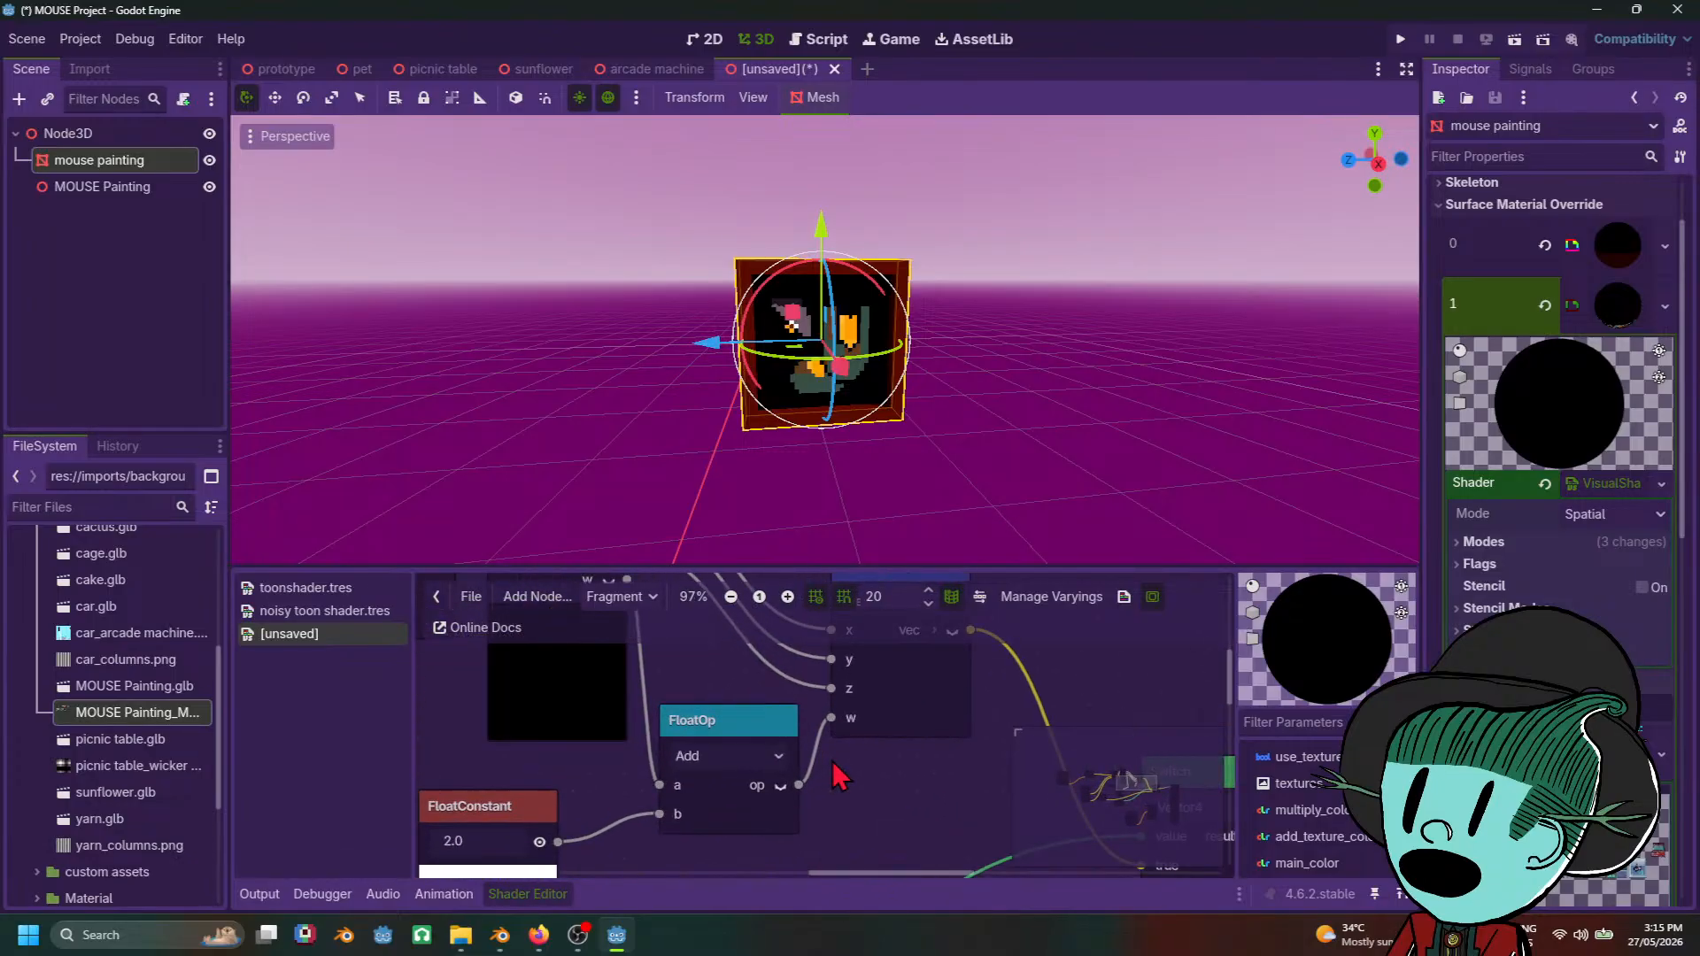
pyautogui.moveTo(713, 704); pyautogui.dragTo(802, 755, button='middle')
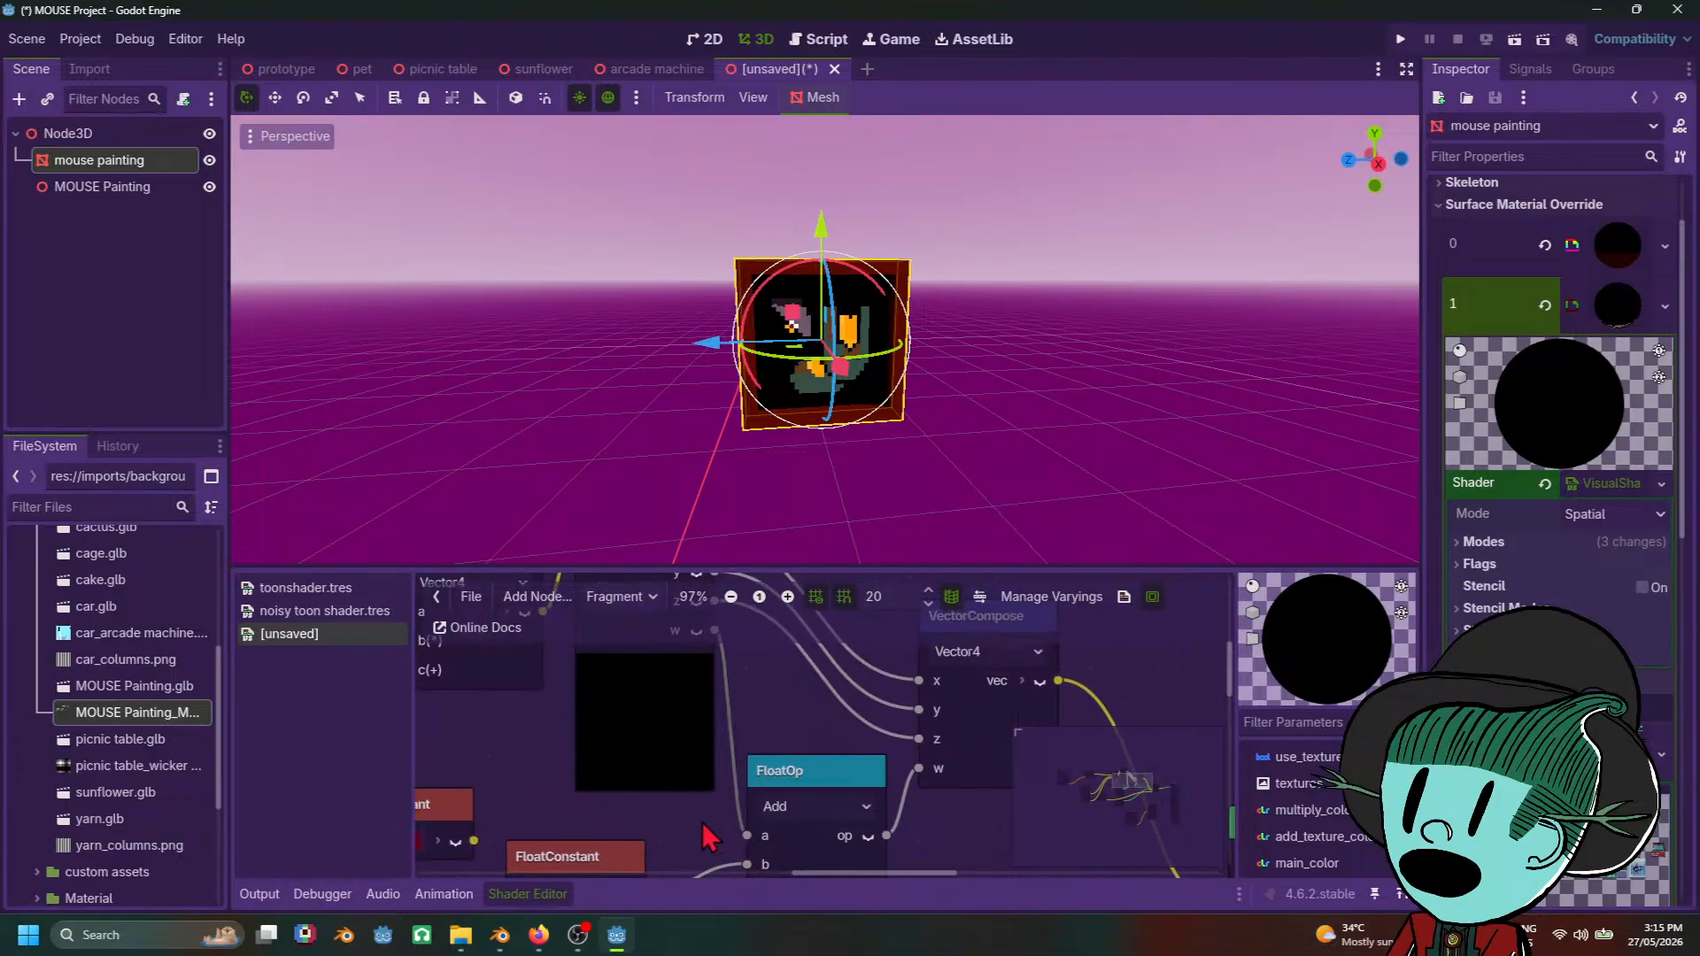
# Step: Disconnect FloatOp's a input from VectorDecompose and its output from VectorCompose's w input
pyautogui.moveTo(747, 835); pyautogui.dragTo(728, 837)
pyautogui.moveTo(919, 768); pyautogui.dragTo(912, 835)
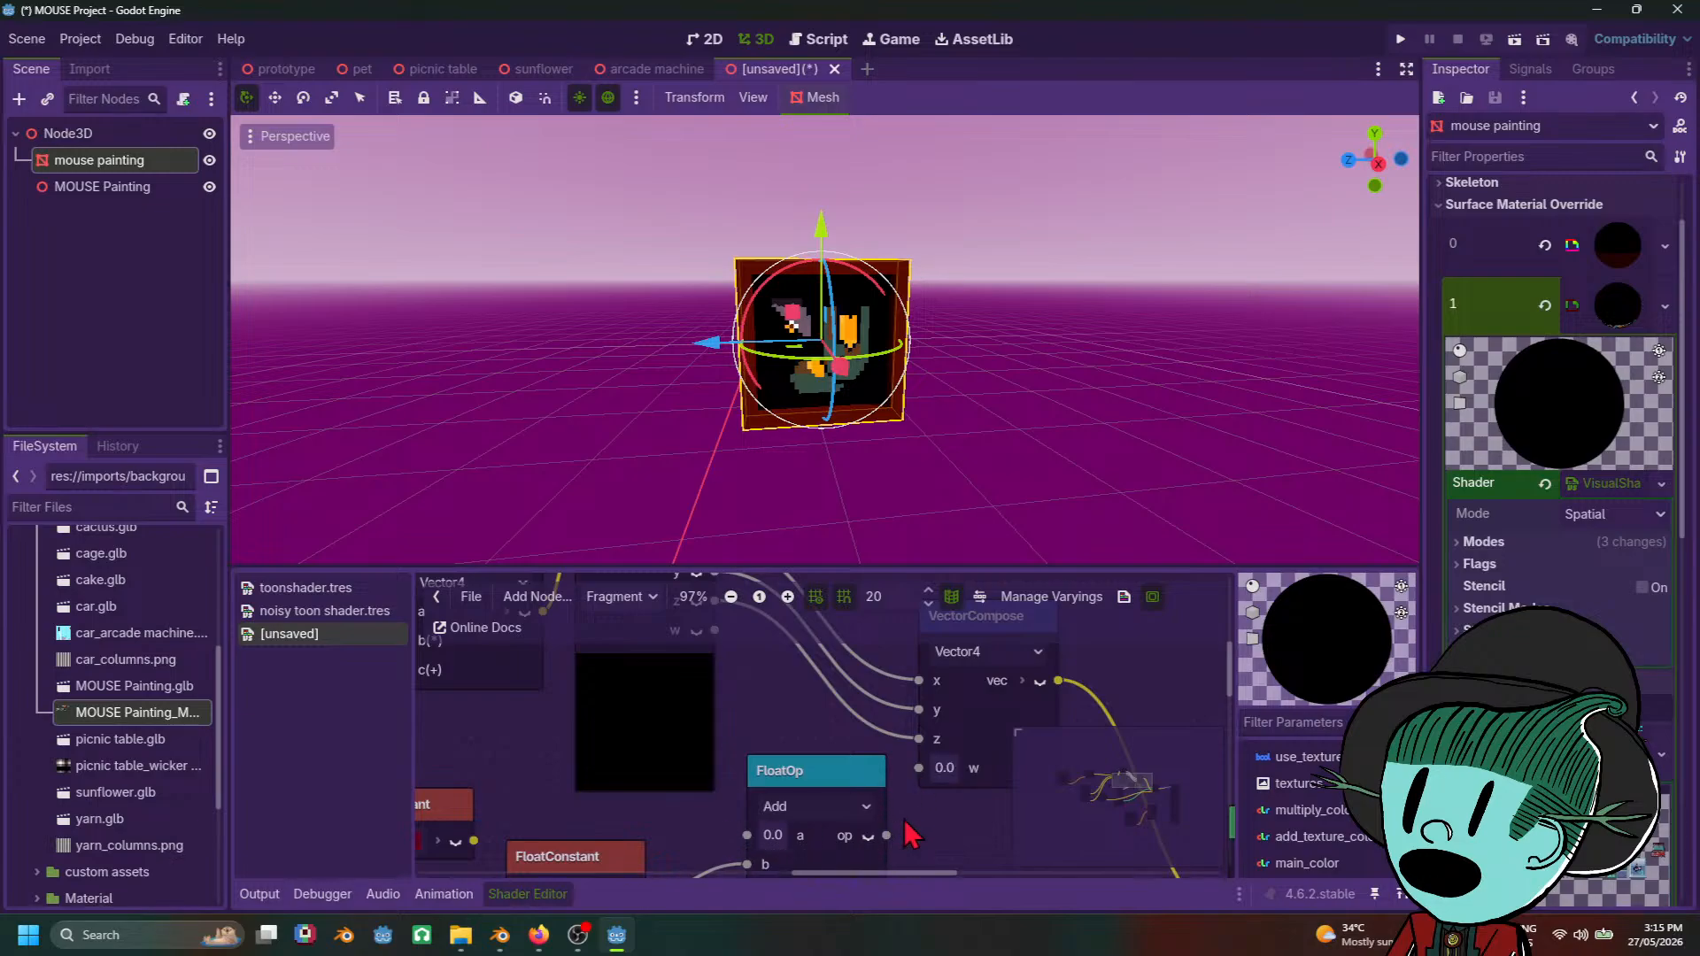
pyautogui.scroll(-3, 1687, 739)
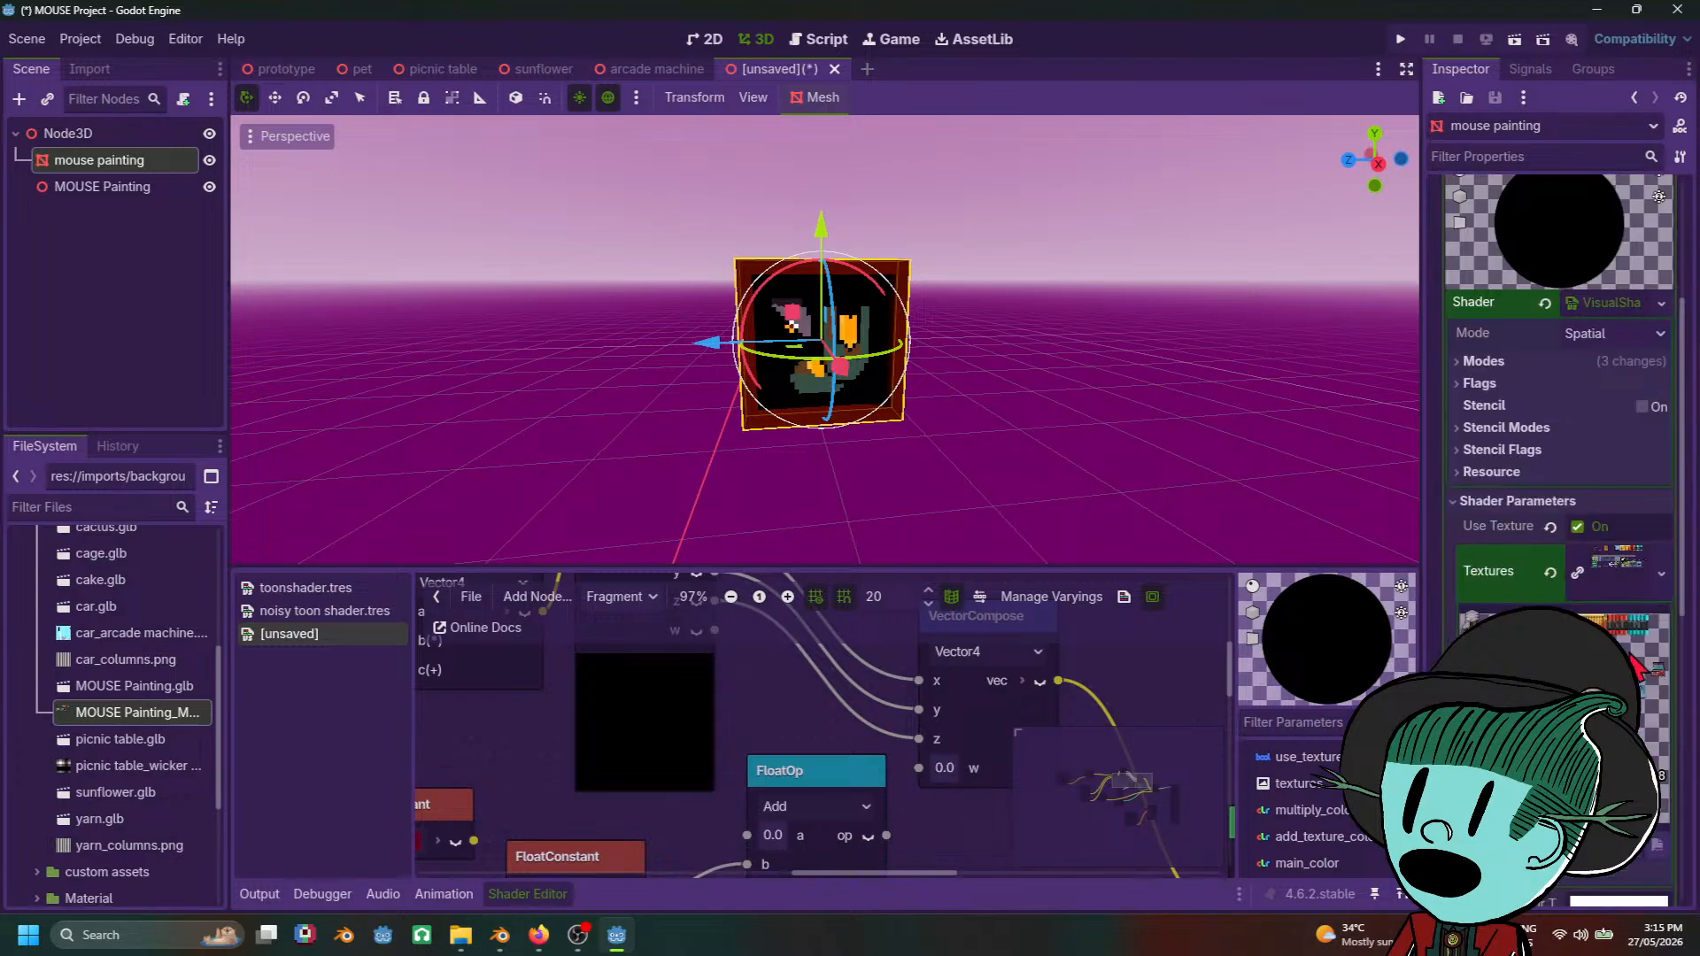
# Step: Toggle the painting material's Use Texture parameter off and back on to compare the result
pyautogui.click(1580, 528)
pyautogui.click(1580, 528)
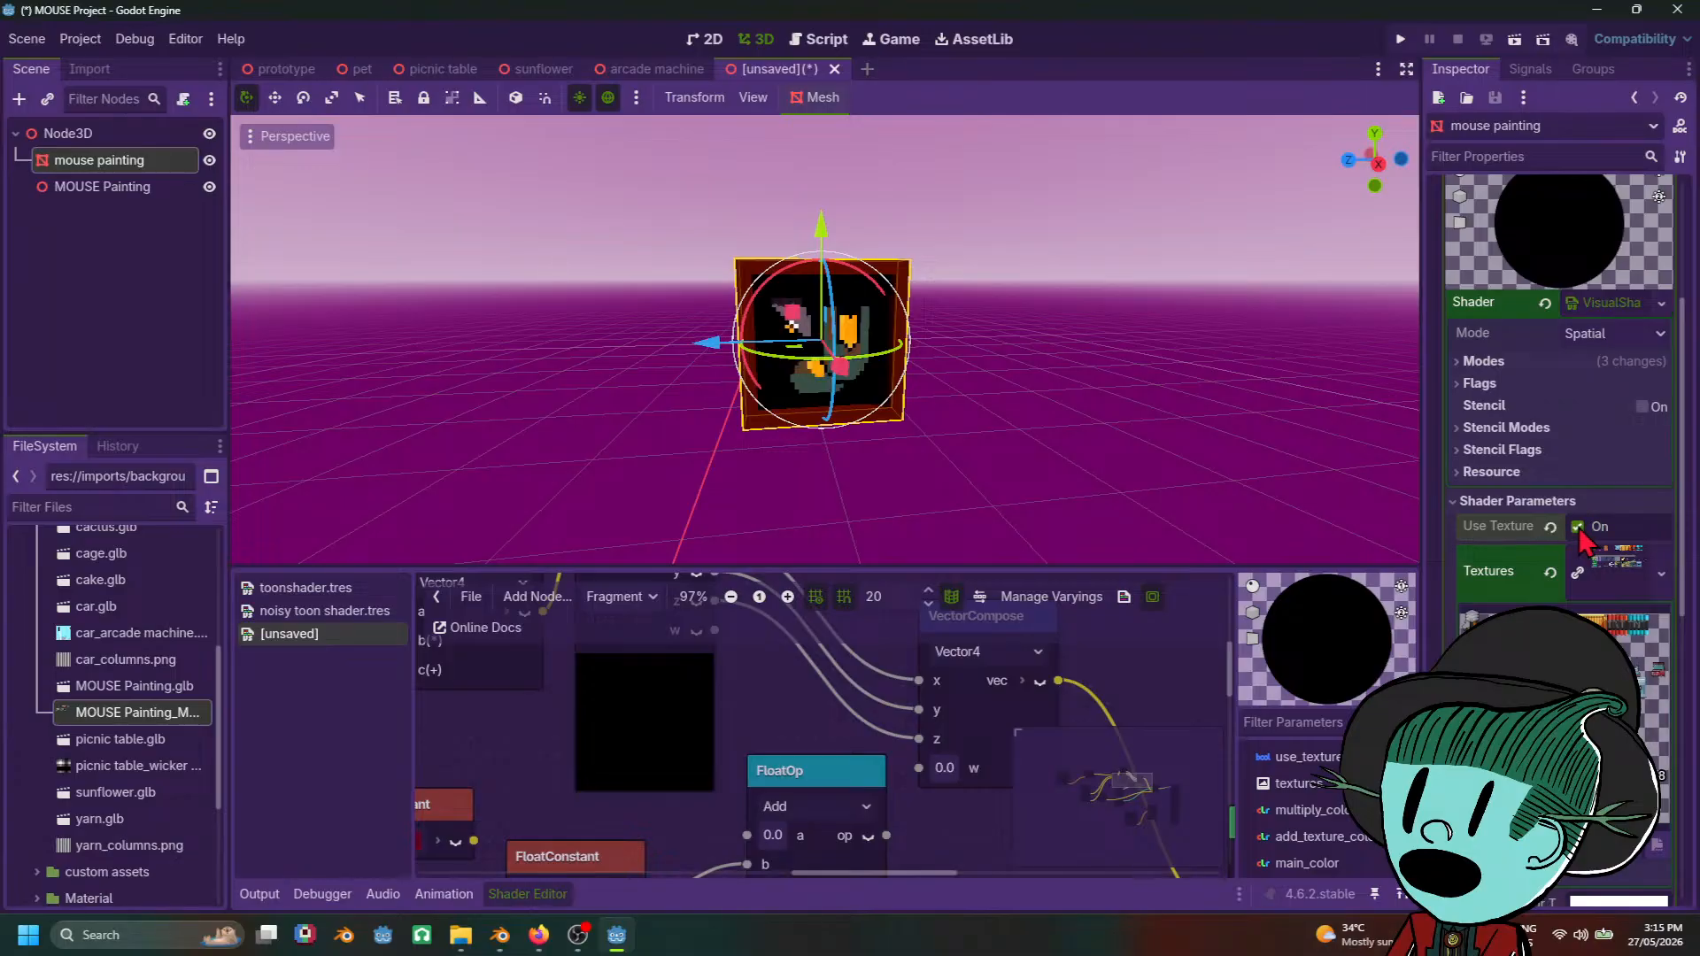
pyautogui.doubleClick(1580, 528)
pyautogui.scroll(-4, 1580, 549)
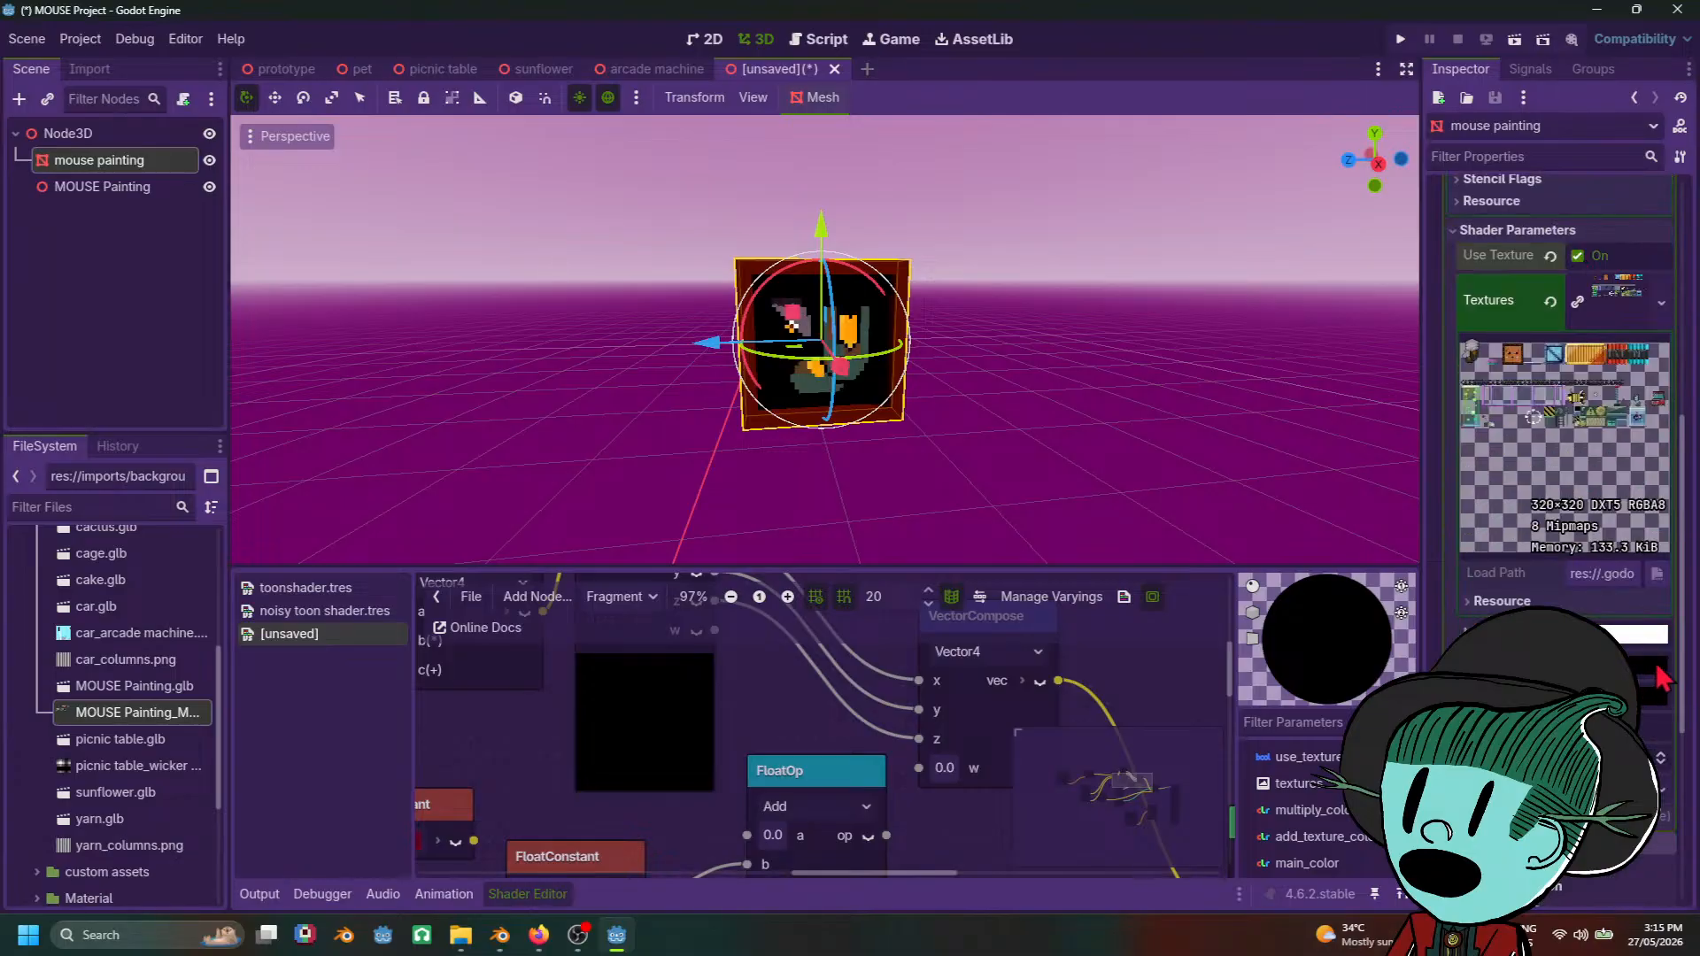
# Step: Preview the VectorDecompose node's w output in the shader graph, and hide the preview again
pyautogui.keyDown('ctrl'); pyautogui.scroll(-3, 851, 784); pyautogui.keyUp('ctrl')
pyautogui.keyDown('ctrl'); pyautogui.scroll(-2, 657, 756); pyautogui.keyUp('ctrl')
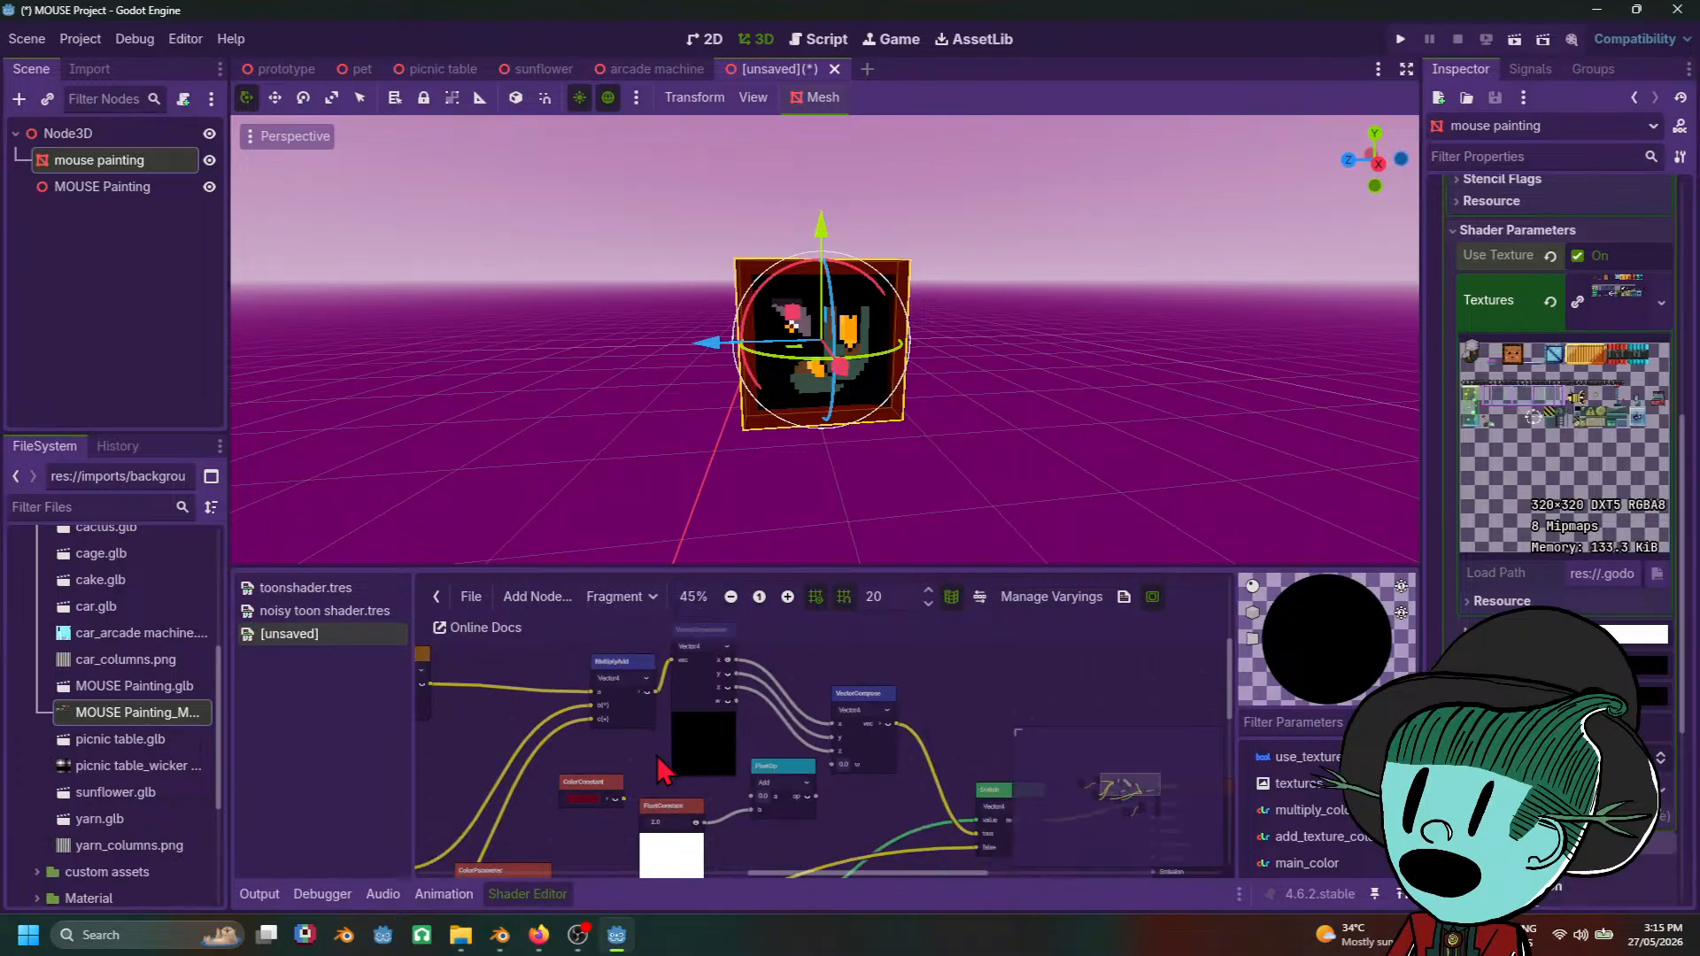
pyautogui.keyDown('ctrl'); pyautogui.scroll(1, 657, 756); pyautogui.keyUp('ctrl')
pyautogui.moveTo(657, 756); pyautogui.dragTo(826, 747, button='middle')
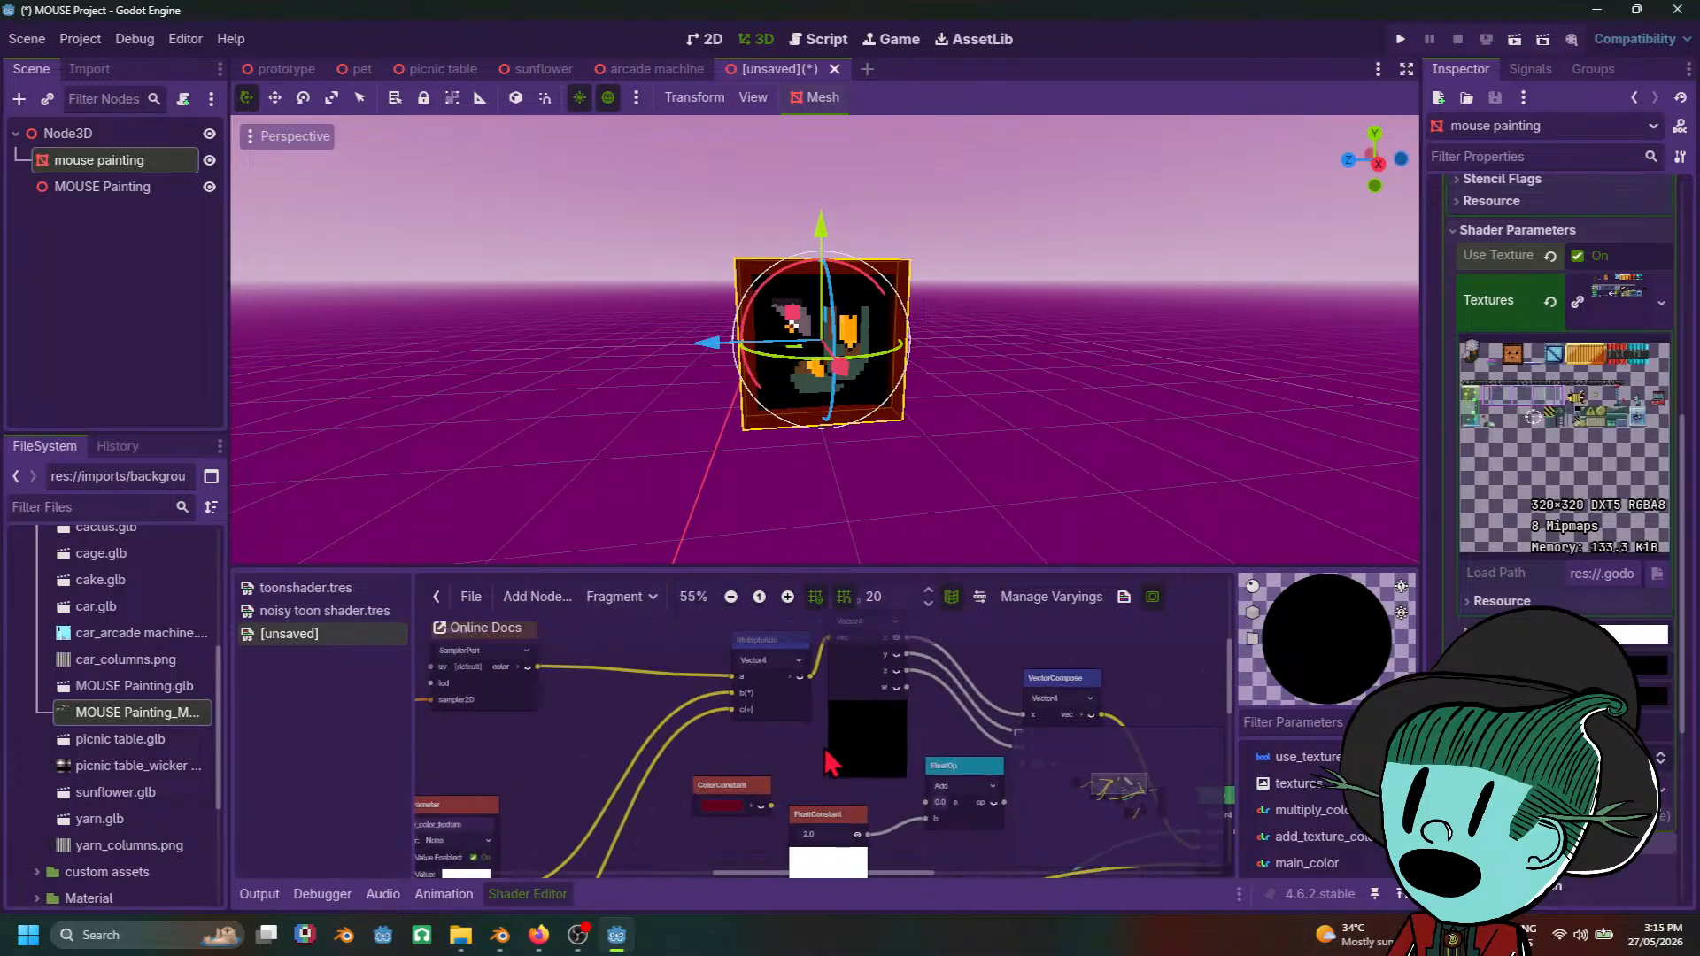
pyautogui.keyDown('ctrl'); pyautogui.scroll(-3, 912, 757); pyautogui.keyUp('ctrl')
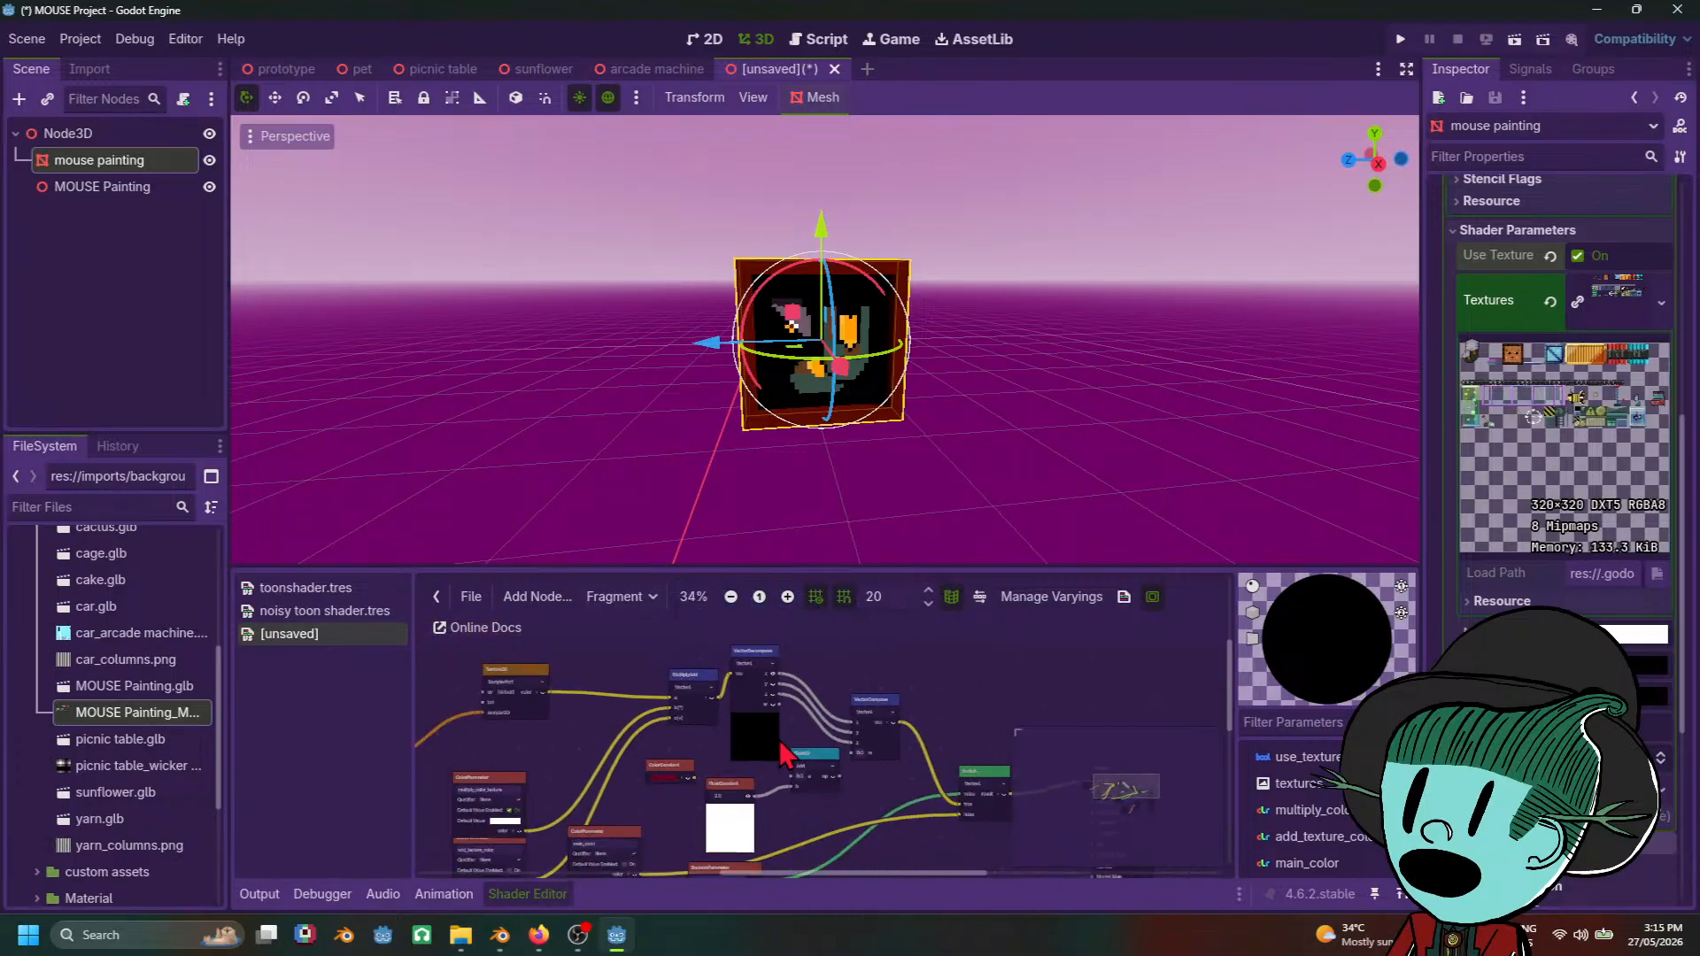
pyautogui.keyDown('ctrl'); pyautogui.scroll(4, 877, 753); pyautogui.keyUp('ctrl')
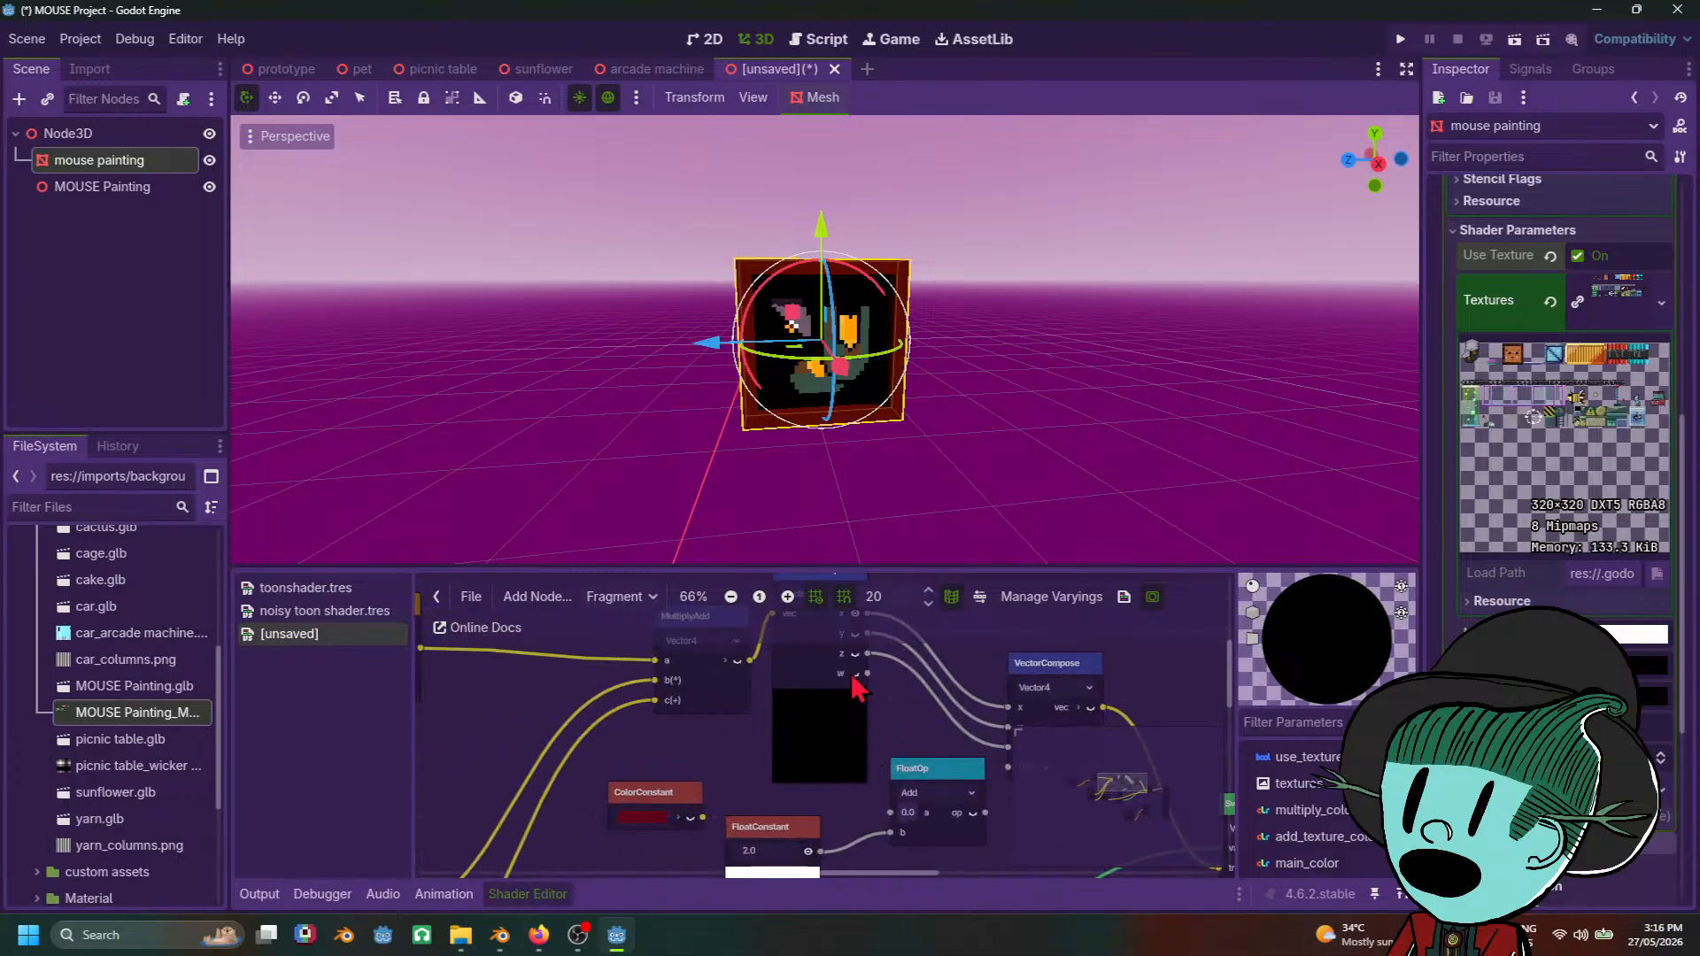
pyautogui.click(856, 673)
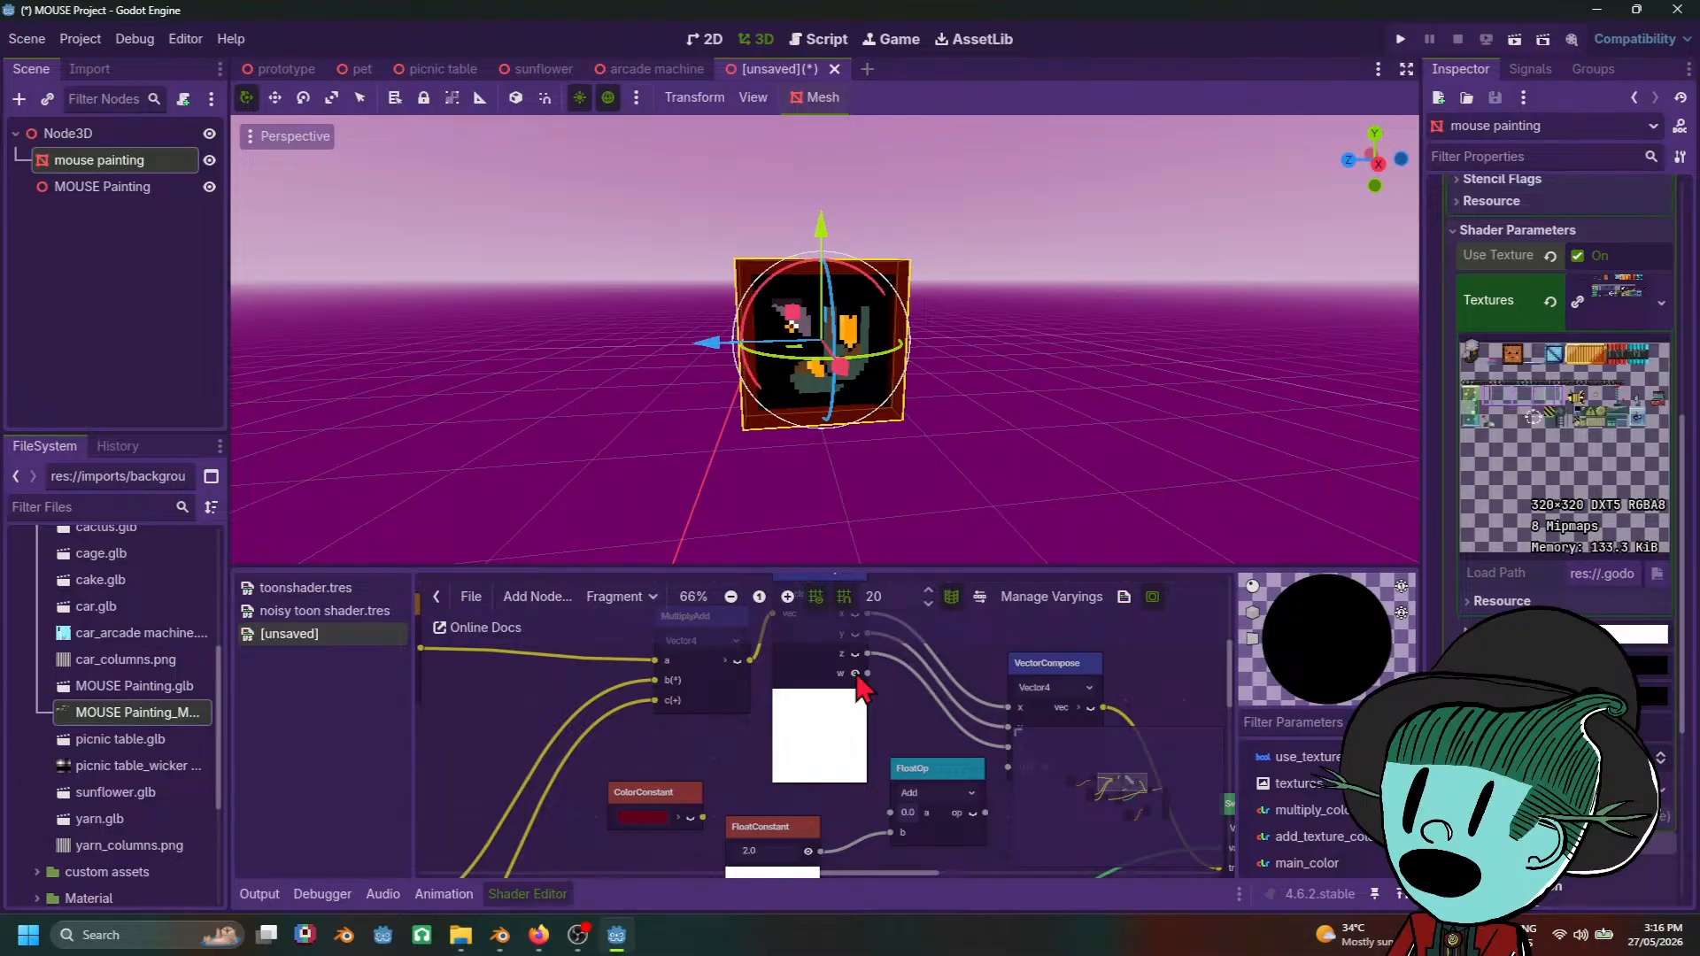
pyautogui.click(856, 673)
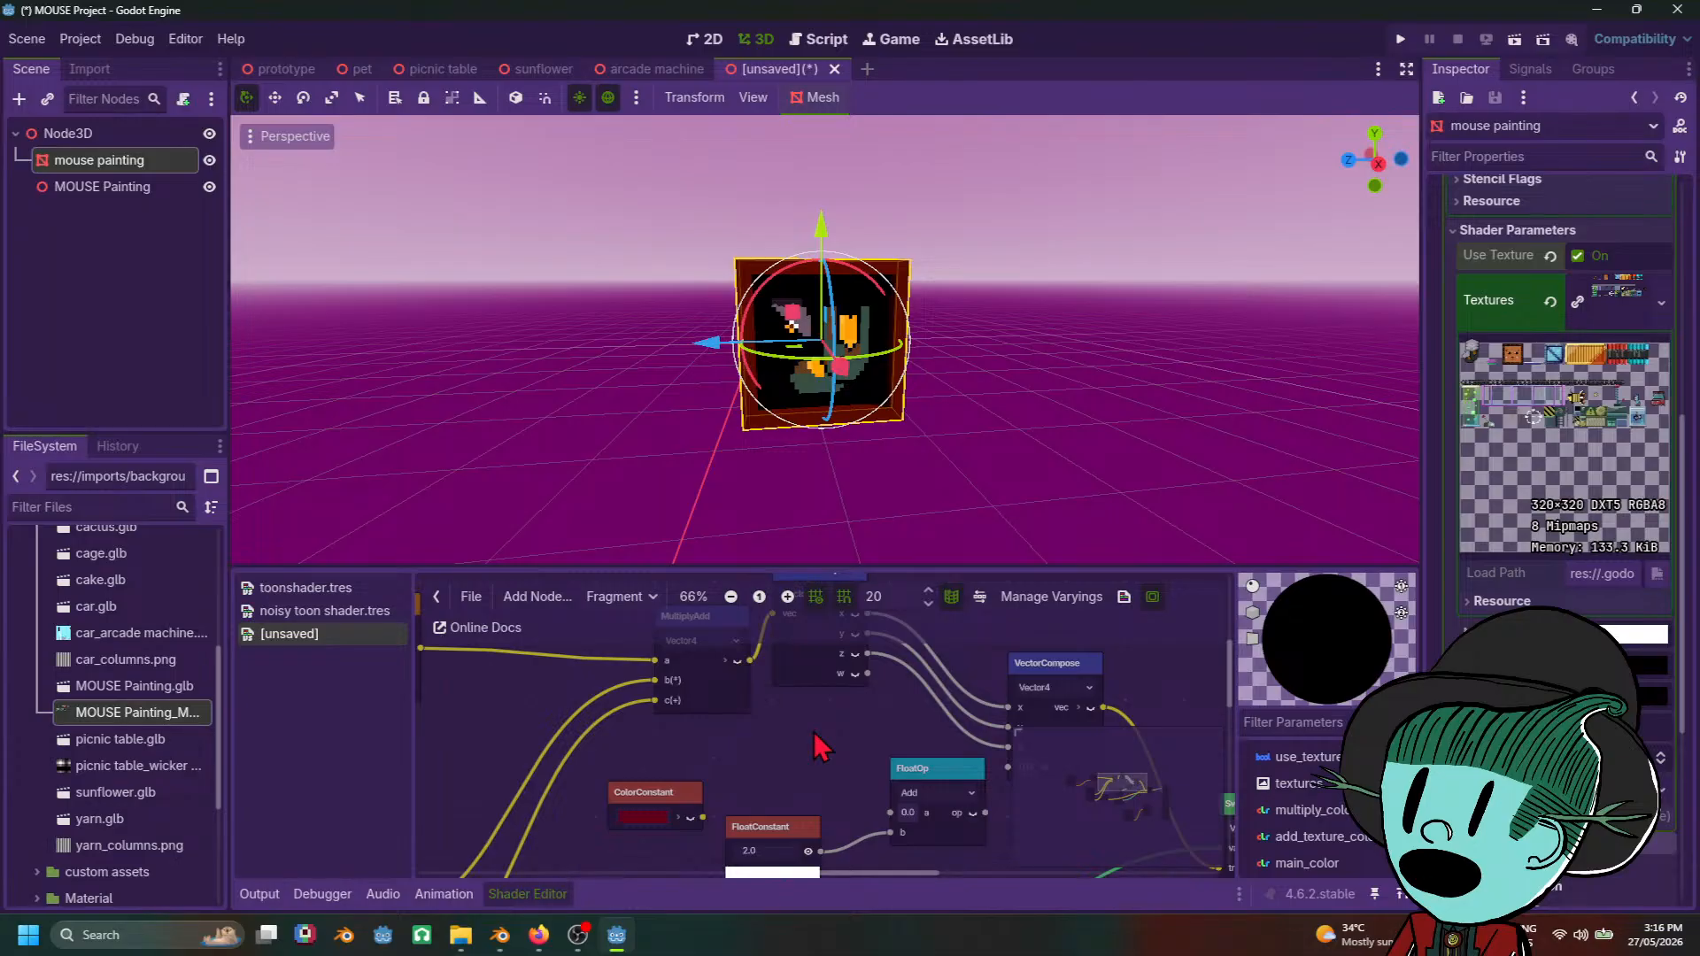
# Step: Delete the FloatOp Add node and the FloatConstant node from the shader graph
pyautogui.scroll(-3, 817, 746)
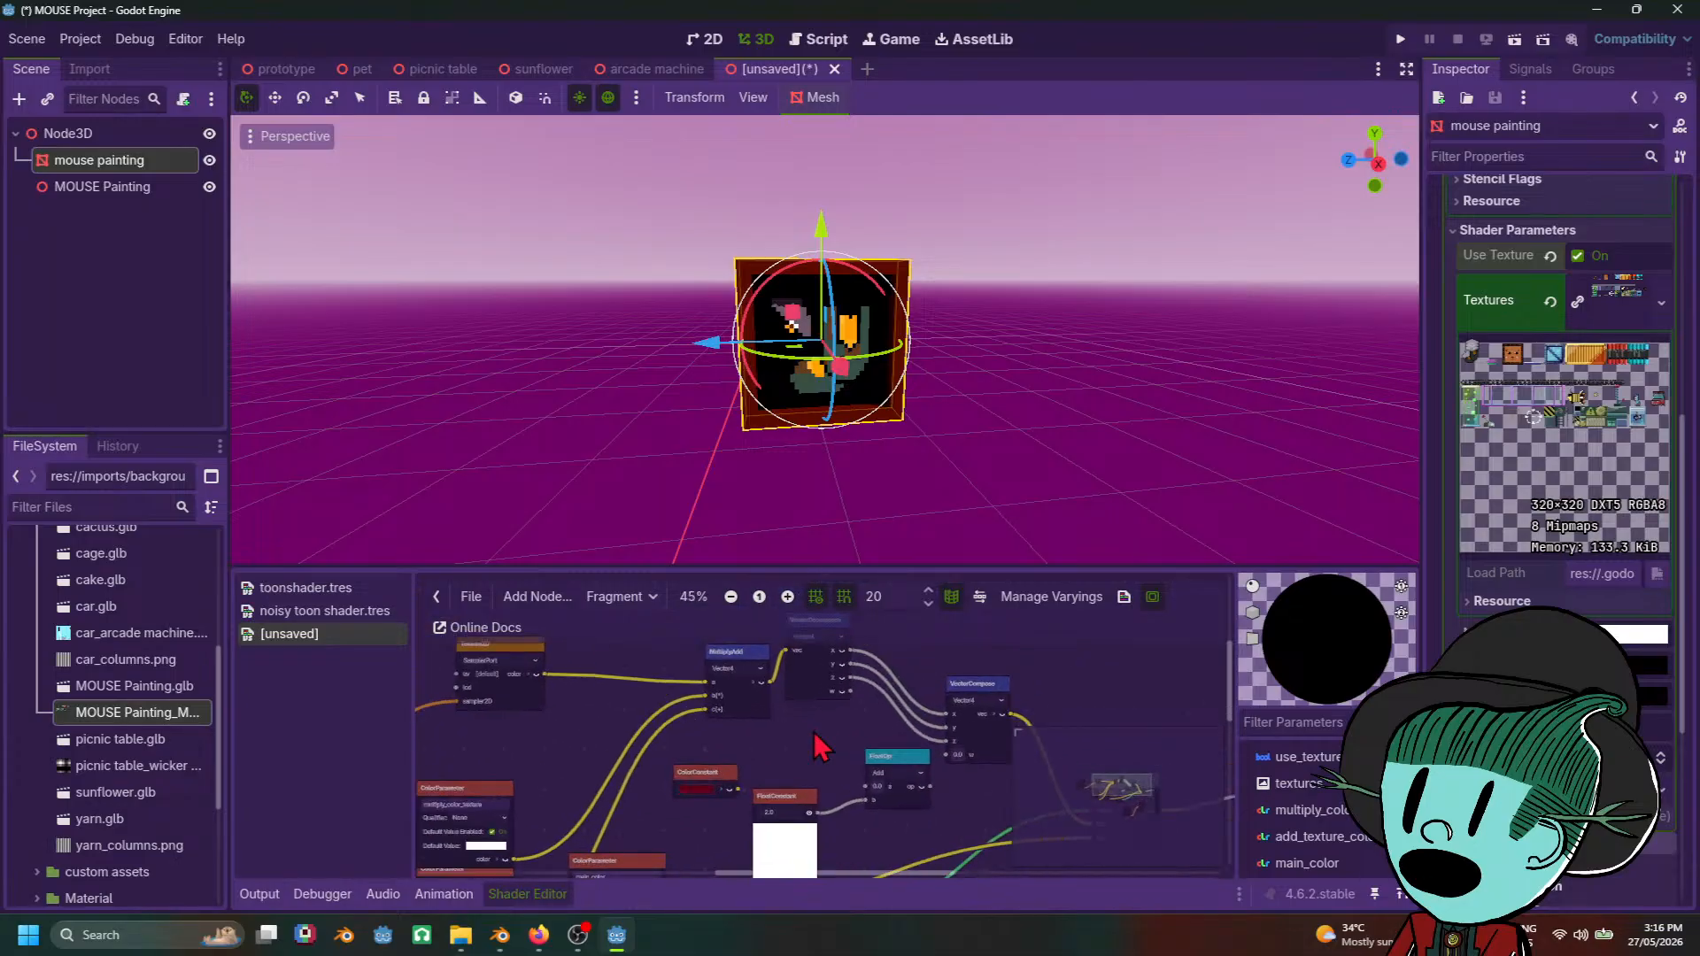
pyautogui.scroll(2, 885, 761)
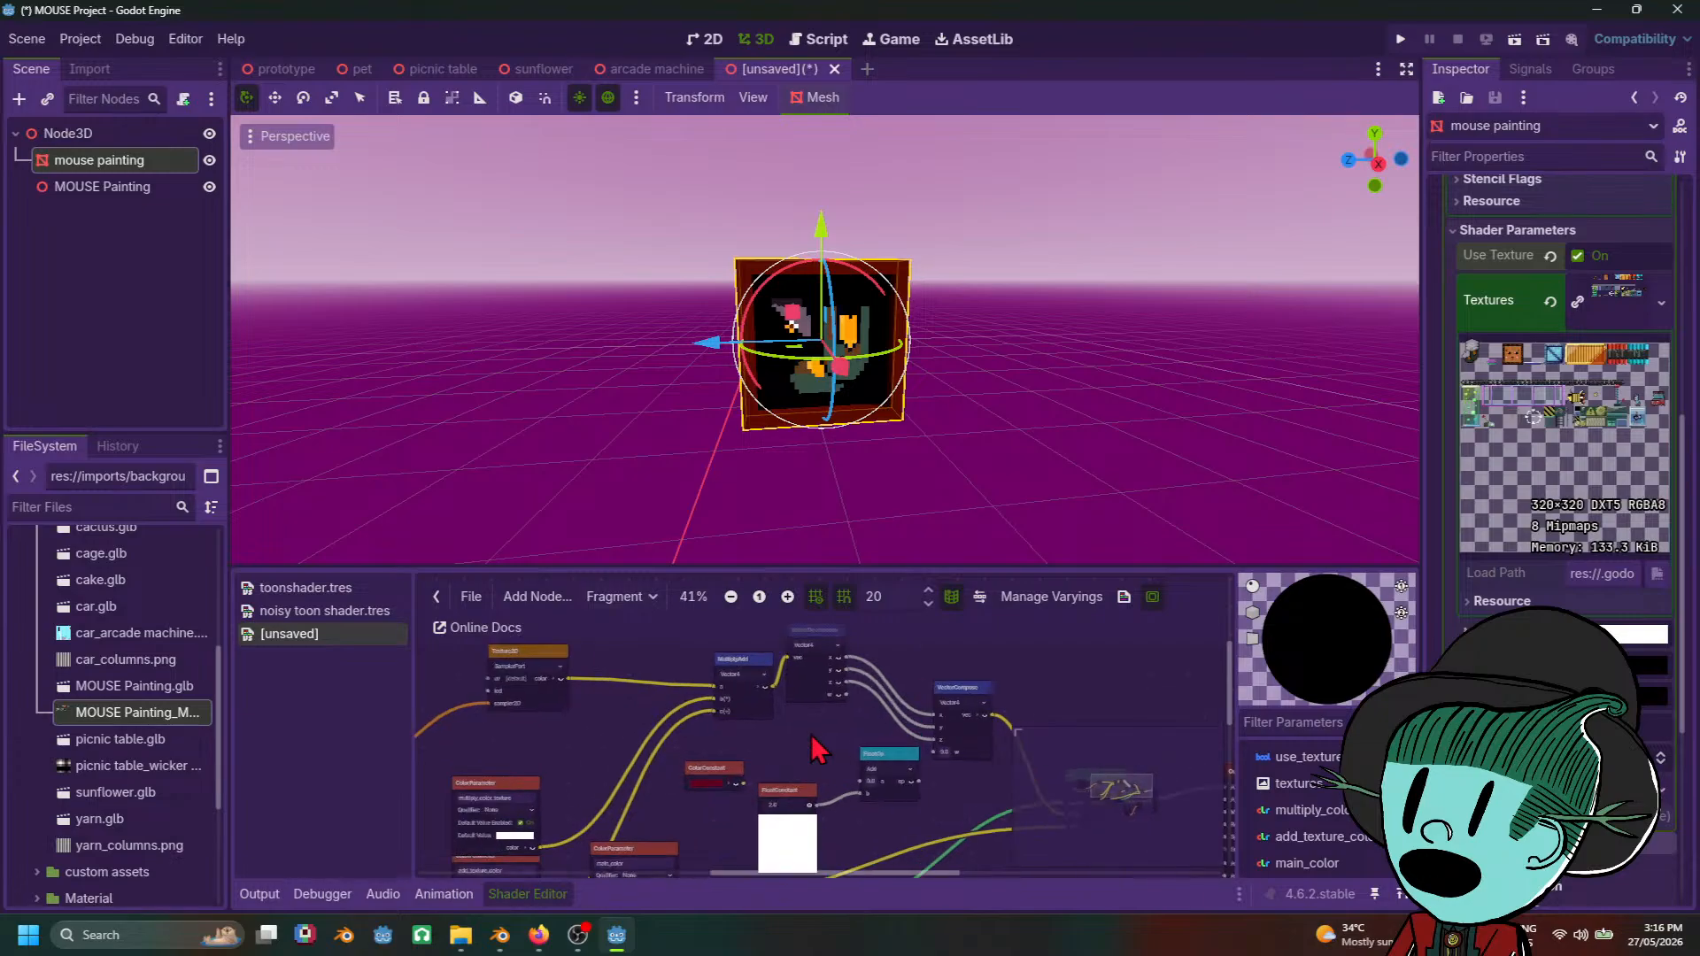
pyautogui.click(931, 776)
pyautogui.moveTo(931, 775); pyautogui.dragTo(855, 707, button='middle')
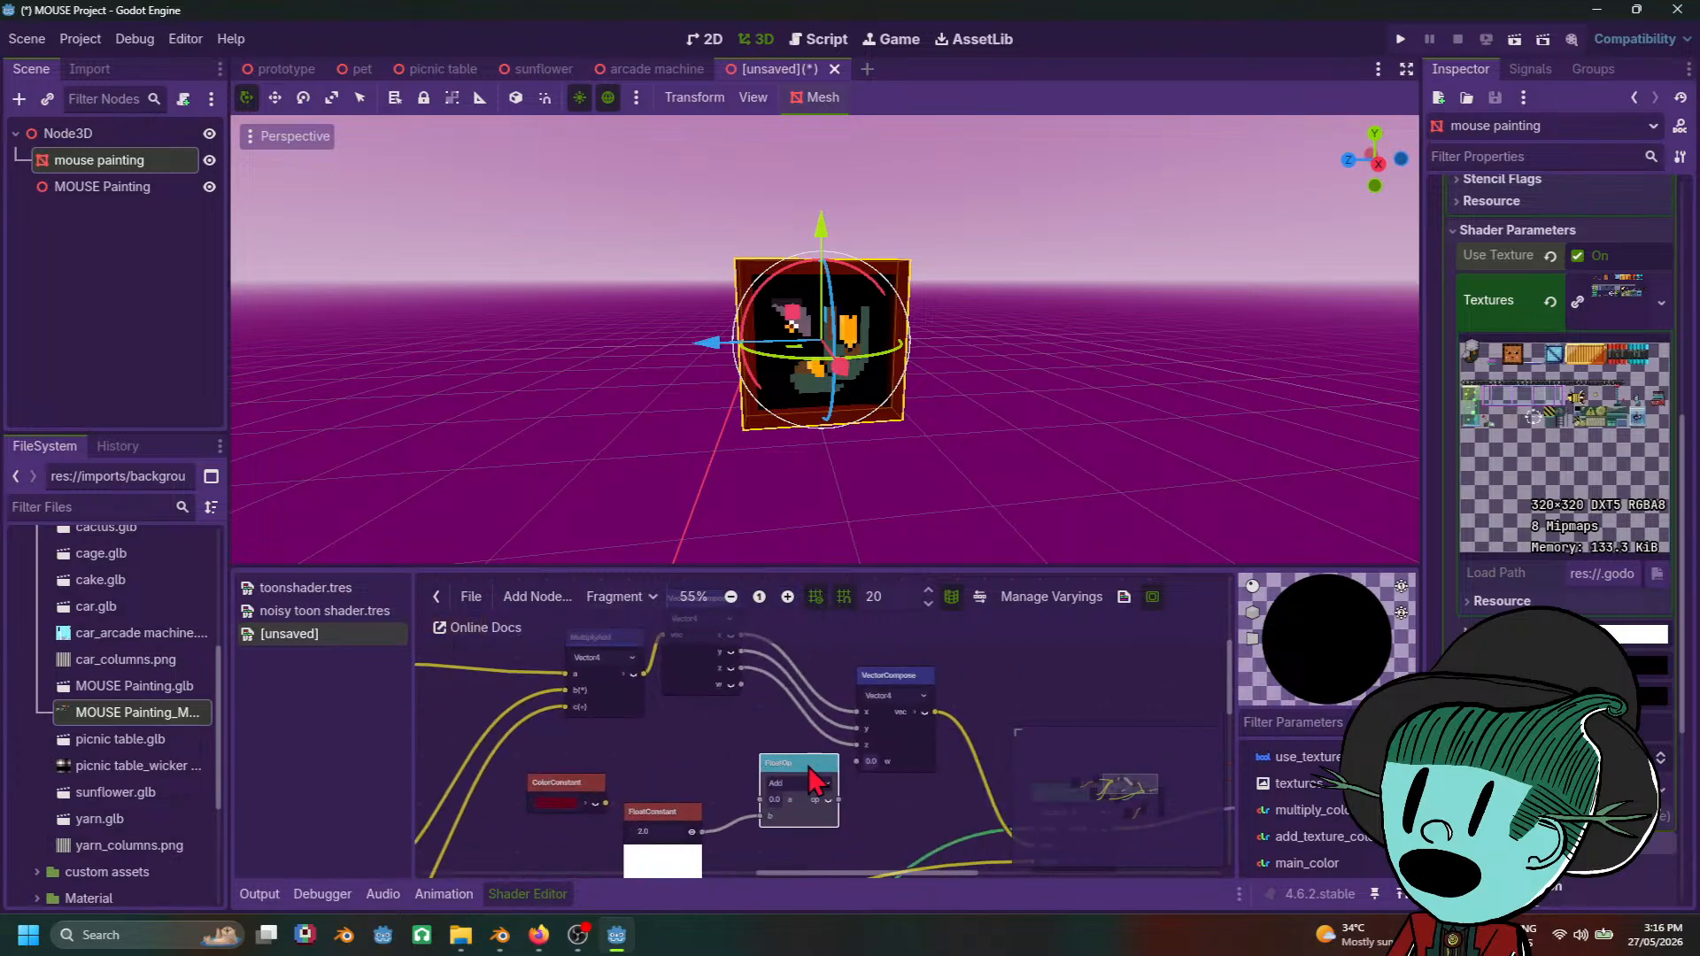
pyautogui.press('Delete')
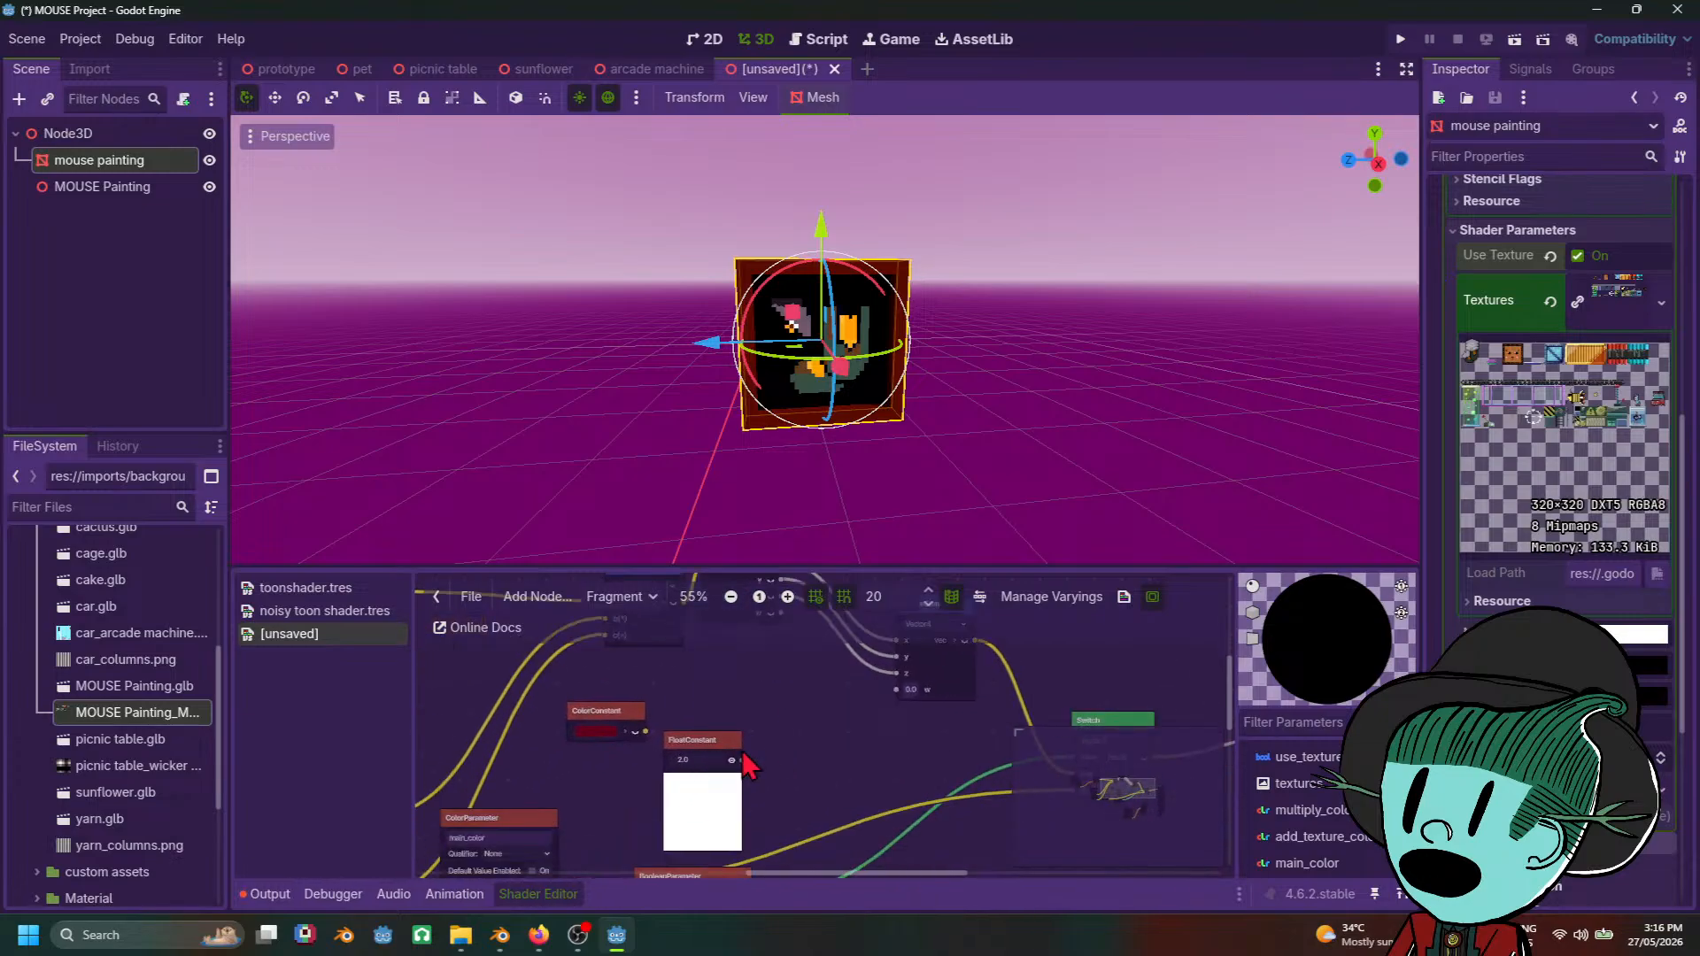
pyautogui.click(704, 740)
pyautogui.press('Delete')
pyautogui.press('Delete')
pyautogui.moveTo(800, 705); pyautogui.dragTo(741, 859, button='middle')
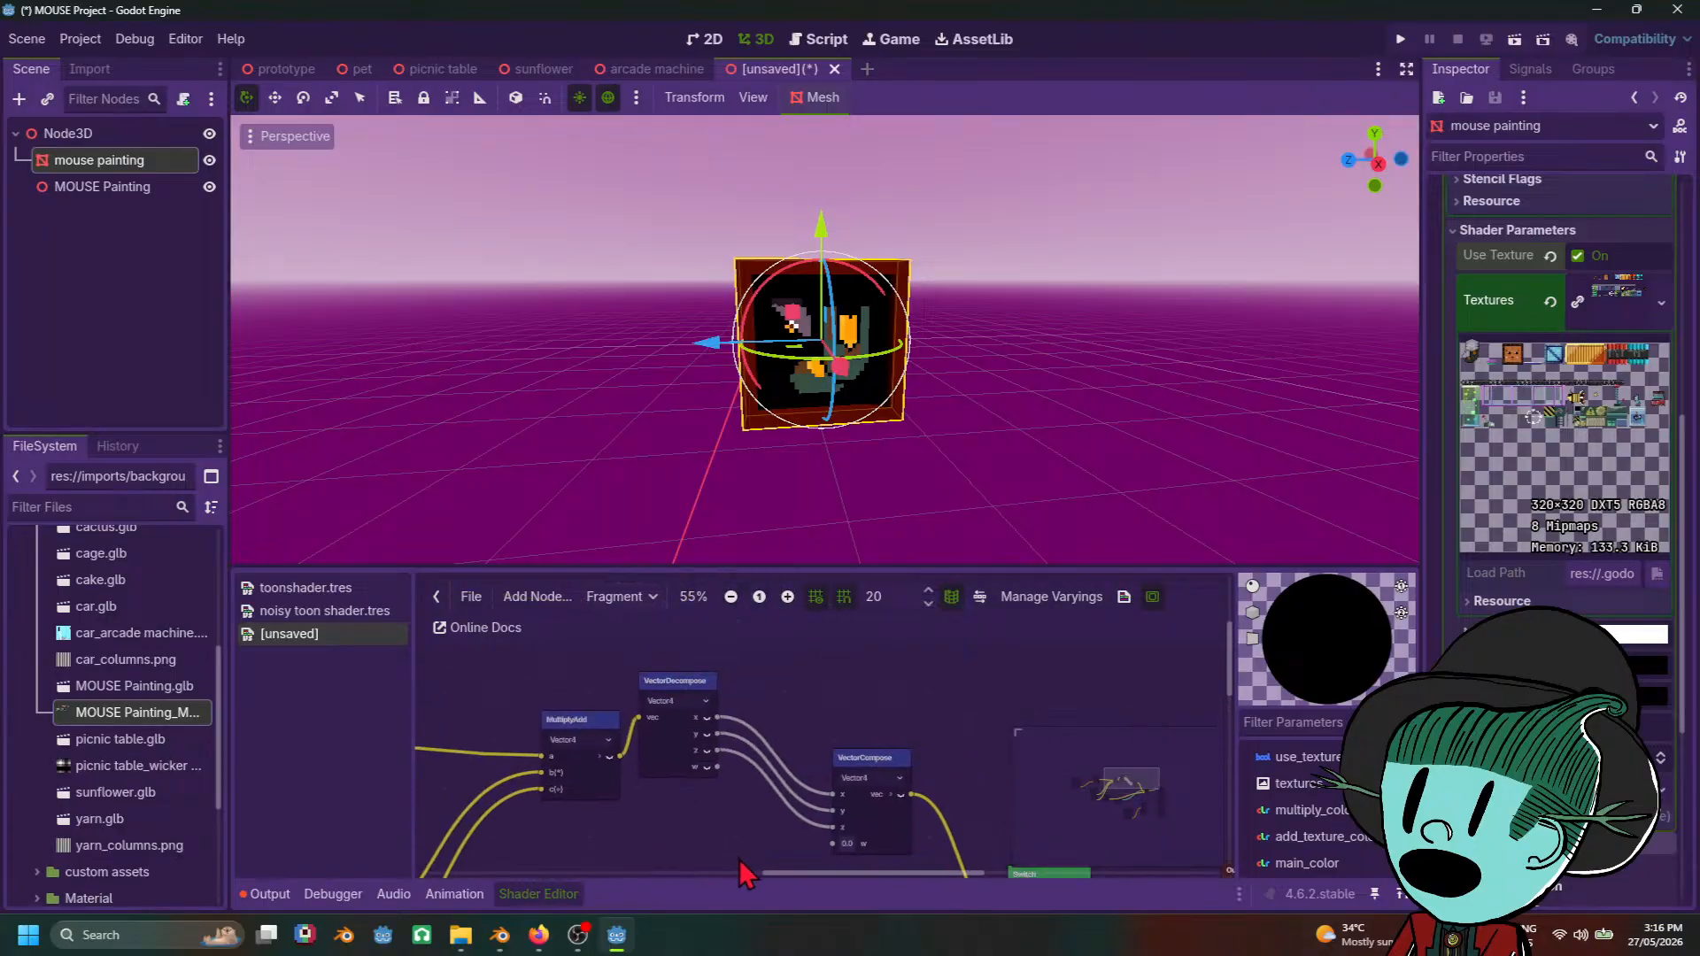
# Step: Delete the VectorDecompose and VectorCompose nodes and connect MultiplyAdd's output directly to the Switch node's true input
pyautogui.click(696, 702)
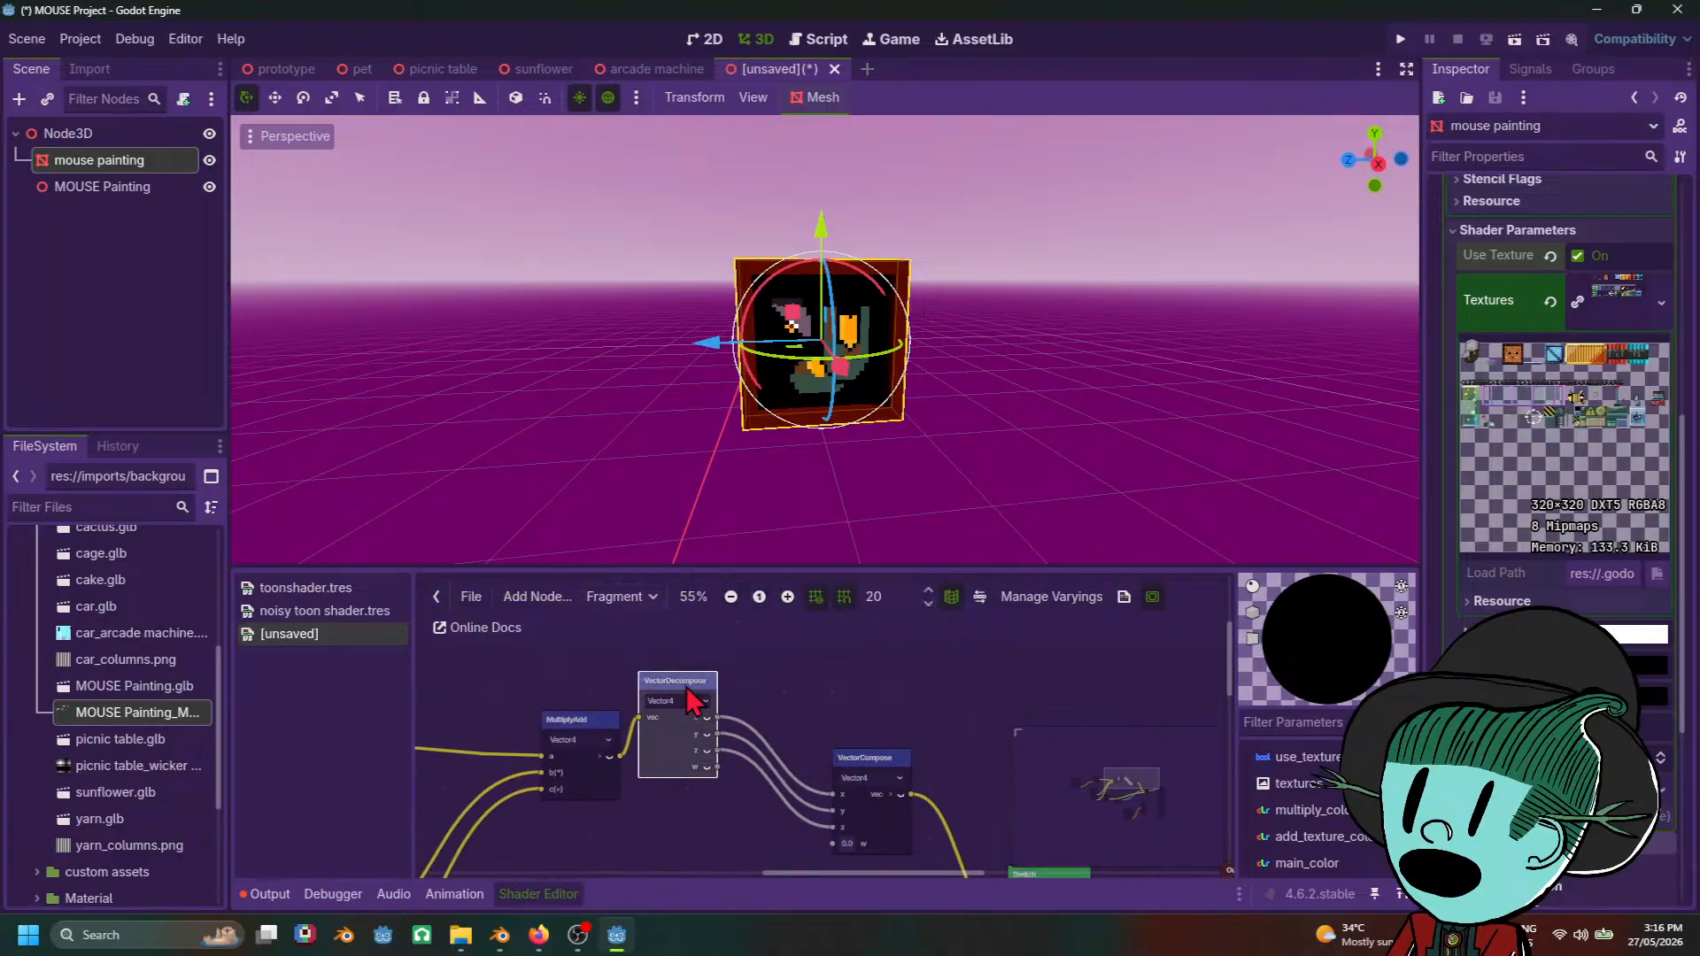
pyautogui.press('Delete')
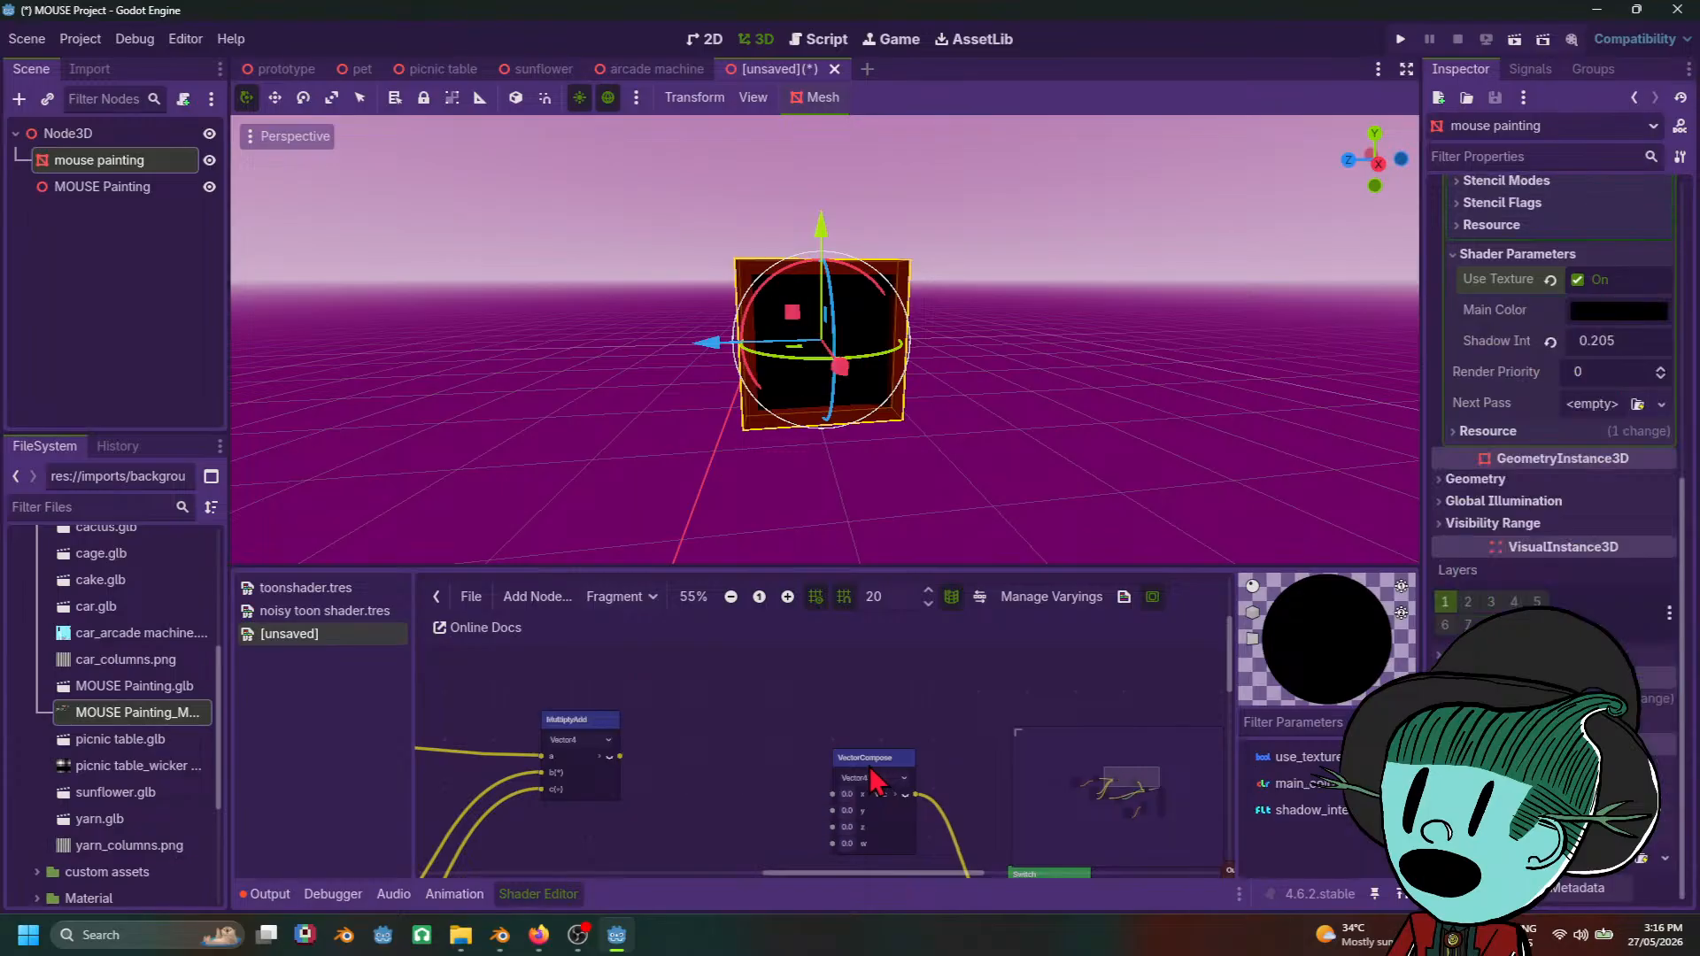
pyautogui.click(875, 780)
pyautogui.press('Delete')
pyautogui.moveTo(624, 765); pyautogui.dragTo(536, 682, button='middle')
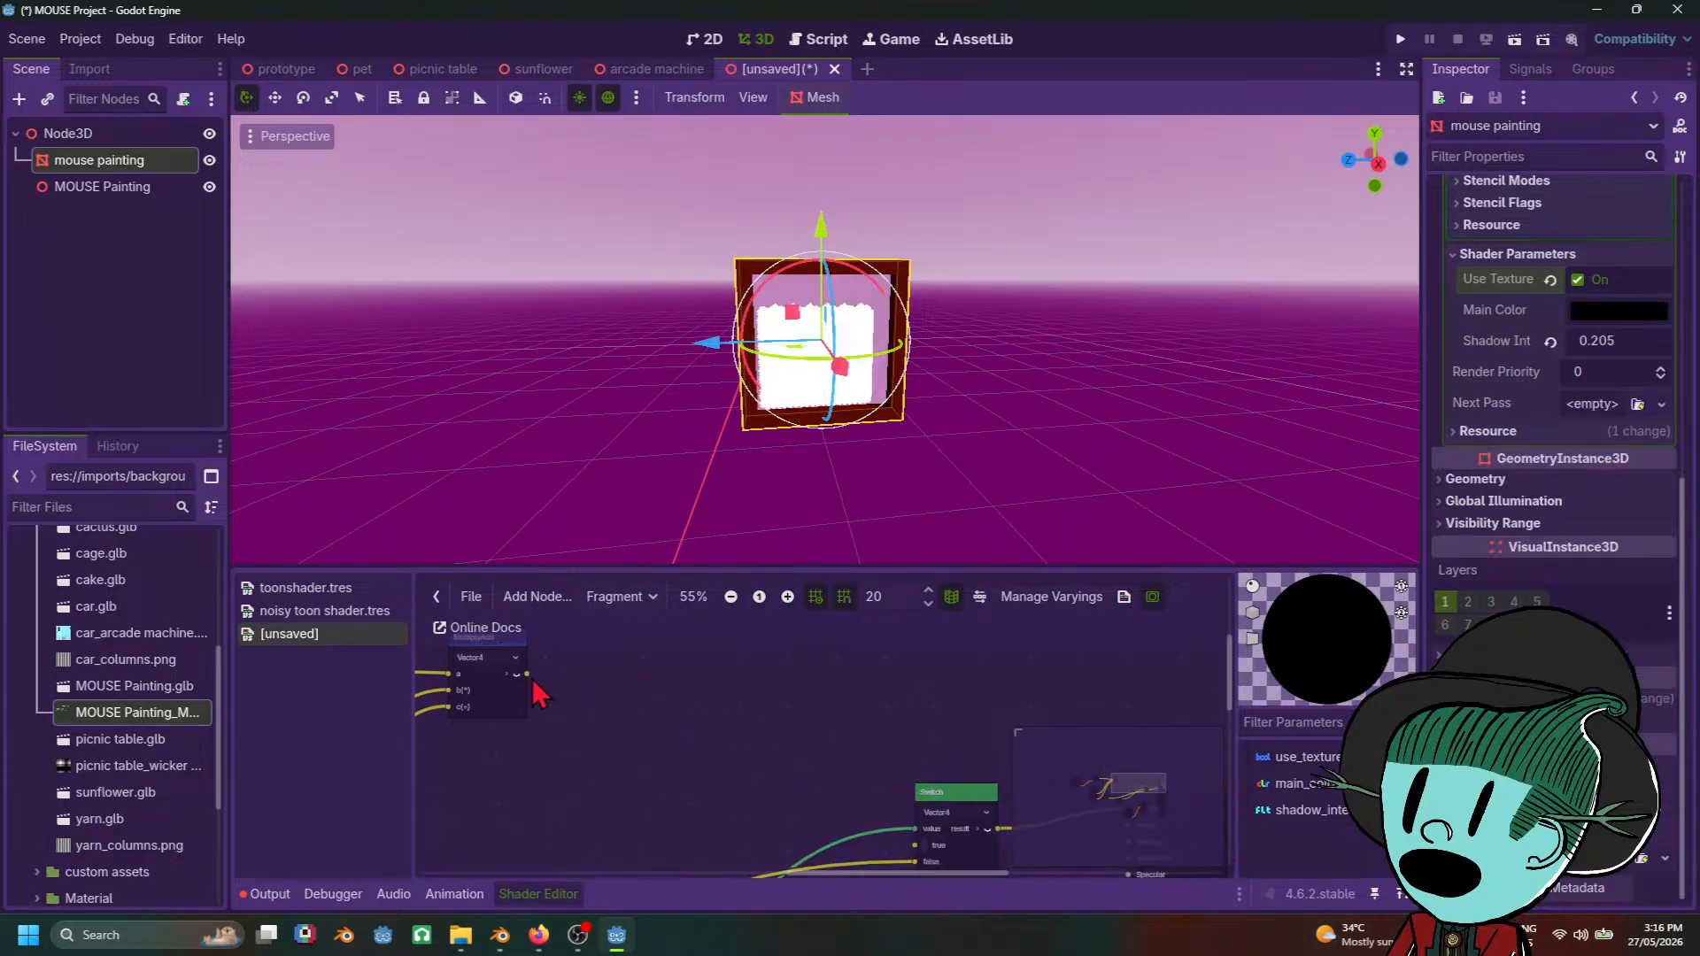
pyautogui.moveTo(529, 675); pyautogui.dragTo(914, 847)
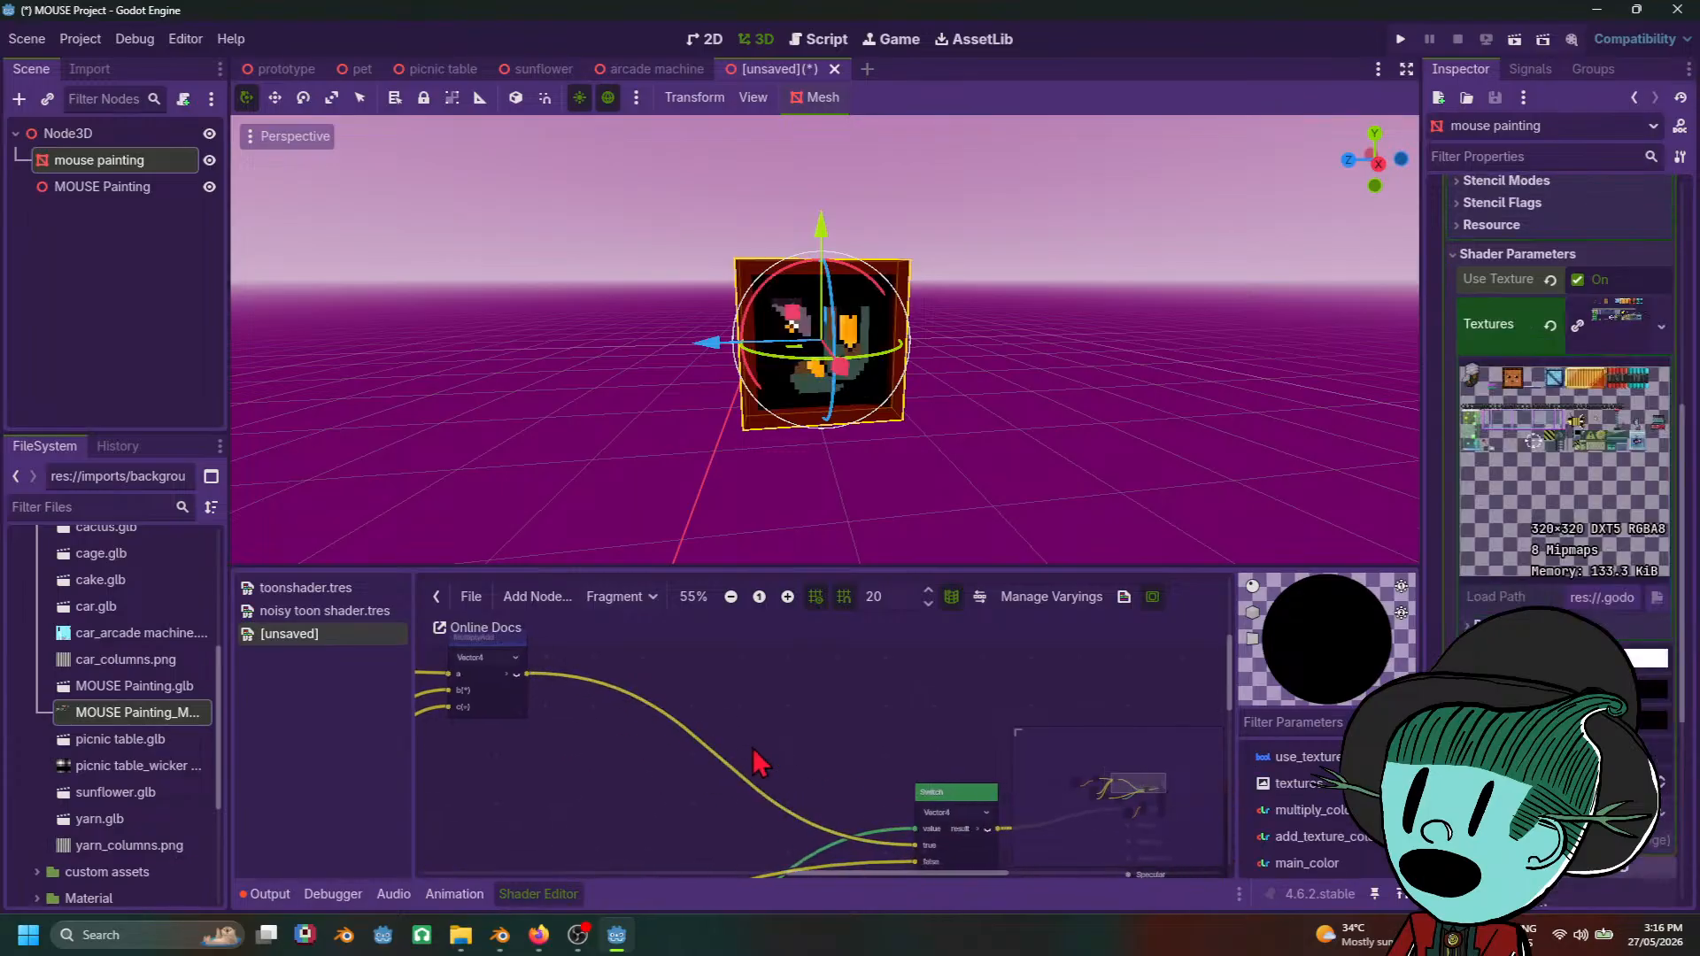
# Step: Move the Texture2DParameter and Texture2D nodes away from MultiplyAdd to make room between them
pyautogui.scroll(-2, 753, 753)
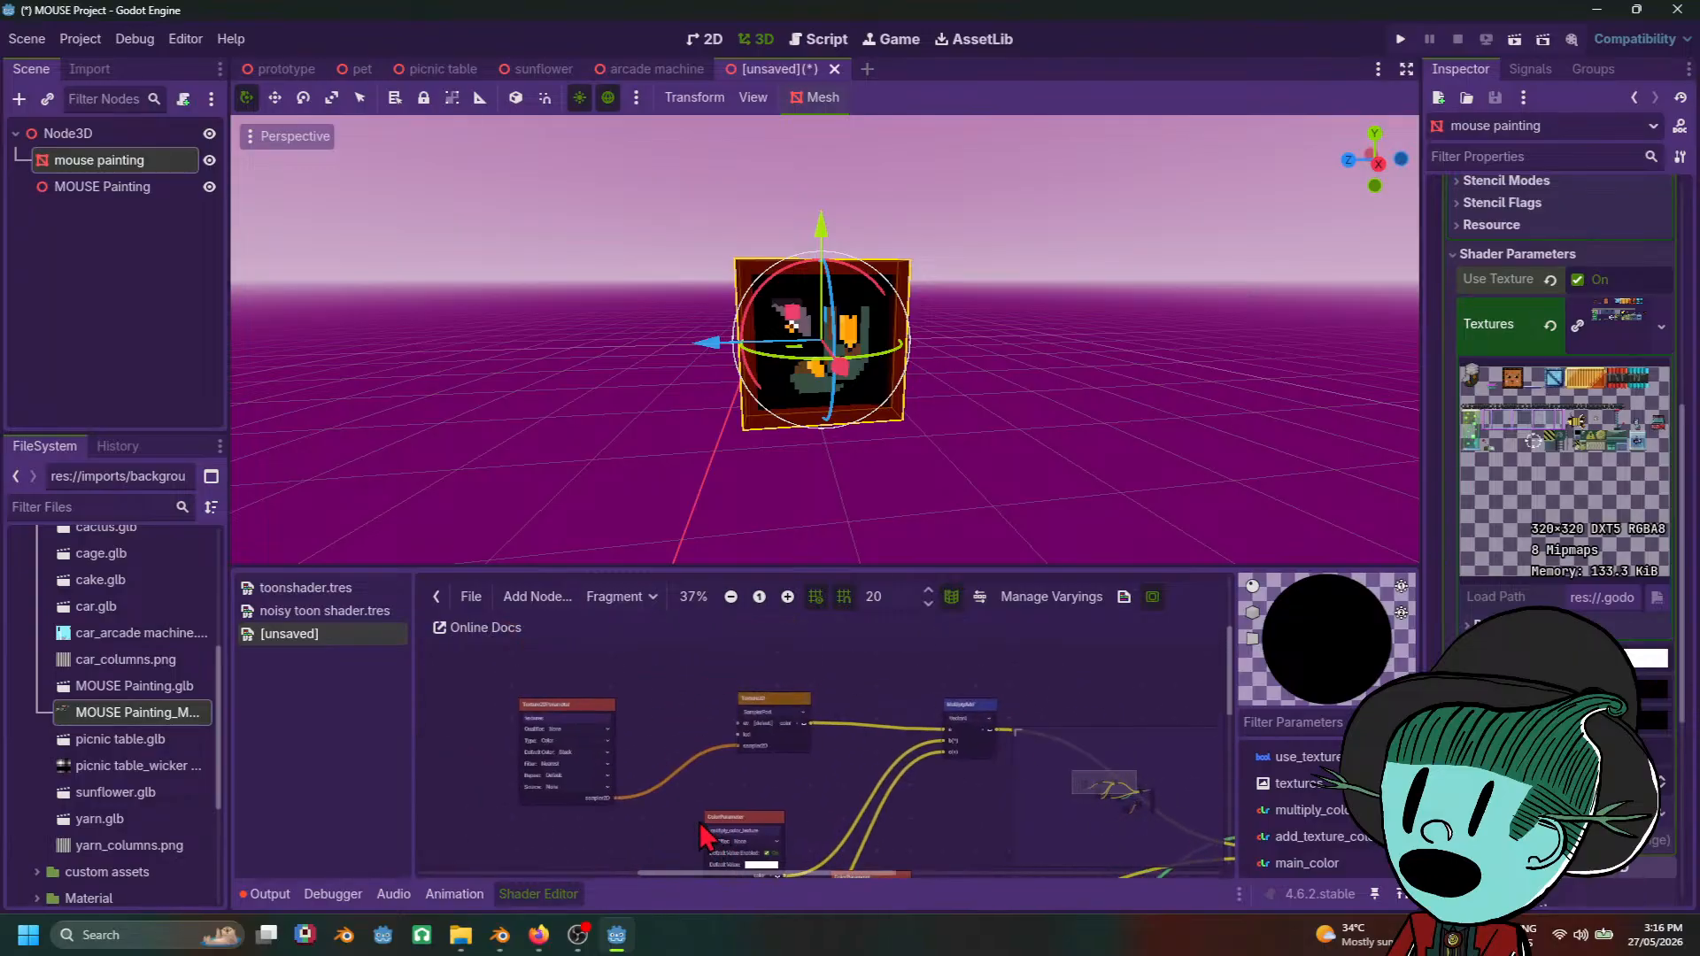
pyautogui.scroll(1, 704, 836)
pyautogui.moveTo(506, 670); pyautogui.dragTo(833, 806)
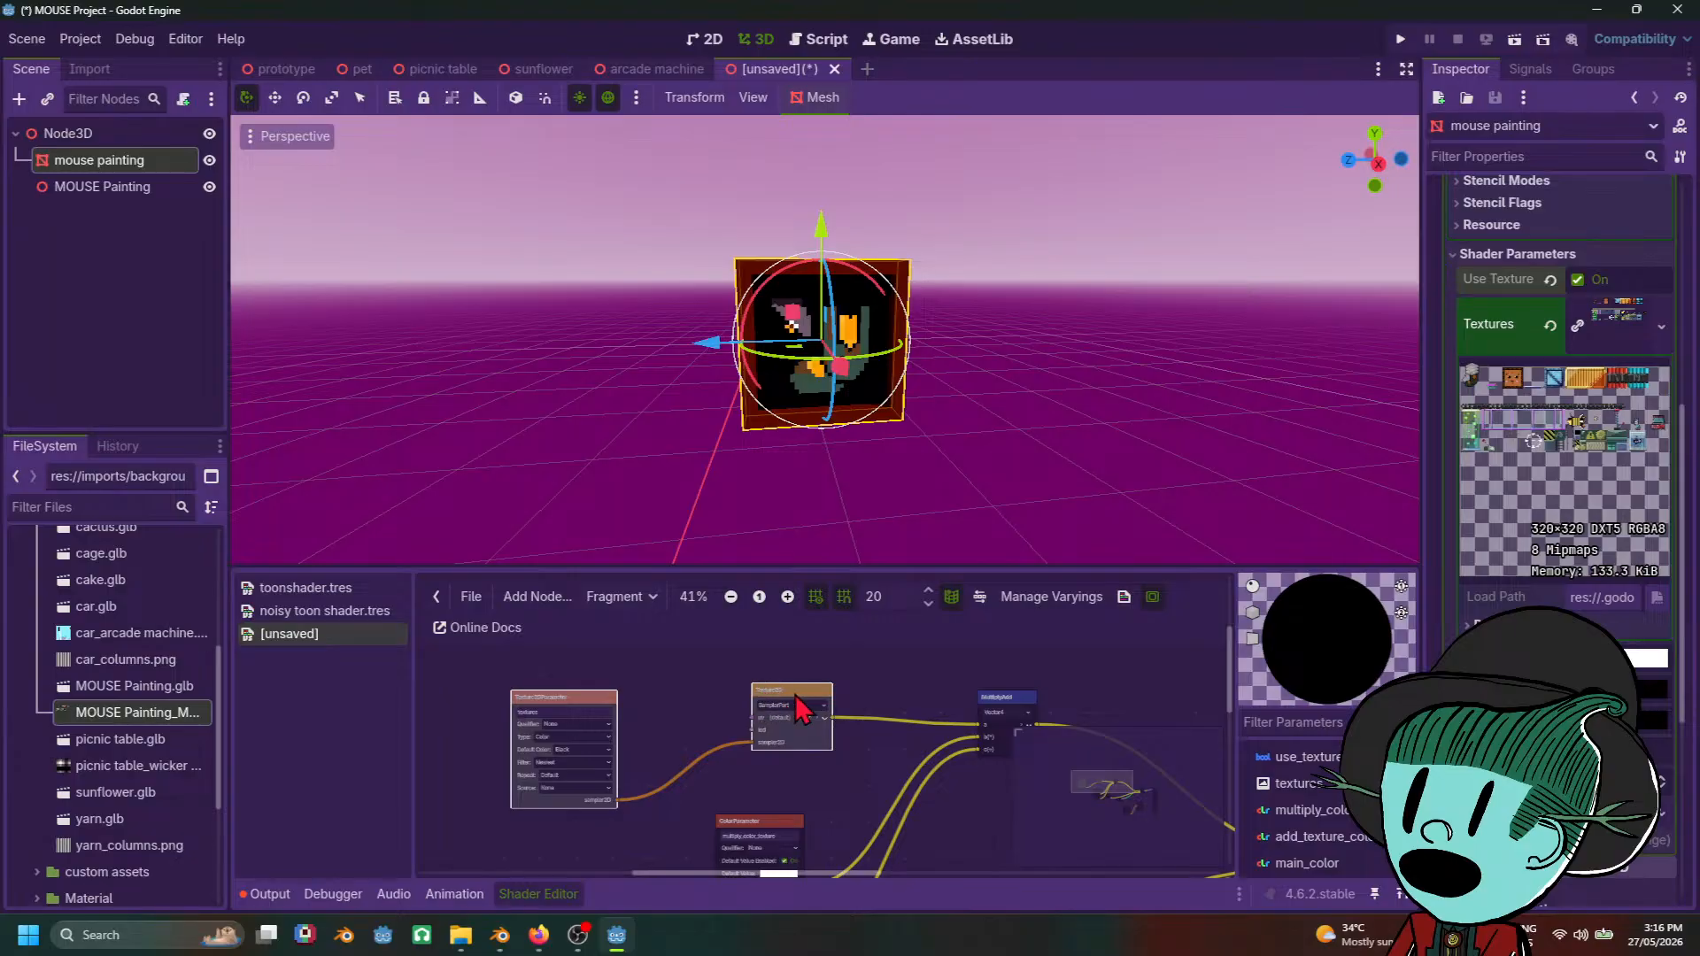
pyautogui.click(902, 668)
pyautogui.click(778, 690)
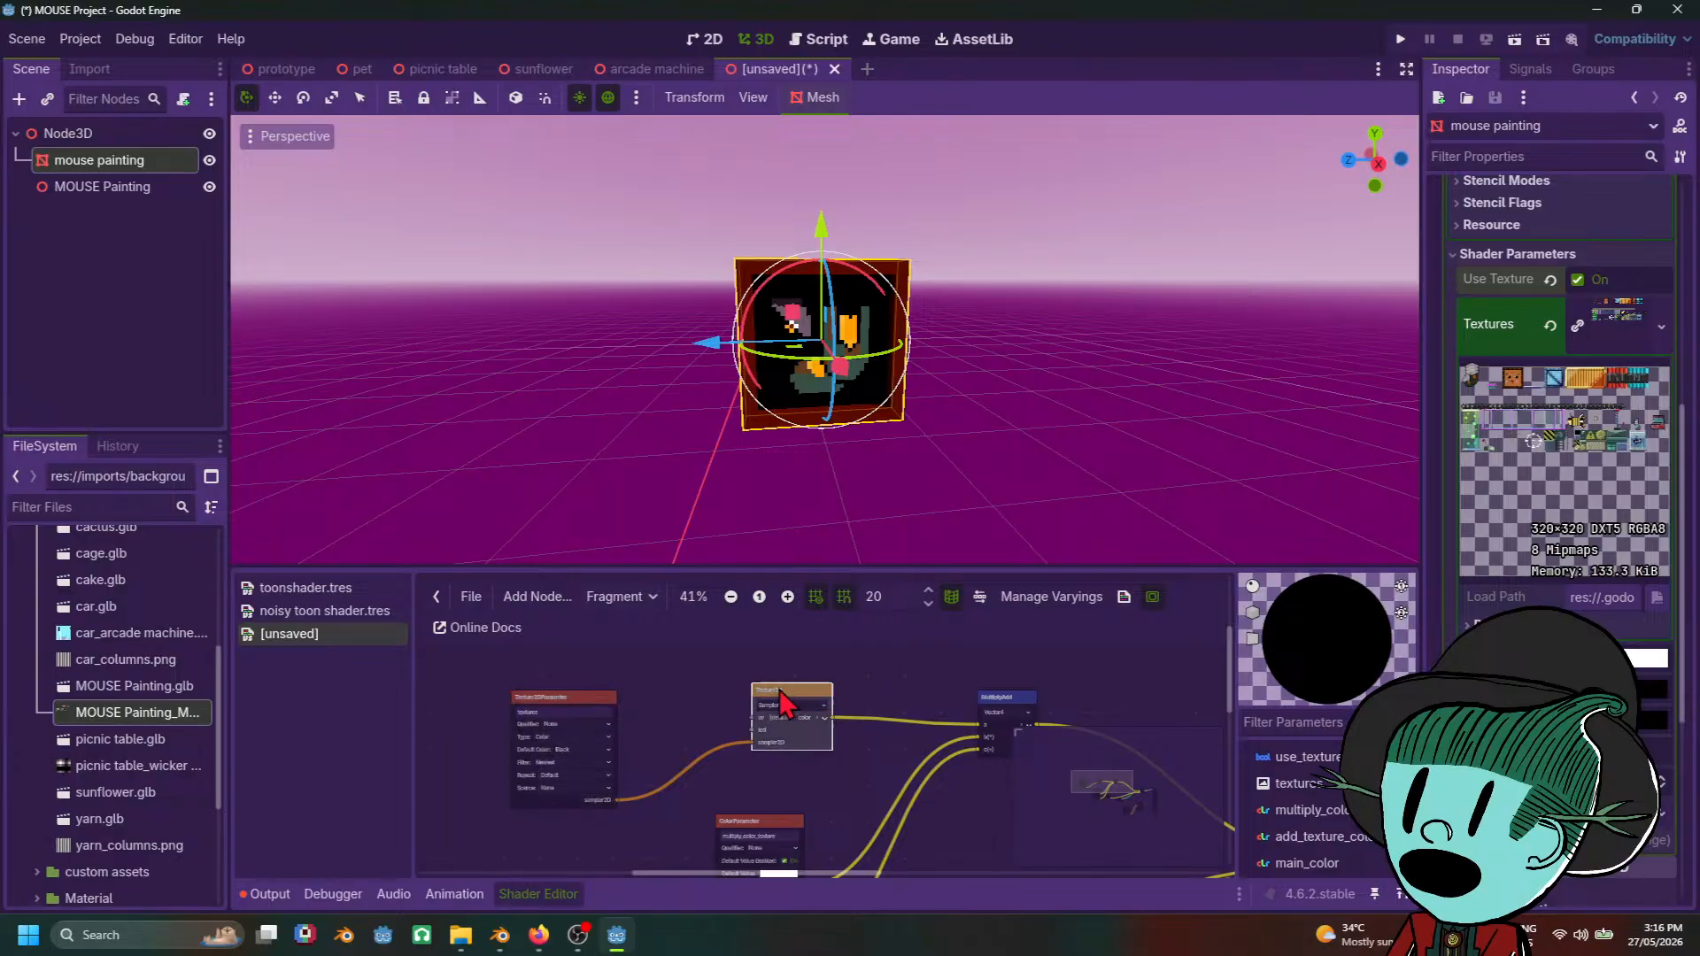
pyautogui.click(588, 698)
pyautogui.click(799, 694)
pyautogui.moveTo(483, 669); pyautogui.dragTo(832, 806)
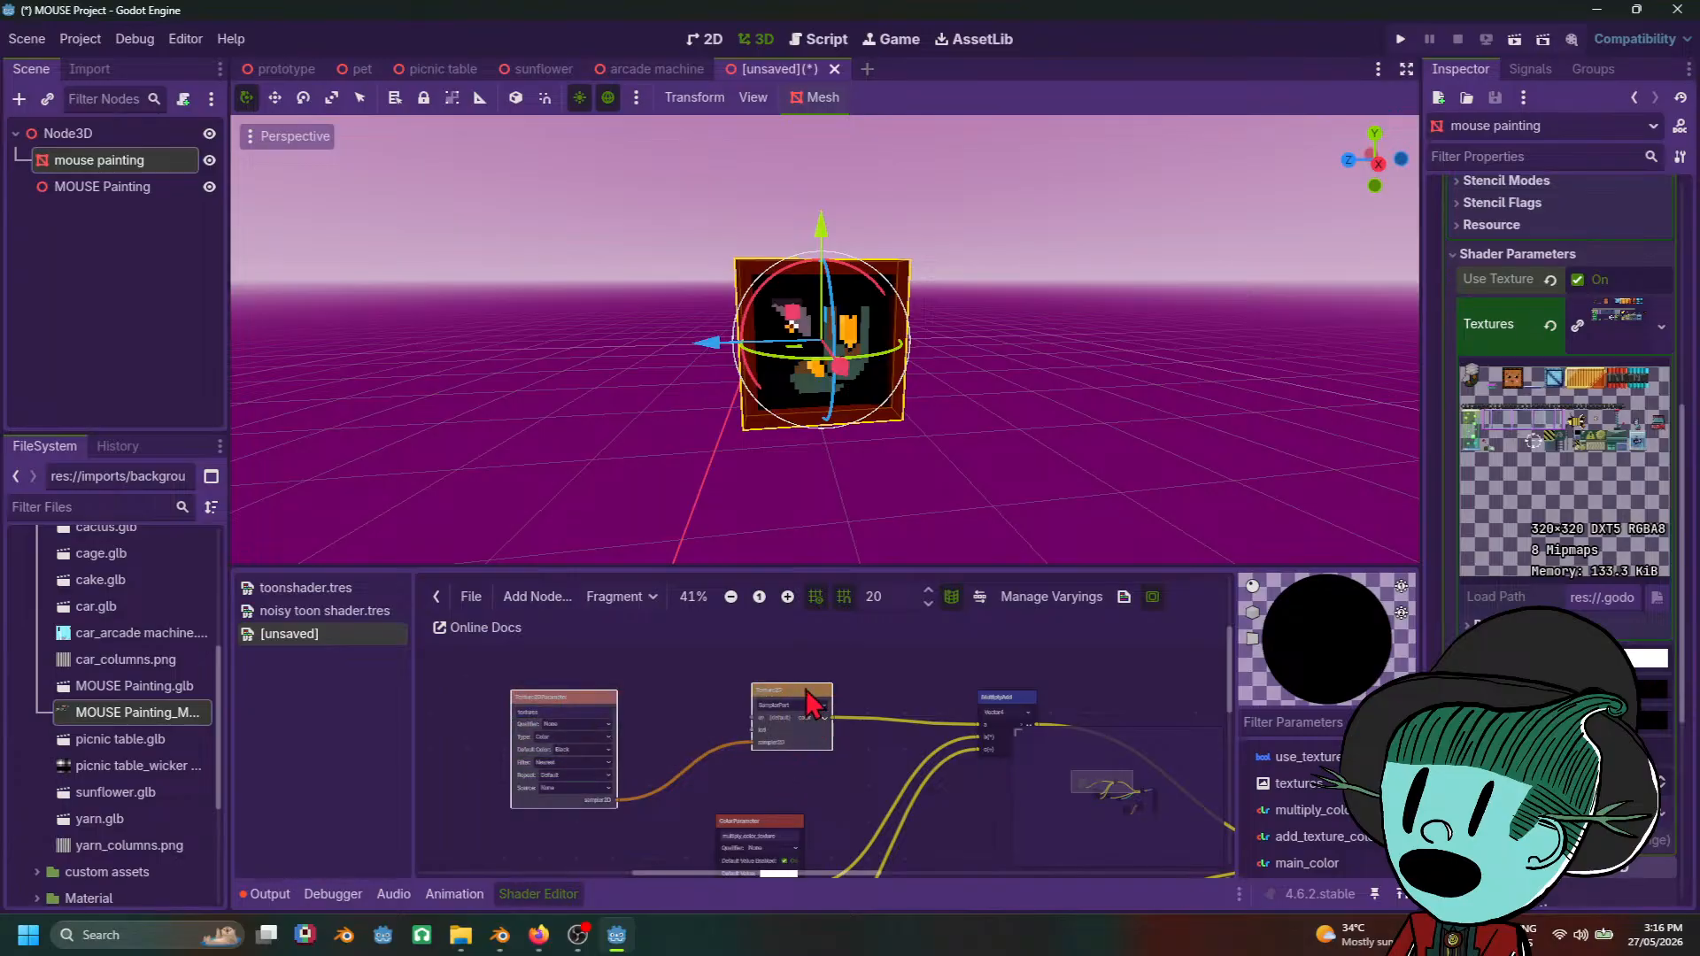
pyautogui.moveTo(797, 685); pyautogui.dragTo(541, 684)
# Step: Add a Vector4Decompose node and insert it into the connection between Texture2D and MultiplyAdd
pyautogui.rightClick(718, 675)
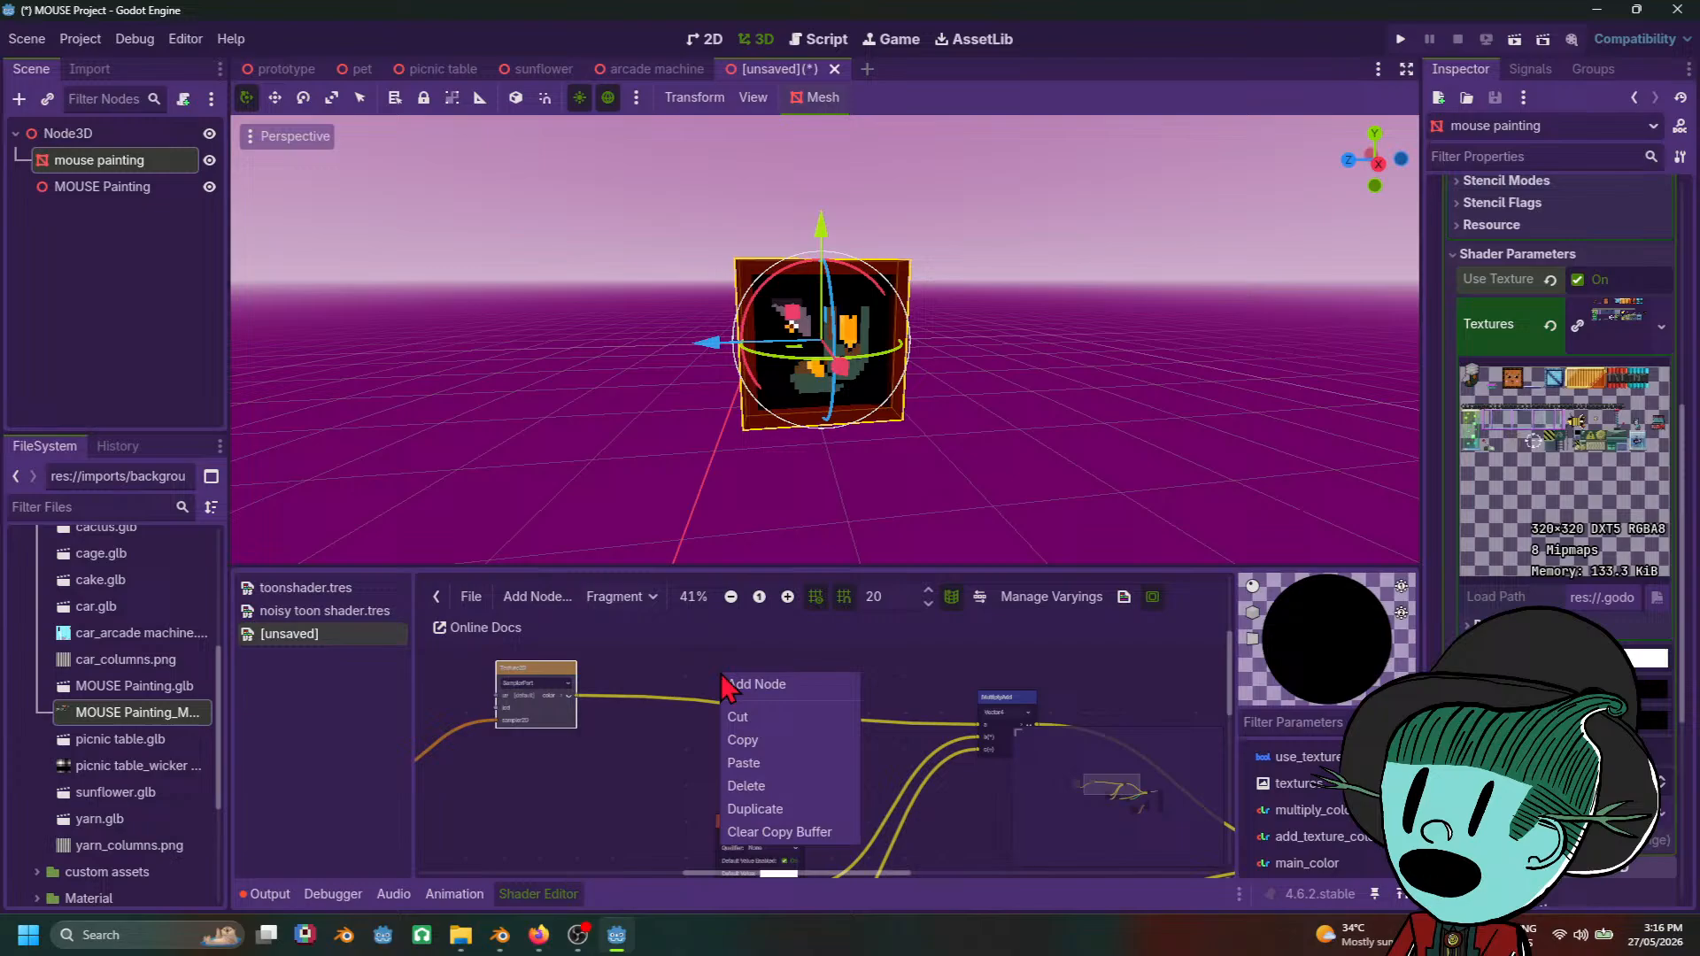
pyautogui.click(781, 698)
pyautogui.write('vec')
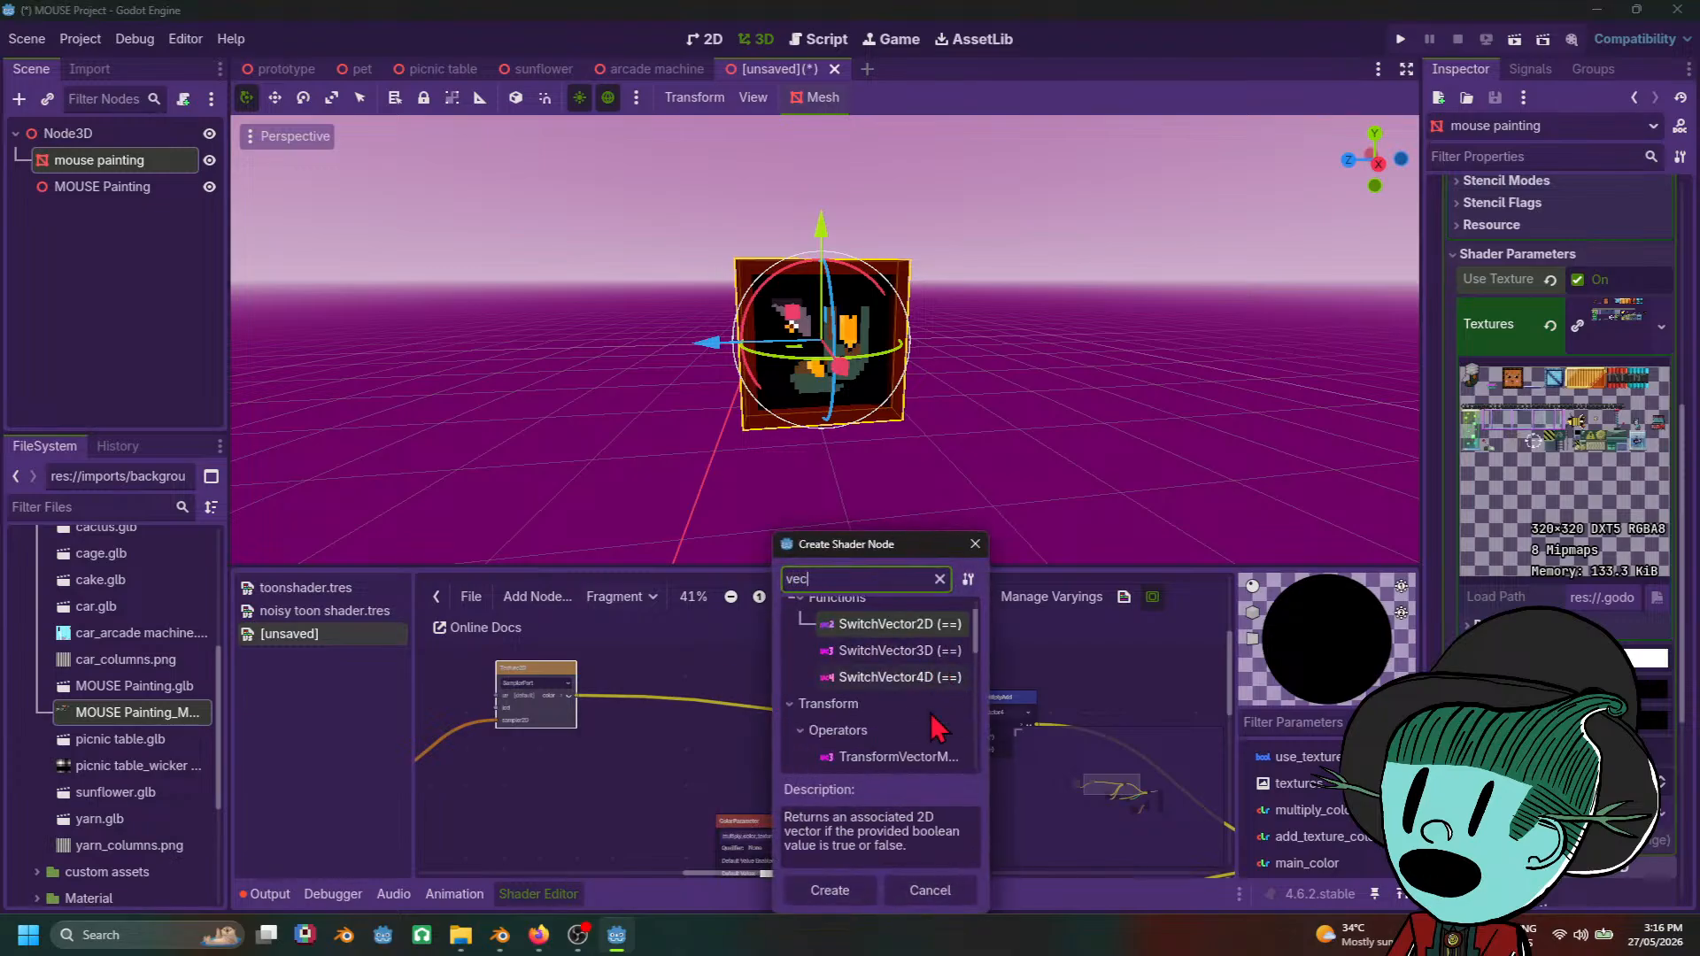
pyautogui.scroll(-3, 937, 732)
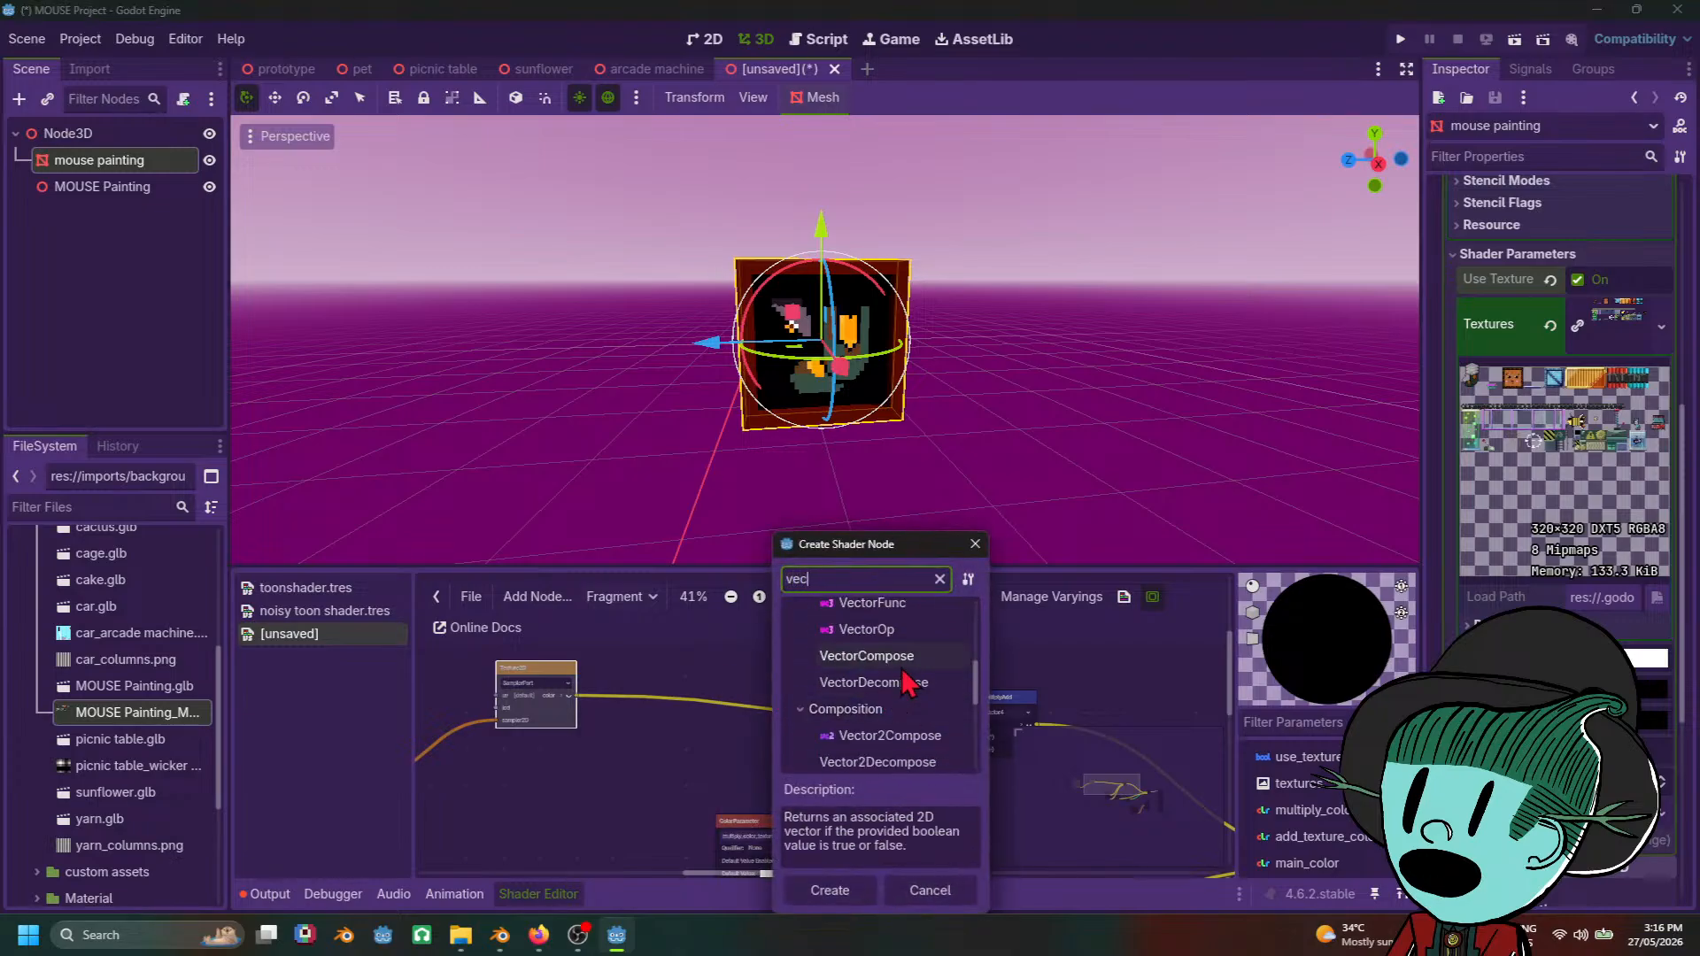
pyautogui.scroll(-5, 908, 732)
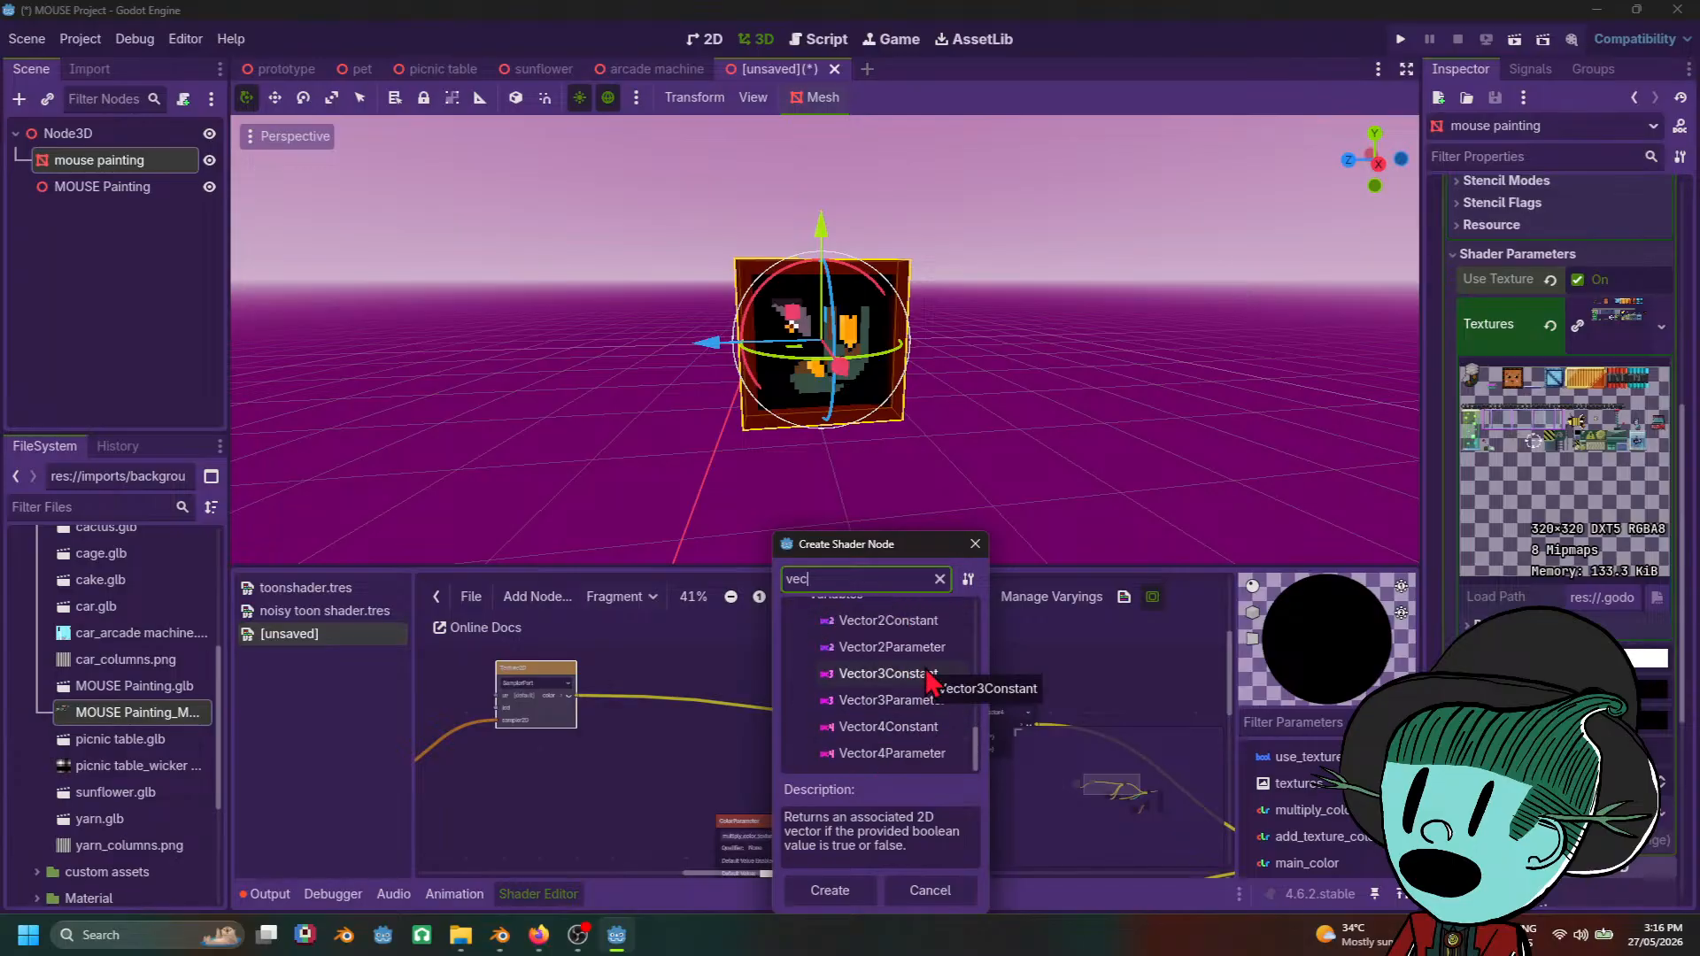
pyautogui.write('4d')
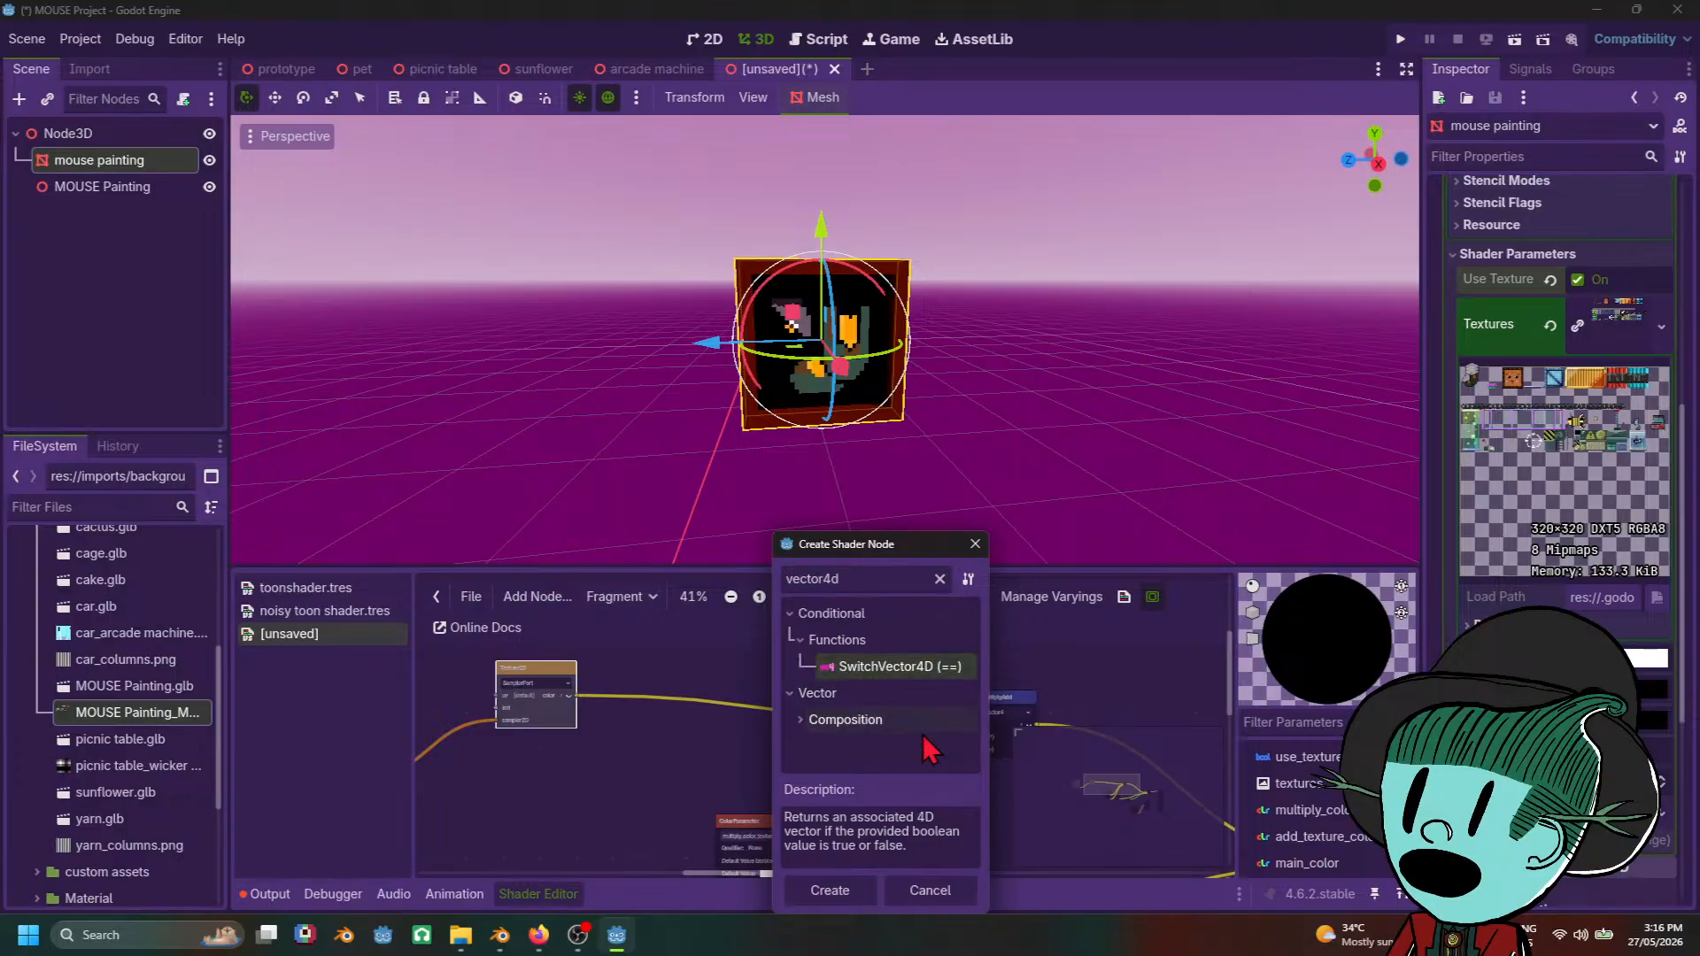
pyautogui.doubleClick(851, 719)
pyautogui.doubleClick(875, 746)
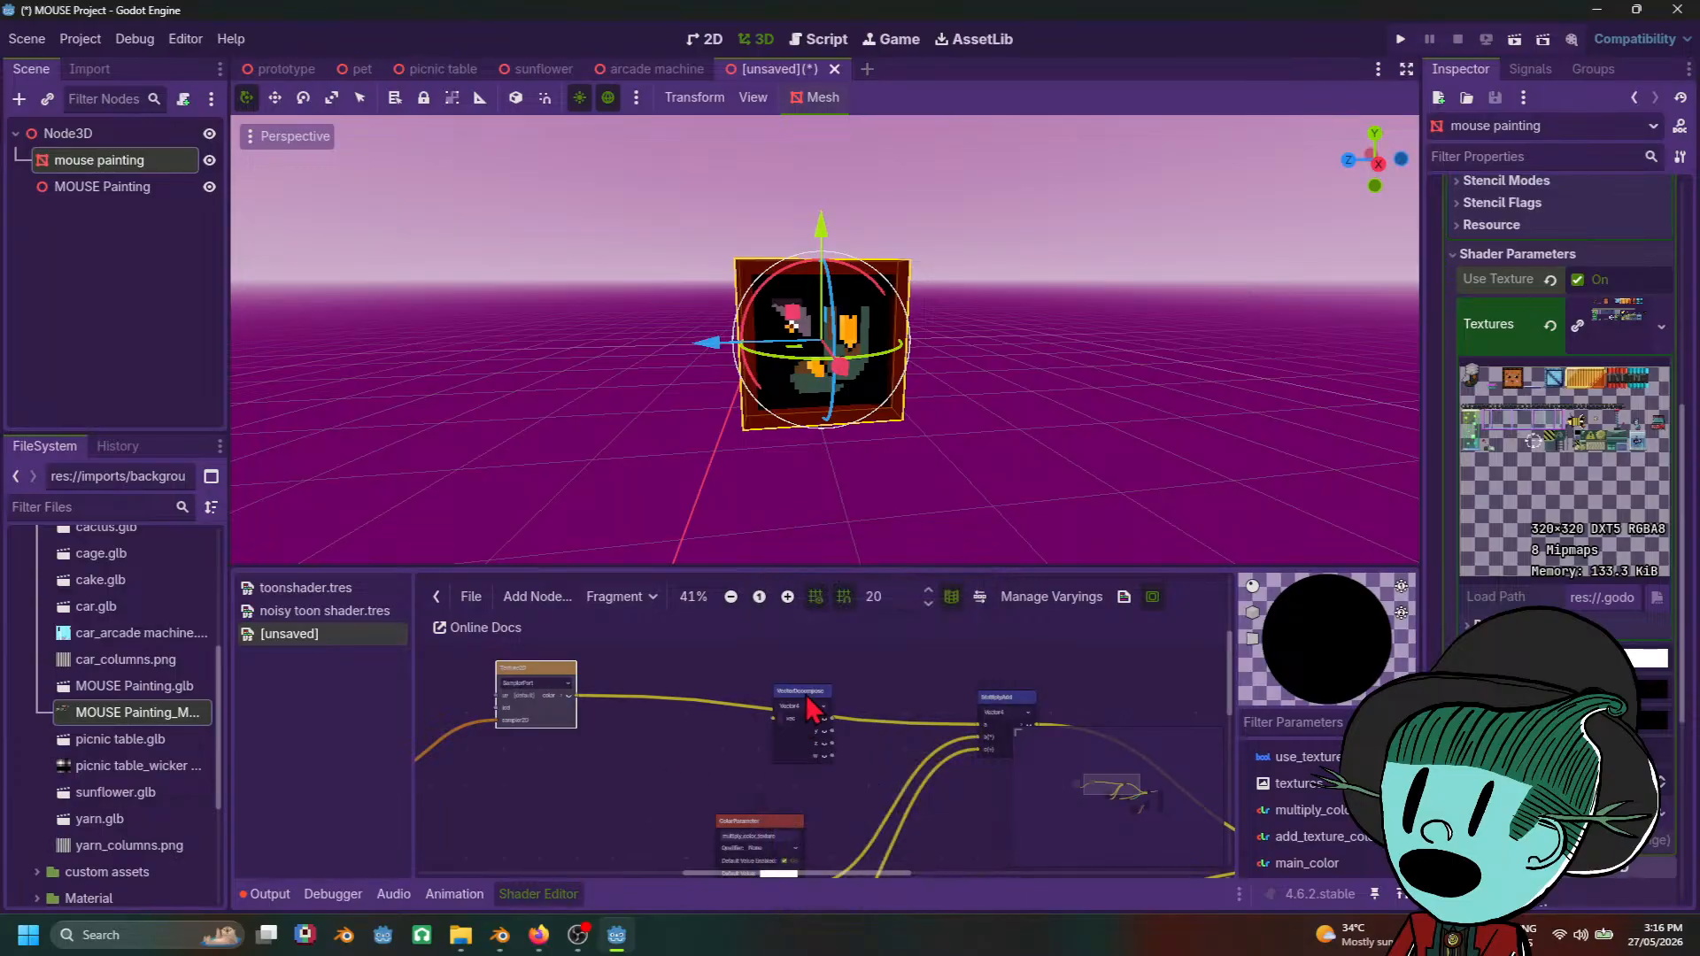
pyautogui.moveTo(806, 700); pyautogui.dragTo(682, 677)
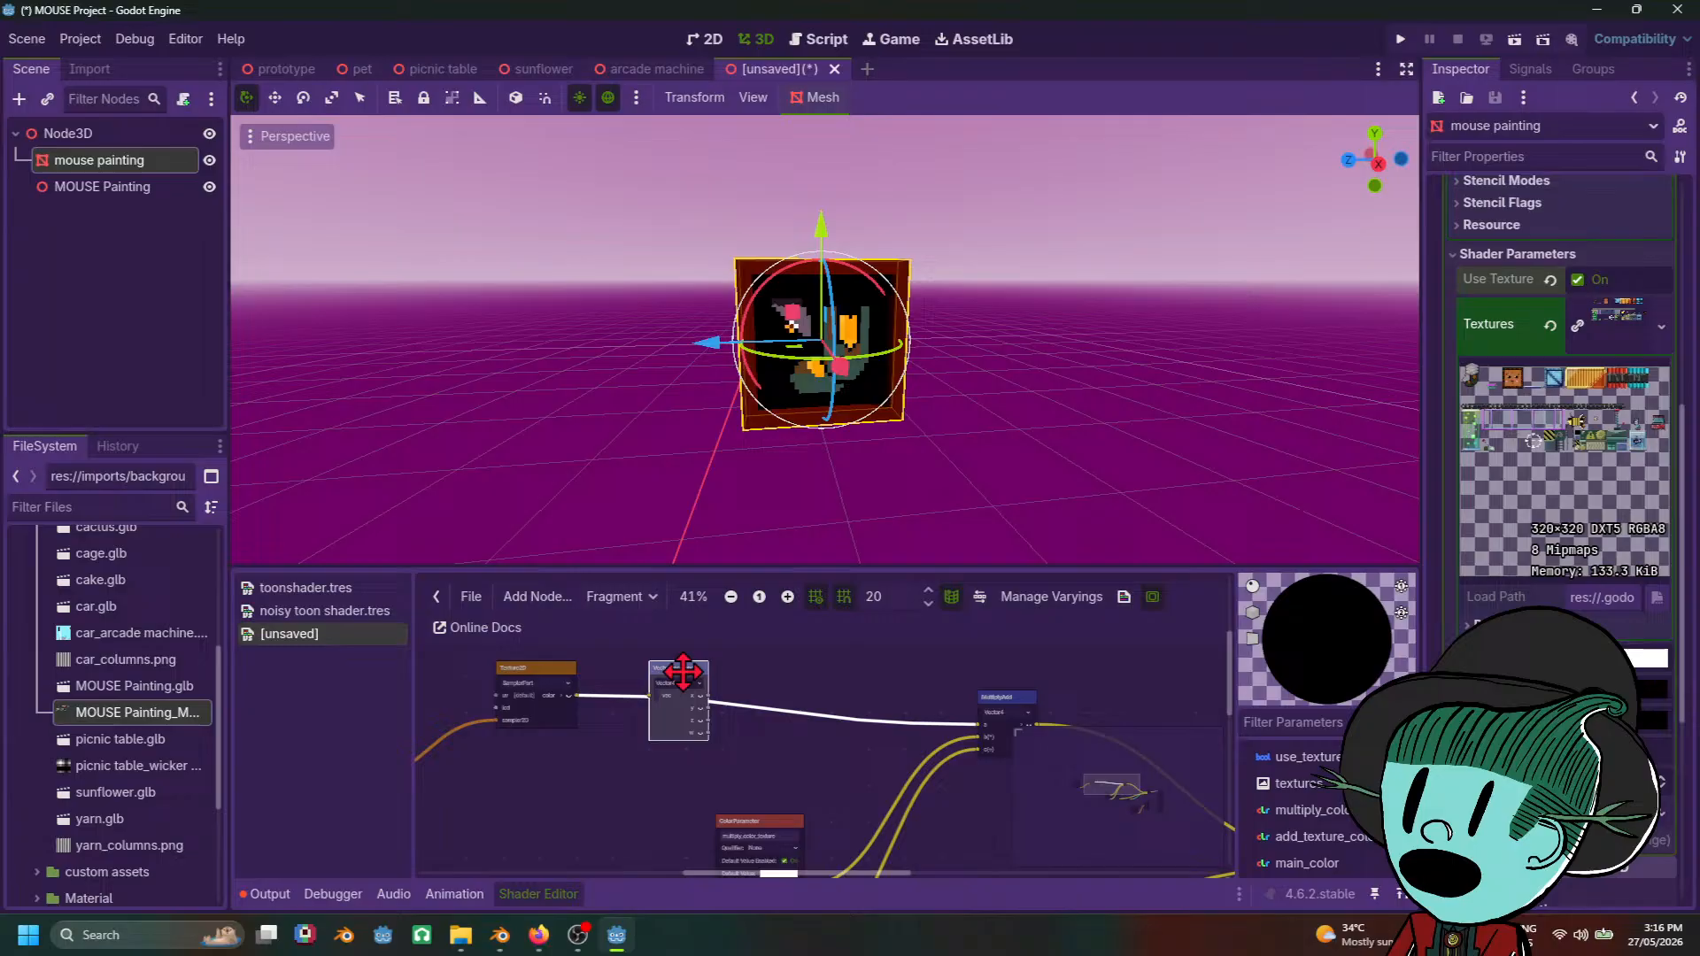
# Step: Add a Vector4Compose node and insert it into the connection between VectorDecompose and MultiplyAdd
pyautogui.scroll(3, 776, 728)
pyautogui.rightClick(753, 722)
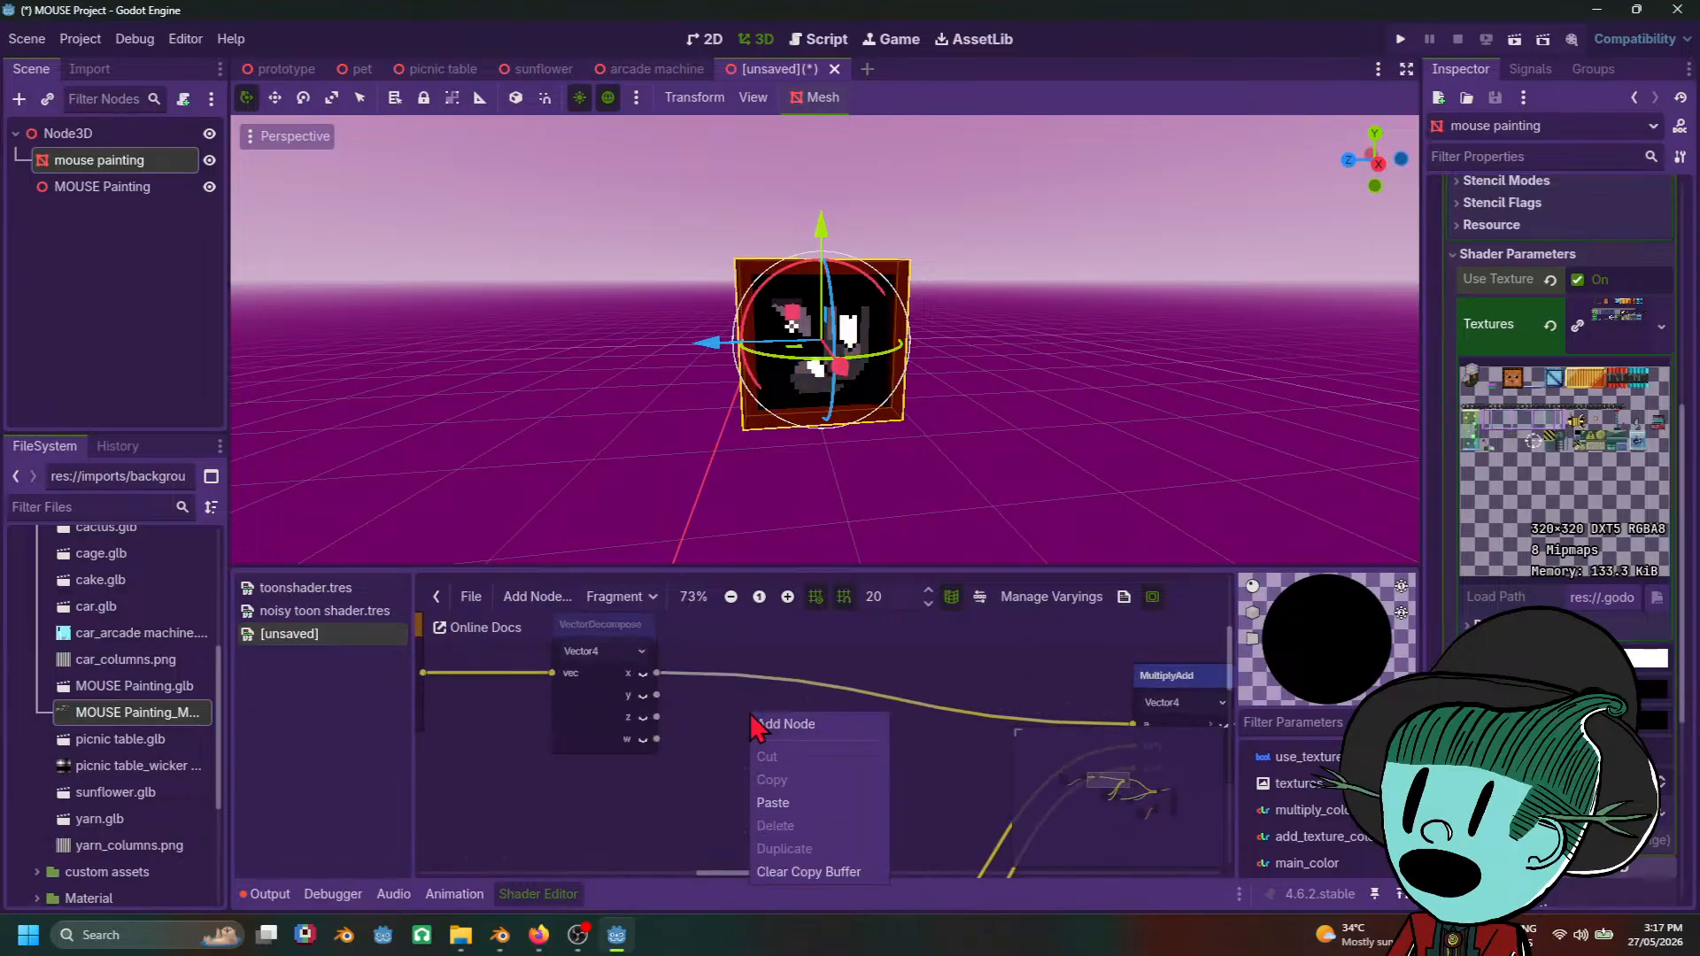
pyautogui.click(788, 725)
pyautogui.write('ve')
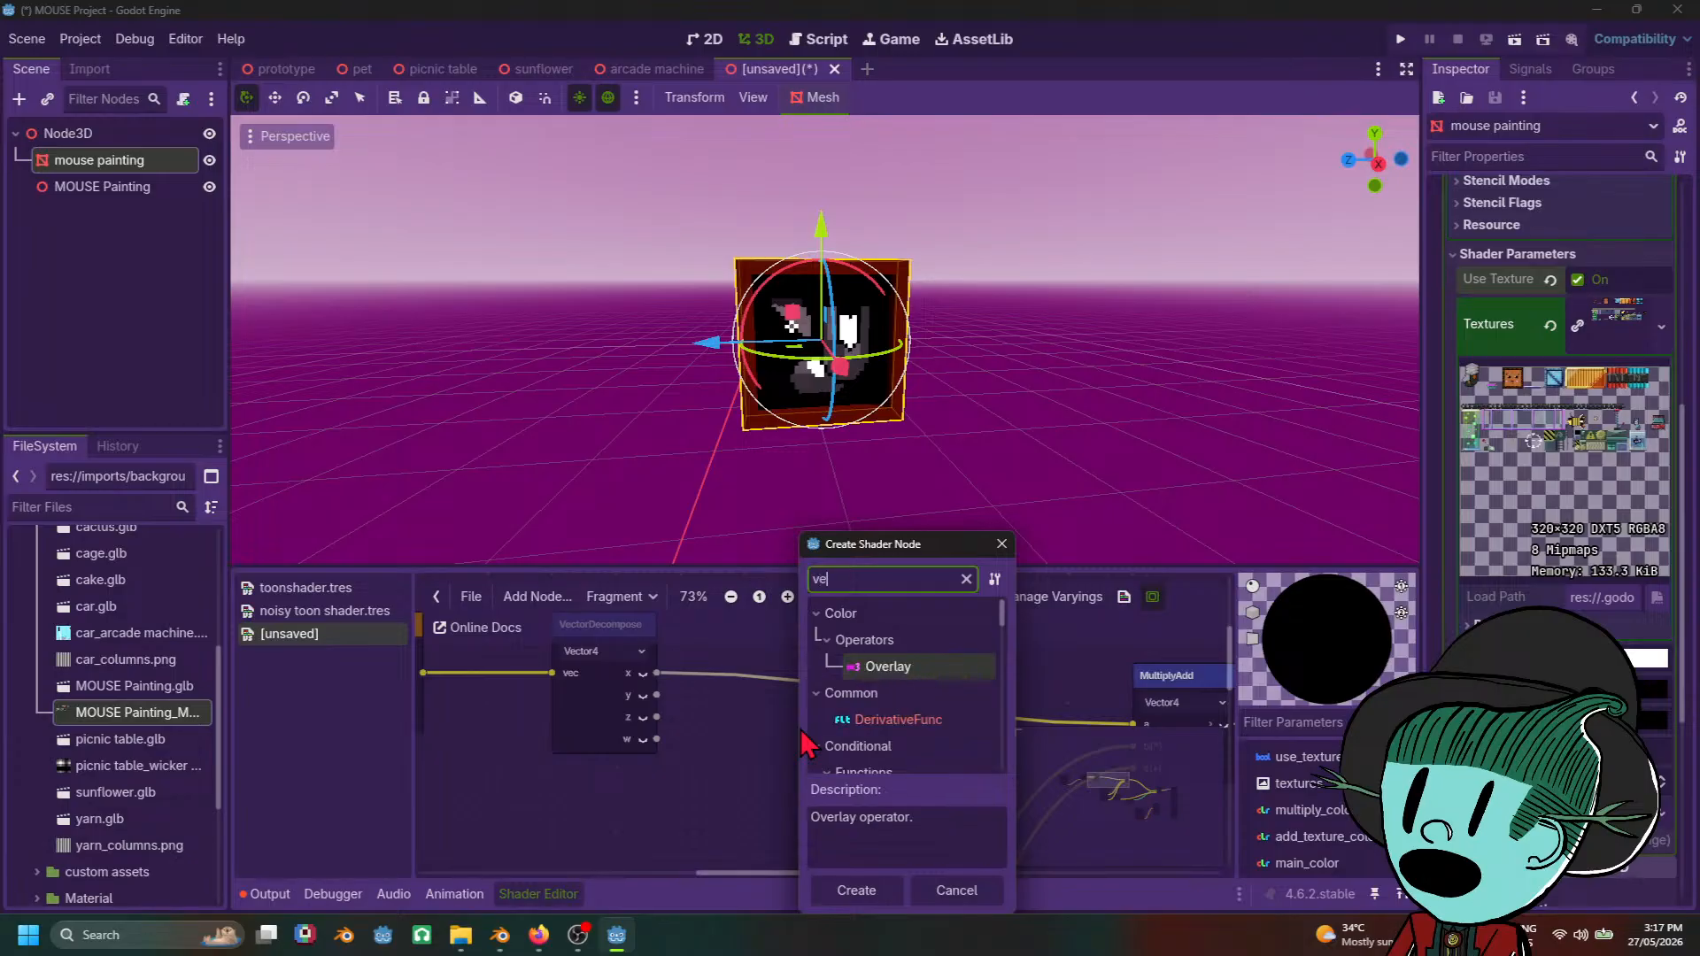
pyautogui.write('c')
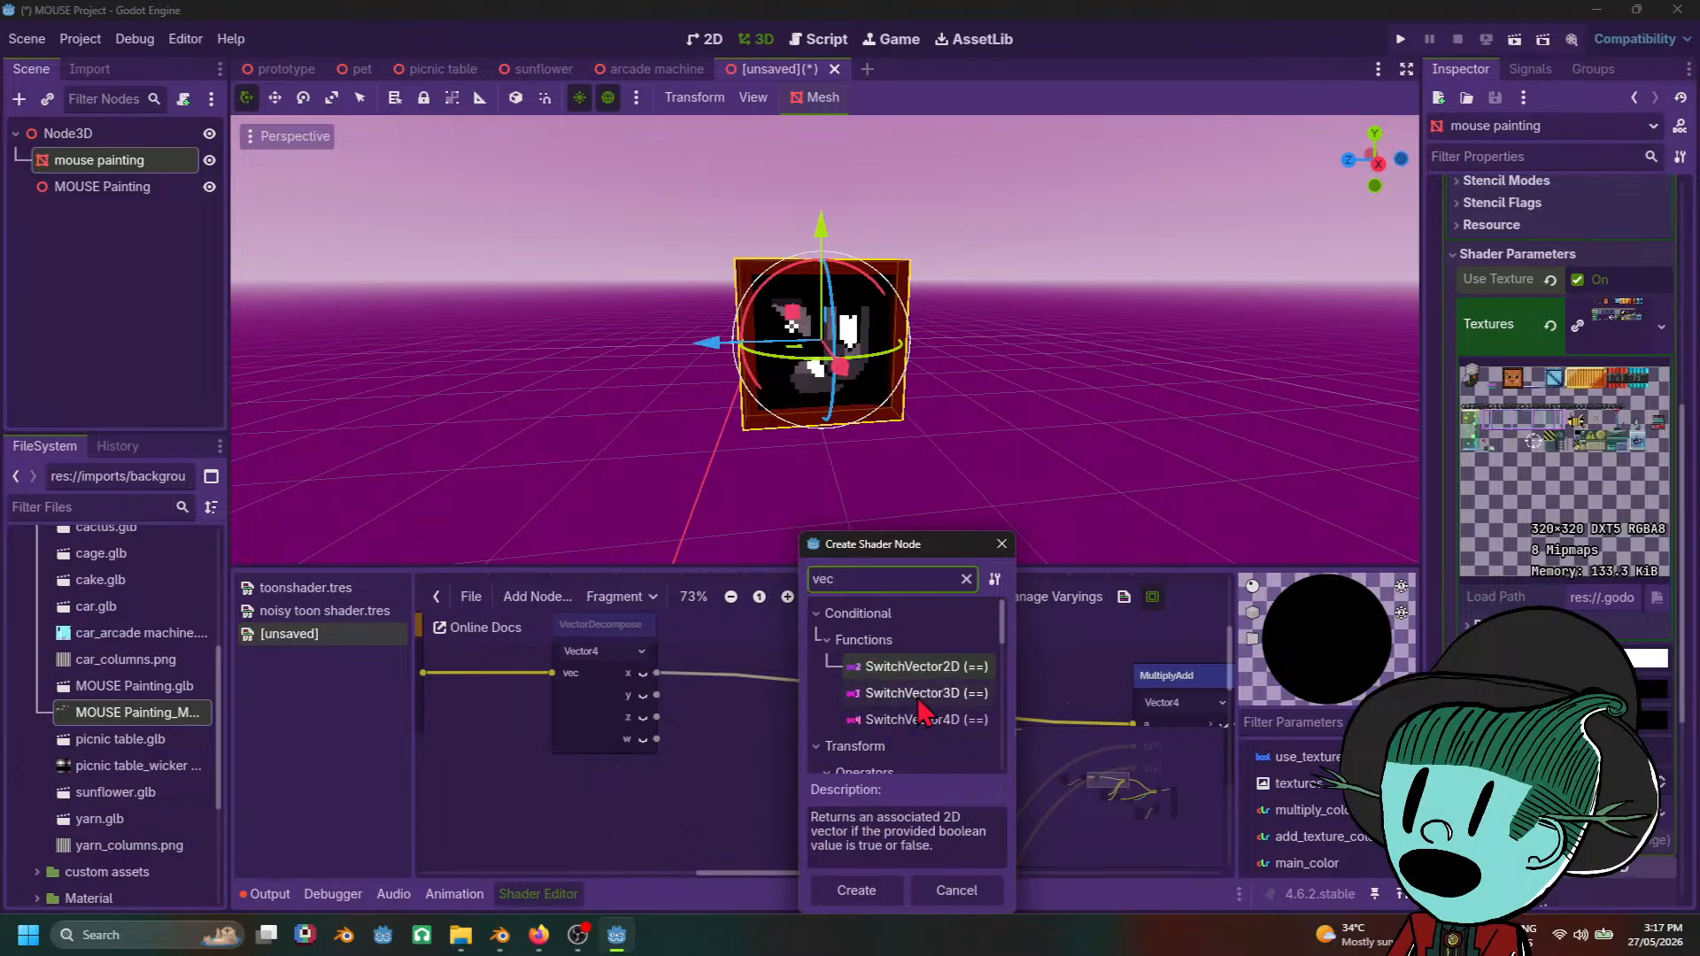
pyautogui.scroll(-3, 939, 700)
pyautogui.scroll(-2, 944, 737)
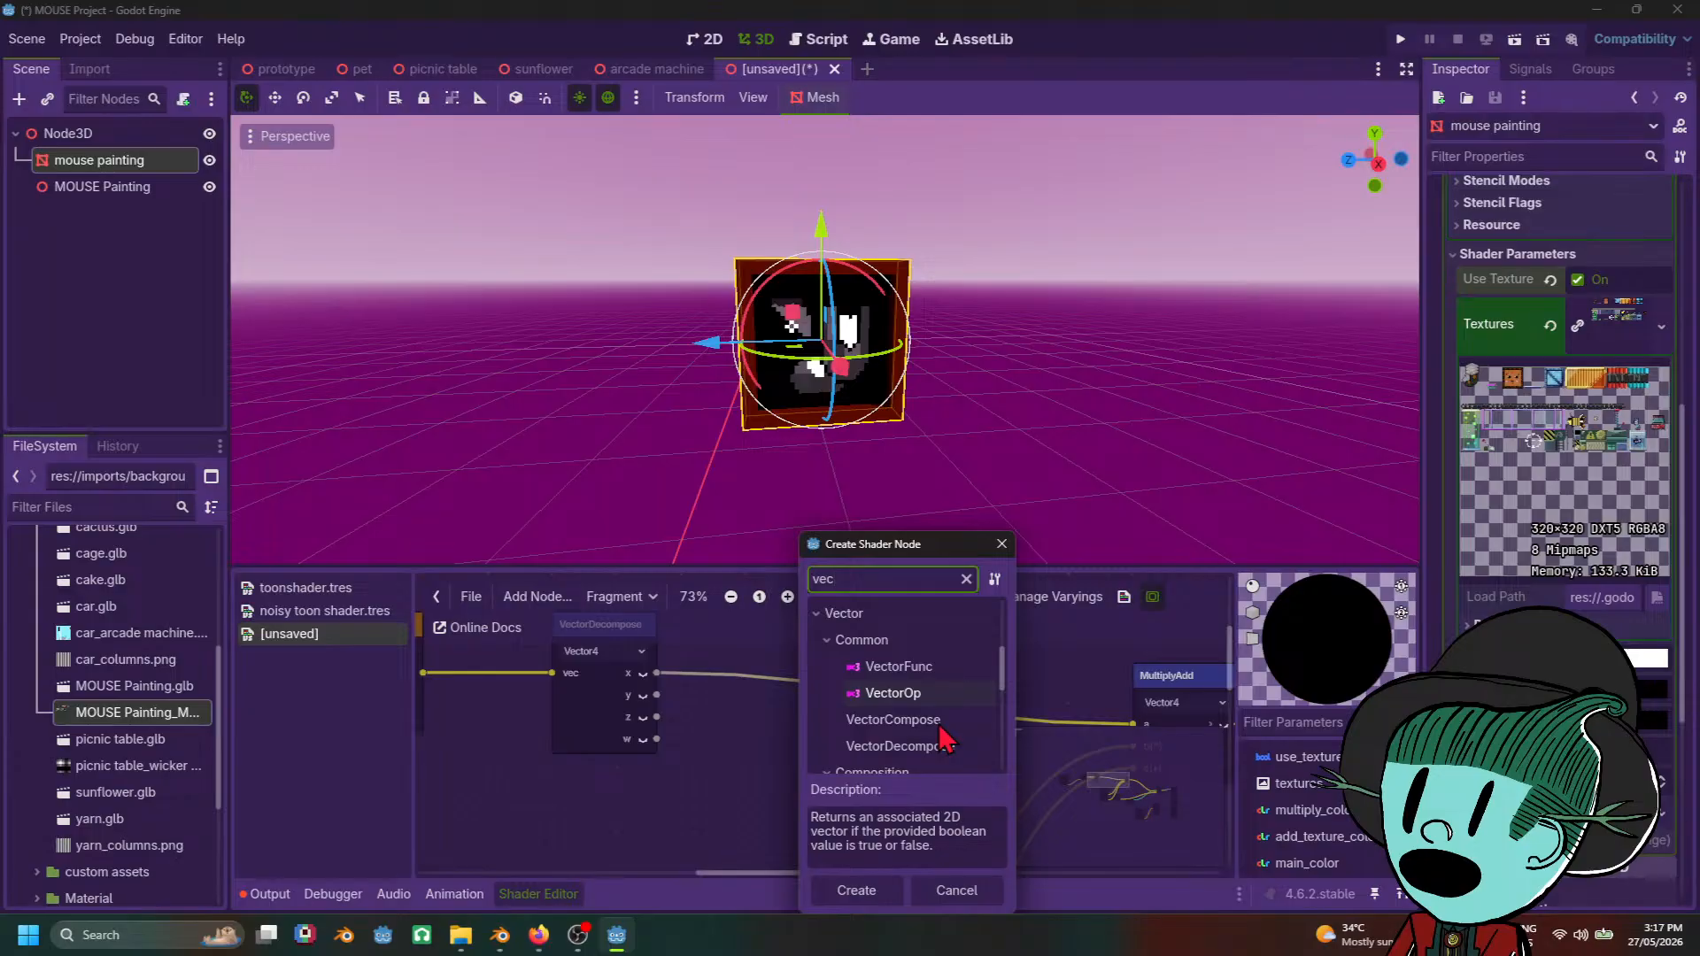
pyautogui.write('to')
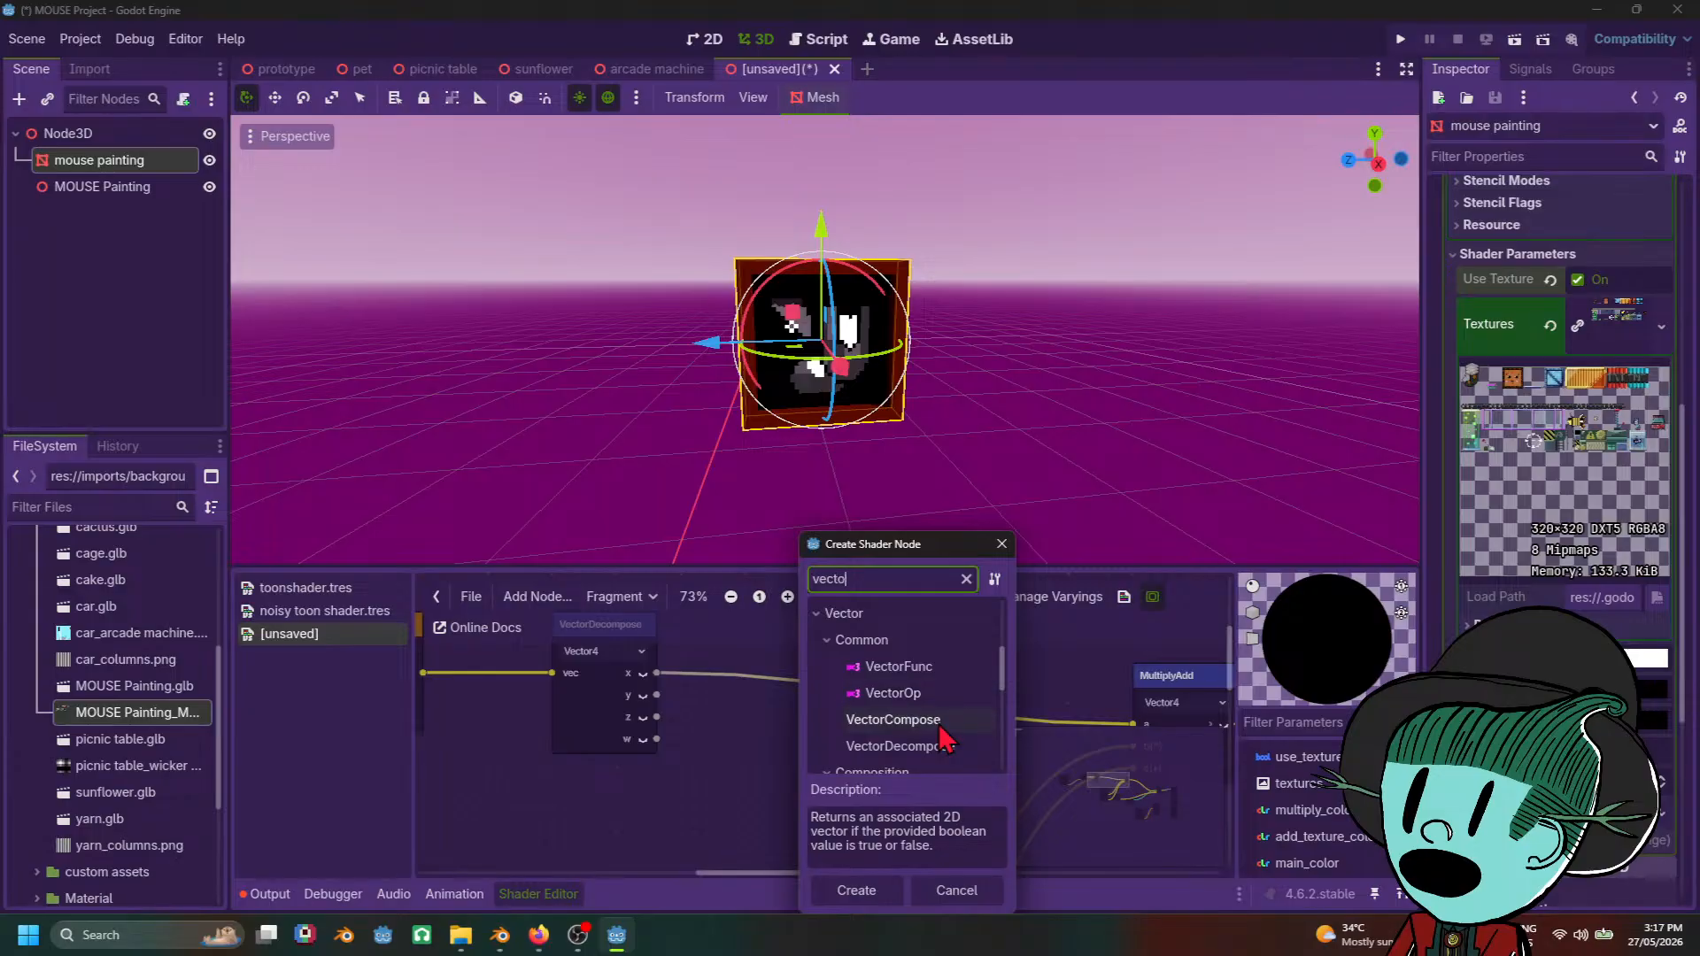
pyautogui.write('3')
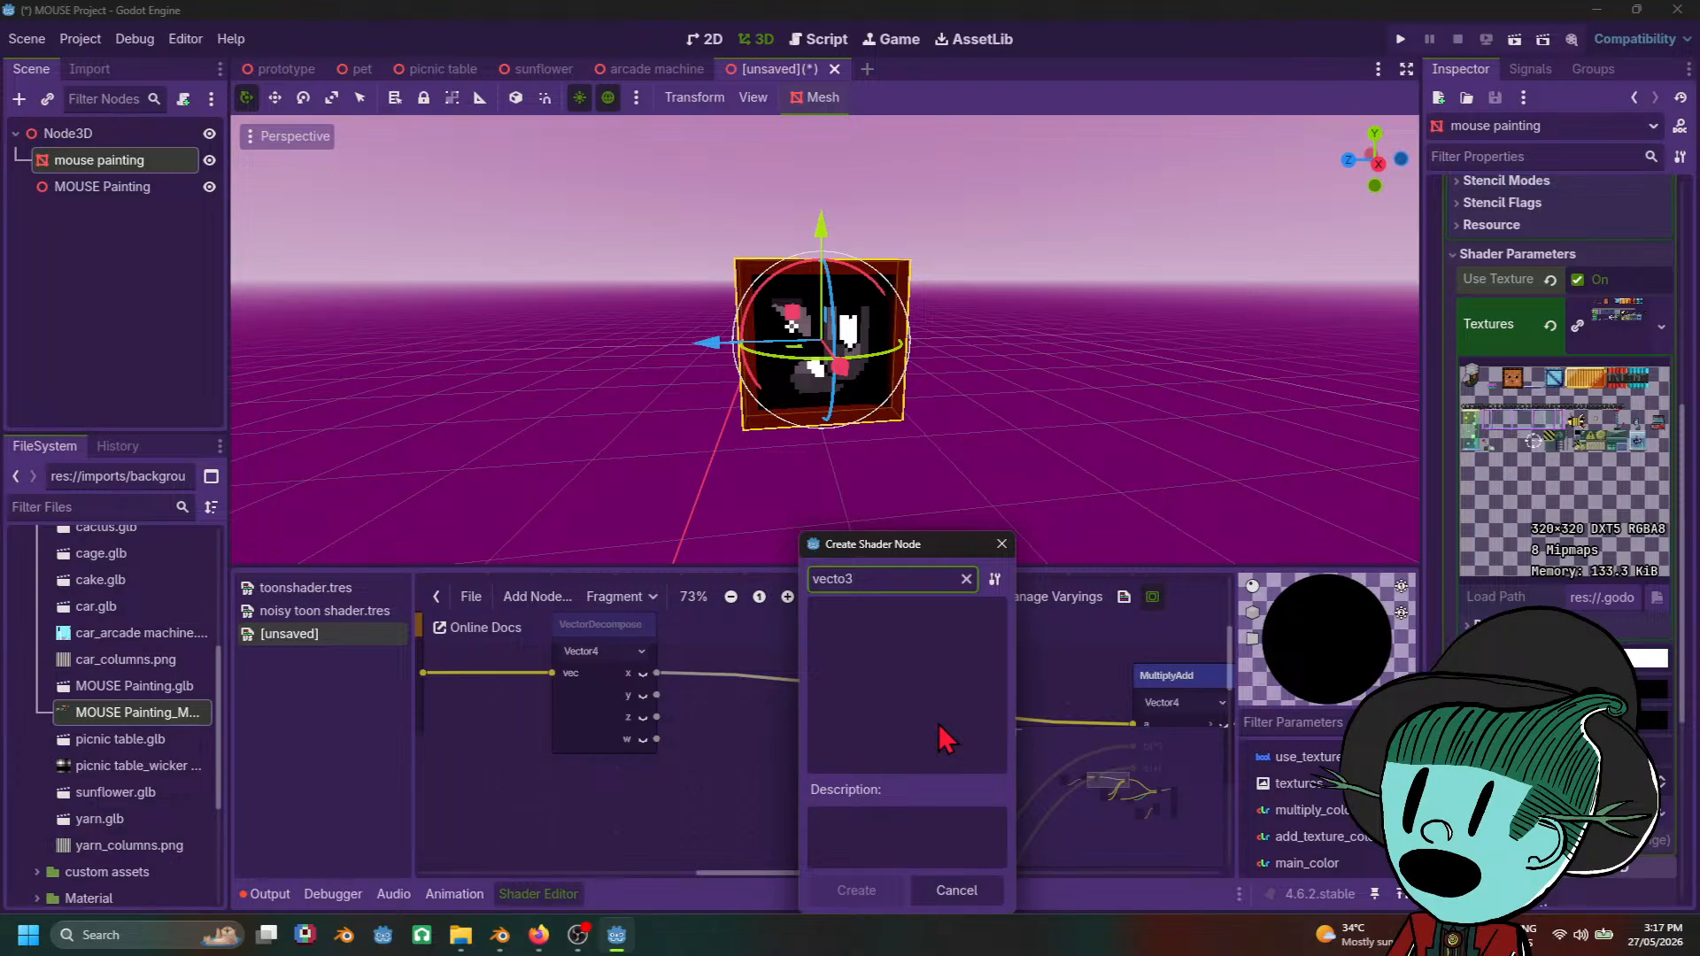
pyautogui.press('BackSpace')
pyautogui.write('r3')
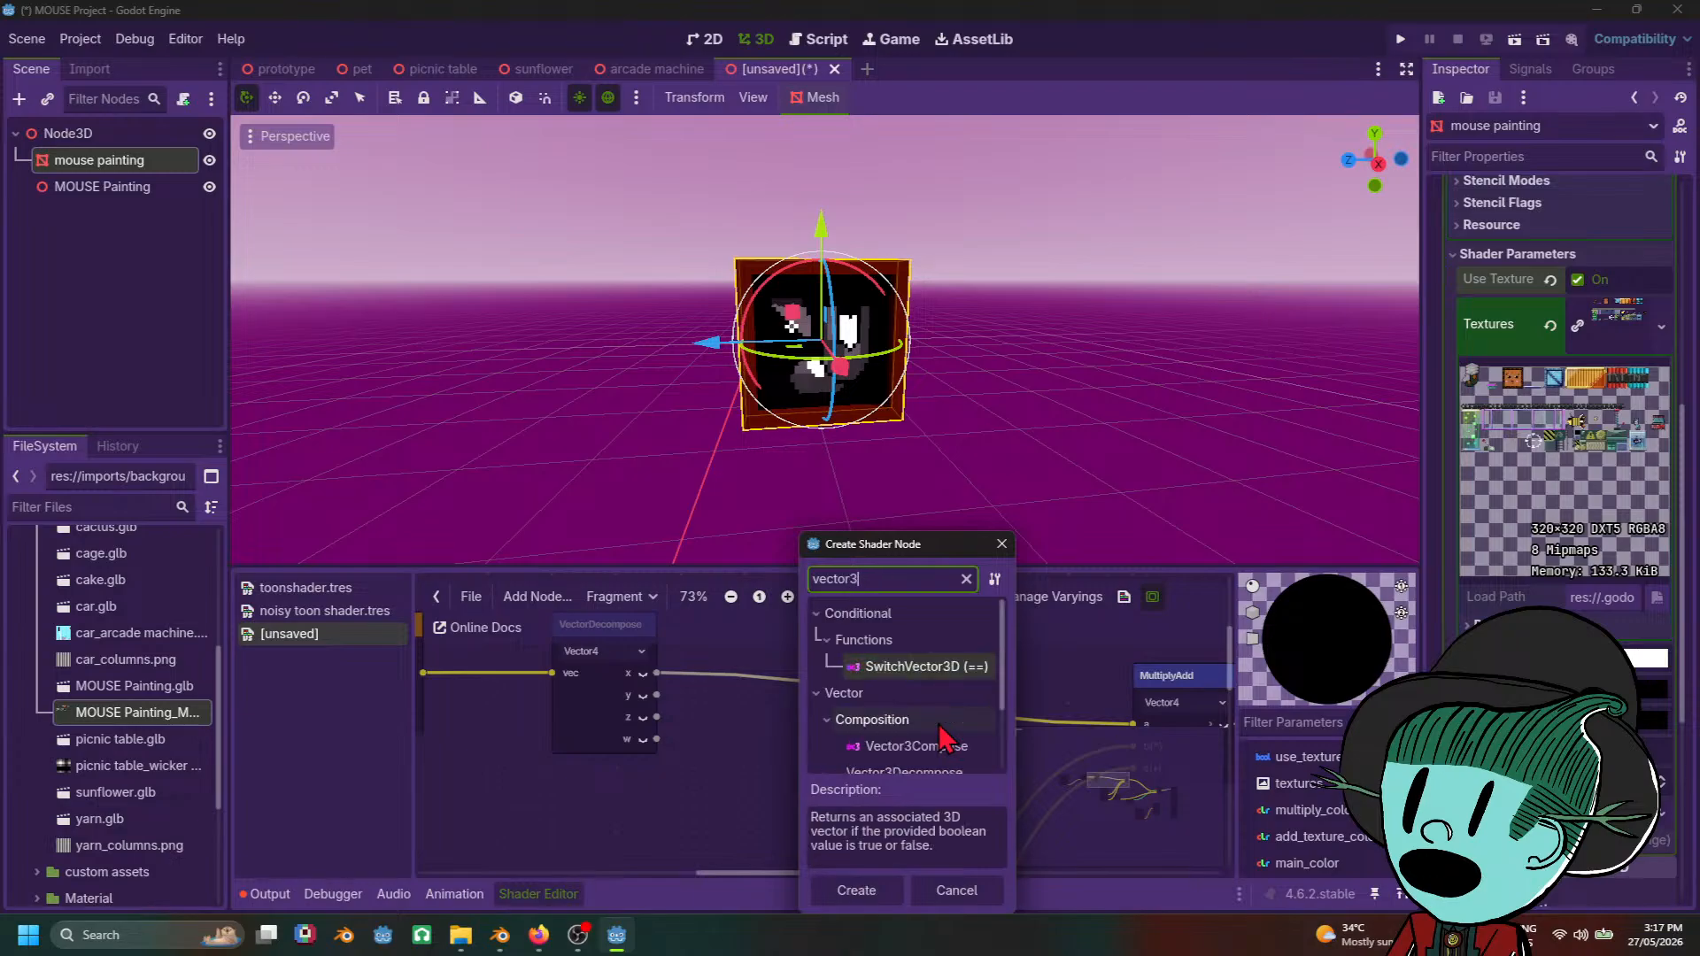
pyautogui.scroll(-2, 945, 738)
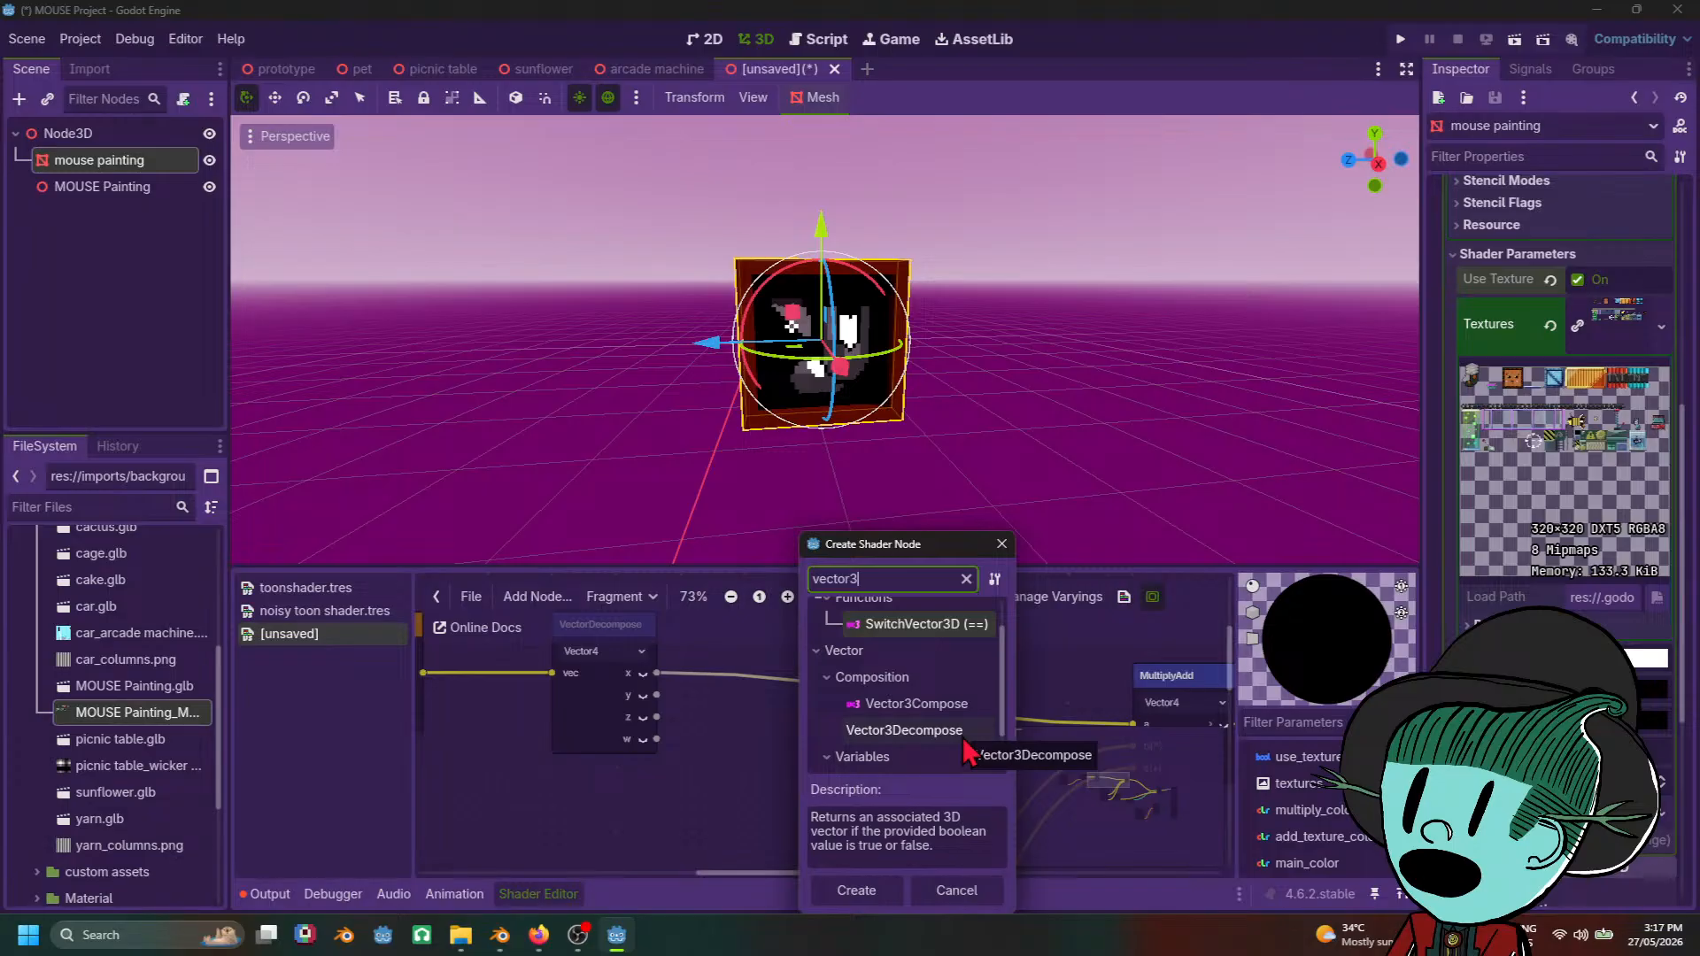
pyautogui.press('BackSpace')
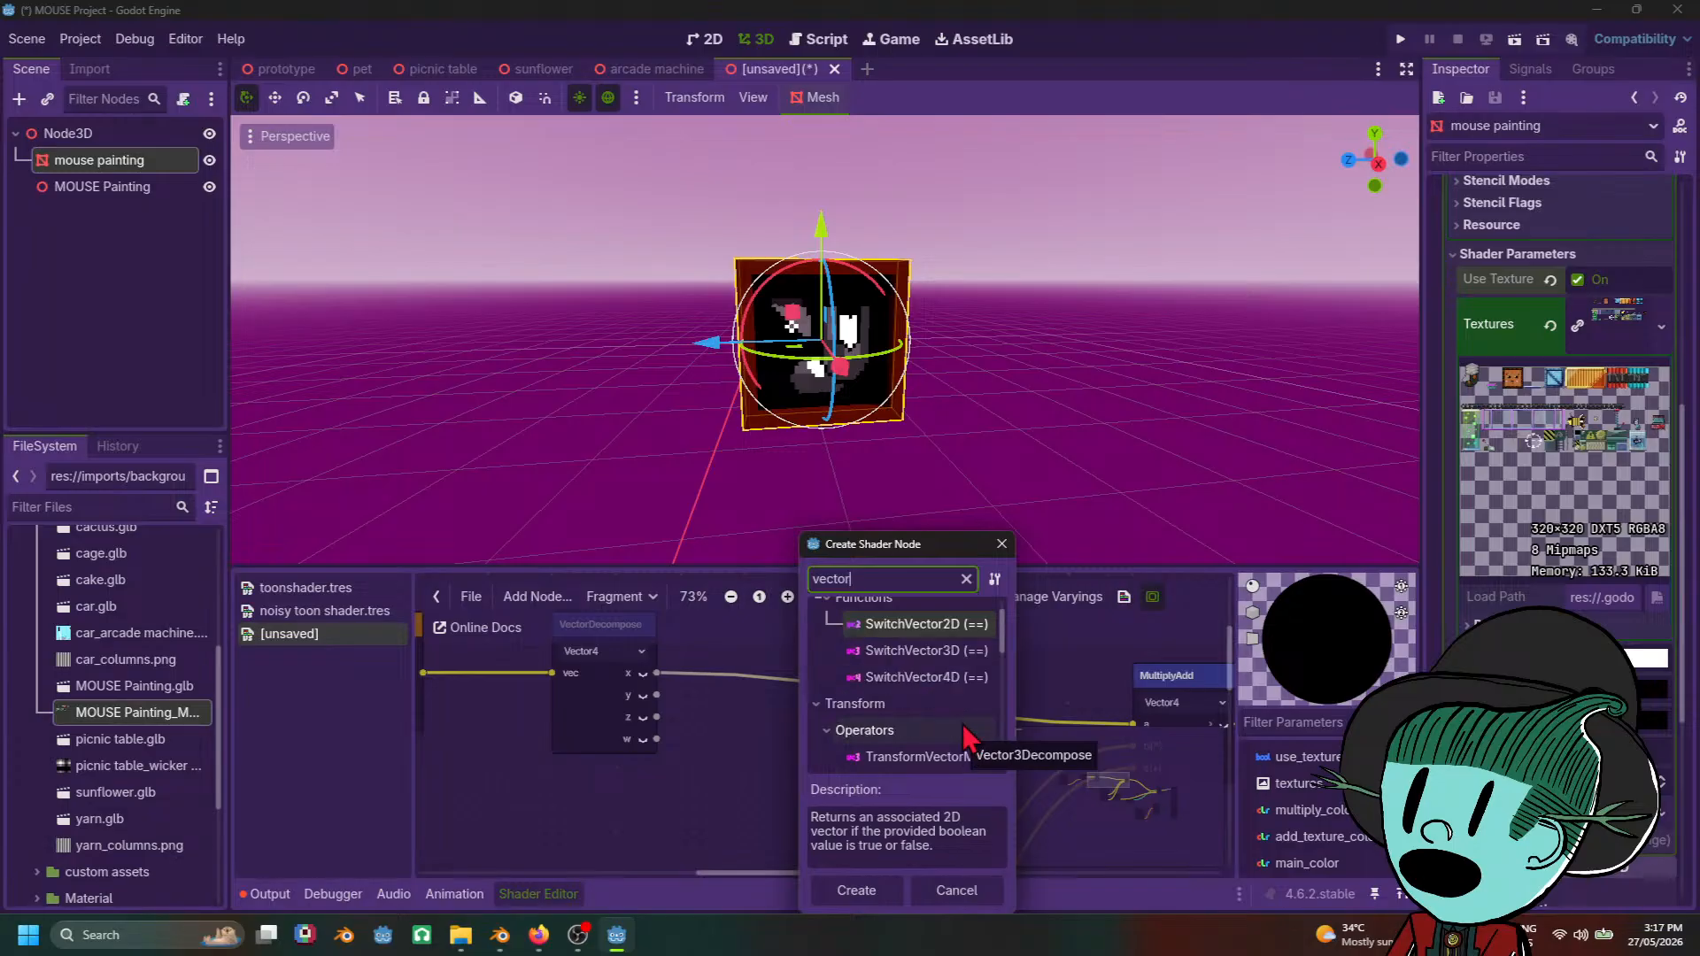
pyautogui.write('4c')
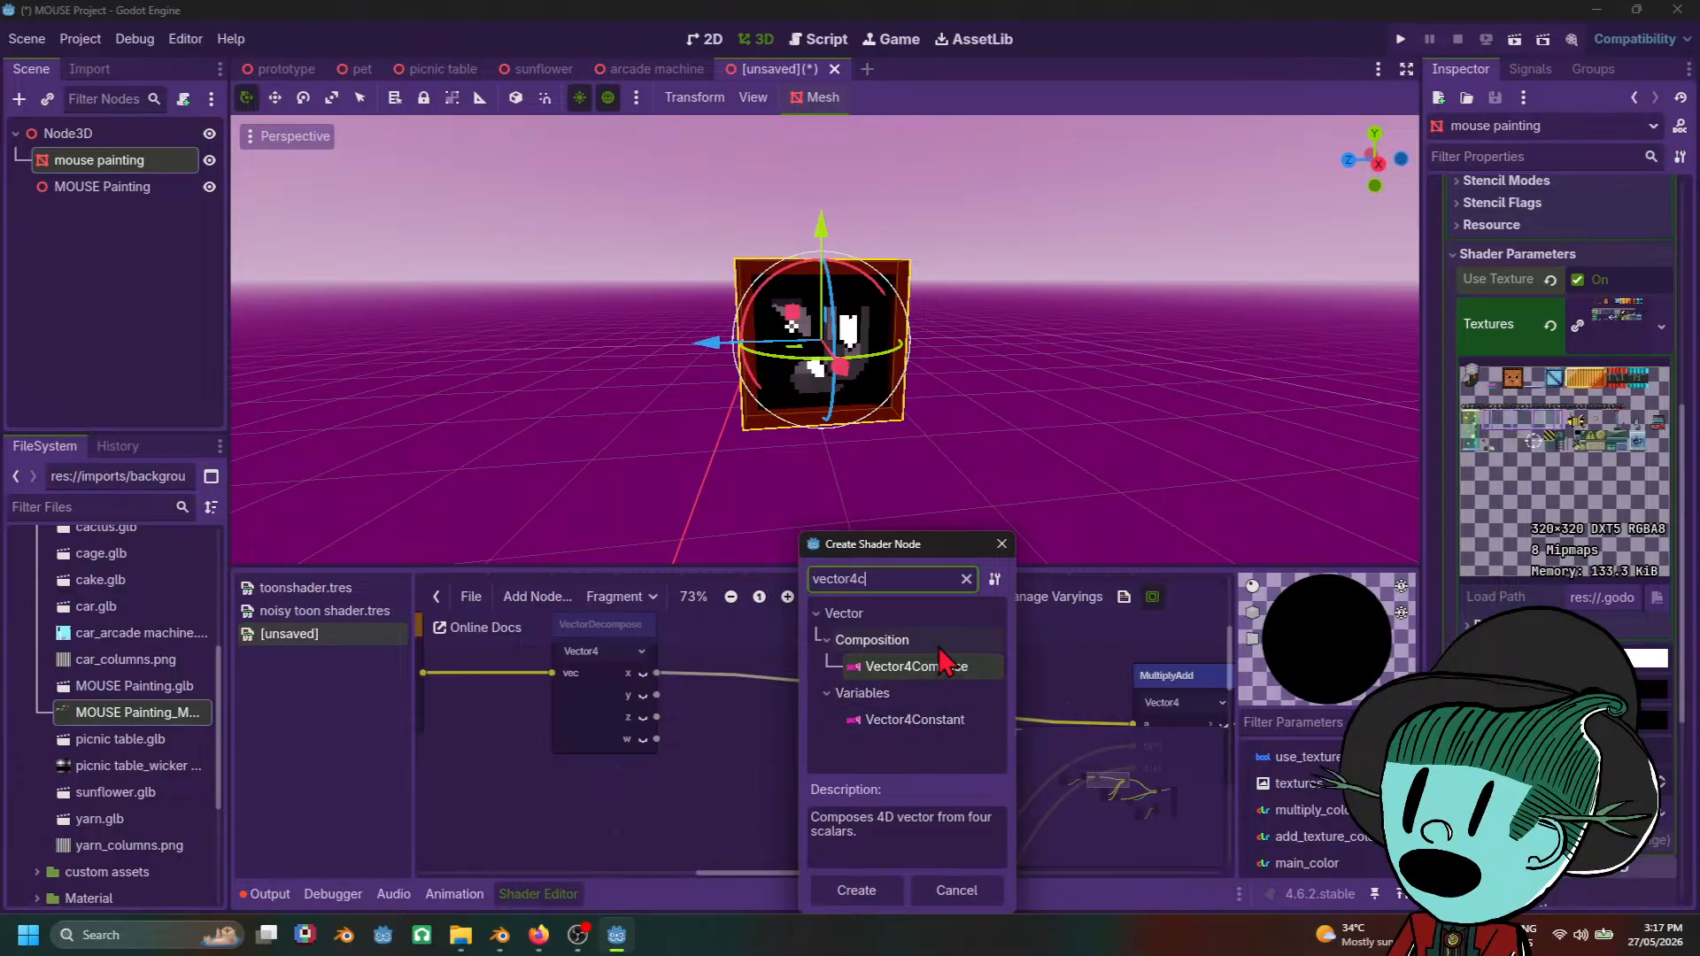
pyautogui.click(947, 677)
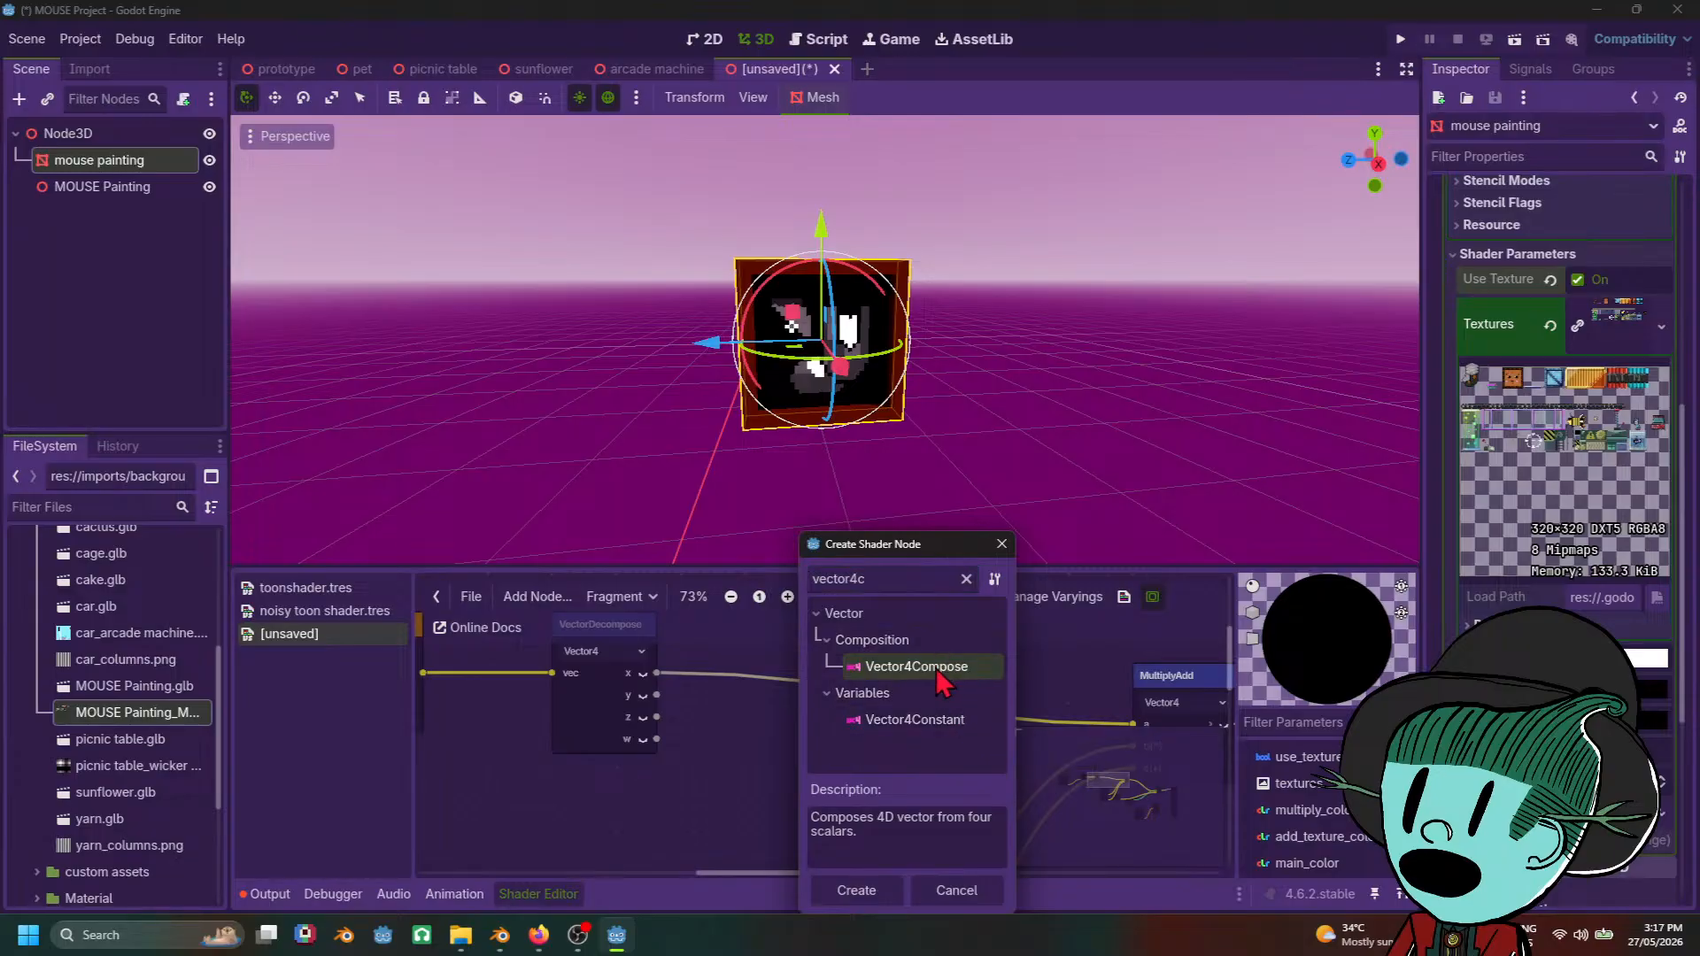
pyautogui.click(857, 890)
pyautogui.moveTo(842, 751); pyautogui.dragTo(837, 656)
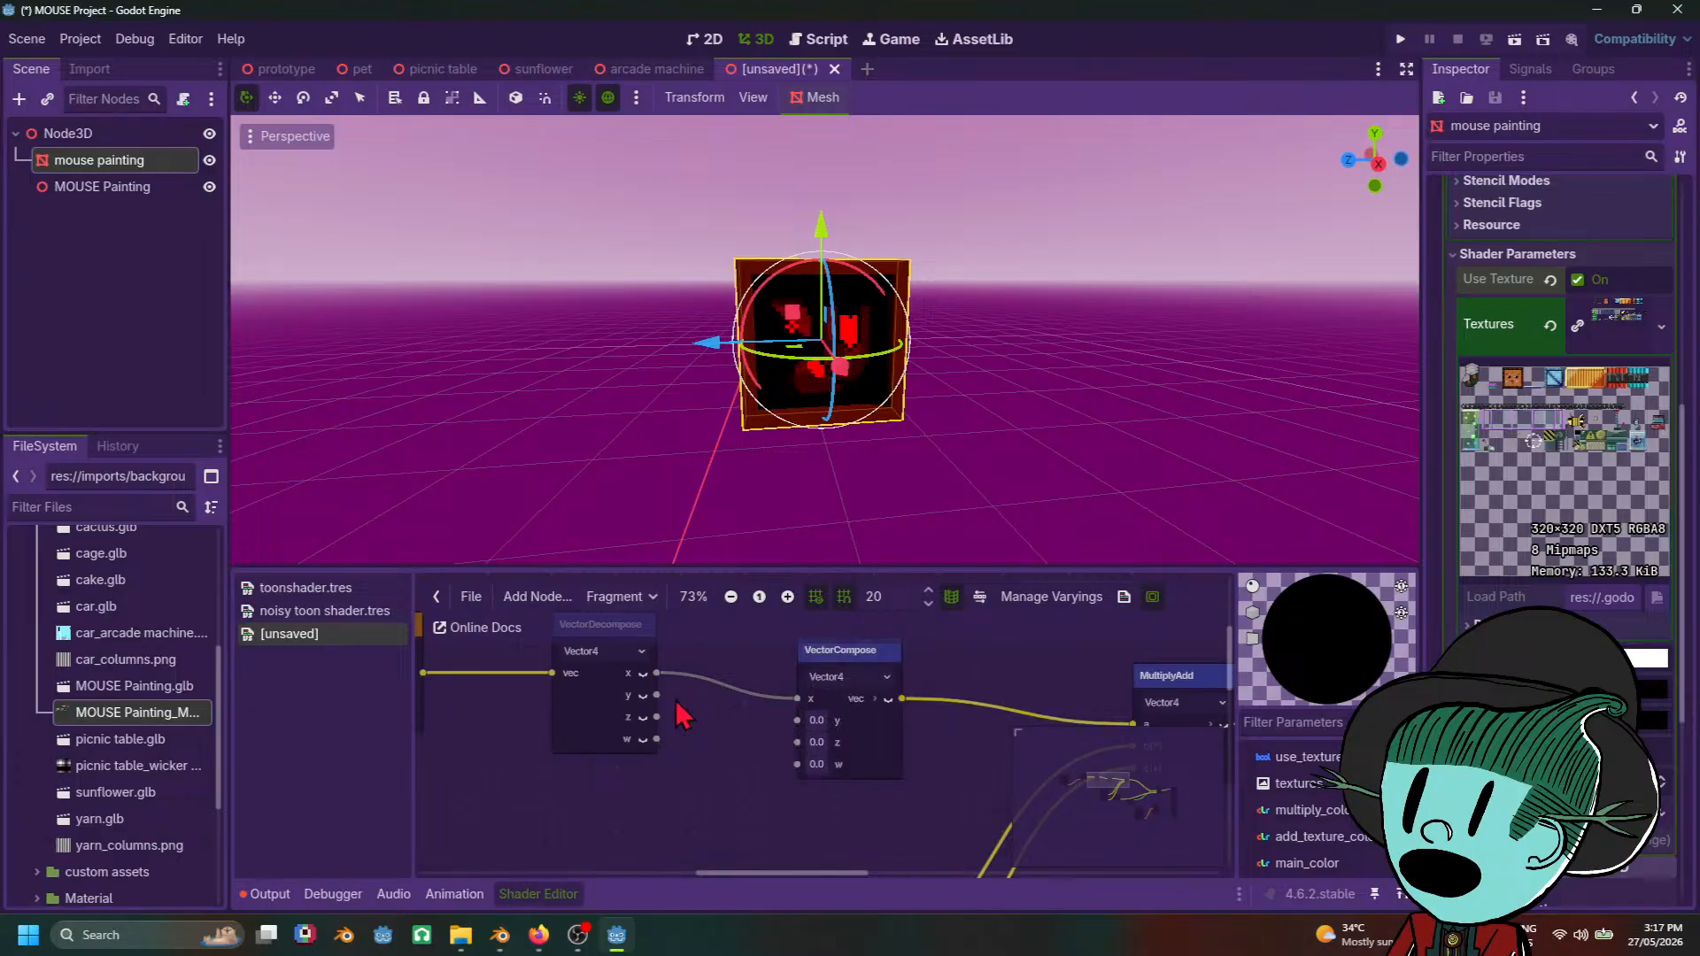
# Step: Disconnect VectorCompose's x input, connect VectorDecompose's w output to VectorCompose's w input, and inspect the painting
pyautogui.moveTo(797, 699); pyautogui.dragTo(798, 765)
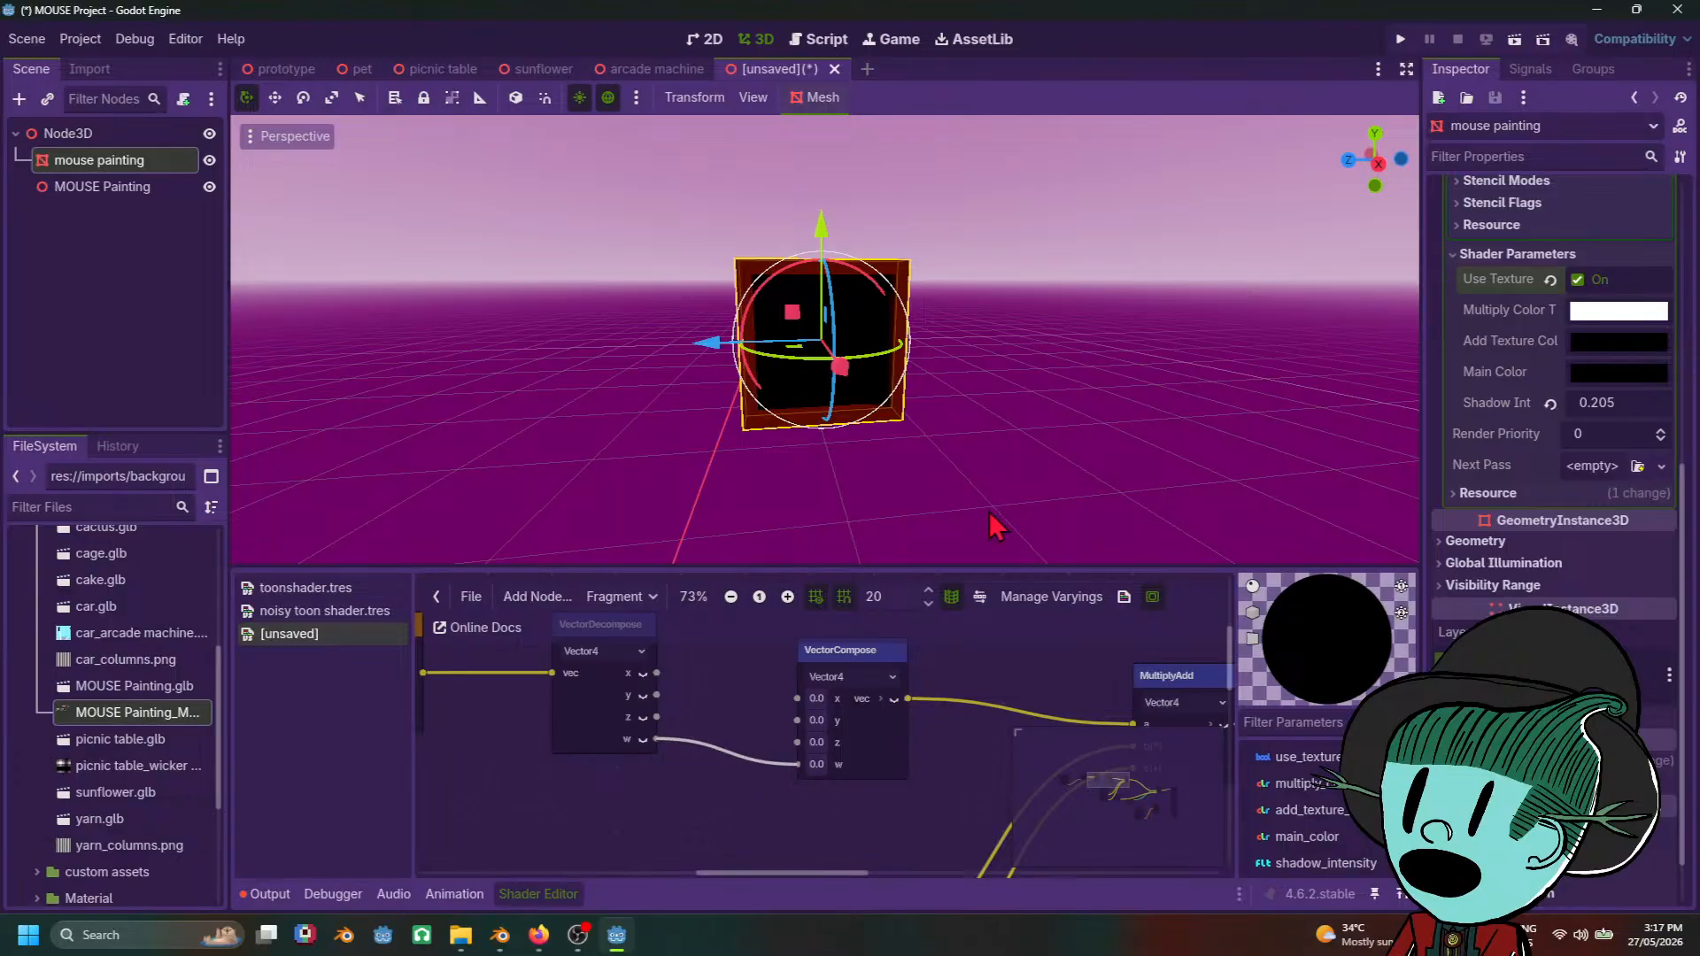
pyautogui.scroll(-3, 980, 482)
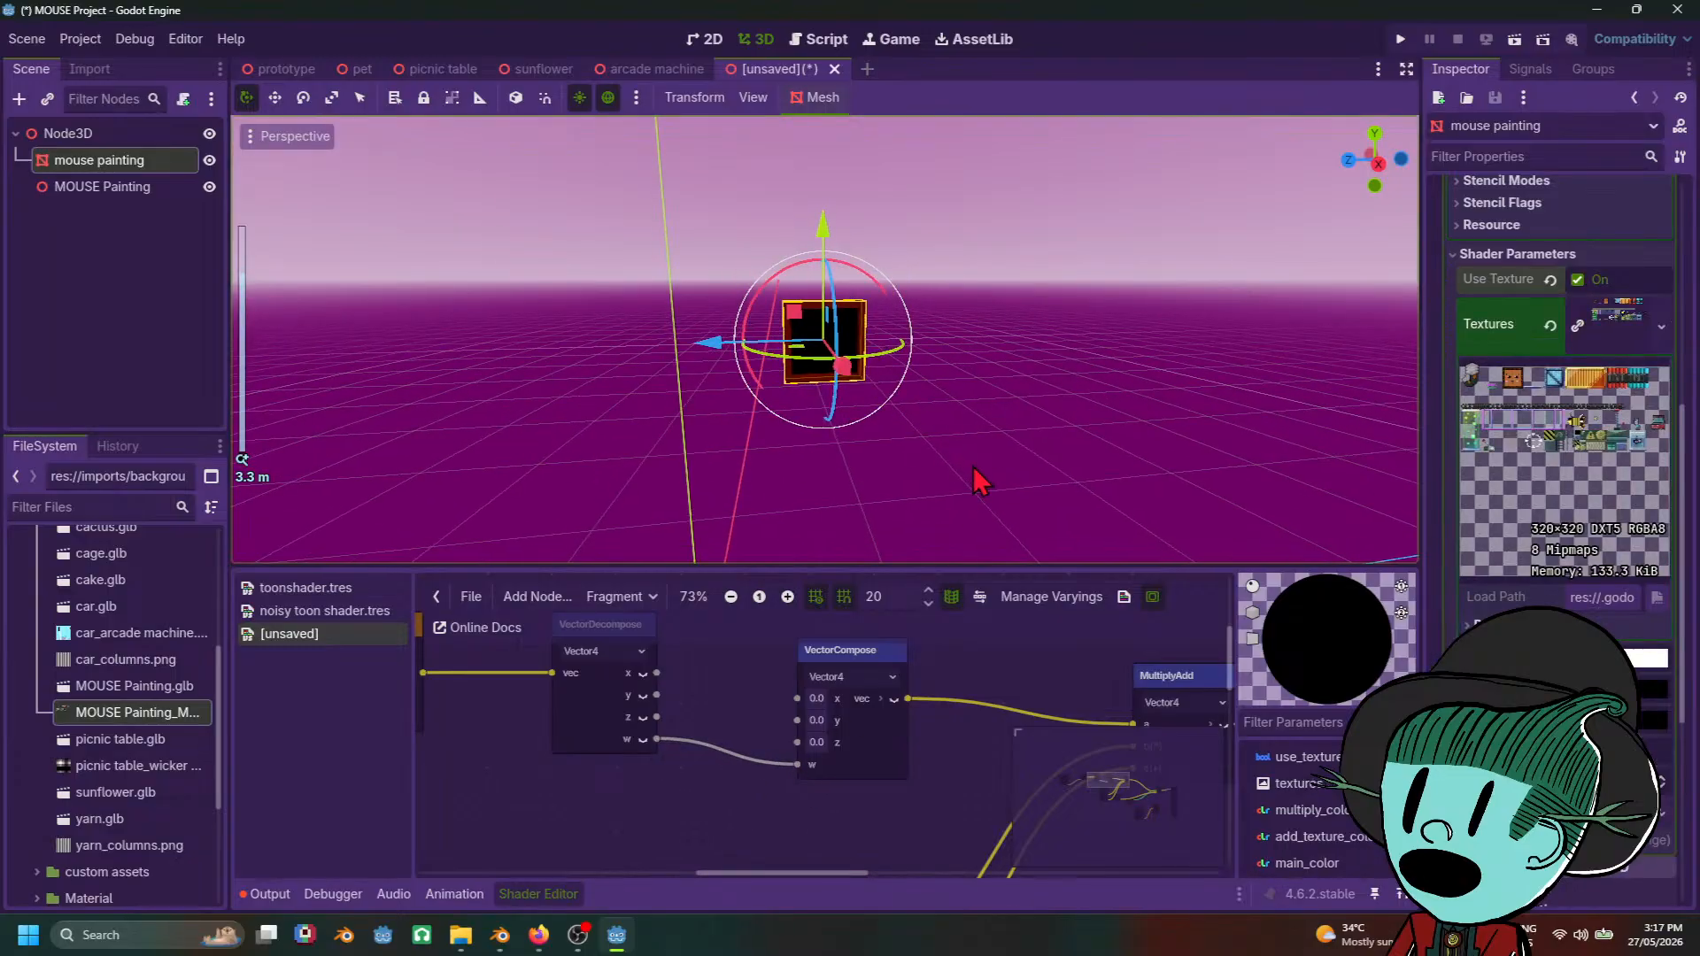
pyautogui.scroll(2, 979, 482)
pyautogui.scroll(6, 979, 482)
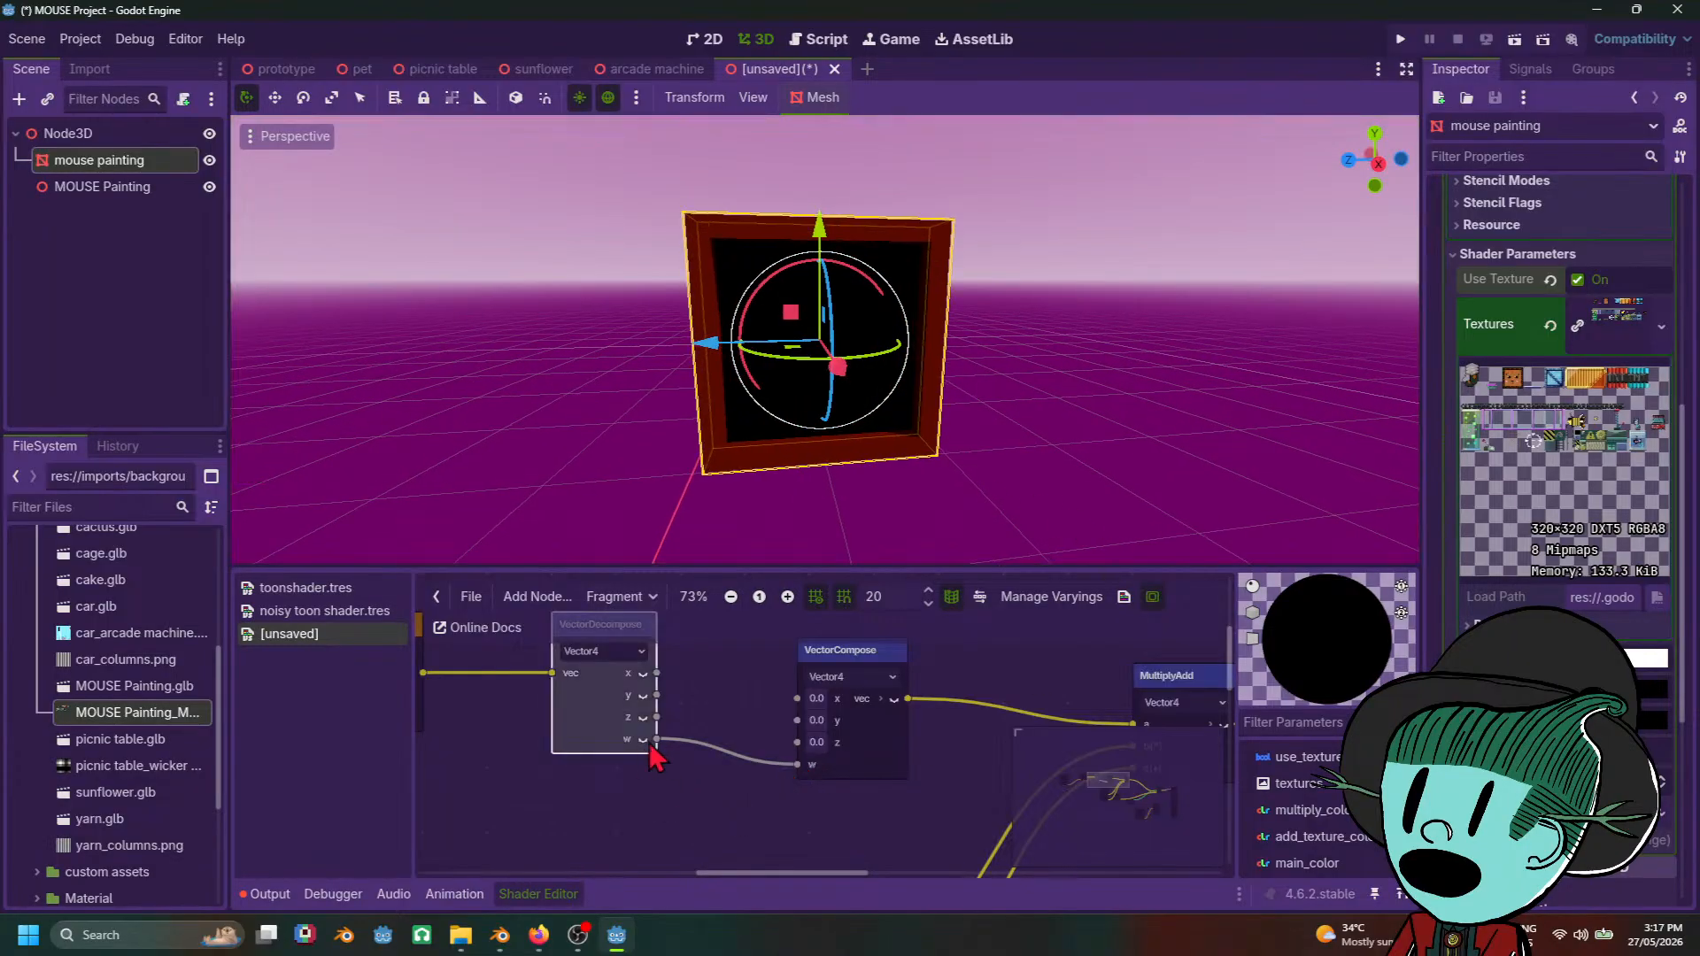
# Step: Show the preview of VectorDecompose's w output
pyautogui.click(643, 740)
pyautogui.scroll(-8, 796, 791)
pyautogui.moveTo(796, 791); pyautogui.dragTo(866, 740, button='middle')
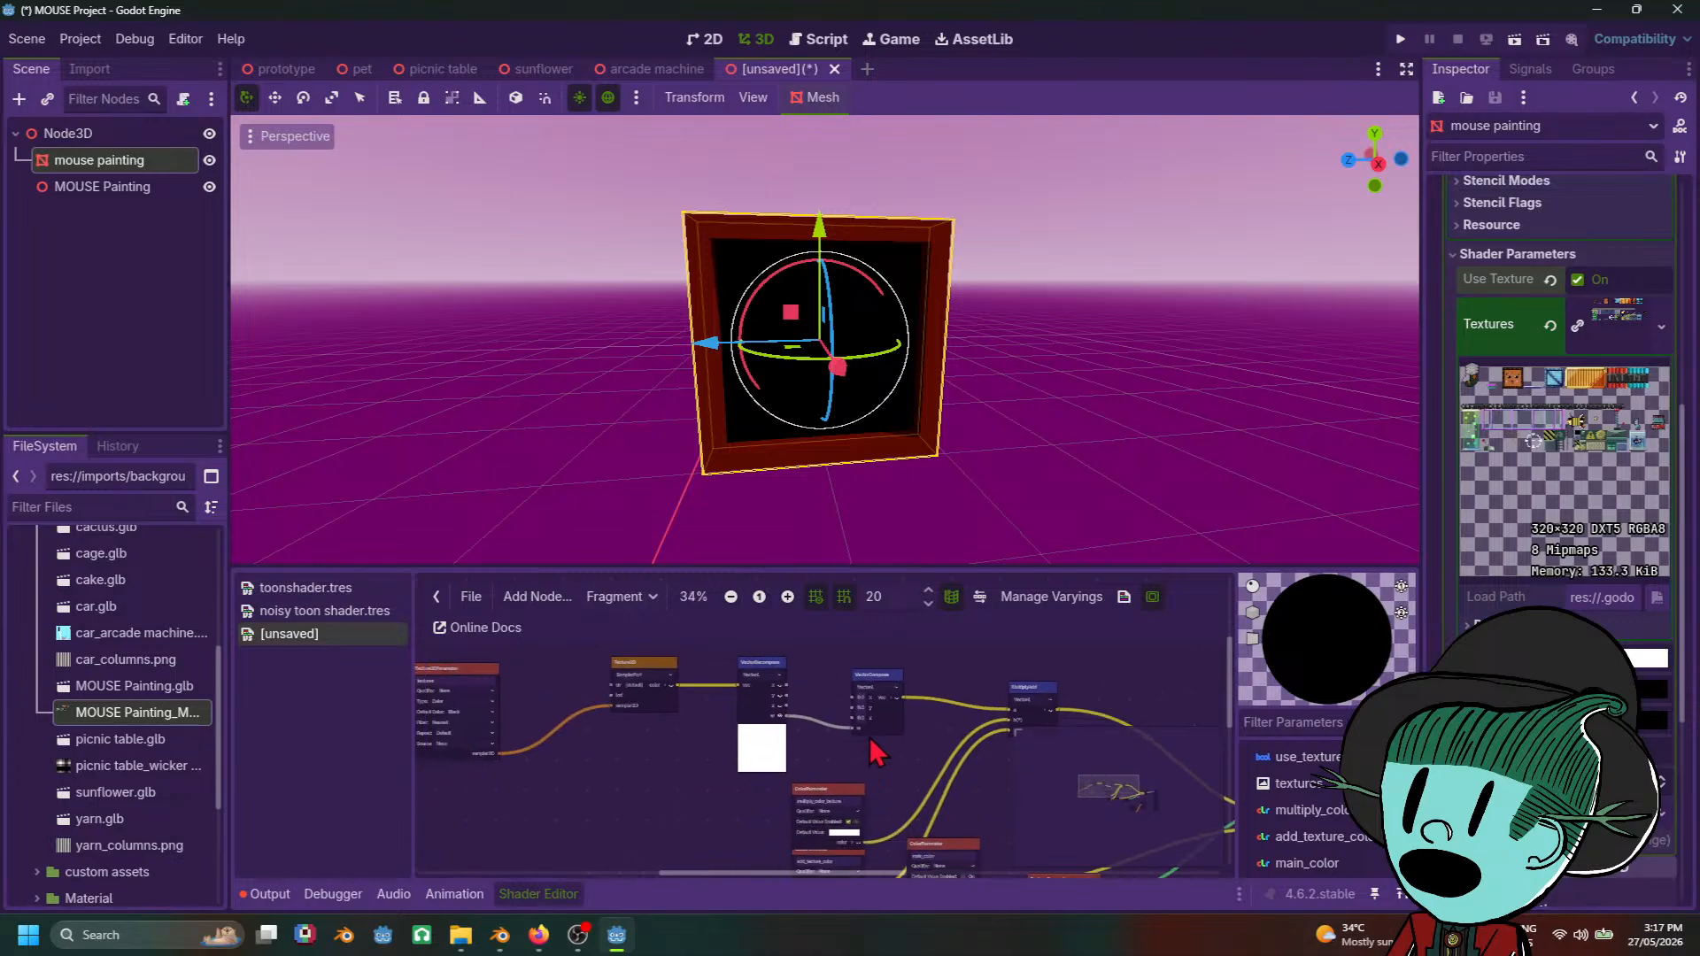
# Step: Set the Type of the textures Texture2DParameter node to Data
pyautogui.scroll(3, 640, 743)
pyautogui.moveTo(640, 743); pyautogui.dragTo(774, 816, button='middle')
pyautogui.scroll(4, 774, 817)
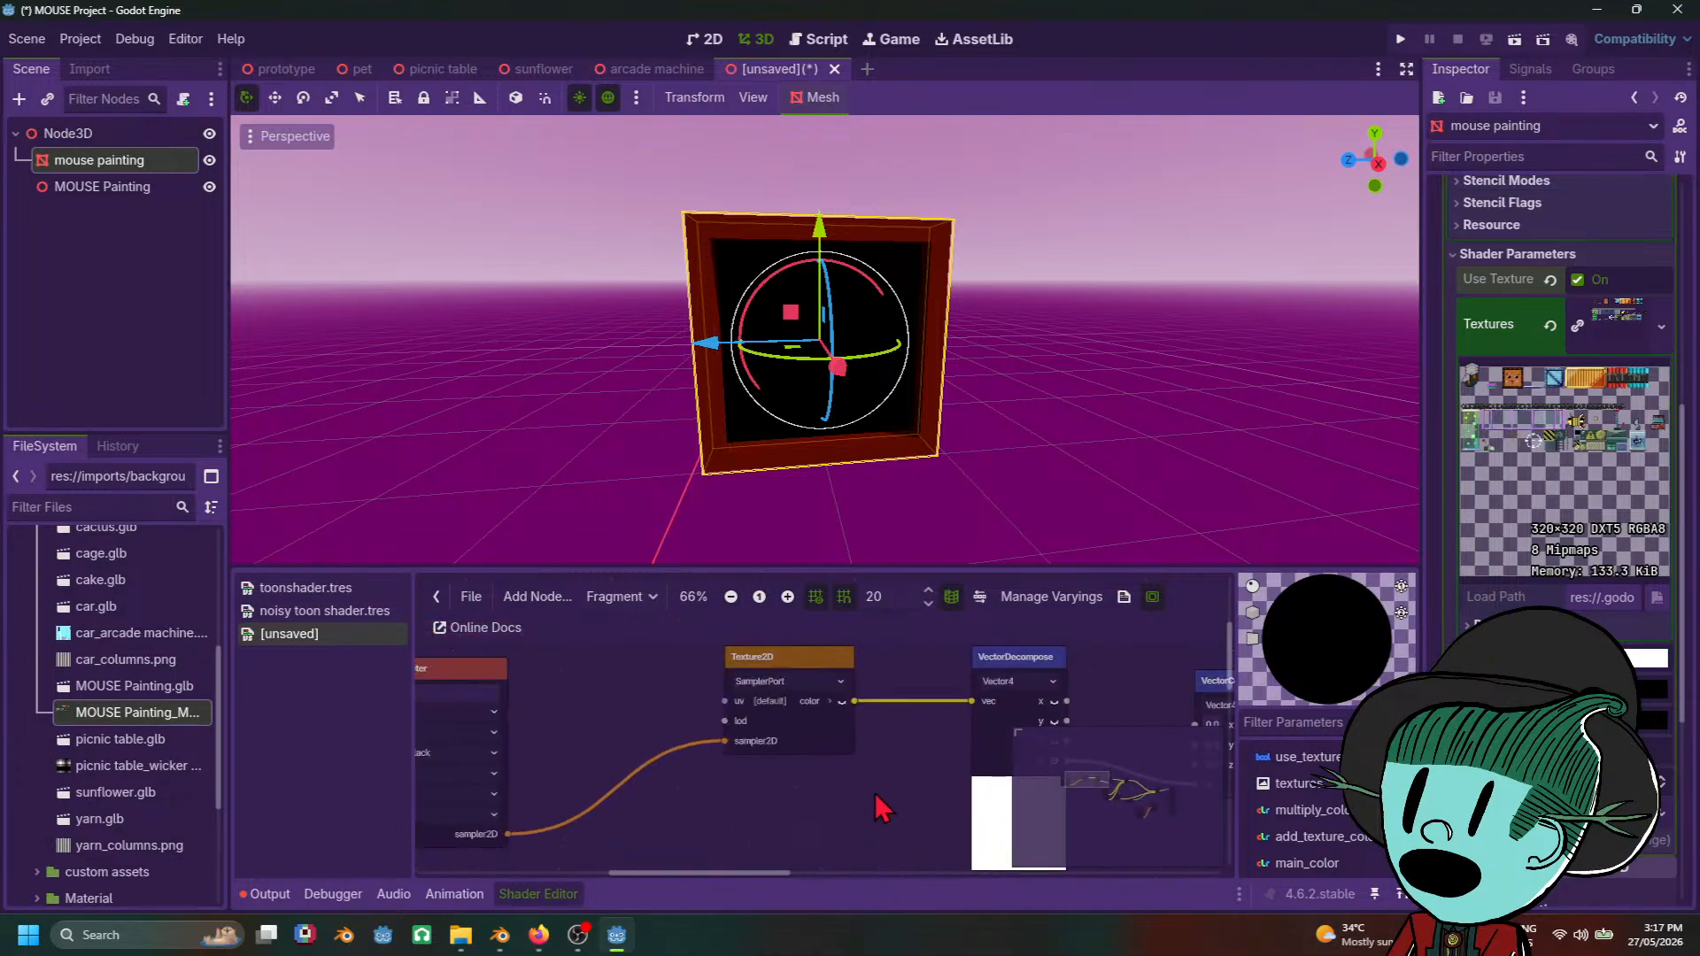
pyautogui.moveTo(931, 749); pyautogui.dragTo(1027, 697, button='middle')
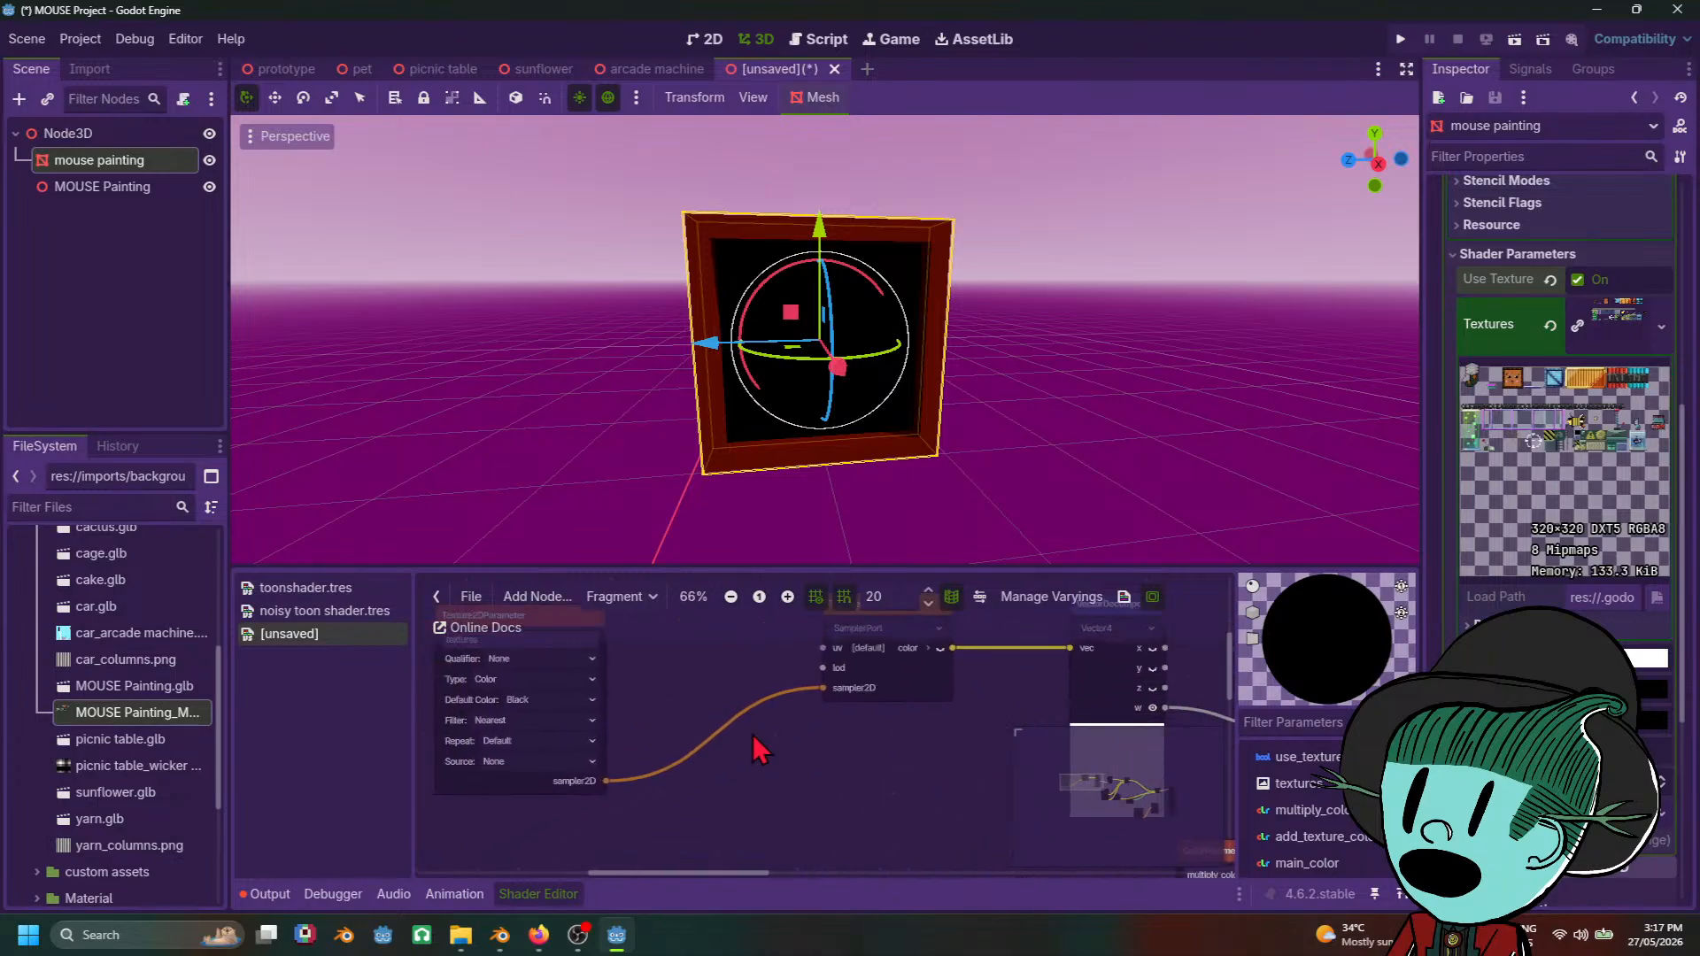
pyautogui.moveTo(712, 691); pyautogui.dragTo(787, 709, button='middle')
pyautogui.scroll(2, 787, 708)
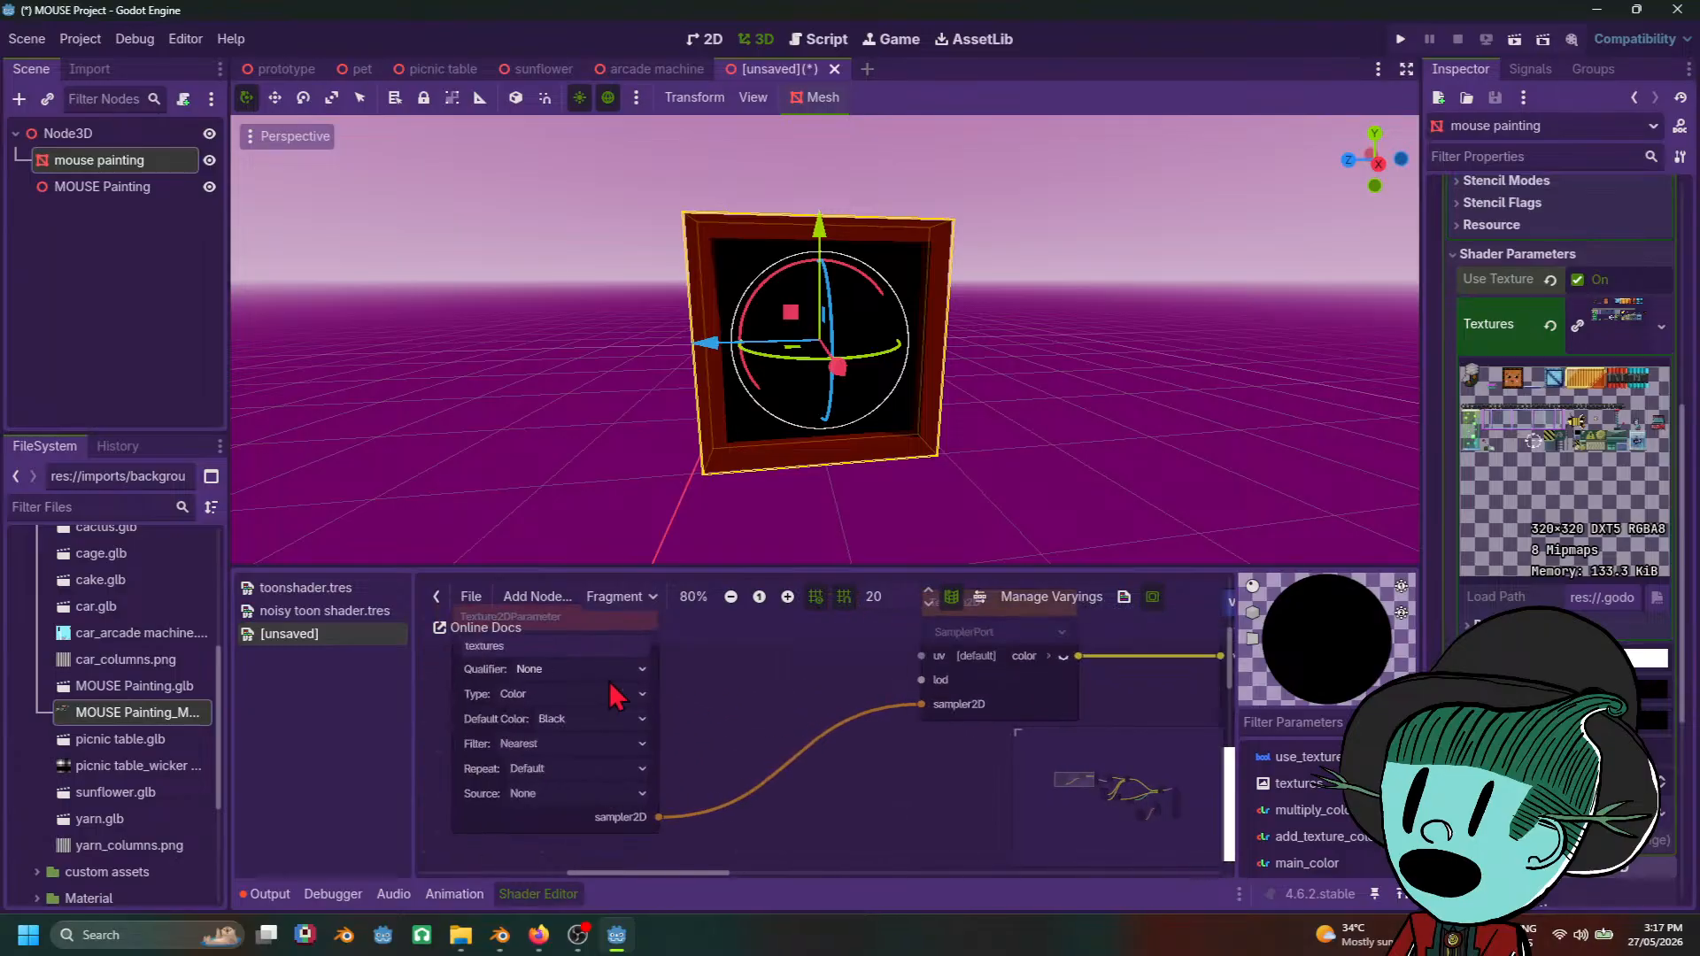
pyautogui.click(611, 691)
pyautogui.click(585, 721)
pyautogui.scroll(-2, 880, 731)
pyautogui.moveTo(889, 758); pyautogui.dragTo(613, 720, button='middle')
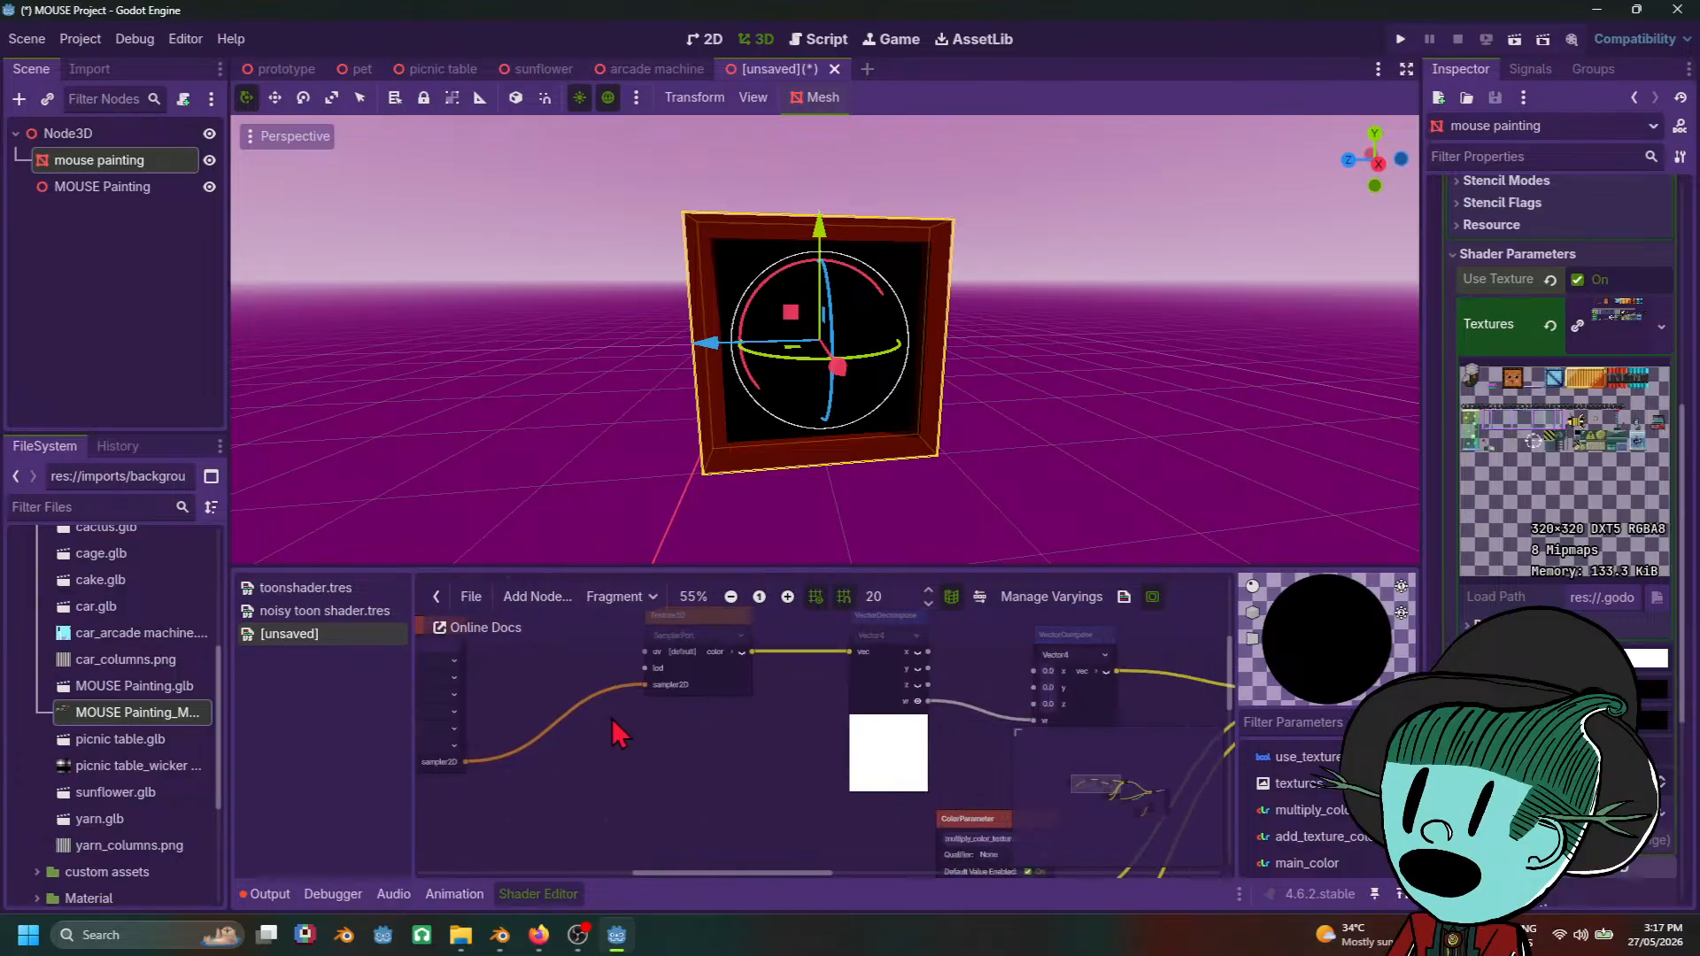
pyautogui.moveTo(879, 731); pyautogui.dragTo(1124, 762, button='middle')
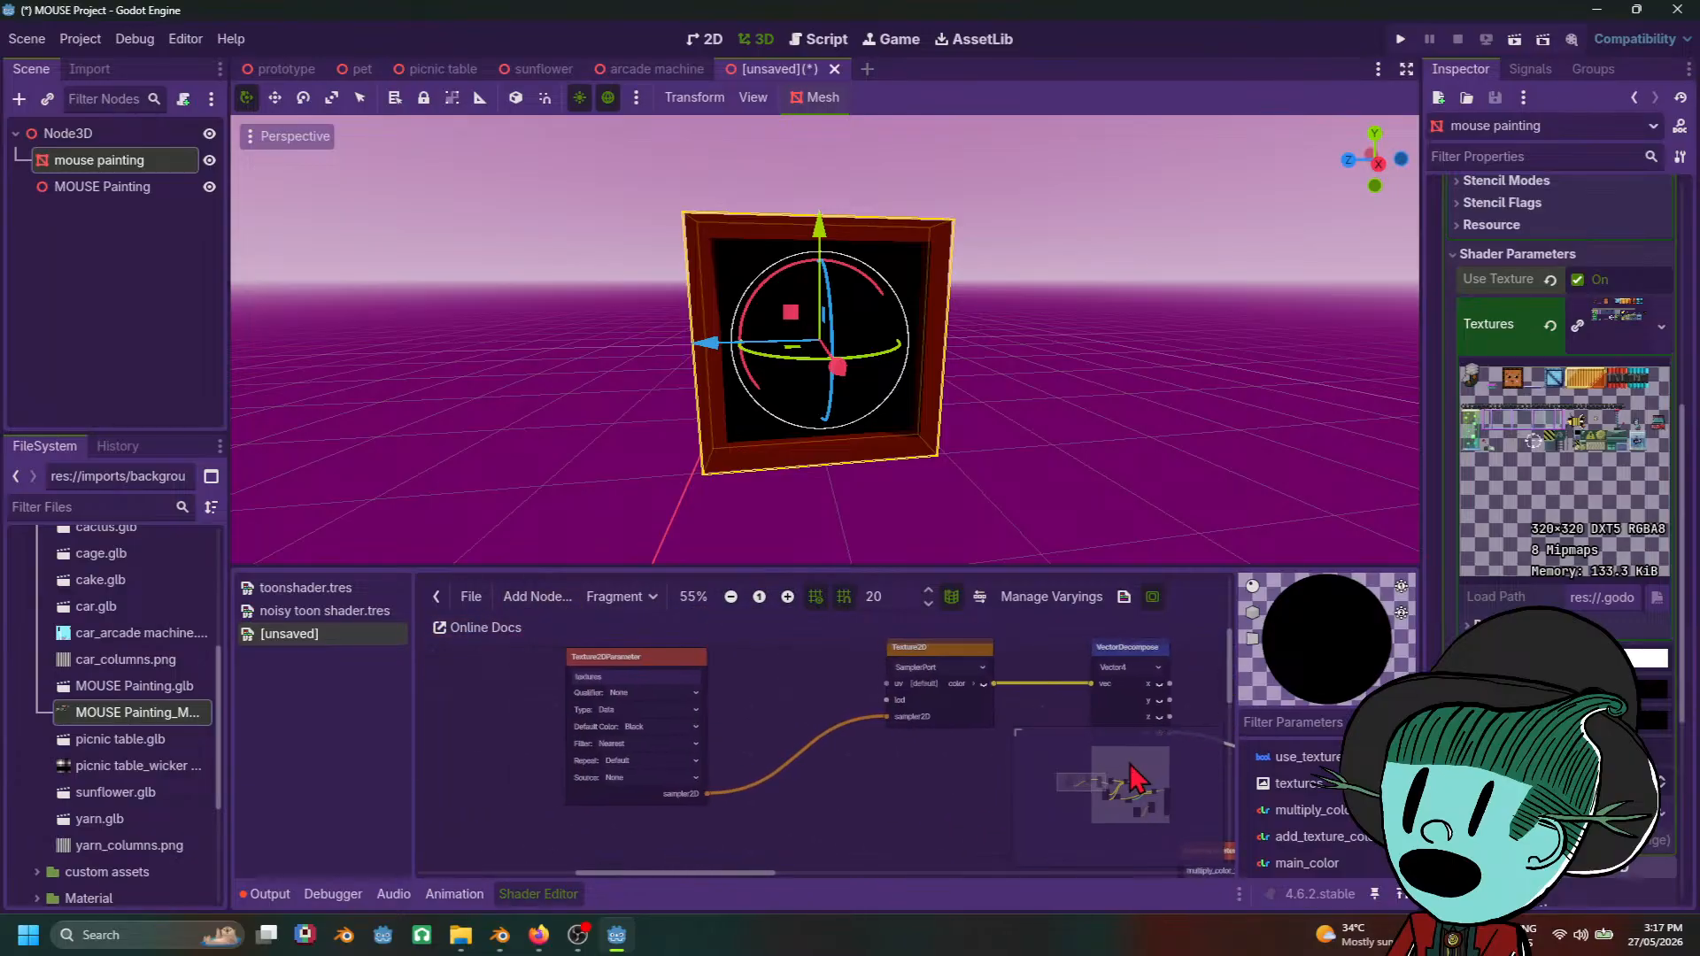
# Step: Try the Normal Map type on the textures parameter, return it to Data, and check its Qualifier options
pyautogui.scroll(8, 670, 718)
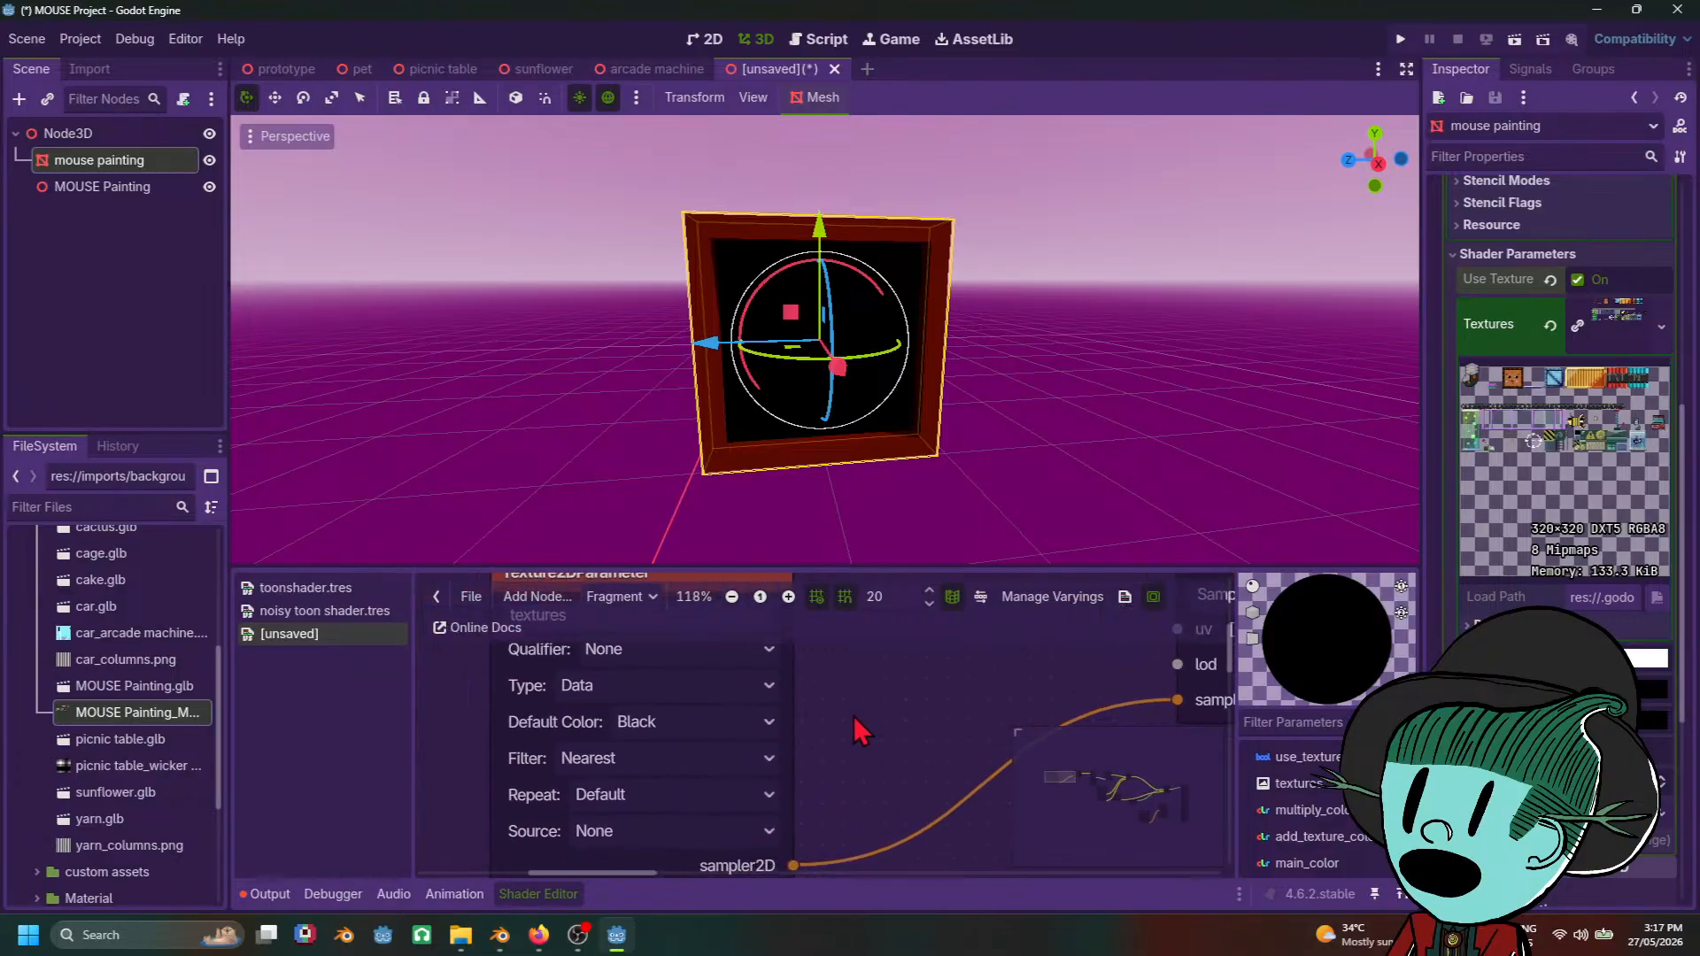
pyautogui.click(666, 678)
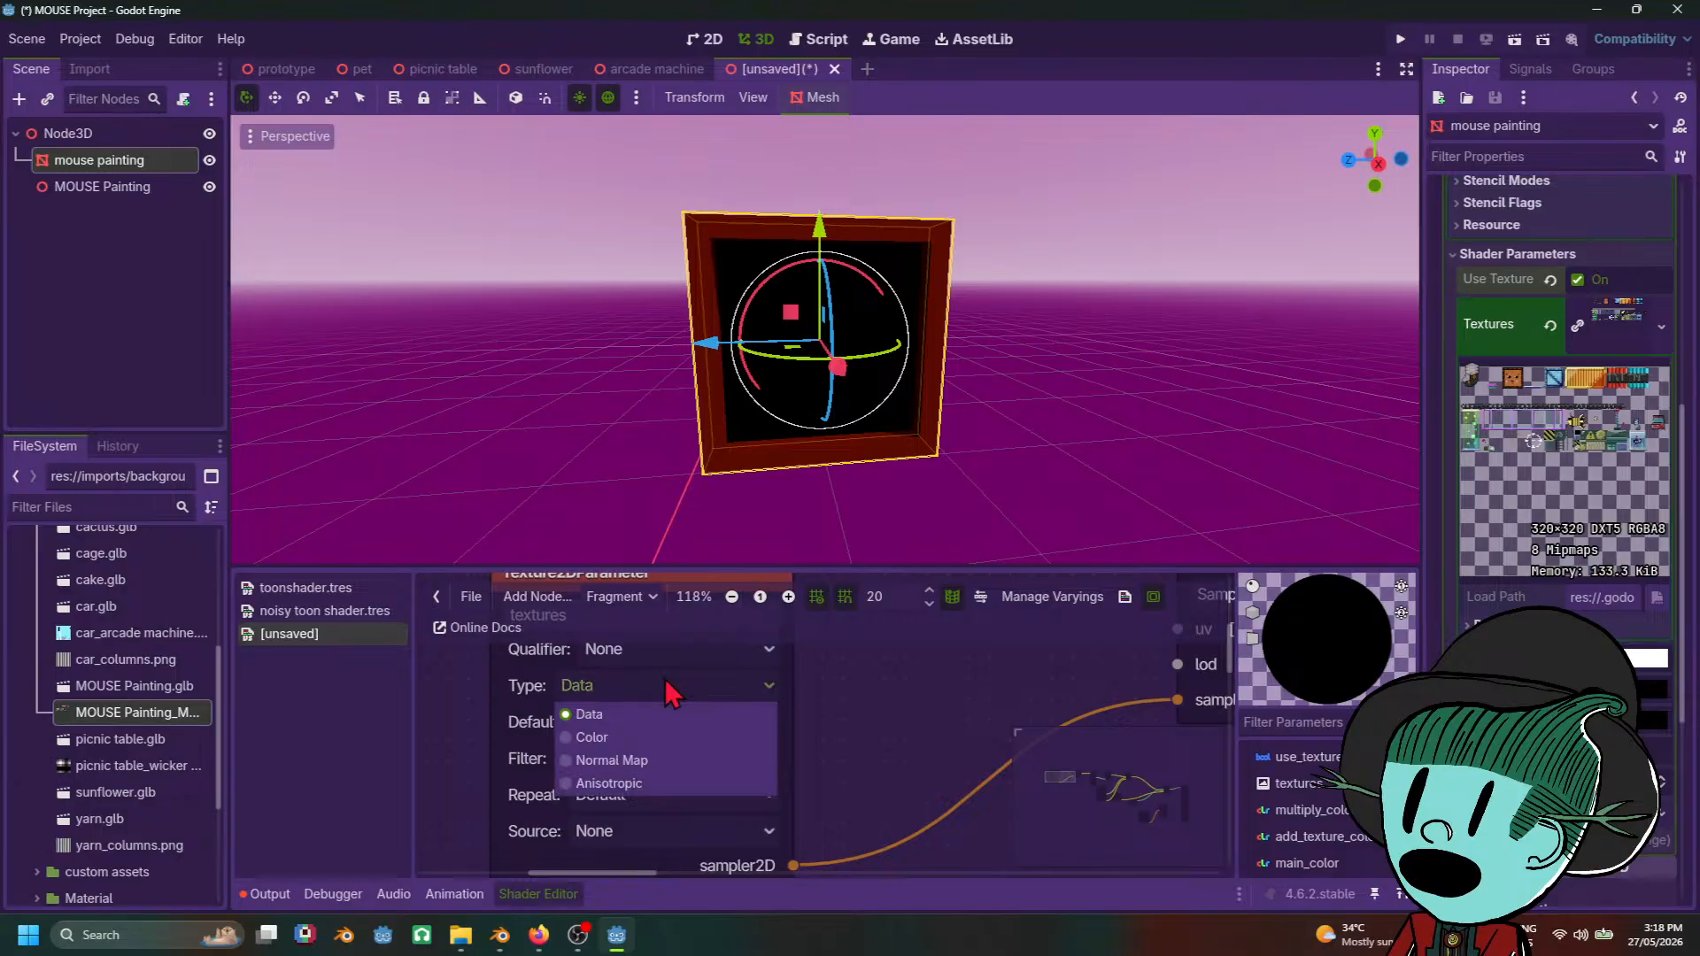
pyautogui.click(661, 762)
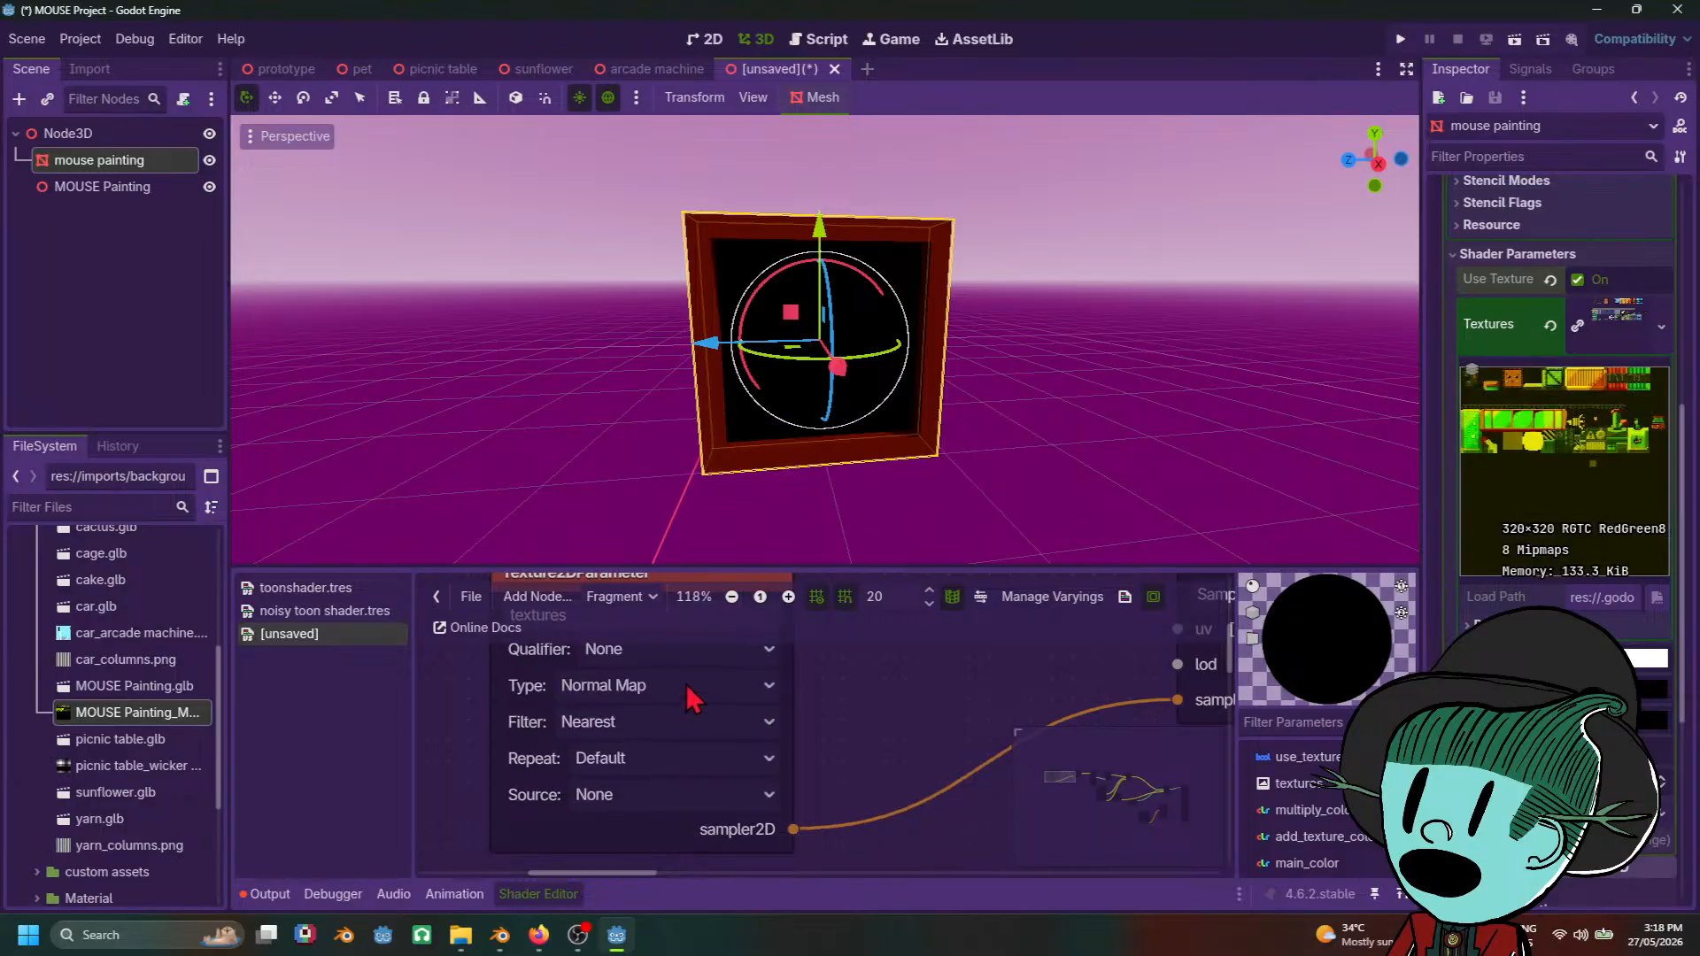
pyautogui.click(694, 699)
pyautogui.click(641, 707)
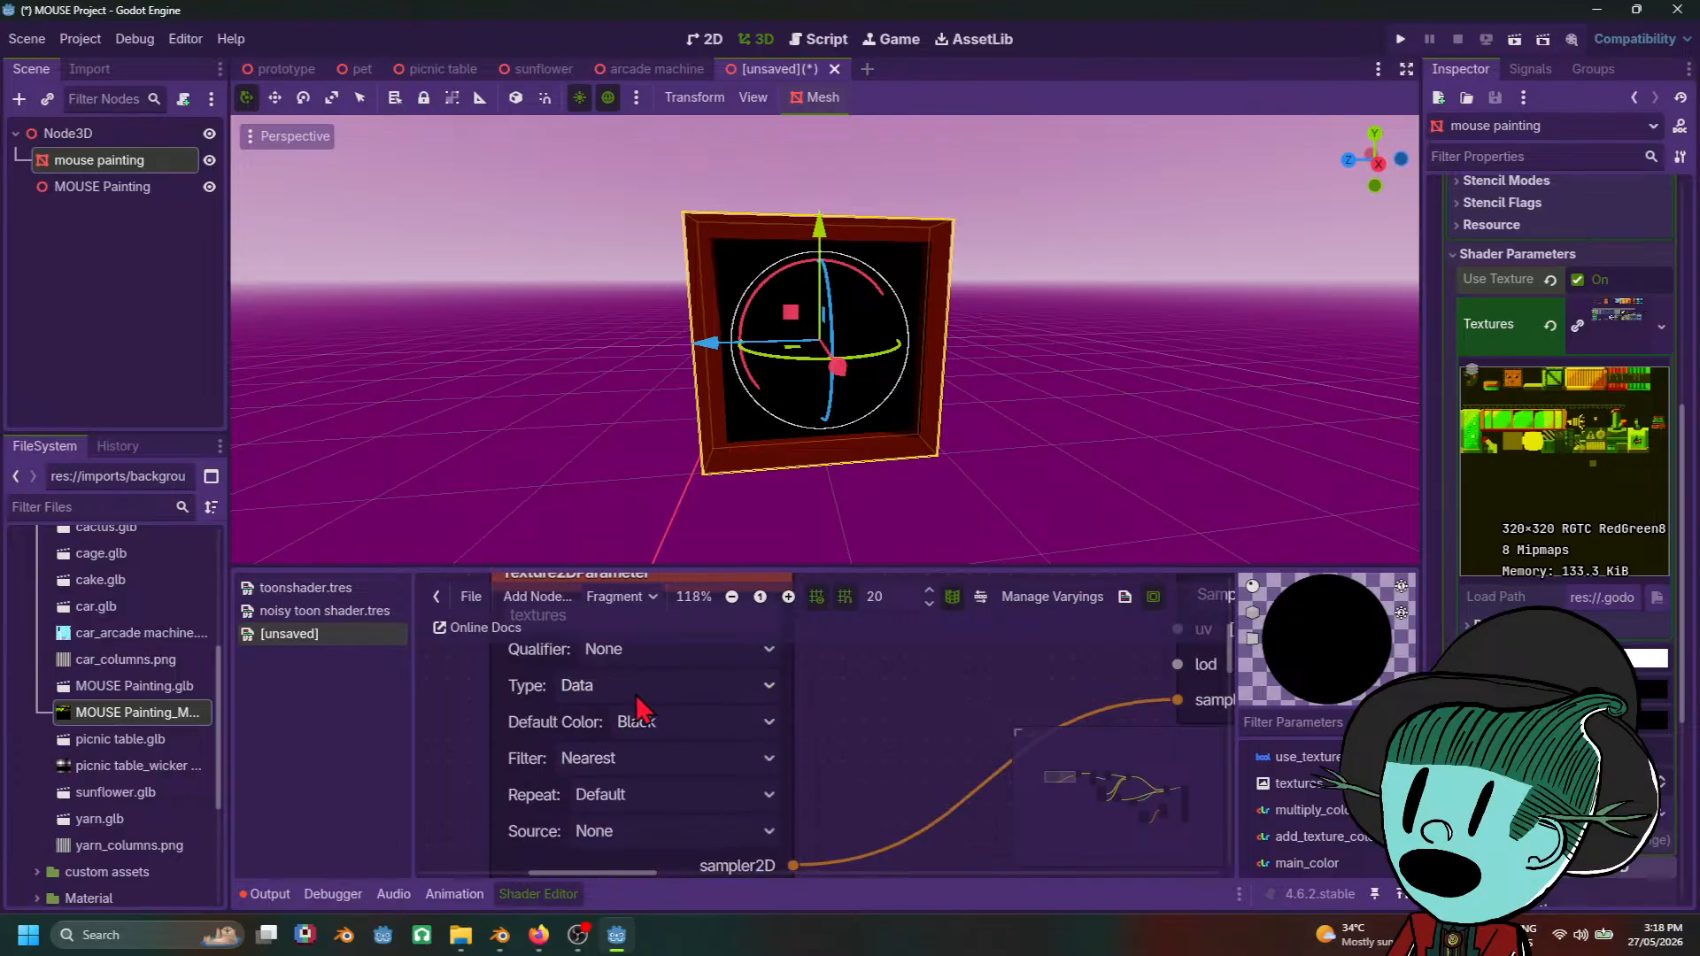
pyautogui.click(739, 650)
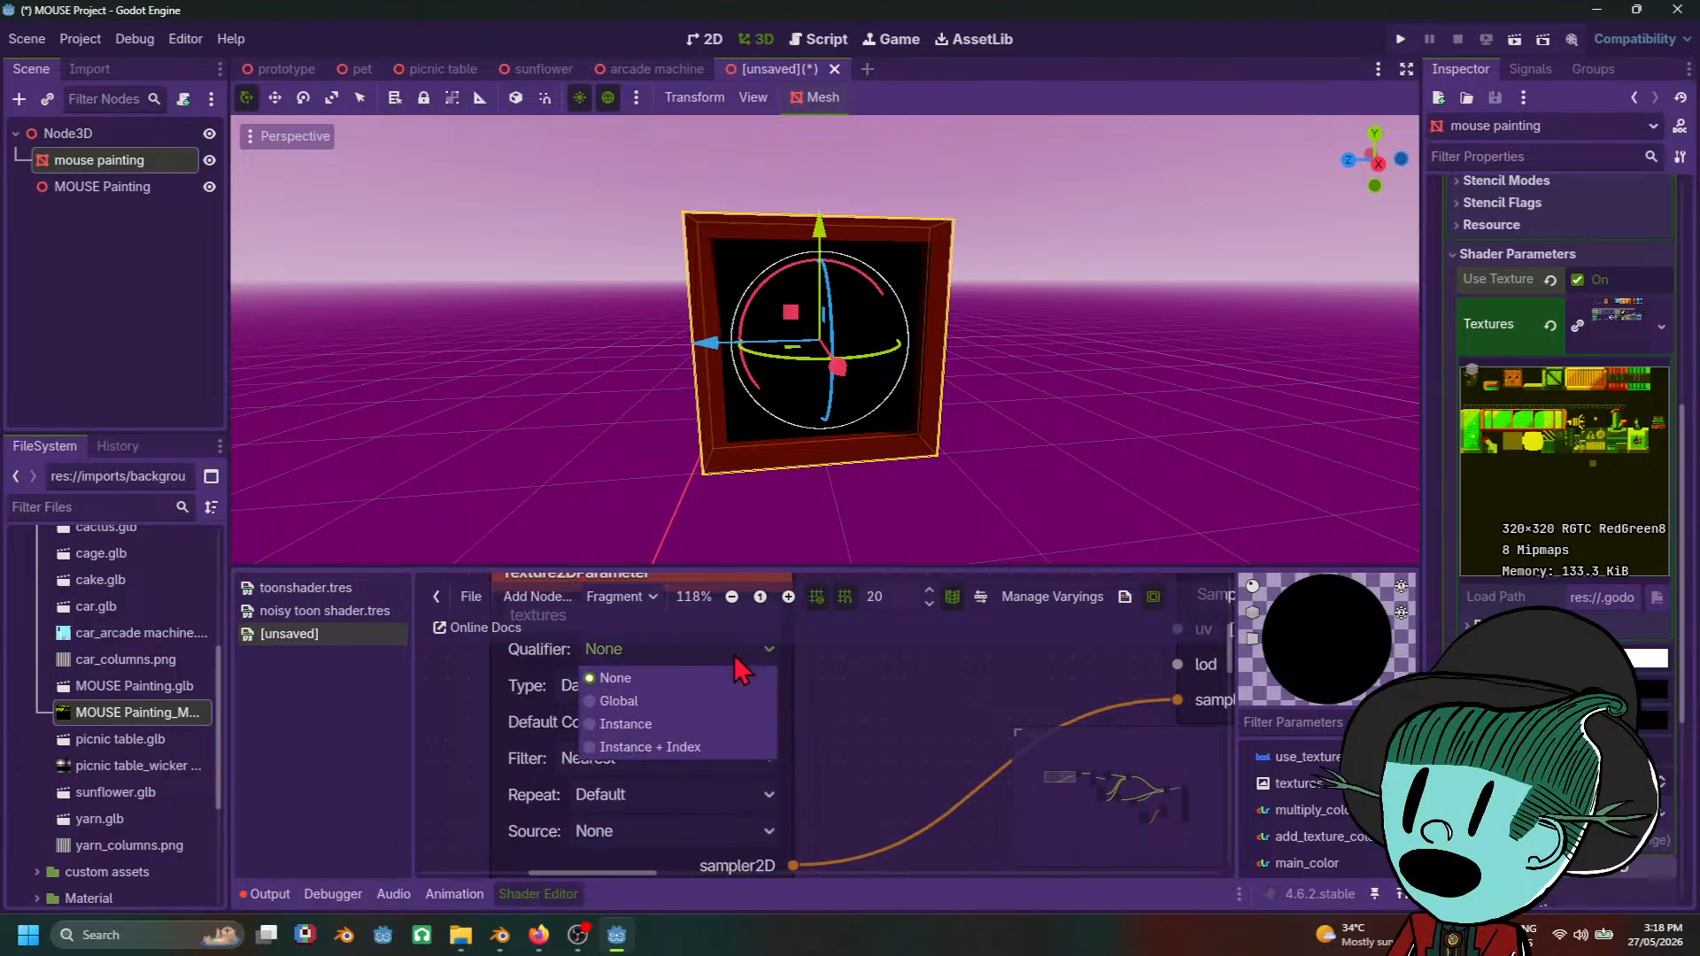
pyautogui.click(900, 693)
# Step: Connect VectorDecompose's x, y and z outputs to the matching VectorCompose inputs, leaving the w channels disconnected
pyautogui.scroll(-6, 917, 715)
pyautogui.moveTo(872, 707); pyautogui.dragTo(542, 742, button='middle')
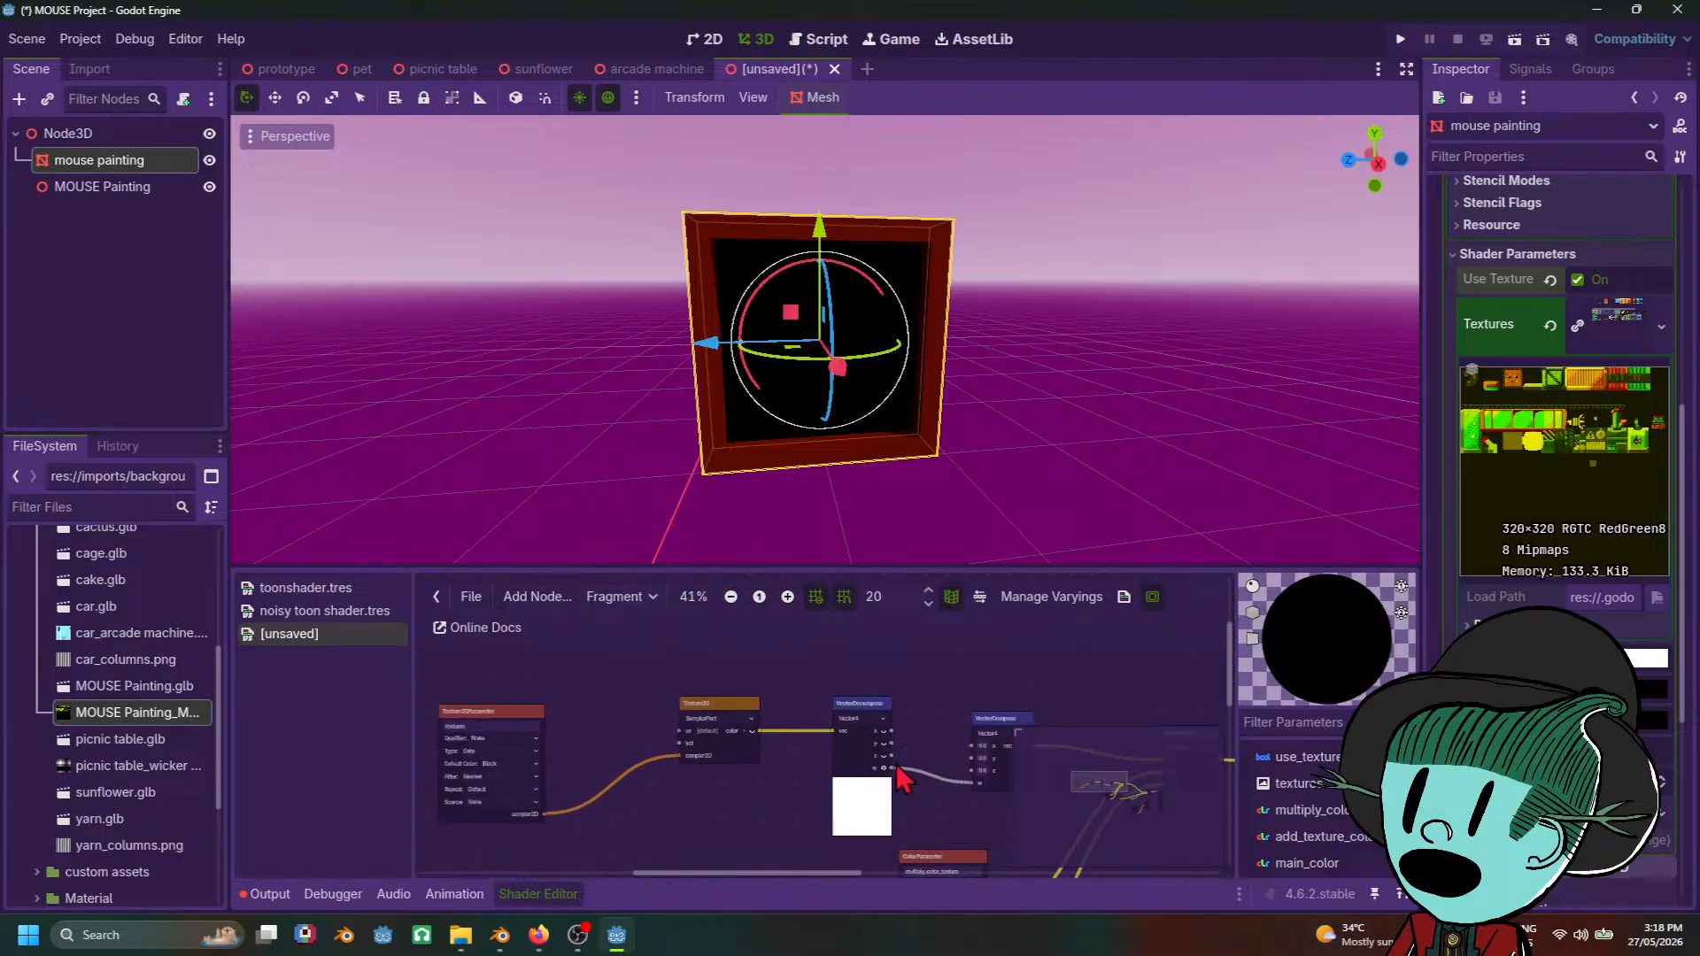
pyautogui.scroll(4, 900, 765)
pyautogui.scroll(3, 909, 758)
pyautogui.moveTo(889, 739); pyautogui.dragTo(742, 719, button='middle')
pyautogui.moveTo(727, 693); pyautogui.dragTo(878, 733)
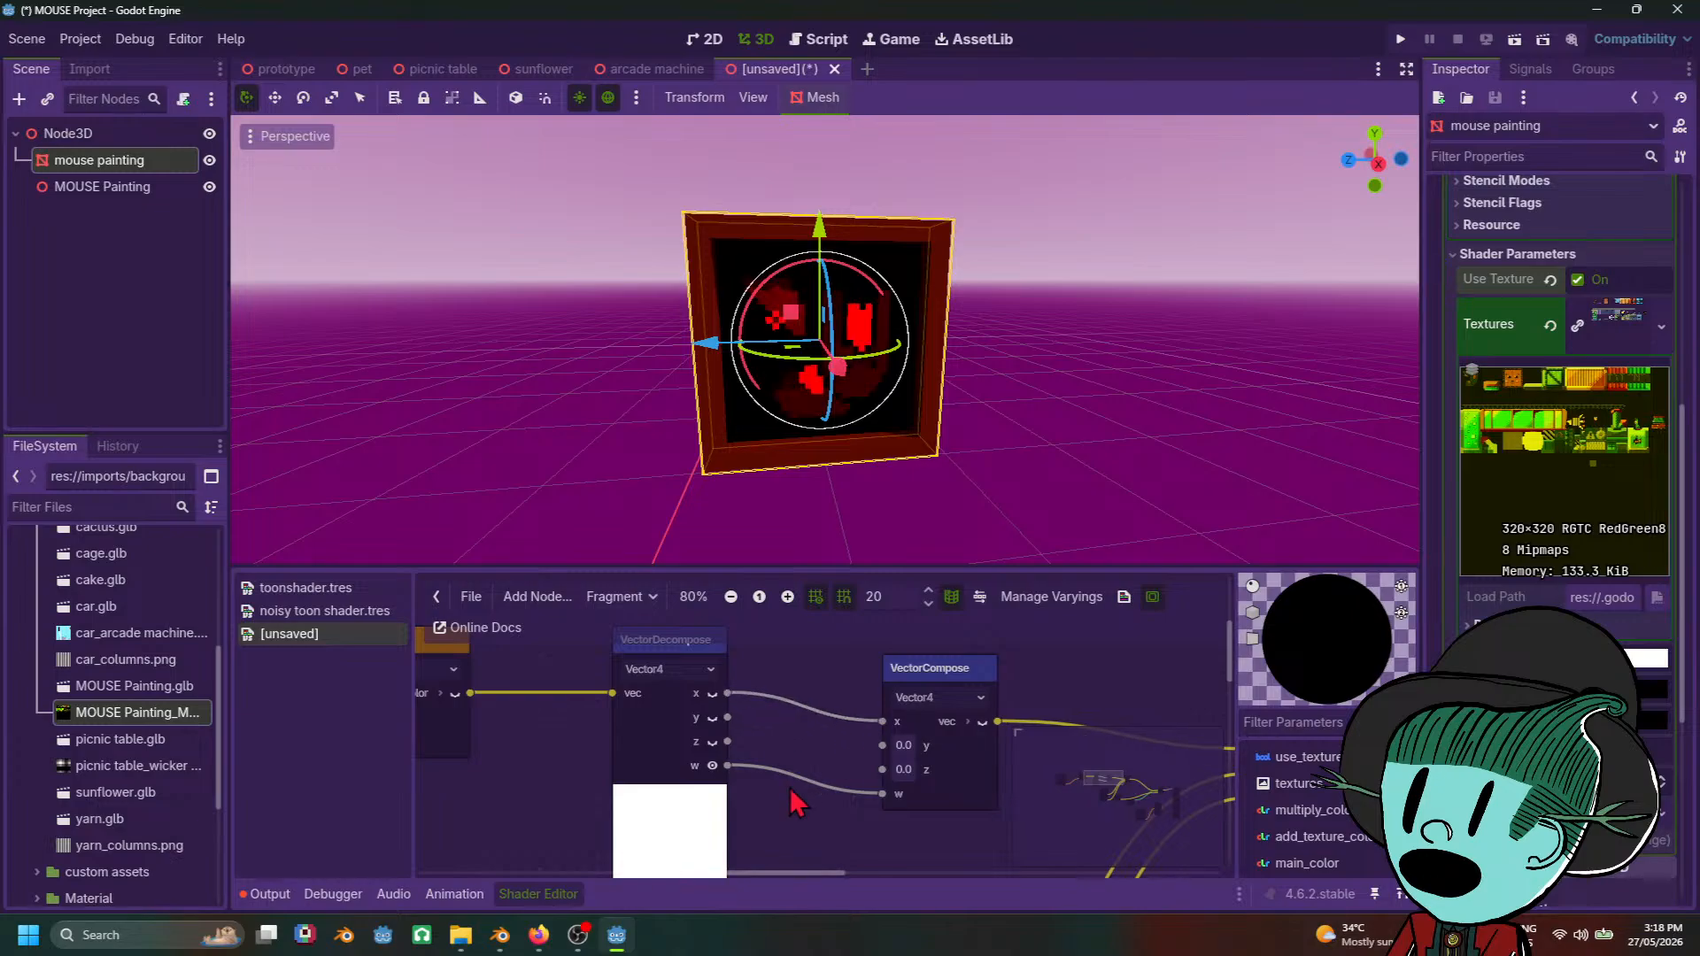
pyautogui.moveTo(728, 718); pyautogui.dragTo(883, 745)
pyautogui.moveTo(727, 741); pyautogui.dragTo(884, 769)
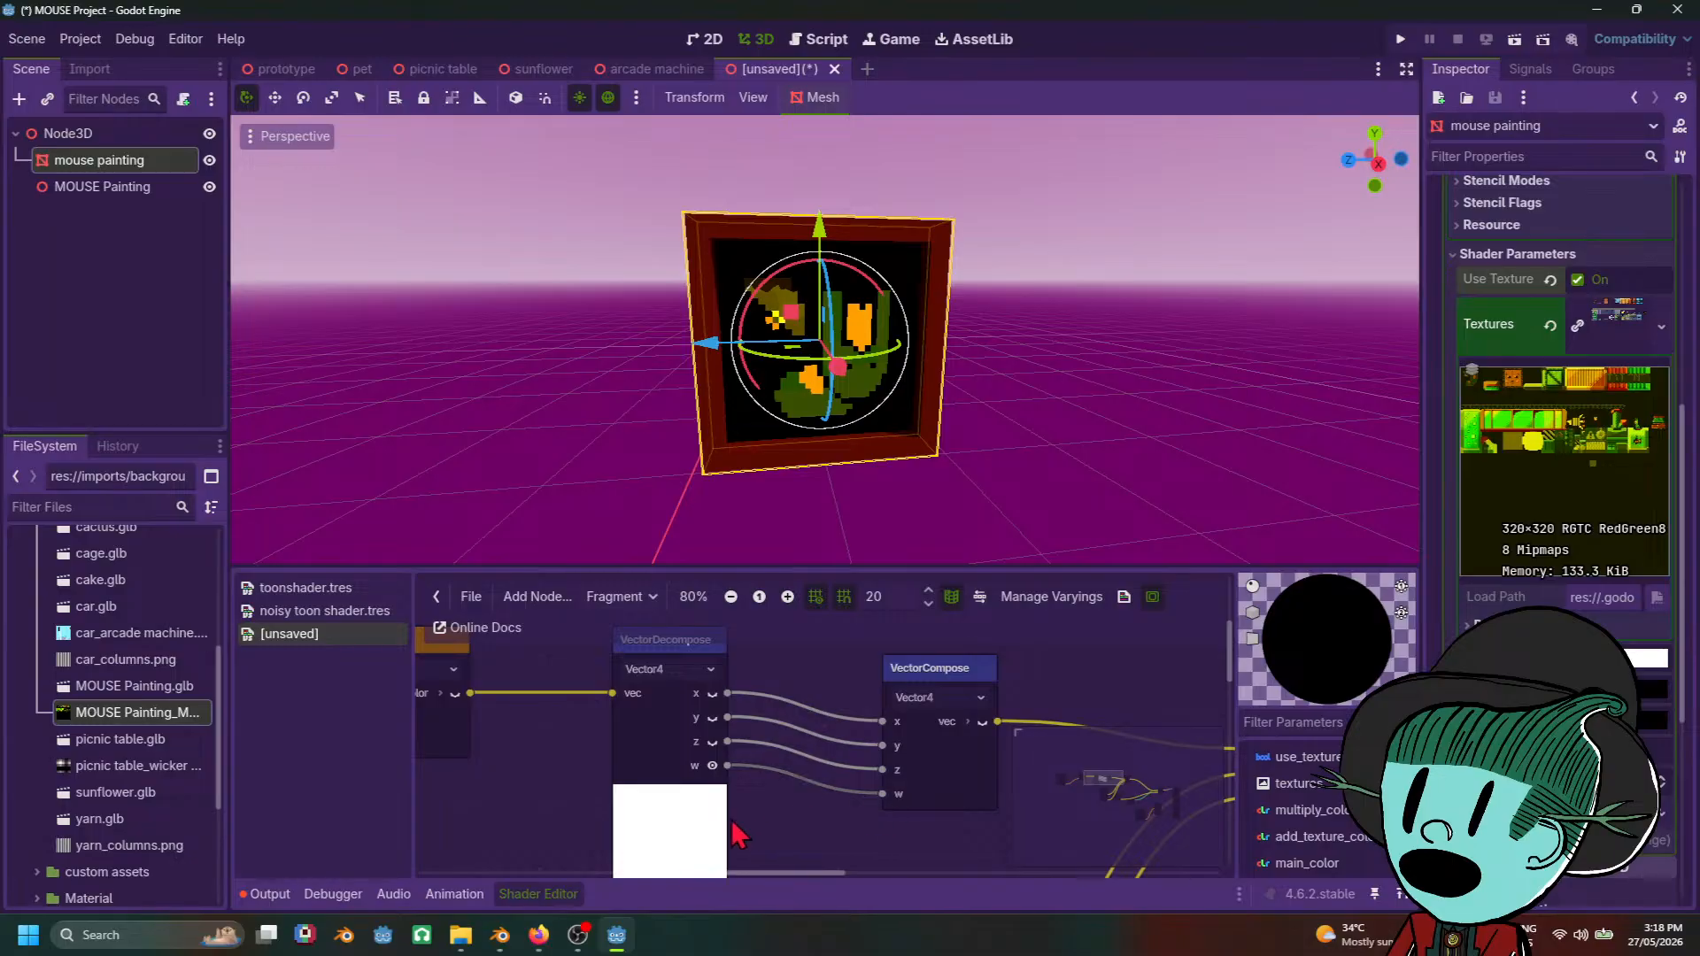
pyautogui.scroll(-2, 846, 820)
pyautogui.scroll(-4, 942, 448)
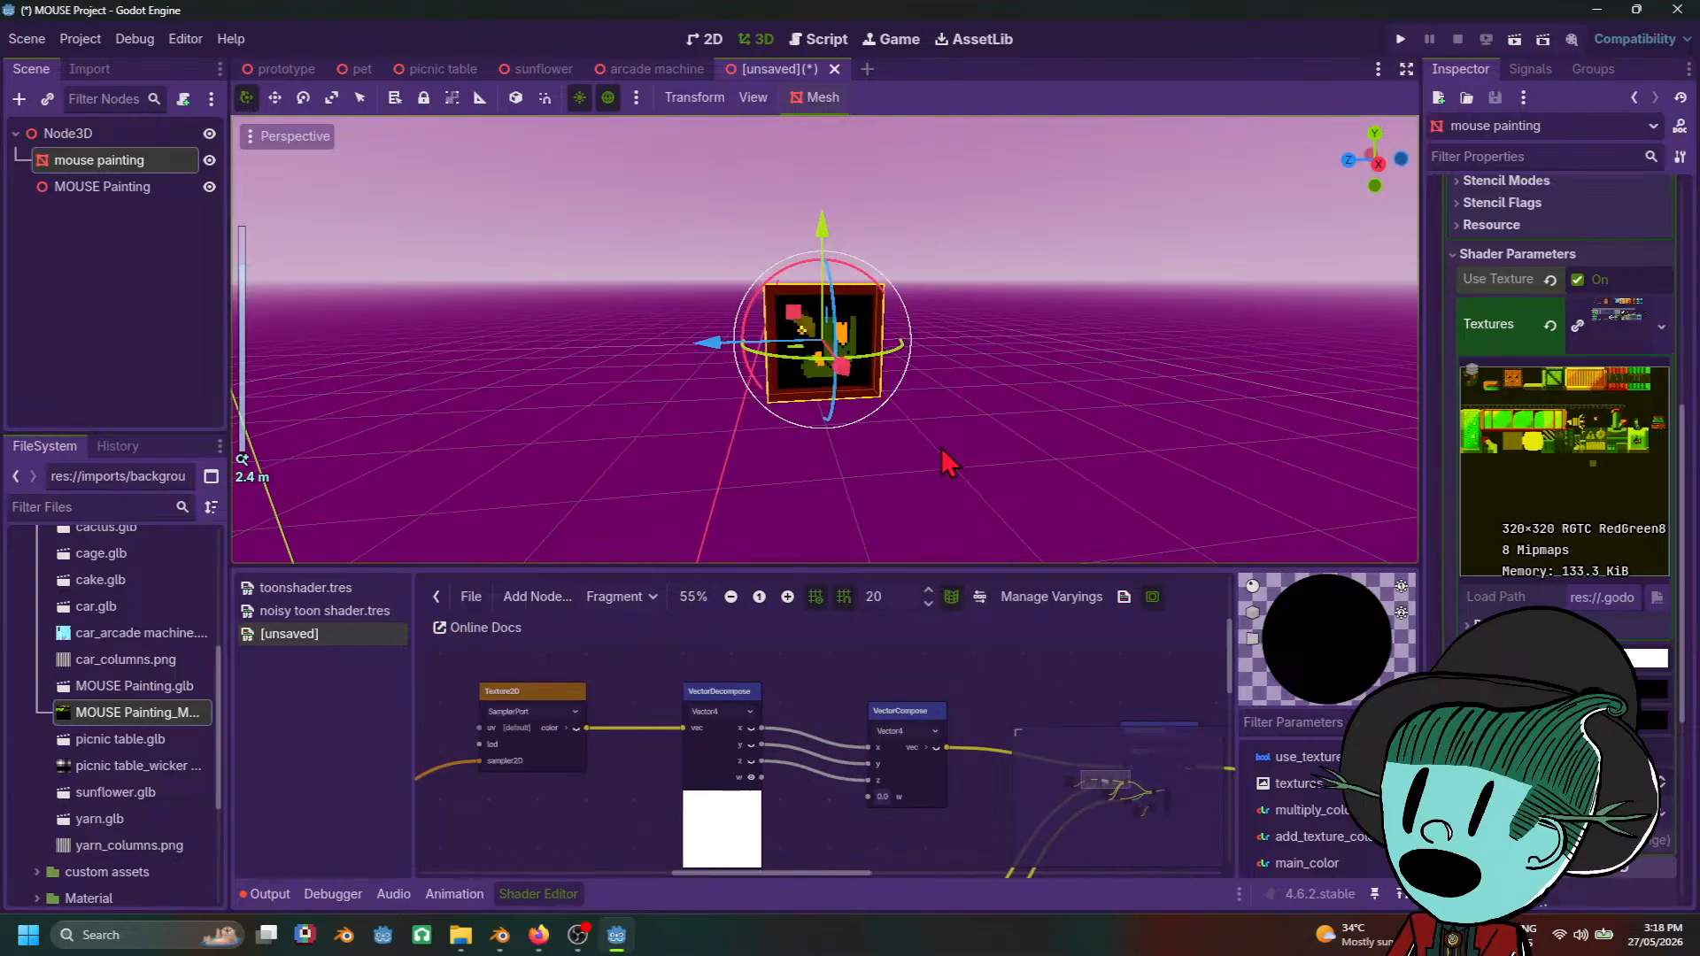
pyautogui.moveTo(942, 448)
pyautogui.mouseDown(button='middle')
pyautogui.moveTo(909, 343)
pyautogui.moveTo(785, 410)
pyautogui.moveTo(915, 445)
pyautogui.mouseUp(button='middle')
# Step: Set the Type of the textures Texture2DParameter node back to Color
pyautogui.rightClick(139, 718)
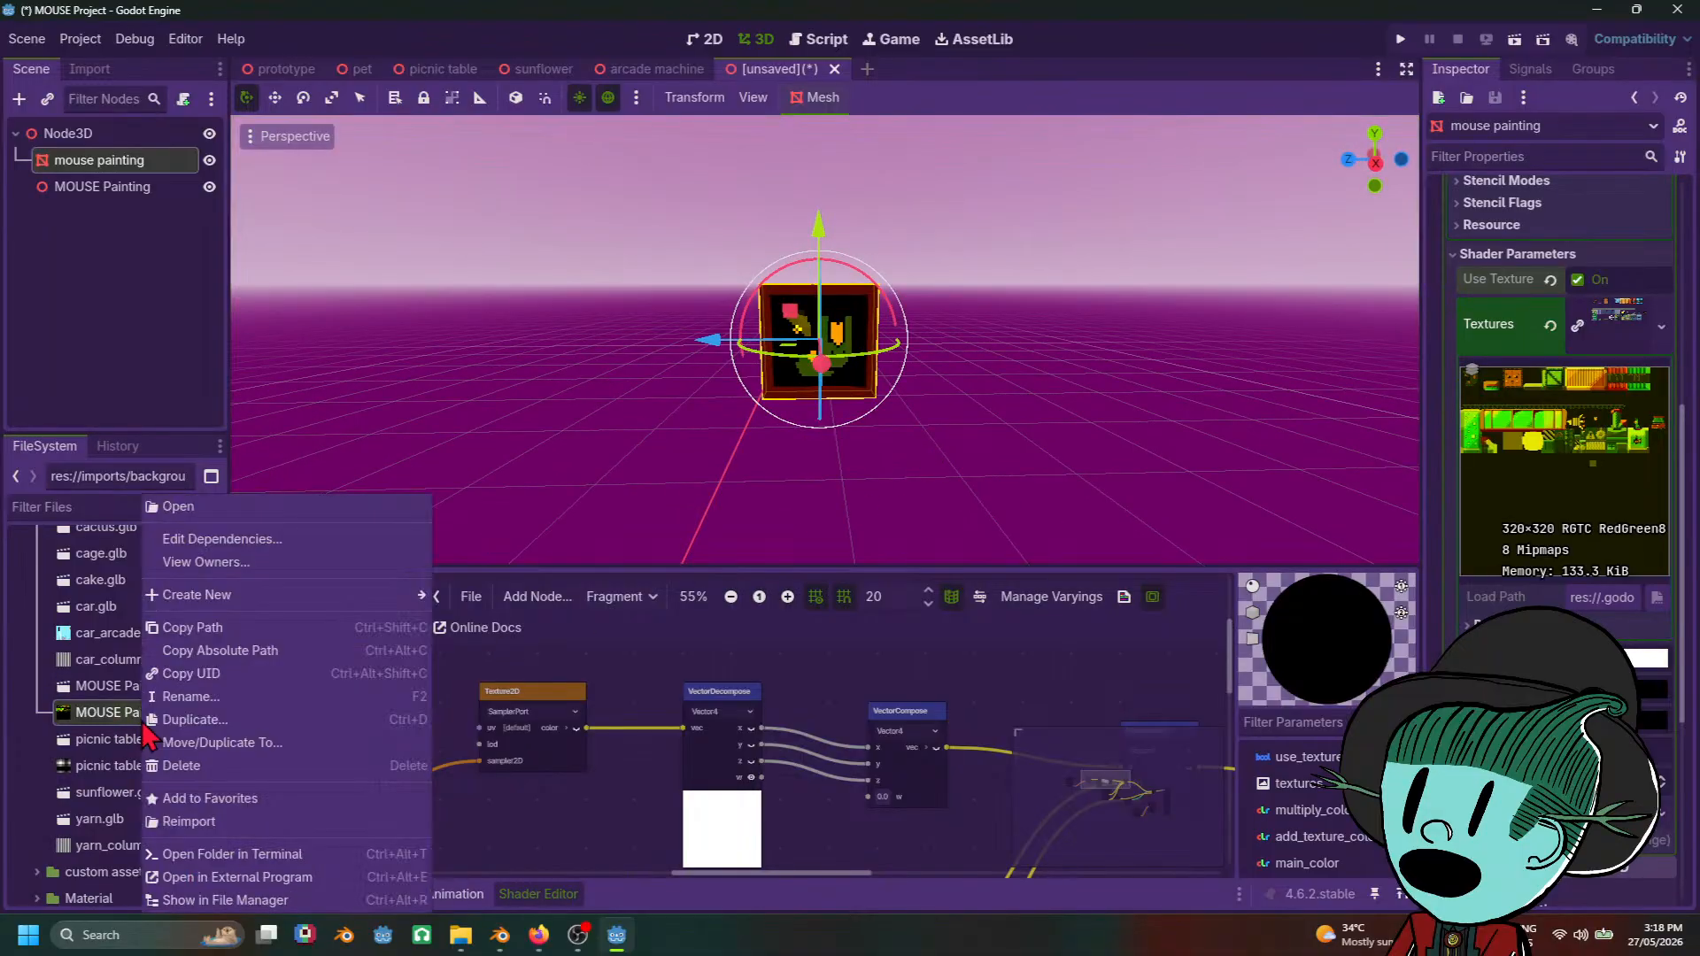
pyautogui.click(577, 824)
pyautogui.moveTo(505, 816); pyautogui.dragTo(956, 783, button='middle')
pyautogui.scroll(1, 778, 764)
pyautogui.scroll(2, 779, 775)
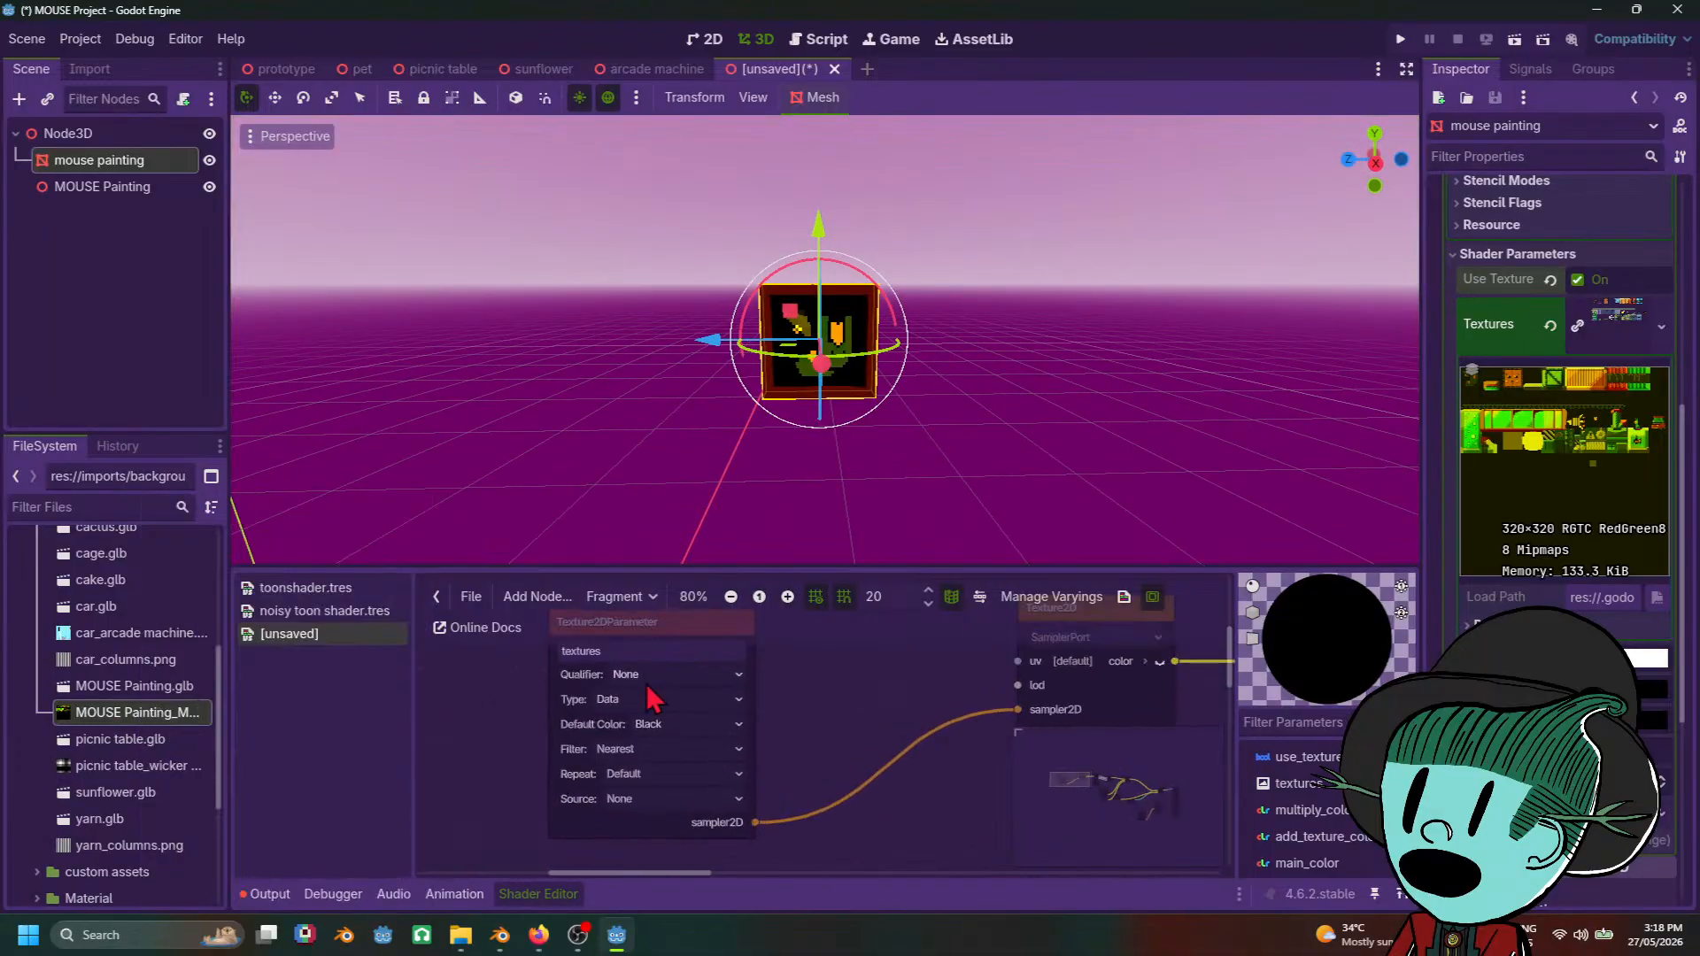
pyautogui.click(650, 700)
pyautogui.click(654, 742)
pyautogui.scroll(2, 871, 768)
pyautogui.moveTo(1035, 374)
pyautogui.mouseDown(button='middle')
pyautogui.moveTo(880, 389)
pyautogui.moveTo(928, 427)
pyautogui.mouseUp(button='middle')
pyautogui.scroll(-3, 771, 762)
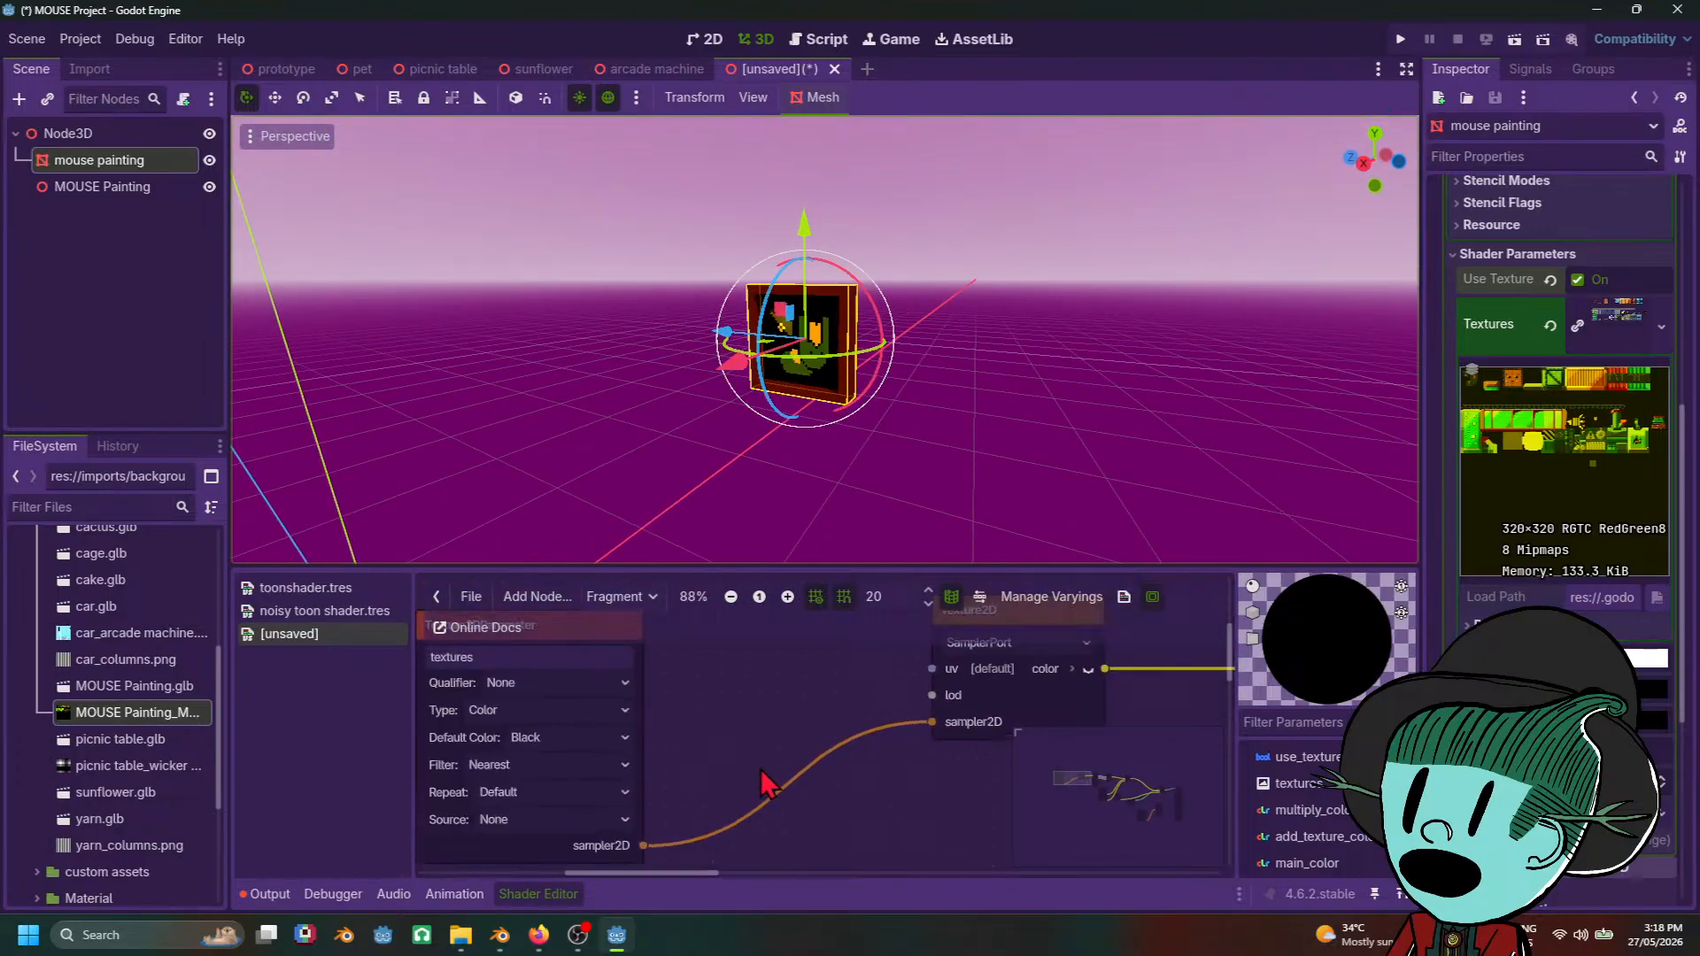
pyautogui.moveTo(804, 736); pyautogui.dragTo(687, 751, button='middle')
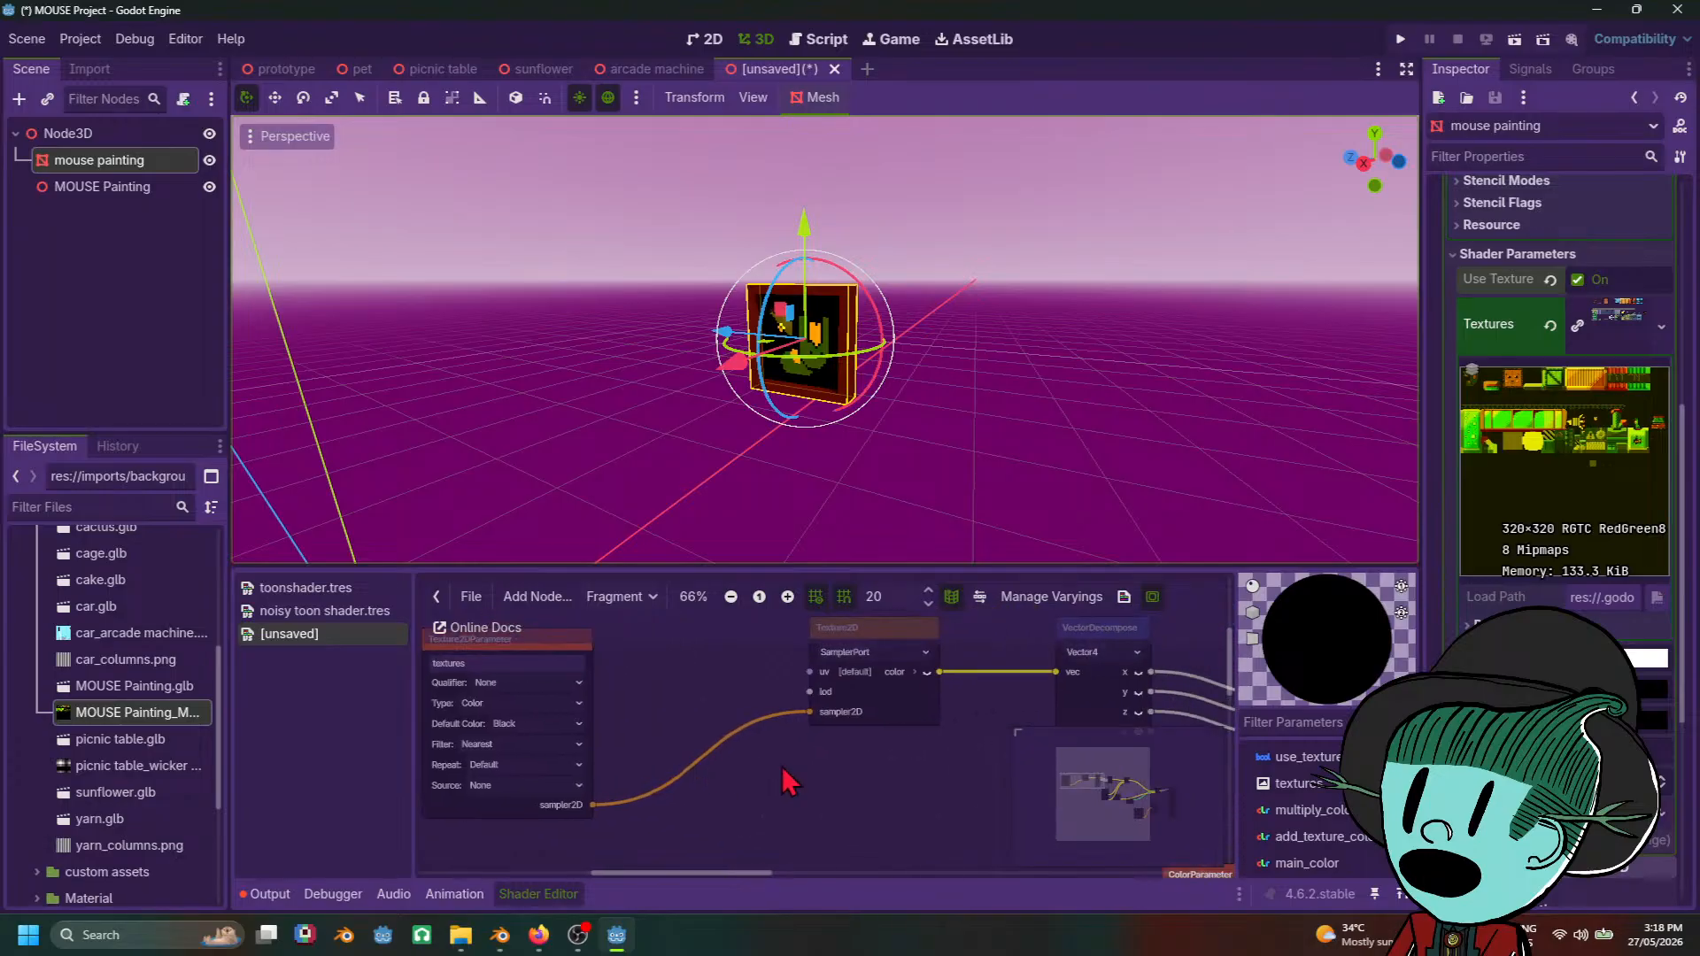
pyautogui.moveTo(922, 773); pyautogui.dragTo(791, 802, button='middle')
pyautogui.scroll(3, 788, 804)
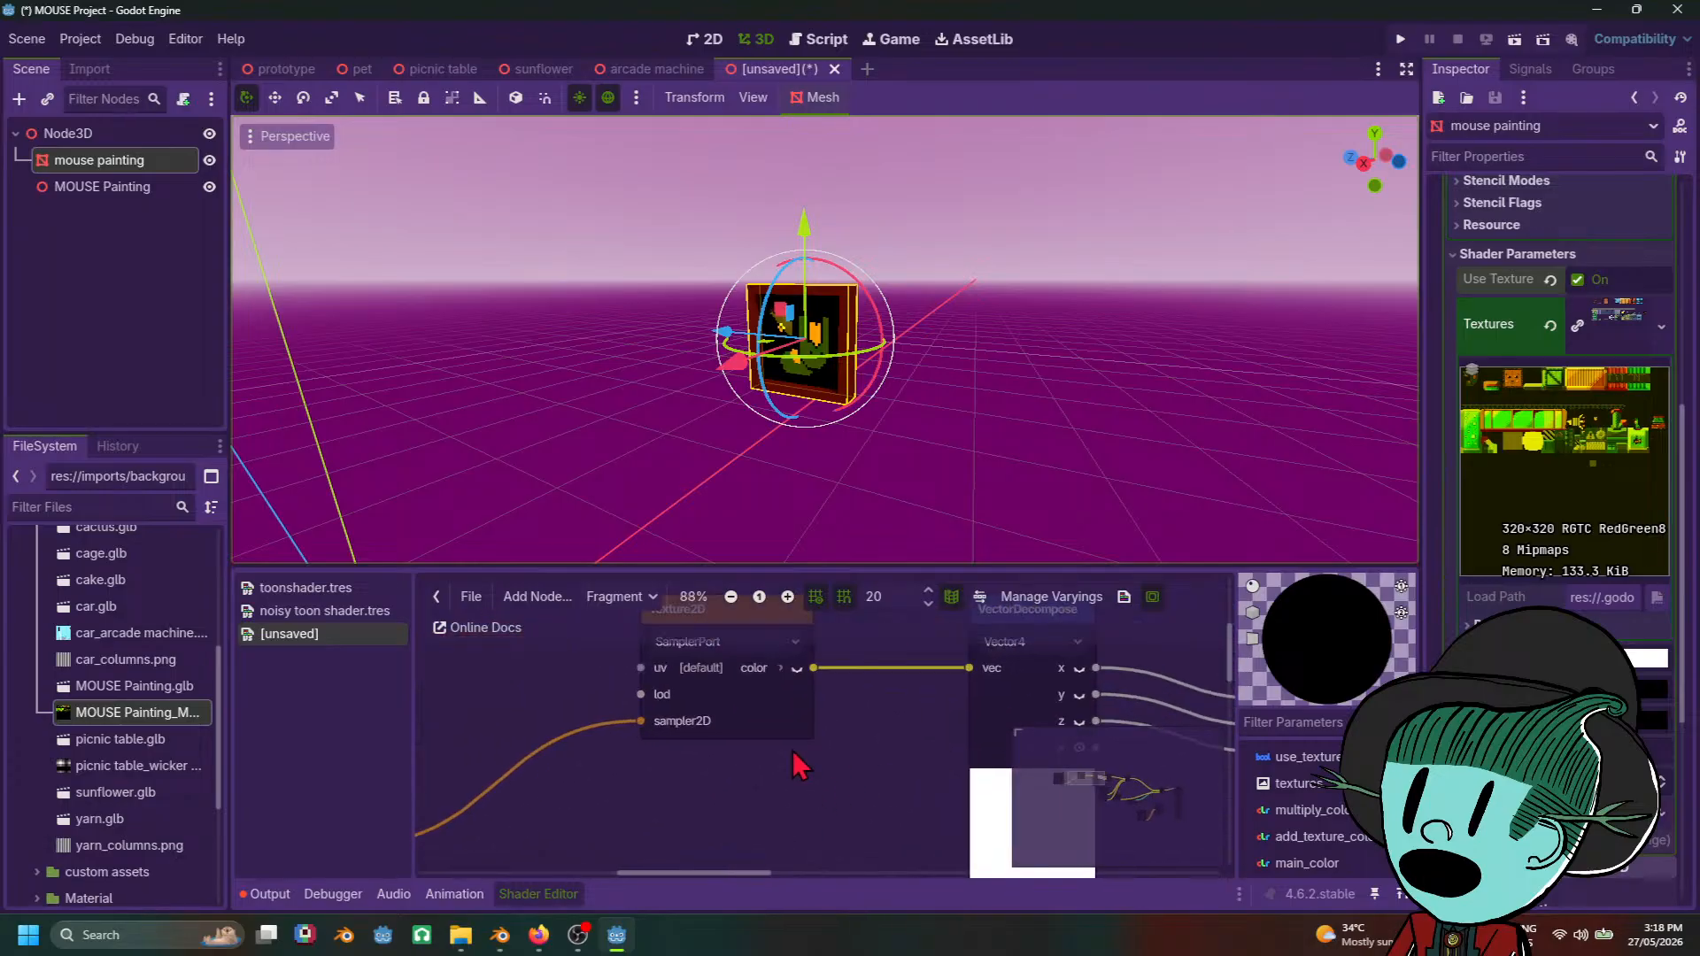
# Step: Preview the Texture2D node's color output and toggle the preview of VectorDecompose's w output off and on
pyautogui.click(797, 669)
pyautogui.scroll(-2, 854, 800)
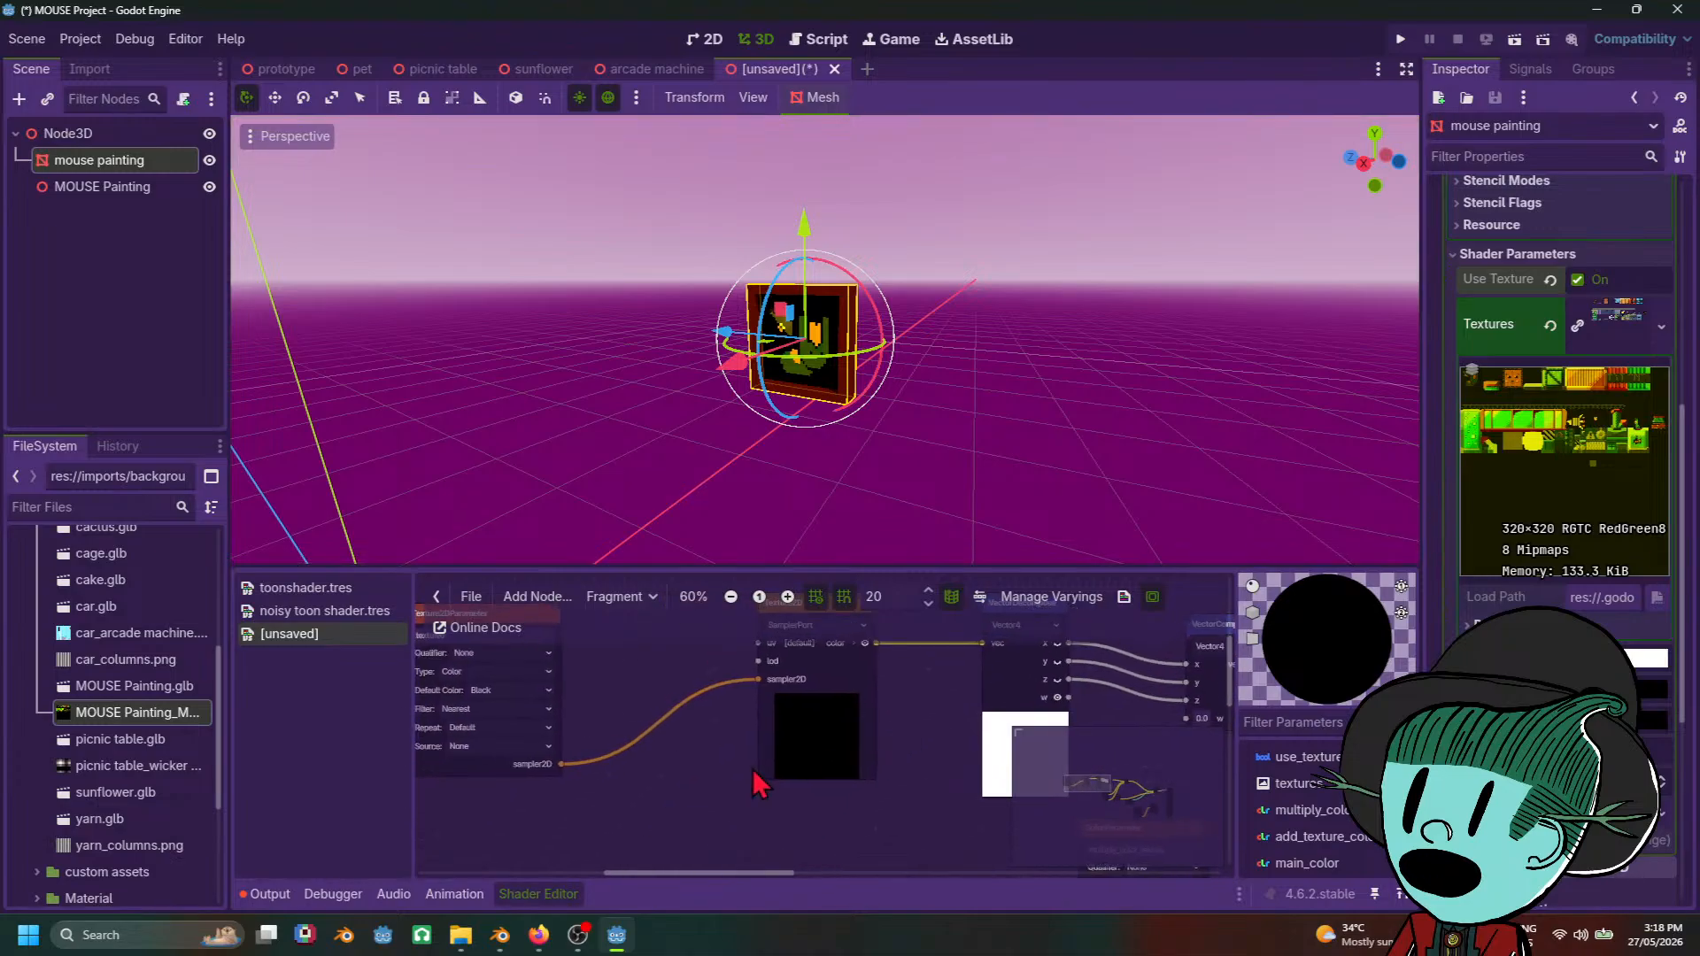
pyautogui.moveTo(694, 793); pyautogui.dragTo(558, 825, button='middle')
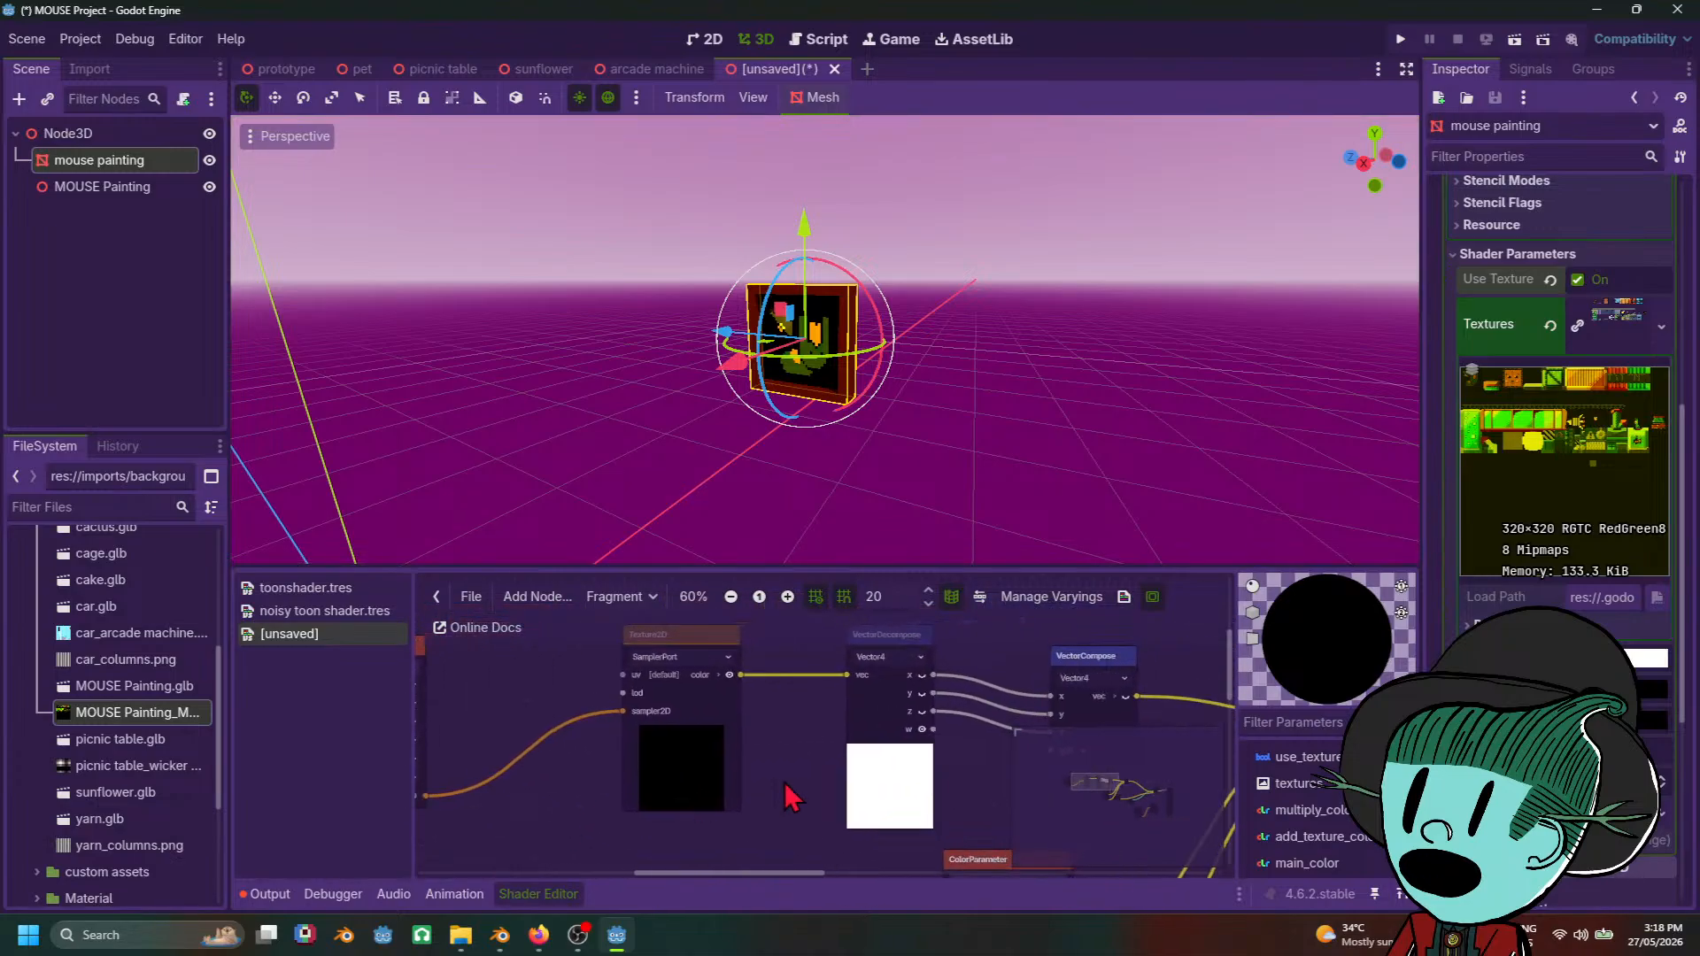
pyautogui.moveTo(788, 801); pyautogui.dragTo(608, 797, button='middle')
pyautogui.scroll(5, 699, 744)
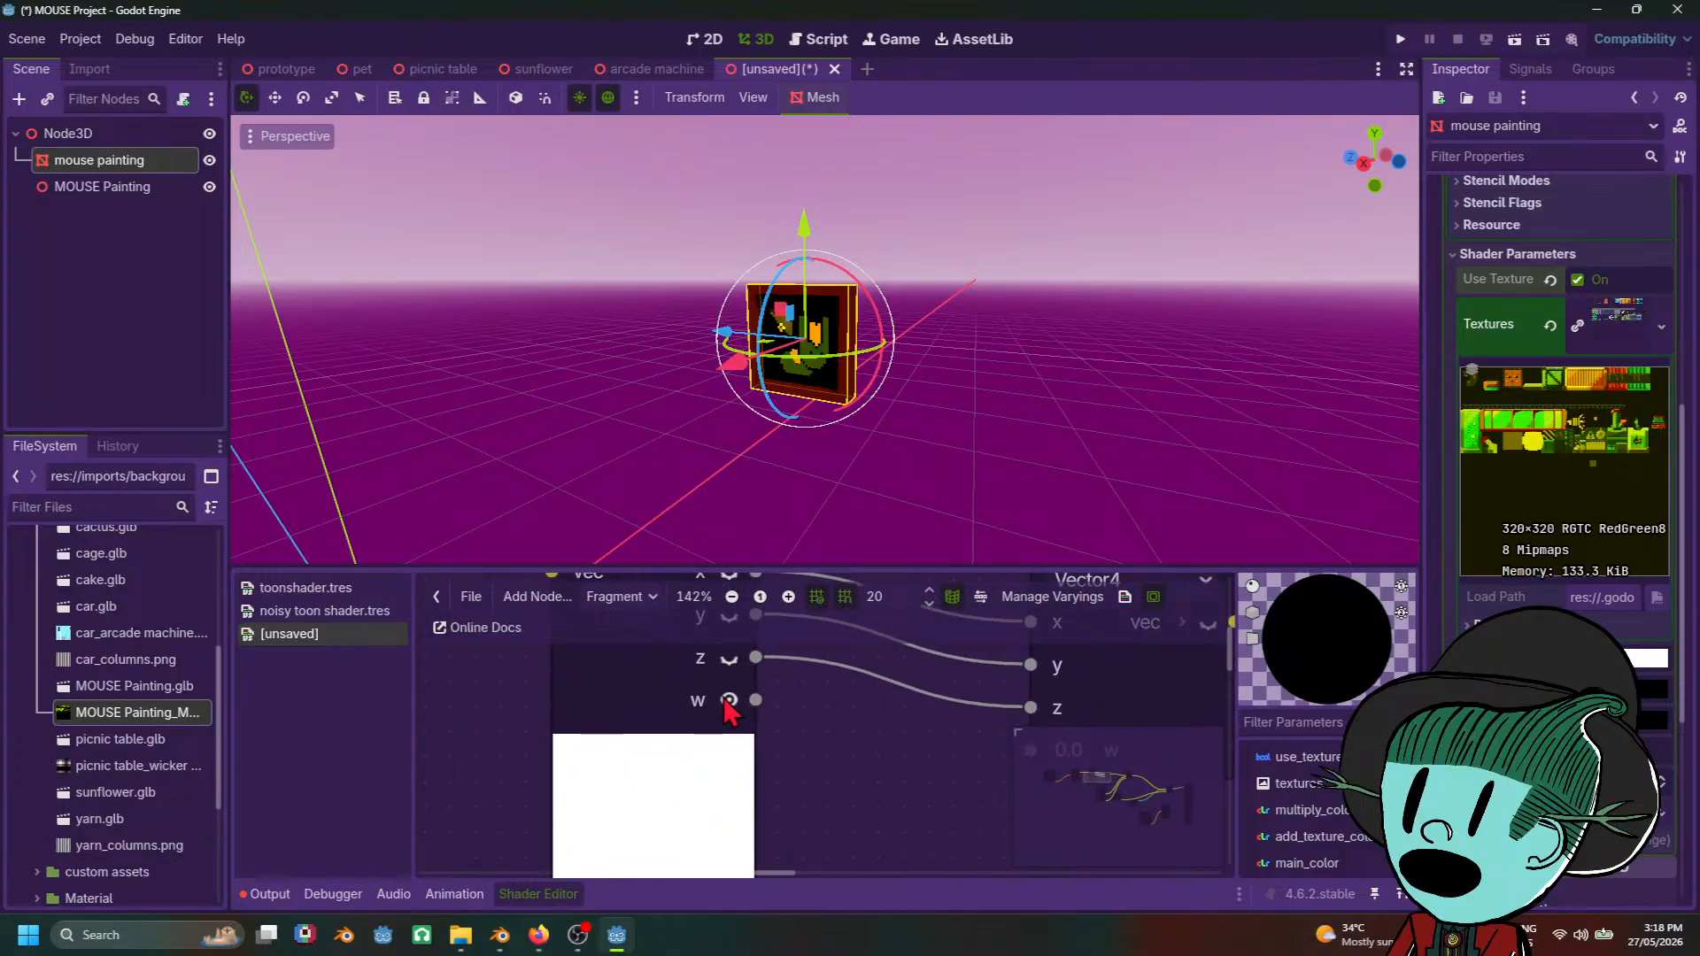
pyautogui.click(728, 702)
pyautogui.click(731, 701)
pyautogui.scroll(-5, 735, 779)
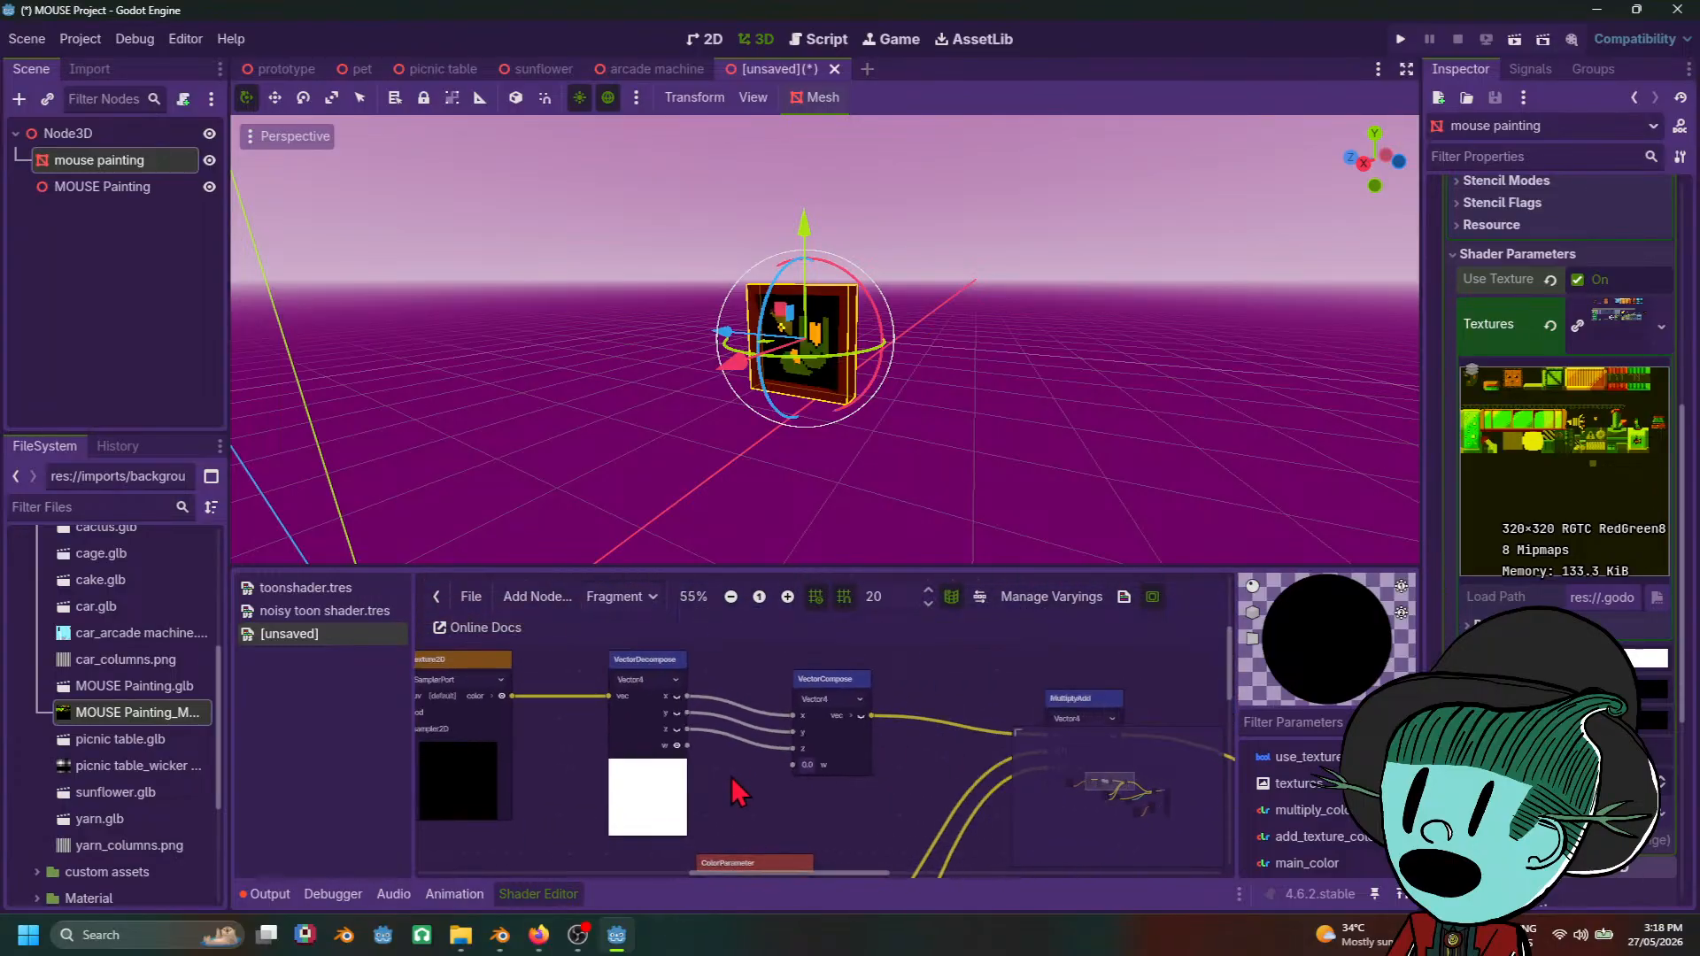
# Step: Connect VectorDecompose's w output to VectorCompose's w input
pyautogui.scroll(4, 877, 780)
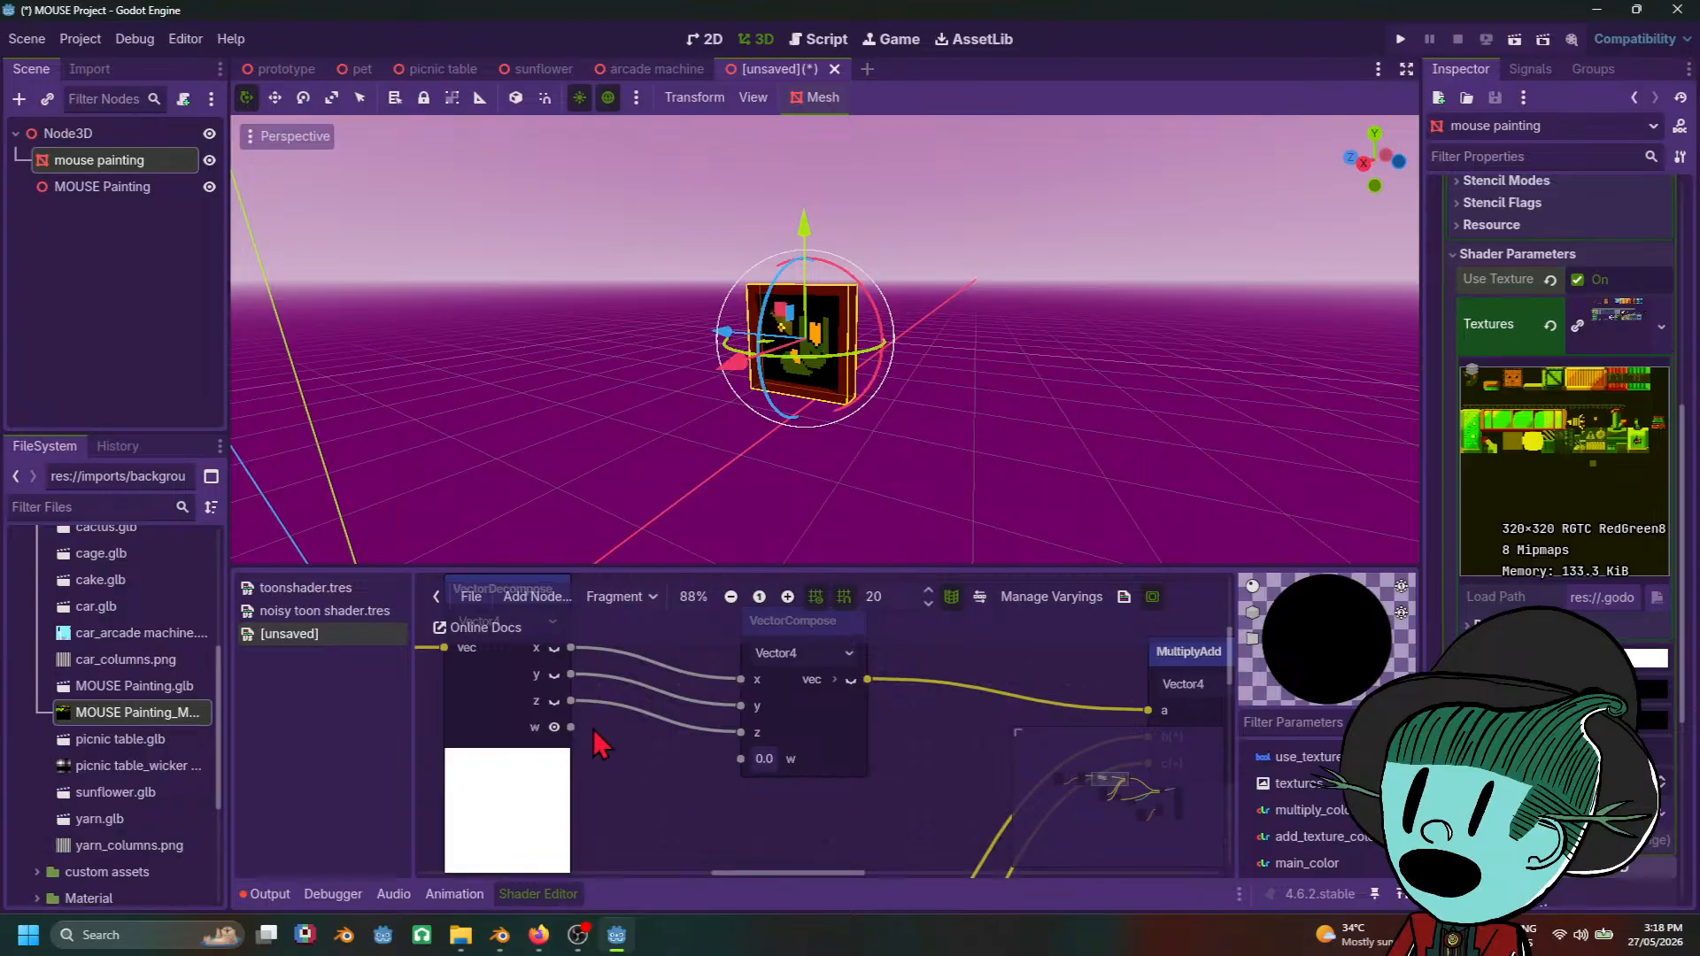
pyautogui.moveTo(571, 728); pyautogui.dragTo(743, 759)
pyautogui.moveTo(677, 792); pyautogui.dragTo(755, 824, button='middle')
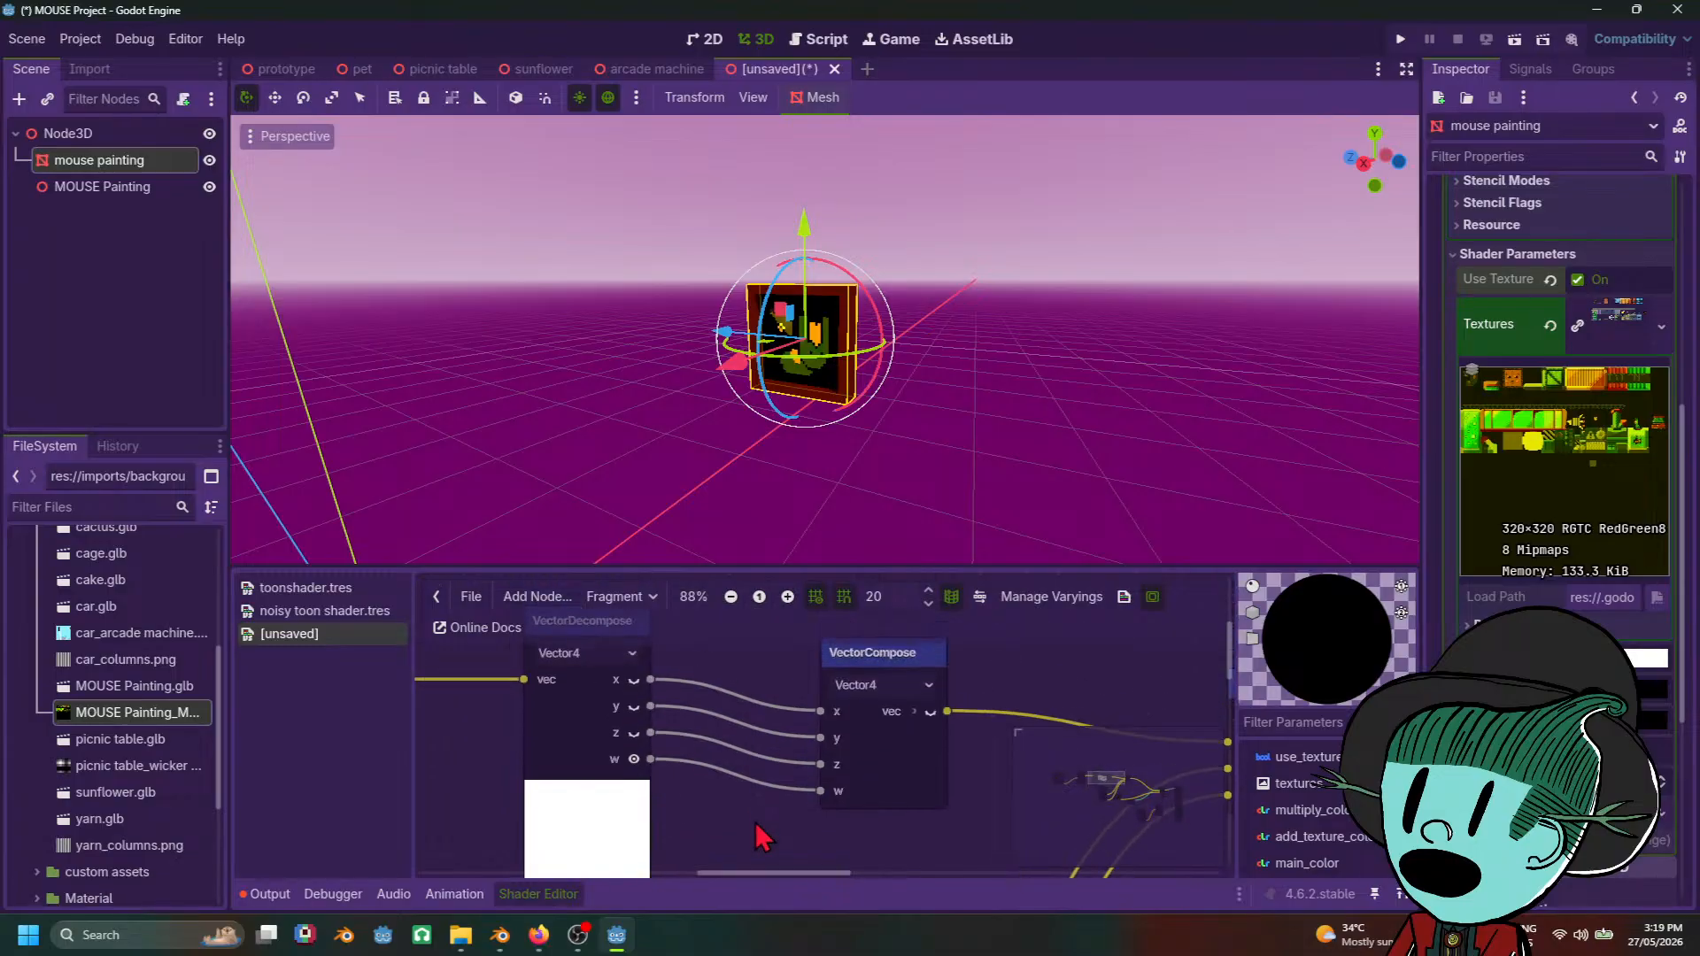
pyautogui.scroll(-5, 764, 837)
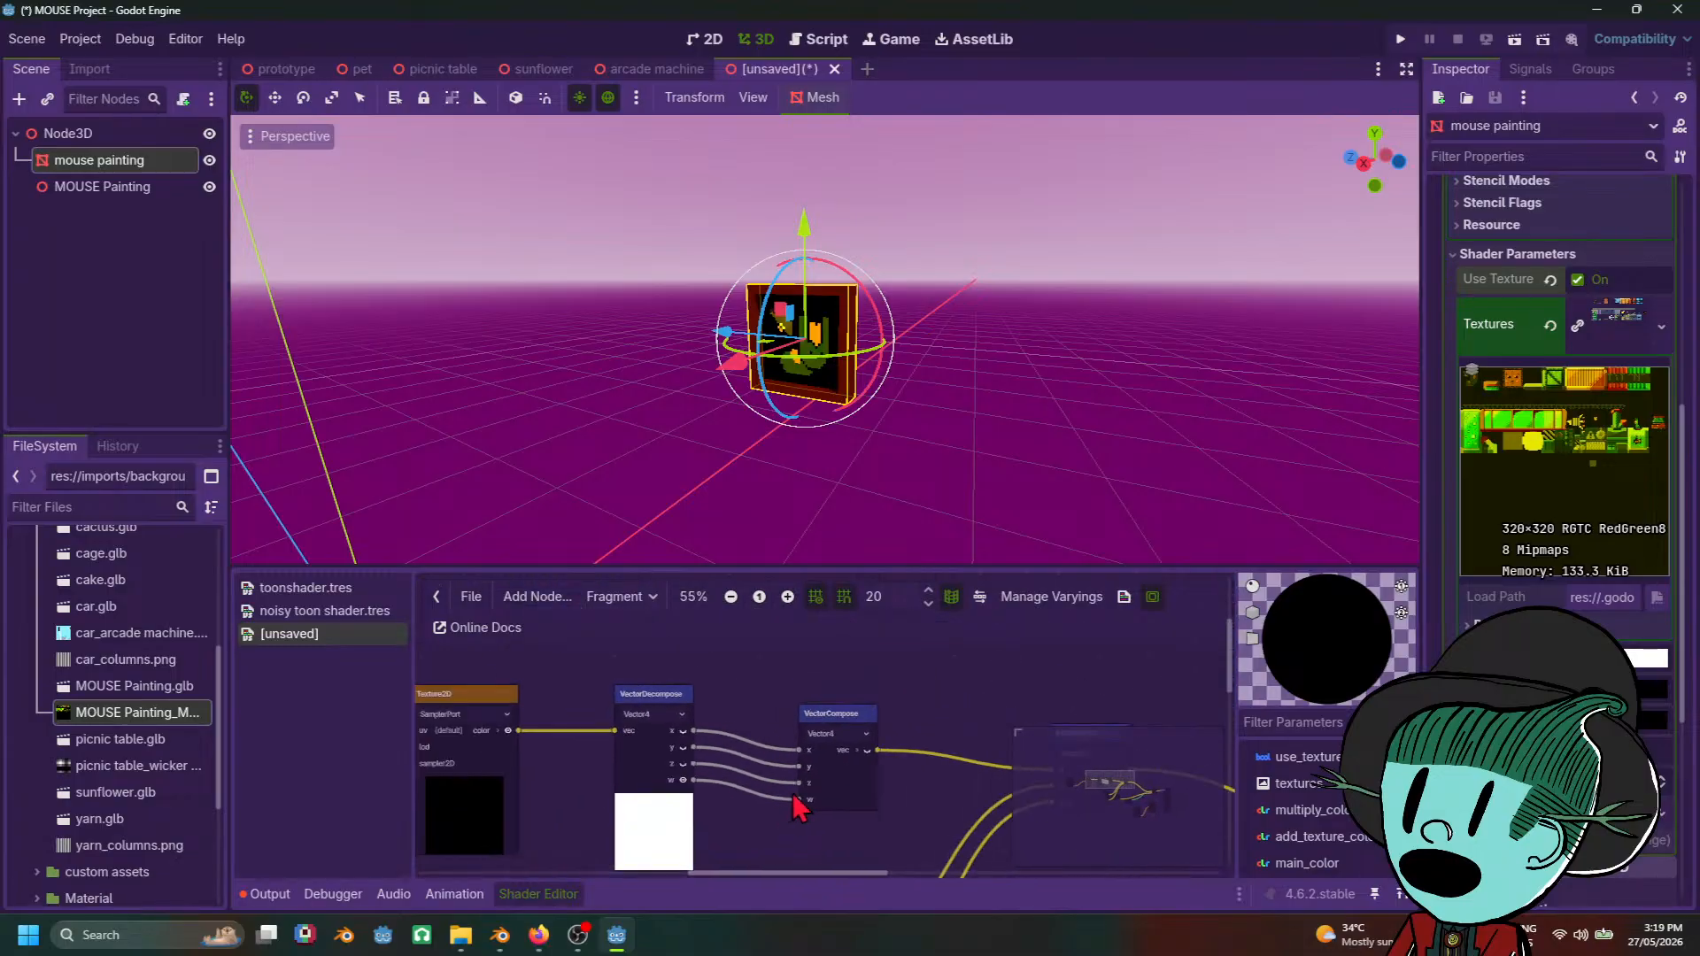
# Step: Check the Qualifier options of the multiply_color_texture ColorParameter node without changing them
pyautogui.moveTo(755, 676); pyautogui.dragTo(852, 783, button='middle')
pyautogui.scroll(2, 808, 695)
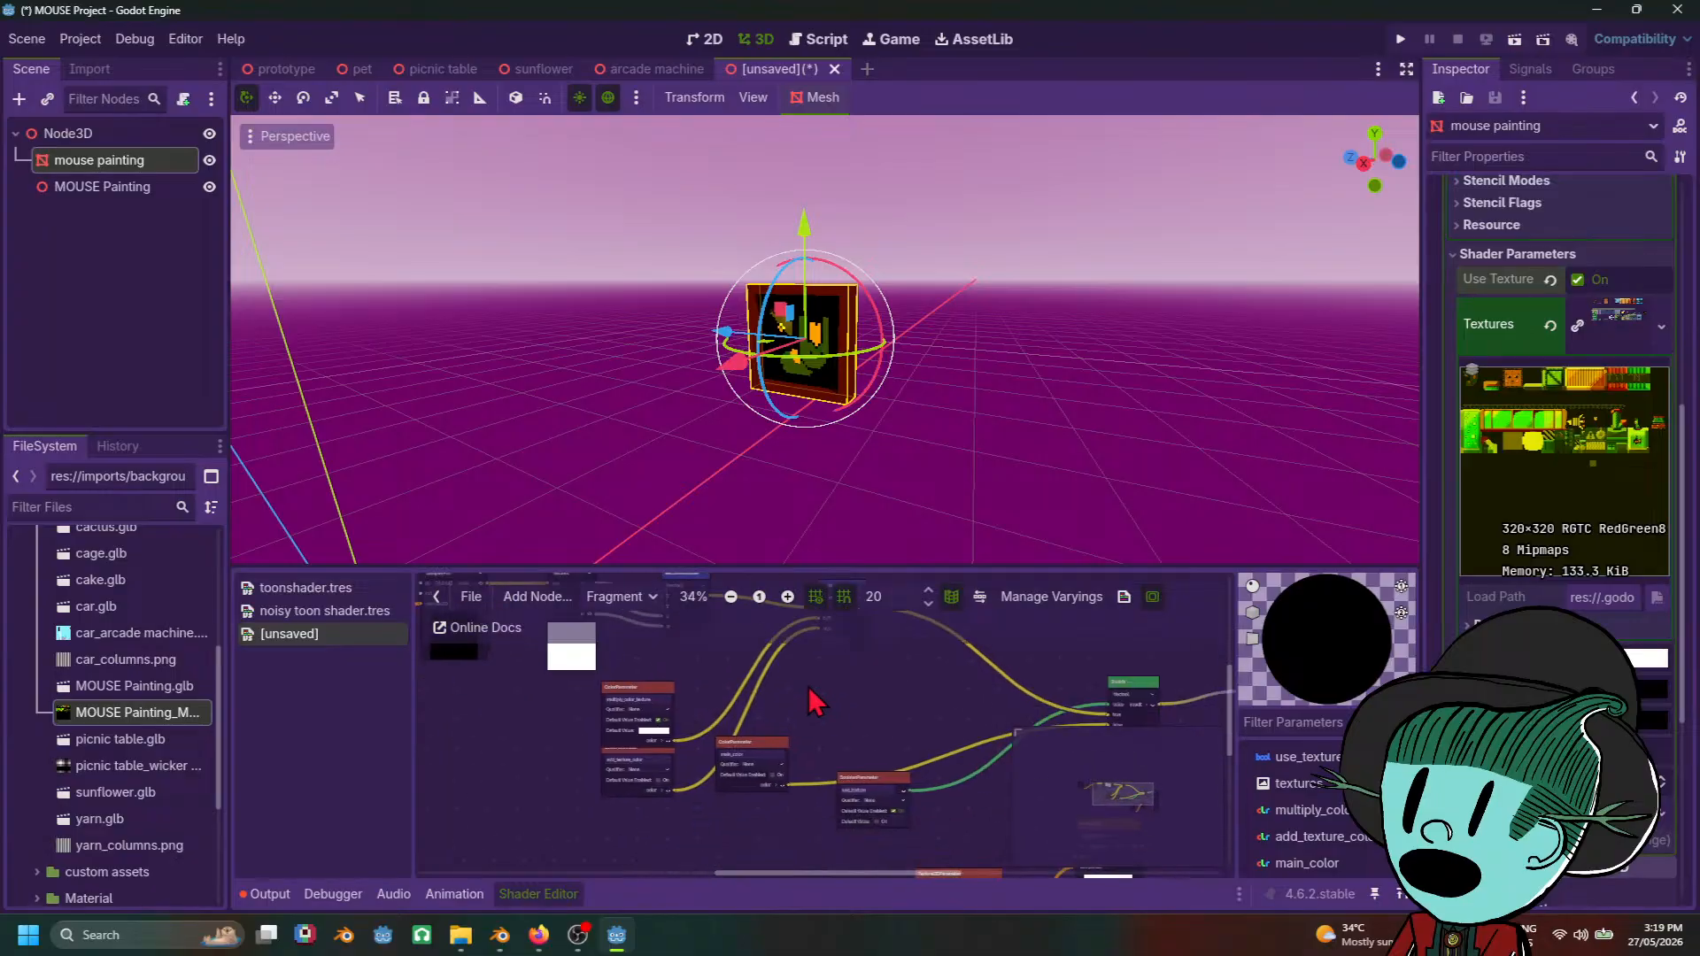
pyautogui.moveTo(809, 694); pyautogui.dragTo(789, 717, button='middle')
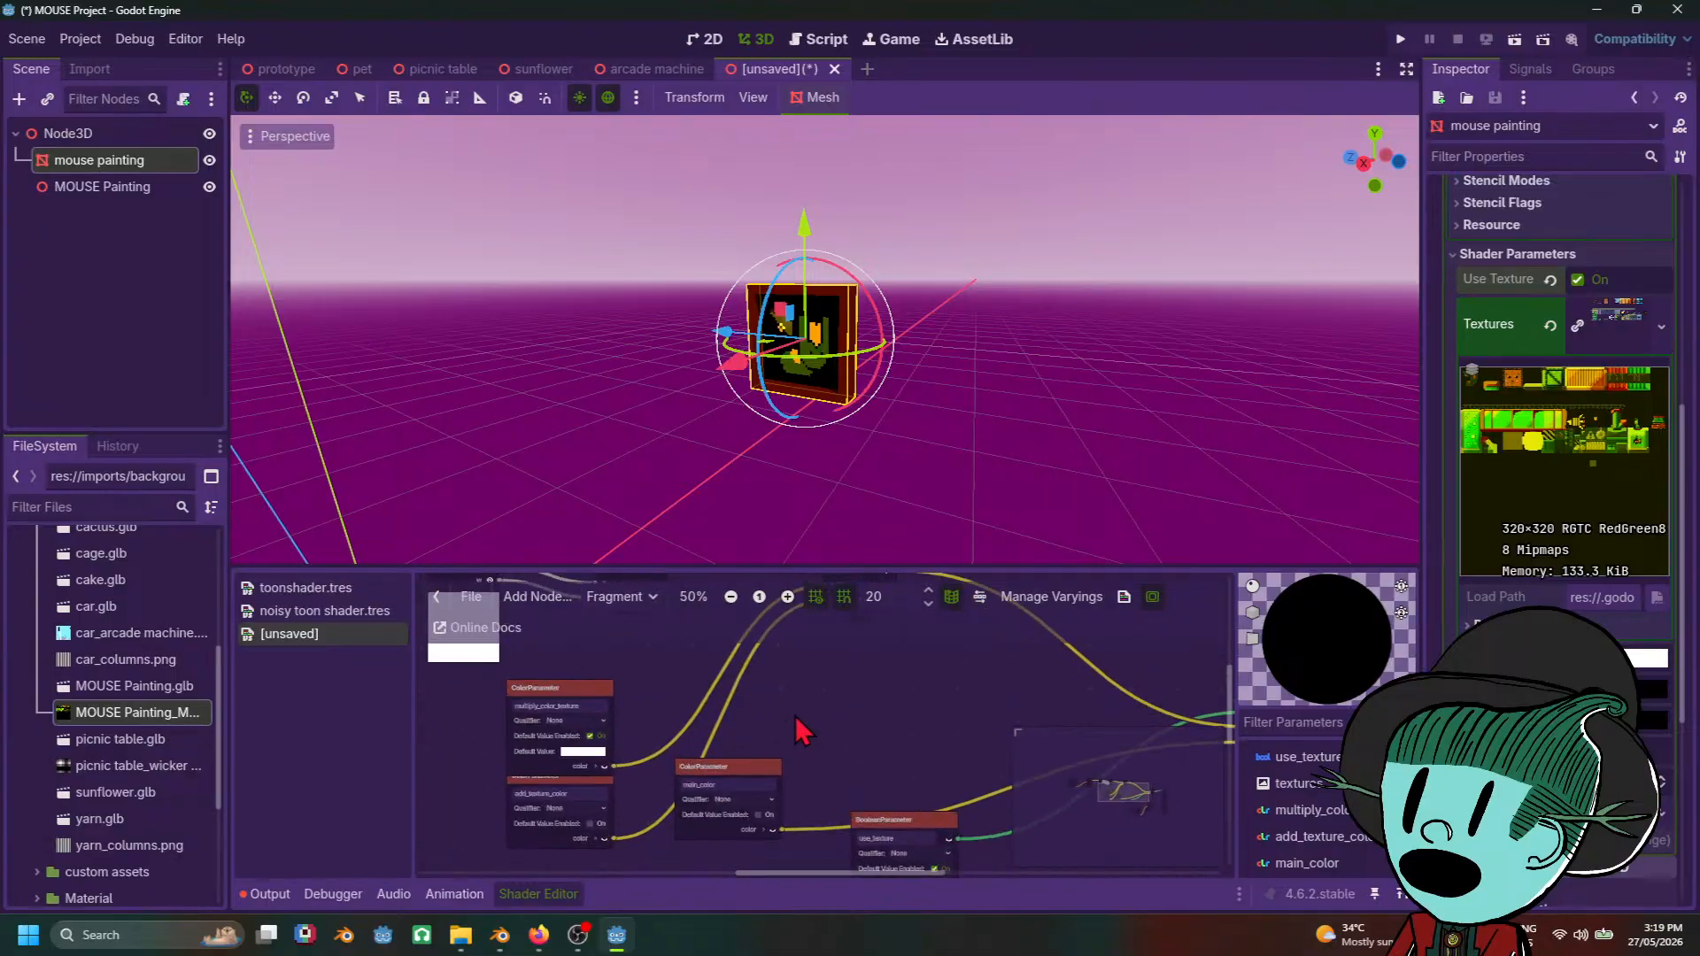
pyautogui.scroll(1, 799, 731)
pyautogui.click(548, 721)
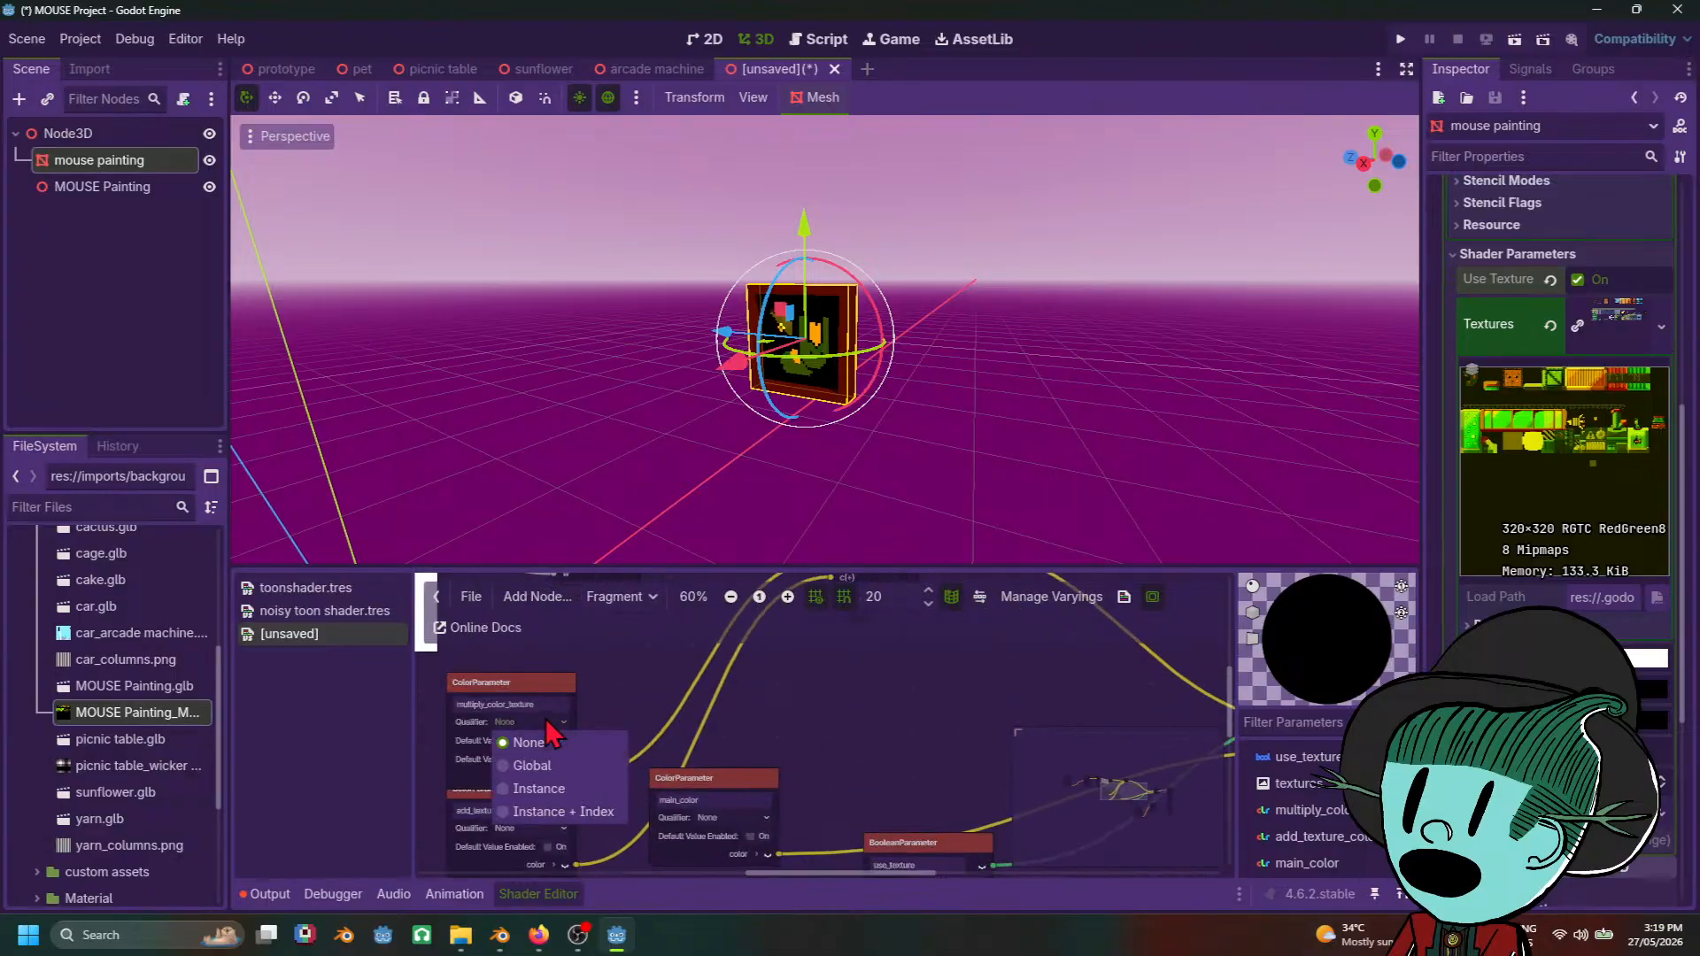
pyautogui.click(546, 719)
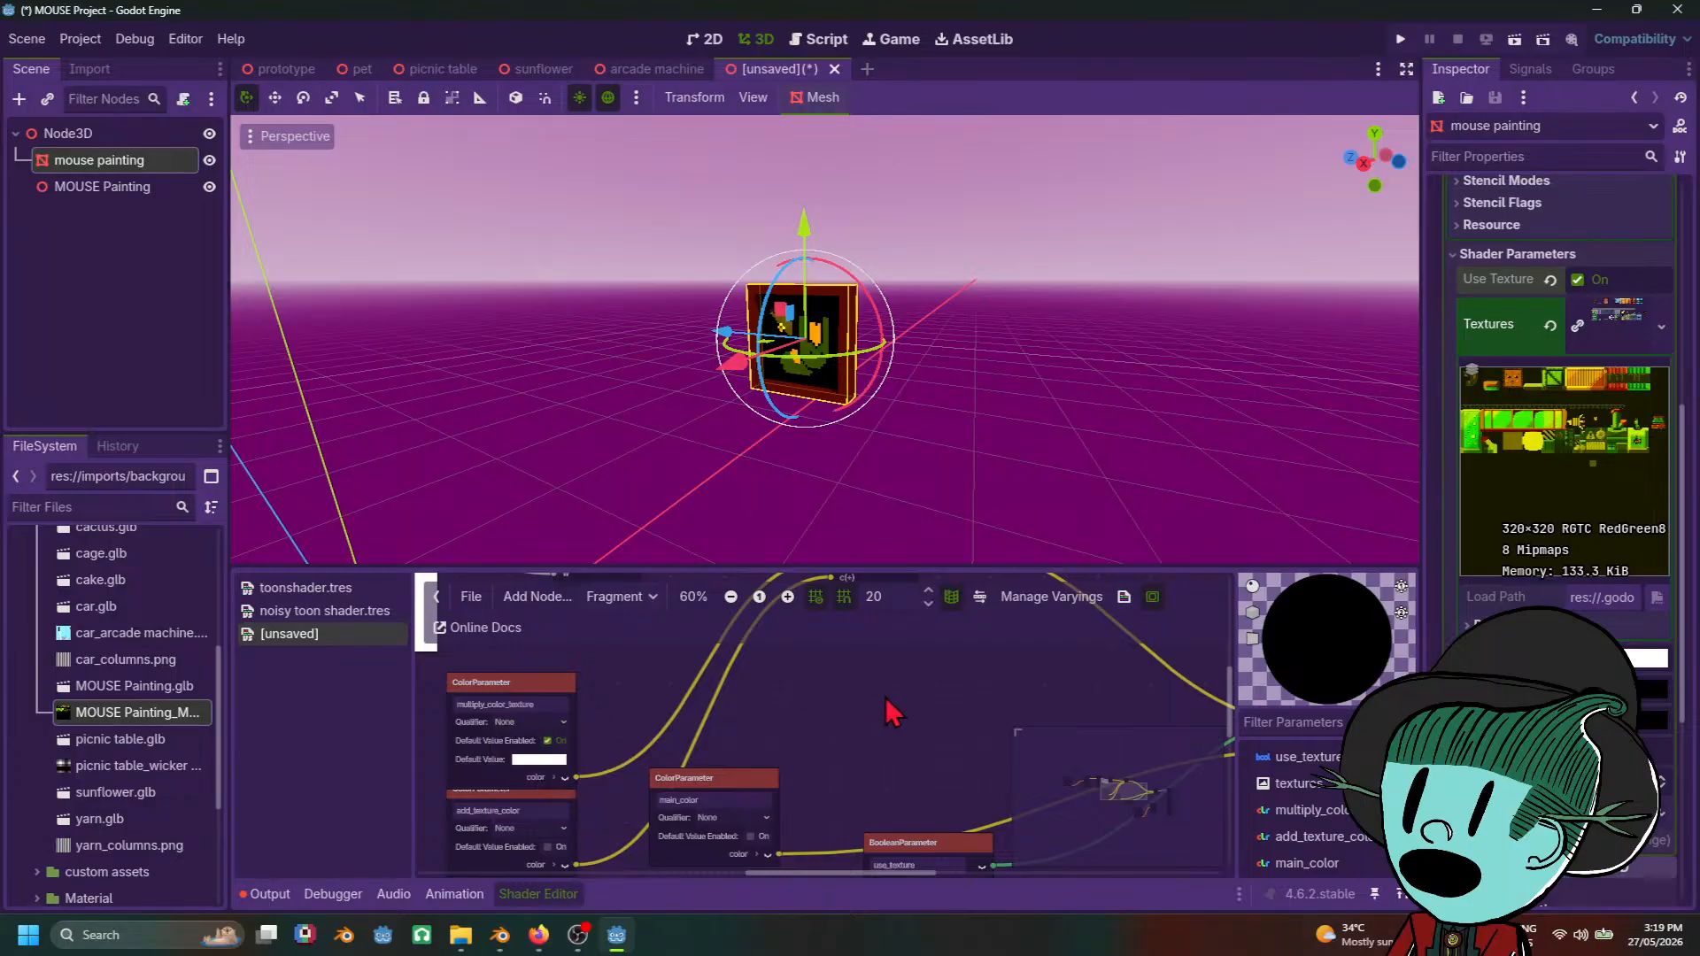
pyautogui.scroll(-4, 893, 713)
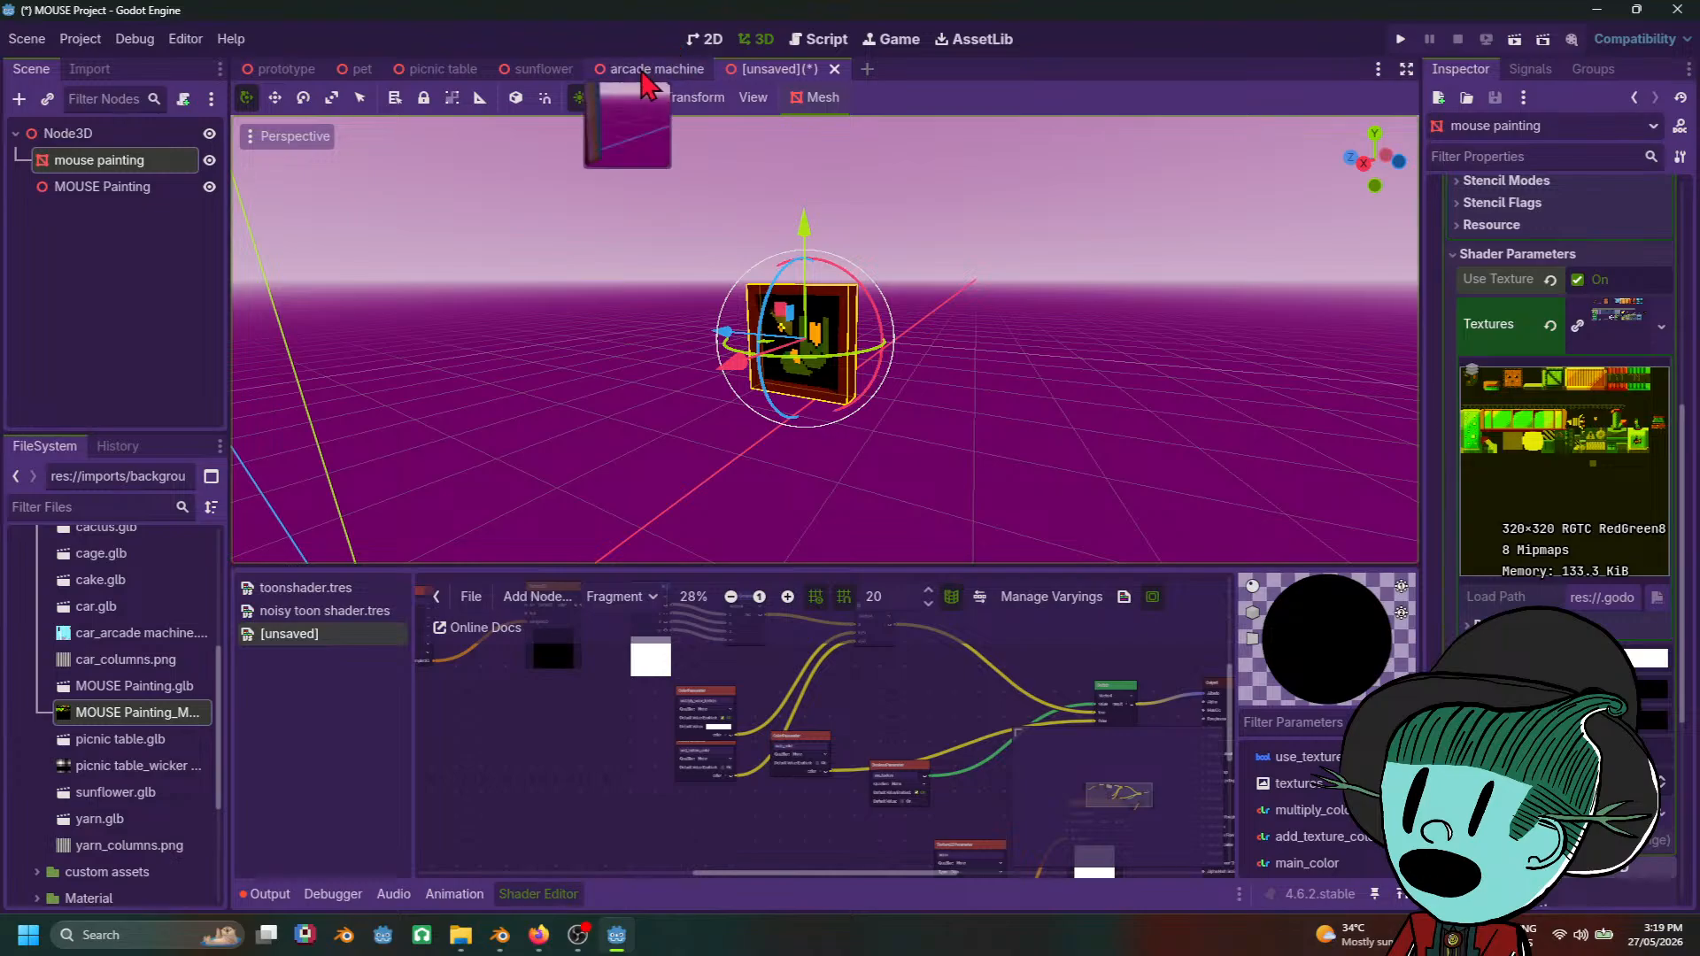
# Step: Look through the arcade machine, sunflower and picnic table scenes, returning to the arcade machine and its noisy toon shader graph
pyautogui.hotkey('ctrl', 'shift', 'Tab')
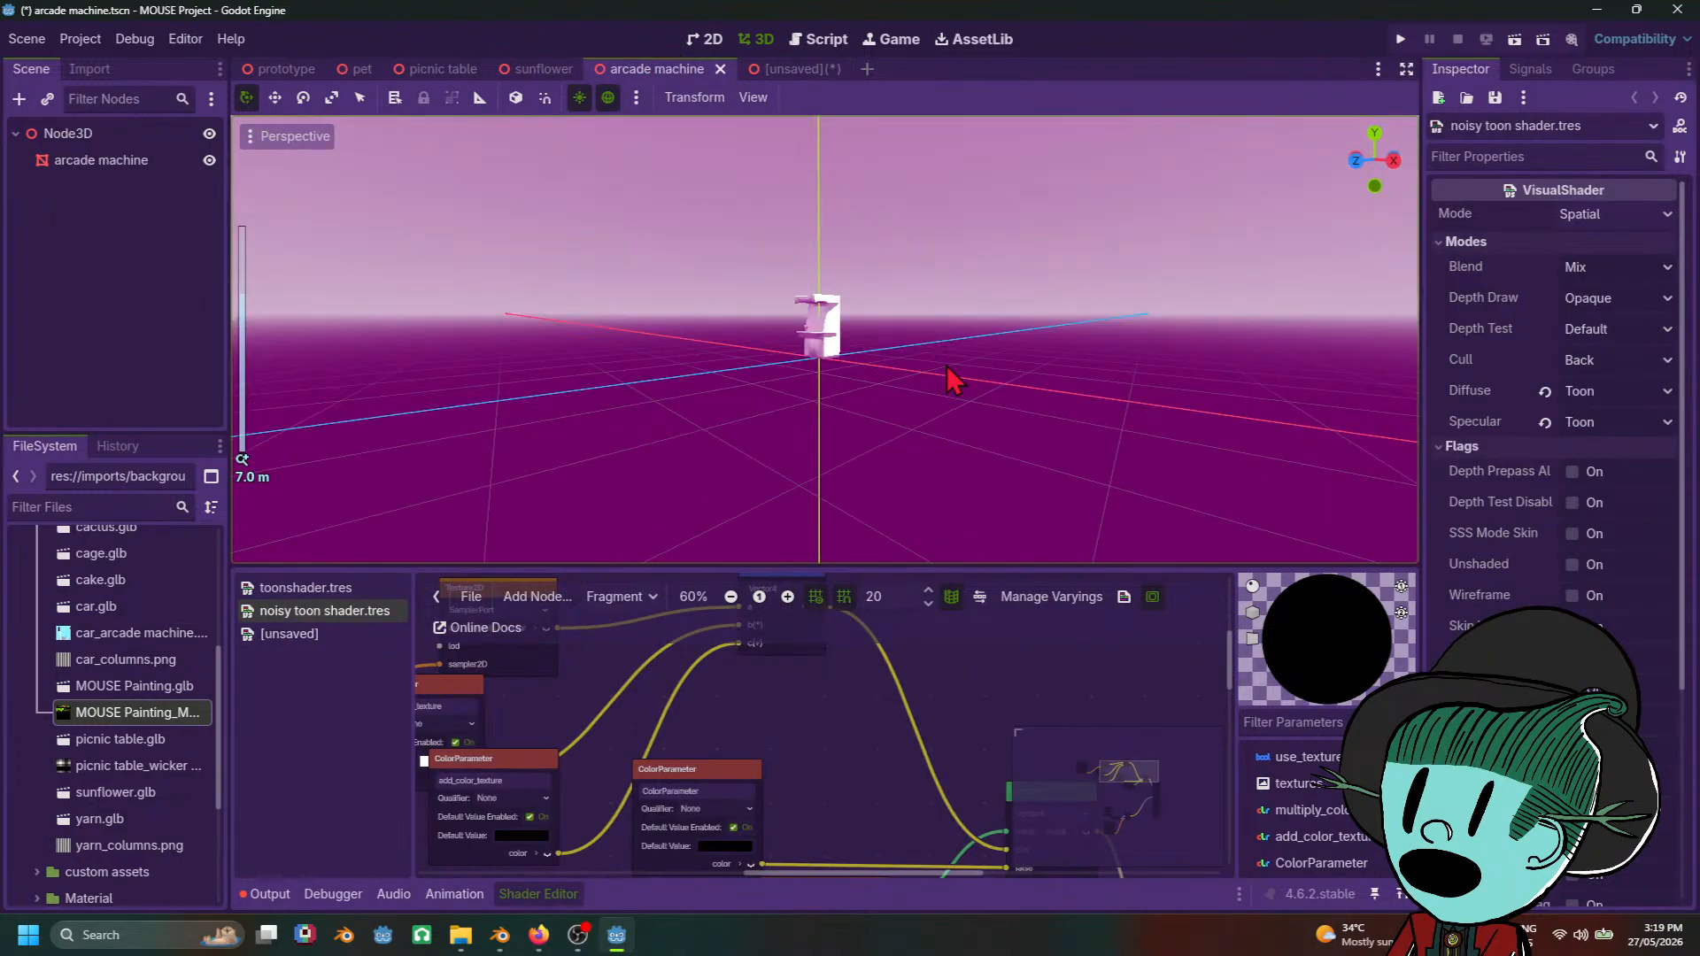
pyautogui.click(542, 69)
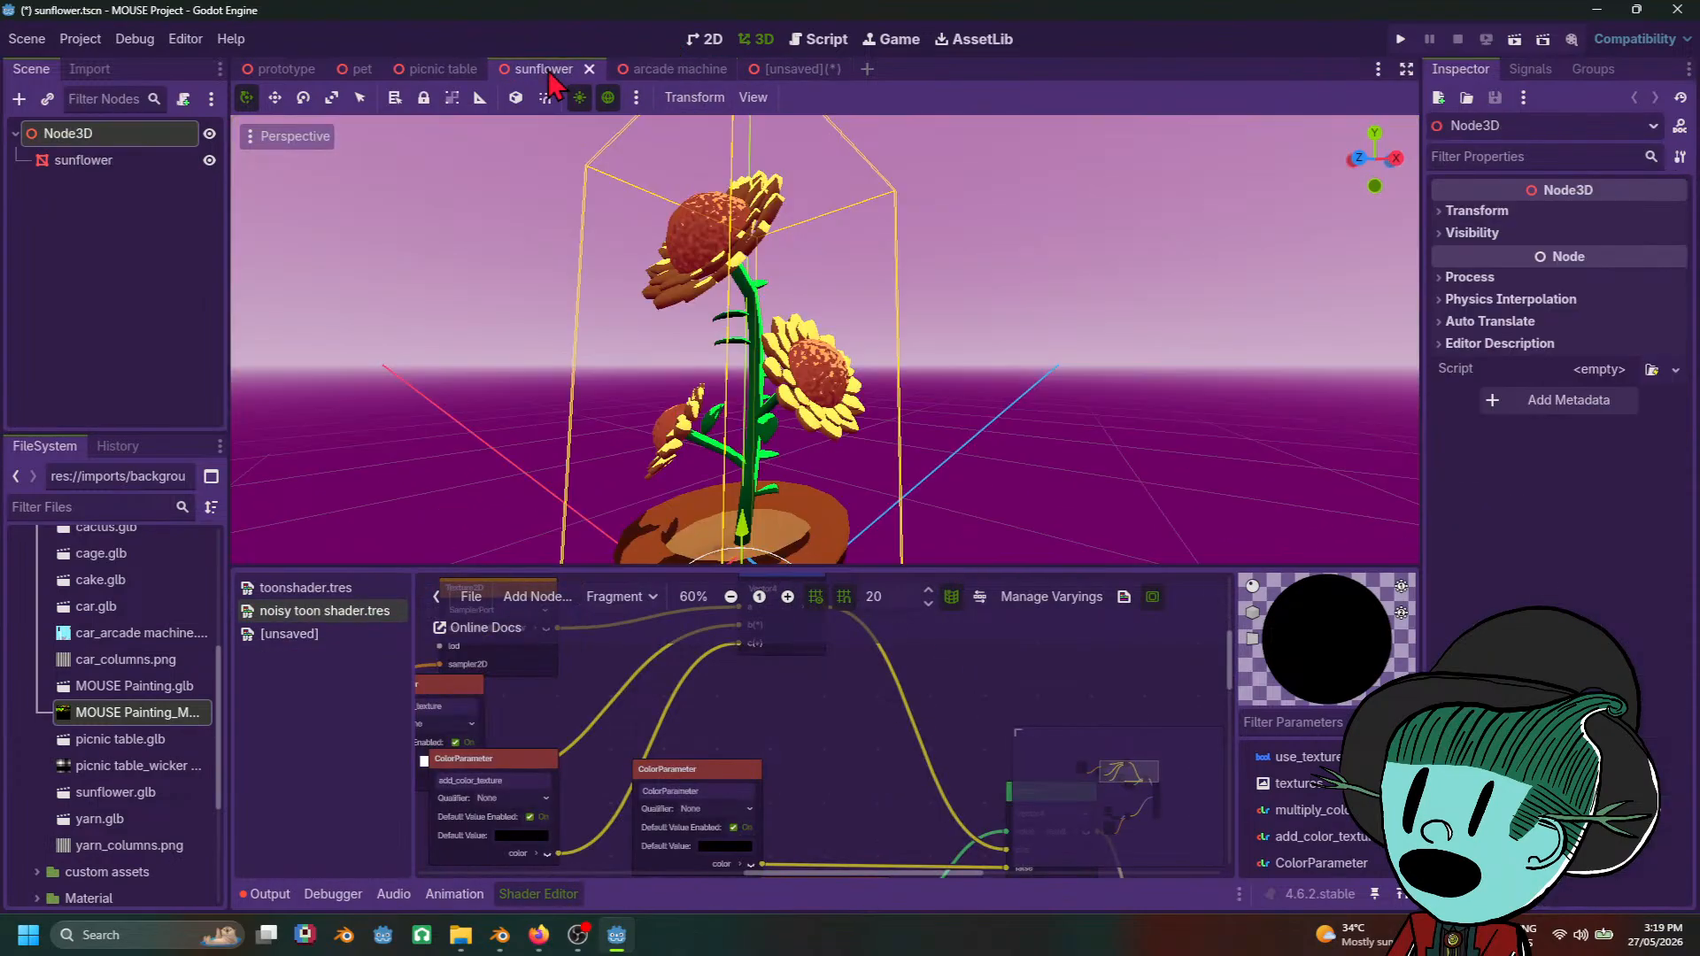
pyautogui.scroll(-2, 952, 483)
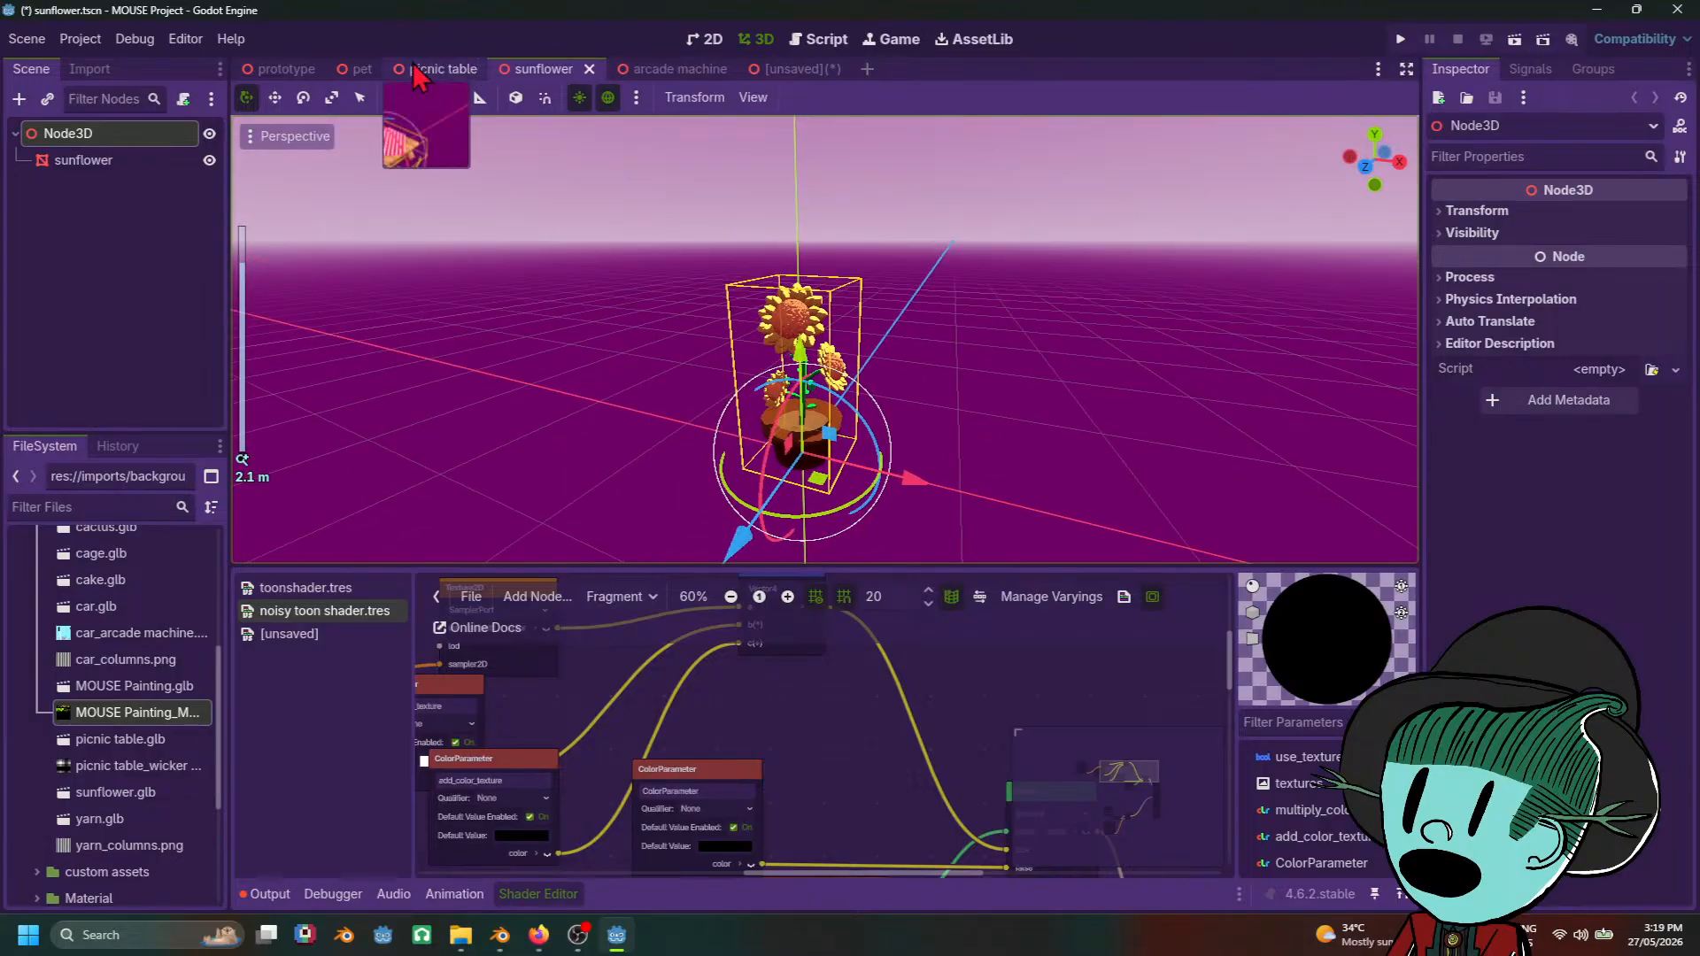
pyautogui.click(417, 72)
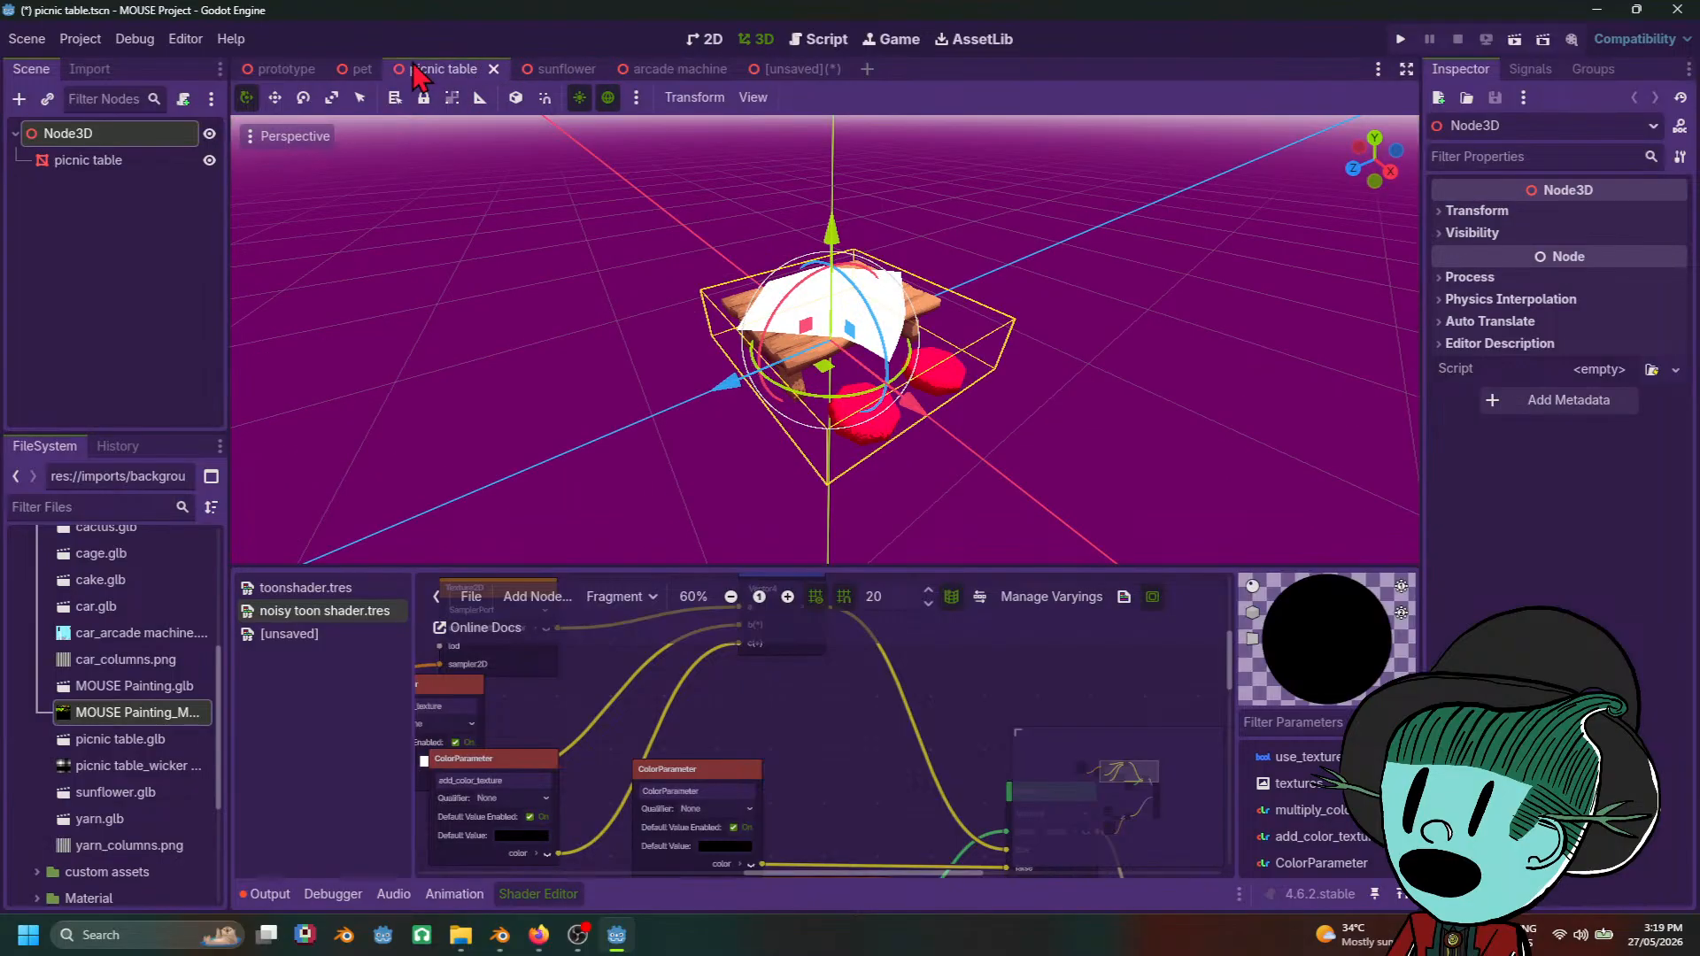
pyautogui.click(703, 71)
pyautogui.scroll(3, 1024, 486)
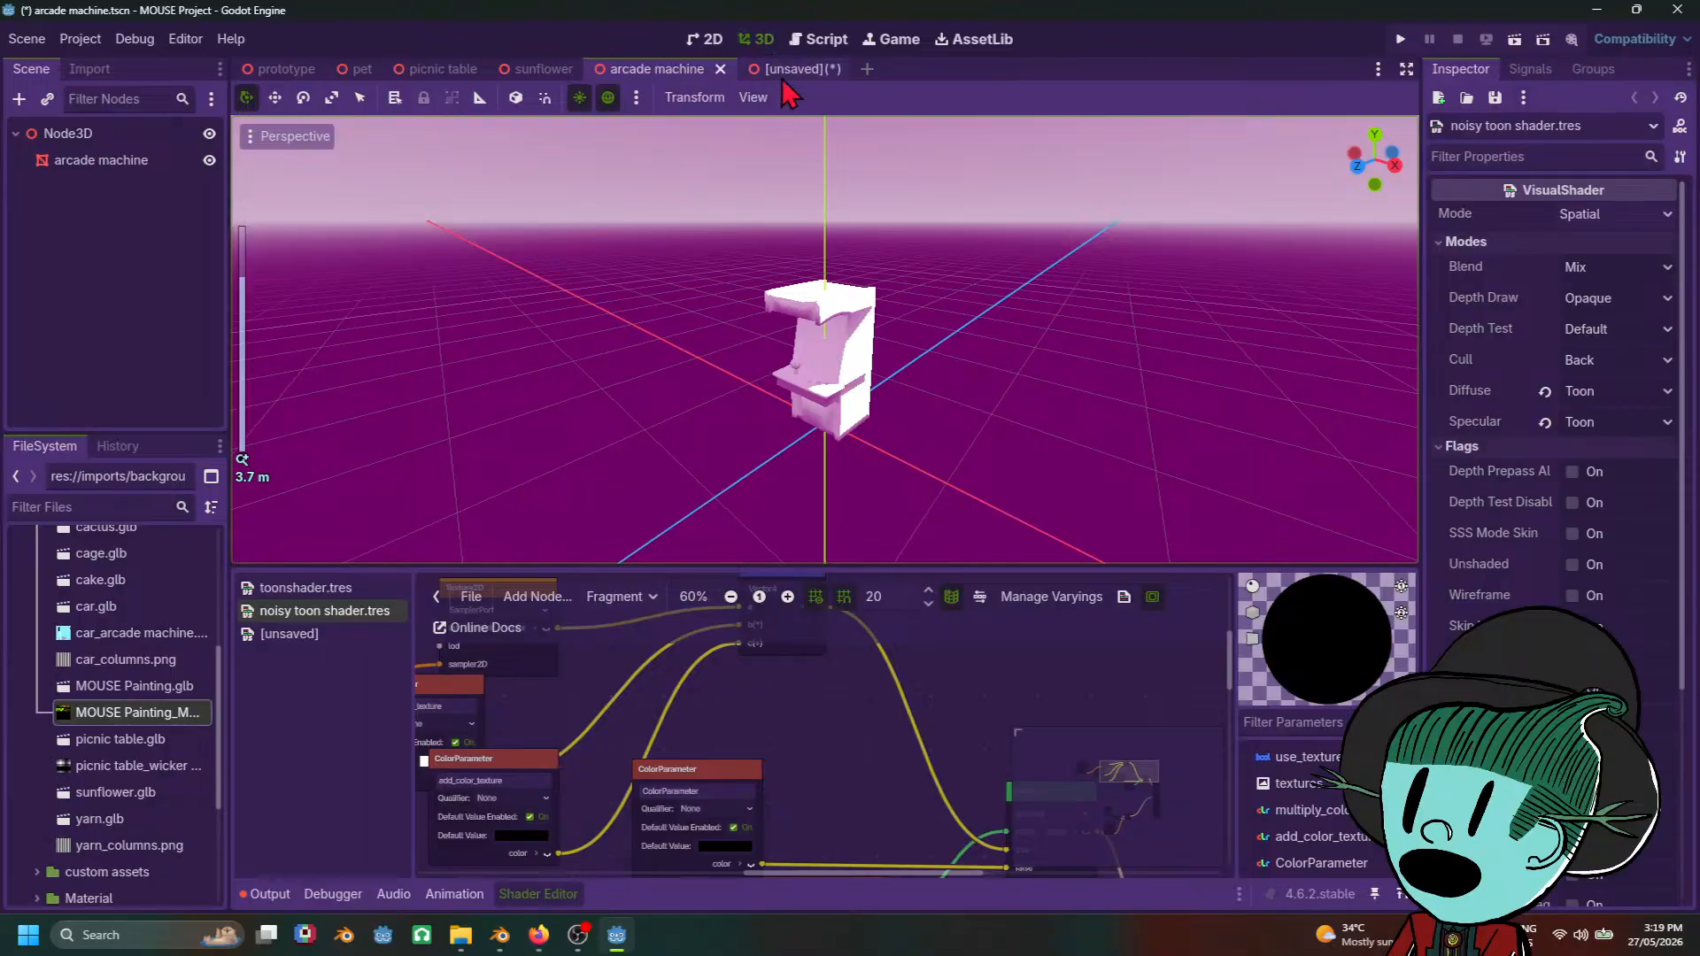
pyautogui.scroll(-2, 830, 732)
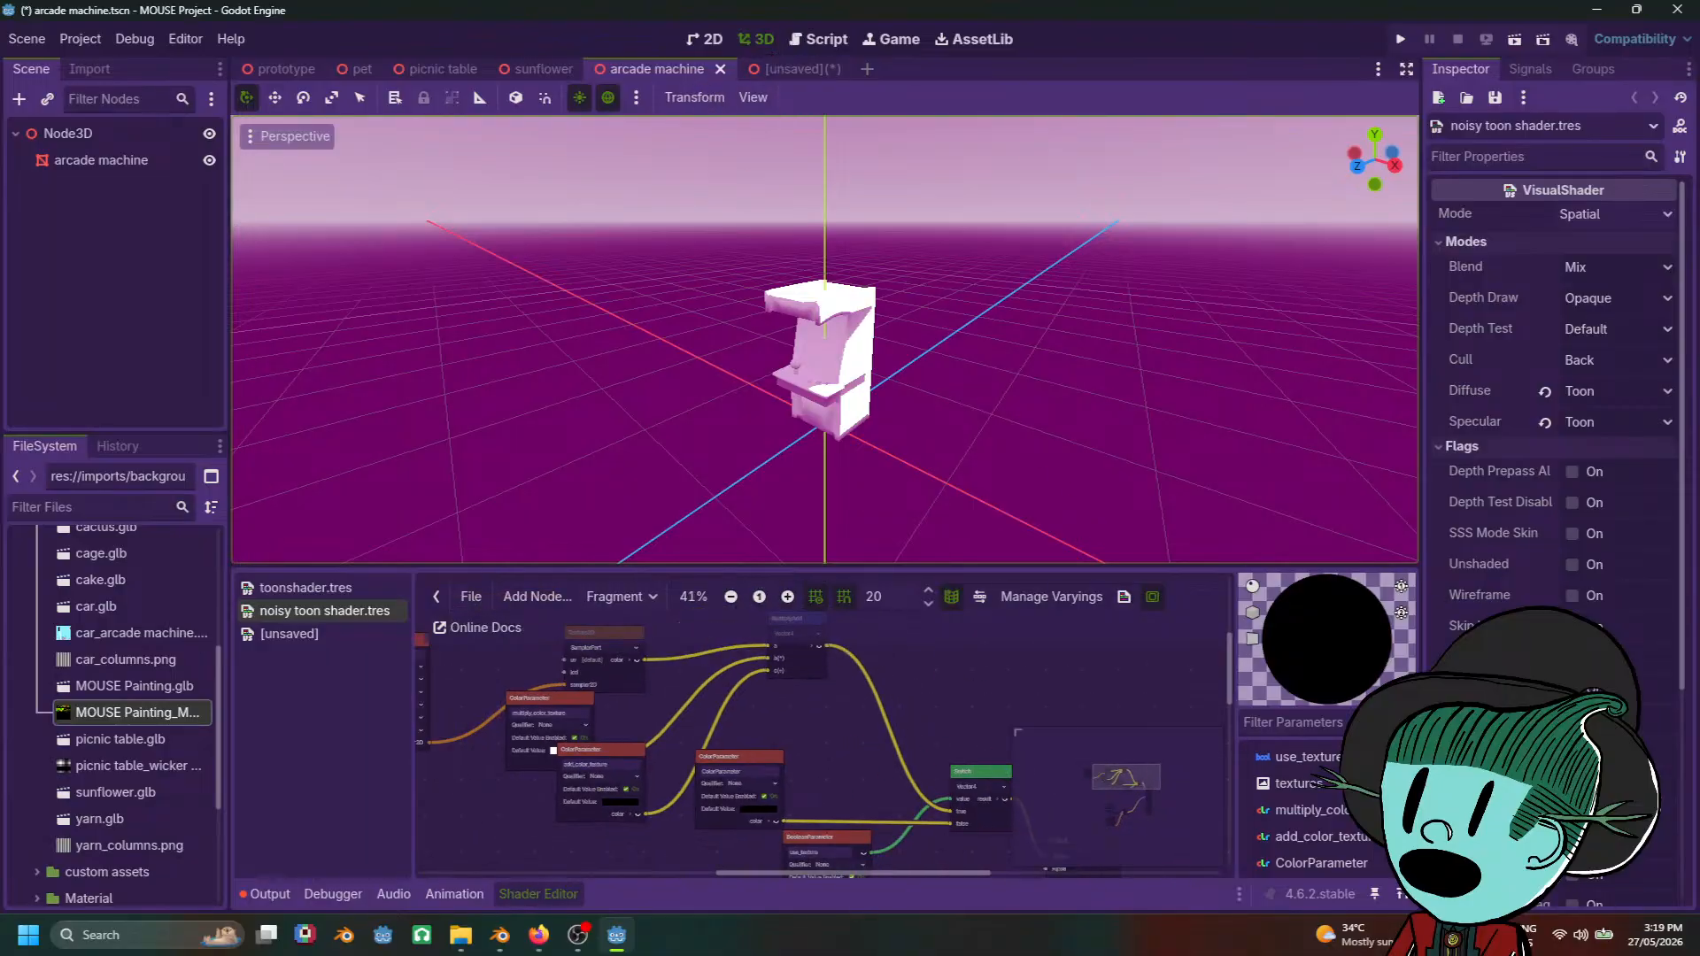
pyautogui.scroll(-5, 1528, 500)
pyautogui.scroll(5, 1527, 500)
# Step: Select the arcade machine mesh and test its Use Texture shader parameter by switching it off and back on
pyautogui.click(857, 352)
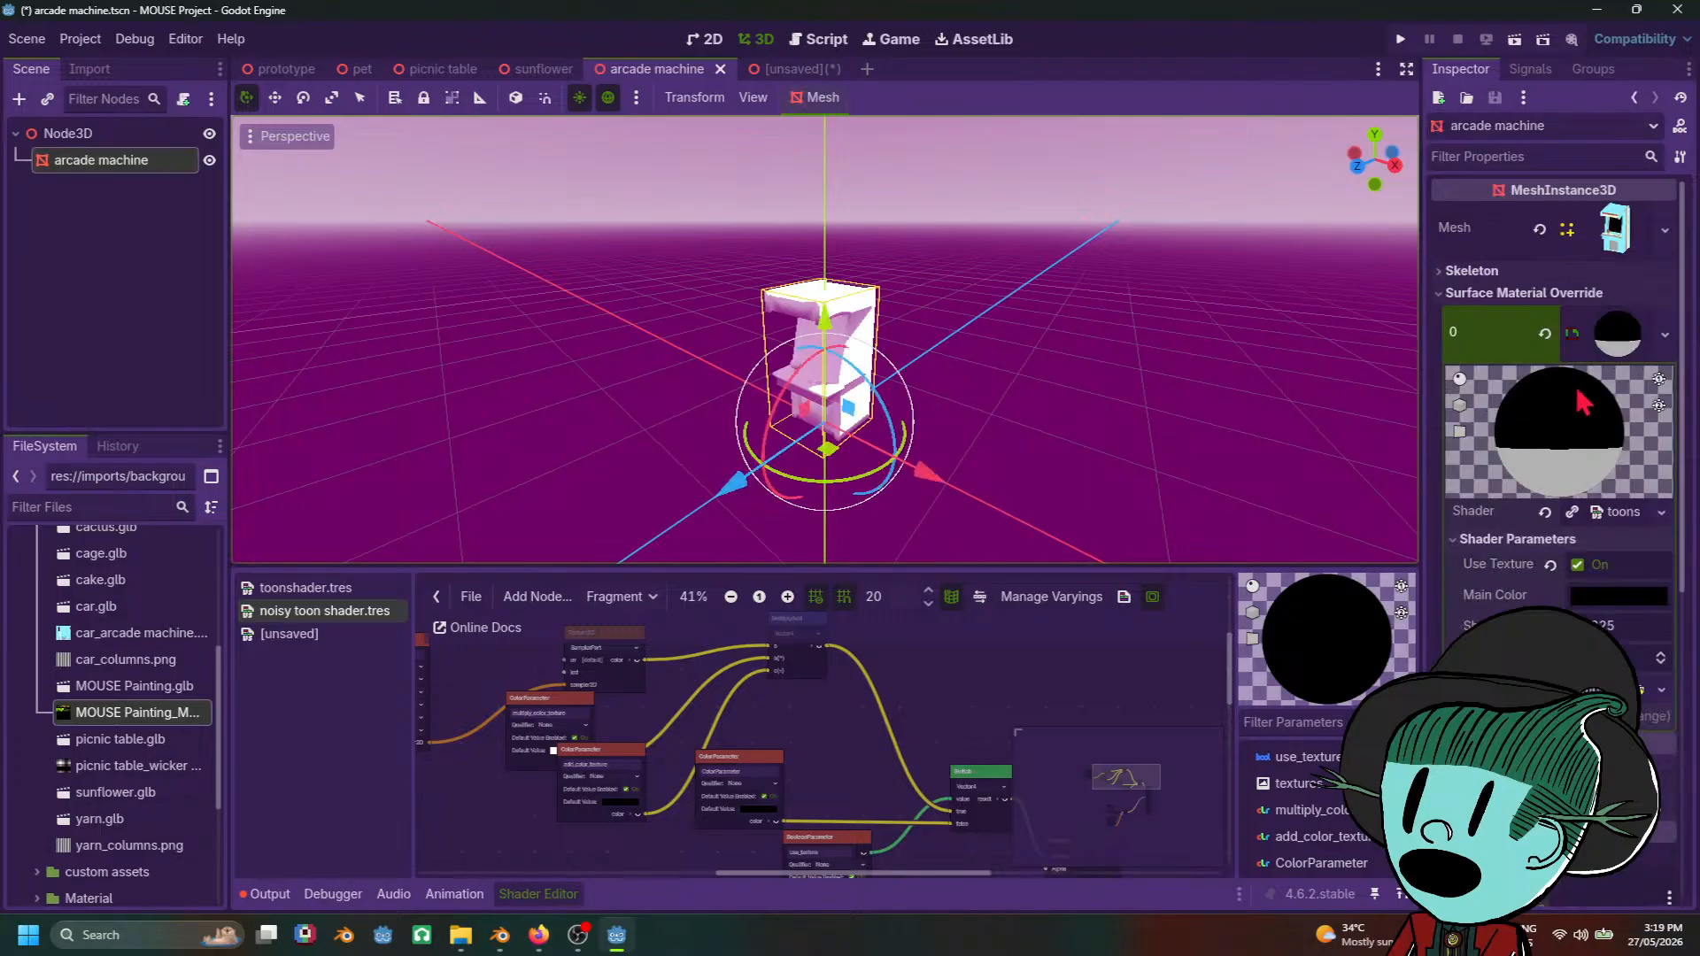
pyautogui.scroll(-3, 1656, 718)
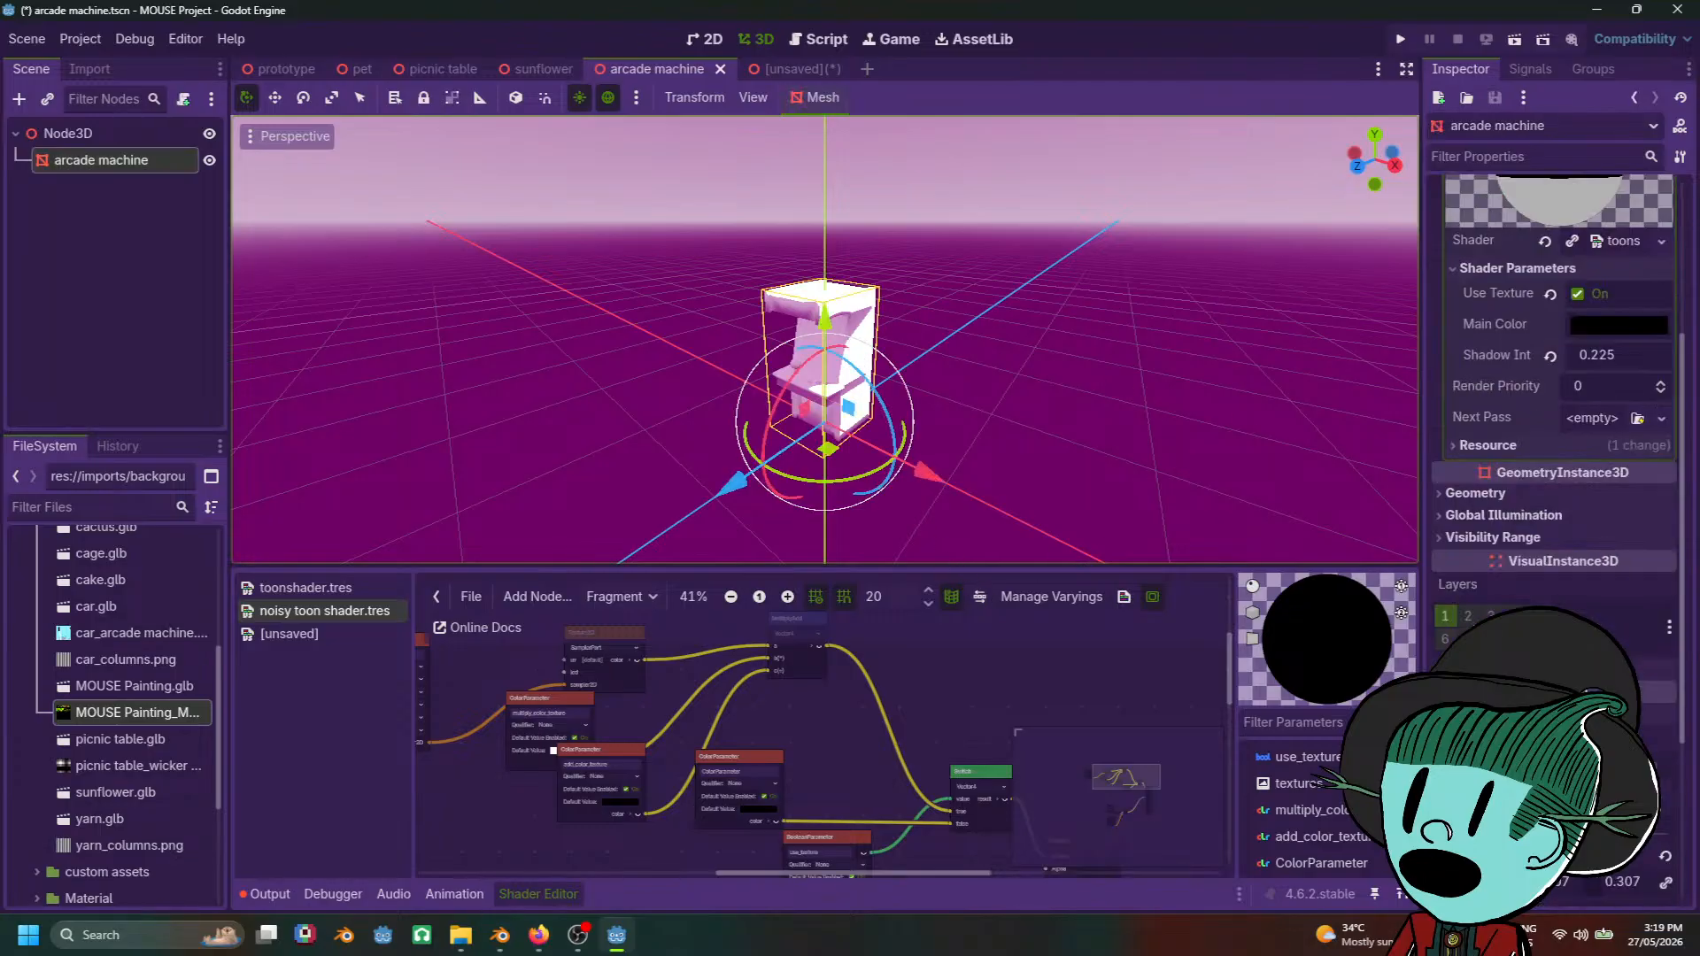
pyautogui.scroll(3, 1480, 447)
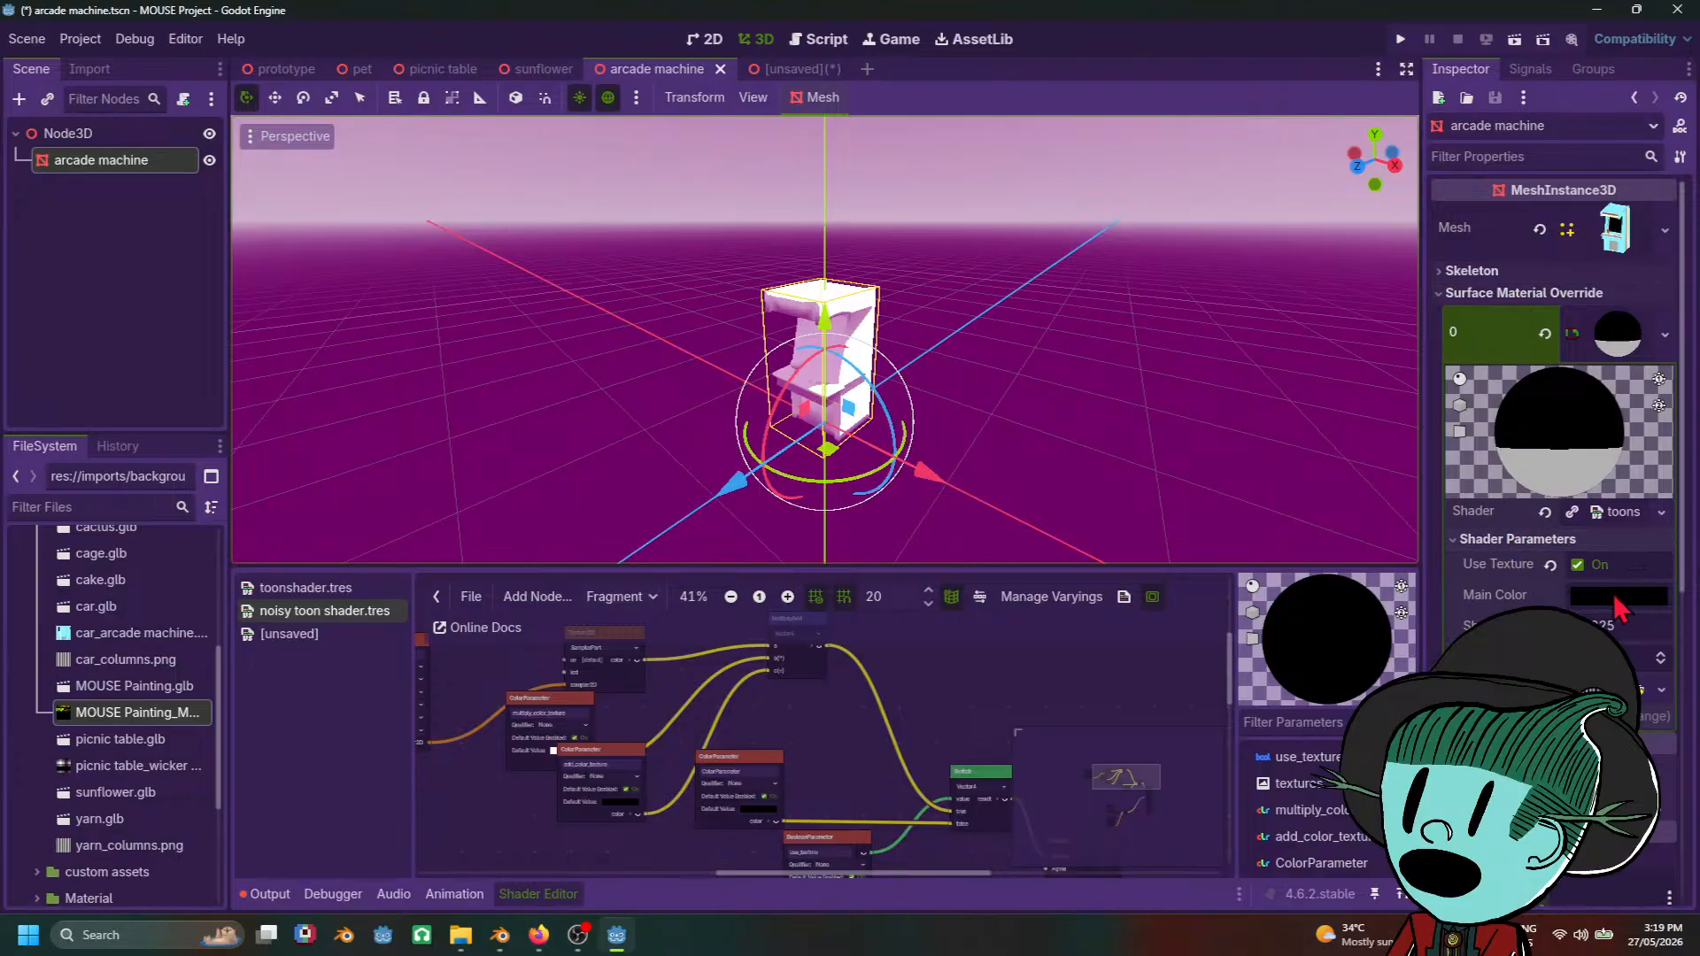
pyautogui.click(1578, 565)
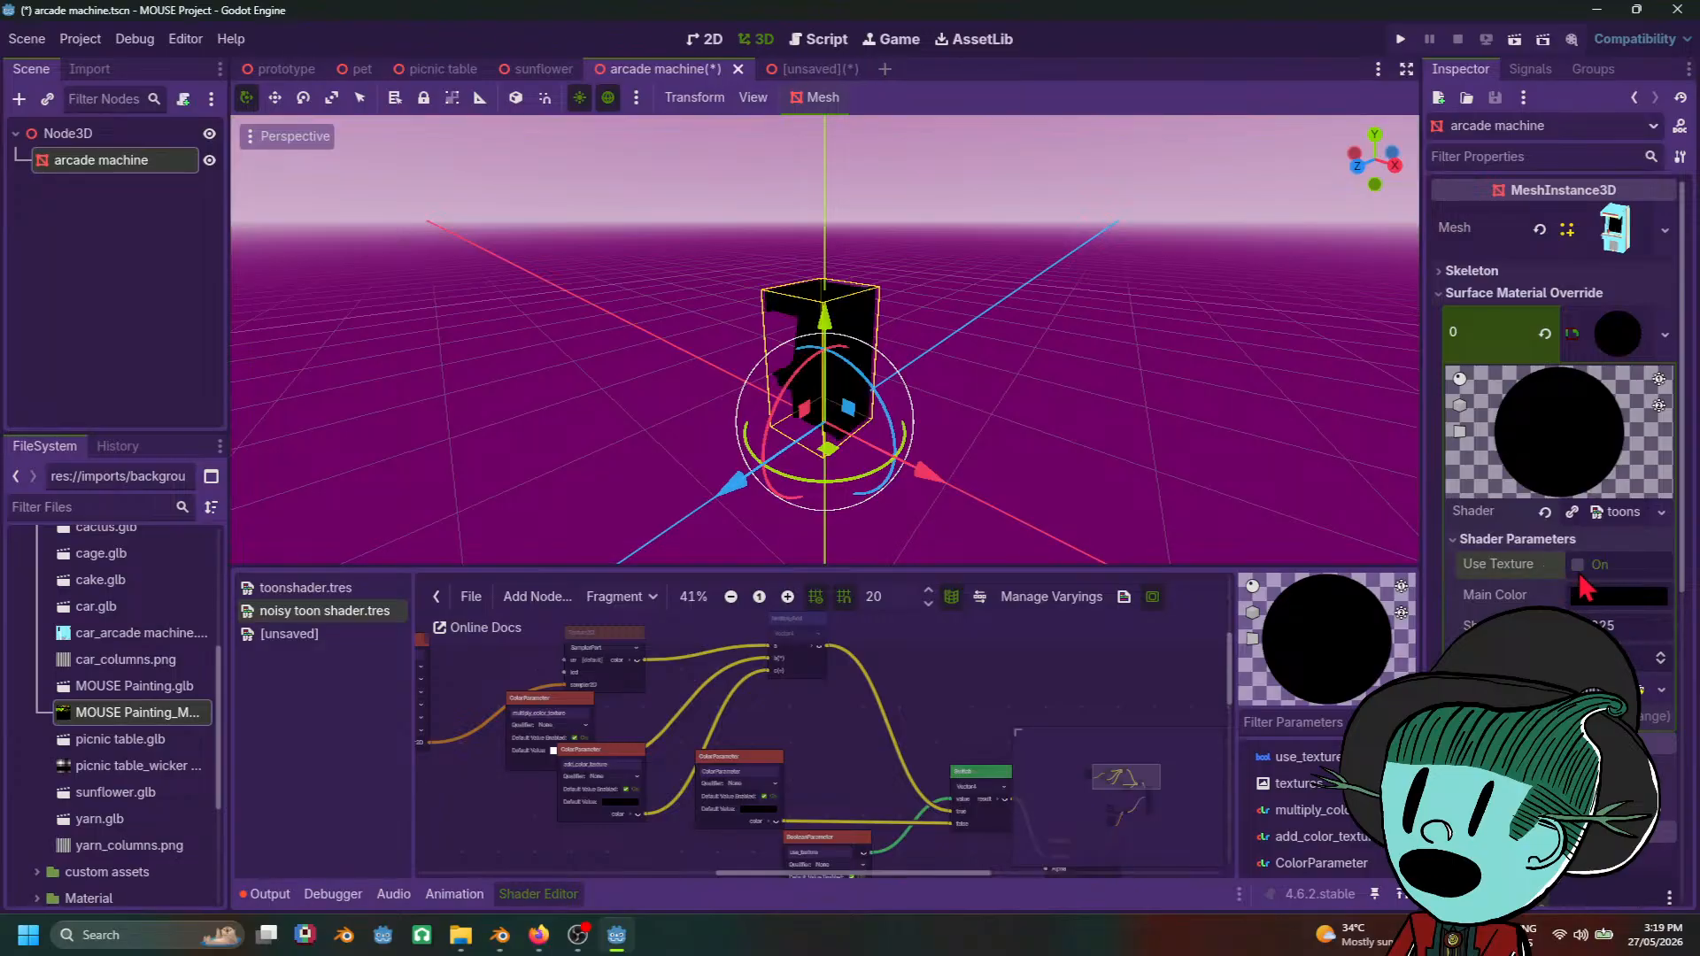
pyautogui.click(1578, 565)
pyautogui.click(1578, 565)
pyautogui.click(1578, 566)
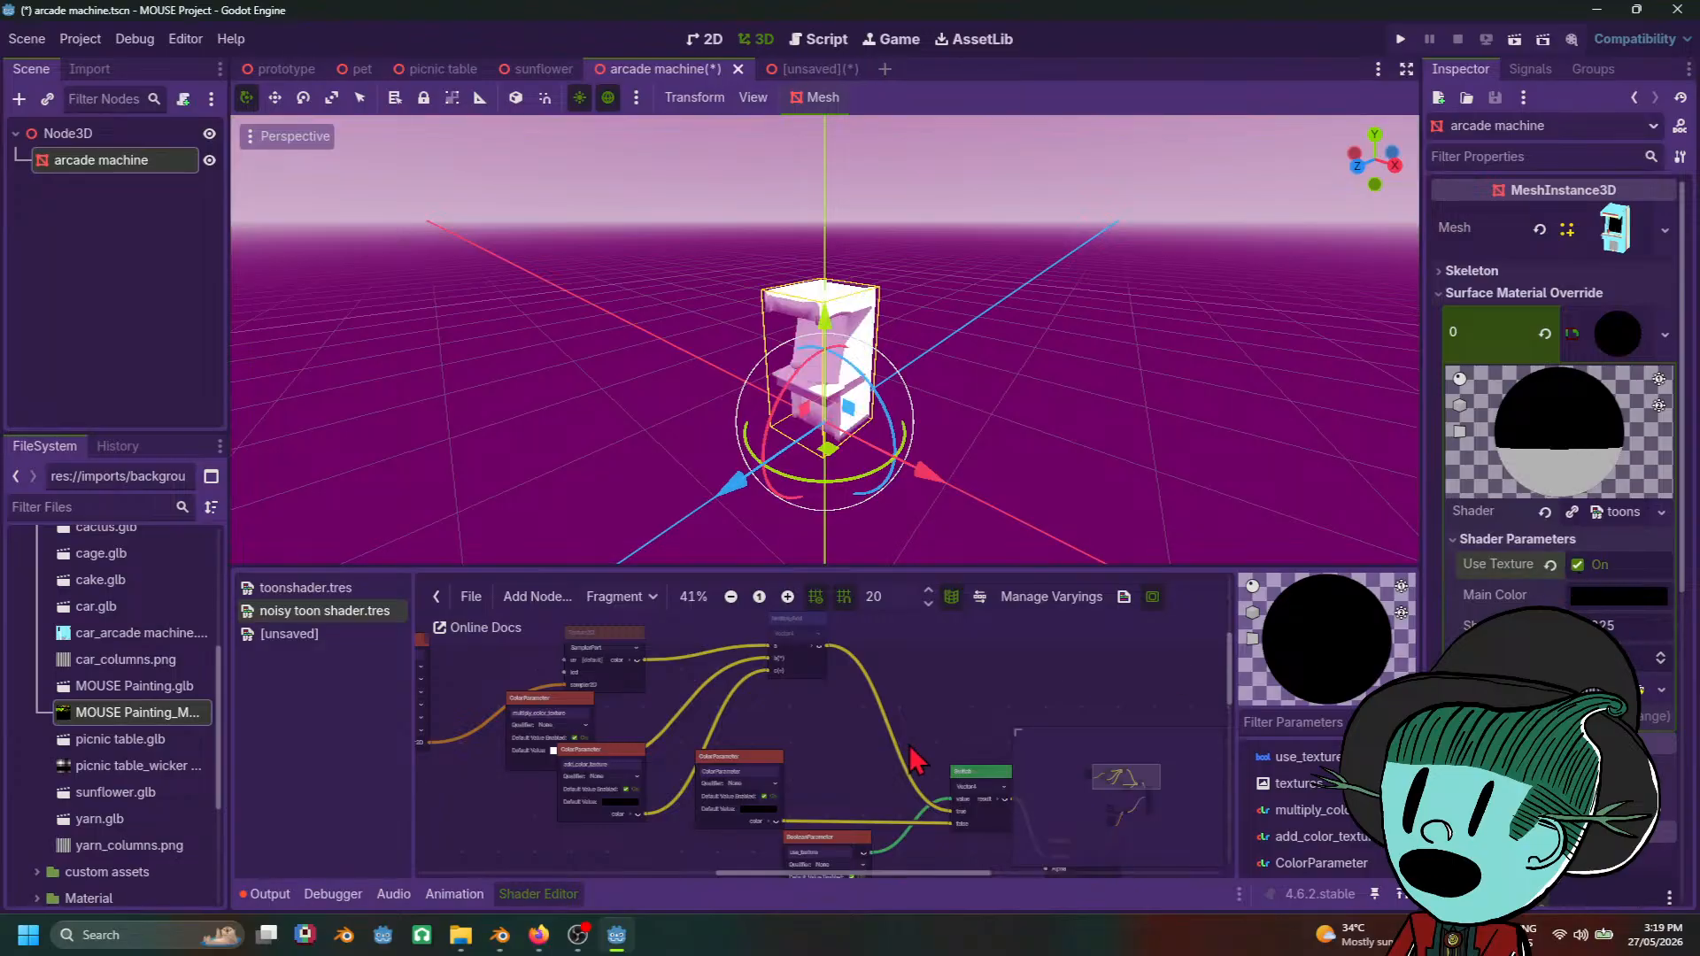
# Step: Spread out the Texture2D, multiply_color_texture and add_color_texture nodes in the noisy toon shader graph so they do not overlap
pyautogui.scroll(3, 614, 706)
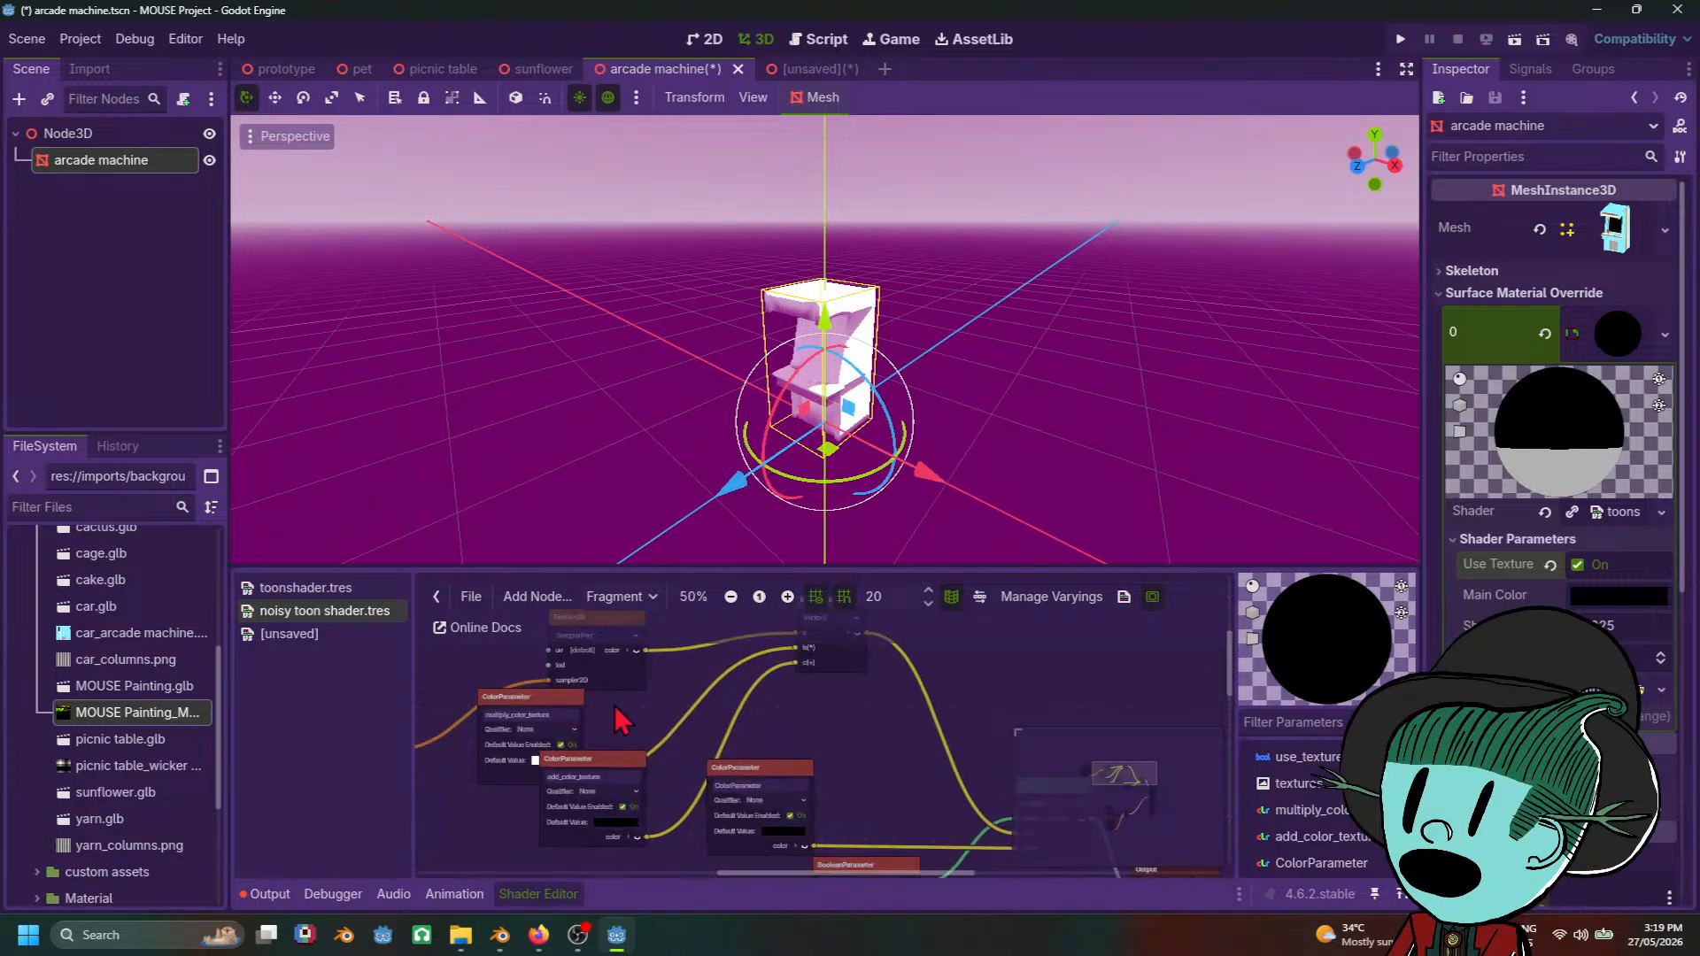
pyautogui.scroll(-3, 703, 750)
pyautogui.scroll(2, 709, 764)
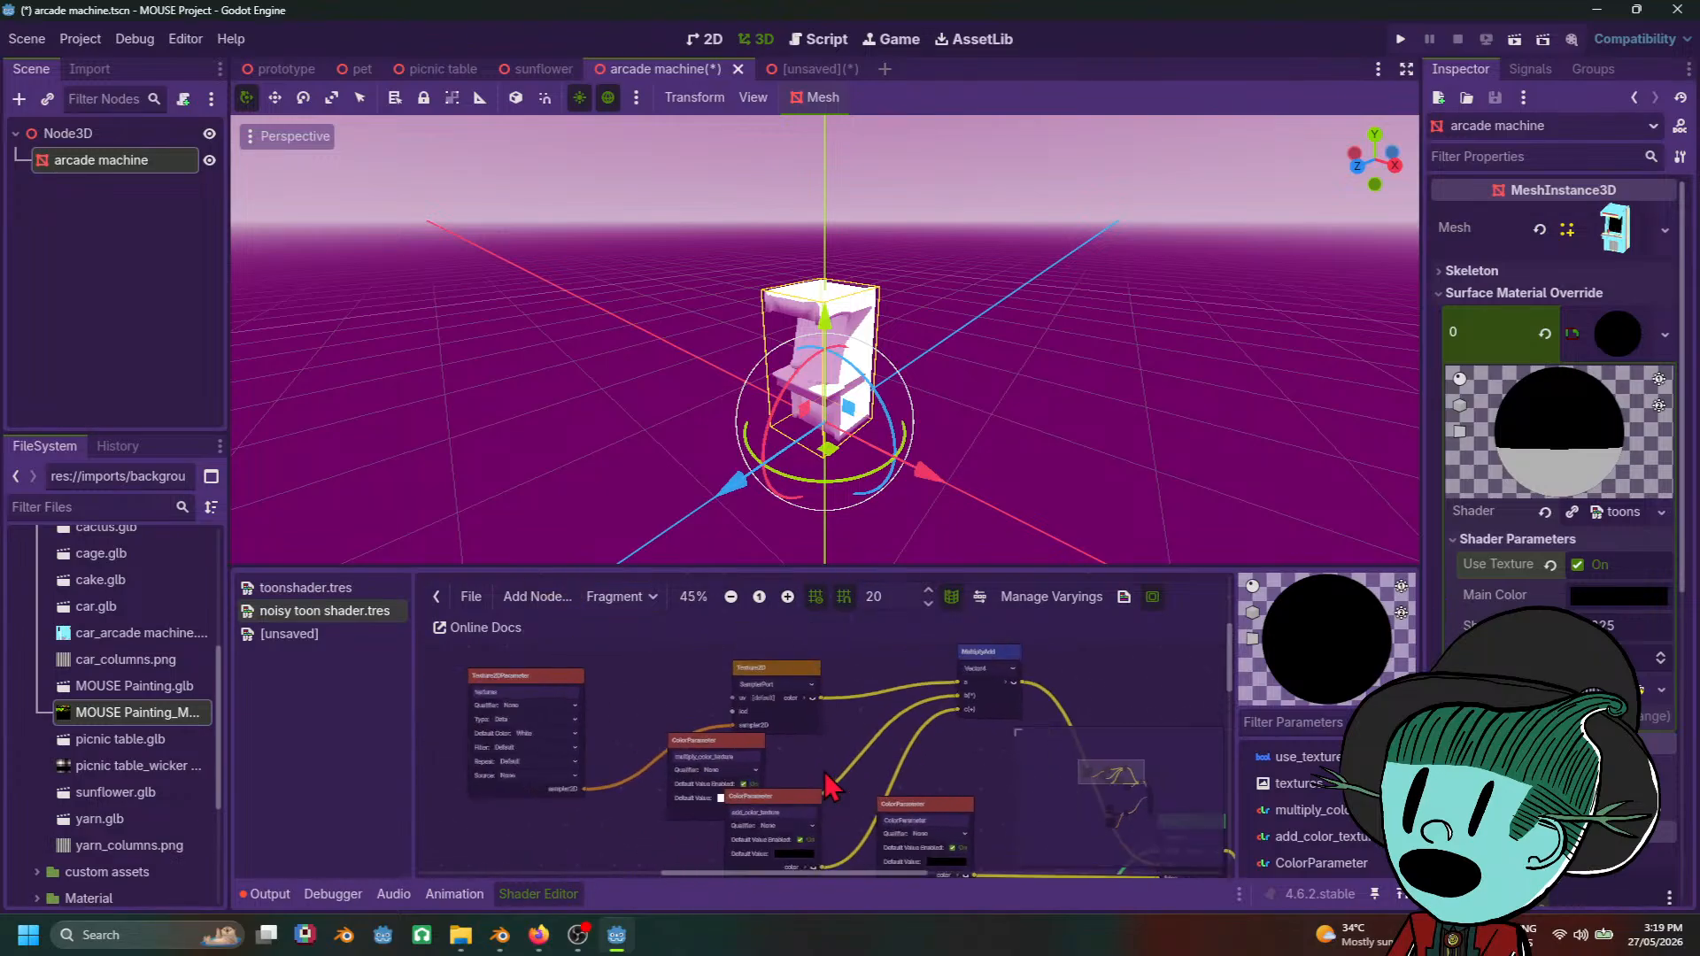
pyautogui.moveTo(775, 671); pyautogui.dragTo(651, 642)
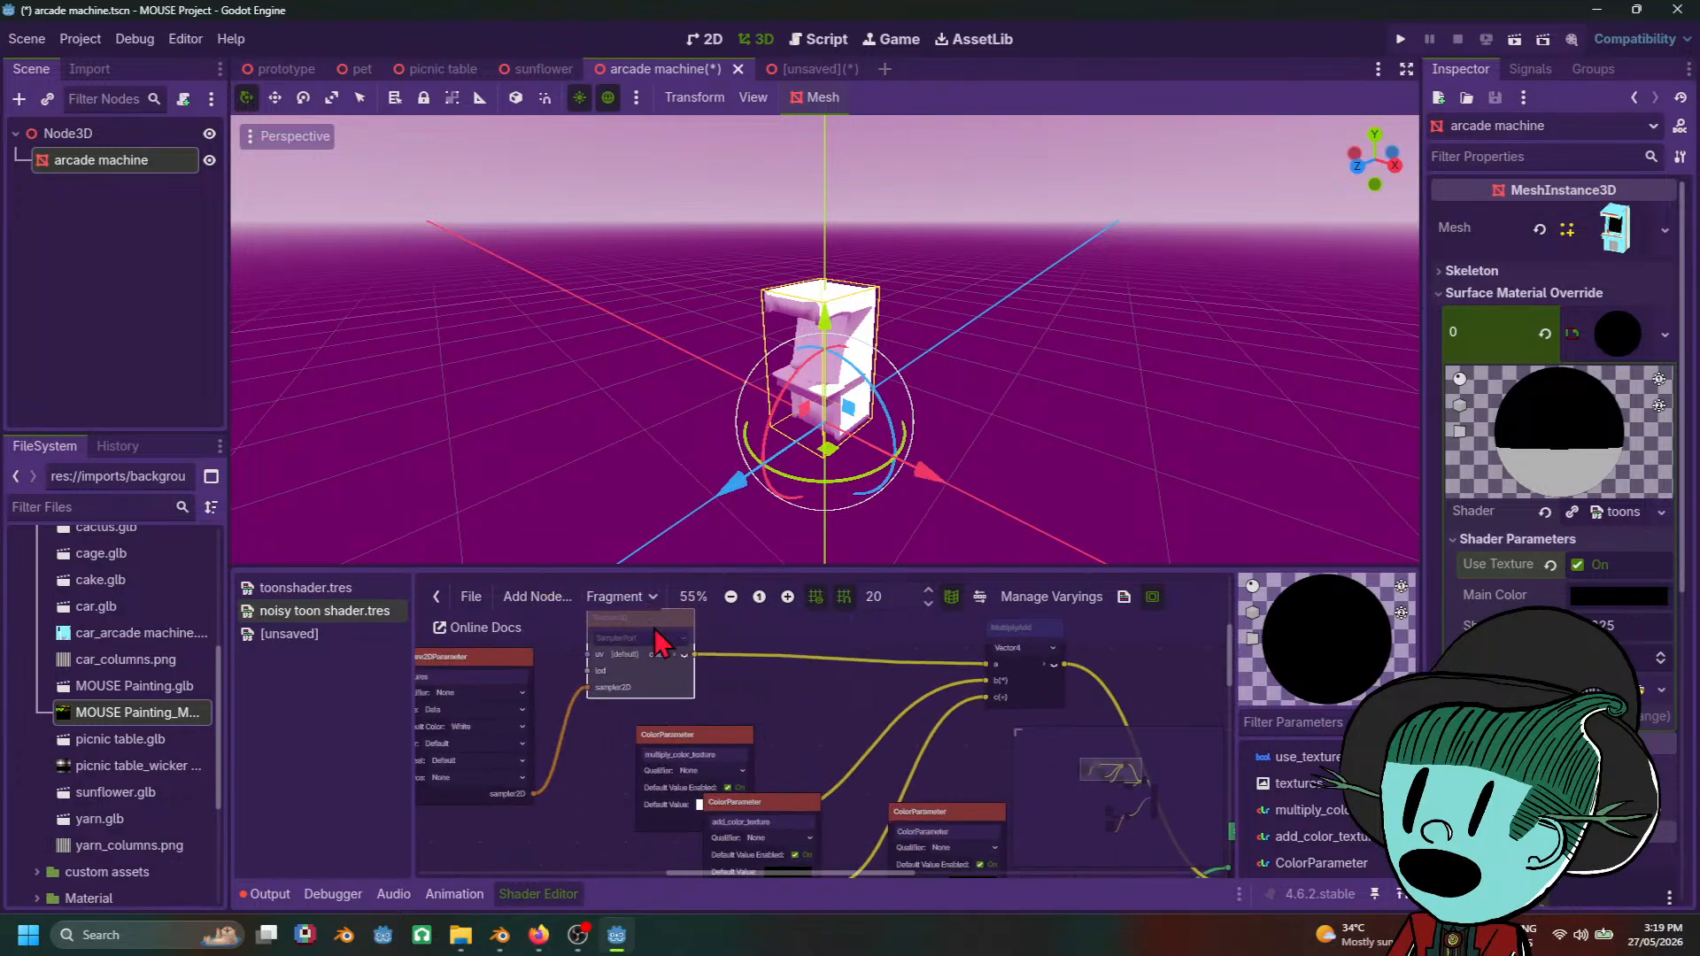
pyautogui.moveTo(990, 728); pyautogui.dragTo(1059, 699, button='middle')
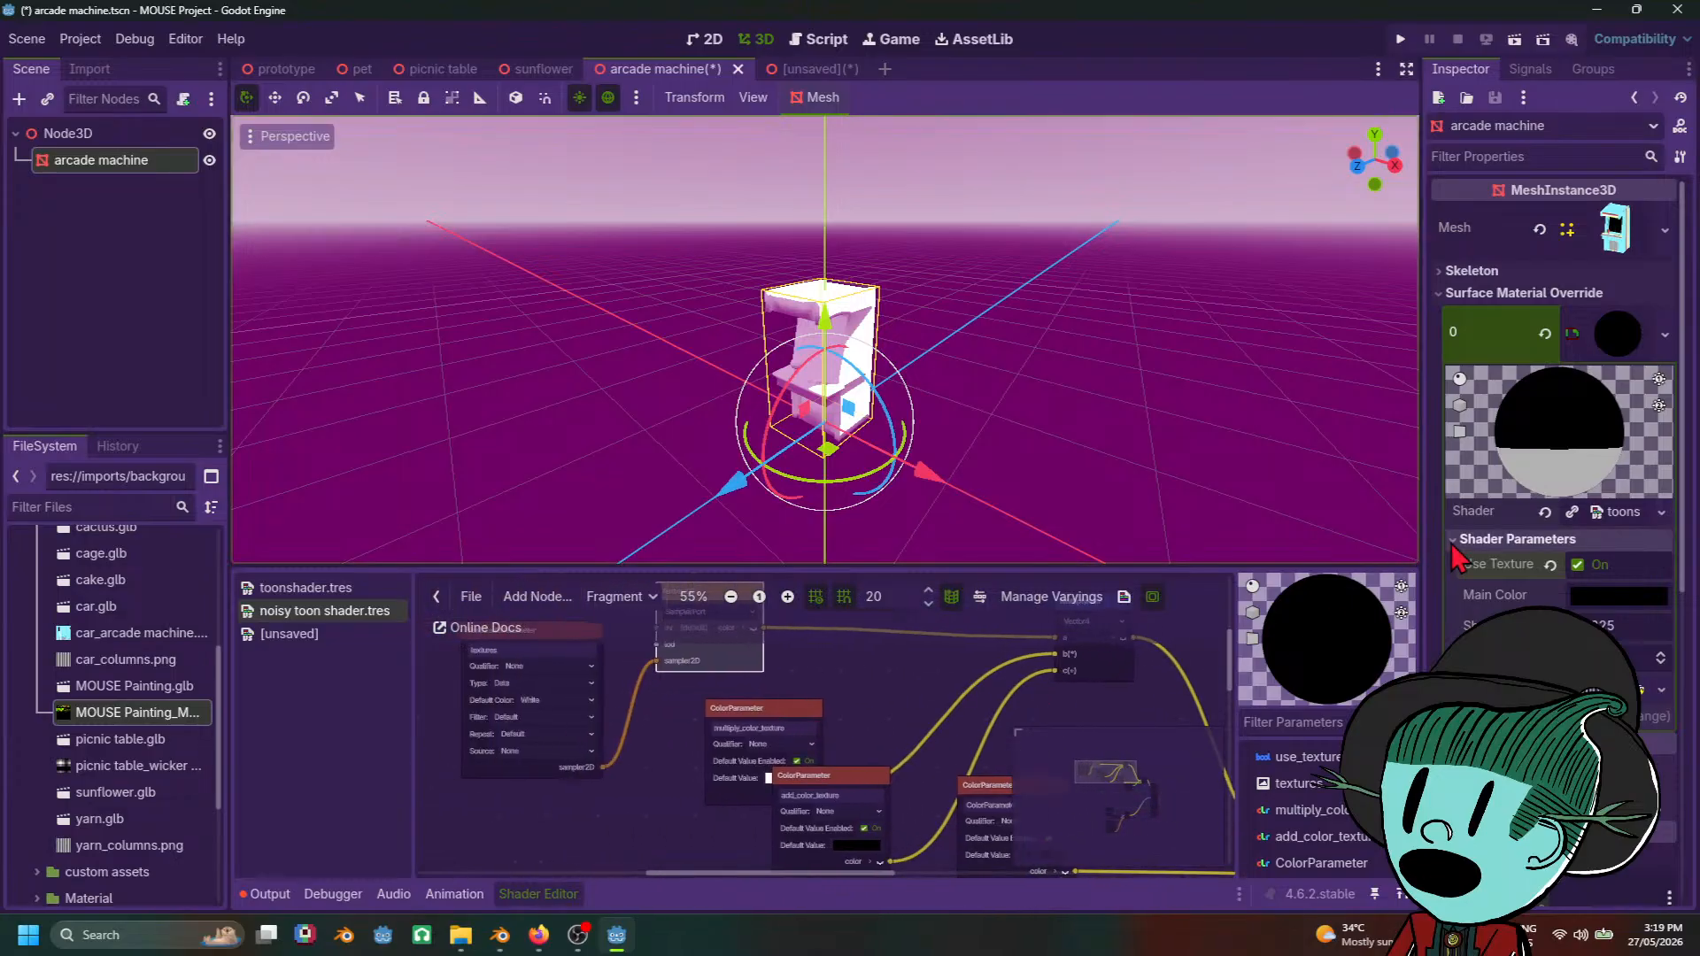
pyautogui.moveTo(800, 710); pyautogui.dragTo(704, 694, button='middle')
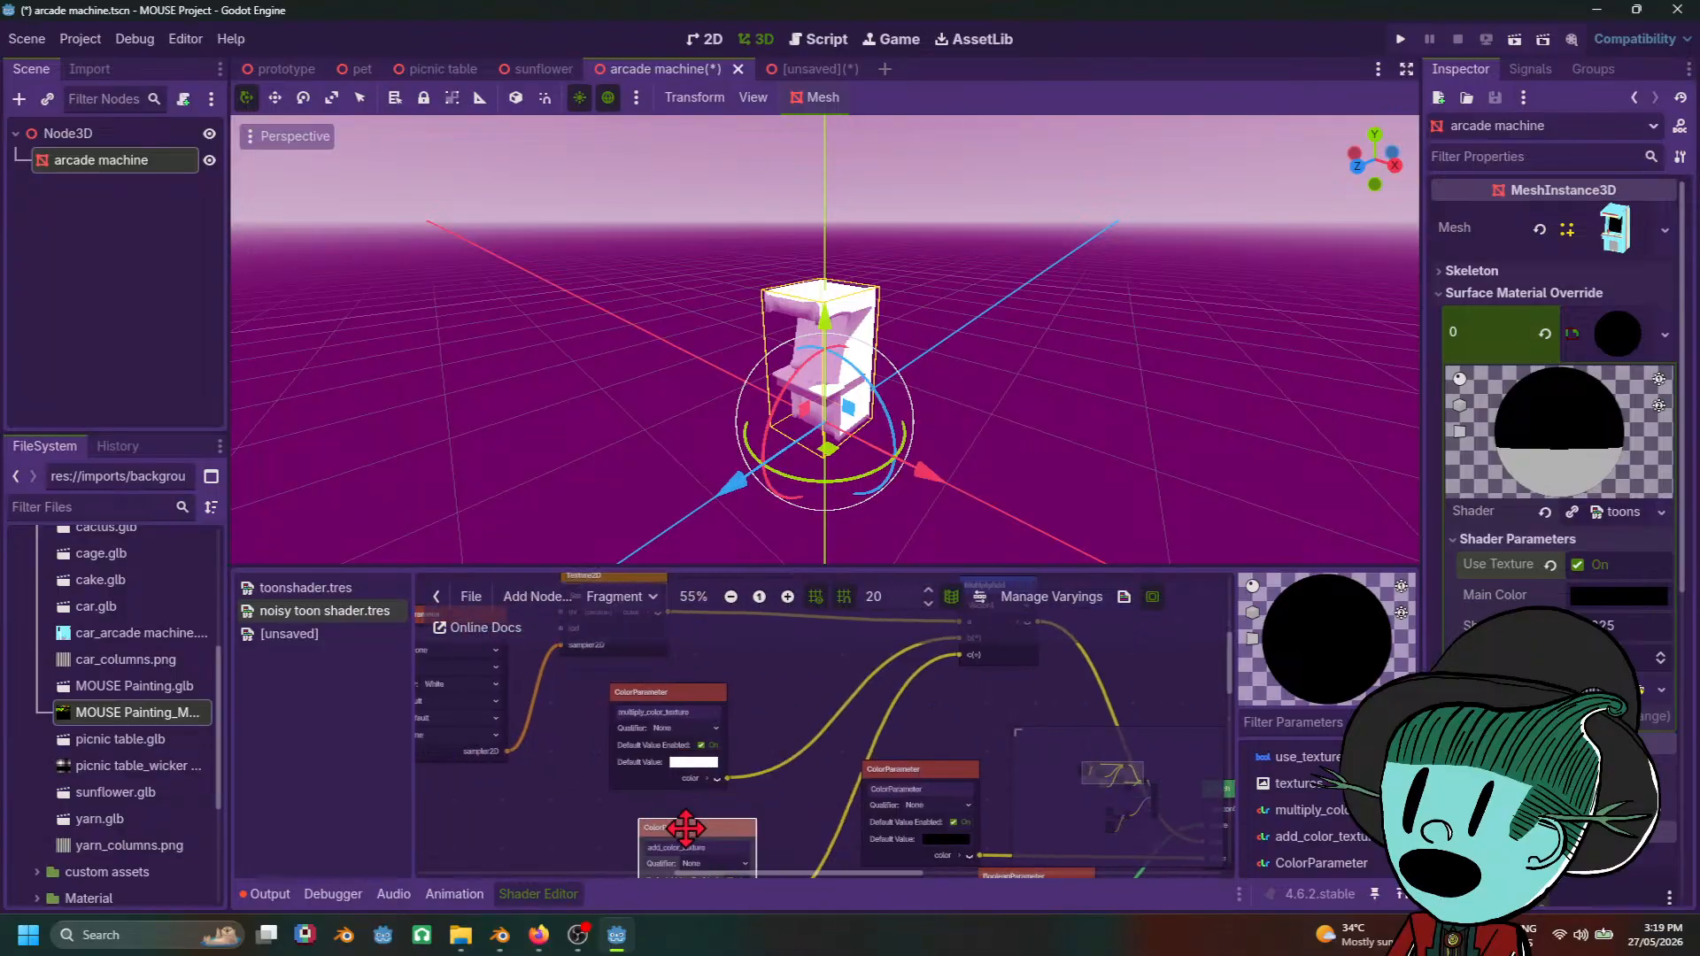
pyautogui.scroll(-3, 933, 714)
# Step: Show the preview of the Texture2D node's color output in the noisy toon shader and save the arcade machine scene
pyautogui.moveTo(934, 714); pyautogui.dragTo(724, 673, button='middle')
pyautogui.scroll(2, 725, 673)
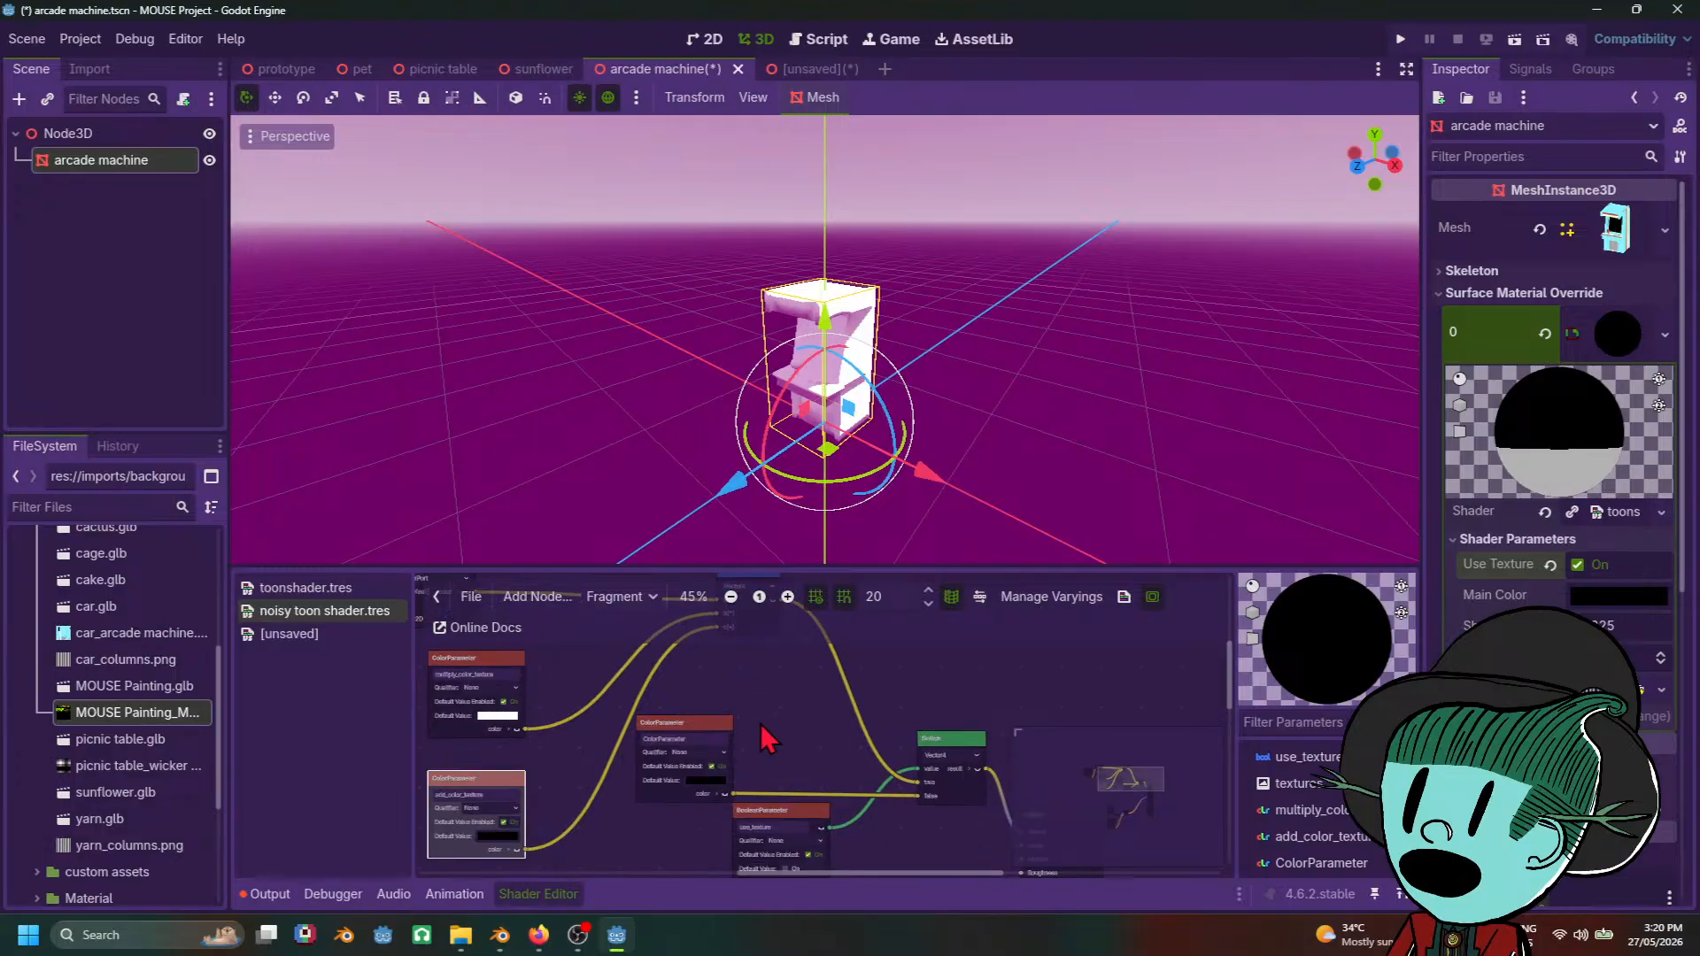
pyautogui.scroll(2, 761, 725)
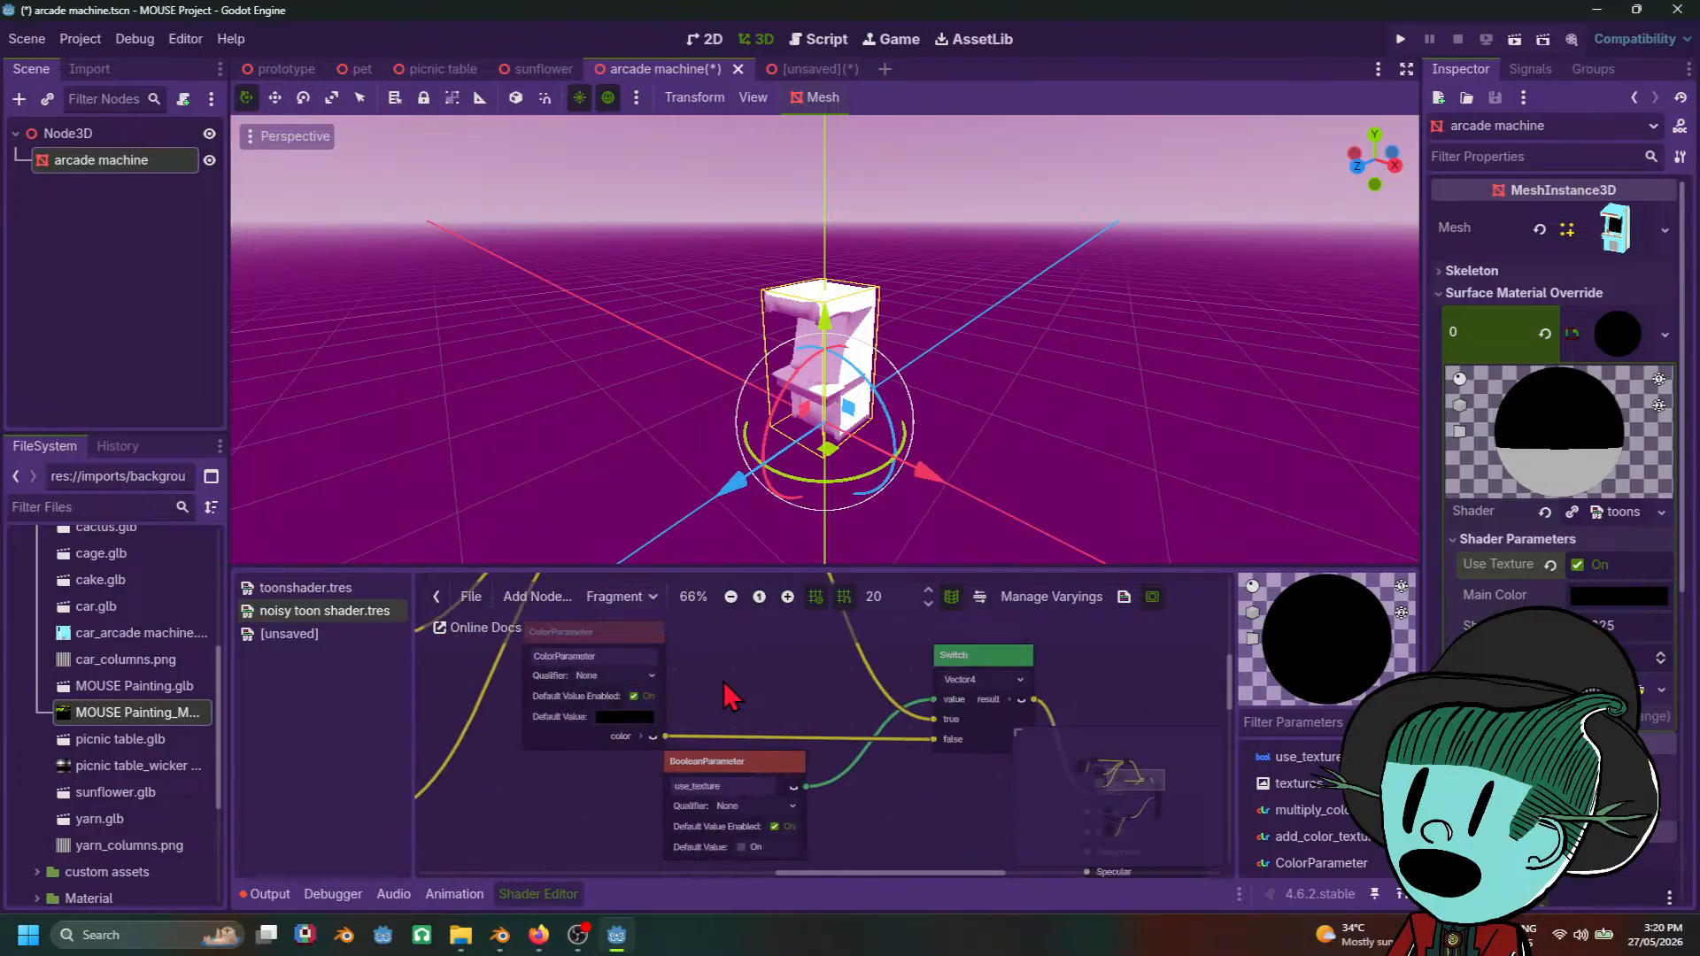
pyautogui.moveTo(731, 697); pyautogui.dragTo(1111, 633, button='middle')
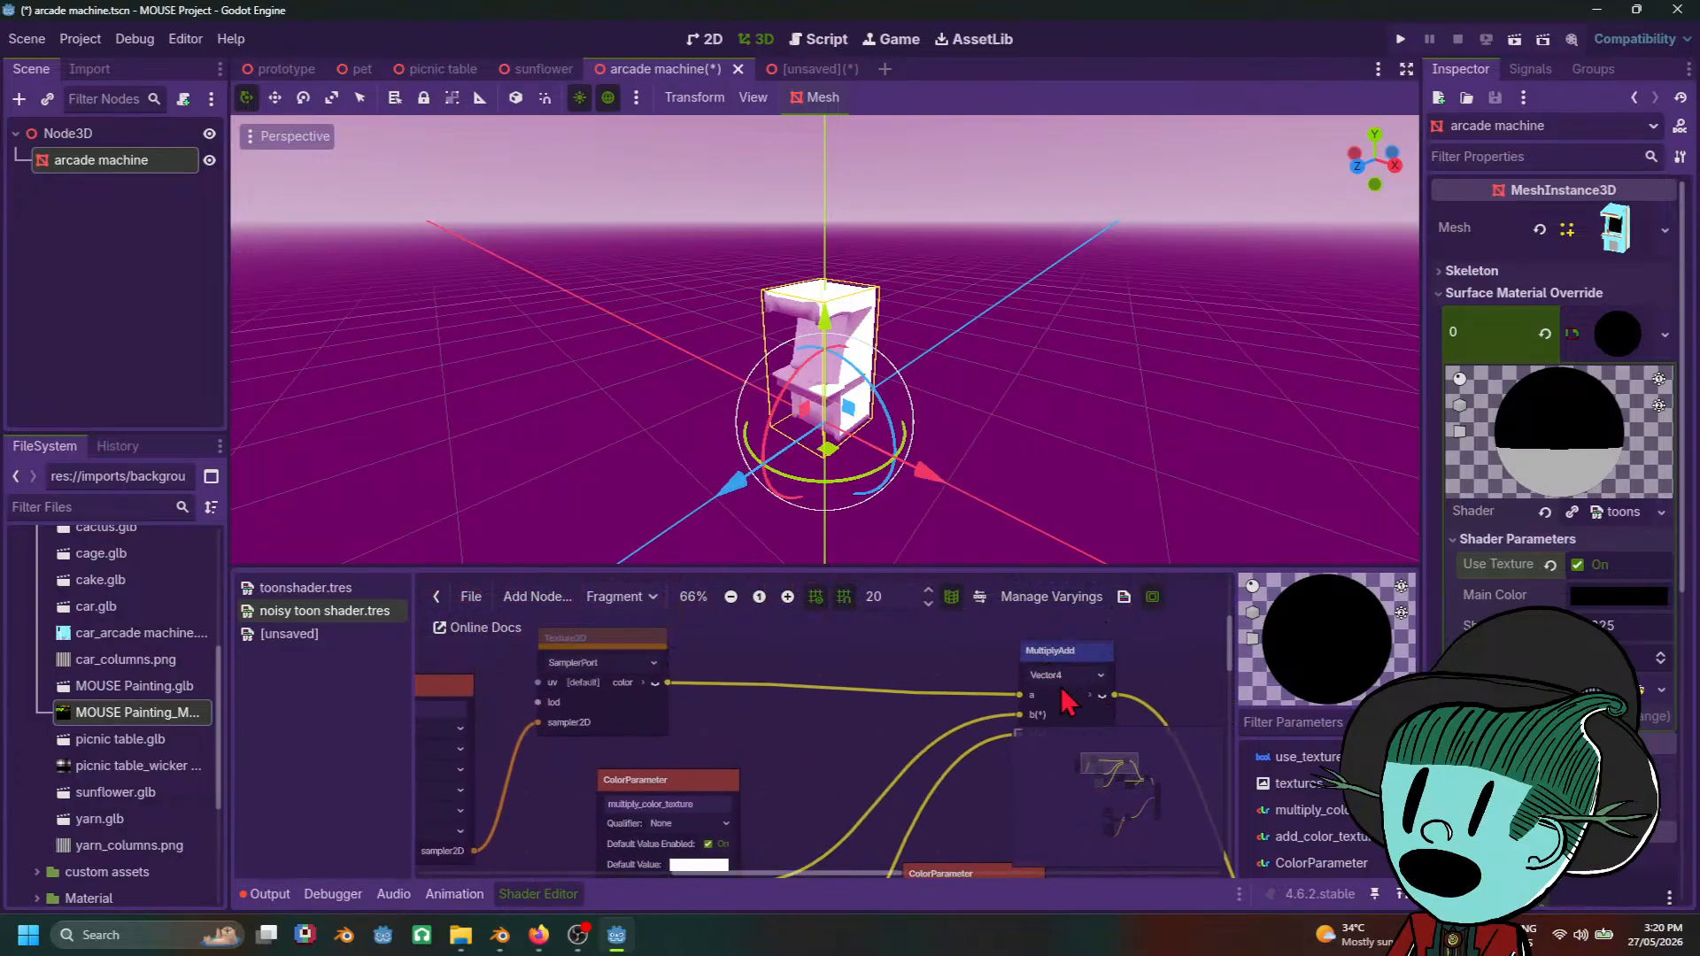
pyautogui.click(656, 683)
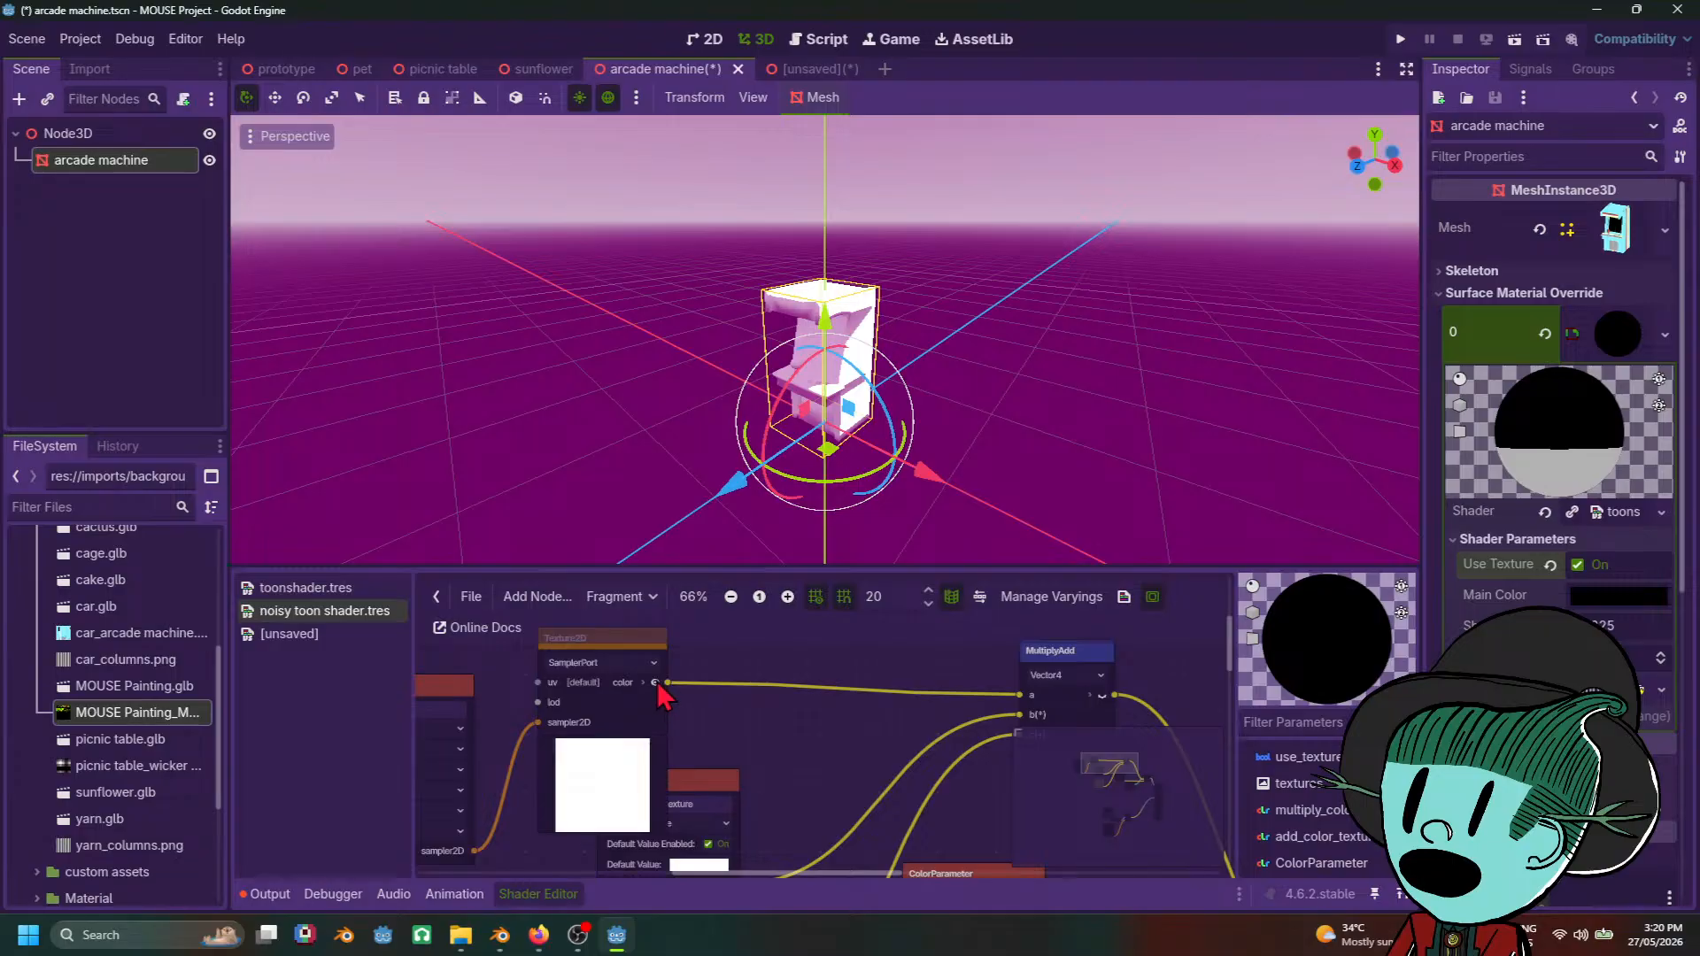
pyautogui.moveTo(661, 685); pyautogui.dragTo(712, 675, button='middle')
pyautogui.scroll(2, 714, 677)
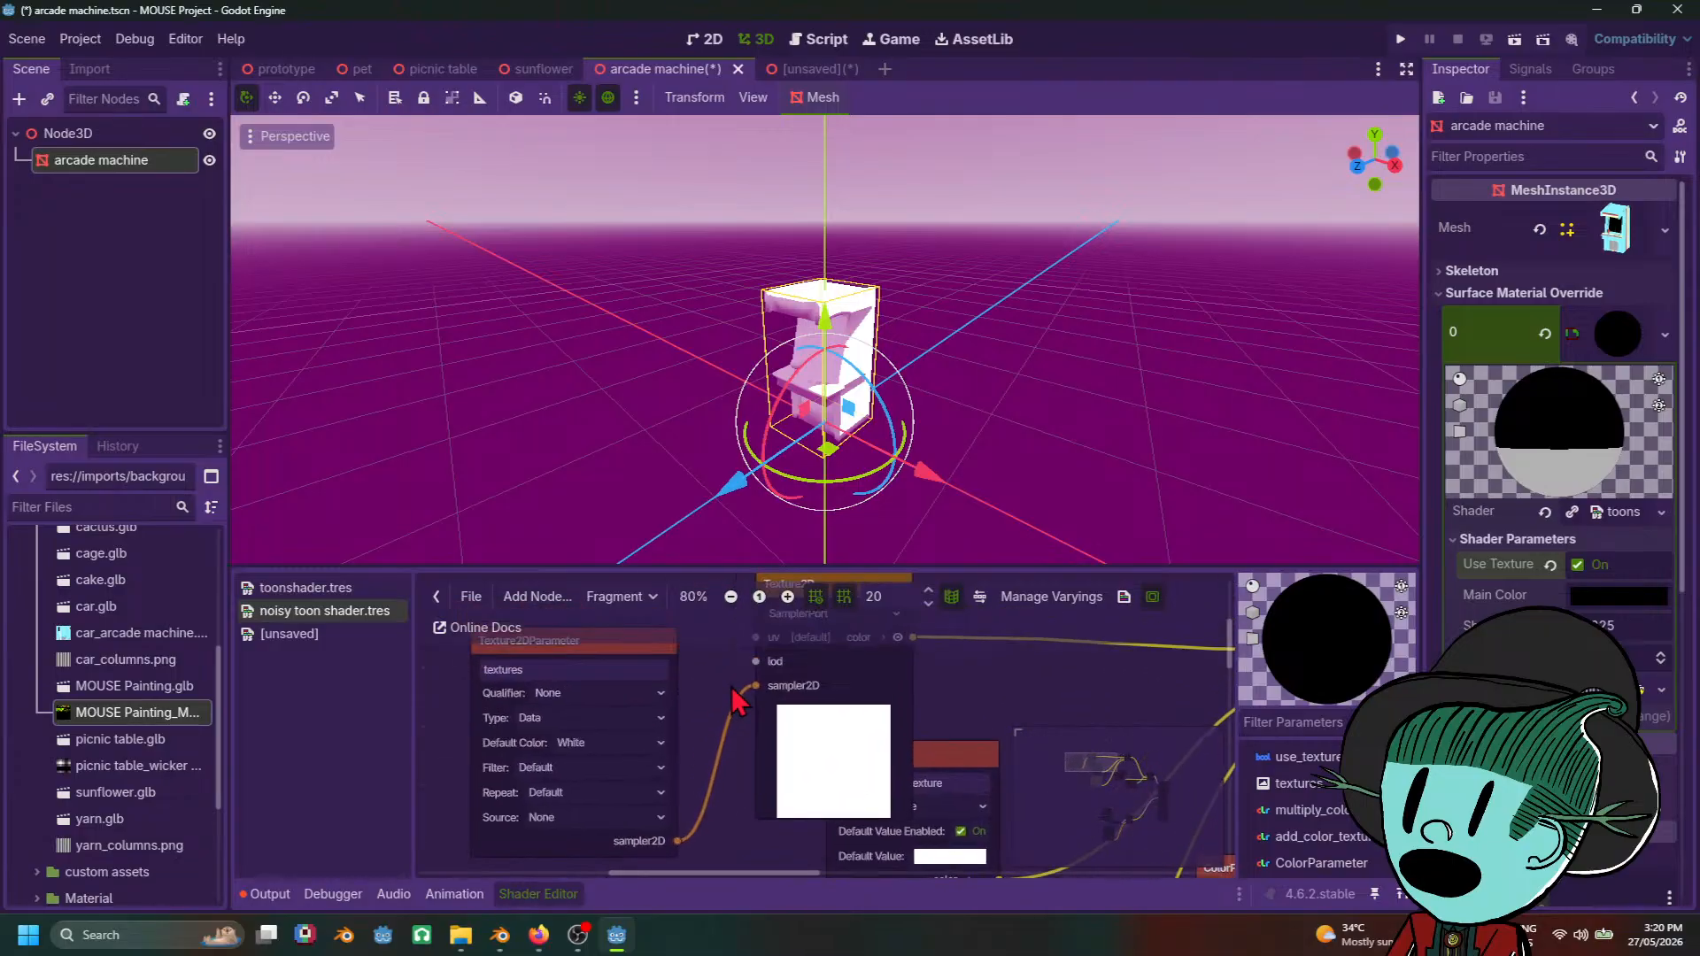
pyautogui.moveTo(755, 689)
pyautogui.mouseDown()
pyautogui.moveTo(704, 742)
pyautogui.moveTo(767, 704)
pyautogui.mouseUp()
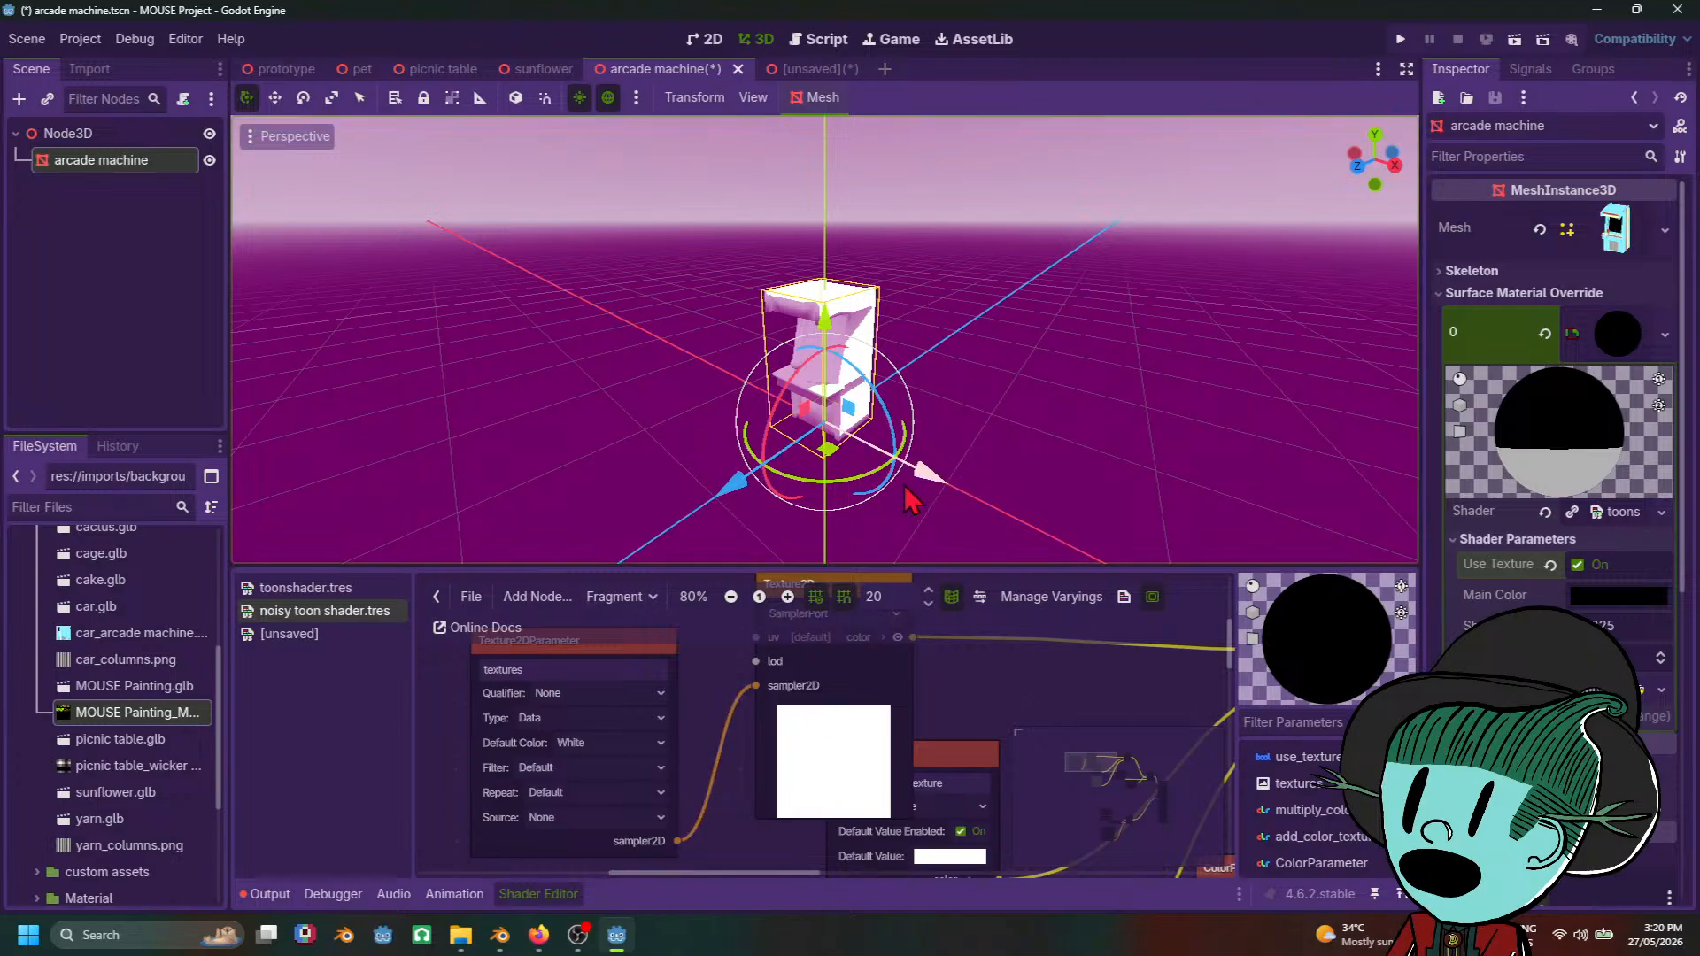
pyautogui.hotkey('ctrl', 's')
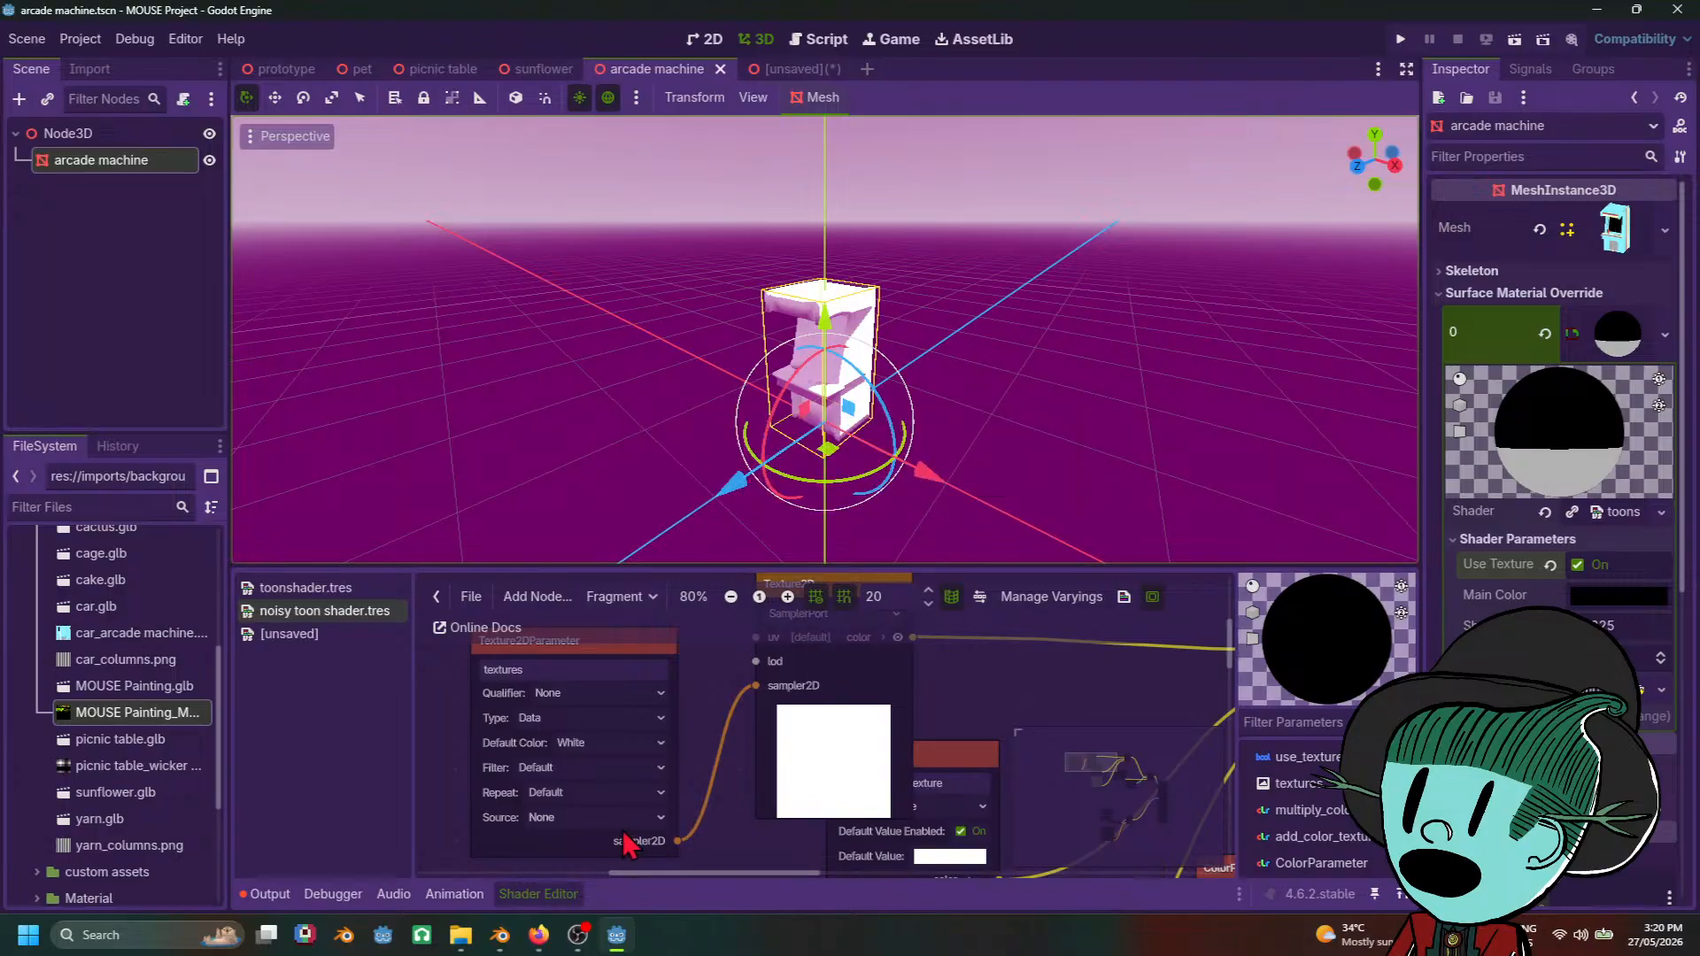
# Step: Move the textures Texture2DParameter node farther away from the Texture2D node in the noisy toon shader graph
pyautogui.moveTo(565, 840); pyautogui.dragTo(481, 826)
pyautogui.scroll(-3, 837, 719)
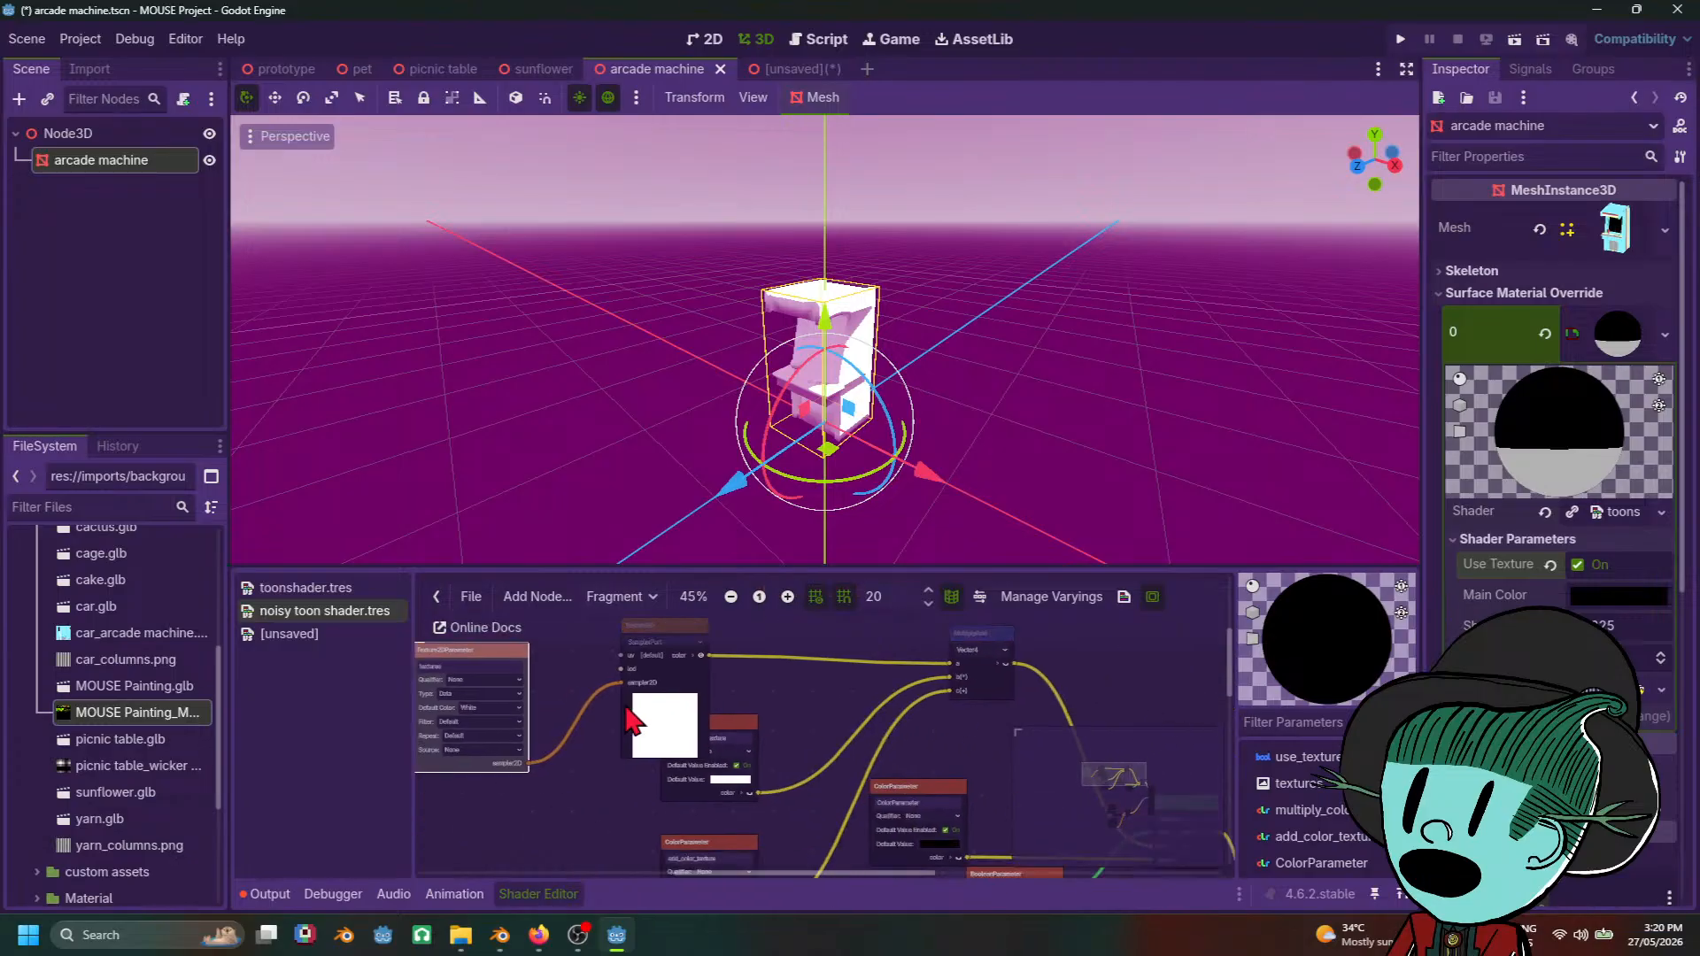
pyautogui.scroll(3, 932, 736)
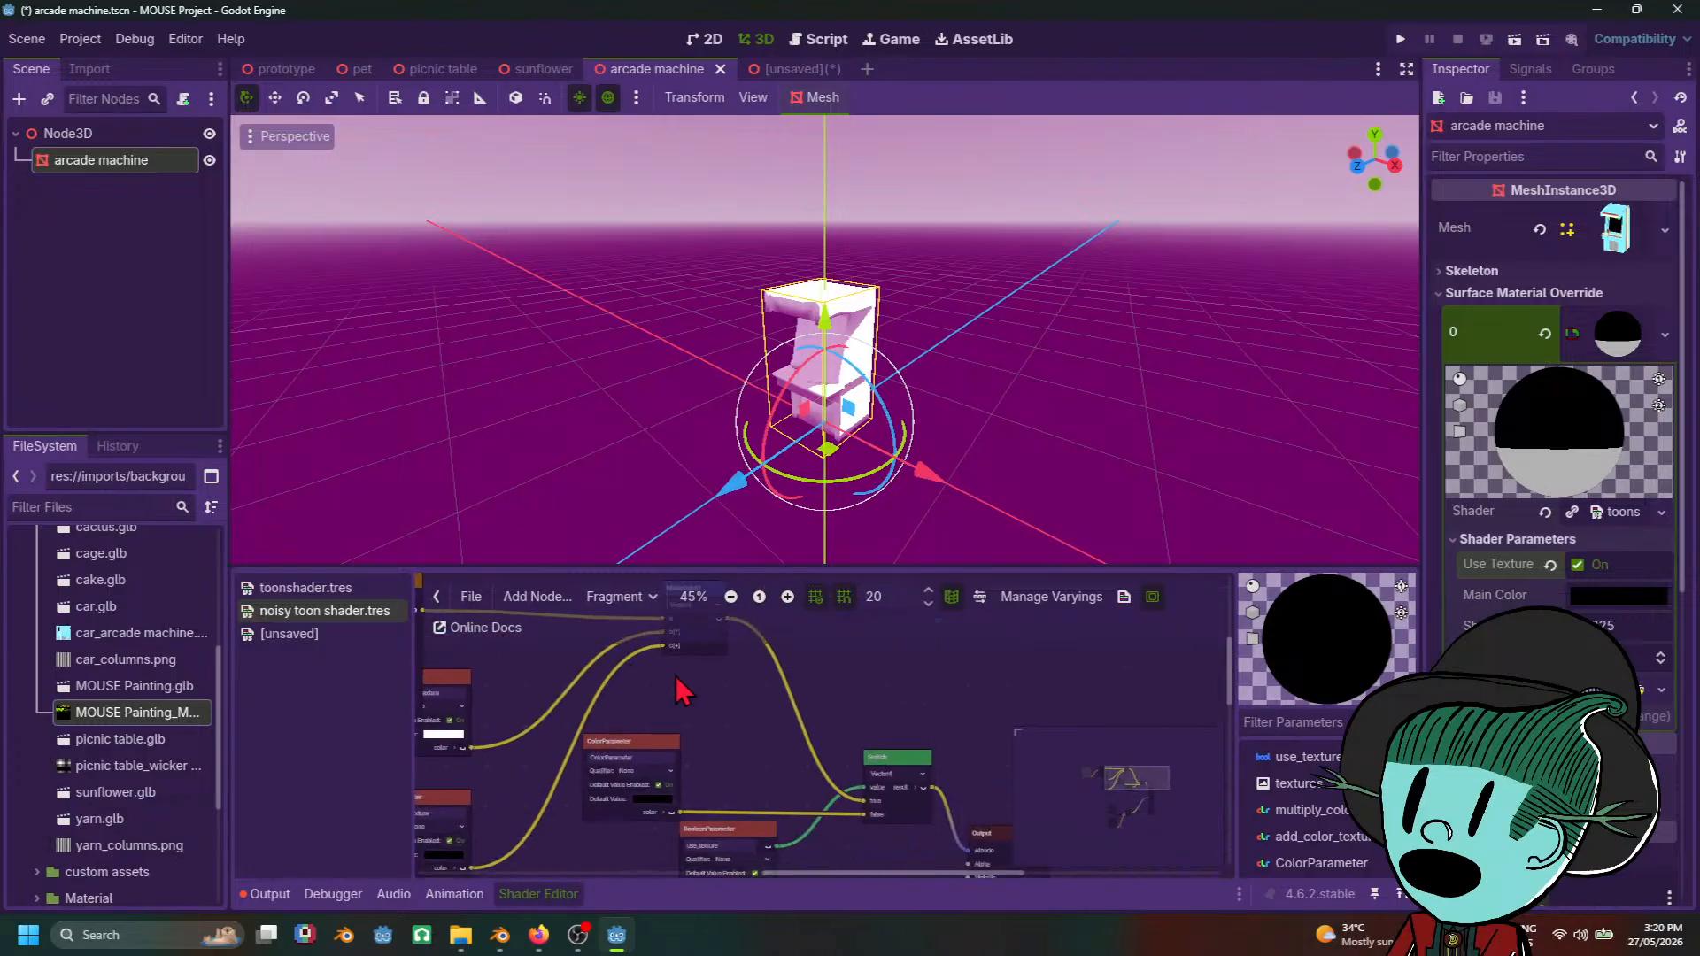
# Step: Disconnect the MultiplyAdd output from the Switch node's true input in the noisy toon shader and reconnect it
pyautogui.moveTo(836, 749); pyautogui.dragTo(778, 715)
pyautogui.scroll(-3, 777, 715)
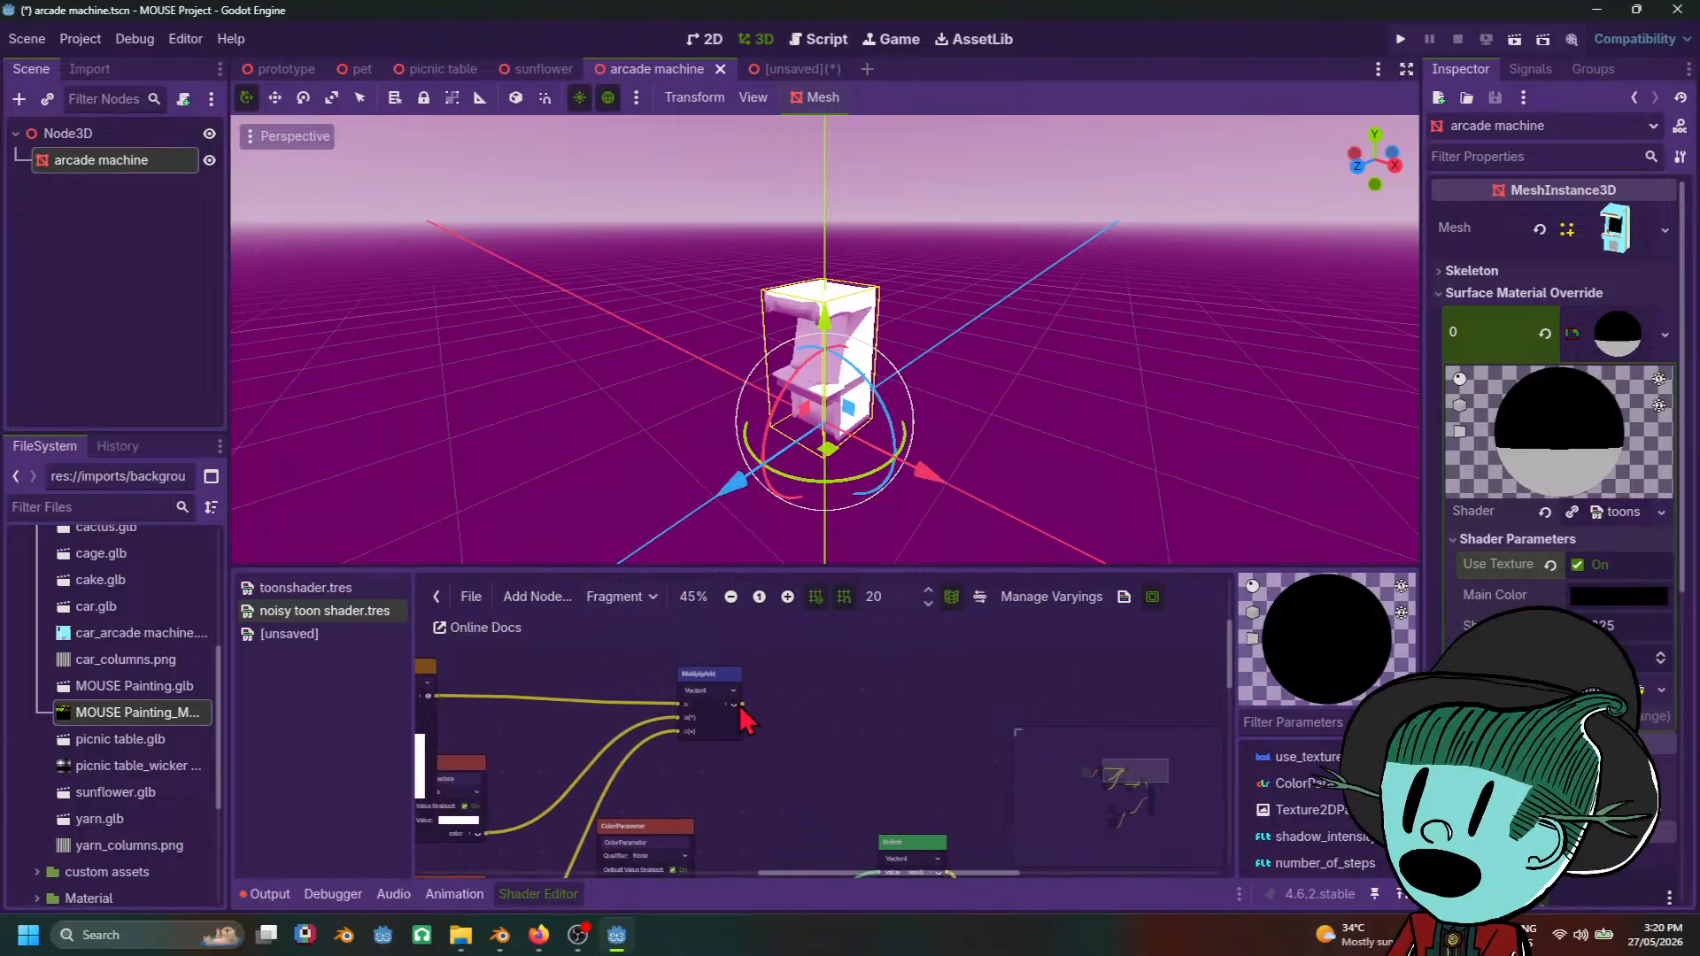
pyautogui.moveTo(742, 704); pyautogui.dragTo(924, 788)
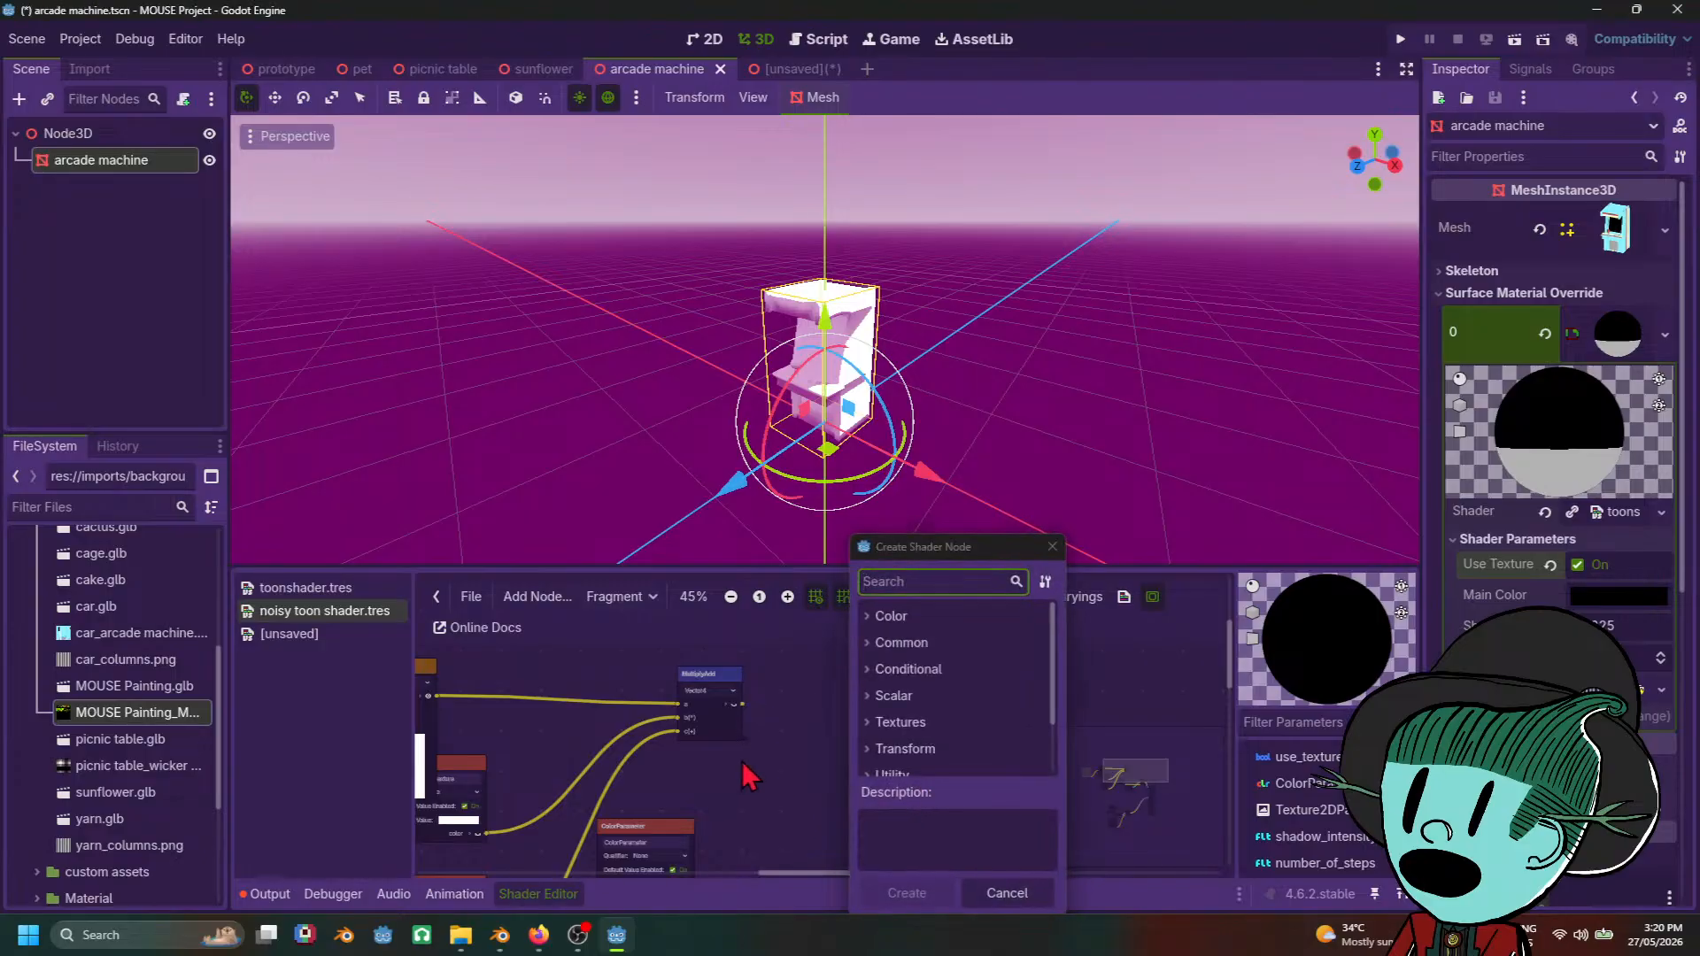
pyautogui.click(1005, 894)
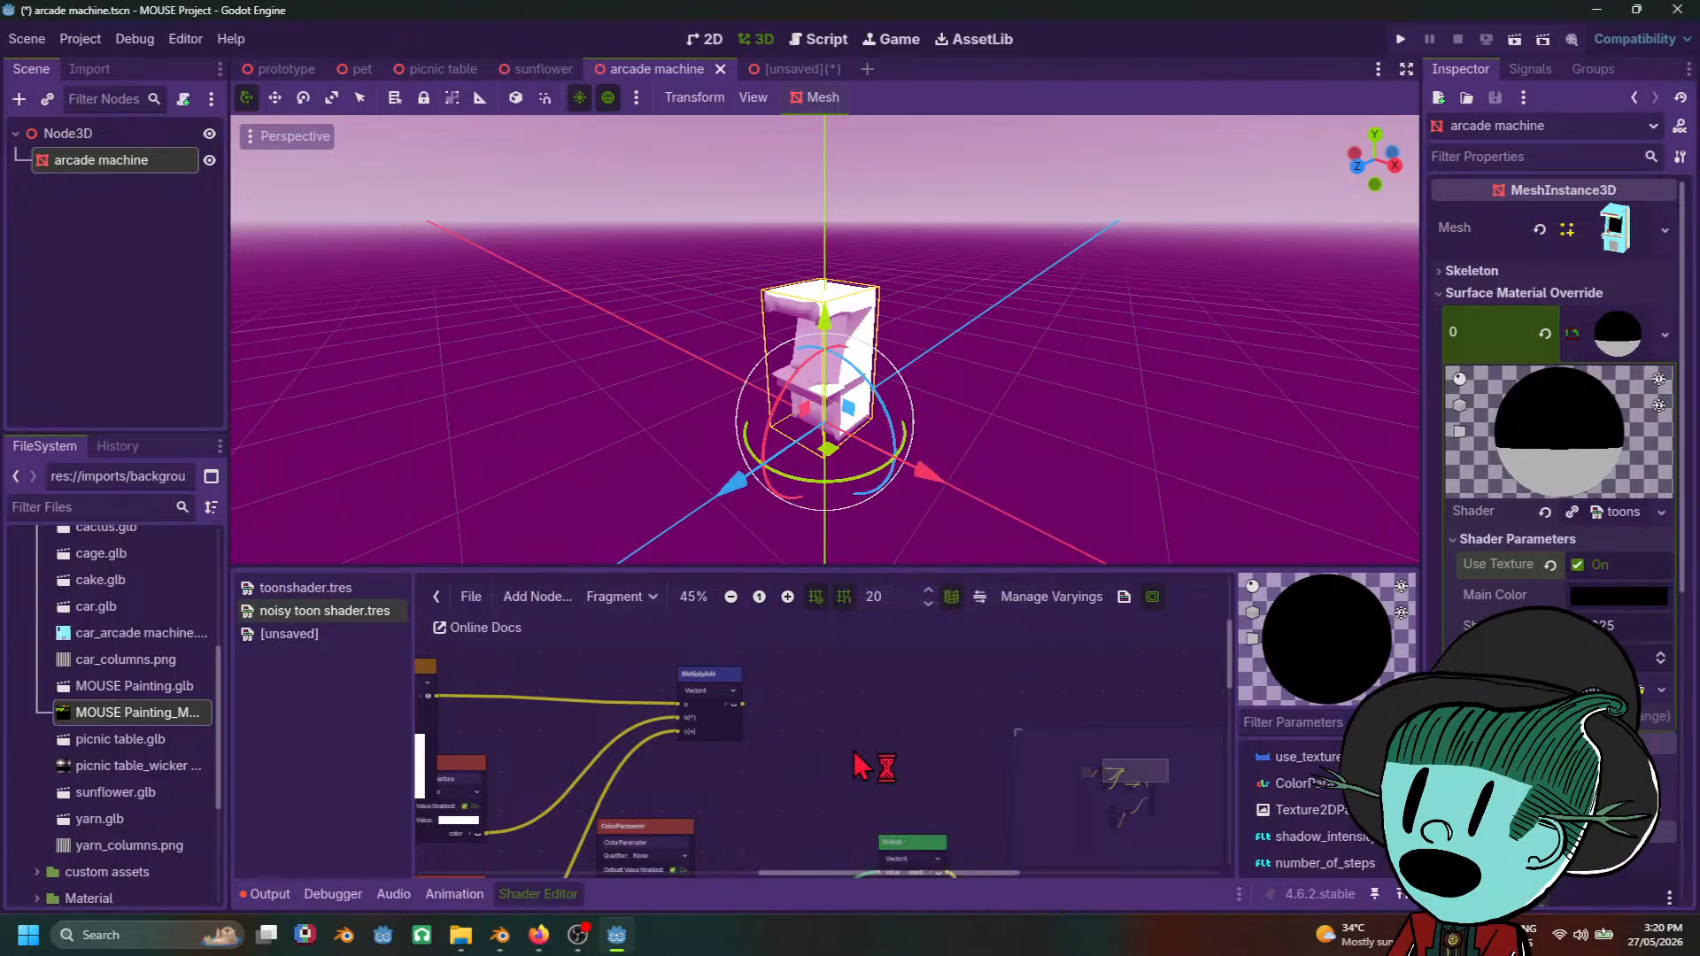
pyautogui.moveTo(905, 751); pyautogui.dragTo(831, 698, button='middle')
pyautogui.moveTo(670, 653); pyautogui.dragTo(798, 833)
# Step: In toonshader.tres, connect the MultiplyAdd output to the Switch node's true input and check the arcade machine in the viewport
pyautogui.click(347, 588)
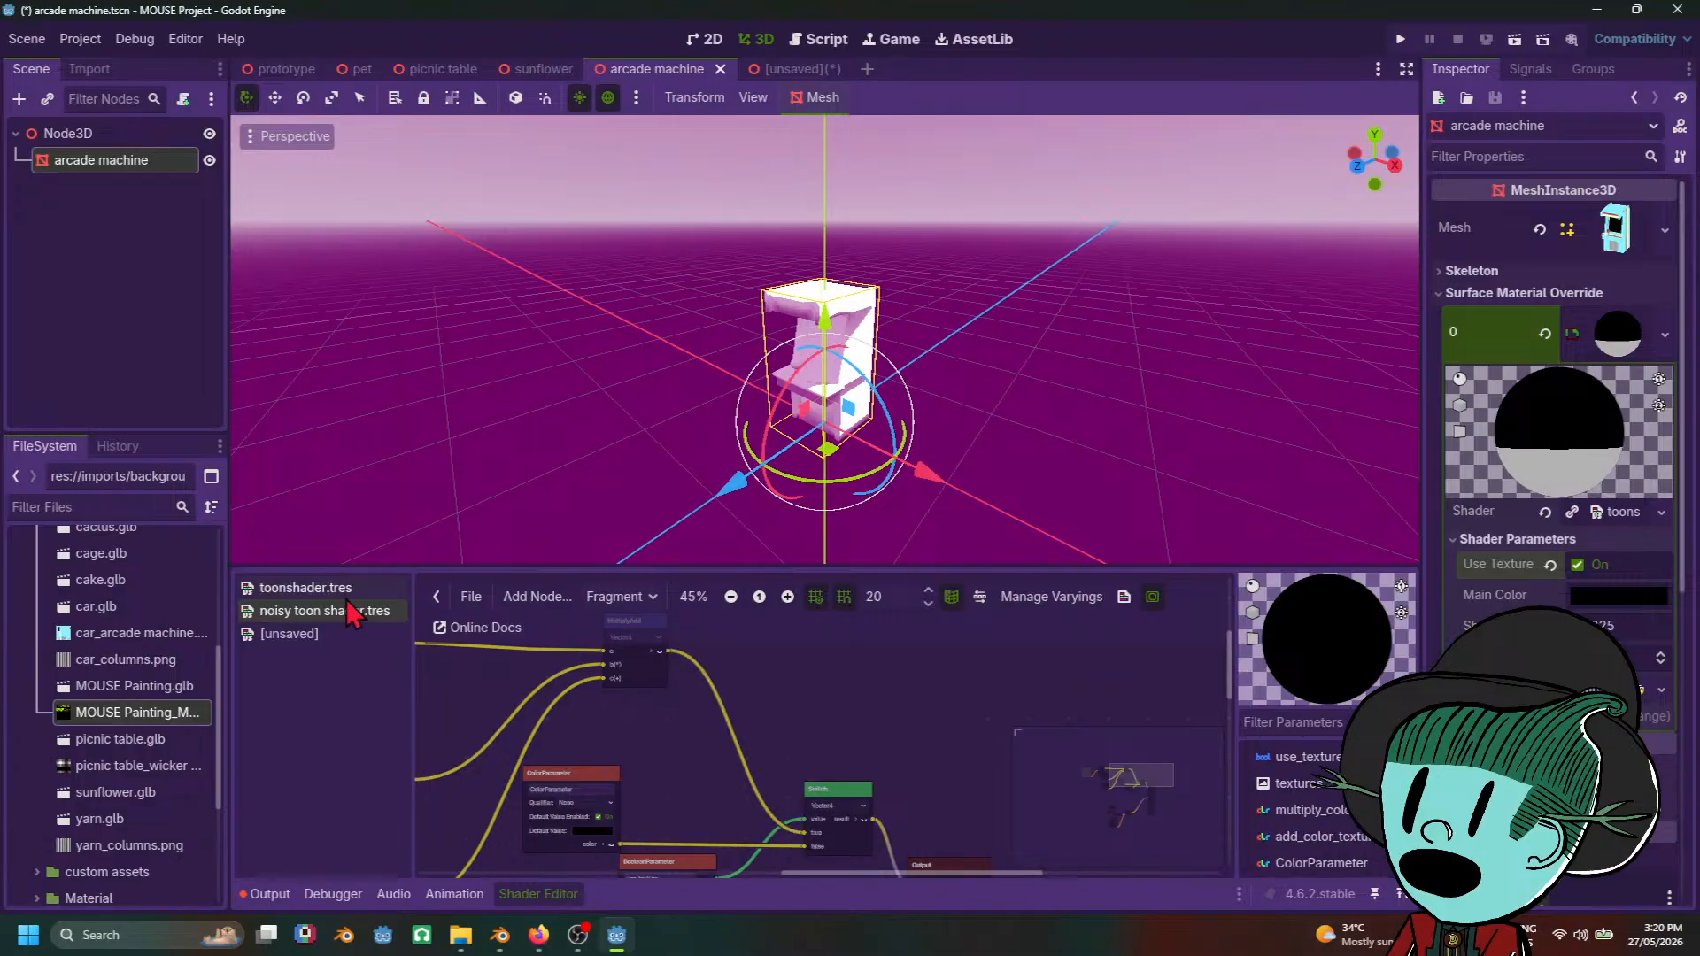
pyautogui.moveTo(712, 742)
pyautogui.mouseDown(button='middle')
pyautogui.moveTo(1118, 859)
pyautogui.moveTo(867, 785)
pyautogui.moveTo(737, 706)
pyautogui.moveTo(700, 740)
pyautogui.mouseUp(button='middle')
pyautogui.scroll(-4, 735, 706)
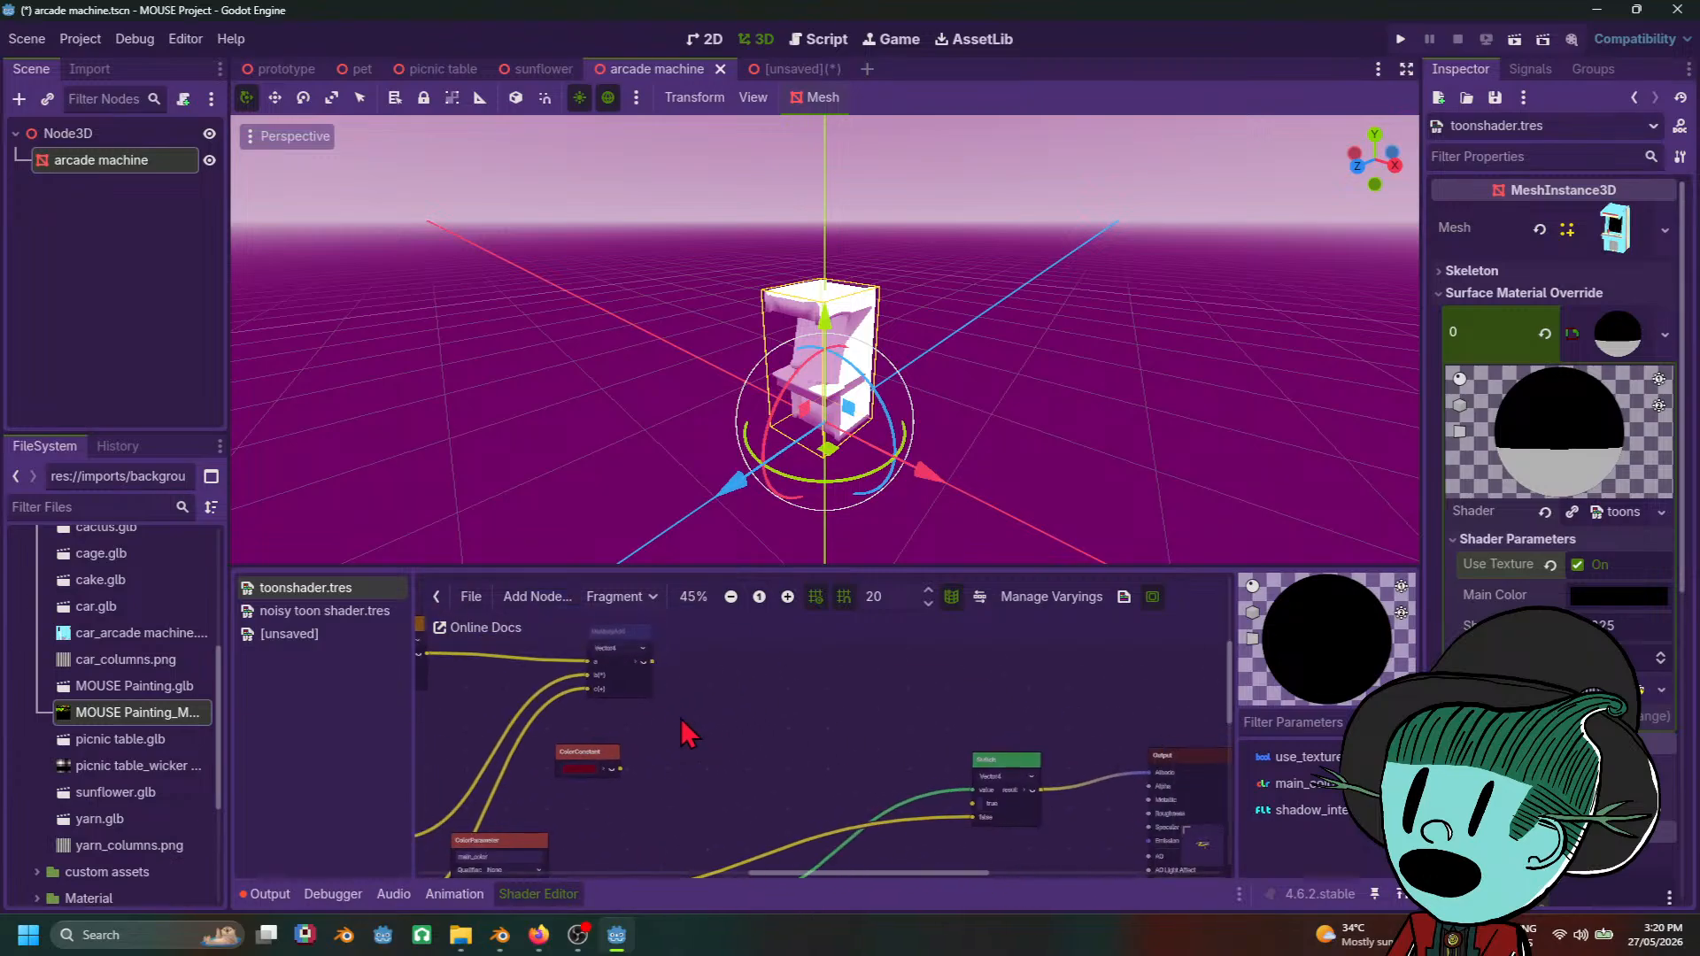
pyautogui.moveTo(653, 662); pyautogui.dragTo(976, 805)
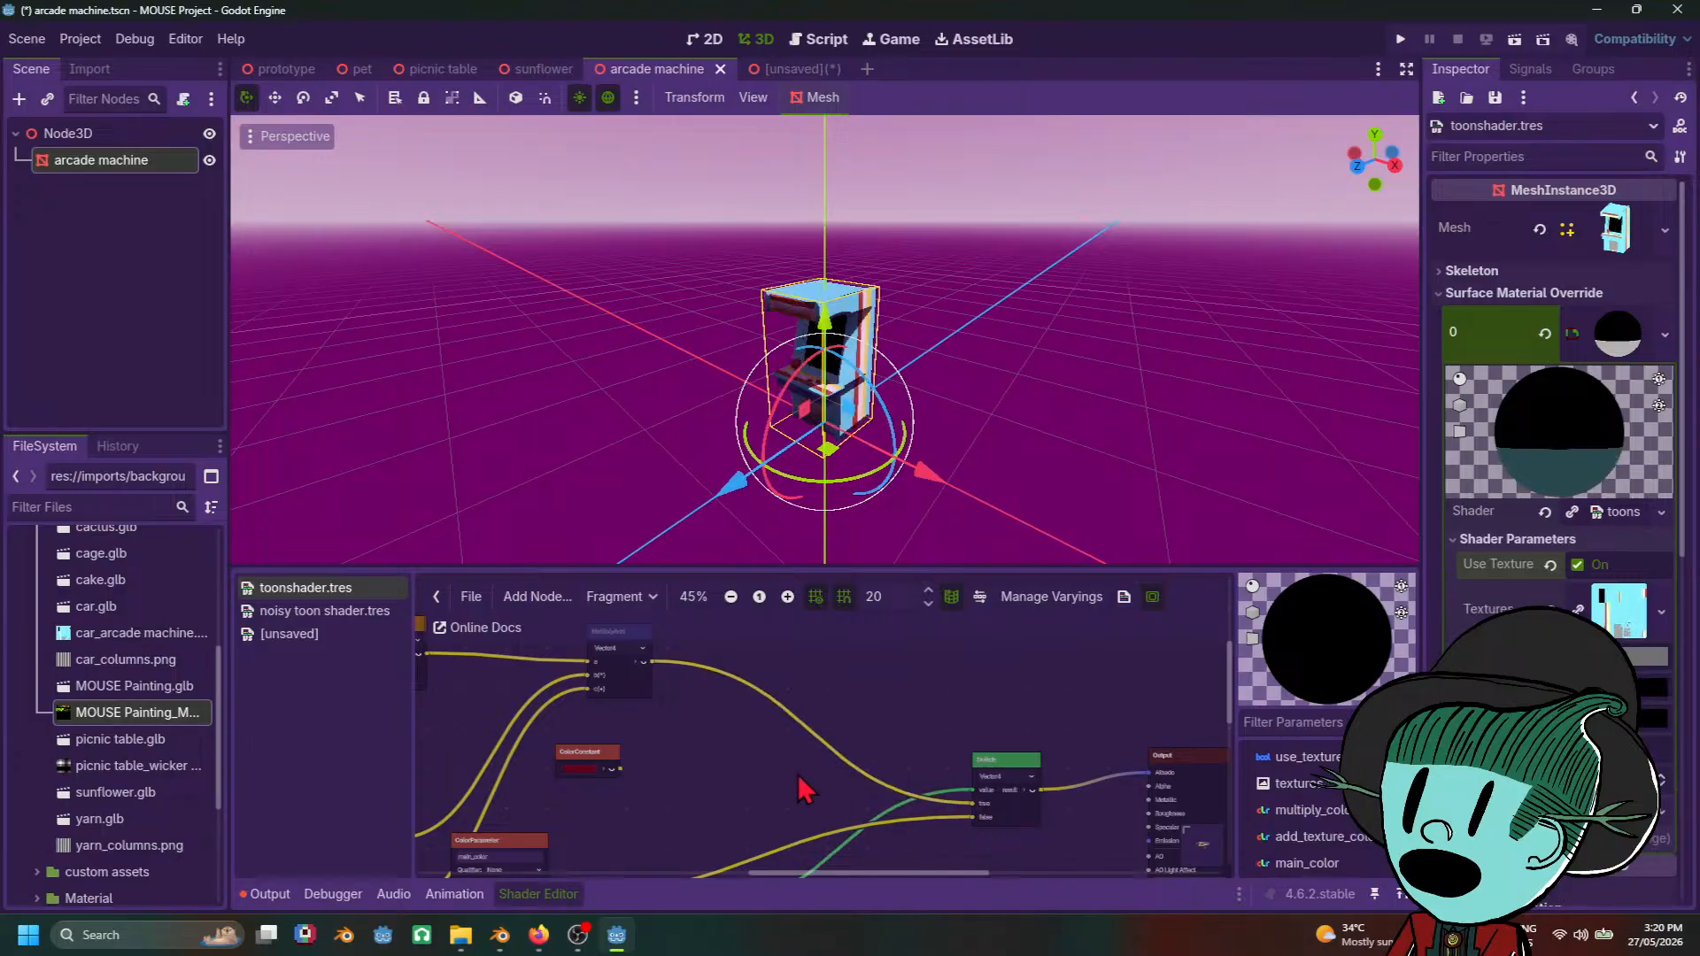
pyautogui.scroll(-8, 930, 466)
pyautogui.moveTo(930, 467); pyautogui.dragTo(1087, 500, button='middle')
pyautogui.scroll(6, 1088, 500)
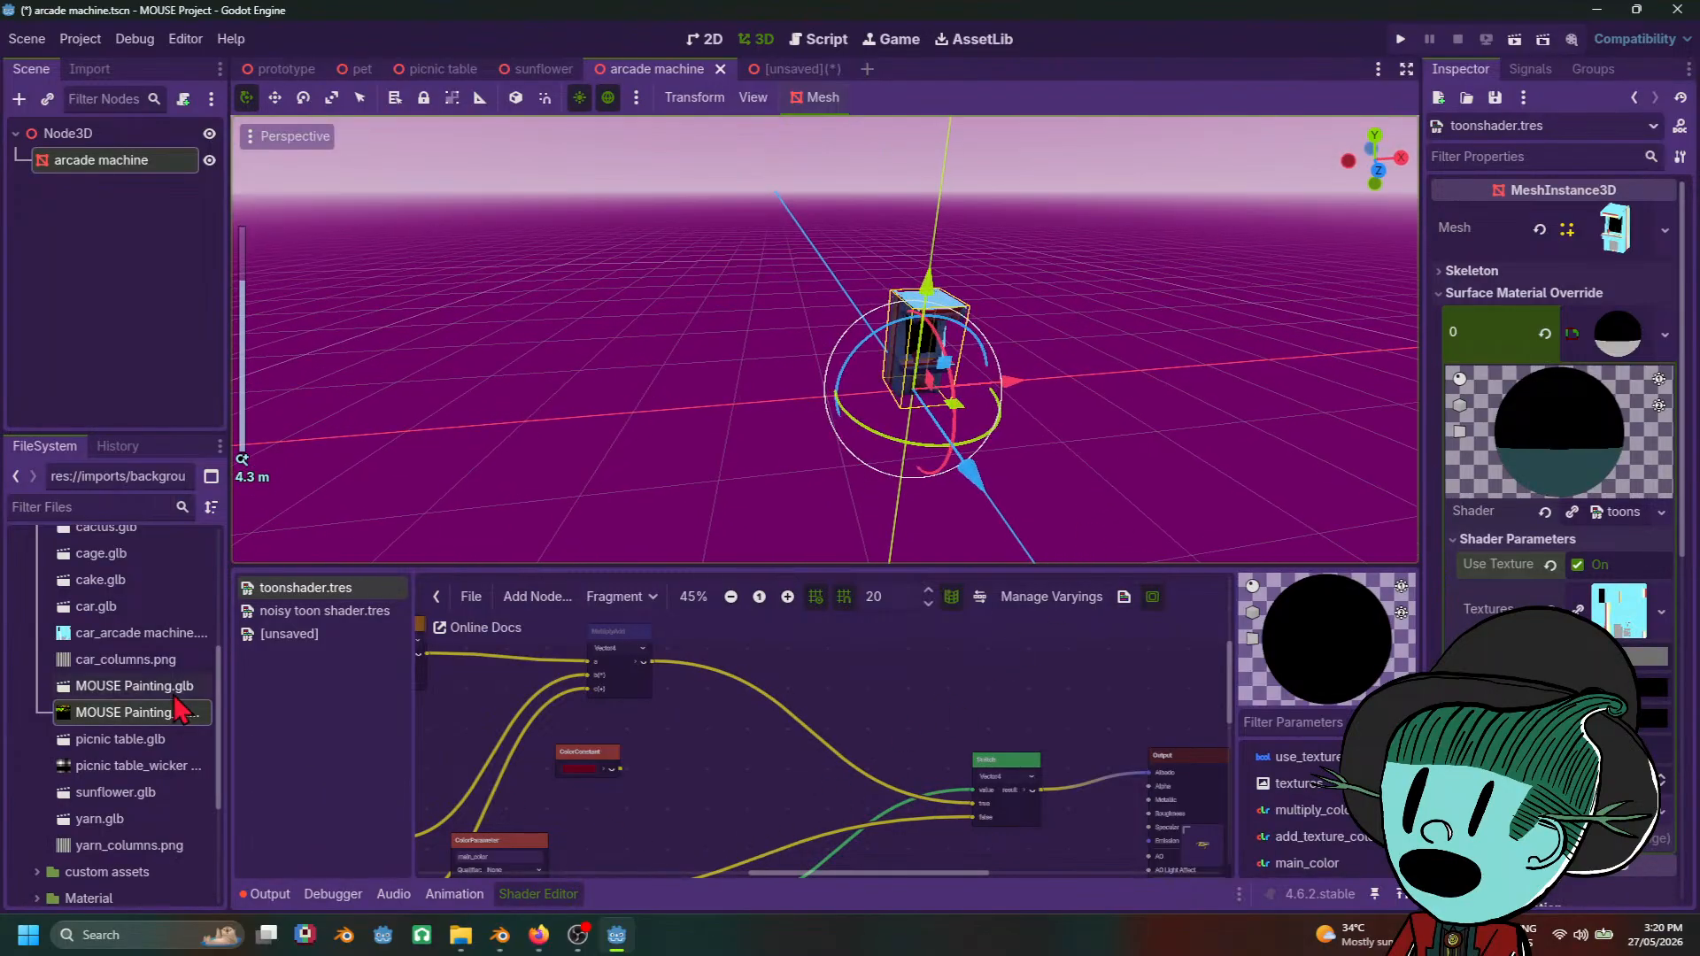
# Step: Return to the unsaved mouse painting scene and its unsaved shader, and disconnect VectorDecompose's w output from VectorCompose's w input
pyautogui.click(342, 633)
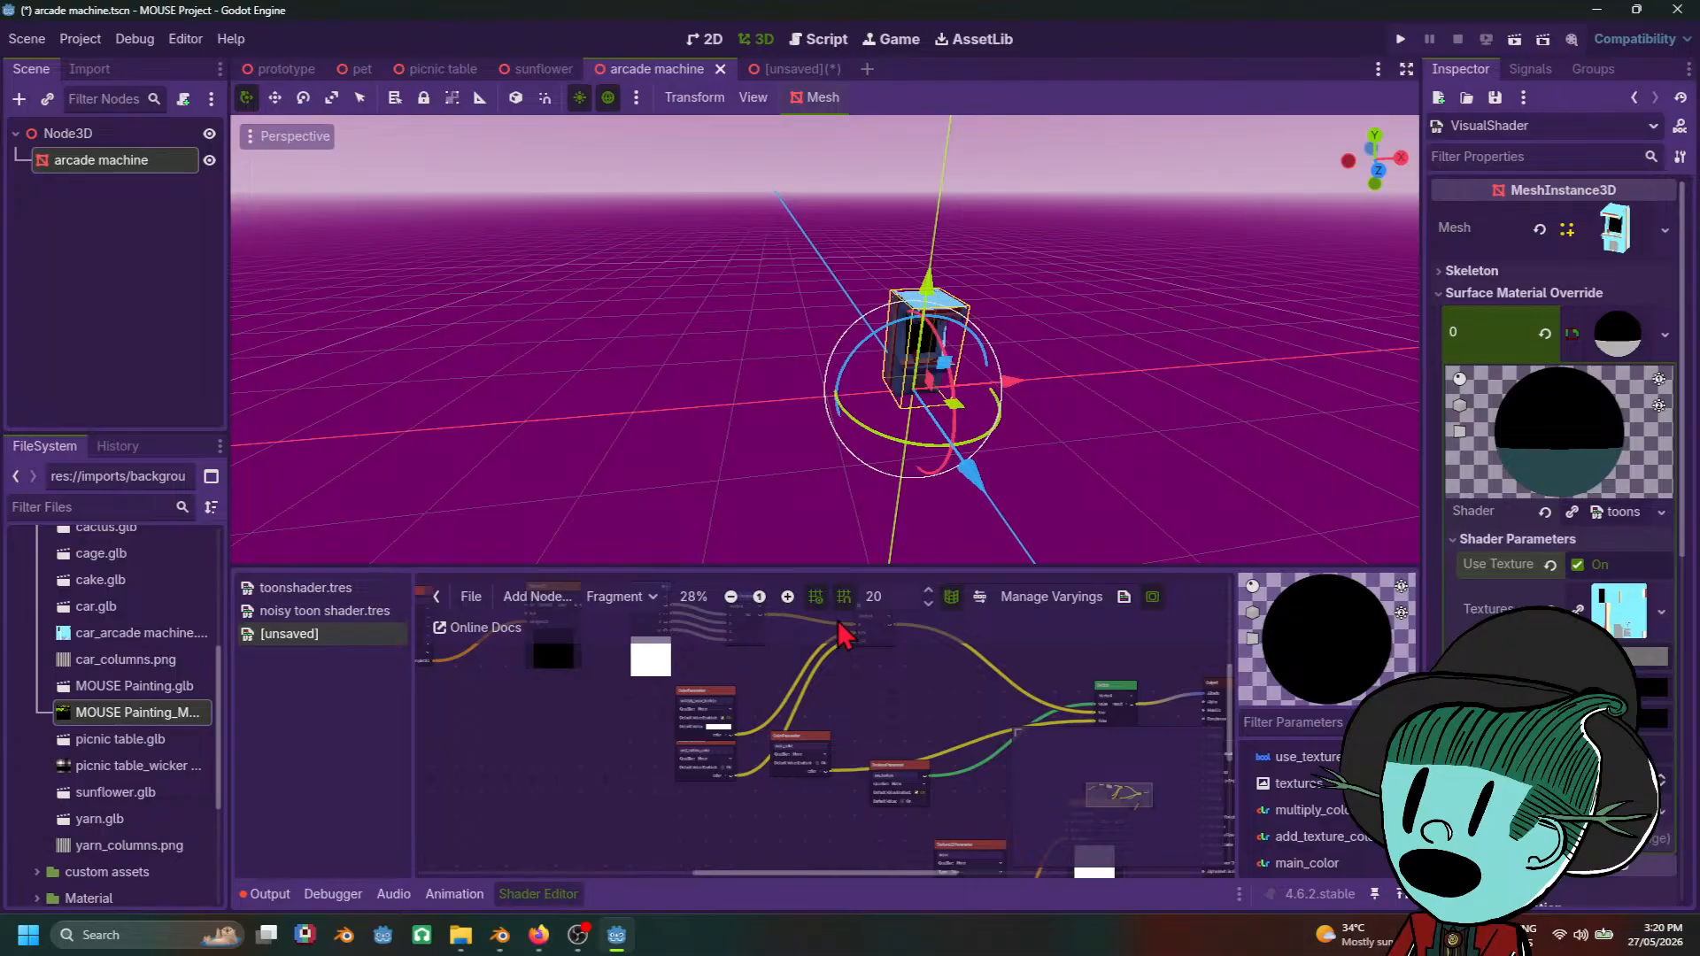
pyautogui.click(784, 69)
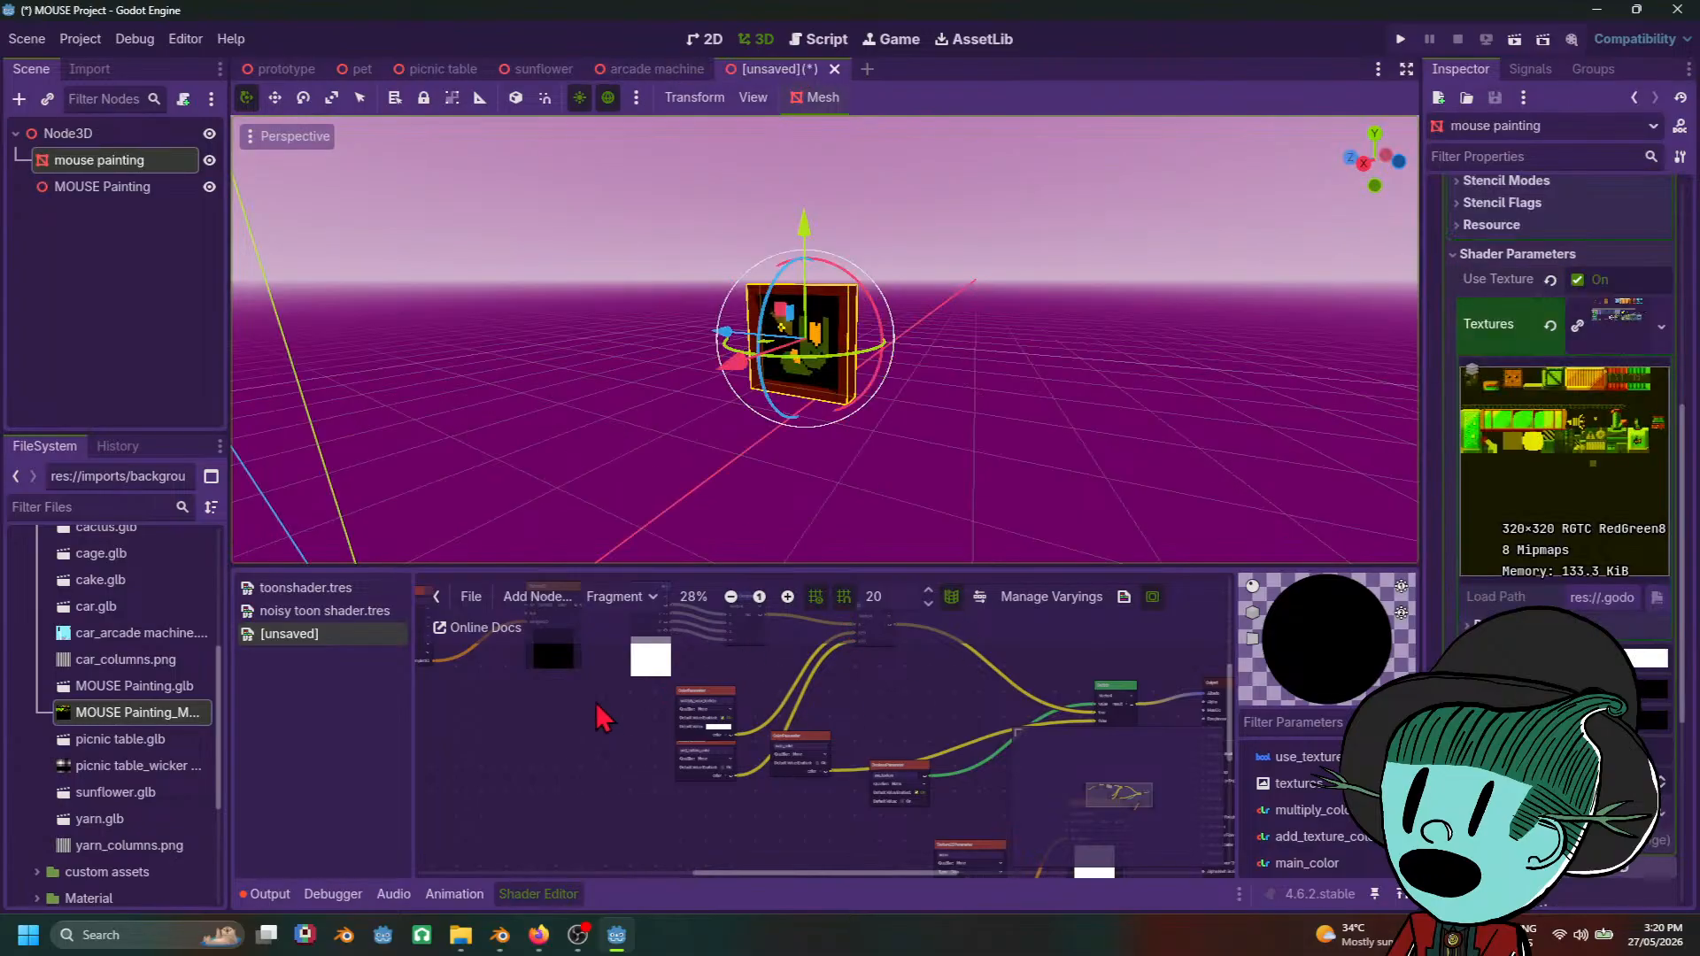
pyautogui.moveTo(890, 733); pyautogui.dragTo(806, 810, button='middle')
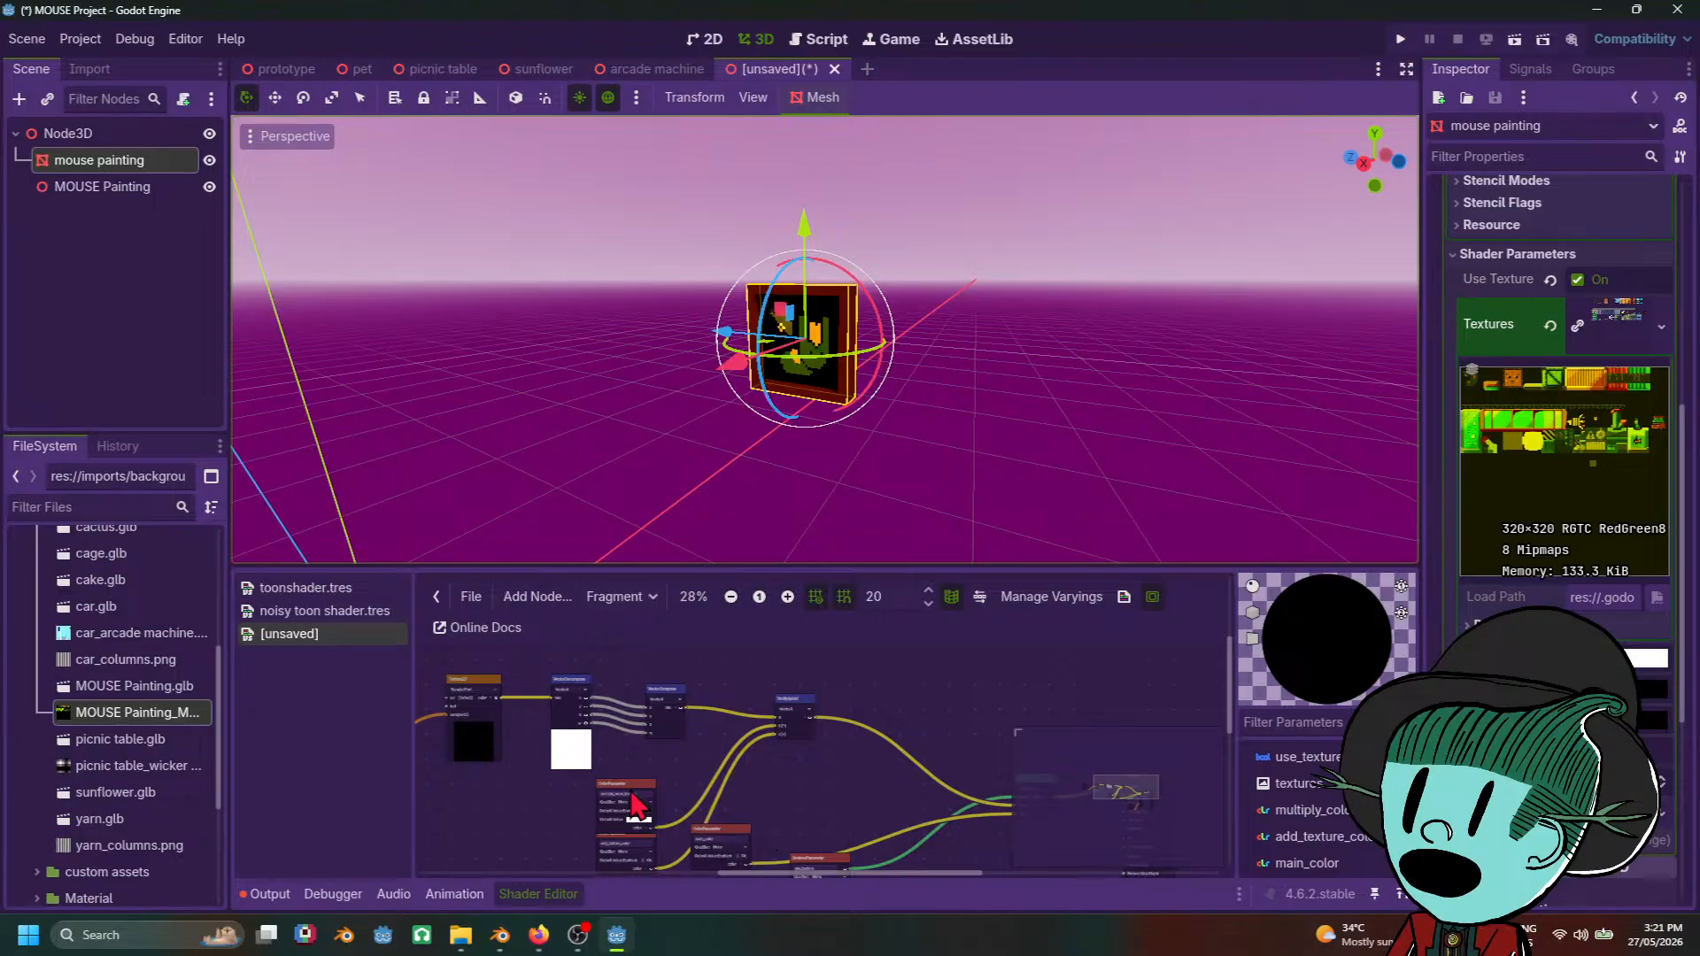
pyautogui.scroll(-1, 630, 790)
pyautogui.moveTo(553, 795); pyautogui.dragTo(639, 760, button='middle')
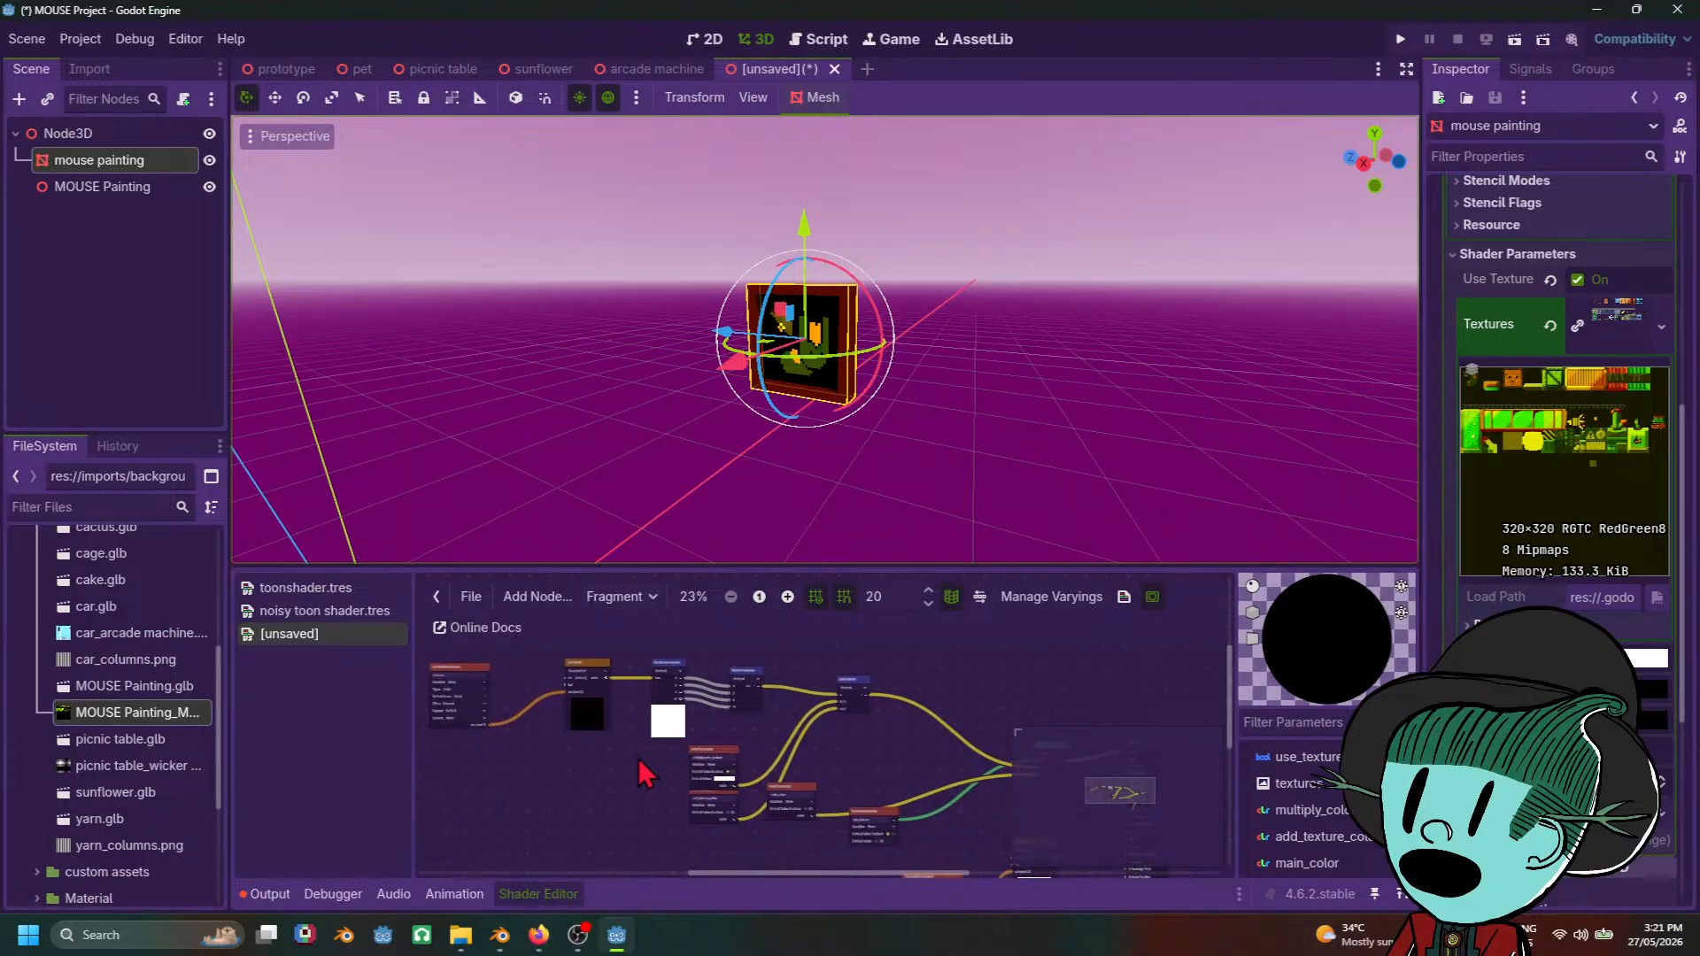
pyautogui.scroll(4, 774, 729)
pyautogui.moveTo(759, 735); pyautogui.dragTo(769, 828, button='middle')
pyautogui.scroll(1, 719, 790)
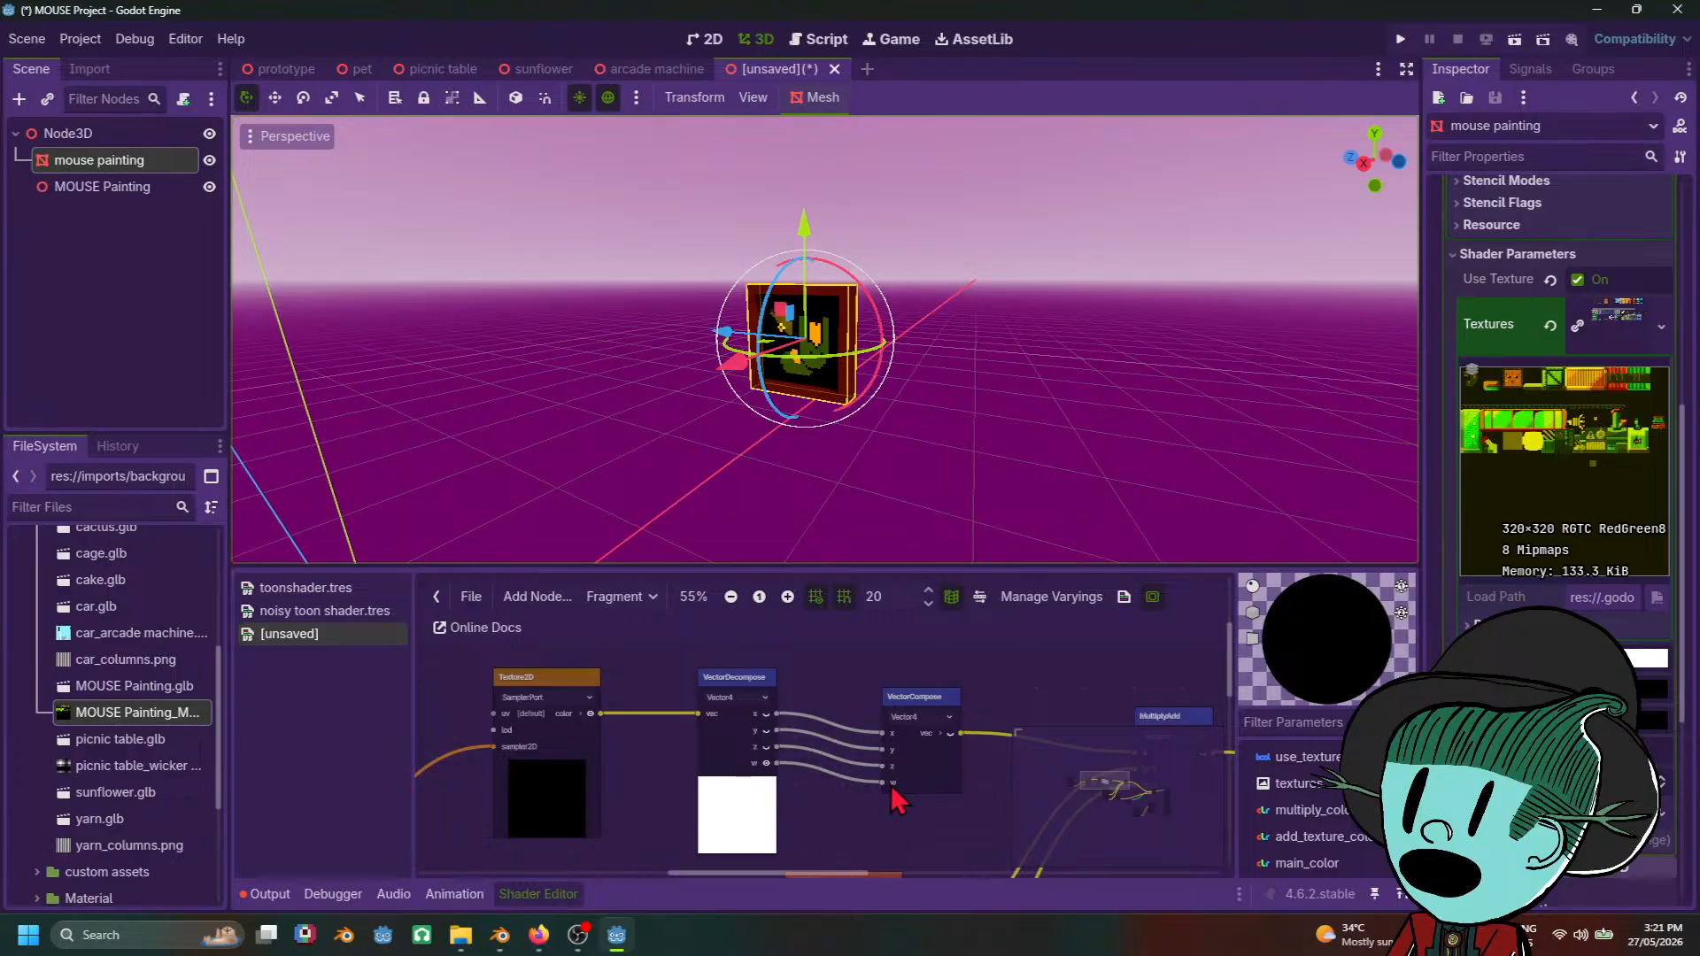
pyautogui.moveTo(883, 787); pyautogui.dragTo(815, 819)
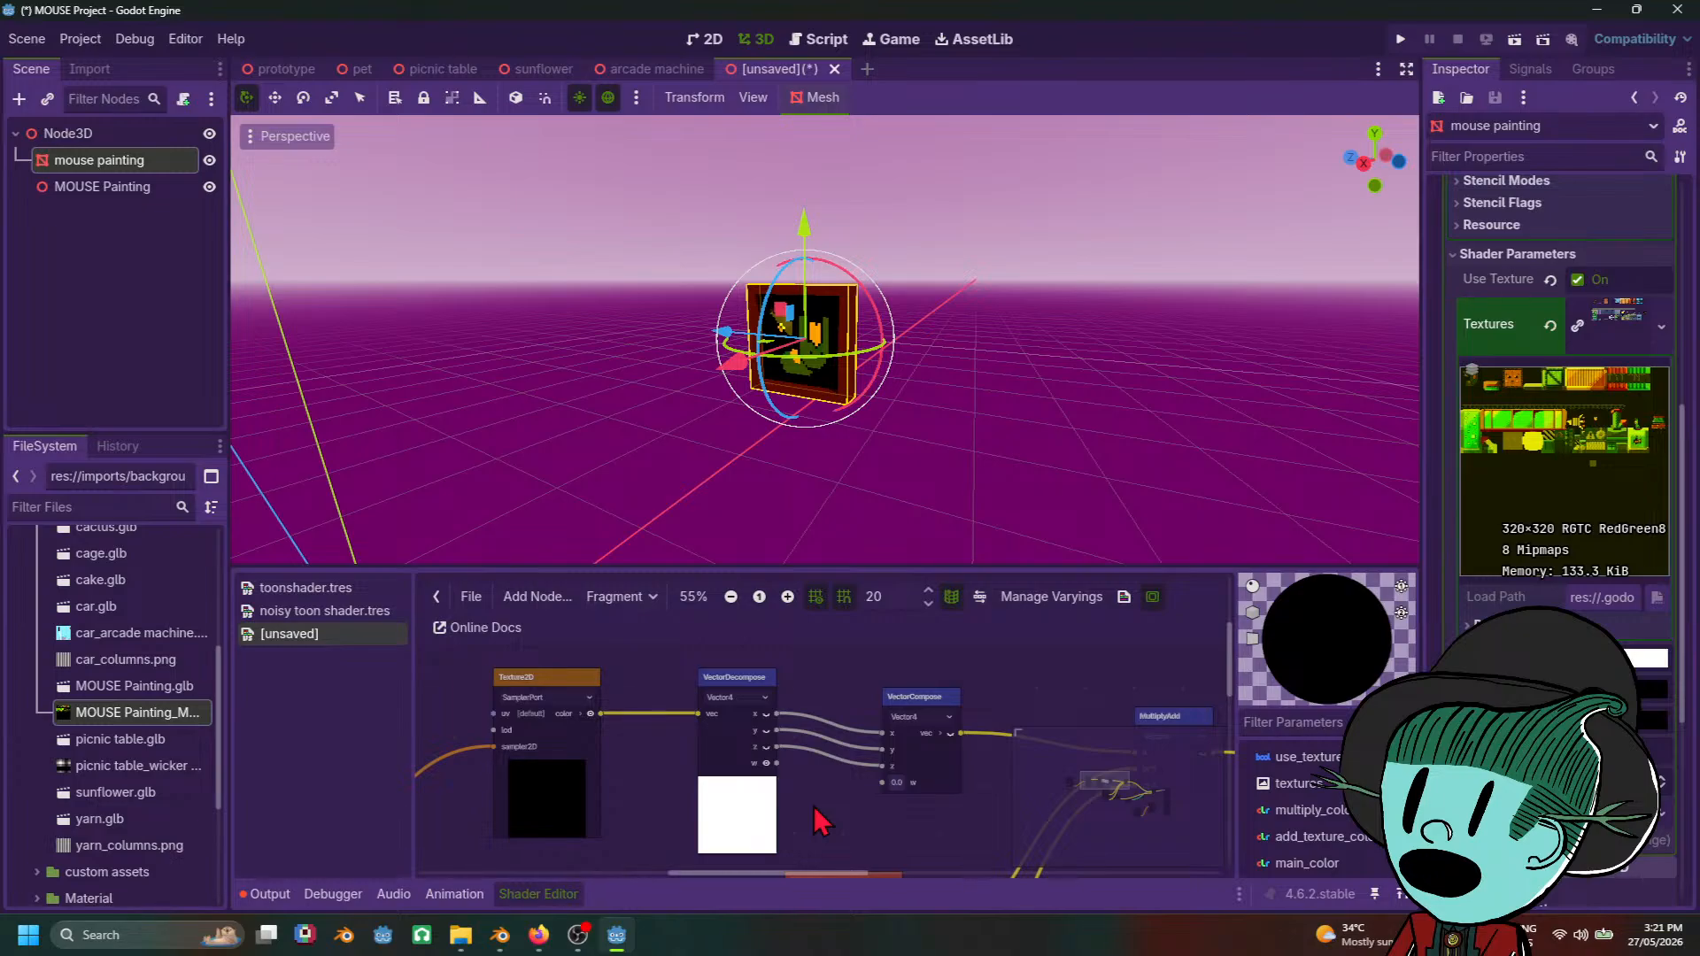
# Step: Add a UV input node to the mouse painting's shader and connect it to the Texture2D node's uv input
pyautogui.moveTo(814, 807); pyautogui.dragTo(705, 772, button='middle')
pyautogui.scroll(-6, 678, 790)
pyautogui.moveTo(630, 826); pyautogui.dragTo(910, 838, button='middle')
pyautogui.scroll(3, 811, 819)
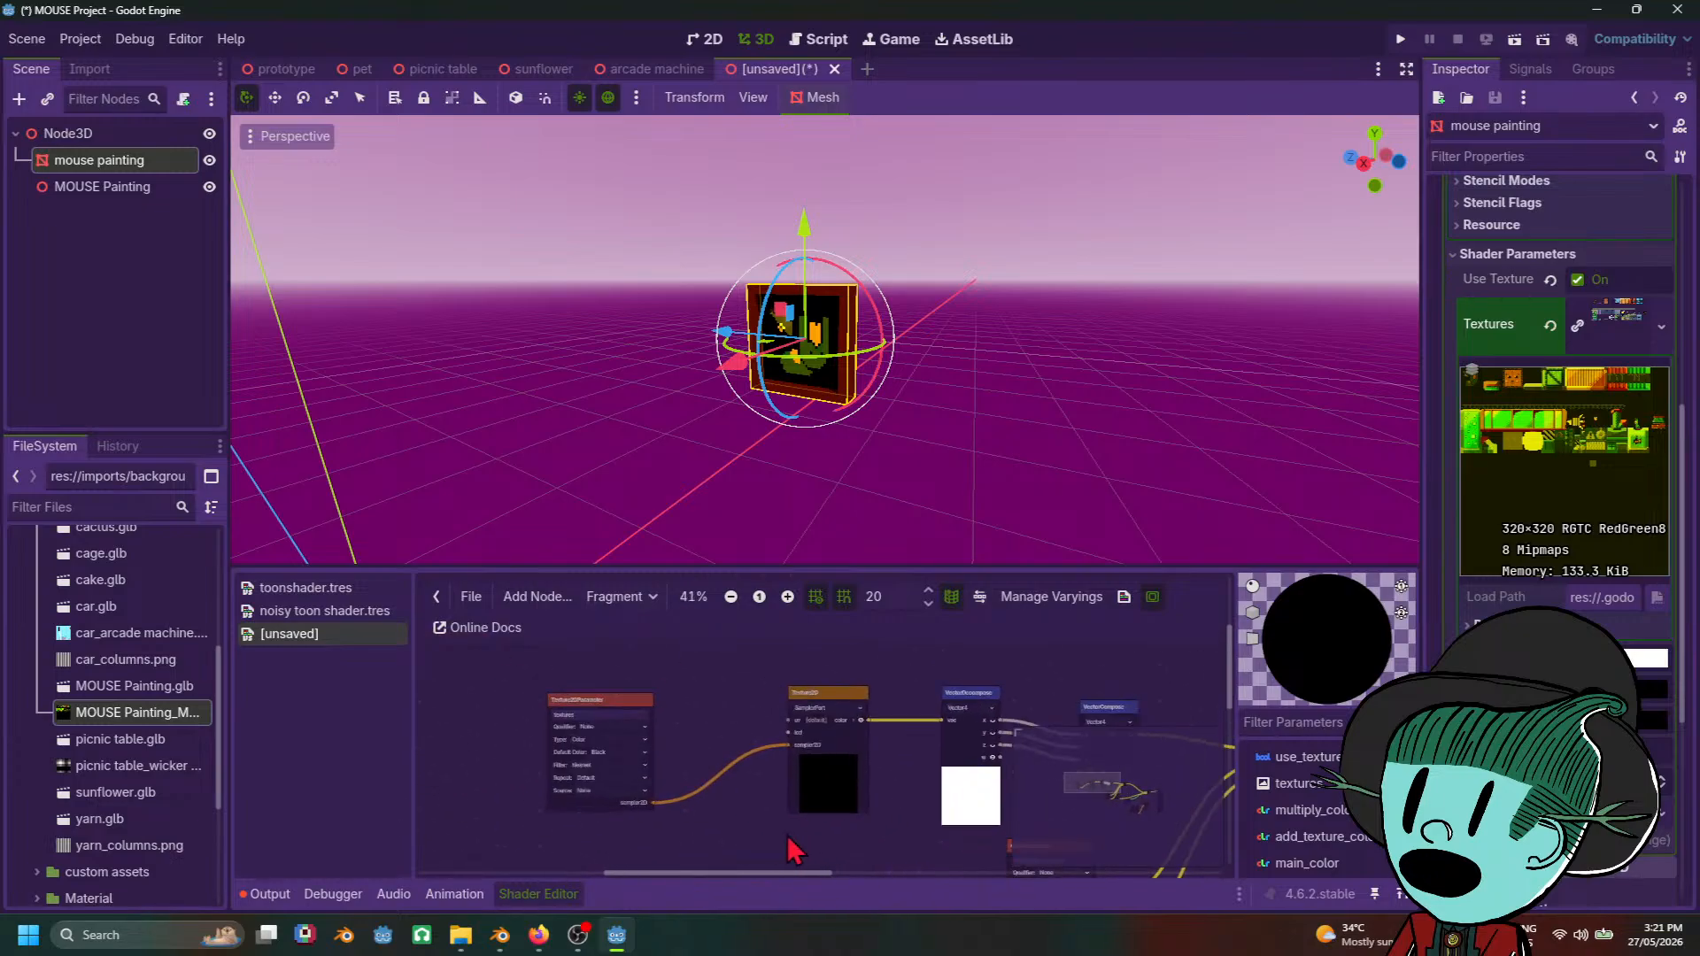
pyautogui.scroll(1, 784, 846)
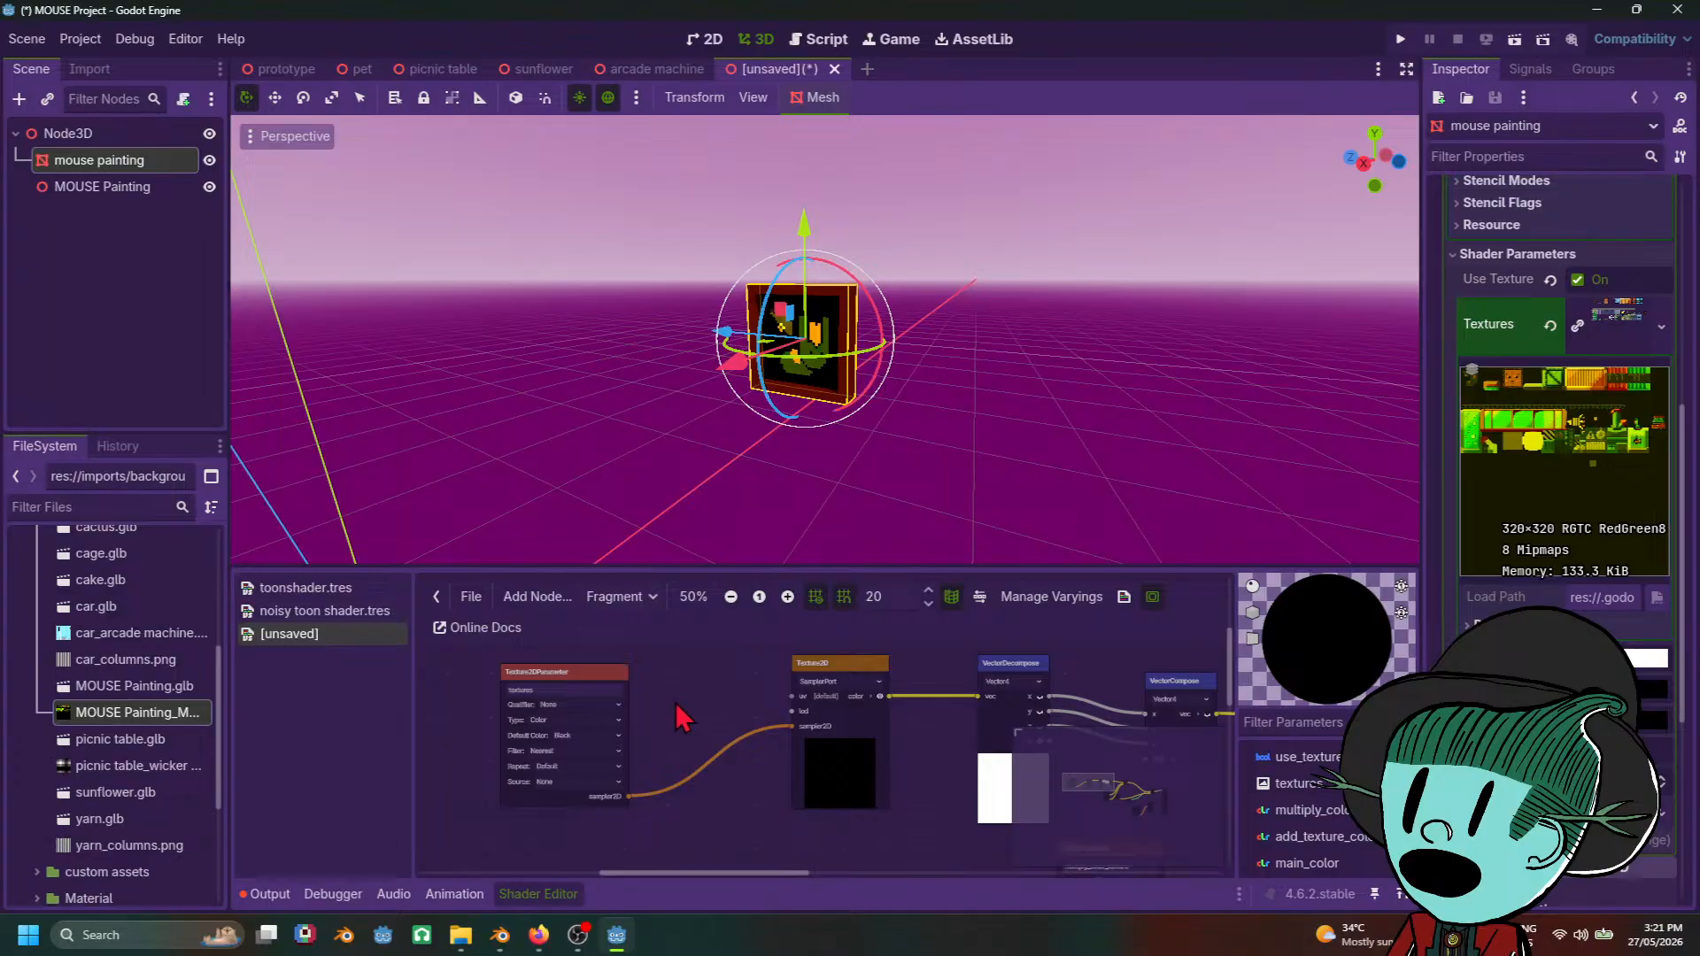
pyautogui.moveTo(682, 700); pyautogui.dragTo(700, 758, button='middle')
pyautogui.rightClick(628, 697)
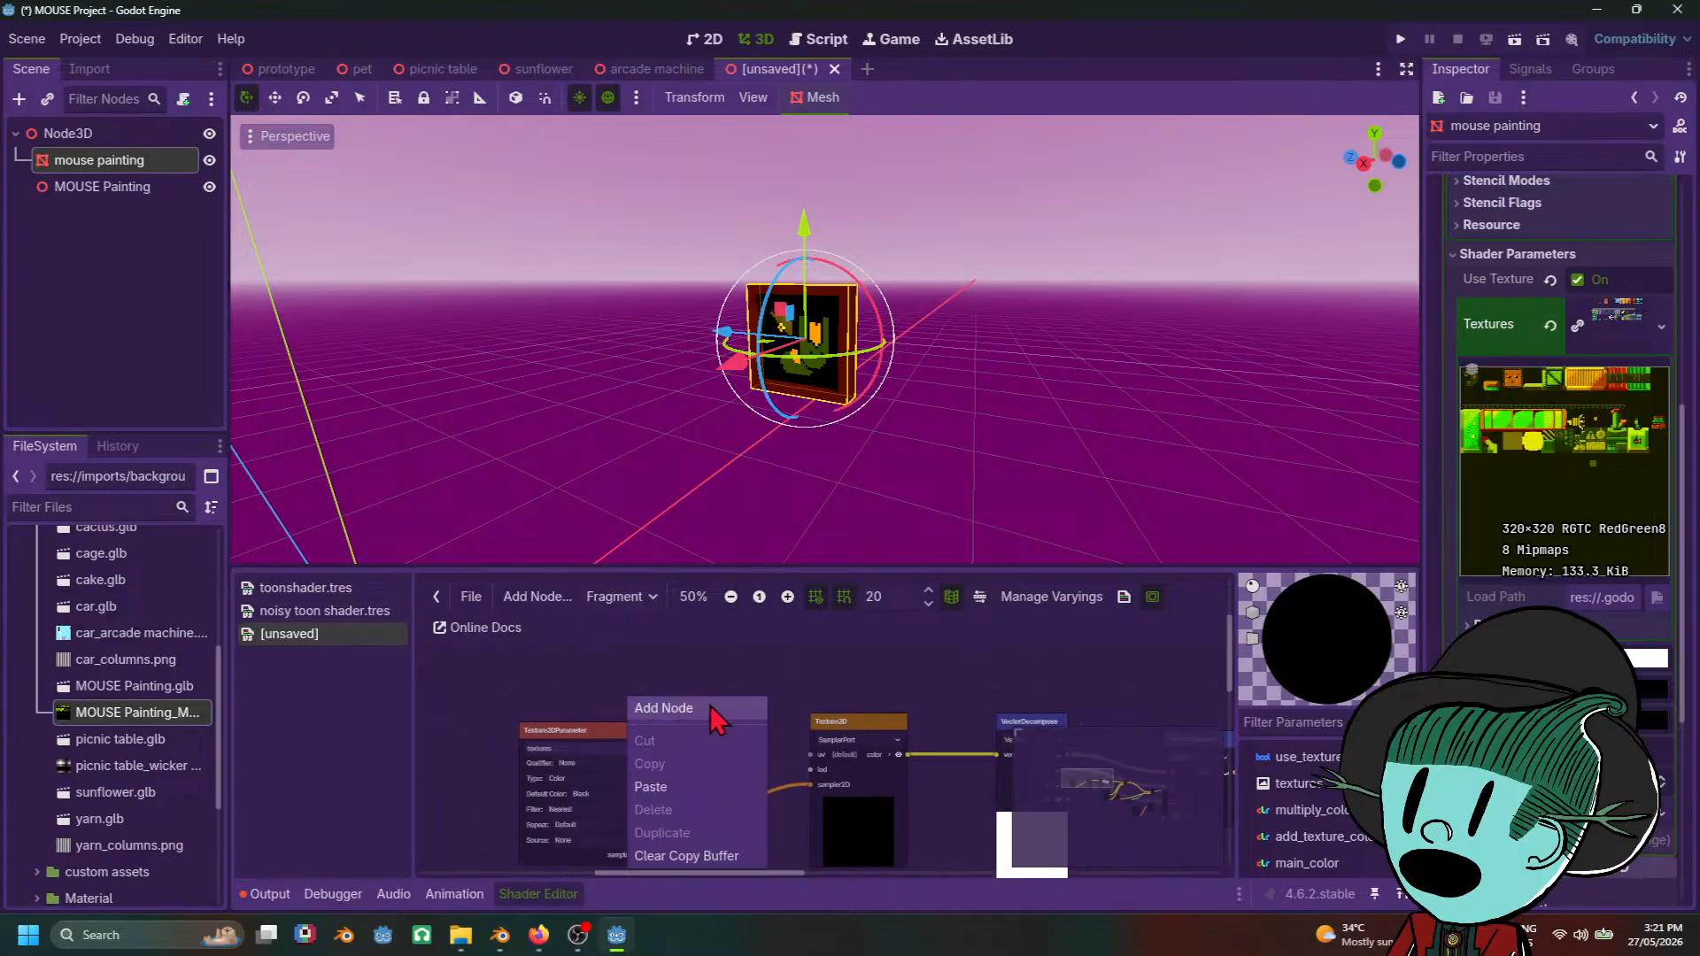
pyautogui.click(710, 707)
pyautogui.write('vector4c')
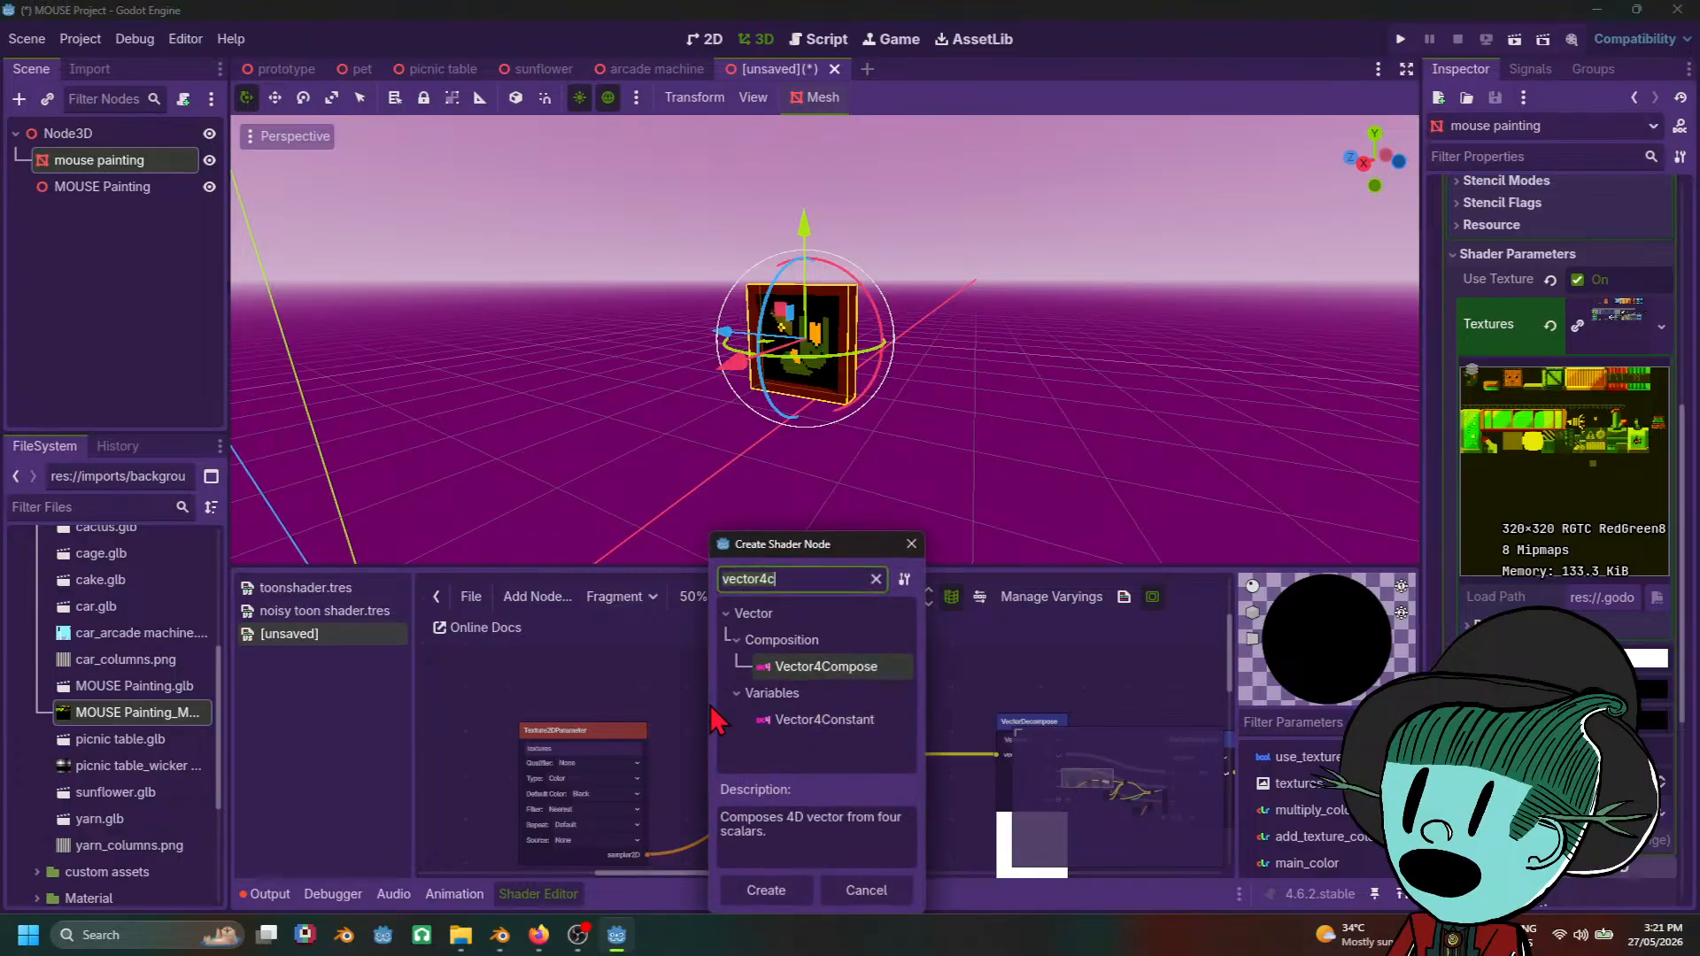
pyautogui.hotkey('ctrl', 'a')
pyautogui.write('uv')
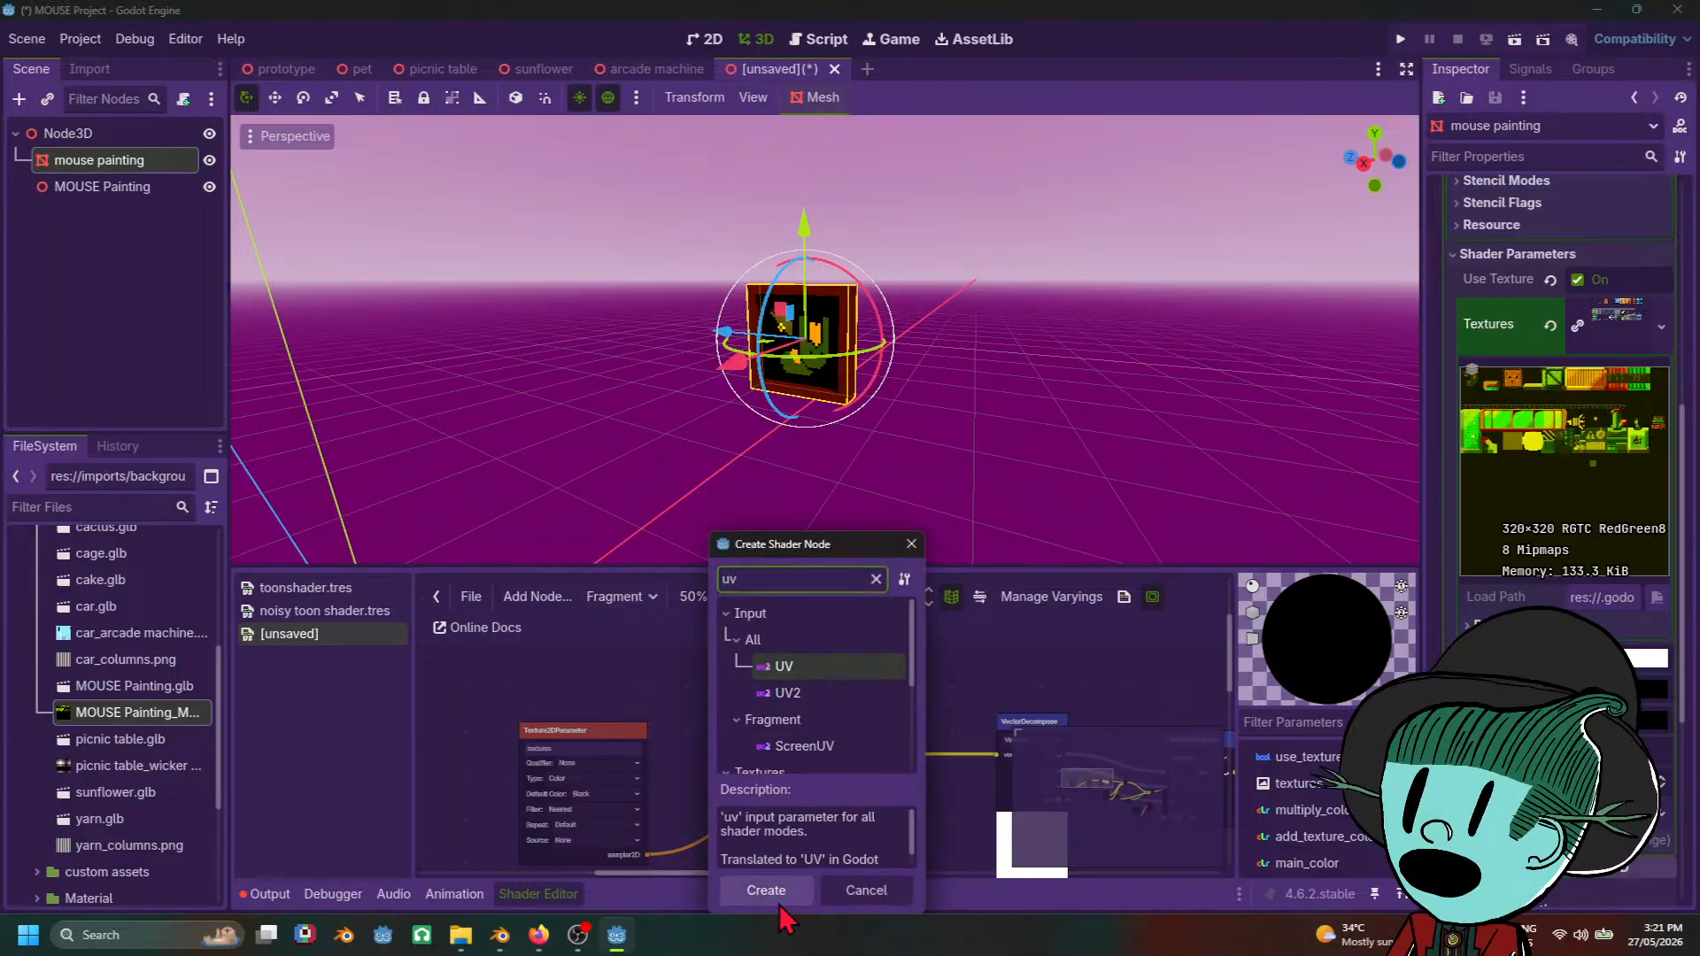
pyautogui.click(780, 894)
pyautogui.moveTo(777, 714); pyautogui.dragTo(810, 755)
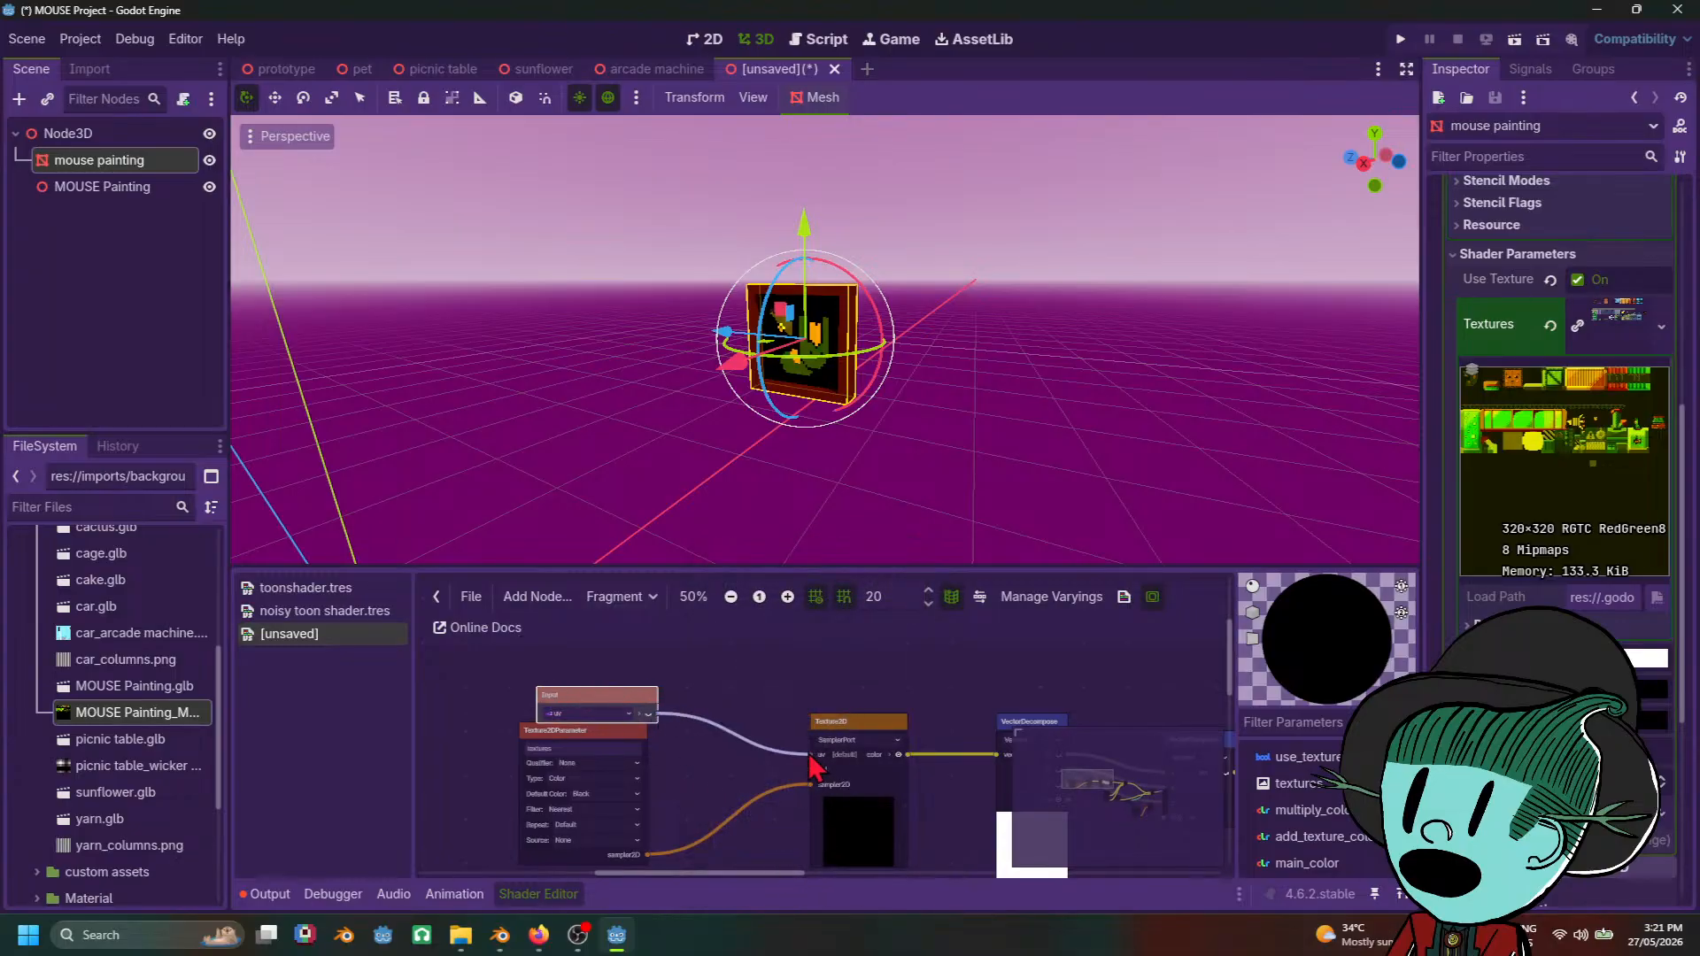
# Step: Show the output preview of the new UV input node in the shader graph
pyautogui.click(691, 775)
pyautogui.scroll(2, 689, 776)
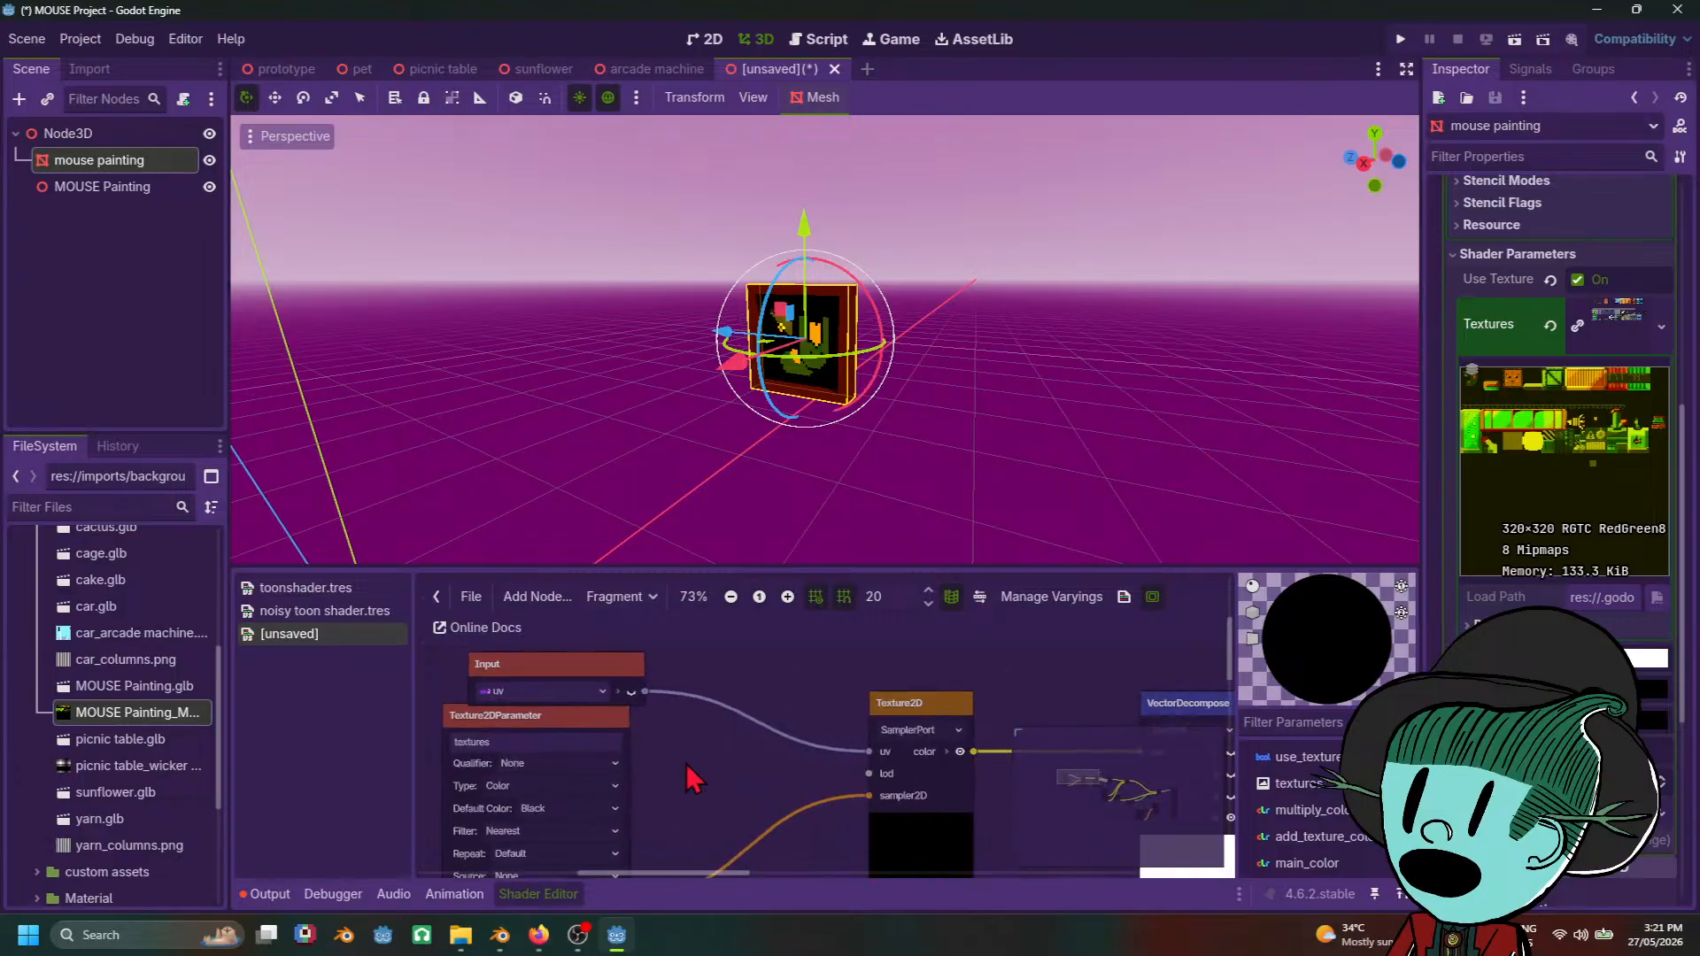
pyautogui.click(631, 692)
pyautogui.scroll(-6, 634, 704)
pyautogui.scroll(5, 647, 740)
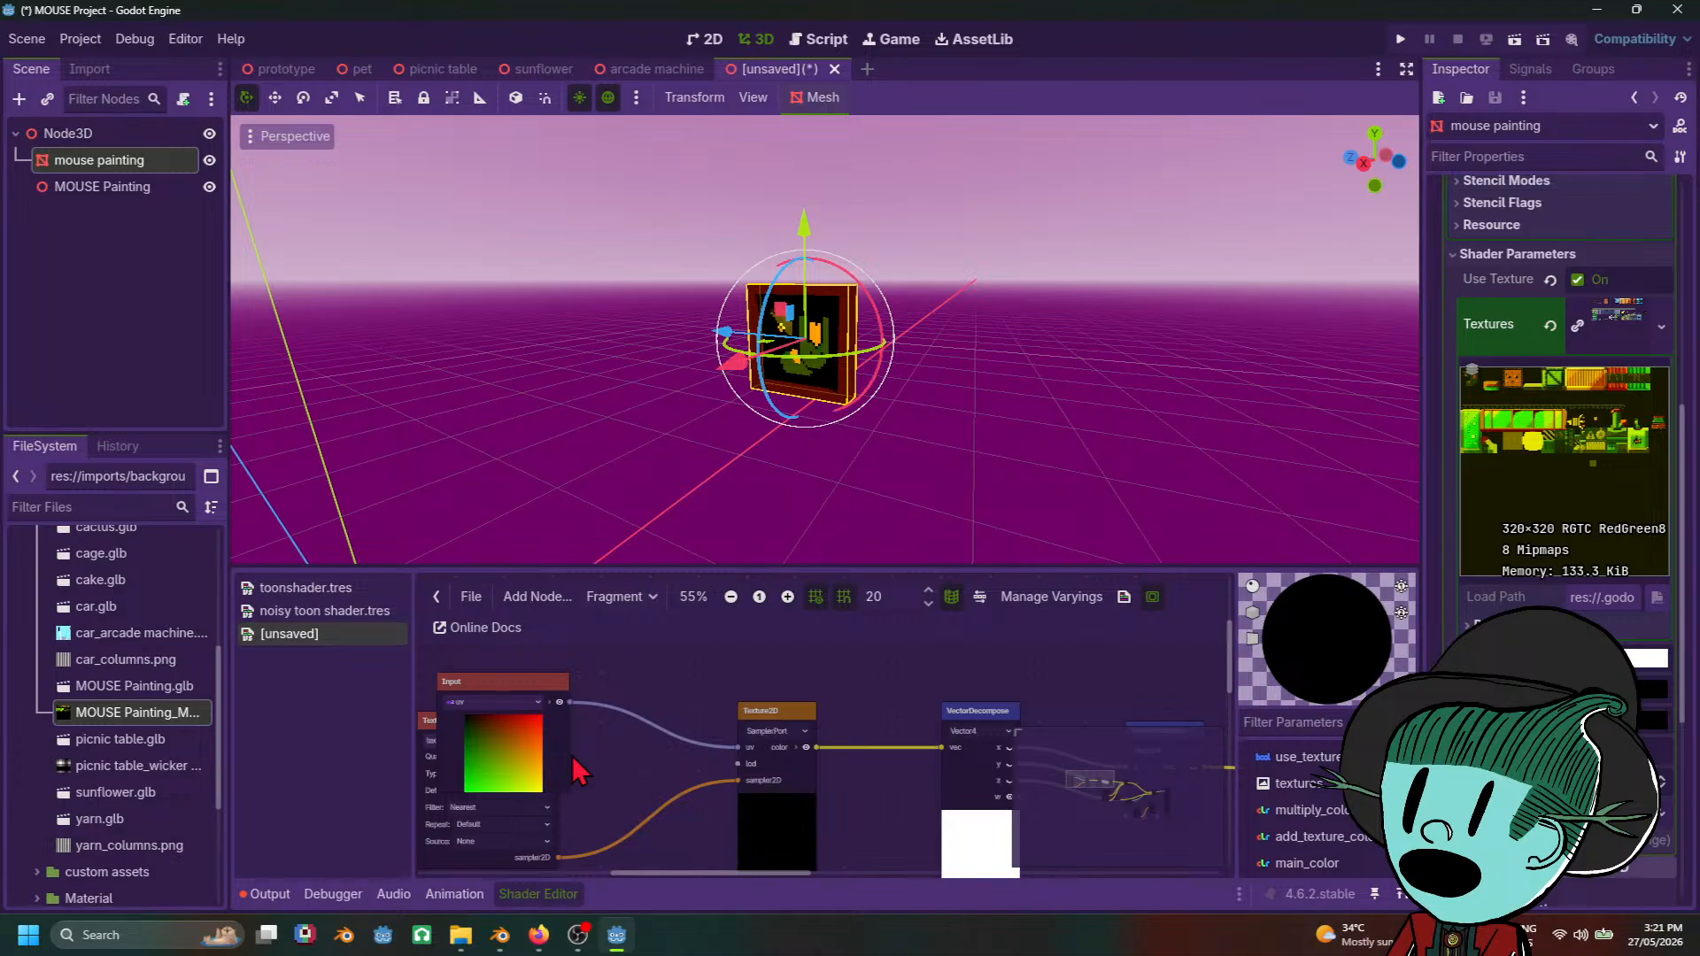
# Step: Try to find PixiEditor through the system search
pyautogui.click(151, 936)
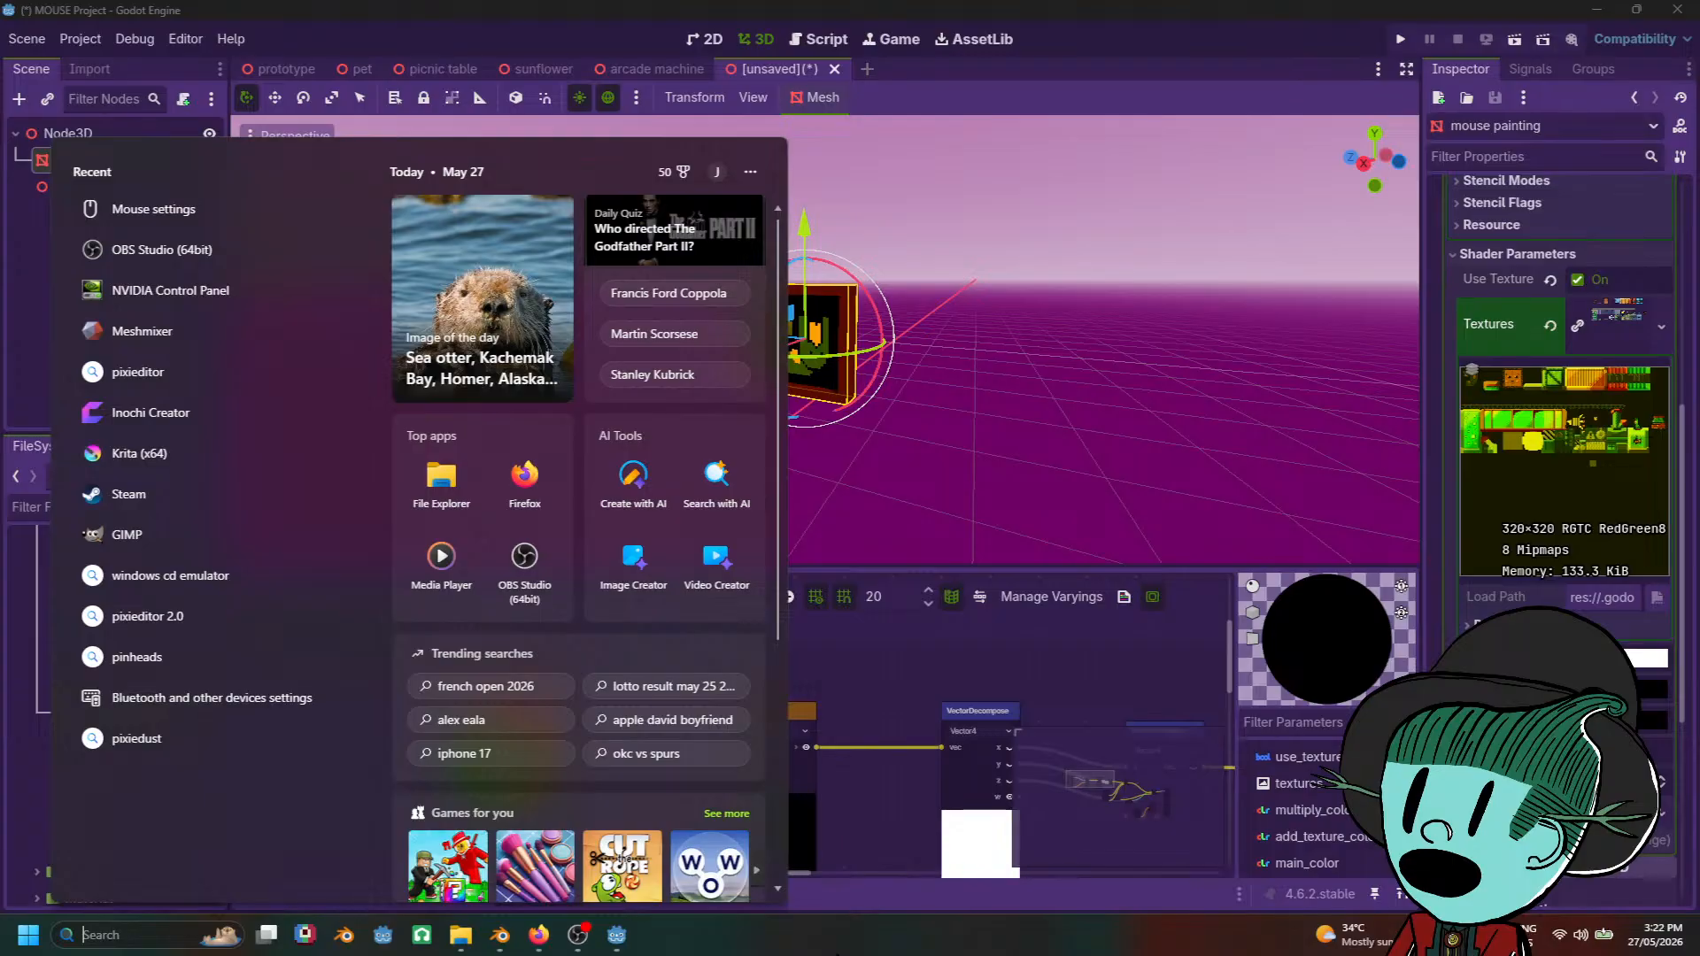
pyautogui.click(836, 954)
pyautogui.click(100, 936)
pyautogui.write('pixie')
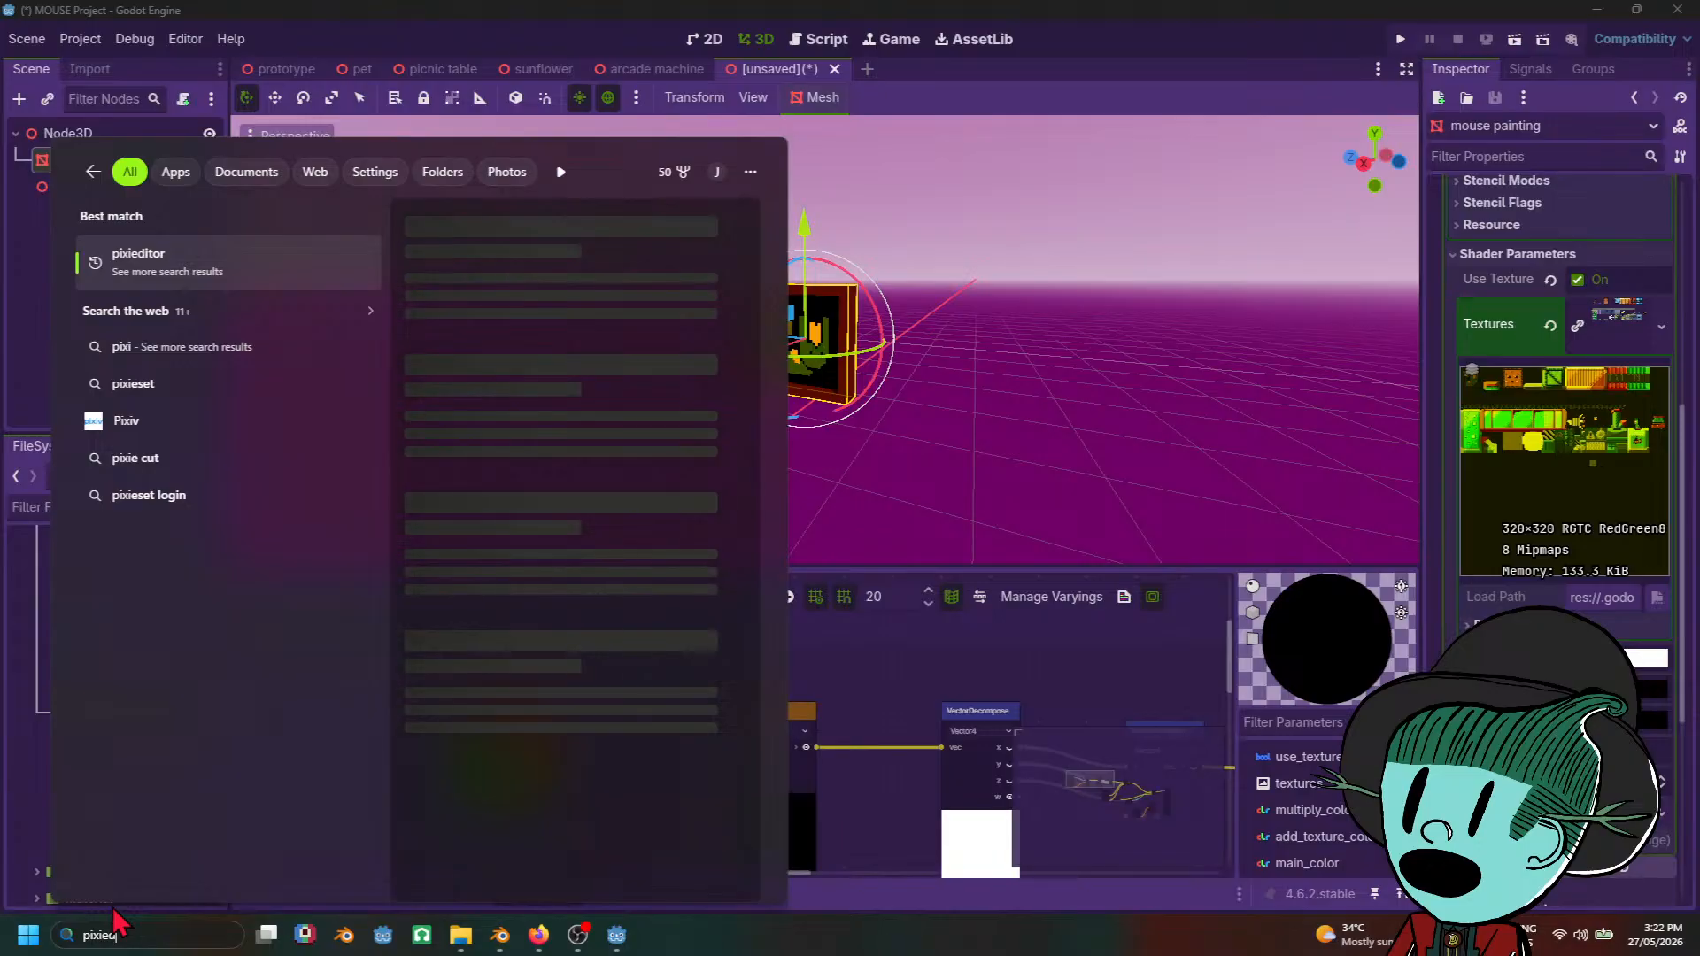
pyautogui.write('d')
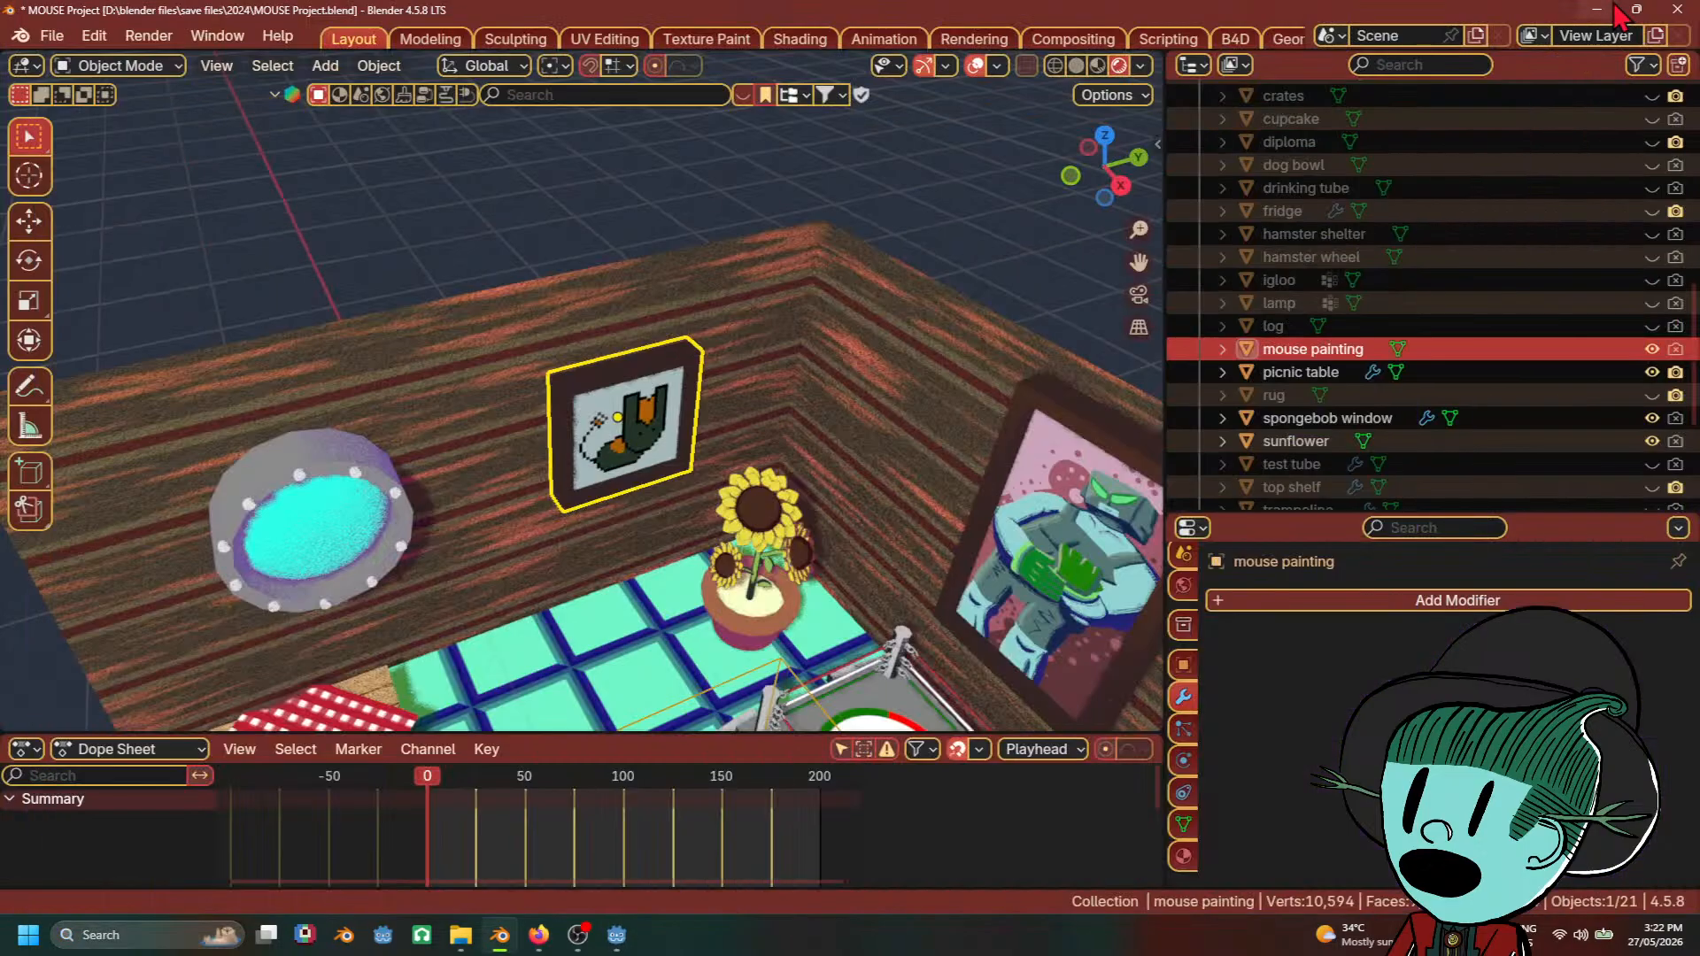
# Step: Minimize the Blender, browser and background assets windows, launch PixiEditor from the desktop and dismiss the notification pop-up
pyautogui.click(1617, 11)
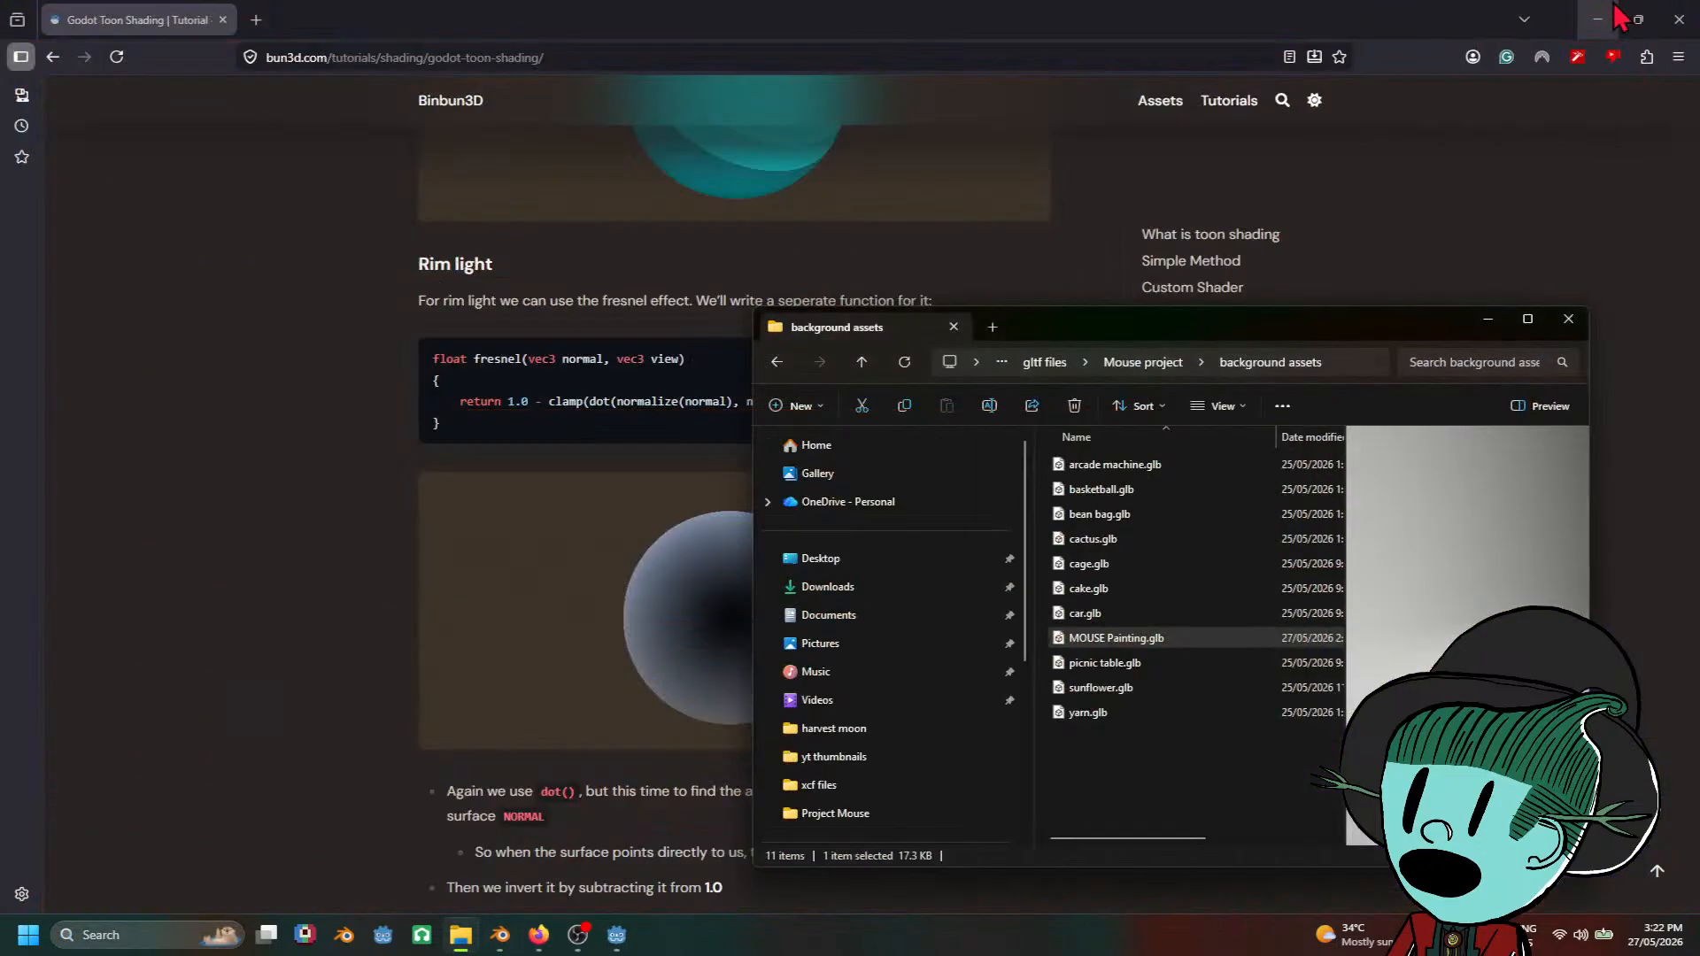
pyautogui.click(1618, 11)
pyautogui.click(1617, 11)
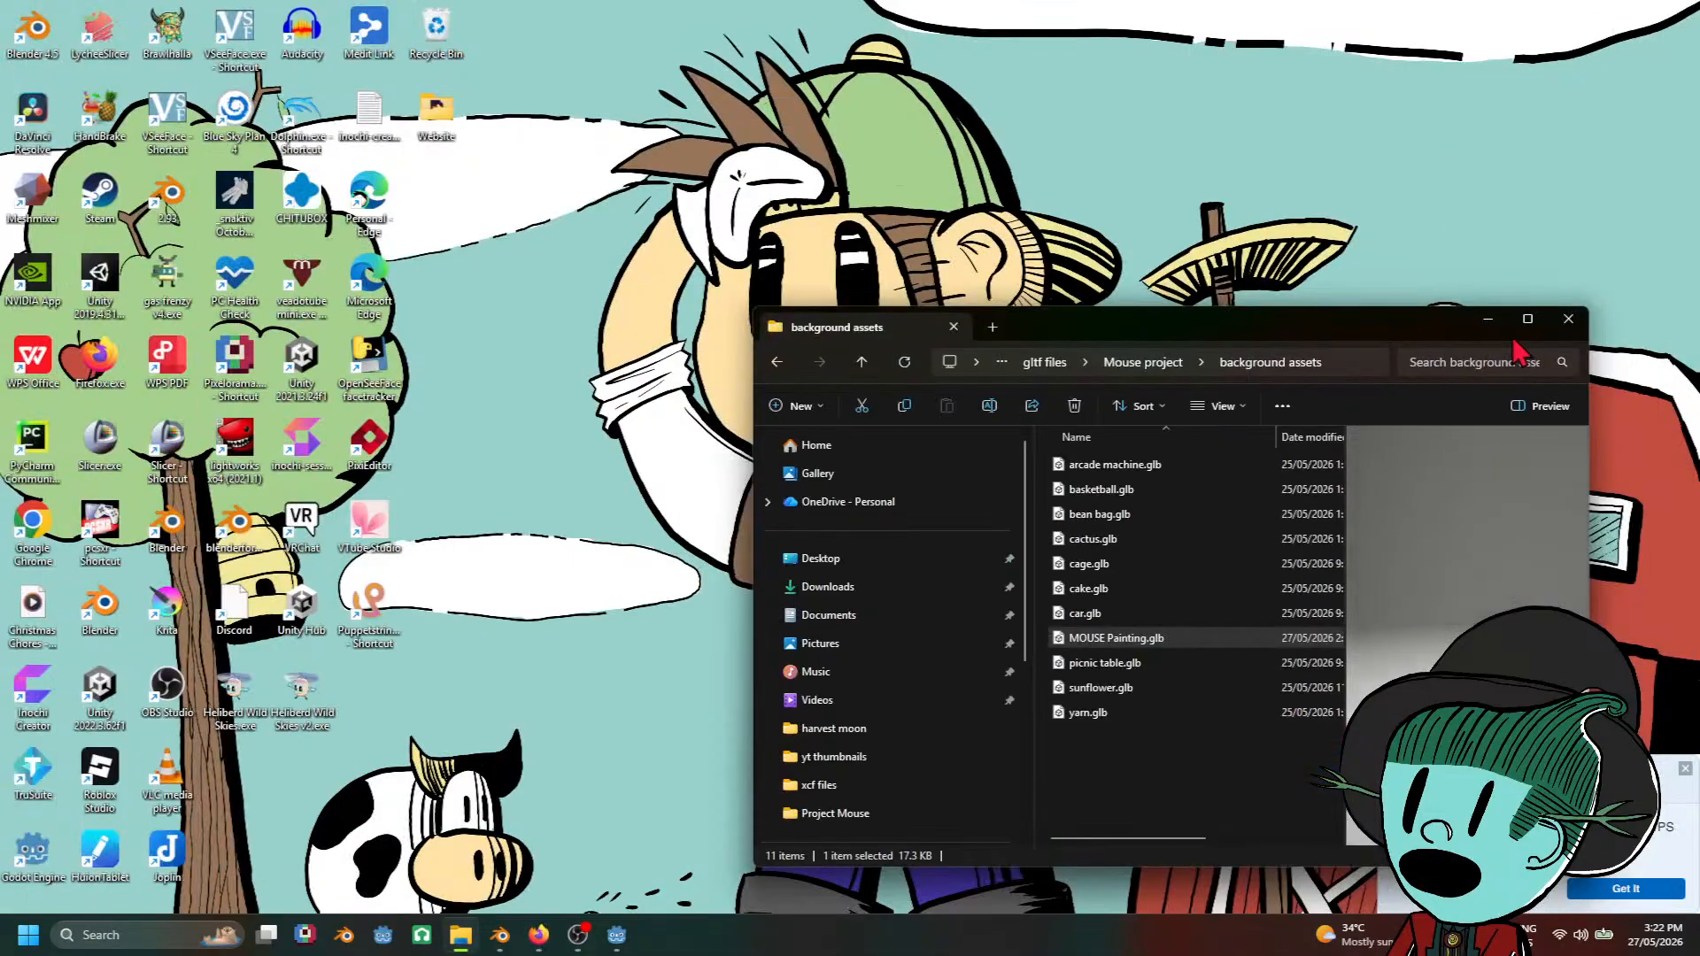
pyautogui.click(1488, 319)
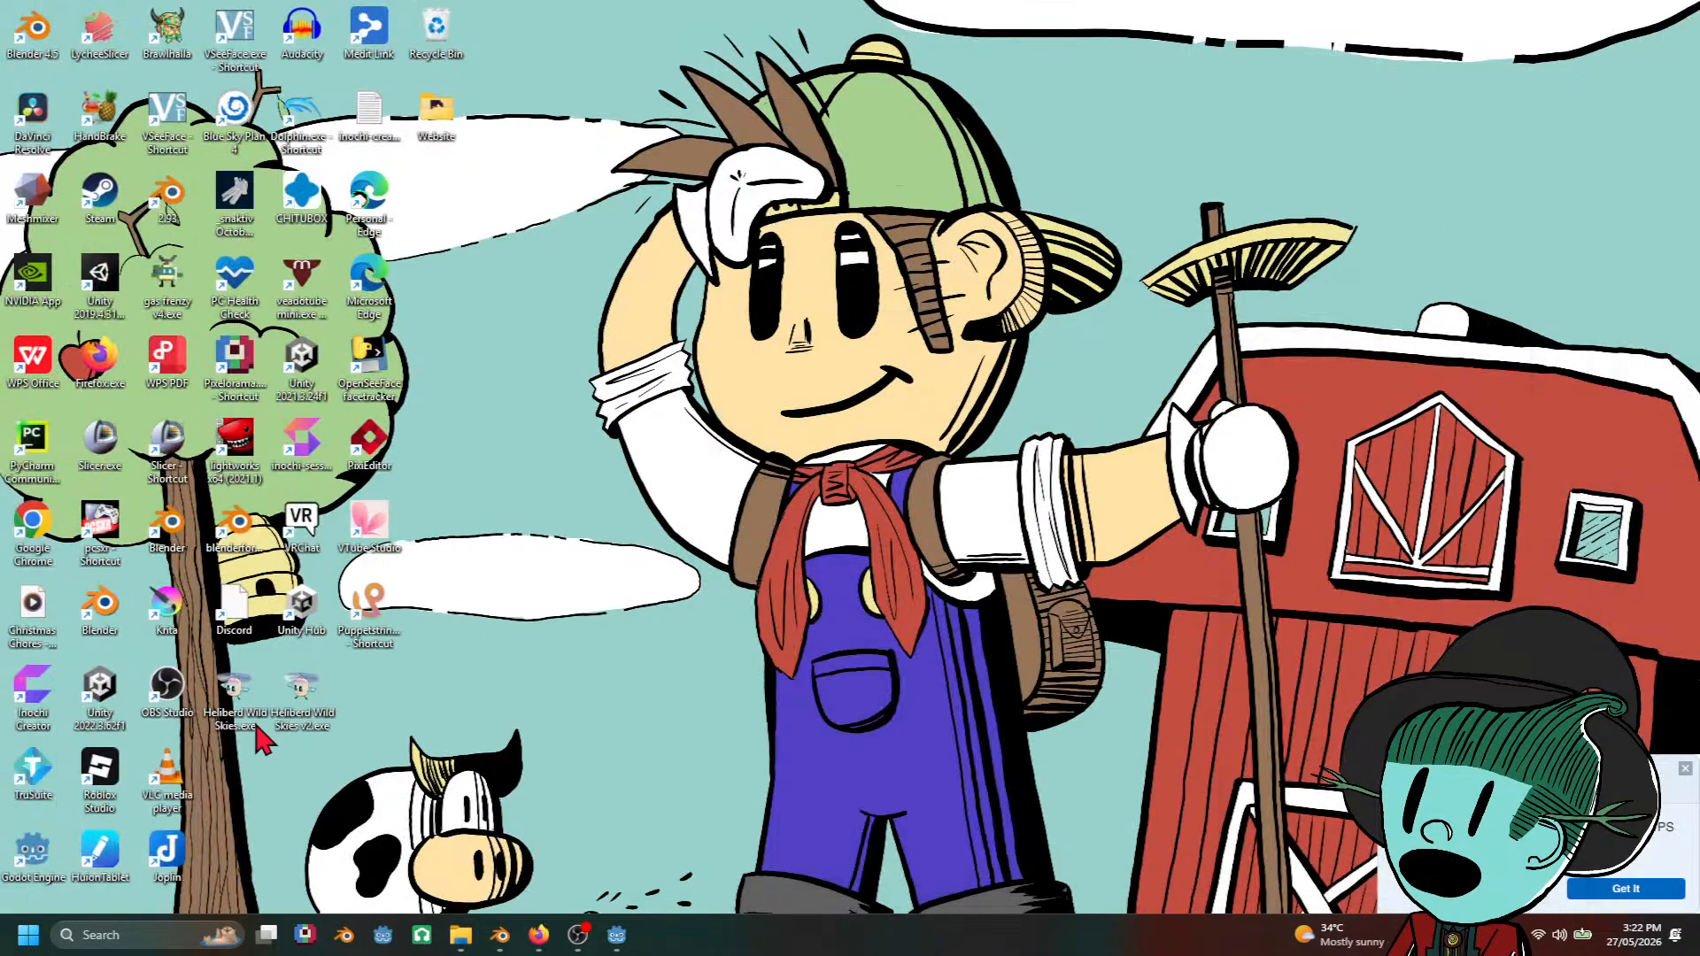
pyautogui.doubleClick(162, 485)
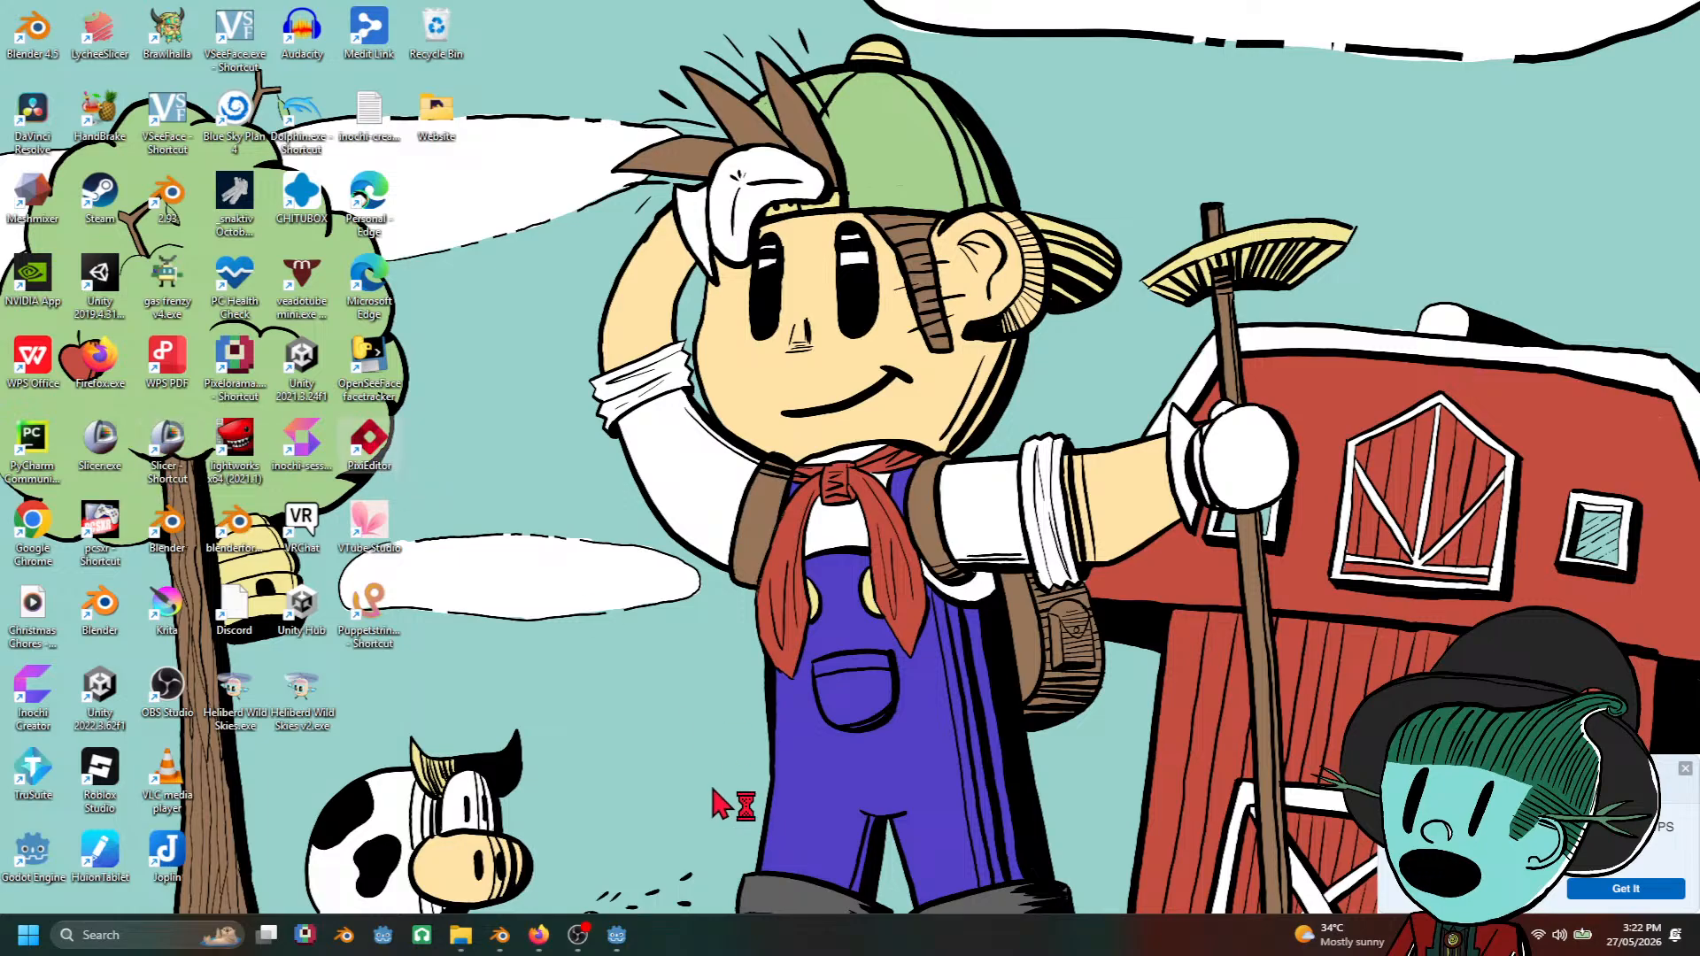
pyautogui.click(1685, 769)
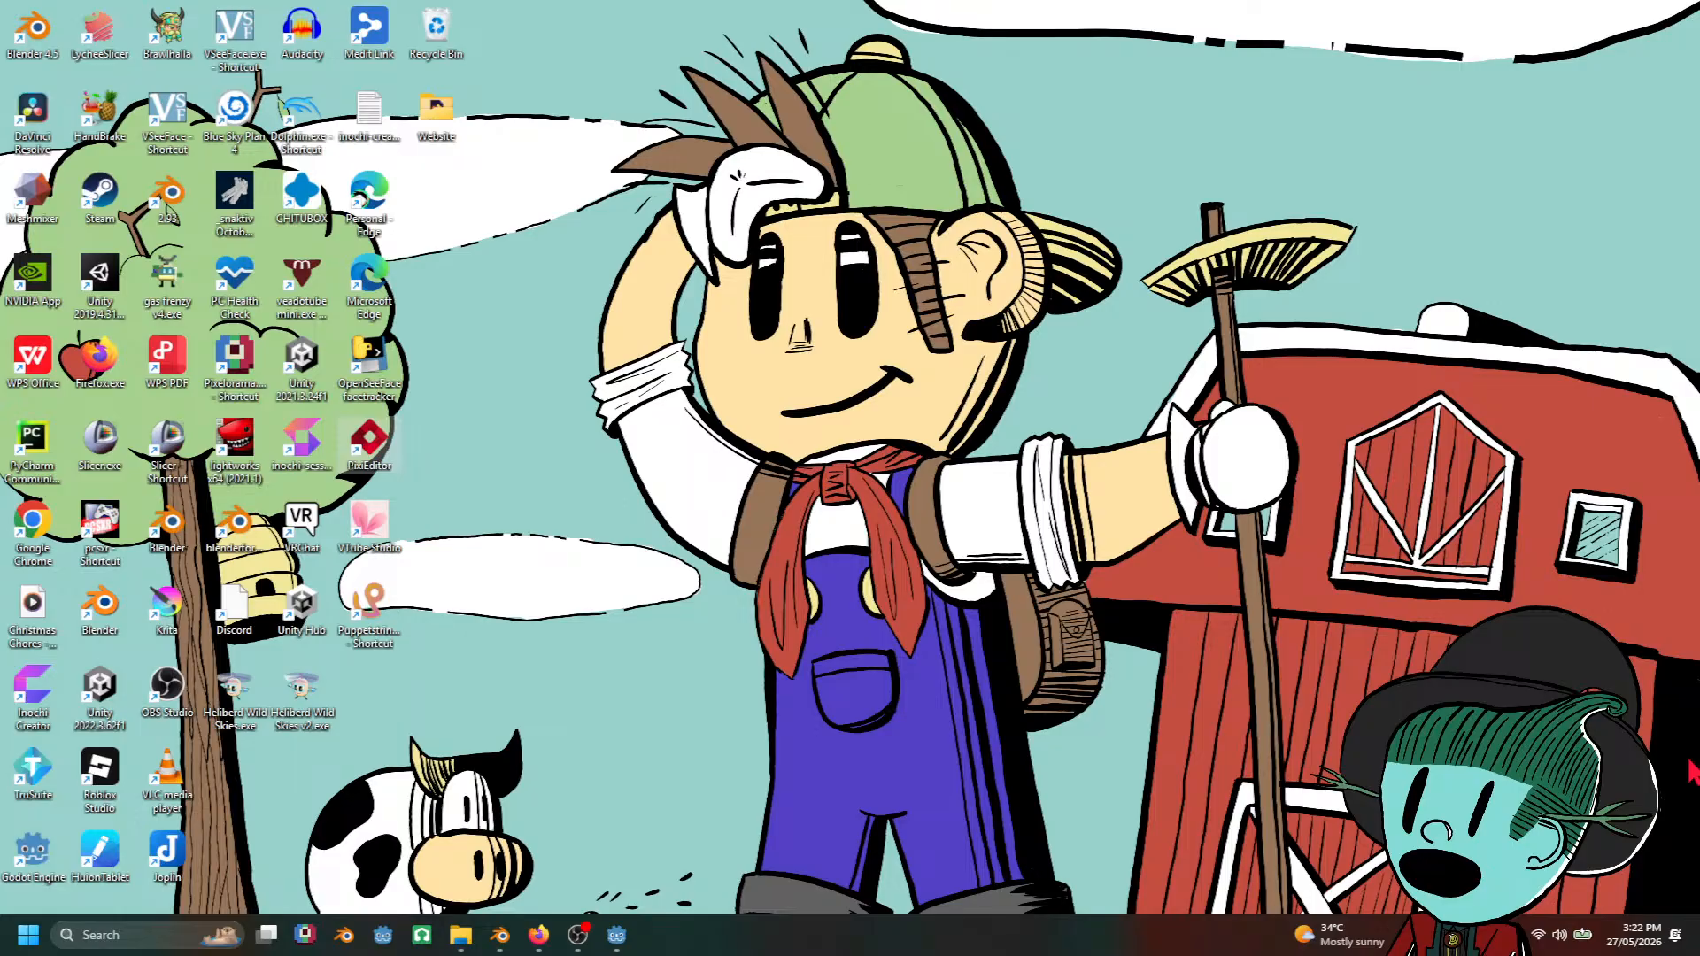
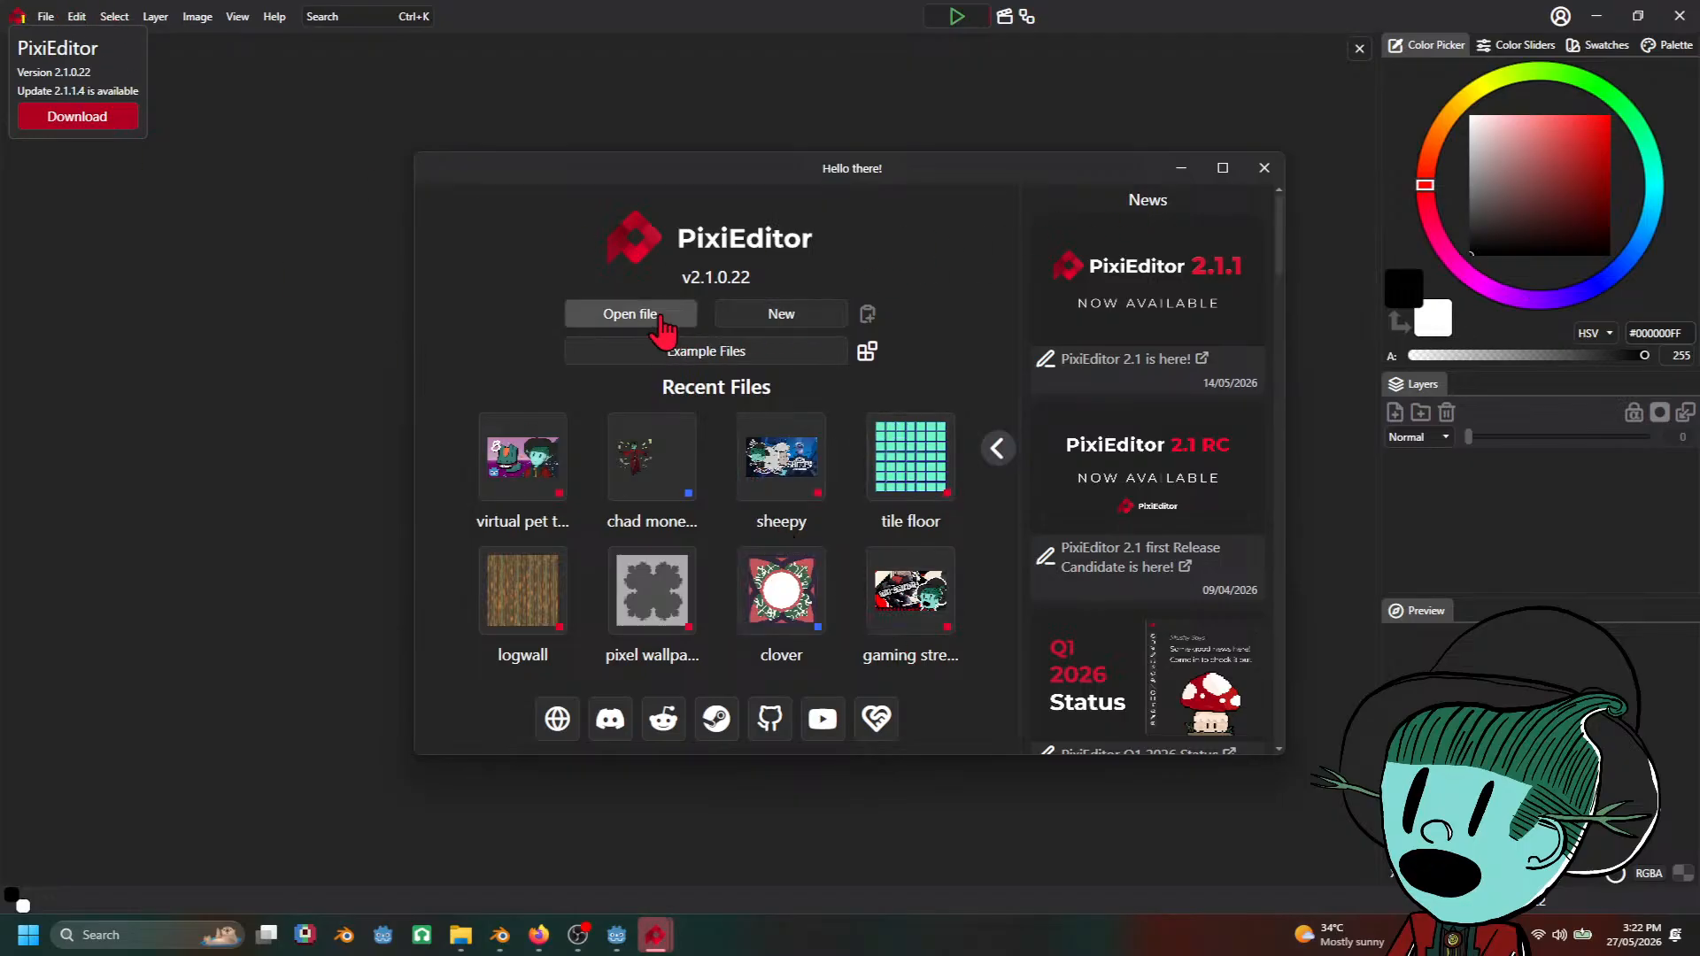
pyautogui.click(777, 317)
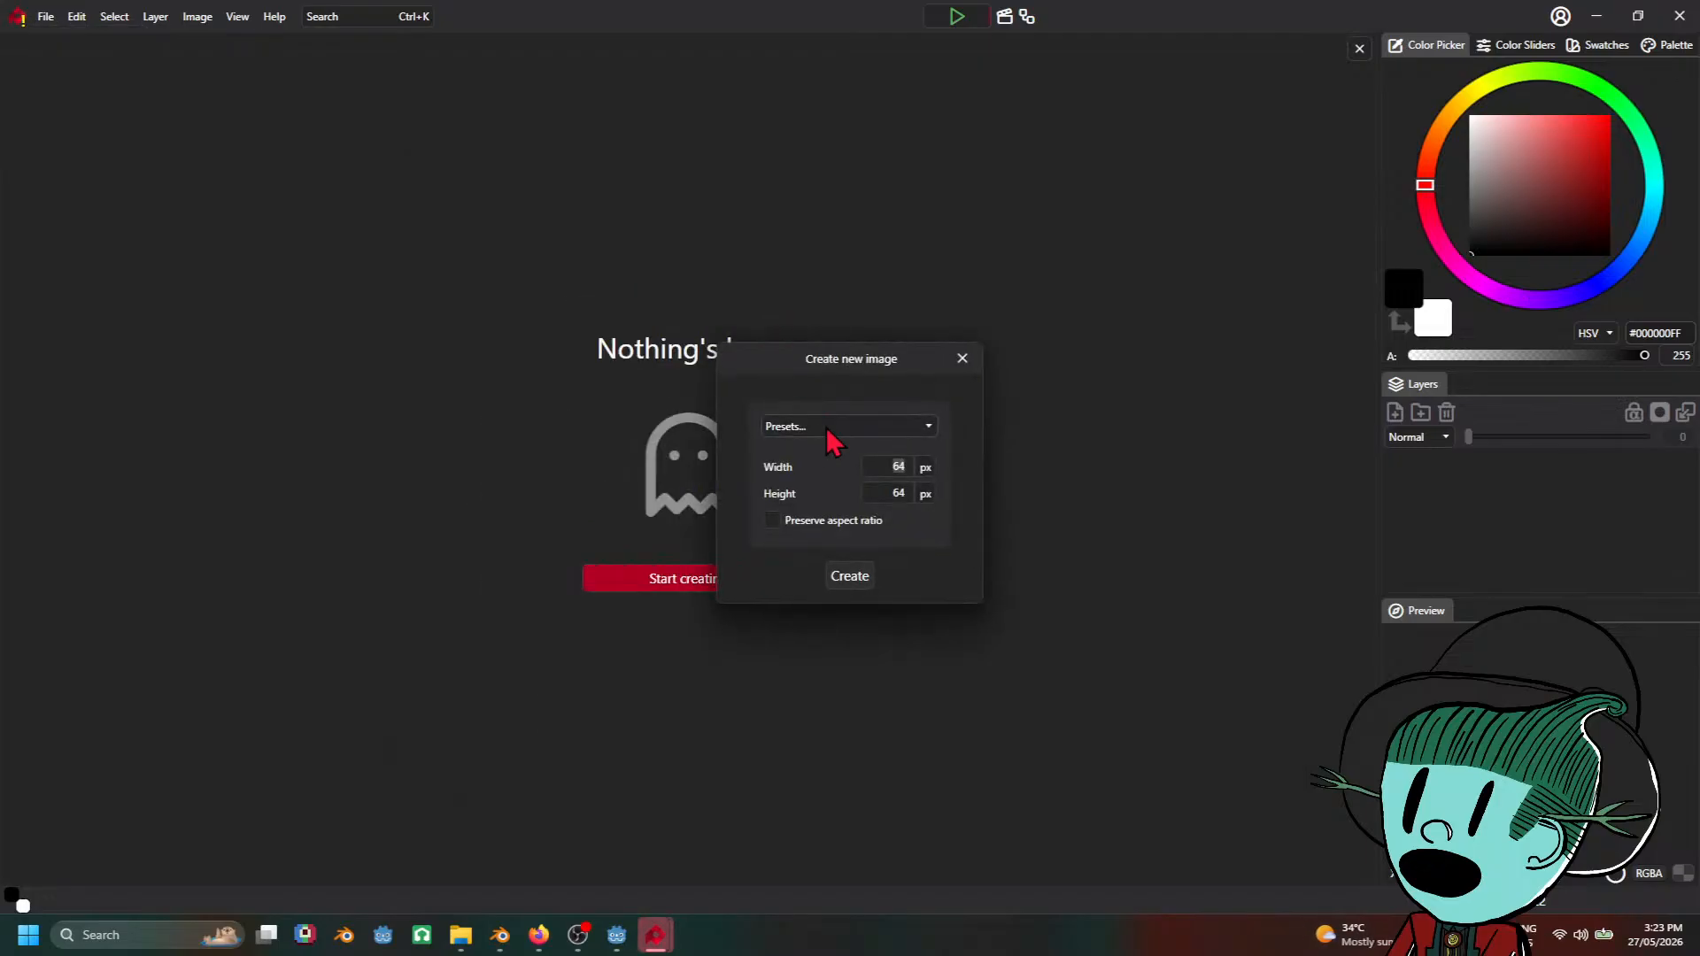
pyautogui.click(836, 430)
pyautogui.click(836, 434)
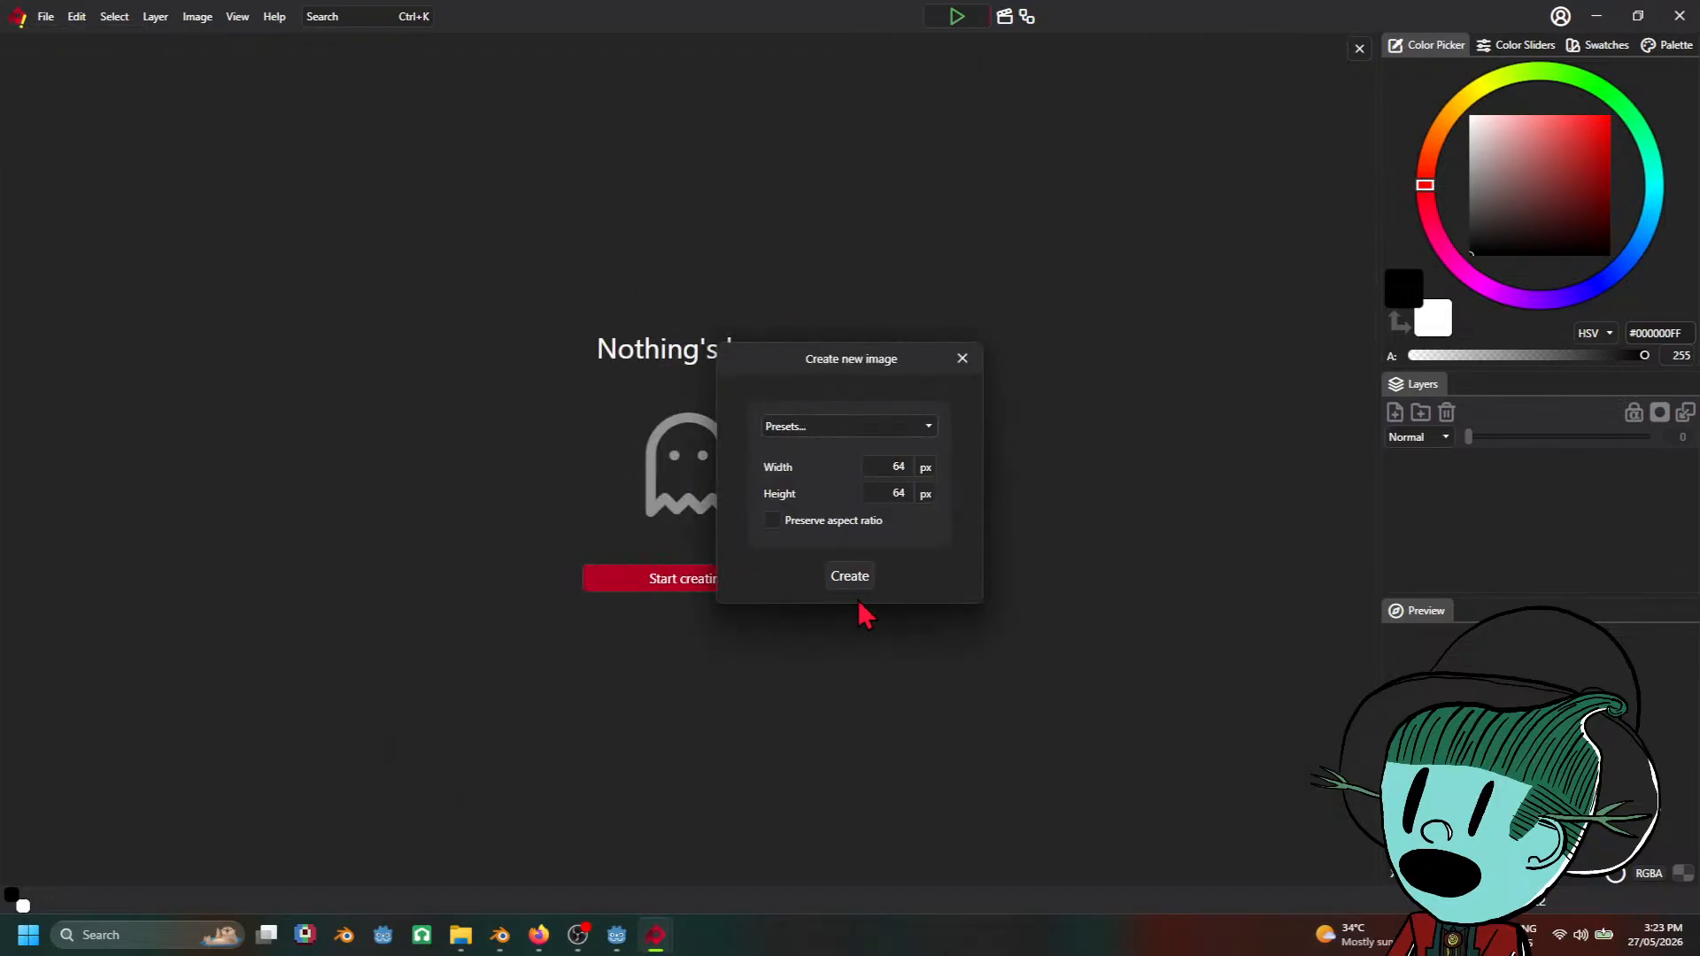
pyautogui.click(964, 359)
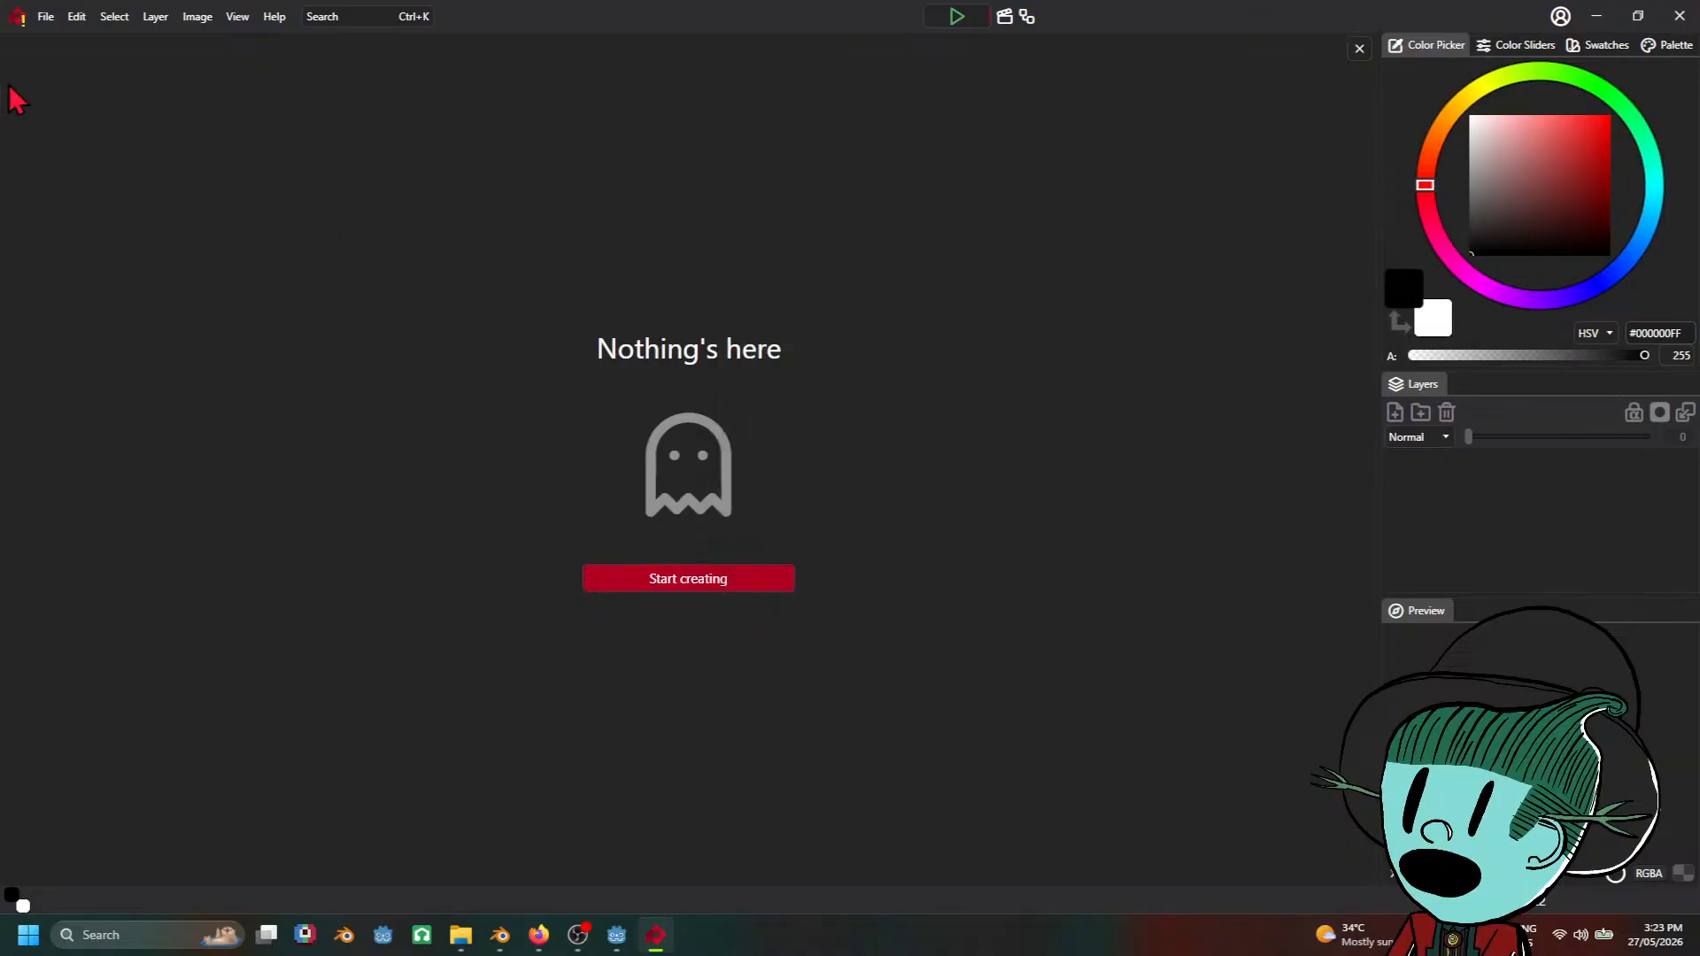
# Step: Start placing an element from a file and browse to the thumbnails folder on Local Disk (D:)
pyautogui.click(45, 17)
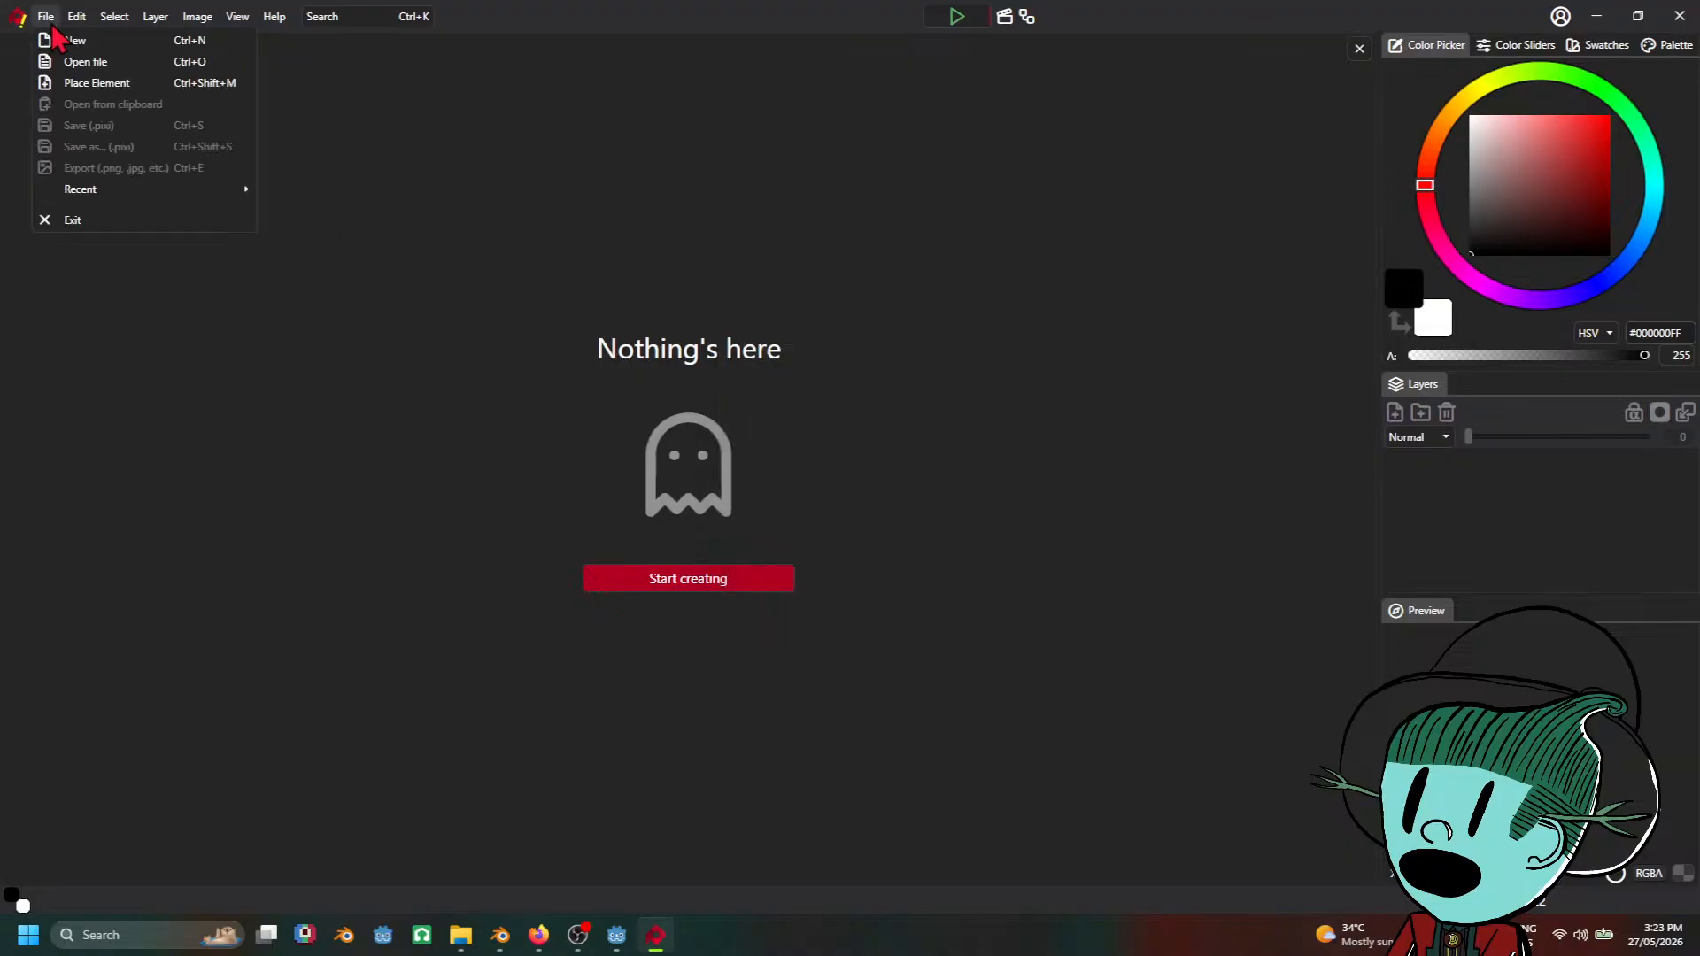
pyautogui.click(86, 85)
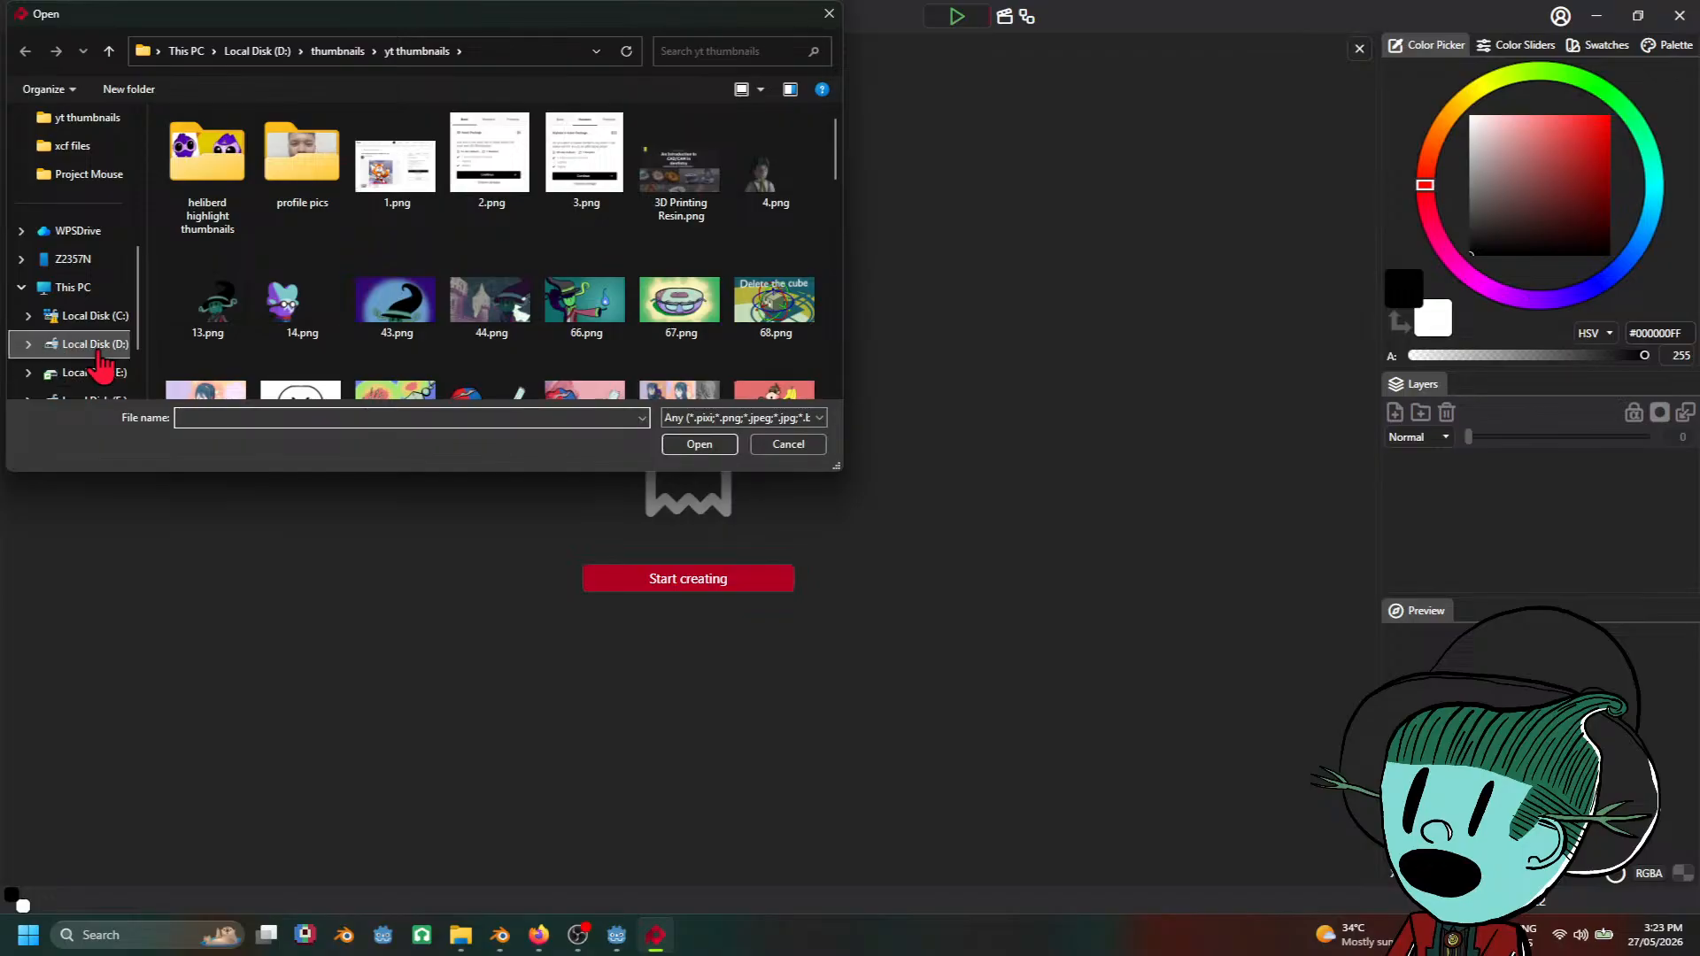
pyautogui.click(95, 346)
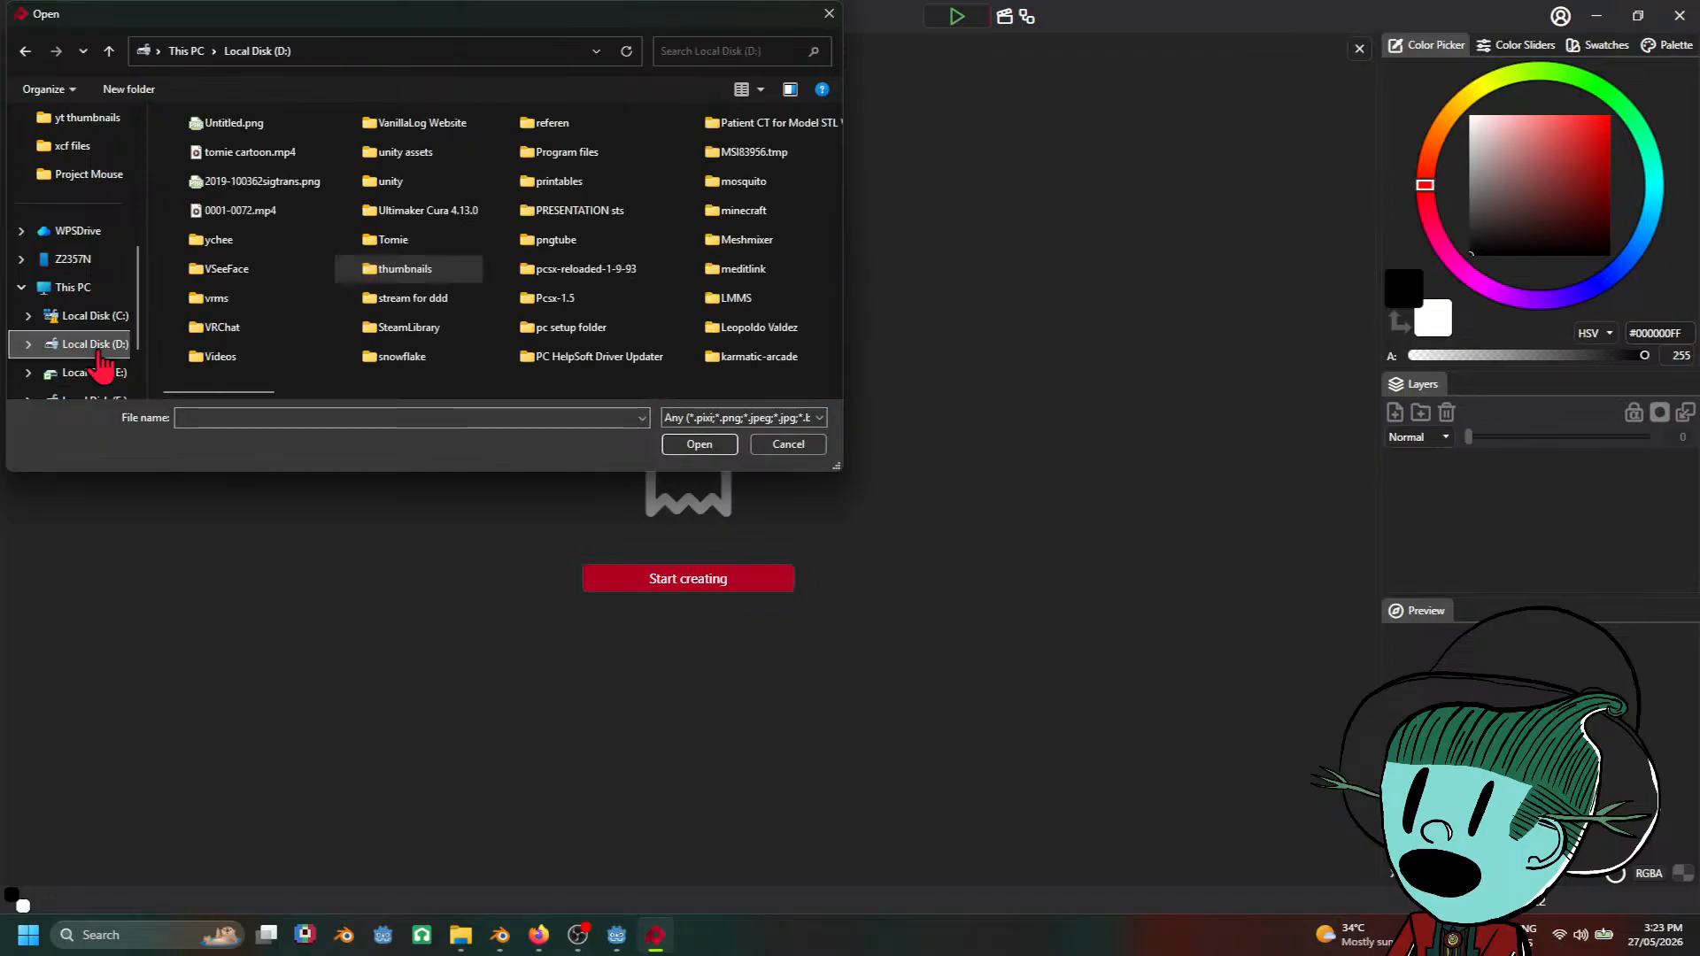
pyautogui.doubleClick(399, 280)
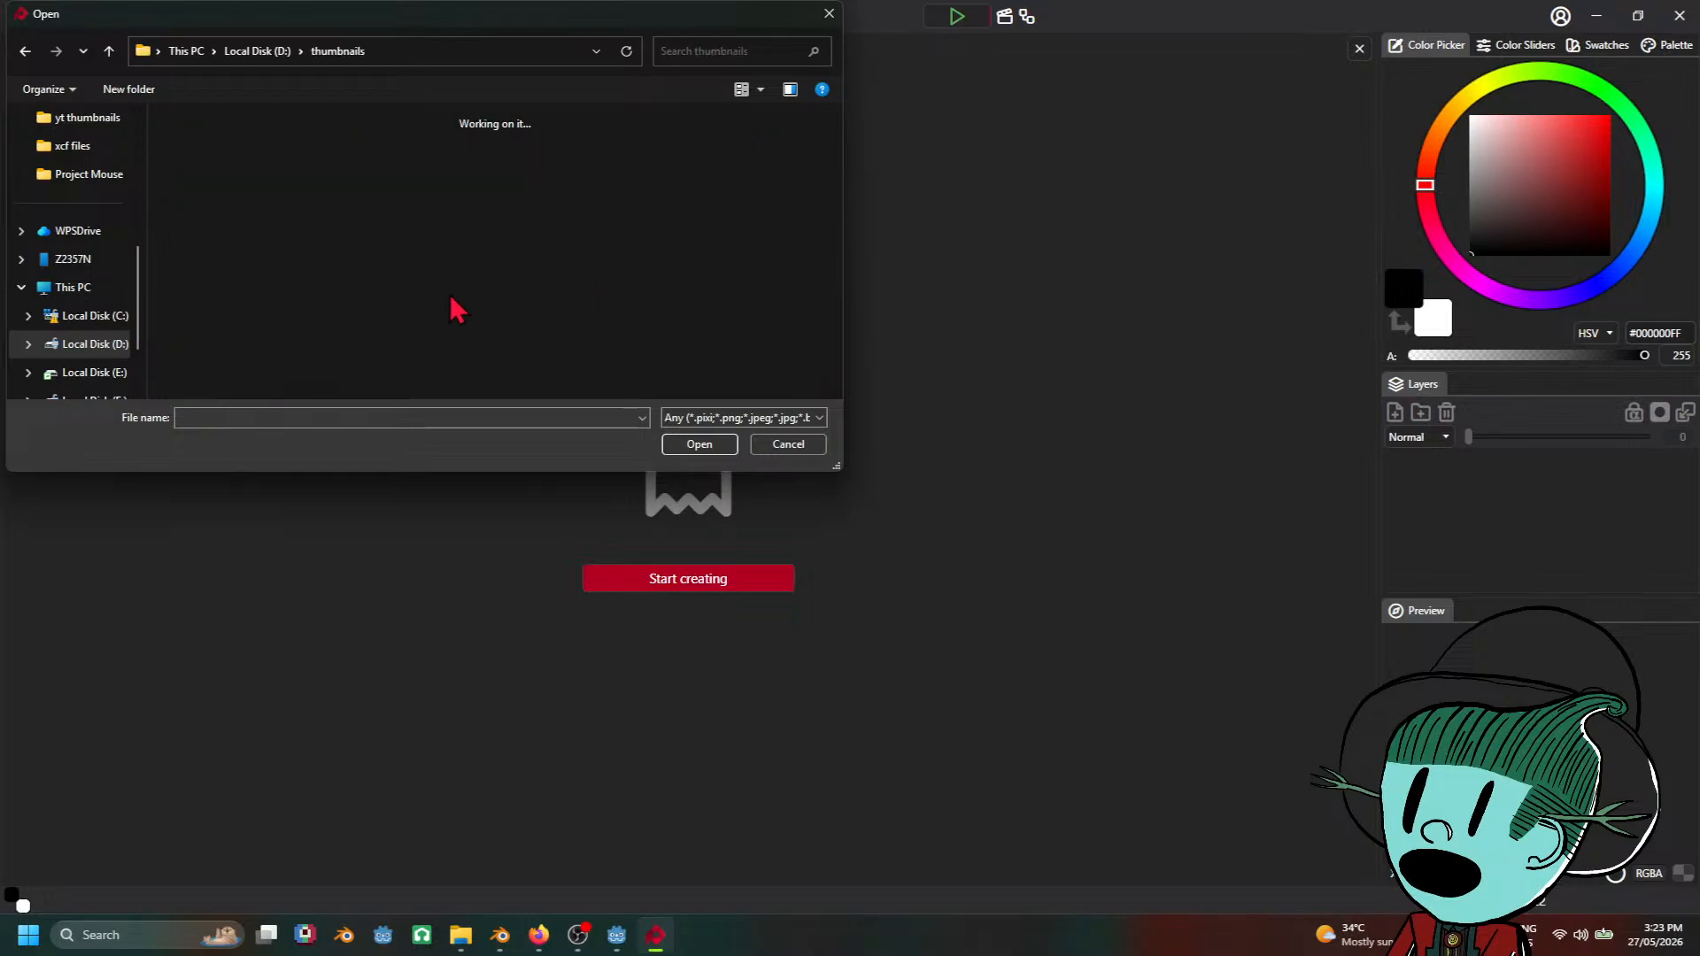
# Step: Switch to Blender and display MOUSE Game Sprite Sheet.png behind the mouse painting's UV layout in the UV Editing workspace
pyautogui.click(500, 935)
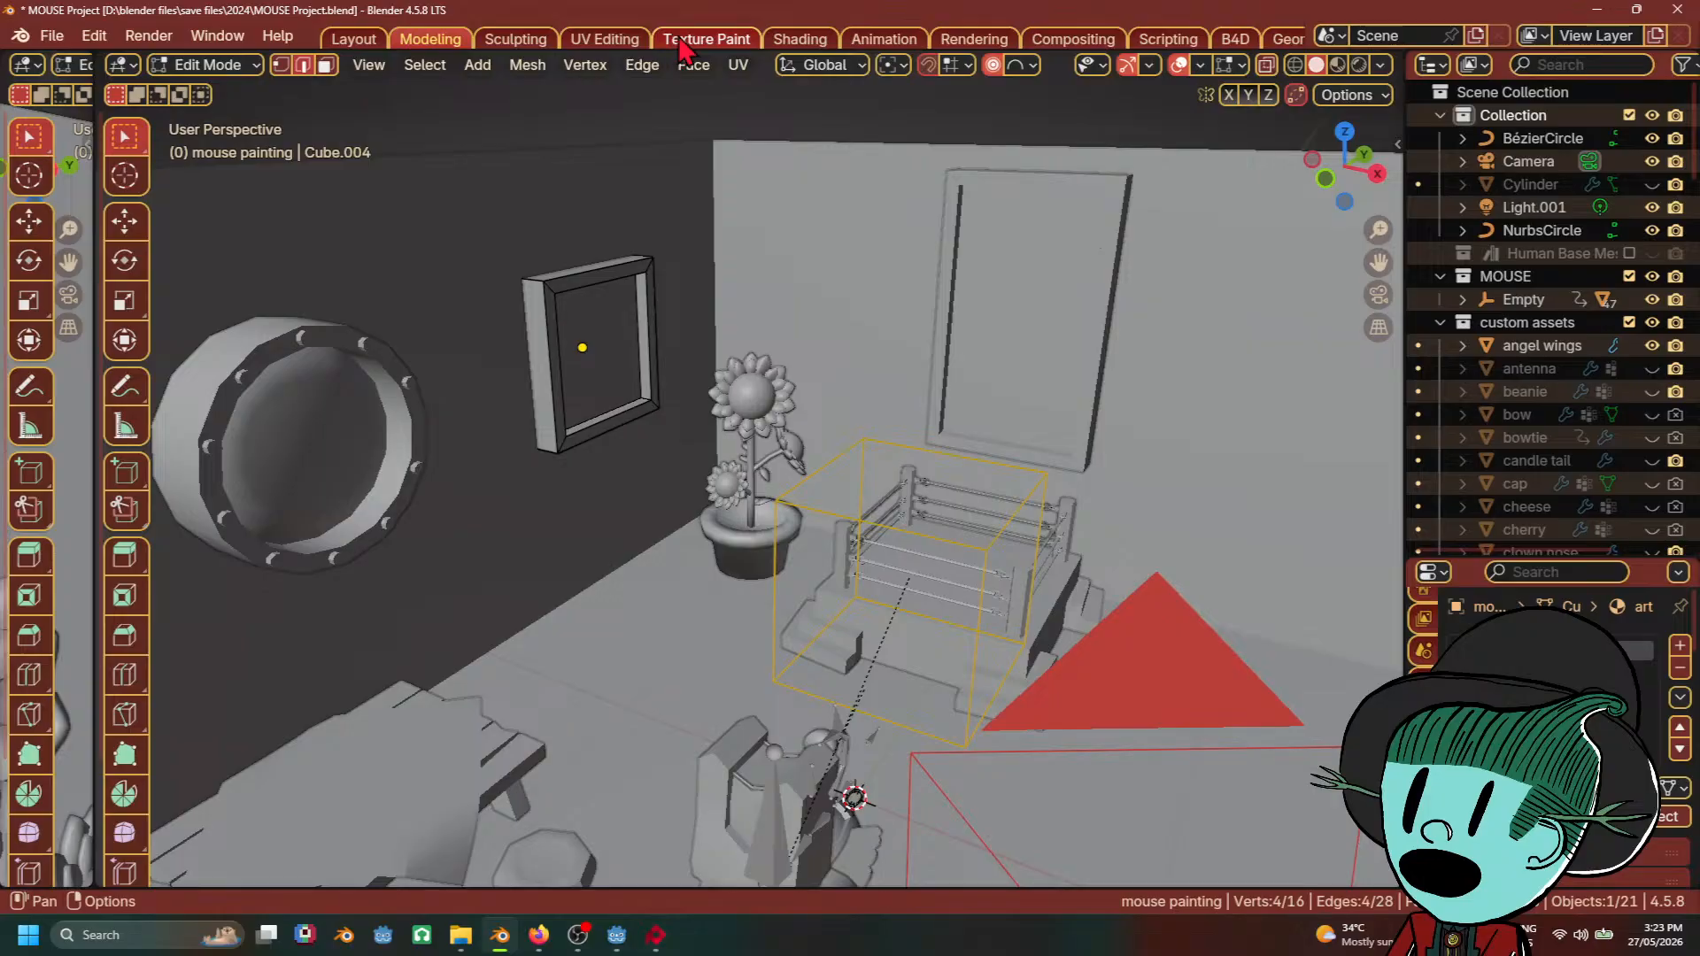
pyautogui.click(682, 41)
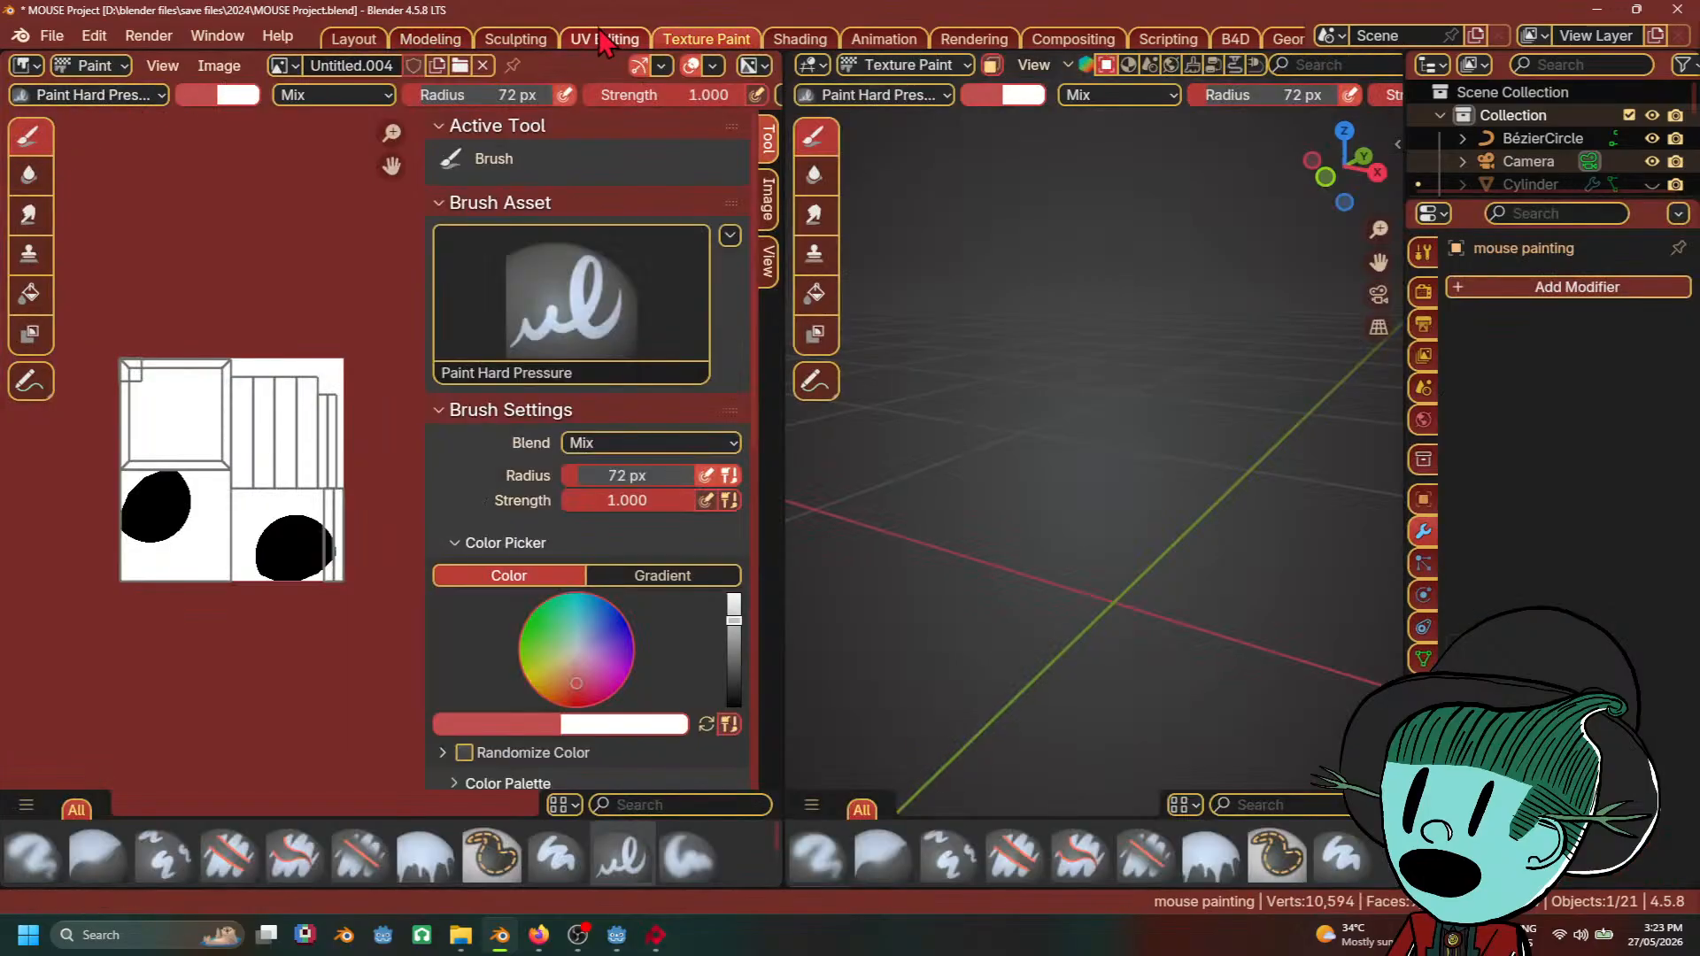
pyautogui.click(605, 39)
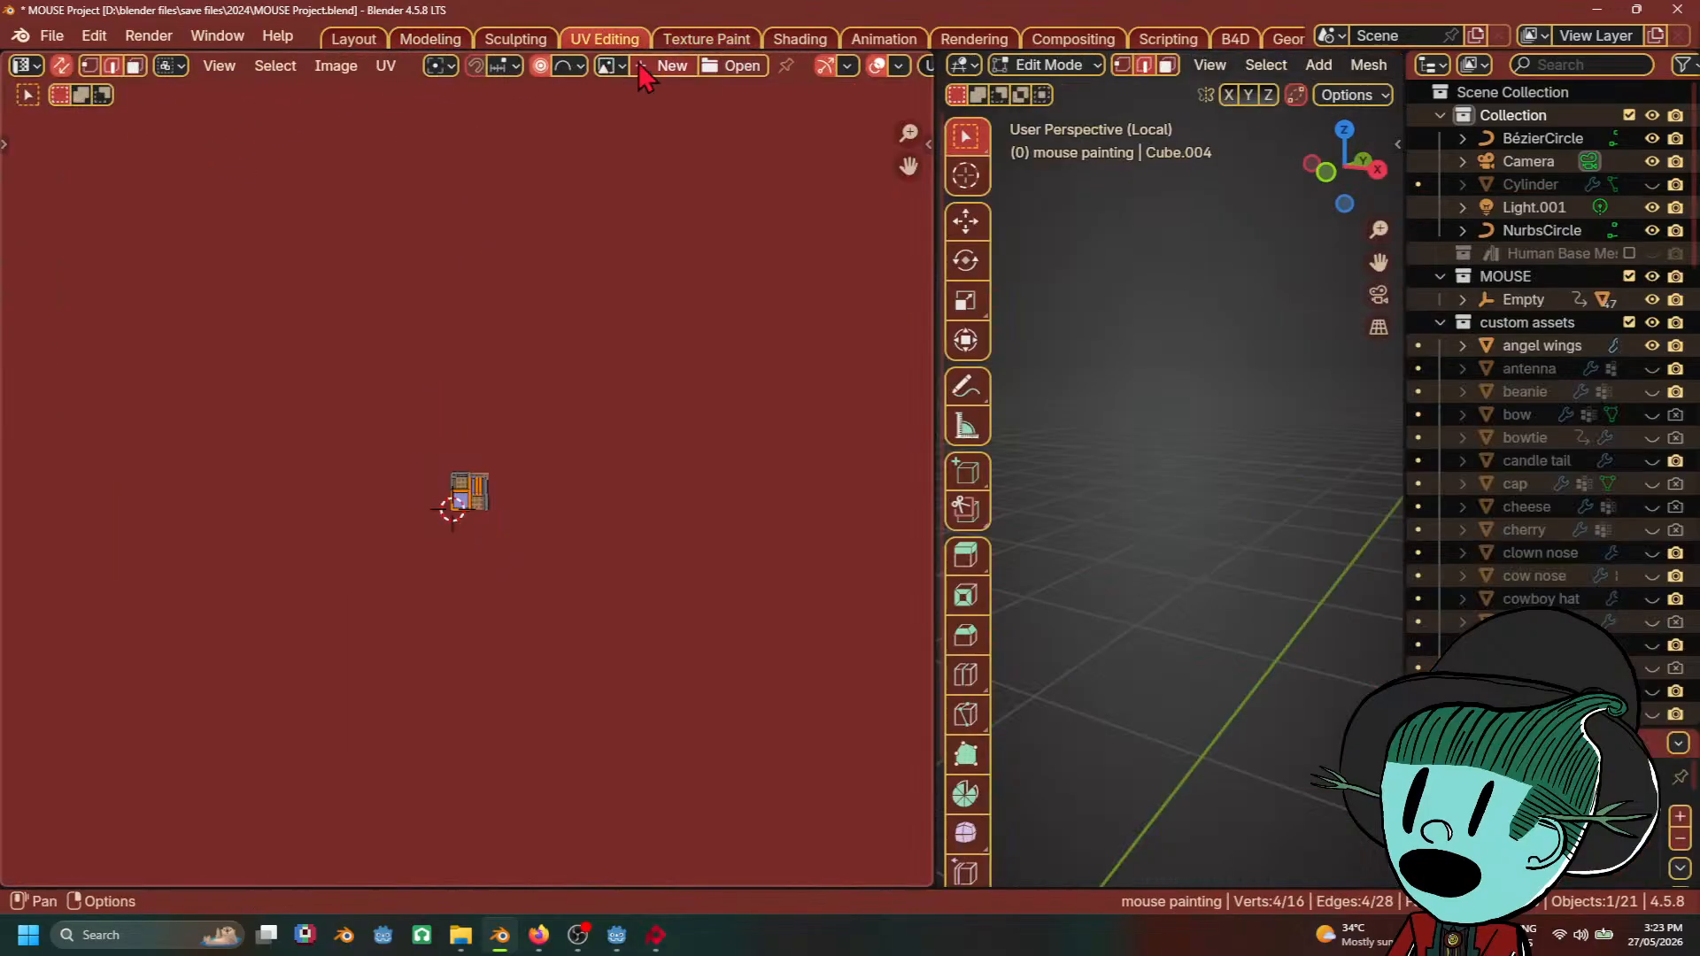
pyautogui.click(613, 65)
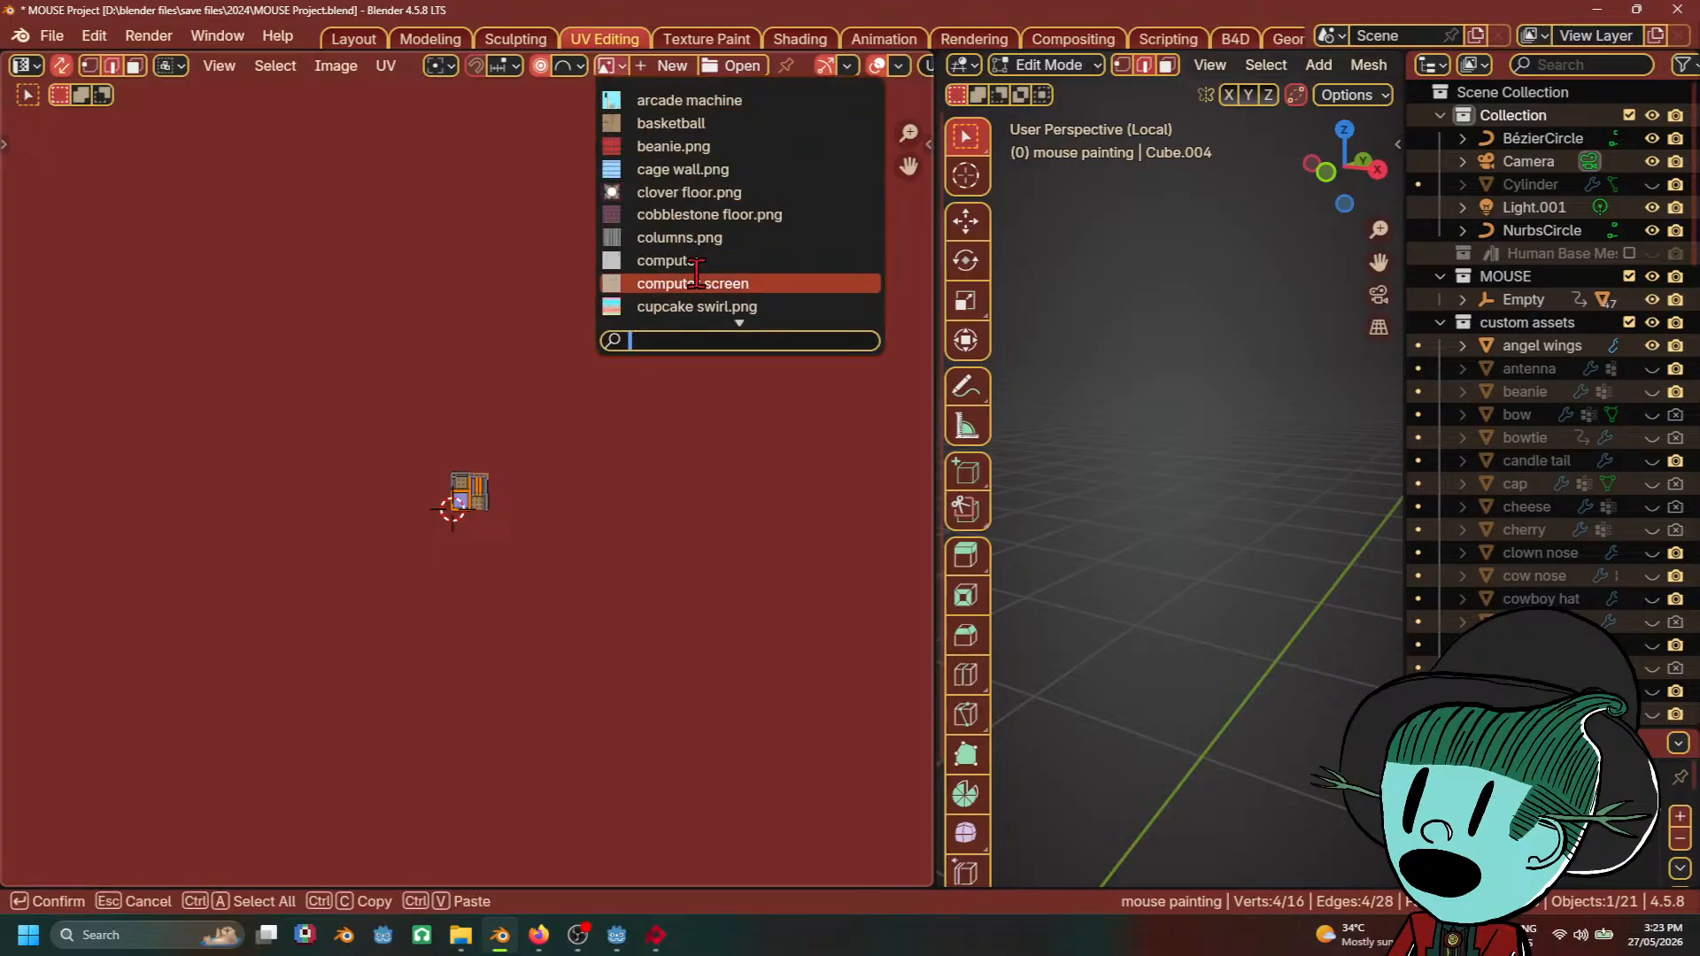
pyautogui.scroll(-15, 697, 272)
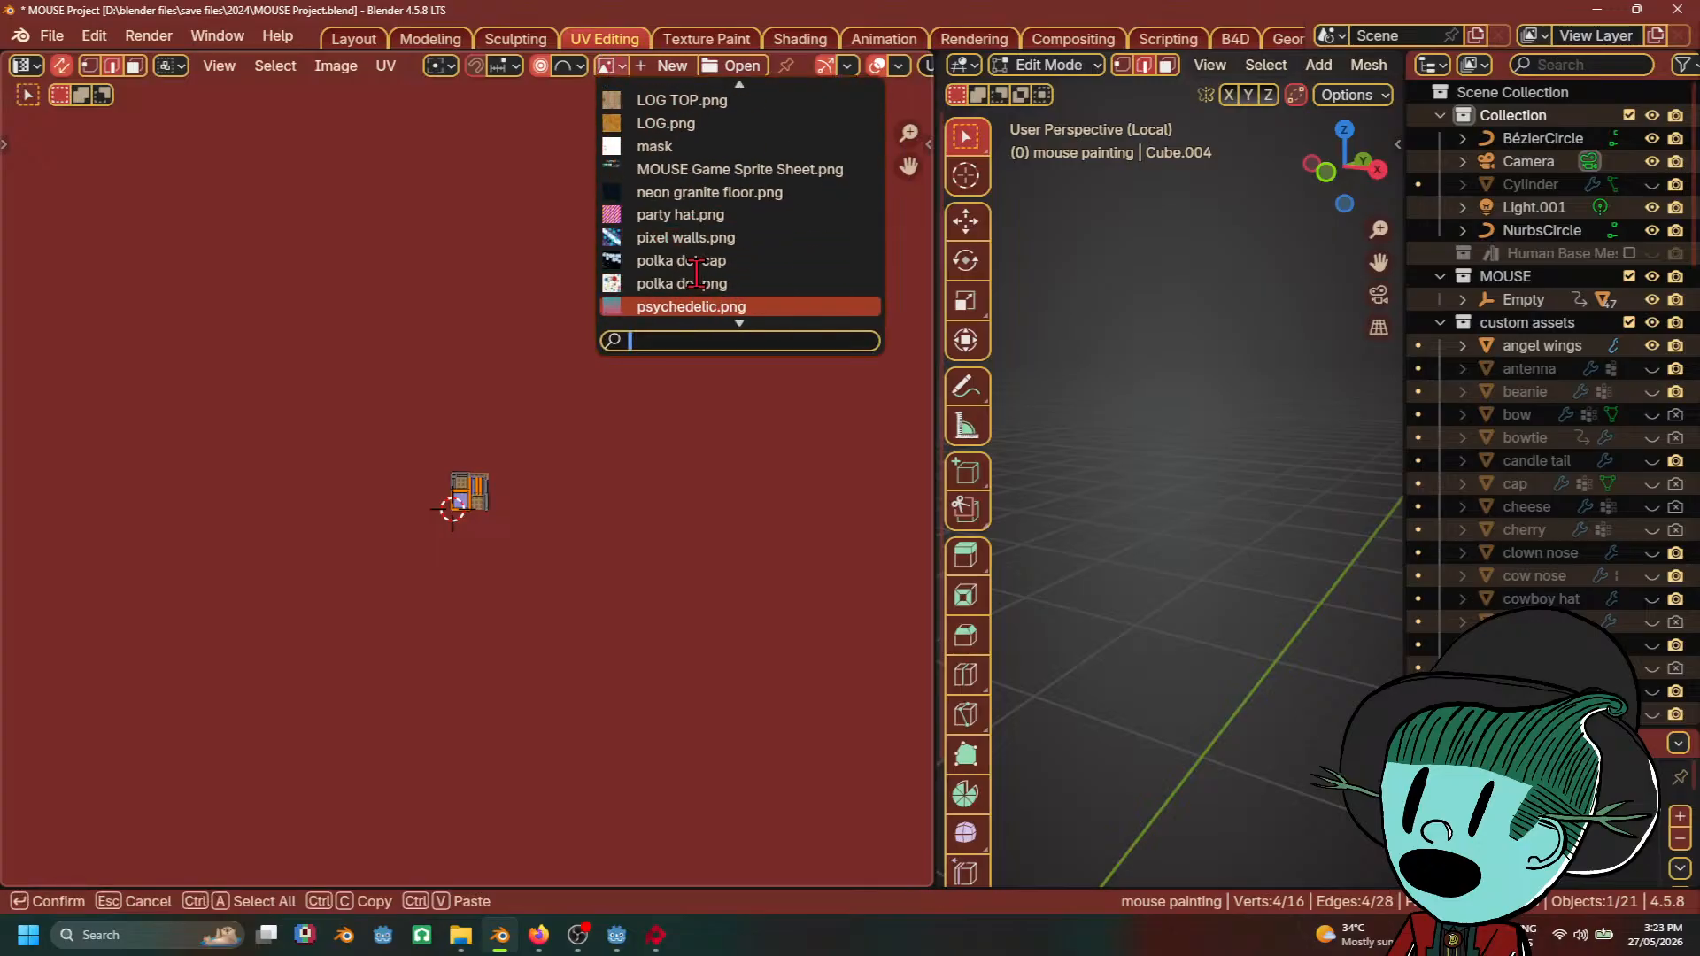
pyautogui.click(699, 170)
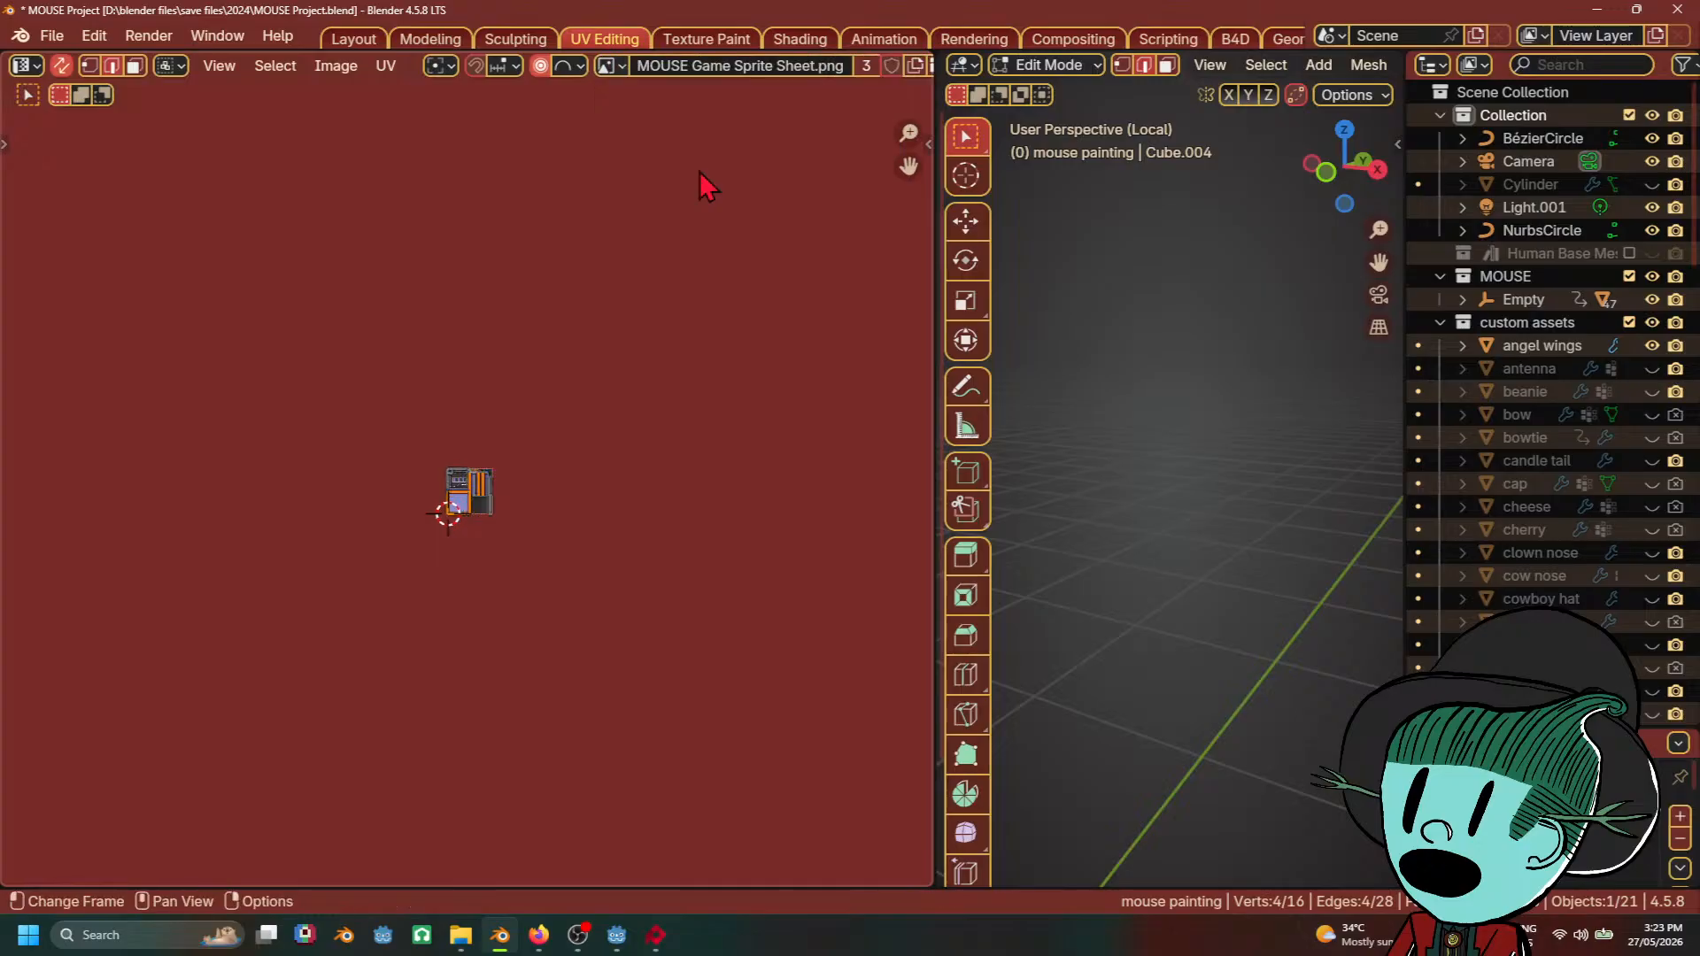
pyautogui.click(232, 69)
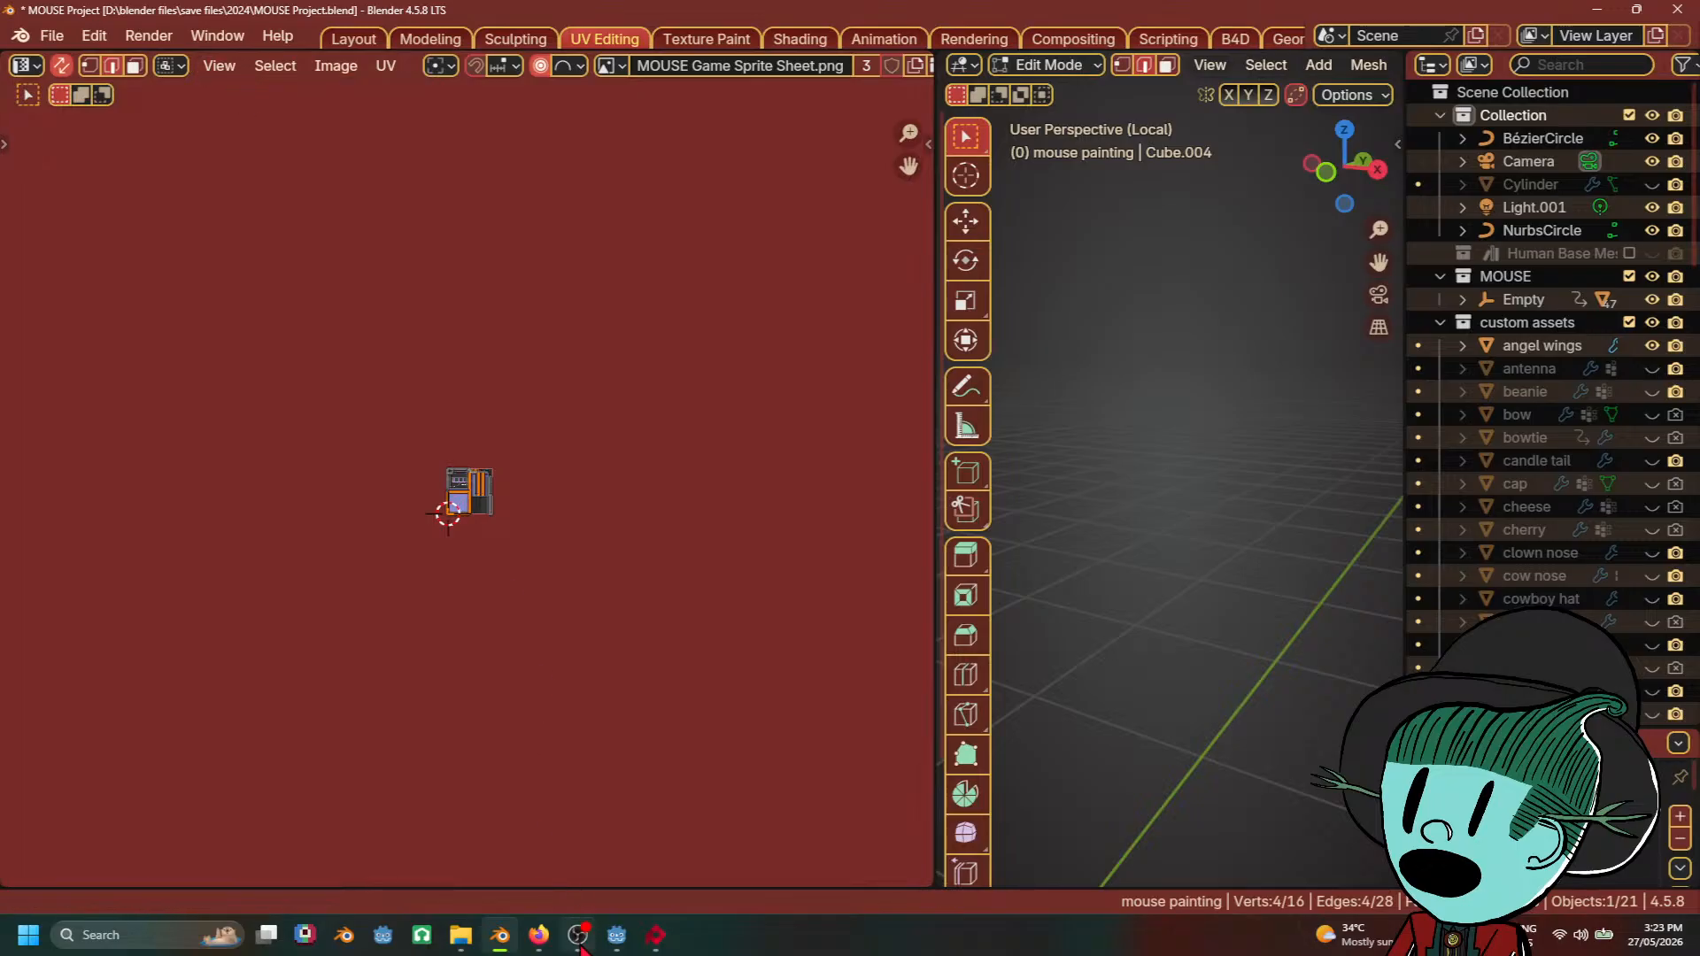
pyautogui.scroll(11, 615, 487)
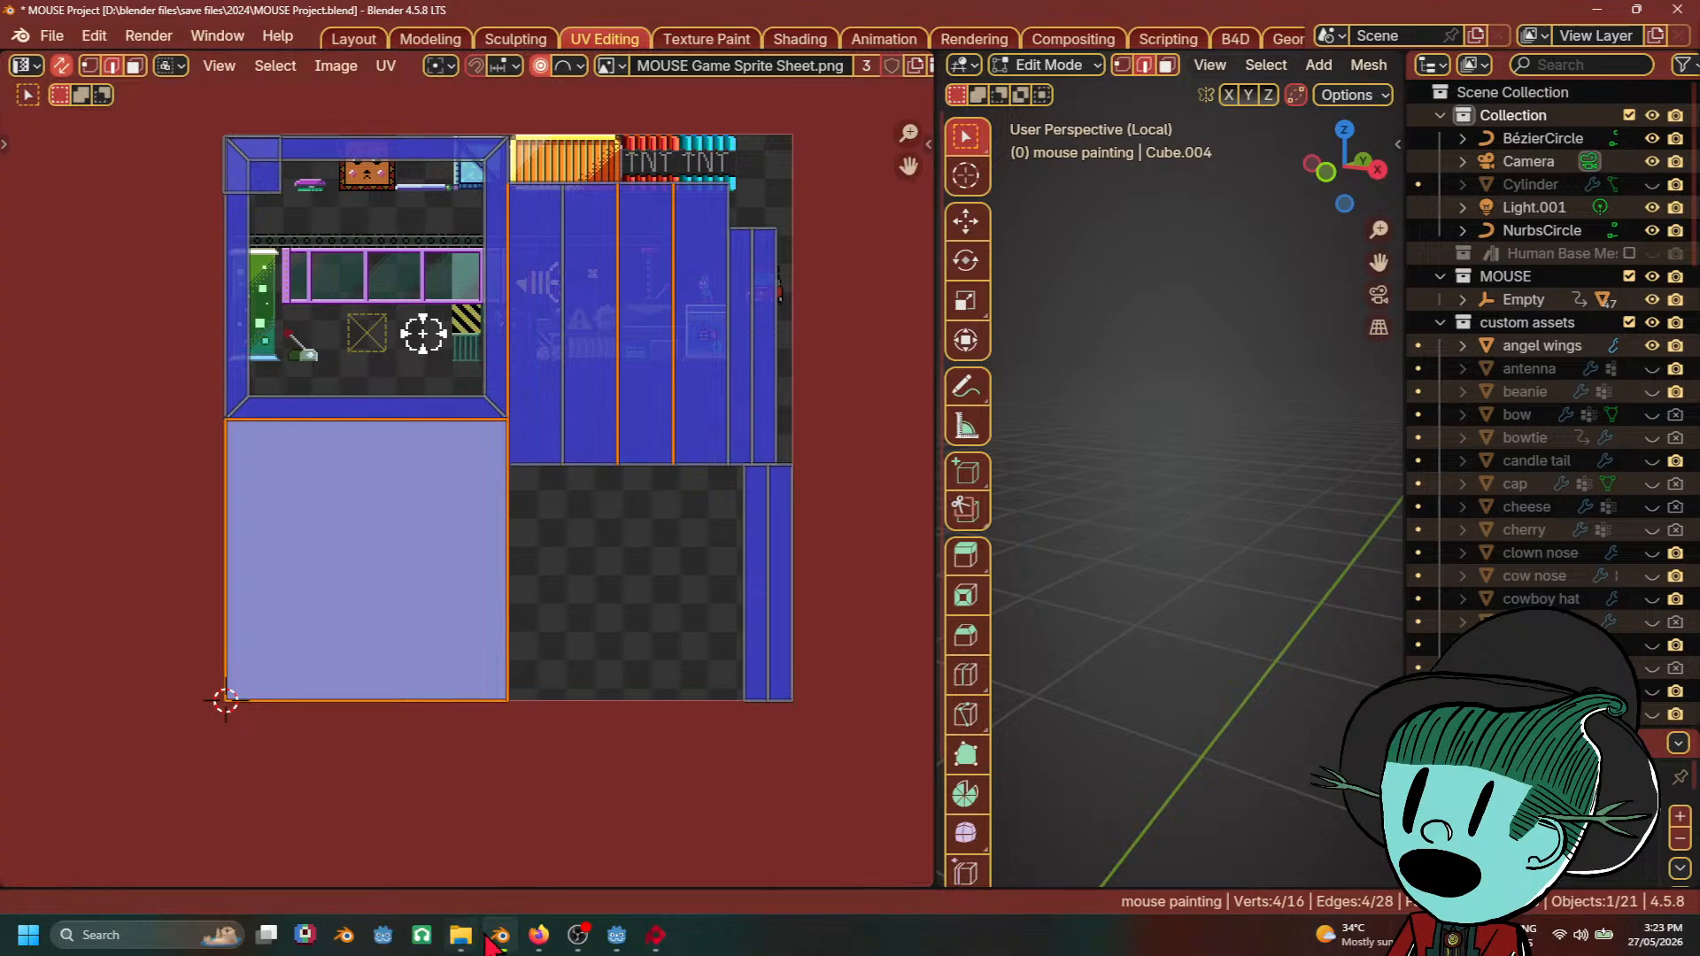
# Step: Return to PixiEditor and try to place MOUSE Game Sprite Sheet.png from the artworks folder inside thumbnails
pyautogui.click(461, 937)
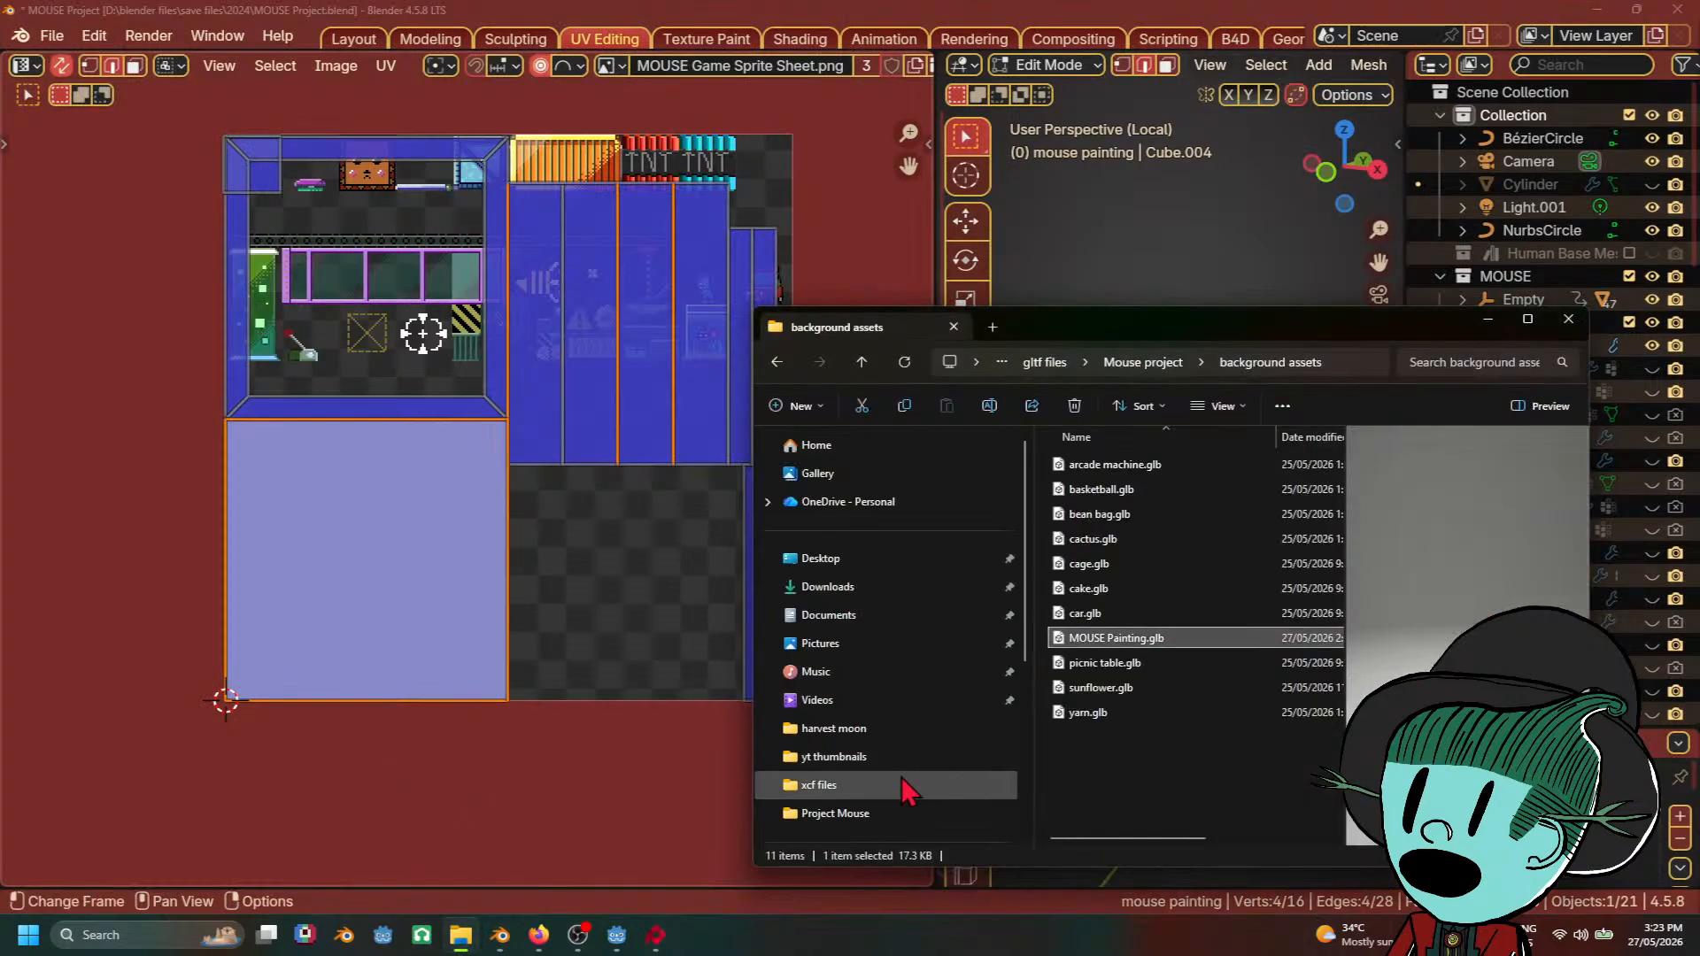
pyautogui.click(654, 936)
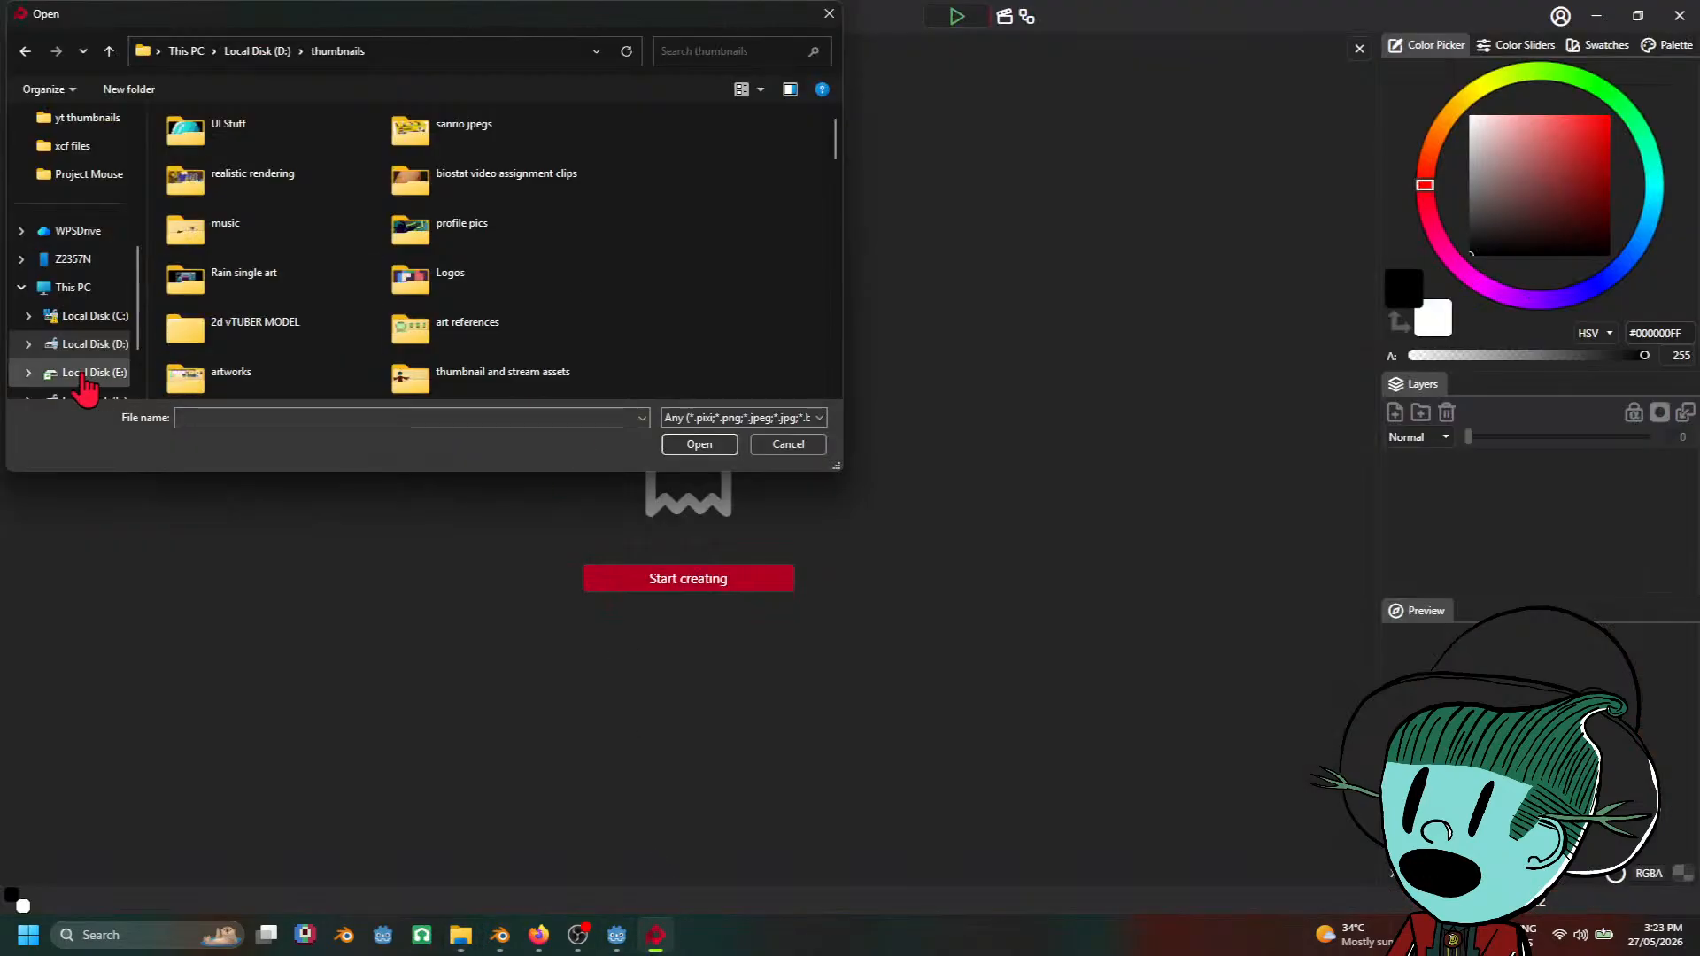
pyautogui.scroll(-3, 310, 345)
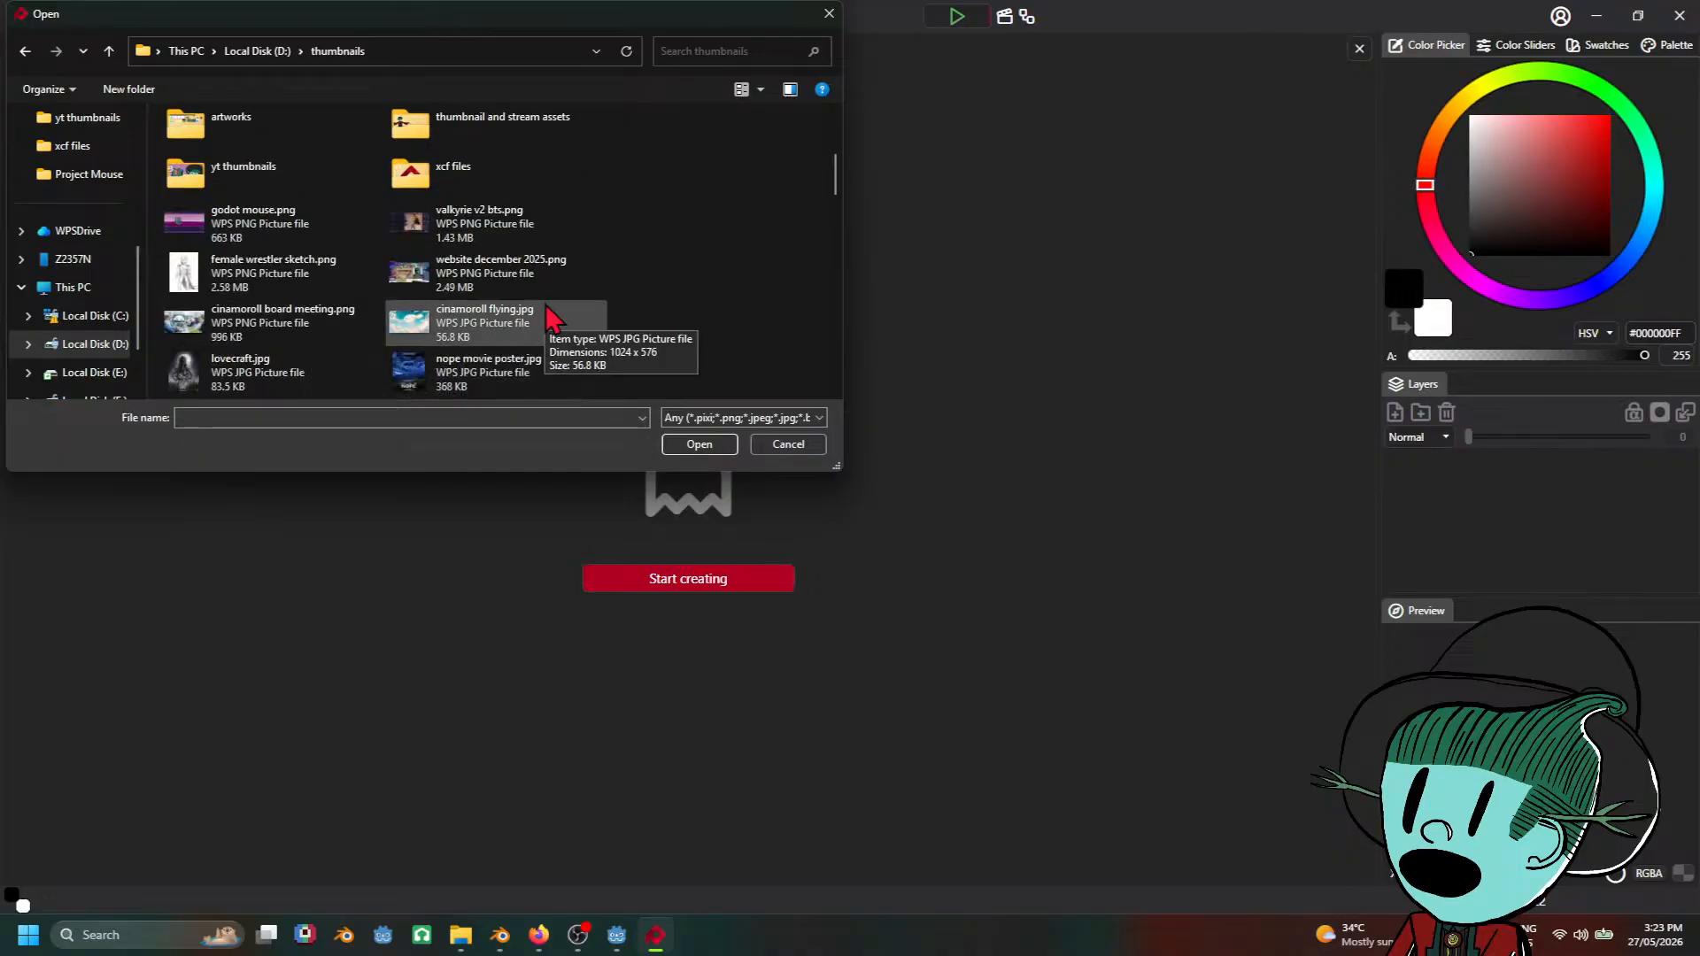
pyautogui.scroll(3, 266, 222)
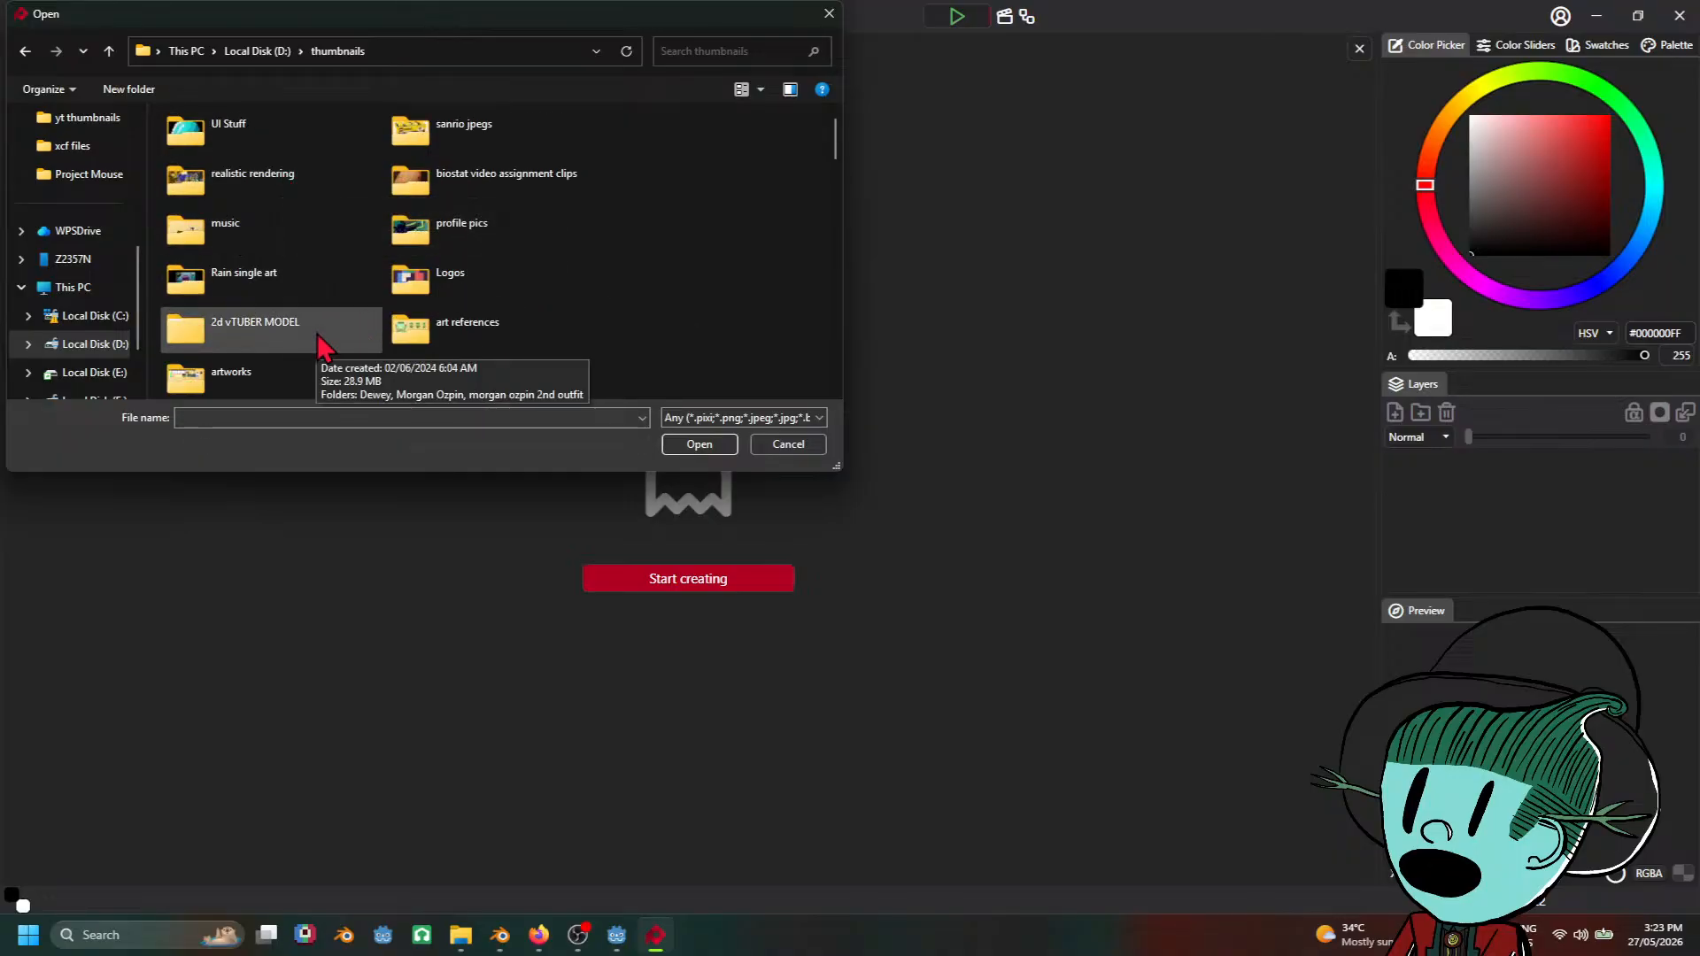
pyautogui.scroll(-1, 323, 327)
pyautogui.doubleClick(340, 288)
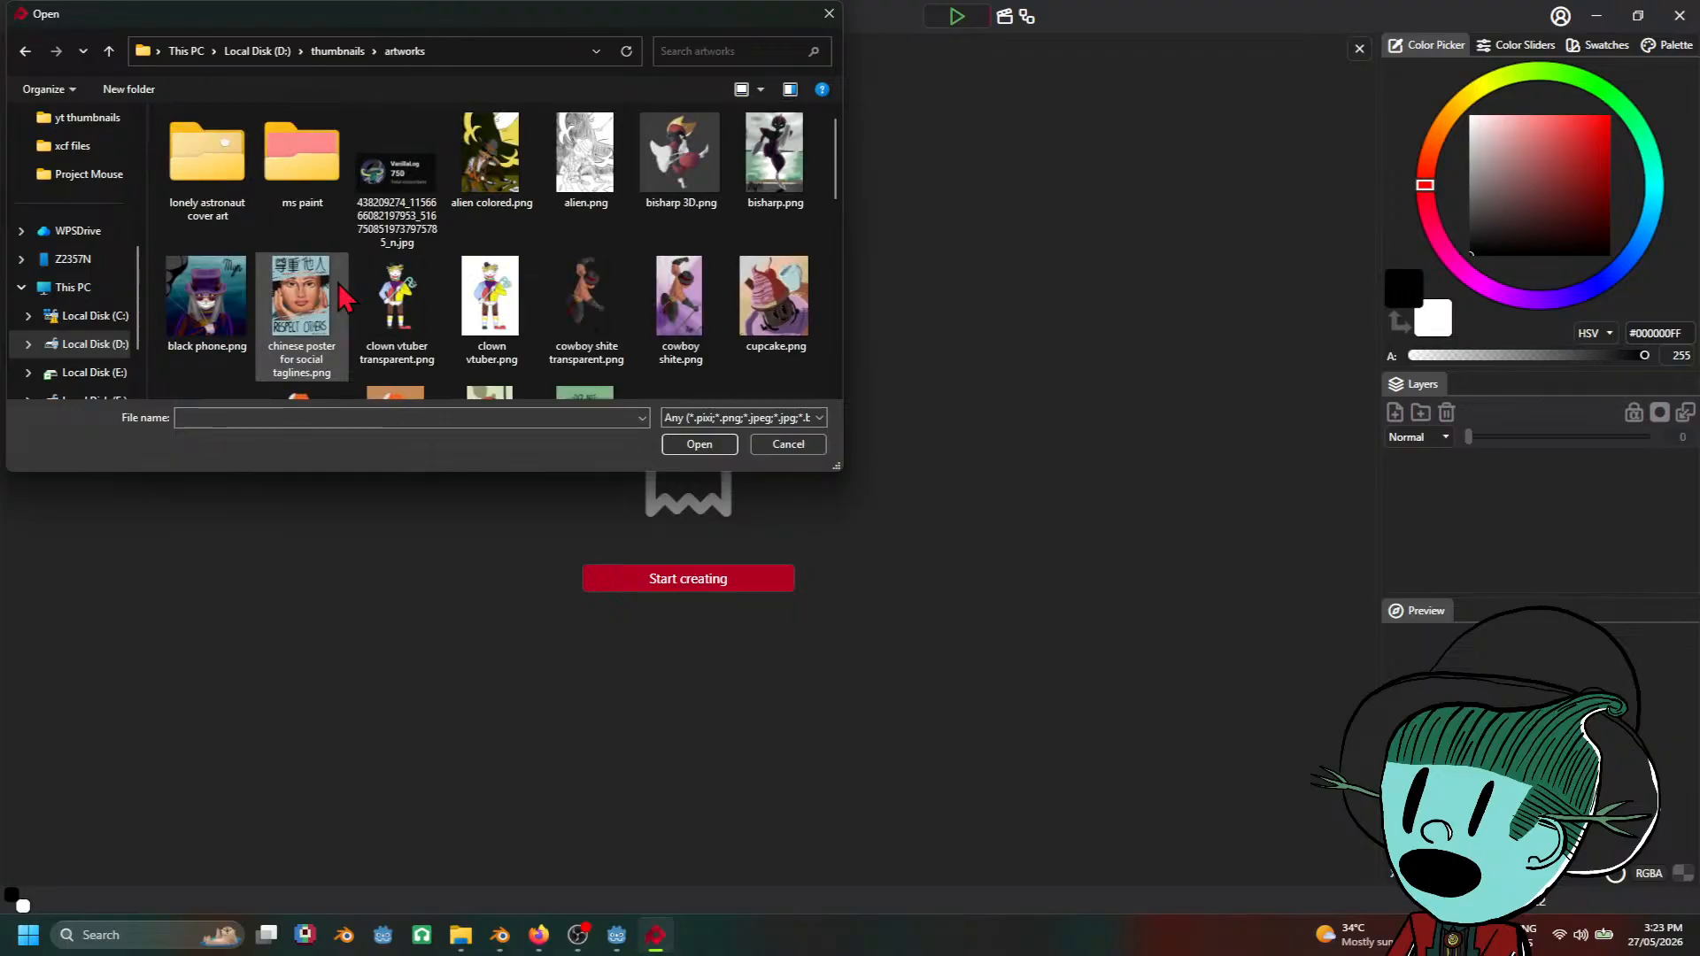
pyautogui.scroll(-2, 620, 274)
pyautogui.scroll(1, 720, 279)
pyautogui.scroll(1, 724, 288)
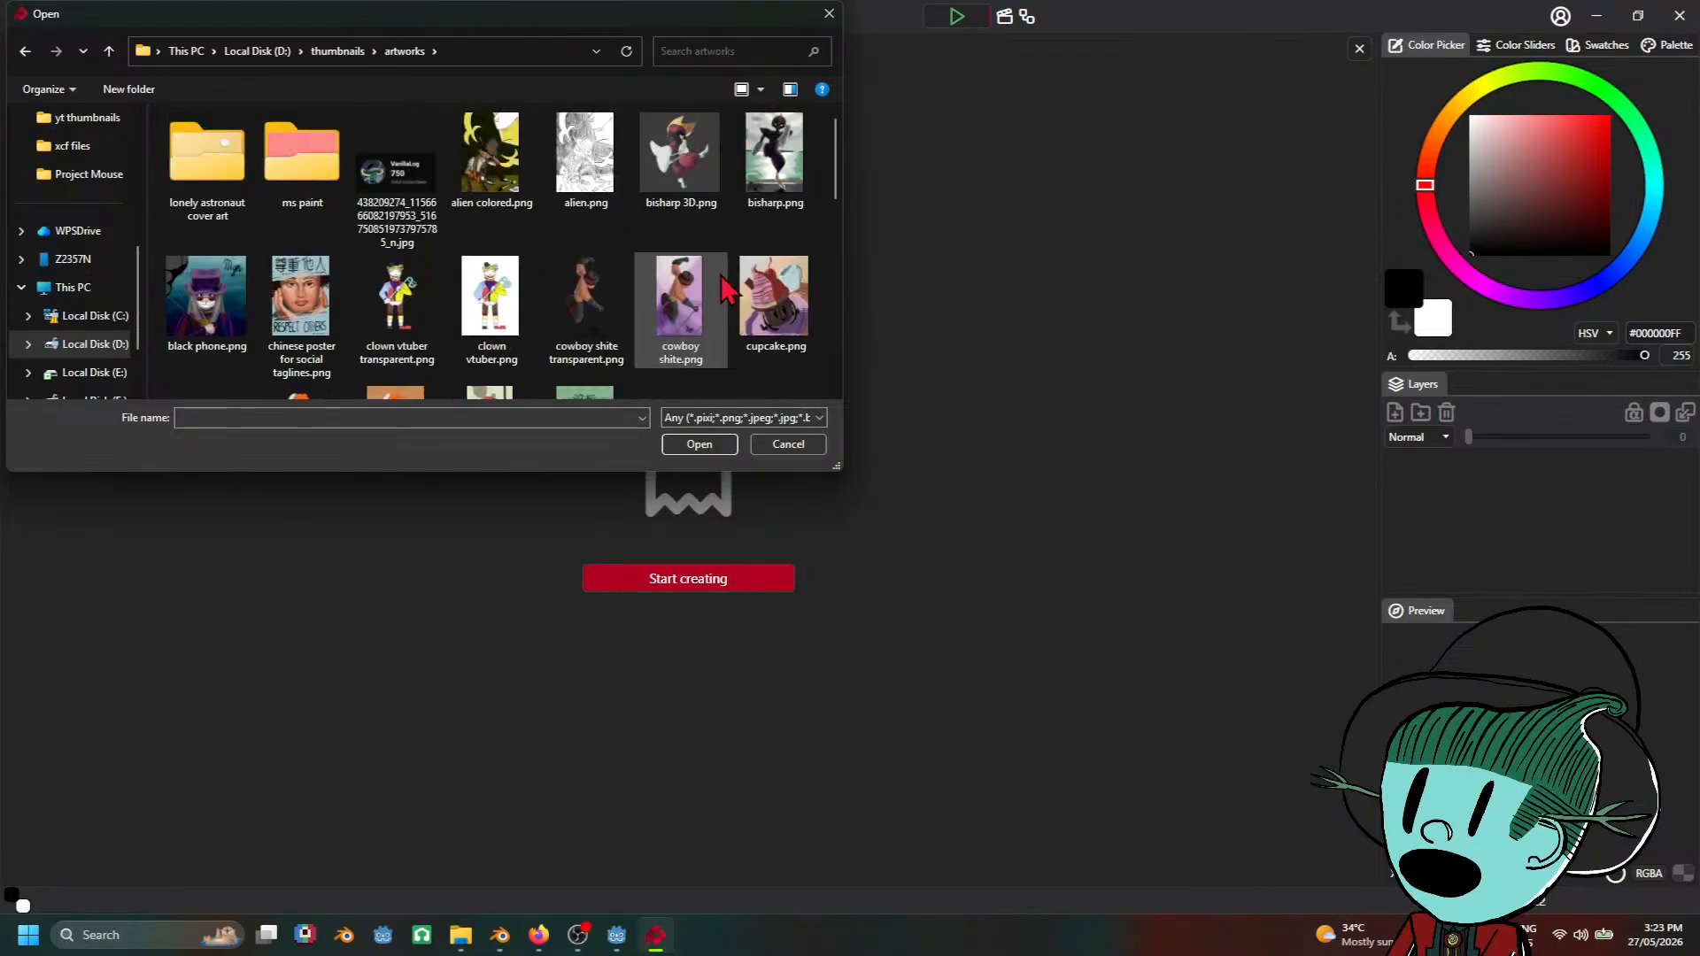
pyautogui.scroll(-3, 724, 287)
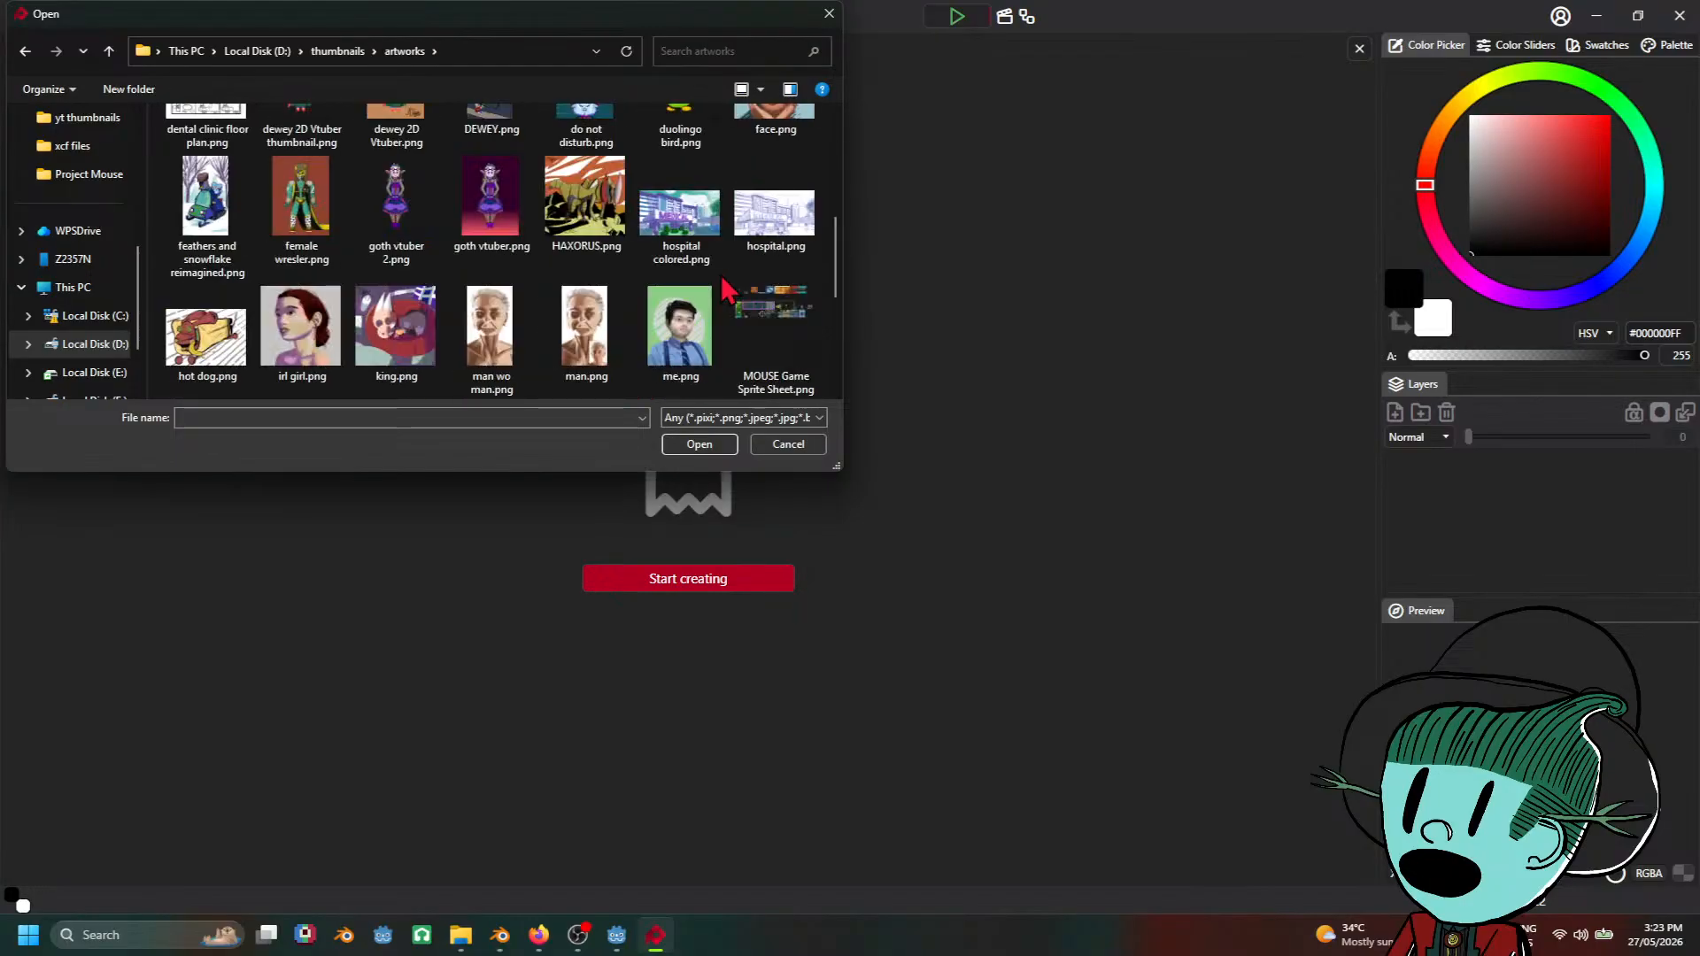
pyautogui.click(764, 337)
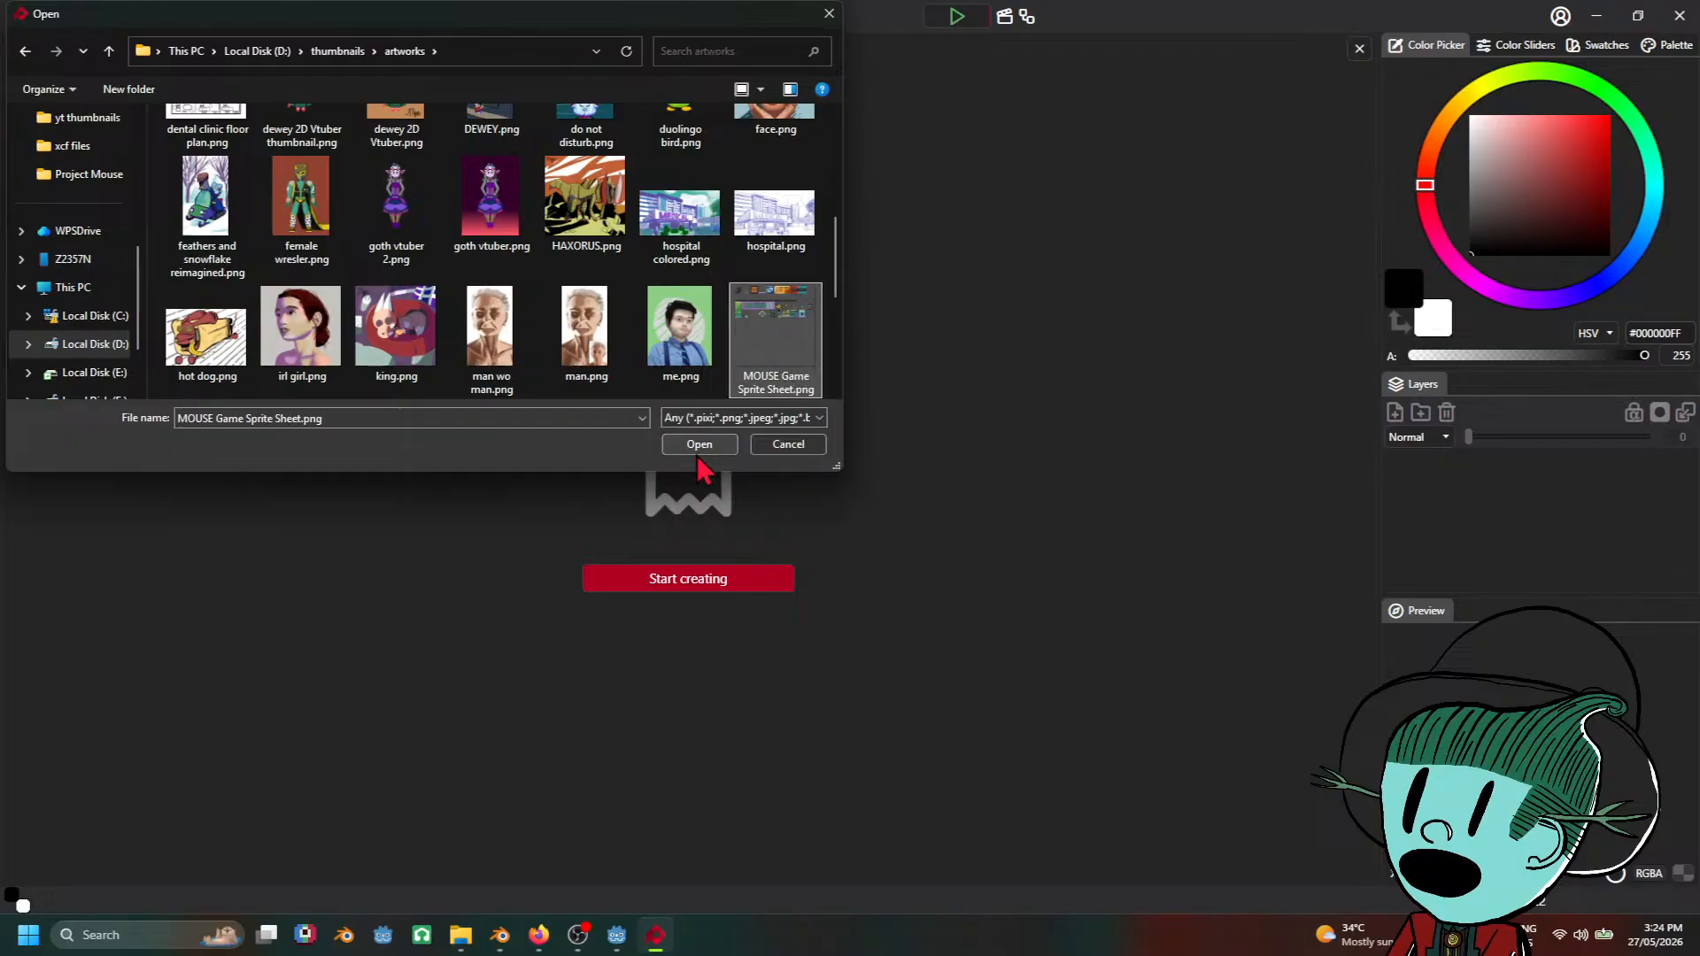
pyautogui.click(699, 444)
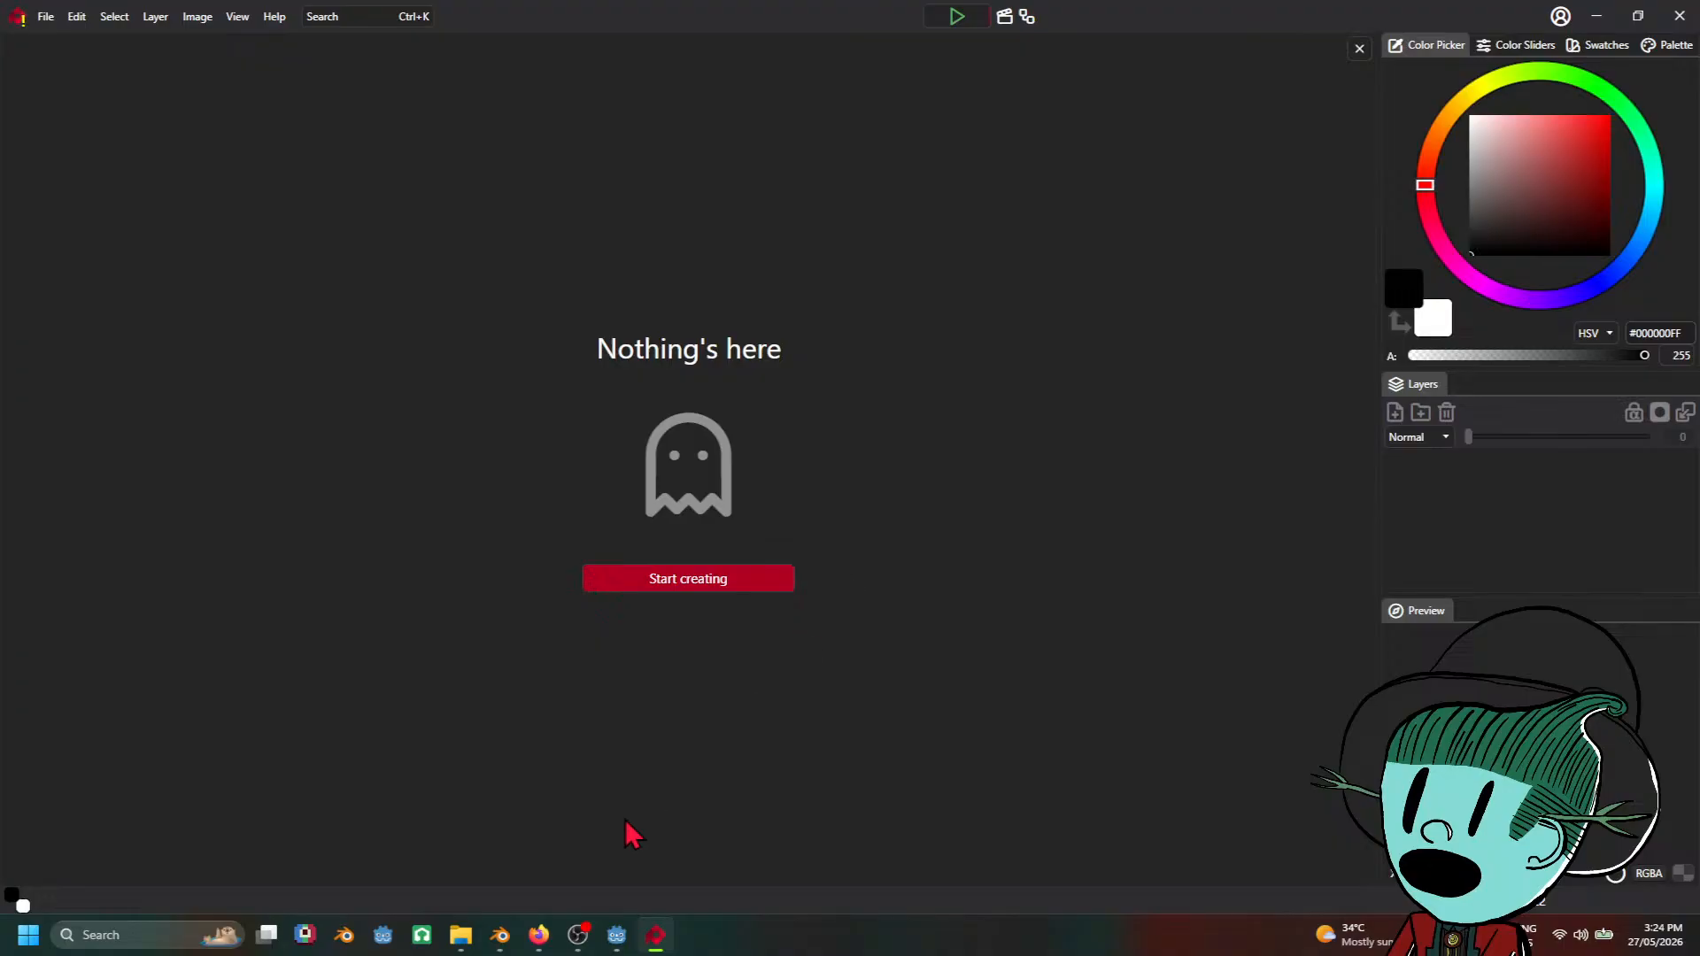
# Step: Switch to OBS and set the BGM volume to -38.1 dB
pyautogui.click(577, 935)
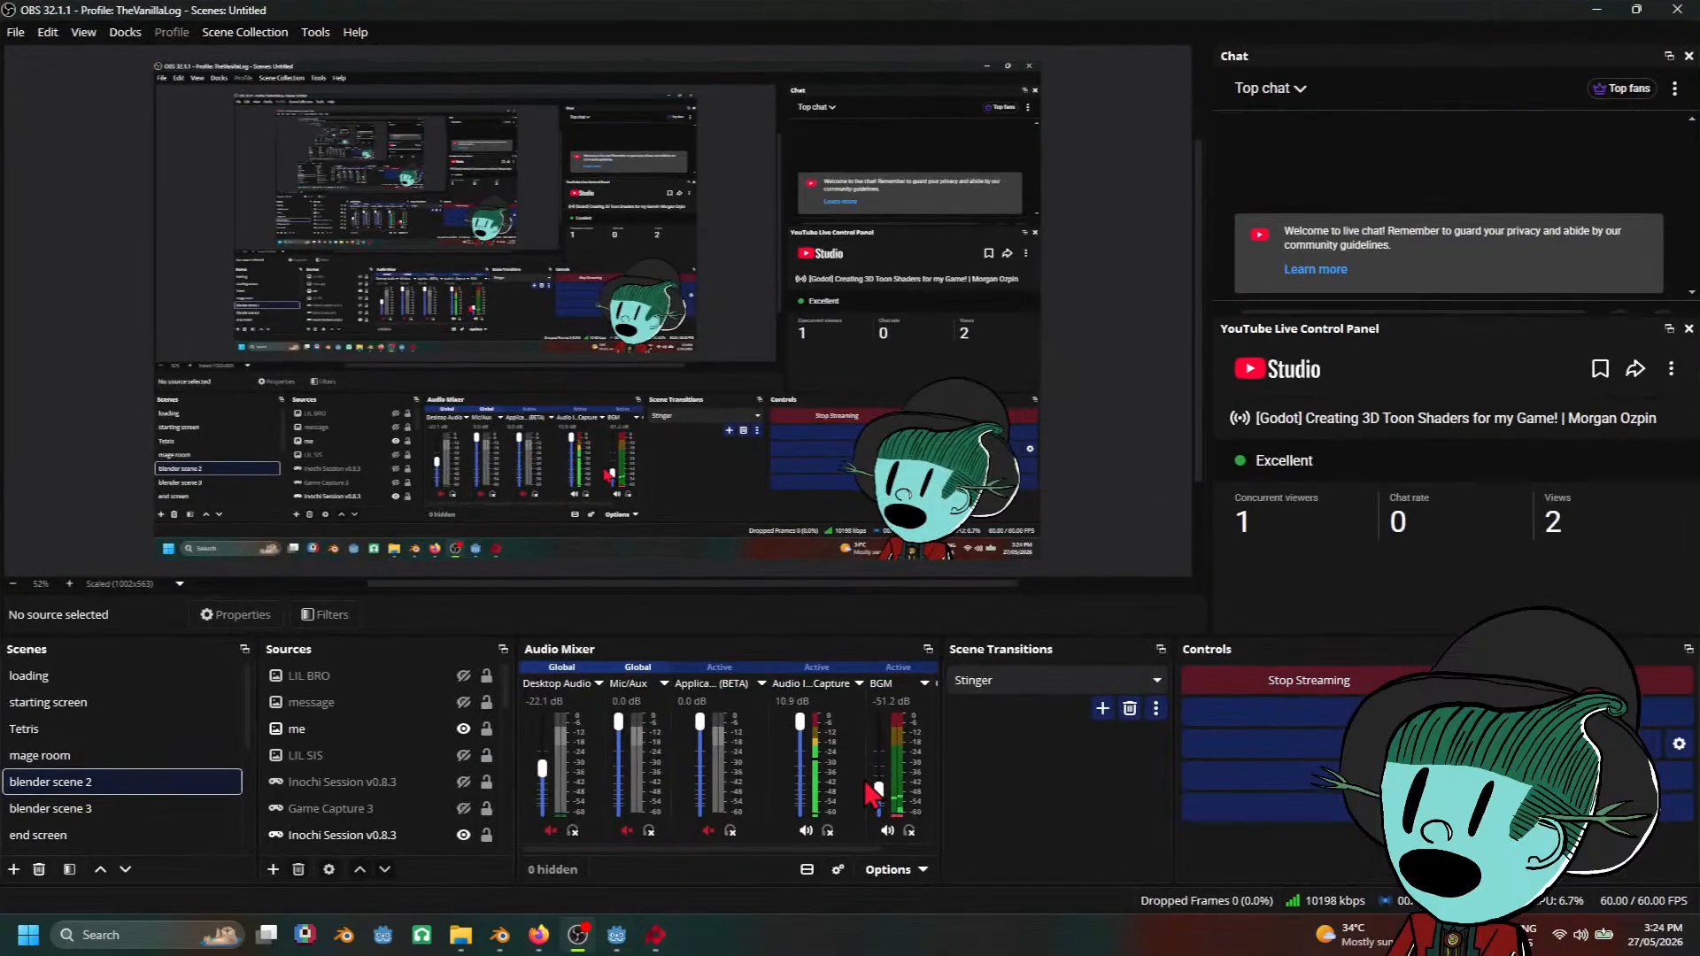
pyautogui.moveTo(879, 790); pyautogui.dragTo(879, 777)
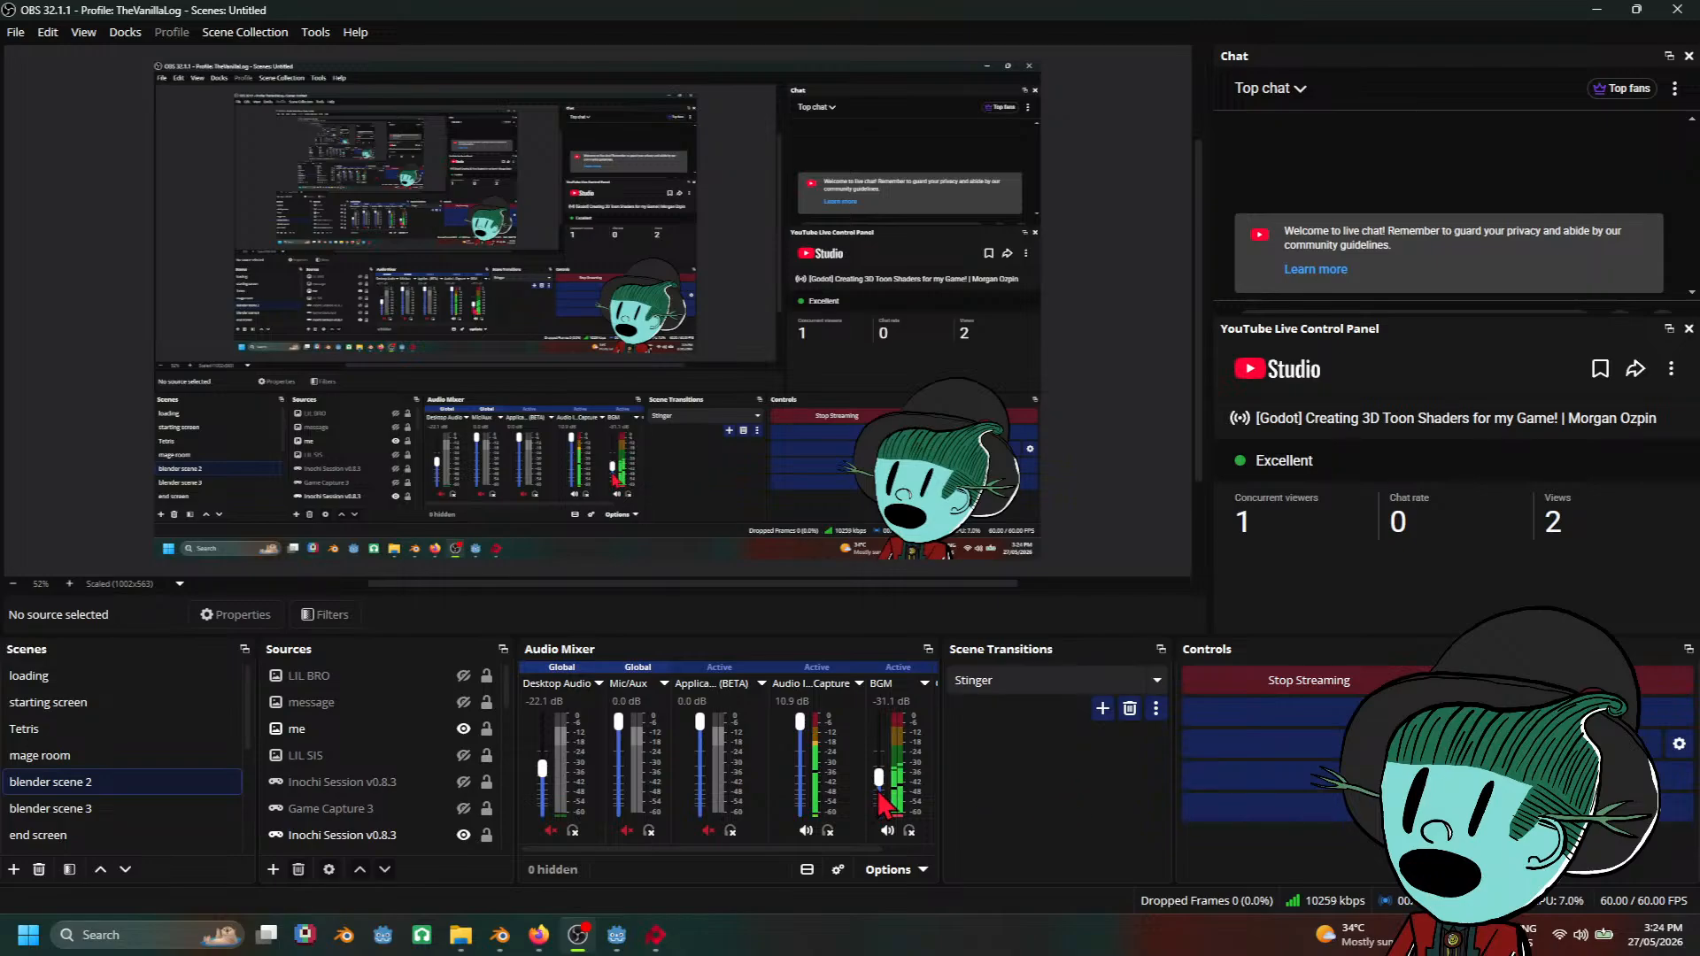
pyautogui.scroll(-3, 880, 788)
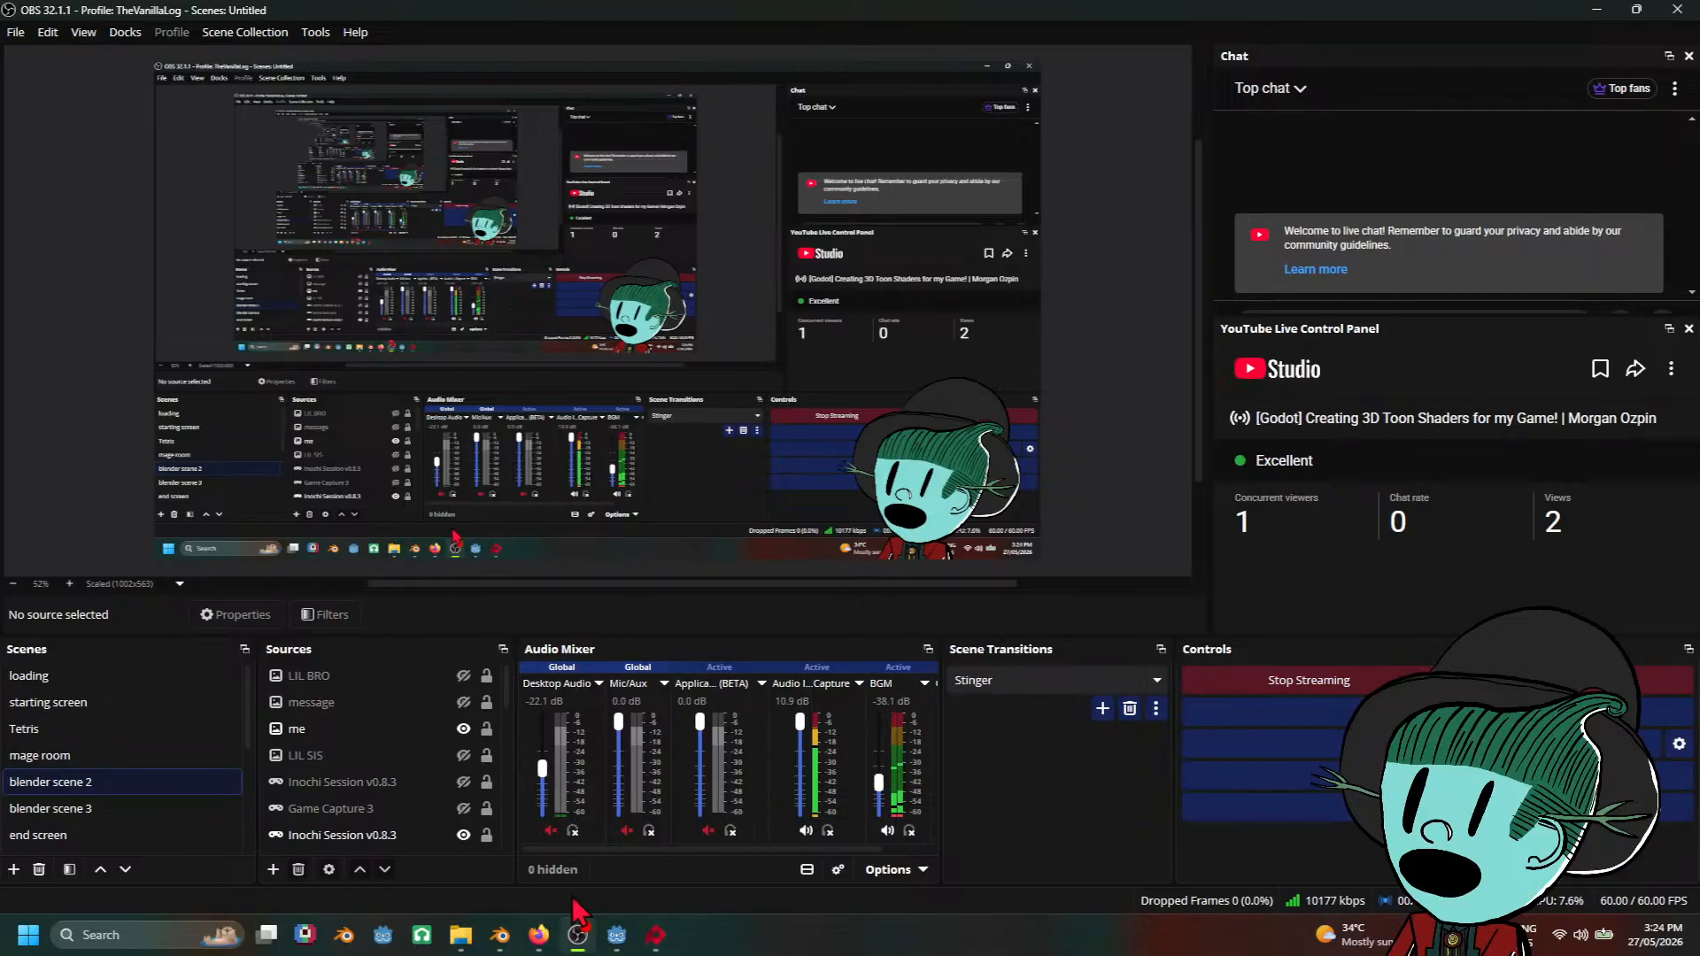
# Step: Switch back to PixiEditor and try once more to place an image from the artworks folder as an element
pyautogui.click(655, 935)
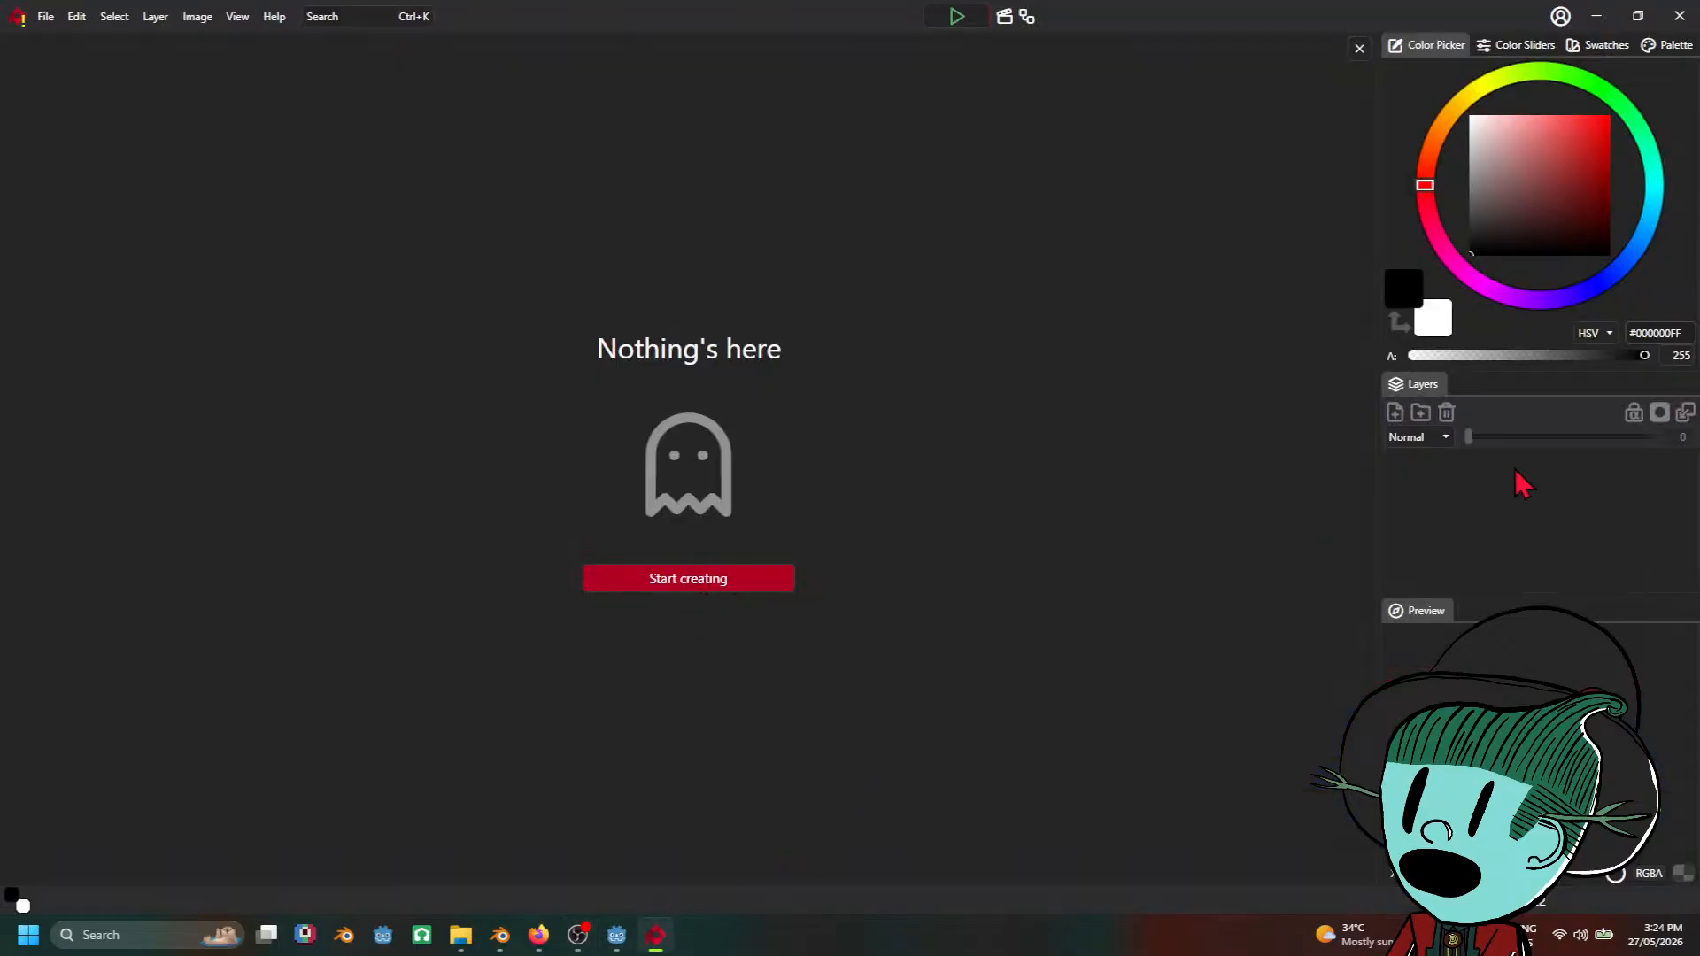
pyautogui.click(47, 18)
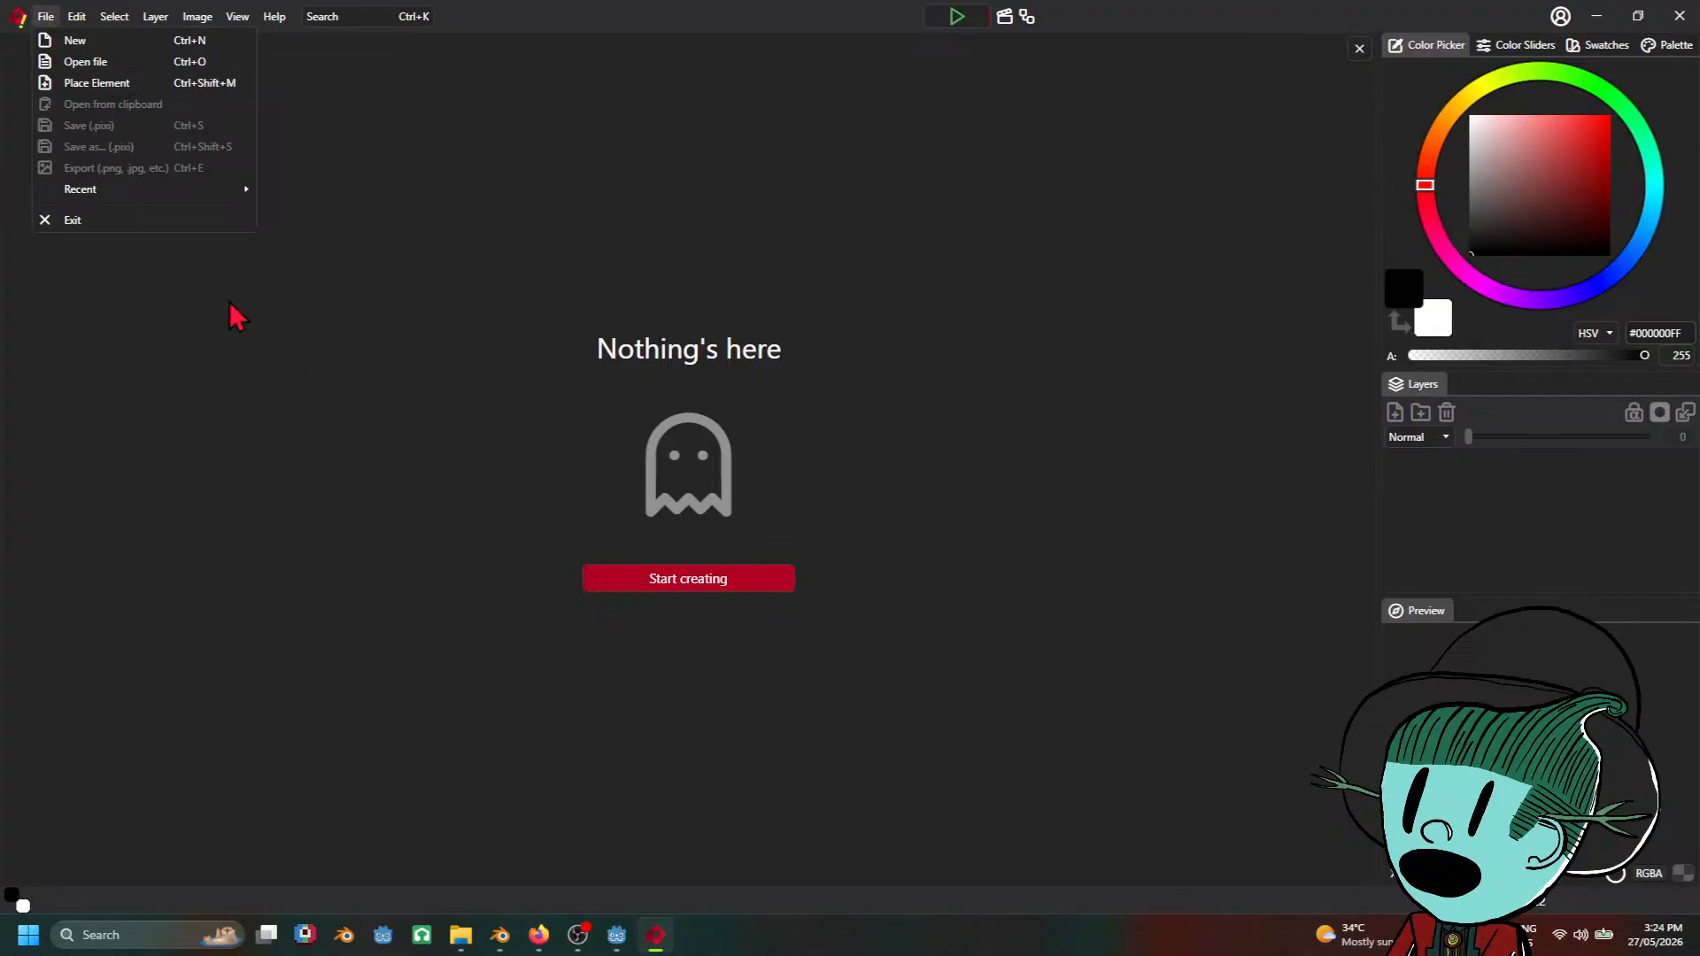
pyautogui.click(128, 89)
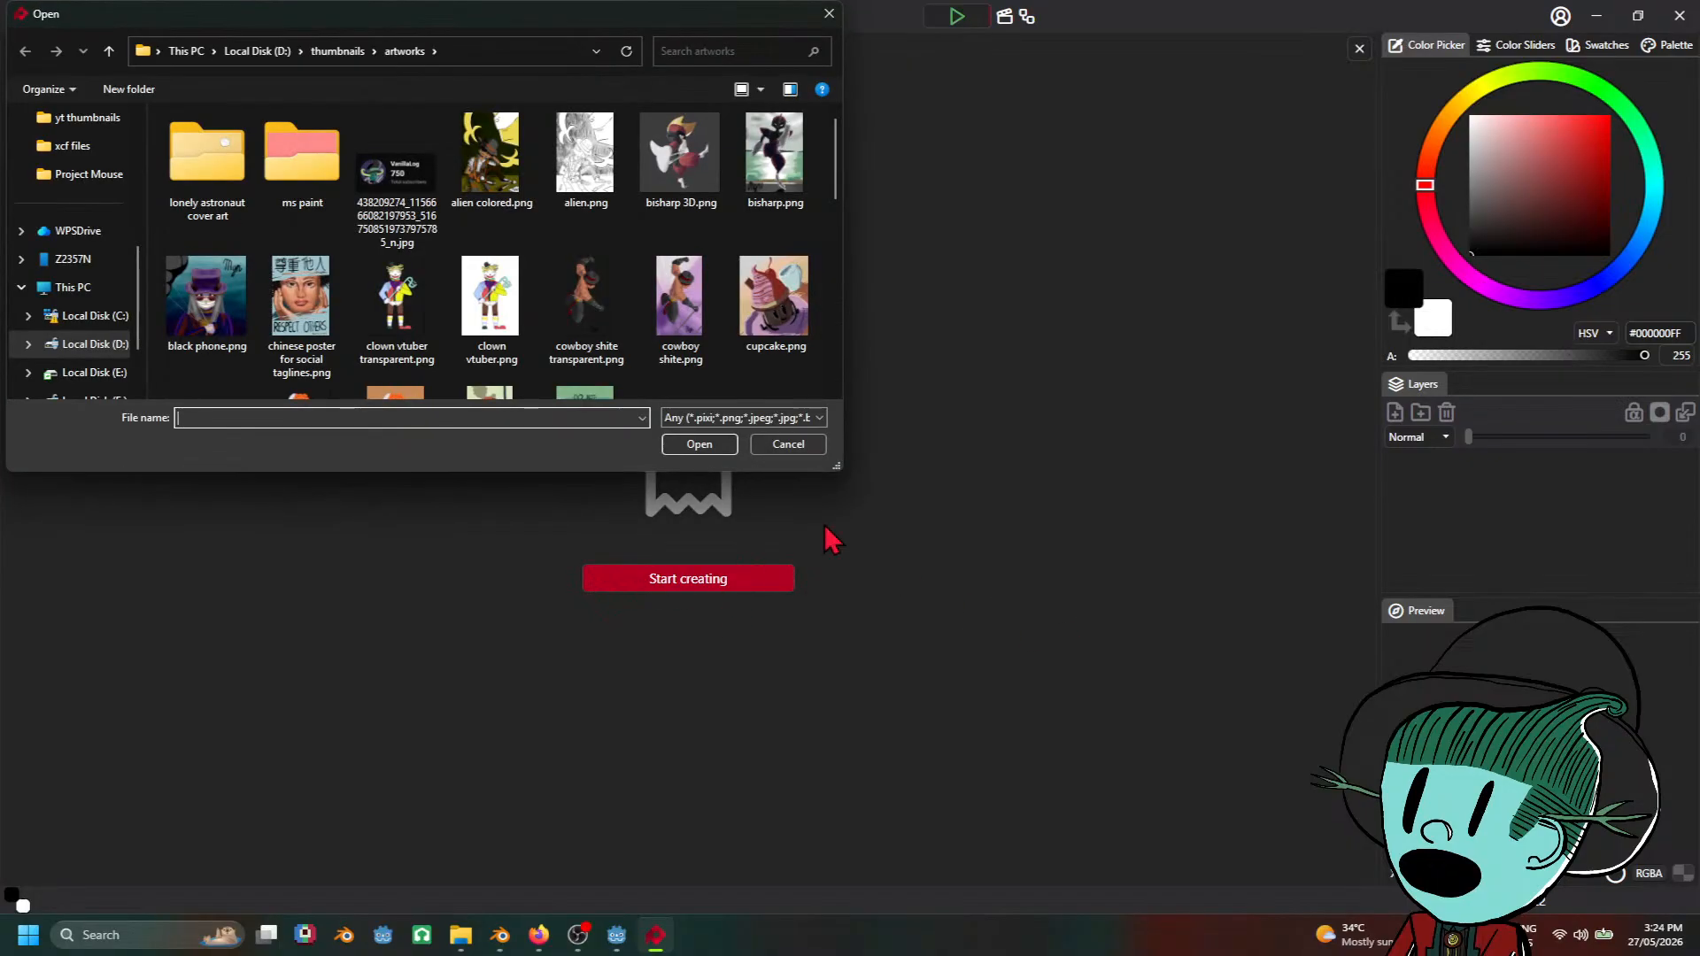
pyautogui.doubleClick(775, 332)
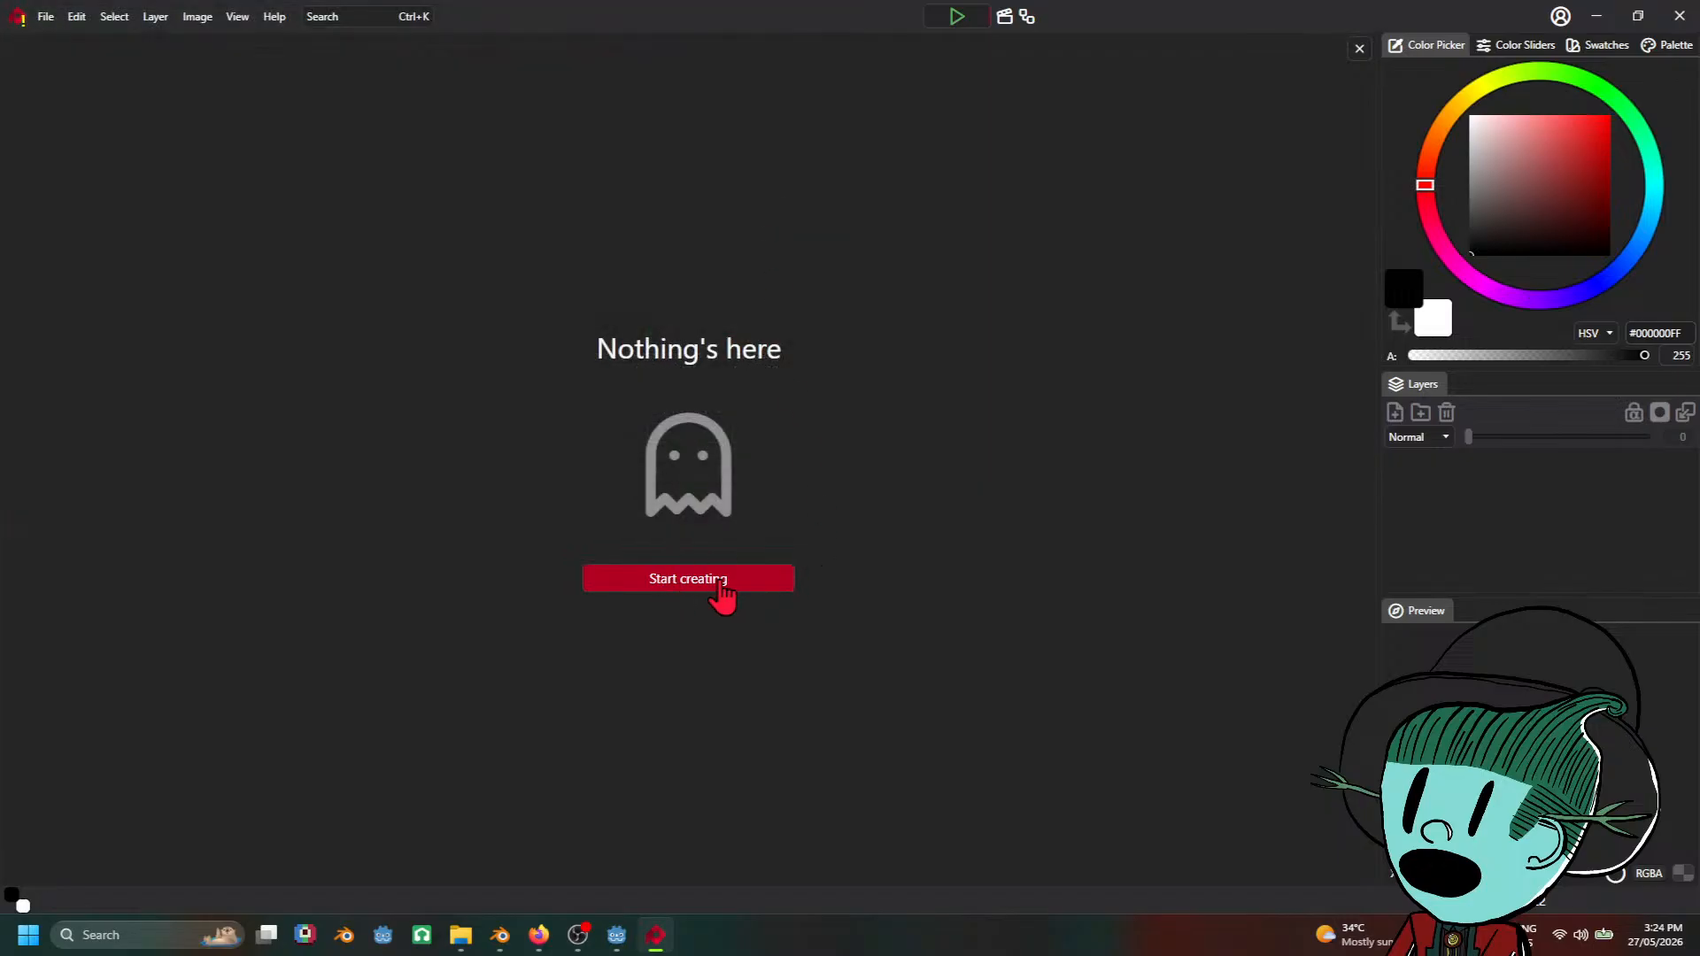
# Step: Open the settings for creating a new image through PixiEditor's welcome window
pyautogui.click(722, 592)
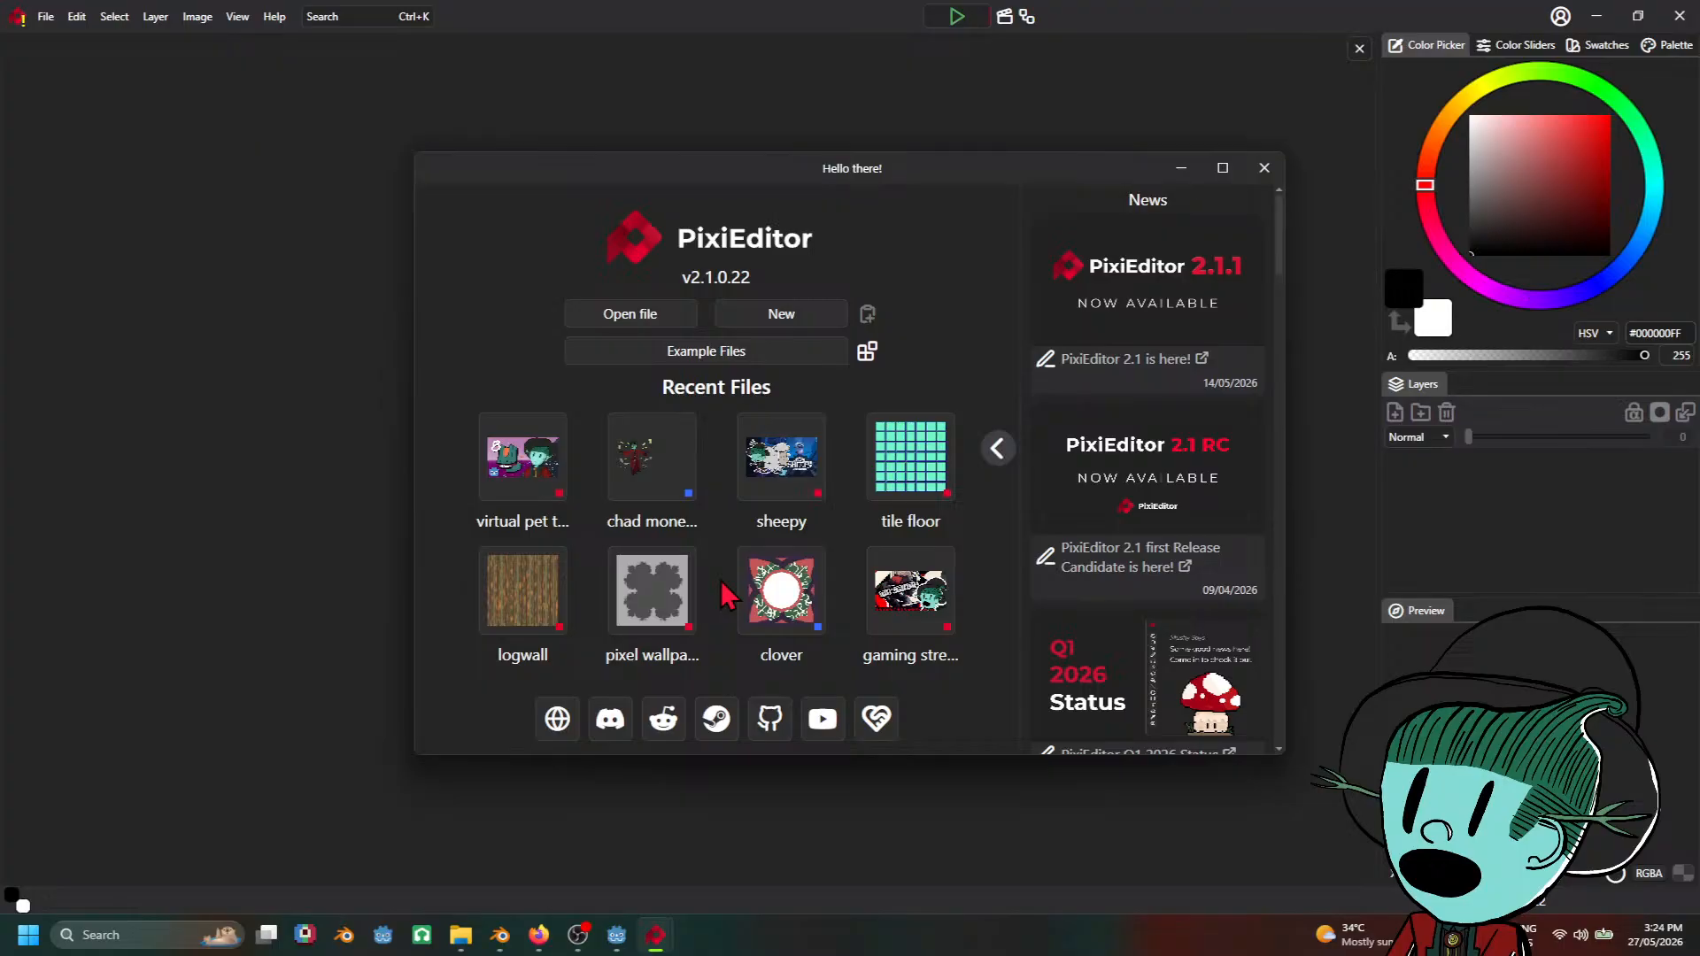
pyautogui.click(767, 316)
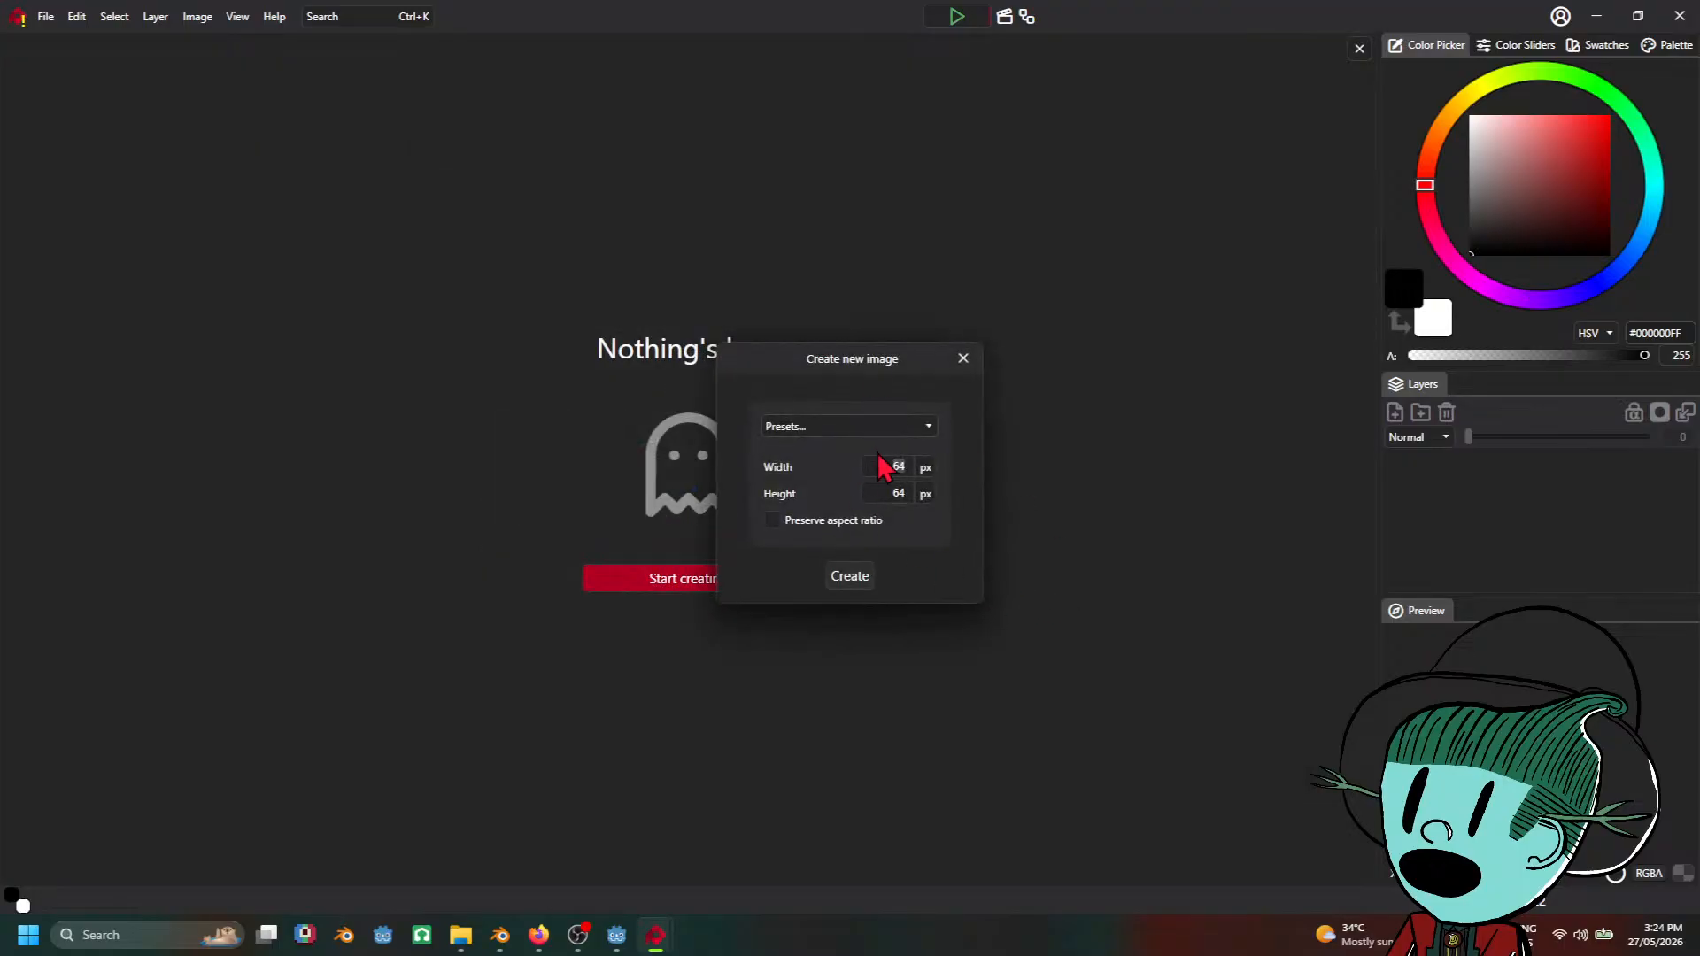
# Step: Create a new image using the 1920x1080 (FHD) preset
pyautogui.click(884, 426)
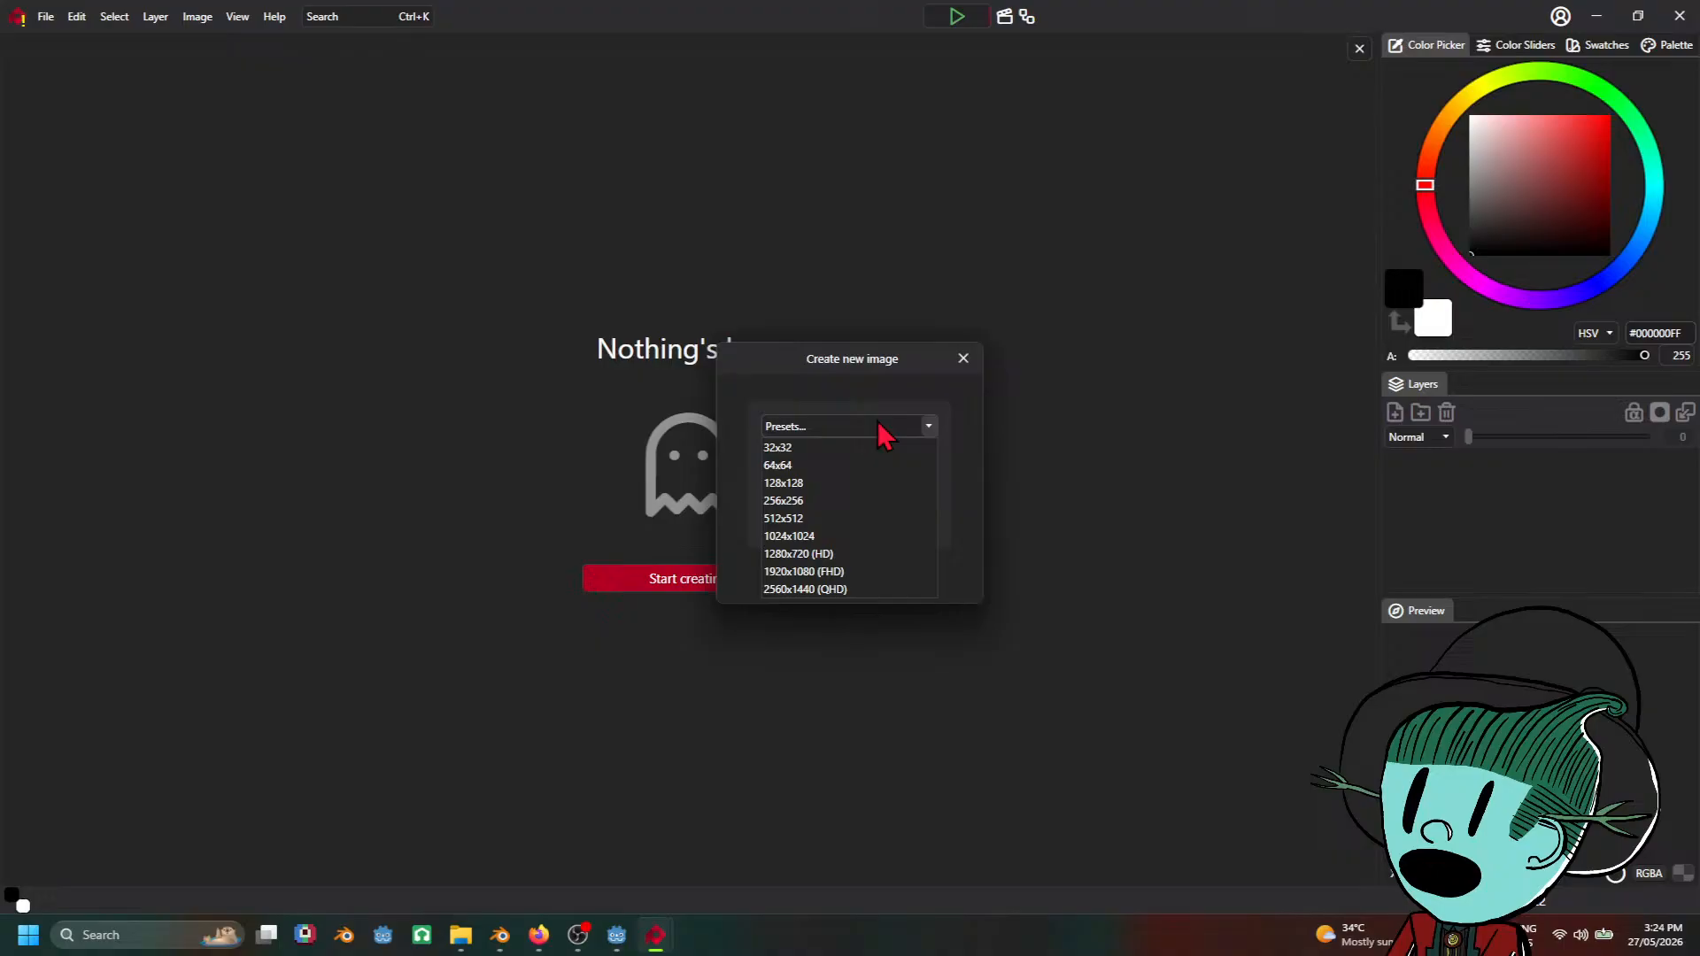
pyautogui.click(841, 574)
pyautogui.click(850, 578)
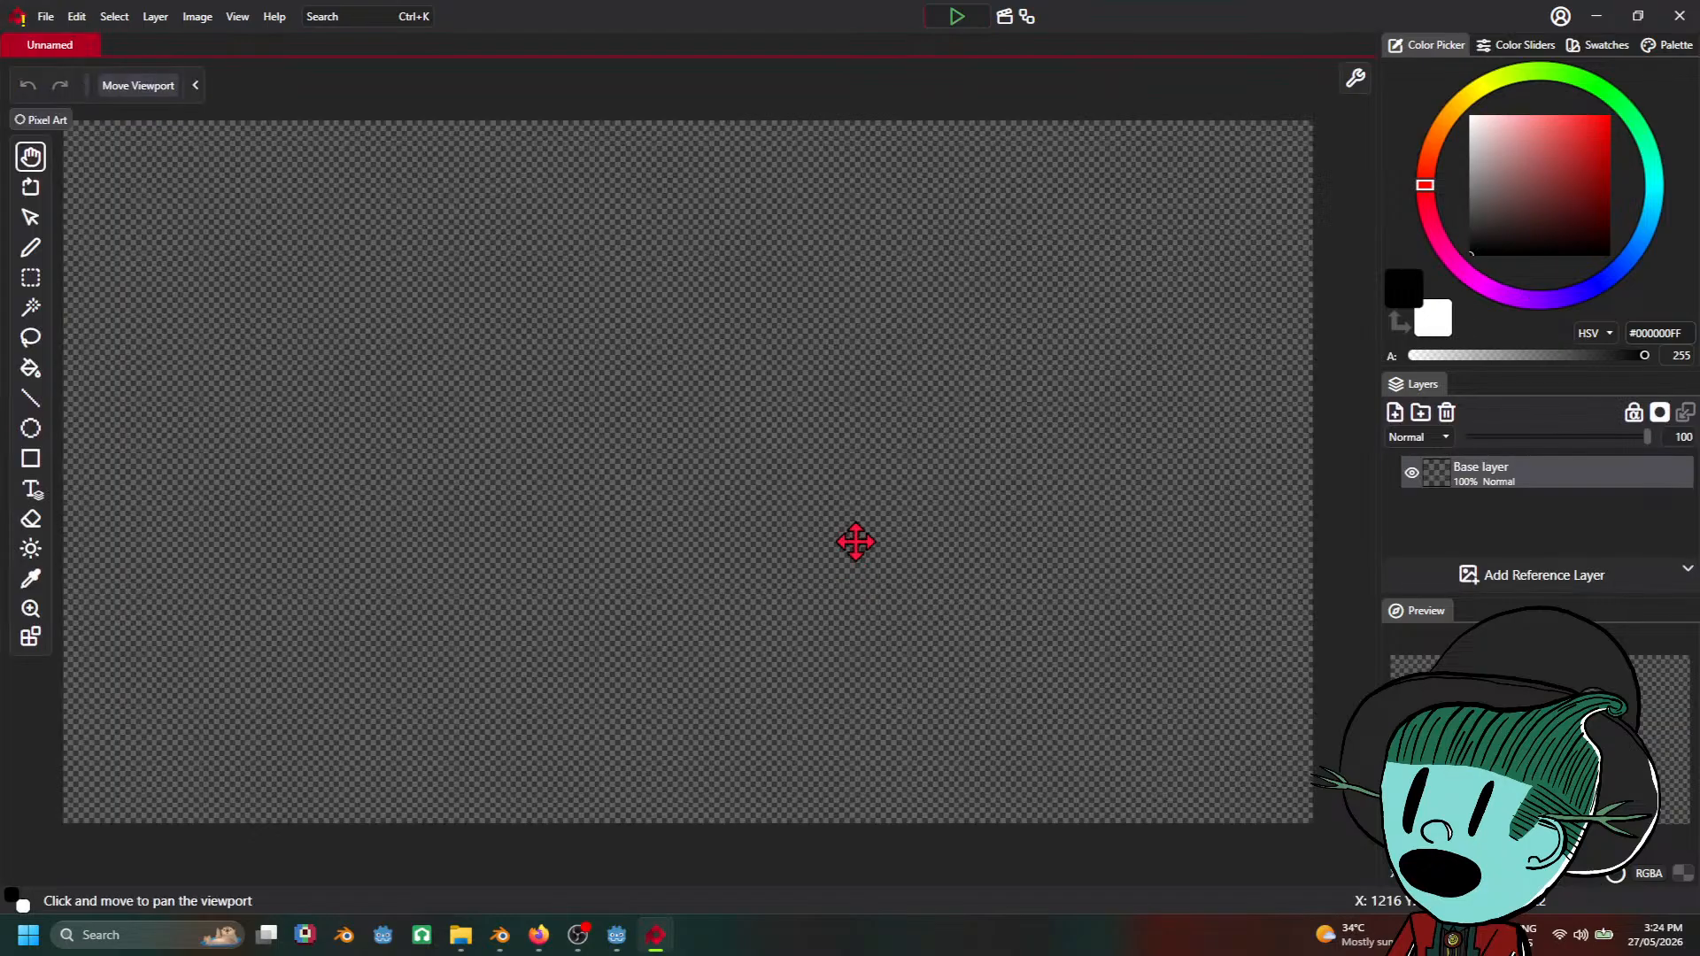
pyautogui.scroll(-1, 680, 513)
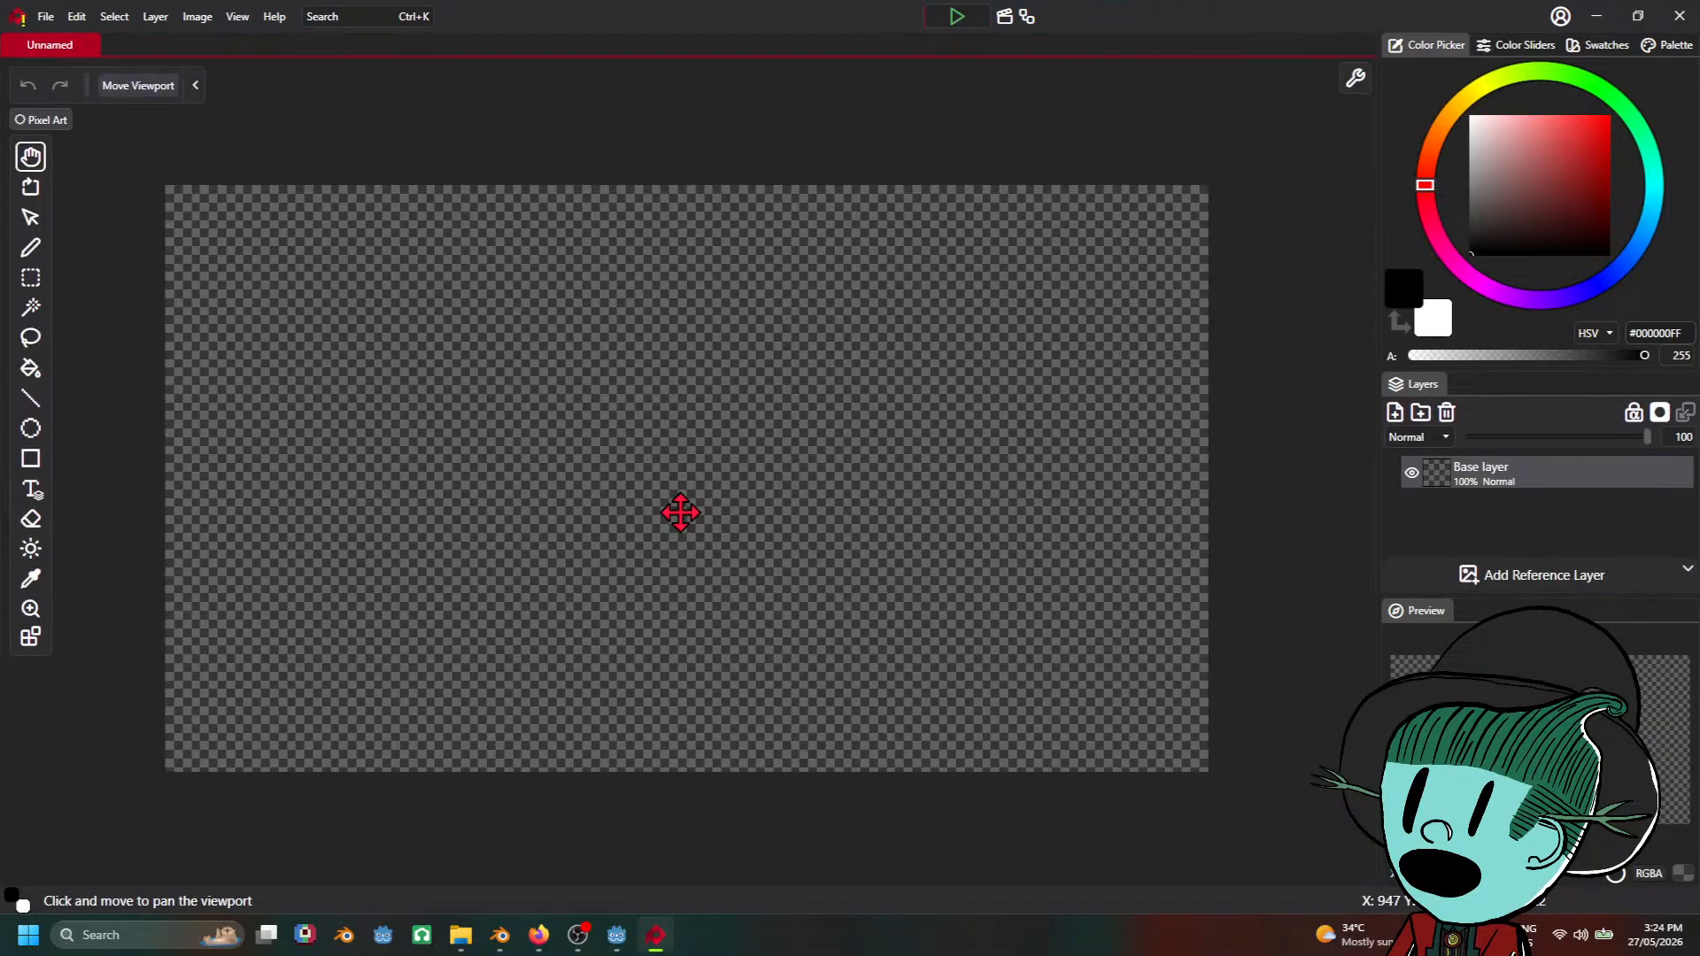
pyautogui.click(45, 16)
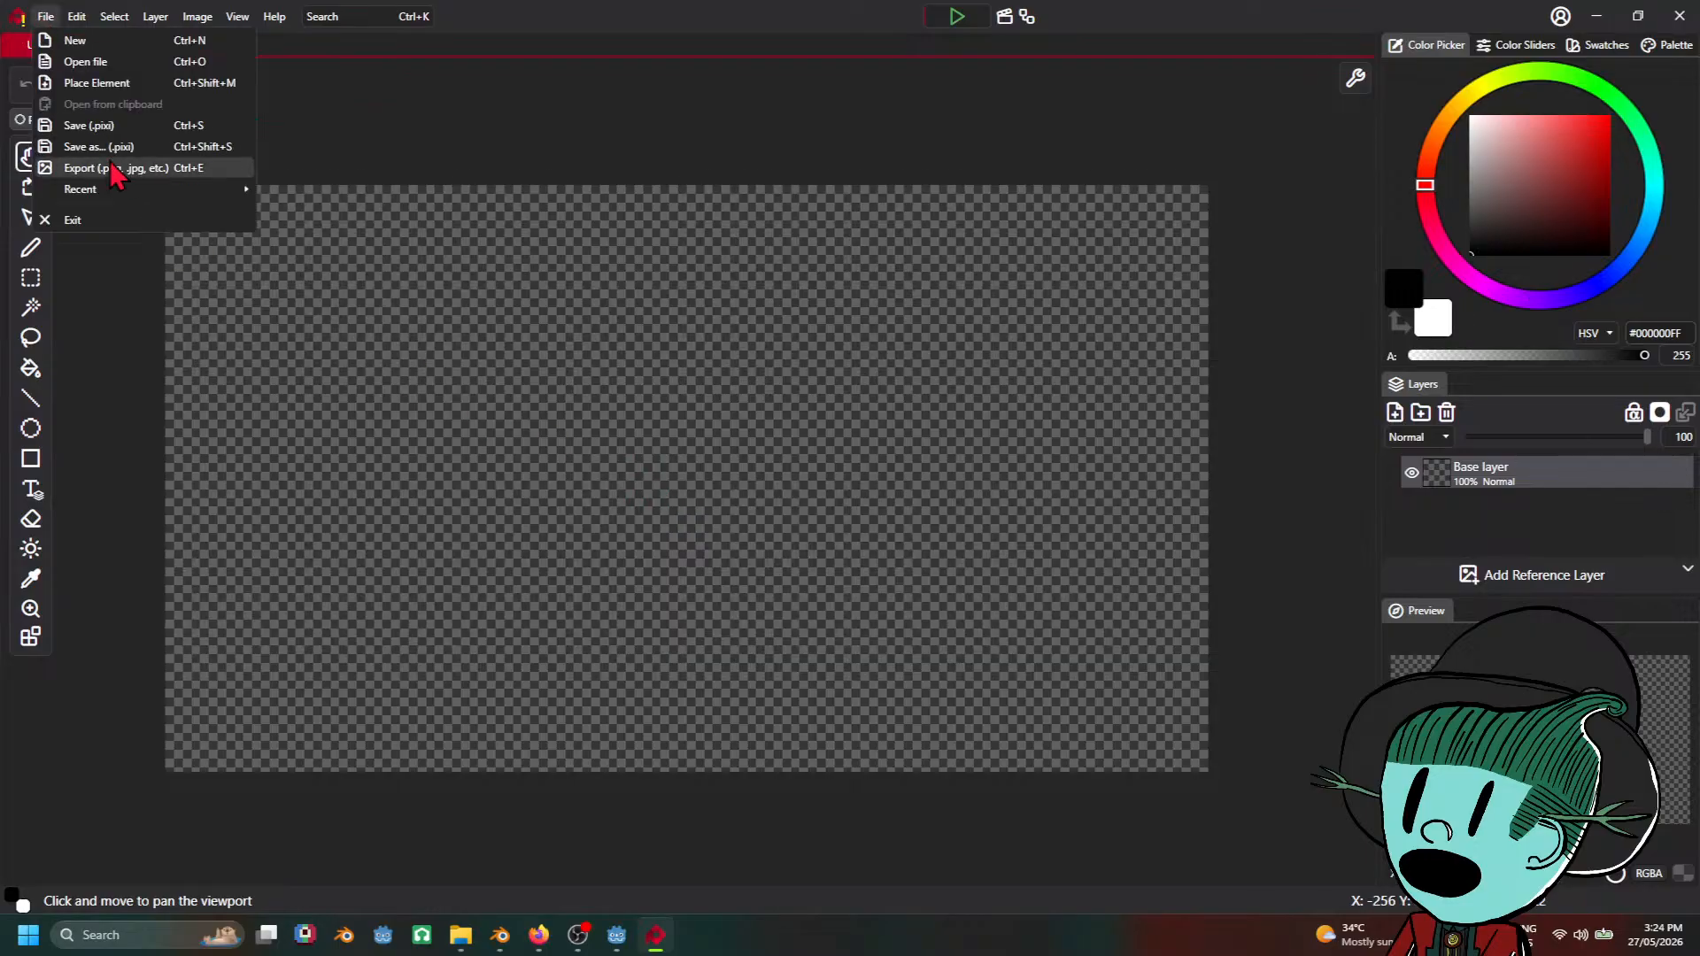
pyautogui.click(141, 85)
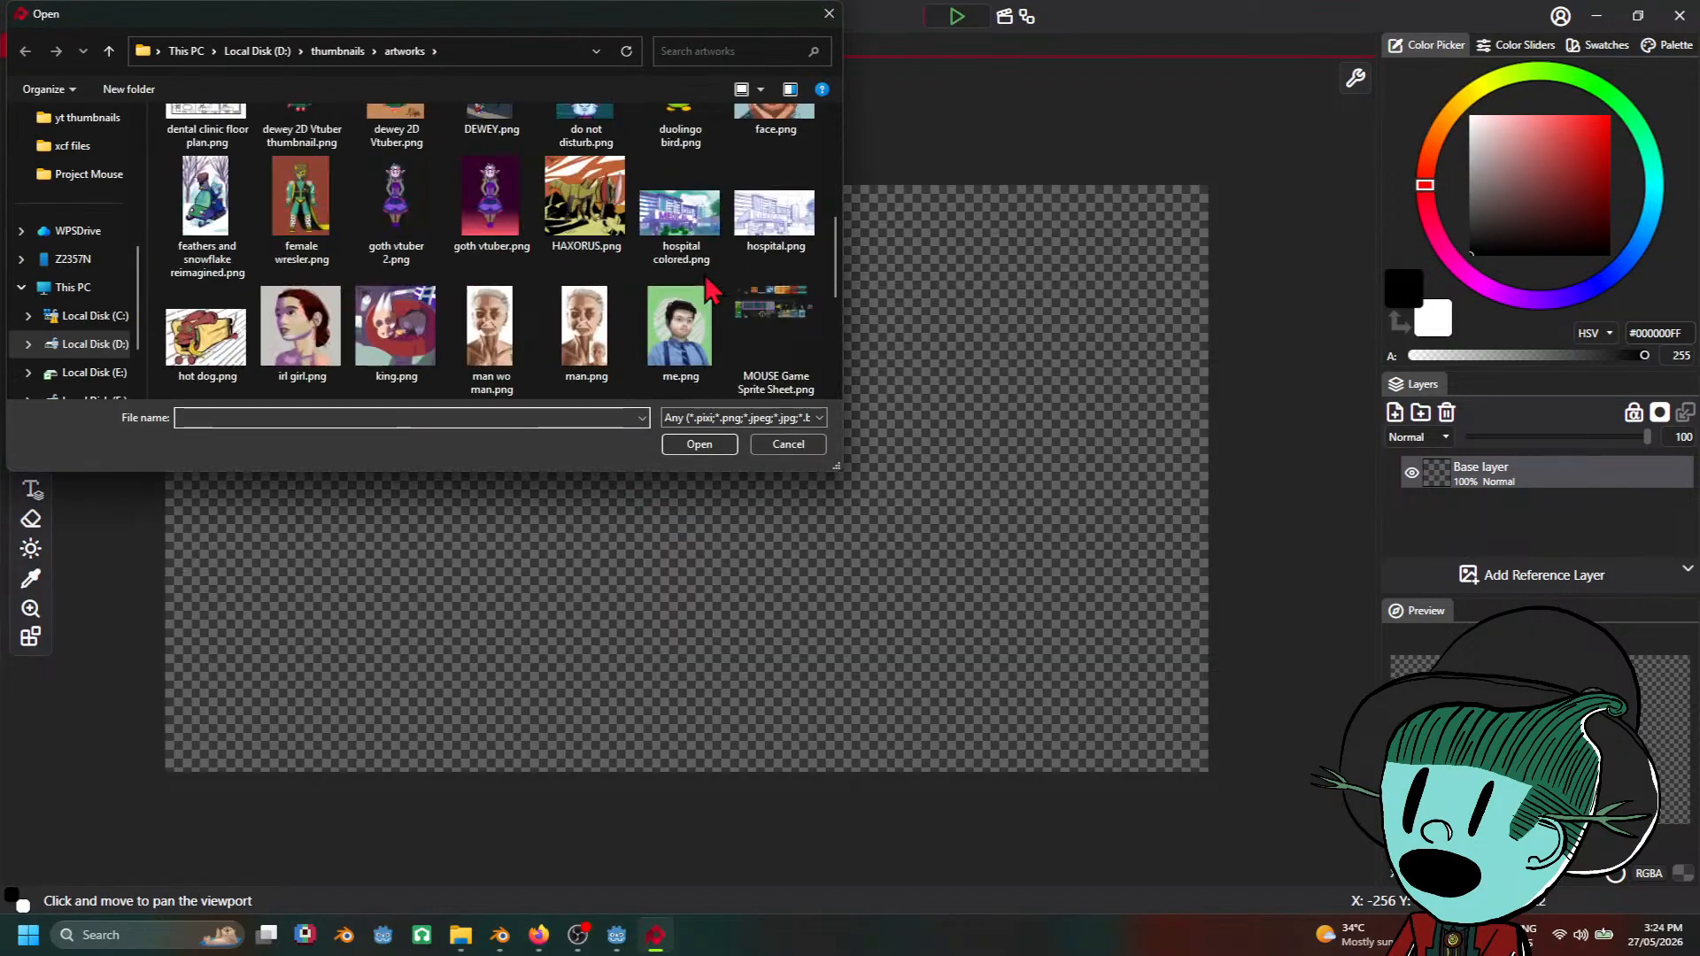
pyautogui.scroll(-4, 706, 277)
pyautogui.scroll(1, 706, 277)
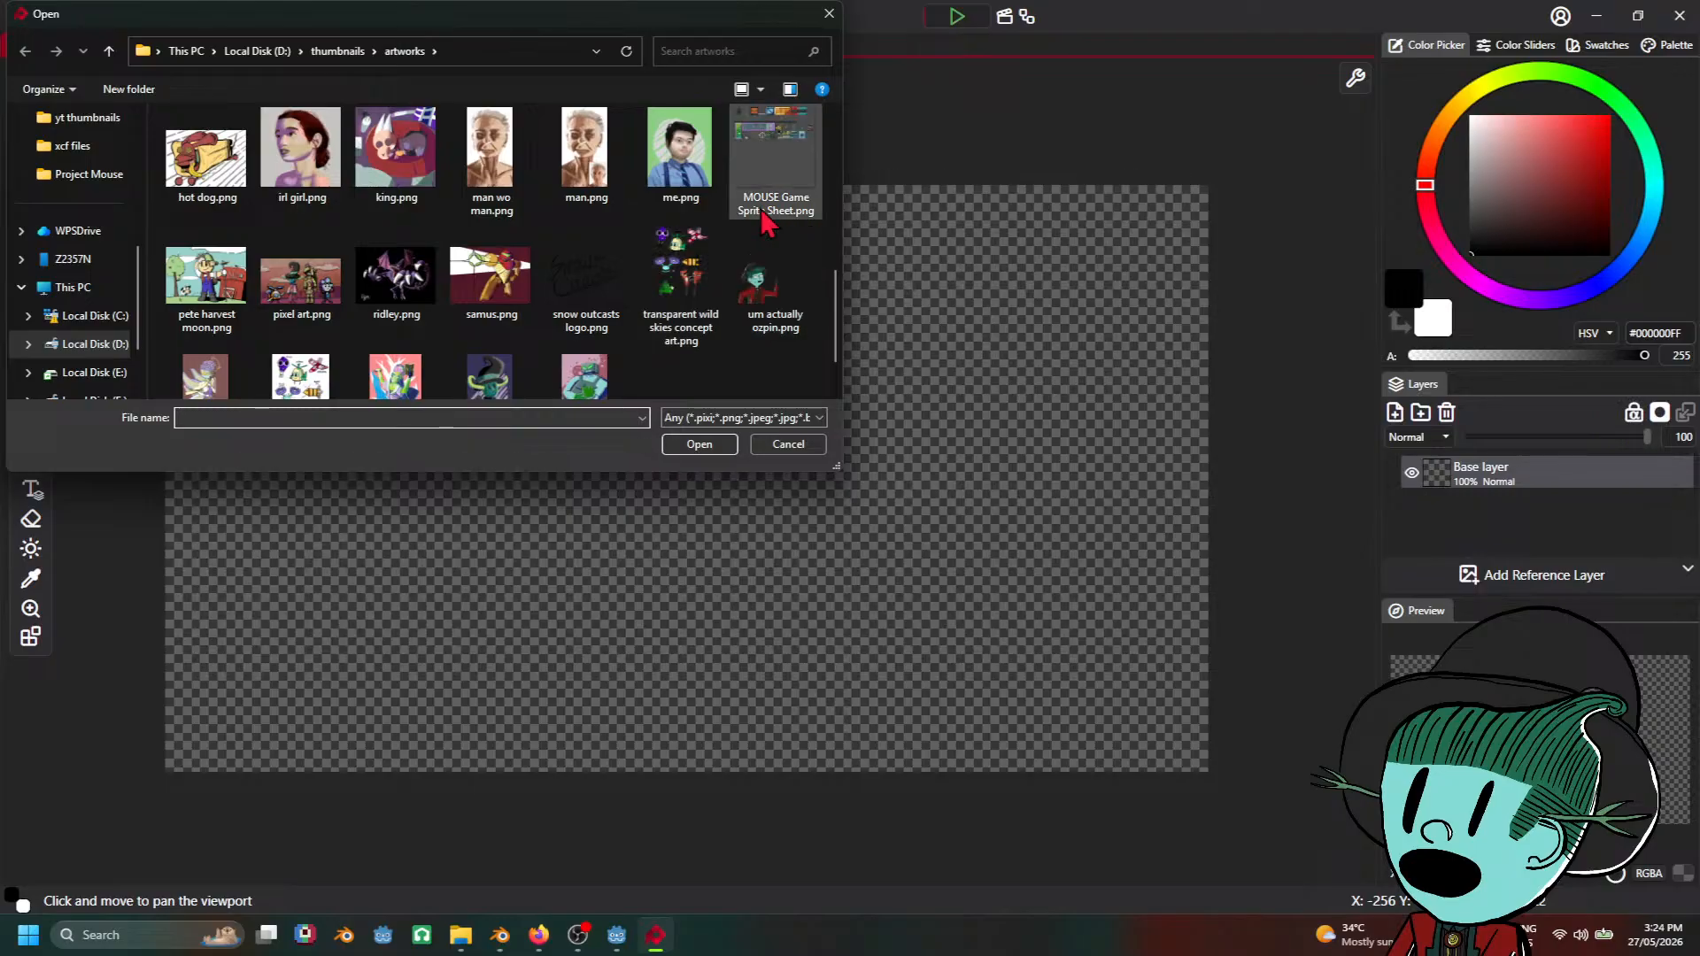
pyautogui.scroll(2, 758, 214)
pyautogui.click(788, 445)
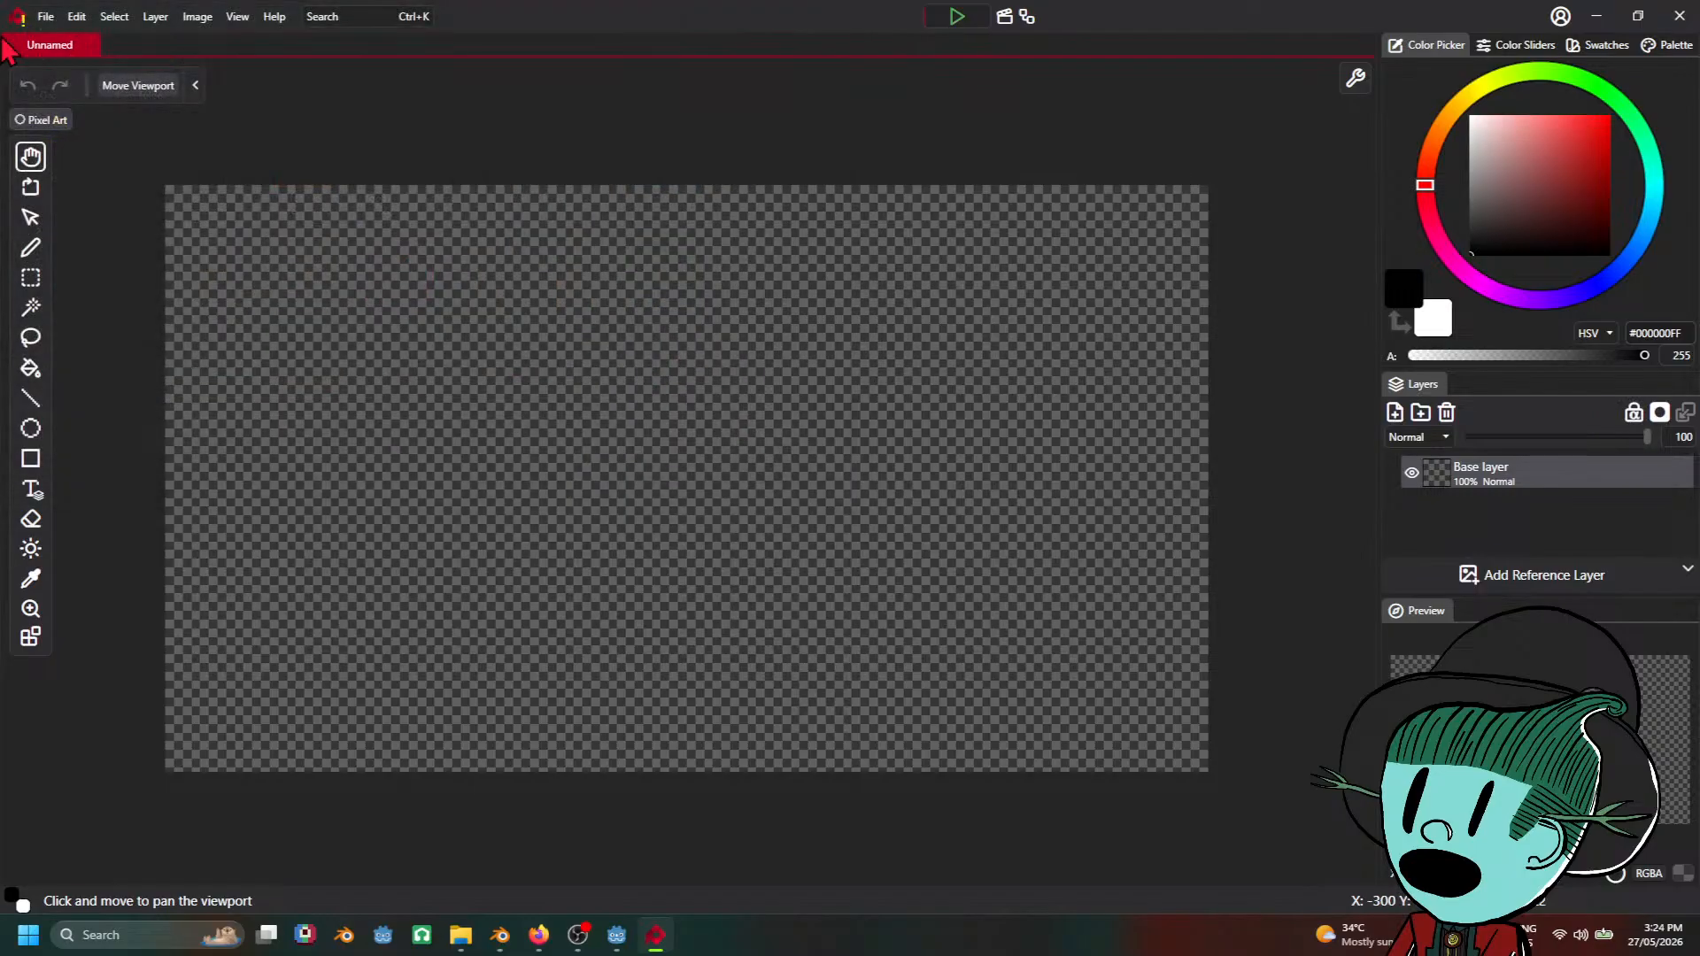
# Step: Open MOUSE Game Sprite Sheet.png from the artworks folder and bring the whole sheet into view
pyautogui.click(51, 16)
pyautogui.click(132, 85)
pyautogui.scroll(-3, 700, 344)
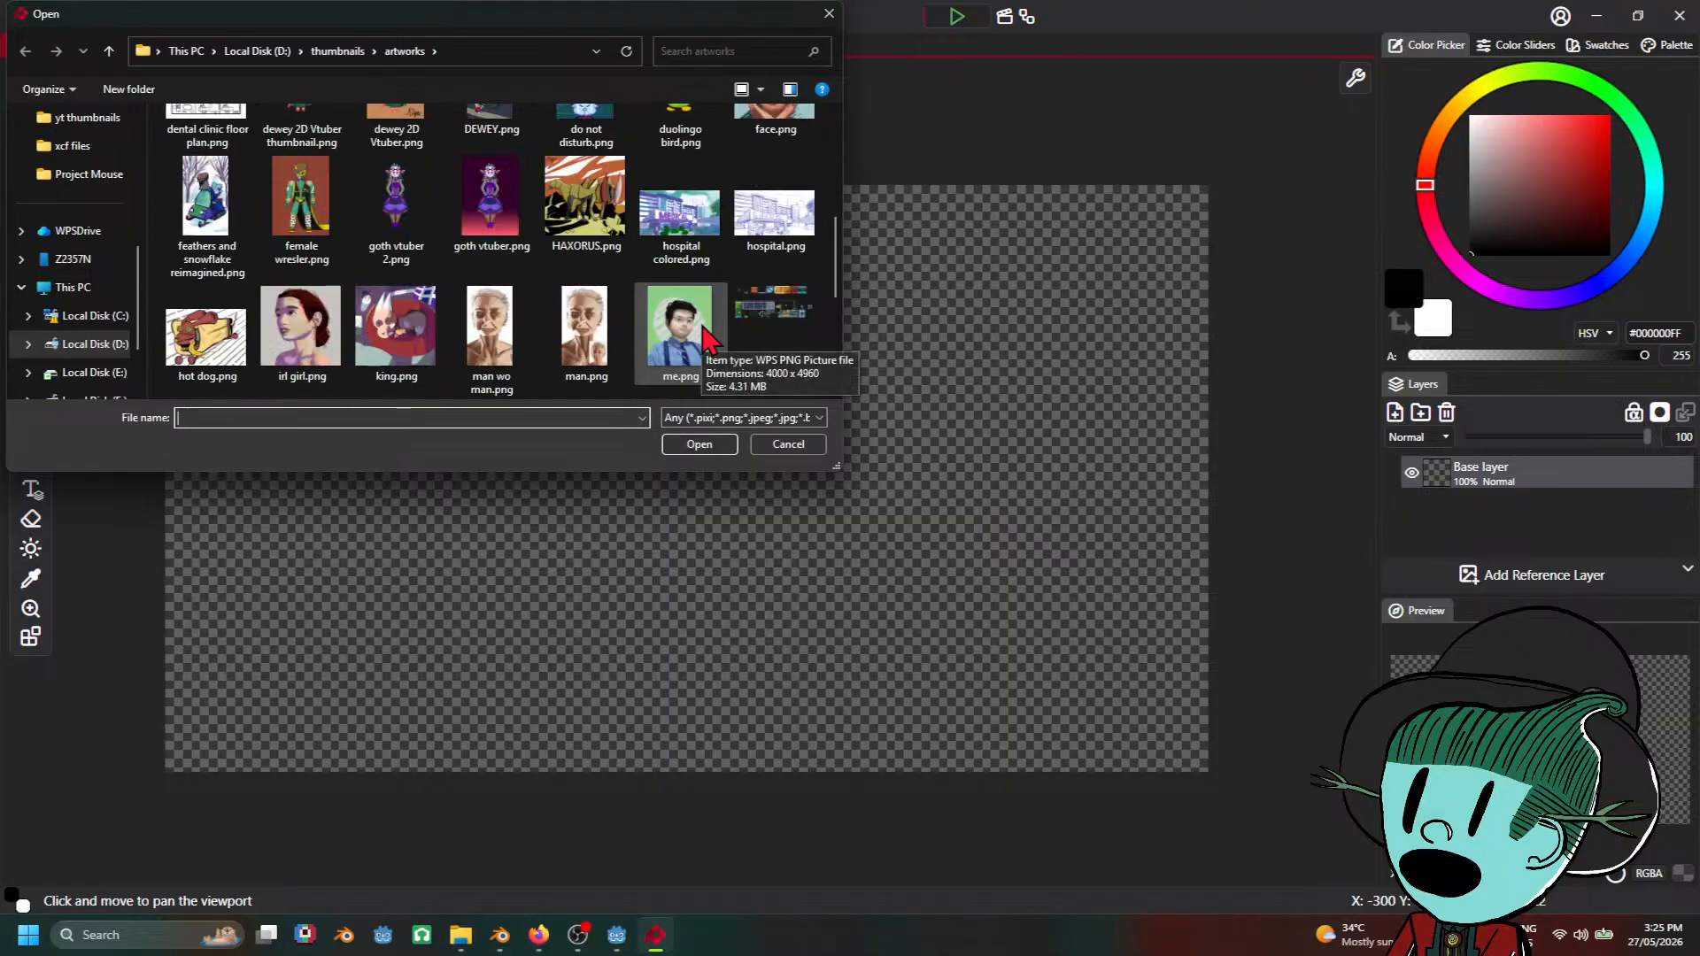
pyautogui.doubleClick(784, 341)
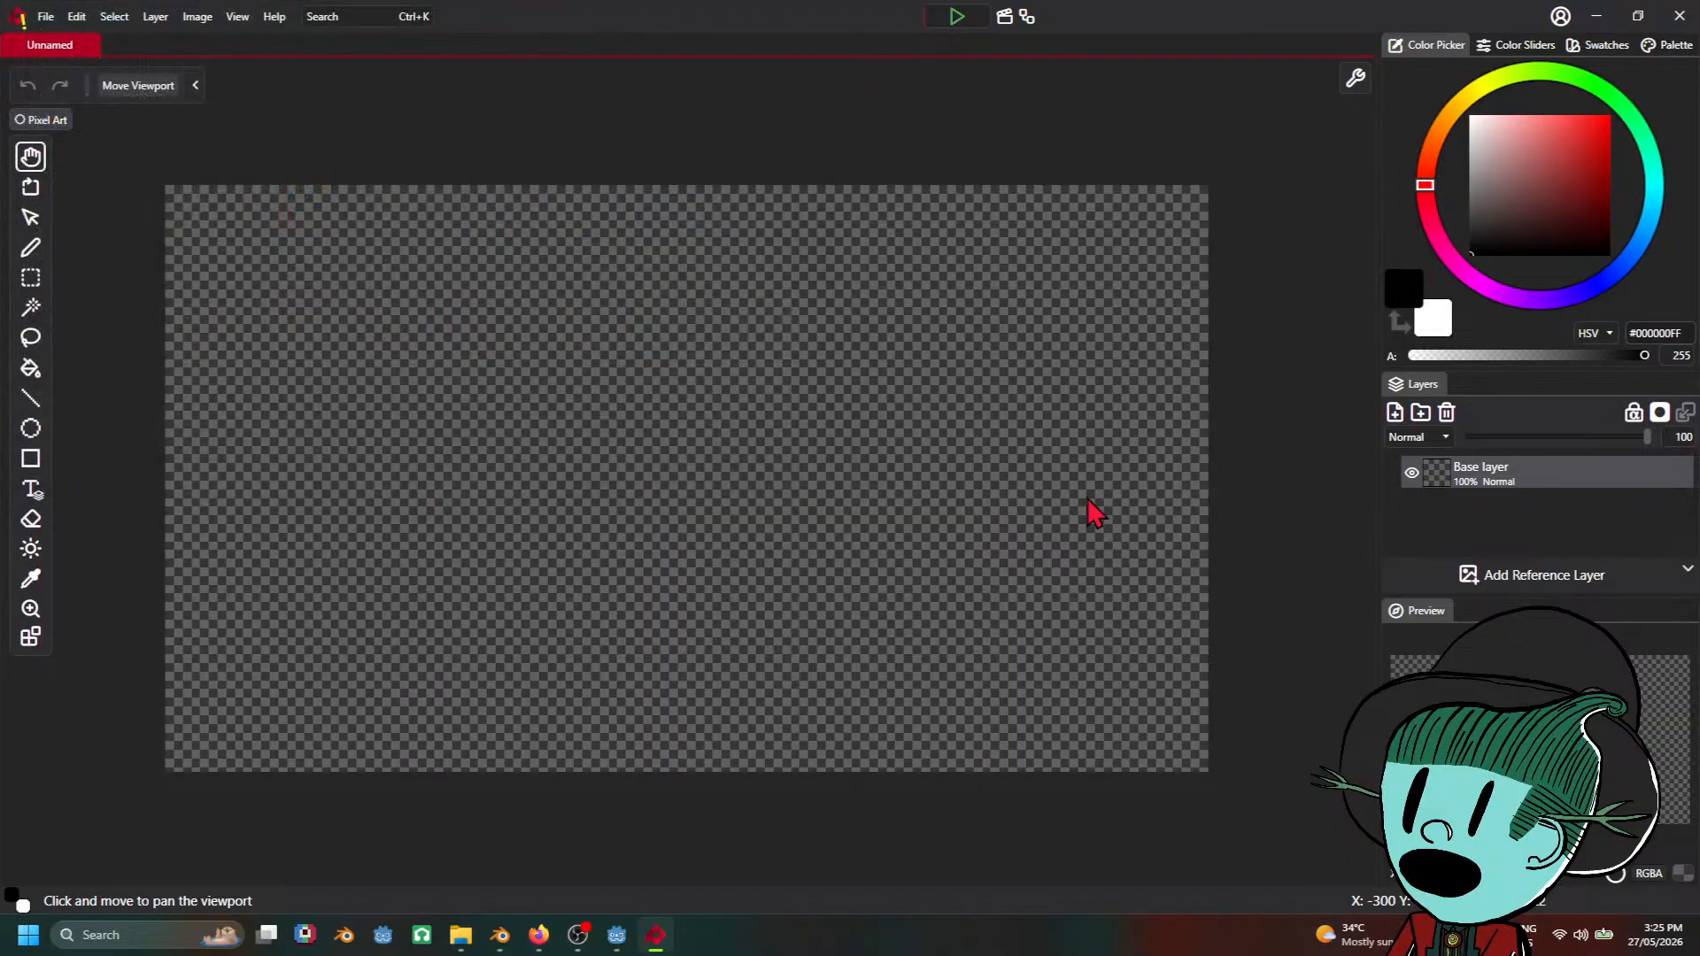
pyautogui.scroll(-3, 948, 436)
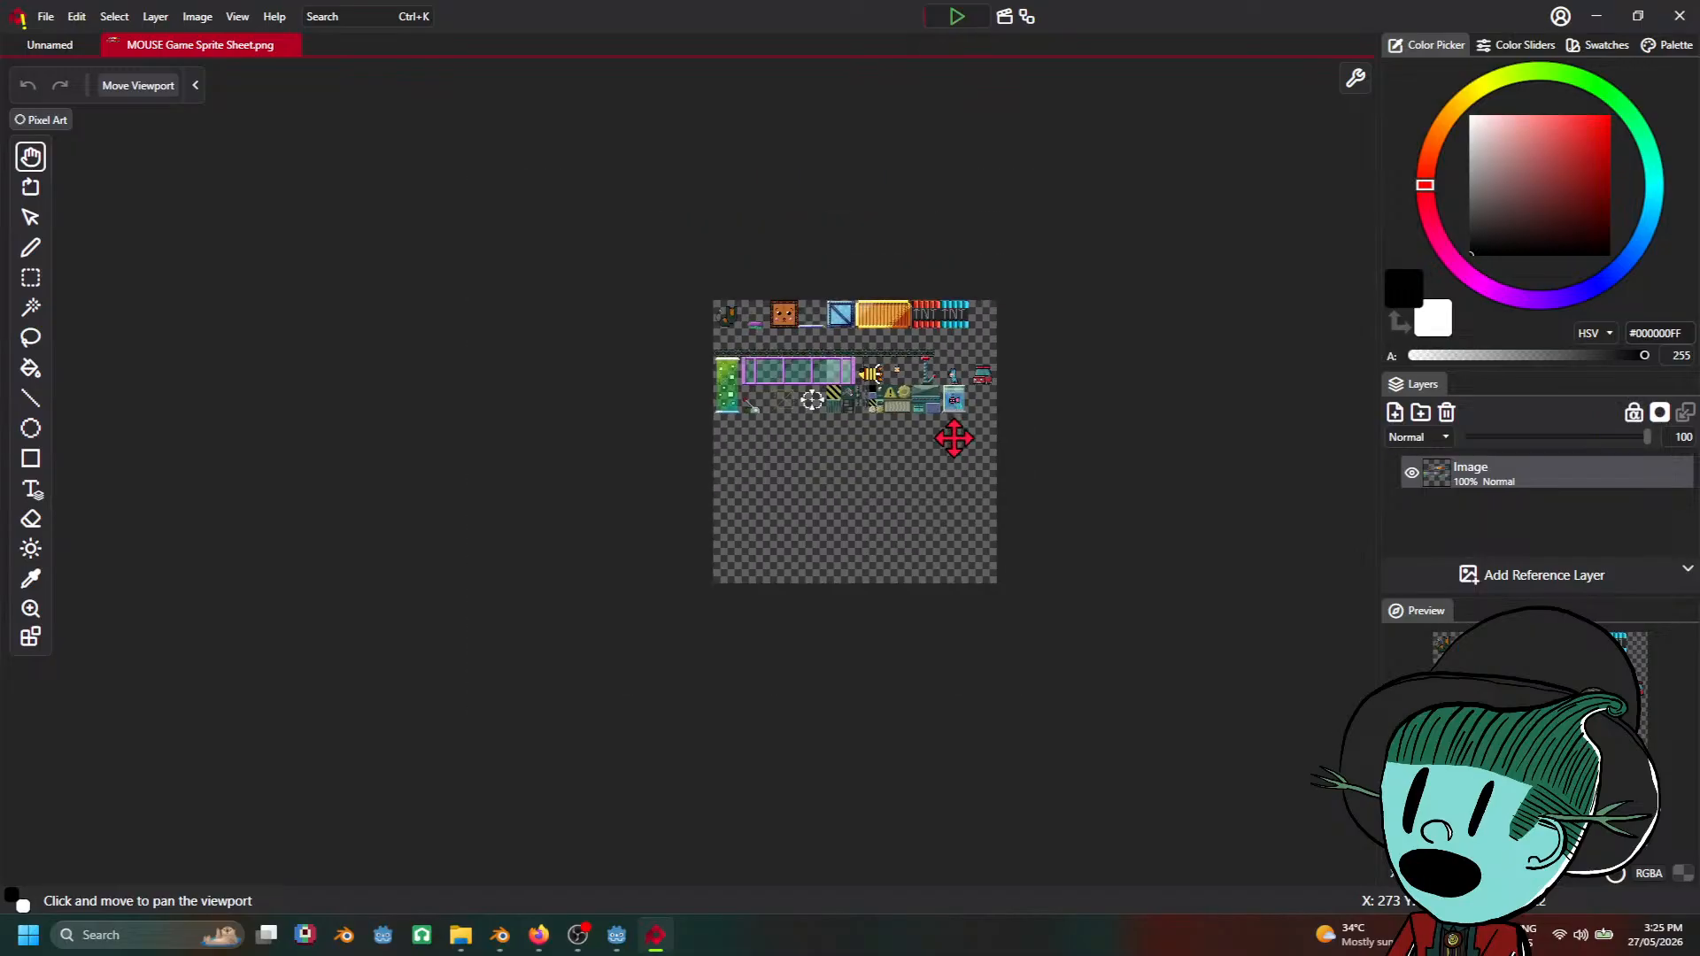
pyautogui.scroll(2, 950, 438)
pyautogui.moveTo(842, 465); pyautogui.dragTo(776, 568)
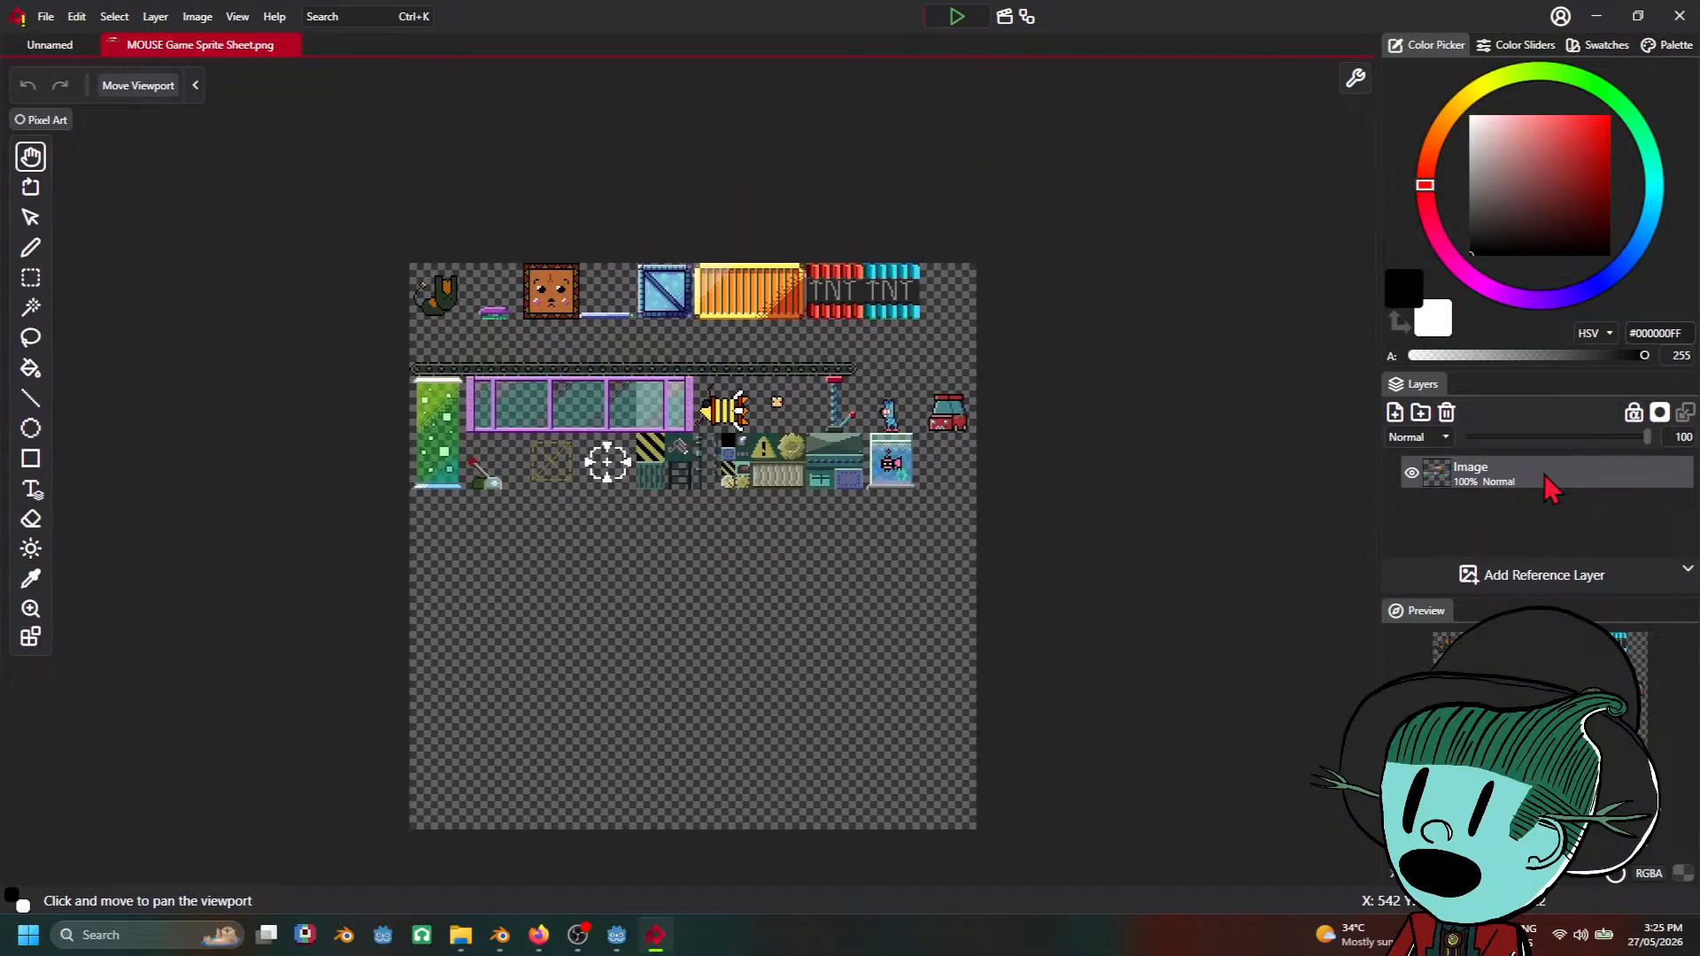
# Step: Add a new layer beneath the Image layer and flood-fill it with blue #23B4D7
pyautogui.click(1394, 412)
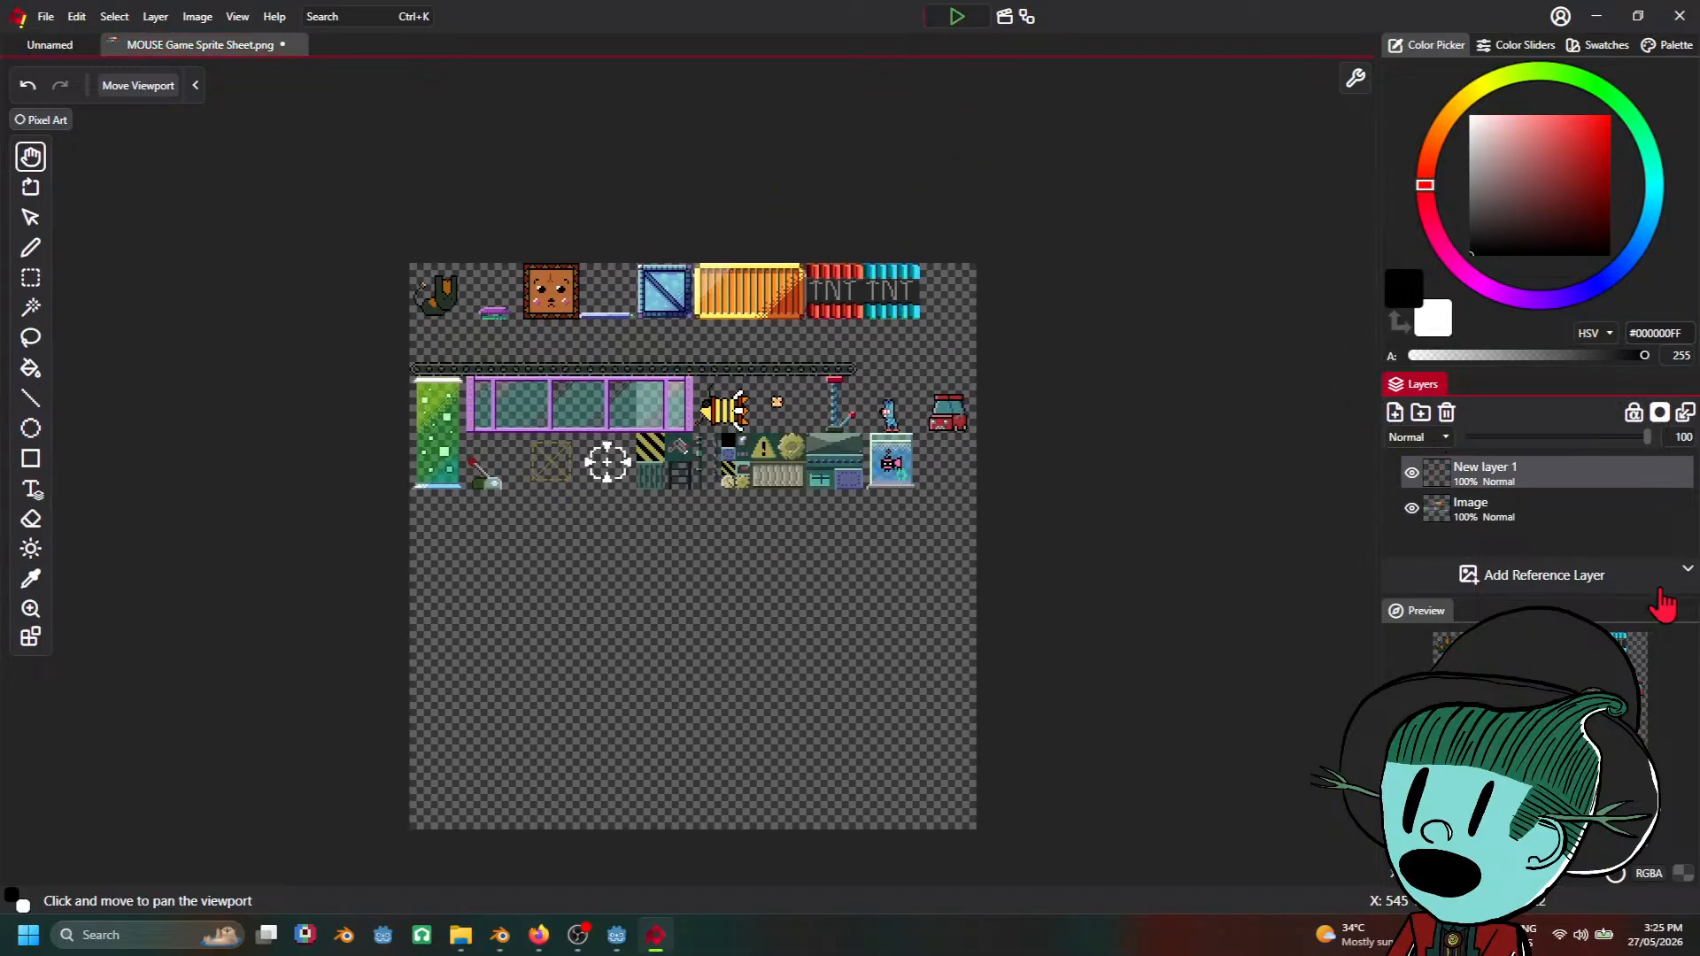
pyautogui.moveTo(1554, 483); pyautogui.dragTo(1528, 524)
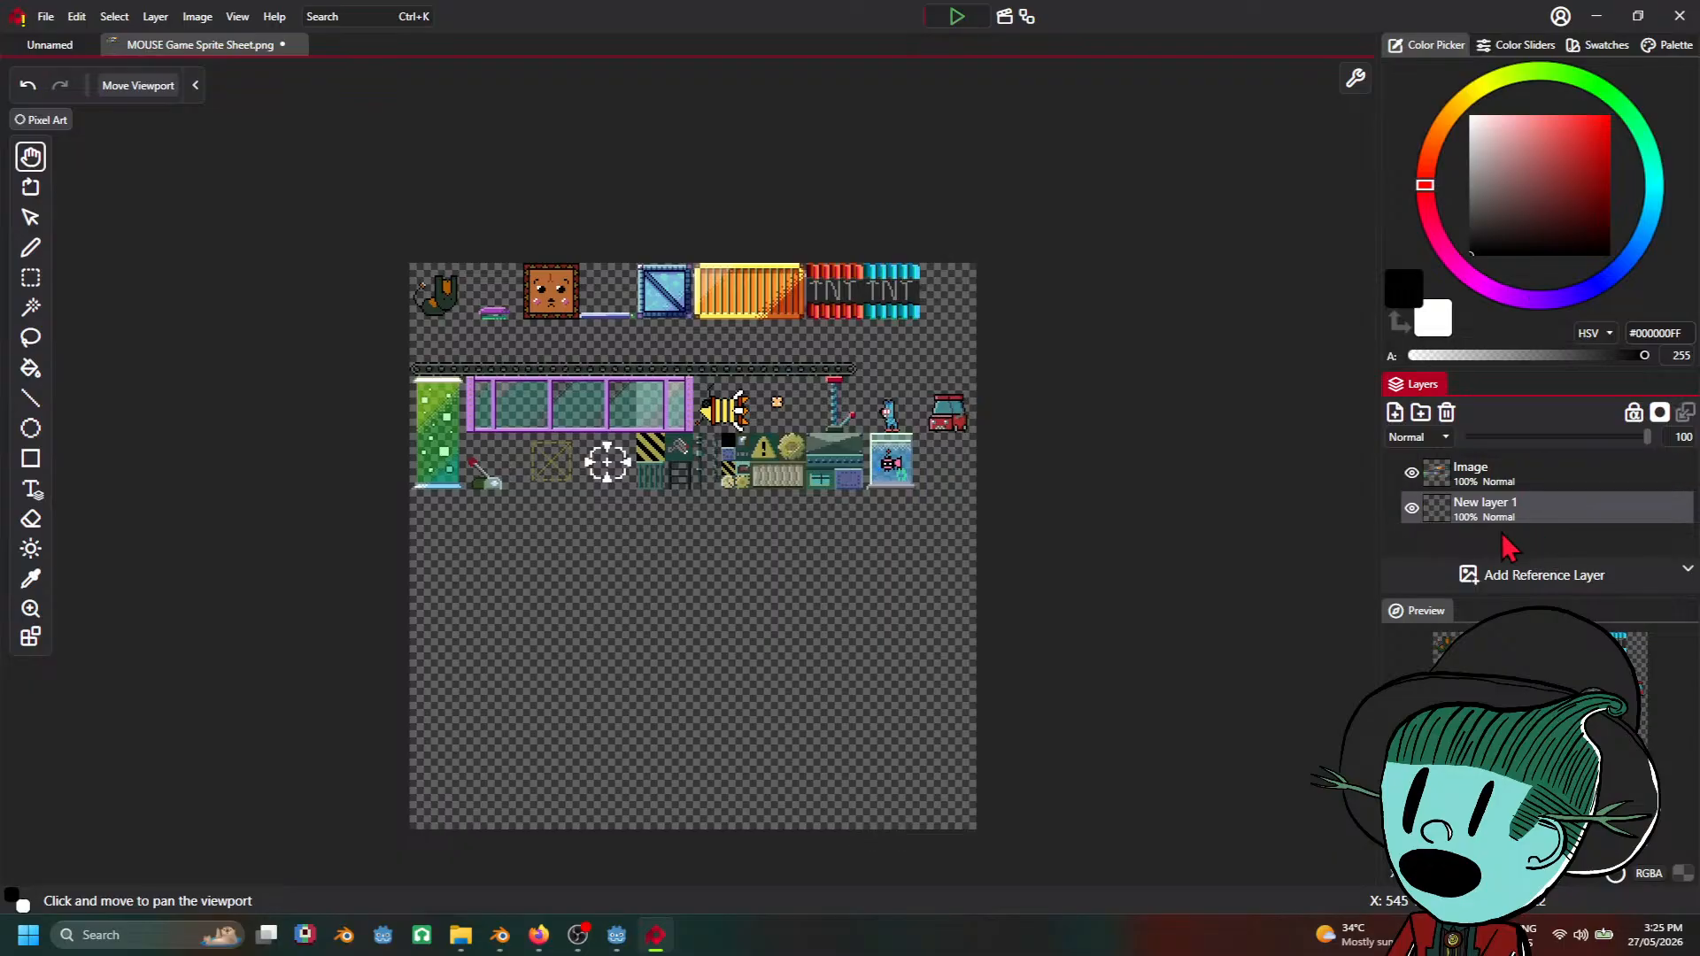
pyautogui.click(30, 367)
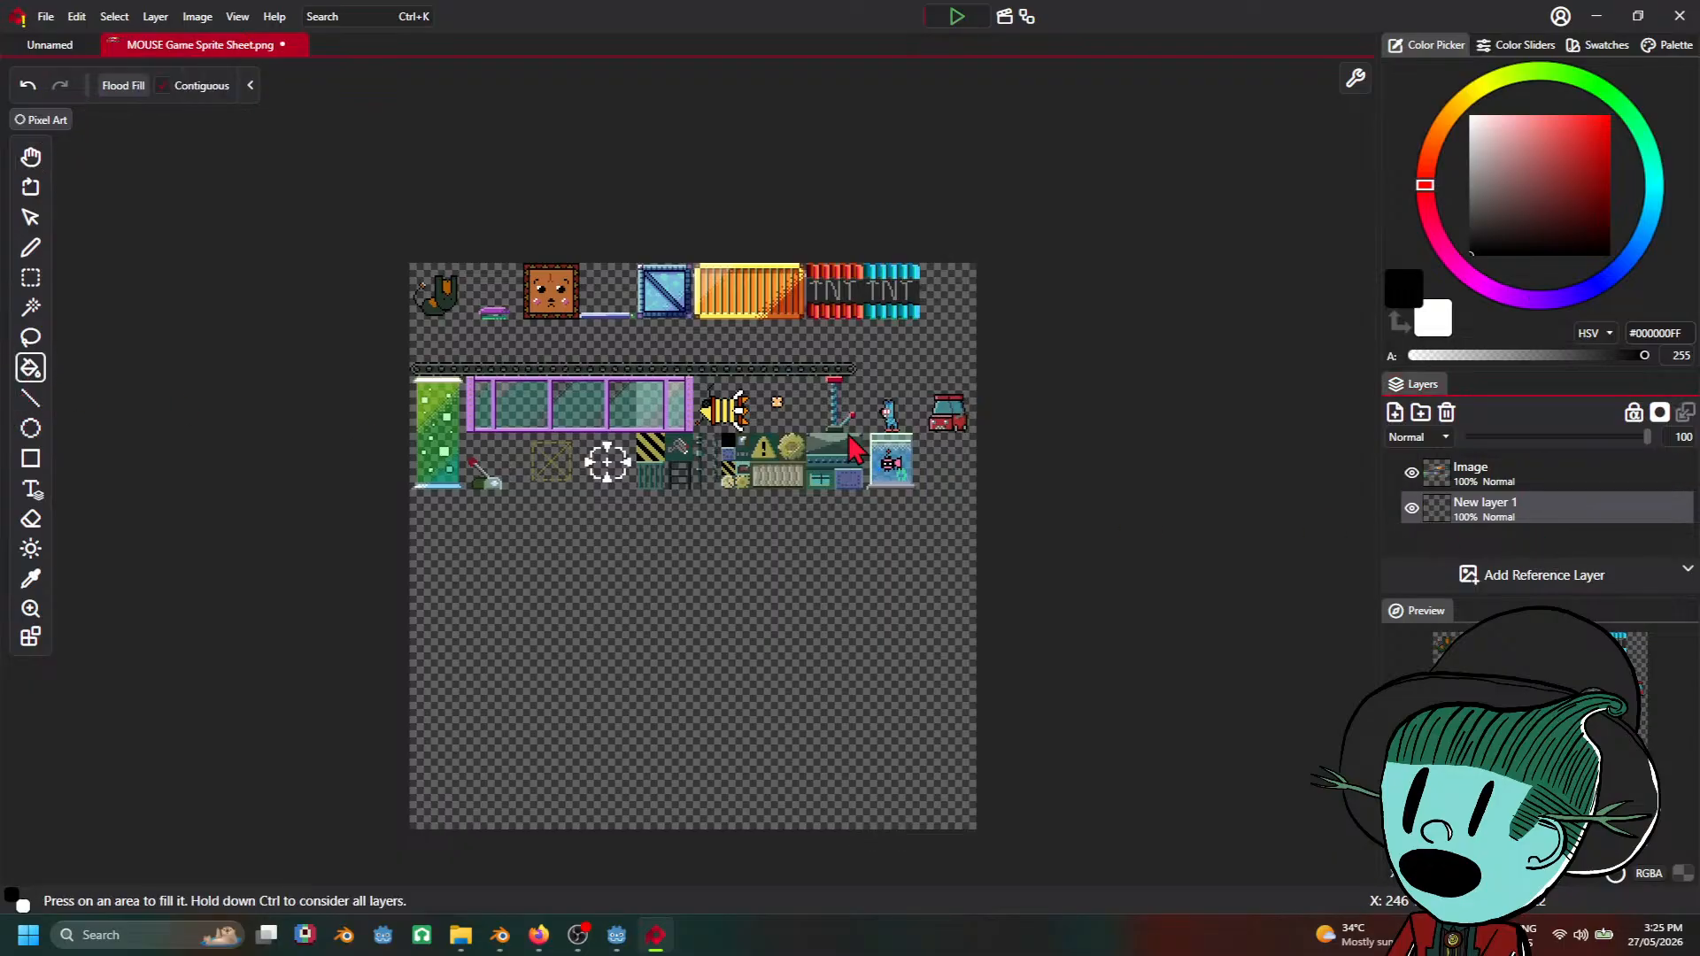
pyautogui.moveTo(1653, 244); pyautogui.dragTo(1661, 212)
pyautogui.moveTo(1575, 173); pyautogui.dragTo(1579, 148)
pyautogui.click(735, 613)
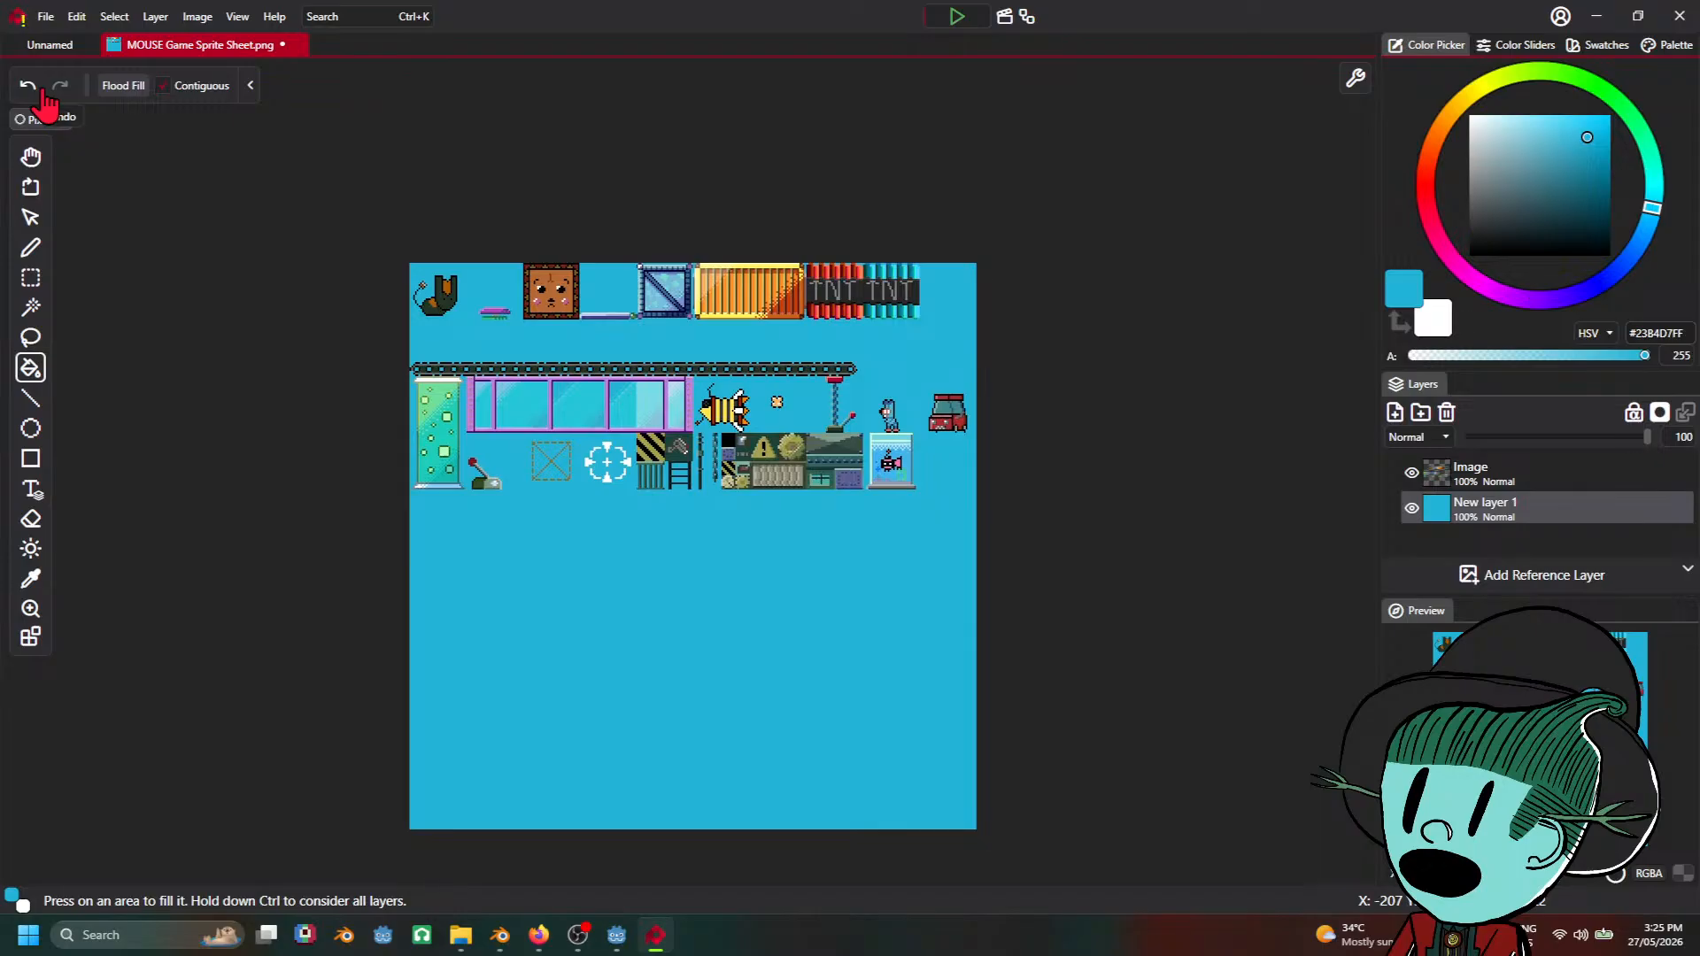
# Step: Start exporting the image as a PNG at its default size, choosing blender files/texture files/MOUSE Project on drive D as the save location
pyautogui.click(45, 16)
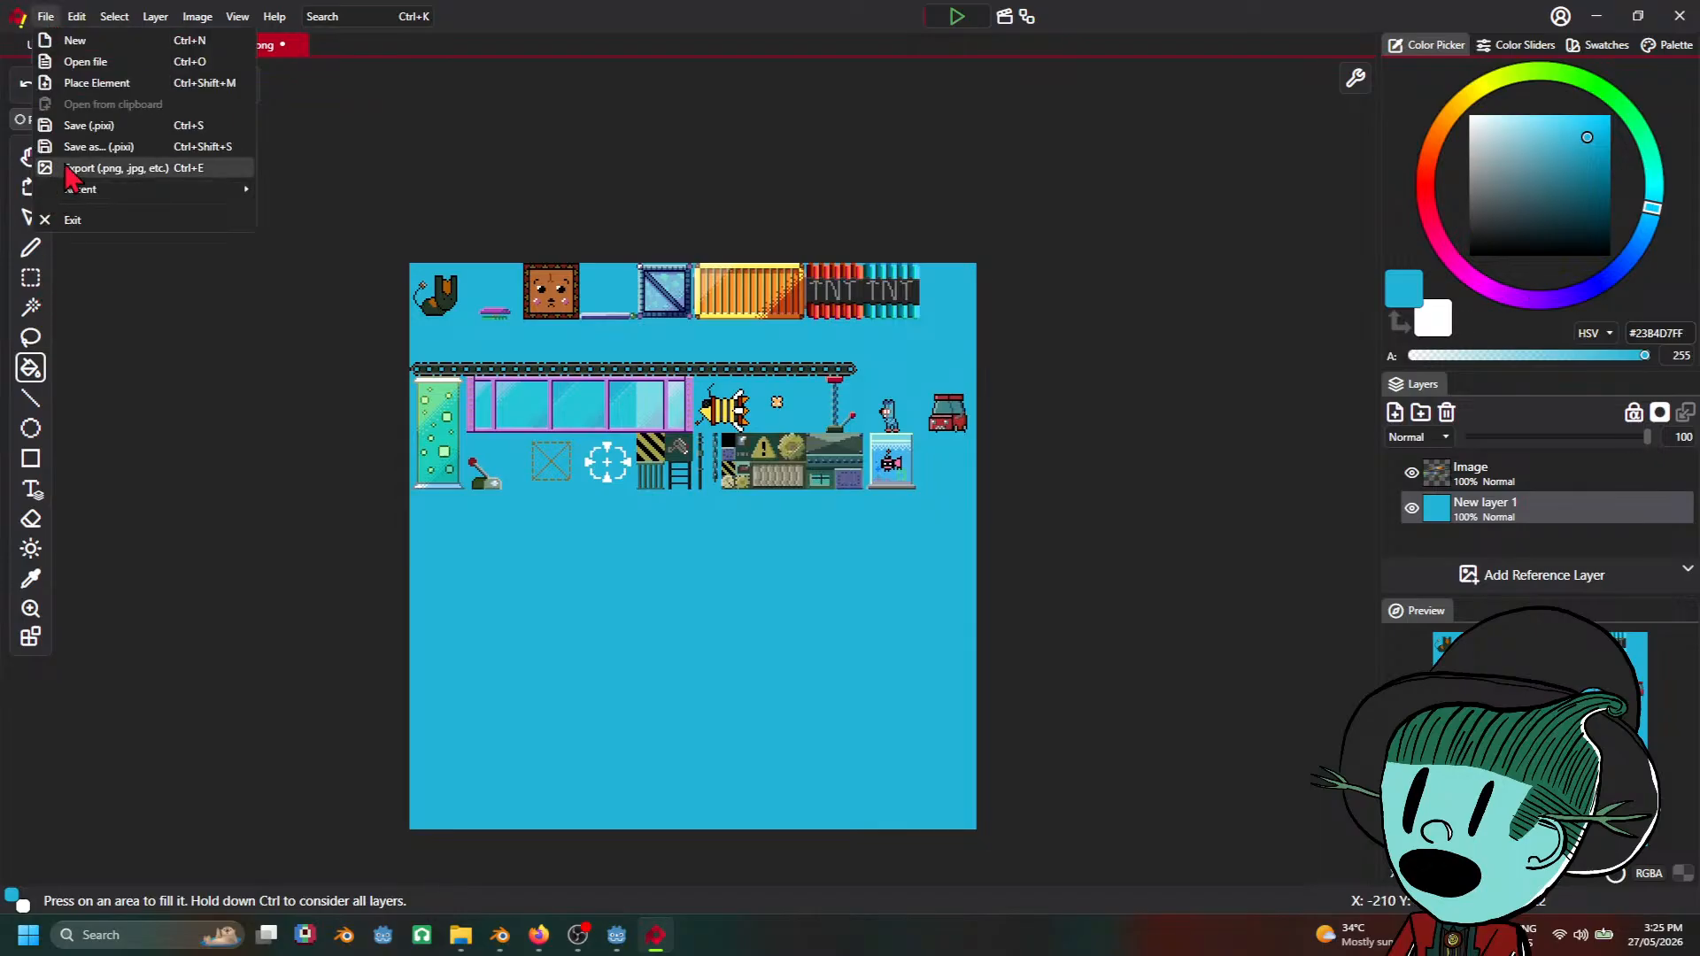
pyautogui.click(77, 174)
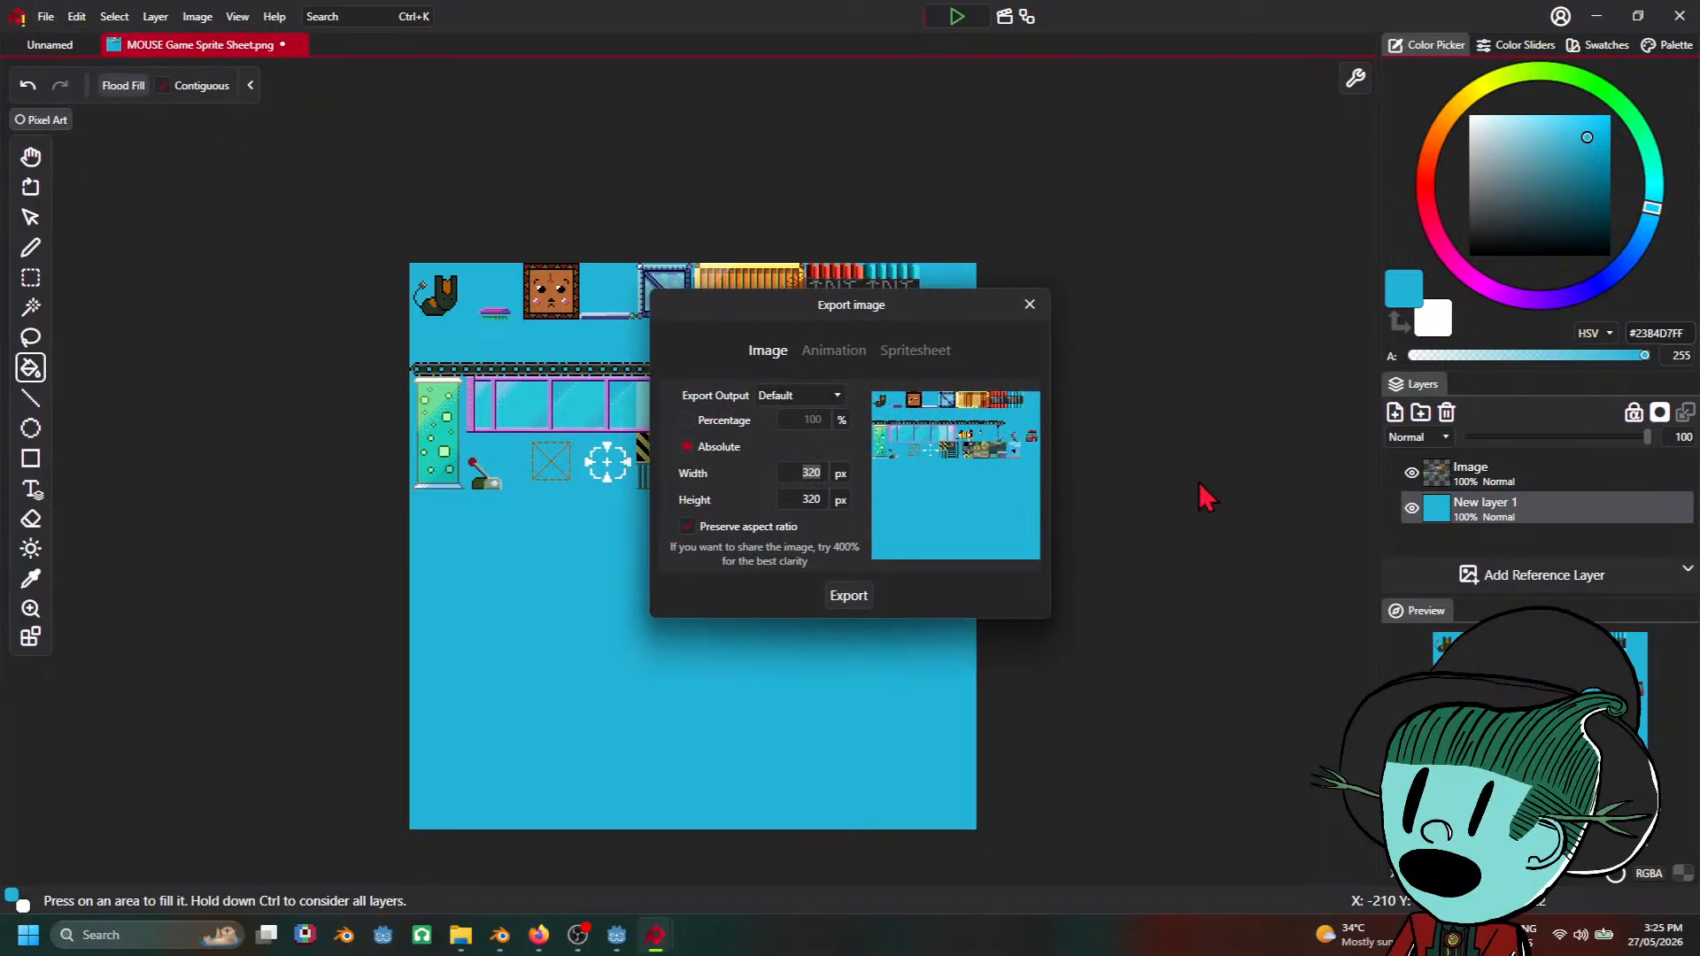
pyautogui.click(848, 596)
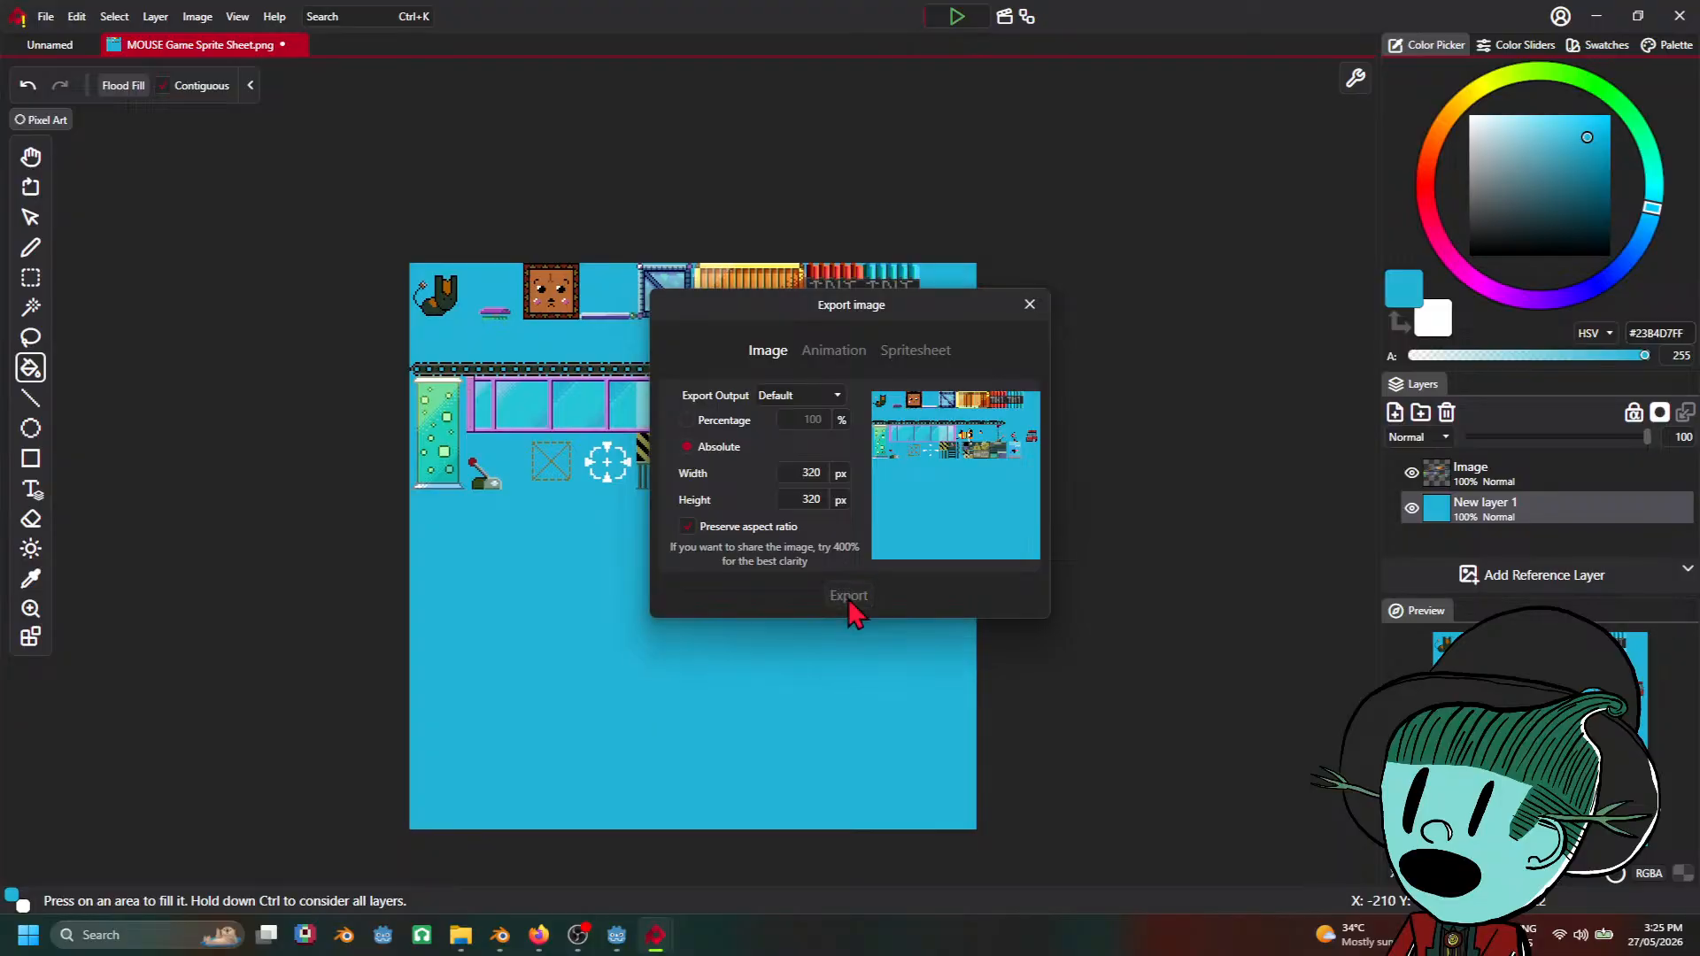
pyautogui.scroll(-5, 1283, 596)
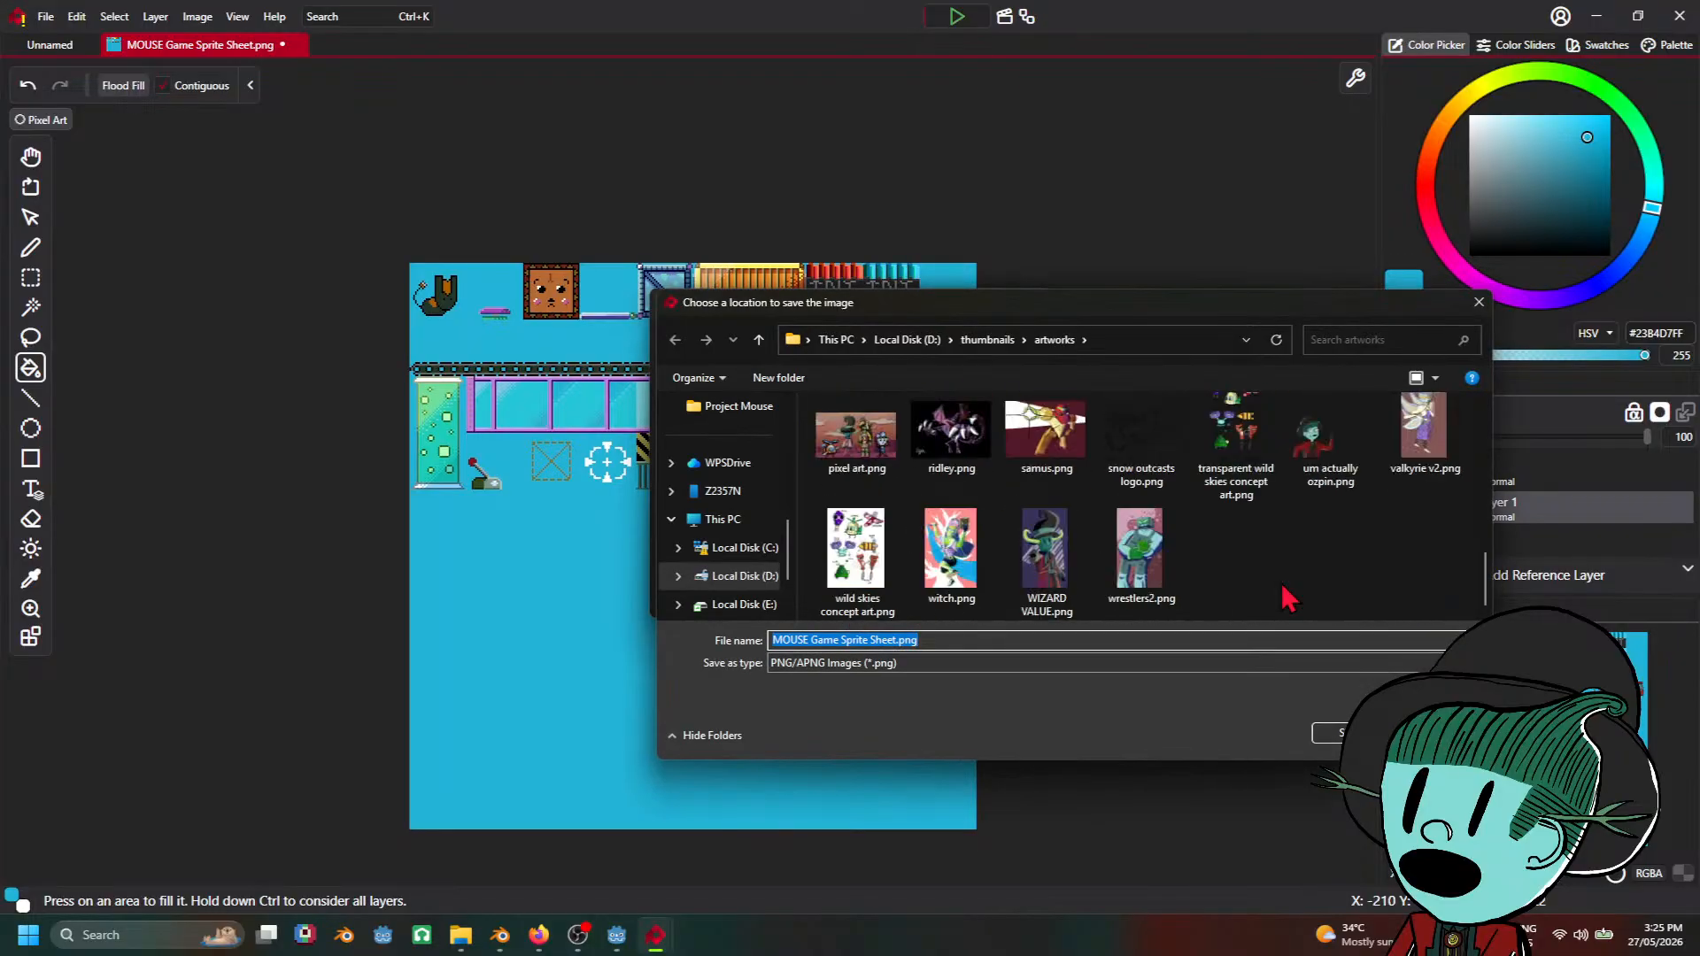
pyautogui.click(755, 576)
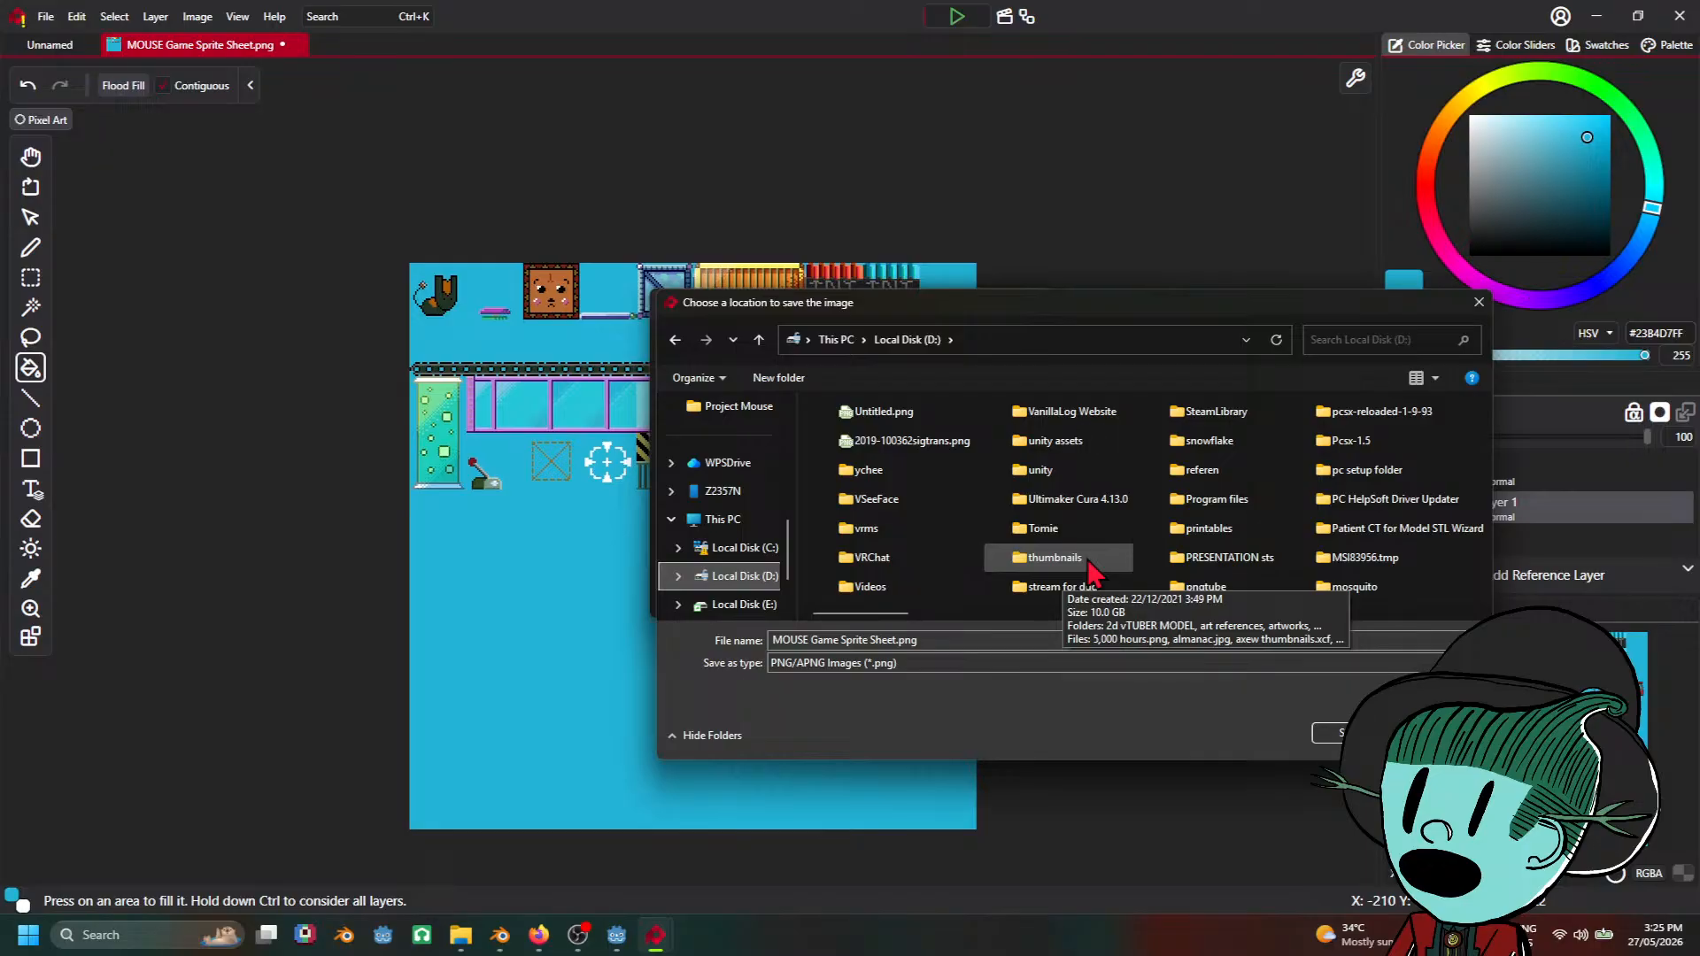
pyautogui.scroll(-5, 1091, 572)
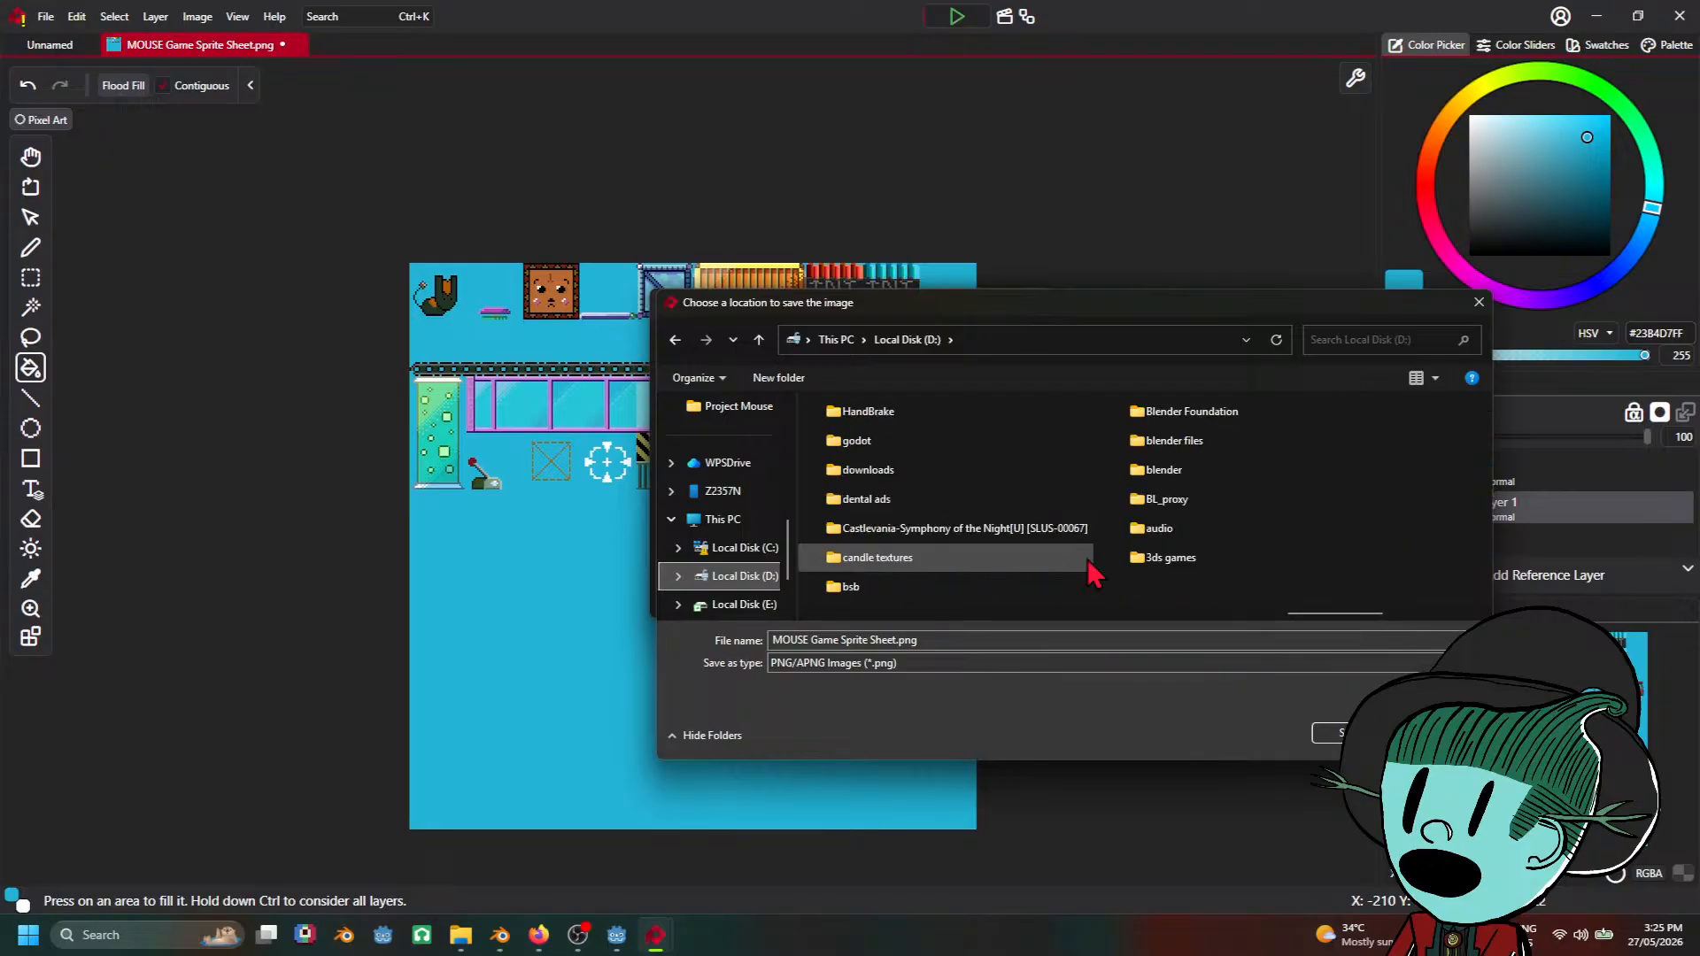
pyautogui.doubleClick(1178, 440)
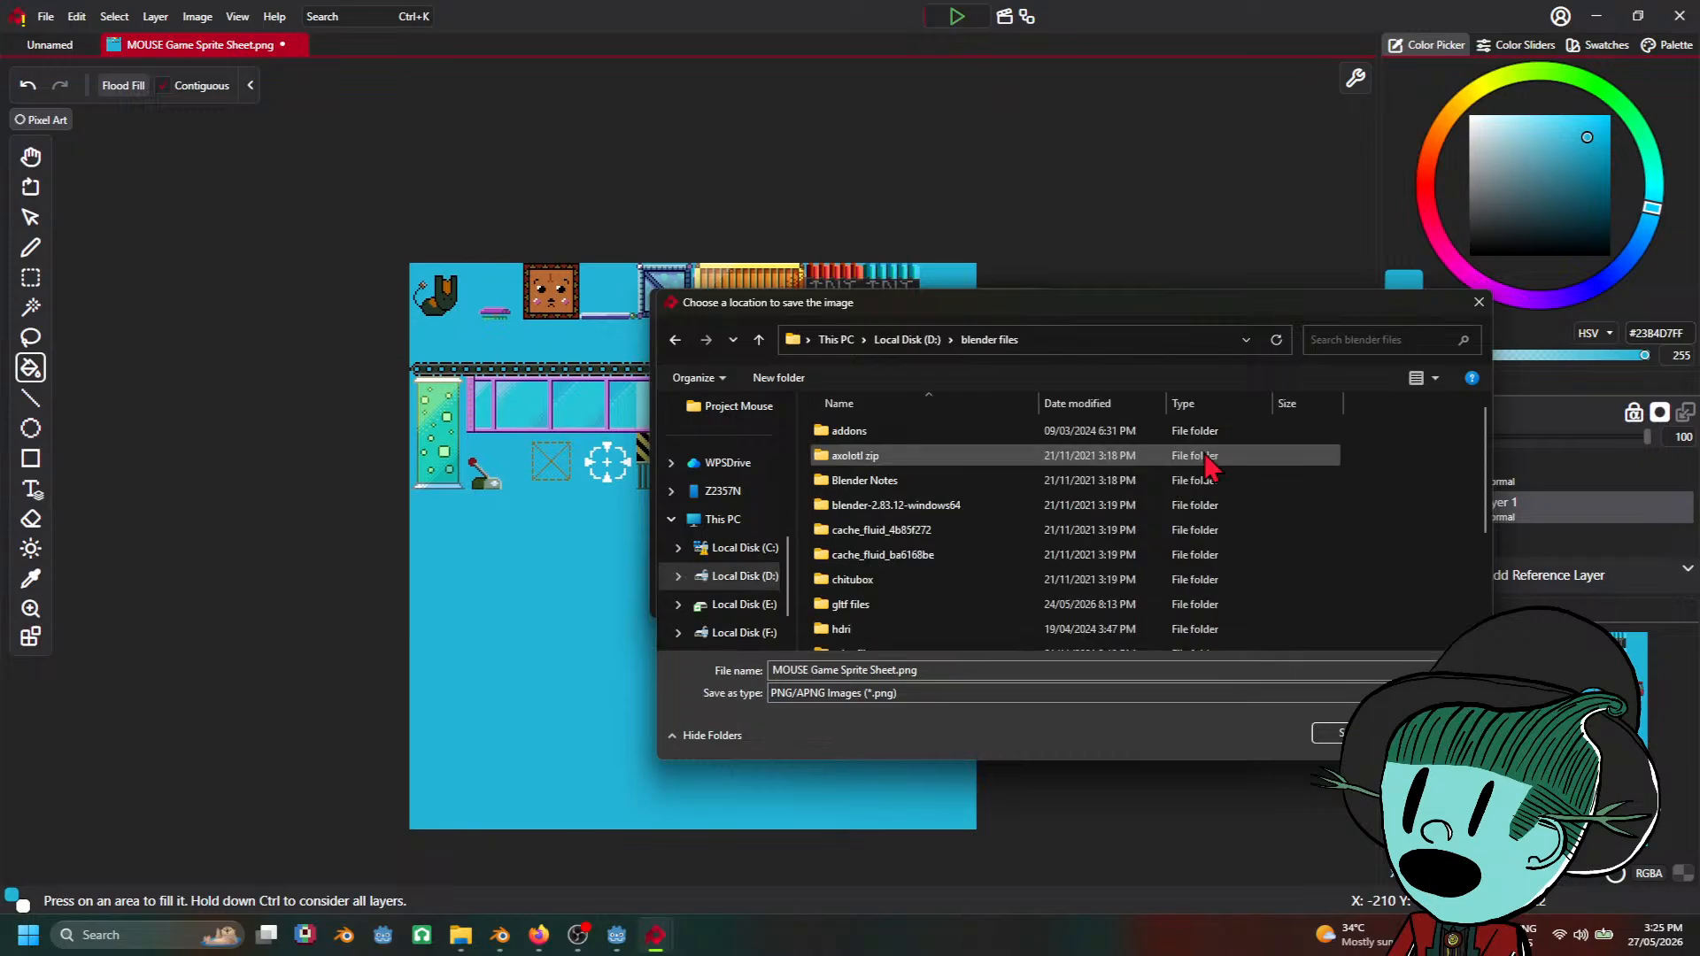
pyautogui.scroll(-2, 1018, 620)
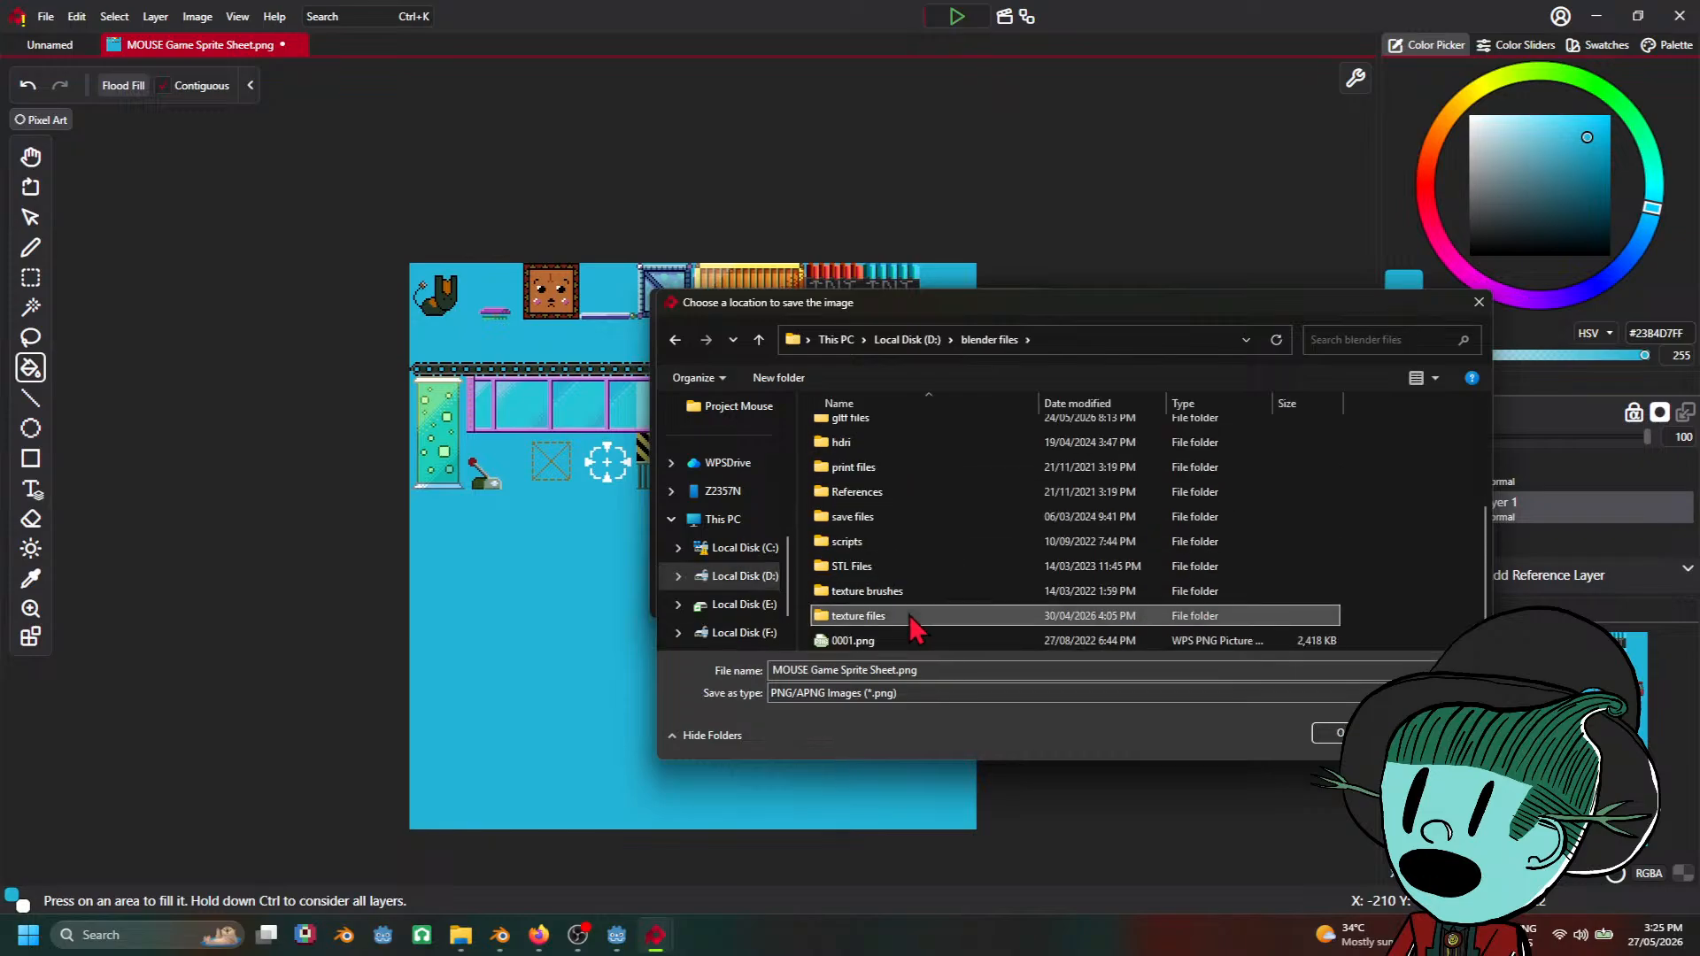
pyautogui.doubleClick(1016, 618)
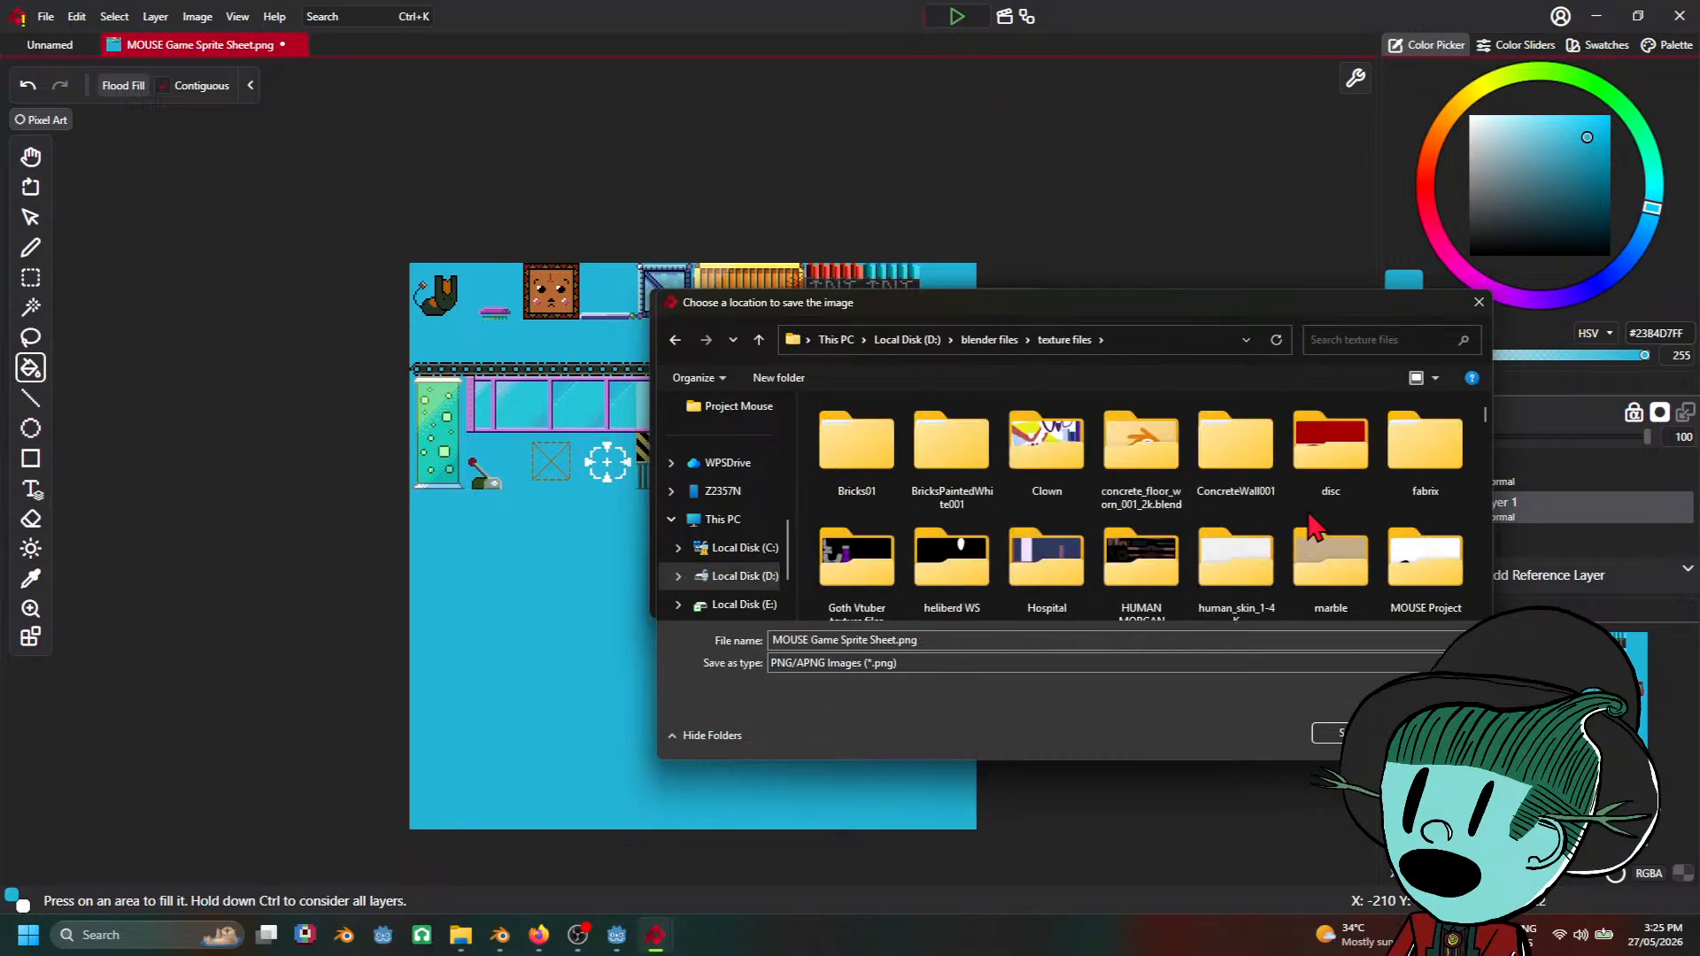
pyautogui.scroll(-1, 1315, 528)
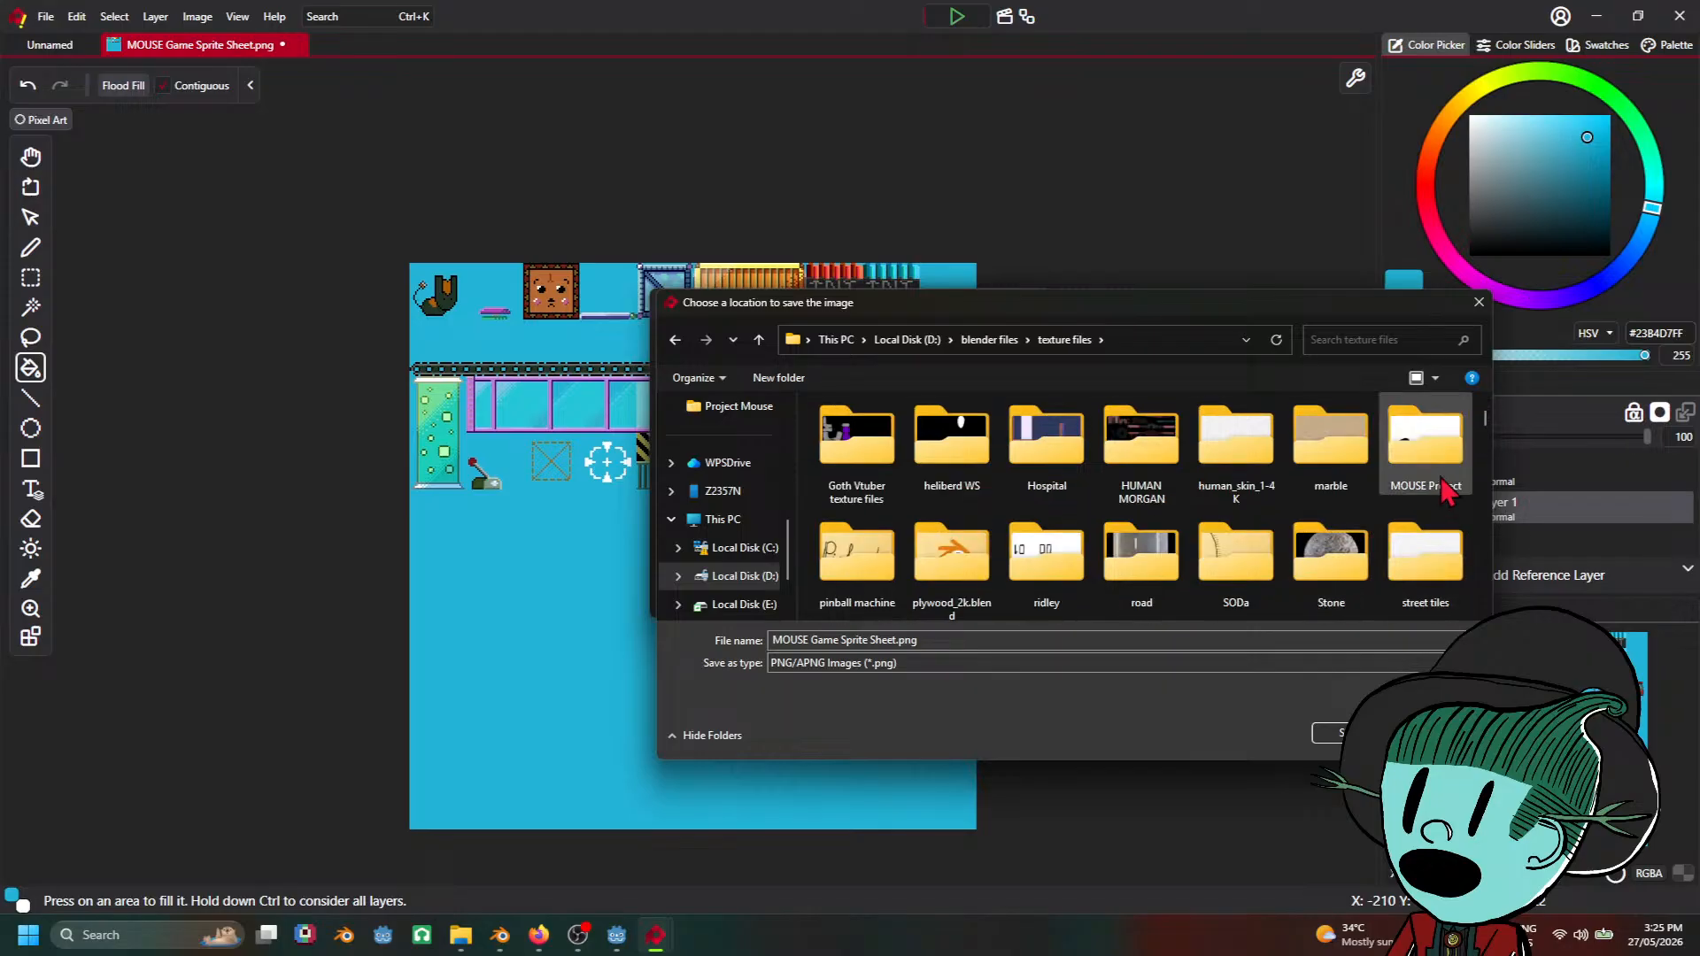
pyautogui.doubleClick(1425, 434)
pyautogui.scroll(-3, 1116, 609)
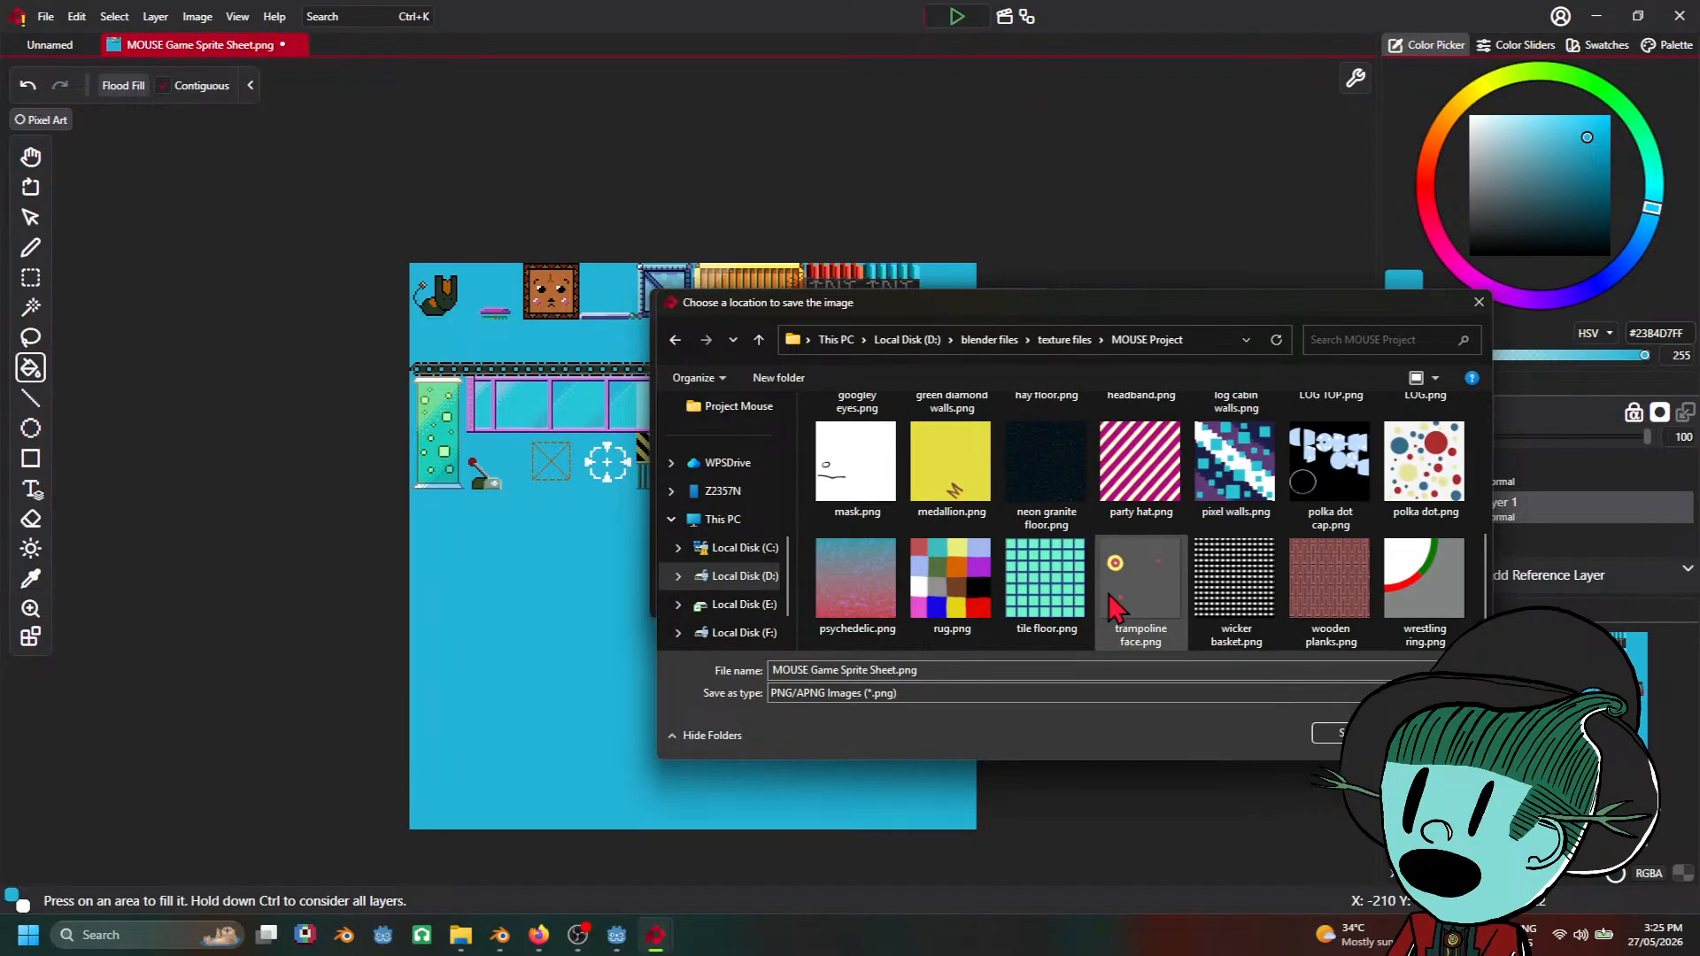
# Step: Name the export "MOUSE Game Sprite Sheet for paintings.png" and save it
pyautogui.click(959, 670)
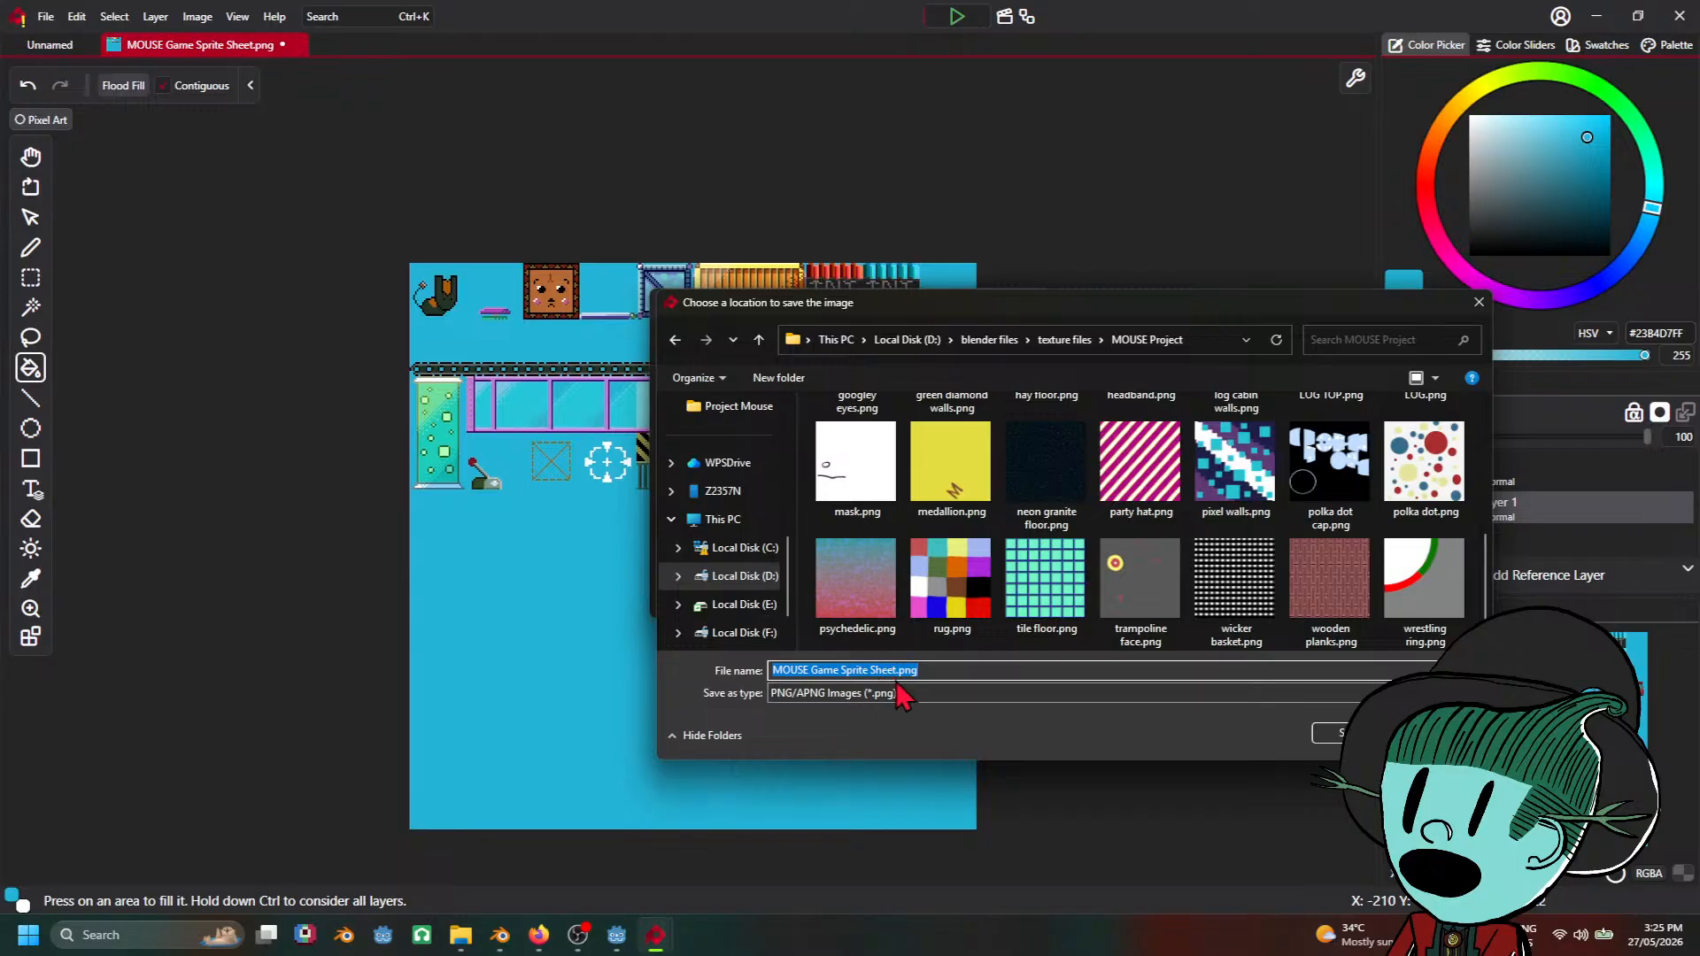
pyautogui.click(899, 670)
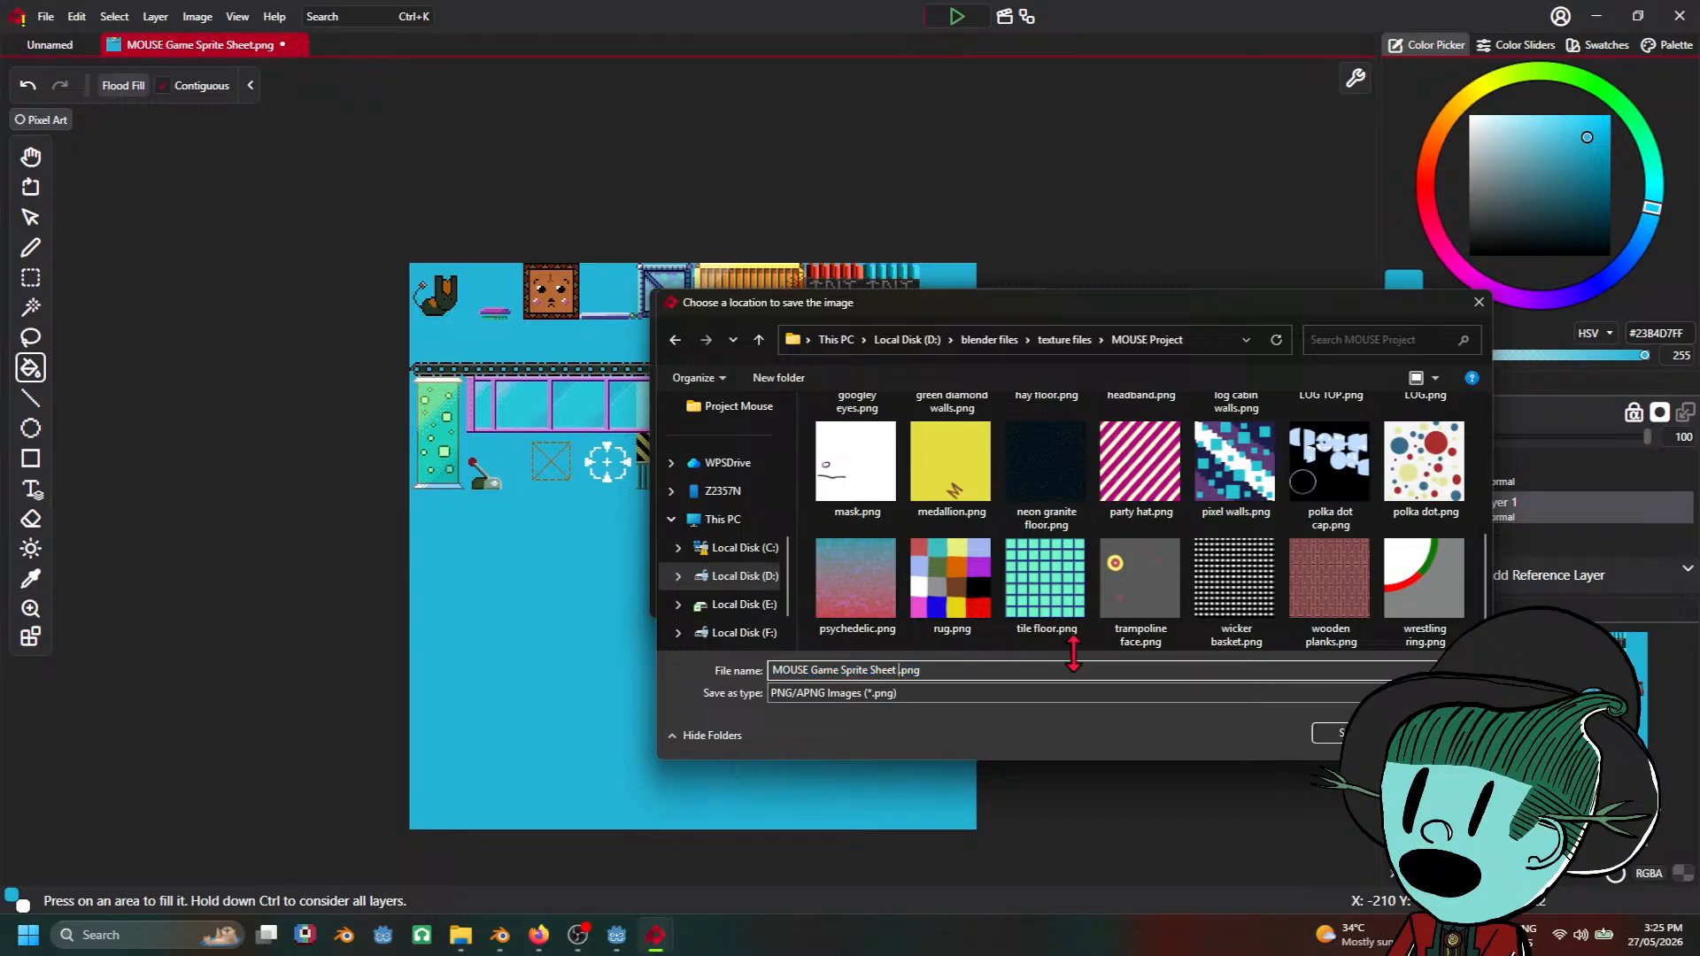
pyautogui.write('for')
pyautogui.write(' painting')
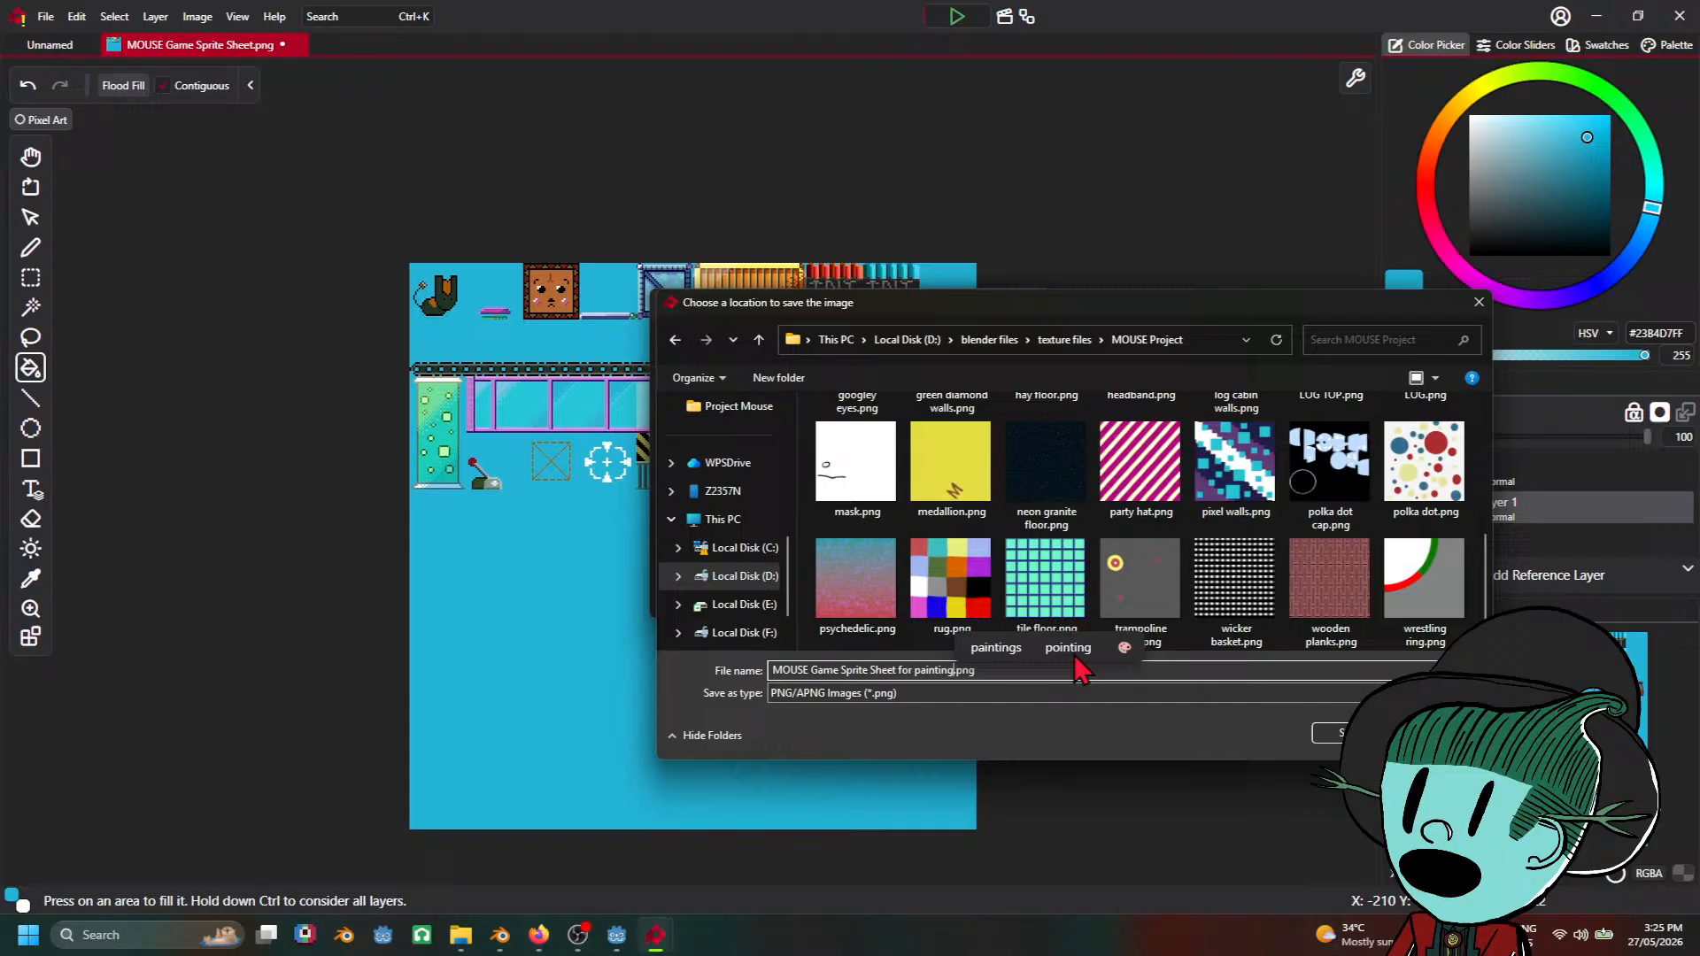
pyautogui.press('Return')
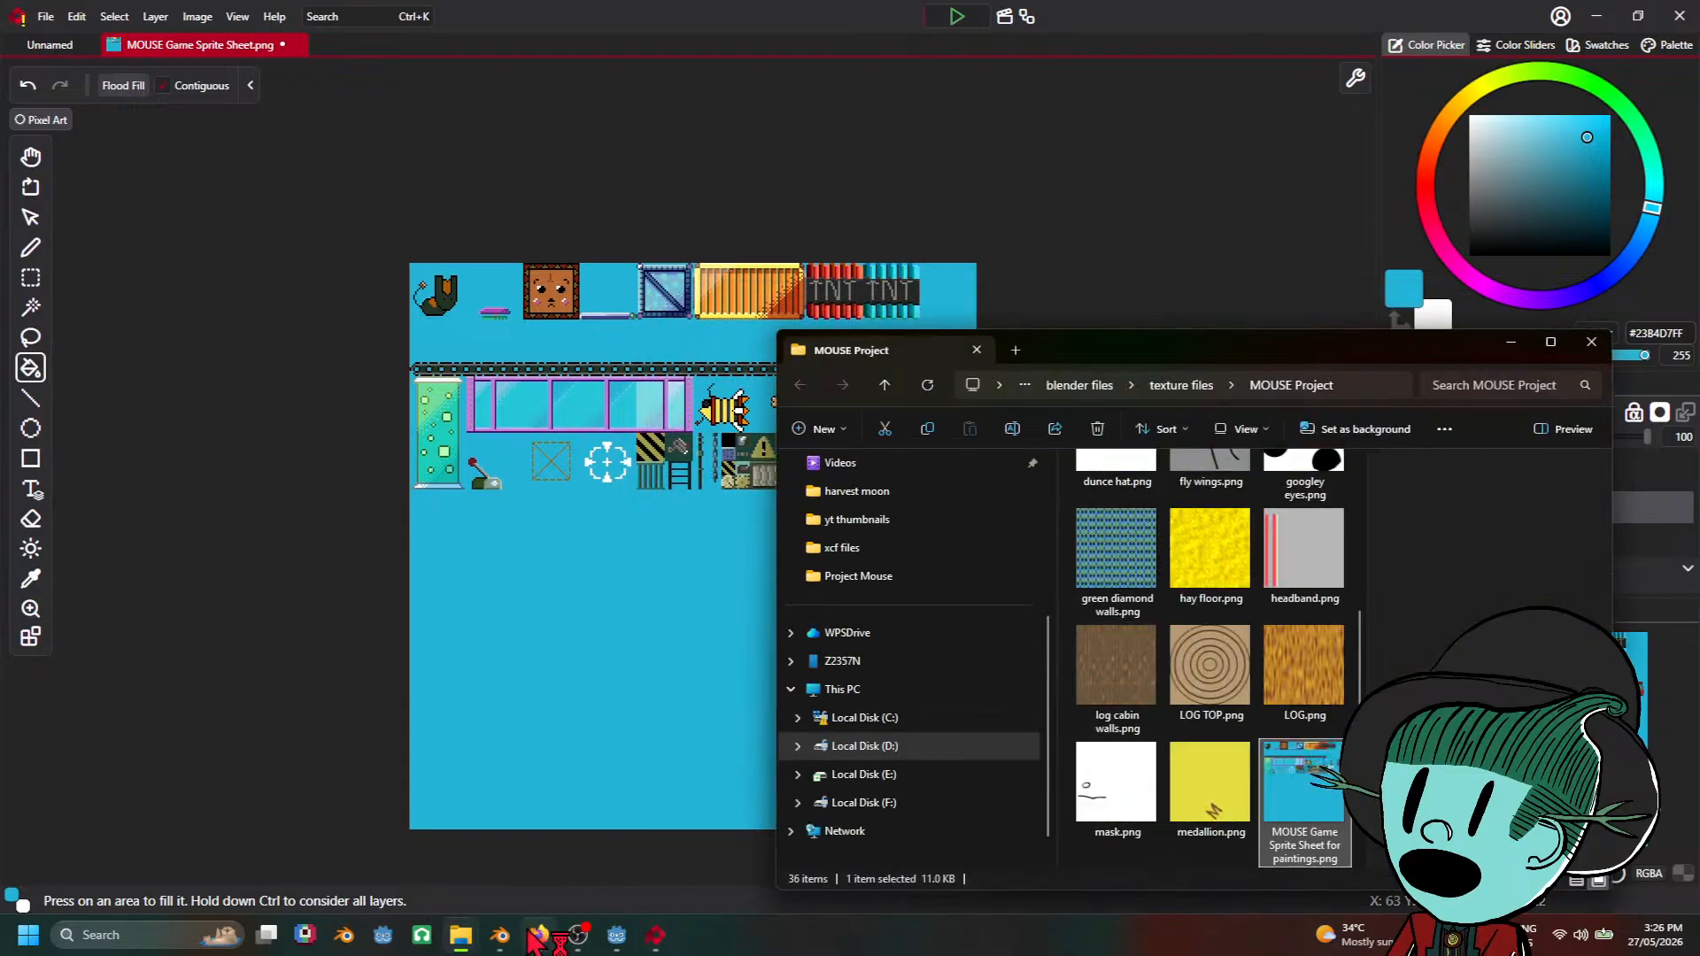
# Step: Switch to Godot and import MOUSE Game Sprite Sheet for paintings.png from the MOUSE Project folder into the project's background assets folder
pyautogui.click(617, 935)
pyautogui.moveTo(462, 940)
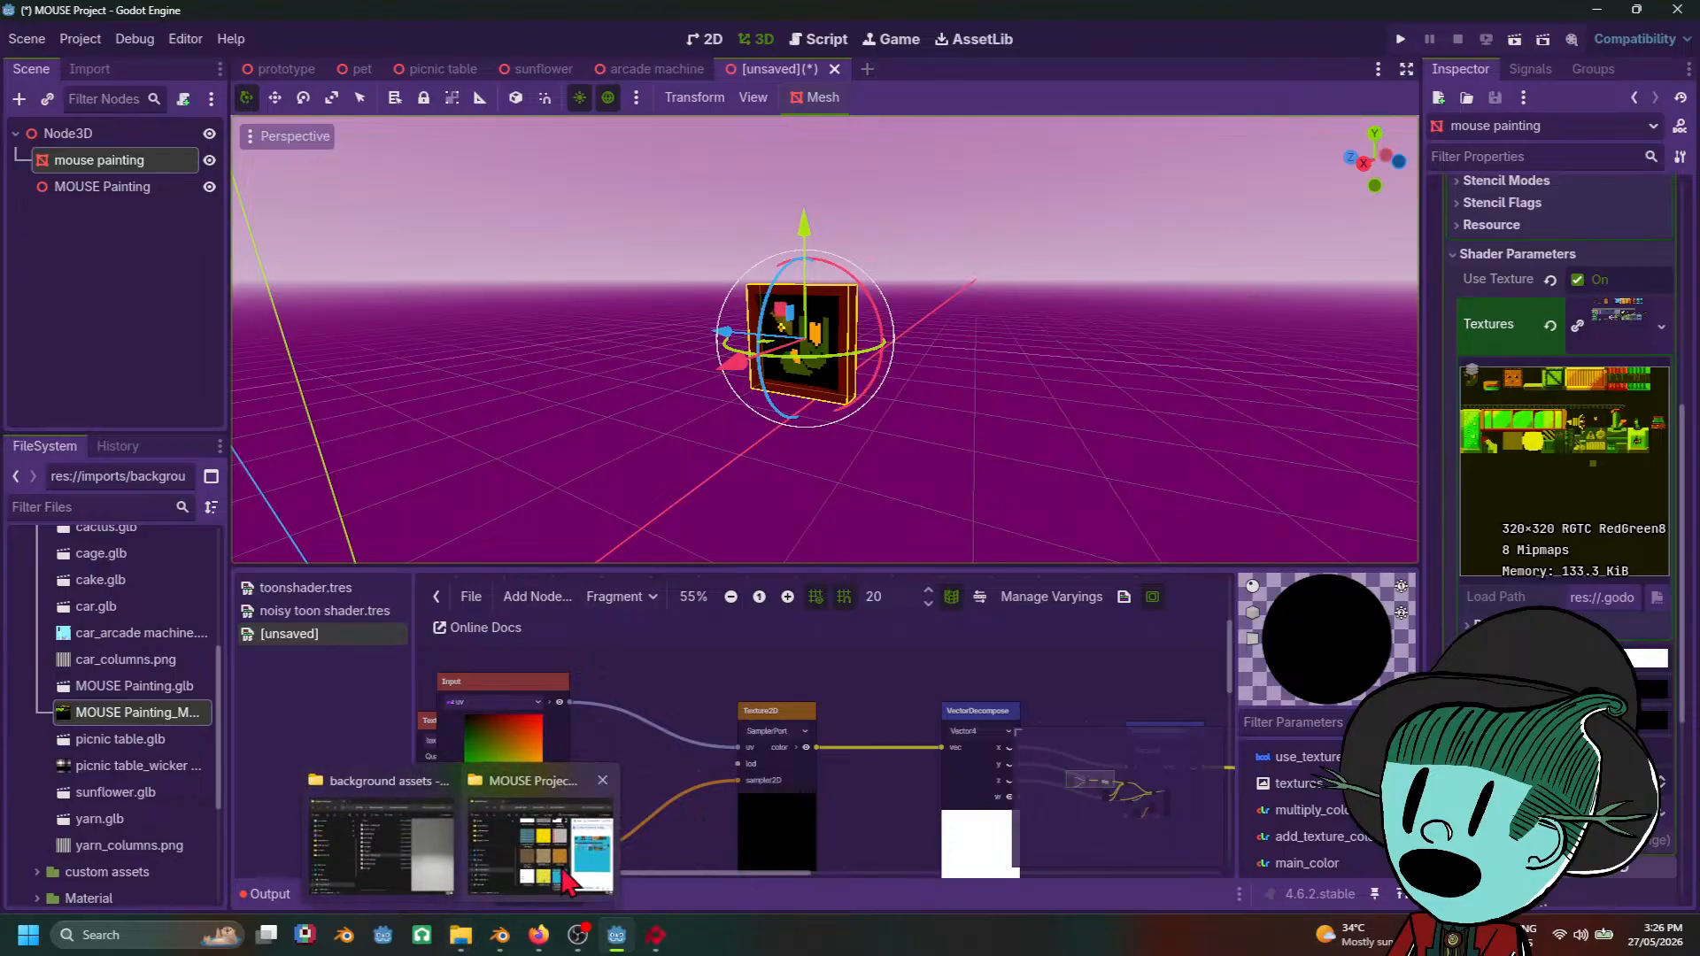
pyautogui.click(542, 841)
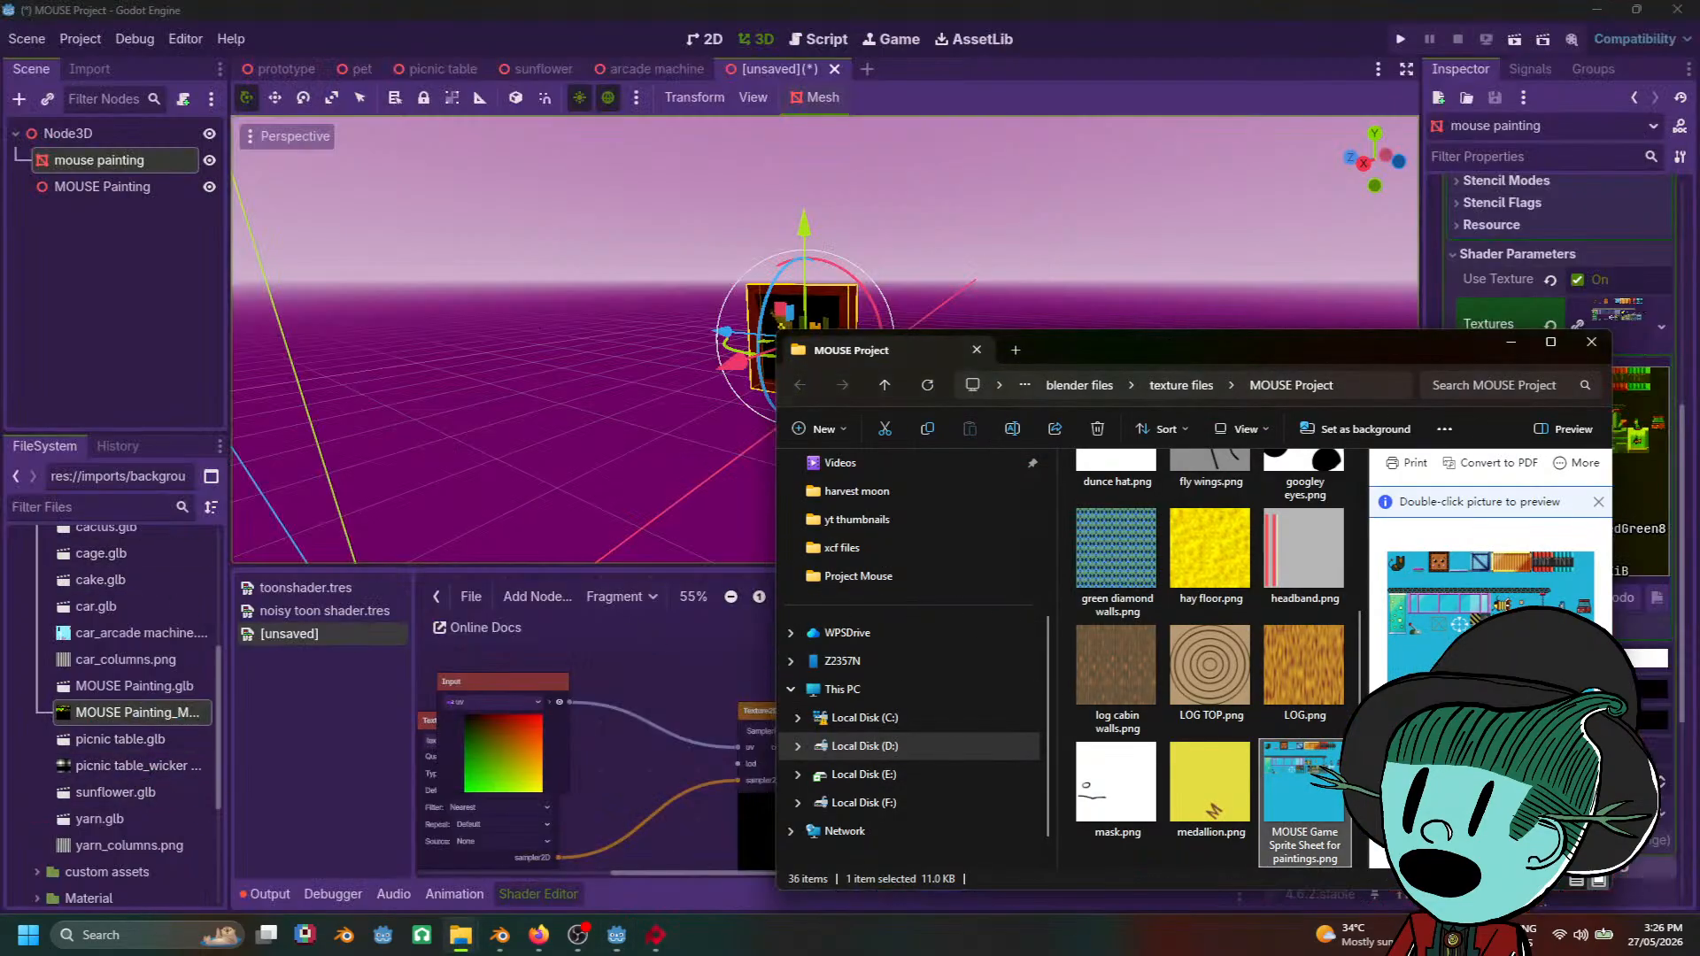
pyautogui.moveTo(1297, 797); pyautogui.dragTo(102, 715)
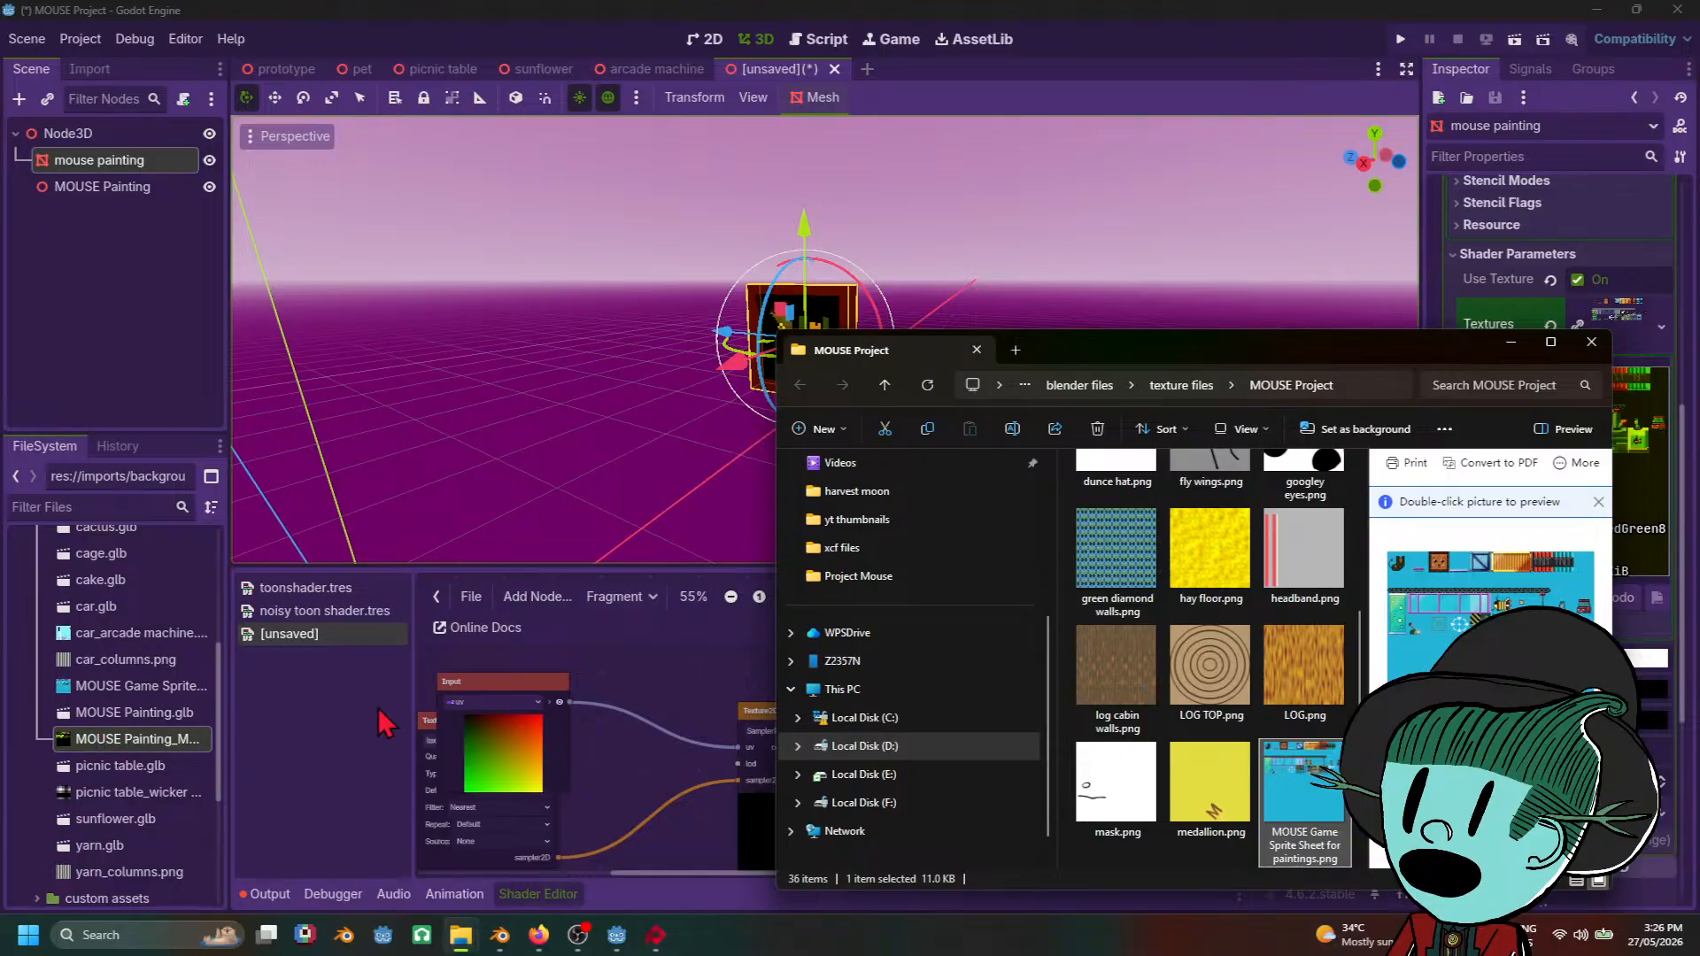
# Step: Delete MOUSE Painting_MOUSE Game Sprite Sheet.png from the background assets folder despite its dependencies
pyautogui.rightClick(115, 751)
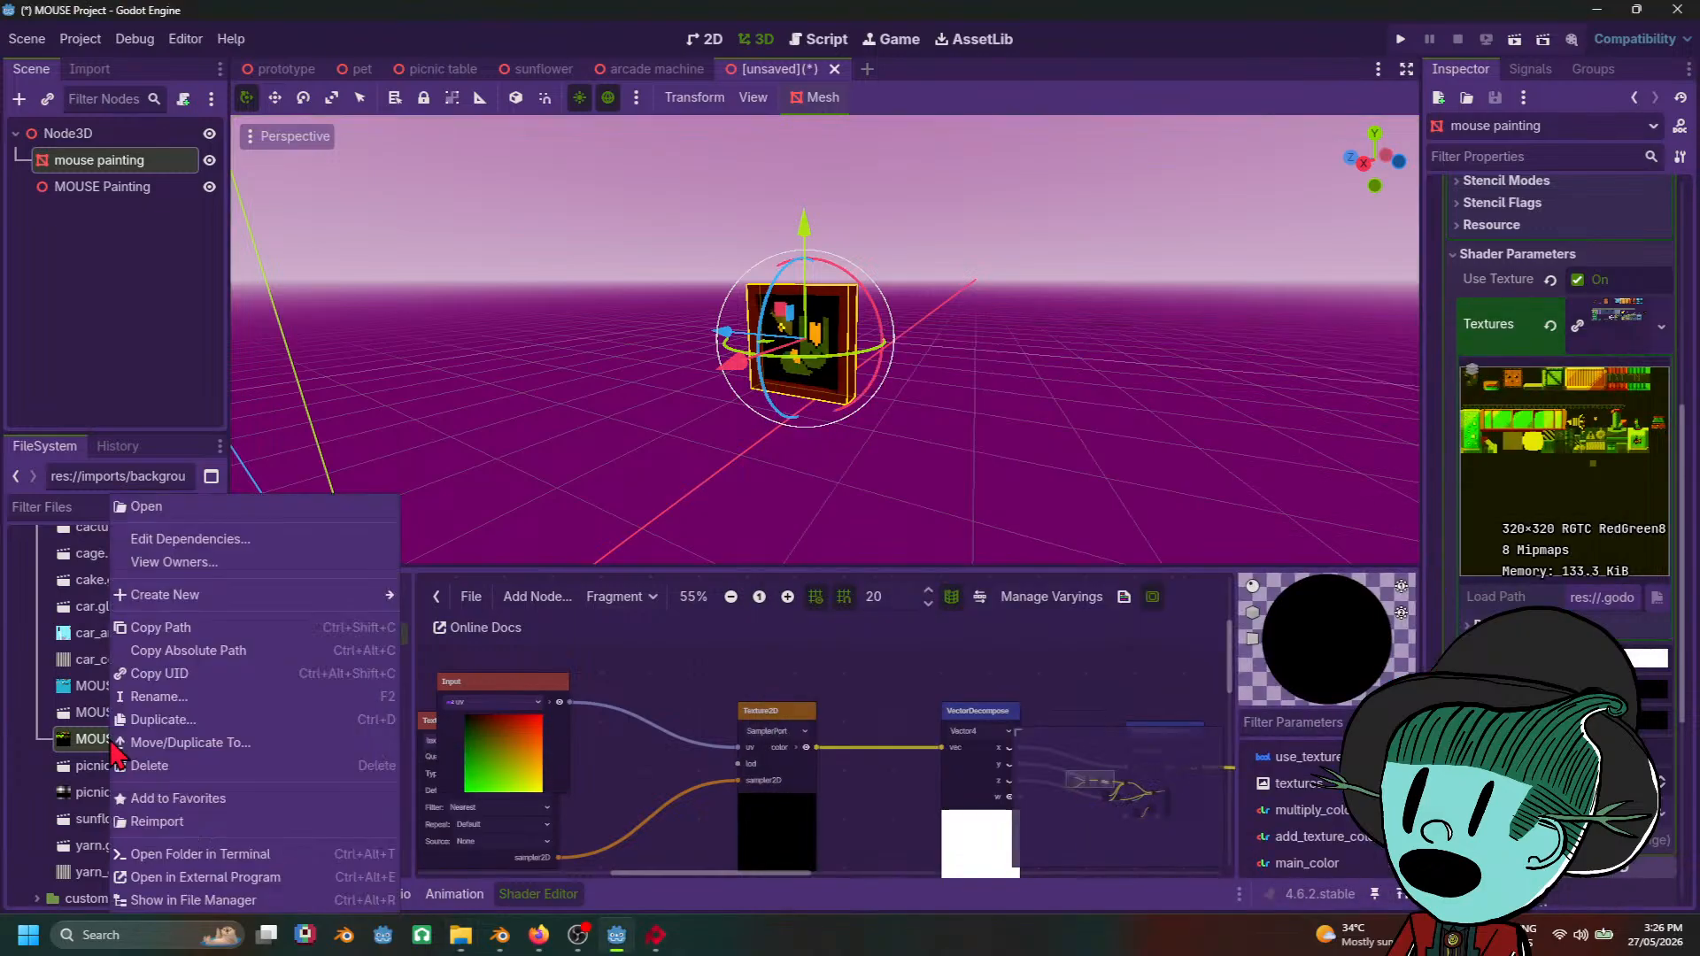
pyautogui.click(190, 766)
pyautogui.click(735, 634)
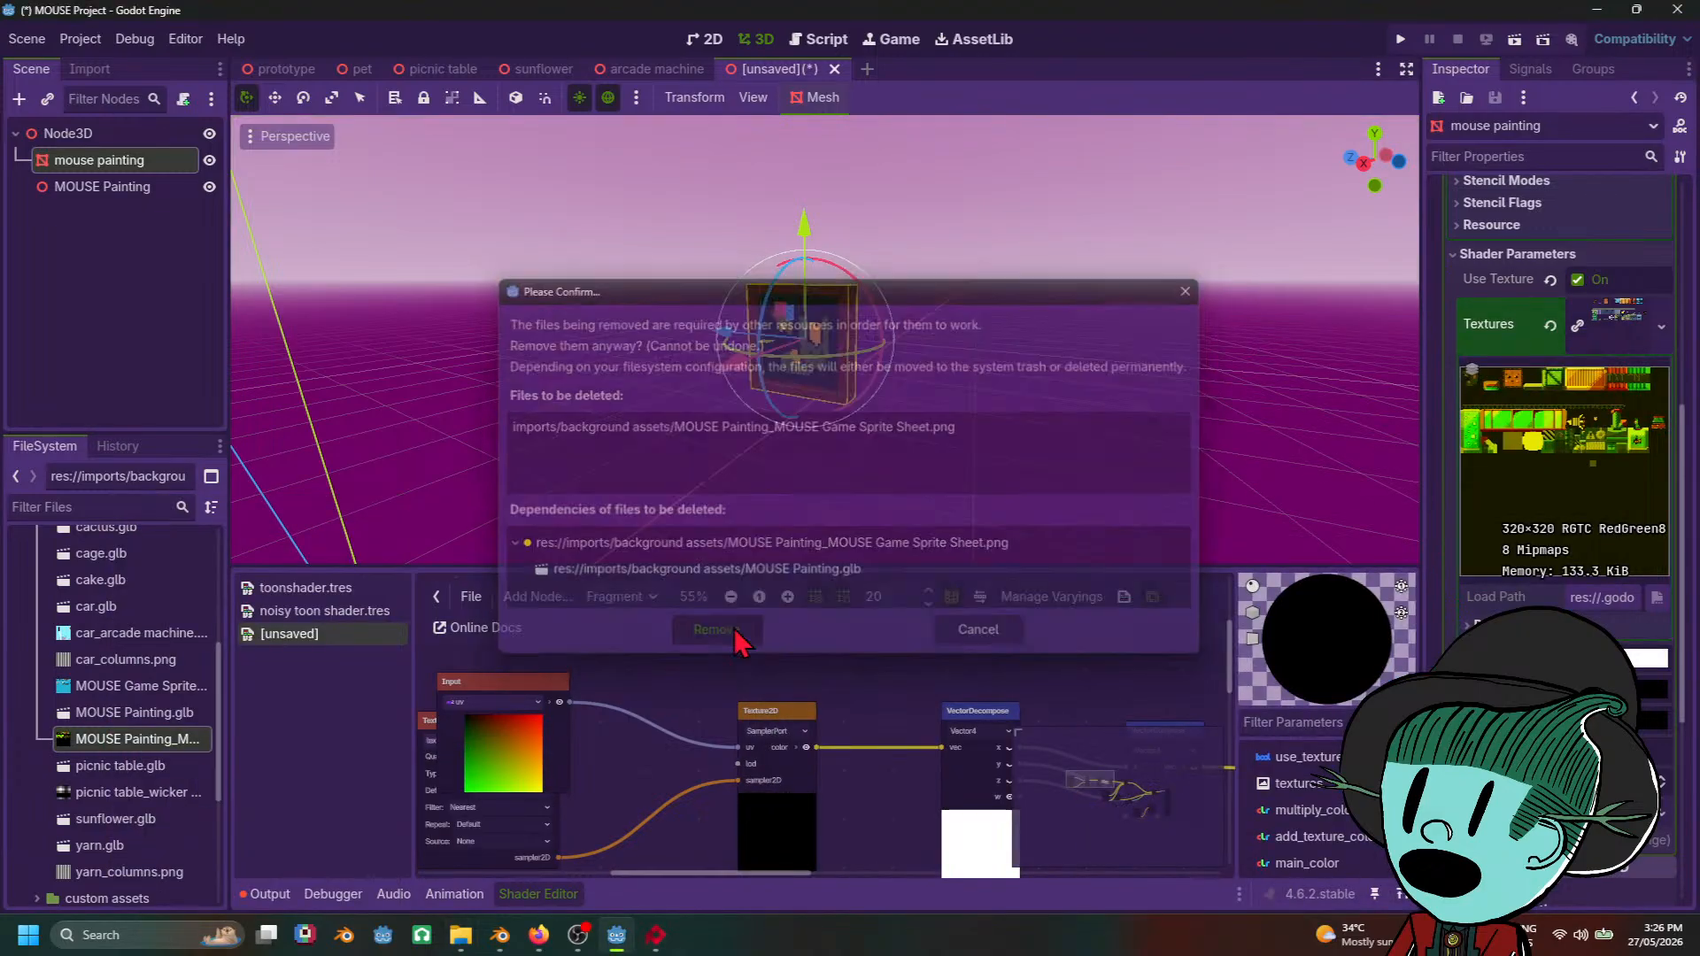
# Step: Assign the MOUSE Game Sprite Sheet image to the mouse painting's Textures shader parameter and check it on the framed model
pyautogui.click(152, 695)
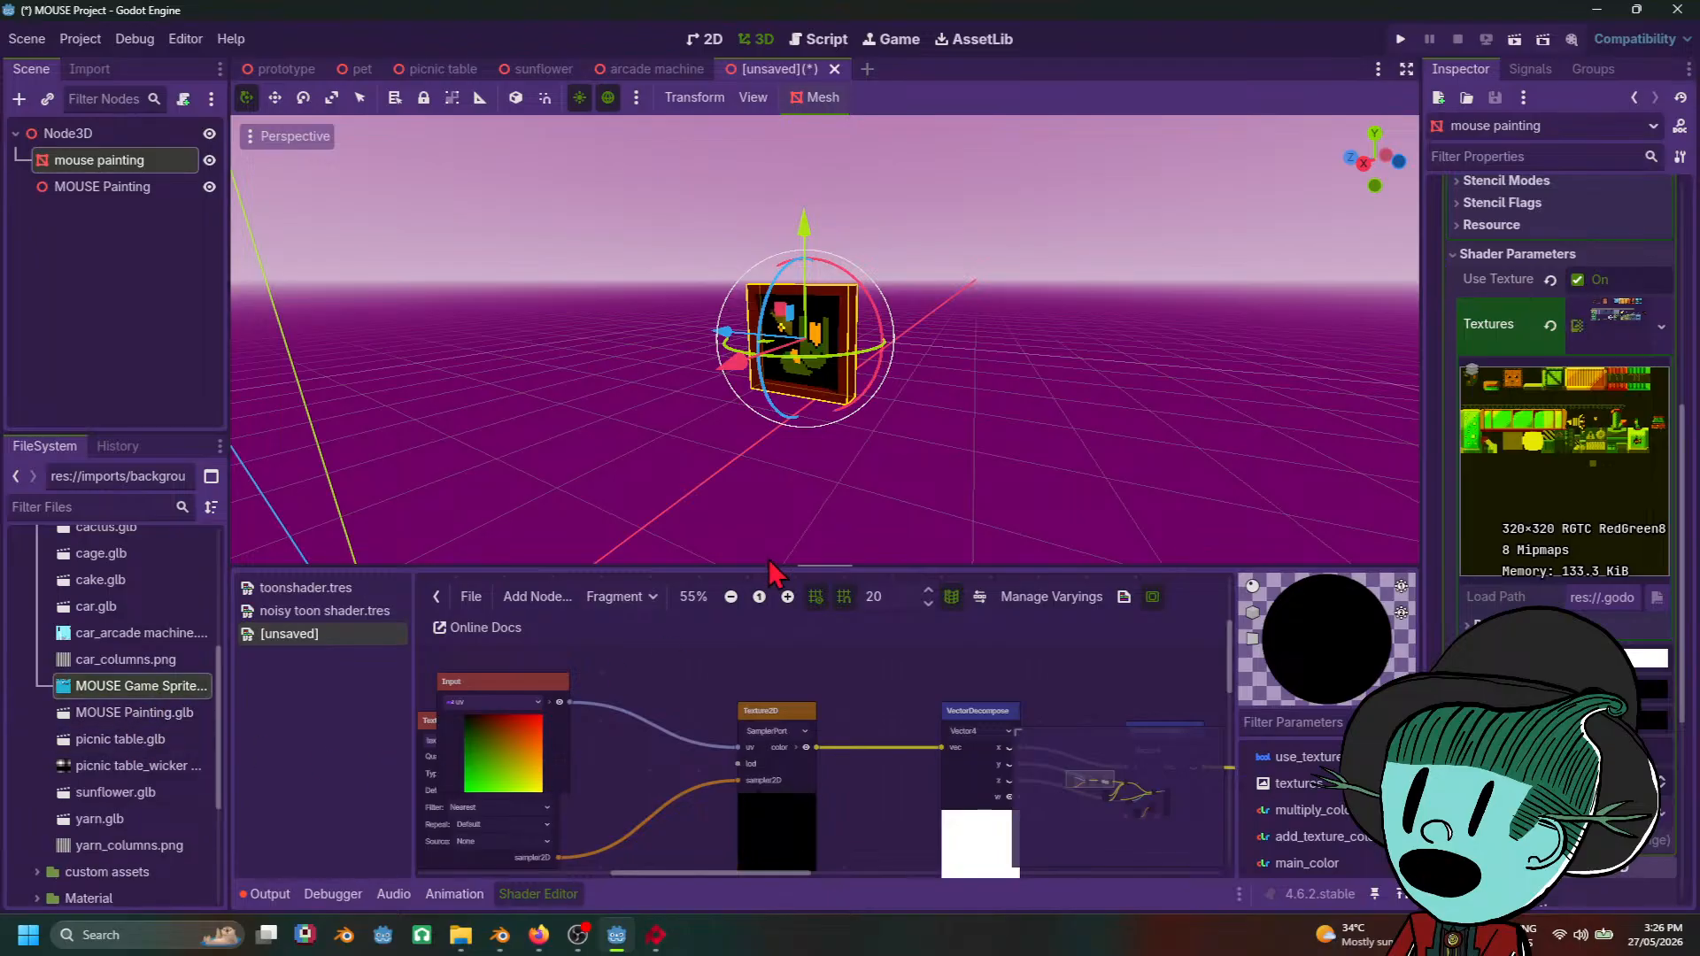
pyautogui.moveTo(149, 699)
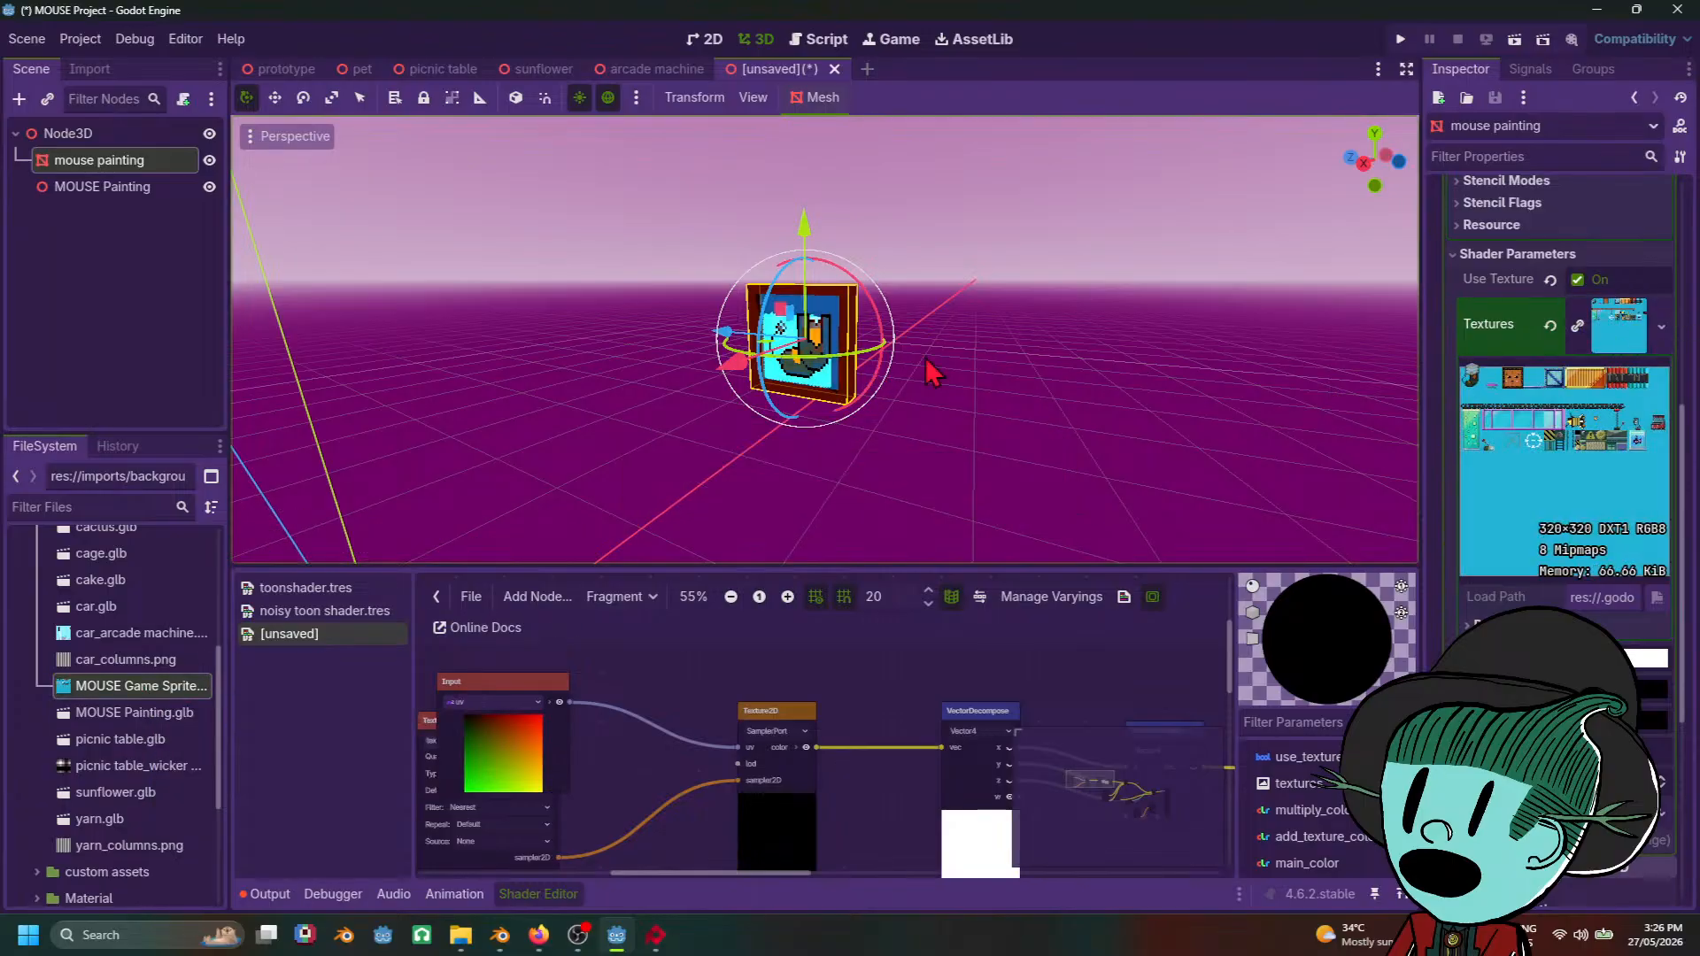
pyautogui.moveTo(1017, 364)
pyautogui.mouseDown(button='middle')
pyautogui.moveTo(1209, 323)
pyautogui.moveTo(1201, 301)
pyautogui.moveTo(1156, 310)
pyautogui.moveTo(1166, 390)
pyautogui.moveTo(1177, 269)
pyautogui.moveTo(1219, 363)
pyautogui.moveTo(1066, 413)
pyautogui.moveTo(1098, 369)
pyautogui.moveTo(982, 433)
pyautogui.moveTo(953, 384)
pyautogui.moveTo(1018, 407)
pyautogui.mouseUp(button='middle')
pyautogui.scroll(5, 1139, 342)
pyautogui.scroll(-5, 1165, 389)
pyautogui.scroll(12, 1210, 351)
pyautogui.scroll(-7, 1210, 351)
pyautogui.scroll(-2, 753, 735)
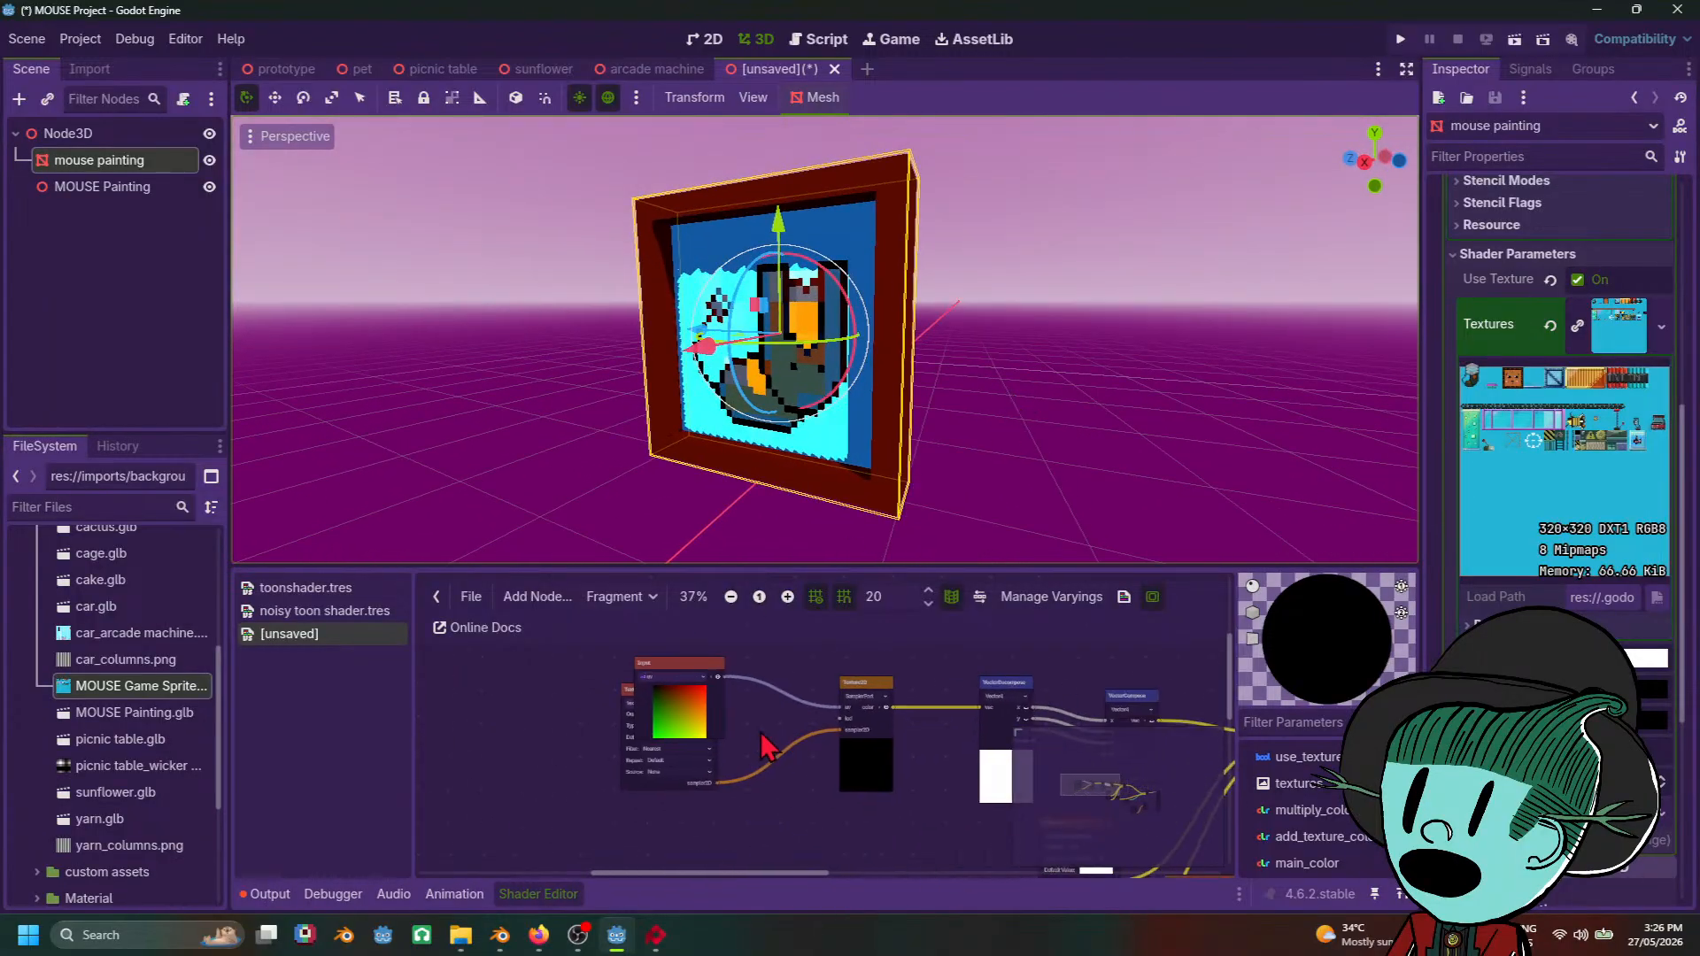
# Step: Try the Linear and Nearest Mipmap filters on the textures parameter node in the painting's shader graph
pyautogui.scroll(4, 752, 735)
pyautogui.moveTo(645, 721); pyautogui.dragTo(864, 611)
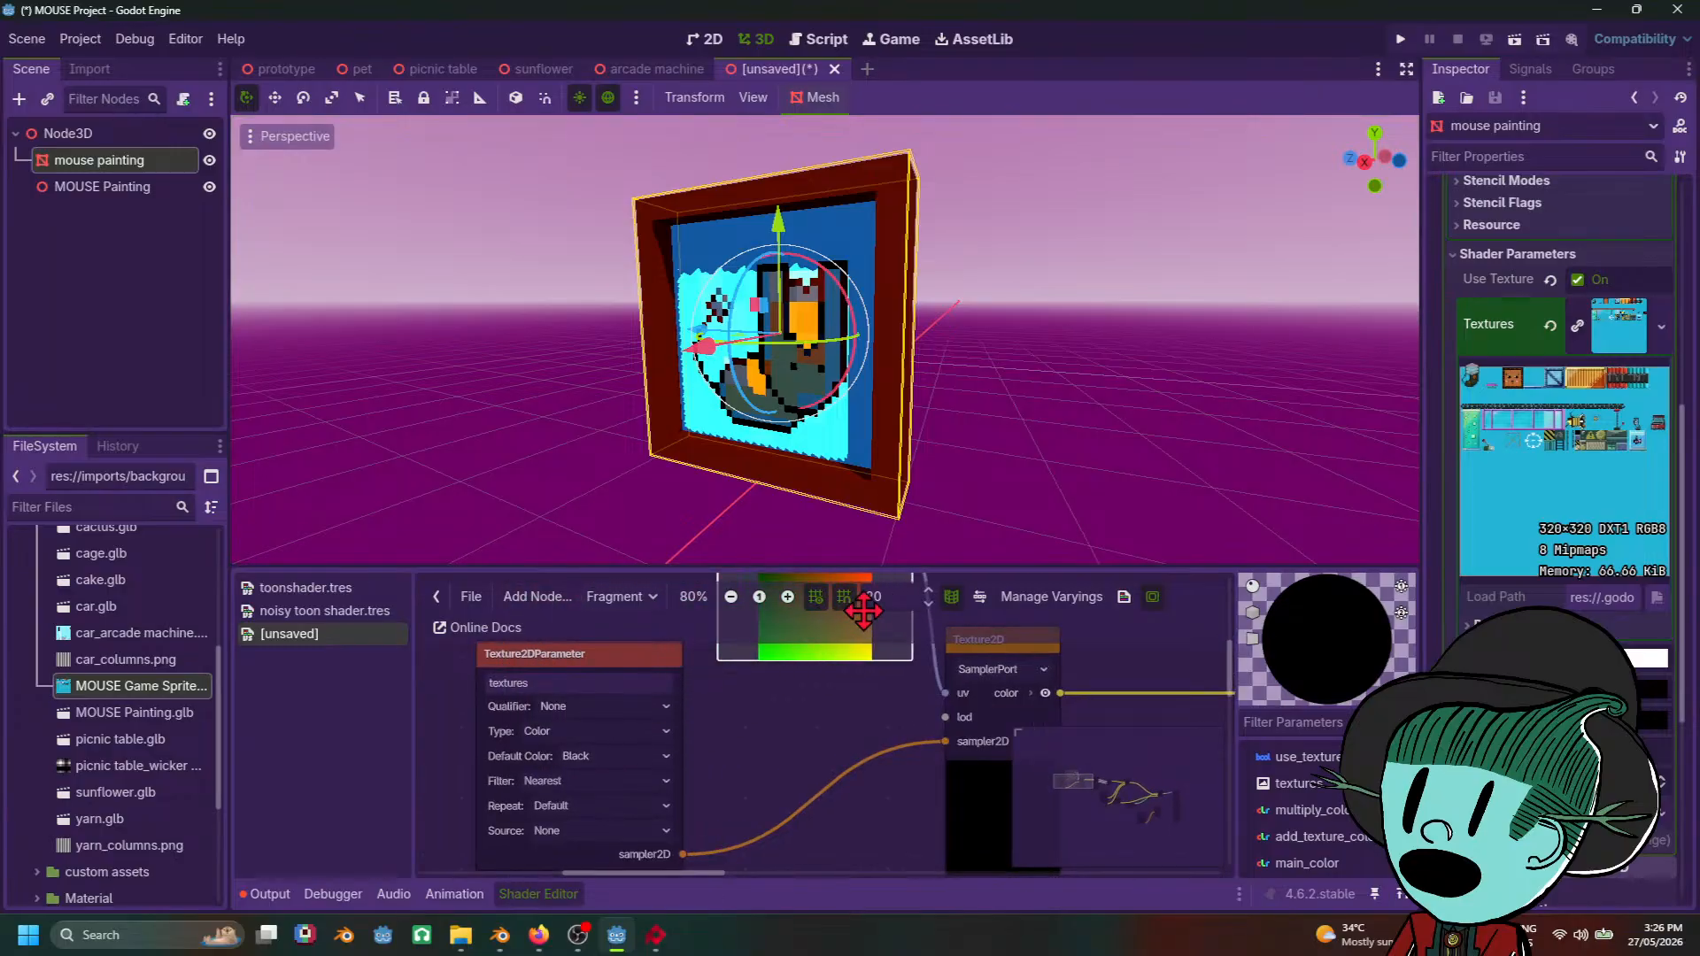
pyautogui.click(589, 784)
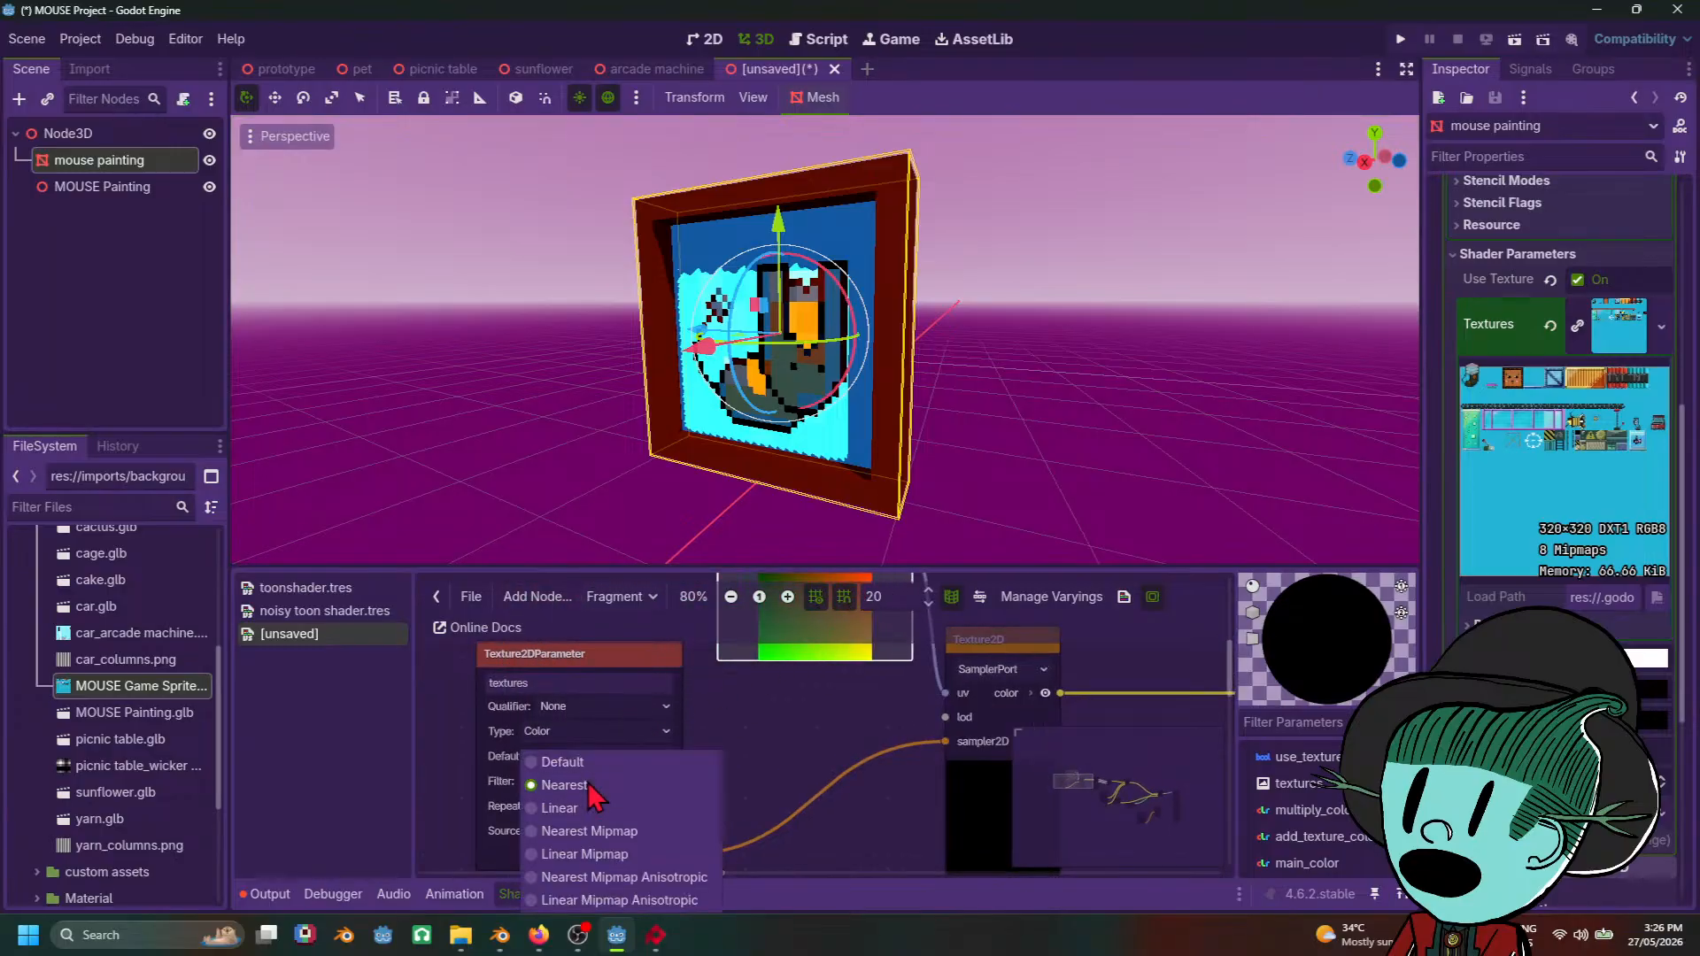
pyautogui.click(588, 813)
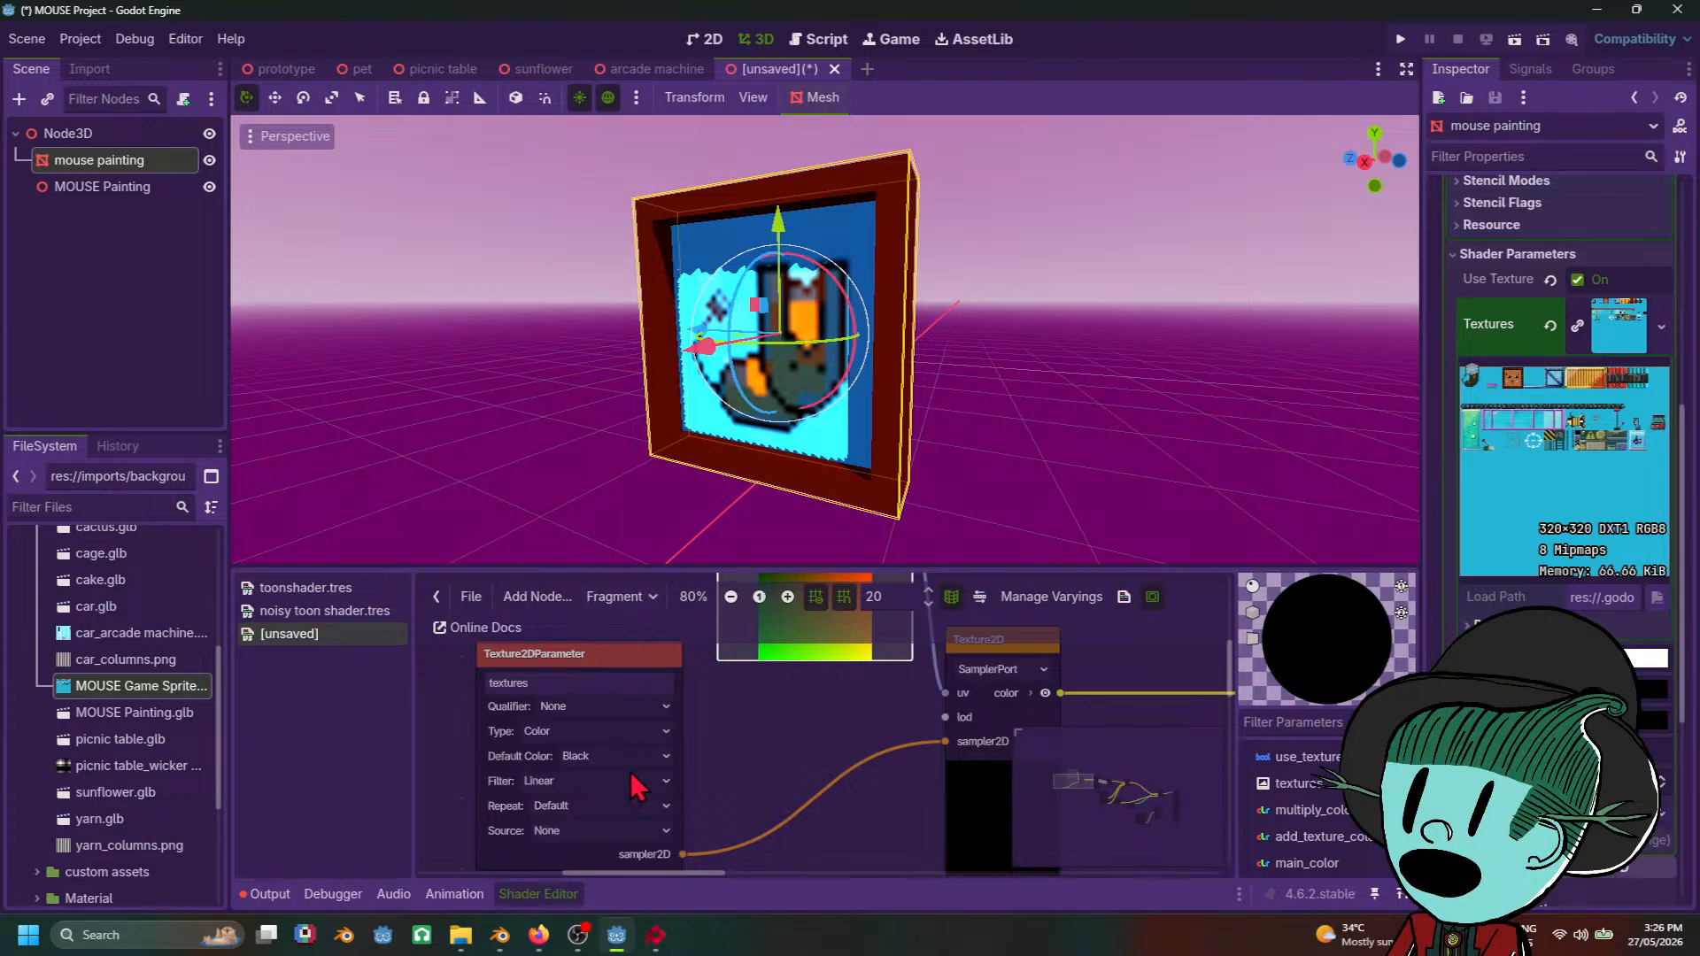
pyautogui.click(620, 781)
pyautogui.click(603, 827)
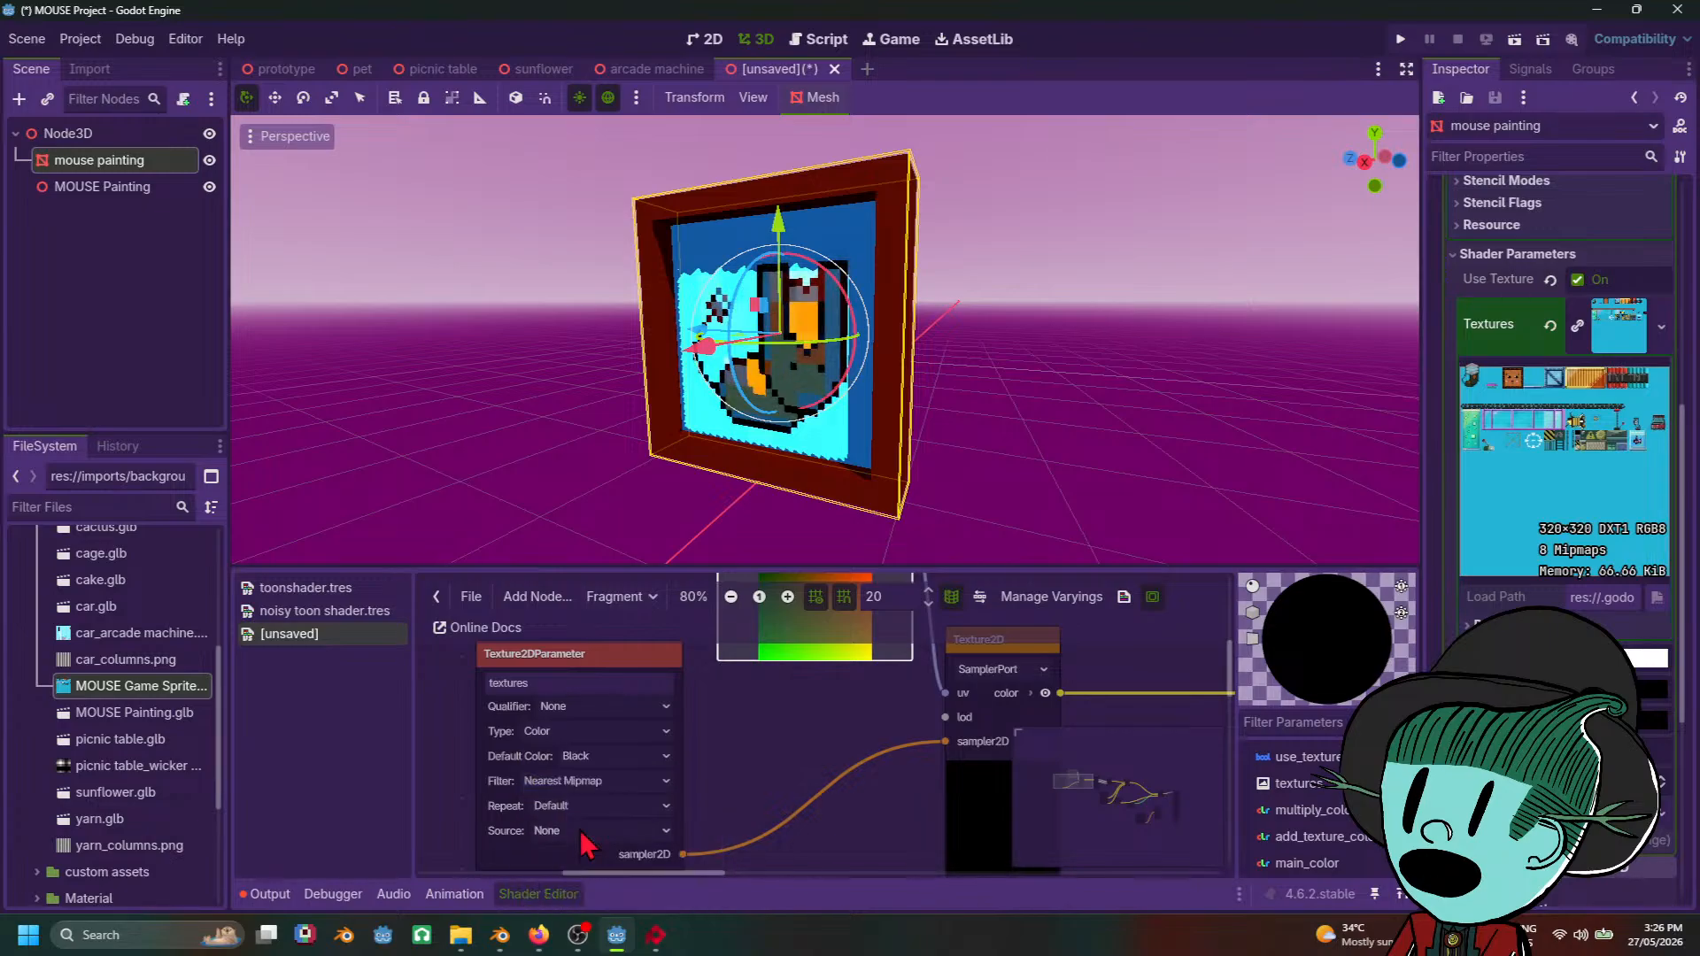
# Step: Inspect the mouse painting up close, from farther away and from several angles to judge the filtered texture
pyautogui.scroll(-7, 1112, 395)
pyautogui.moveTo(1028, 426)
pyautogui.mouseDown(button='middle')
pyautogui.moveTo(1158, 383)
pyautogui.moveTo(1210, 475)
pyautogui.moveTo(1132, 280)
pyautogui.moveTo(1094, 364)
pyautogui.moveTo(956, 475)
pyautogui.moveTo(835, 454)
pyautogui.mouseUp(button='middle')
pyautogui.scroll(10, 1164, 391)
pyautogui.scroll(-10, 1209, 475)
pyautogui.click(1194, 465)
pyautogui.scroll(8, 944, 469)
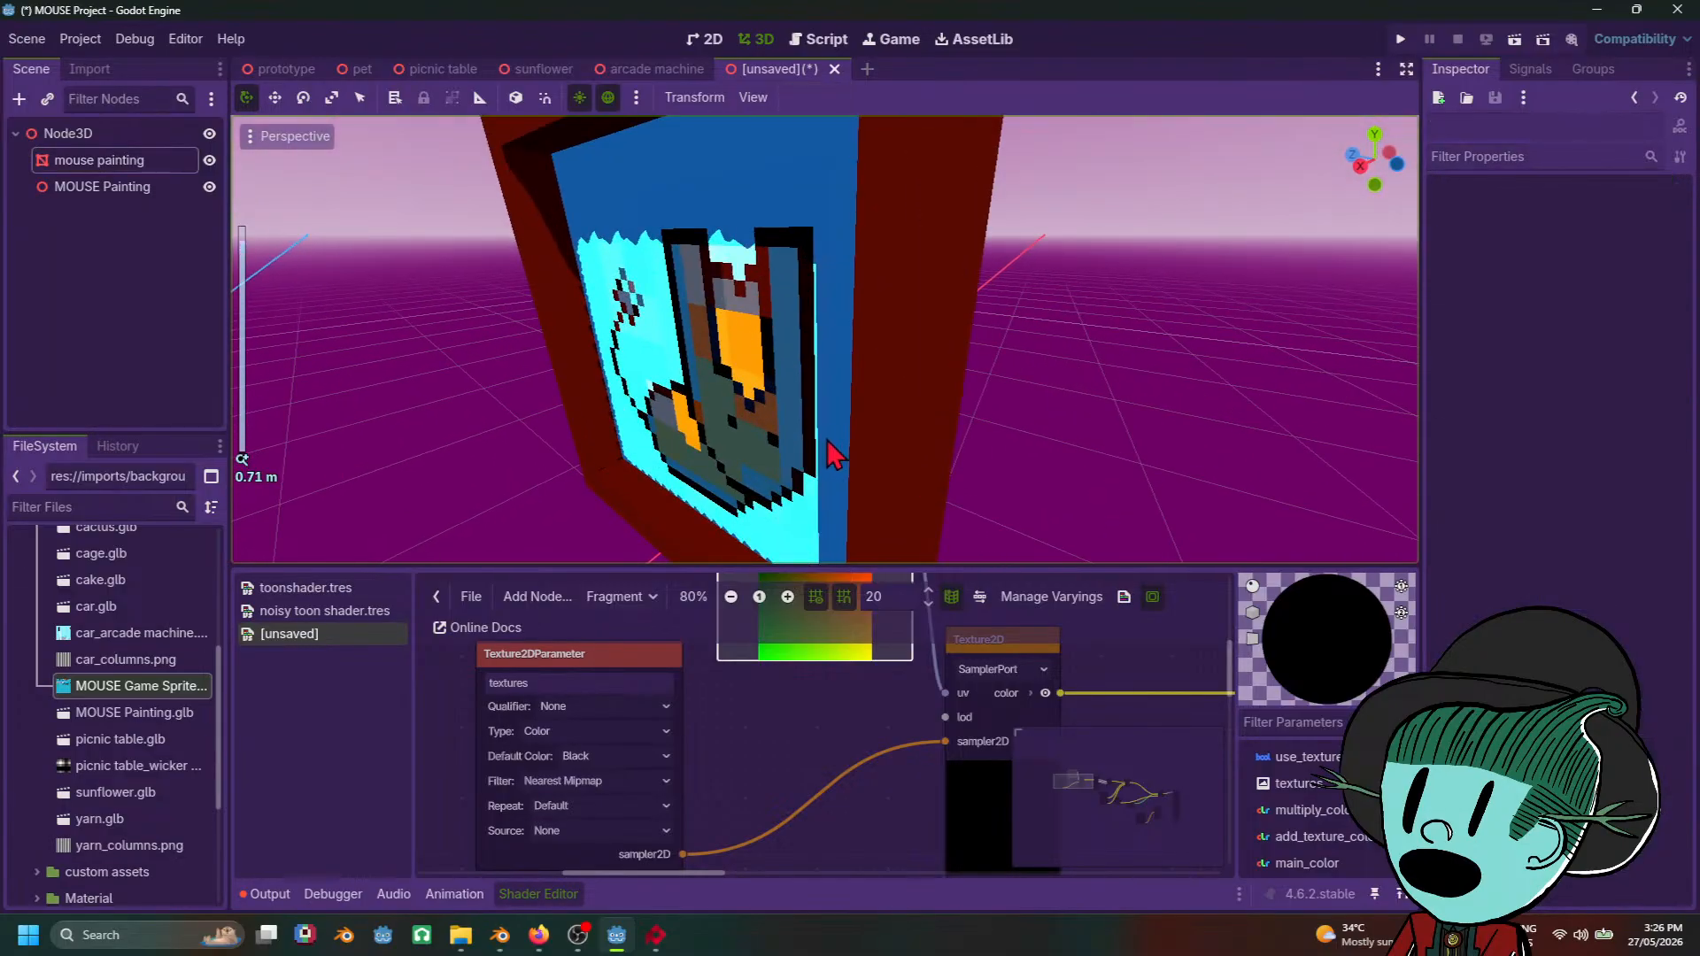
pyautogui.click(802, 431)
pyautogui.scroll(-4, 1033, 459)
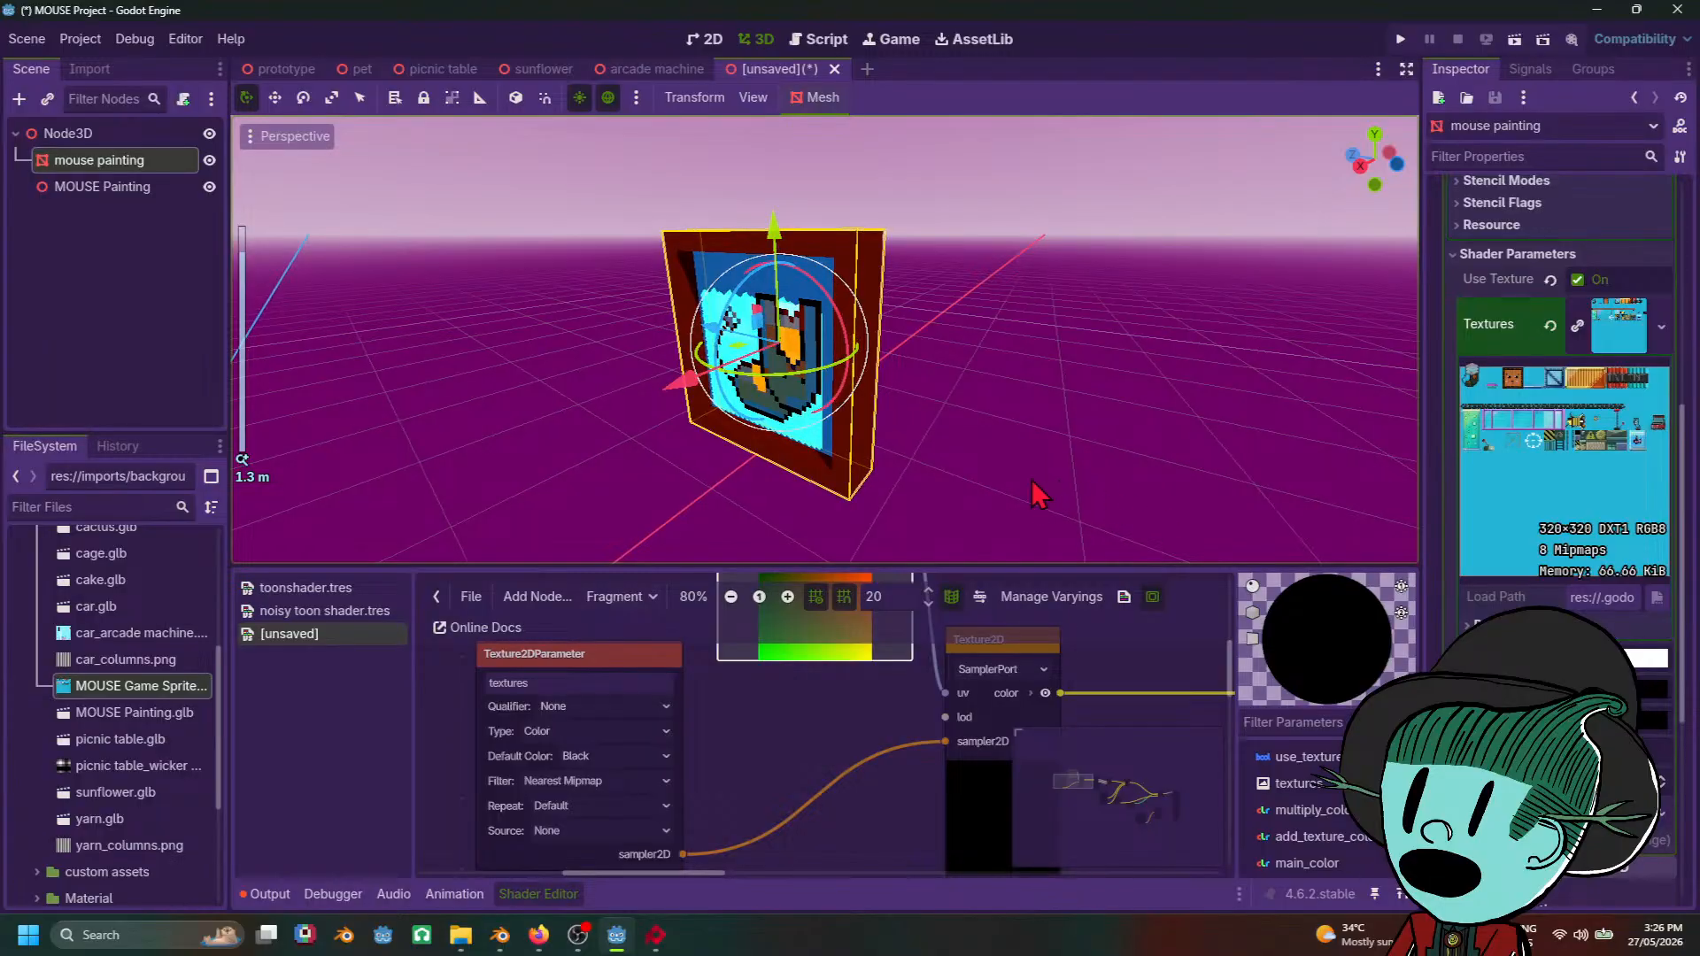
pyautogui.moveTo(857, 534)
pyautogui.mouseDown(button='middle')
pyautogui.moveTo(930, 531)
pyautogui.moveTo(774, 731)
pyautogui.moveTo(777, 795)
pyautogui.moveTo(737, 832)
pyautogui.mouseUp(button='middle')
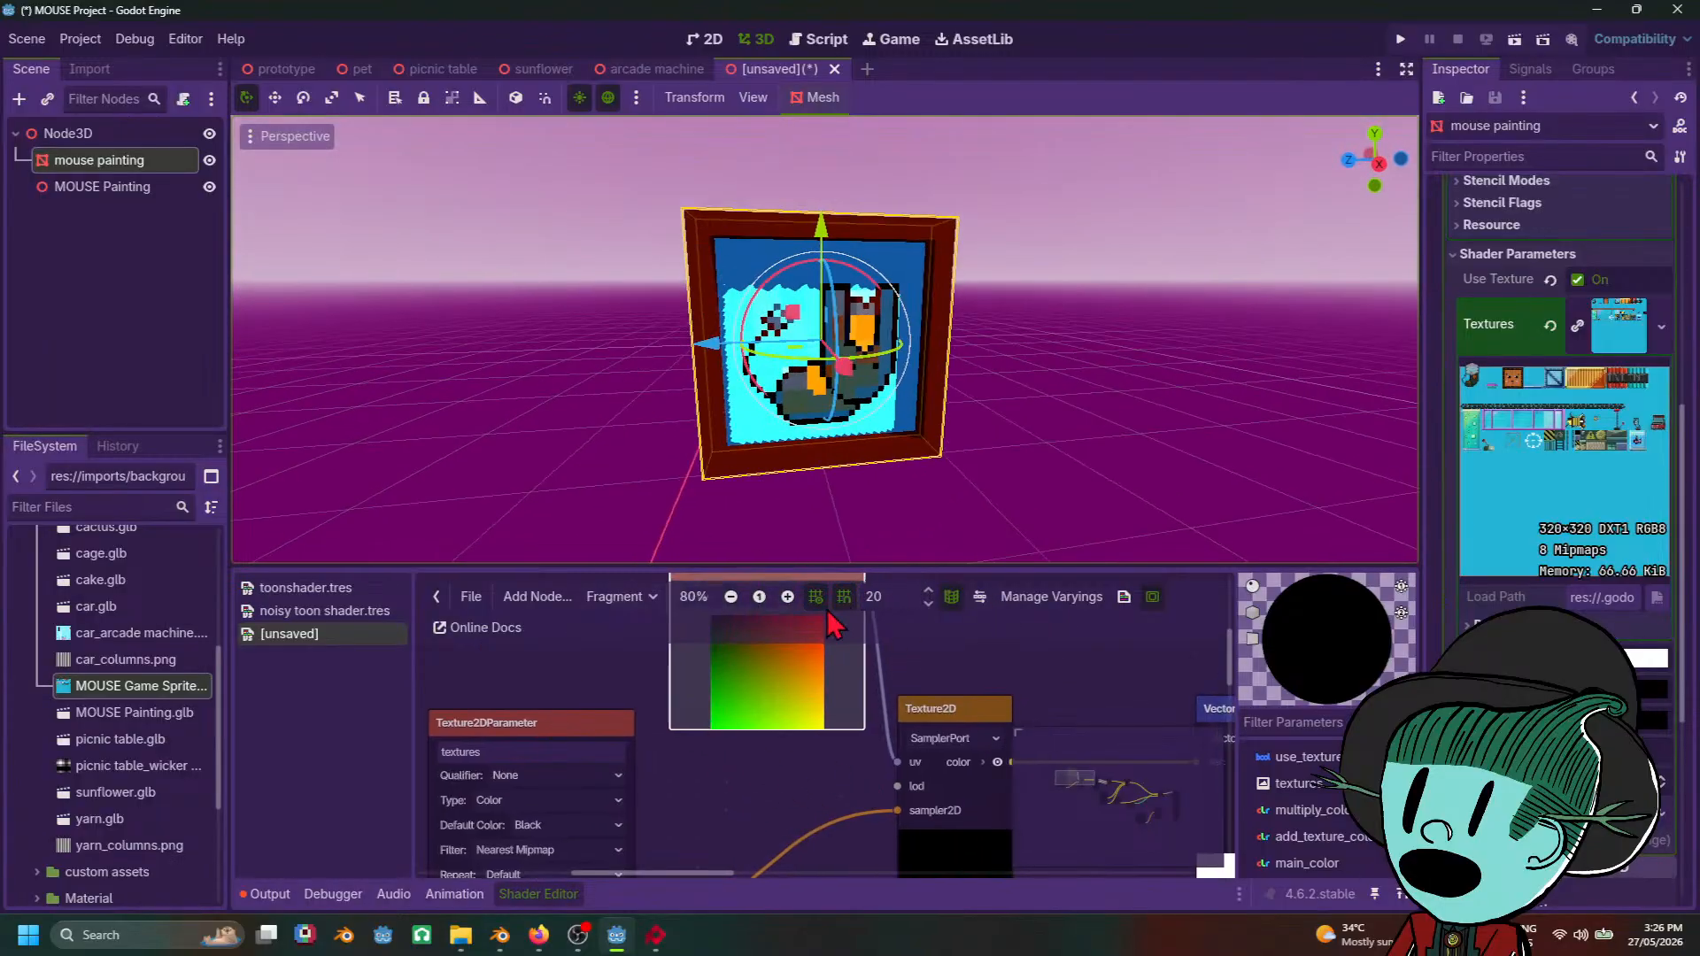
# Step: Examine the shader's Vertex graph and return to the Fragment graph to review its texture and vector nodes
pyautogui.click(605, 598)
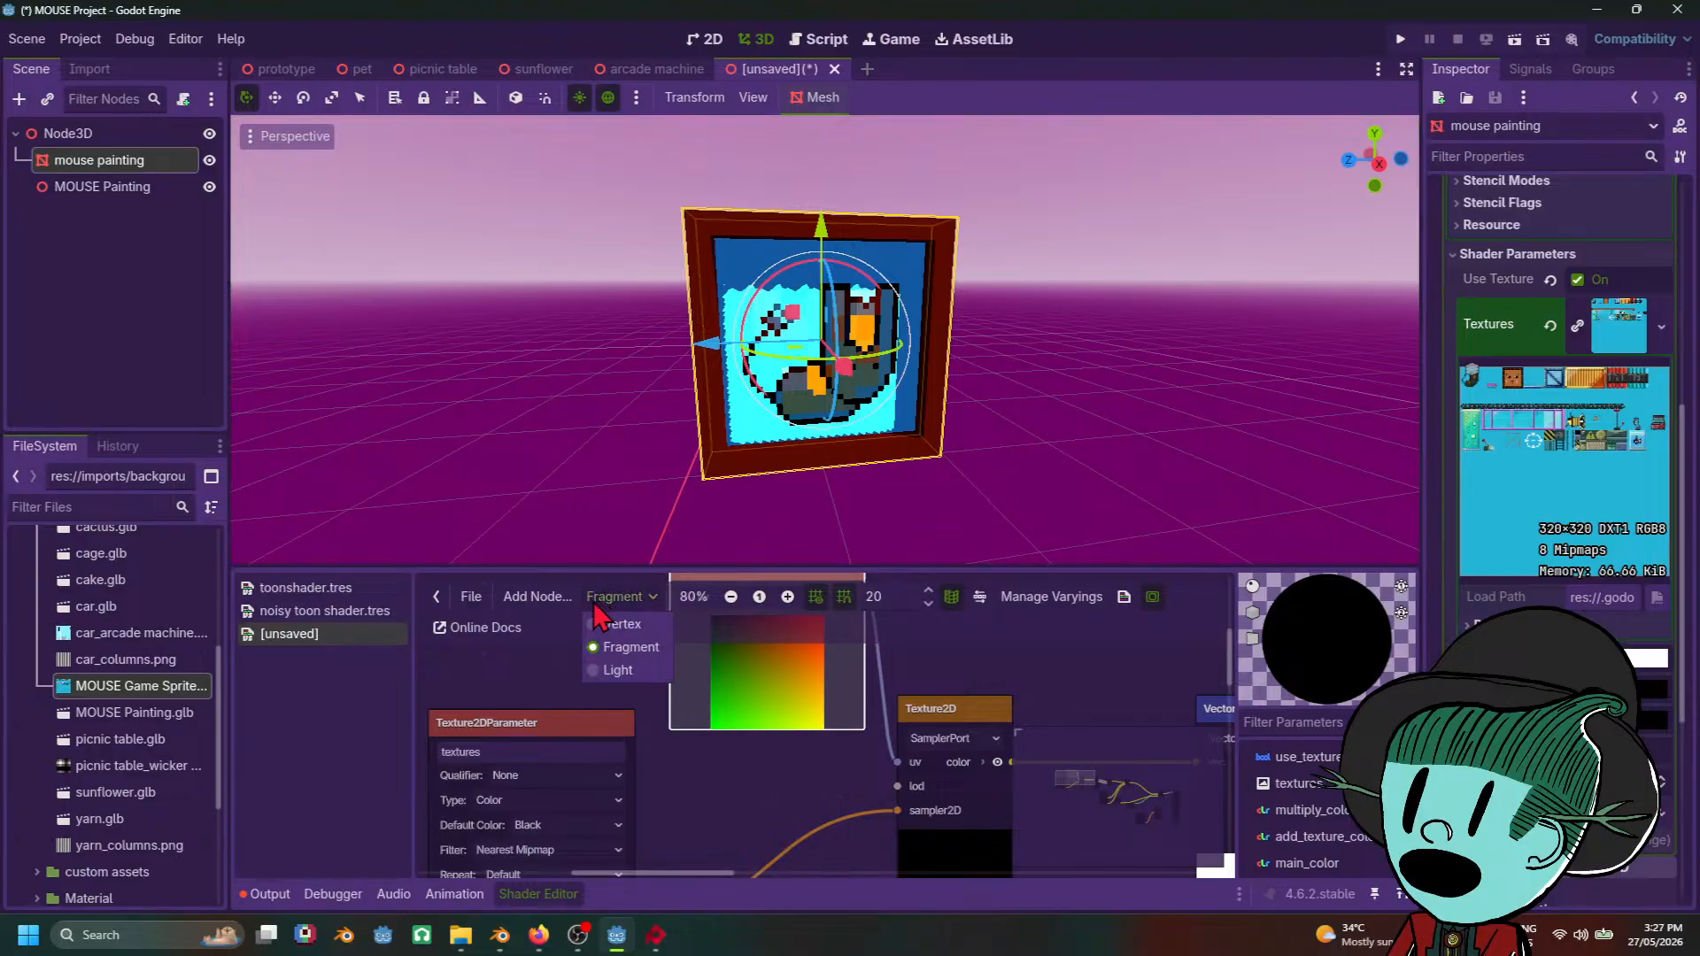
pyautogui.click(620, 625)
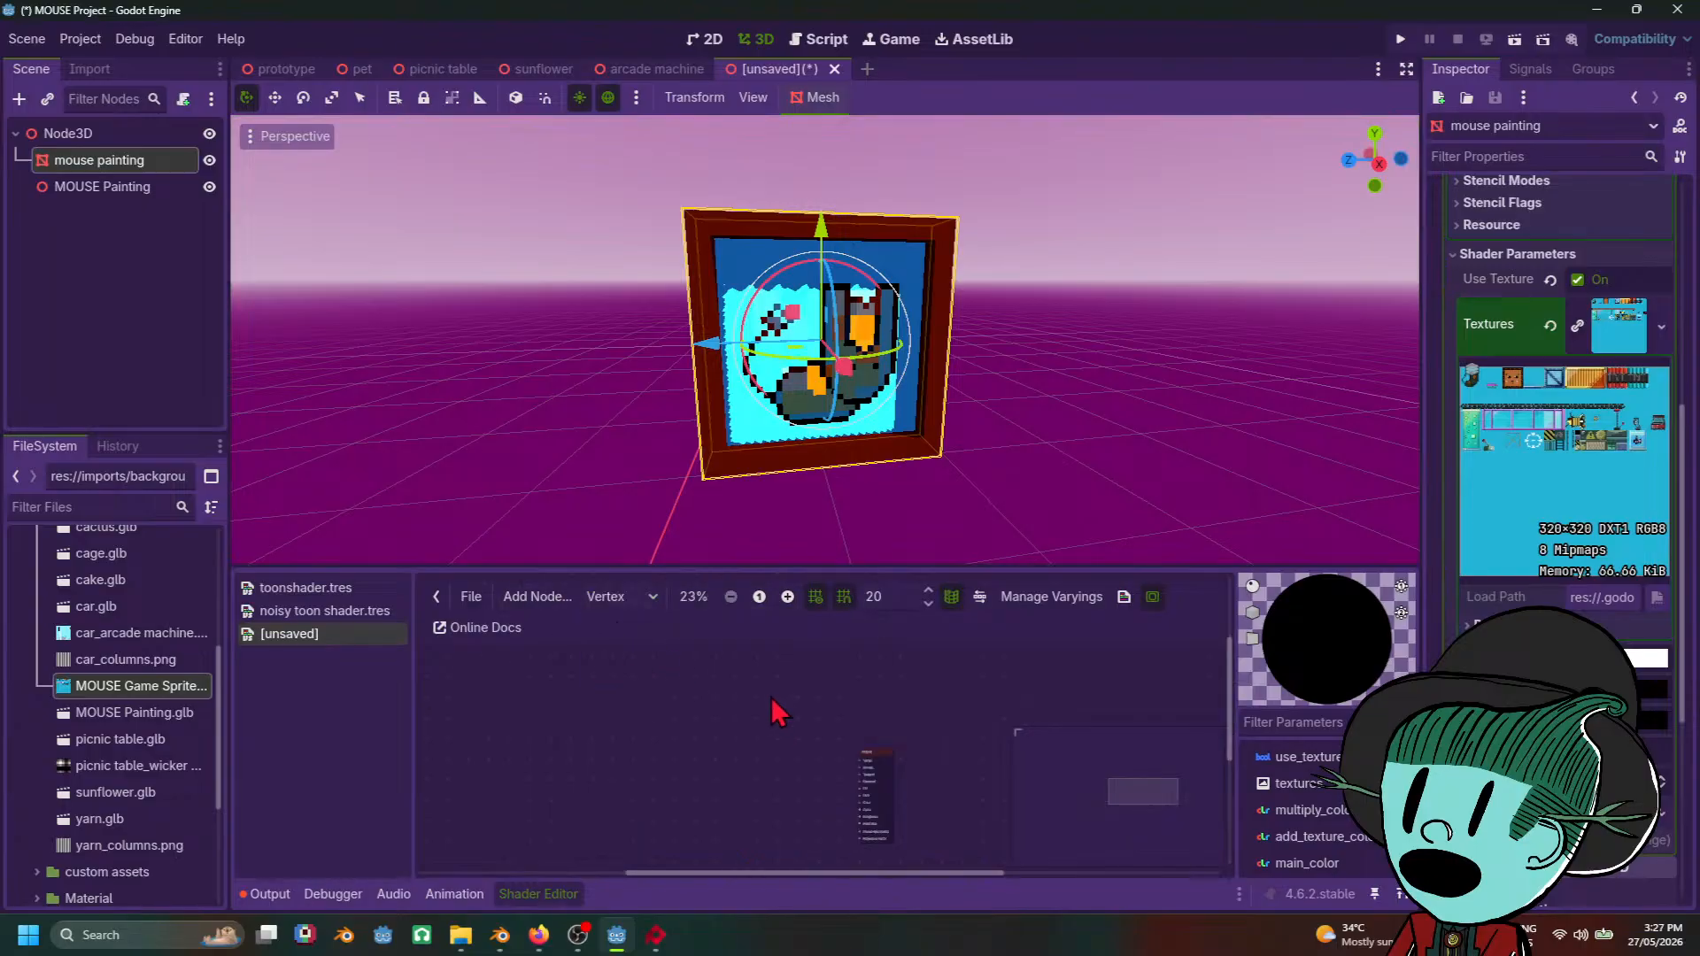
pyautogui.scroll(6, 785, 730)
pyautogui.moveTo(912, 782); pyautogui.dragTo(554, 668, button='middle')
pyautogui.scroll(4, 558, 667)
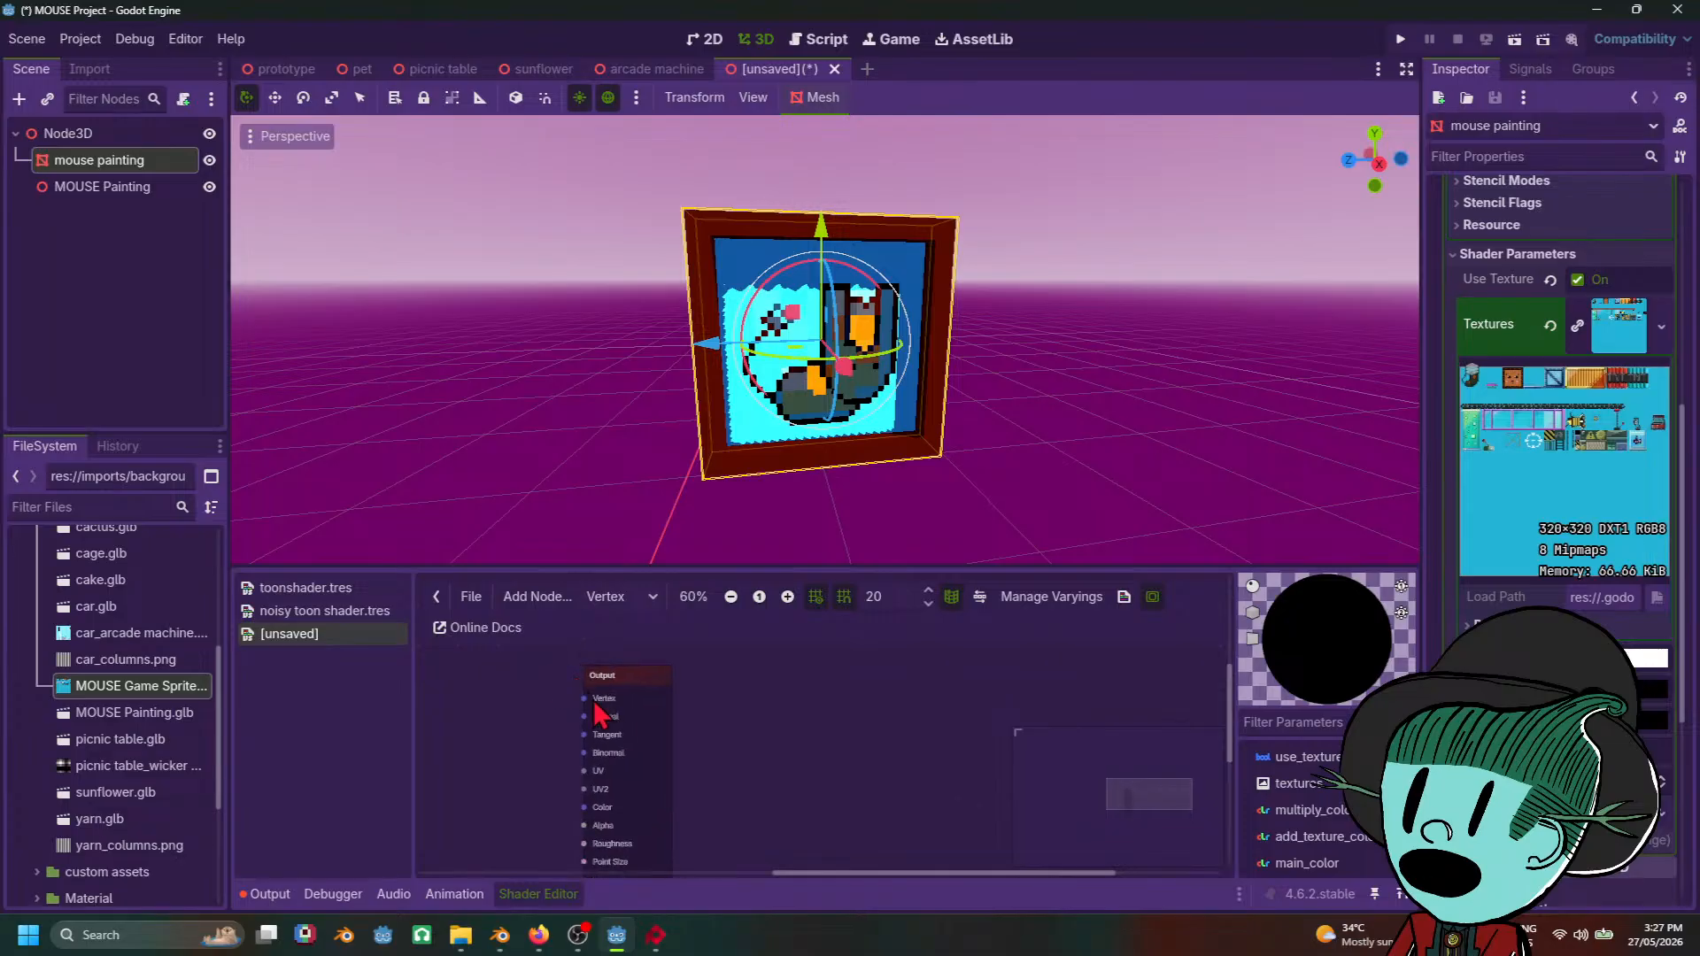
pyautogui.scroll(2, 584, 722)
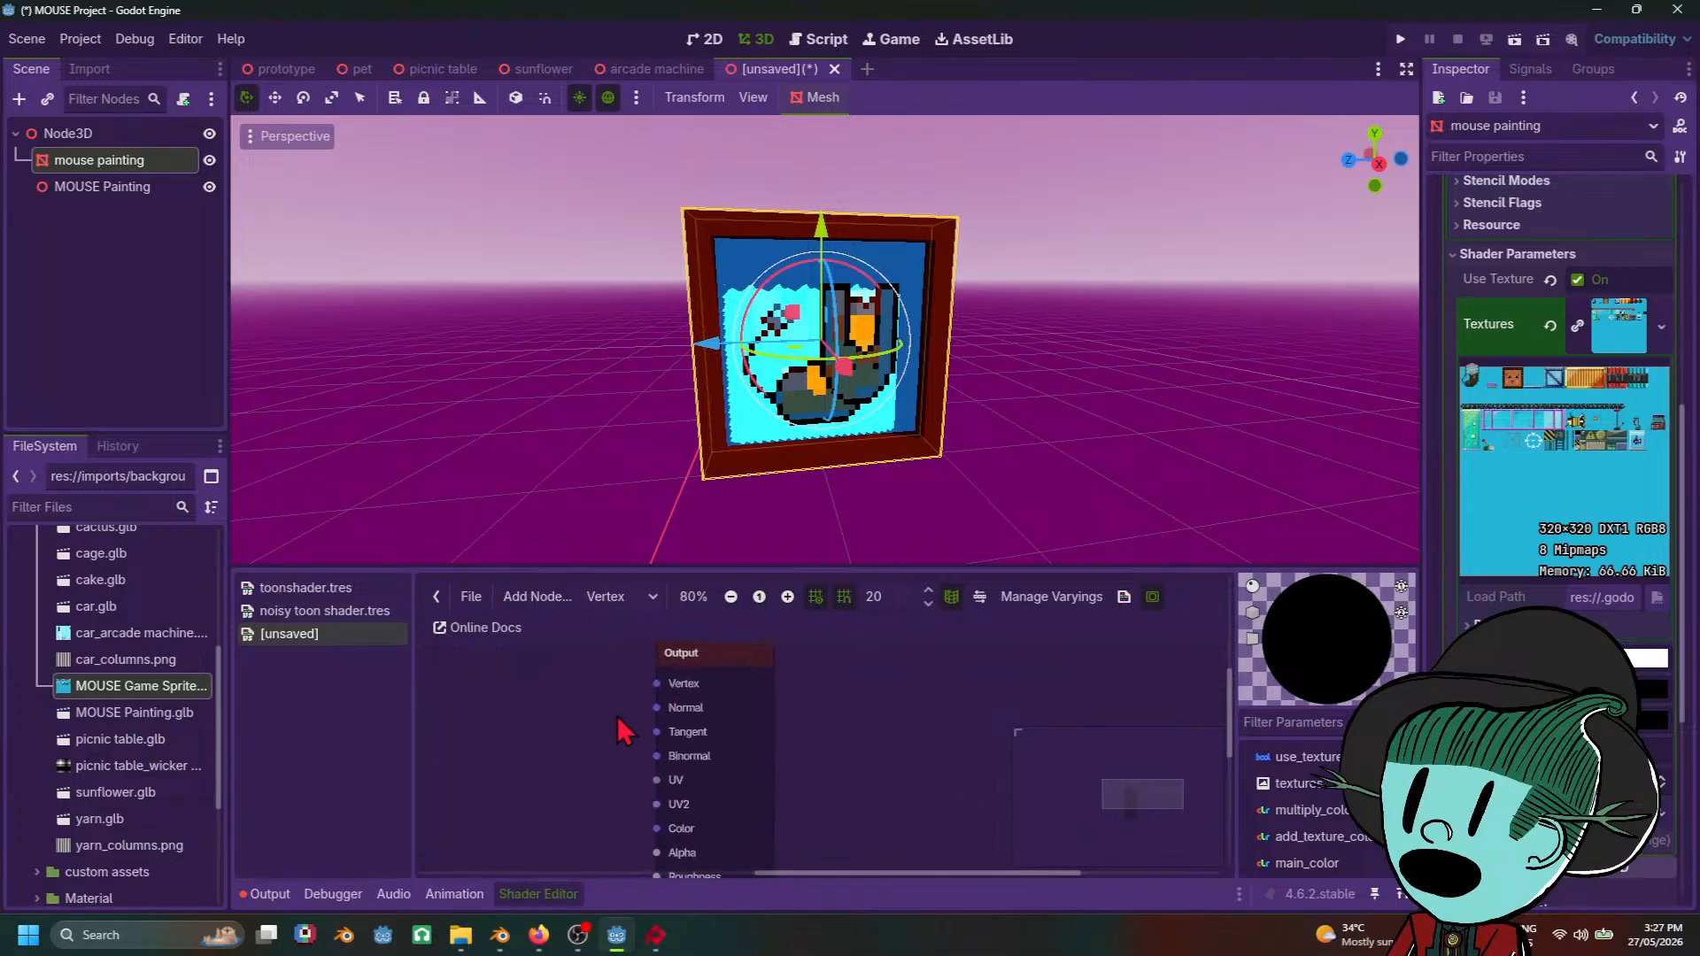
pyautogui.click(654, 597)
pyautogui.click(619, 652)
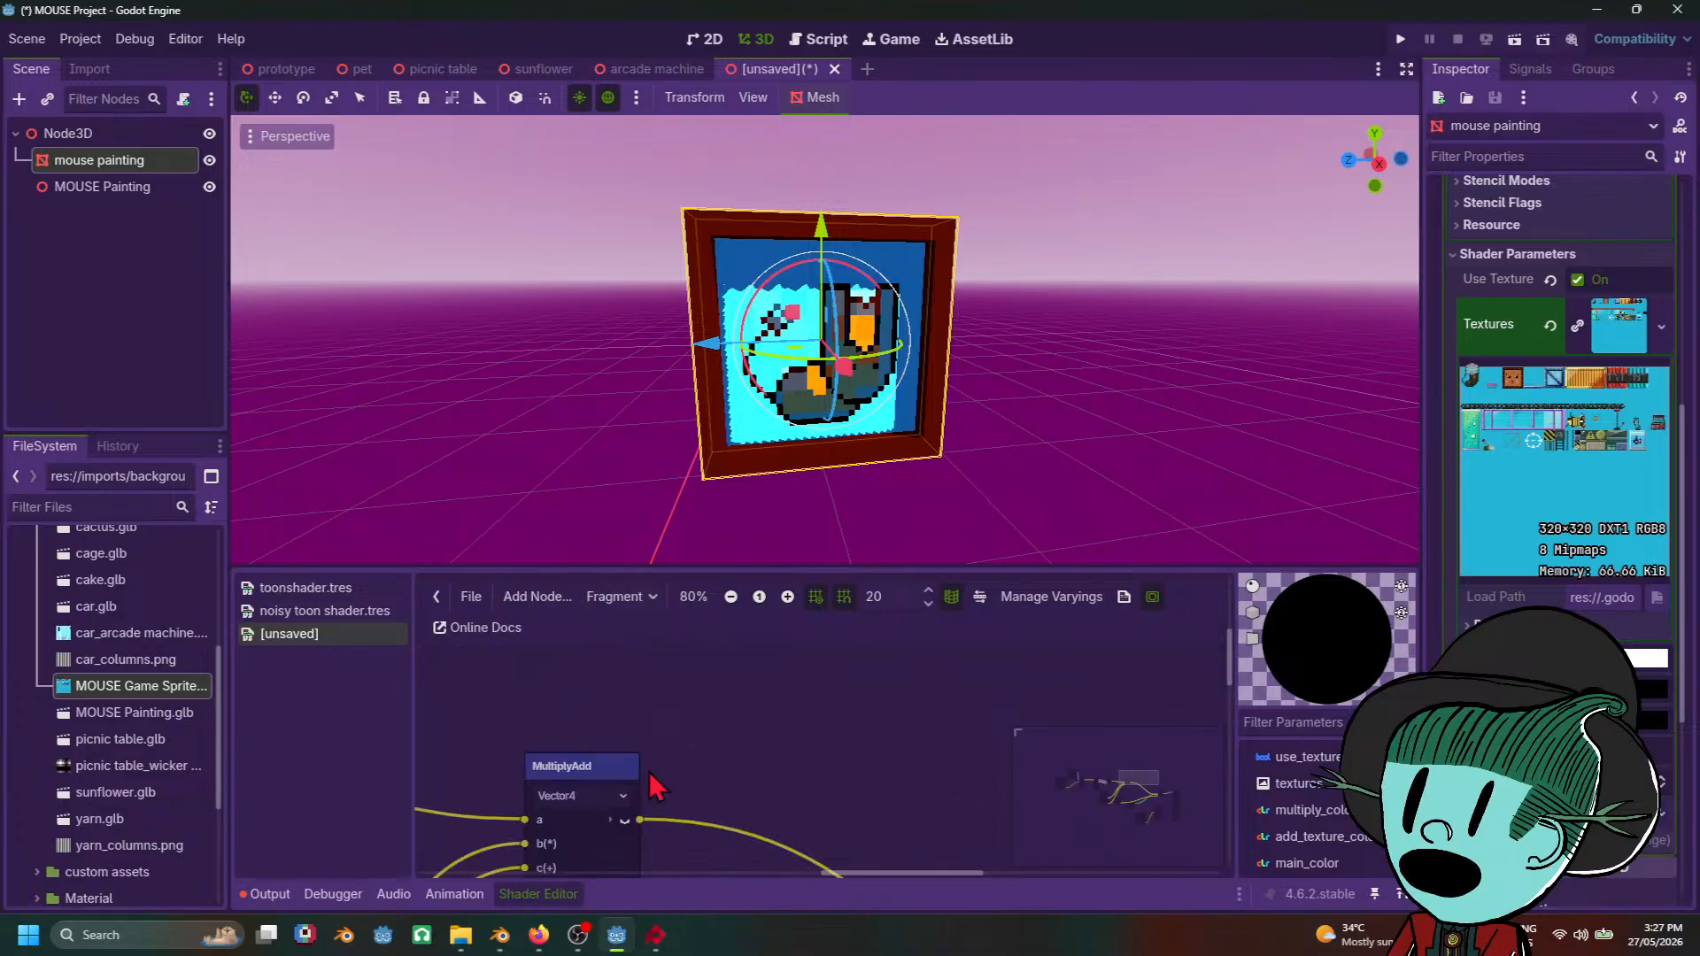
pyautogui.scroll(-7, 656, 787)
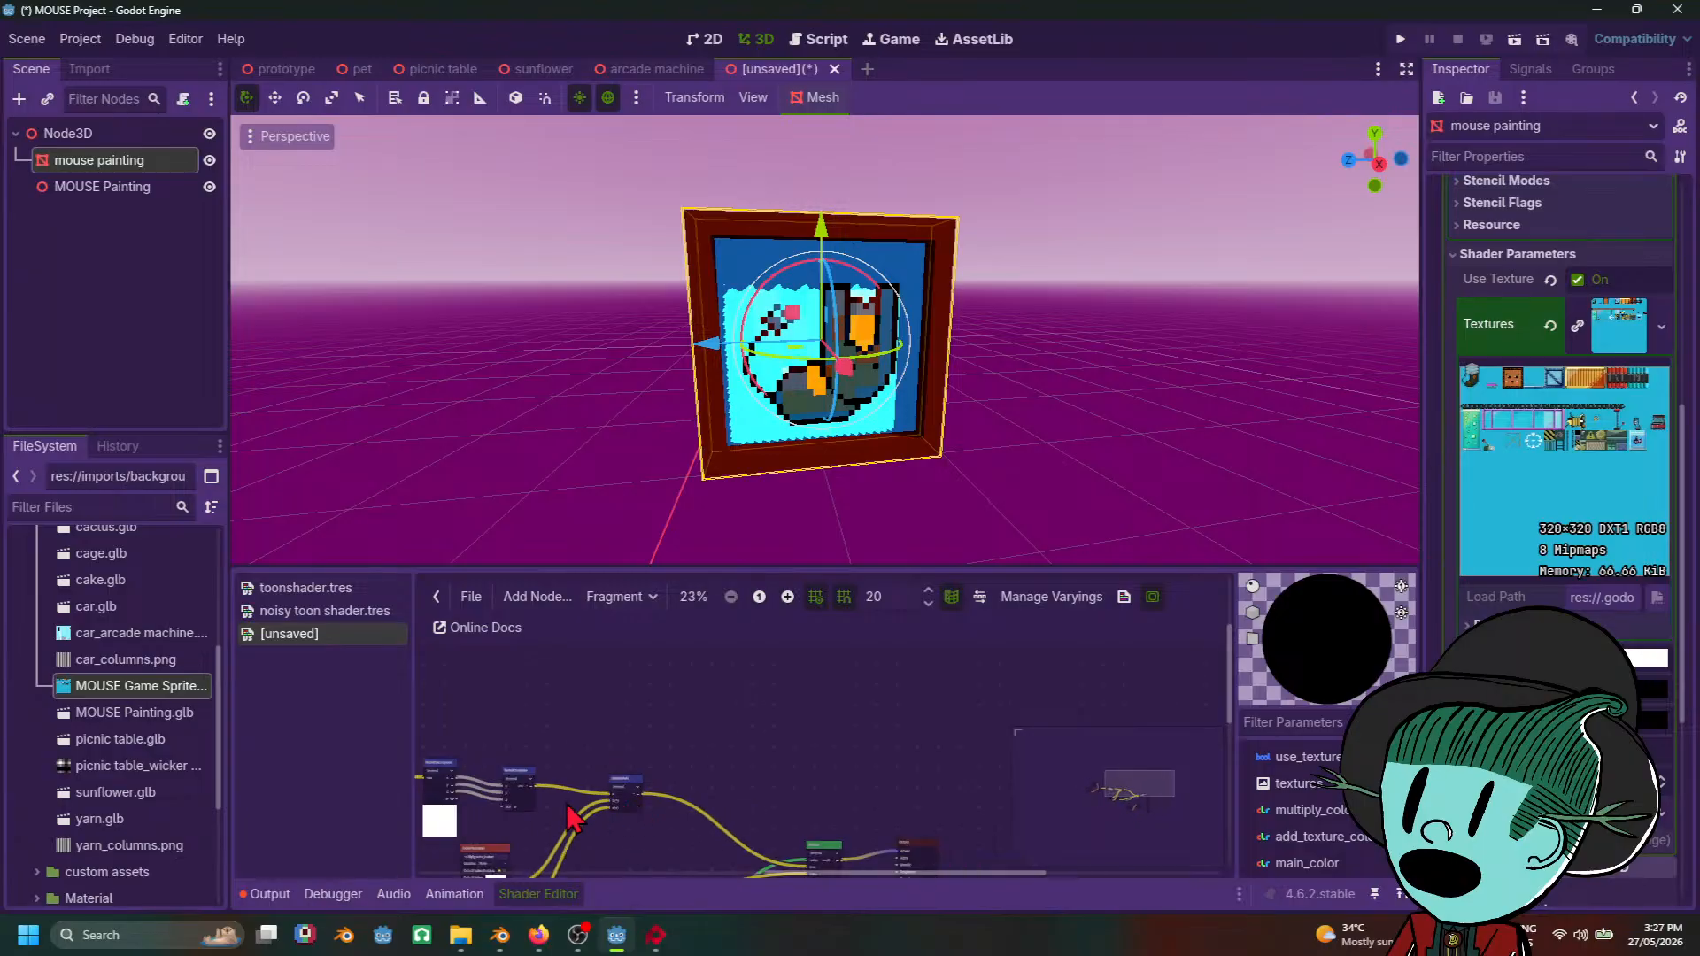
pyautogui.scroll(2, 567, 808)
pyautogui.moveTo(568, 811); pyautogui.dragTo(916, 737, button='middle')
pyautogui.scroll(1, 911, 740)
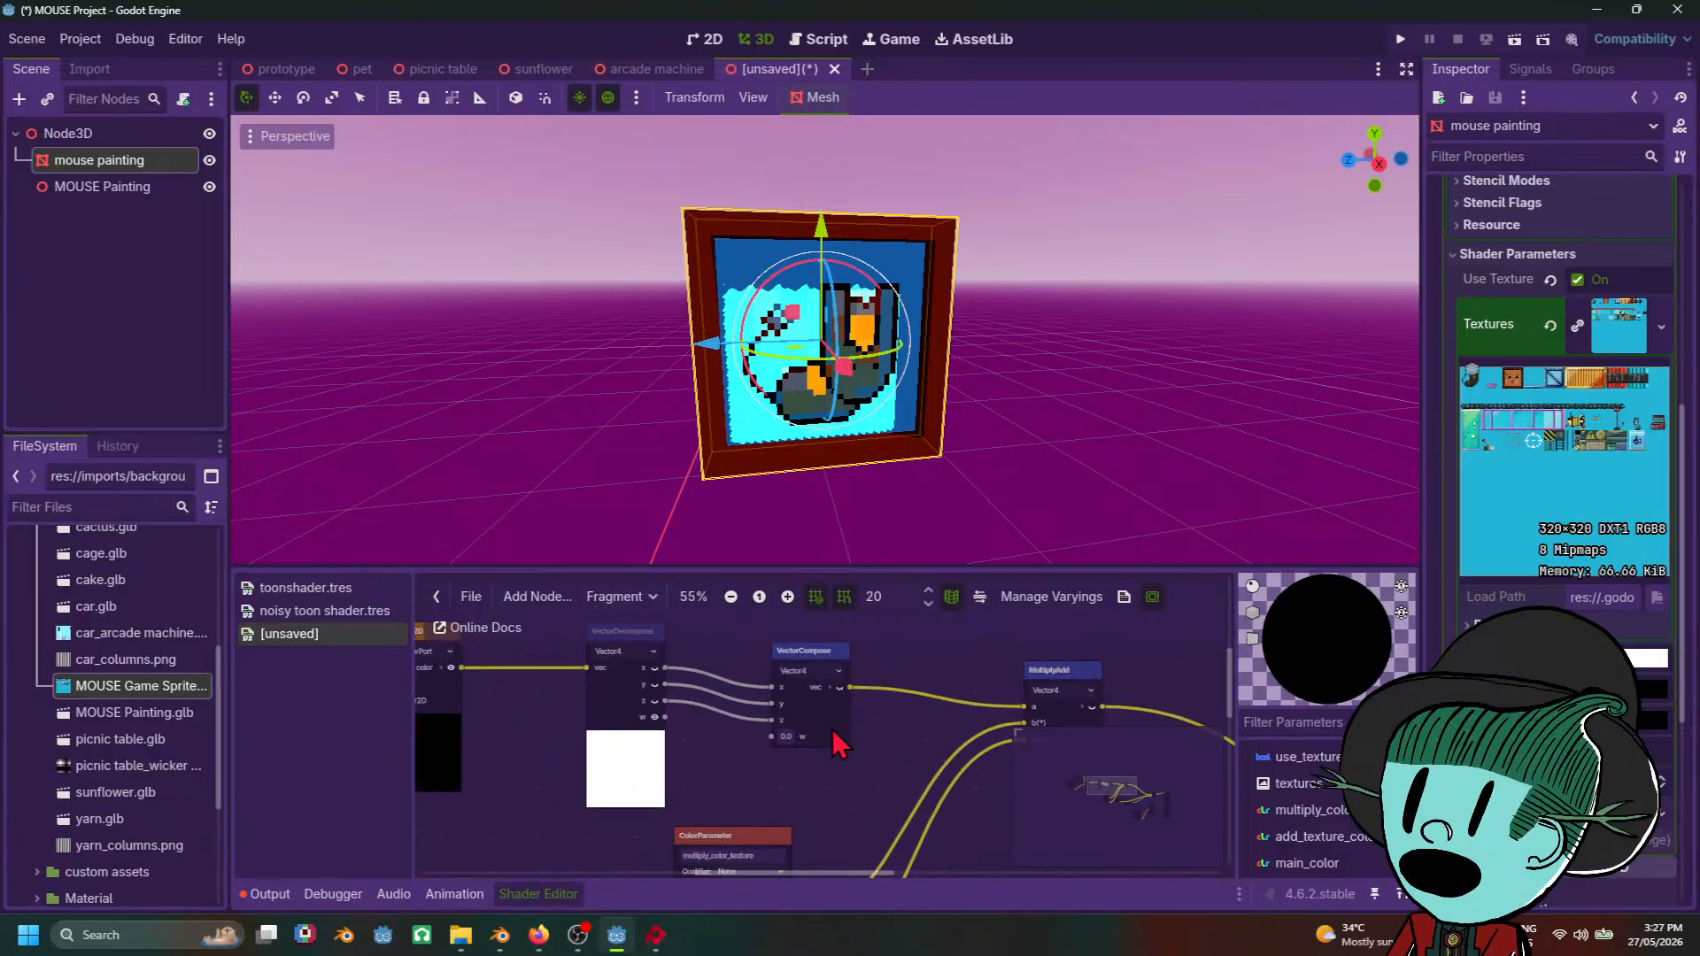
# Step: Examine the painting's picture surface and edges from the side and the front at different distances
pyautogui.click(1059, 482)
pyautogui.scroll(-5, 1055, 493)
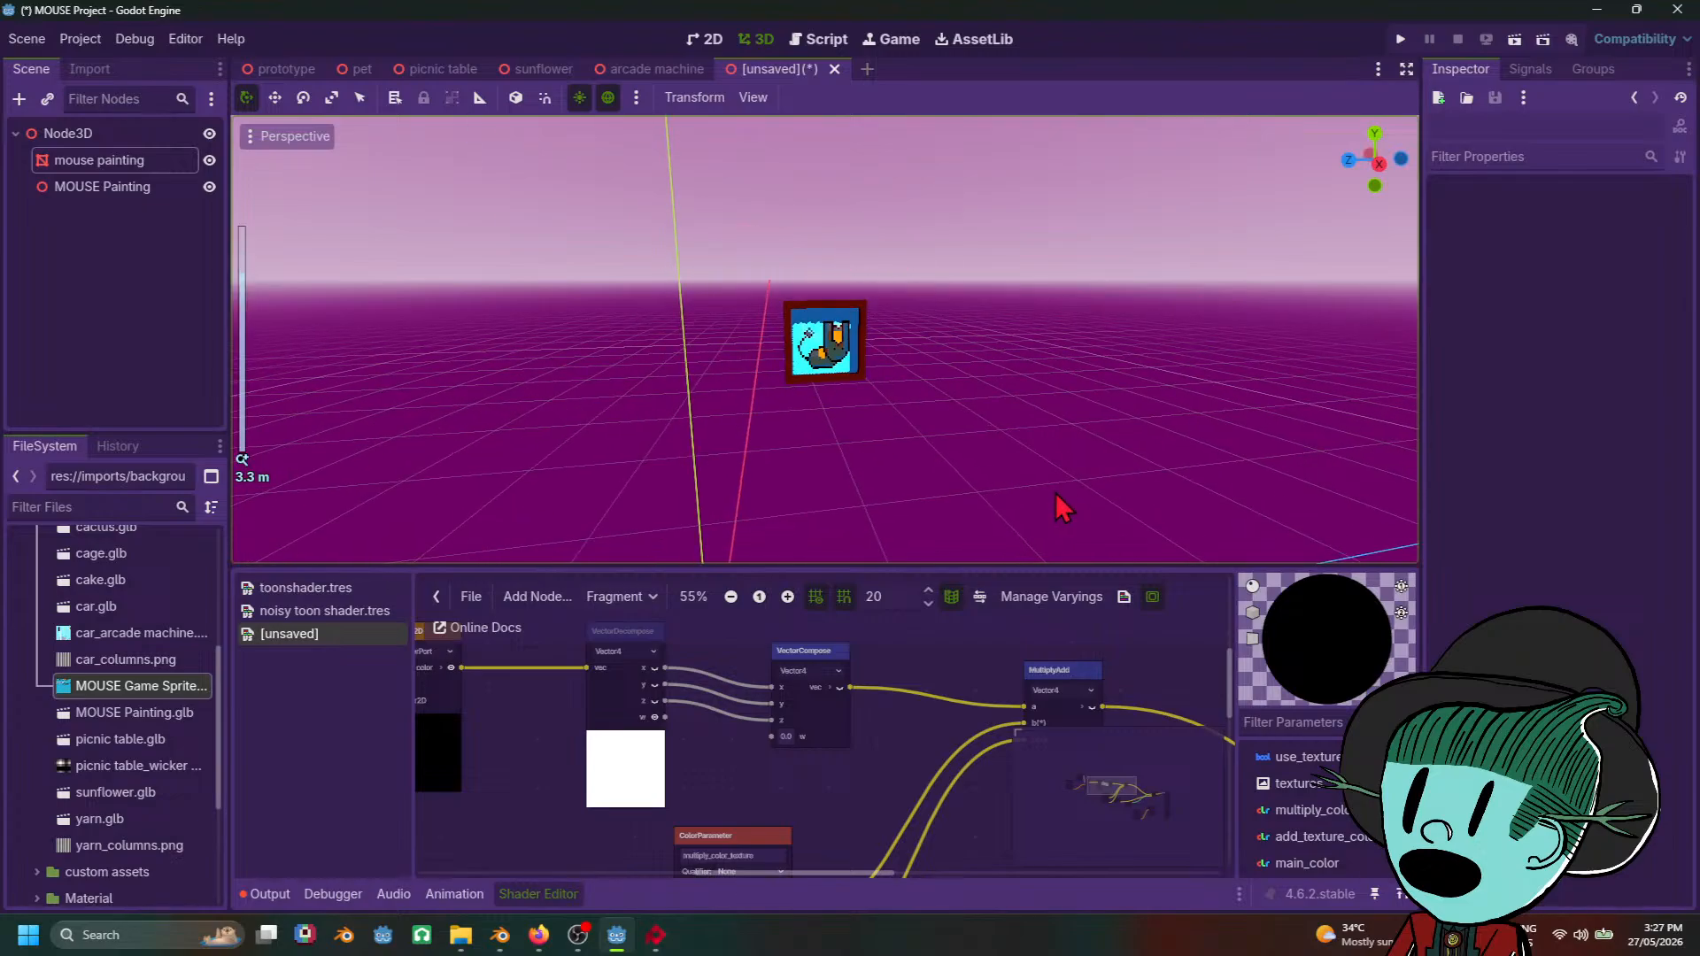
pyautogui.moveTo(1055, 492)
pyautogui.mouseDown(button='middle')
pyautogui.moveTo(1017, 372)
pyautogui.moveTo(1226, 508)
pyautogui.mouseUp(button='middle')
pyautogui.scroll(4, 1162, 509)
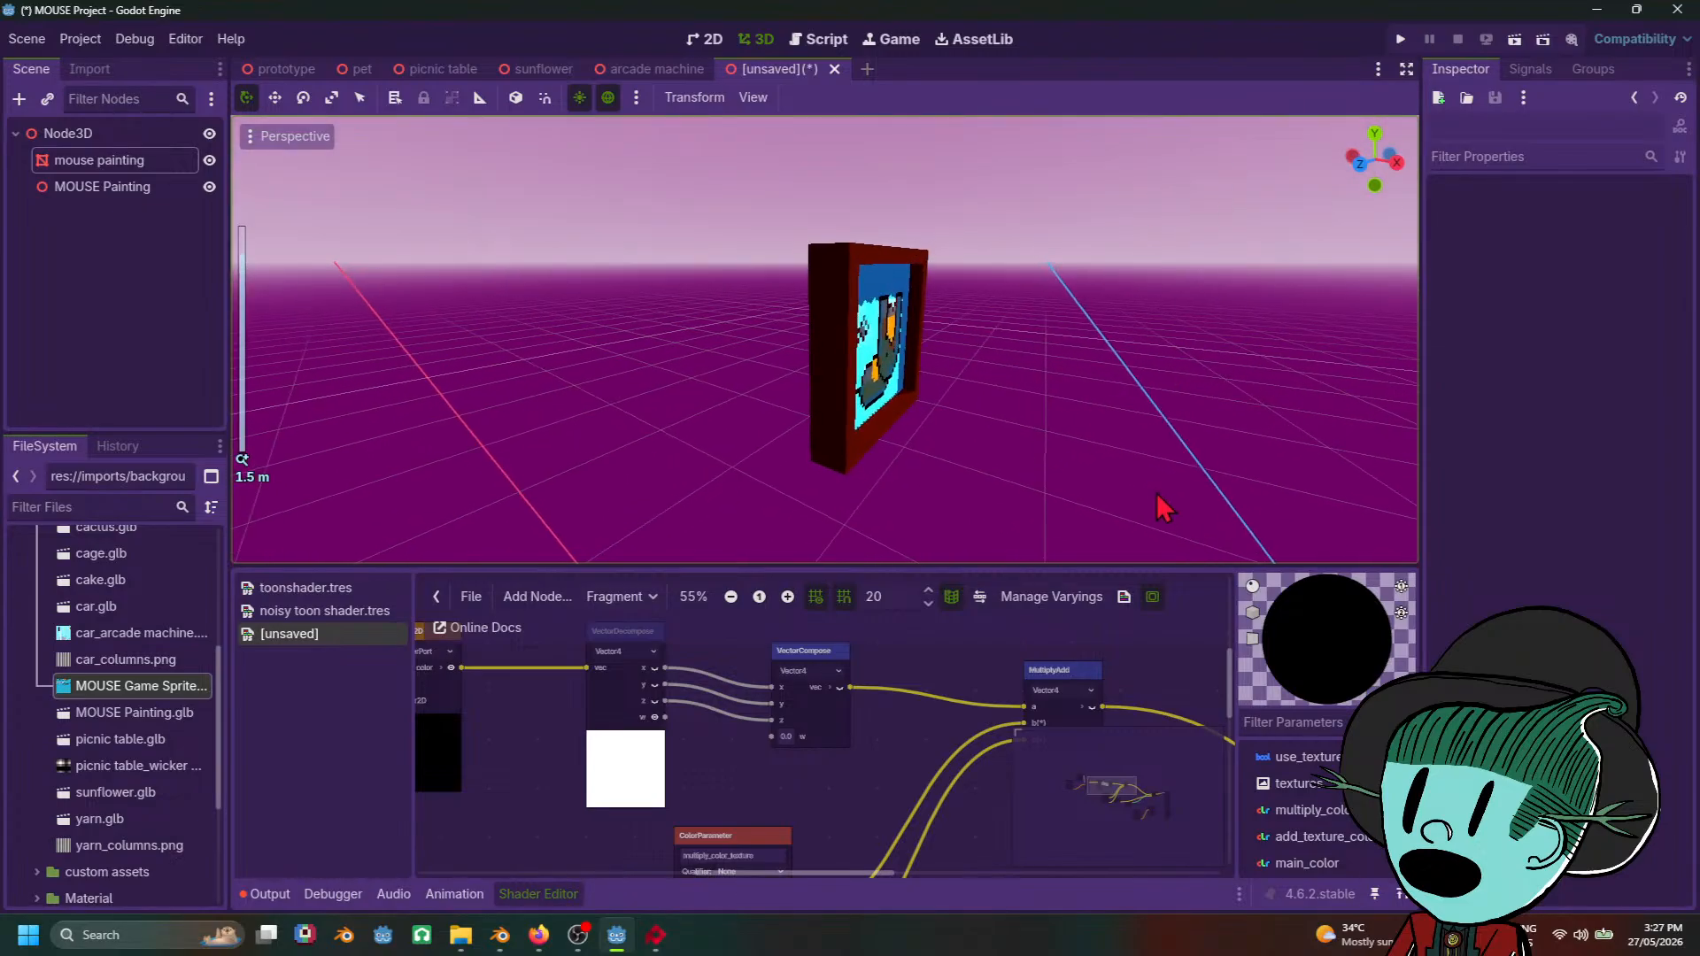
pyautogui.scroll(6, 1156, 494)
pyautogui.click(906, 407)
pyautogui.moveTo(1107, 429)
pyautogui.mouseDown(button='middle')
pyautogui.moveTo(923, 424)
pyautogui.moveTo(934, 386)
pyautogui.mouseUp(button='middle')
pyautogui.scroll(-5, 1558, 531)
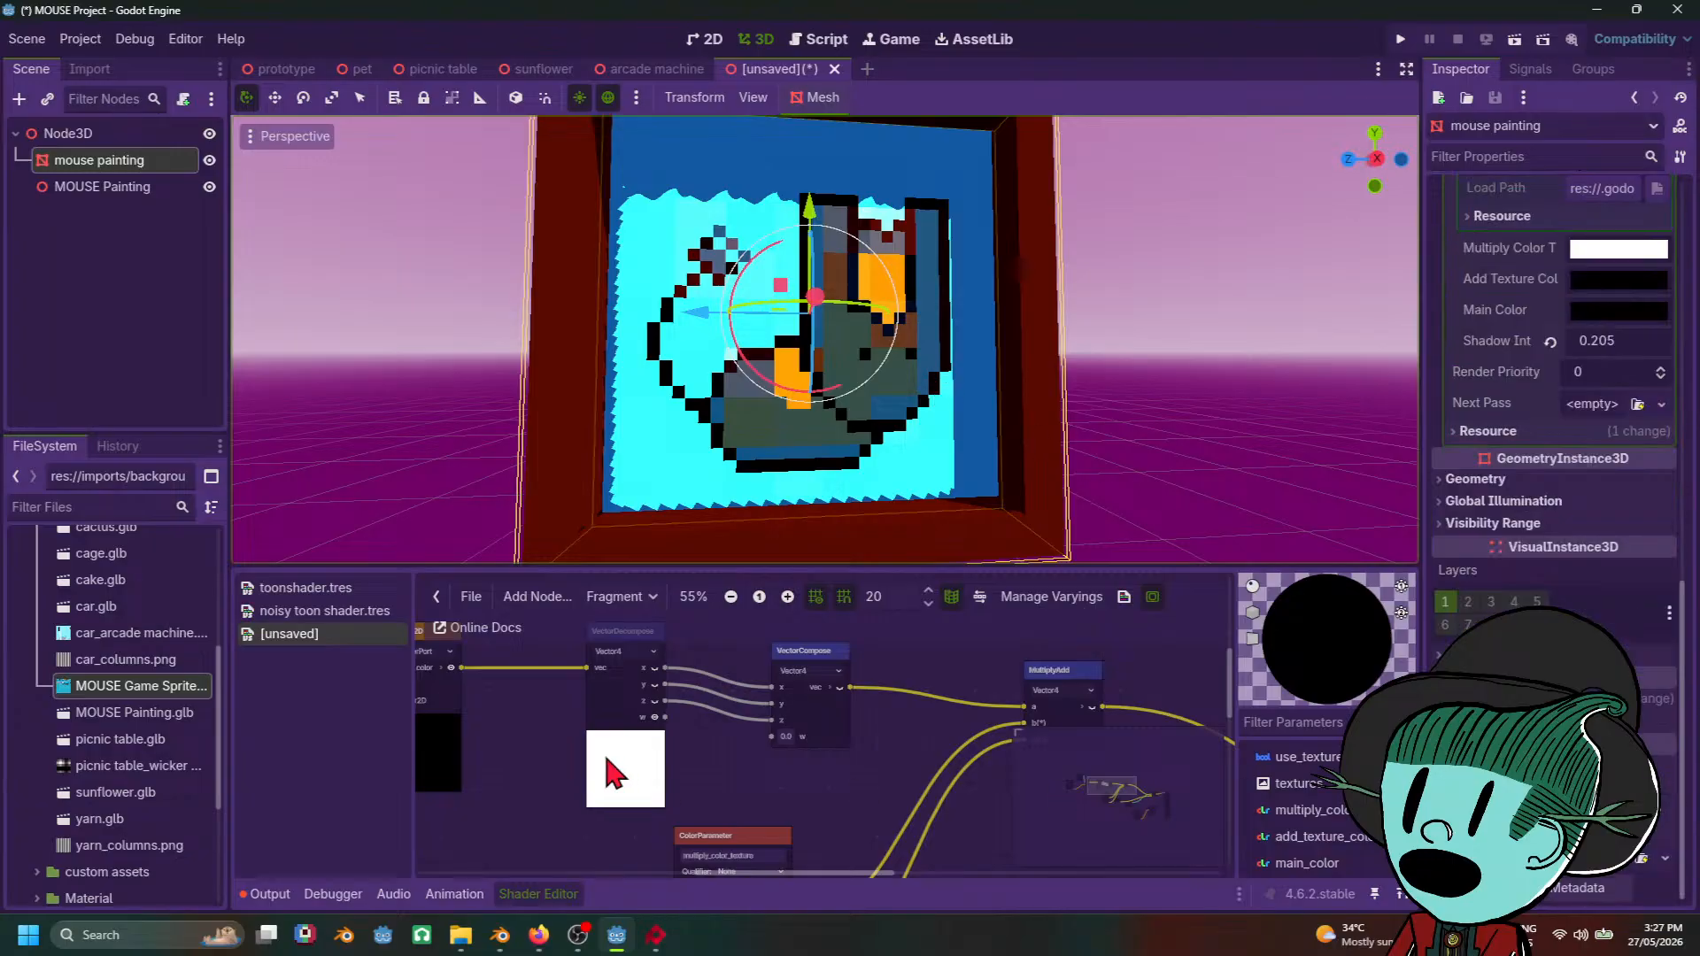
# Step: Try the Default filter on the textures parameter node, keeping its Repeat option at Default
pyautogui.moveTo(523, 784); pyautogui.dragTo(1069, 846, button='middle')
pyautogui.scroll(3, 775, 784)
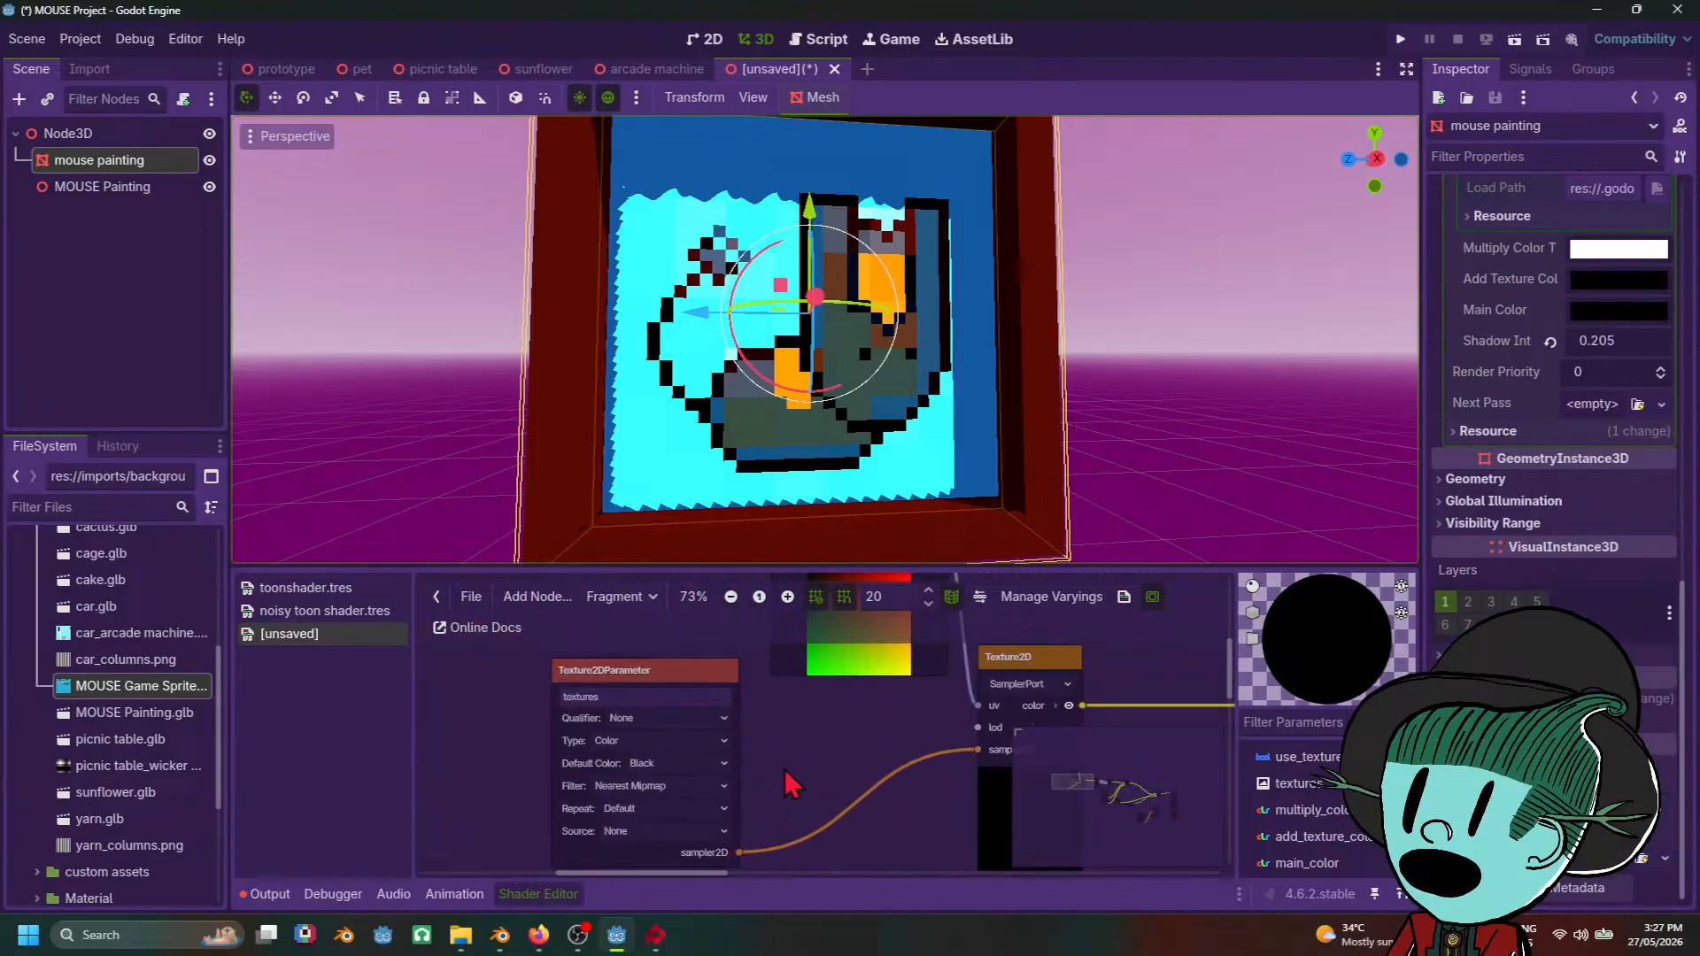
pyautogui.click(788, 784)
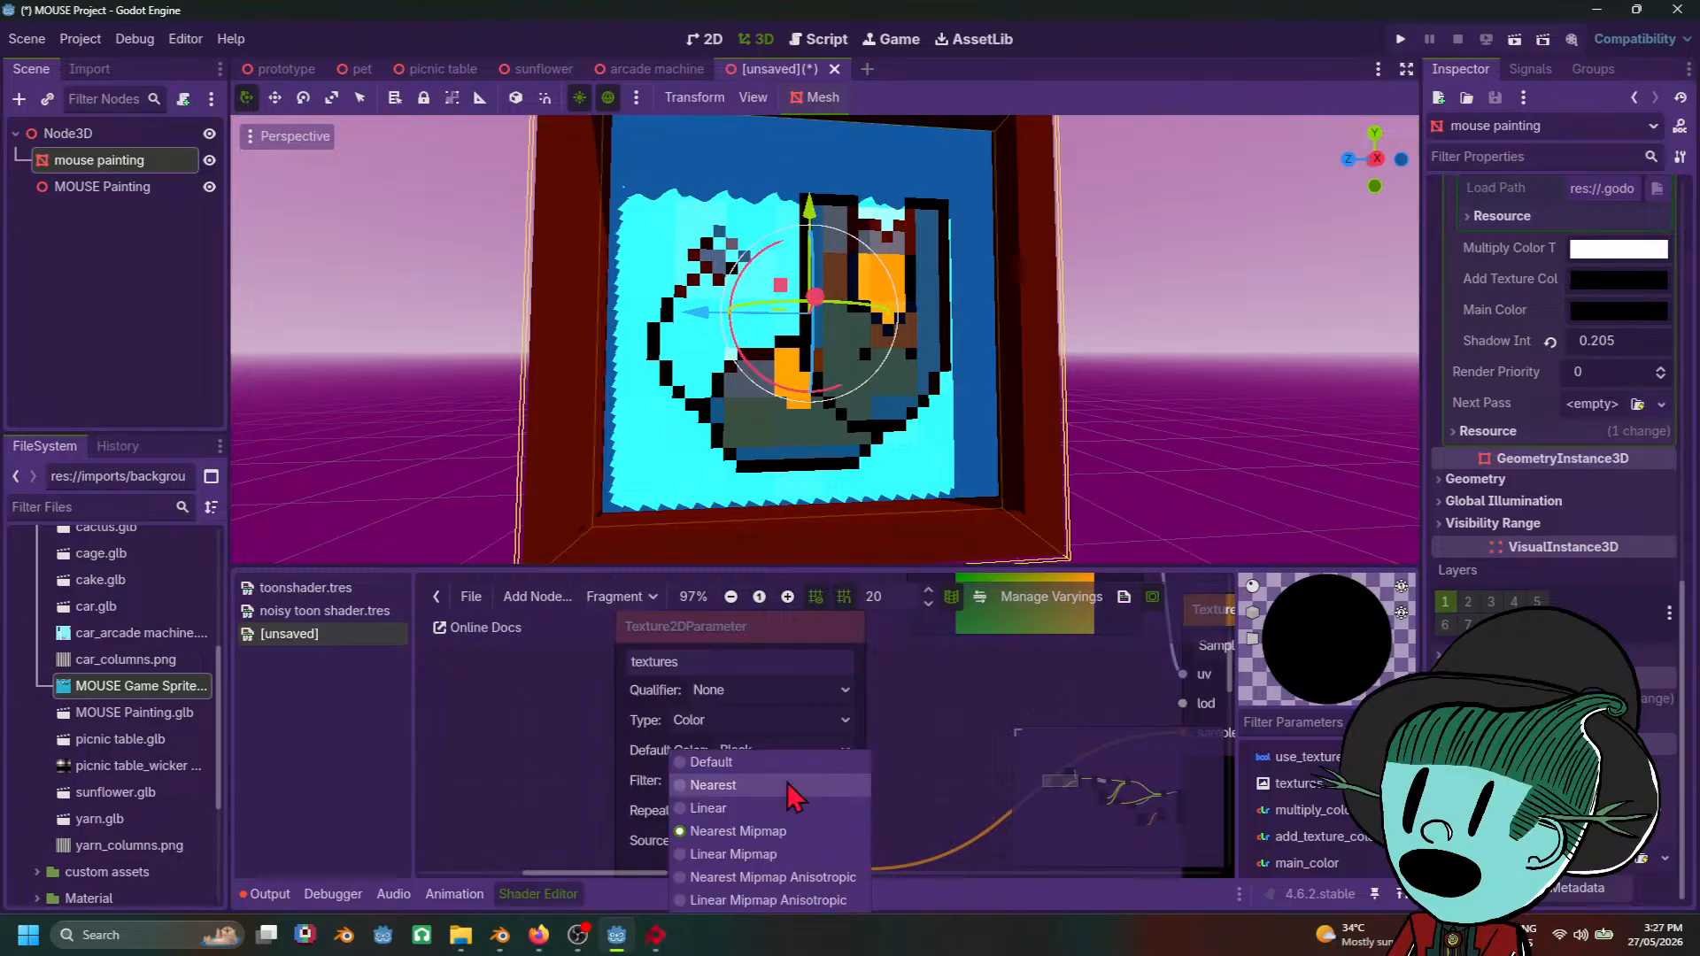
pyautogui.click(810, 760)
pyautogui.click(815, 773)
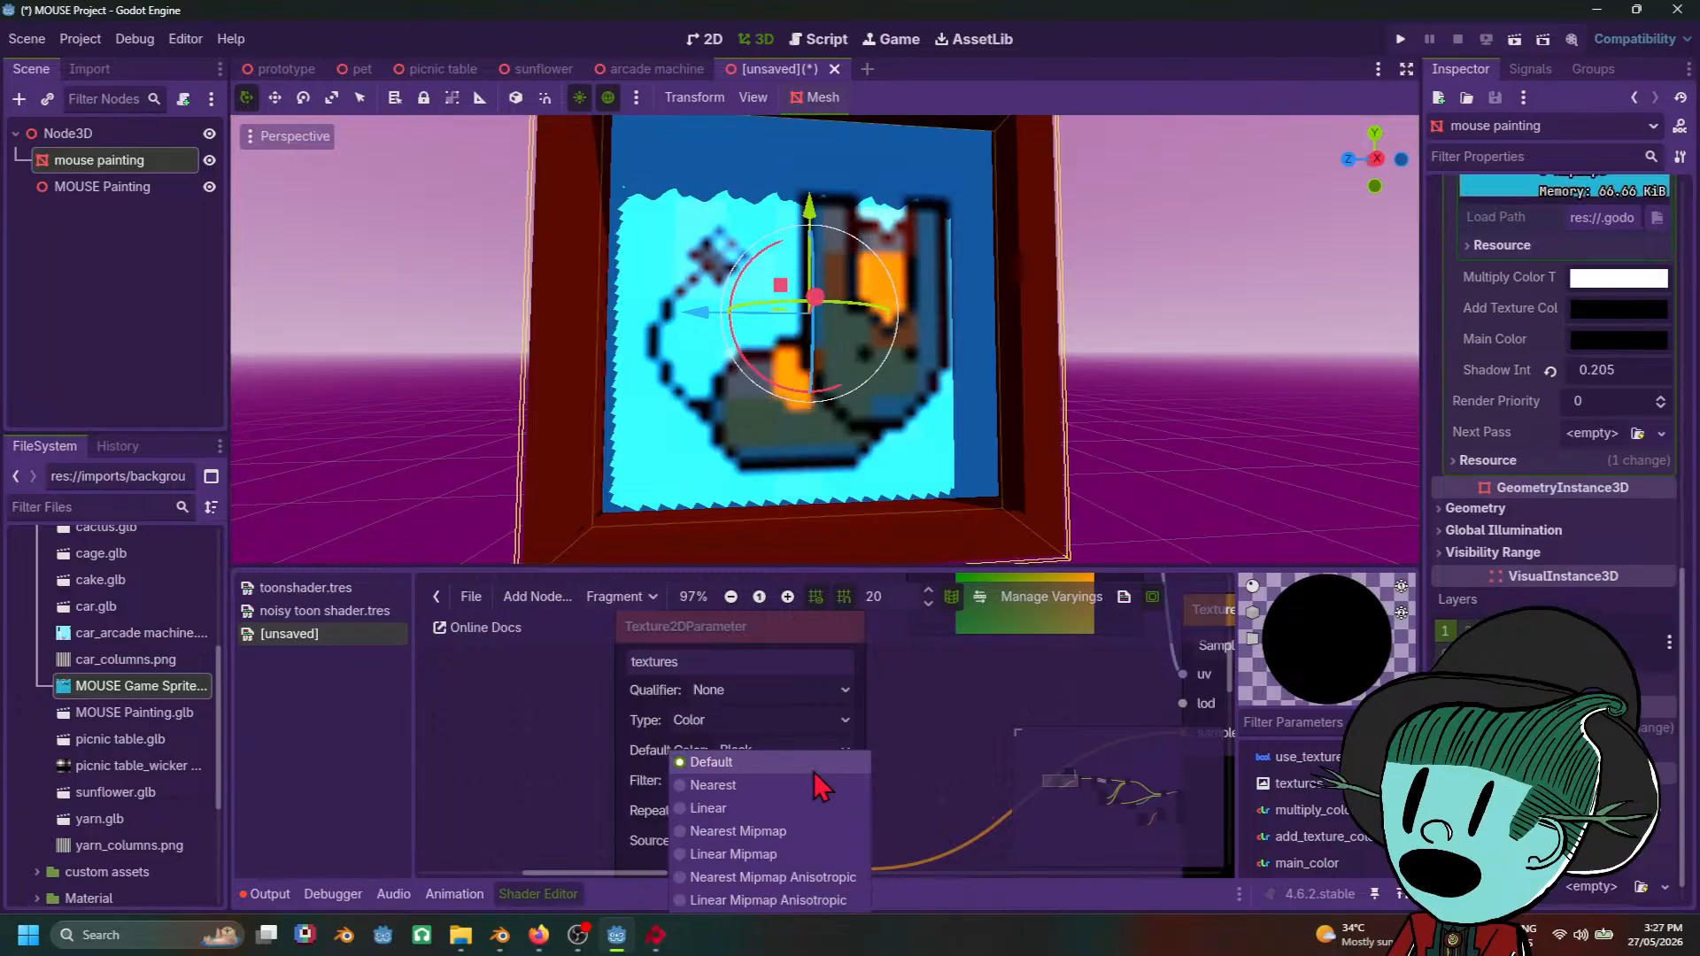
pyautogui.click(811, 762)
pyautogui.click(775, 812)
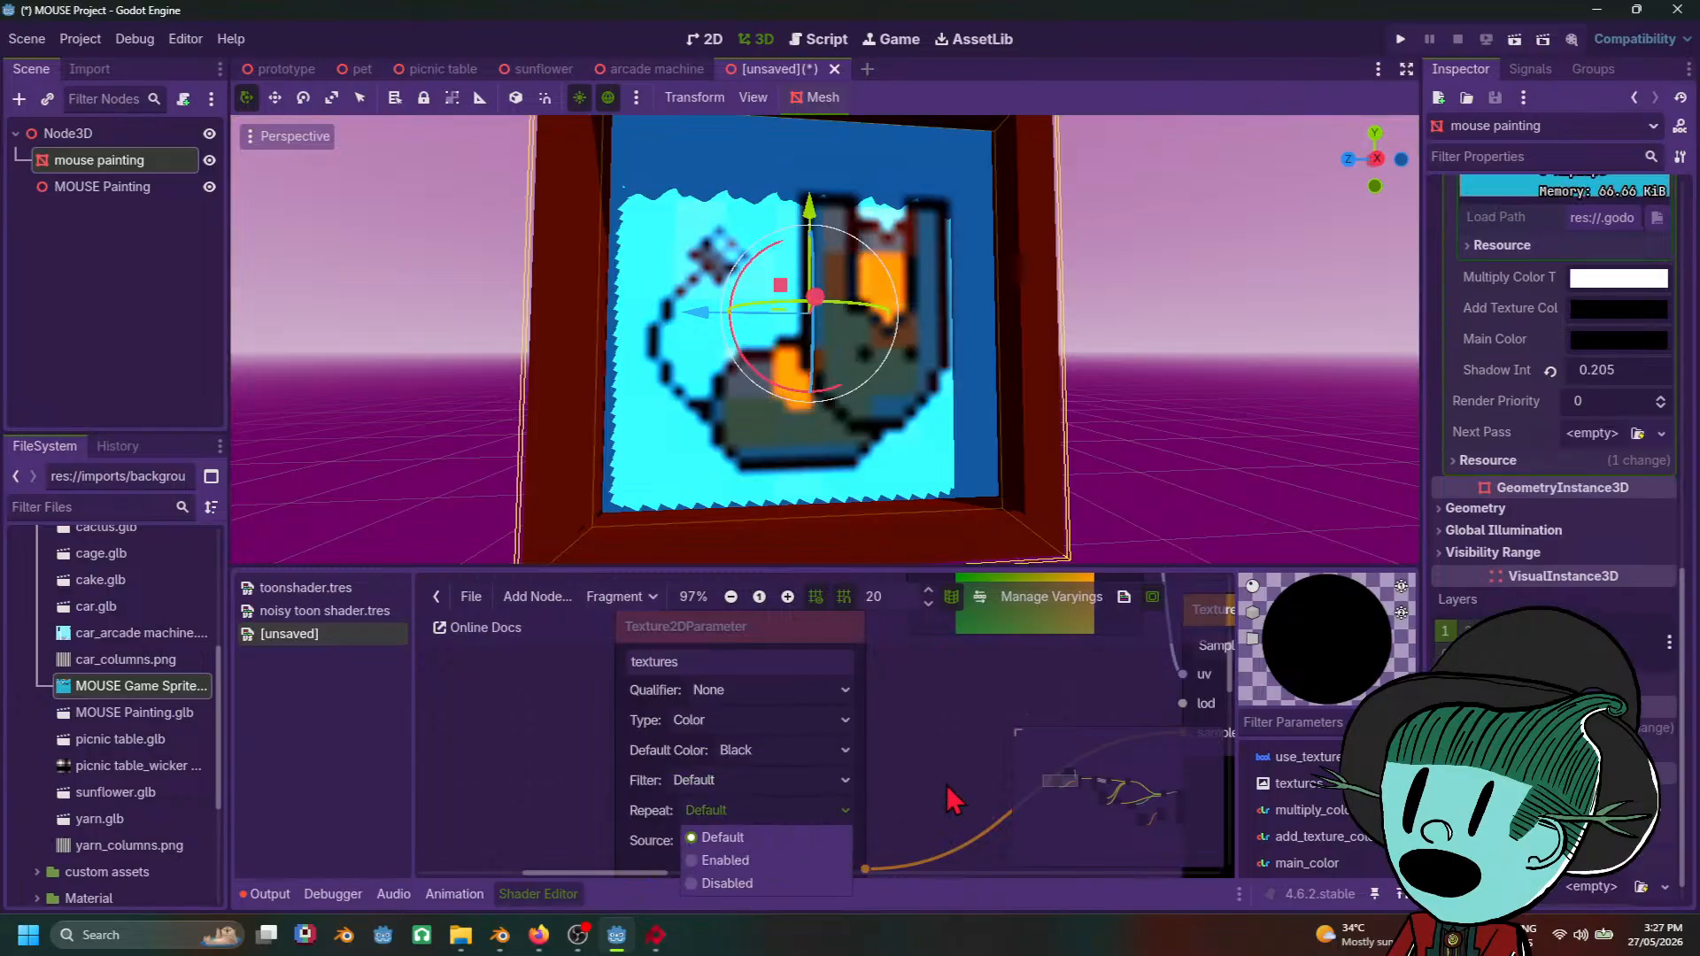
pyautogui.click(802, 837)
# Step: Try the Screen source on the textures parameter node, setting its filter to Nearest and its source back to None
pyautogui.click(801, 841)
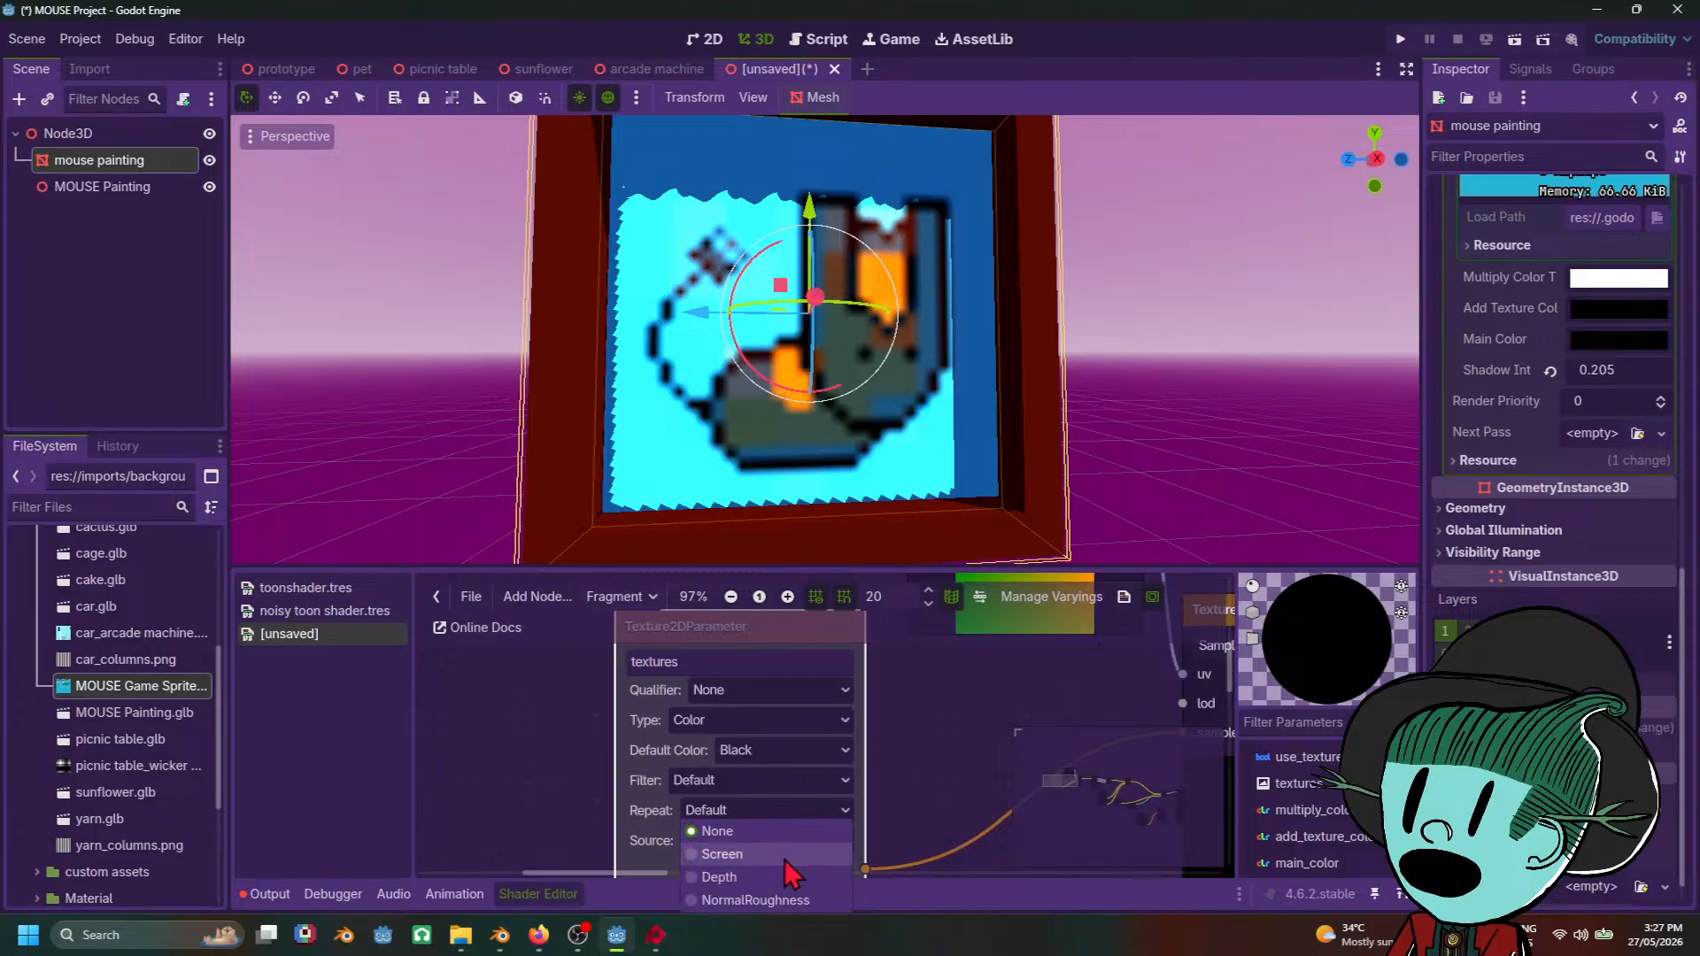
pyautogui.click(784, 855)
pyautogui.click(775, 781)
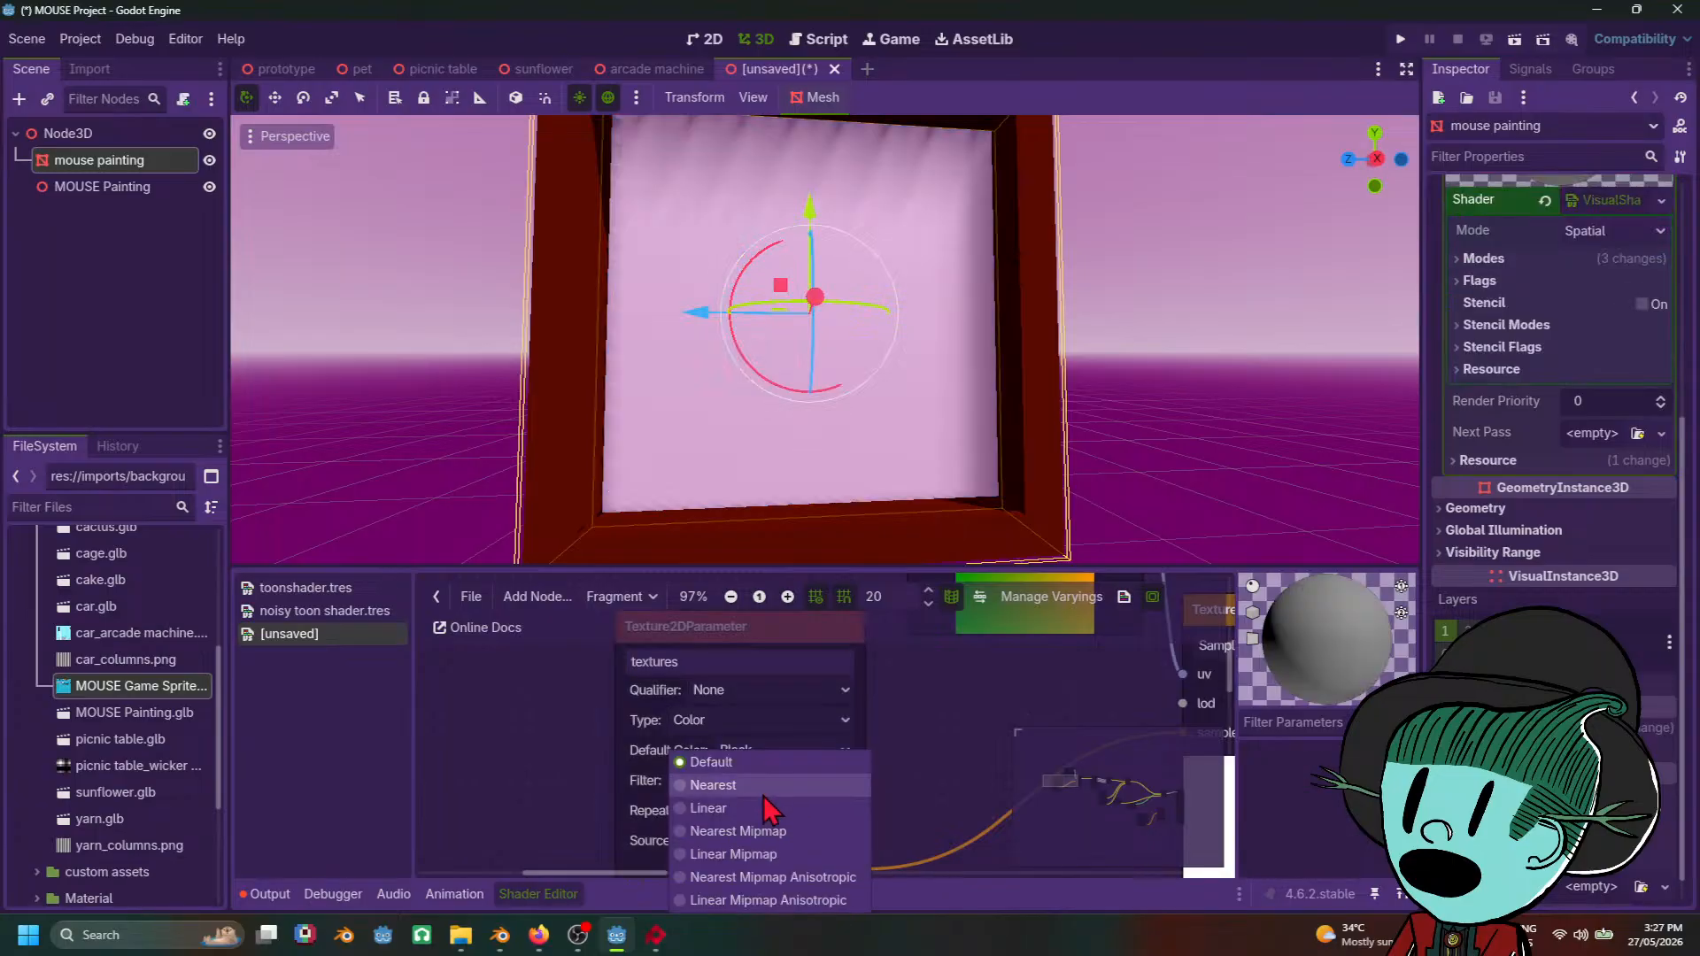
pyautogui.click(776, 786)
pyautogui.scroll(-3, 939, 779)
pyautogui.moveTo(939, 779); pyautogui.dragTo(889, 705, button='middle')
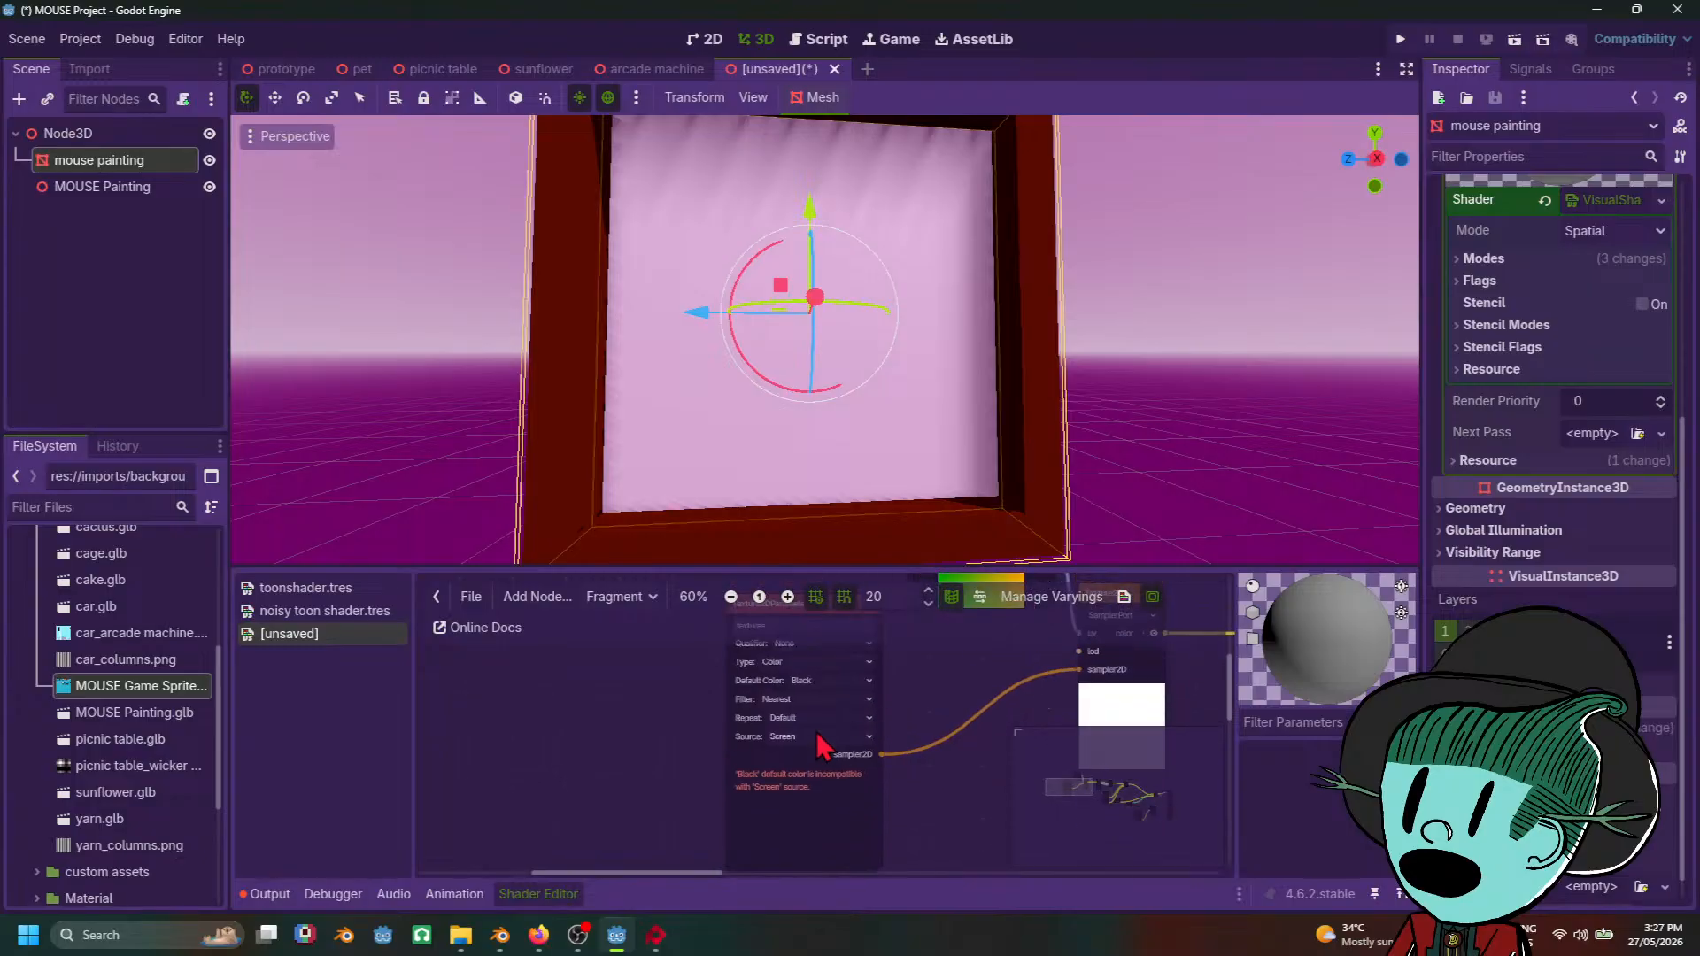
pyautogui.click(814, 739)
pyautogui.click(806, 762)
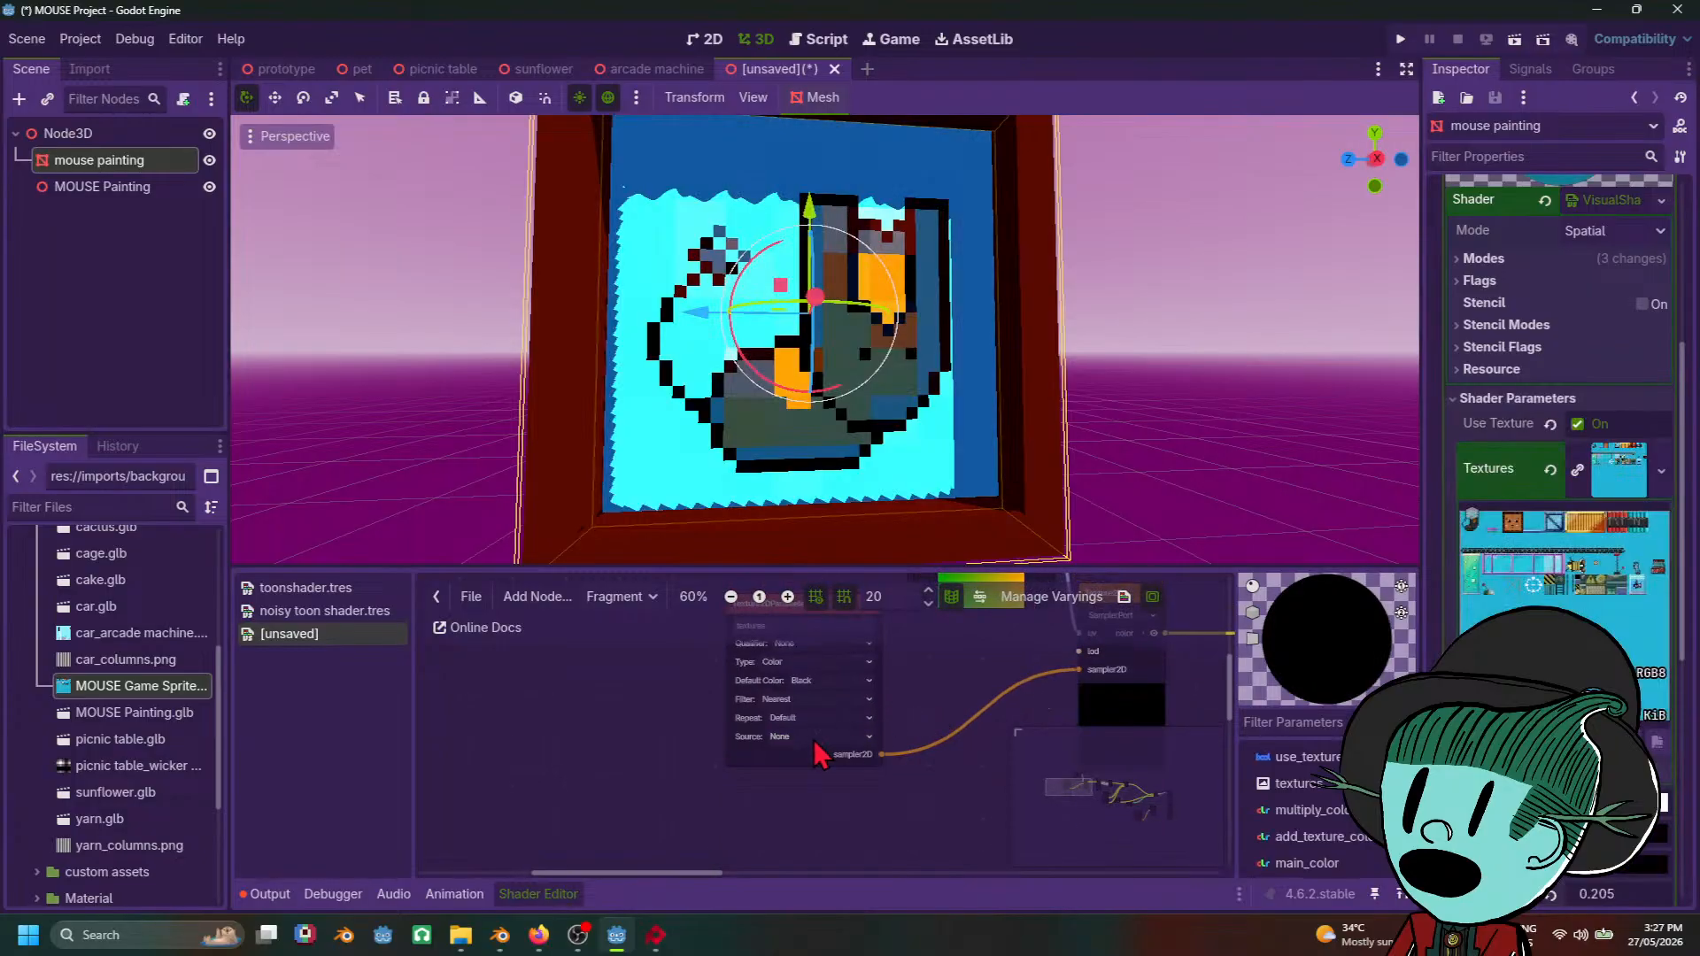
# Step: Try the Depth and NormalRoughness sources on the textures parameter node and return the source to None
pyautogui.click(814, 740)
pyautogui.click(806, 805)
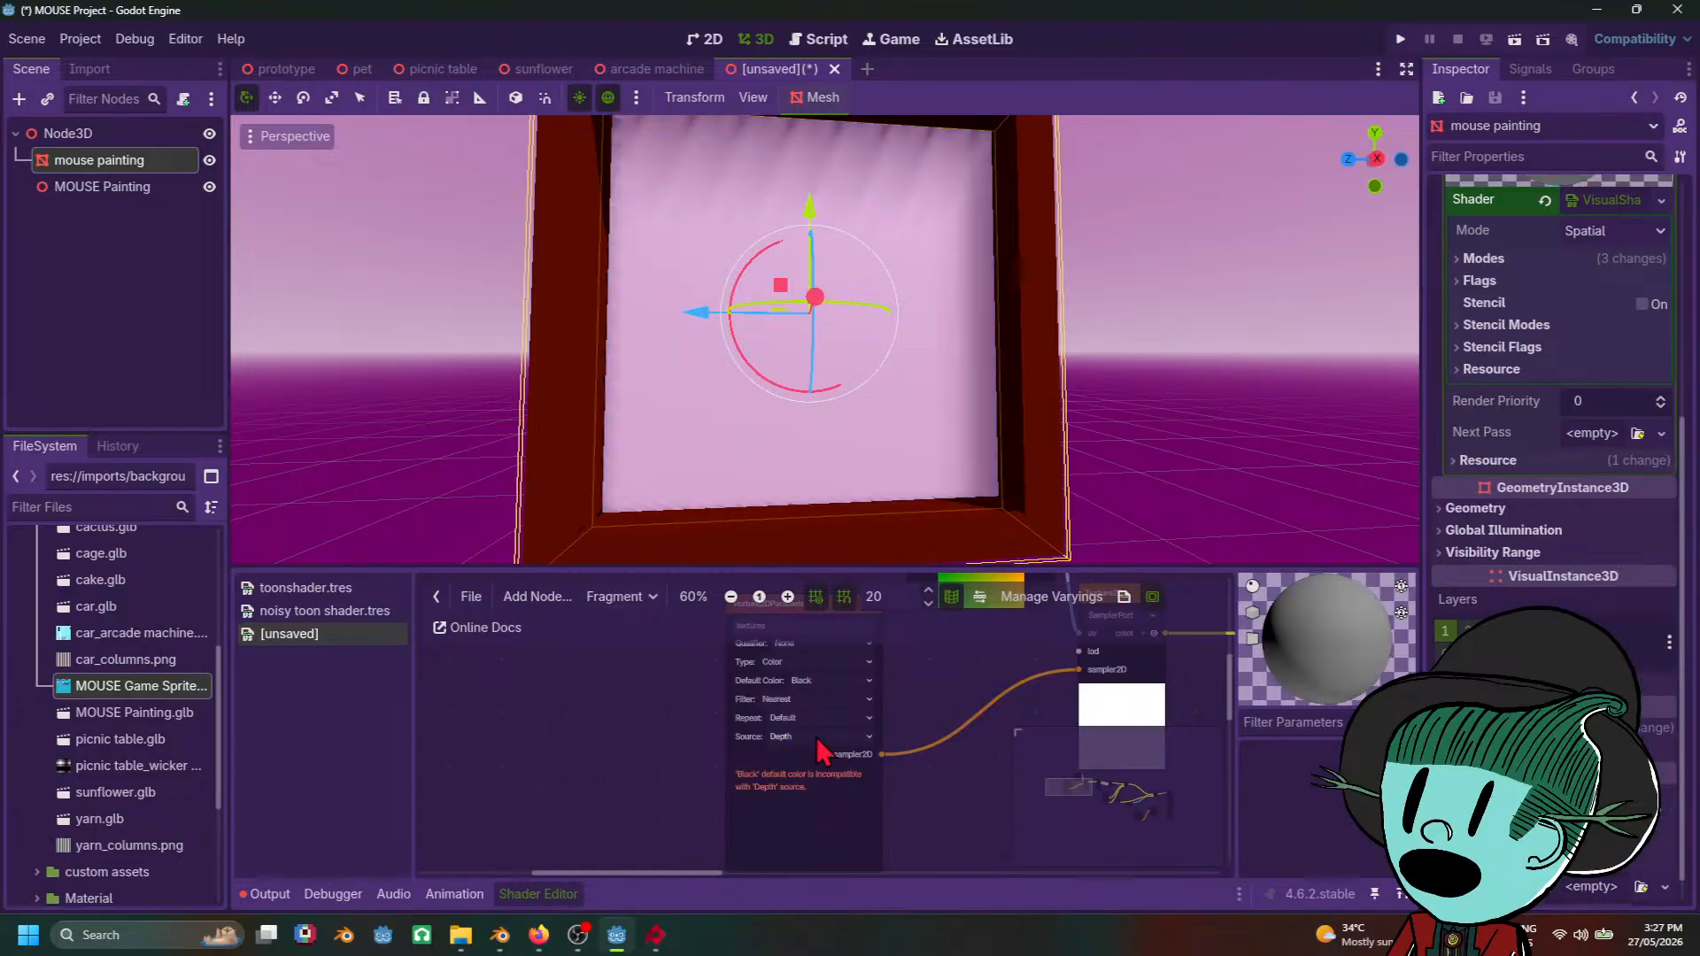
pyautogui.click(815, 736)
pyautogui.click(808, 824)
pyautogui.click(817, 742)
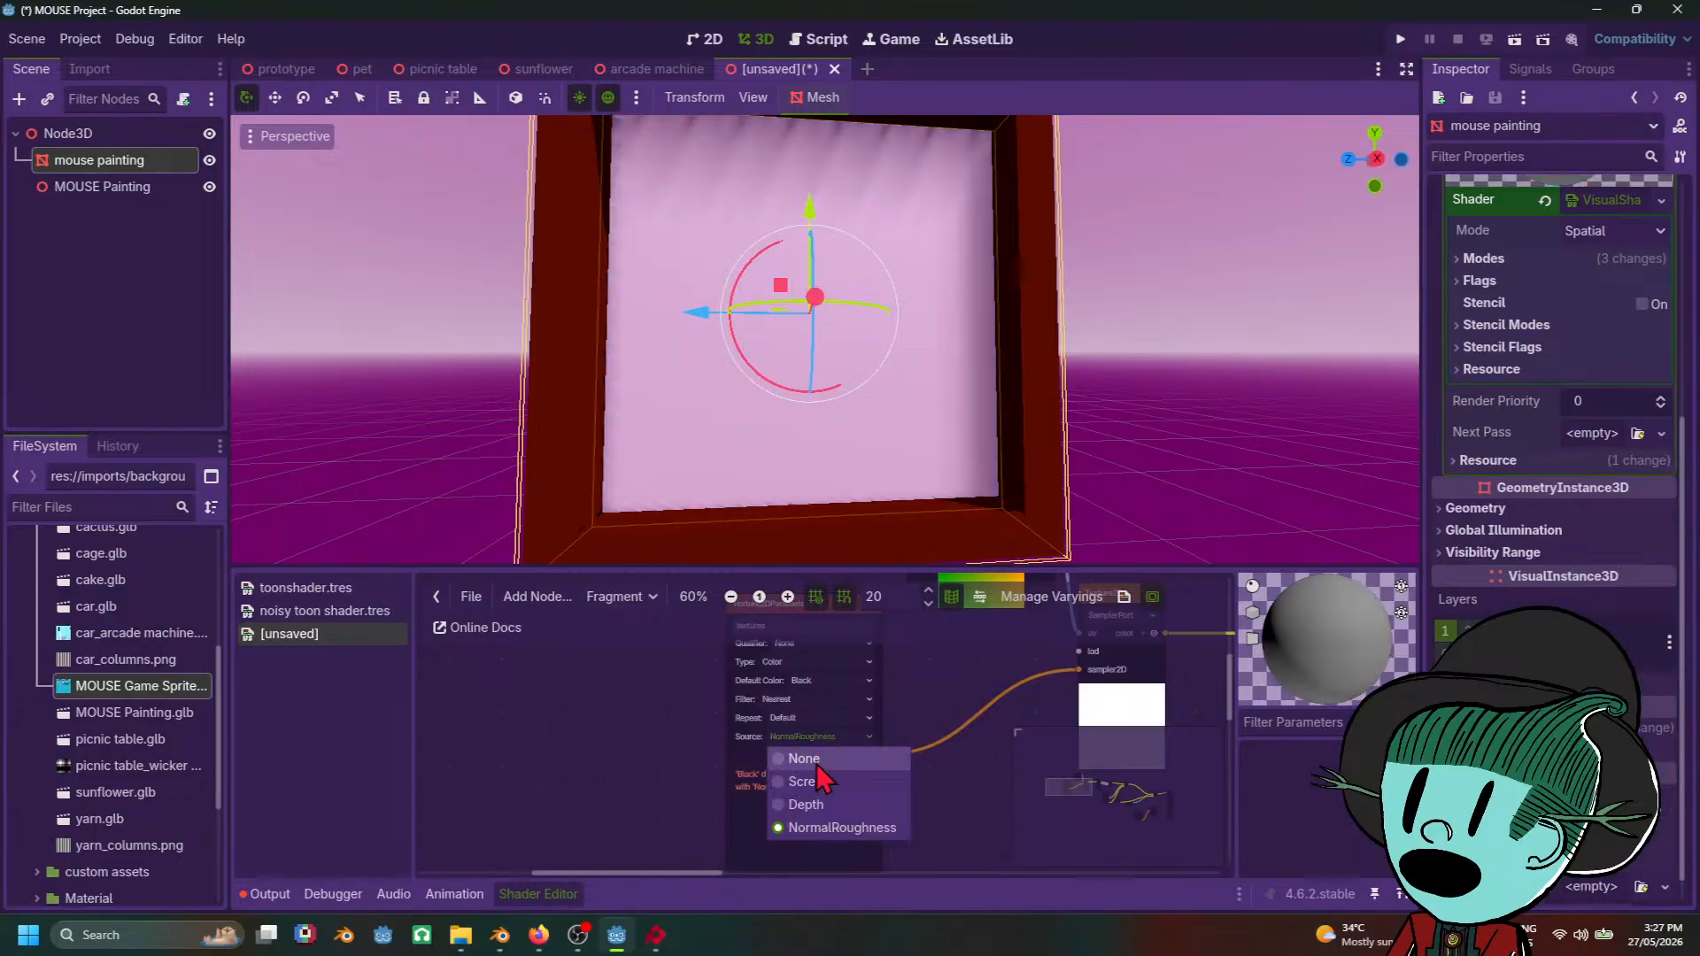
pyautogui.click(816, 765)
pyautogui.scroll(5, 868, 765)
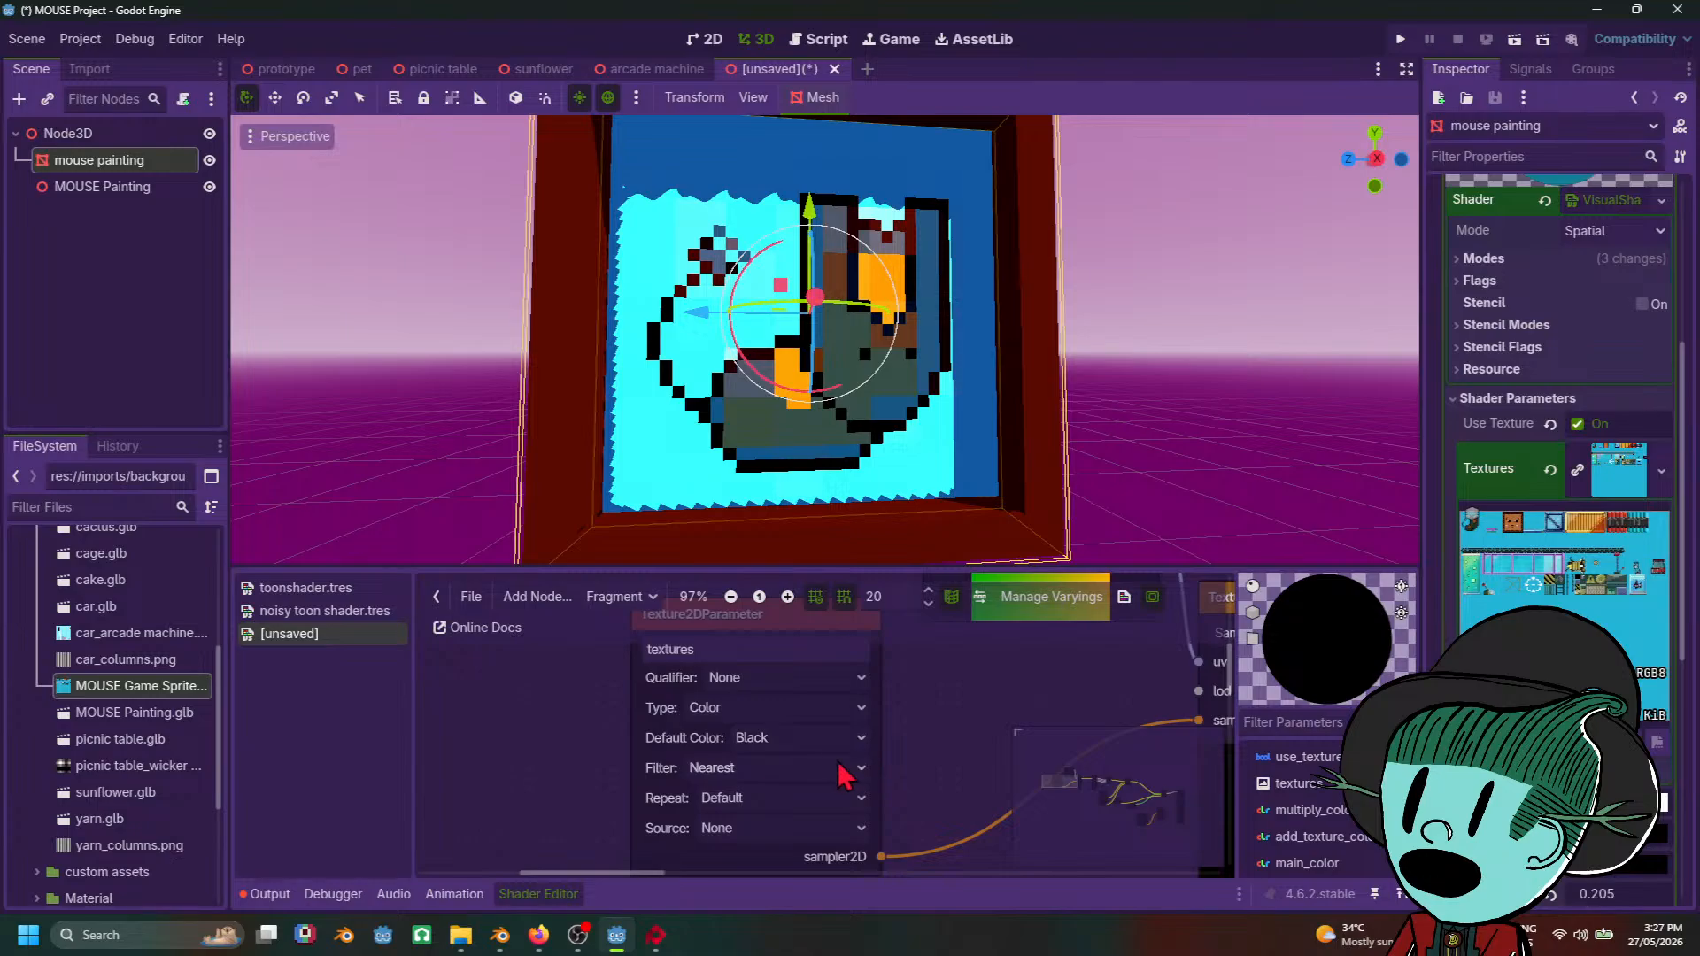
# Step: Try Transparent as the textures parameter node's default color, keeping its Qualifier at None and Type at Color
pyautogui.click(767, 676)
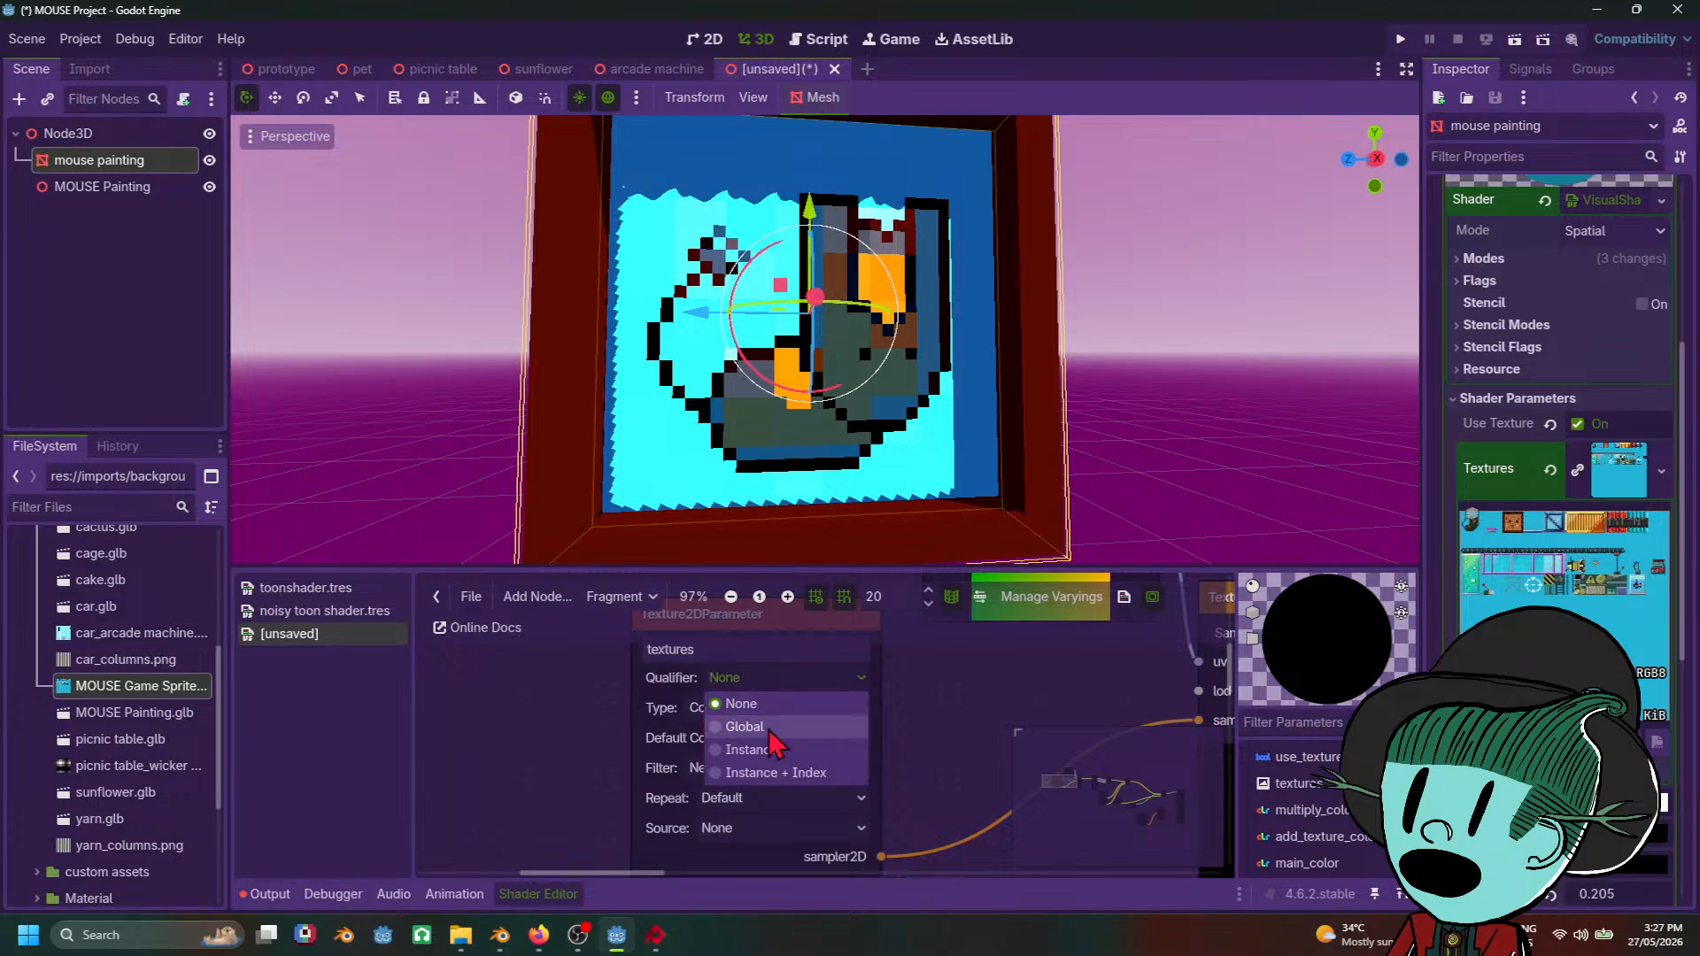
pyautogui.click(958, 706)
pyautogui.click(806, 708)
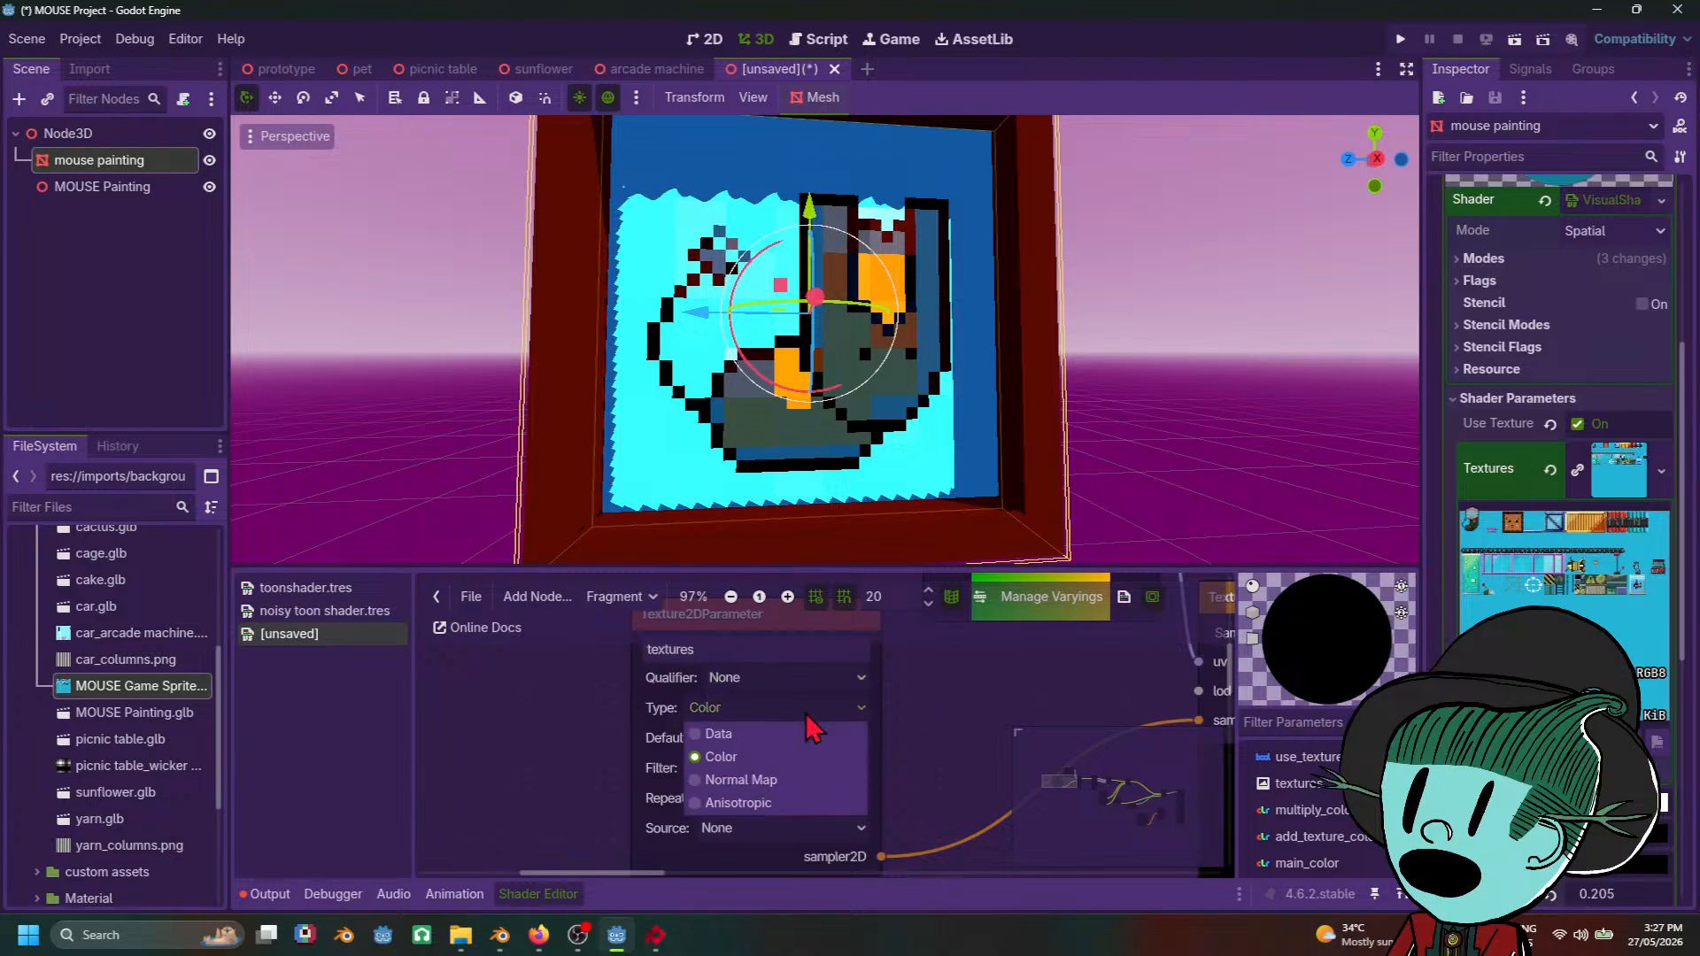
pyautogui.click(857, 709)
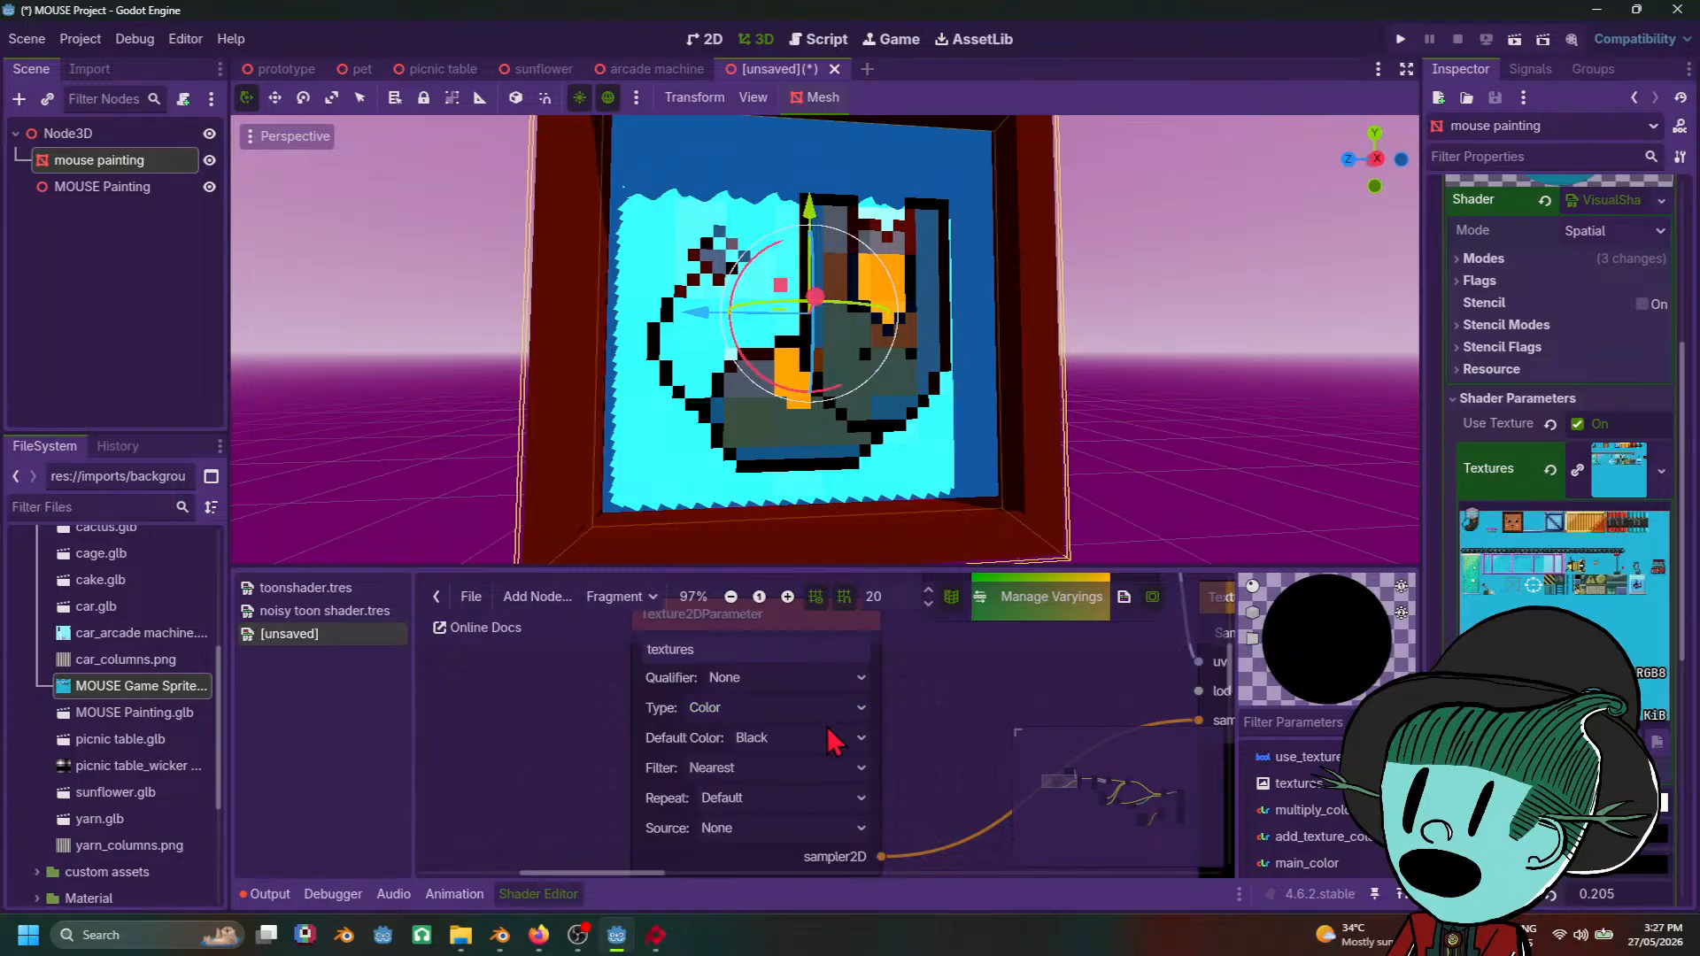
pyautogui.click(812, 746)
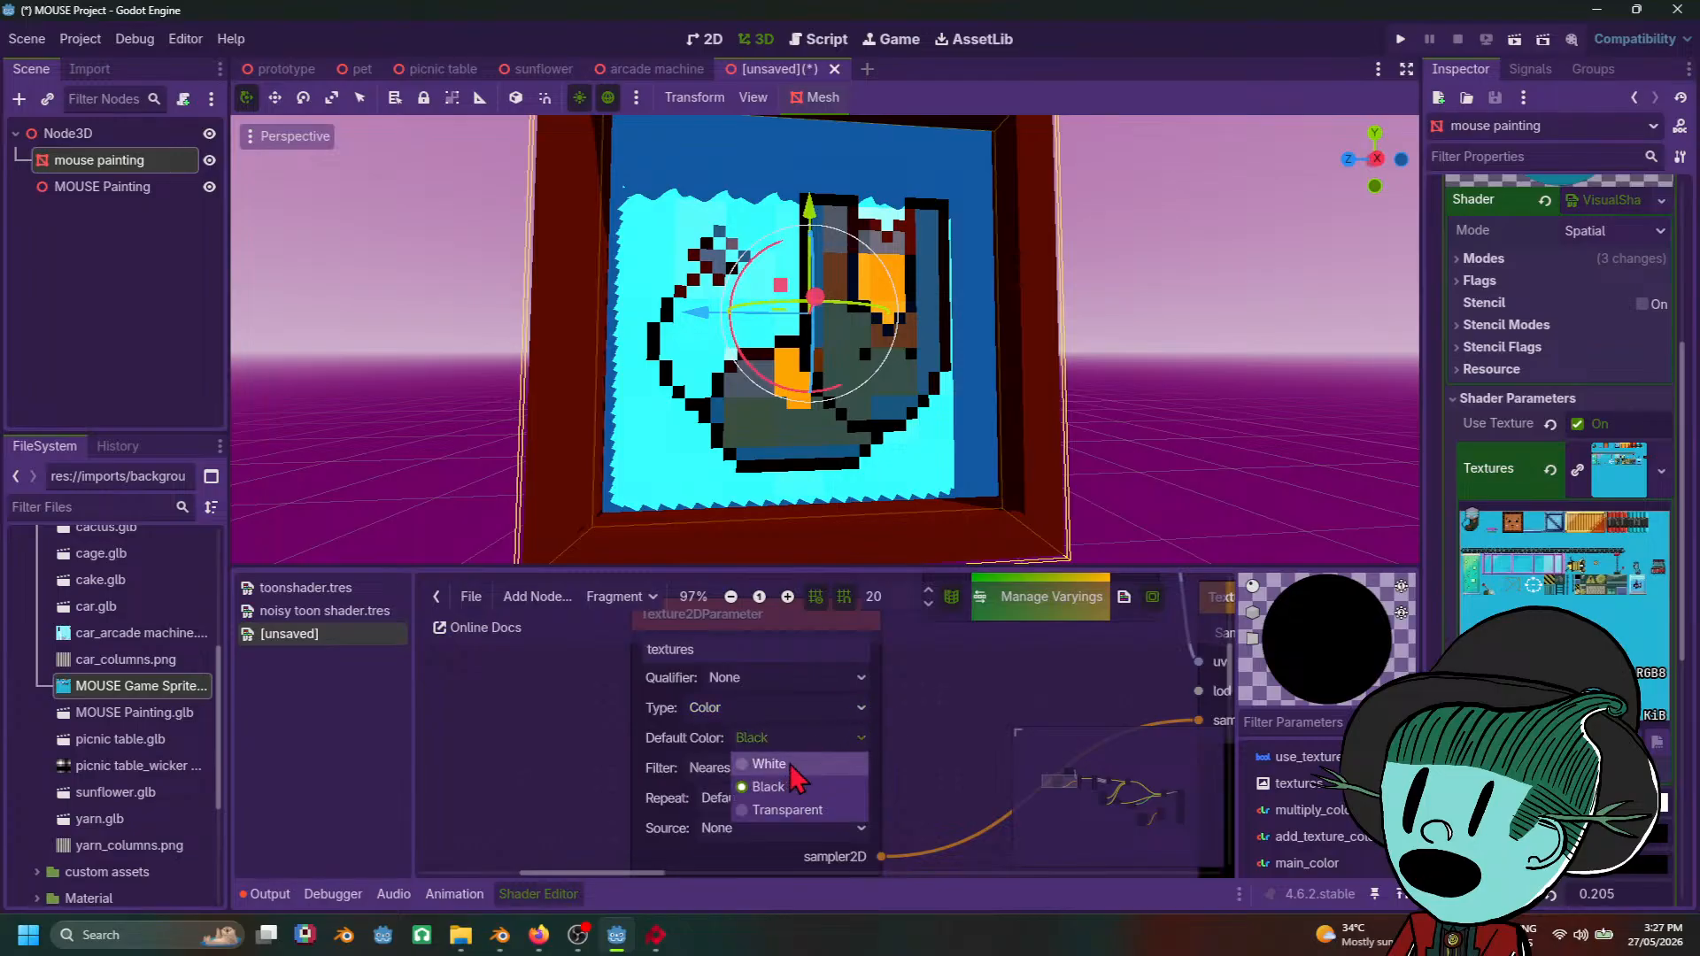
pyautogui.click(762, 806)
pyautogui.scroll(-2, 938, 776)
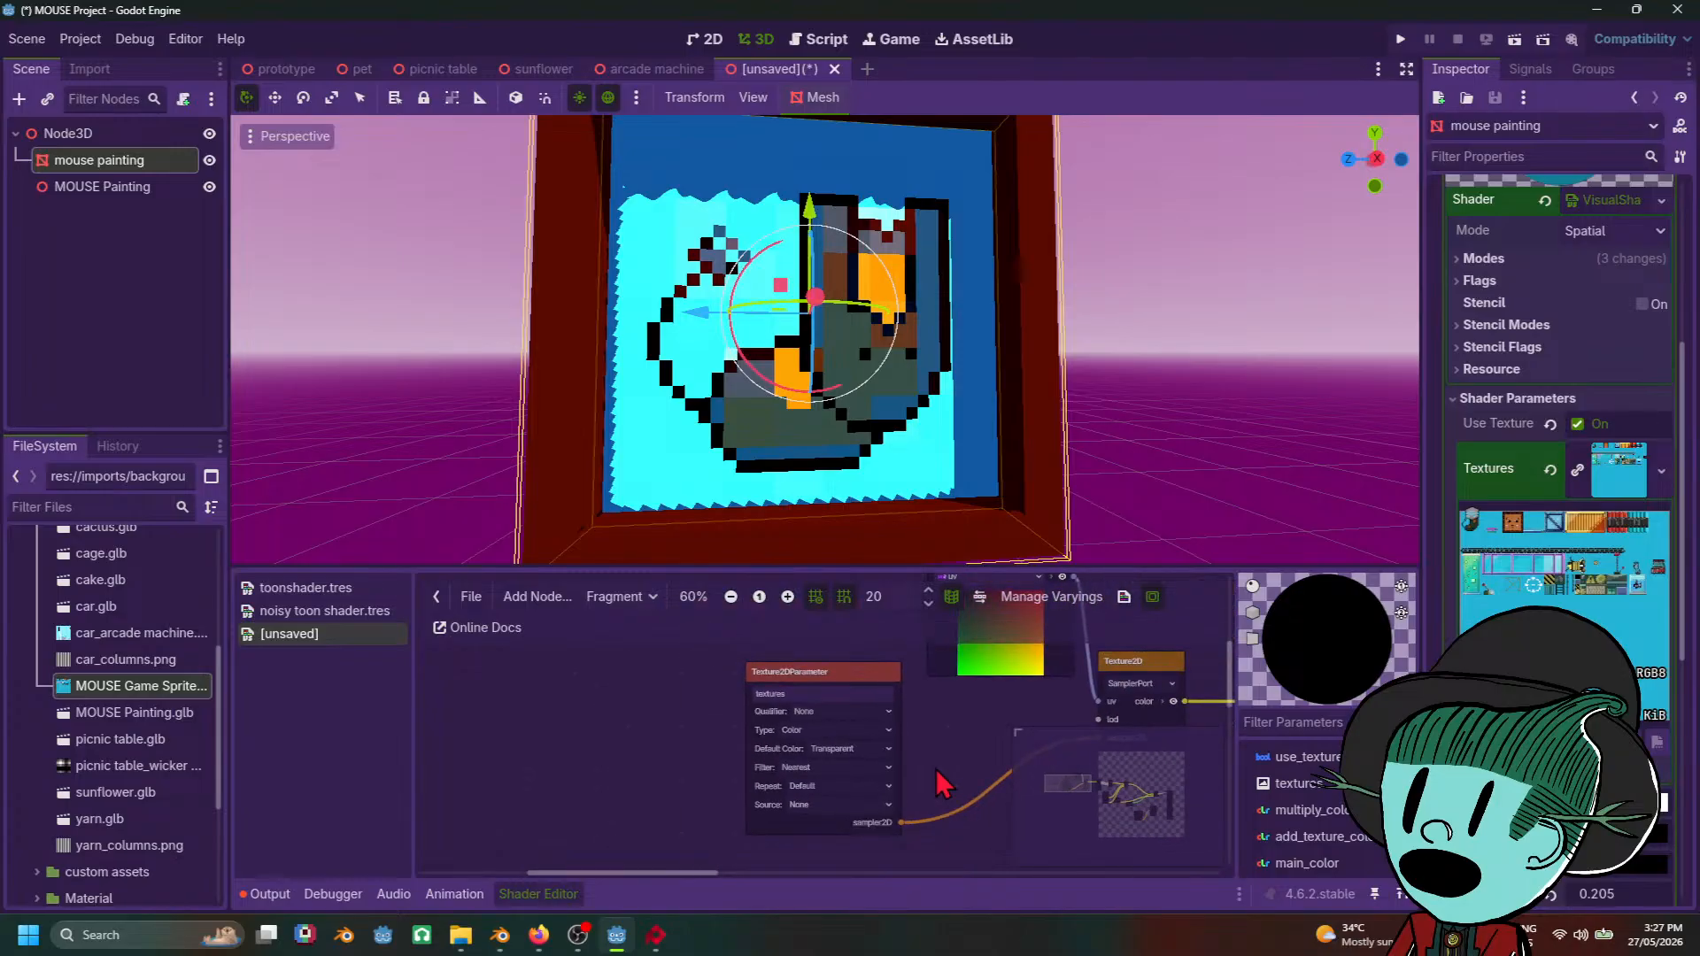
pyautogui.scroll(2, 937, 768)
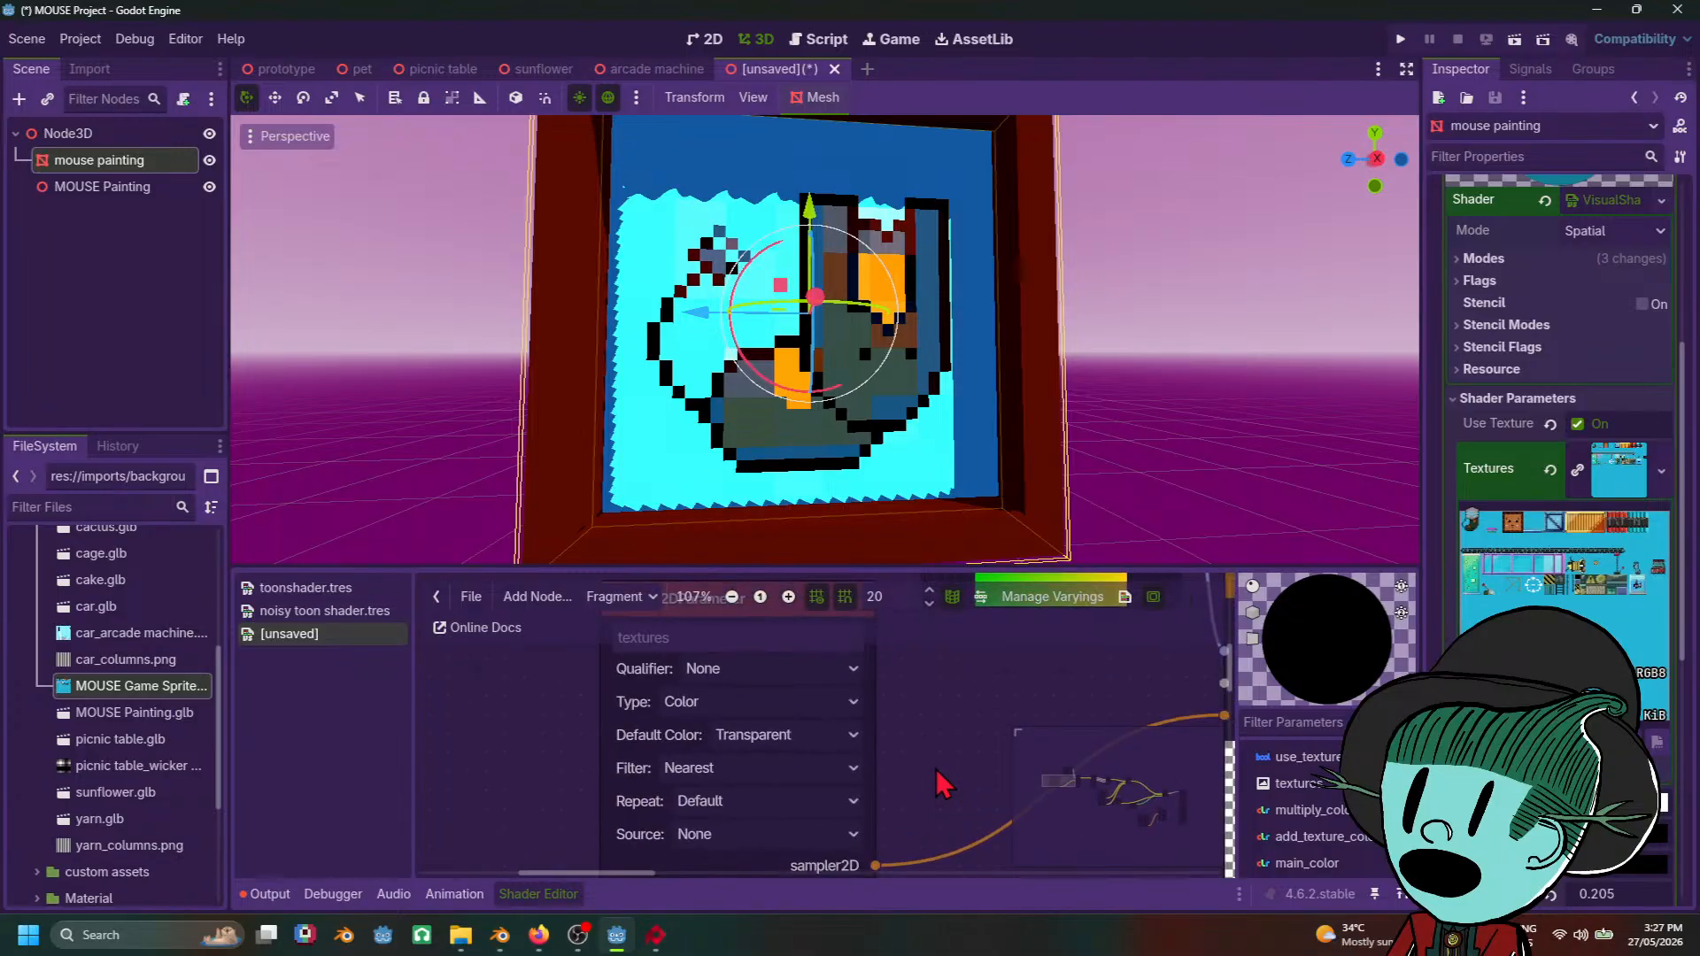
pyautogui.moveTo(932, 769); pyautogui.dragTo(825, 779, button='middle')
pyautogui.scroll(-3, 826, 780)
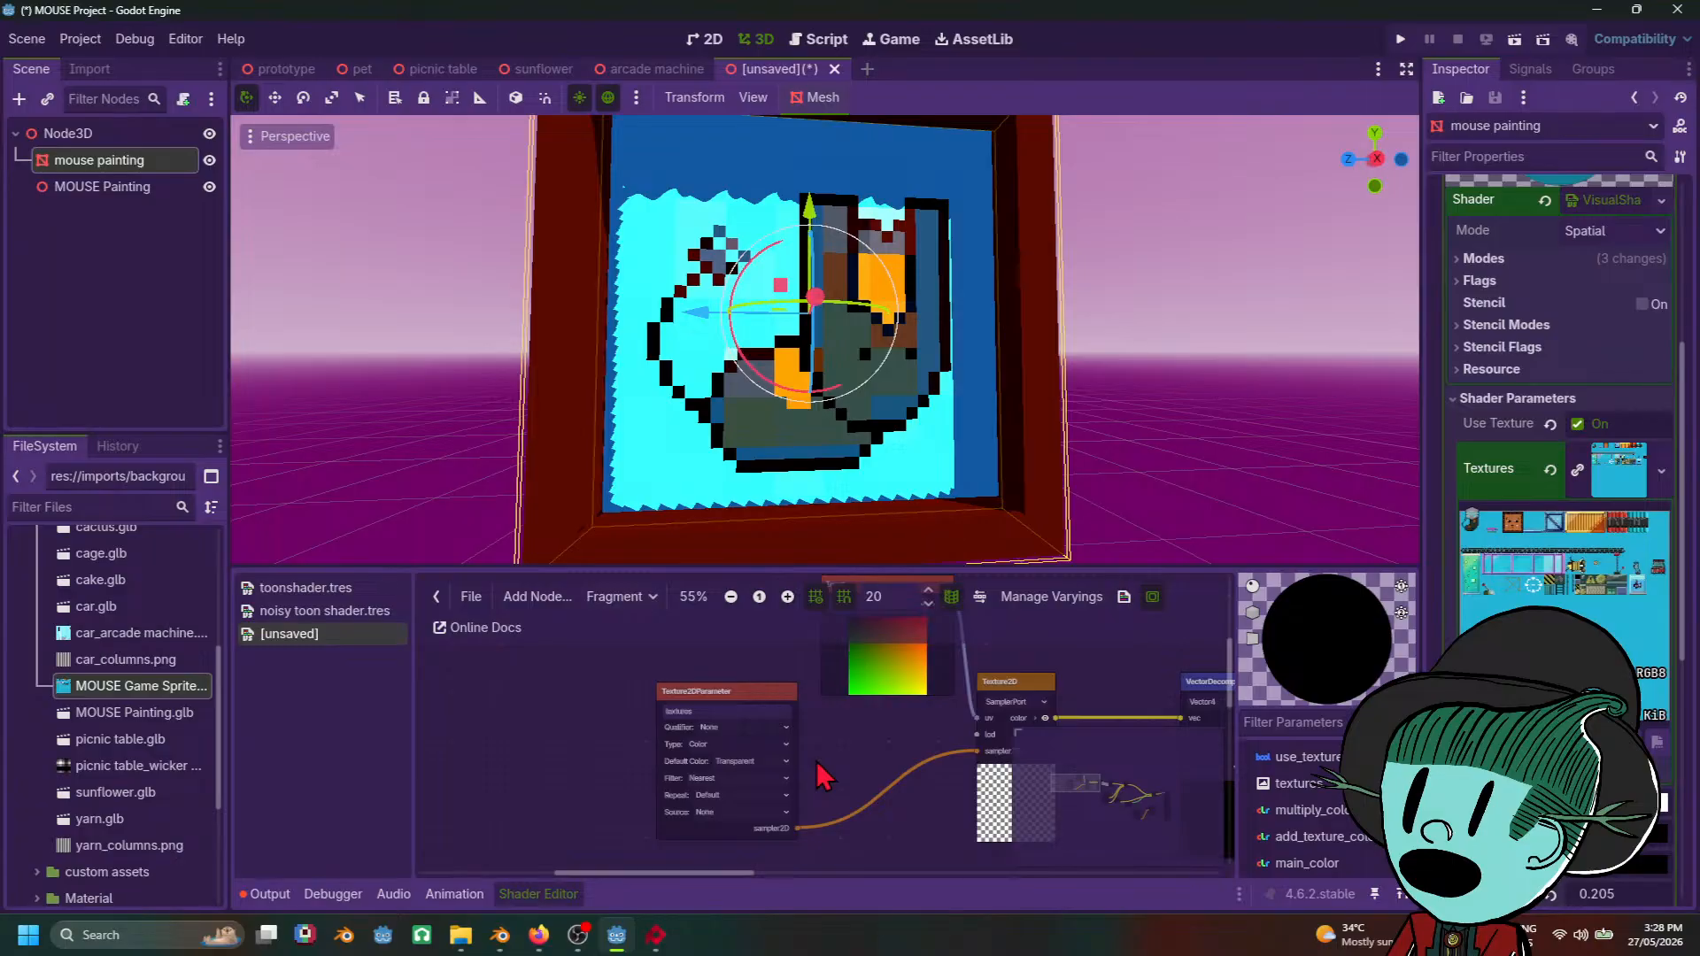
# Step: Try Black as the textures parameter node's default color, keeping its filter at Nearest
pyautogui.scroll(6, 802, 797)
pyautogui.moveTo(800, 780); pyautogui.dragTo(917, 797, button='middle')
pyautogui.click(834, 806)
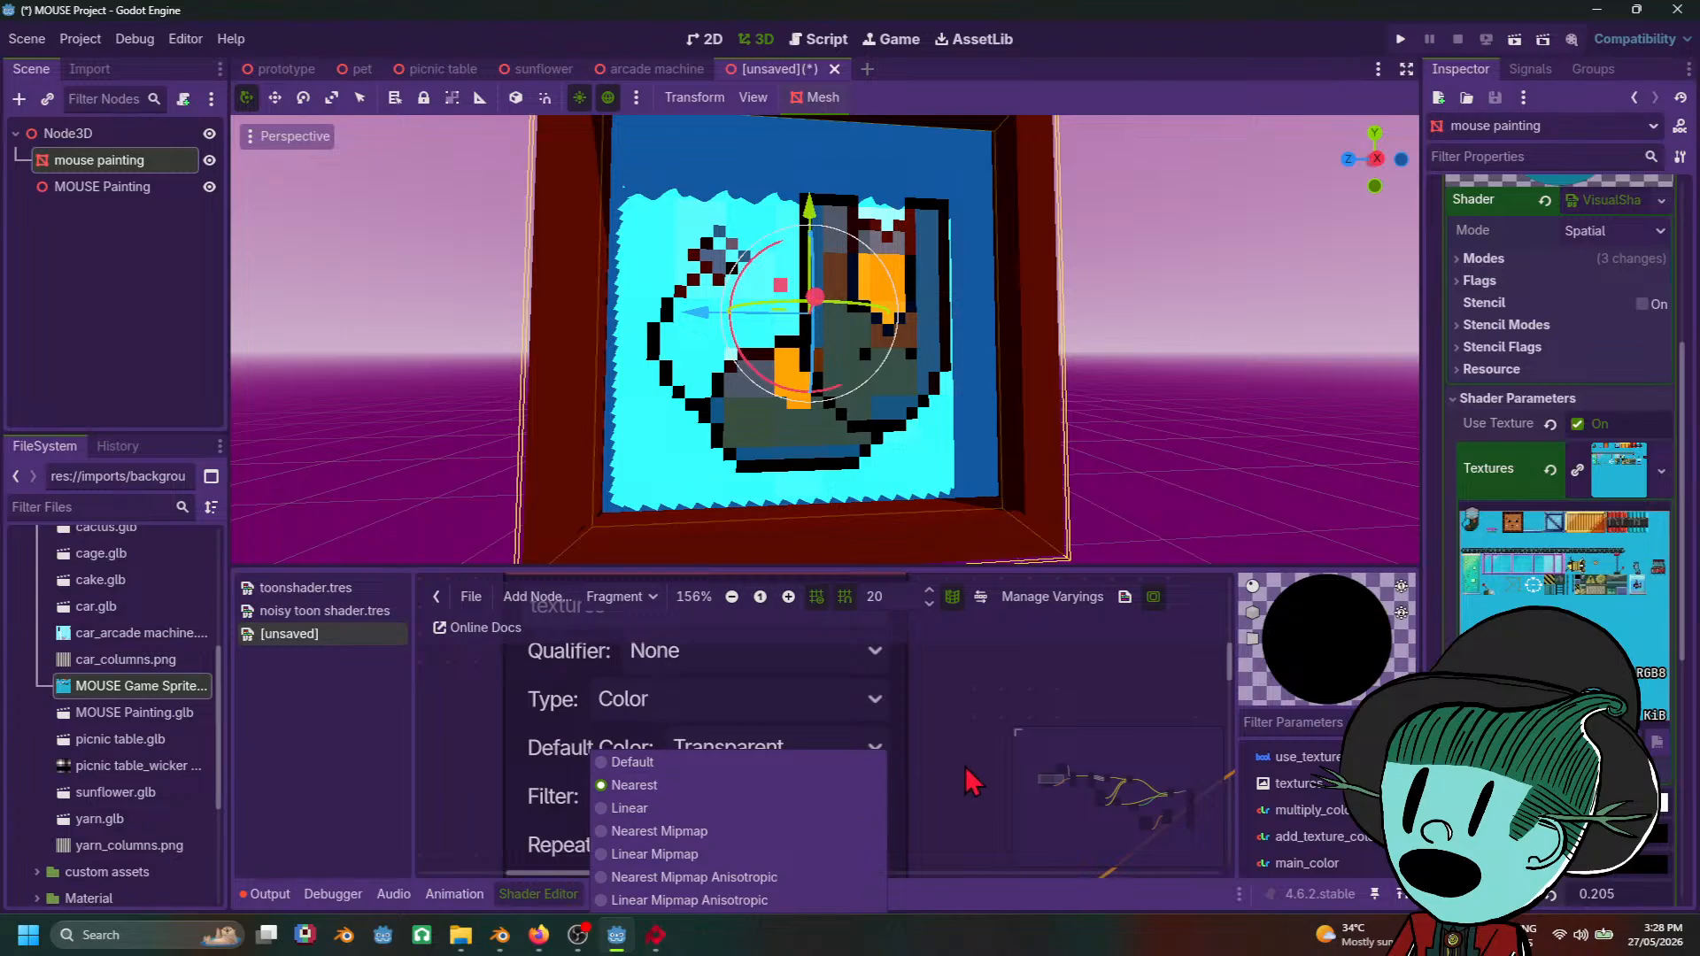
pyautogui.click(944, 788)
pyautogui.click(842, 755)
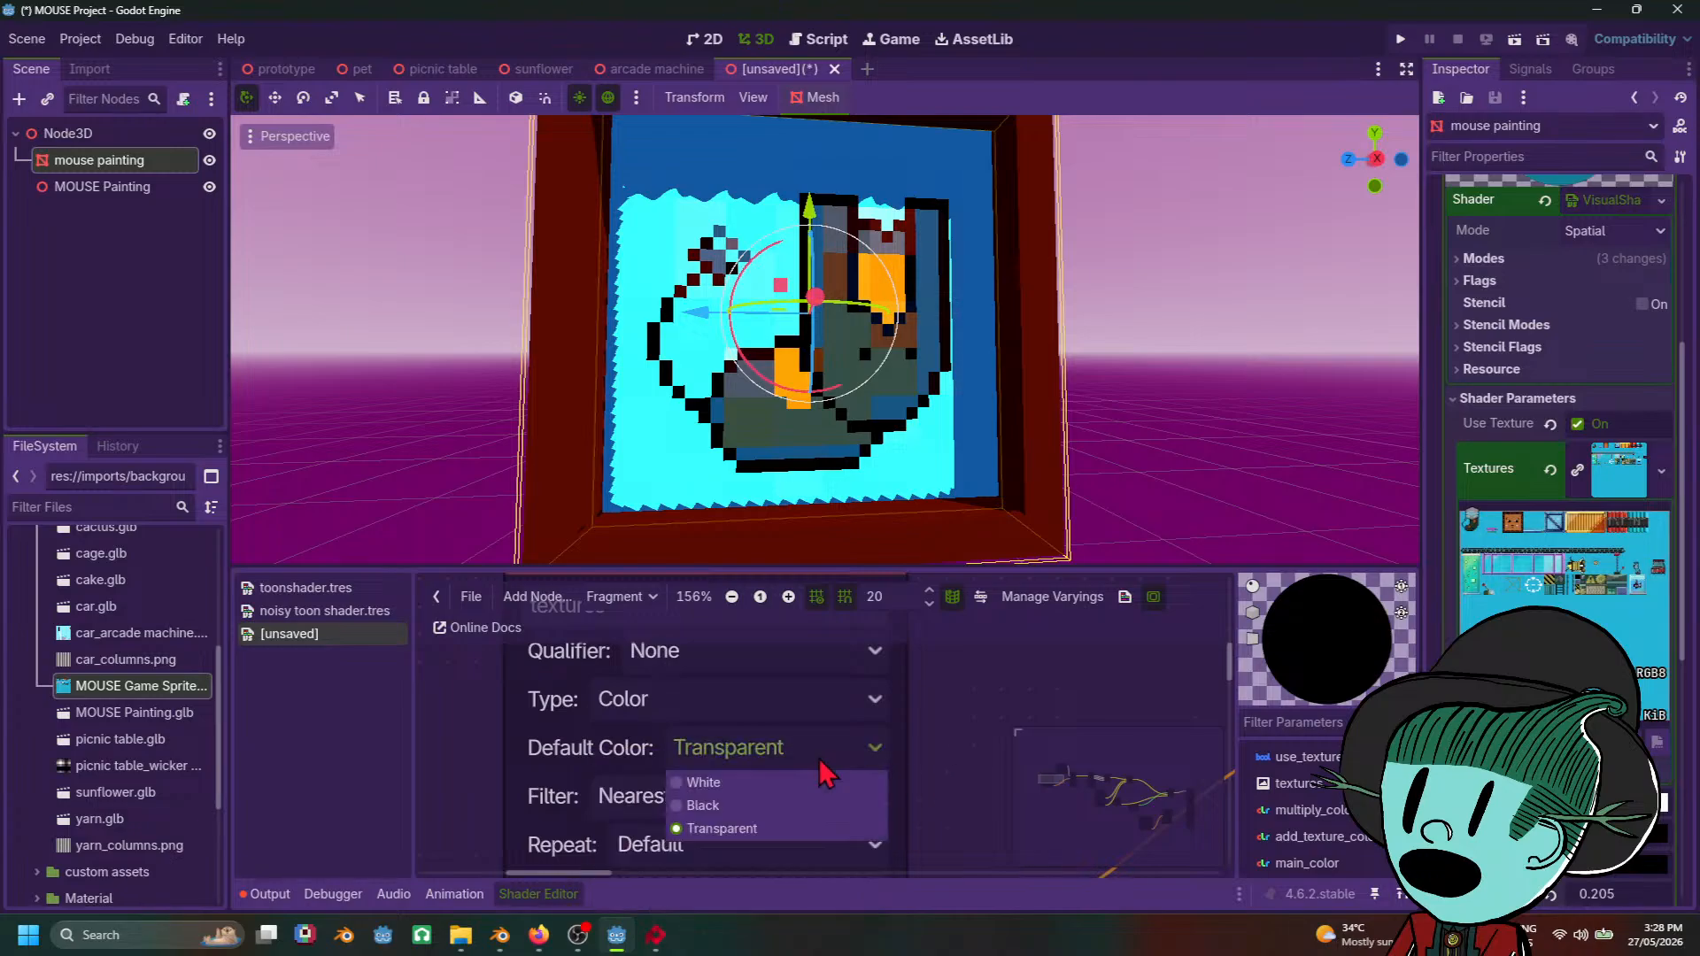
pyautogui.click(700, 783)
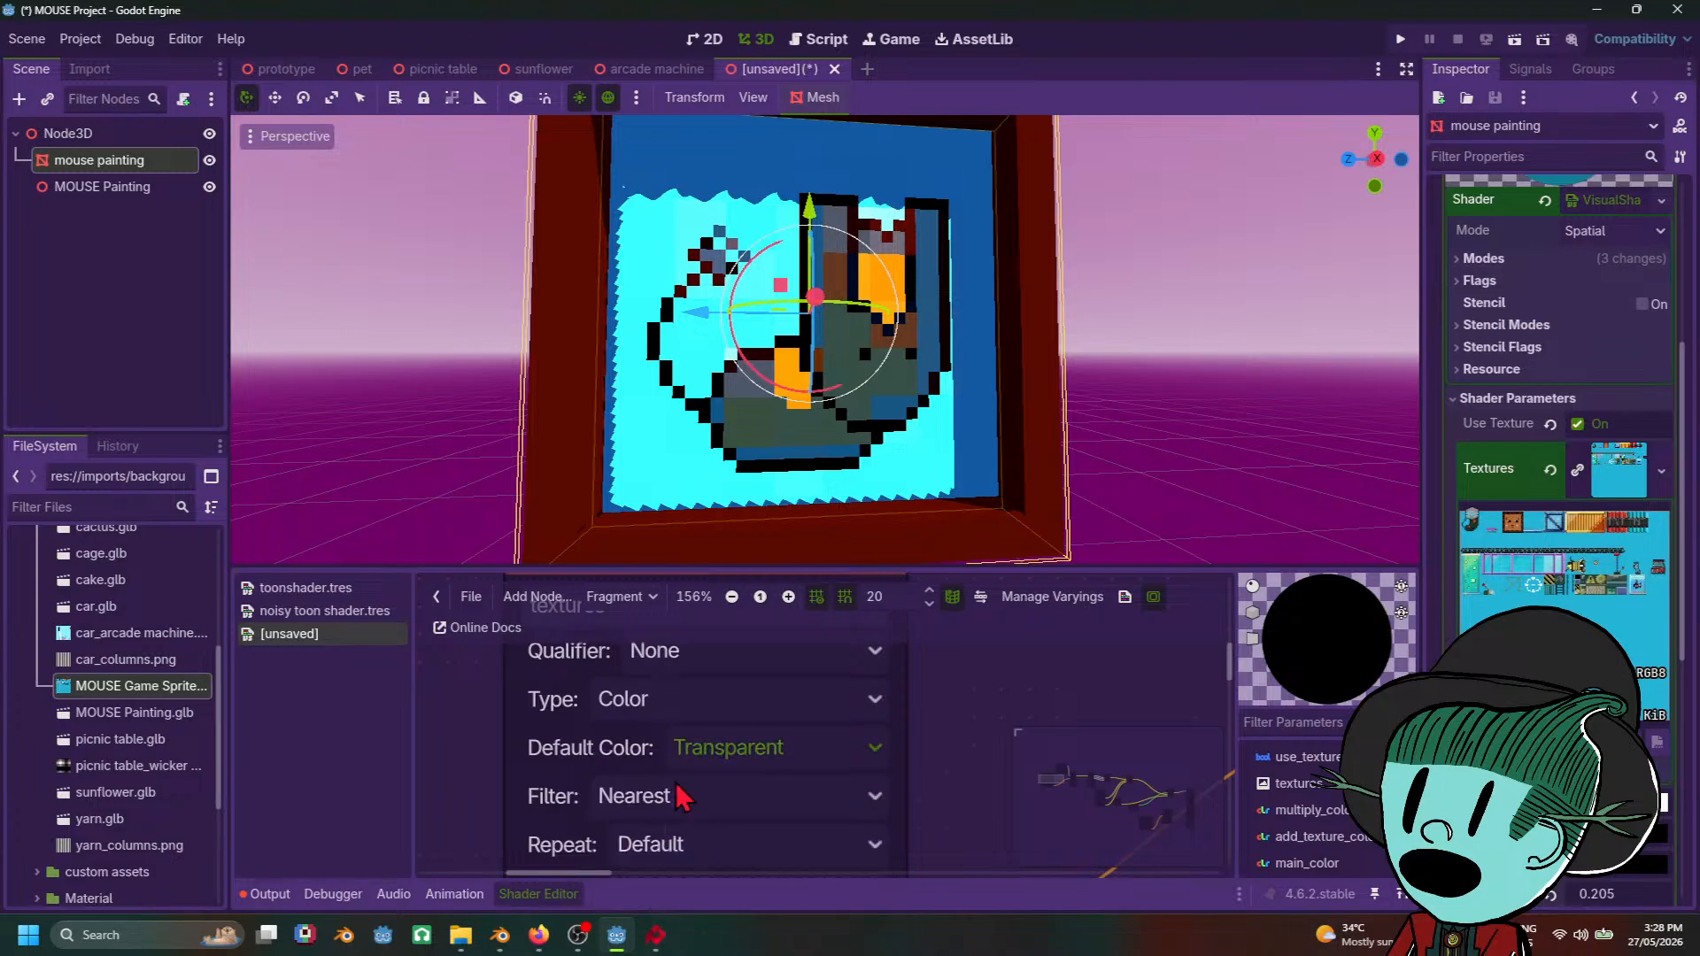
pyautogui.click(861, 749)
pyautogui.click(737, 803)
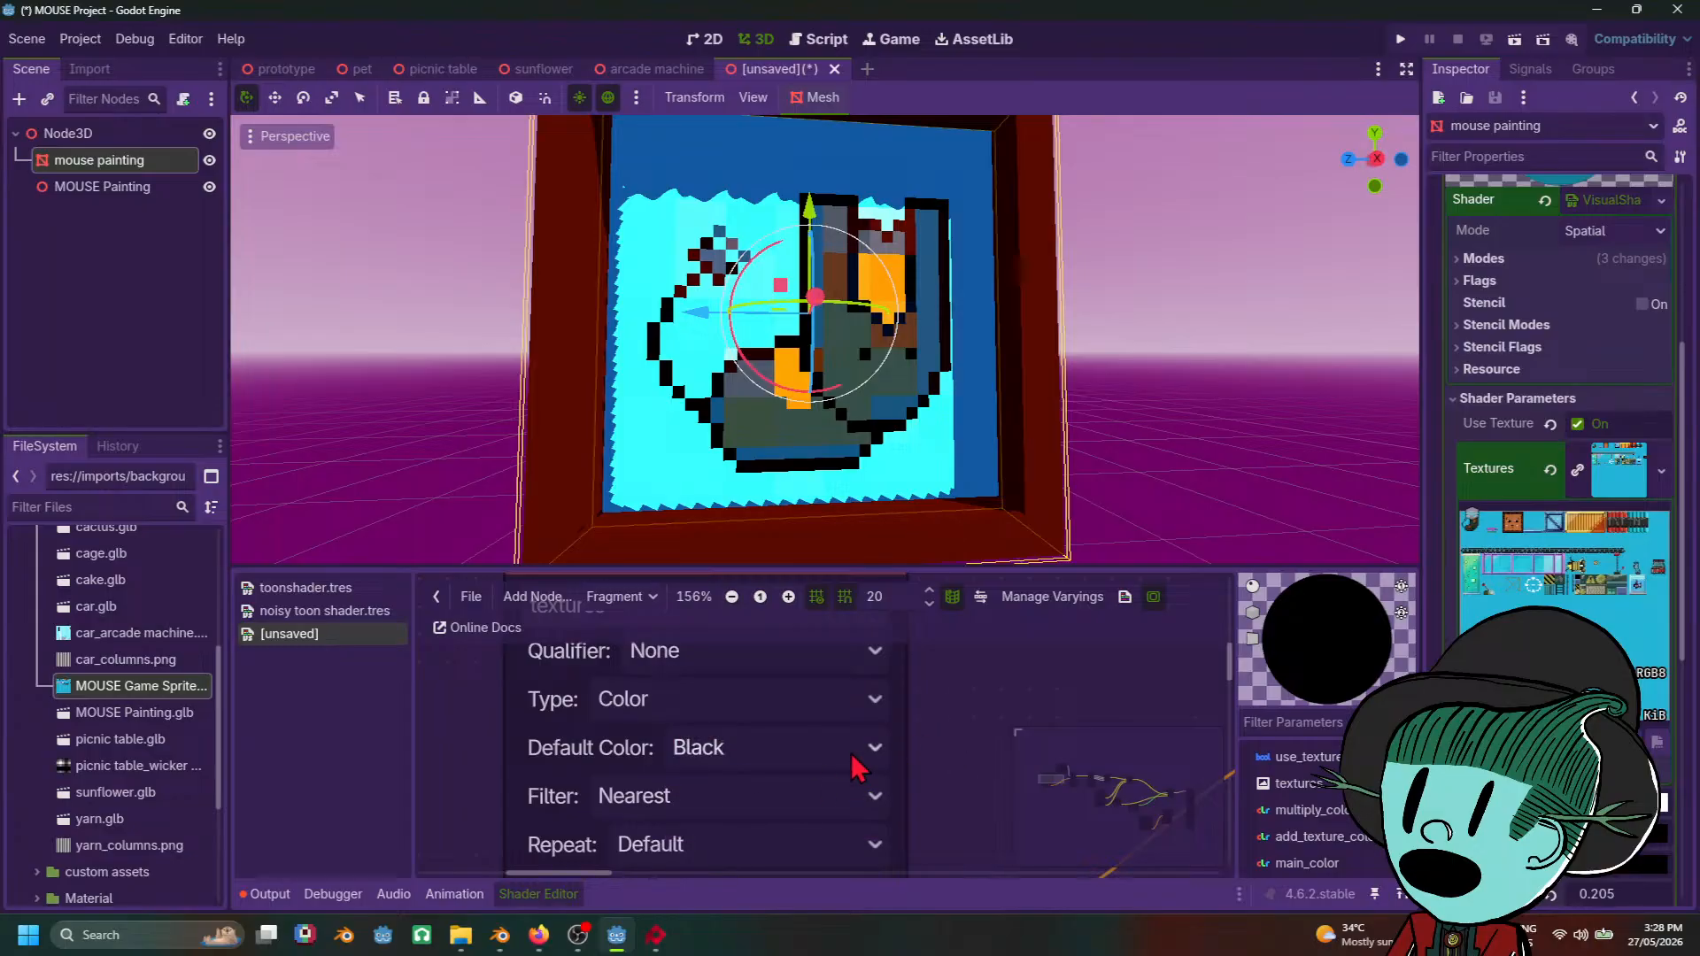
# Step: Set the textures parameter node's default color to White and check the painting from farther away
pyautogui.click(858, 751)
pyautogui.click(809, 779)
pyautogui.scroll(-5, 974, 467)
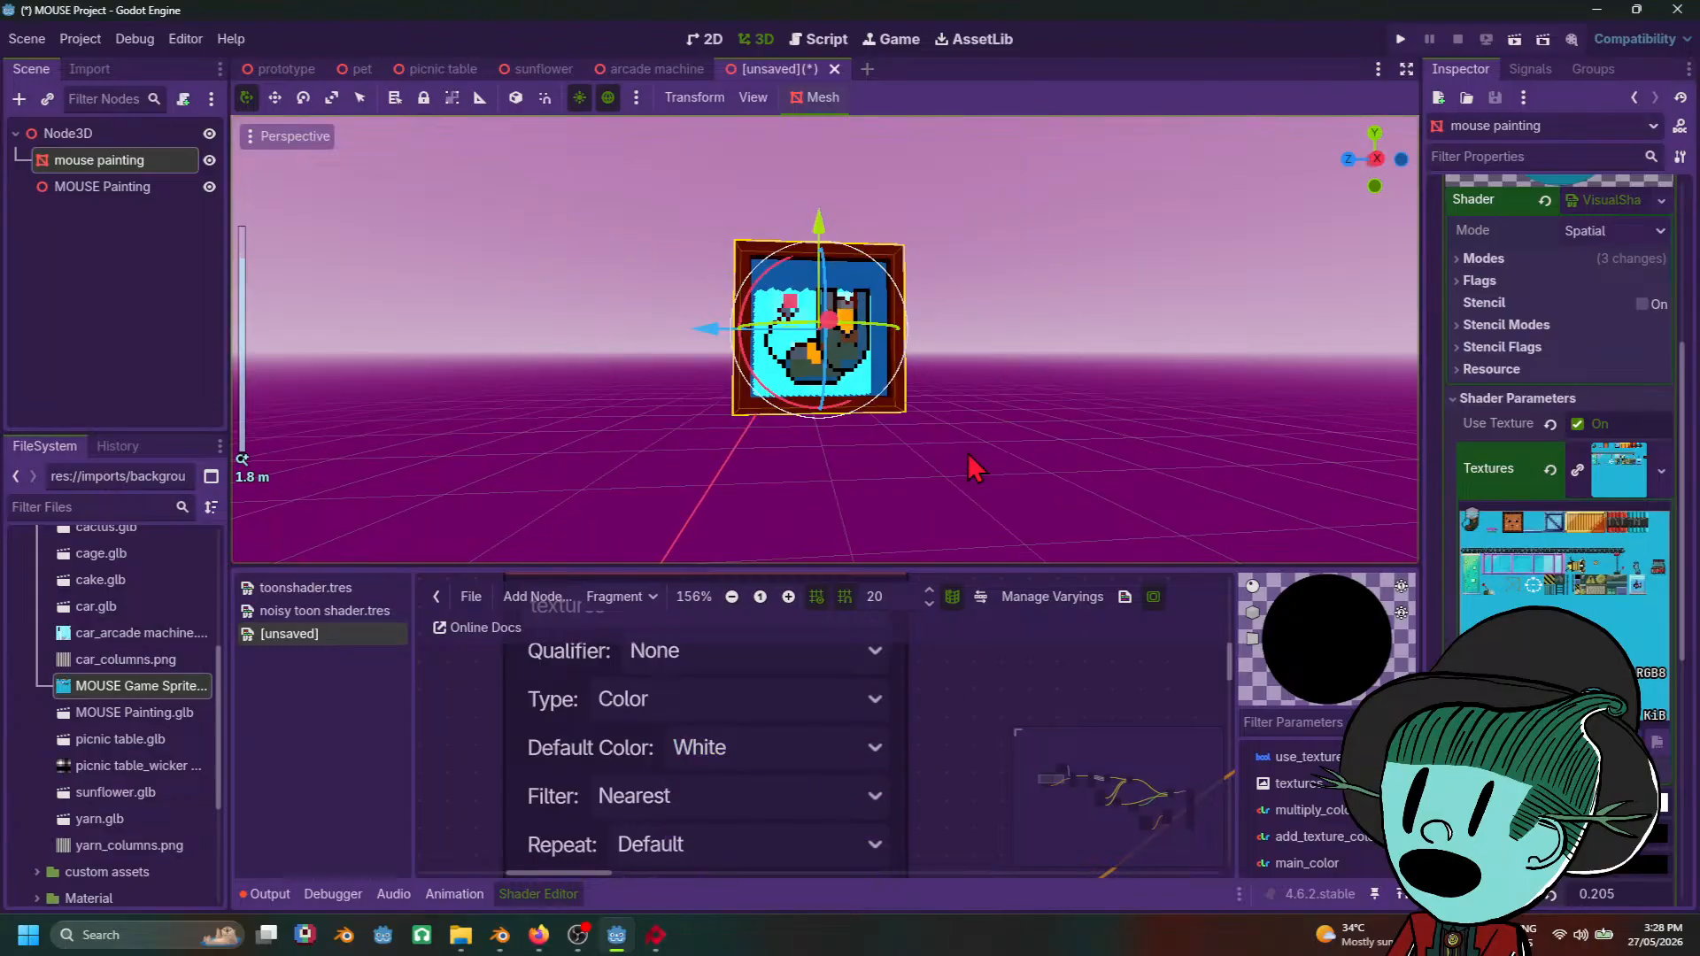
pyautogui.moveTo(1048, 407)
pyautogui.mouseDown(button='middle')
pyautogui.moveTo(1014, 482)
pyautogui.moveTo(991, 469)
pyautogui.moveTo(1010, 462)
pyautogui.moveTo(1014, 482)
pyautogui.moveTo(1007, 469)
pyautogui.mouseUp(button='middle')
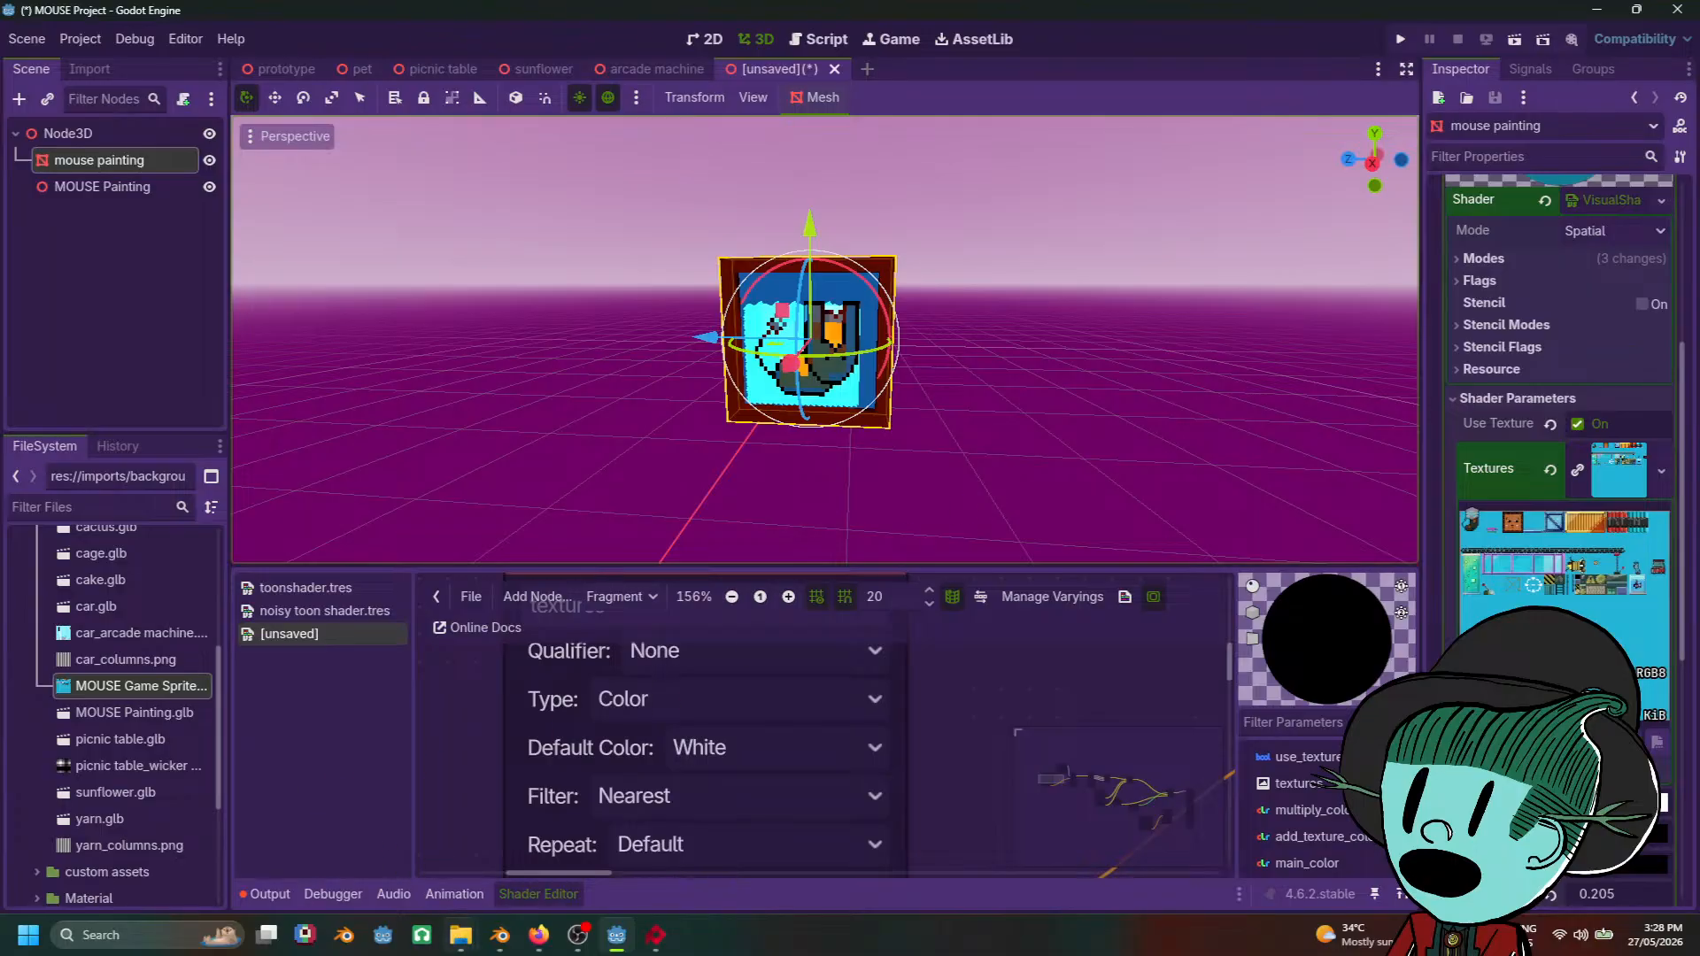
# Step: Search Windows for "nvidia" and launch the NVIDIA Control Panel
pyautogui.click(168, 932)
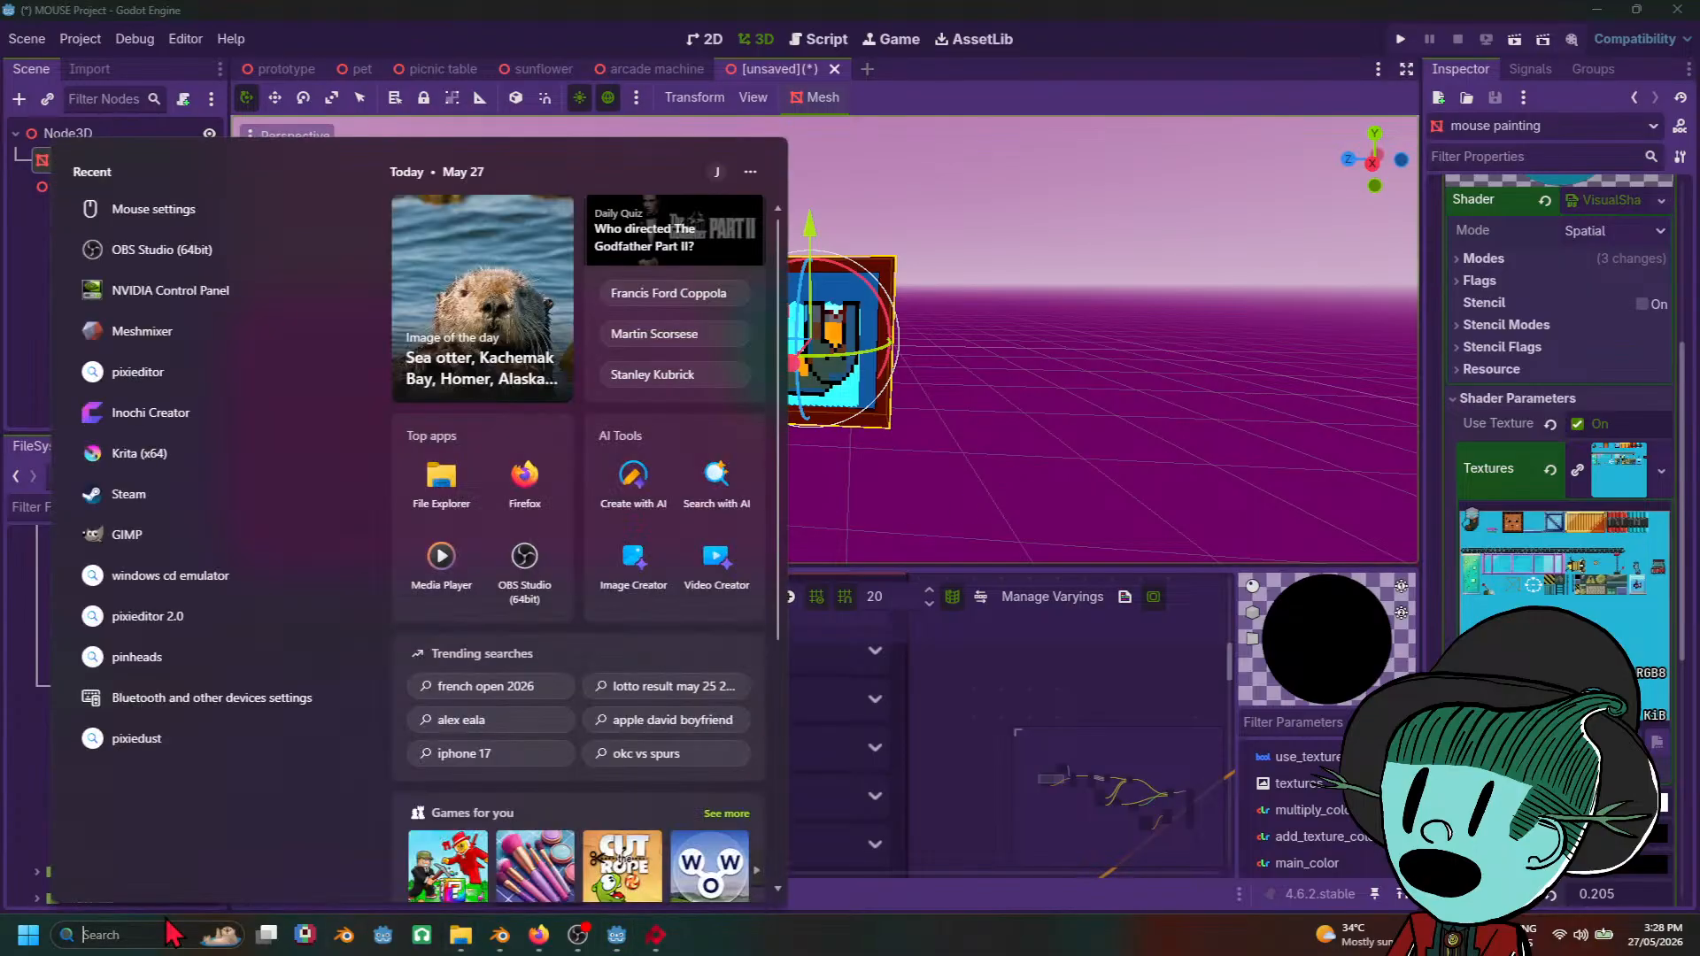
pyautogui.write('gpu')
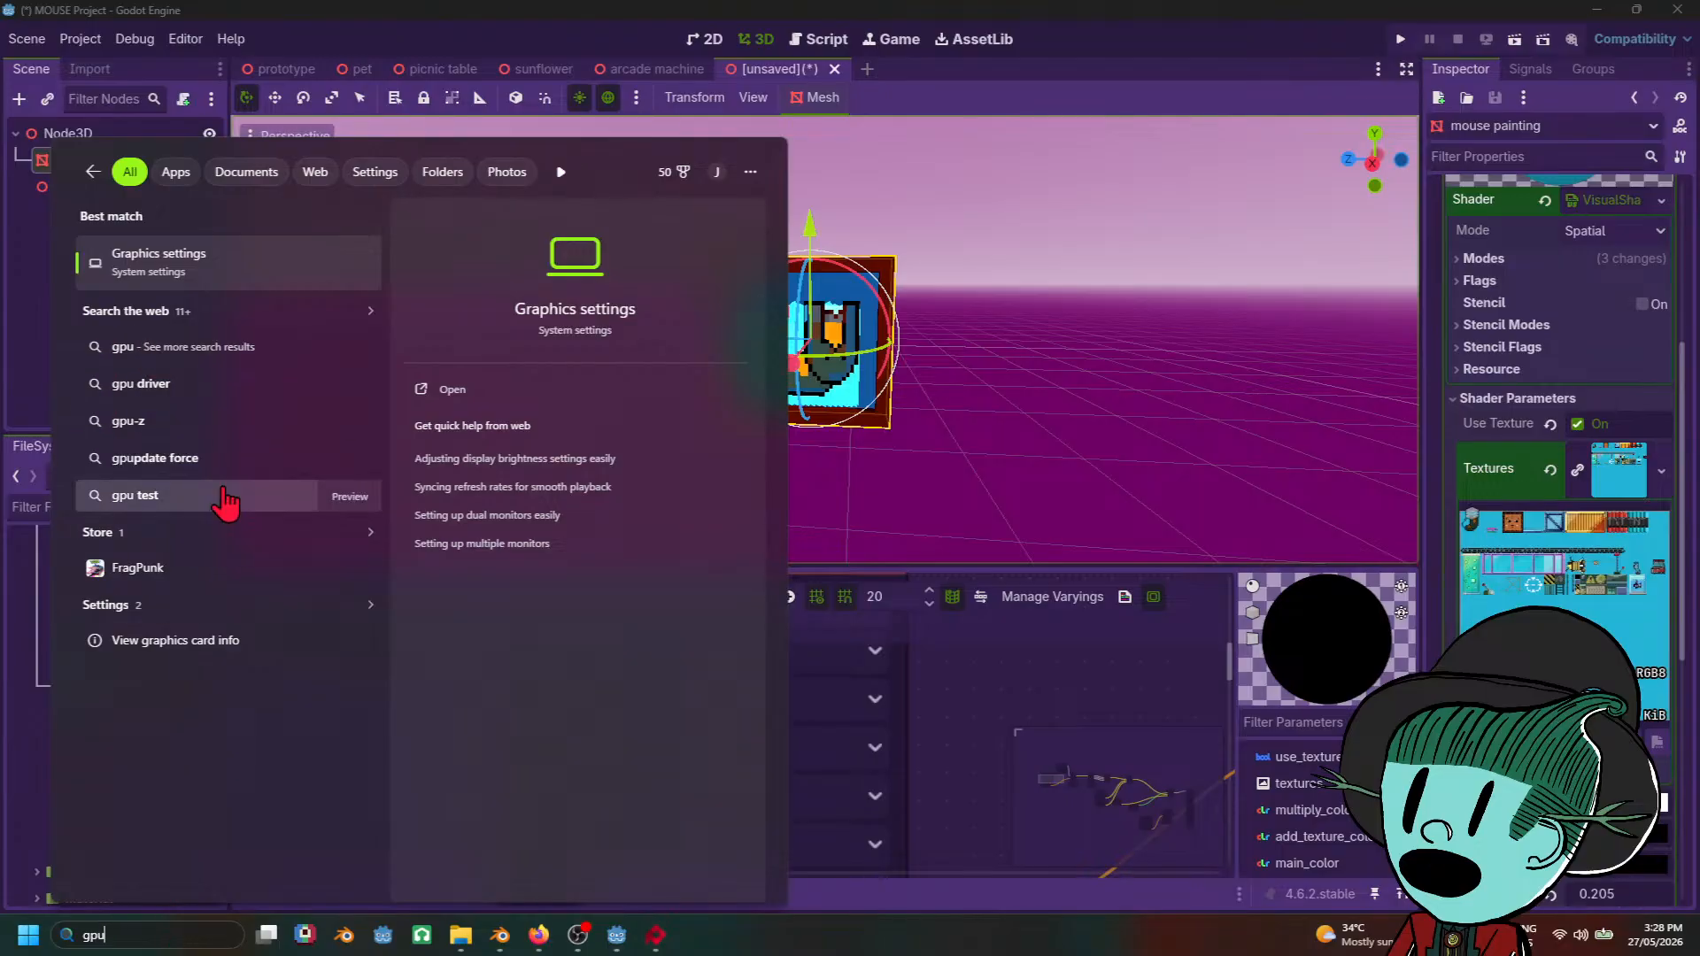
pyautogui.press('BackSpace')
pyautogui.press('BackSpace')
pyautogui.press('BackSpace')
pyautogui.write('nvidia')
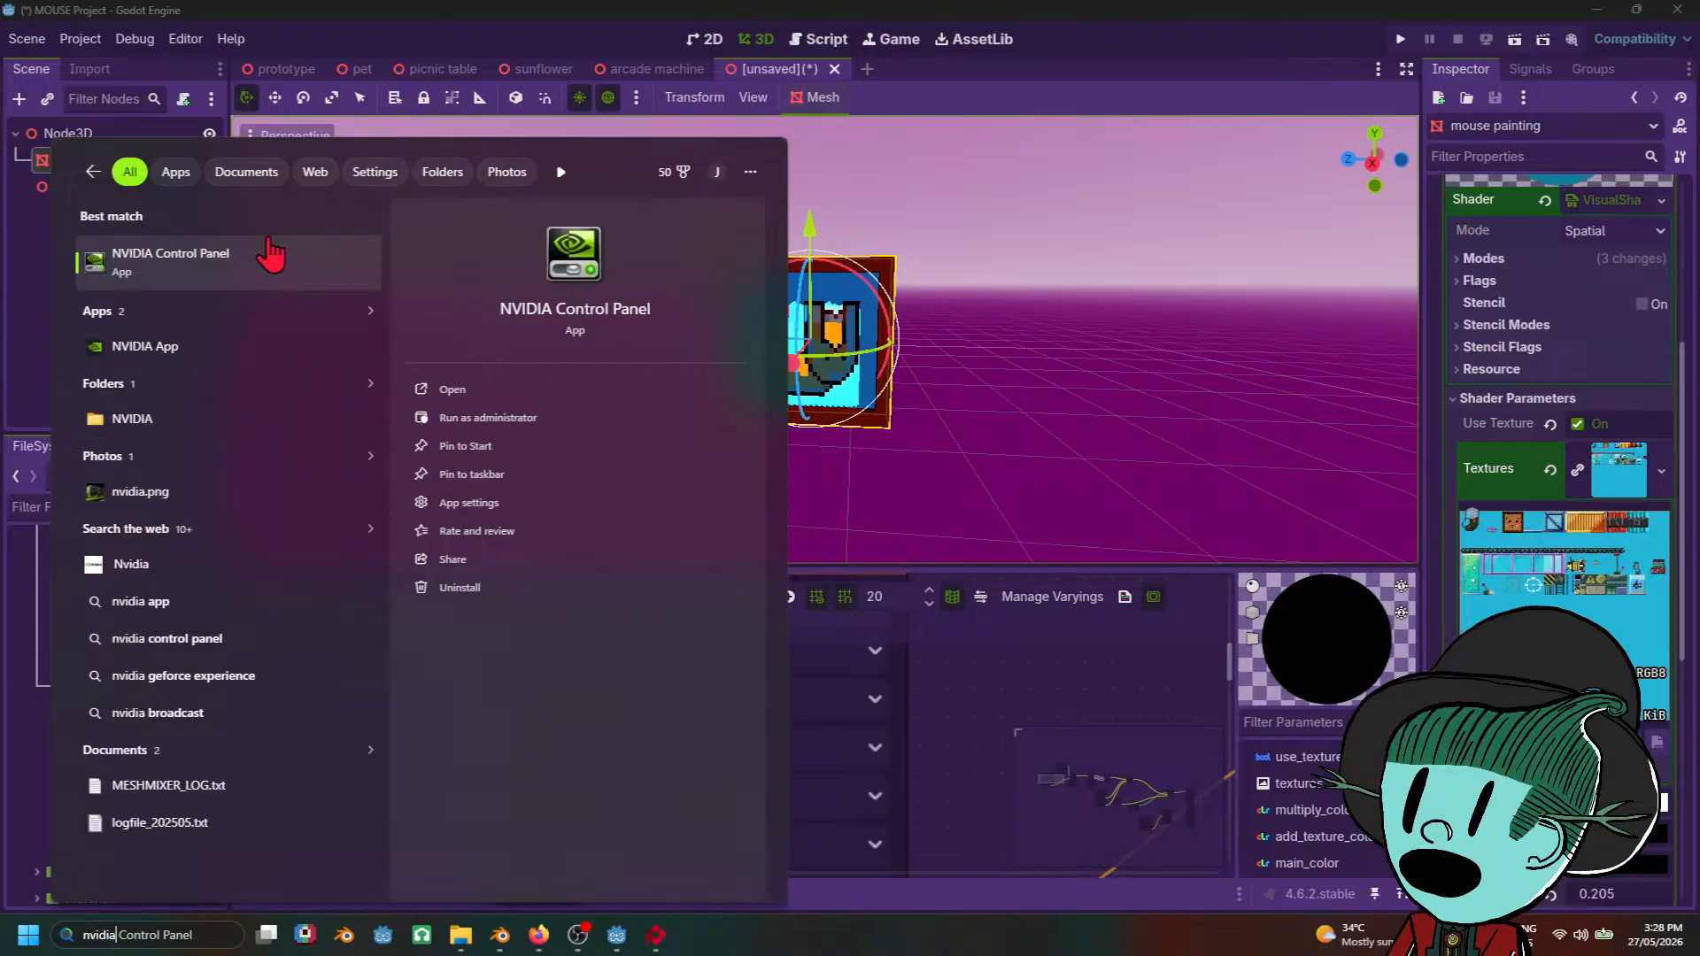
pyautogui.click(248, 270)
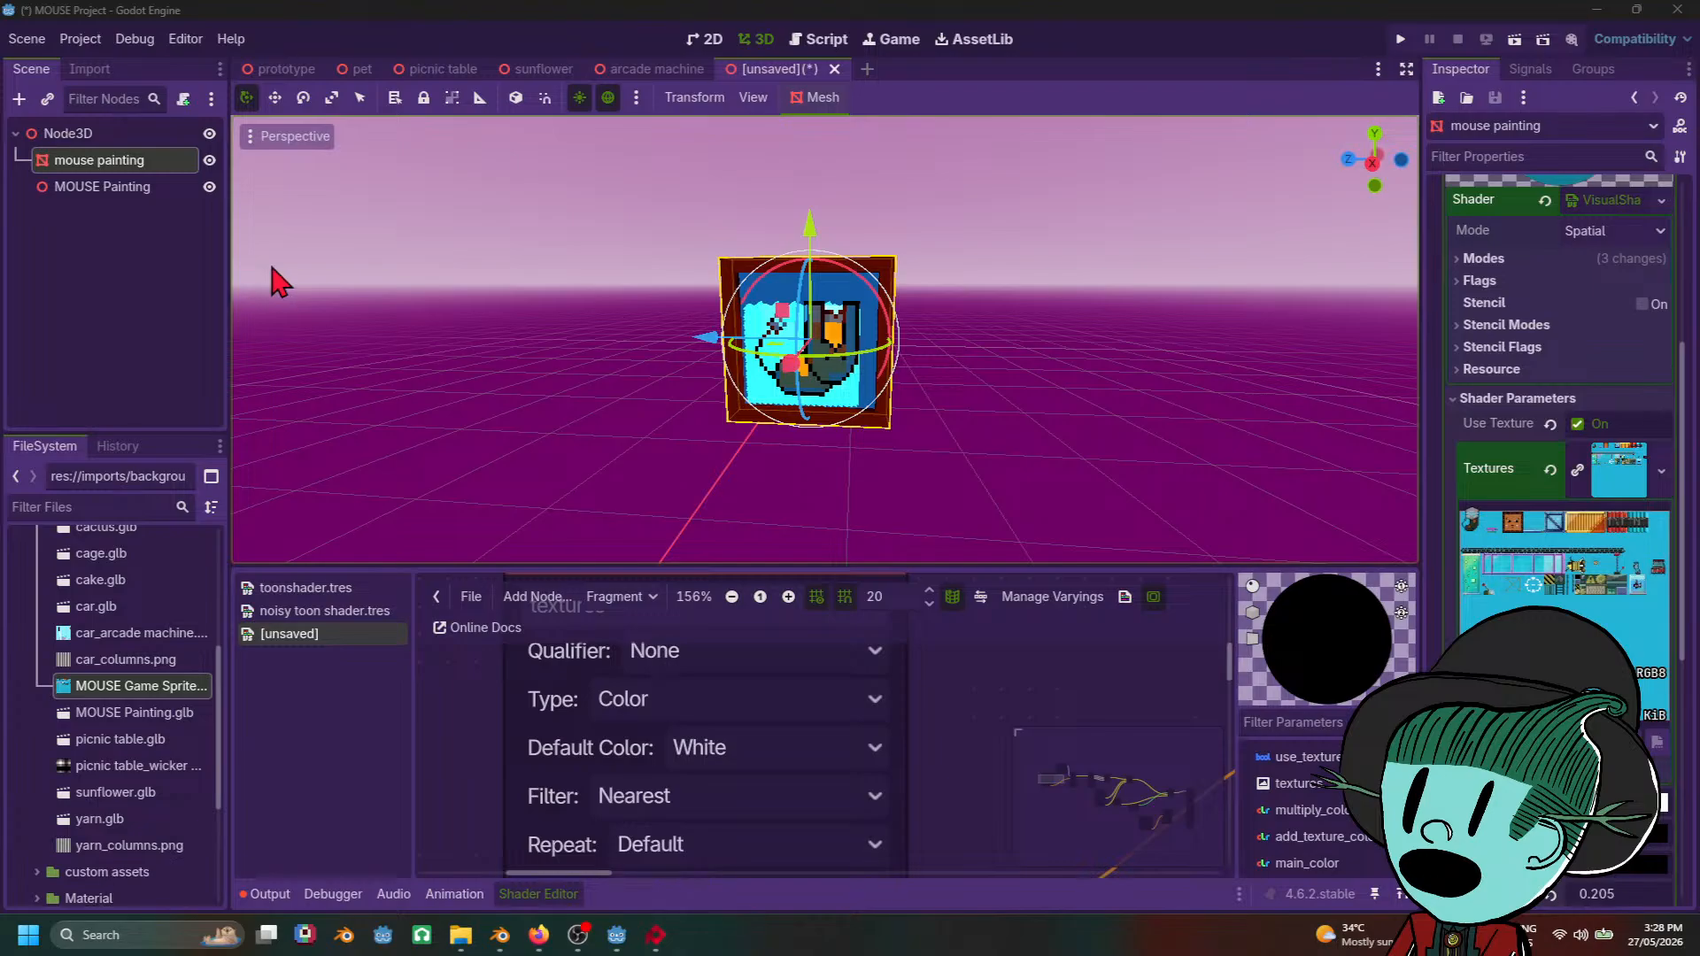
# Step: Switch to PixiEditor and examine the mouse sprite in MOUSE Game Sprite Sheet.png up close
pyautogui.click(655, 935)
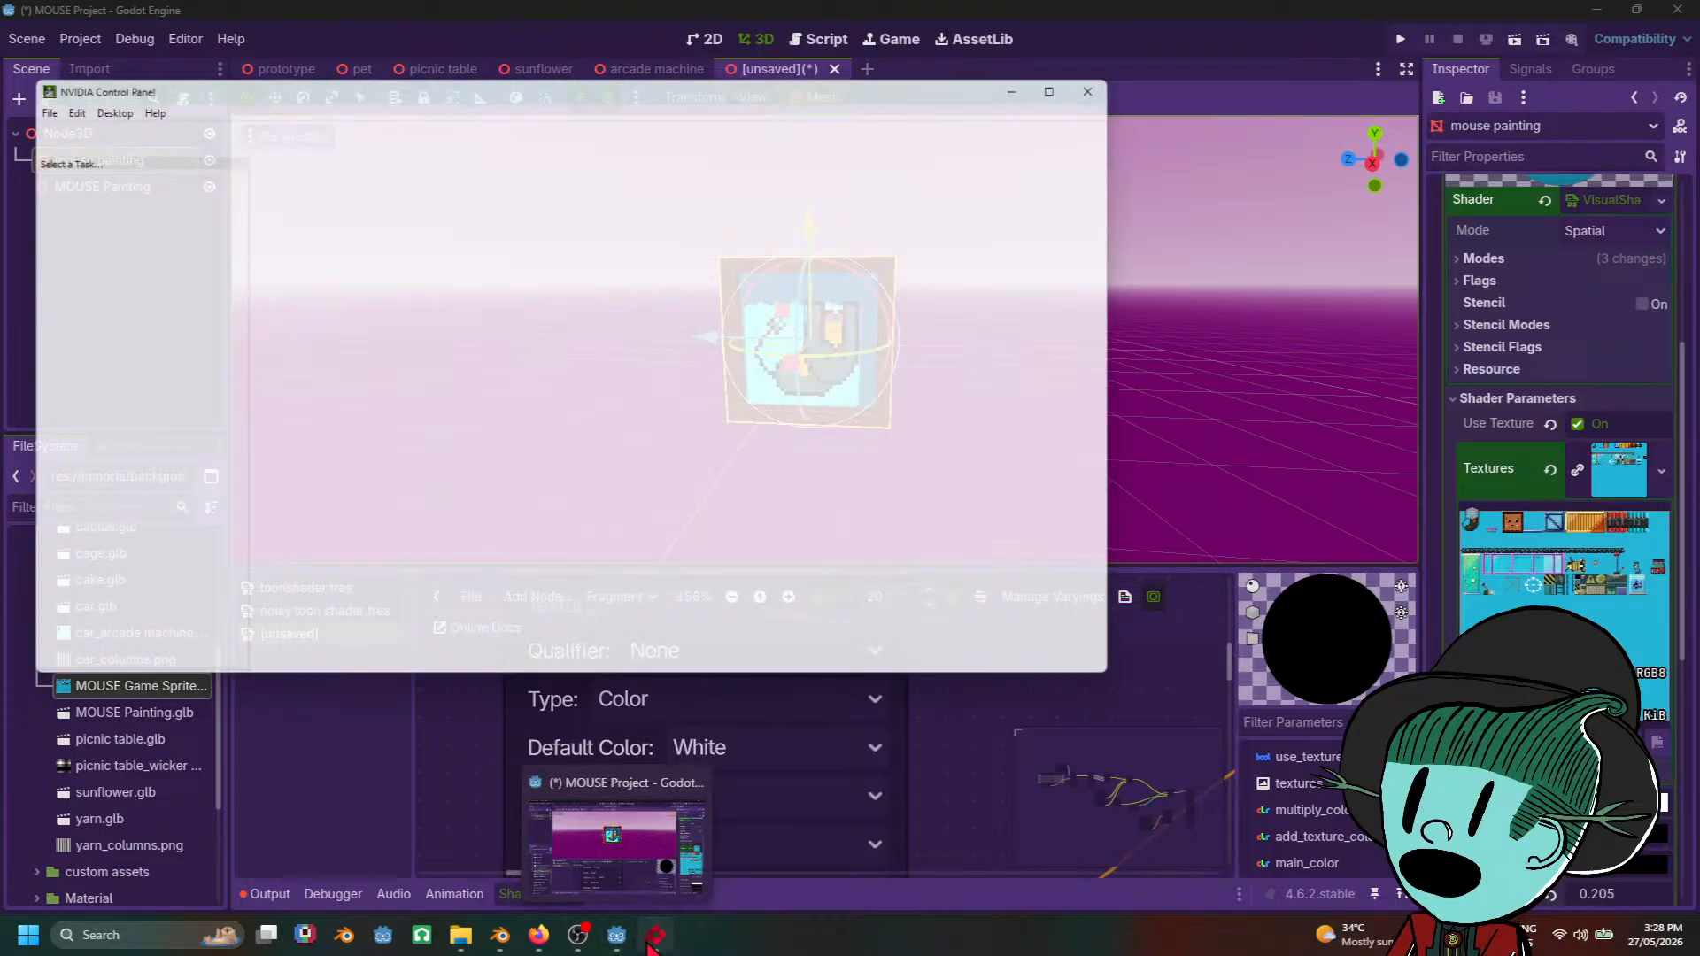
pyautogui.click(650, 942)
pyautogui.scroll(5, 594, 426)
pyautogui.moveTo(334, 241); pyautogui.dragTo(715, 601, button='middle')
pyautogui.scroll(4, 671, 569)
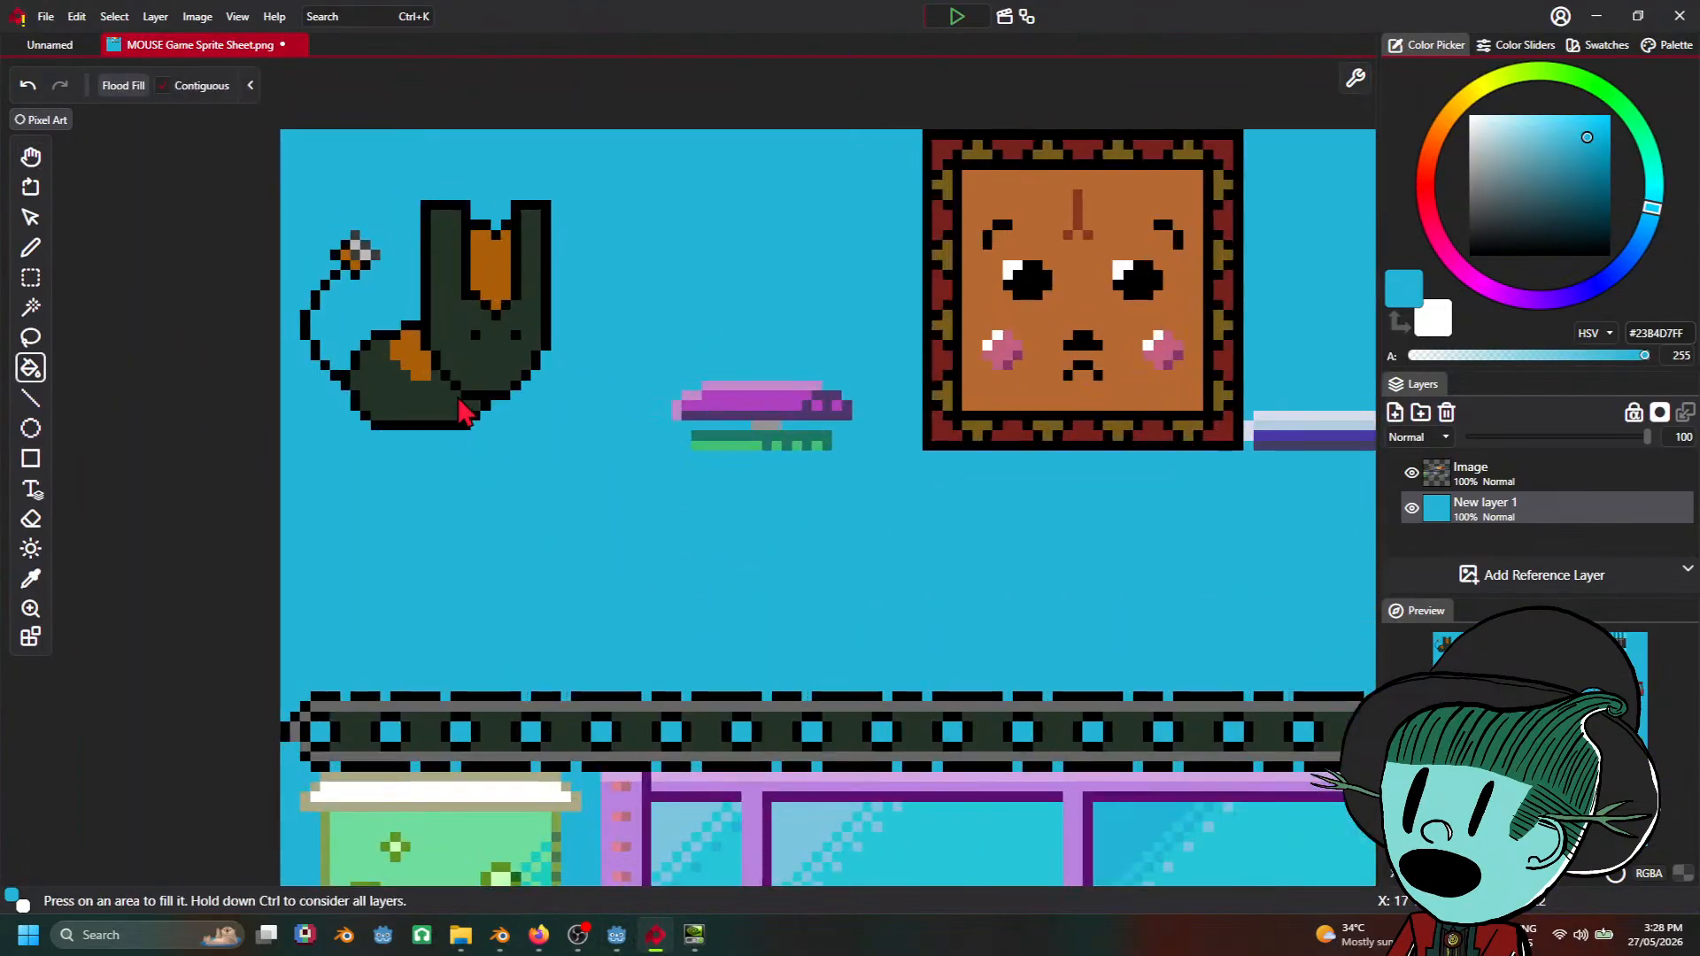
pyautogui.moveTo(465, 412); pyautogui.dragTo(733, 627, button='middle')
pyautogui.scroll(3, 784, 589)
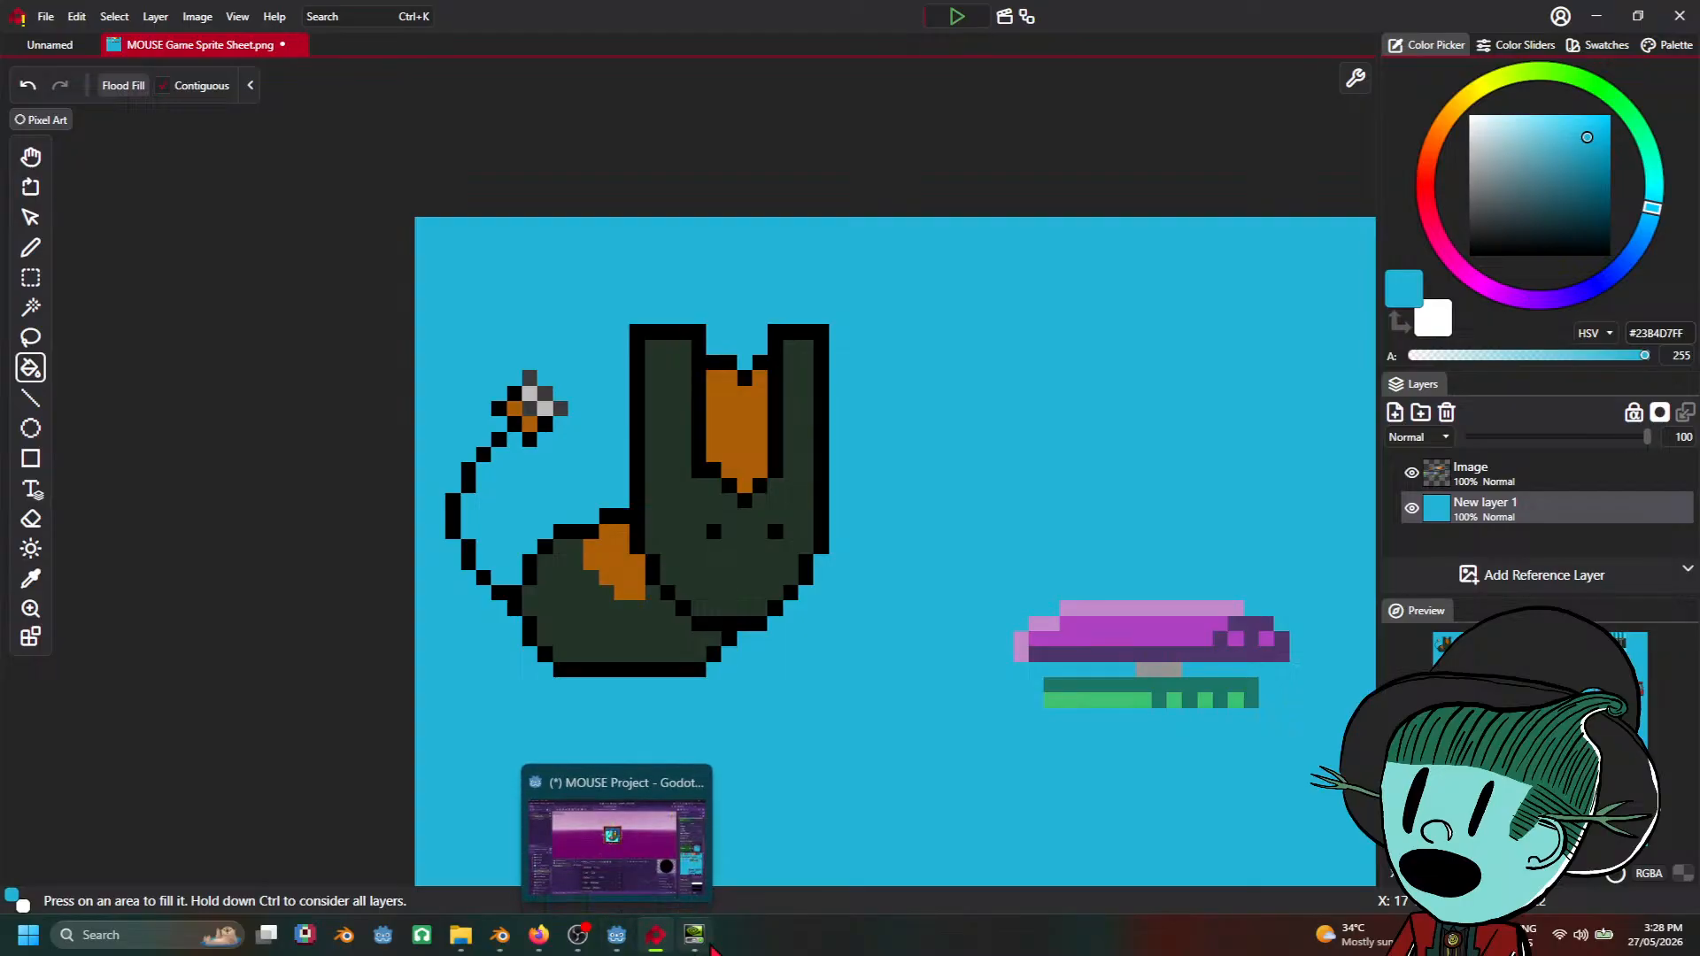
# Step: Switch to the NVIDIA Control Panel and review its image settings, Manage 3D Settings and Surround, PhysX pages
pyautogui.click(702, 861)
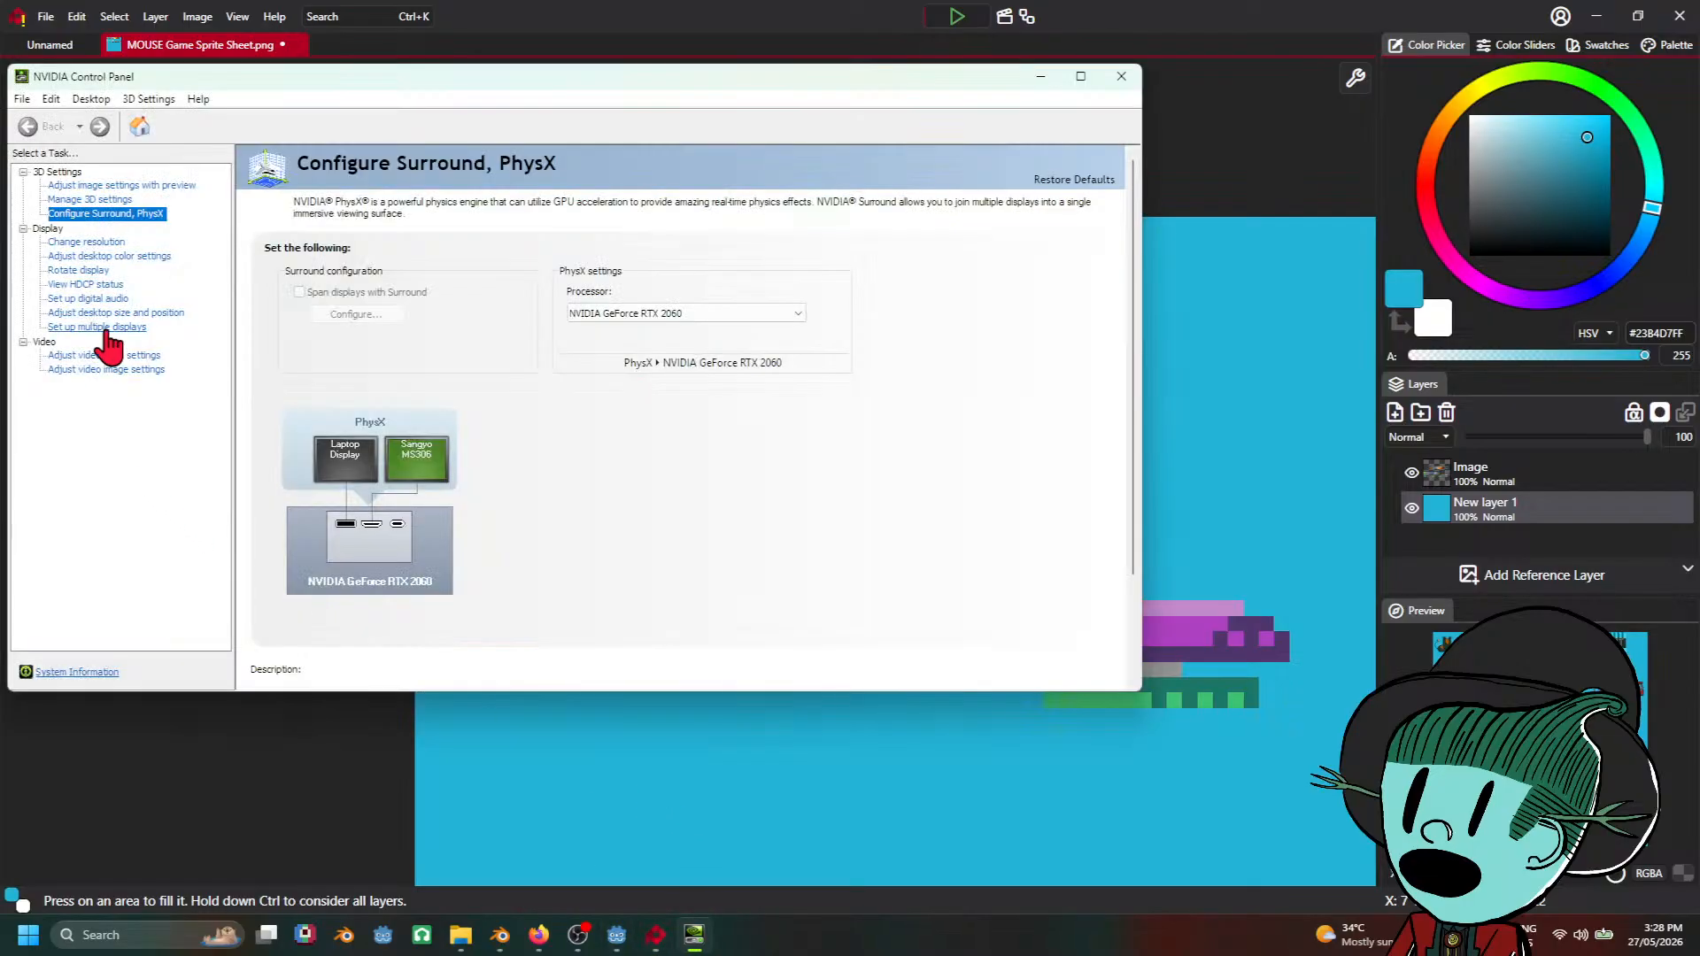
pyautogui.click(125, 186)
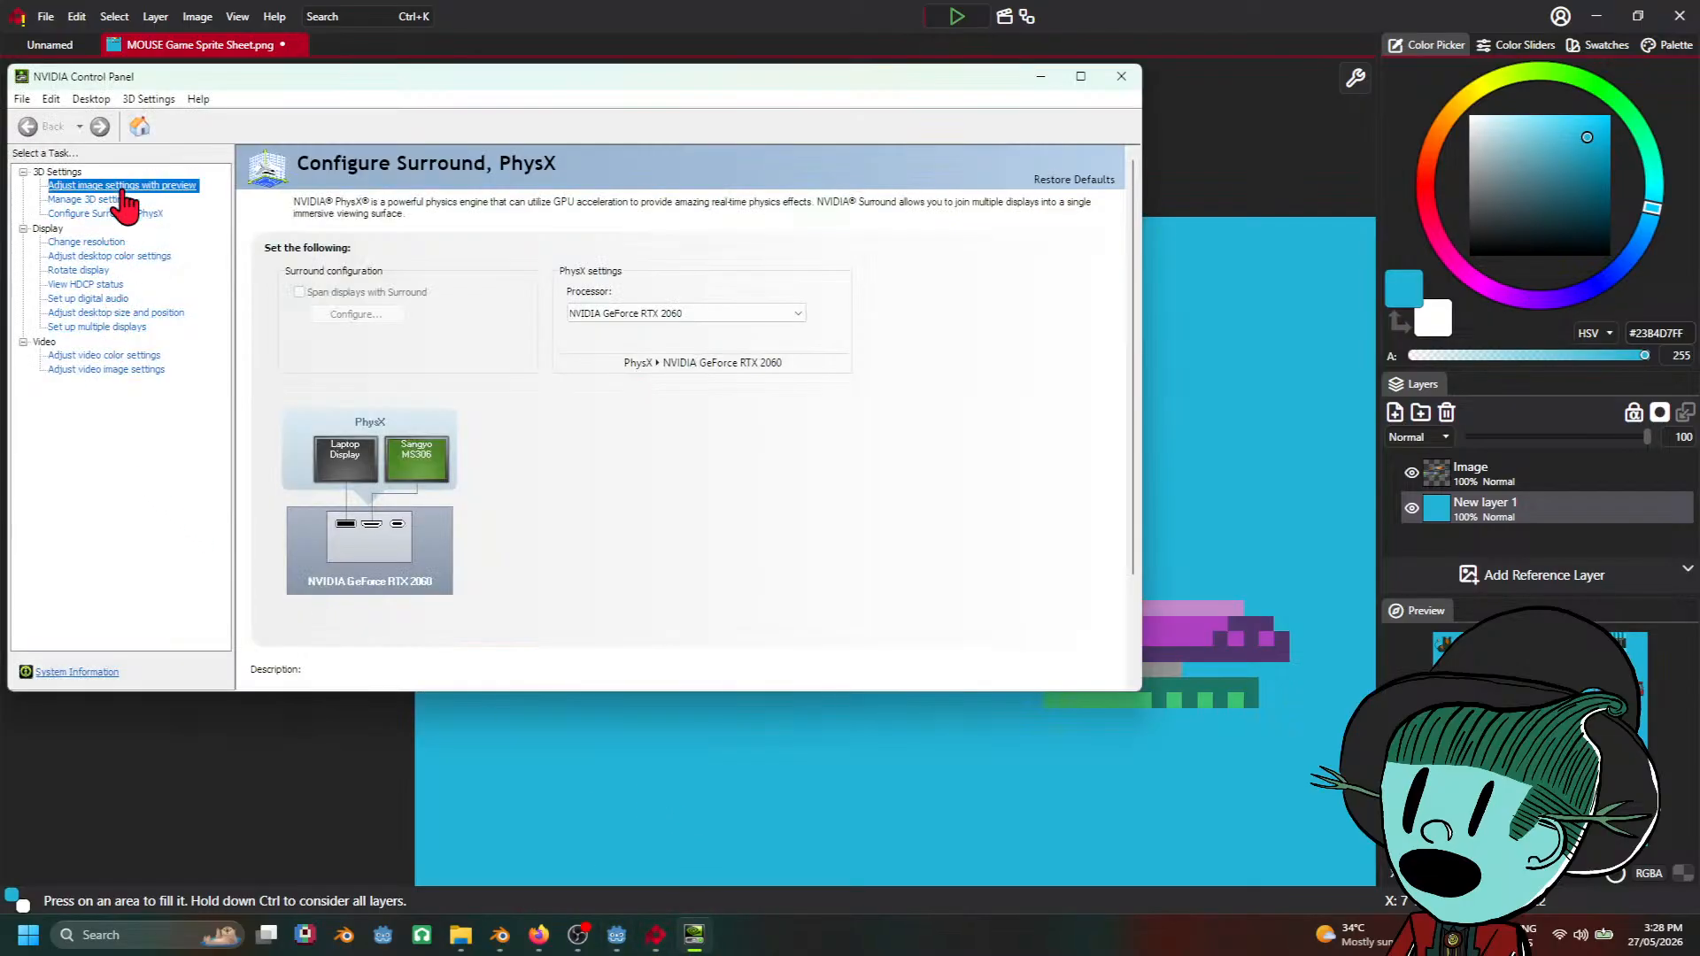
pyautogui.click(75, 202)
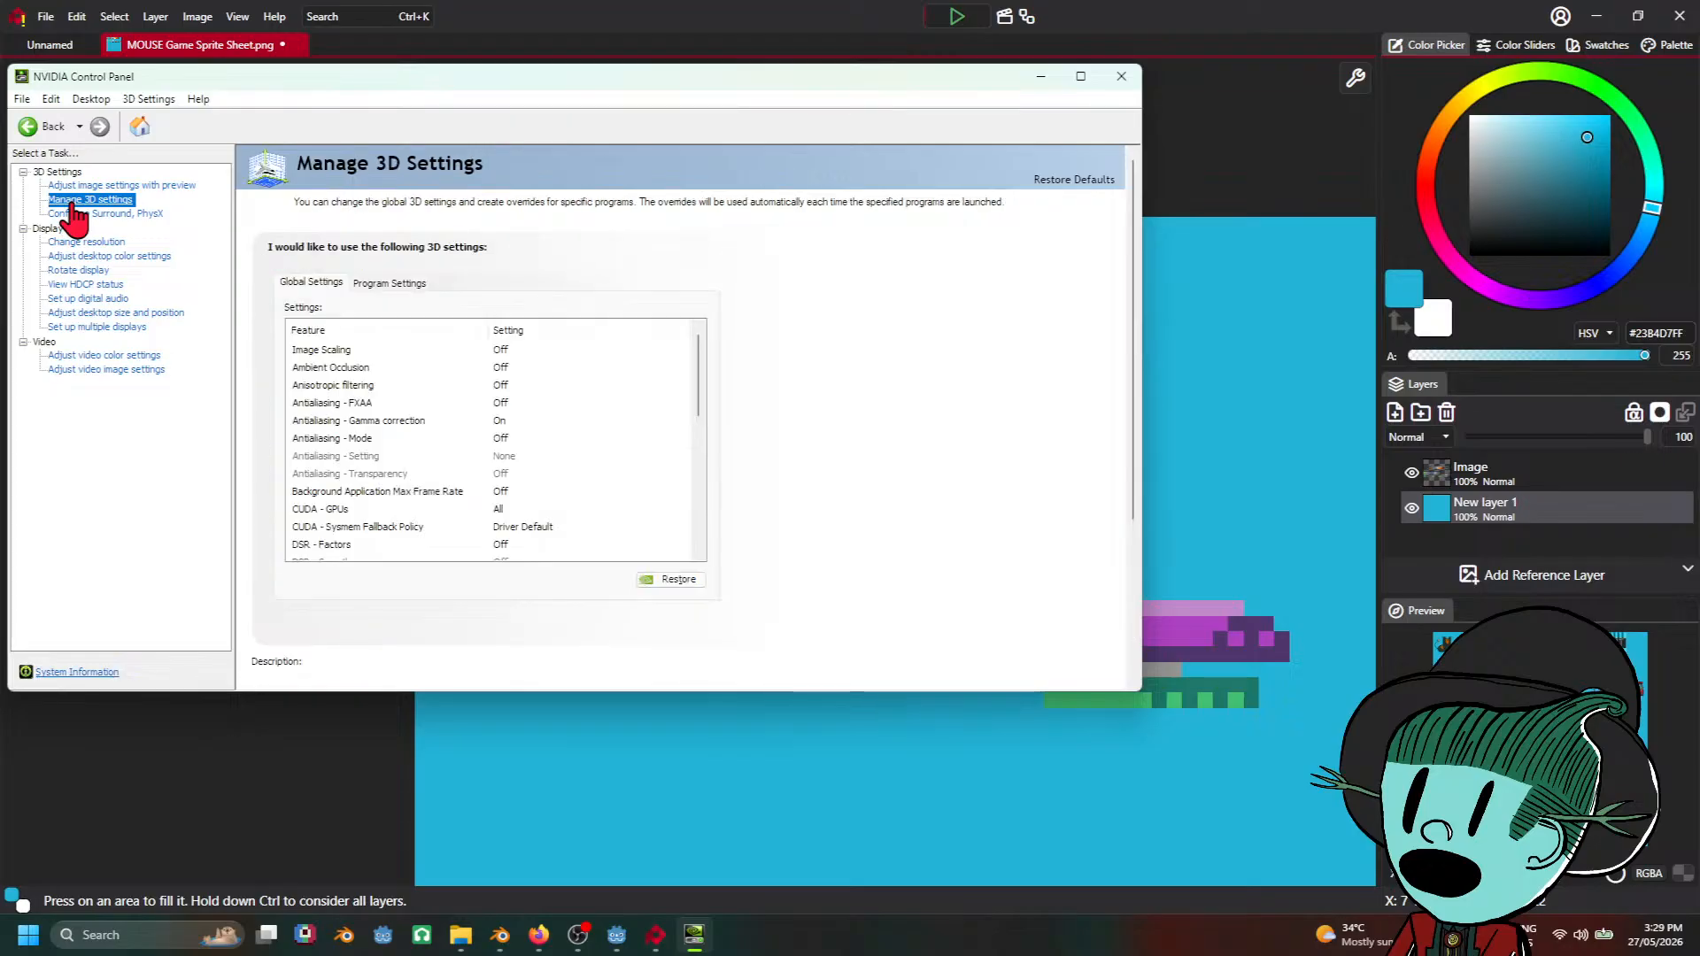
pyautogui.click(132, 215)
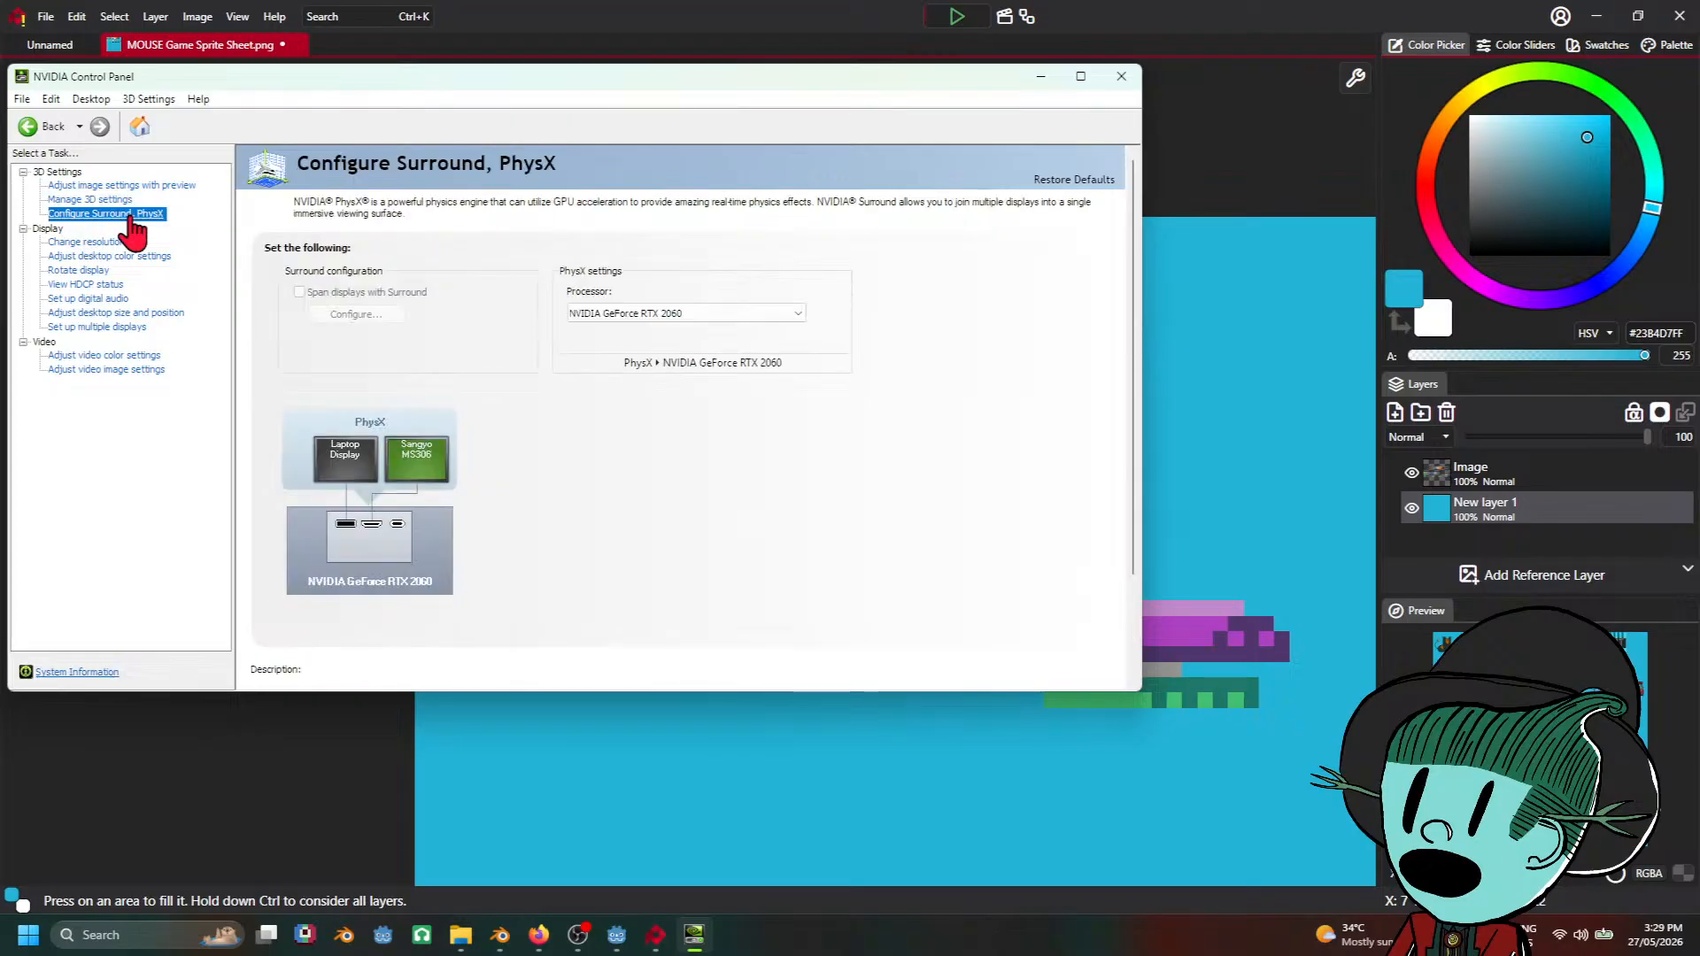
# Step: Review the display pages for resolution, desktop color, rotation, HDCP status, desktop size and position, and digital audio
pyautogui.click(122, 243)
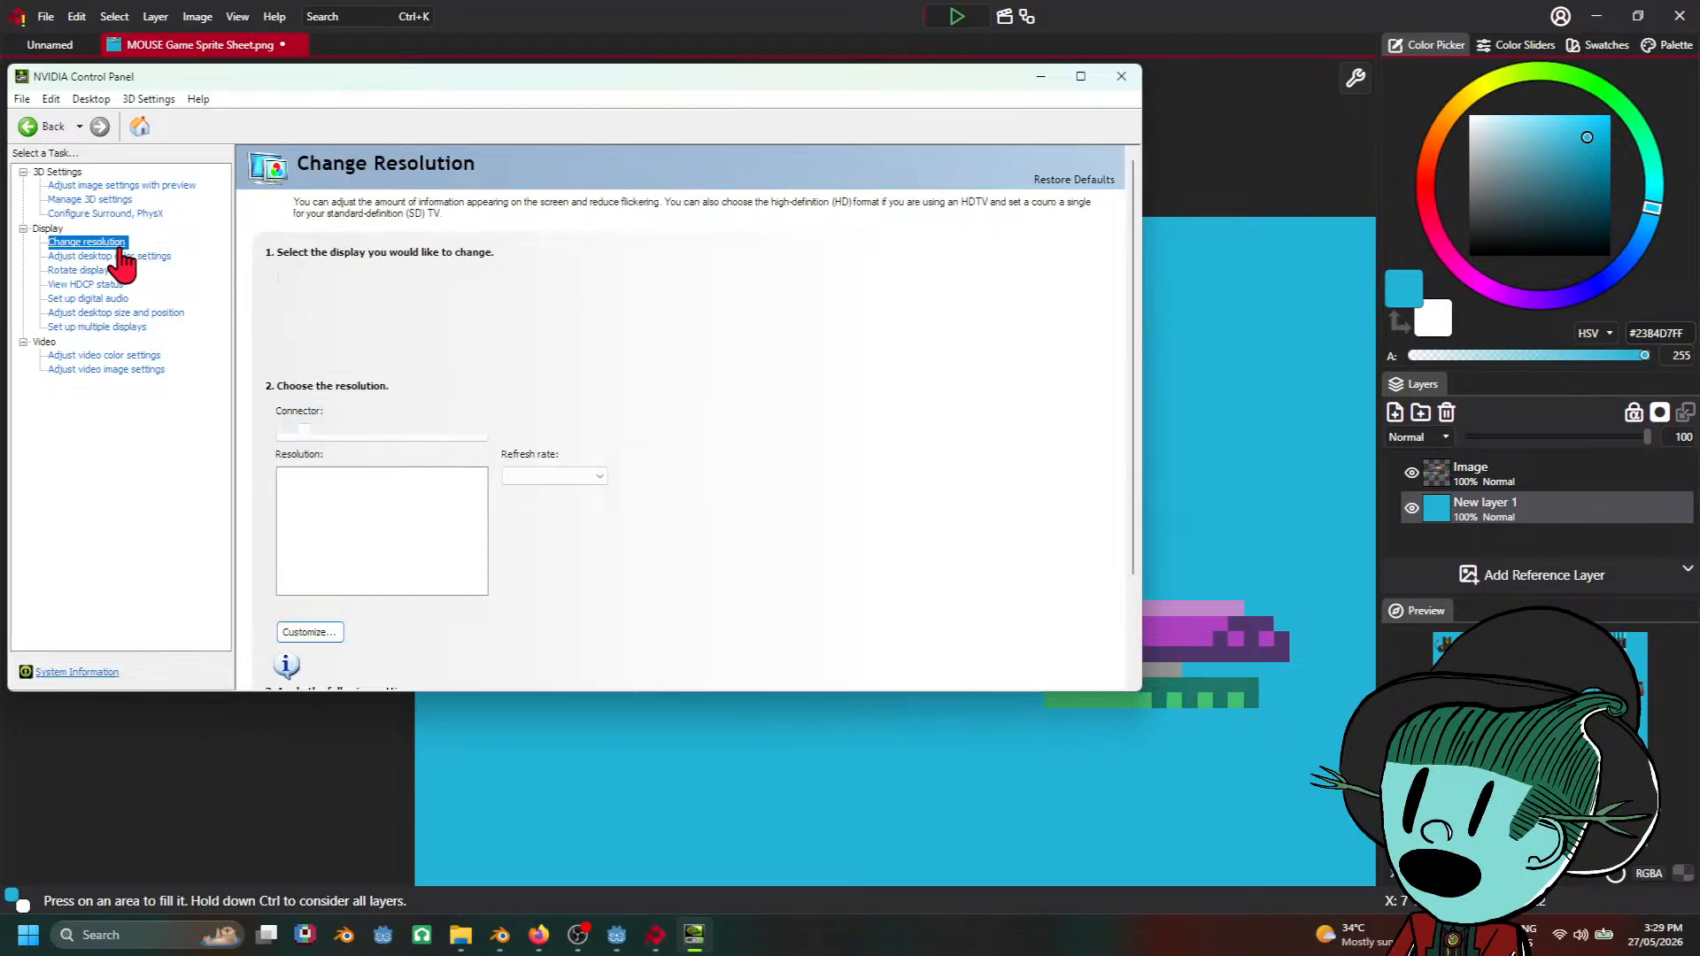
pyautogui.click(125, 257)
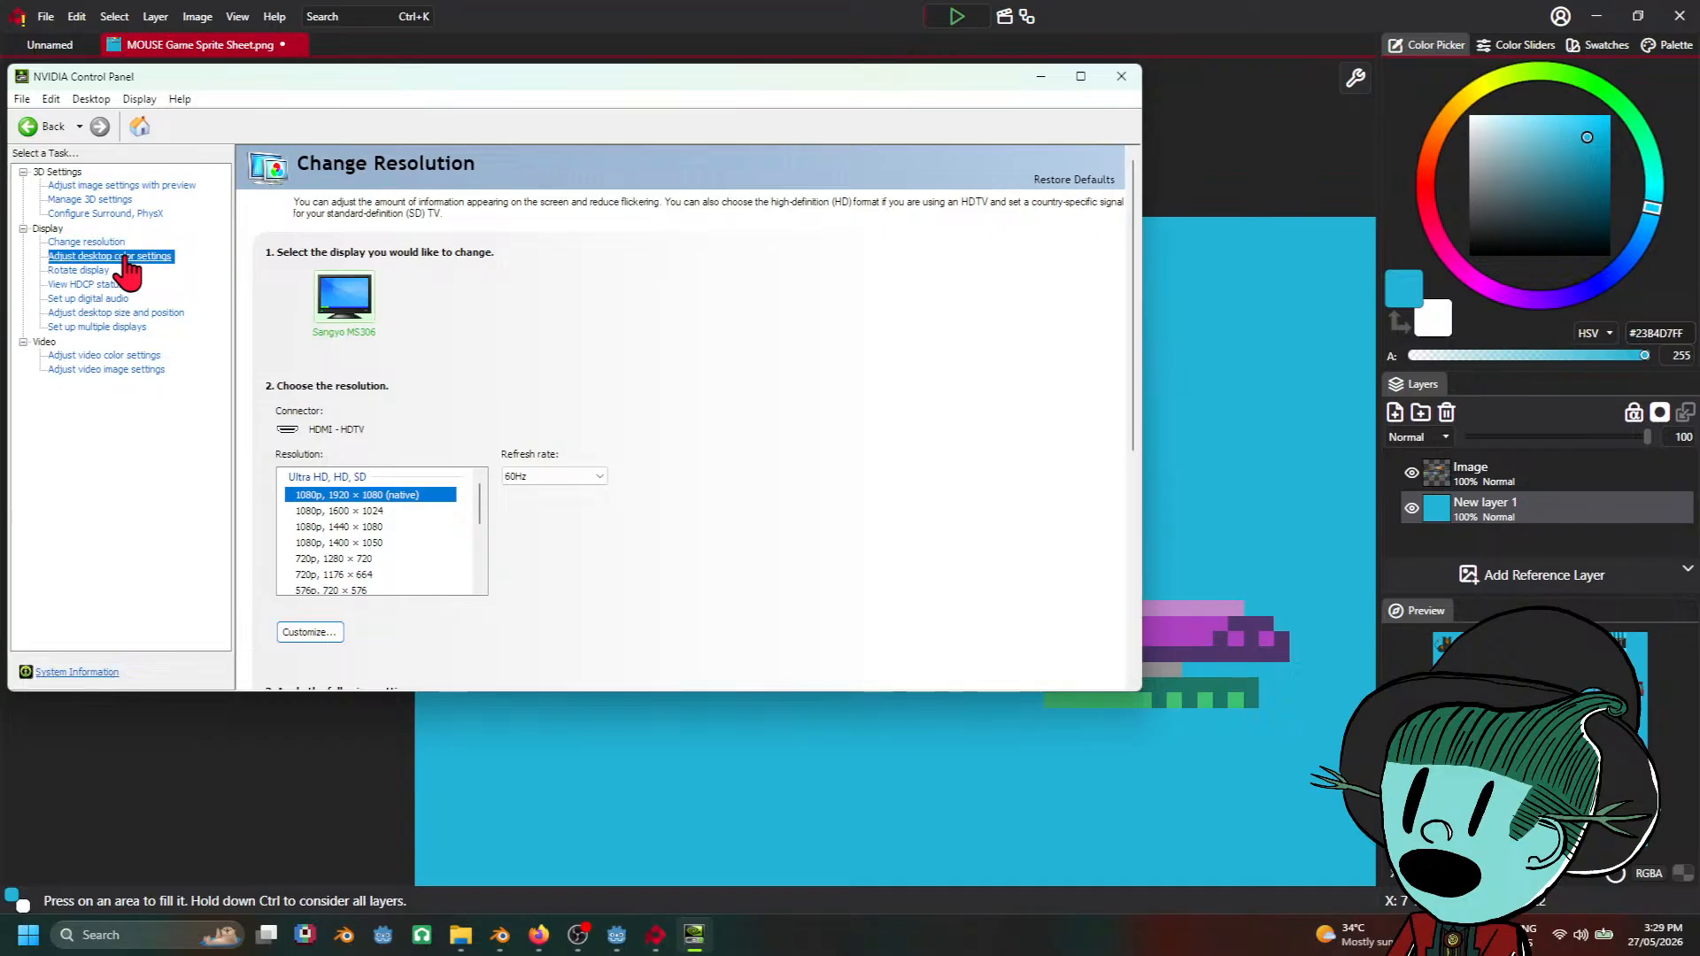
pyautogui.click(91, 271)
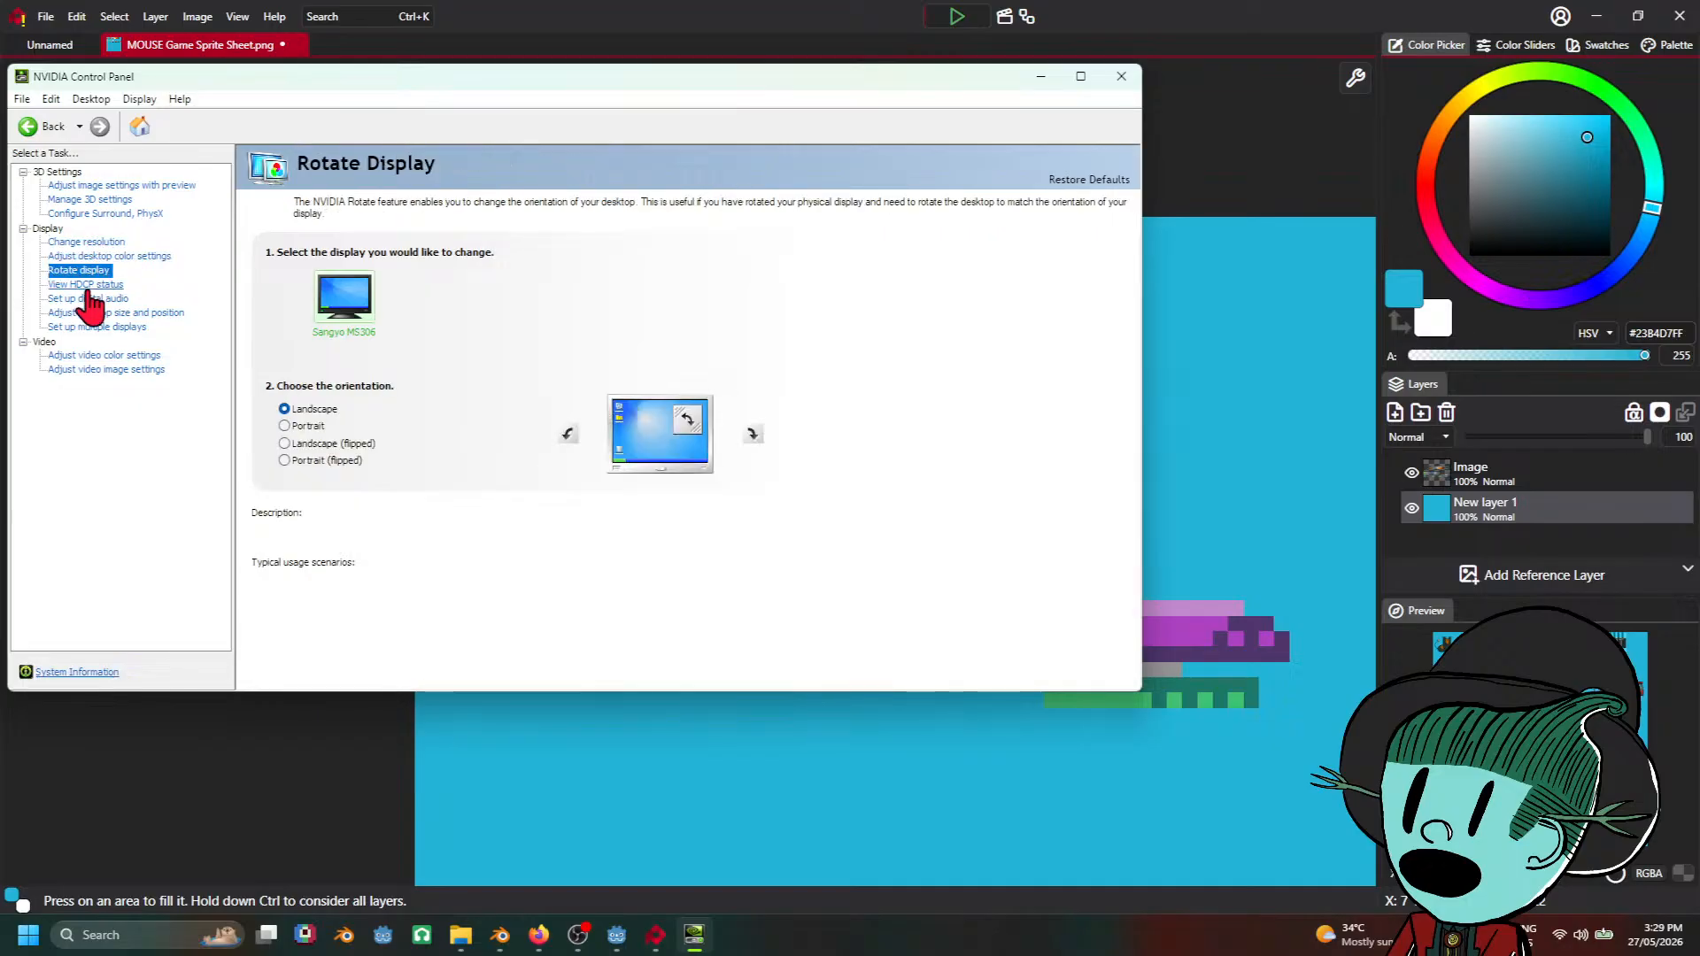
pyautogui.click(94, 285)
pyautogui.click(96, 312)
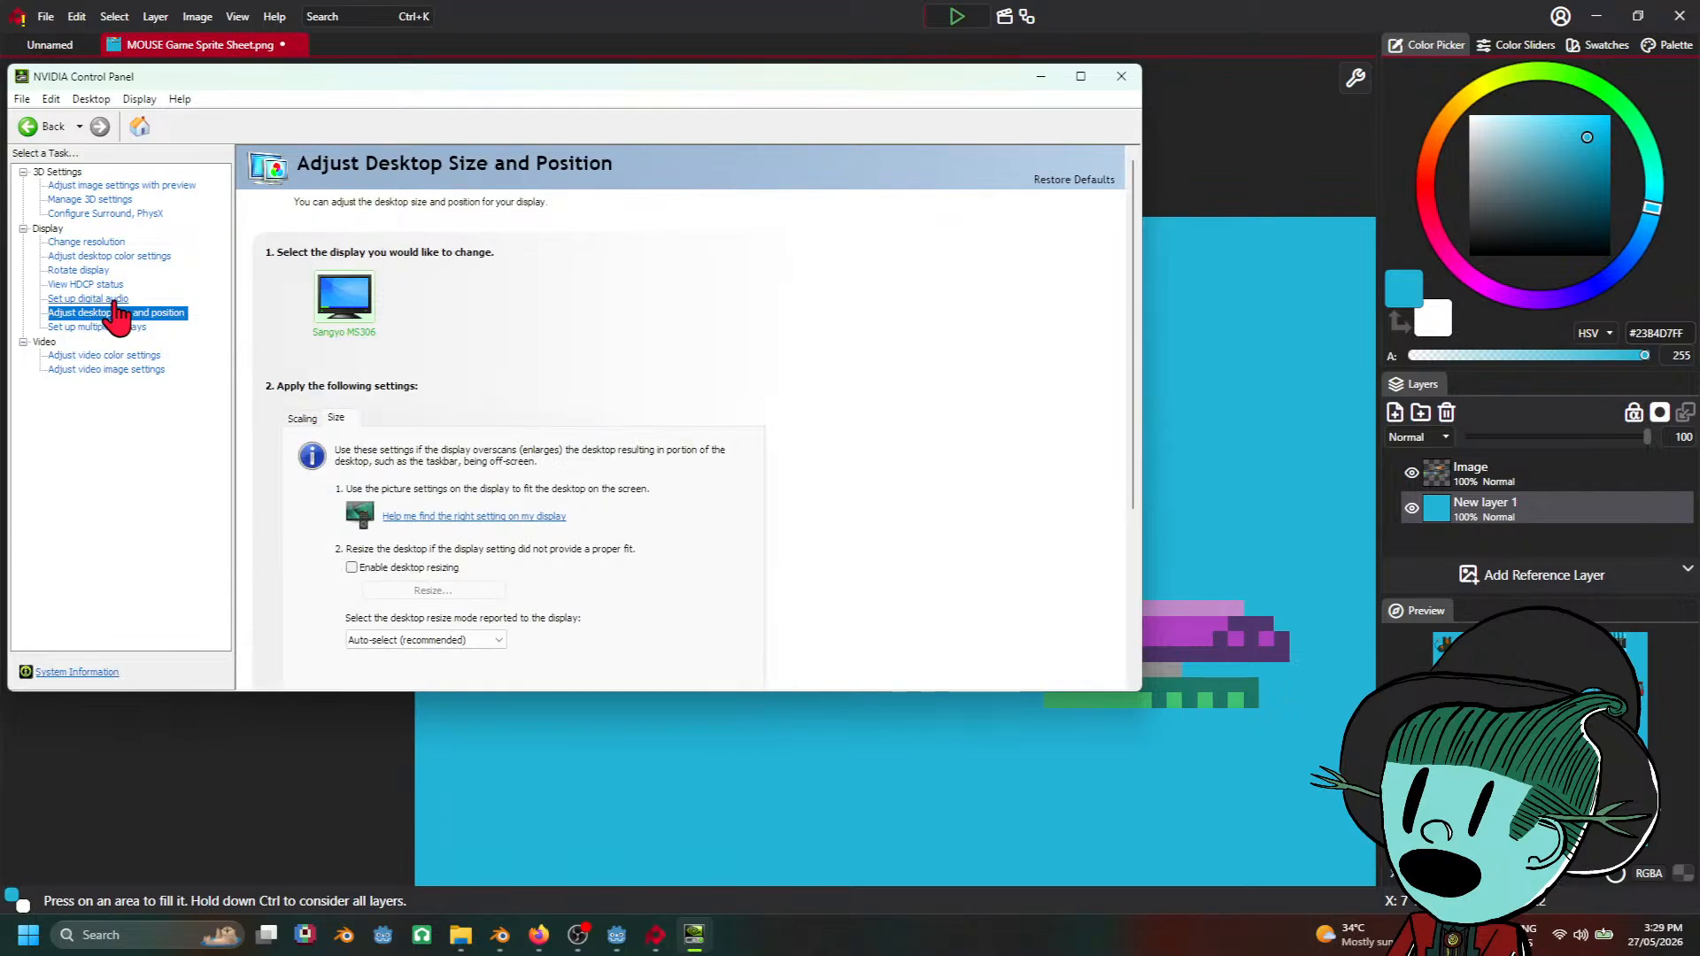
pyautogui.click(114, 300)
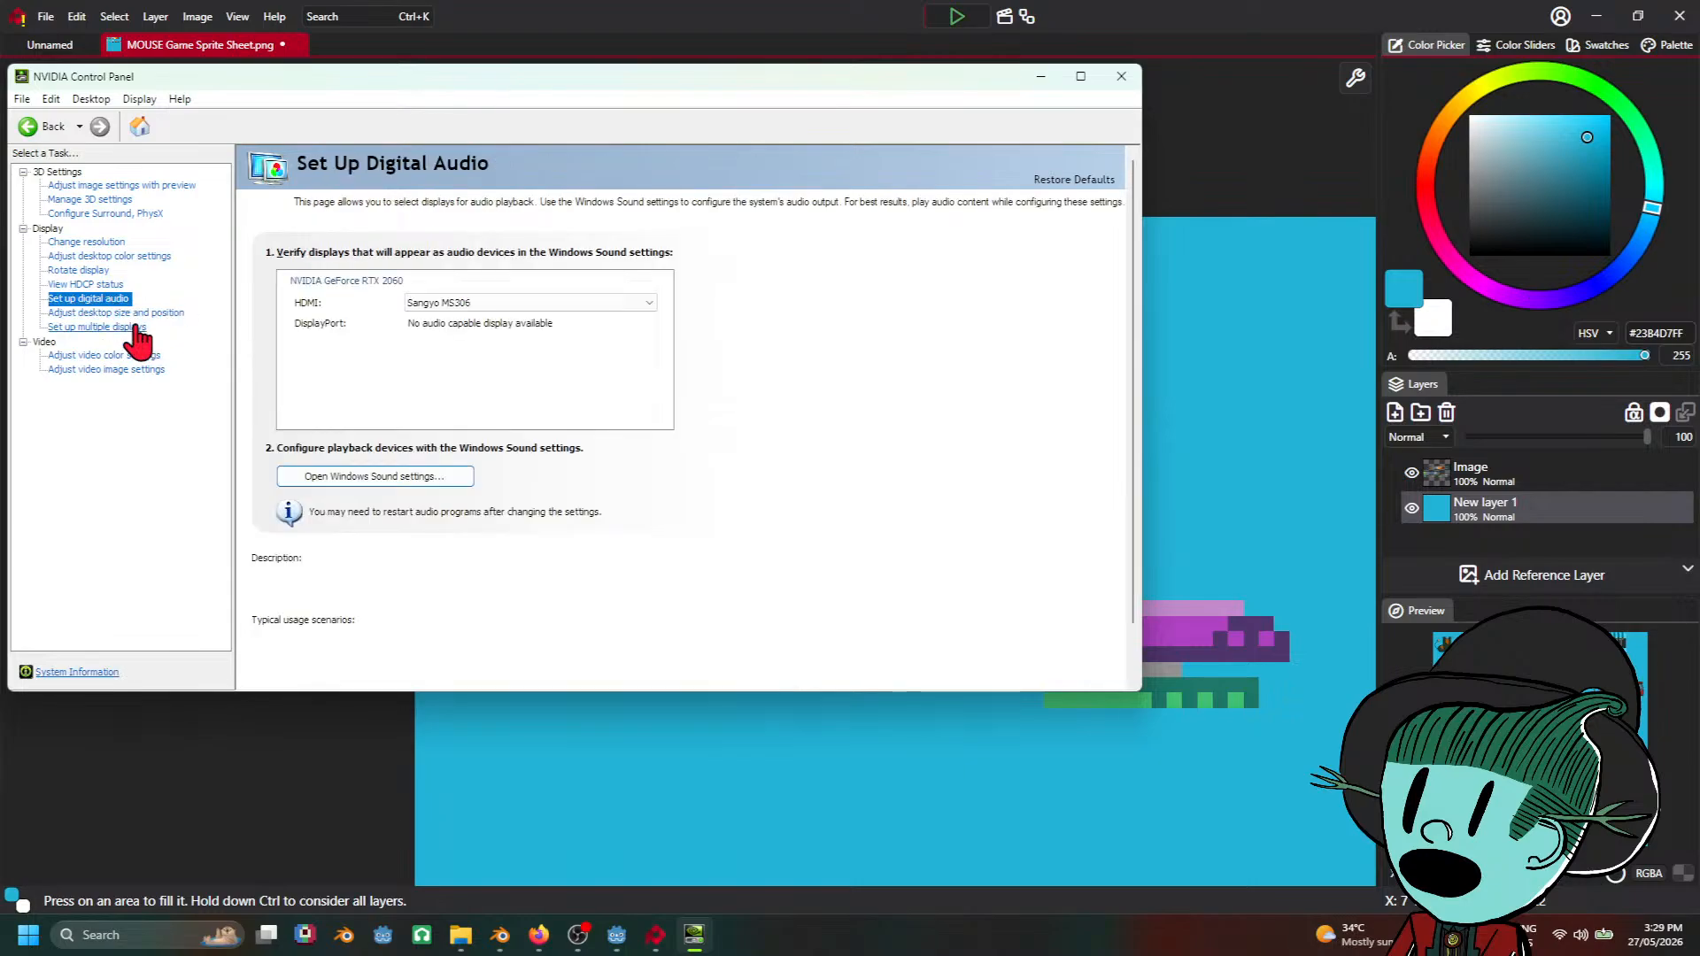
# Step: Review the video color settings and video image settings for adjustments that could affect the display
pyautogui.click(134, 355)
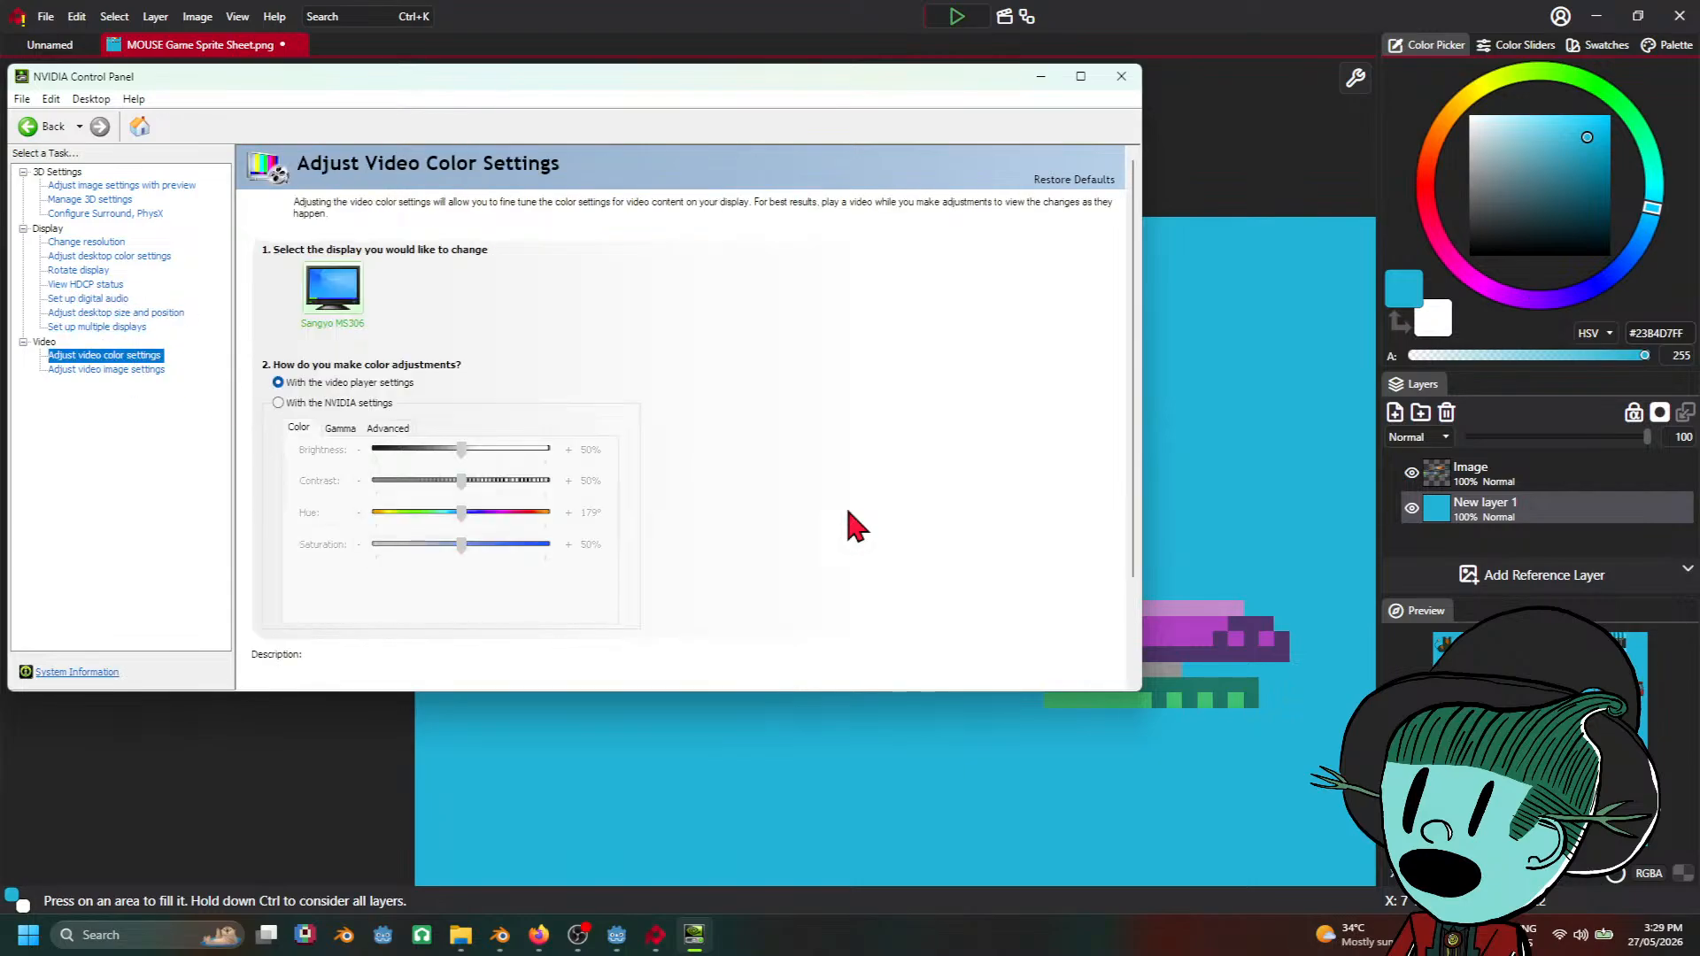
pyautogui.scroll(-2, 848, 512)
pyautogui.scroll(2, 848, 512)
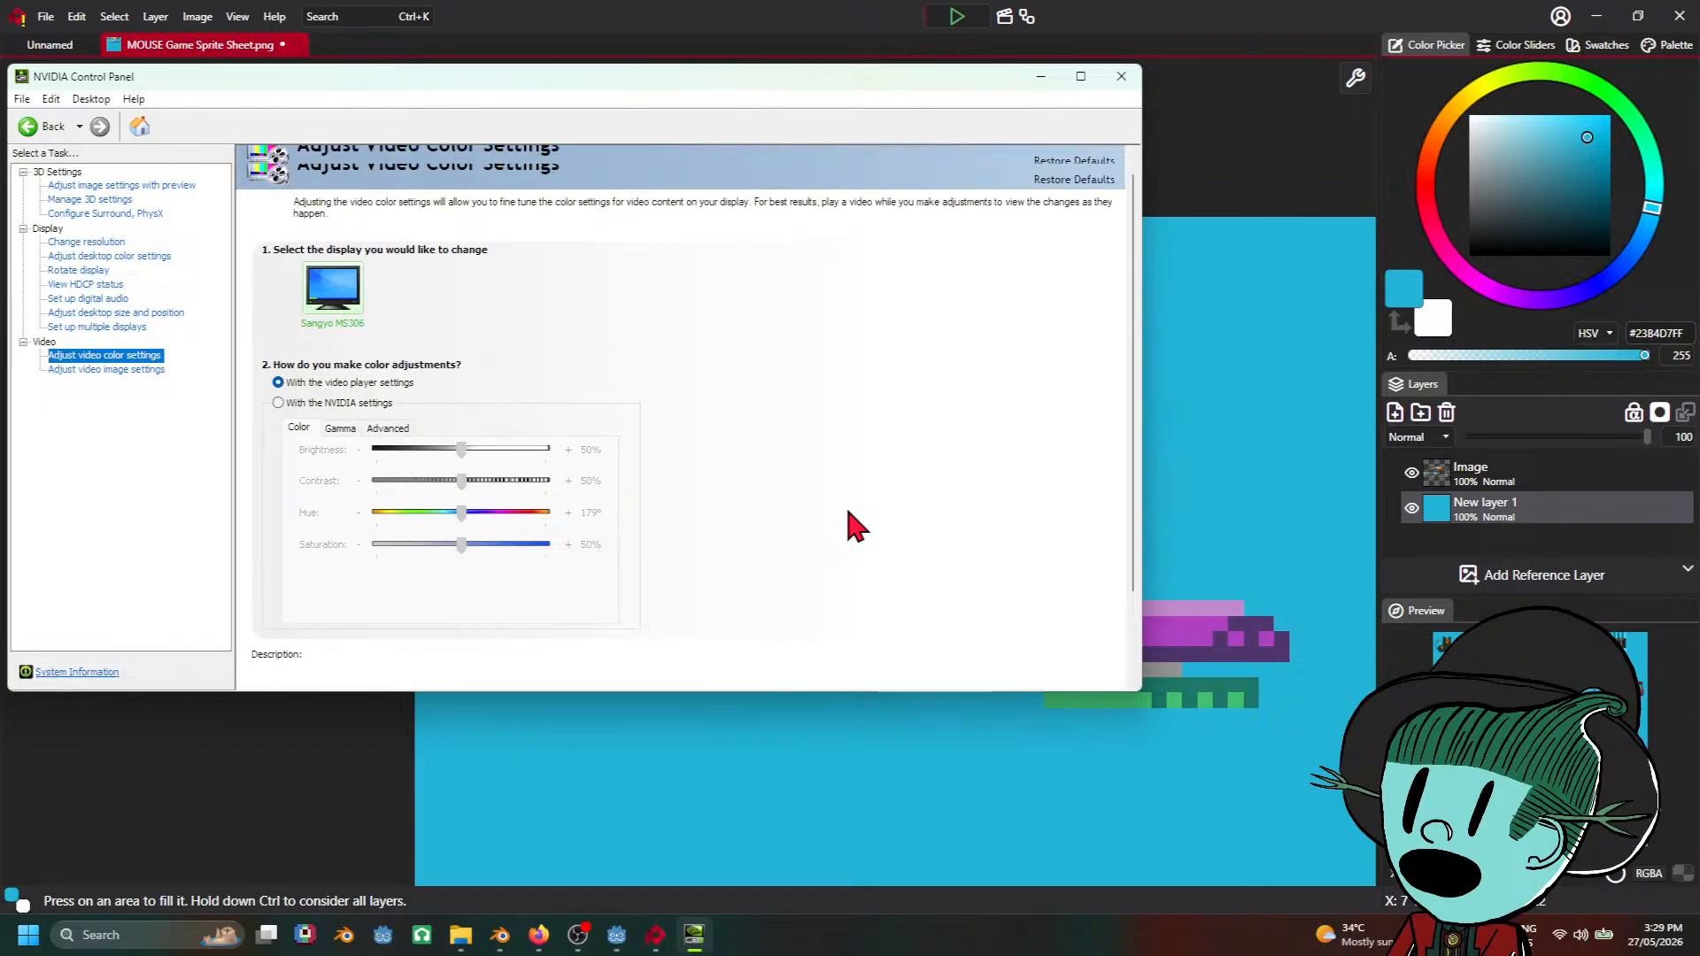
pyautogui.click(133, 371)
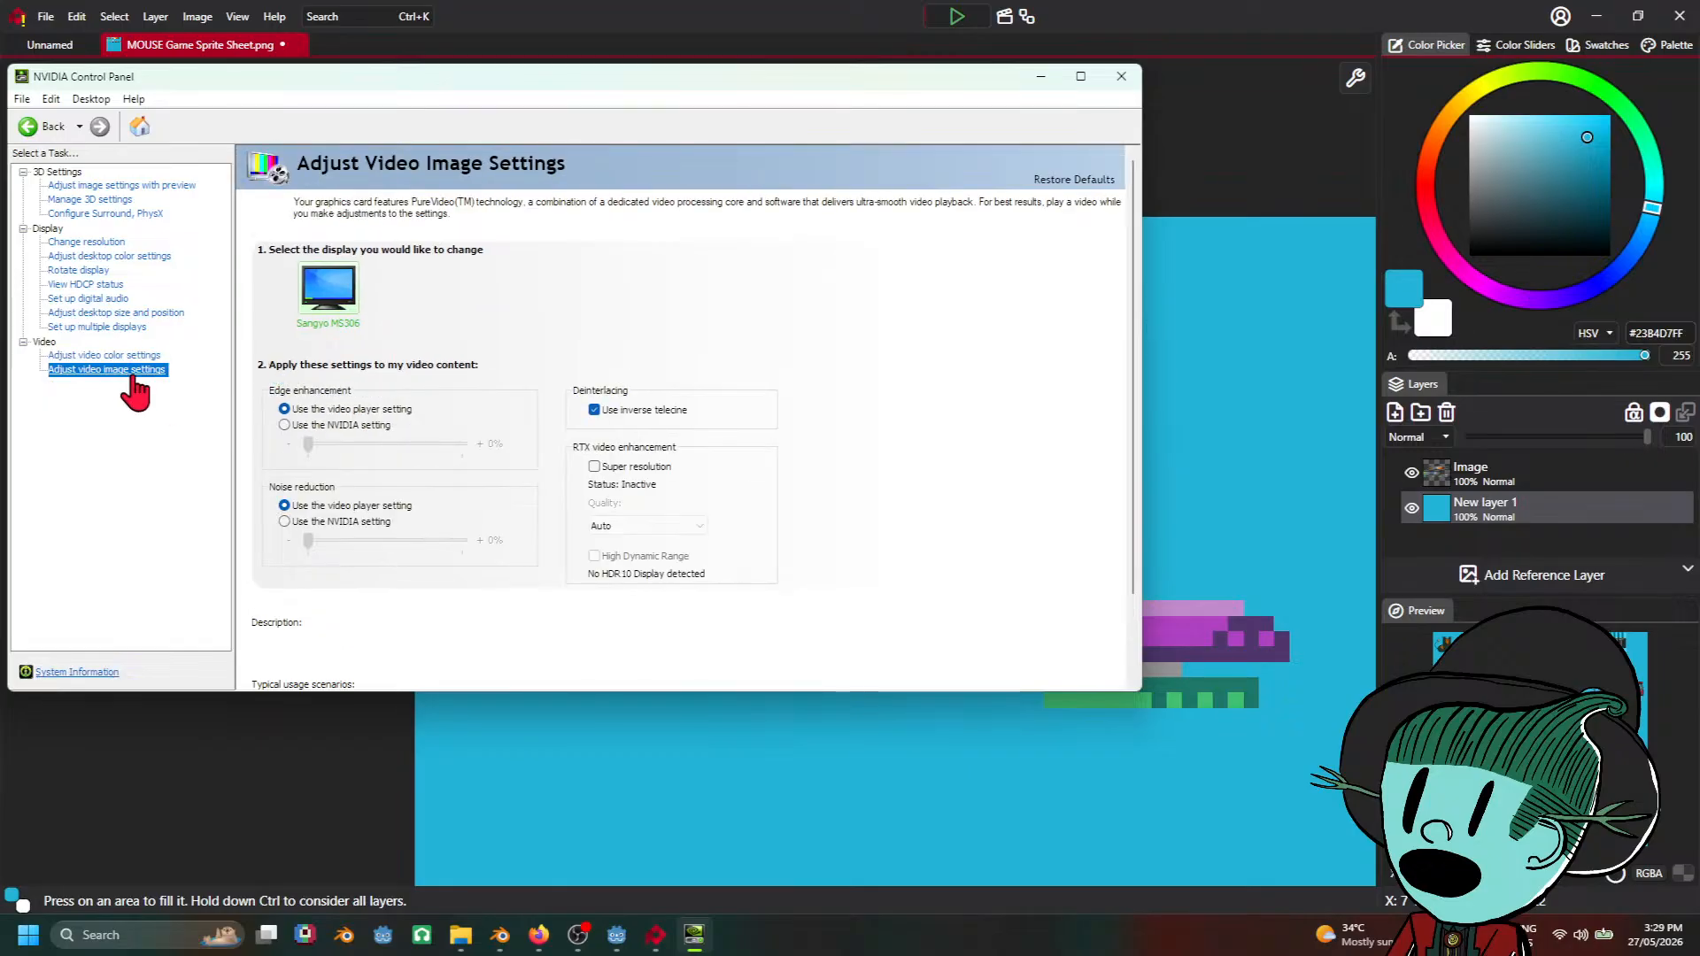
pyautogui.click(133, 356)
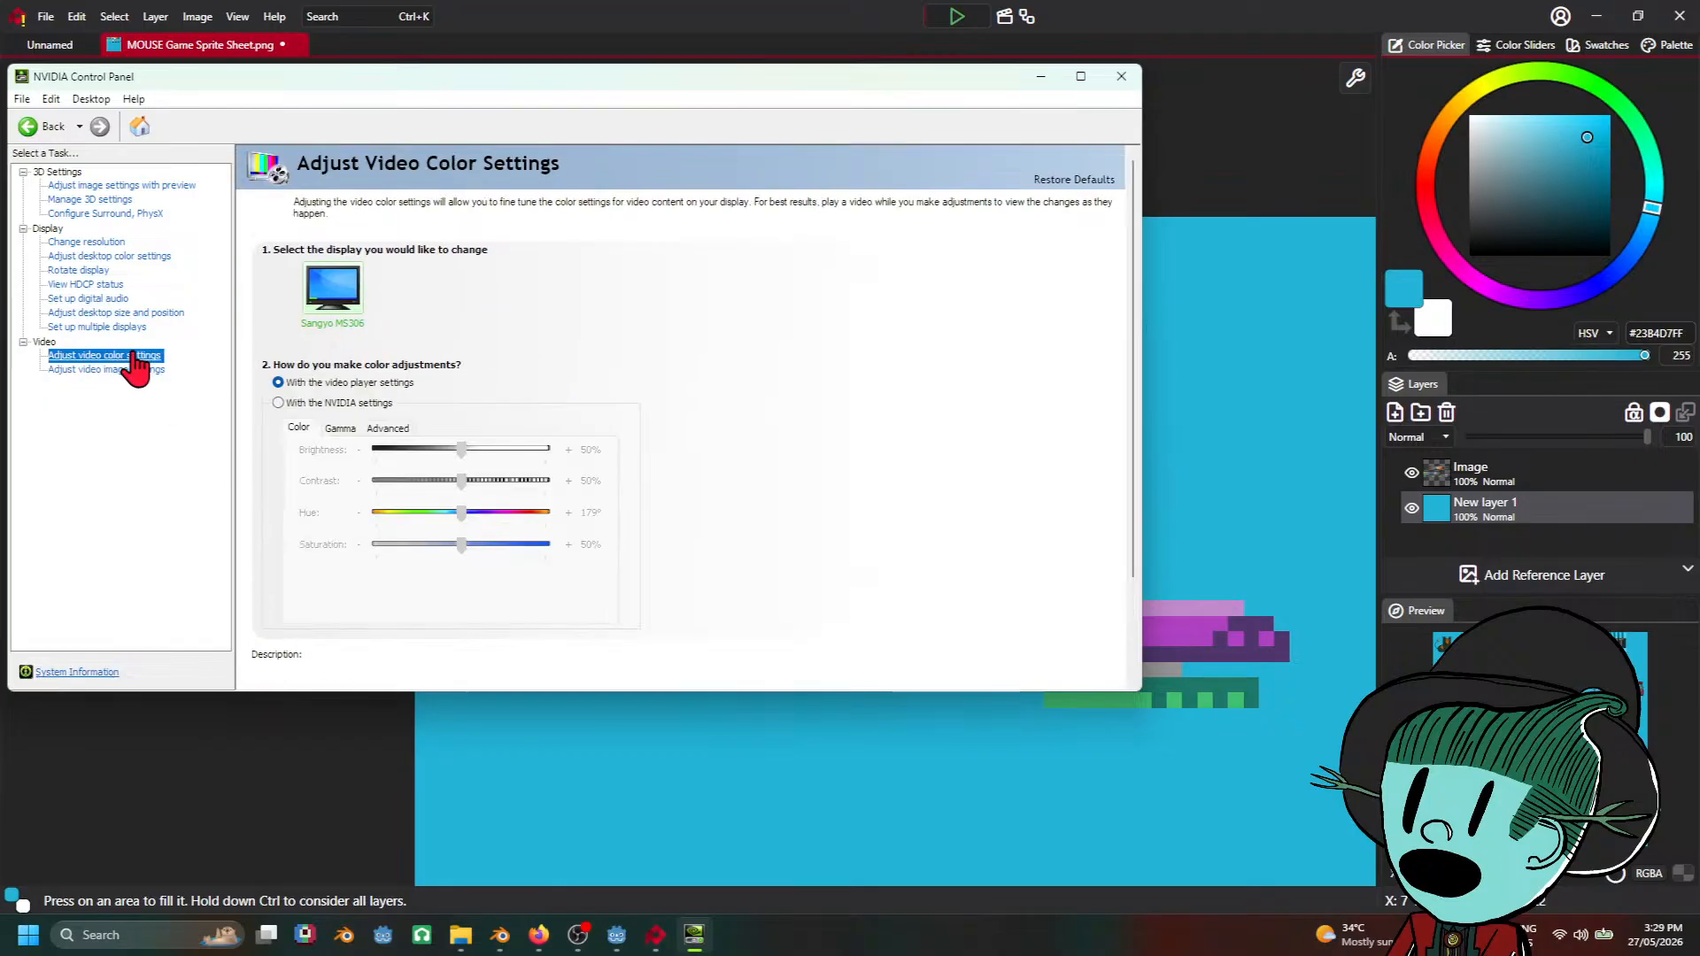
# Step: Examine the color enhancement options under Adjust Desktop Color Settings
pyautogui.click(89, 270)
pyautogui.click(125, 257)
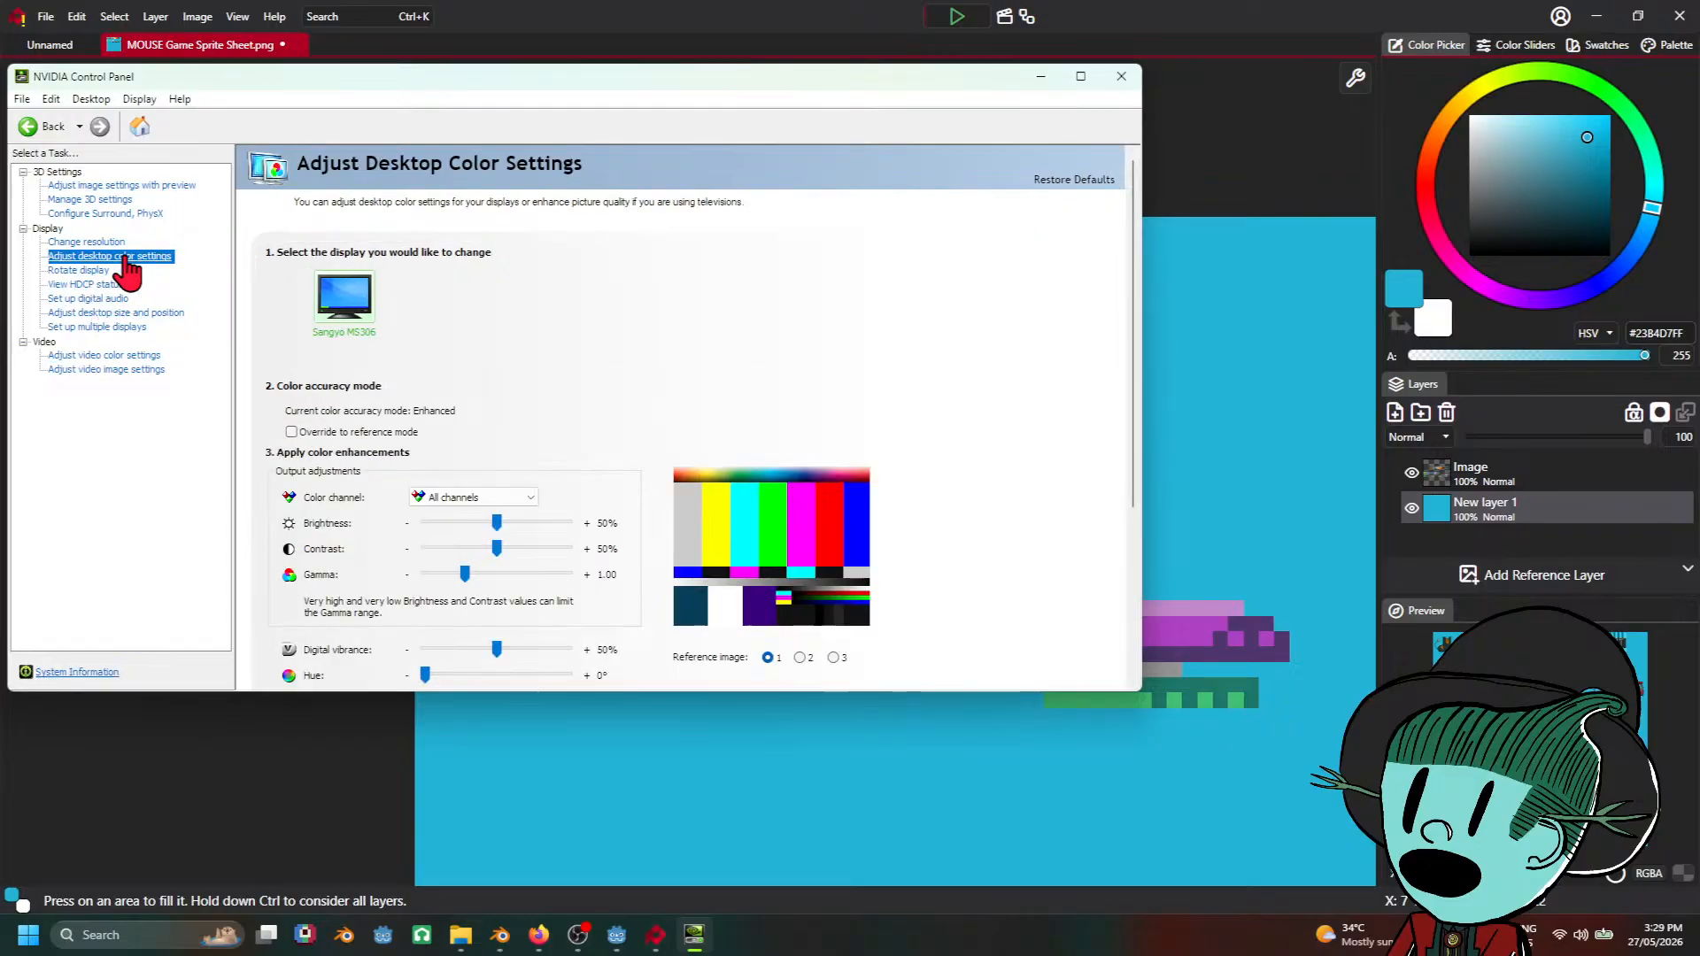
pyautogui.scroll(-1, 881, 429)
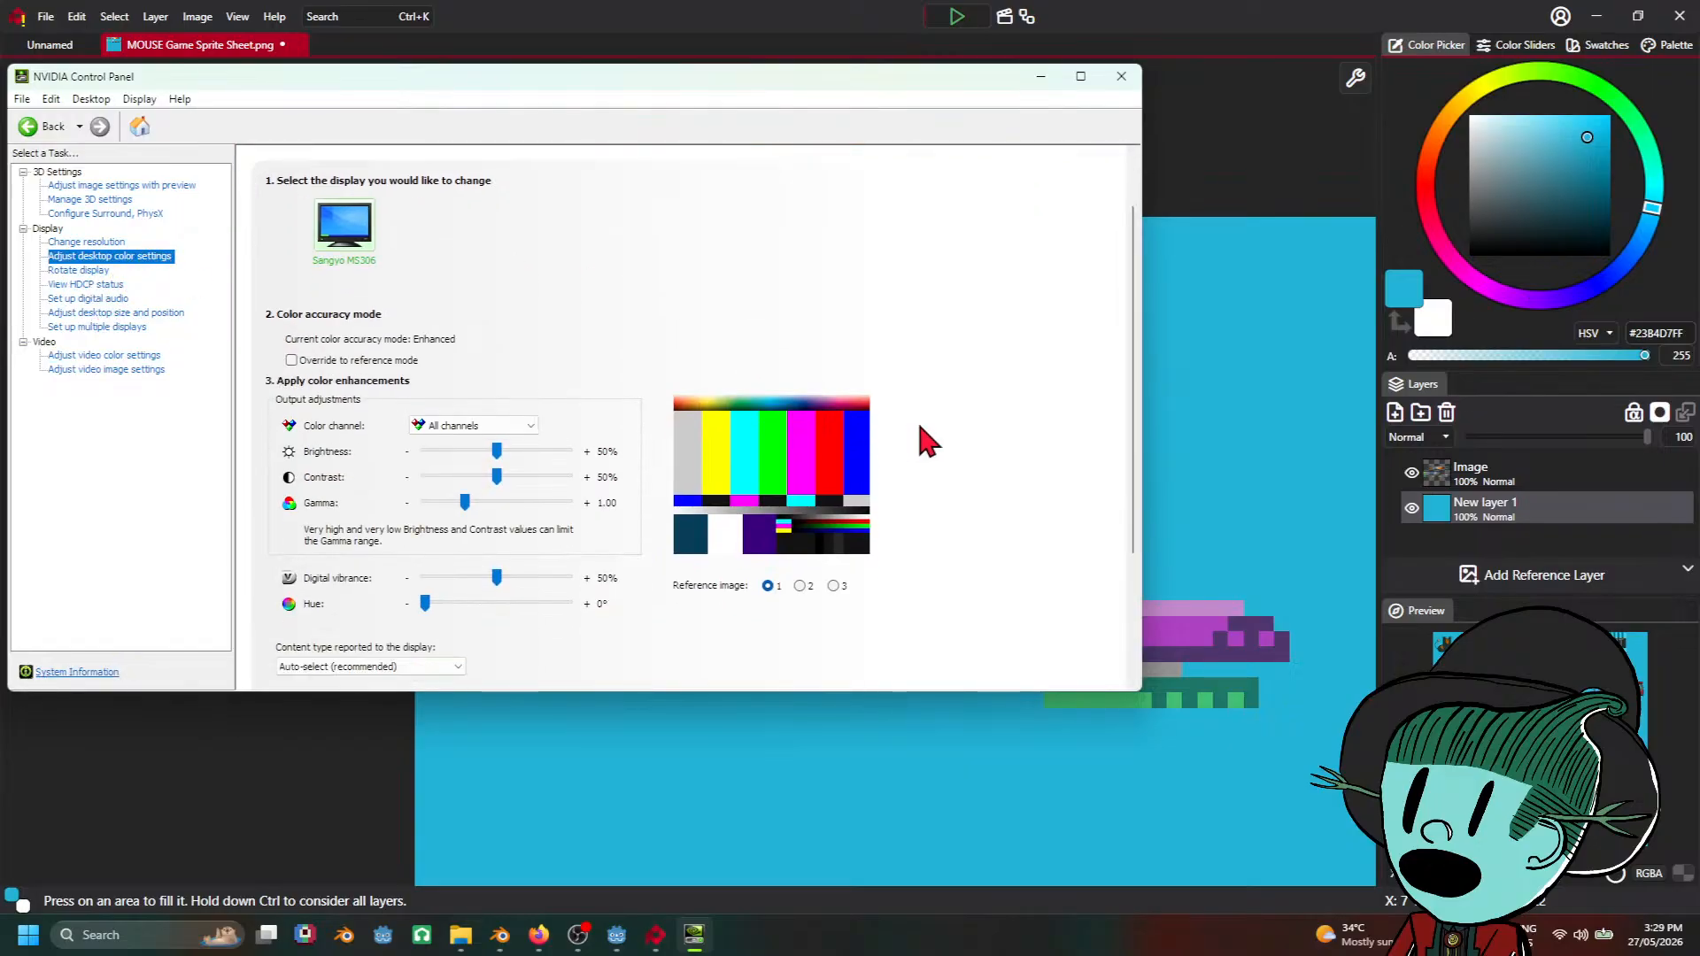
# Step: Review the Change Resolution and HDCP status pages and all three 3D settings pages for options affecting the texture display
pyautogui.scroll(-2, 919, 440)
pyautogui.click(103, 243)
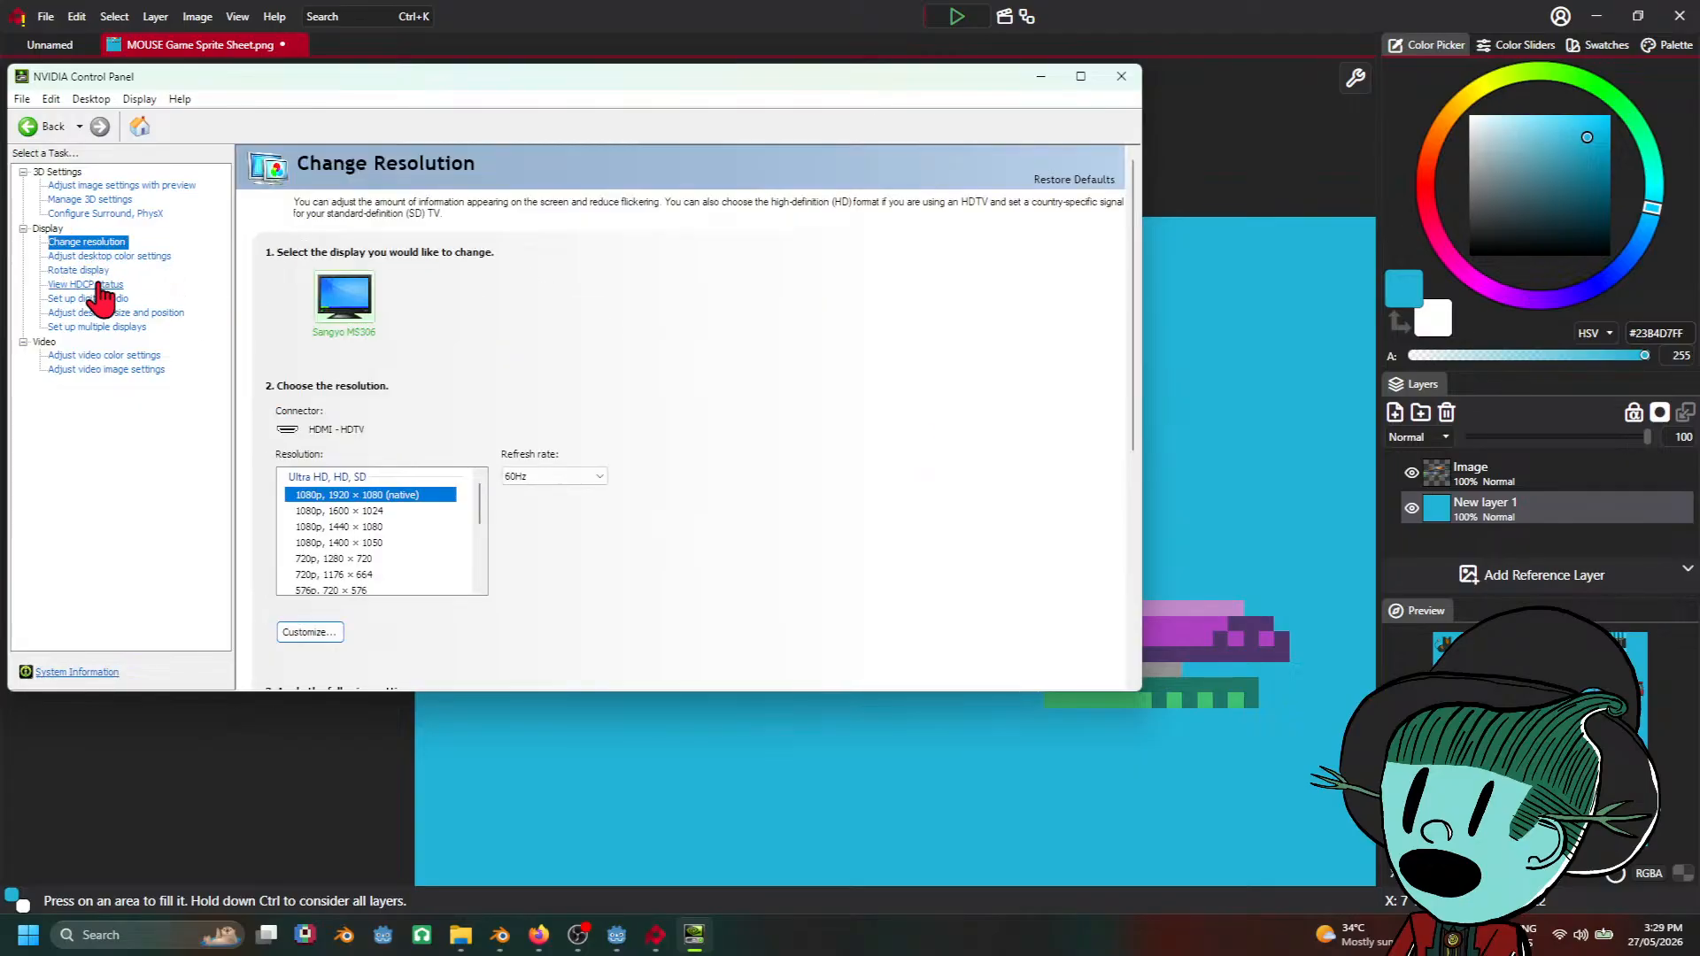
pyautogui.click(99, 285)
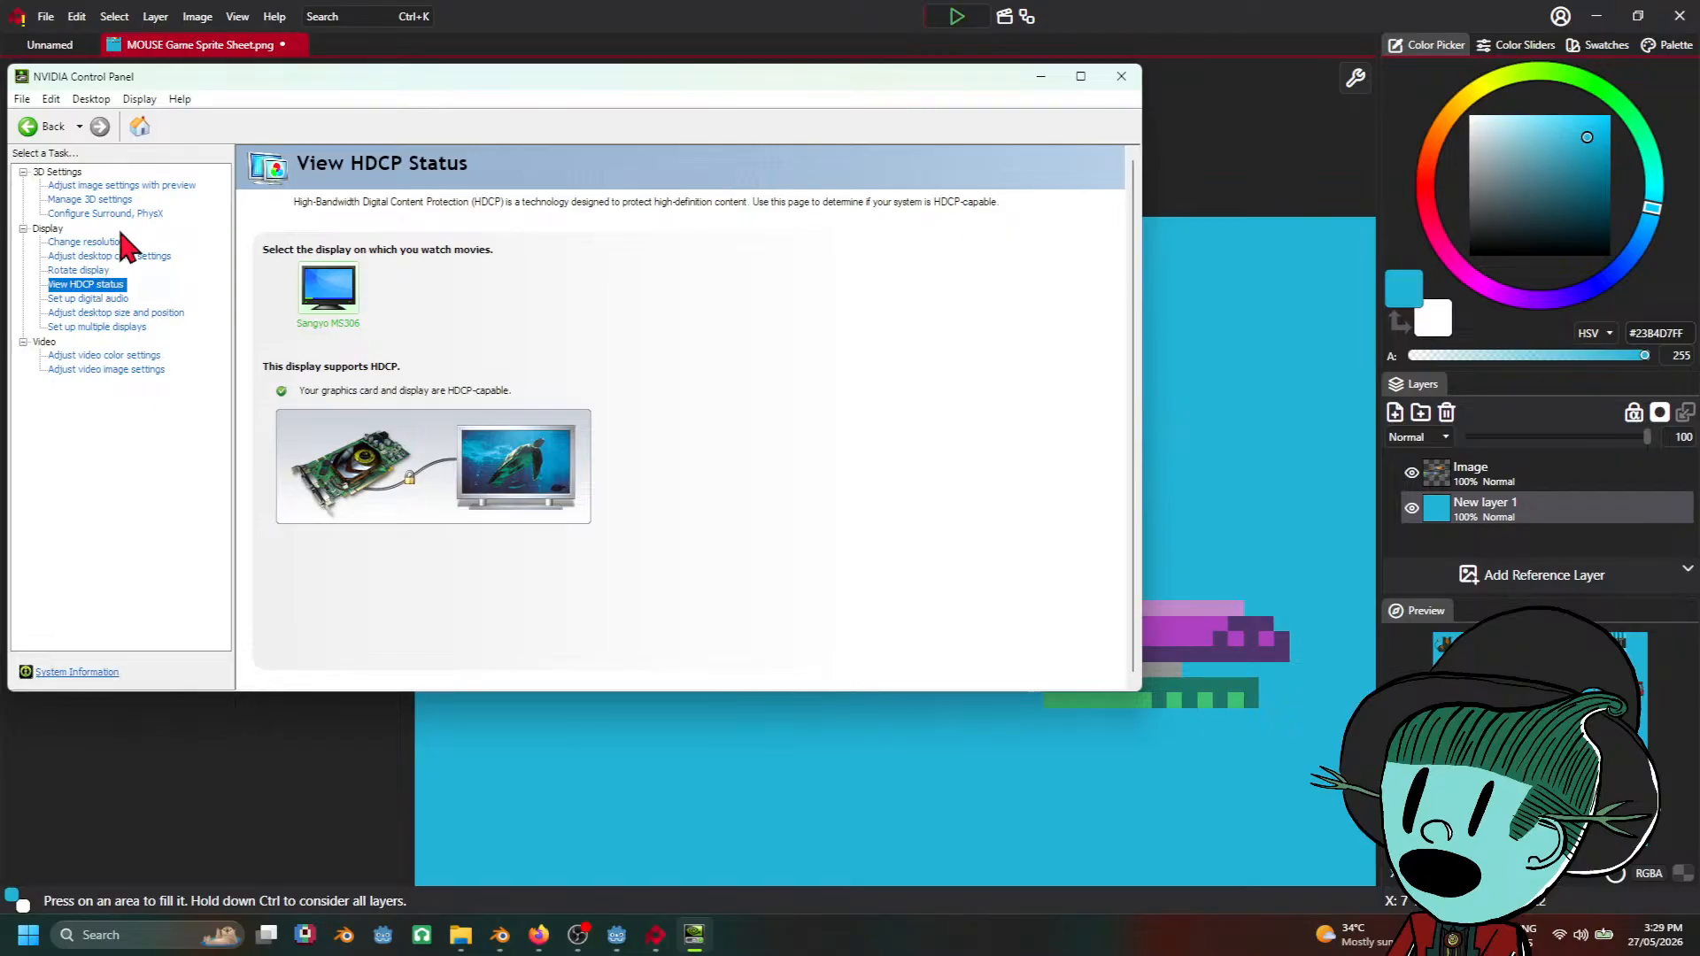
pyautogui.click(166, 186)
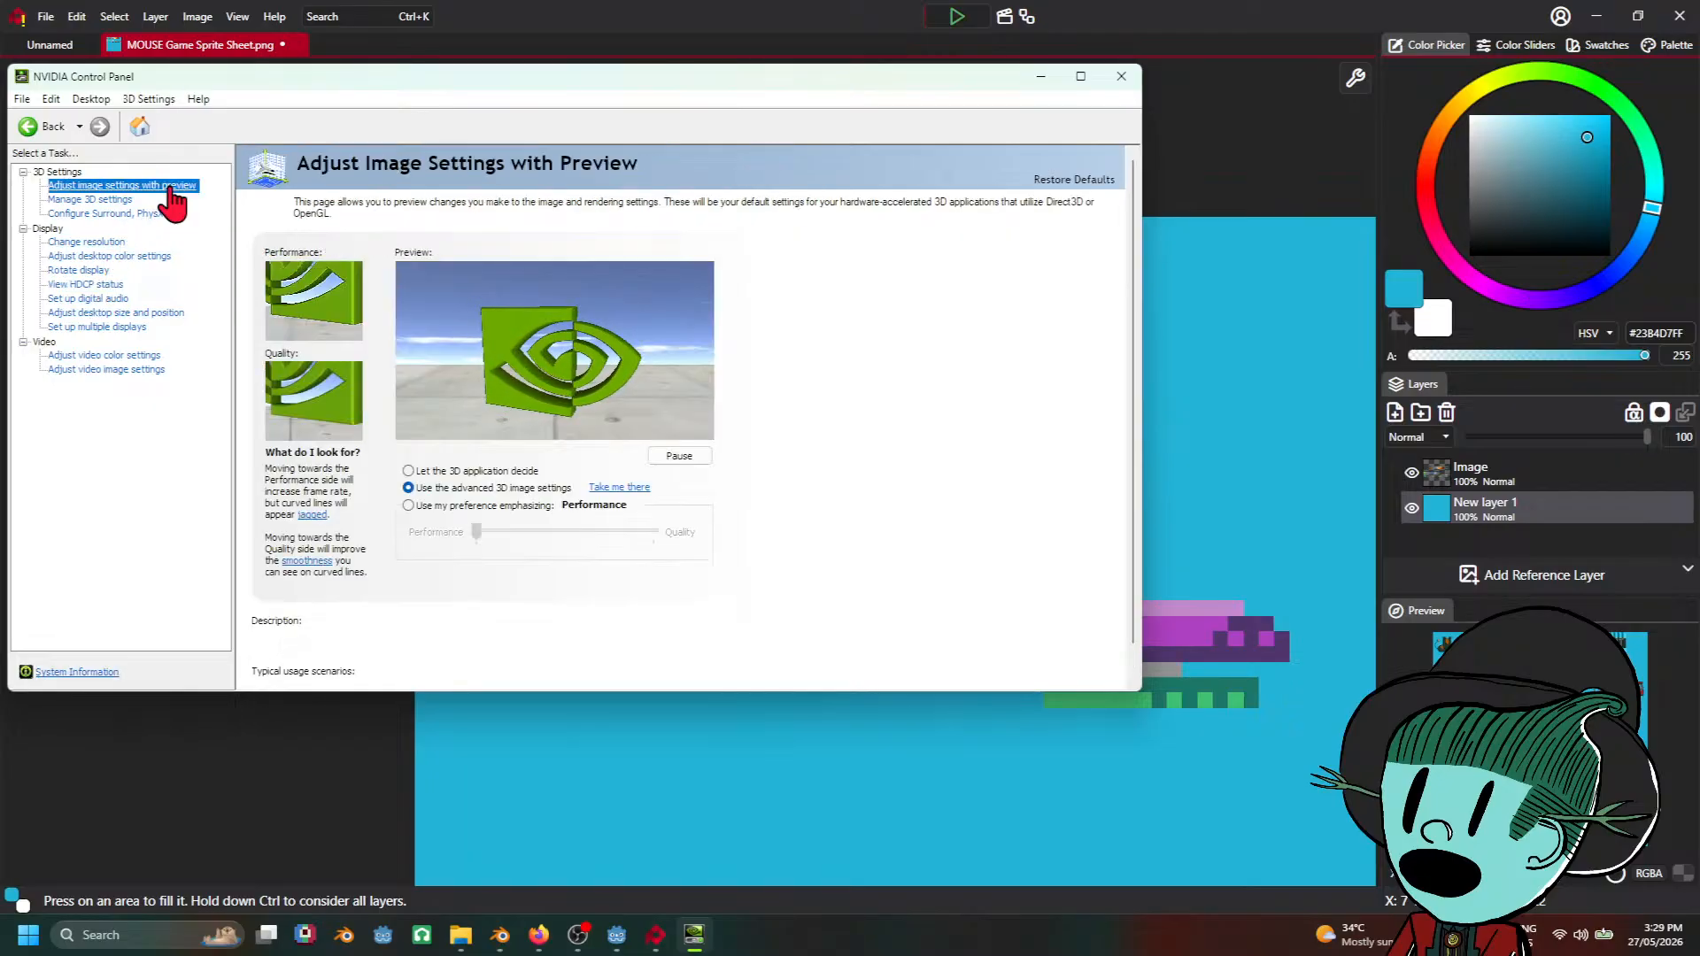
pyautogui.click(106, 200)
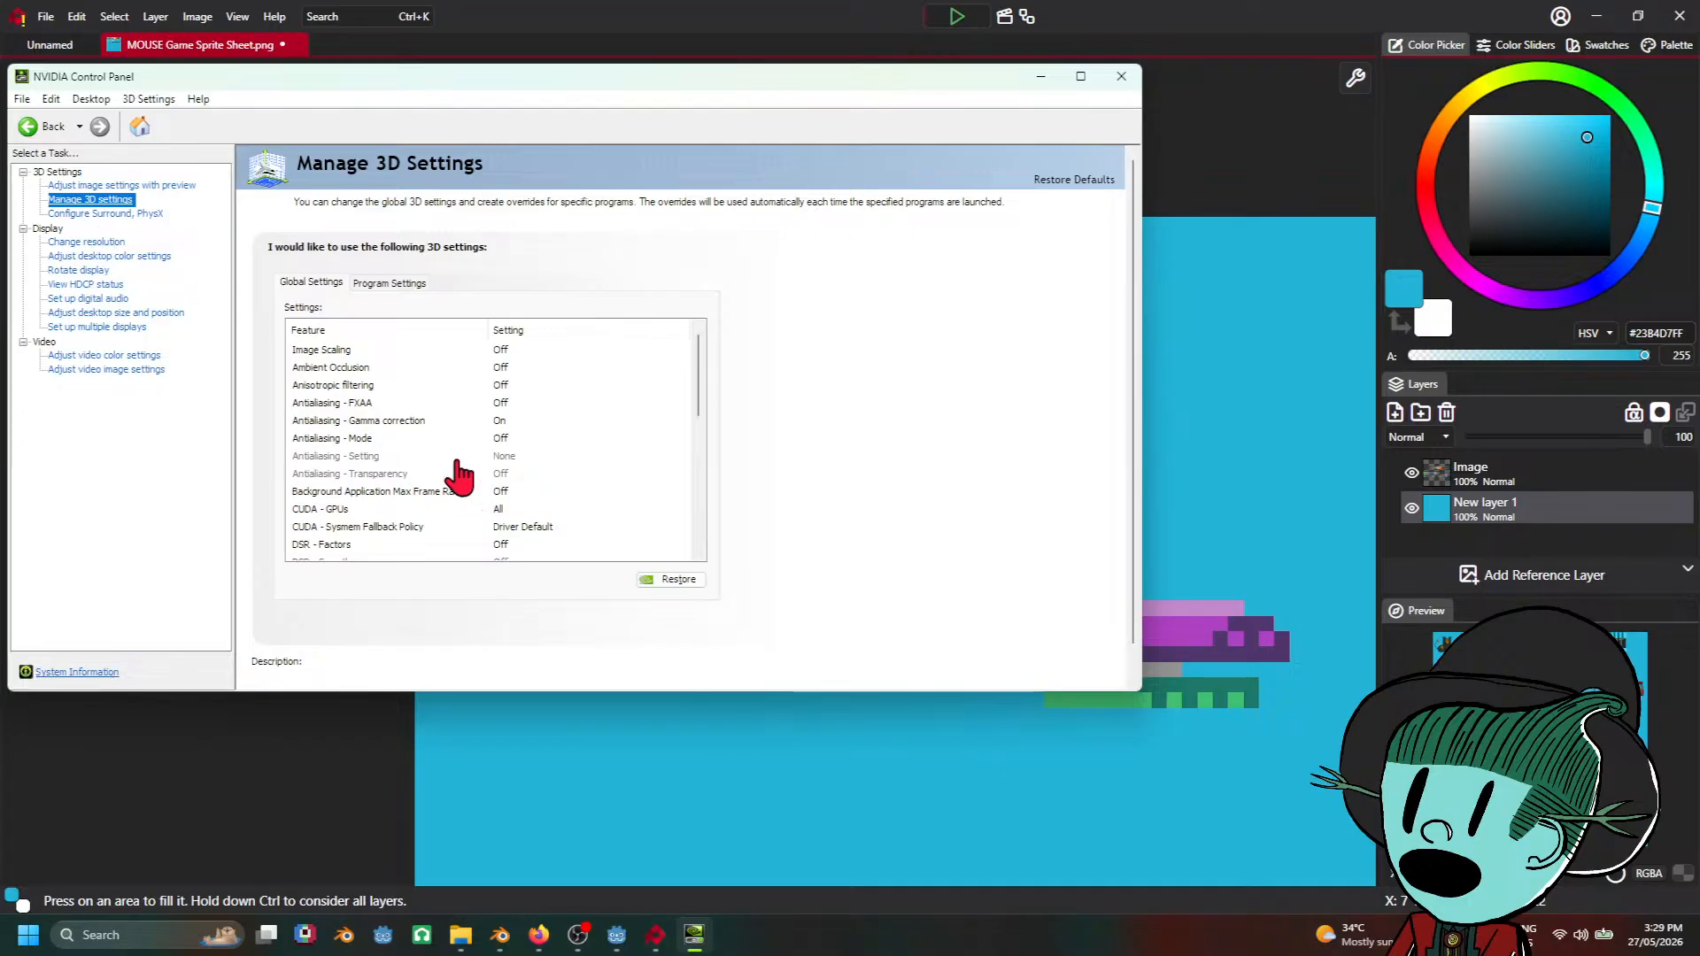
pyautogui.scroll(-5, 455, 474)
pyautogui.click(135, 217)
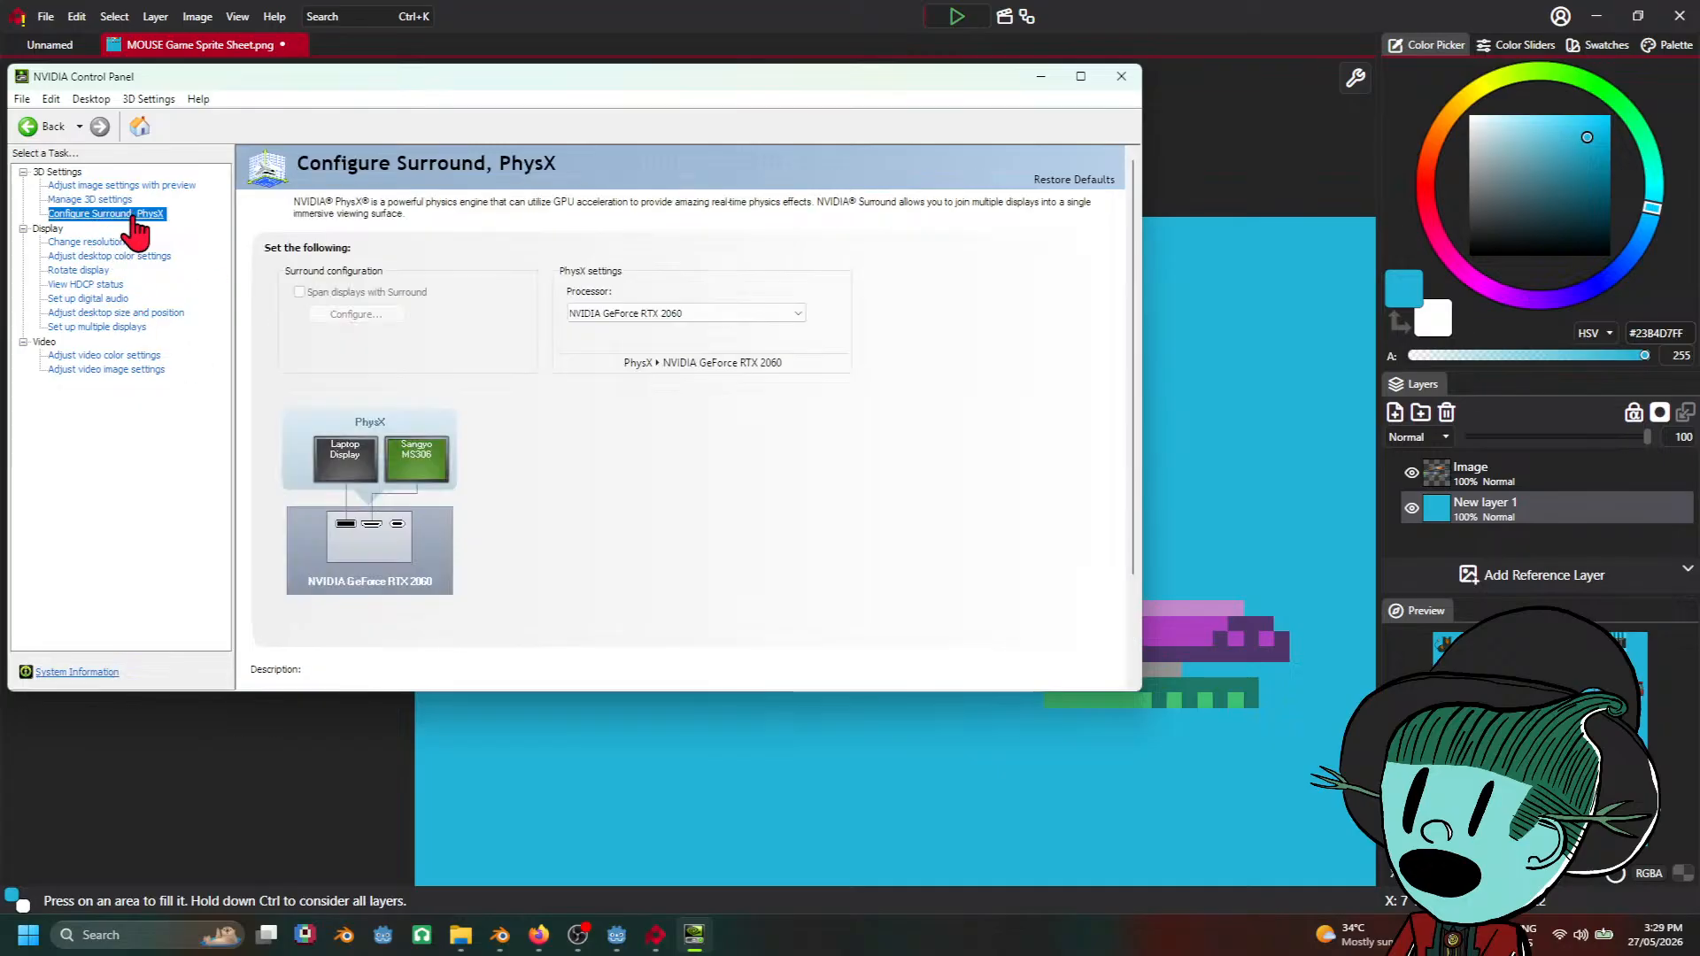
# Step: Recheck the desktop color, display rotation, HDCP status and digital audio pages
pyautogui.click(106, 257)
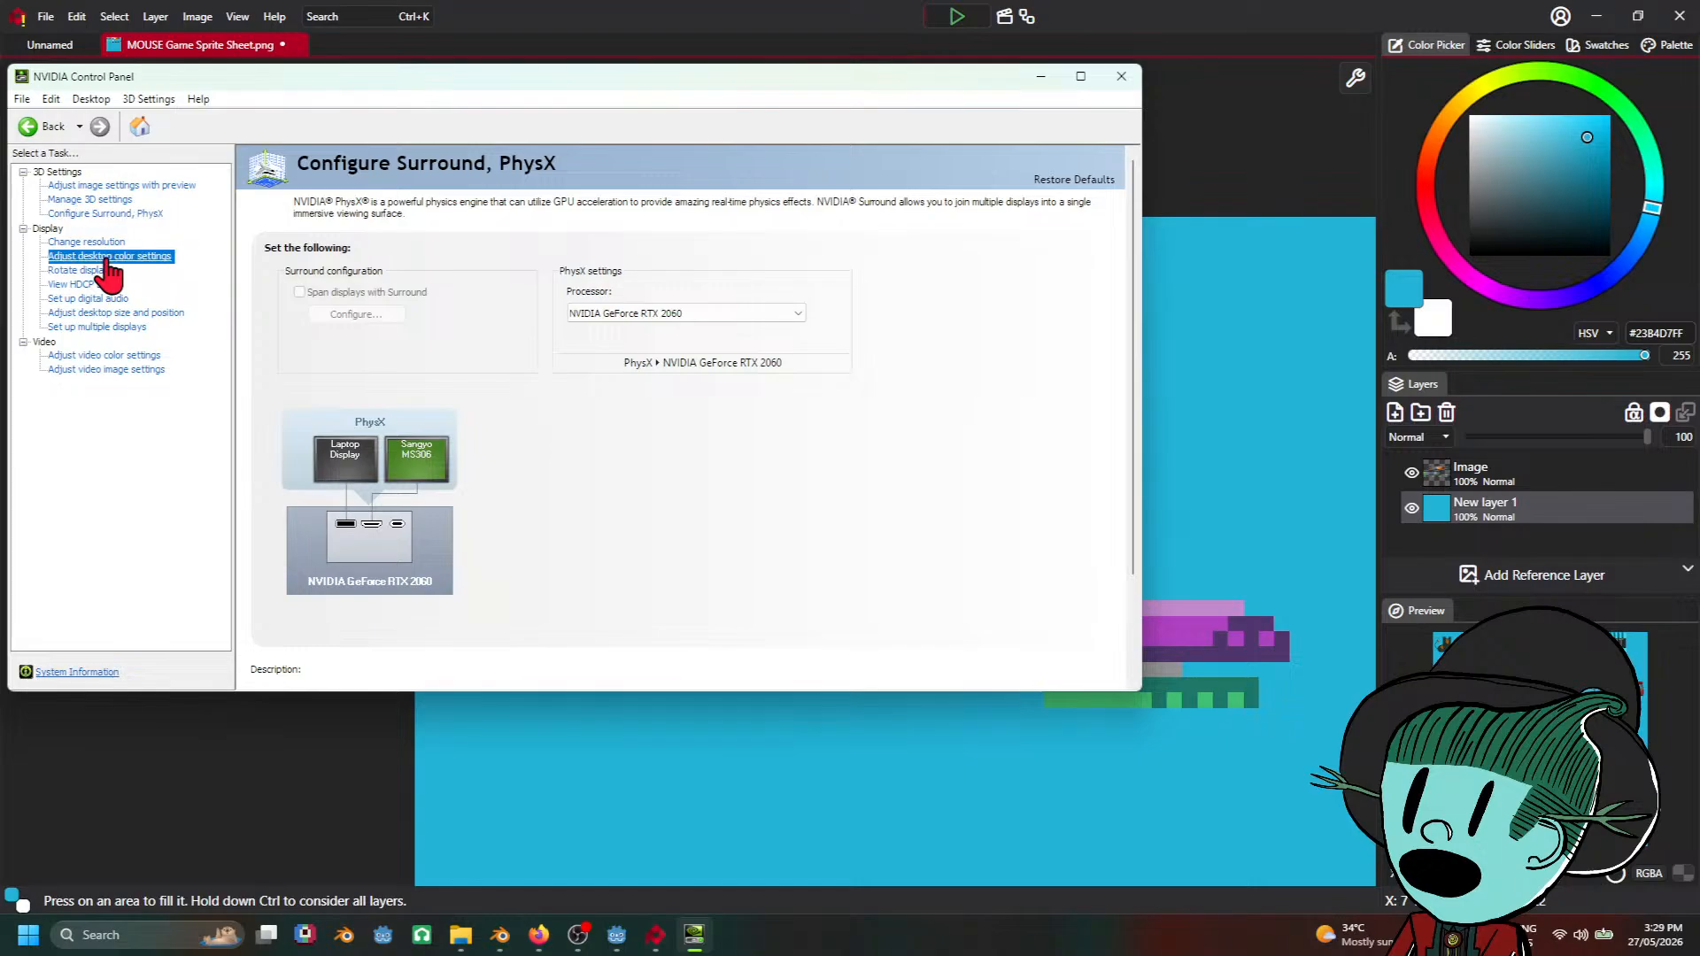
pyautogui.scroll(-2, 749, 440)
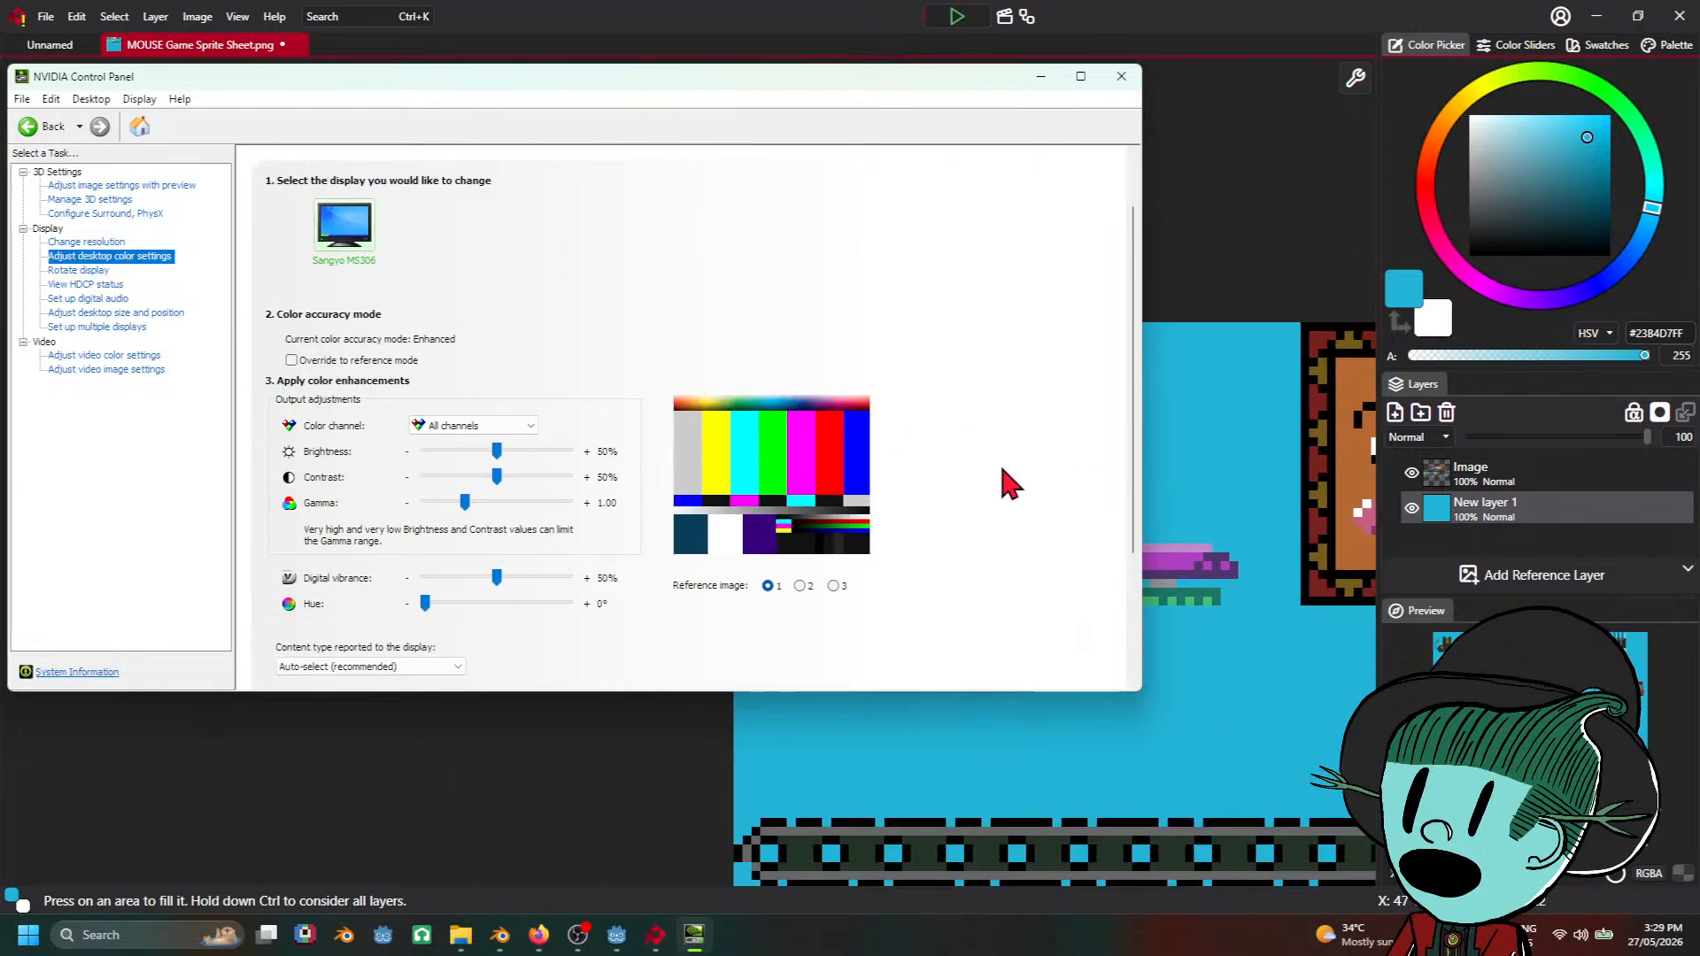
pyautogui.click(70, 270)
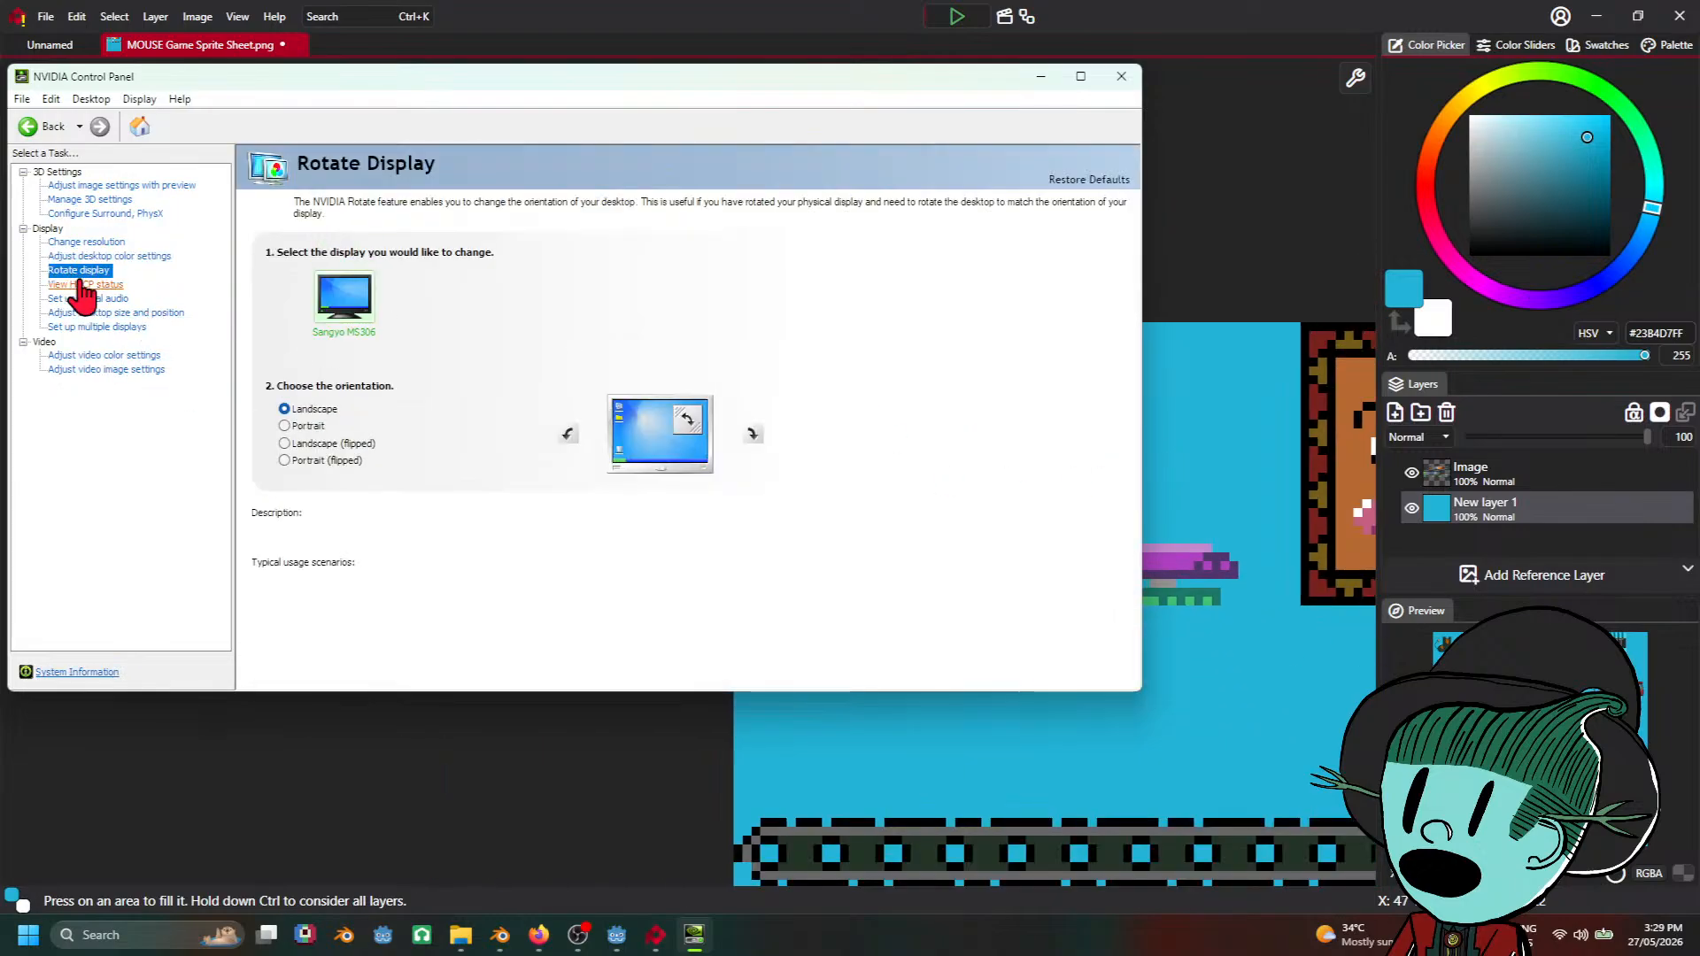
pyautogui.click(75, 284)
pyautogui.click(108, 300)
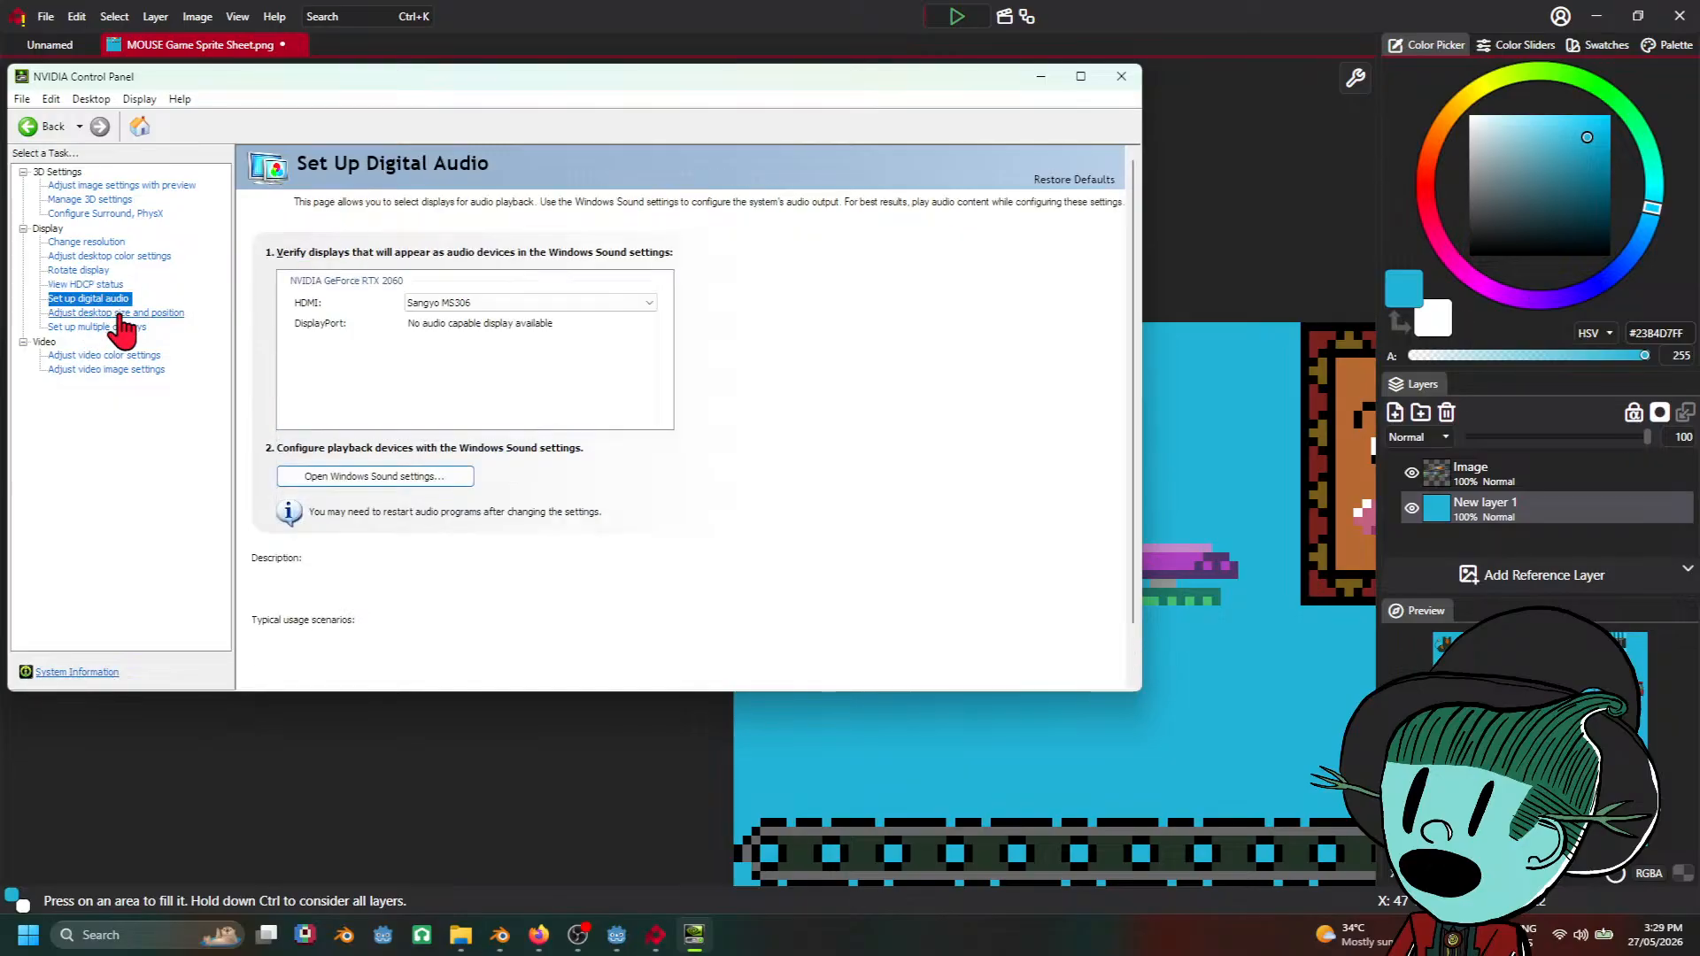
# Step: Examine the desktop size and position options and the Set Up Multiple Displays page
pyautogui.click(118, 314)
pyautogui.scroll(-3, 933, 496)
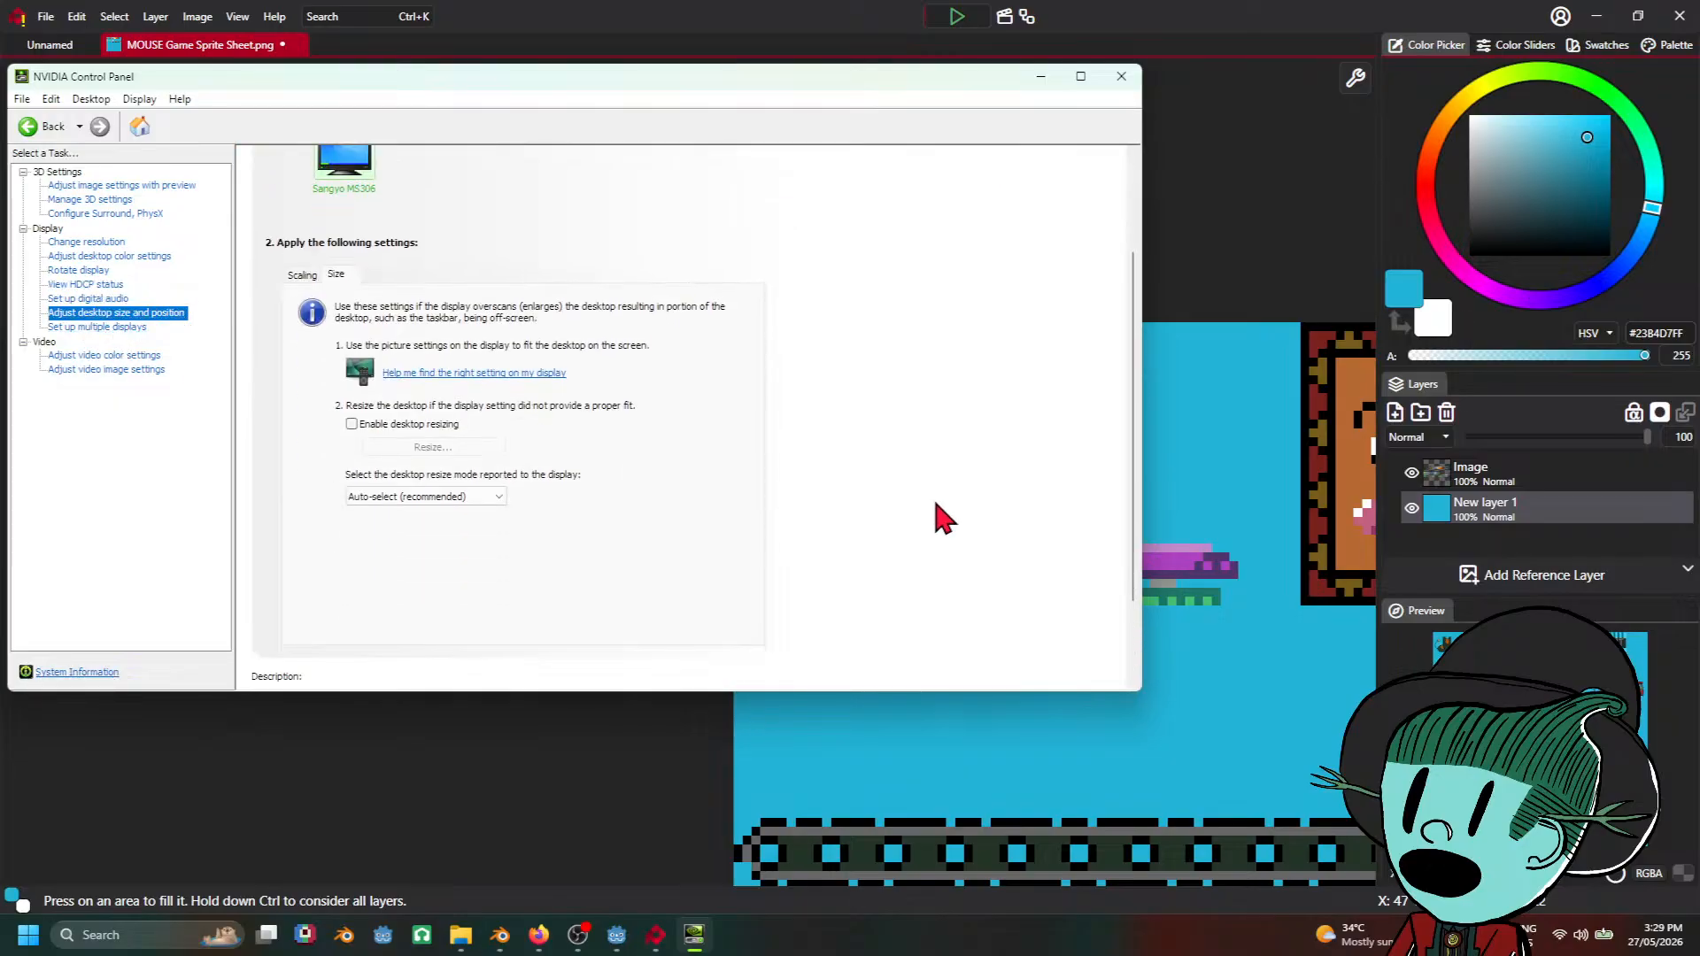
pyautogui.click(69, 328)
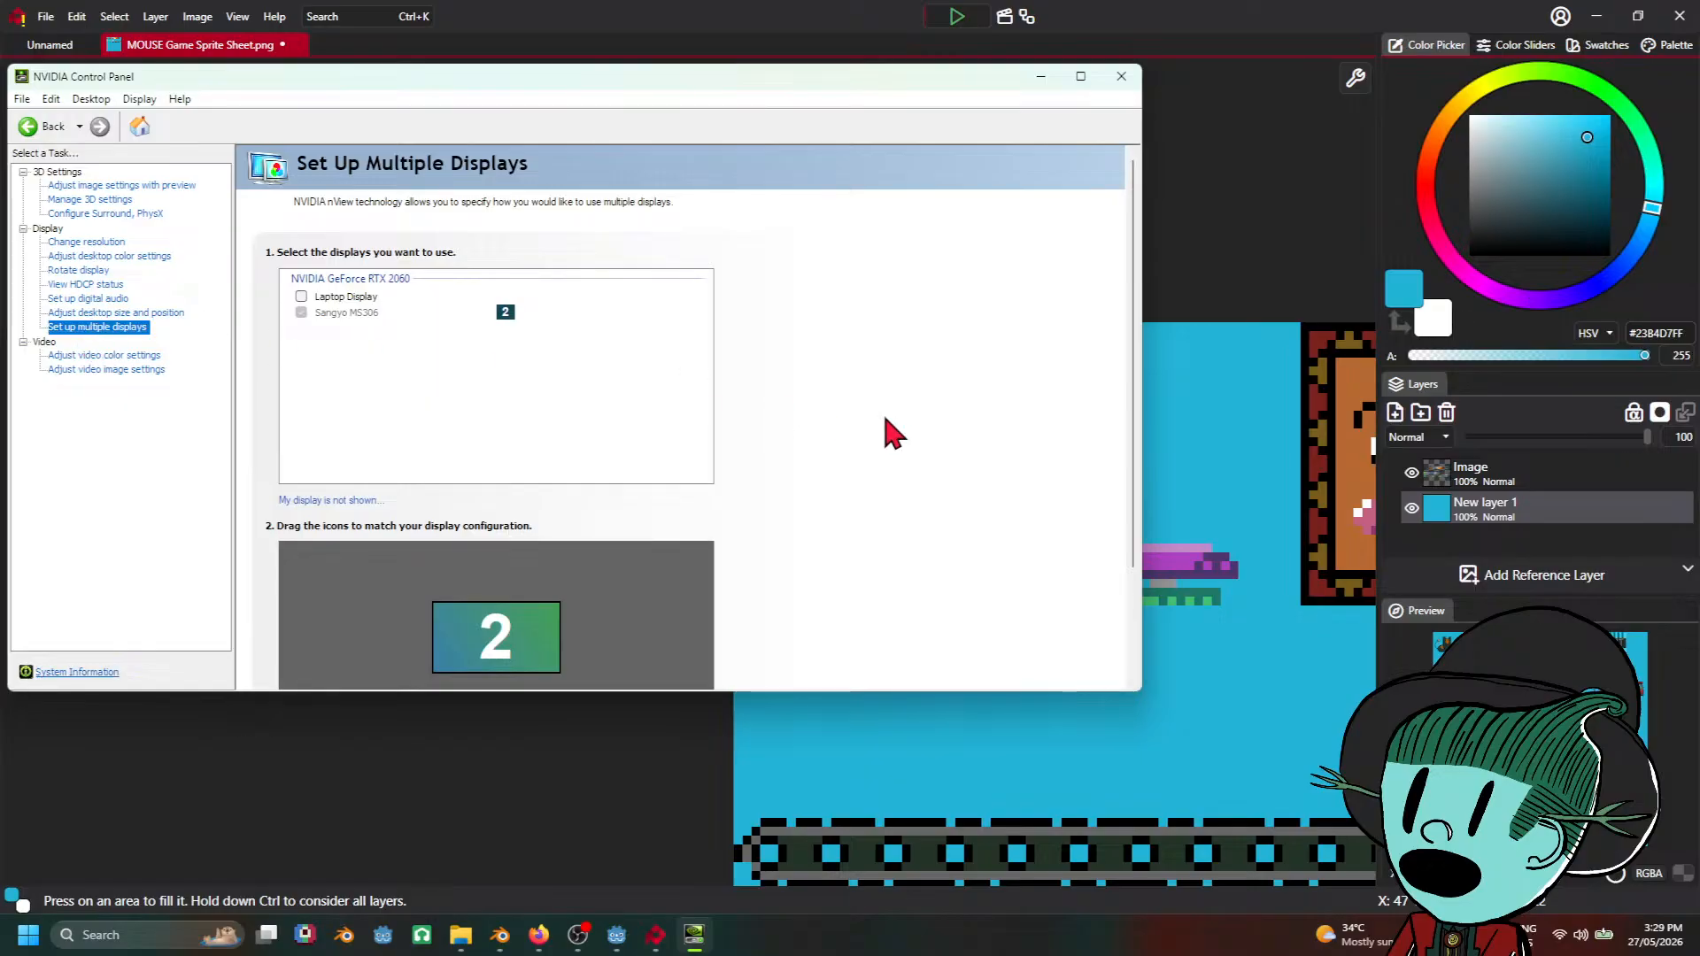
pyautogui.scroll(-2, 891, 434)
pyautogui.scroll(1, 893, 425)
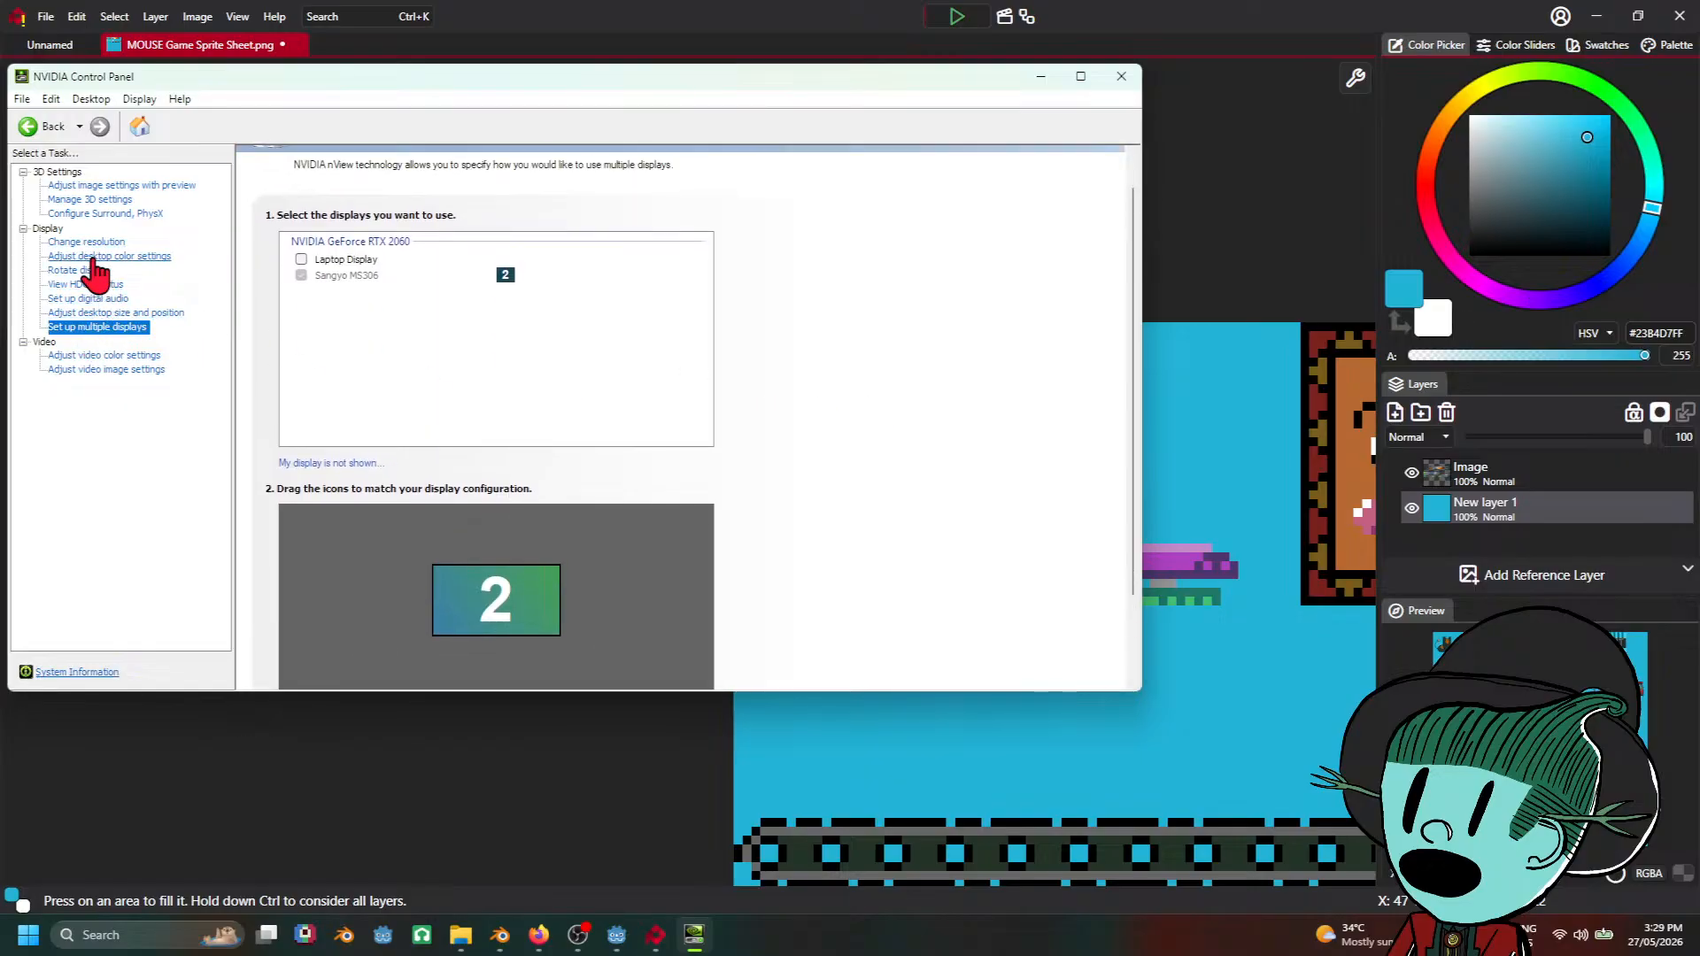
# Step: Read the description of the content type reported to the display under Adjust Desktop Color Settings
pyautogui.click(117, 257)
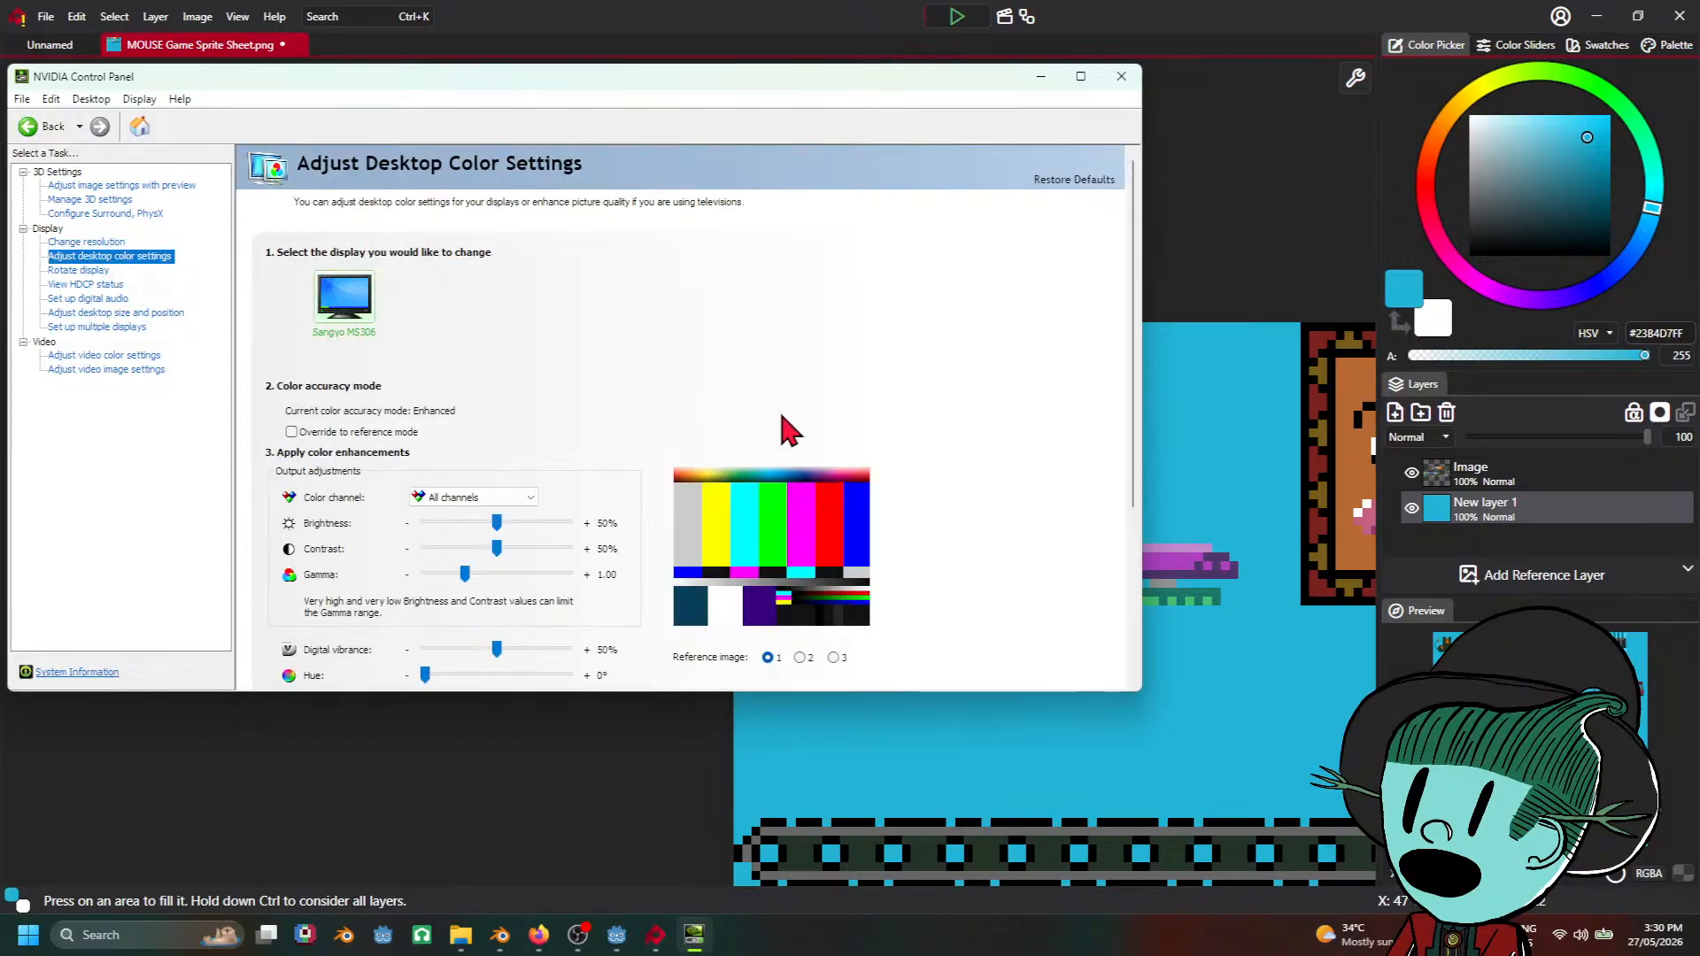
pyautogui.scroll(-1, 789, 431)
pyautogui.scroll(-5, 789, 430)
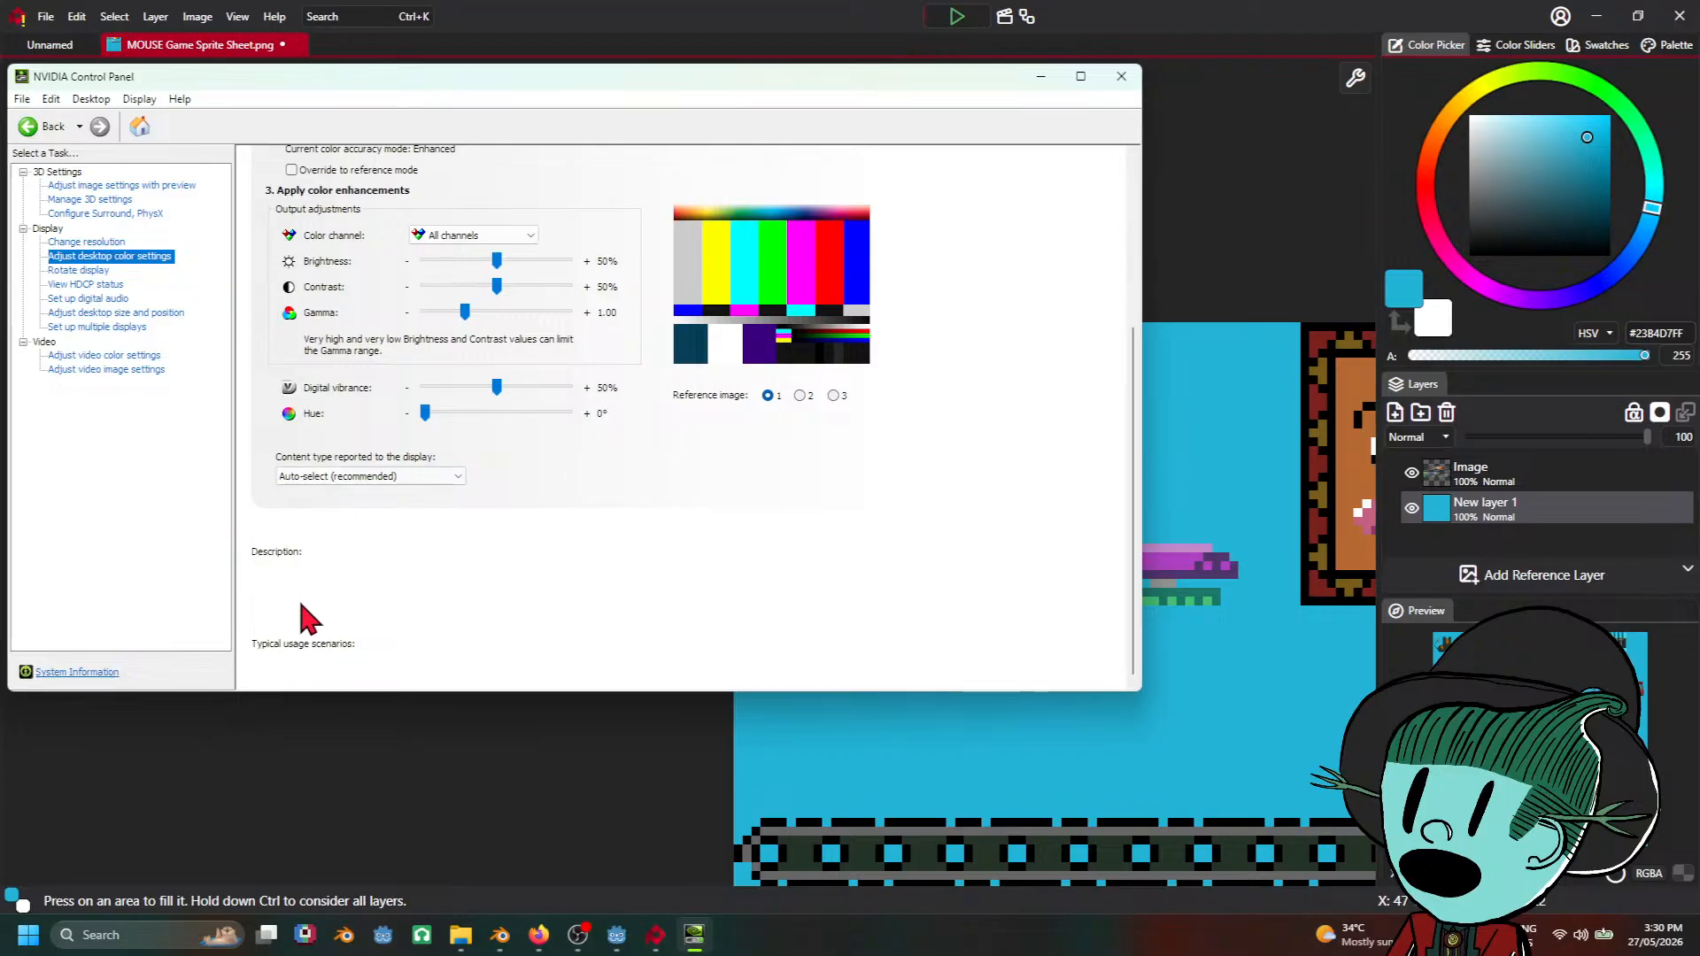
pyautogui.moveTo(366, 477)
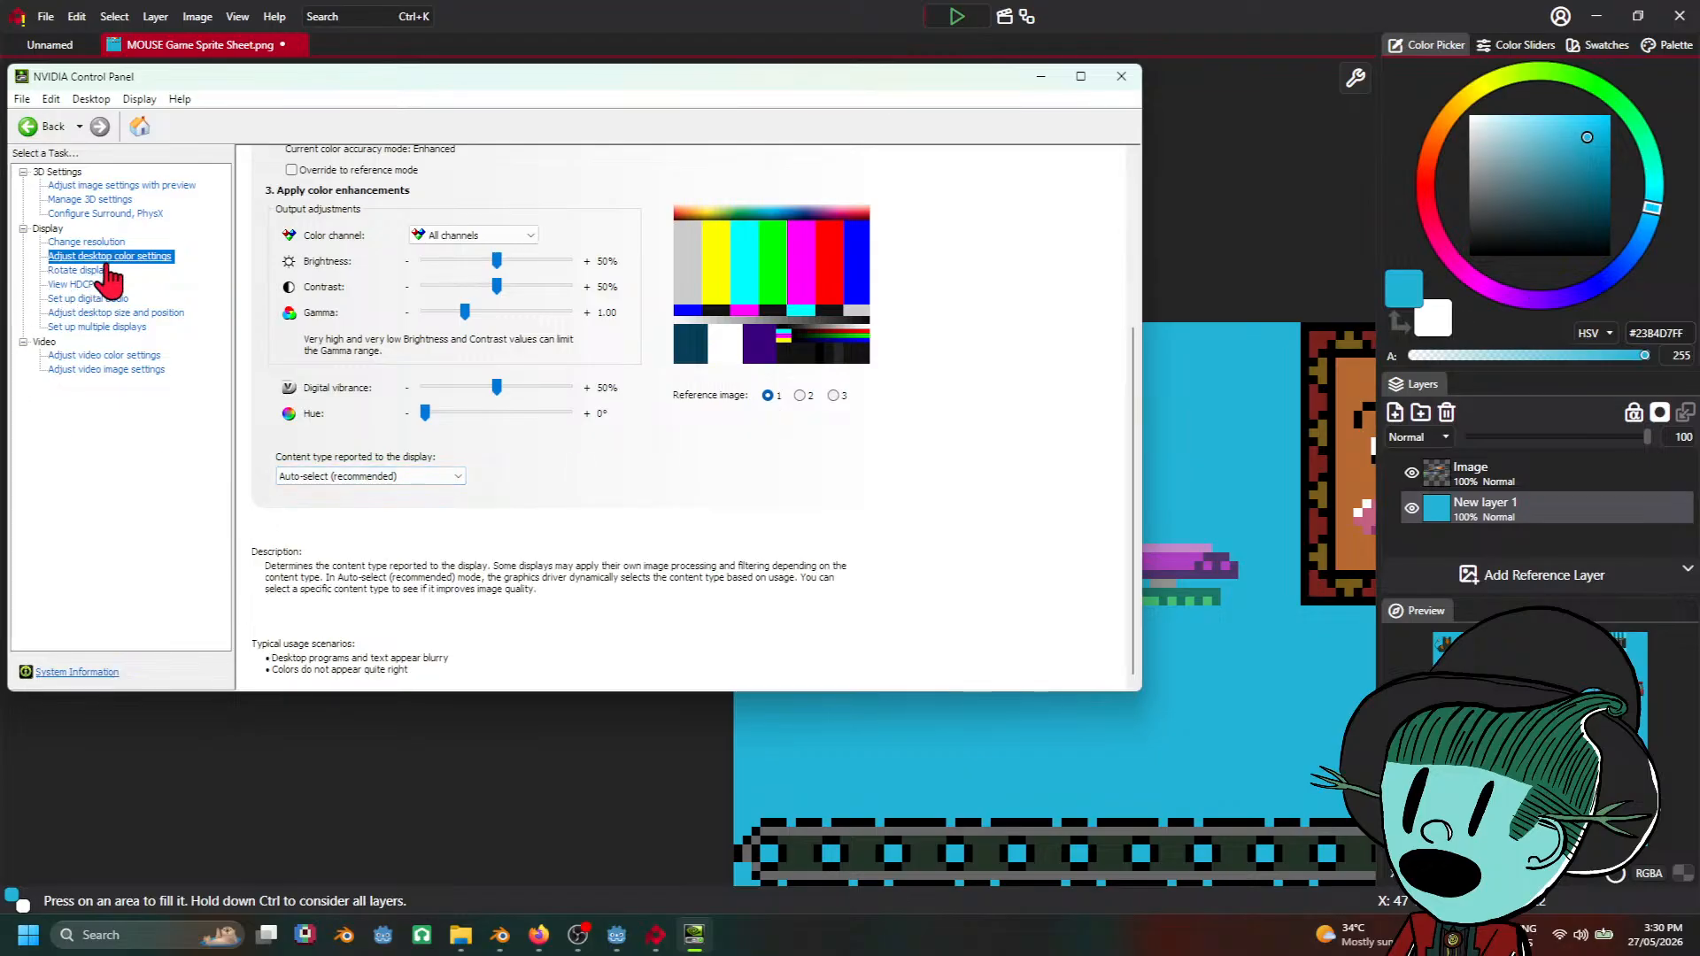
# Step: Revisit the 3D settings, Surround, PhysX and image preview pages, and check the desktop color enhancements again
pyautogui.click(113, 200)
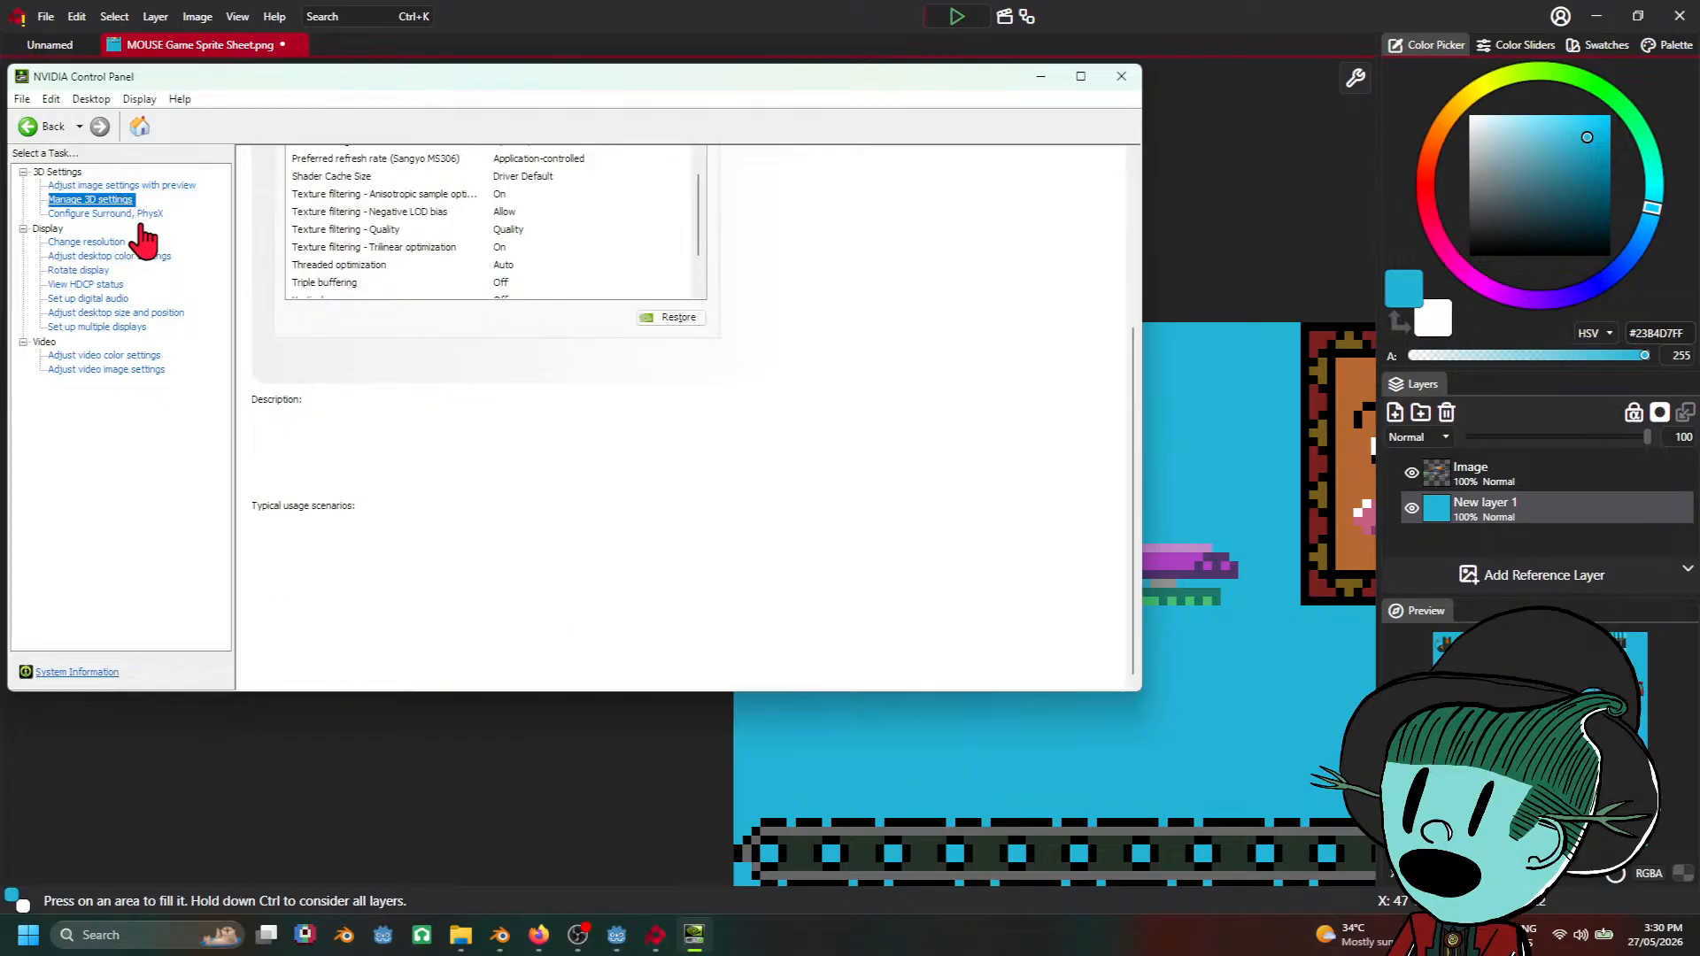
pyautogui.click(94, 214)
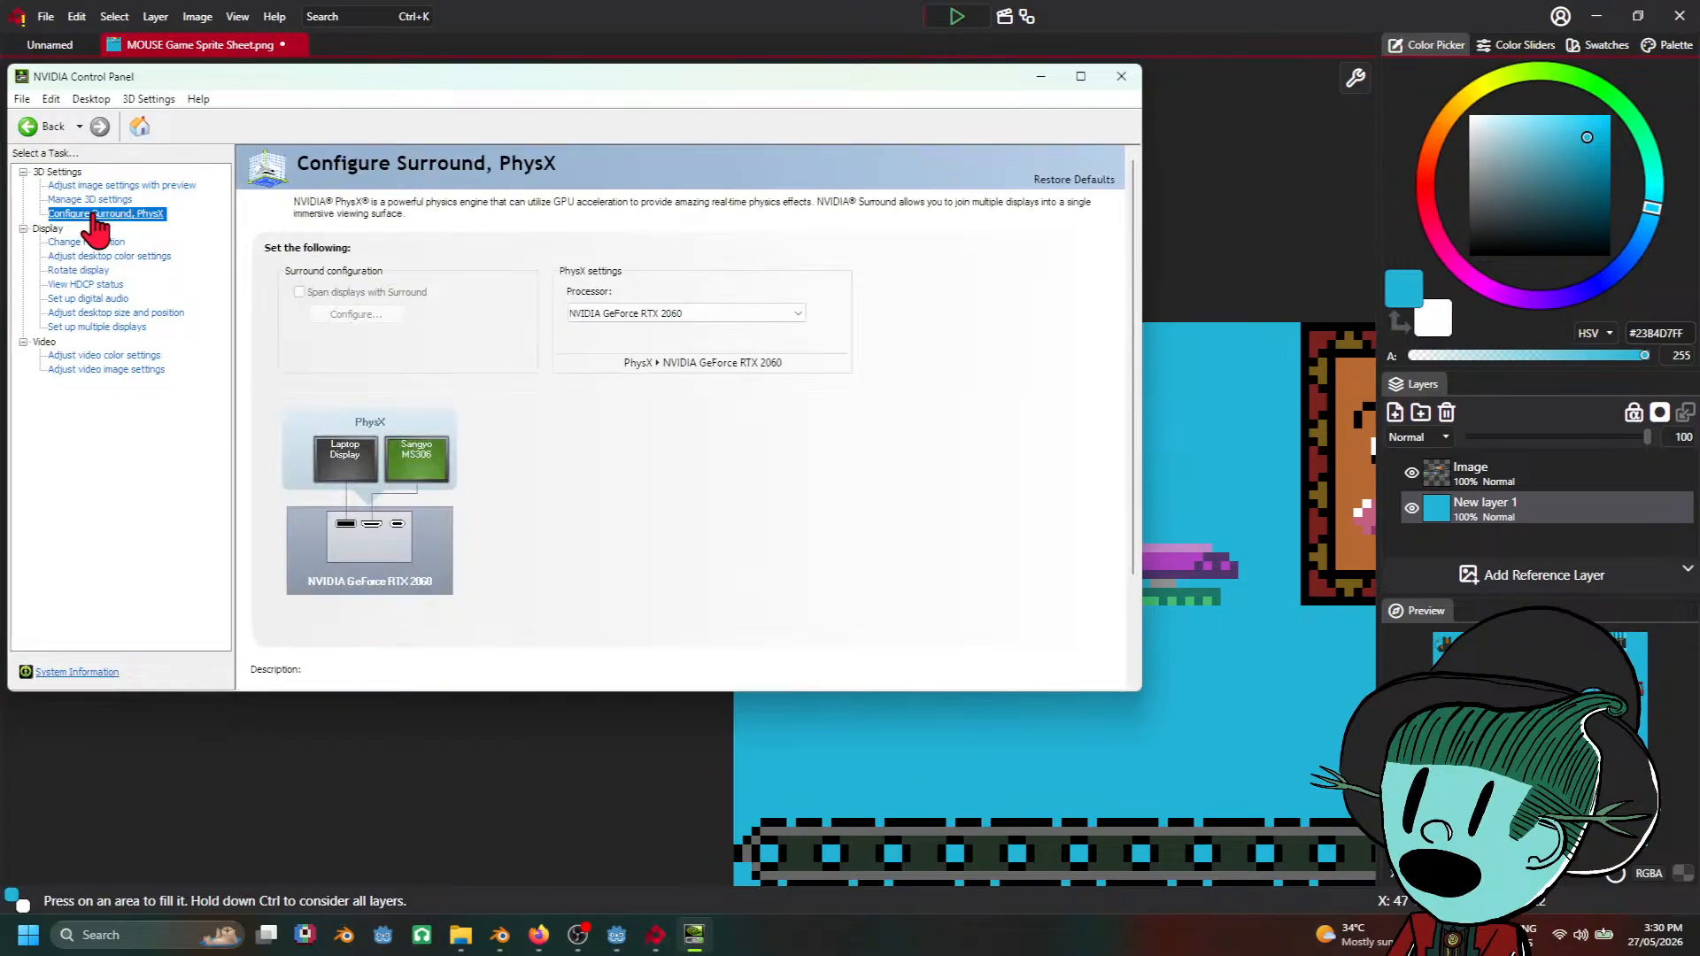
pyautogui.click(111, 186)
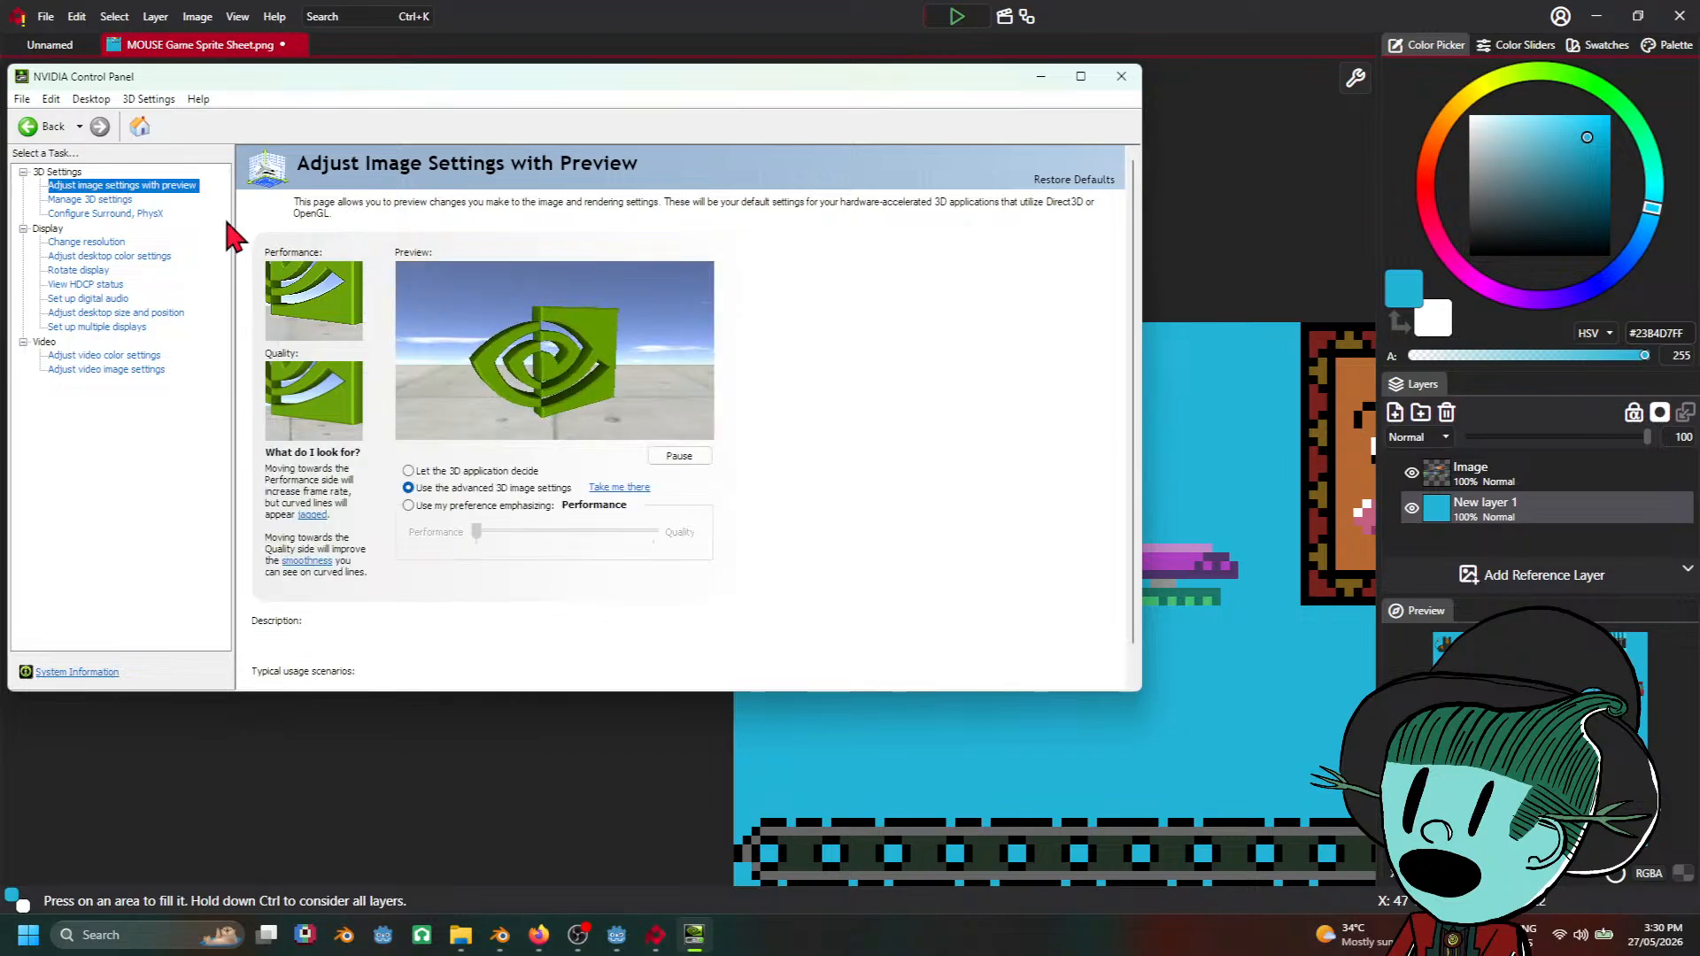
pyautogui.click(110, 255)
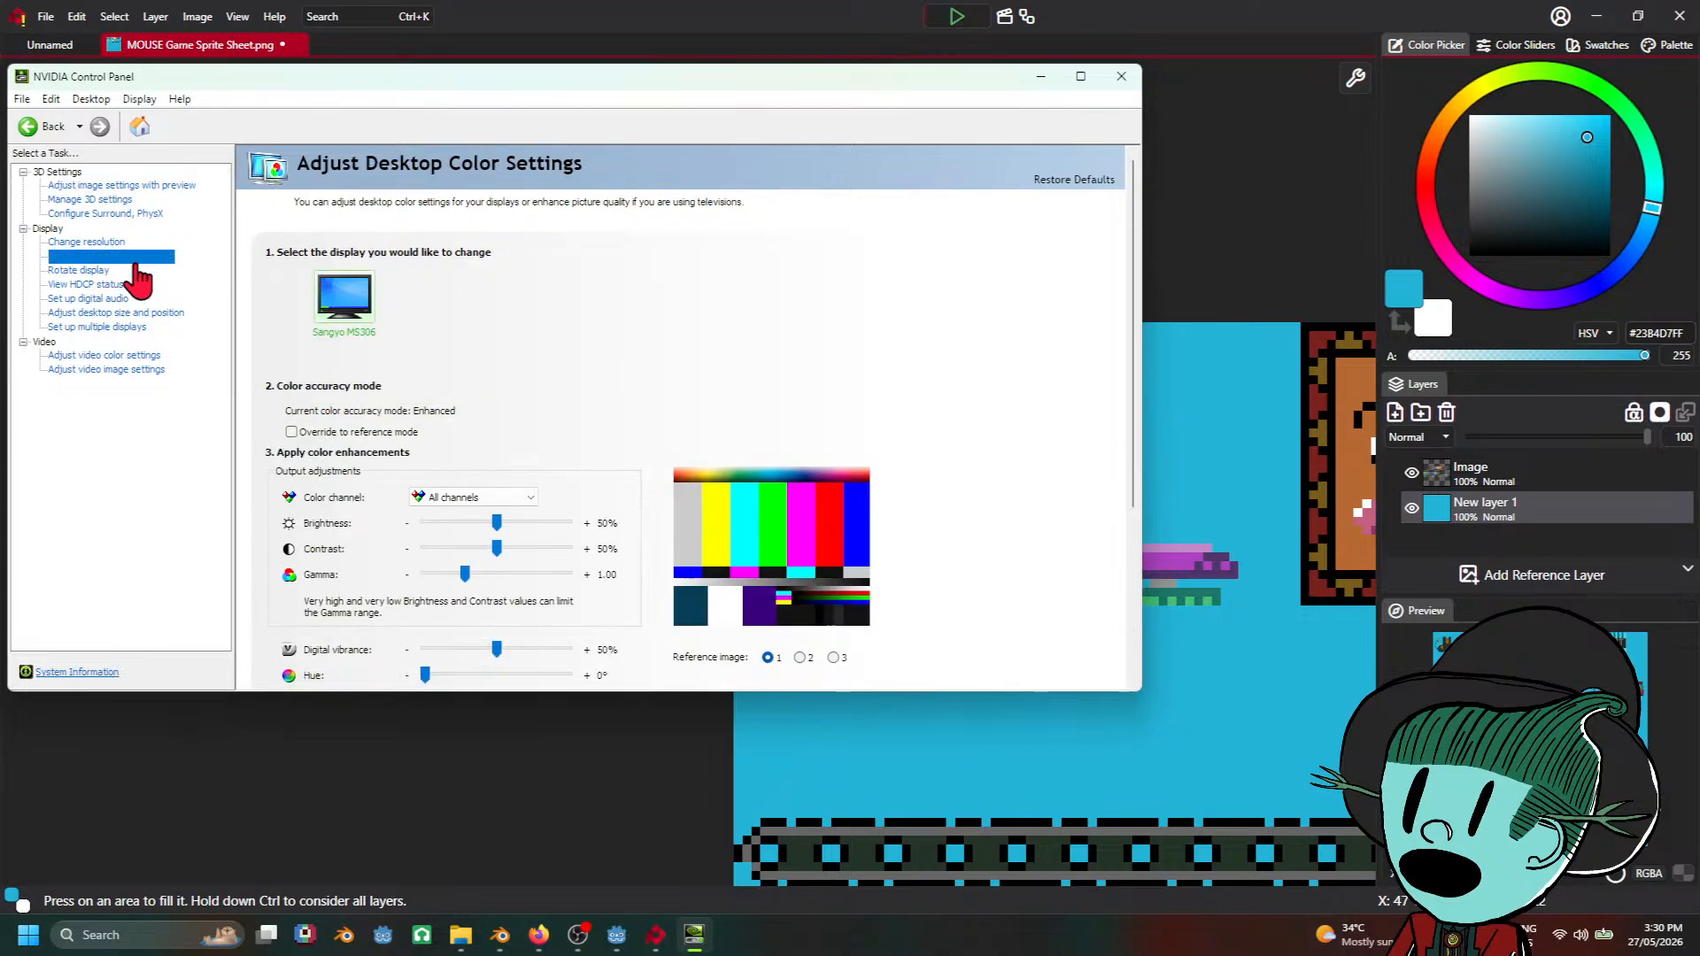
pyautogui.scroll(-3, 1001, 522)
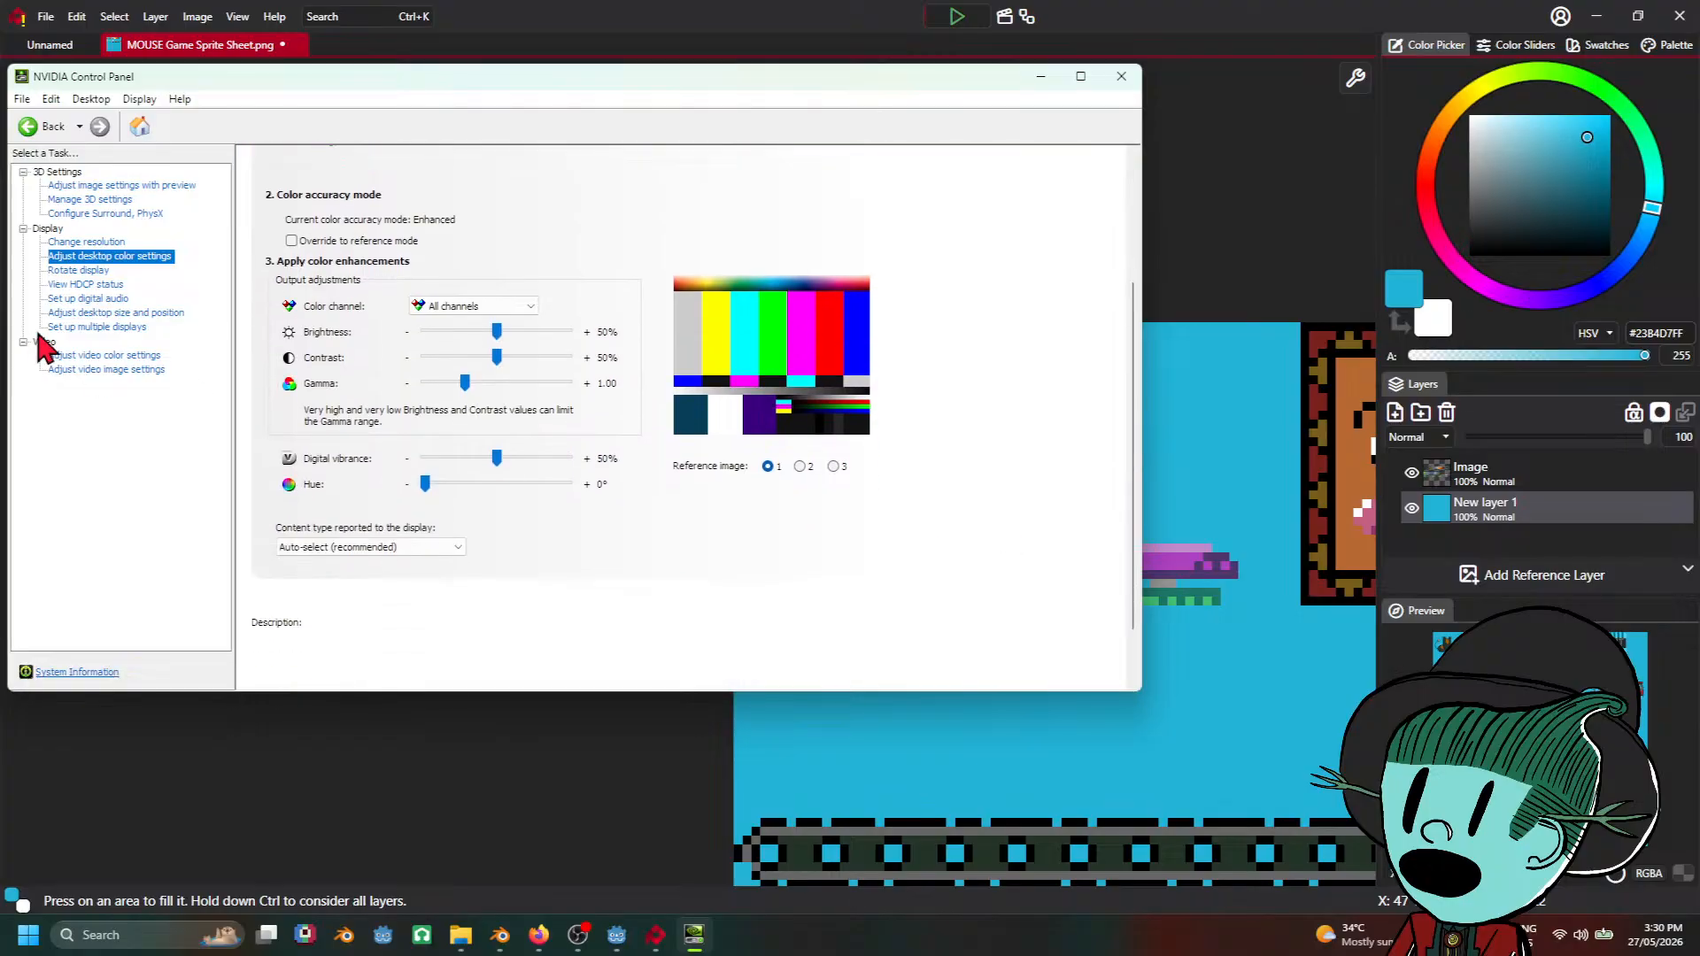
# Step: Check the HDCP status and digital audio pages, and examine the scaling options for desktop size and position
pyautogui.click(102, 284)
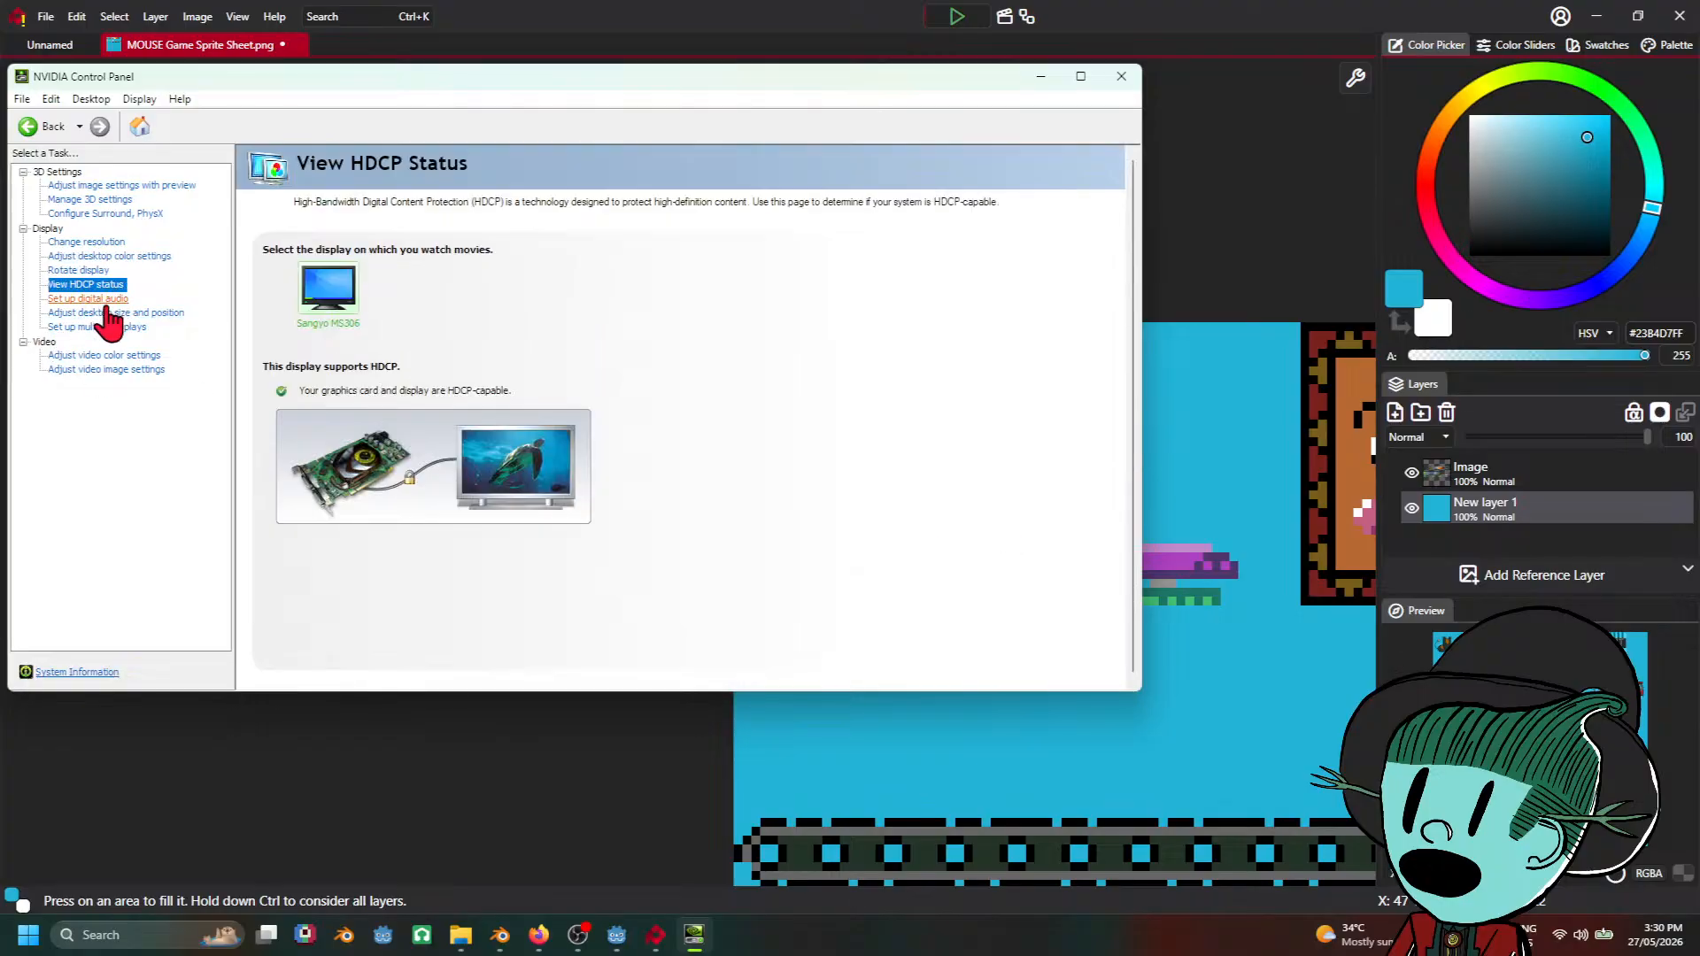
pyautogui.click(88, 299)
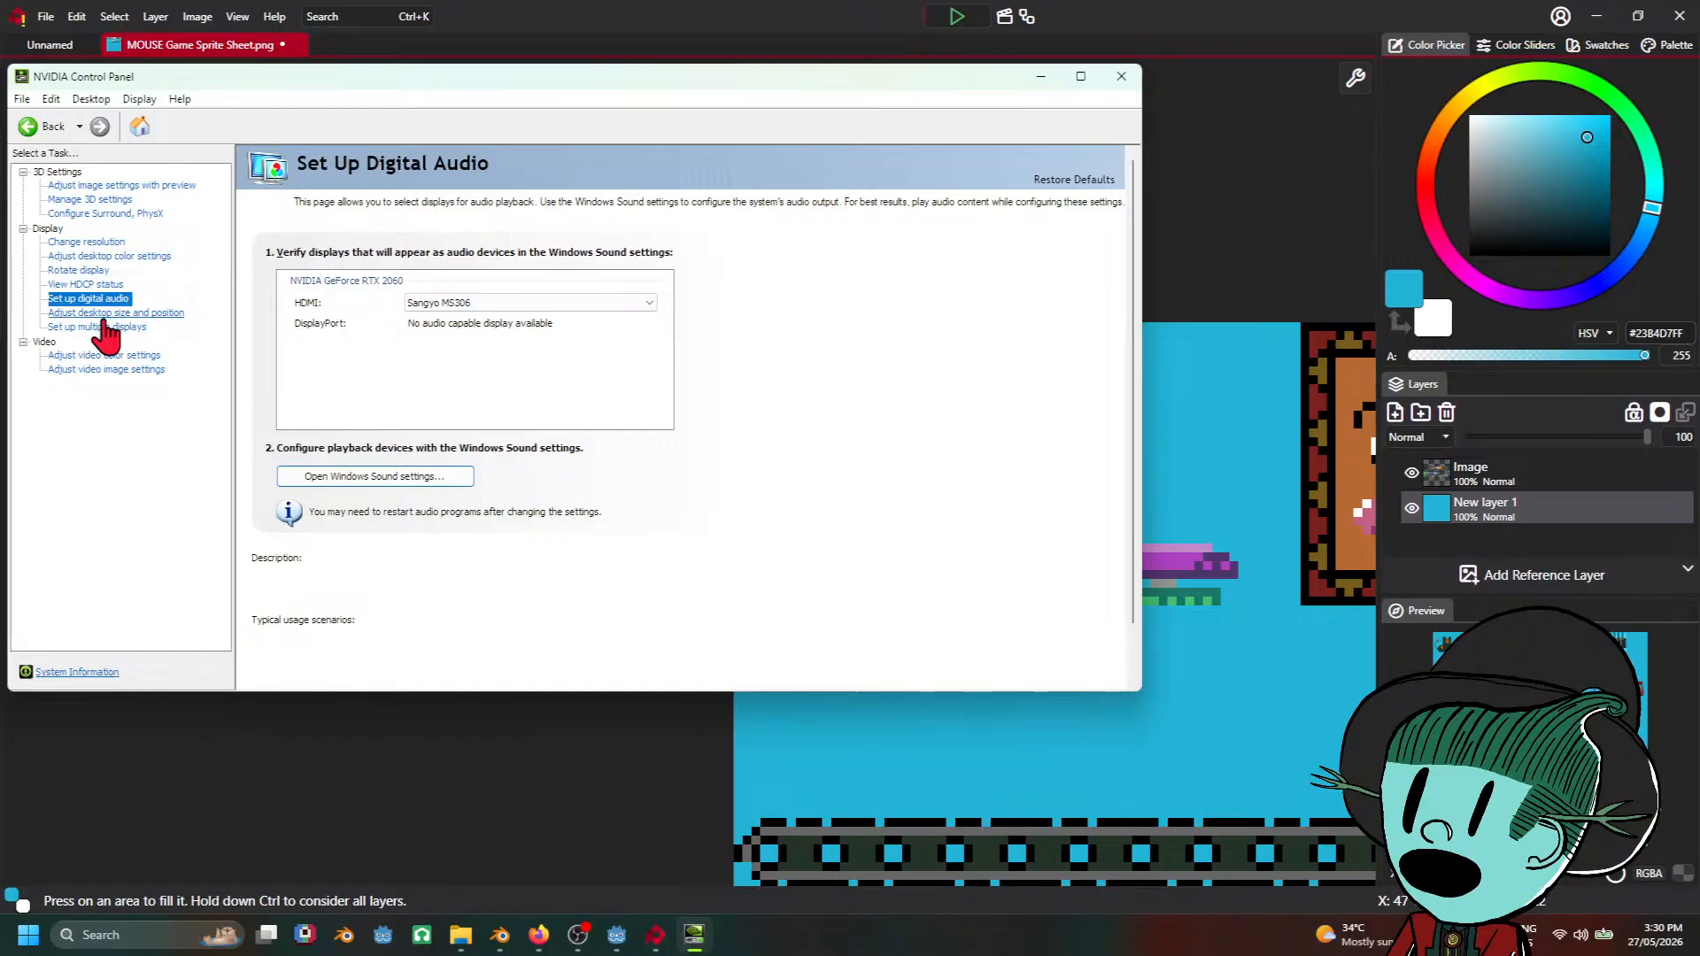
pyautogui.click(106, 312)
pyautogui.scroll(-2, 916, 480)
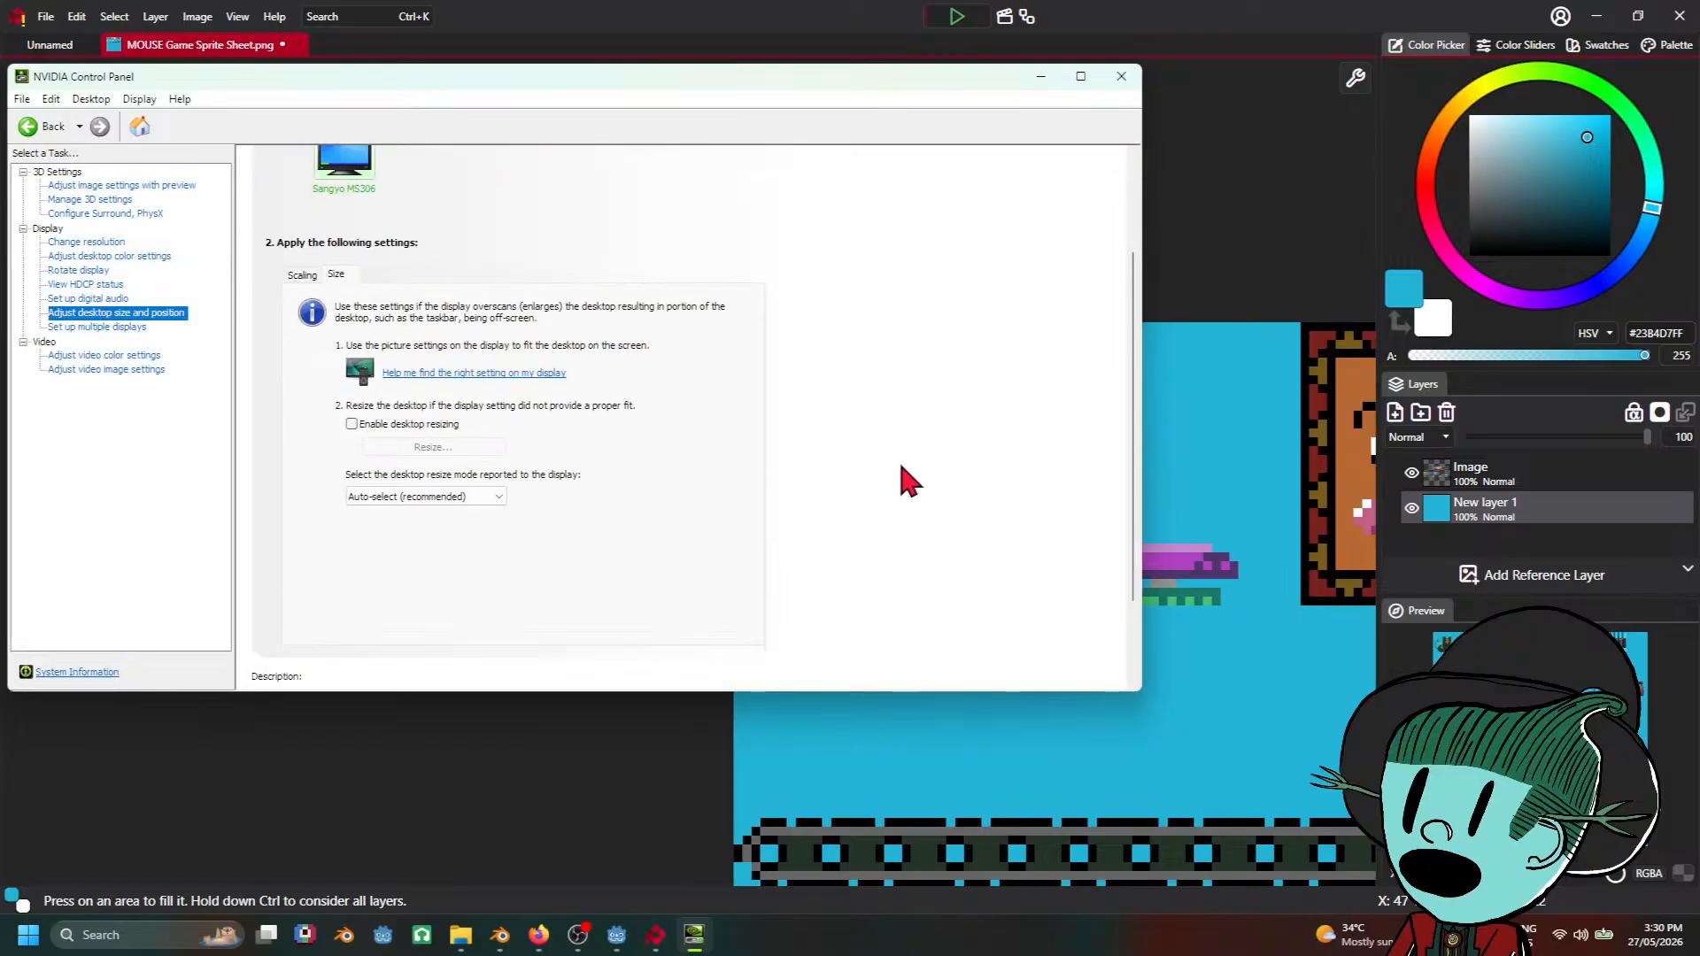
pyautogui.scroll(1, 908, 479)
pyautogui.click(302, 395)
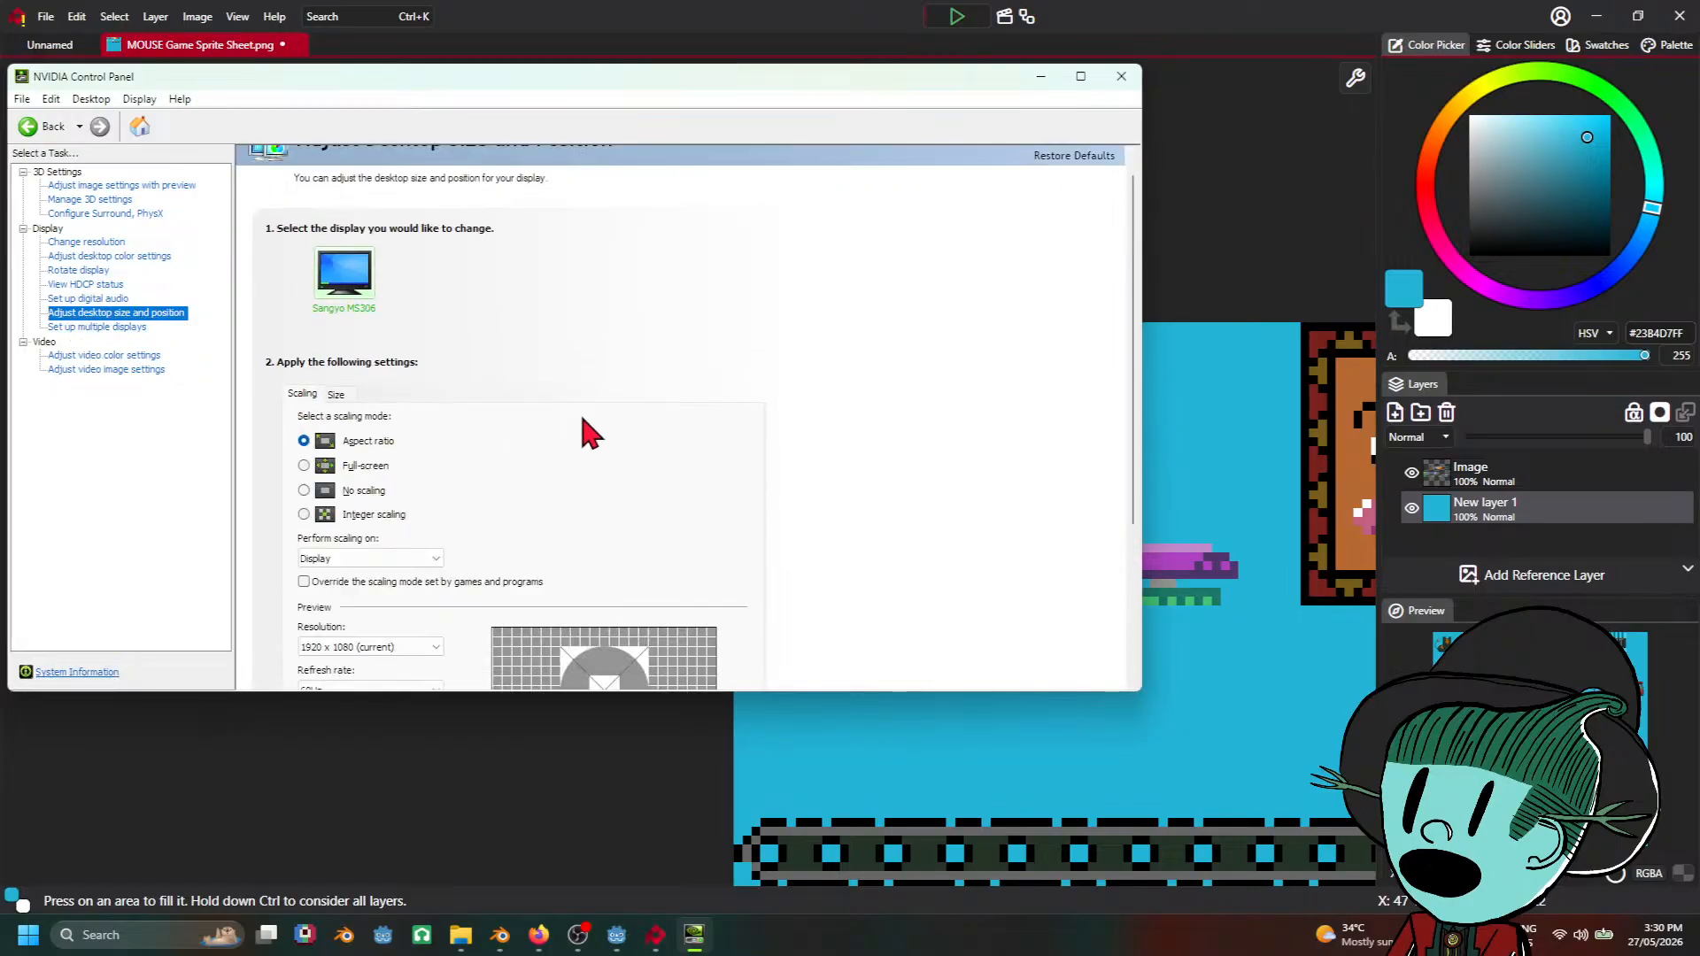
pyautogui.scroll(-3, 714, 440)
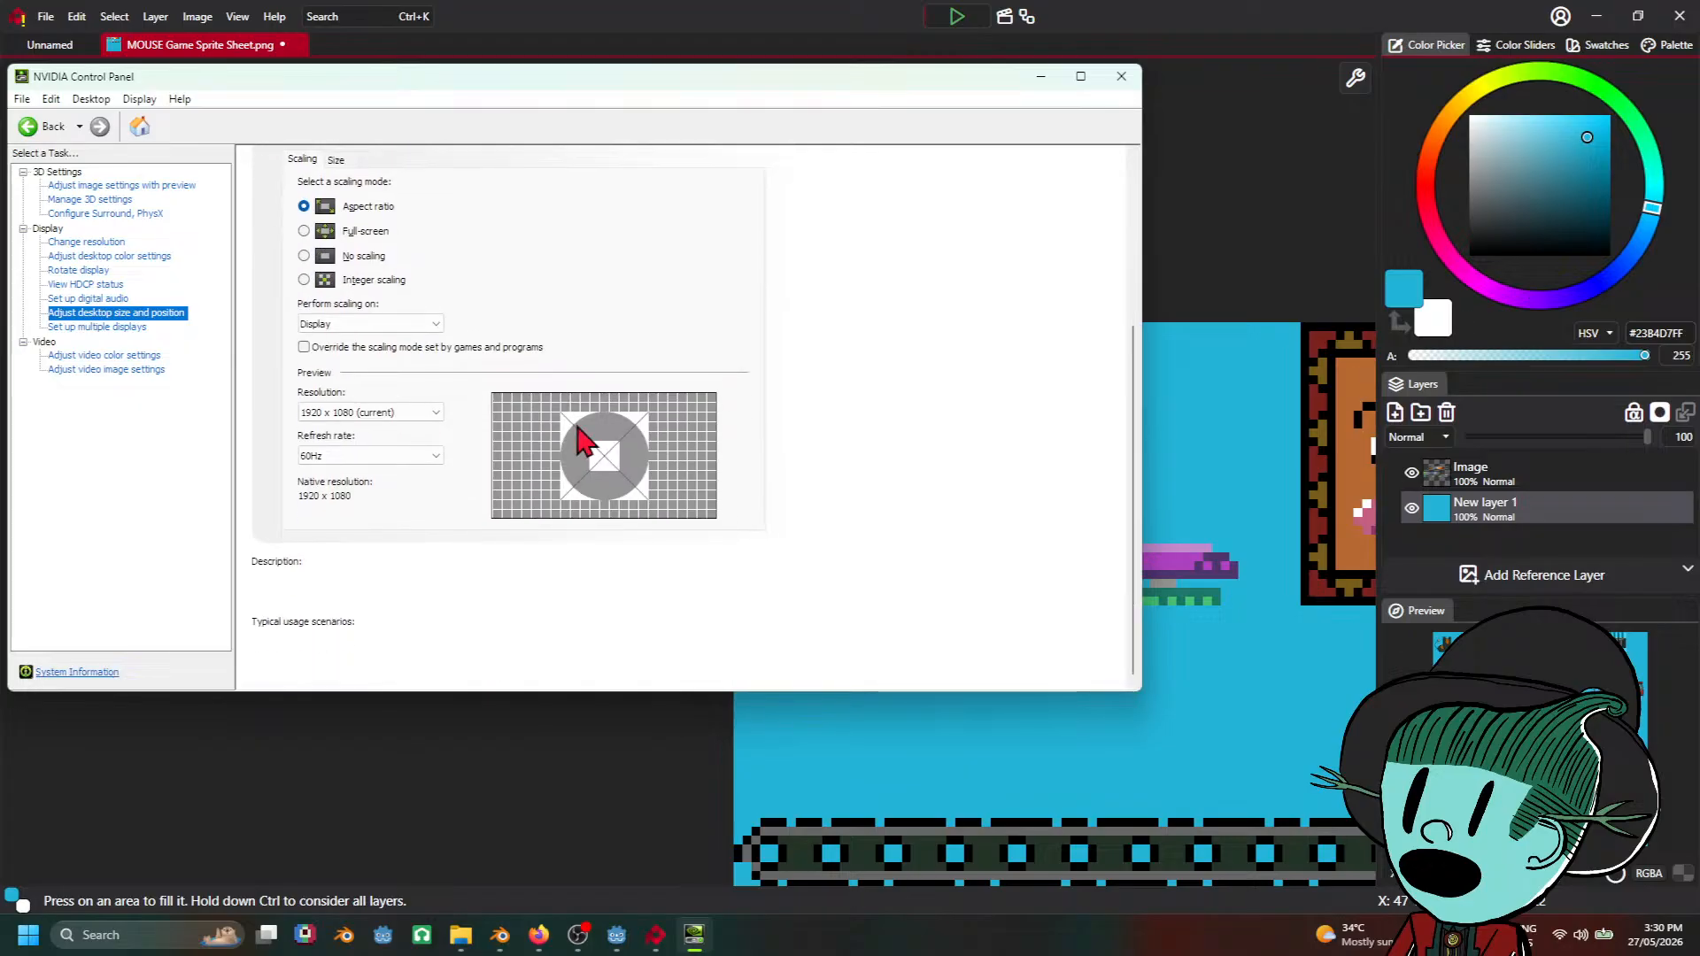
# Step: Go back to the desktop color settings and view reference images 2 and 3
pyautogui.click(113, 300)
pyautogui.click(111, 286)
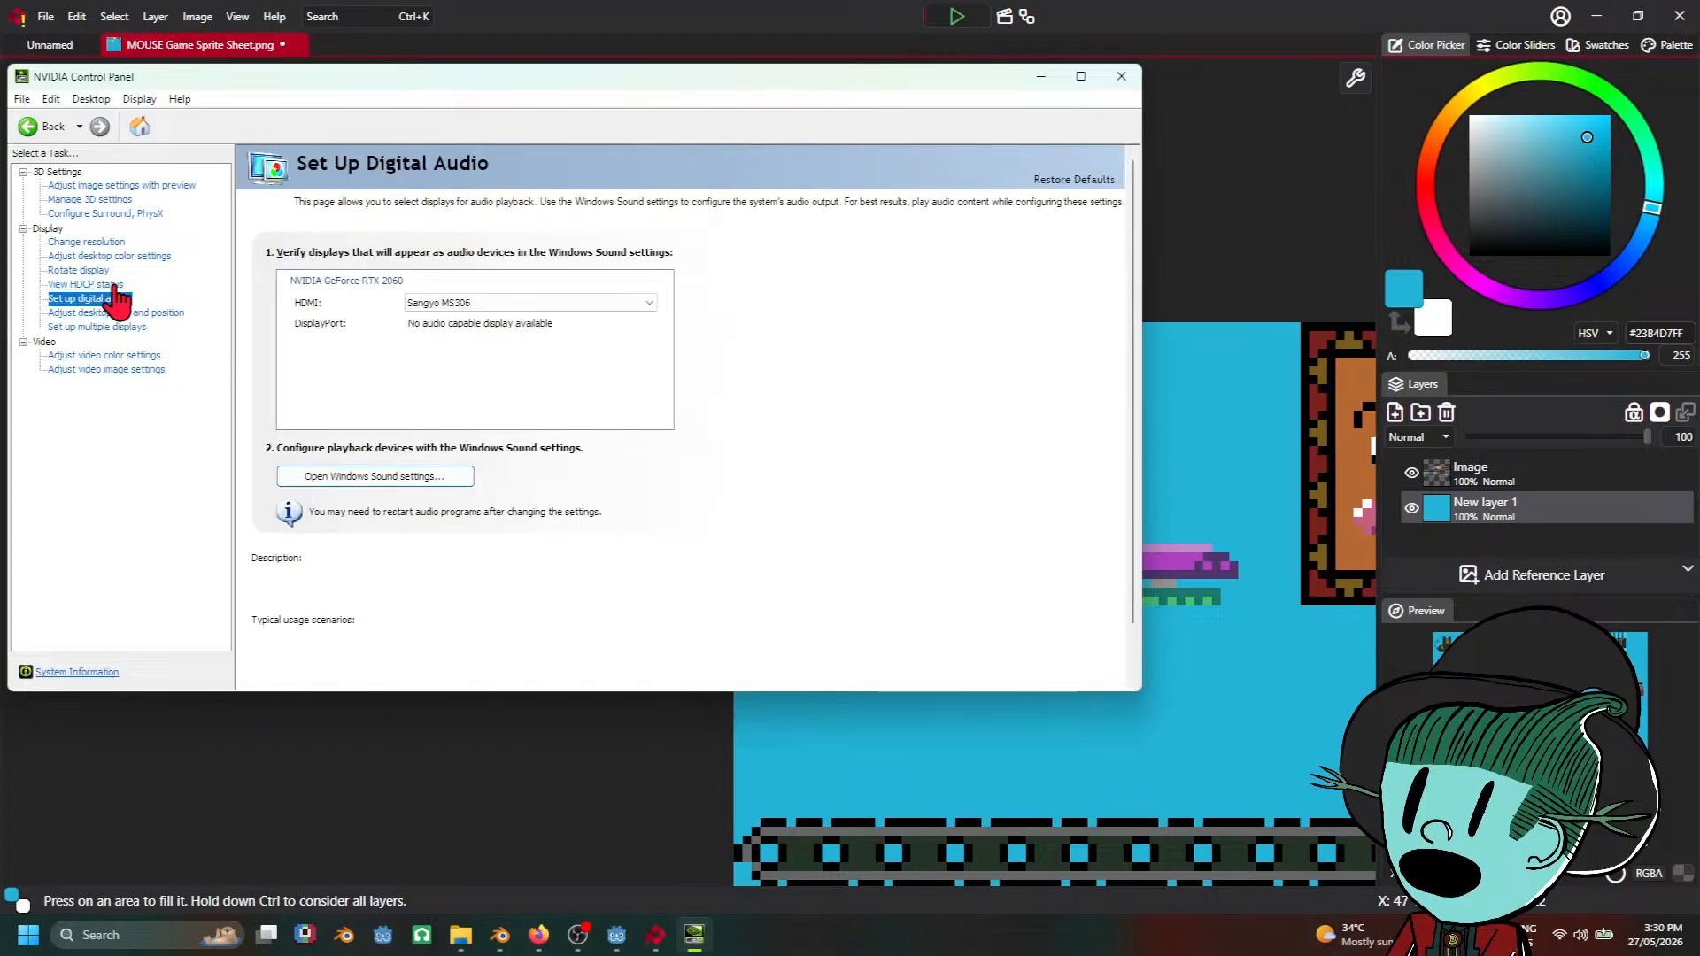
pyautogui.click(105, 272)
pyautogui.click(116, 257)
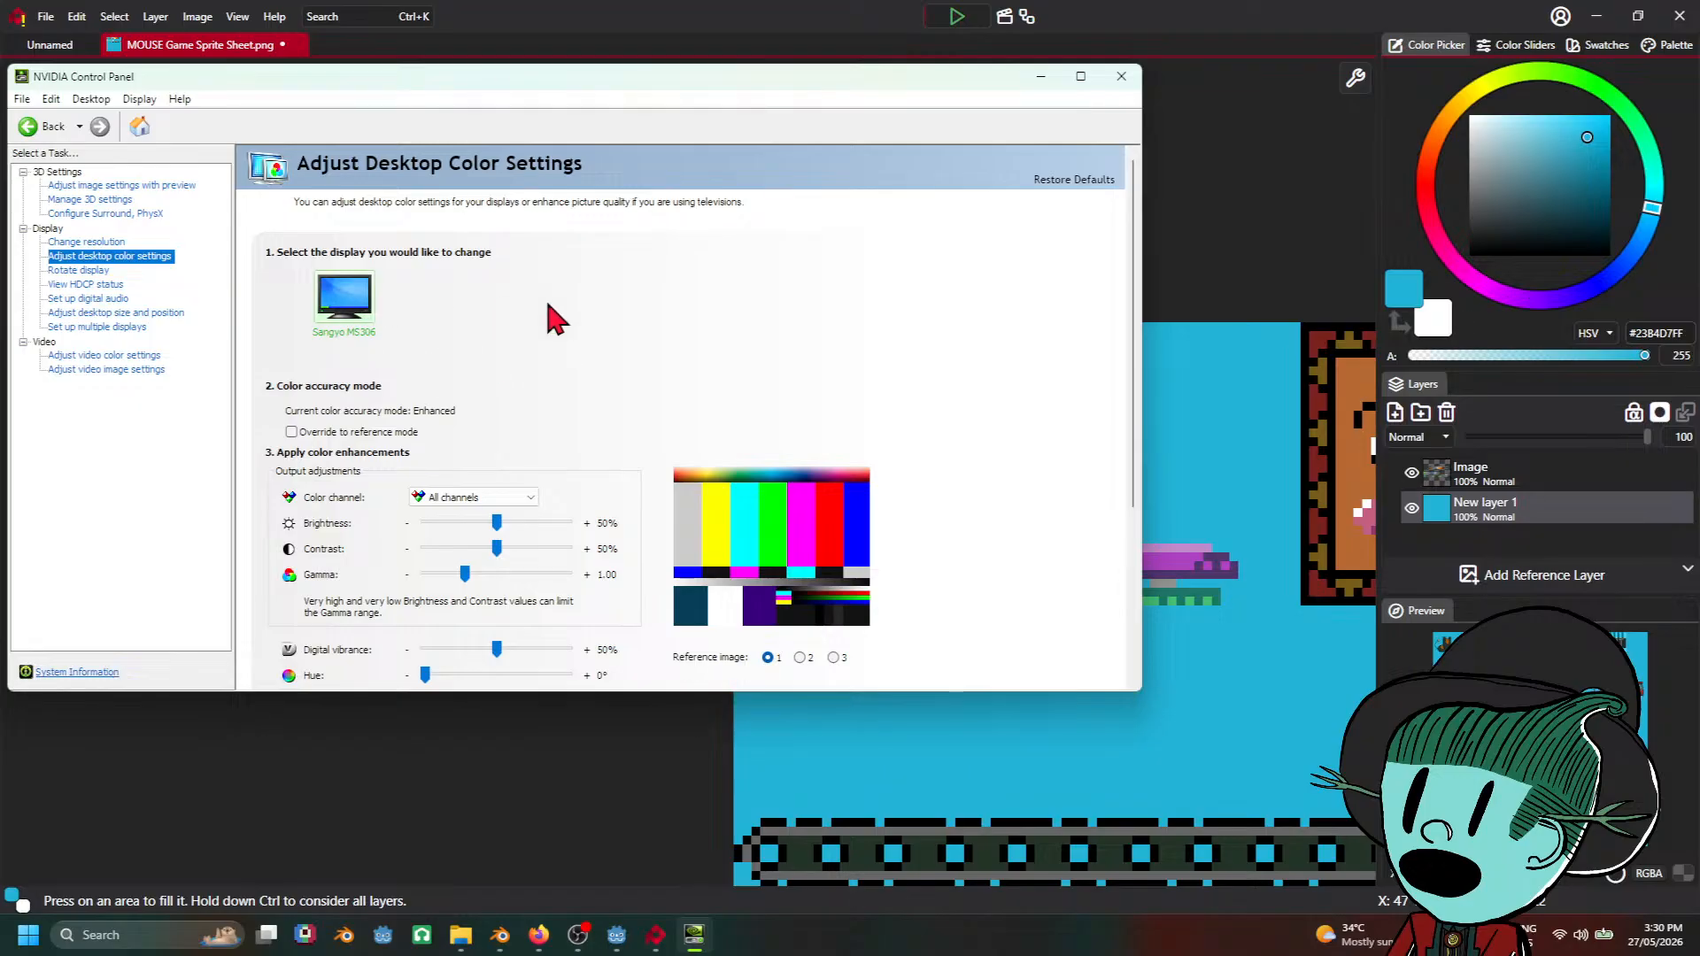
pyautogui.click(805, 659)
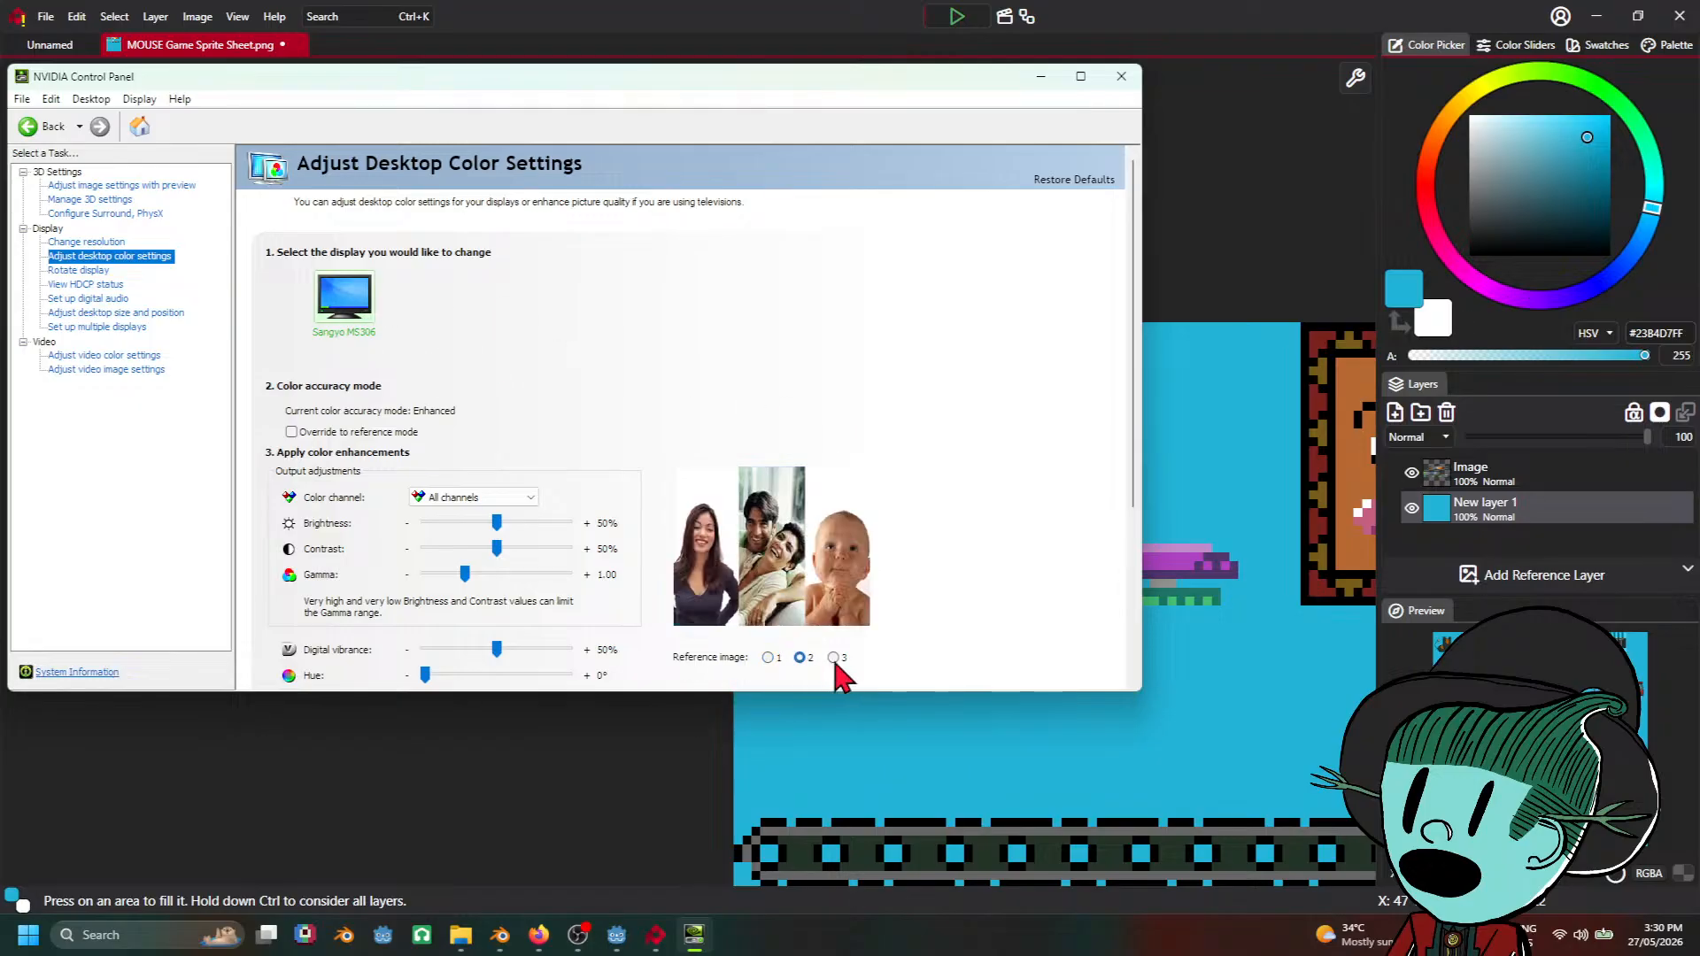
pyautogui.click(837, 660)
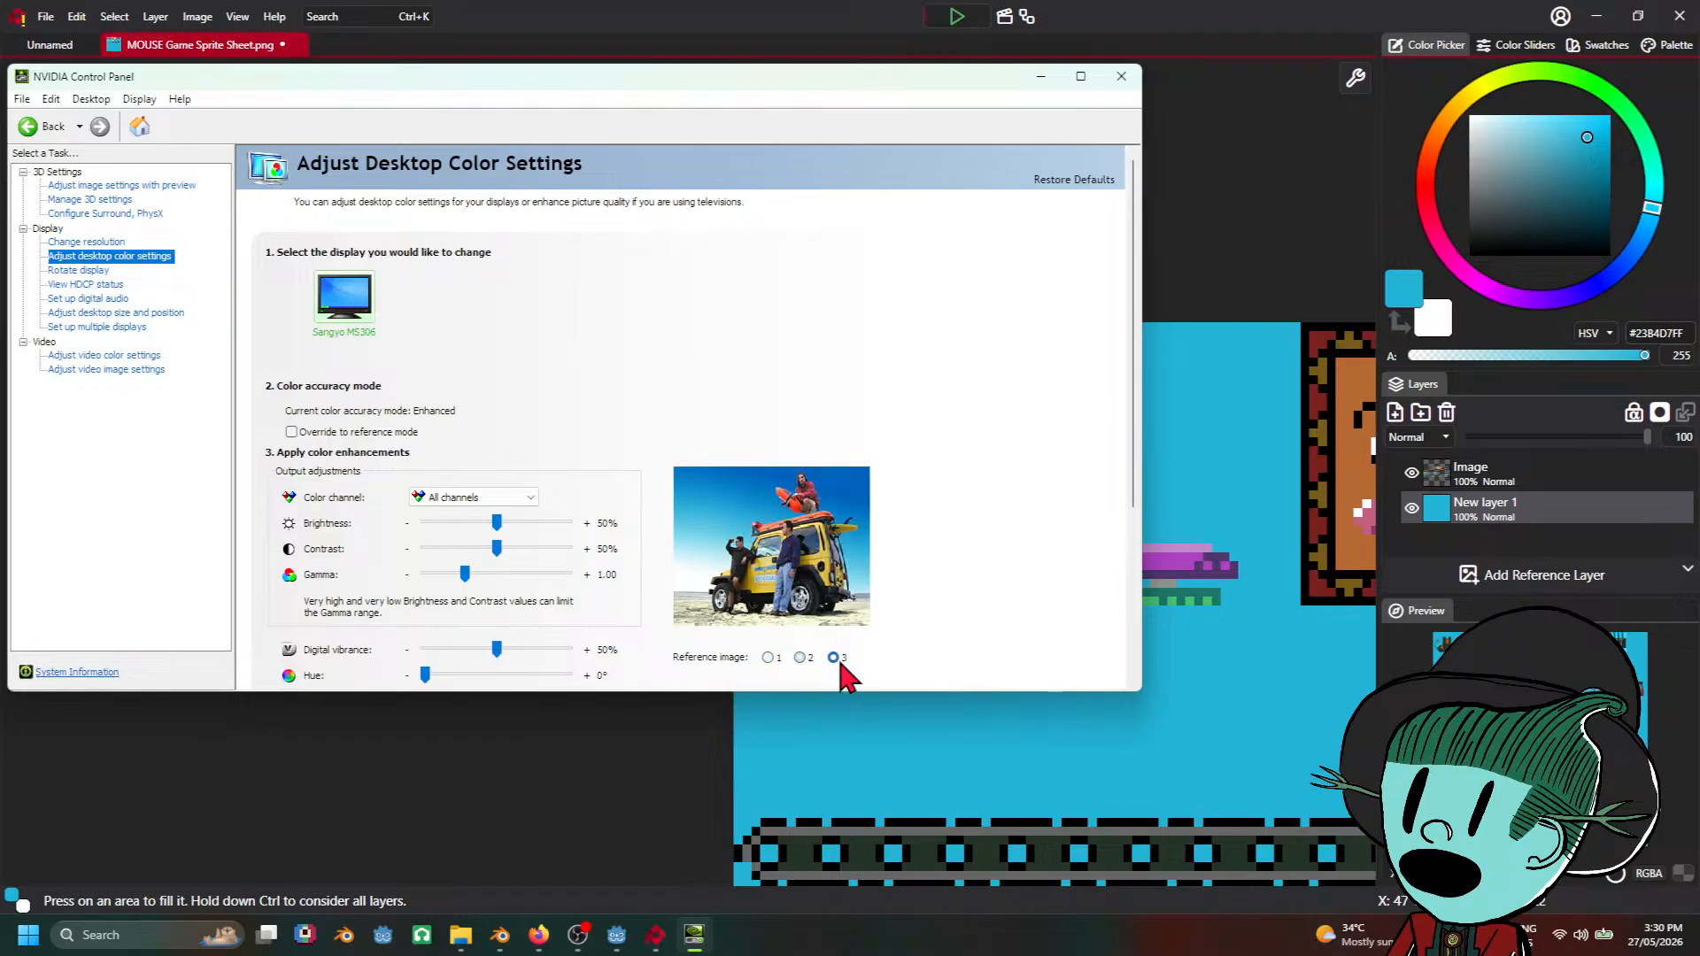
# Step: Try the NVIDIA settings for video color adjustments and restore the video player settings
pyautogui.click(106, 243)
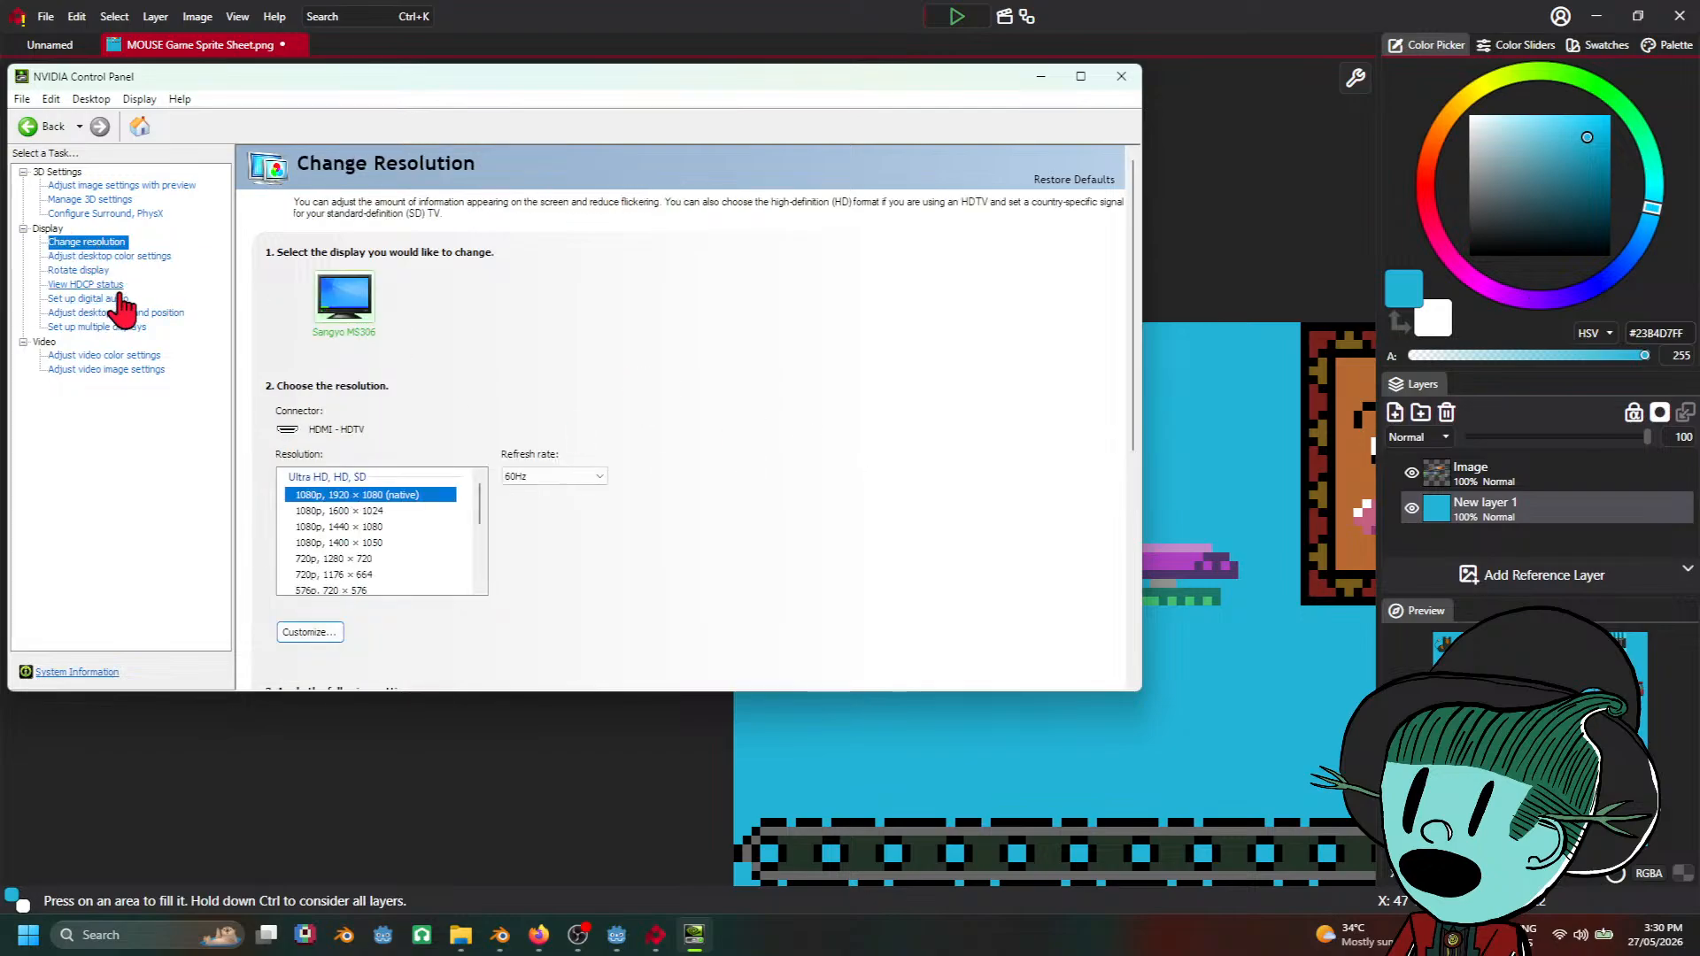
pyautogui.click(141, 355)
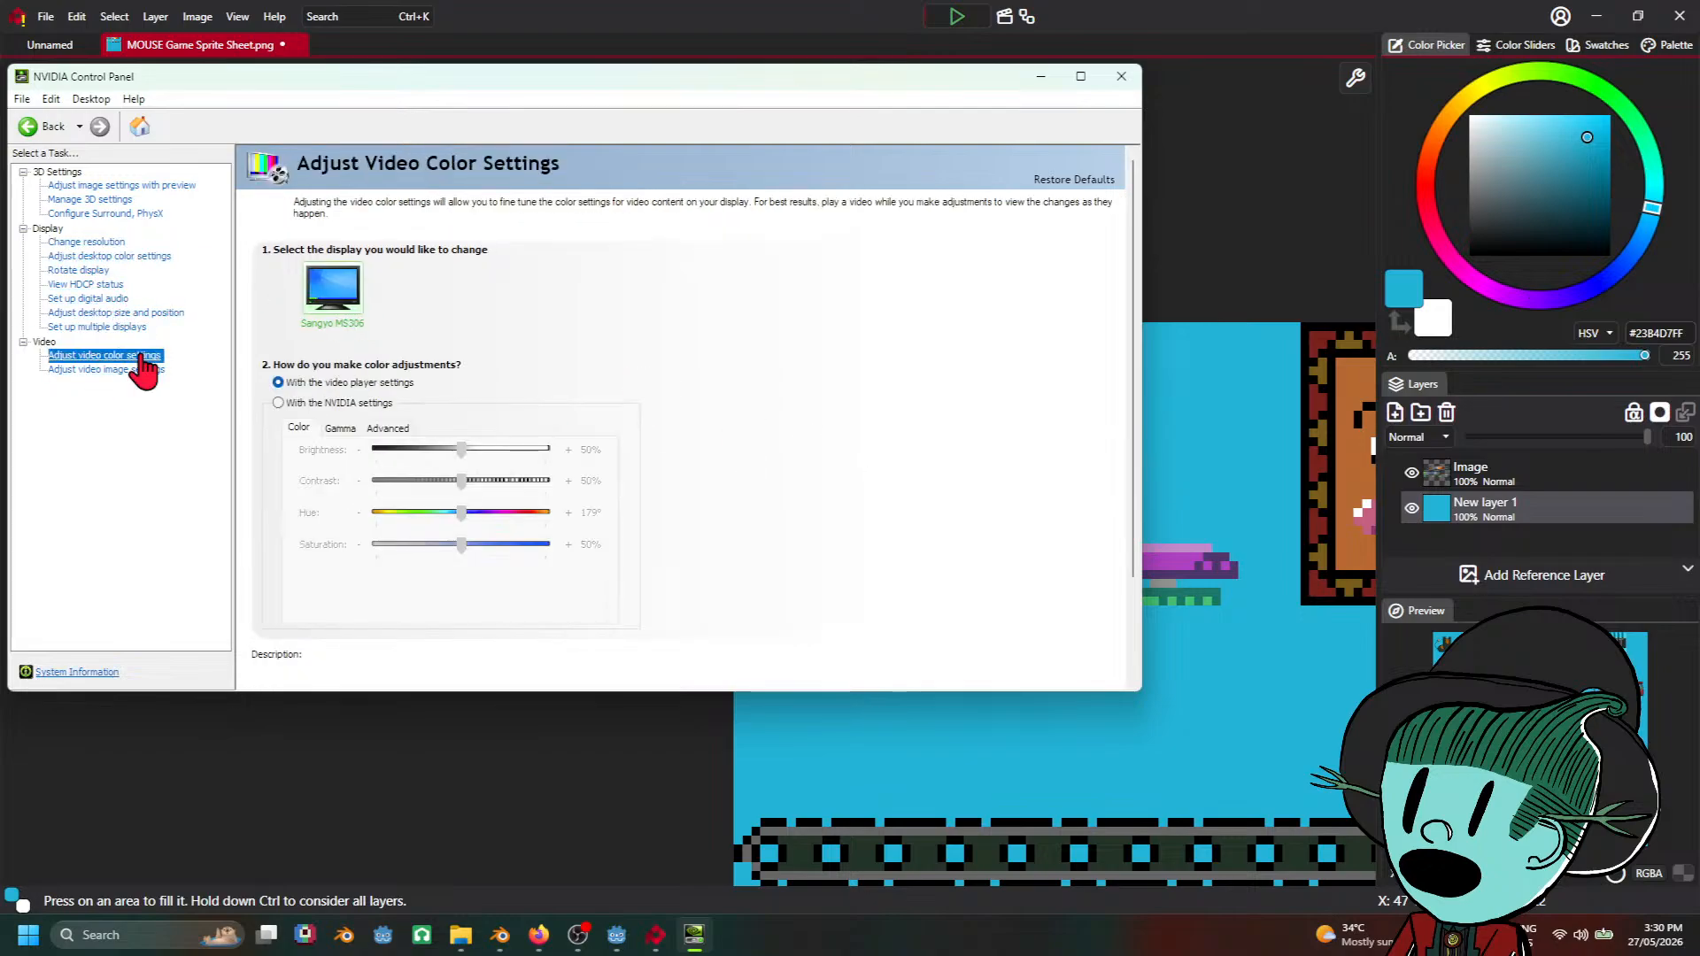
pyautogui.click(279, 403)
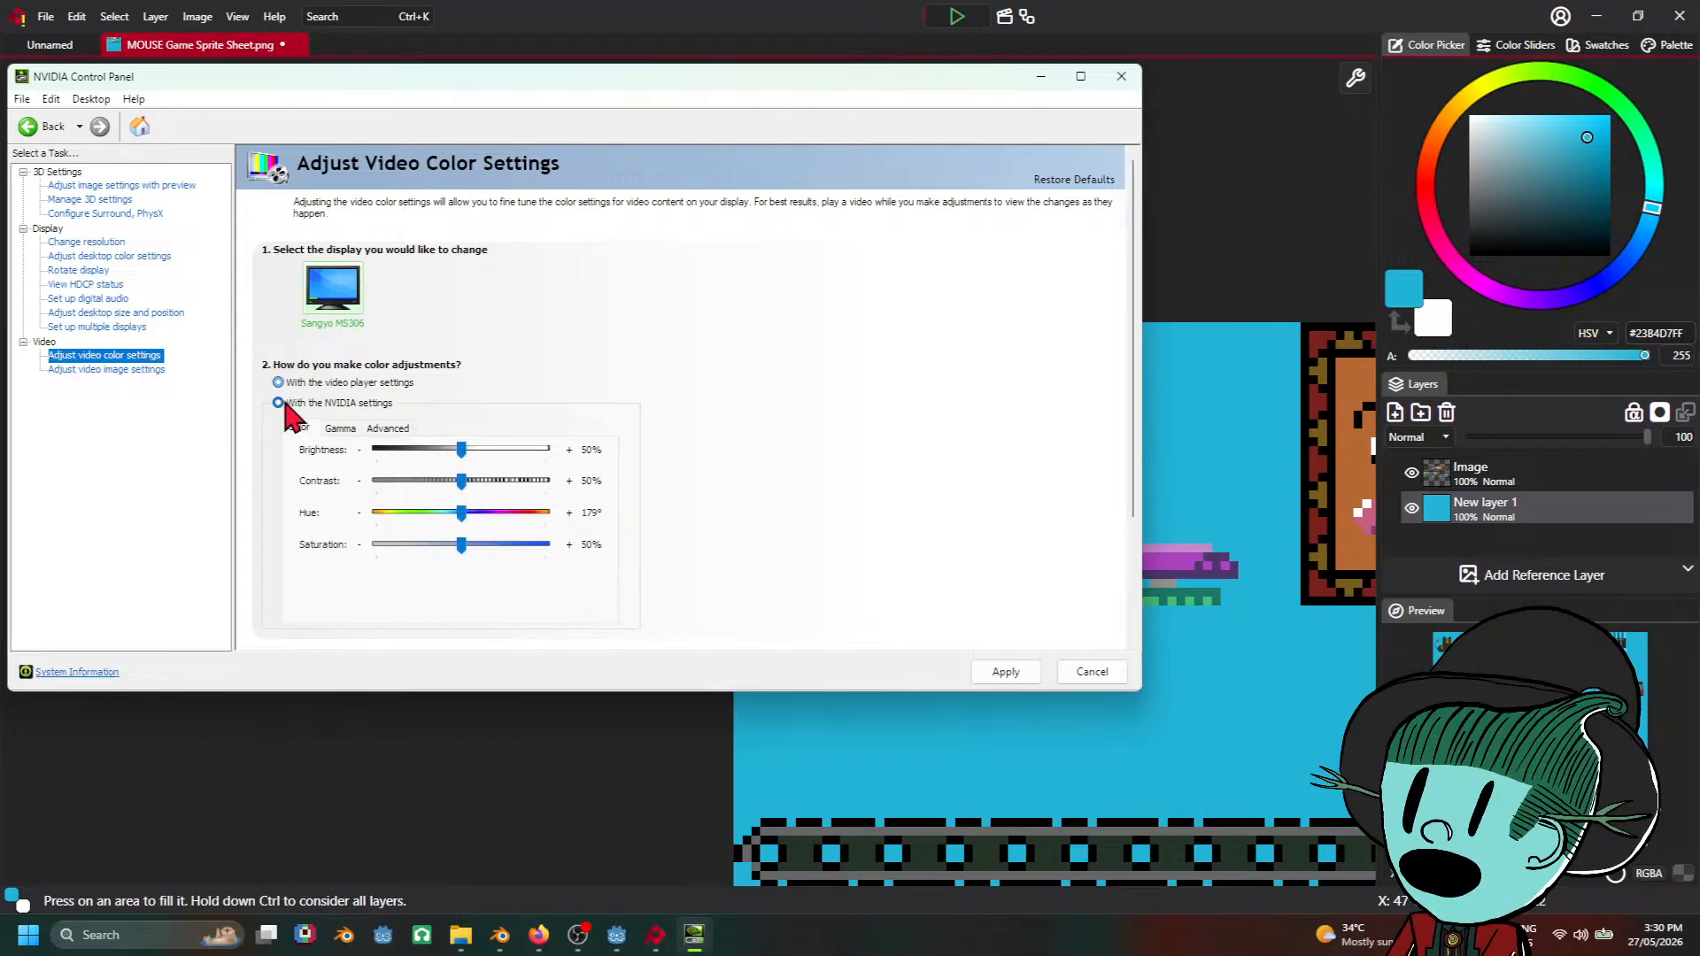
pyautogui.click(278, 383)
# Step: Review the edge enhancement, noise reduction and RTX options in the video image settings, and cancel any pending changes
pyautogui.click(110, 370)
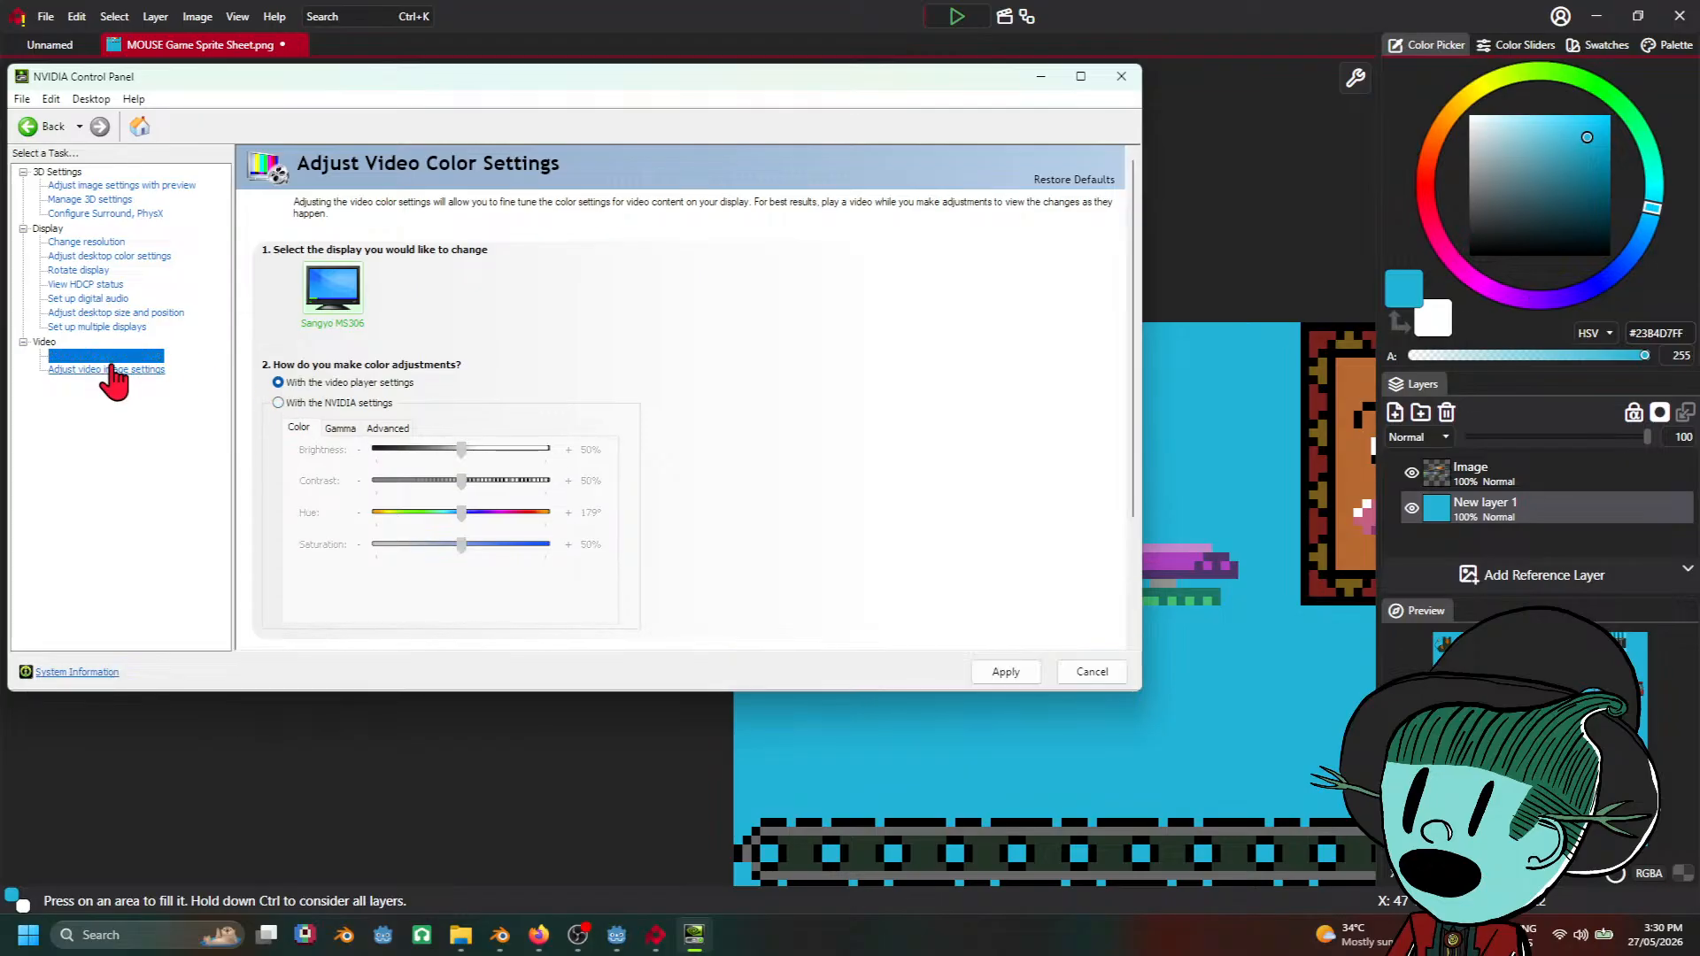
pyautogui.scroll(-3, 760, 365)
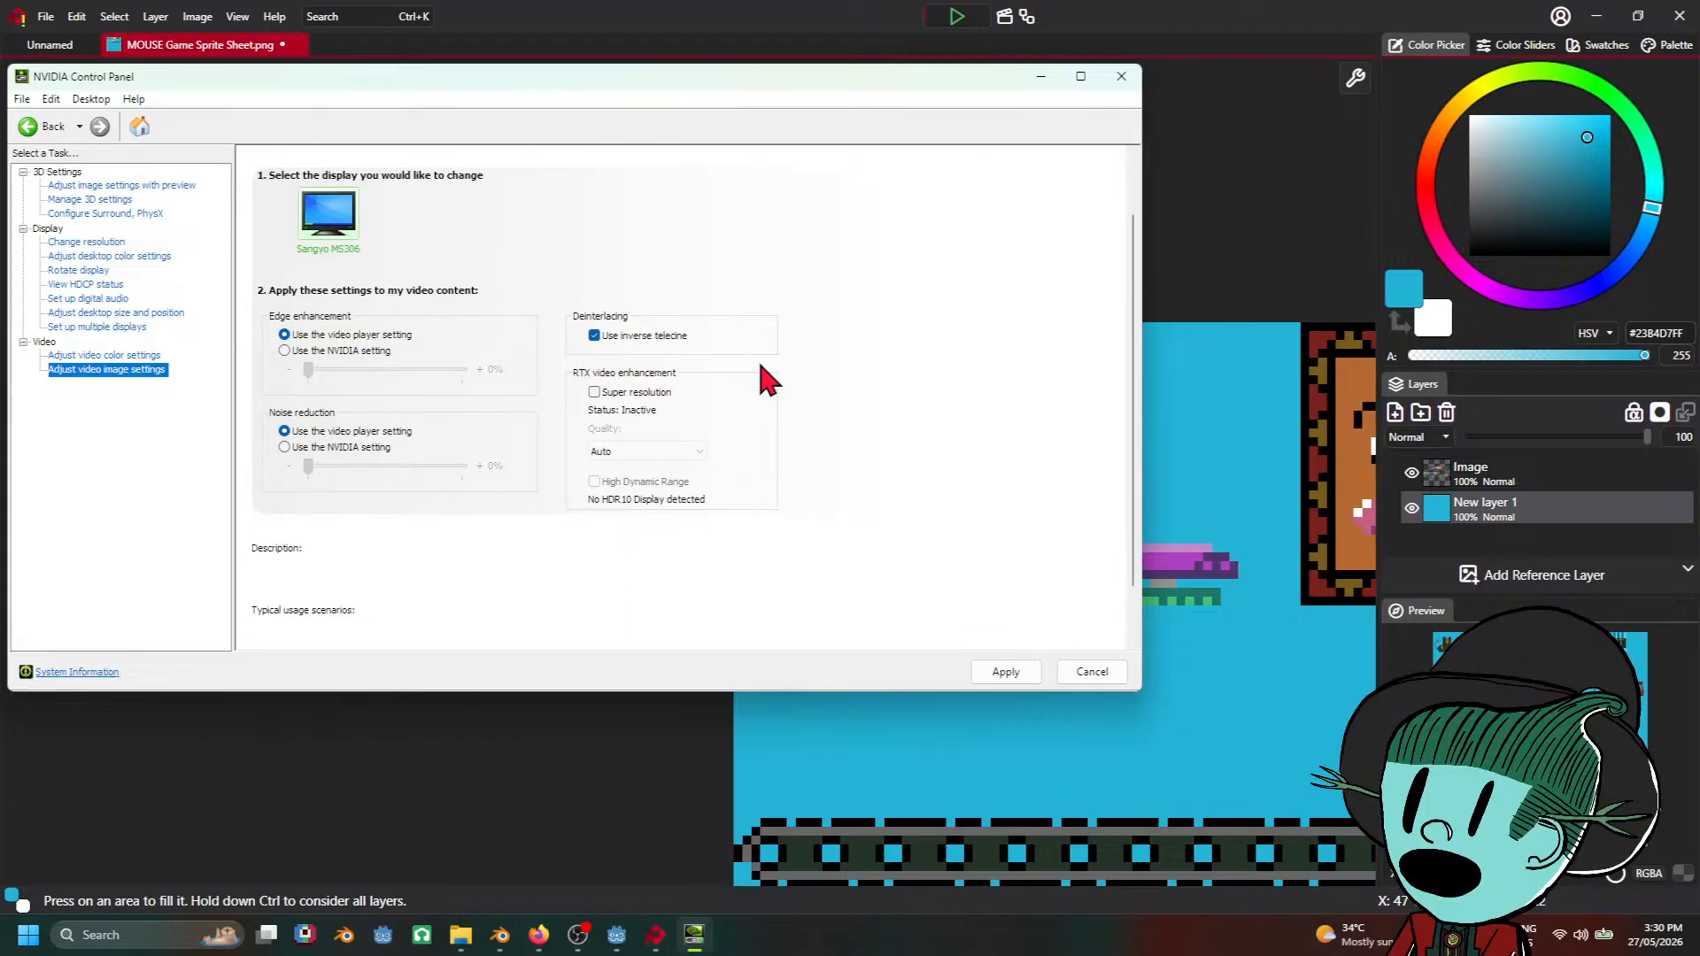
pyautogui.scroll(1, 760, 365)
pyautogui.click(1080, 673)
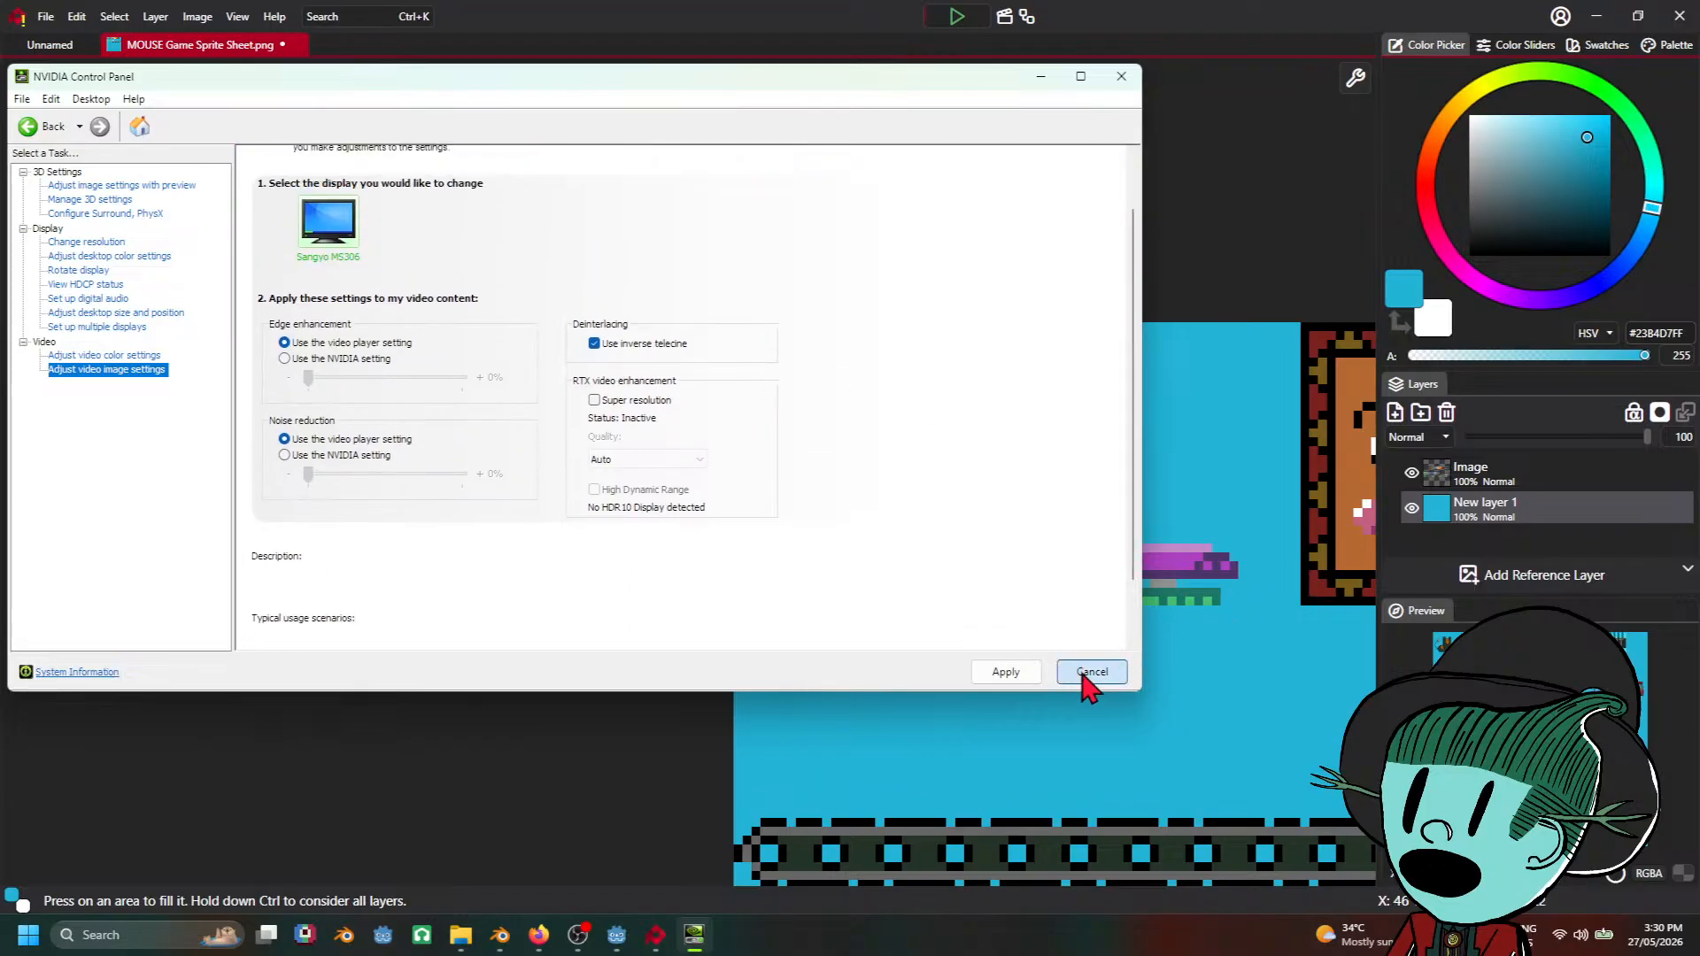
# Step: Review the NVIDIA video color settings and the image settings preview page
pyautogui.scroll(1, 1007, 210)
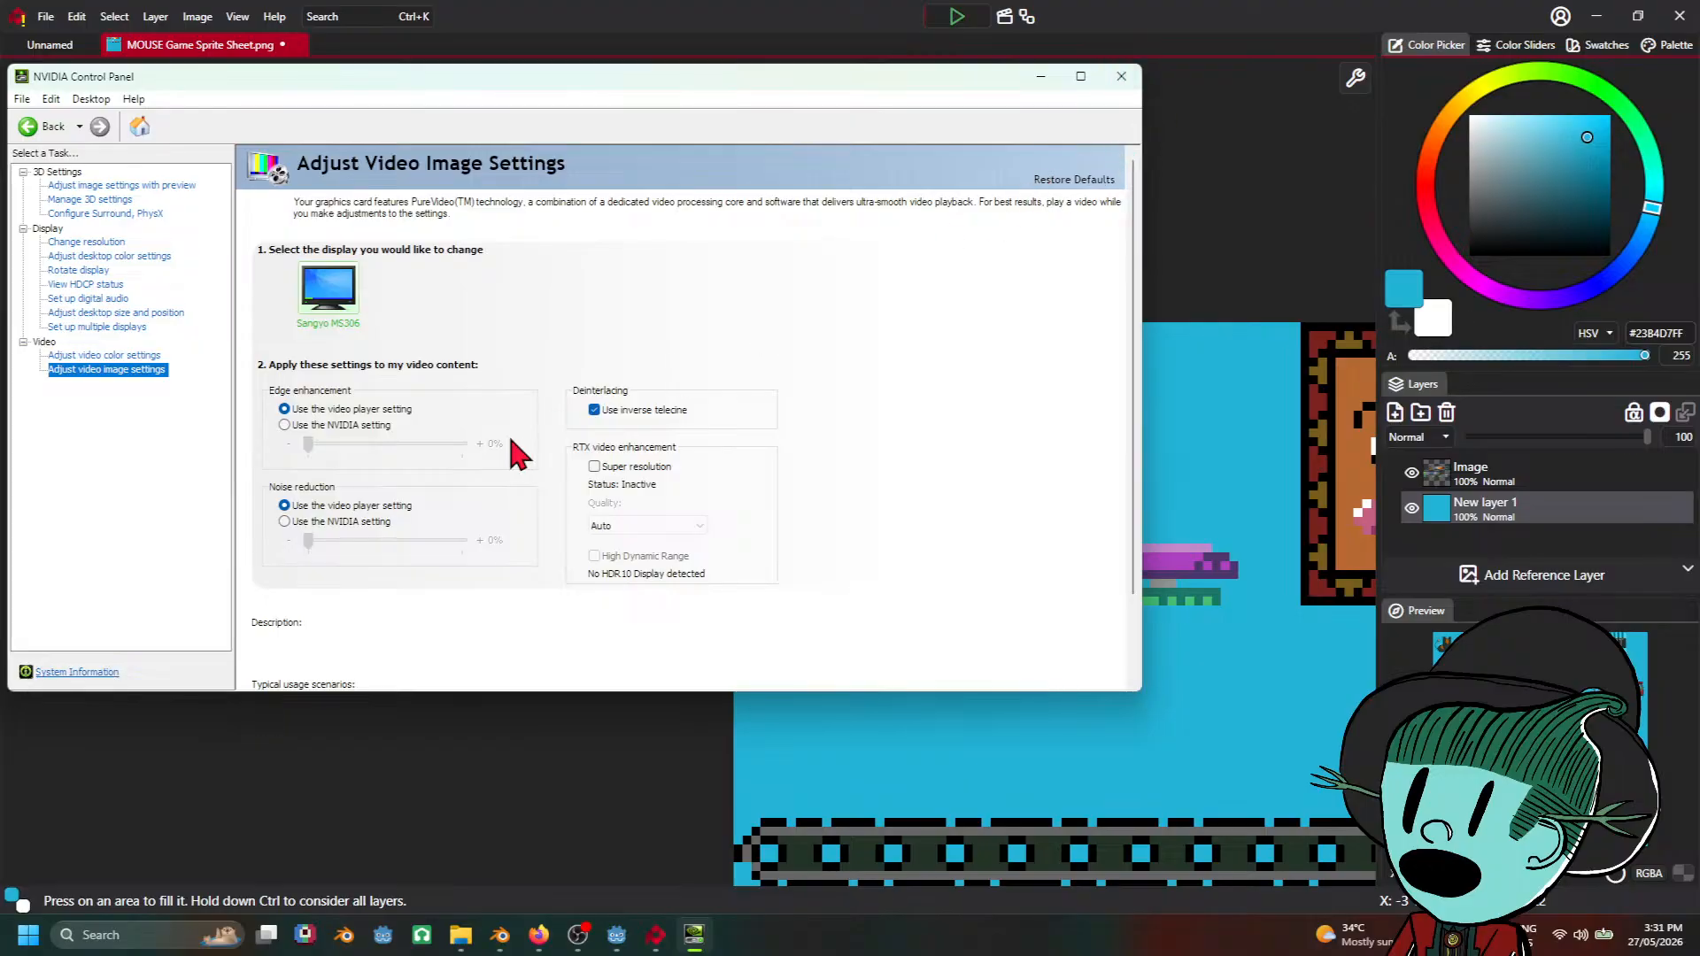
pyautogui.click(104, 355)
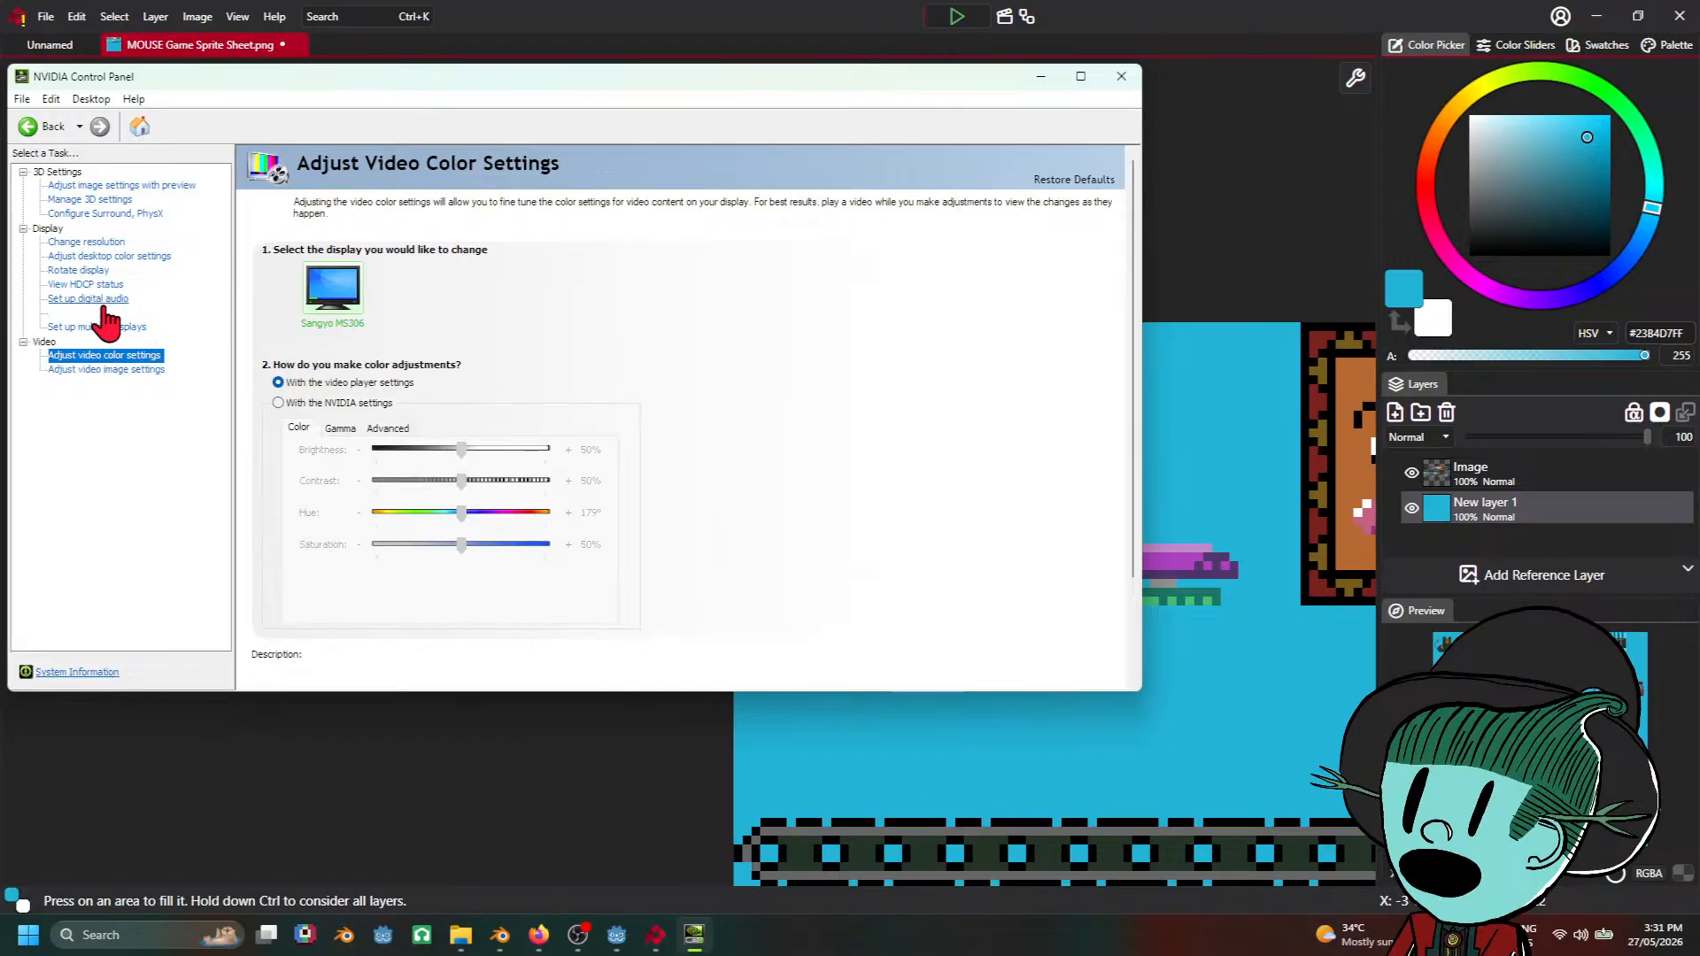
pyautogui.click(125, 187)
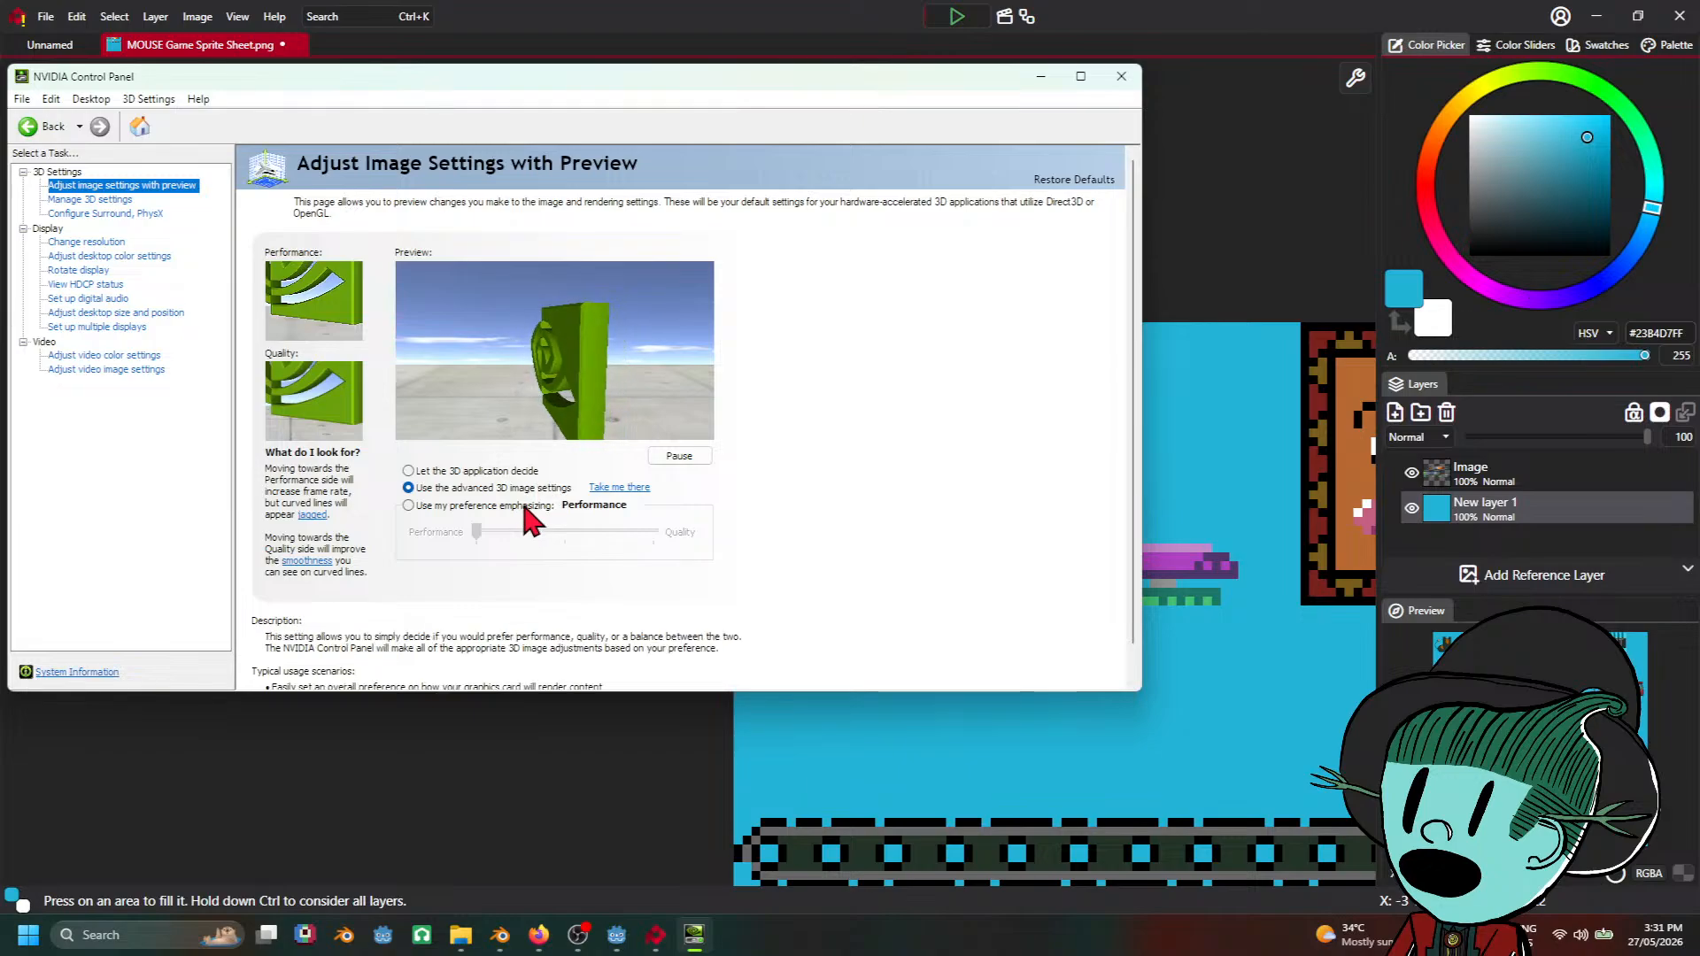
pyautogui.scroll(-1, 866, 576)
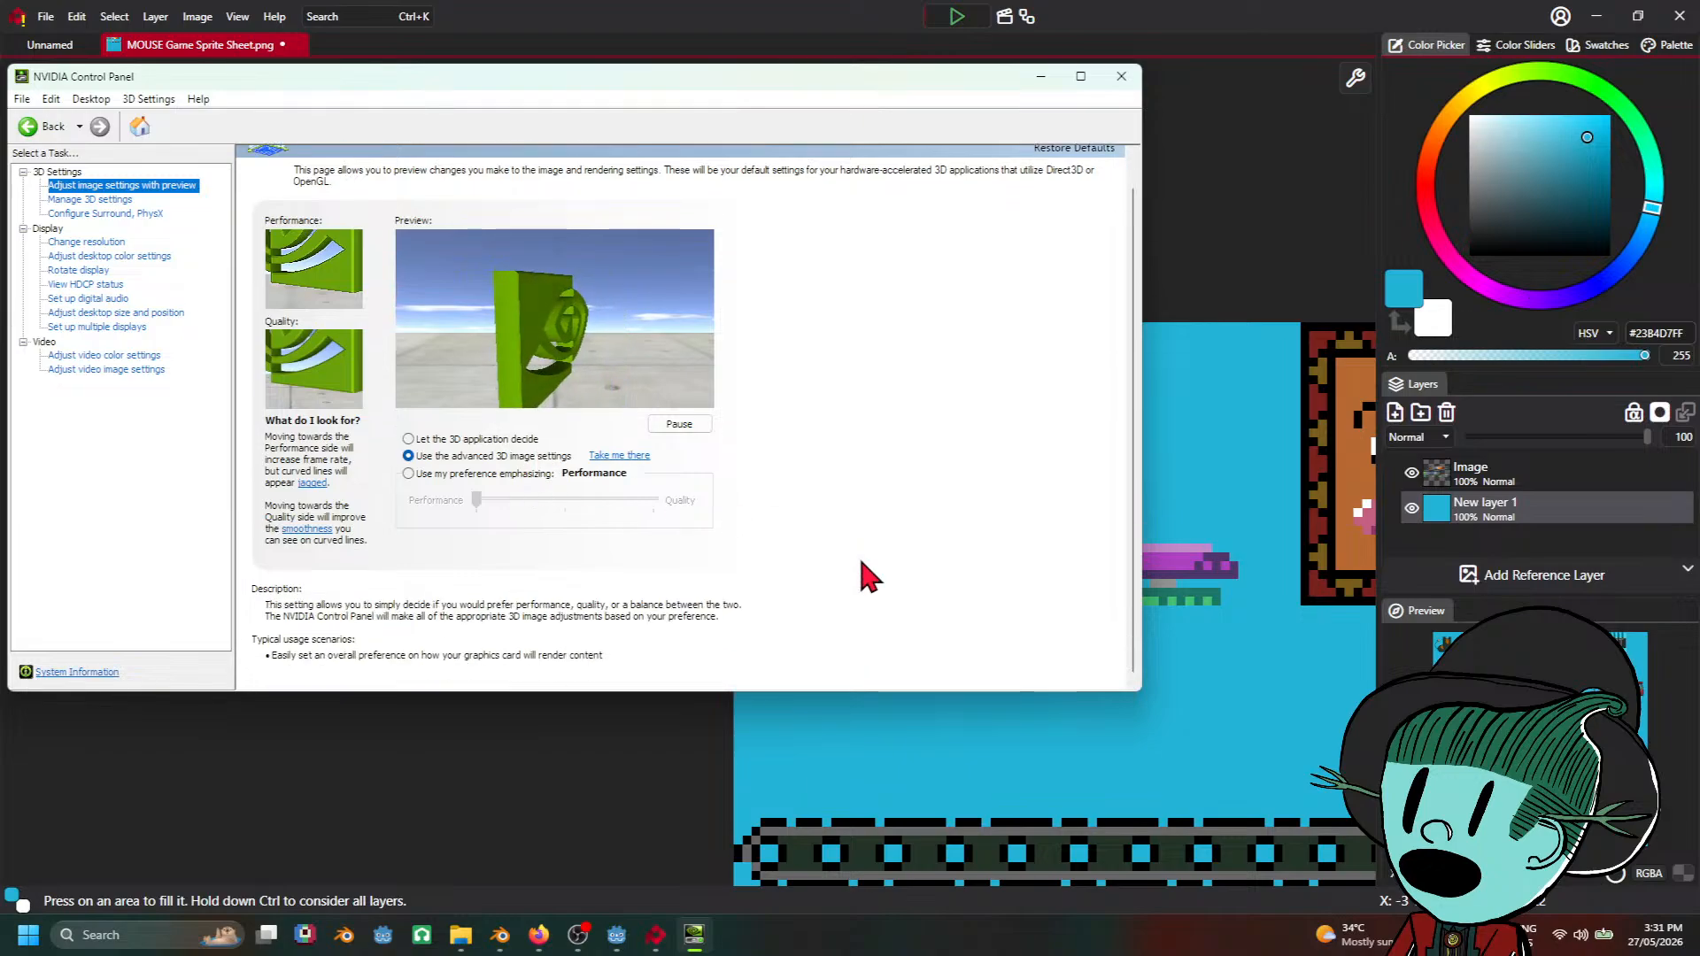
# Step: Examine the global 3D settings down to the texture filtering options, and close the NVIDIA Control Panel
pyautogui.click(605, 455)
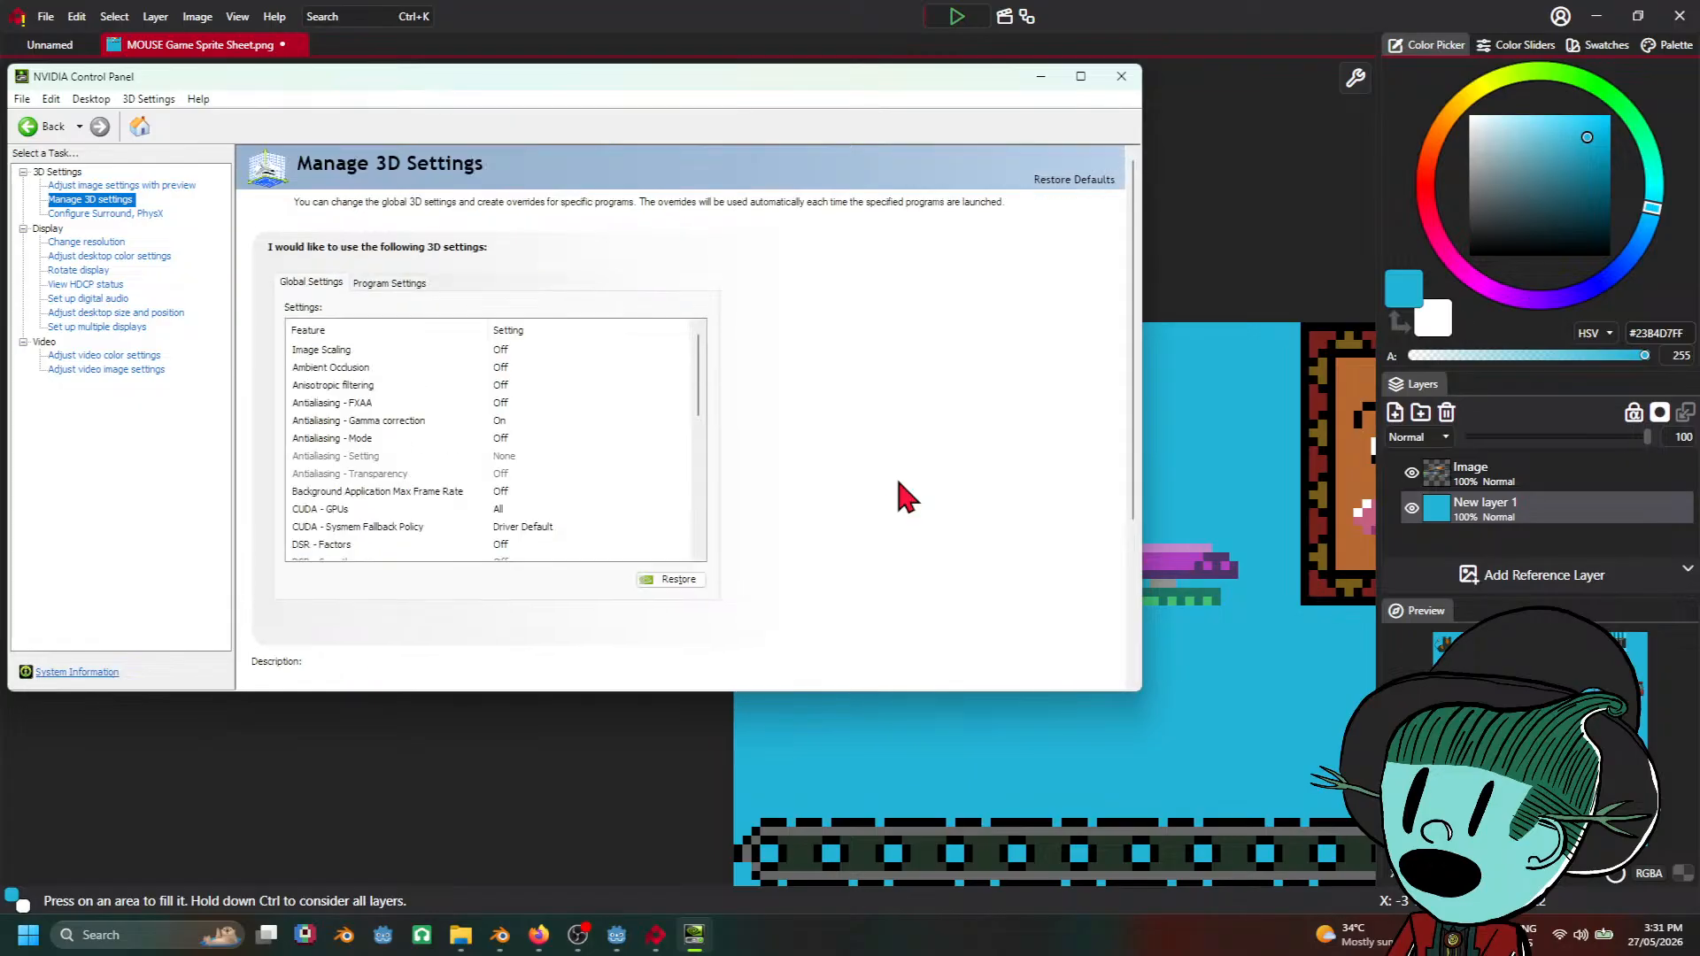
pyautogui.scroll(-5, 592, 460)
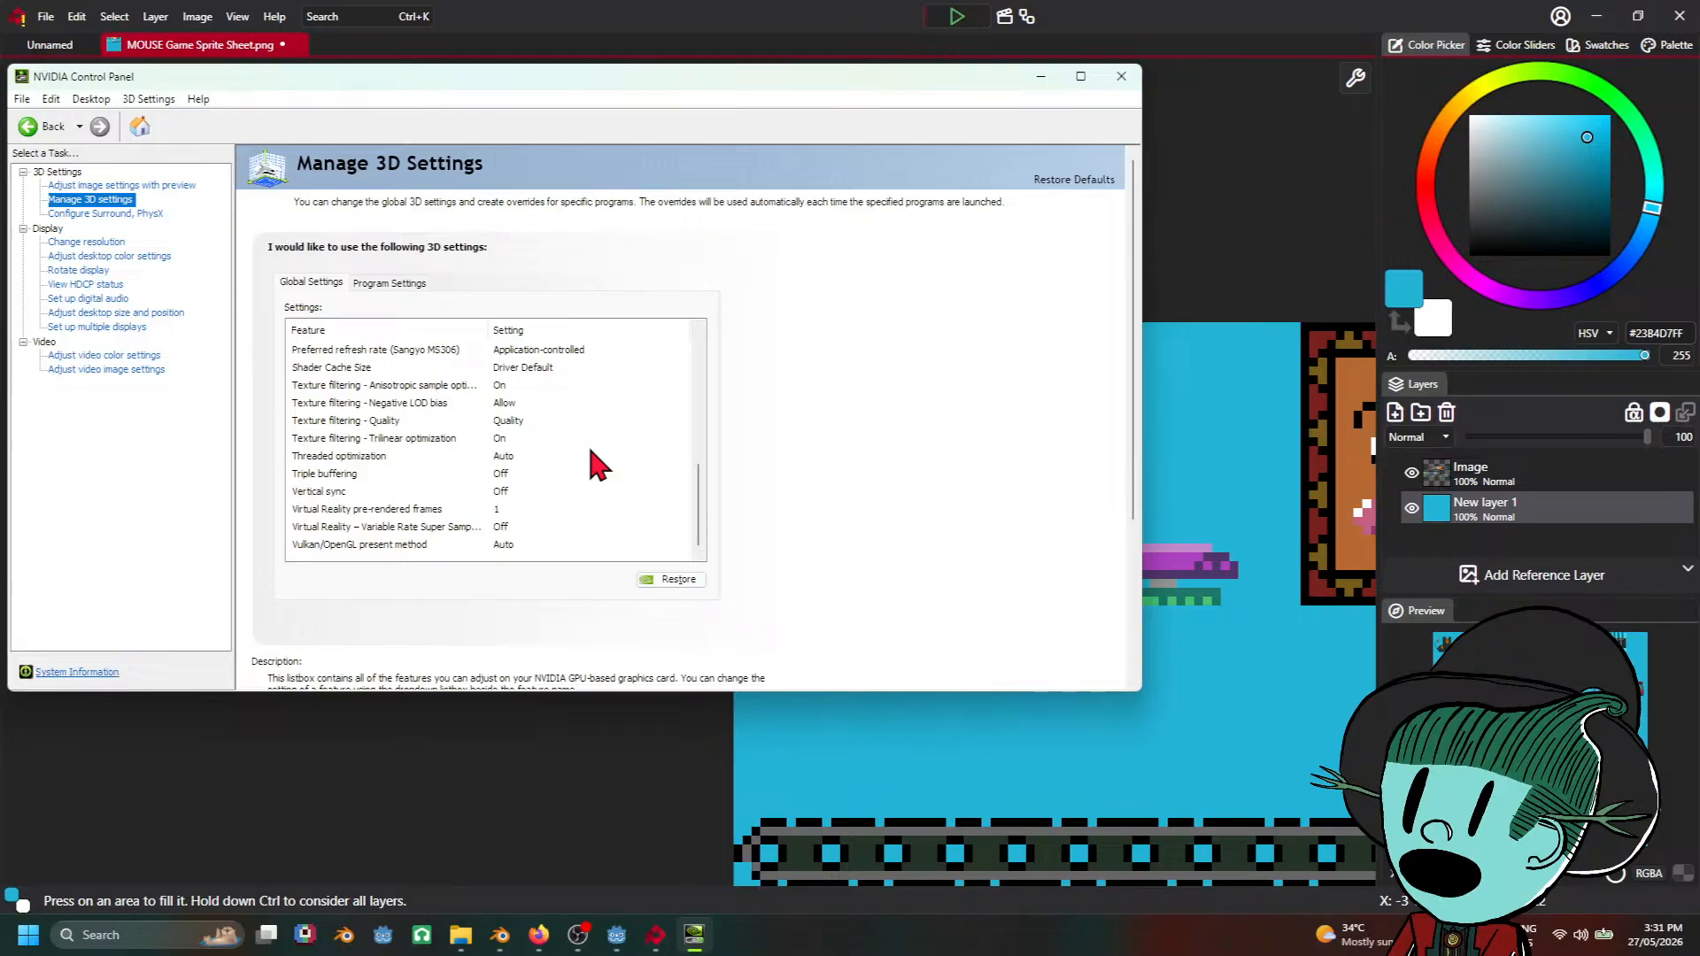
pyautogui.scroll(-3, 598, 464)
pyautogui.scroll(10, 599, 464)
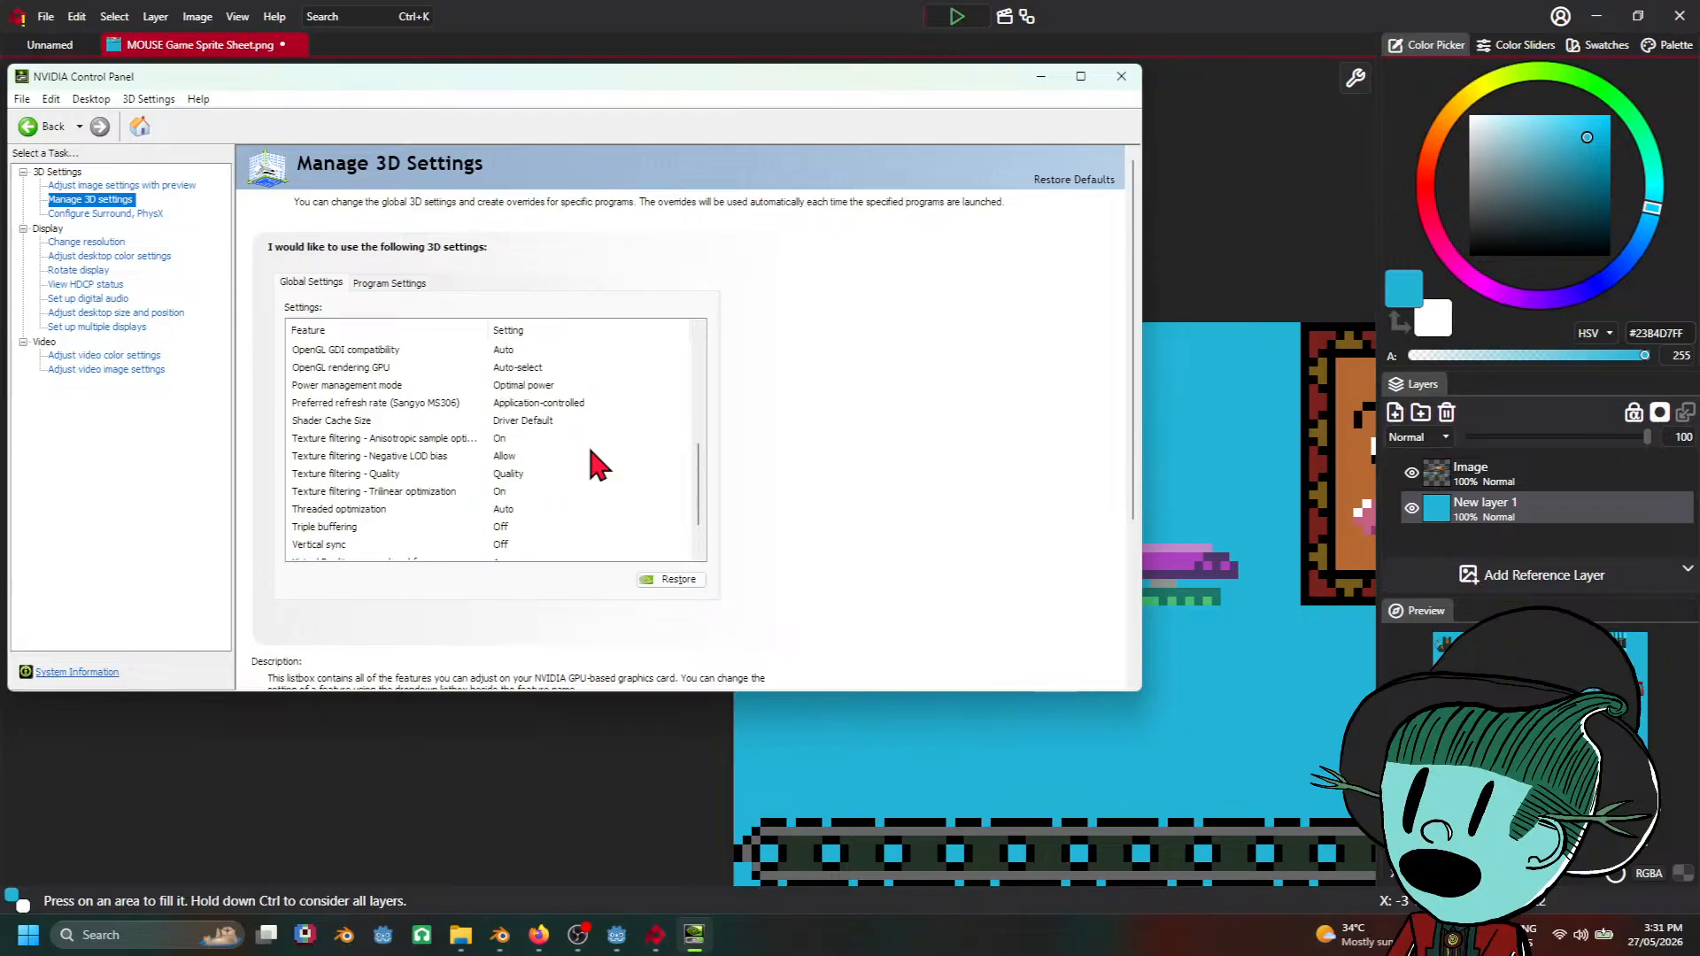
pyautogui.scroll(-10, 591, 450)
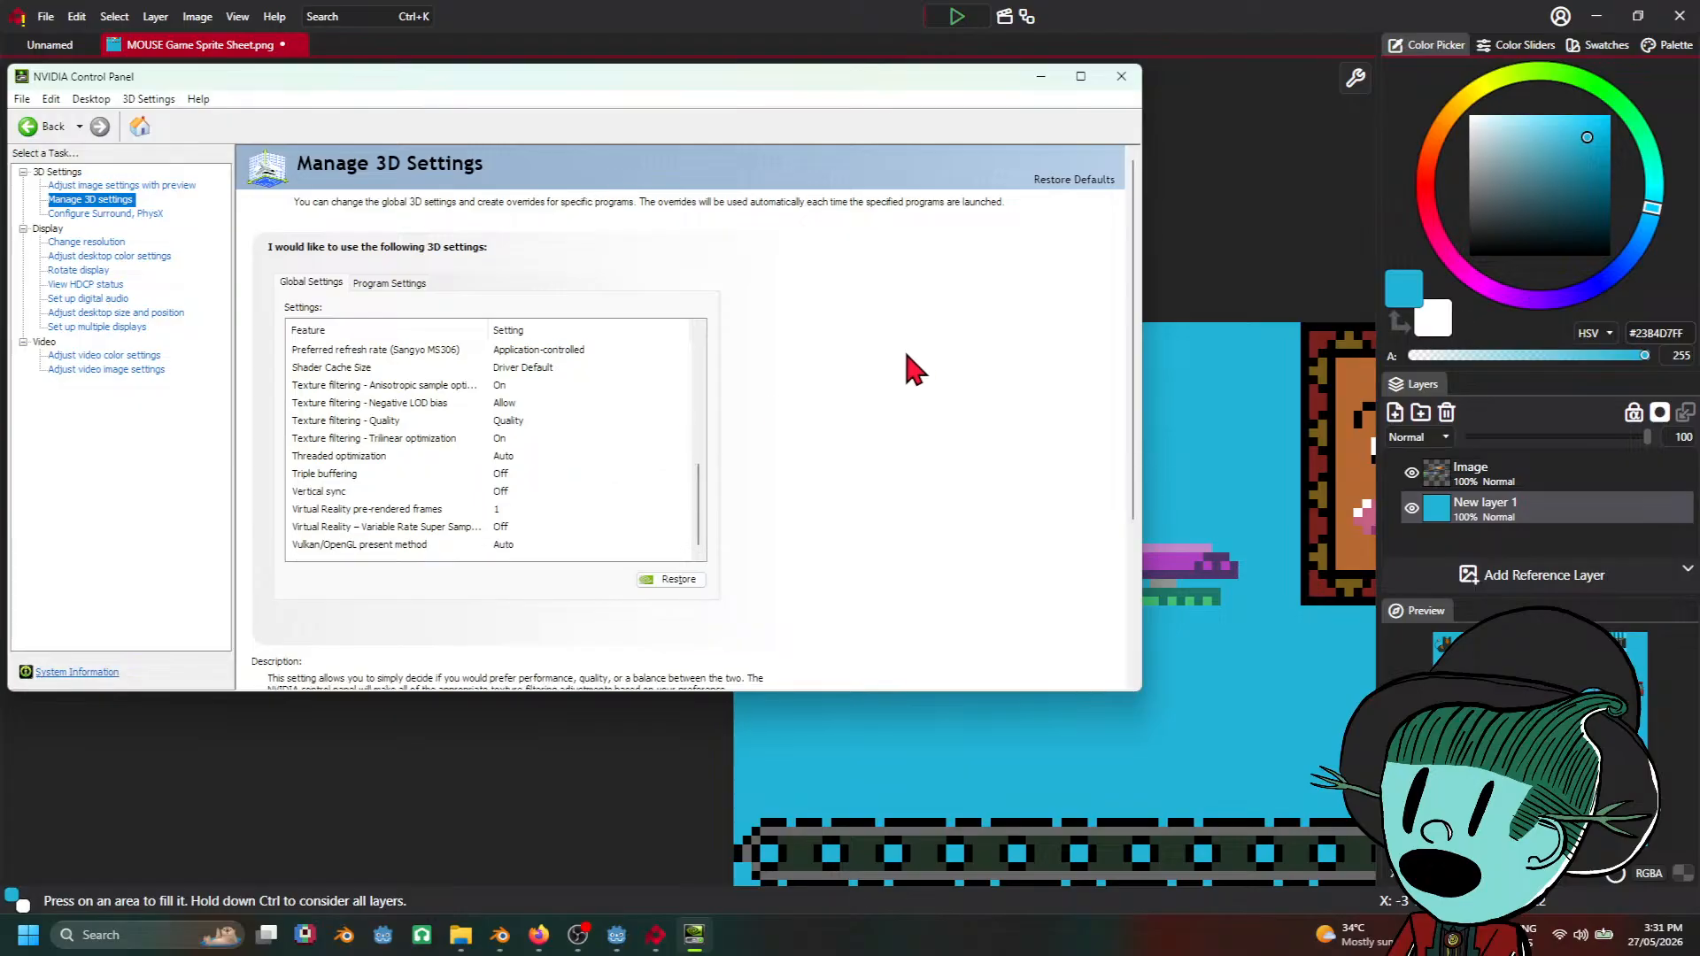
pyautogui.click(1120, 78)
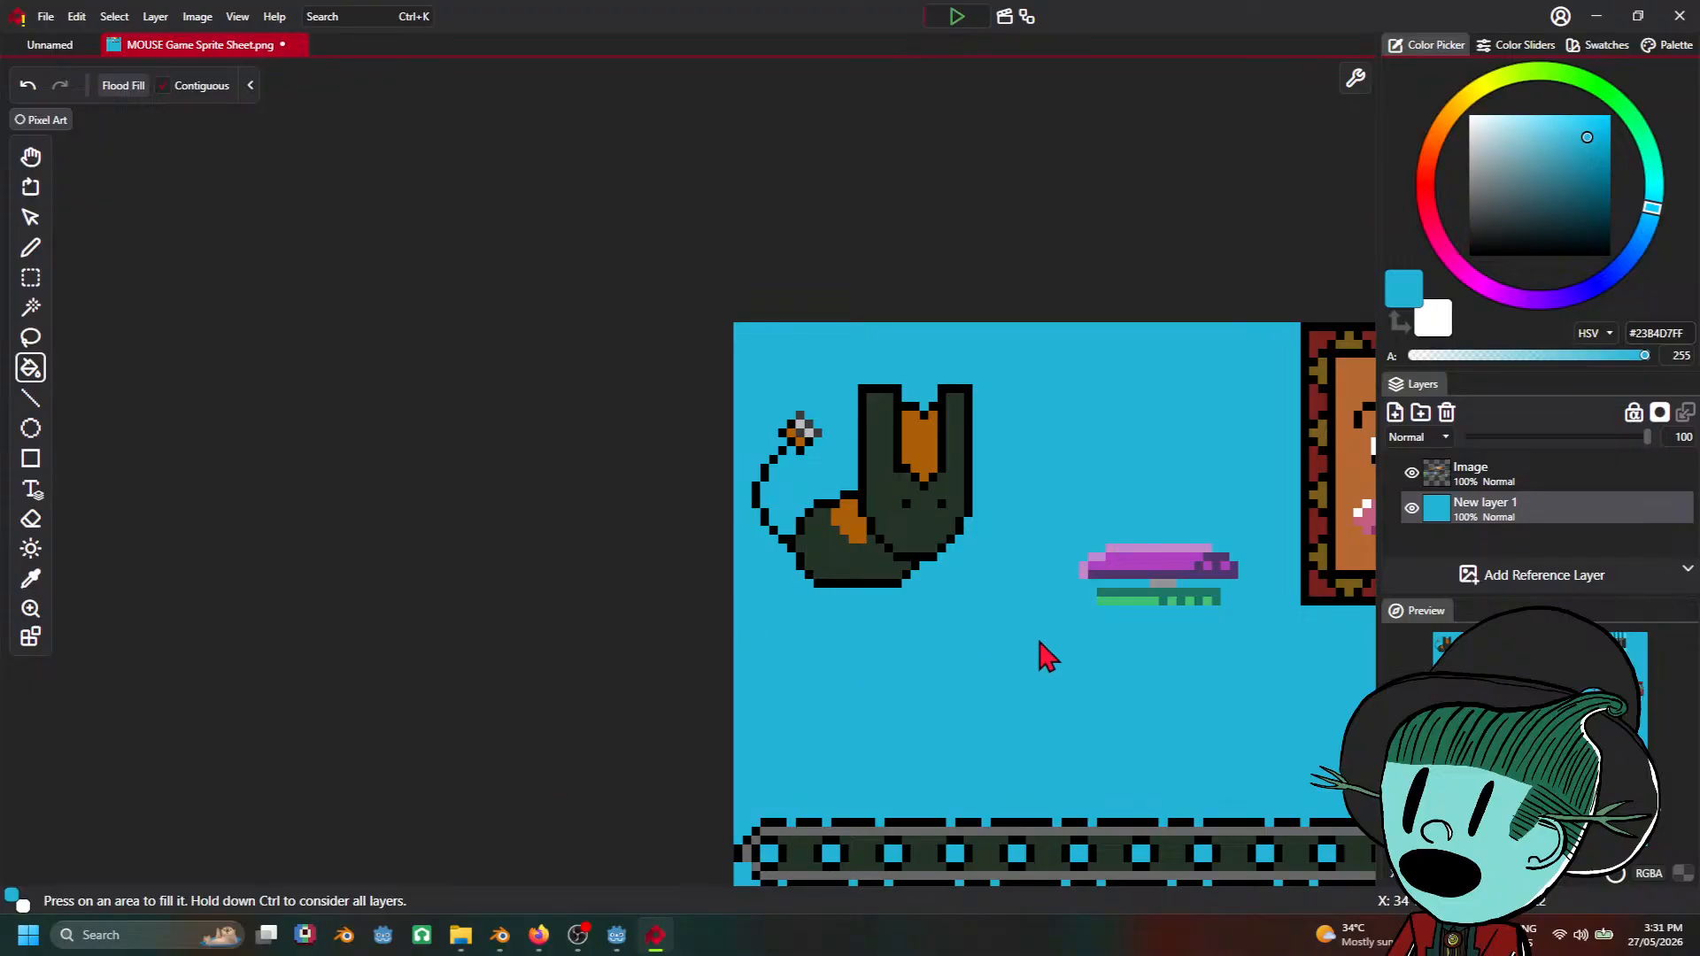
# Step: Switch to the Godot MOUSE Project, cancel the scene save dialog and inspect the mouse painting's texture at different angles and distances
pyautogui.scroll(-3, 1048, 656)
pyautogui.moveTo(616, 935)
pyautogui.click(638, 868)
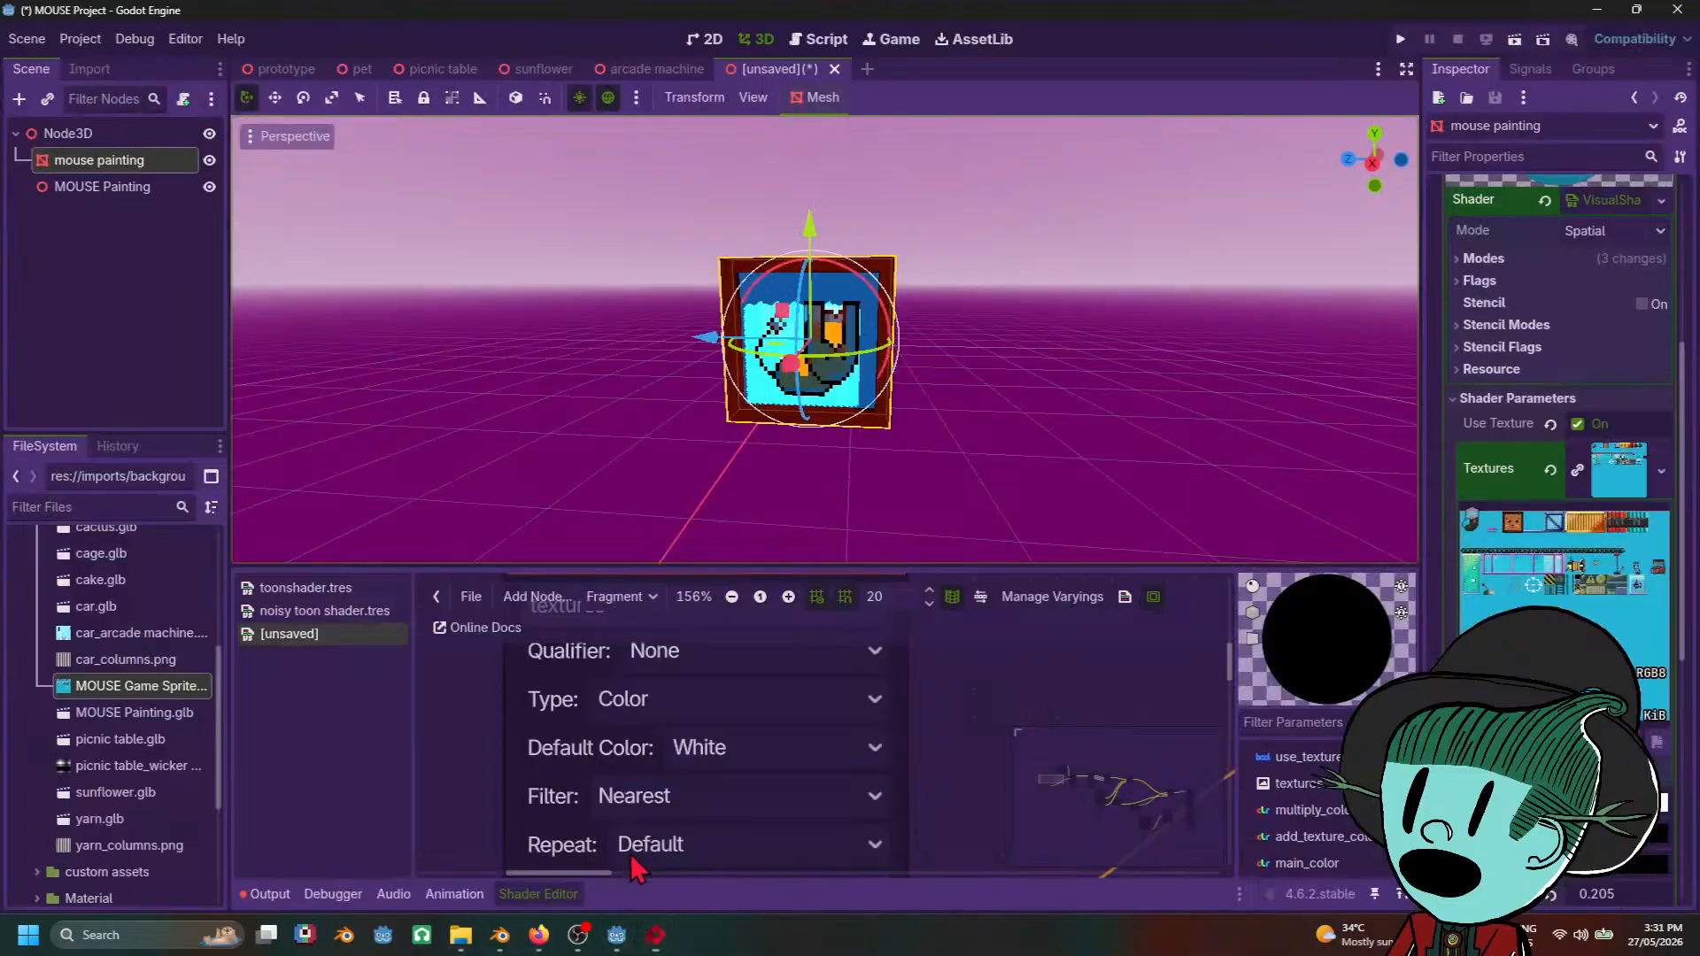
pyautogui.moveTo(960, 411)
pyautogui.mouseDown(button='middle')
pyautogui.moveTo(879, 289)
pyautogui.moveTo(863, 433)
pyautogui.mouseUp(button='middle')
pyautogui.scroll(3, 863, 434)
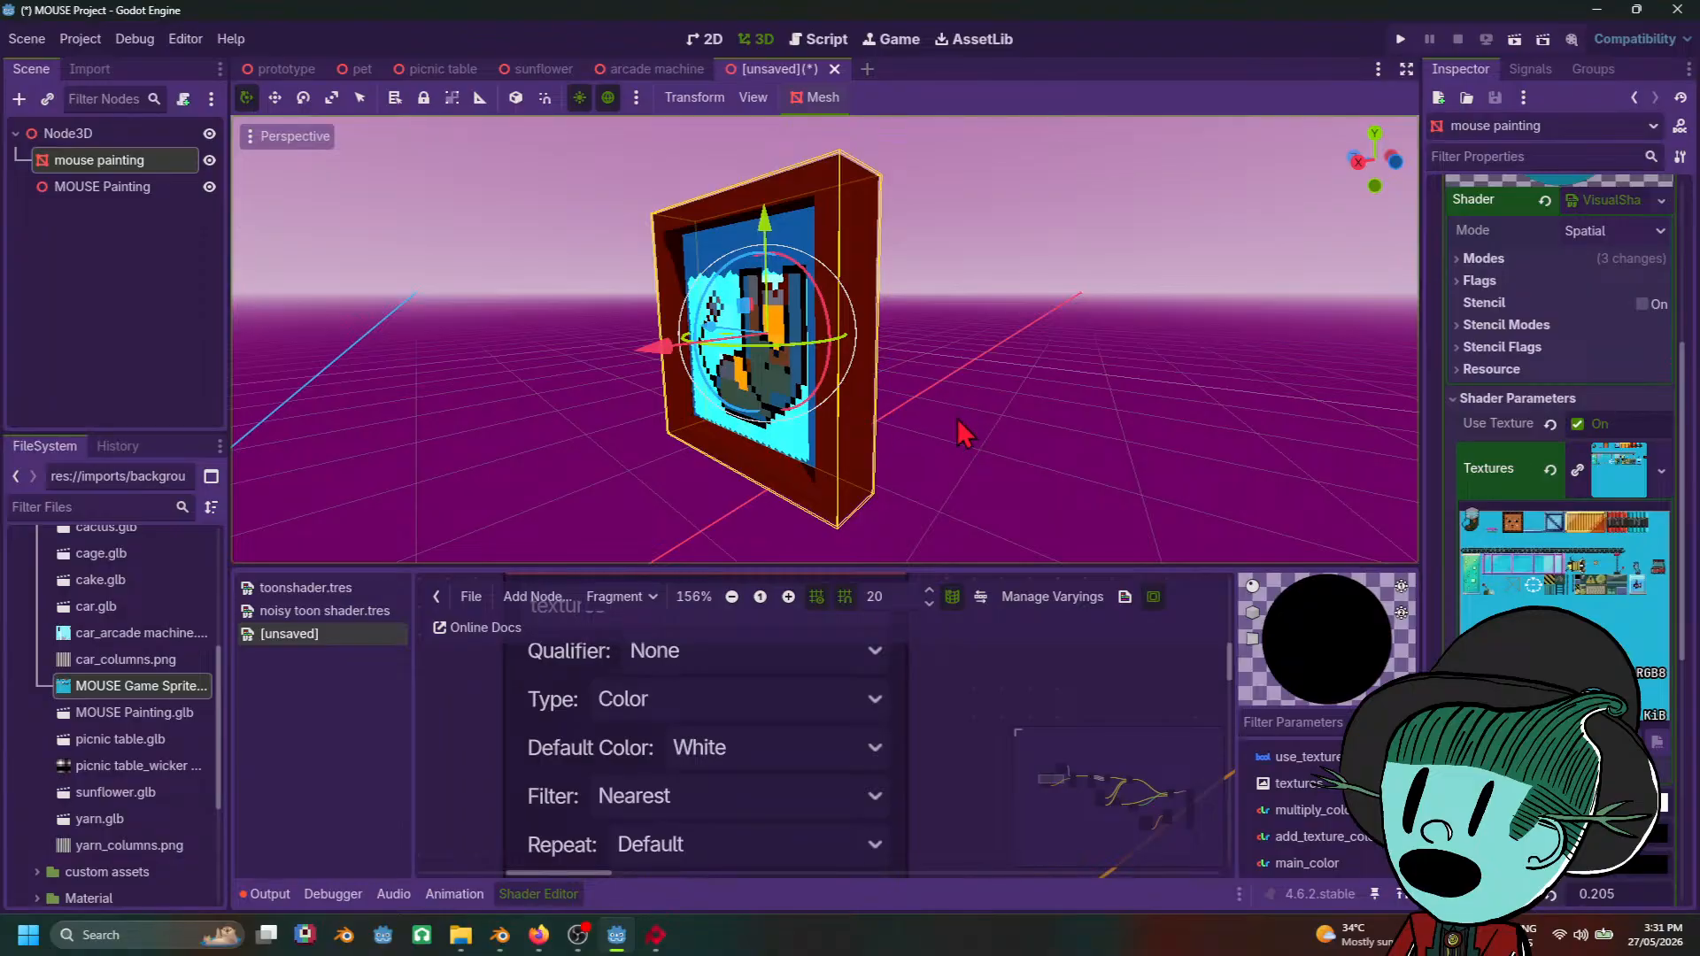
pyautogui.hotkey('ctrl', 's')
pyautogui.click(1018, 767)
pyautogui.moveTo(1120, 432)
pyautogui.mouseDown(button='middle')
pyautogui.moveTo(1337, 406)
pyautogui.moveTo(1328, 317)
pyautogui.moveTo(1327, 411)
pyautogui.moveTo(1157, 418)
pyautogui.mouseUp(button='middle')
pyautogui.scroll(8, 1337, 406)
pyautogui.scroll(-8, 1324, 411)
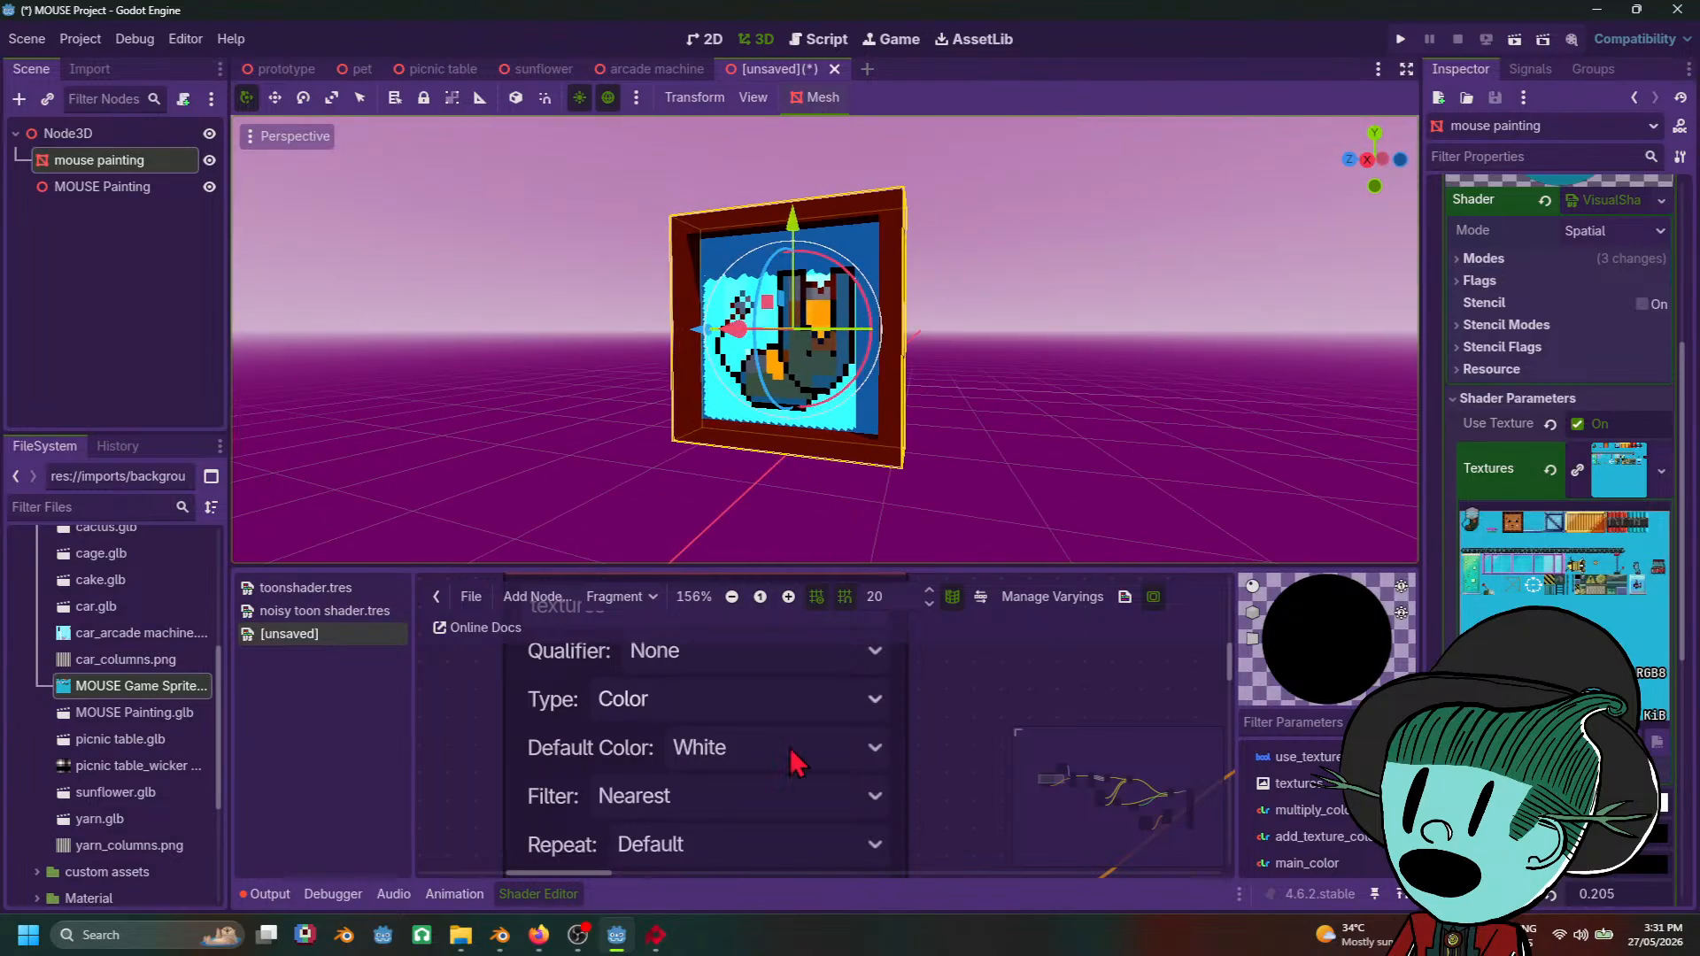
# Step: Try the Default filter on the textures parameter node, check the painting up close, and restore the filter to Nearest
pyautogui.click(788, 796)
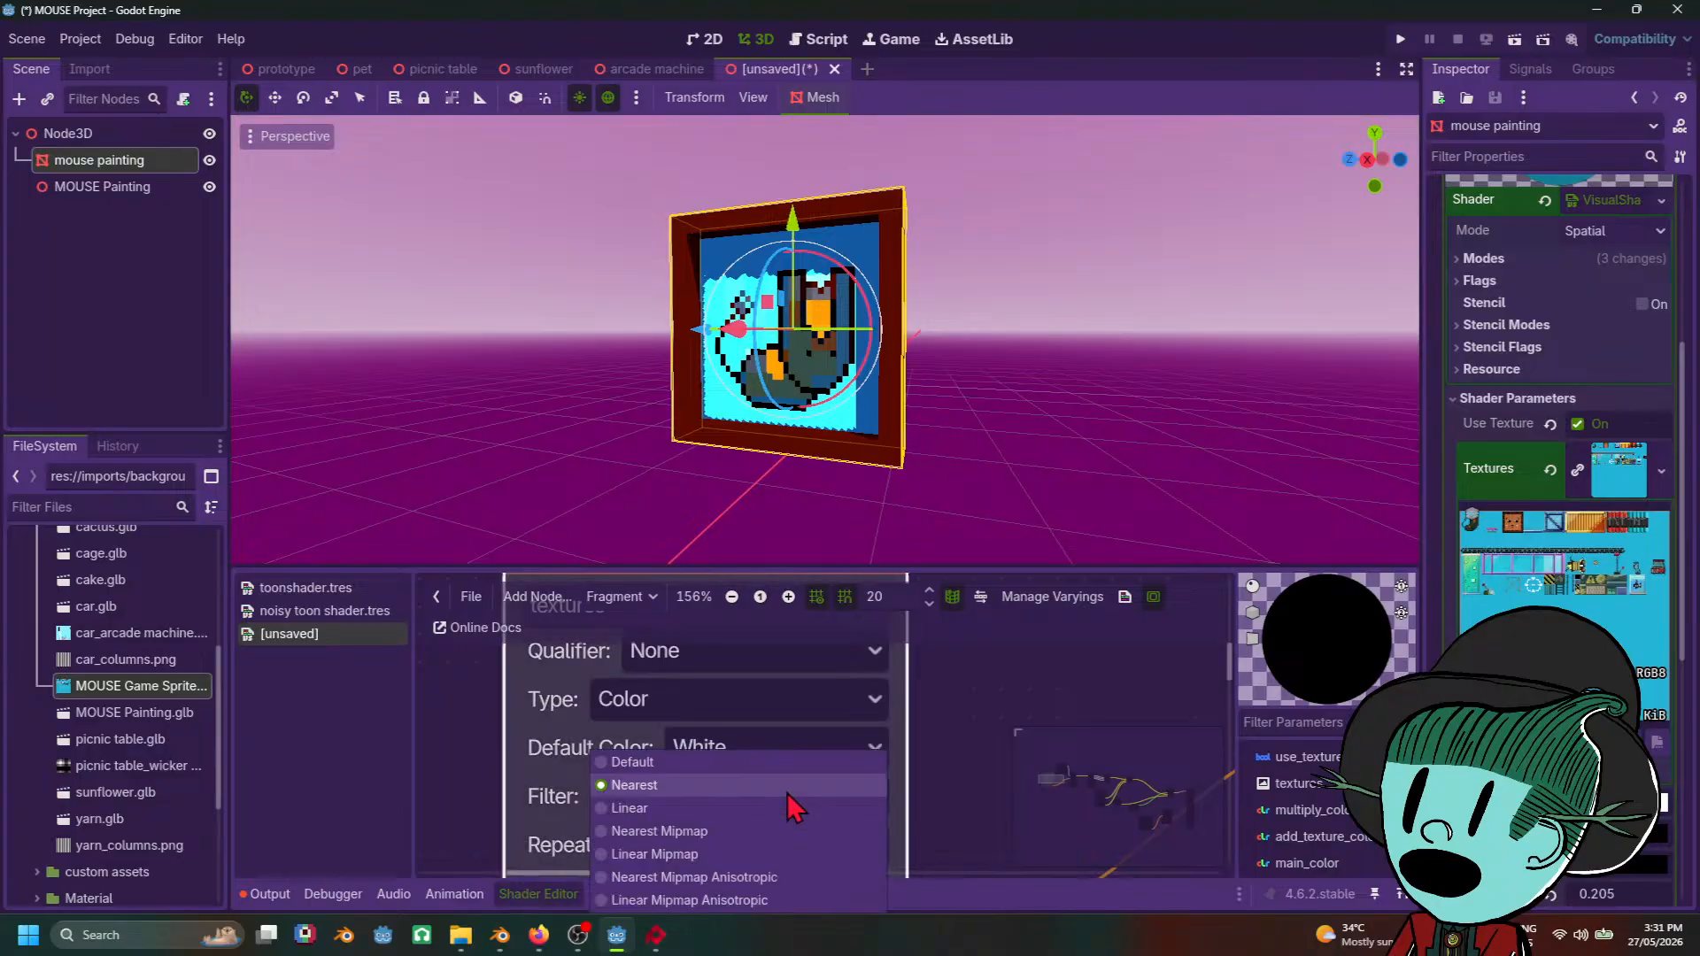
pyautogui.click(788, 771)
pyautogui.scroll(-1, 896, 396)
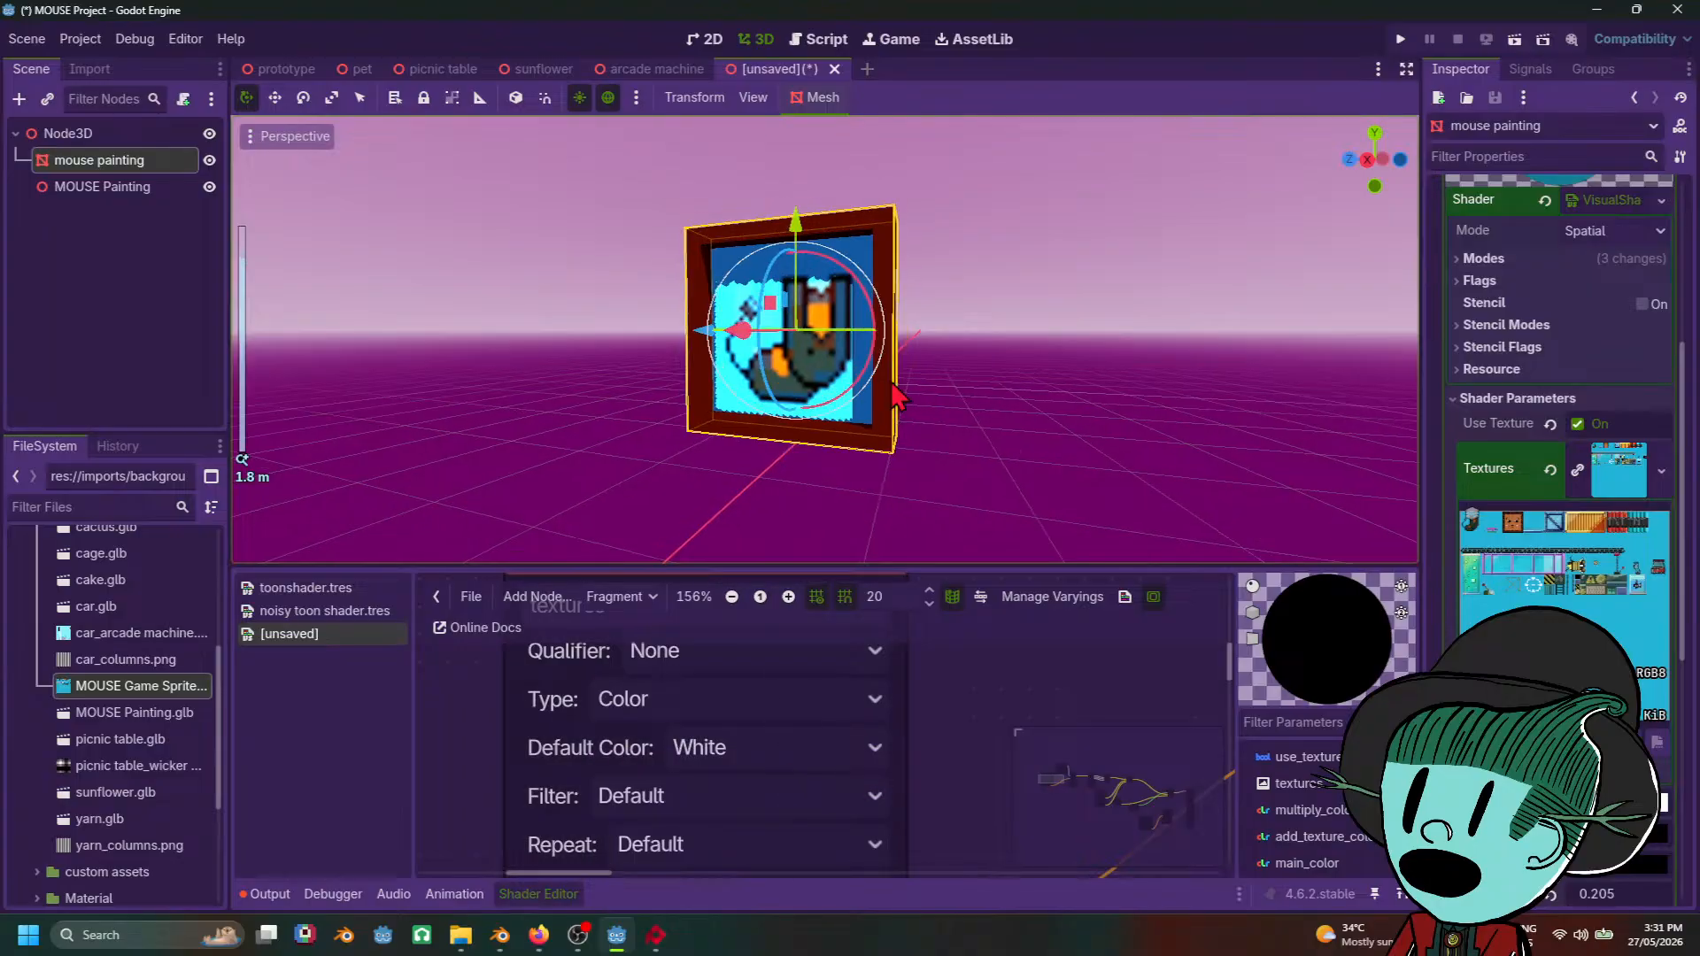
pyautogui.scroll(-2, 985, 434)
pyautogui.scroll(5, 1088, 421)
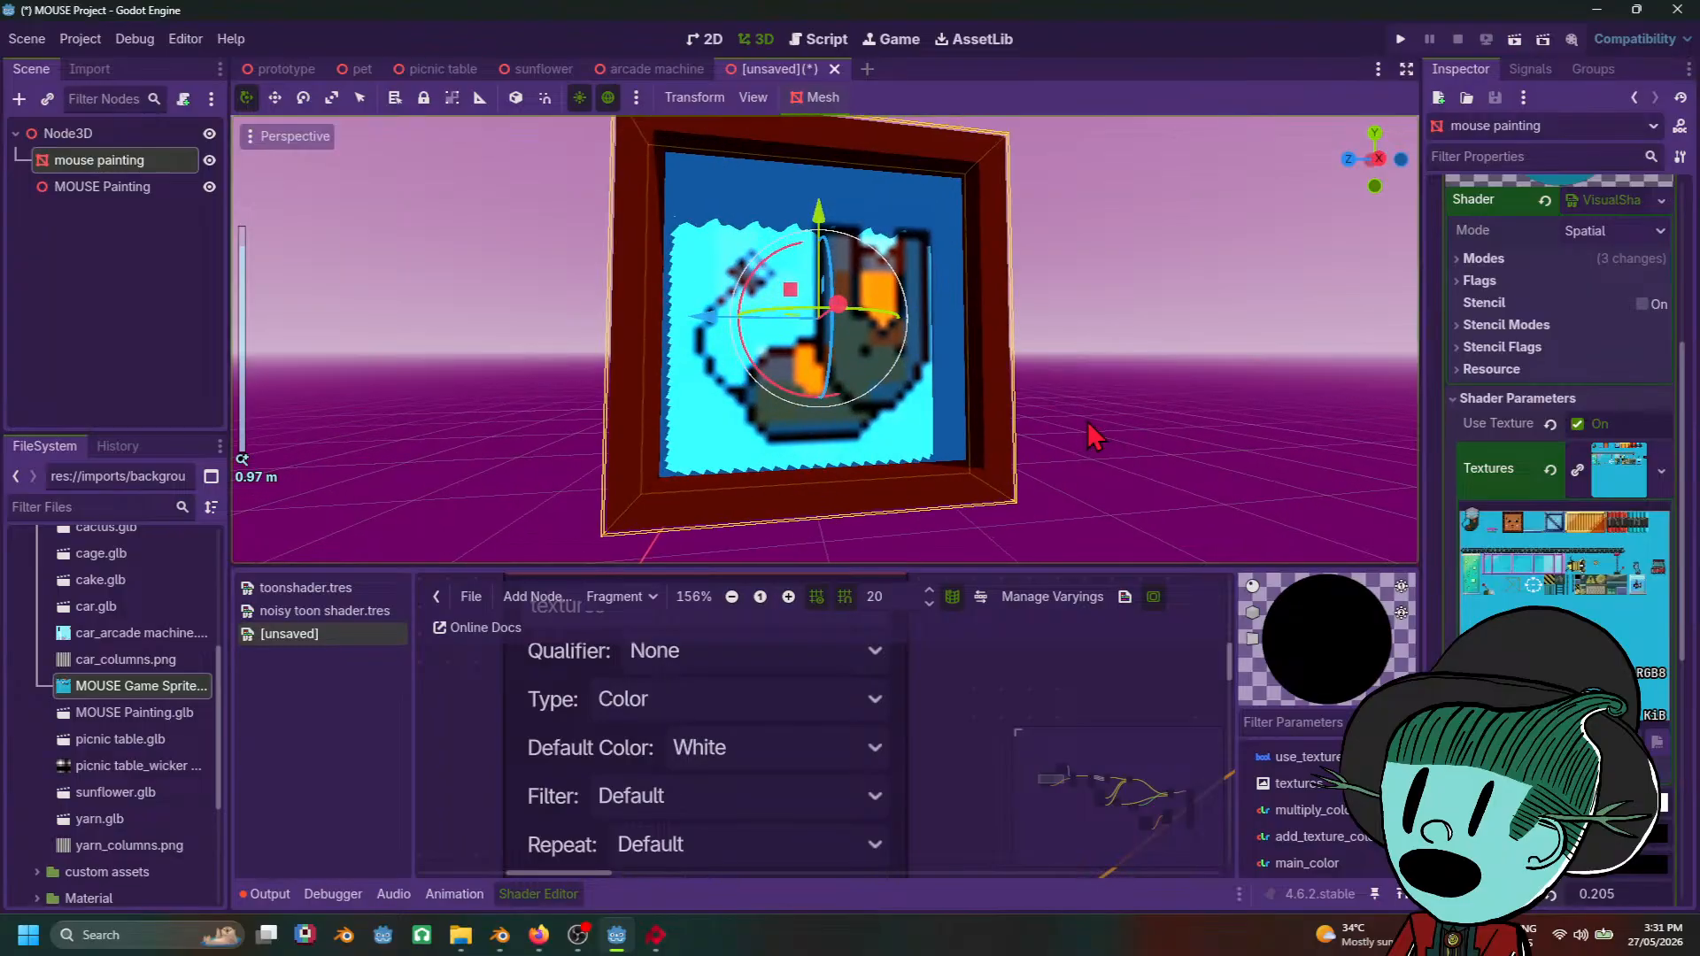
pyautogui.click(751, 797)
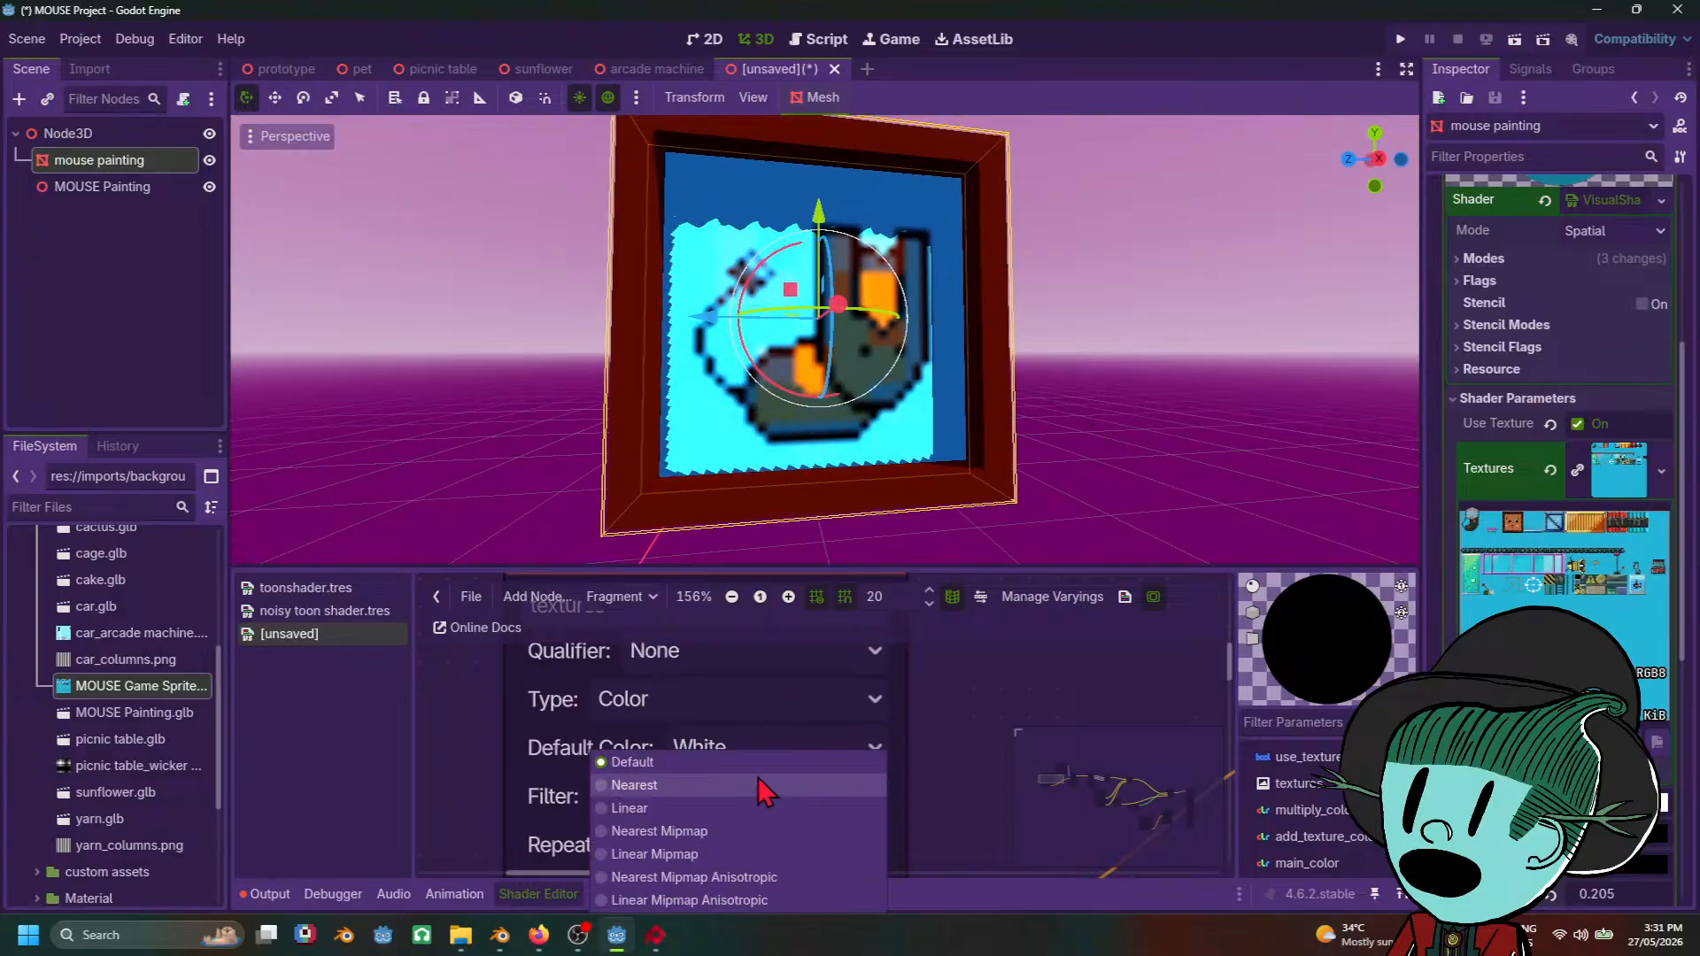
pyautogui.click(749, 786)
# Step: Inspect the nearest-filtered mouse painting from far away and from the side
pyautogui.scroll(-6, 1148, 390)
pyautogui.click(1060, 443)
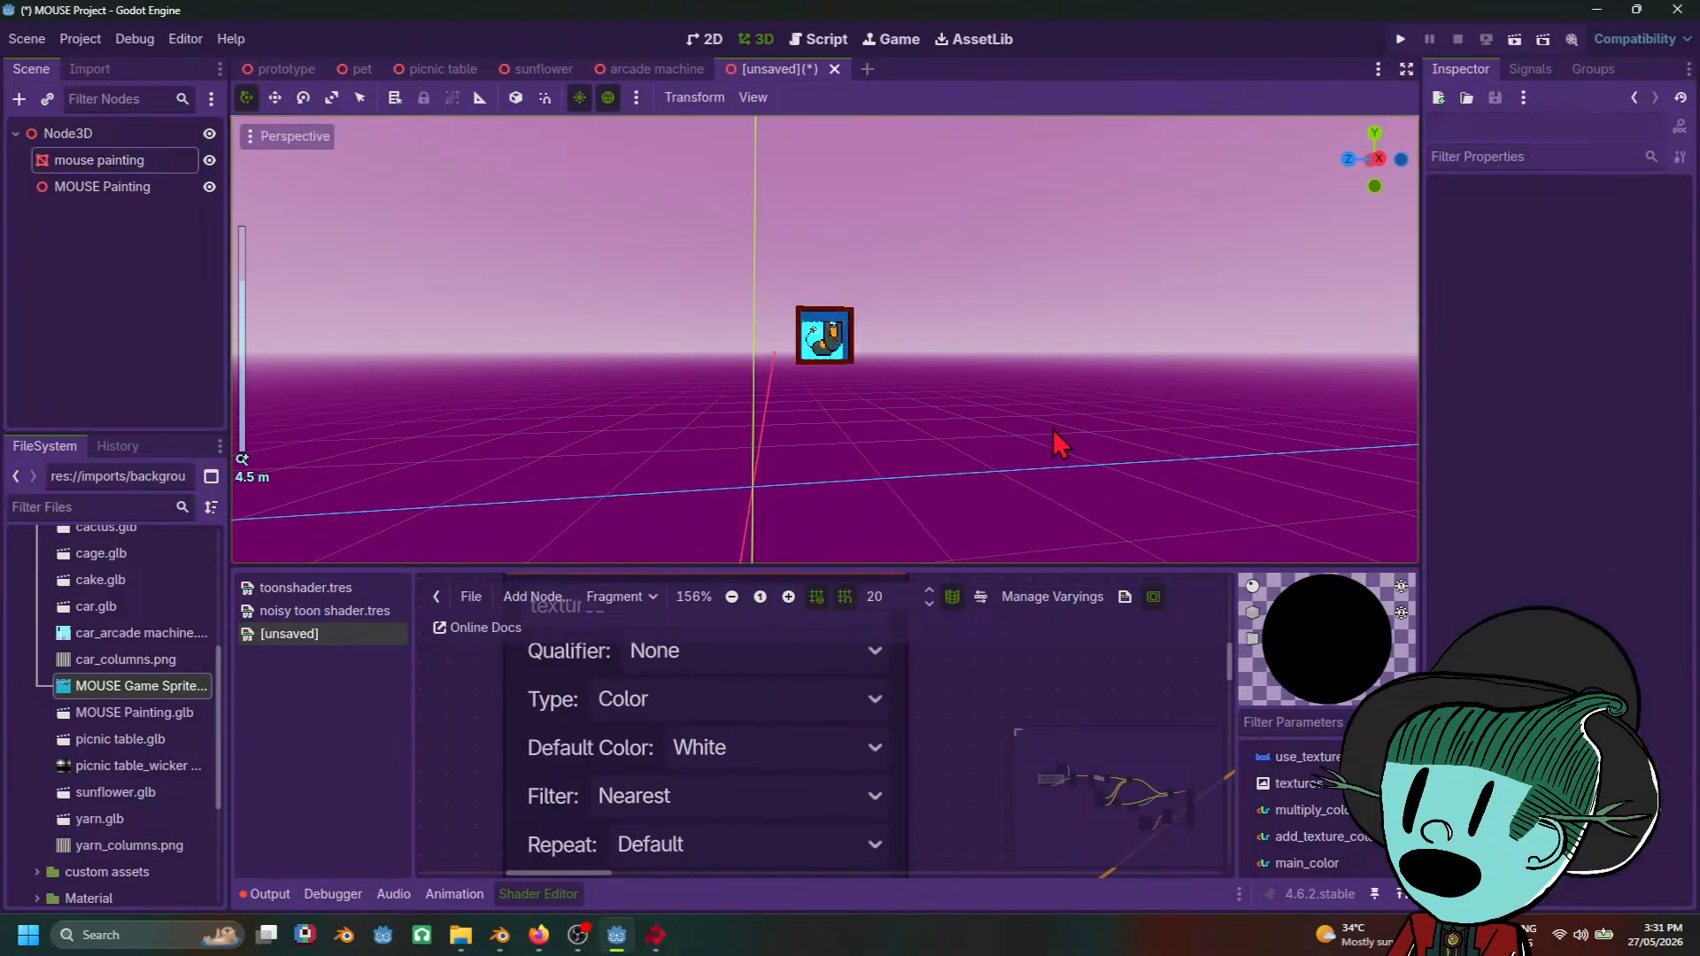
pyautogui.moveTo(1060, 442)
pyautogui.mouseDown(button='middle')
pyautogui.moveTo(1129, 496)
pyautogui.moveTo(1135, 562)
pyautogui.moveTo(1059, 172)
pyautogui.moveTo(926, 147)
pyautogui.moveTo(862, 490)
pyautogui.mouseUp(button='middle')
pyautogui.scroll(5, 858, 480)
pyautogui.click(802, 496)
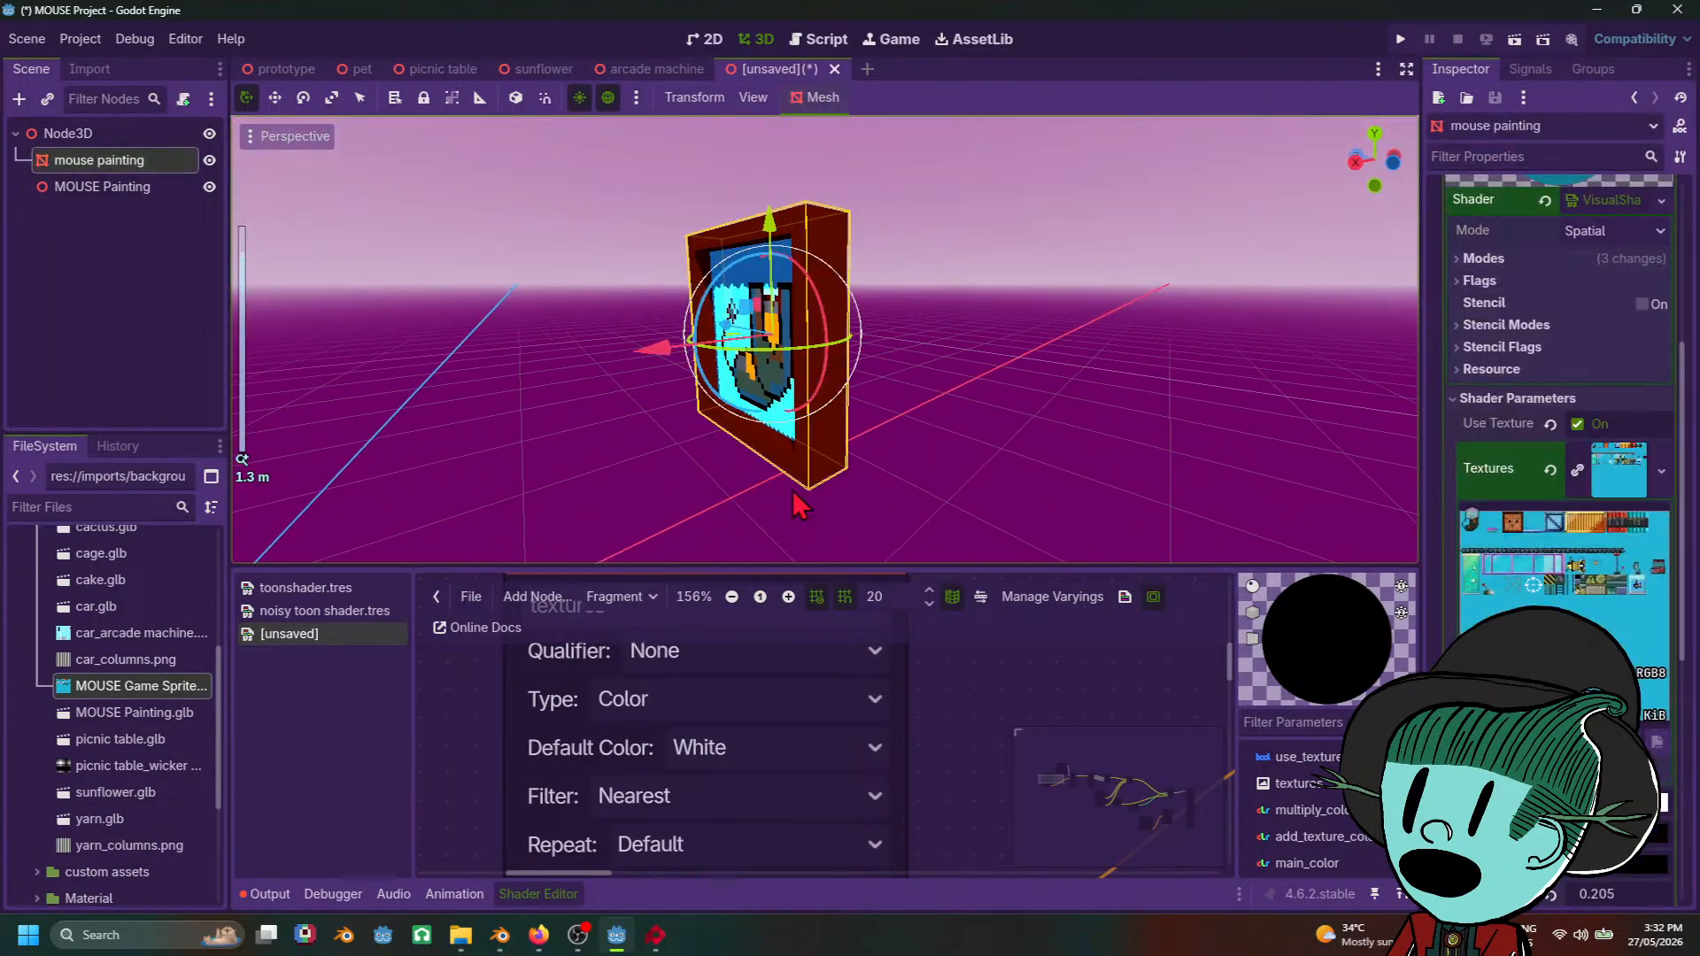
pyautogui.moveTo(760, 521); pyautogui.dragTo(781, 534, button='middle')
# Step: Save the scene as "mouse painting.tscn" in the res://Scenes/assets/background assets folder
pyautogui.hotkey('ctrl', 's')
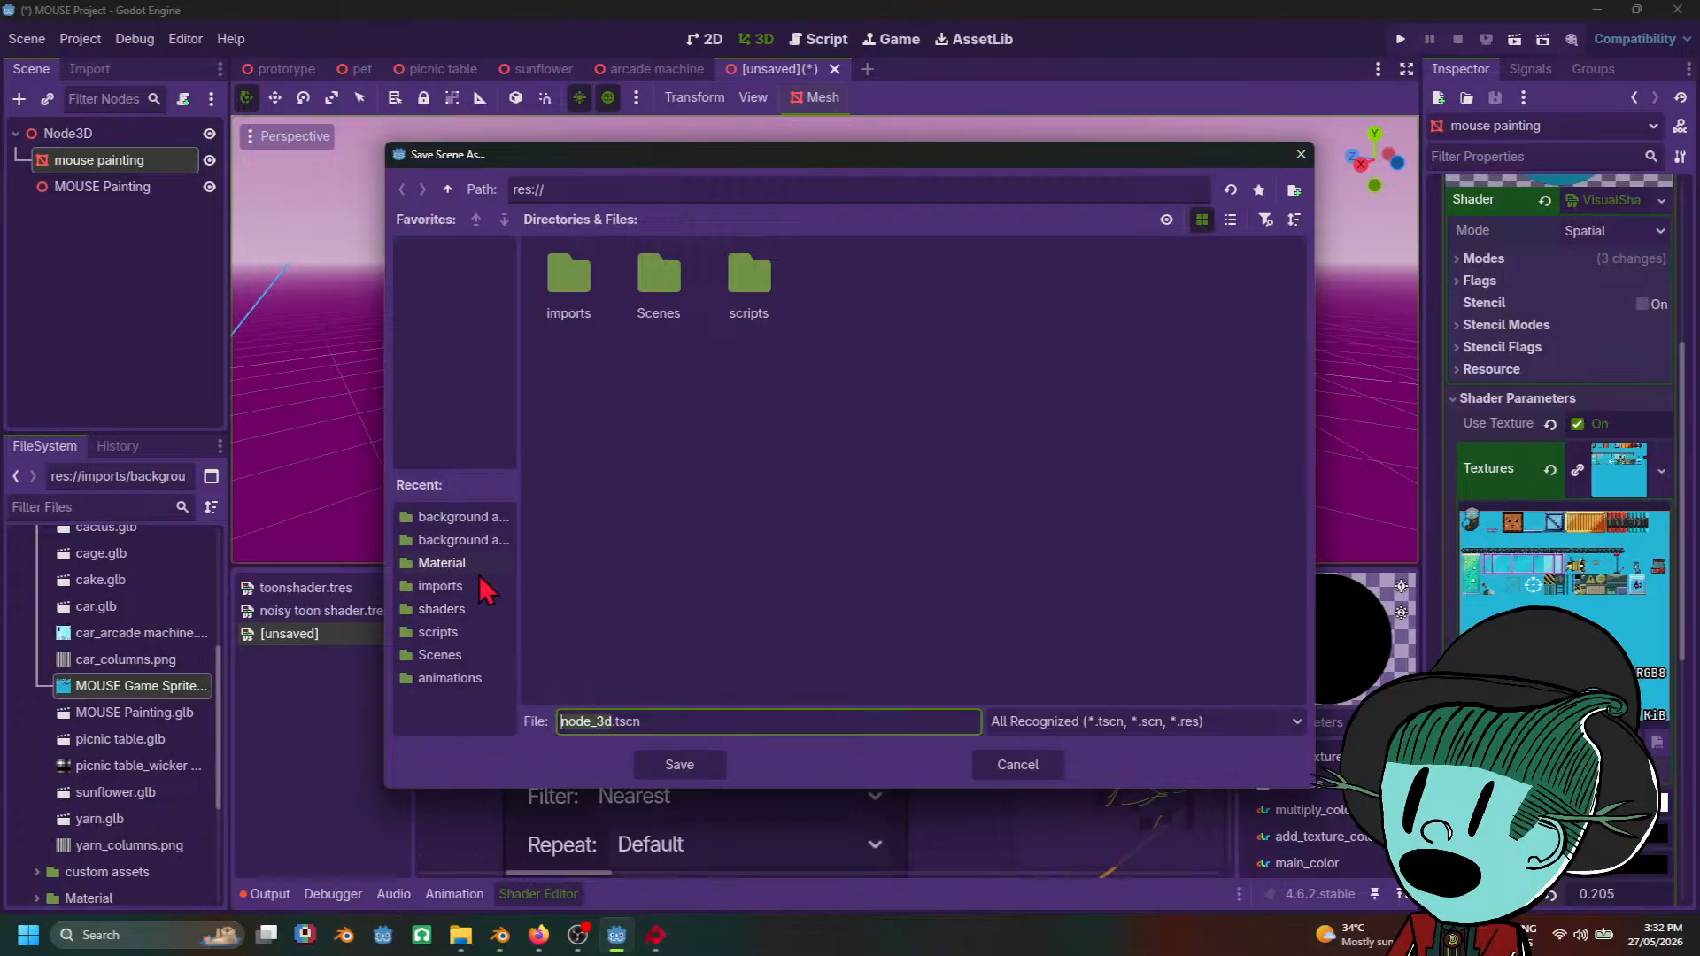
pyautogui.click(488, 528)
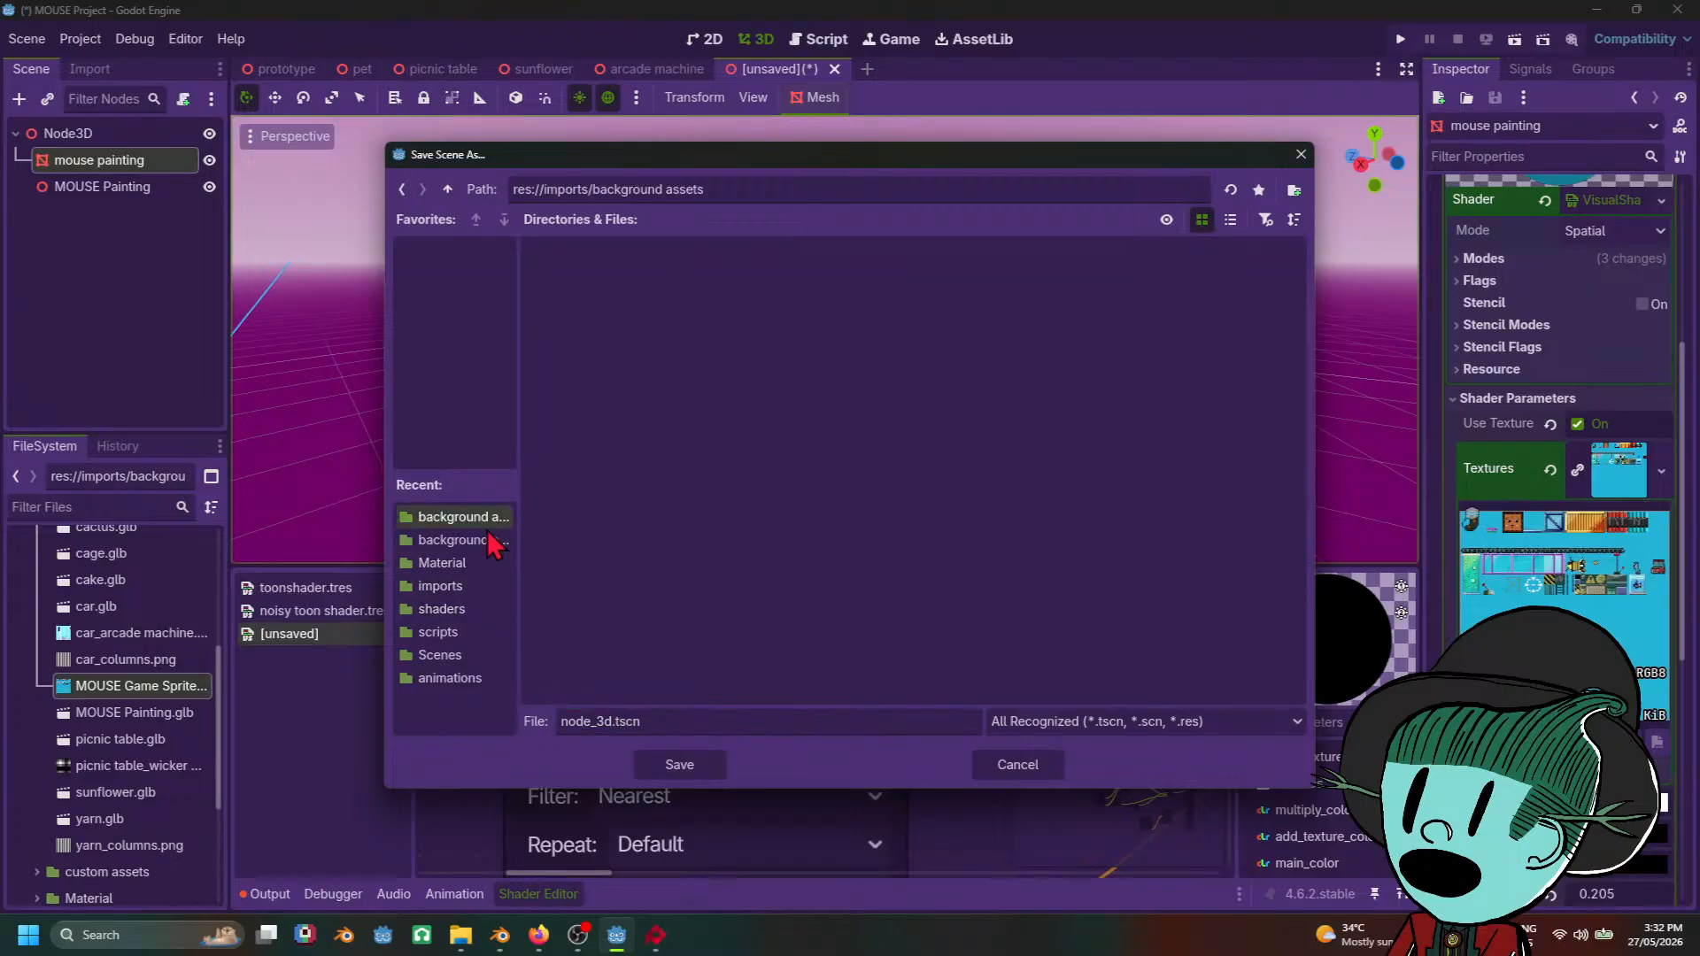
pyautogui.click(490, 542)
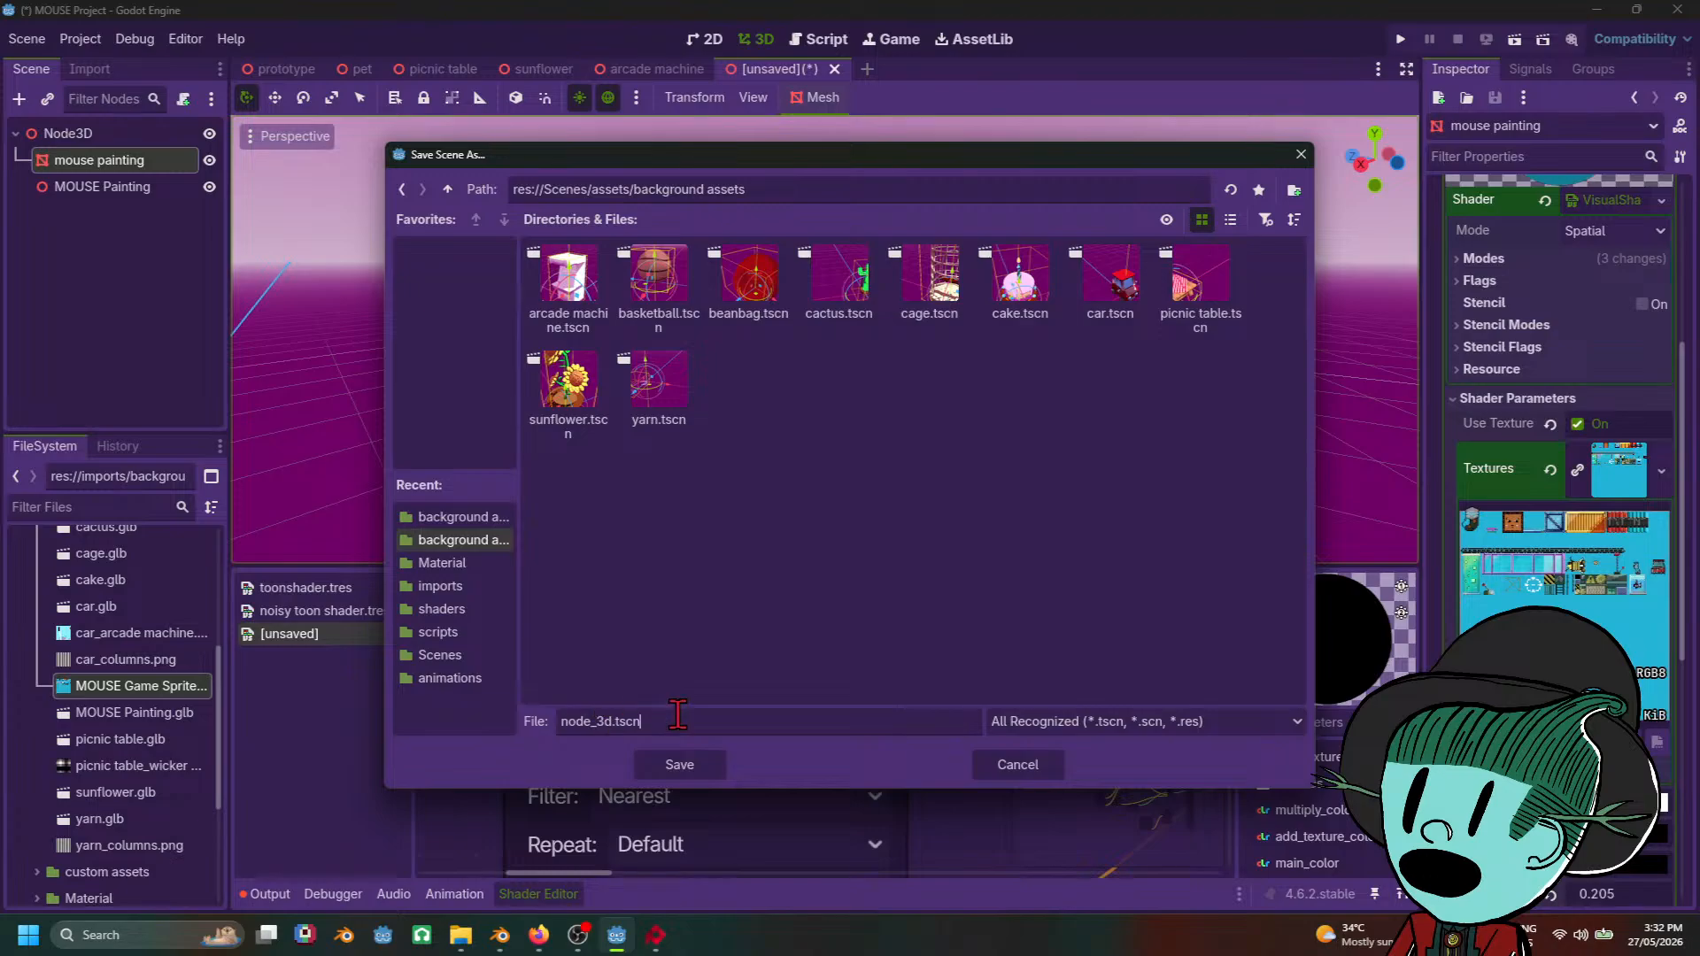
pyautogui.moveTo(619, 722); pyautogui.dragTo(547, 722)
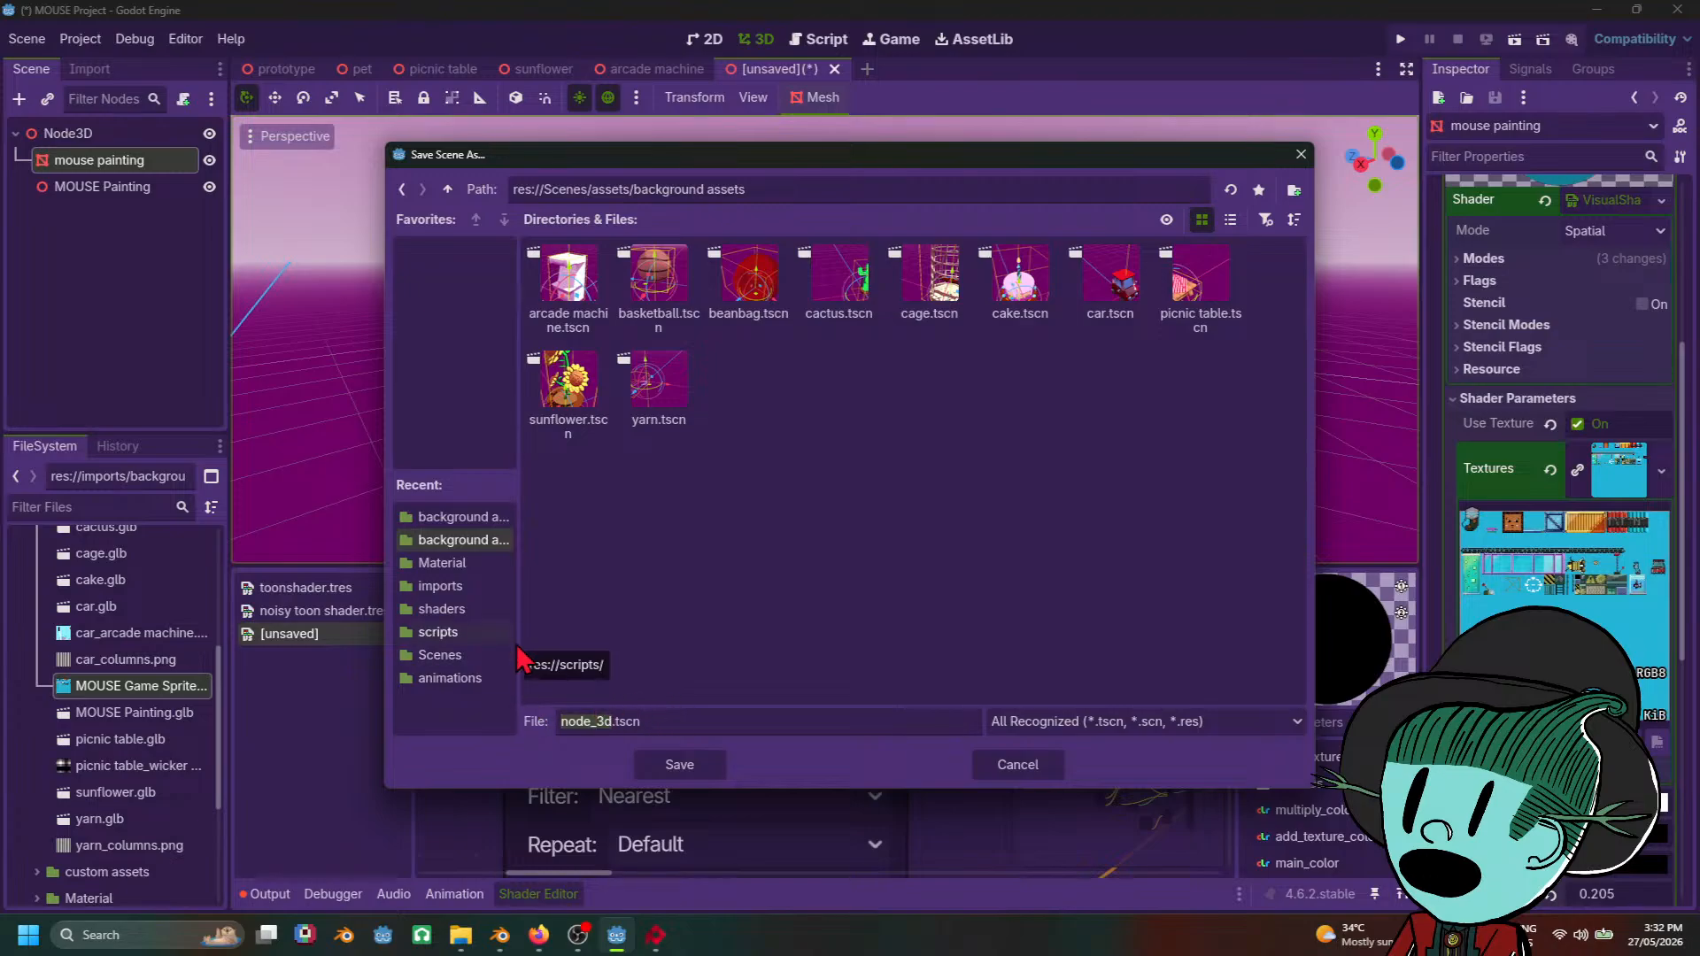
pyautogui.write('mouse painting')
pyautogui.press('Return')
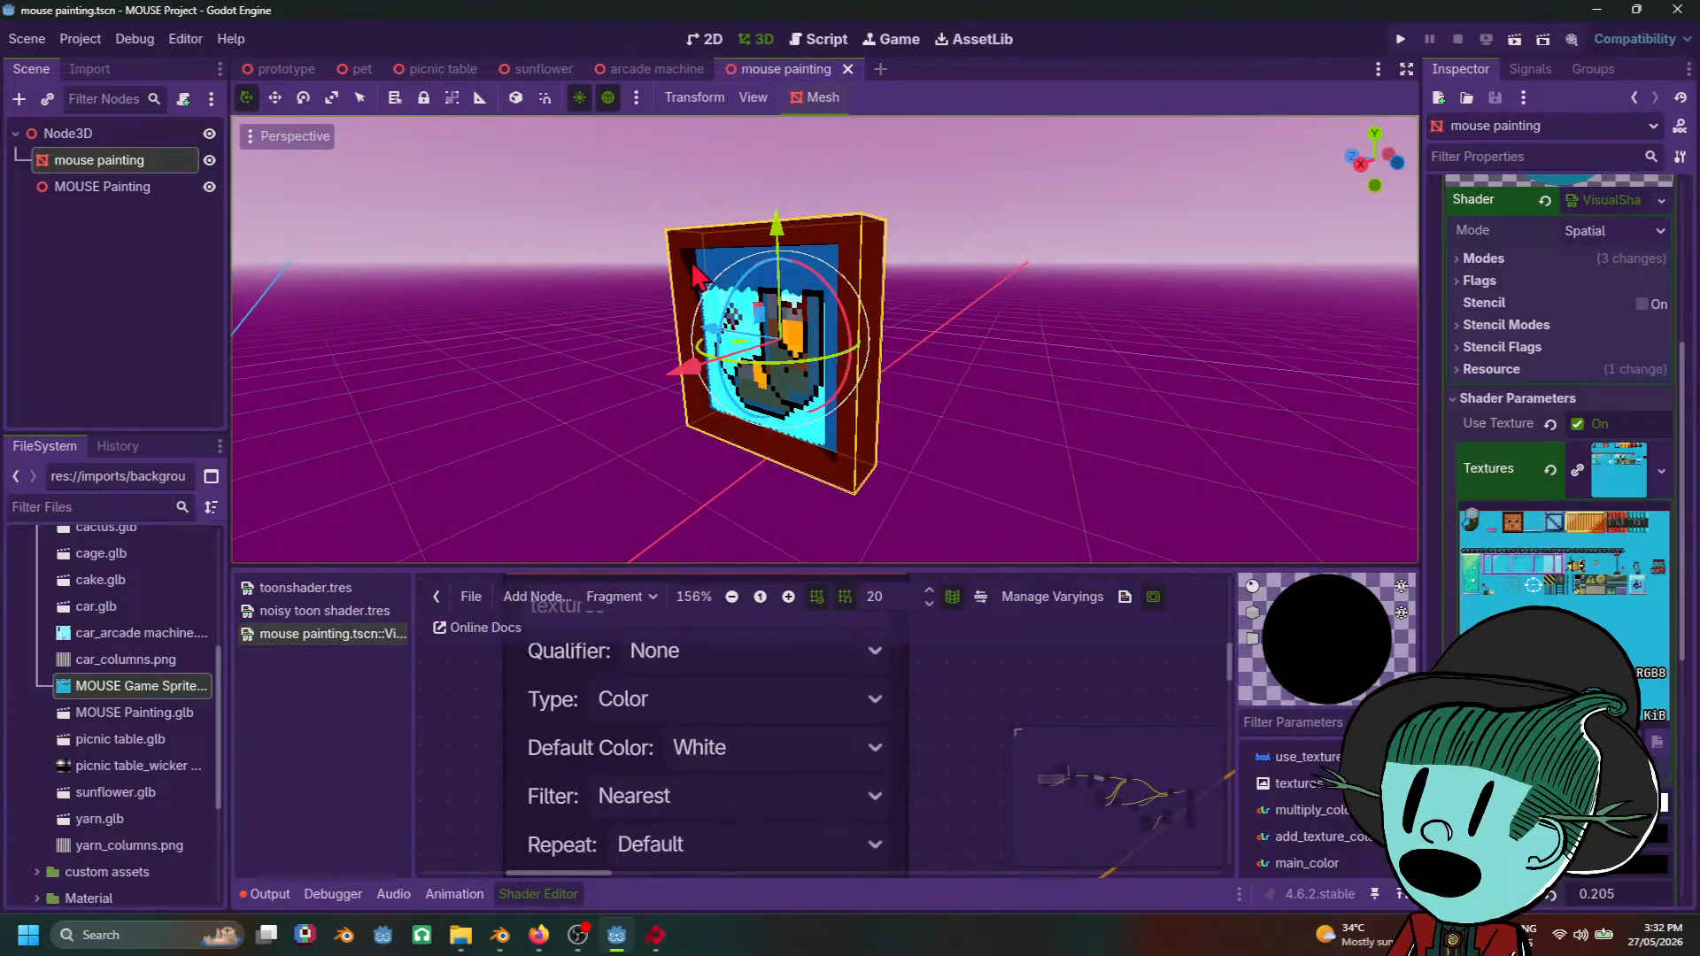
# Step: Examine the jagged texture edges on the mouse painting up close, with and without the mesh selected
pyautogui.scroll(-5, 948, 403)
pyautogui.moveTo(948, 403); pyautogui.dragTo(983, 452, button='middle')
pyautogui.click(986, 459)
pyautogui.scroll(8, 978, 448)
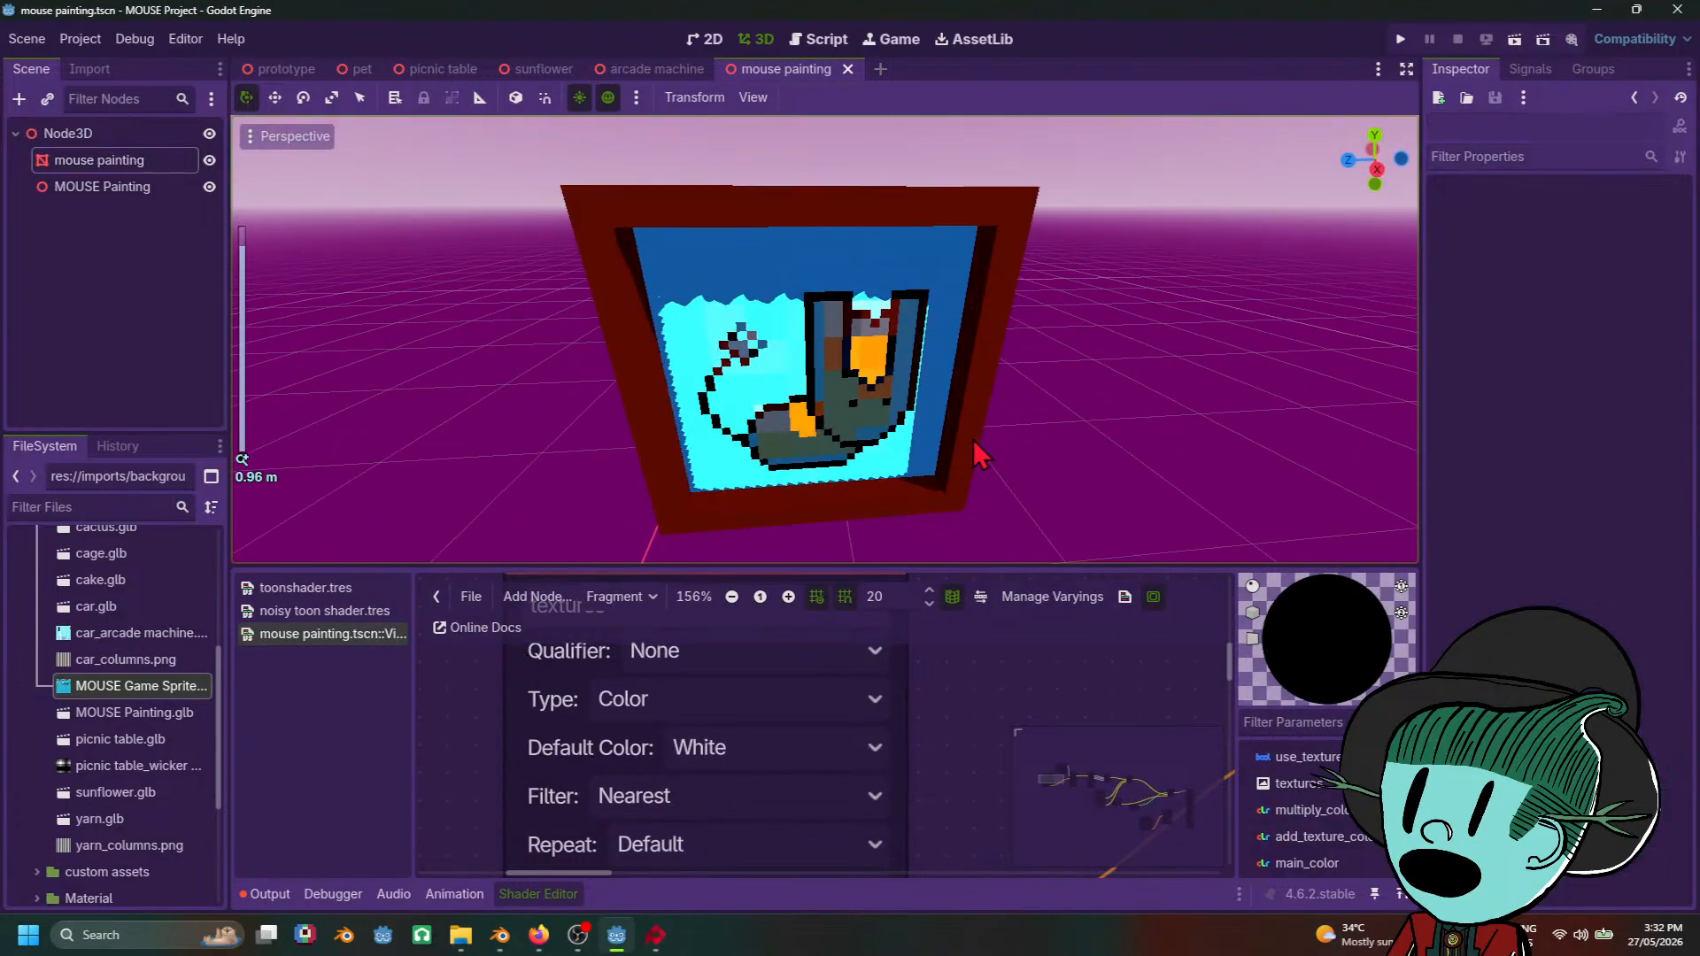
pyautogui.click(974, 439)
pyautogui.moveTo(1101, 493)
pyautogui.mouseDown(button='middle')
pyautogui.moveTo(978, 458)
pyautogui.moveTo(1073, 247)
pyautogui.moveTo(1125, 273)
pyautogui.moveTo(1205, 377)
pyautogui.moveTo(1205, 466)
pyautogui.moveTo(1157, 450)
pyautogui.mouseUp(button='middle')
# Step: Switch the mouse painting's shader graph to the Vertex stage and bring its Output node into view
pyautogui.scroll(-7, 664, 789)
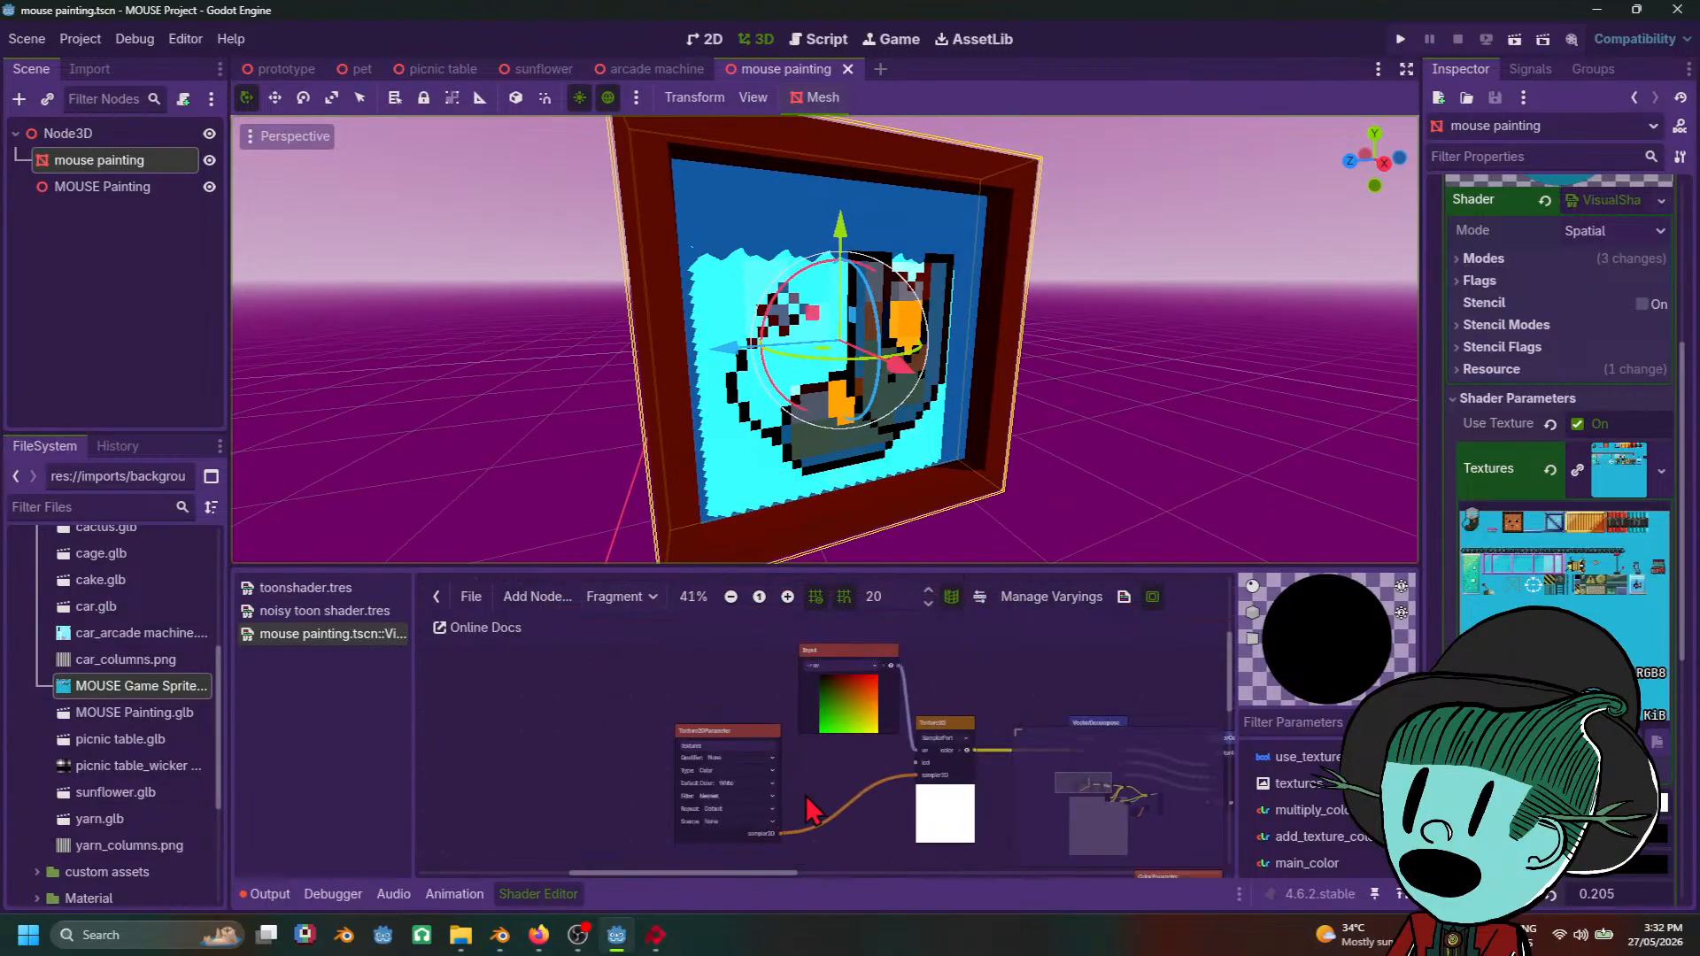
pyautogui.click(620, 597)
pyautogui.click(611, 623)
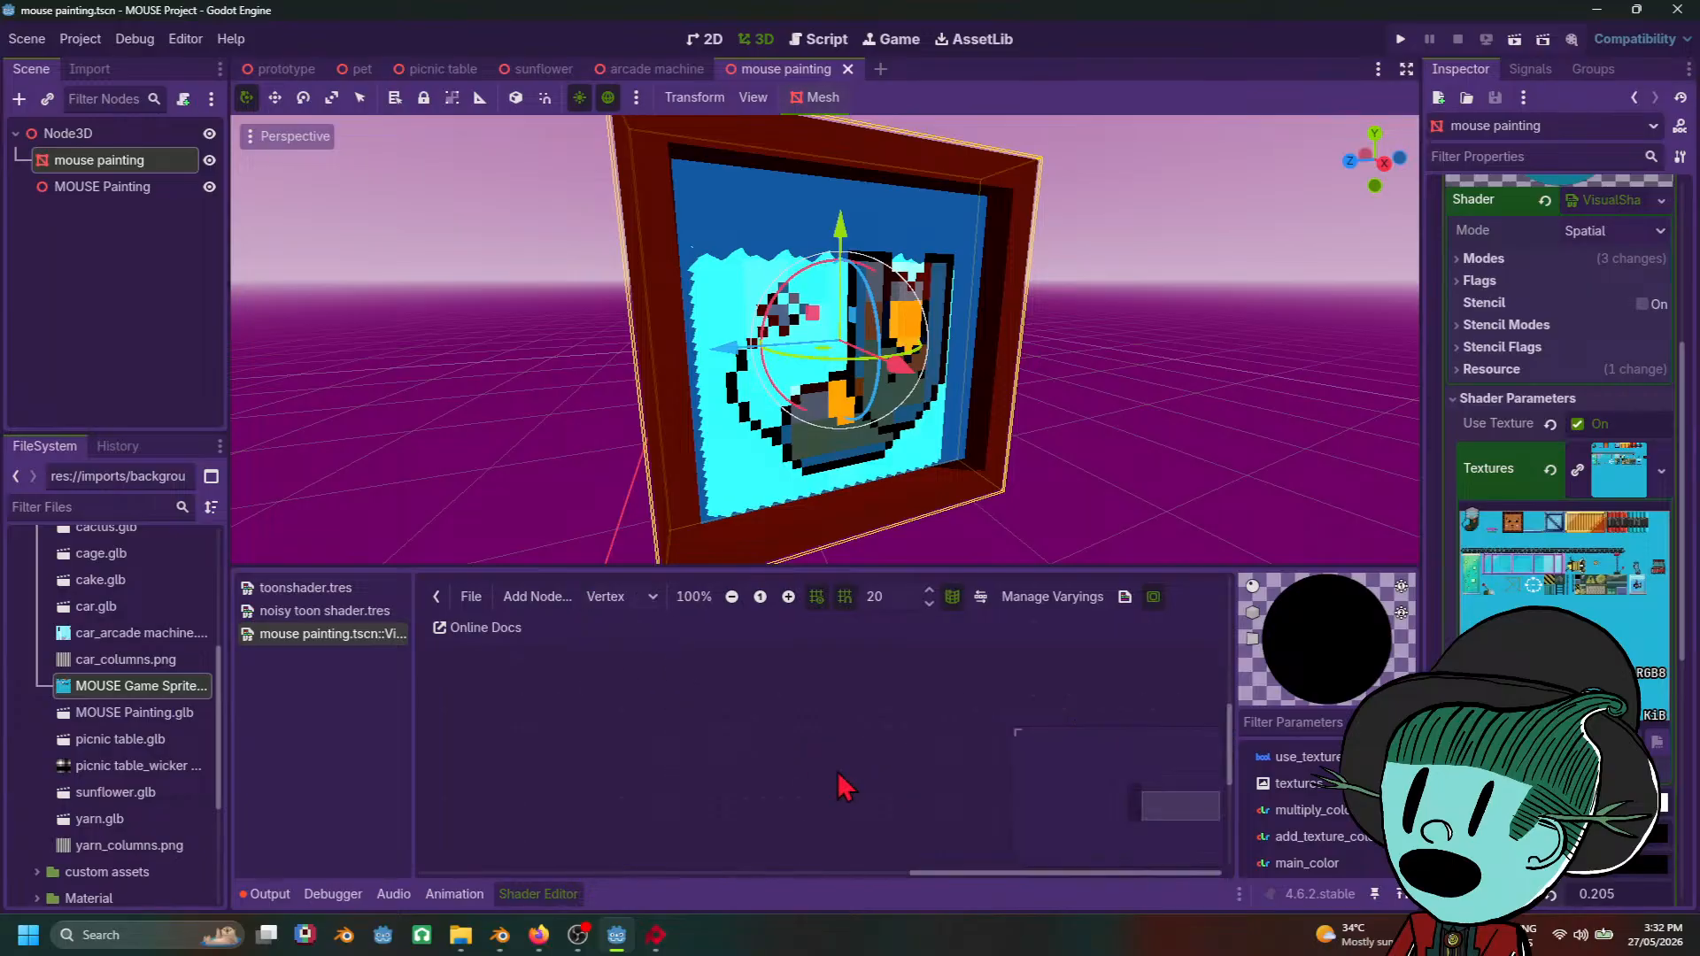
pyautogui.scroll(-3, 841, 786)
pyautogui.scroll(-3, 668, 756)
pyautogui.moveTo(667, 756); pyautogui.dragTo(869, 789, button='middle')
pyautogui.scroll(4, 869, 789)
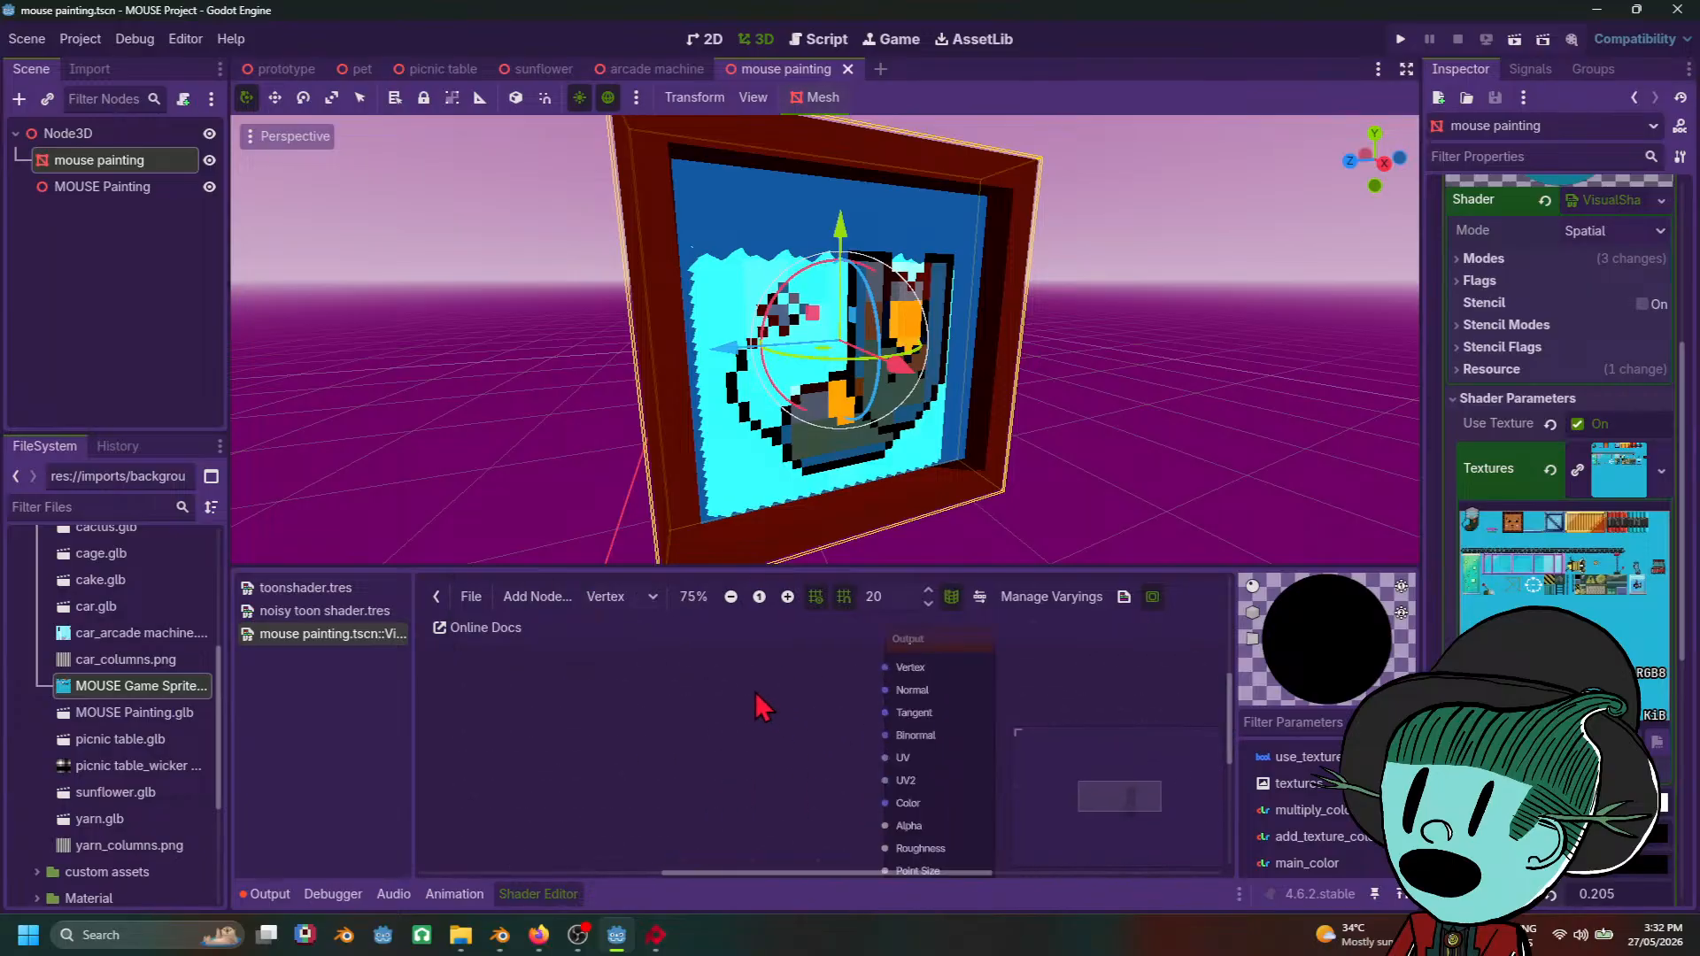
pyautogui.moveTo(764, 708); pyautogui.dragTo(691, 698, button='middle')
# Step: Add a UV input node to the vertex graph, connect it to the Output node's UV port, and show its preview
pyautogui.rightClick(614, 747)
pyautogui.click(647, 758)
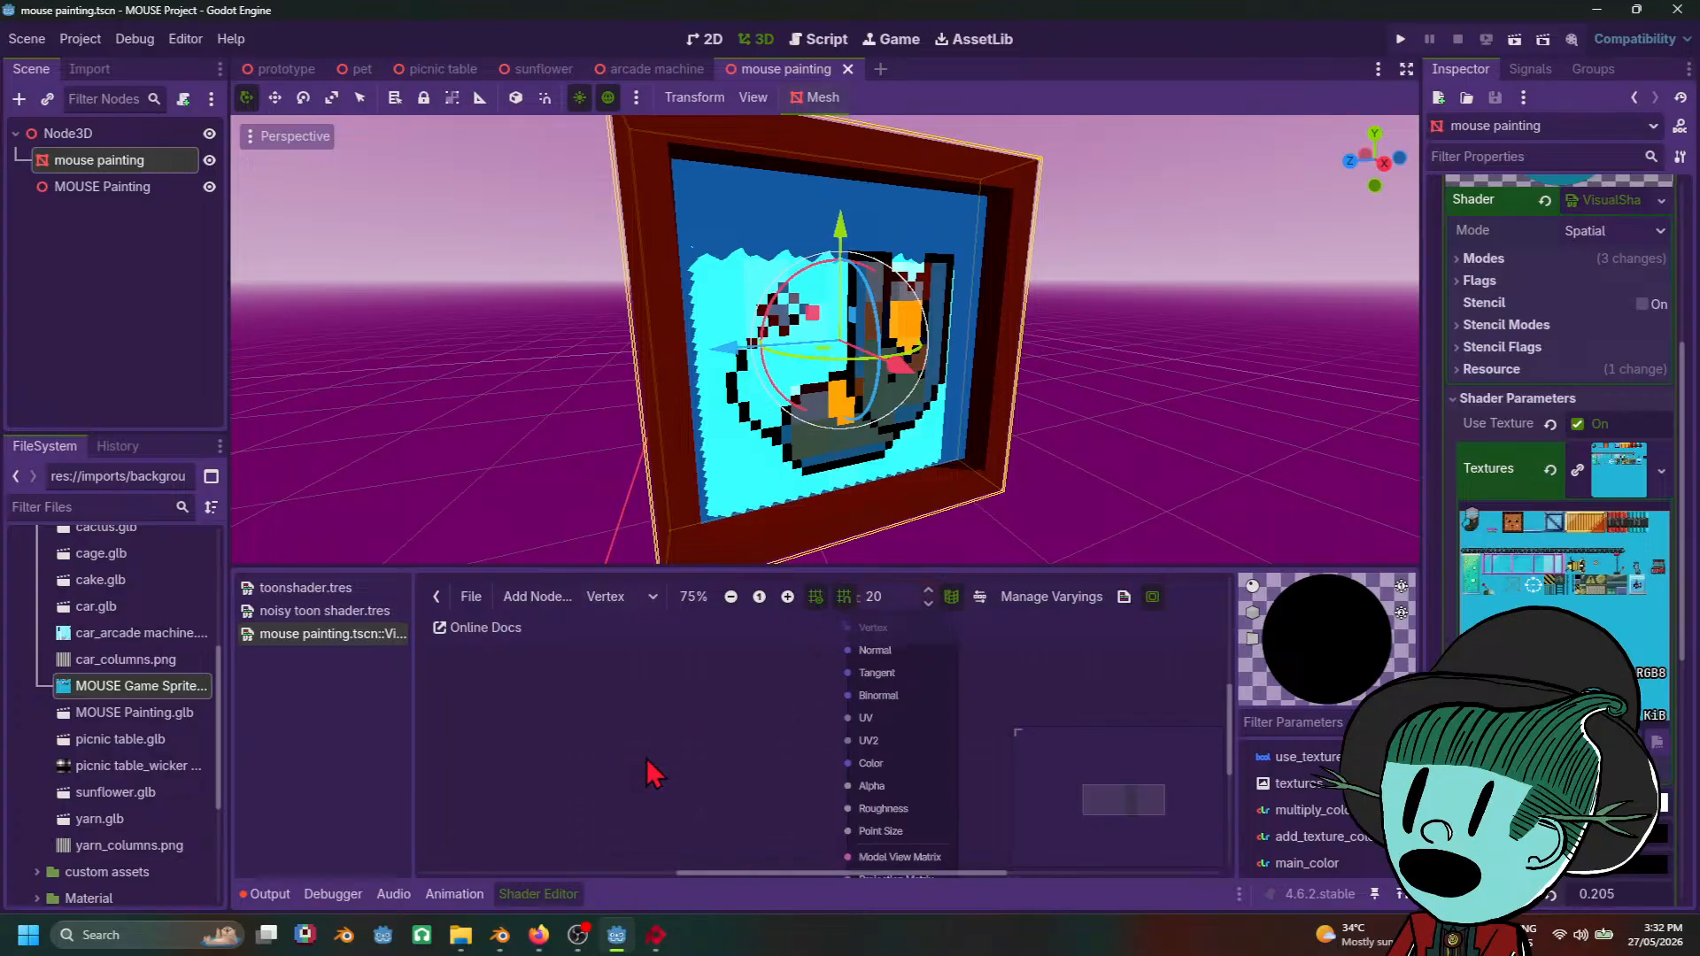
pyautogui.rightClick(647, 758)
pyautogui.click(704, 890)
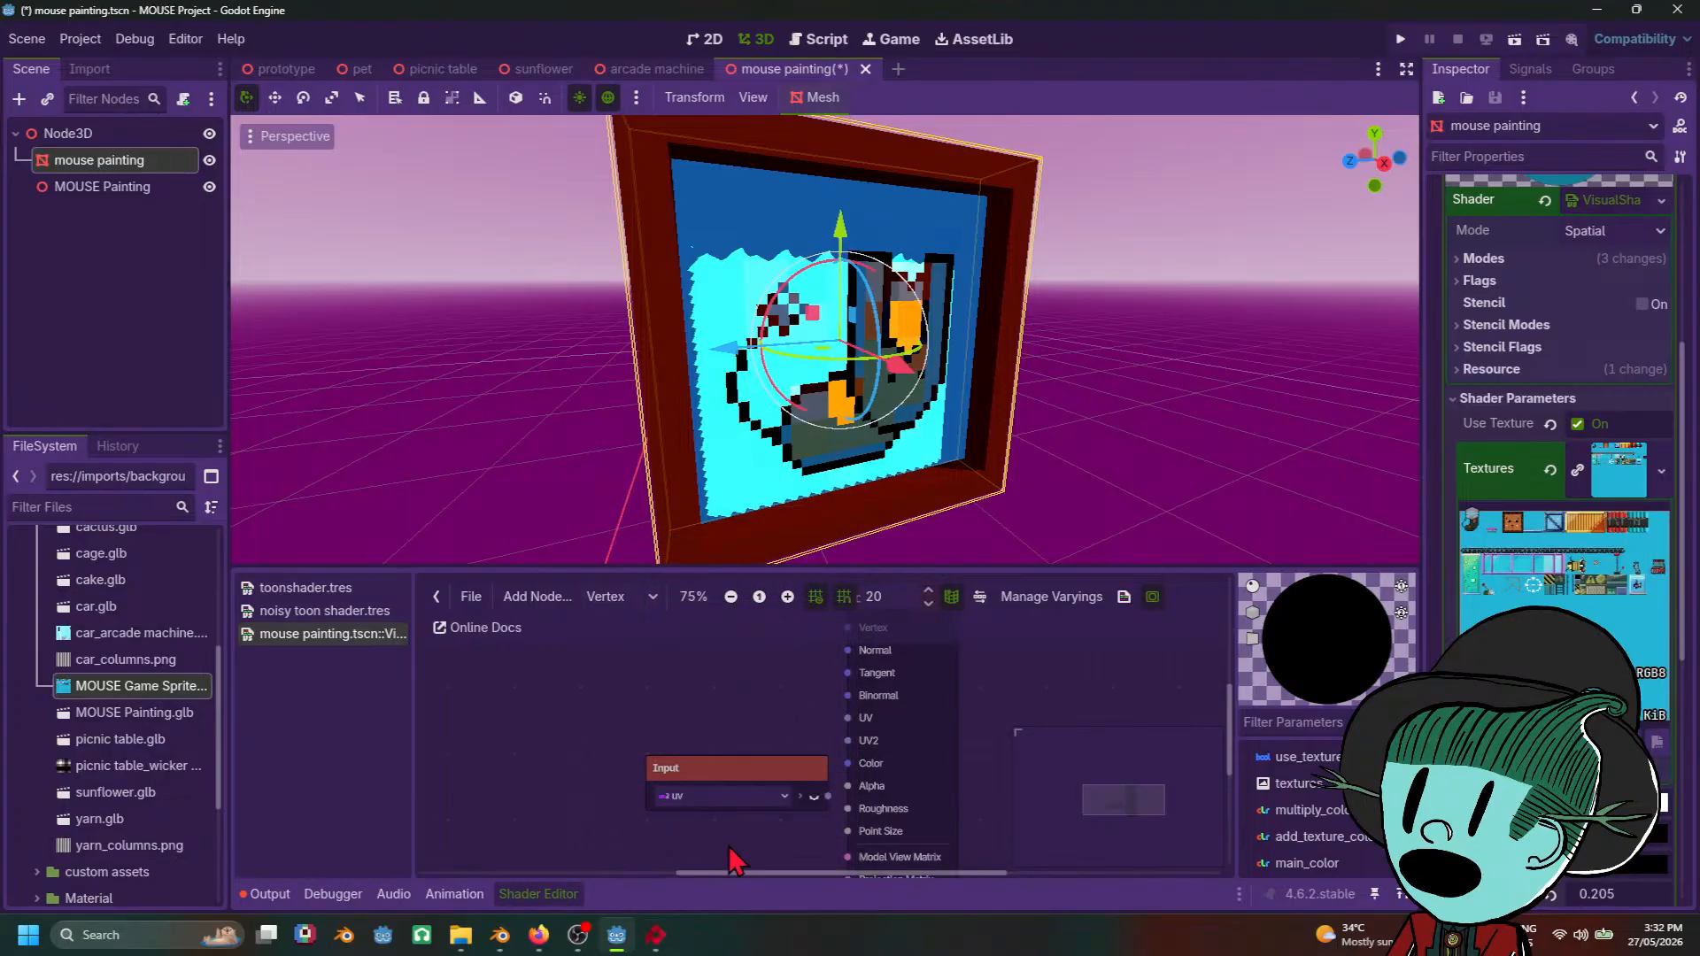
pyautogui.moveTo(767, 770); pyautogui.dragTo(844, 722)
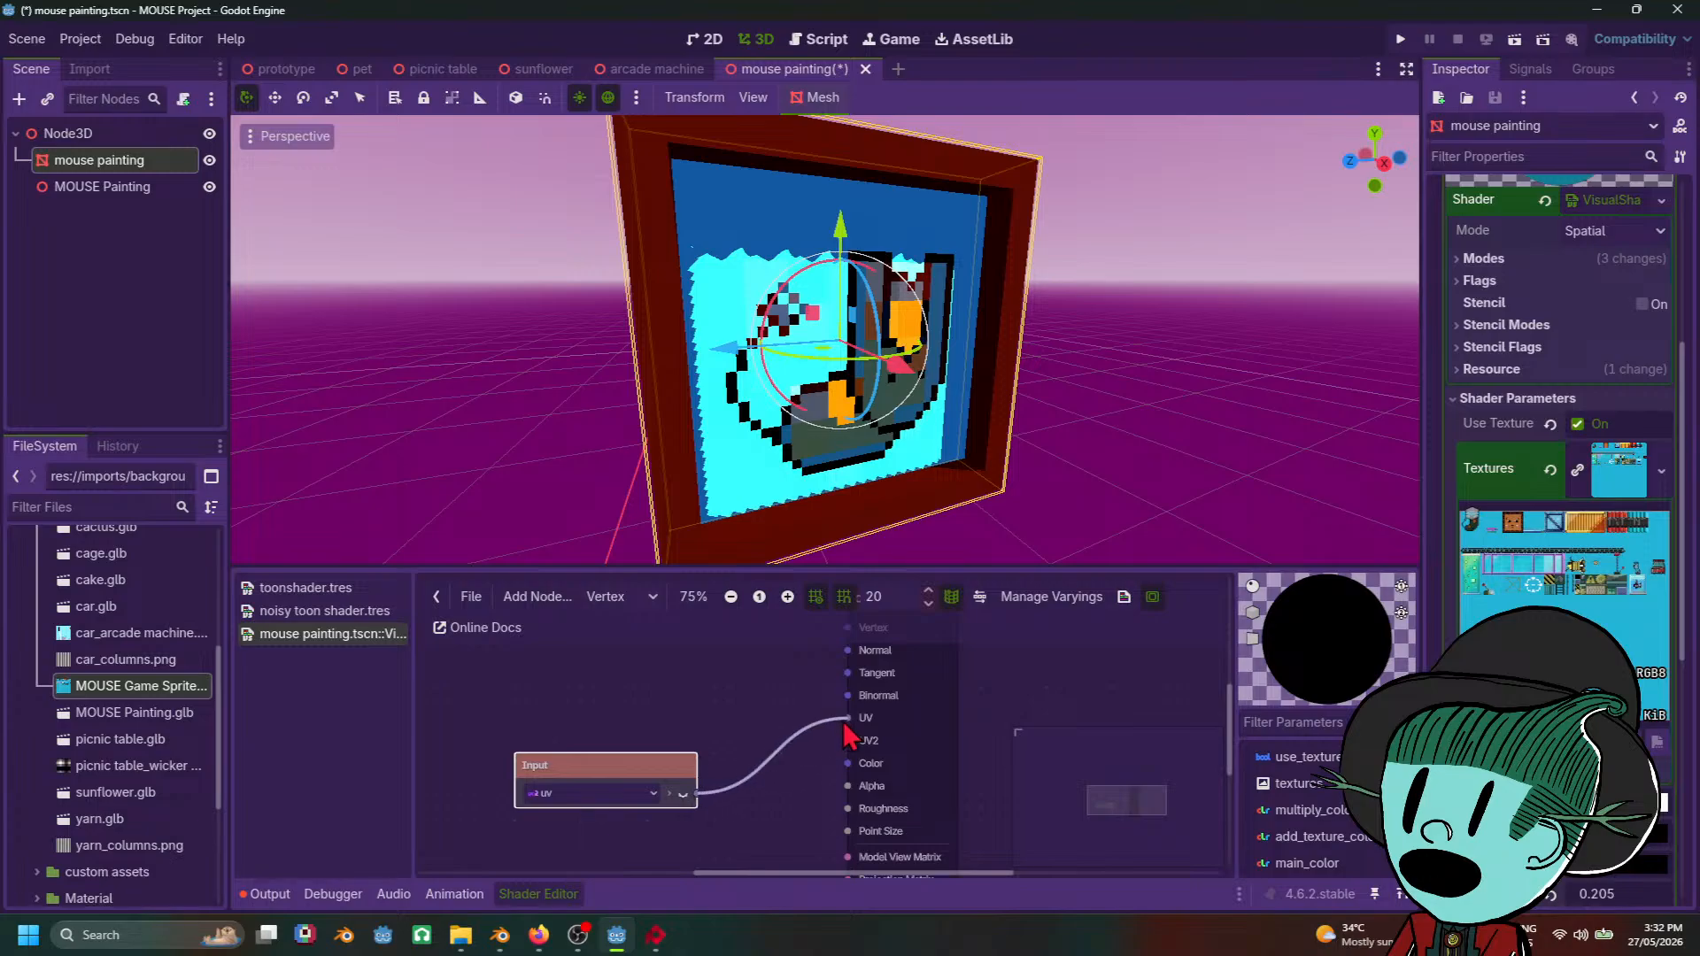
pyautogui.click(682, 822)
pyautogui.click(683, 793)
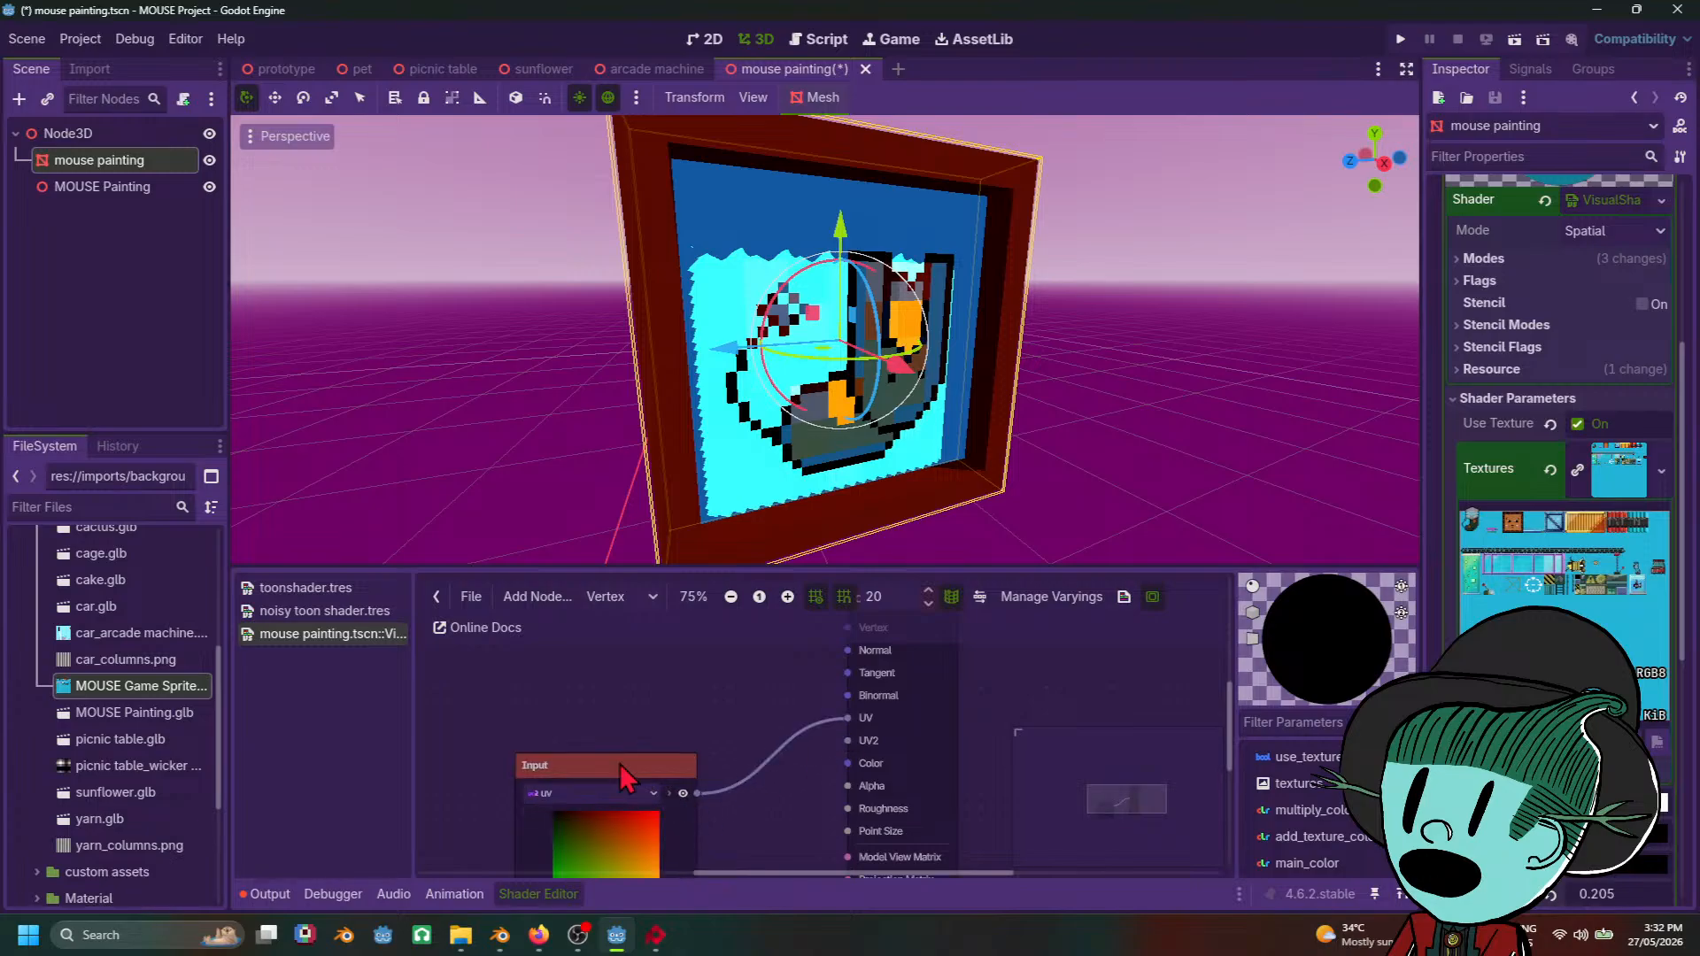
pyautogui.moveTo(620, 763); pyautogui.dragTo(556, 666)
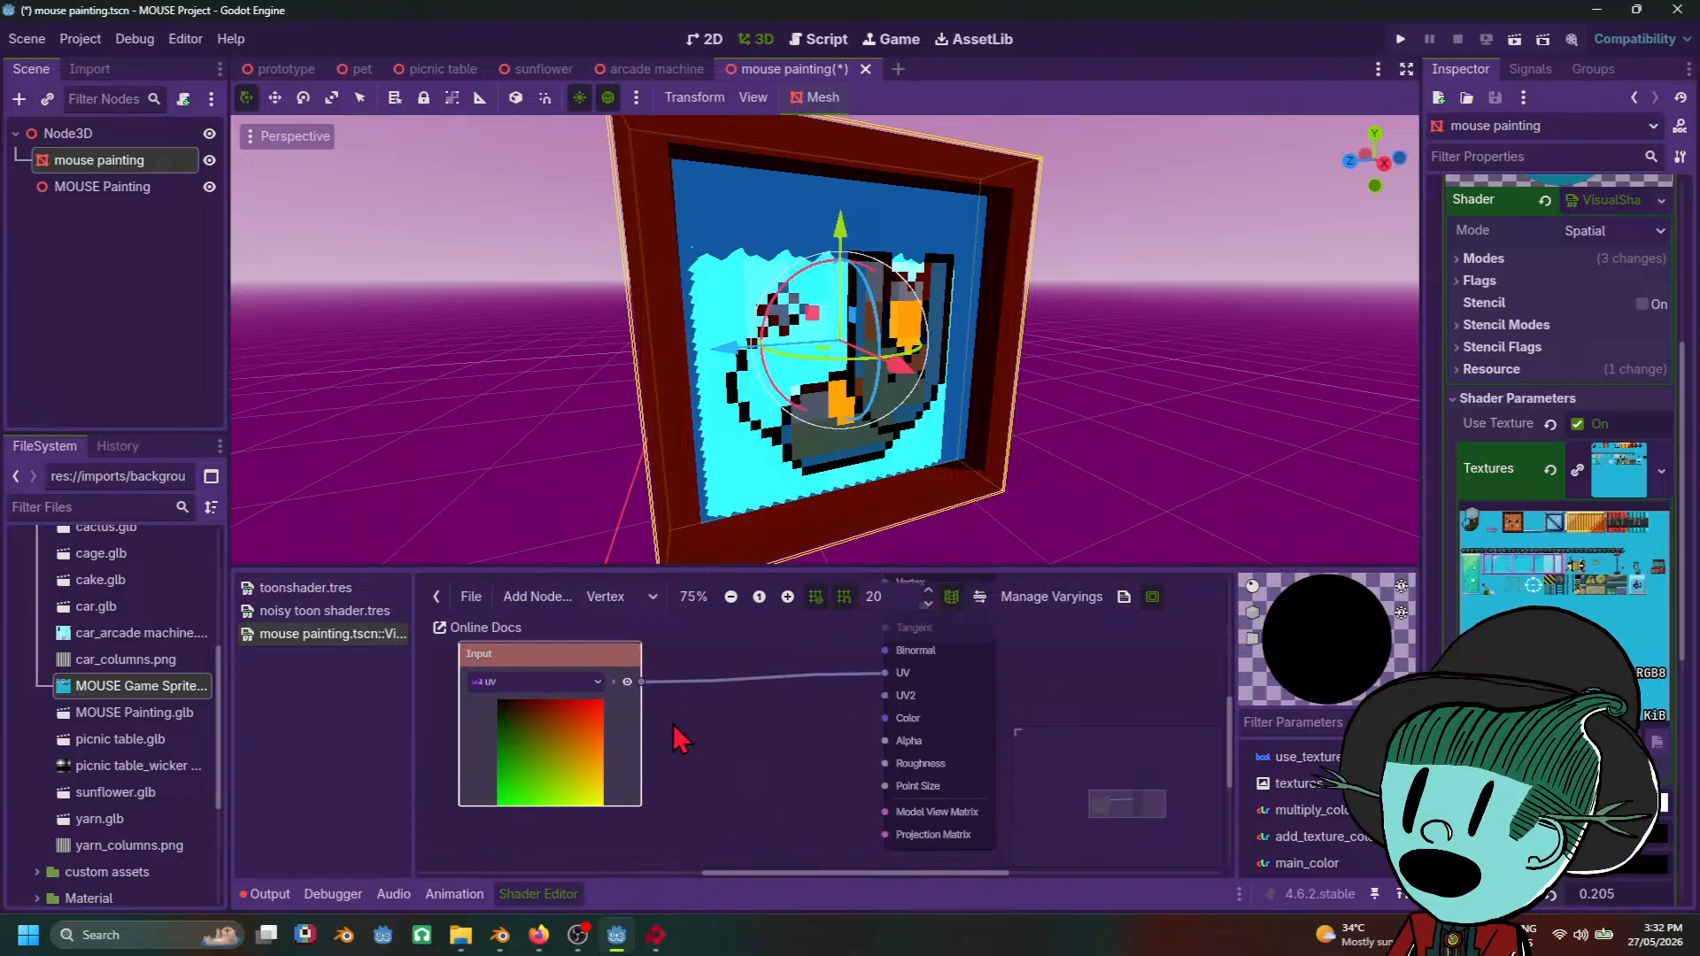
pyautogui.rightClick(673, 725)
pyautogui.click(696, 740)
pyautogui.write('uv')
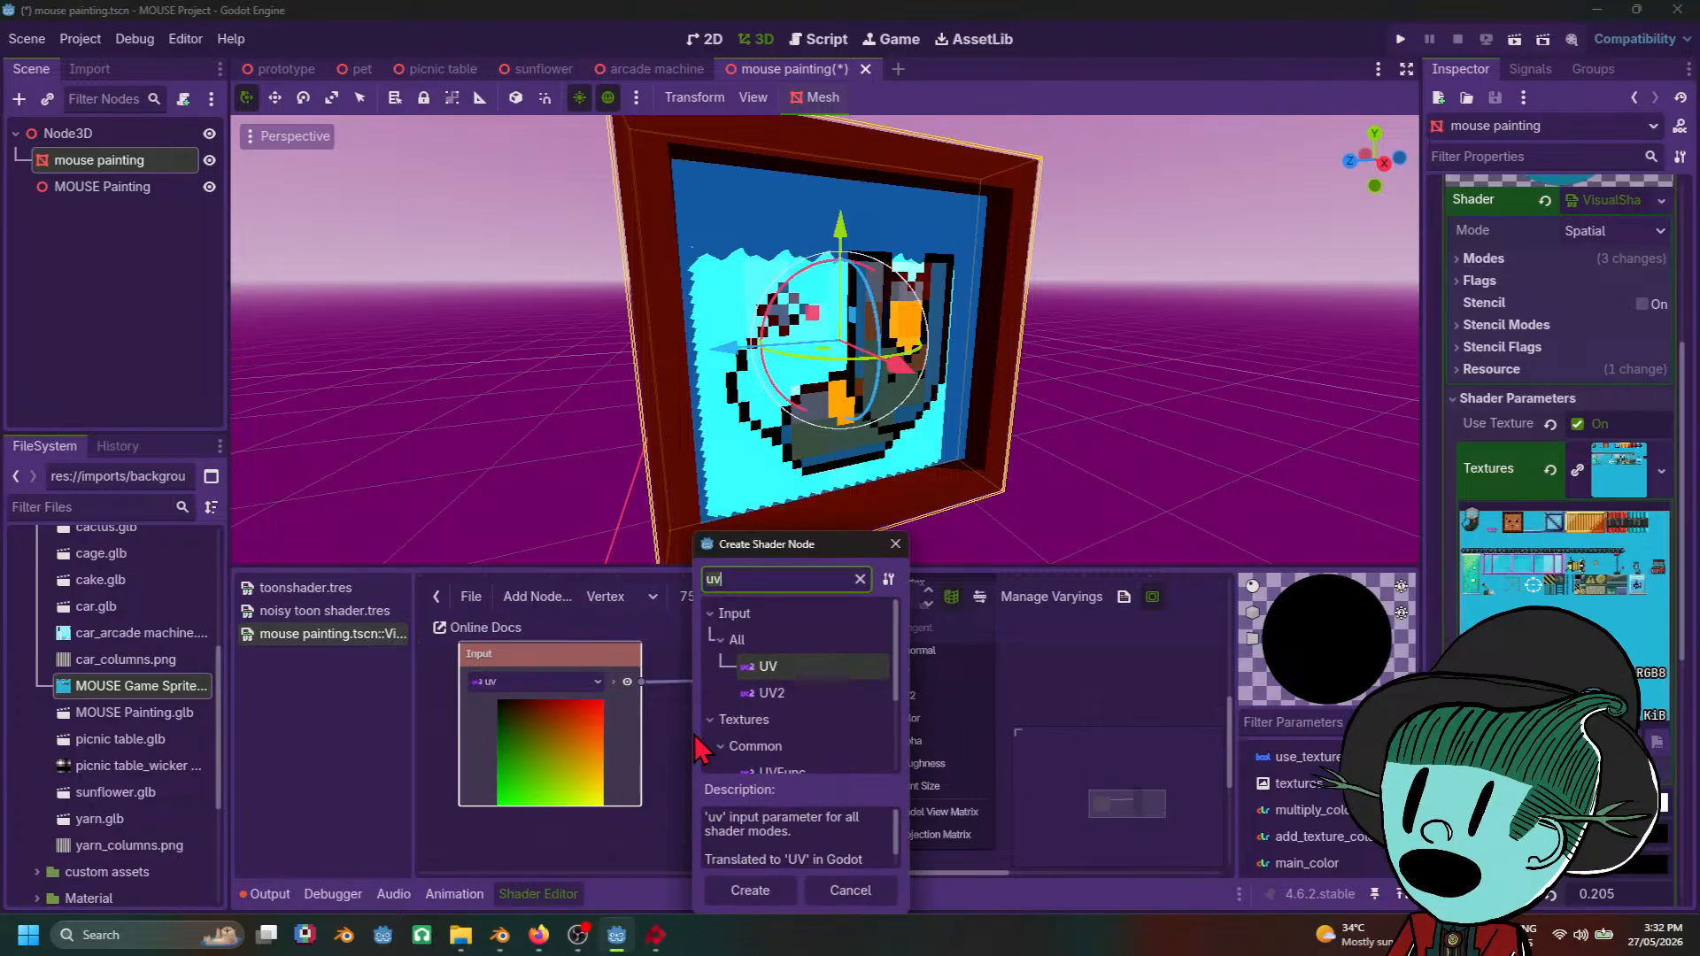
pyautogui.press('BackSpace')
pyautogui.press('BackSpace')
pyautogui.write('tra')
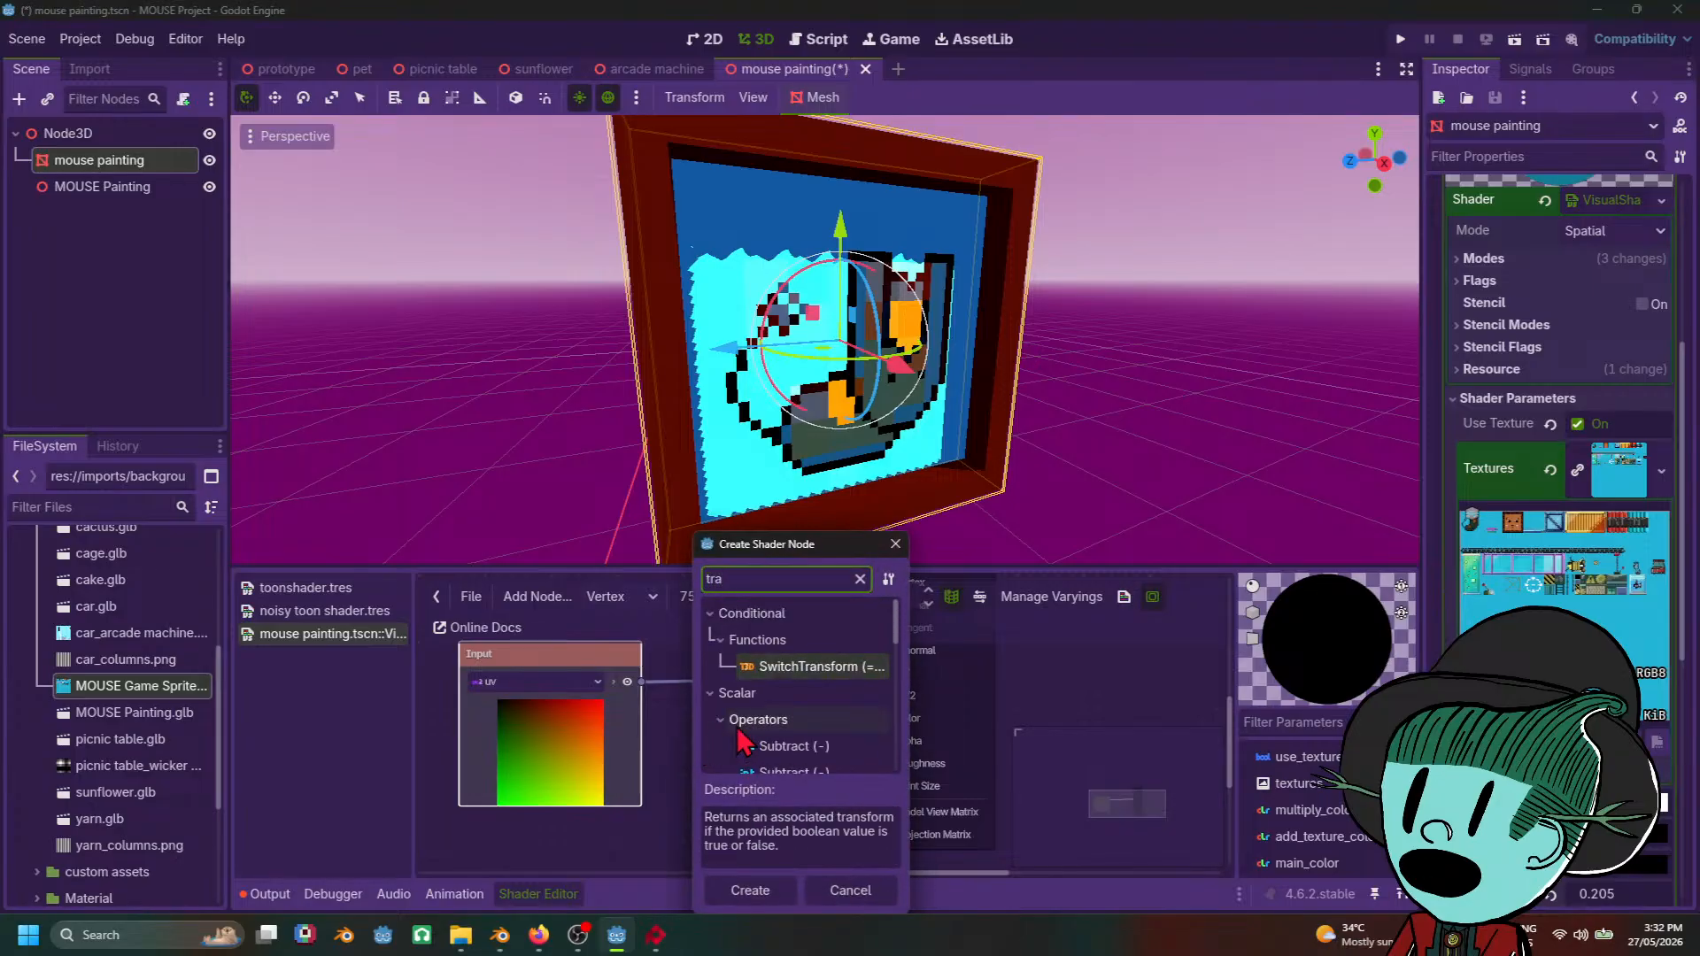
pyautogui.write('ns')
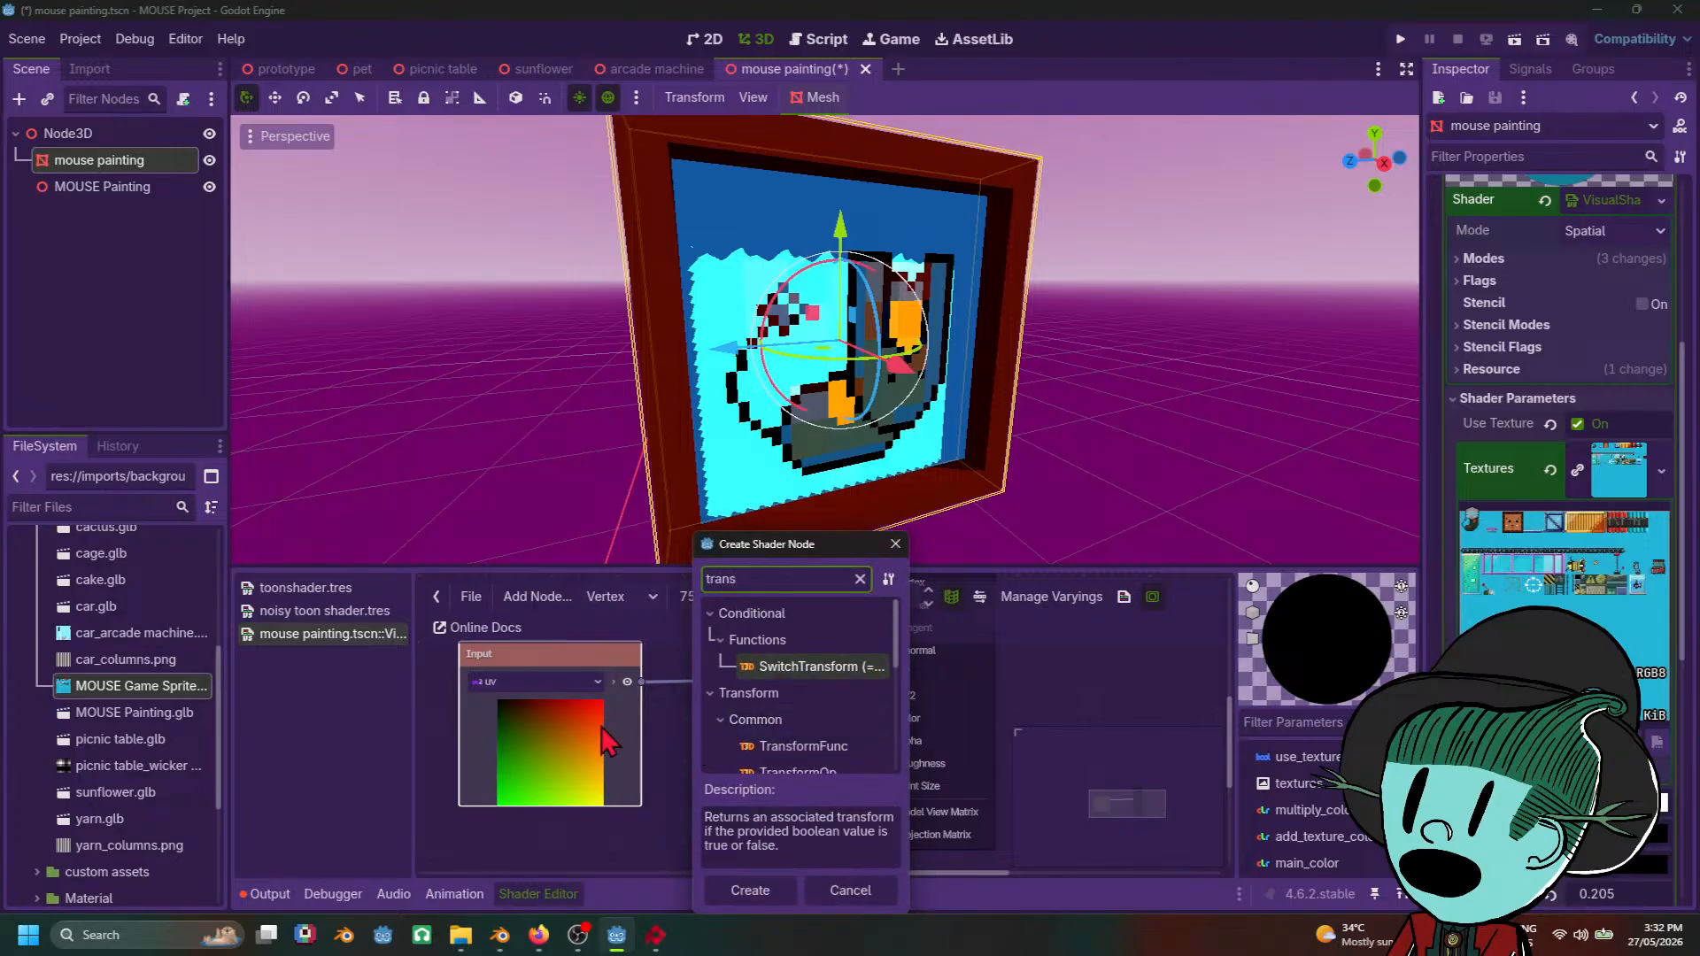
pyautogui.click(859, 890)
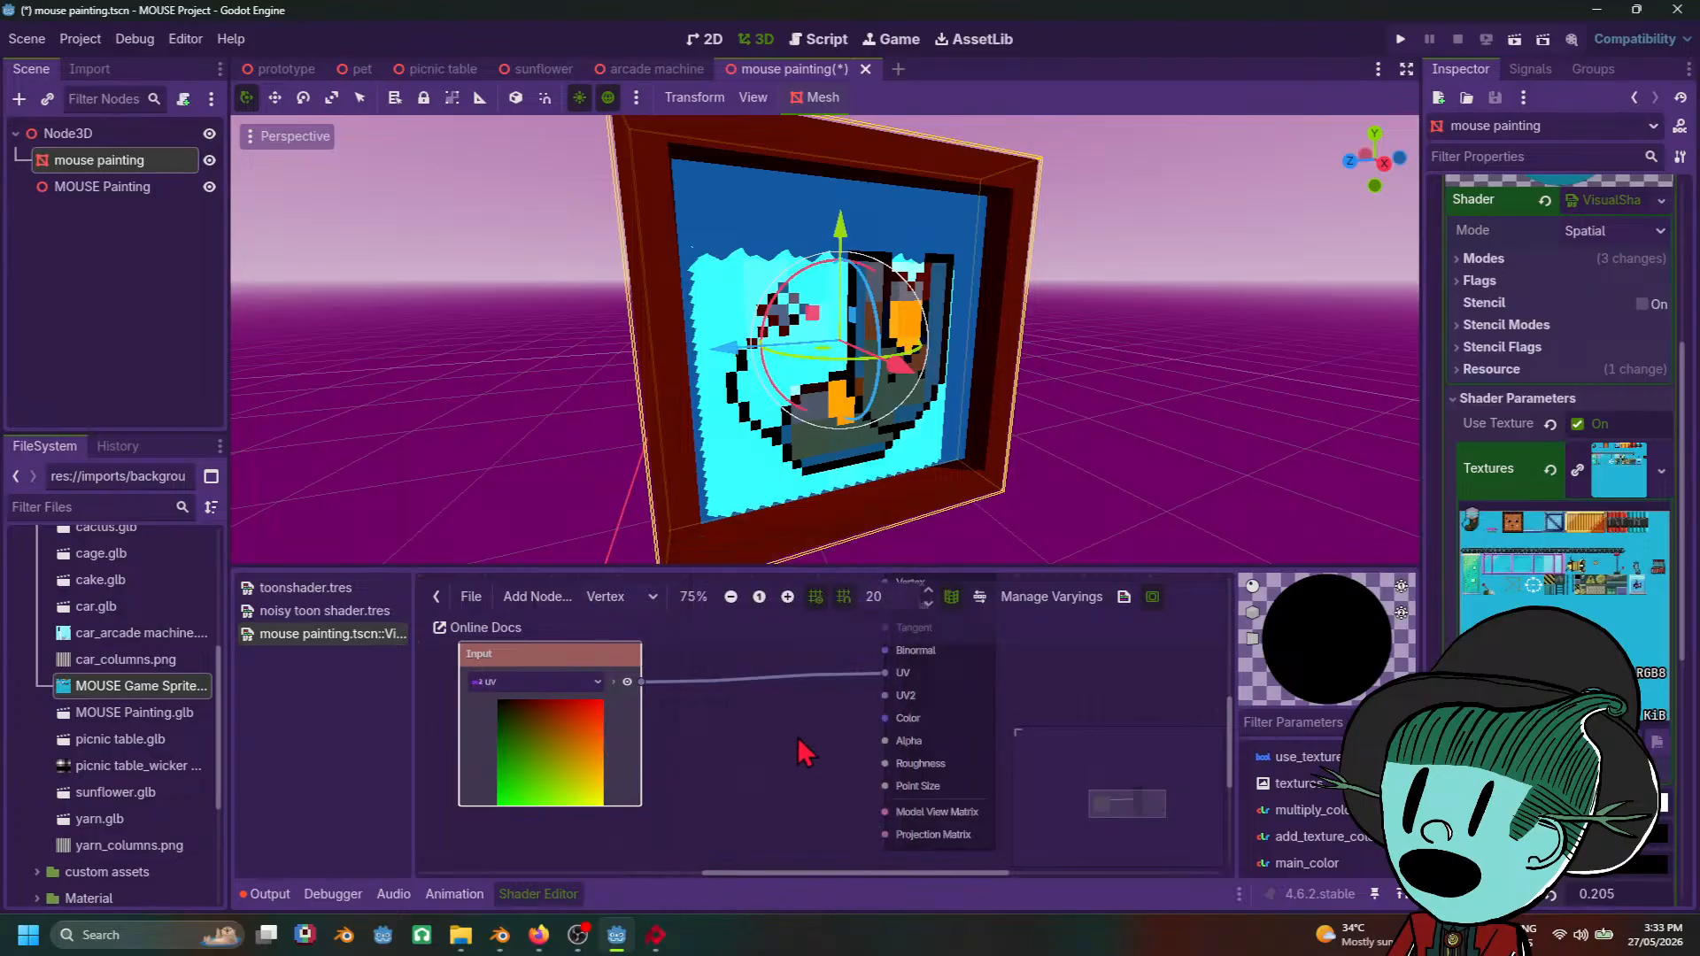
# Step: Inspect the Output node's ports in the shader's Fragment stage and return to the Vertex stage
pyautogui.click(623, 604)
pyautogui.click(630, 648)
pyautogui.scroll(6, 827, 795)
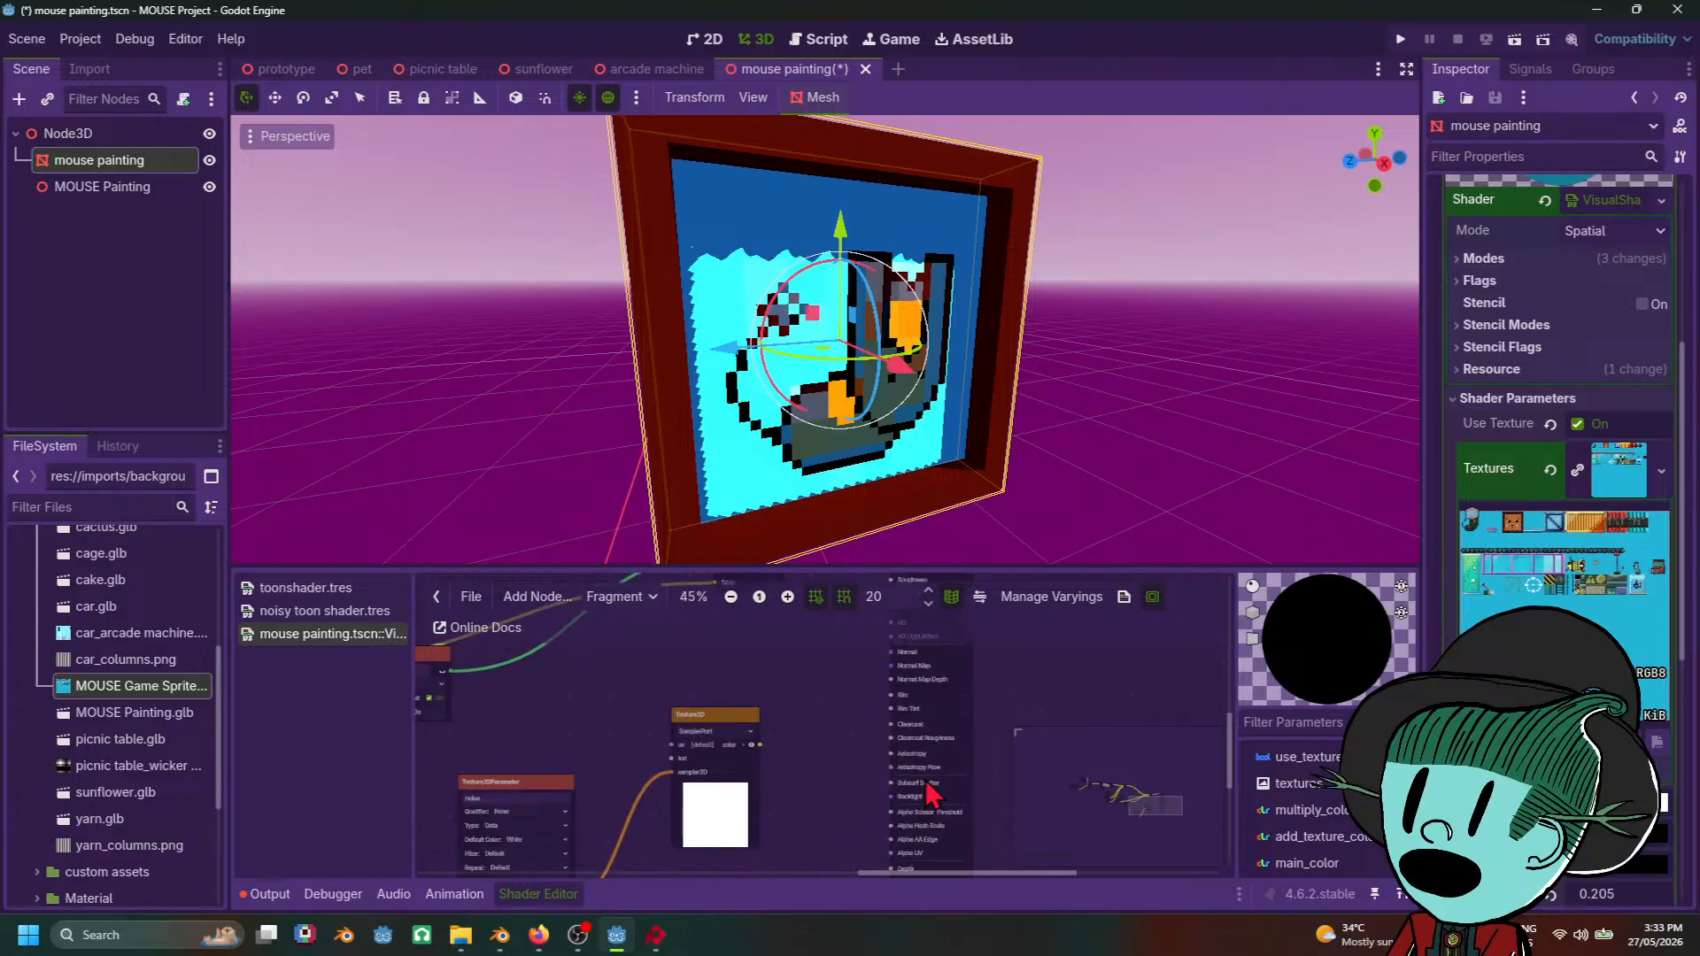
pyautogui.moveTo(777, 738); pyautogui.dragTo(773, 854, button='middle')
pyautogui.moveTo(760, 644); pyautogui.dragTo(751, 703, button='middle')
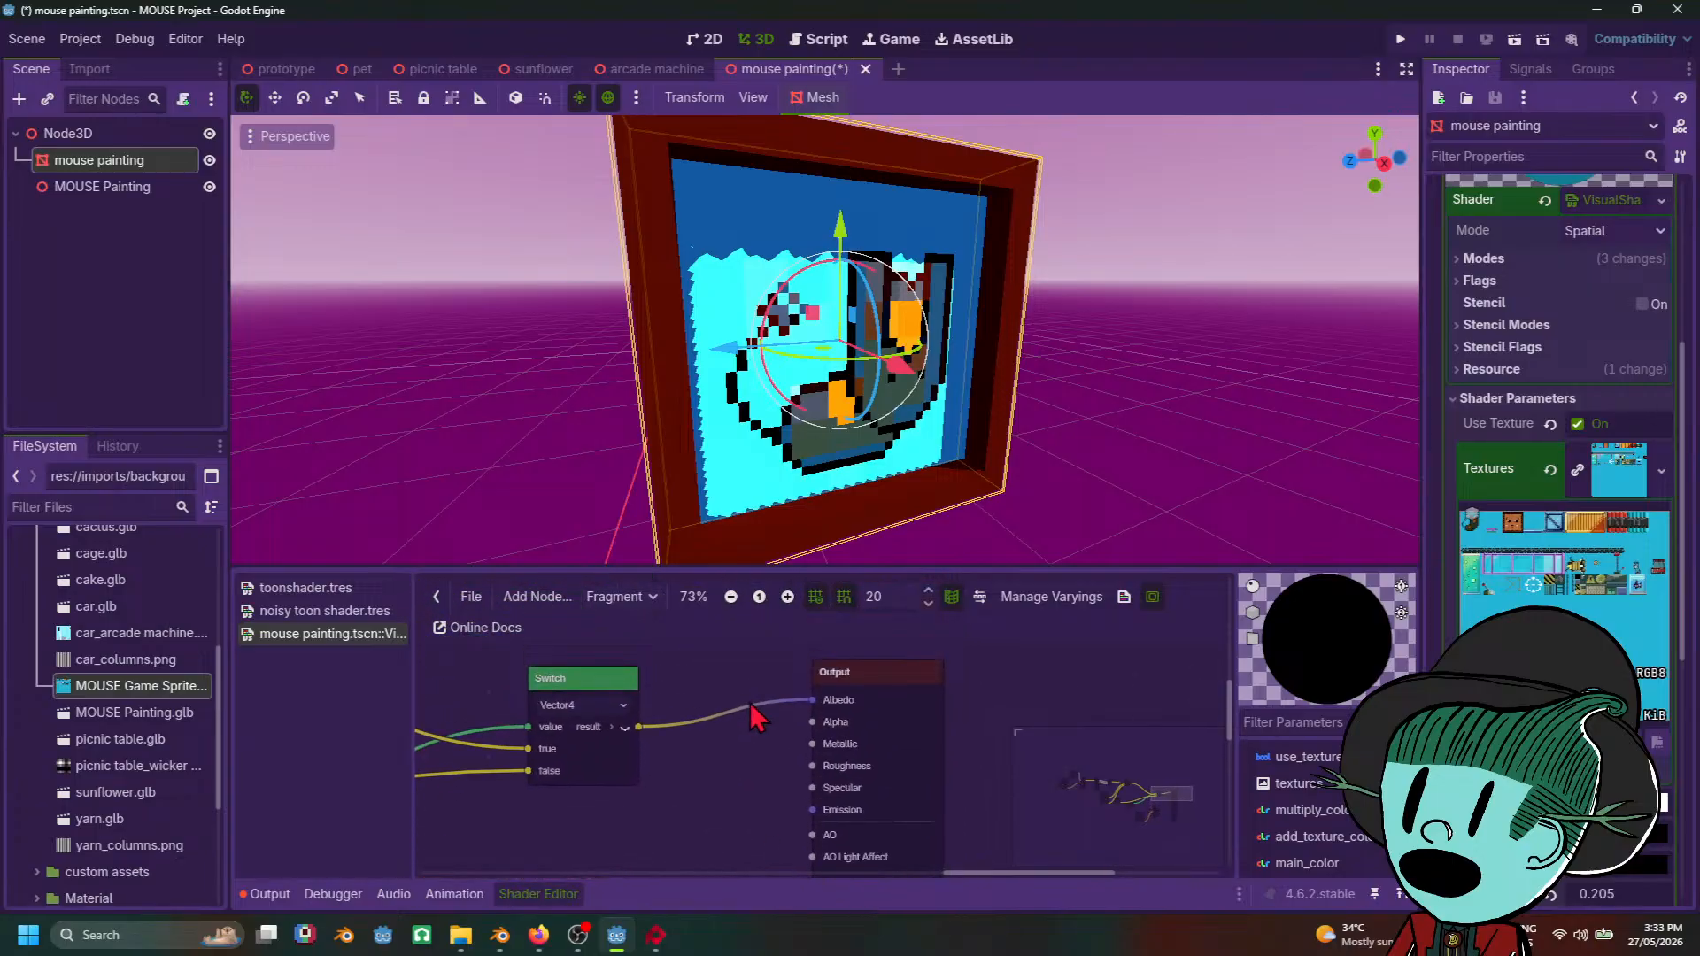
pyautogui.click(639, 596)
pyautogui.click(620, 623)
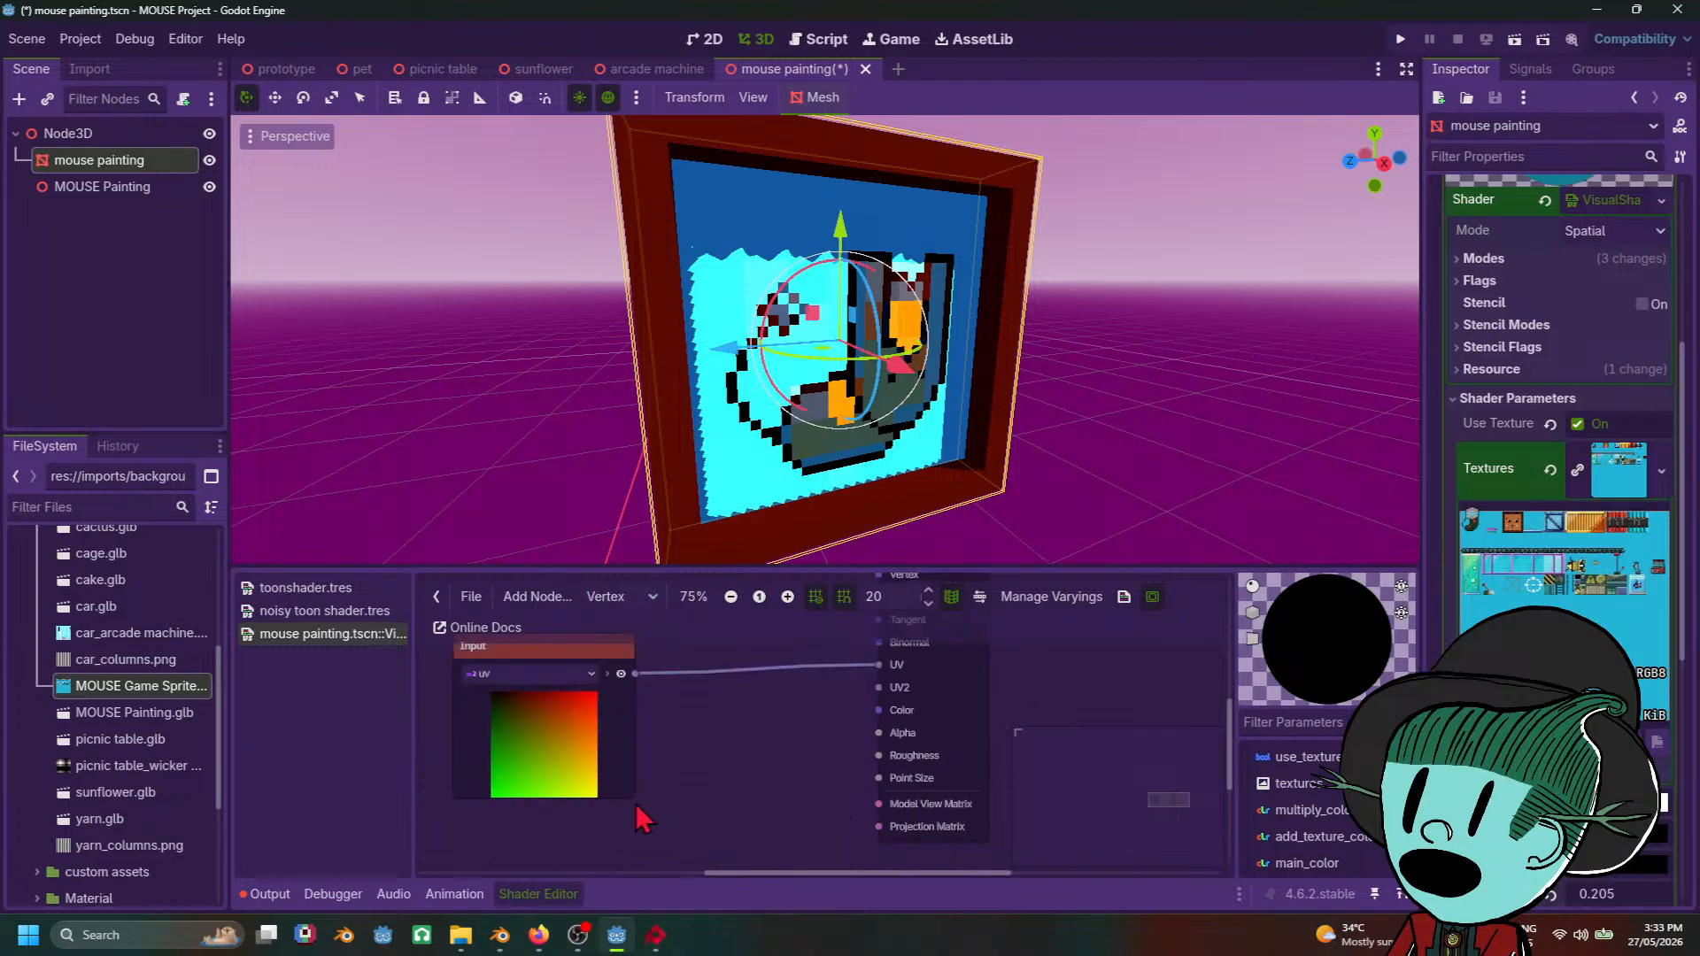
# Step: Search the shader nodes for "trans" and add a TransformOp node to the vertex graph
pyautogui.rightClick(682, 746)
pyautogui.click(703, 745)
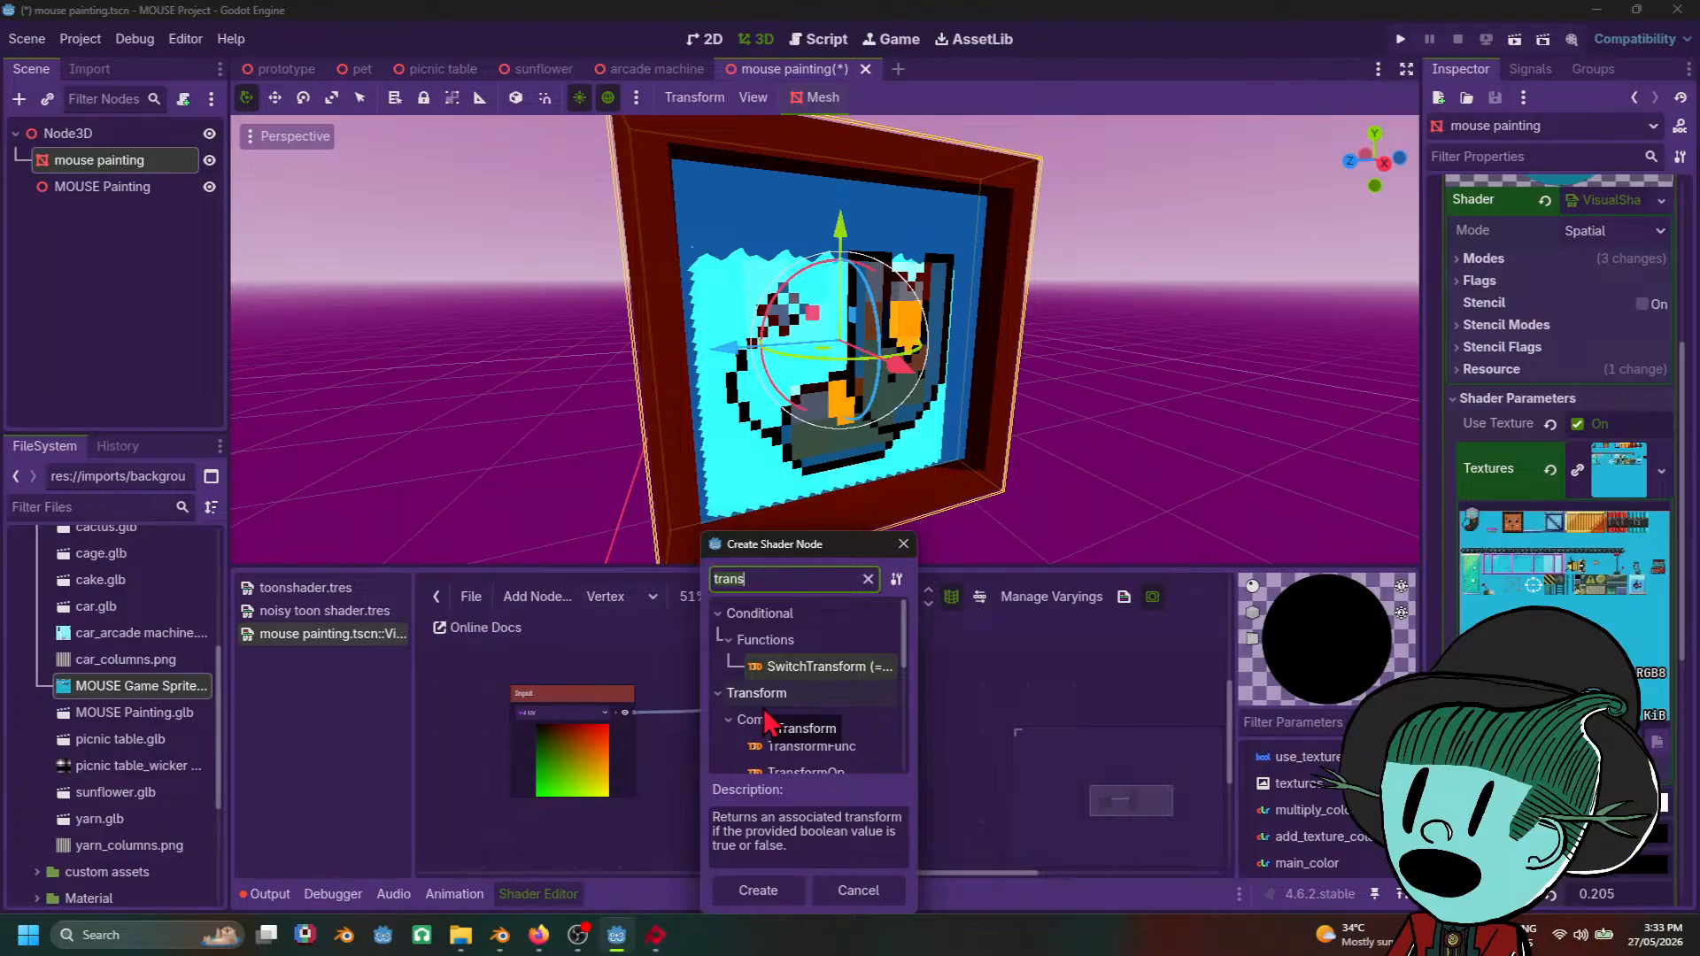
pyautogui.press('BackSpace')
pyautogui.press('BackSpace')
pyautogui.press('BackSpace')
pyautogui.press('BackSpace')
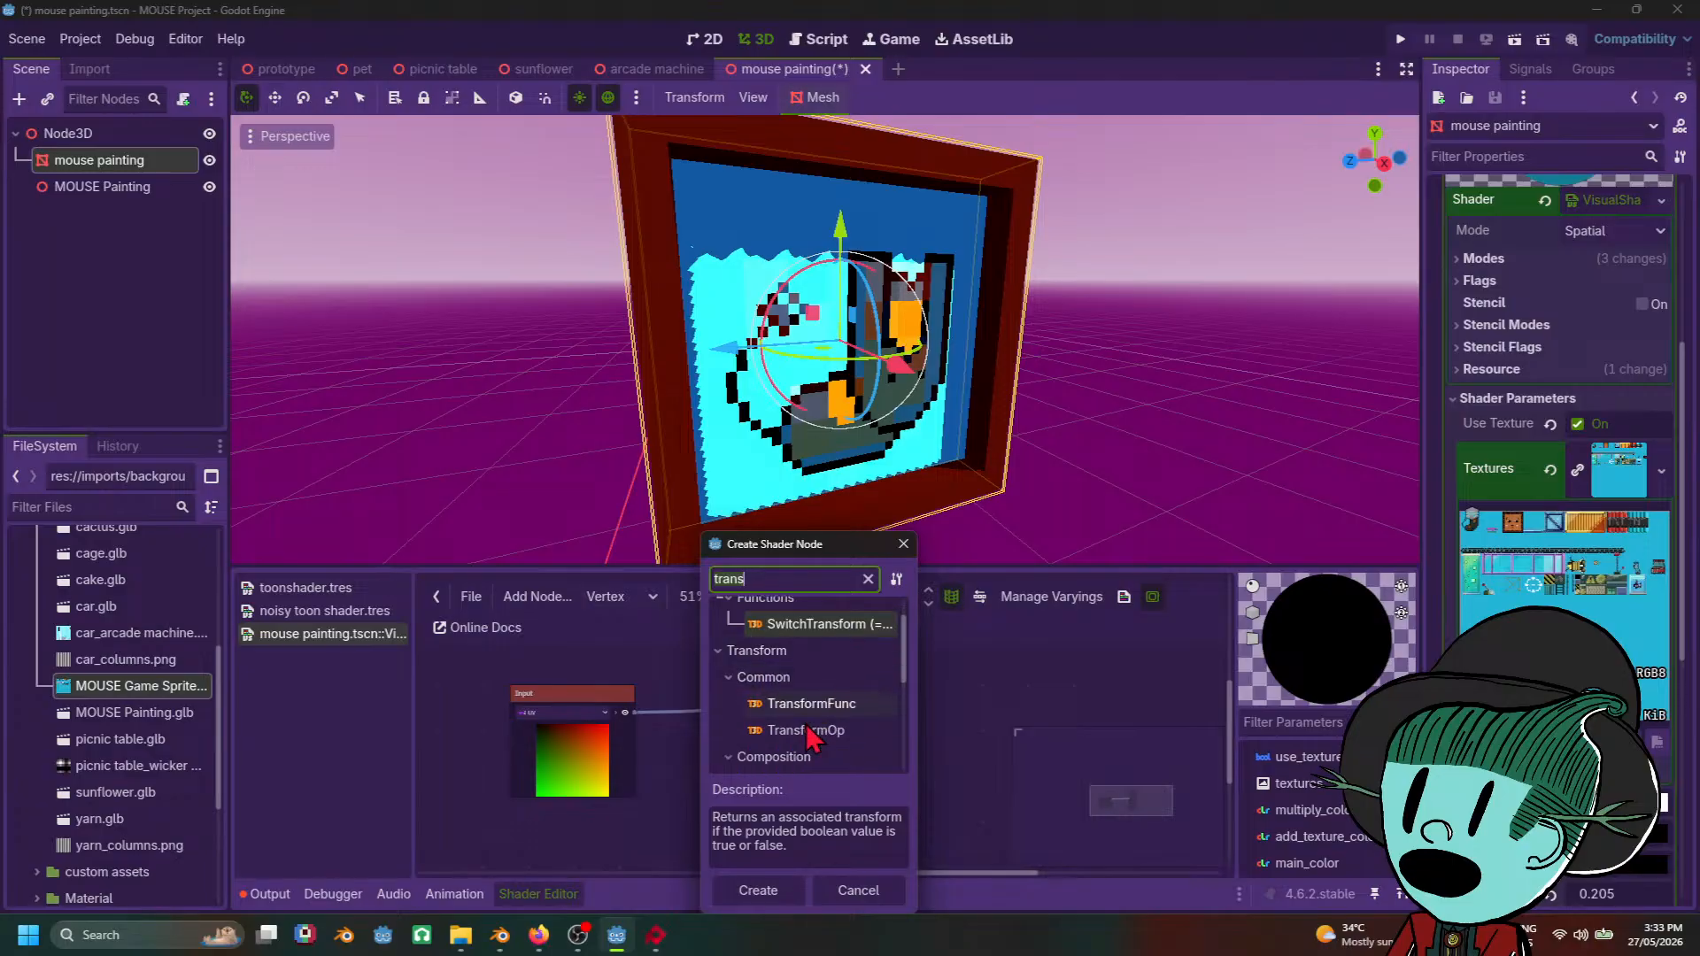
pyautogui.write('ra')
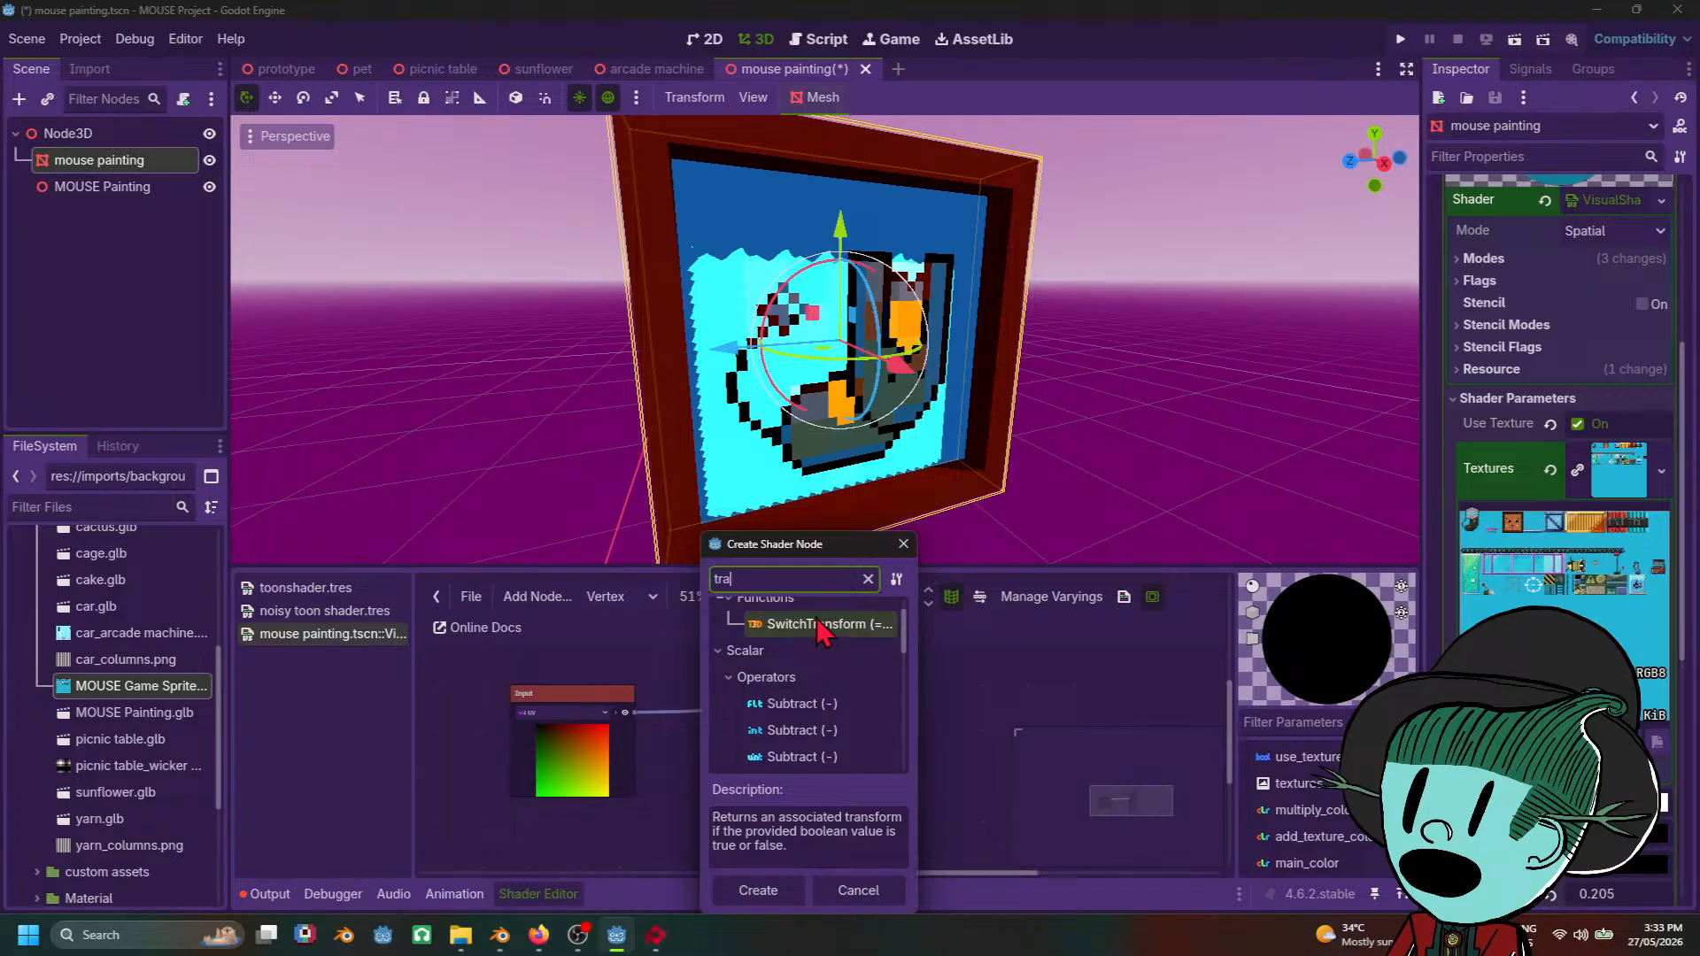
pyautogui.write('ns')
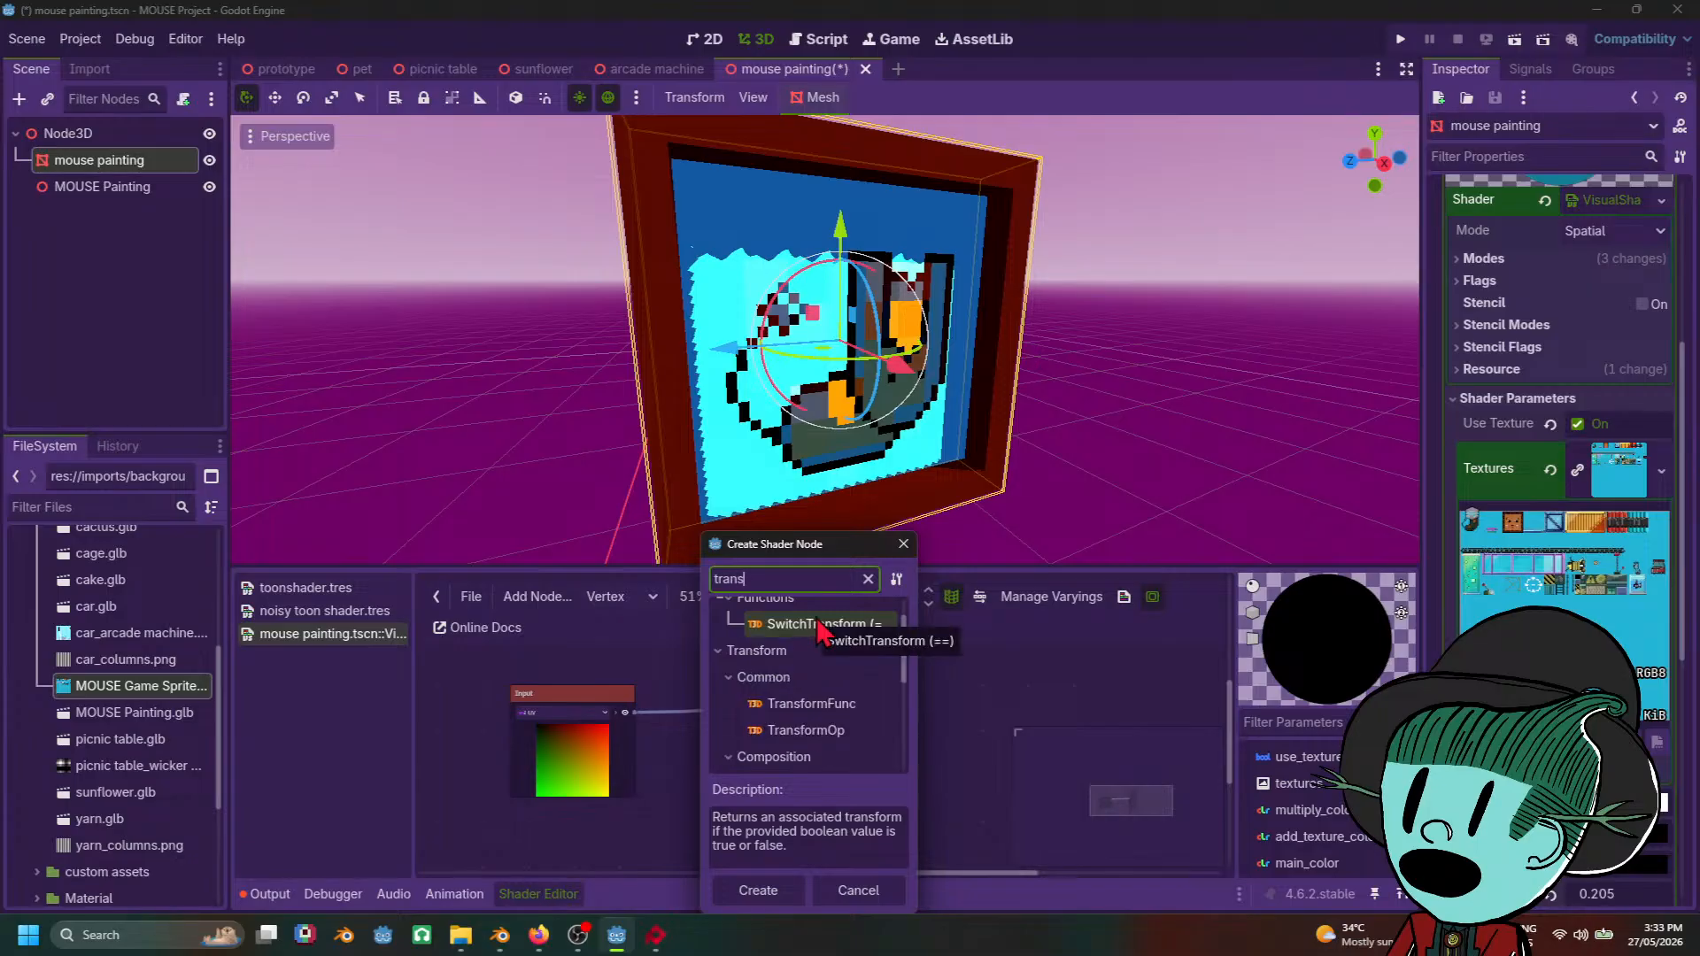
pyautogui.doubleClick(828, 731)
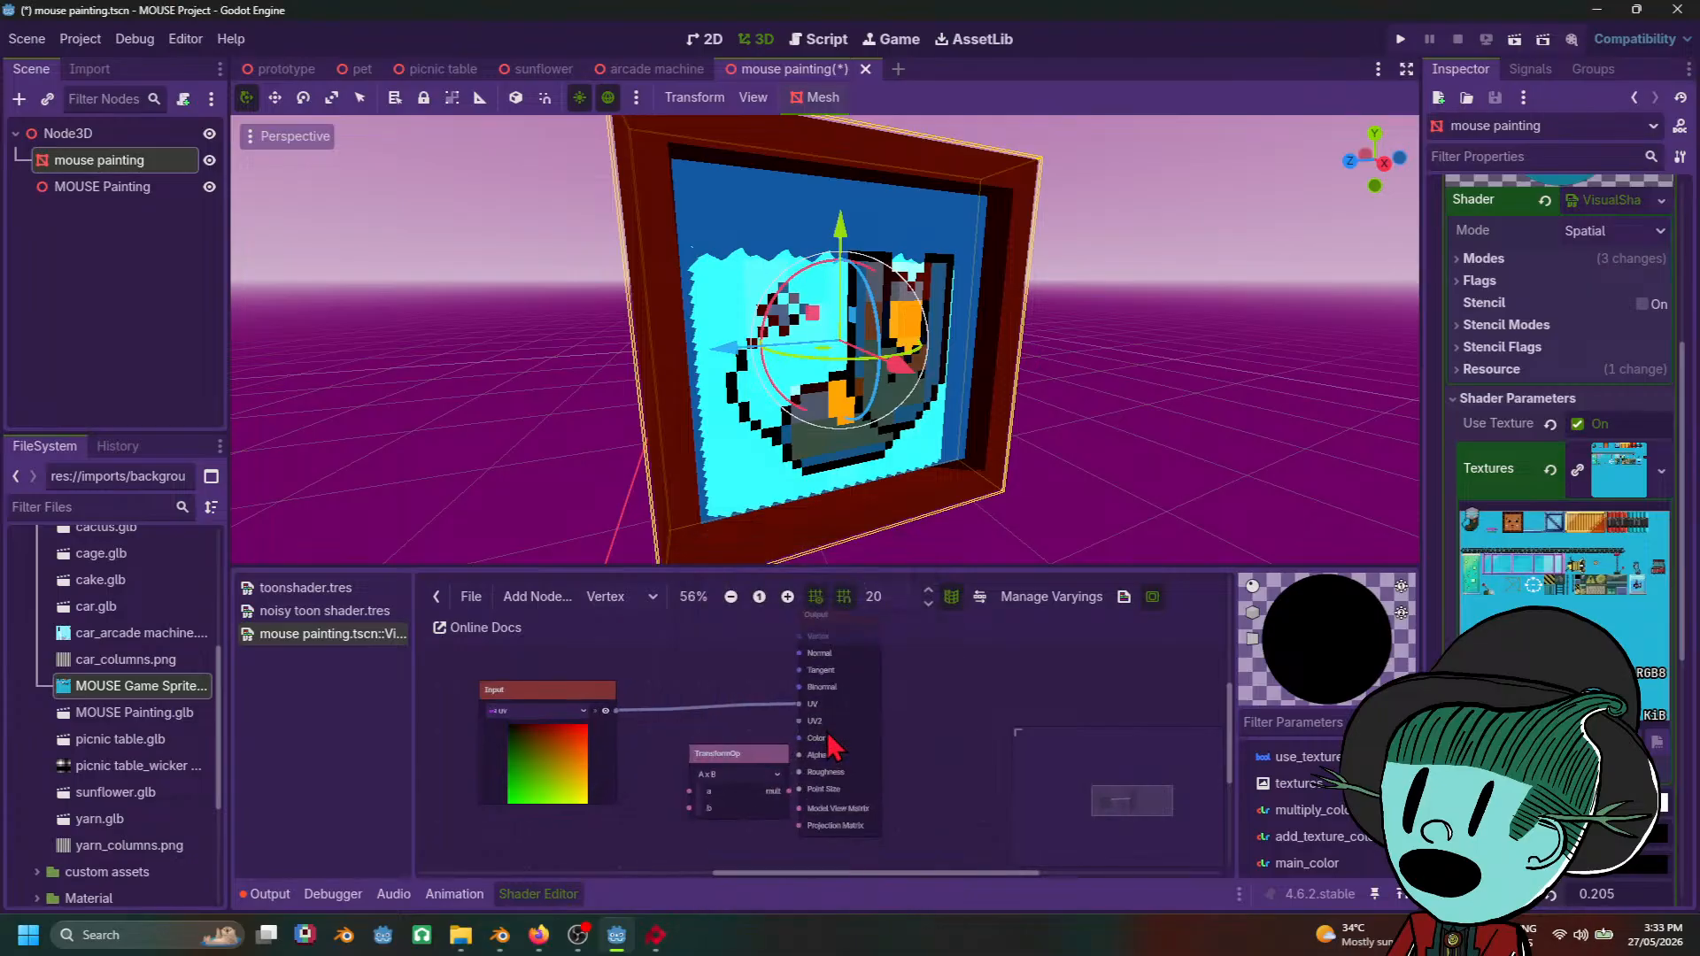
# Step: Try to insert the TransformOp node into the UV connection by placing it between the UV input and Output nodes
pyautogui.scroll(2, 832, 747)
pyautogui.moveTo(629, 773); pyautogui.dragTo(591, 783)
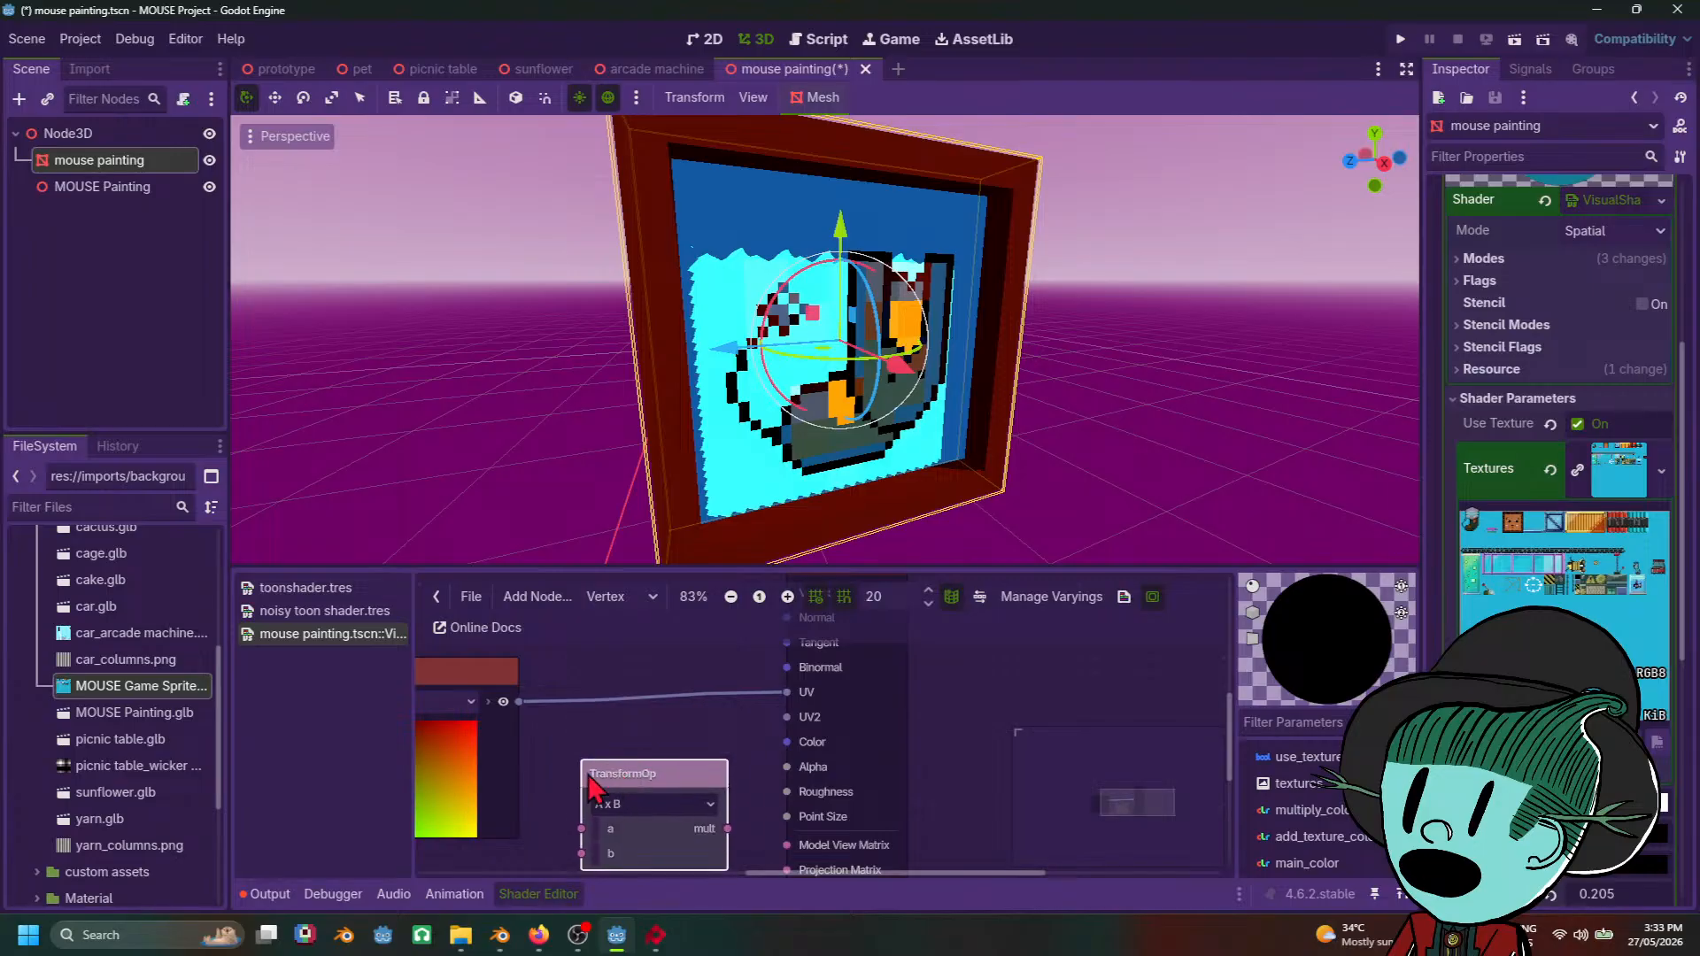
pyautogui.moveTo(590, 783); pyautogui.dragTo(758, 729, button='middle')
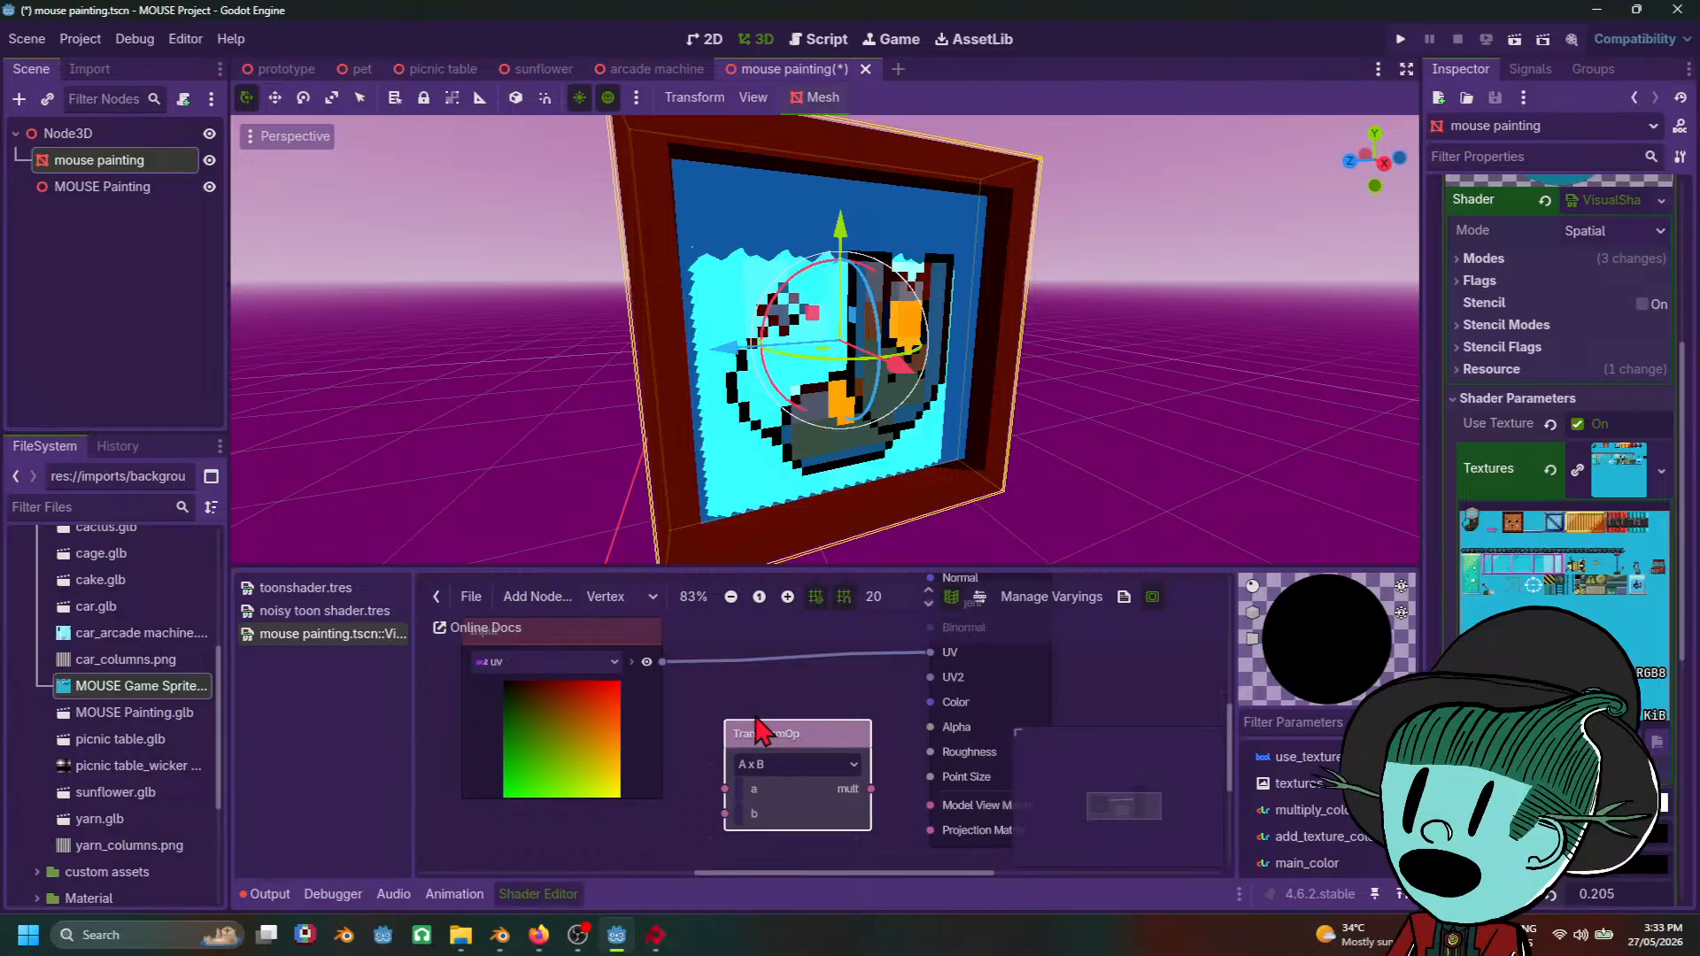
pyautogui.moveTo(778, 742); pyautogui.dragTo(778, 654)
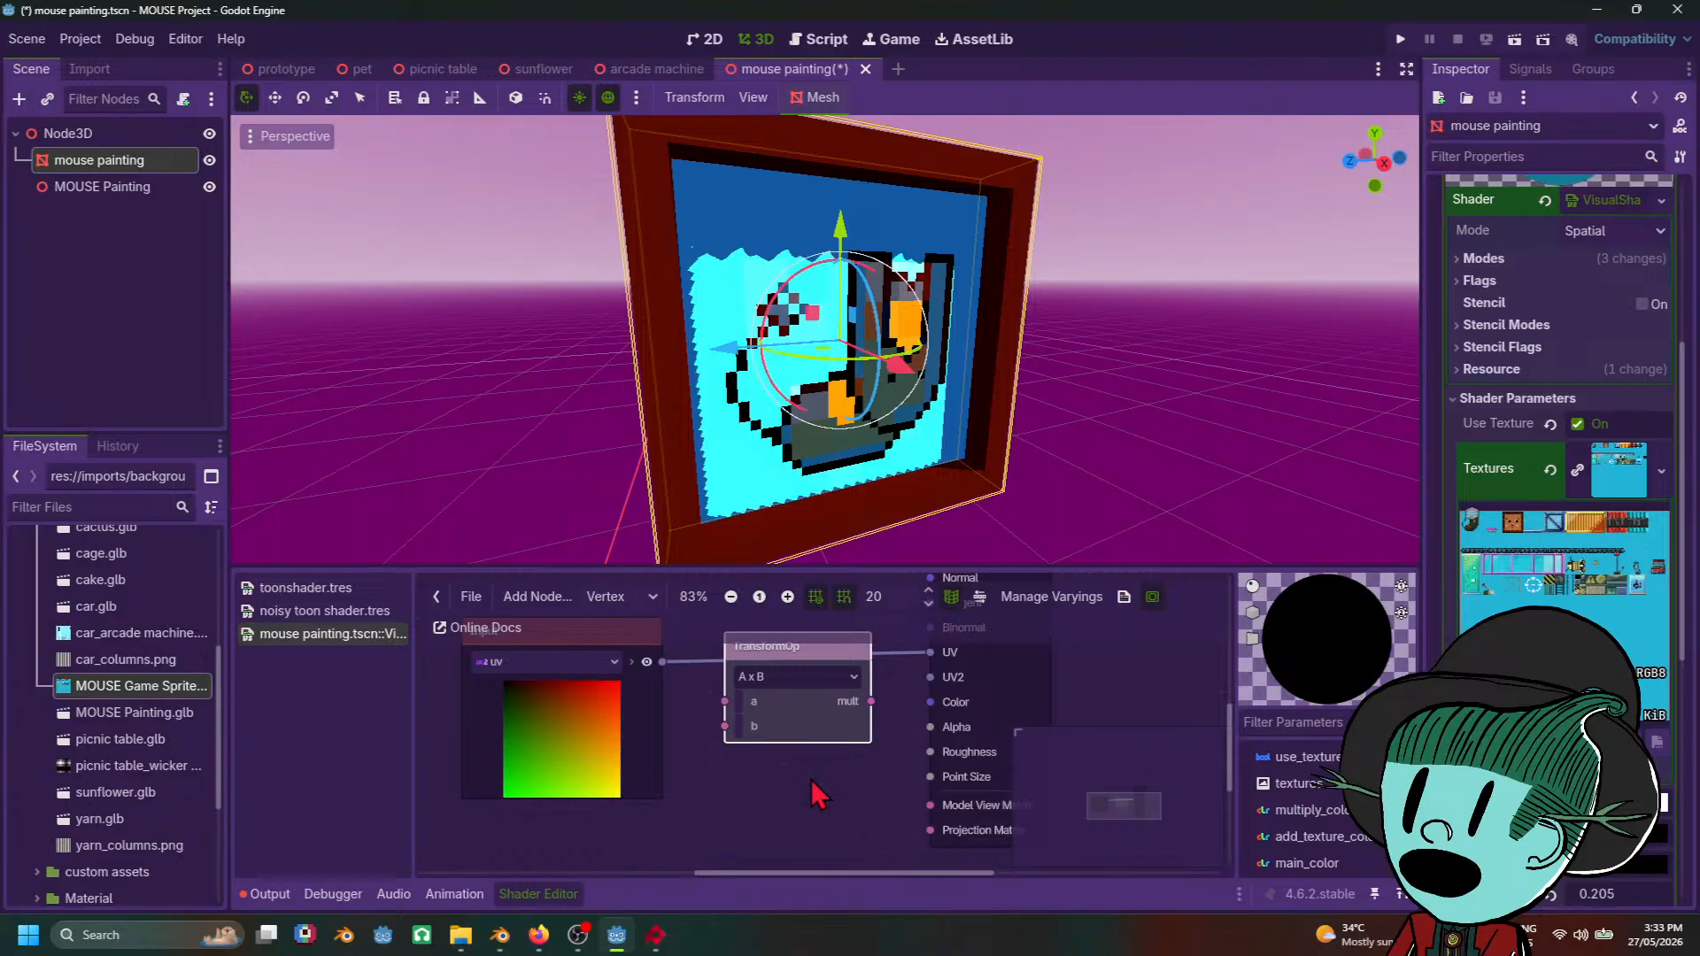
pyautogui.scroll(2, 772, 714)
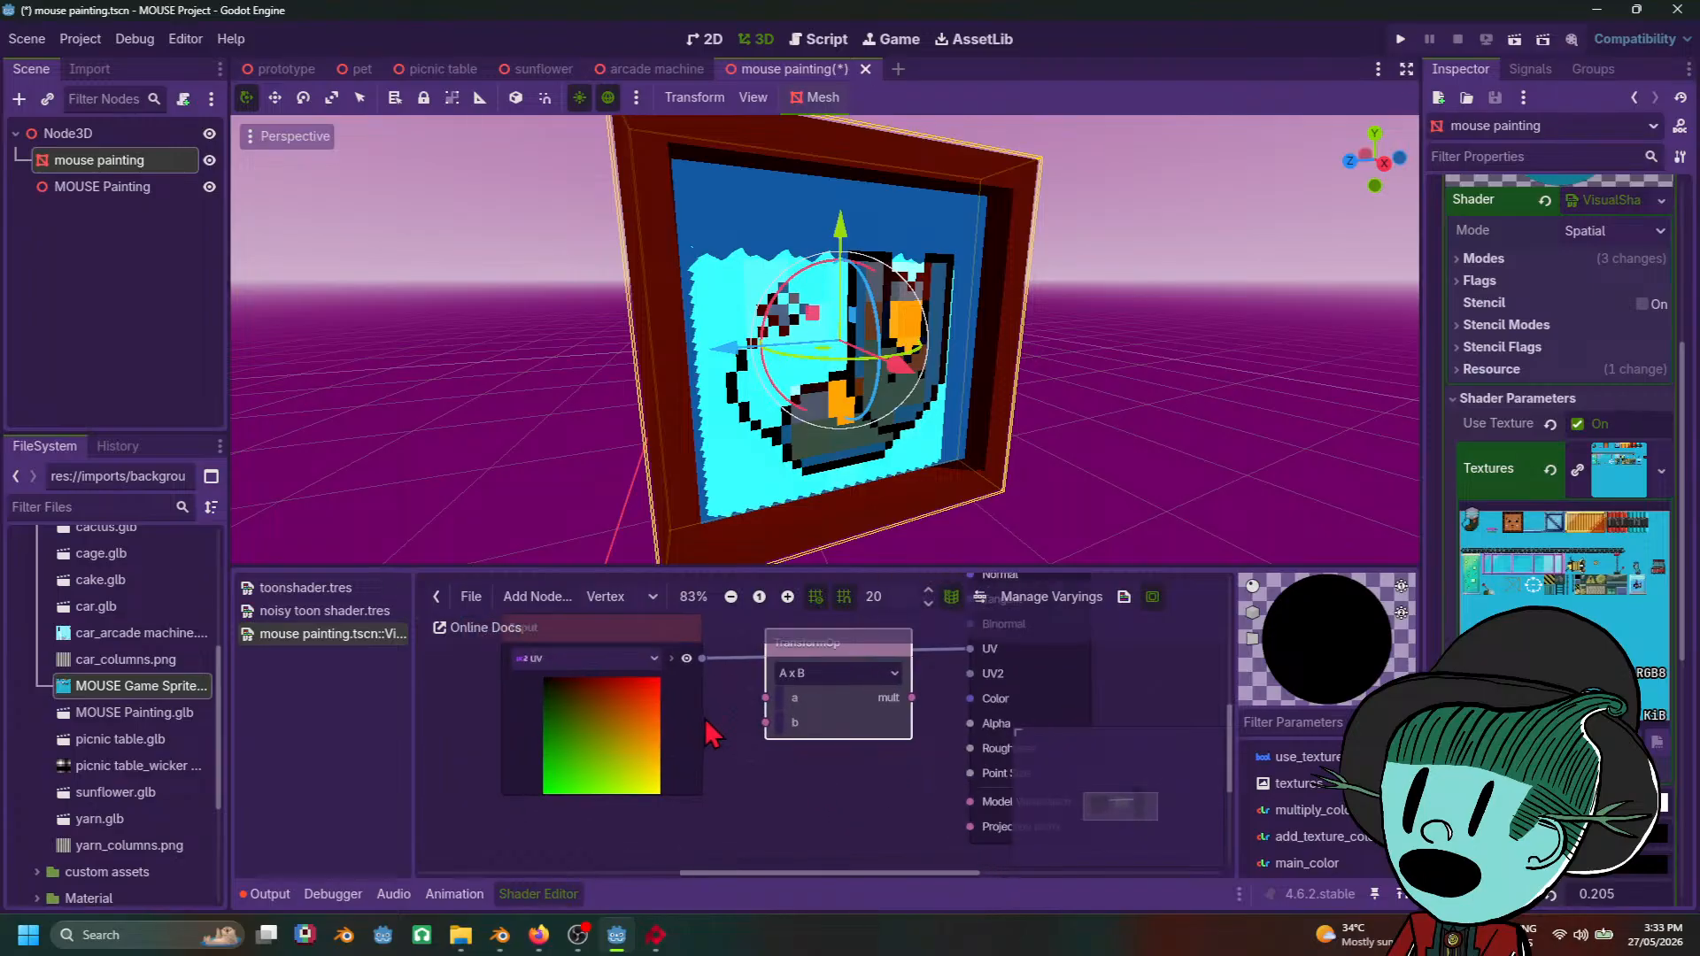
pyautogui.moveTo(628, 737); pyautogui.dragTo(733, 864)
pyautogui.write('trans')
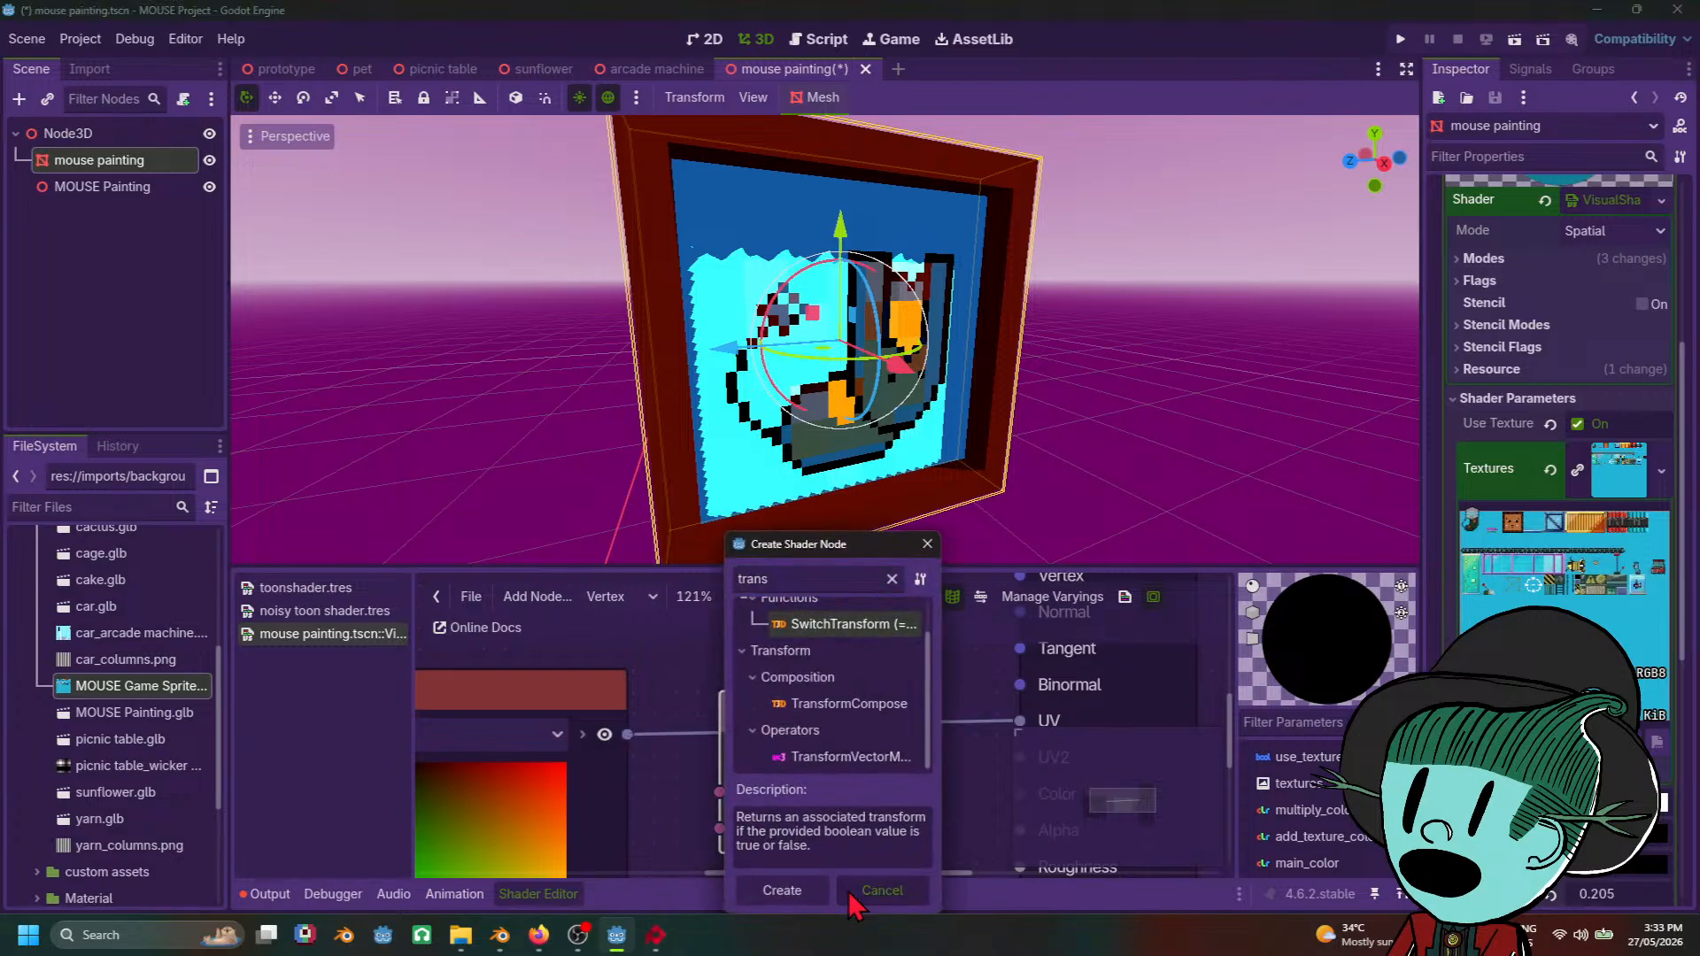
pyautogui.click(881, 888)
# Step: Move the TransformOp node below the connection between the UV input and the Output node
pyautogui.scroll(-2, 706, 782)
pyautogui.moveTo(781, 762); pyautogui.dragTo(752, 850)
pyautogui.moveTo(734, 794); pyautogui.dragTo(757, 705, button='middle')
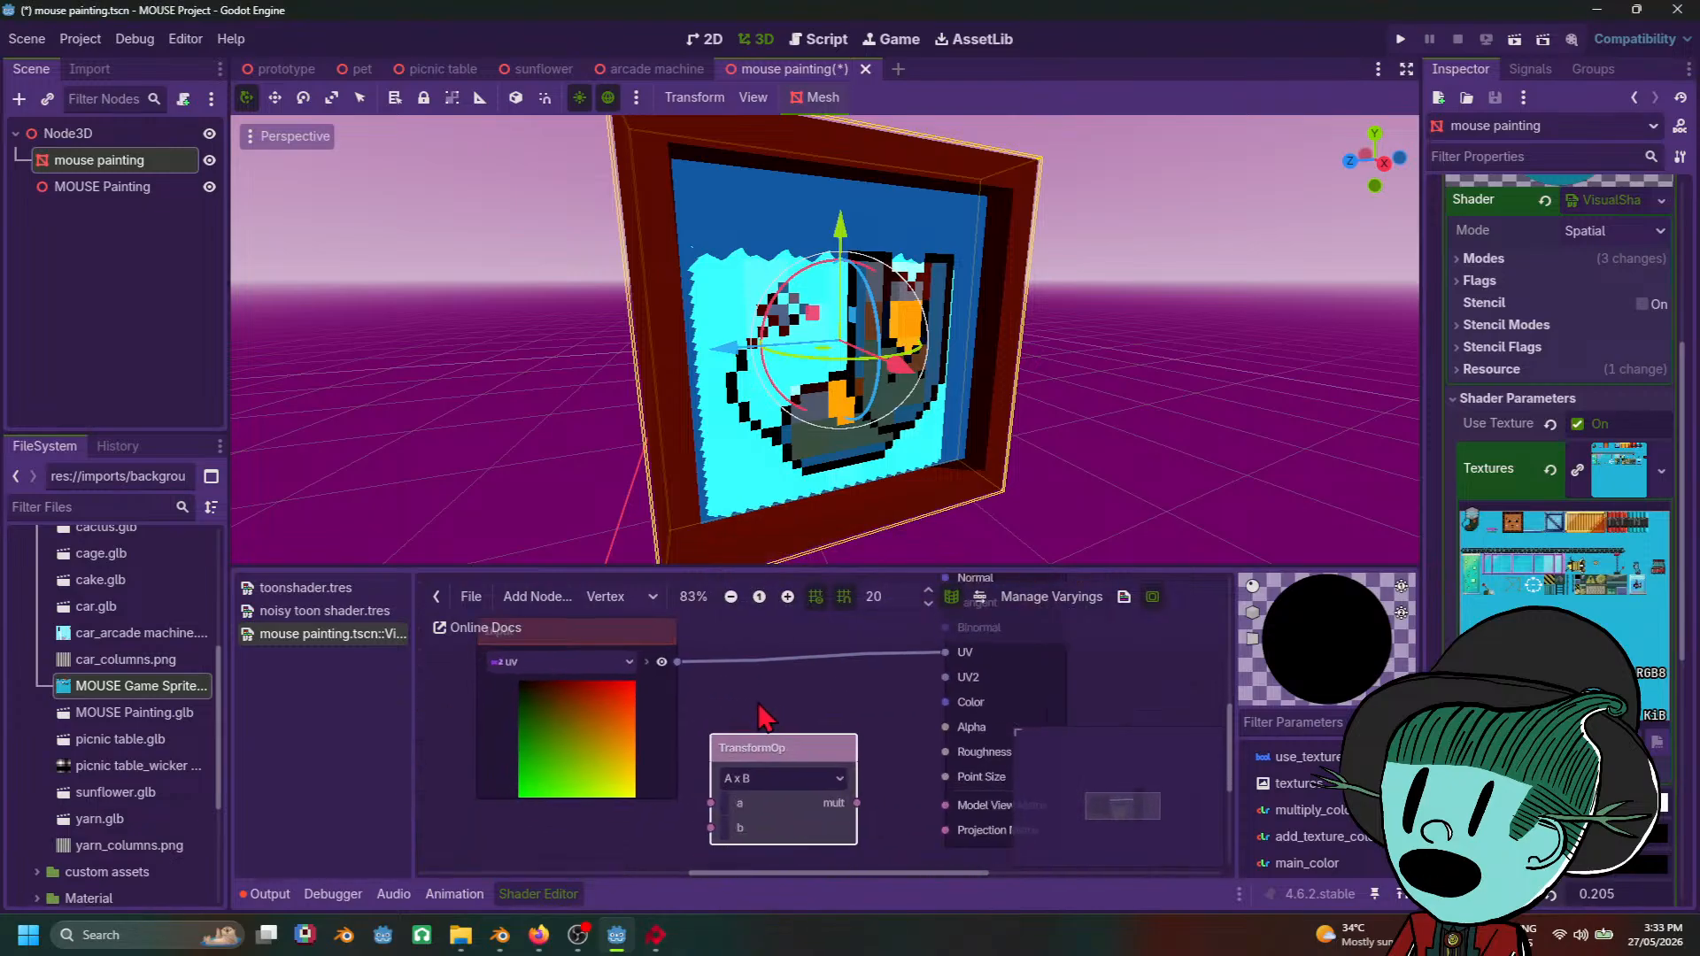
# Step: Try adding a scalar Subtract node to the vertex graph and delete it
pyautogui.scroll(1, 758, 701)
pyautogui.rightClick(757, 701)
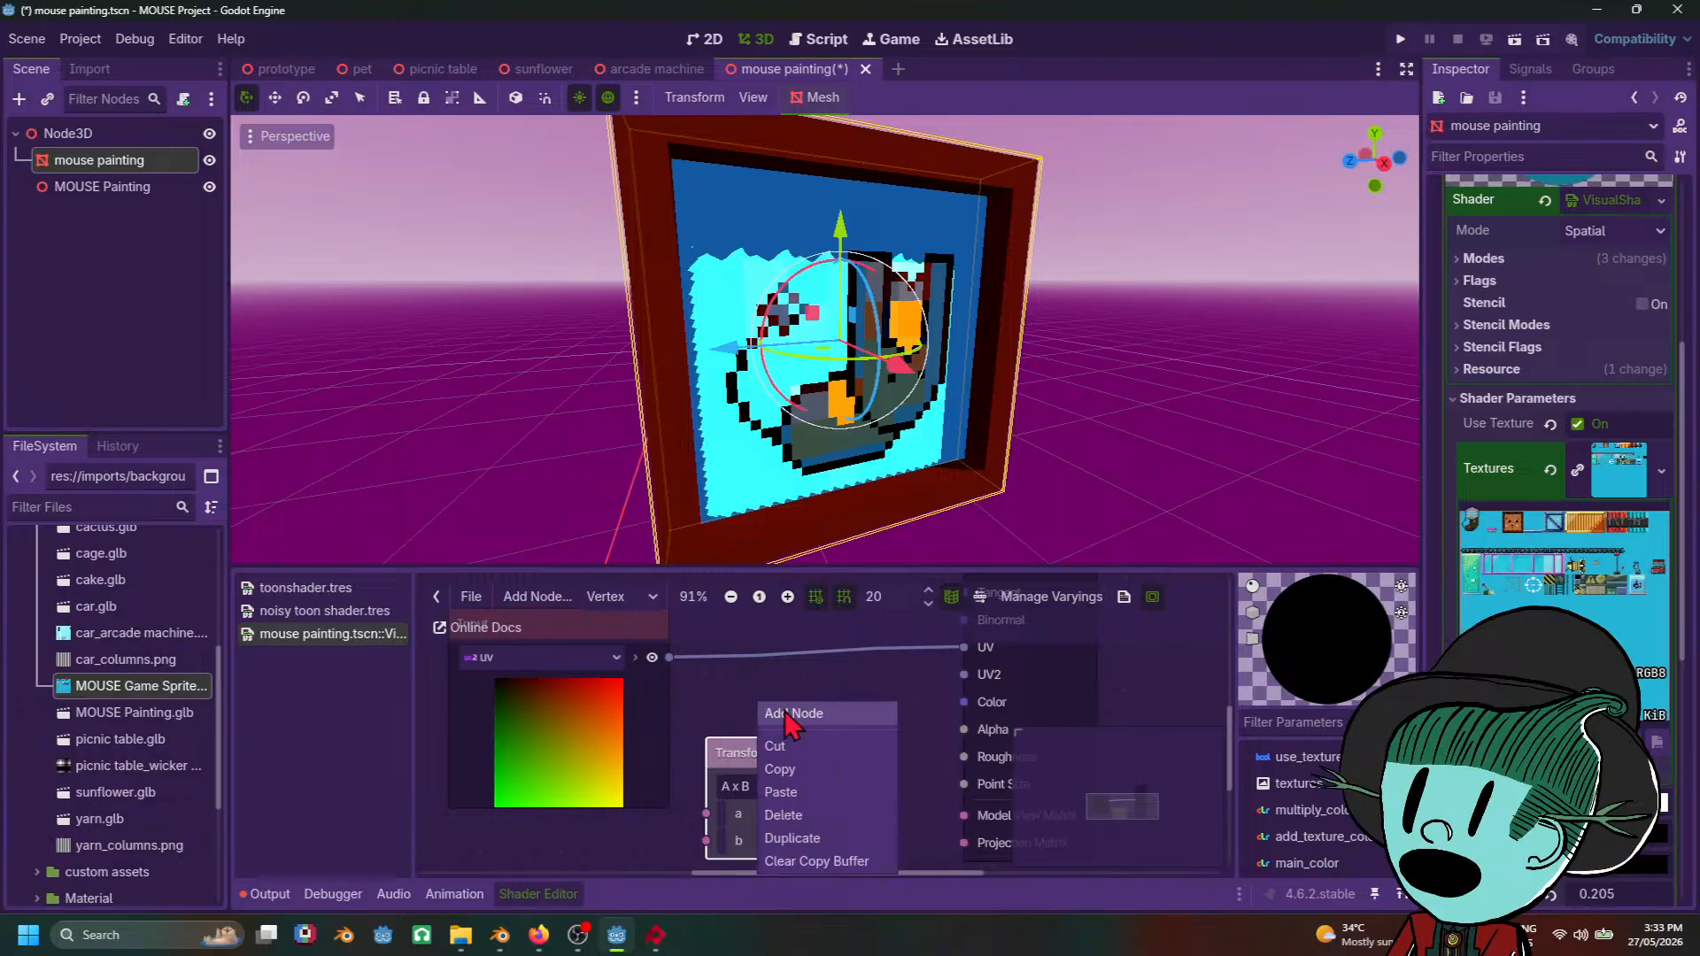
pyautogui.click(789, 708)
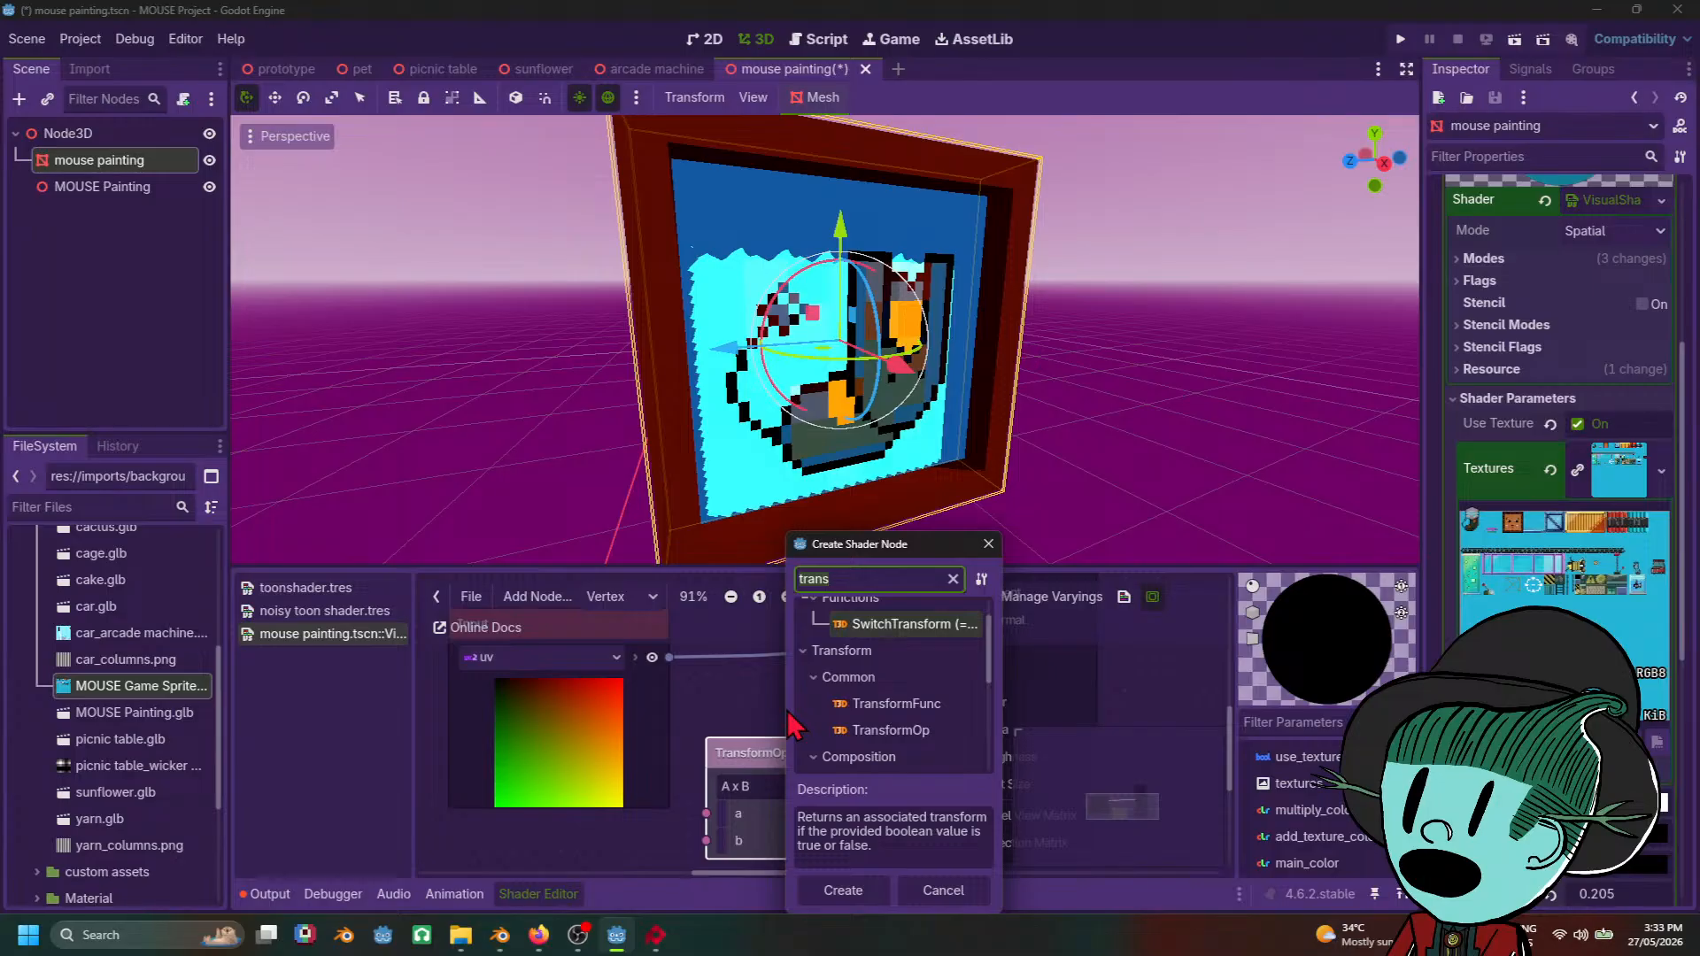
pyautogui.write('subt')
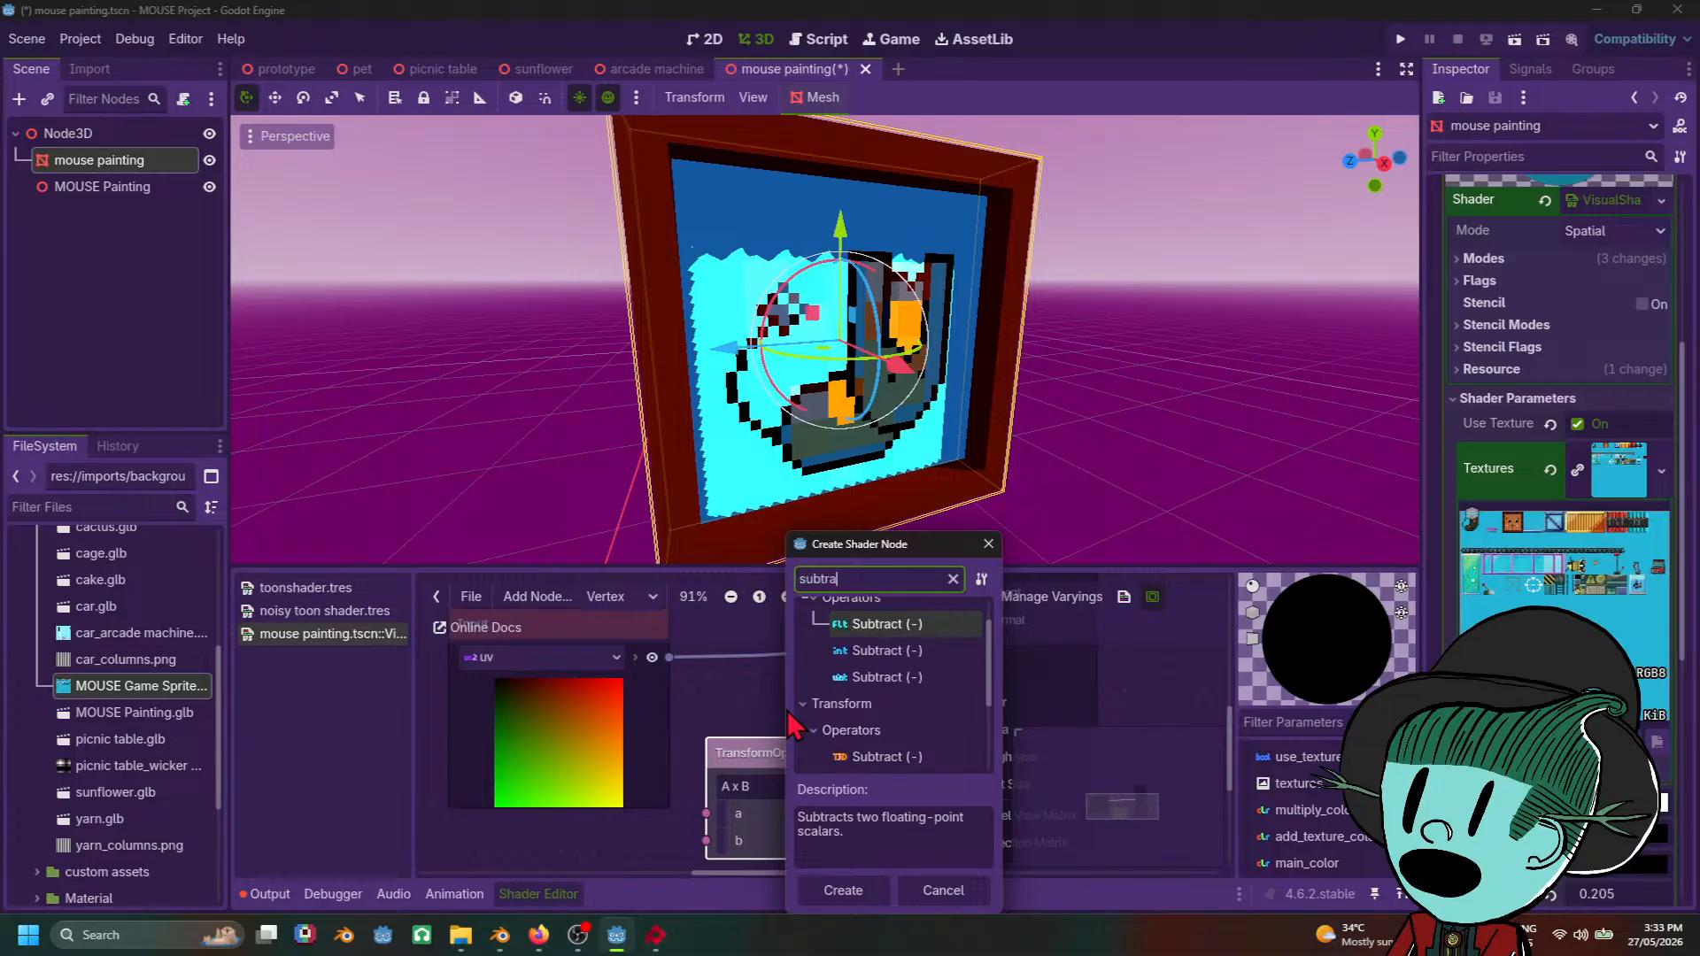
pyautogui.doubleClick(912, 625)
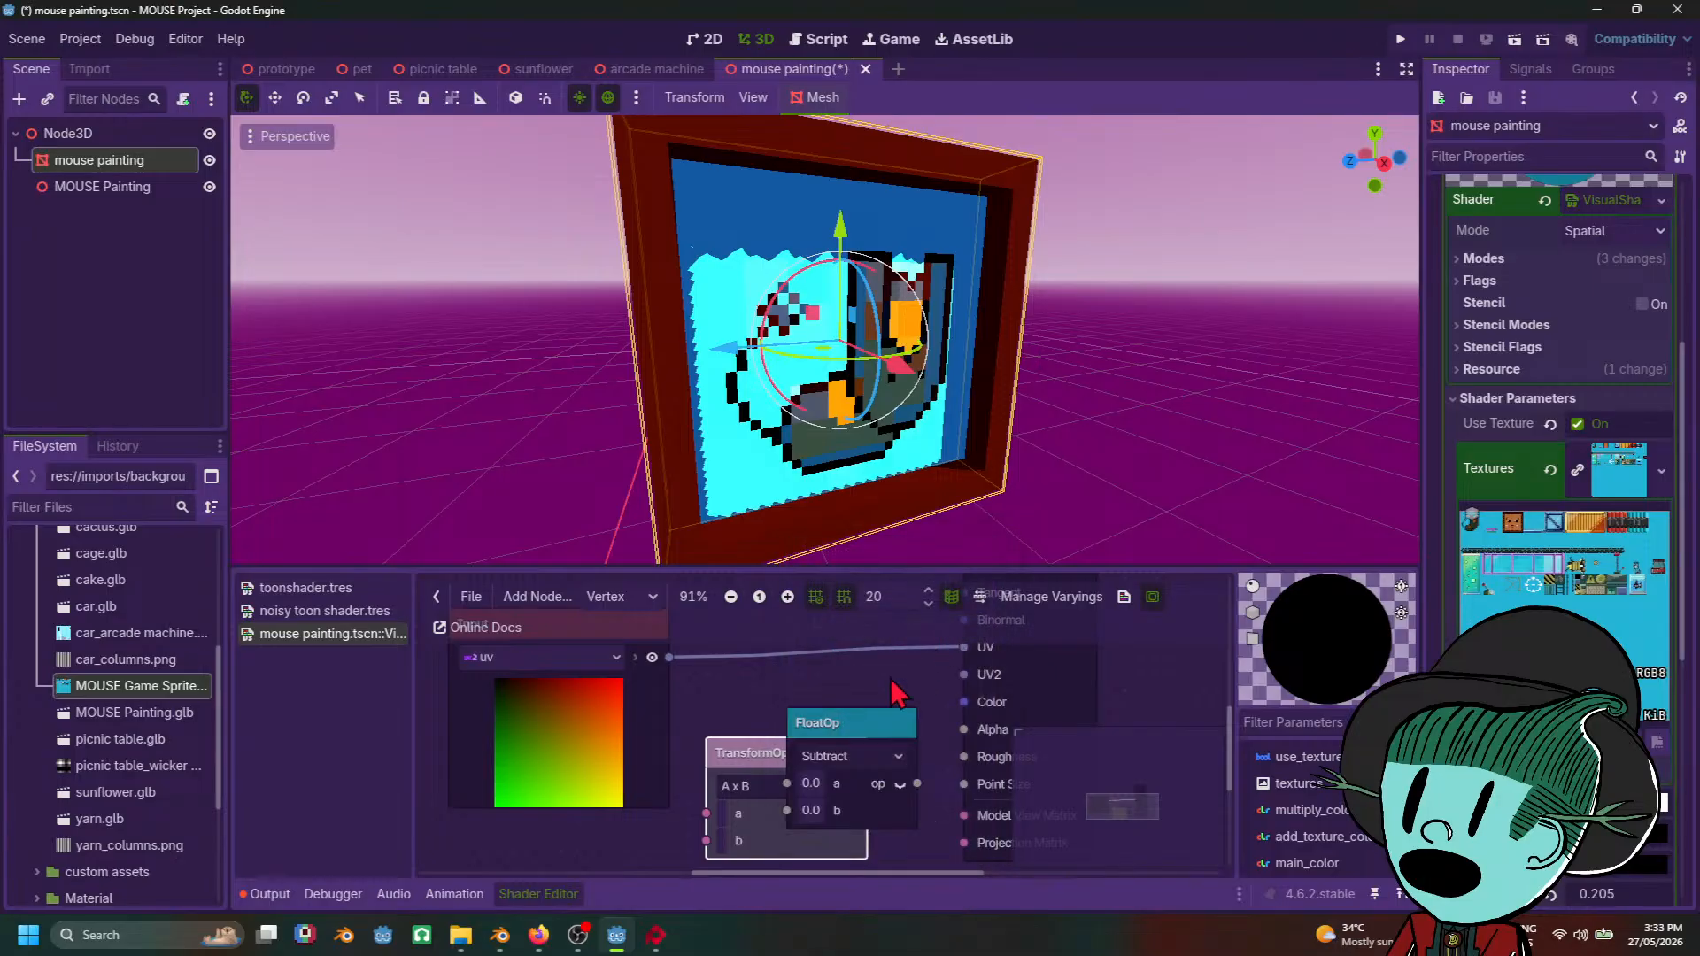
pyautogui.click(840, 737)
pyautogui.press('Delete')
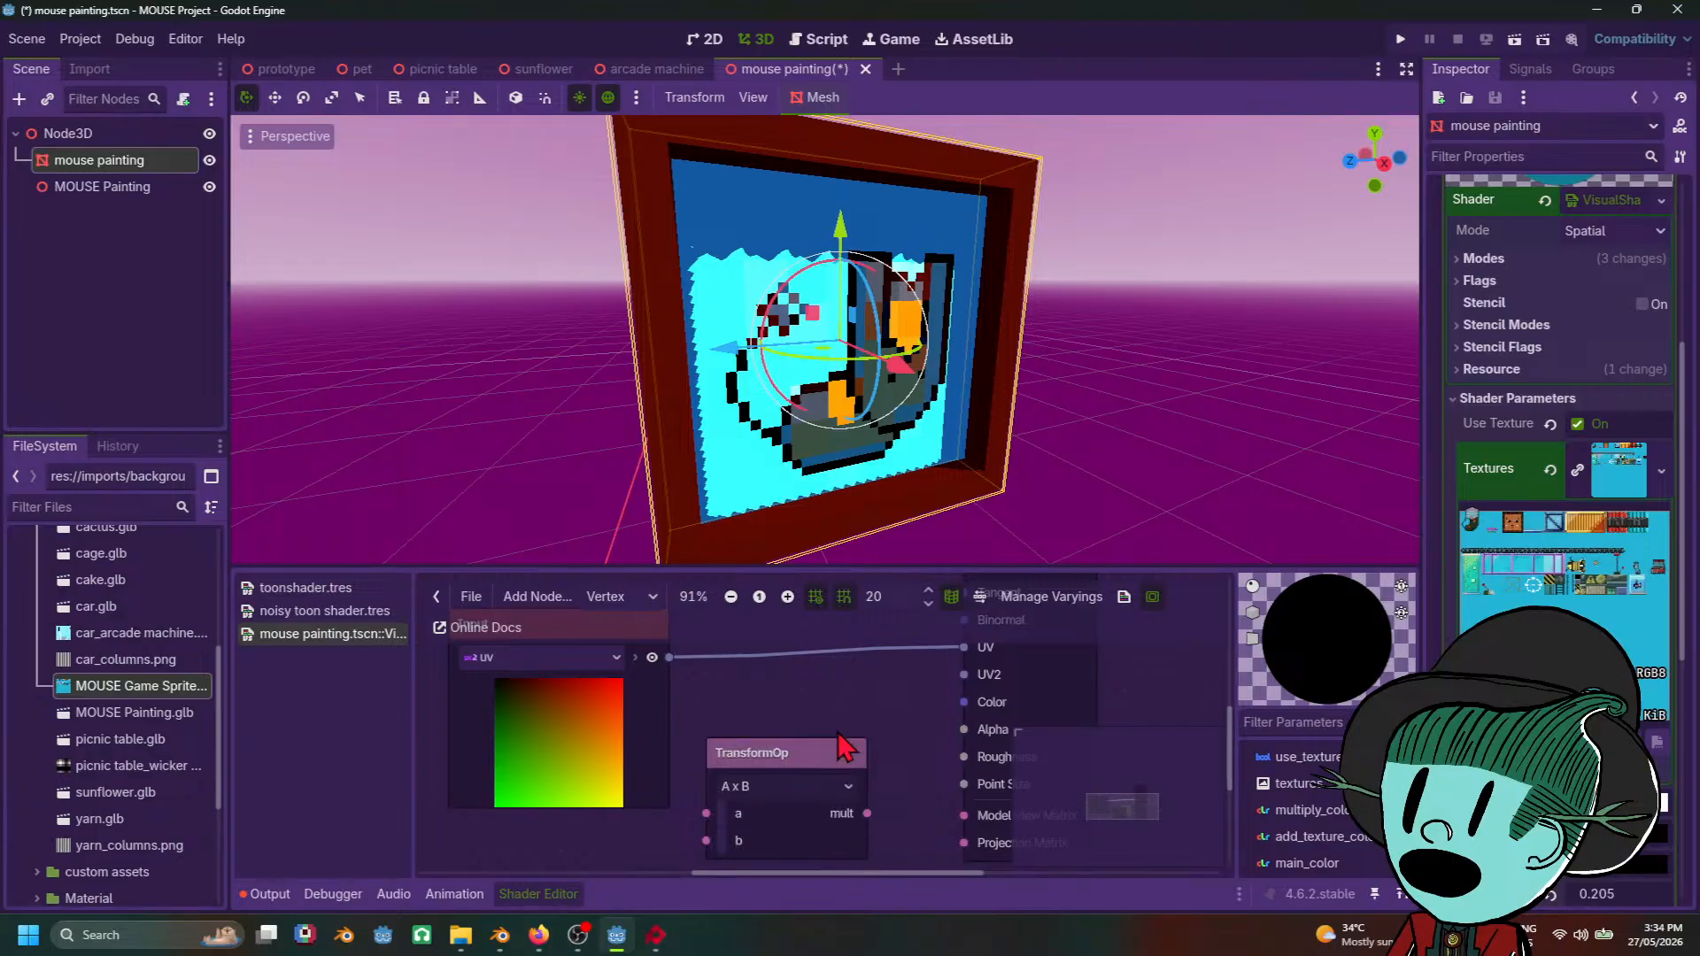
# Step: Search the shader node list for vector nodes and look through the matches
pyautogui.rightClick(842, 747)
pyautogui.click(866, 755)
pyautogui.write('subtra')
pyautogui.hotkey('ctrl', 'a')
pyautogui.write('vec')
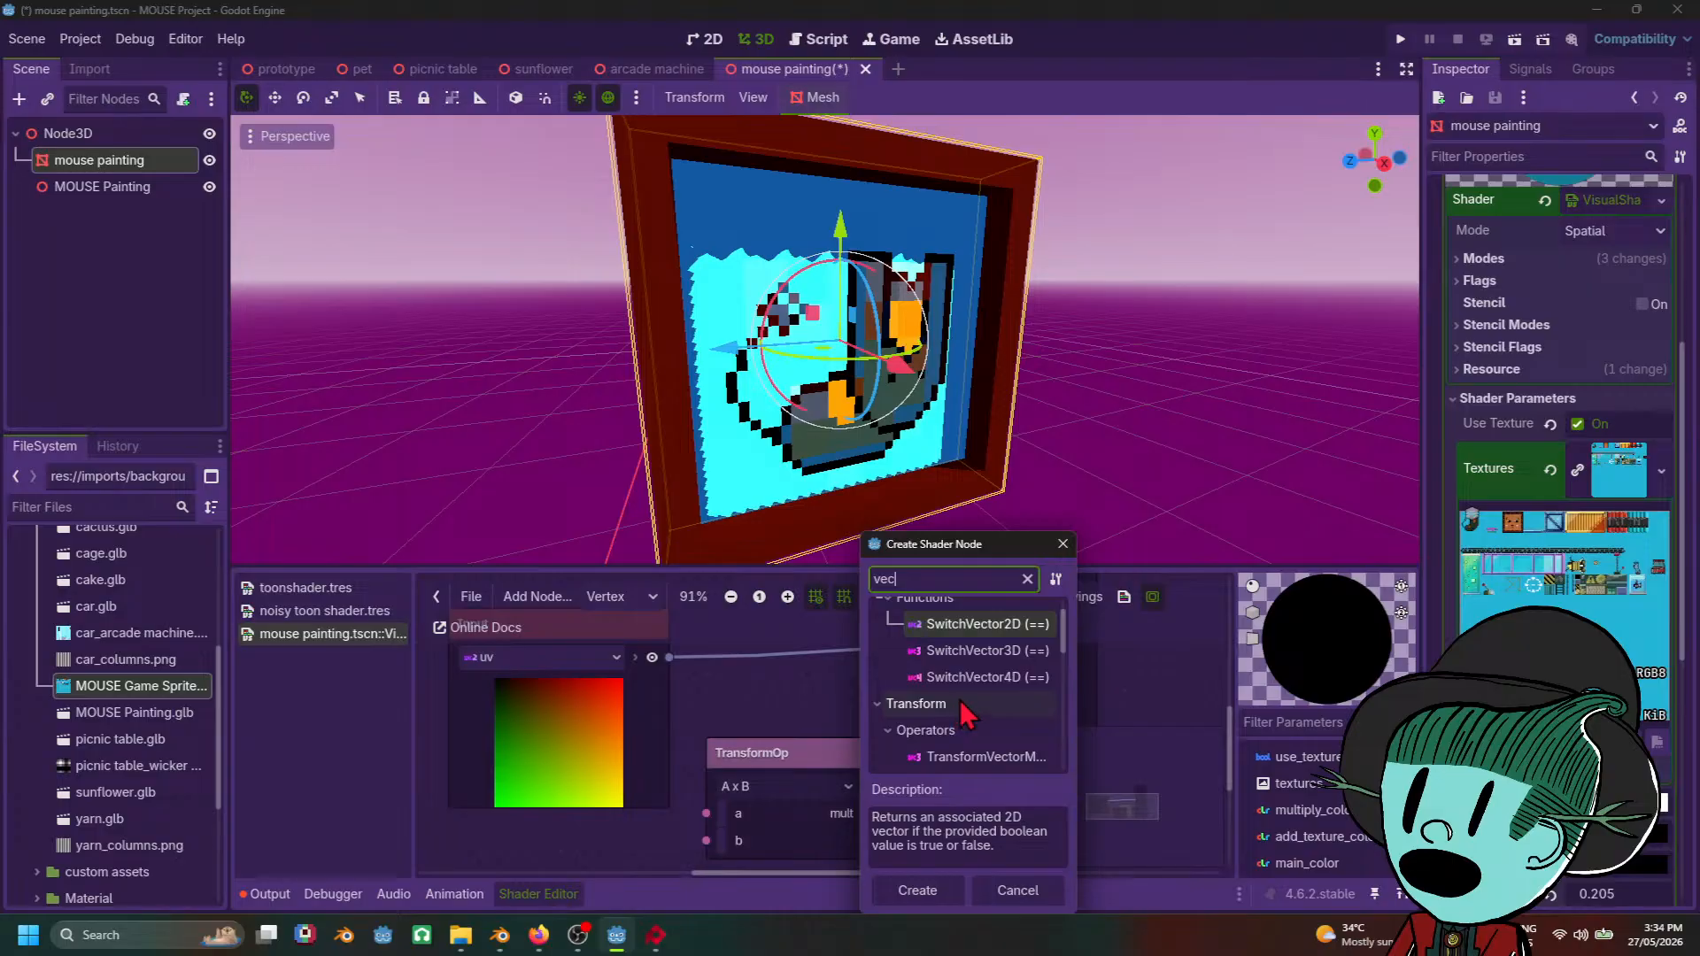
pyautogui.write('tor2s')
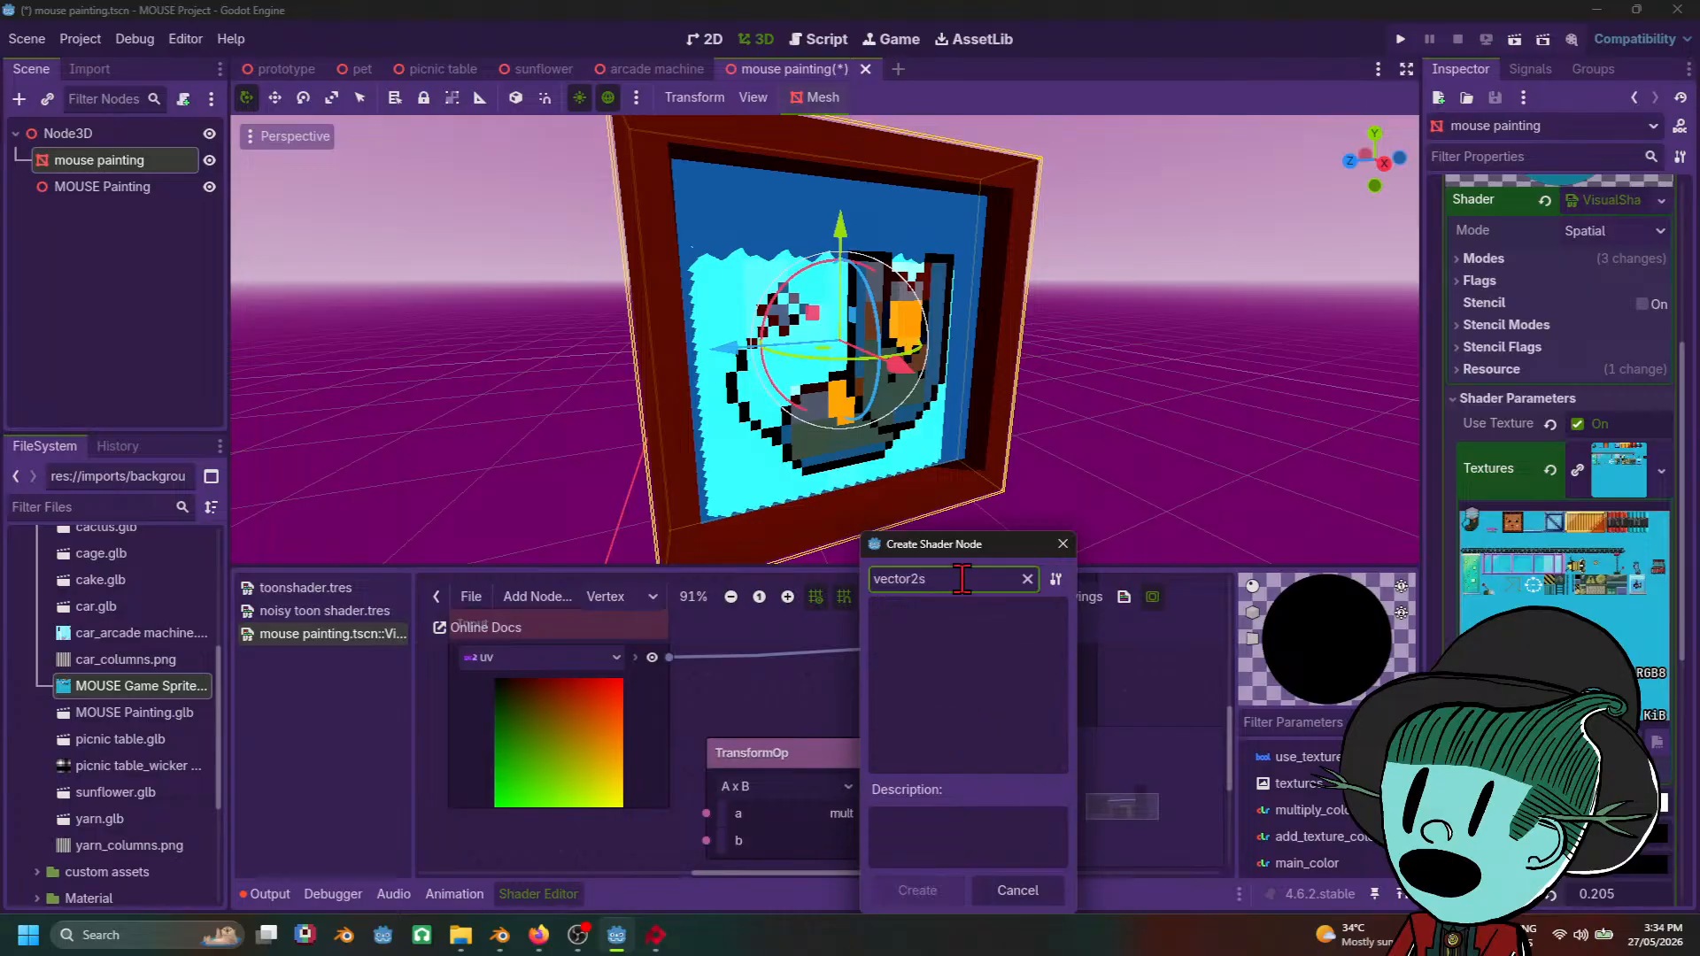
pyautogui.press('BackSpace')
pyautogui.press('BackSpace')
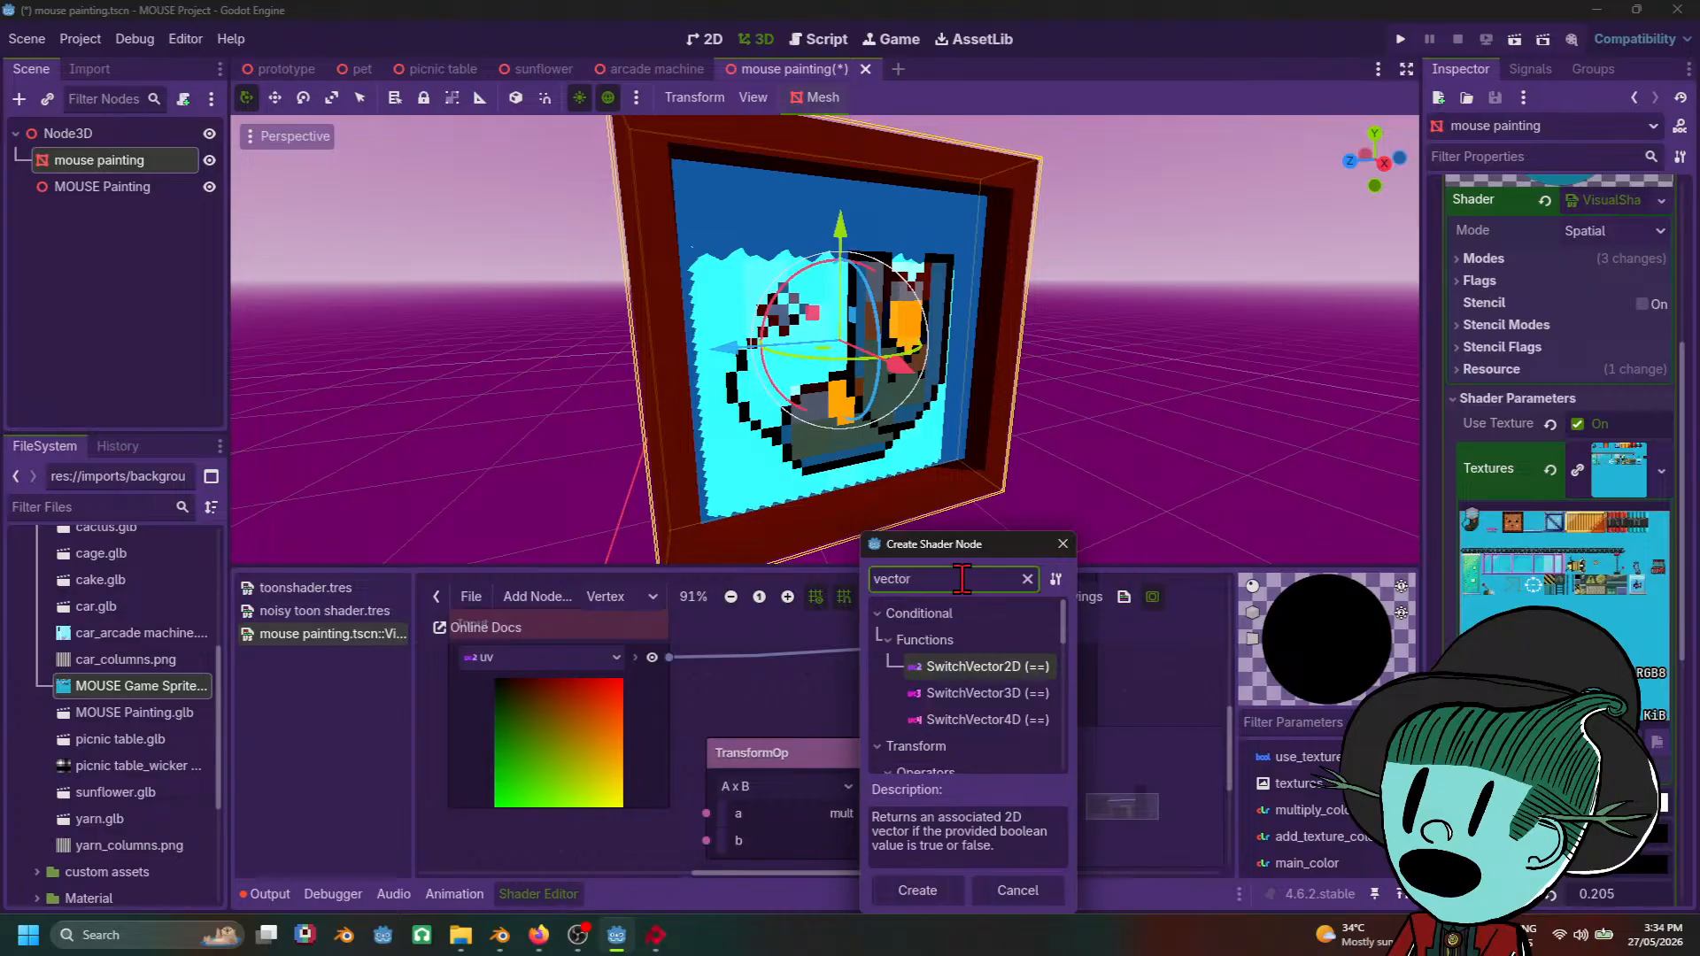
pyautogui.write('s')
pyautogui.press('BackSpace')
pyautogui.write('s')
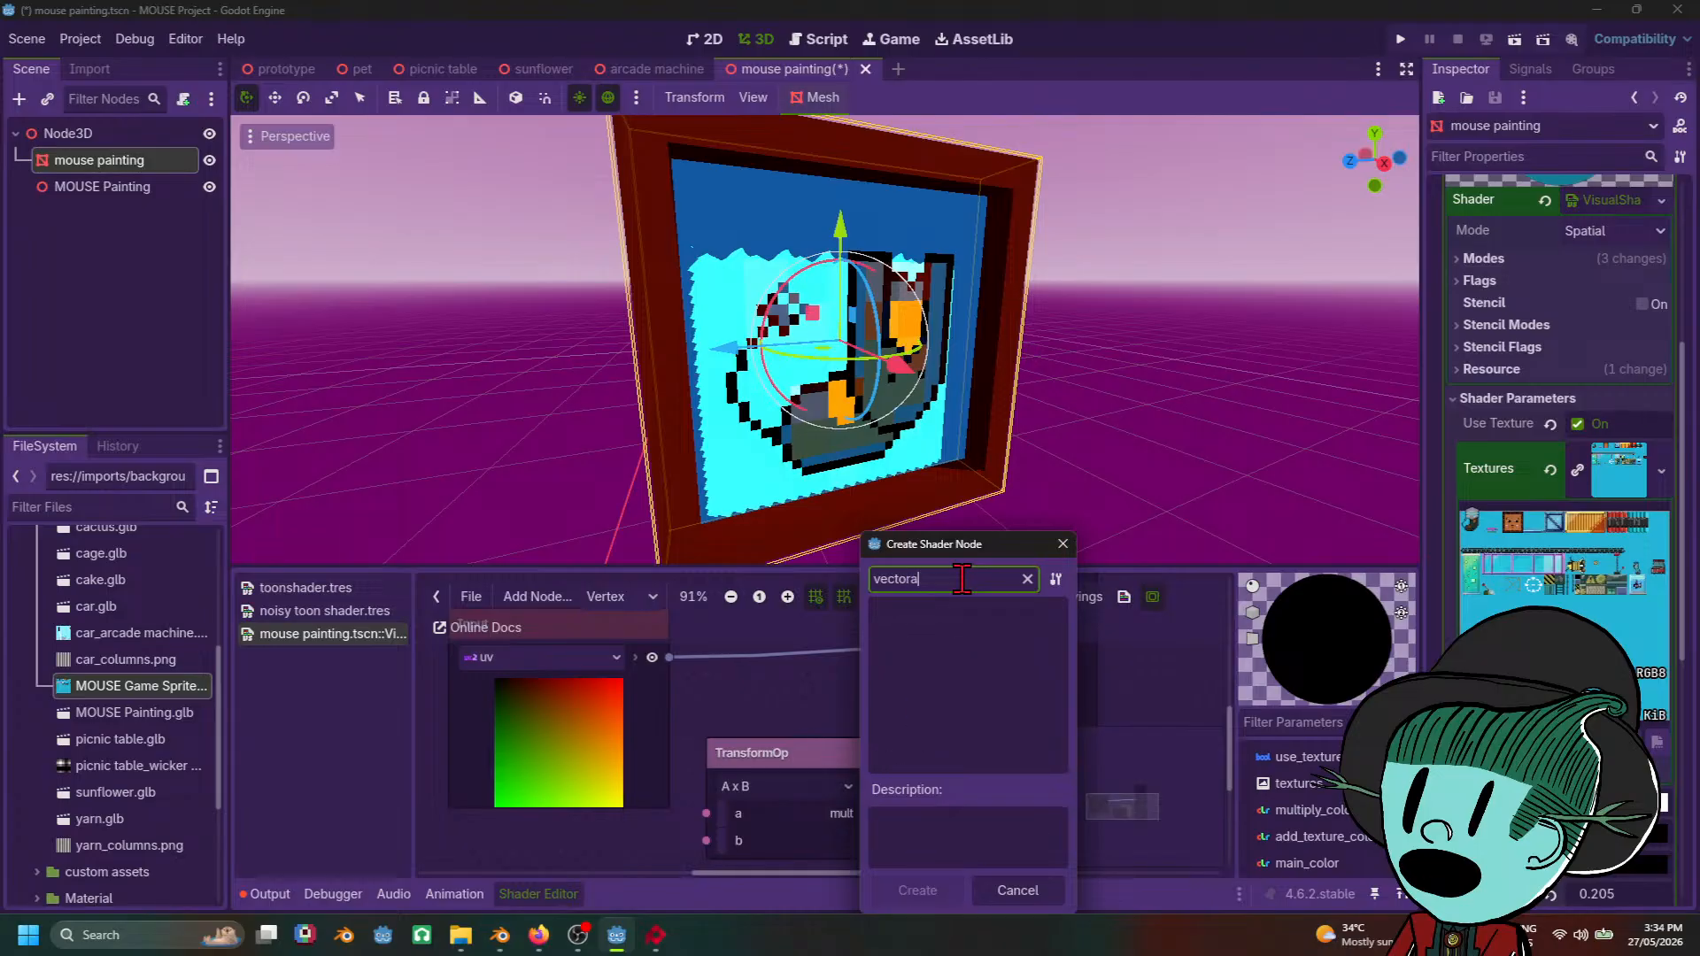
pyautogui.press('BackSpace')
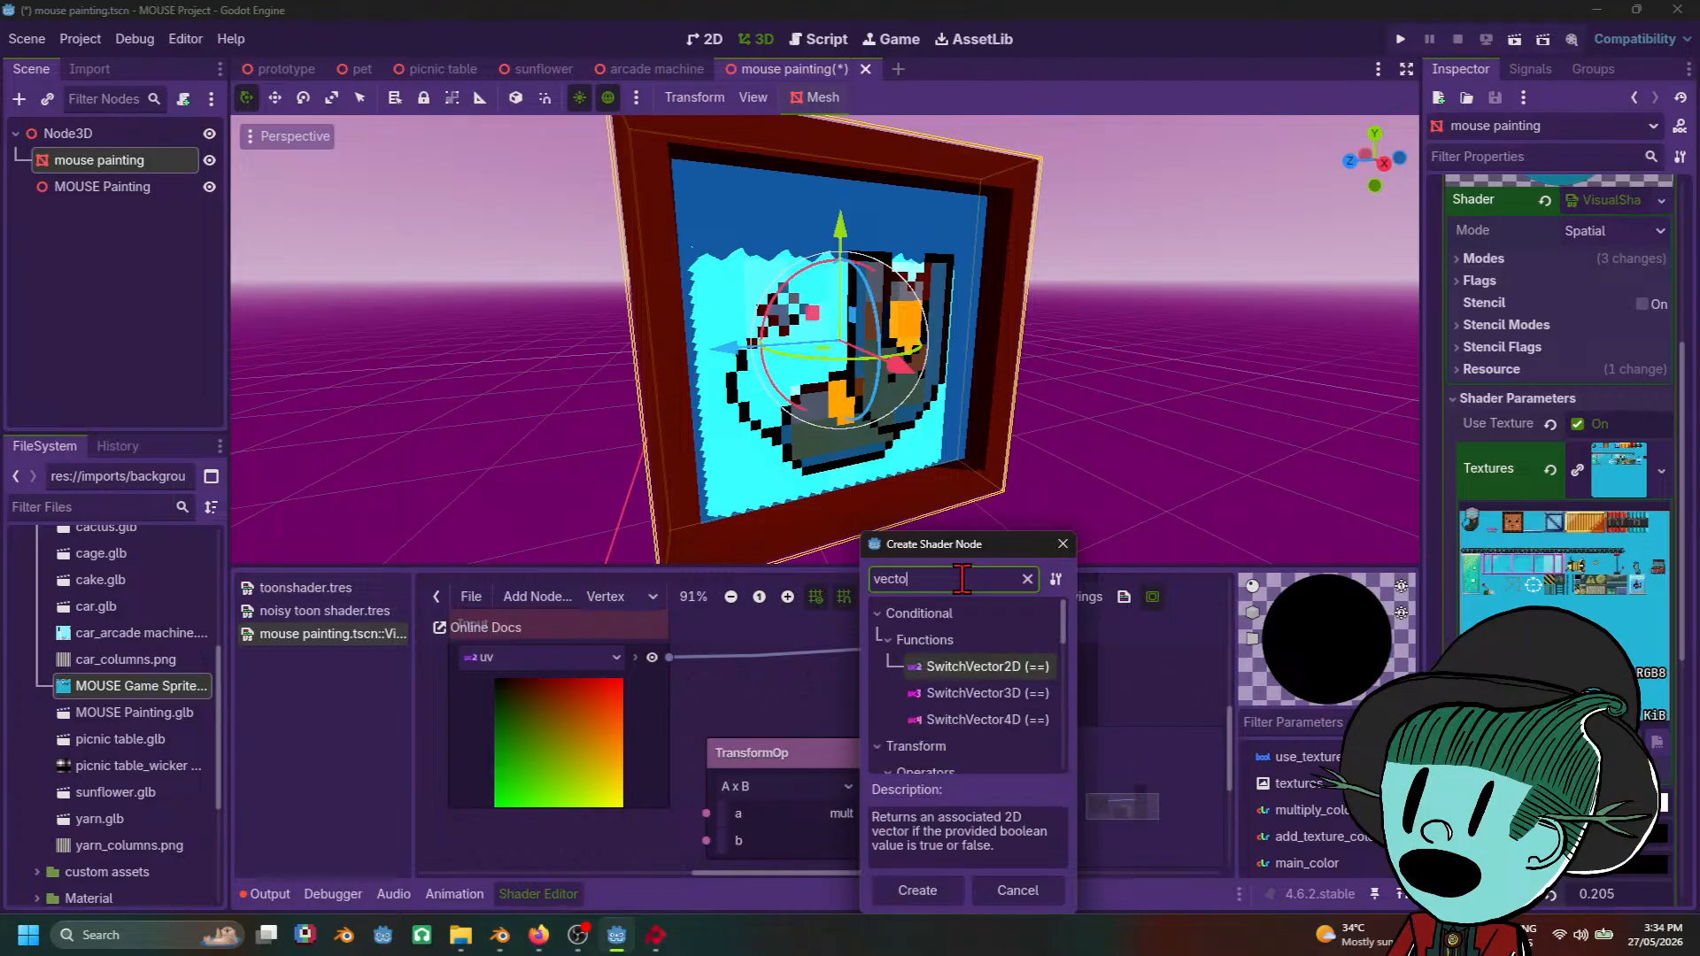
pyautogui.scroll(-2, 1008, 762)
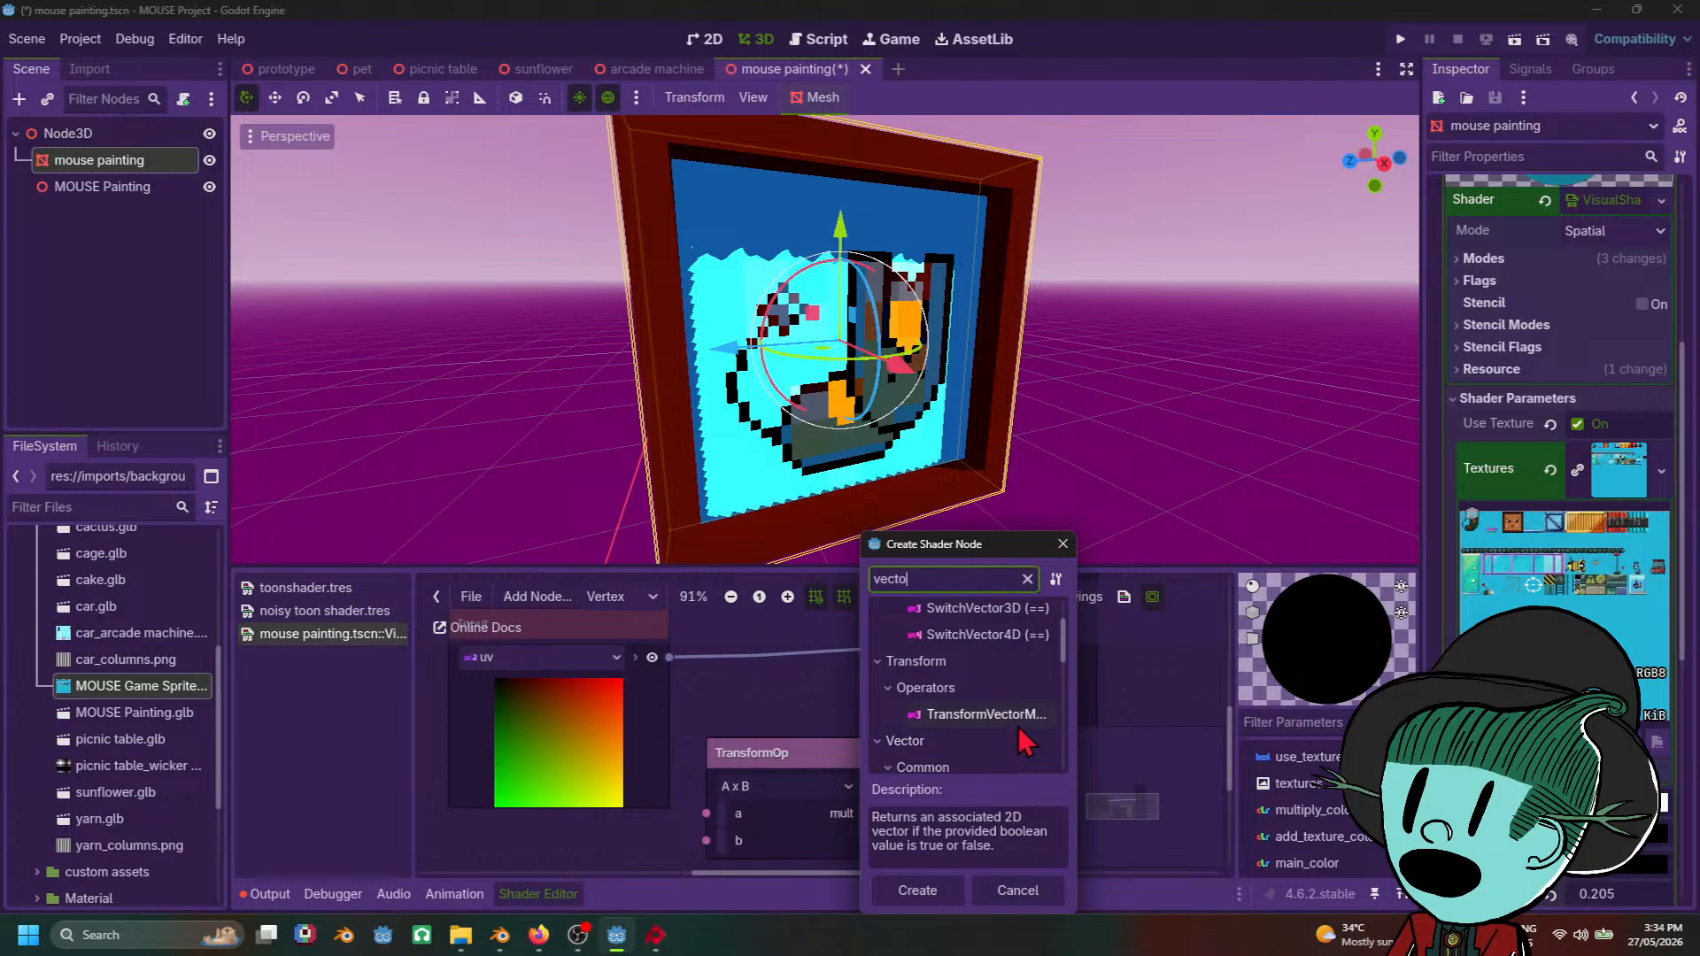
# Step: Add a Vector2 MultiplyAdd node and insert it into the connection between the UV input and the Output node's UV port
pyautogui.hotkey('ctrl', 'BackSpace')
pyautogui.write('ad')
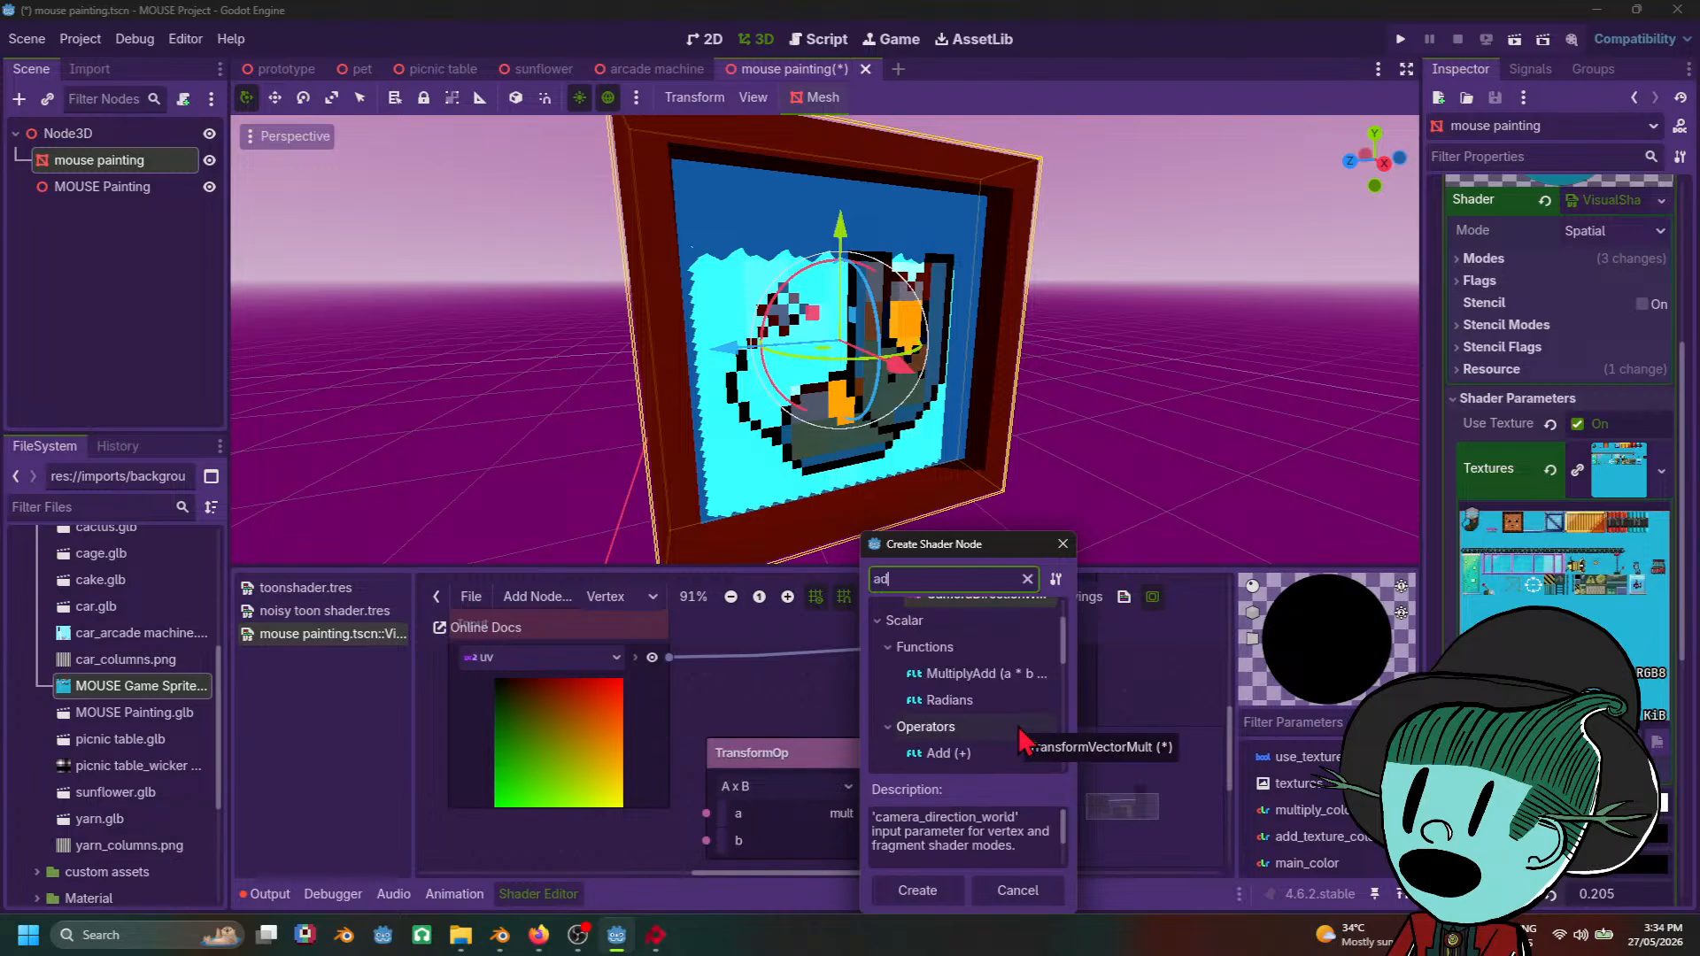
pyautogui.write('d')
pyautogui.scroll(-2, 1024, 736)
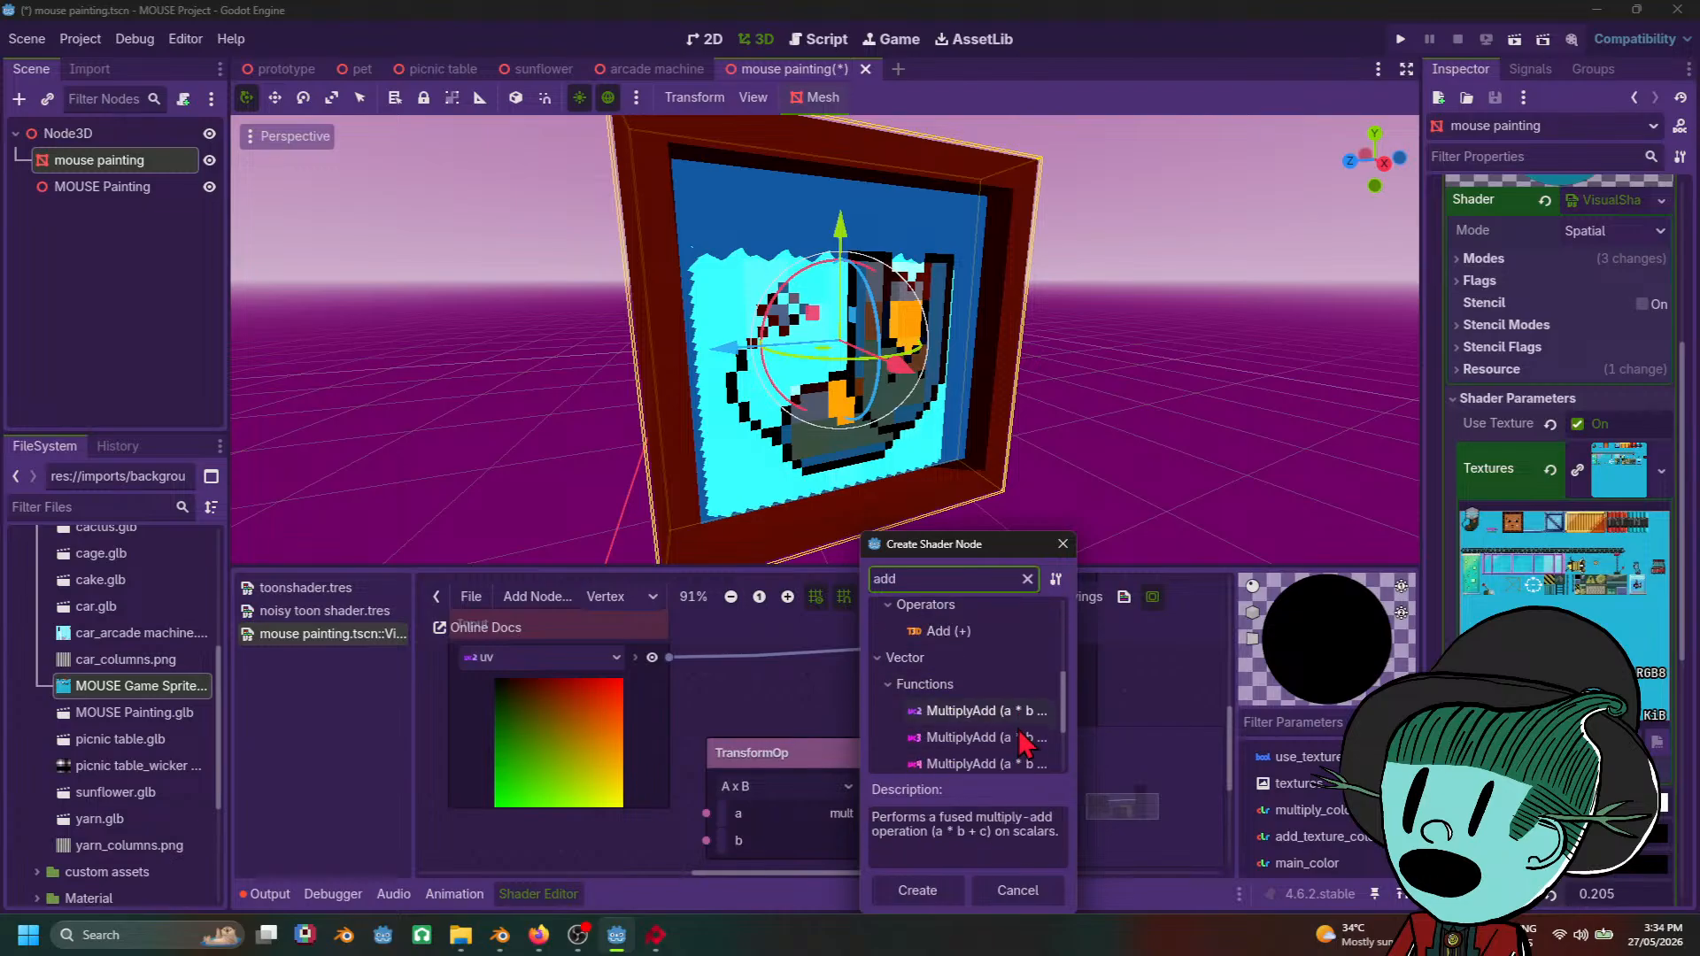
pyautogui.scroll(-1, 1027, 744)
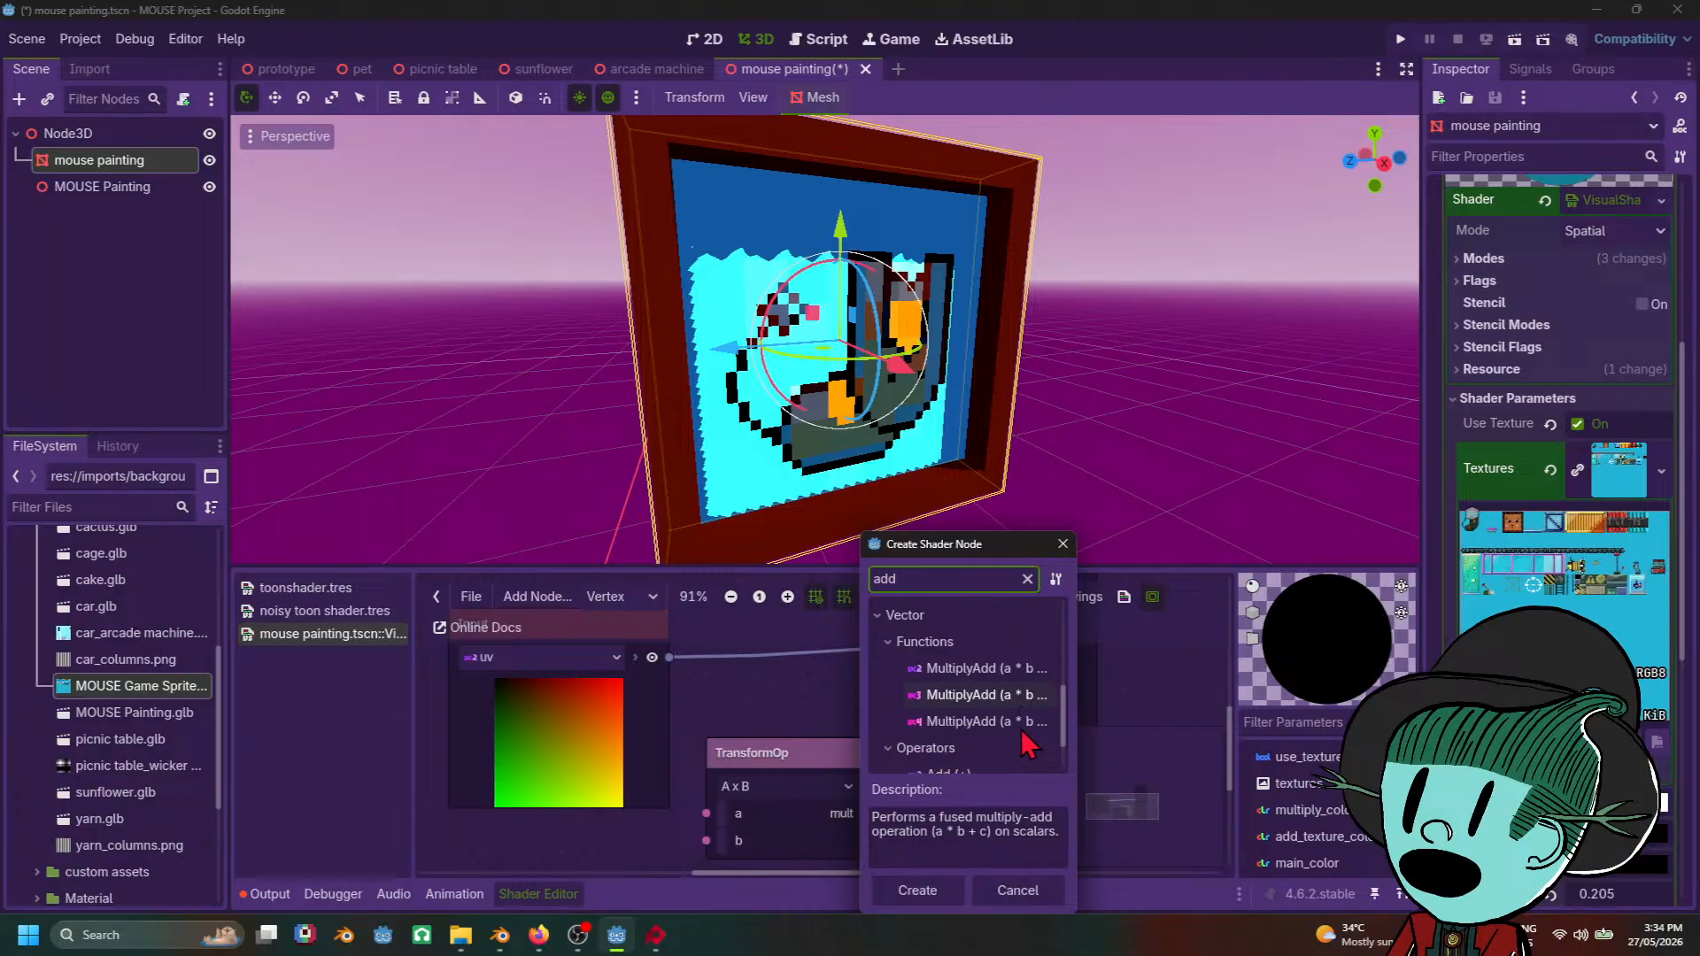
pyautogui.scroll(-2, 1028, 744)
pyautogui.scroll(1, 1018, 709)
pyautogui.click(1010, 650)
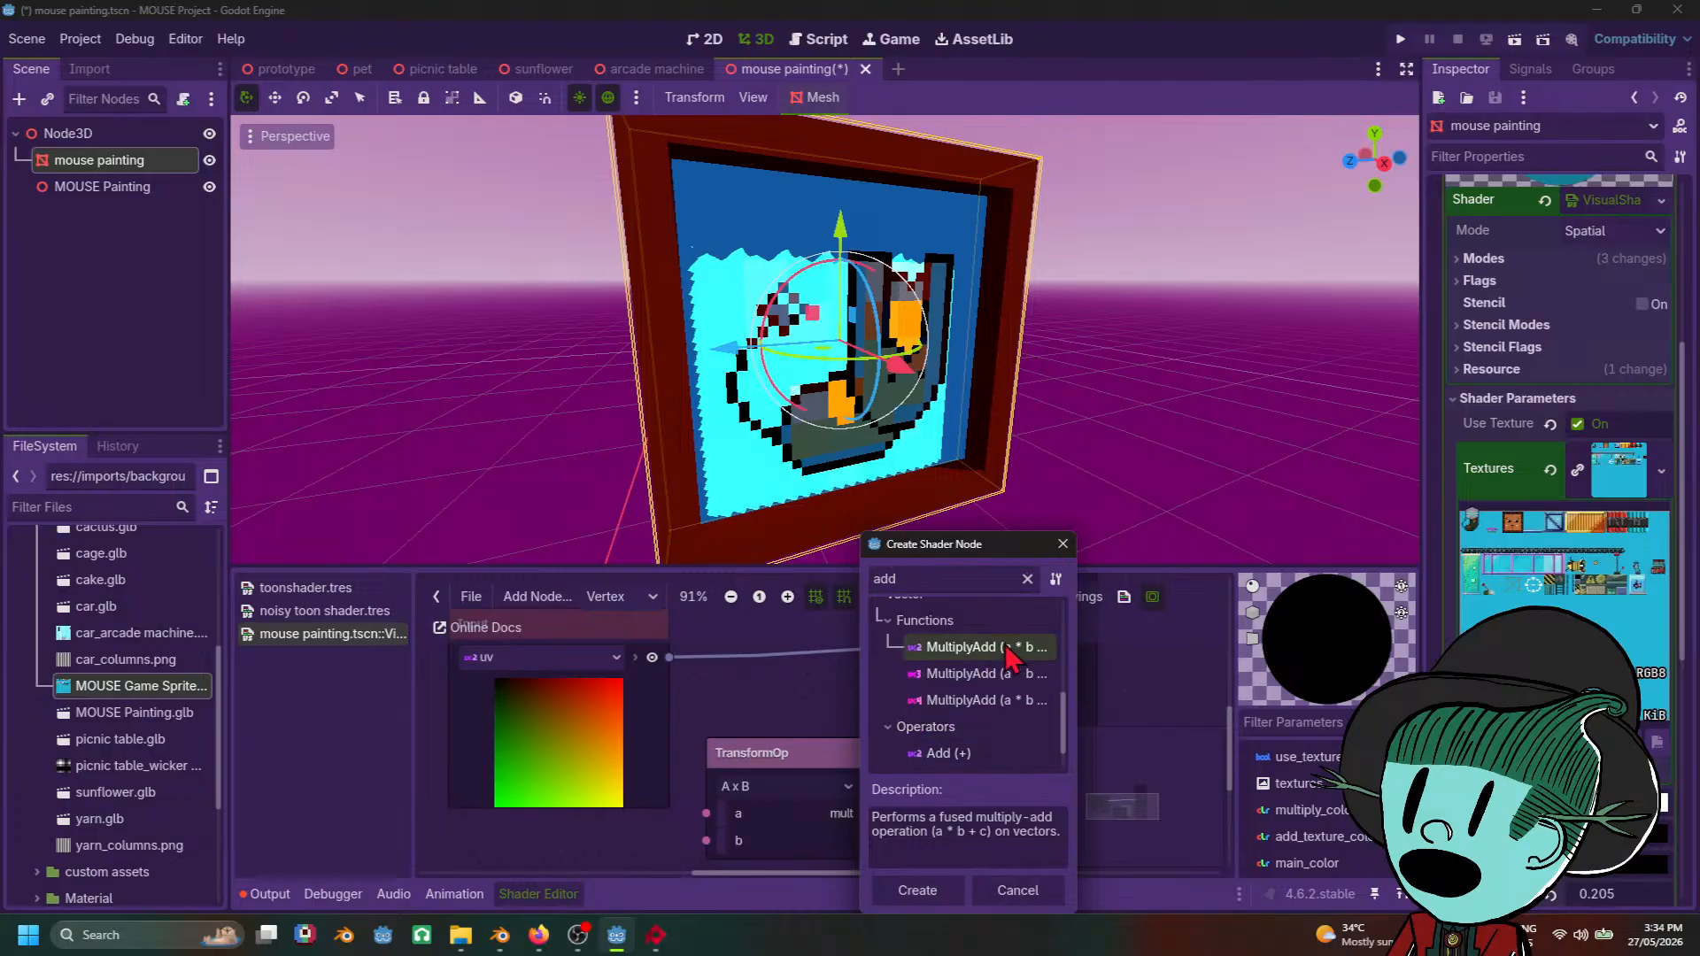
pyautogui.doubleClick(1006, 647)
pyautogui.moveTo(919, 768); pyautogui.dragTo(829, 631)
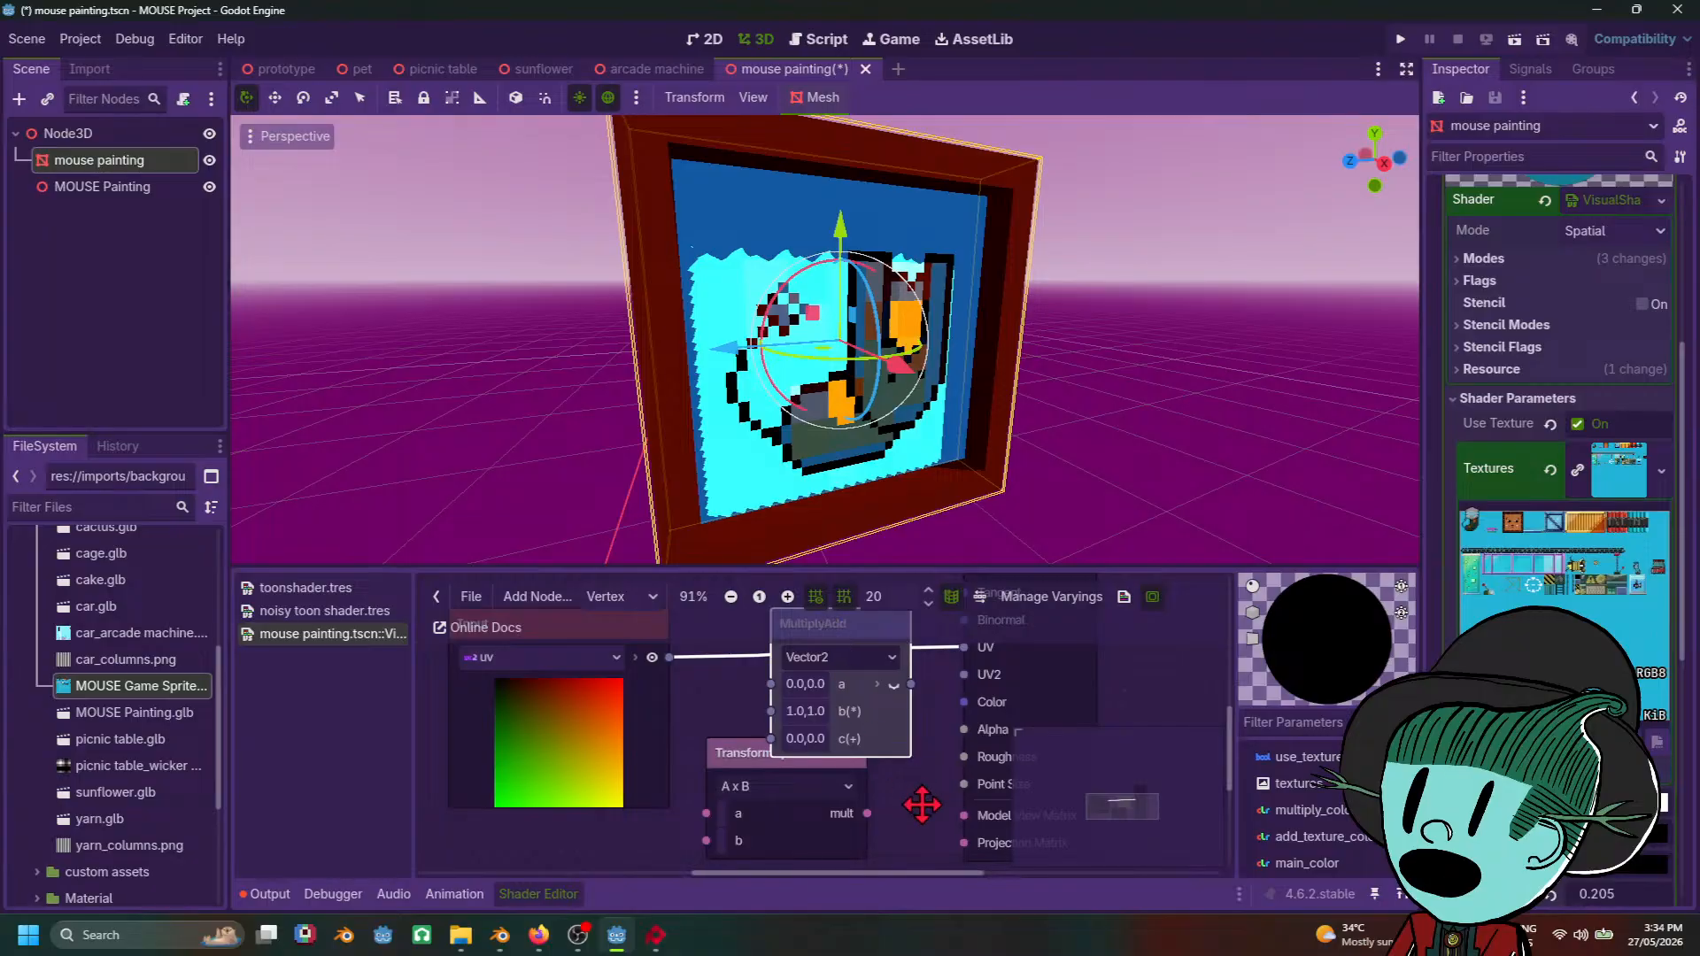
pyautogui.moveTo(922, 804); pyautogui.dragTo(857, 766)
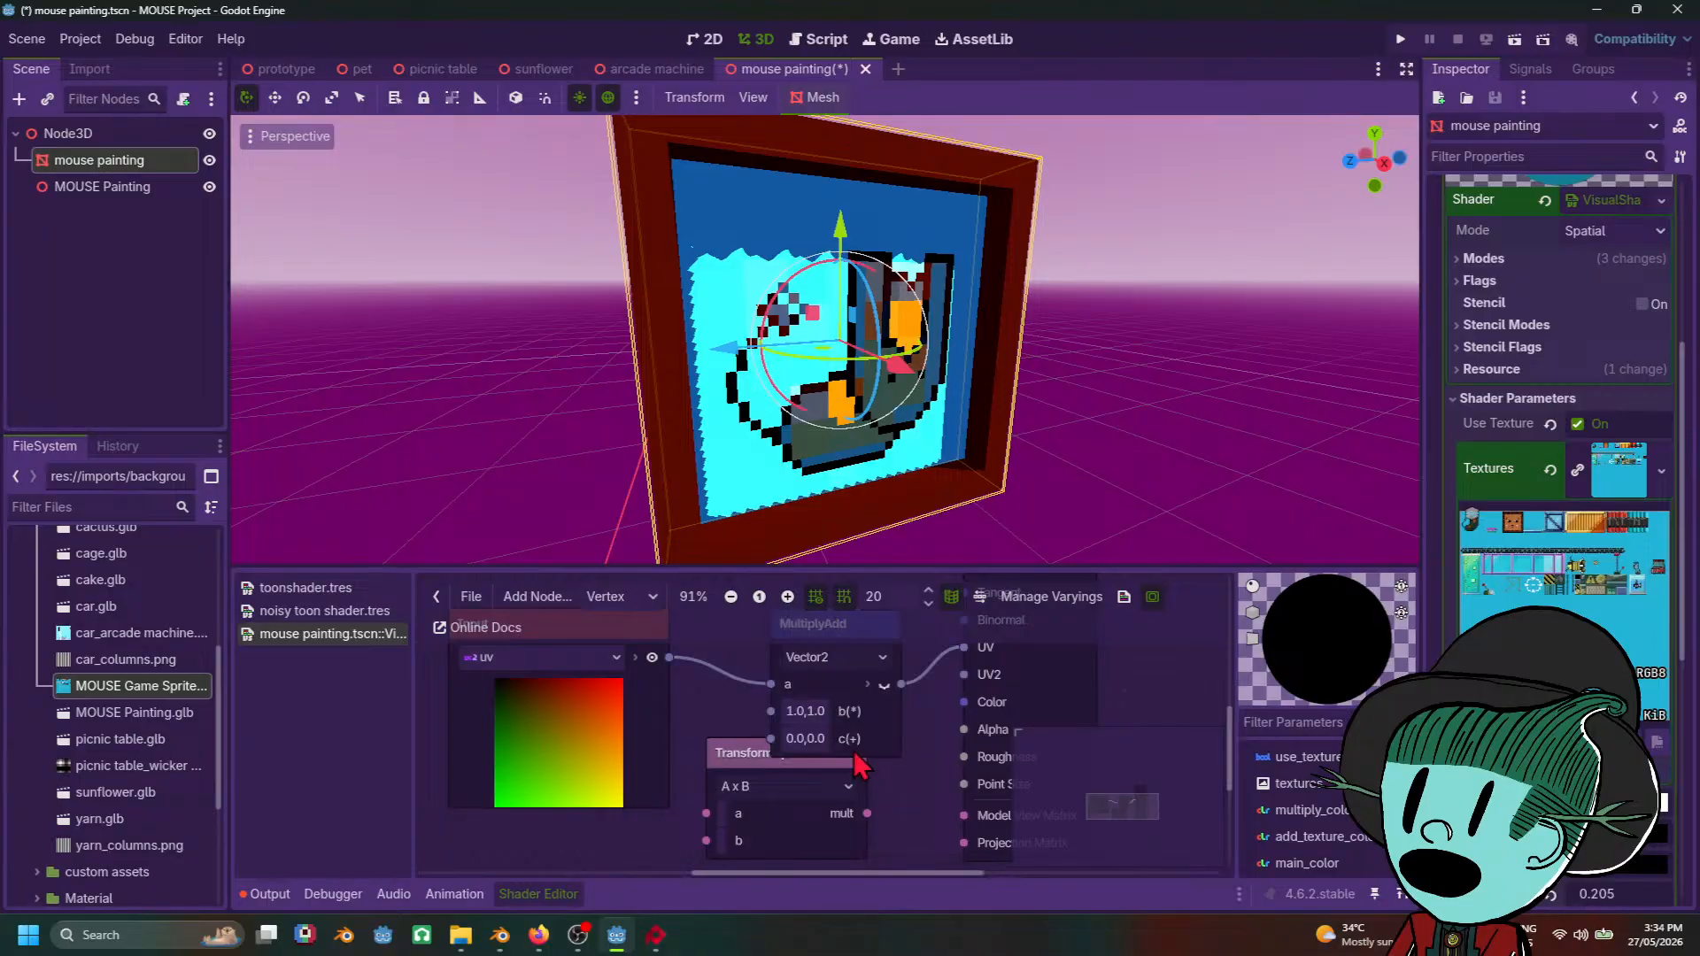
# Step: Try X offsets of 0.38 and 0.22 in the MultiplyAdd node's c value and reset it to 0
pyautogui.scroll(1, 856, 762)
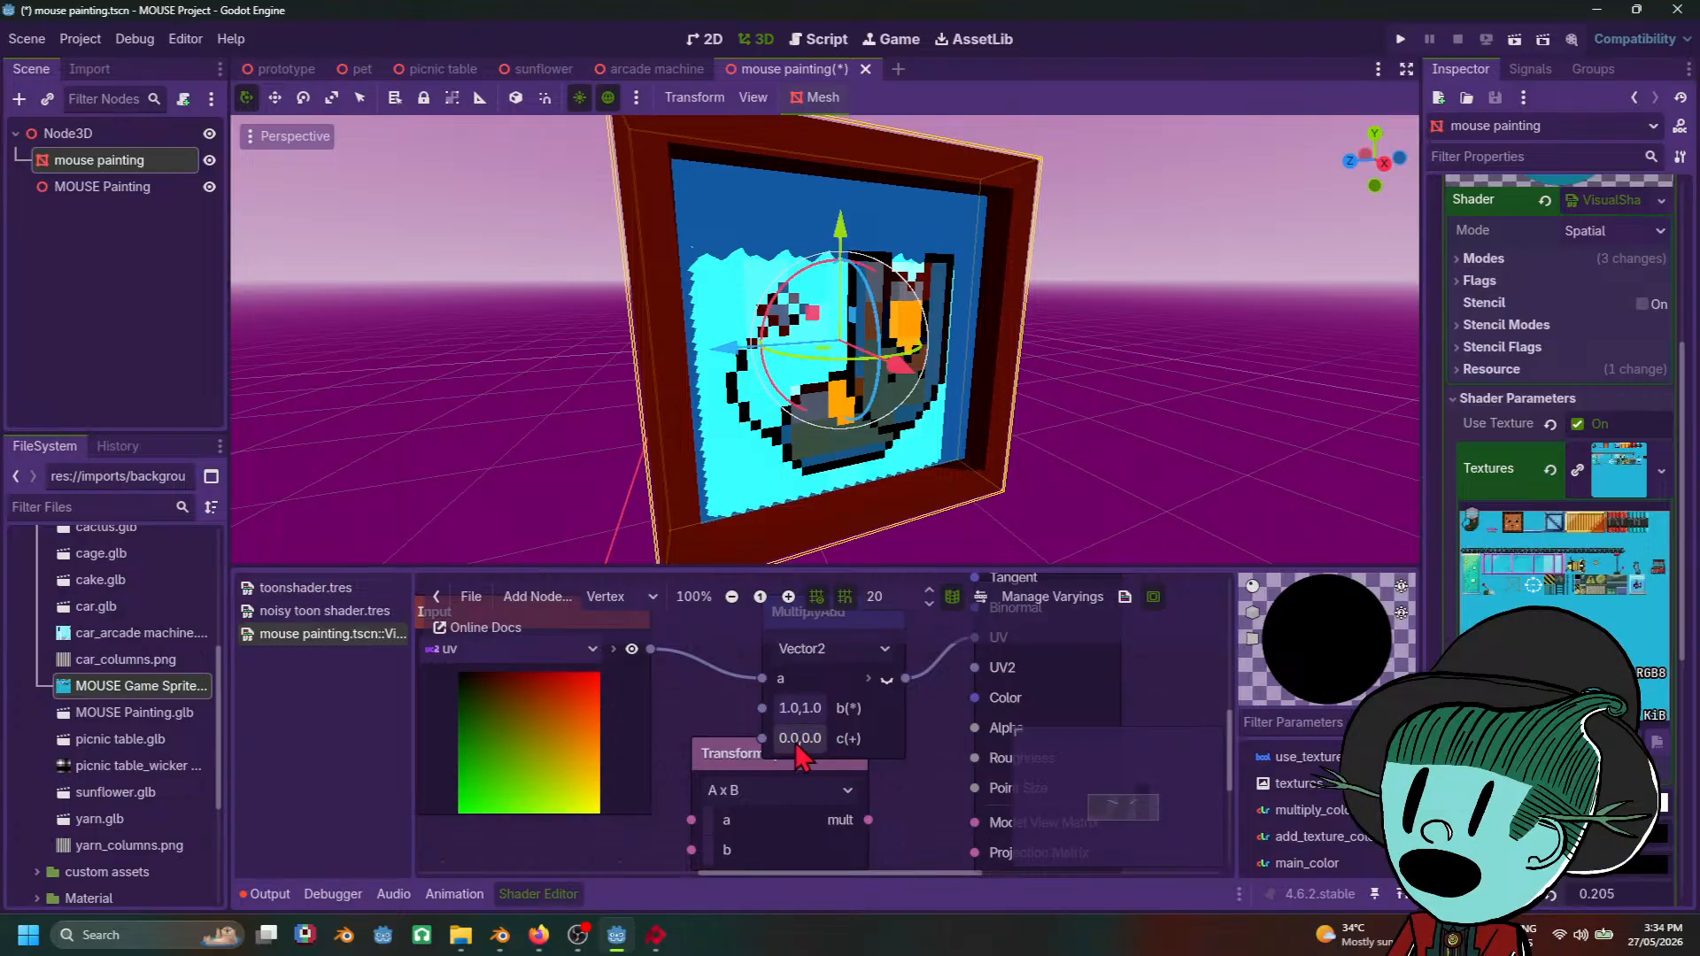
pyautogui.click(798, 744)
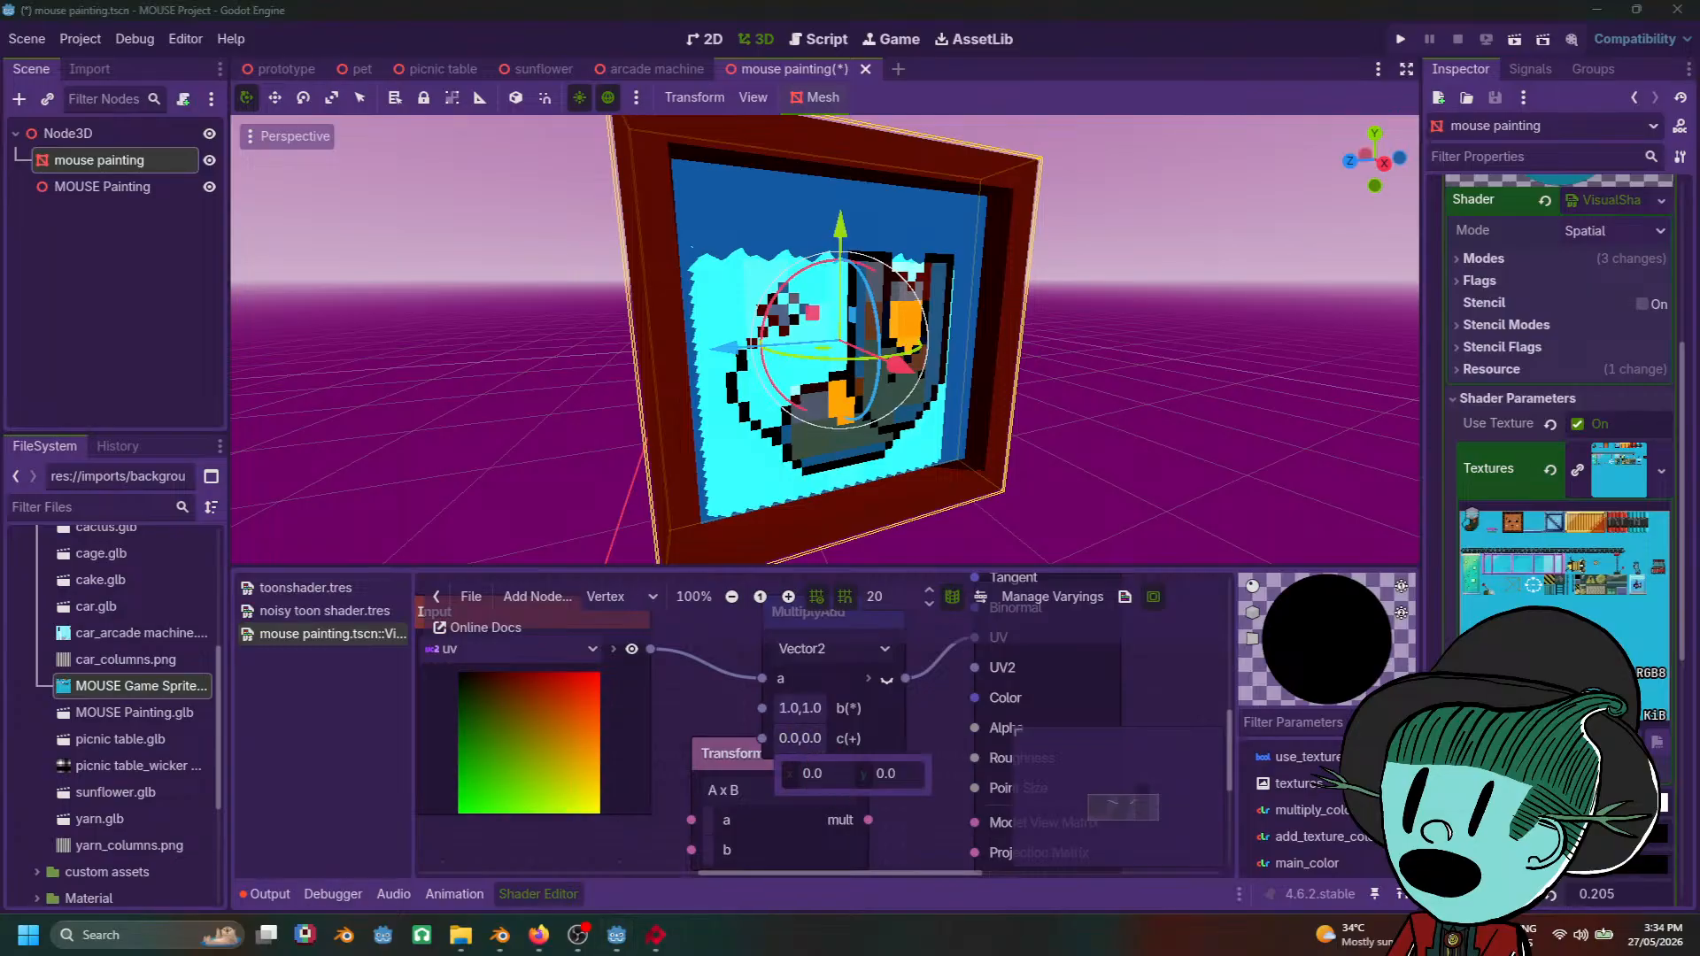
pyautogui.moveTo(816, 779)
pyautogui.mouseDown()
pyautogui.moveTo(876, 780)
pyautogui.moveTo(830, 787)
pyautogui.mouseUp()
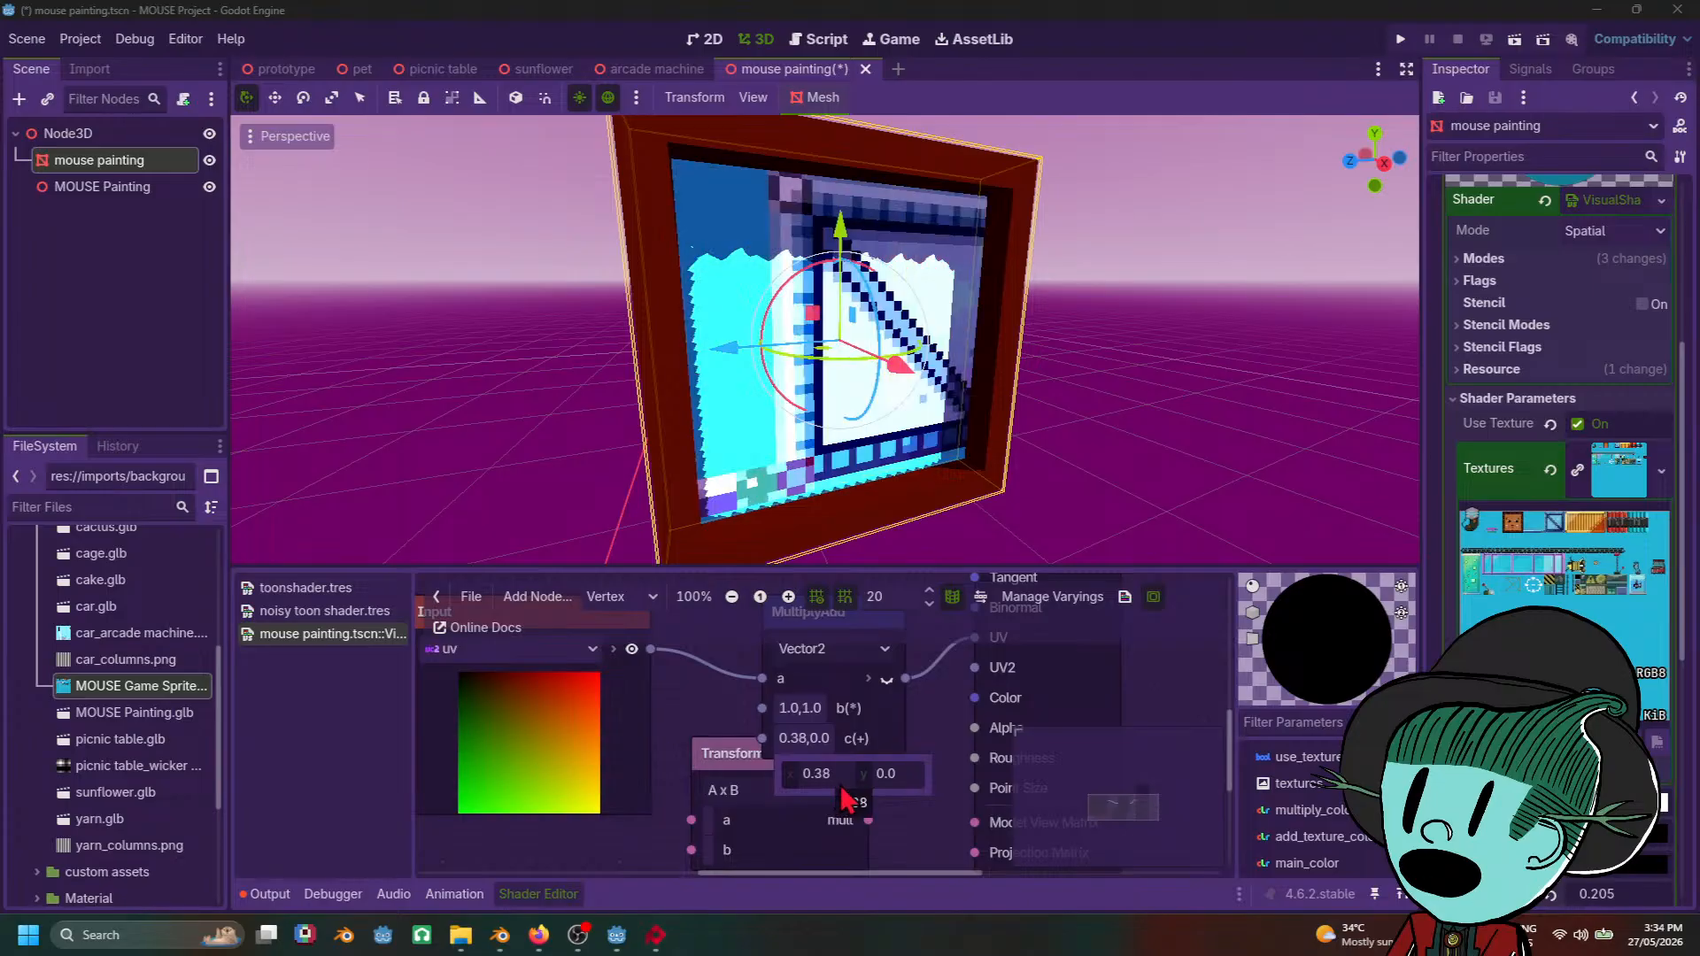
pyautogui.moveTo(838, 793); pyautogui.dragTo(838, 797)
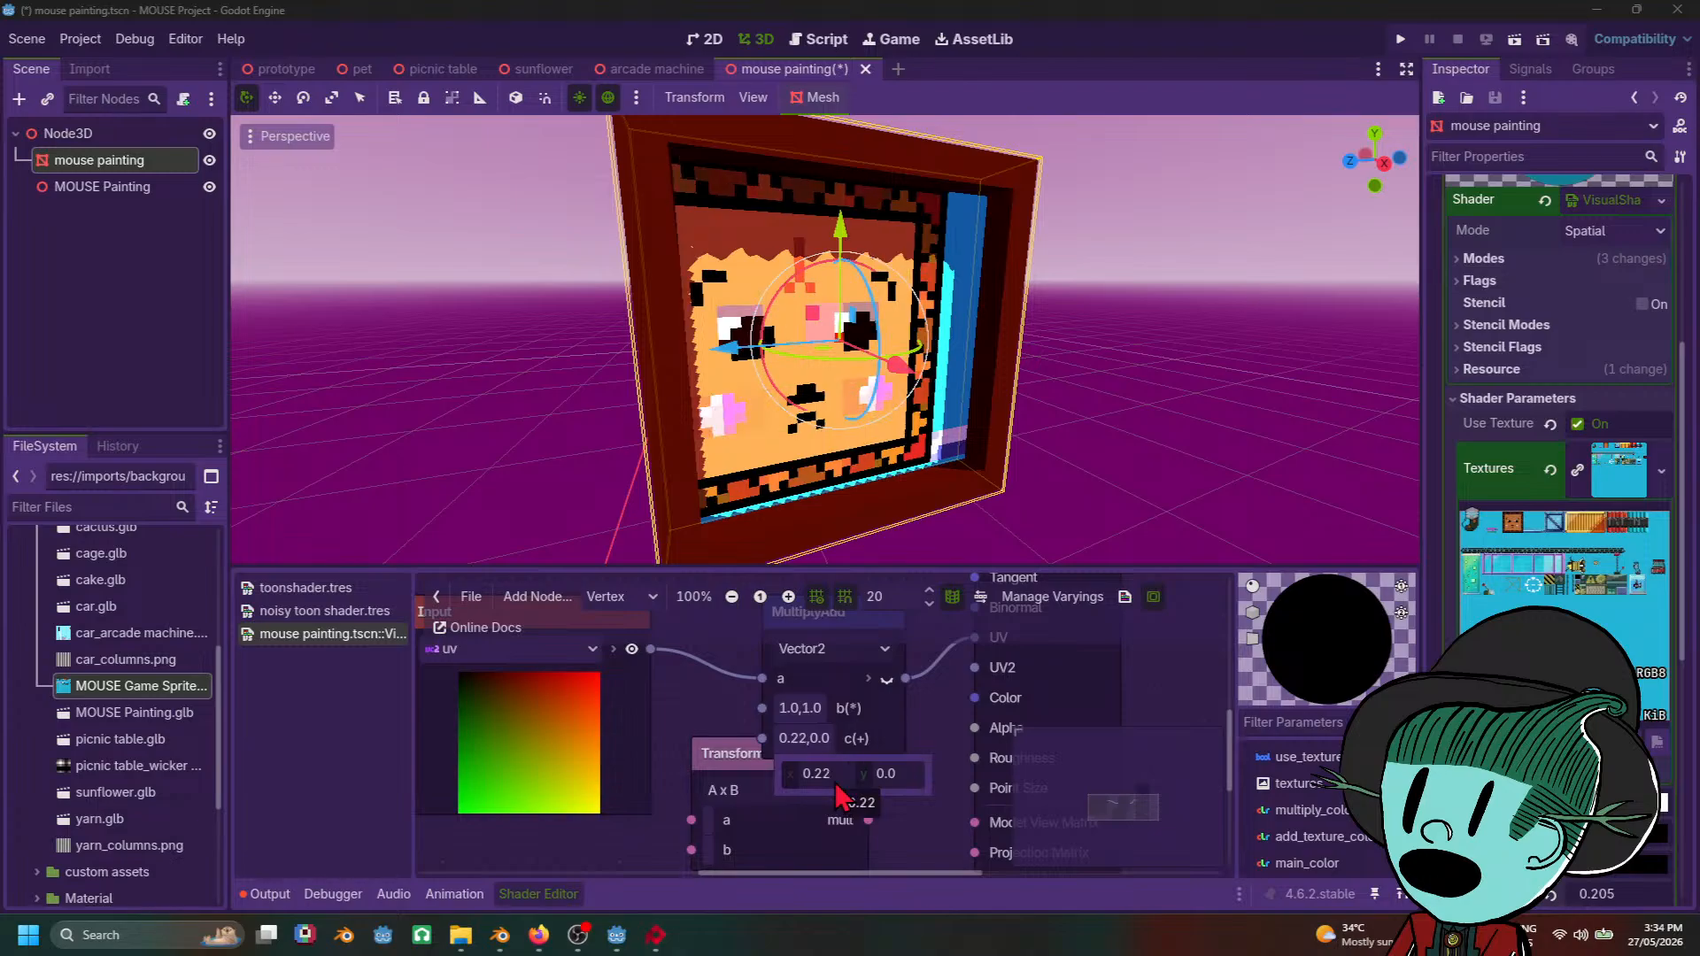
pyautogui.click(834, 775)
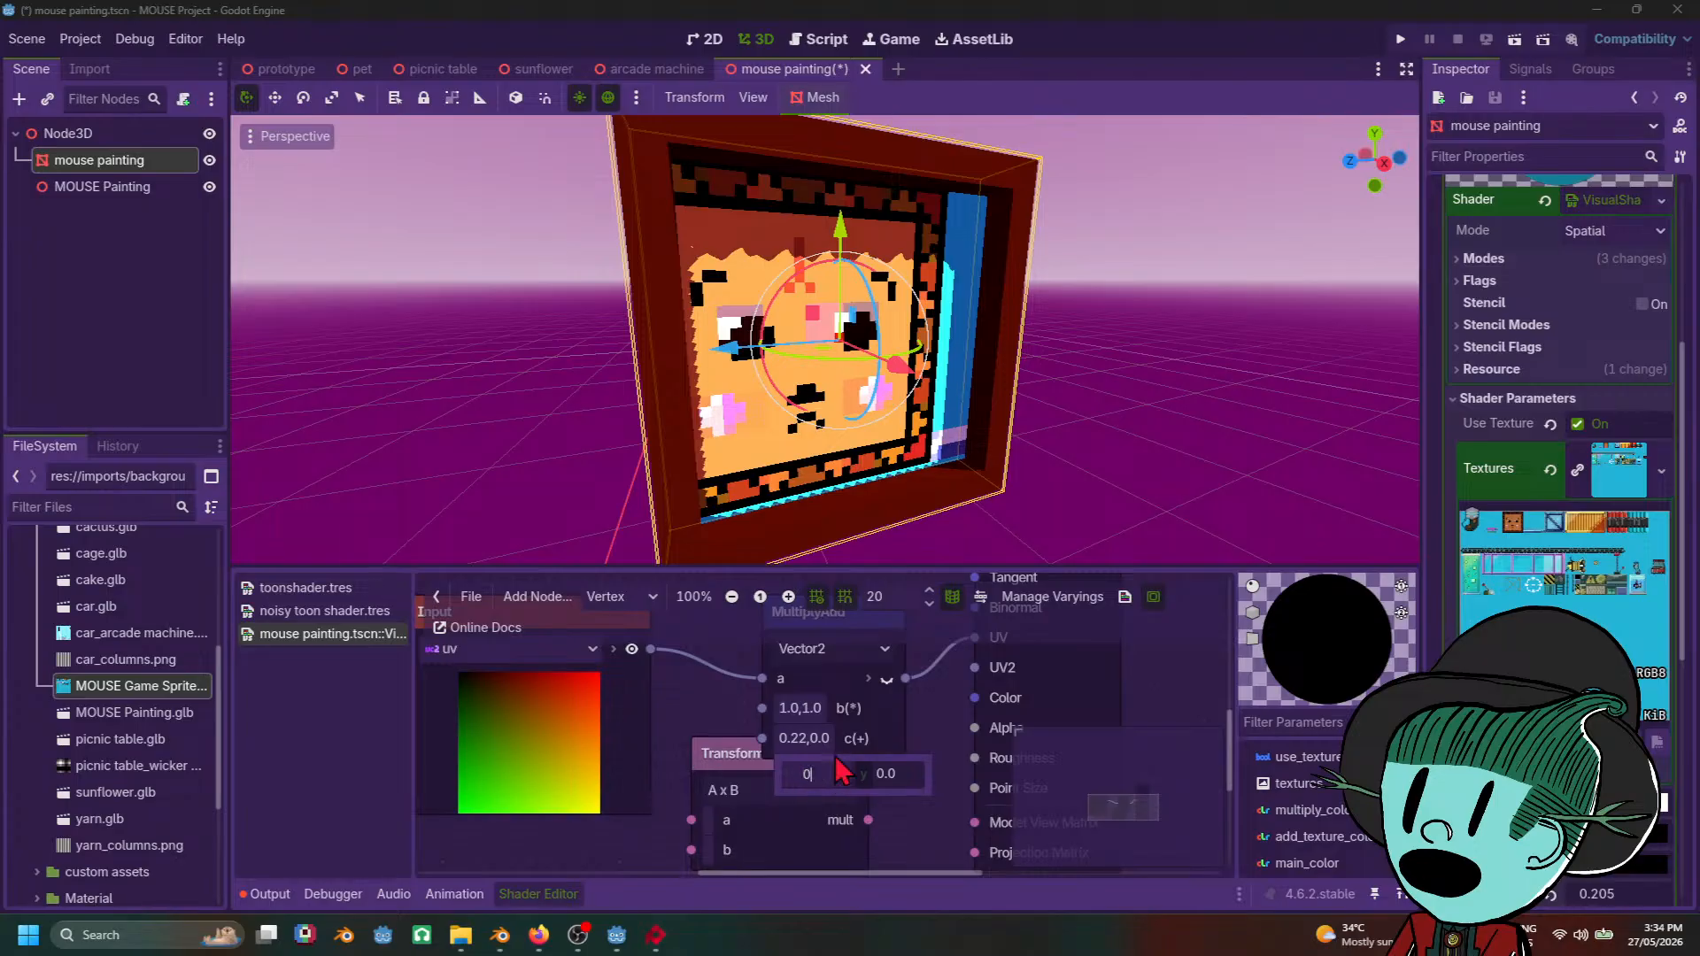
pyautogui.press('Return')
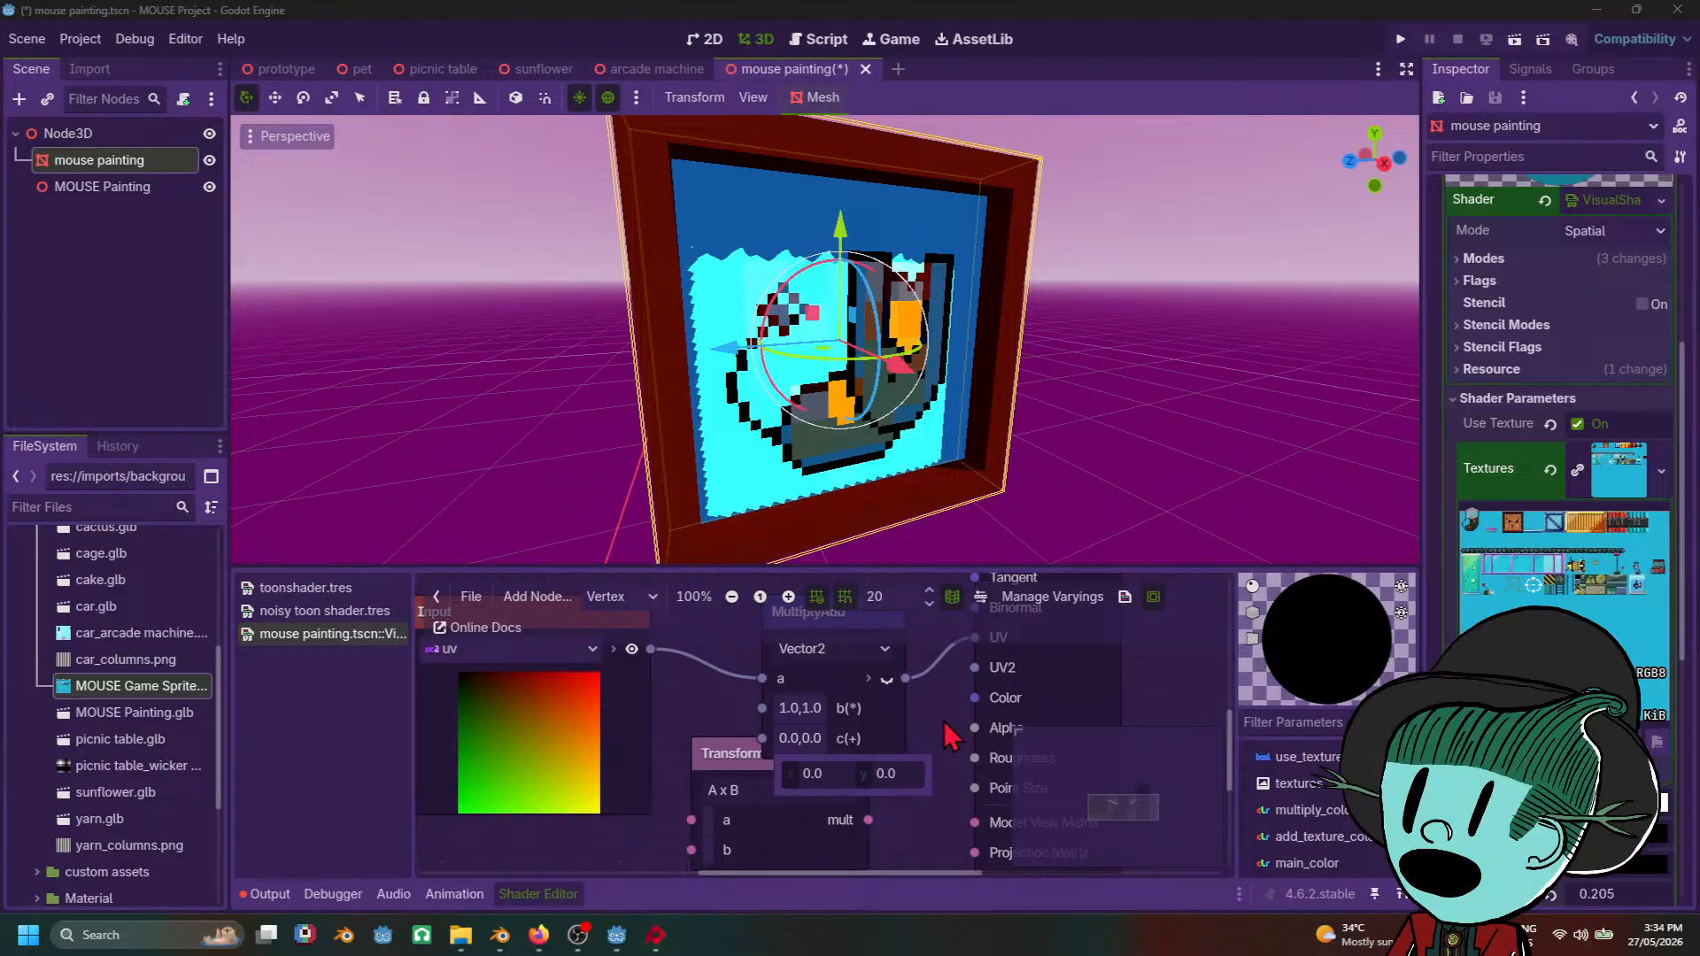
# Step: Add a color Input node connected to the Output node's Color port in the vertex graph
pyautogui.scroll(-2, 886, 788)
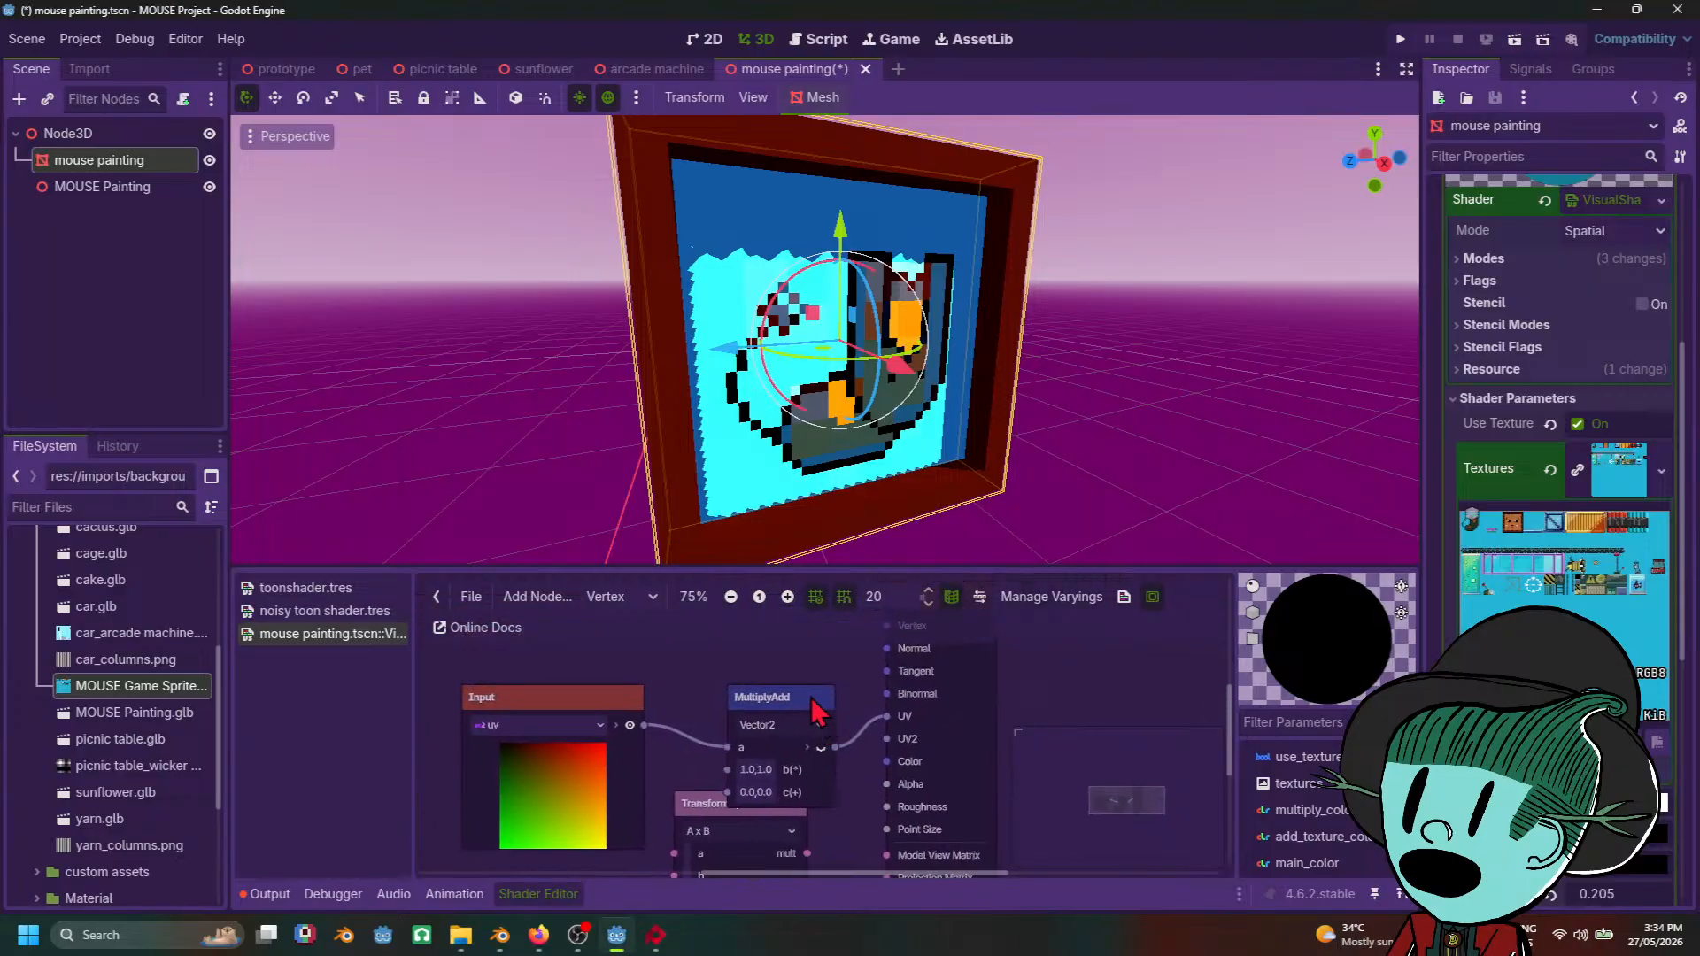
pyautogui.scroll(-2, 837, 797)
pyautogui.scroll(5, 837, 780)
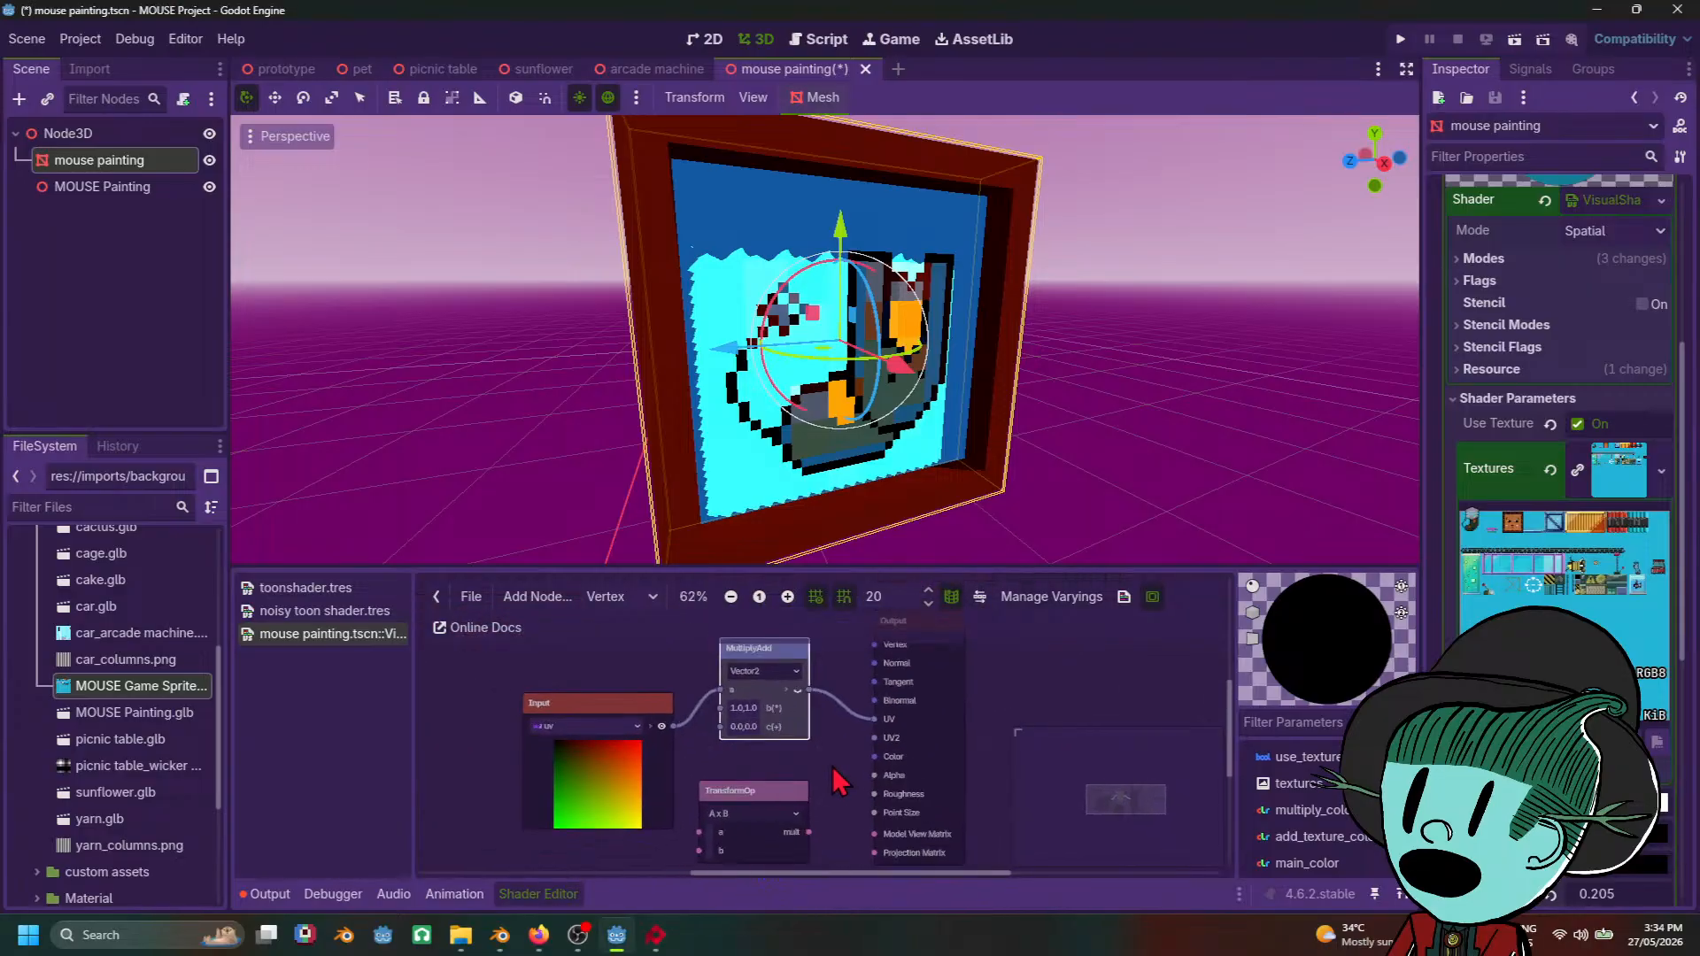
pyautogui.moveTo(877, 725); pyautogui.dragTo(770, 774)
pyautogui.write('add')
pyautogui.scroll(3, 907, 718)
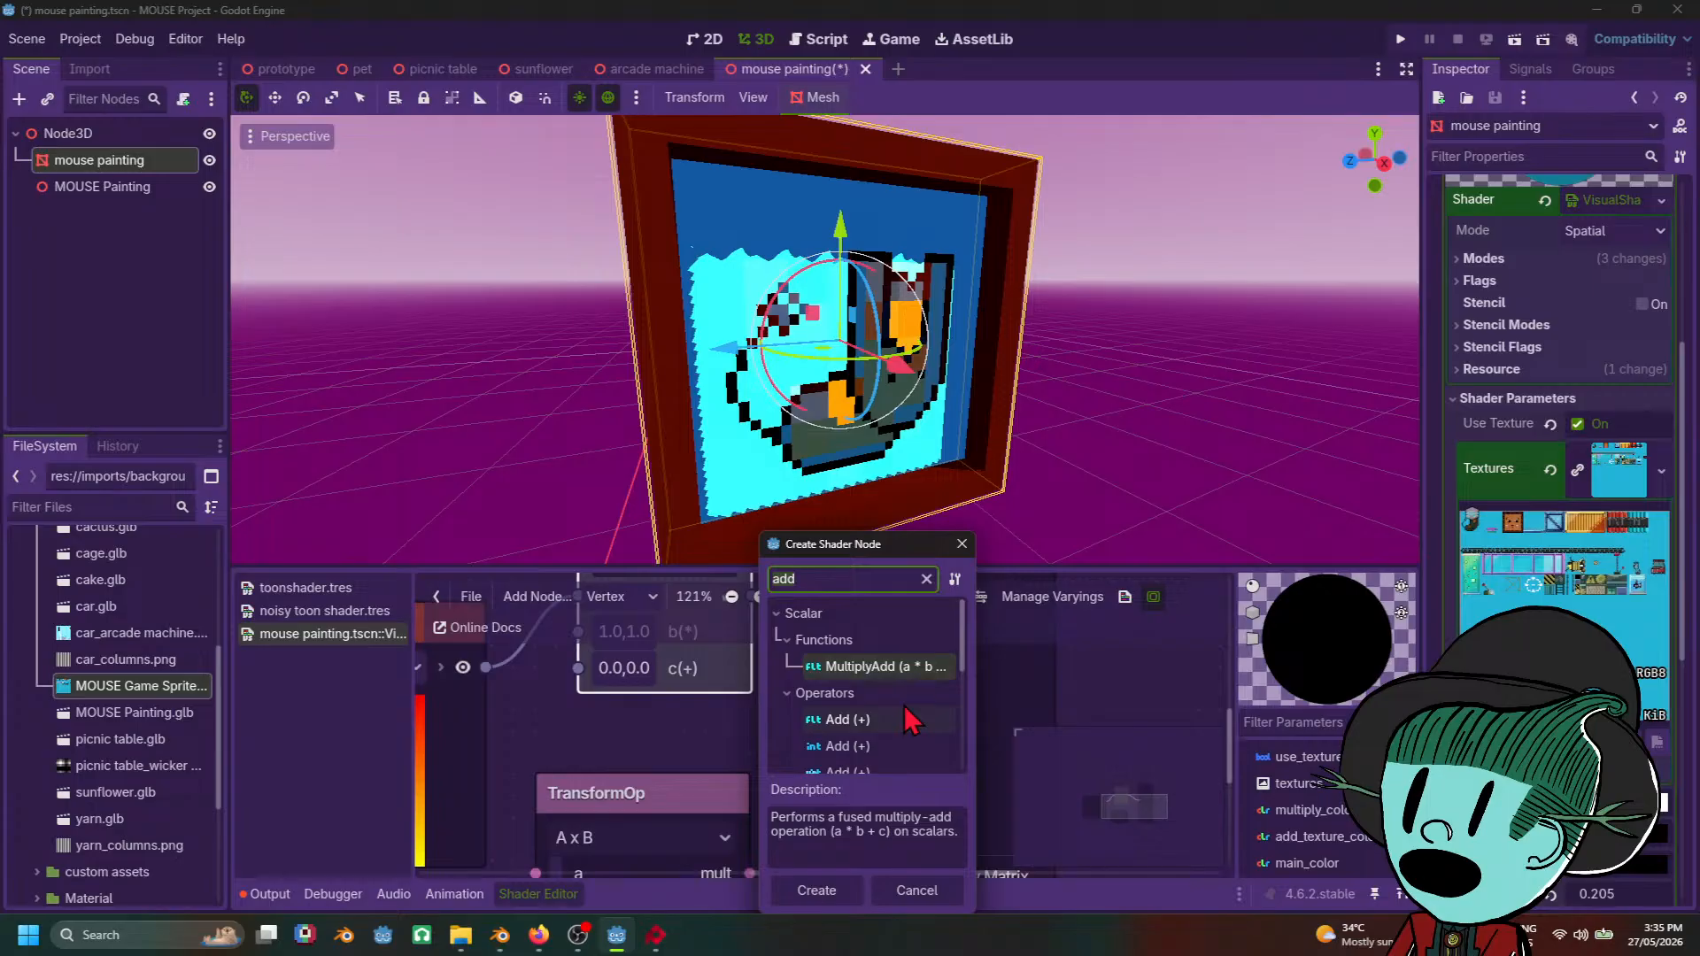
pyautogui.press('BackSpace')
pyautogui.press('BackSpace')
pyautogui.press('BackSpace')
pyautogui.write('color')
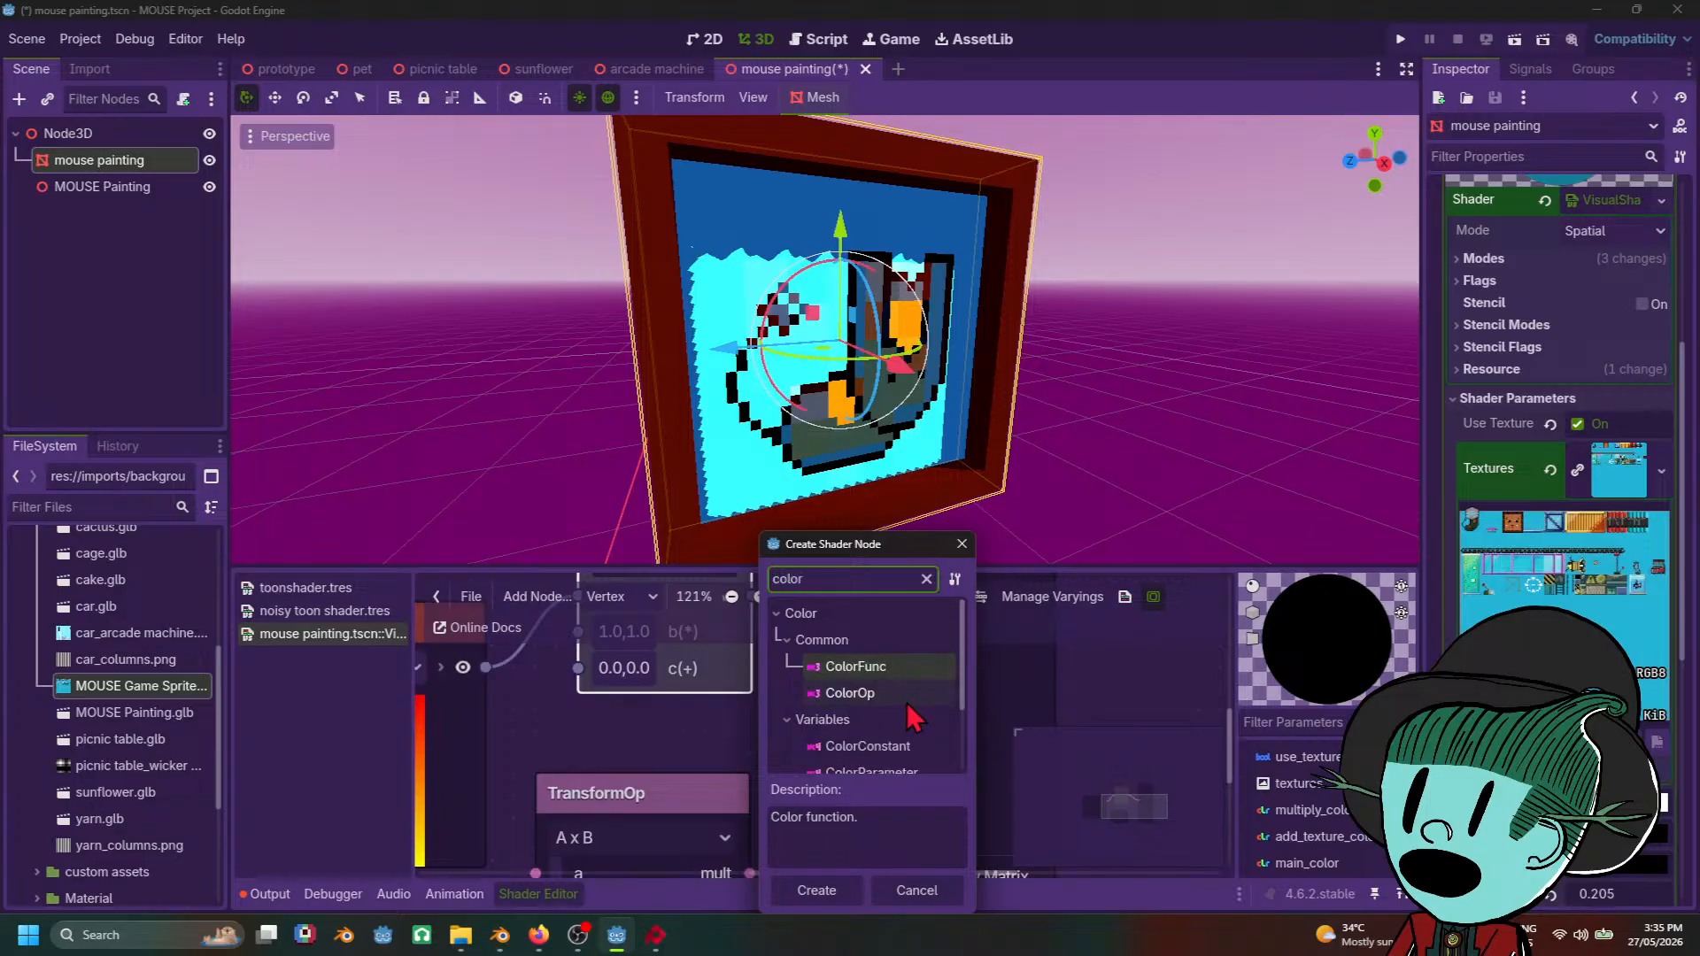
pyautogui.scroll(-2, 910, 713)
pyautogui.scroll(2, 879, 747)
pyautogui.scroll(-2, 874, 736)
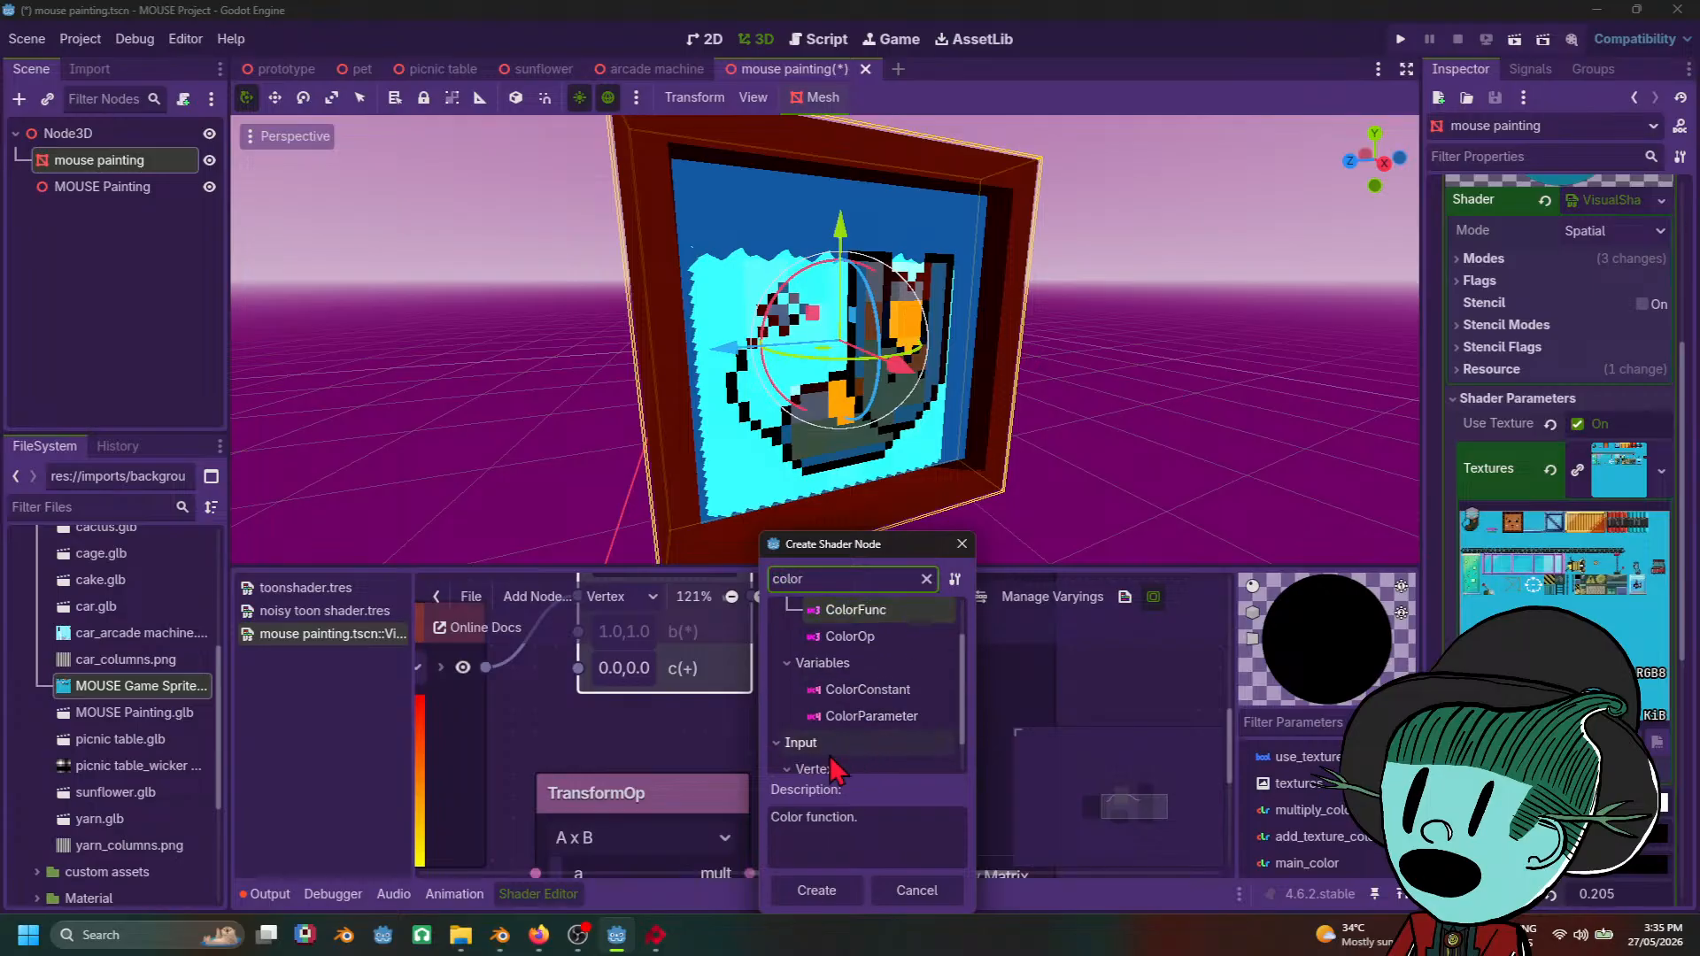
pyautogui.scroll(-2, 859, 756)
pyautogui.doubleClick(866, 753)
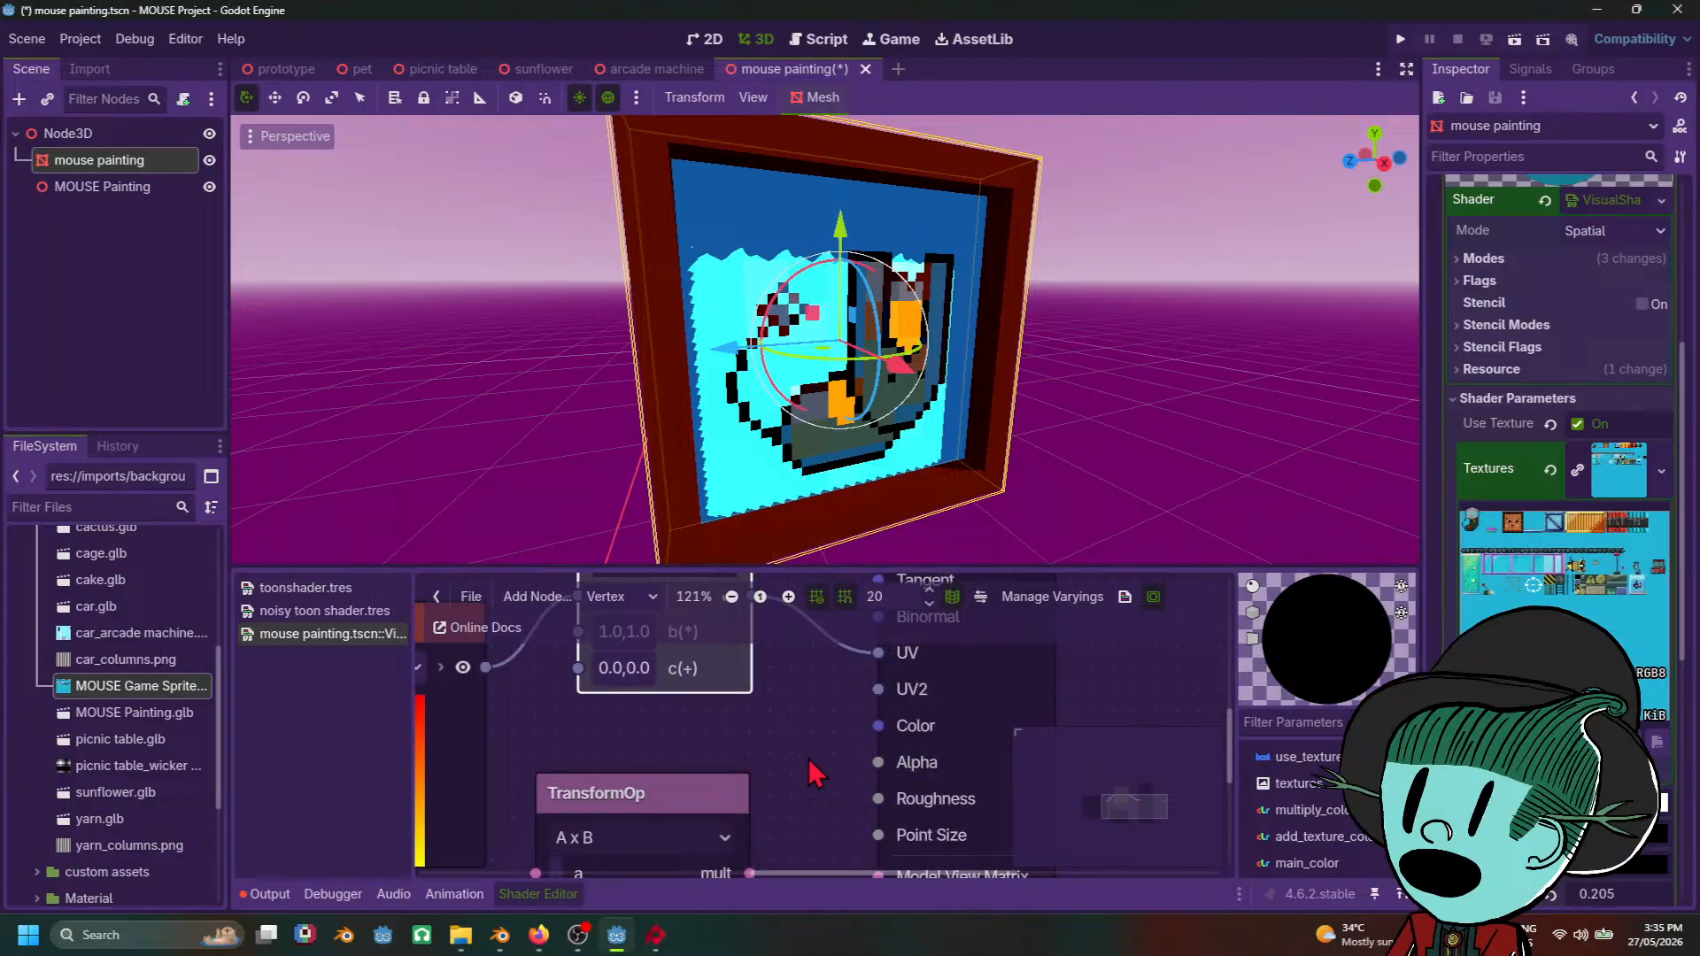
# Step: Position the color Input node beside the UV Input node and move the TransformOp node past the Output node
pyautogui.scroll(-2, 815, 740)
pyautogui.moveTo(805, 755); pyautogui.dragTo(578, 758)
pyautogui.scroll(-2, 750, 786)
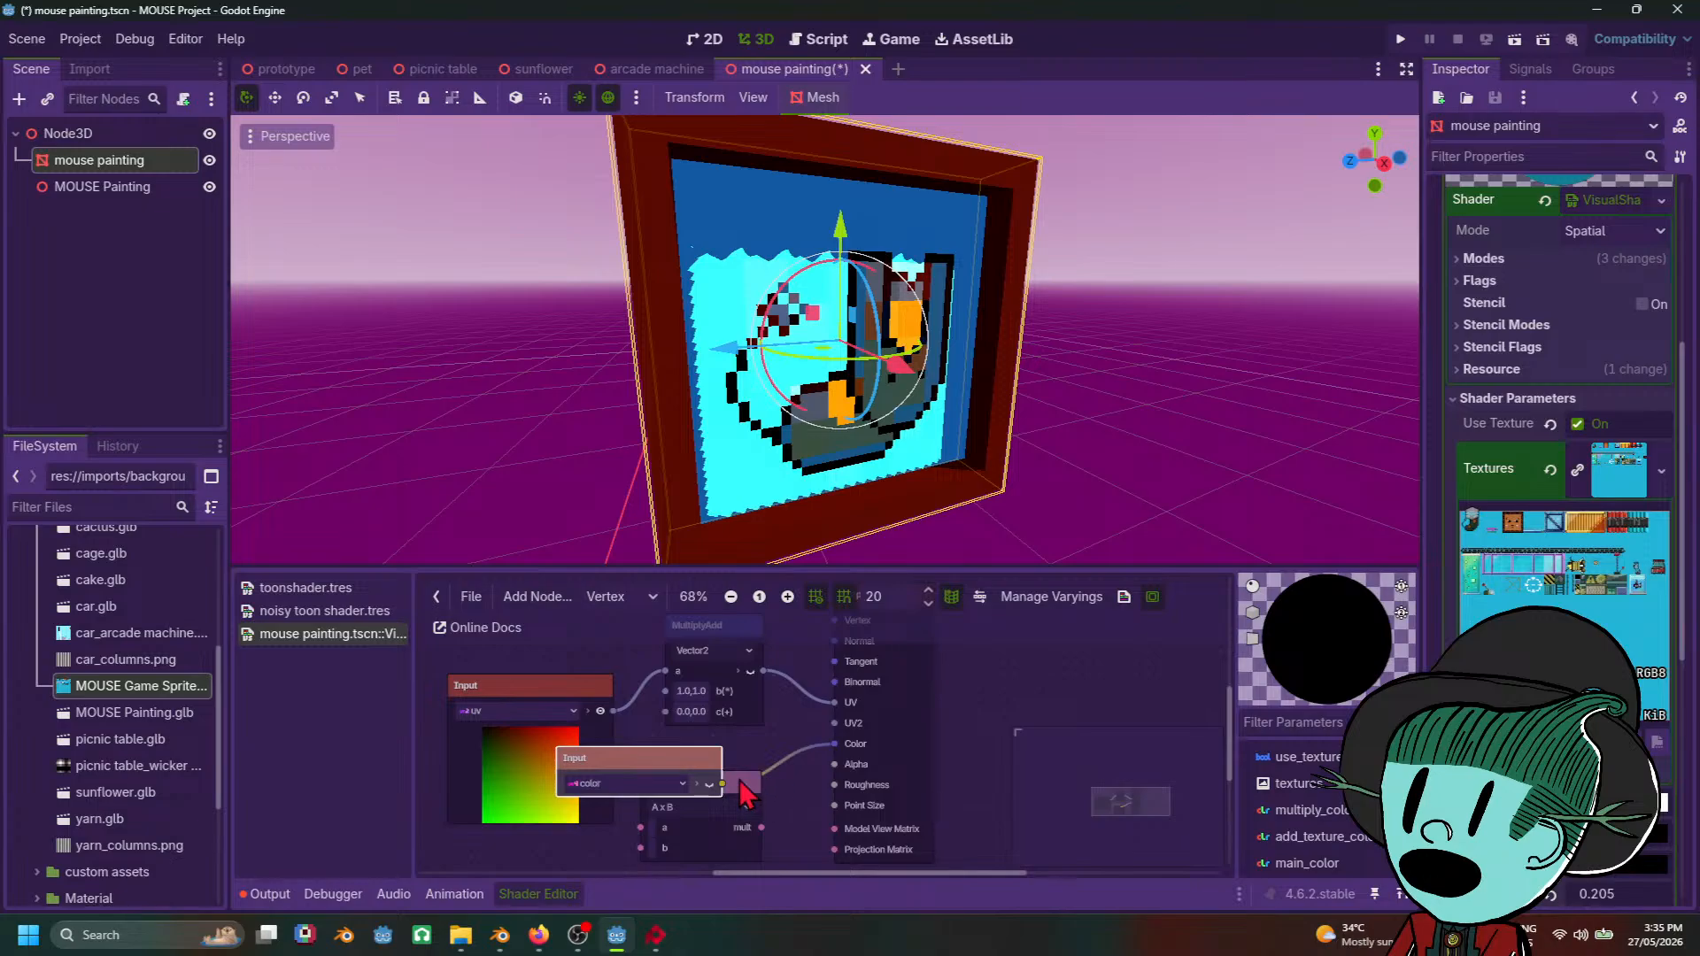
pyautogui.moveTo(749, 786); pyautogui.dragTo(1088, 738)
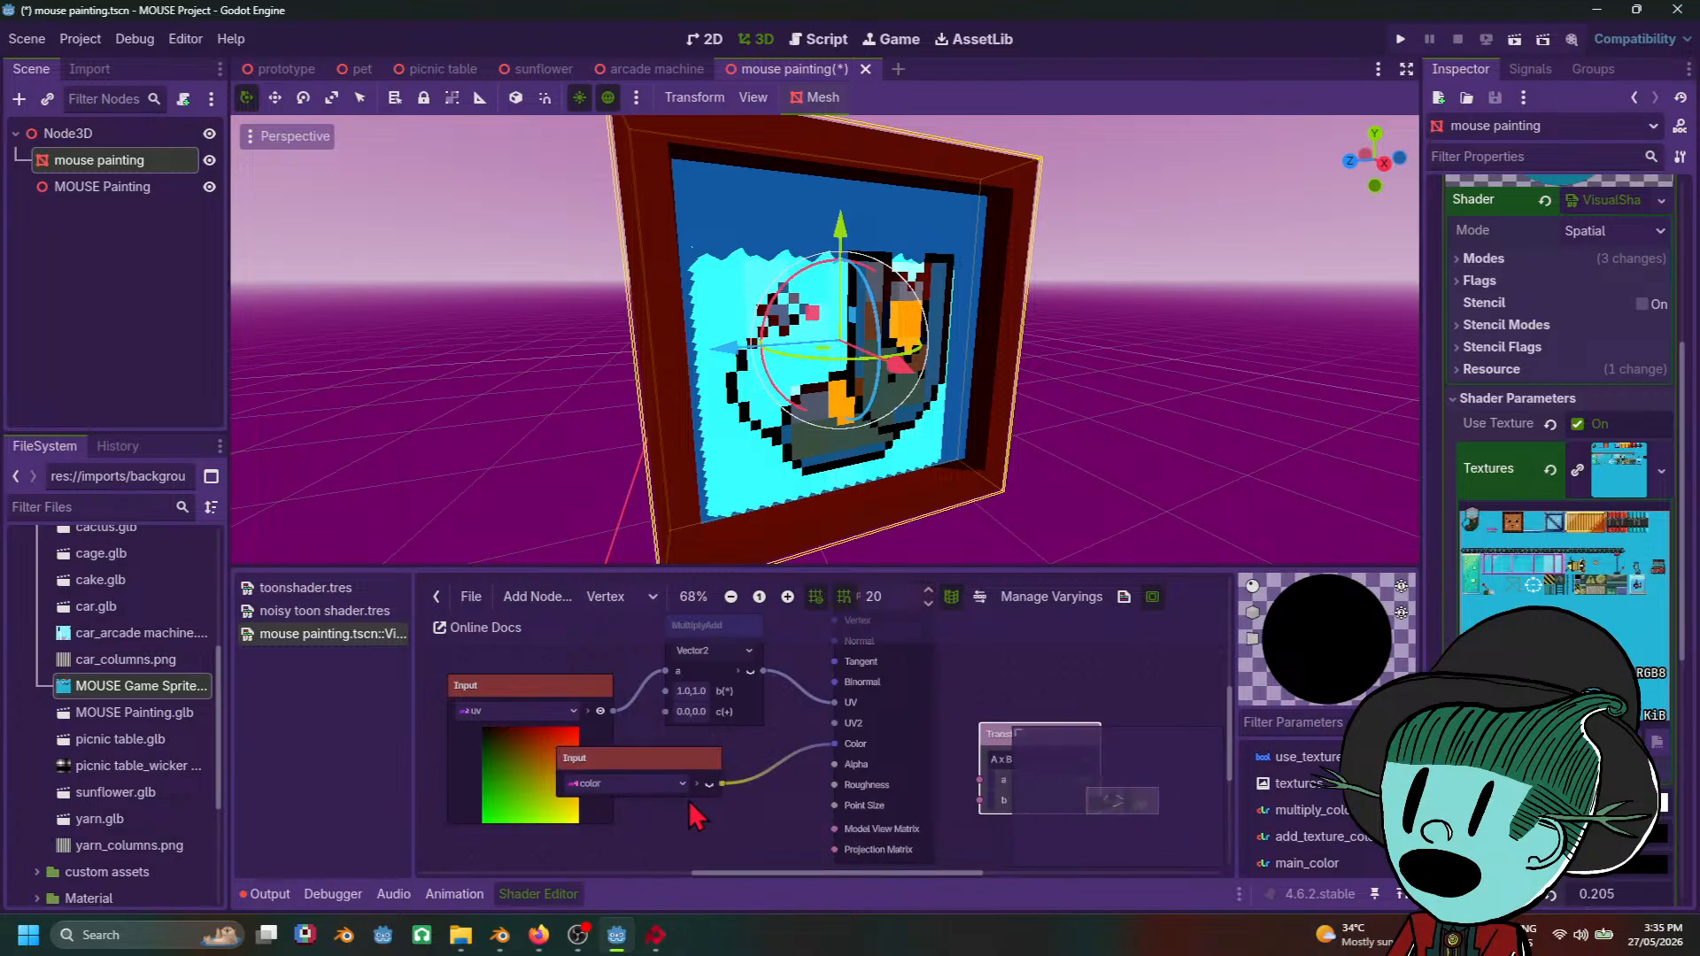
# Step: Expand the color Input node's preview and examine the UV and Color connections of the vertex graph
pyautogui.click(722, 792)
pyautogui.click(710, 784)
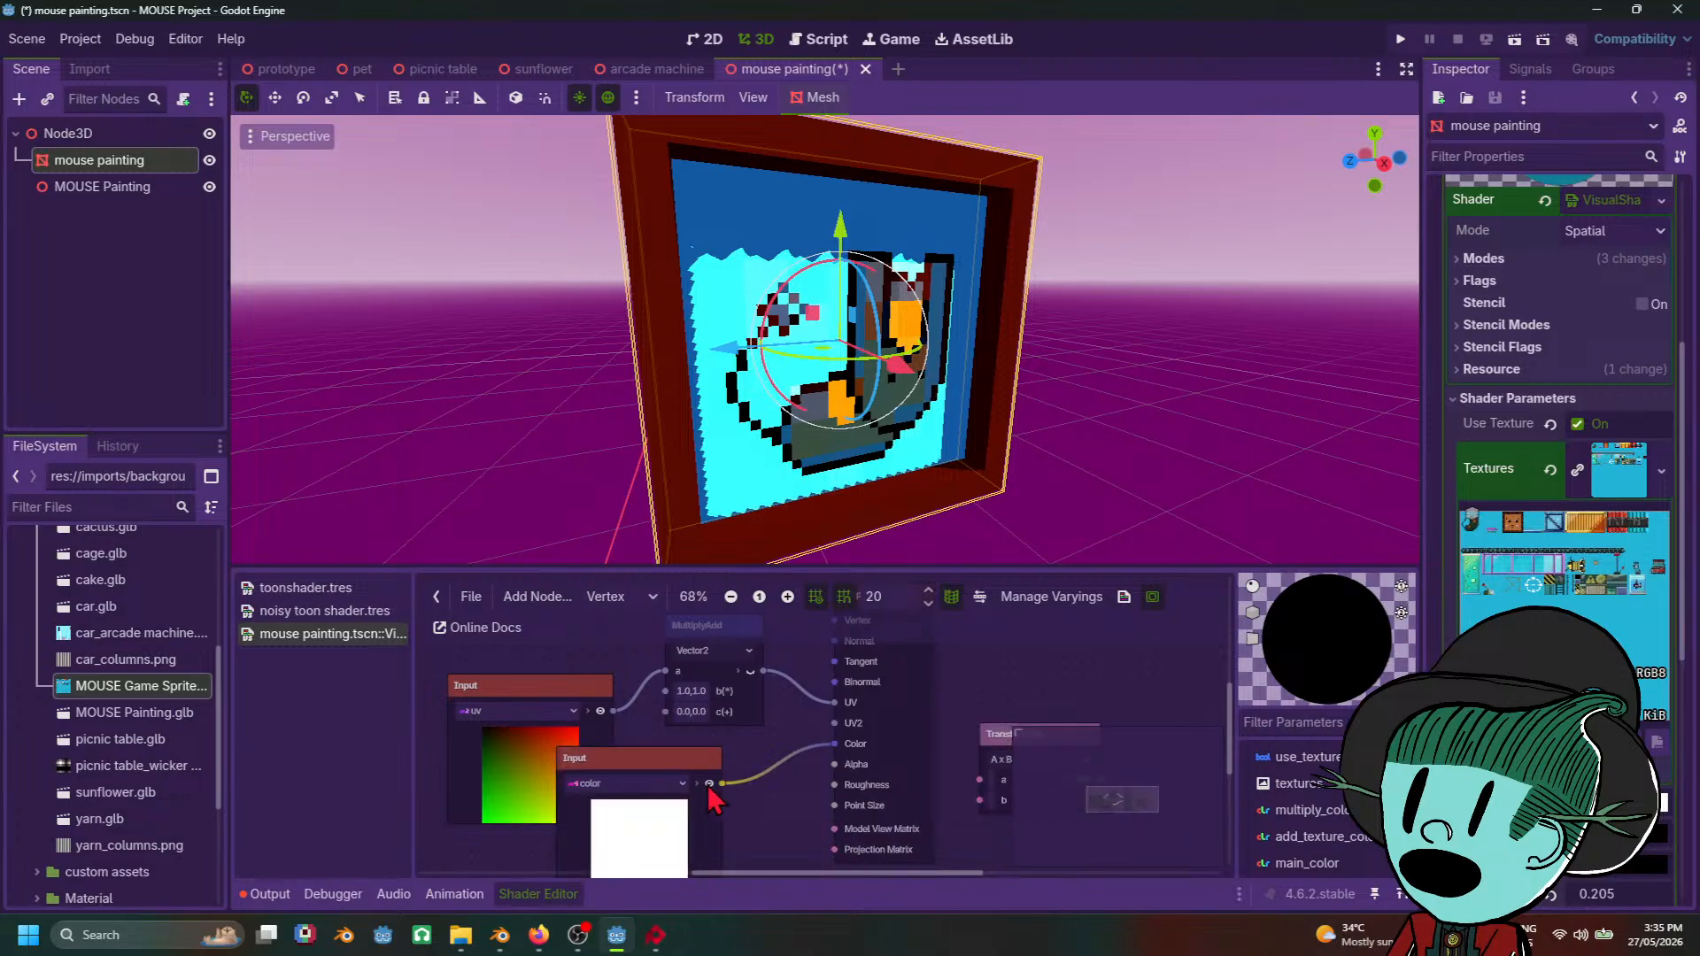
pyautogui.moveTo(754, 837); pyautogui.dragTo(735, 781, button='middle')
pyautogui.scroll(1, 732, 773)
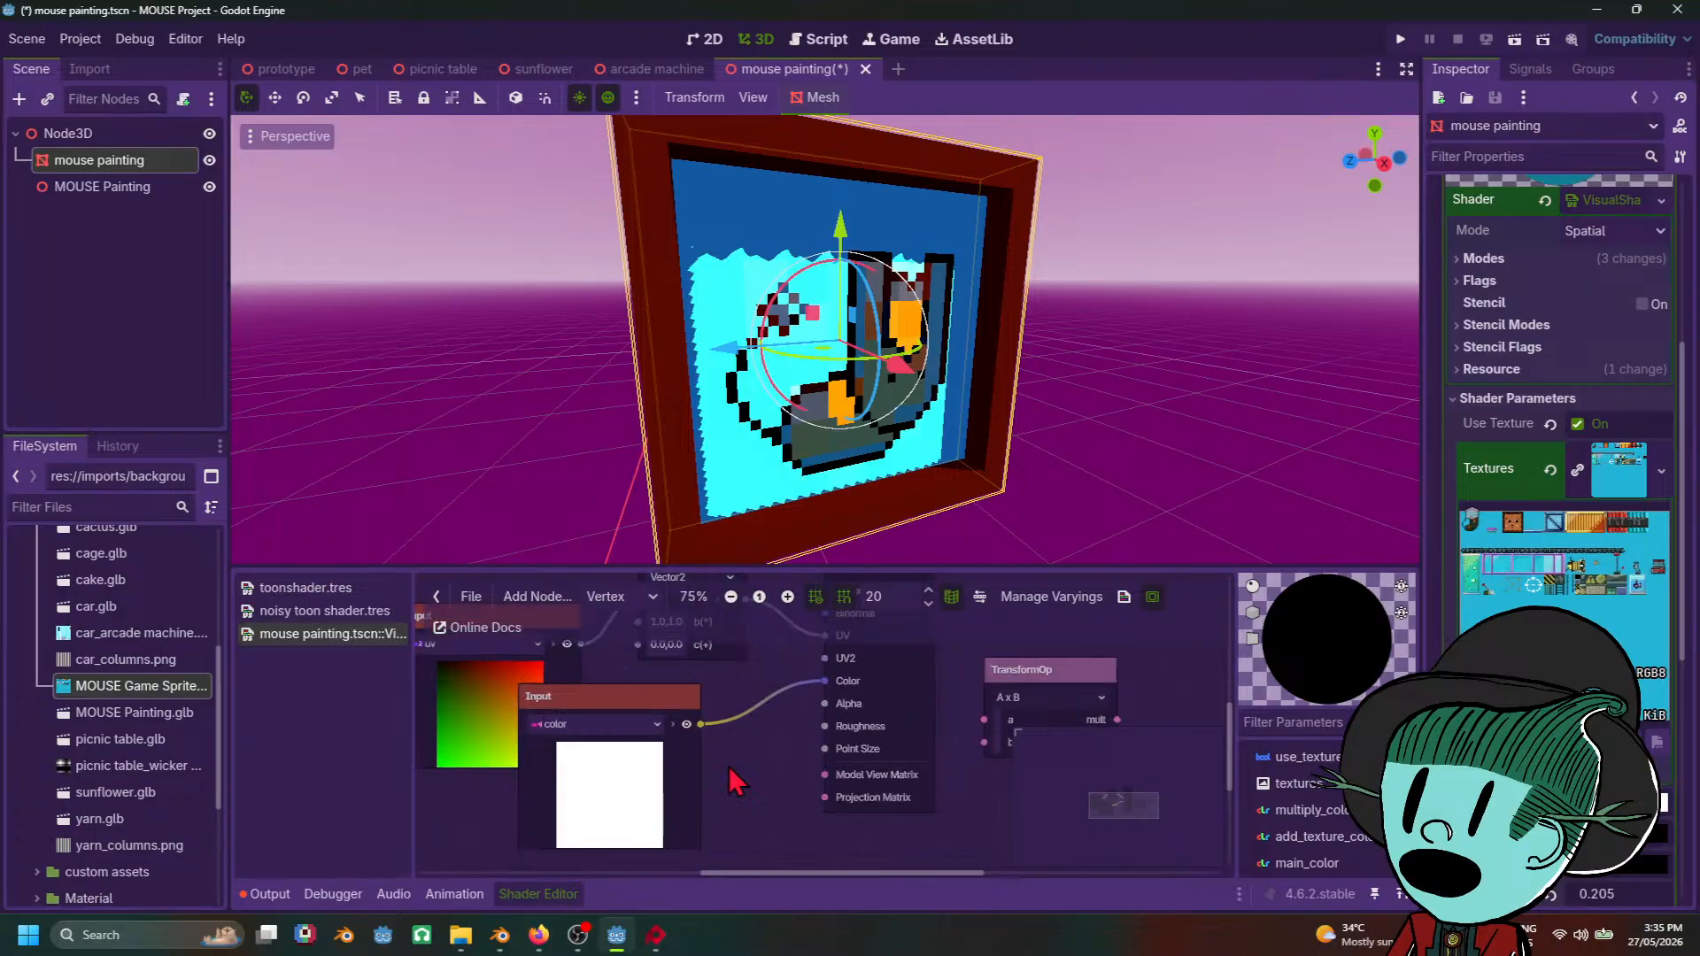
pyautogui.moveTo(729, 768); pyautogui.dragTo(815, 841, button='middle')
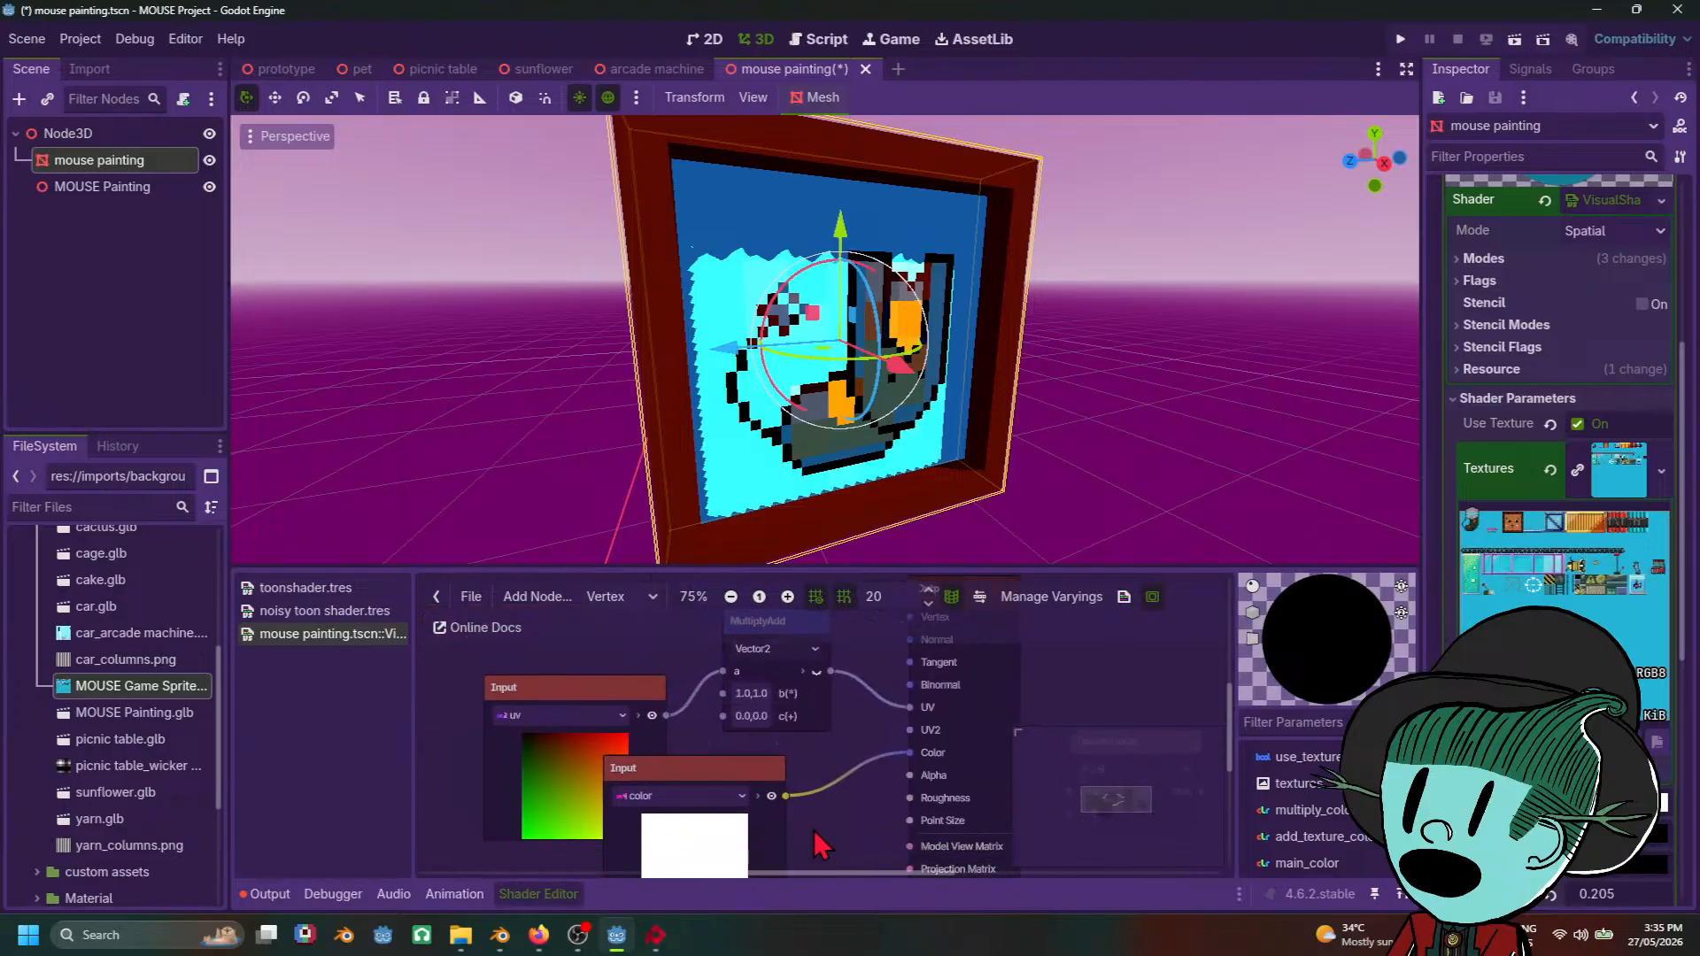
pyautogui.scroll(2, 811, 815)
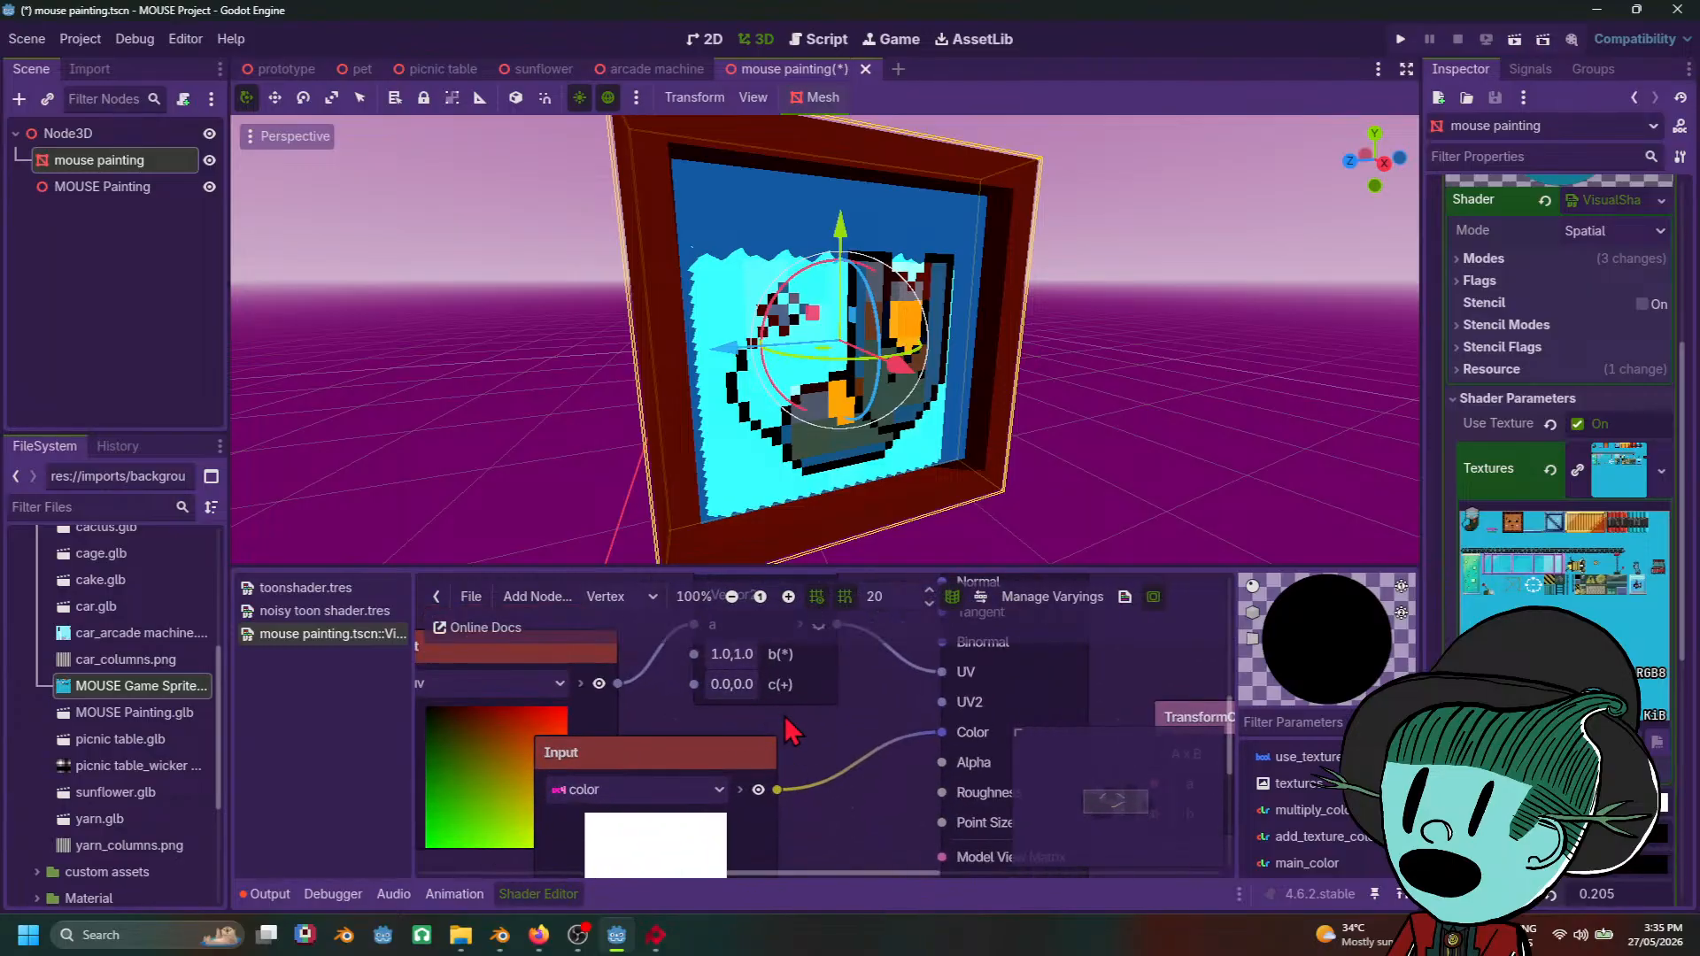
pyautogui.moveTo(791, 728); pyautogui.dragTo(877, 783, button='middle')
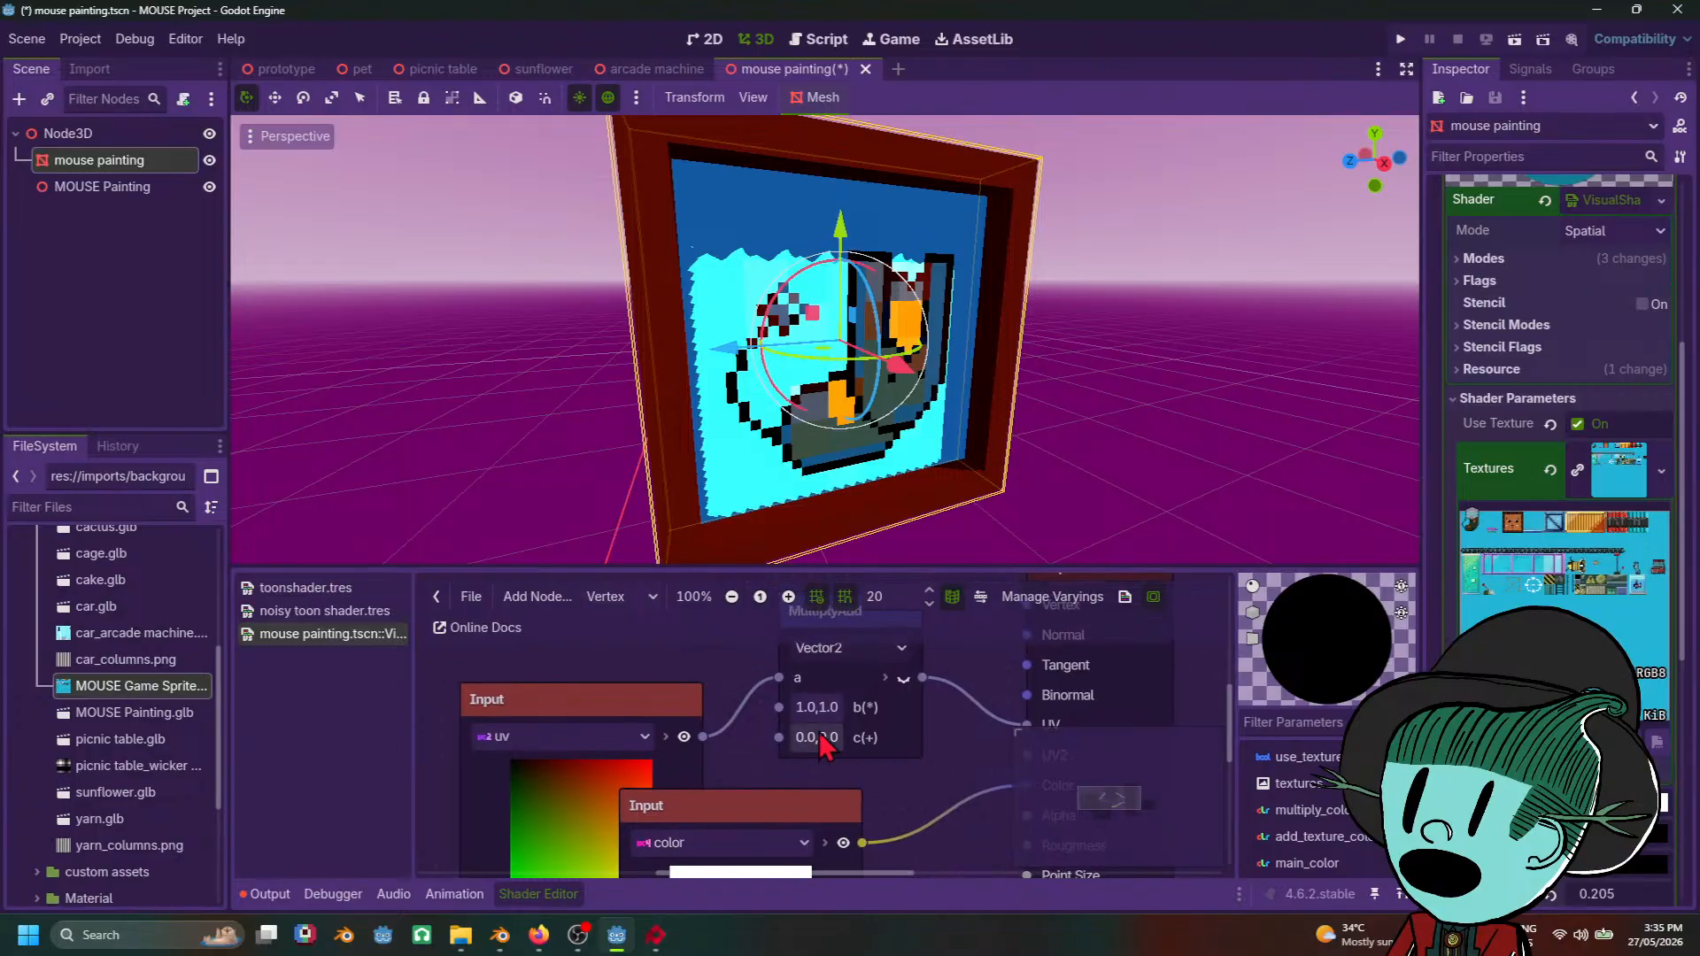
pyautogui.scroll(-1, 821, 744)
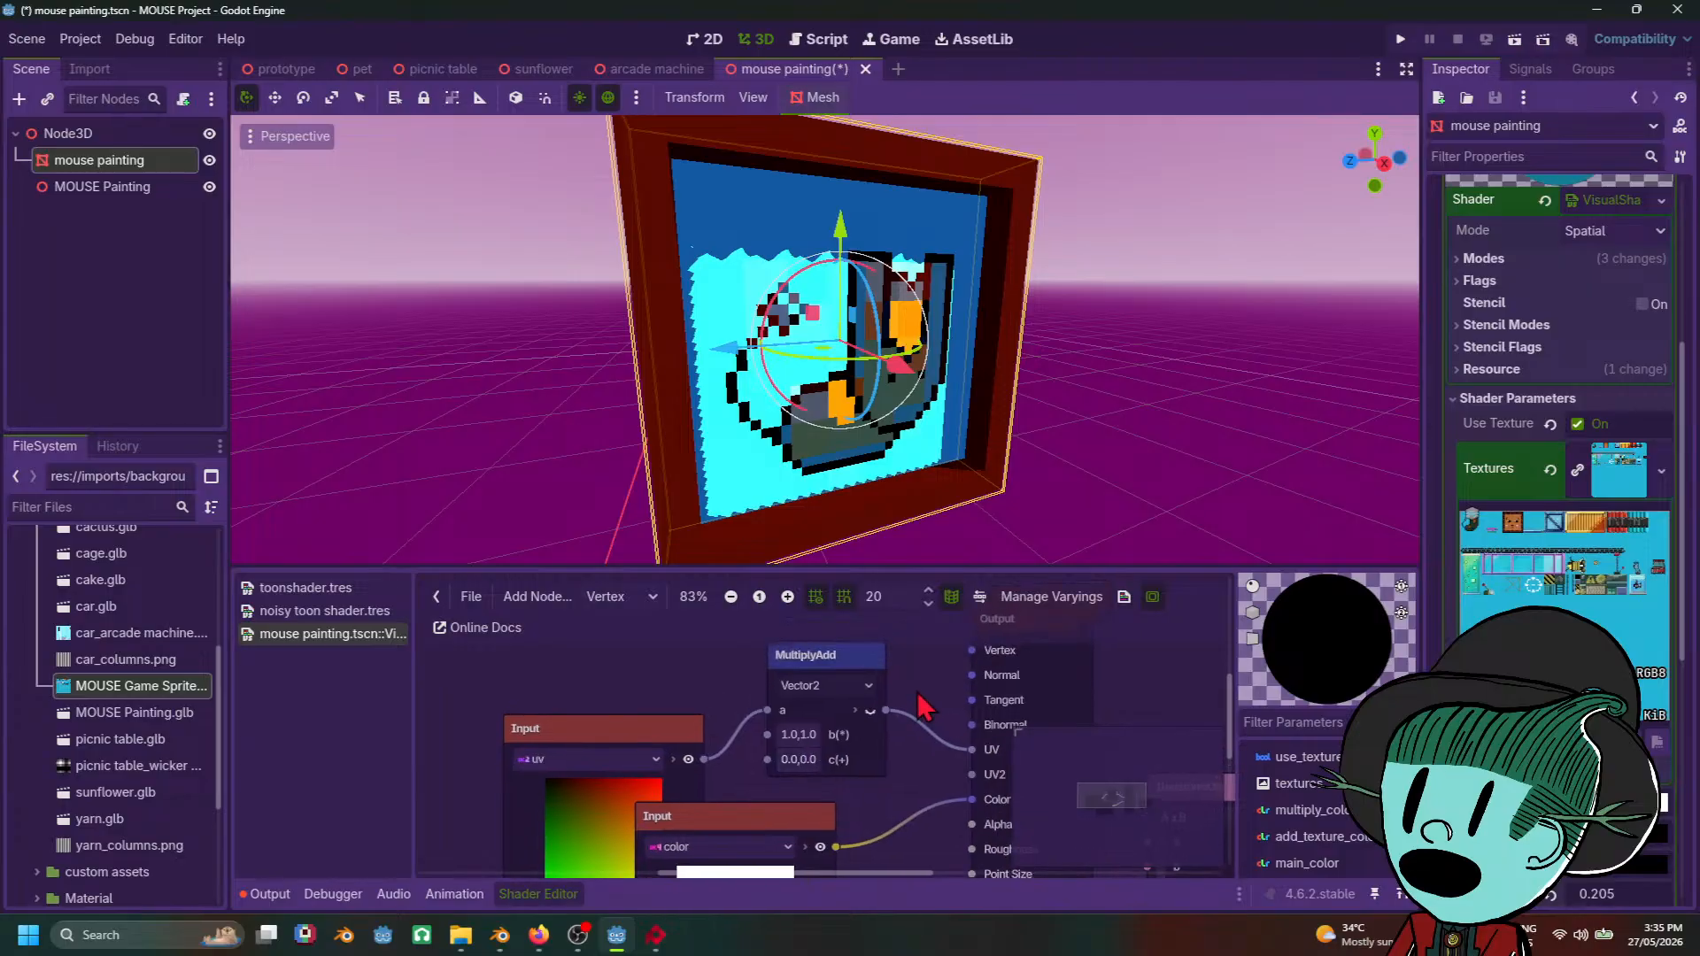
pyautogui.moveTo(917, 693); pyautogui.dragTo(784, 698, button='middle')
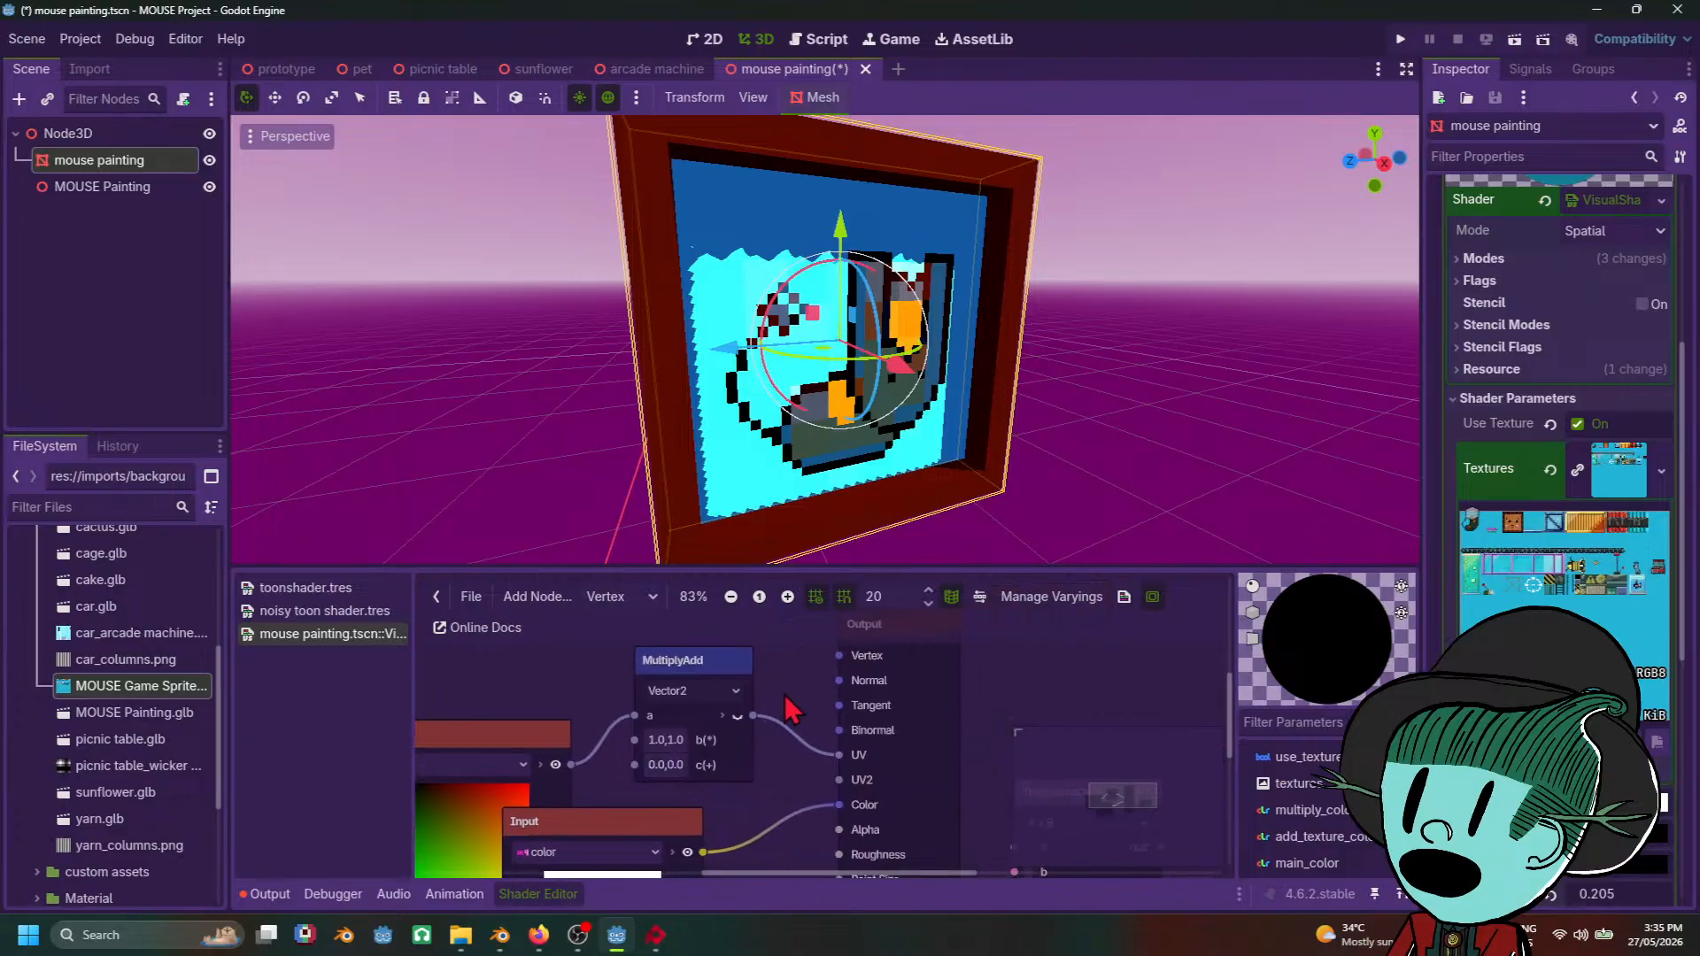
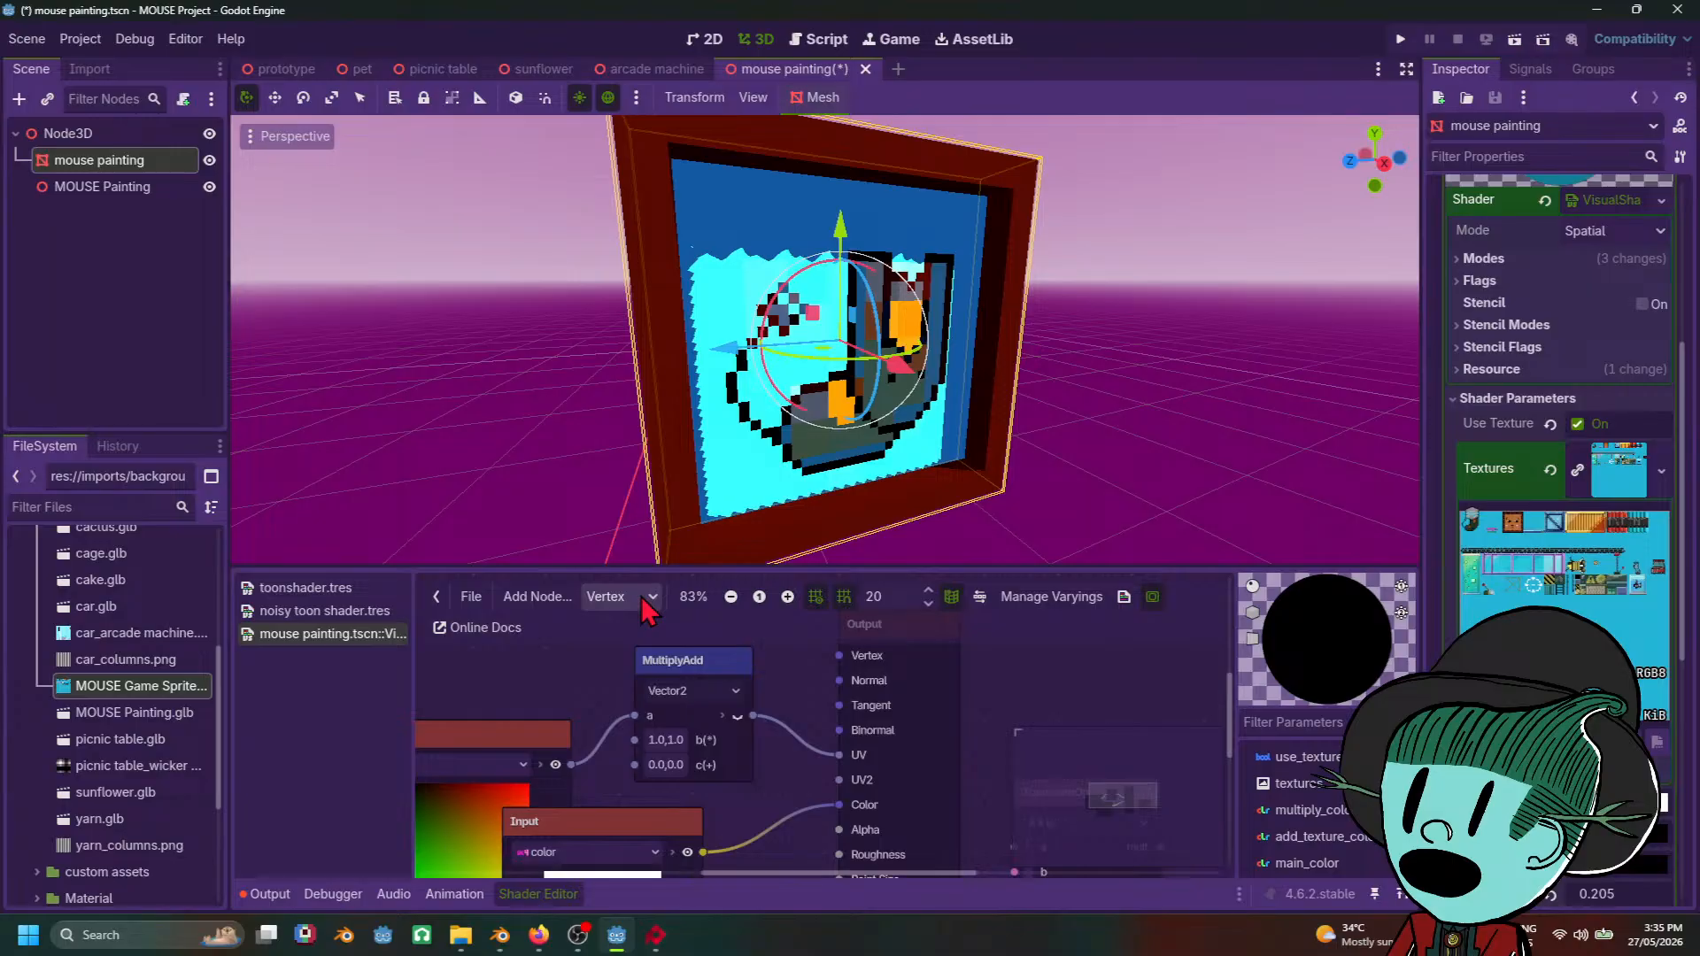
# Step: Switch to the Fragment graph and examine the chain from the Texture2DParameter through Texture2D to the vector decompose and compose nodes
pyautogui.click(641, 596)
pyautogui.click(647, 646)
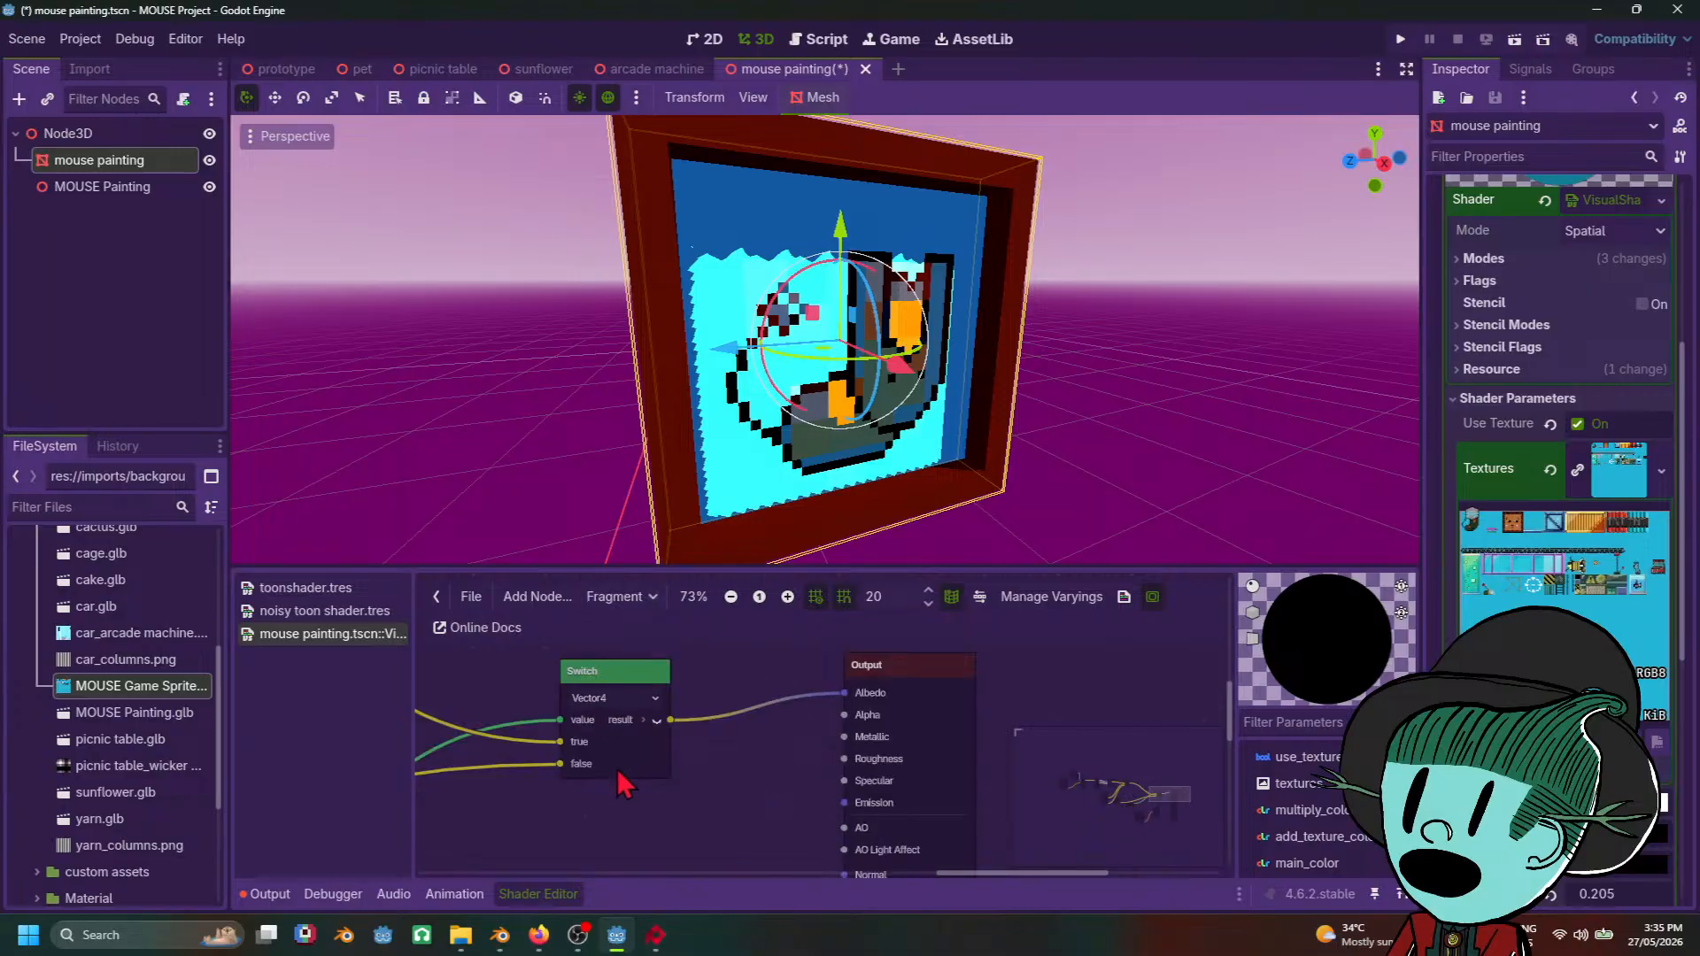
pyautogui.scroll(-5, 620, 779)
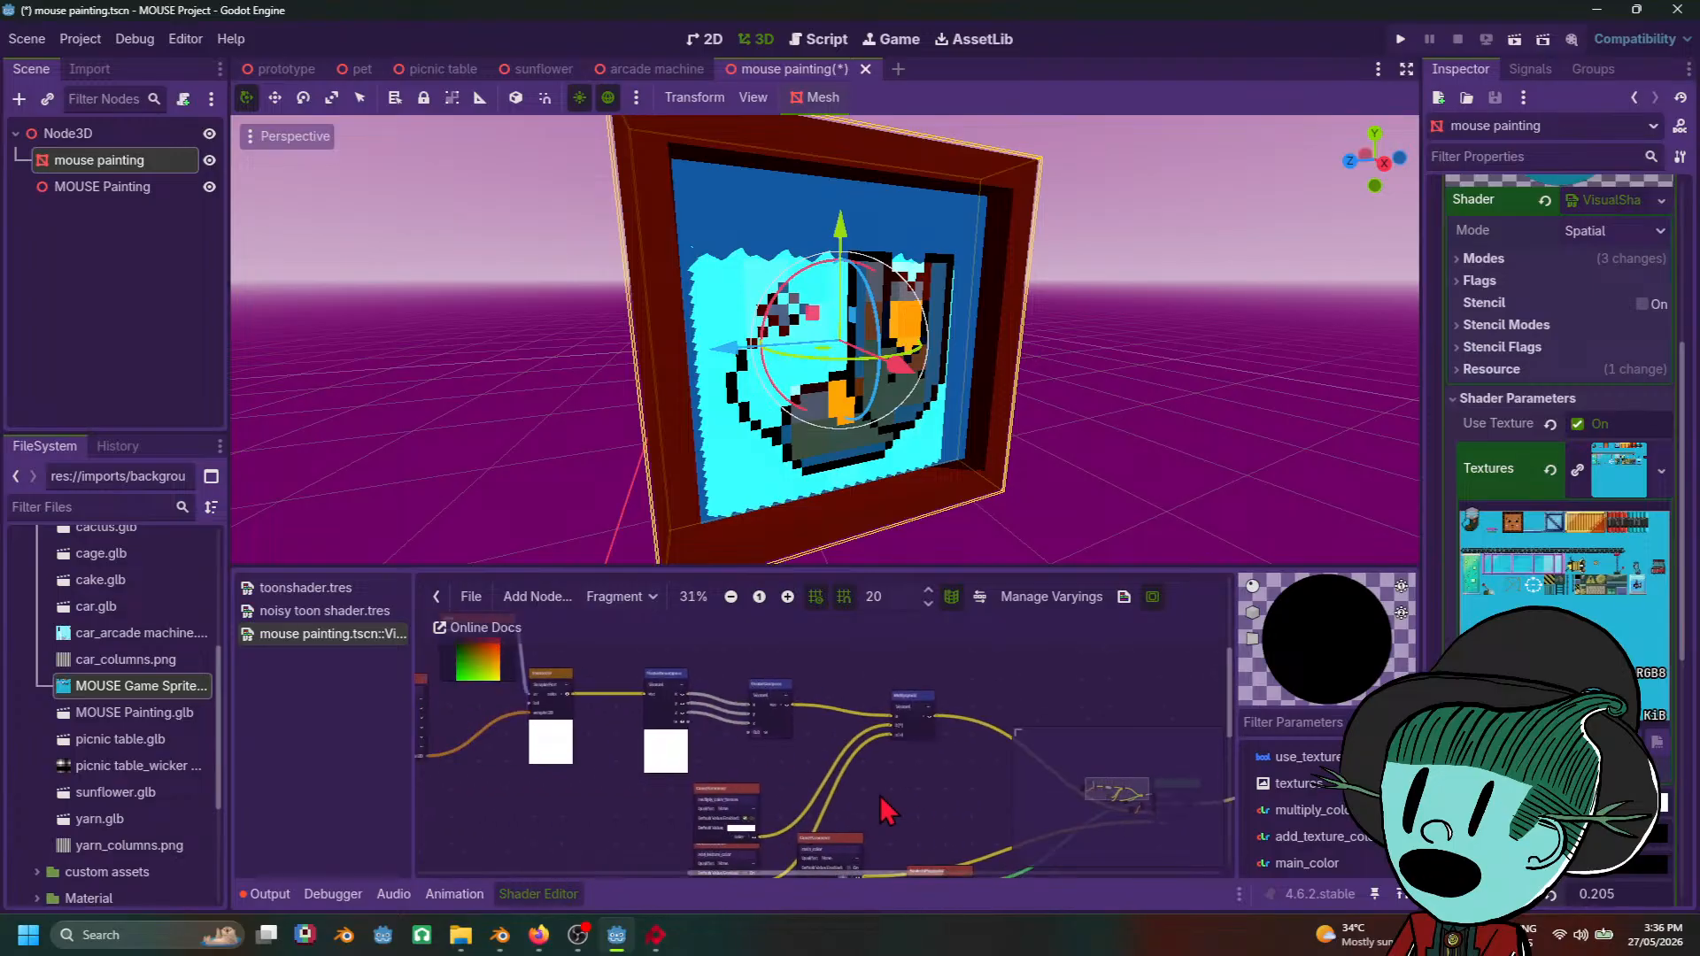
pyautogui.scroll(2, 797, 797)
pyautogui.moveTo(576, 797); pyautogui.dragTo(870, 864, button='middle')
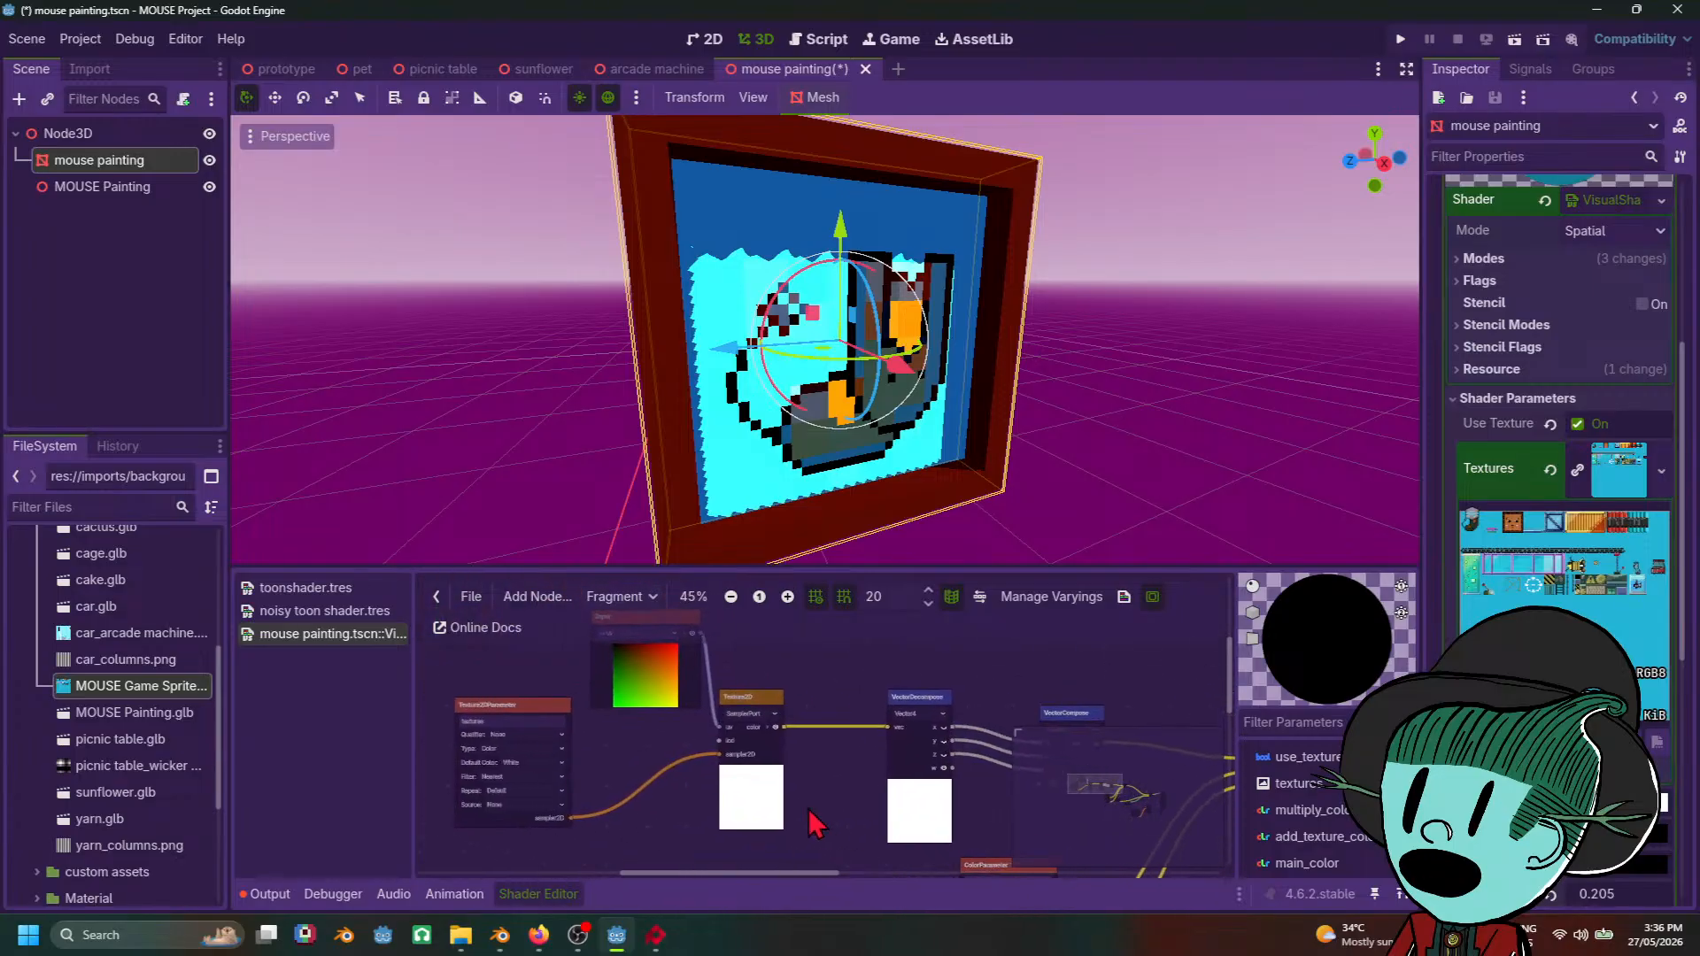
pyautogui.scroll(1, 813, 823)
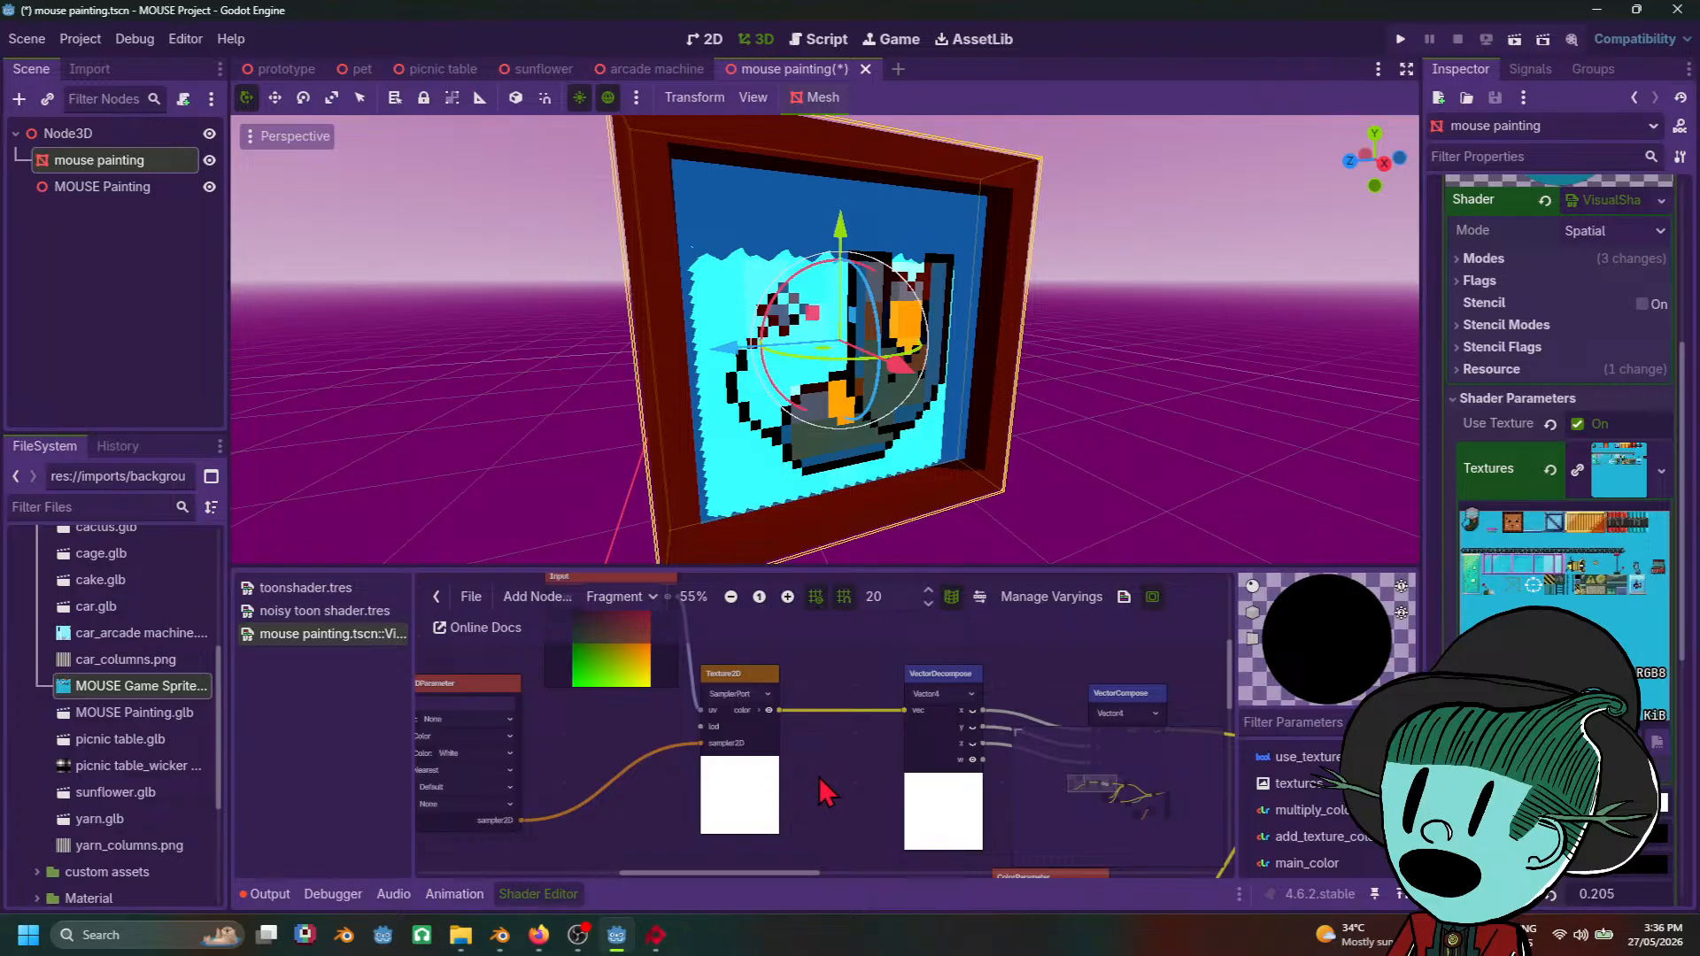
pyautogui.scroll(2, 709, 785)
pyautogui.hscroll(-3, 718, 785)
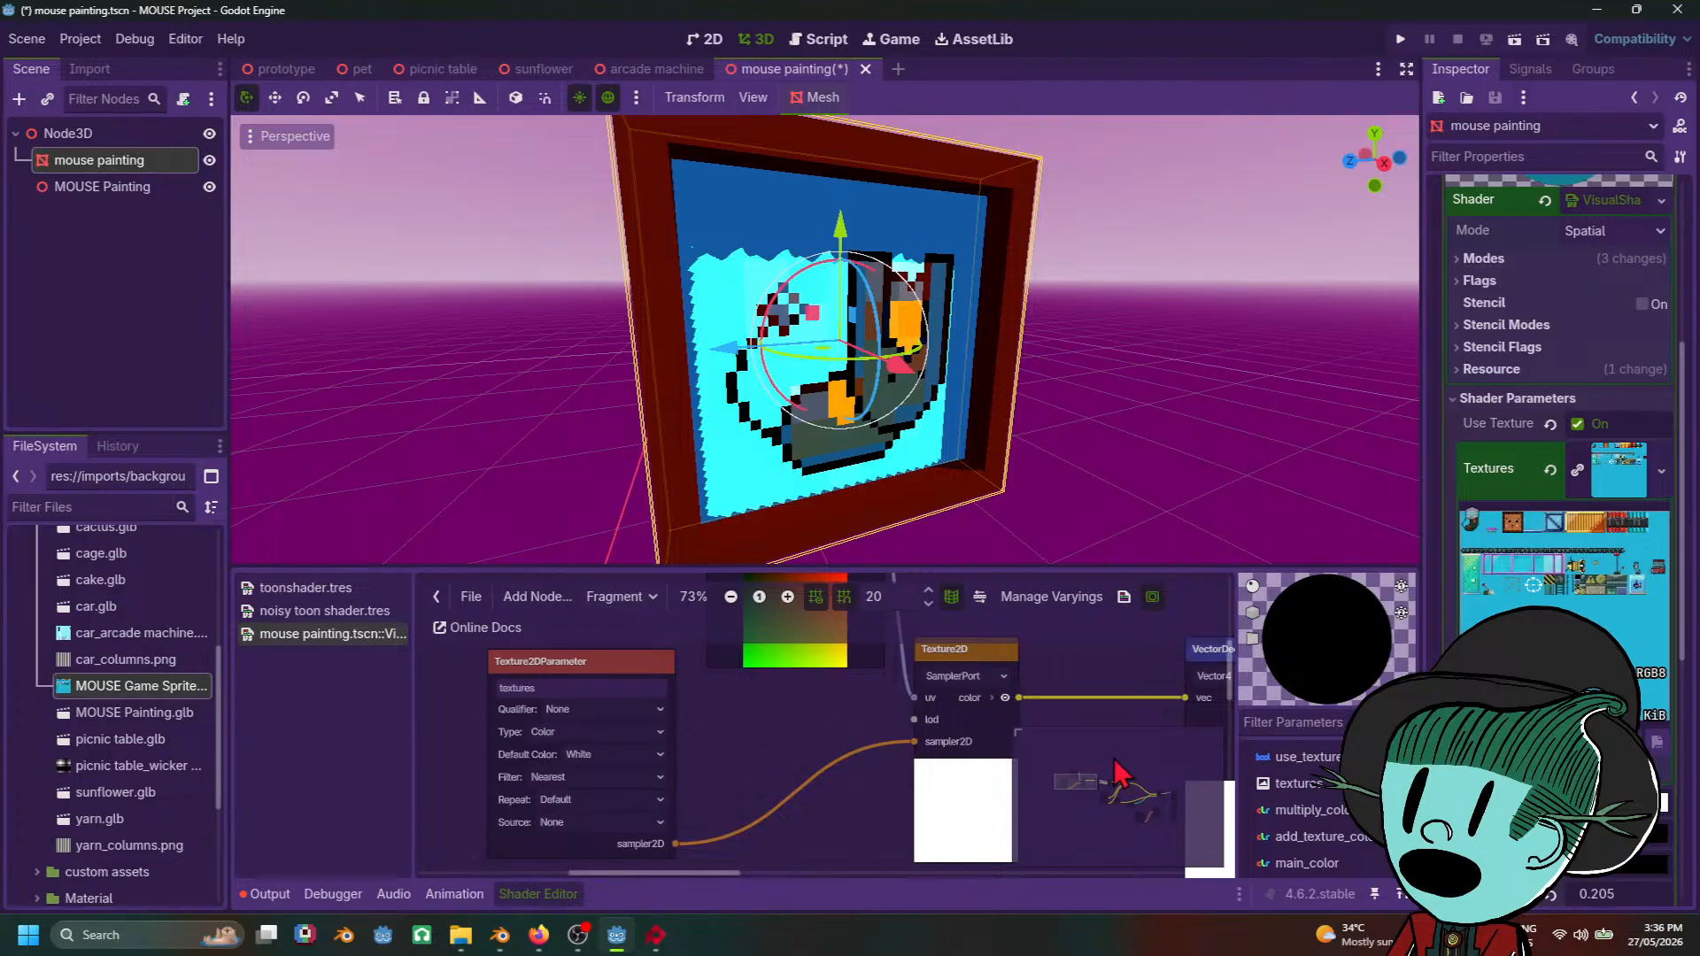
pyautogui.moveTo(1081, 714); pyautogui.dragTo(677, 716, button='middle')
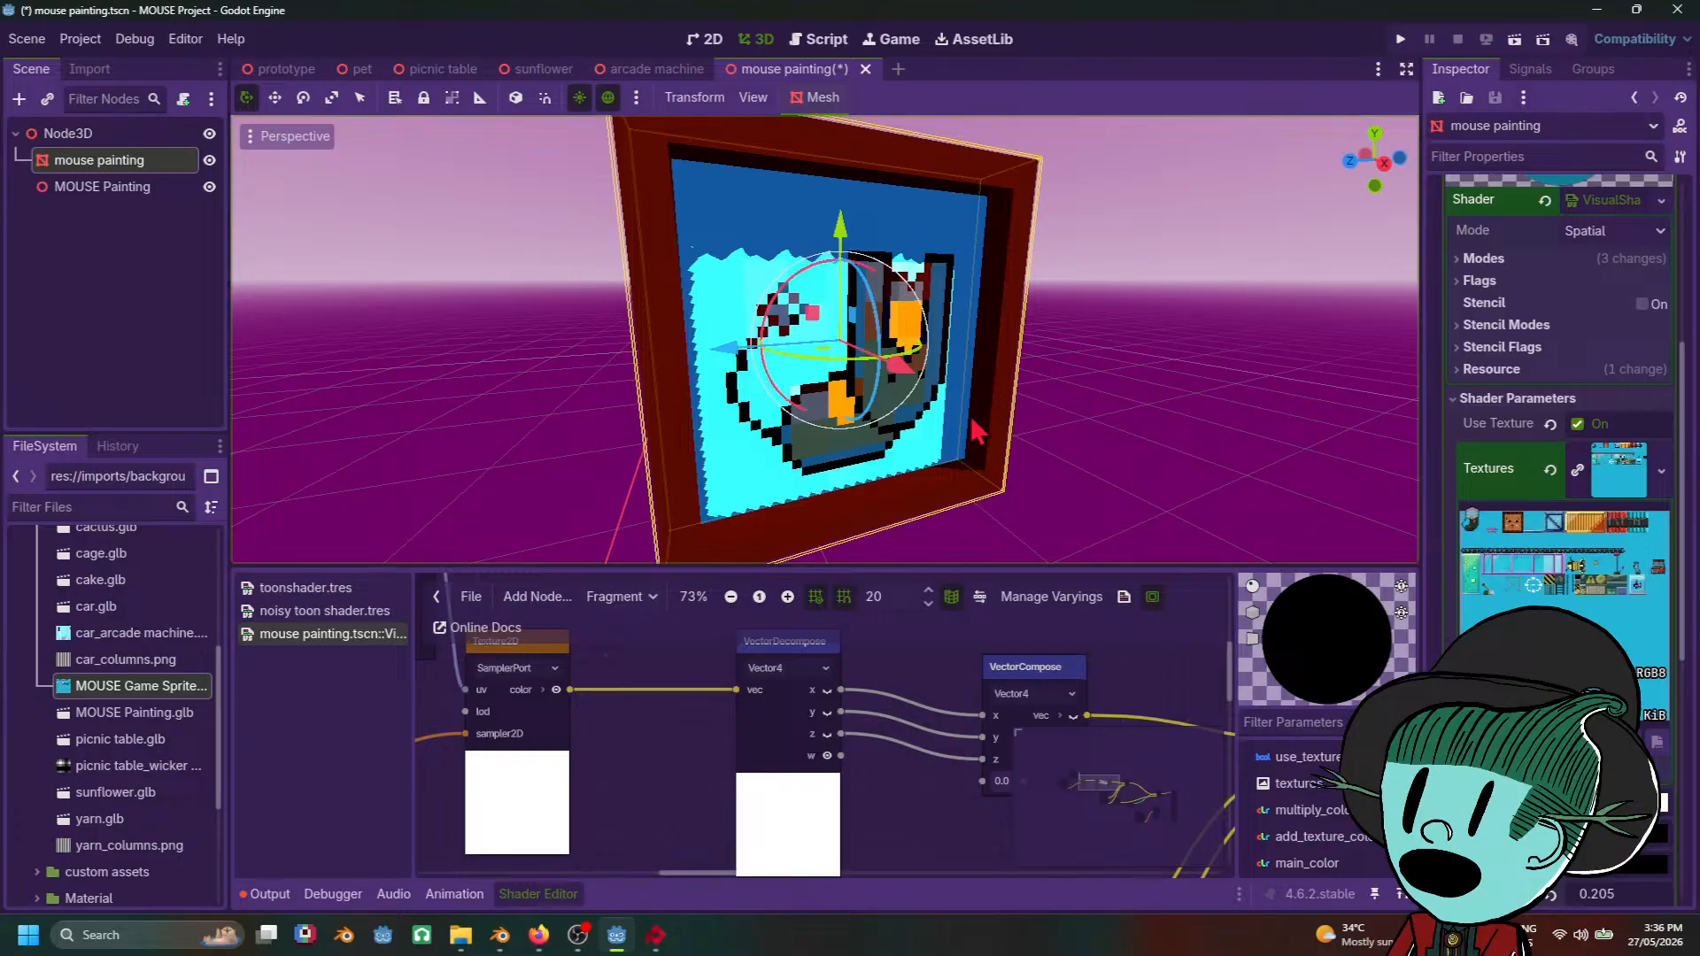
pyautogui.scroll(-3, 979, 425)
pyautogui.moveTo(979, 425)
pyautogui.mouseDown(button='middle')
pyautogui.moveTo(849, 434)
pyautogui.moveTo(994, 429)
pyautogui.mouseUp(button='middle')
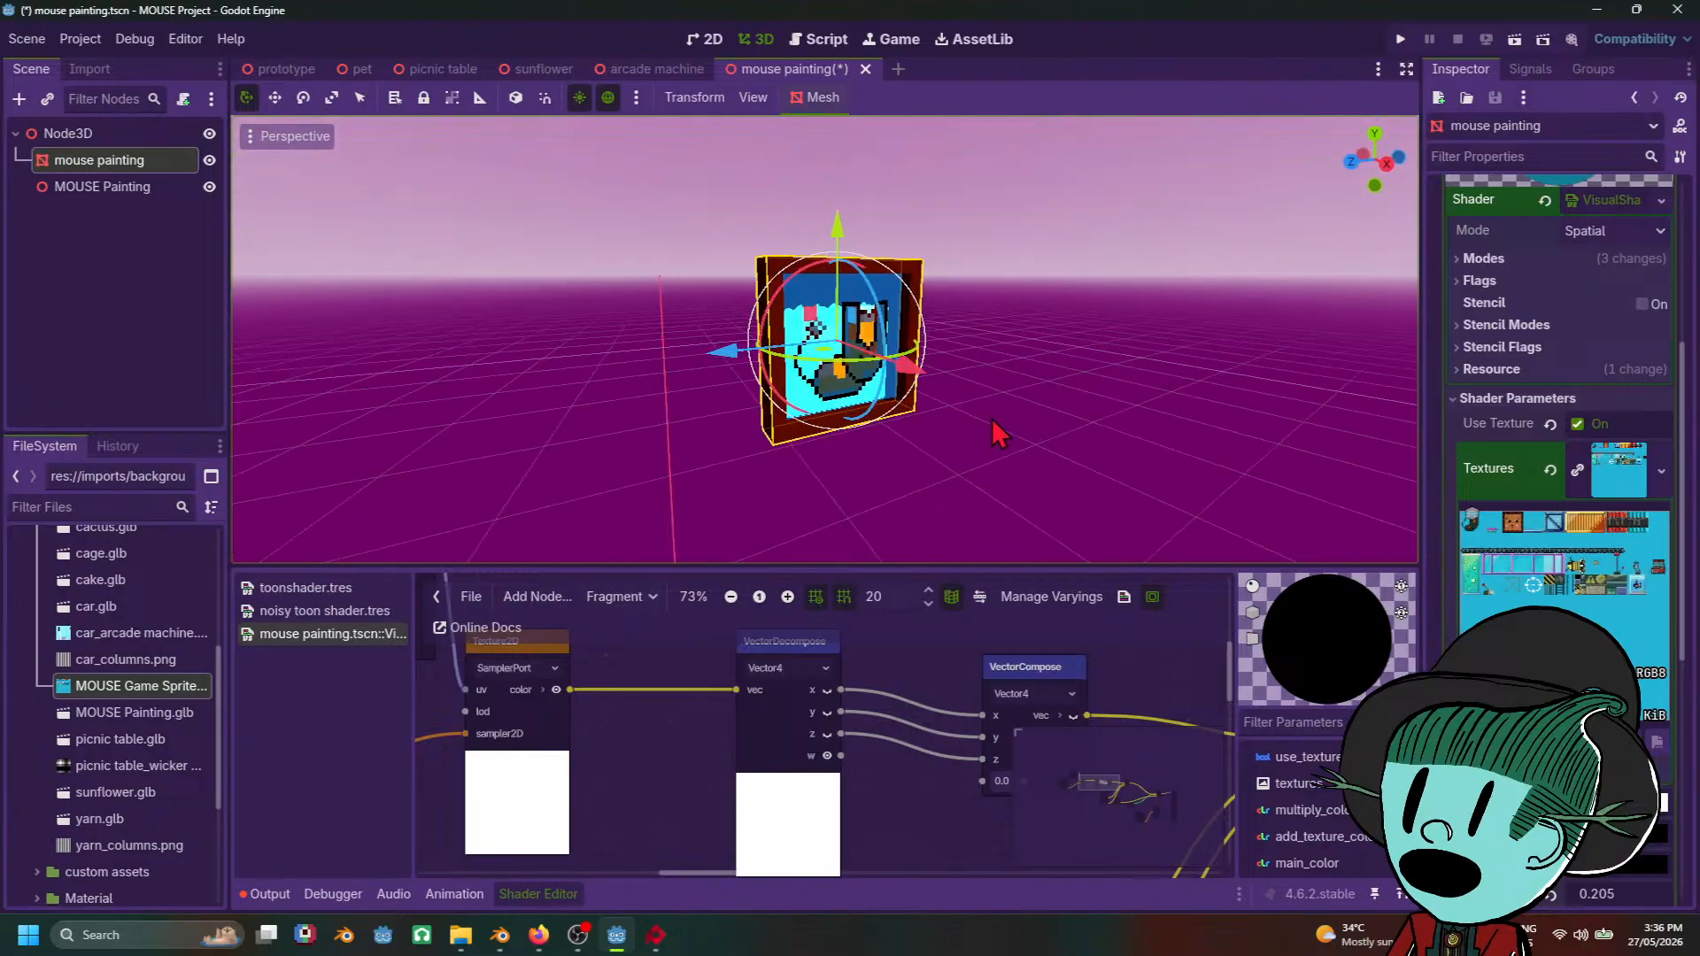
pyautogui.scroll(4, 995, 428)
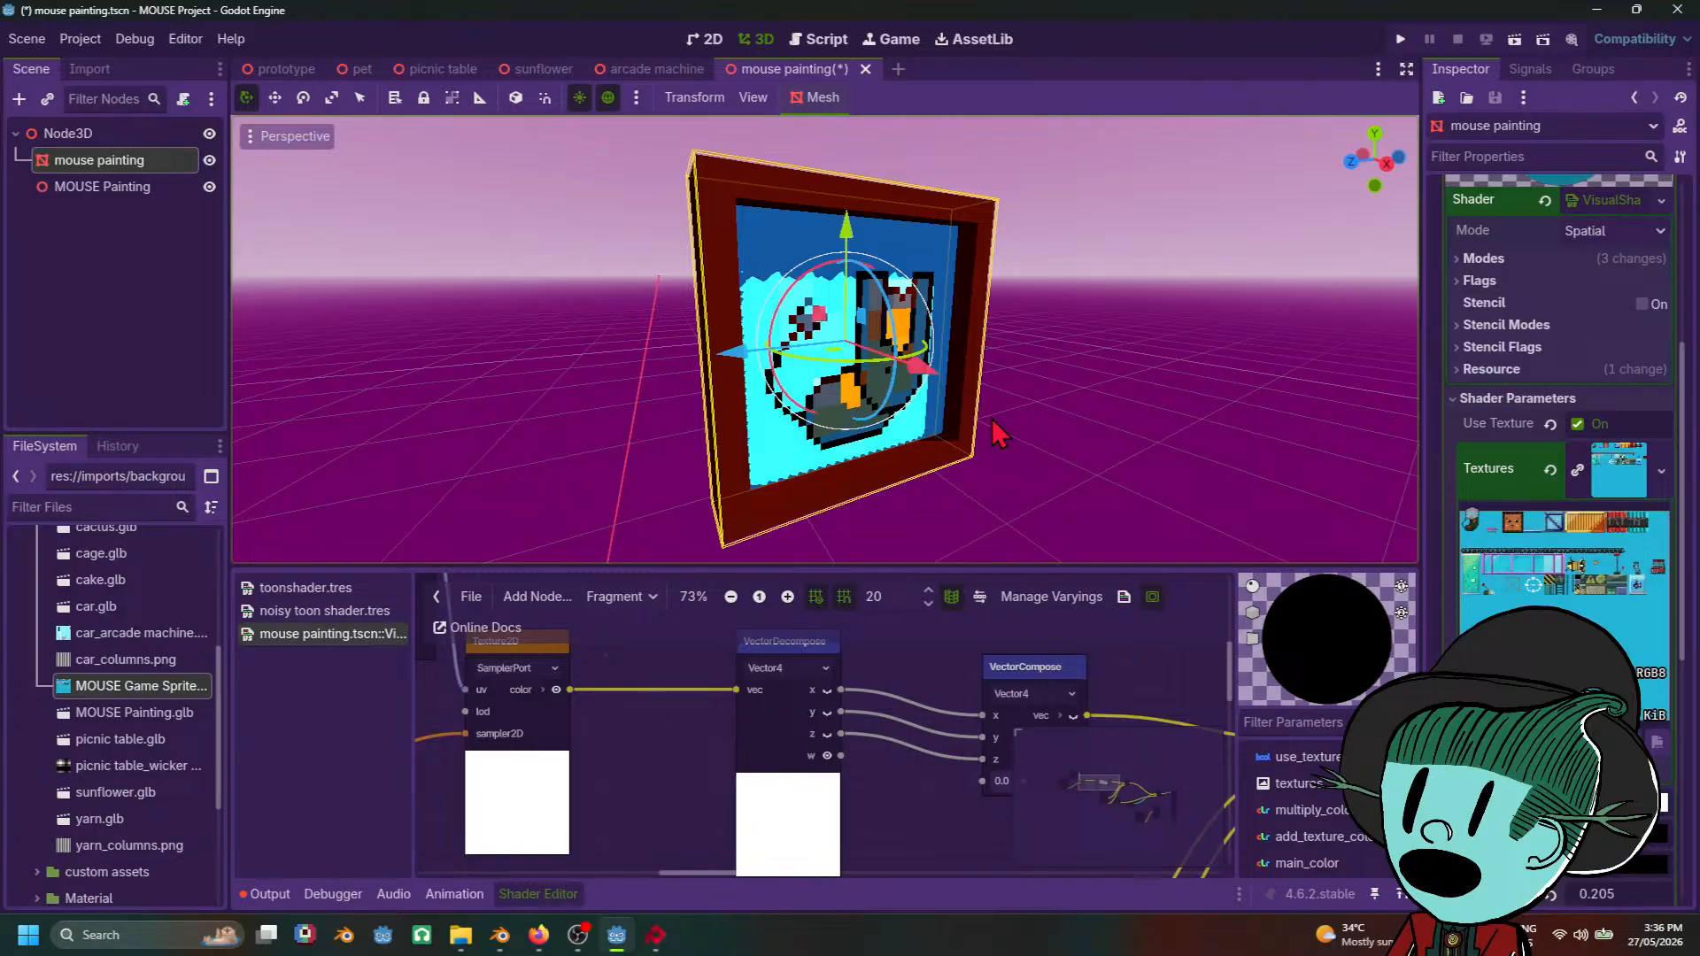
# Step: Switch to the pixel art editor and inspect the MOUSE Game Sprite Sheet.png canvas and its sprites
pyautogui.click(655, 935)
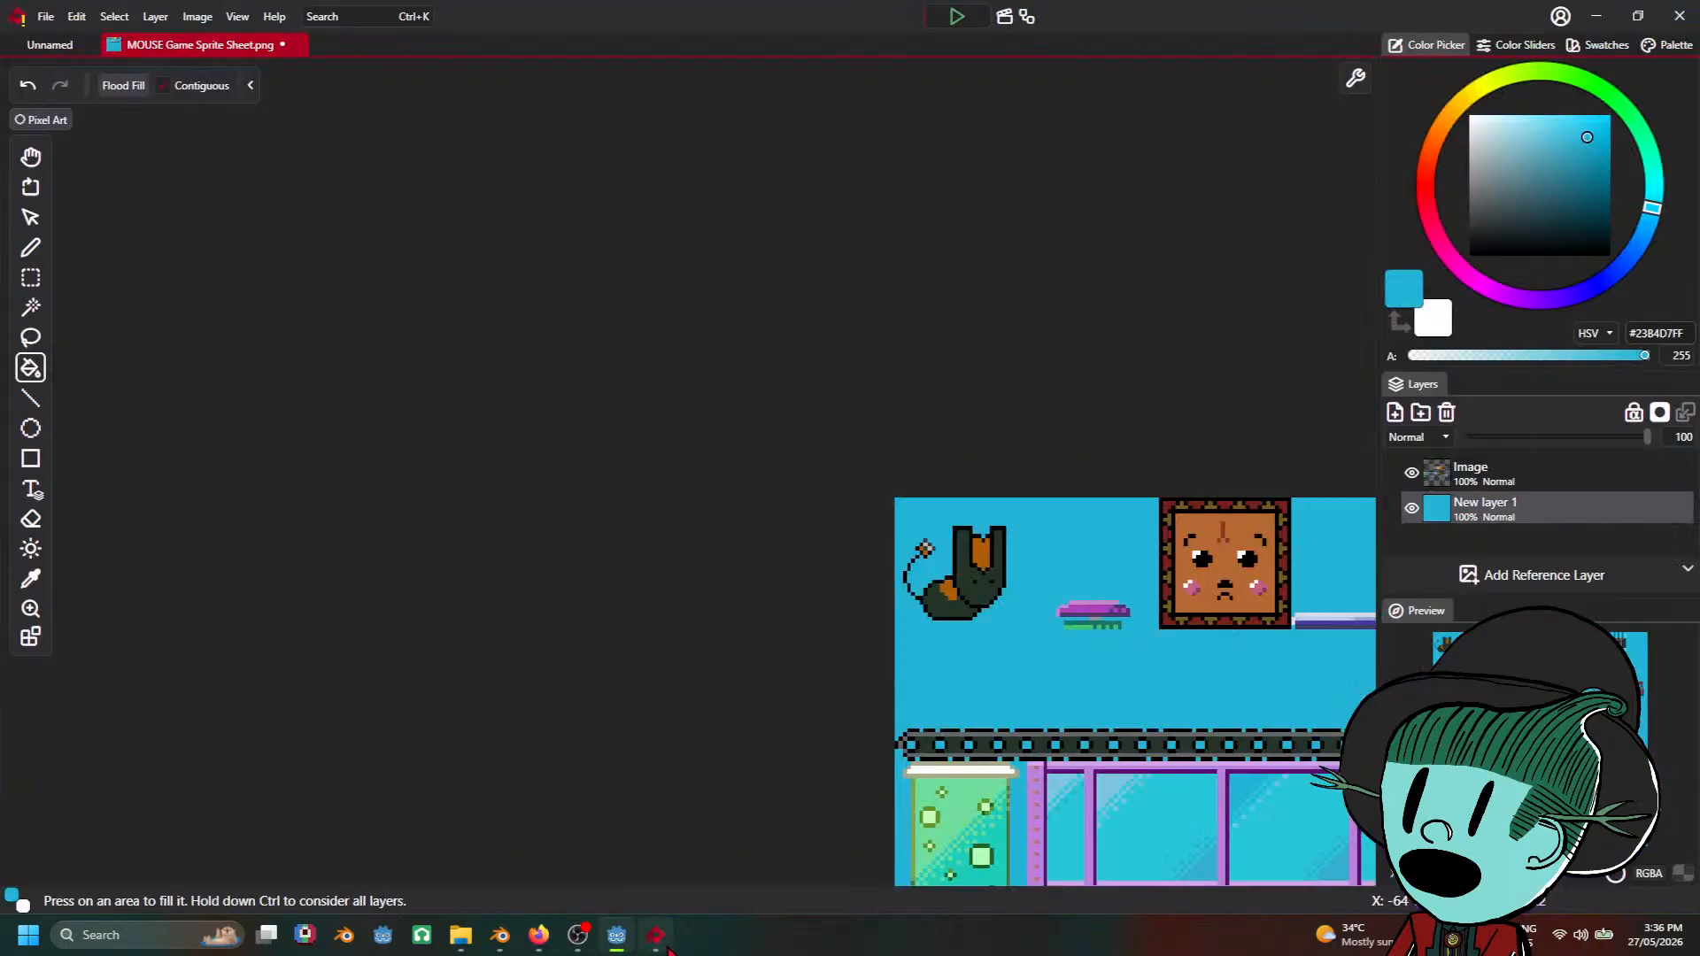
pyautogui.scroll(-5, 777, 527)
pyautogui.scroll(2, 885, 632)
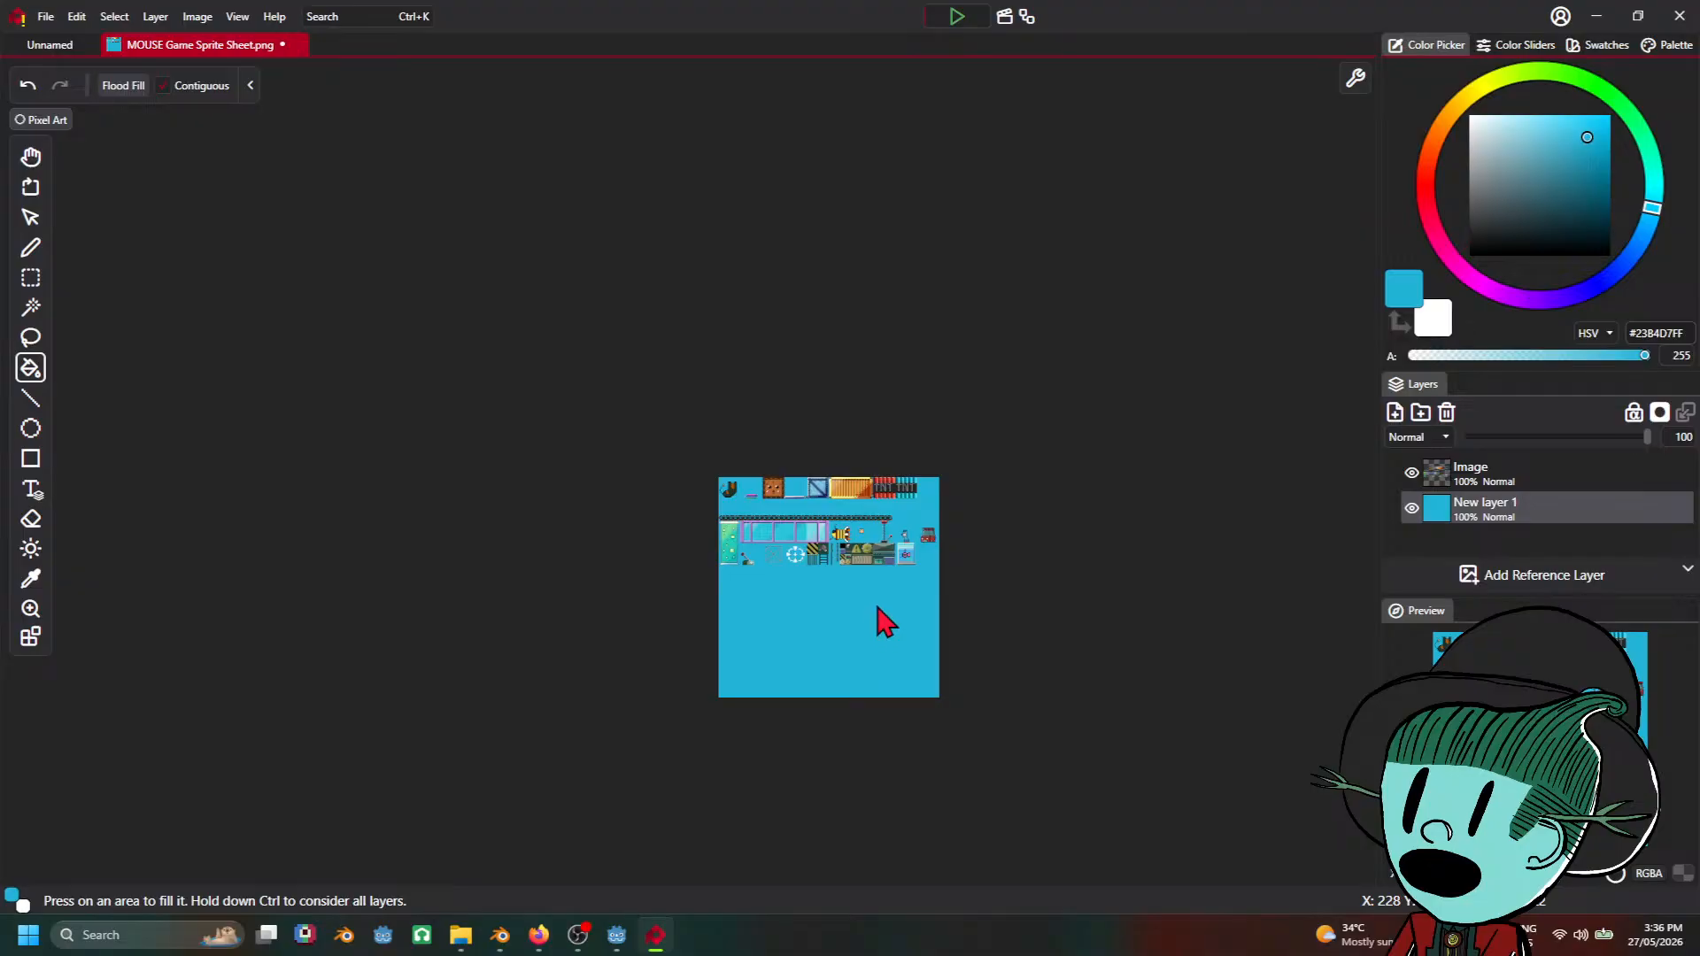
pyautogui.scroll(8, 877, 609)
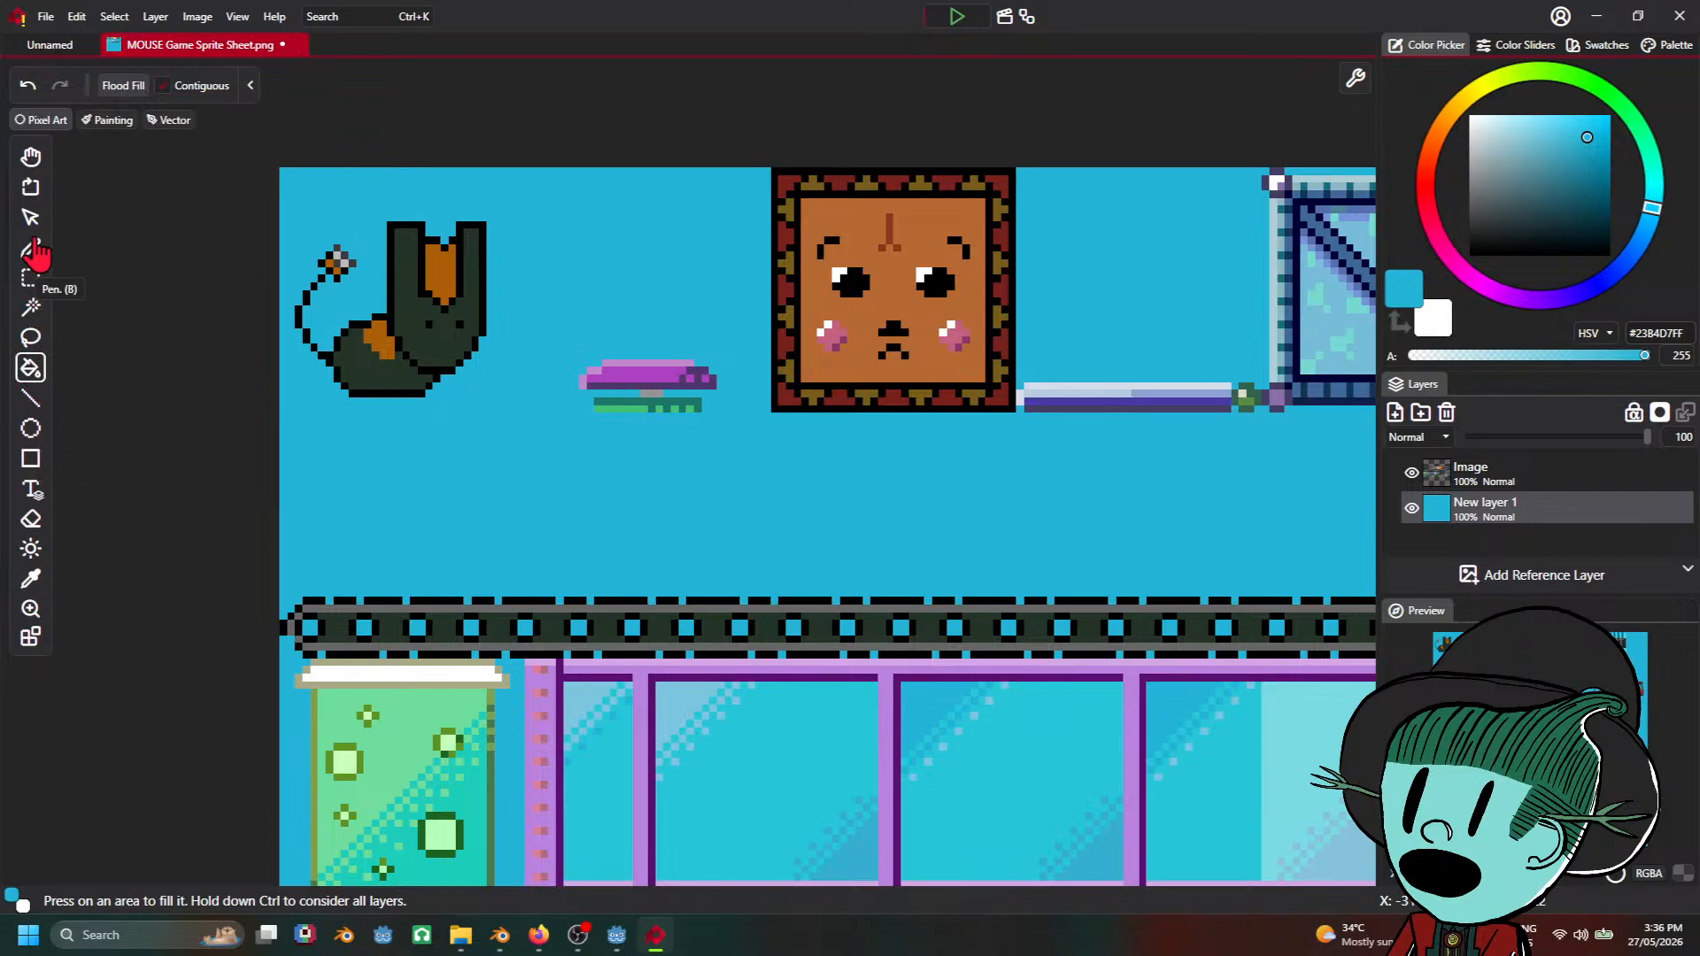
# Step: Switch to the Painting toolset and resize the canvas to 32 × 32 px so only the mouse sprite remains
pyautogui.click(108, 119)
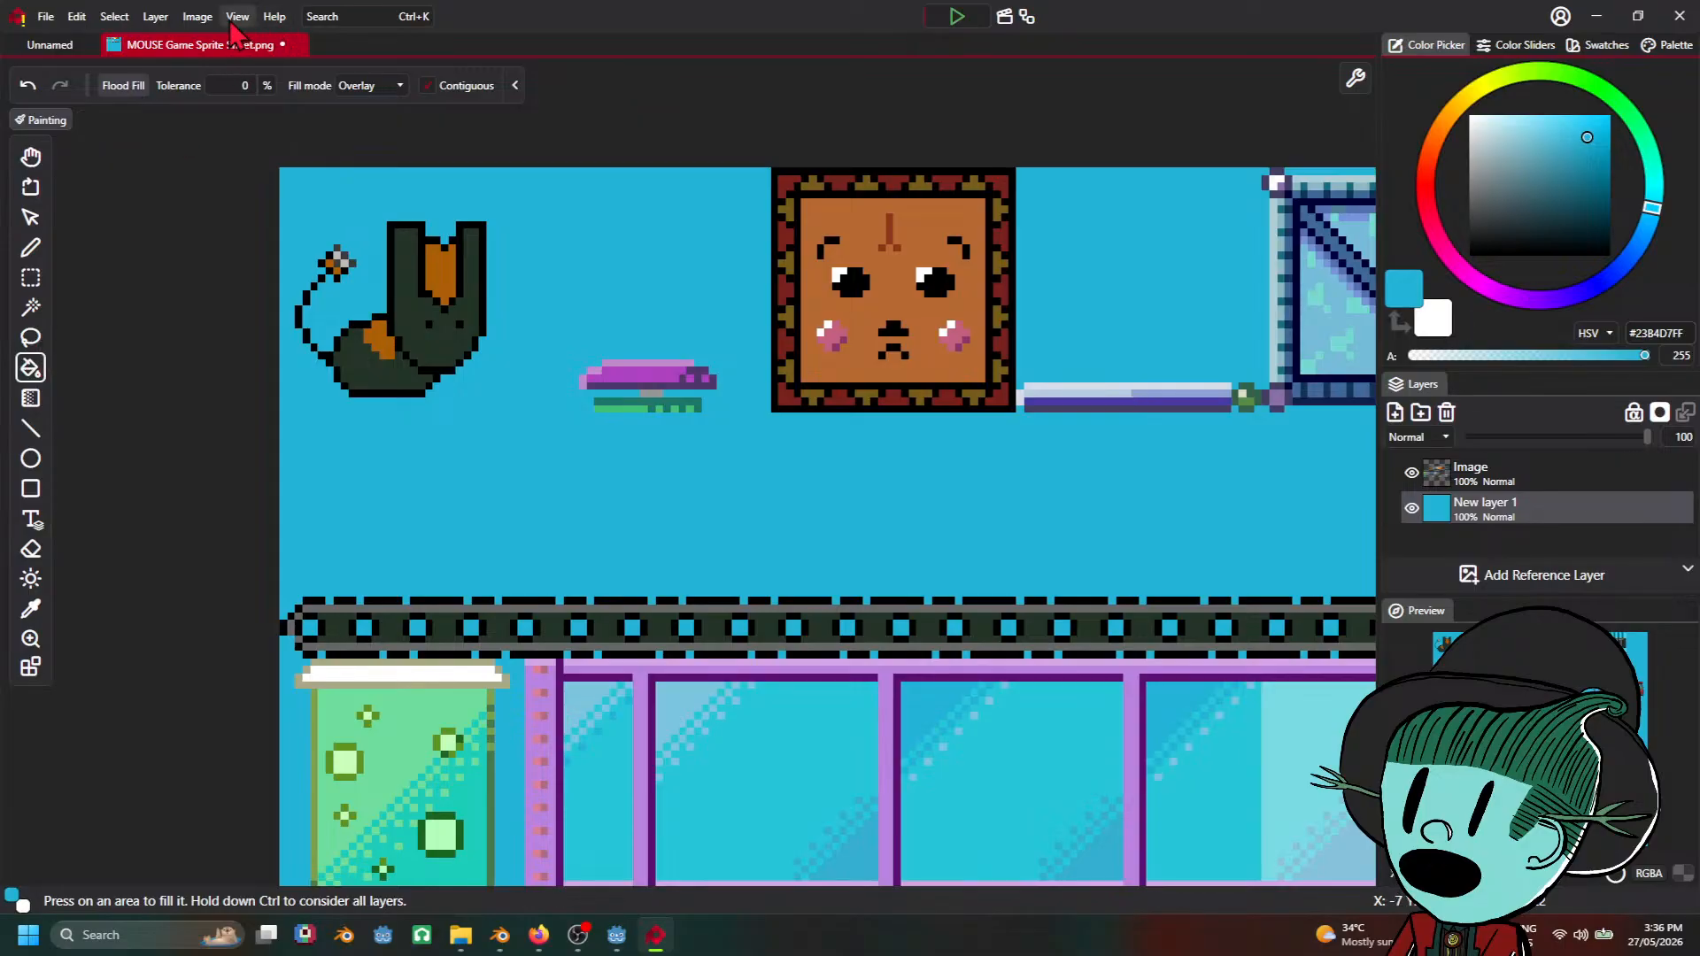
pyautogui.click(197, 16)
pyautogui.click(253, 64)
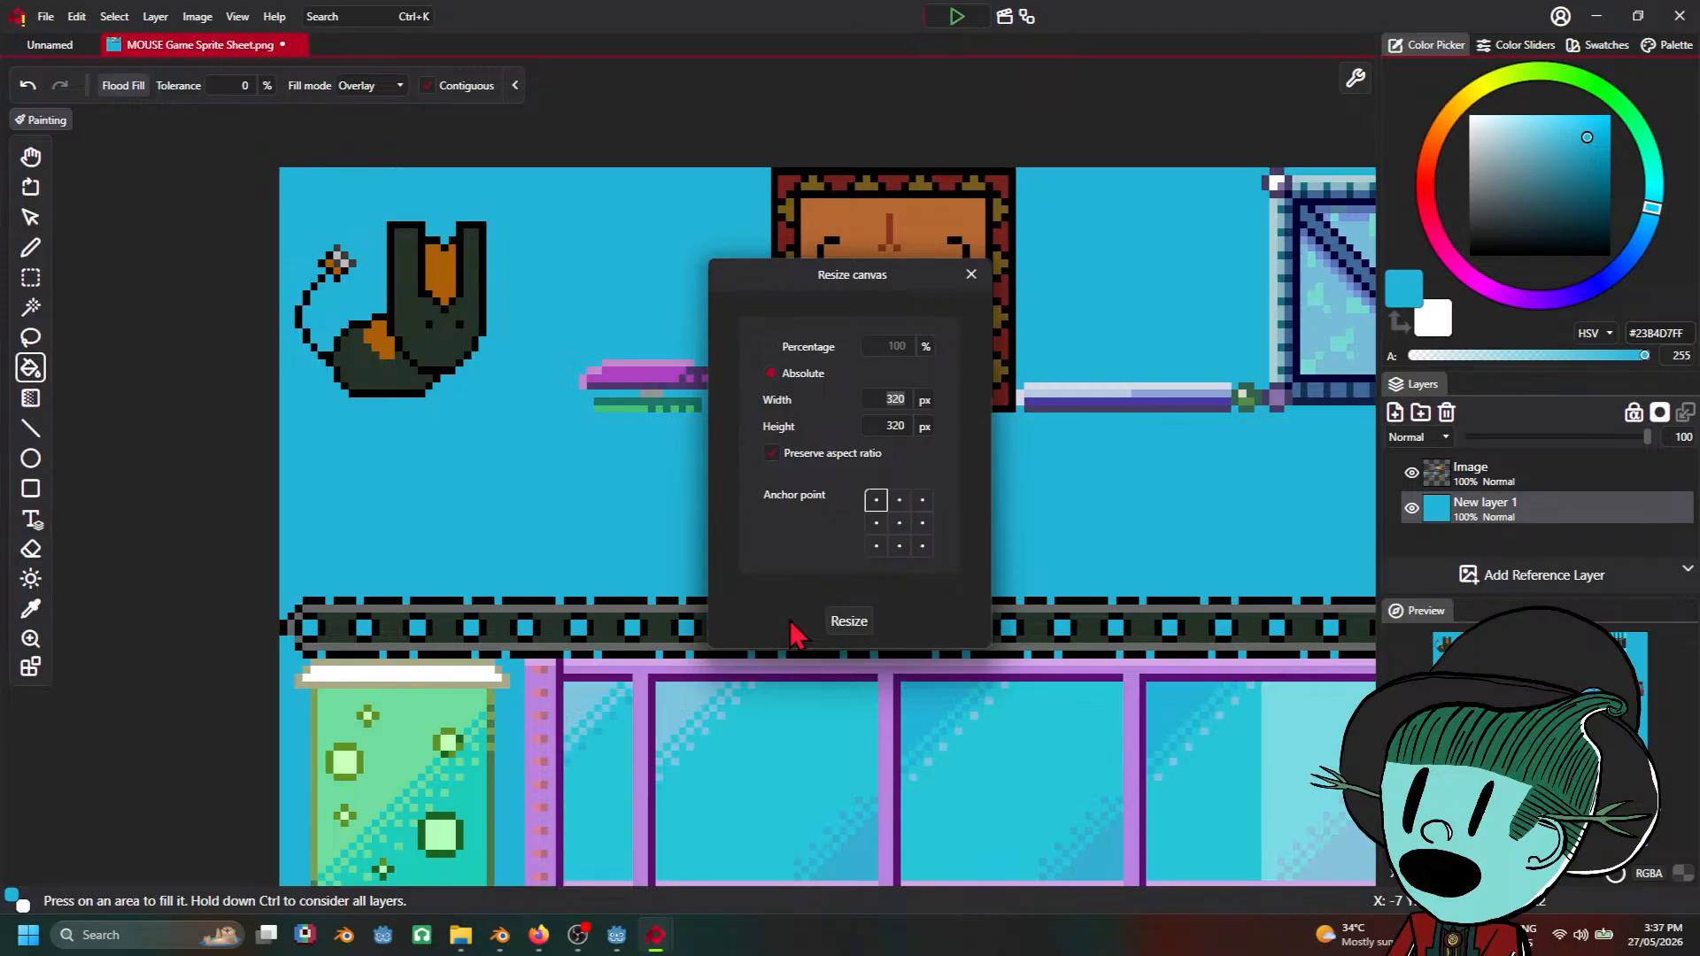
pyautogui.write('32')
pyautogui.click(898, 426)
pyautogui.click(846, 627)
pyautogui.scroll(-8, 850, 631)
pyautogui.scroll(4, 850, 632)
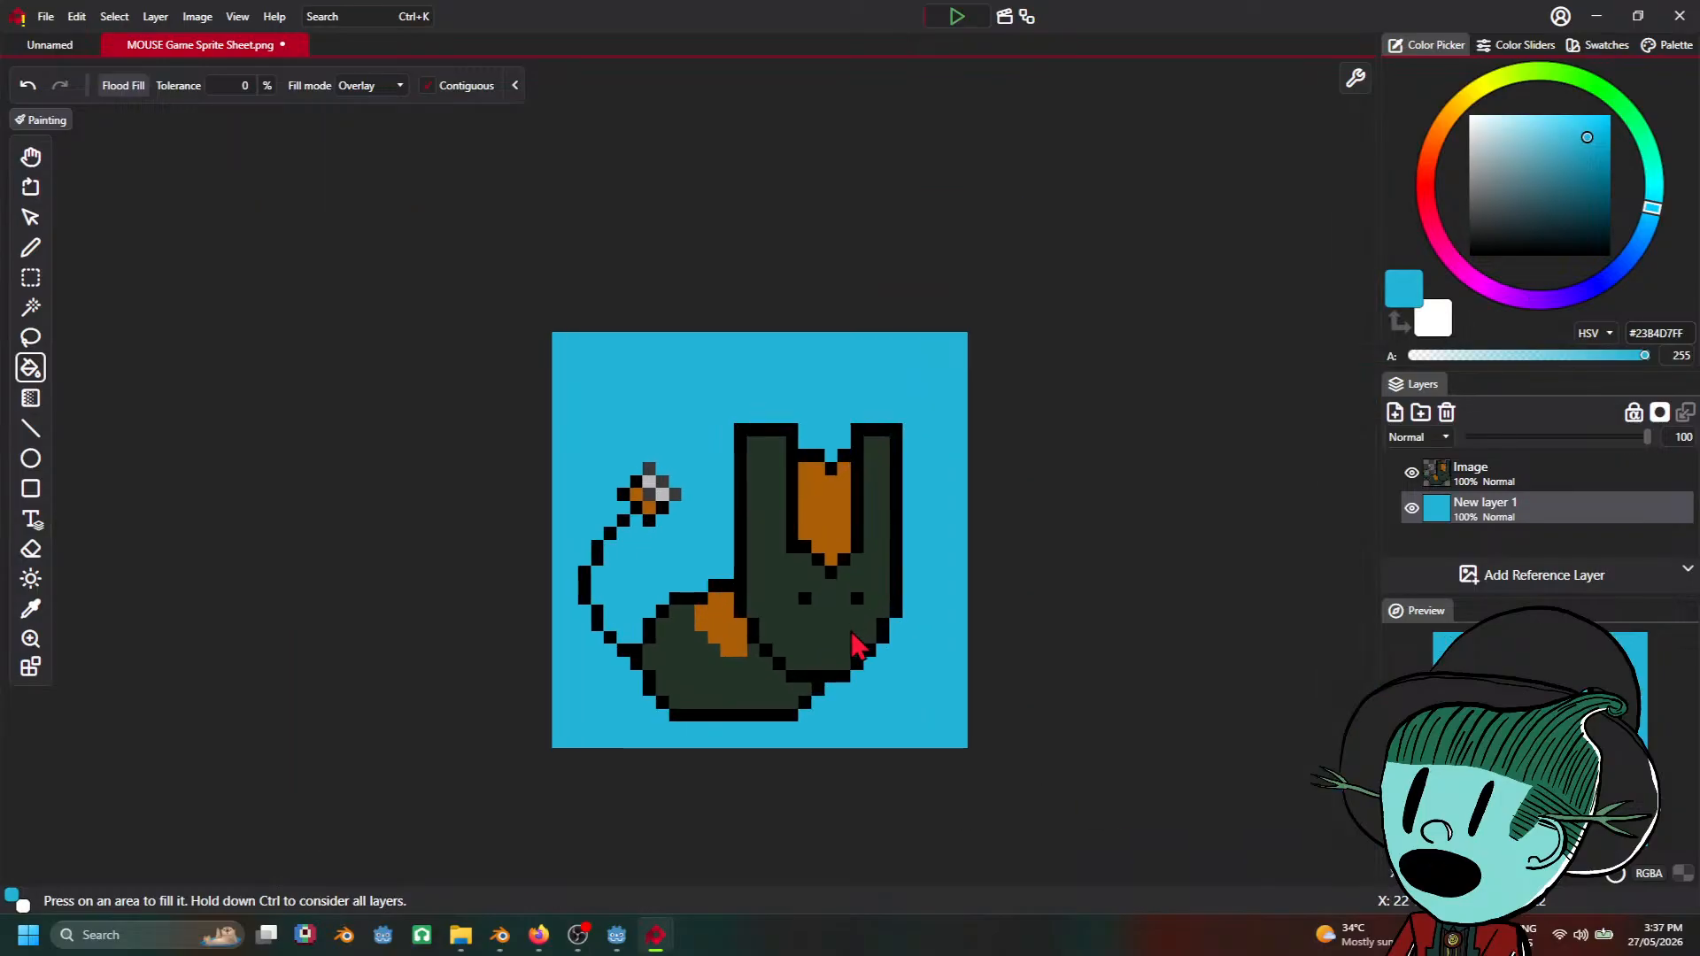
pyautogui.scroll(2, 857, 641)
# Step: Export the 32 × 32 px image as mousepainting.png into the MOUSE Project texture folder
pyautogui.click(45, 16)
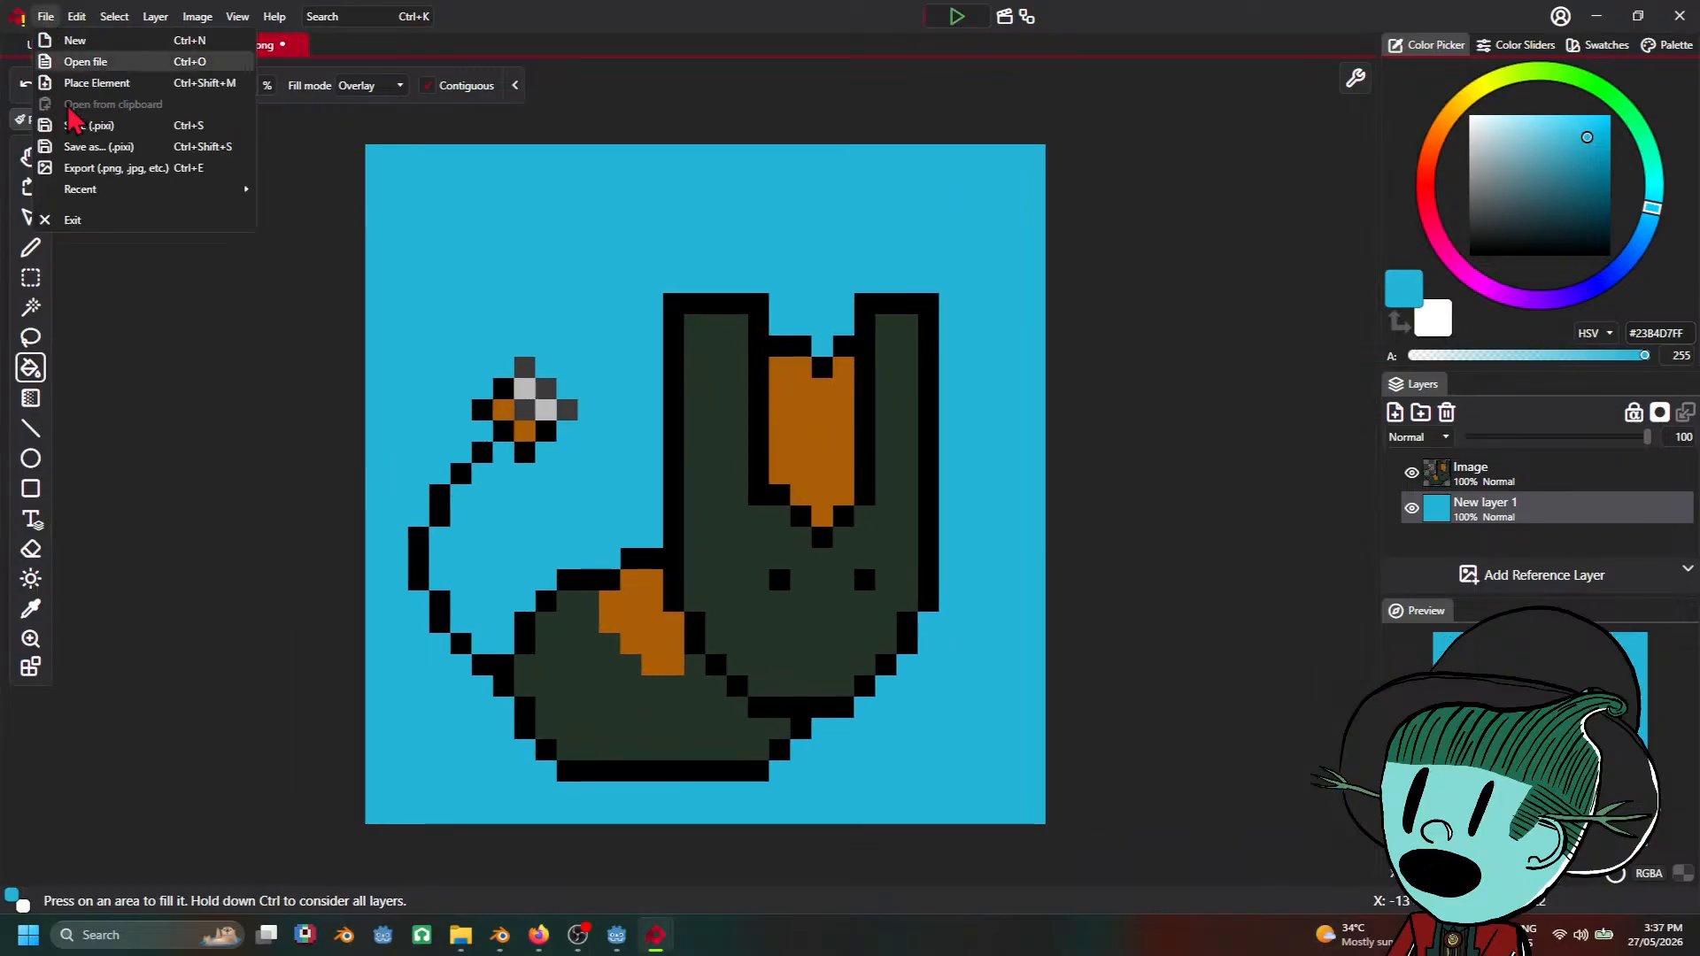
pyautogui.click(106, 167)
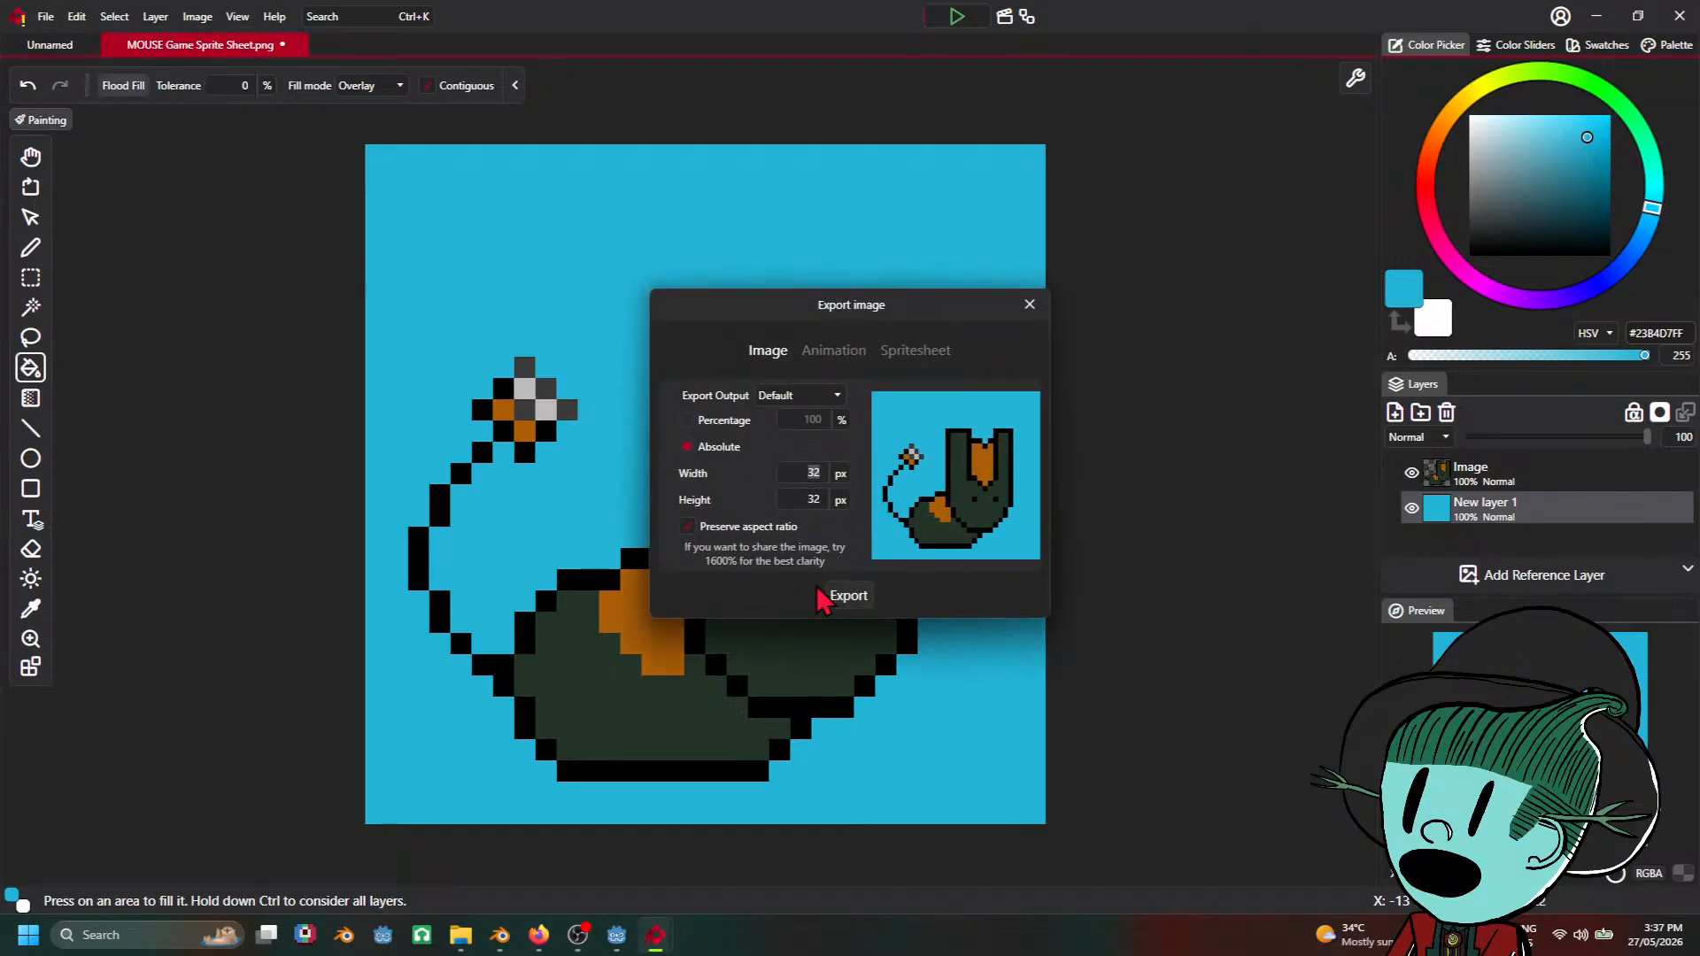
pyautogui.click(849, 595)
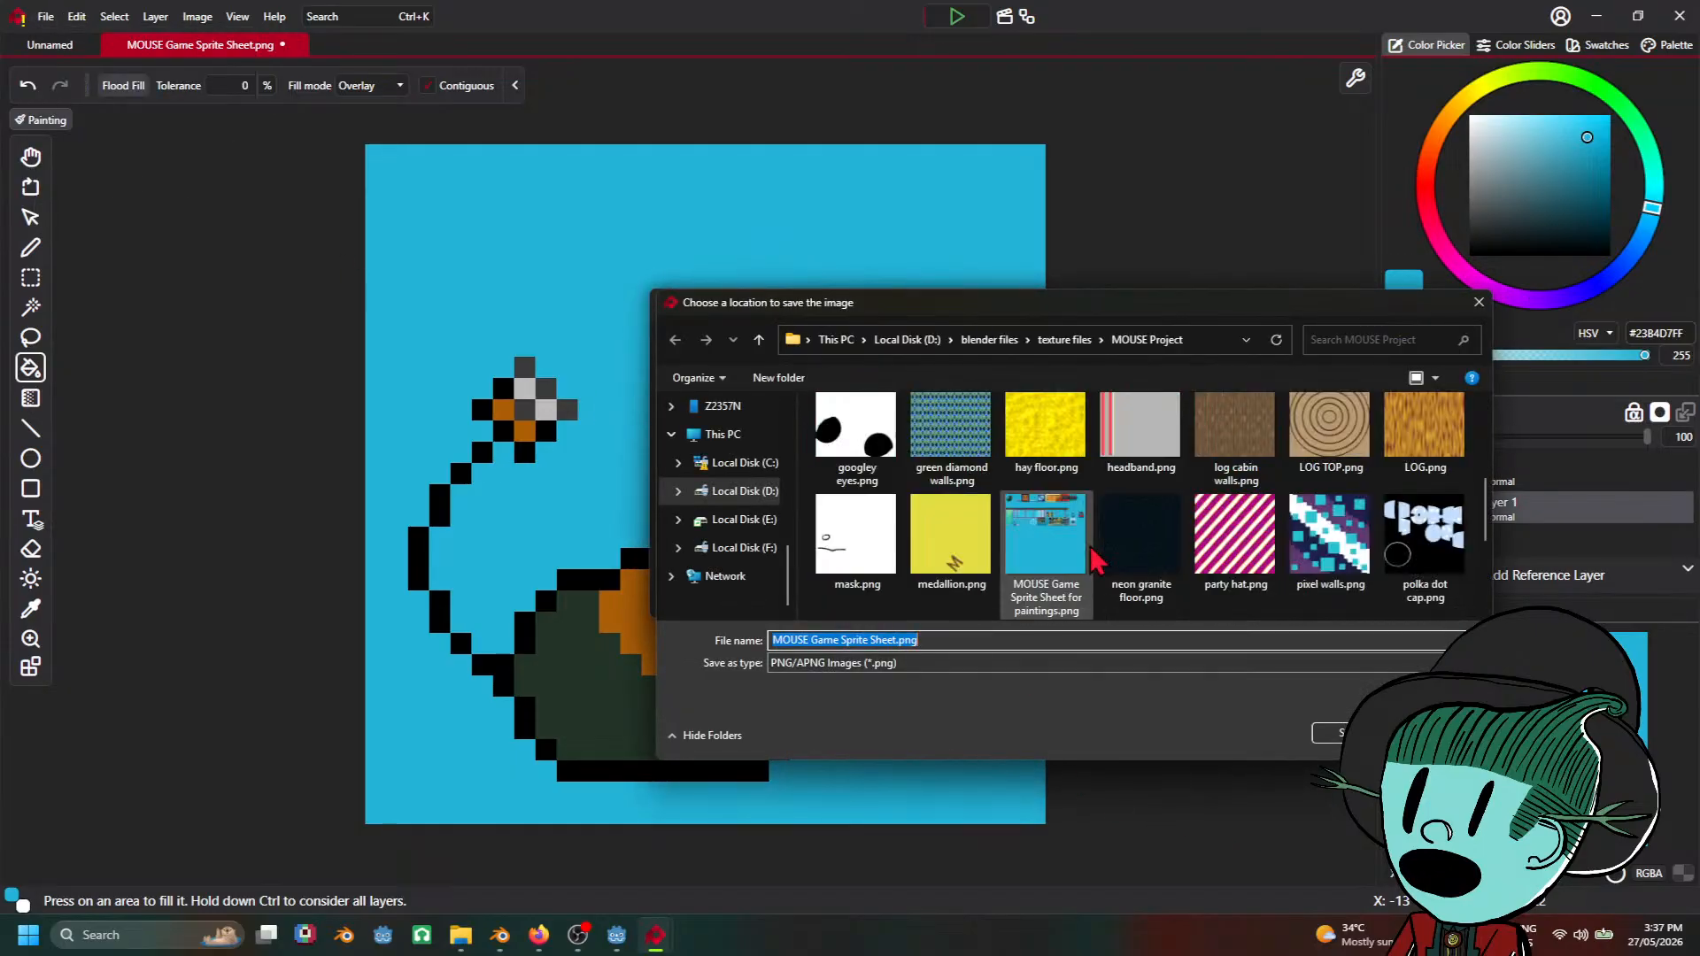
pyautogui.scroll(-2, 1063, 558)
pyautogui.scroll(3, 1074, 578)
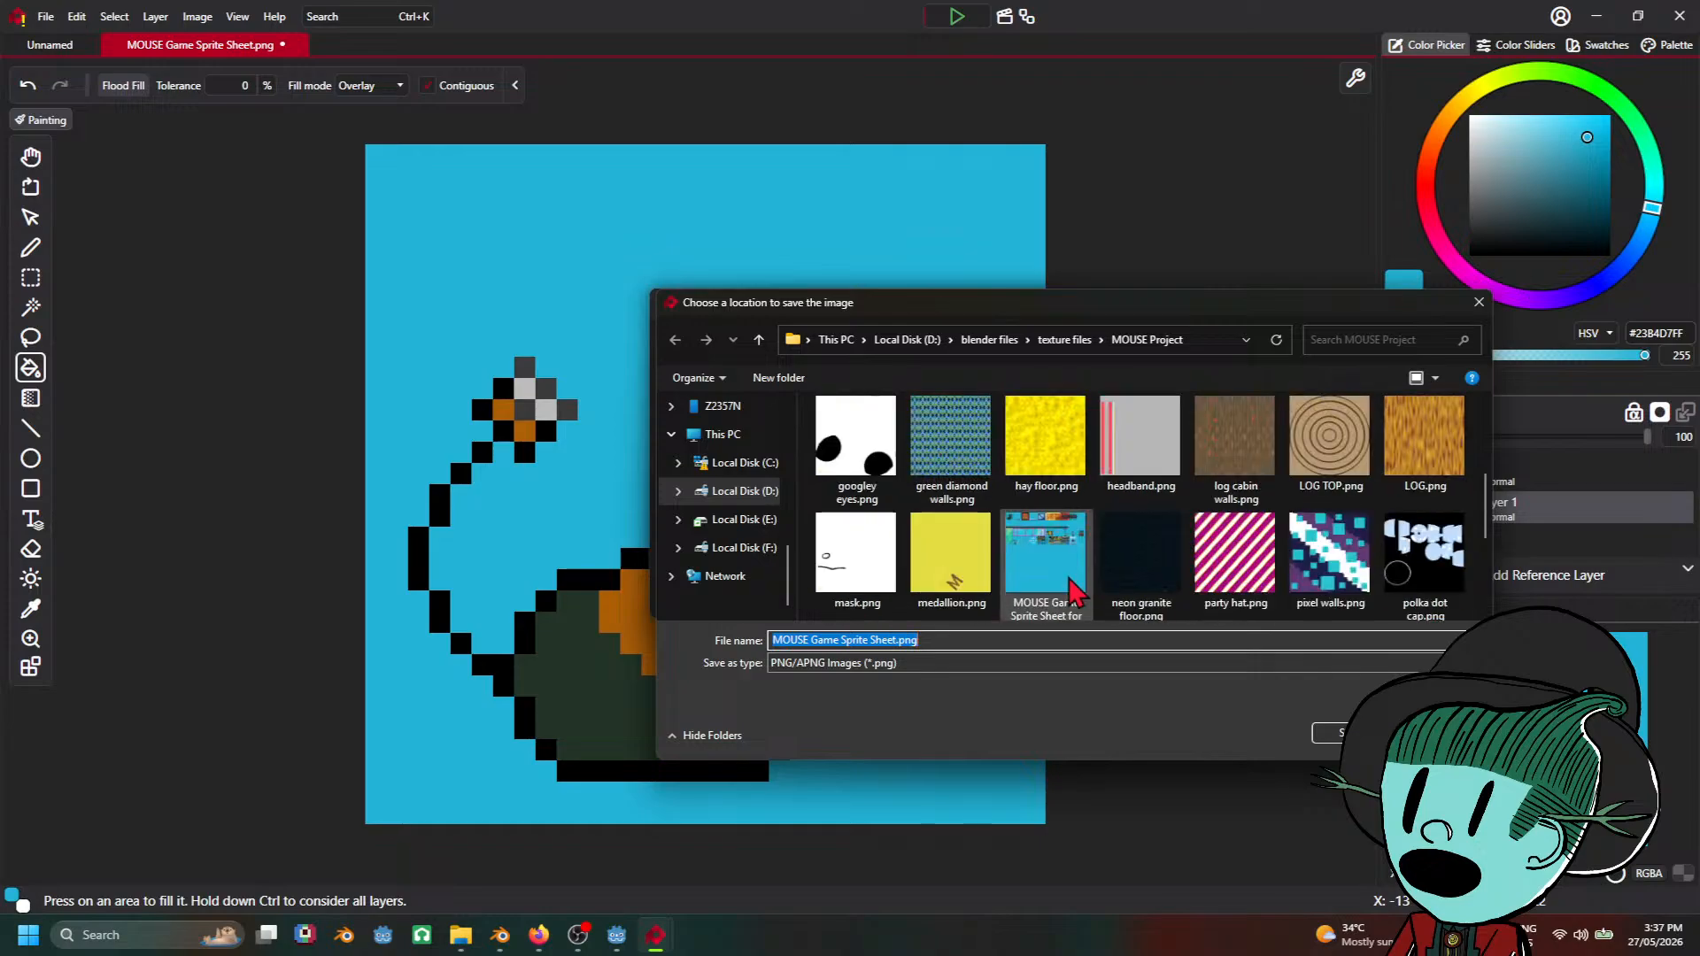
pyautogui.scroll(-2, 1074, 589)
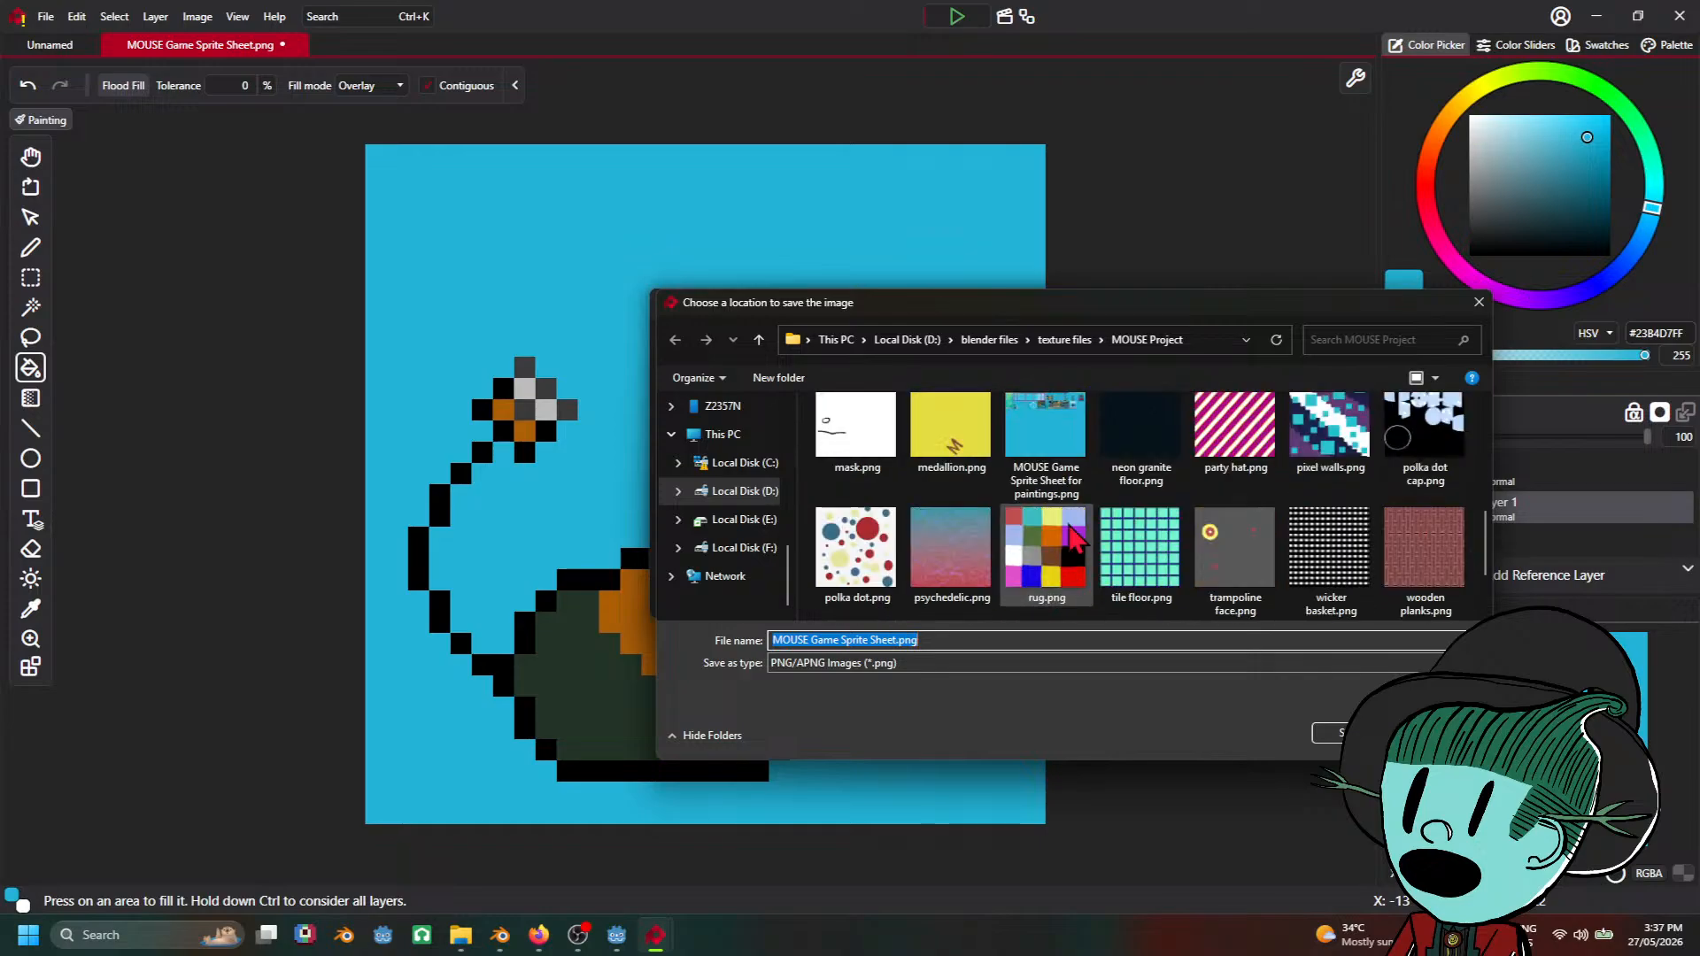
pyautogui.write('mous')
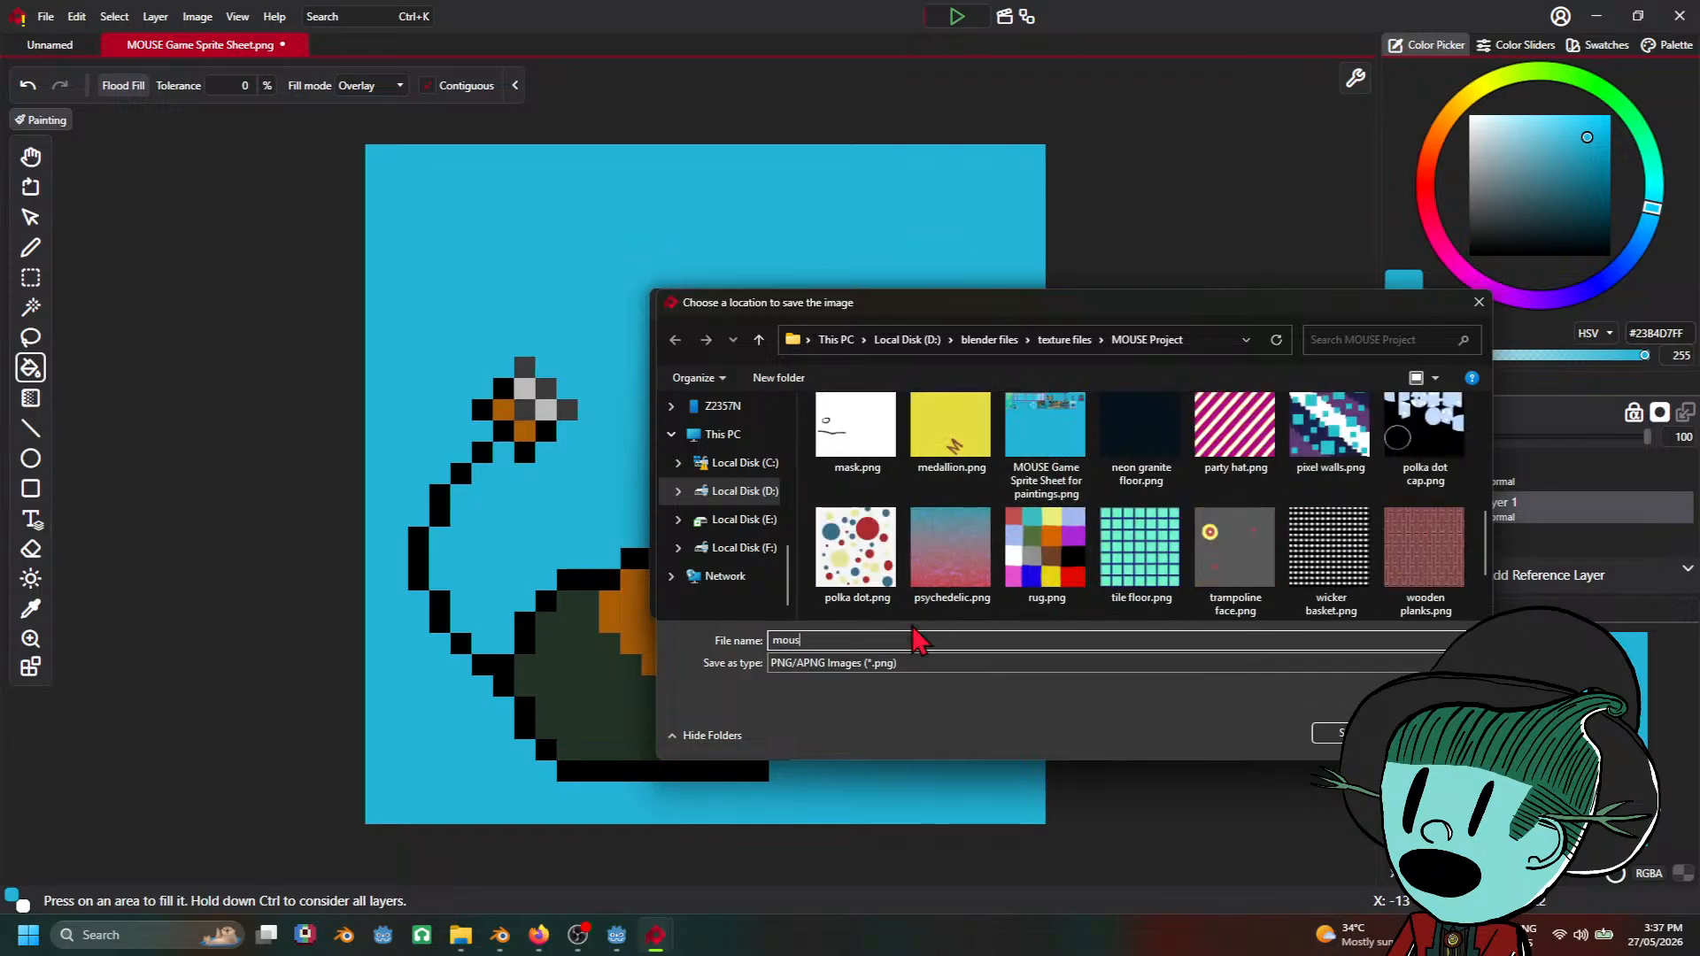
pyautogui.write('epai')
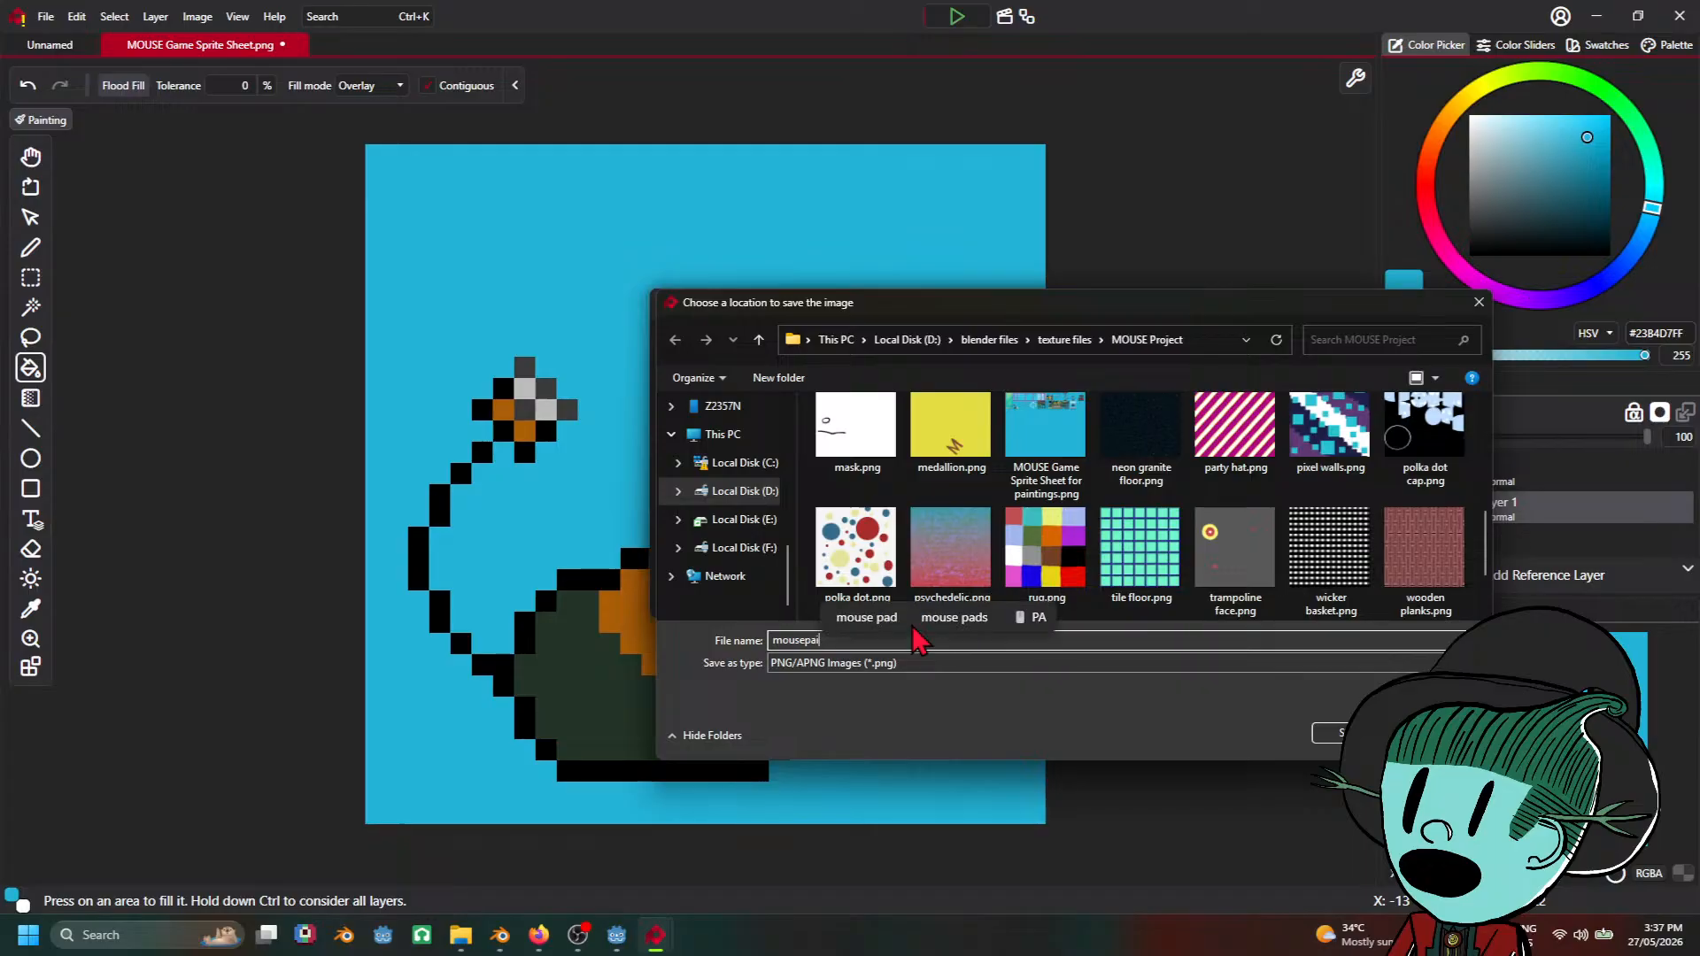
pyautogui.write('nting')
pyautogui.press('Return')
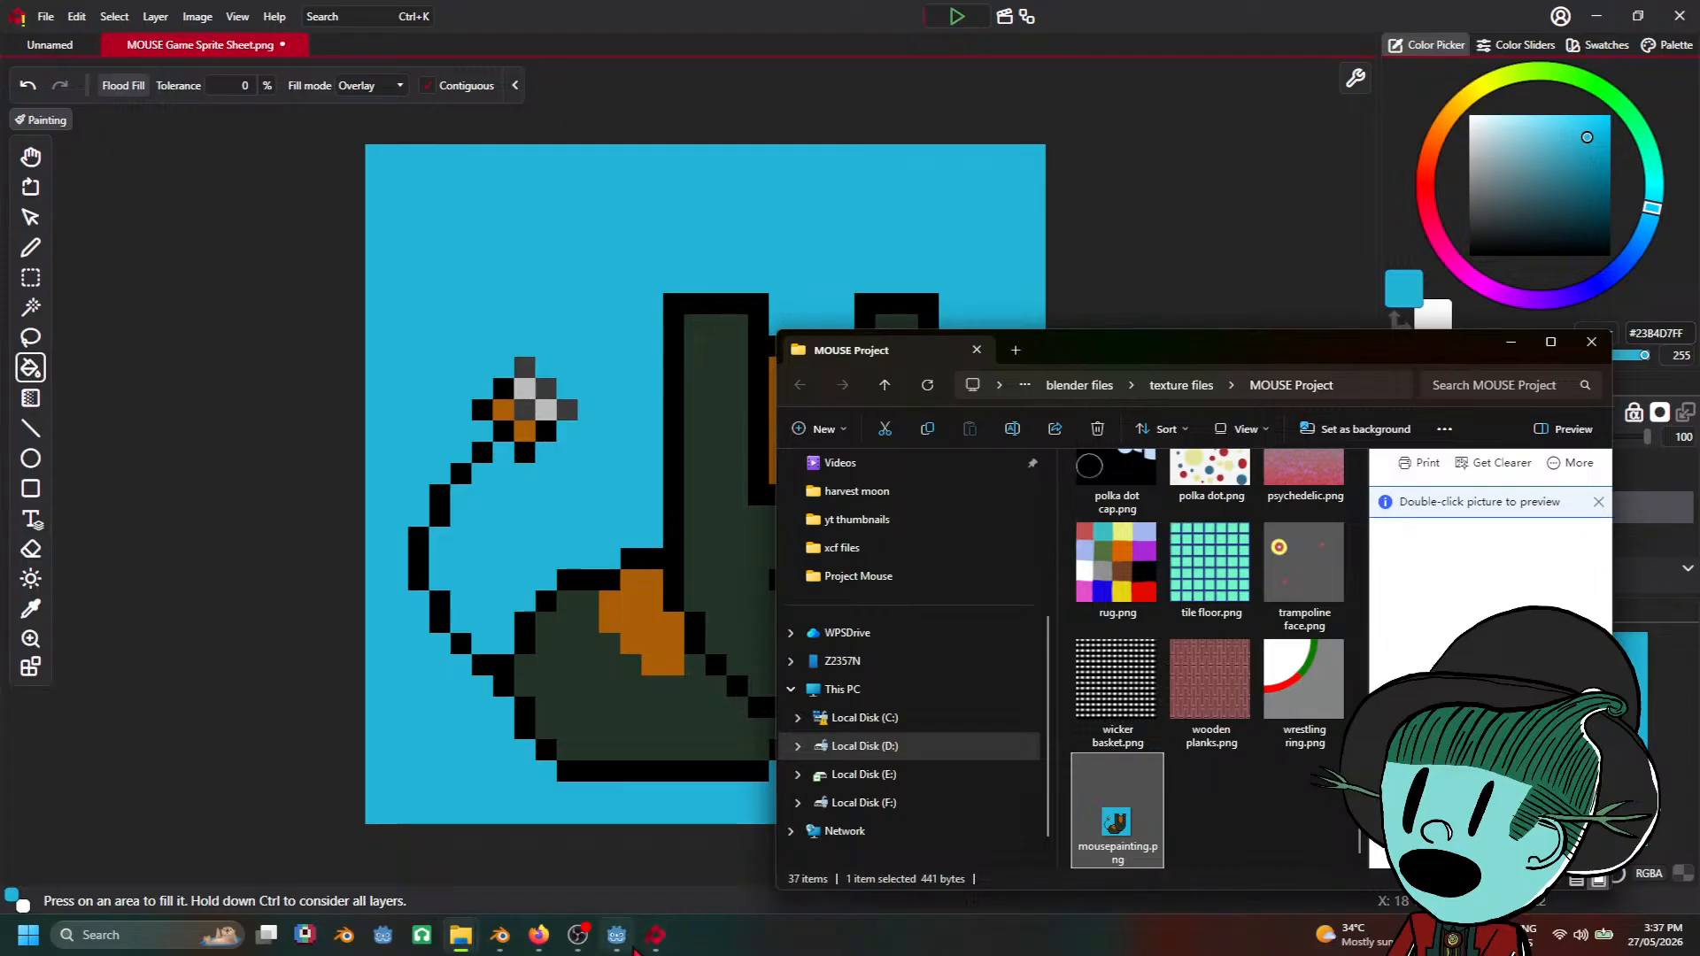
# Step: Switch to Godot and import mousepainting.png from the MOUSE Project folder into the background assets folder
pyautogui.moveTo(649, 947)
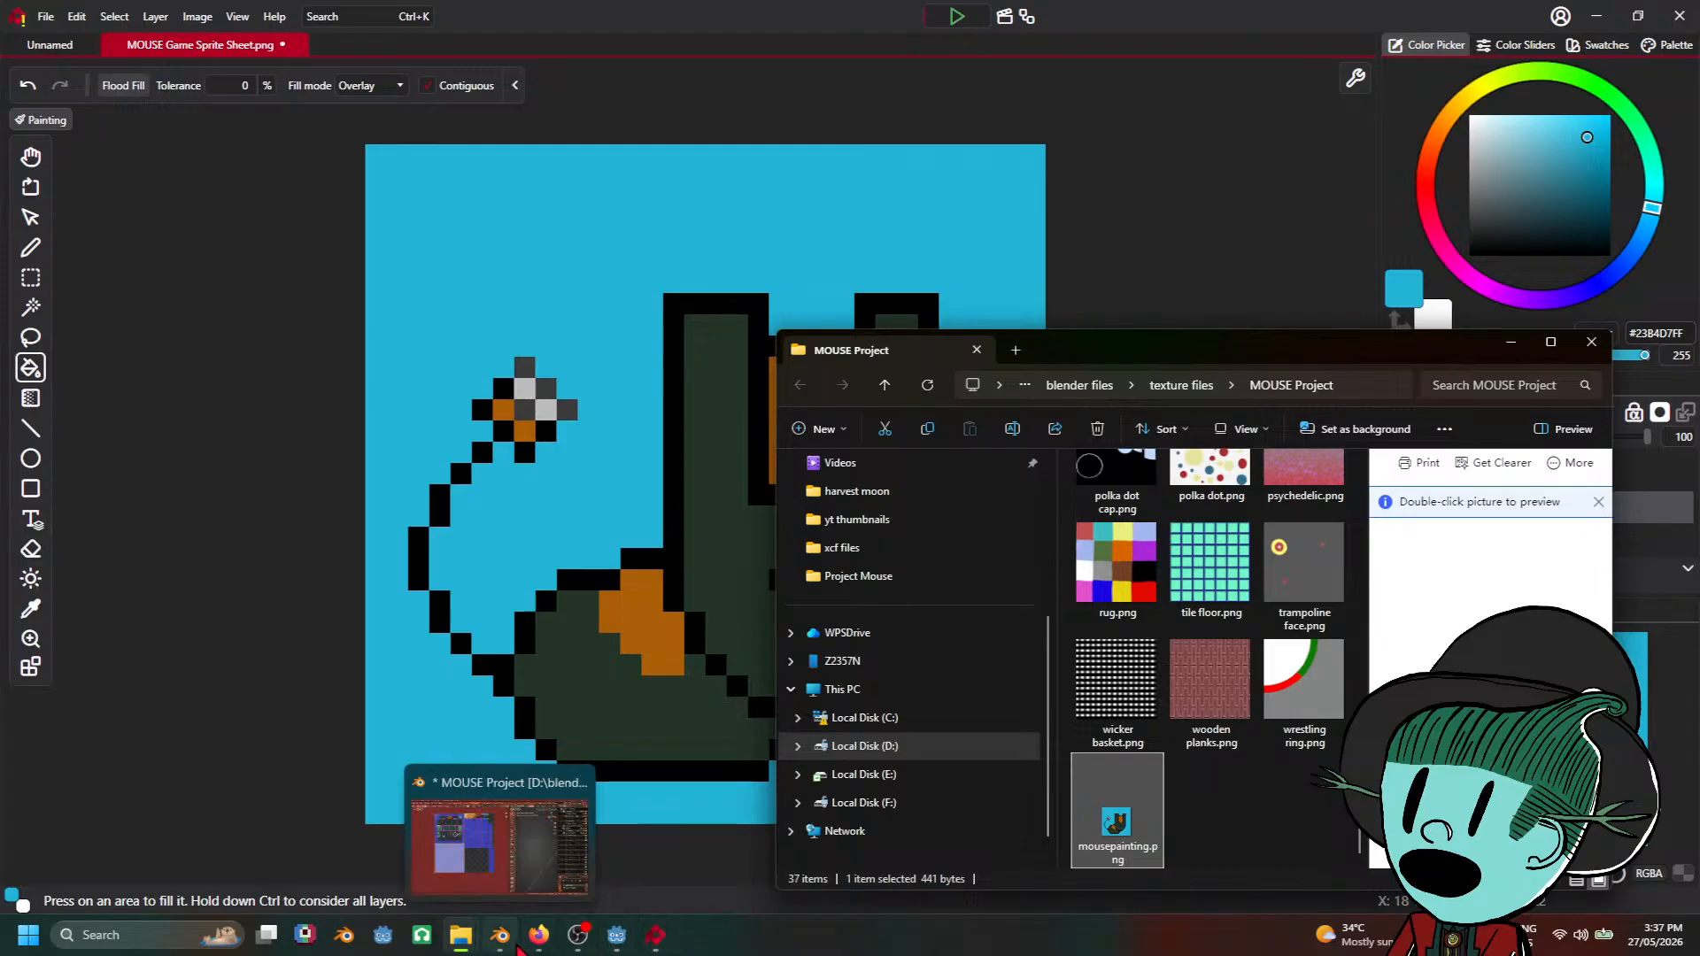
pyautogui.click(487, 832)
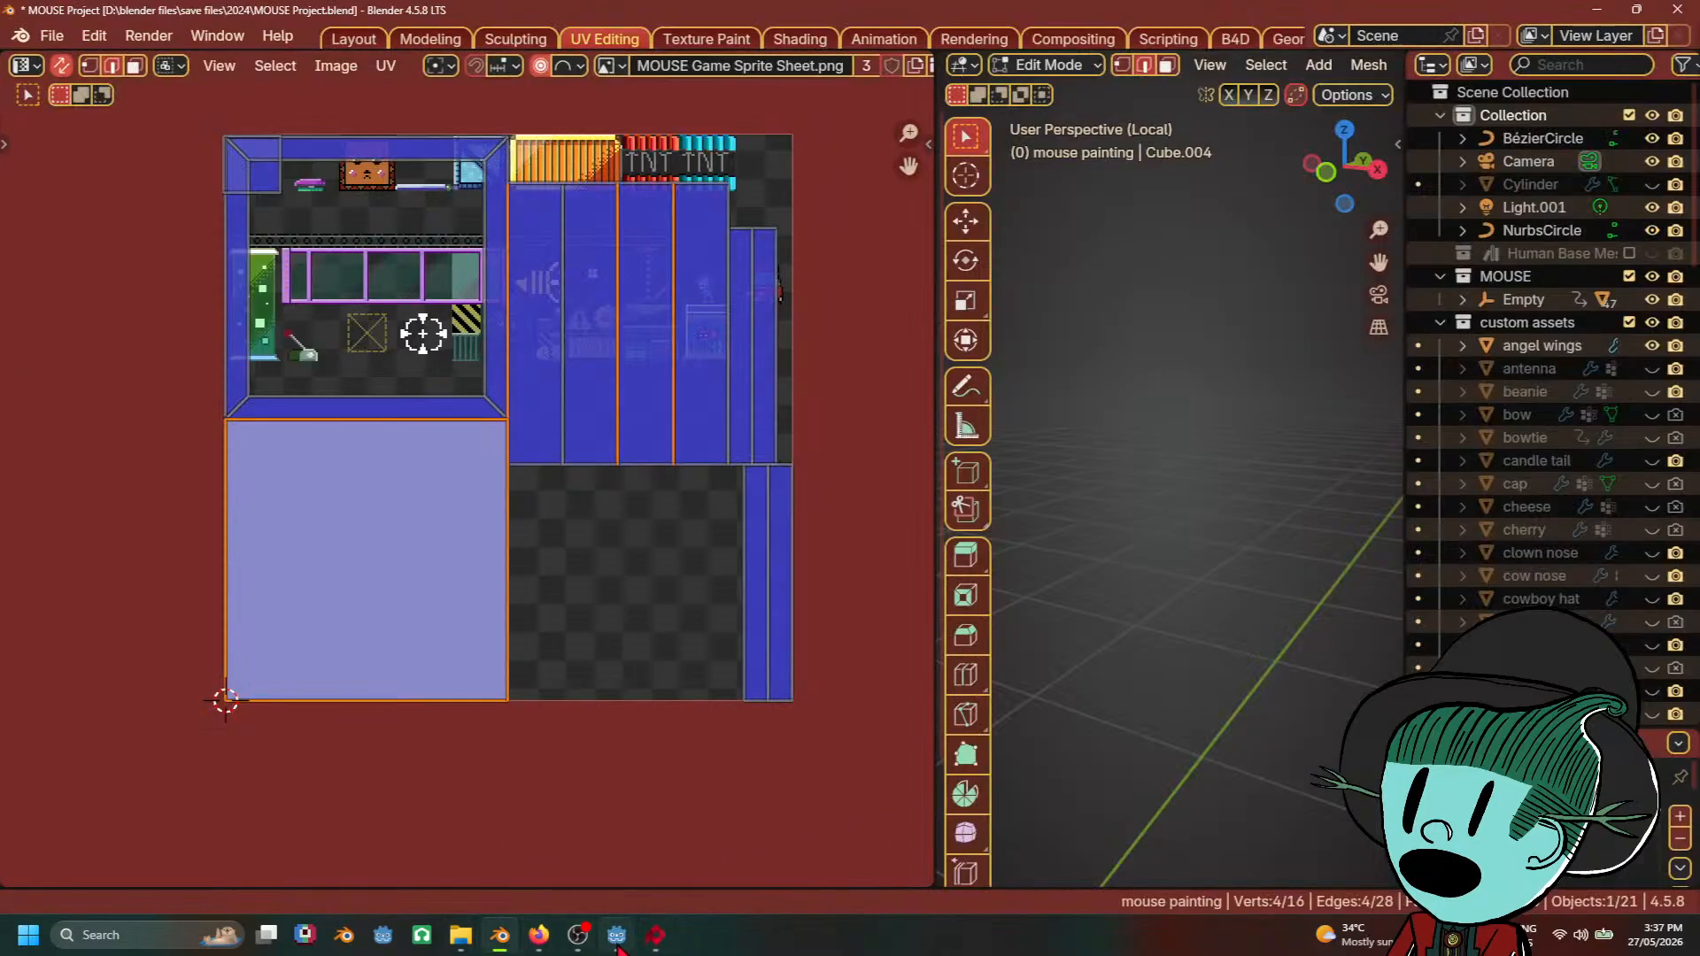
pyautogui.moveTo(660, 941)
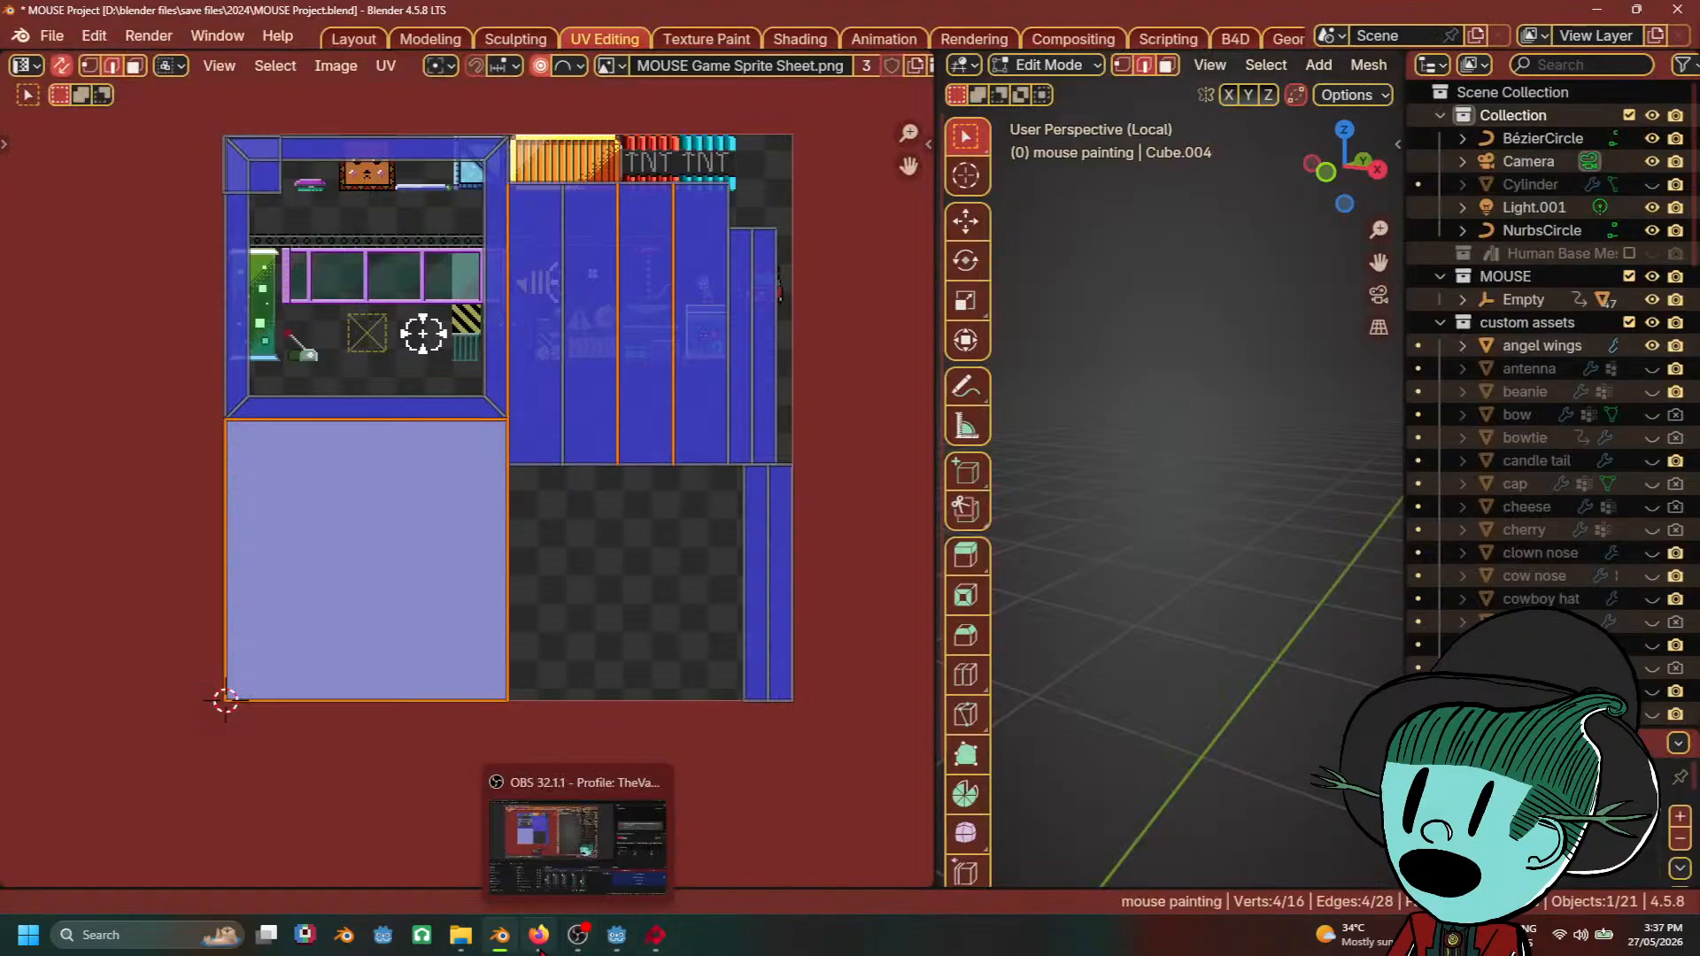
pyautogui.moveTo(540, 952)
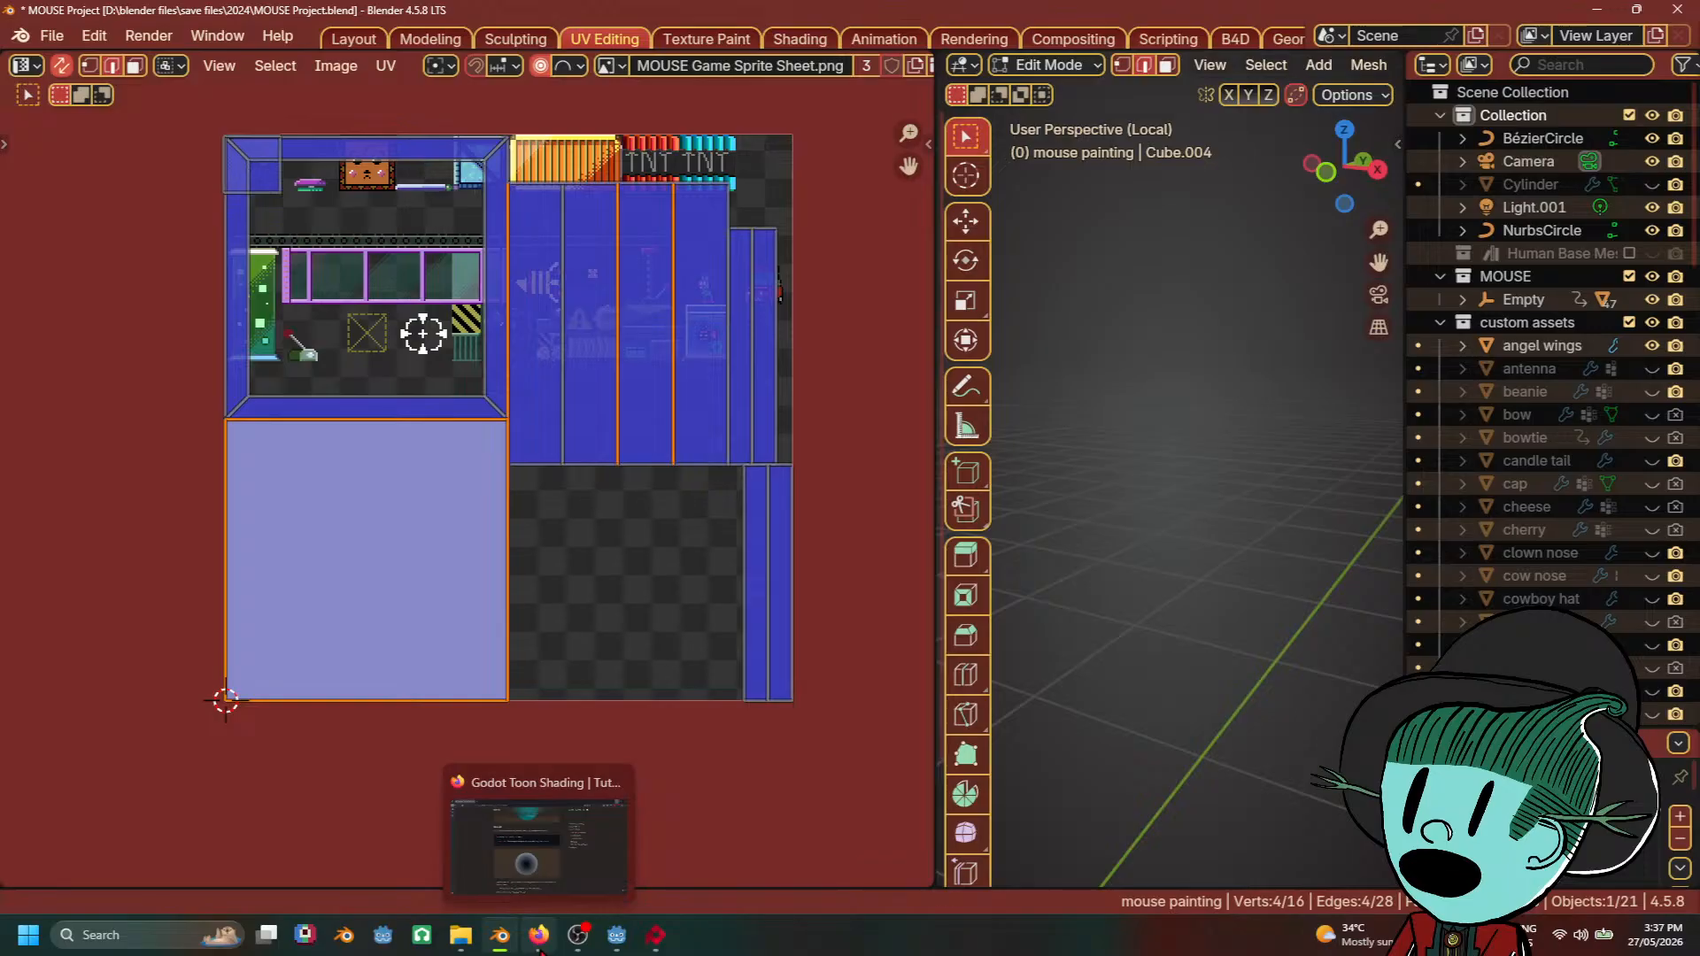
pyautogui.click(617, 941)
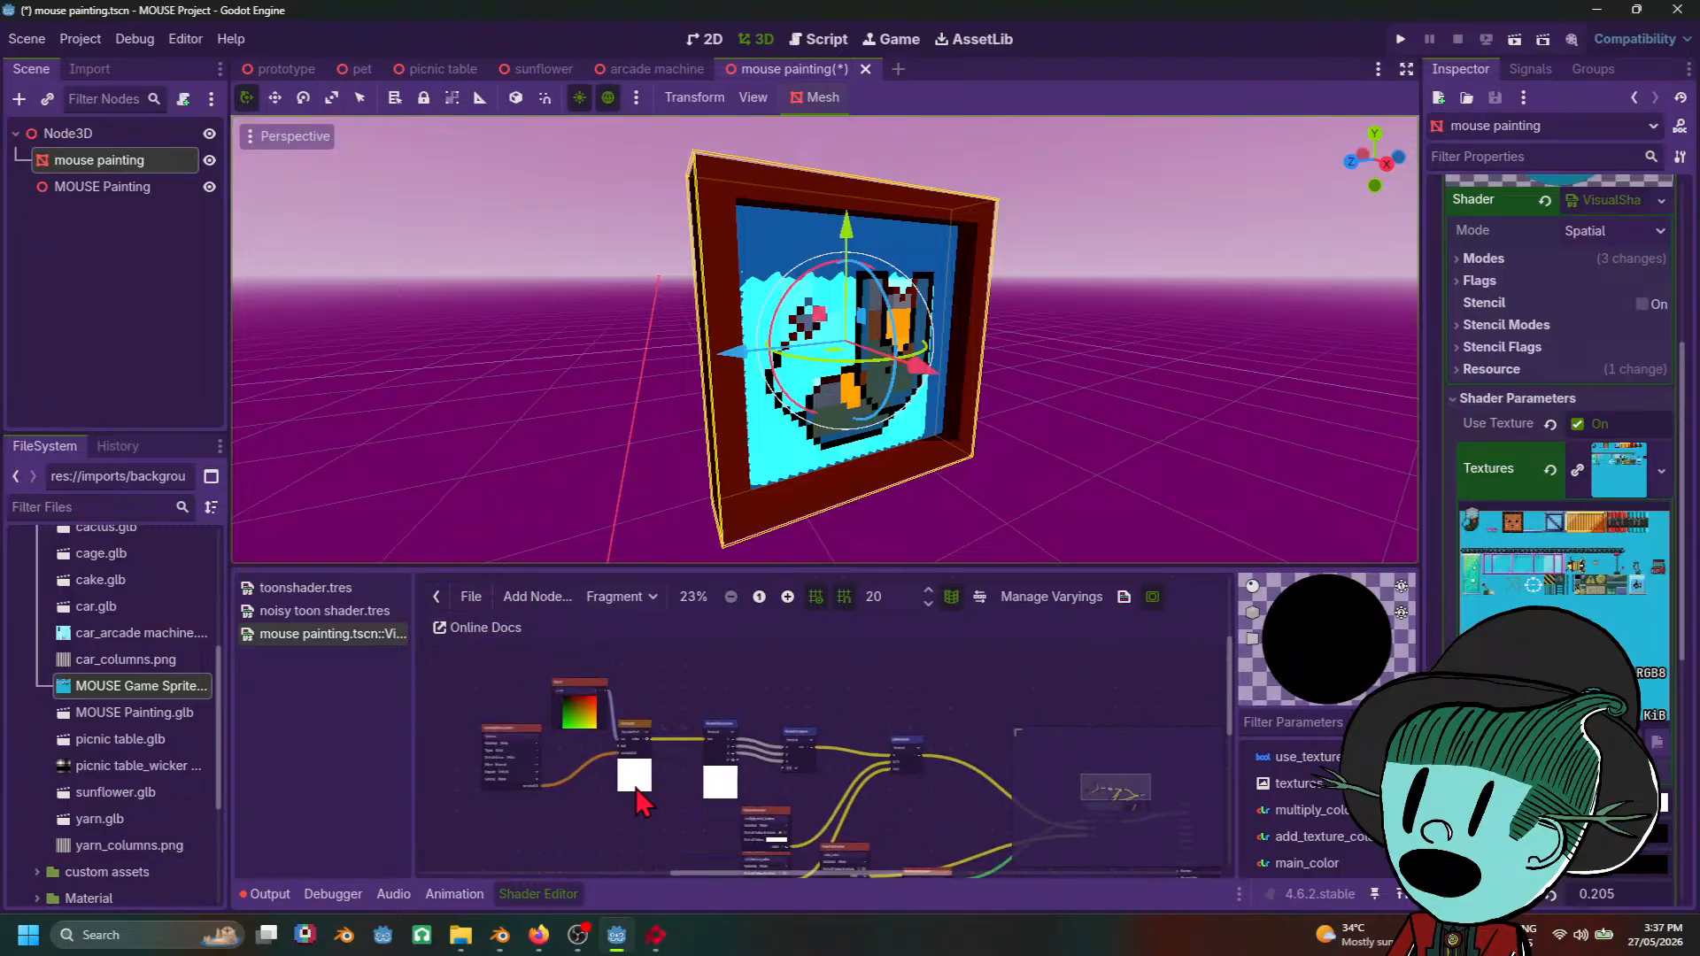
pyautogui.scroll(3, 635, 801)
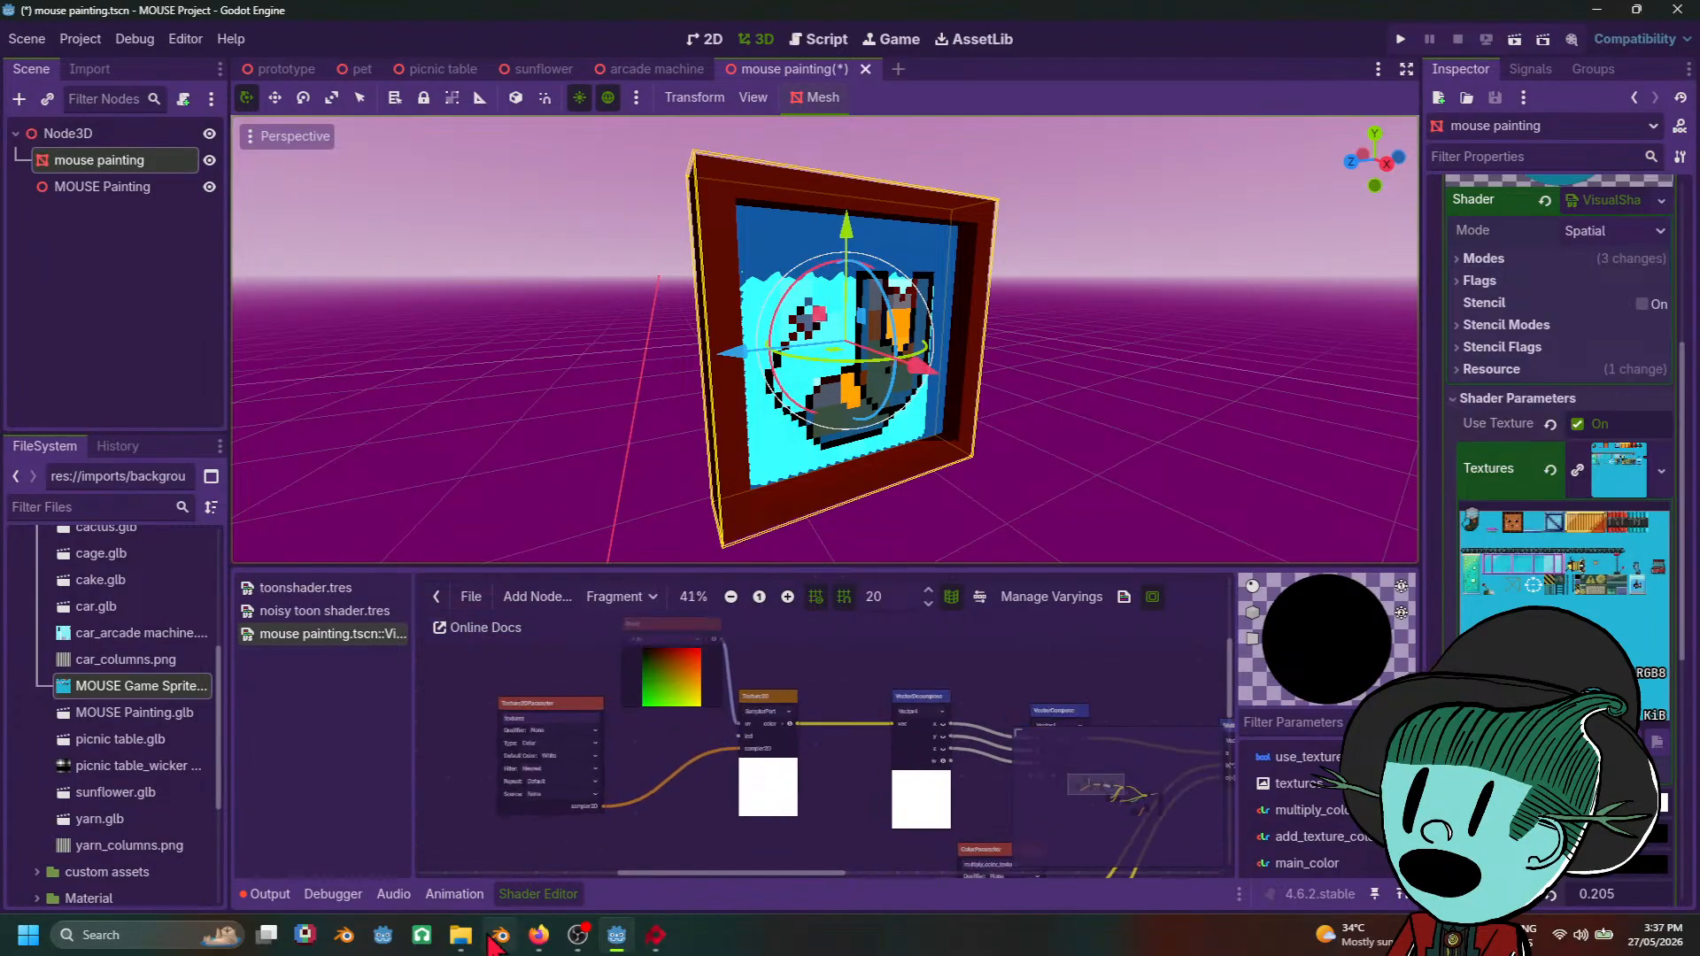
pyautogui.moveTo(463, 937)
pyautogui.click(490, 877)
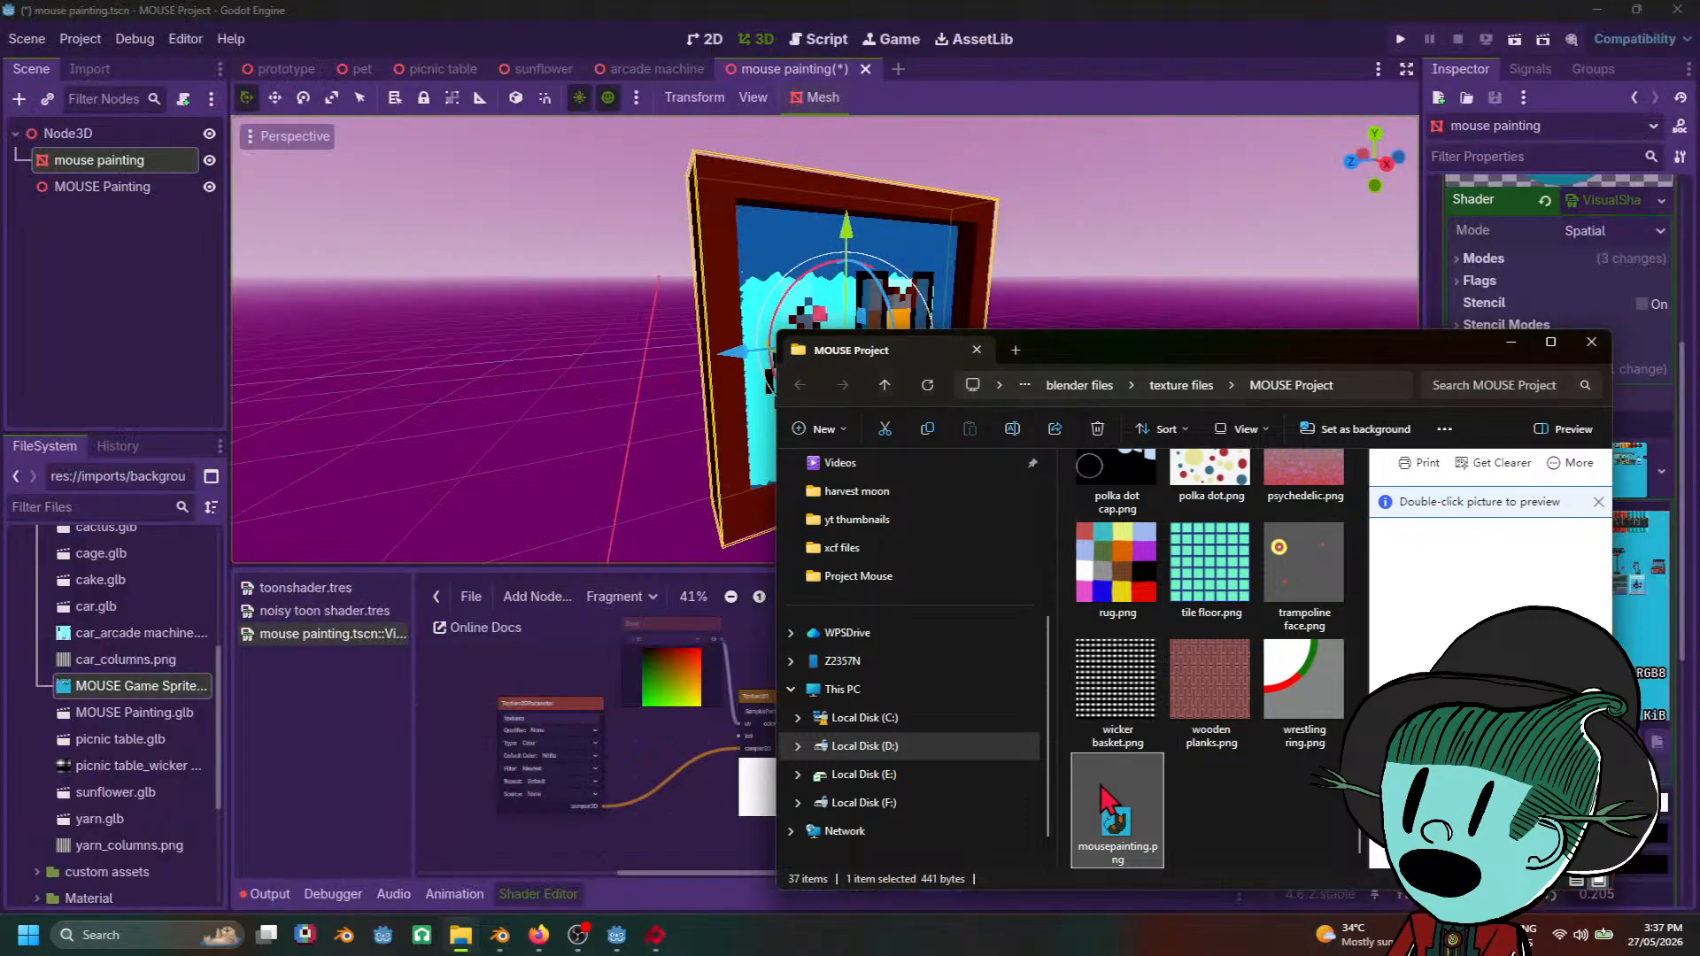
pyautogui.moveTo(1108, 802); pyautogui.dragTo(215, 721)
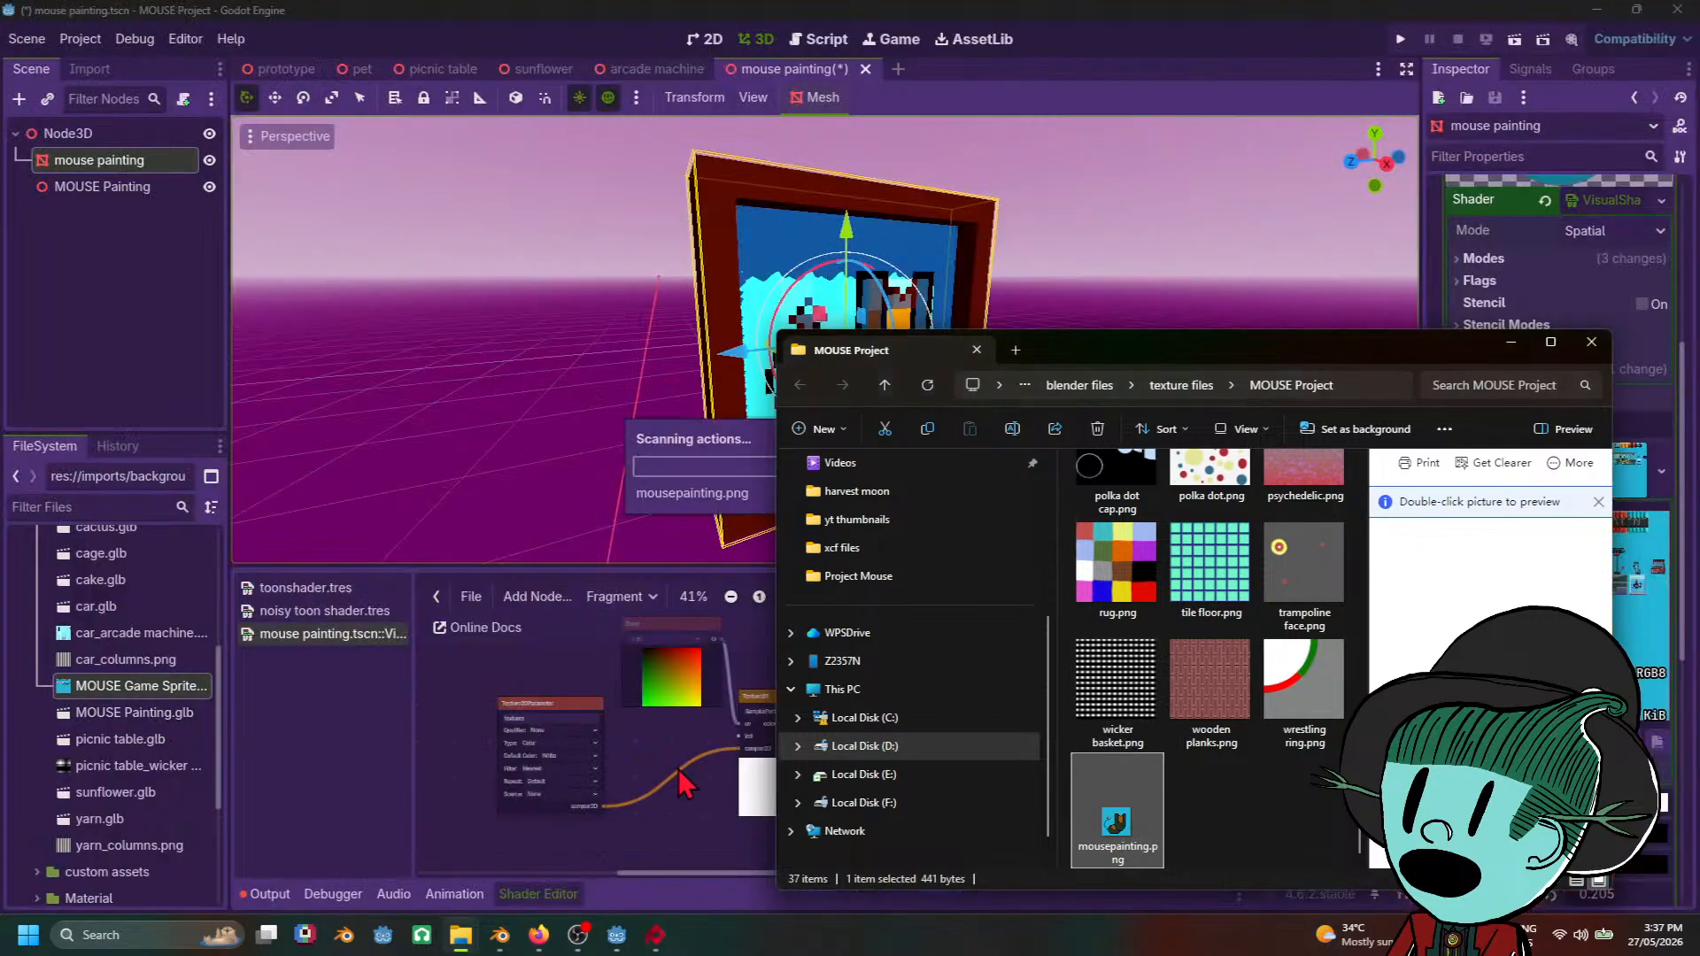
pyautogui.click(1510, 342)
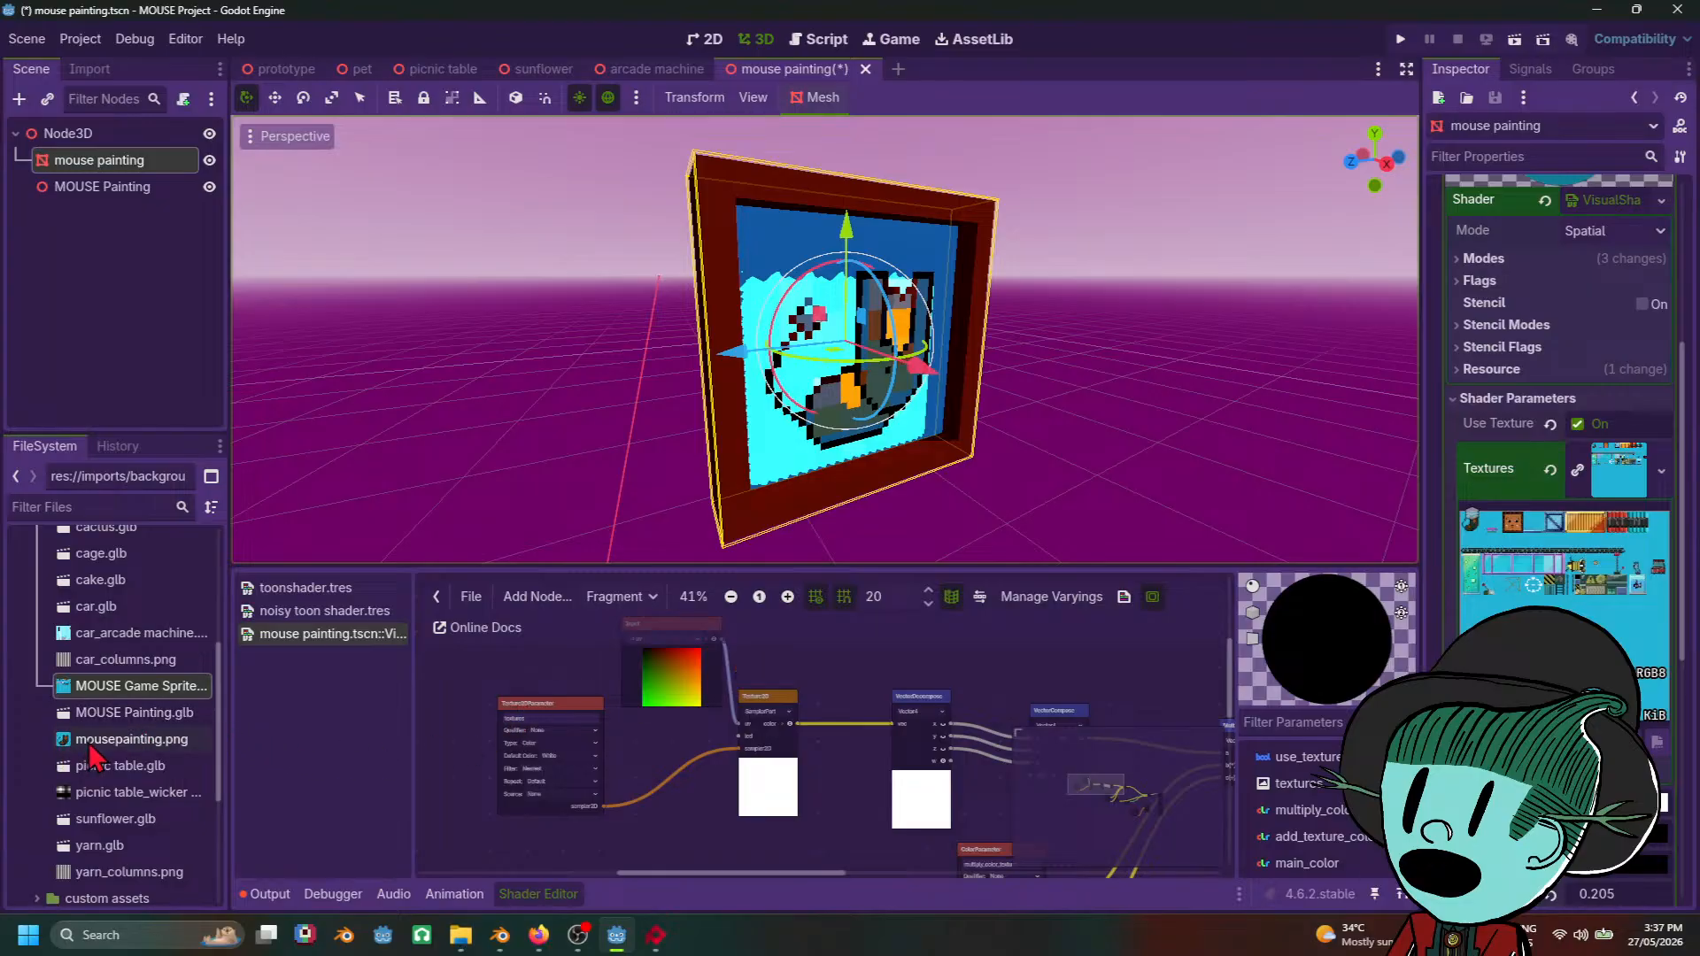
# Step: Assign mousepainting.png to the mouse painting's Textures shader parameter and inspect the painting from the front
pyautogui.moveTo(95, 758)
pyautogui.mouseDown()
pyautogui.moveTo(1620, 469)
pyautogui.moveTo(1639, 487)
pyautogui.mouseUp()
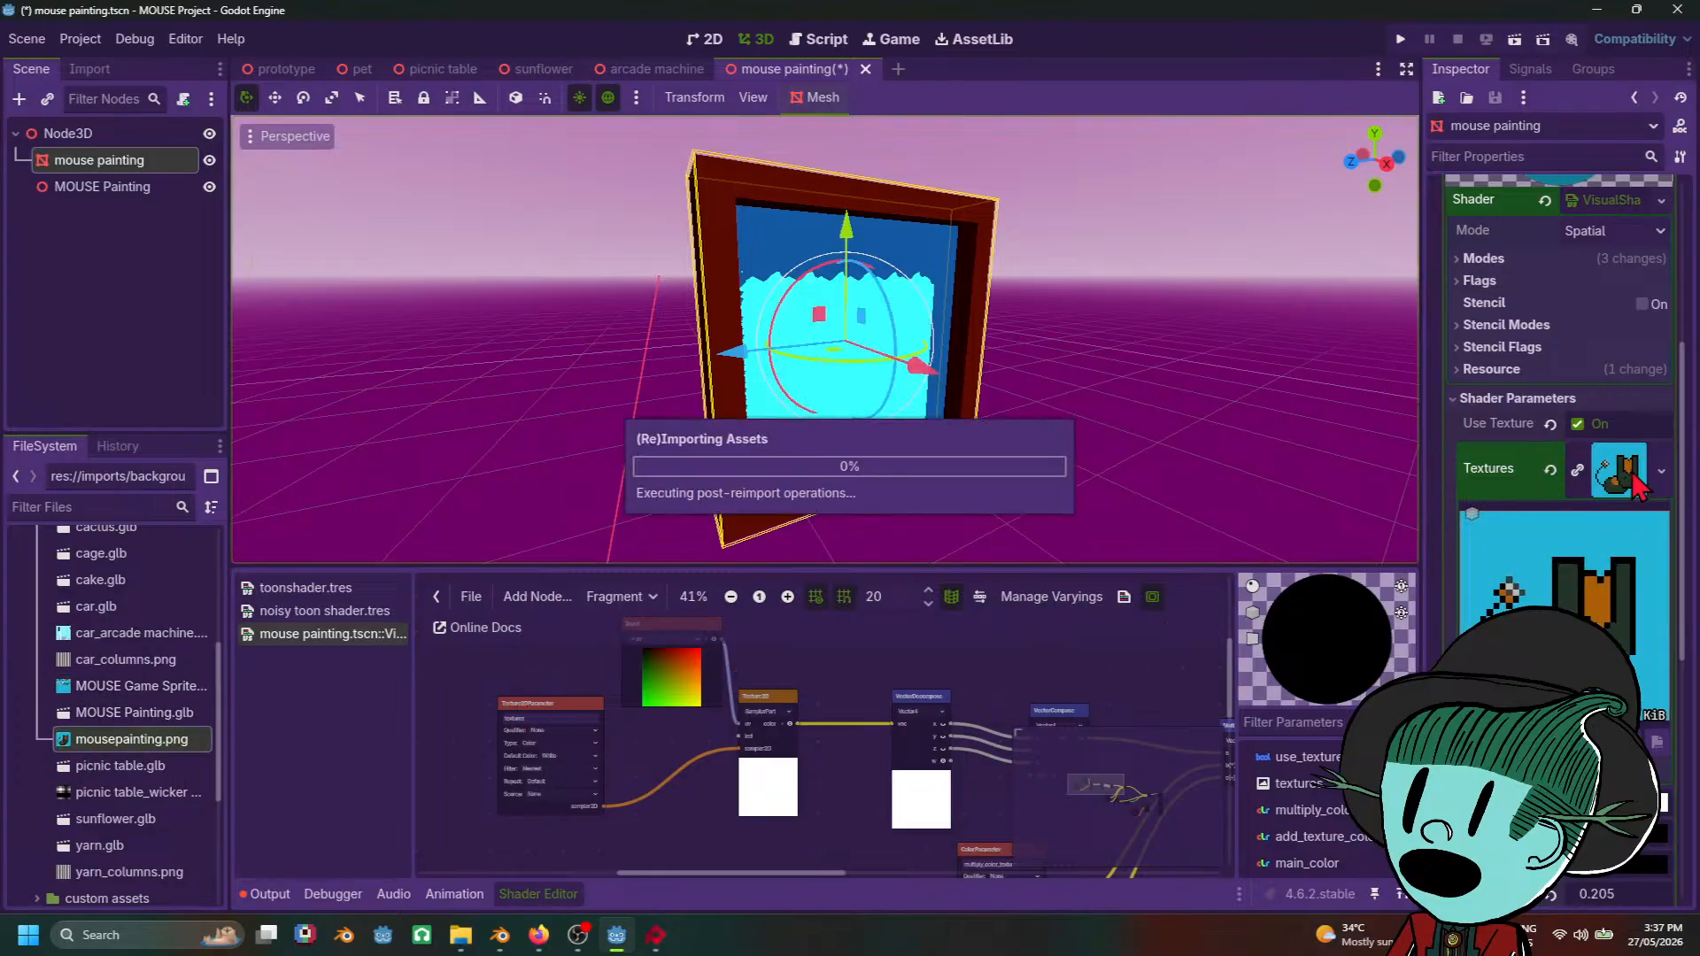
pyautogui.moveTo(1173, 470)
pyautogui.mouseDown(button='middle')
pyautogui.moveTo(1097, 437)
pyautogui.moveTo(1045, 440)
pyautogui.moveTo(1054, 463)
pyautogui.moveTo(1027, 465)
pyautogui.mouseUp(button='middle')
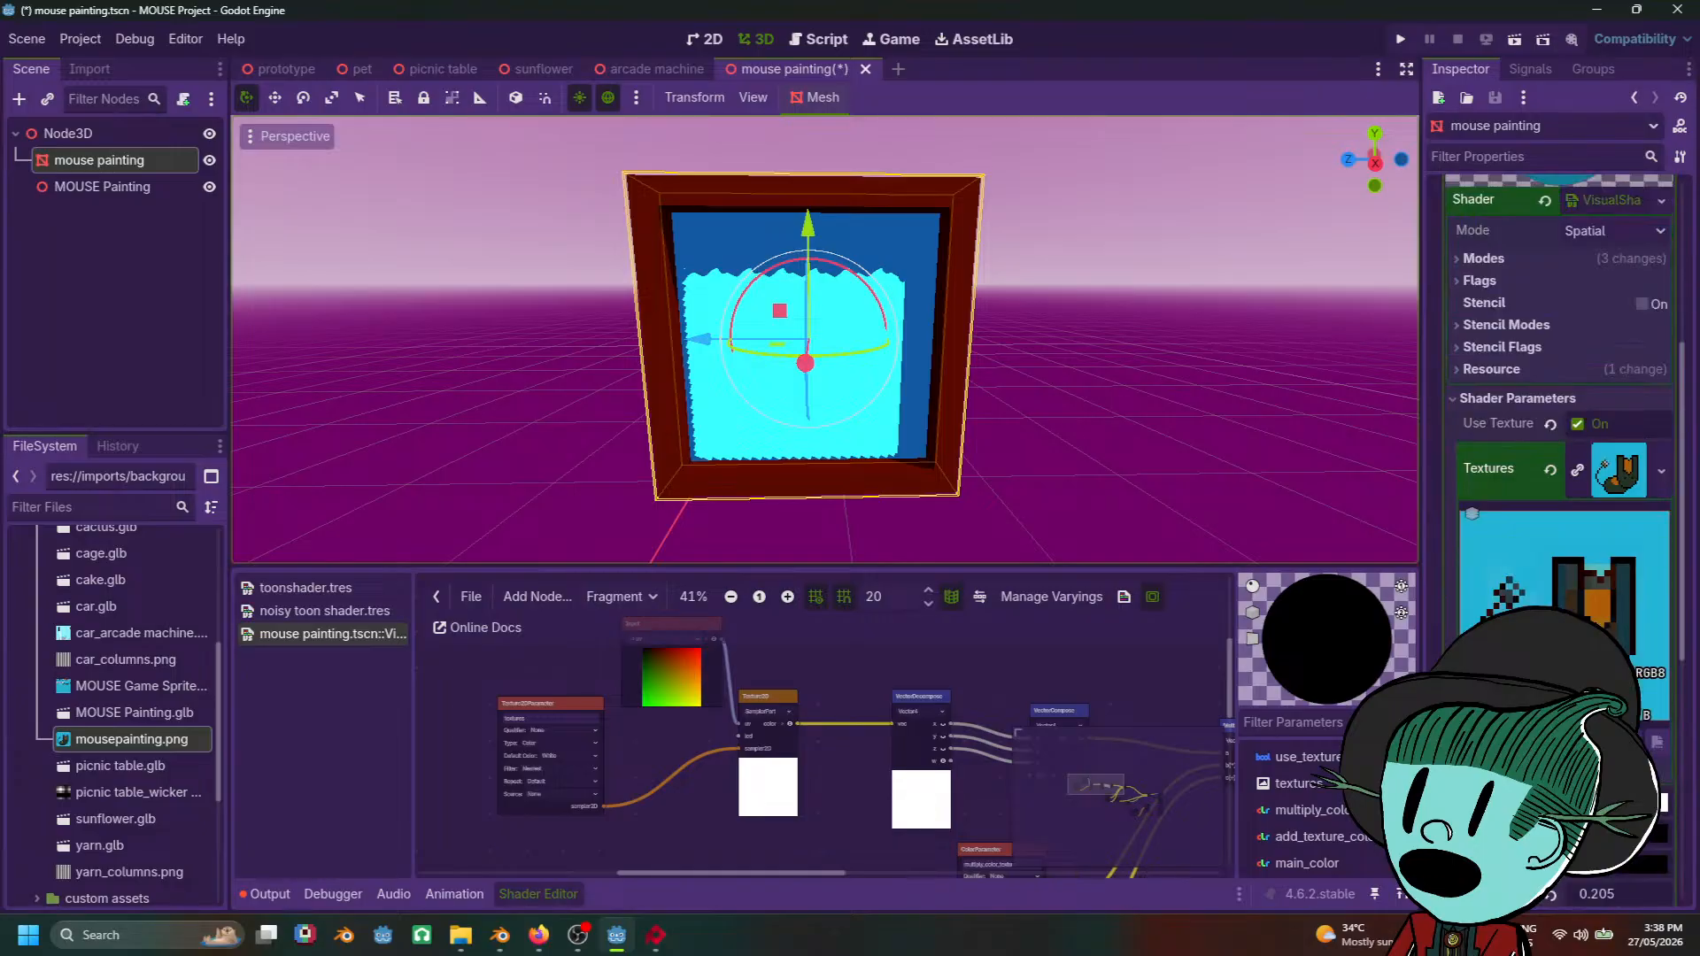
pyautogui.scroll(-5, 976, 434)
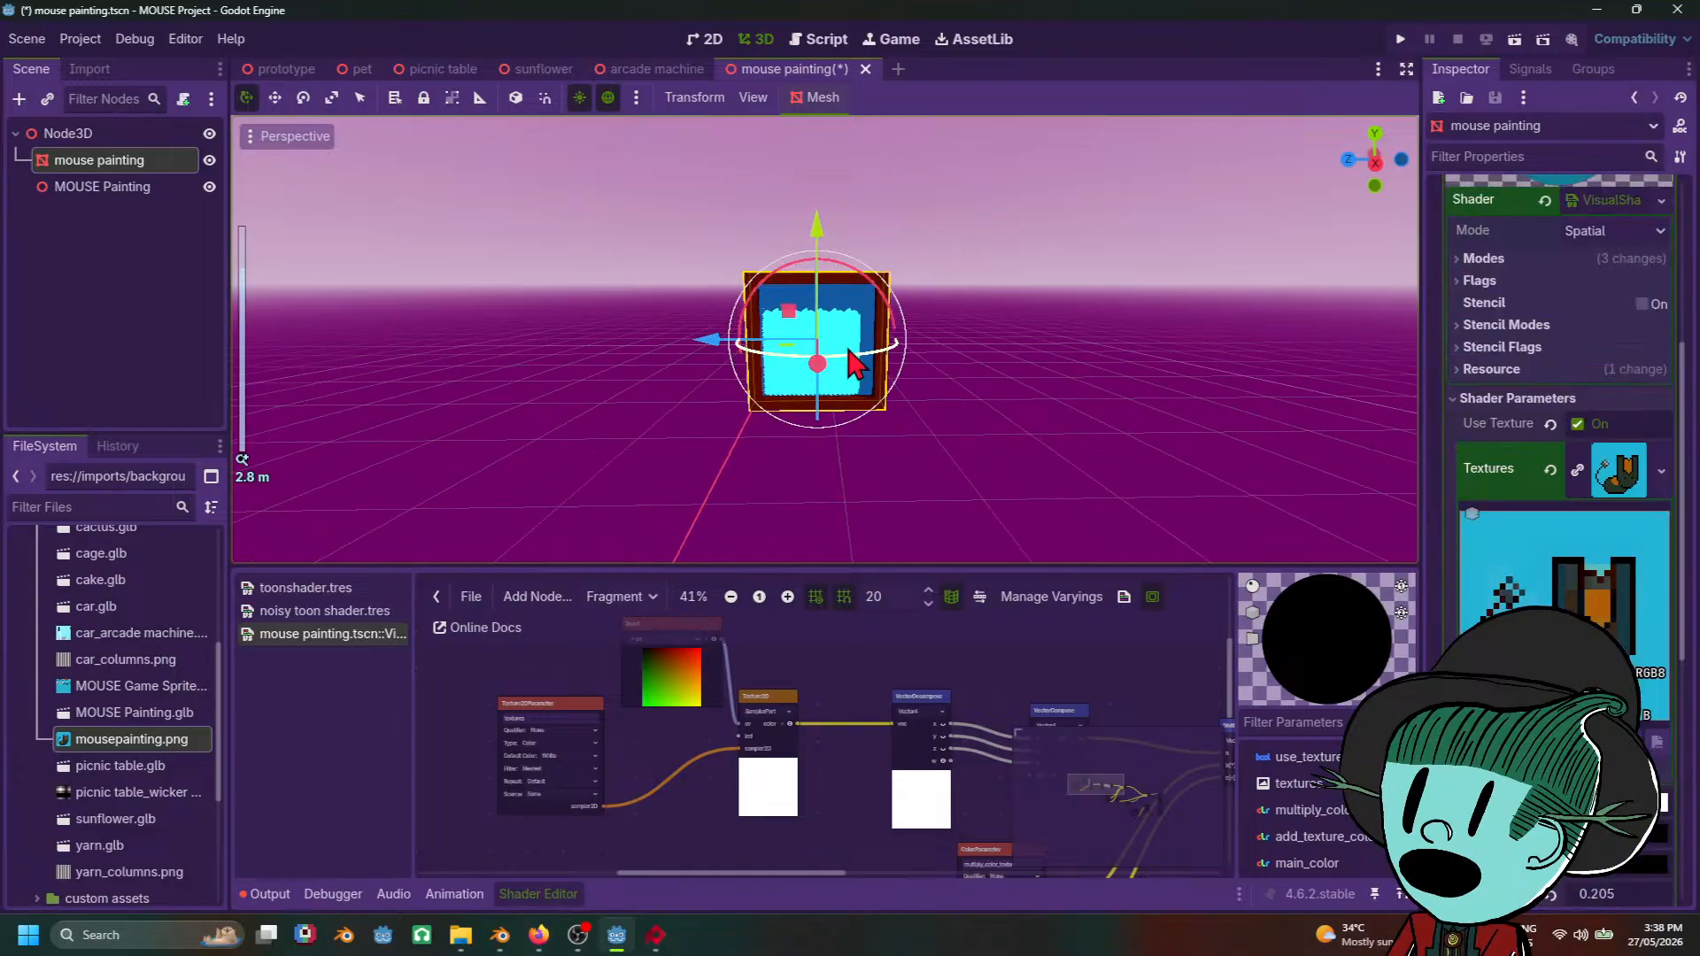
pyautogui.scroll(4, 976, 433)
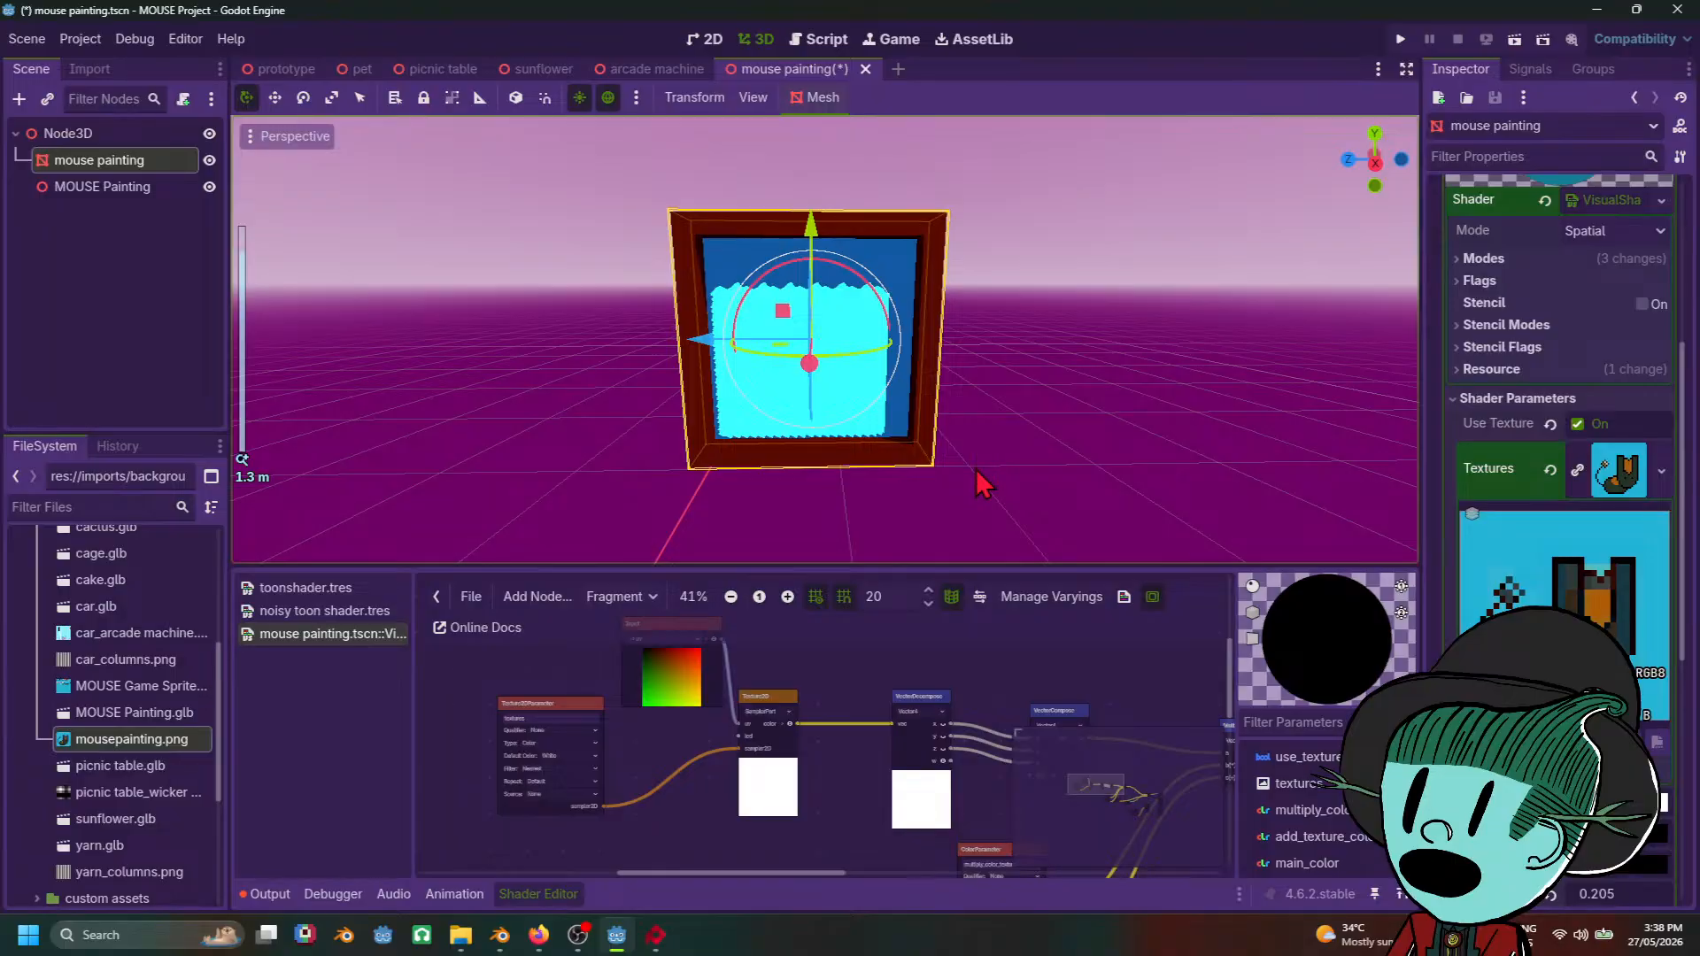
pyautogui.moveTo(976, 469)
pyautogui.mouseDown(button='middle')
pyautogui.moveTo(918, 475)
pyautogui.moveTo(853, 315)
pyautogui.moveTo(990, 444)
pyautogui.mouseUp(button='middle')
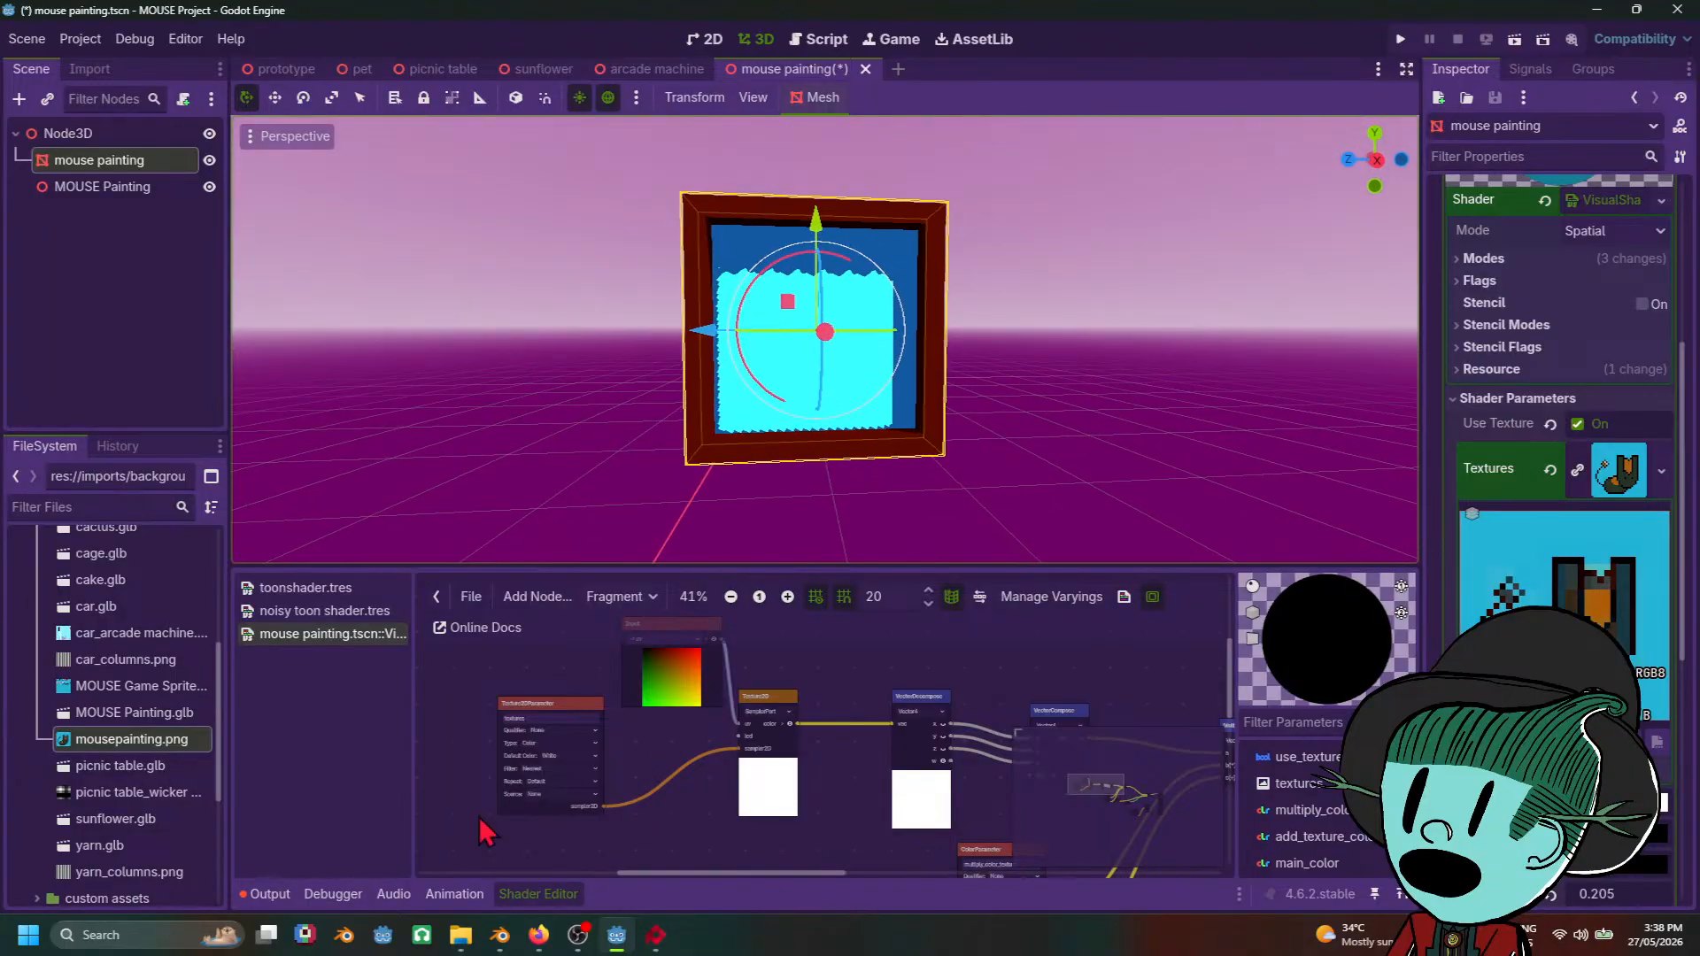
# Step: Switch to the pixel art editor and examine the cropped mouse sprite with the Image layer hidden and shown
pyautogui.click(655, 937)
pyautogui.scroll(-4, 894, 713)
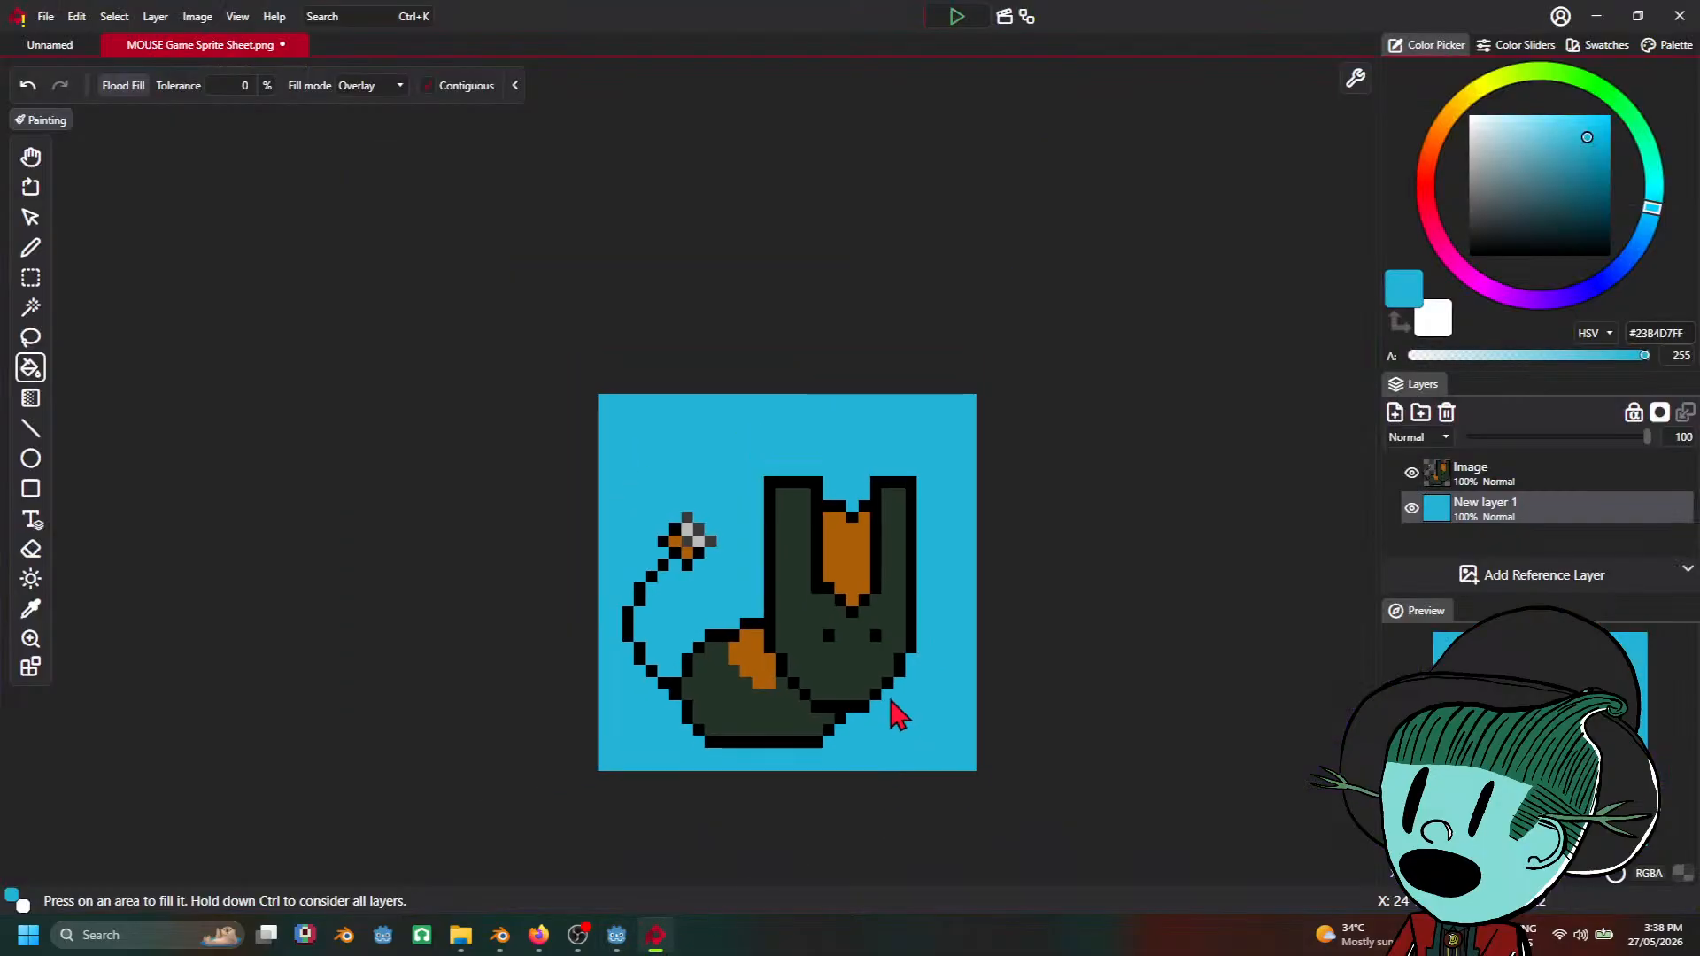
pyautogui.moveTo(901, 725); pyautogui.dragTo(820, 695, button='middle')
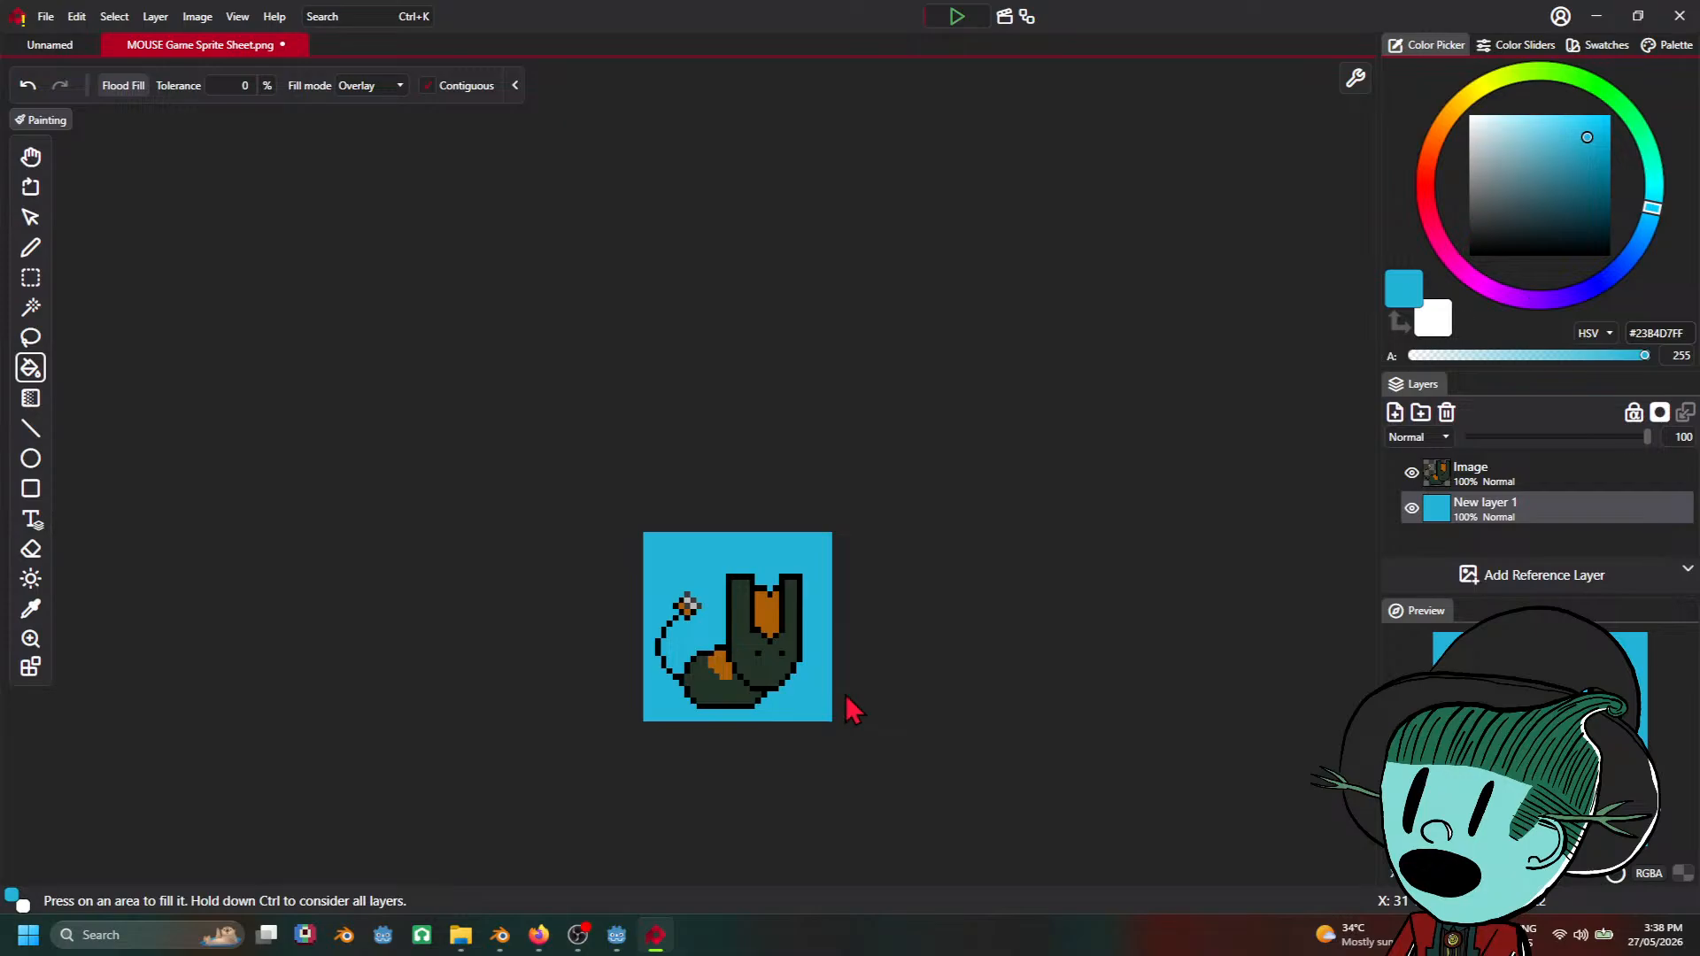
pyautogui.click(1411, 473)
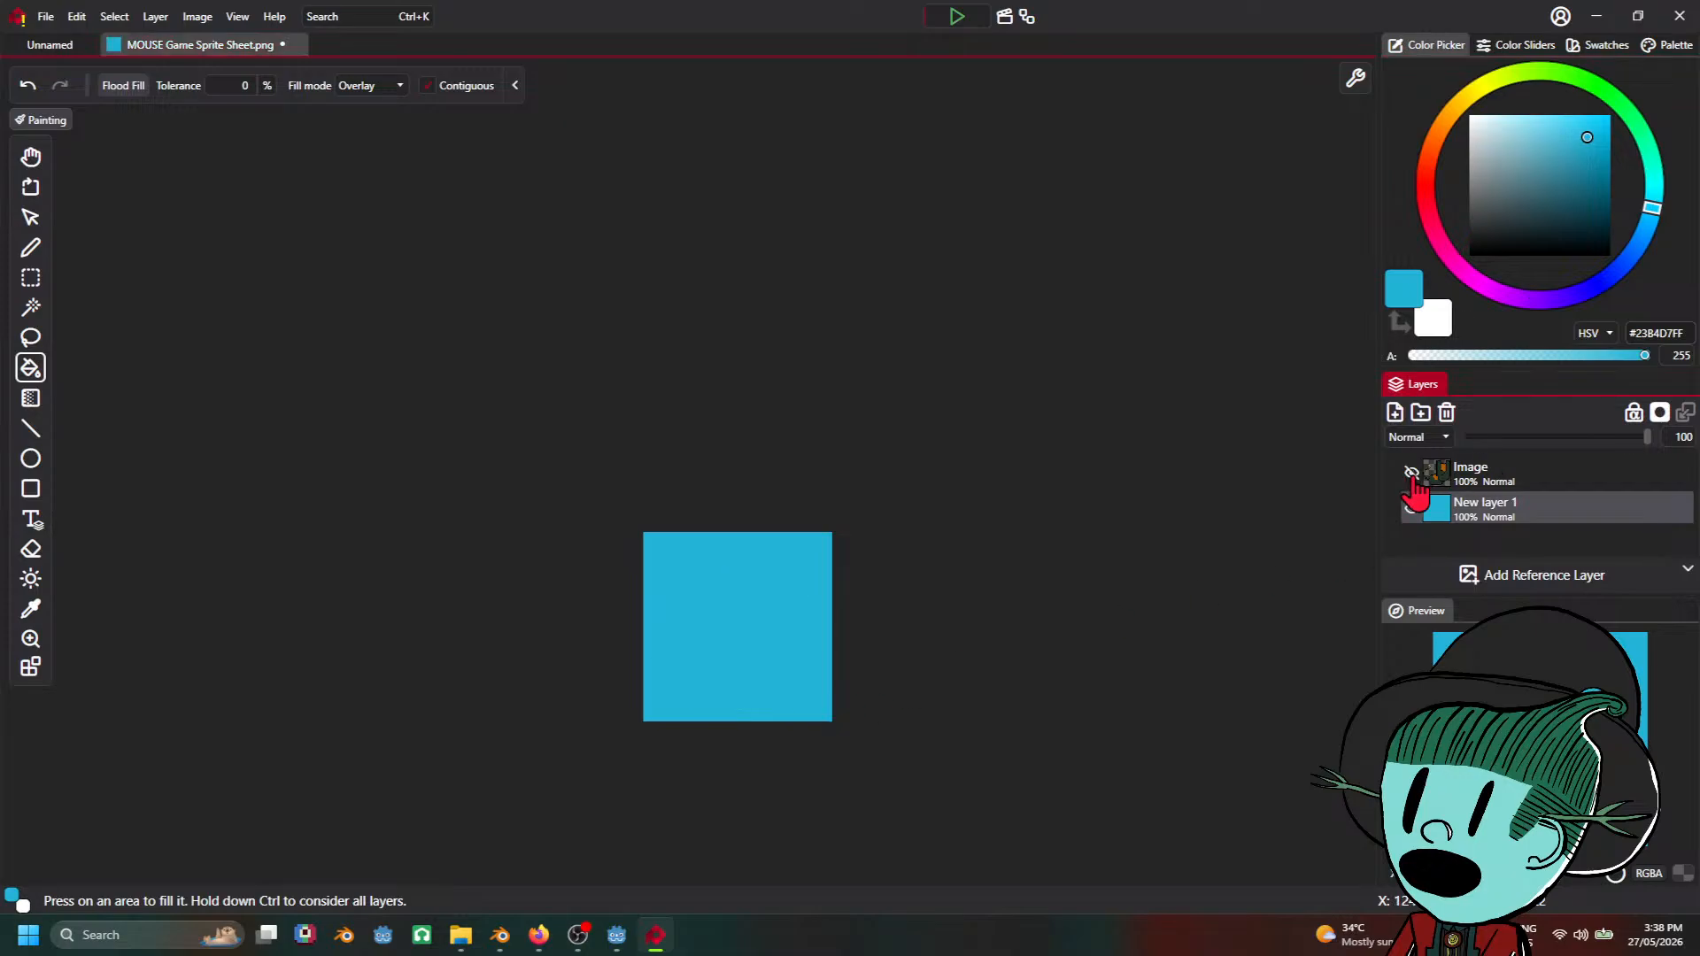
pyautogui.click(1411, 473)
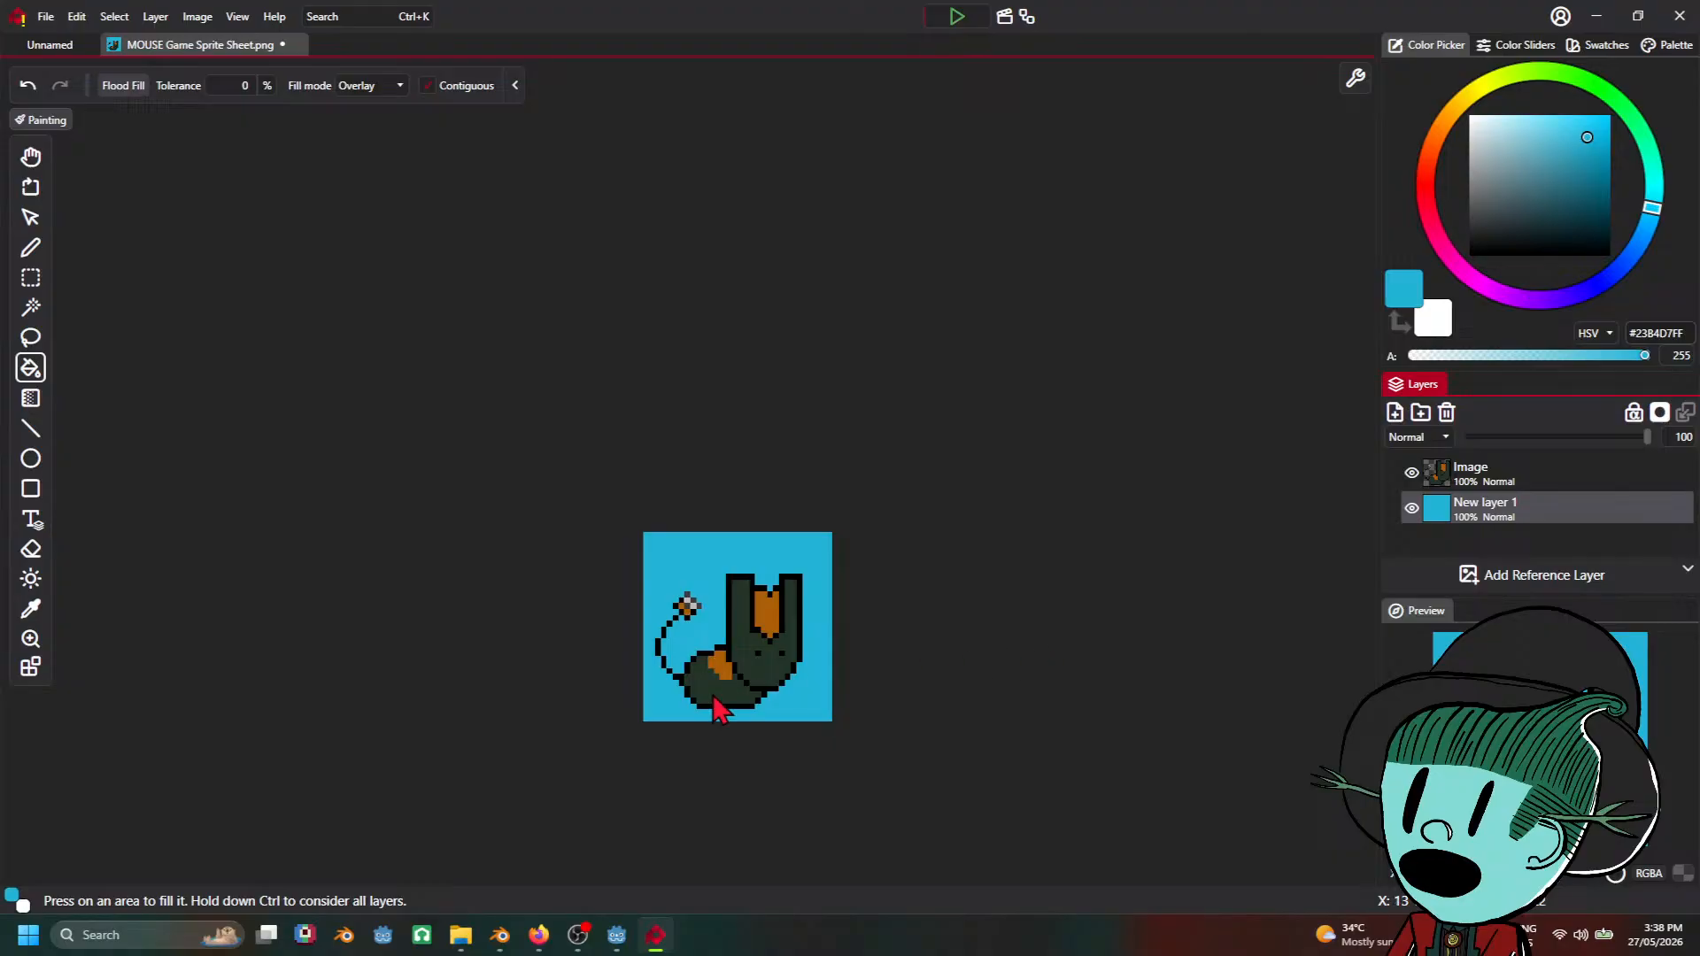
pyautogui.moveTo(499, 946)
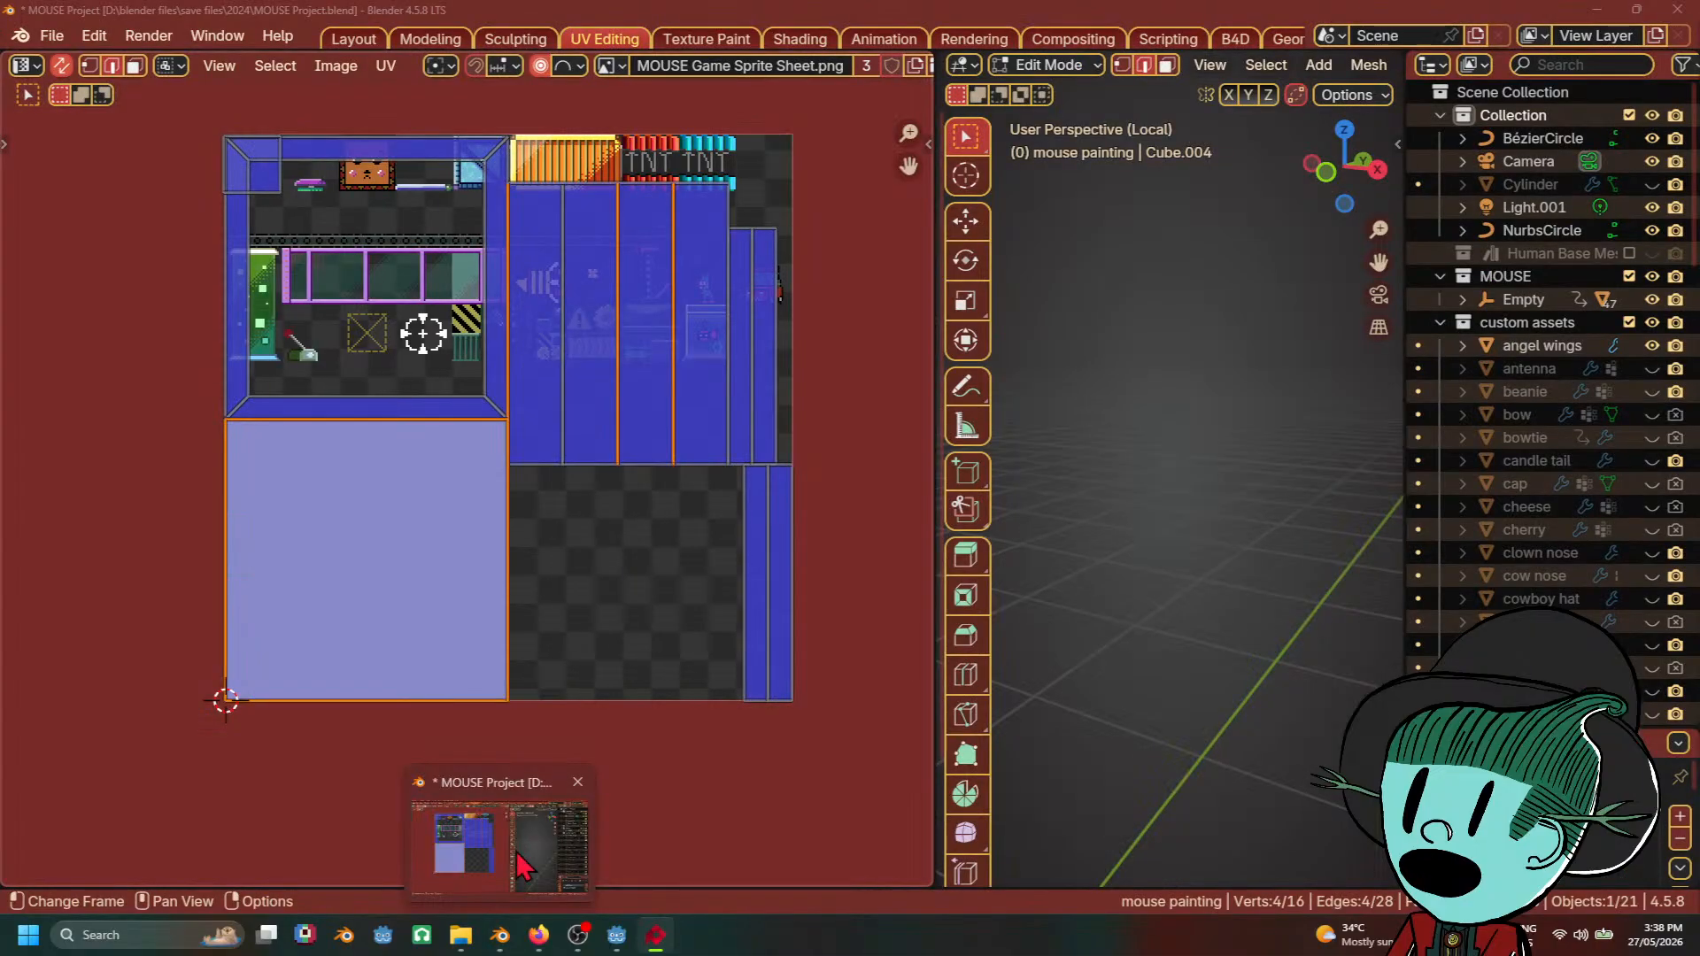
pyautogui.moveTo(618, 946)
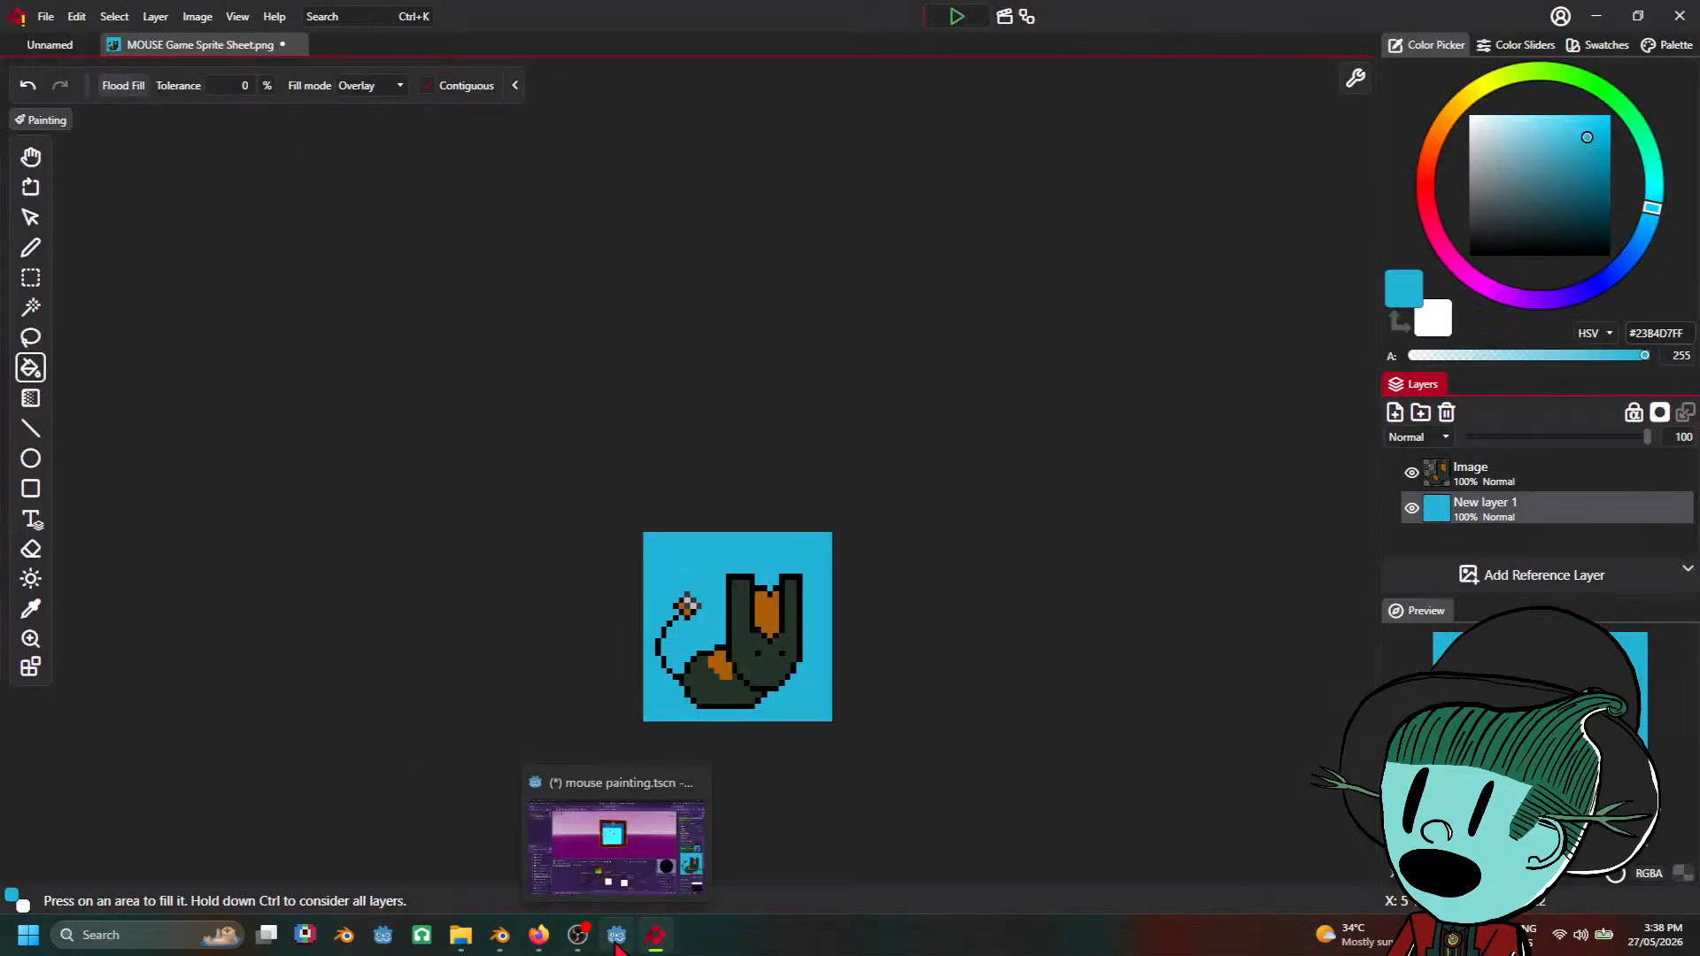
# Step: Switch to Godot, create a new scene with a 2D root node, and enlarge the viewport above the shader editor
pyautogui.click(618, 944)
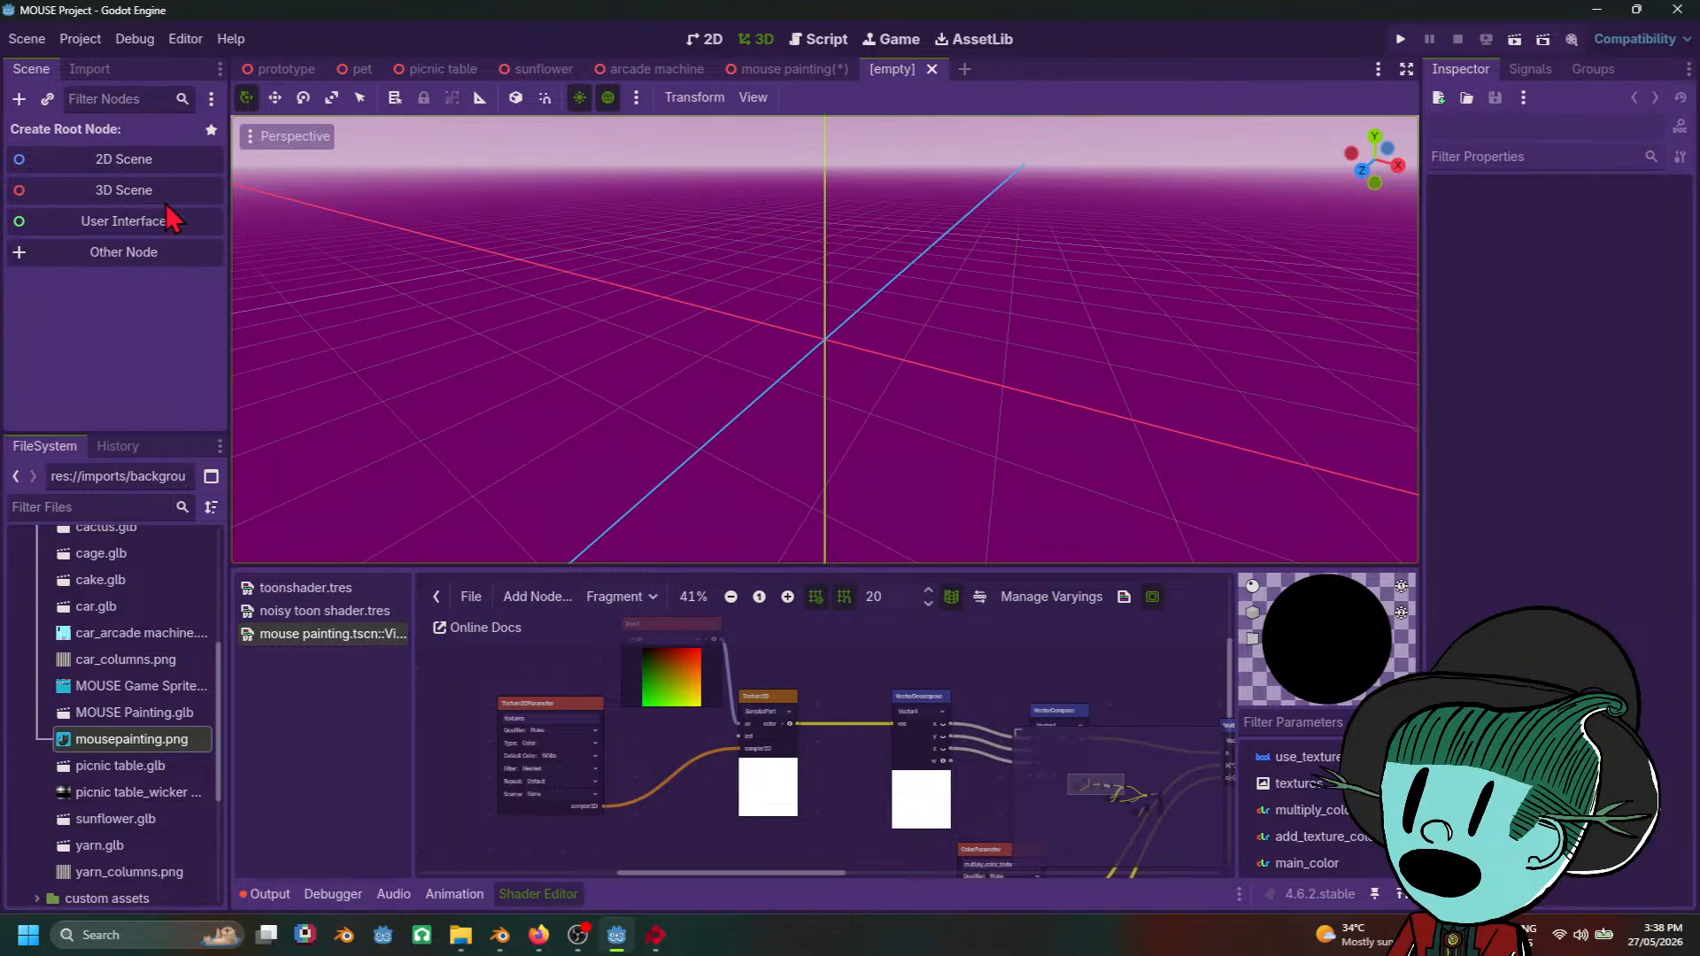
pyautogui.click(132, 159)
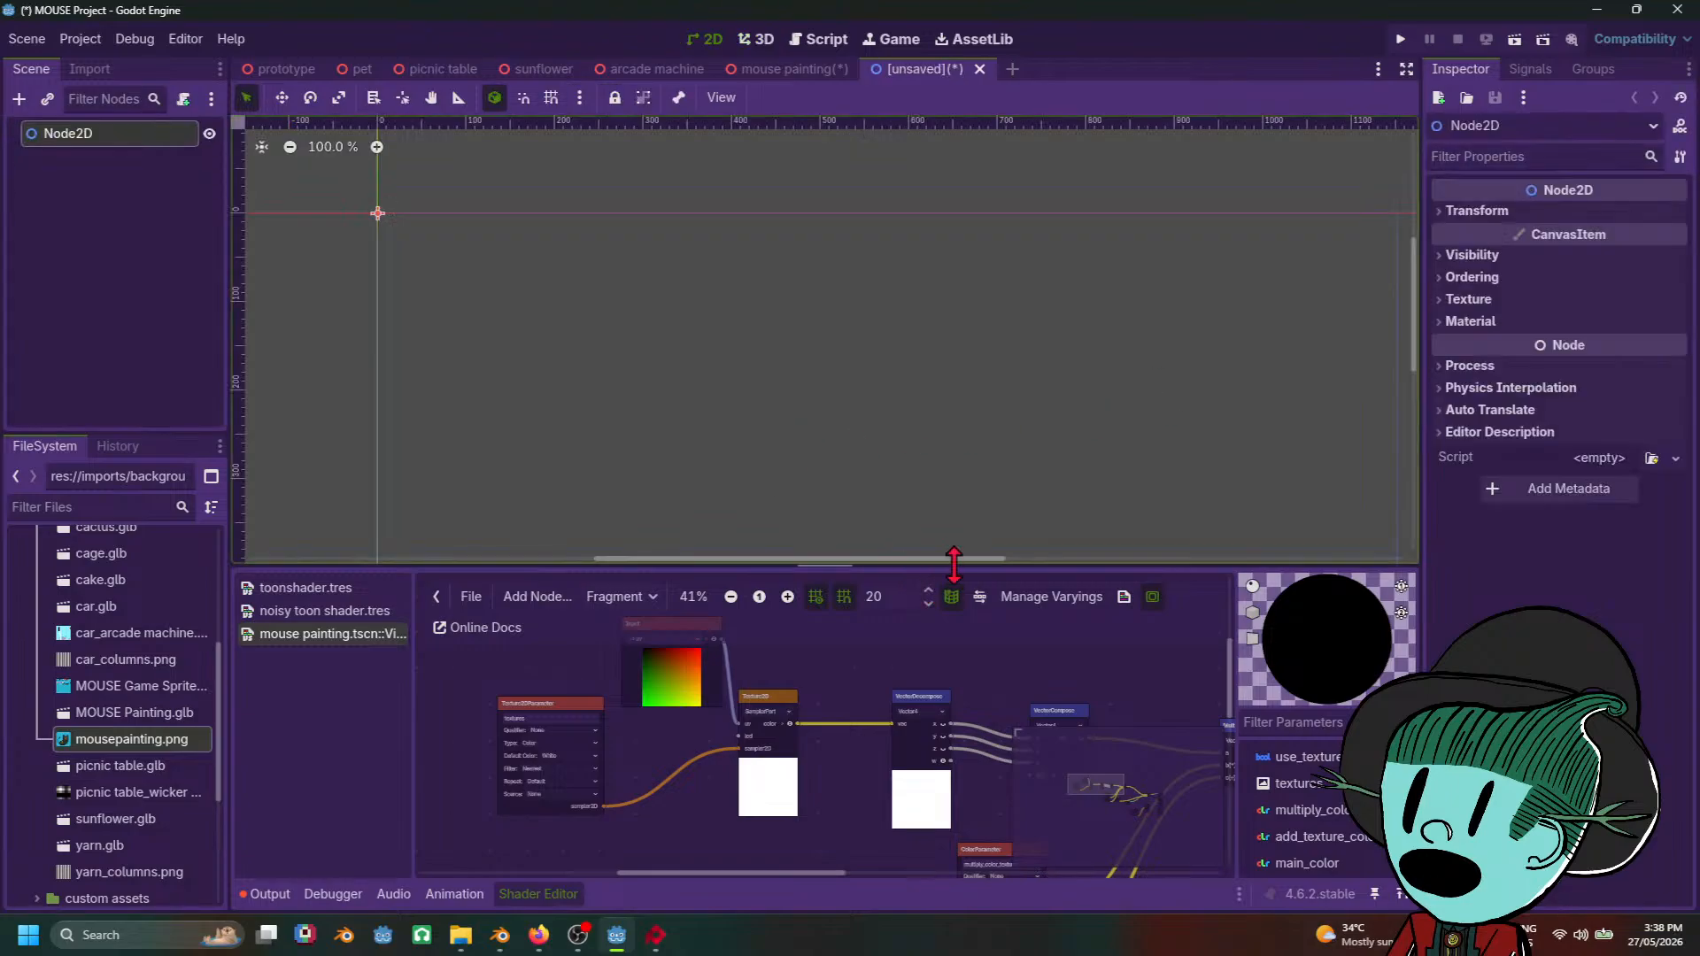
pyautogui.moveTo(953, 561); pyautogui.dragTo(954, 601)
pyautogui.scroll(1, 116, 866)
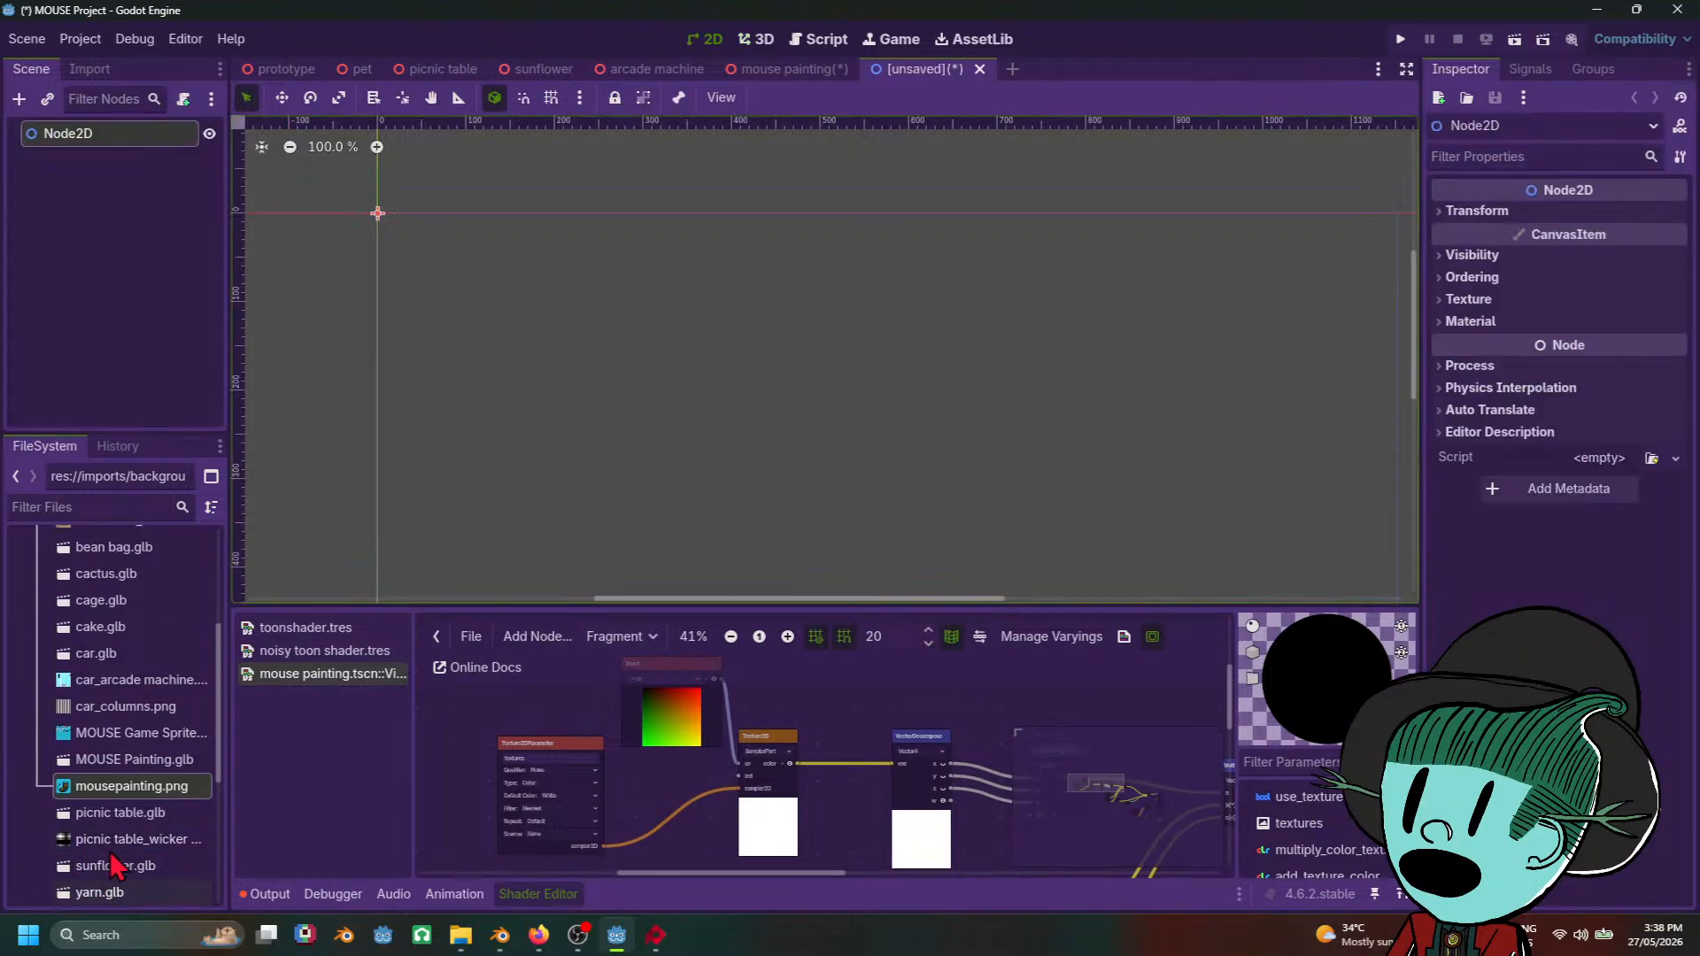
pyautogui.scroll(3, 115, 866)
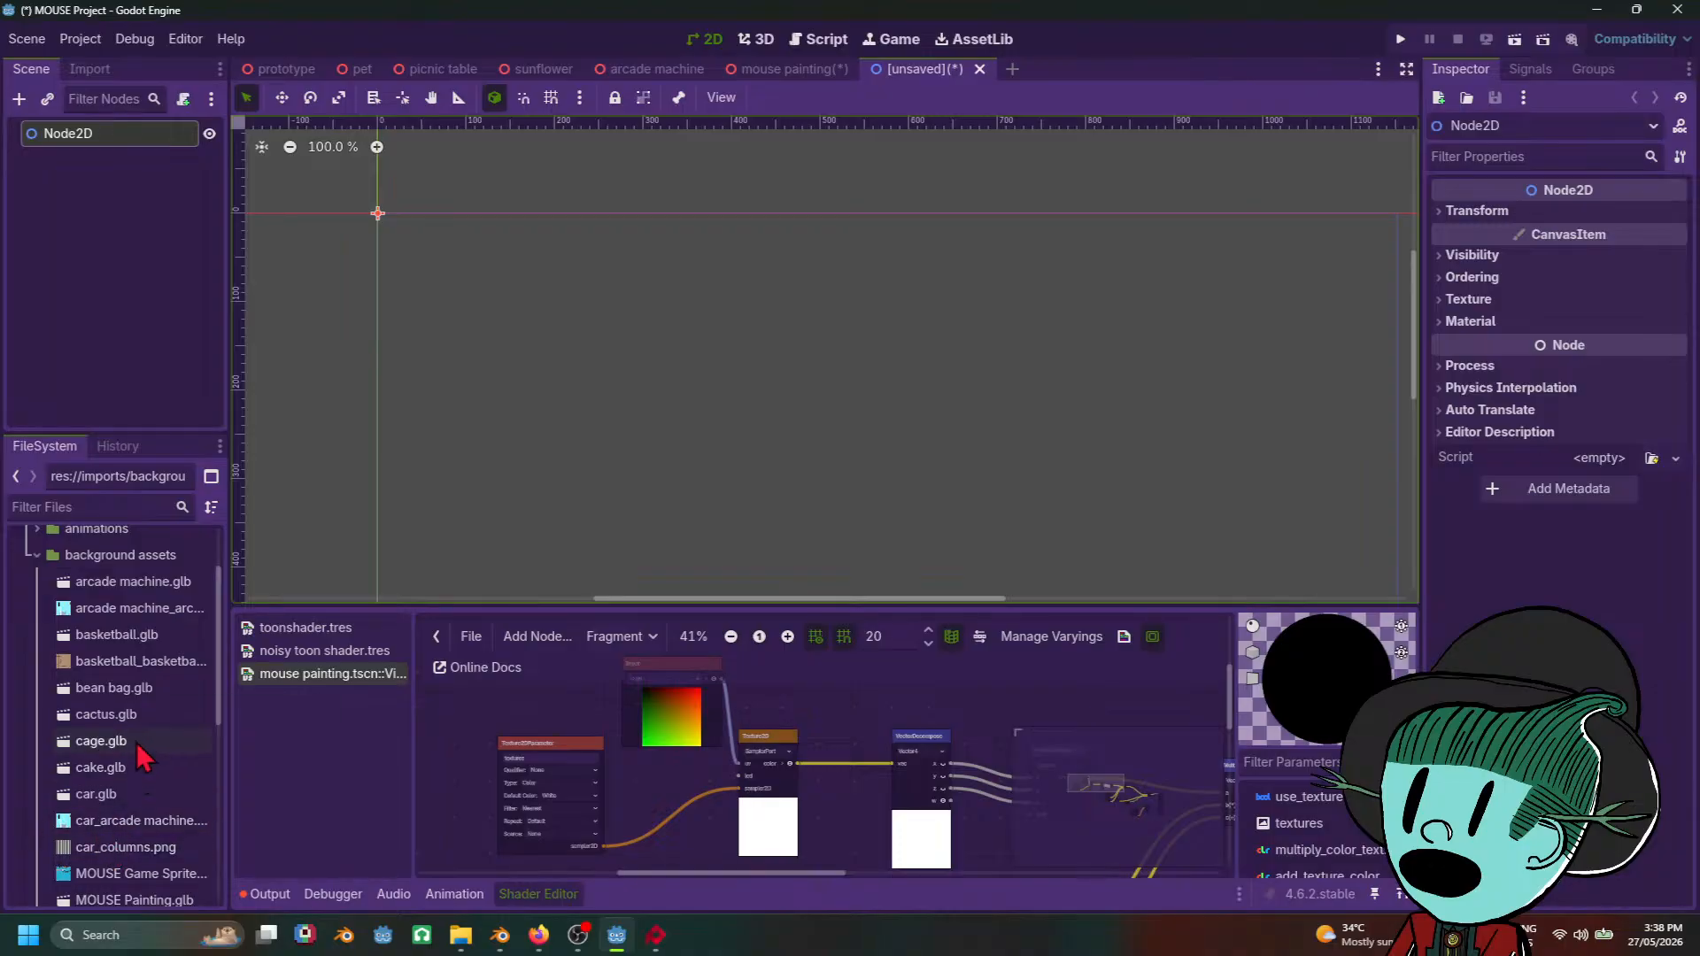
# Step: Add a TextureRect node as a child of the Node2D root in the new scene
pyautogui.scroll(2, 142, 757)
pyautogui.scroll(-4, 89, 809)
pyautogui.click(88, 809)
pyautogui.scroll(-4, 97, 808)
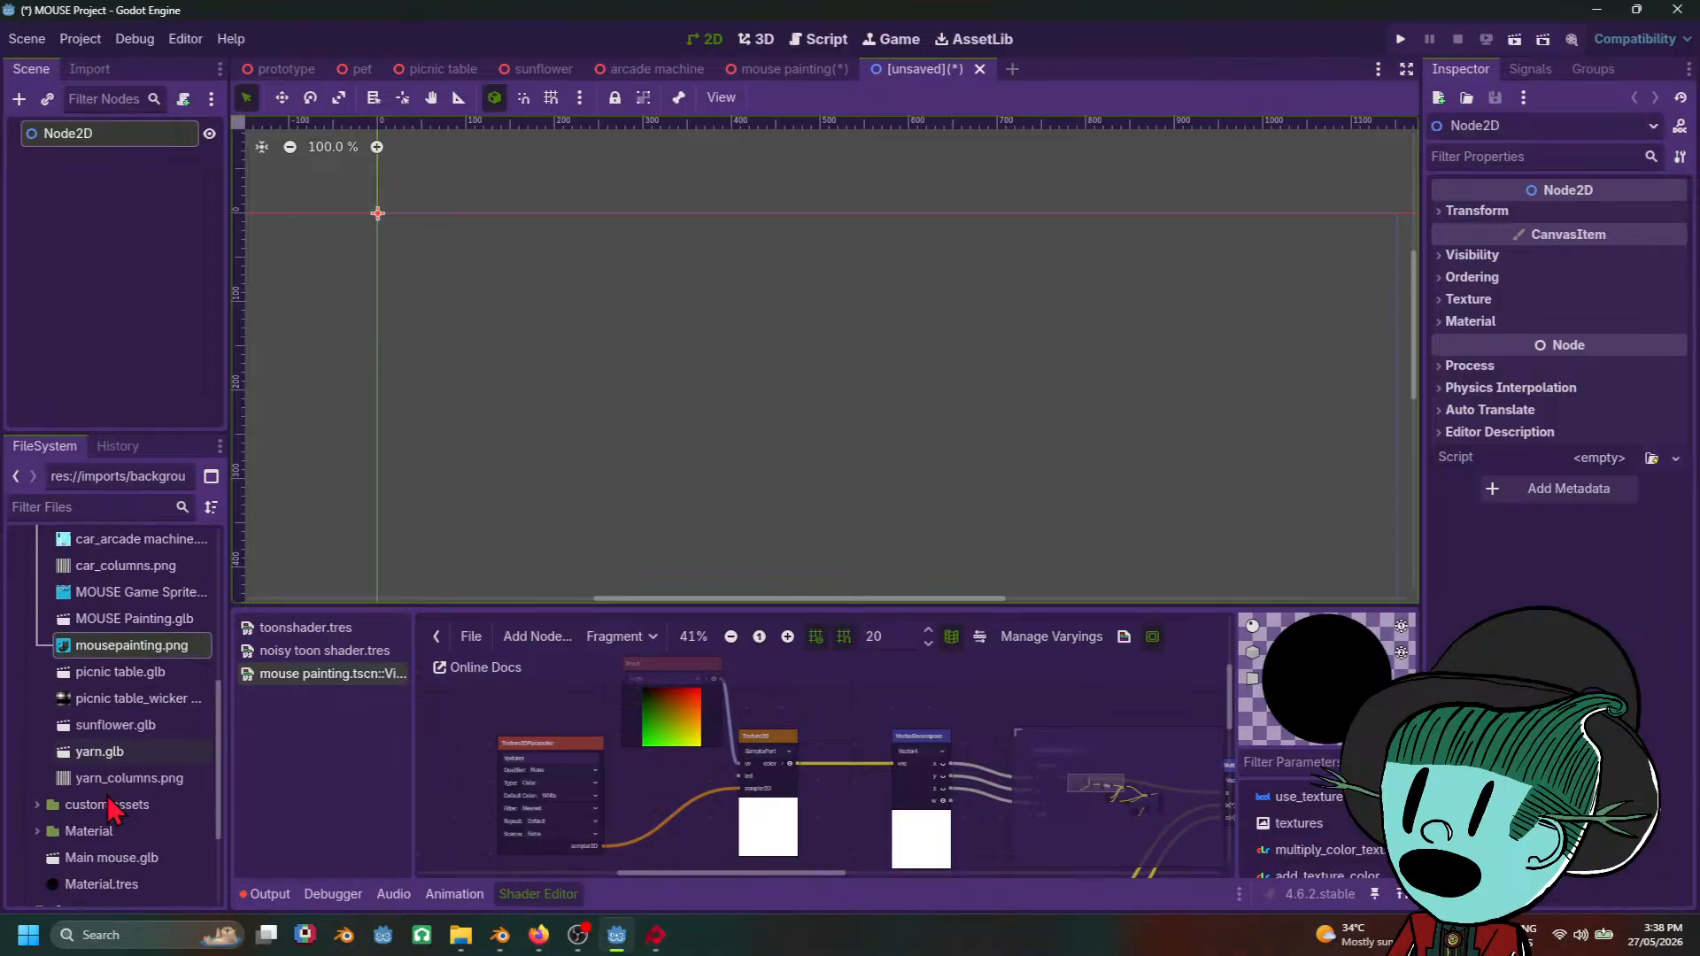
pyautogui.click(19, 98)
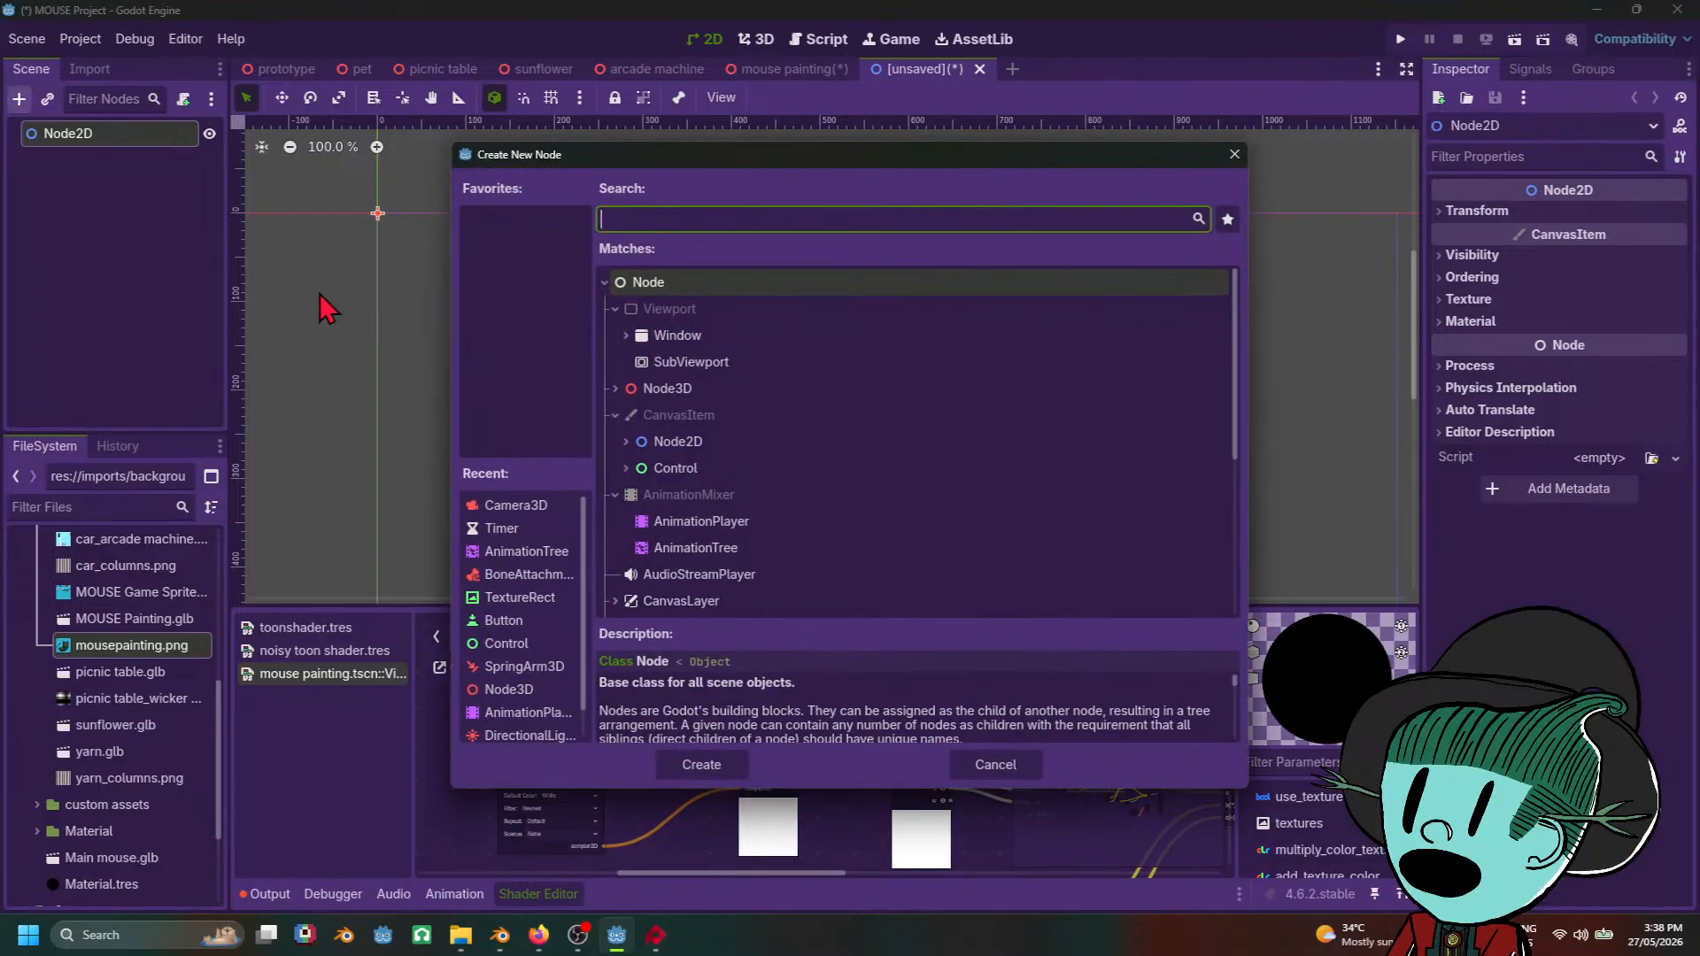
pyautogui.write('texture')
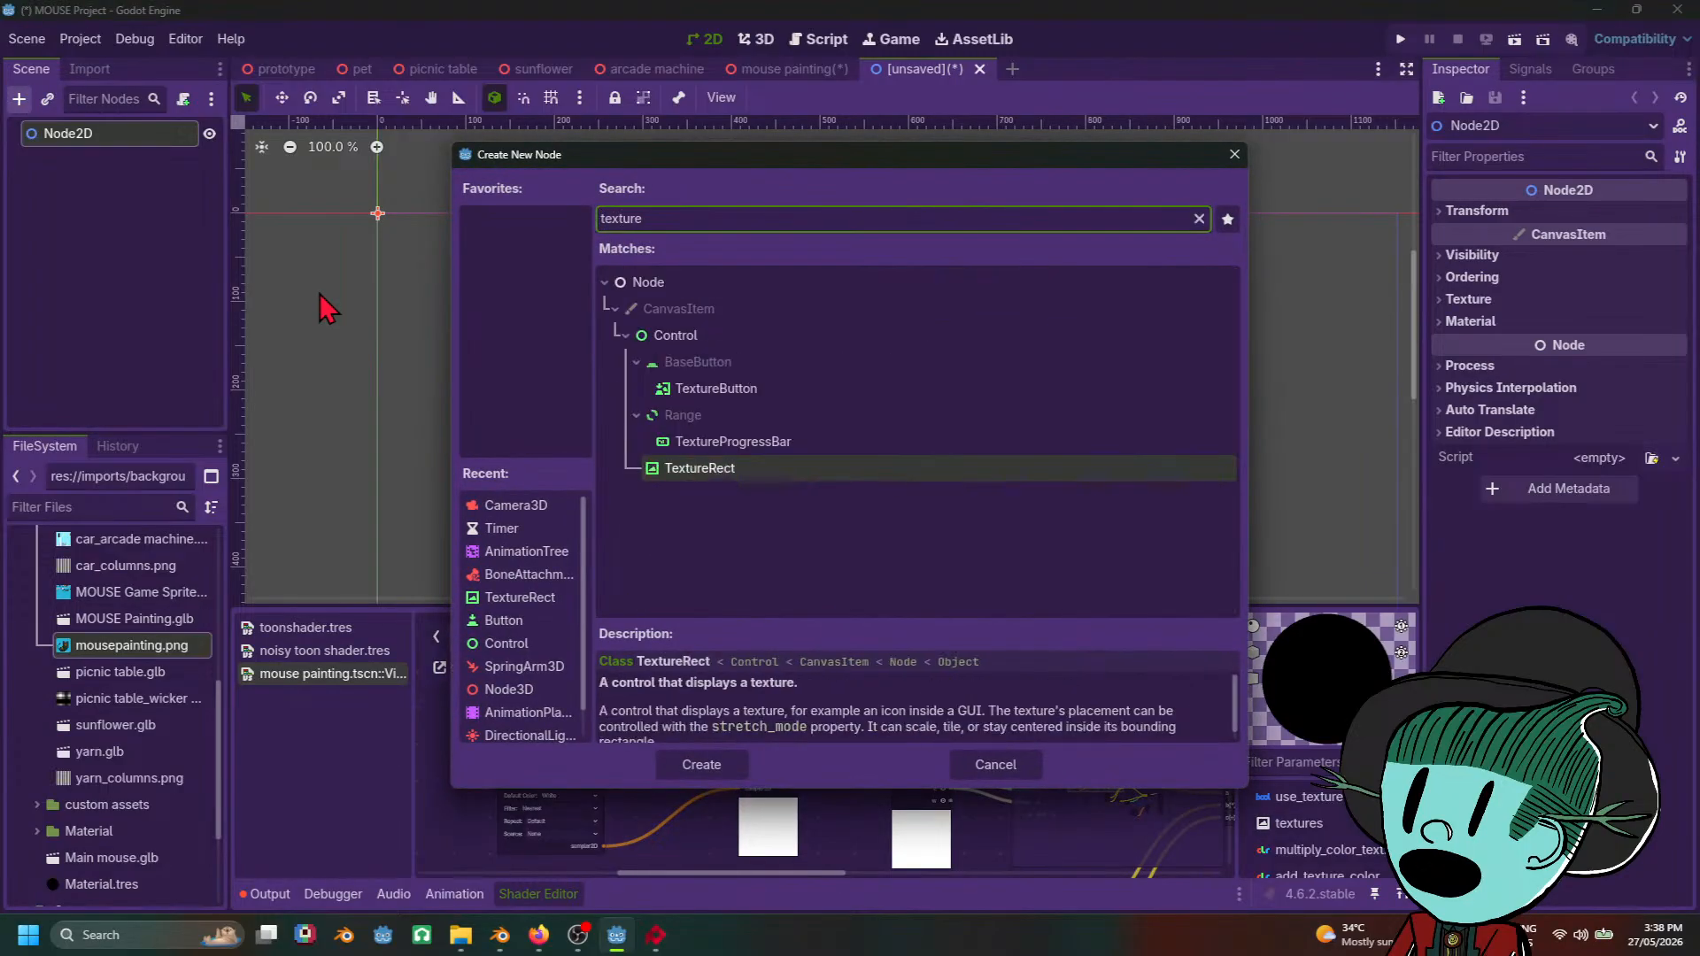
pyautogui.doubleClick(704, 470)
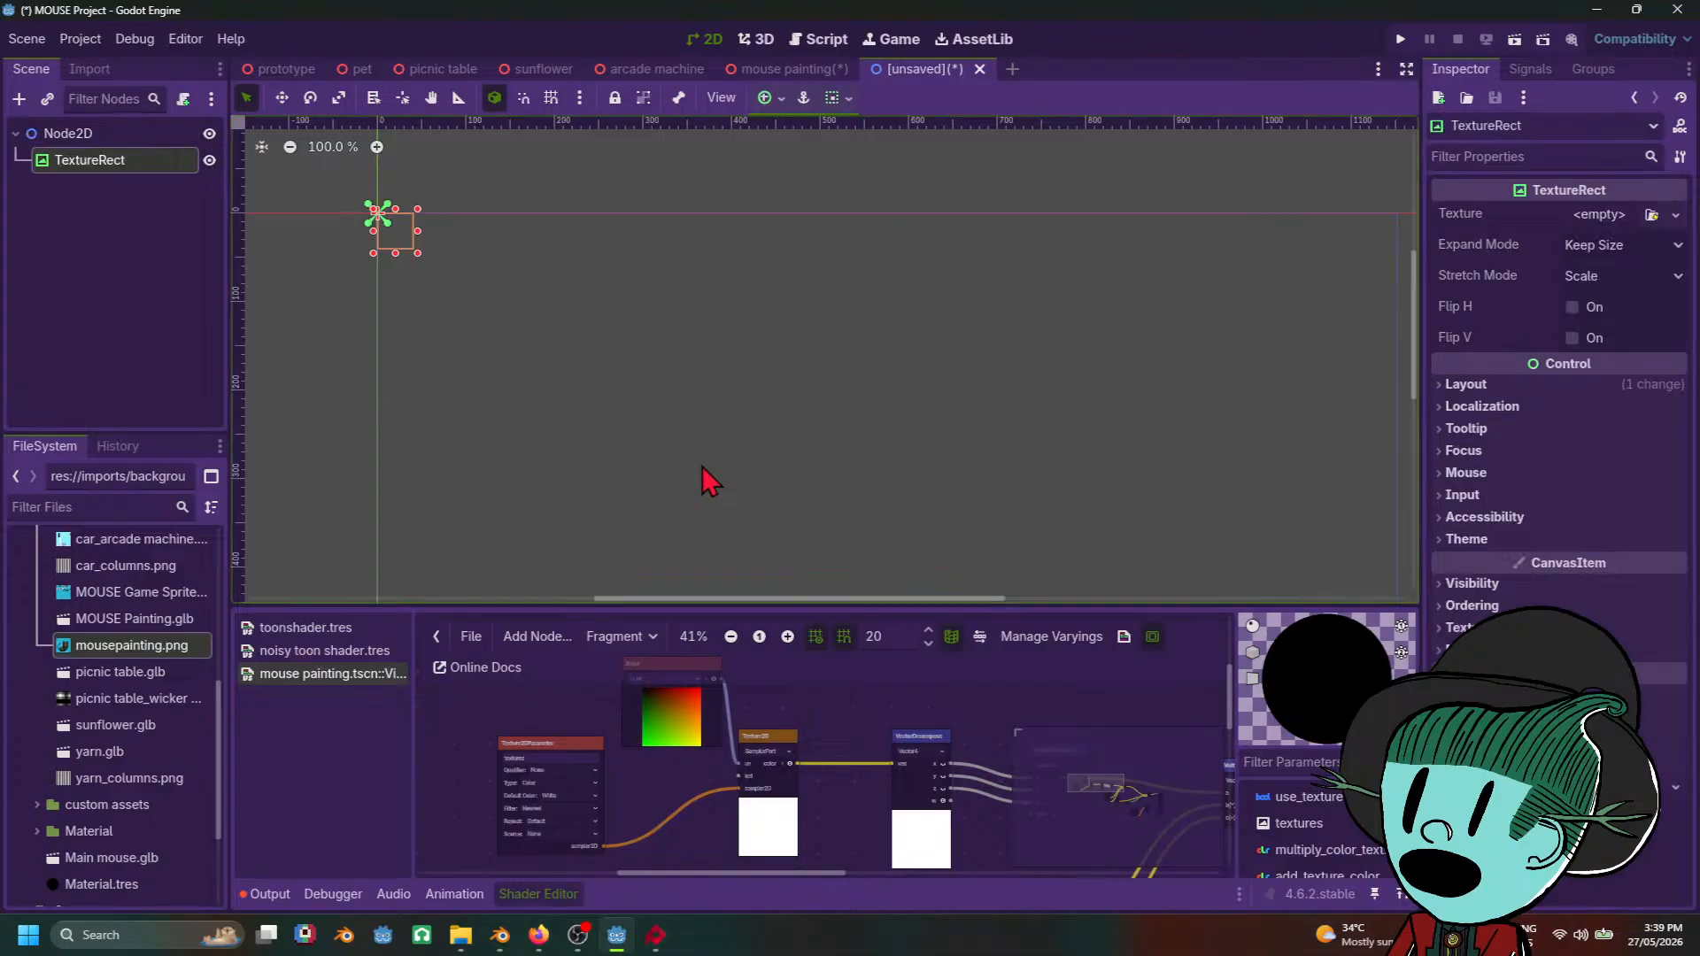
# Step: Assign MOUSE Game Sprite Sheet for paintings.png from the background assets as the TextureRect's texture
pyautogui.click(1635, 215)
pyautogui.click(1425, 291)
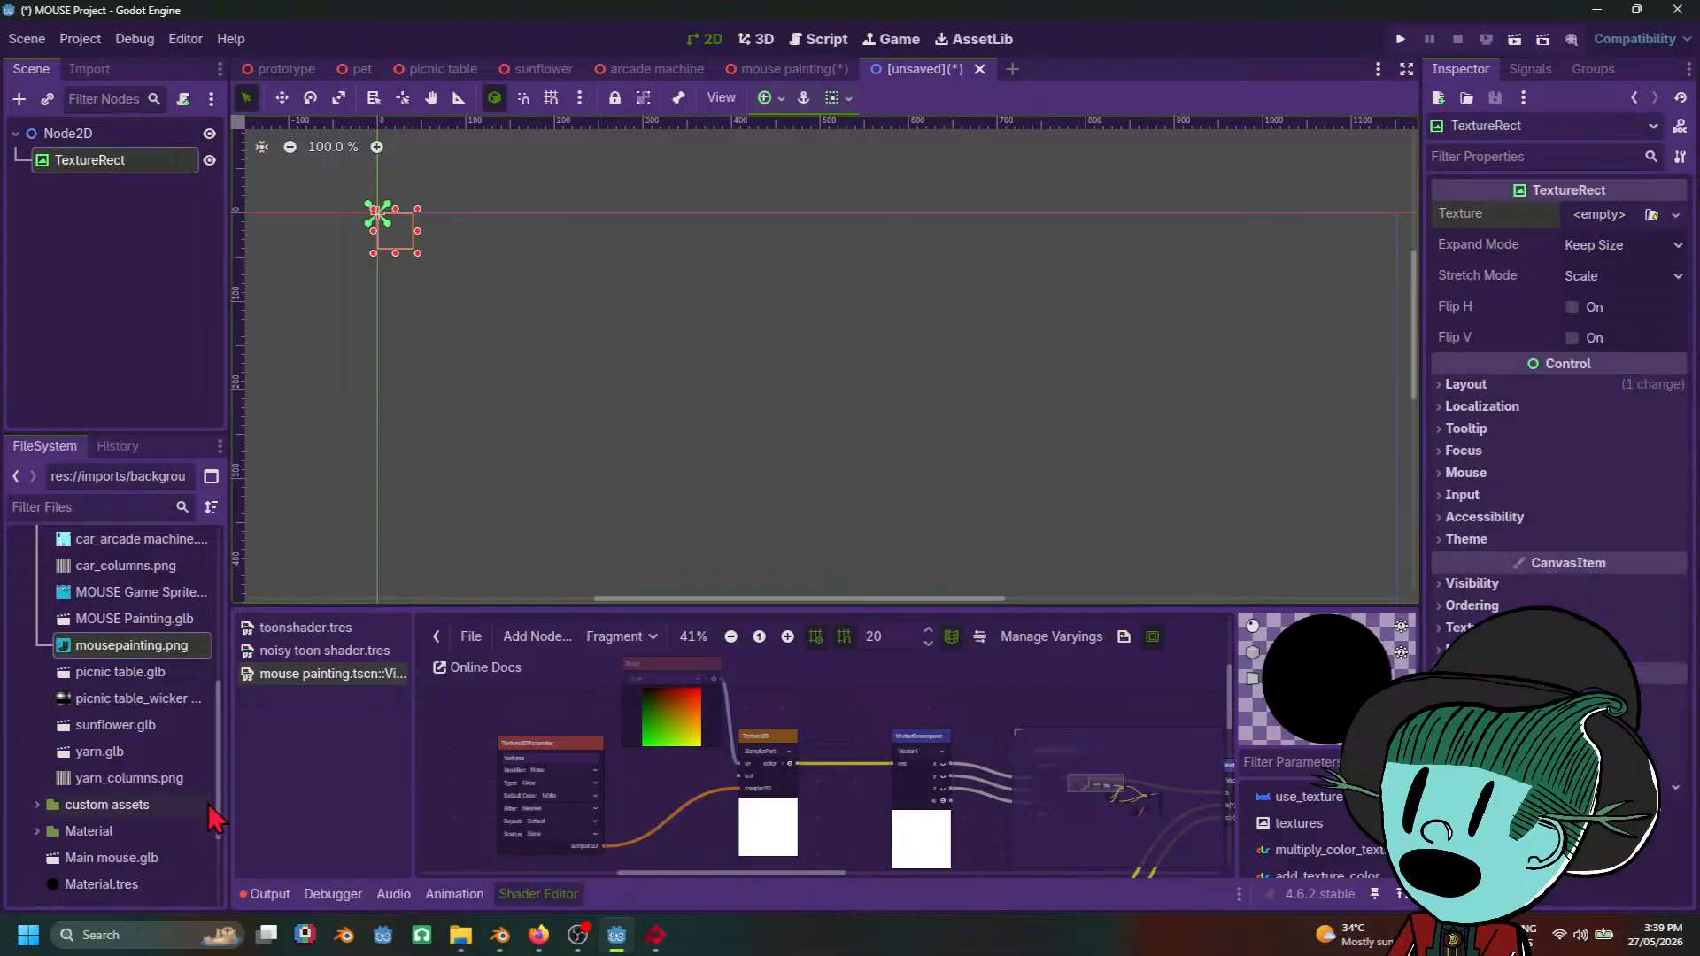
pyautogui.scroll(2, 78, 753)
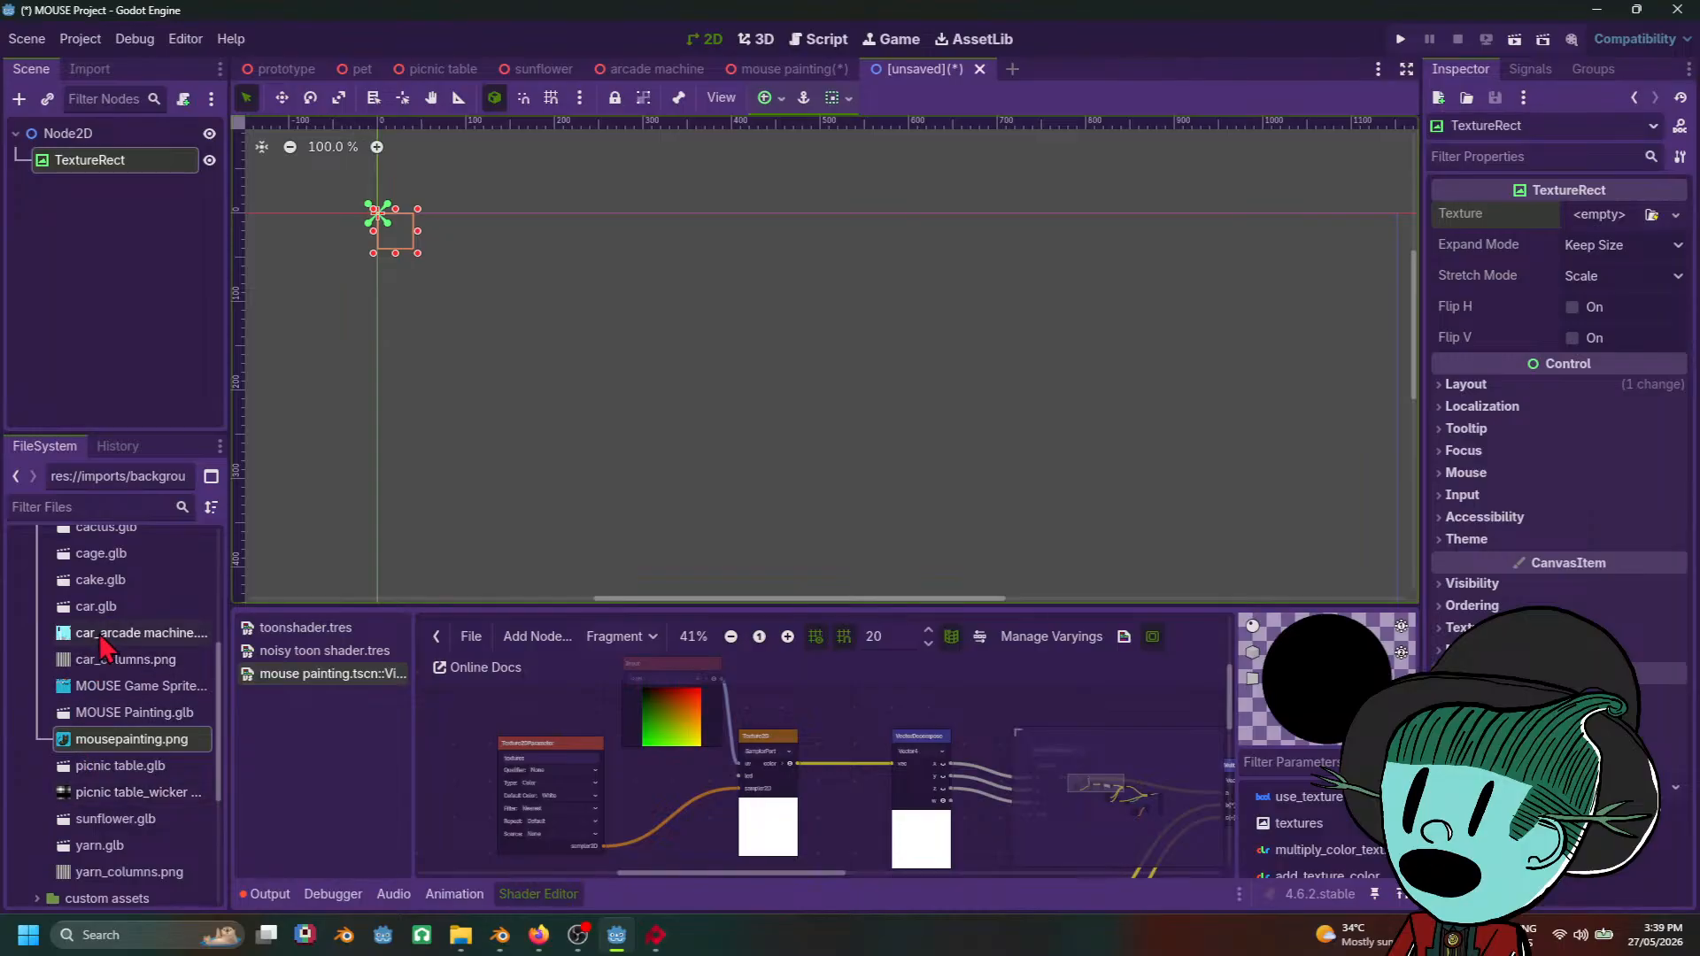
pyautogui.moveTo(102, 695); pyautogui.dragTo(1611, 229)
# Step: Examine the sprite sheet's colours in the 2D viewport, close up on the mouse sprite and across the other sprites
pyautogui.scroll(6, 372, 277)
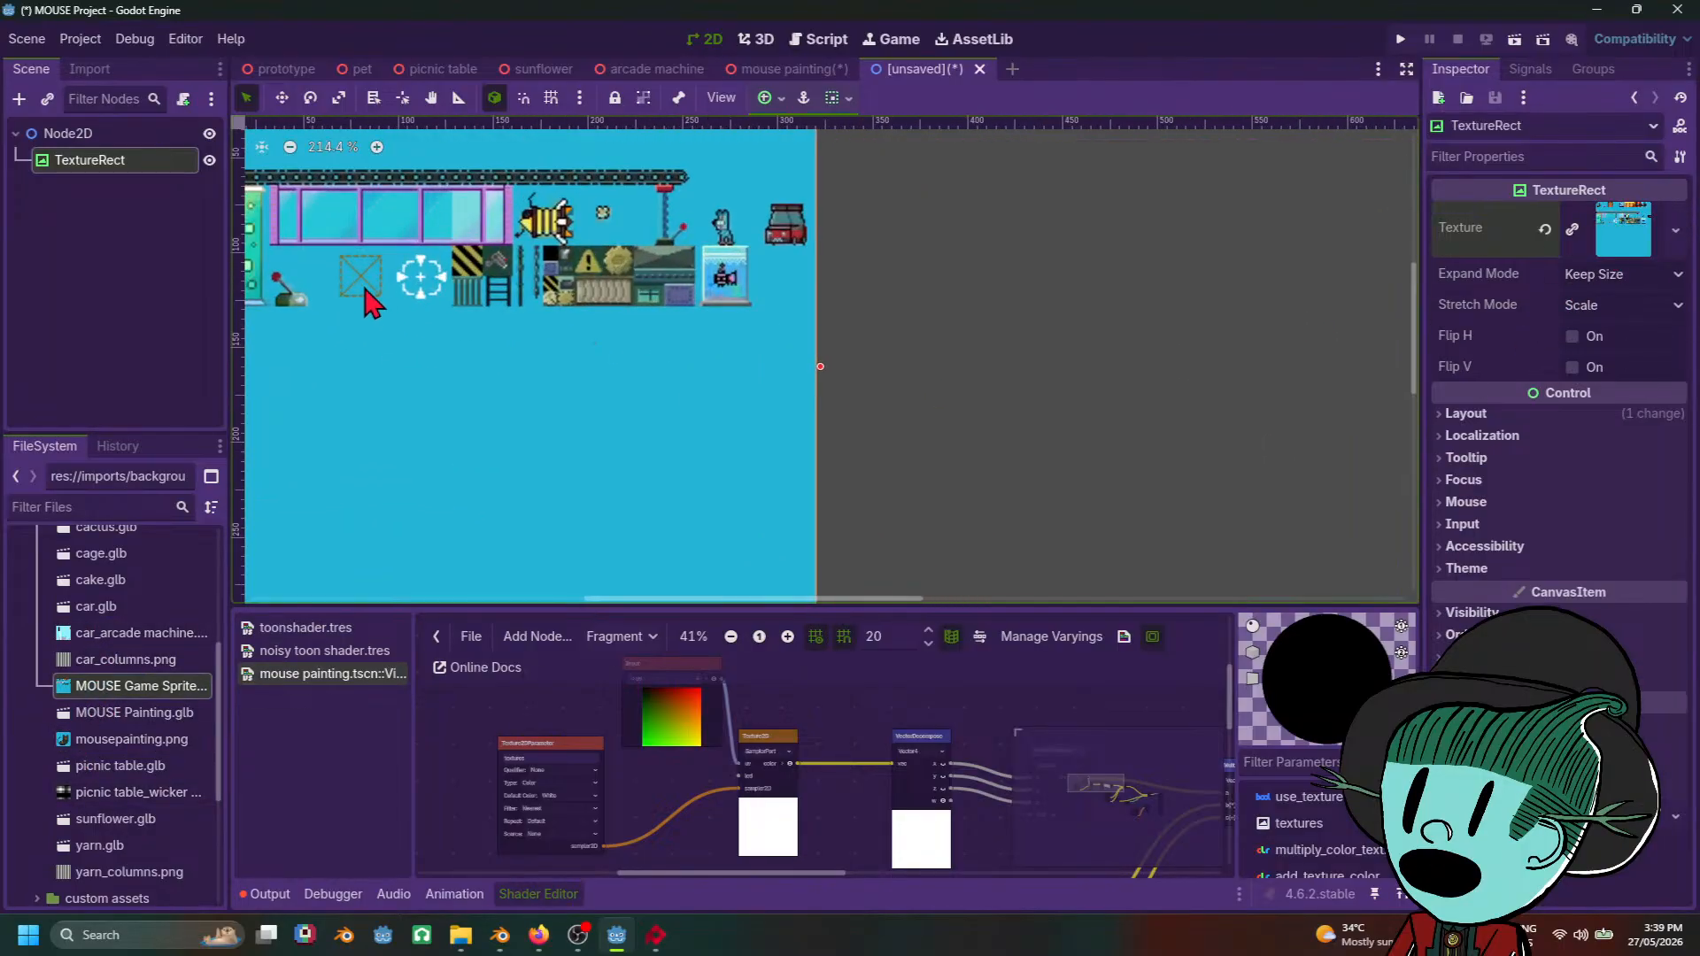
pyautogui.scroll(6, 664, 324)
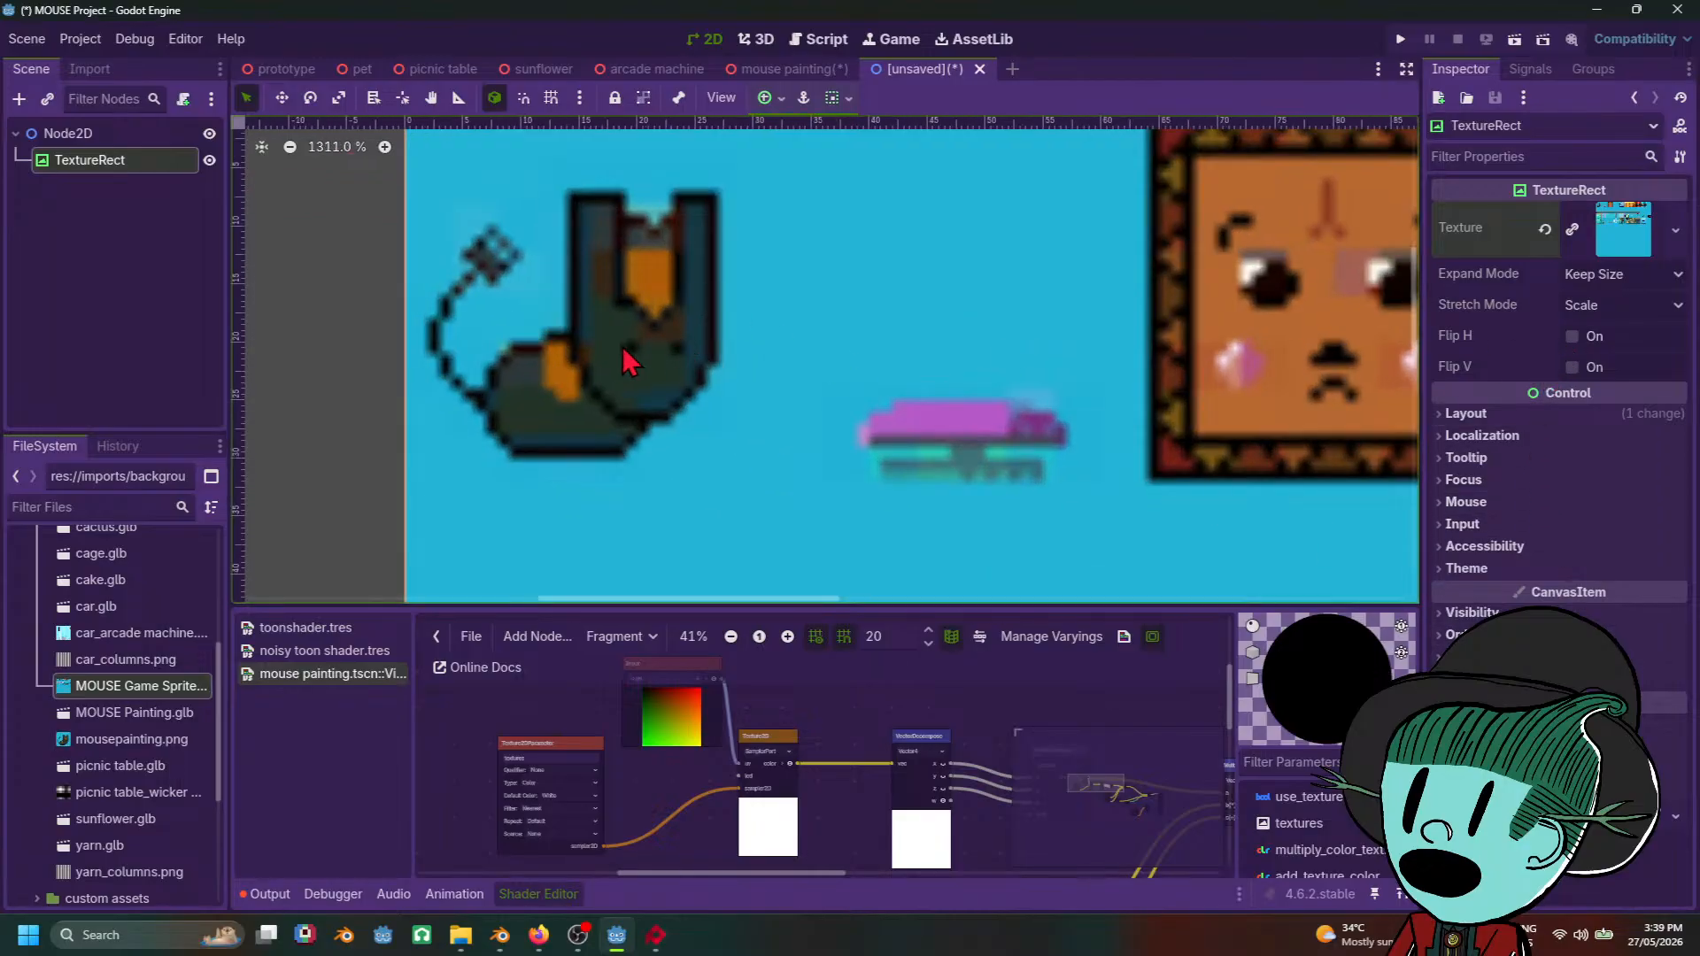
pyautogui.scroll(5, 735, 328)
pyautogui.scroll(-3, 705, 416)
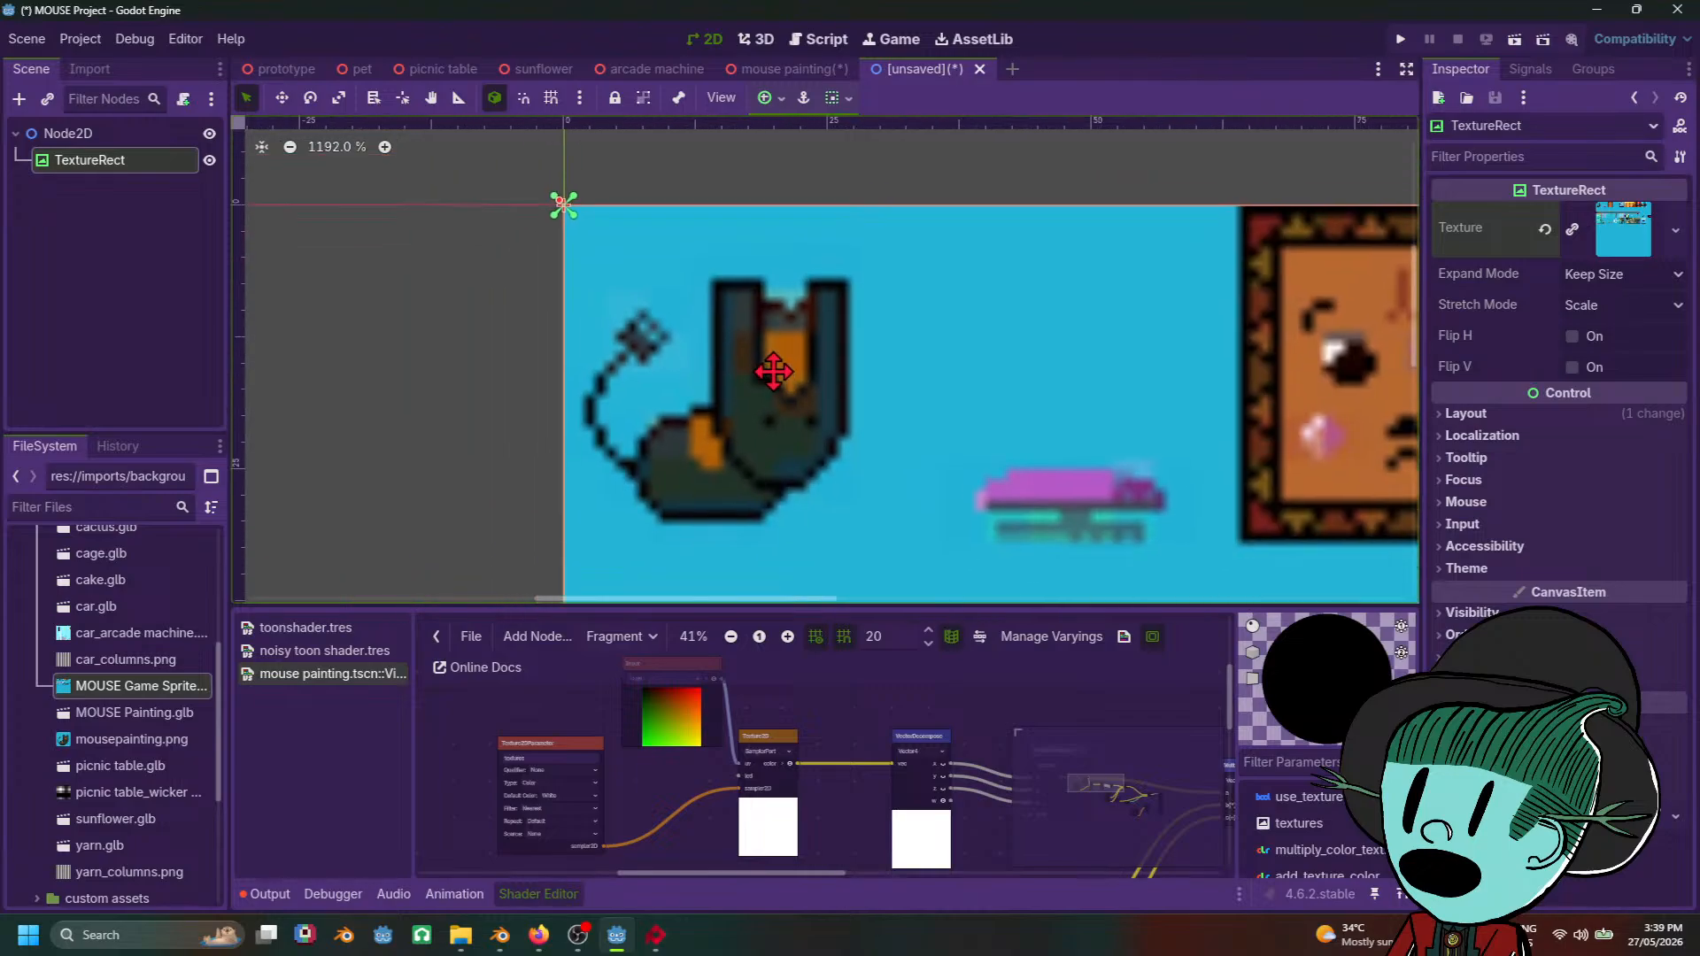
pyautogui.click(1630, 275)
pyautogui.click(1630, 280)
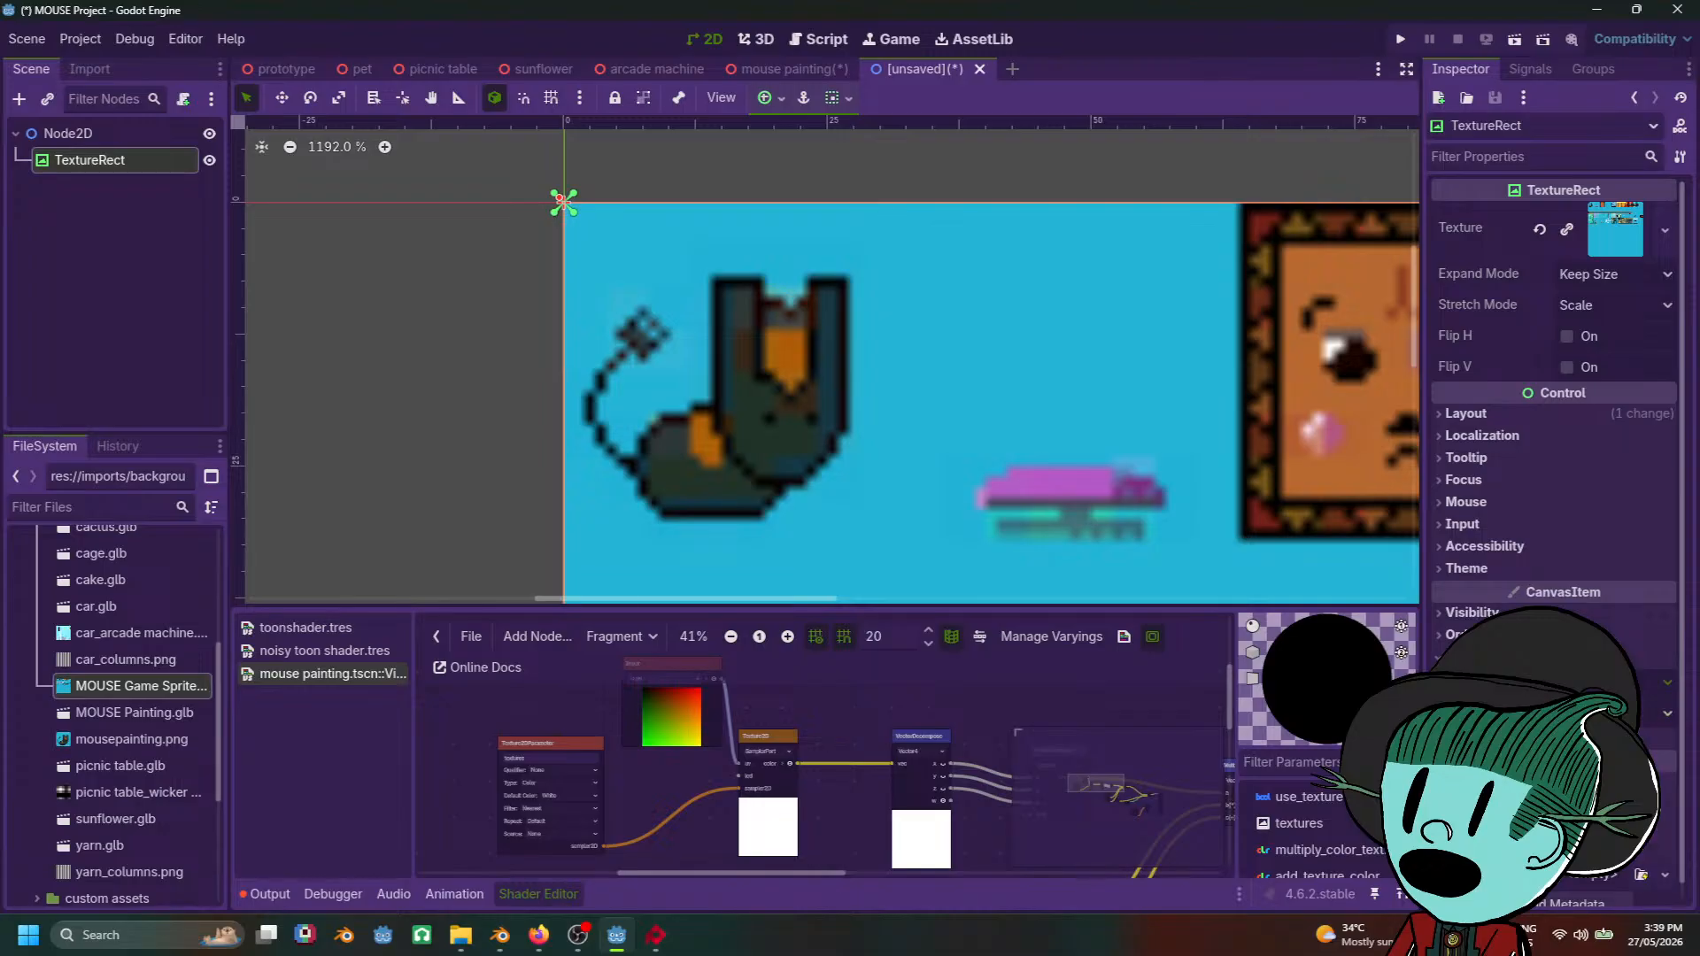
pyautogui.scroll(-5, 791, 477)
pyautogui.scroll(-5, 791, 486)
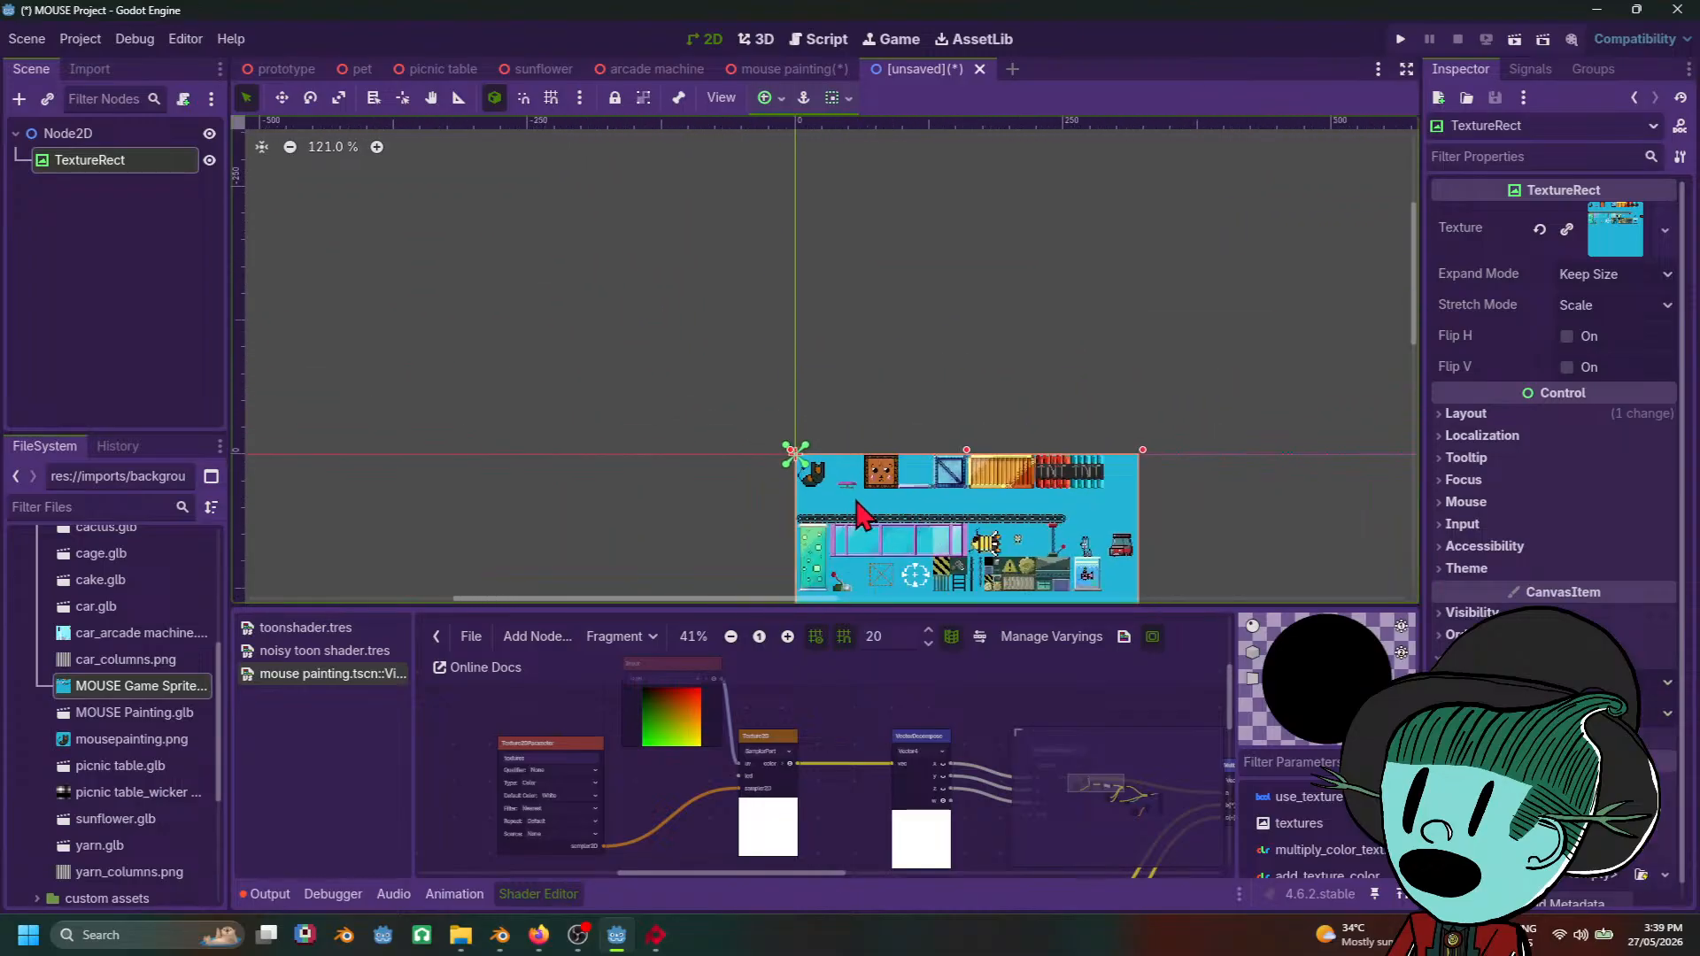
pyautogui.scroll(4, 816, 514)
pyautogui.scroll(-3, 759, 475)
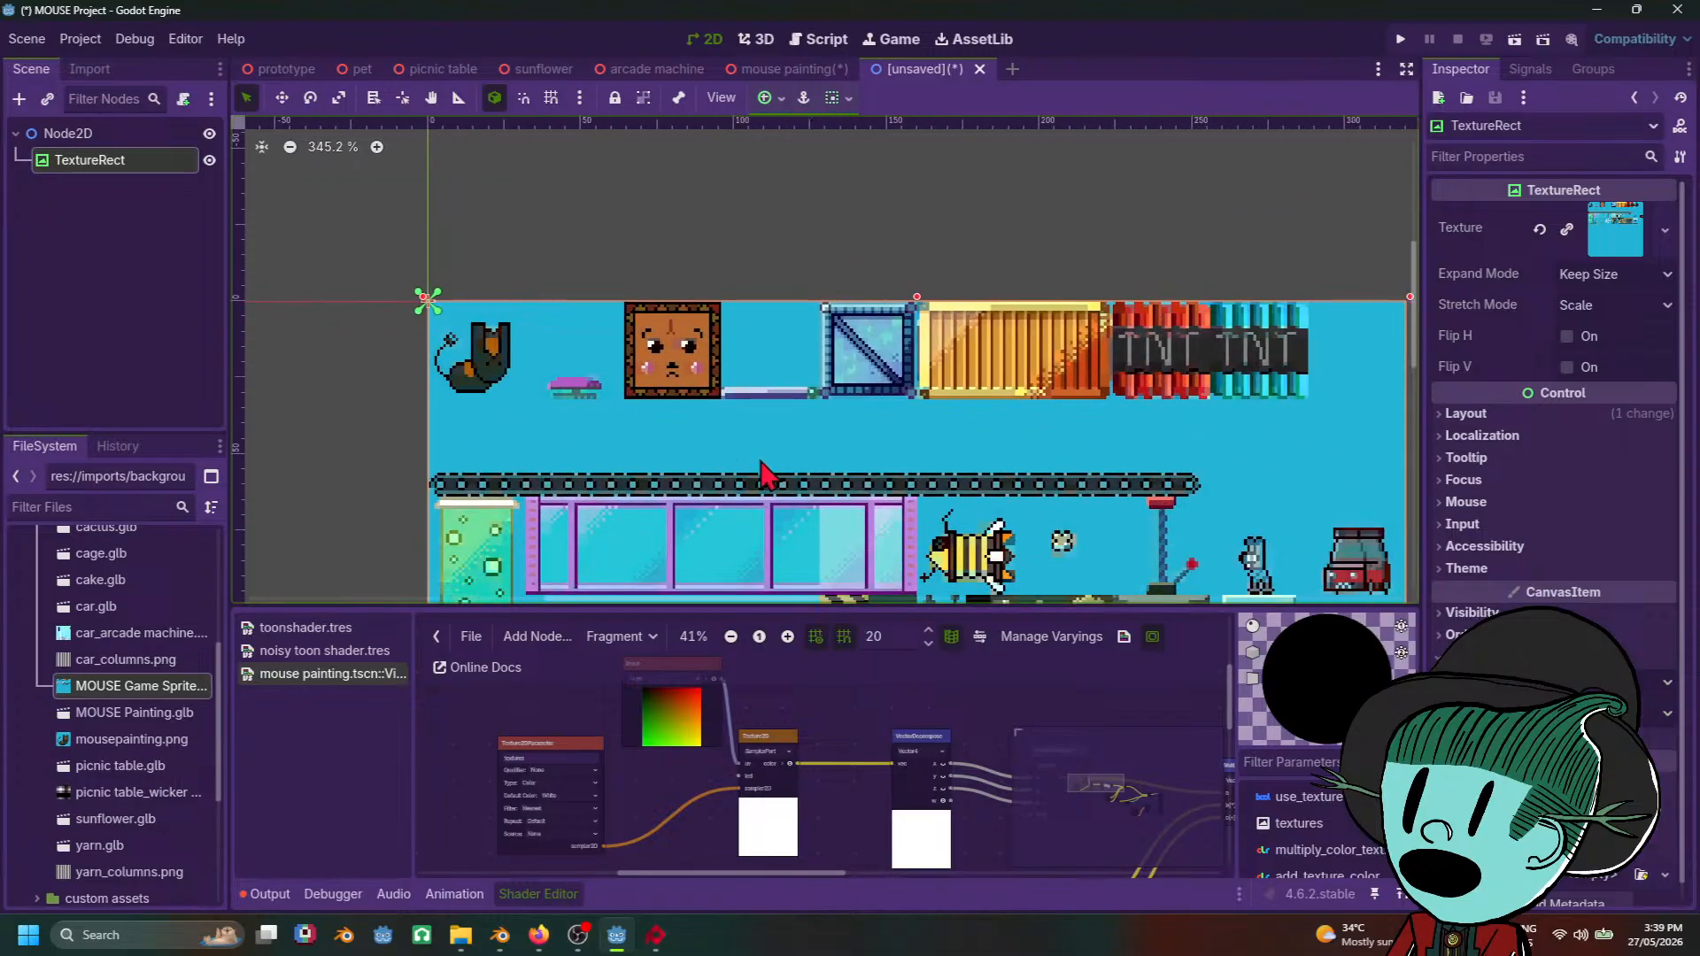
pyautogui.scroll(2, 932, 502)
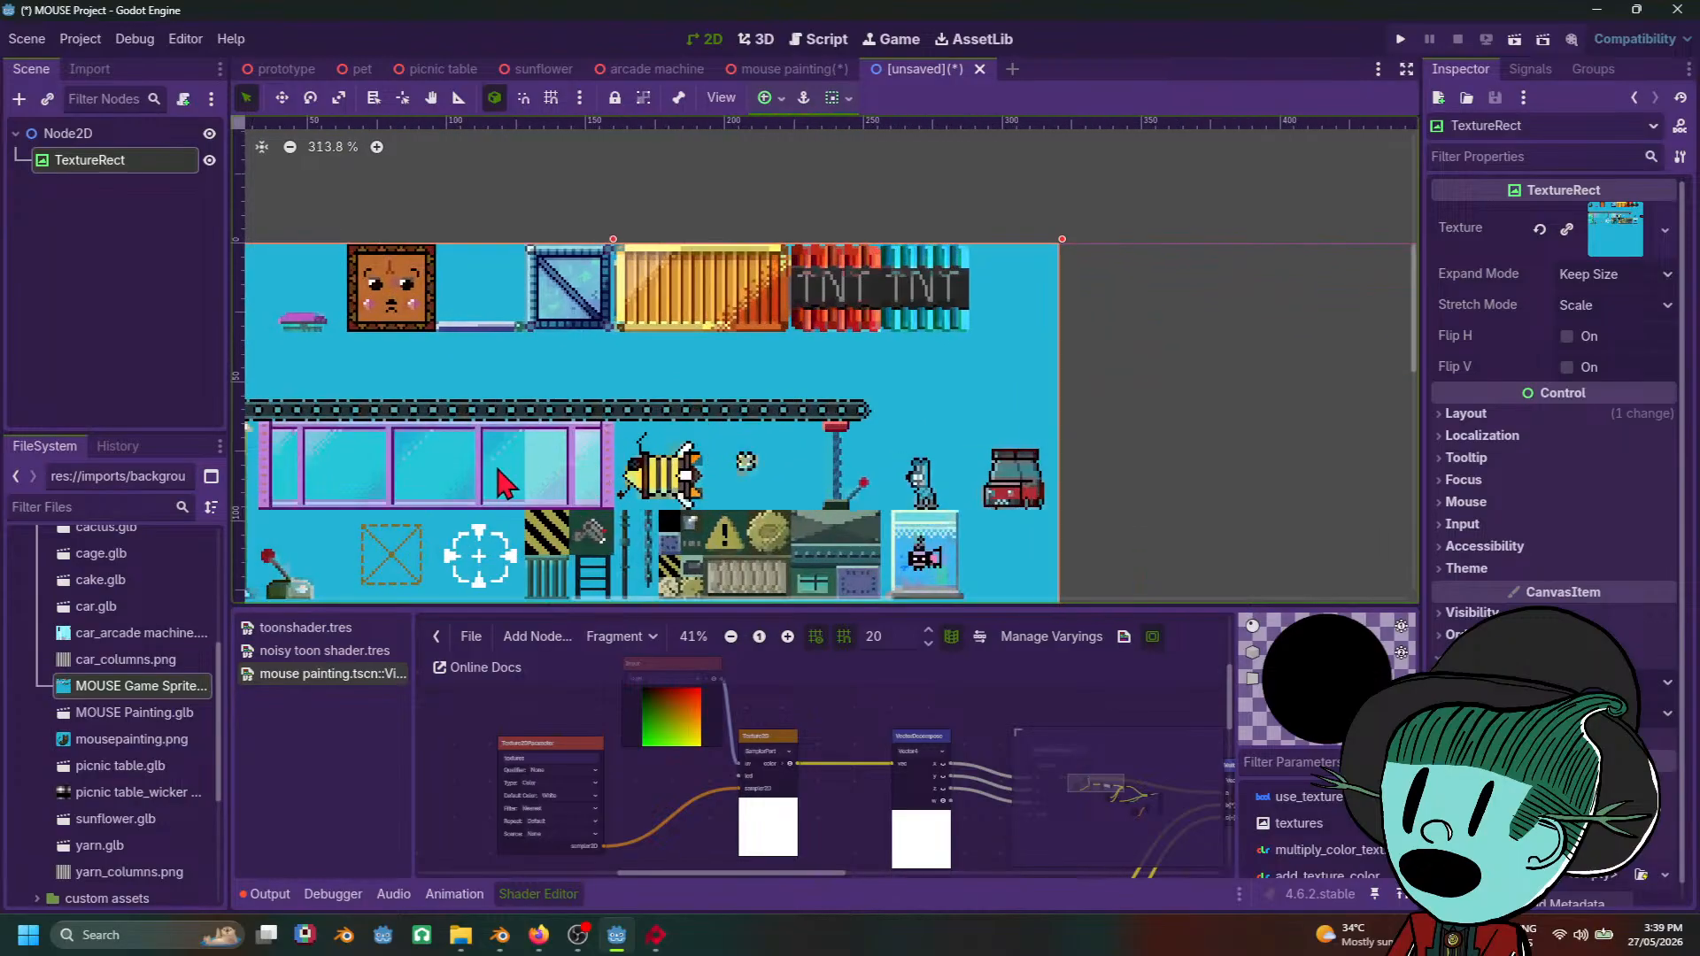
pyautogui.moveTo(502, 481); pyautogui.dragTo(631, 421, button='middle')
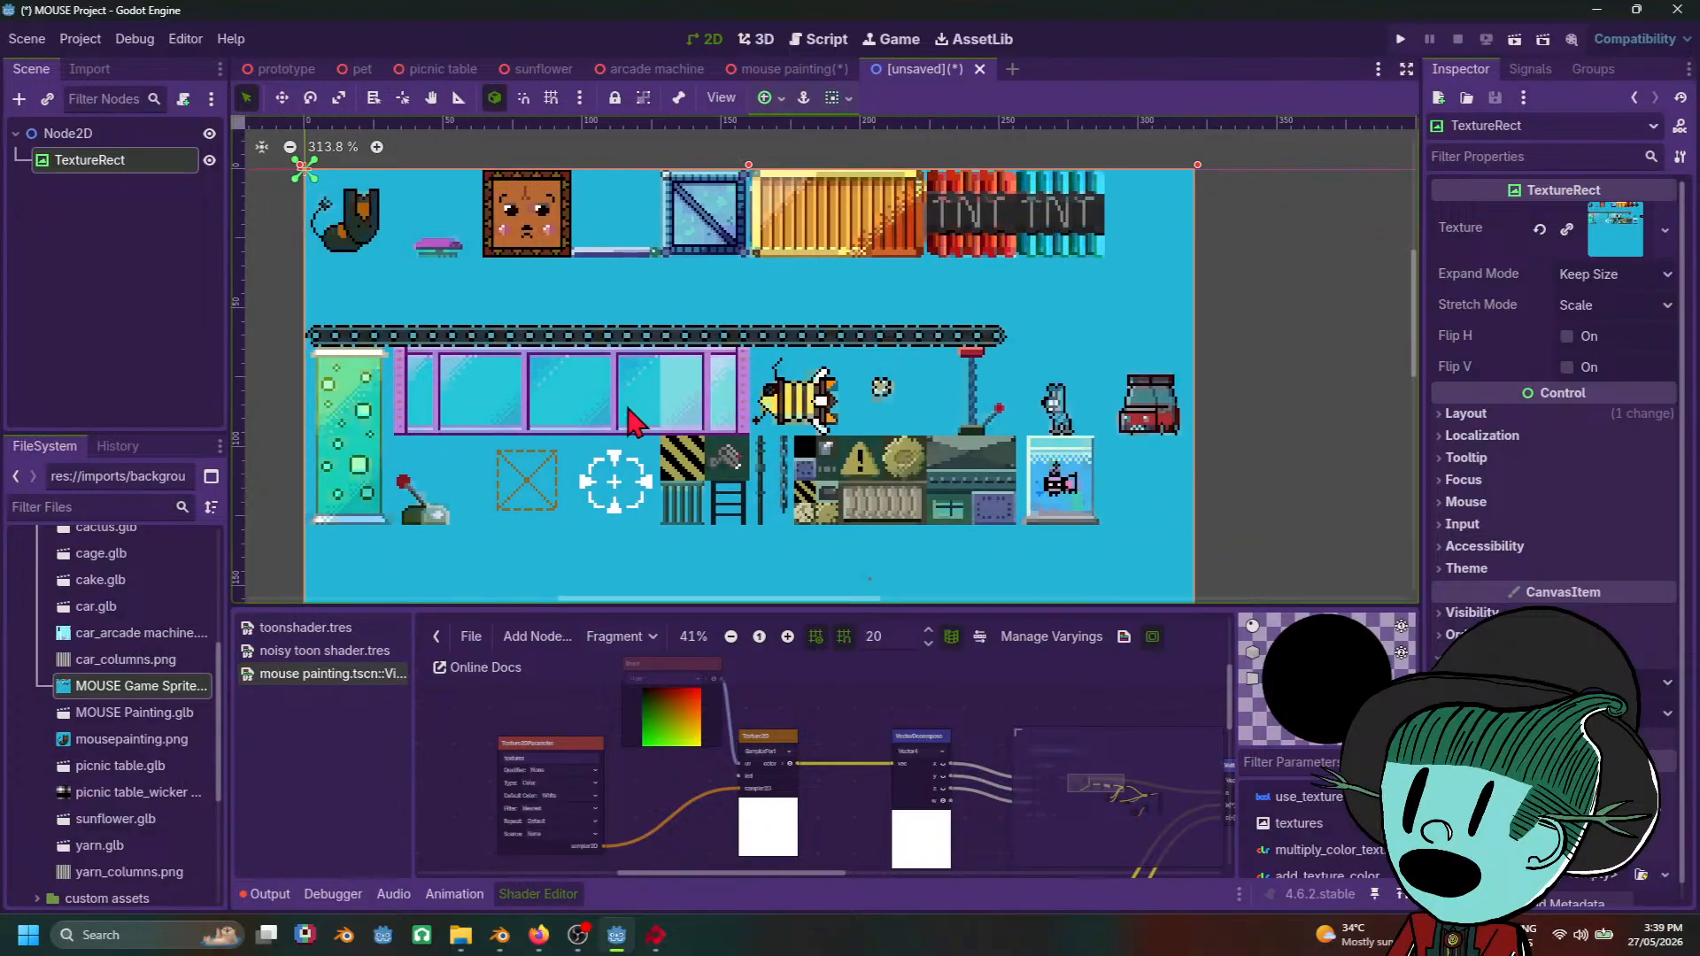
# Step: Switch to Firefox and search the web for "sprite sheet in godot has color errors"
pyautogui.moveTo(539, 935)
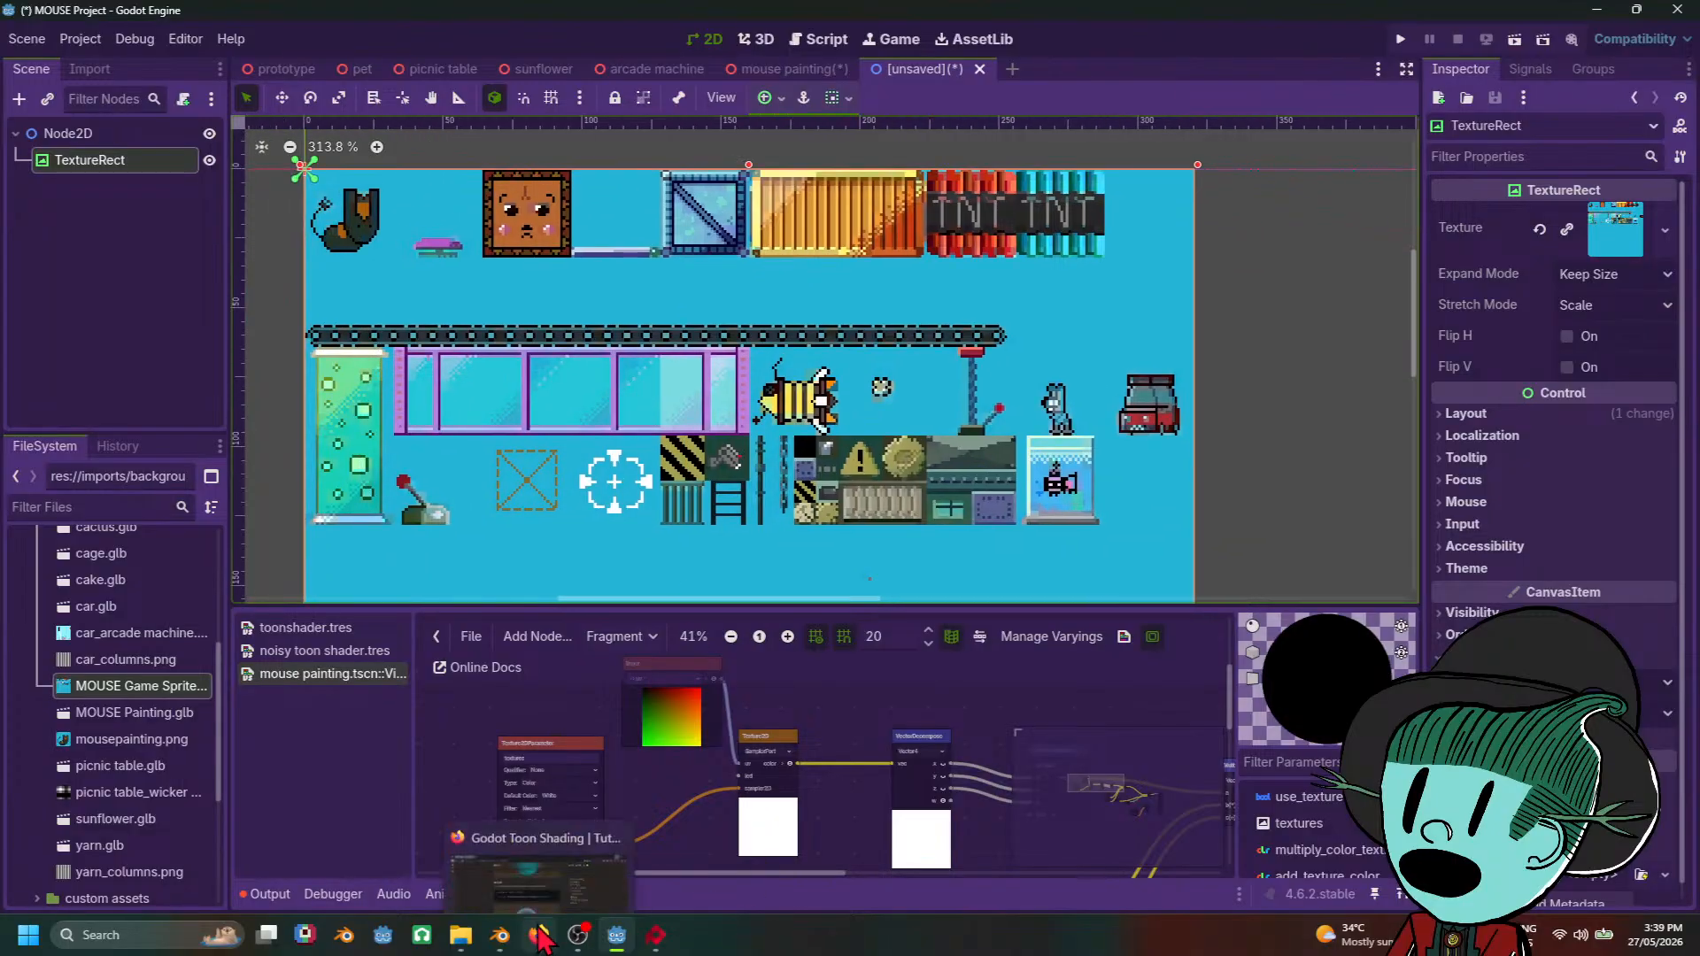
pyautogui.click(567, 846)
pyautogui.click(256, 20)
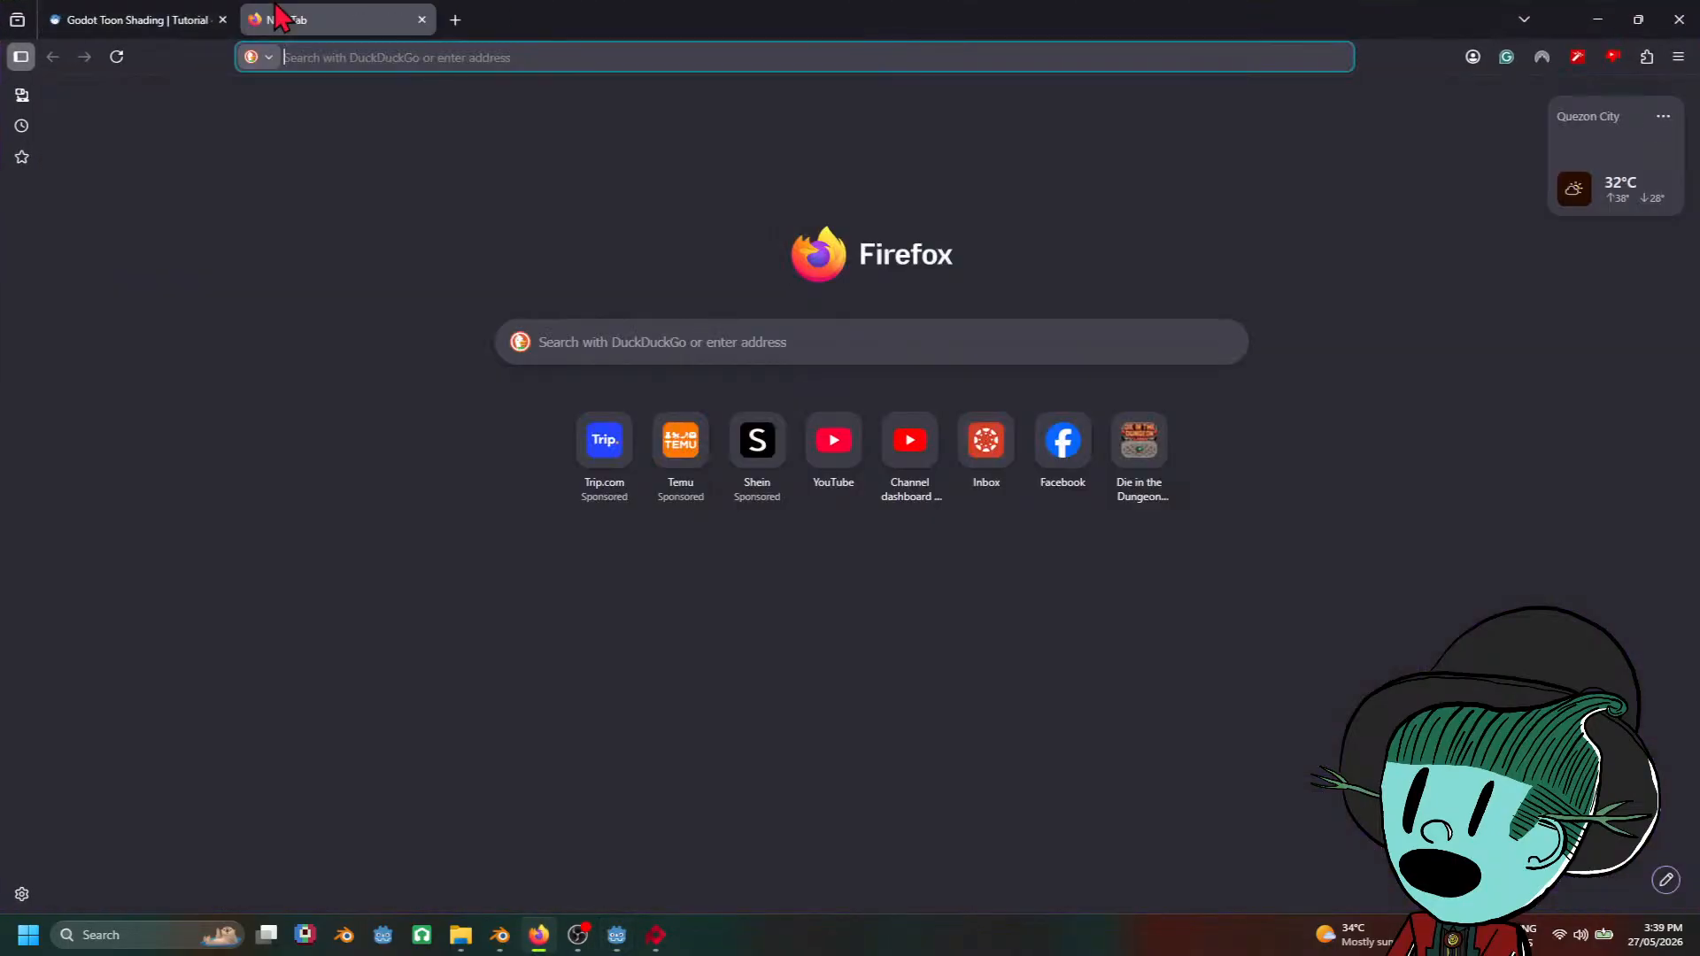
pyautogui.write('gd')
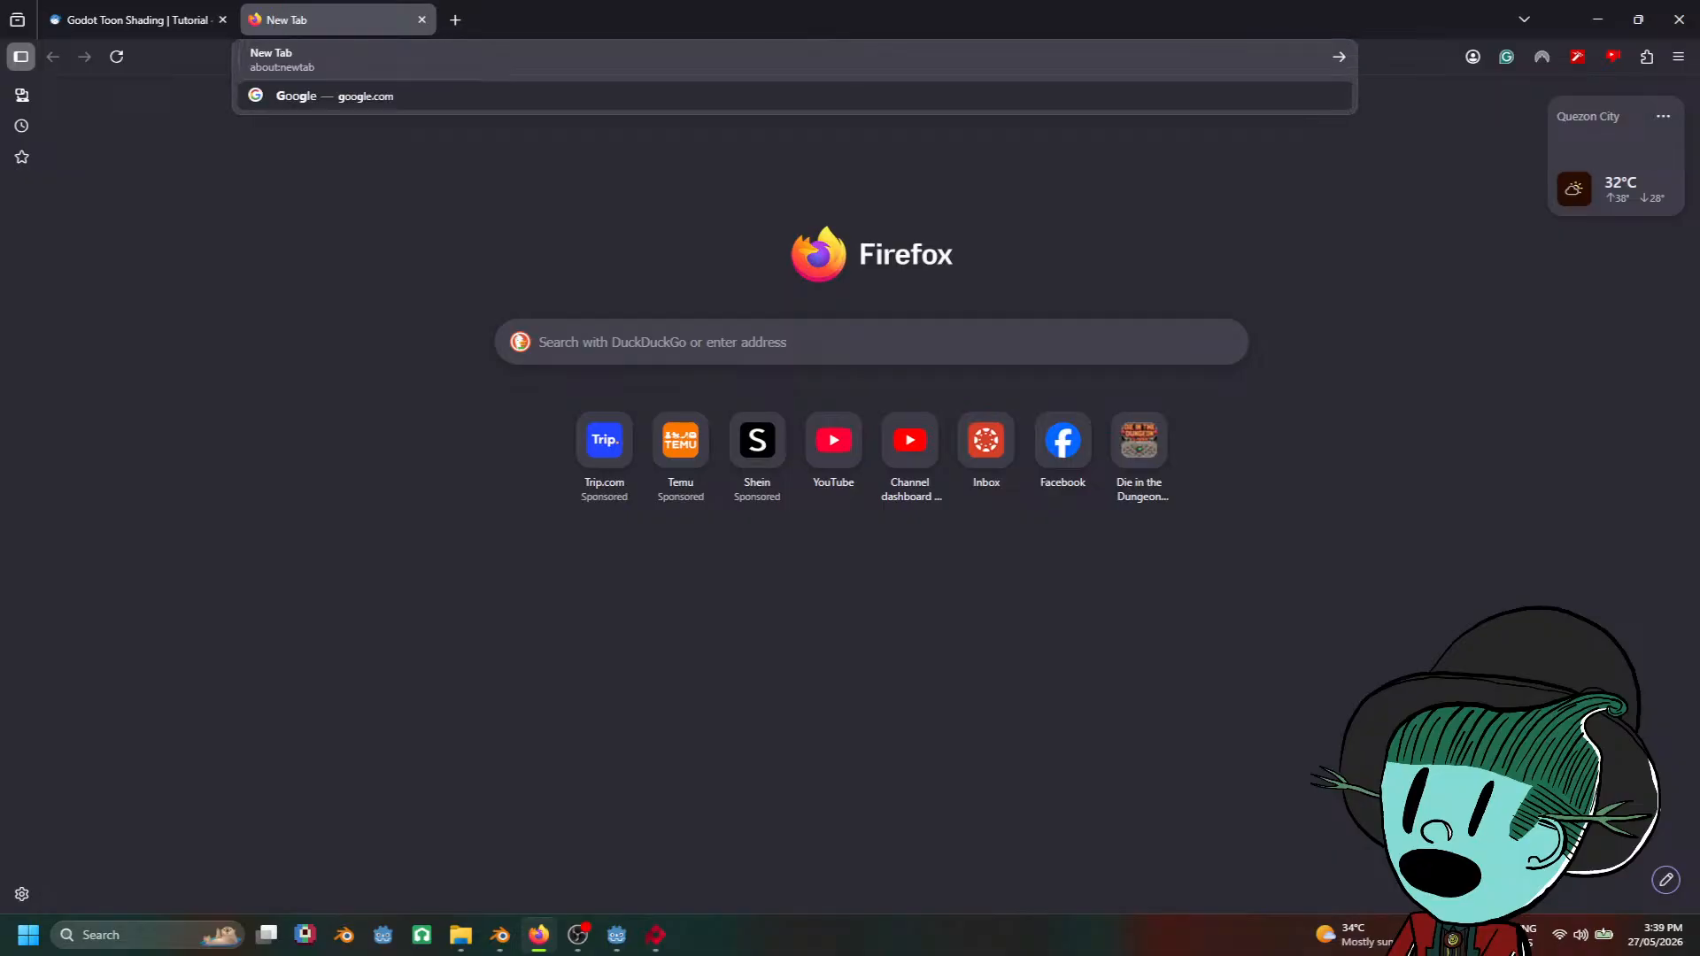
pyautogui.press('capslock')
pyautogui.press('BackSpace')
pyautogui.press('BackSpace')
pyautogui.press('capslock')
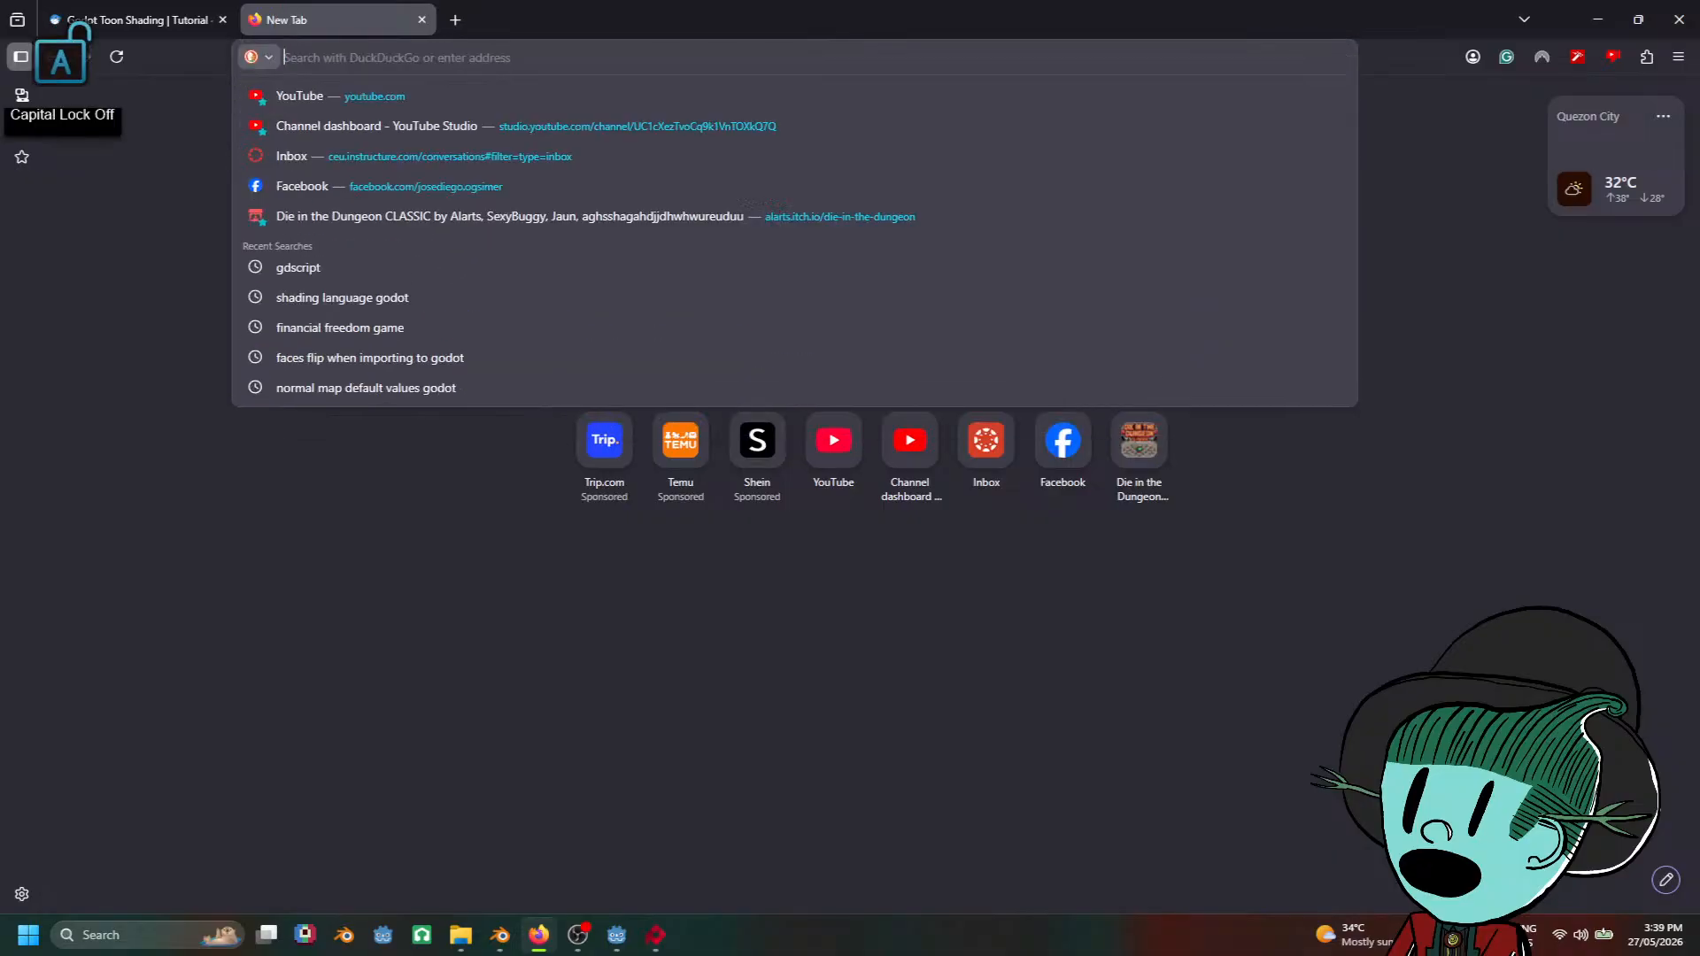
pyautogui.write('spr')
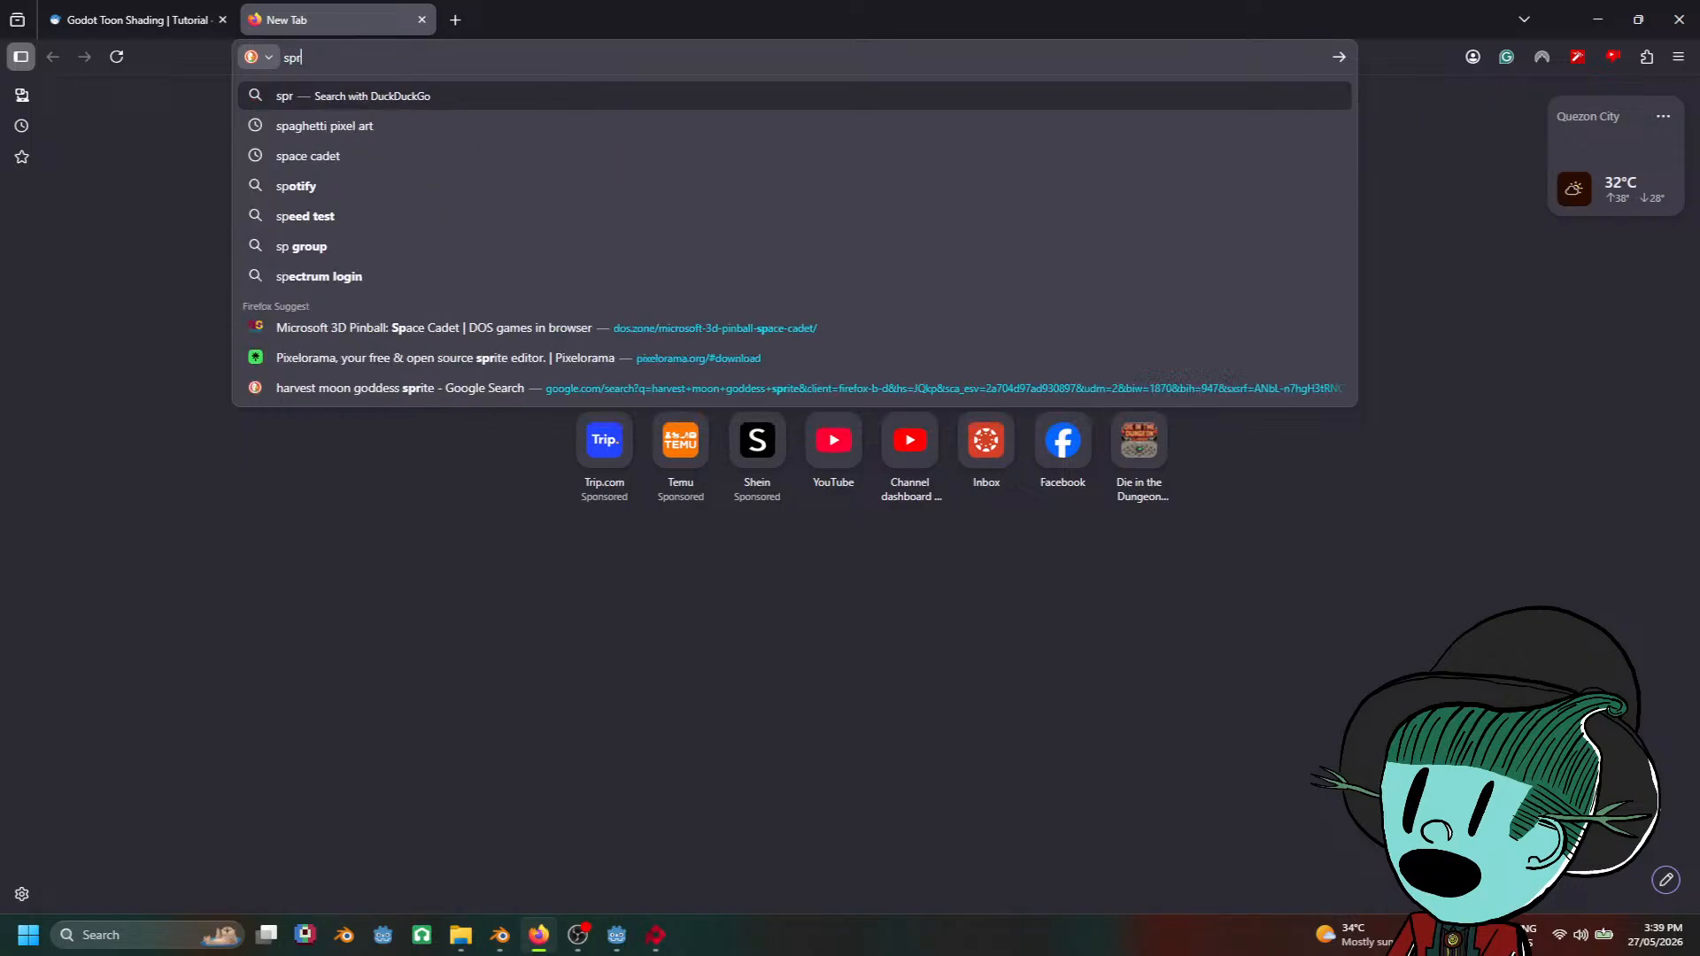
pyautogui.write('ite sheet in ')
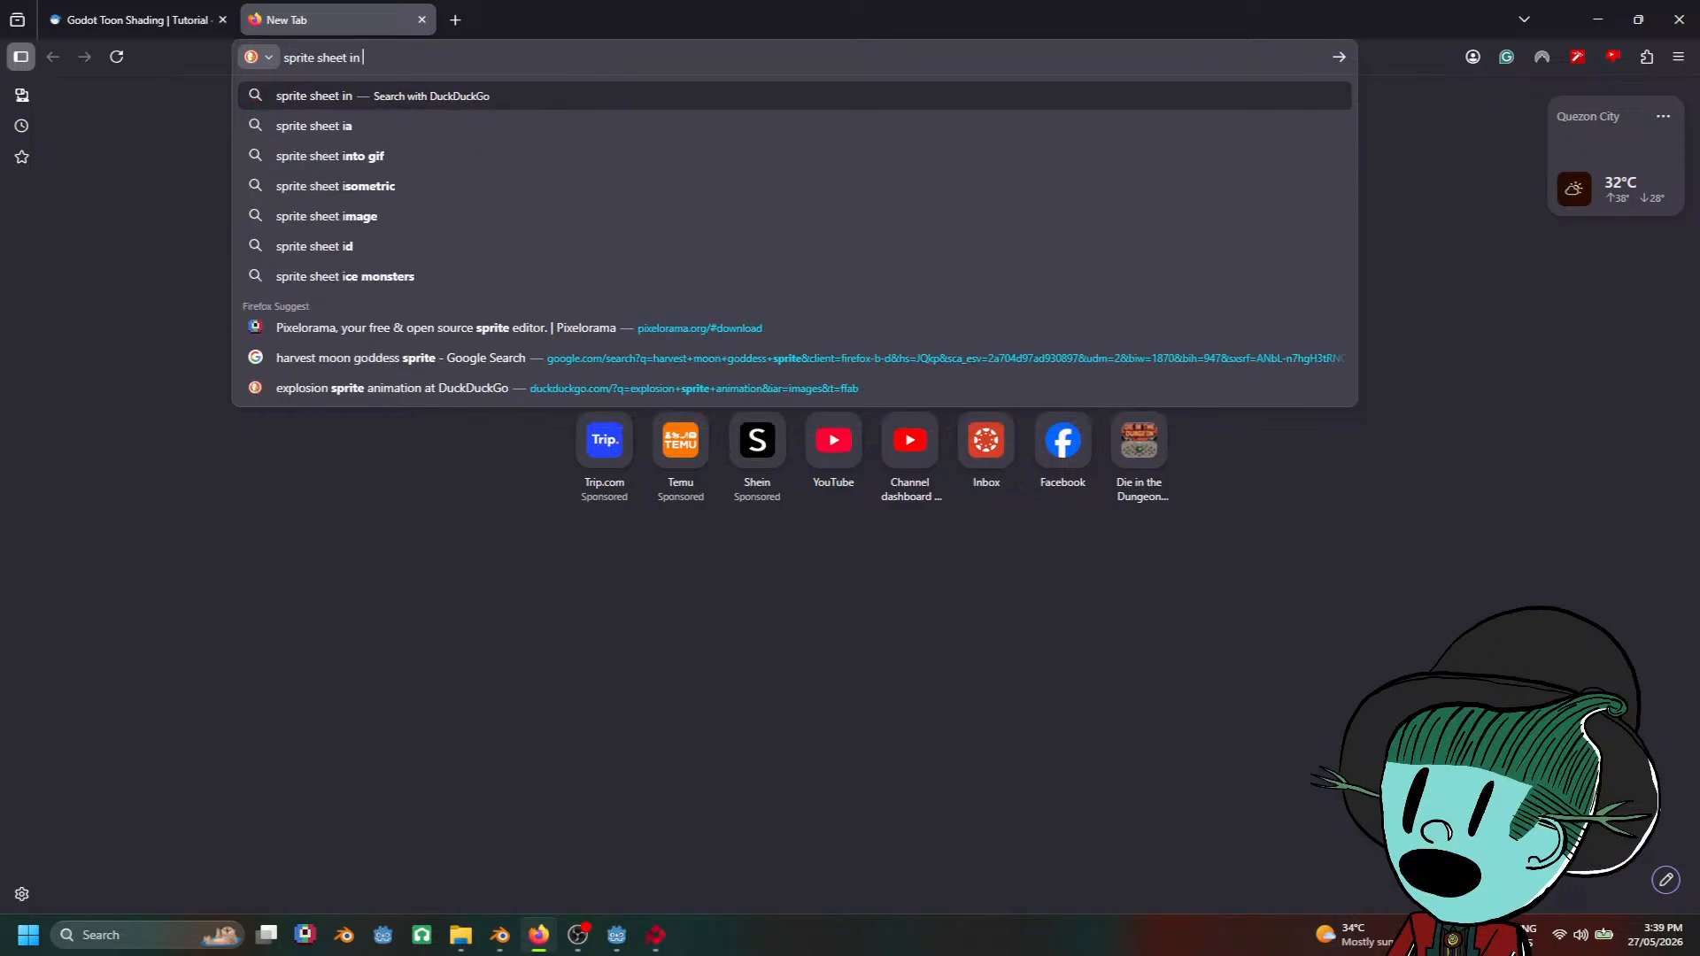
pyautogui.write('godot has ')
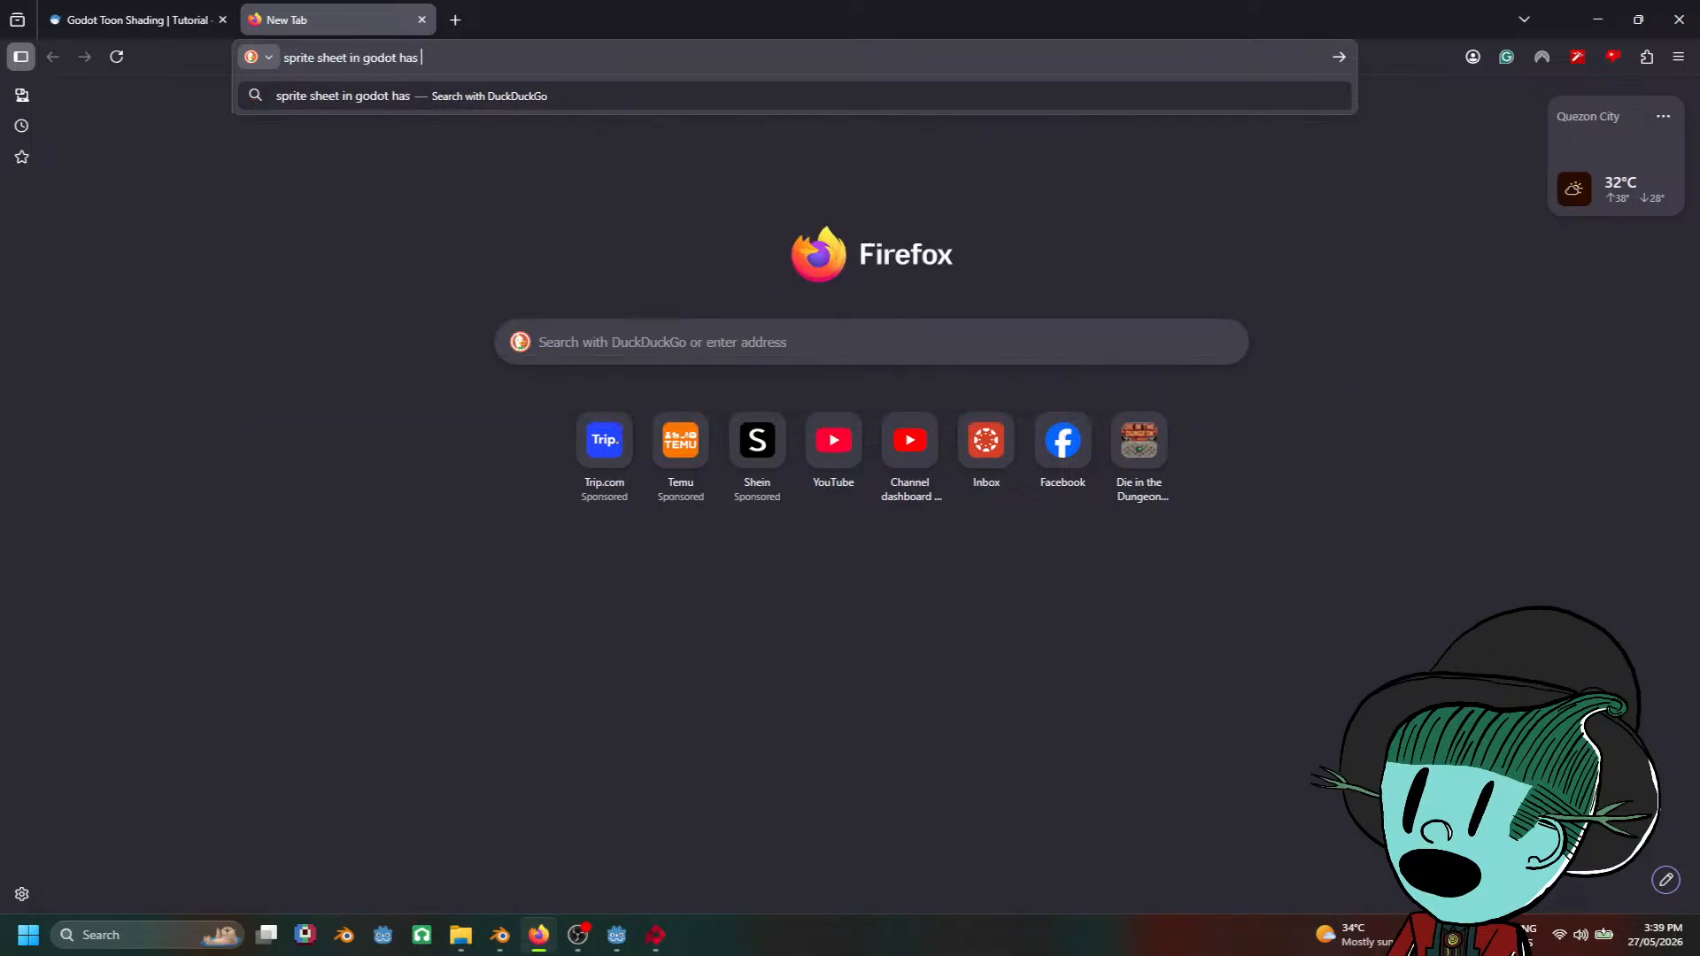
pyautogui.write('color e')
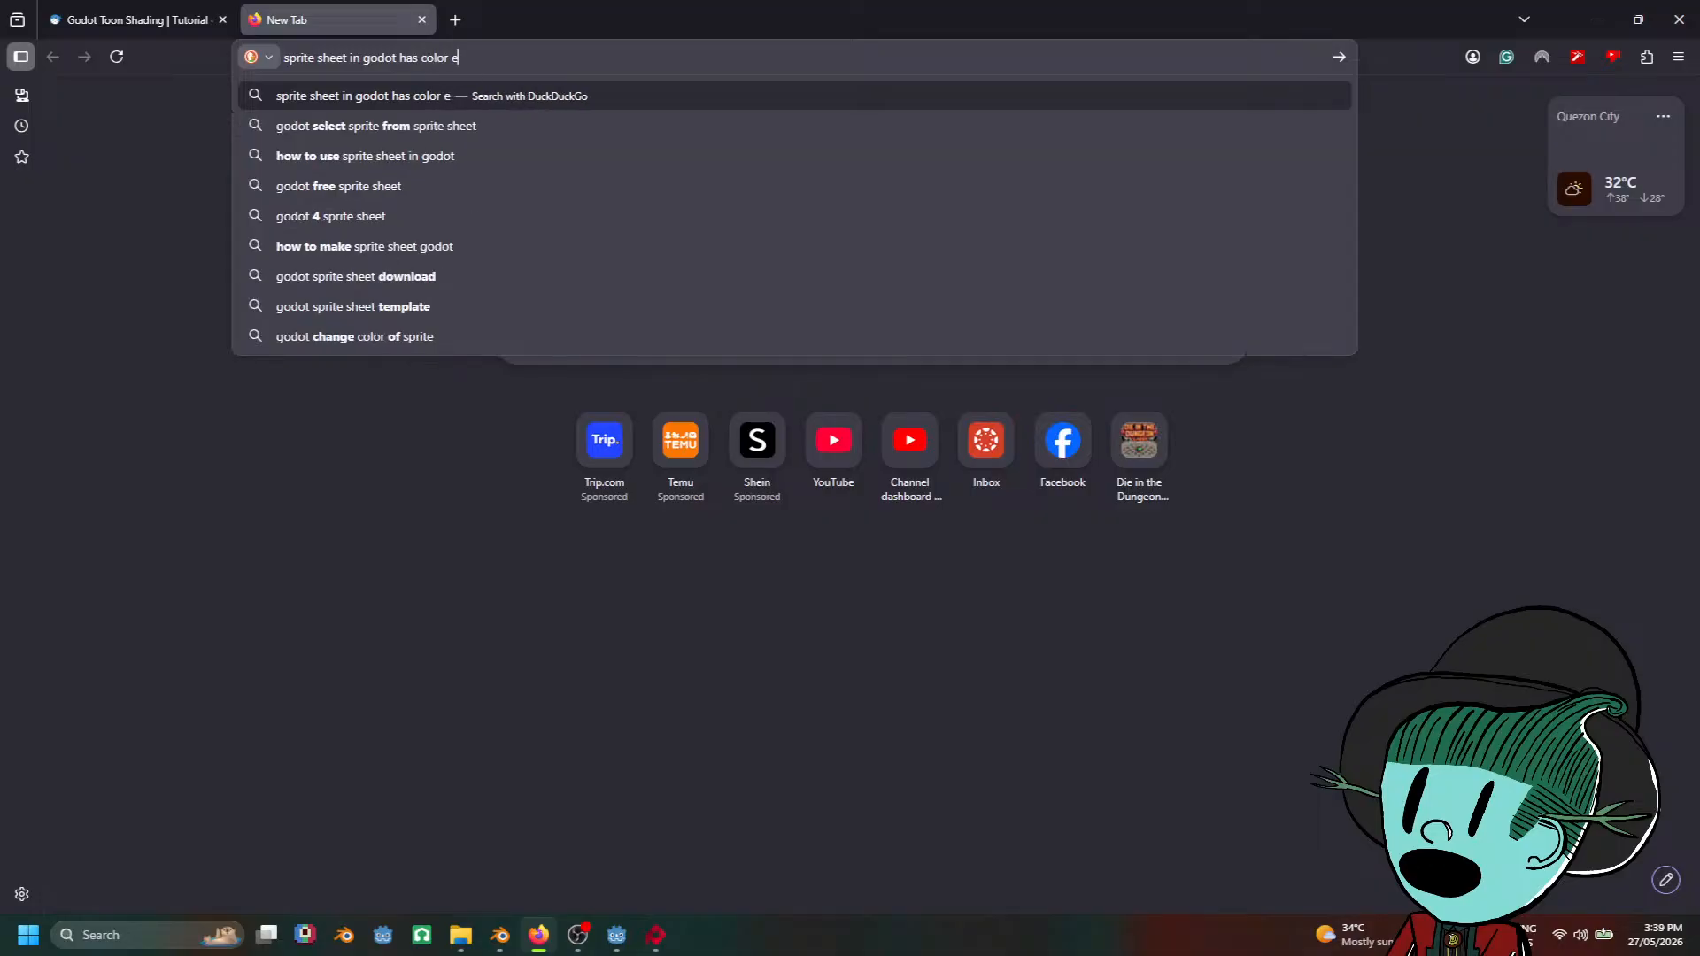
pyautogui.write('rrors')
pyautogui.press('Return')
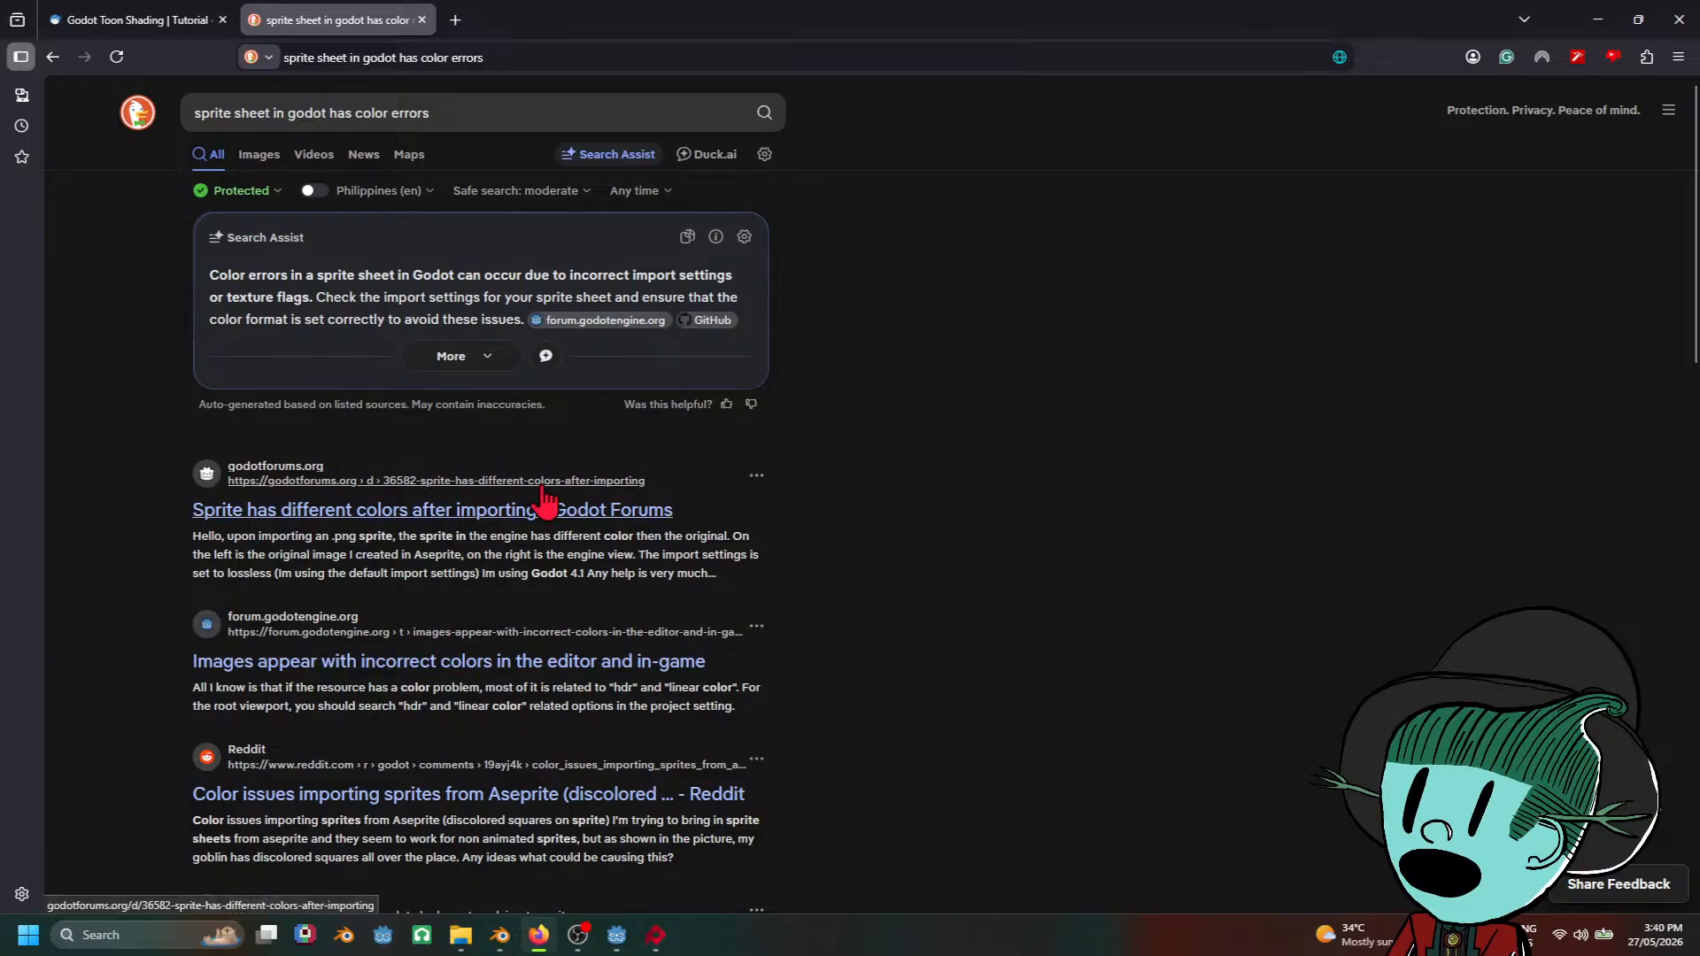
# Step: Open the Godot Forums thread "Sprite has different colors after importing" and read the suggested import fixes
pyautogui.click(518, 528)
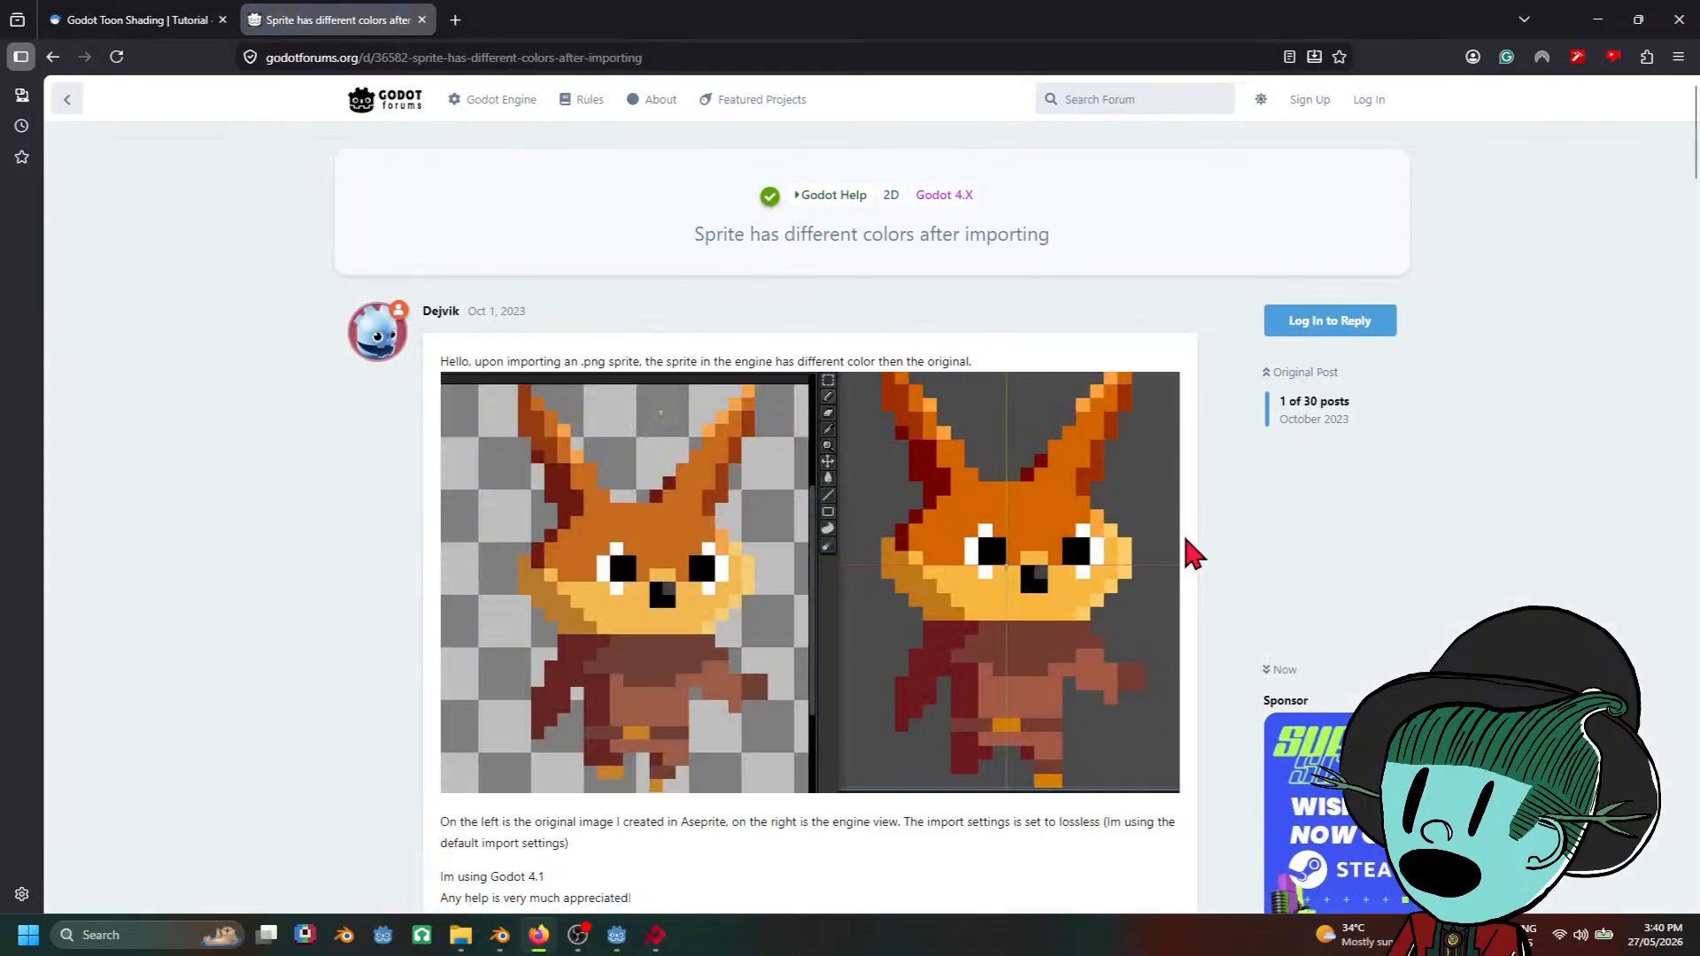
pyautogui.scroll(-5, 1193, 553)
pyautogui.scroll(-4, 1187, 541)
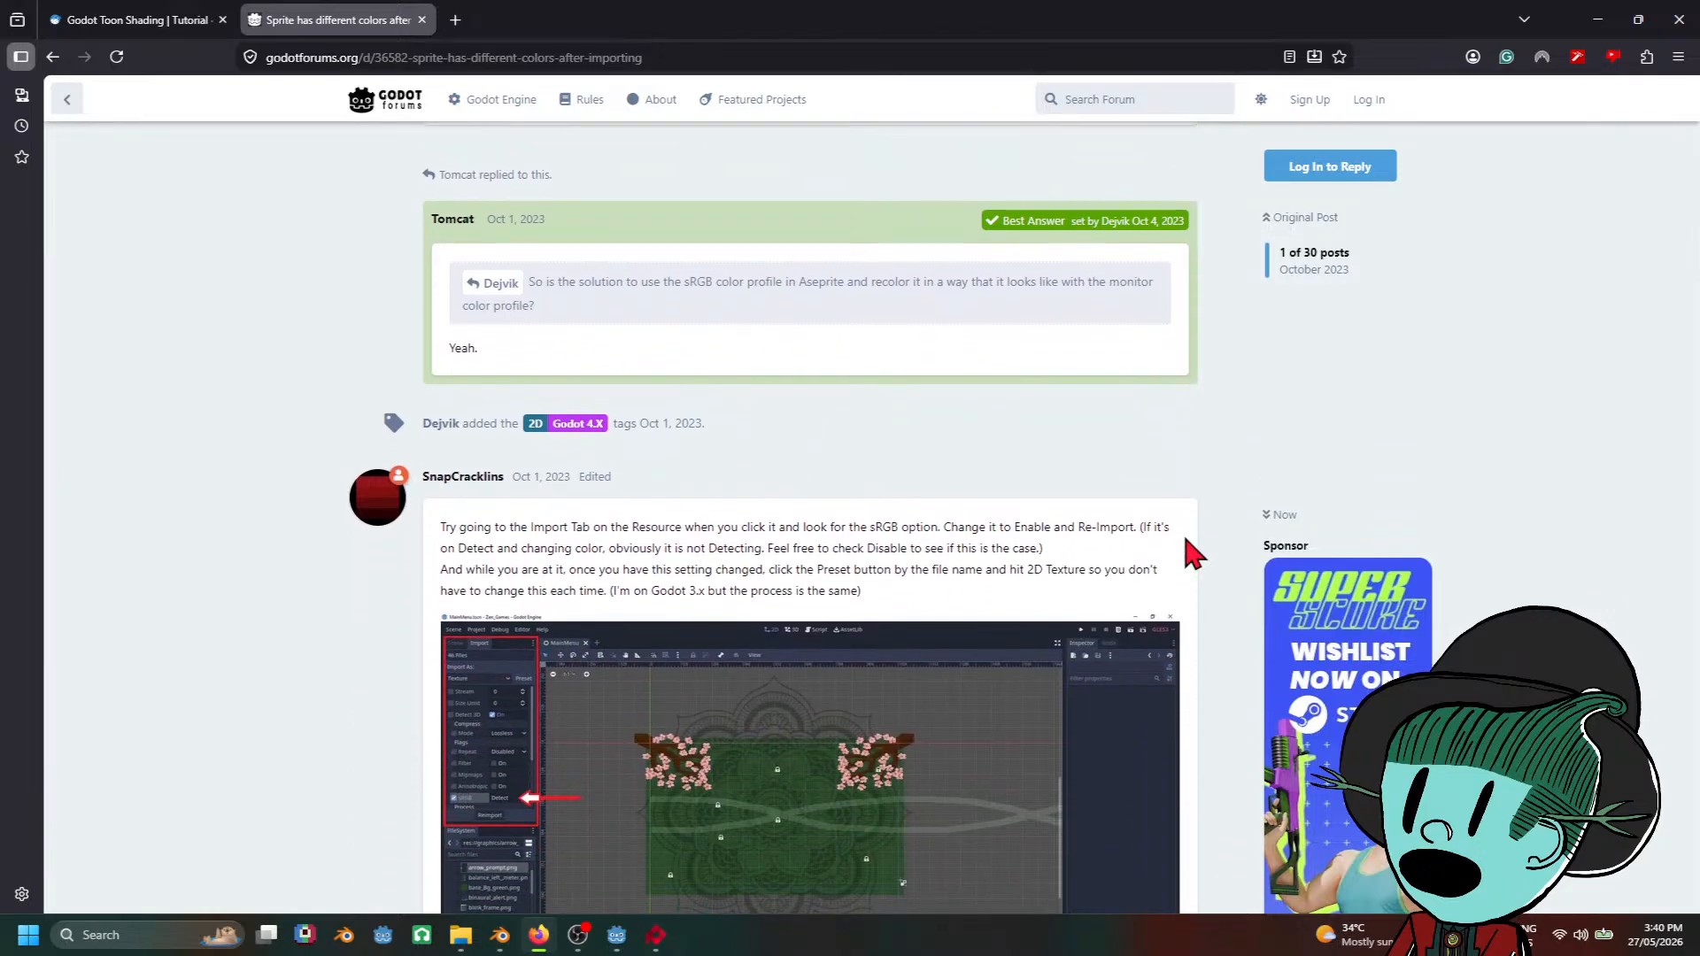
pyautogui.scroll(-1, 1193, 553)
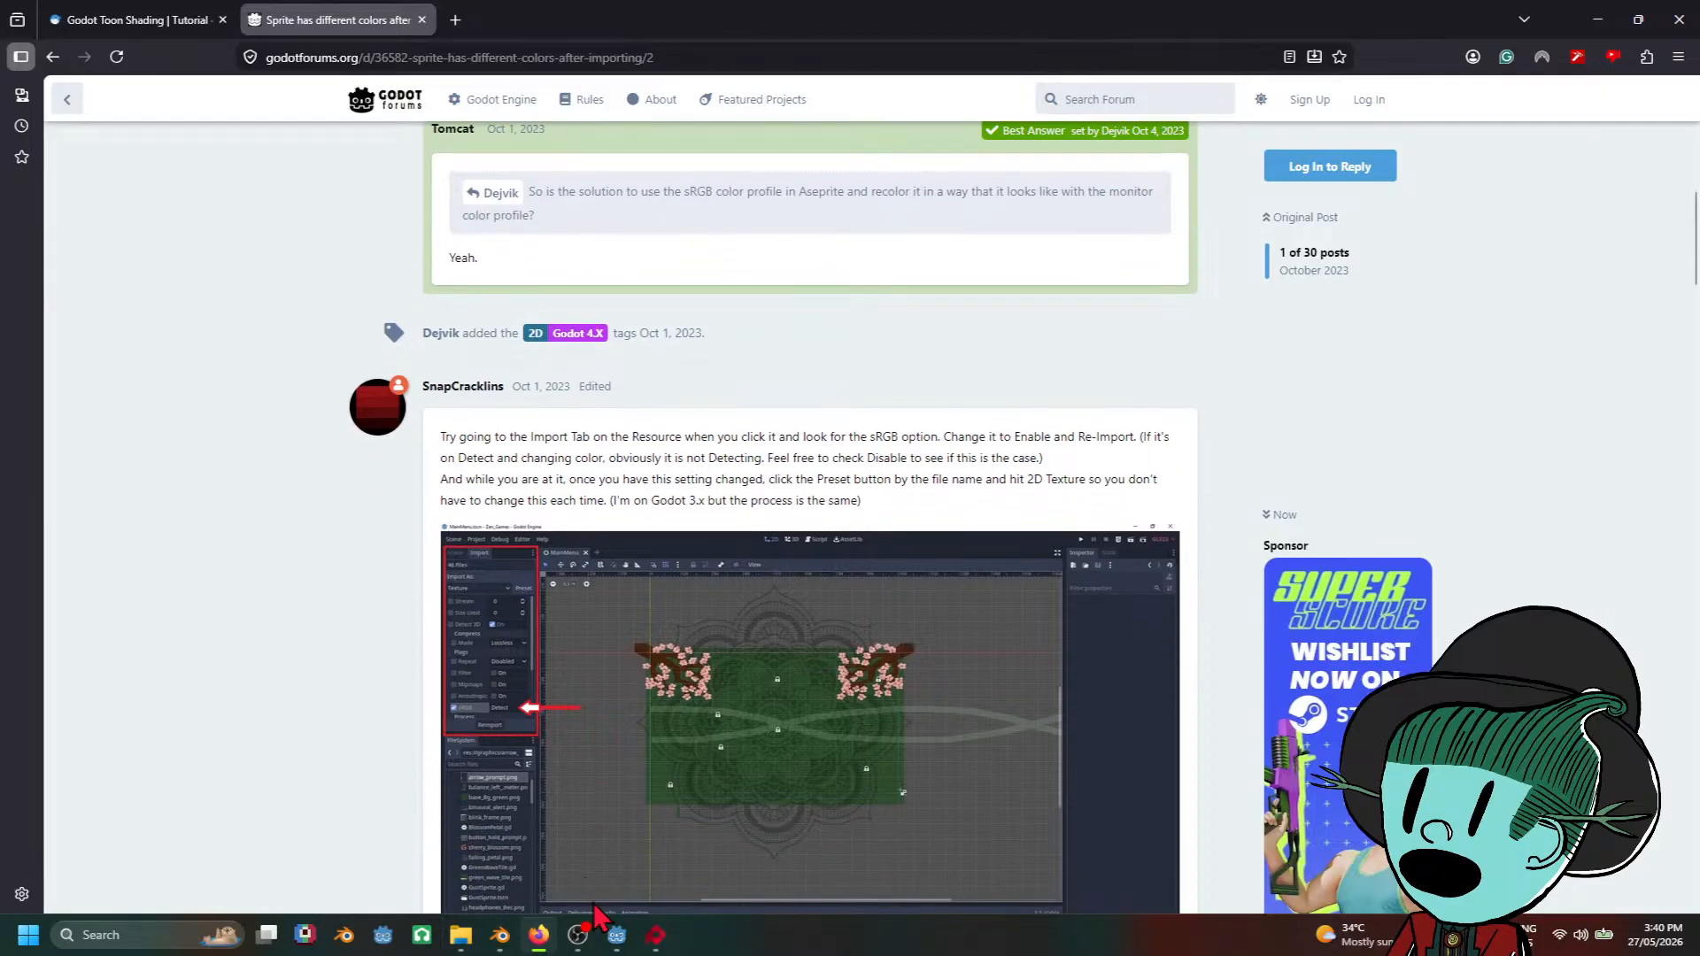
# Step: Glance at the original sprite in the pixel art editor, and open the sprite sheet's import settings in Godot with a wider dock
pyautogui.click(655, 937)
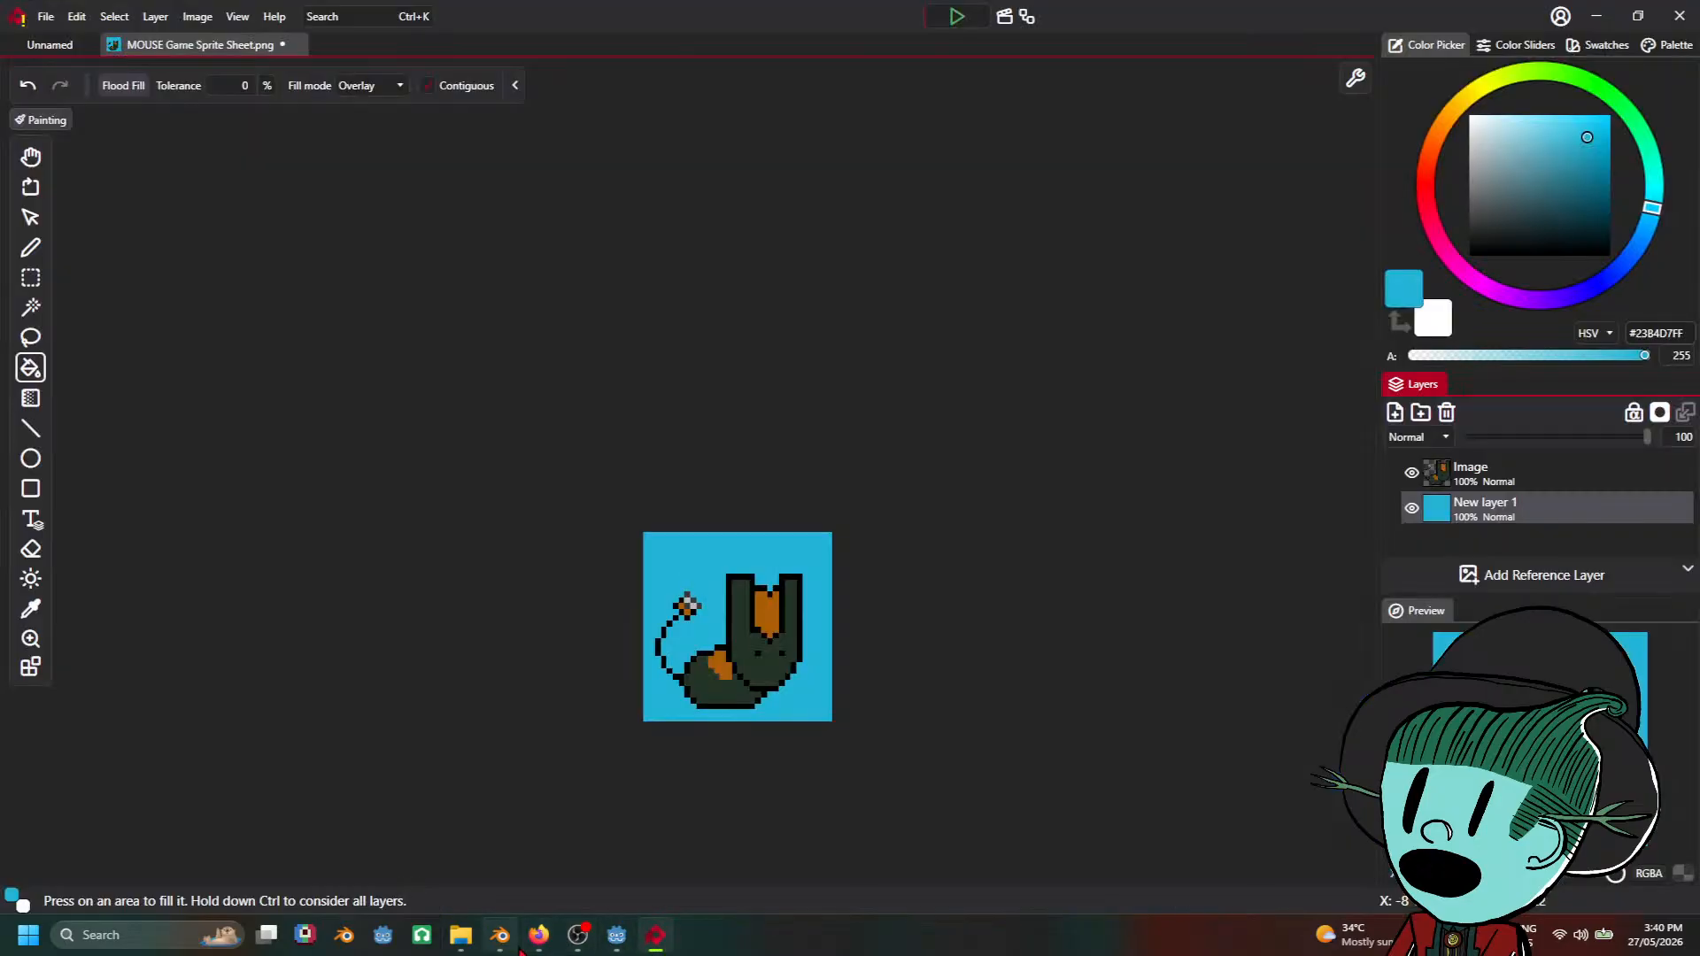
pyautogui.moveTo(539, 944)
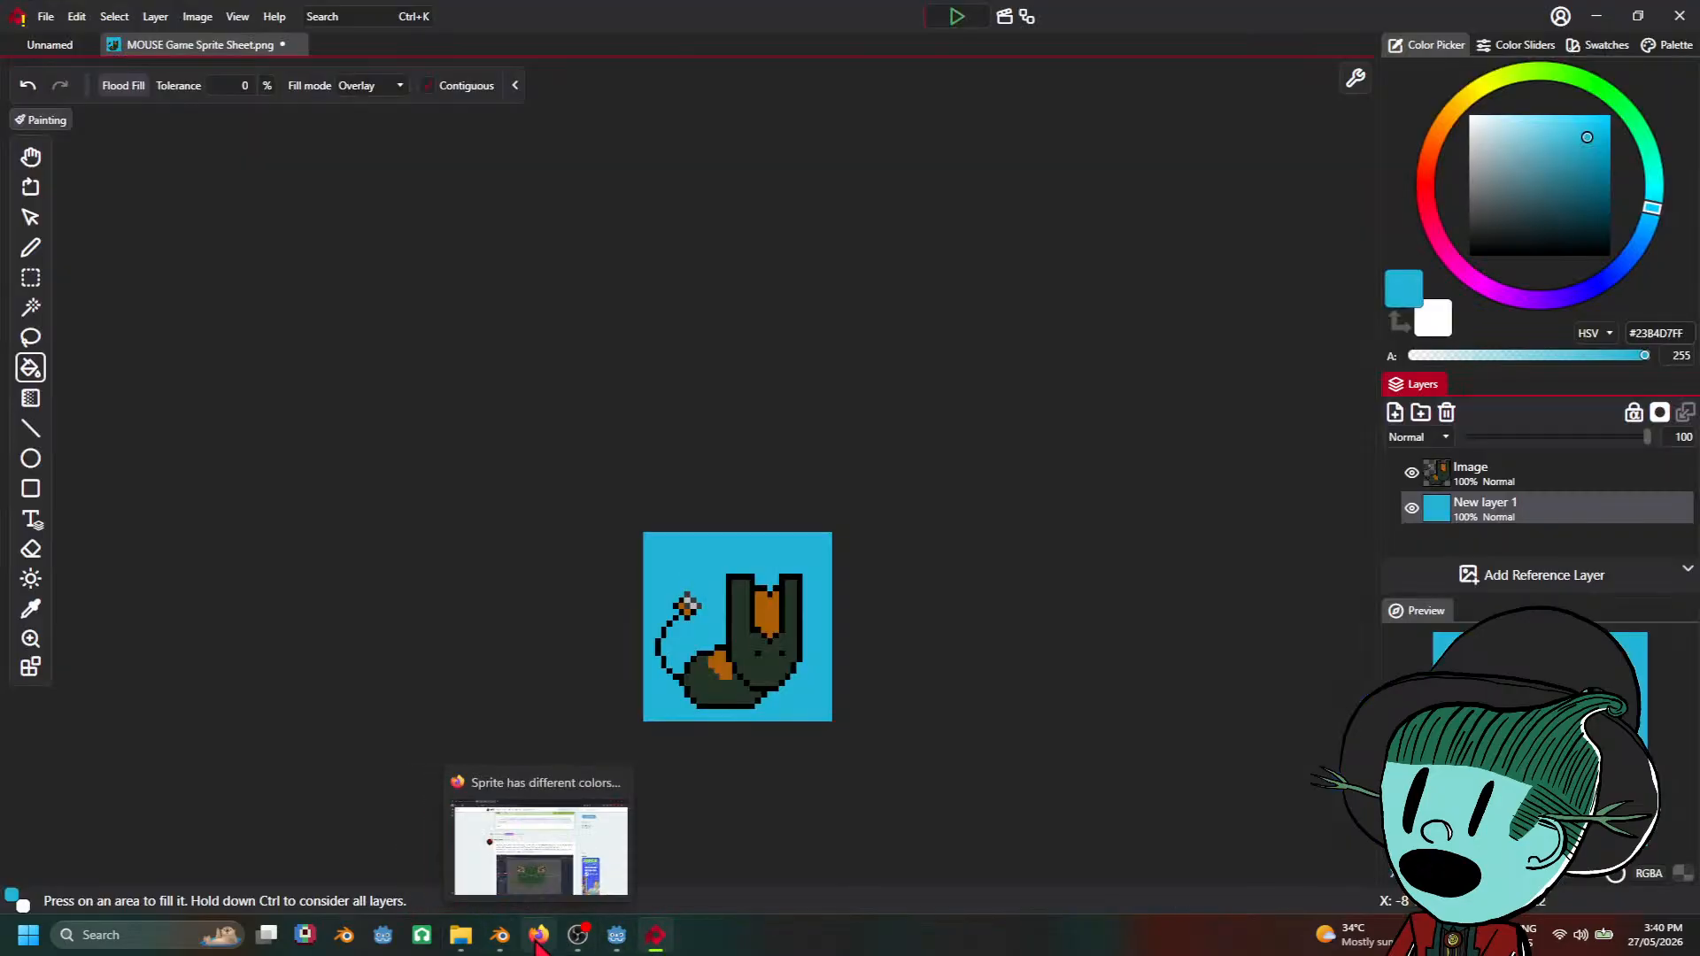
pyautogui.click(616, 937)
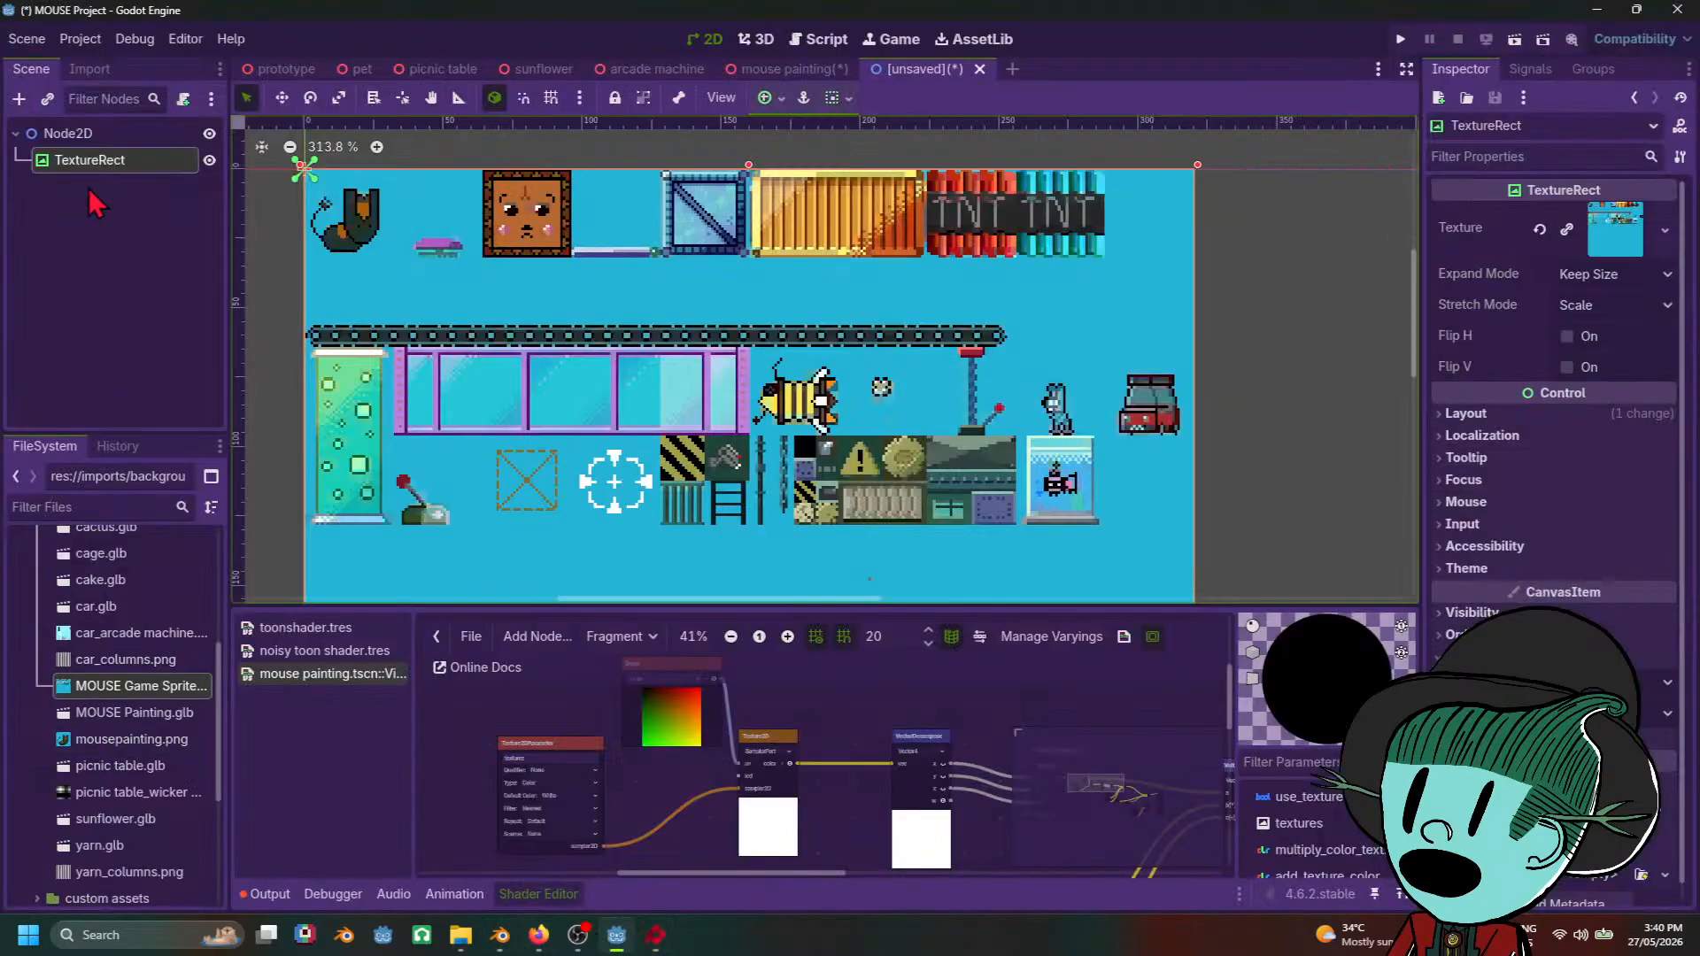
pyautogui.click(88, 71)
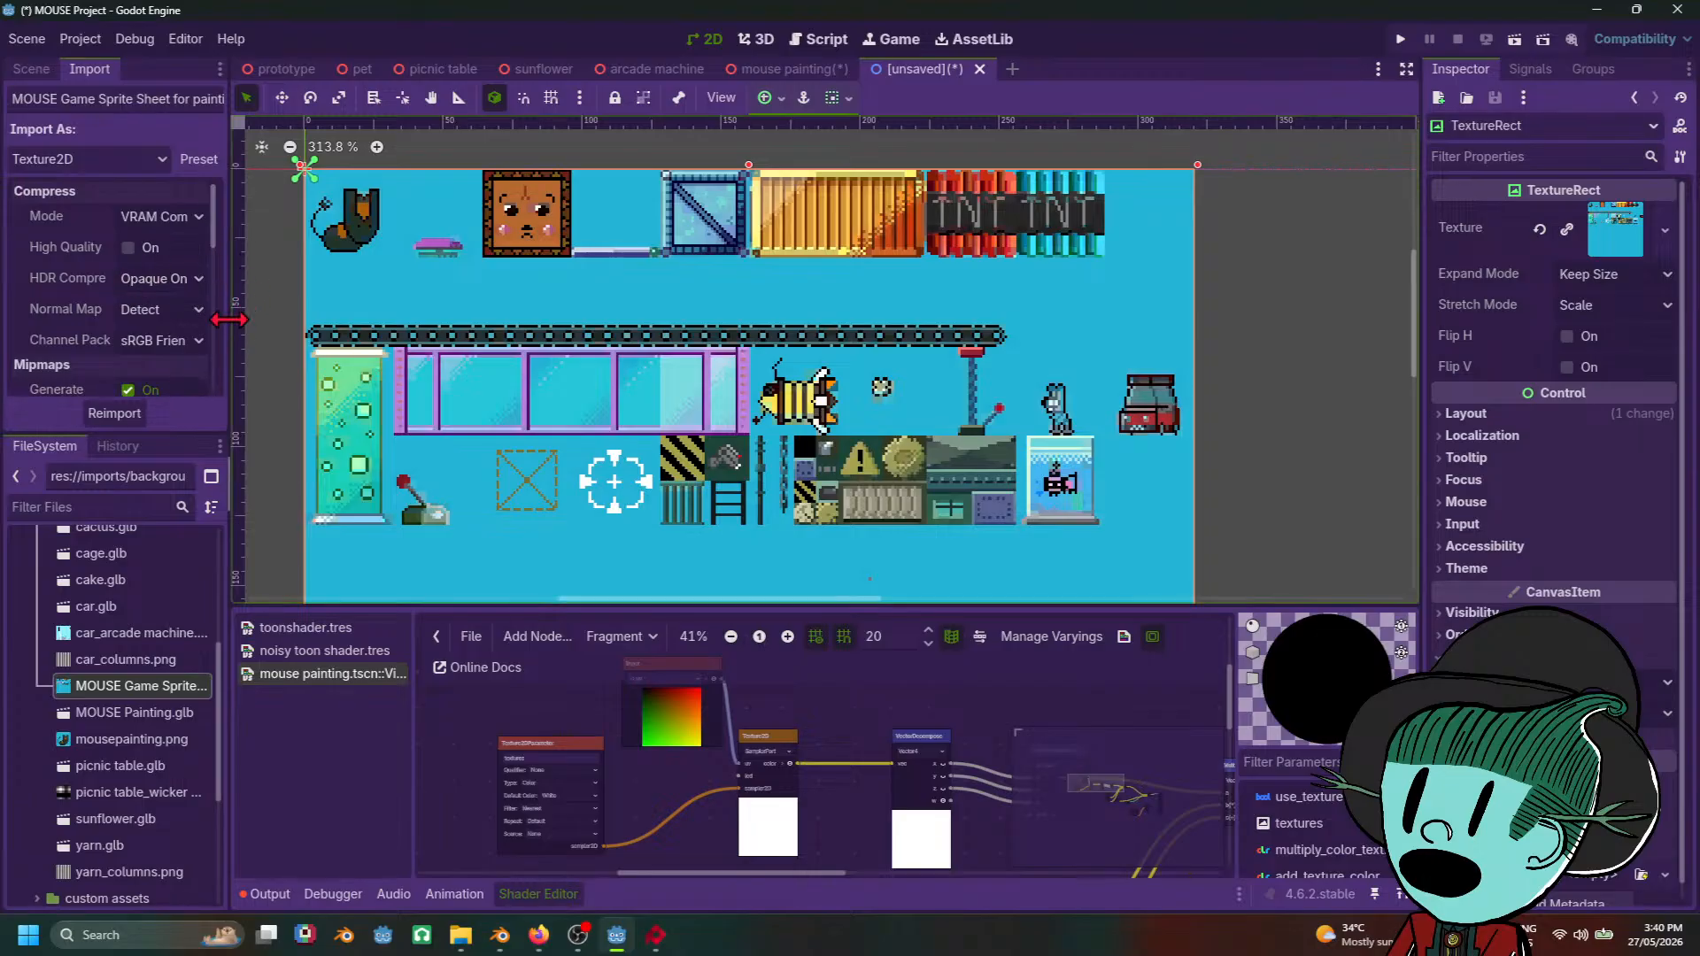
pyautogui.moveTo(232, 336); pyautogui.dragTo(423, 336)
# Step: Toggle mipmap generation off and back on for the sprite sheet, reading its description and reviewing the other import options
pyautogui.scroll(-3, 248, 390)
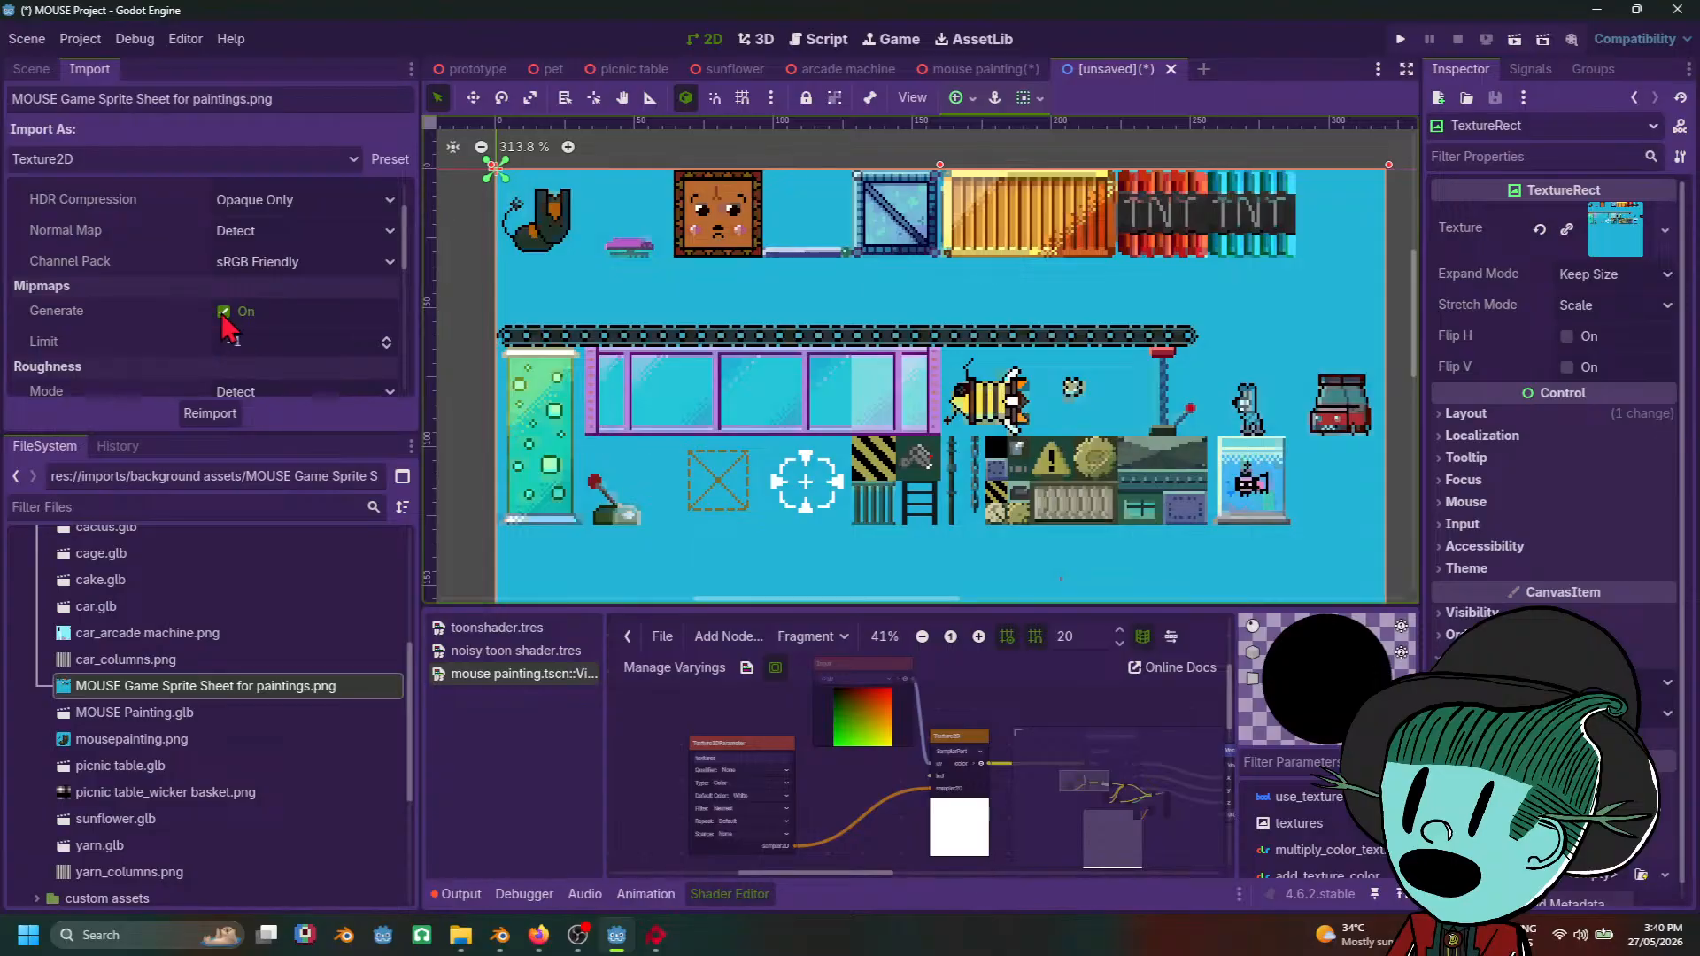
pyautogui.click(224, 312)
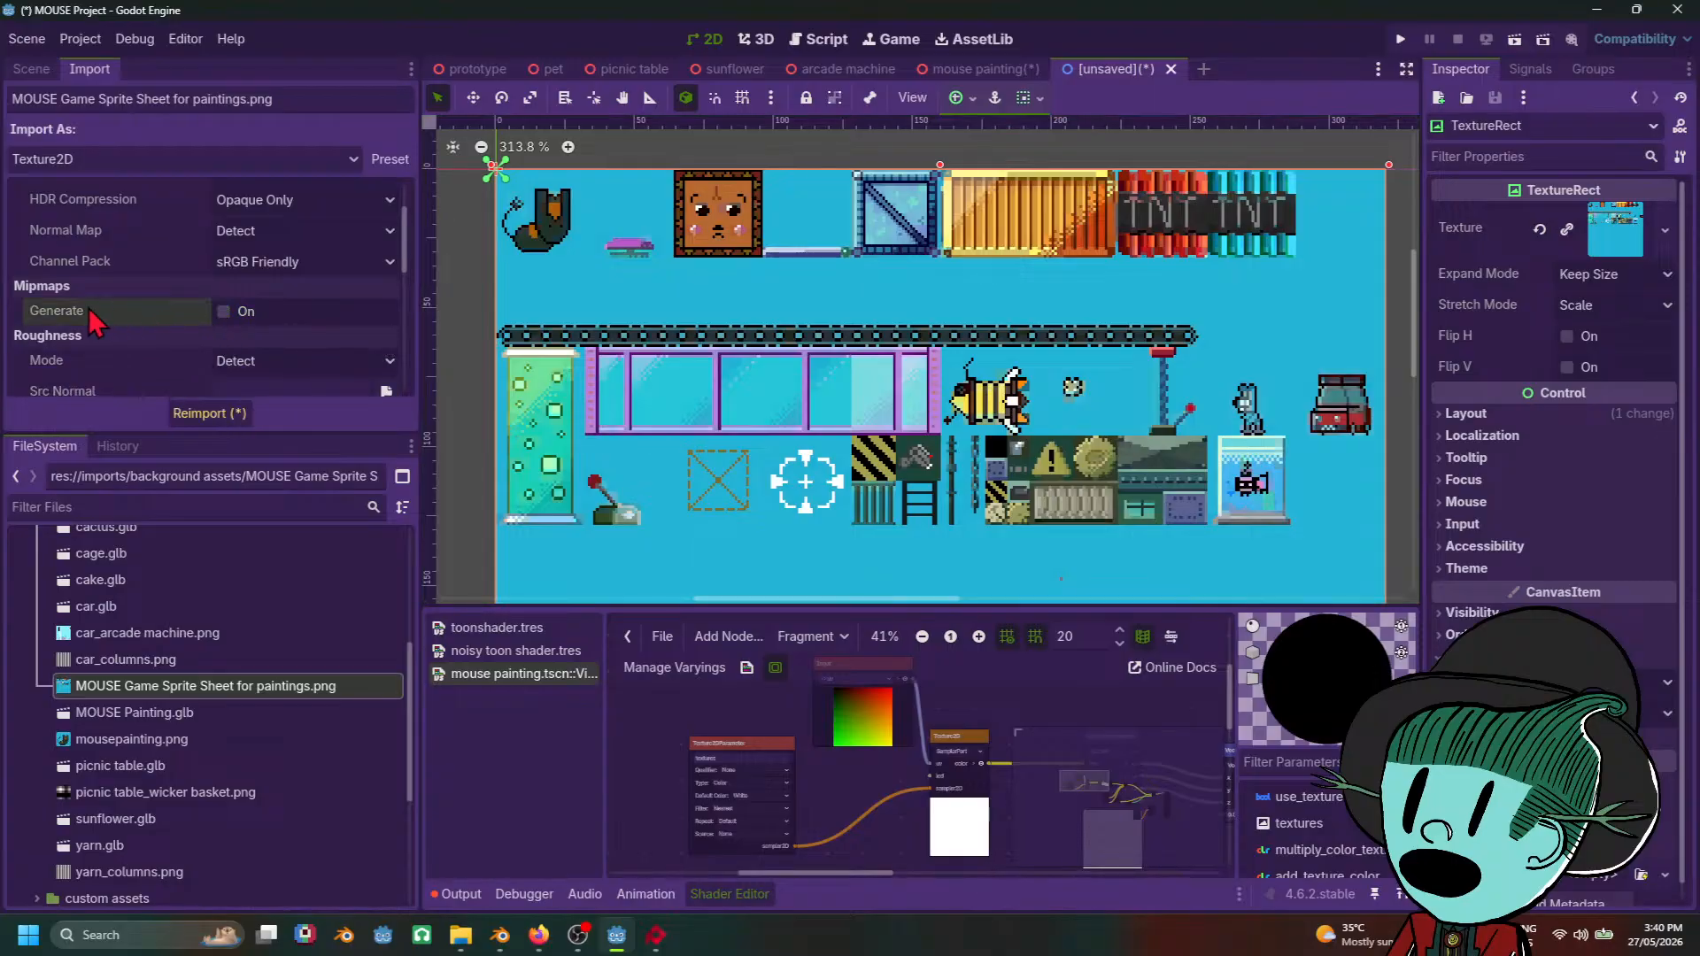
pyautogui.moveTo(89, 308)
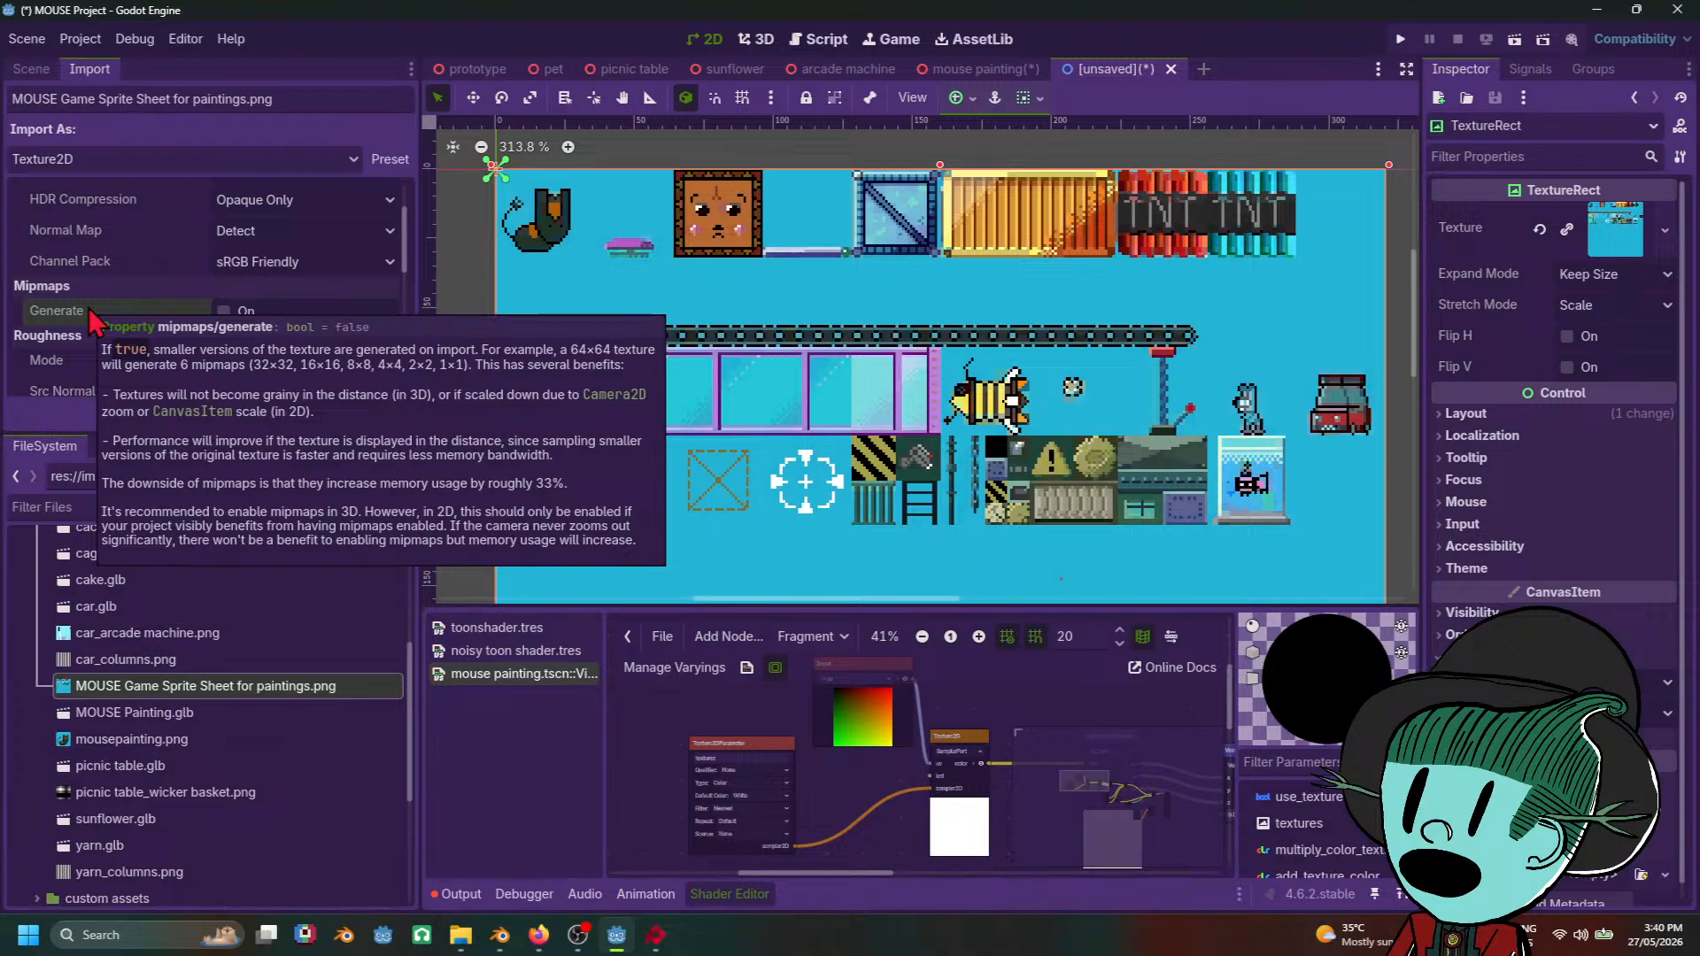
pyautogui.click(221, 312)
pyautogui.scroll(-2, 162, 355)
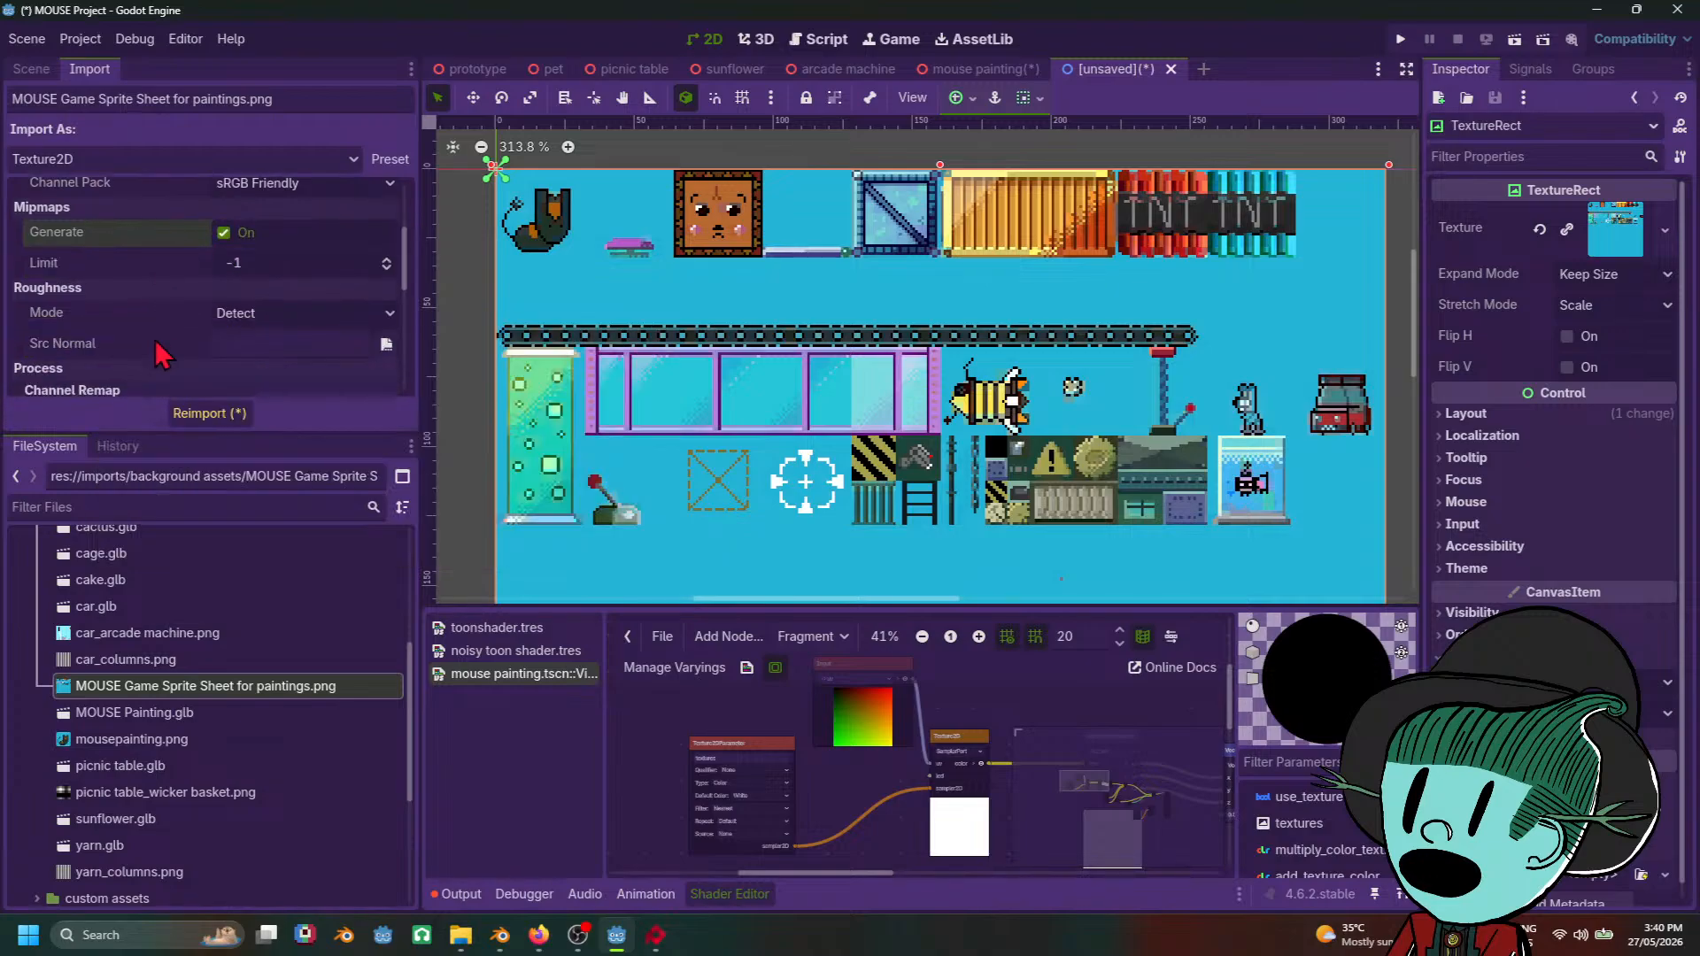
pyautogui.scroll(-3, 167, 347)
pyautogui.scroll(5, 173, 337)
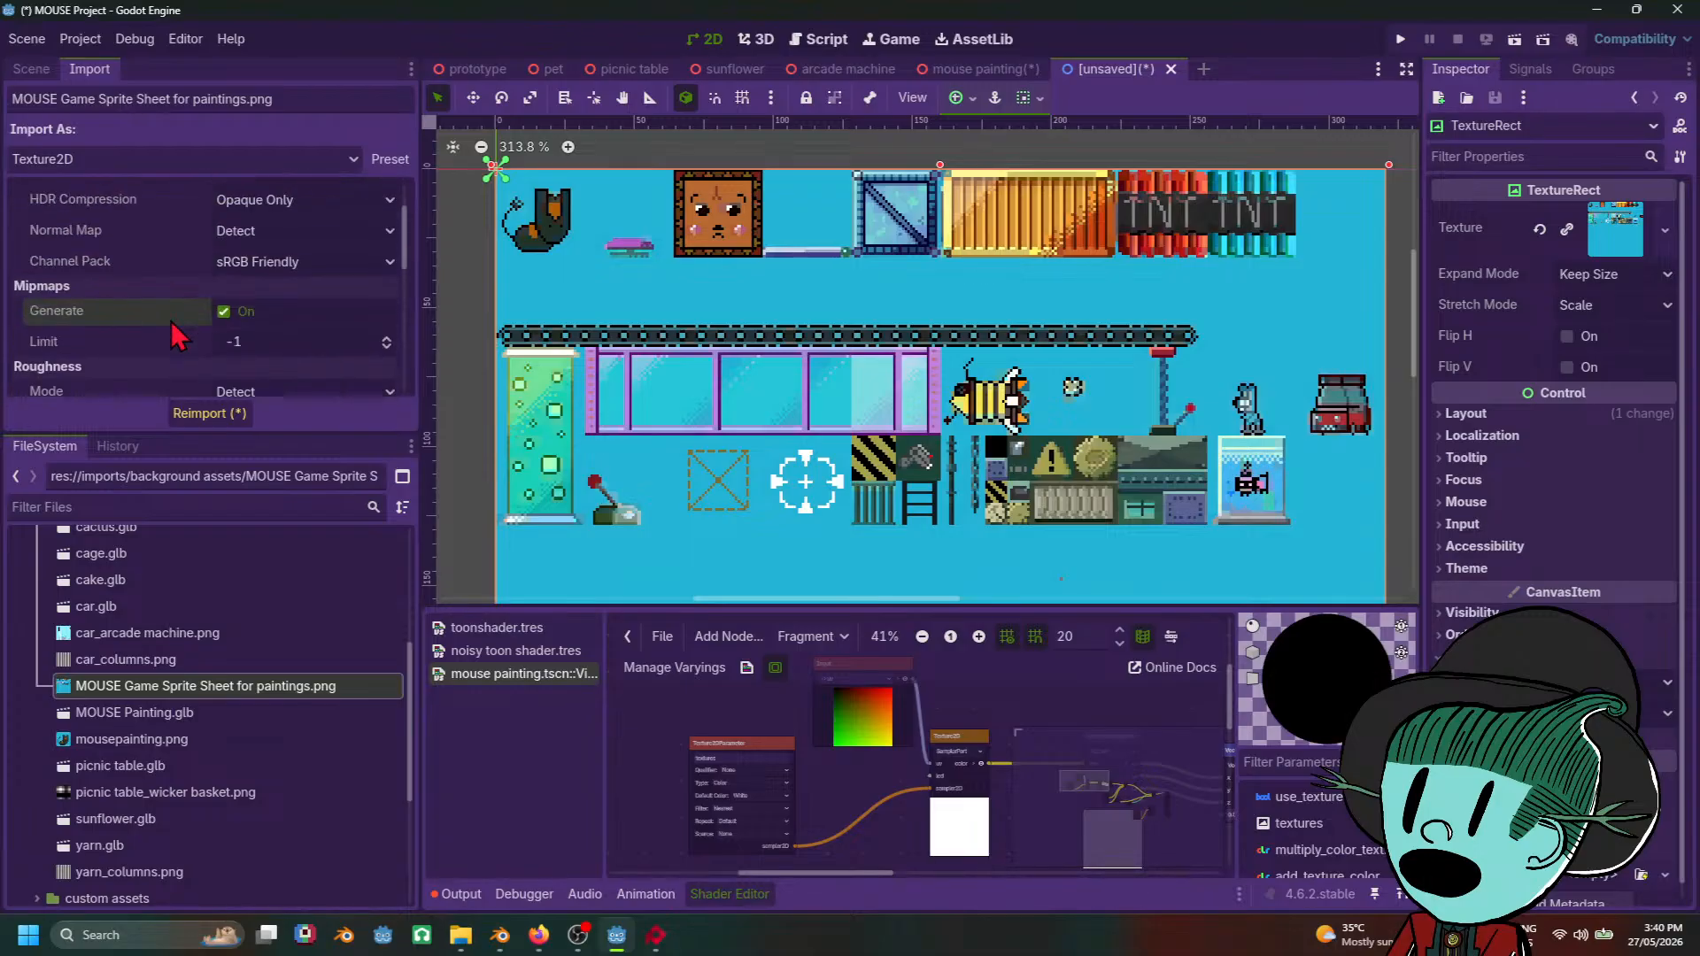
# Step: Set the sprite sheet's compression mode to Lossless, keep channel pack on sRGB Friendly, reimport it, and inspect the mouse sprite in the 2D test scene
pyautogui.scroll(2, 173, 335)
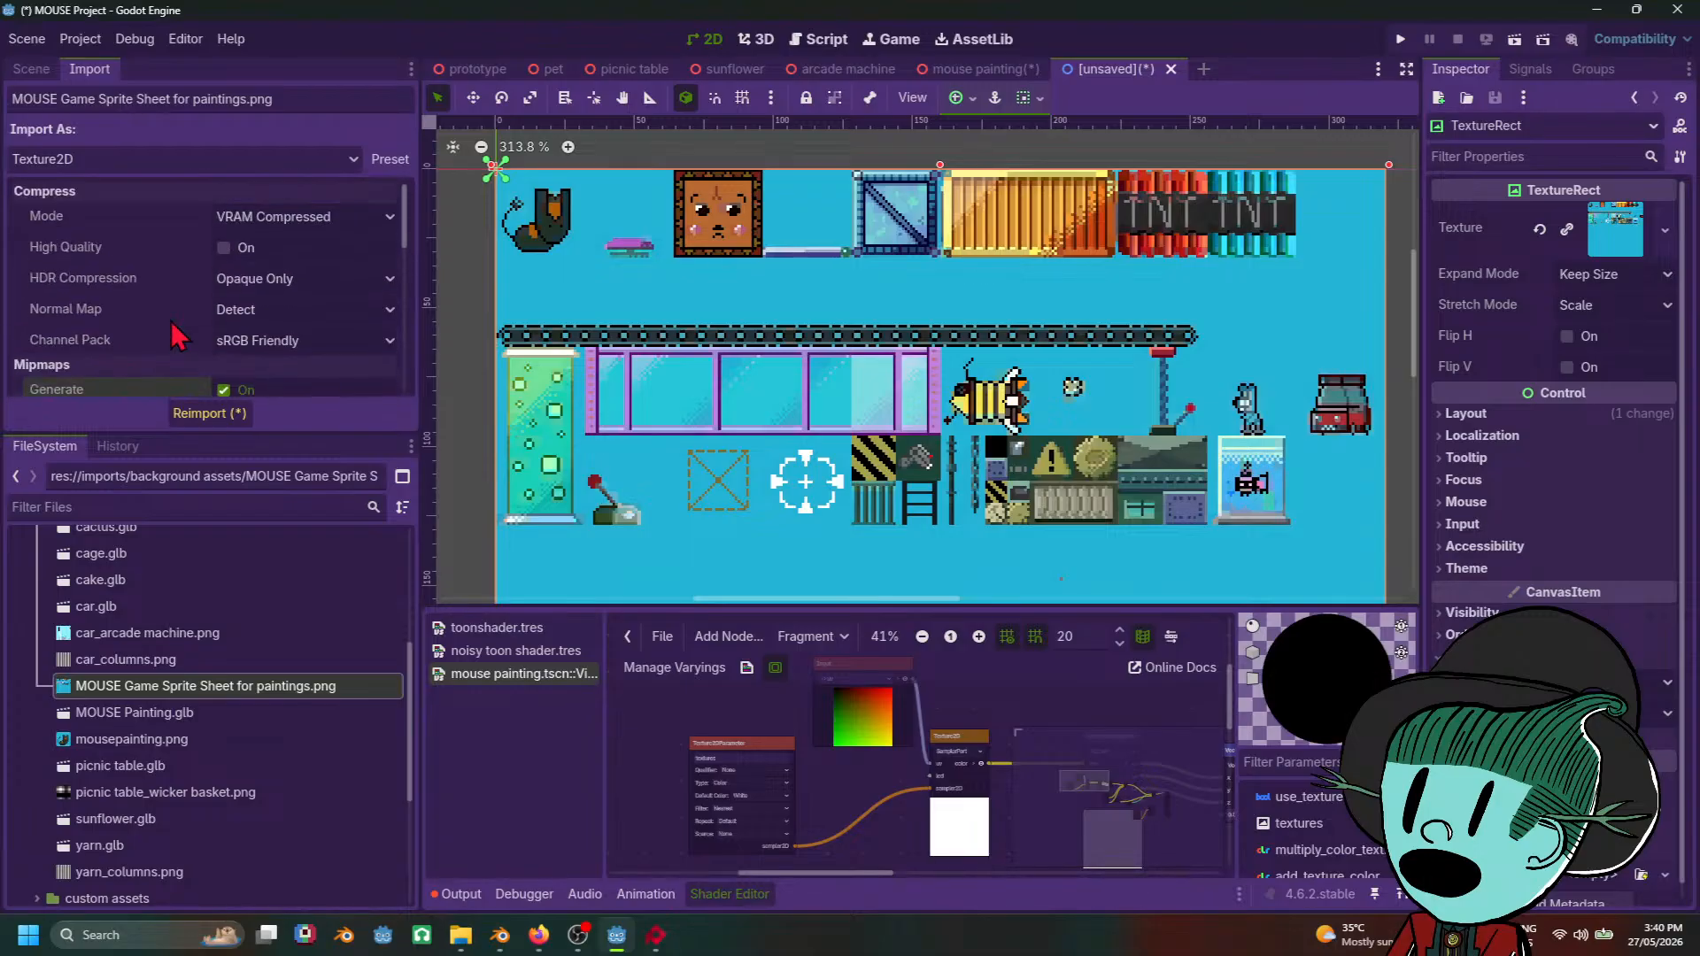
pyautogui.click(289, 222)
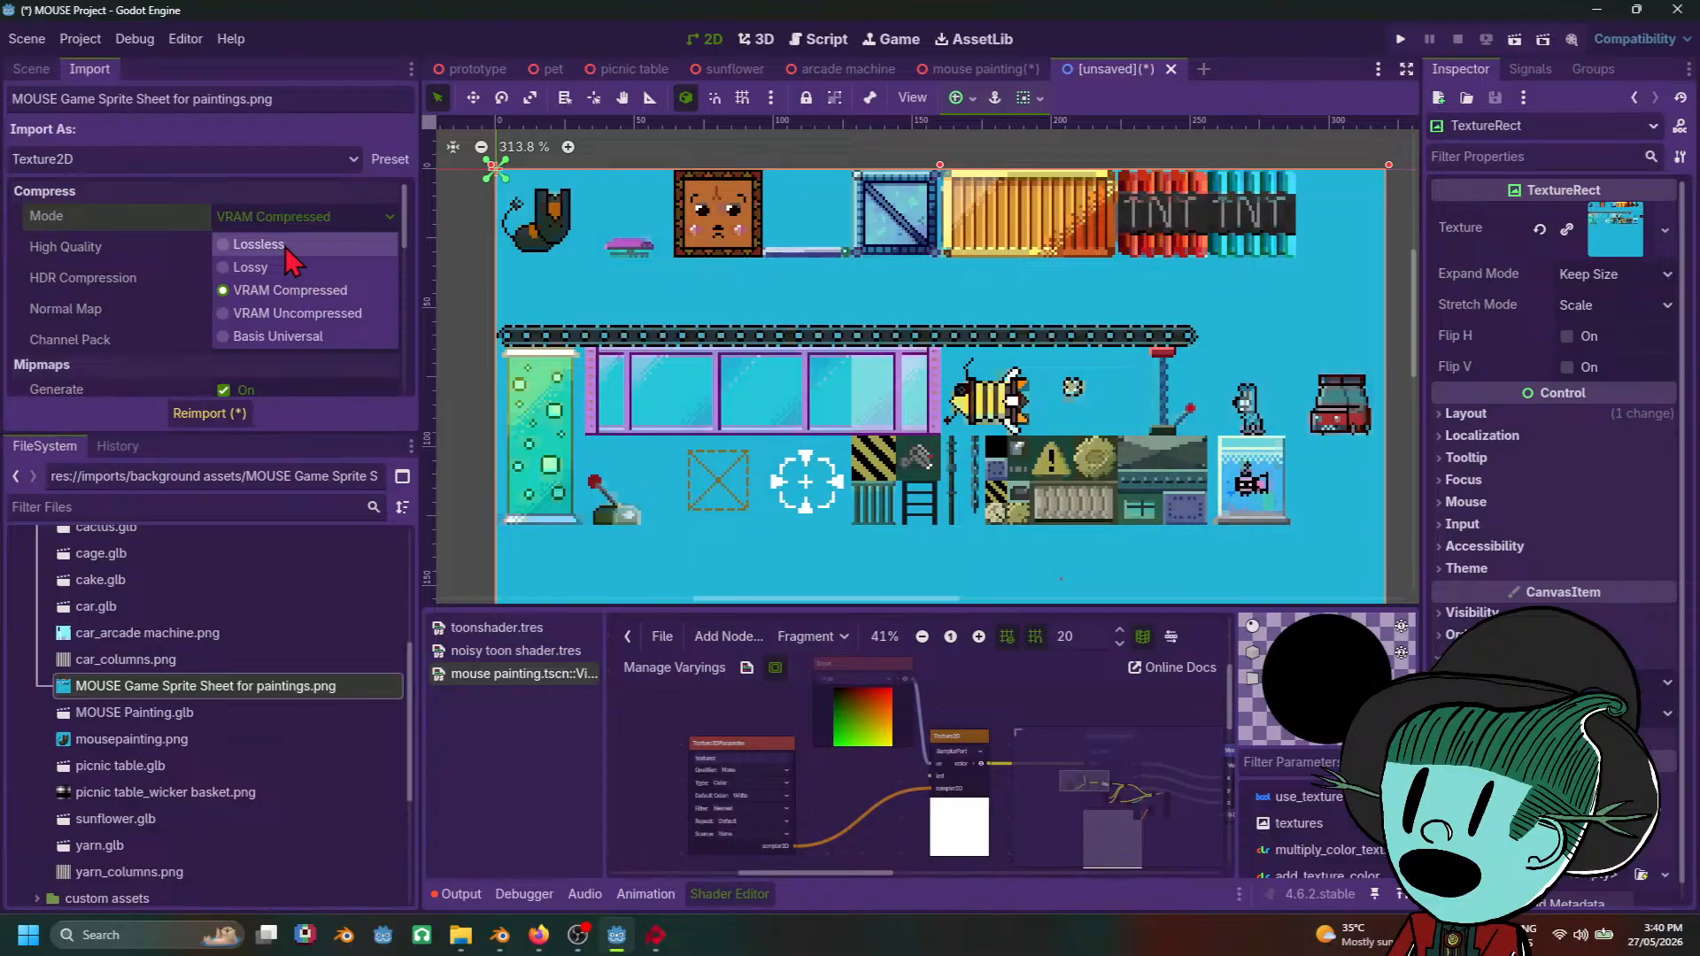
pyautogui.click(285, 247)
pyautogui.click(294, 250)
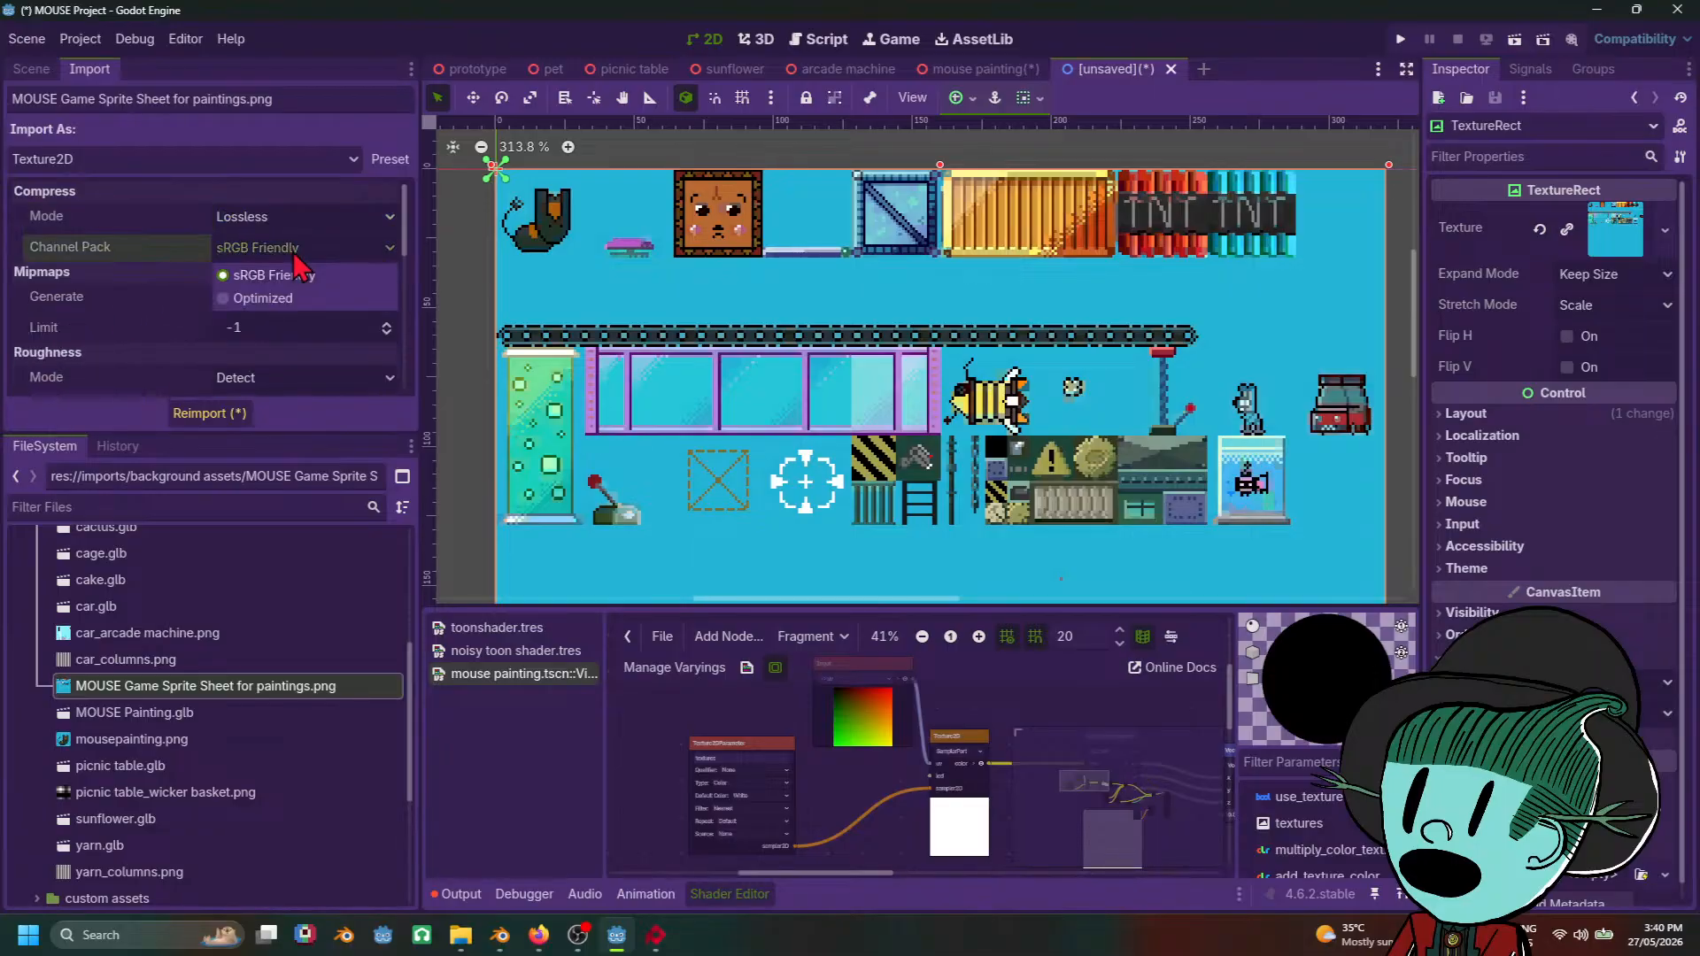
pyautogui.click(297, 273)
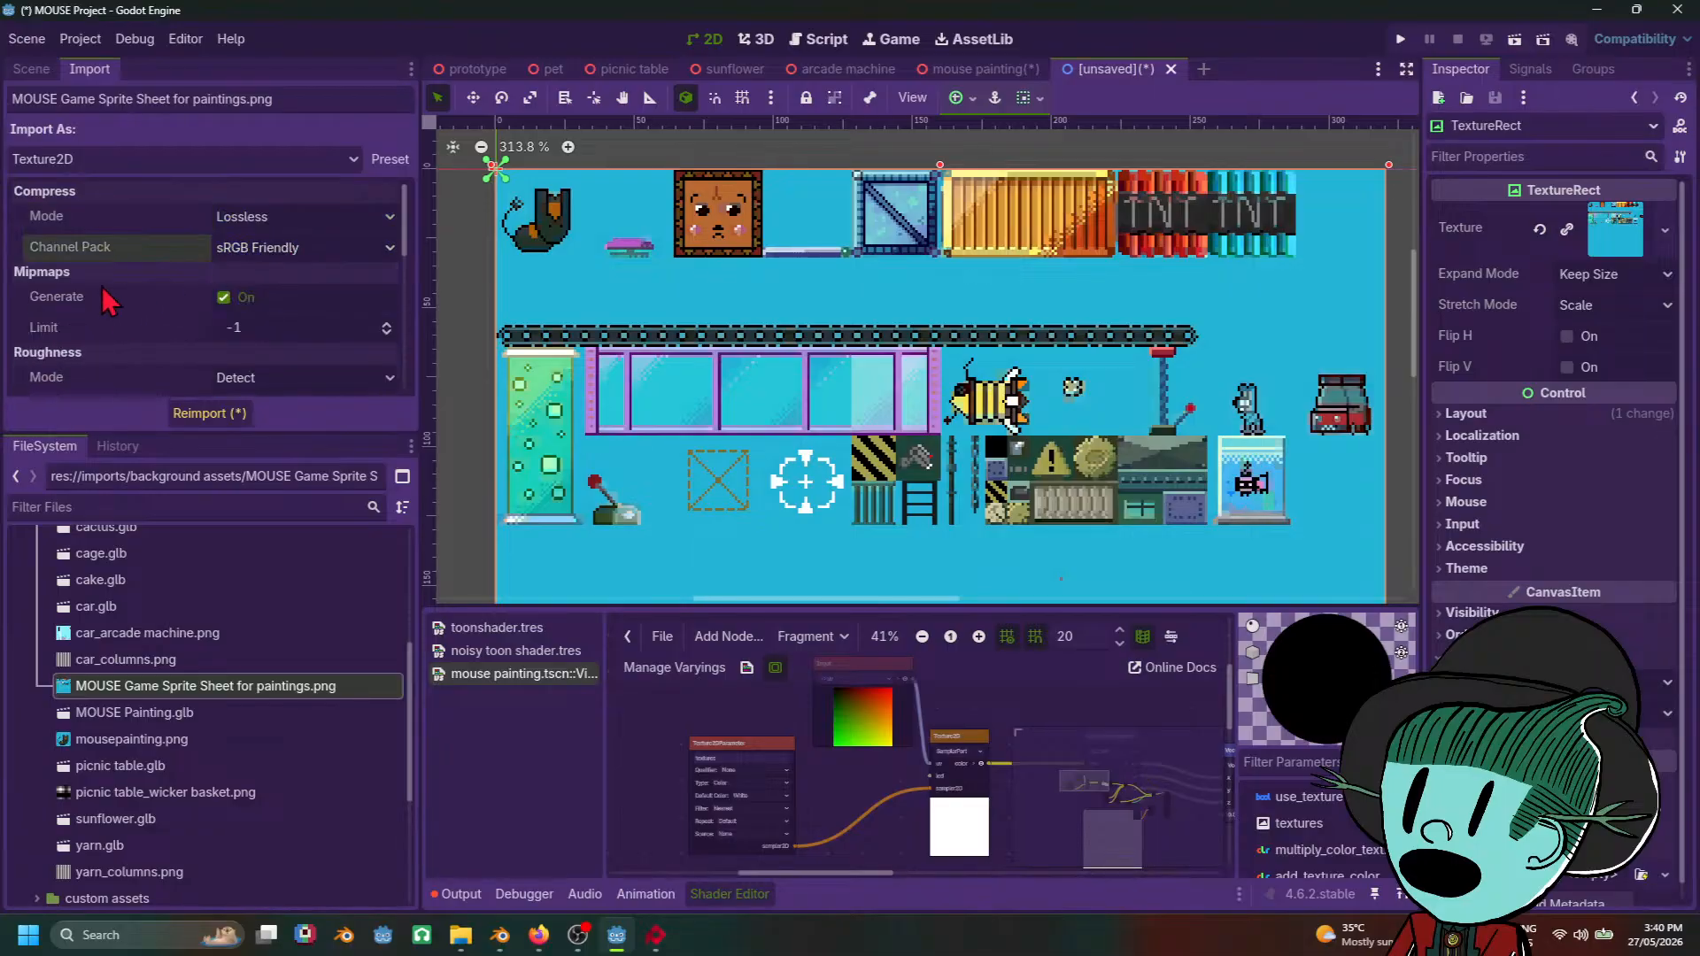
pyautogui.scroll(-3, 111, 301)
pyautogui.click(210, 414)
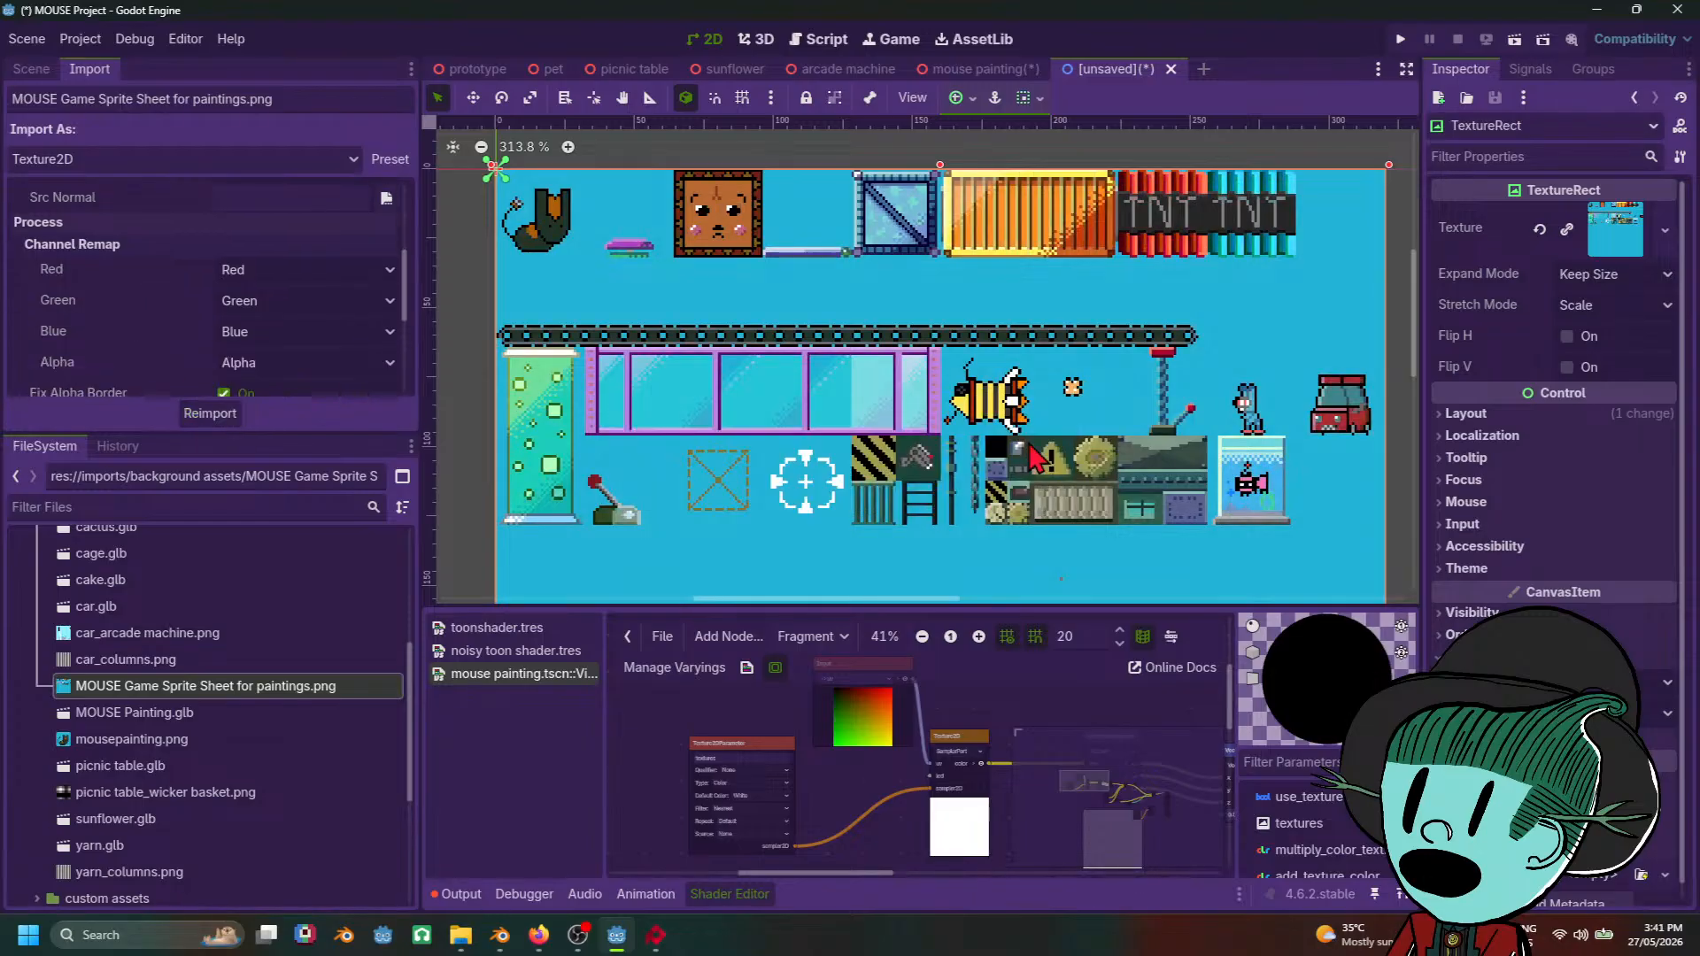
pyautogui.moveTo(627, 255); pyautogui.dragTo(797, 443, button='middle')
pyautogui.scroll(7, 795, 436)
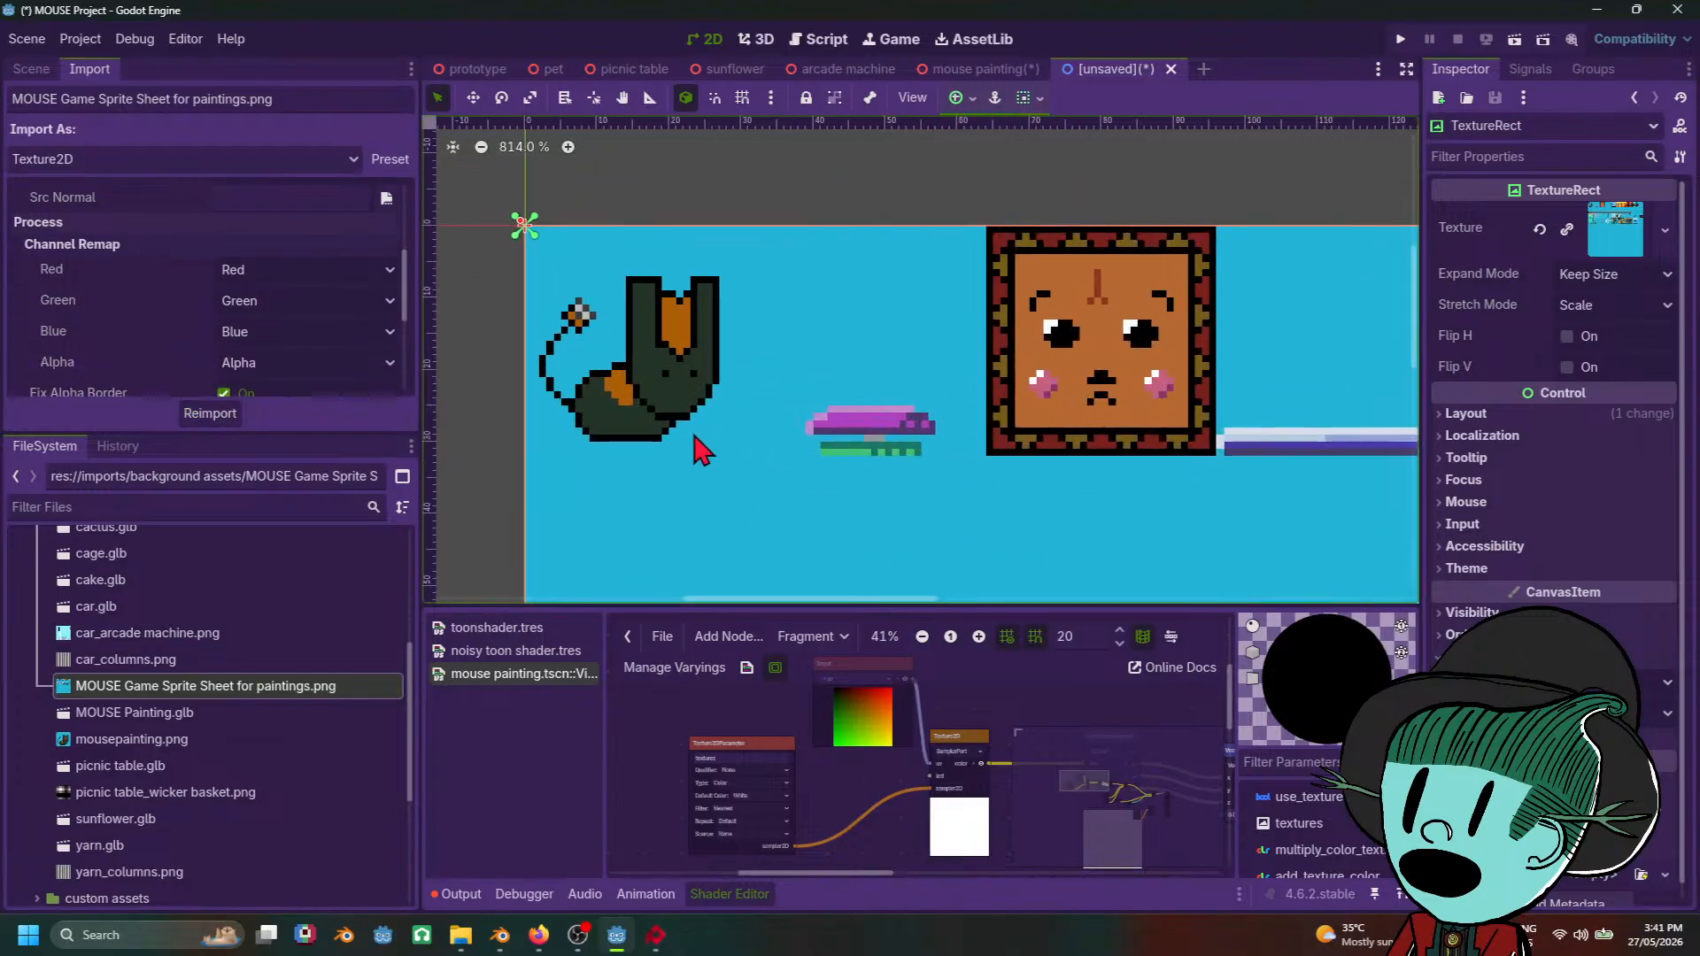
pyautogui.moveTo(790, 348); pyautogui.dragTo(911, 455, button='middle')
pyautogui.scroll(2, 911, 455)
pyautogui.scroll(-3, 782, 485)
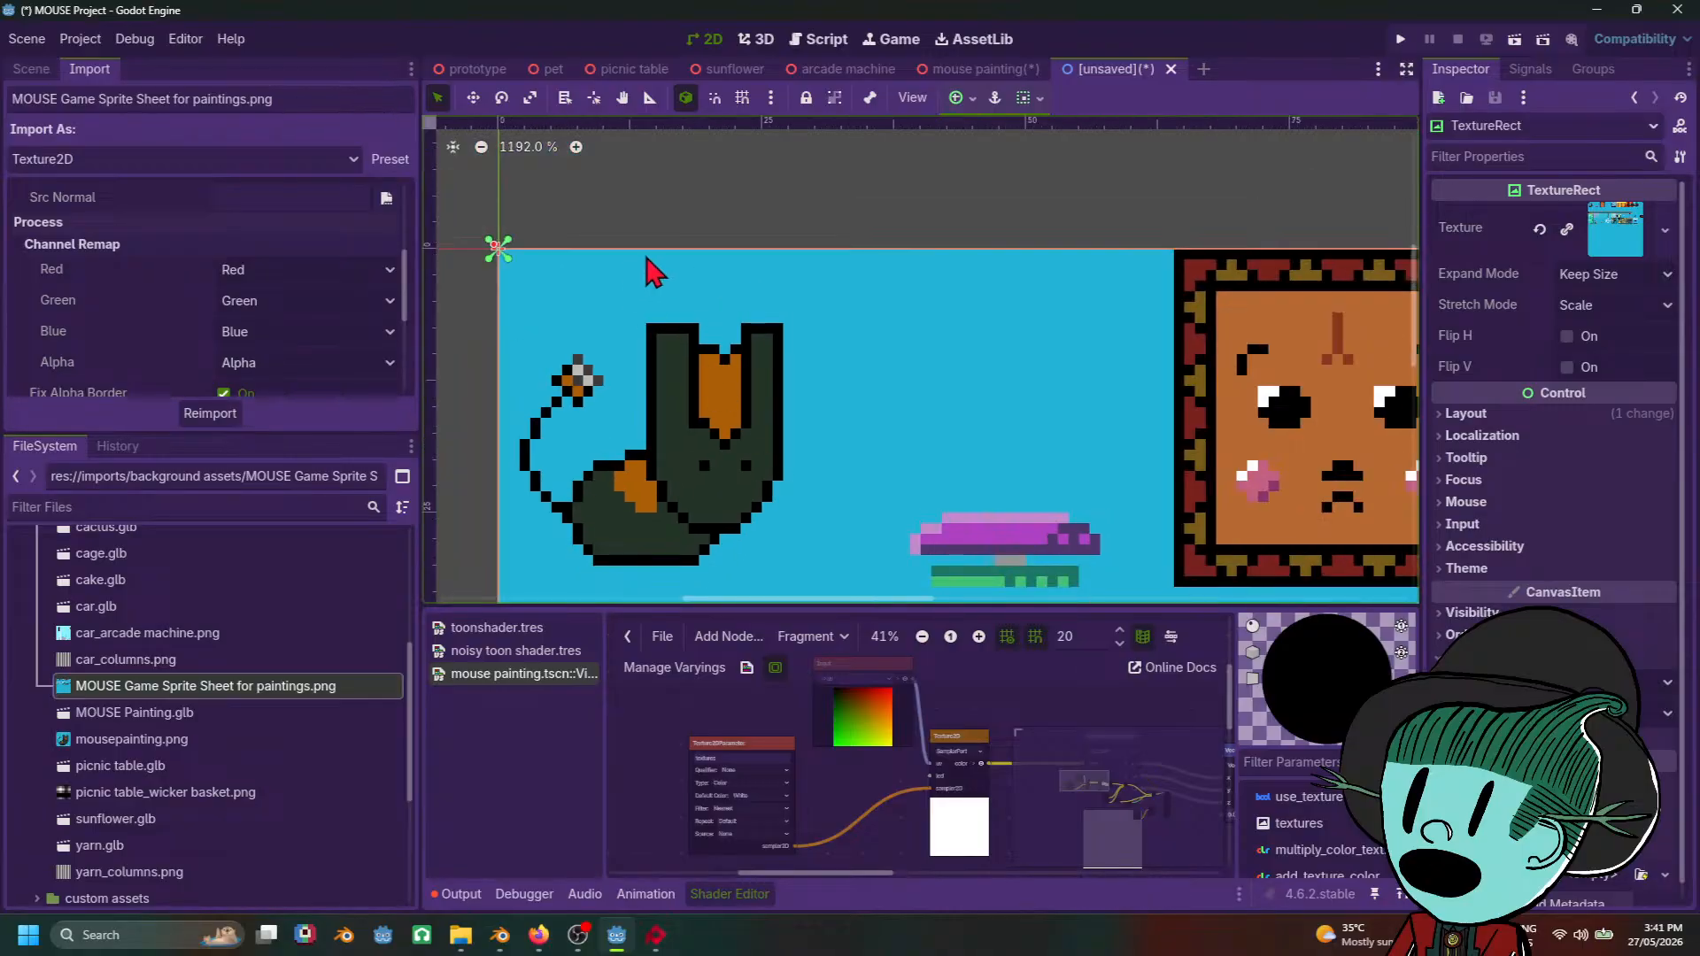
# Step: Switch to the mouse painting scene and assign MOUSE Game Sprite Sheet for paintings.png to the shader's Textures parameter
pyautogui.click(930, 69)
pyautogui.moveTo(1019, 465)
pyautogui.mouseDown(button='middle')
pyautogui.moveTo(1128, 442)
pyautogui.moveTo(1060, 507)
pyautogui.moveTo(938, 531)
pyautogui.mouseUp(button='middle')
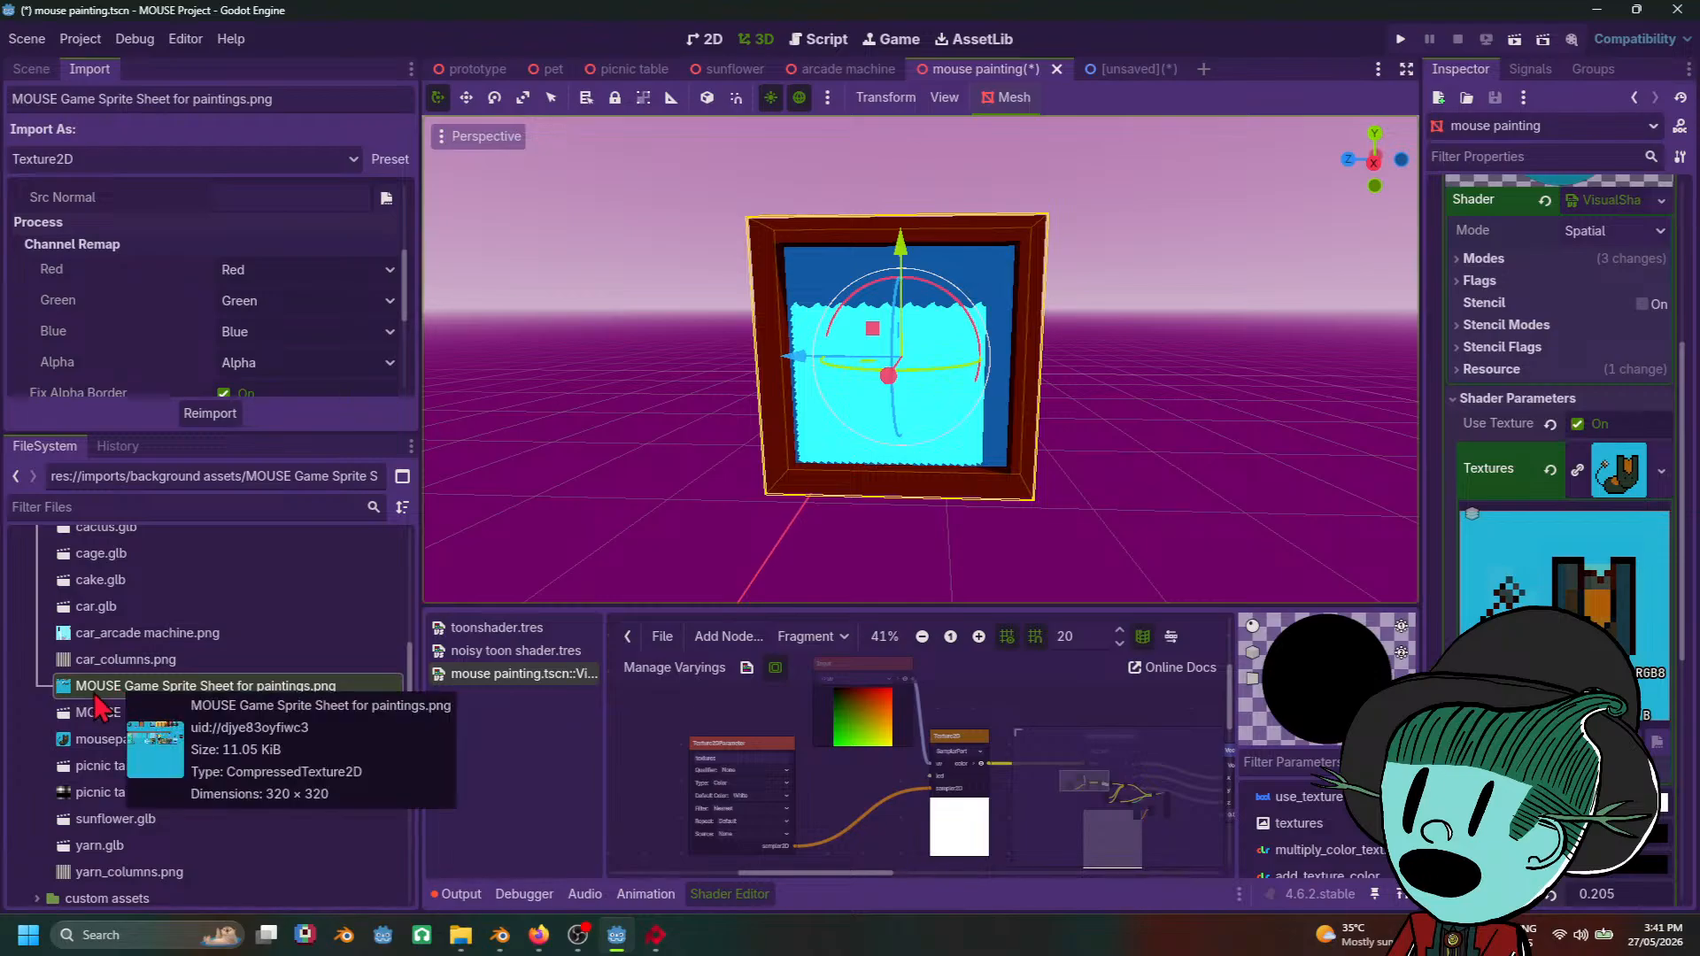
pyautogui.moveTo(122, 699); pyautogui.dragTo(1634, 503)
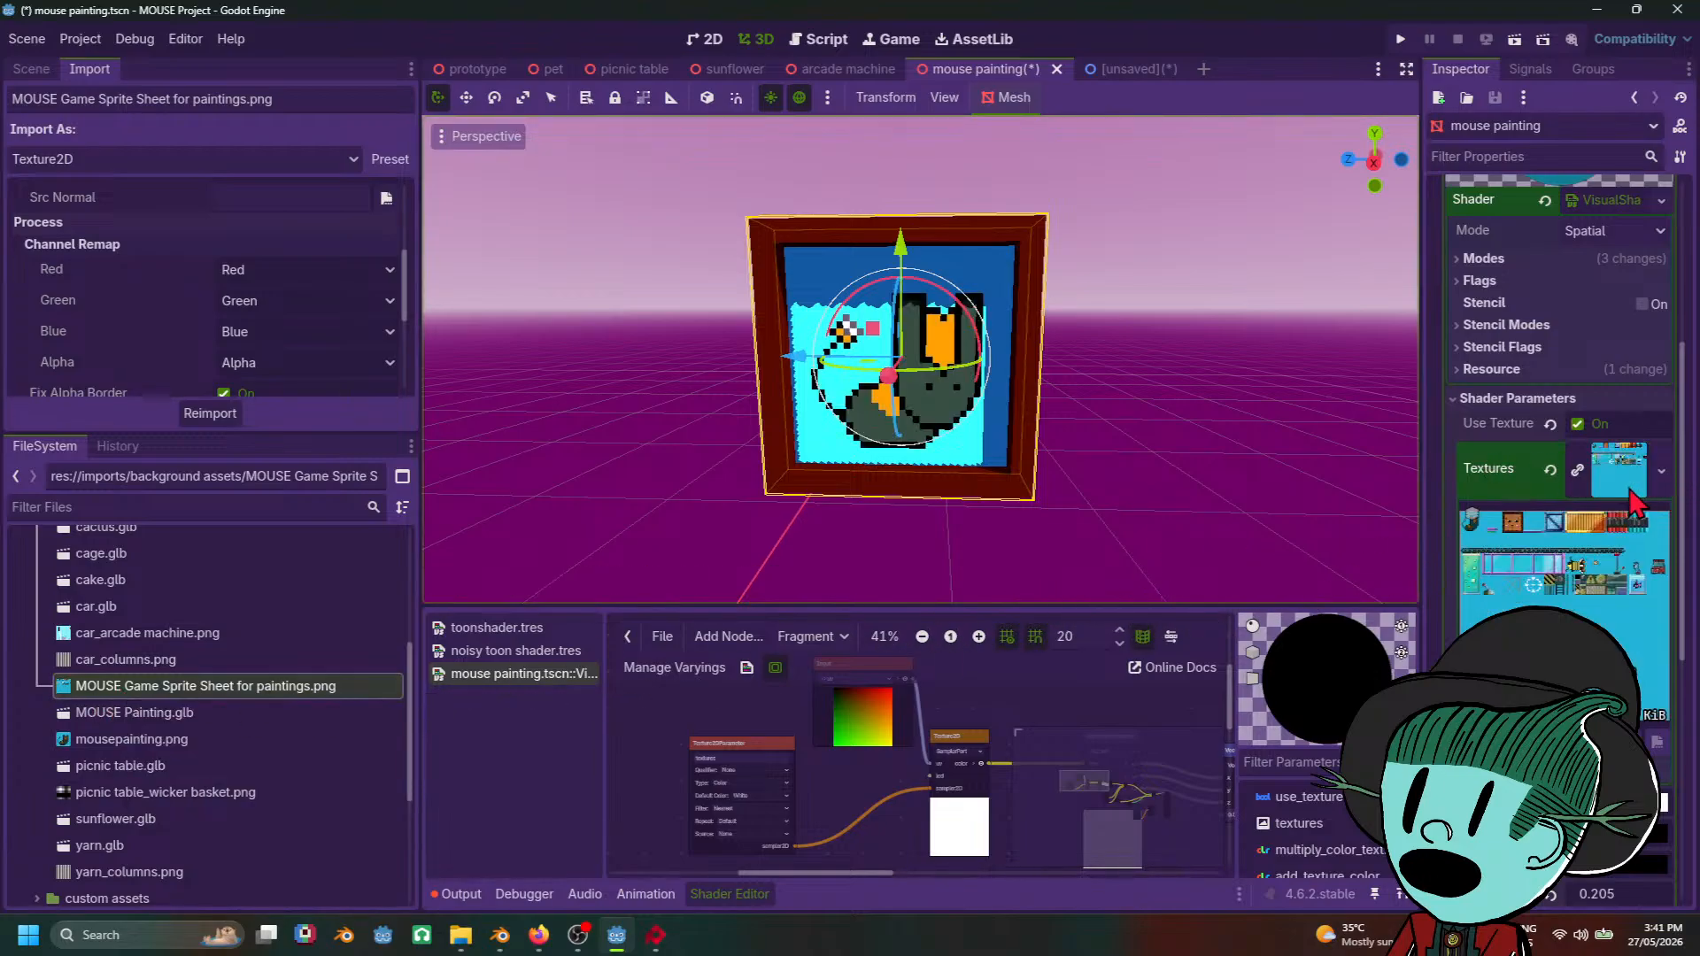
# Step: Examine the mouse painting's sprite from several angles and distances, and review its surface material overrides
pyautogui.click(1014, 571)
pyautogui.moveTo(1014, 571)
pyautogui.mouseDown(button='middle')
pyautogui.moveTo(1199, 471)
pyautogui.moveTo(1027, 555)
pyautogui.mouseUp(button='middle')
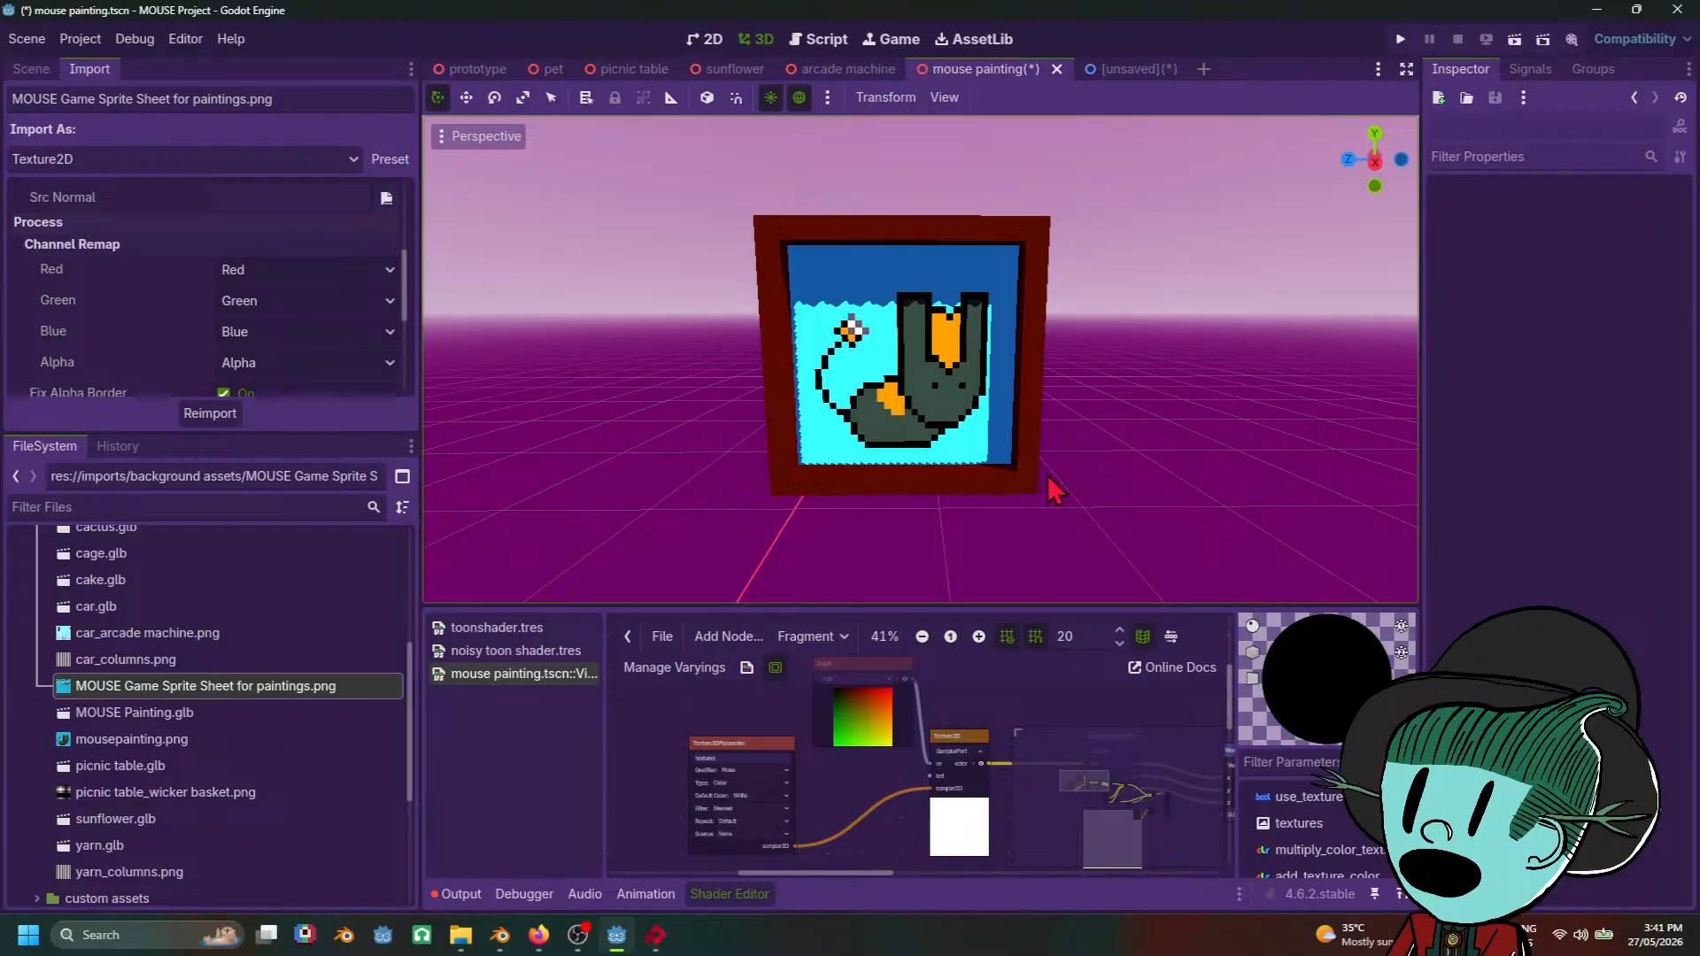
pyautogui.scroll(-13, 1138, 447)
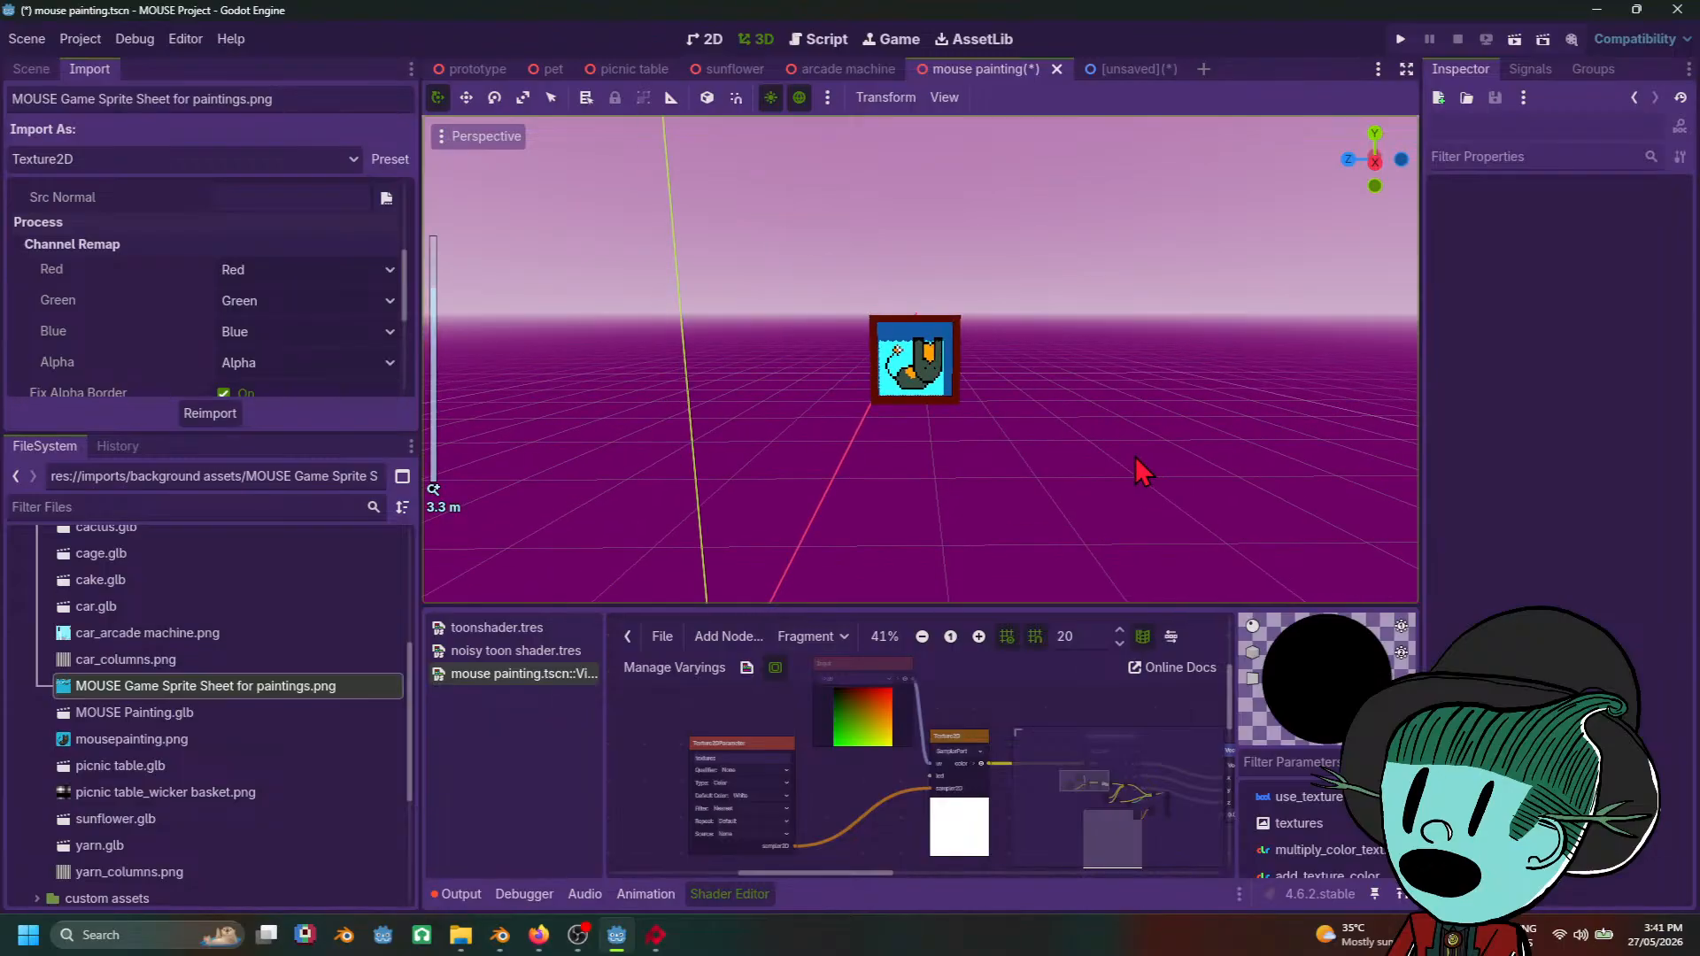
pyautogui.moveTo(1136, 455); pyautogui.dragTo(996, 461, button='middle')
pyautogui.scroll(20, 995, 461)
pyautogui.moveTo(842, 483)
pyautogui.mouseDown(button='middle')
pyautogui.moveTo(979, 469)
pyautogui.moveTo(1120, 496)
pyautogui.moveTo(931, 492)
pyautogui.mouseUp(button='middle')
pyautogui.scroll(-11, 1119, 498)
pyautogui.scroll(8, 932, 493)
pyautogui.click(935, 496)
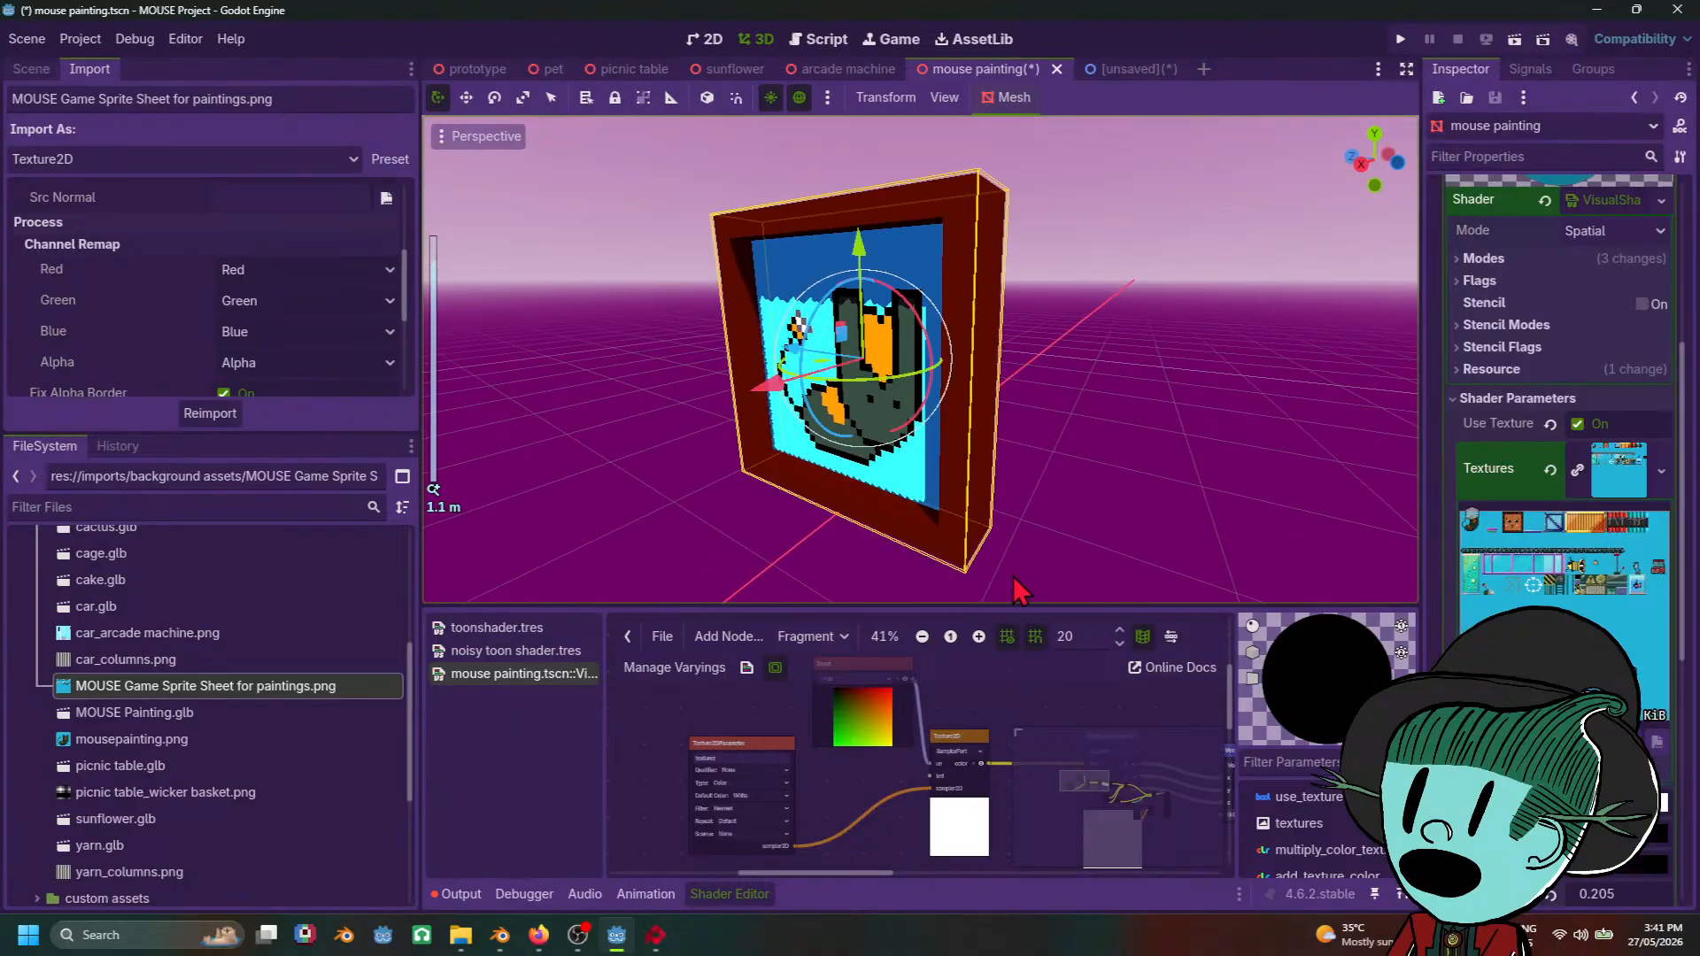
pyautogui.scroll(-12, 1180, 423)
pyautogui.moveTo(1034, 468); pyautogui.dragTo(1208, 479, button='middle')
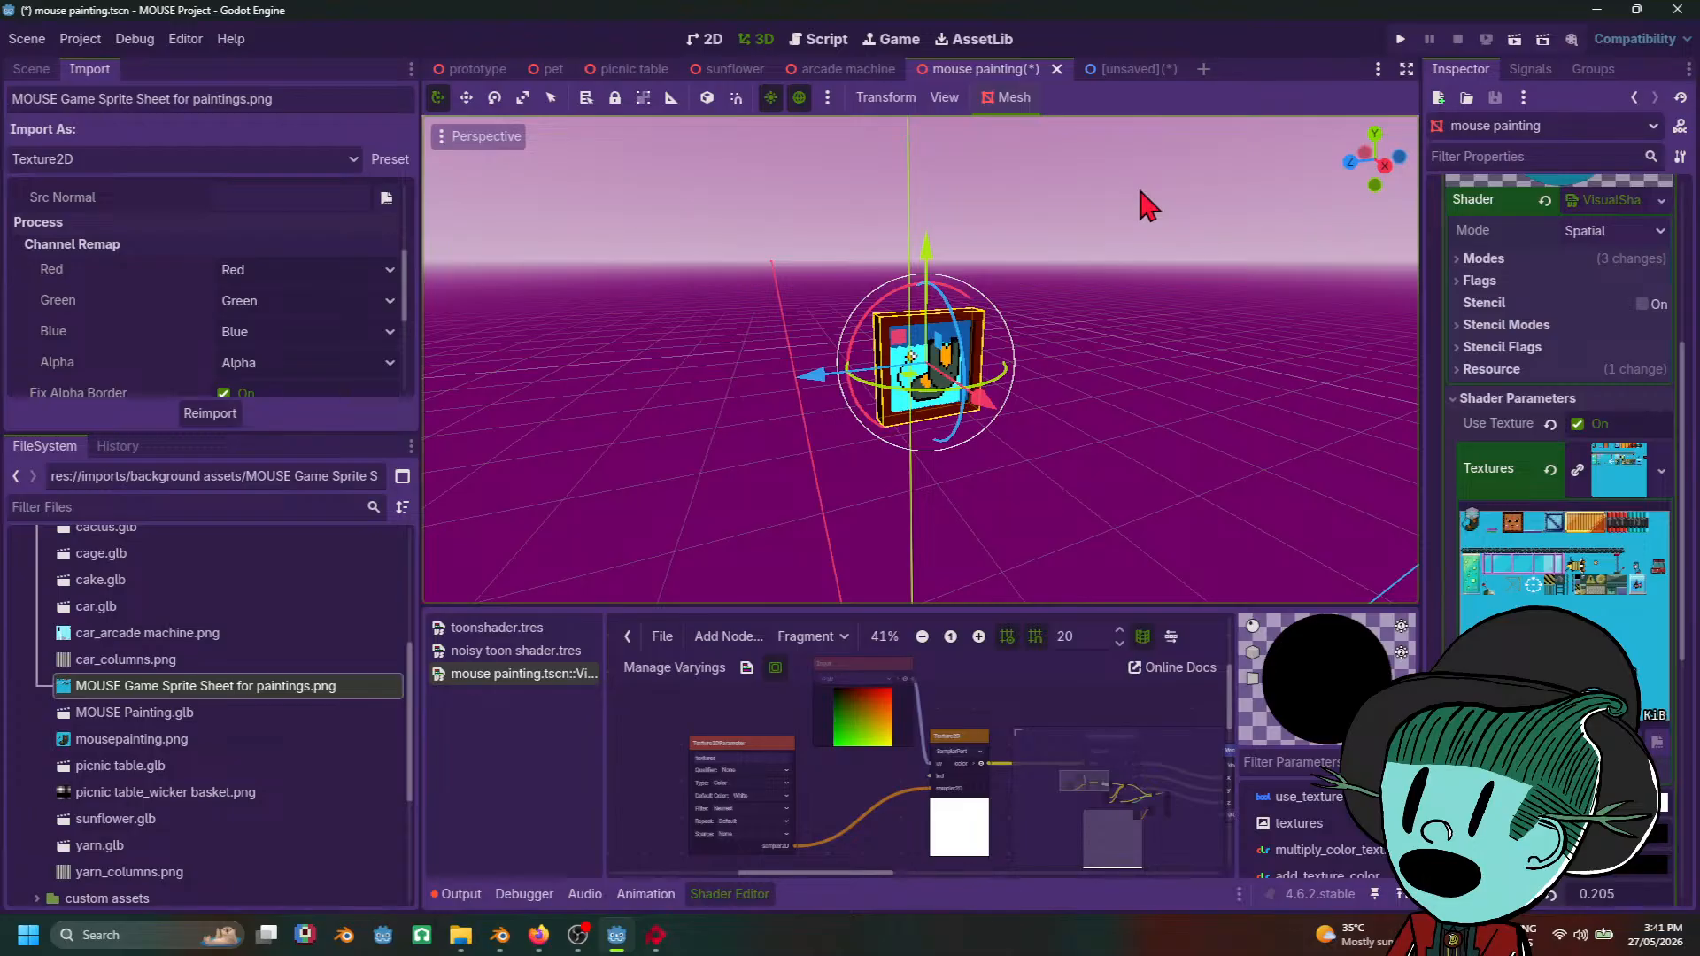
pyautogui.scroll(5, 1515, 389)
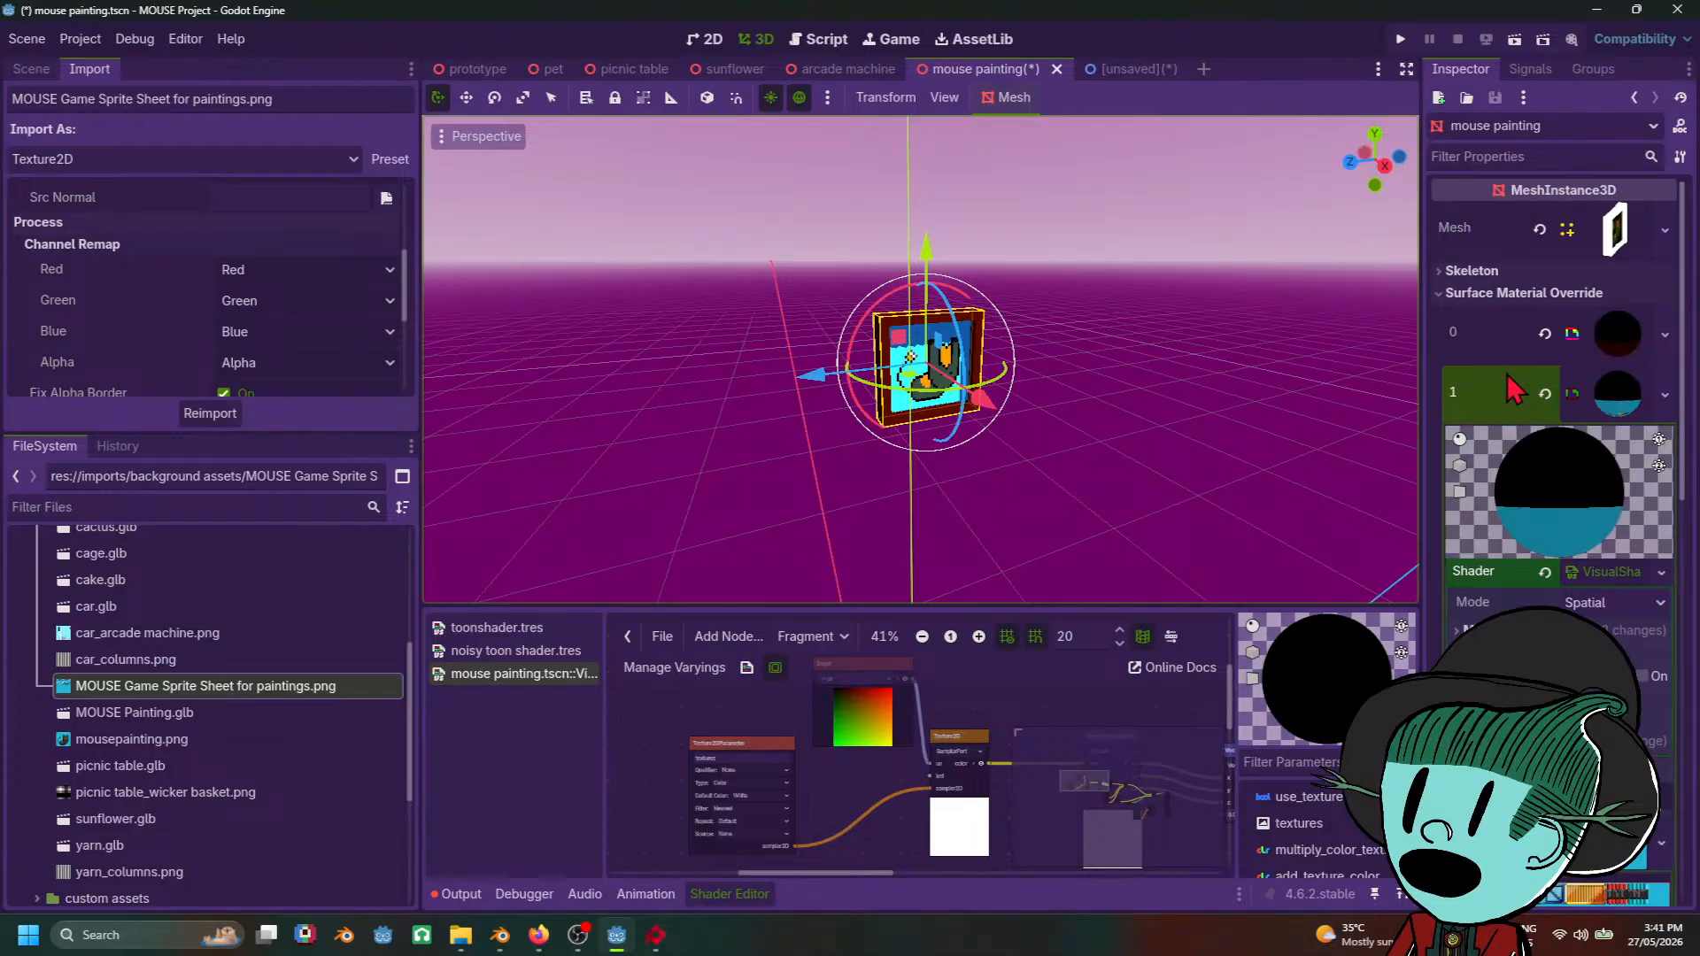
pyautogui.scroll(-10, 1187, 374)
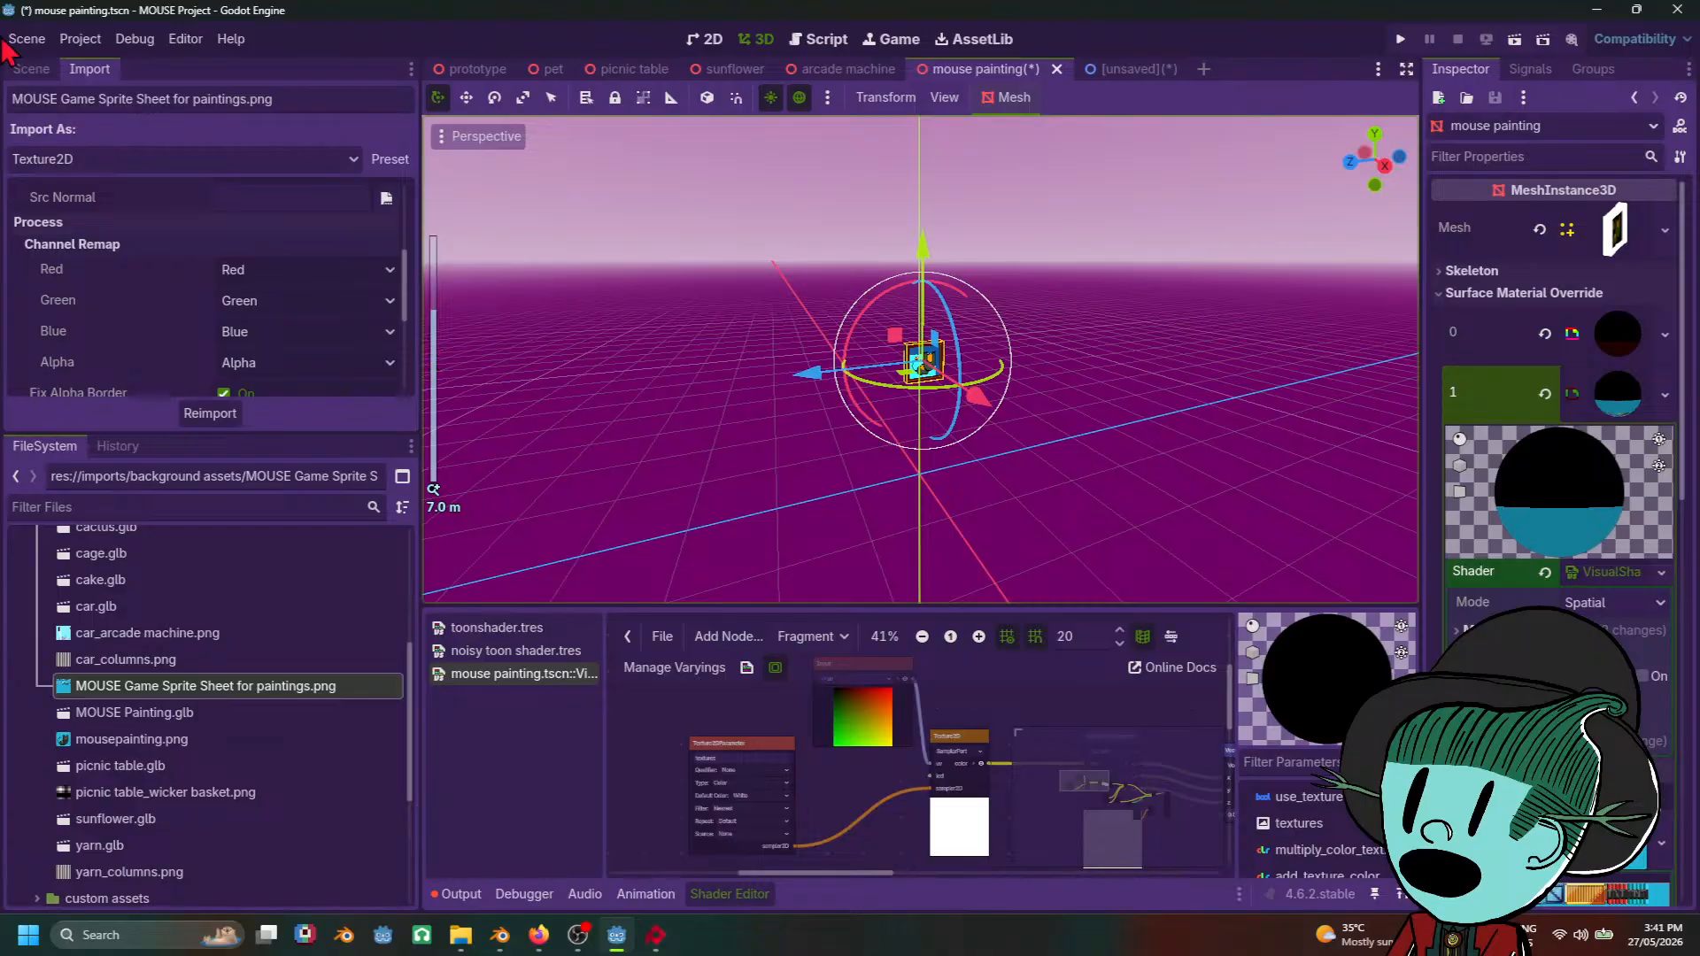
# Step: Delete the extra MOUSE Painting node from the scene tree, keeping the mouse painting mesh
pyautogui.click(32, 70)
pyautogui.click(81, 193)
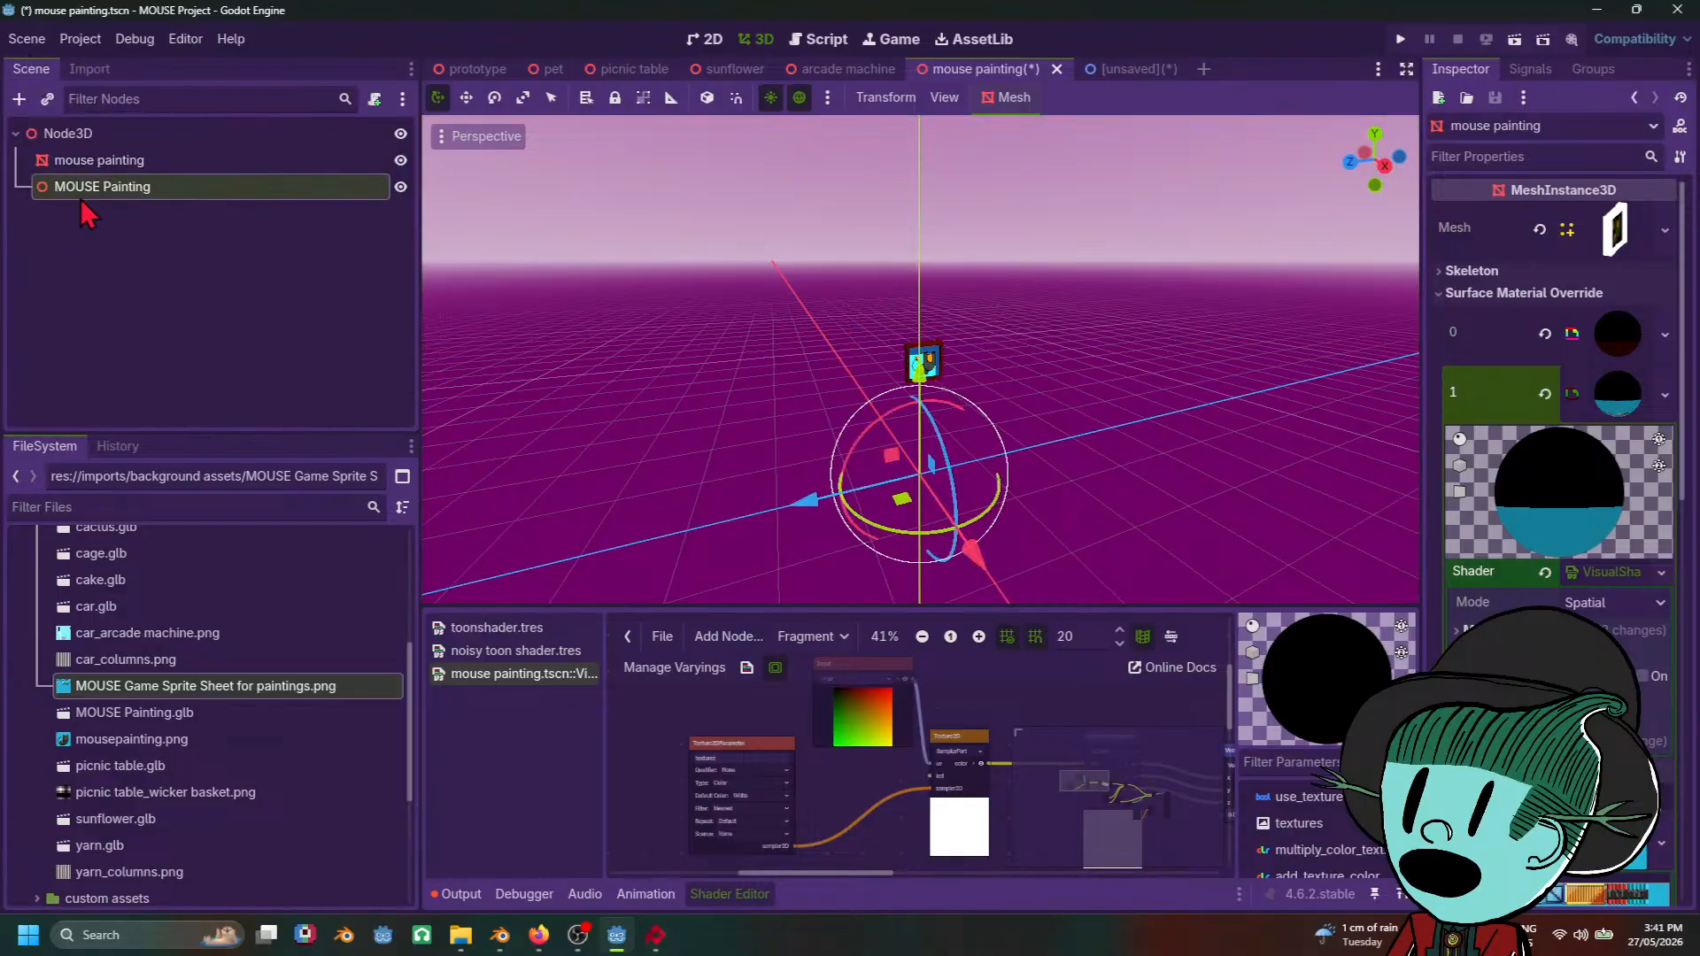
pyautogui.click(76, 161)
pyautogui.scroll(-3, 1133, 434)
pyautogui.scroll(14, 1128, 432)
pyautogui.moveTo(1128, 432)
pyautogui.mouseDown(button='middle')
pyautogui.moveTo(1048, 513)
pyautogui.moveTo(1312, 321)
pyautogui.mouseUp(button='middle')
pyautogui.click(115, 191)
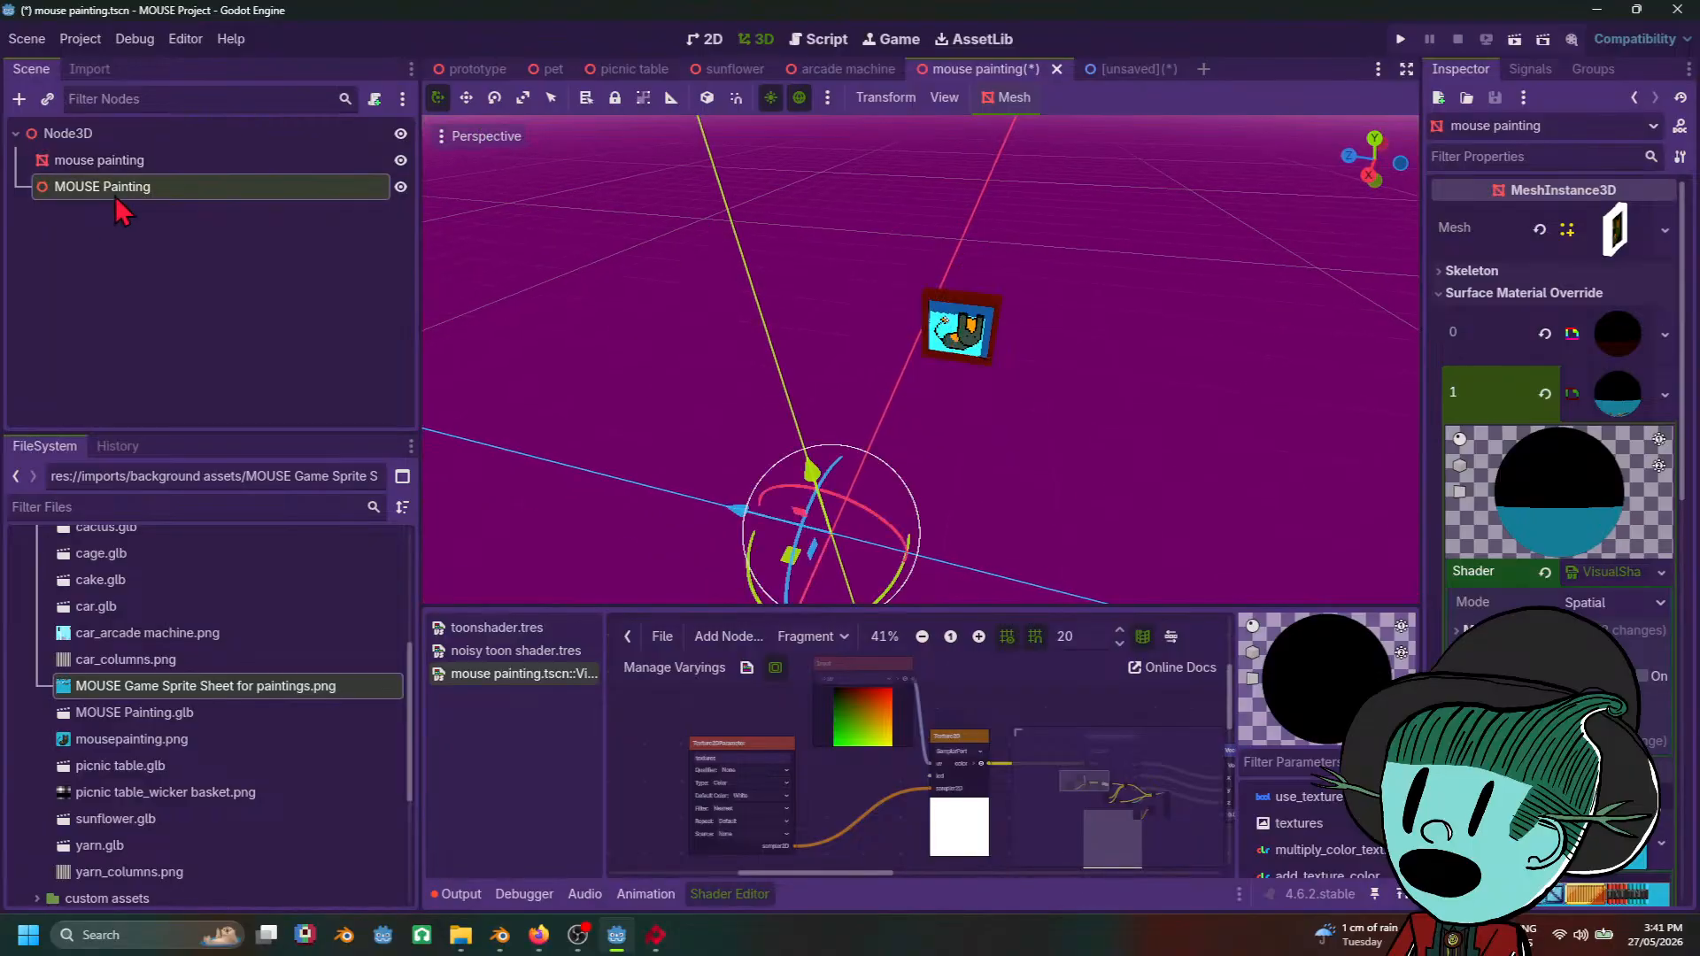
pyautogui.rightClick(116, 193)
pyautogui.click(212, 704)
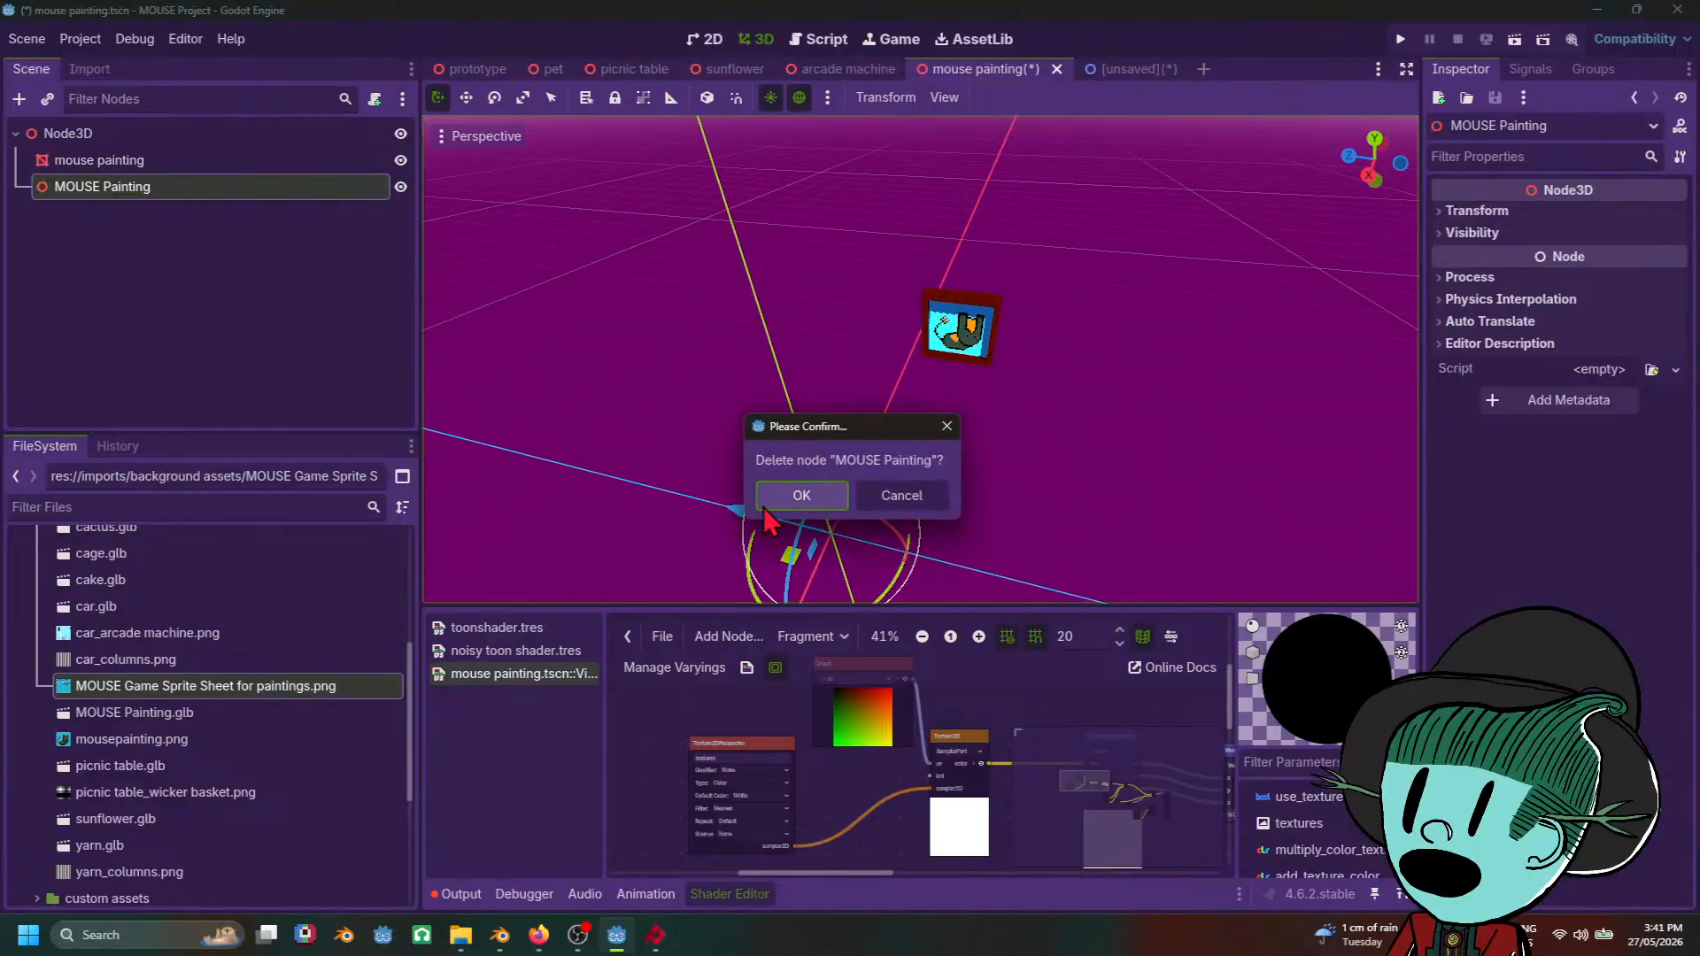
pyautogui.click(802, 493)
# Step: Collapse the mouse painting mesh's material override and set its position to 0, 0, 0
pyautogui.click(184, 163)
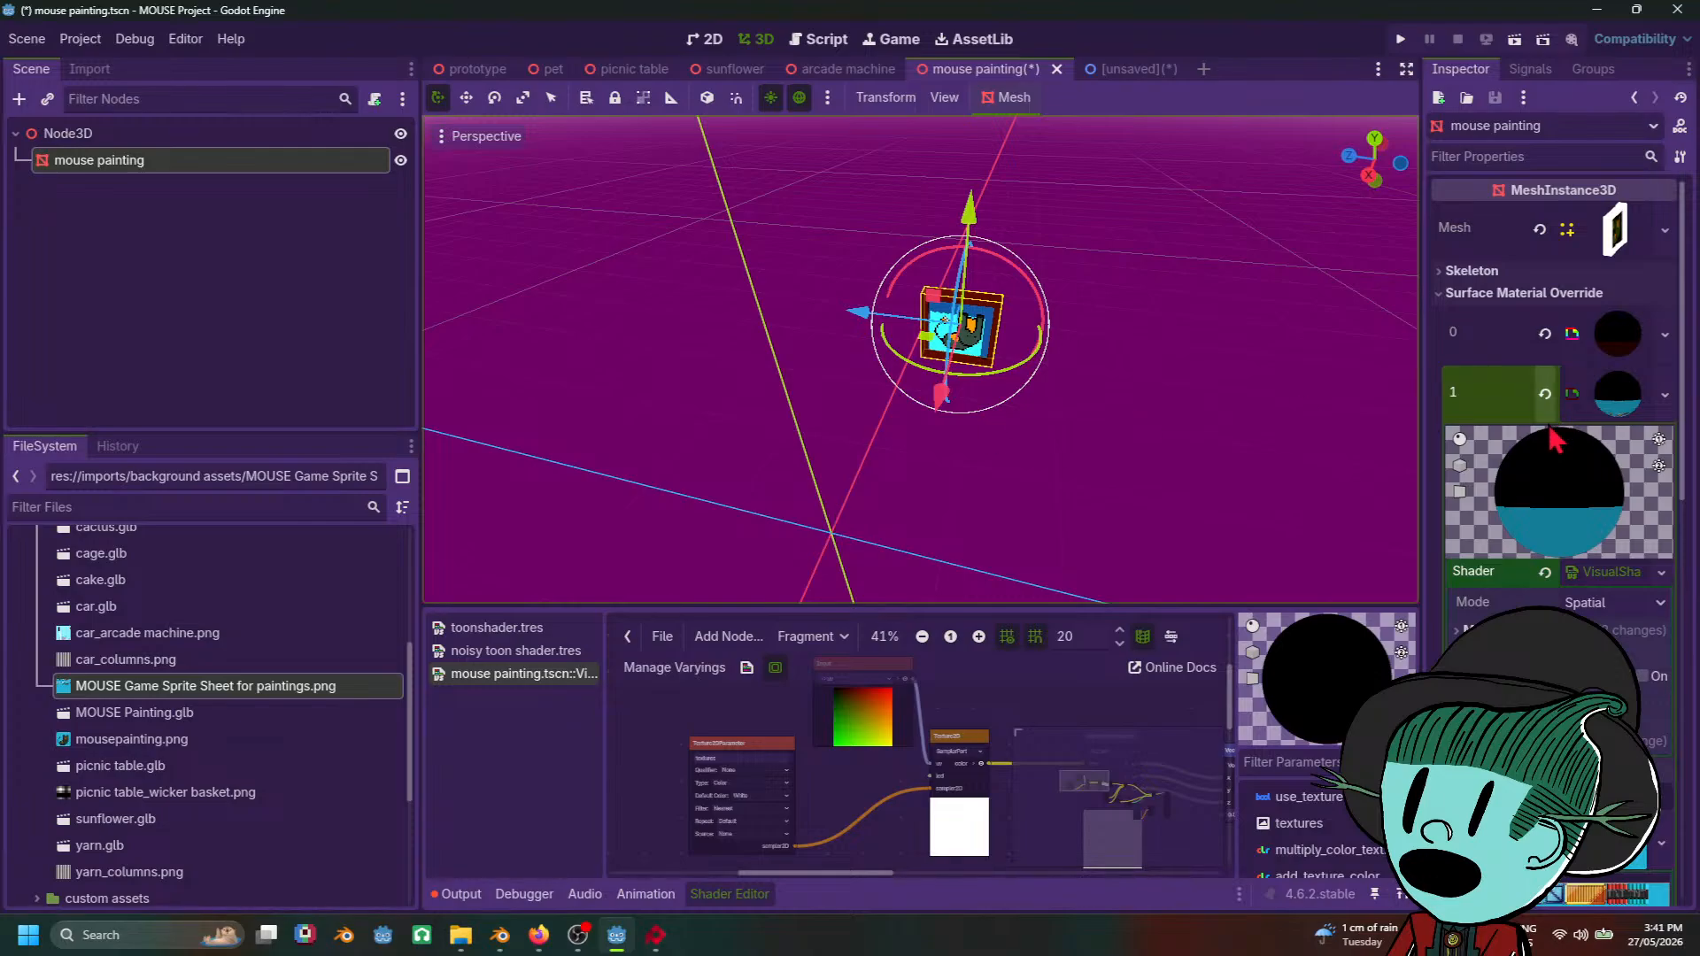
pyautogui.click(1625, 398)
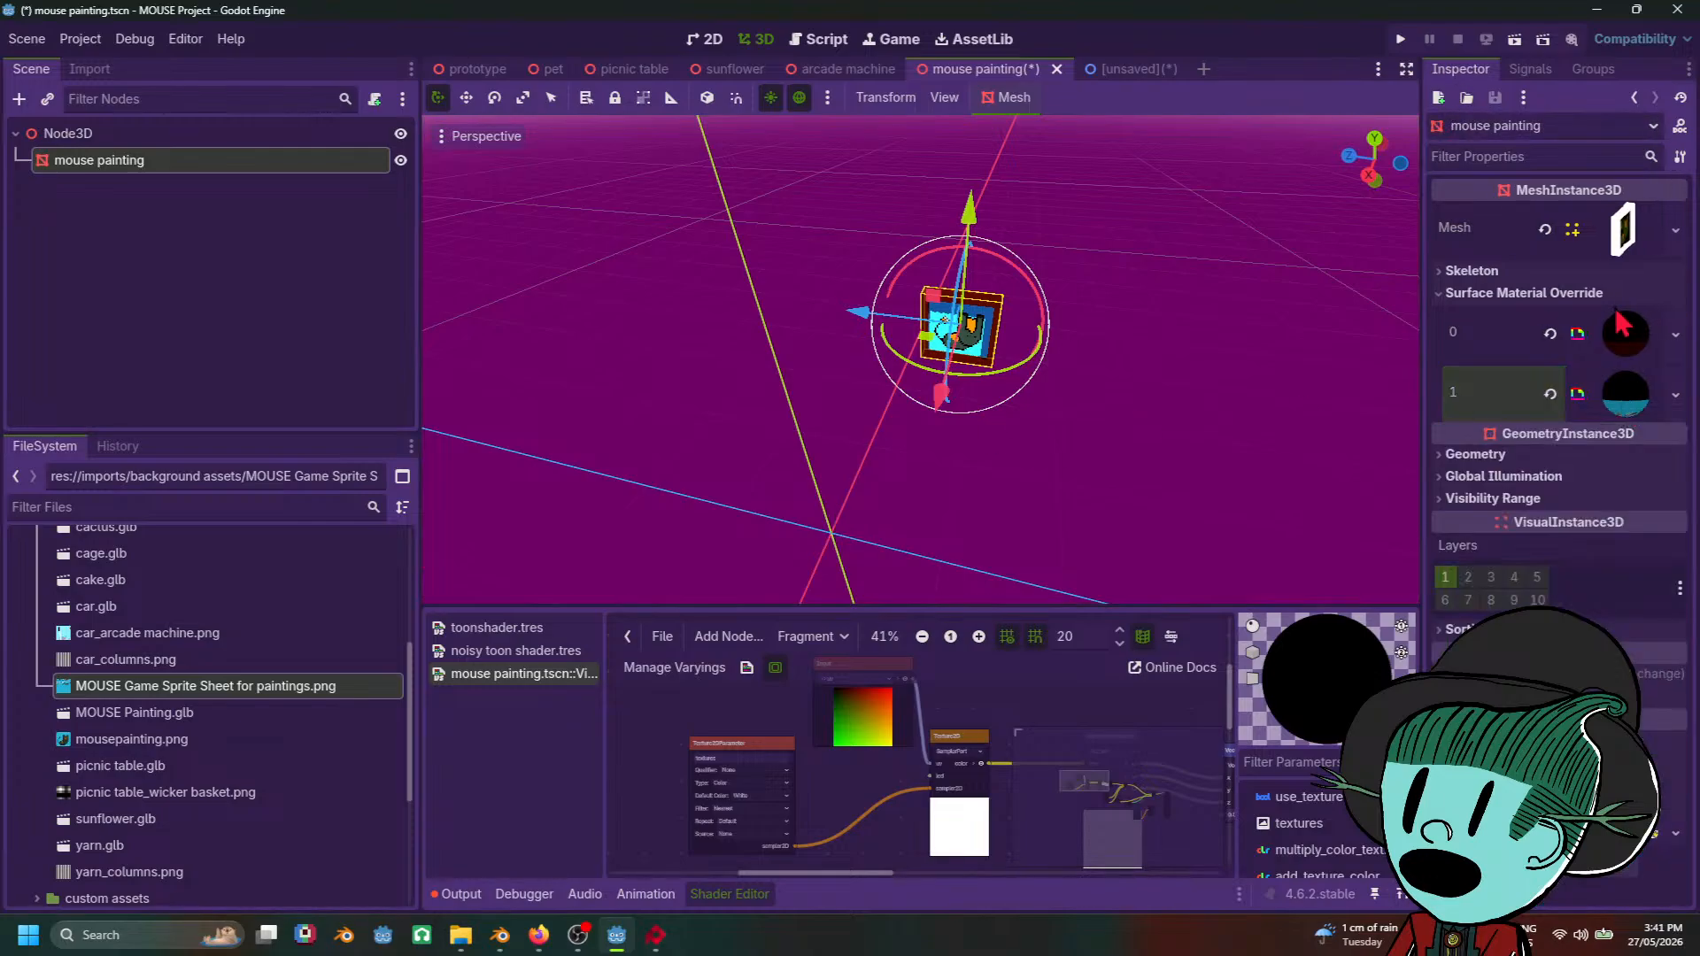
pyautogui.click(1626, 336)
pyautogui.click(1628, 345)
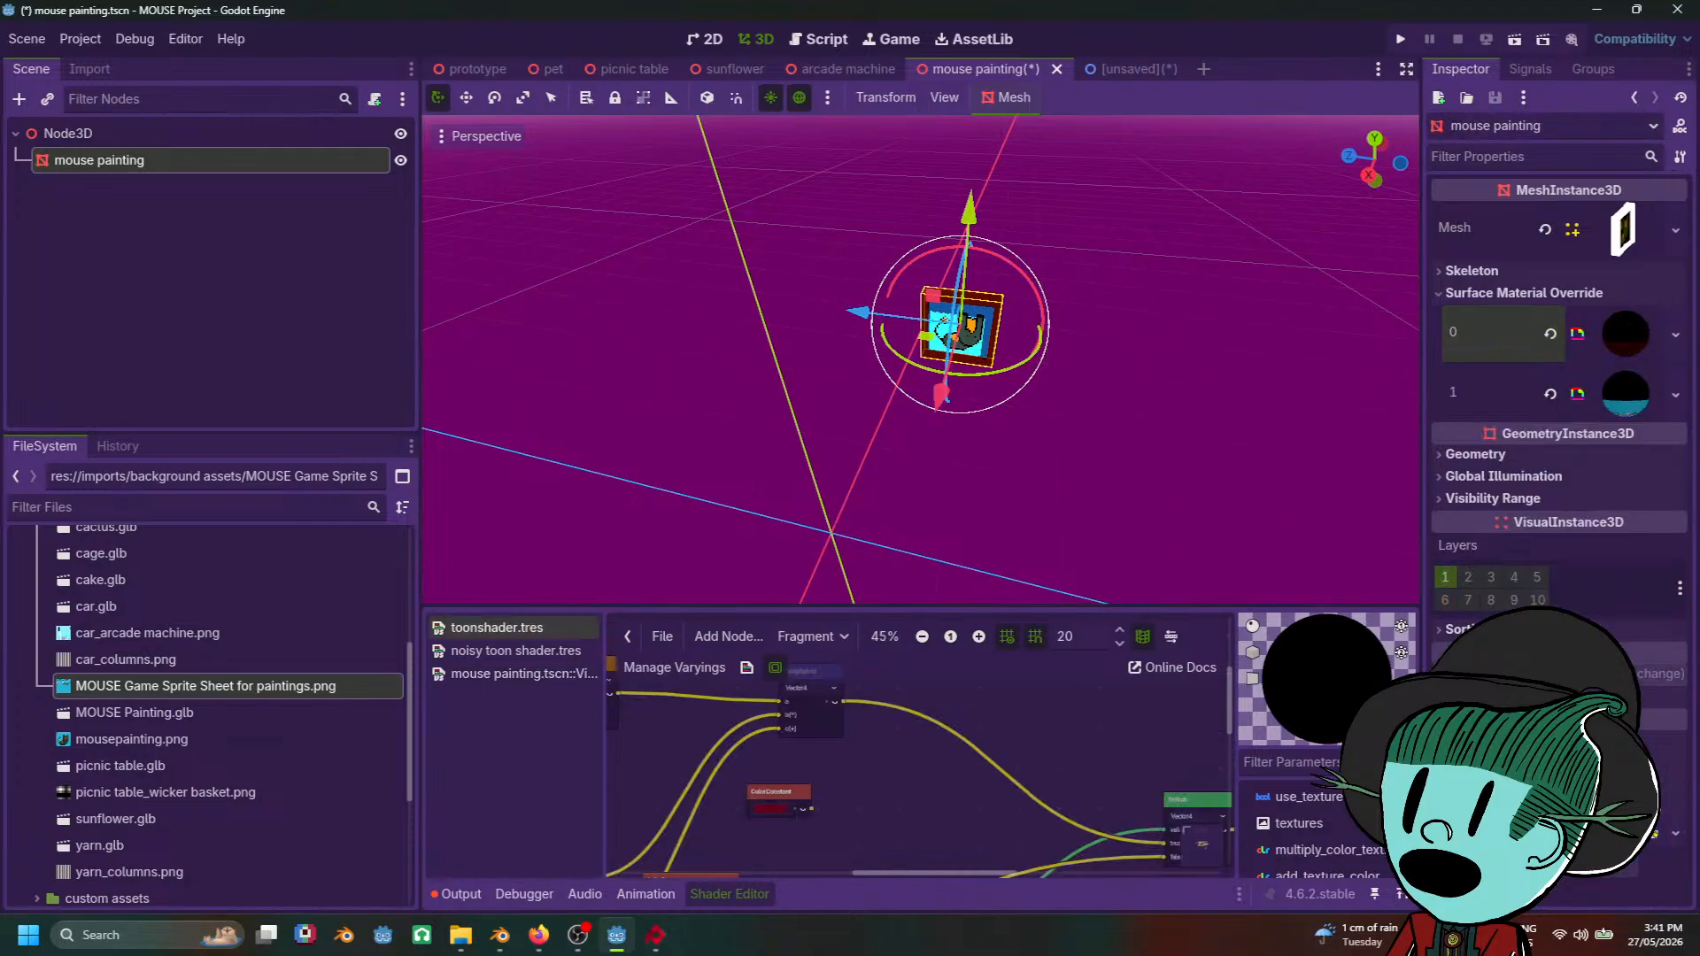
pyautogui.scroll(-3, 1621, 231)
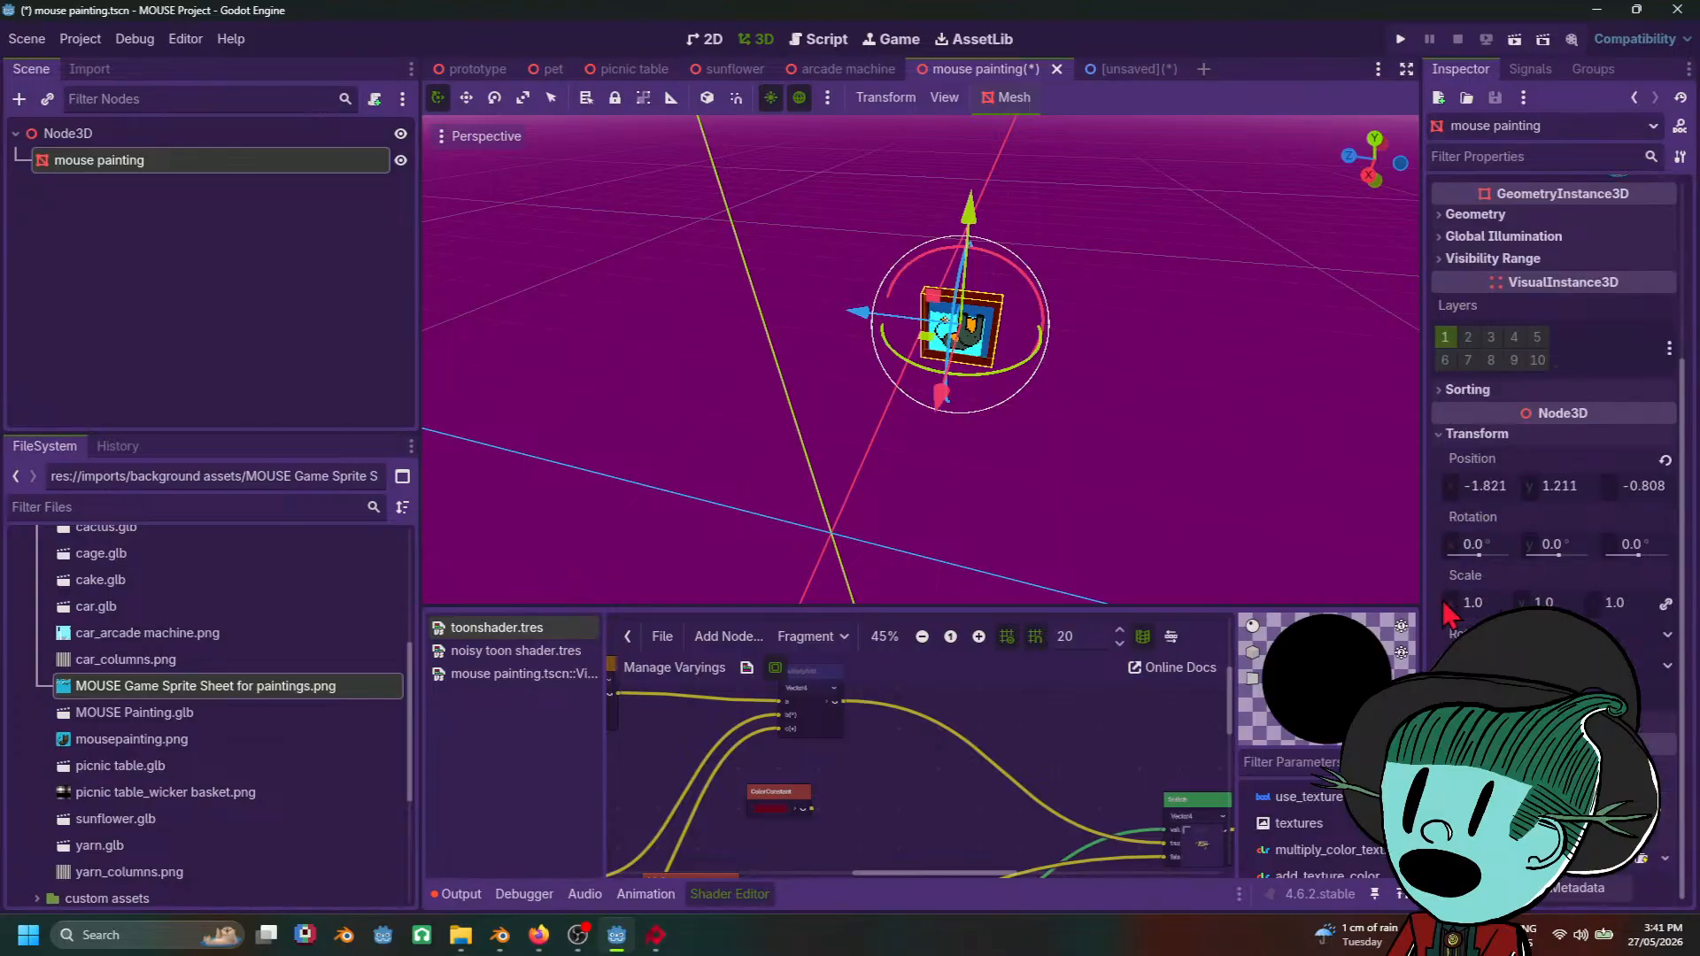
pyautogui.click(1492, 483)
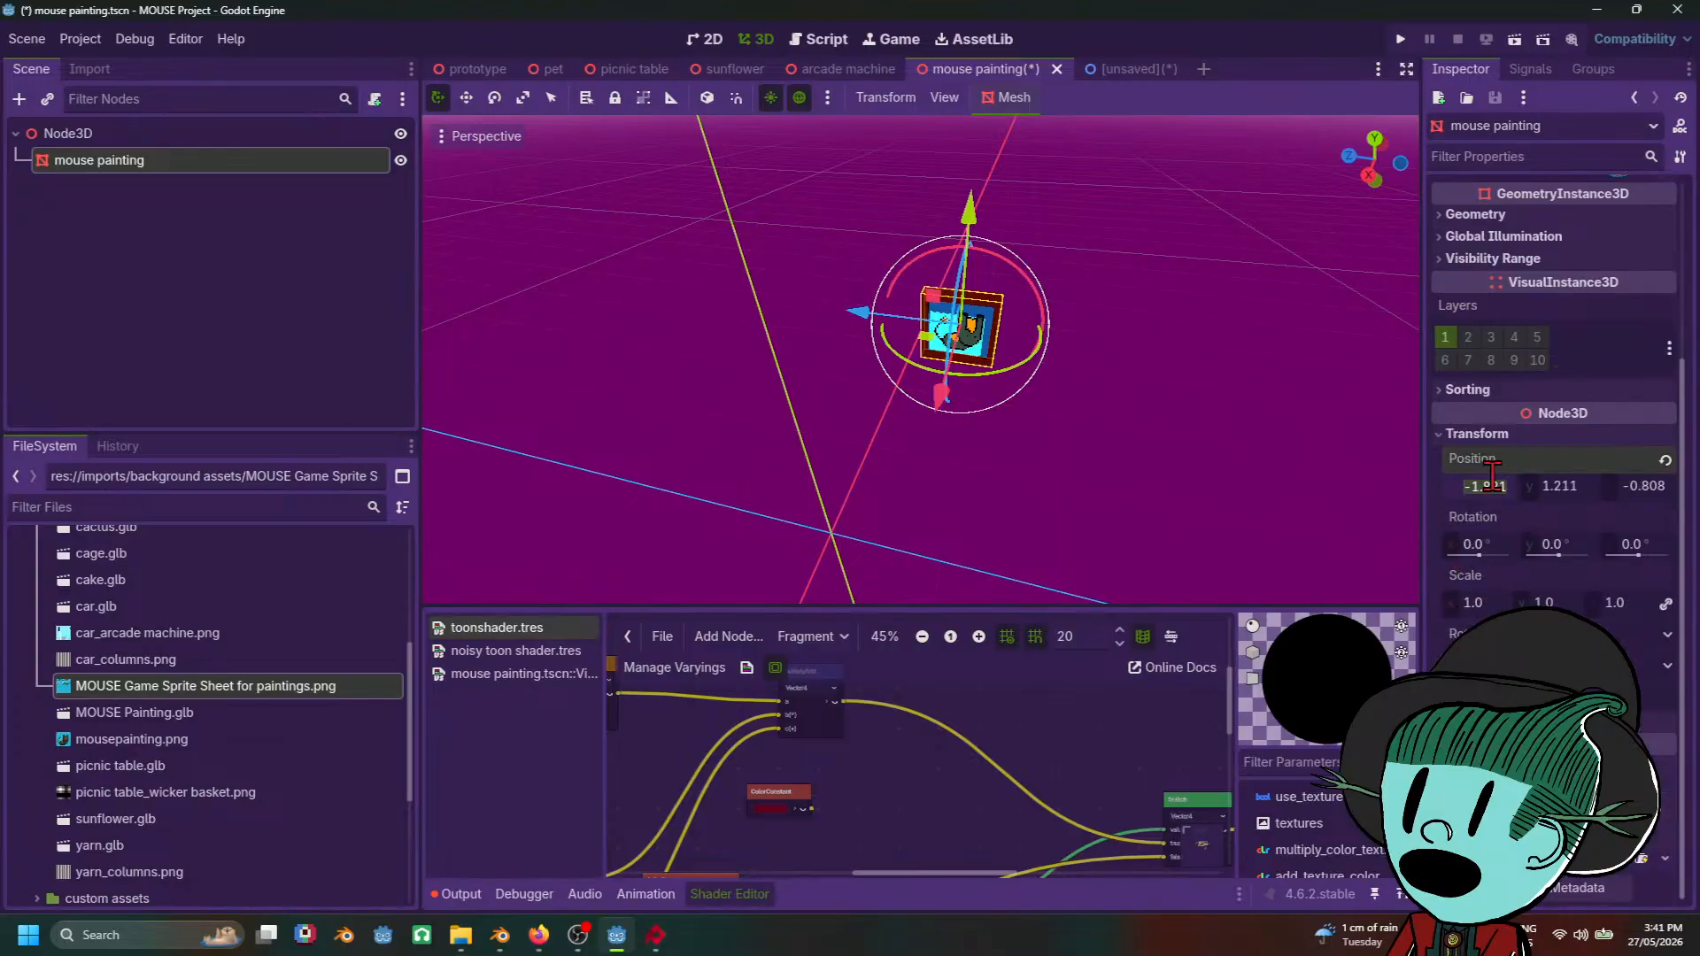
pyautogui.write('0')
pyautogui.click(1556, 487)
pyautogui.write('0')
pyautogui.press('Return')
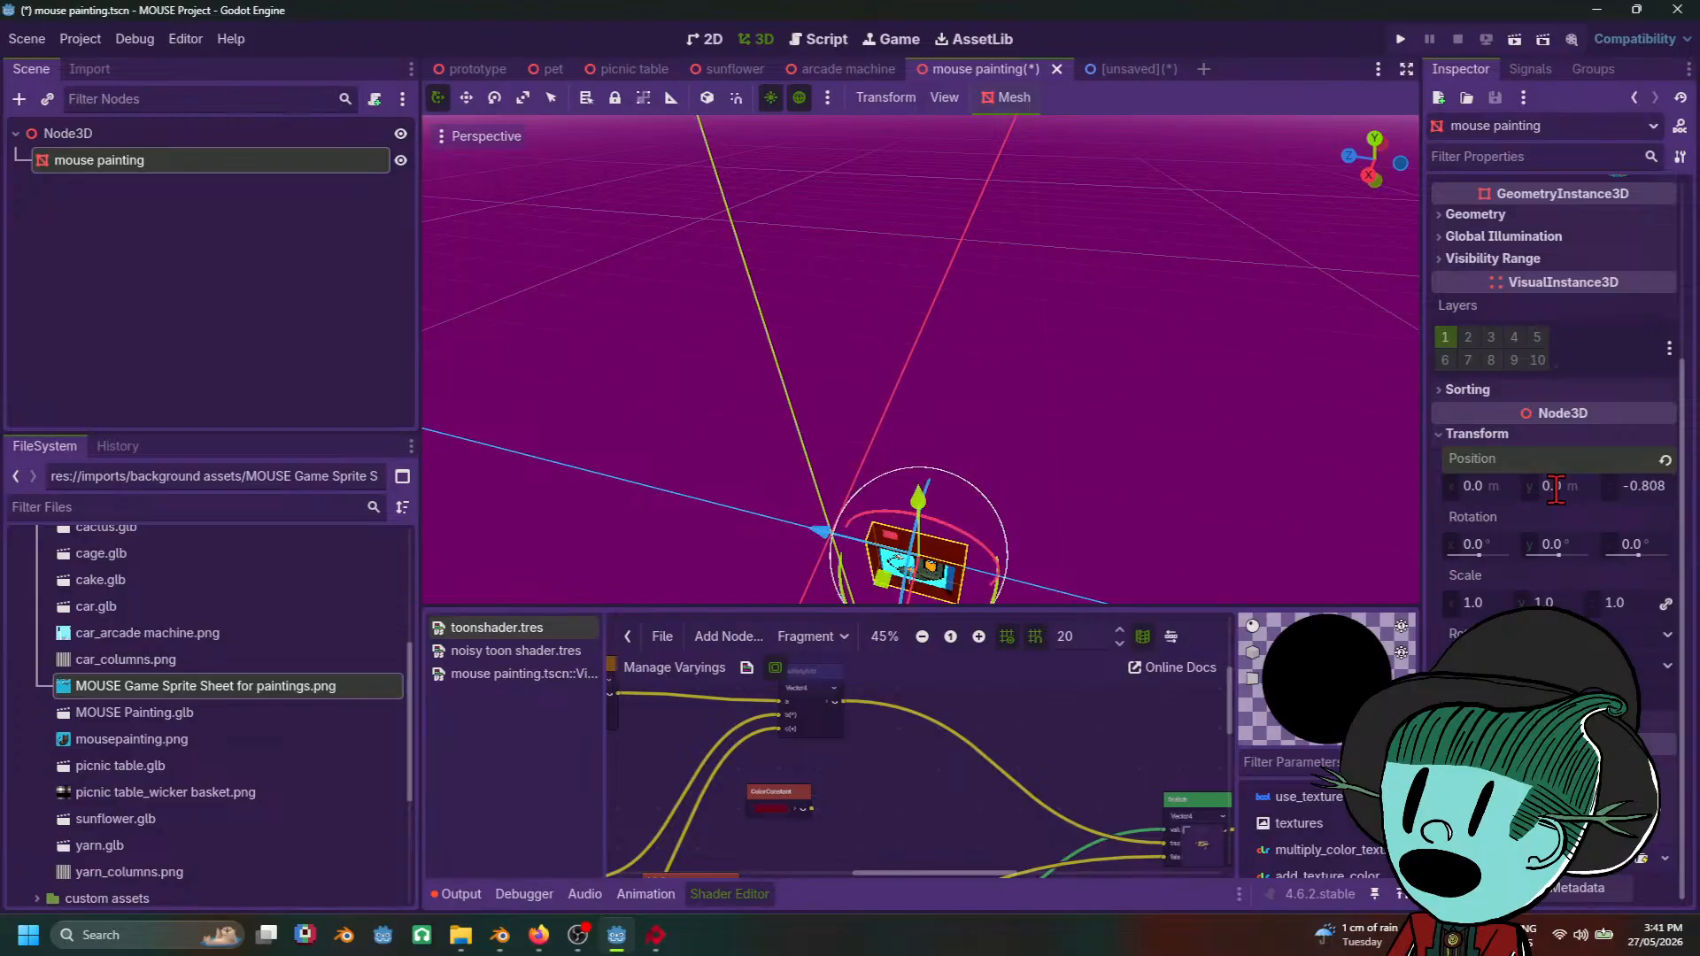
pyautogui.click(1641, 486)
pyautogui.write('0')
pyautogui.press('Return')
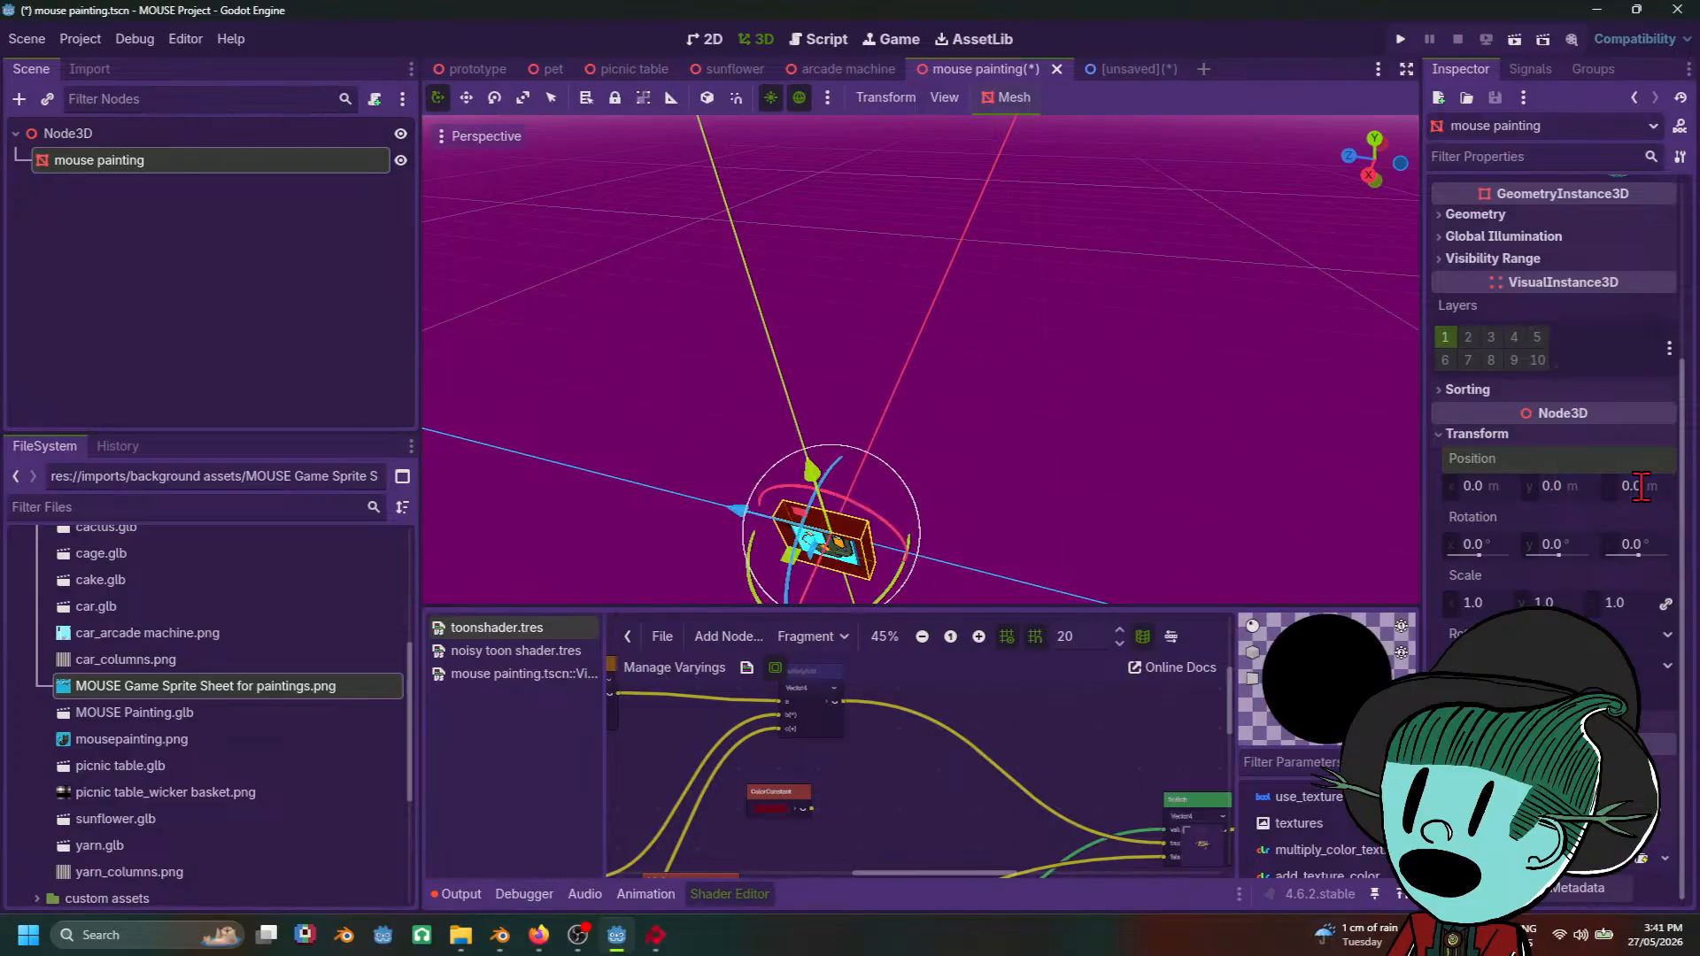
# Step: Check the centred painting in the 3D view and save the mouse painting scene
pyautogui.scroll(-6, 1007, 530)
pyautogui.click(1037, 530)
pyautogui.scroll(7, 1092, 398)
pyautogui.moveTo(1036, 529)
pyautogui.mouseDown(button='middle')
pyautogui.moveTo(1092, 398)
pyautogui.moveTo(1033, 407)
pyautogui.mouseUp(button='middle')
pyautogui.scroll(-5, 1034, 406)
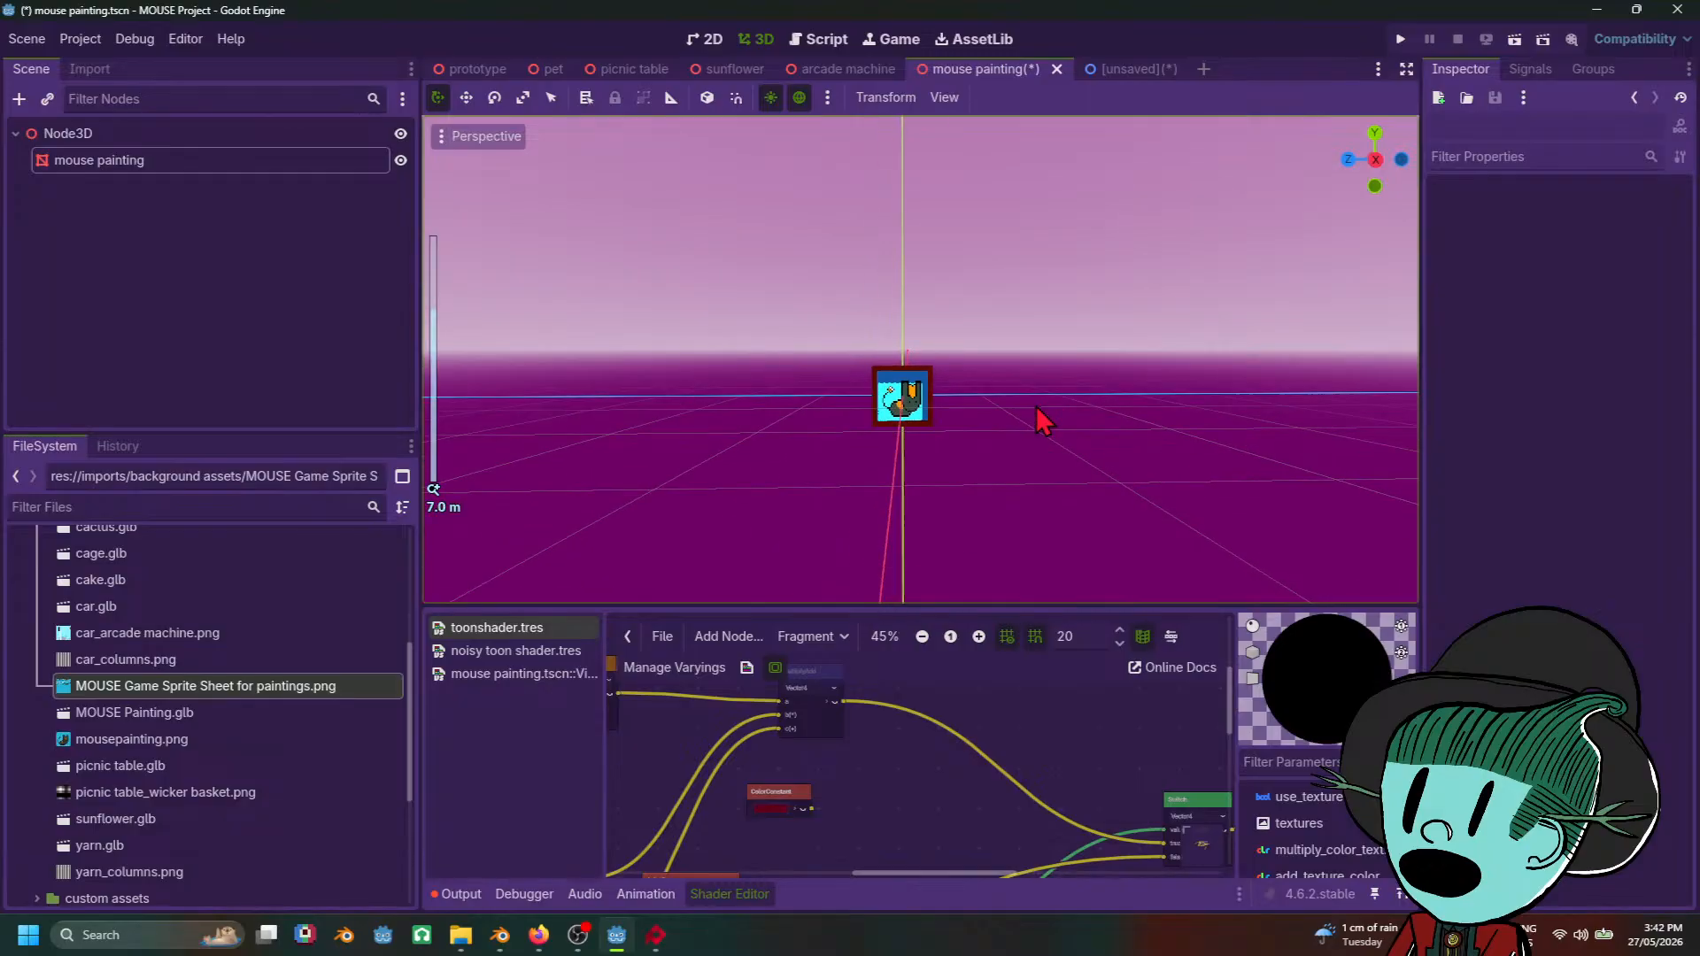
pyautogui.scroll(12, 1071, 407)
pyautogui.hotkey('ctrl', 's')
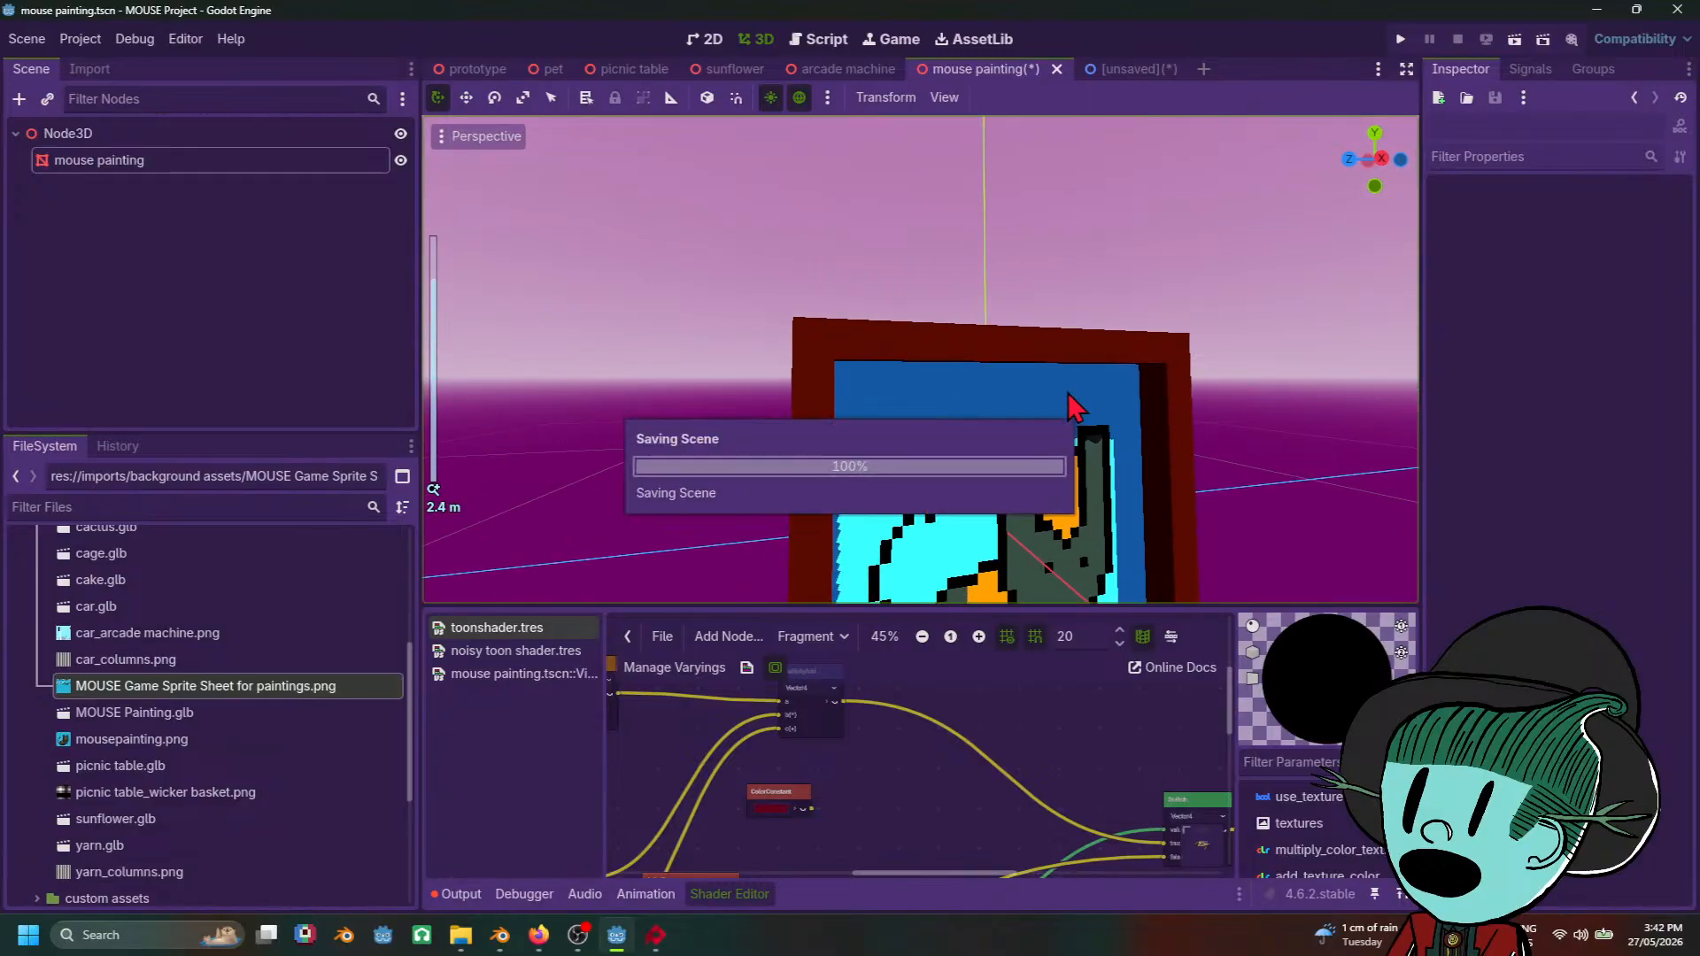
pyautogui.scroll(-5, 1068, 394)
pyautogui.moveTo(1034, 372)
pyautogui.mouseDown(button='middle')
pyautogui.moveTo(886, 469)
pyautogui.moveTo(994, 474)
pyautogui.moveTo(921, 438)
pyautogui.mouseUp(button='middle')
pyautogui.click(915, 434)
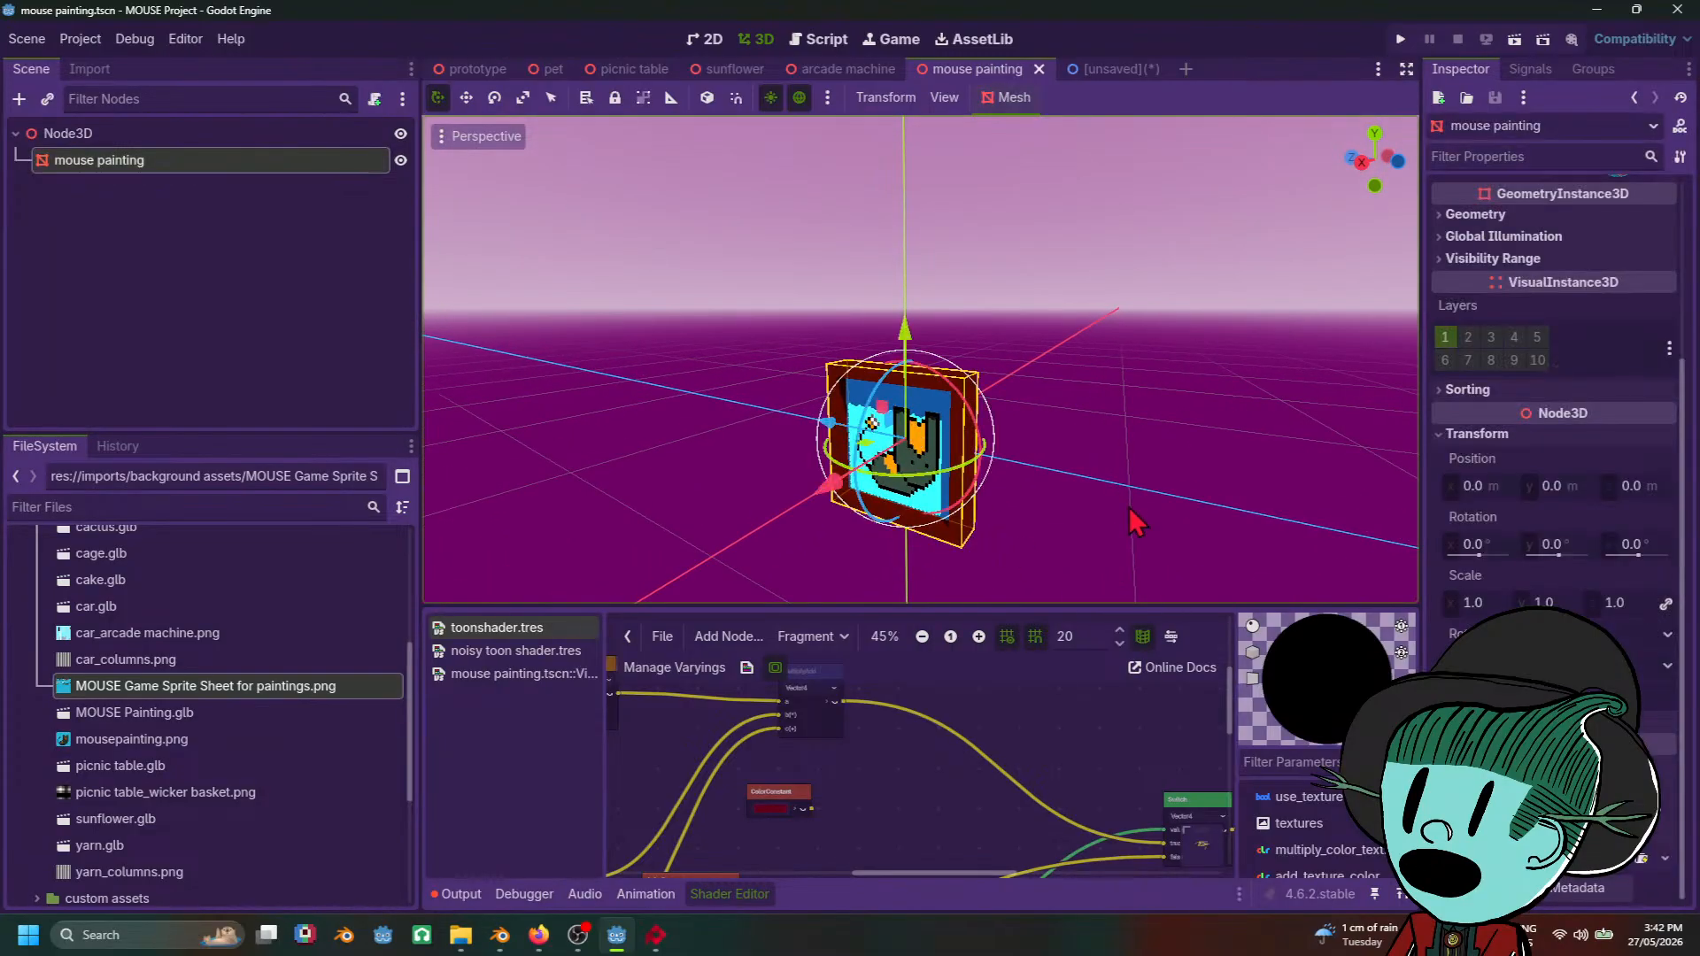
# Step: Close the unsaved 2D test scene without saving it, and save the mouse painting scene again
pyautogui.click(1142, 69)
pyautogui.click(1153, 69)
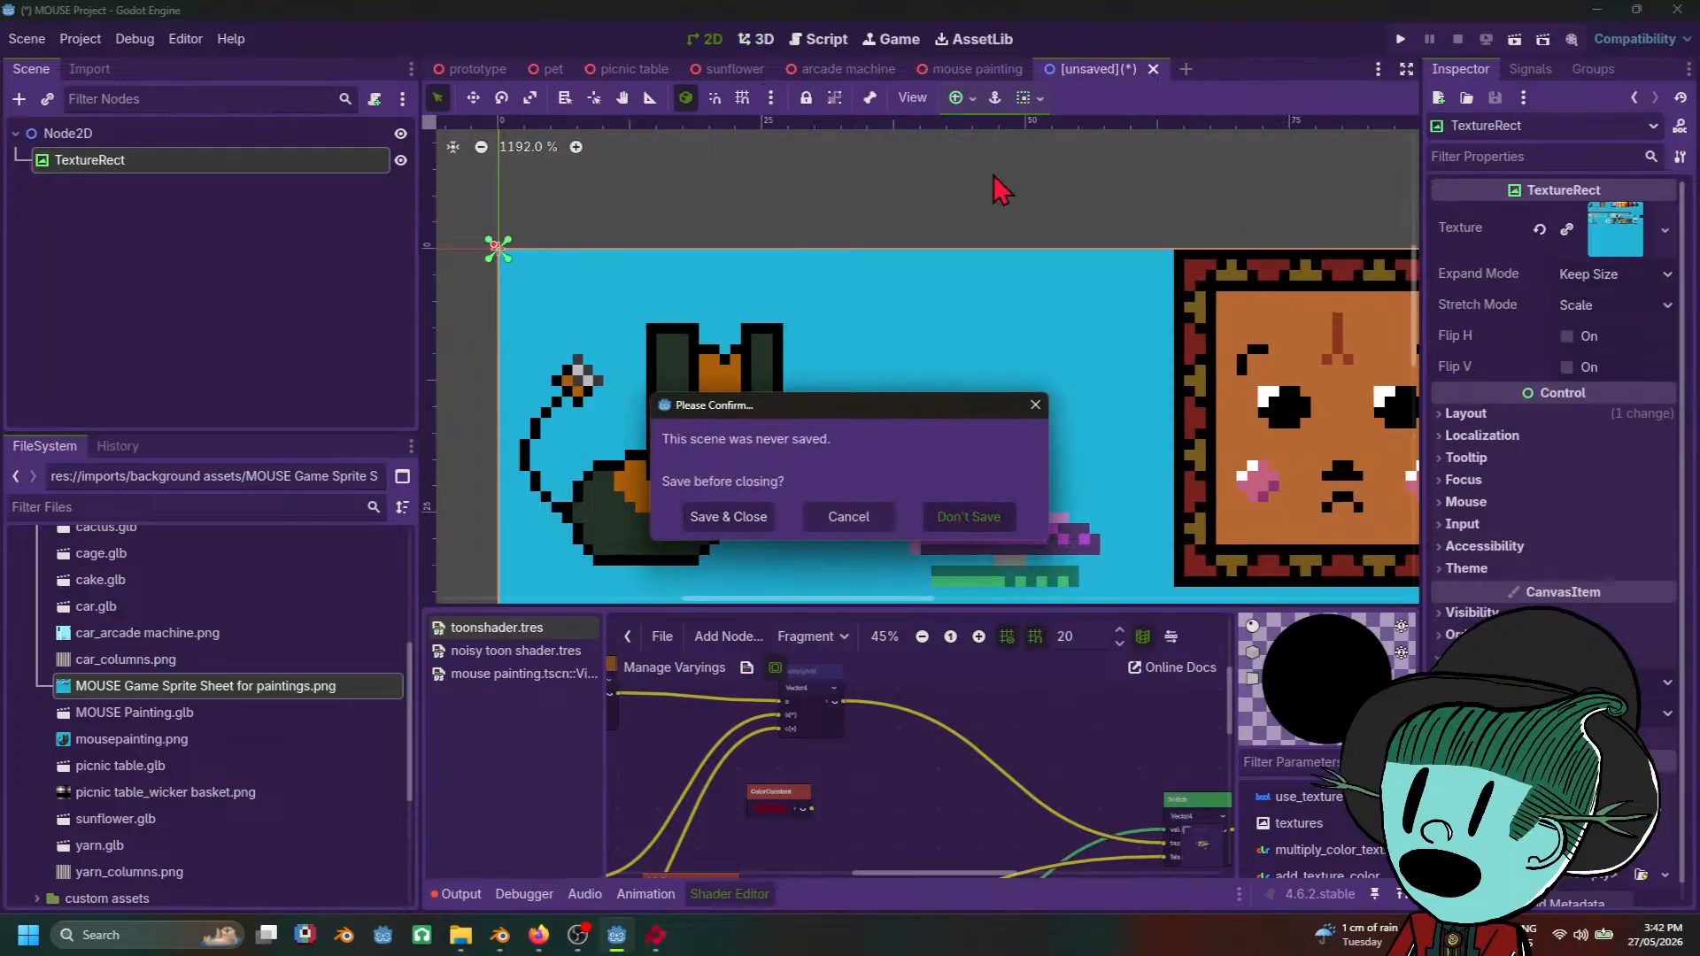
pyautogui.press('Return')
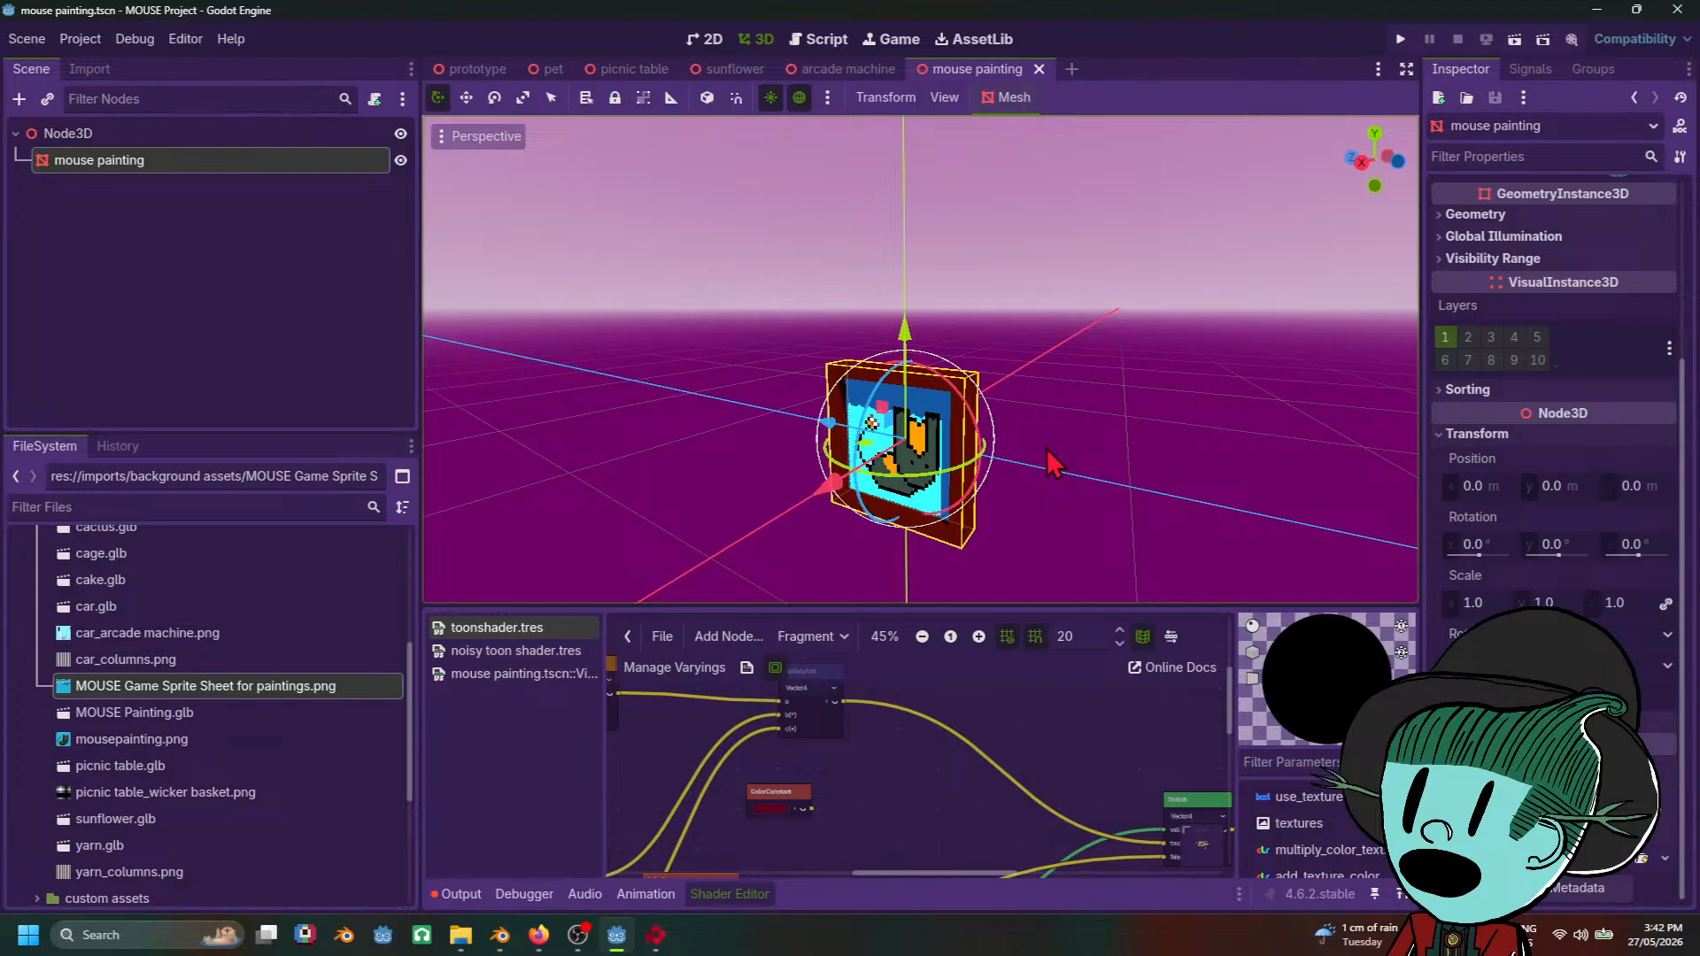
pyautogui.moveTo(1083, 390)
pyautogui.mouseDown(button='middle')
pyautogui.moveTo(1188, 334)
pyautogui.moveTo(1085, 304)
pyautogui.mouseUp(button='middle')
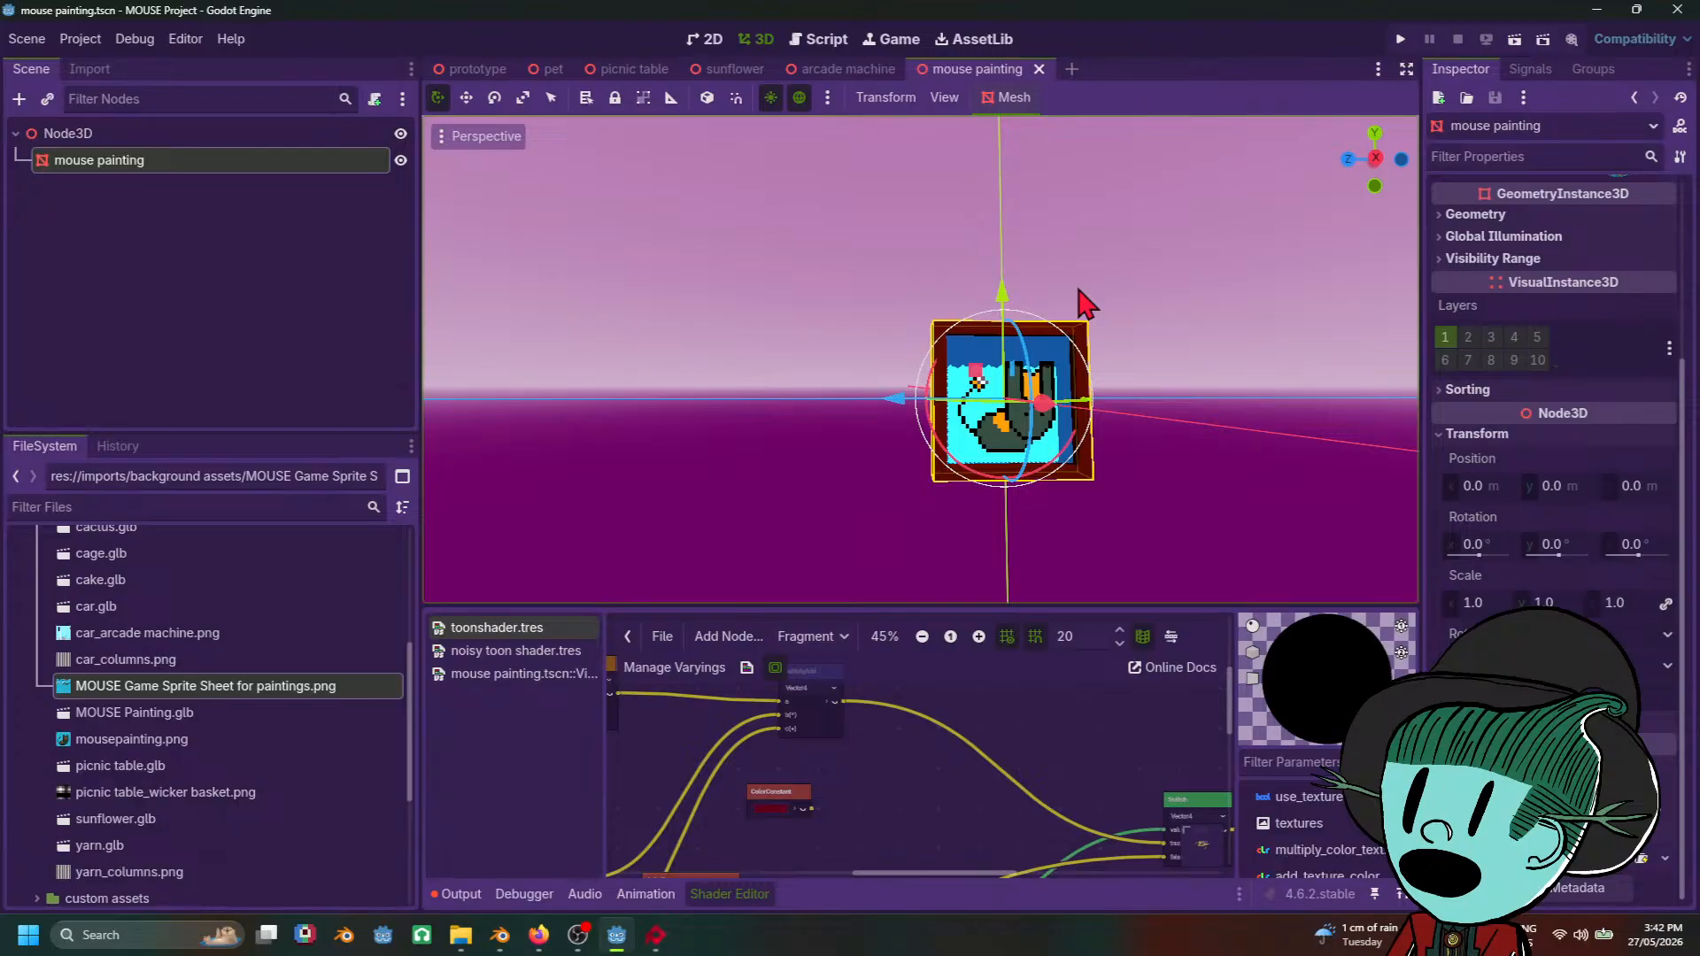
pyautogui.moveTo(1078, 290)
pyautogui.mouseDown(button='middle')
pyautogui.moveTo(910, 287)
pyautogui.moveTo(1013, 347)
pyautogui.mouseUp(button='middle')
pyautogui.hotkey('ctrl', 's')
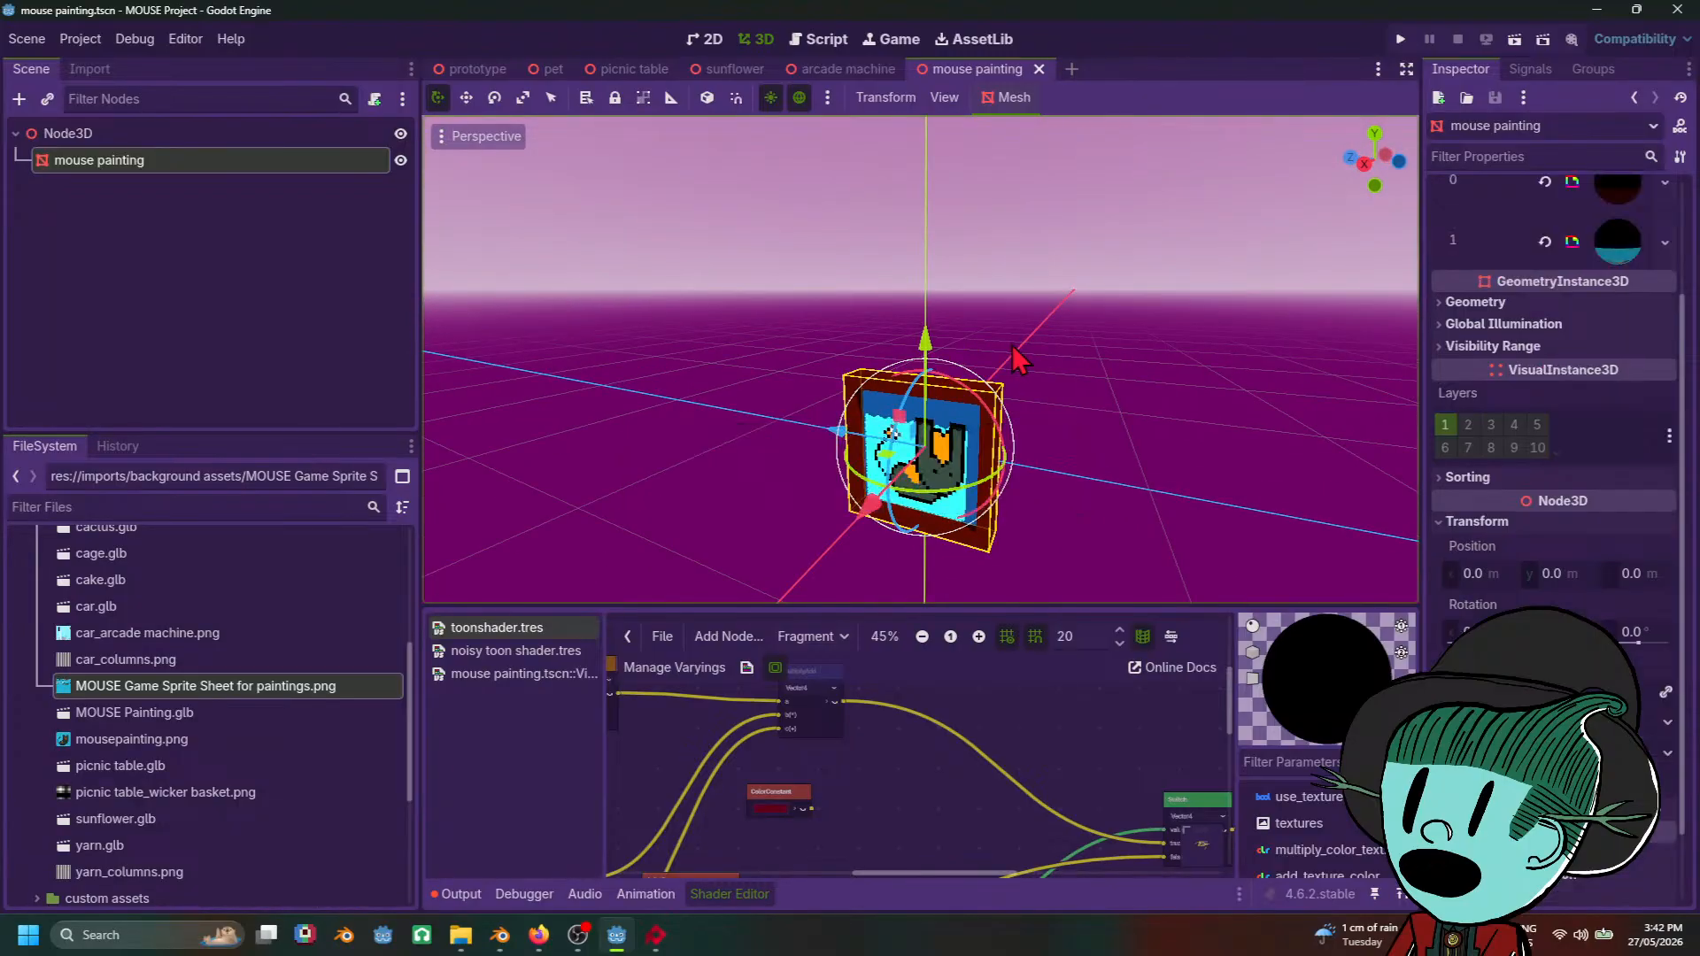
# Step: Open a new empty scene alongside the mouse painting scene
pyautogui.click(1071, 70)
pyautogui.click(974, 69)
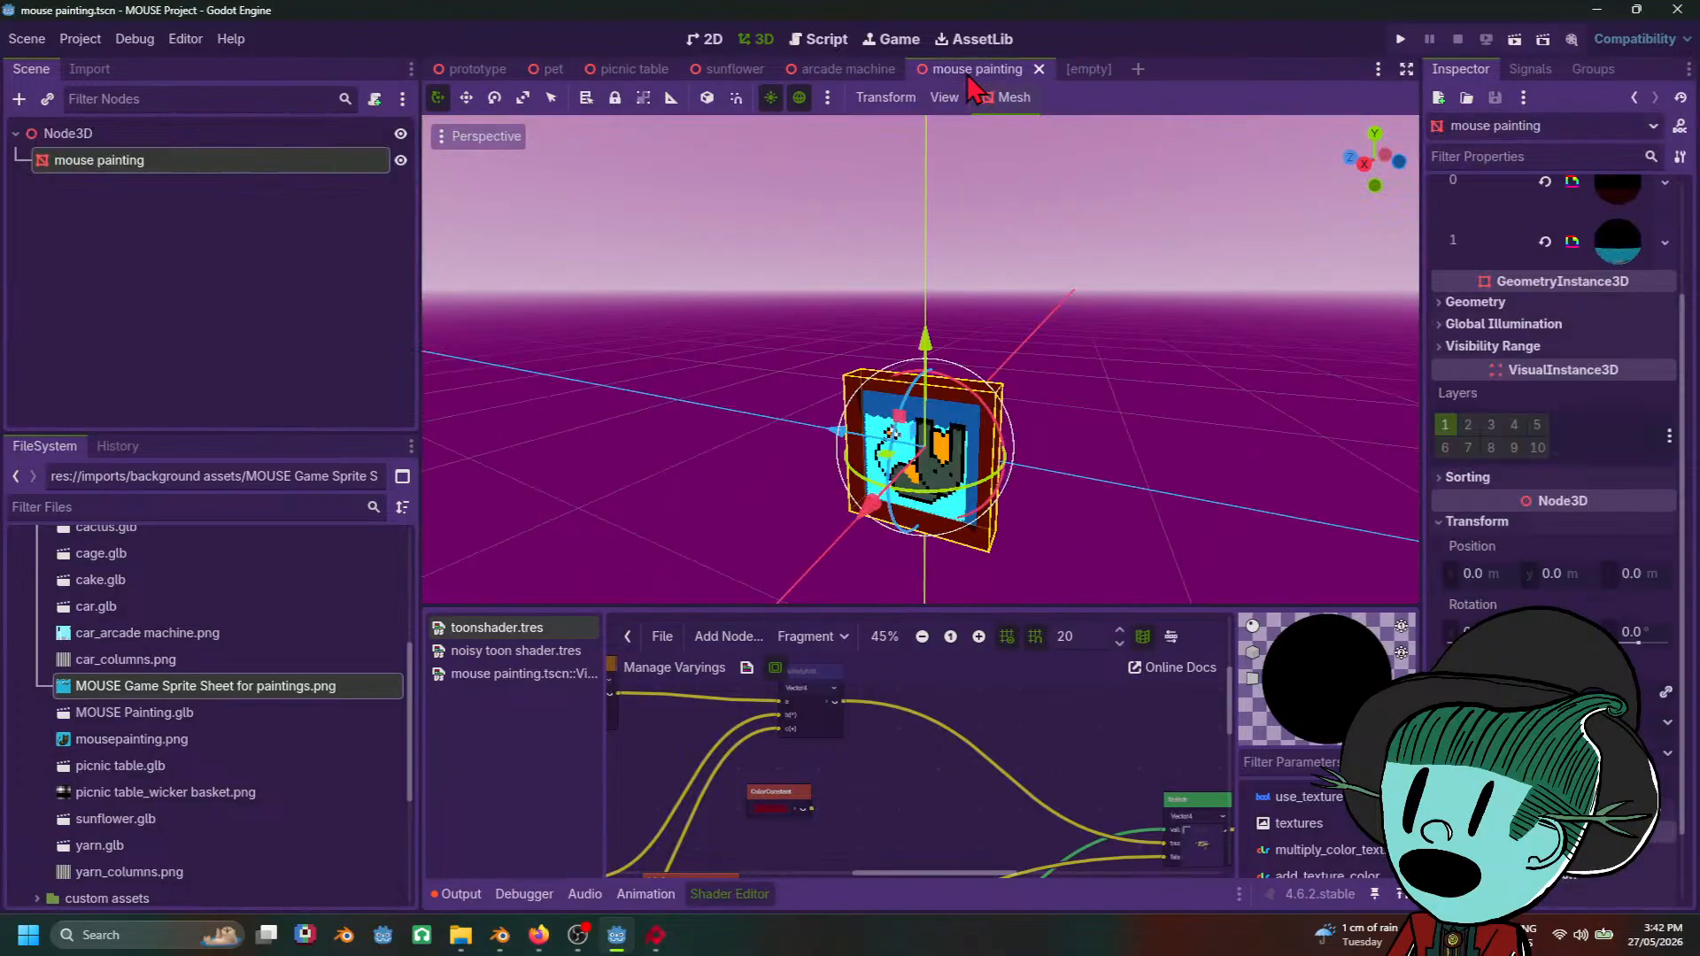
pyautogui.click(1067, 69)
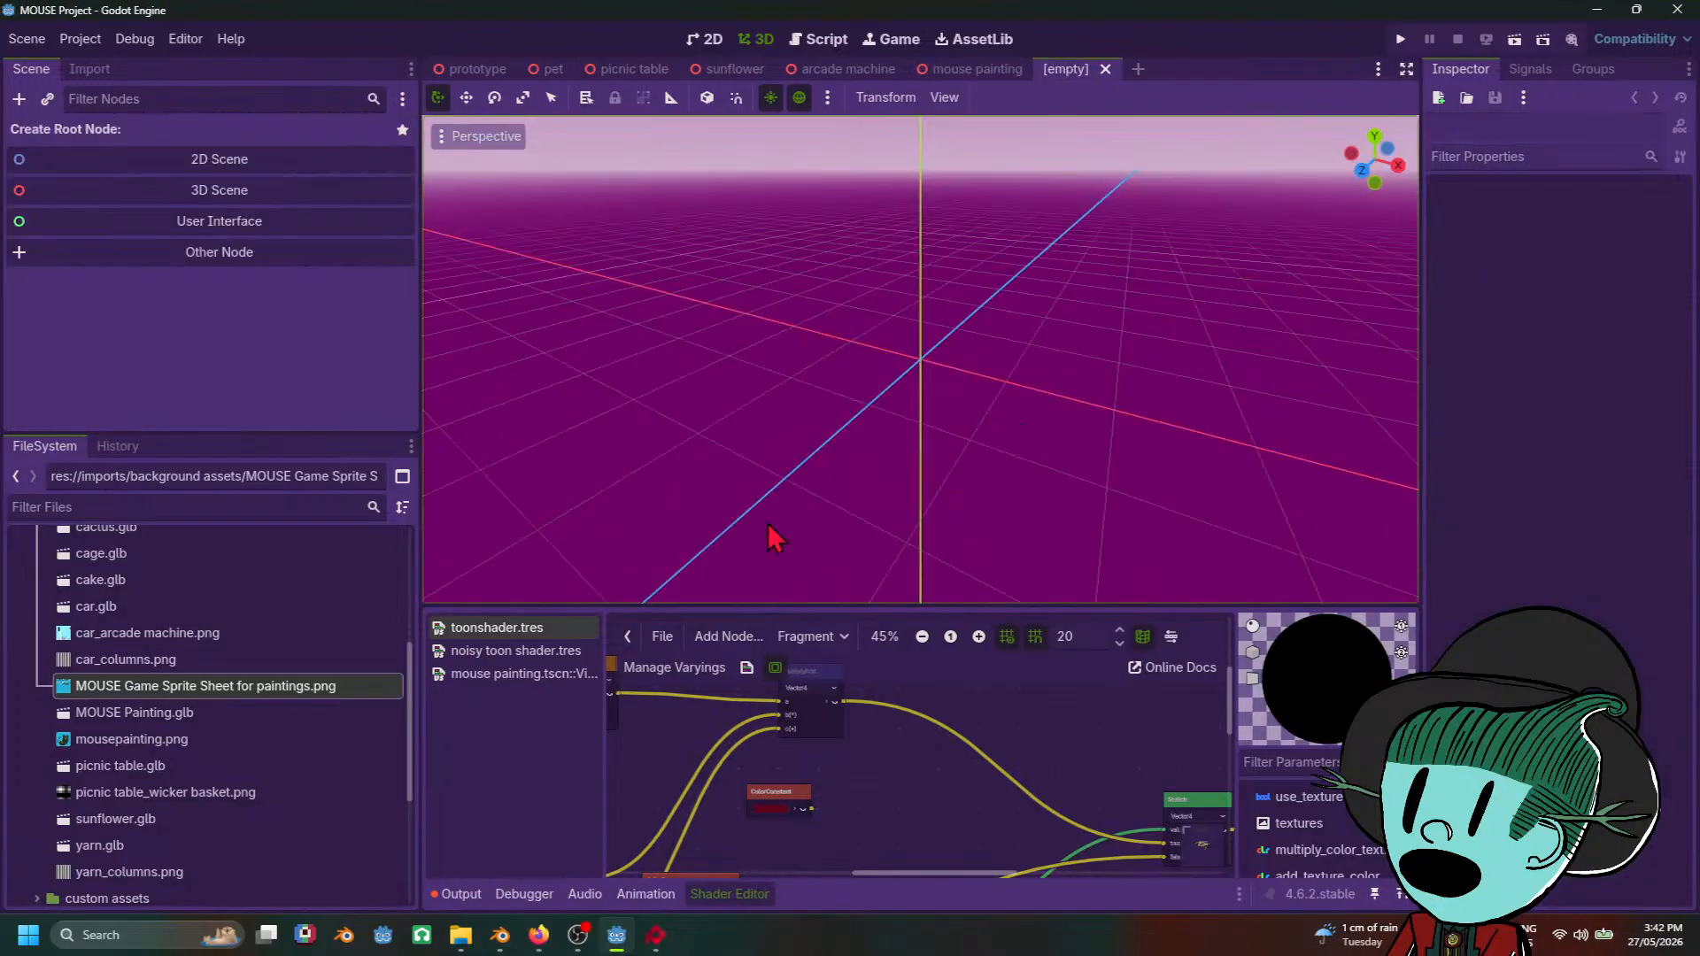
pyautogui.click(538, 935)
pyautogui.click(538, 941)
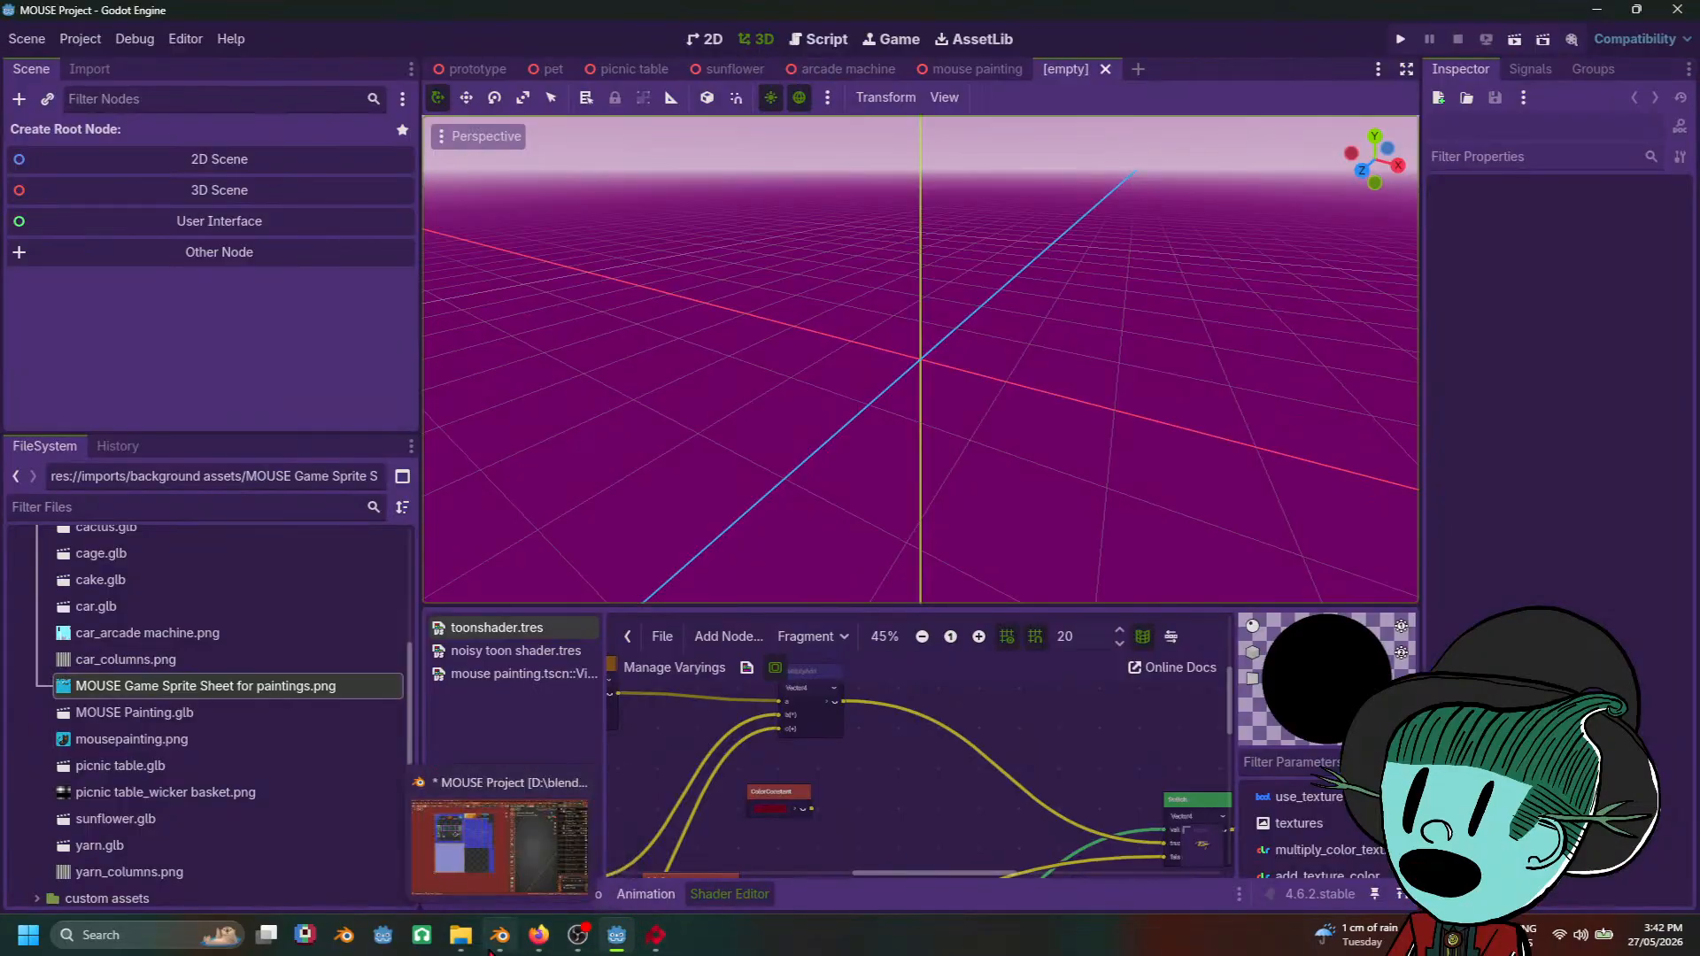
# Step: Switch to Blender's Layout workspace, hide the mouse painting, and show and select the car painting on the wall
pyautogui.click(501, 935)
pyautogui.scroll(-5, 1605, 478)
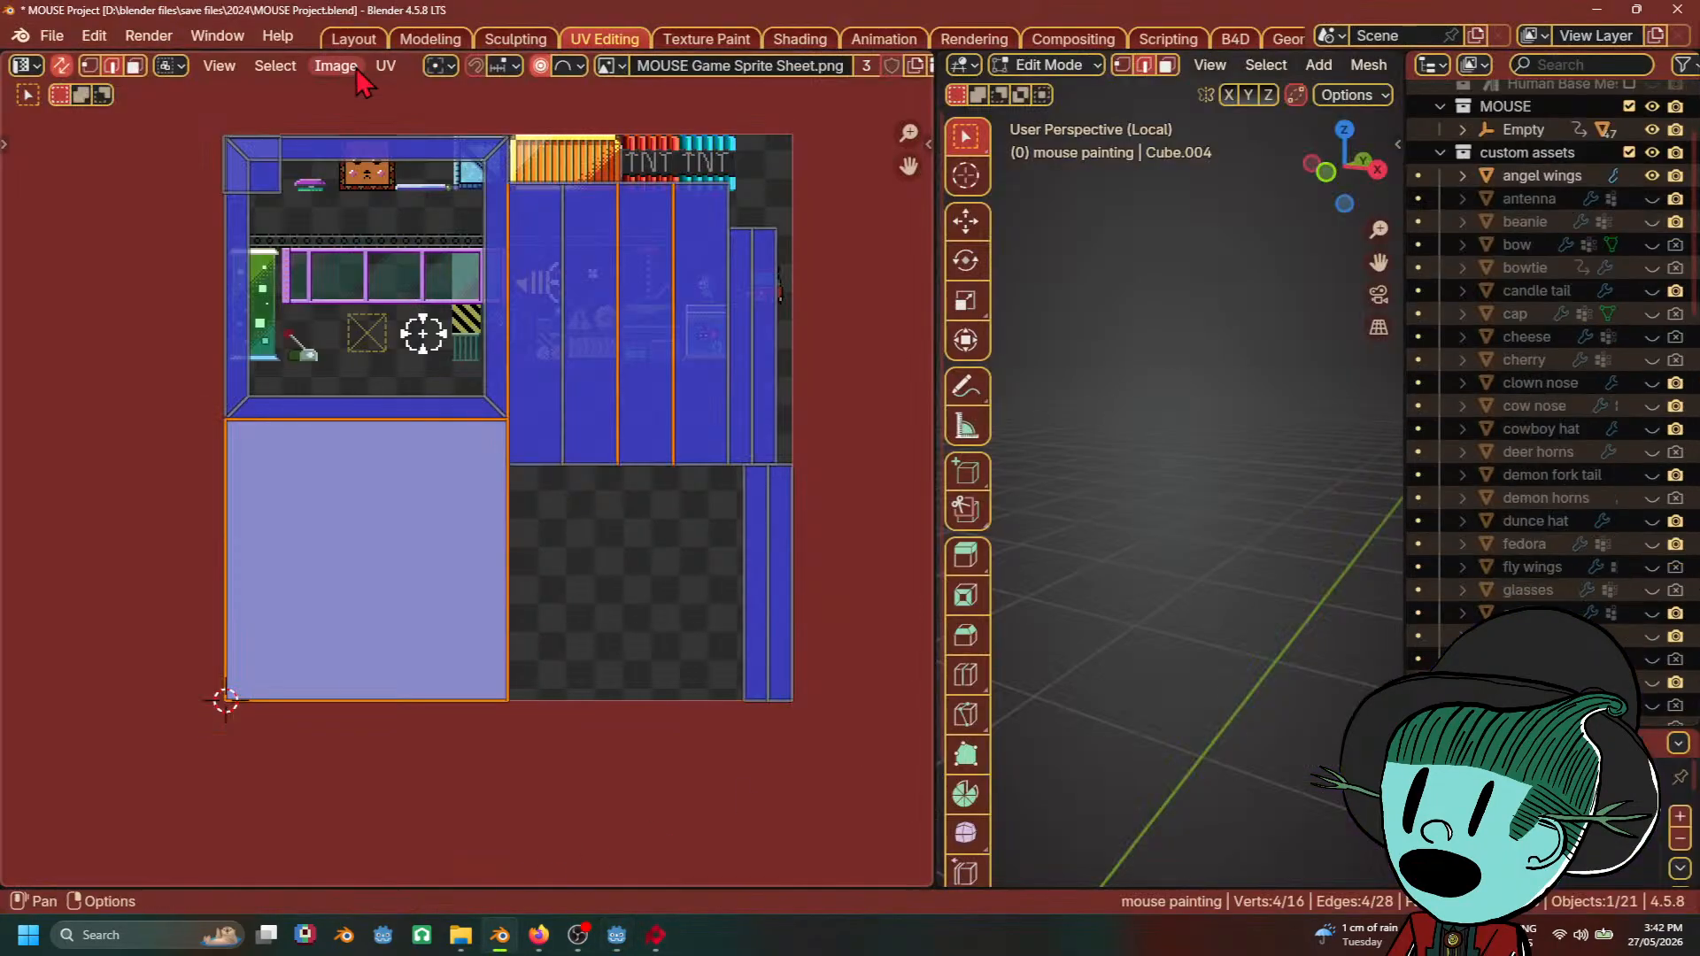
pyautogui.click(352, 41)
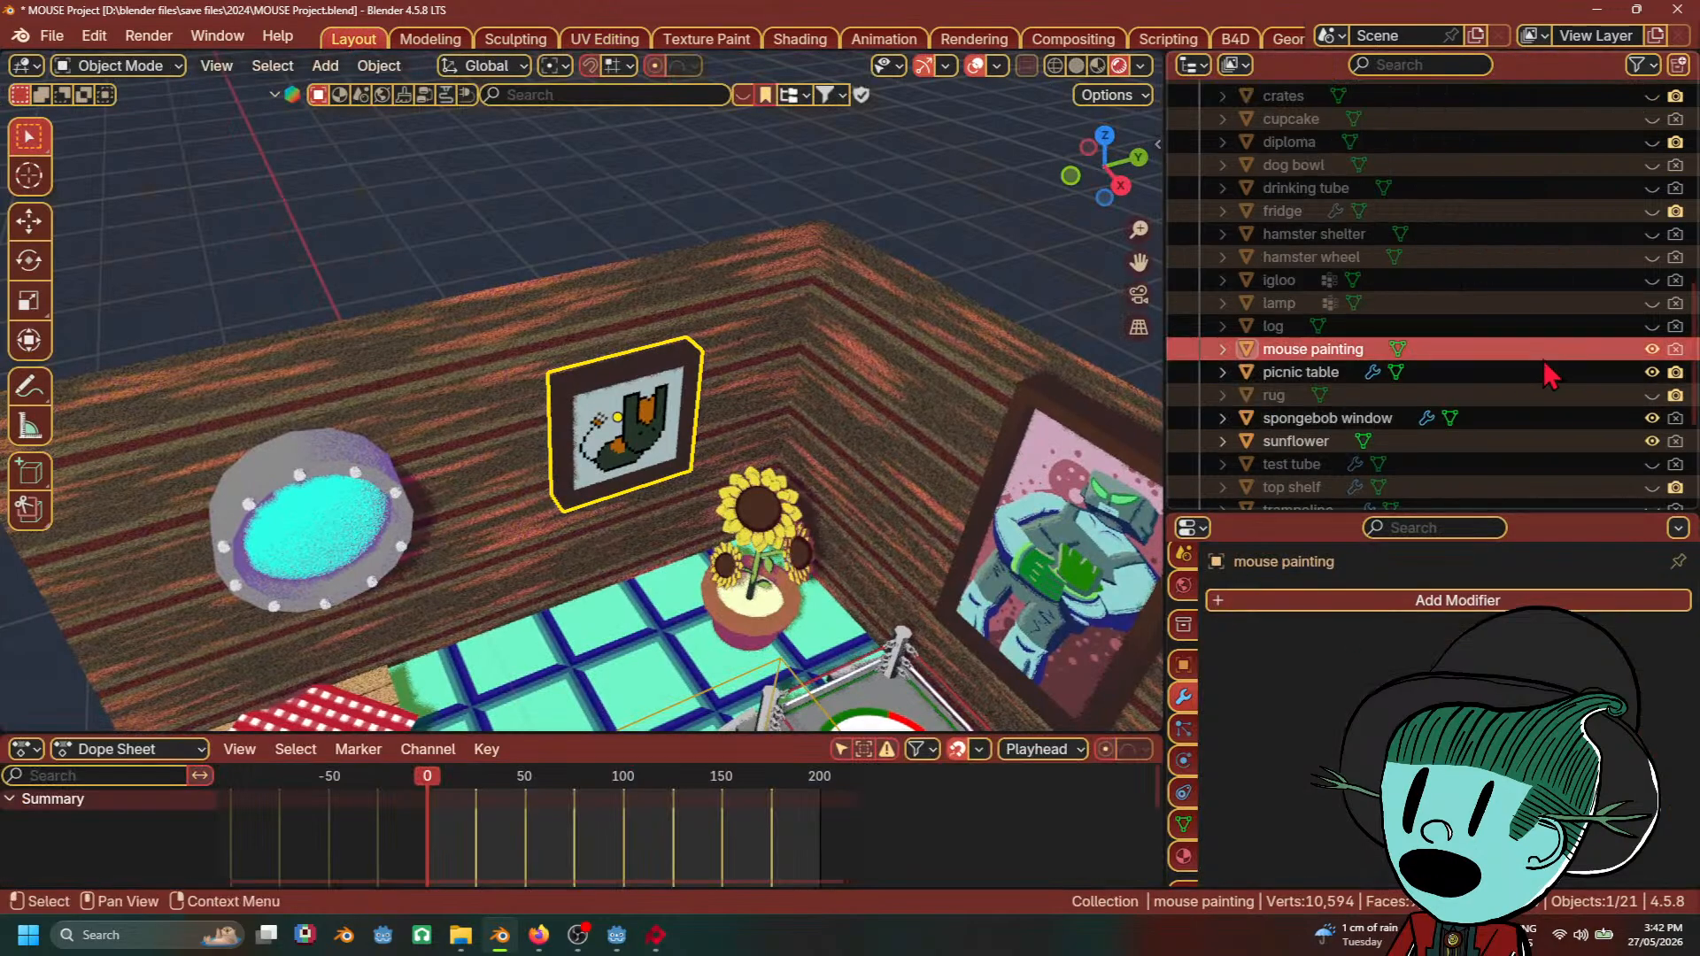
pyautogui.click(1651, 351)
pyautogui.scroll(10, 1592, 372)
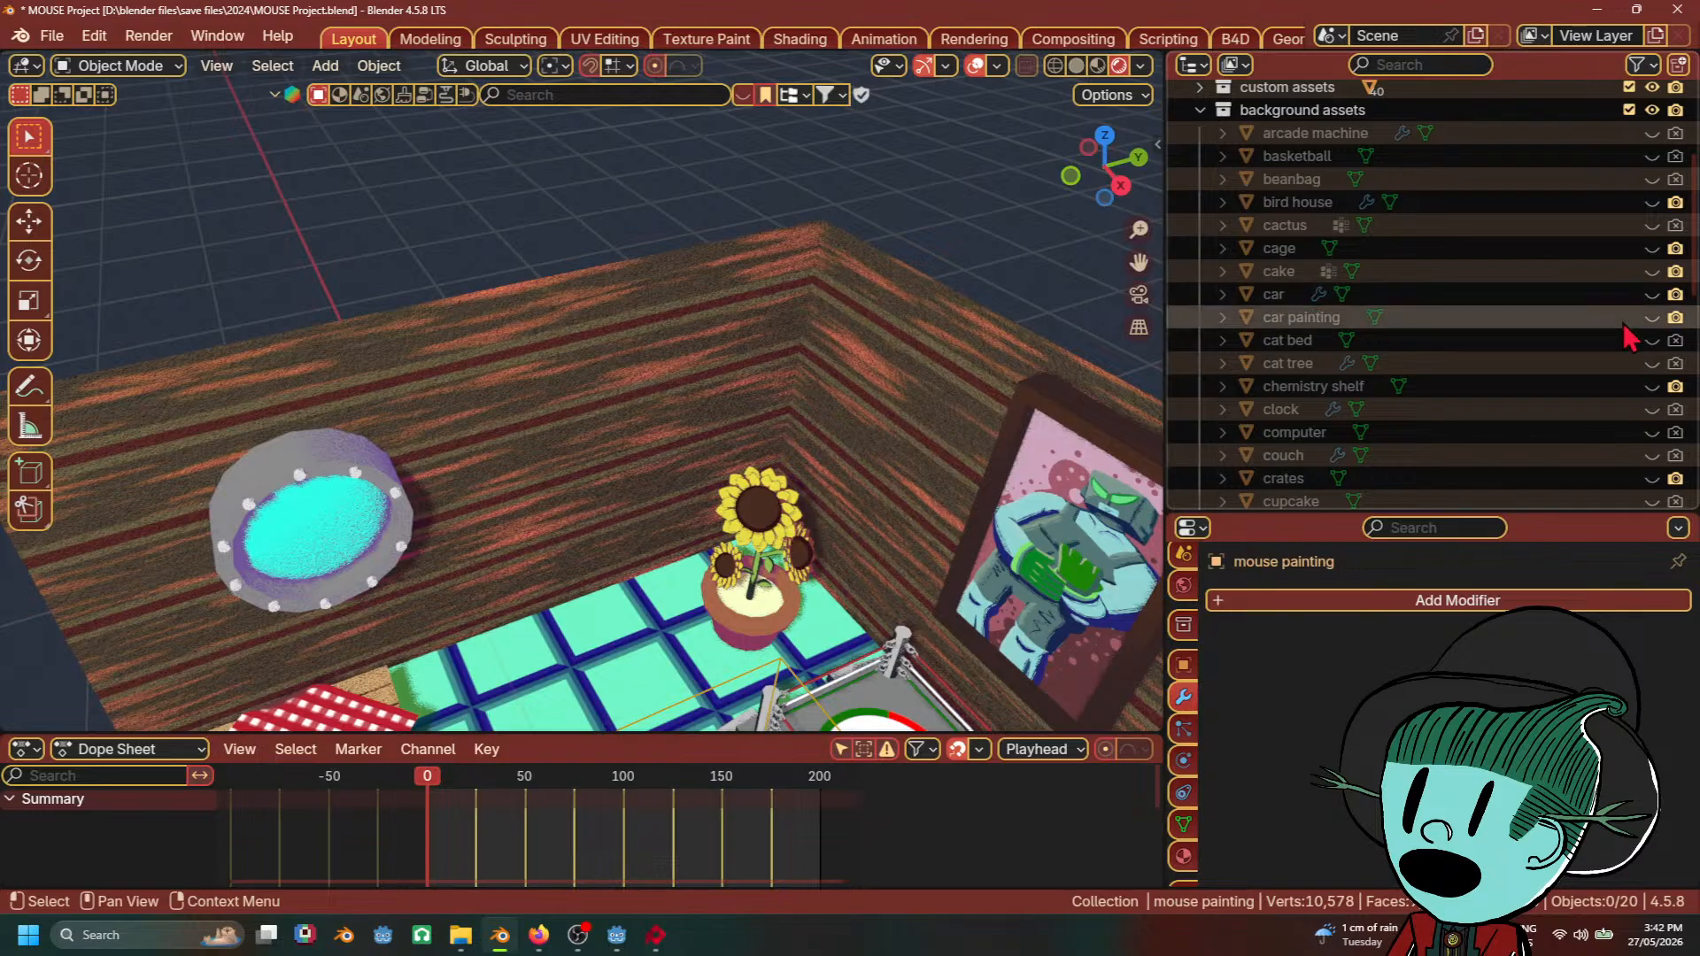
pyautogui.click(1652, 318)
pyautogui.click(637, 421)
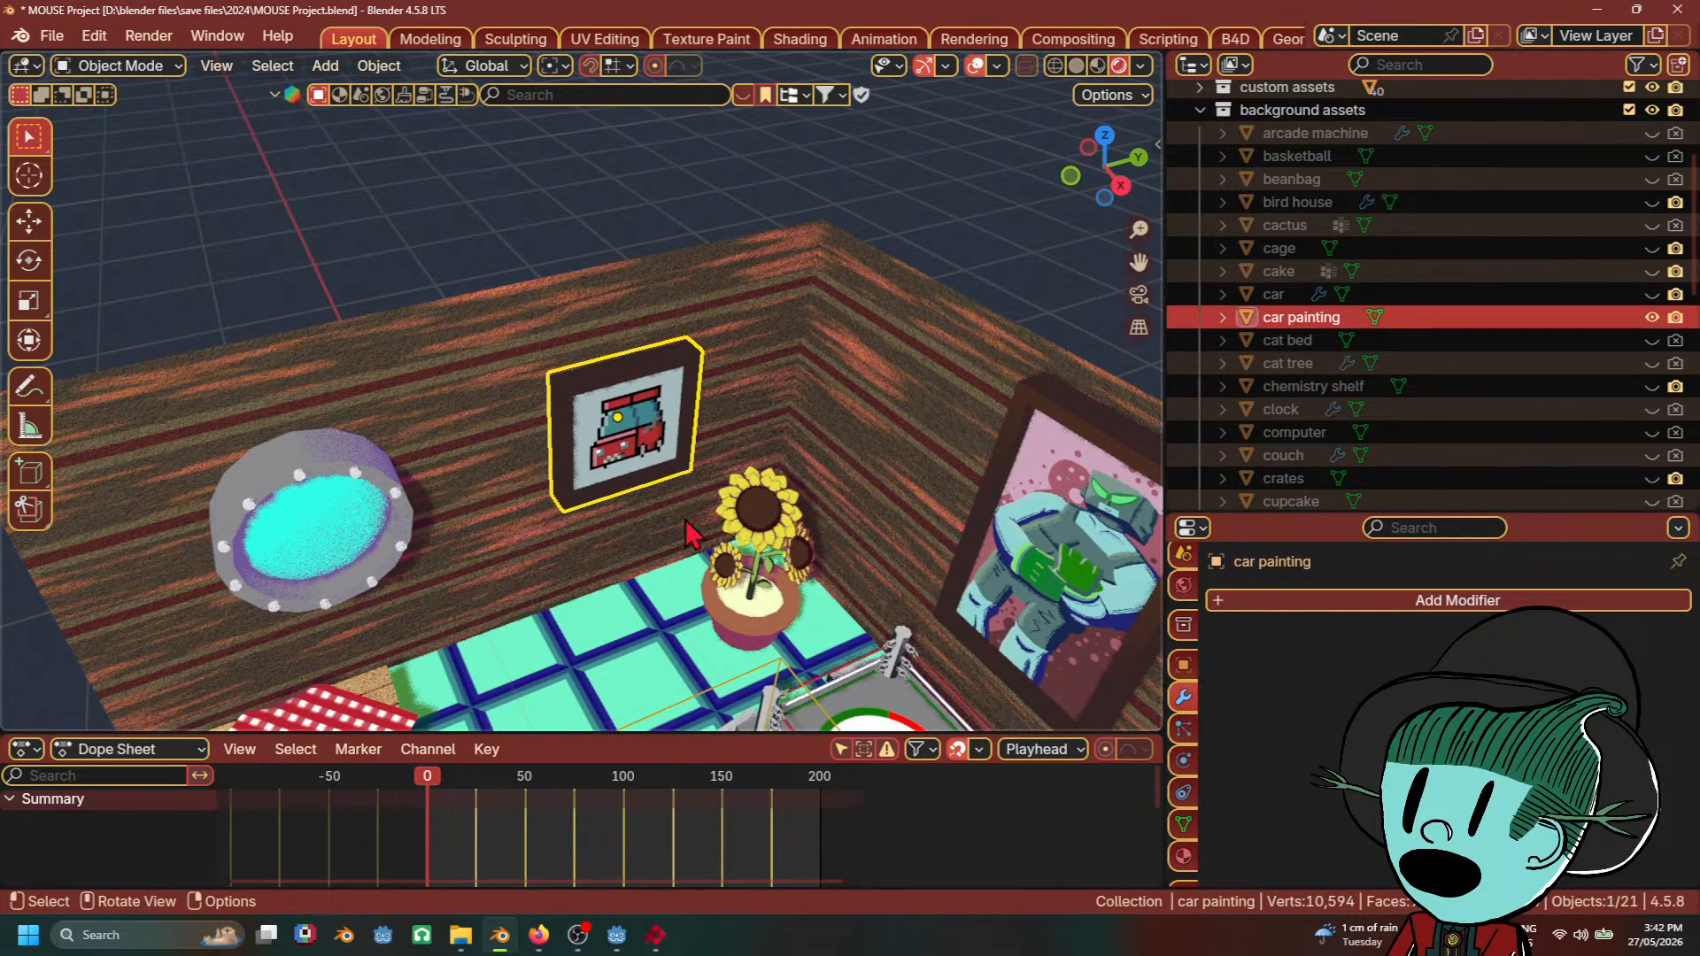
# Step: Export the car painting as a glTF Binary file named CAR Painting.glb in the background assets folder
pyautogui.click(51, 35)
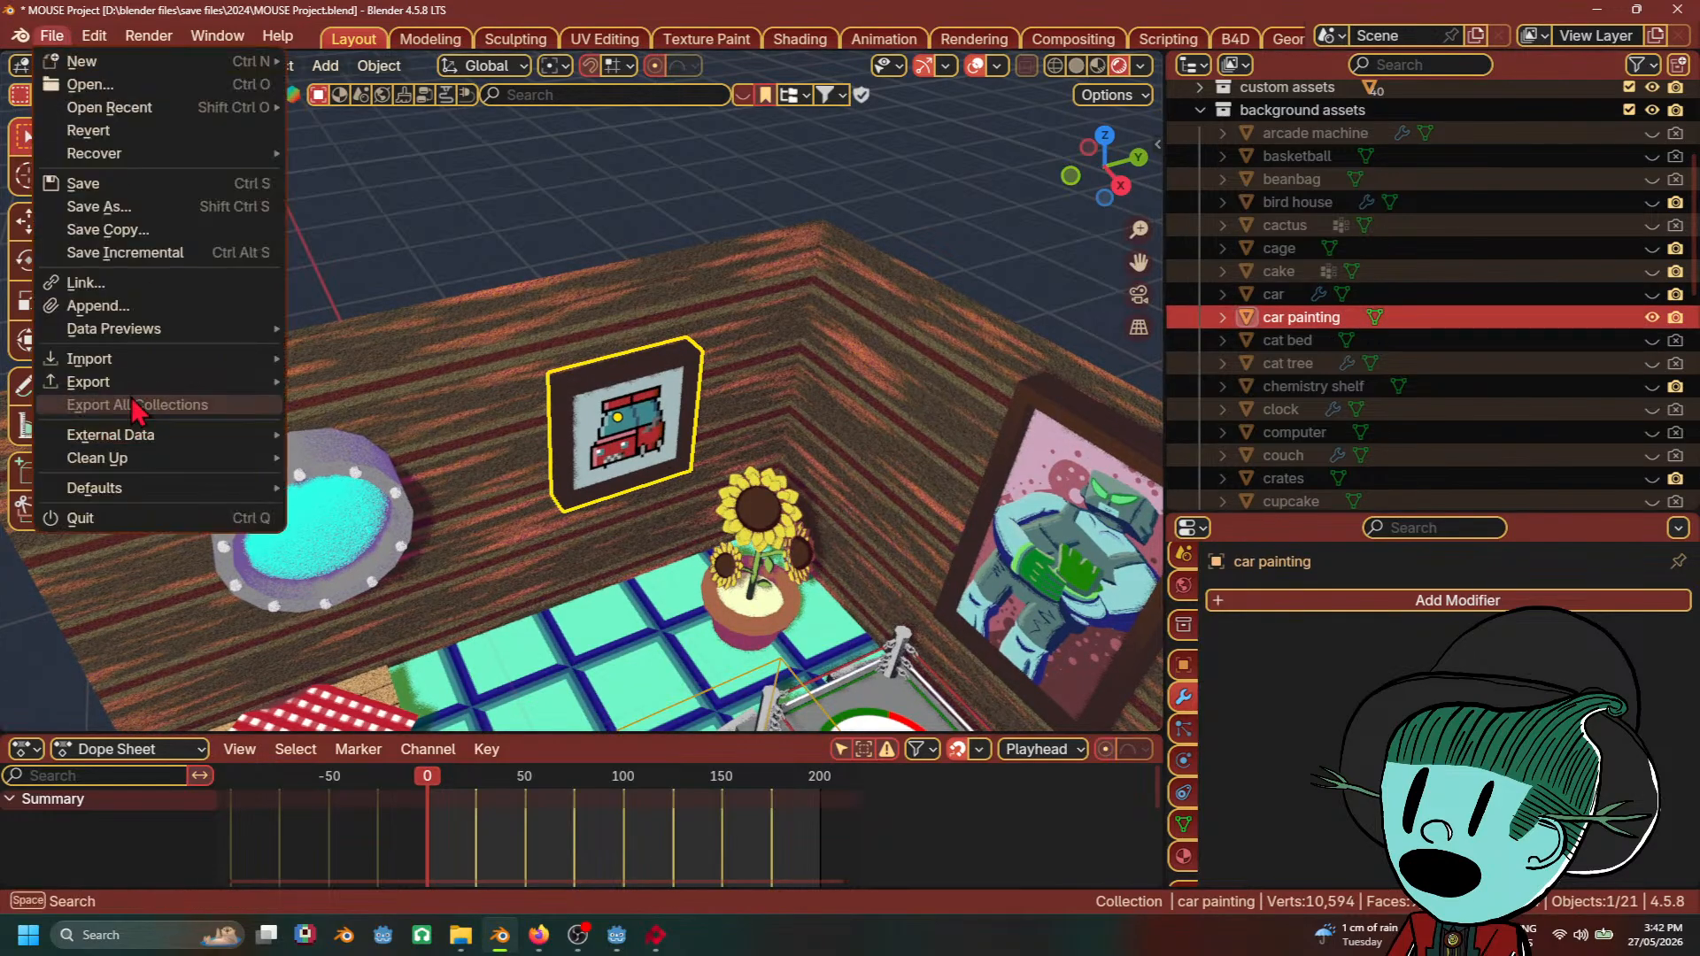
pyautogui.moveTo(97, 382)
pyautogui.click(355, 611)
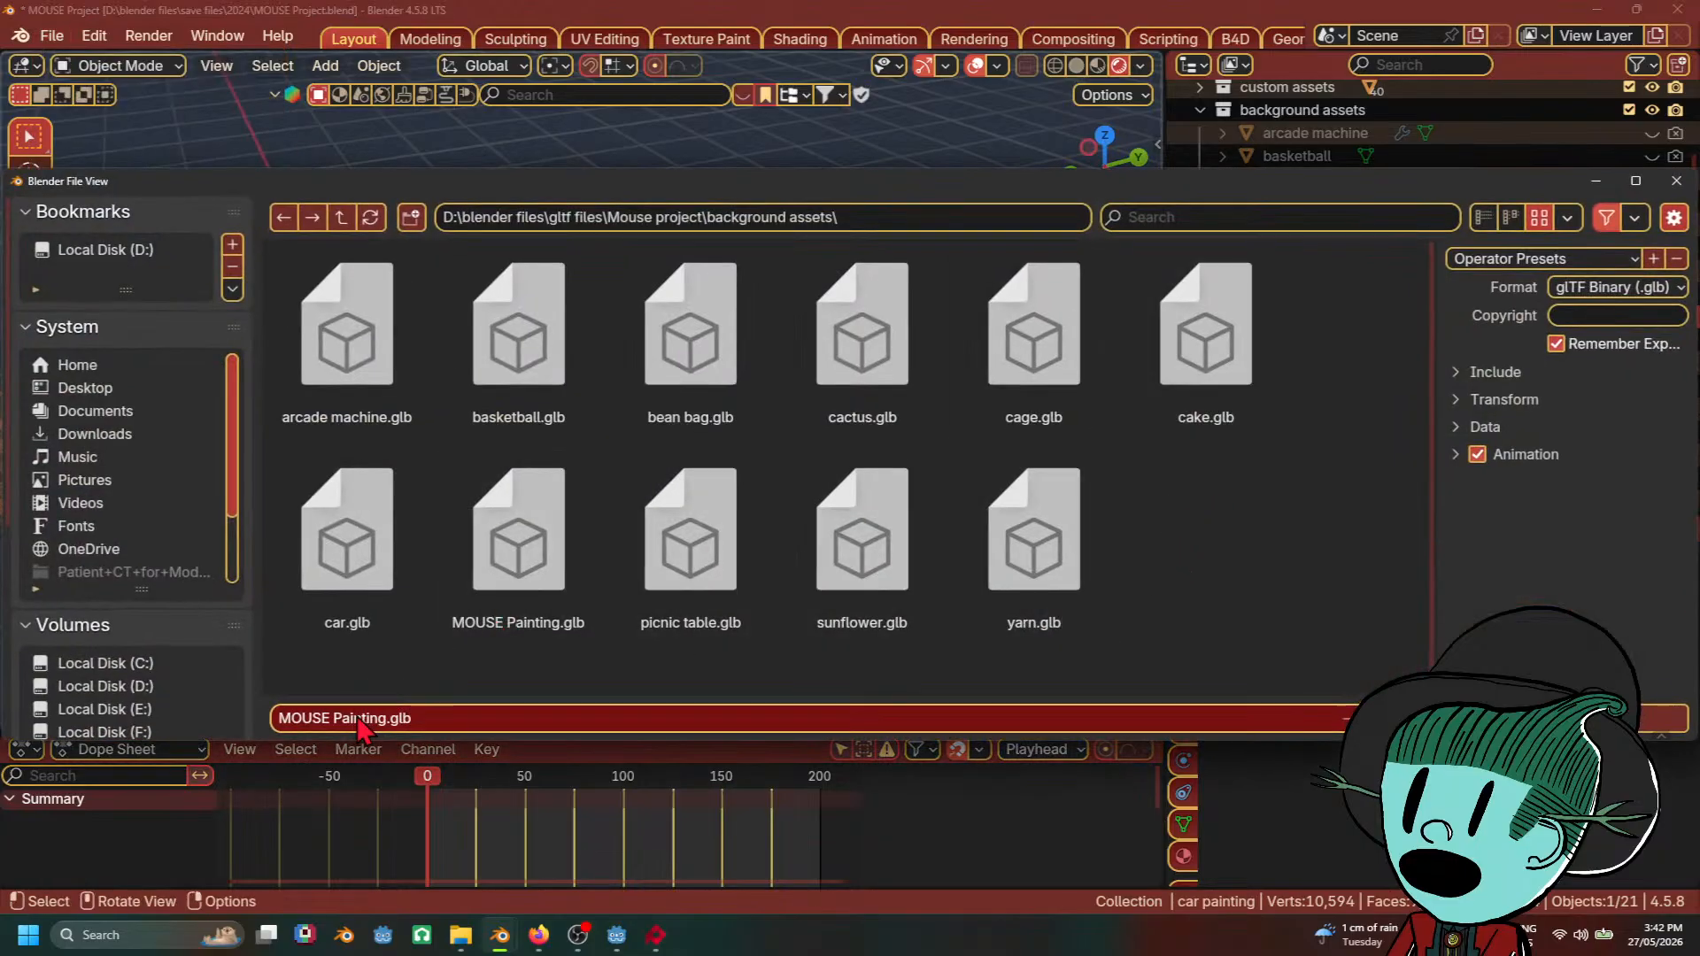
pyautogui.click(330, 719)
pyautogui.click(330, 718)
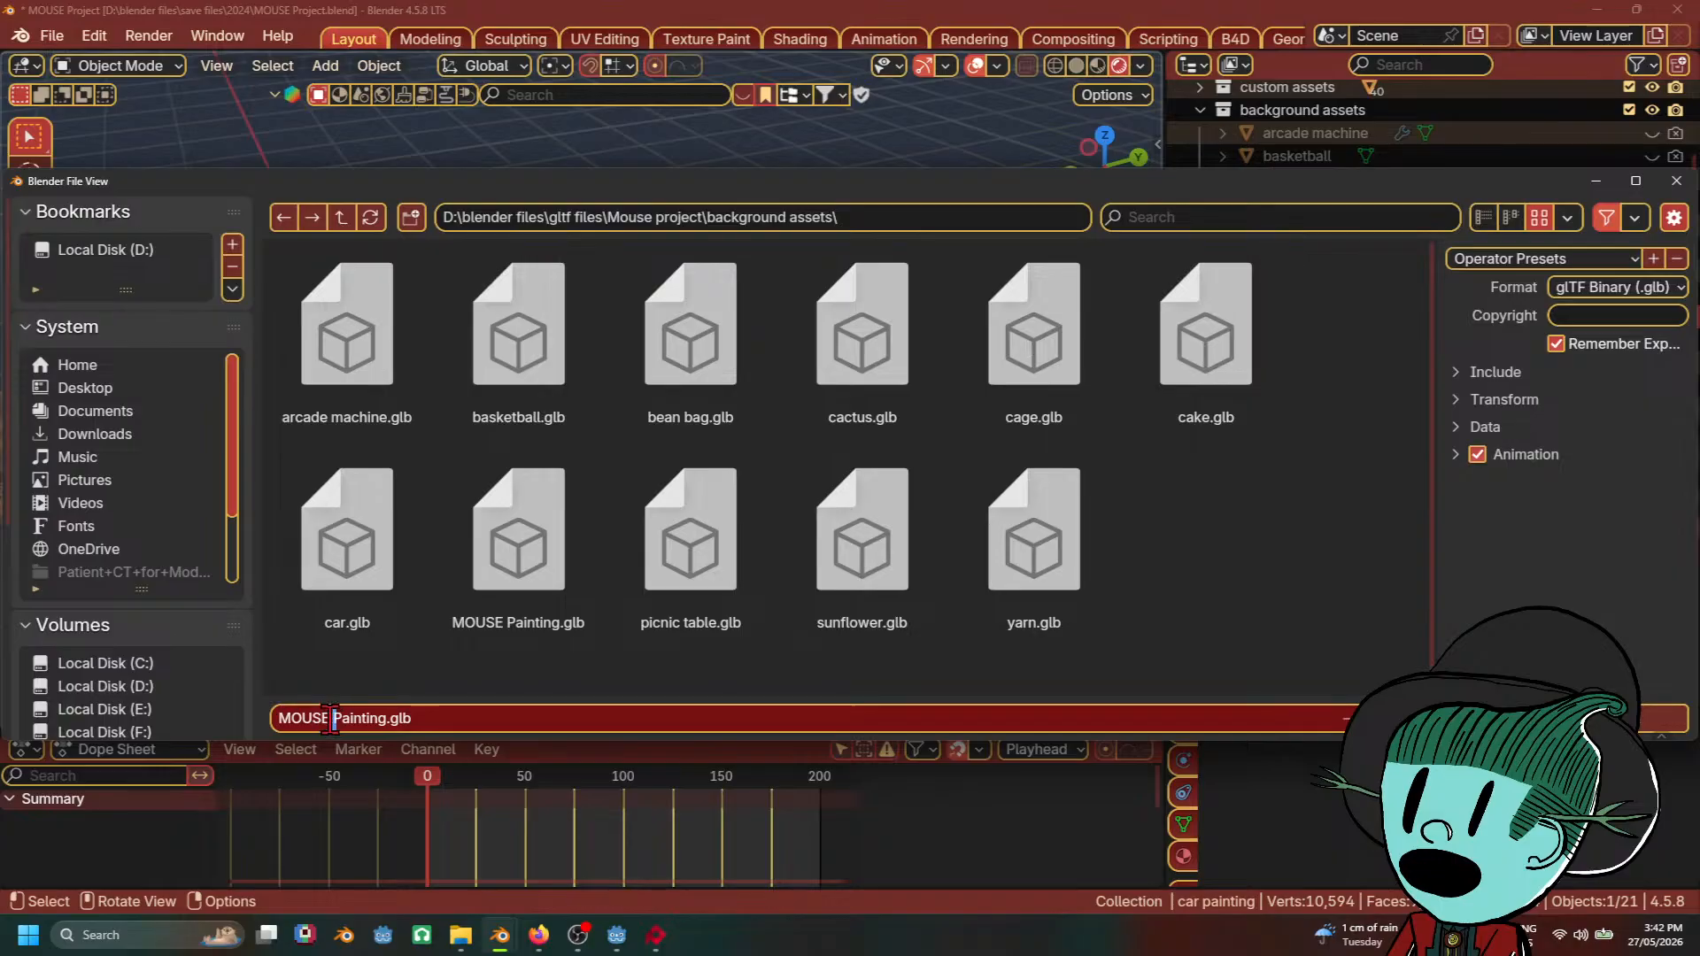
pyautogui.press('BackSpace')
pyautogui.press('BackSpace')
pyautogui.press('BackSpace')
pyautogui.press('BackSpace')
pyautogui.press('BackSpace')
pyautogui.press('BackSpace')
pyautogui.write('CA')
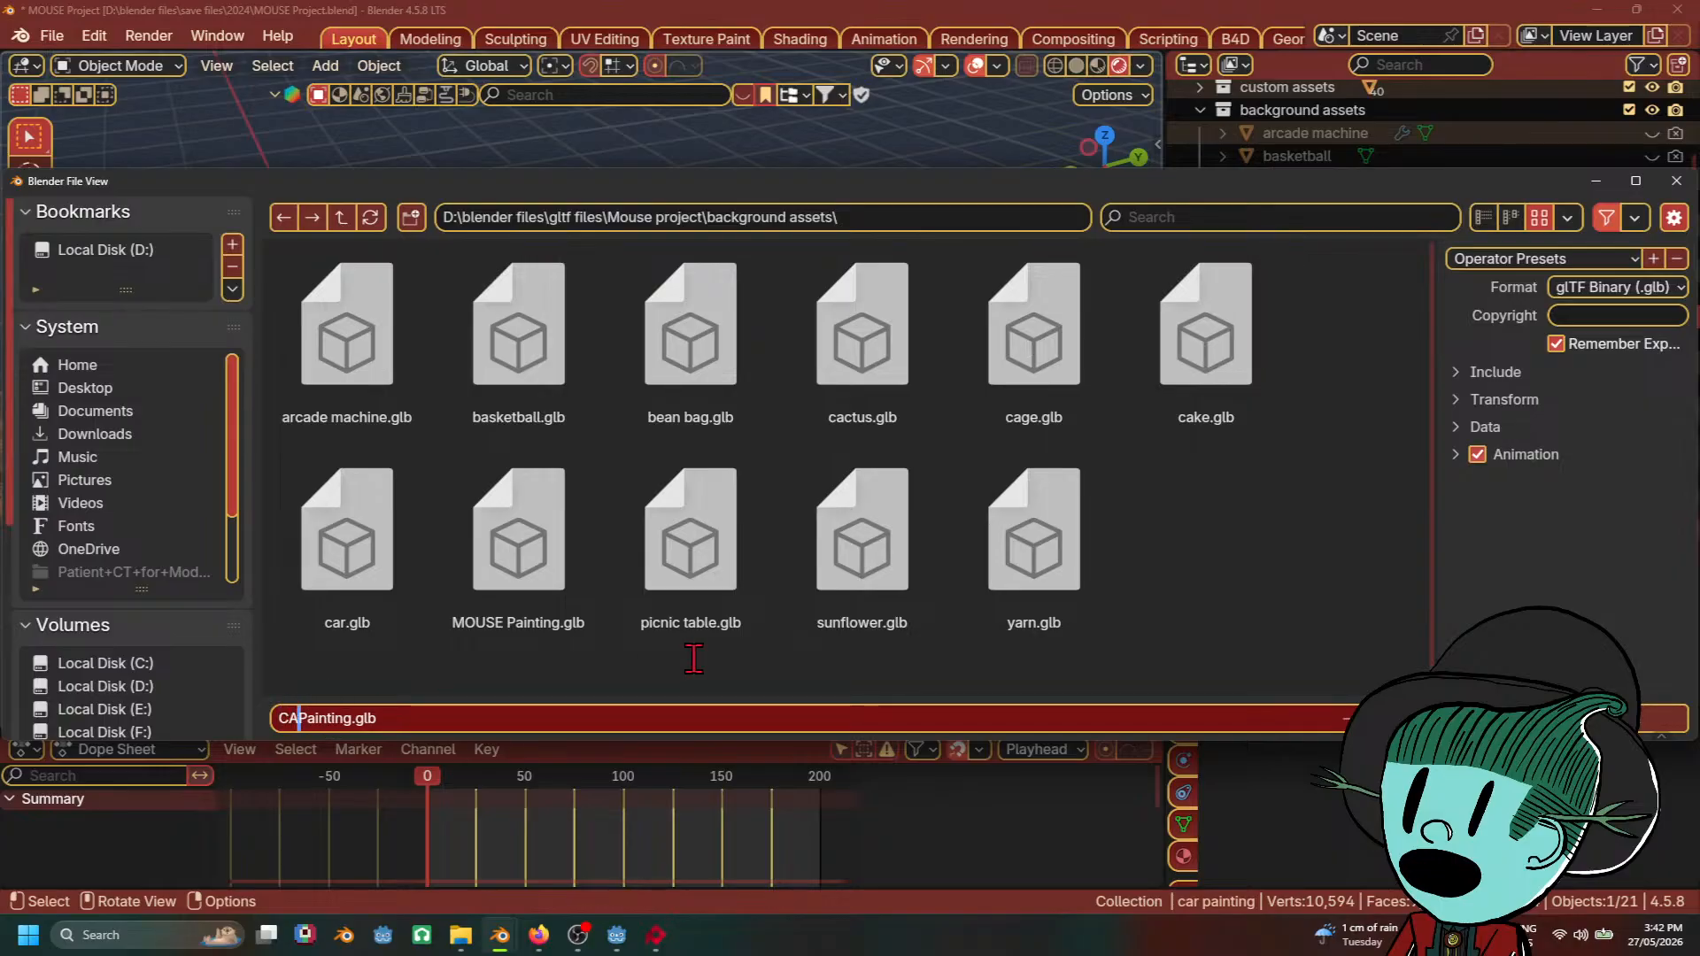
pyautogui.write('R')
pyautogui.press('Return')
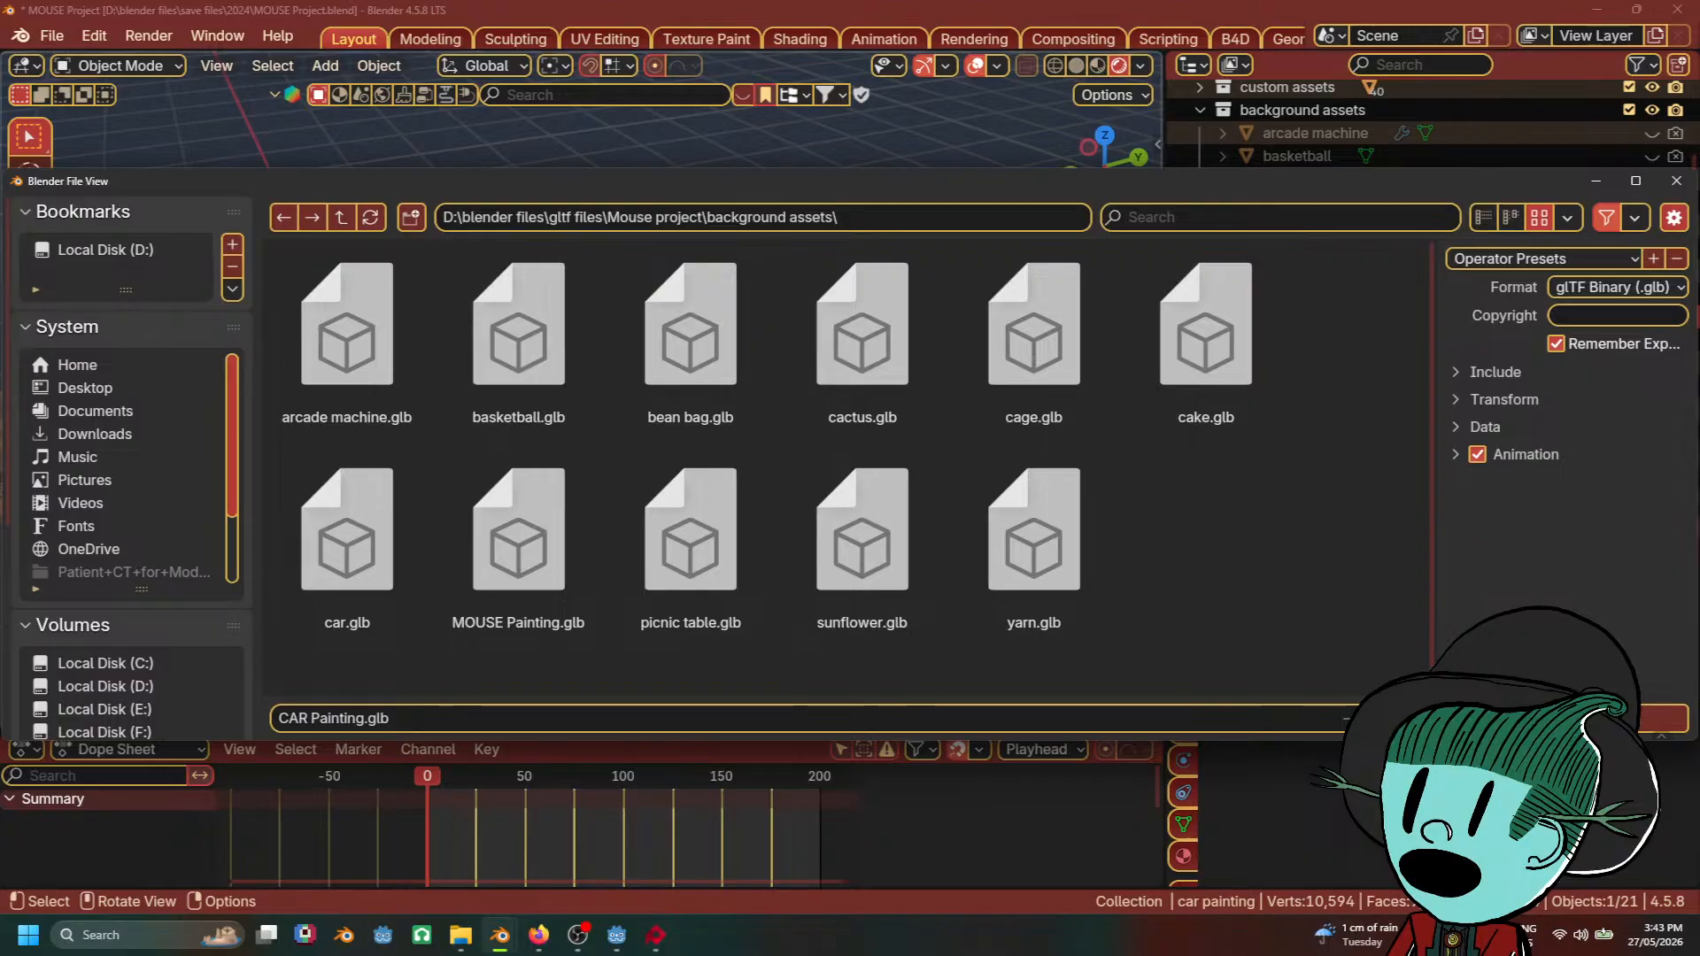
pyautogui.press('Return')
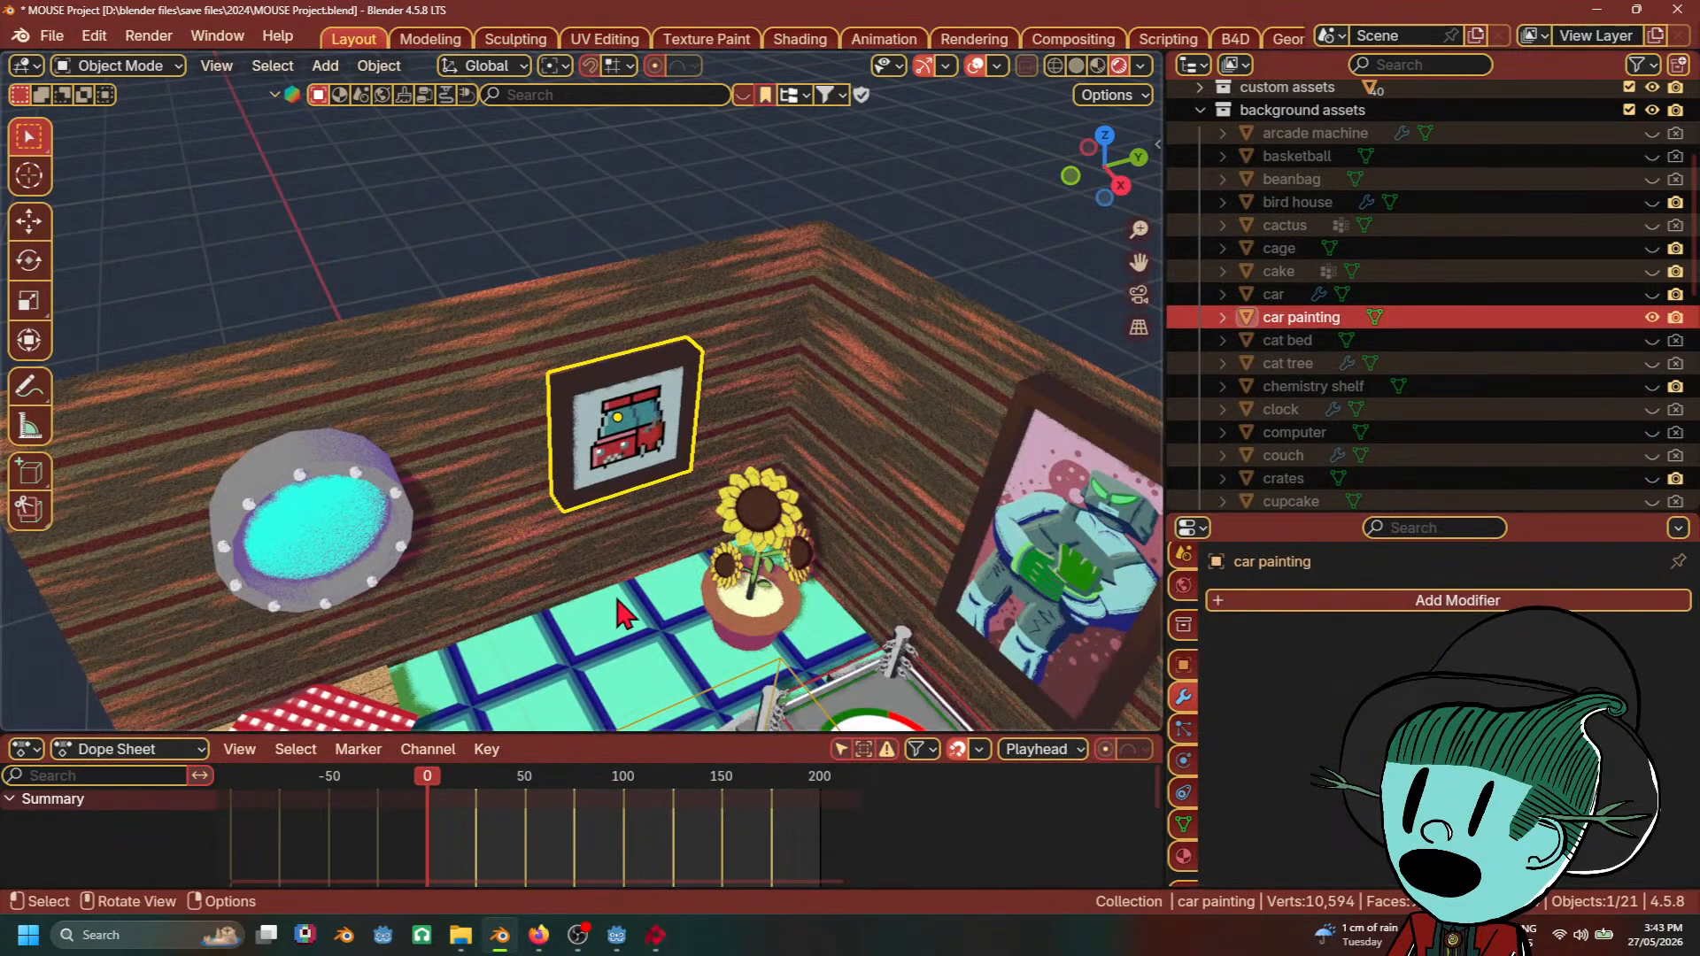
# Step: Switch to Godot and import CAR Painting.glb from the exported background assets folder into the project's background assets
pyautogui.click(618, 935)
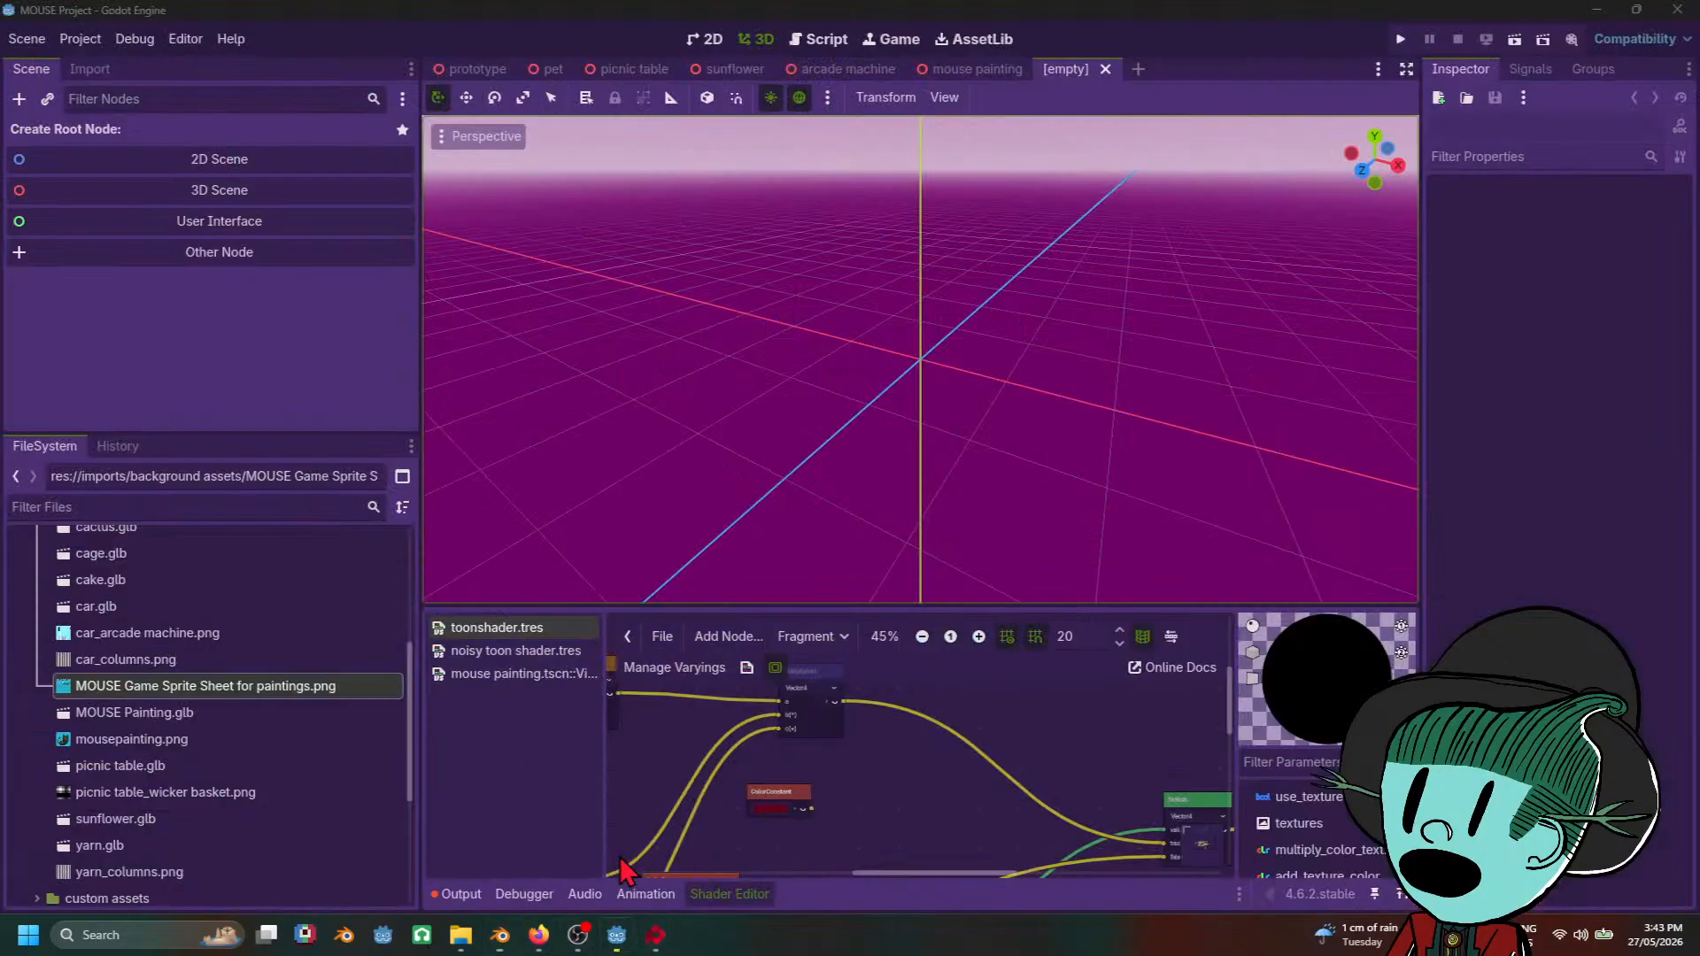
pyautogui.moveTo(461, 935)
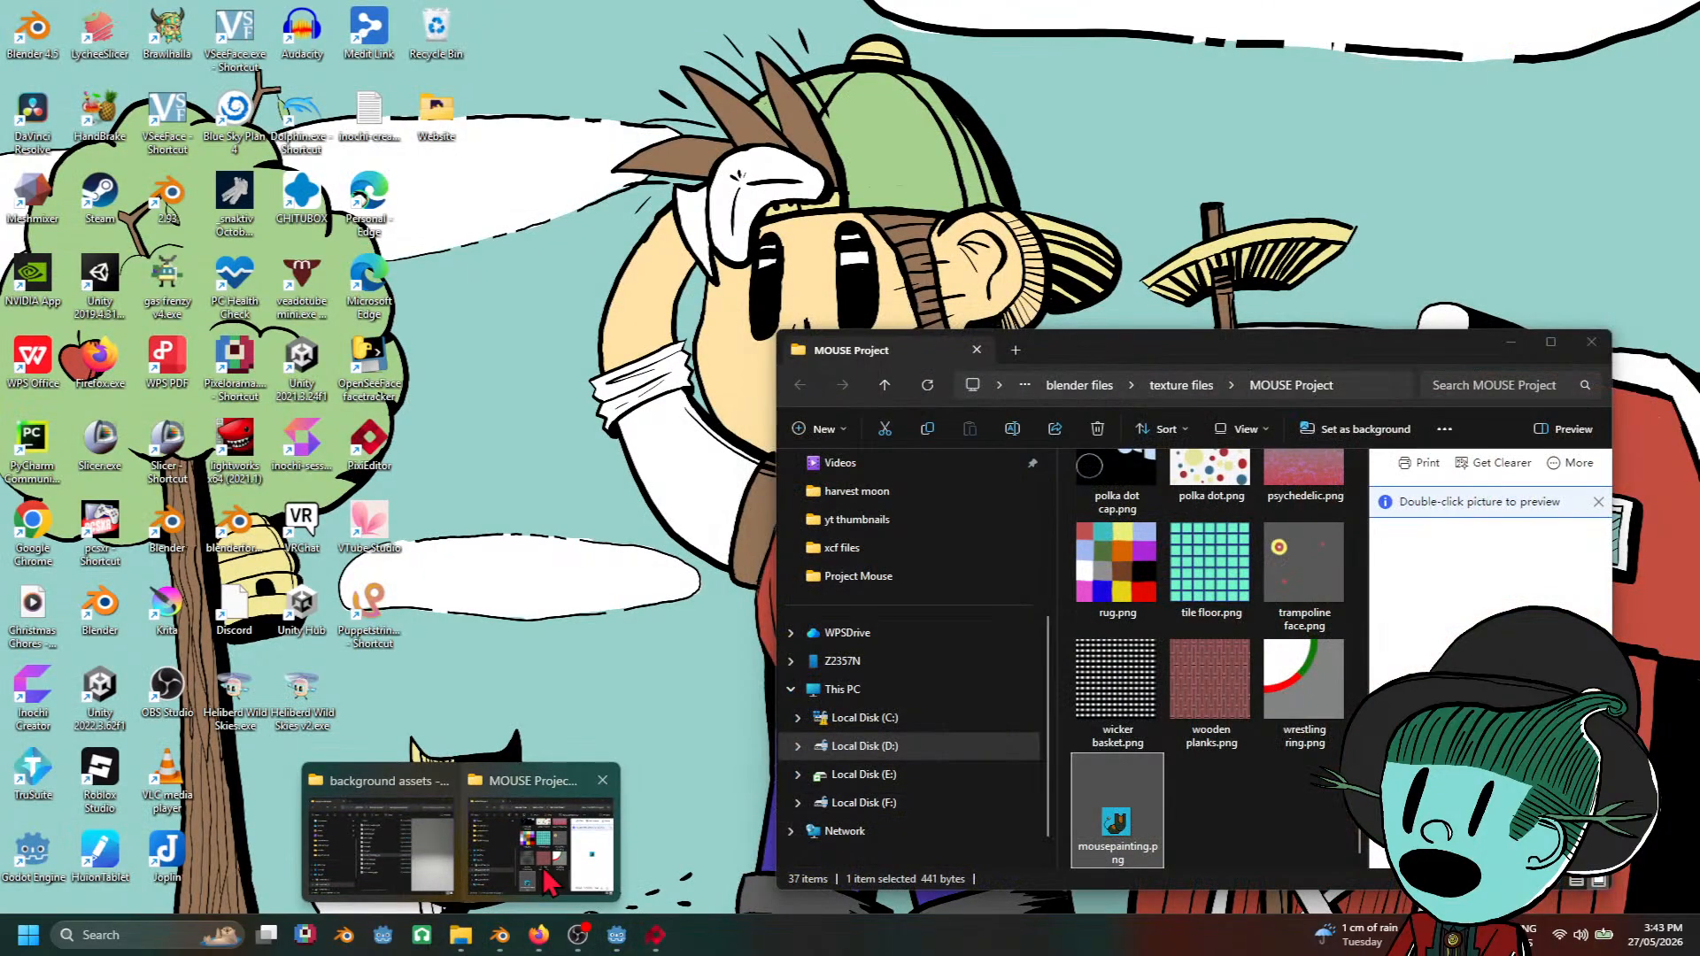
pyautogui.click(381, 850)
pyautogui.click(1132, 742)
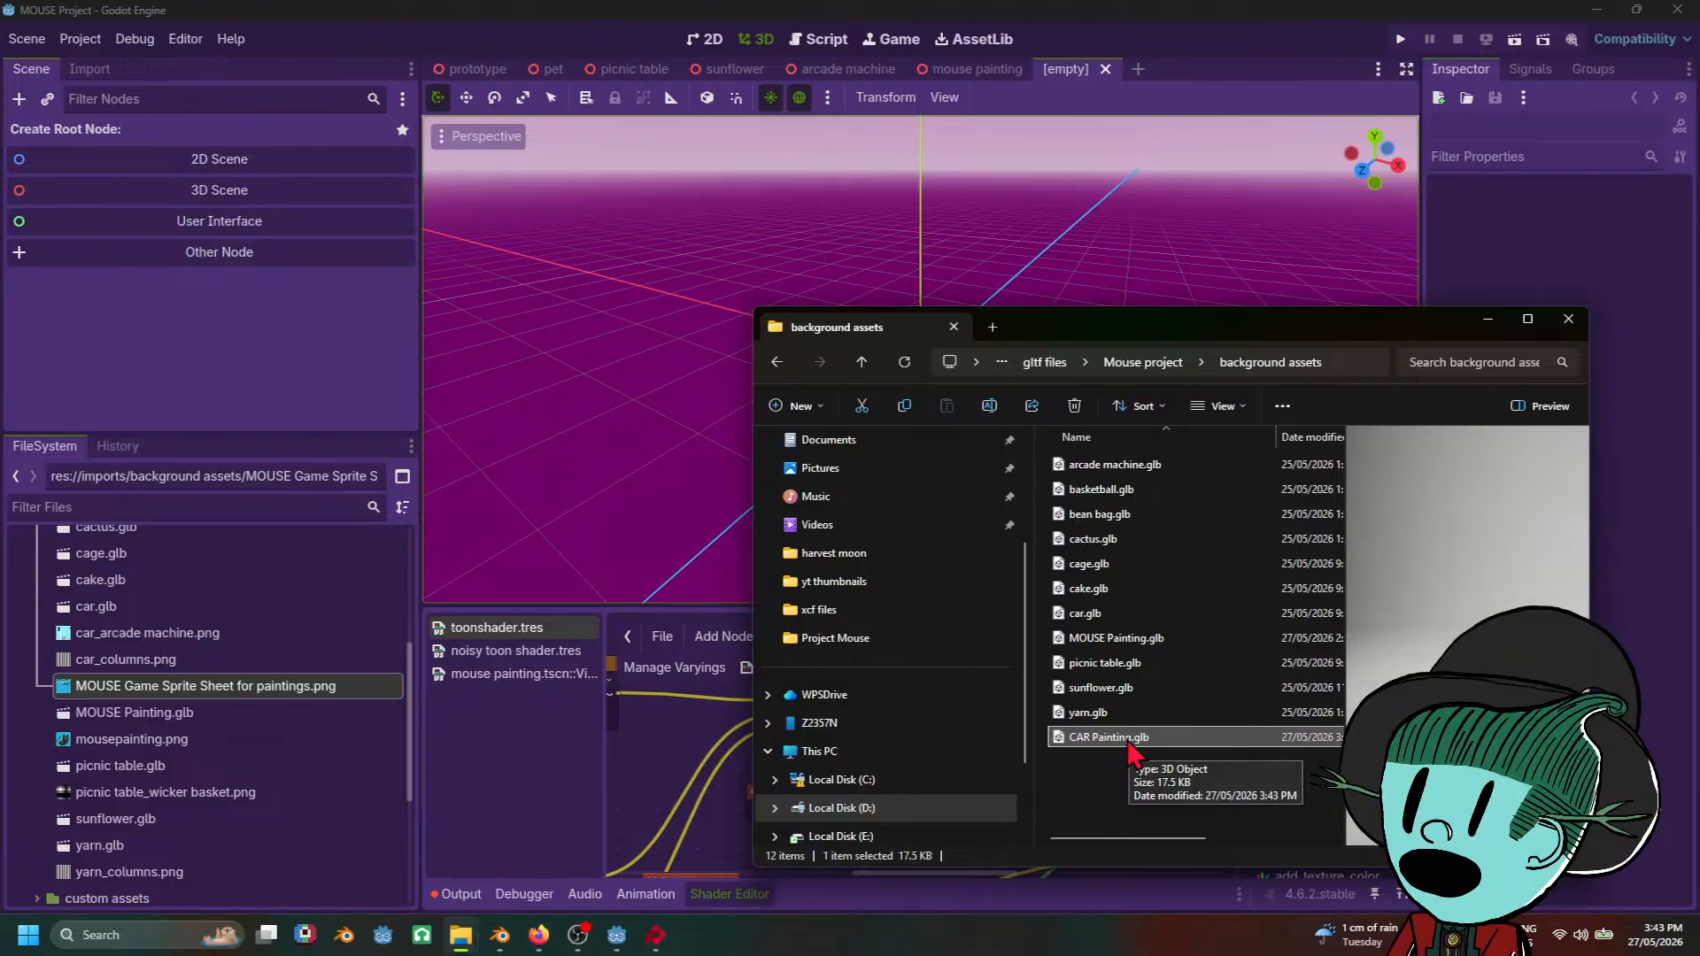
pyautogui.moveTo(1130, 746)
pyautogui.mouseDown()
pyautogui.moveTo(81, 695)
pyautogui.moveTo(161, 640)
pyautogui.mouseUp()
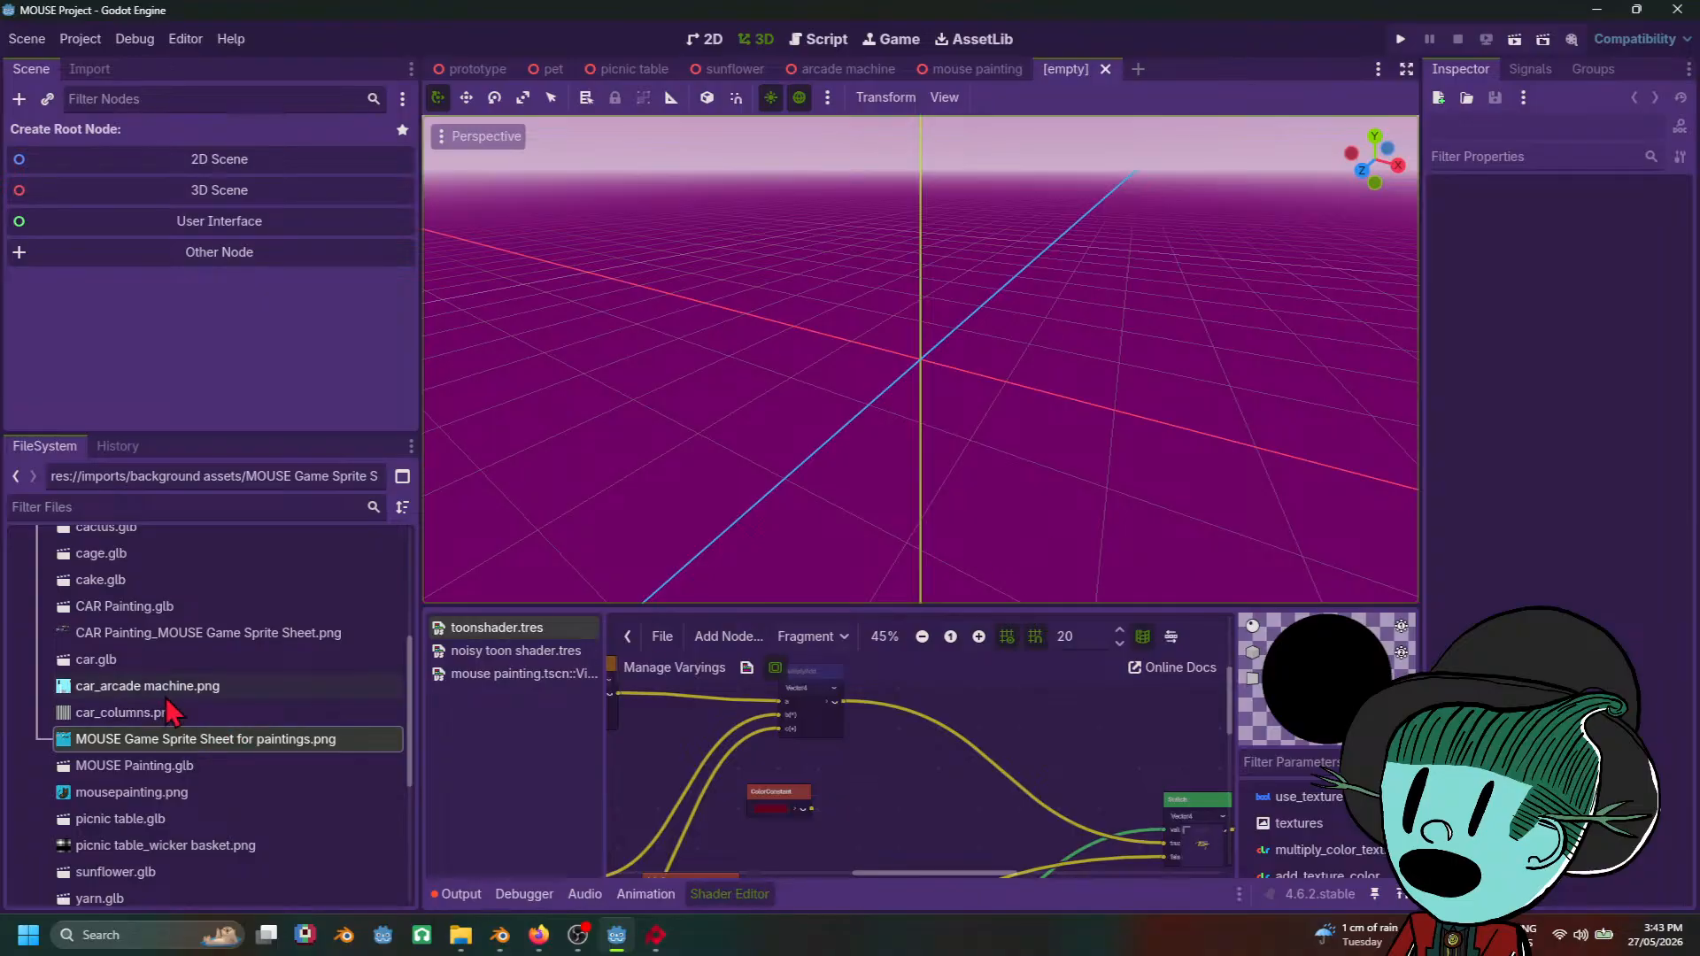
pyautogui.click(164, 612)
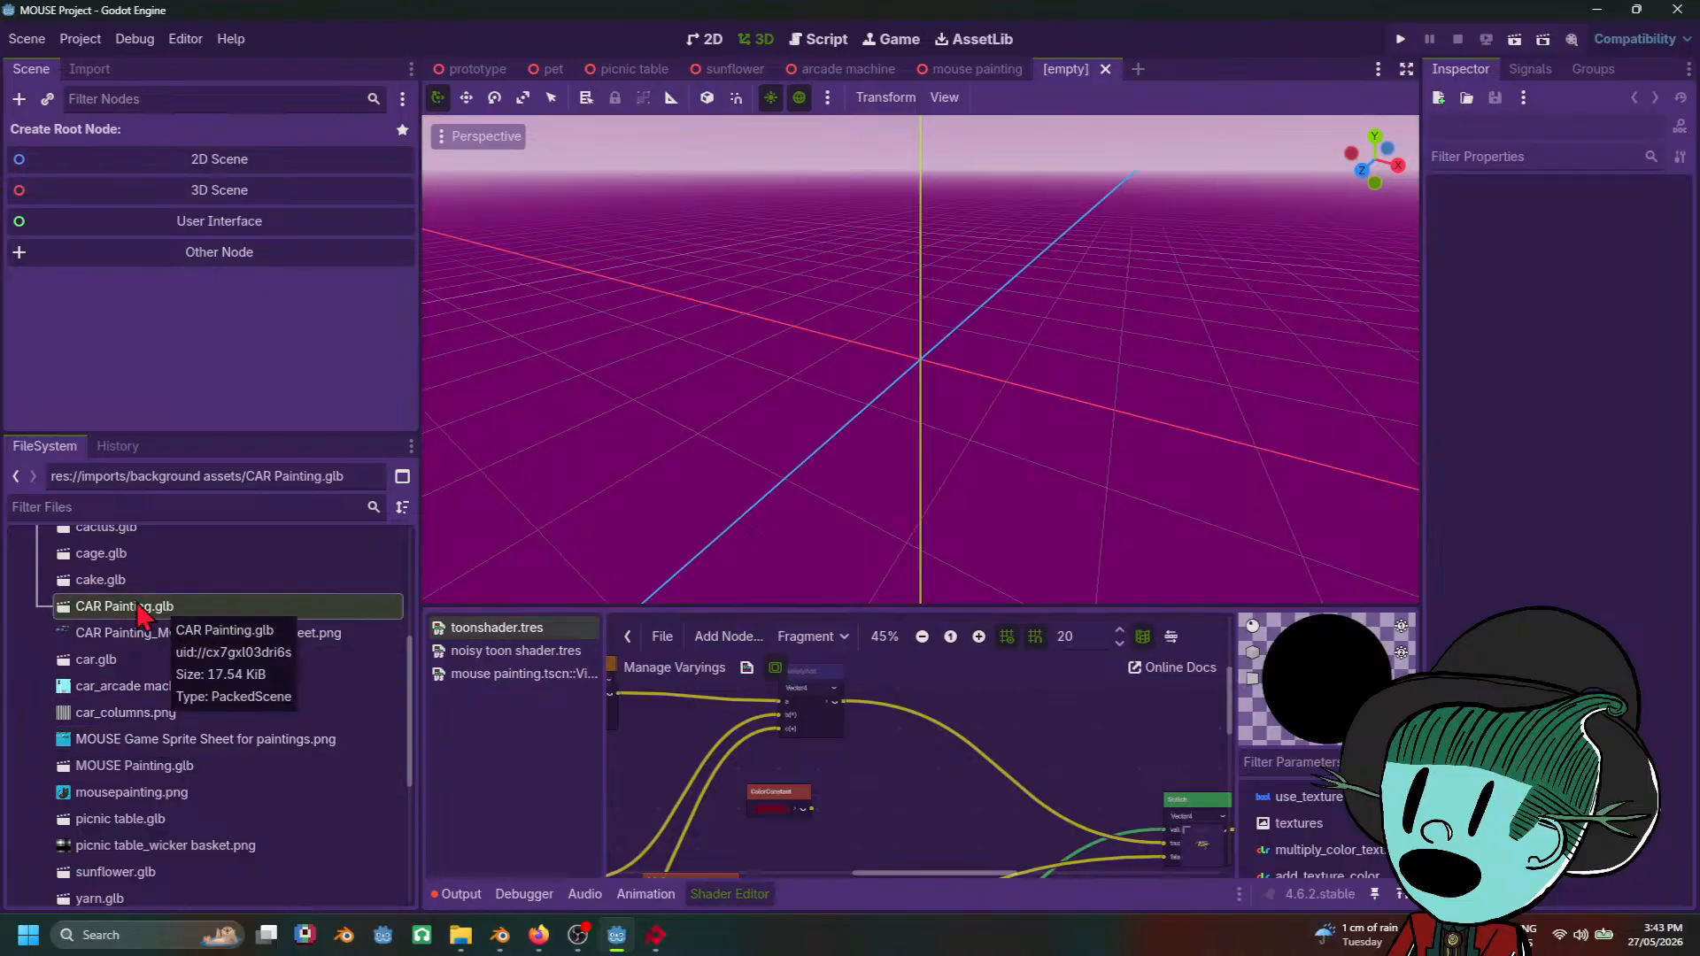
pyautogui.doubleClick(138, 606)
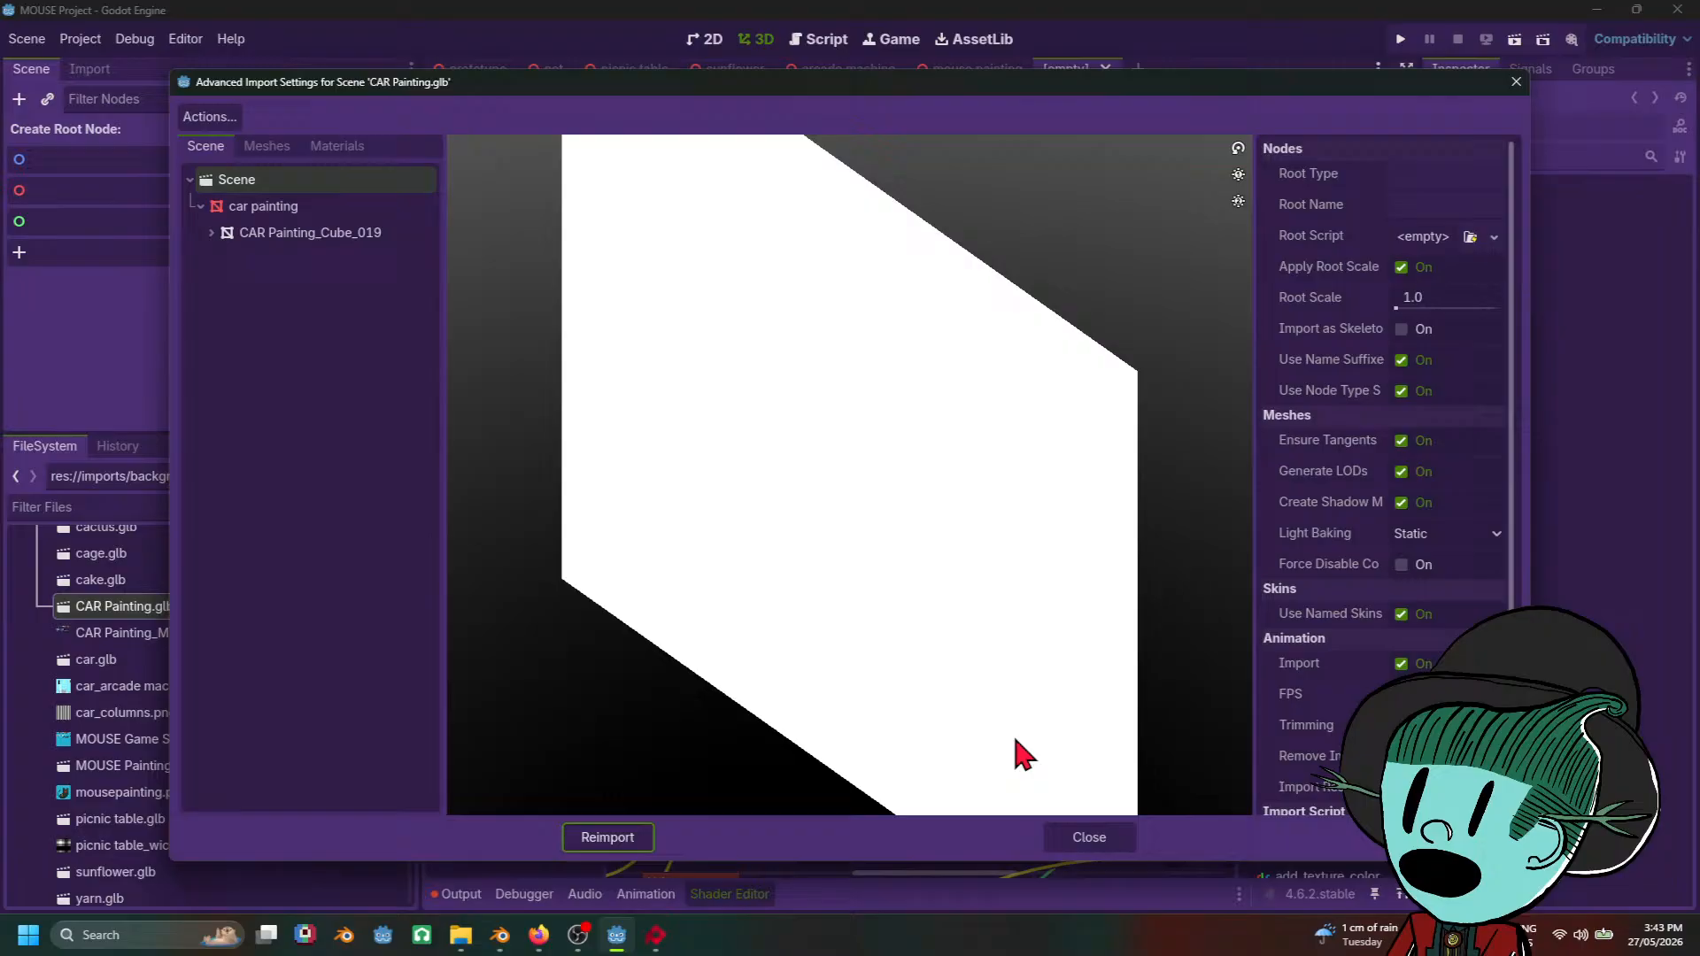
pyautogui.click(1085, 841)
# Step: Create a 3D scene root in the empty scene and add CAR Painting.glb as its child
pyautogui.click(171, 195)
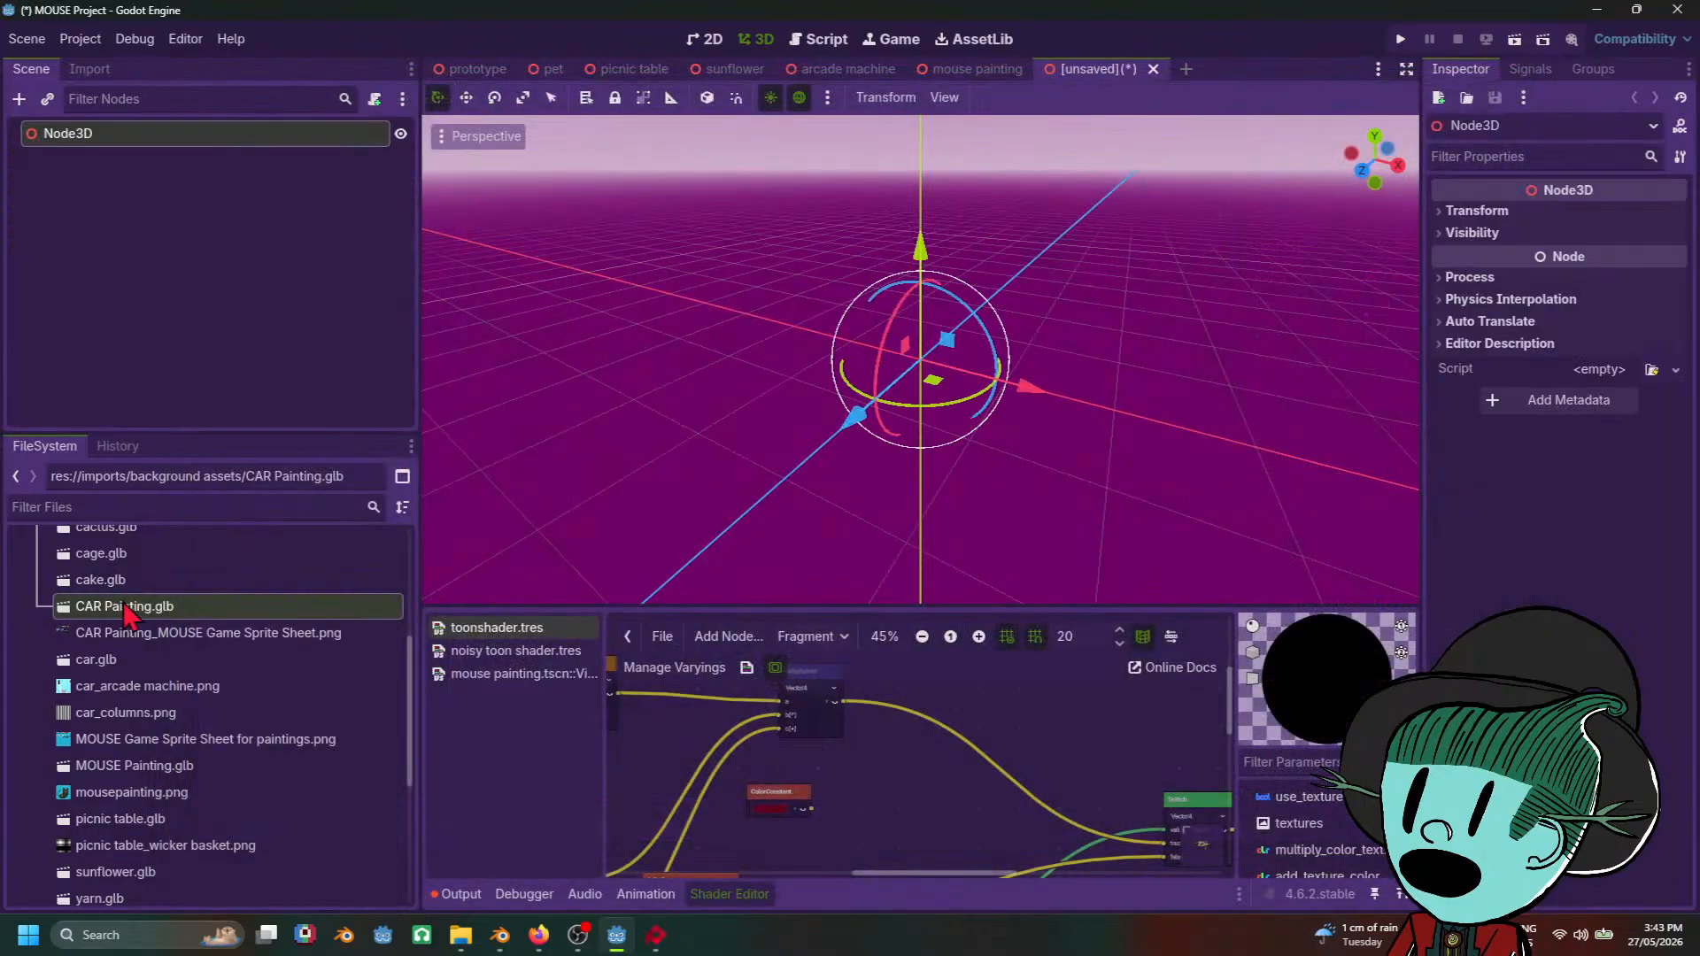
pyautogui.moveTo(146, 607)
pyautogui.mouseDown()
pyautogui.moveTo(169, 155)
pyautogui.moveTo(149, 147)
pyautogui.mouseUp()
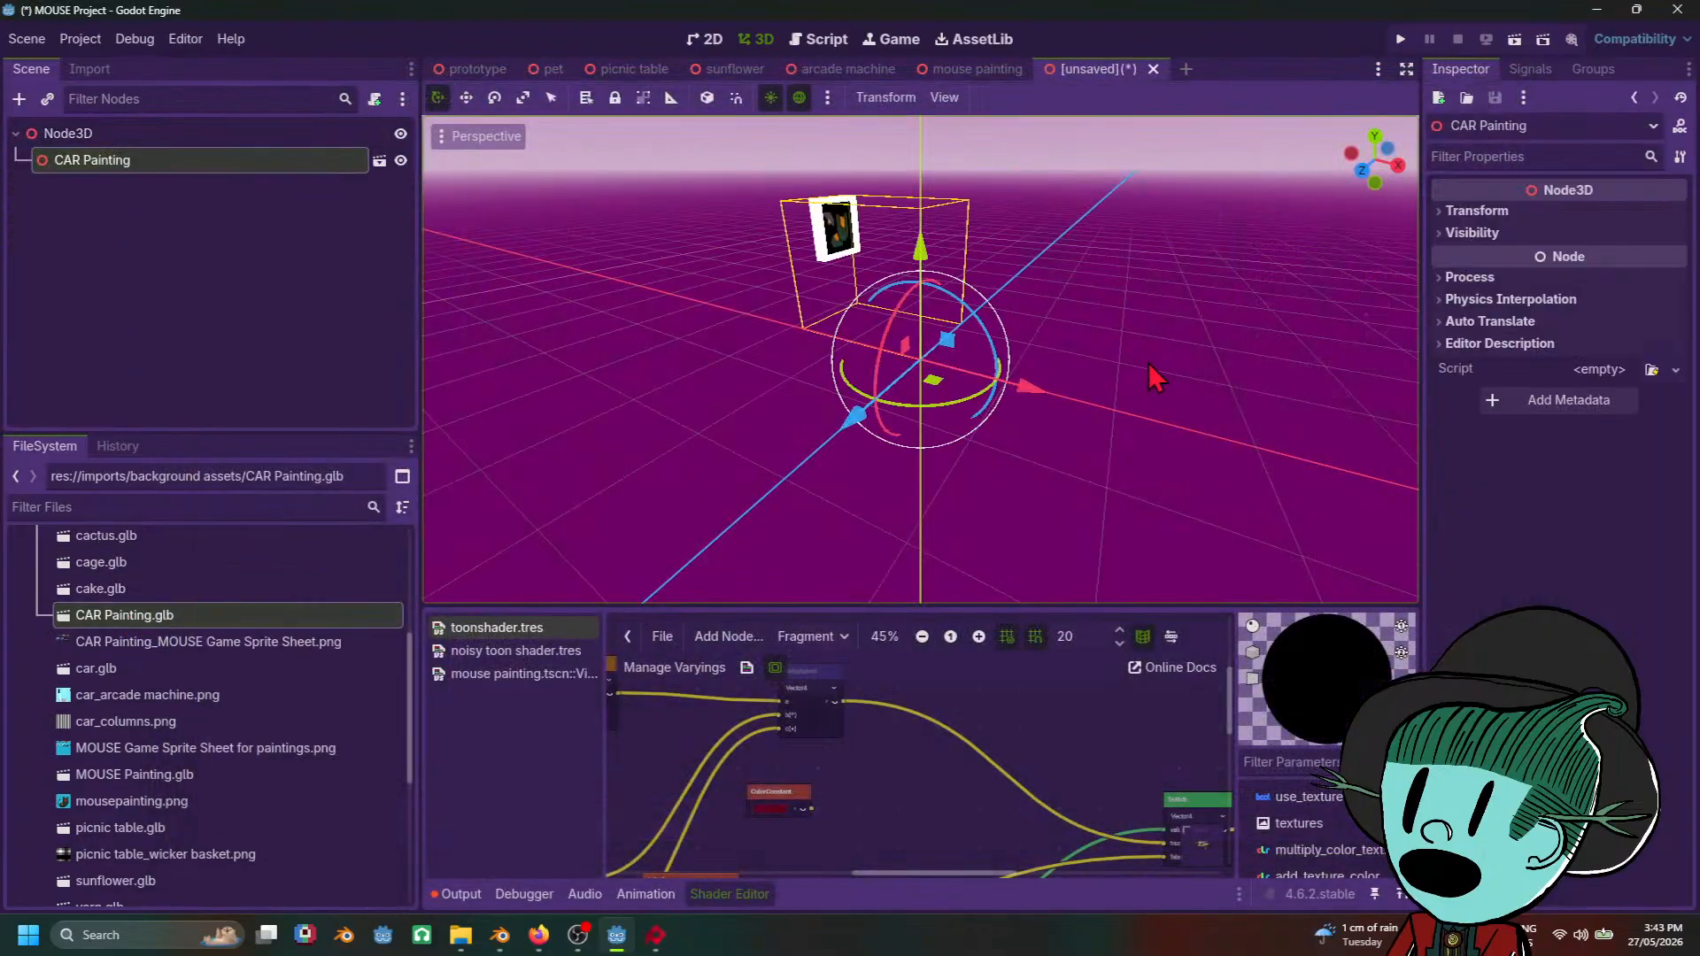
pyautogui.moveTo(1149, 363)
pyautogui.mouseDown(button='middle')
pyautogui.moveTo(966, 409)
pyautogui.moveTo(981, 411)
pyautogui.mouseUp(button='middle')
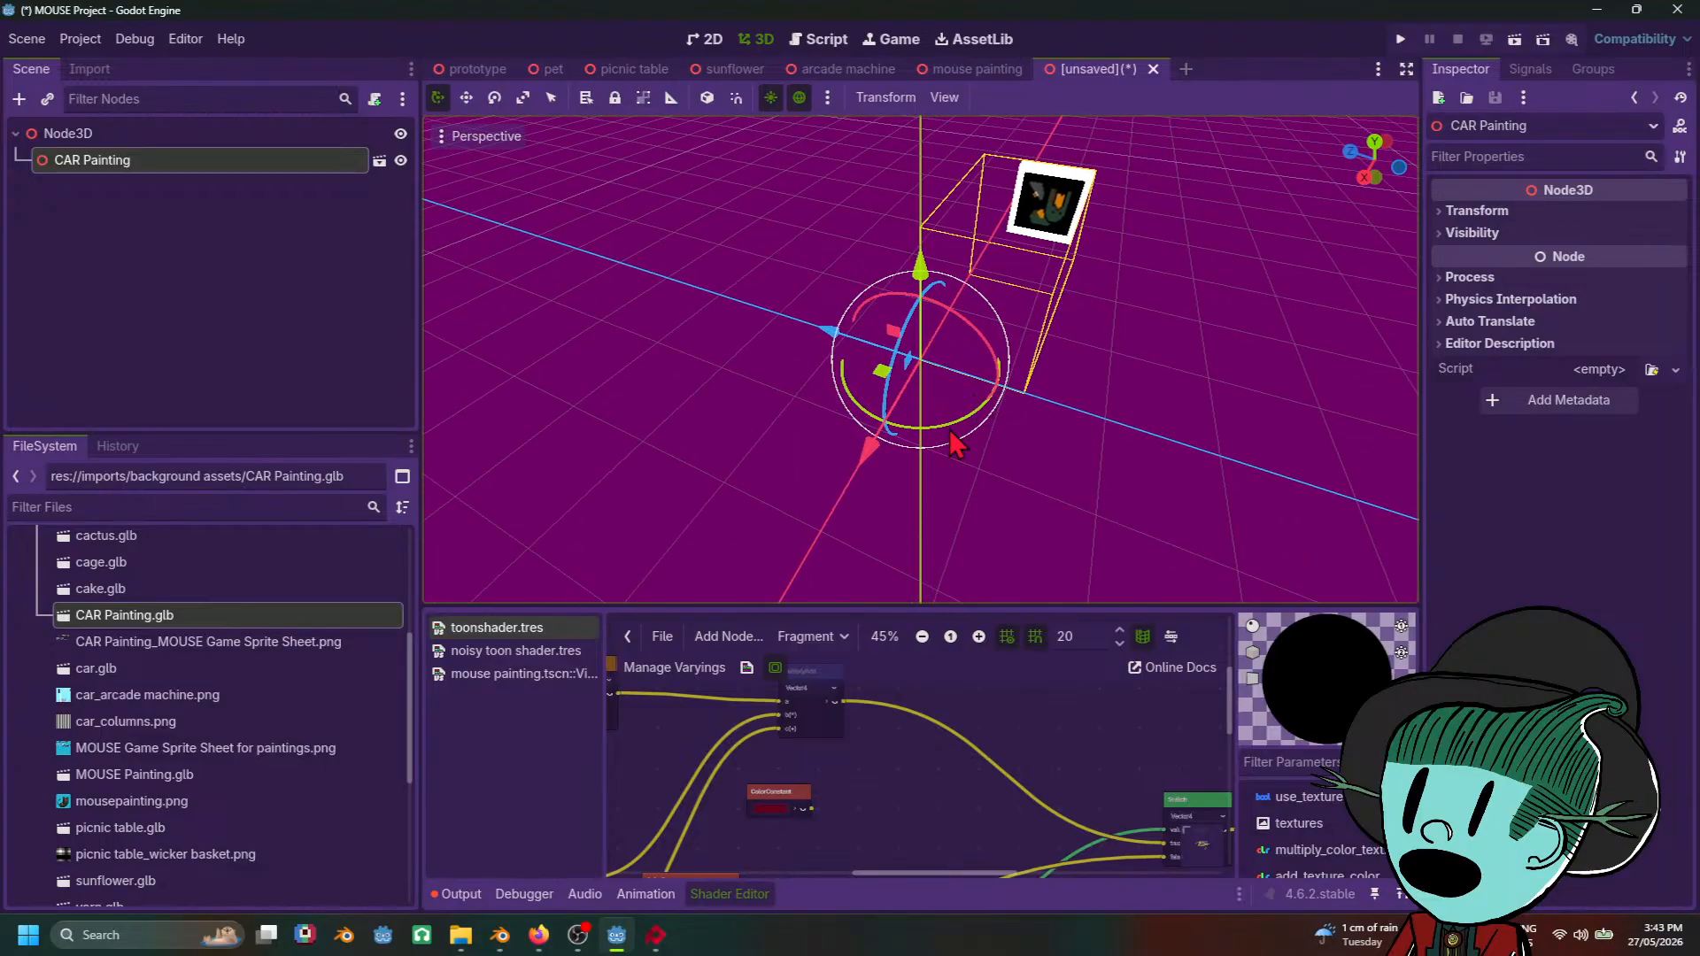
# Step: Switch to Blender and examine the car painting and the object list to compare its picture with the Godot import
pyautogui.click(520, 940)
pyautogui.scroll(-8, 1435, 390)
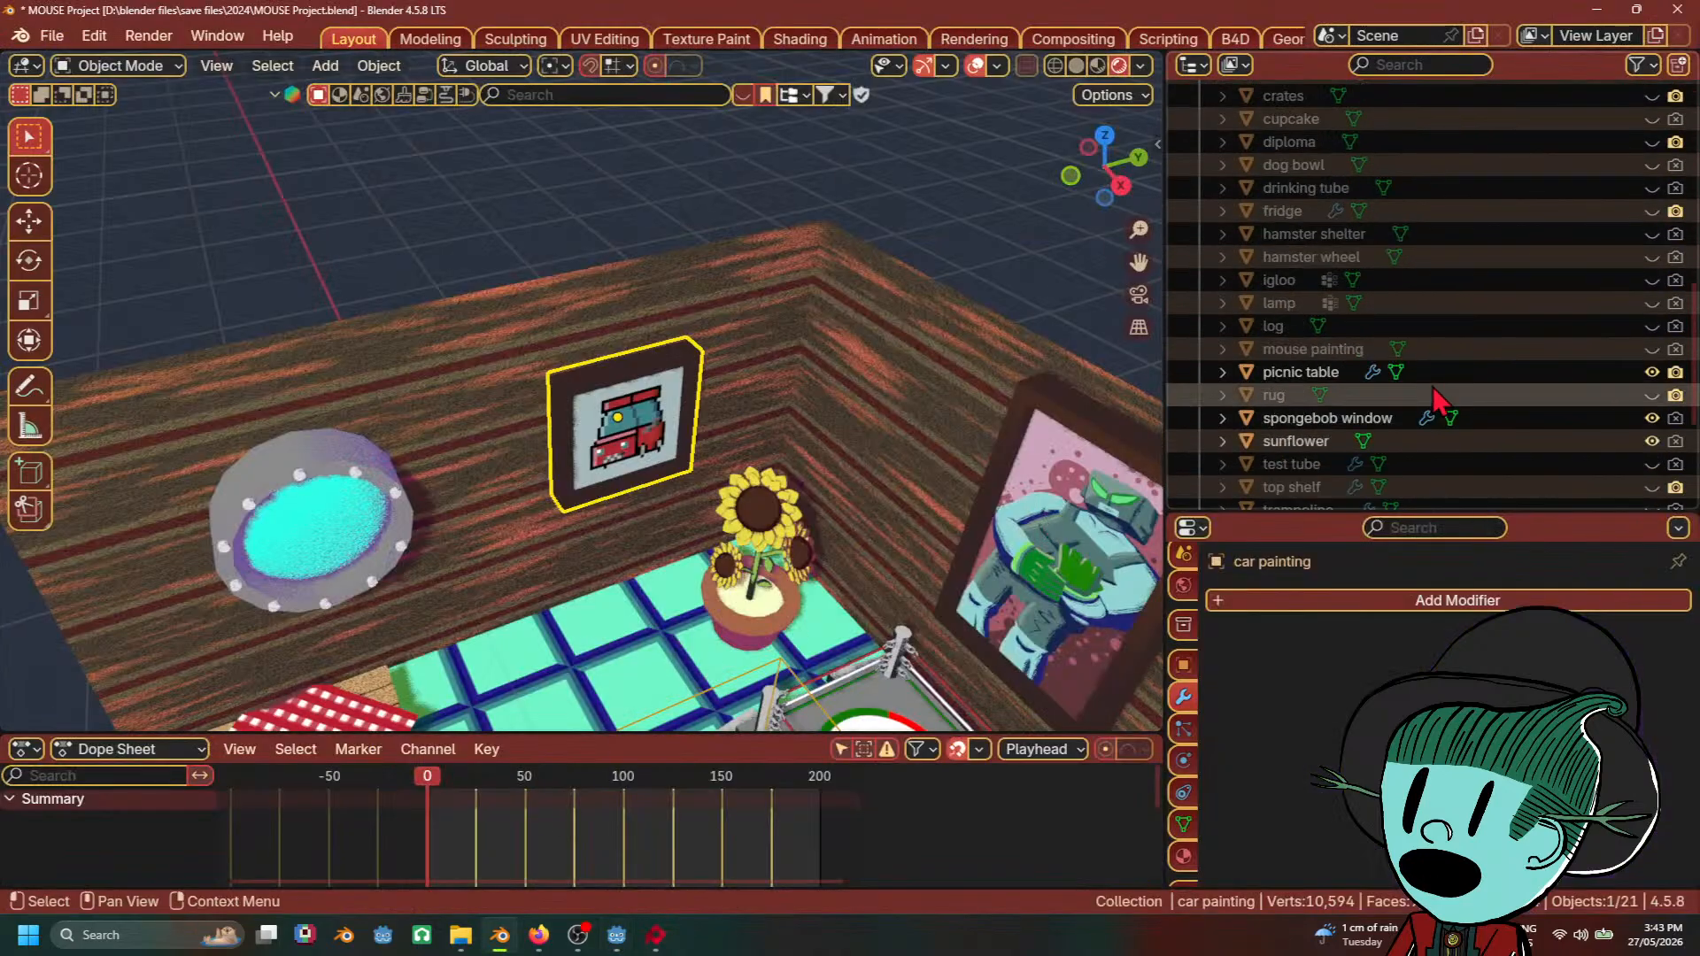
pyautogui.scroll(-3, 1439, 400)
pyautogui.scroll(12, 1439, 400)
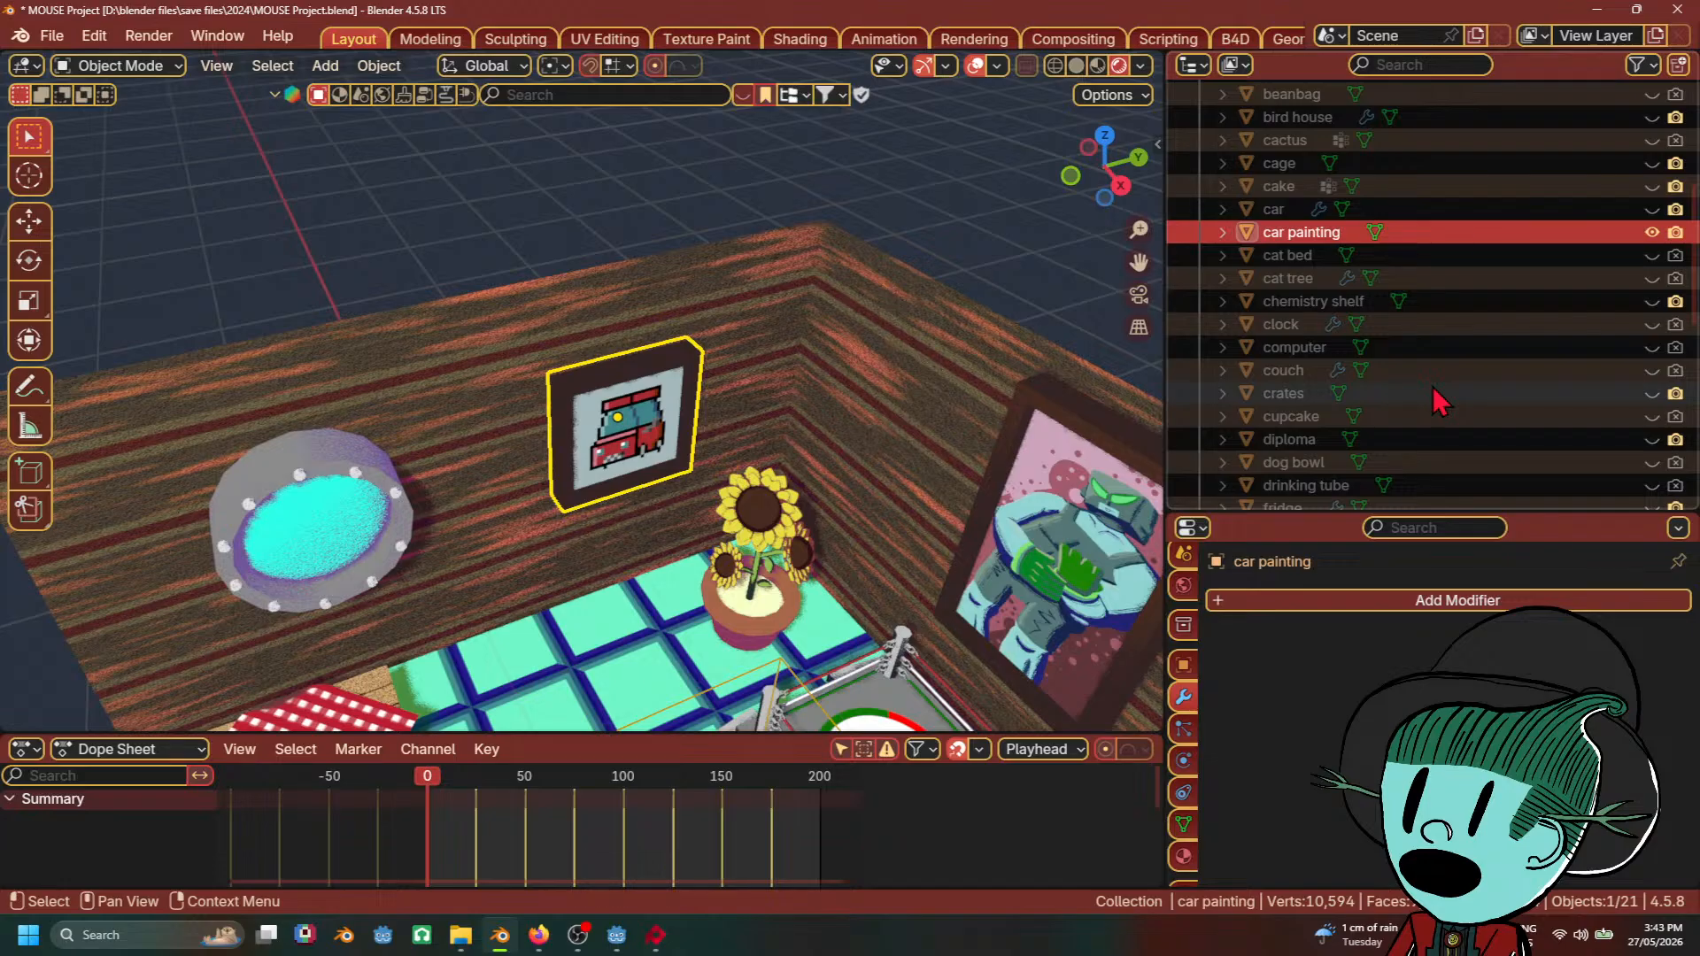
pyautogui.moveTo(797, 567)
pyautogui.mouseDown(button='middle')
pyautogui.moveTo(819, 500)
pyautogui.moveTo(825, 515)
pyautogui.mouseUp(button='middle')
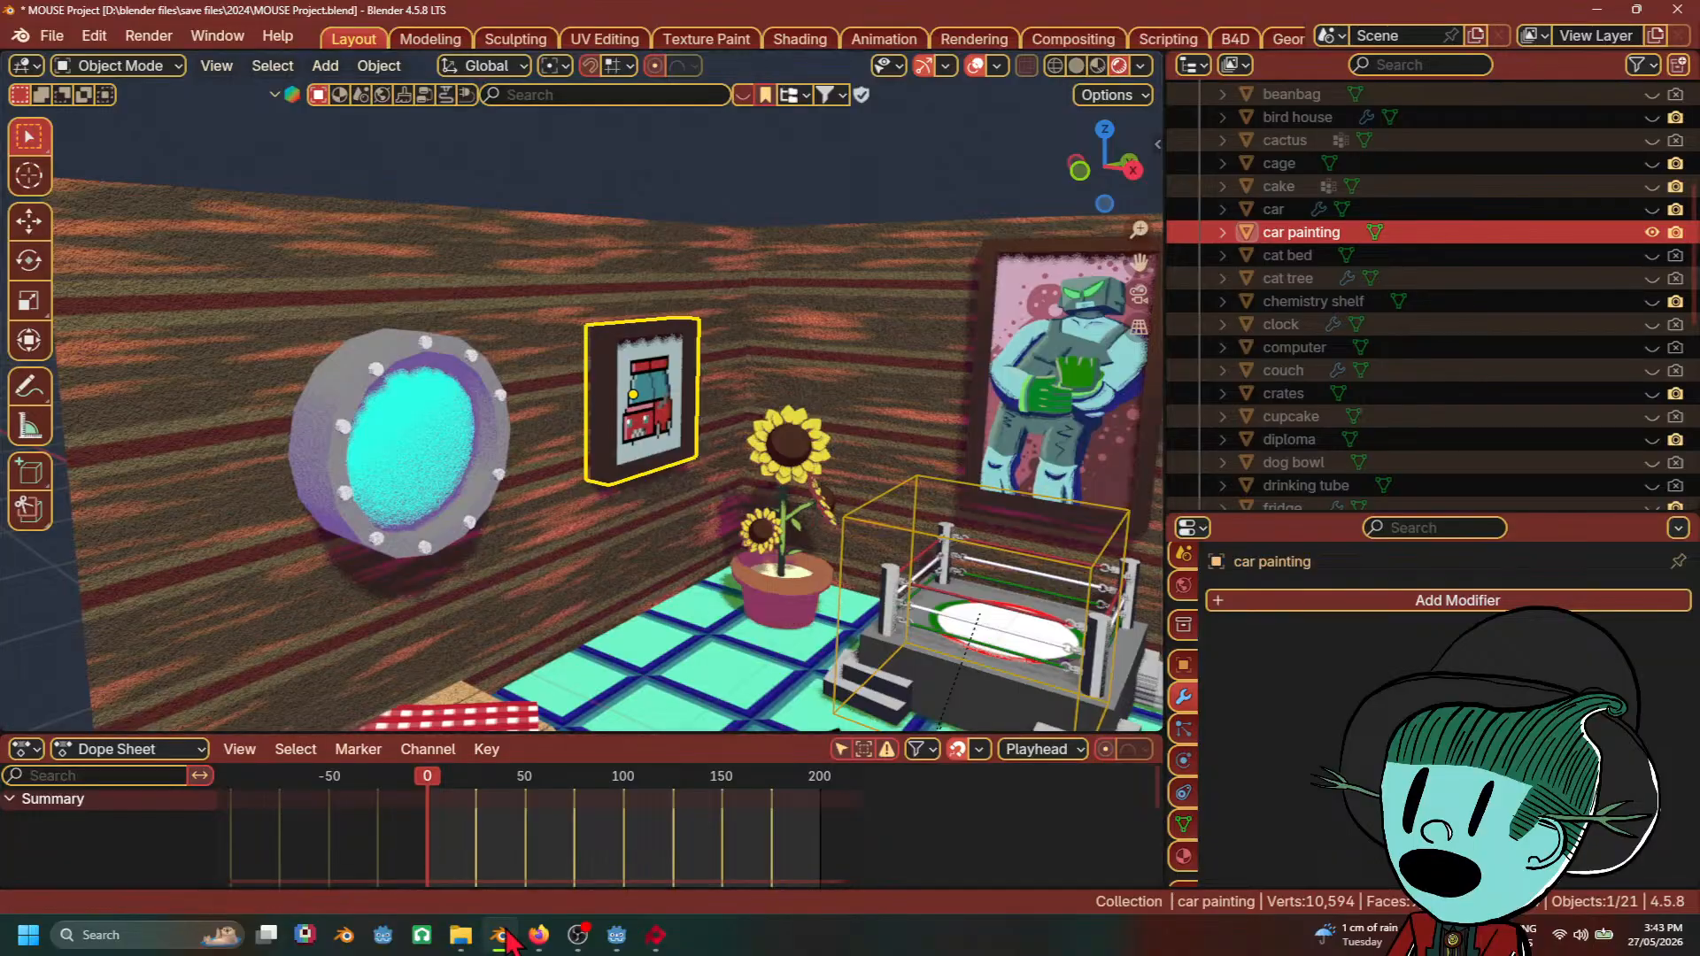
pyautogui.moveTo(655, 935)
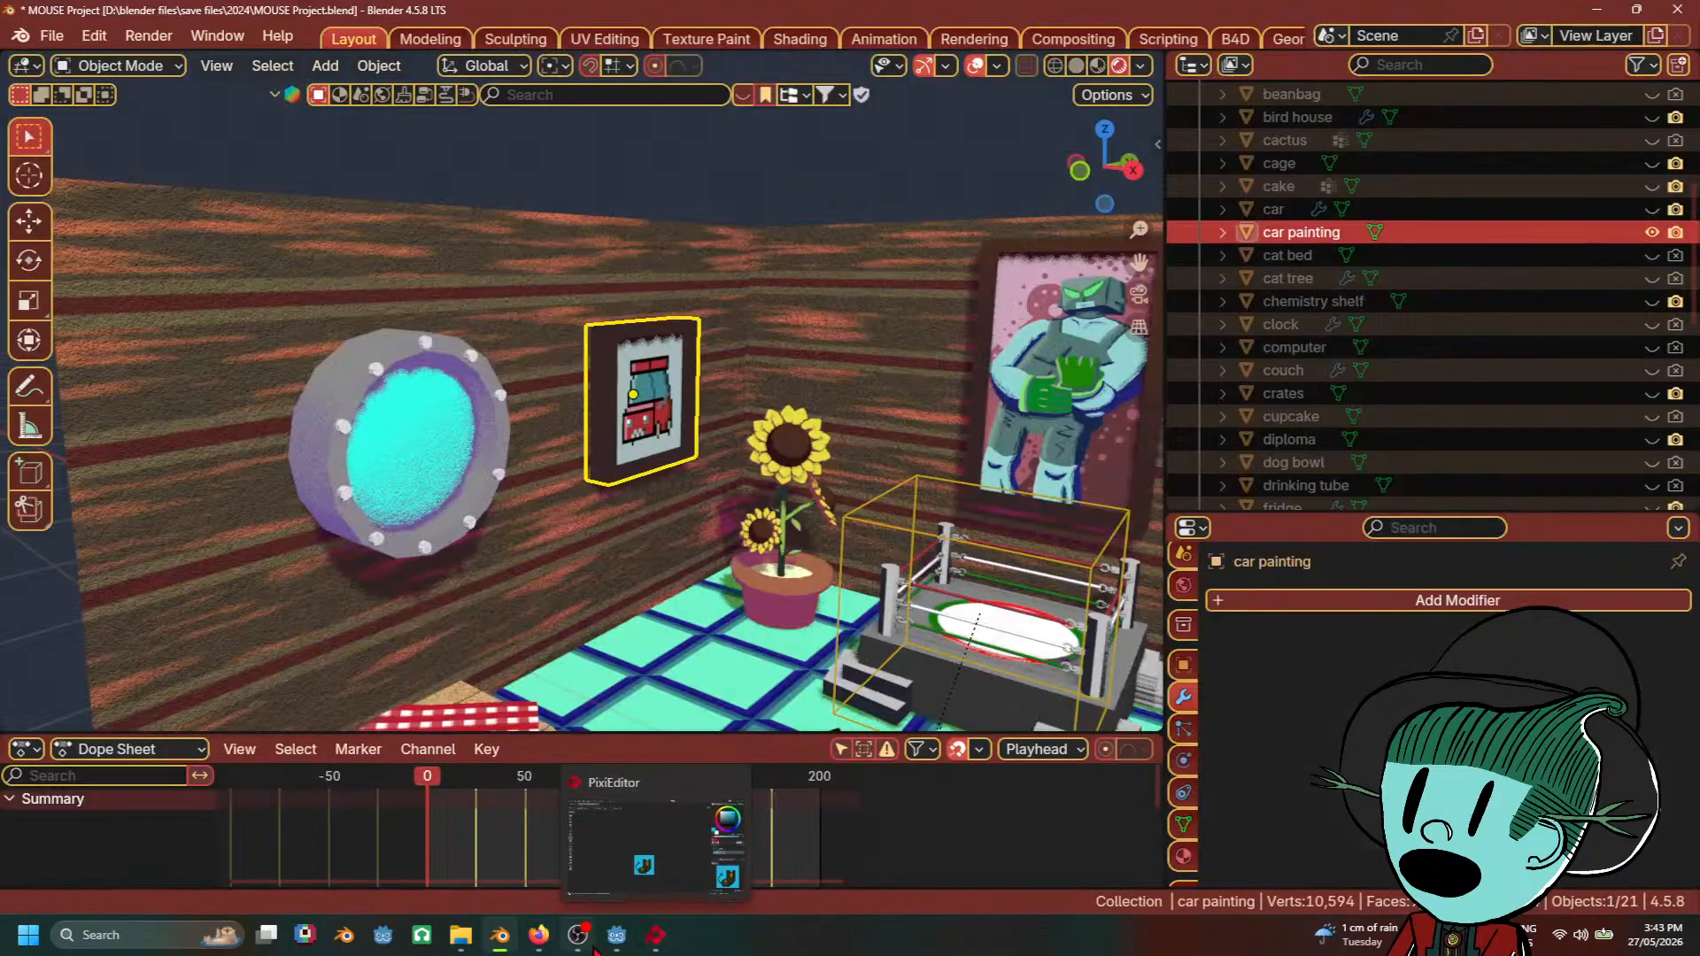
pyautogui.moveTo(461, 935)
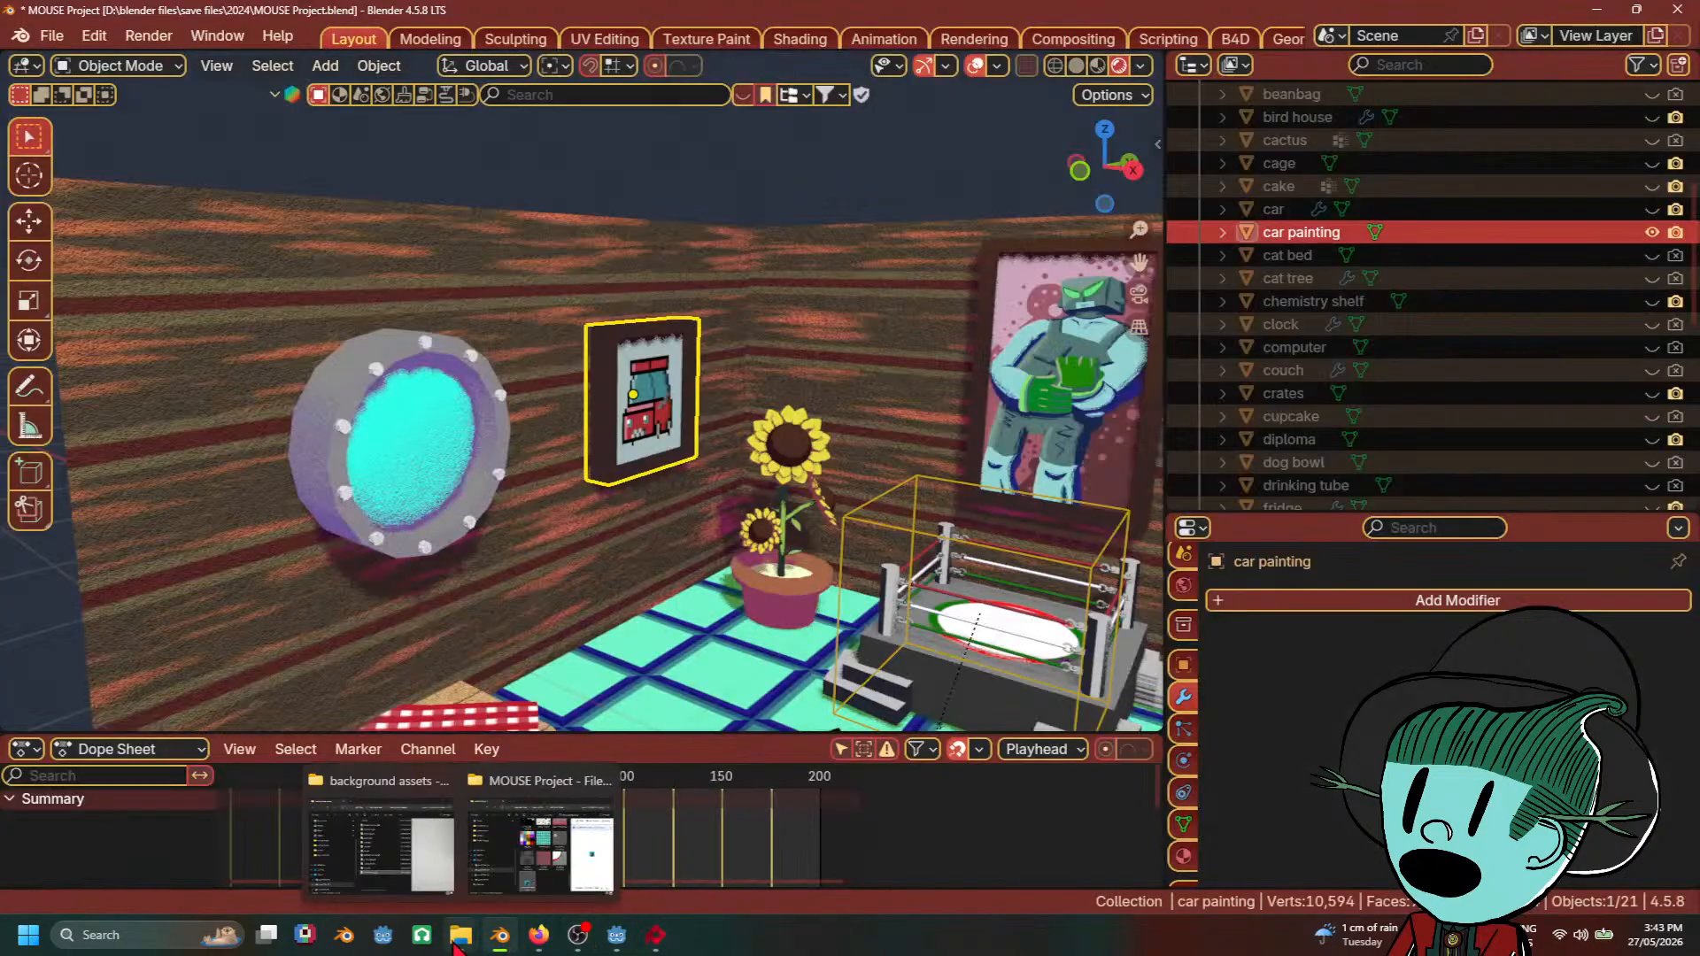
pyautogui.moveTo(529, 886)
pyautogui.moveTo(538, 935)
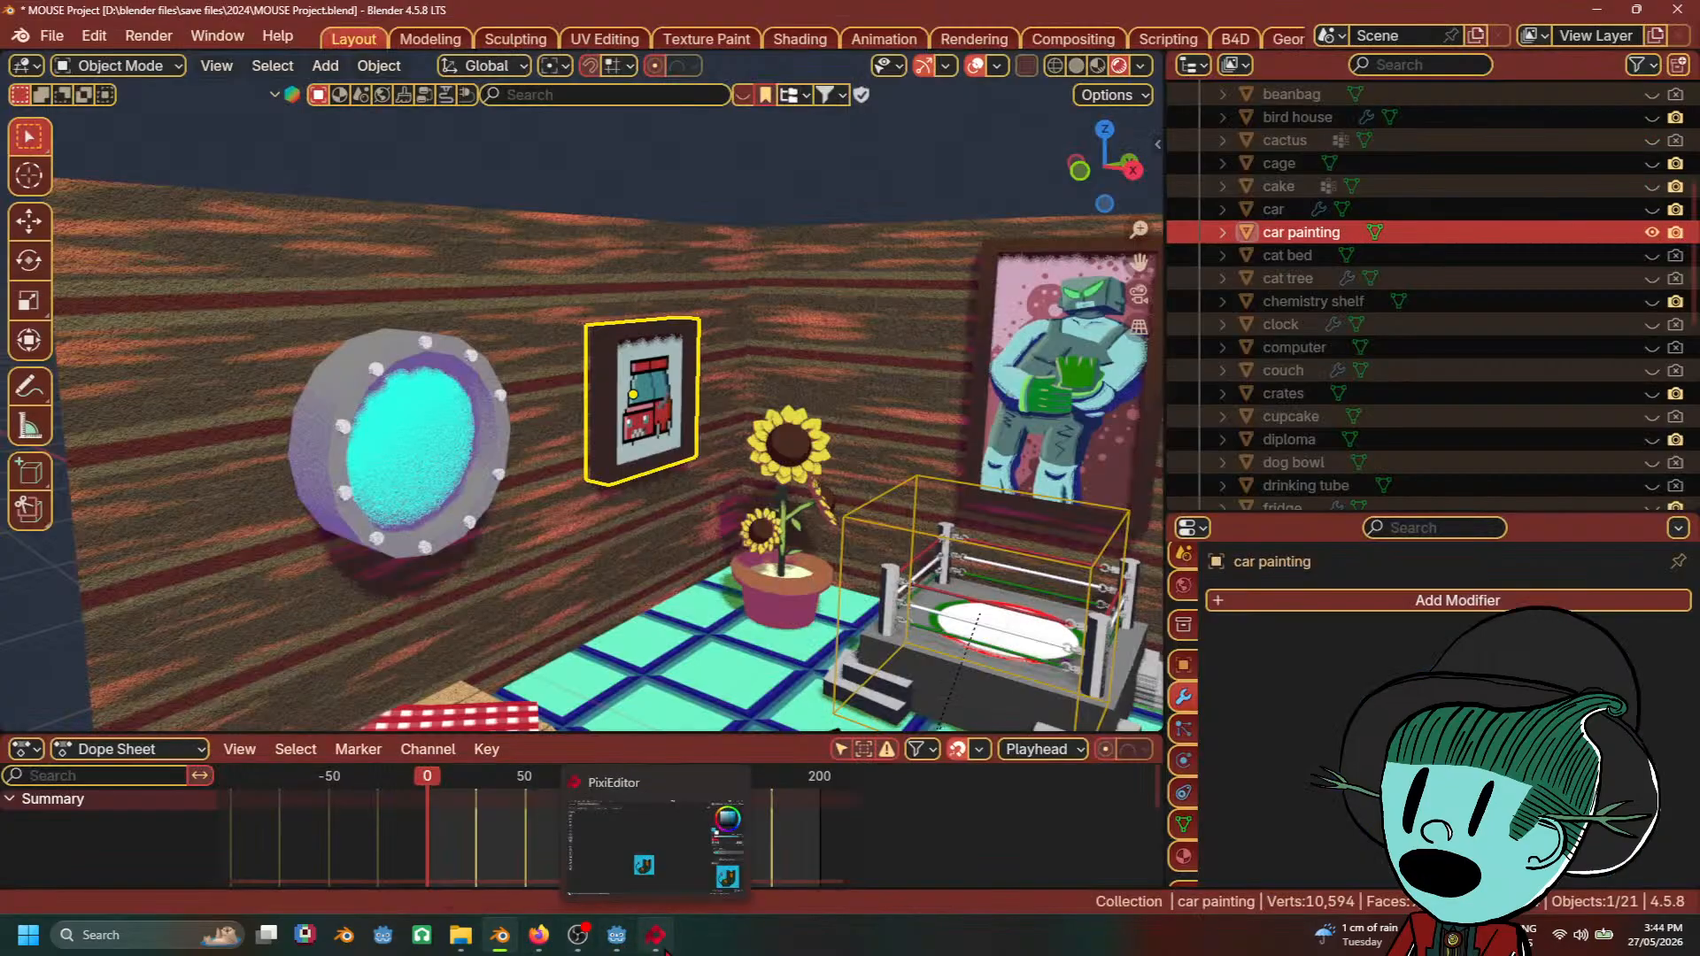
# Step: Switch to Godot, make the CAR Painting instance local, and move its car painting mesh directly under the Node3D root
pyautogui.click(618, 937)
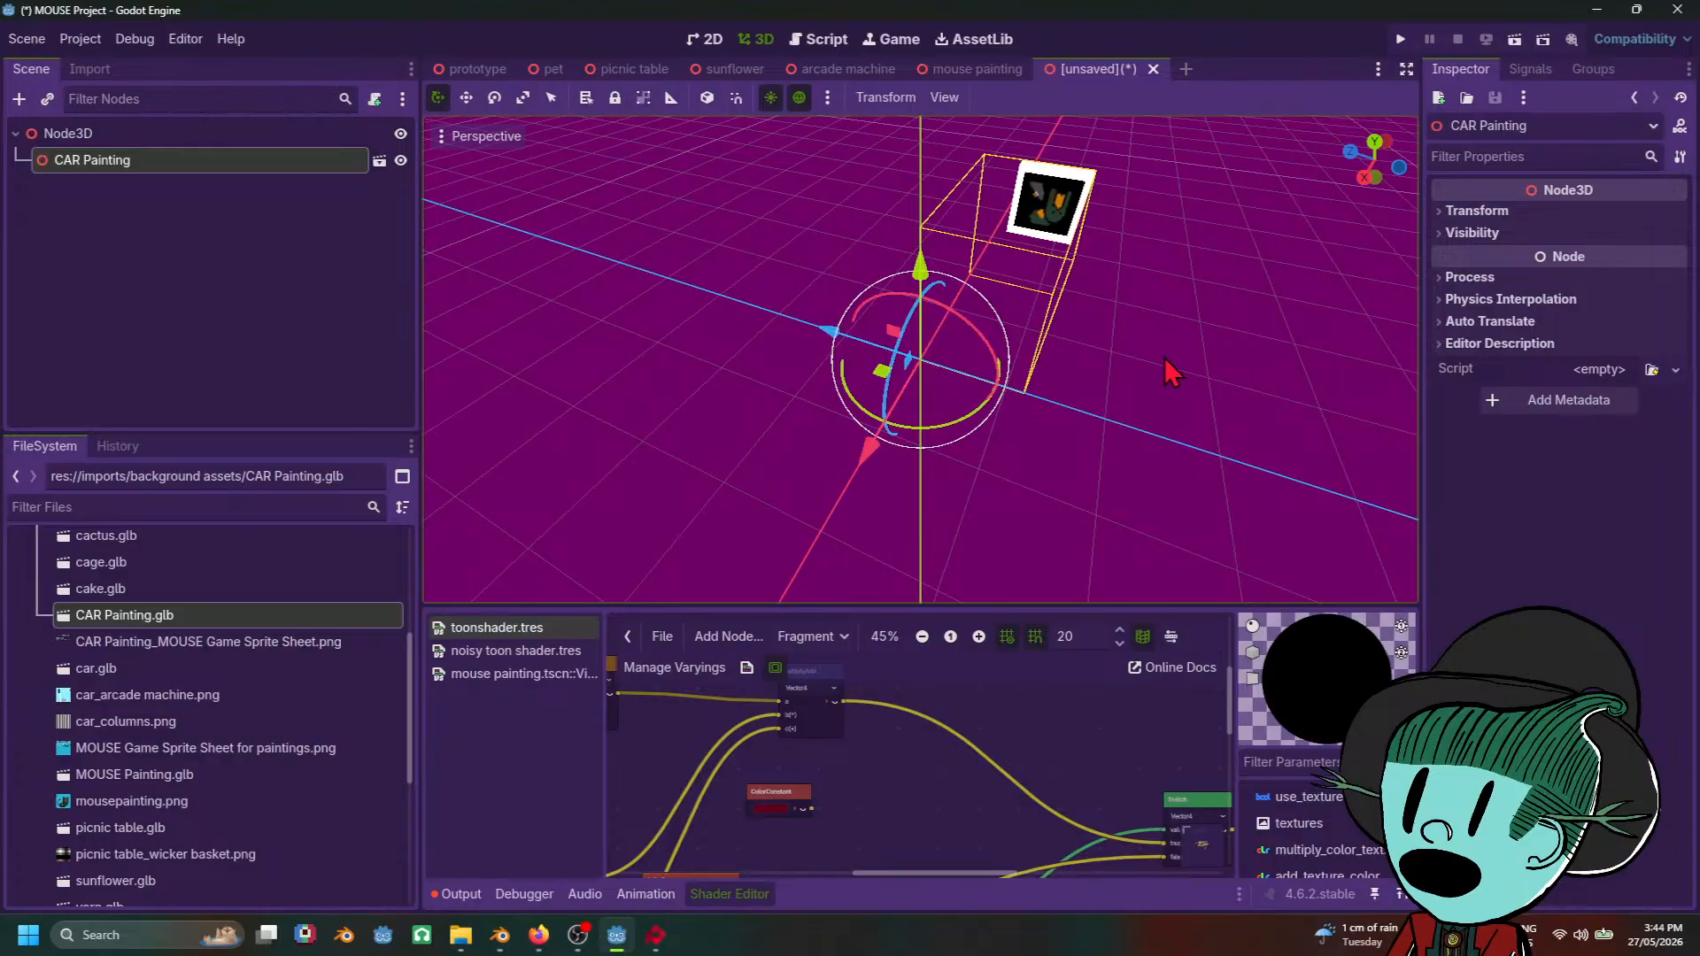
pyautogui.moveTo(1170, 372)
pyautogui.mouseDown(button='middle')
pyautogui.moveTo(886, 327)
pyautogui.moveTo(708, 341)
pyautogui.mouseUp(button='middle')
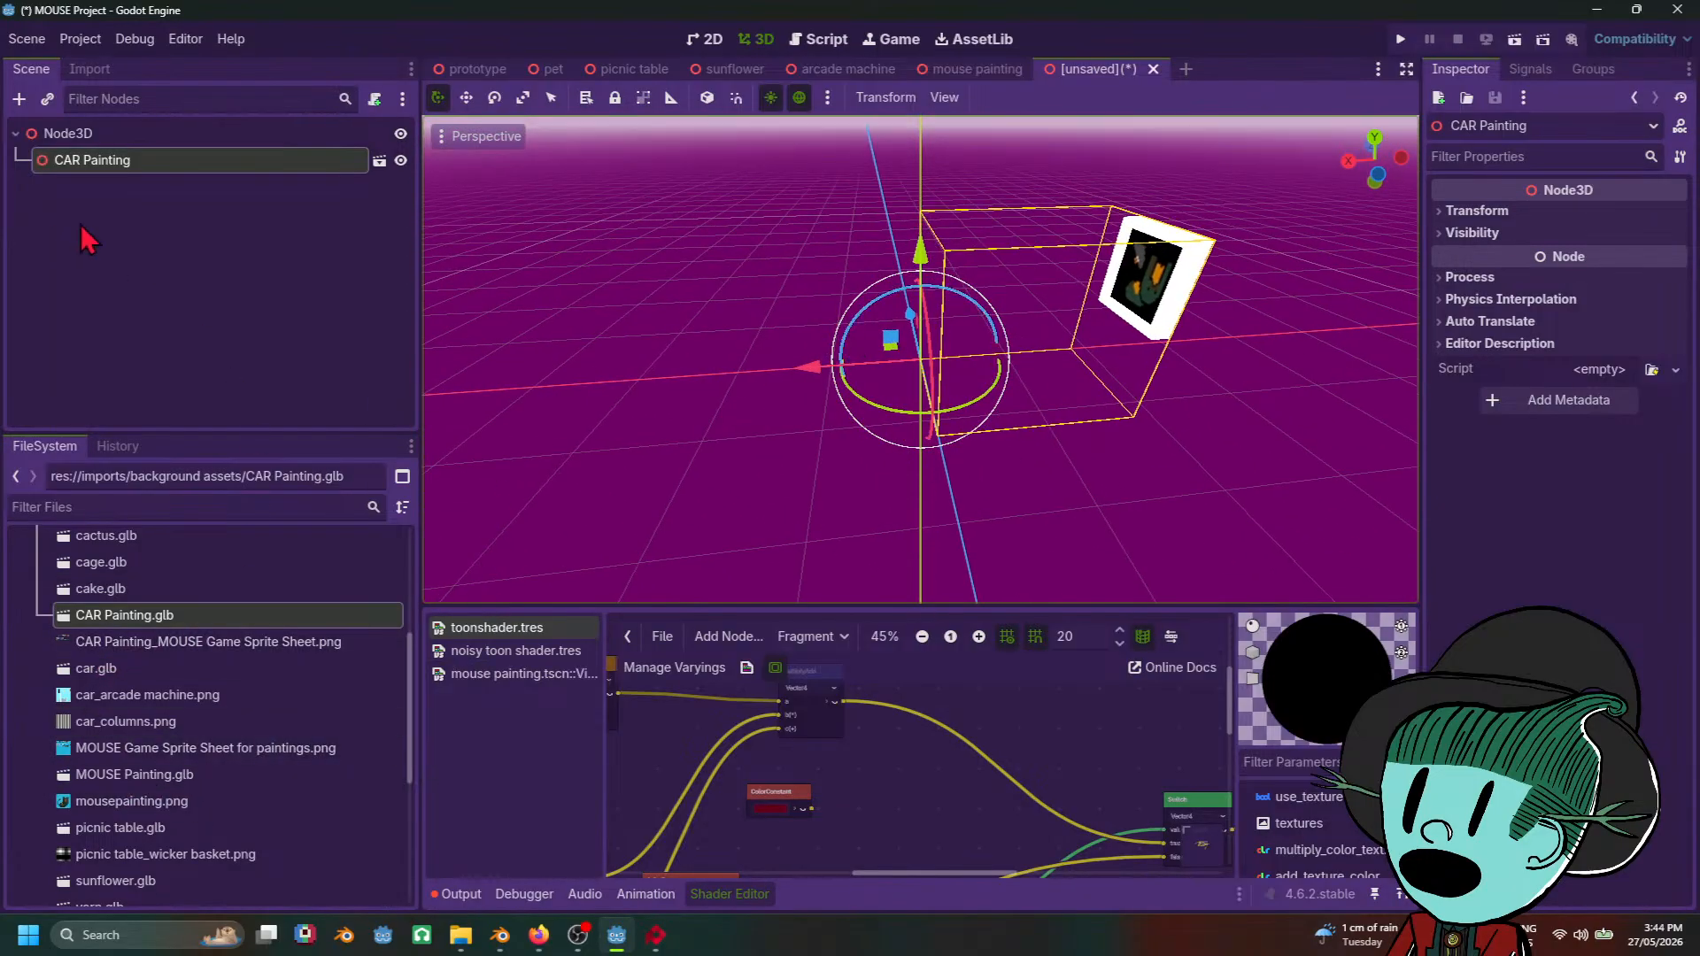
pyautogui.rightClick(153, 154)
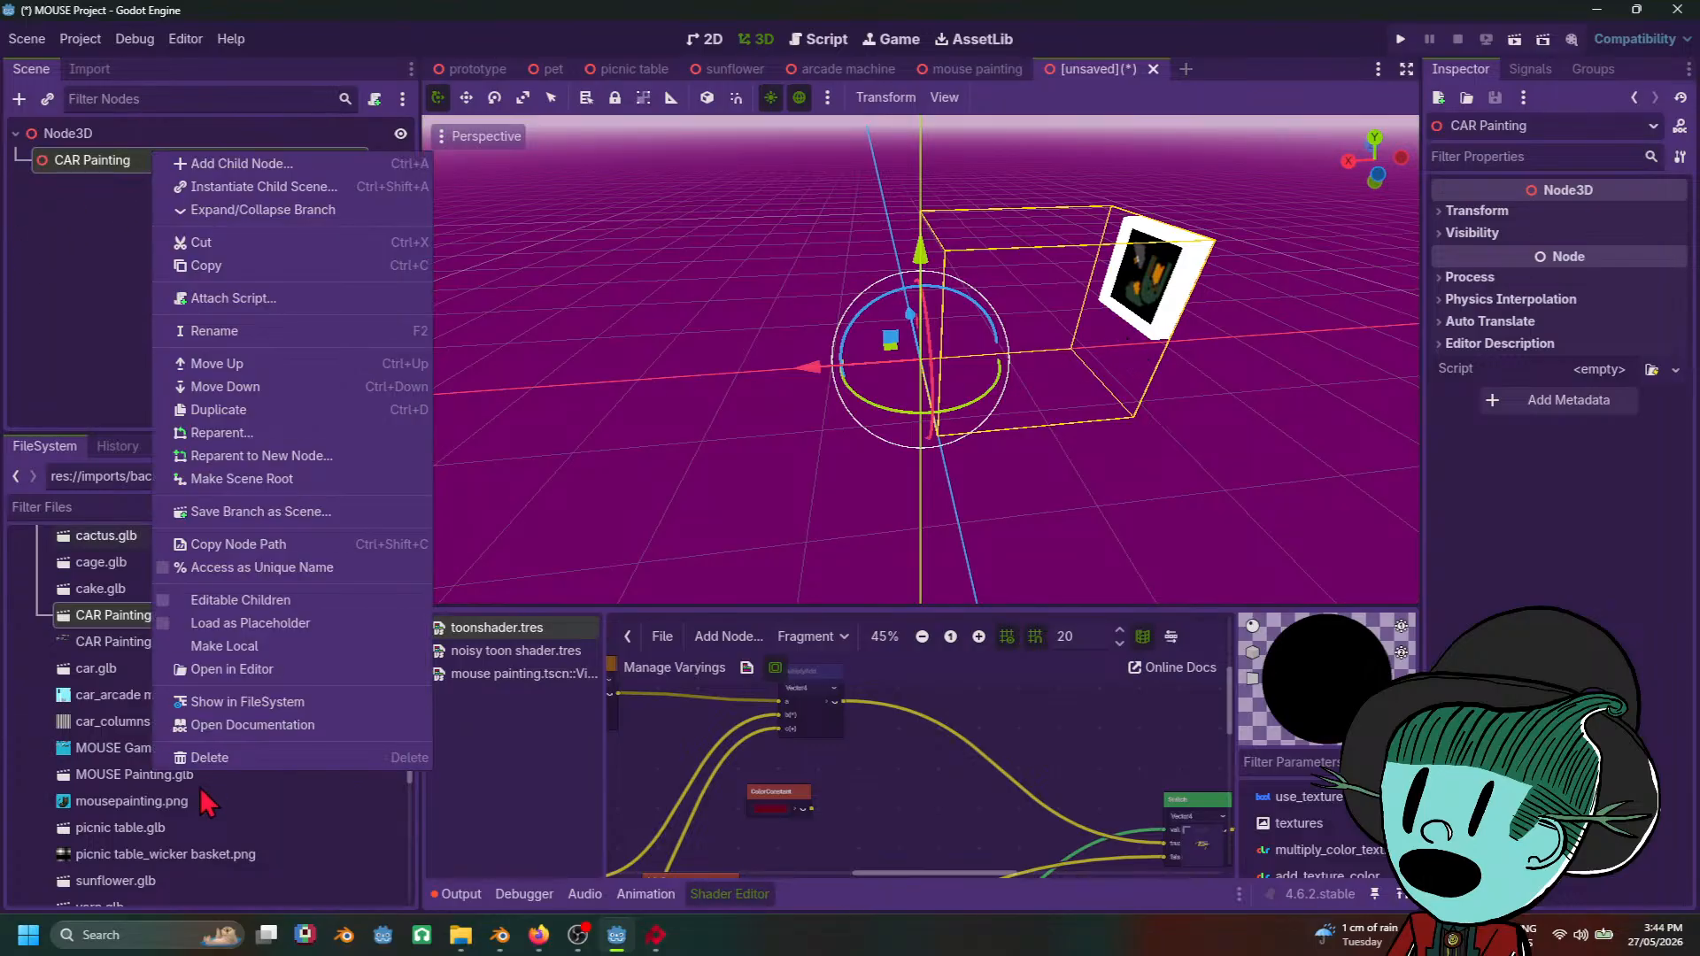
pyautogui.click(256, 650)
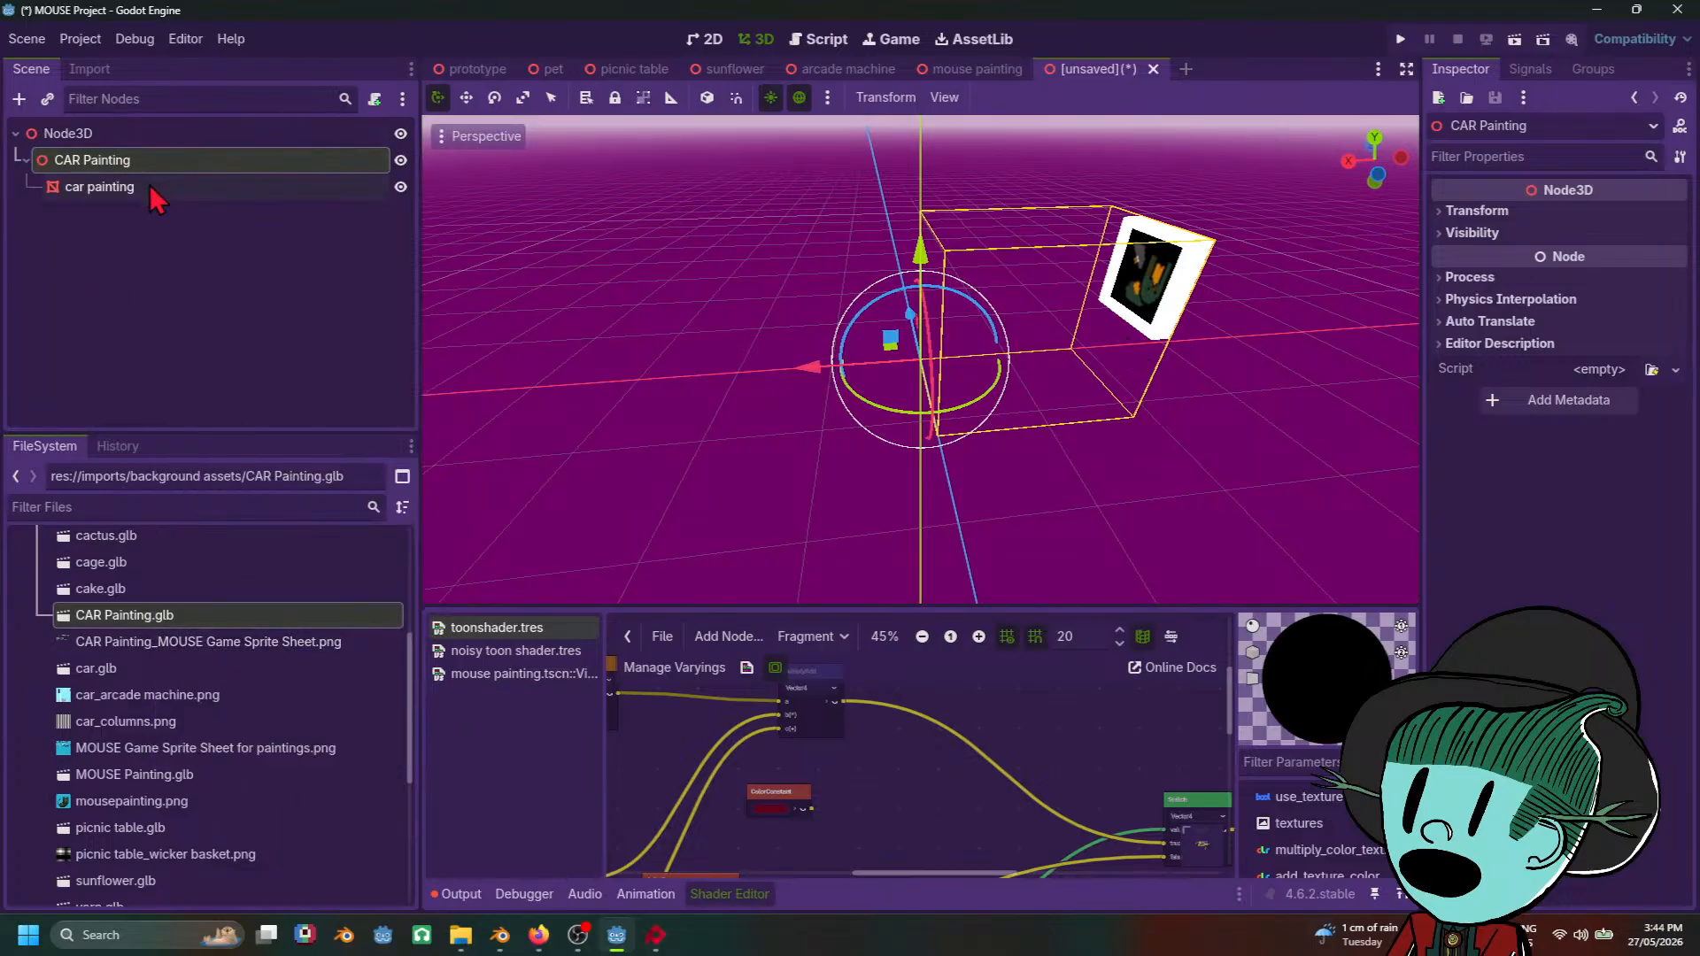
pyautogui.moveTo(156, 189); pyautogui.dragTo(162, 150)
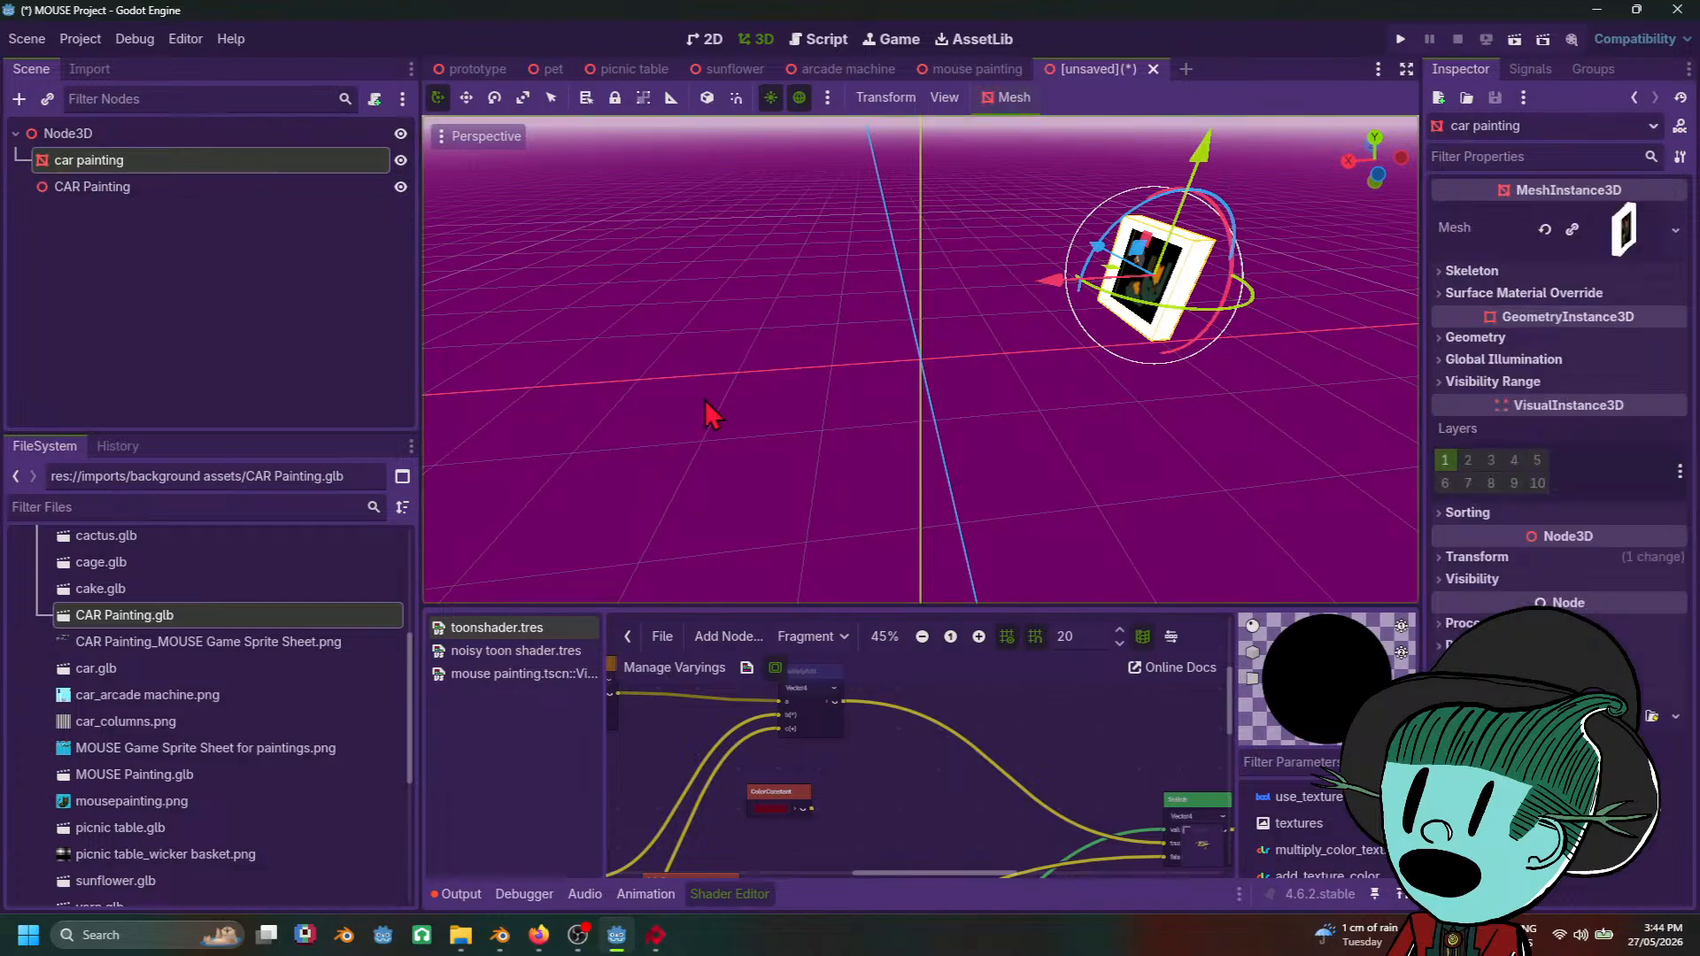
# Step: Assign a new ShaderMaterial to surface 0 of the car painting mesh's material override
pyautogui.moveTo(1029, 416)
pyautogui.mouseDown(button='middle')
pyautogui.moveTo(1187, 392)
pyautogui.moveTo(937, 508)
pyautogui.moveTo(1127, 423)
pyautogui.moveTo(1107, 508)
pyautogui.mouseUp(button='middle')
pyautogui.scroll(12, 1067, 406)
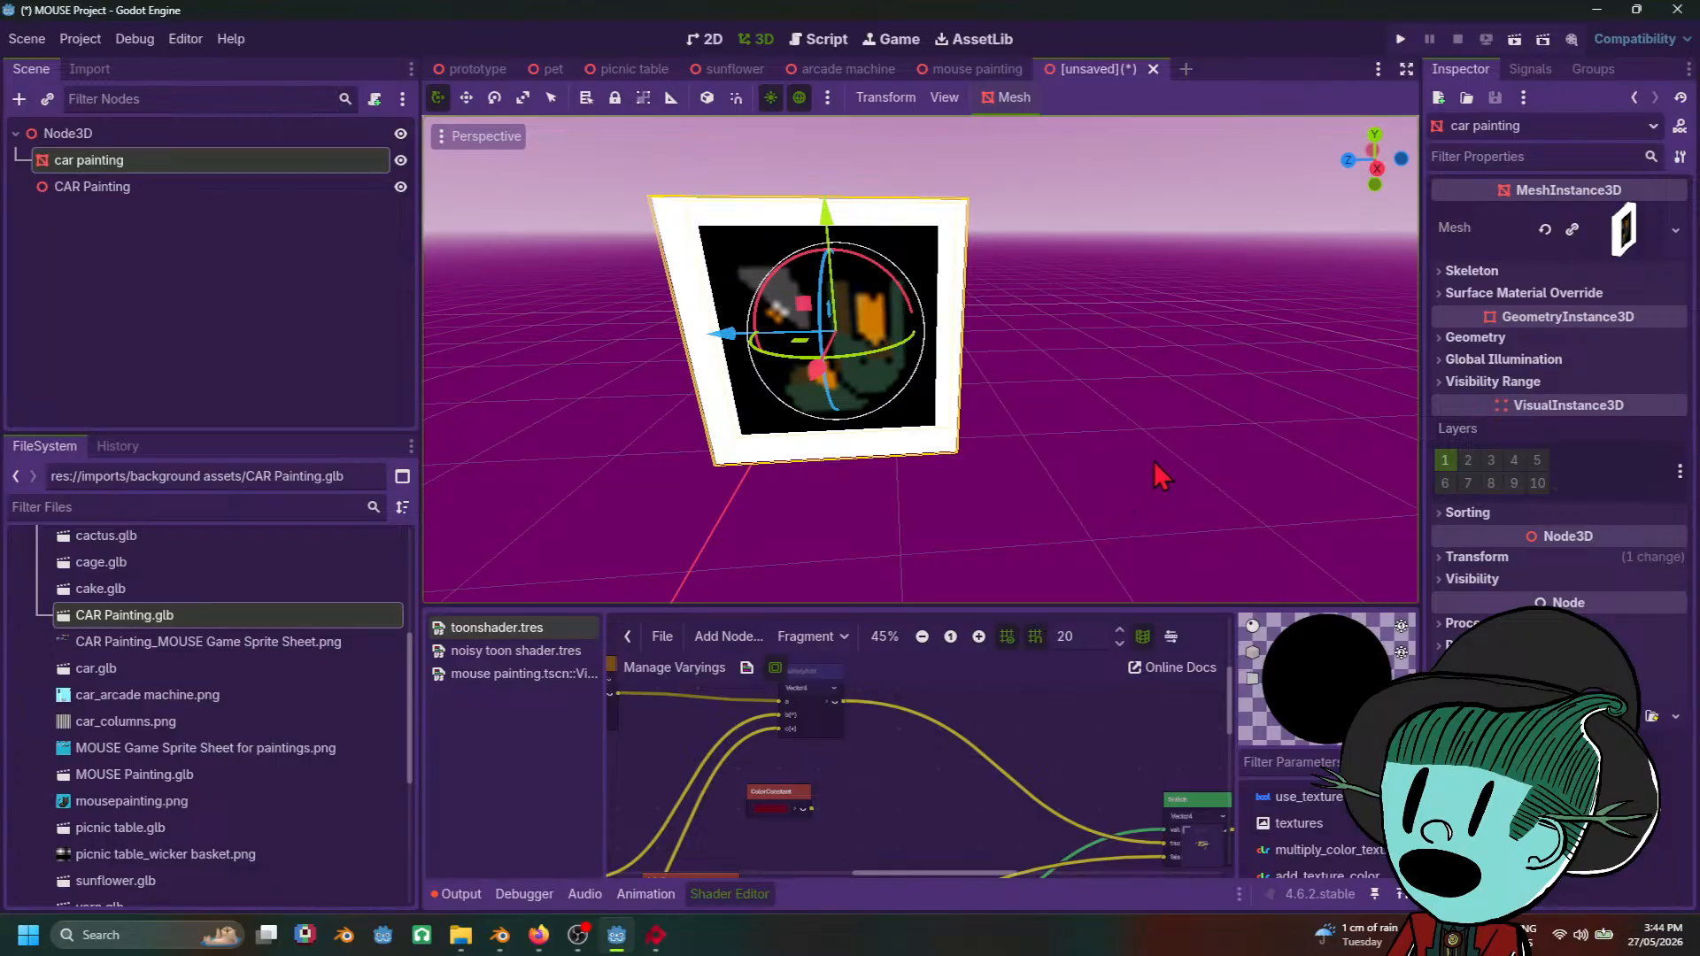
pyautogui.click(1603, 294)
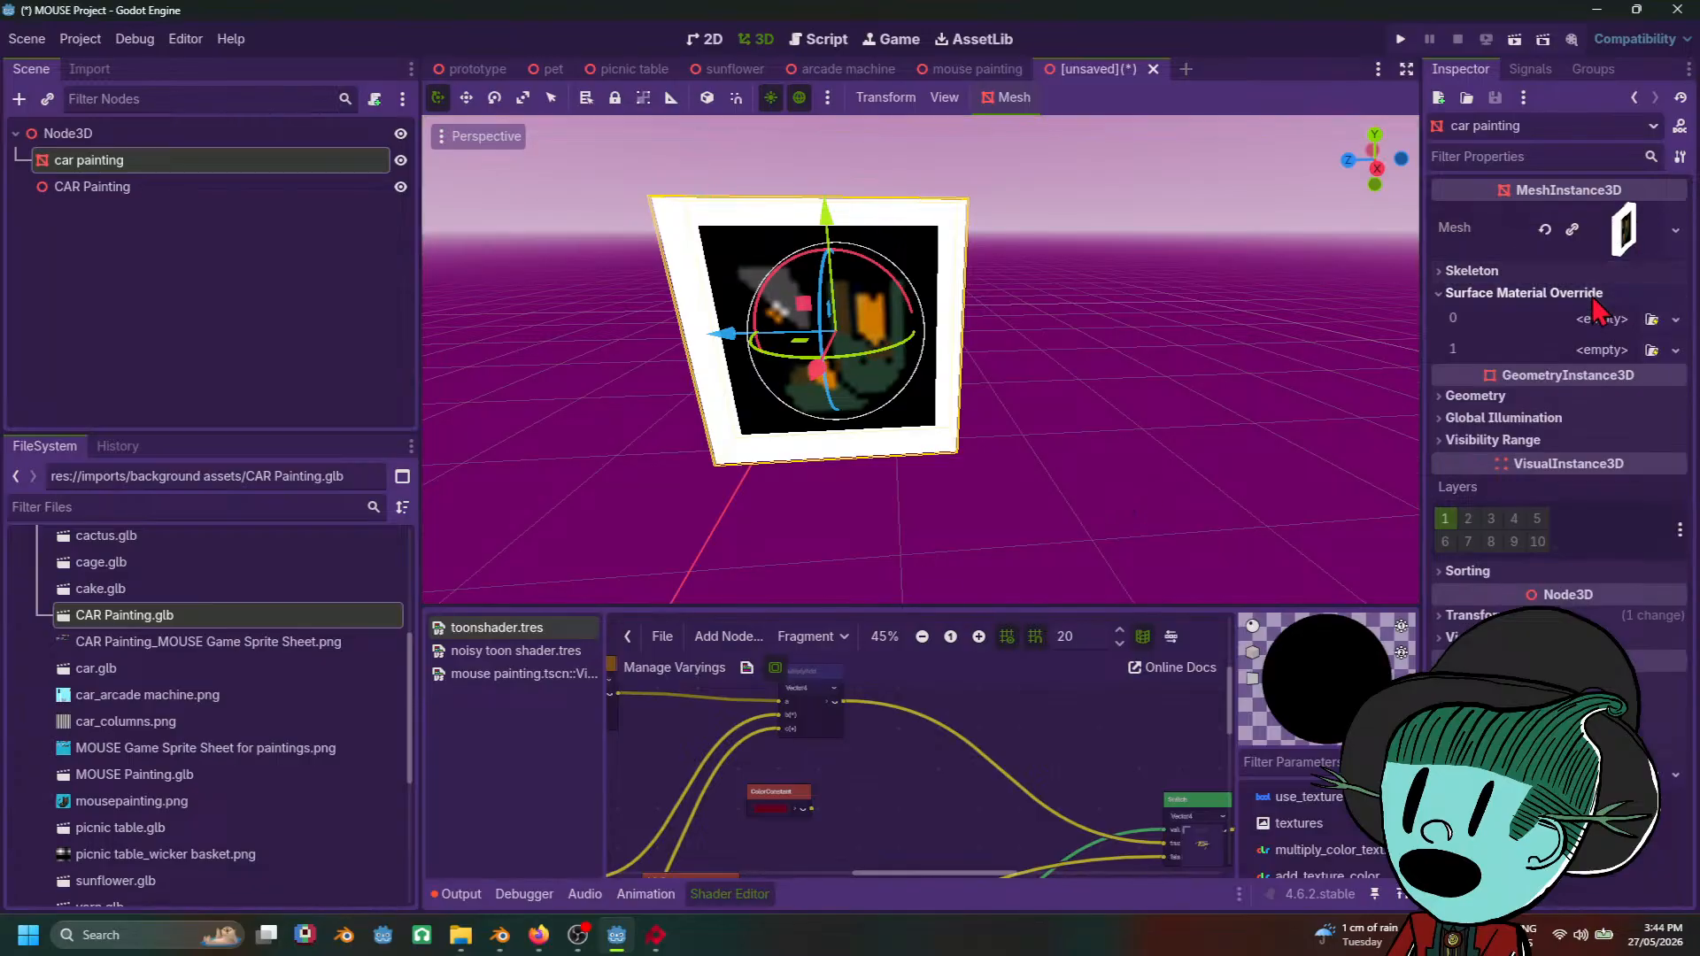
pyautogui.click(1603, 326)
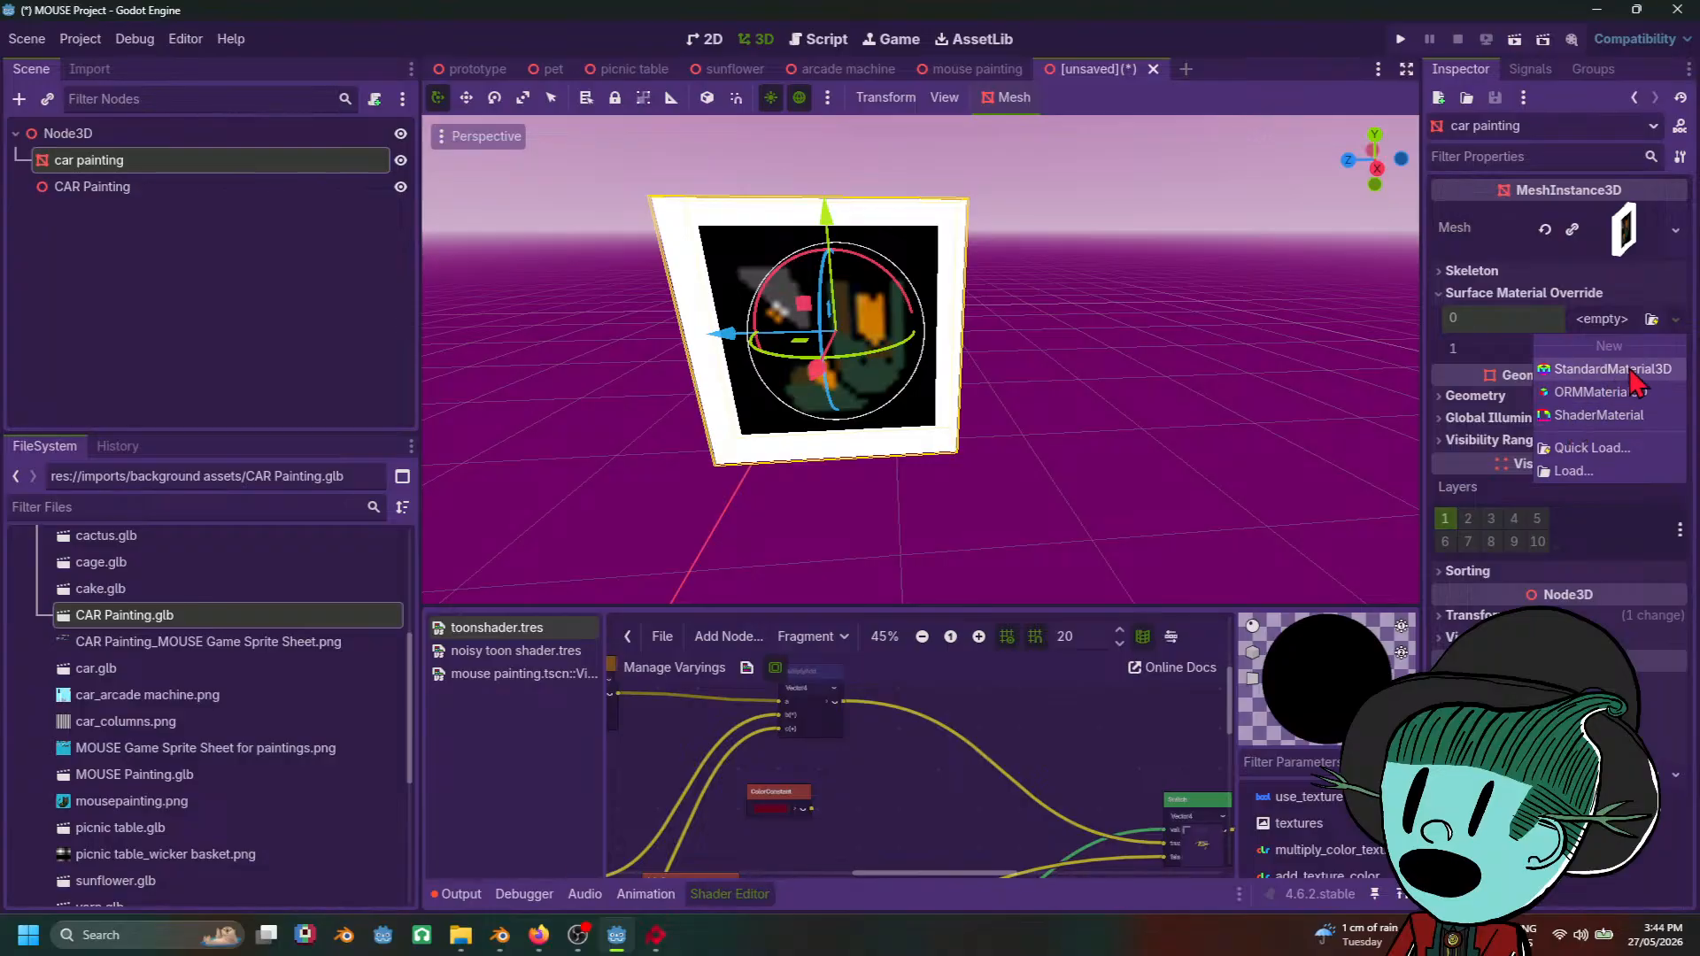
pyautogui.click(1585, 410)
pyautogui.click(1675, 335)
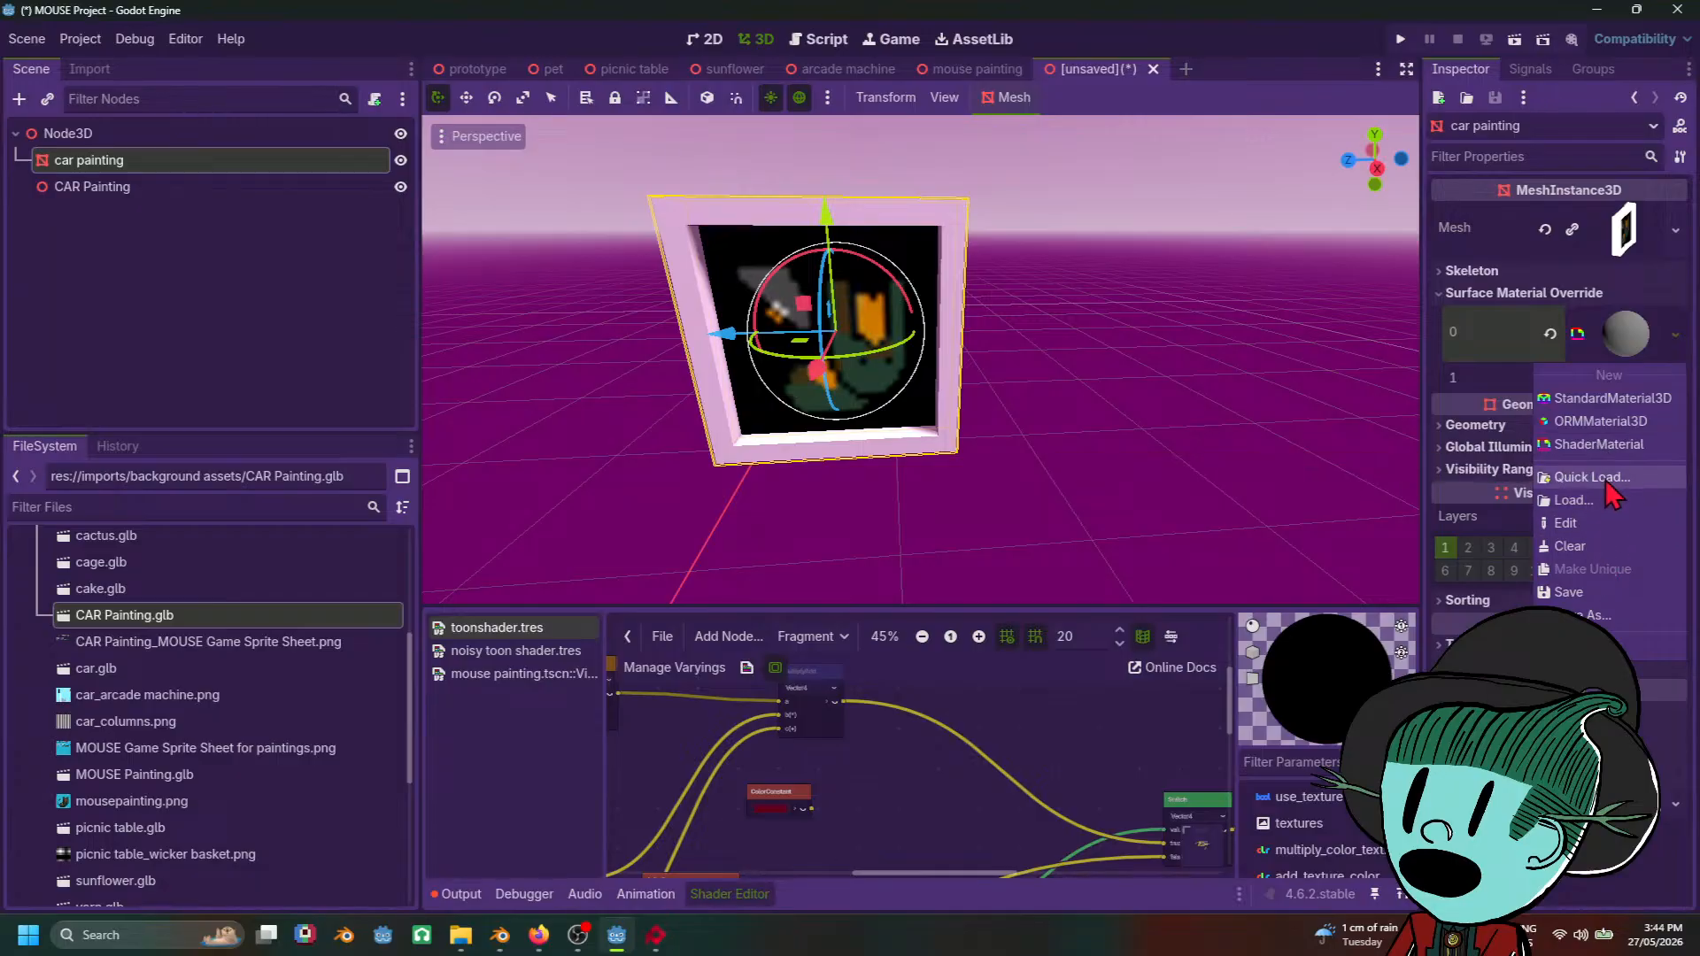
pyautogui.click(1599, 444)
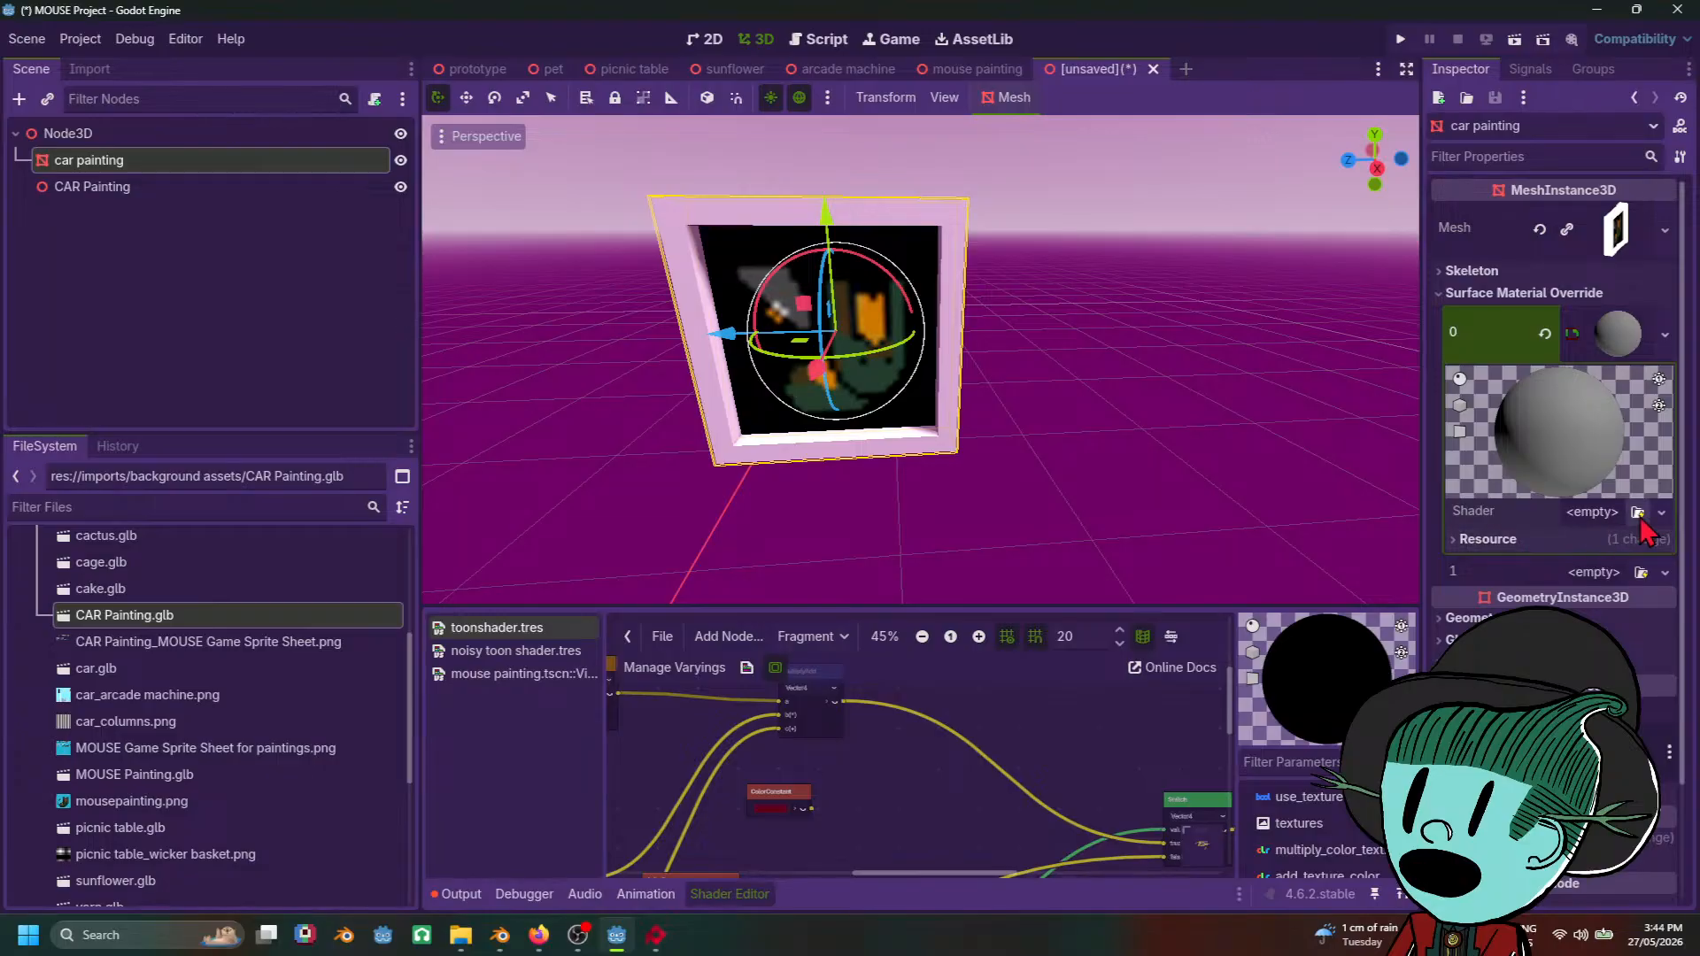
# Step: Load toonshader.tres as the shader of the car painting mesh's surface 0 material
pyautogui.click(1601, 514)
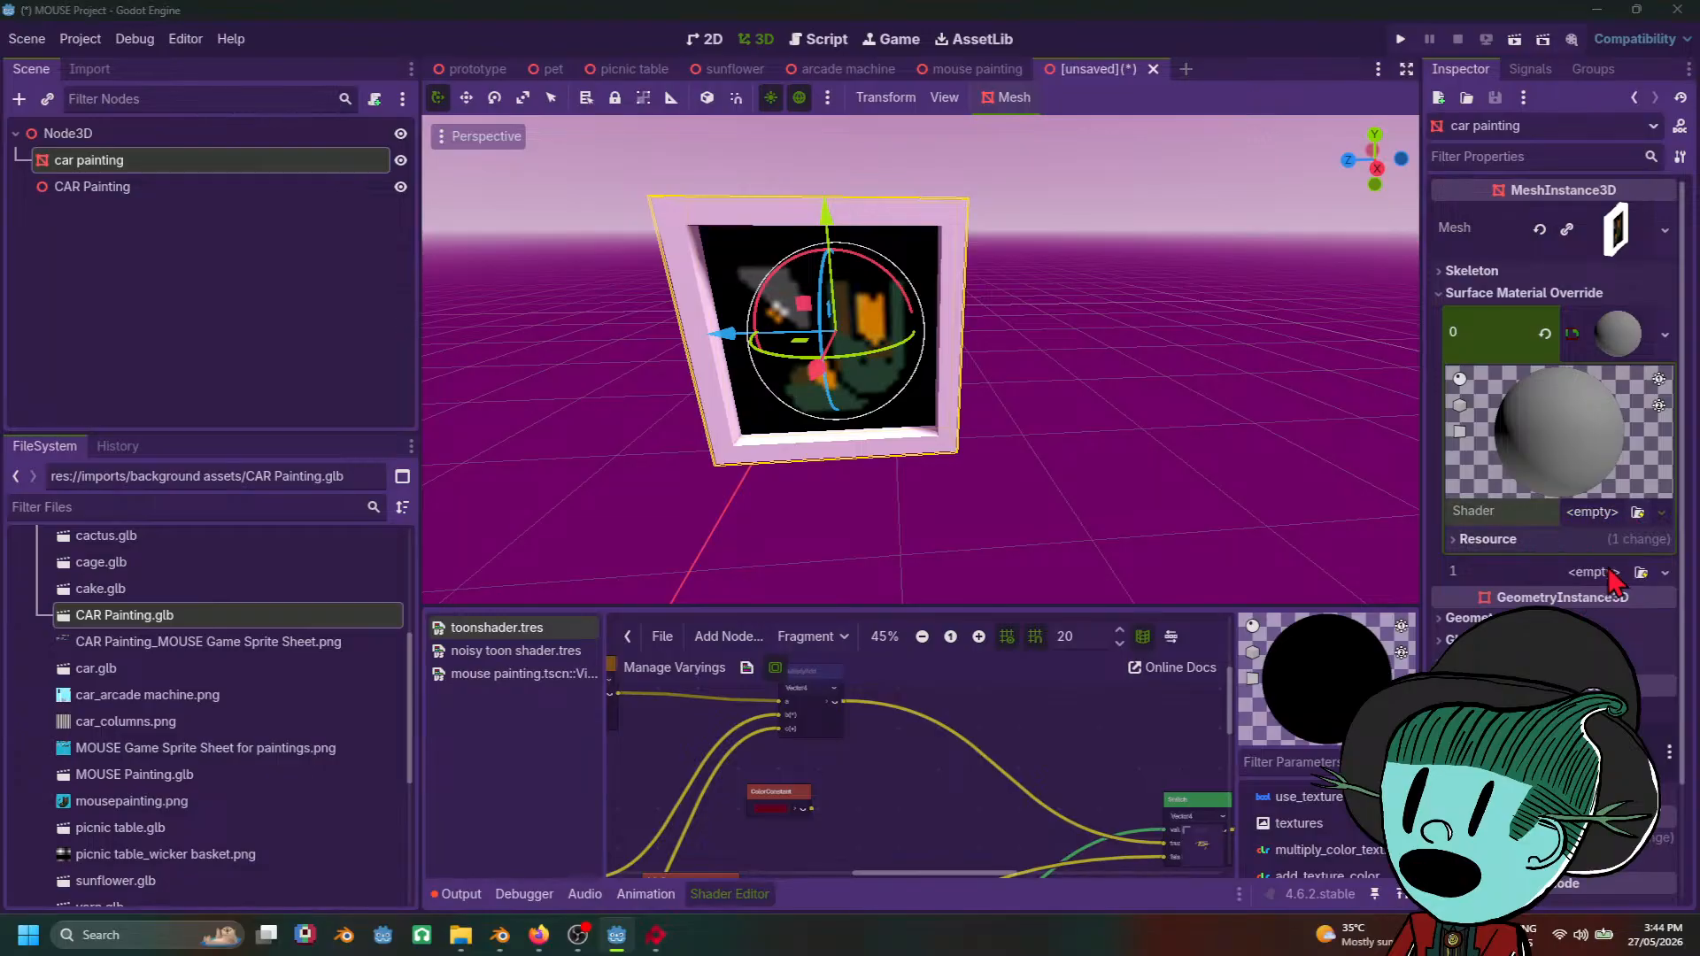
pyautogui.click(1594, 585)
pyautogui.doubleClick(740, 276)
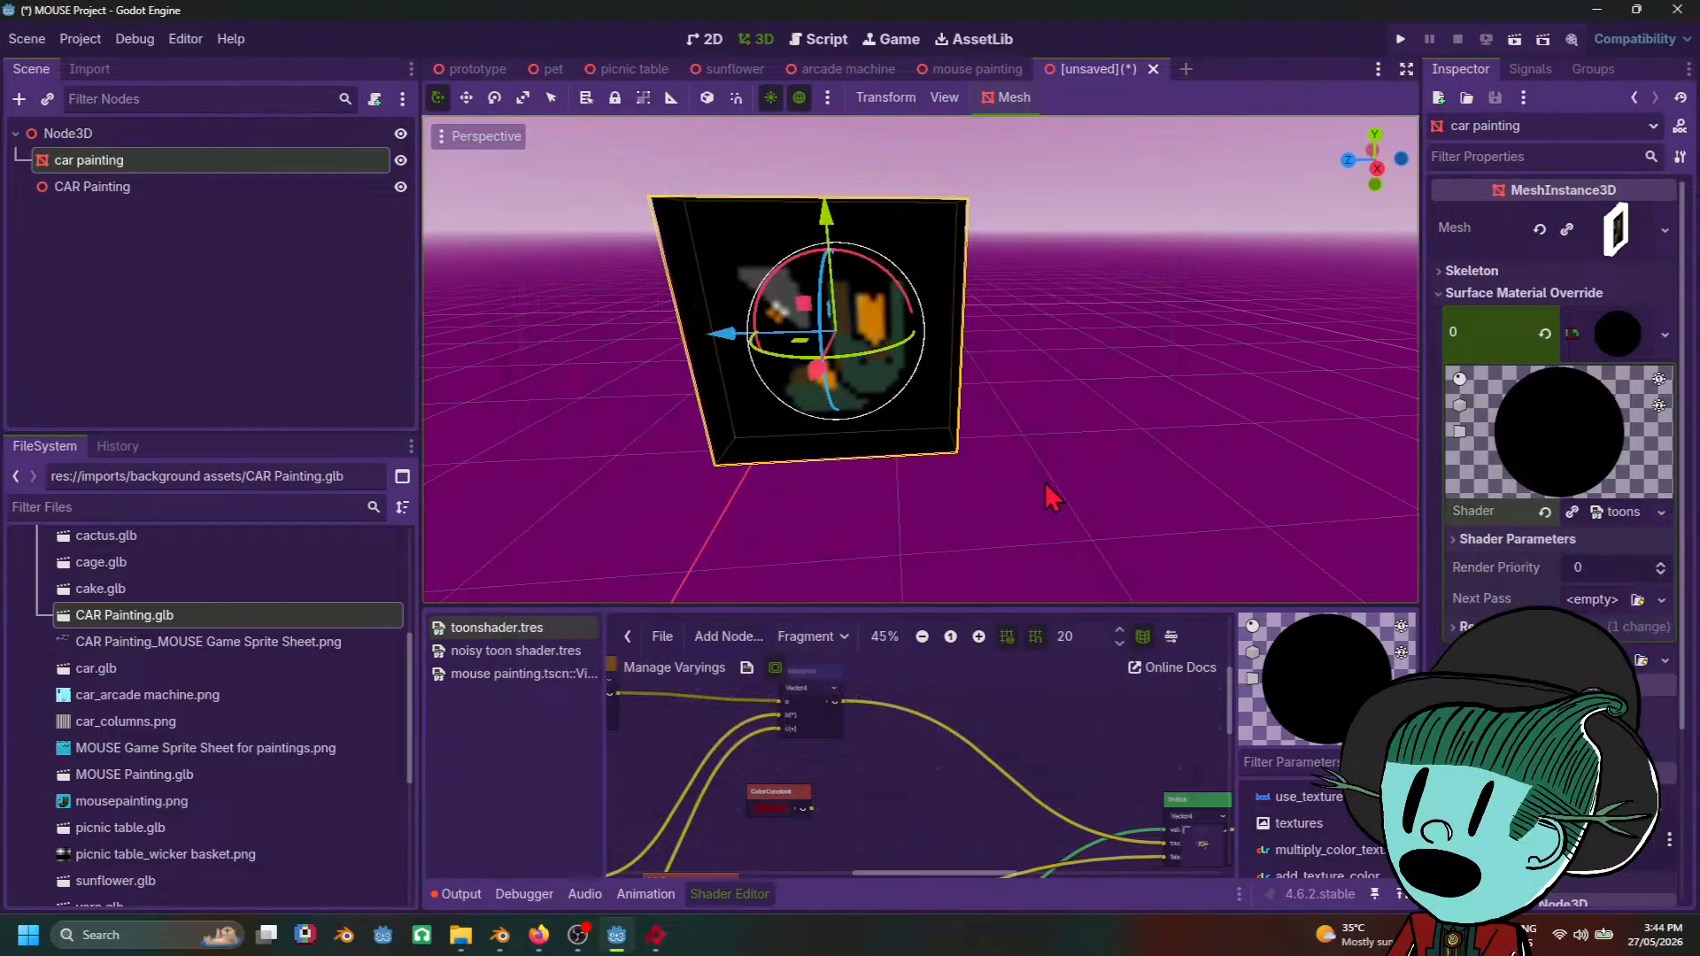
pyautogui.moveTo(1045, 481)
pyautogui.mouseDown(button='middle')
pyautogui.moveTo(941, 496)
pyautogui.moveTo(1103, 437)
pyautogui.moveTo(1122, 493)
pyautogui.mouseUp(button='middle')
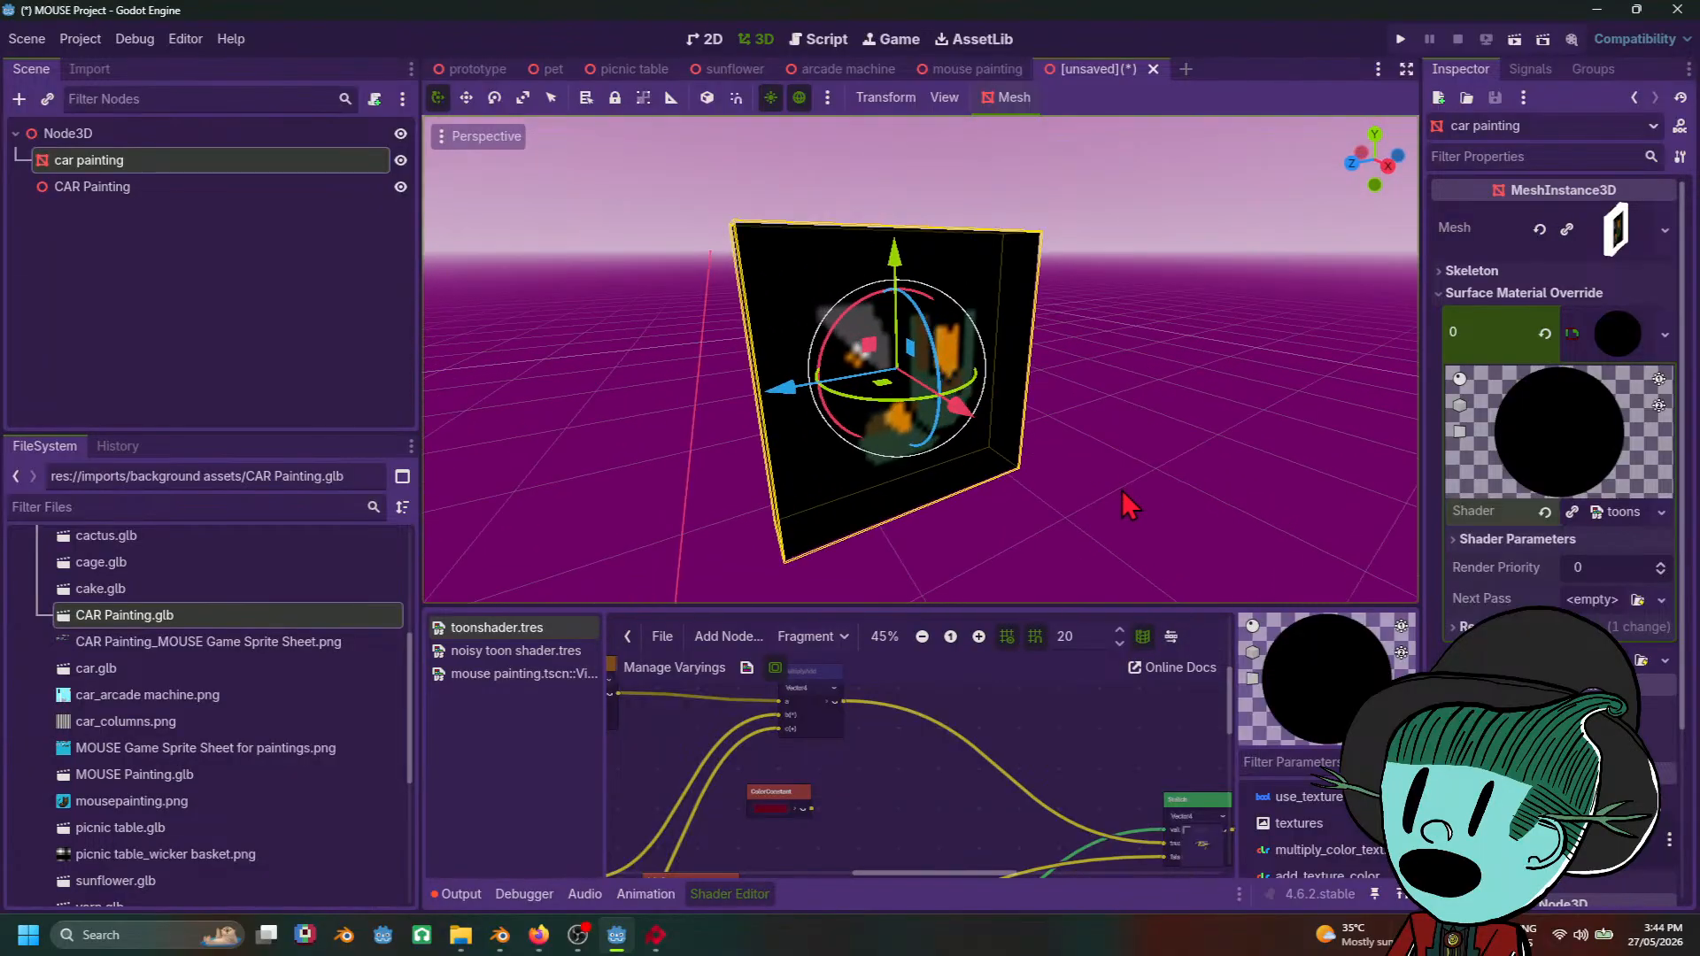
pyautogui.click(1624, 517)
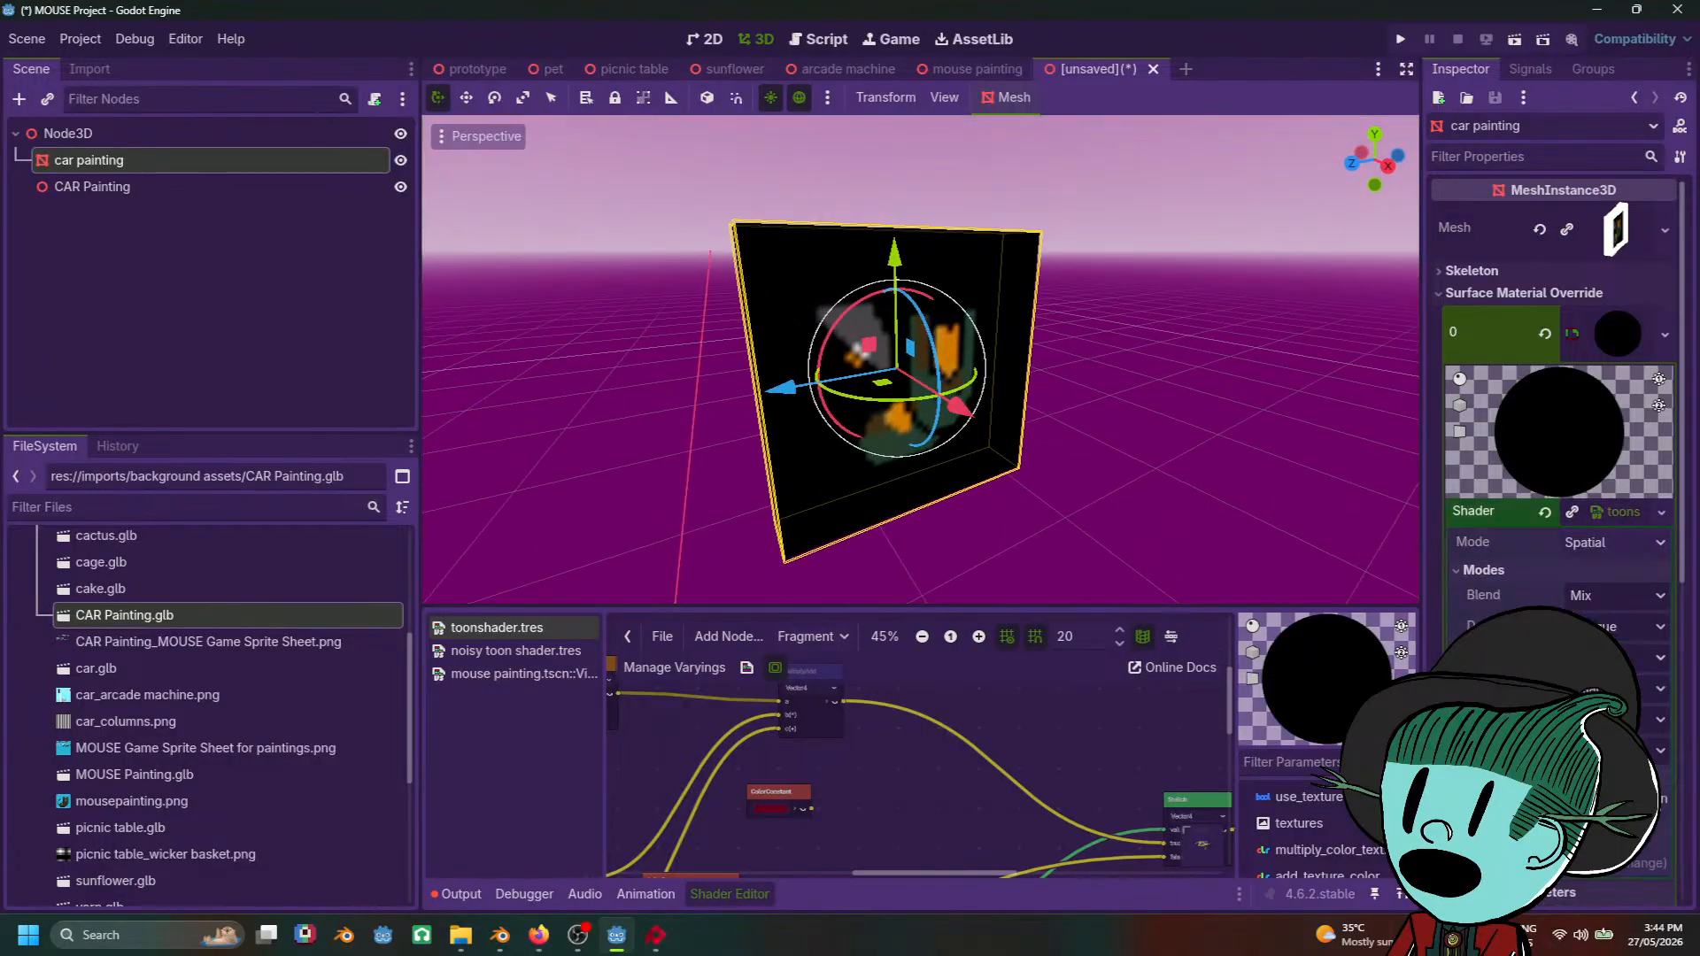
pyautogui.click(1605, 511)
# Step: Set the surface 0 material's Main Color shader parameter to brown 48210b and its shadow intensity to 0.115
pyautogui.click(1516, 540)
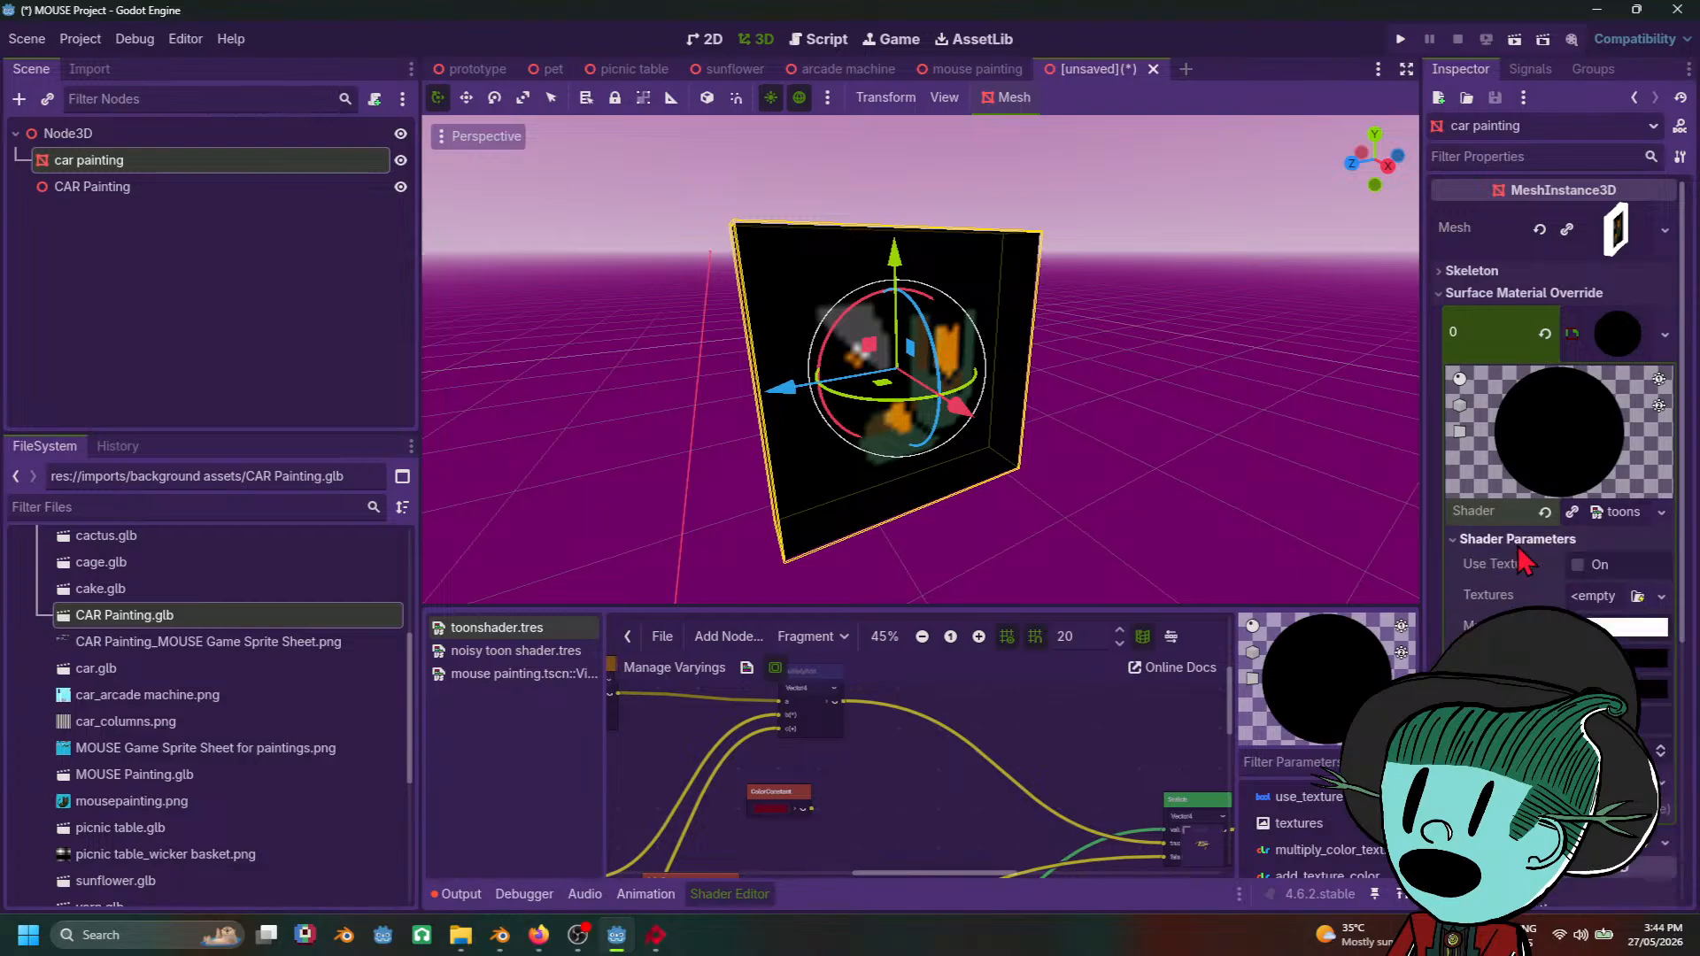
pyautogui.click(1613, 689)
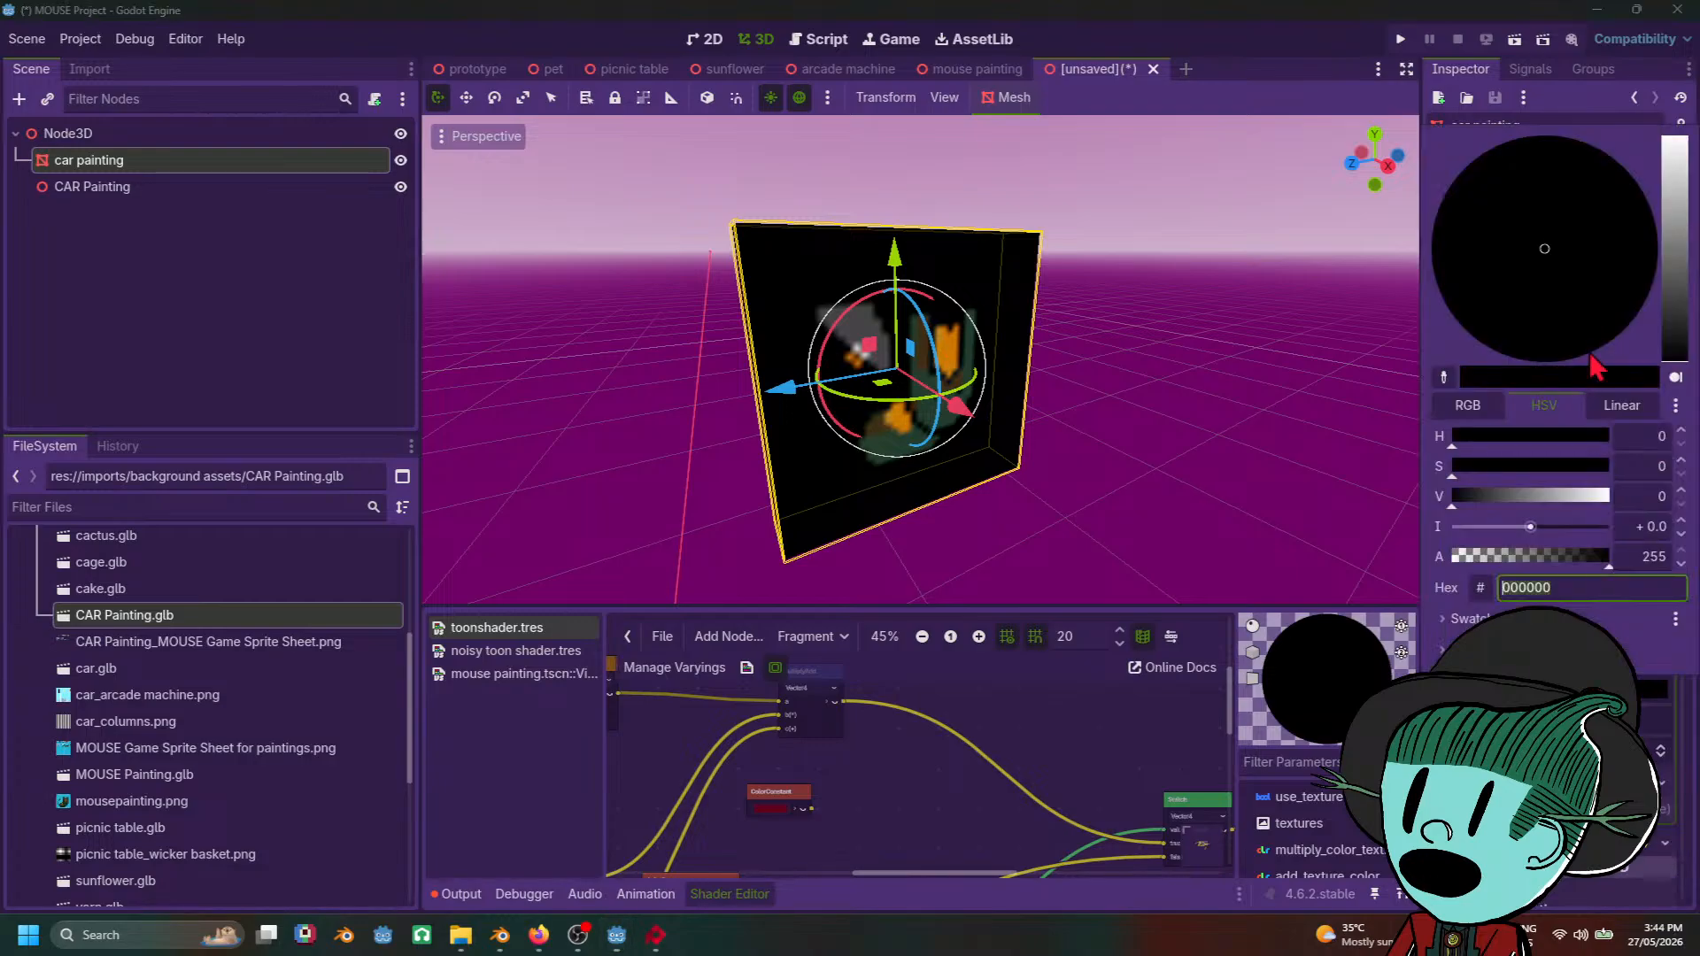
pyautogui.click(1676, 284)
pyautogui.moveTo(1604, 294); pyautogui.dragTo(1579, 317)
pyautogui.click(1680, 320)
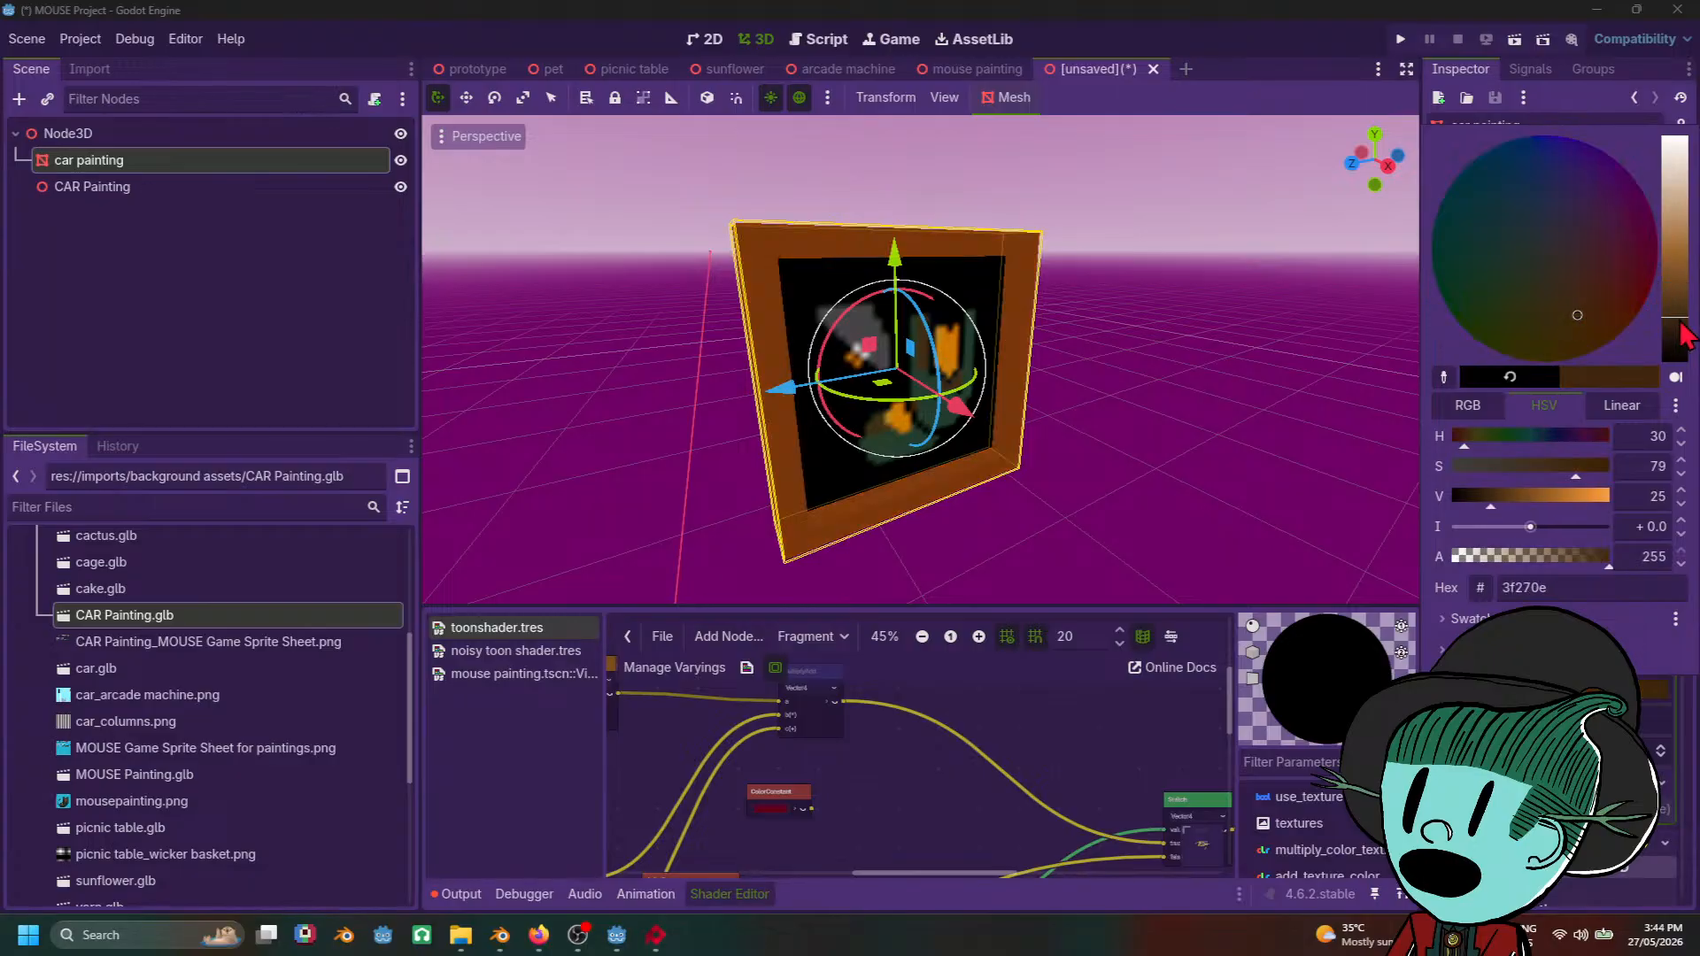
pyautogui.click(1603, 312)
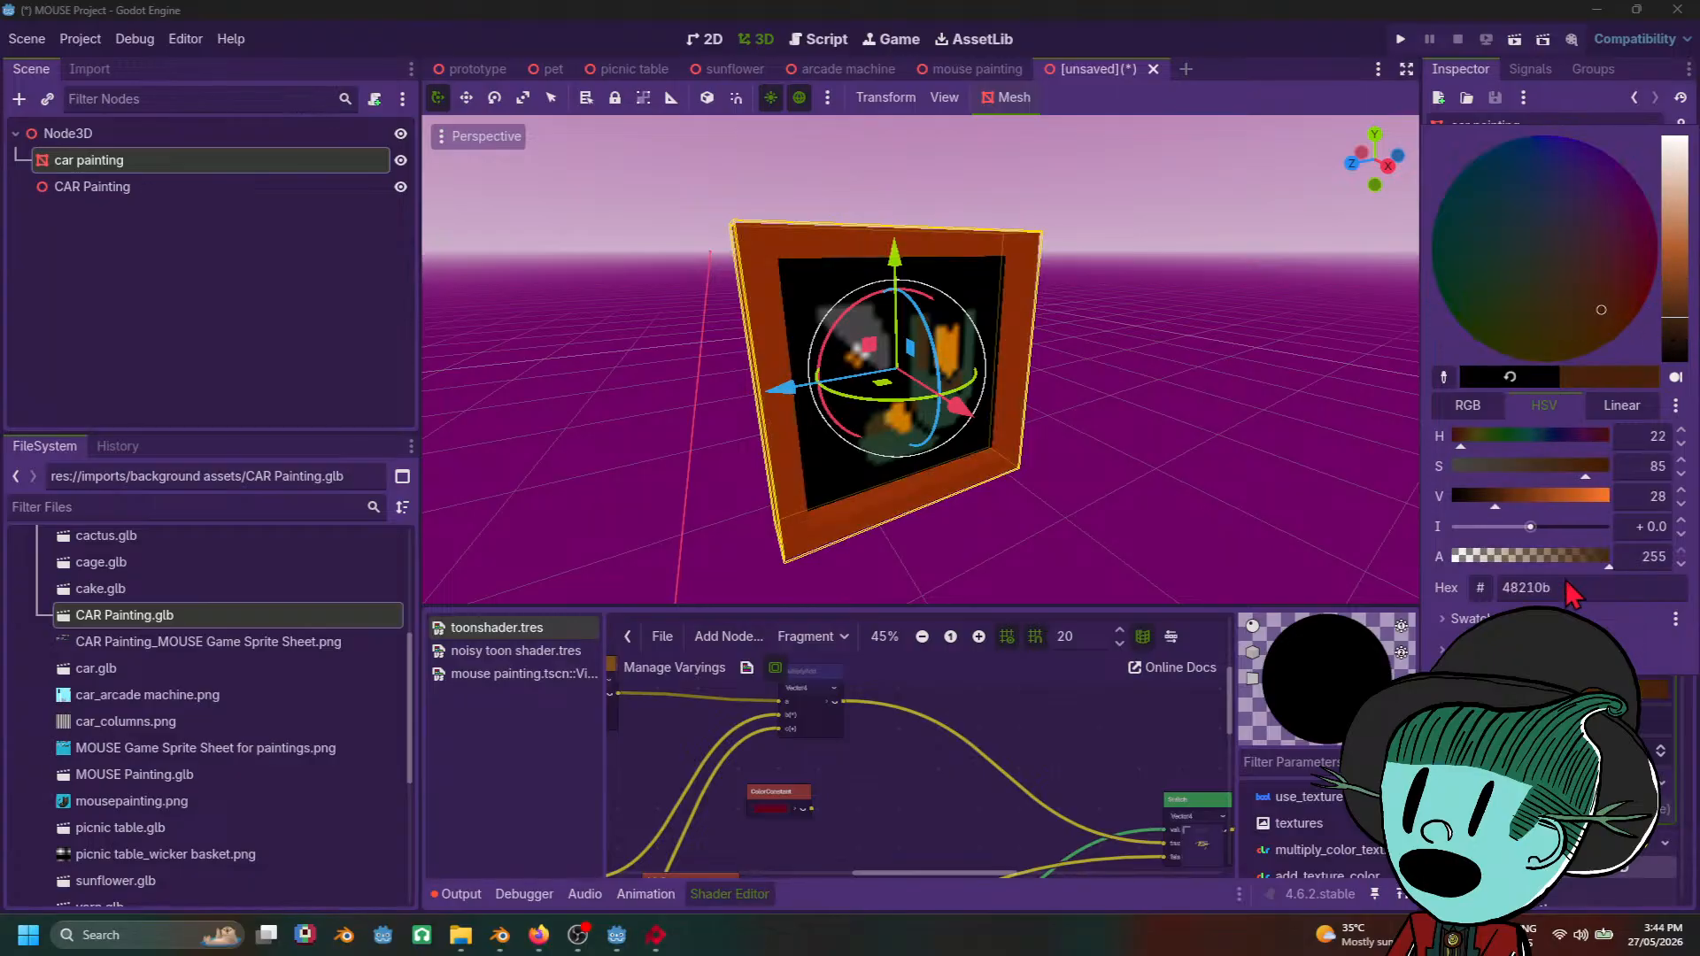
pyautogui.press('Escape')
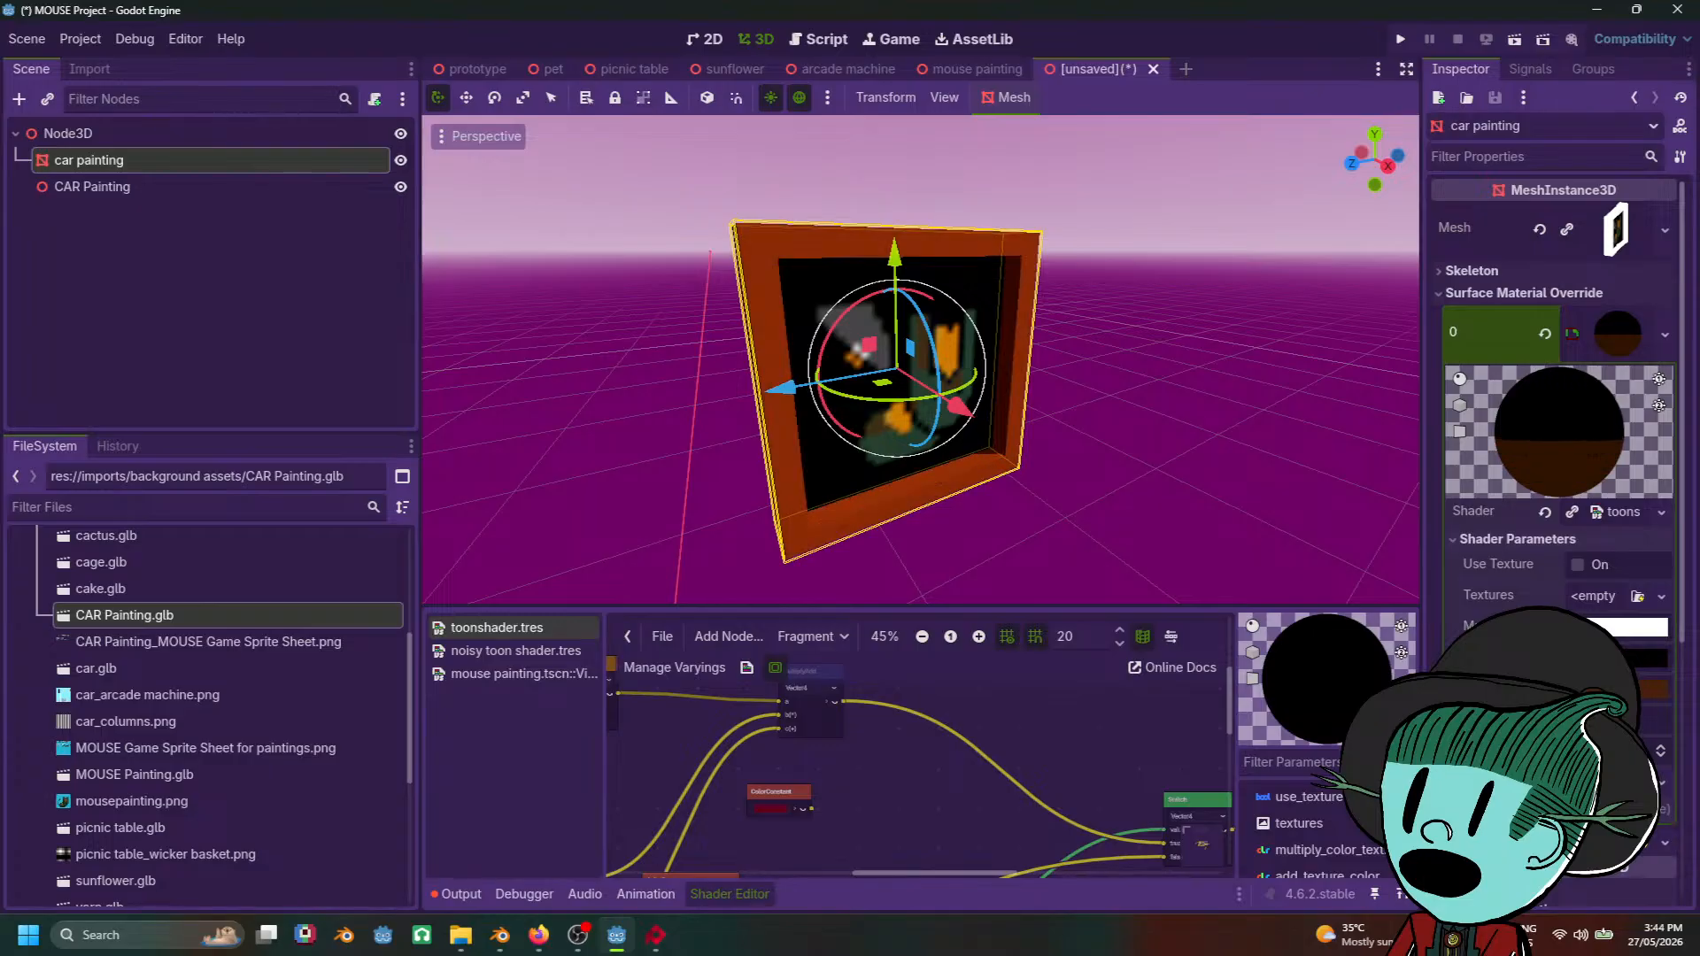
# Step: Darken the painting frame's main color to 270f03 and inspect the frame from further away
pyautogui.click(1631, 689)
pyautogui.click(1673, 351)
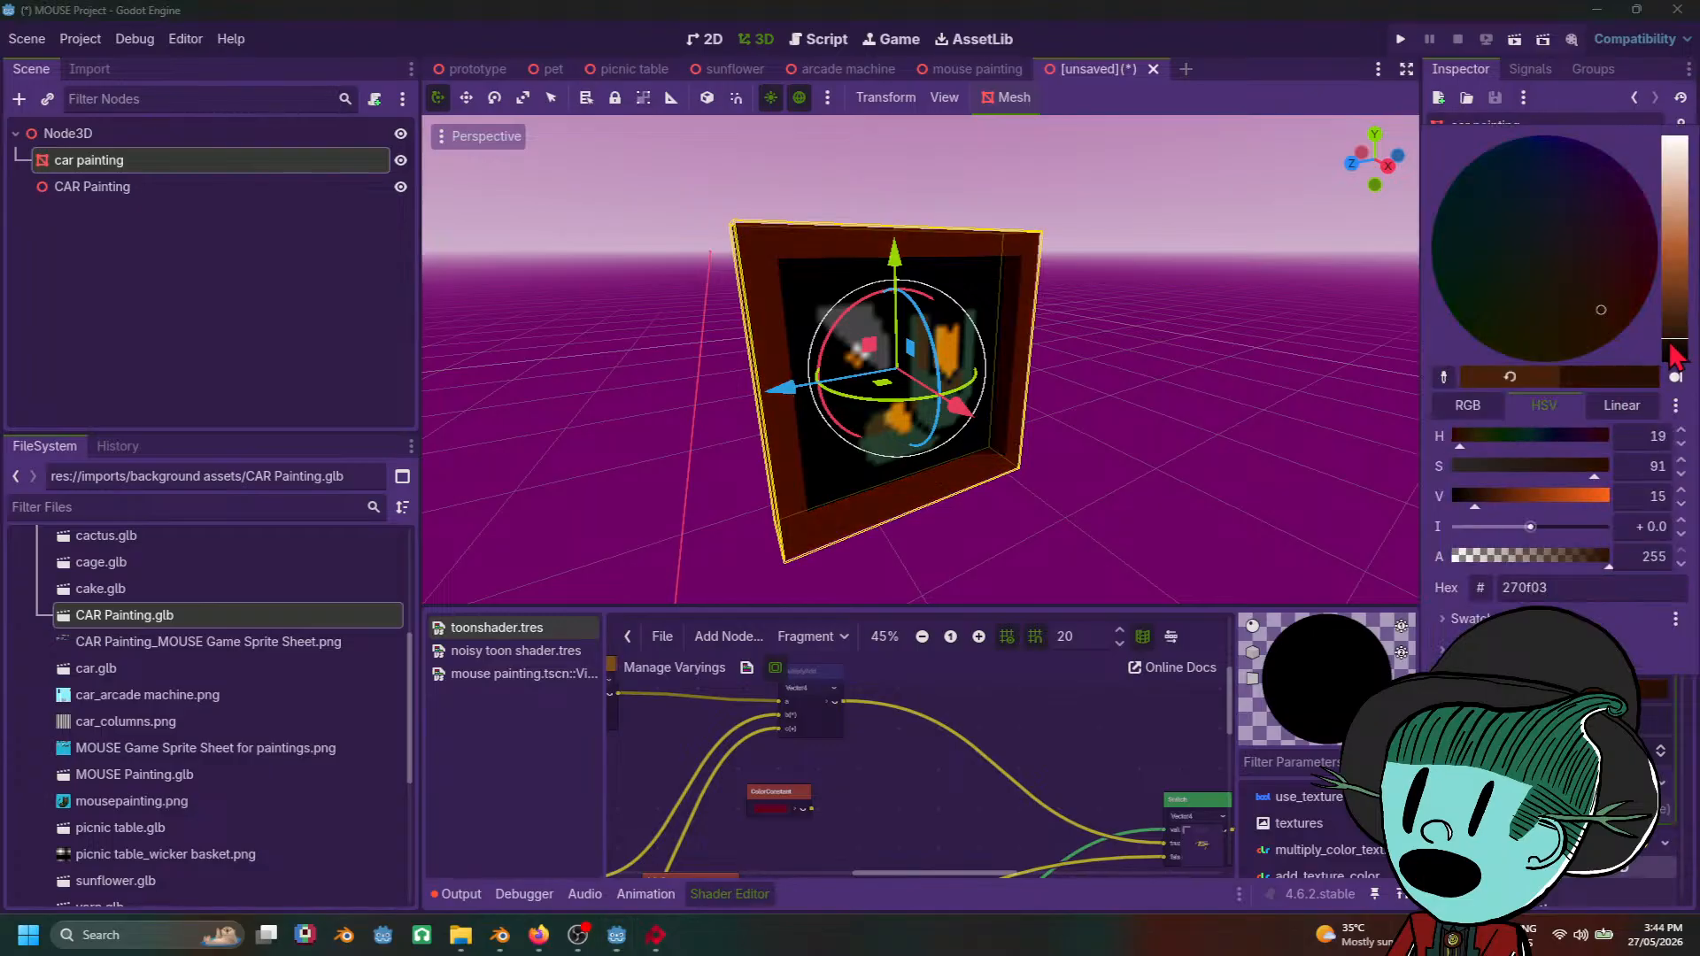
pyautogui.click(1128, 469)
pyautogui.click(1128, 470)
pyautogui.scroll(-9, 1128, 470)
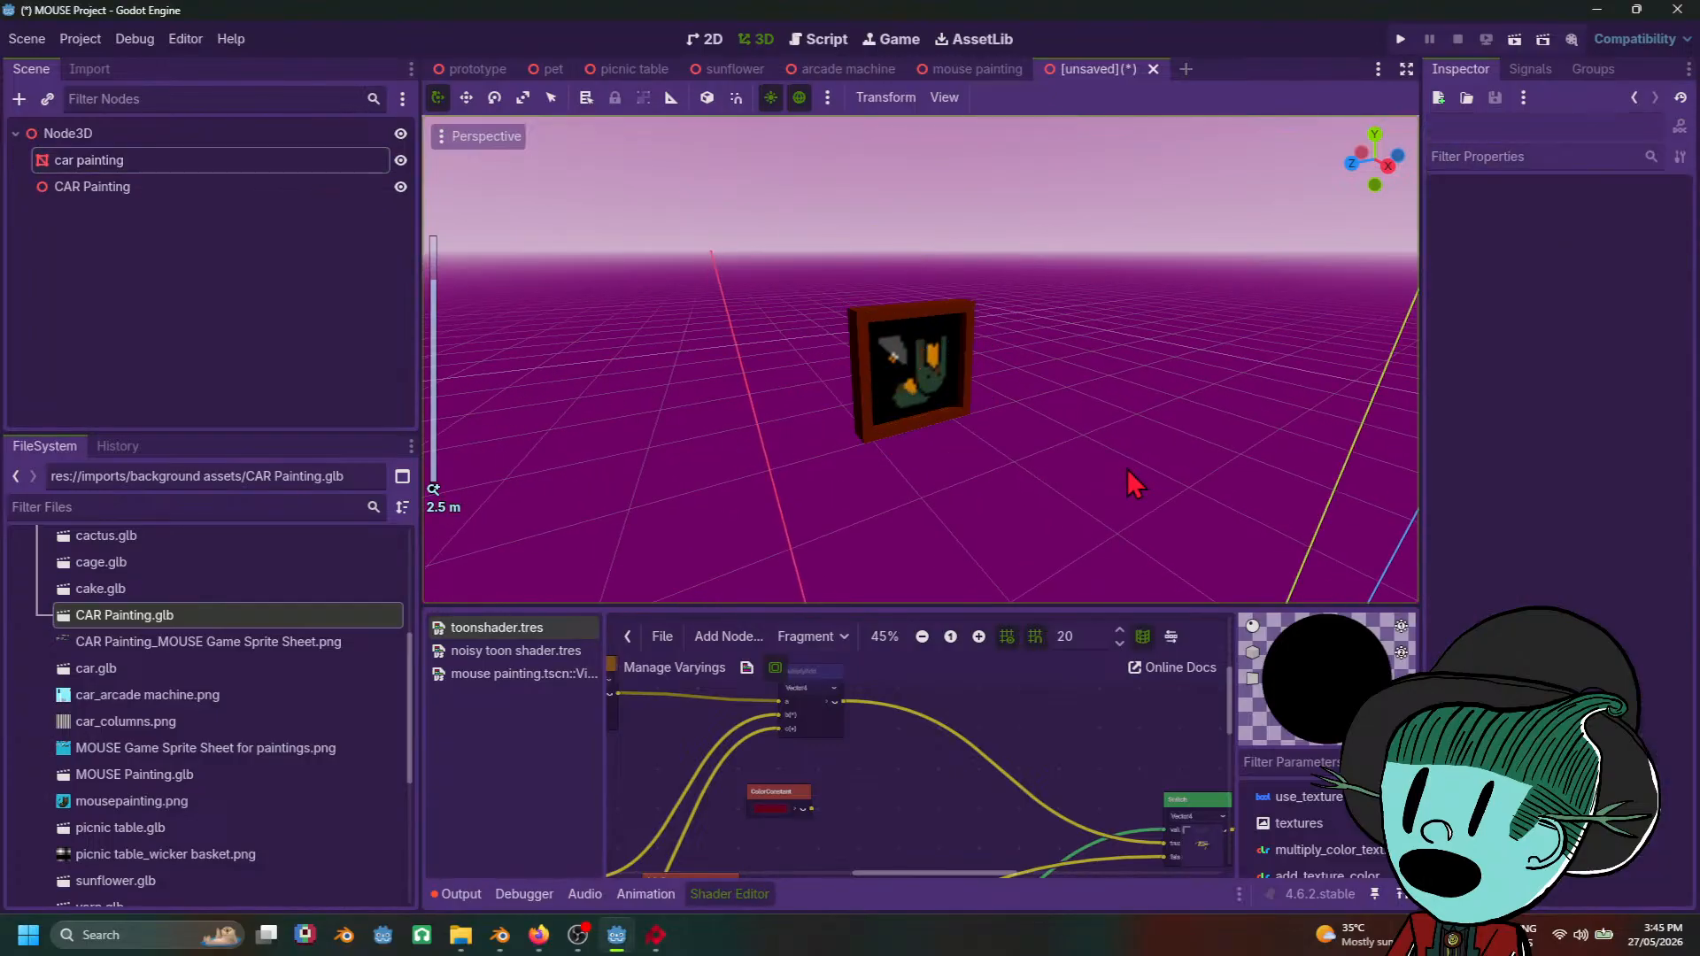
pyautogui.moveTo(1128, 469); pyautogui.dragTo(1151, 444, button='middle')
pyautogui.scroll(5, 886, 328)
# Step: Assign a new ShaderMaterial to surface 1 of the car painting mesh's material override
pyautogui.click(891, 338)
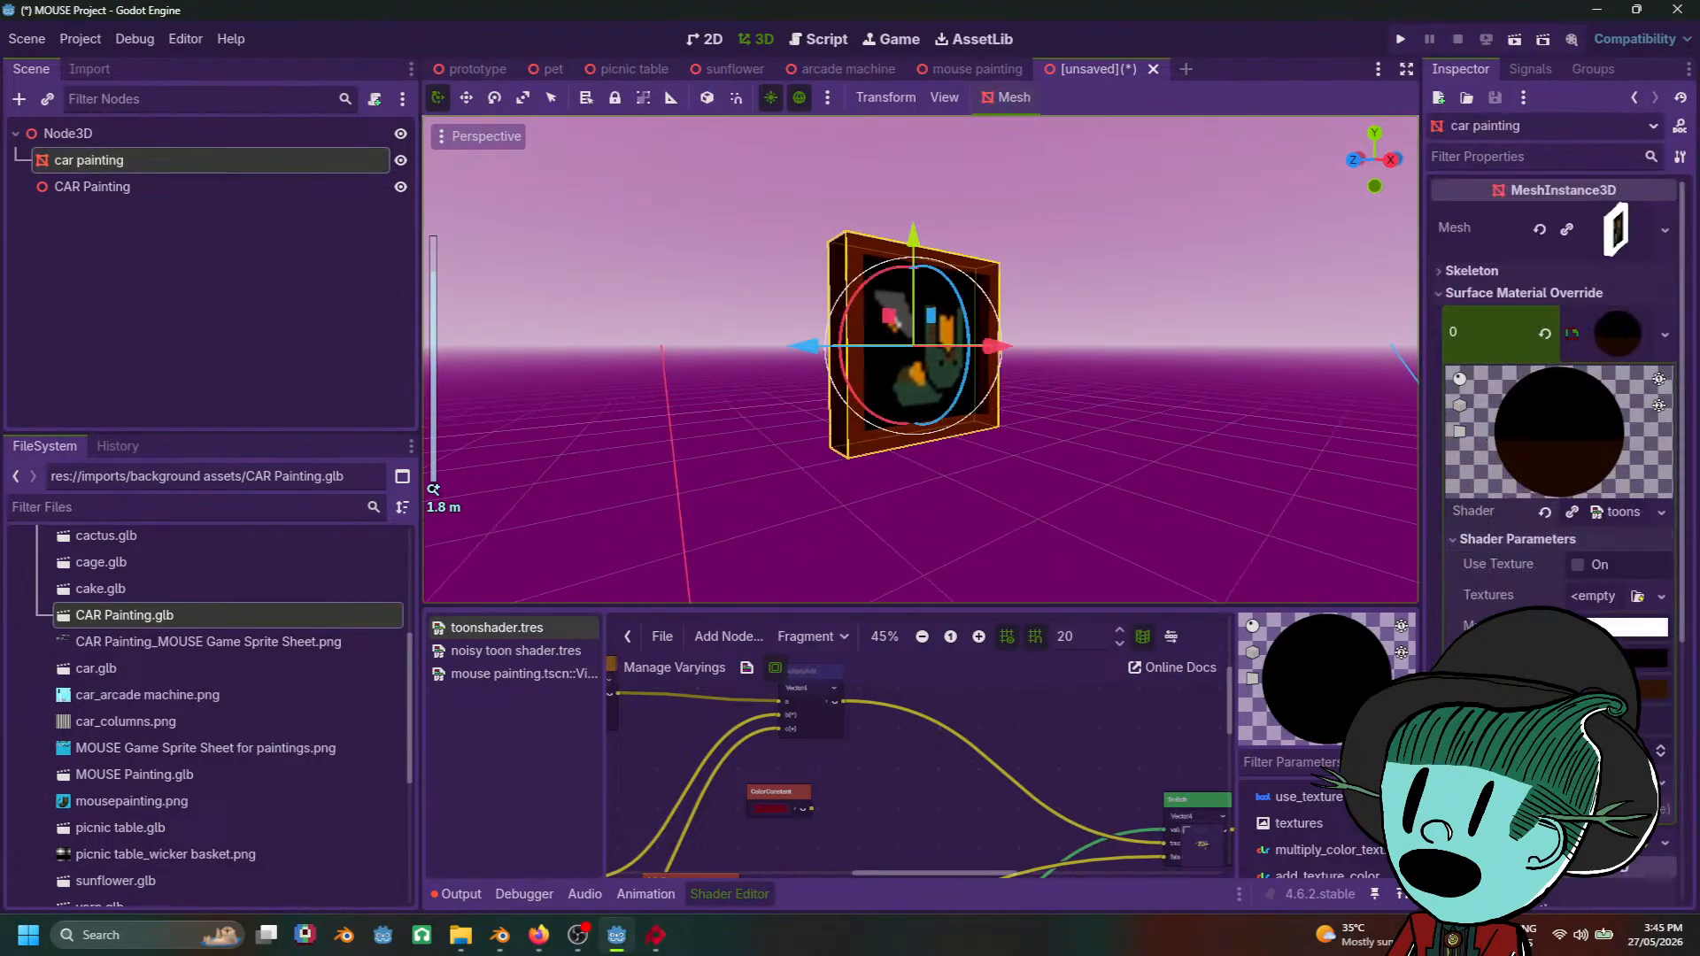
pyautogui.scroll(-3, 1556, 354)
pyautogui.click(1595, 663)
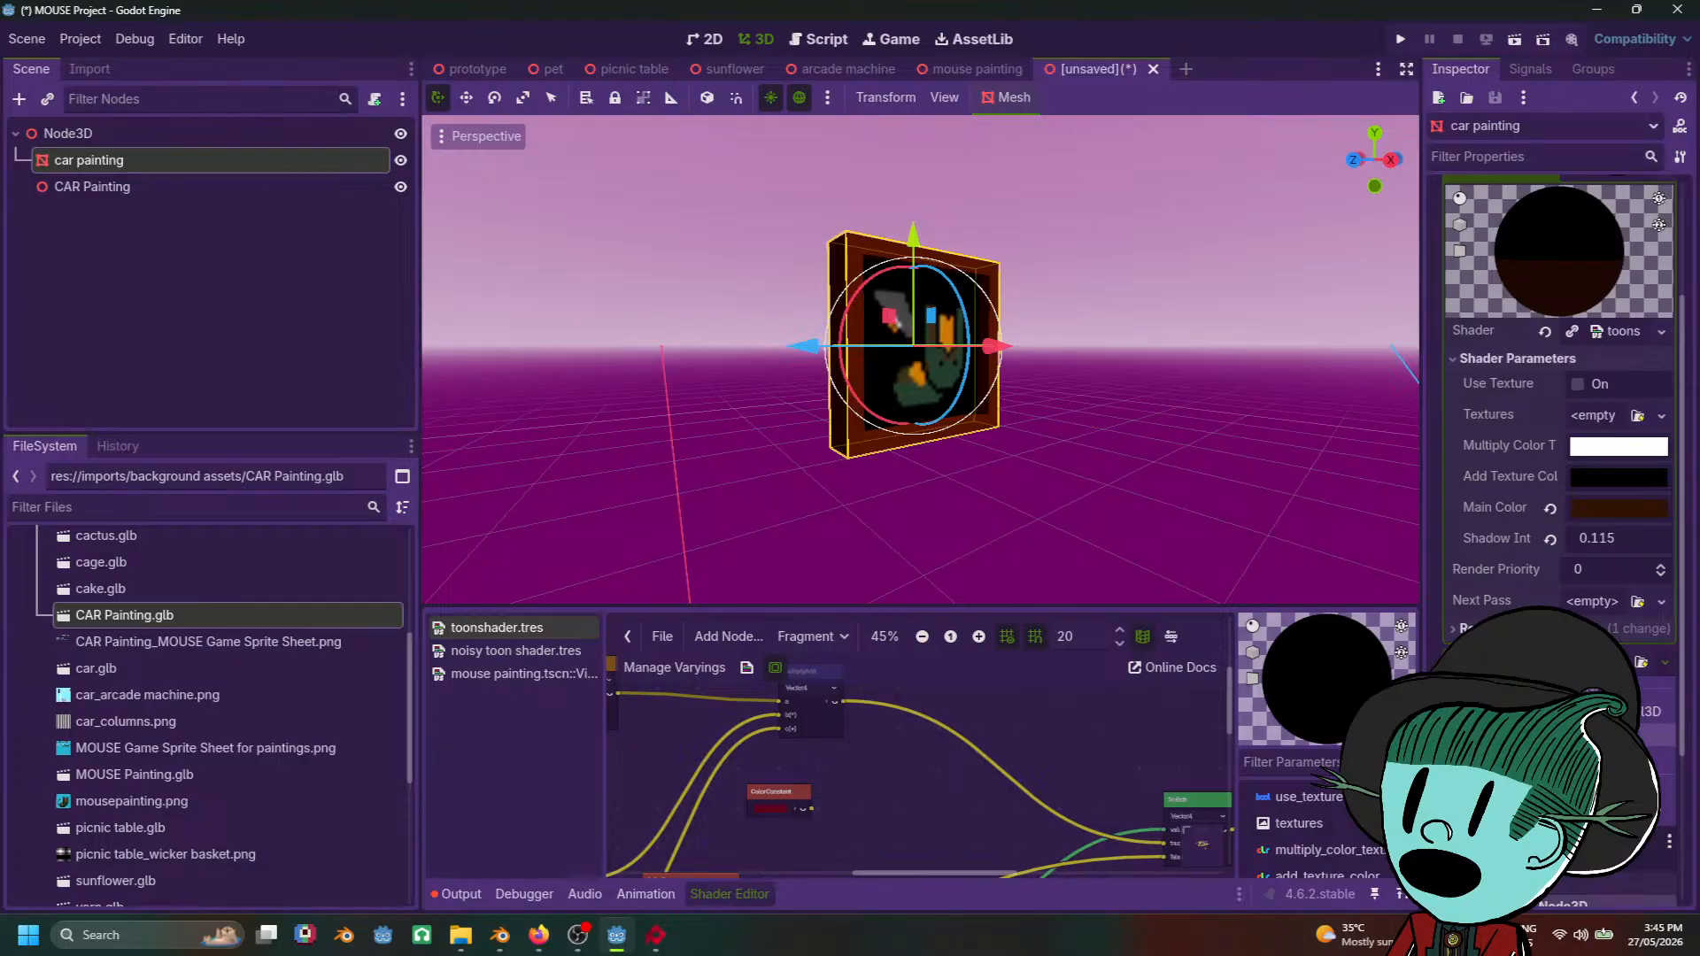
pyautogui.click(1595, 756)
pyautogui.click(1637, 678)
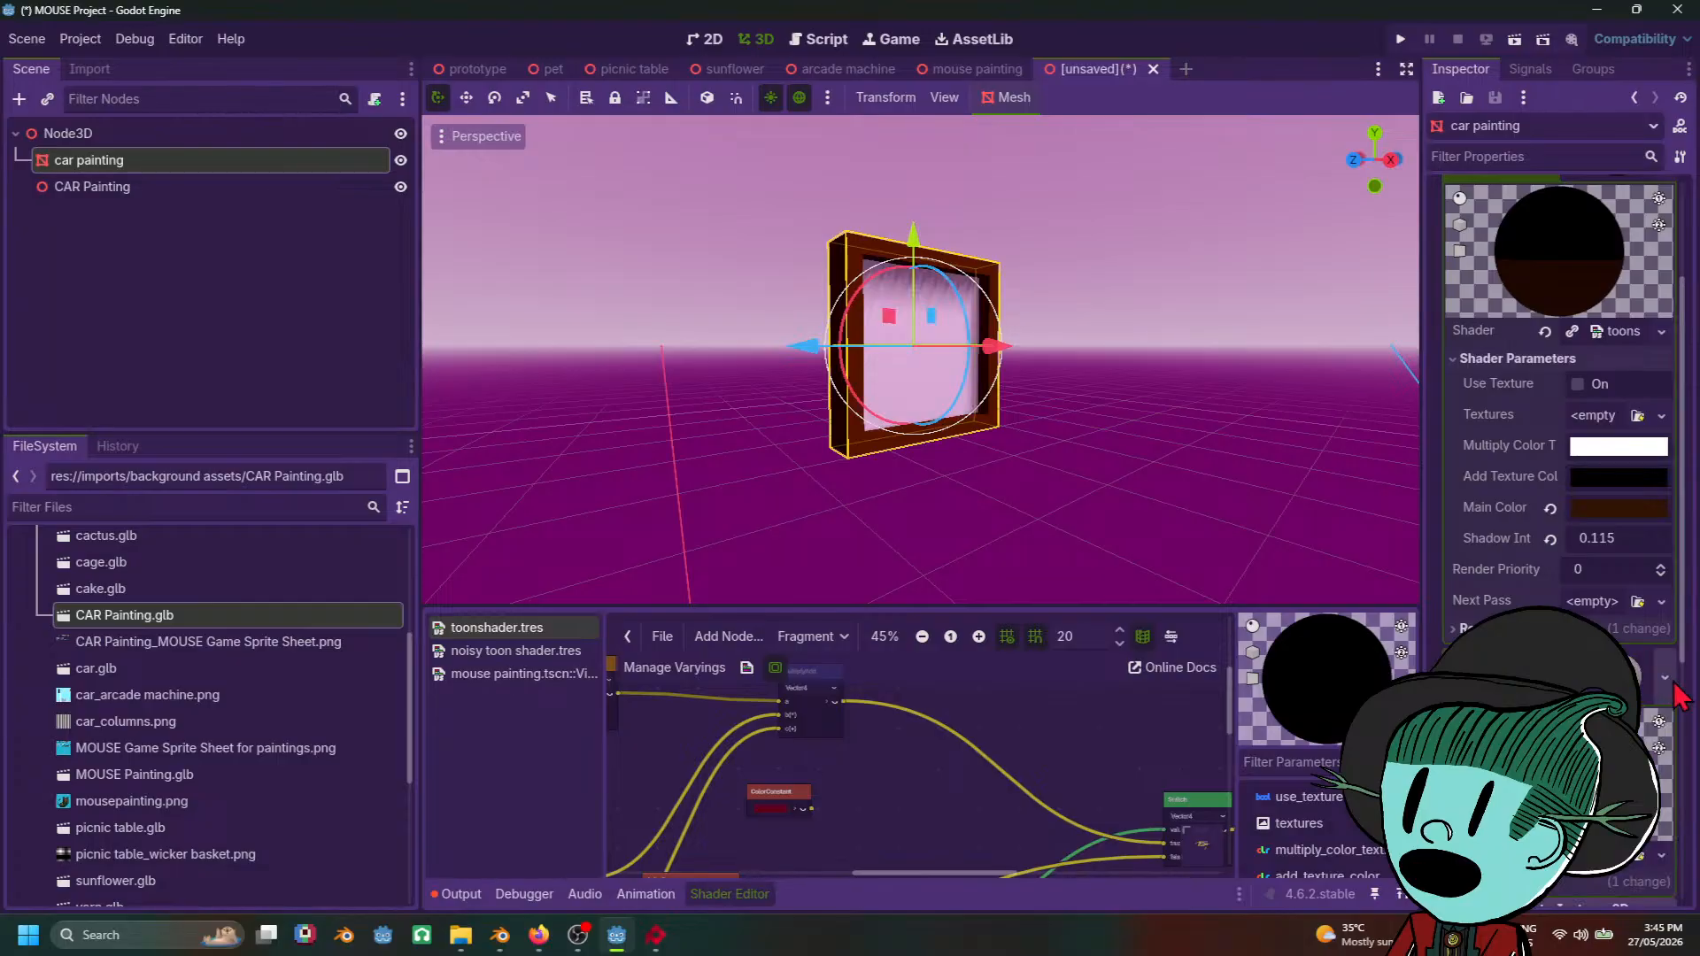
pyautogui.click(1665, 678)
pyautogui.click(1602, 696)
# Step: Load the toon shader into the surface 1 material of the car painting and view the picture from the front
pyautogui.scroll(-3, 1648, 700)
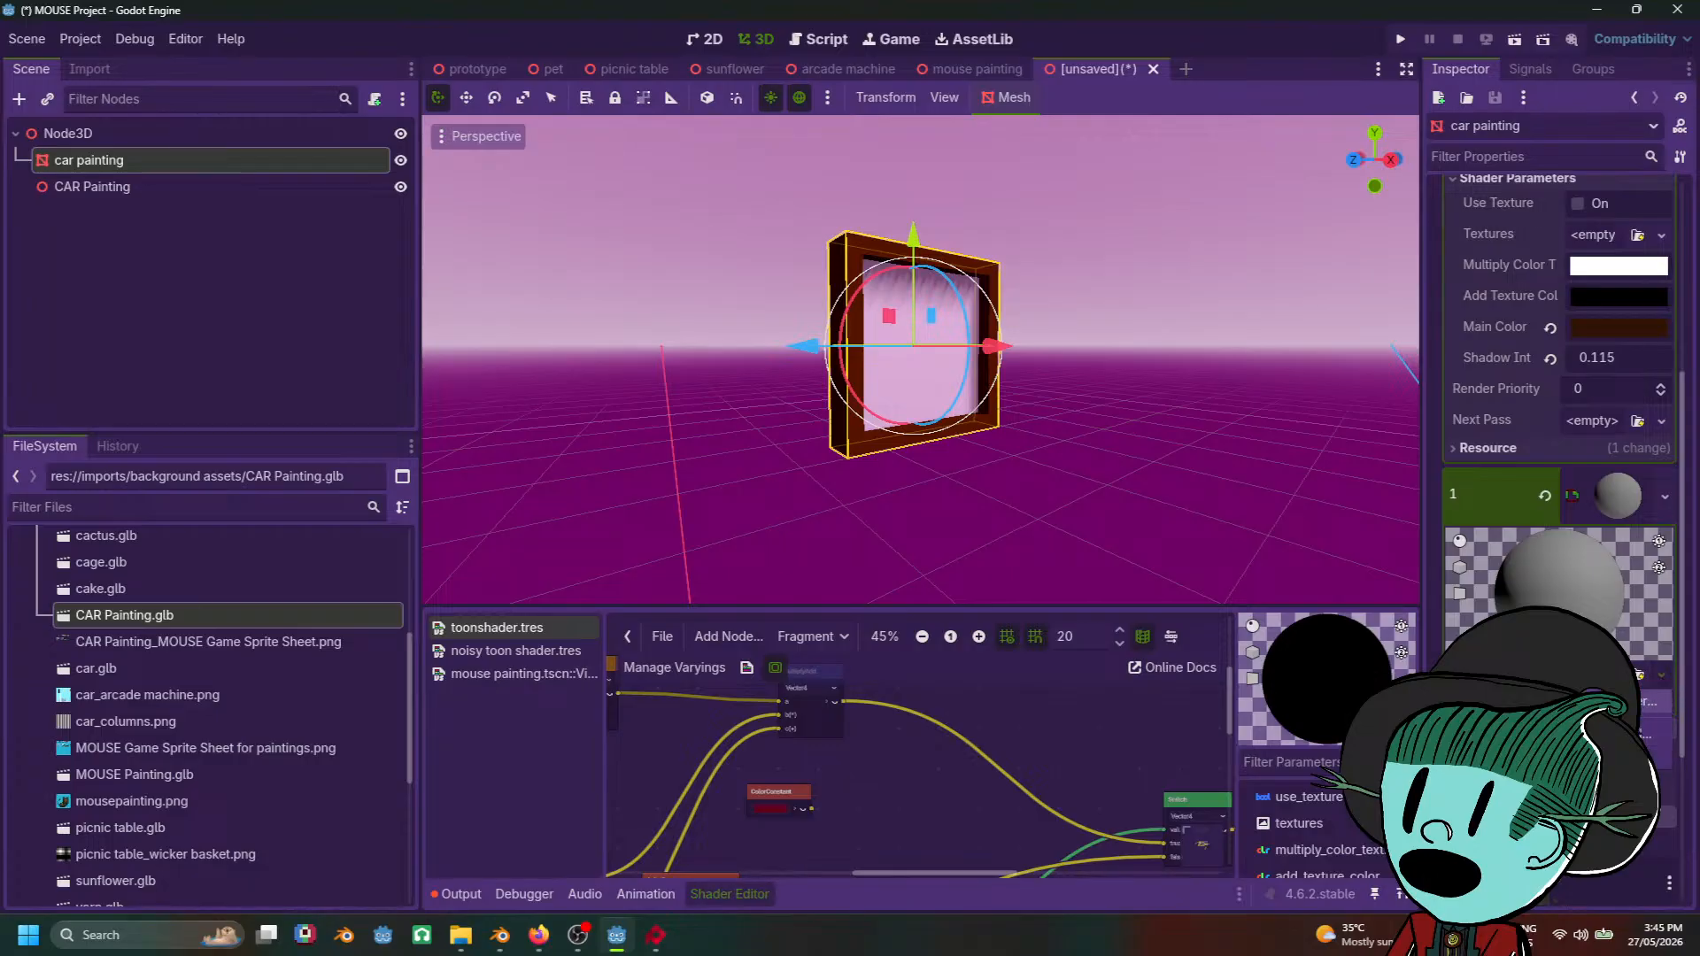
pyautogui.click(1647, 734)
pyautogui.doubleClick(673, 255)
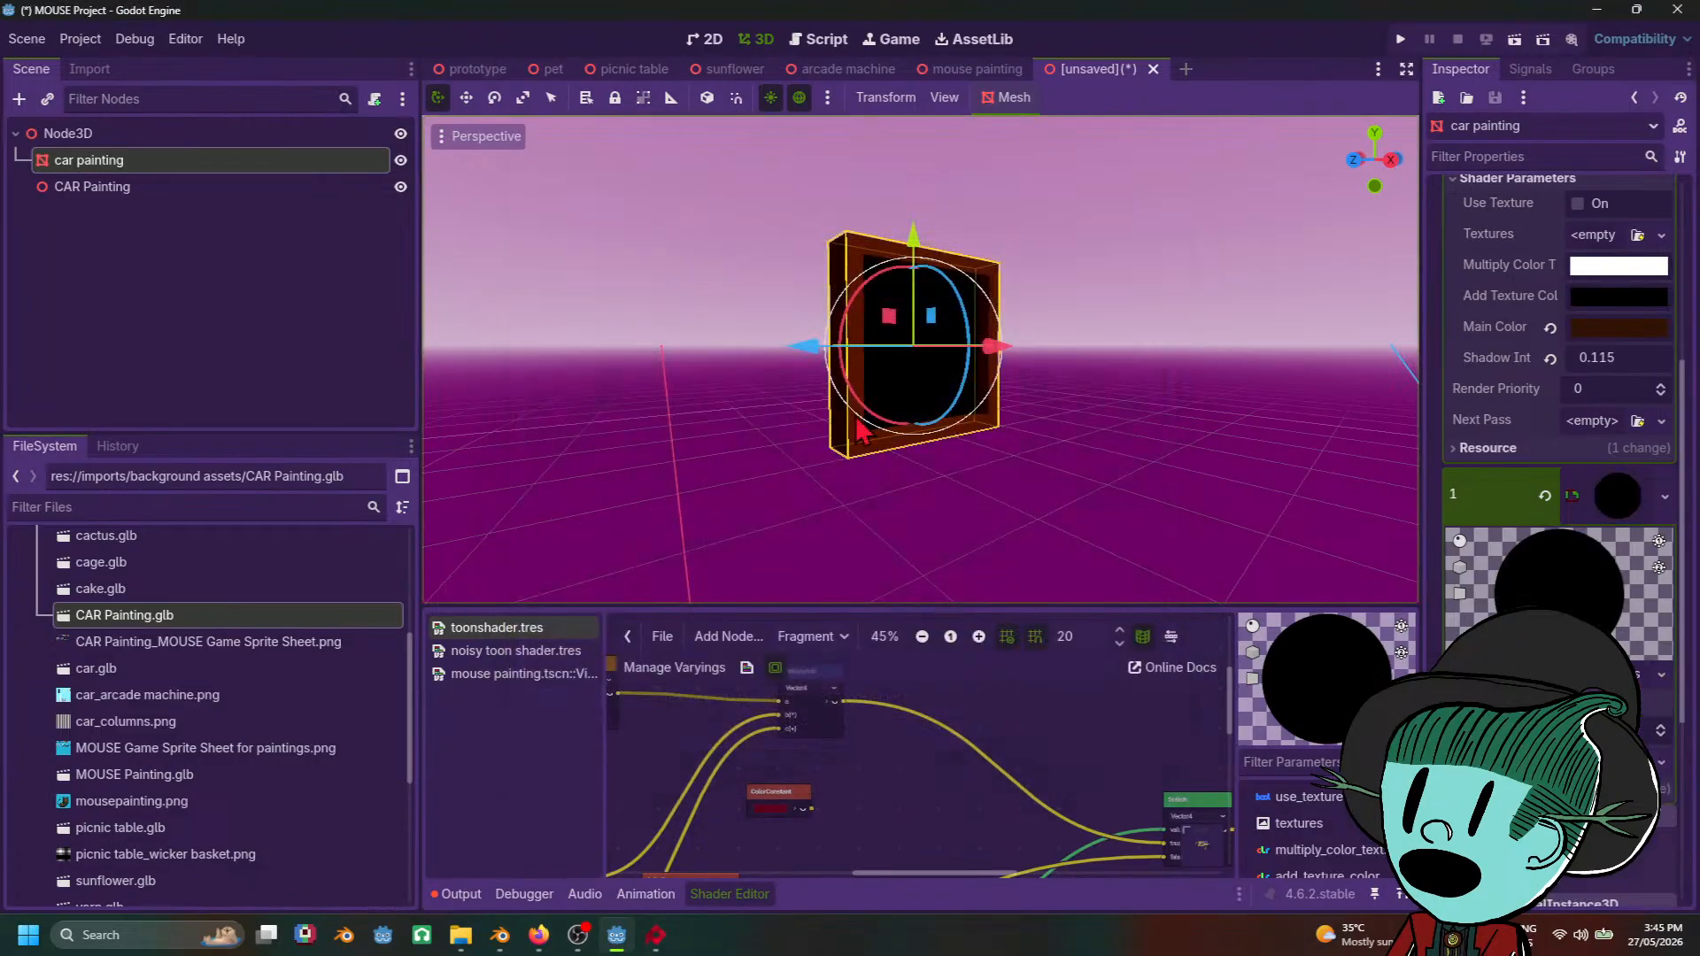
pyautogui.moveTo(1203, 474); pyautogui.dragTo(1095, 478, button='middle')
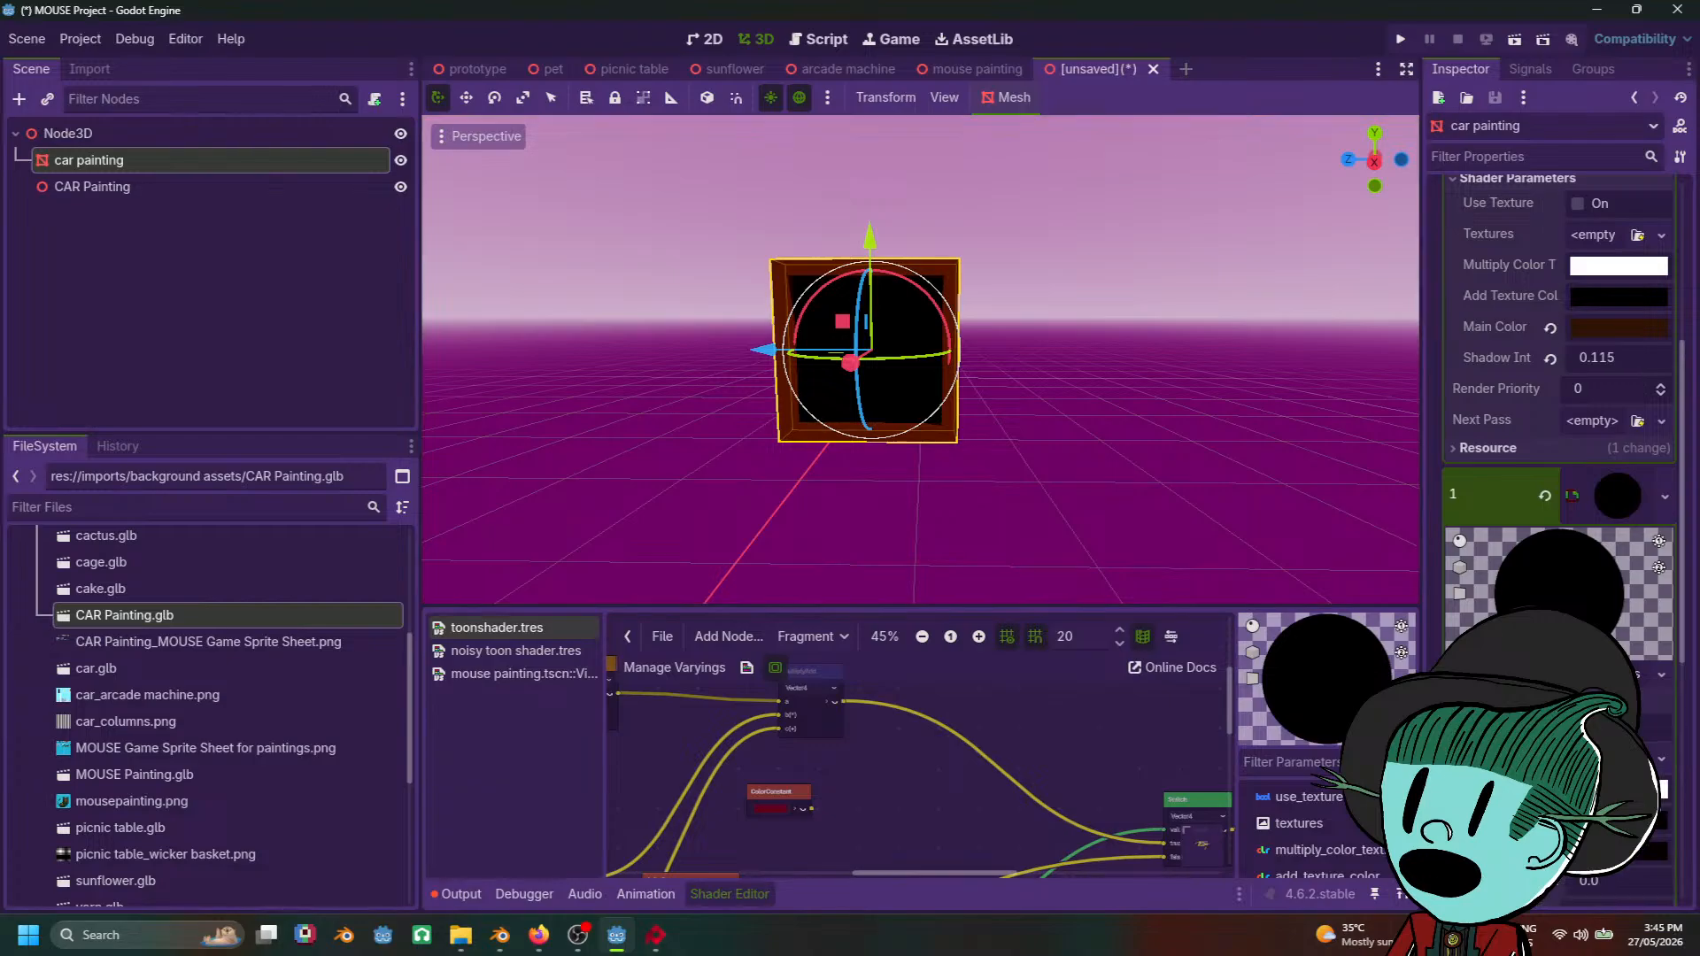
# Step: Enable Use Texture on the surface 1 material and choose MOUSE Game Sprite Sheet for paintings.png from background assets as its texture
pyautogui.scroll(-4, 1505, 455)
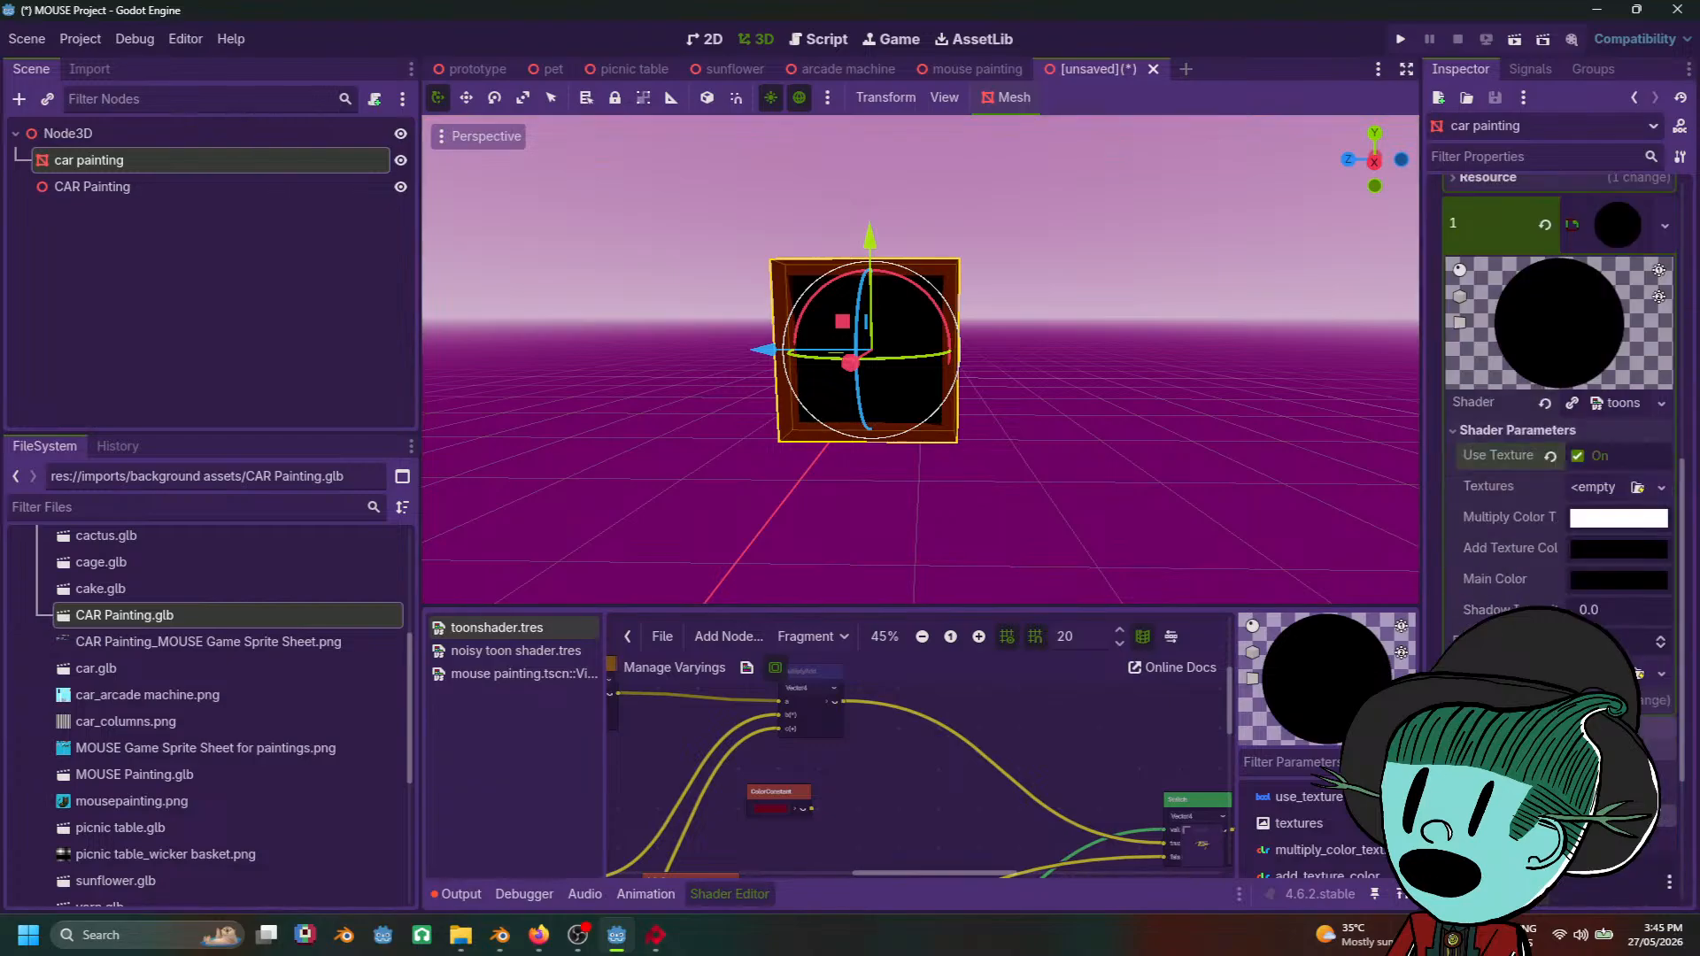
pyautogui.click(1586, 498)
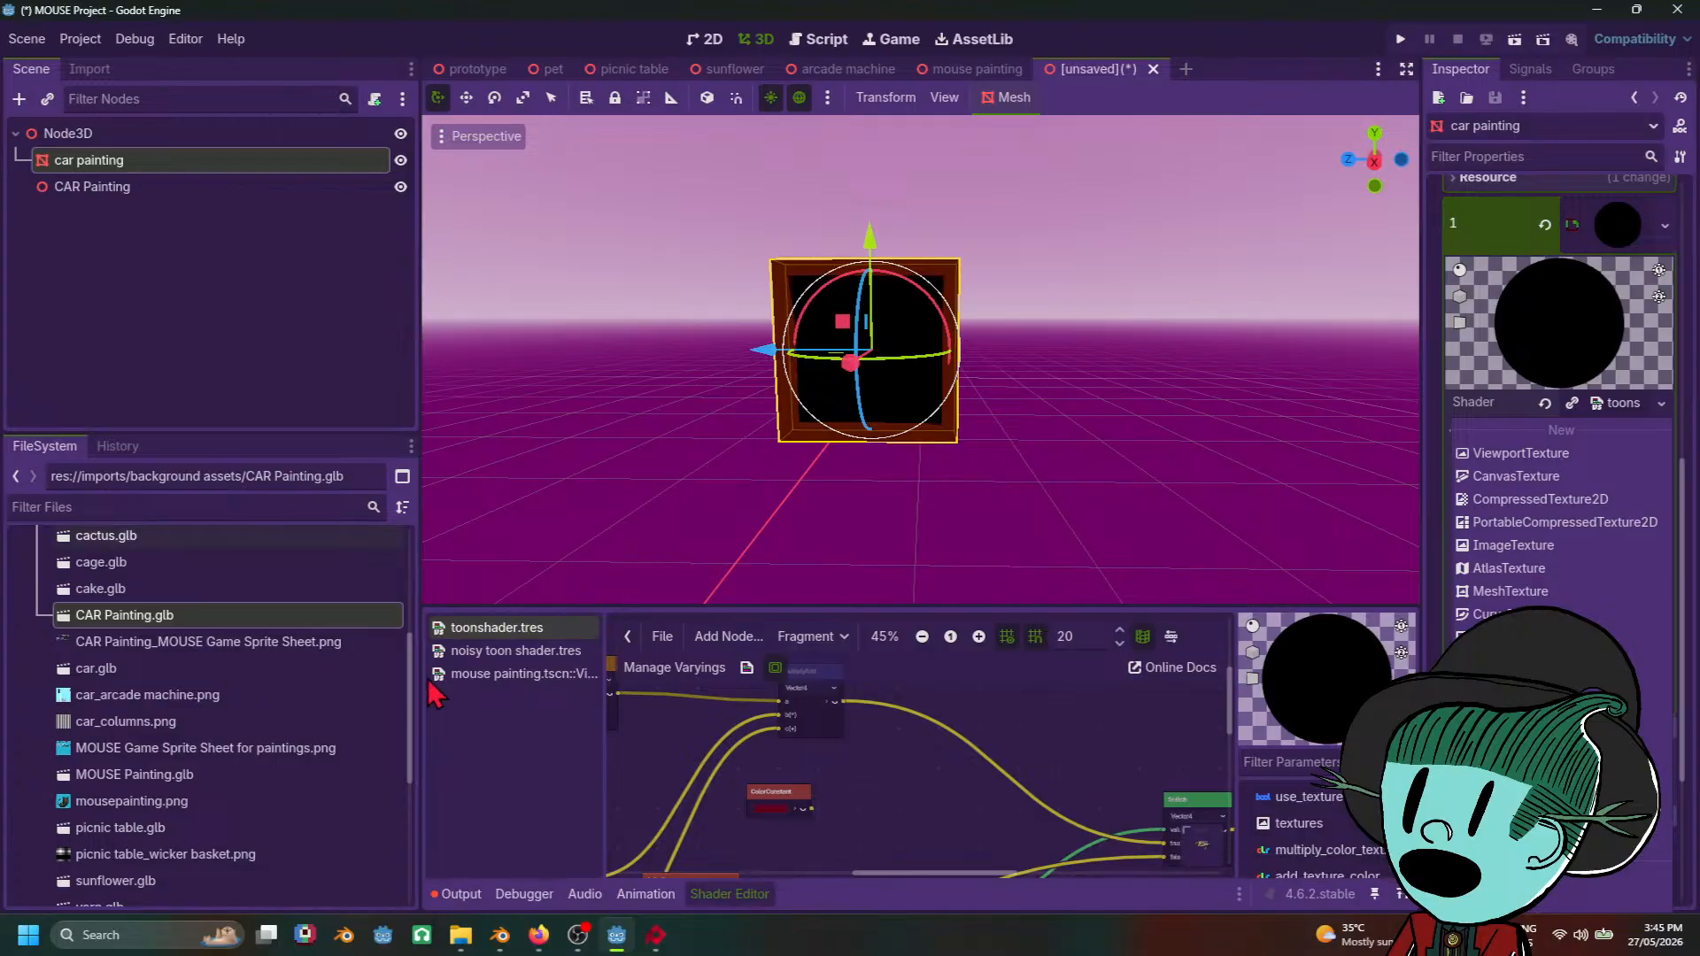
pyautogui.click(1548, 899)
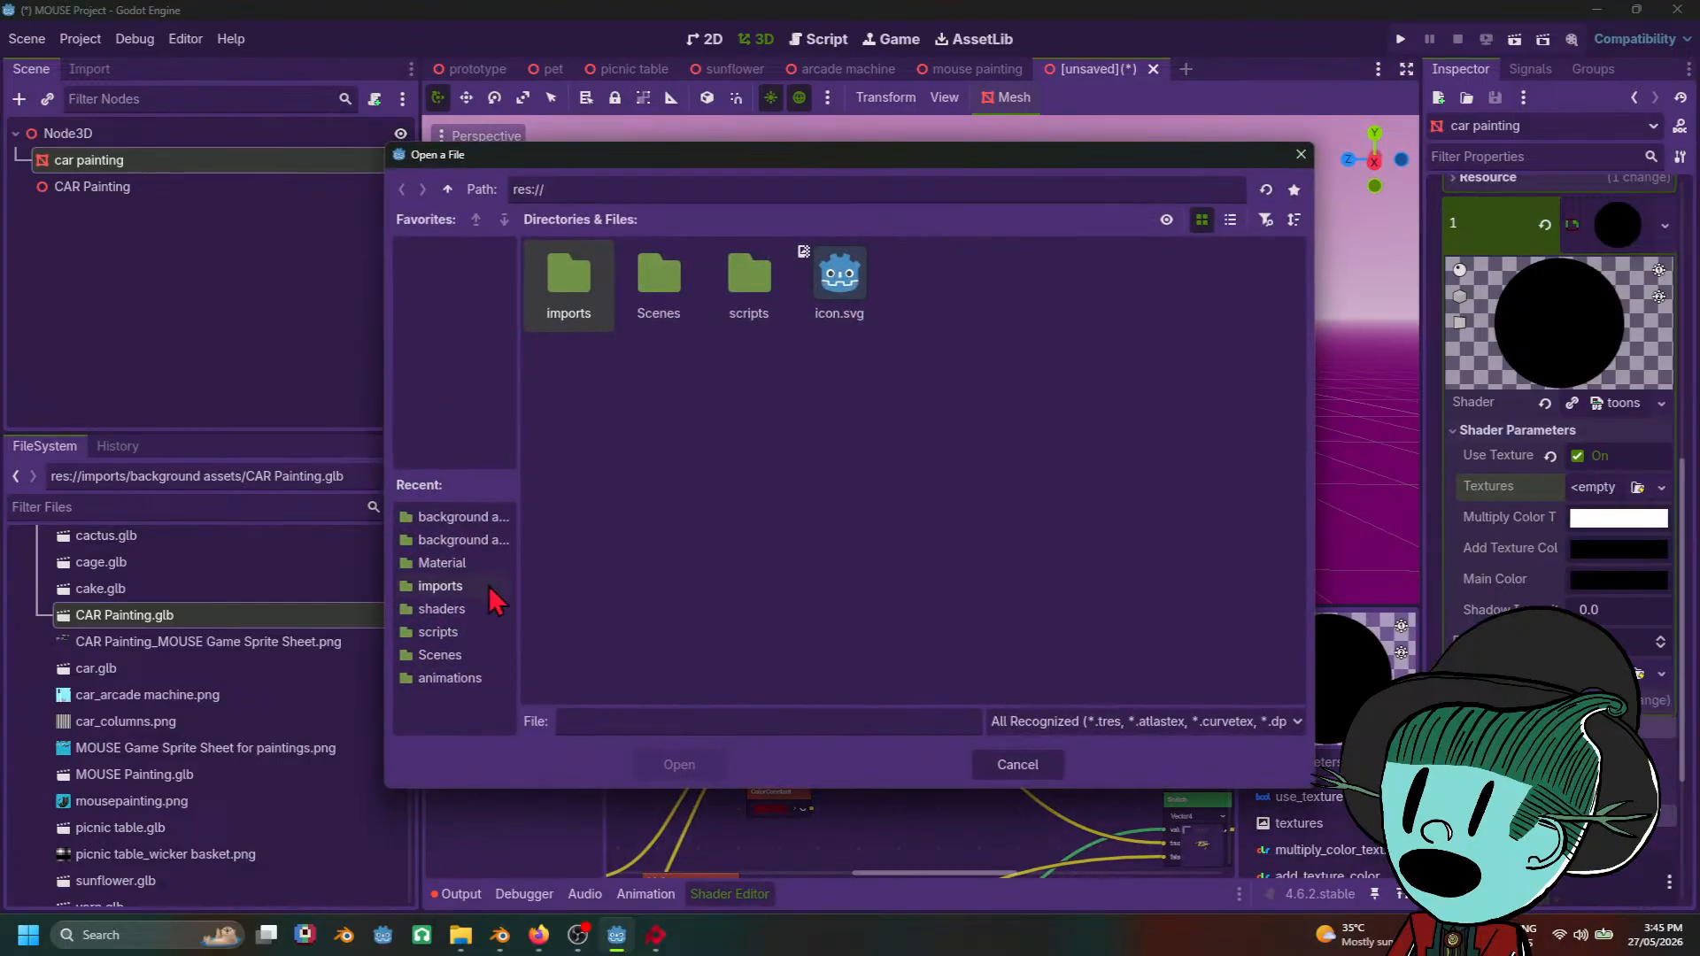
pyautogui.click(464, 540)
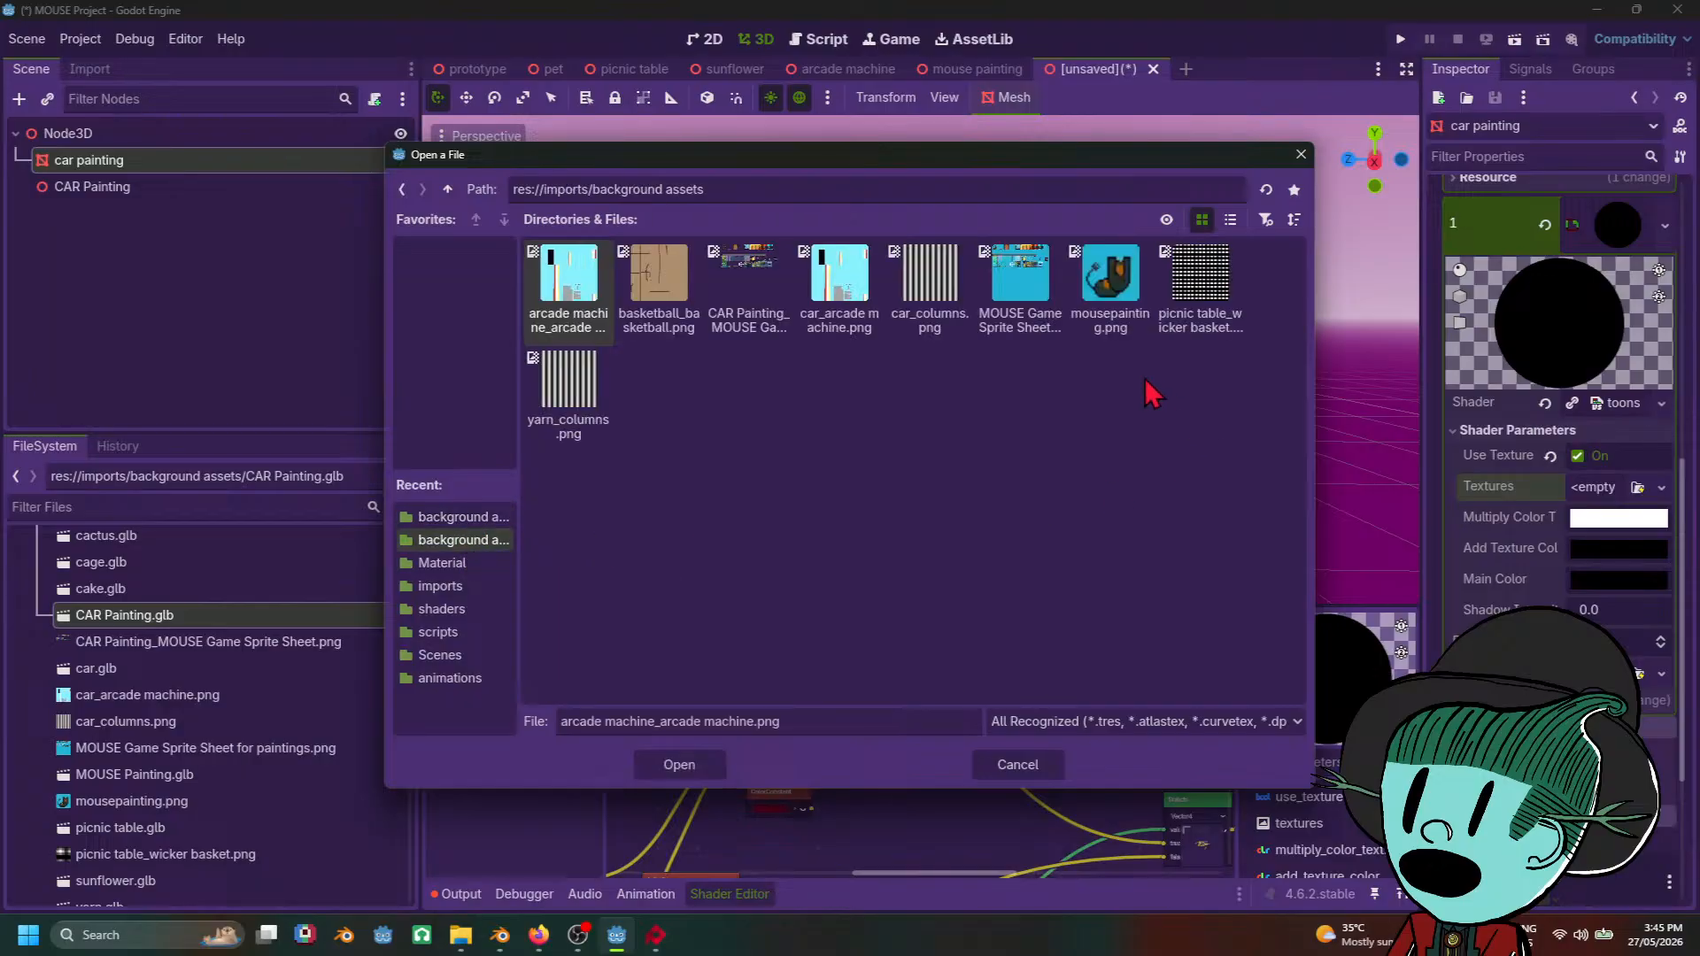
pyautogui.click(1032, 305)
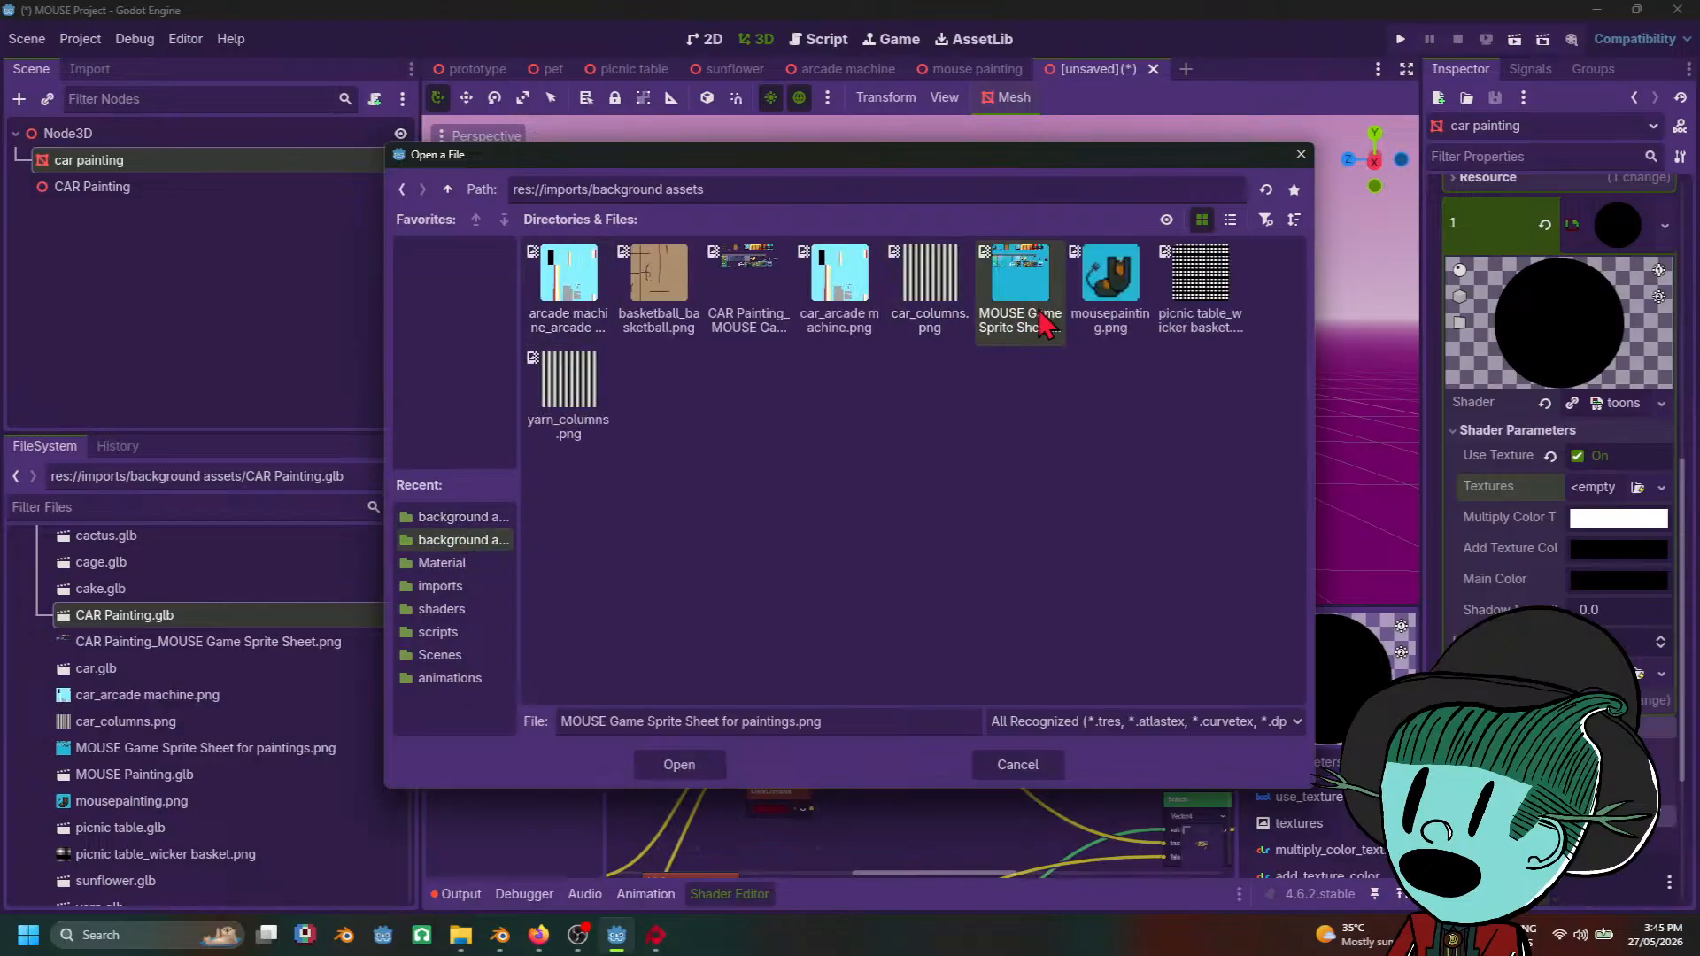
# Step: Assign "MOUSE Game Sprite Sheet for paintings.png" as the car painting's second surface texture and make that material's shader unique
pyautogui.click(702, 767)
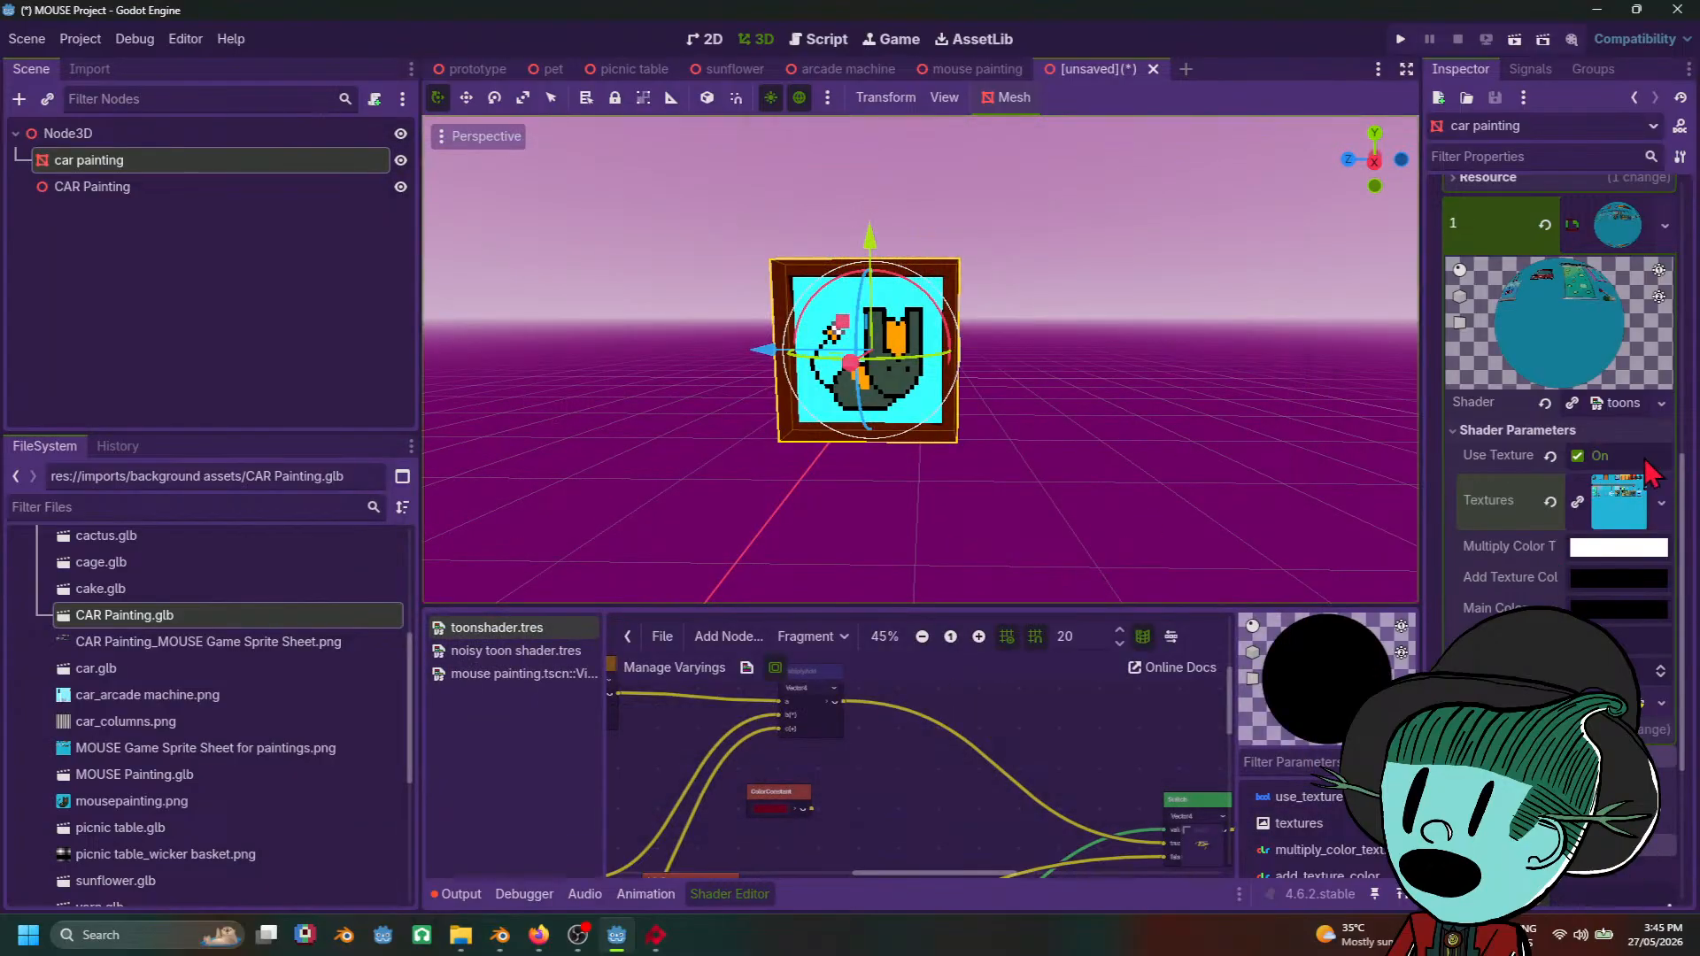
pyautogui.click(1572, 402)
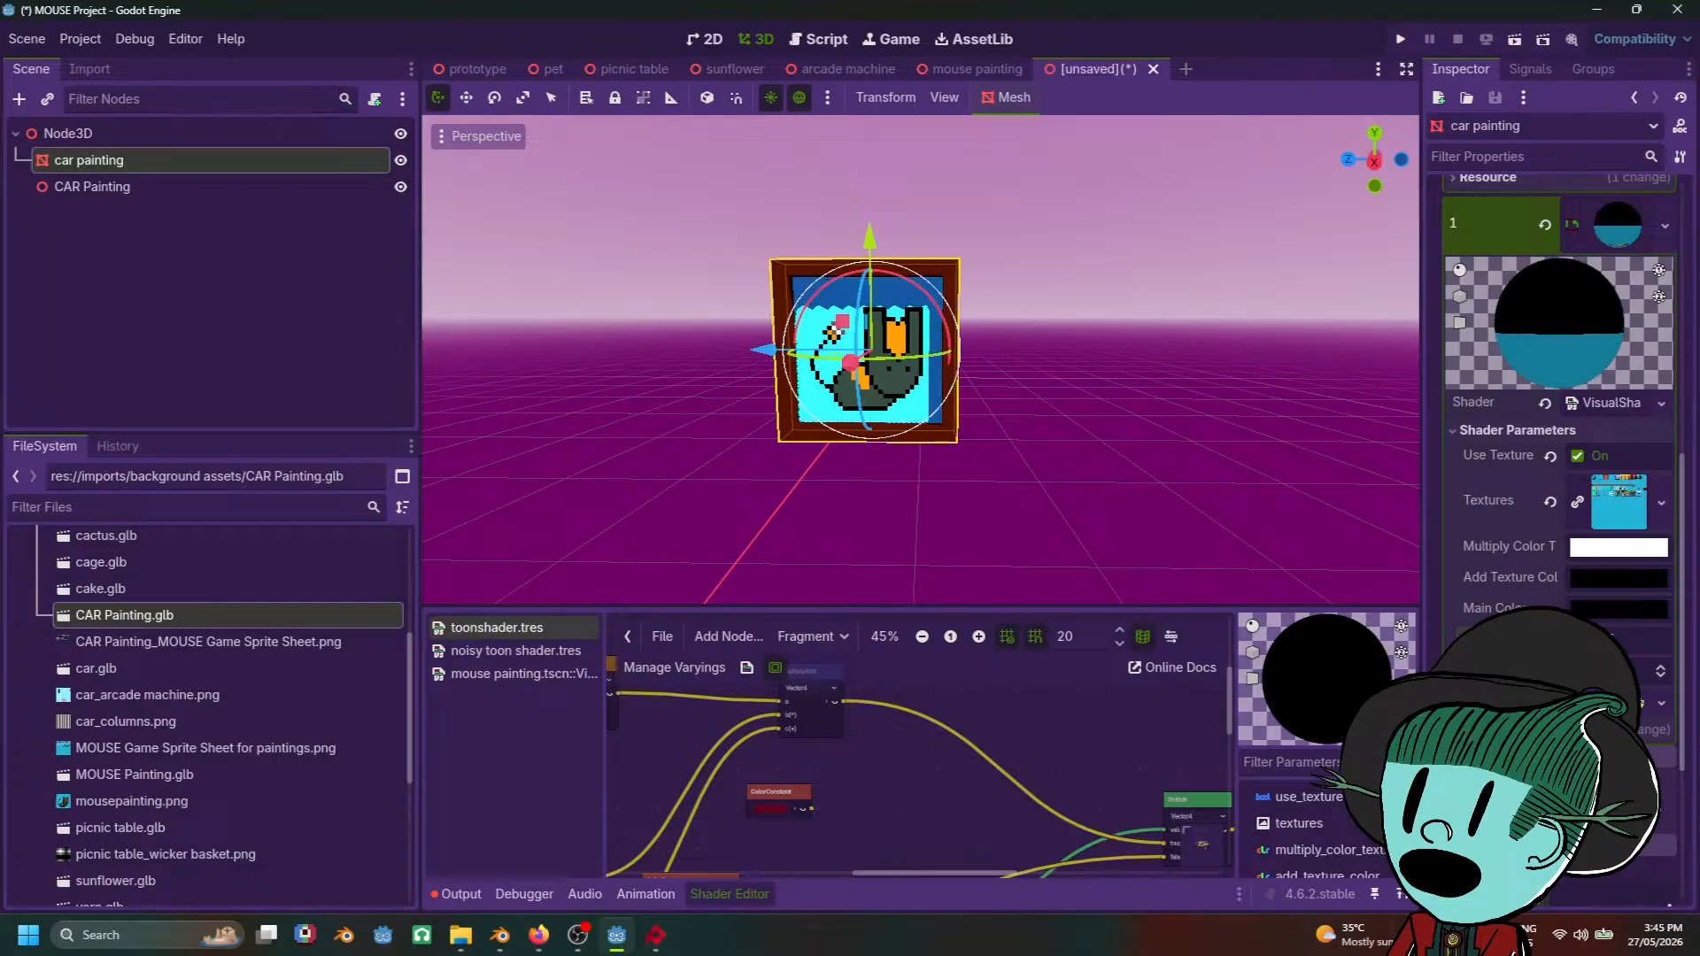
pyautogui.scroll(-3, 1160, 460)
pyautogui.scroll(3, 988, 487)
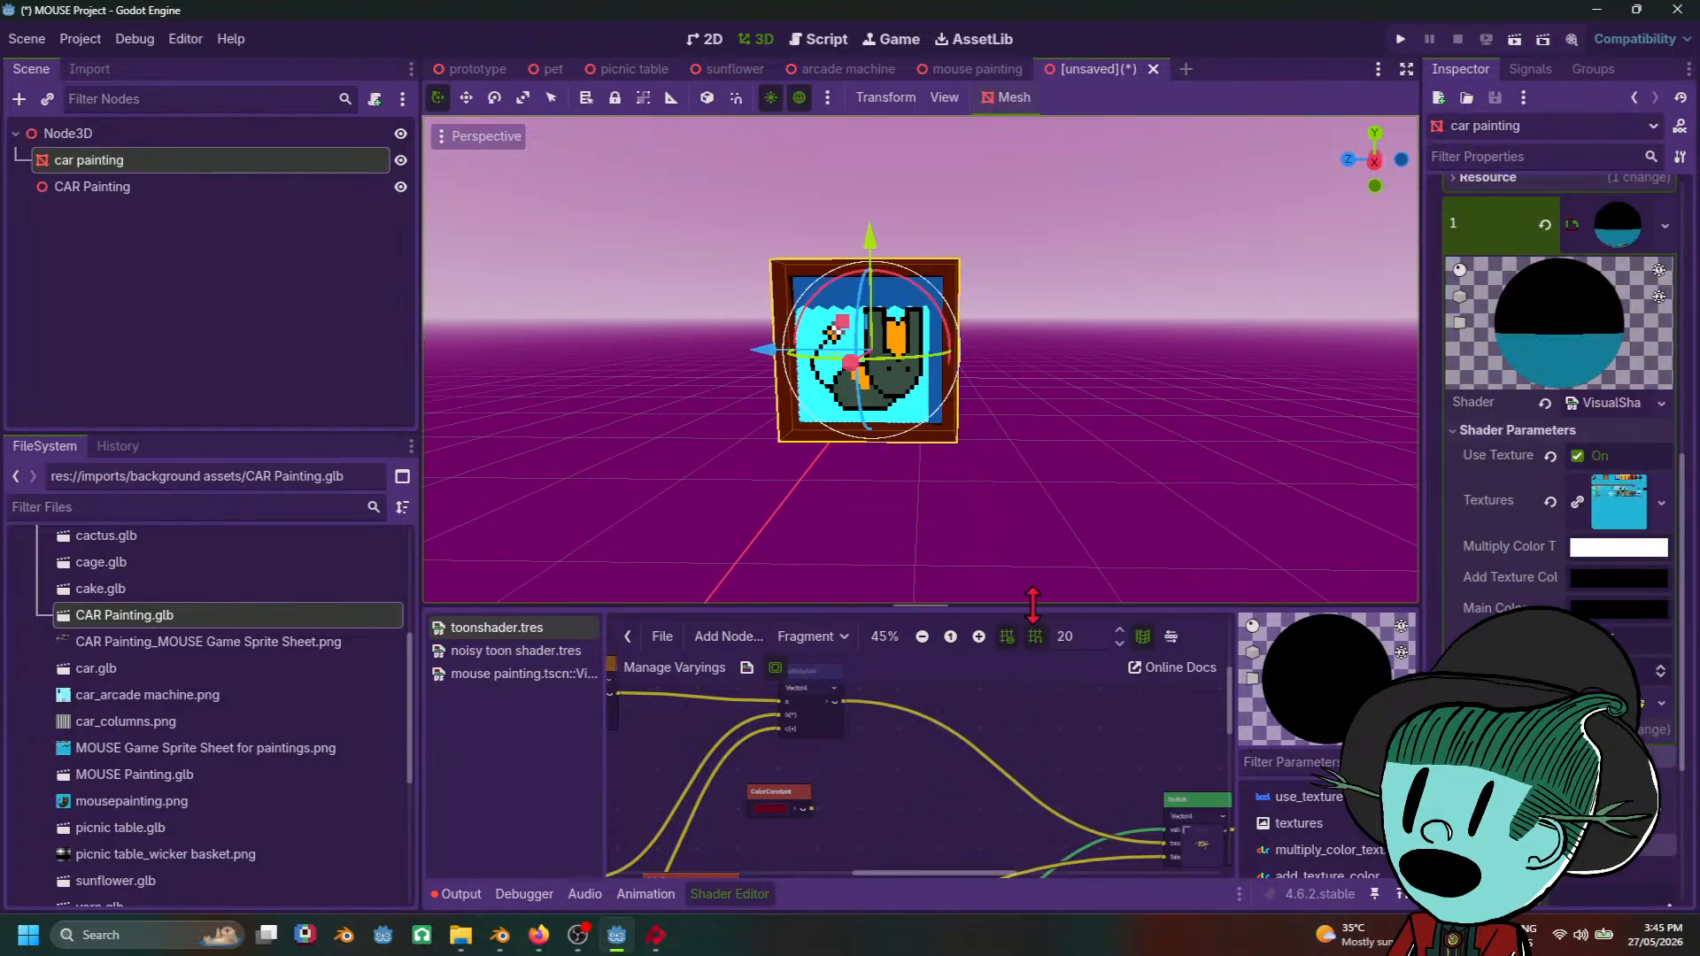
# Step: Enlarge the shader editor and open the car painting's unique visual shader at its Vertex graph
pyautogui.moveTo(1036, 613); pyautogui.dragTo(1036, 435)
pyautogui.scroll(-2, 969, 726)
pyautogui.scroll(-1, 965, 724)
pyautogui.moveTo(965, 725); pyautogui.dragTo(877, 744, button='middle')
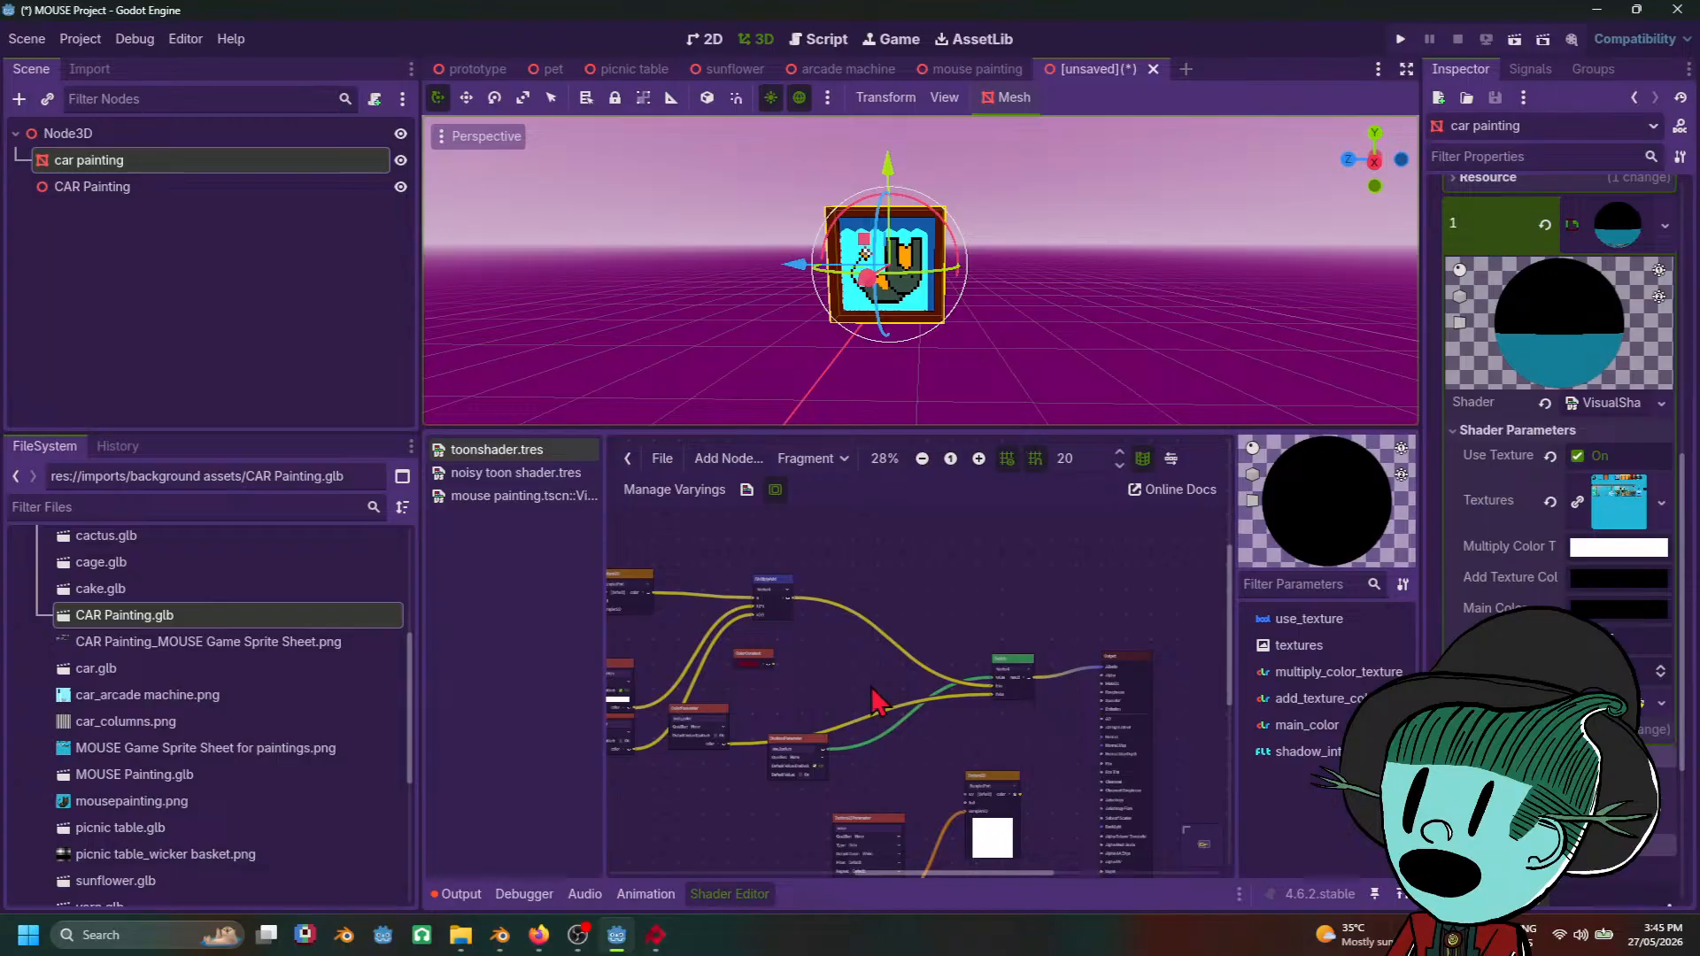
pyautogui.scroll(3, 850, 726)
pyautogui.moveTo(802, 709)
pyautogui.mouseDown(button='middle')
pyautogui.moveTo(759, 702)
pyautogui.moveTo(903, 675)
pyautogui.moveTo(1105, 748)
pyautogui.moveTo(1138, 779)
pyautogui.moveTo(794, 731)
pyautogui.mouseUp(button='middle')
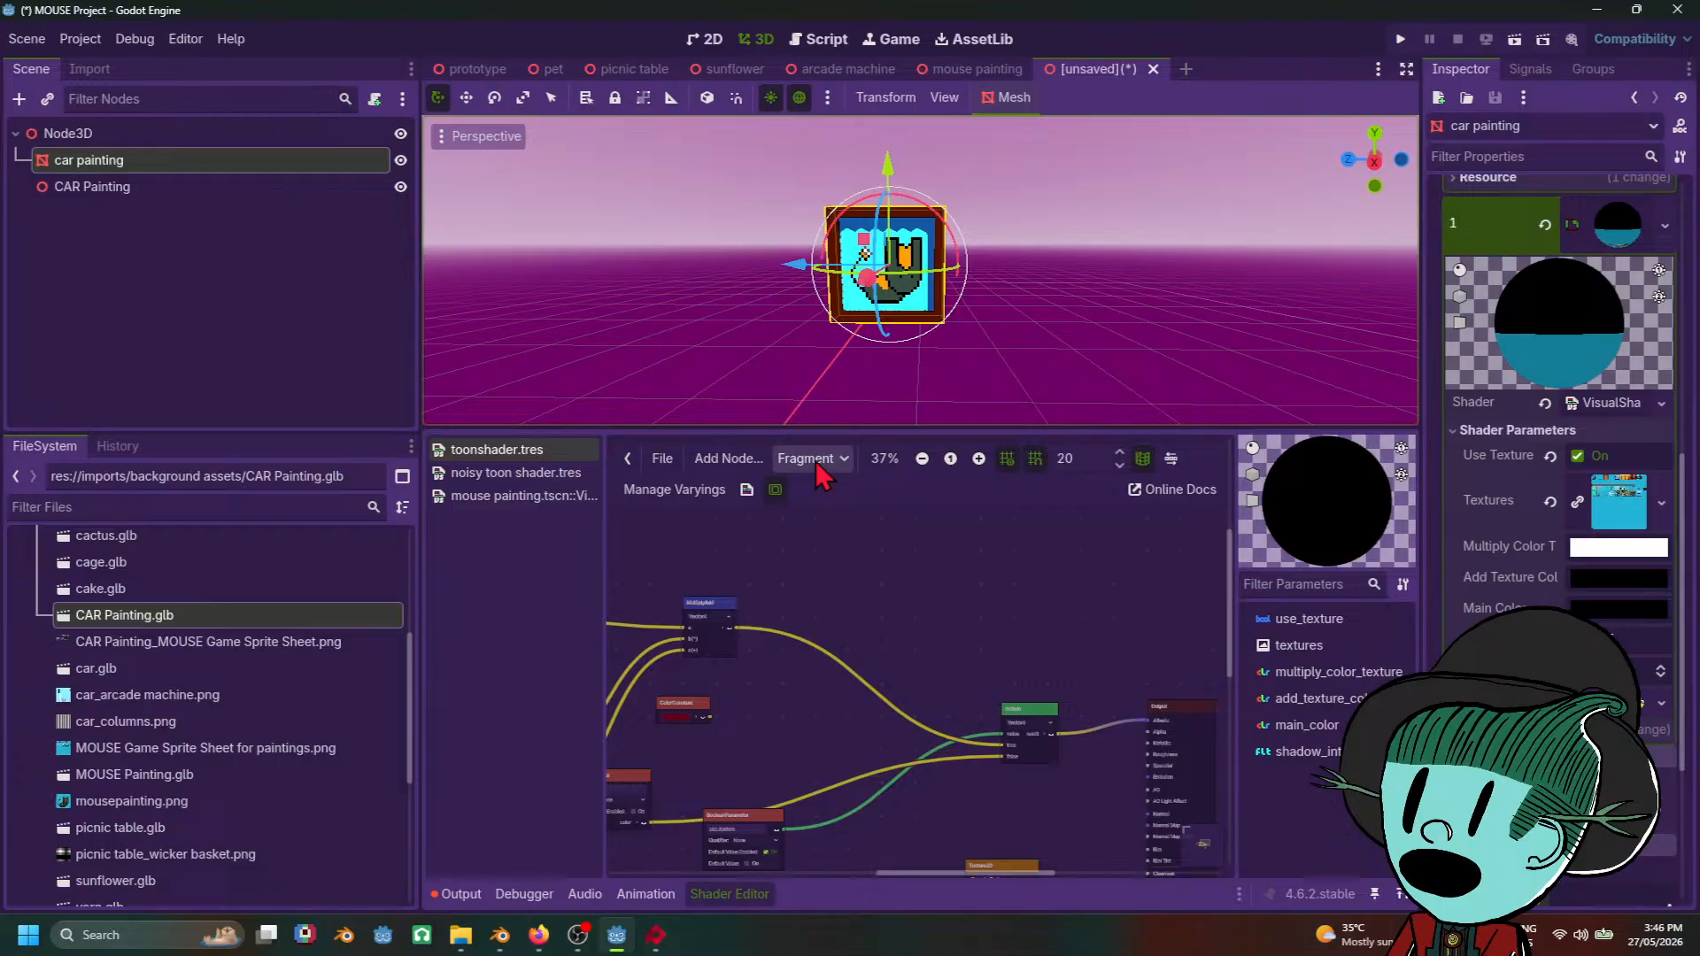
pyautogui.click(1607, 403)
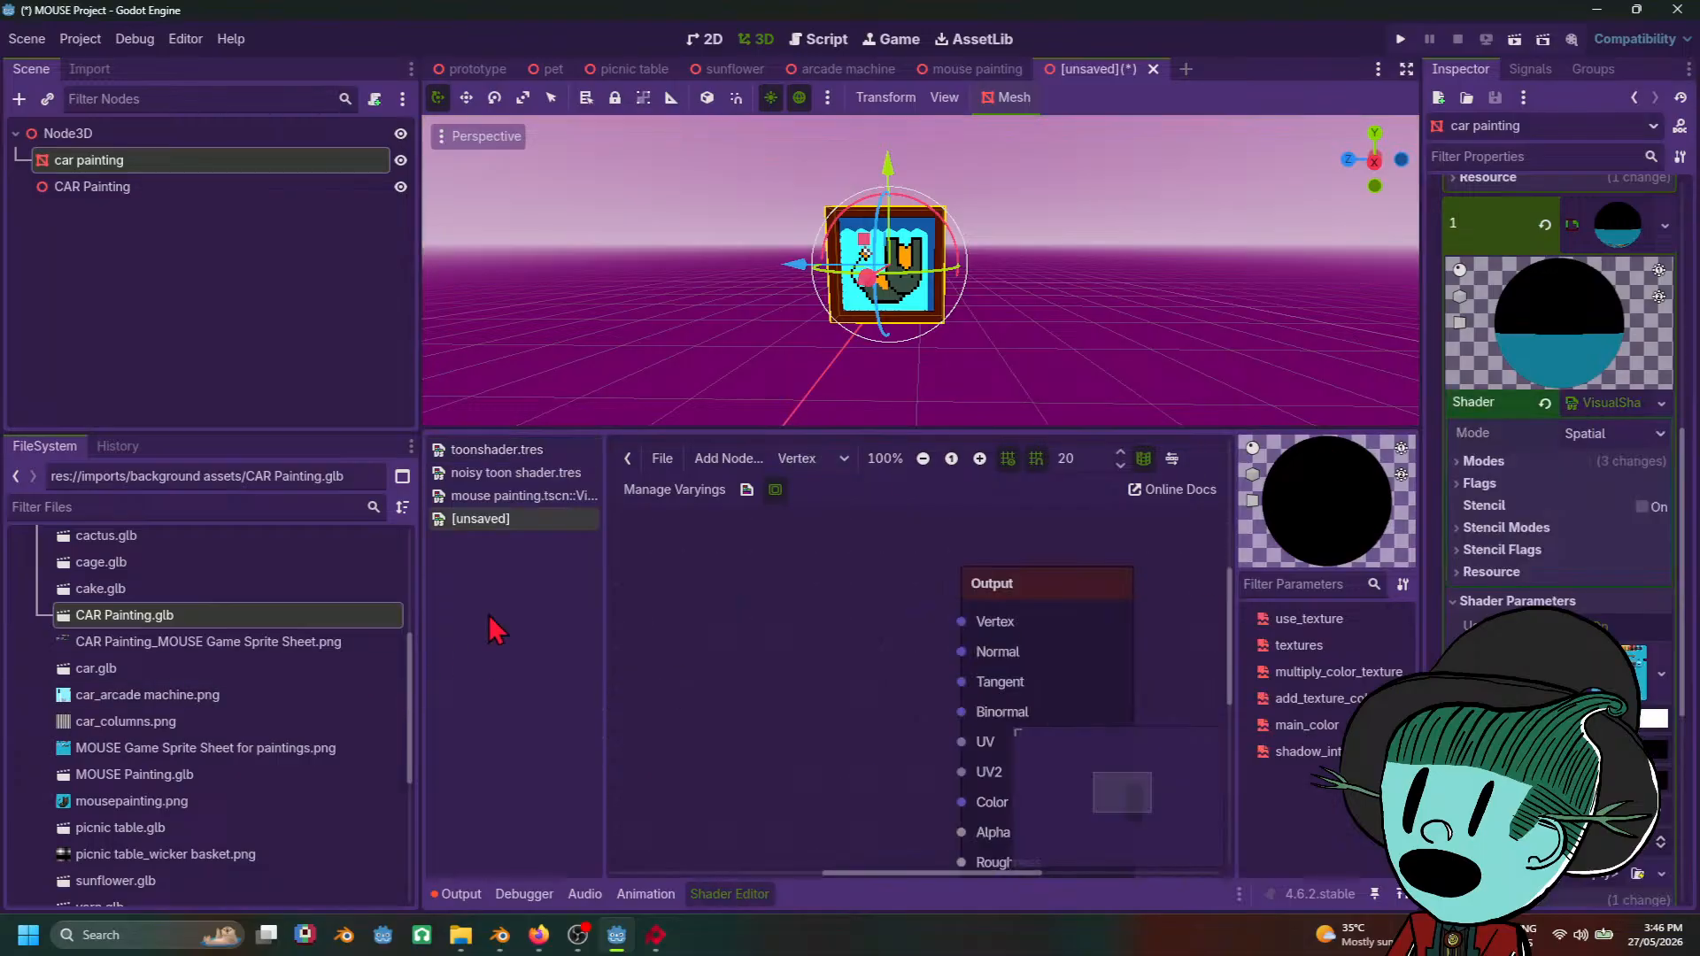
pyautogui.click(810, 457)
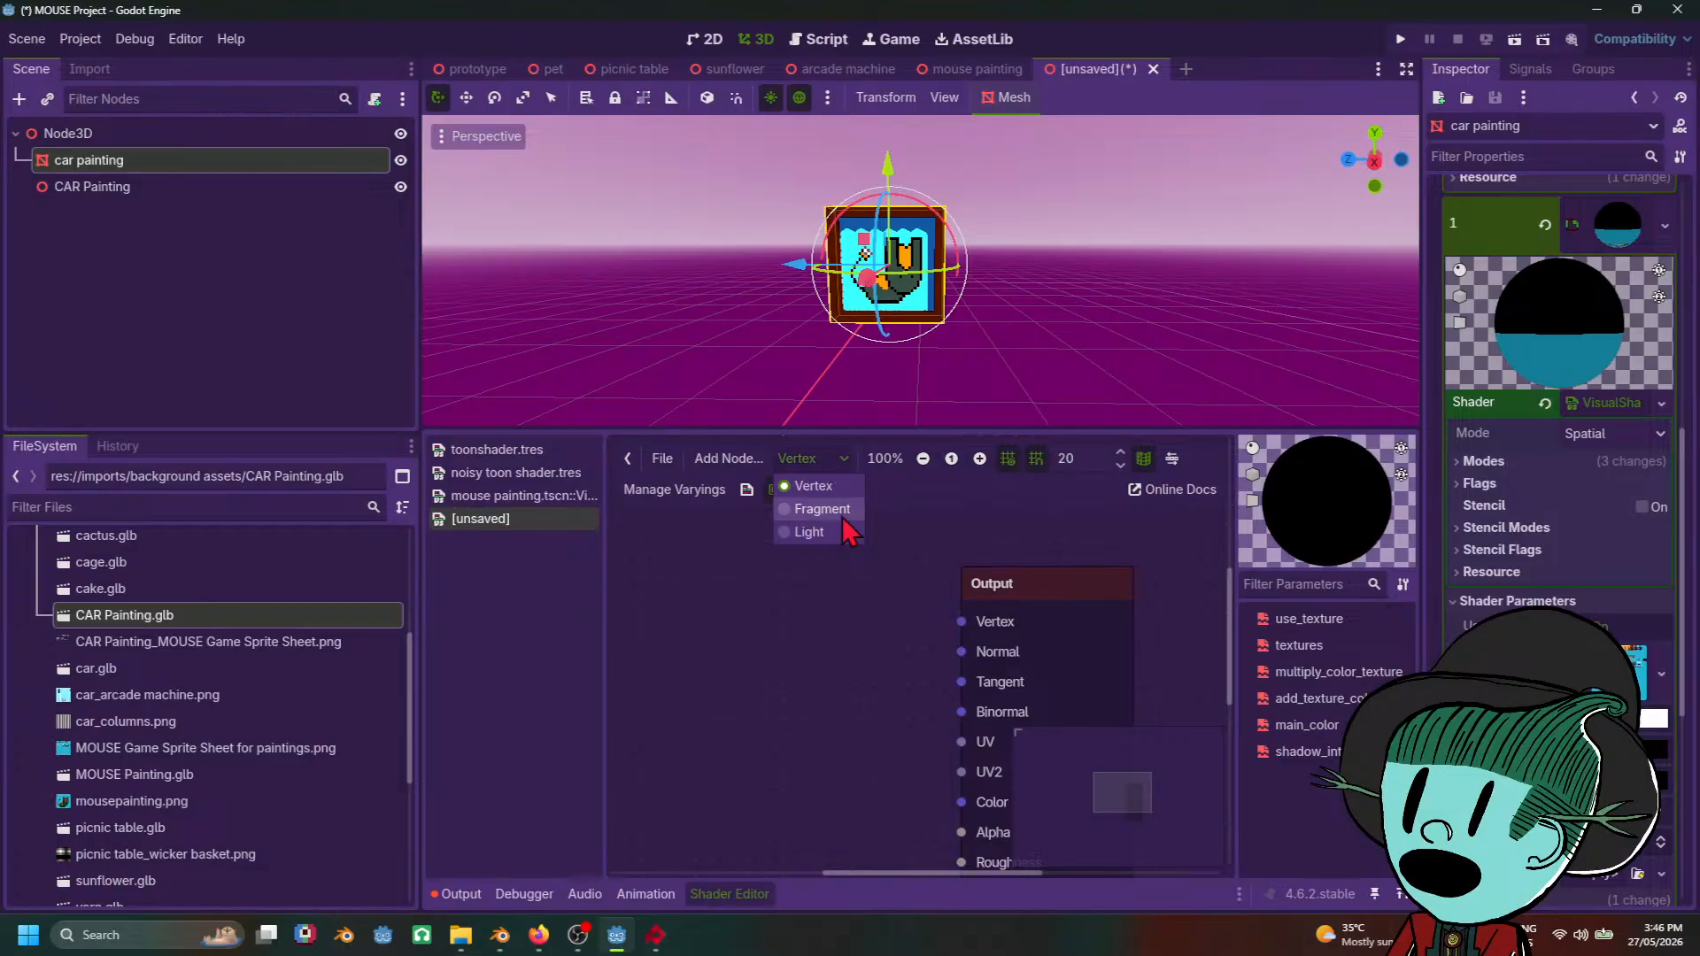
# Step: Add a UV input node to the Vertex graph beside the Output node
pyautogui.scroll(-5, 872, 659)
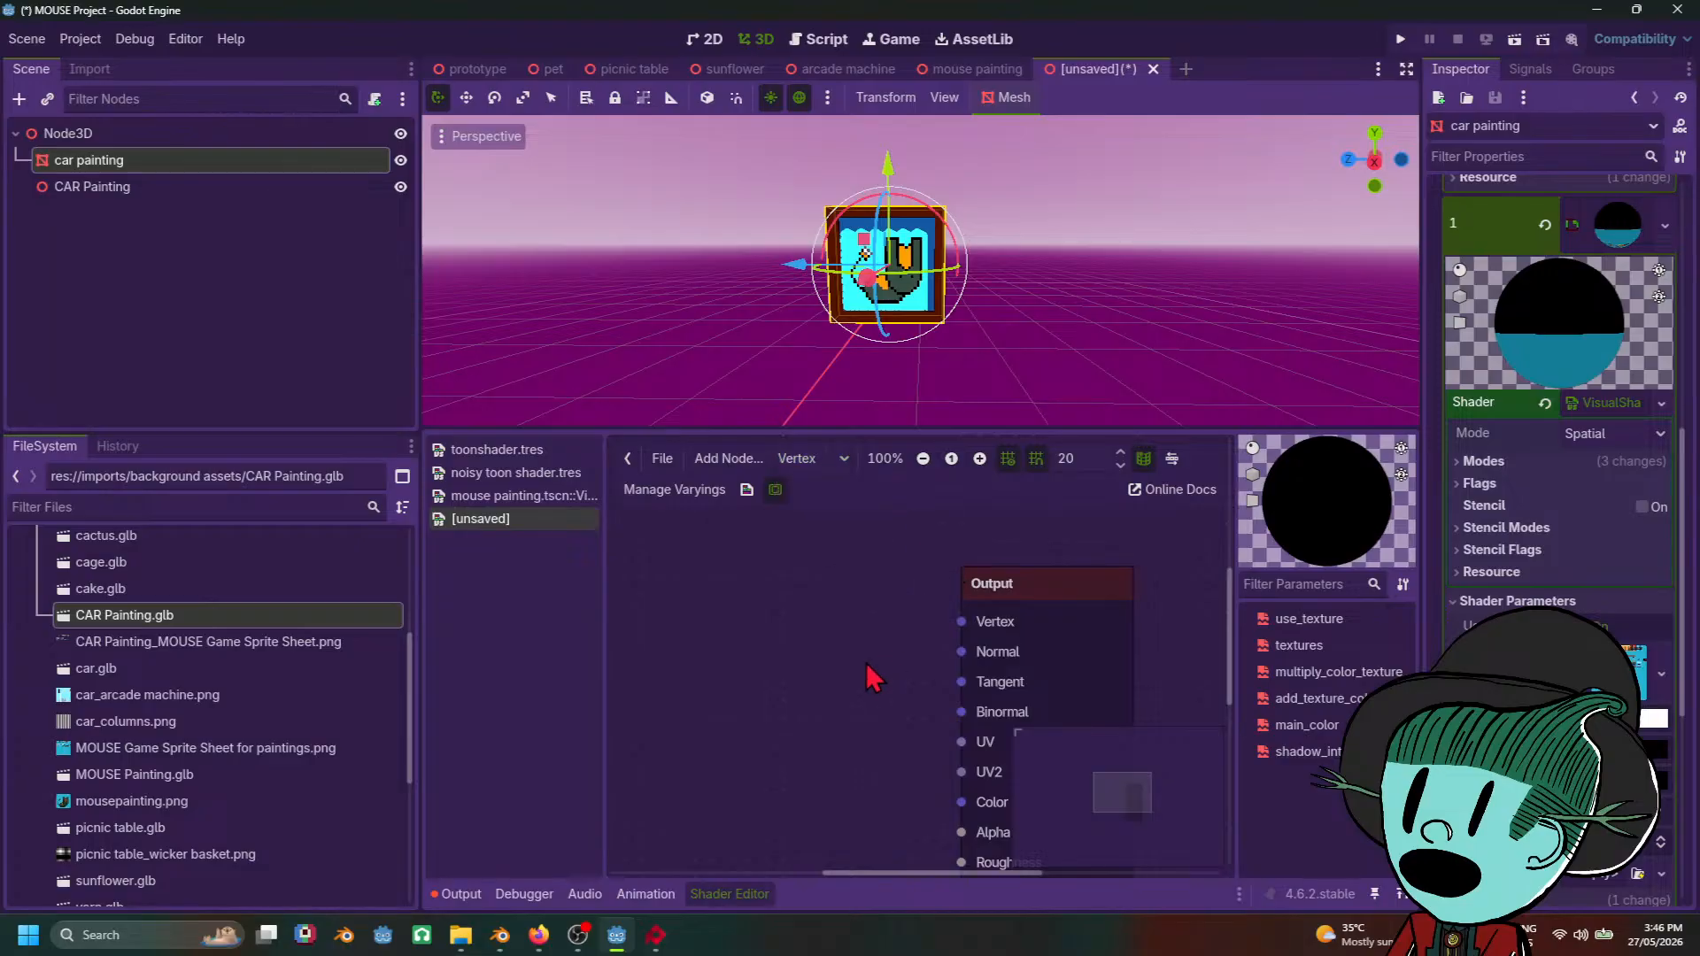
pyautogui.scroll(4, 896, 742)
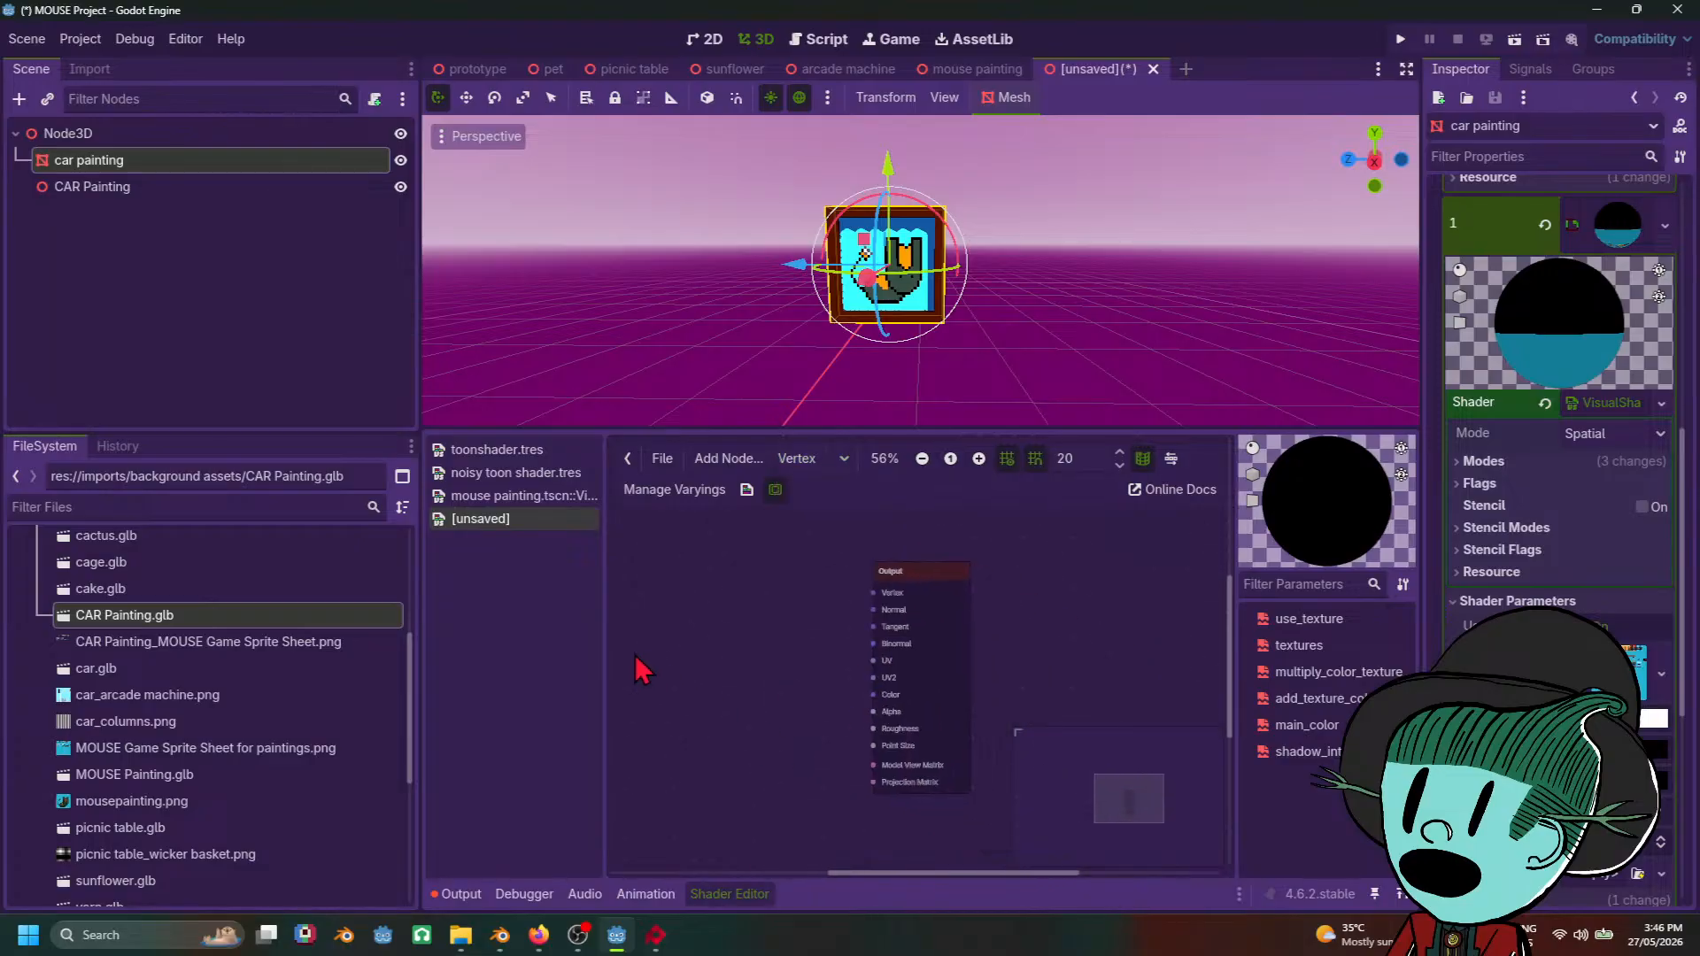
pyautogui.rightClick(752, 715)
pyautogui.click(813, 728)
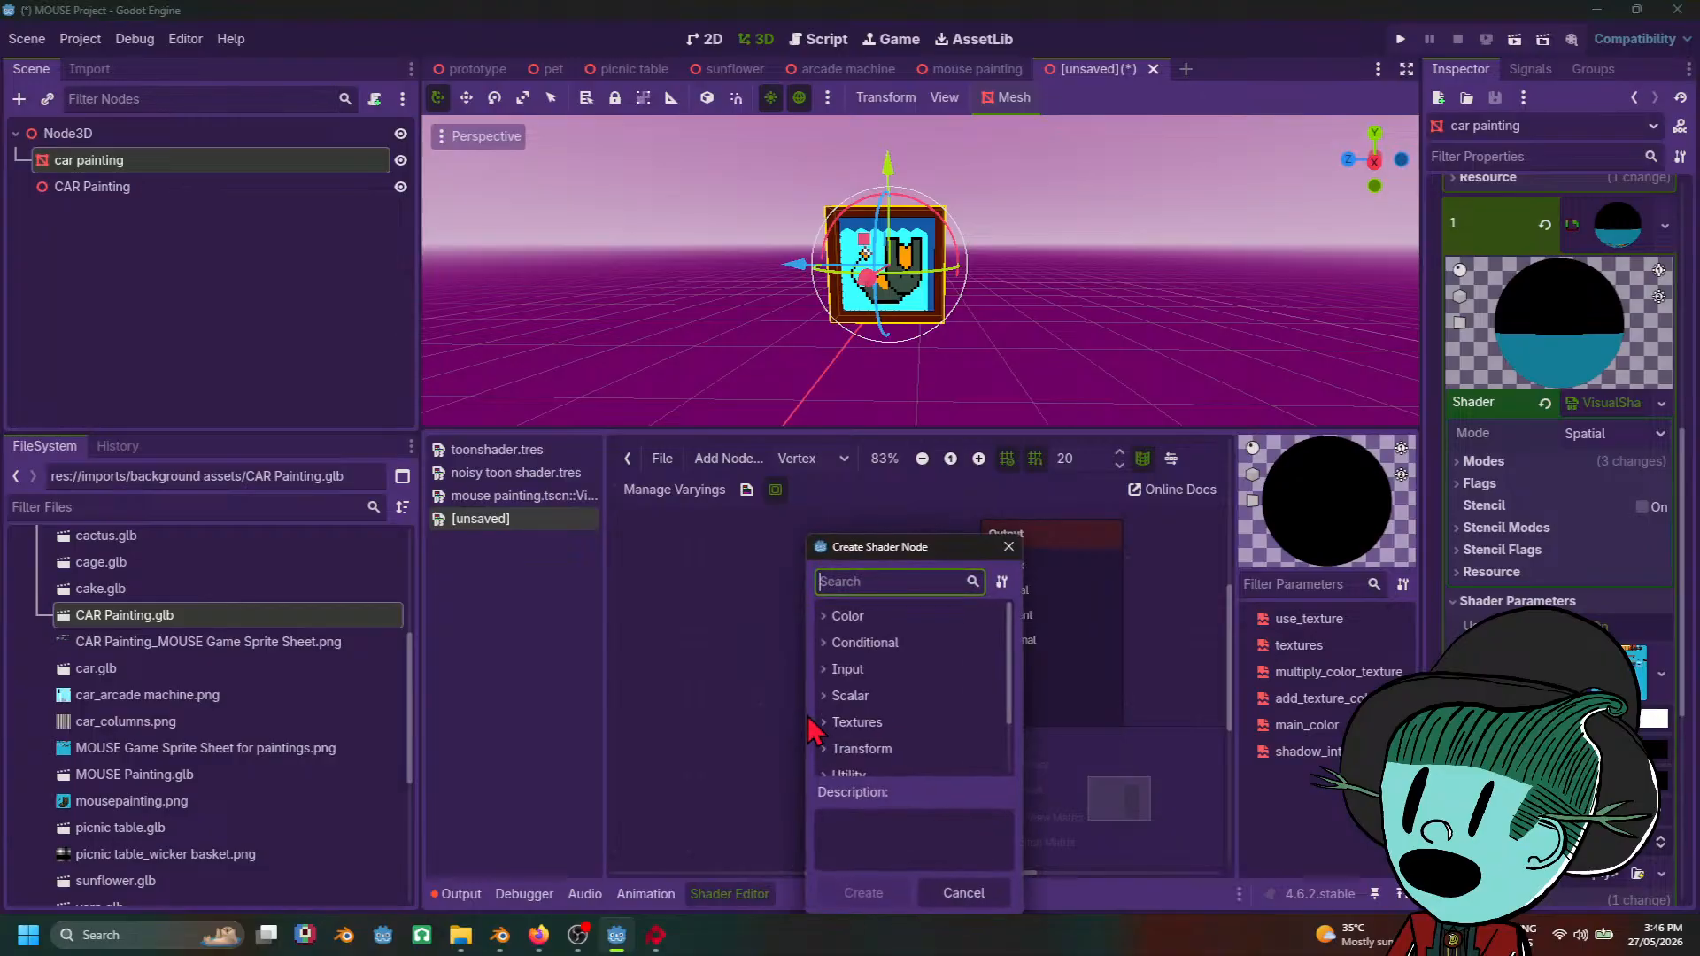
pyautogui.write('uv')
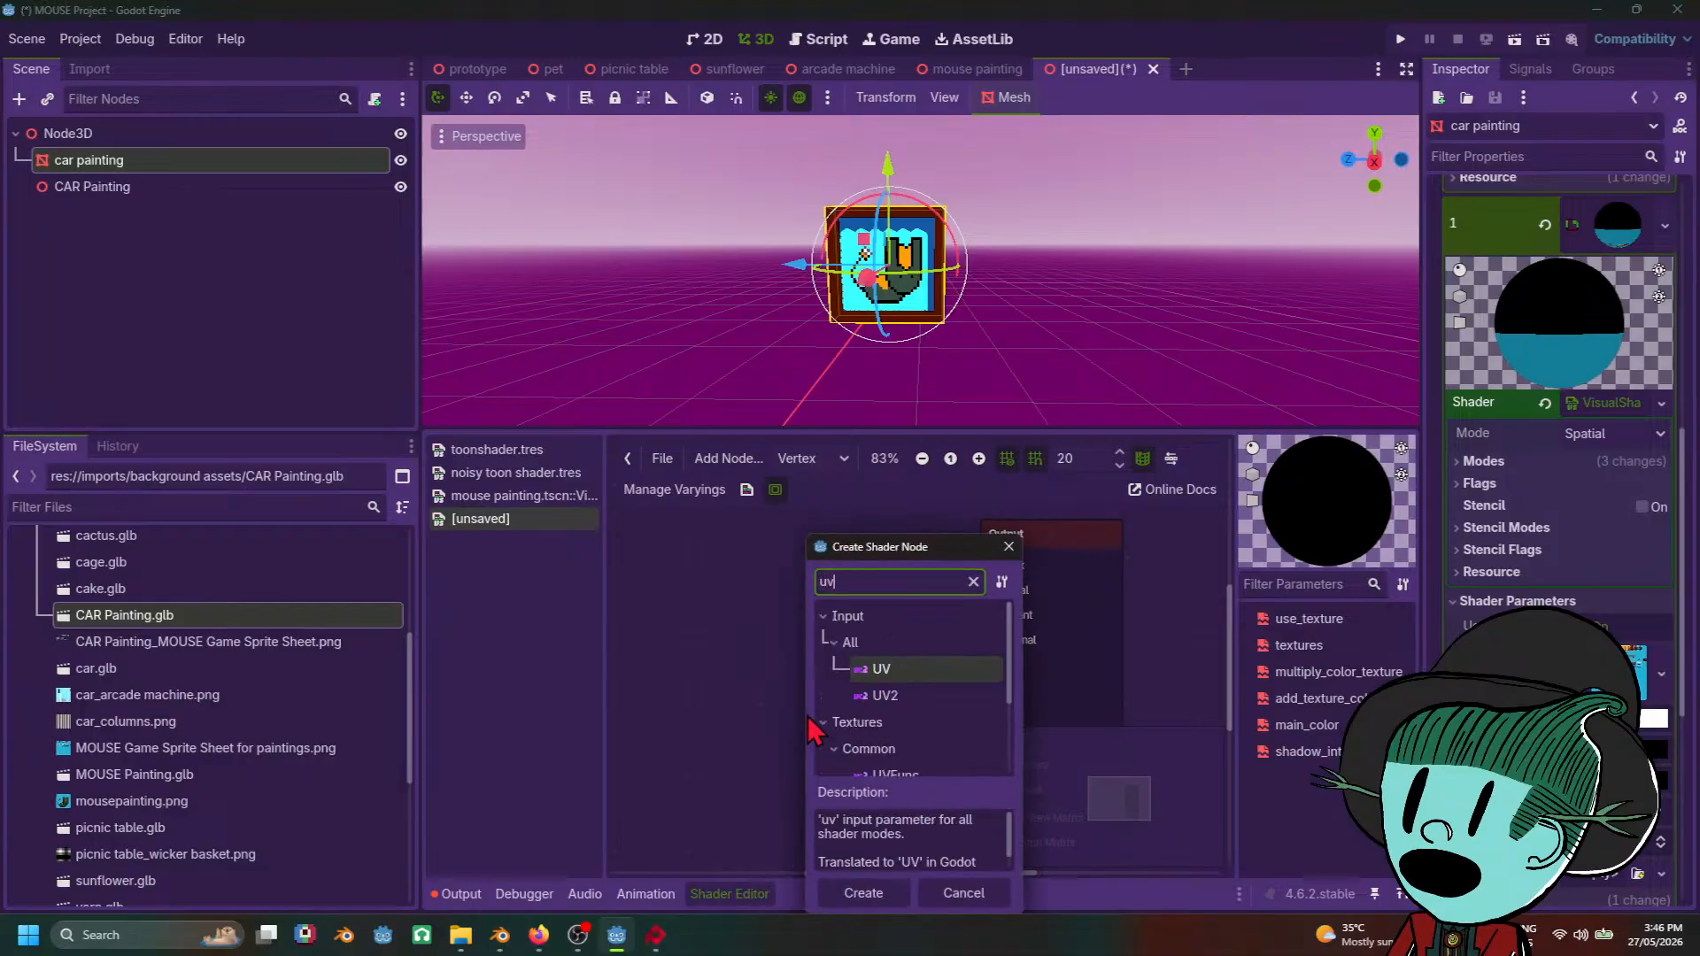
pyautogui.doubleClick(940, 668)
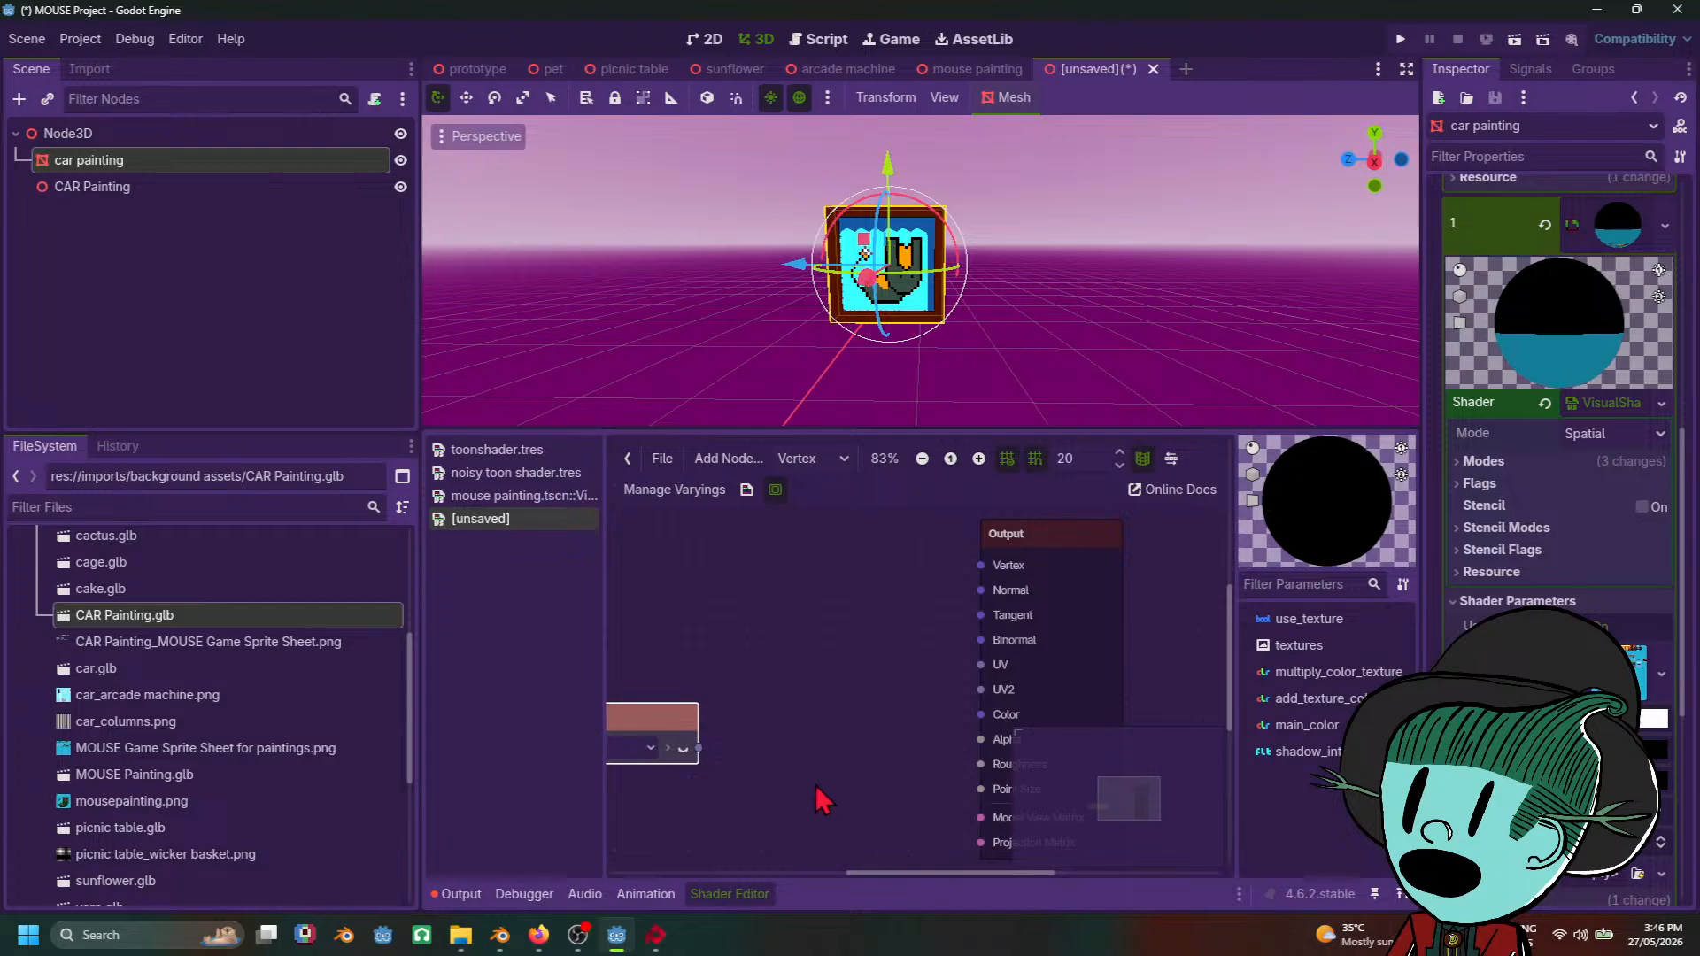
# Step: Add a Vector2 MultiplyAdd node fed by the UV input node's output
pyautogui.moveTo(698, 749); pyautogui.dragTo(827, 722)
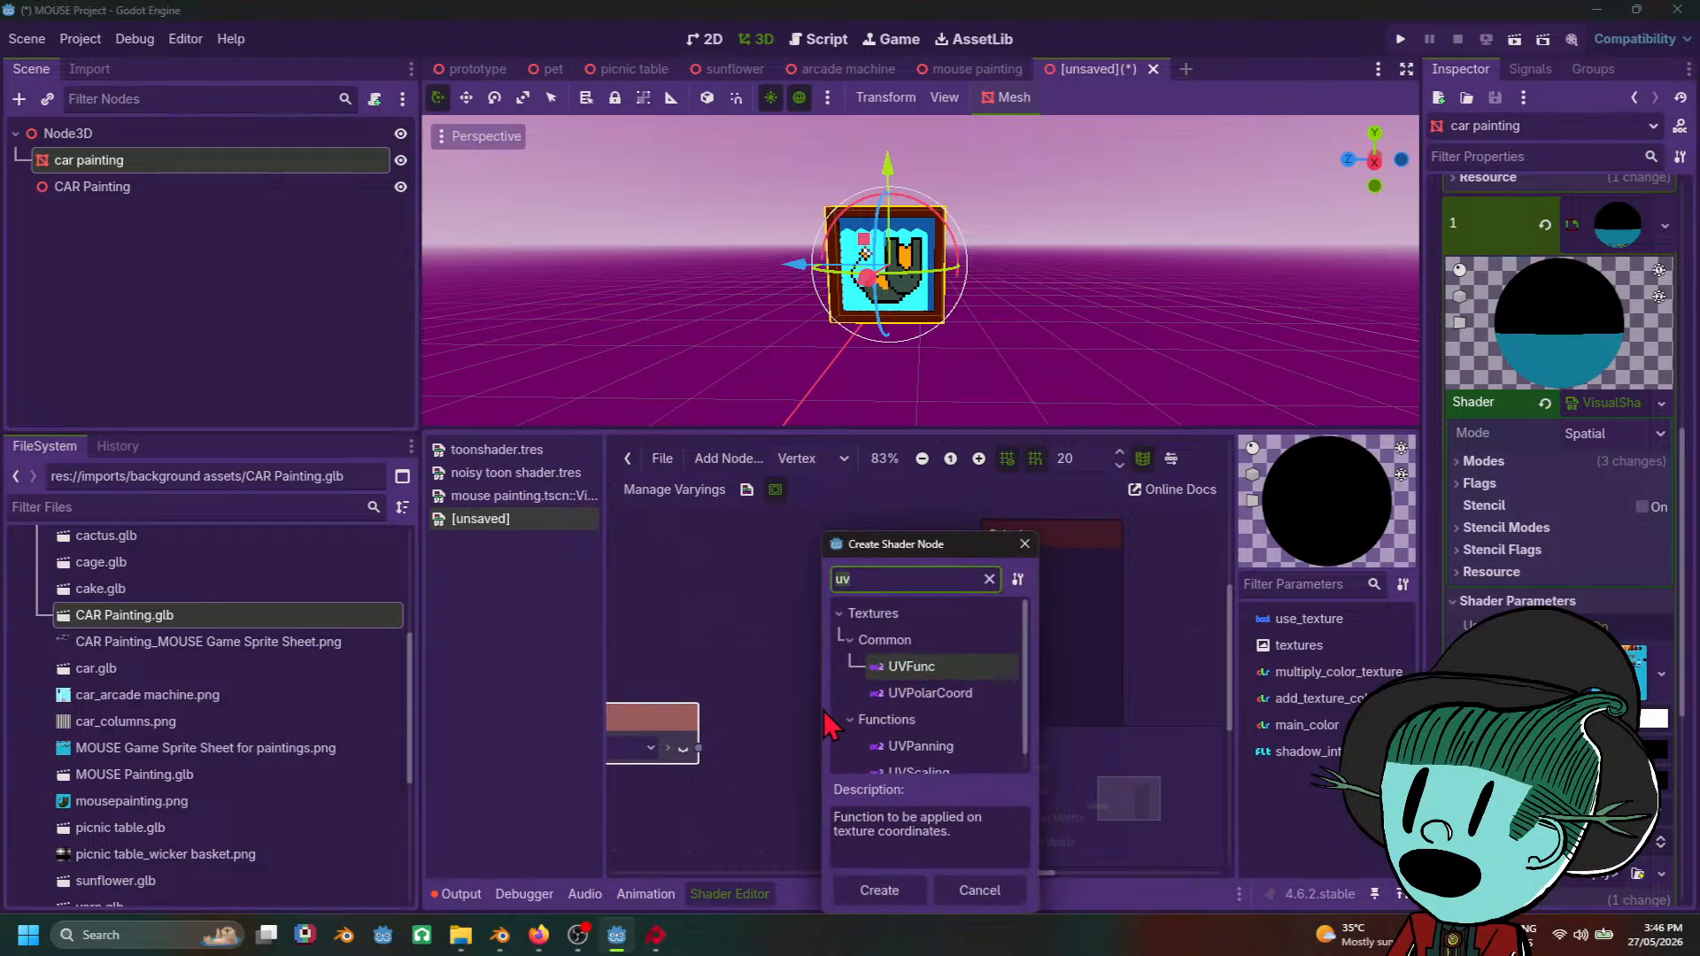
pyautogui.press('BackSpace')
pyautogui.write('multi')
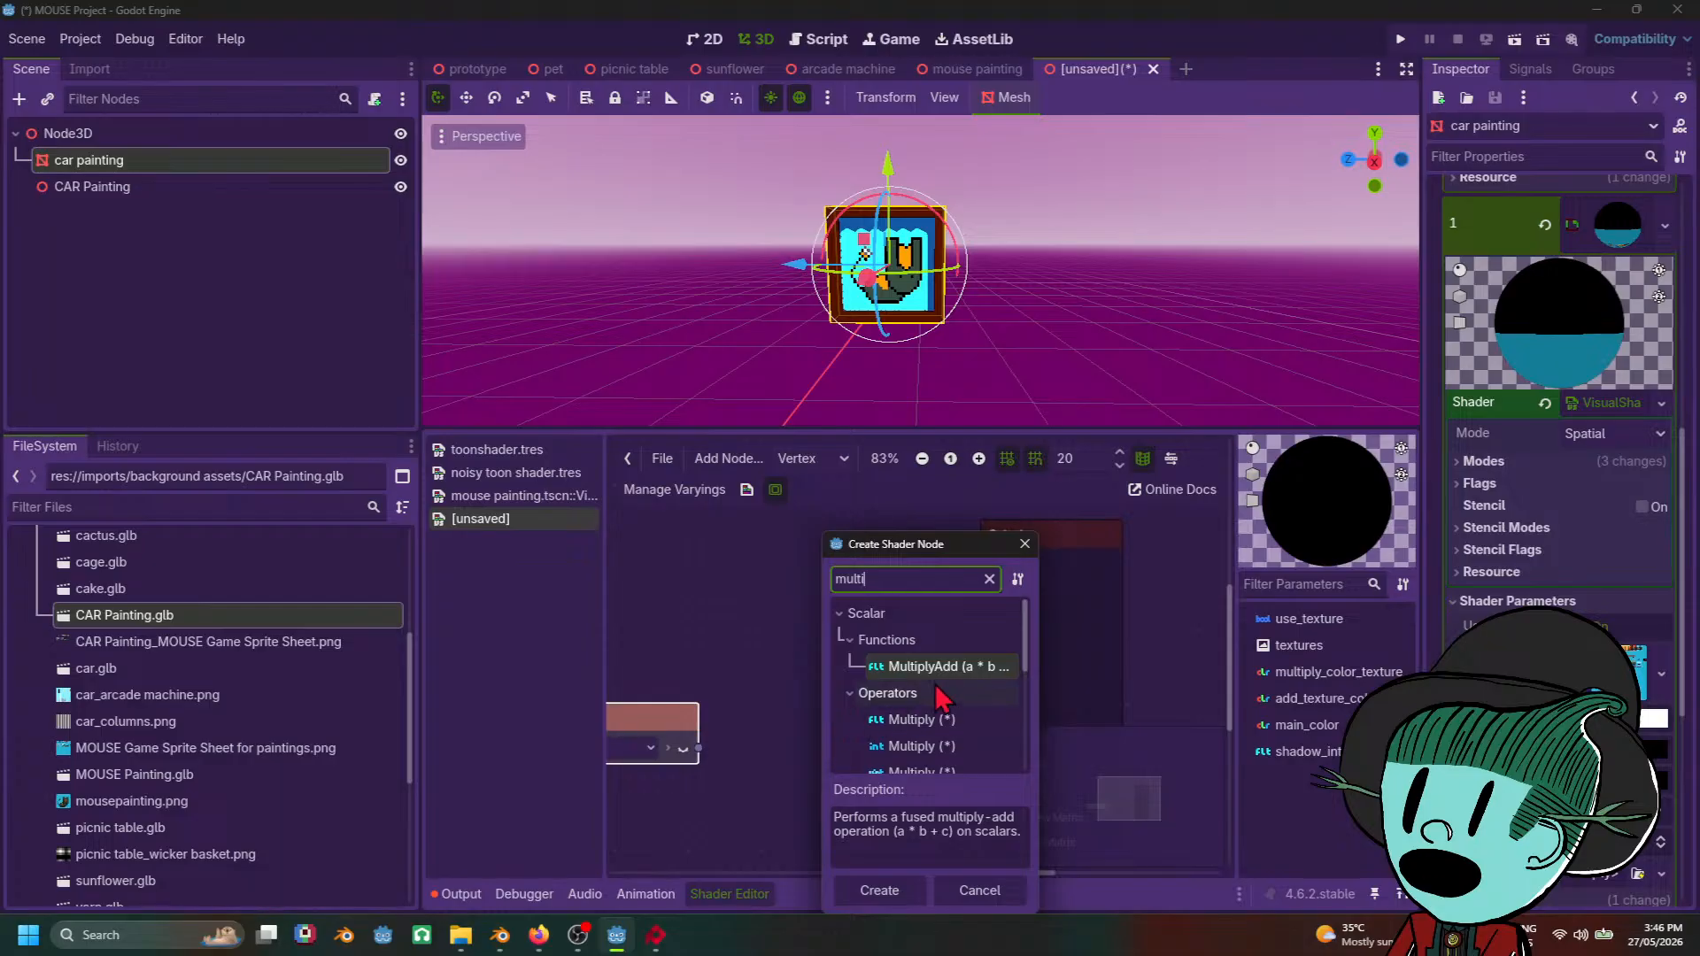
pyautogui.scroll(-3, 934, 695)
pyautogui.doubleClick(961, 662)
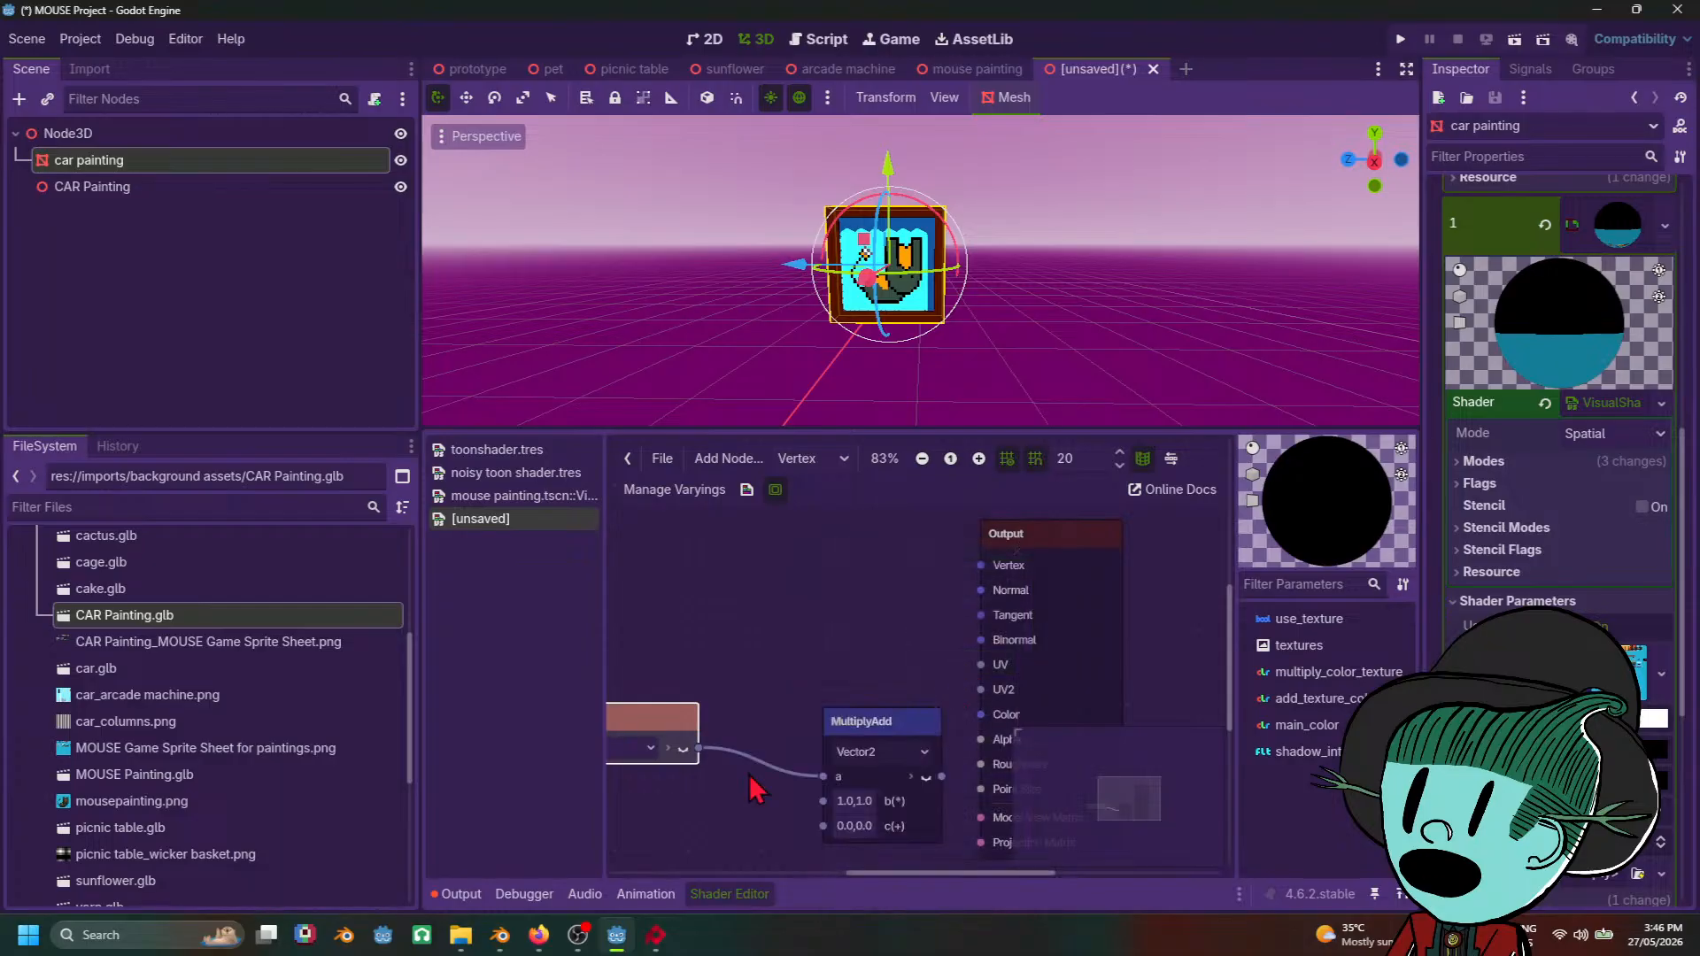
# Step: Connect the MultiplyAdd node's result to the UV port of the Output node
pyautogui.moveTo(888, 796); pyautogui.dragTo(835, 751, button='middle')
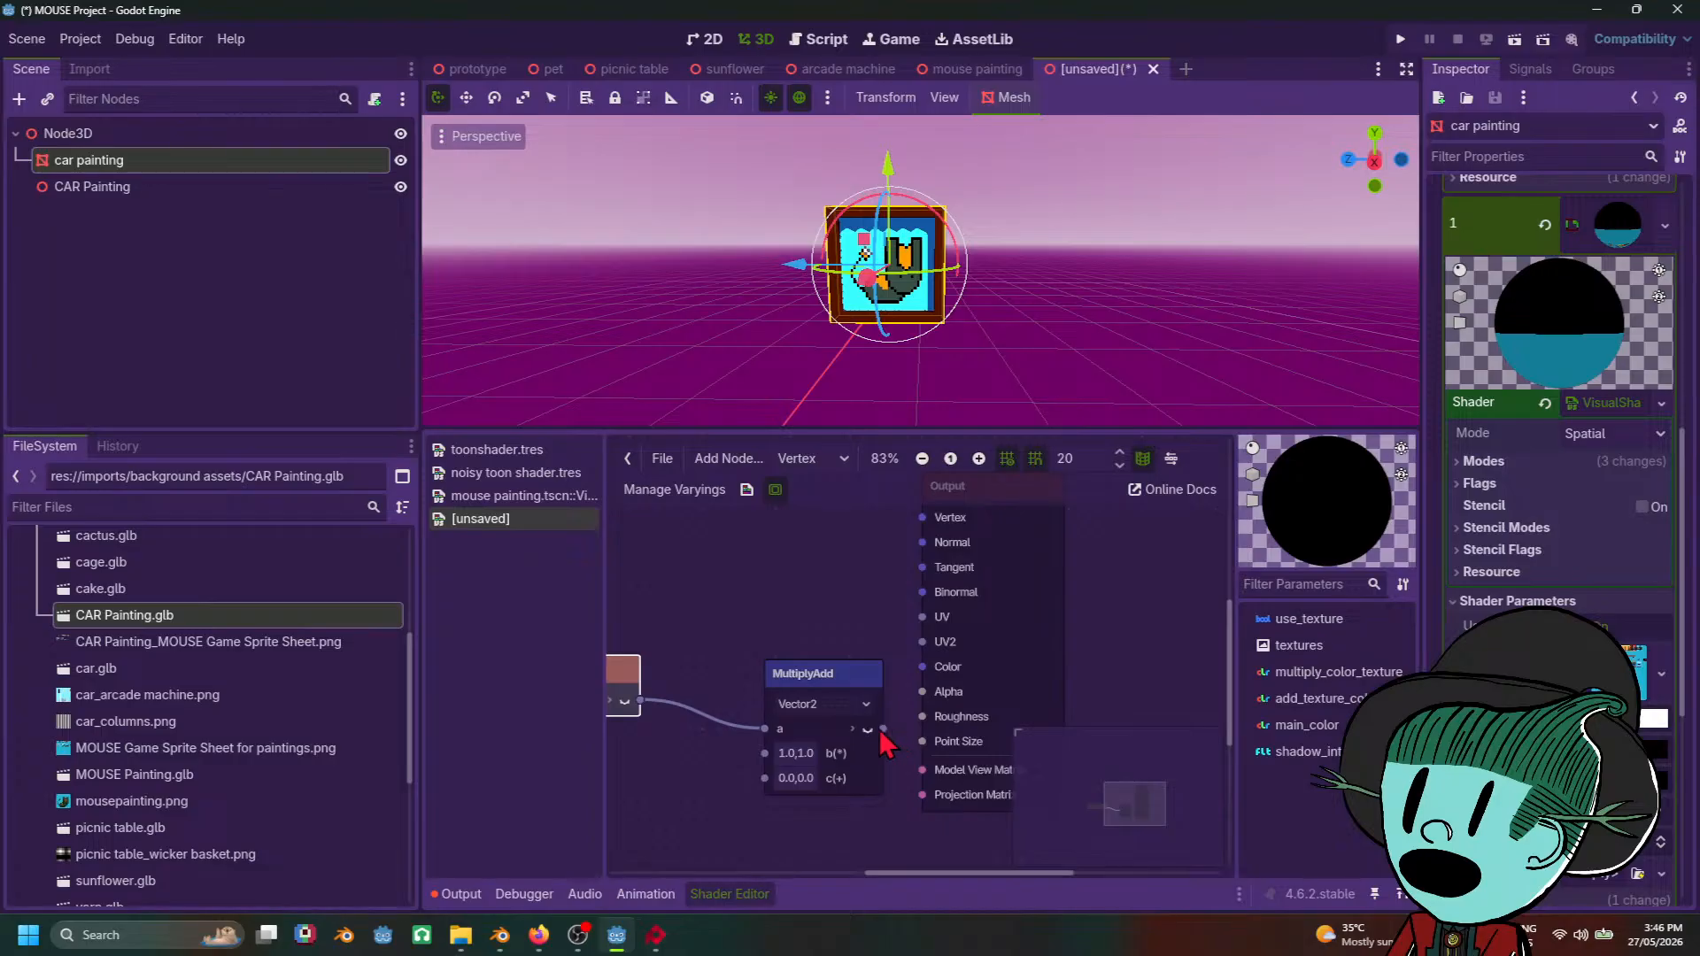
pyautogui.moveTo(883, 729); pyautogui.dragTo(937, 631)
pyautogui.keyDown('ctrl'); pyautogui.scroll(1, 849, 704); pyautogui.keyUp('ctrl')
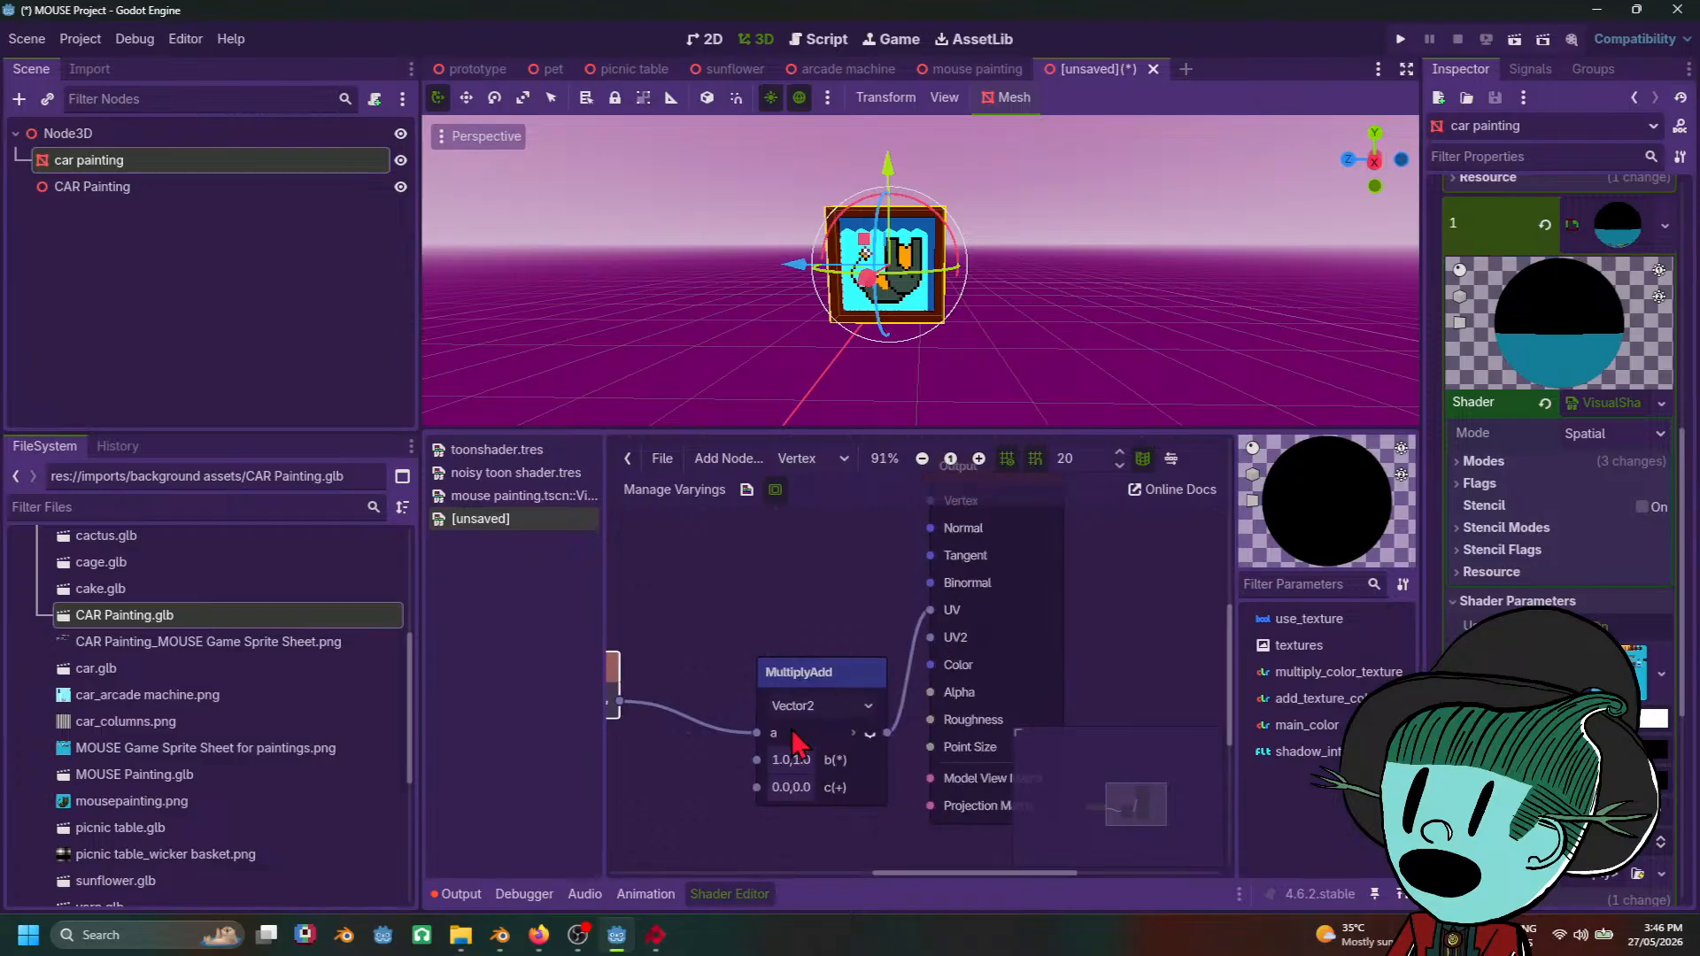
pyautogui.keyDown('ctrl'); pyautogui.scroll(3, 852, 780); pyautogui.keyUp('ctrl')
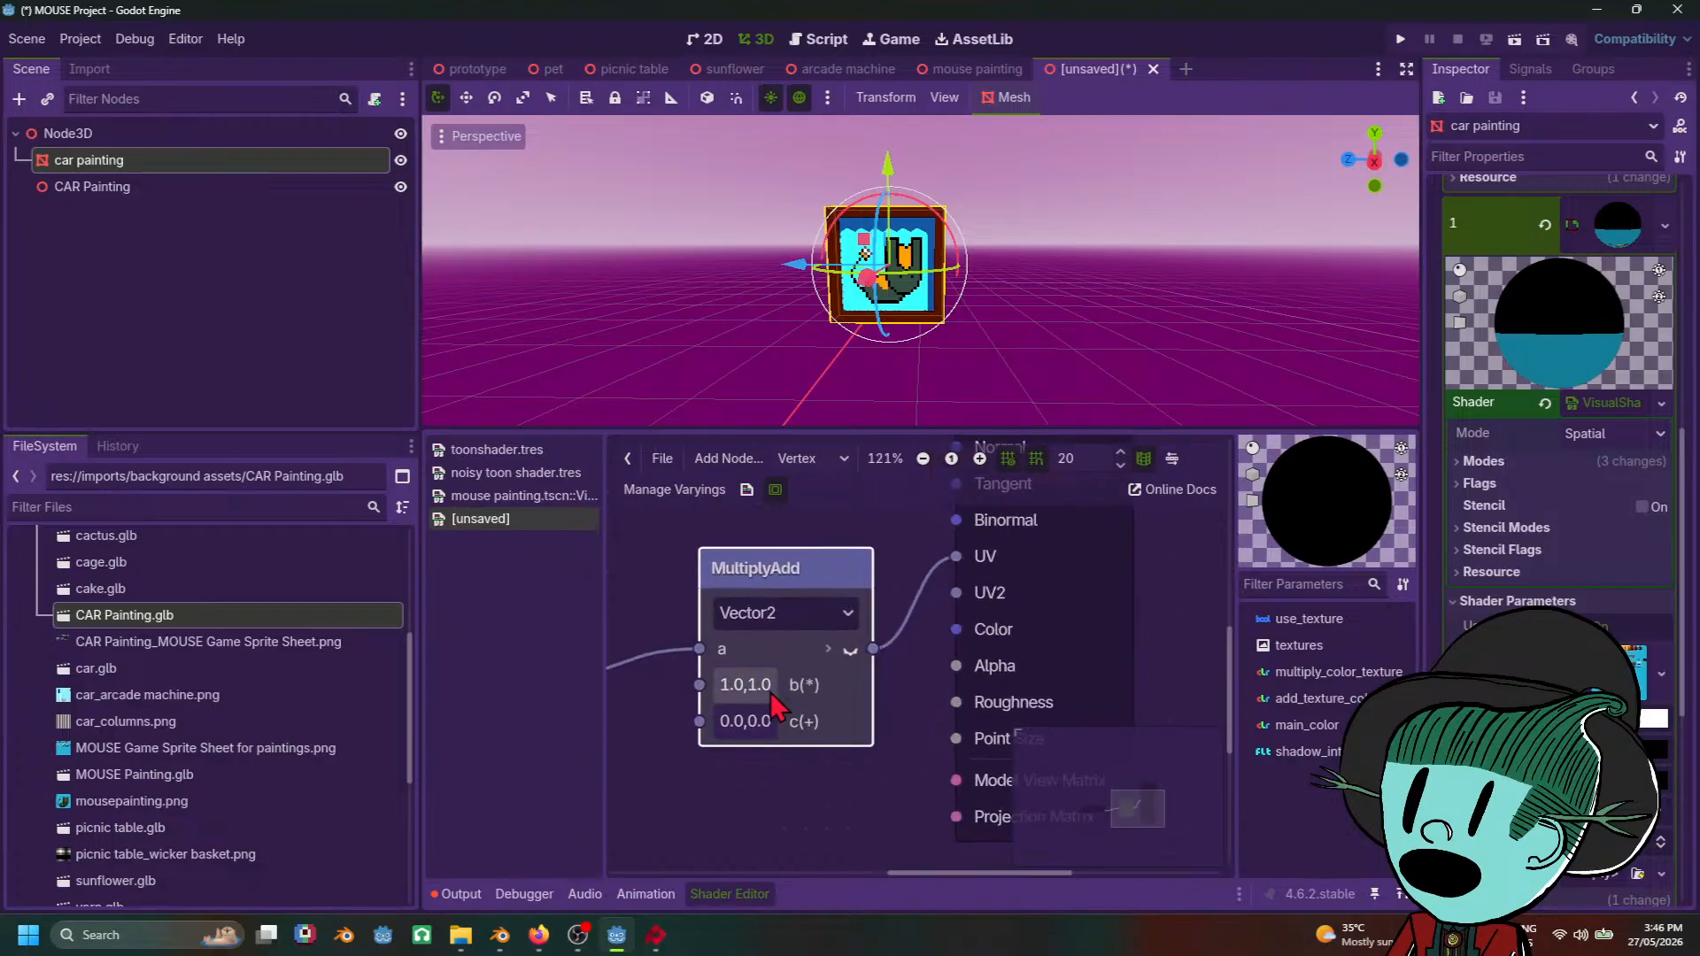
pyautogui.keyDown('ctrl'); pyautogui.scroll(-3, 827, 788); pyautogui.keyUp('ctrl')
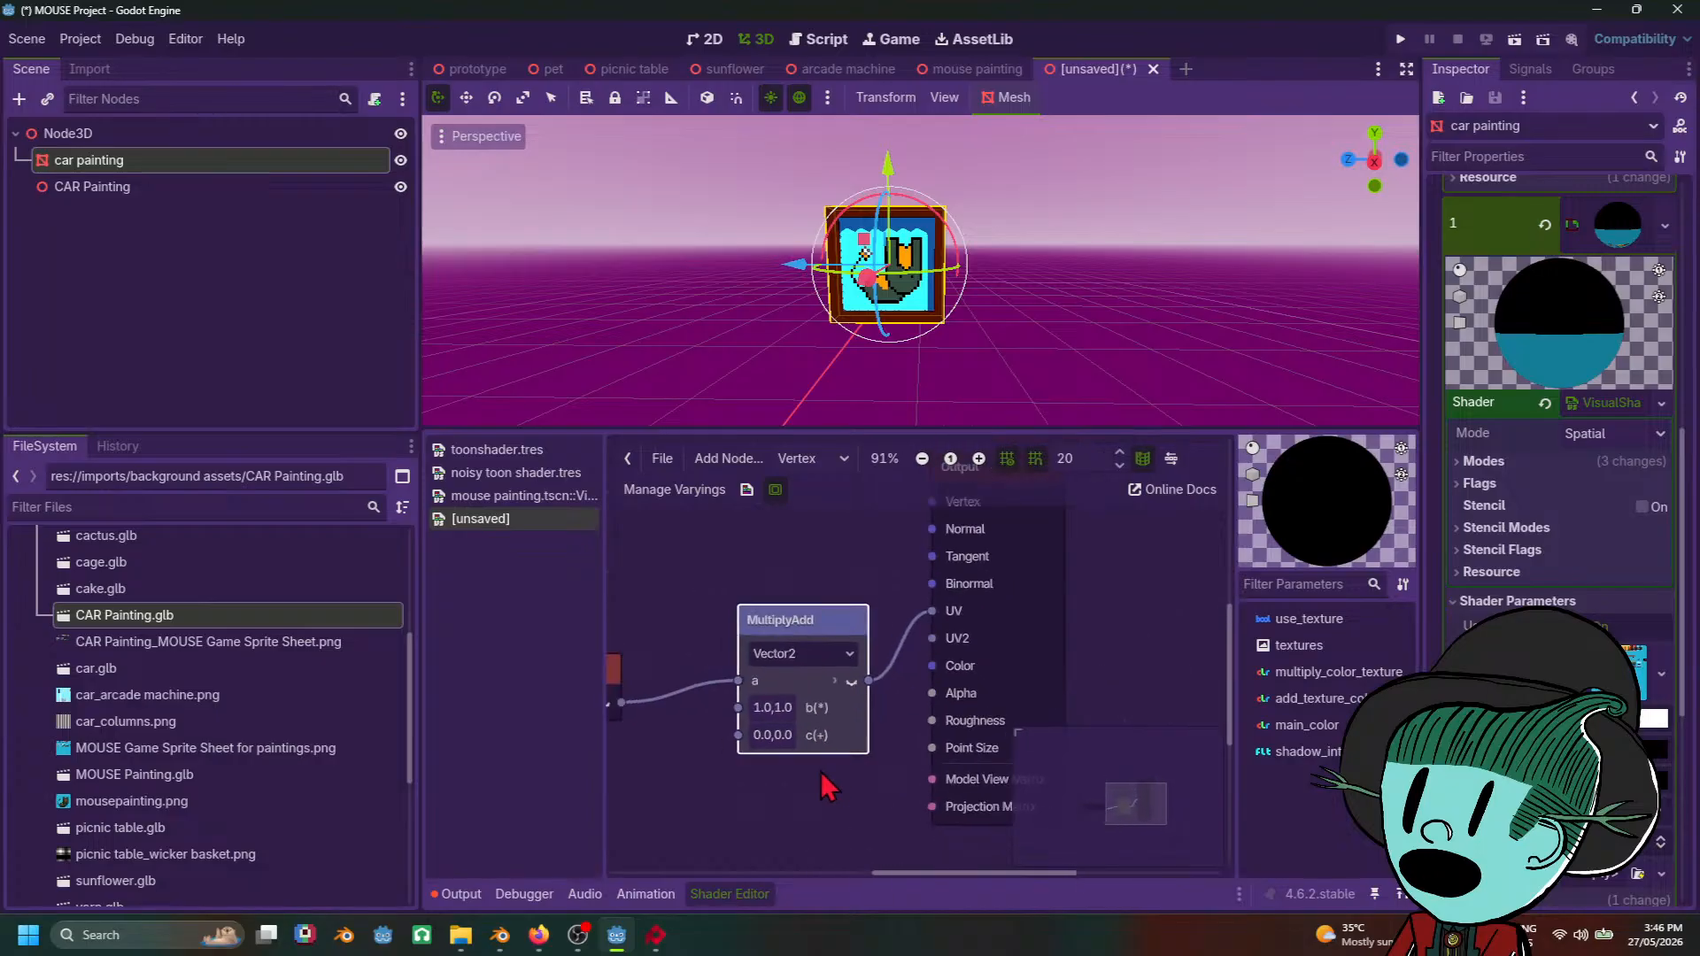
# Step: Try an x multiplier of 3.925 in the MultiplyAdd node's b value and set it back to 1
pyautogui.click(869, 697)
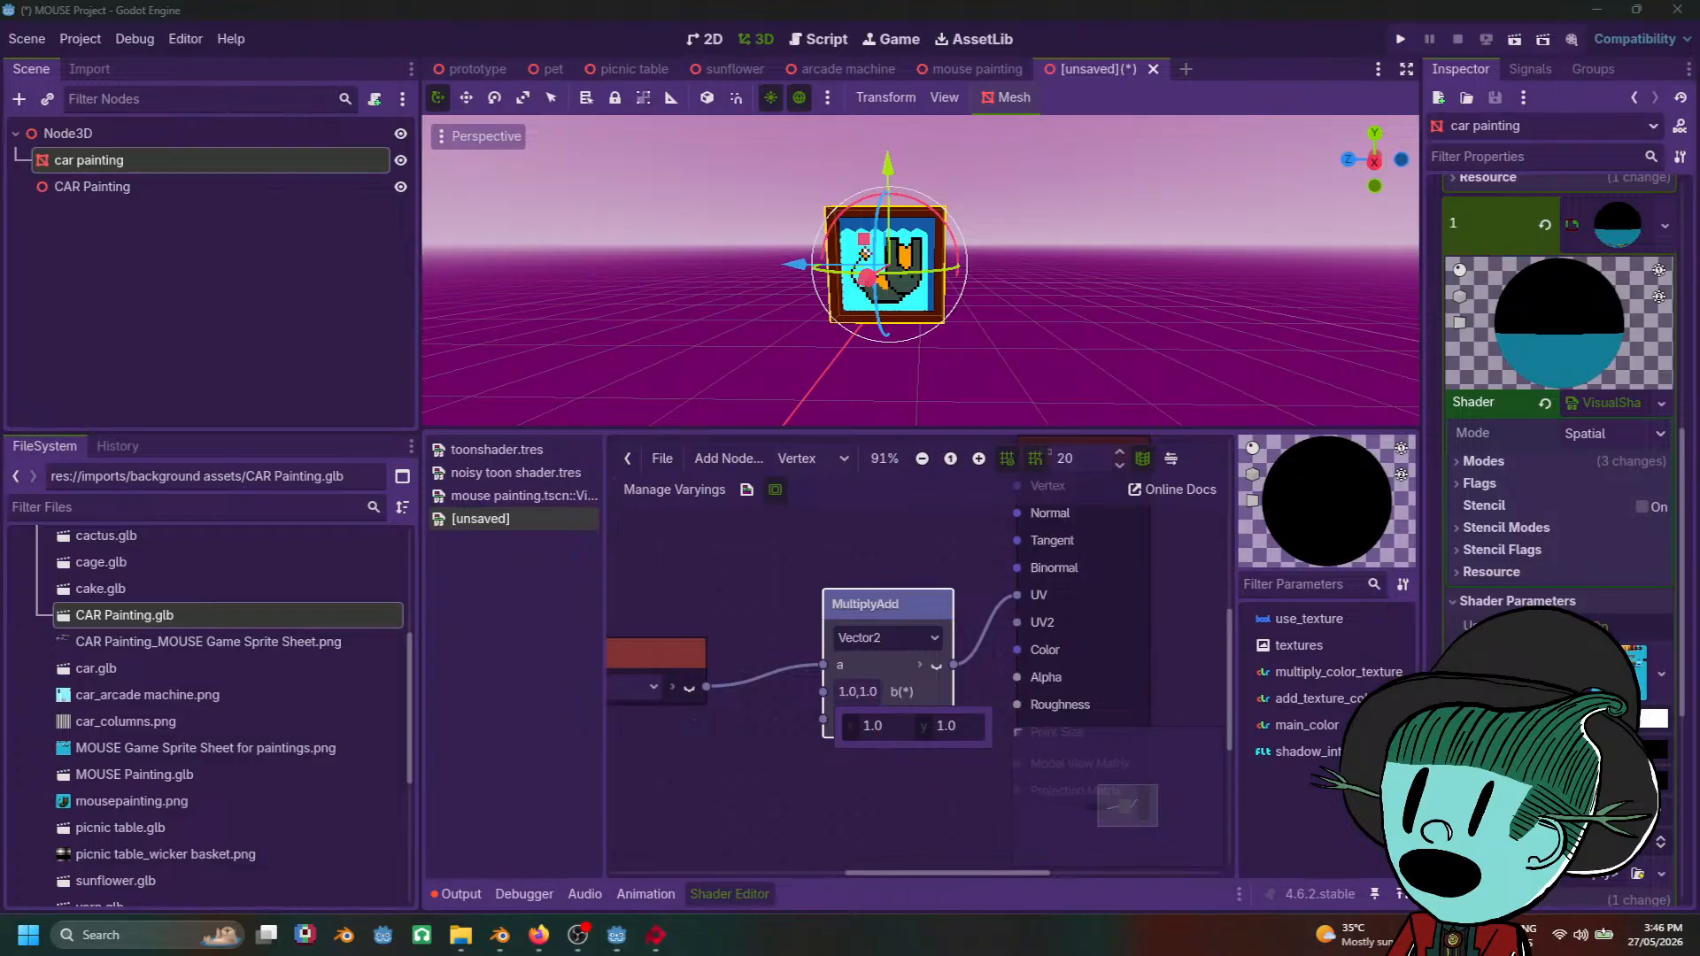
pyautogui.moveTo(860, 727)
pyautogui.mouseDown()
pyautogui.moveTo(958, 729)
pyautogui.moveTo(895, 730)
pyautogui.mouseUp()
pyautogui.click(894, 727)
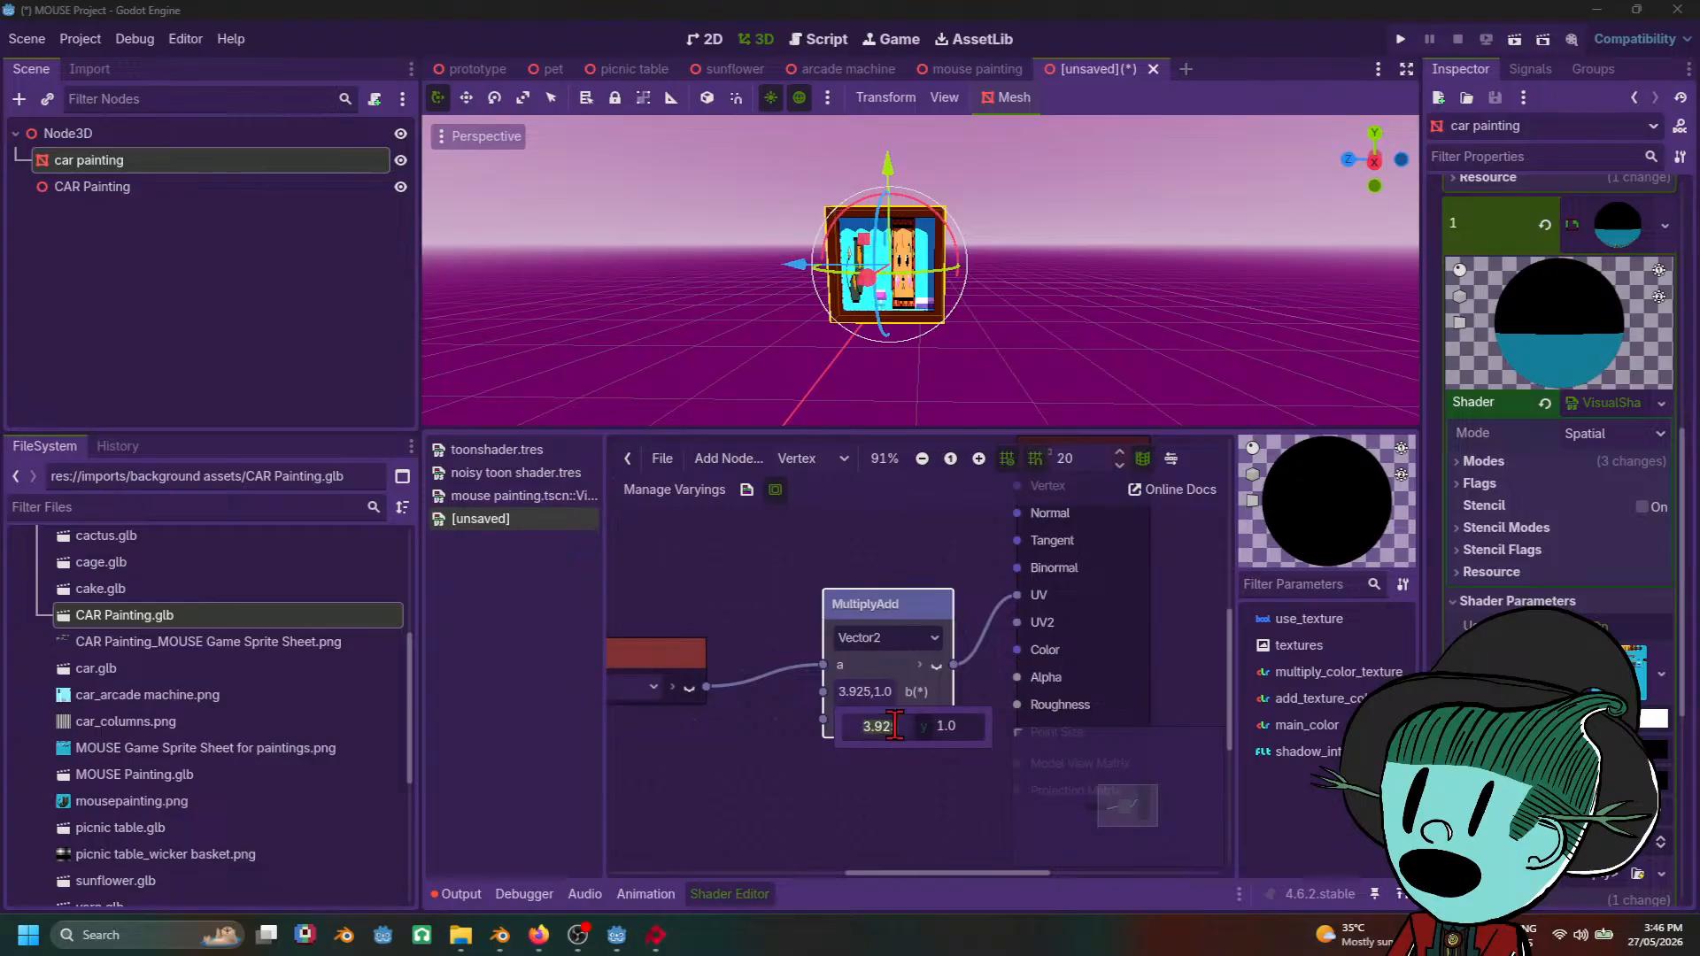
pyautogui.write('1')
pyautogui.press('Return')
# Step: Try an x offset of 0.635 in the MultiplyAdd node's c value
pyautogui.click(872, 720)
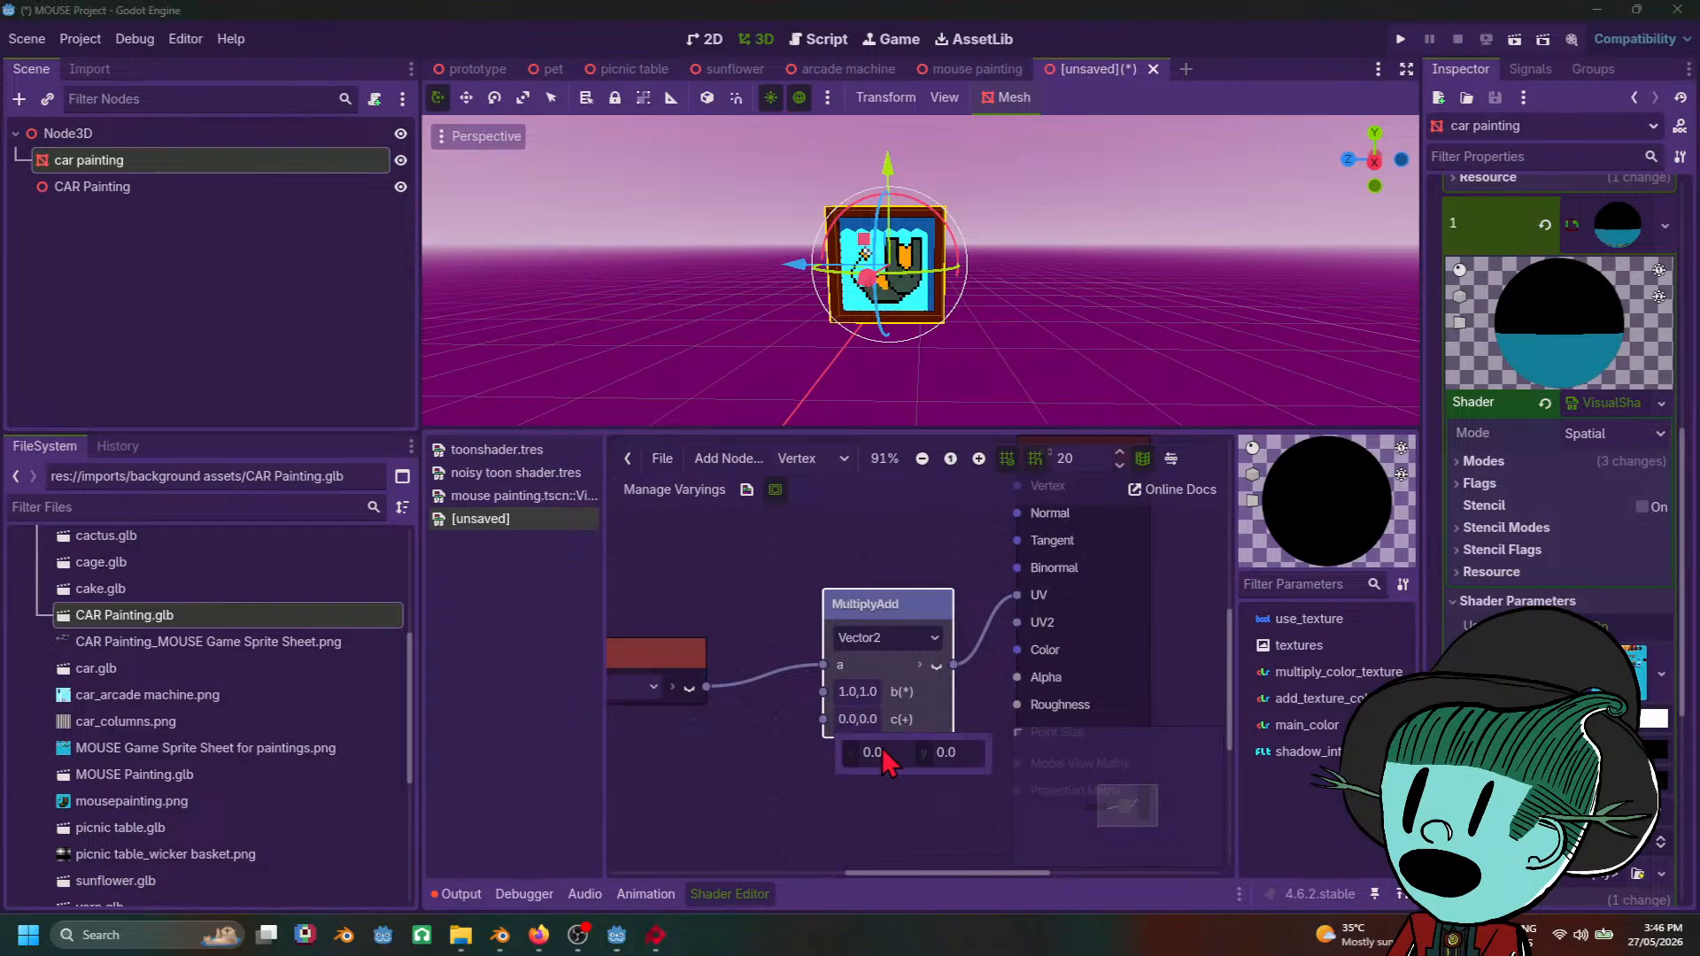
pyautogui.moveTo(873, 752); pyautogui.dragTo(886, 761)
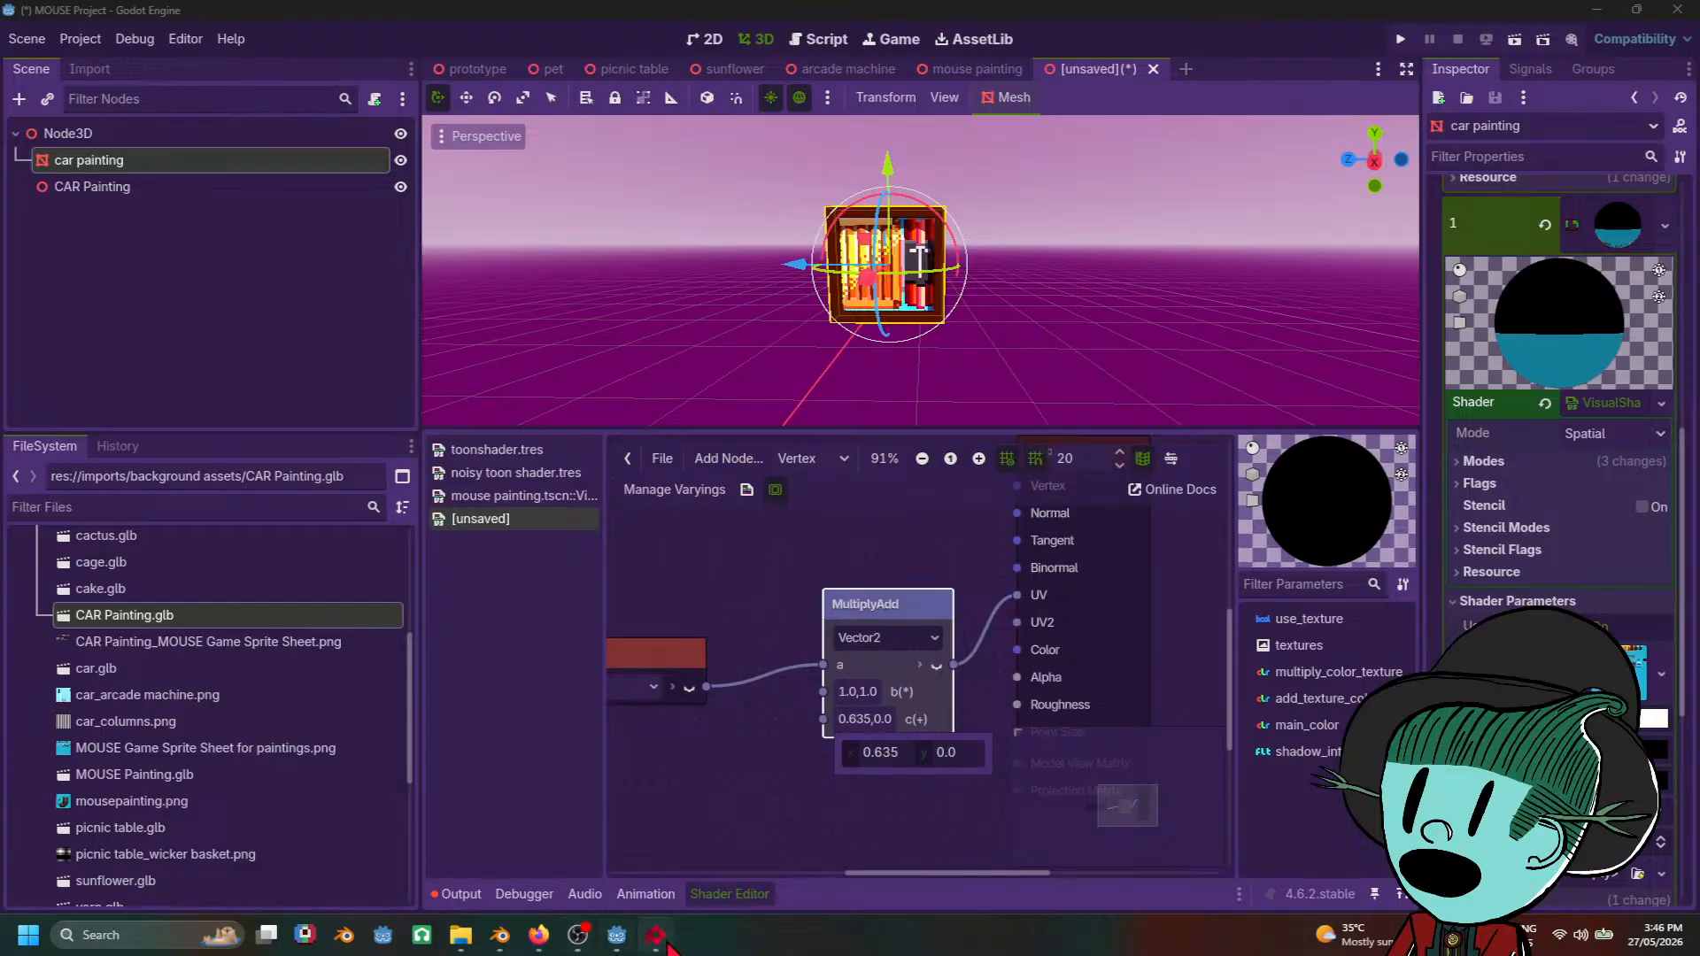
# Step: Switch to PixiEditor, undo the crop on the sprite sheet to view all sprites, and return to Godot
pyautogui.moveTo(655, 935)
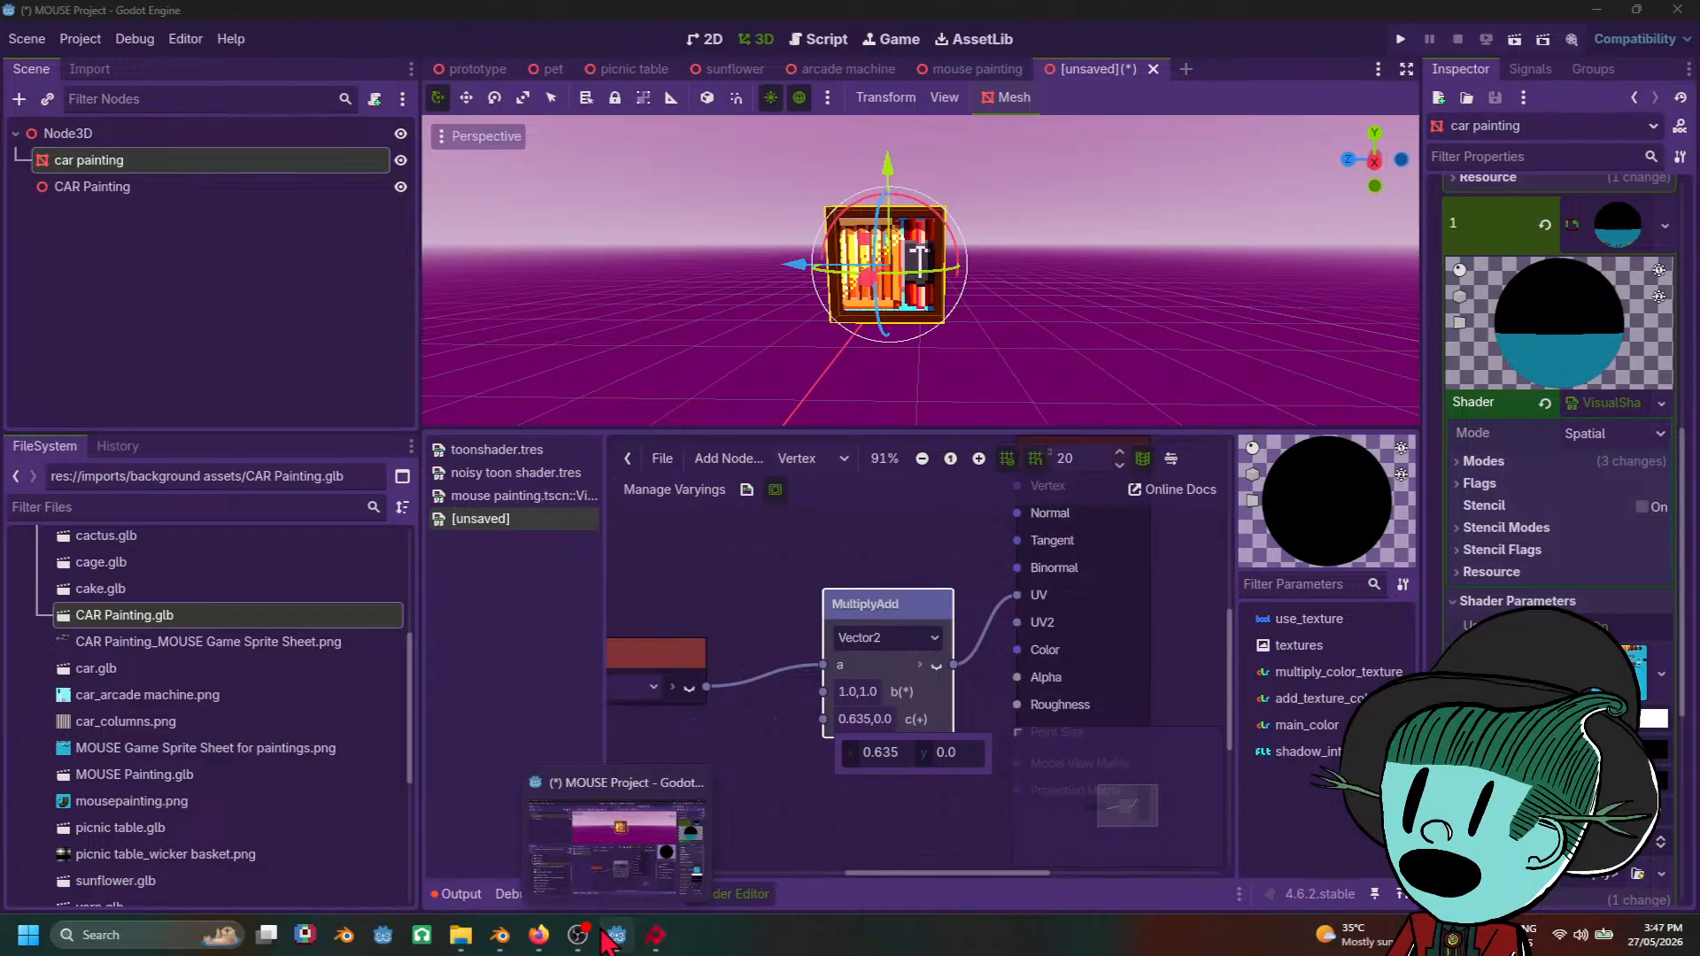
pyautogui.click(655, 935)
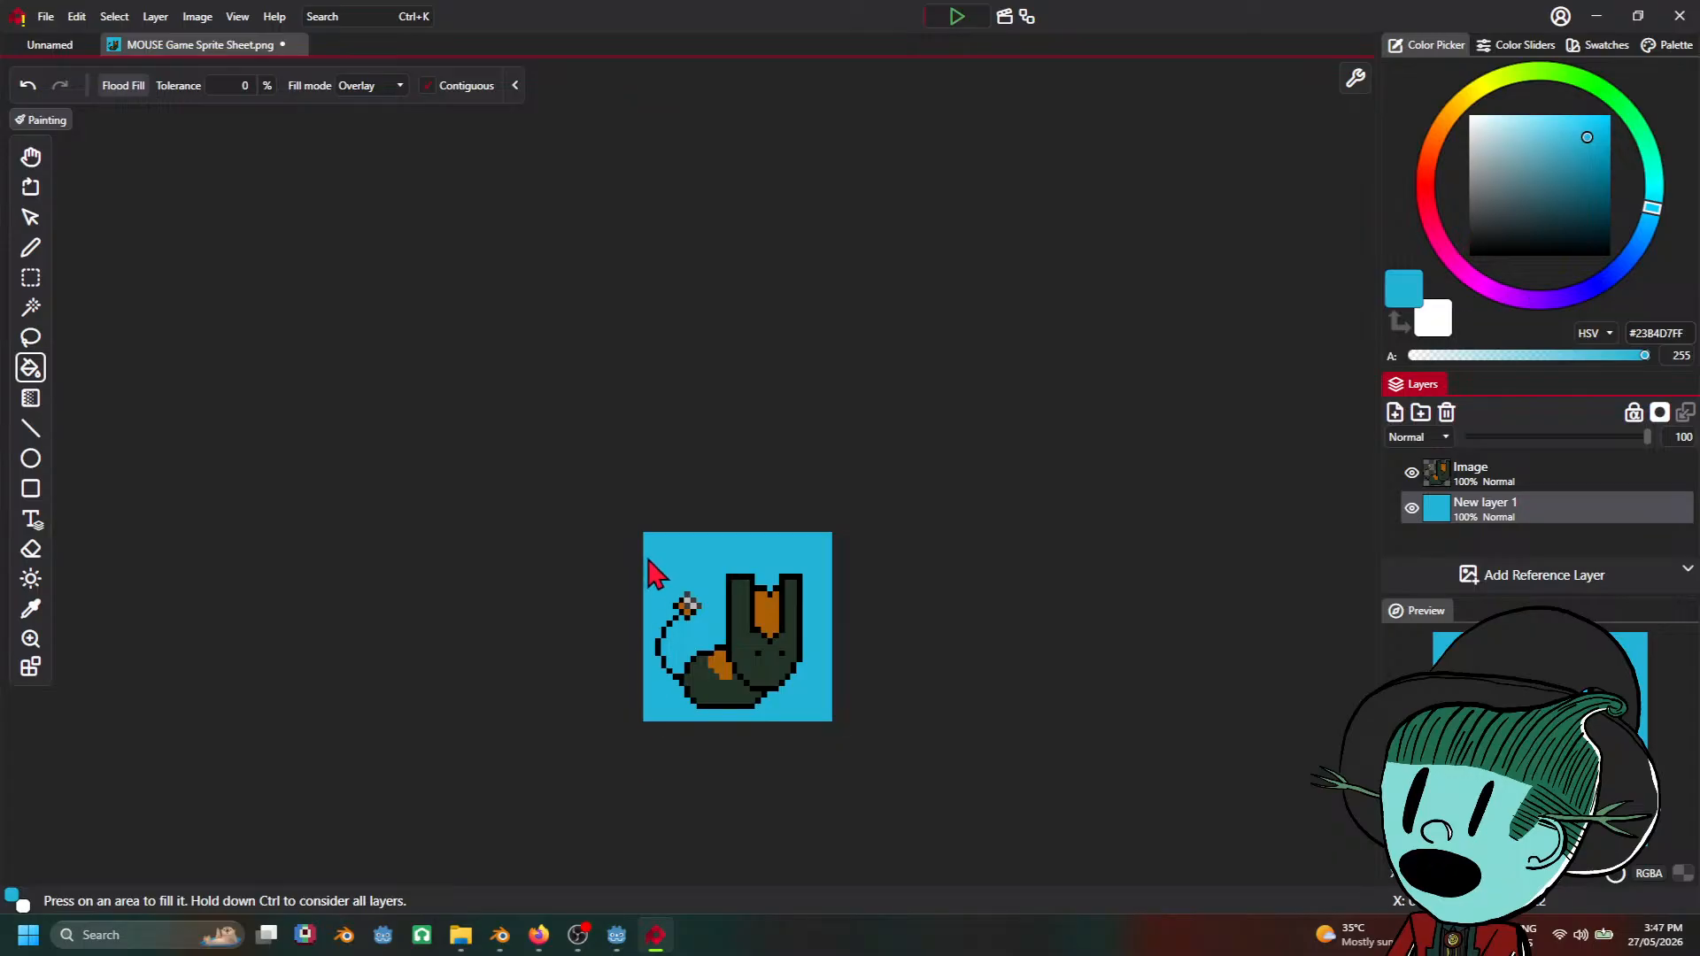
pyautogui.hotkey('ctrl', 'z')
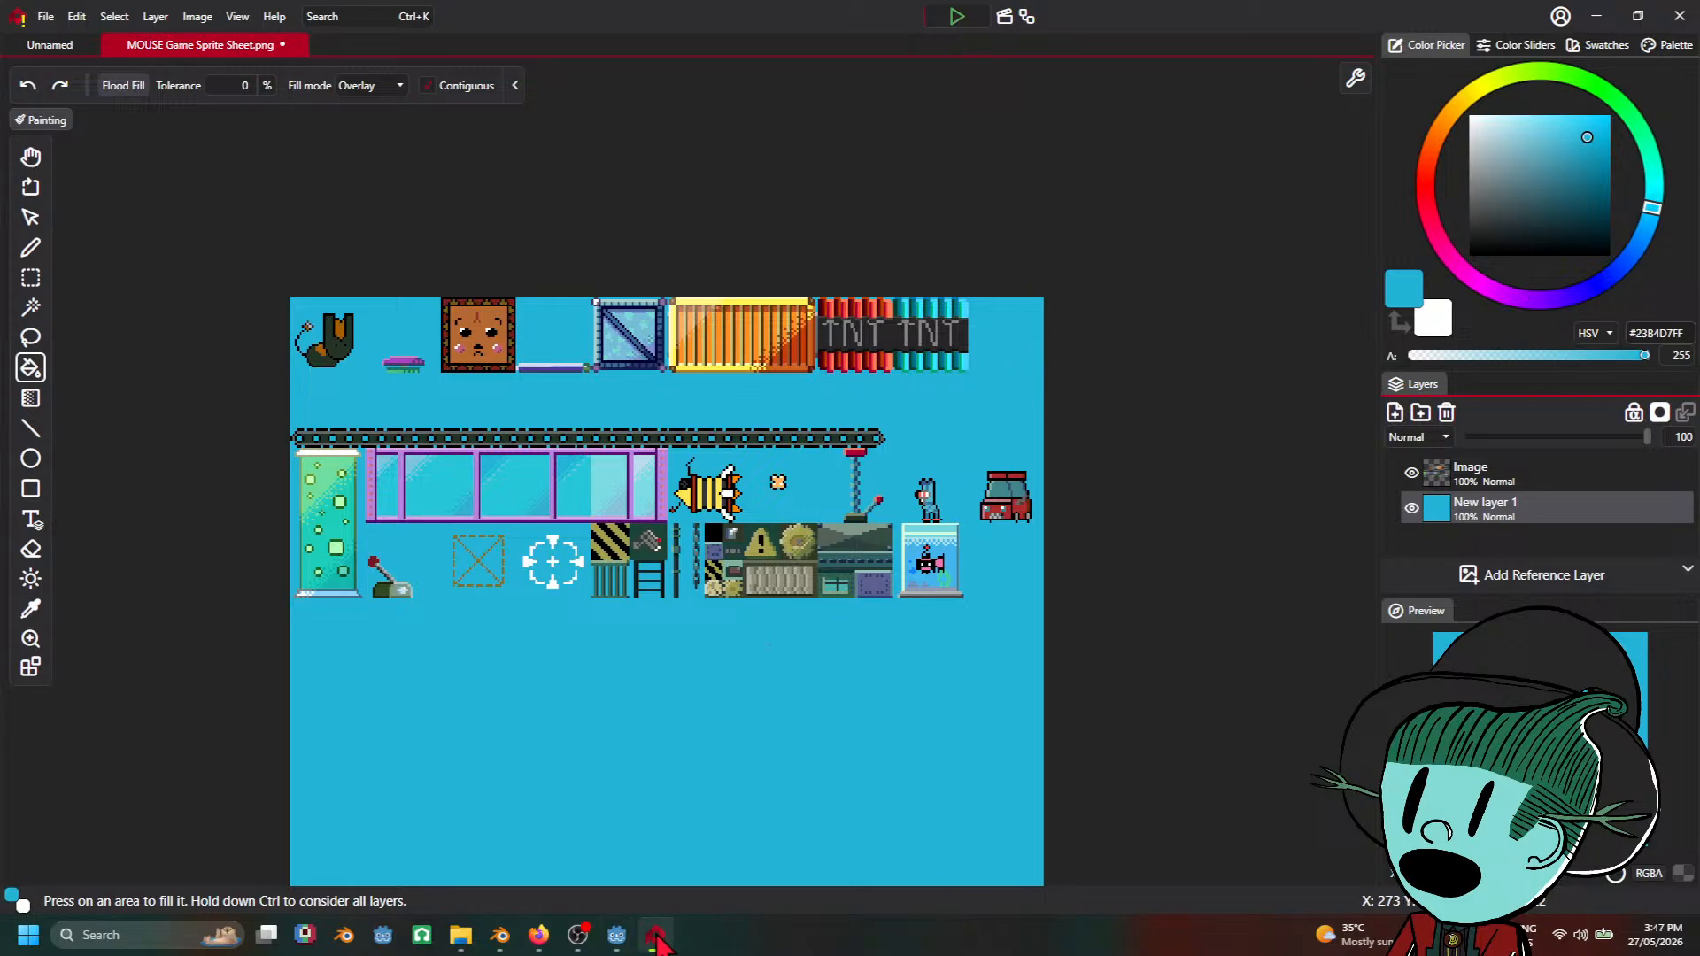
pyautogui.click(577, 935)
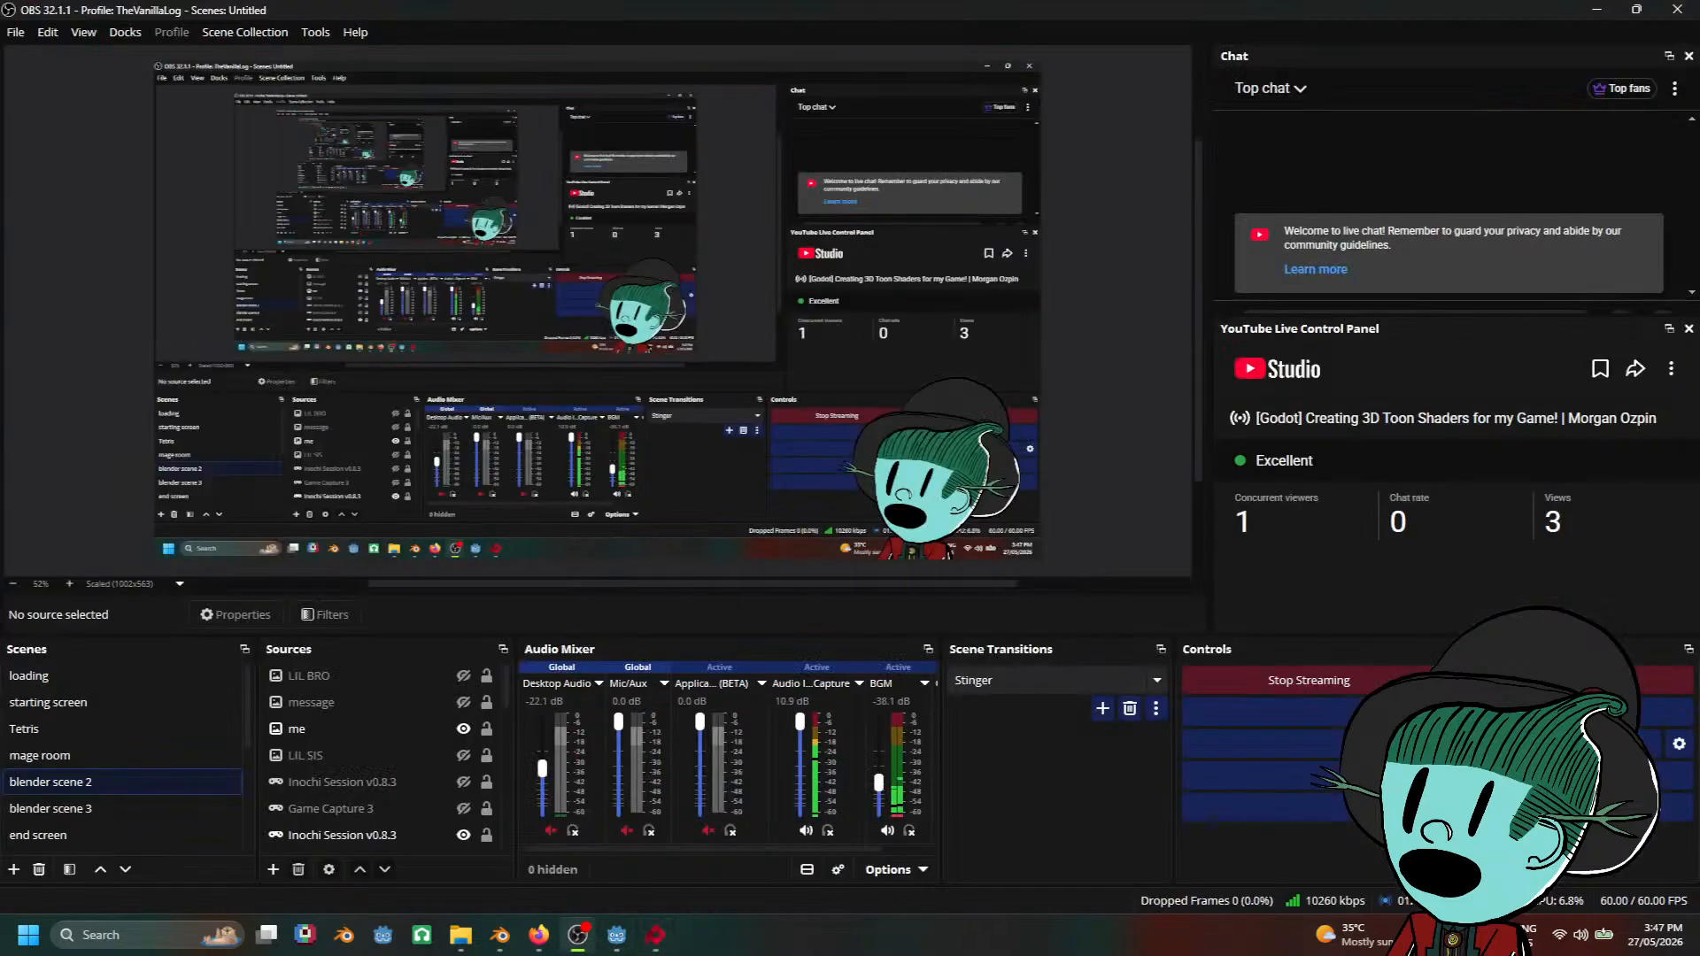
pyautogui.click(617, 936)
# Step: Set the x offset in the MultiplyAdd node's c value to 0.9
pyautogui.click(857, 720)
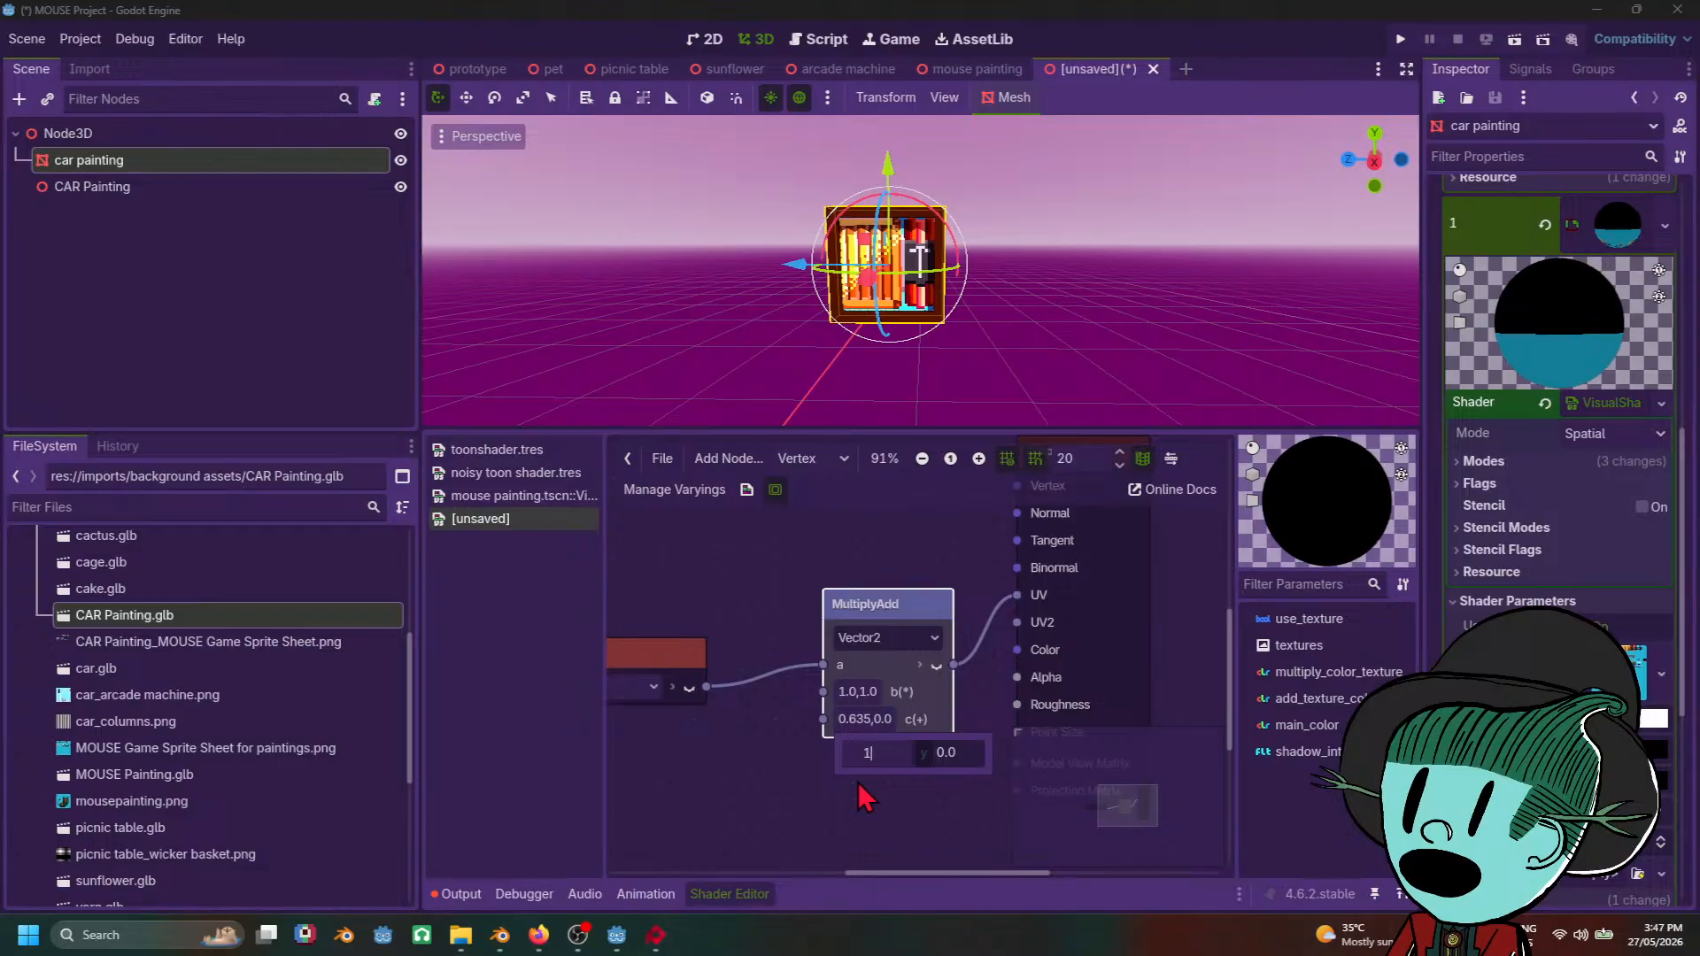
pyautogui.write('1')
pyautogui.press('Return')
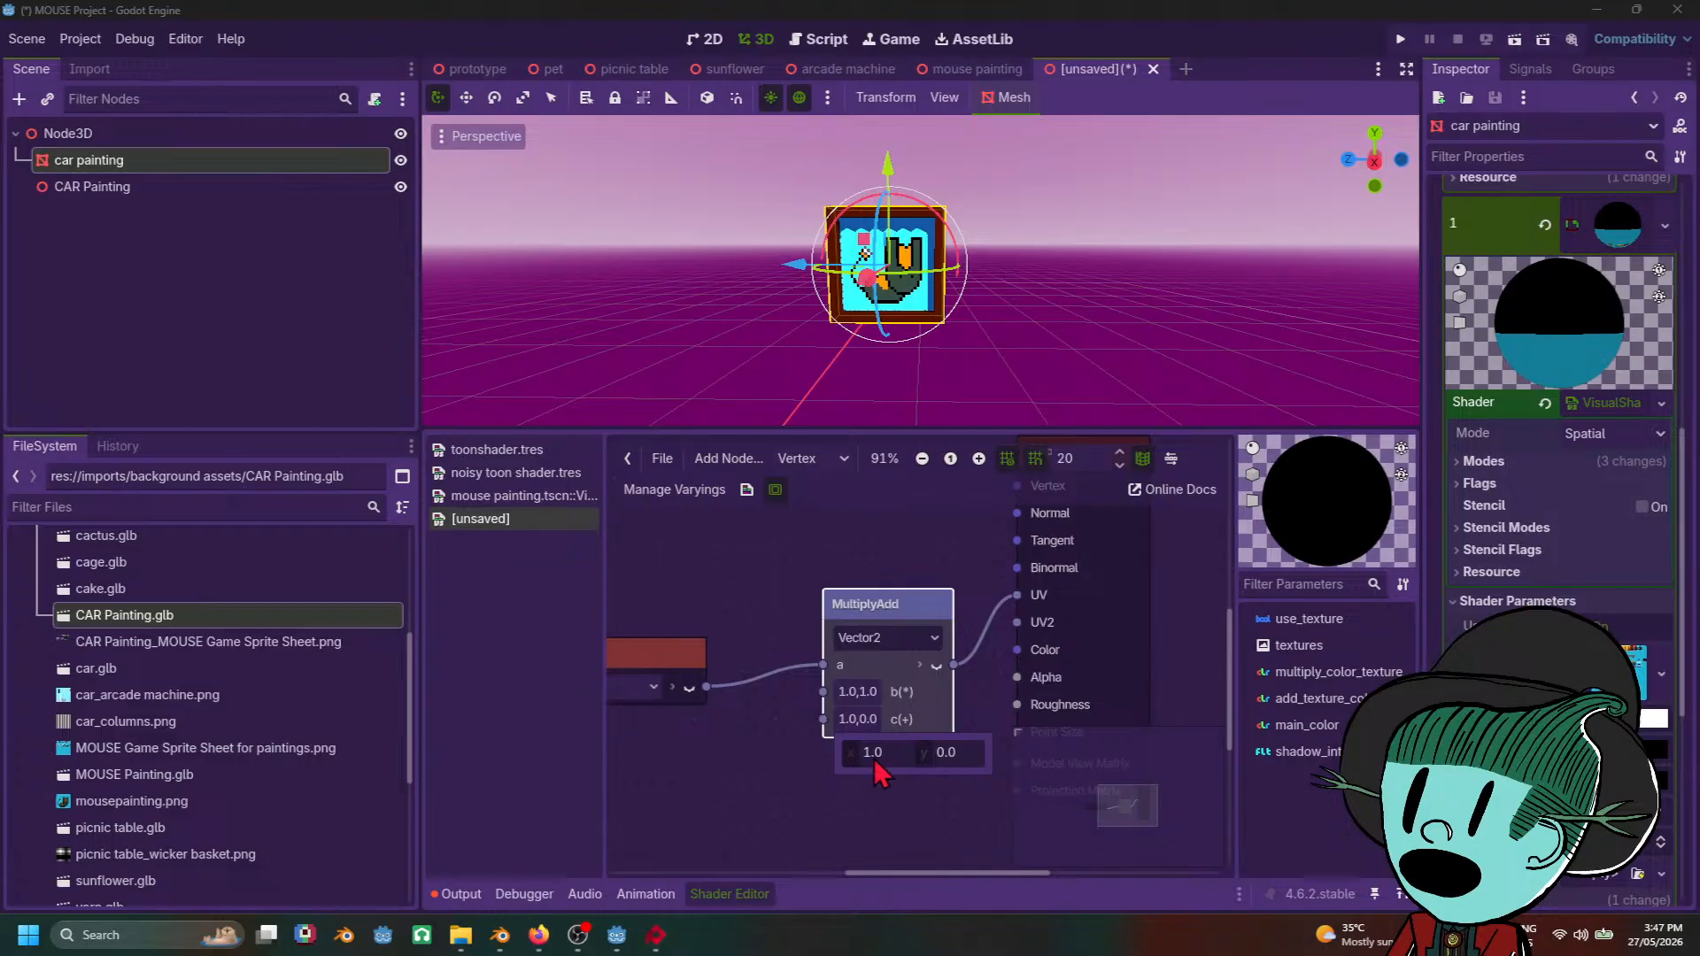
pyautogui.press('BackSpace')
pyautogui.write('.9')
pyautogui.press('Return')
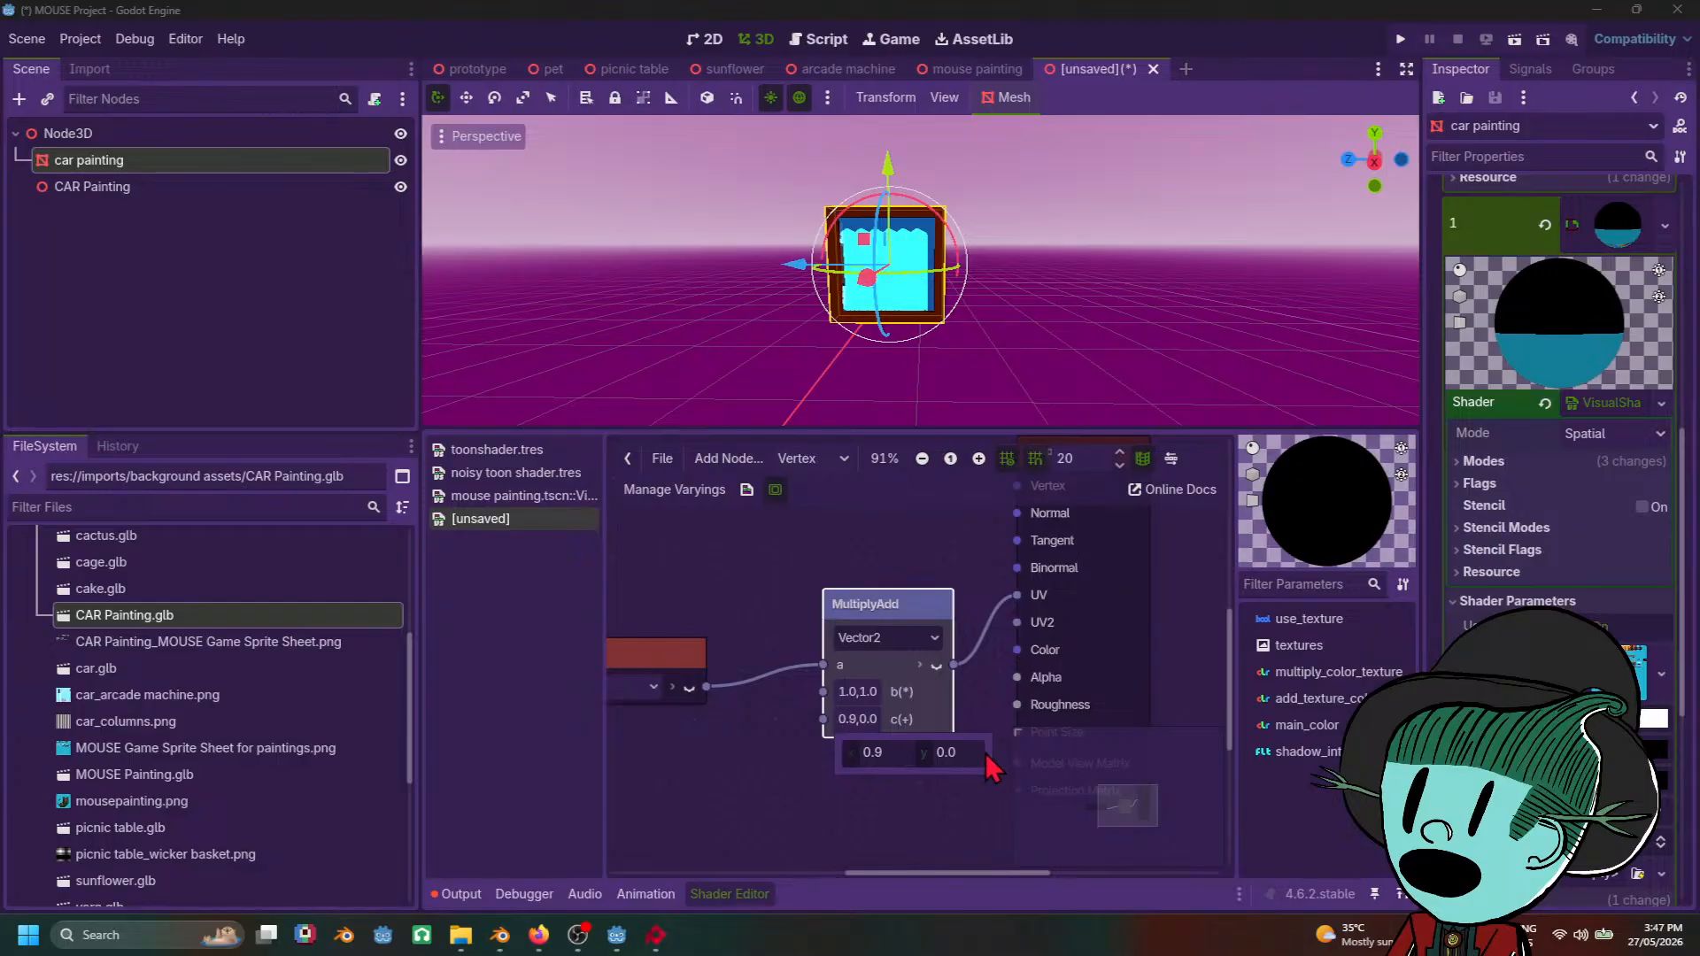
# Step: Try y offsets of 0.3 and 0.4 in the MultiplyAdd node's c value
pyautogui.click(946, 753)
pyautogui.write('.3')
pyautogui.press('Return')
pyautogui.click(682, 877)
pyautogui.click(964, 751)
pyautogui.click(964, 752)
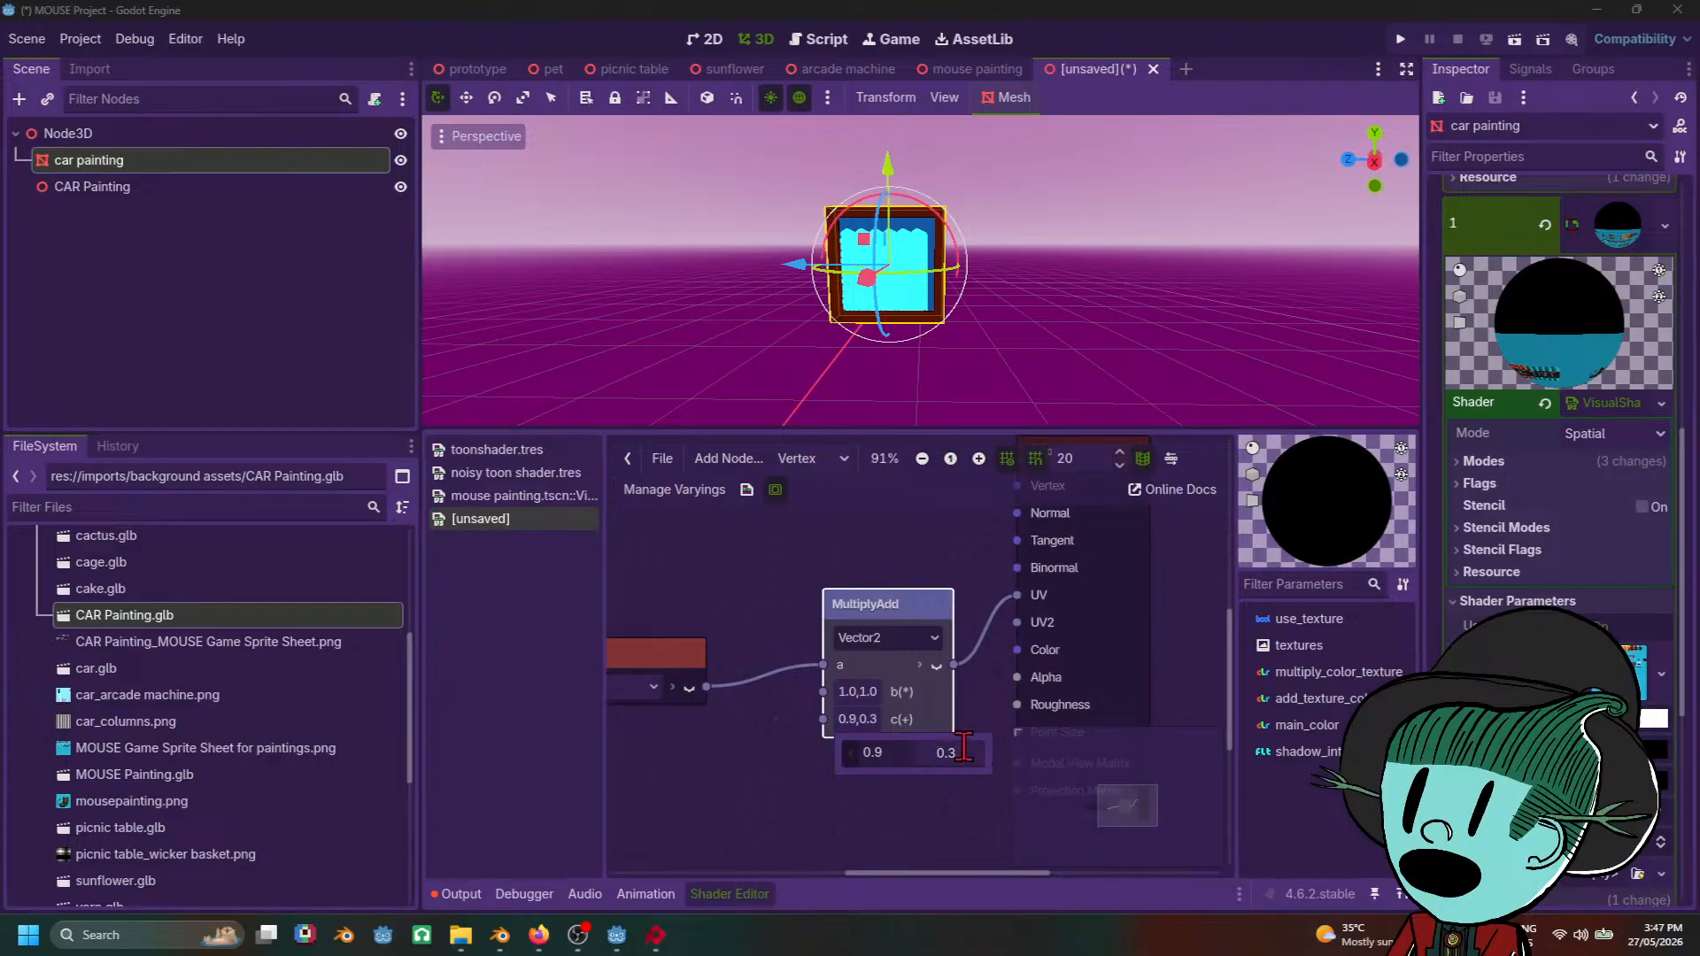
pyautogui.write('4')
pyautogui.press('Return')
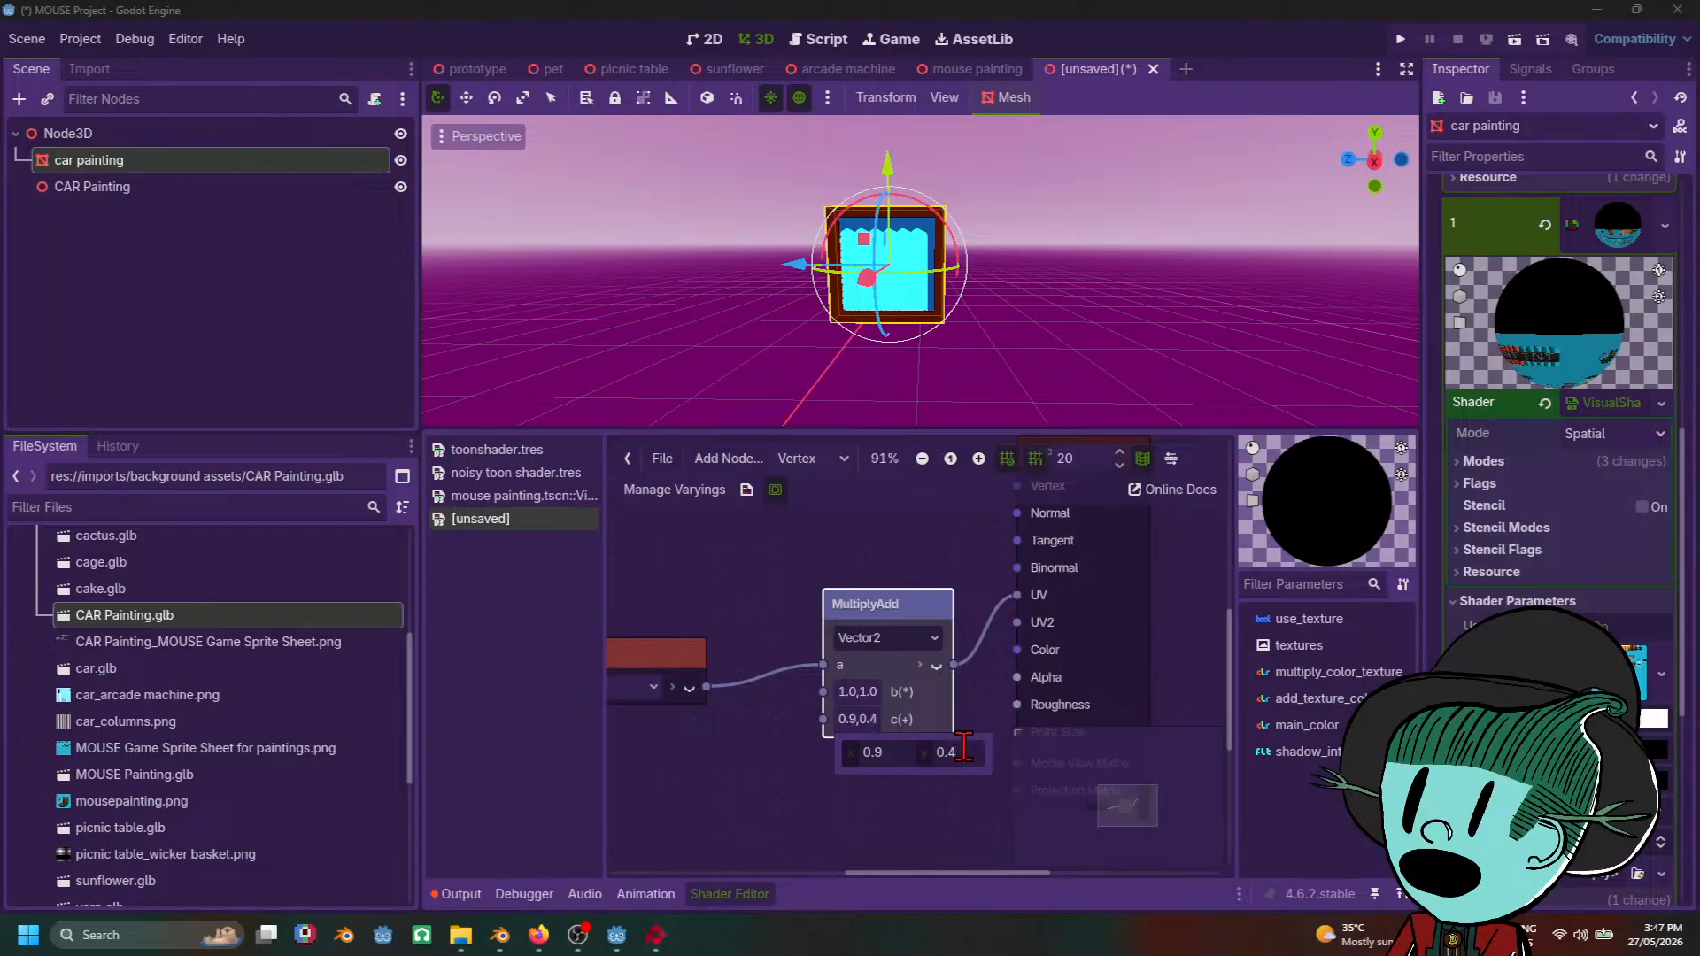
# Step: Set the y offset in the MultiplyAdd node's c value to 0.5
pyautogui.scroll(6, 998, 304)
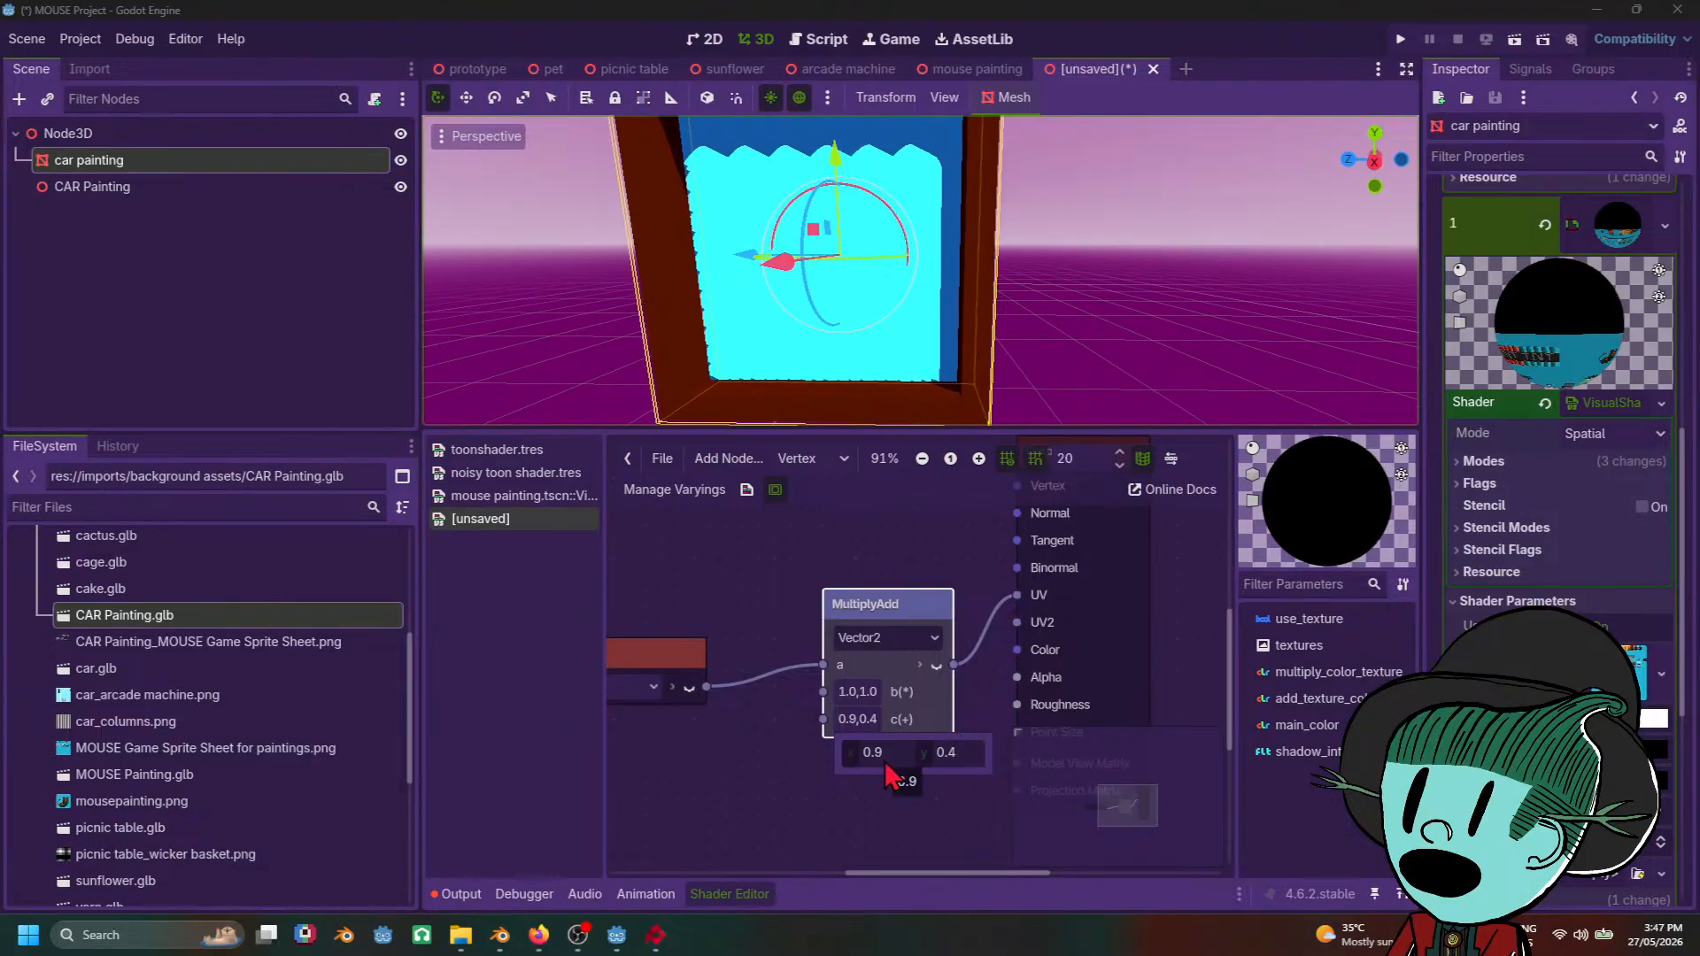
pyautogui.click(952, 754)
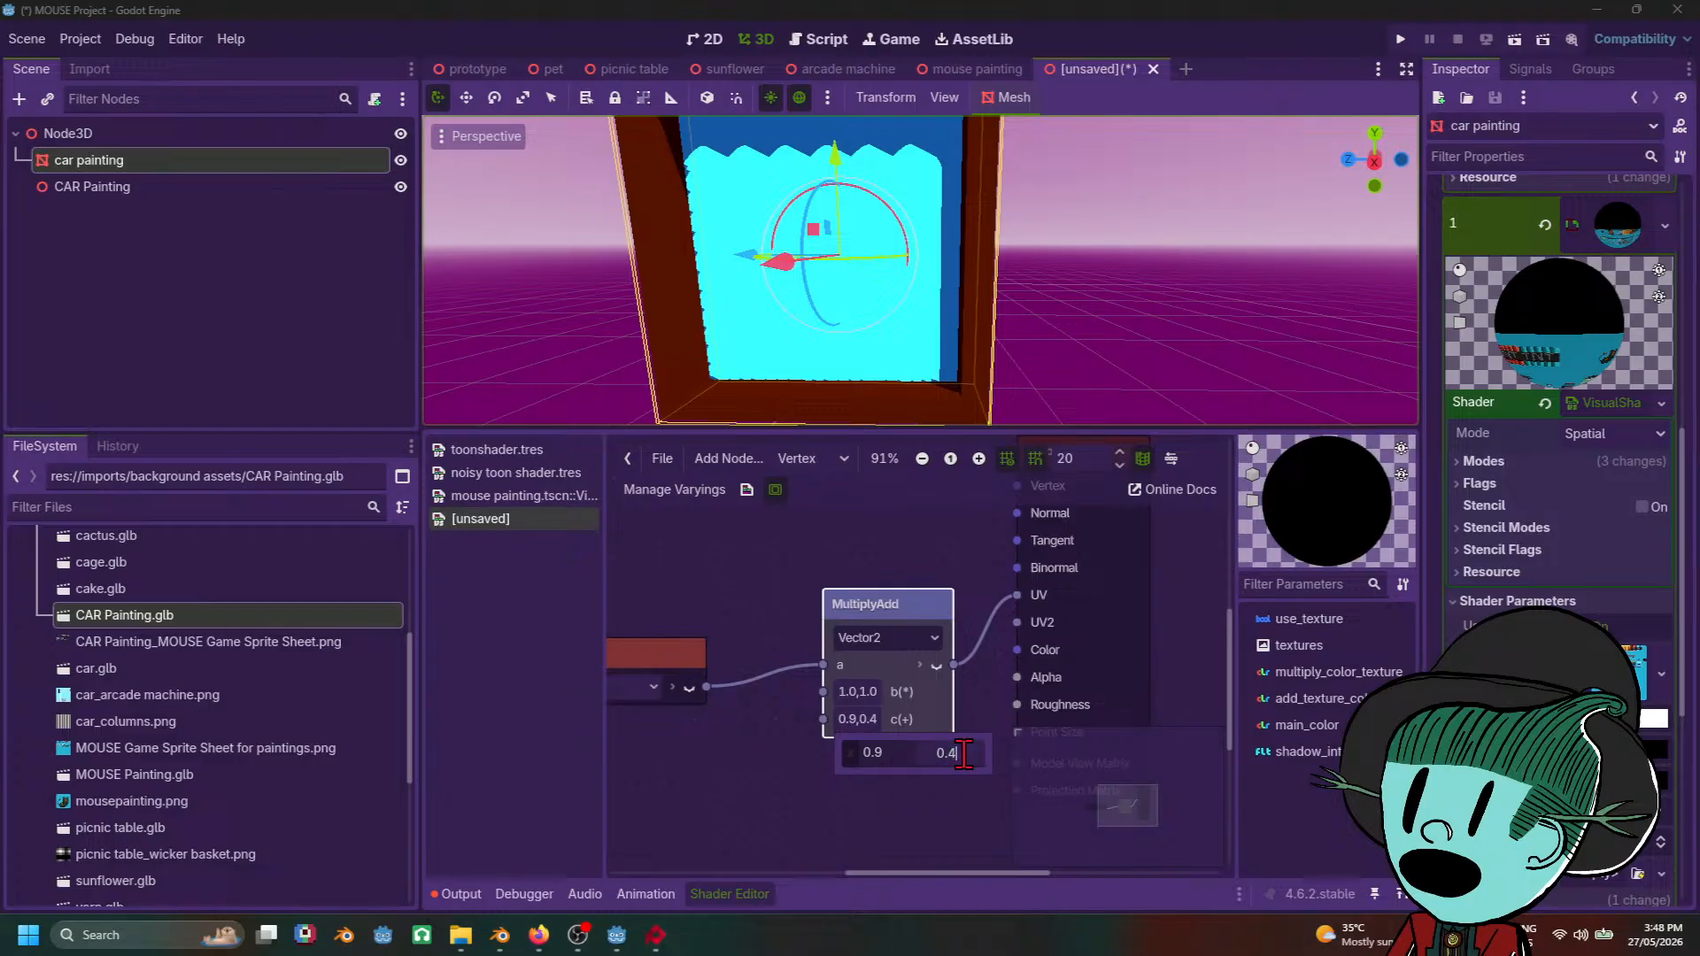
pyautogui.press('BackSpace')
pyautogui.write('5')
pyautogui.press('Return')
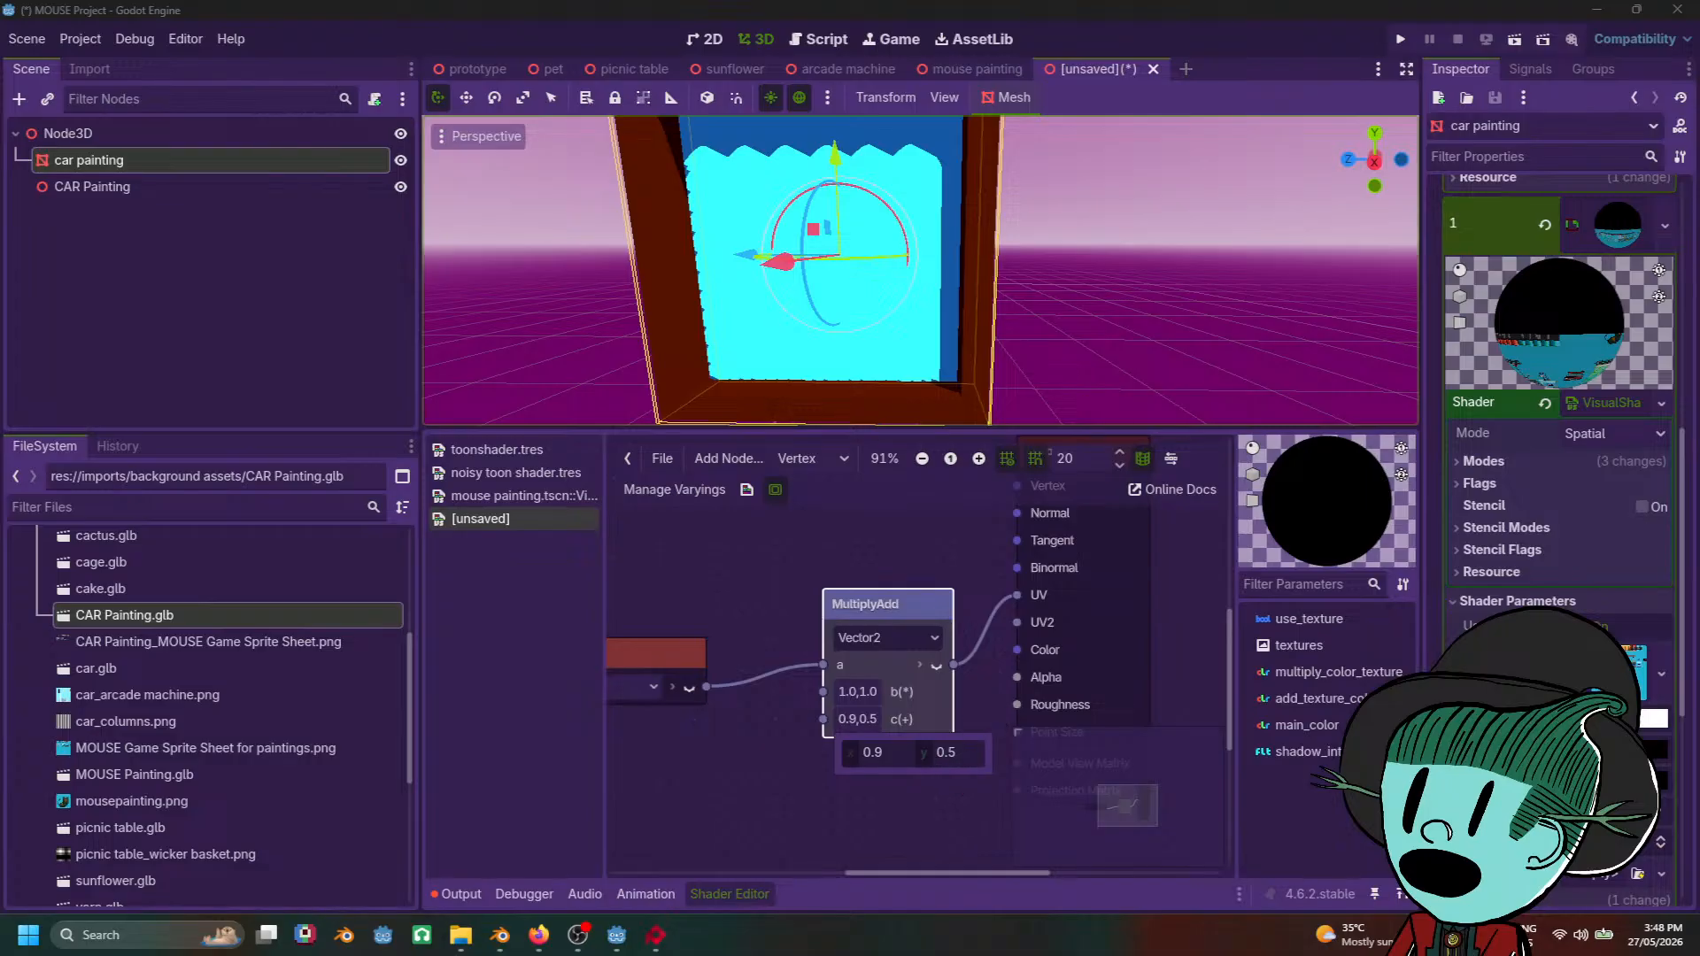
# Step: Try y offsets of 0.53 and about 2.31 in the MultiplyAdd node's c value, ending at 0
pyautogui.write('3')
pyautogui.press('Return')
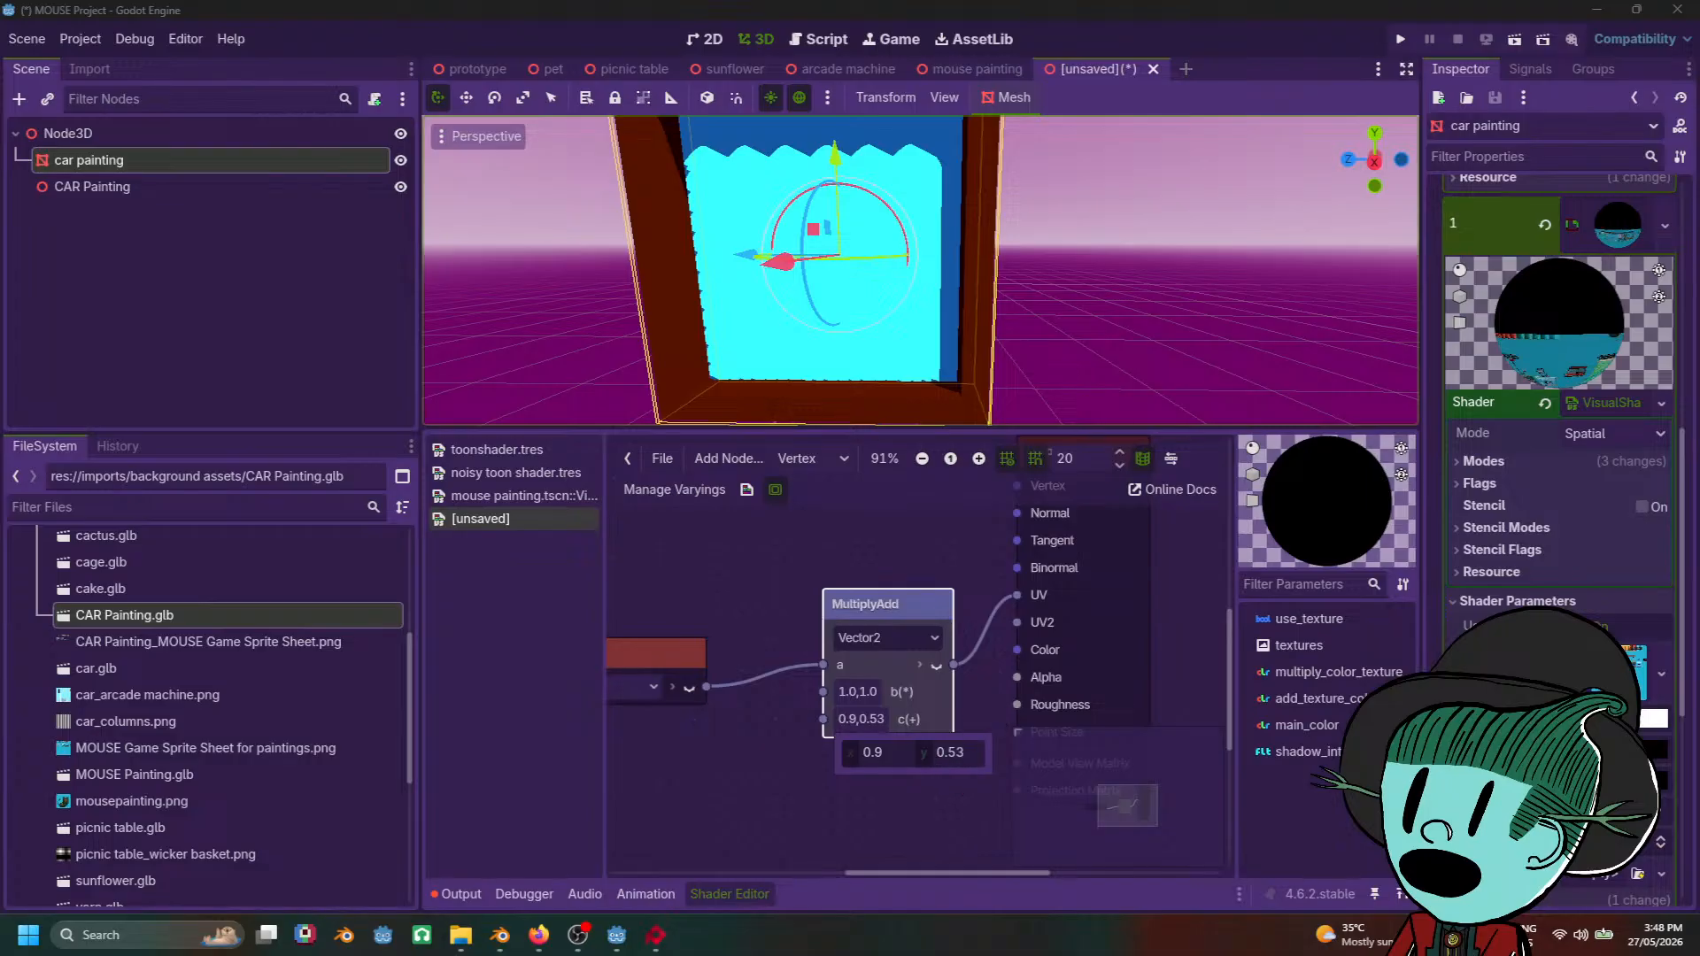
pyautogui.moveTo(954, 753); pyautogui.dragTo(1001, 753)
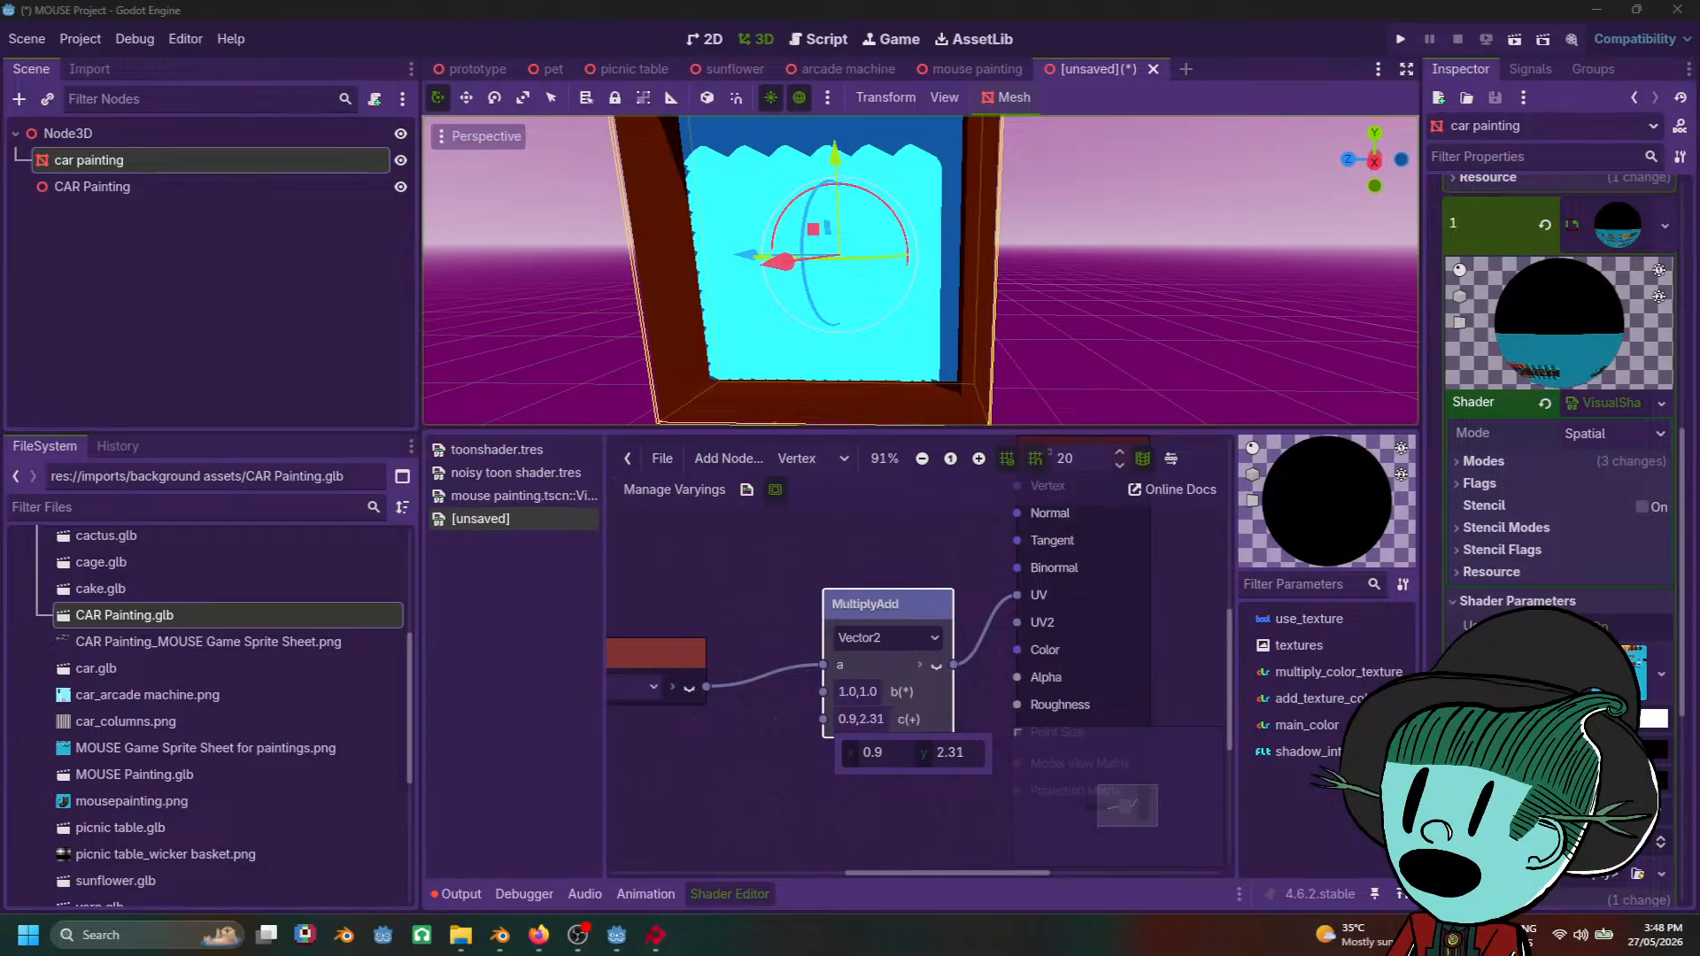
pyautogui.click(967, 753)
pyautogui.write('0')
pyautogui.press('Return')
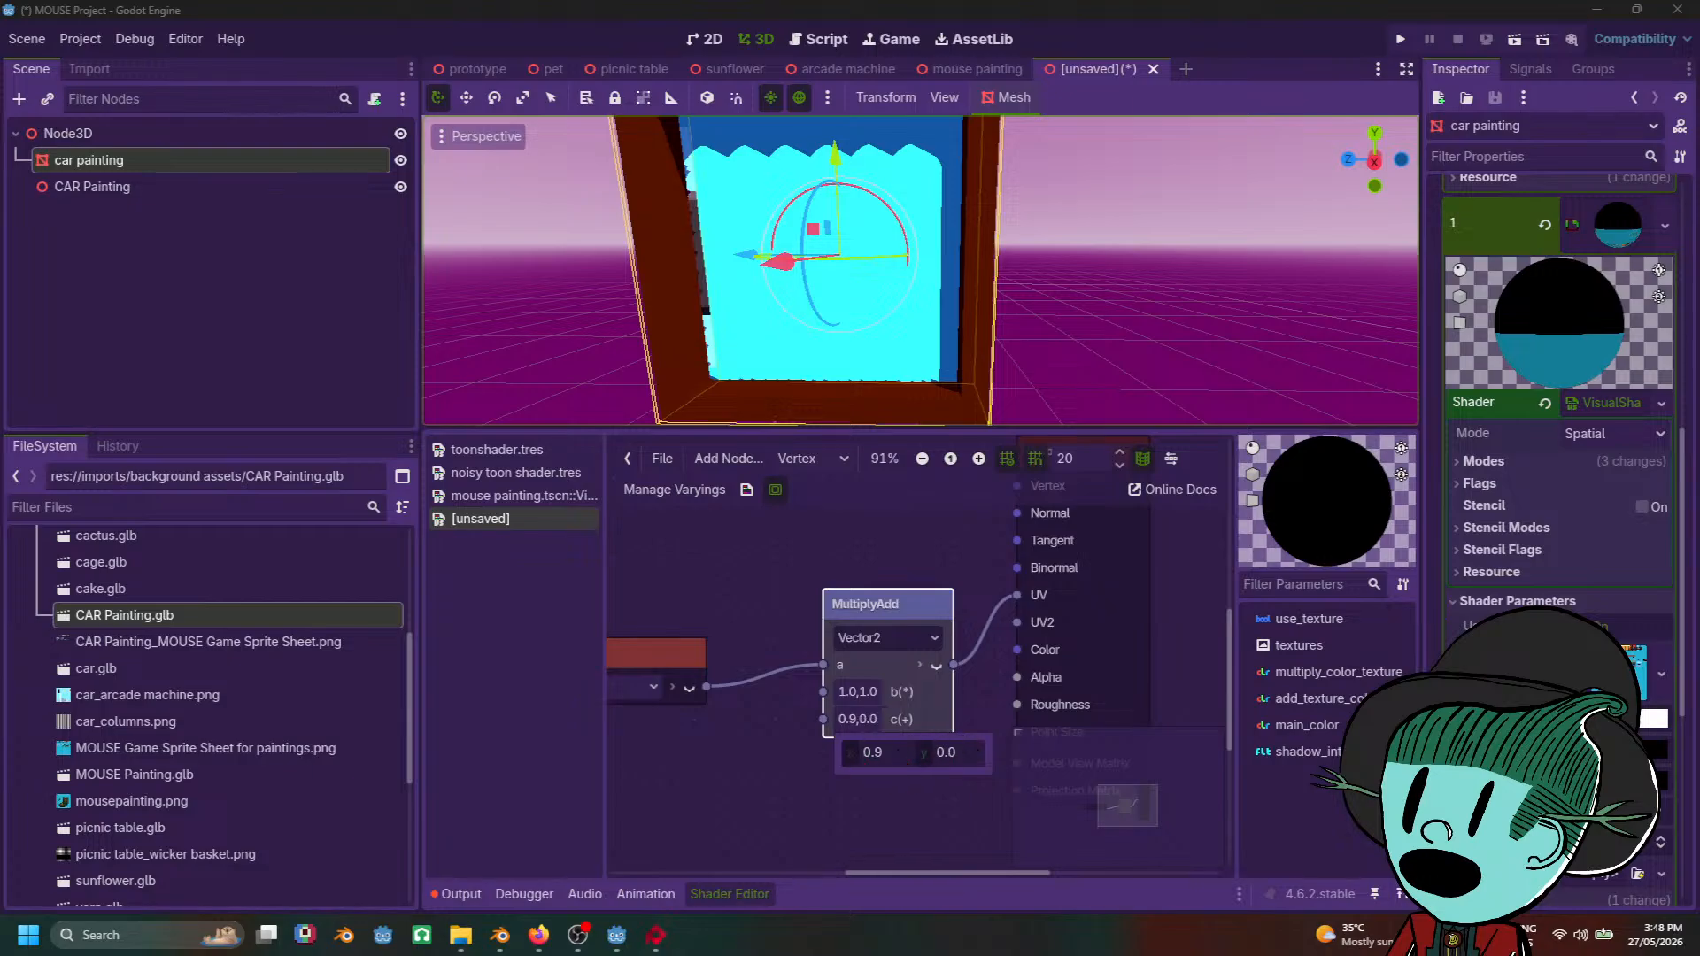
# Step: Try lowering the x offset in the MultiplyAdd node's c value to about 0.76, ending at 0.9
pyautogui.moveTo(900, 753); pyautogui.dragTo(890, 753)
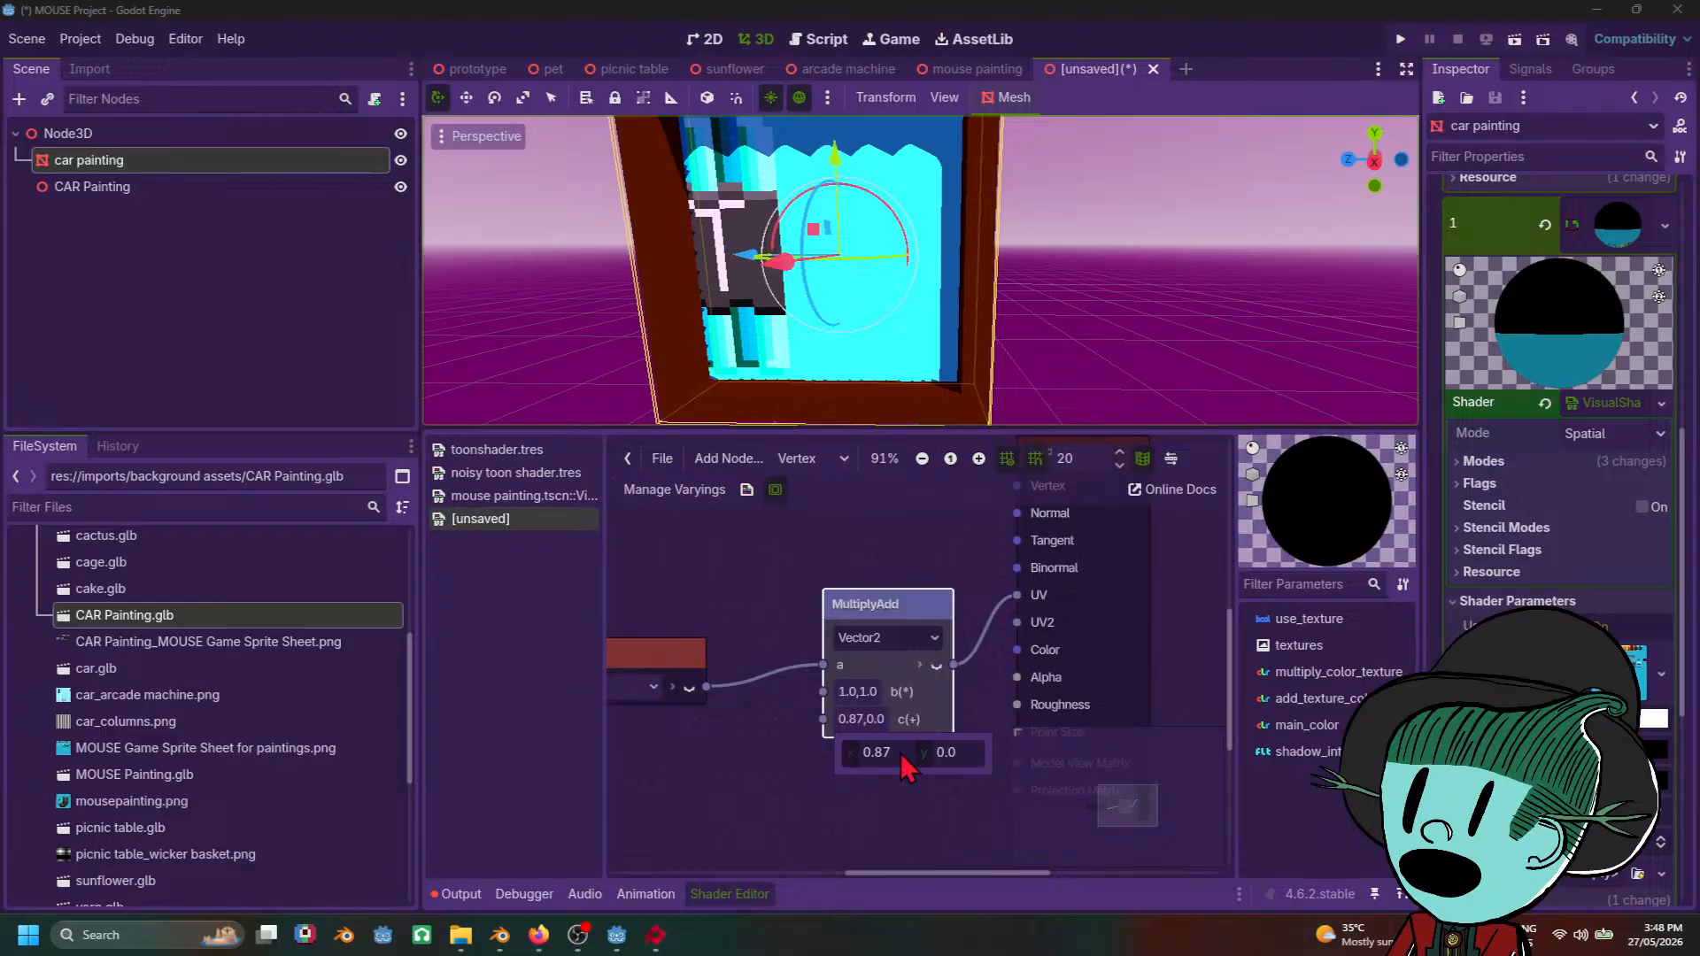
pyautogui.moveTo(655, 935)
pyautogui.click(679, 850)
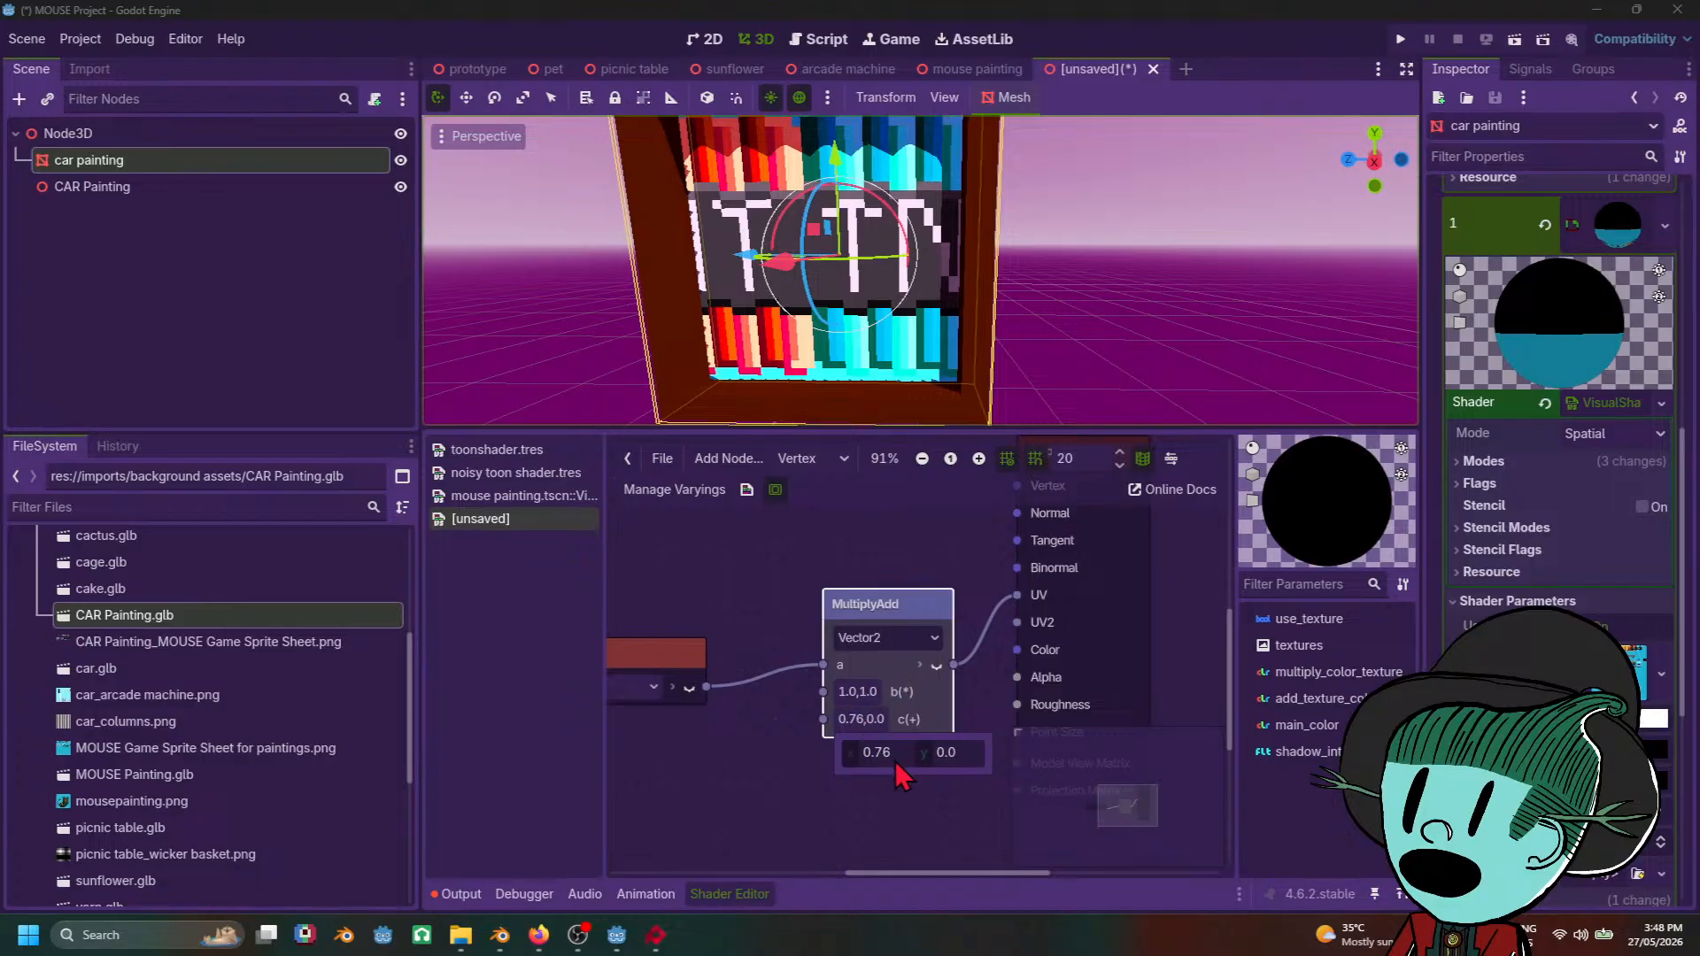
pyautogui.click(901, 751)
pyautogui.write('.9')
pyautogui.press('Return')
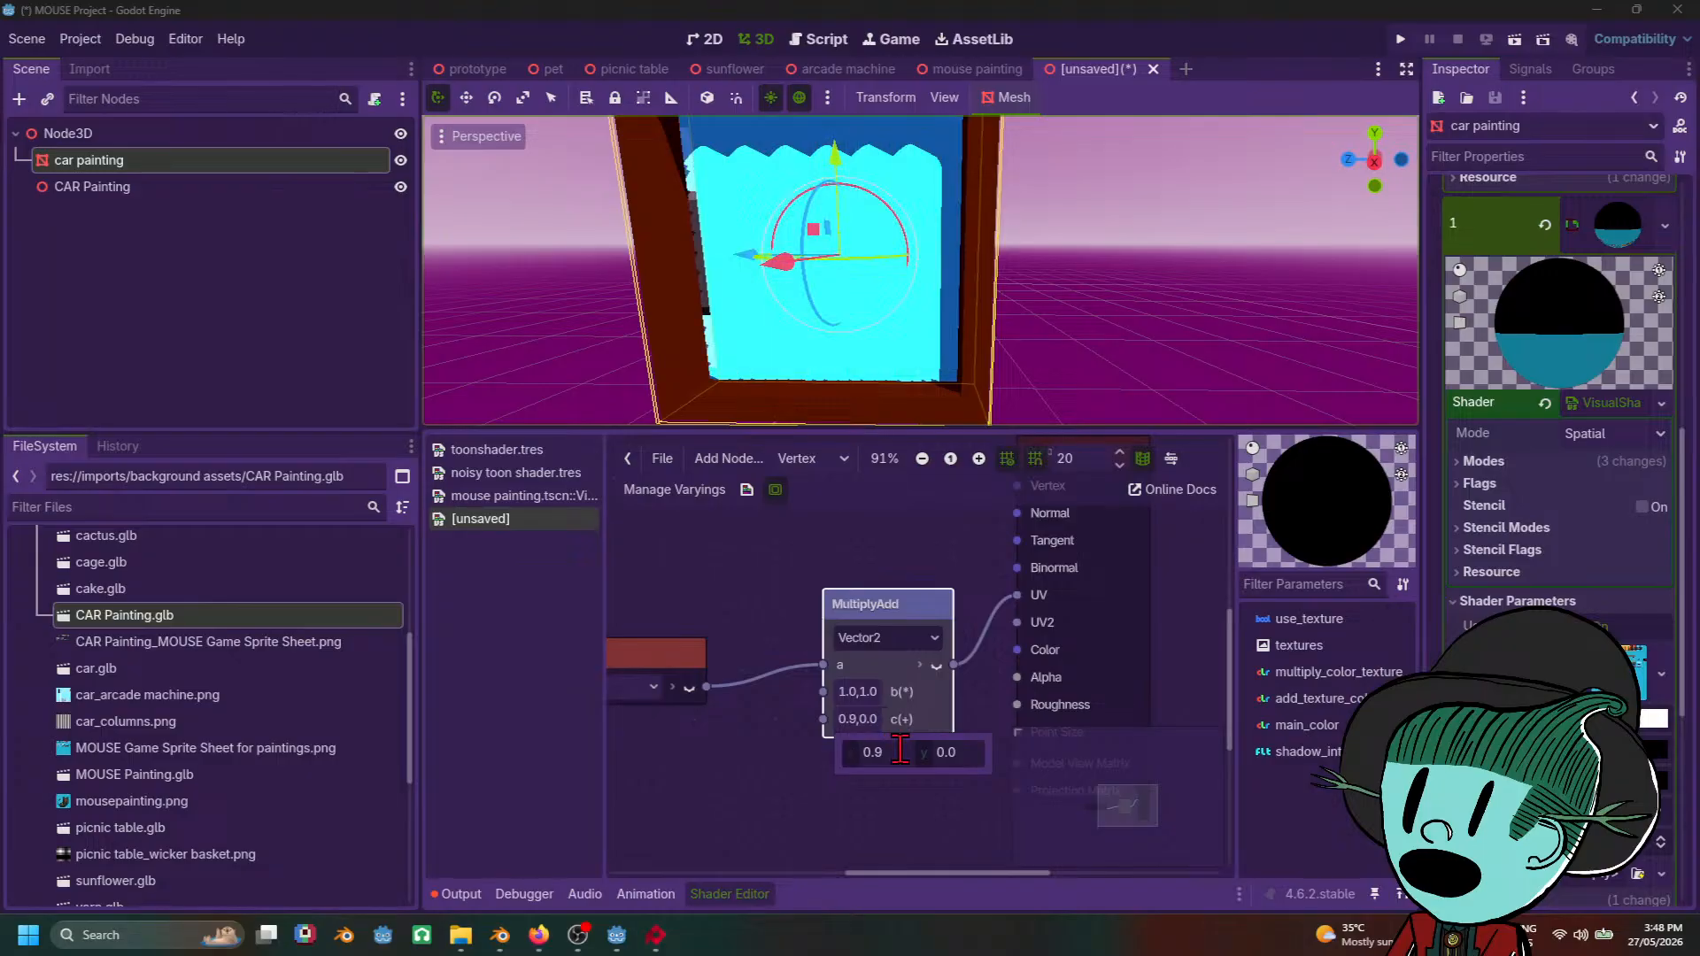
# Step: Try a y offset of -0.4 in the MultiplyAdd node's c value, ending at about -0.32
pyautogui.click(961, 744)
pyautogui.write('-0.4')
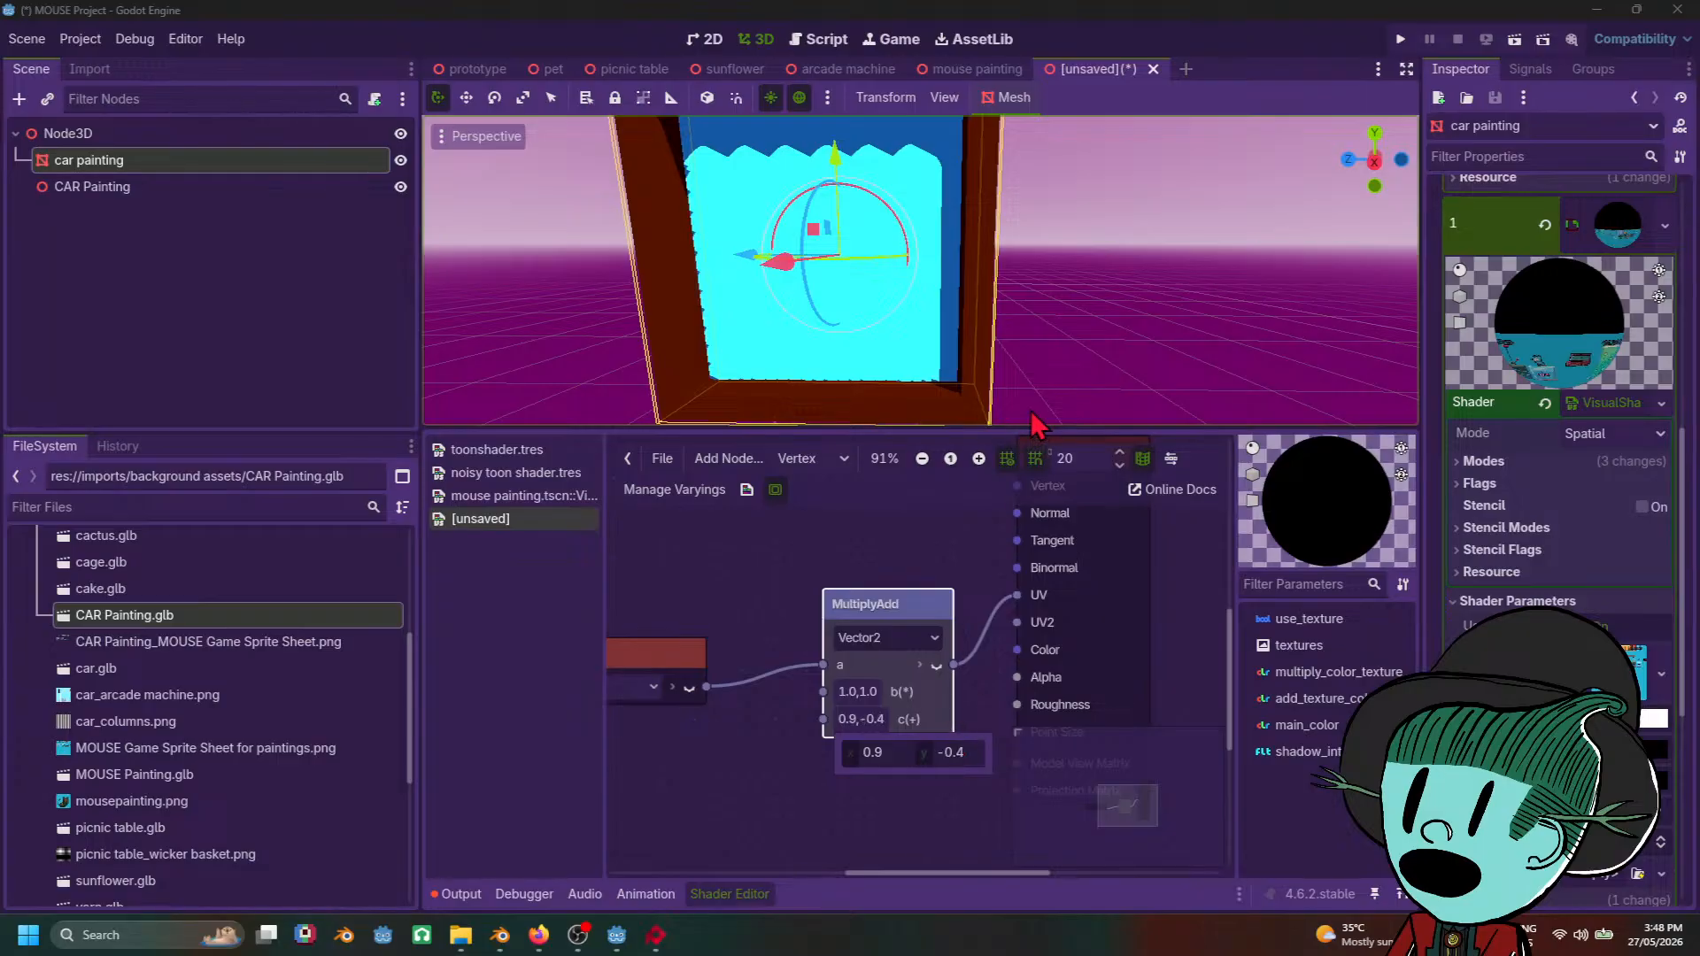
pyautogui.press('Return')
pyautogui.moveTo(954, 753); pyautogui.dragTo(1000, 753)
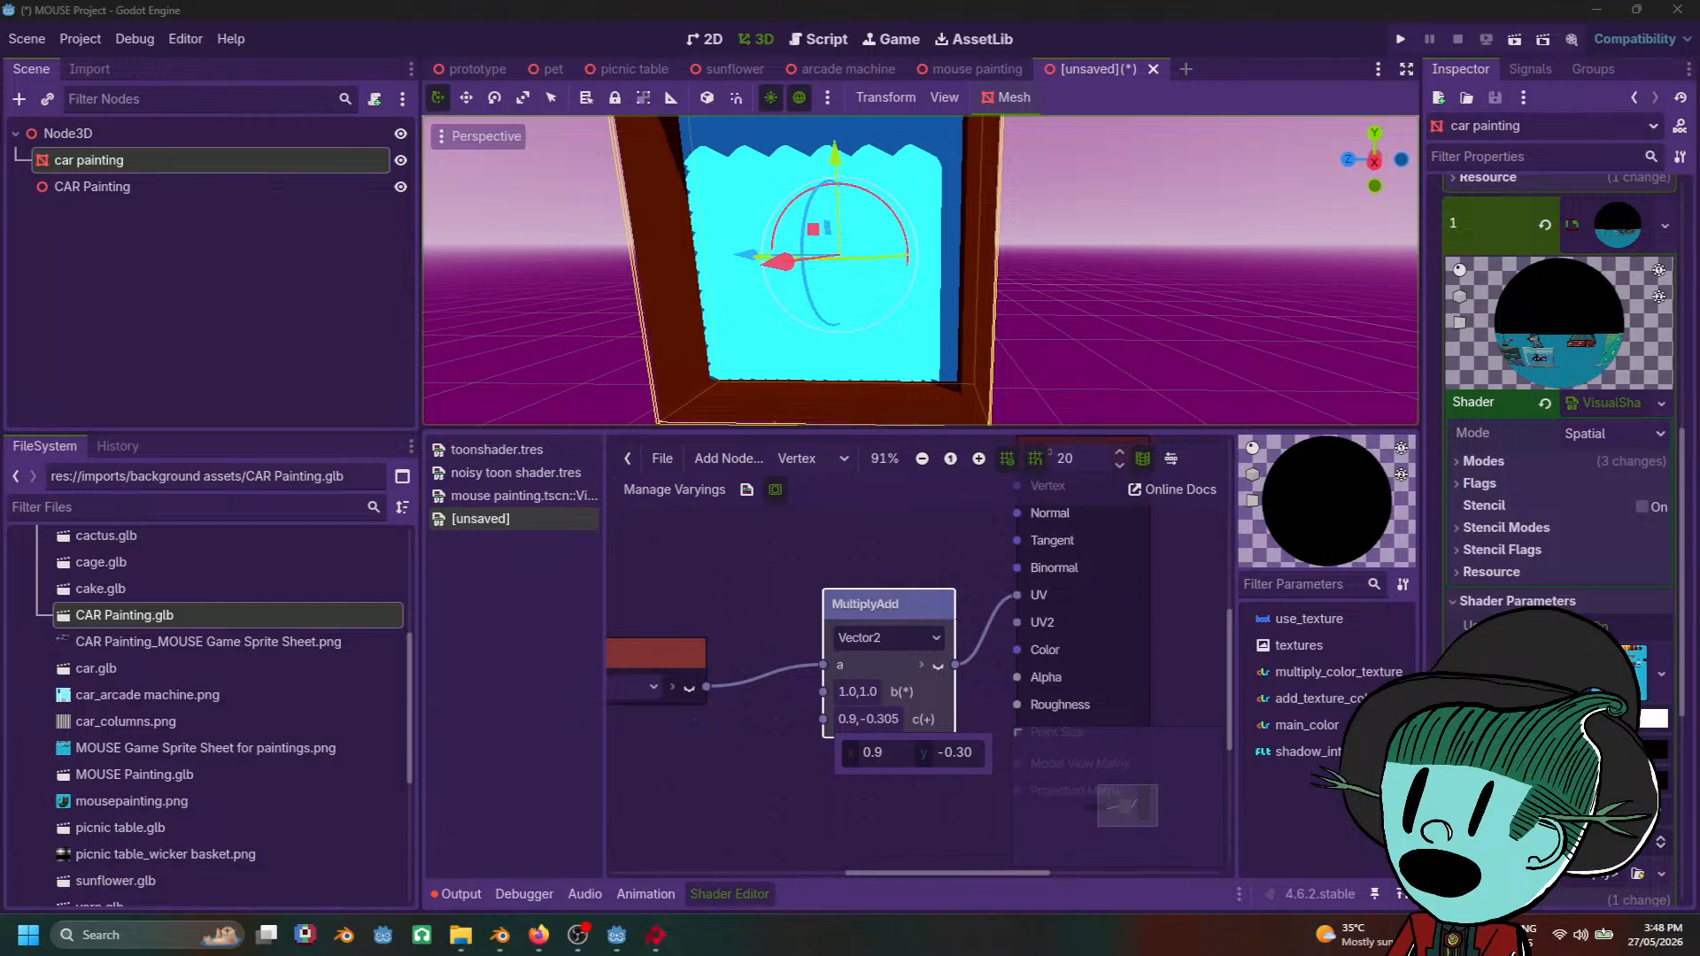
pyautogui.moveTo(962, 753); pyautogui.dragTo(961, 756)
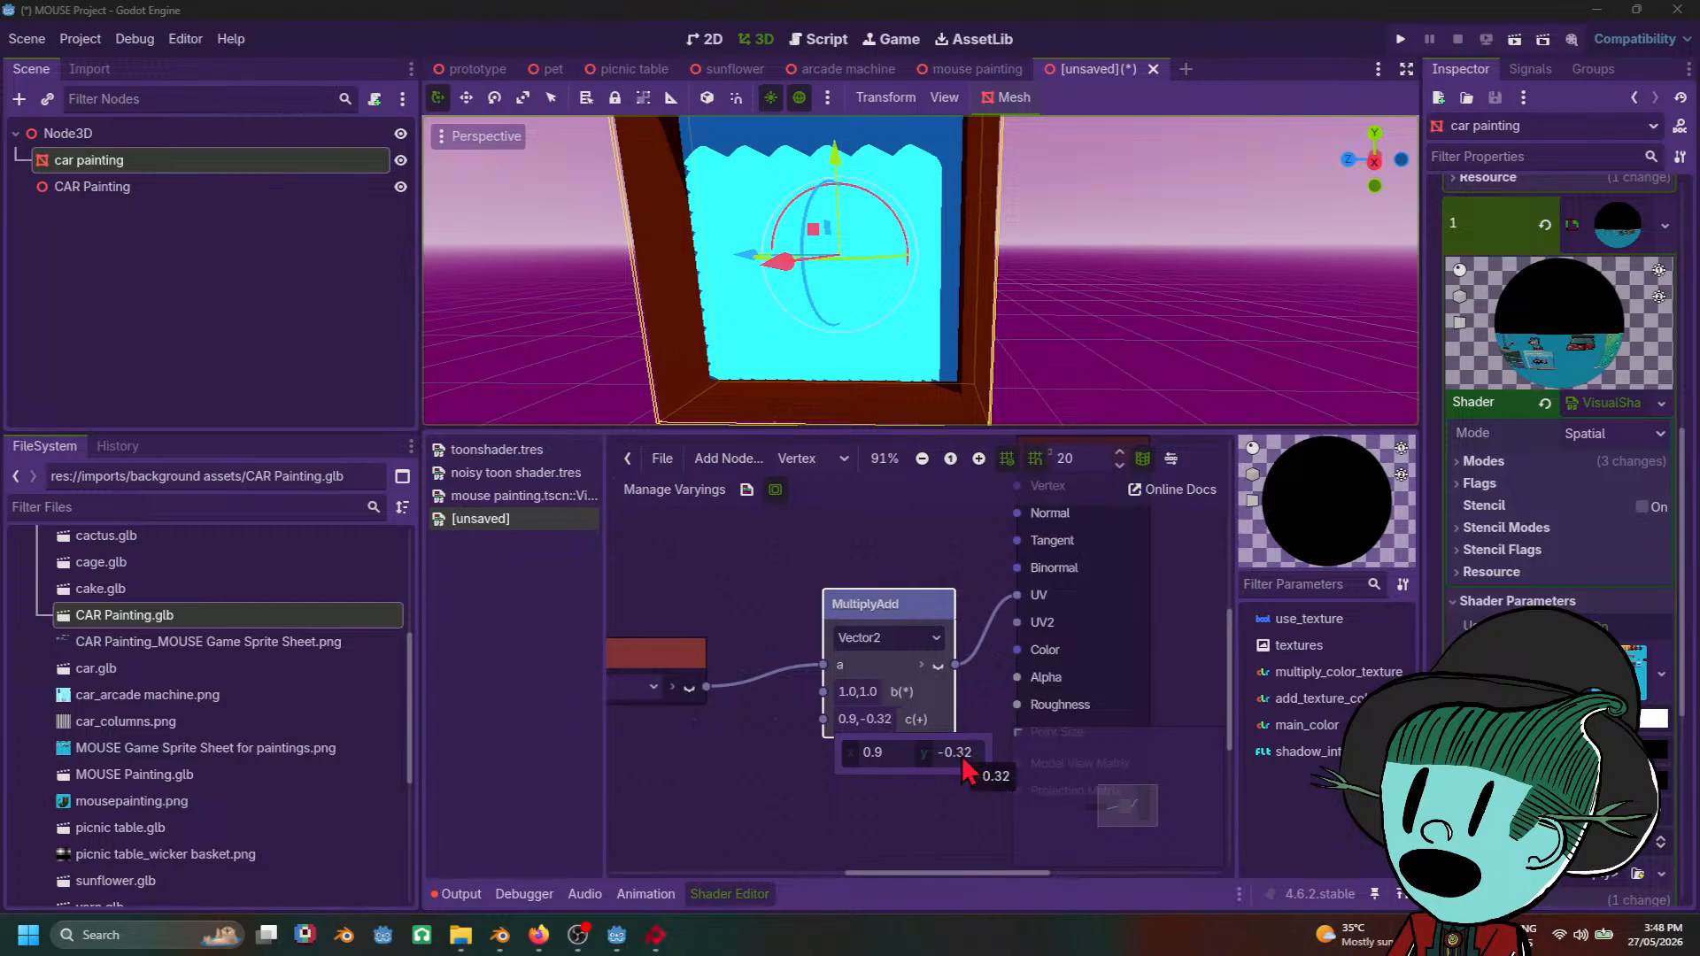
# Step: Try a y offset of -0.25 in the MultiplyAdd node's c value, ending at 0
pyautogui.scroll(-2, 874, 793)
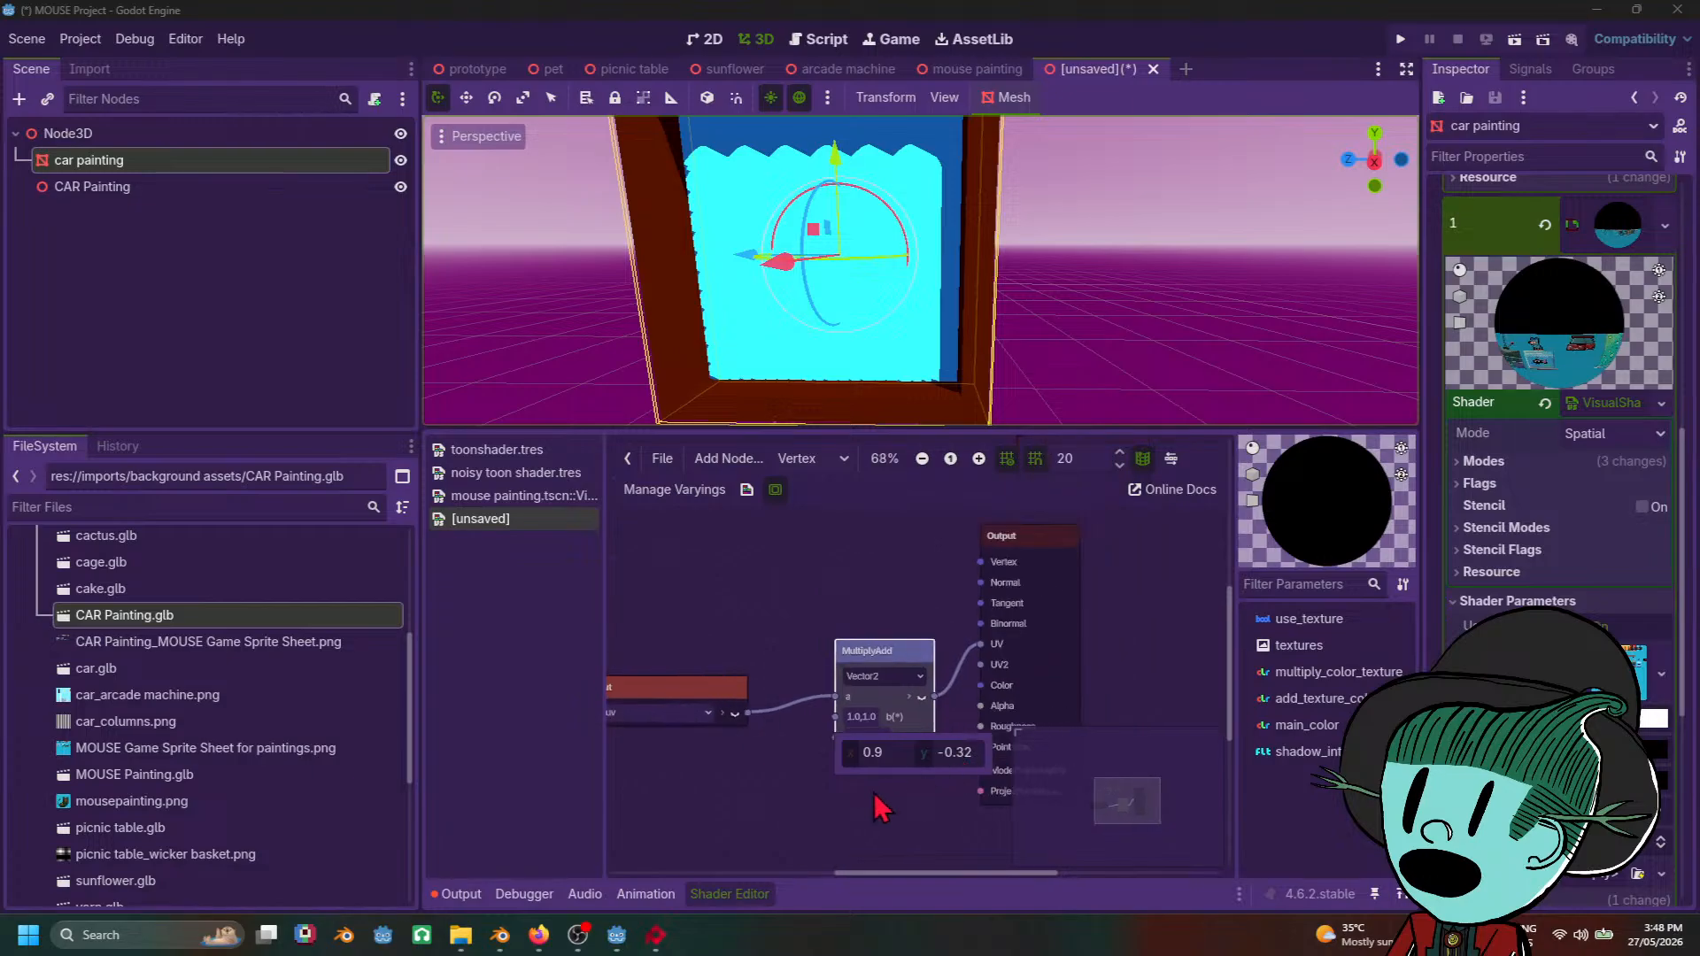
pyautogui.click(794, 806)
pyautogui.scroll(2, 794, 806)
pyautogui.scroll(3, 957, 747)
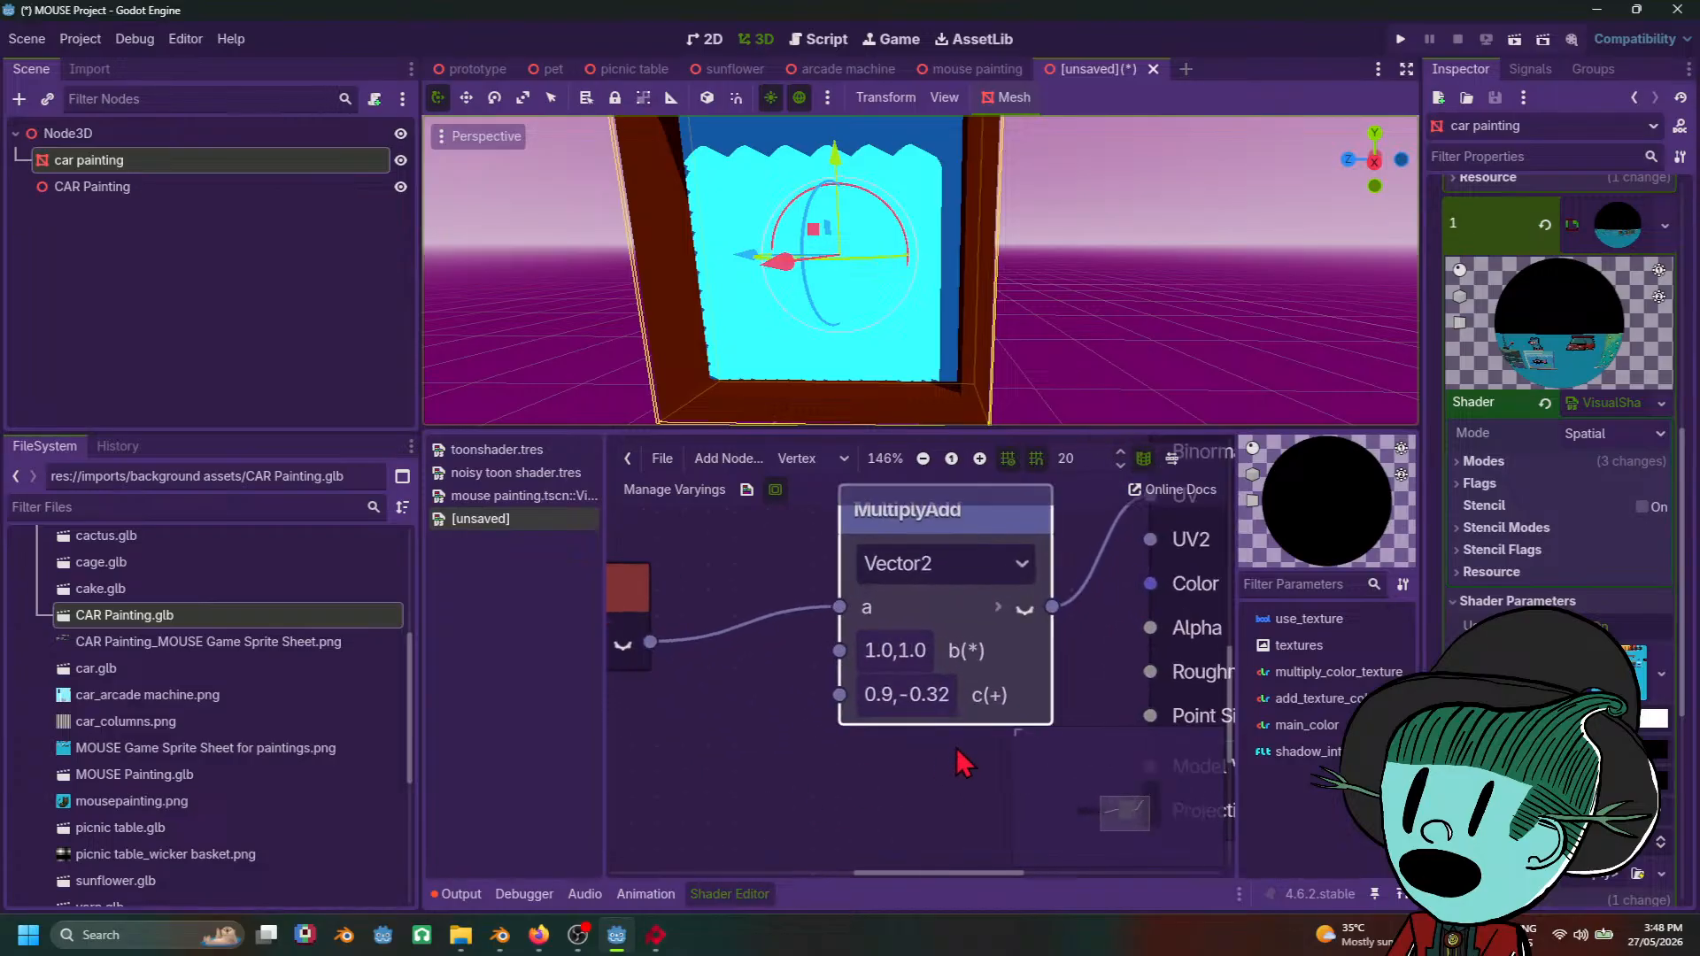
pyautogui.click(934, 692)
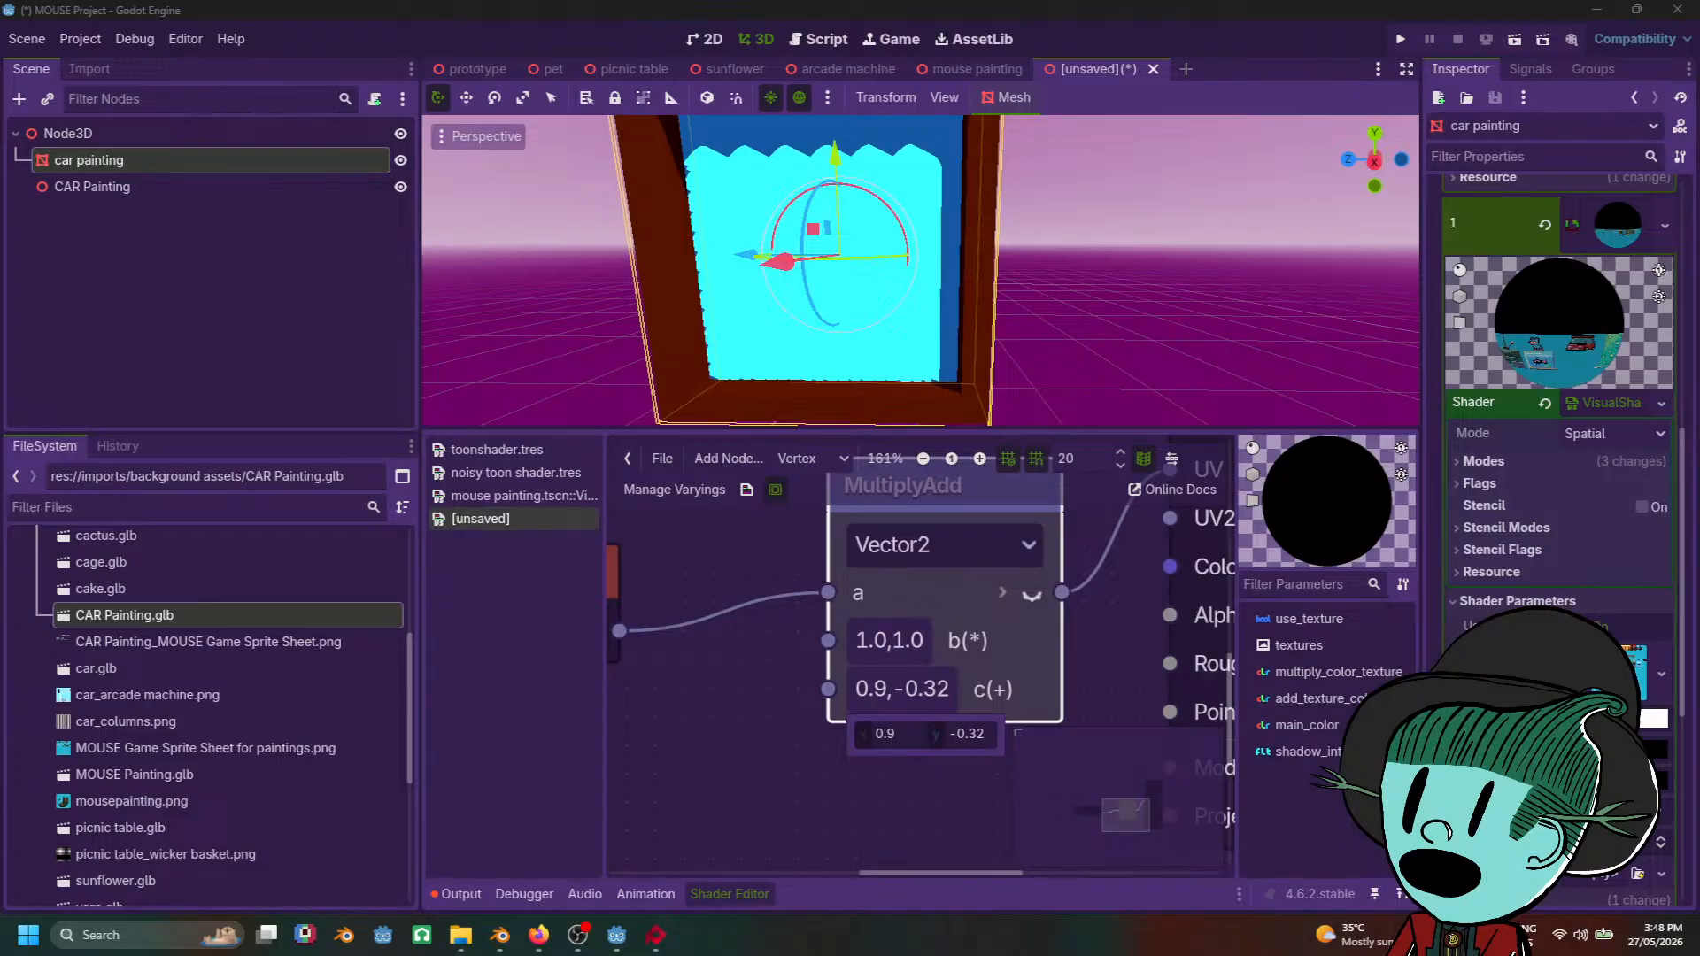
pyautogui.moveTo(967, 734)
pyautogui.mouseDown()
pyautogui.moveTo(953, 734)
pyautogui.moveTo(974, 741)
pyautogui.mouseUp()
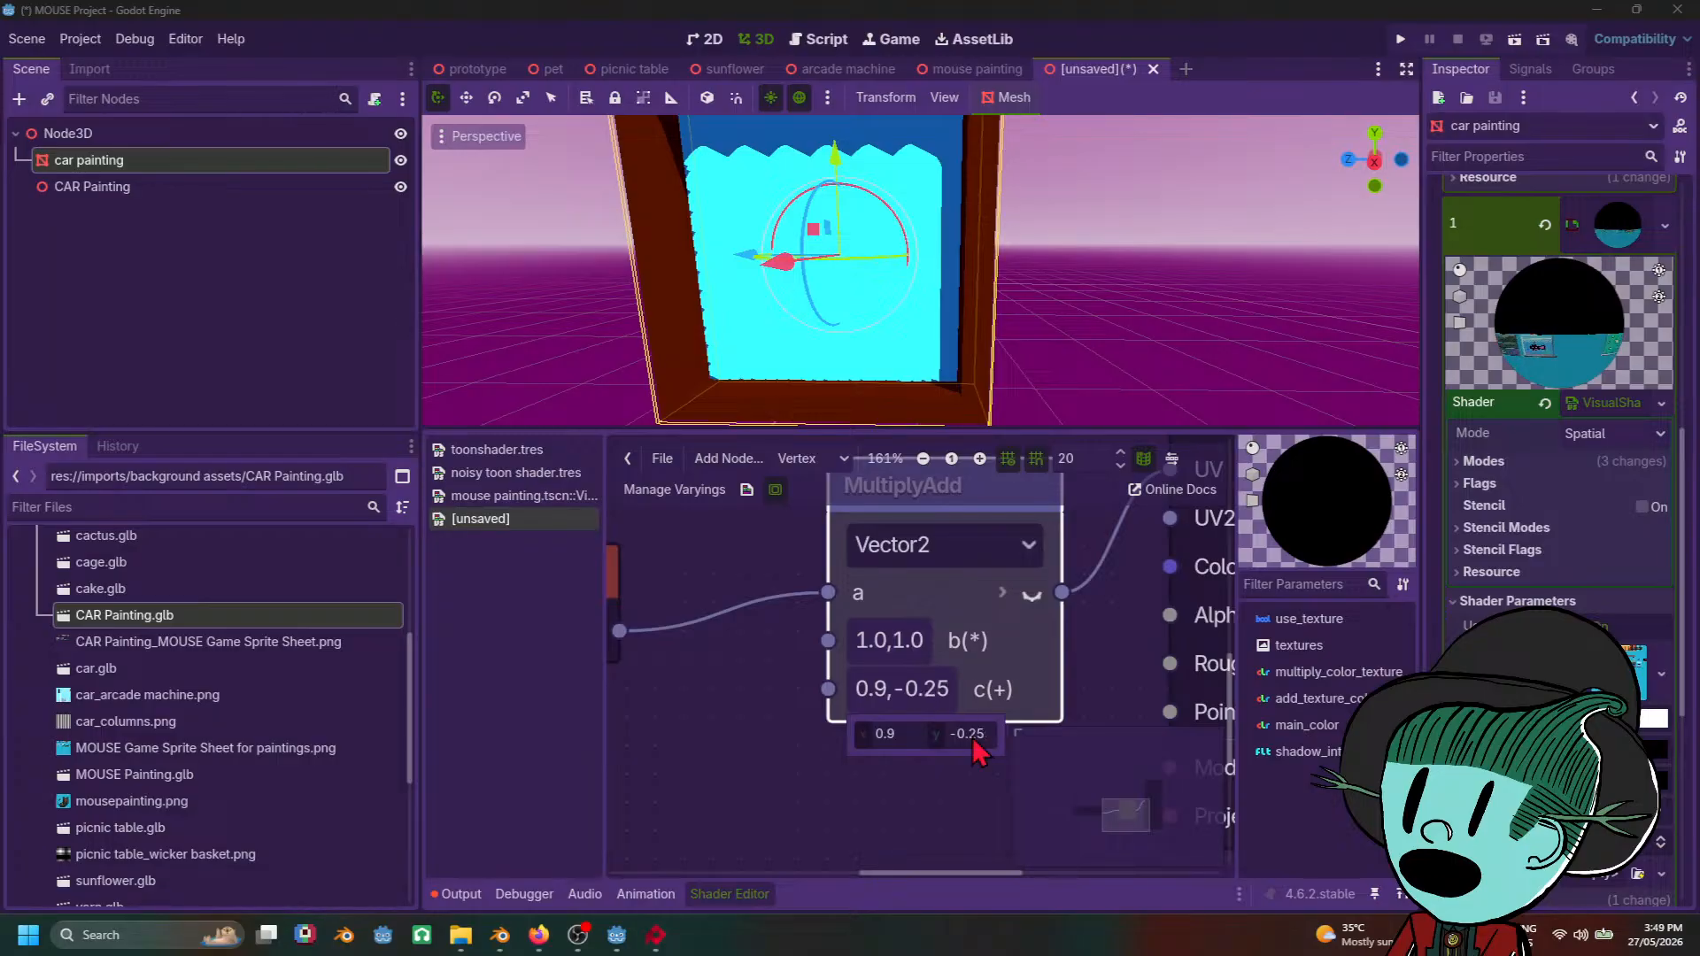
pyautogui.click(972, 734)
pyautogui.press('Return')
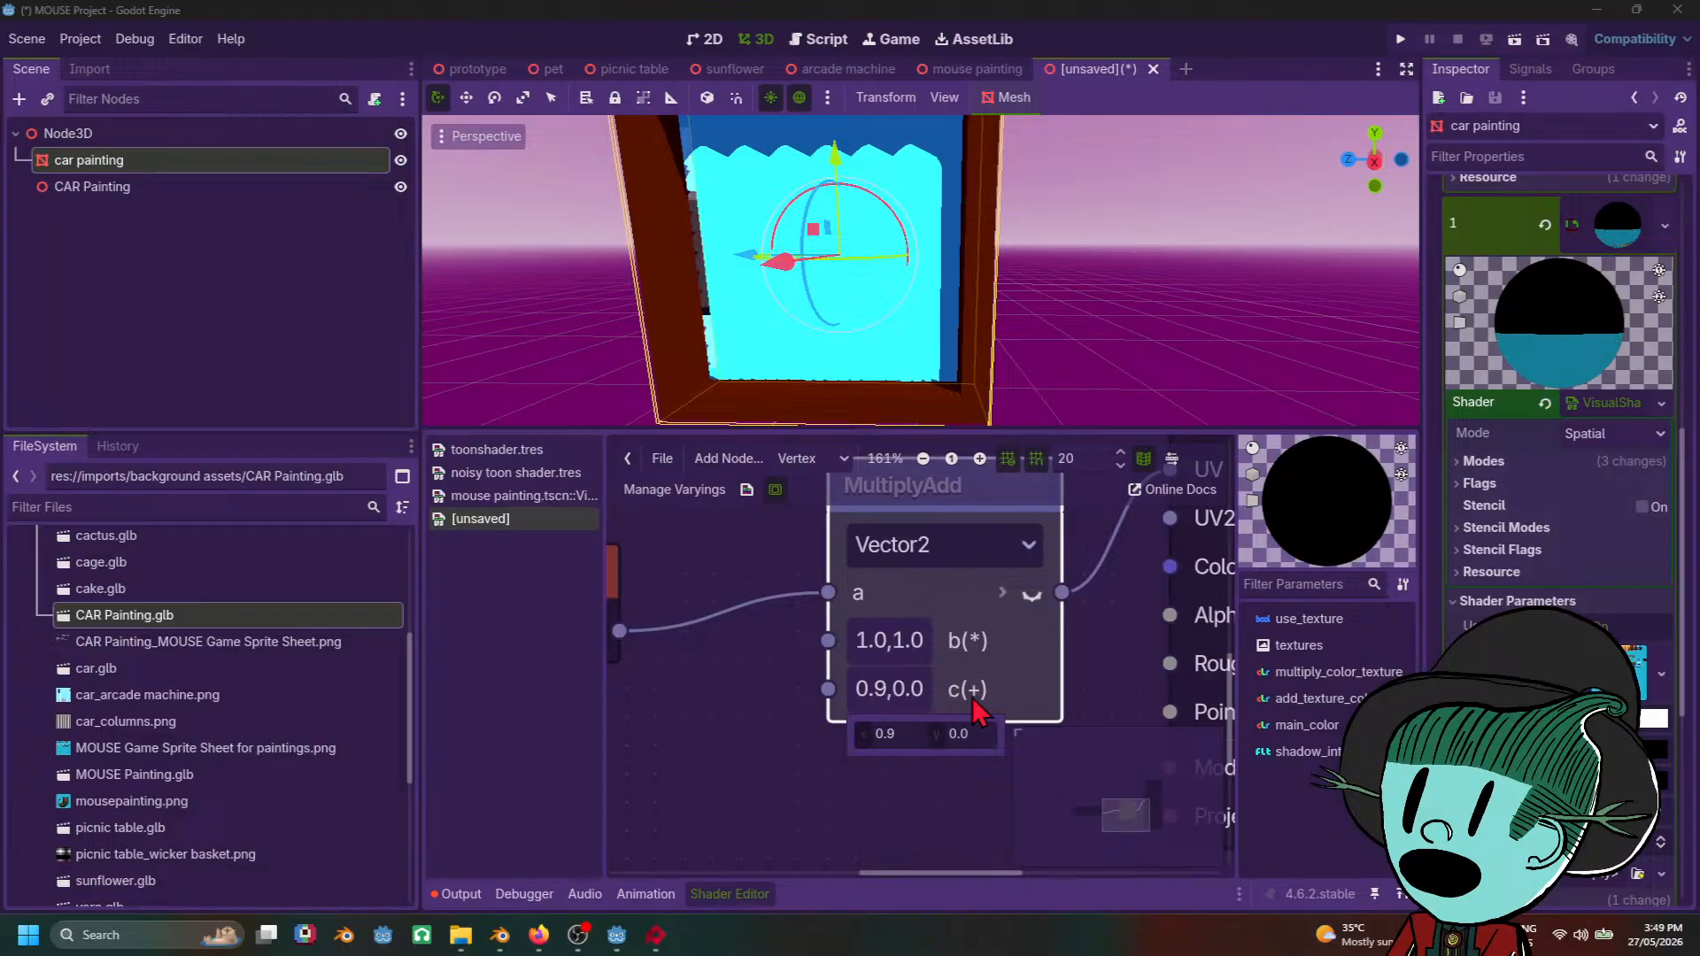
# Step: Add a Vector2Parameter node to the vertex shader graph below the MultiplyAdd node
pyautogui.scroll(-4, 761, 762)
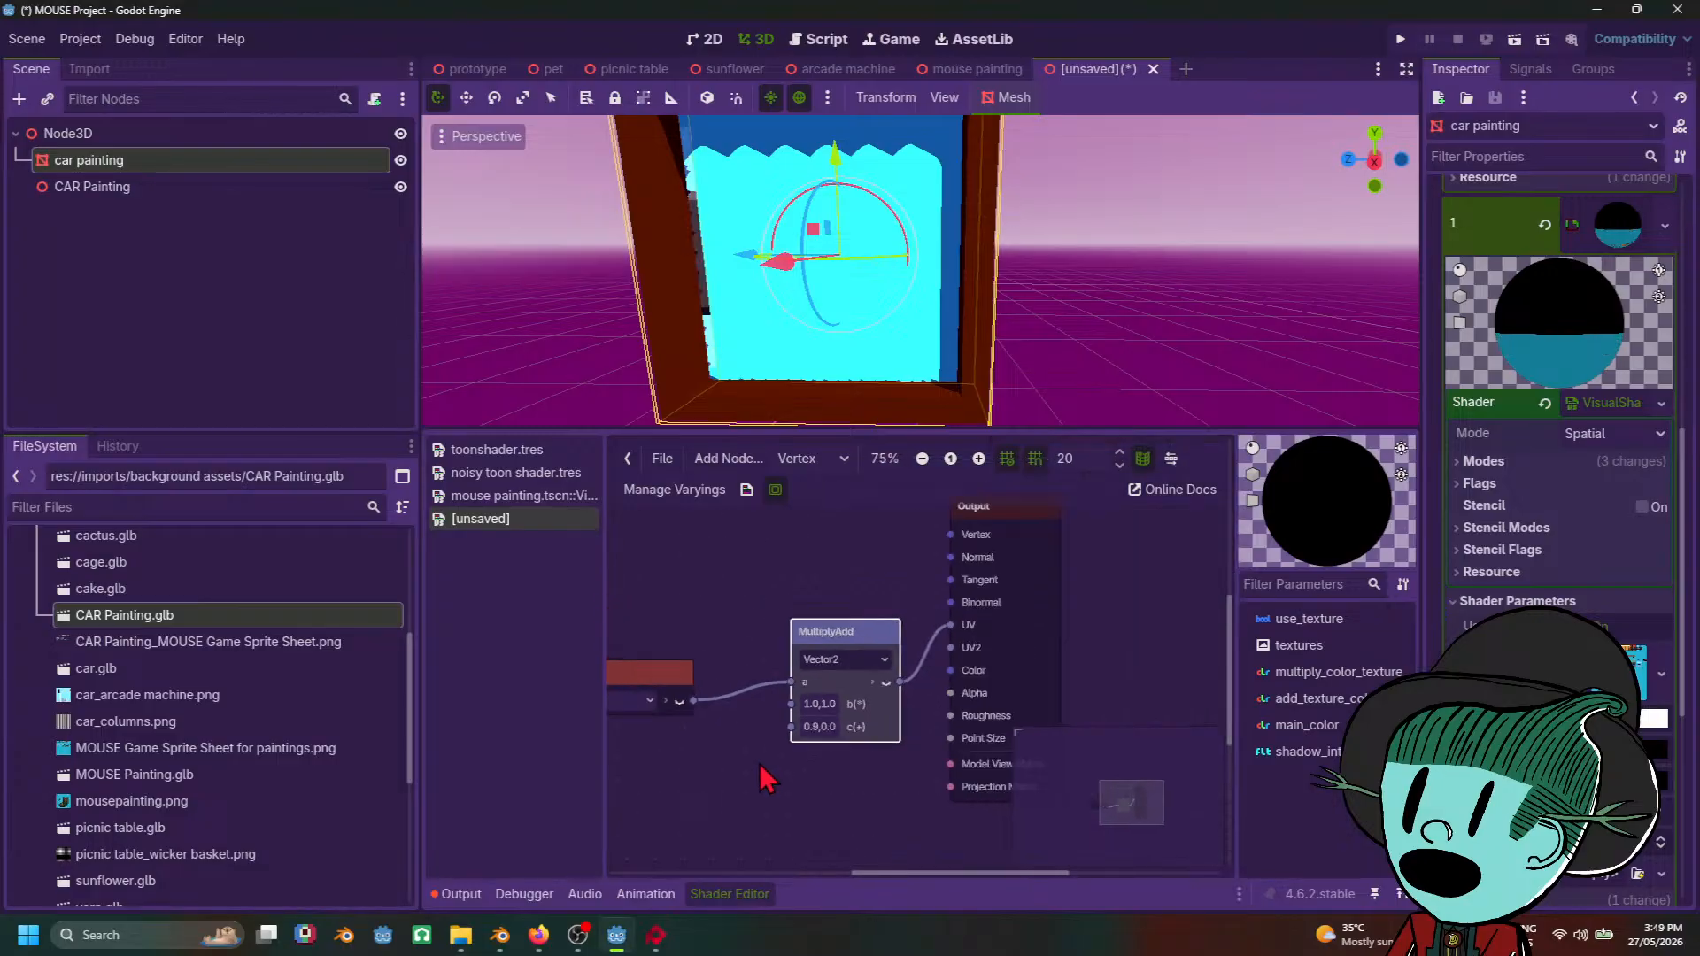
pyautogui.moveTo(760, 763); pyautogui.dragTo(839, 735, button='middle')
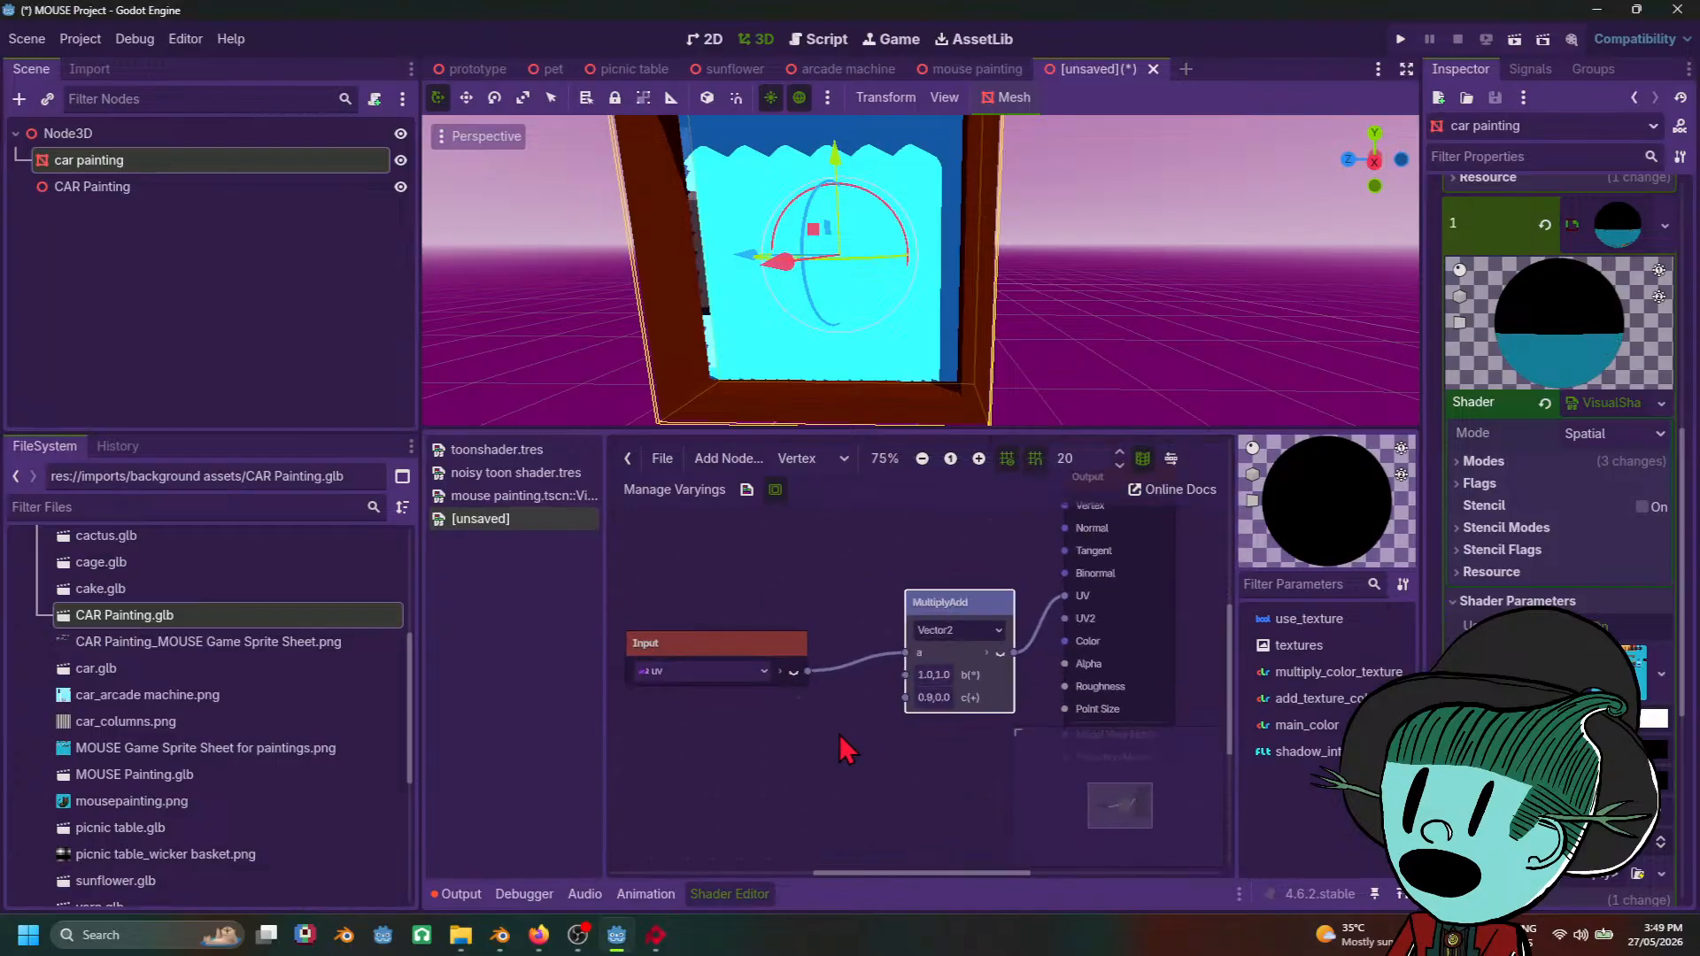
pyautogui.rightClick(846, 749)
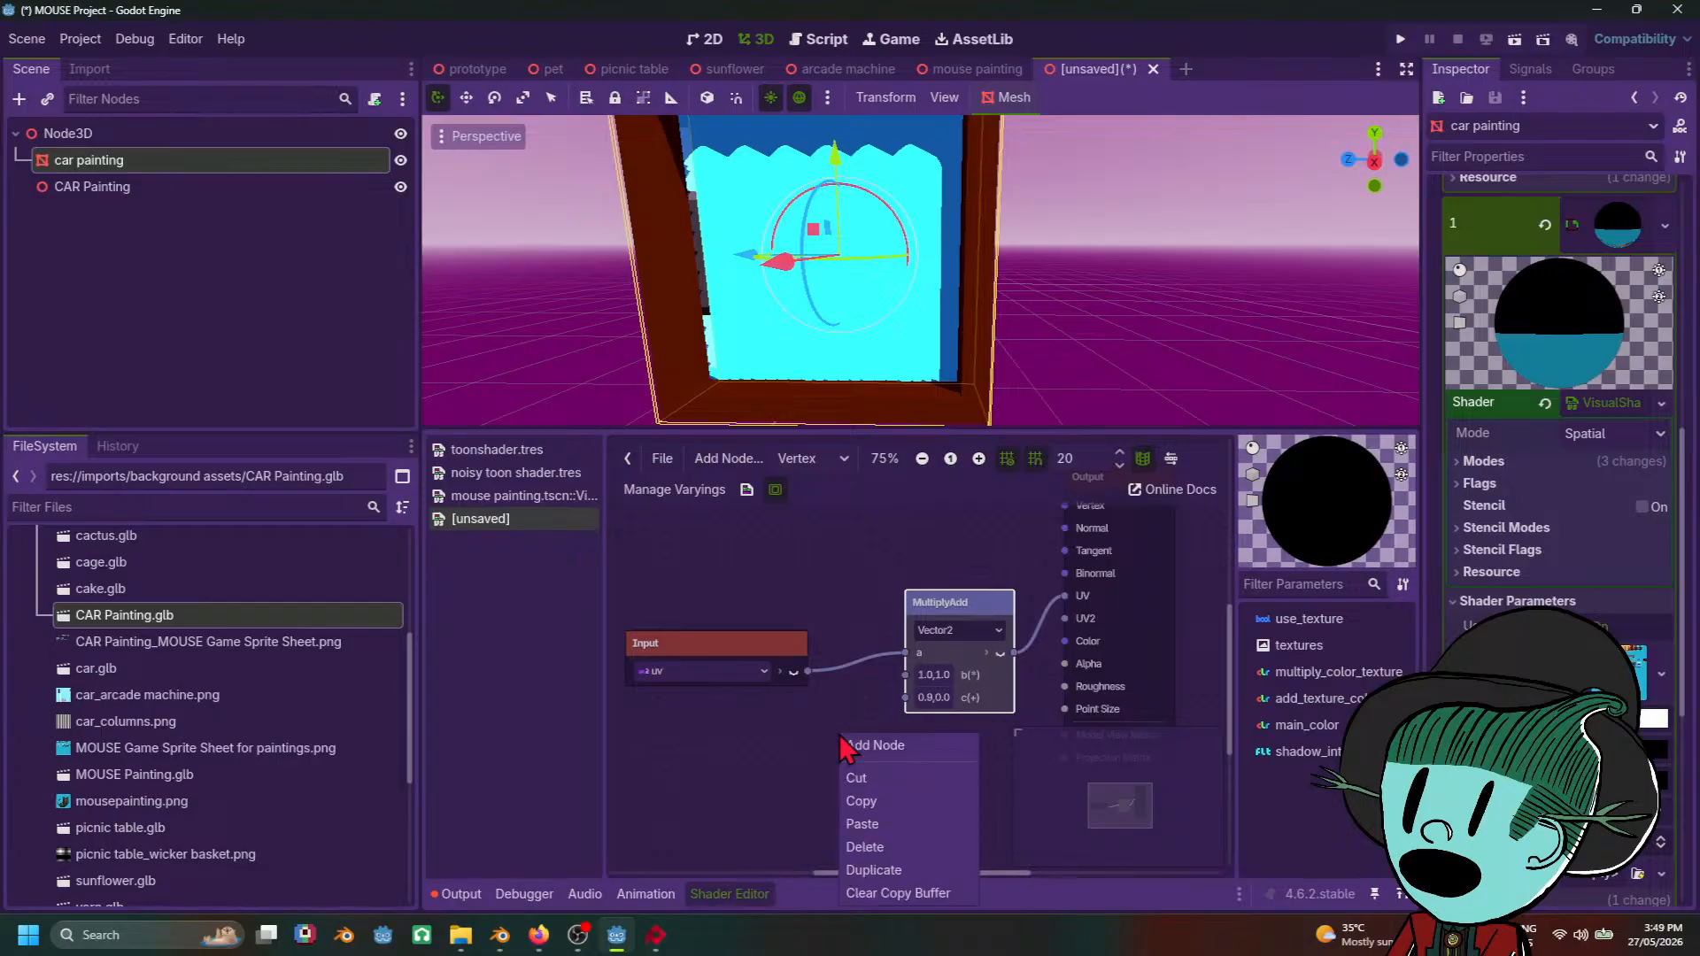
pyautogui.click(868, 747)
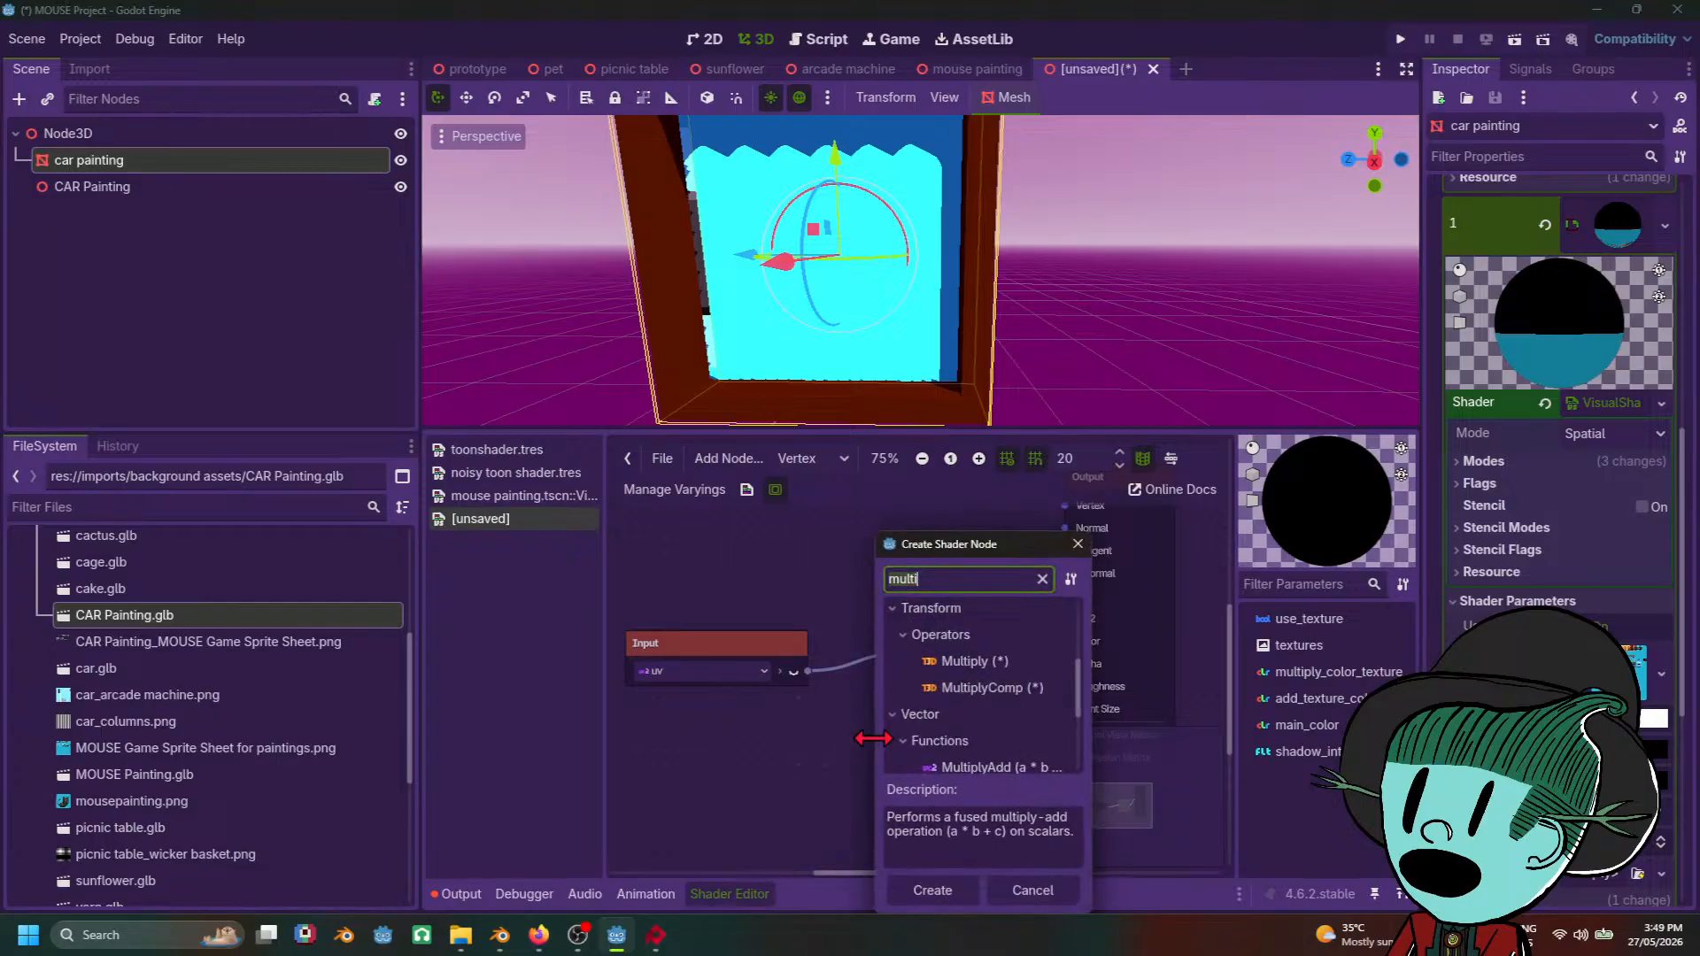
pyautogui.write('vec2')
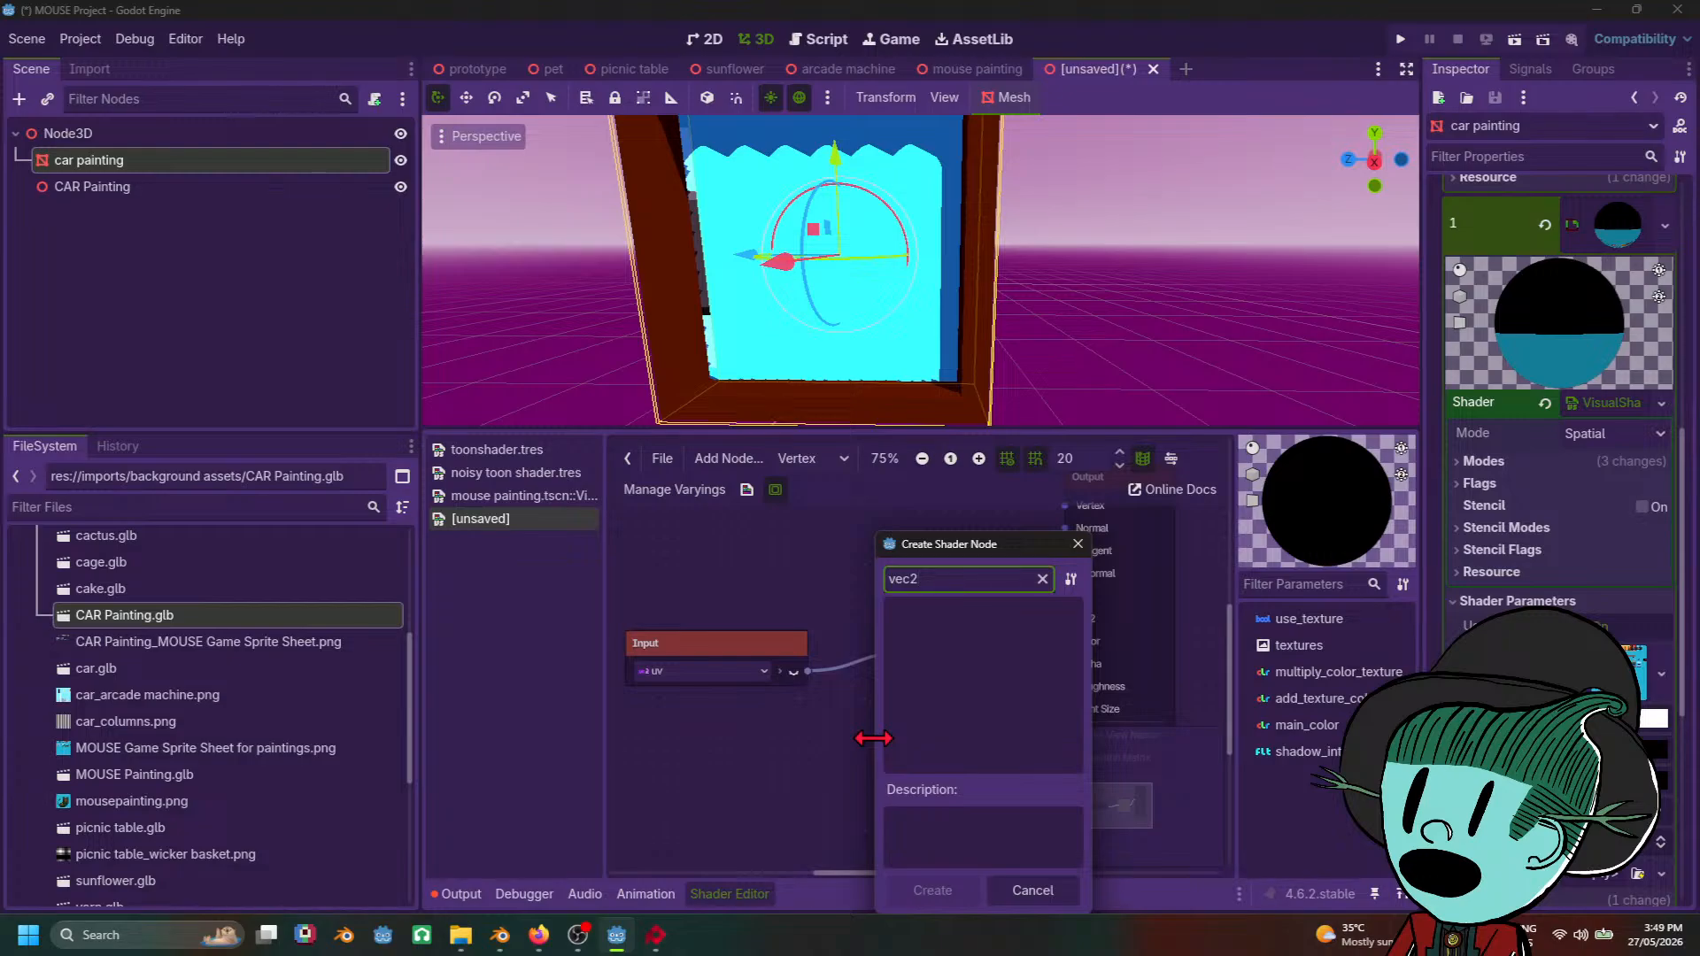
pyautogui.press('BackSpace')
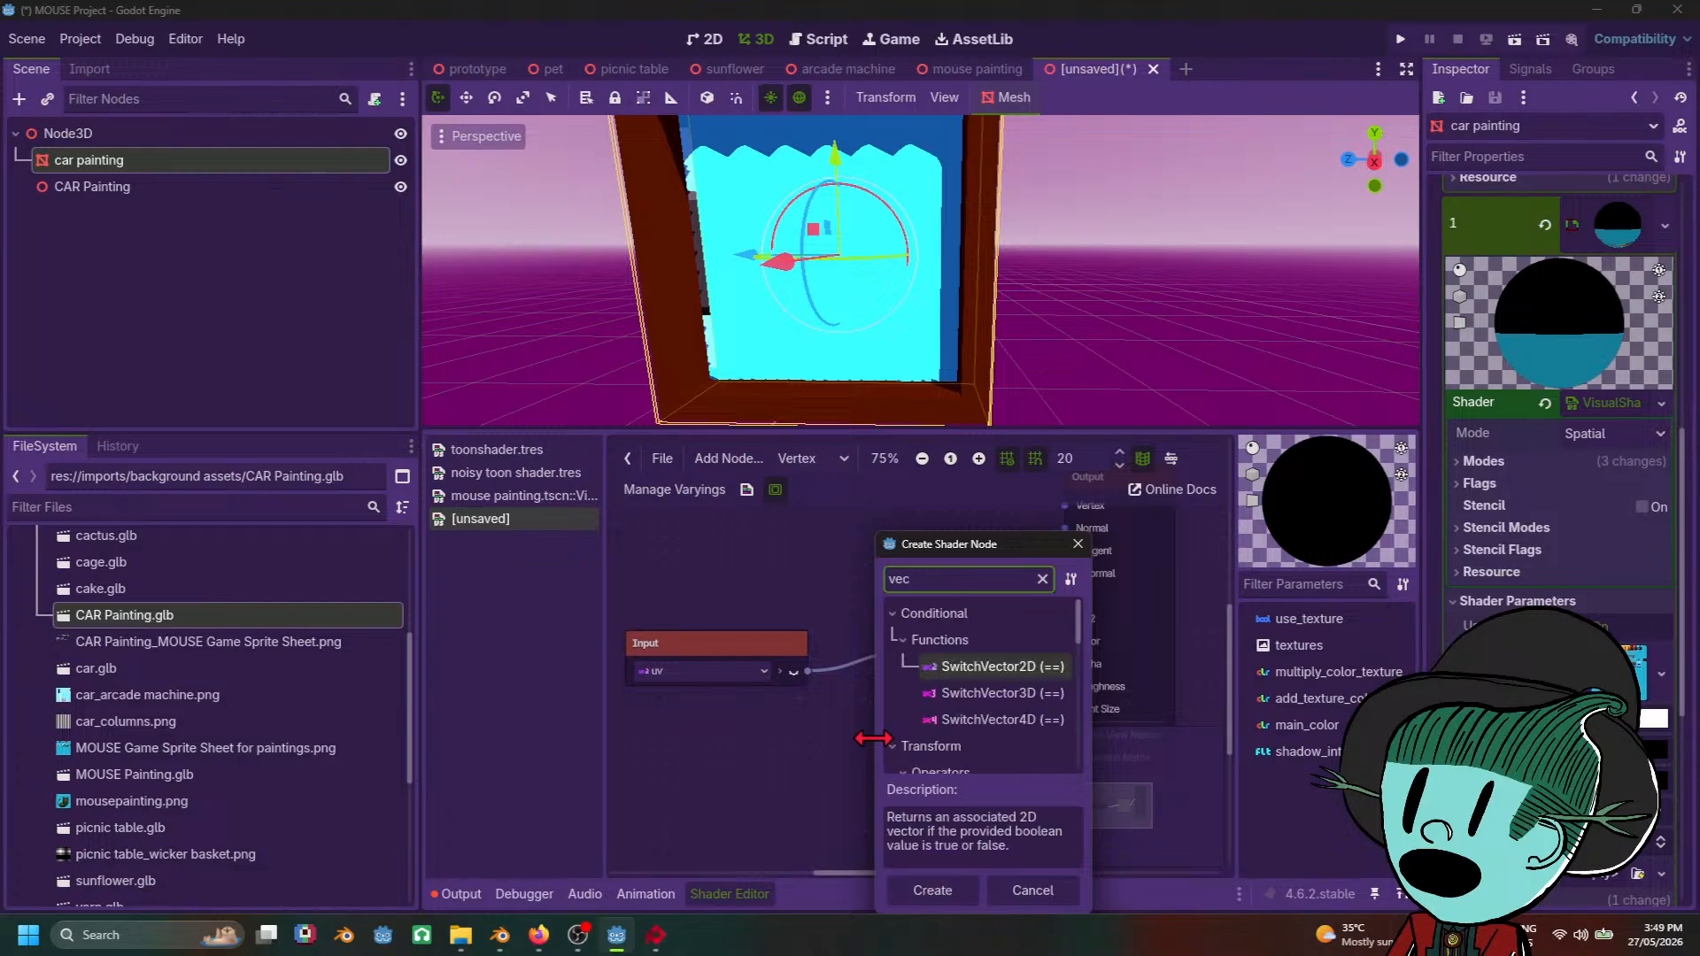
pyautogui.write('tor2')
pyautogui.scroll(-4, 1018, 709)
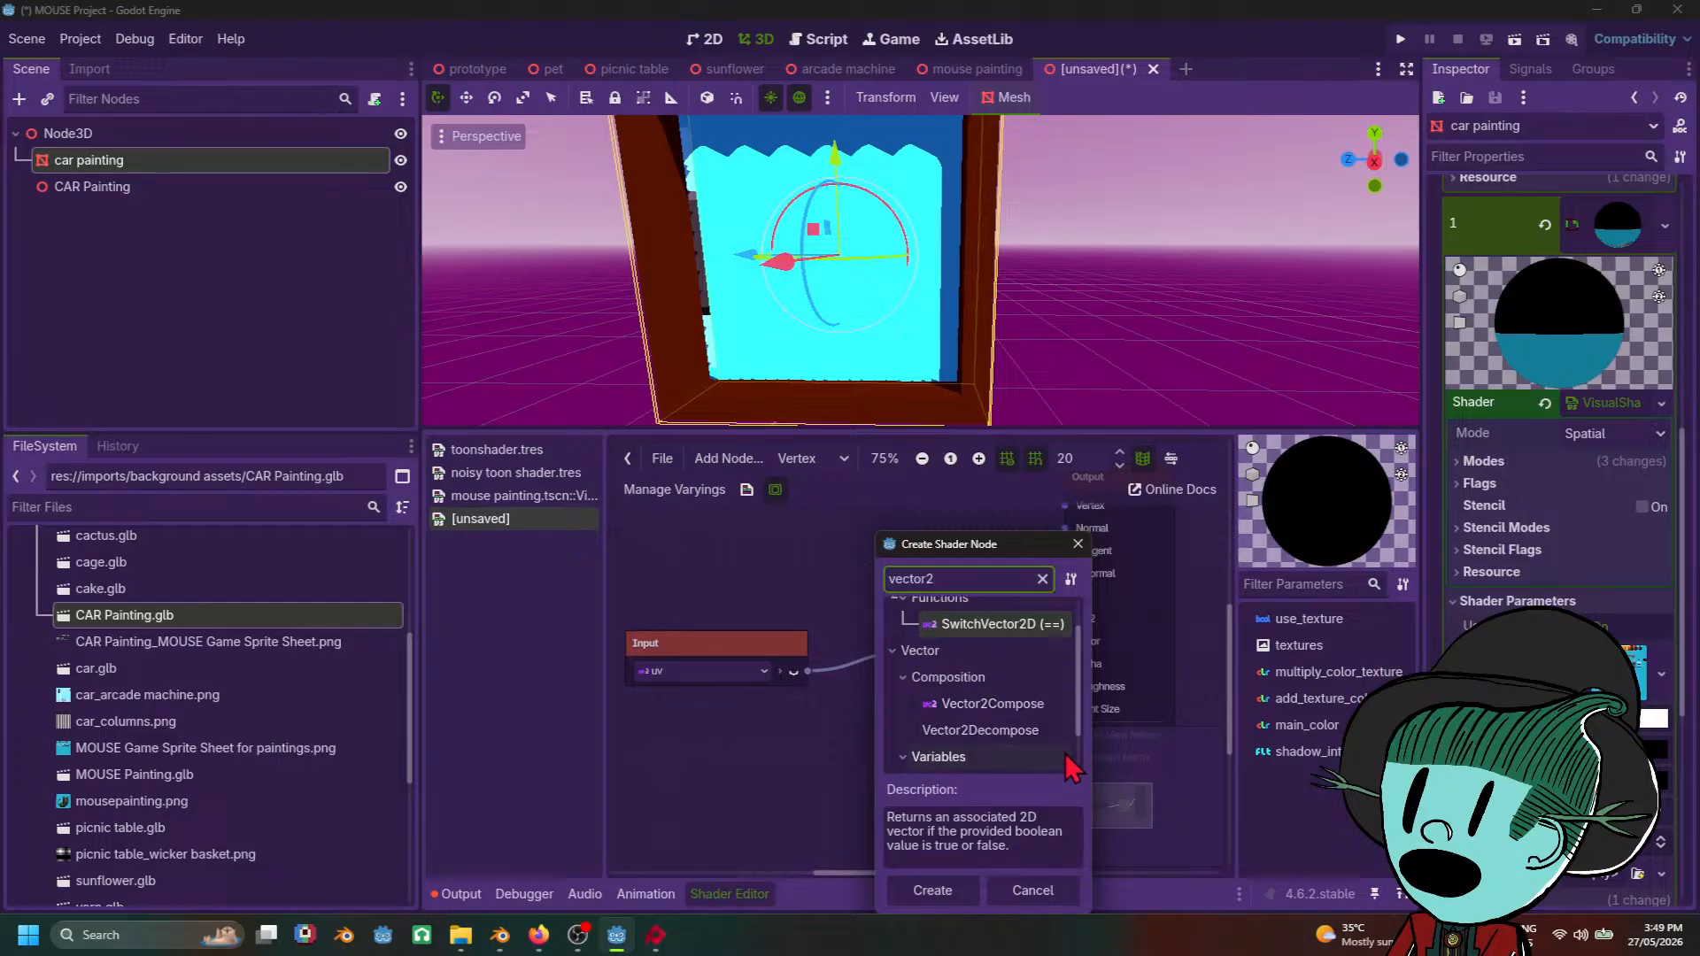
pyautogui.click(1014, 754)
pyautogui.doubleClick(1014, 754)
# Step: Place the Vector2Parameter node below the Input node and connect its output to the MultiplyAdd node's c input
pyautogui.scroll(2, 1019, 761)
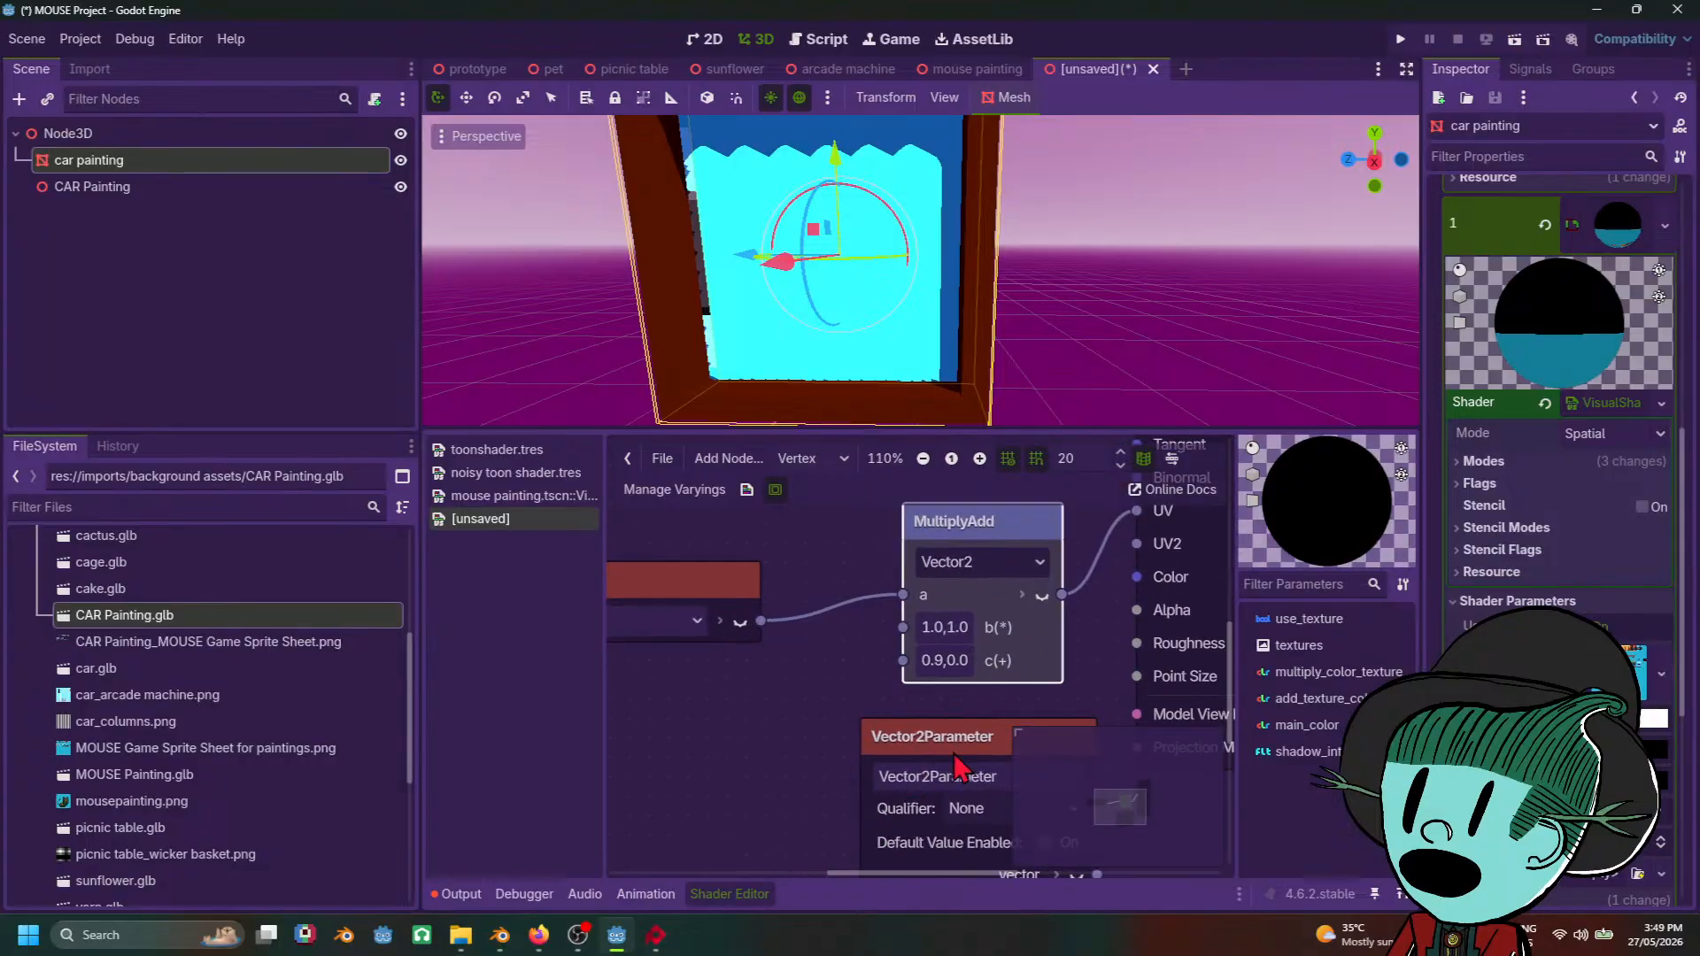
pyautogui.moveTo(992, 763); pyautogui.dragTo(638, 748)
pyautogui.scroll(-2, 716, 791)
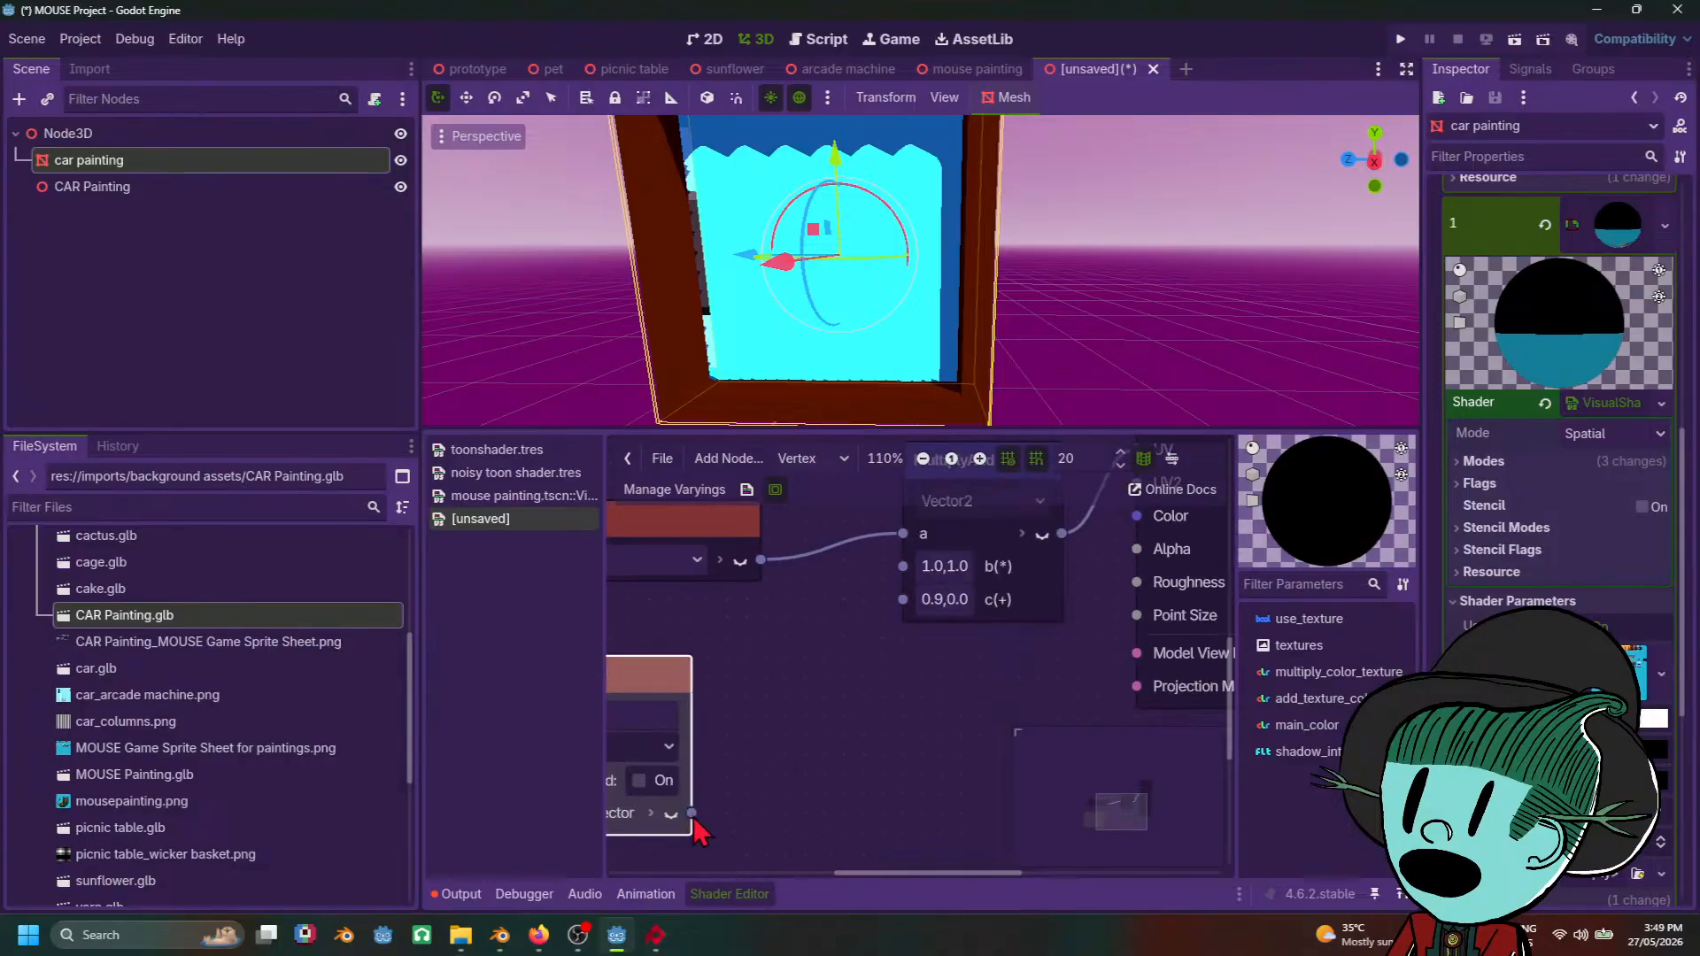
pyautogui.moveTo(691, 813); pyautogui.dragTo(905, 619)
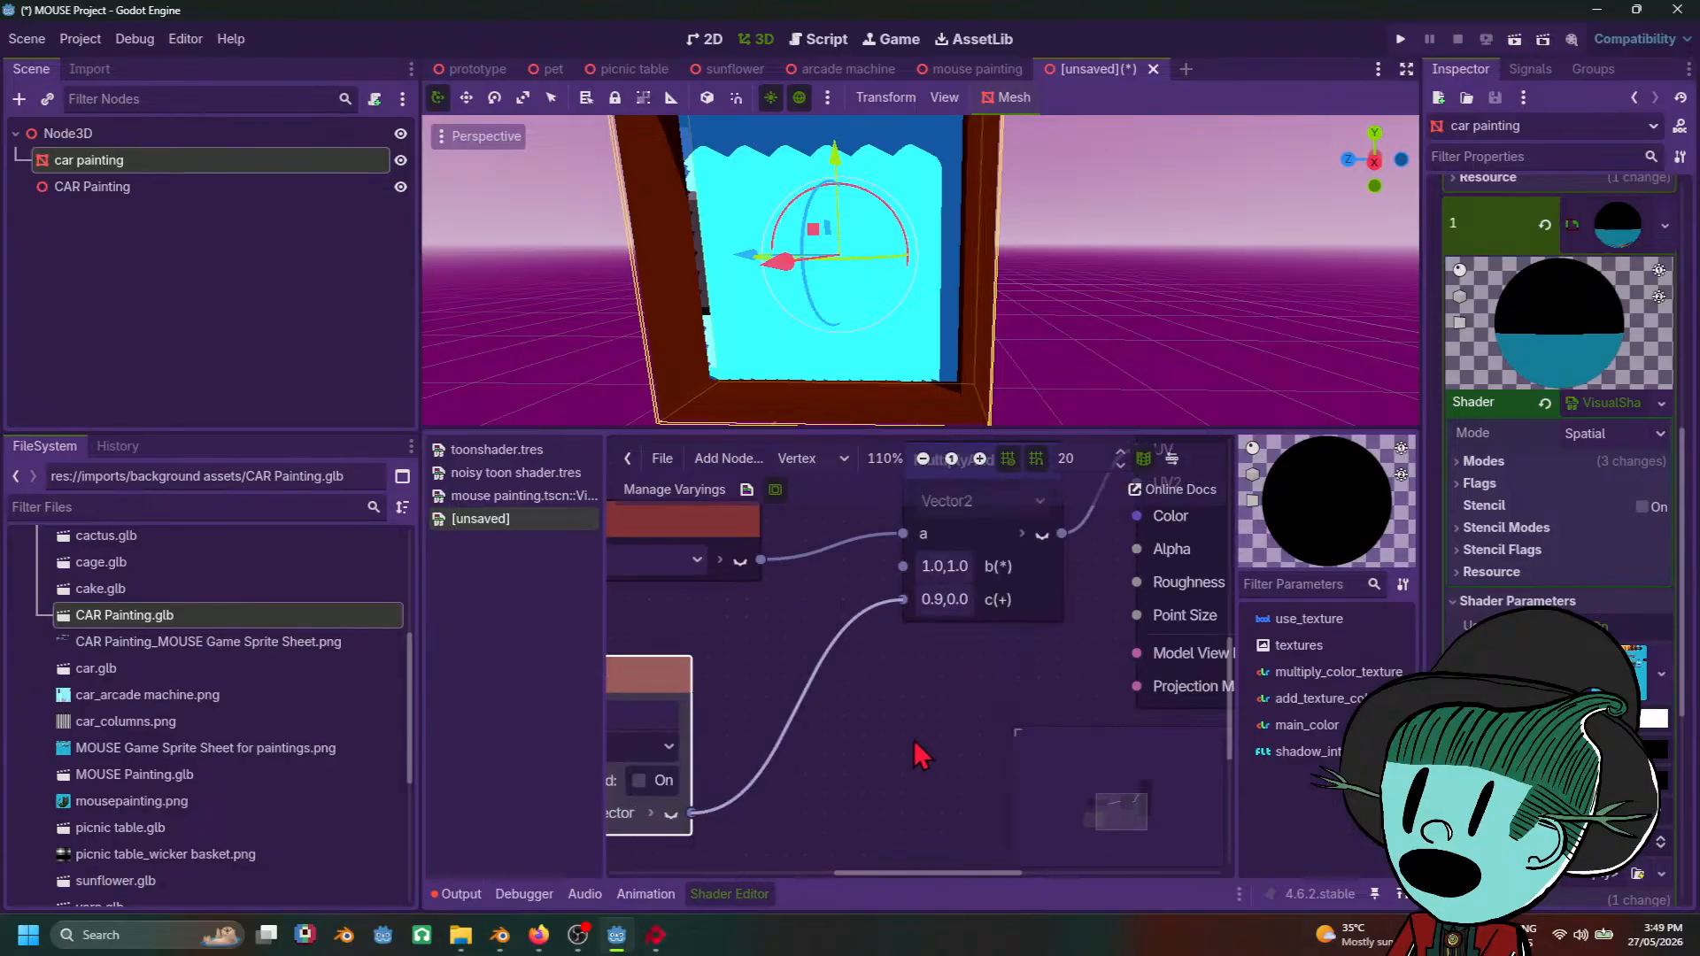
pyautogui.click(905, 716)
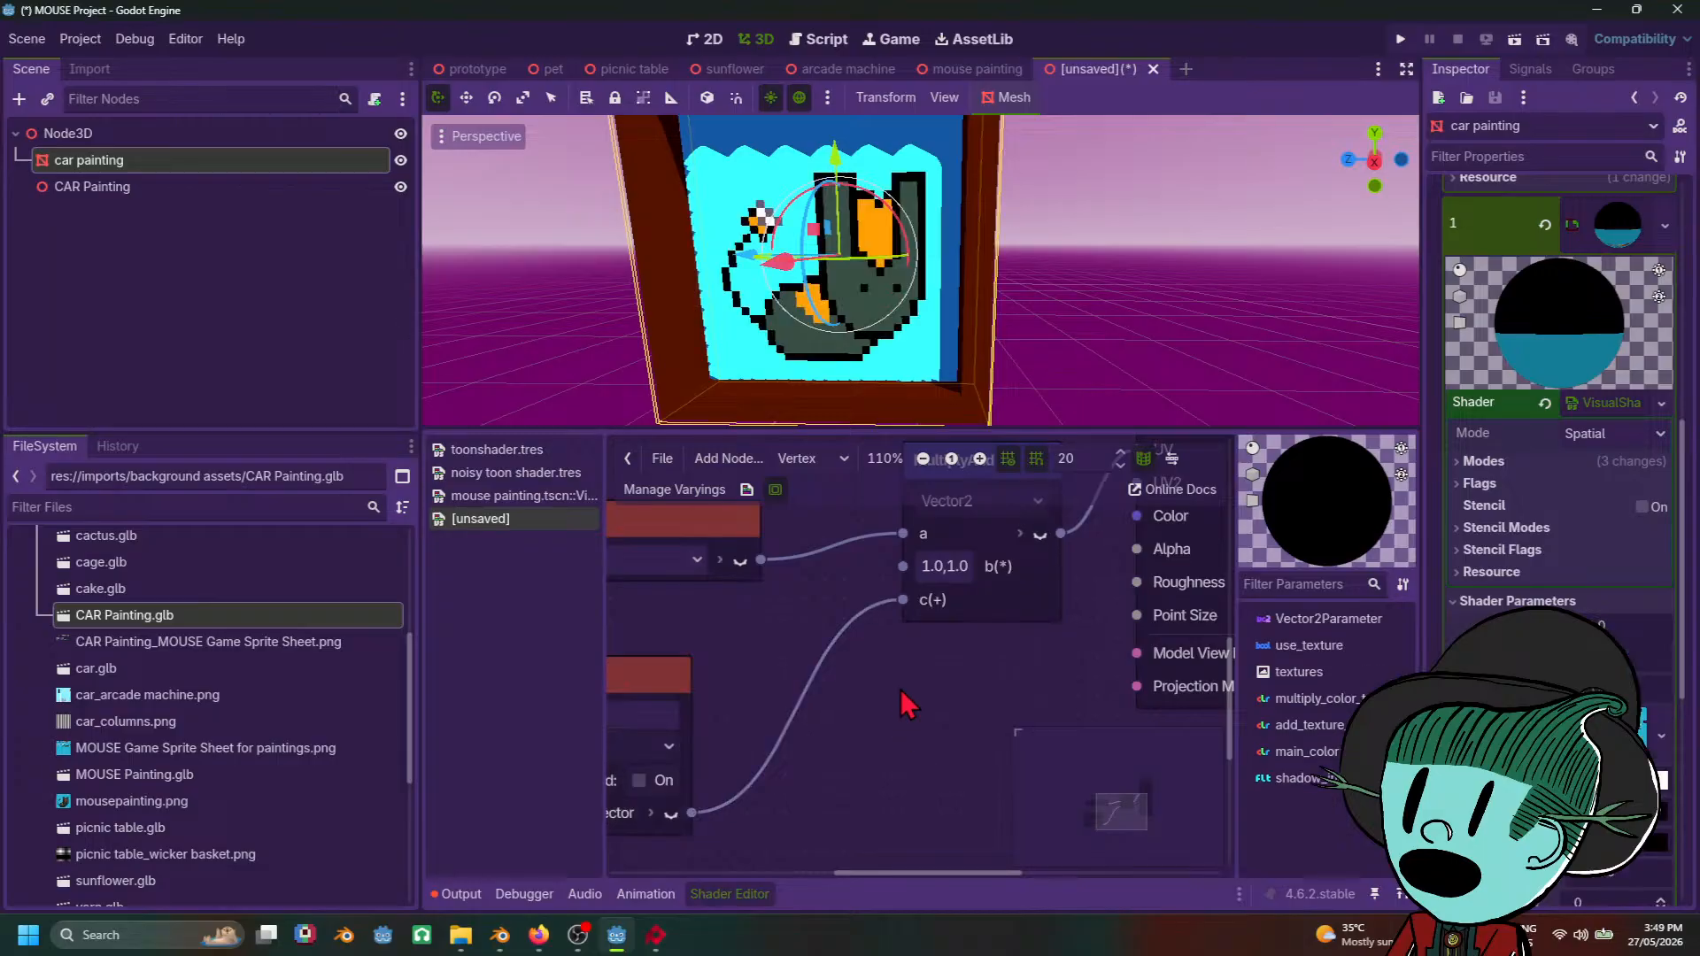
# Step: Set the x offset in the Vector2Parameter shader parameter to 0.9 and adjust y until the car sprite fills the frame
pyautogui.moveTo(1613, 627)
pyautogui.mouseDown()
pyautogui.moveTo(1691, 627)
pyautogui.moveTo(1643, 642)
pyautogui.mouseUp()
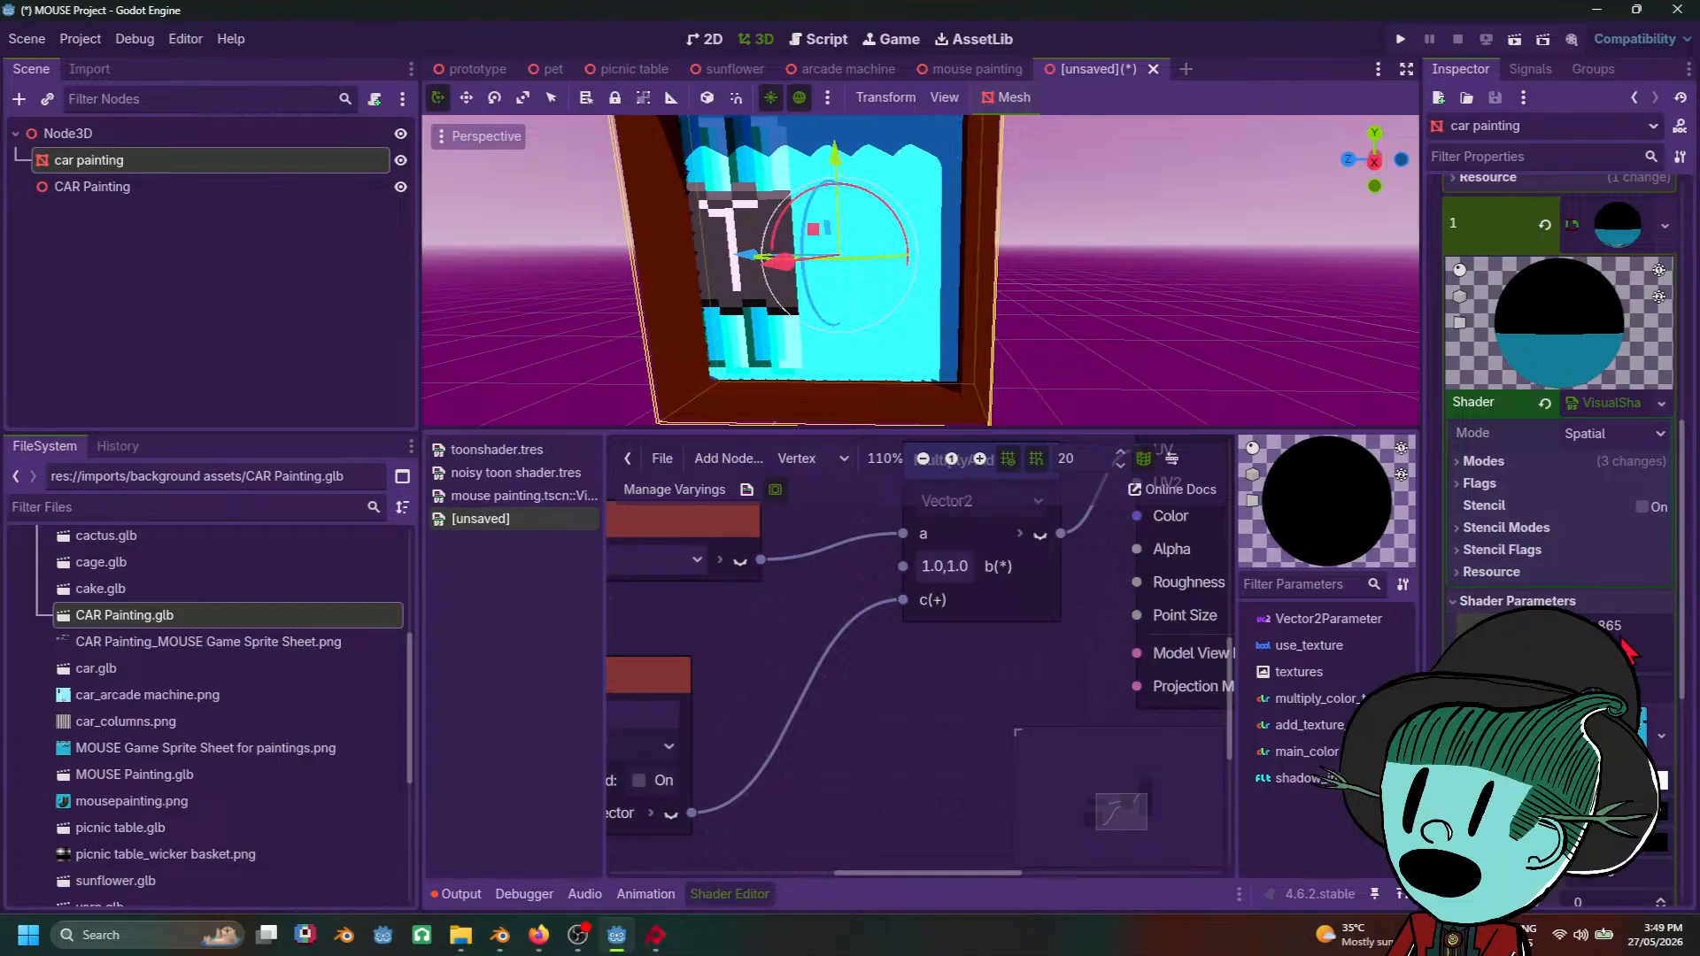
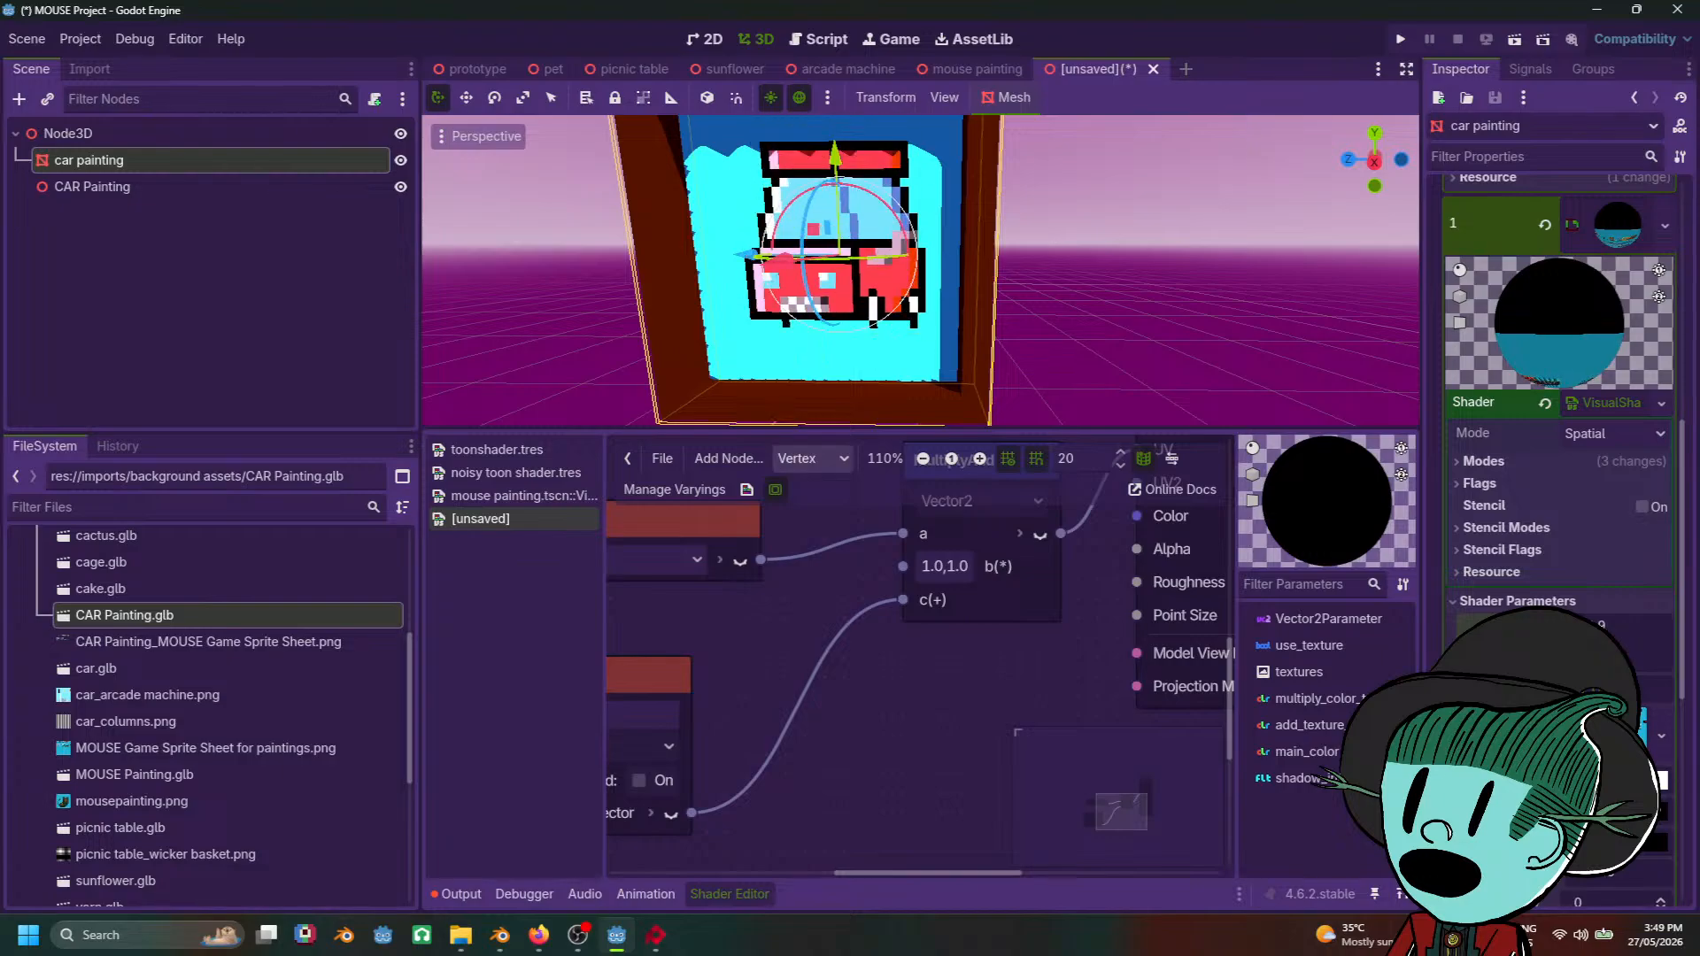
pyautogui.scroll(-6, 996, 295)
pyautogui.click(1084, 363)
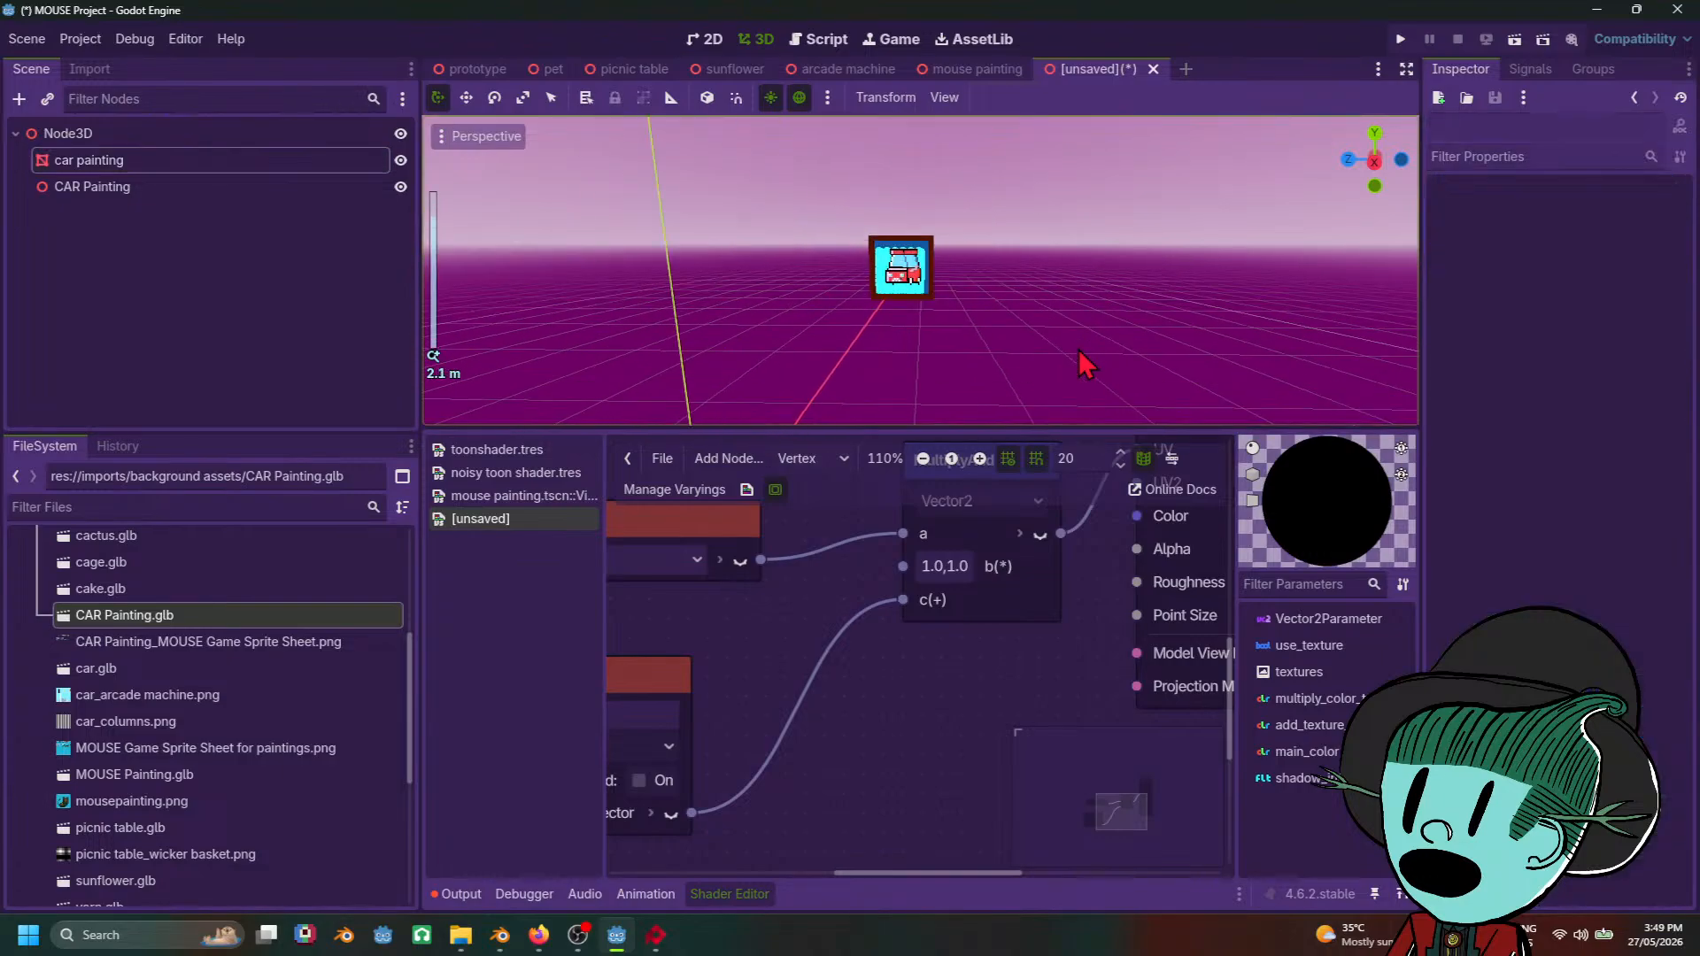
# Step: Try an x offset of about 0.865 on the car painting's Vector2Parameter and undo the change
pyautogui.scroll(4, 1085, 364)
pyautogui.click(872, 266)
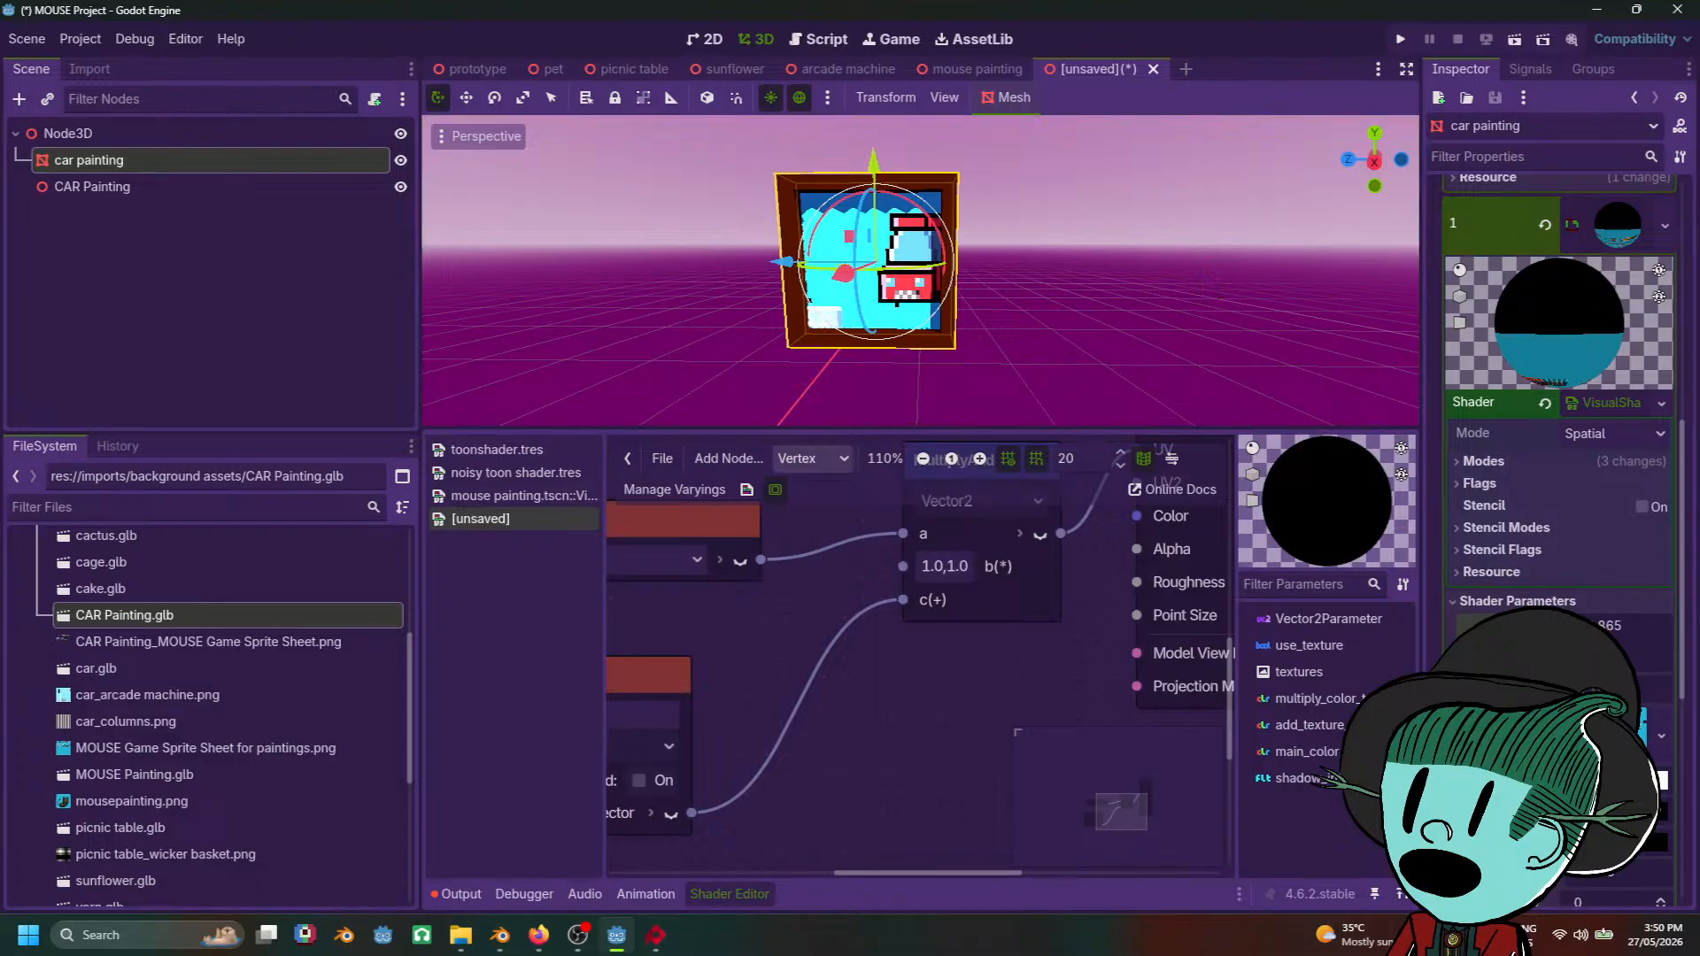
pyautogui.click(1142, 314)
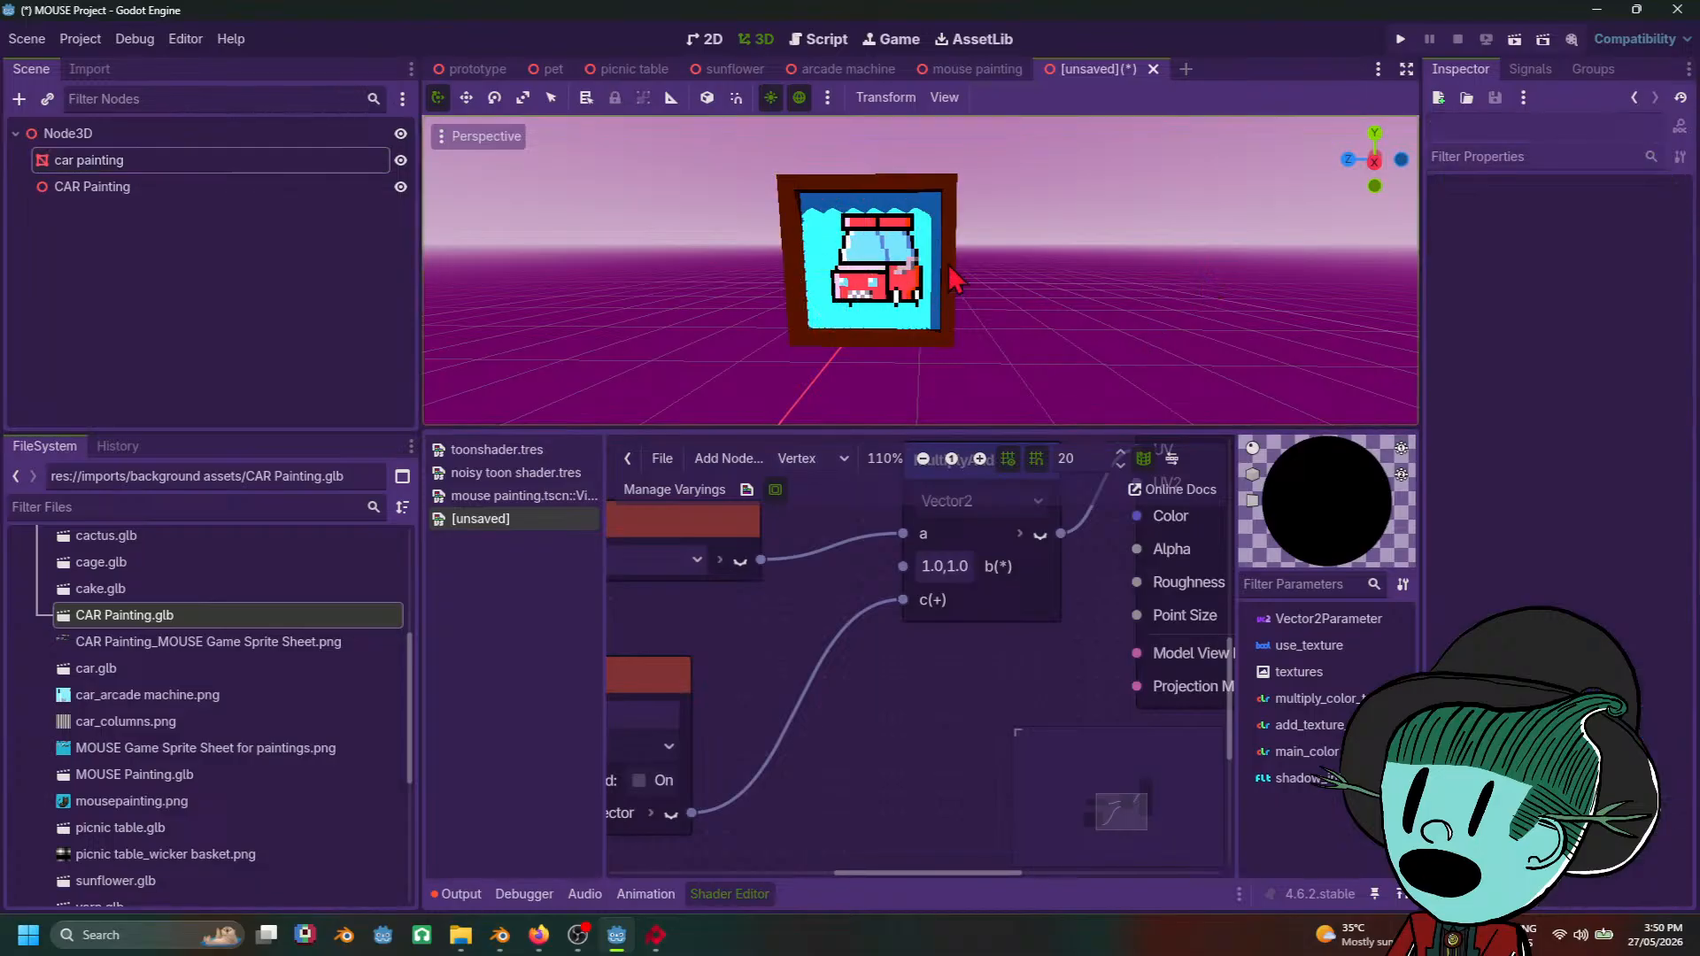
pyautogui.hotkey('ctrl', 'z')
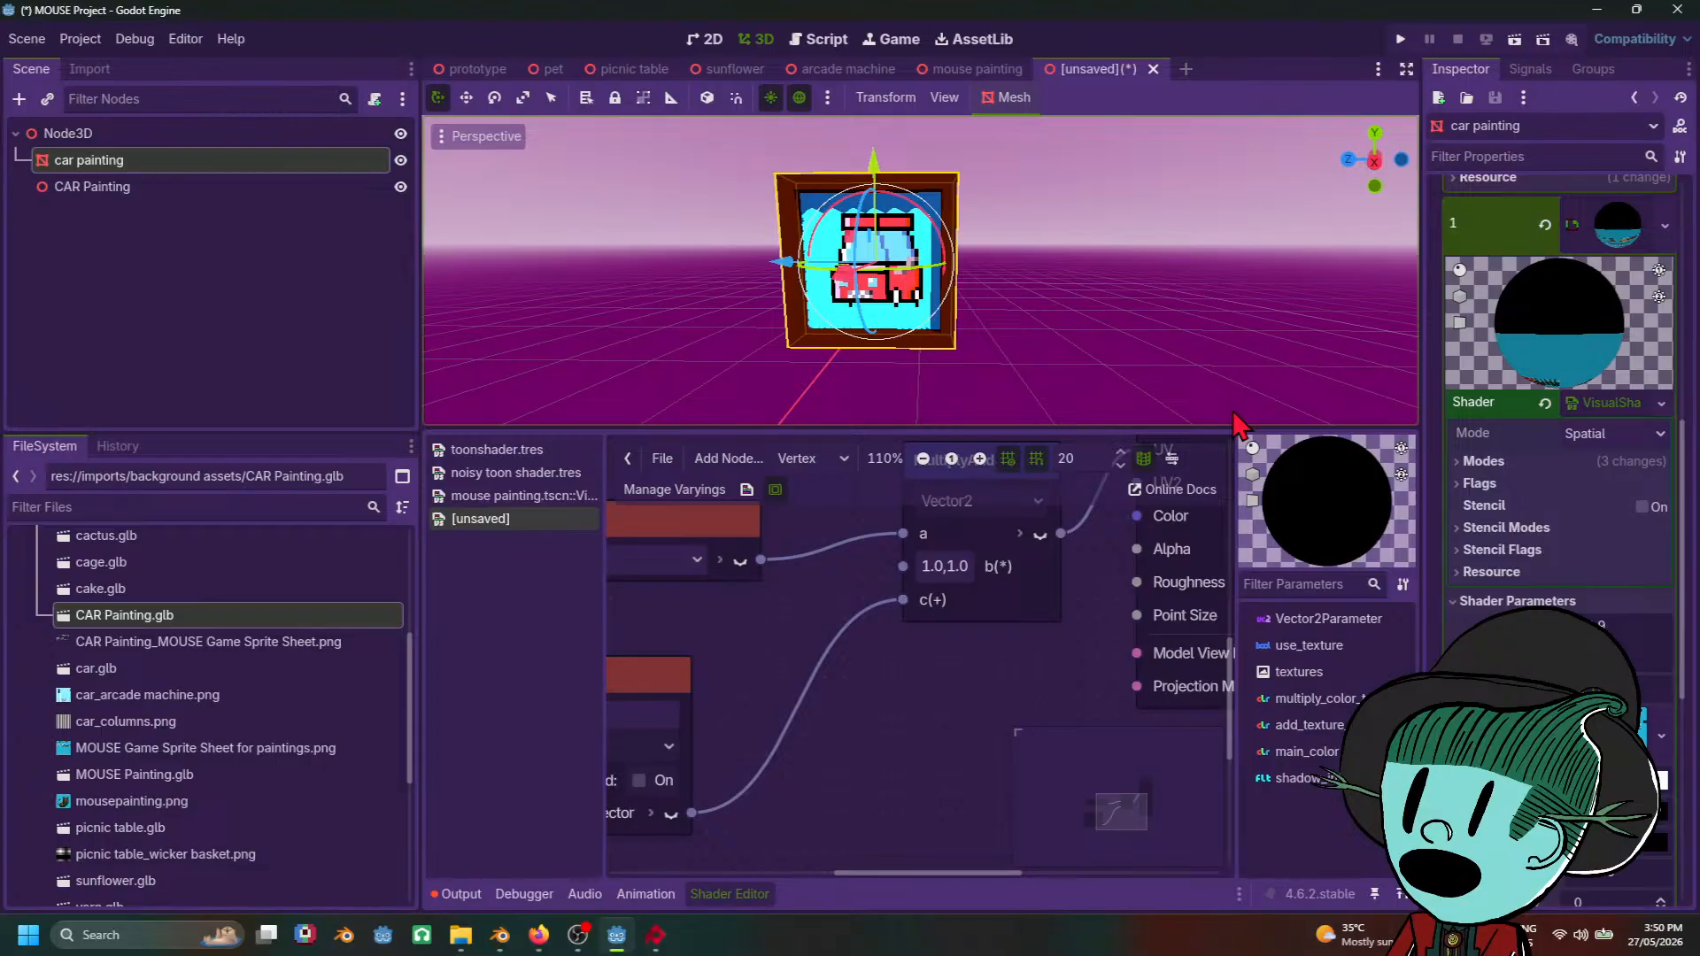
# Step: Save the scene as car painting.tscn in res://Scenes/assets/background assets
pyautogui.hotkey('ctrl', 's')
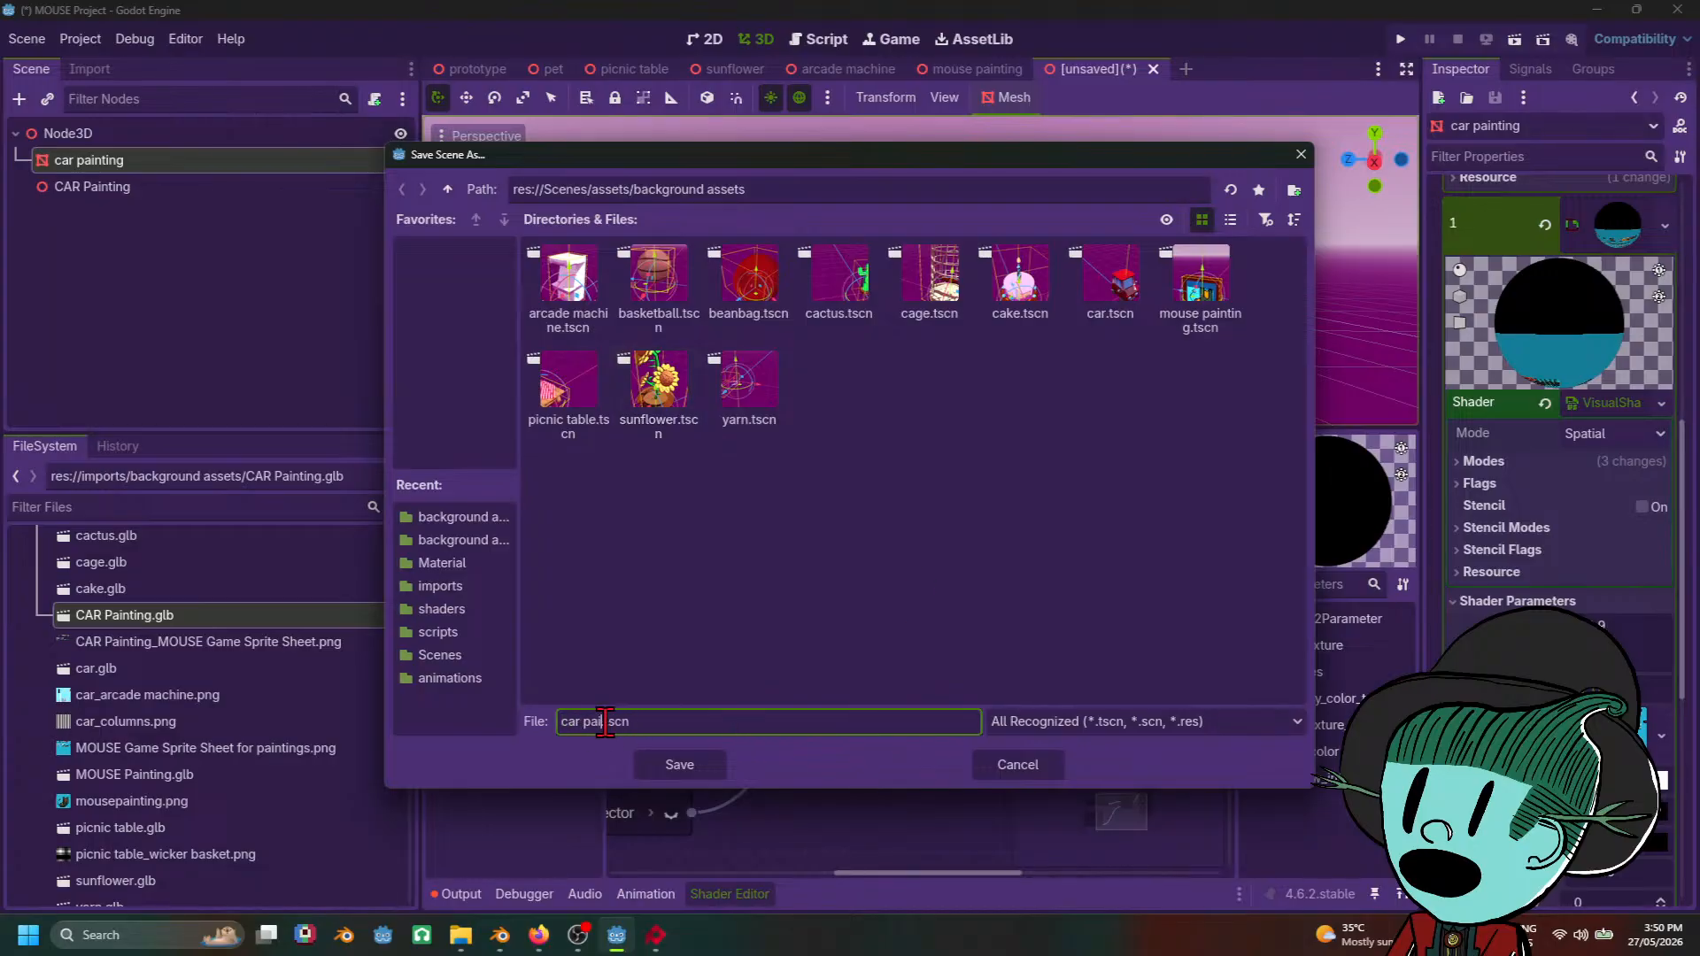
pyautogui.press('Return')
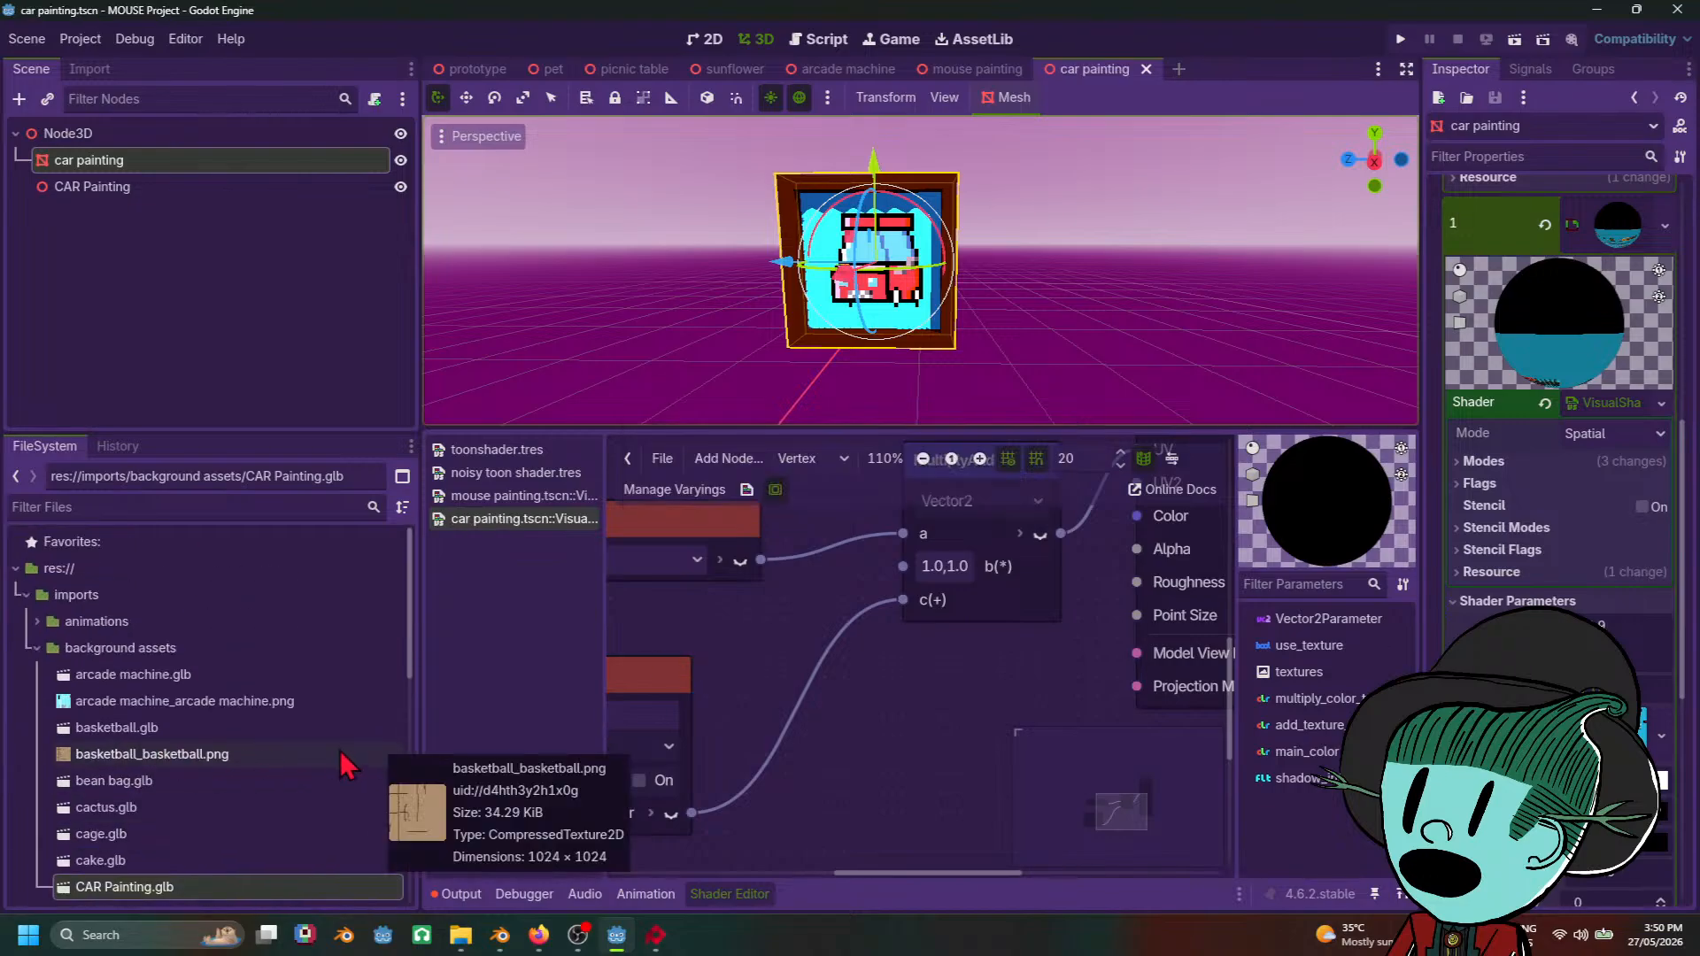
pyautogui.click(40, 648)
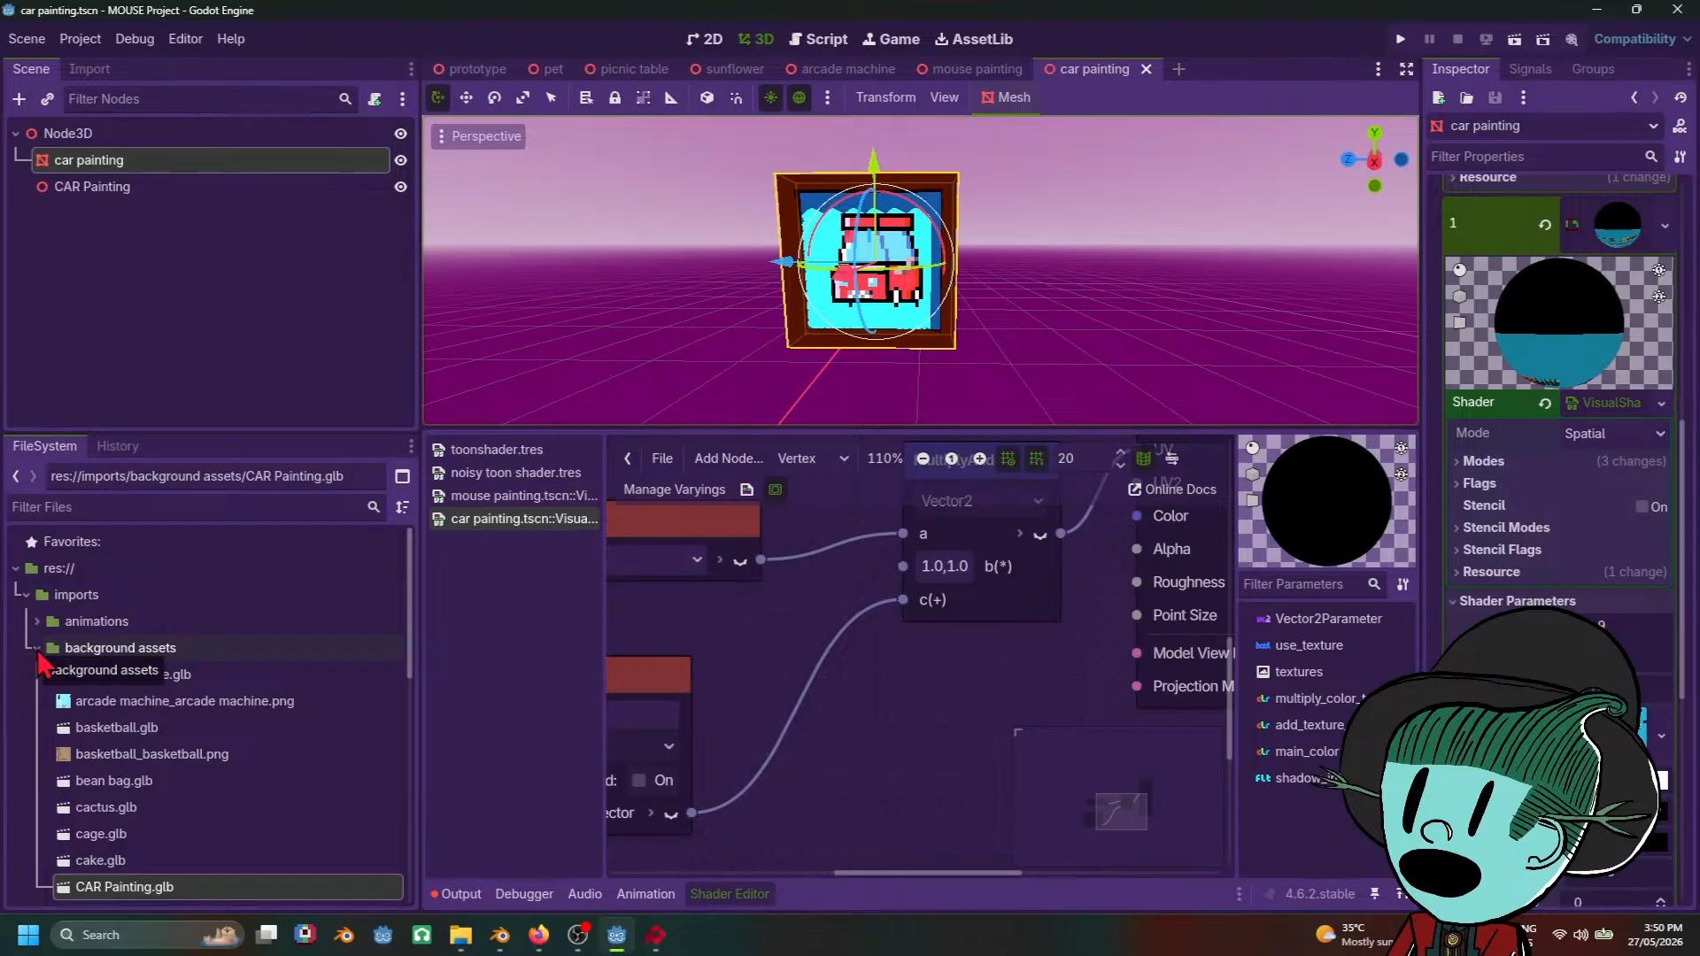
pyautogui.click(38, 648)
pyautogui.click(35, 650)
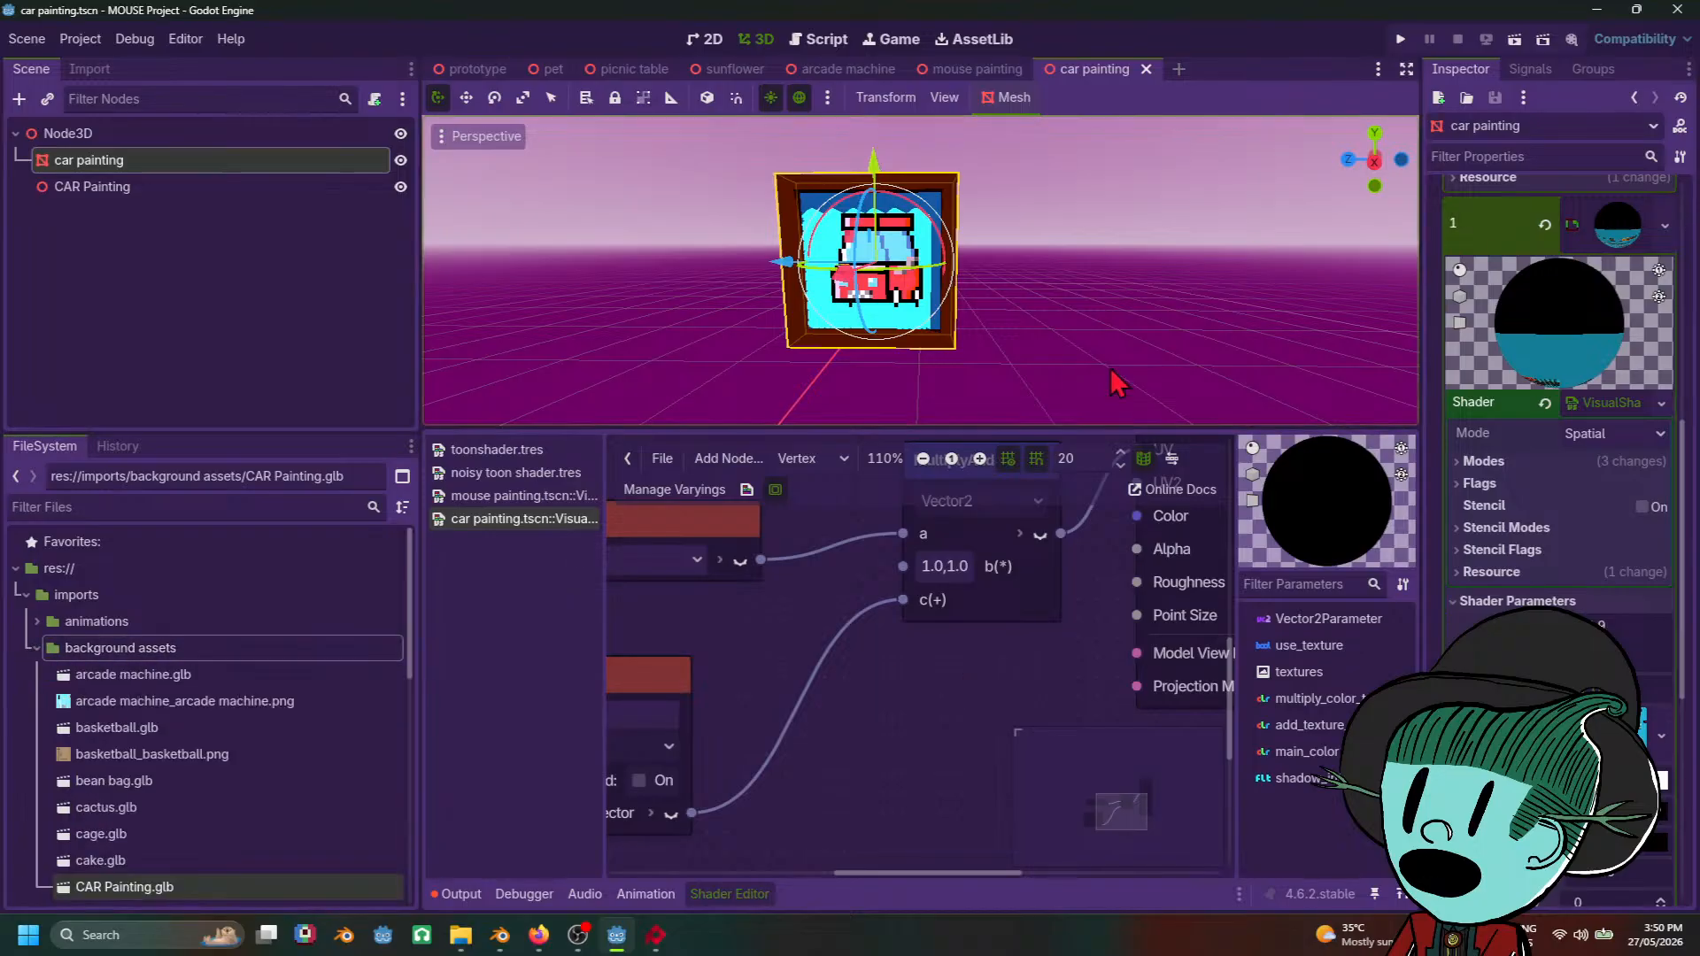
# Step: Close the open mouse painting and car painting scenes
pyautogui.click(976, 71)
pyautogui.click(1039, 70)
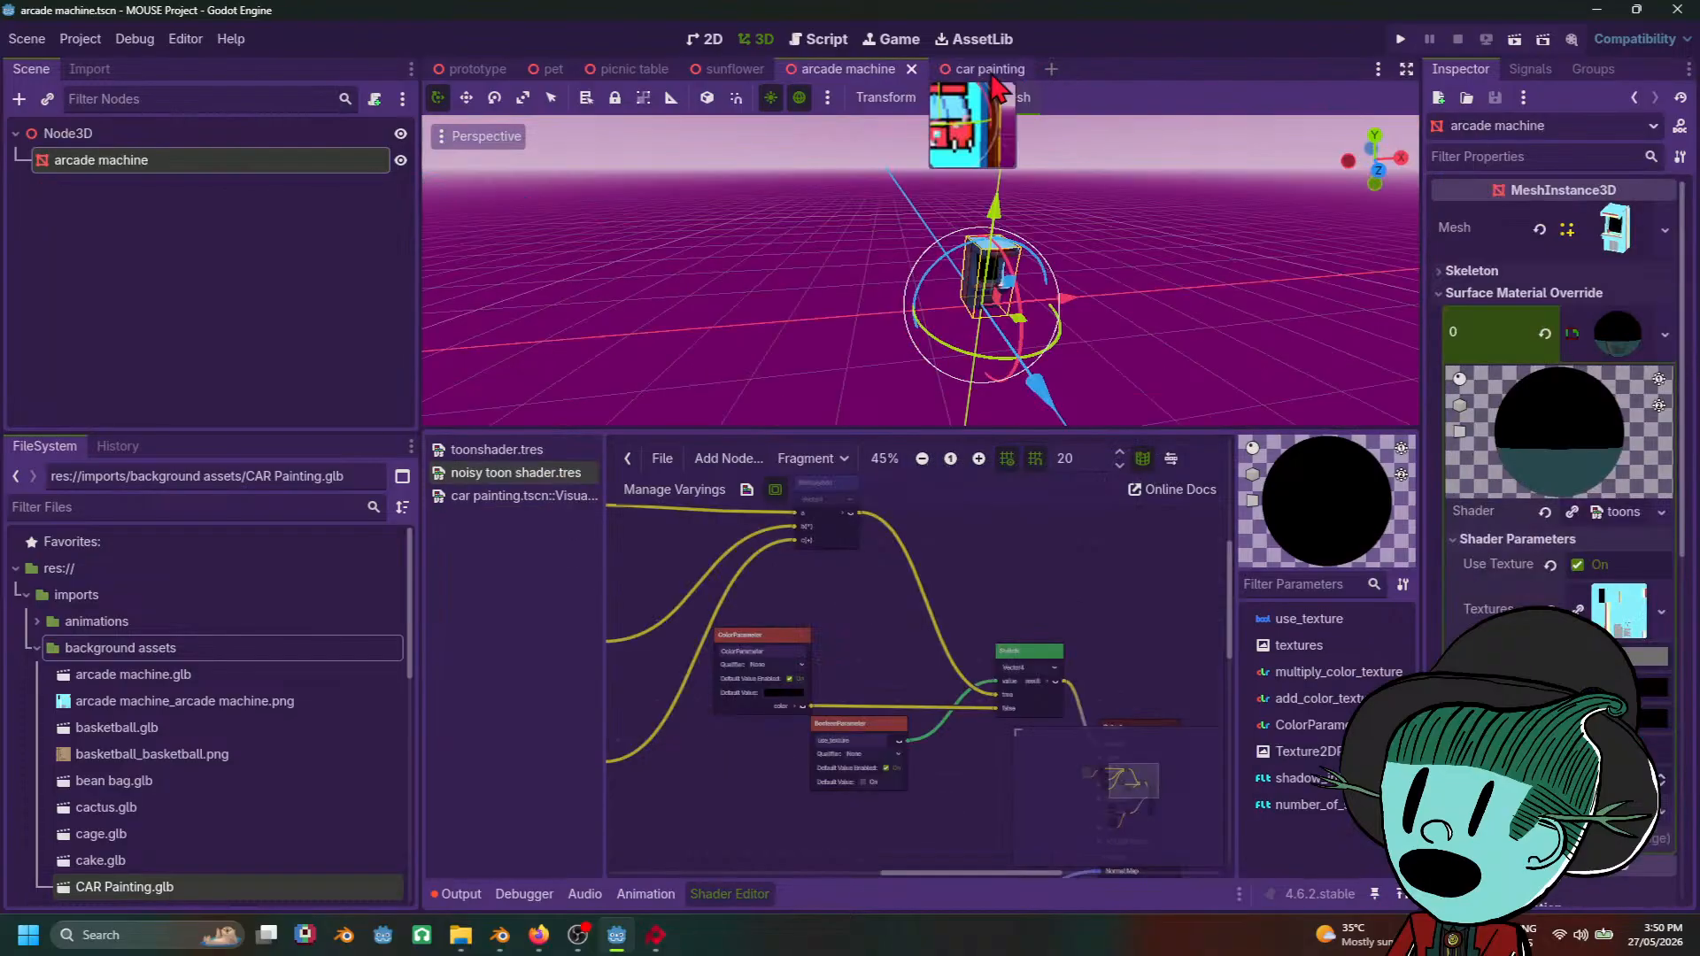
pyautogui.click(1014, 72)
pyautogui.click(1019, 70)
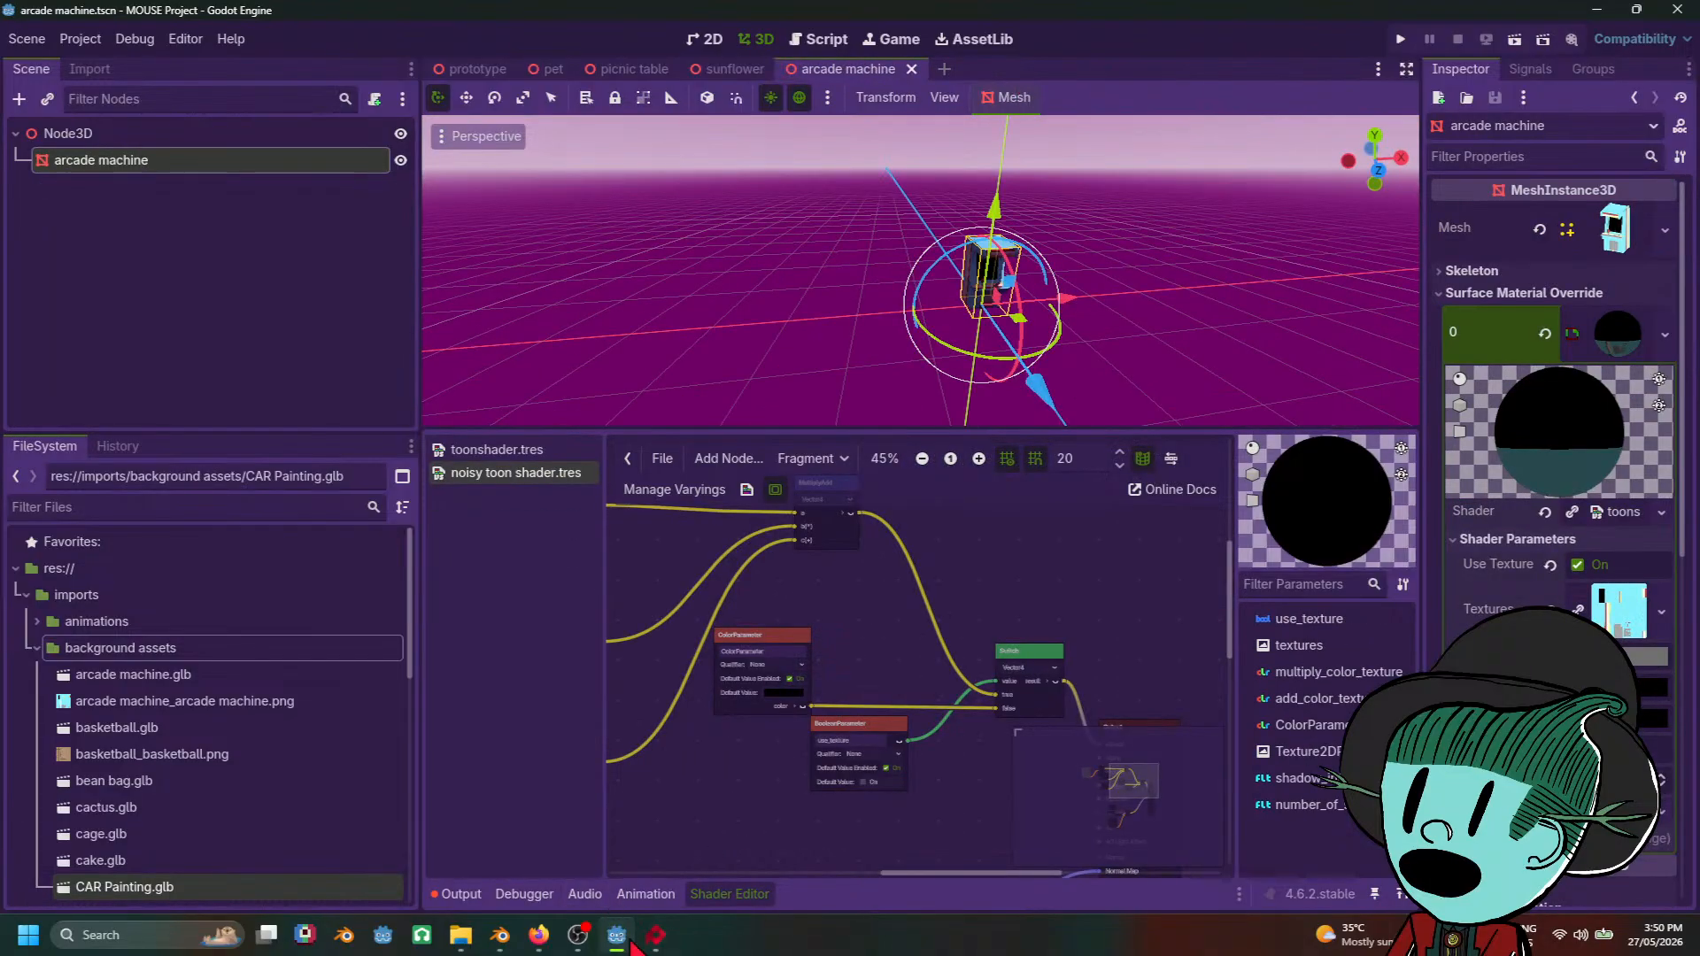
# Step: Switch to Blender, hide the car painting object, then unhide and select the cat bed
pyautogui.moveTo(657, 941)
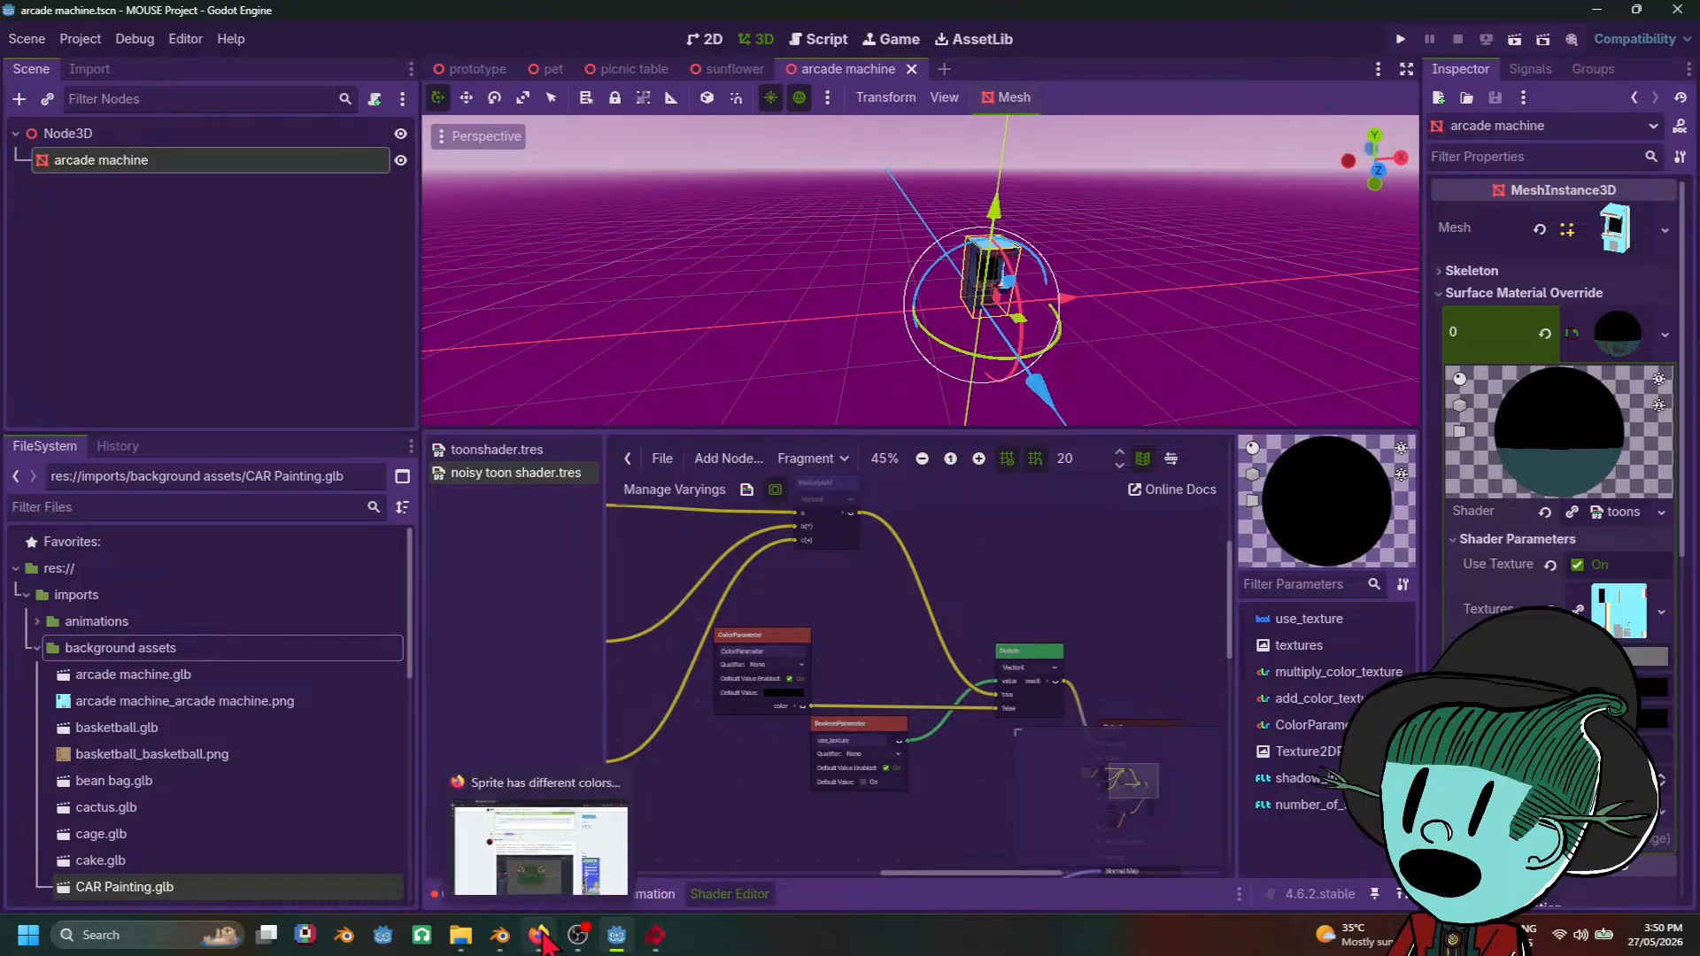
pyautogui.click(531, 841)
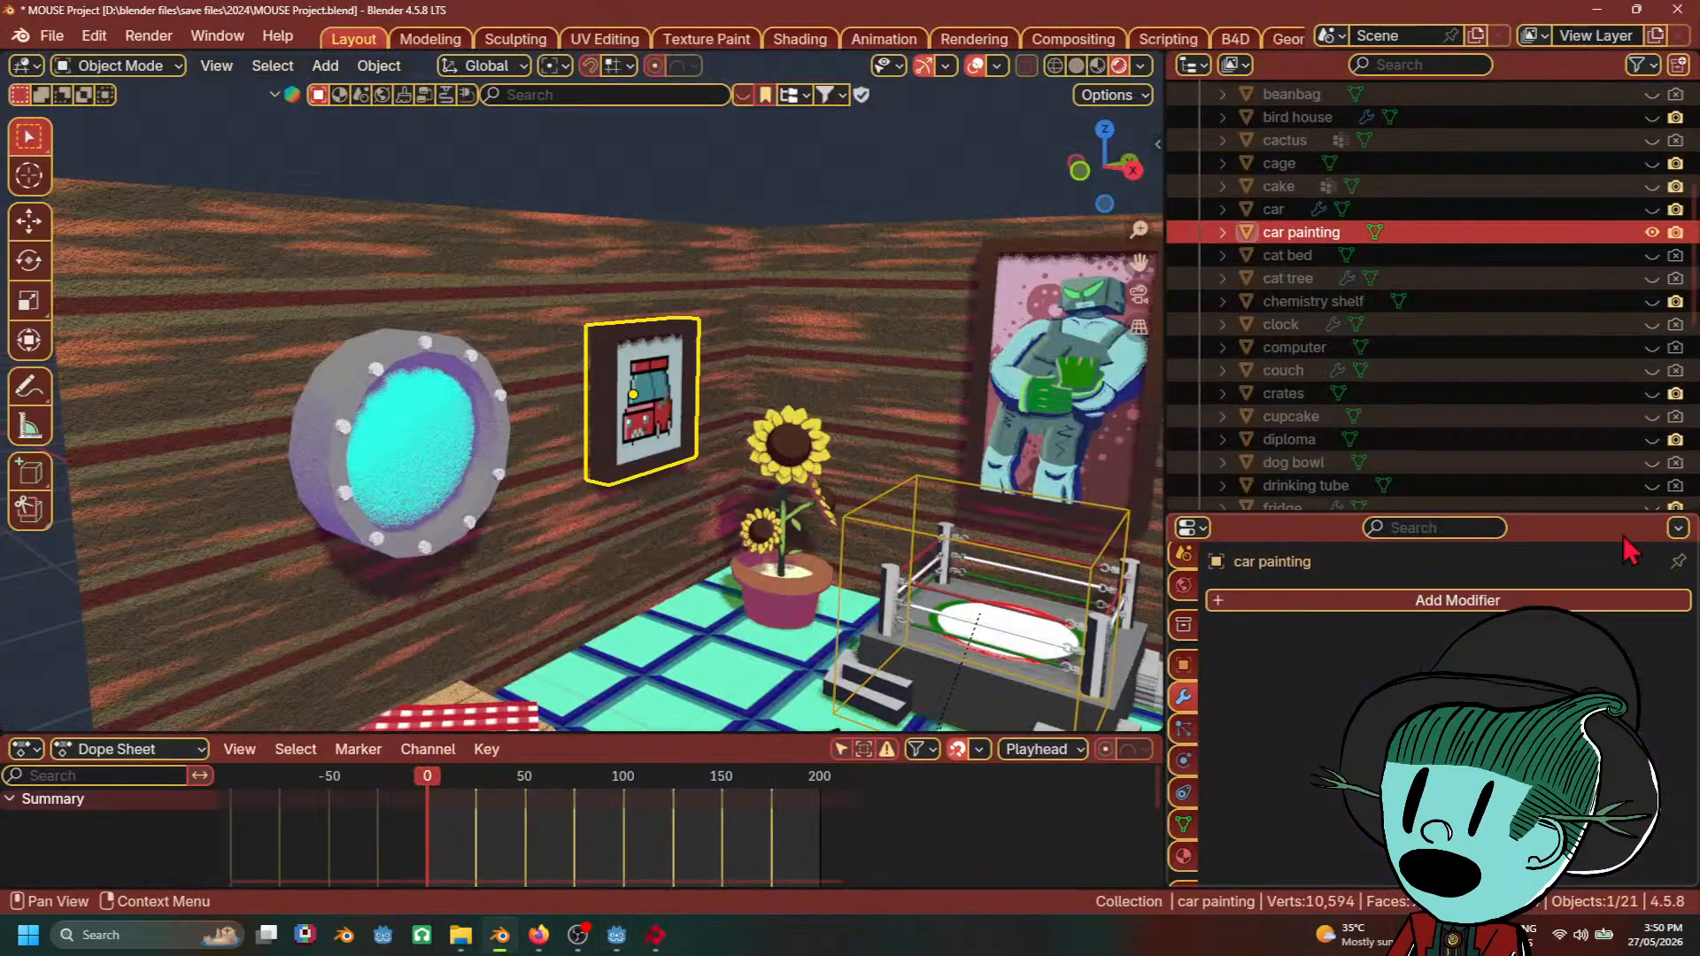
pyautogui.click(1652, 233)
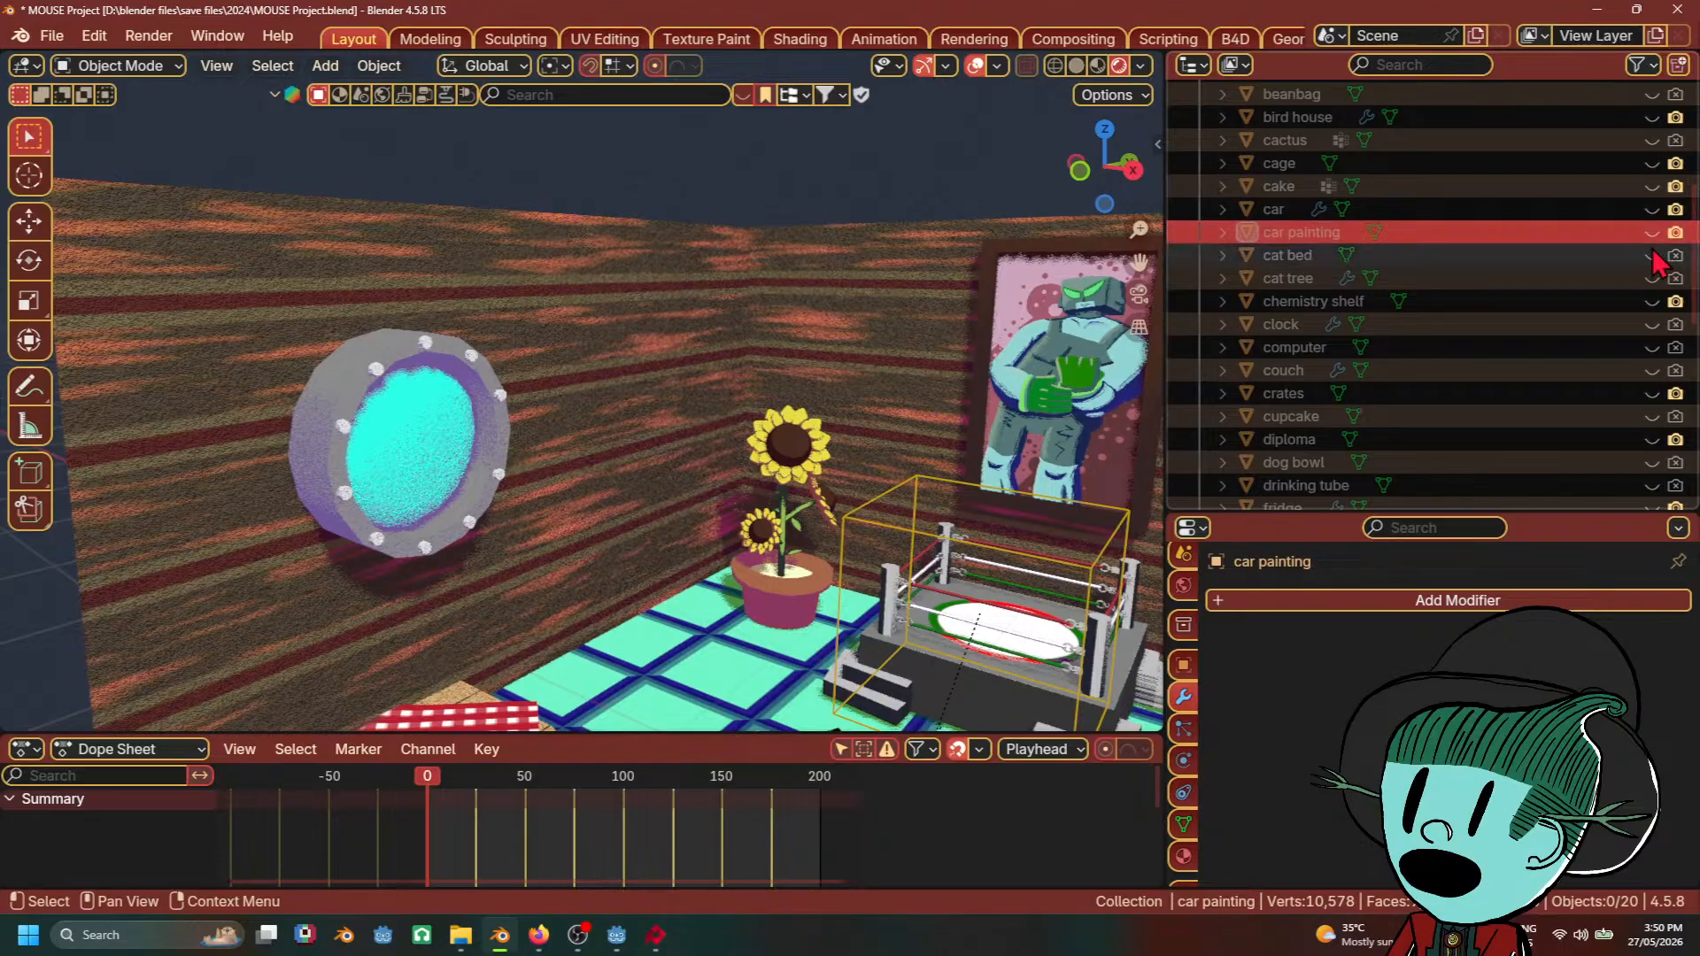
pyautogui.scroll(-5, 708, 620)
pyautogui.scroll(5, 702, 619)
pyautogui.keyDown('shift'); pyautogui.moveTo(709, 659); pyautogui.dragTo(648, 487, button='middle'); pyautogui.keyUp('shift')
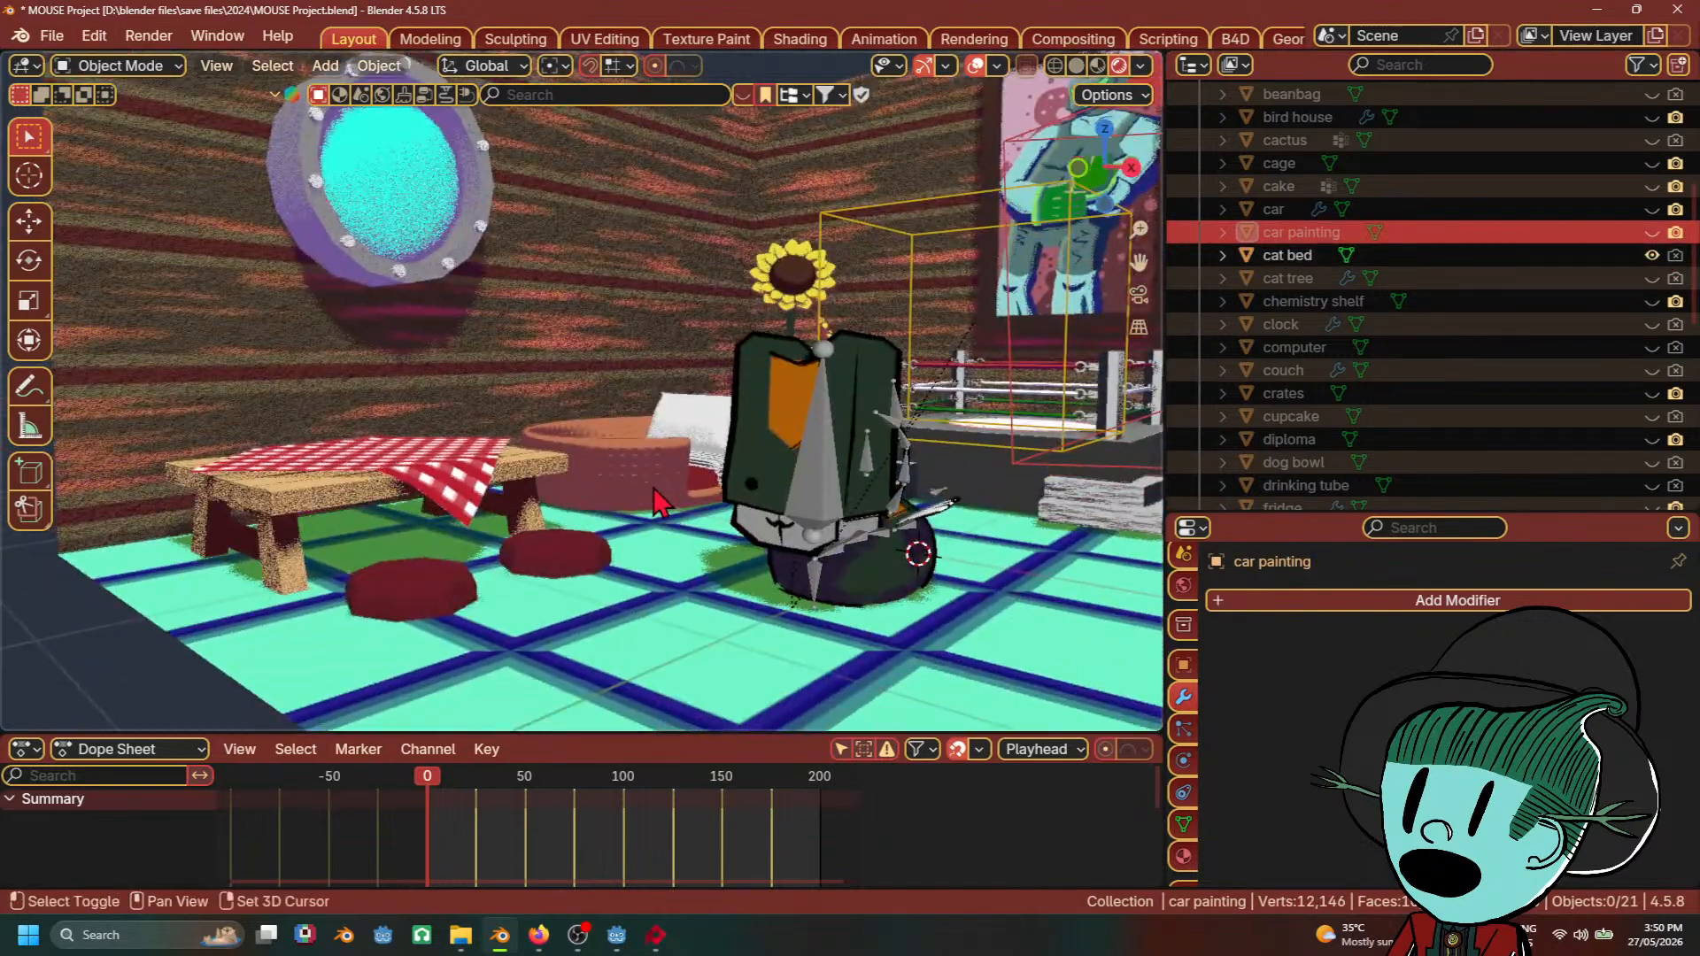
pyautogui.click(647, 479)
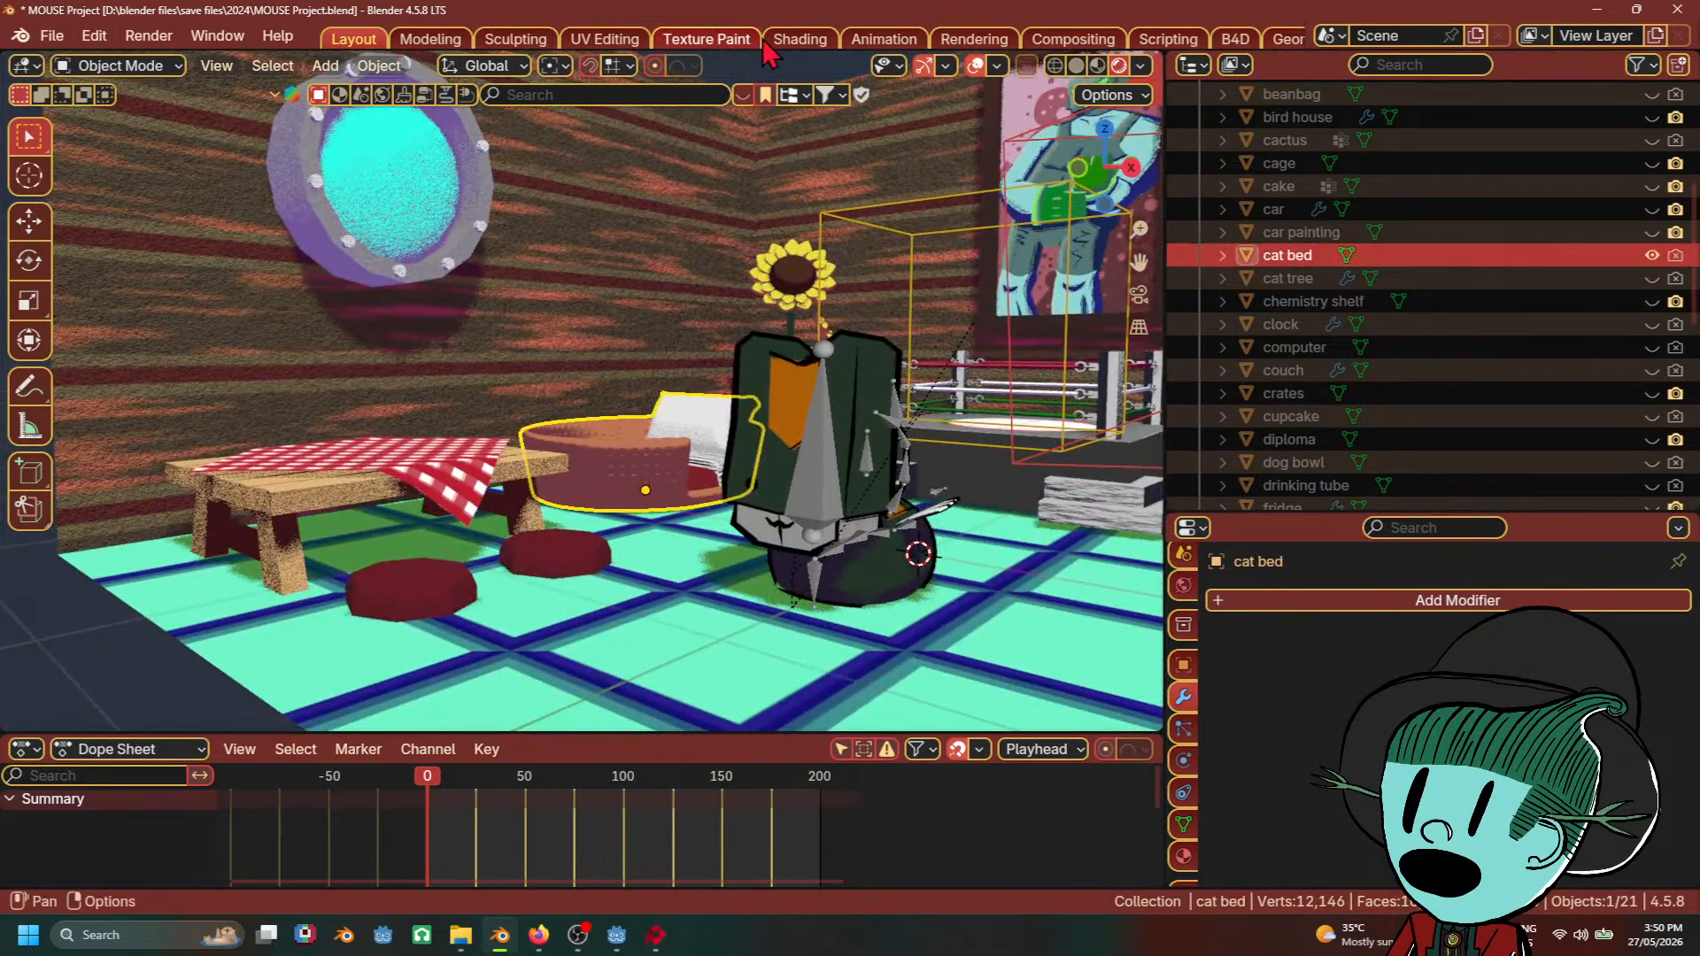
# Step: Check the Texture Paint image and the cat bed's bed frame material nodes, then return to the Layout workspace
pyautogui.click(720, 40)
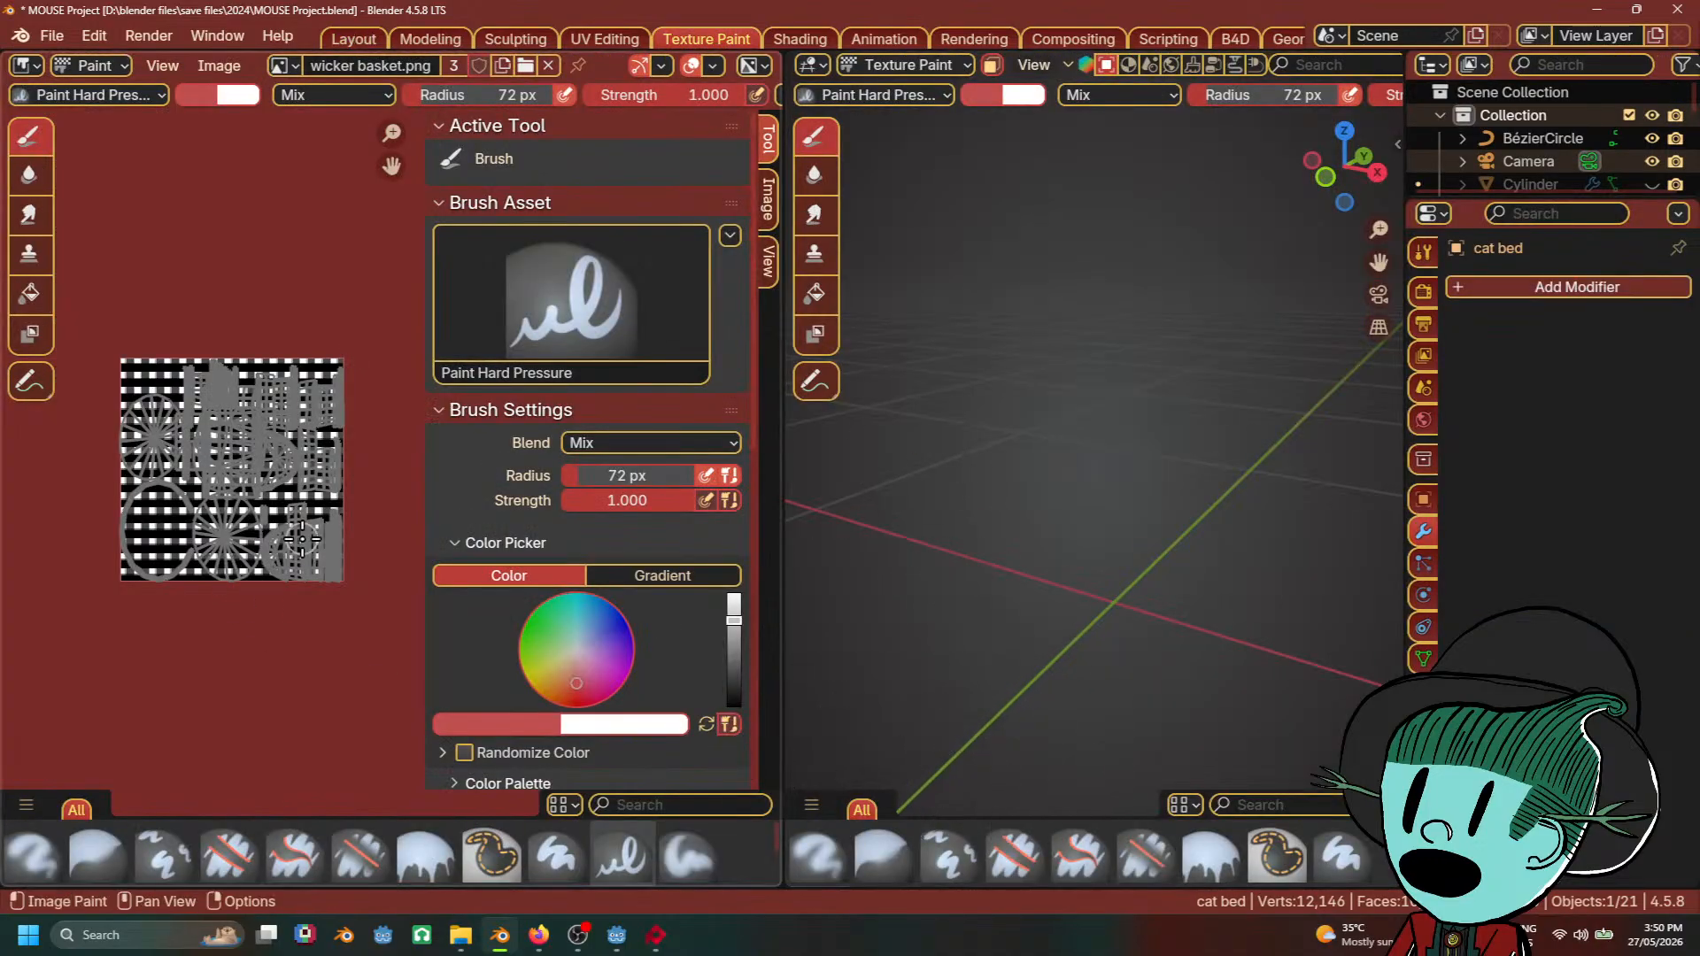
pyautogui.scroll(3, 166, 582)
pyautogui.scroll(2, 166, 583)
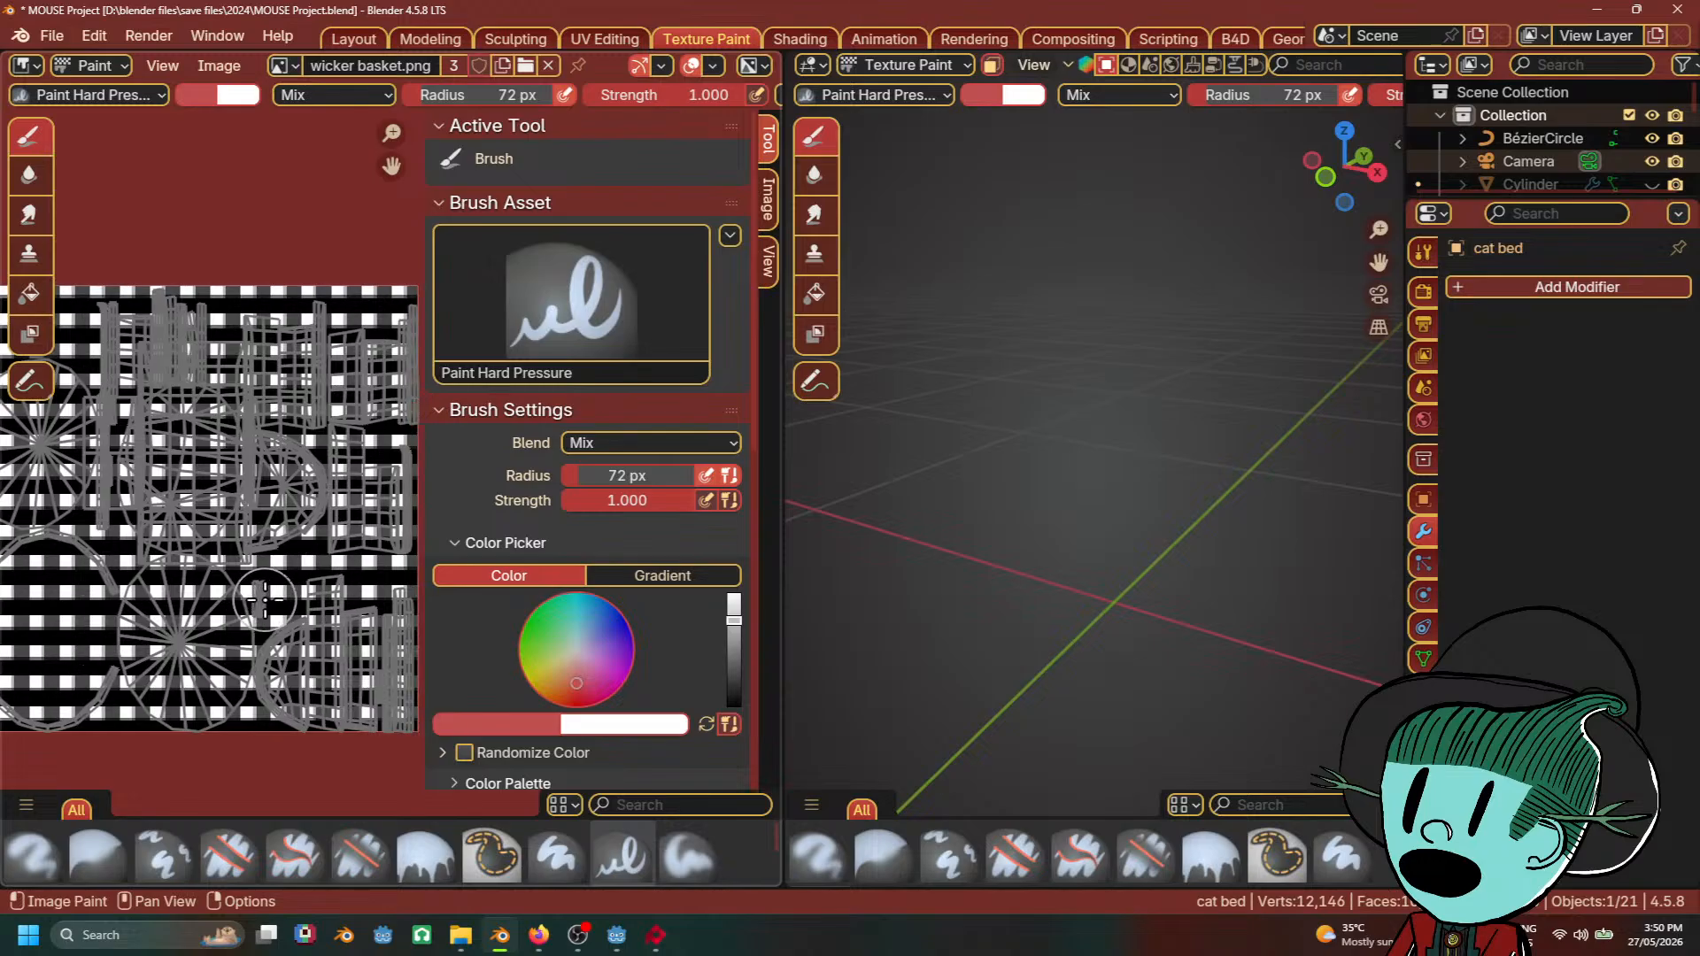
pyautogui.click(800, 39)
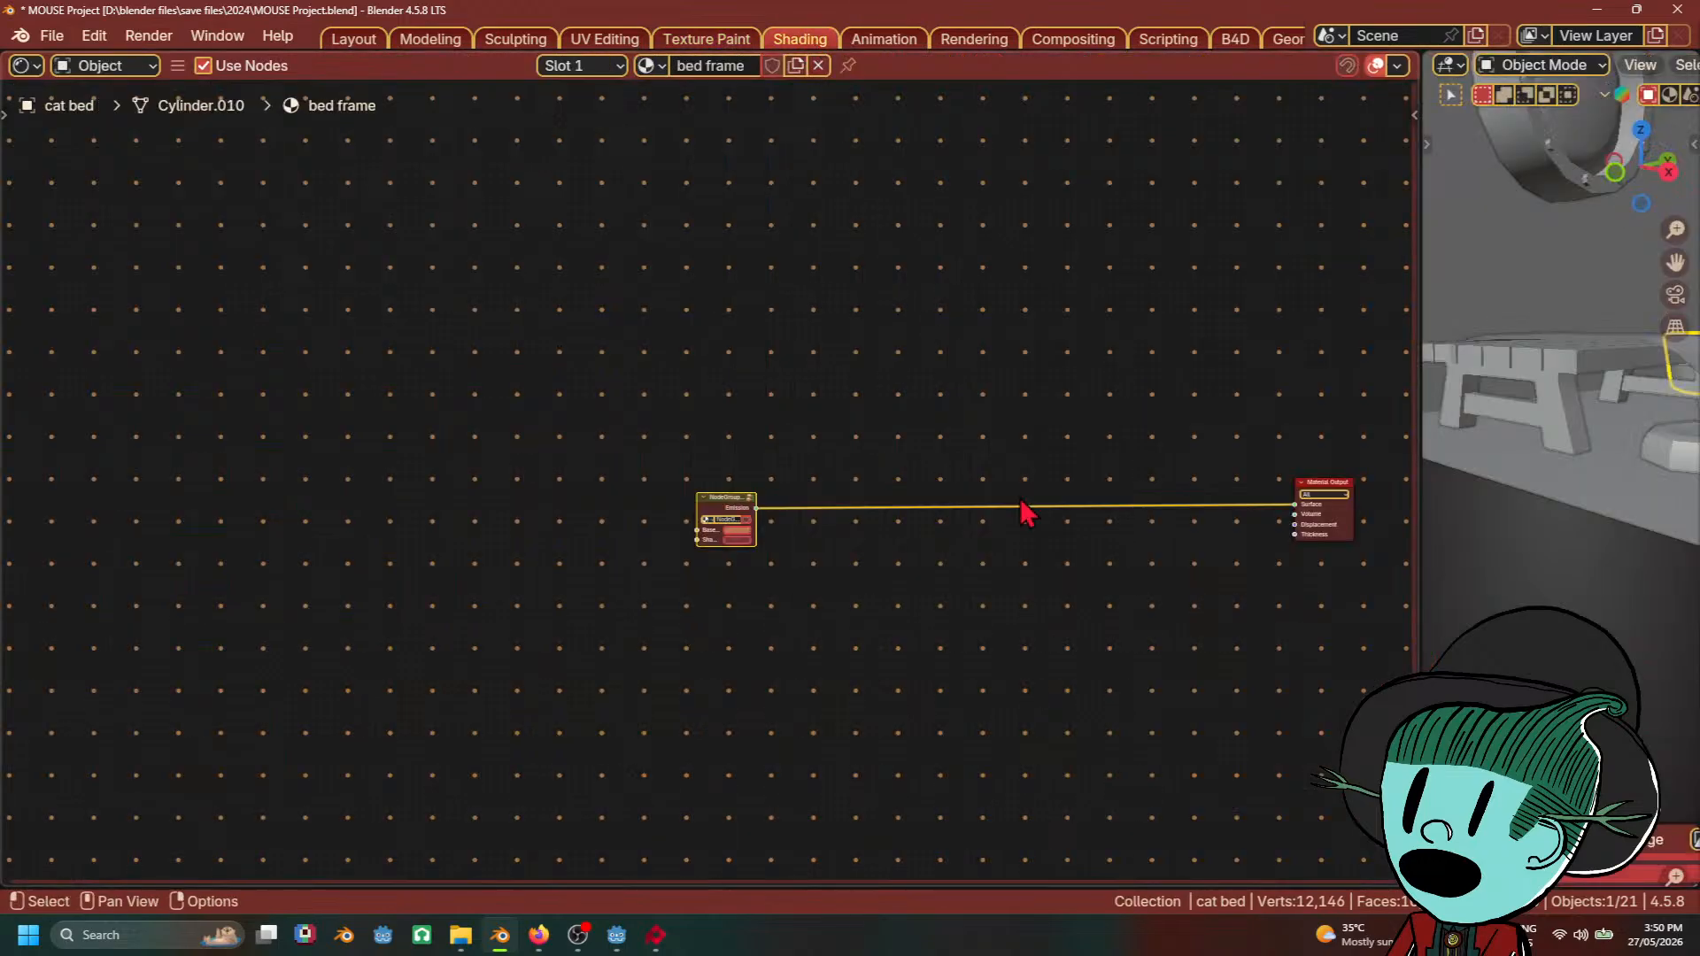
pyautogui.click(354, 39)
# Step: Save the Blender project file and bring up the cat bed's material slots
pyautogui.scroll(-4, 834, 554)
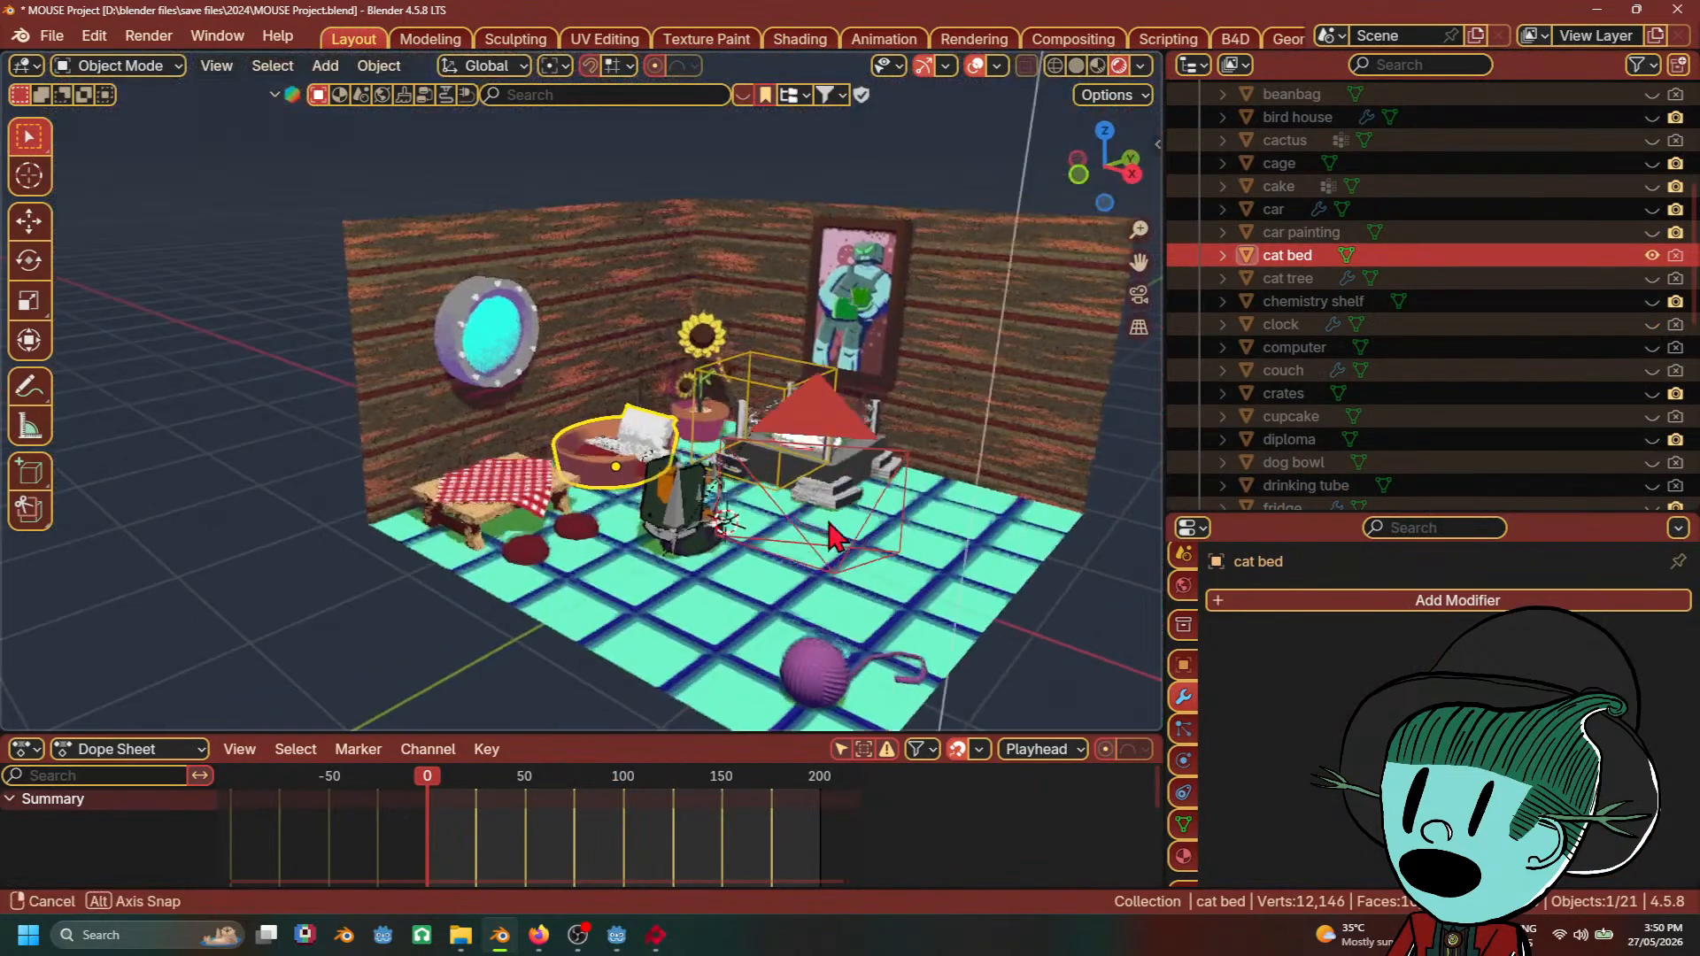
pyautogui.scroll(4, 834, 553)
pyautogui.scroll(3, 834, 553)
pyautogui.hotkey('ctrl', 's')
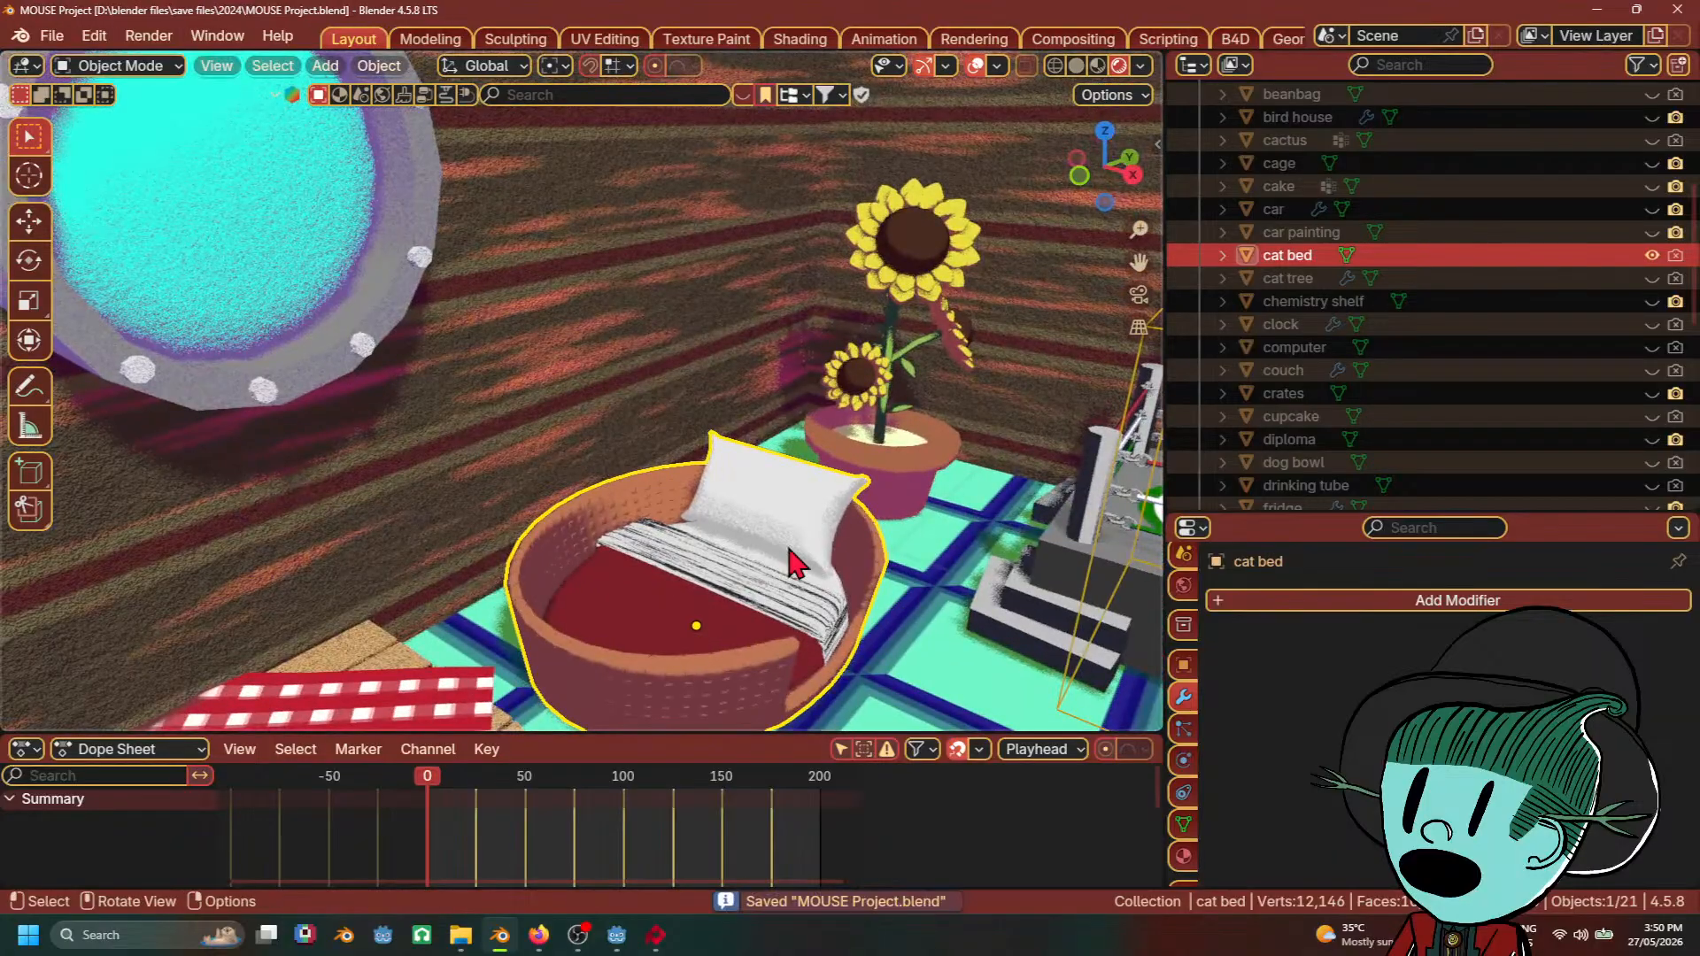
pyautogui.scroll(-2, 1198, 850)
pyautogui.click(1184, 816)
pyautogui.scroll(-3, 1284, 677)
pyautogui.scroll(3, 1284, 677)
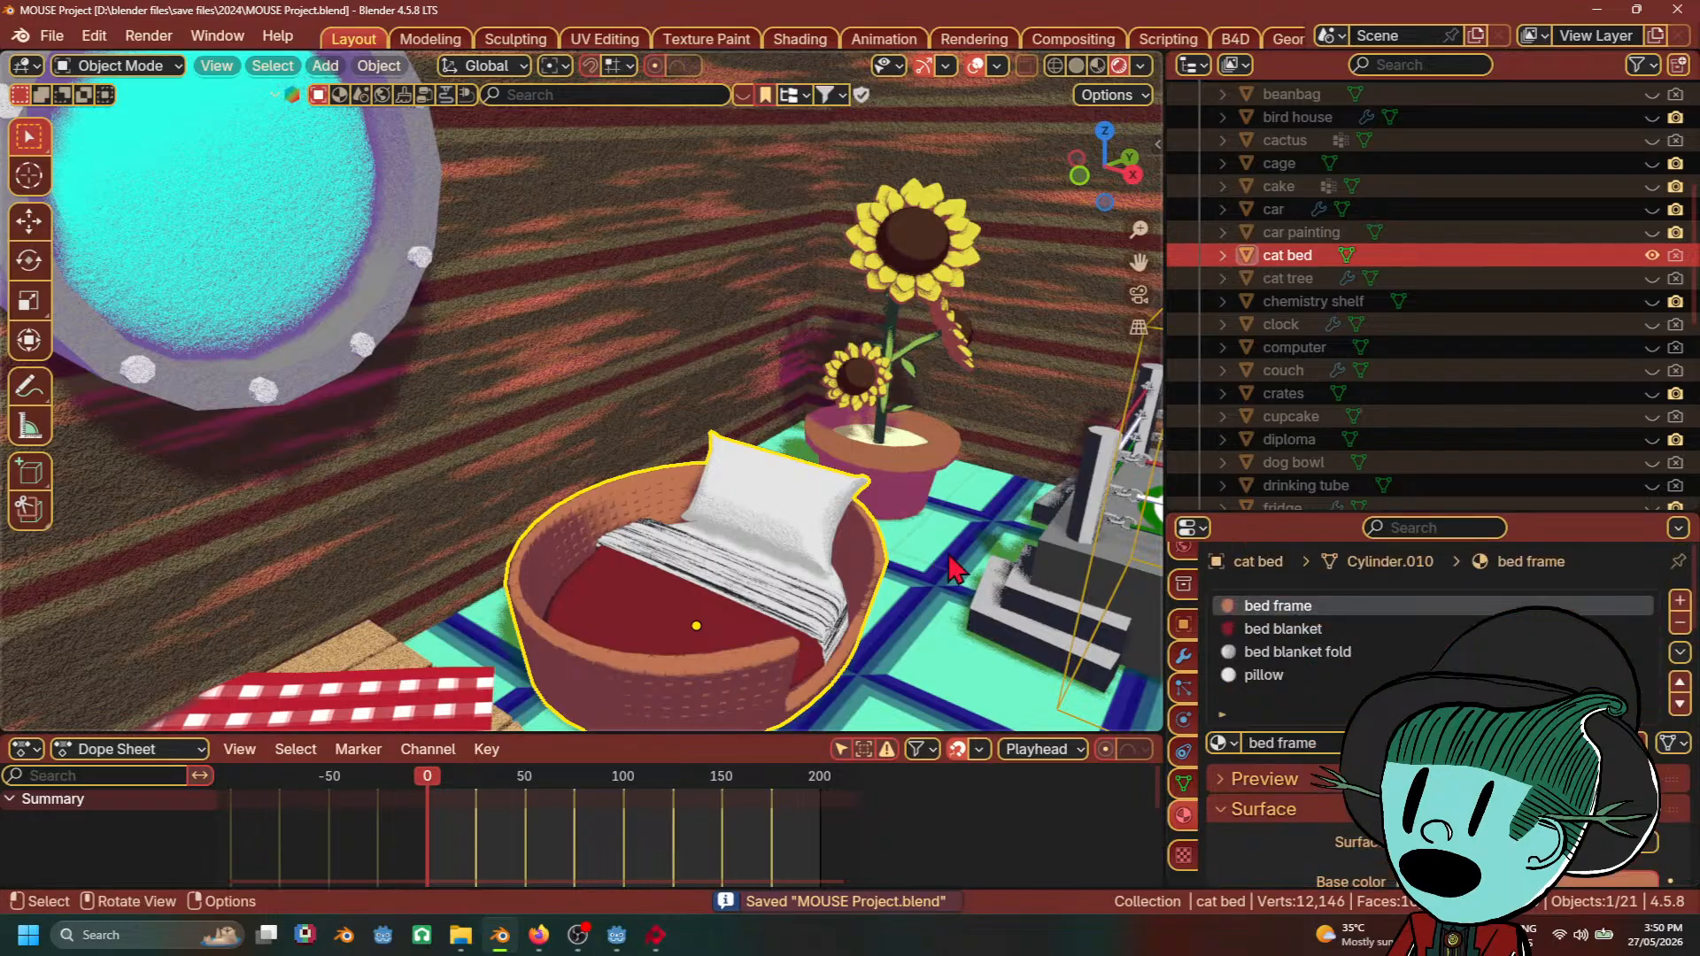
pyautogui.click(51, 35)
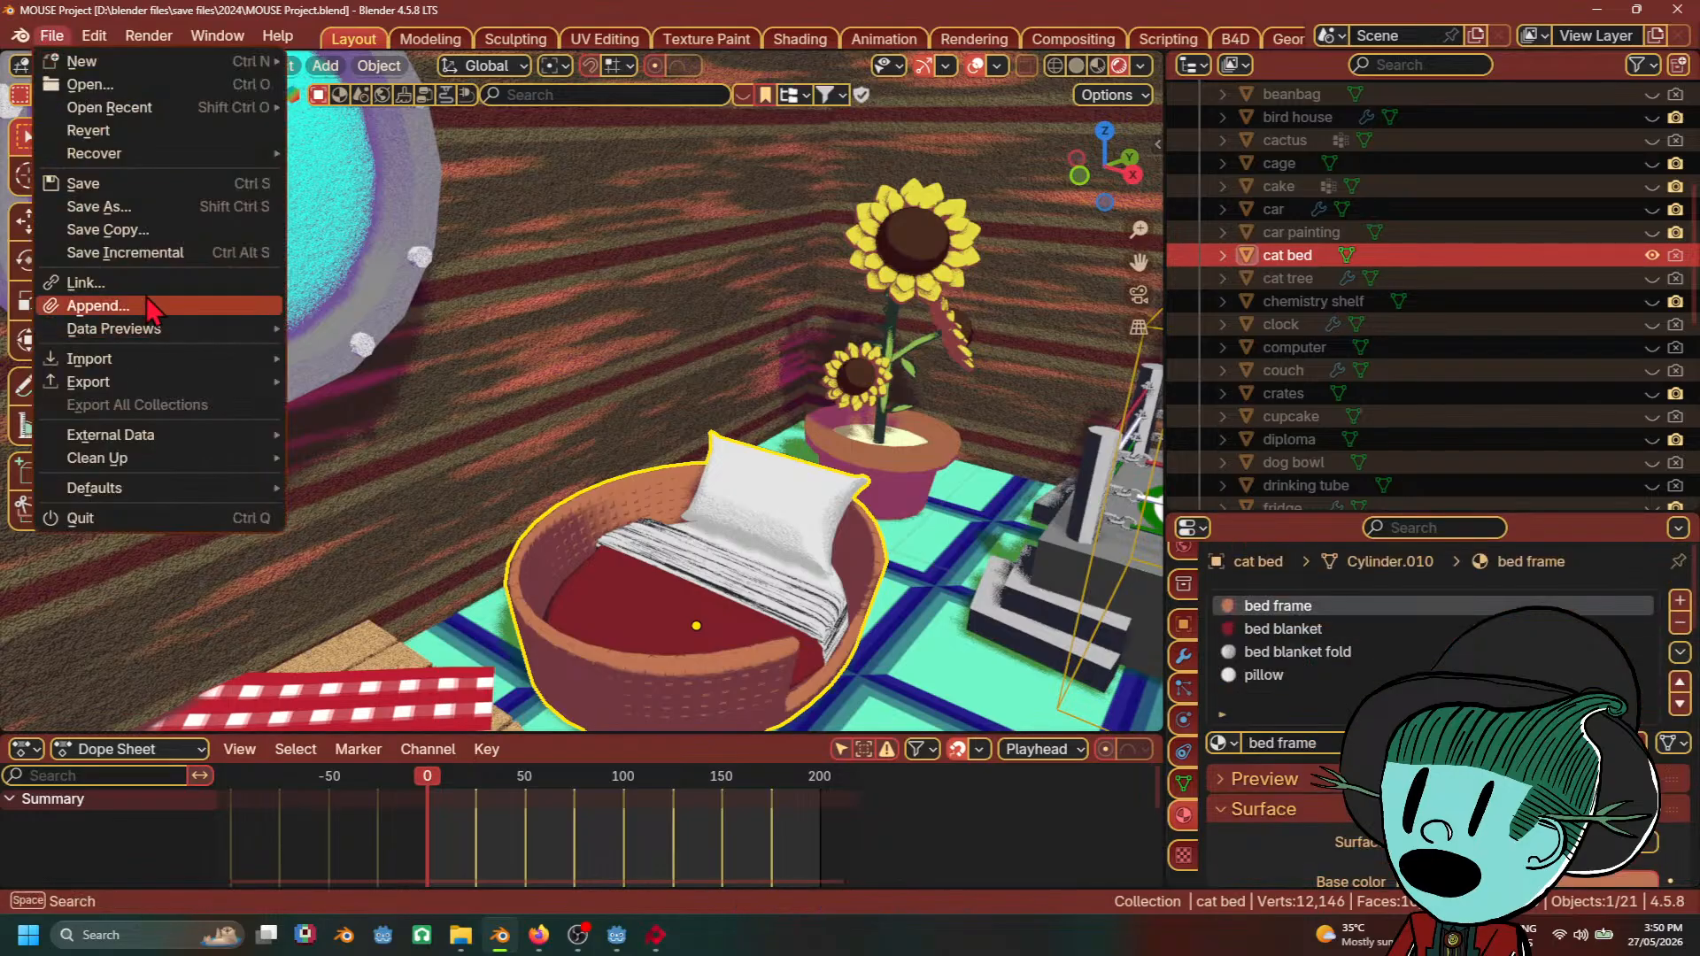
pyautogui.moveTo(98, 386)
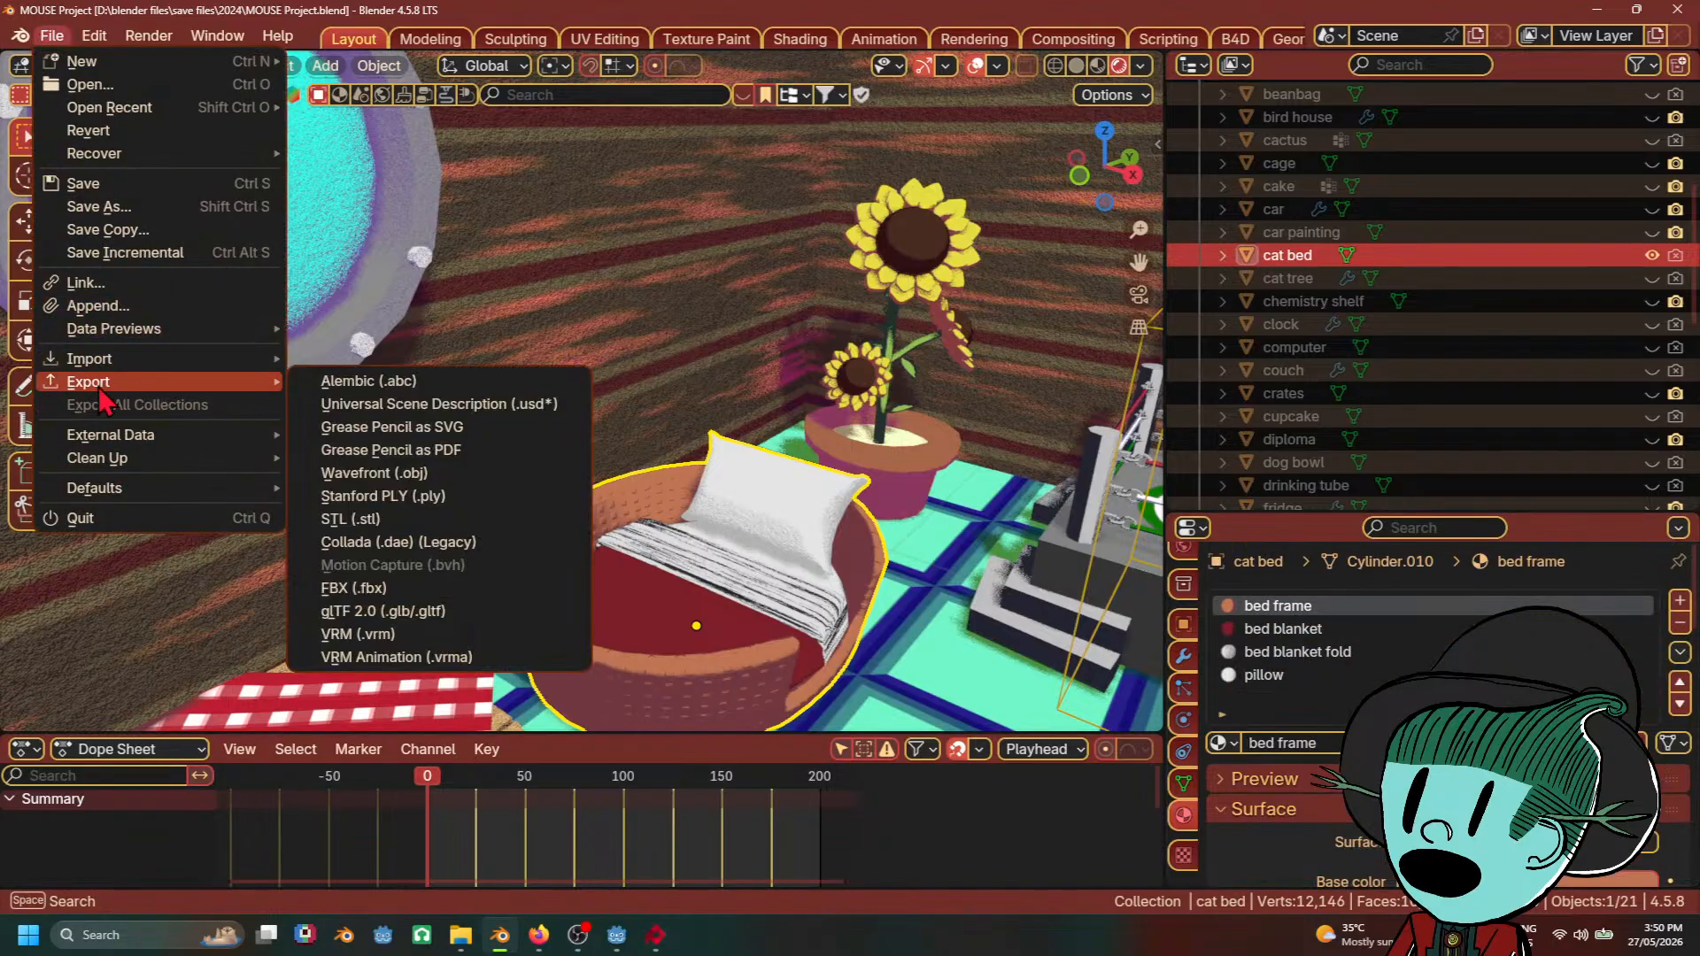
pyautogui.click(392, 640)
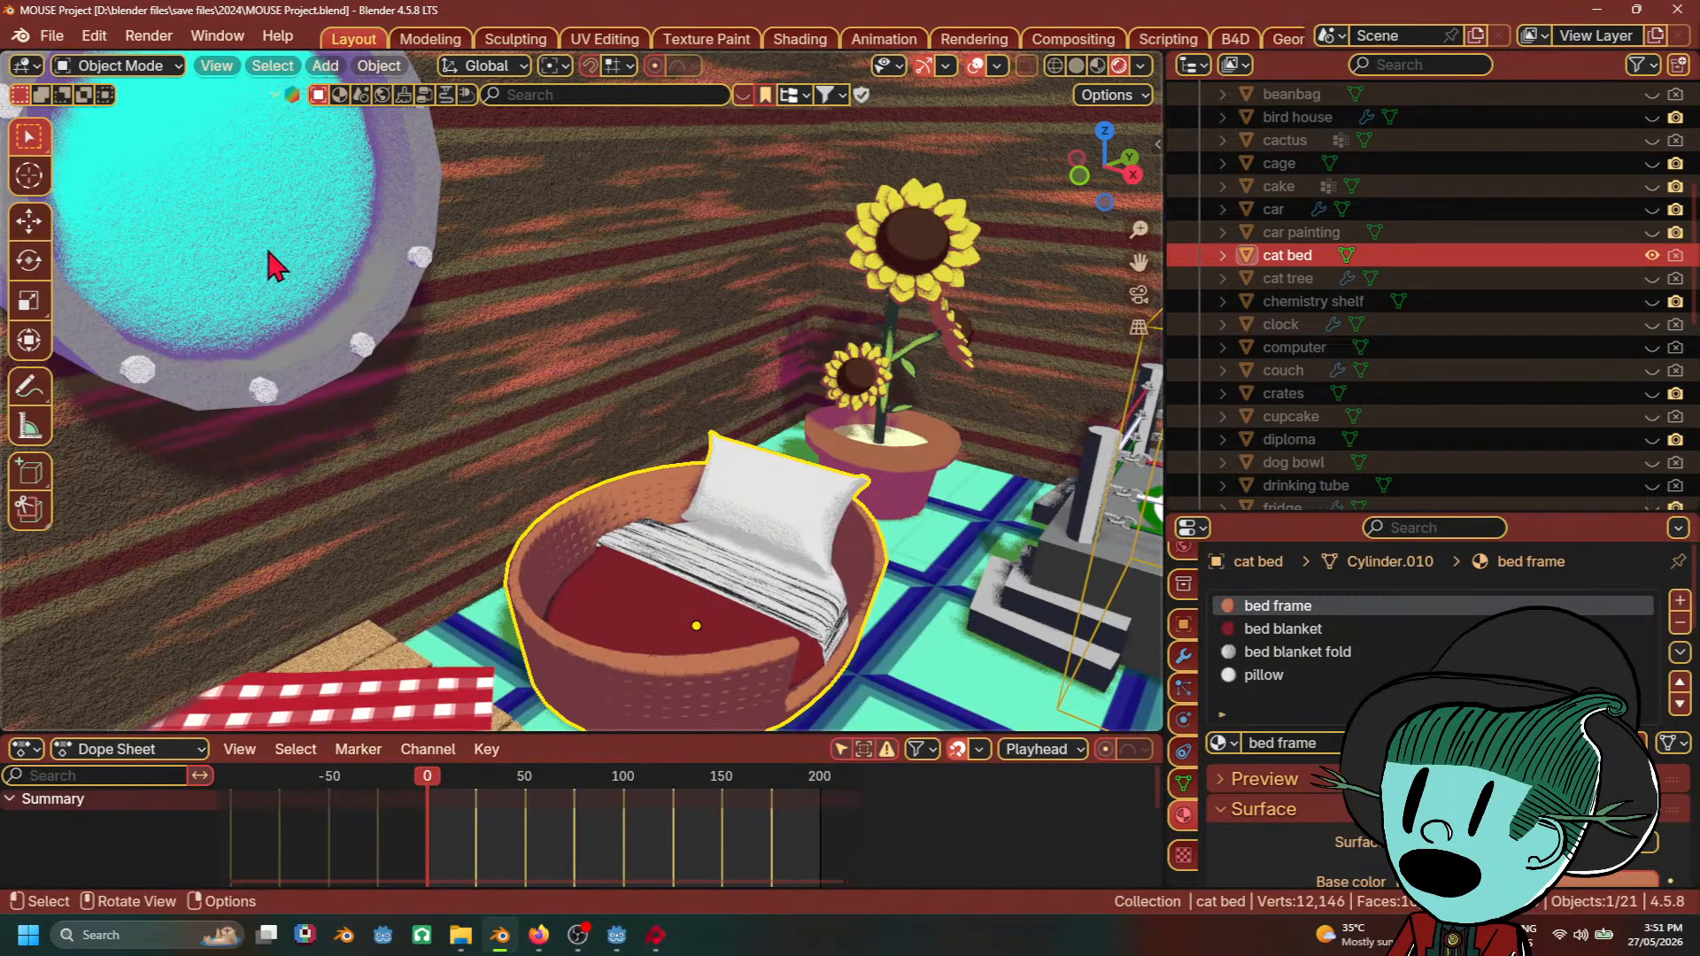
# Step: Export the cat bed in glTF Binary format to the Mouse project's background assets folder under the name cat bed
pyautogui.click(51, 36)
pyautogui.moveTo(124, 383)
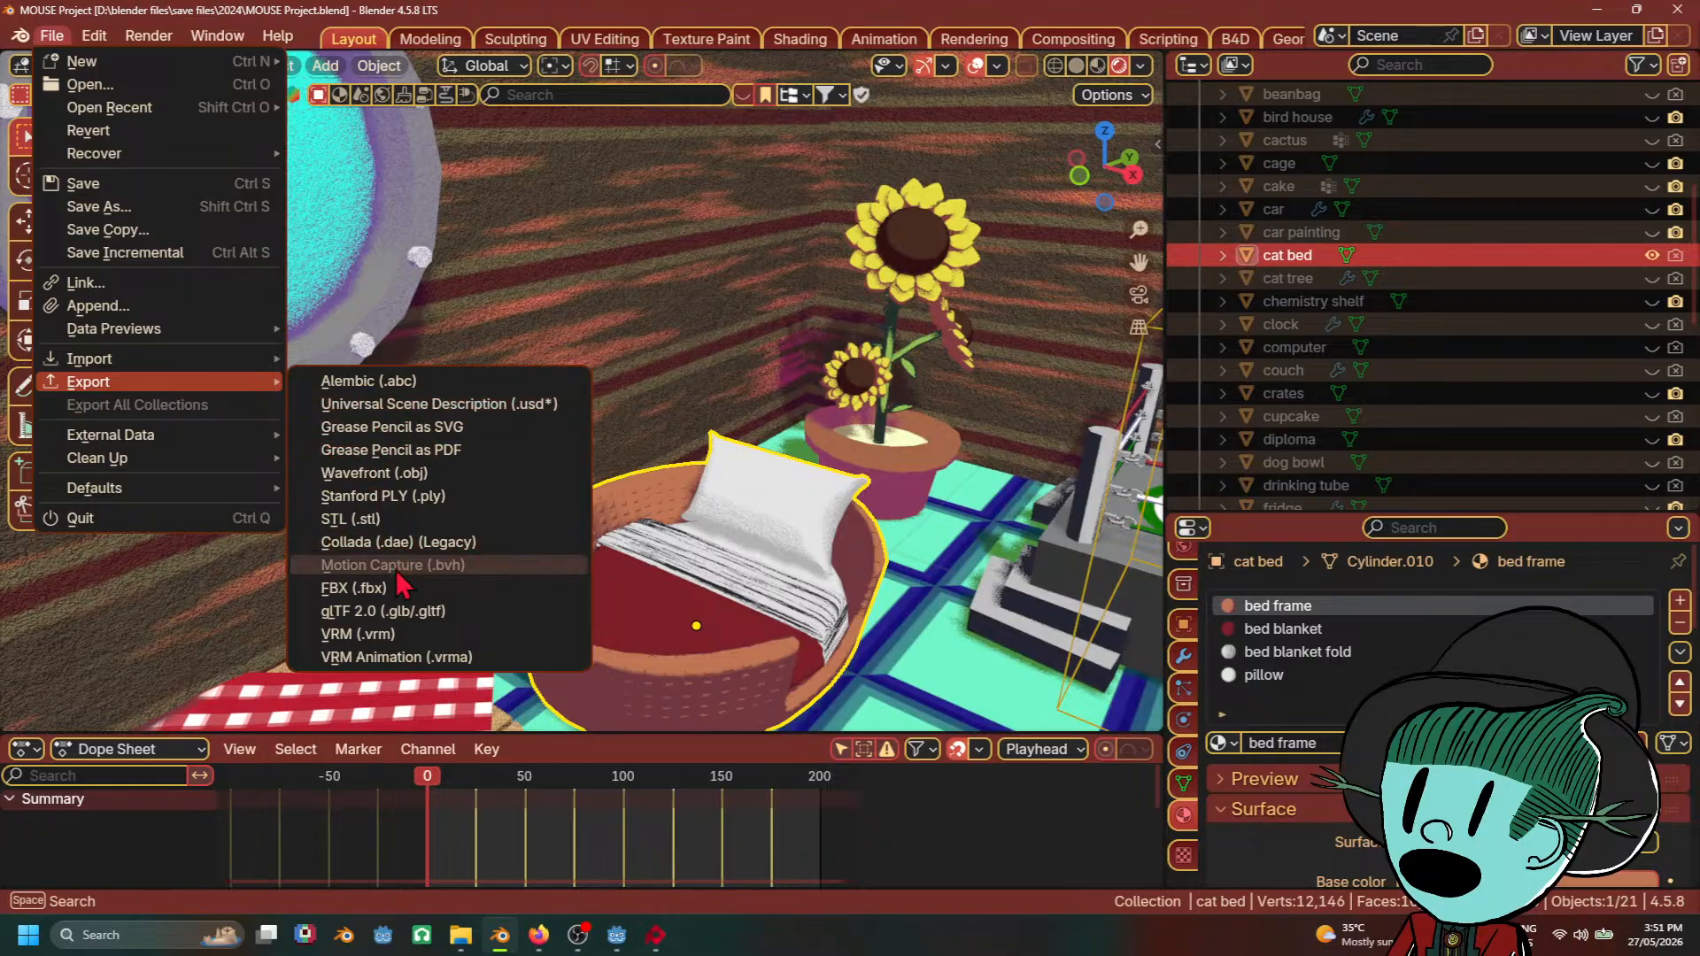
pyautogui.click(381, 611)
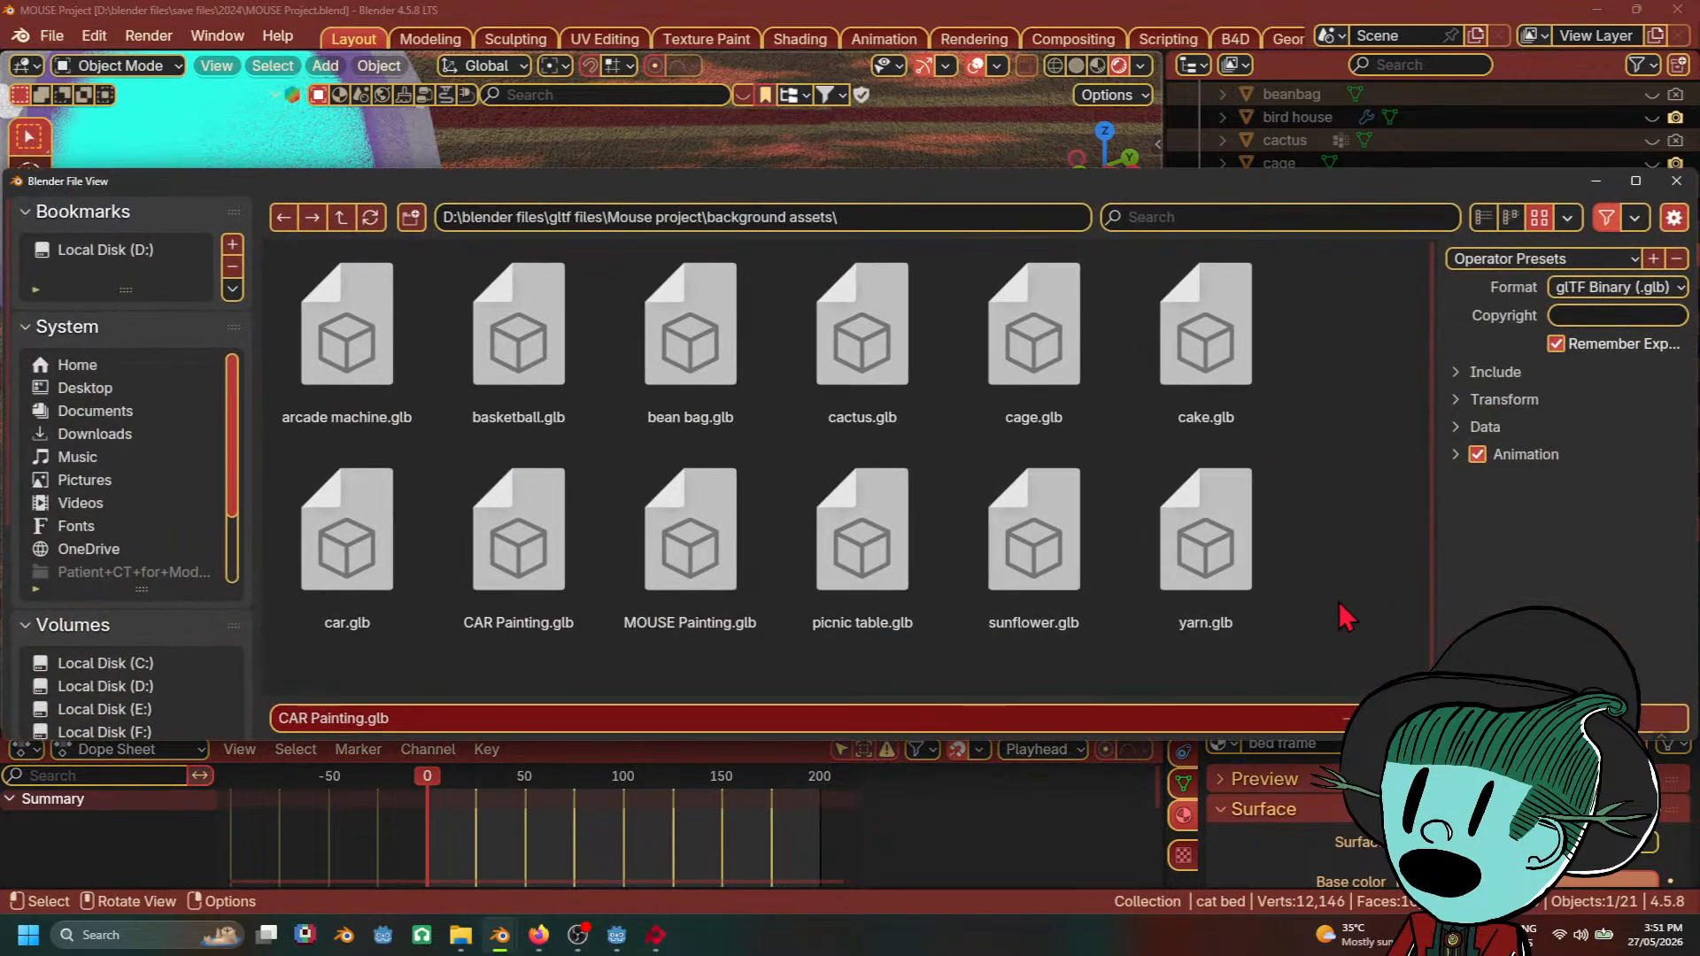
pyautogui.click(423, 718)
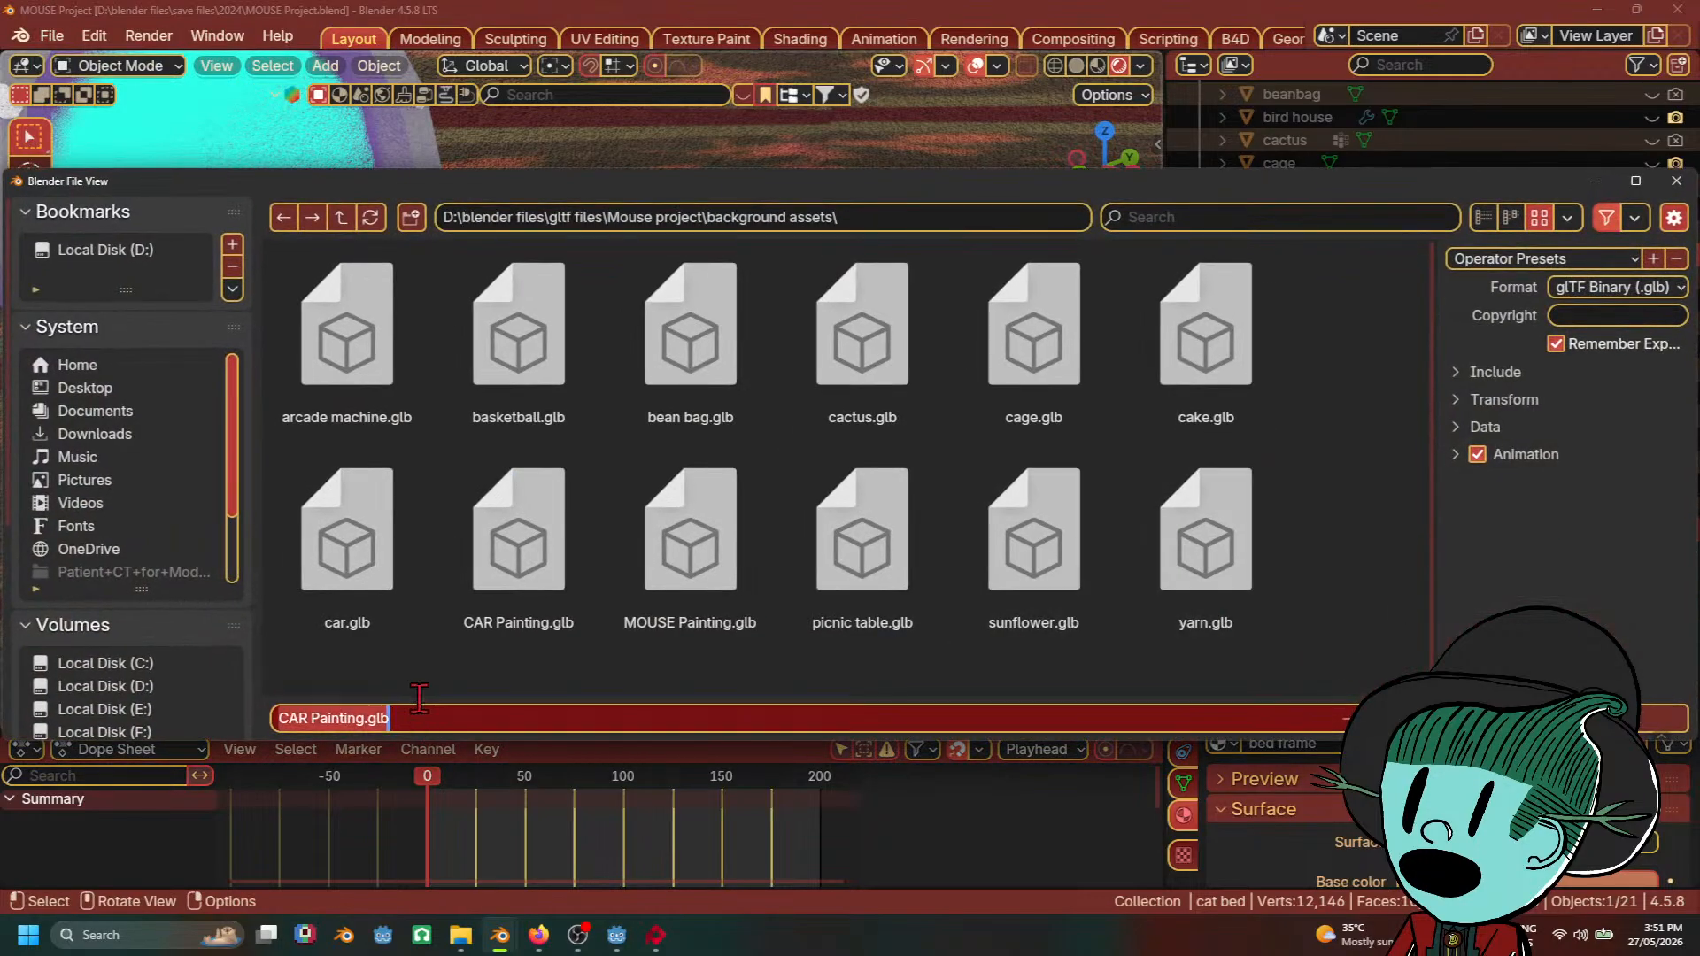
pyautogui.write('cat bed')
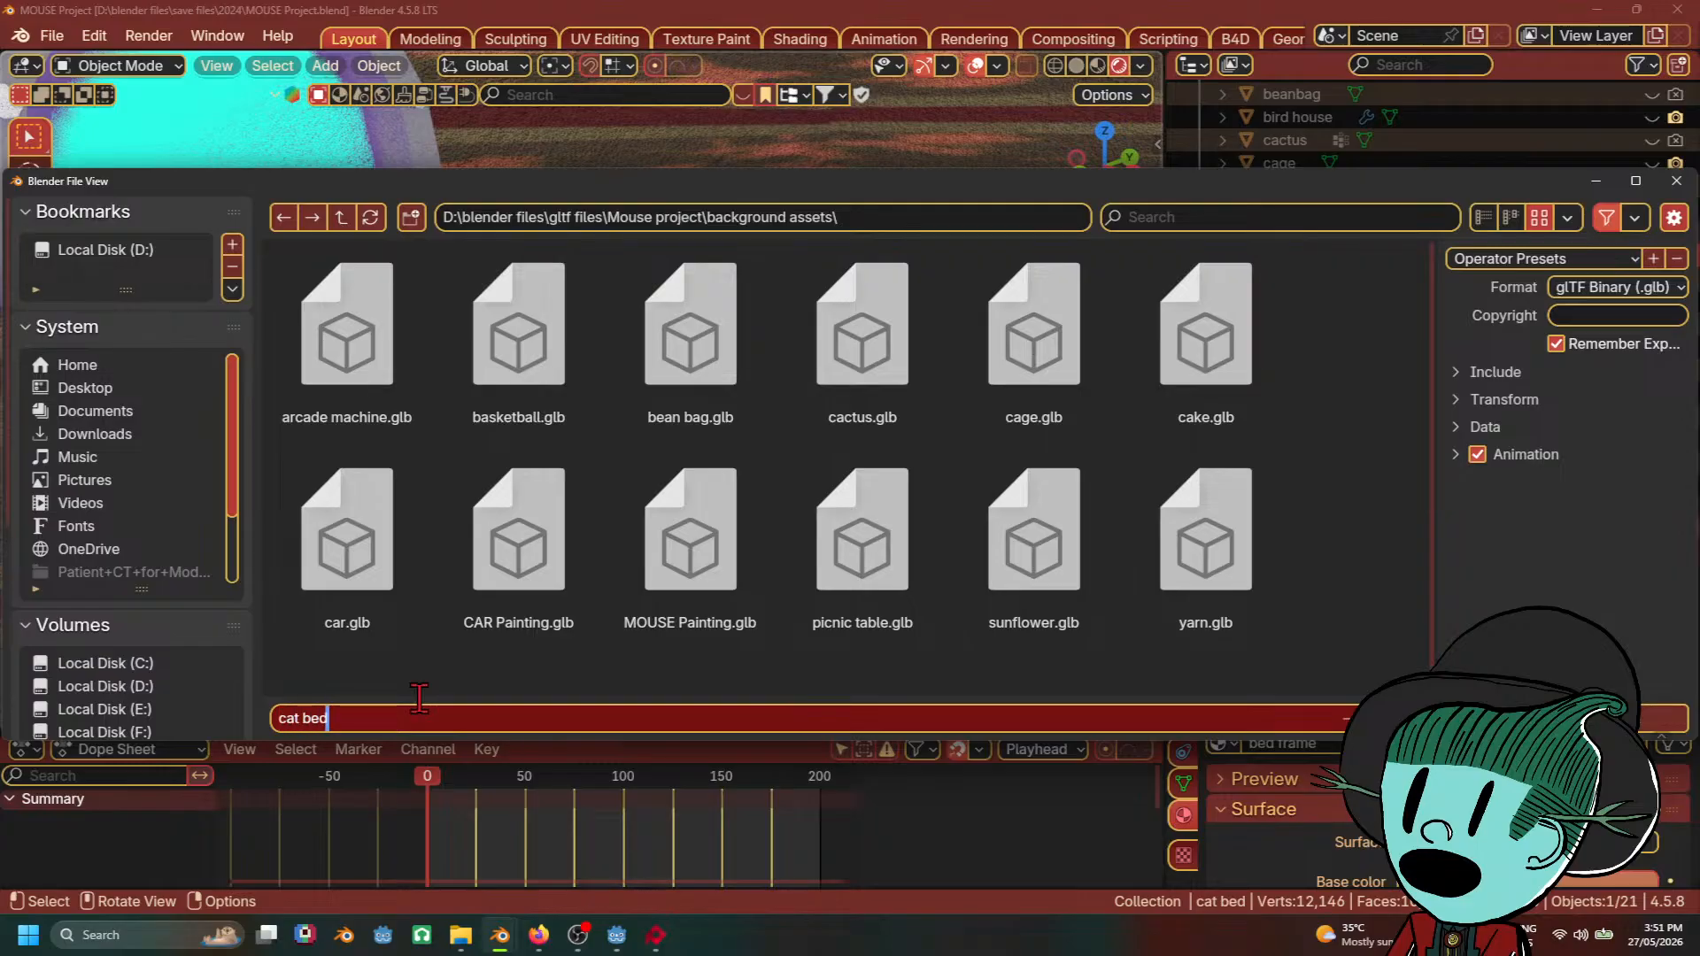
pyautogui.press('Return')
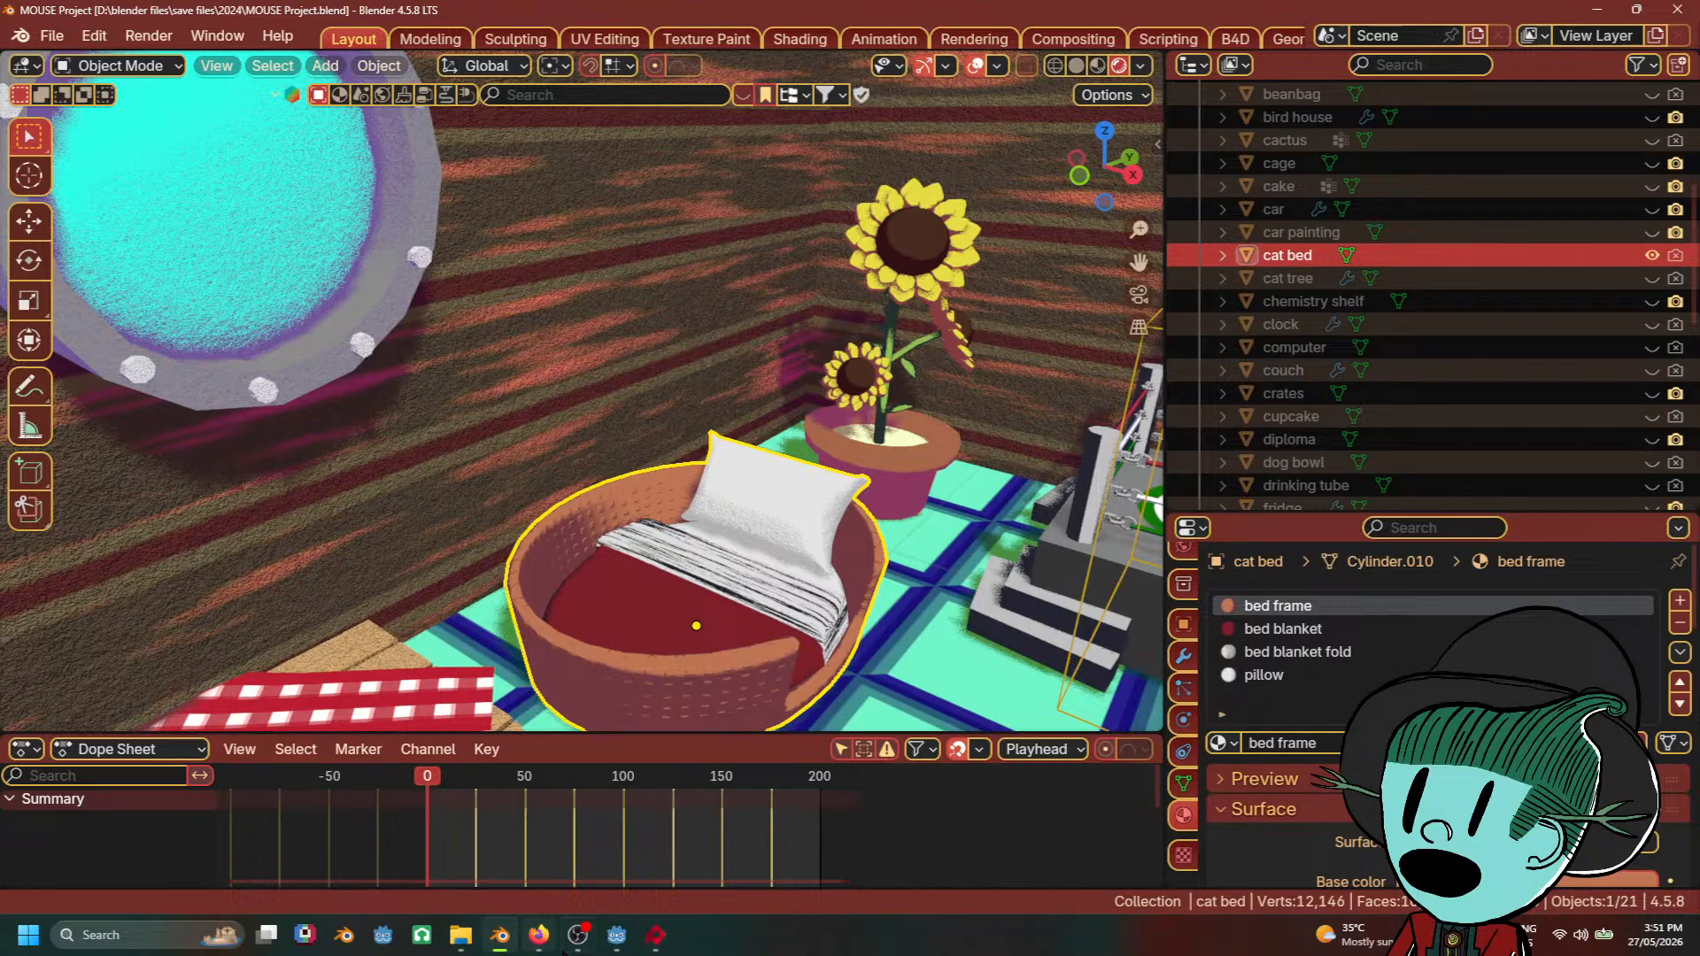
# Step: Switch to Godot, collapse the imports folder and open car painting.tscn from Scenes/assets/background assets
pyautogui.click(616, 935)
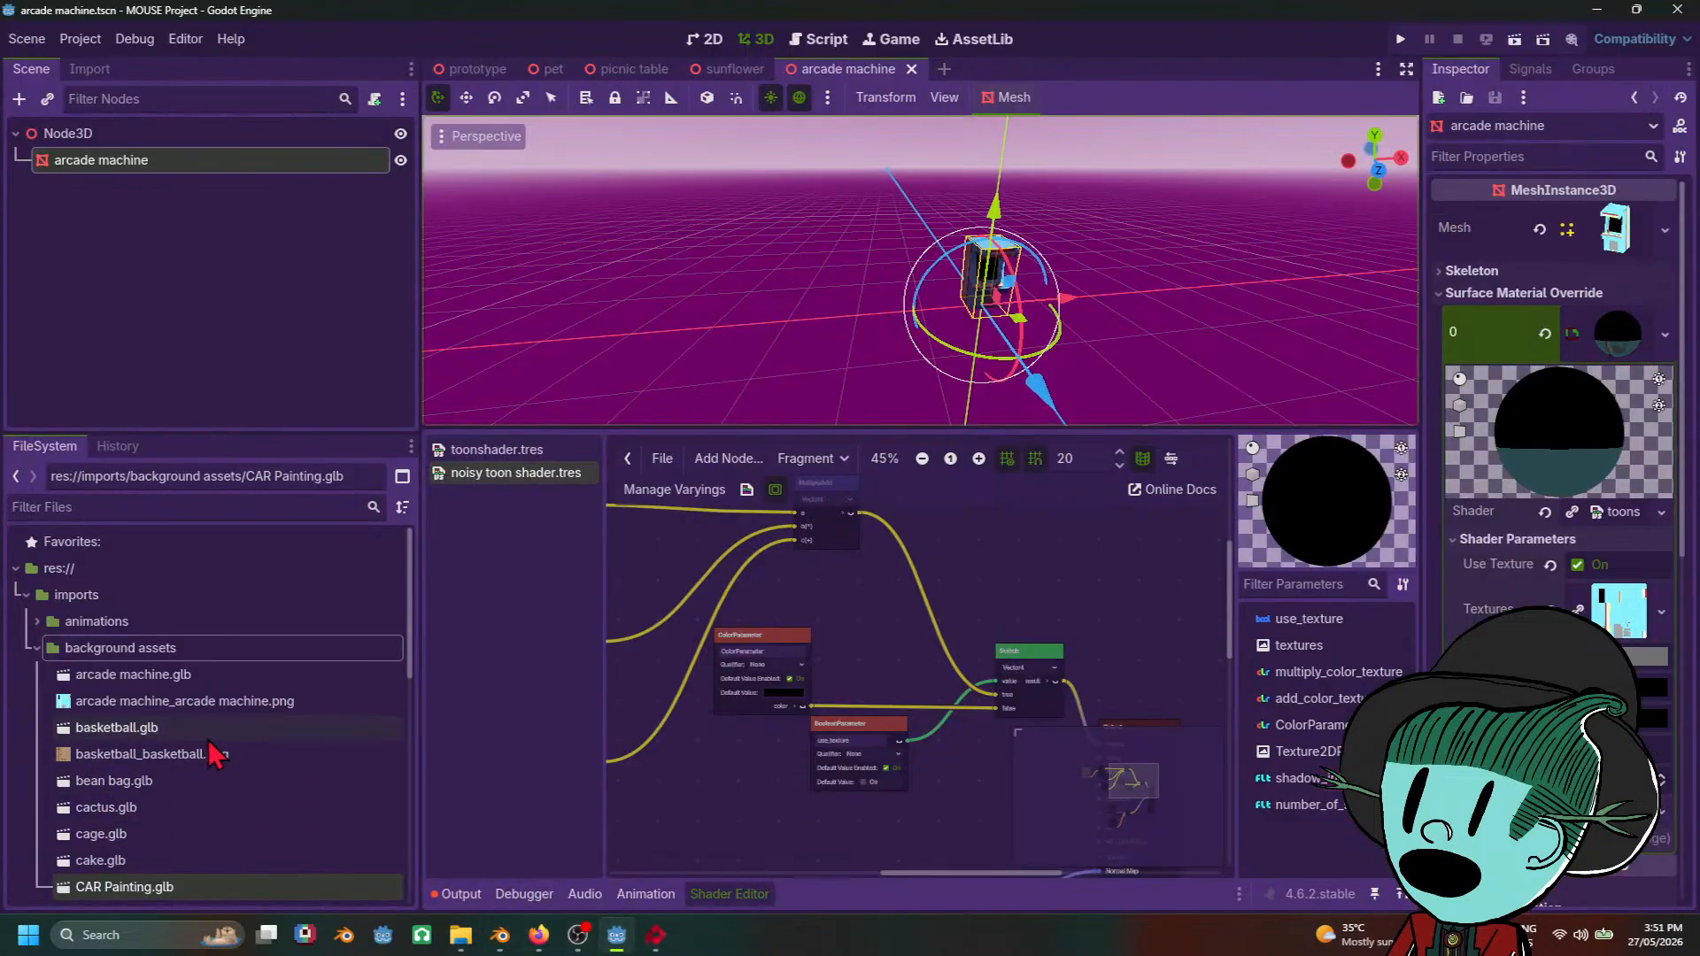
pyautogui.scroll(-10, 216, 751)
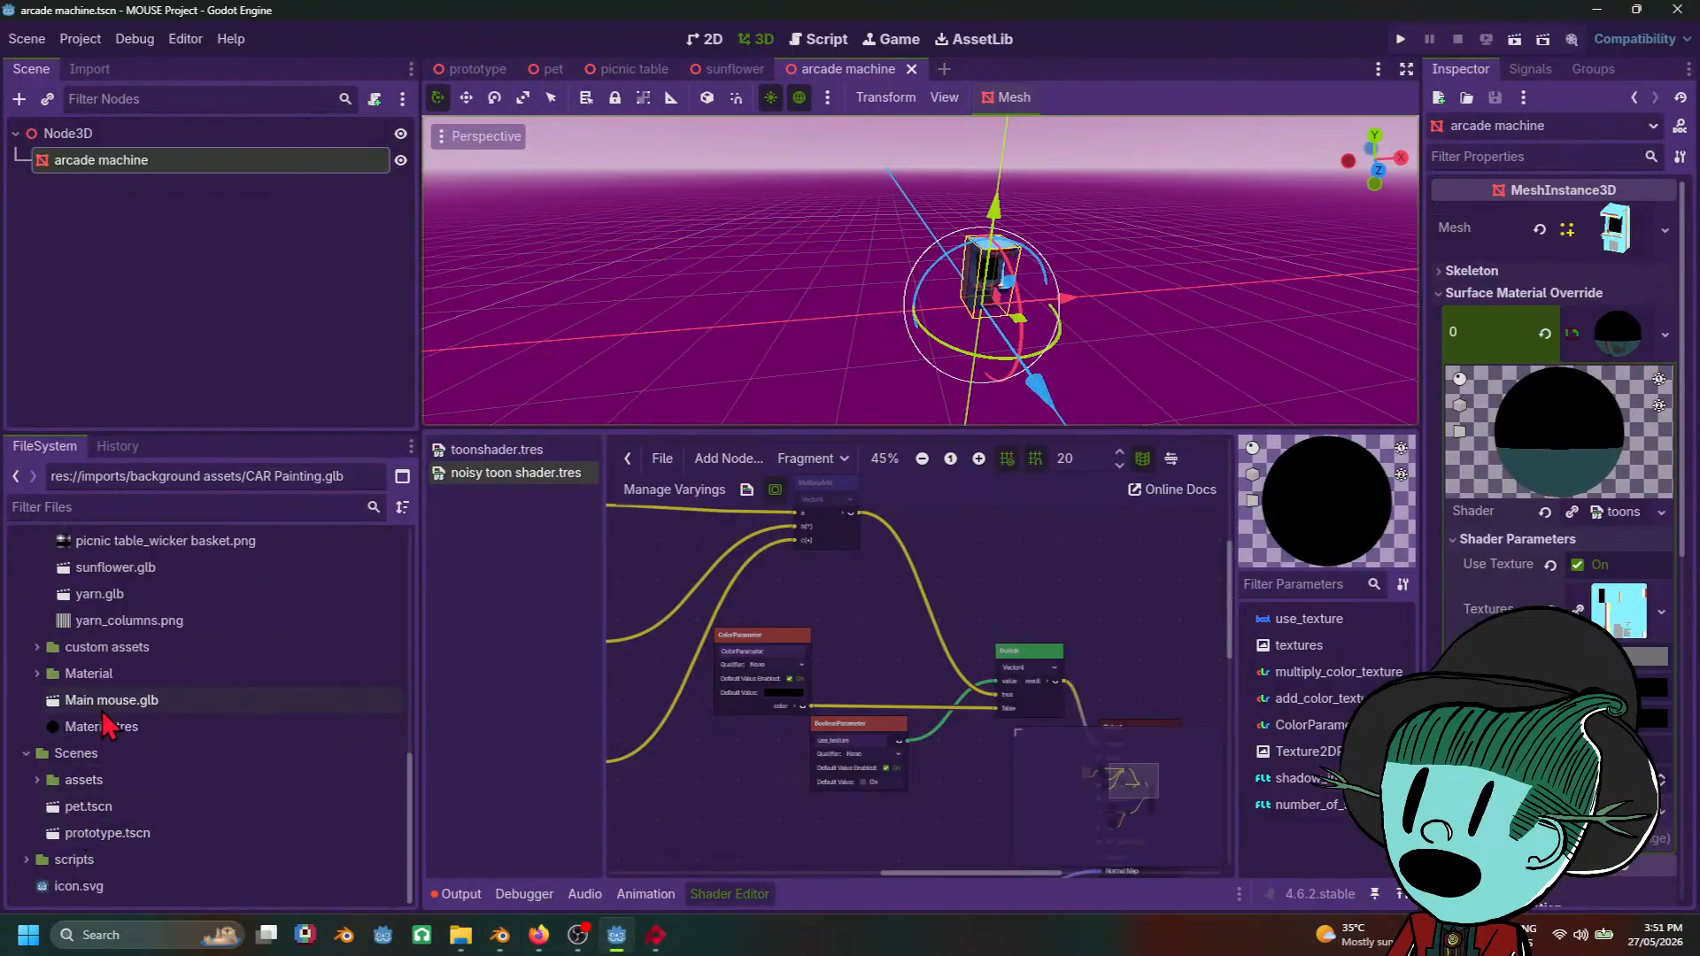
pyautogui.scroll(3, 239, 726)
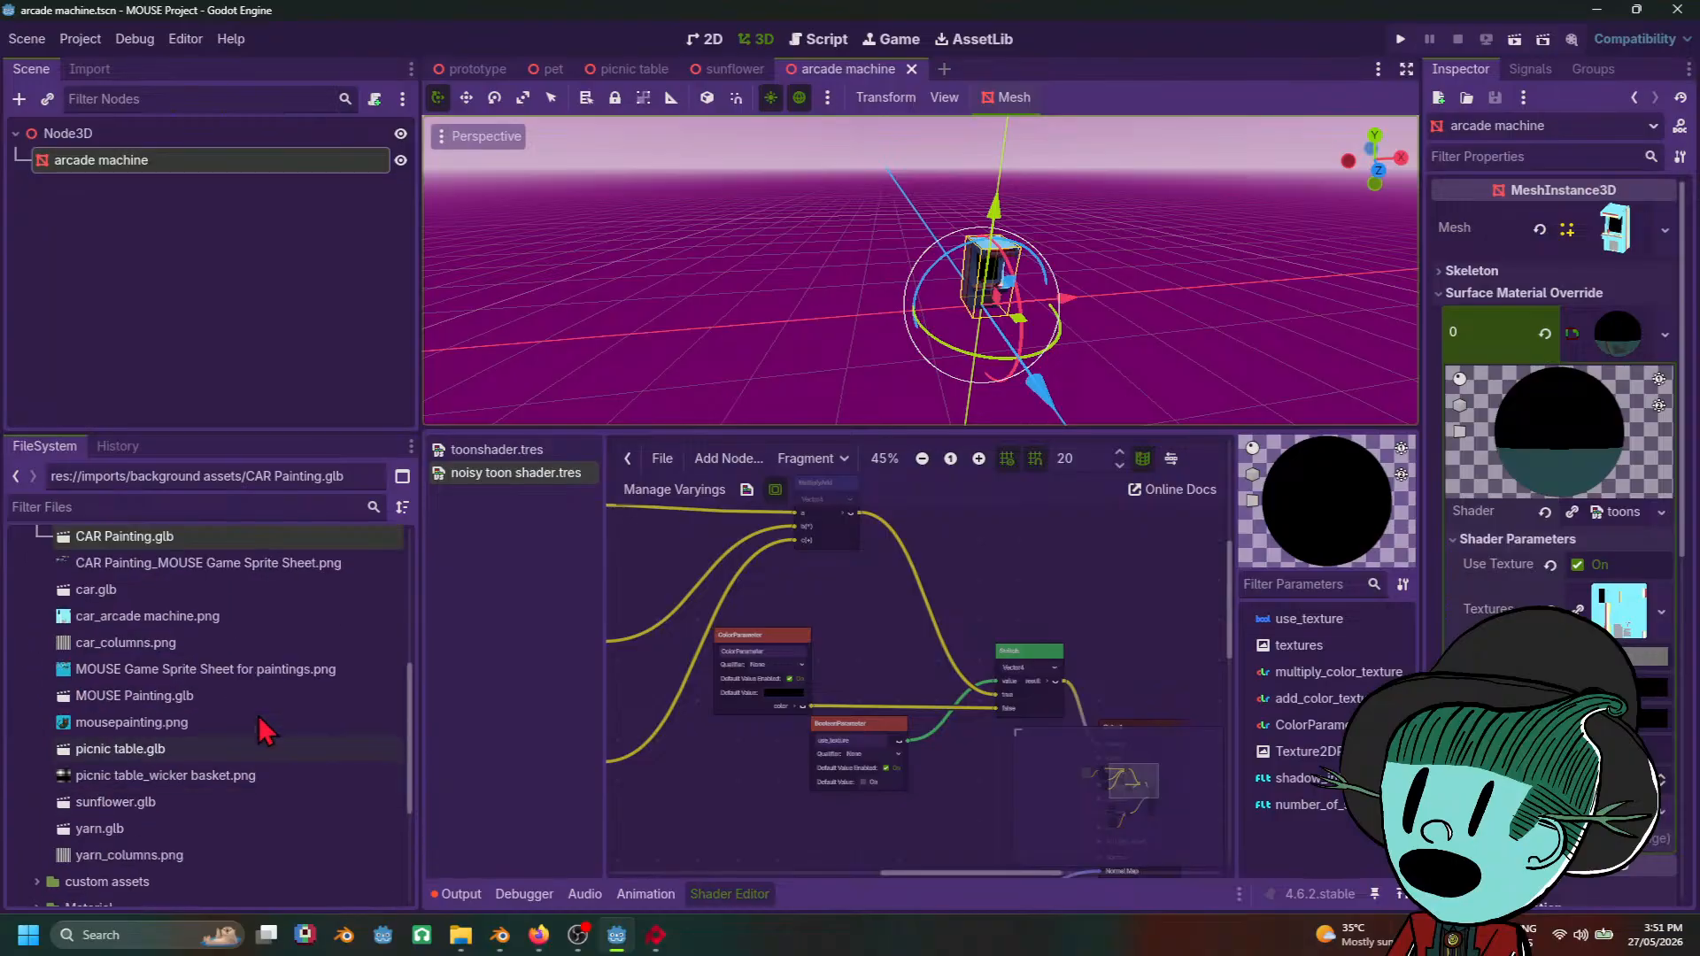
pyautogui.scroll(5, 265, 722)
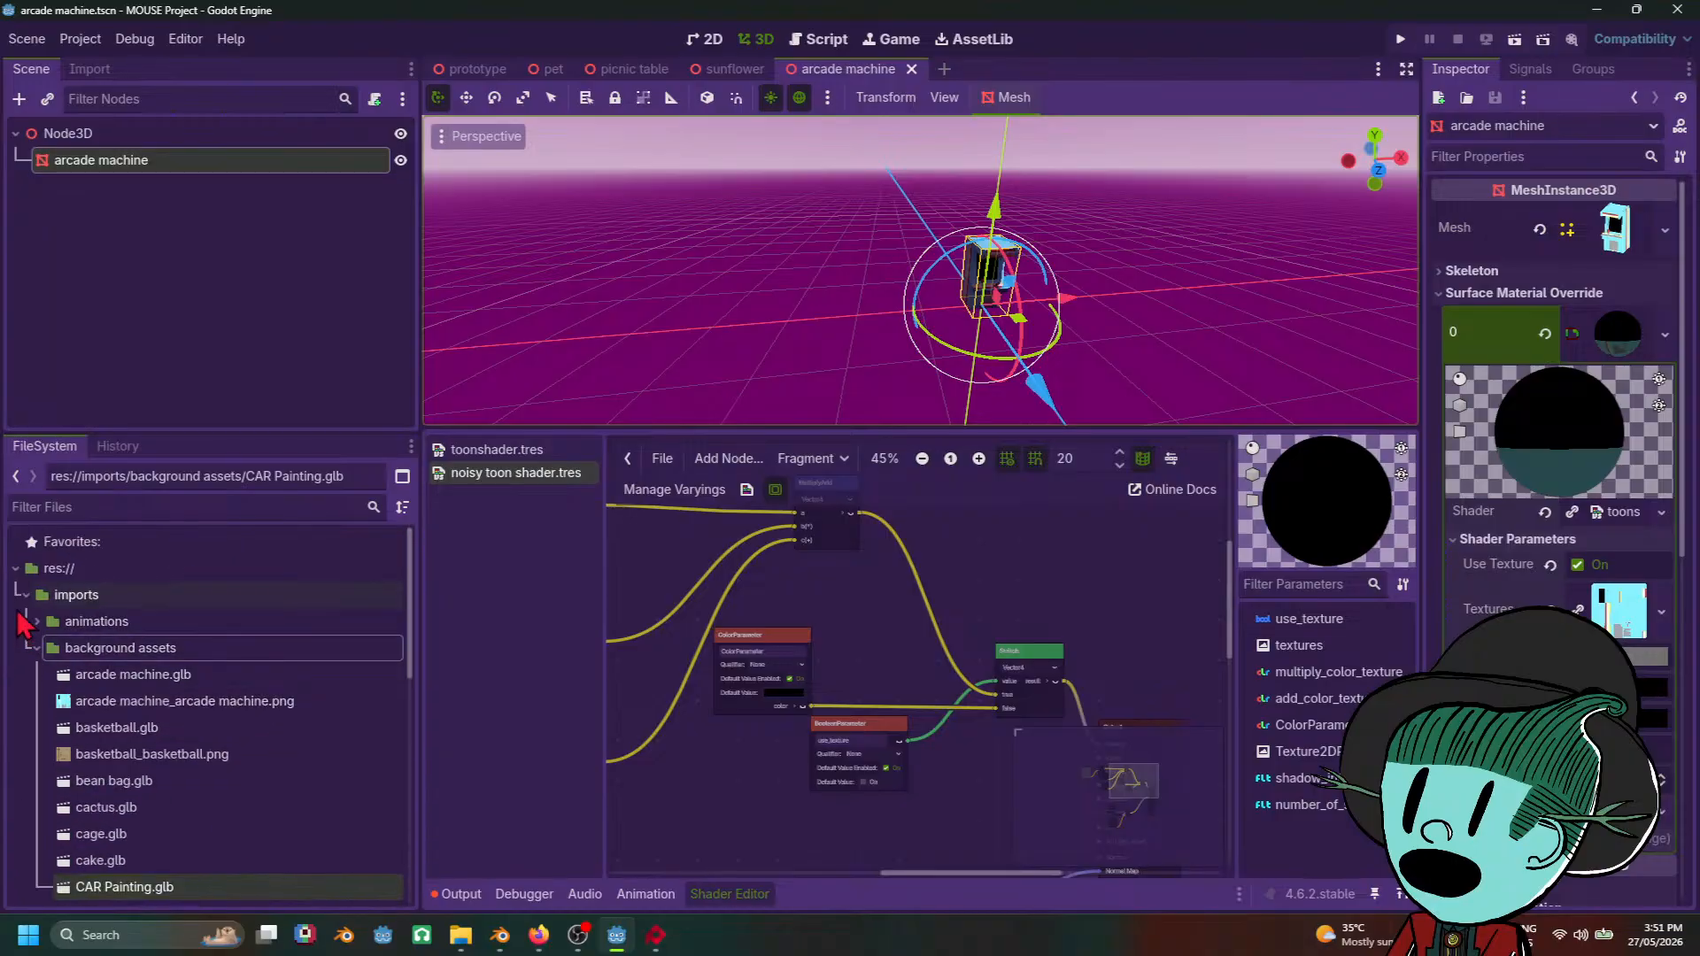
pyautogui.click(27, 595)
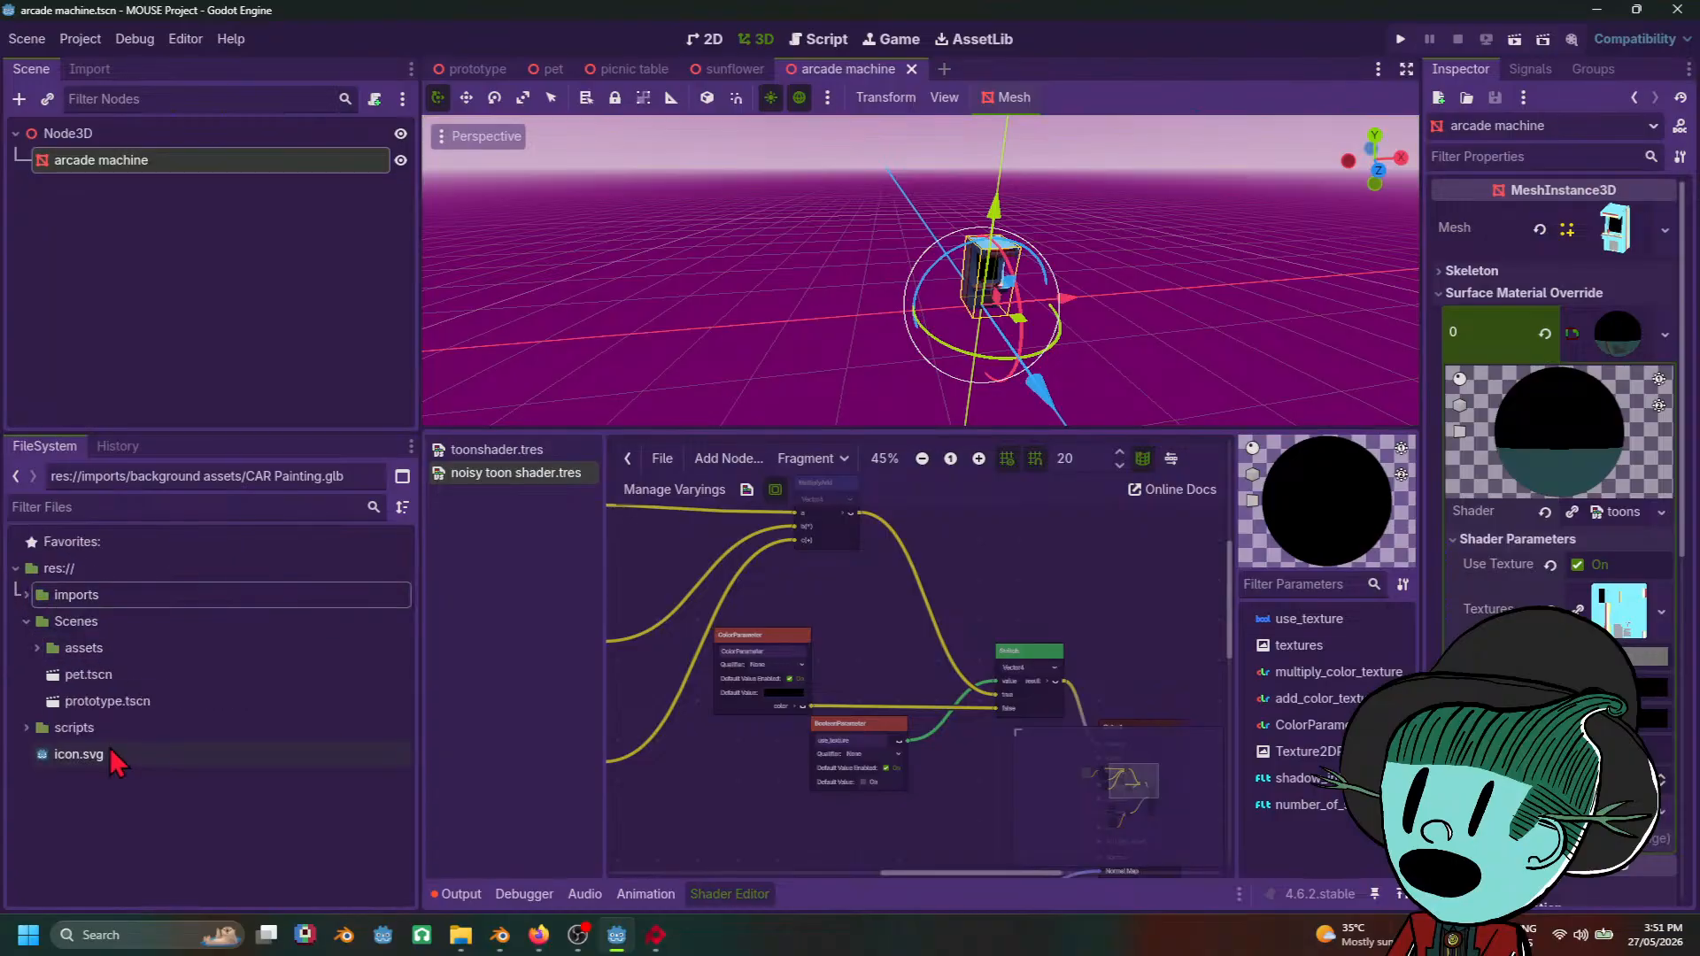
pyautogui.click(47, 674)
pyautogui.scroll(-3, 142, 757)
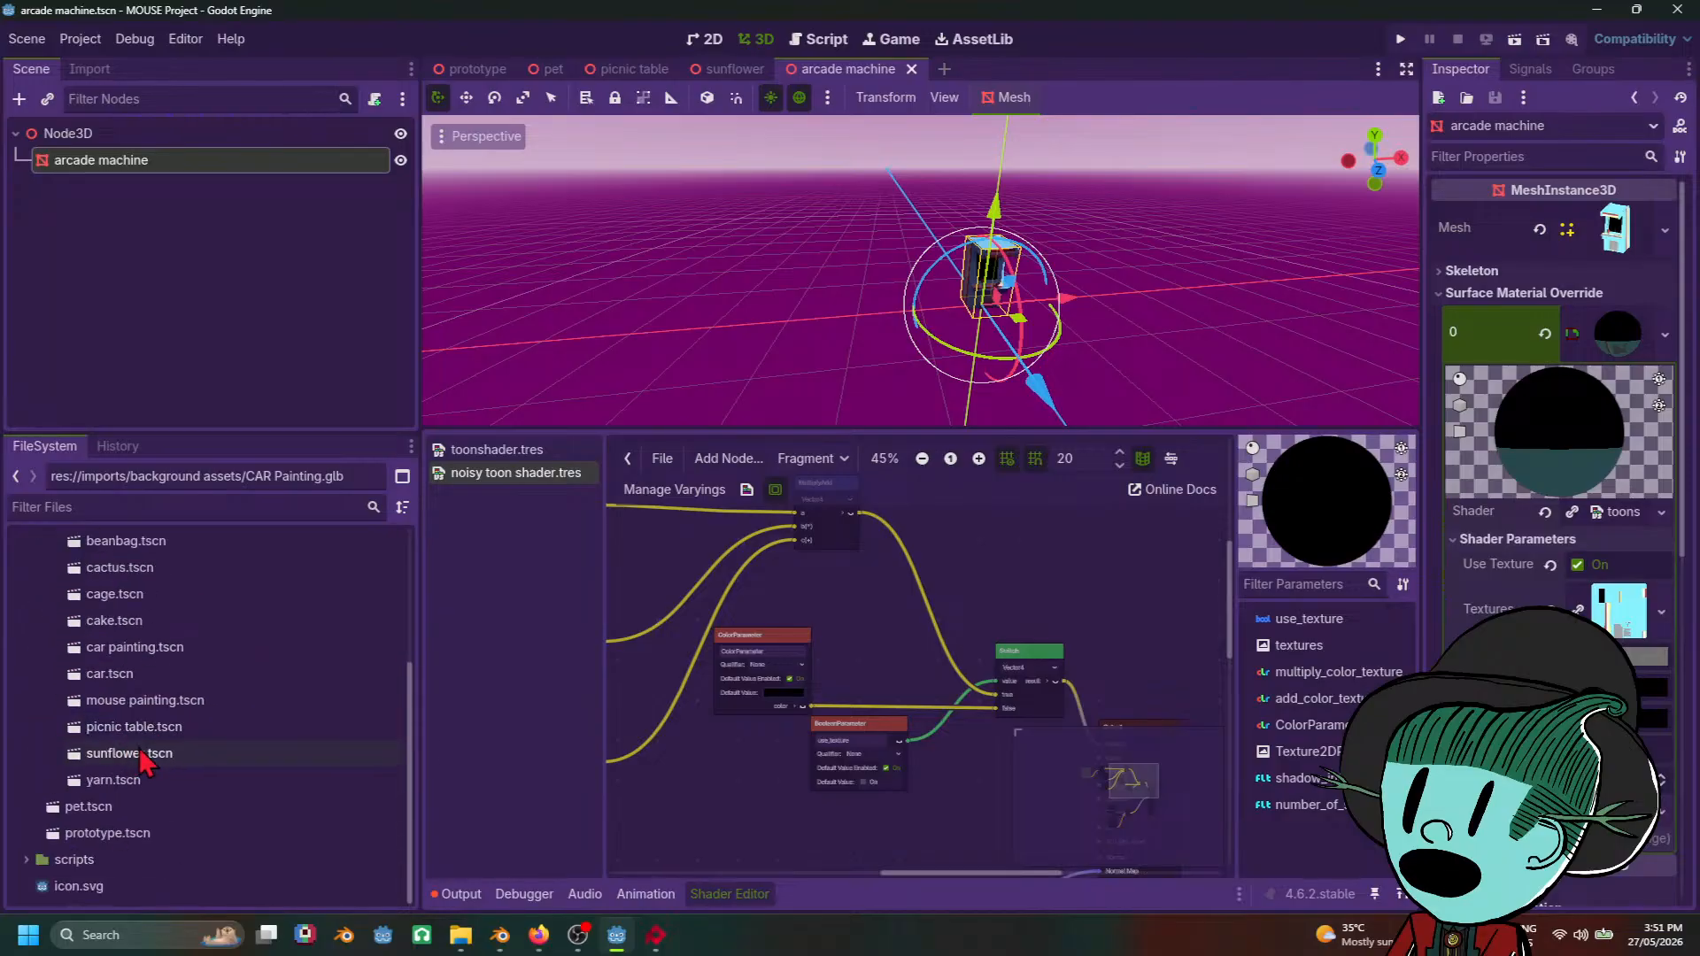
pyautogui.scroll(2, 160, 797)
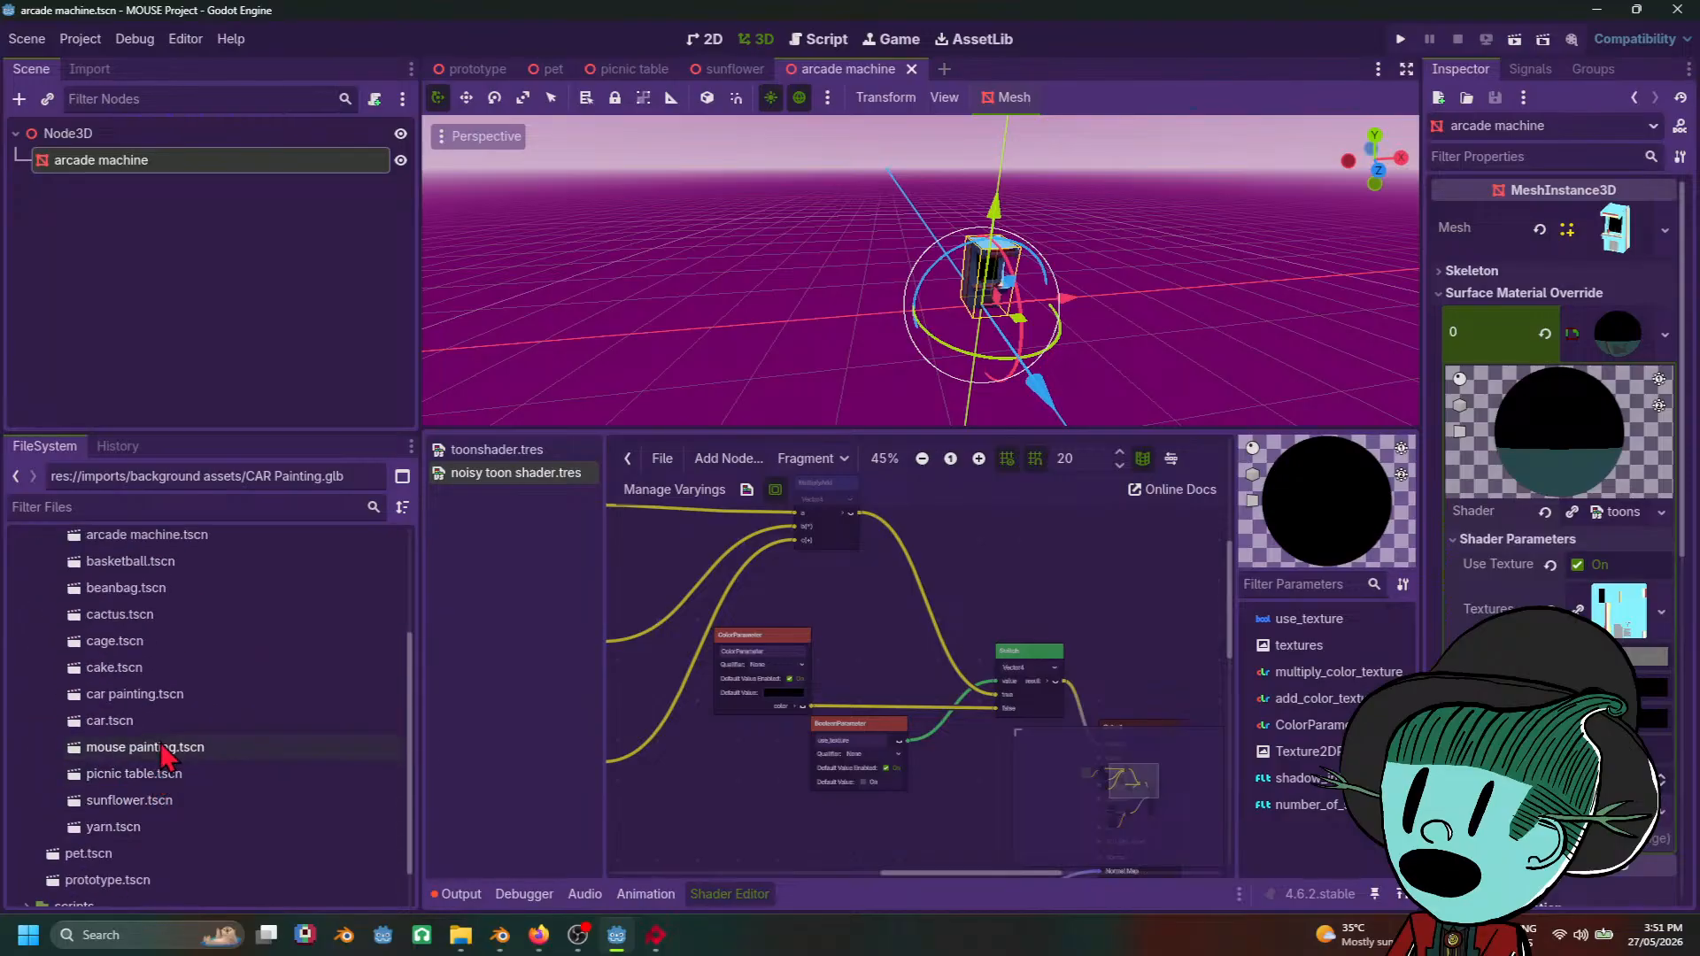
pyautogui.doubleClick(210, 697)
# Step: Delete the leftover CAR Painting node from the car painting scene
pyautogui.scroll(-8, 992, 298)
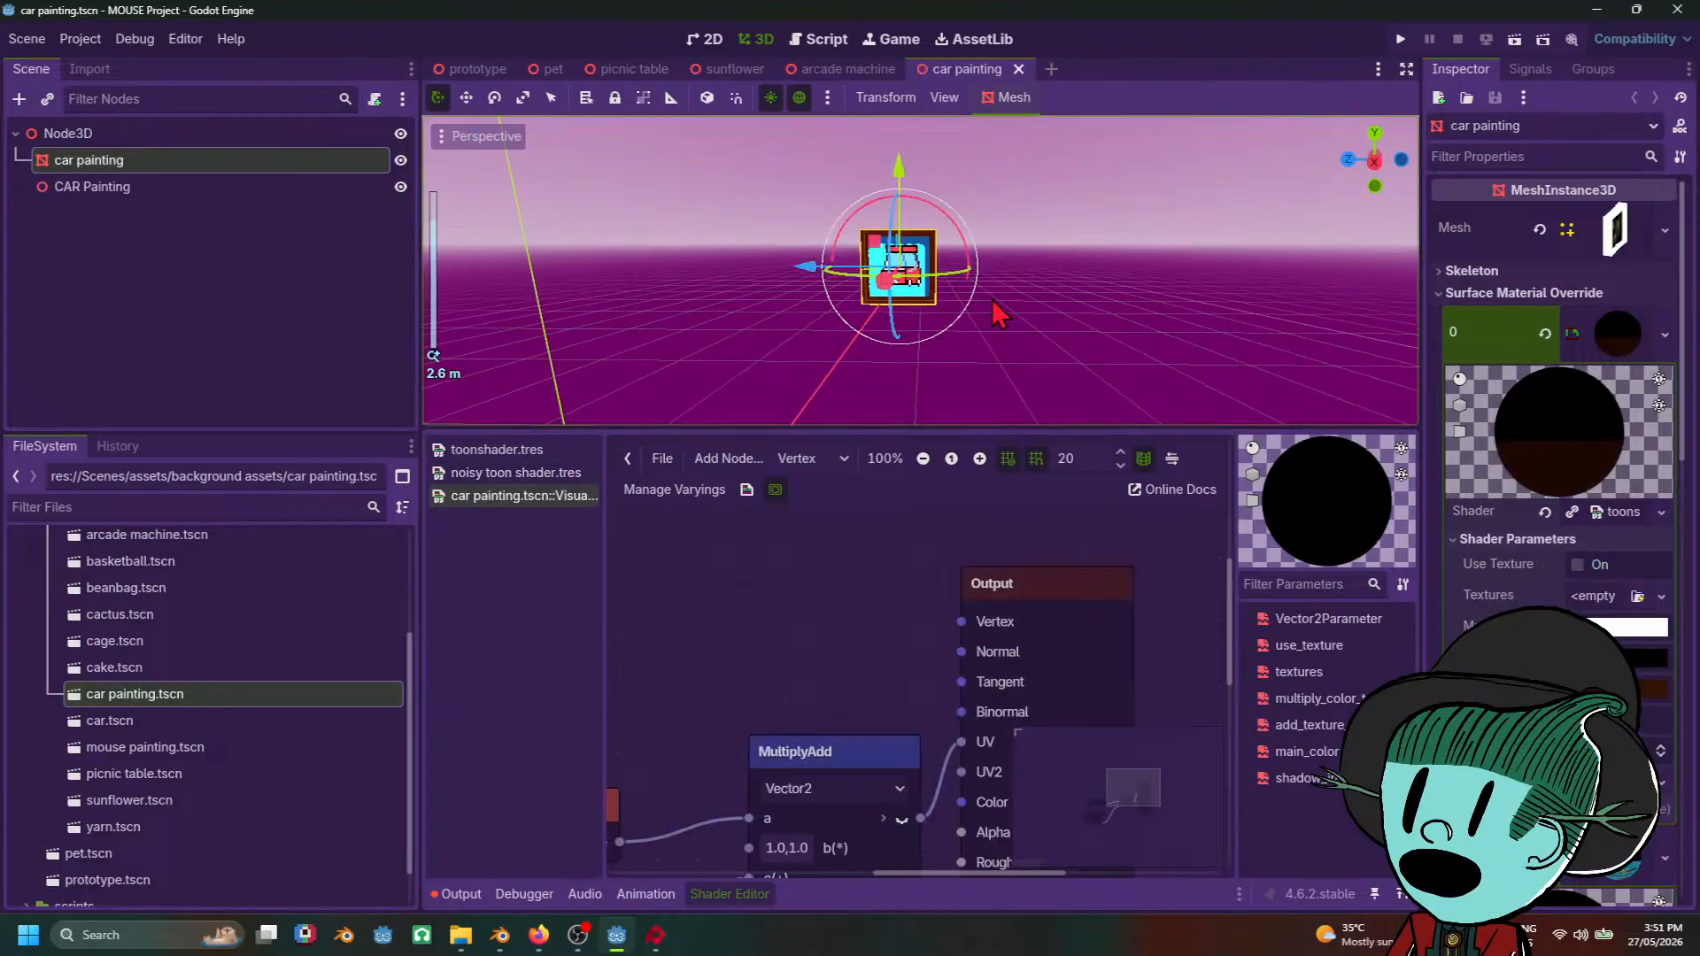
pyautogui.moveTo(992, 299); pyautogui.dragTo(813, 139, button='middle')
pyautogui.keyDown('shift'); pyautogui.moveTo(909, 381); pyautogui.dragTo(1098, 292, button='middle'); pyautogui.keyUp('shift')
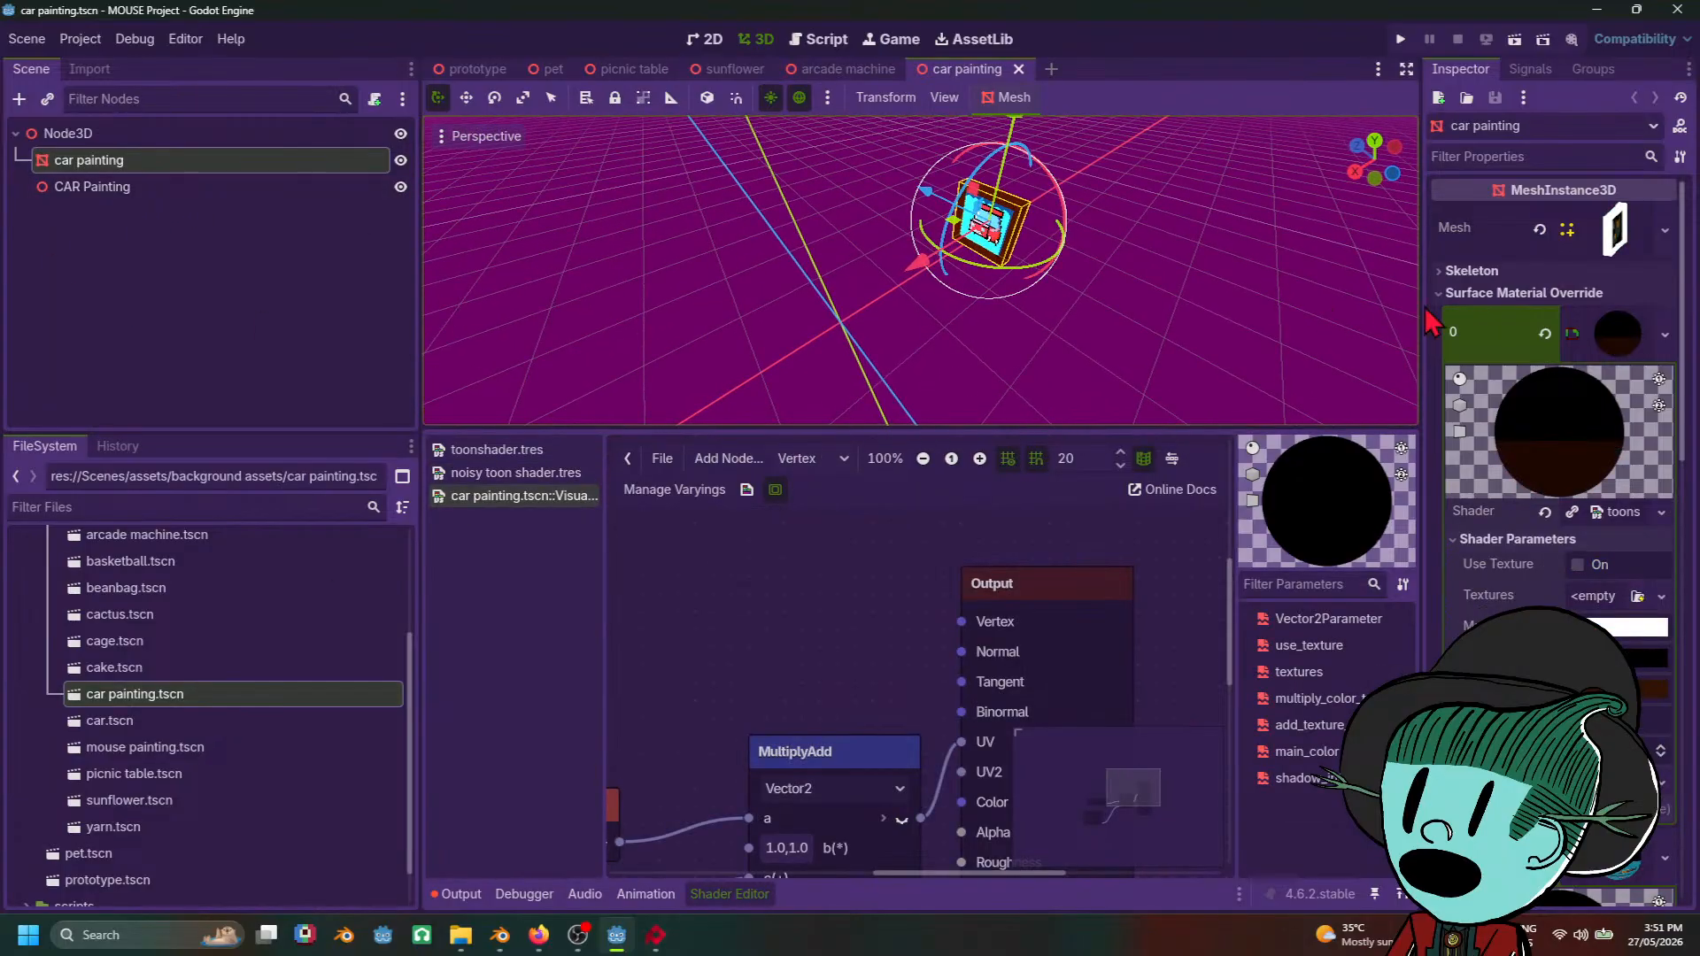
pyautogui.click(132, 221)
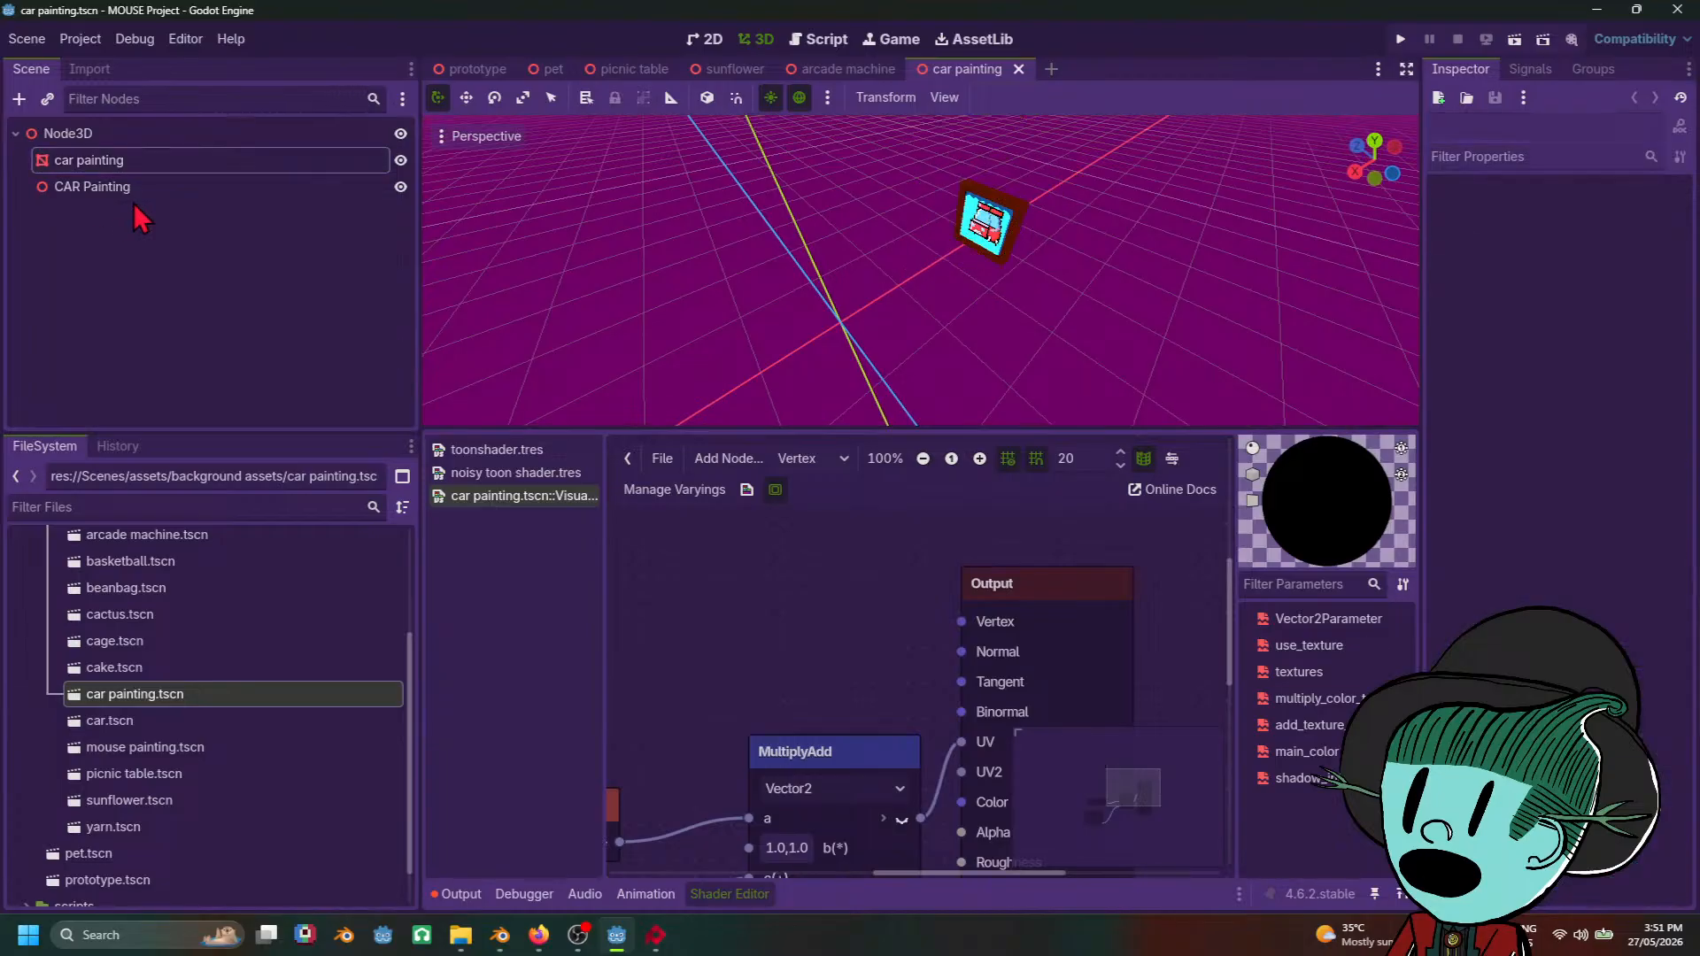
pyautogui.click(168, 188)
pyautogui.rightClick(178, 188)
pyautogui.click(234, 691)
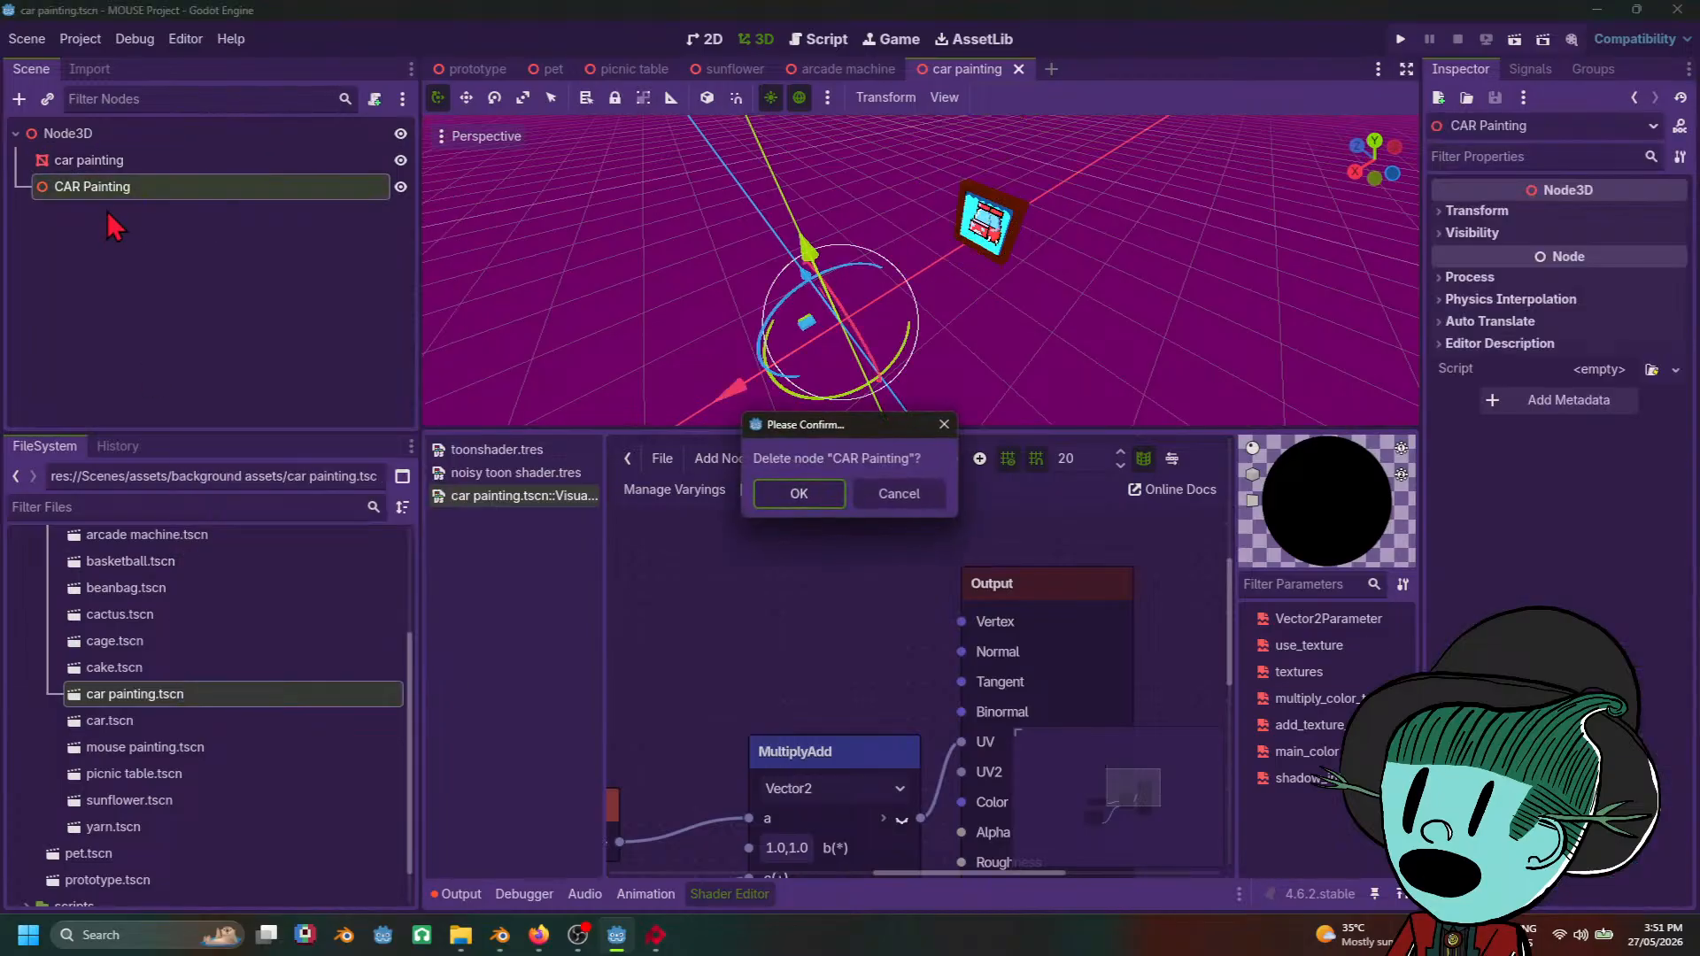
pyautogui.click(800, 489)
# Step: Set the car painting mesh's horizontal position coordinates to 0 in its transform so it sits at the scene origin
pyautogui.click(178, 161)
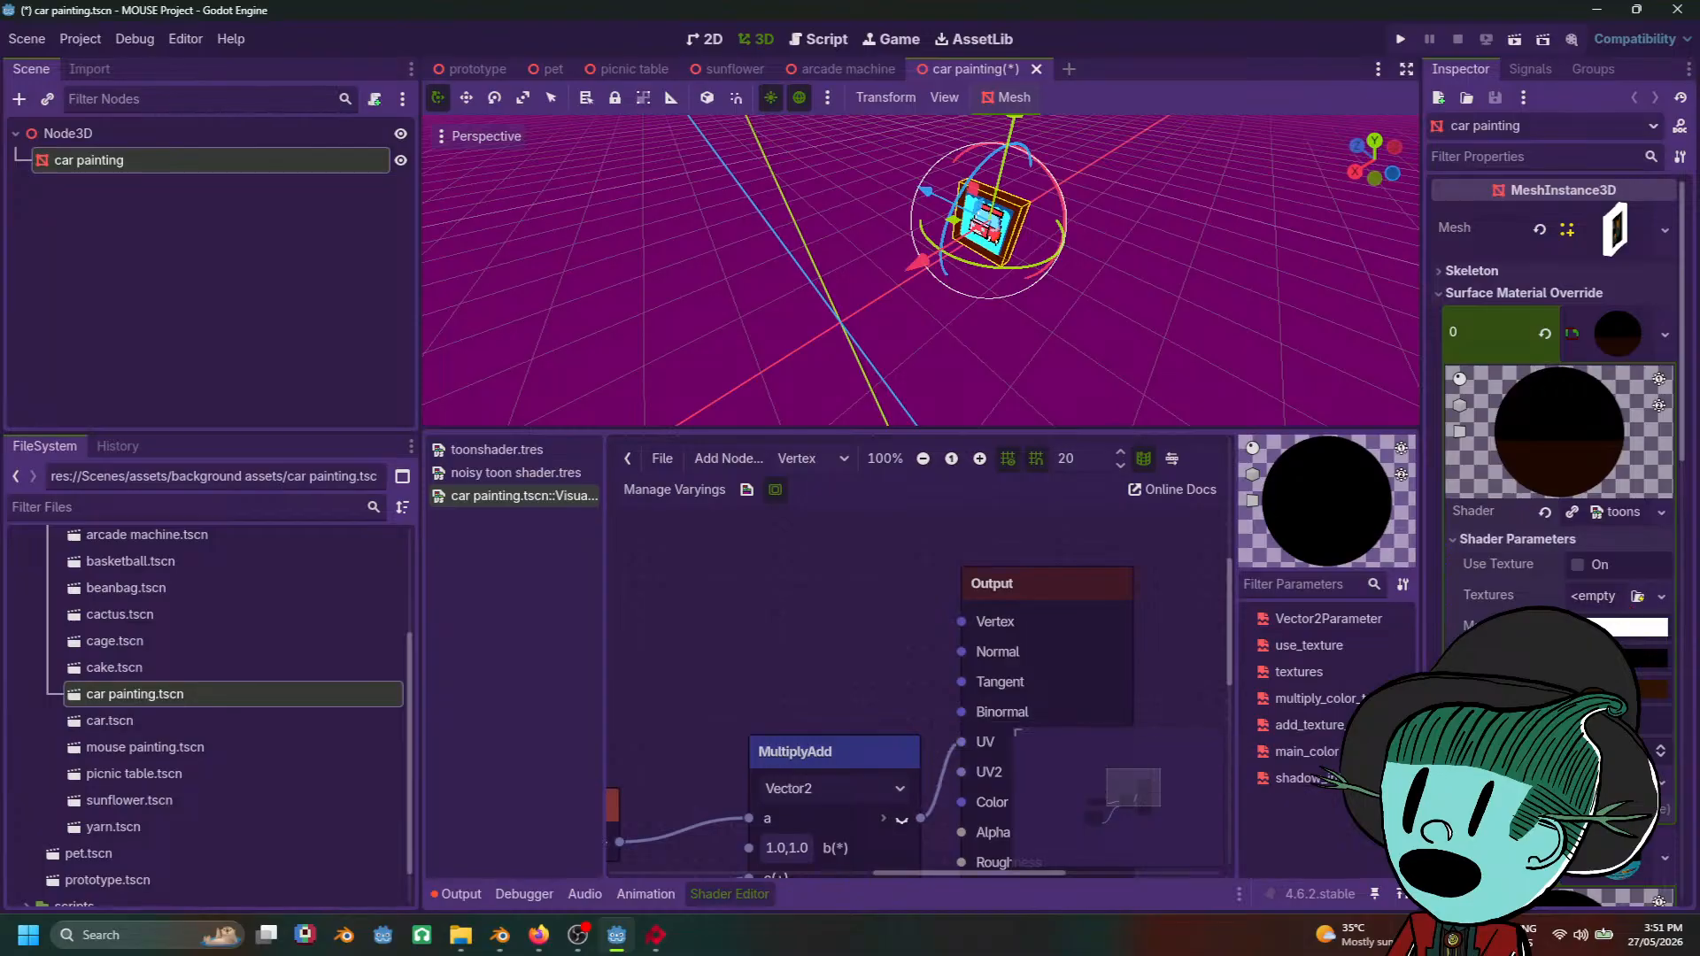
pyautogui.scroll(-3, 1553, 603)
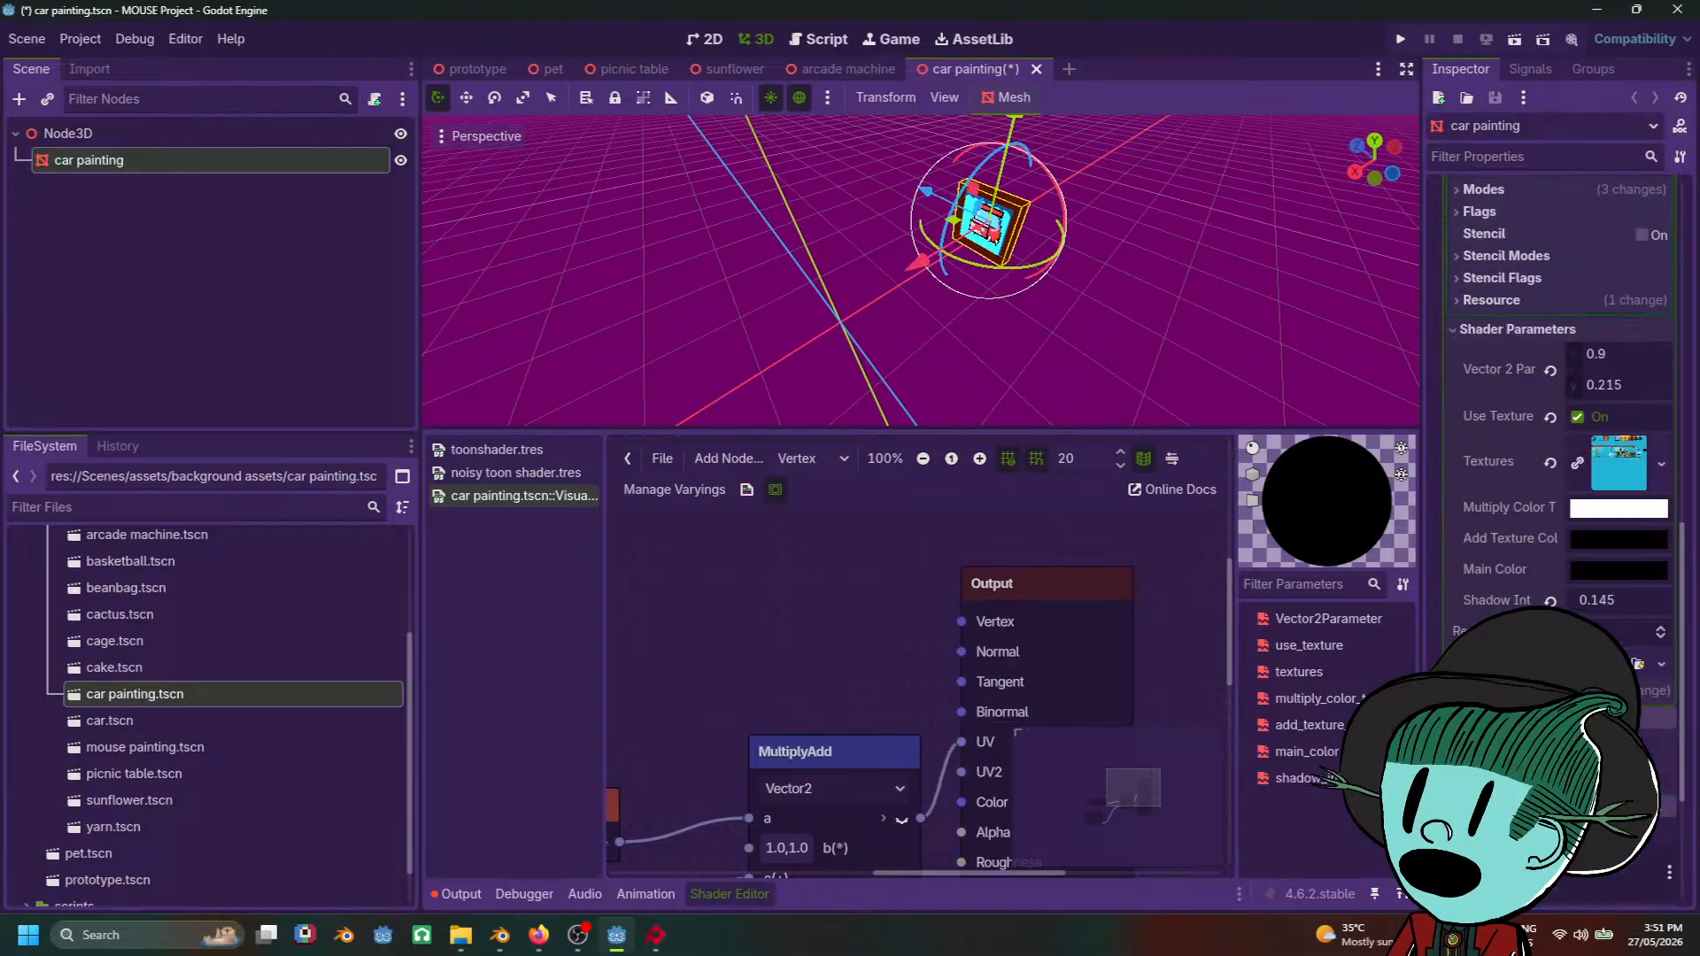
pyautogui.scroll(-3, 1552, 603)
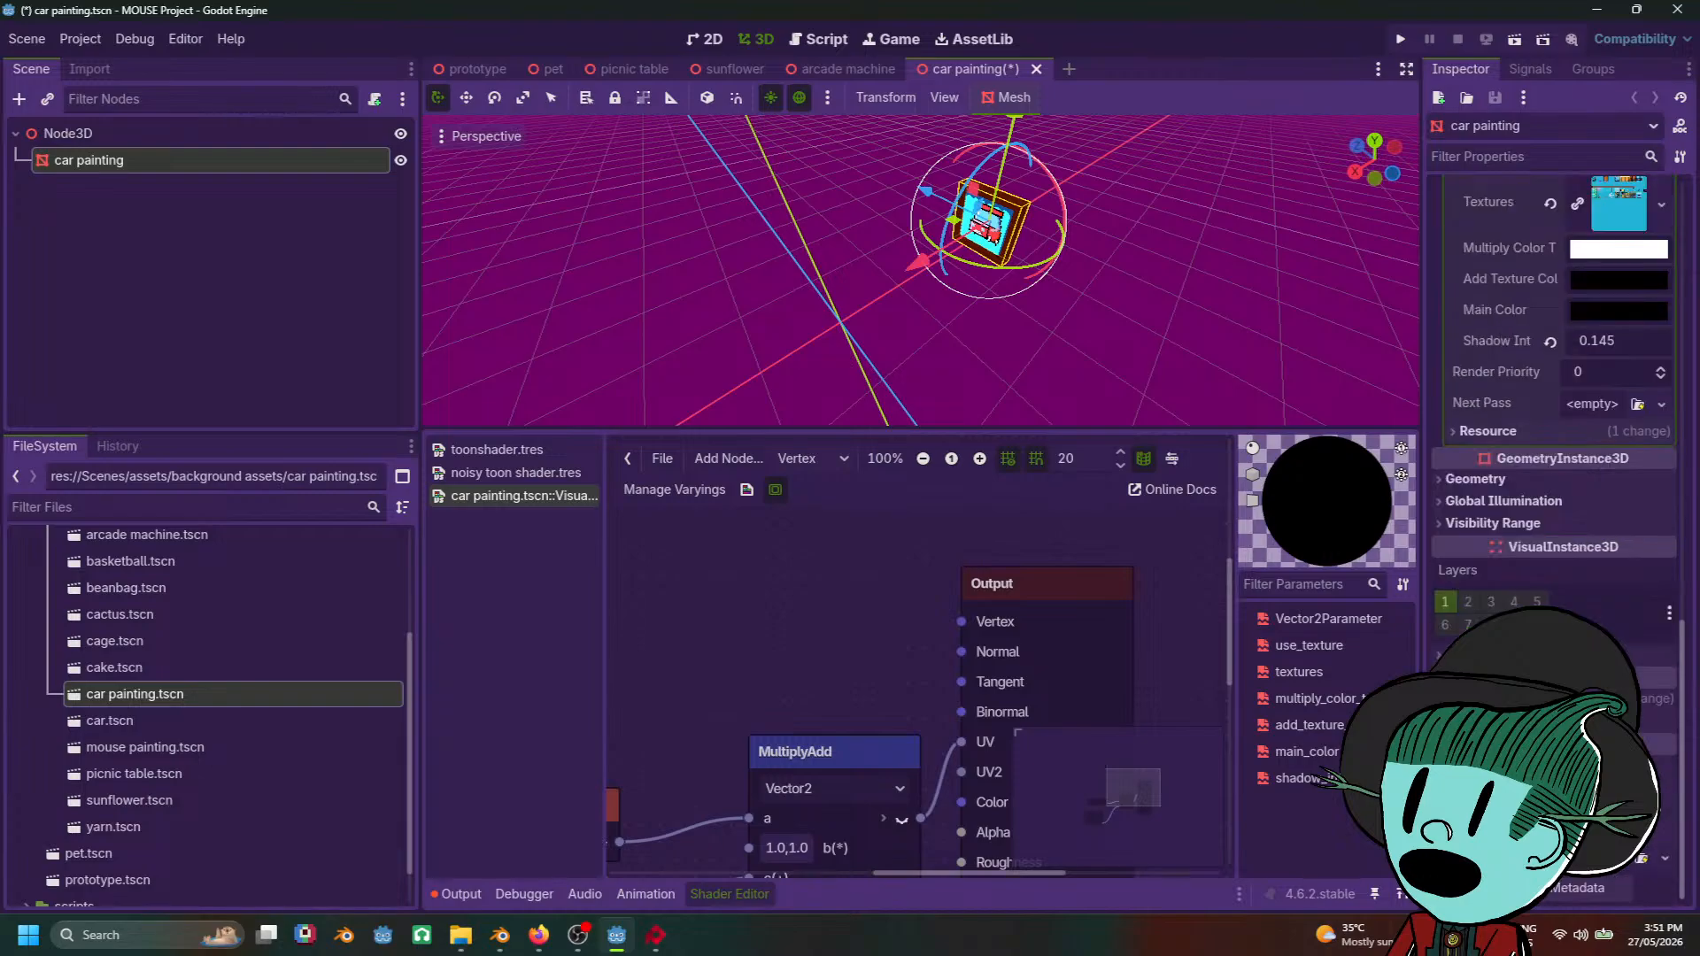
pyautogui.click(1516, 698)
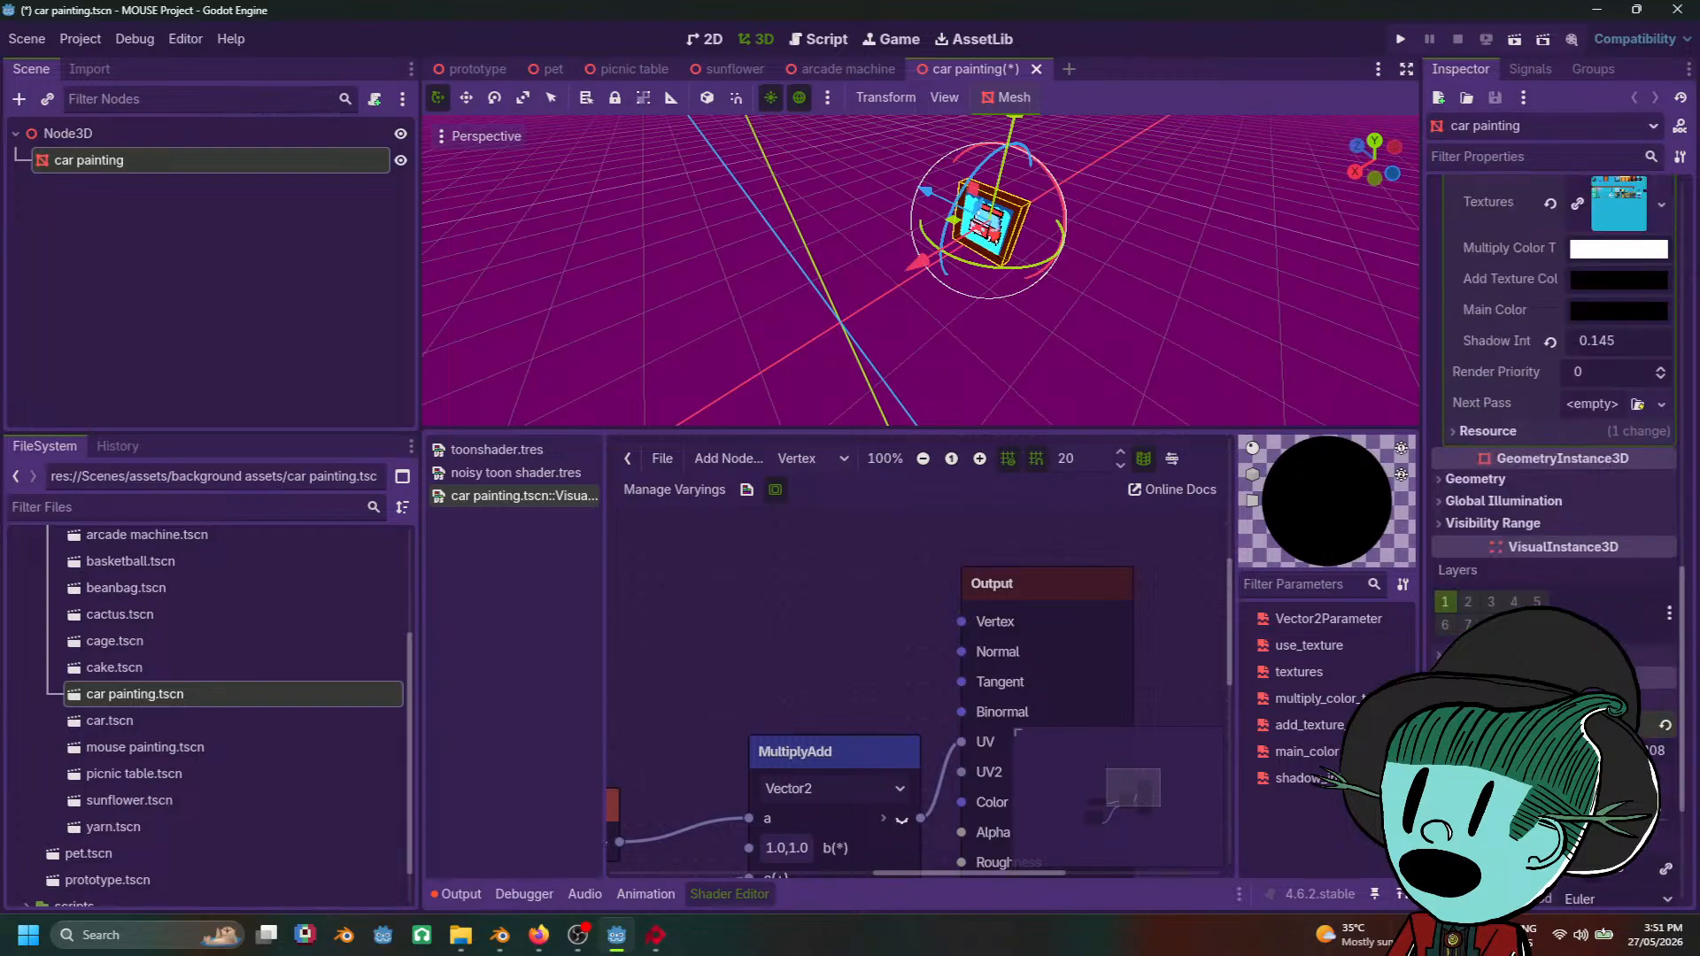
pyautogui.click(1488, 751)
pyautogui.write('0')
pyautogui.click(1654, 751)
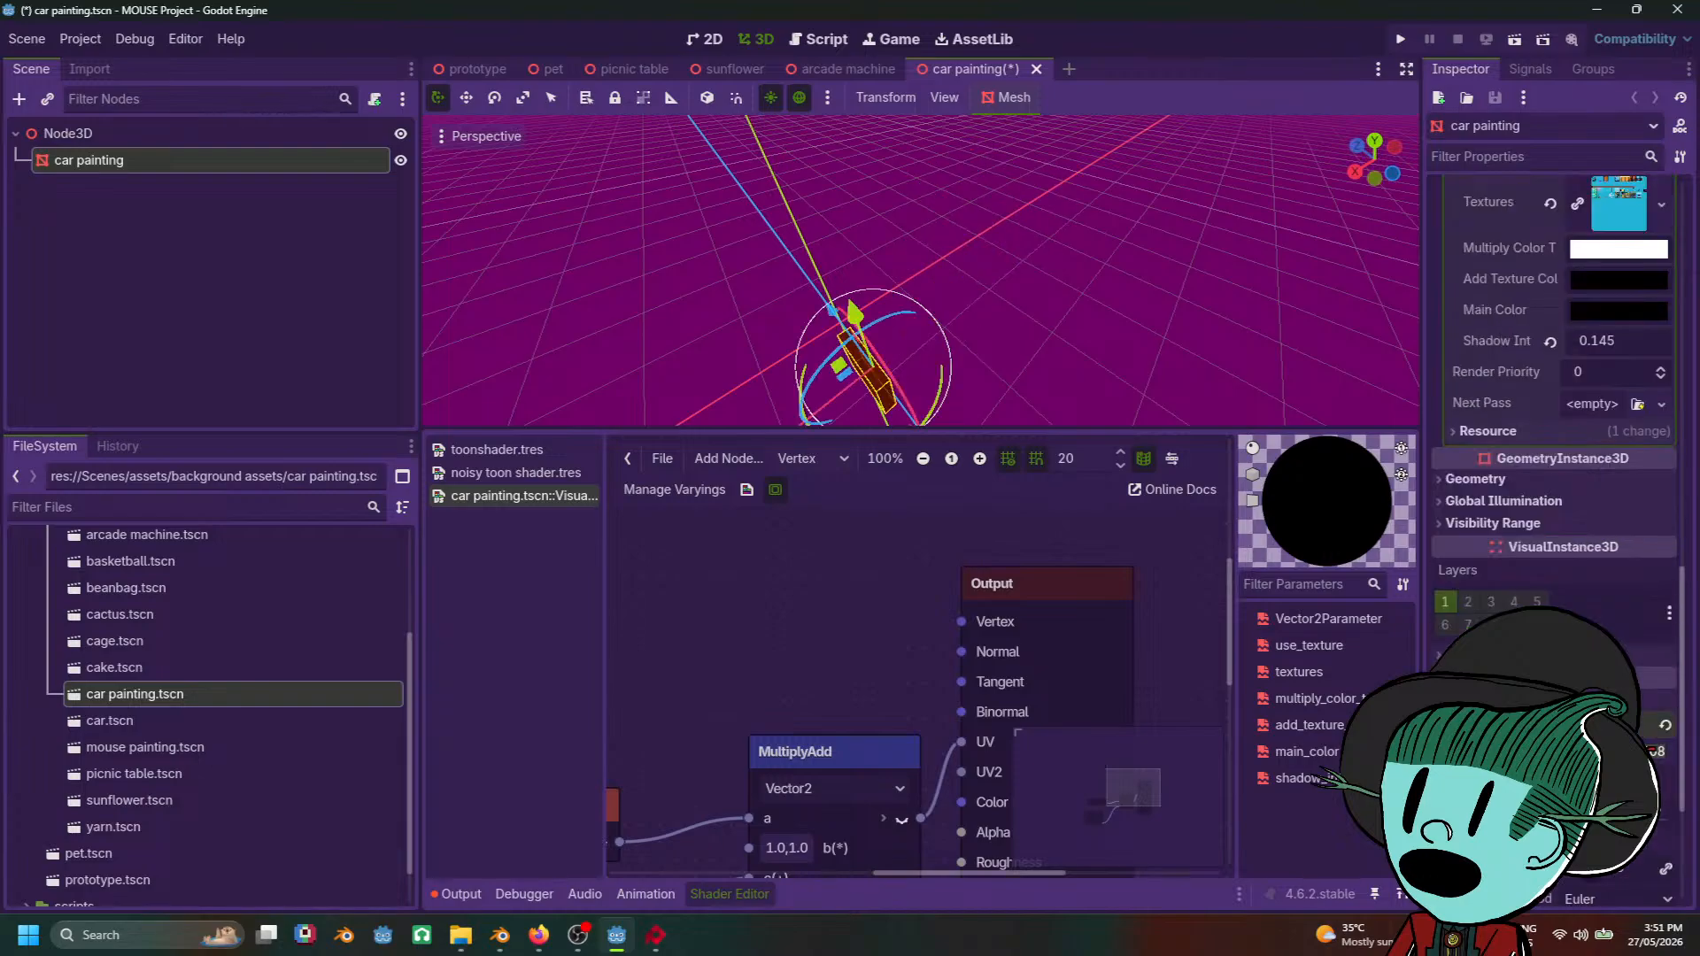
pyautogui.write('0')
pyautogui.press('Return')
# Step: Check the repositioned painting up close in the viewport and save the car painting scene
pyautogui.moveTo(1032, 258); pyautogui.dragTo(1143, 330, button='middle')
pyautogui.scroll(6, 1143, 330)
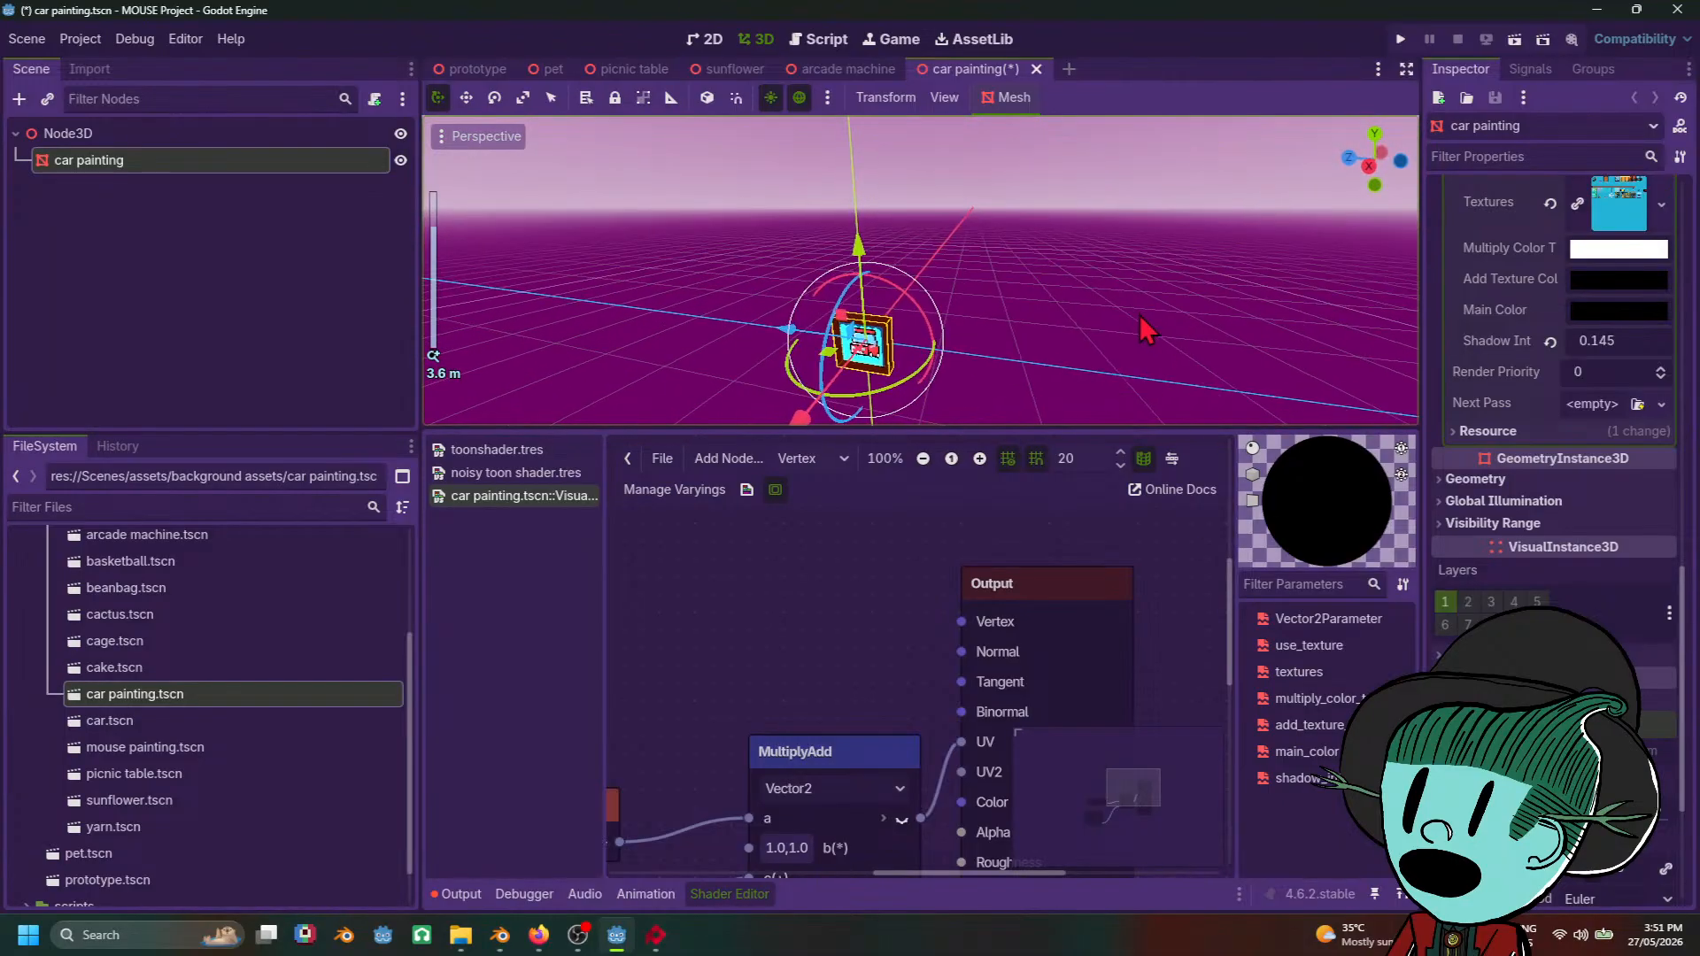
pyautogui.keyDown('shift'); pyautogui.moveTo(1050, 376); pyautogui.dragTo(1130, 243, button='middle'); pyautogui.keyUp('shift')
pyautogui.hotkey('ctrl', 's')
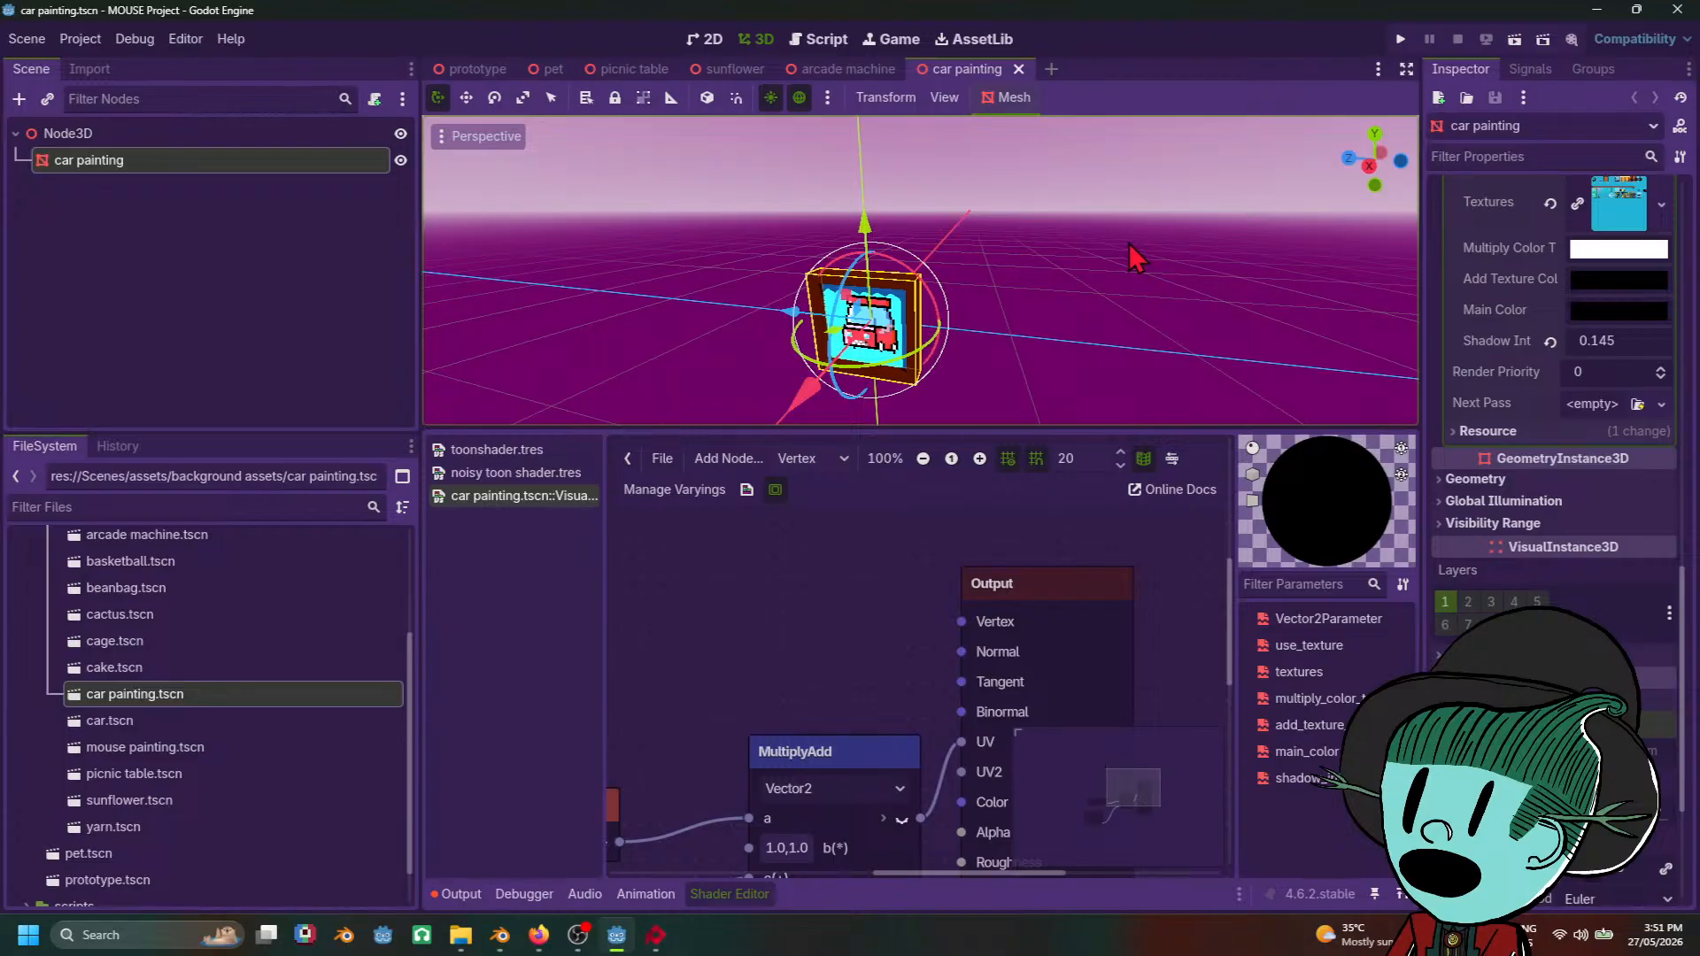
# Step: Import cat bed.glb from the Mouse project's background assets folder on disk into the Godot project's imports/background assets folder
pyautogui.moveTo(460, 936)
pyautogui.moveTo(500, 874)
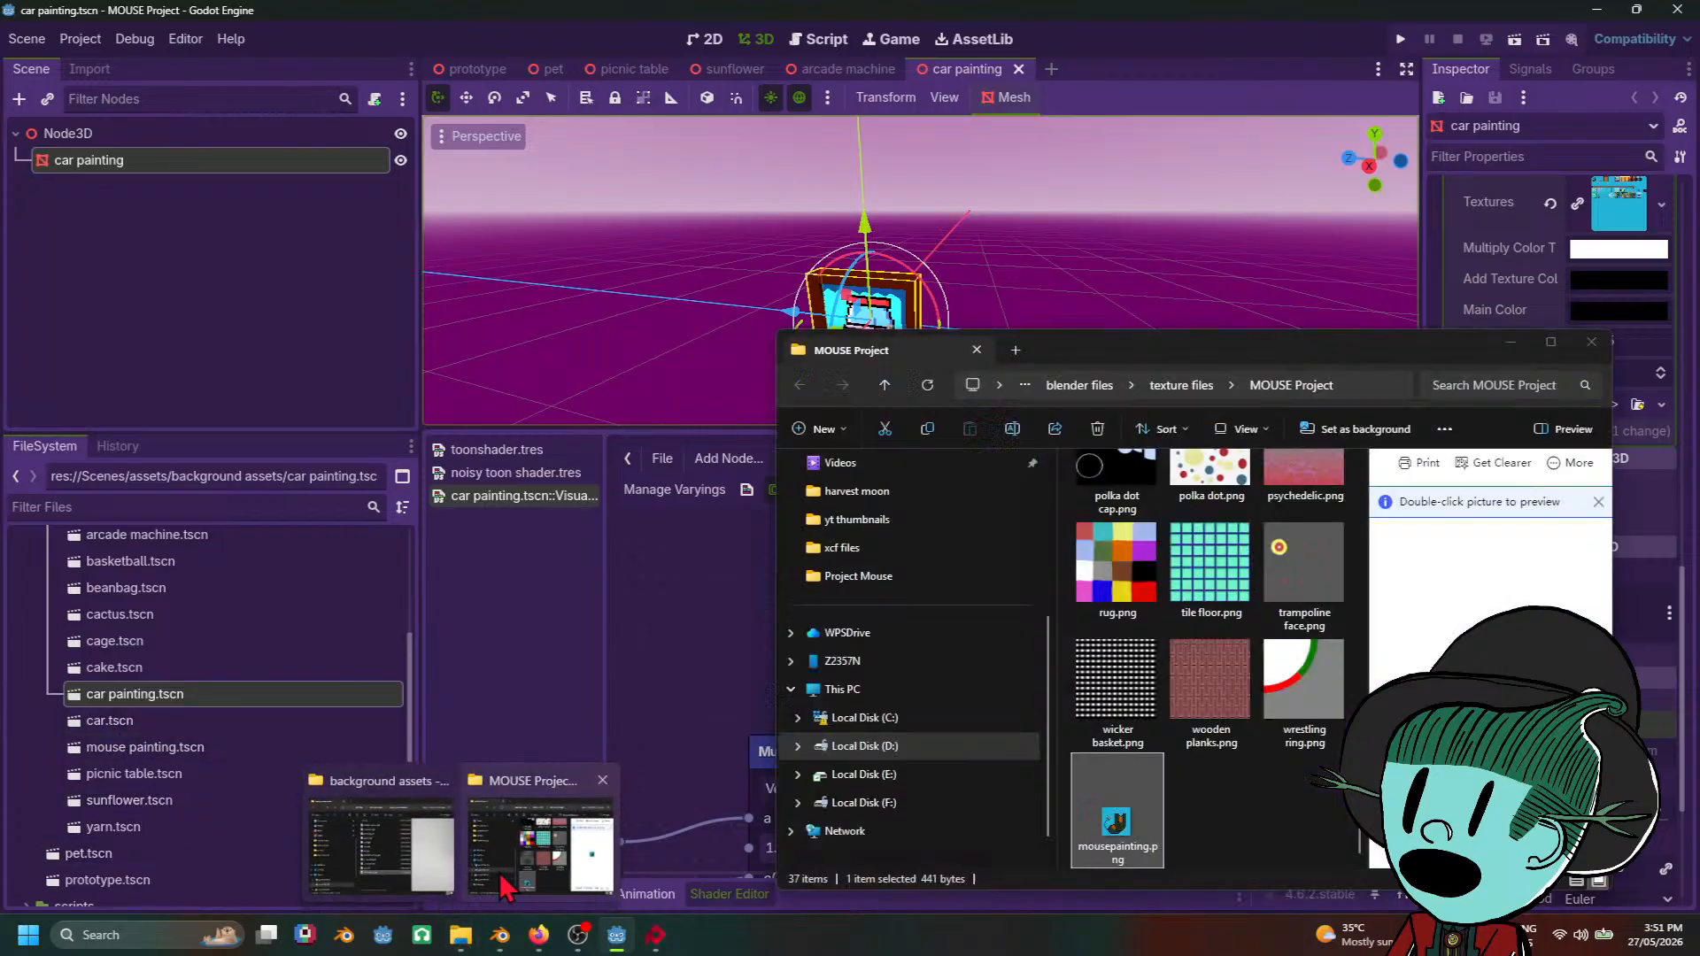
pyautogui.click(380, 841)
pyautogui.scroll(3, 317, 724)
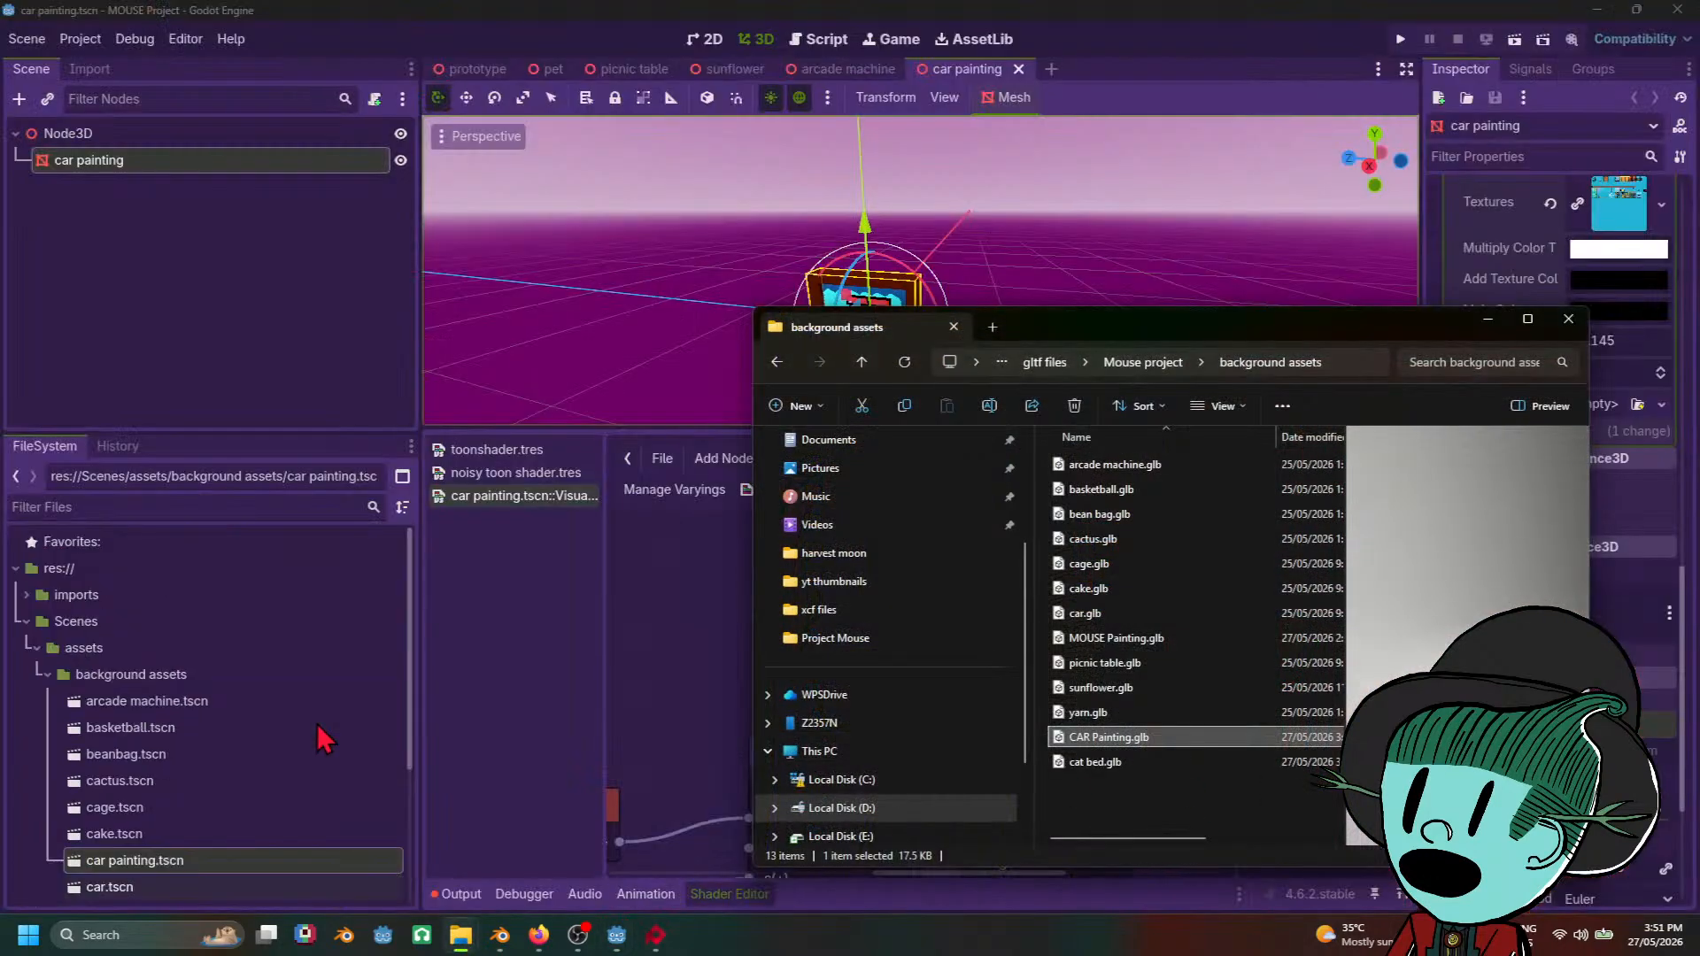
pyautogui.click(47, 675)
pyautogui.click(25, 596)
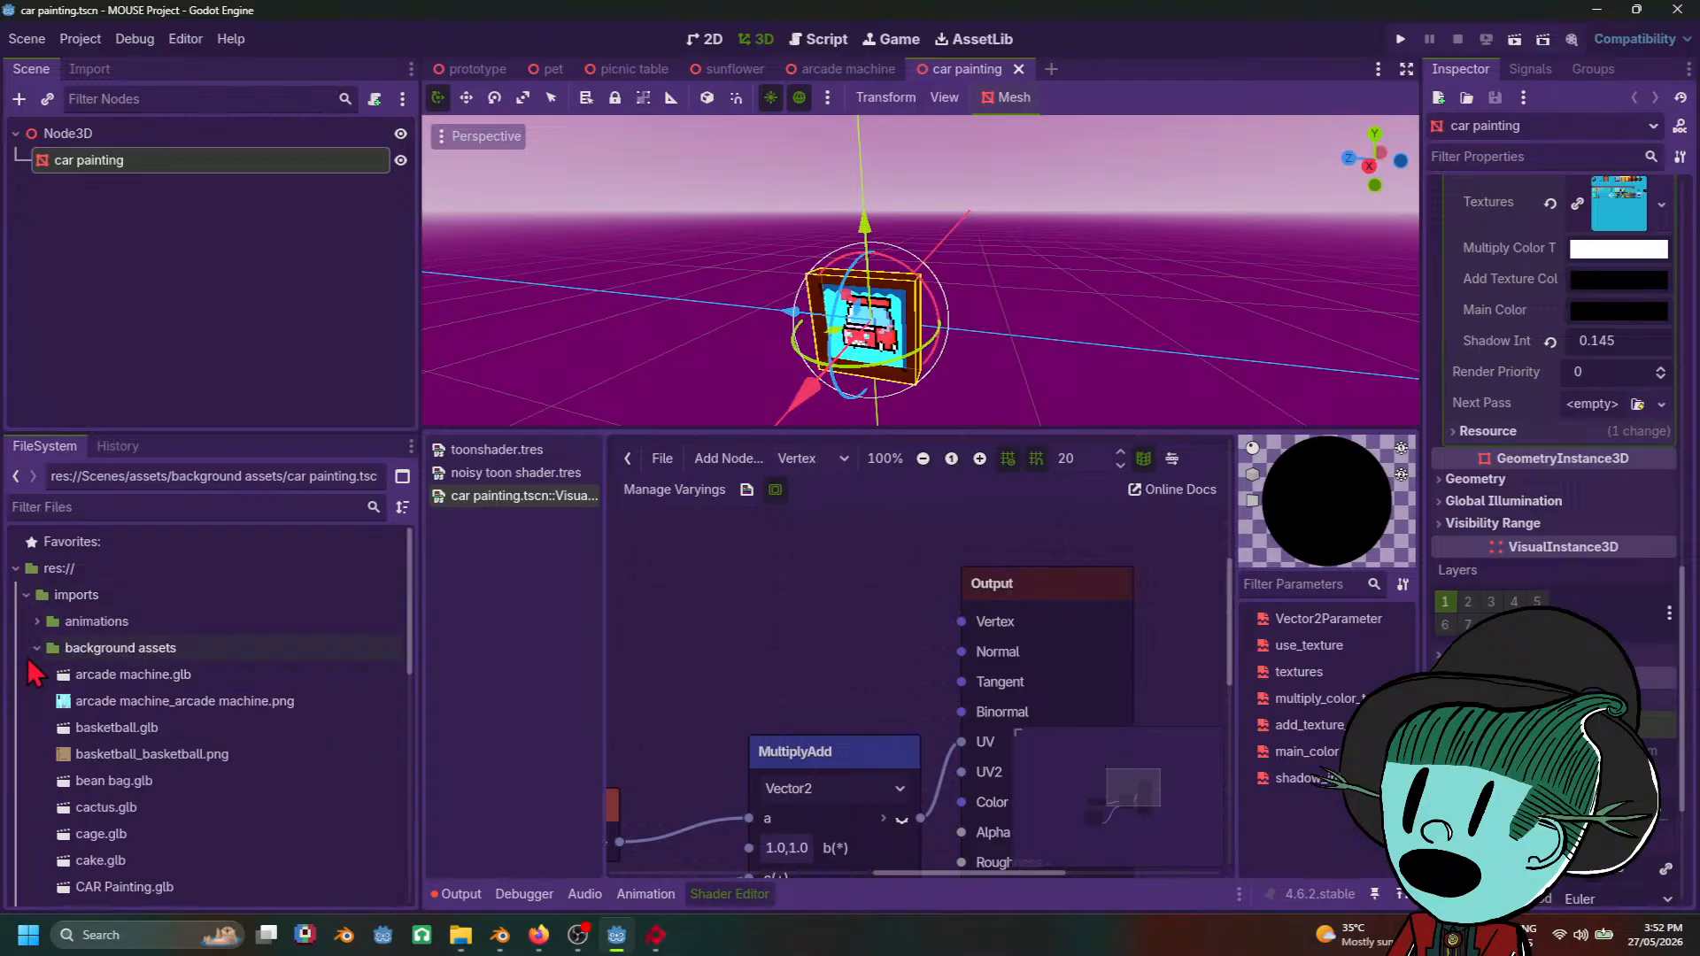
pyautogui.moveTo(460, 936)
pyautogui.moveTo(482, 881)
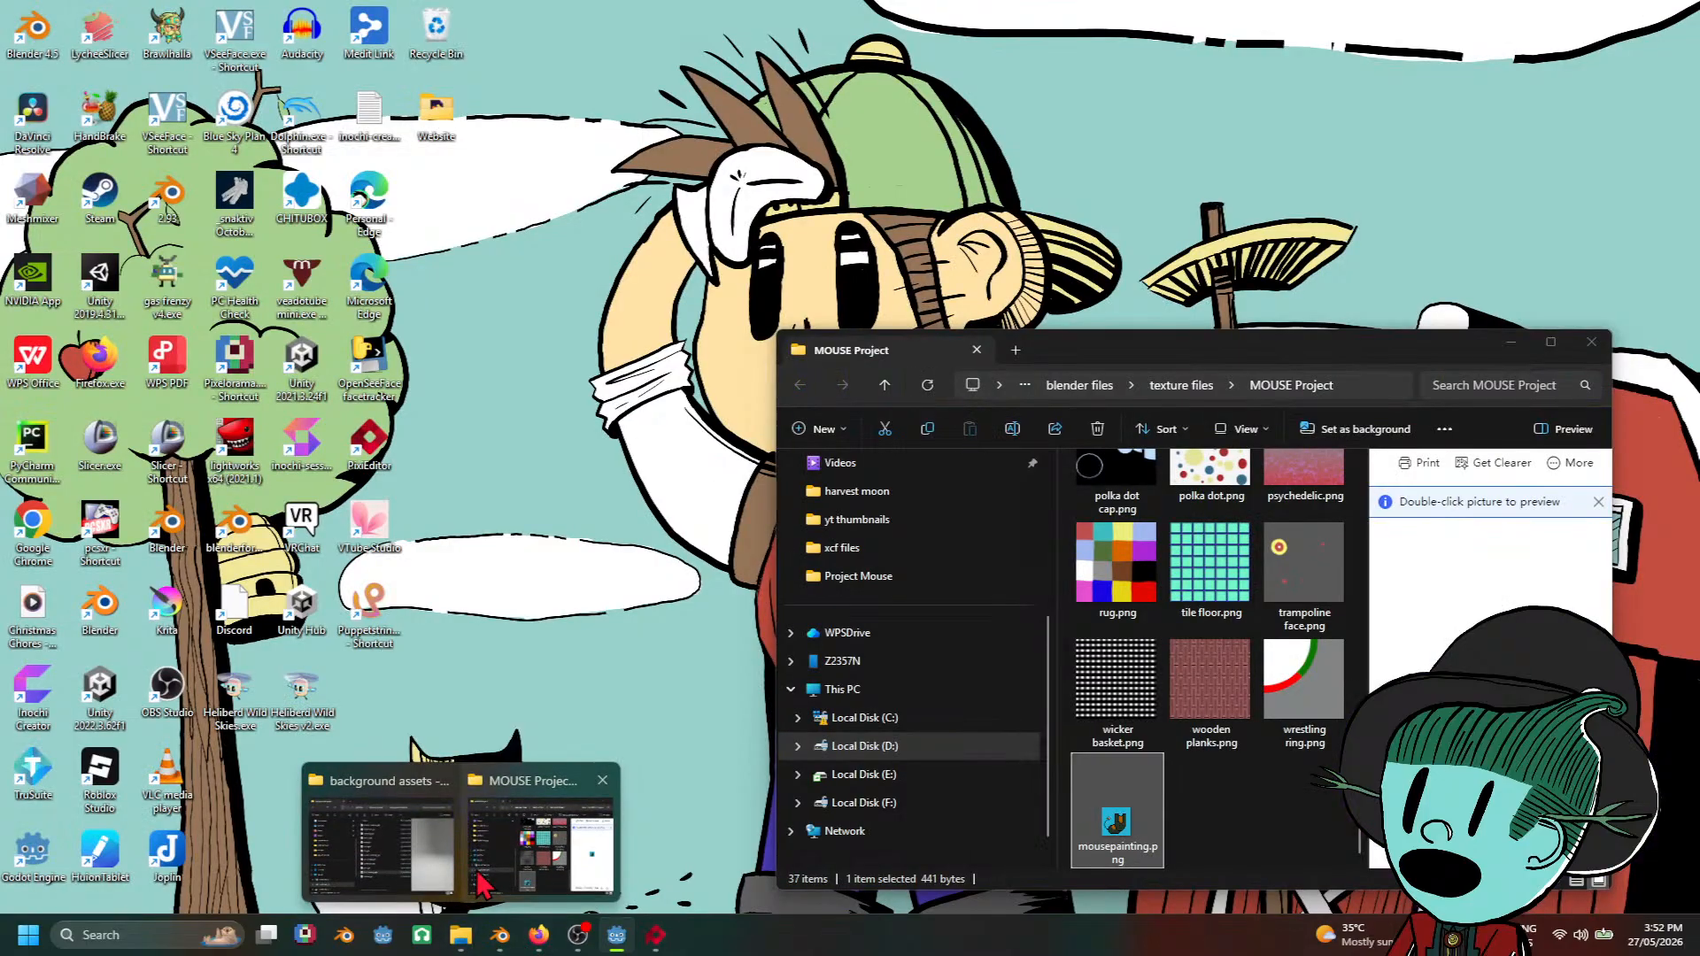
pyautogui.moveTo(389, 877)
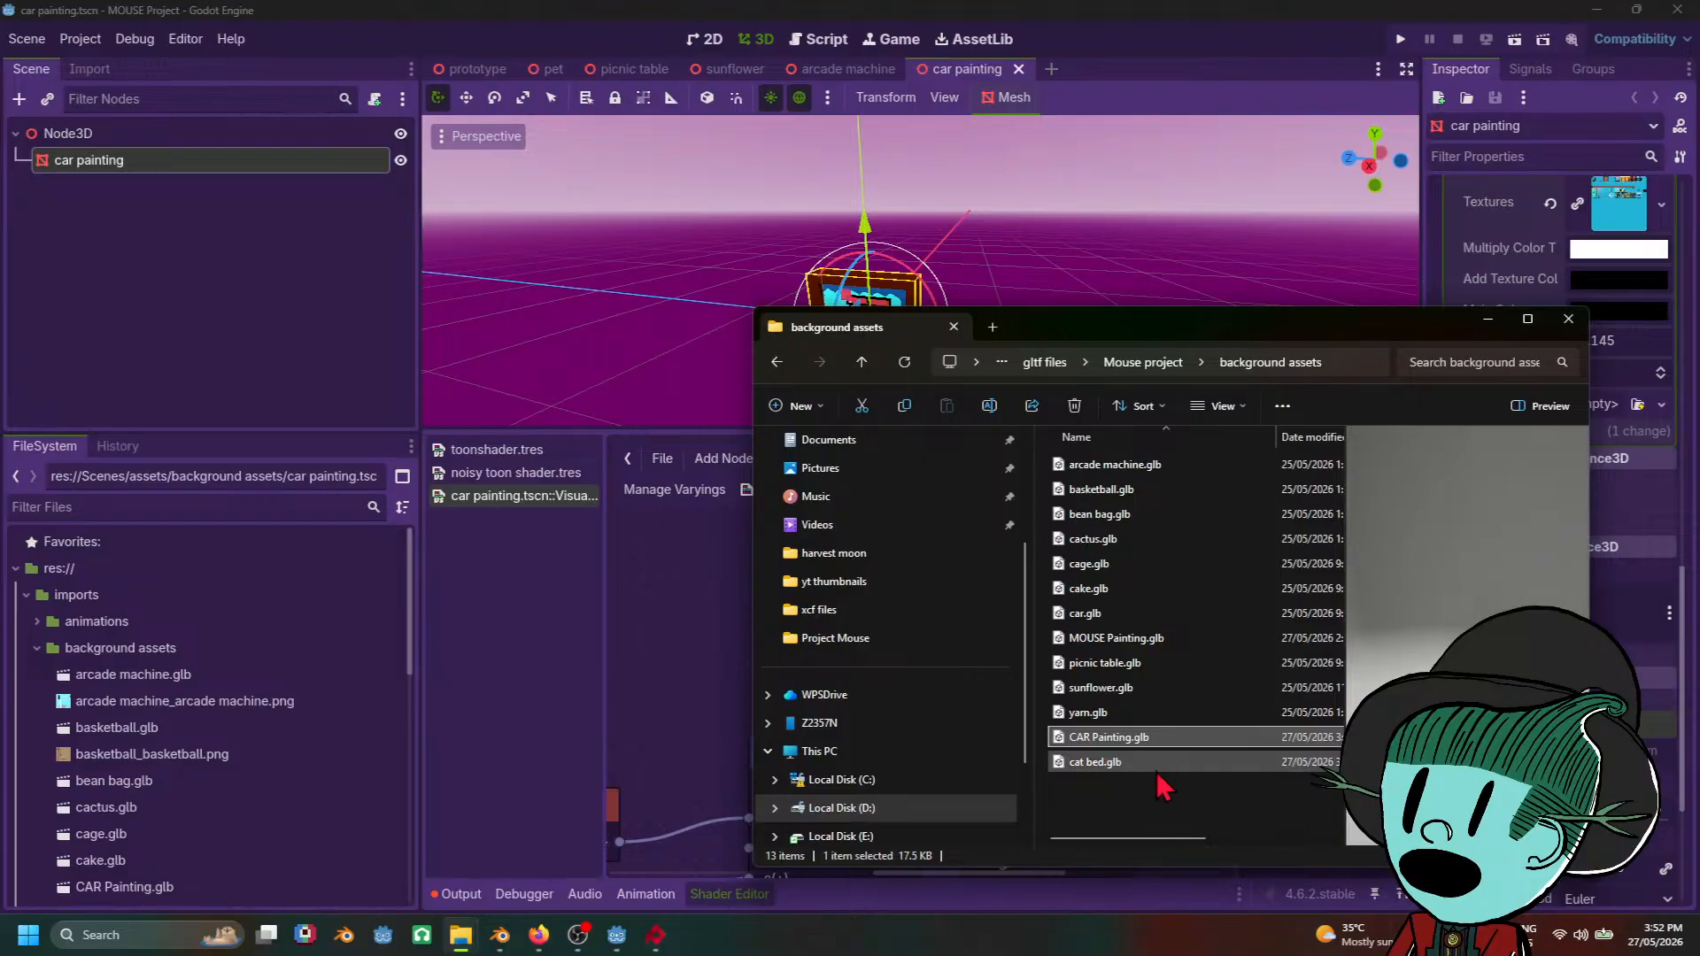
pyautogui.click(1112, 767)
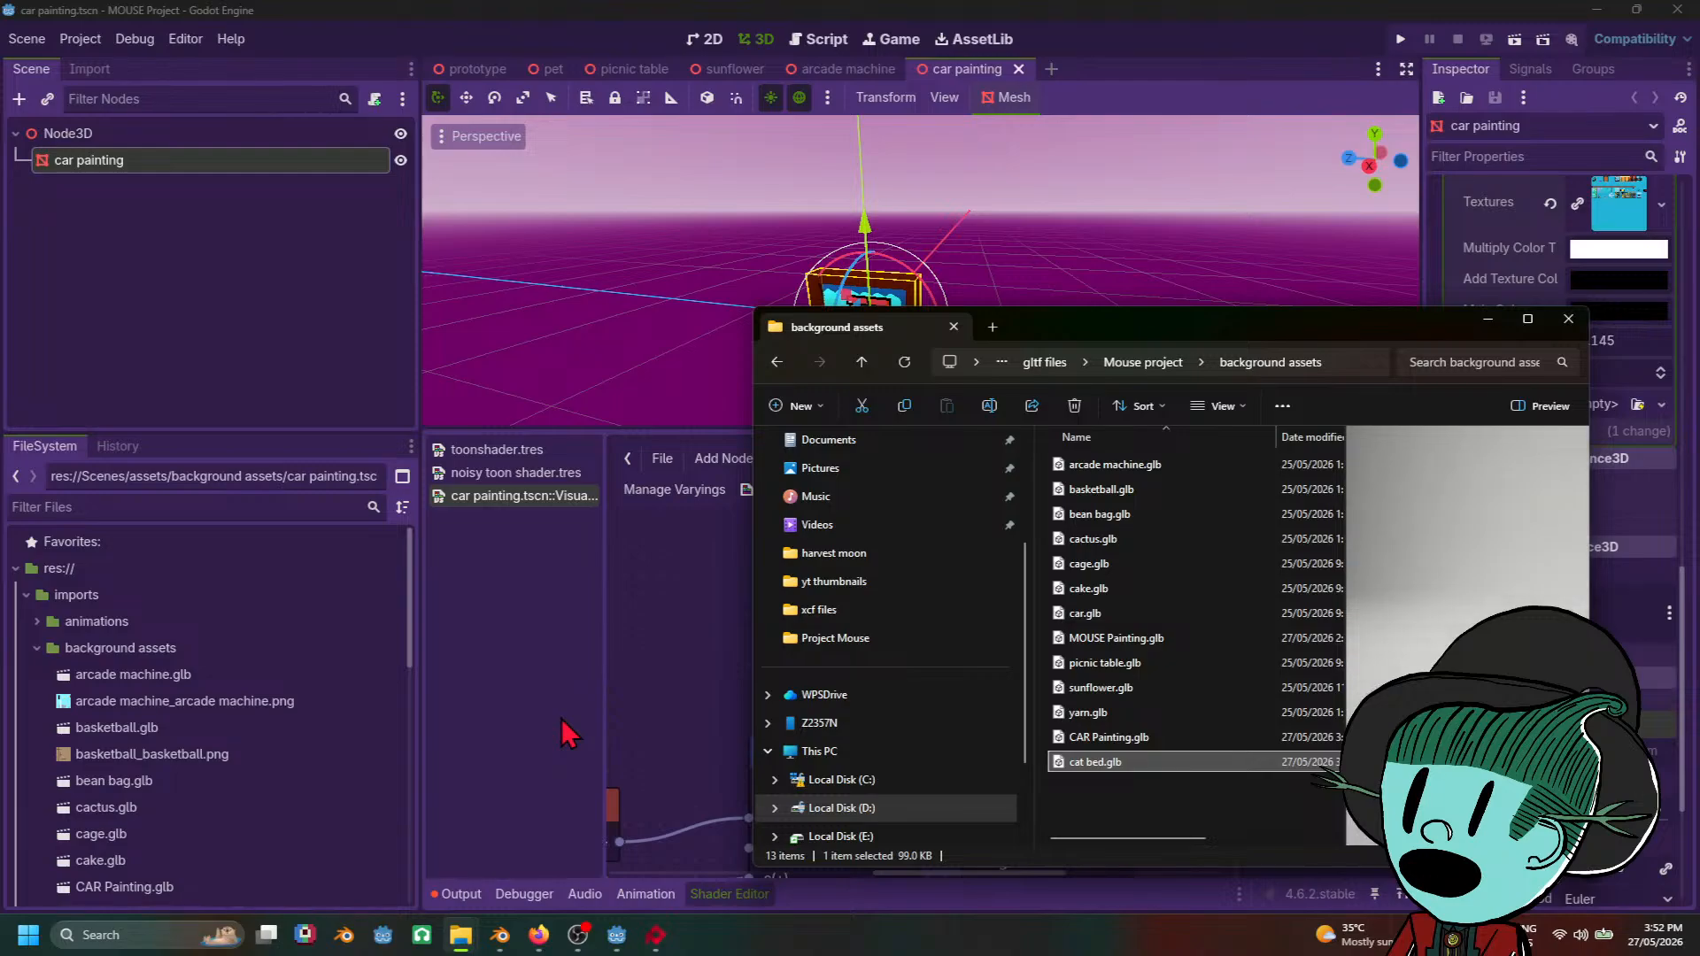
pyautogui.click(1484, 332)
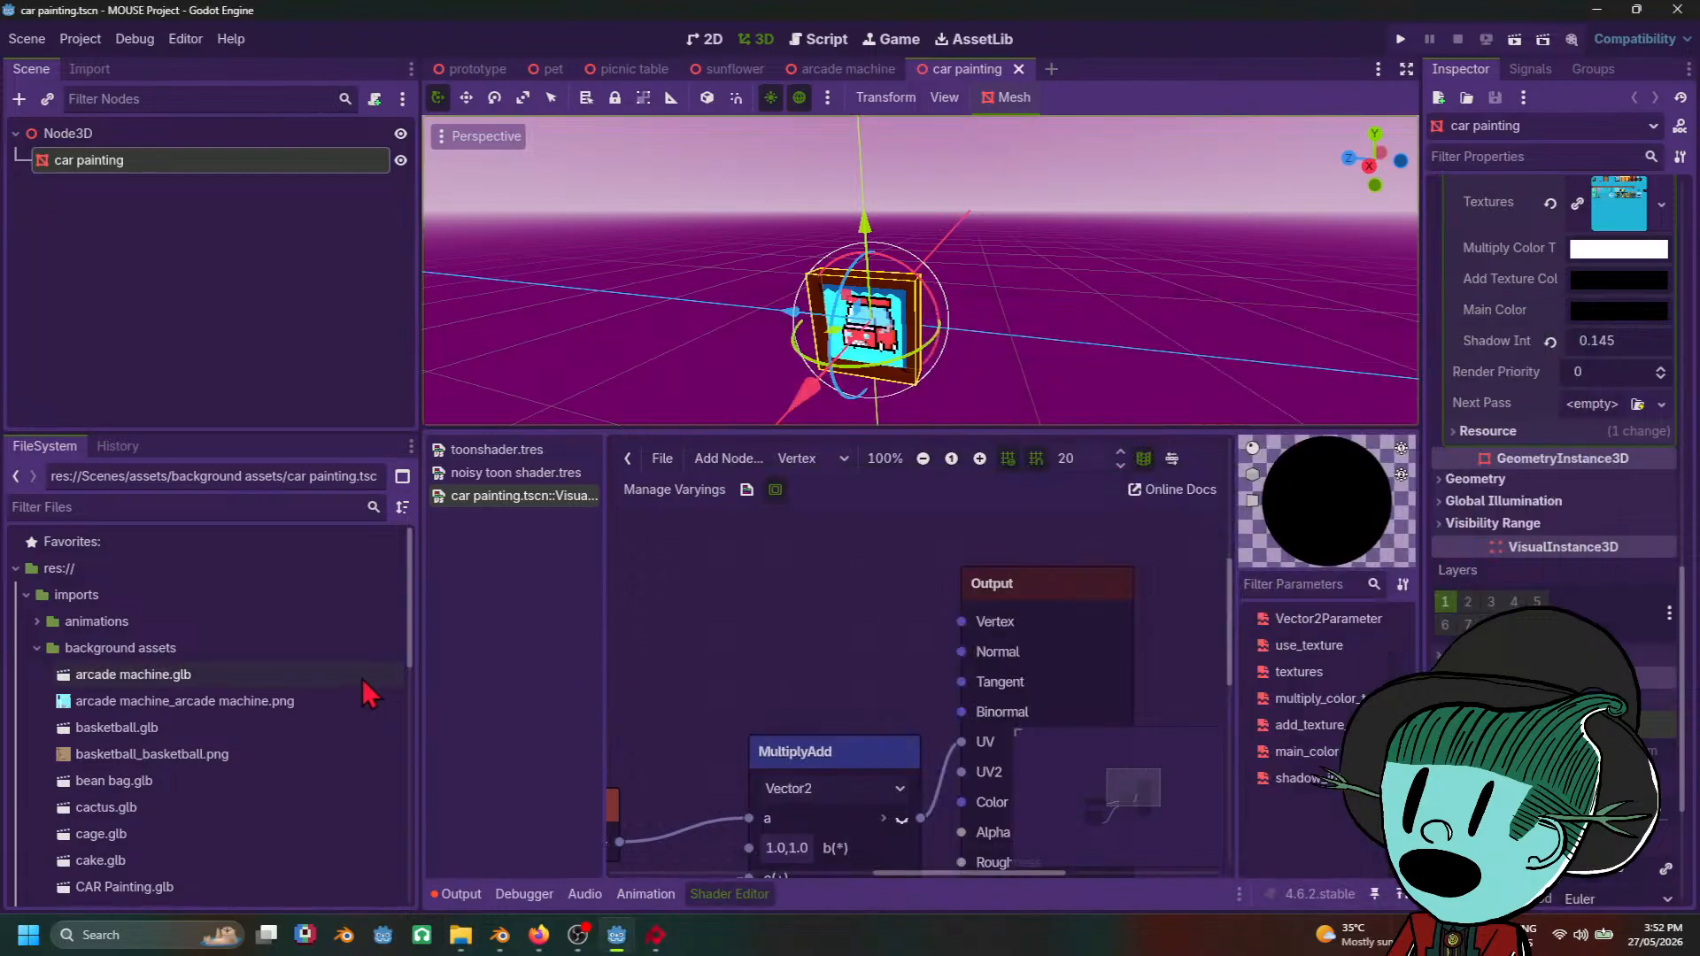
# Step: Inspect the imported cat bed.glb model in its advanced import settings preview, and close the preview without reimporting
pyautogui.scroll(-3, 363, 678)
pyautogui.scroll(-2, 363, 670)
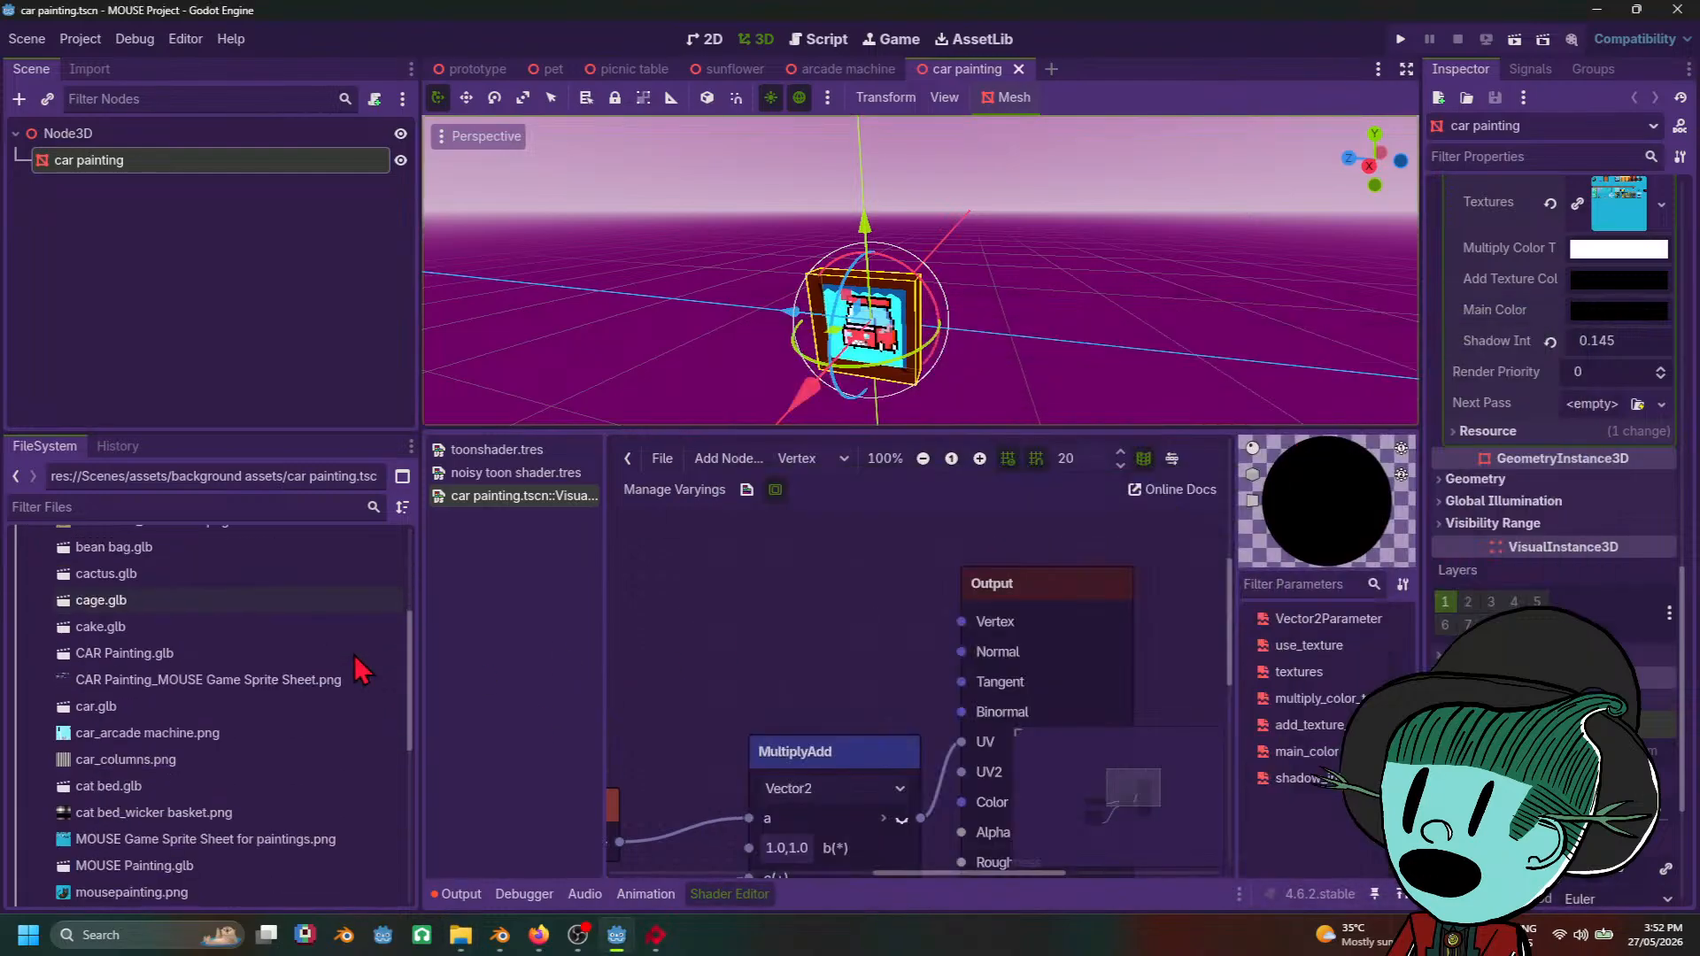
pyautogui.scroll(-5, 364, 670)
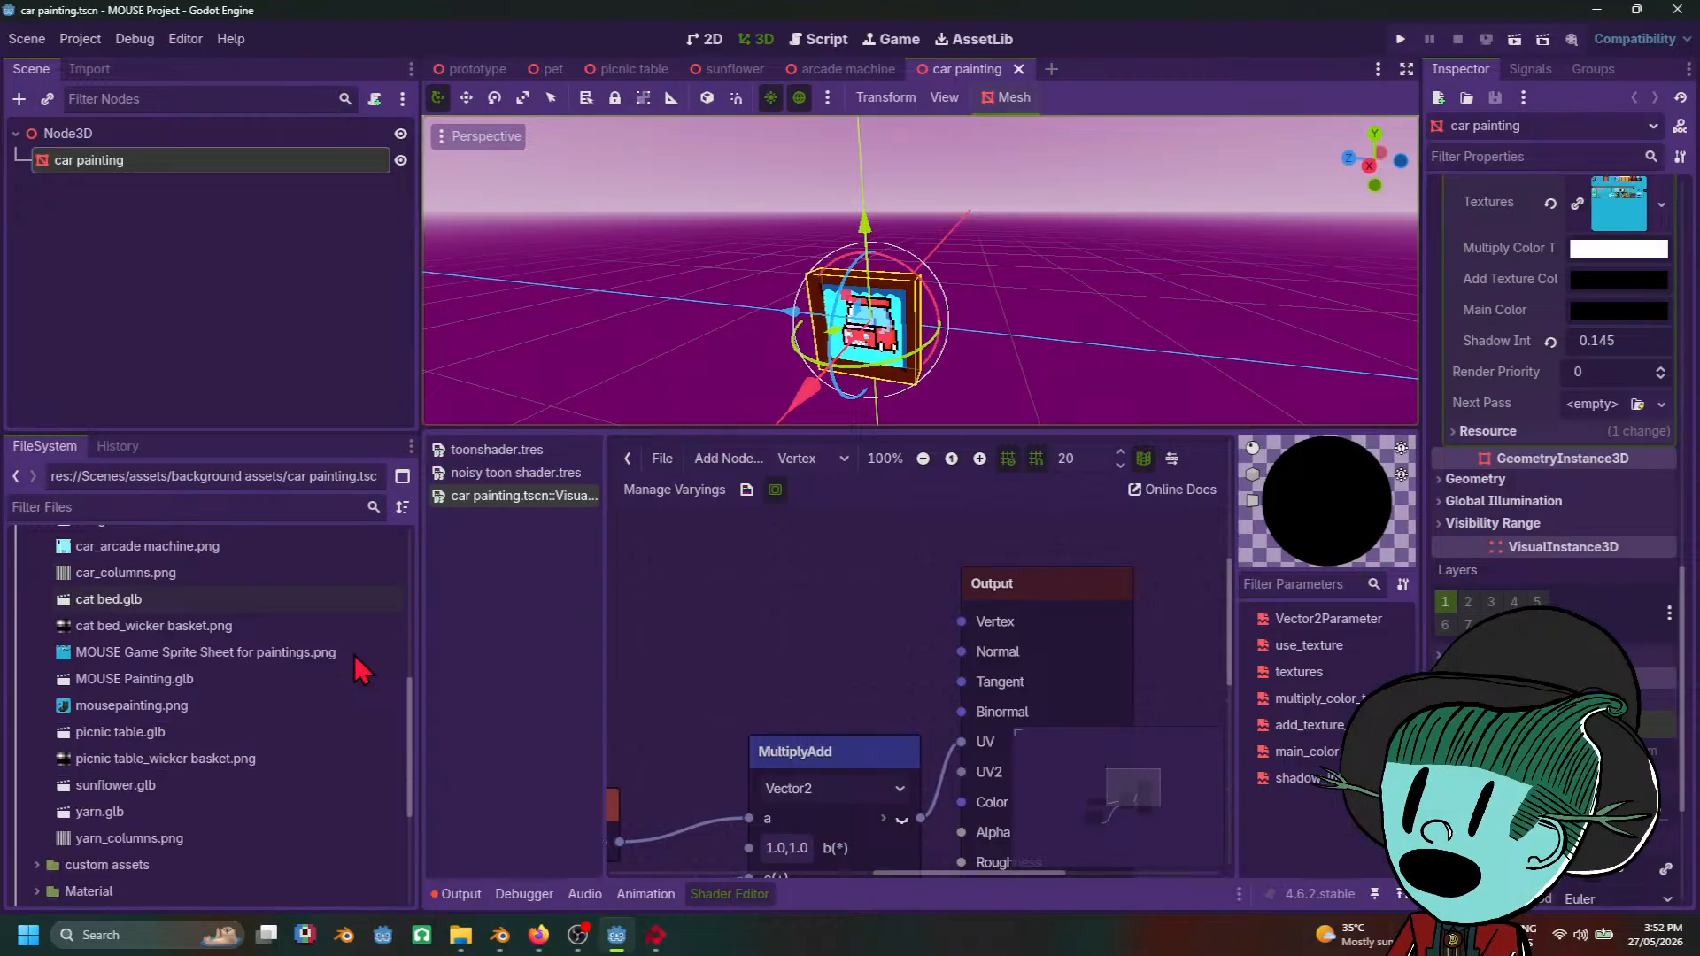
pyautogui.scroll(3, 363, 671)
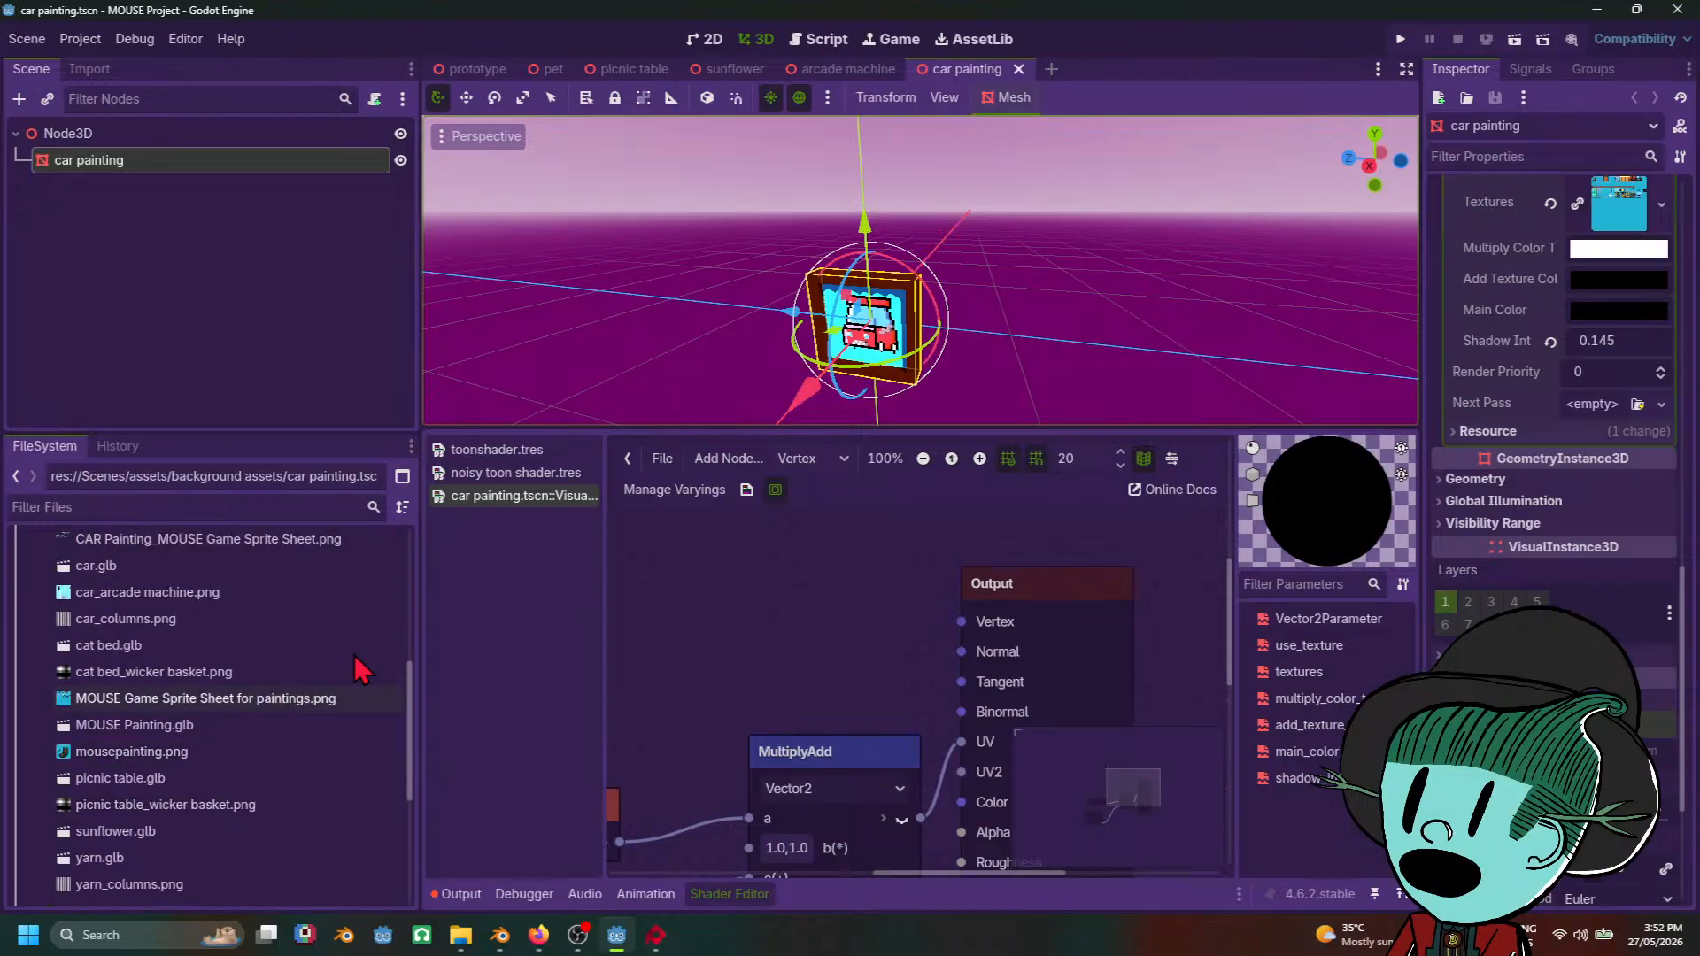
pyautogui.scroll(2, 355, 673)
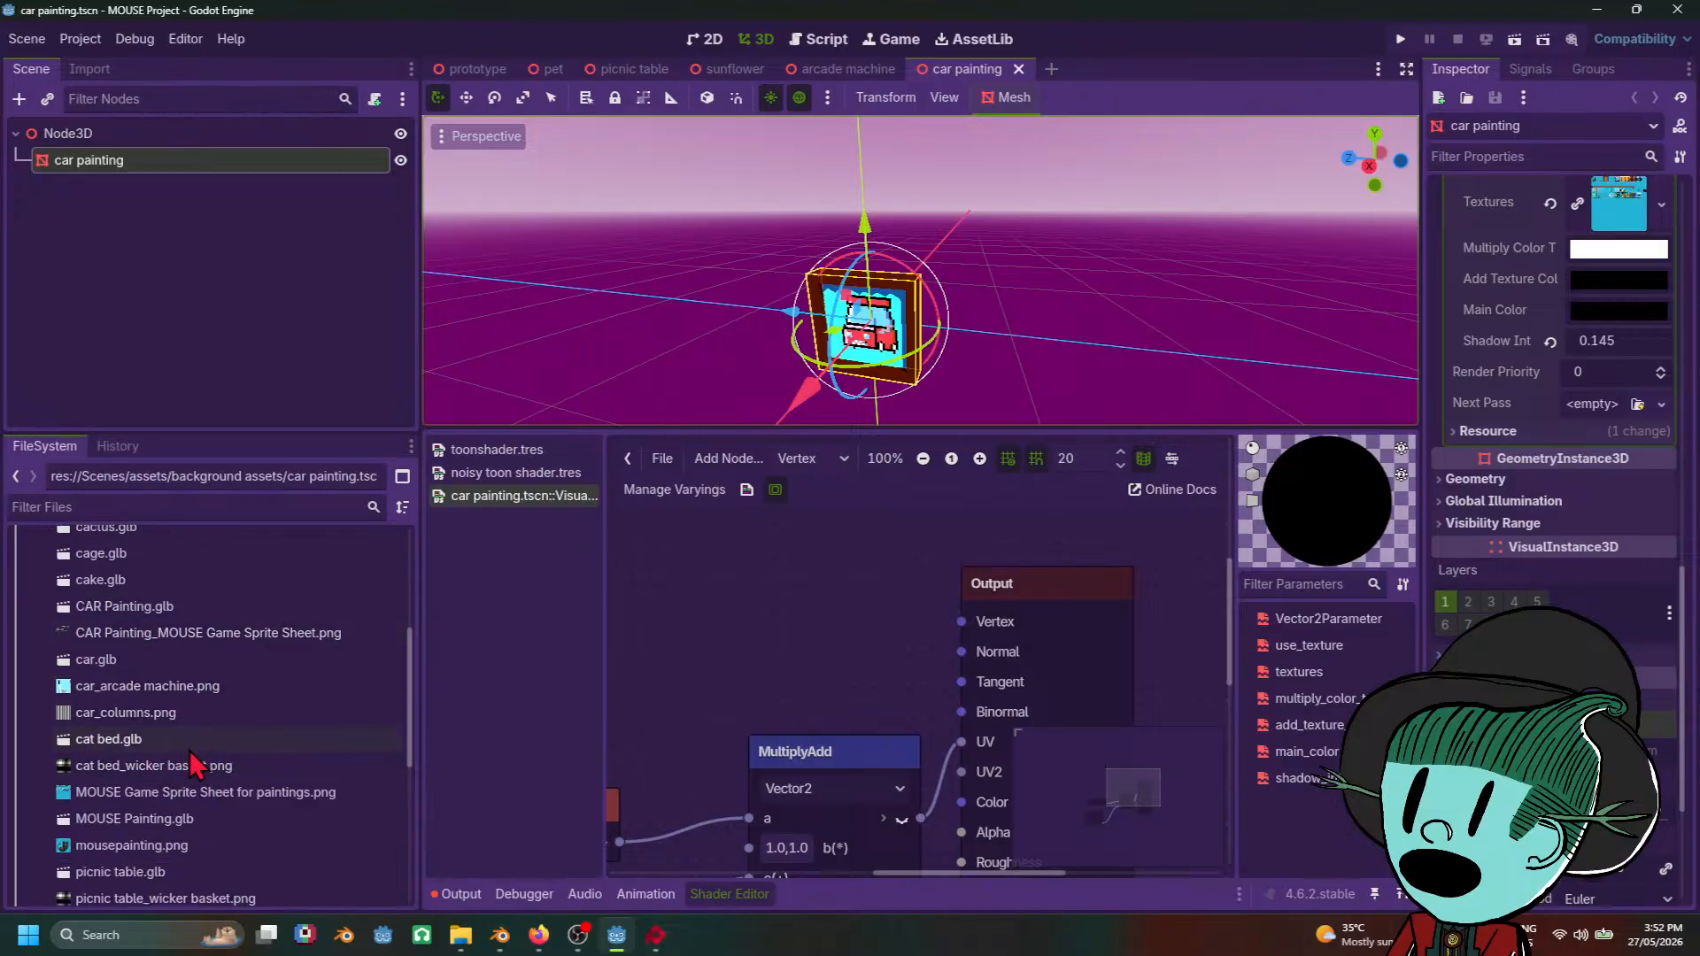
pyautogui.doubleClick(202, 742)
pyautogui.moveTo(918, 588); pyautogui.dragTo(828, 589)
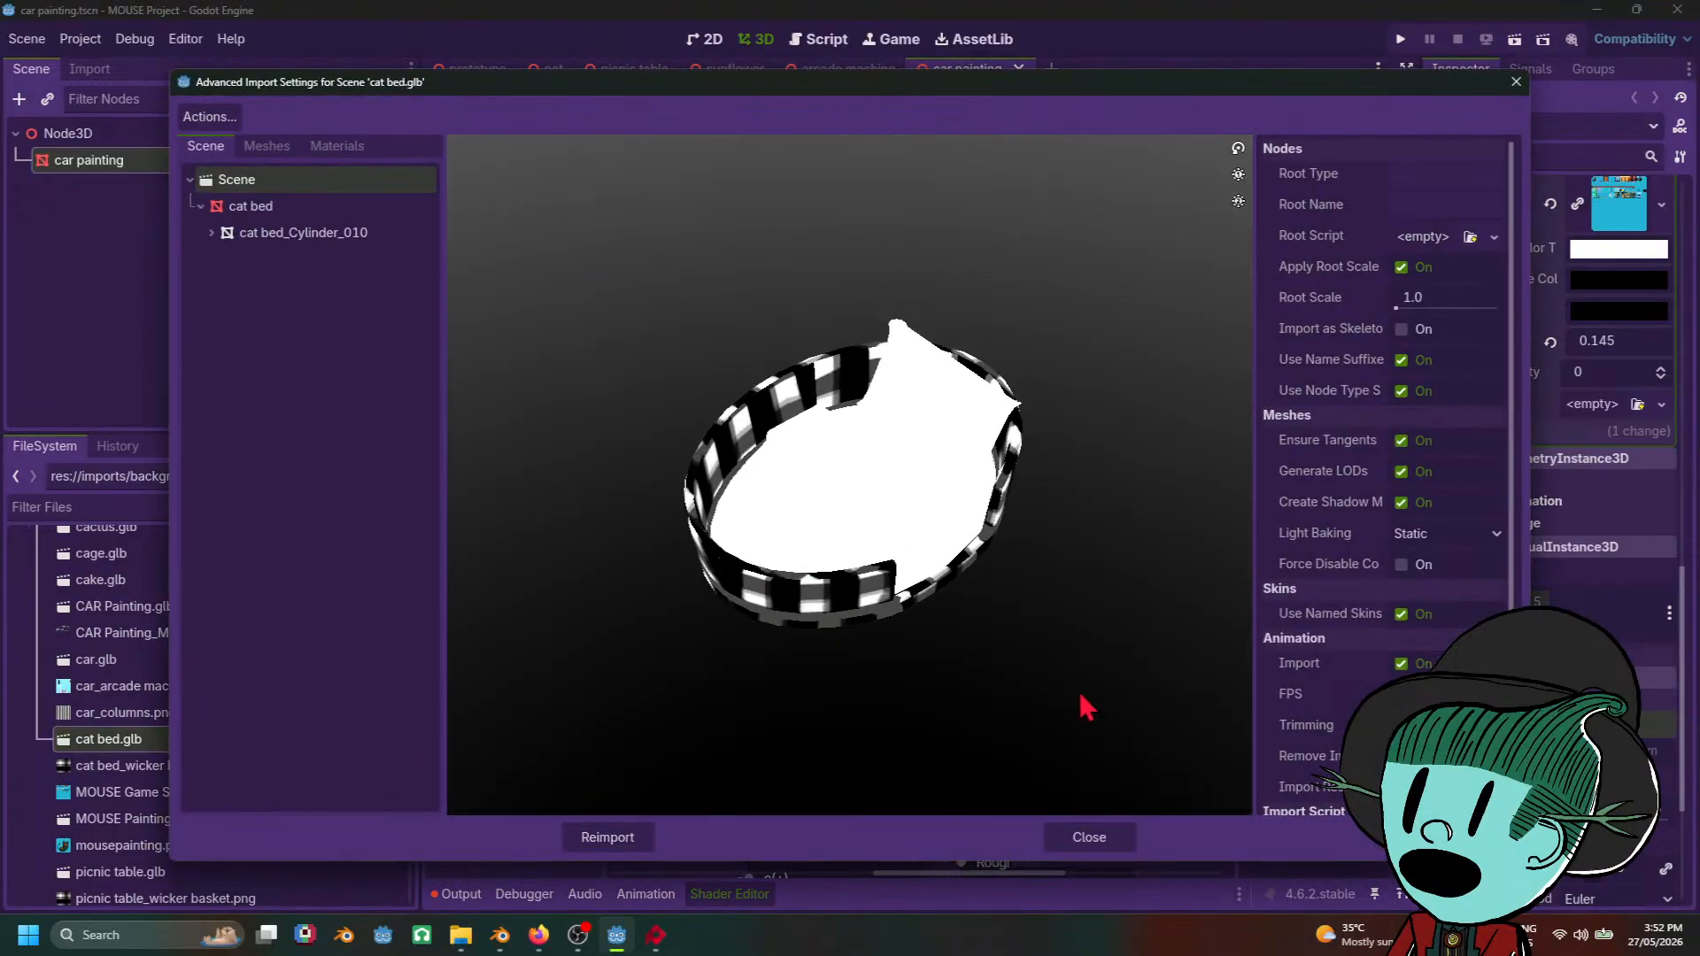
pyautogui.click(1088, 838)
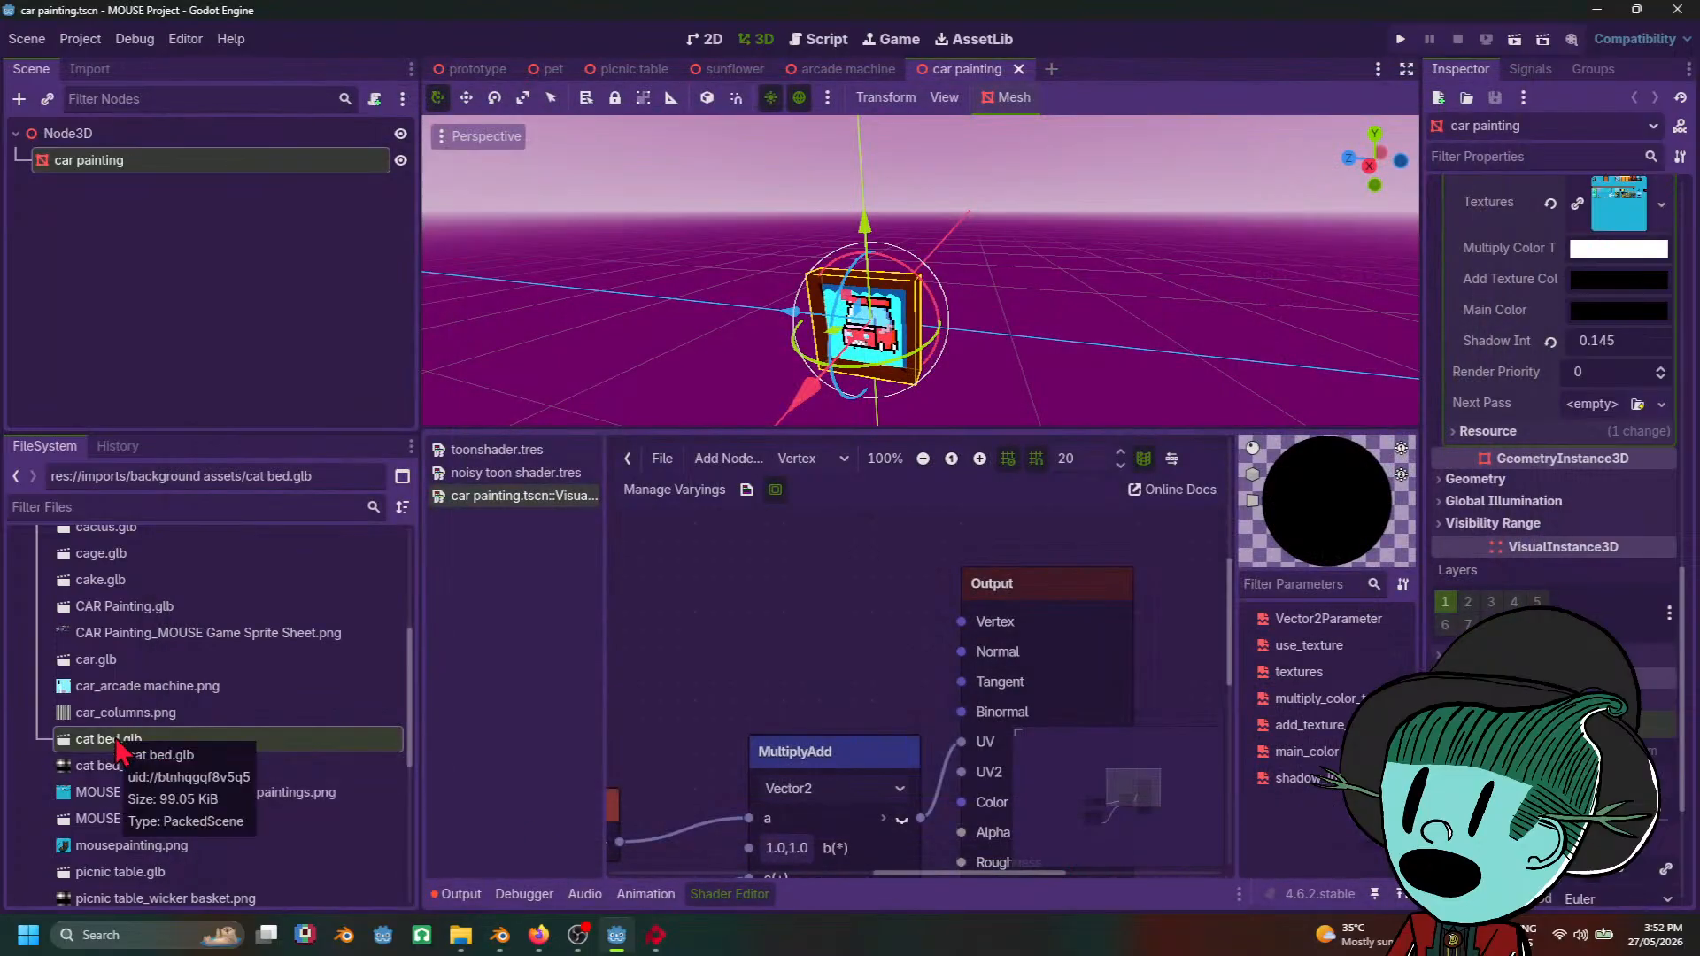
# Step: Create a new scene with a 3D root node and add cat bed.glb as its child
pyautogui.moveTo(121, 751)
pyautogui.mouseDown()
pyautogui.moveTo(79, 257)
pyautogui.moveTo(144, 168)
pyautogui.moveTo(171, 162)
pyautogui.moveTo(257, 842)
pyautogui.moveTo(237, 801)
pyautogui.moveTo(195, 813)
pyautogui.mouseUp()
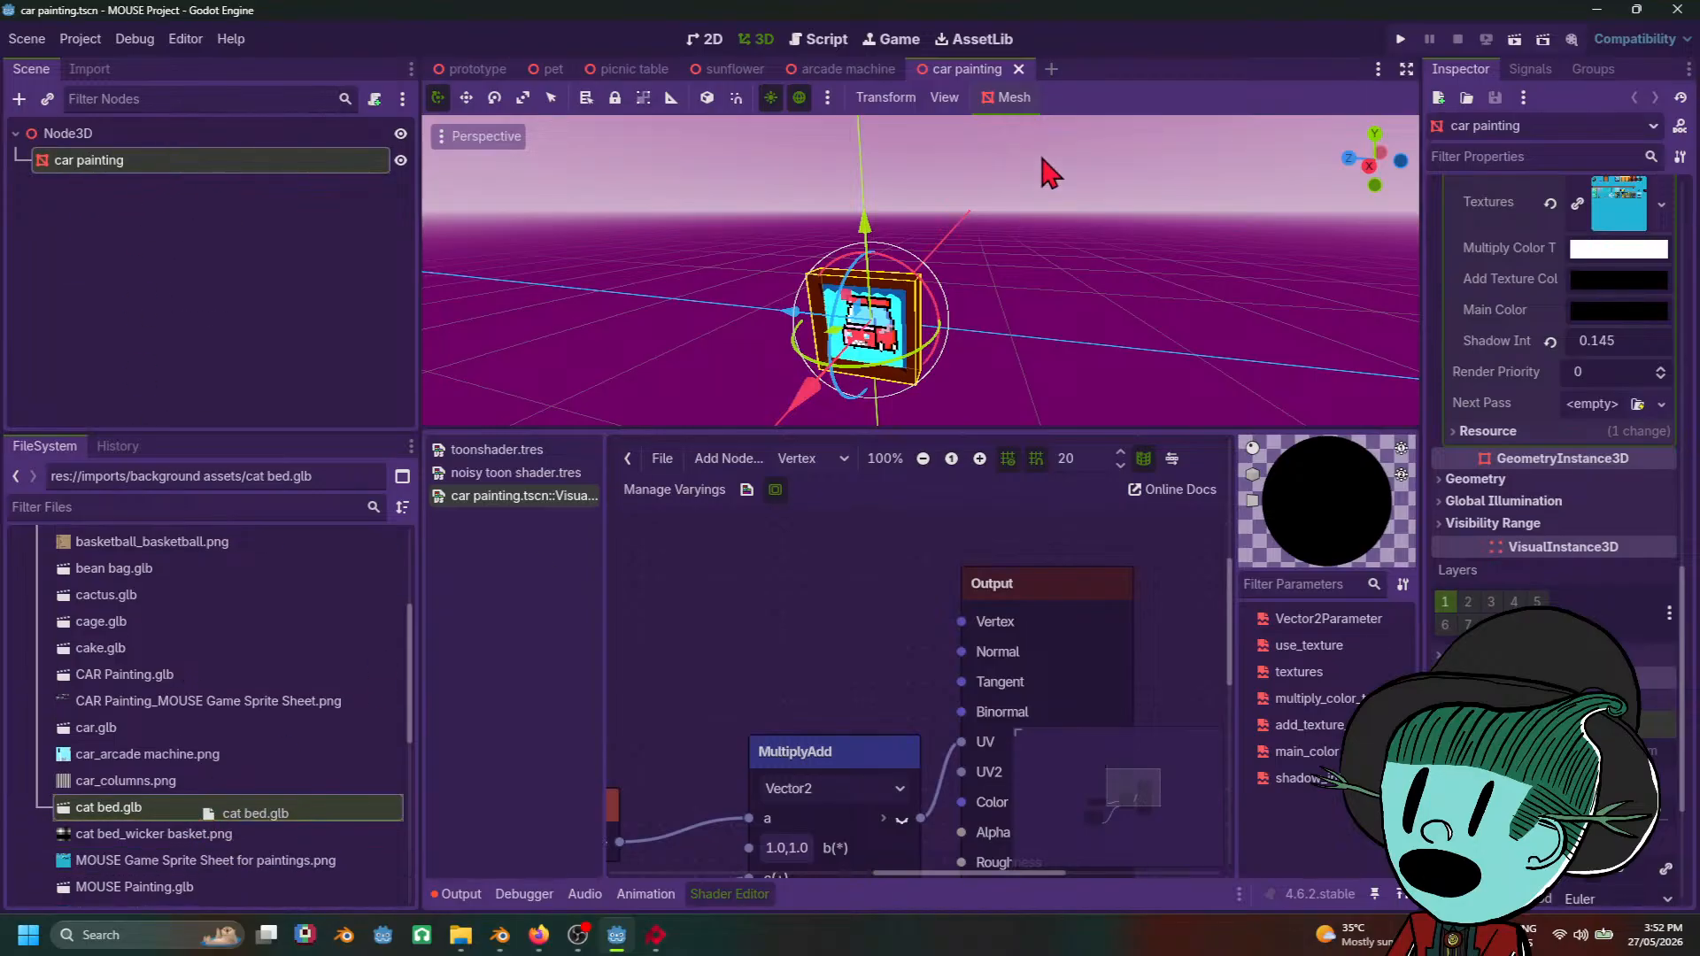
pyautogui.click(1052, 68)
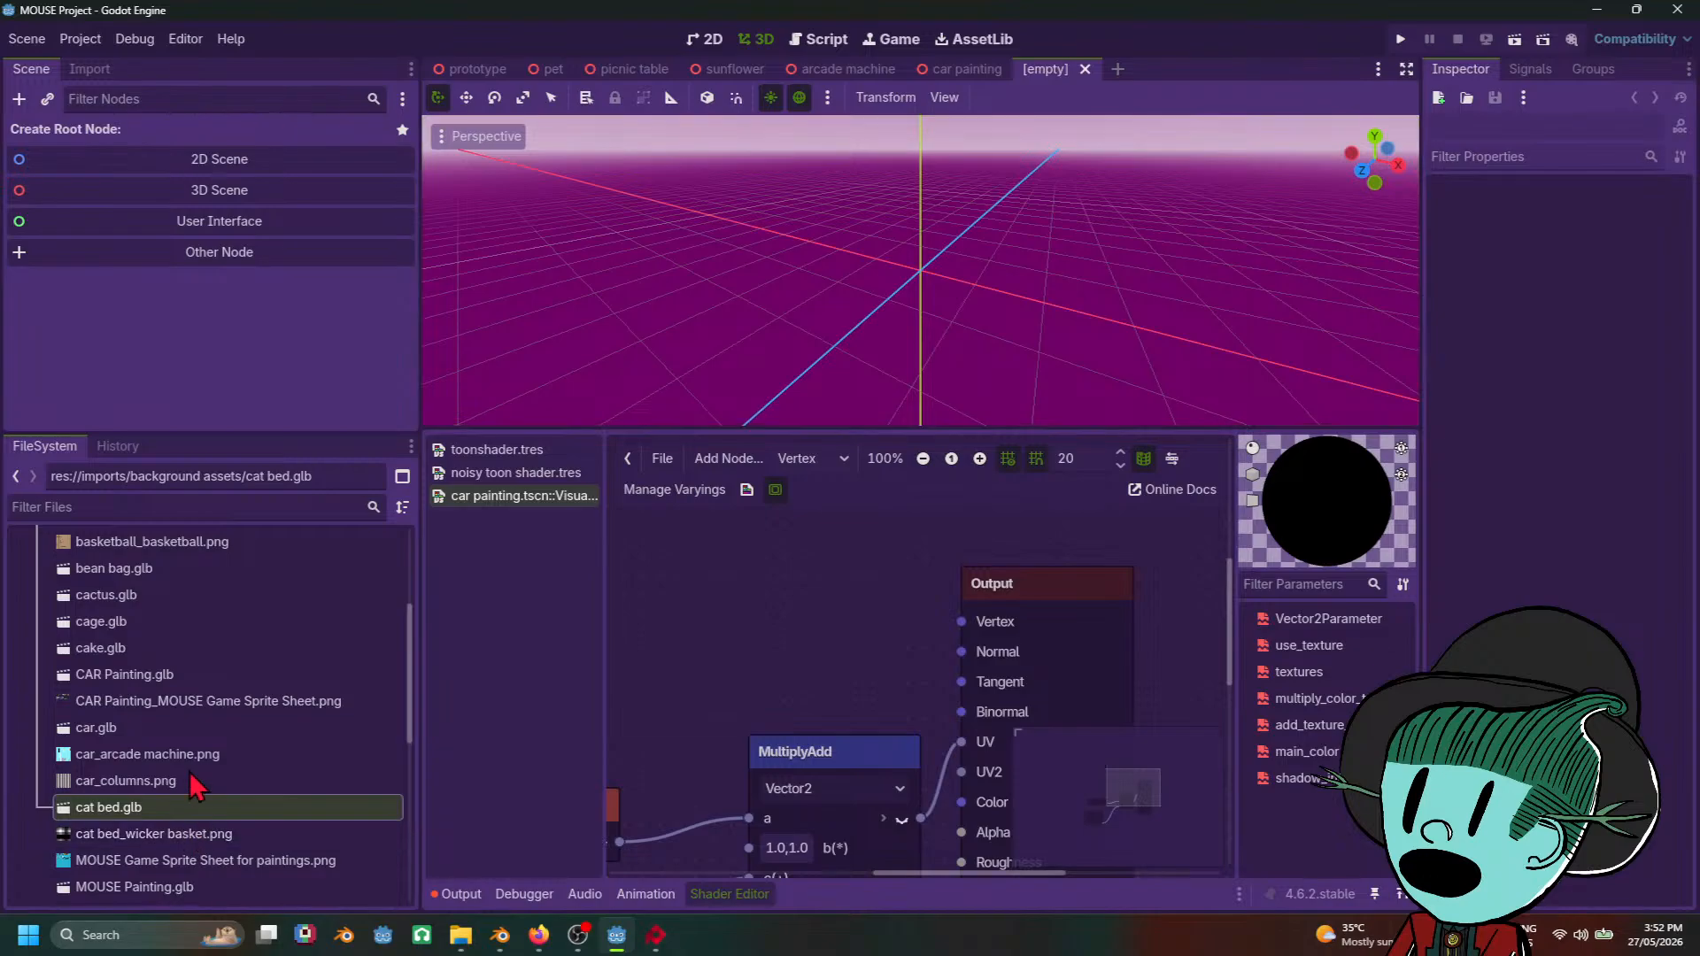
pyautogui.scroll(1, 194, 797)
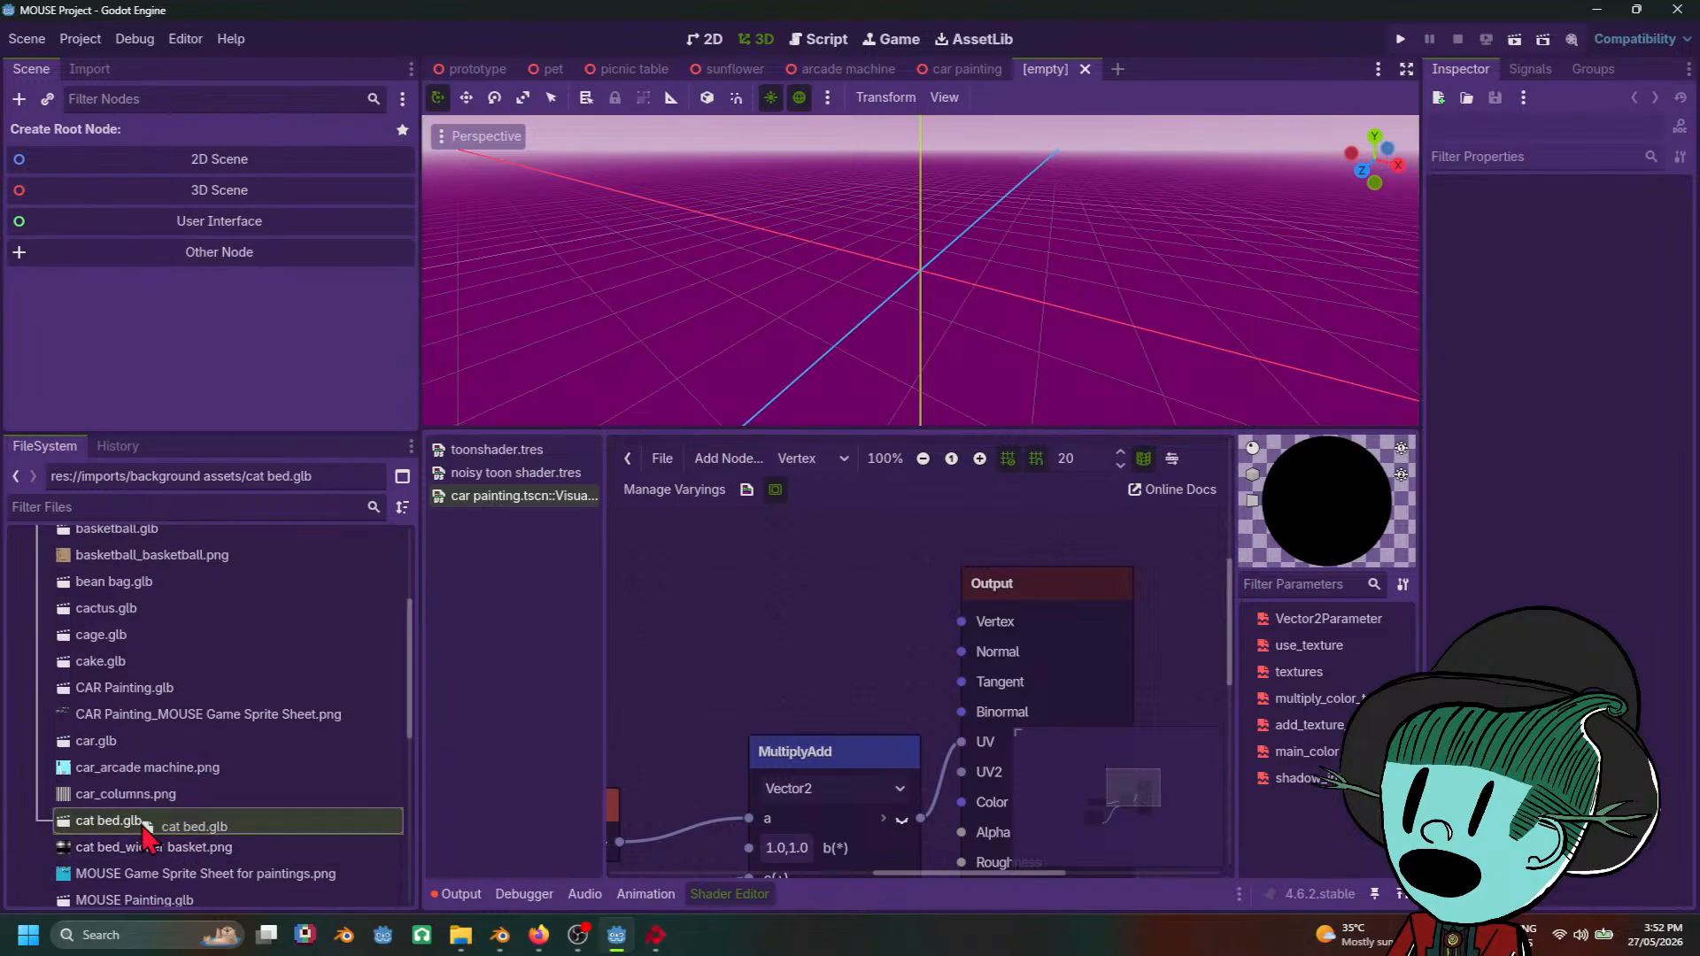
pyautogui.click(221, 190)
pyautogui.moveTo(124, 820); pyautogui.dragTo(194, 160)
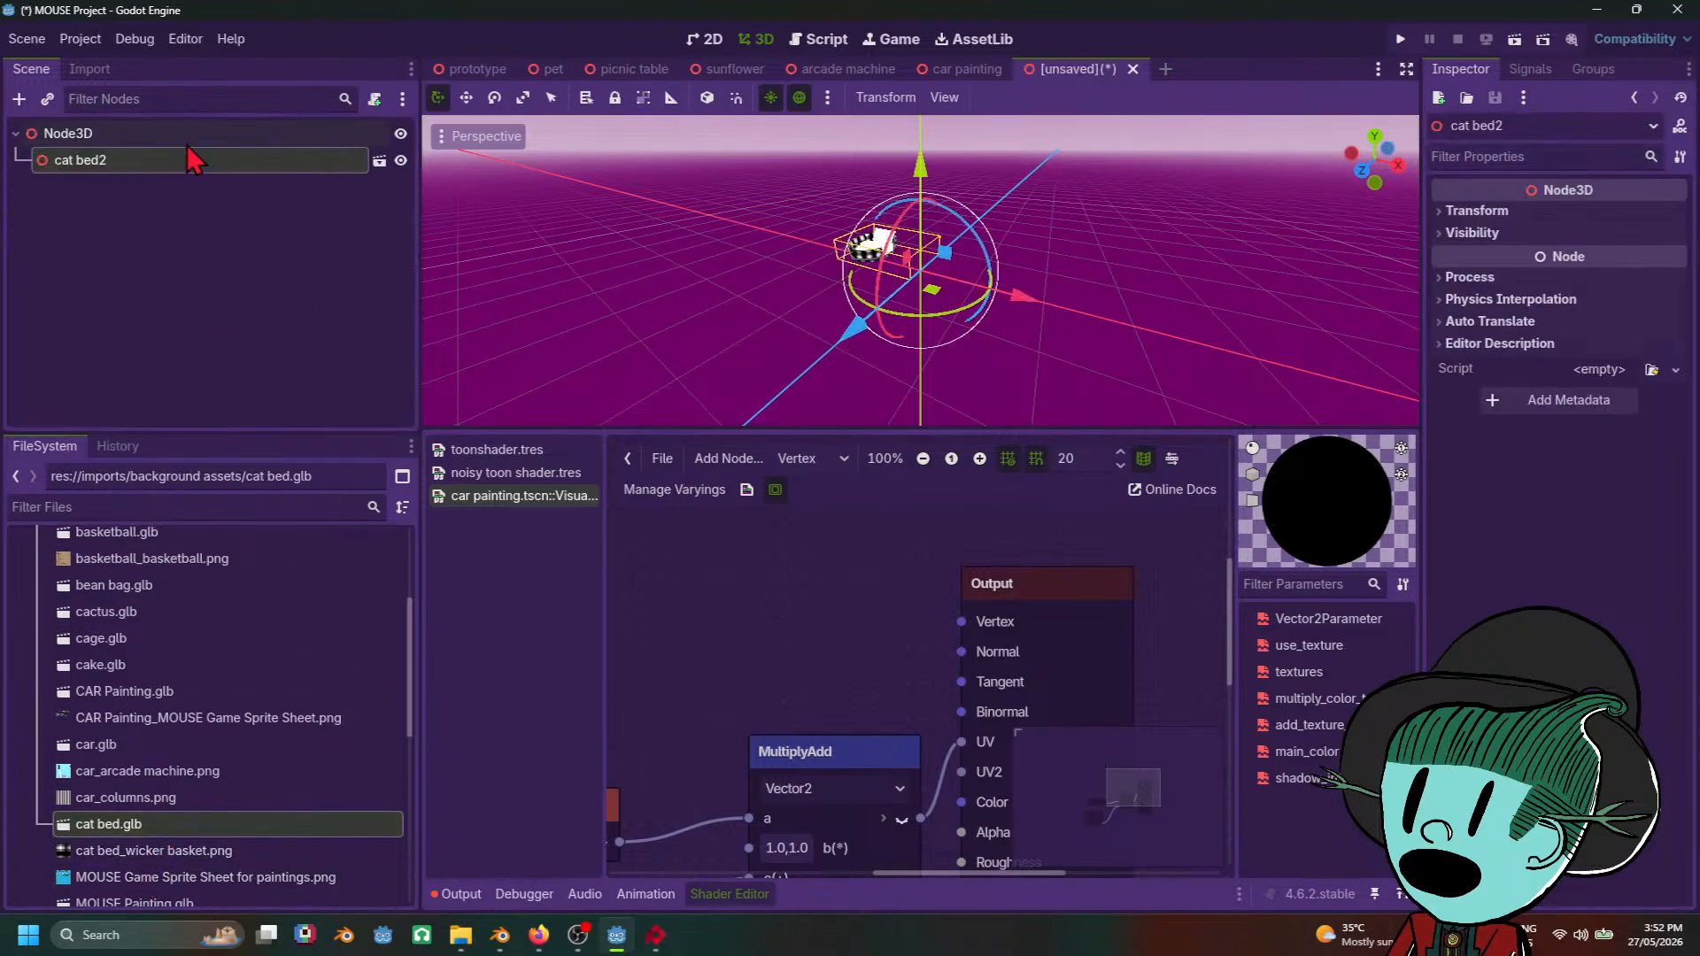
# Step: Compare the cat bed in the viewport with its original model and material slots in Blender, and return to Godot
pyautogui.scroll(5, 656, 295)
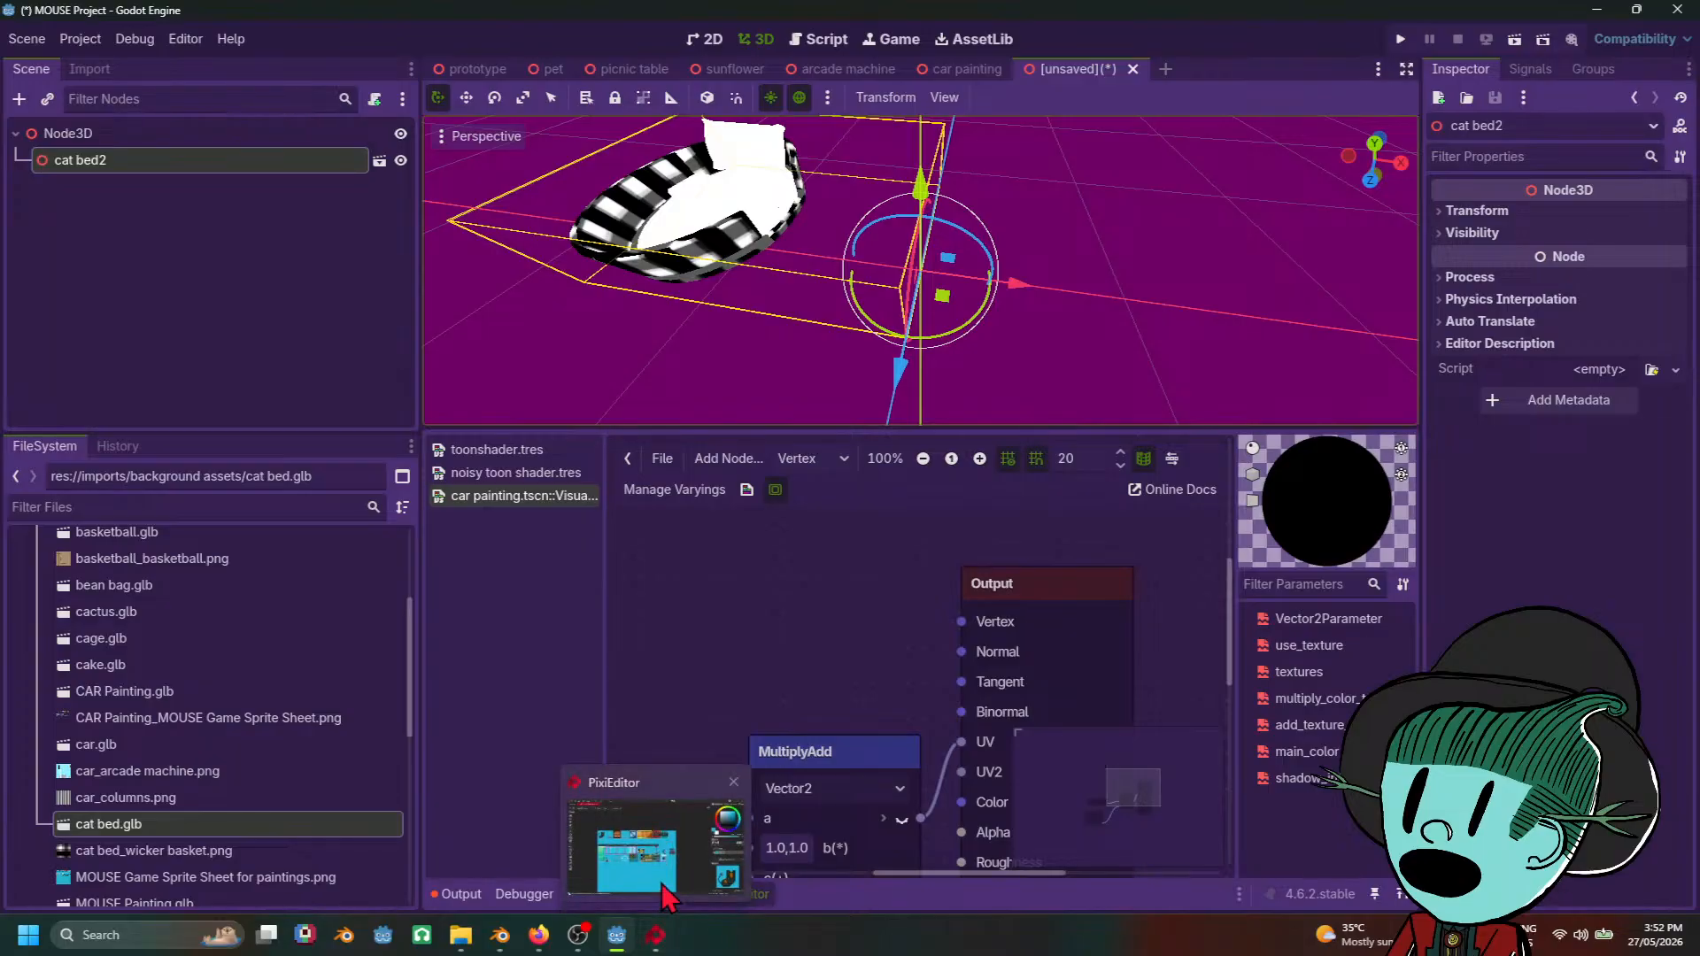
pyautogui.moveTo(549, 946)
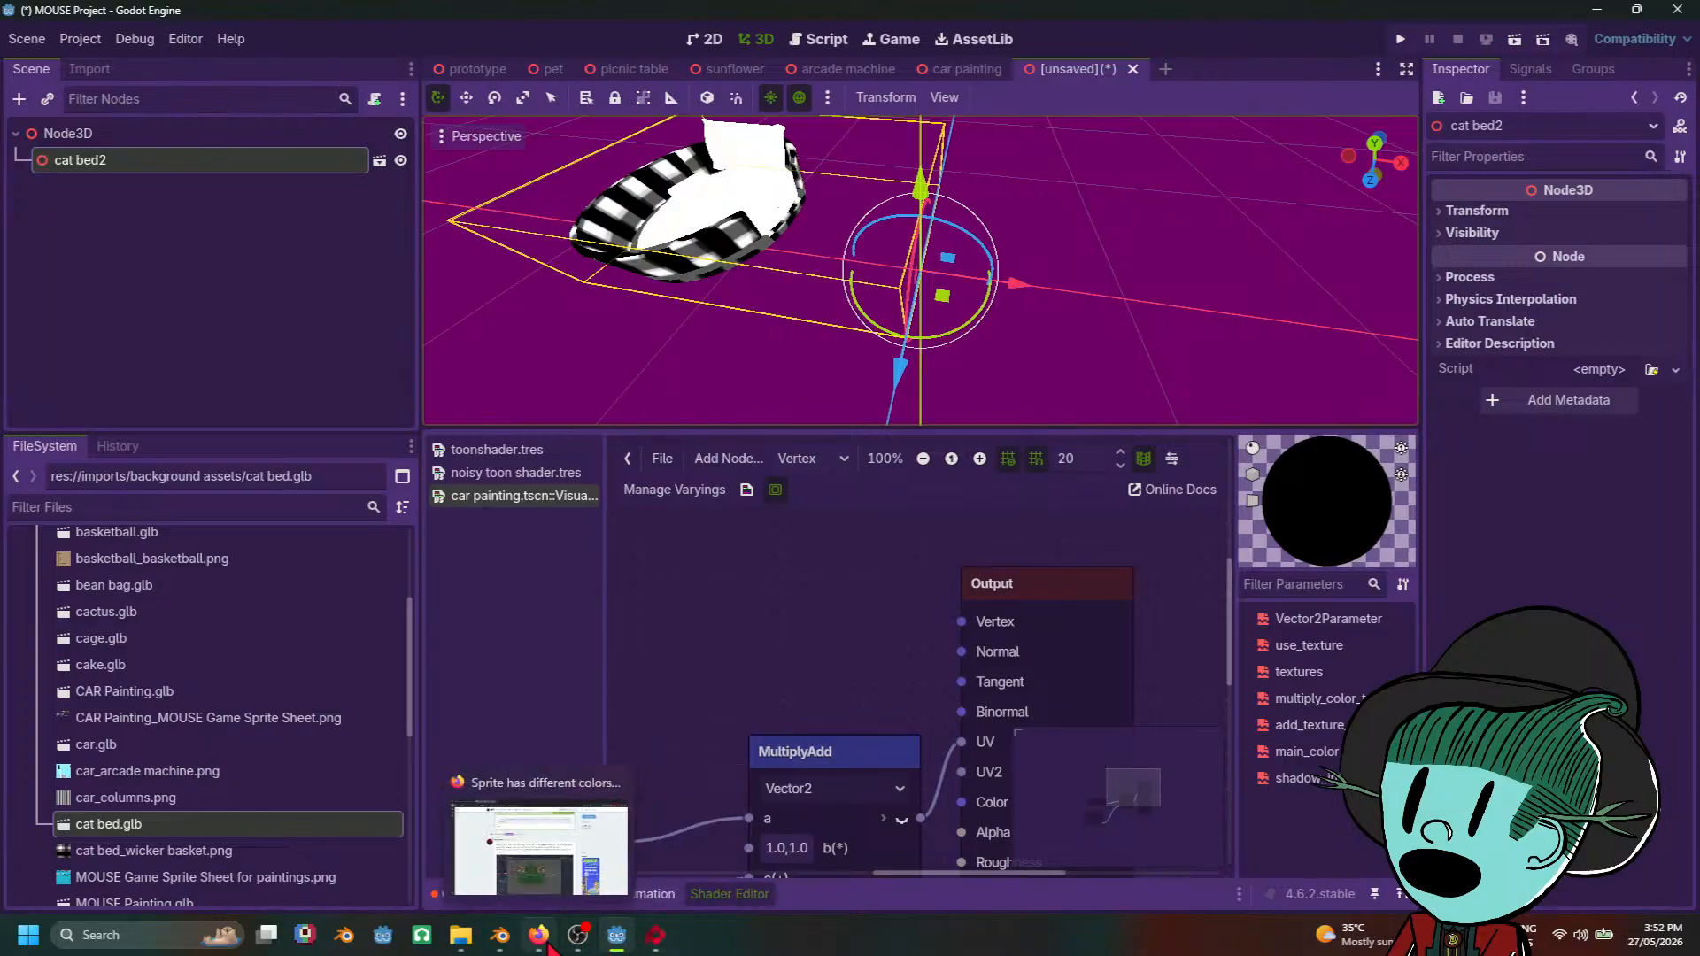
pyautogui.click(501, 935)
pyautogui.moveTo(899, 636); pyautogui.dragTo(493, 666, button='middle')
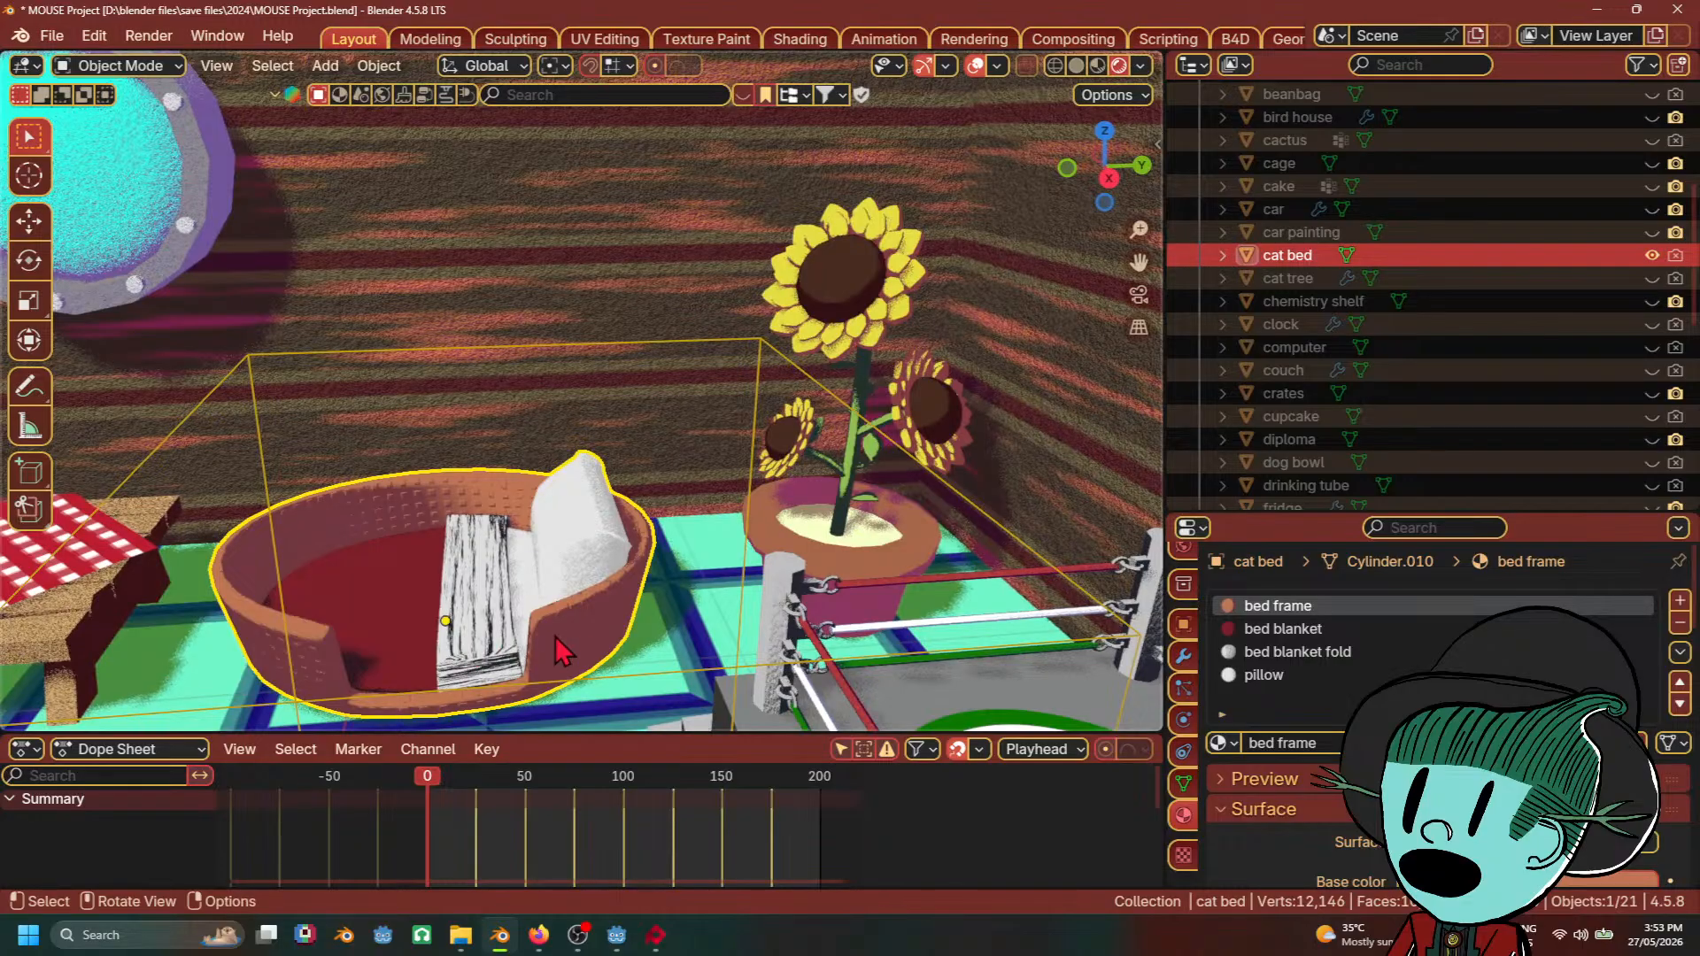
pyautogui.moveTo(643, 936)
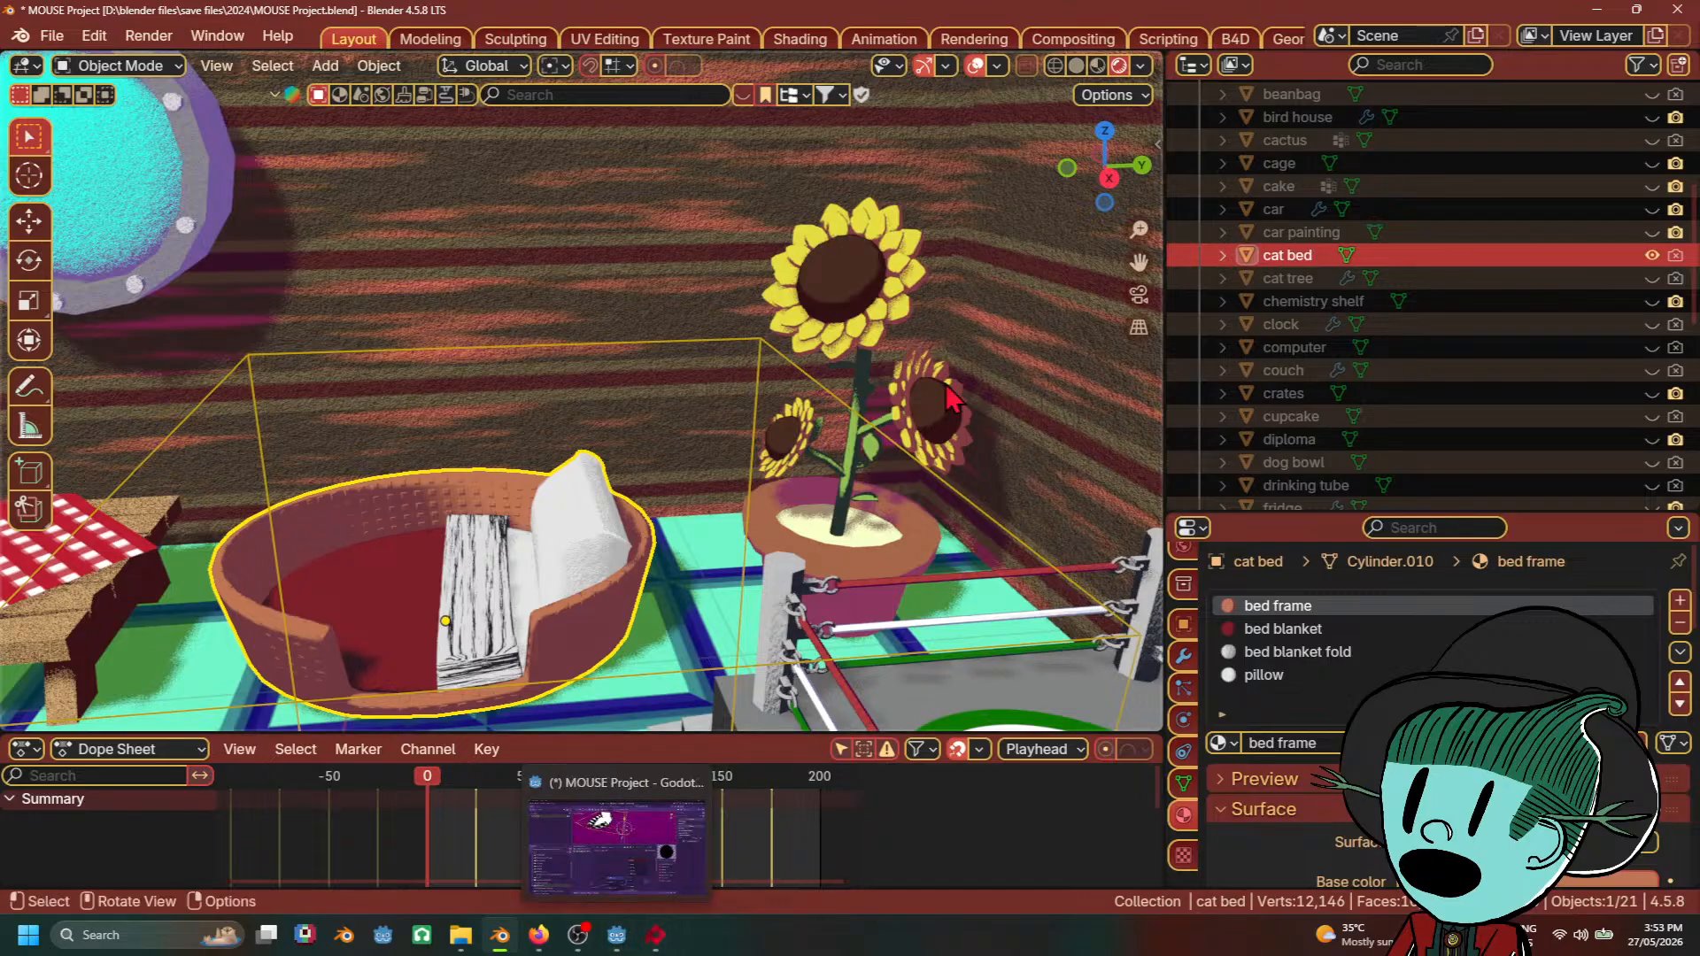
pyautogui.click(617, 946)
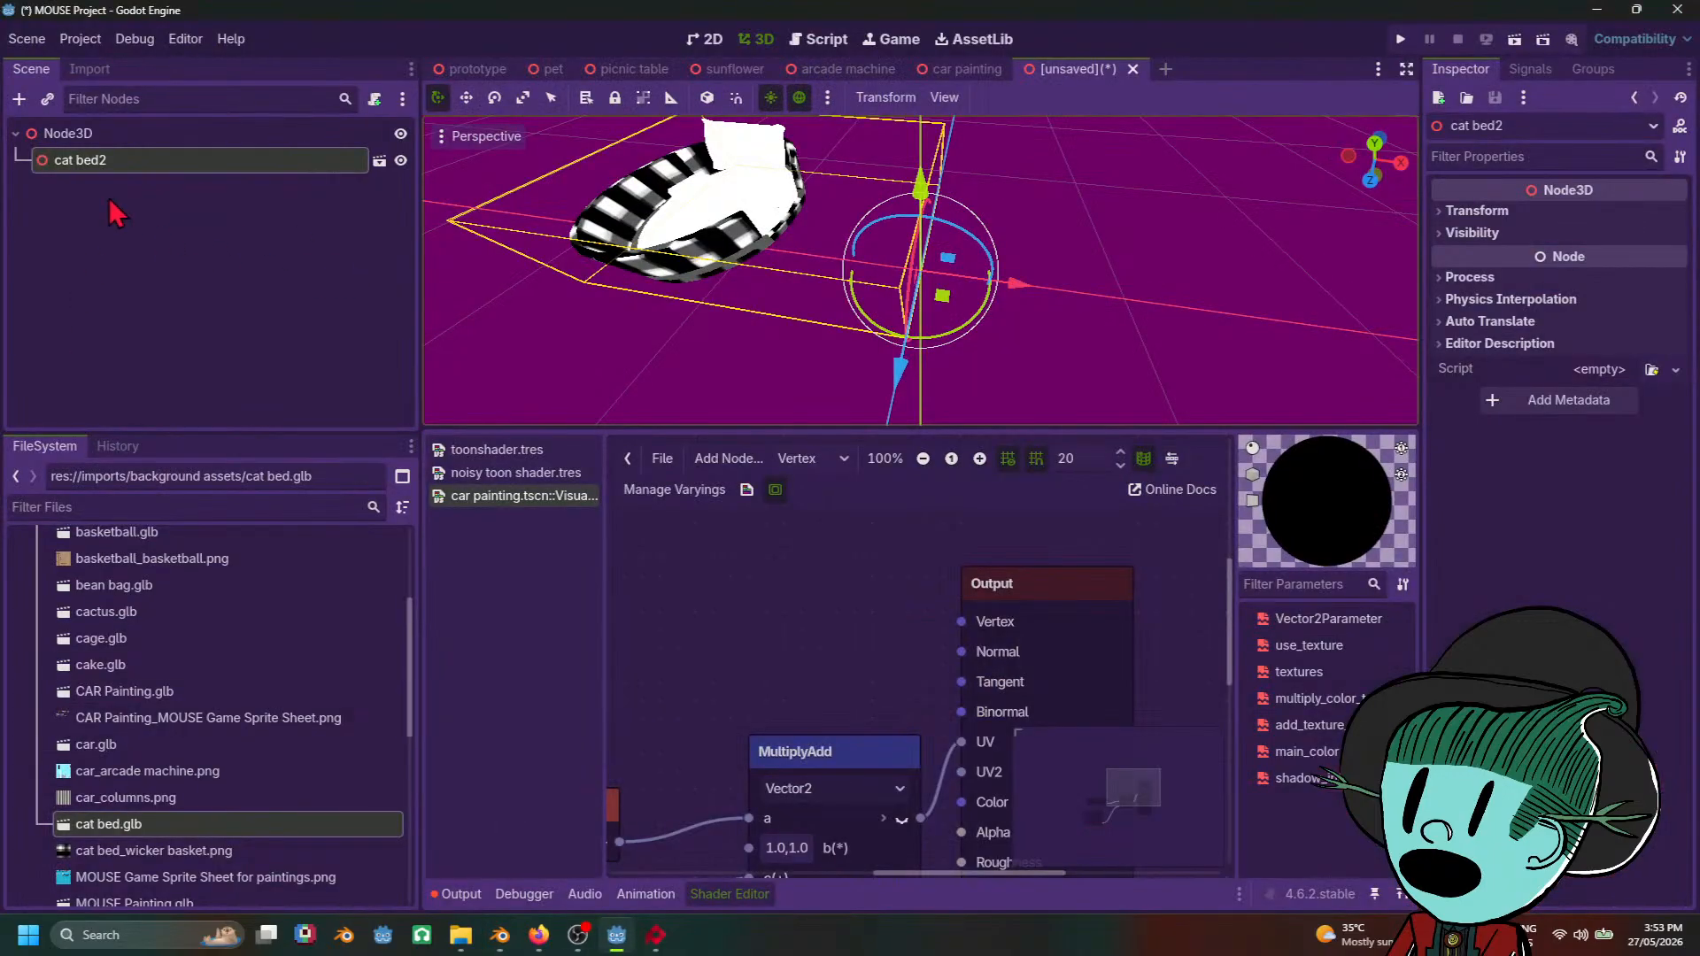
# Step: Make the cat bed2 instance local and reparent its cat bed mesh directly under the Node3D root
pyautogui.rightClick(223, 167)
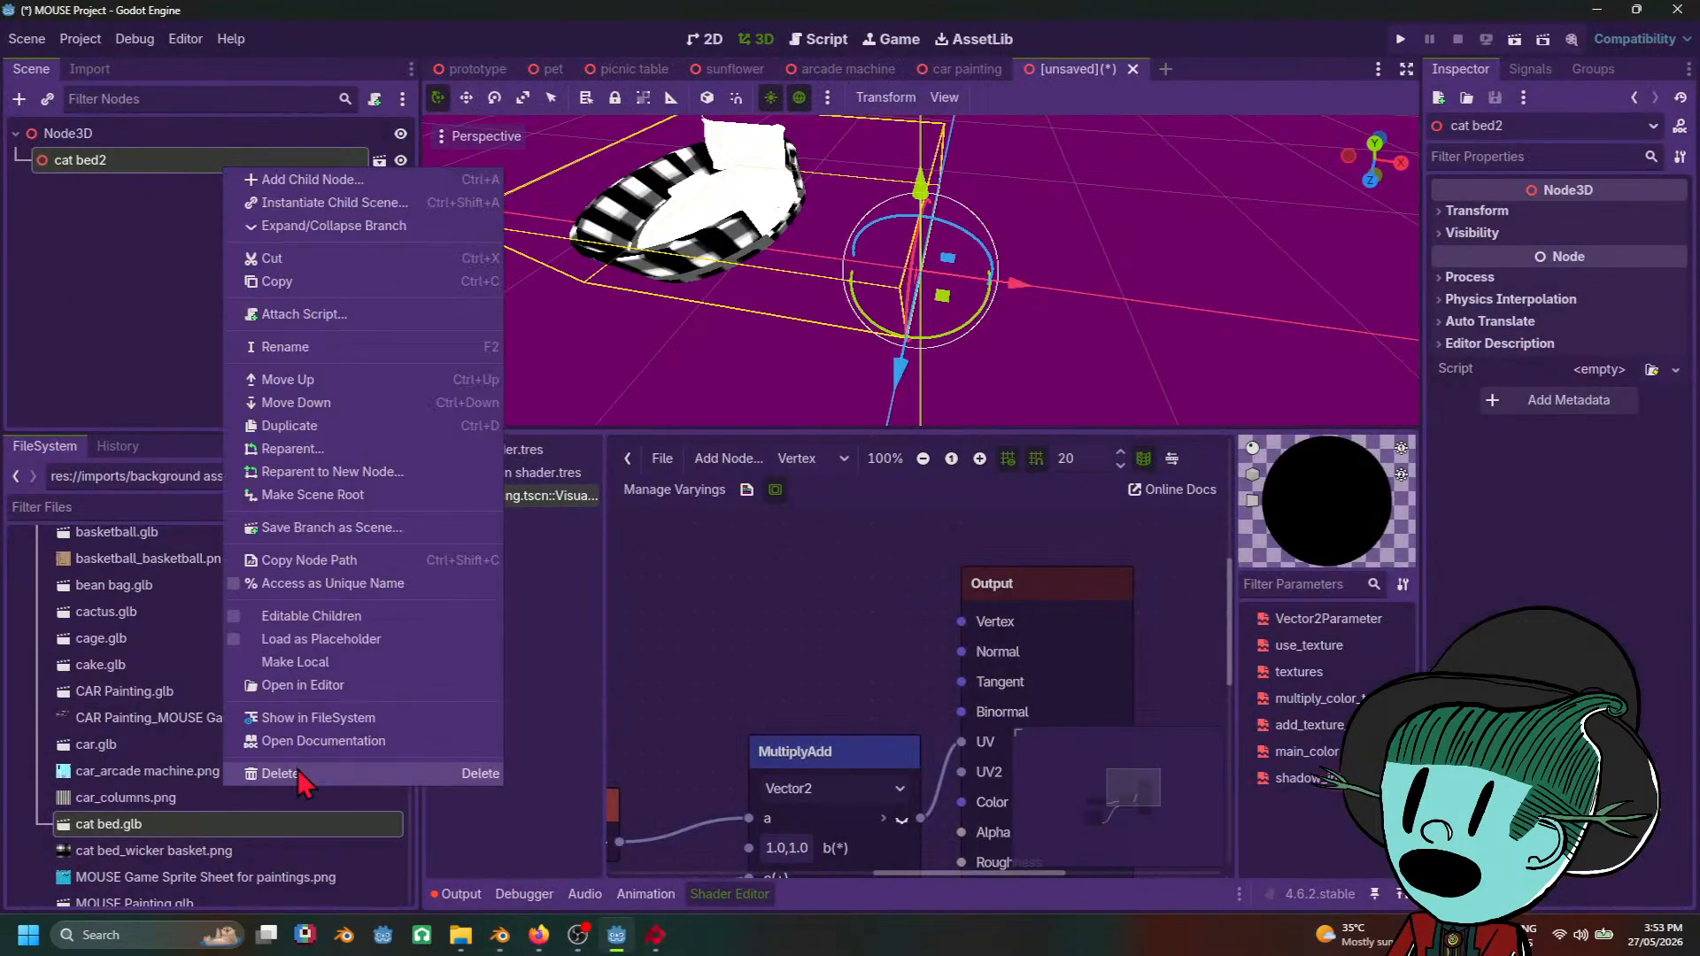
pyautogui.click(298, 662)
pyautogui.moveTo(115, 197); pyautogui.dragTo(89, 149)
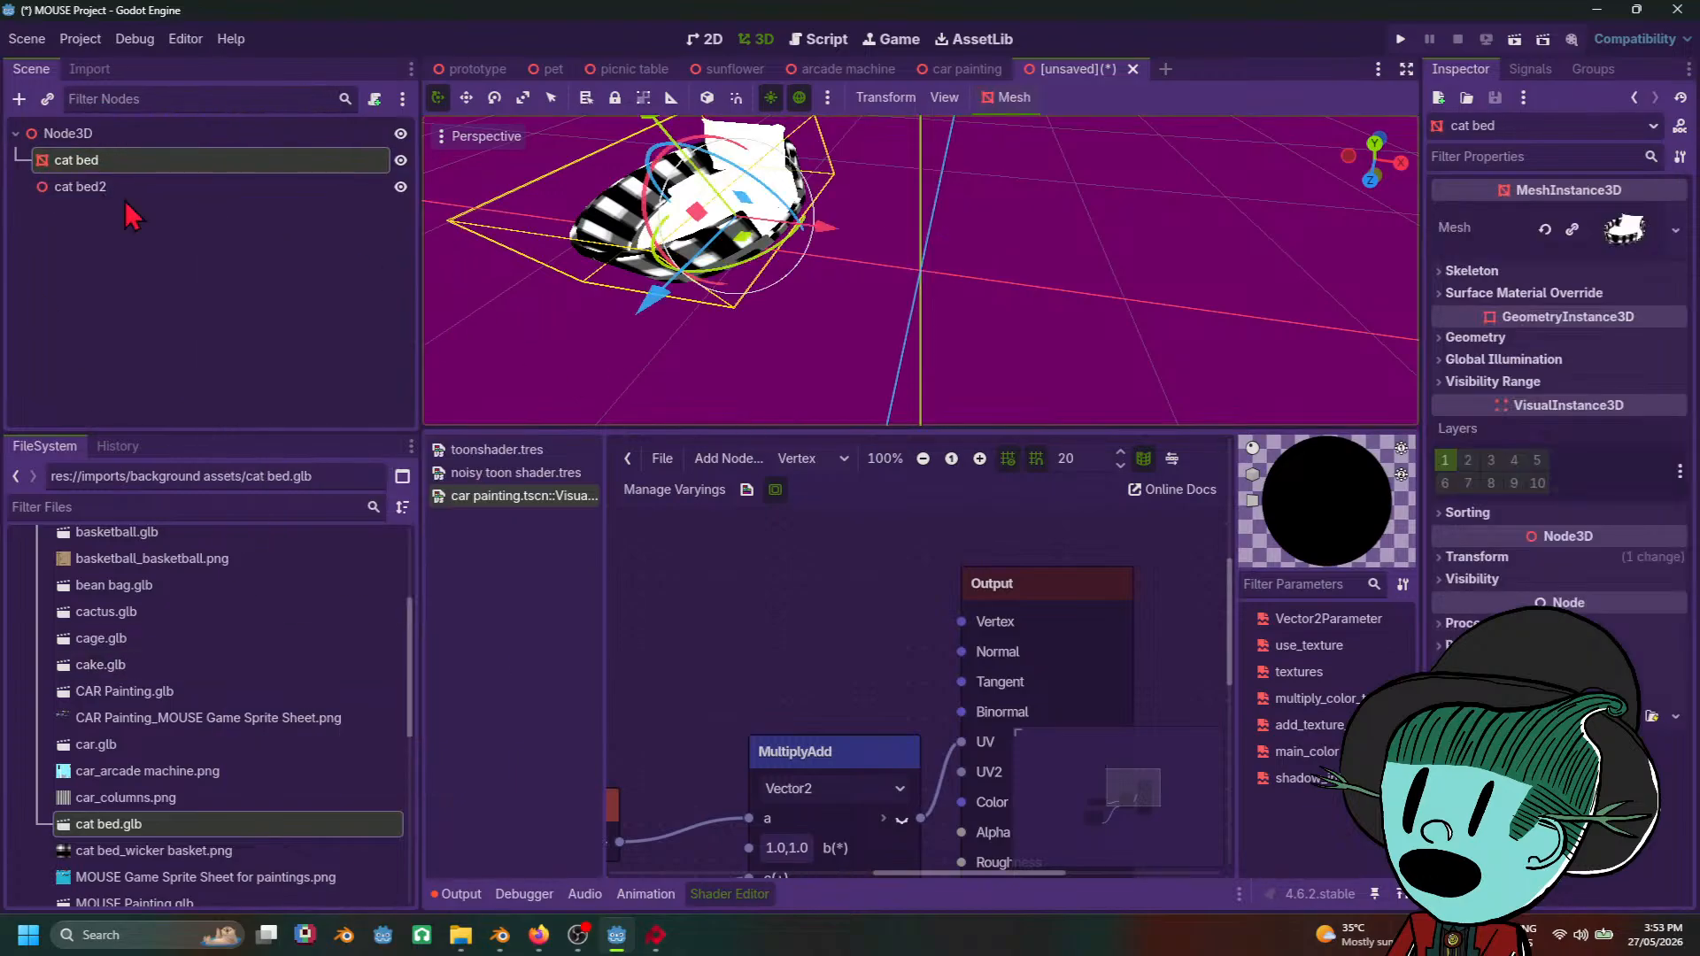
# Step: Assign a new ShaderMaterial to surface material override slot 1 of the cat bed mesh and open the material's properties
pyautogui.click(1505, 294)
pyautogui.click(1676, 380)
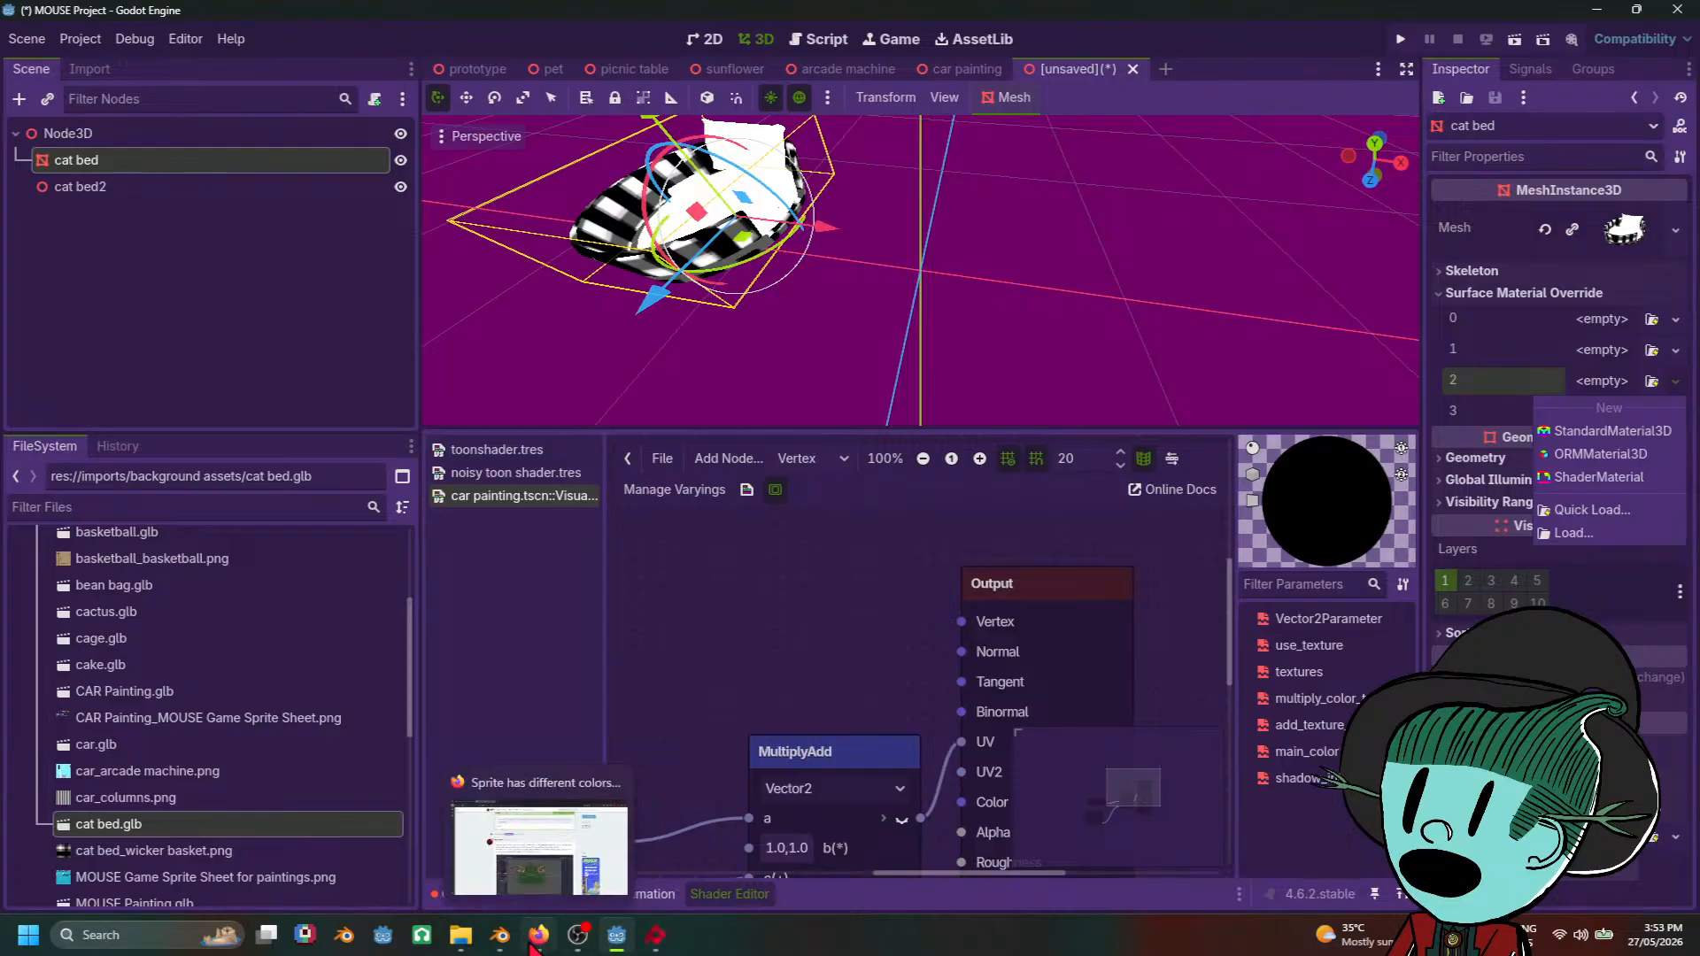
pyautogui.click(514, 881)
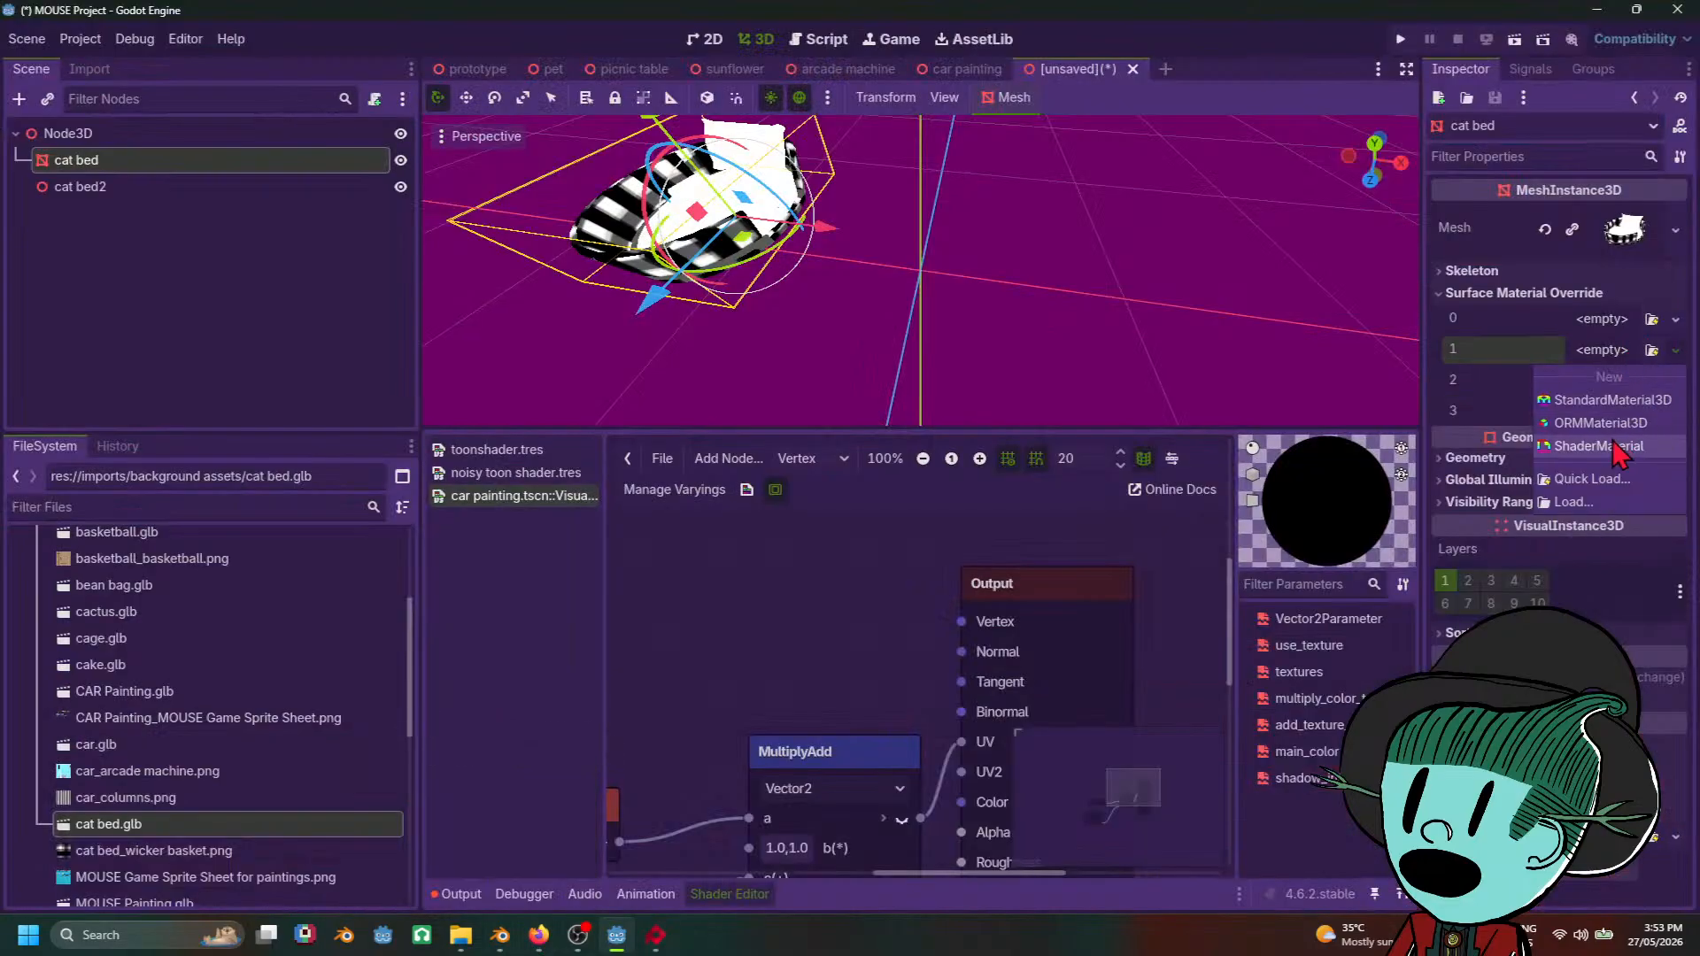
pyautogui.click(1616, 450)
pyautogui.click(1665, 364)
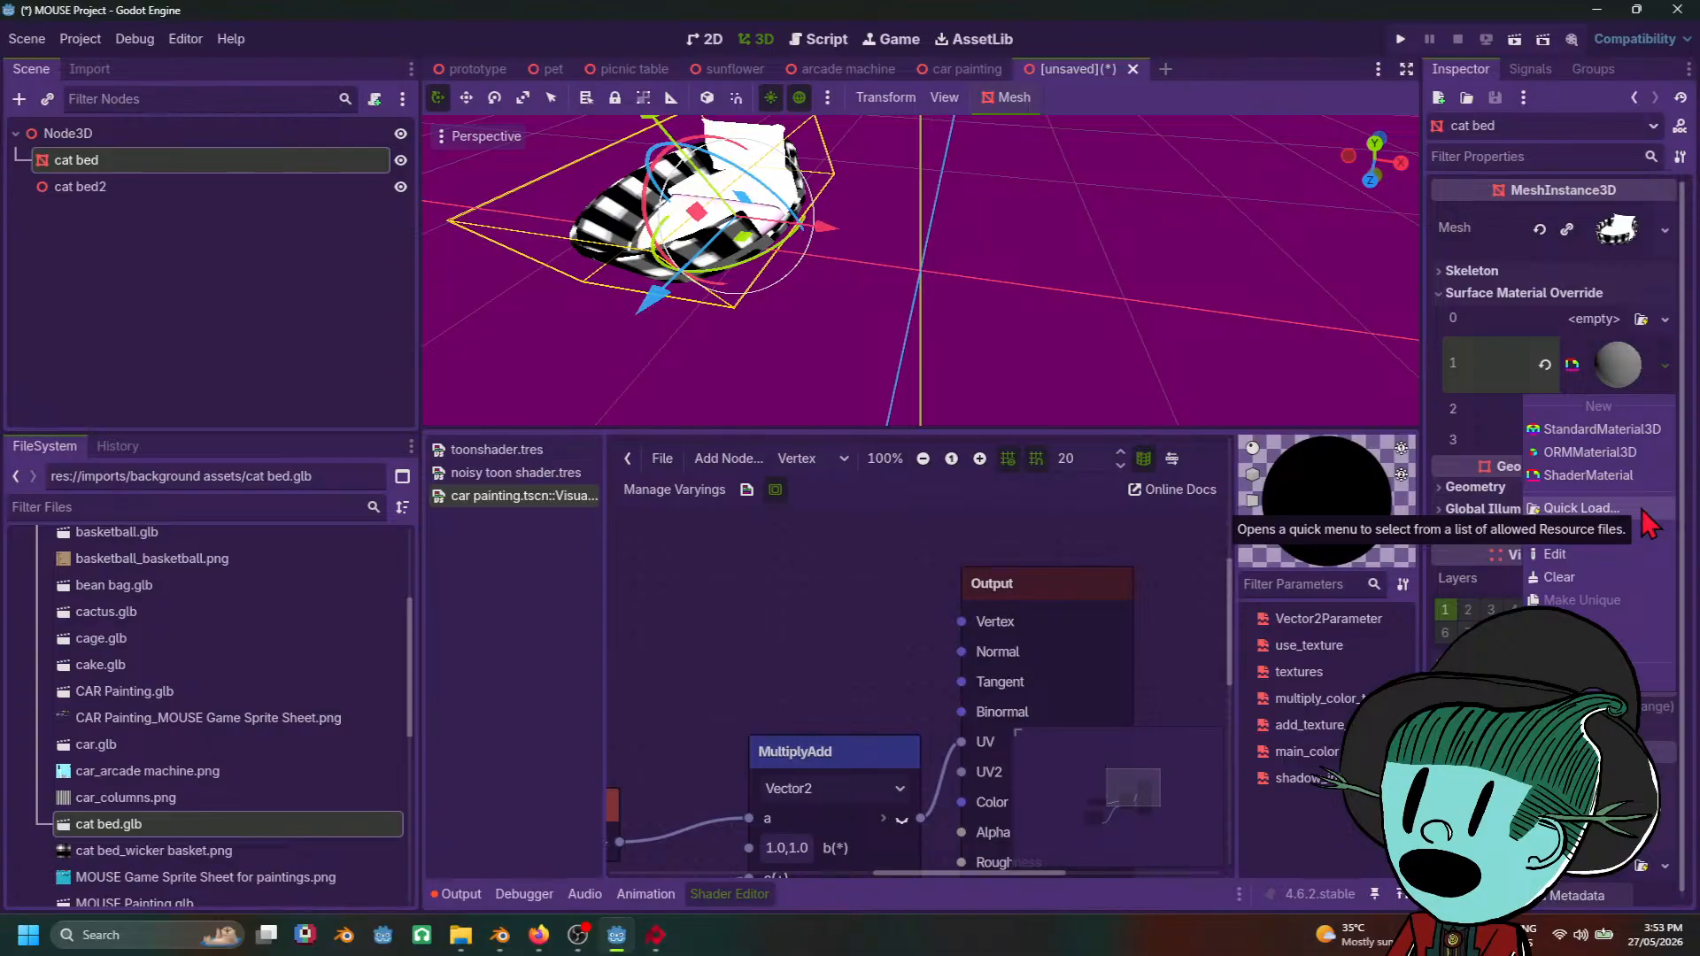
pyautogui.click(1618, 365)
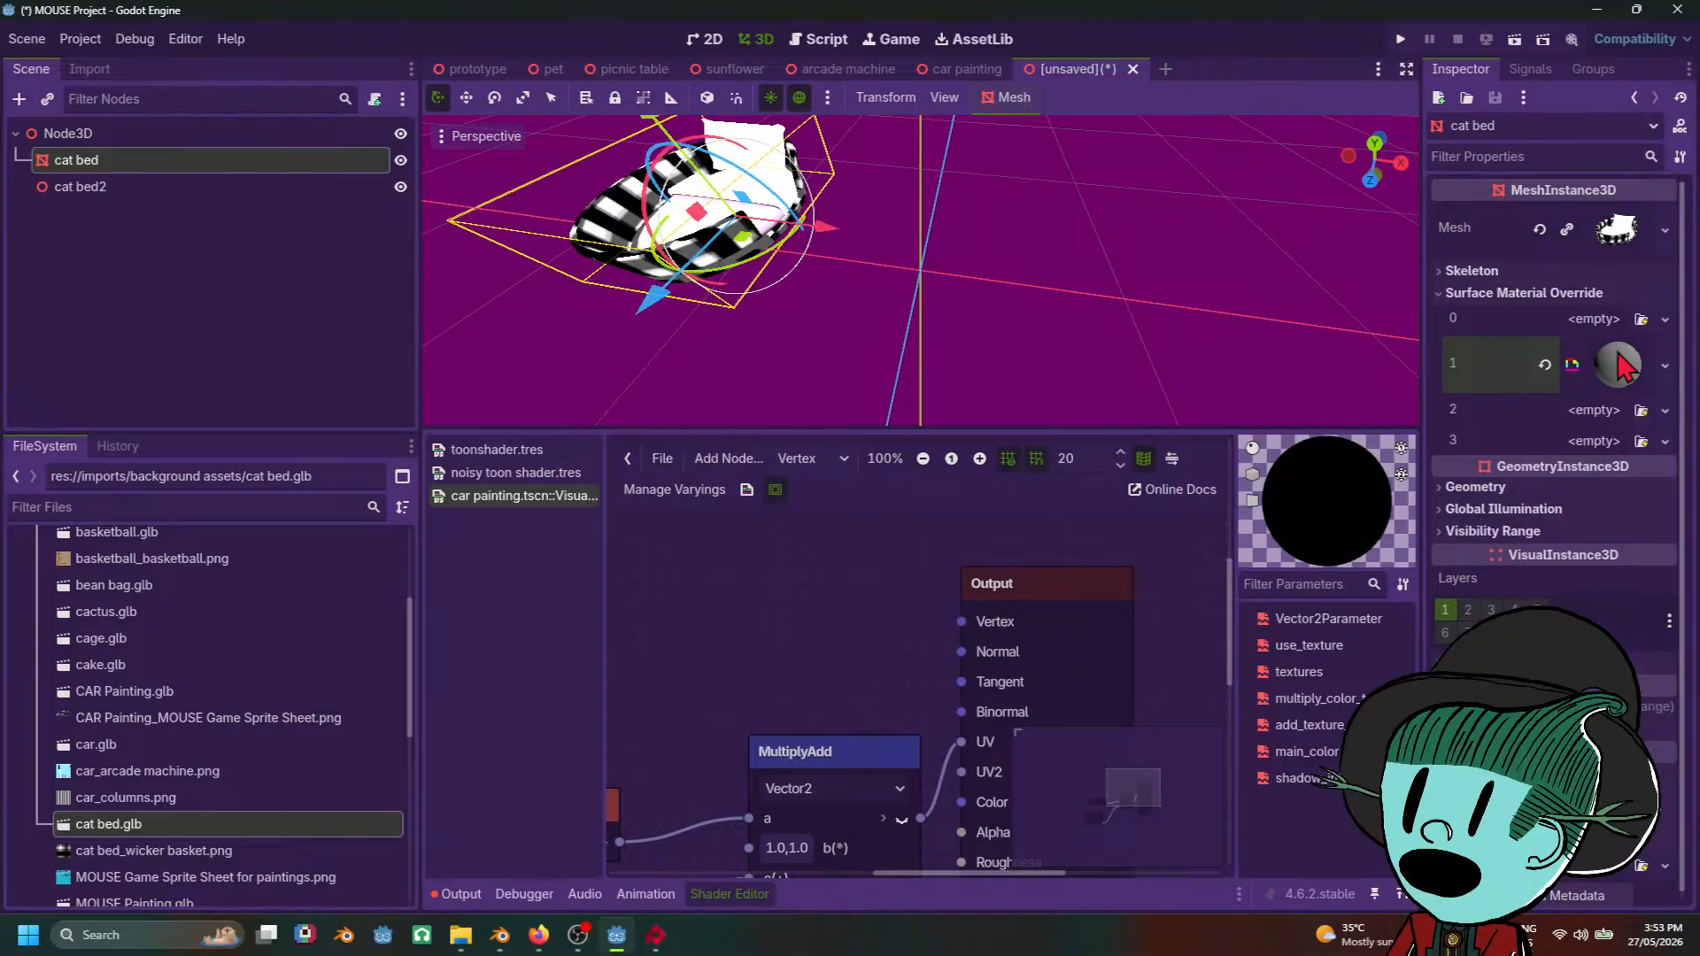
# Step: Load noisy toon shader.tres as the shader of the cat bed's slot 1 material
pyautogui.click(1618, 365)
pyautogui.click(1661, 543)
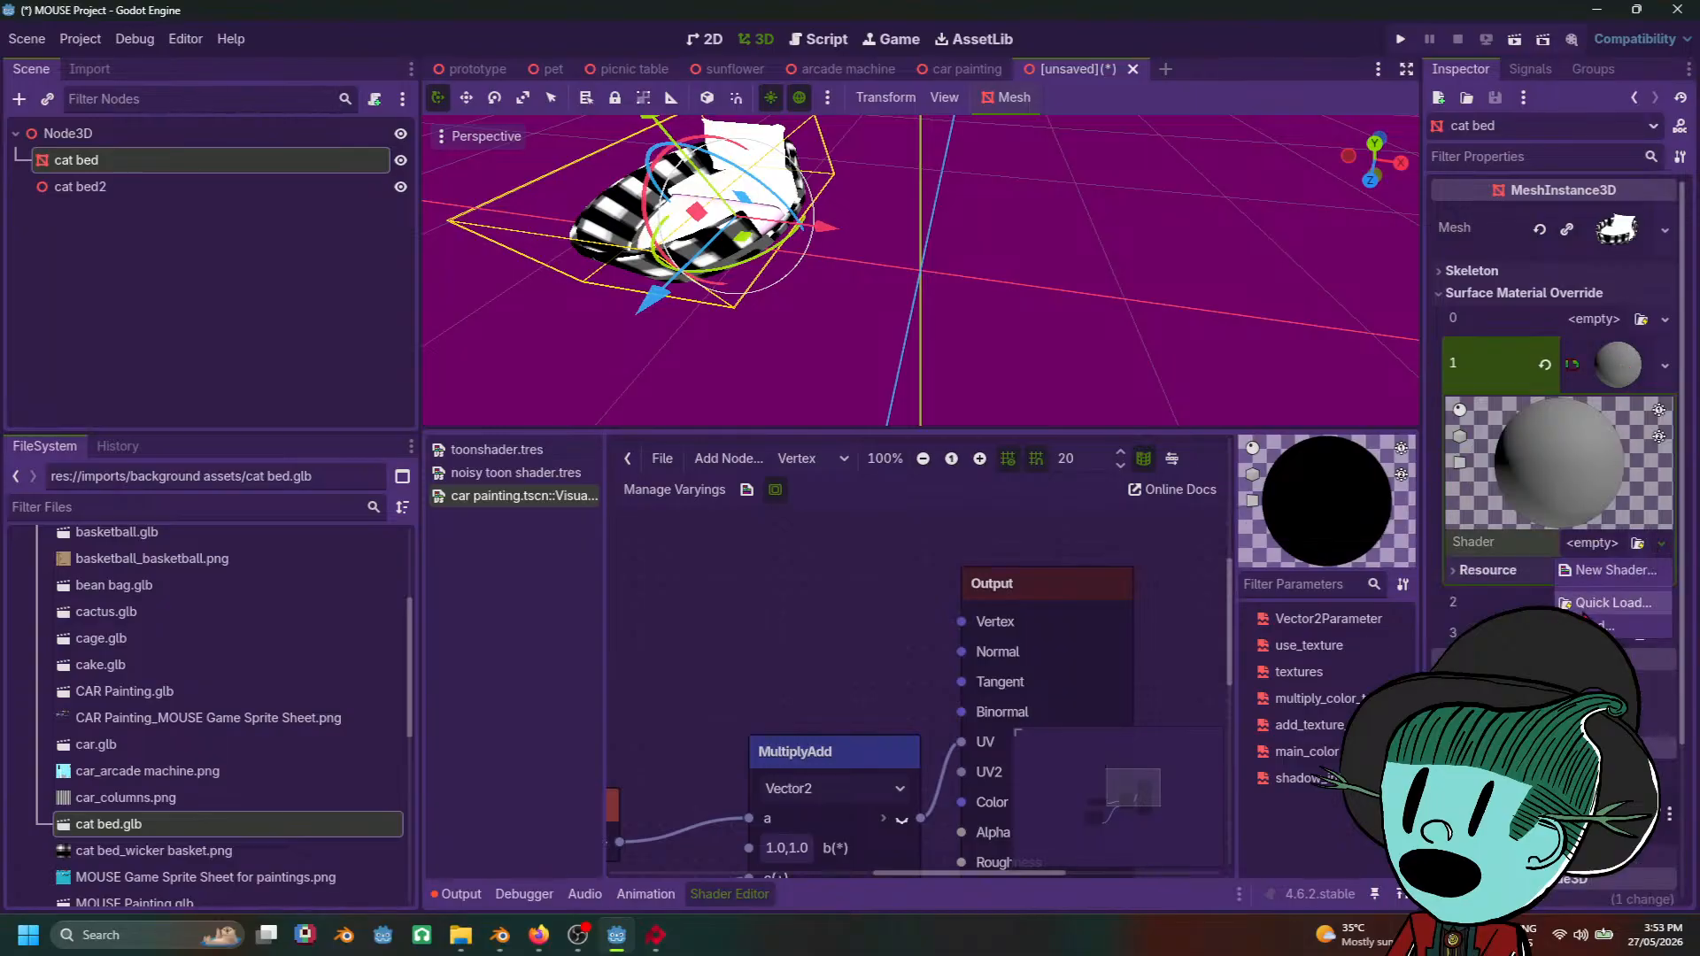
pyautogui.click(1612, 603)
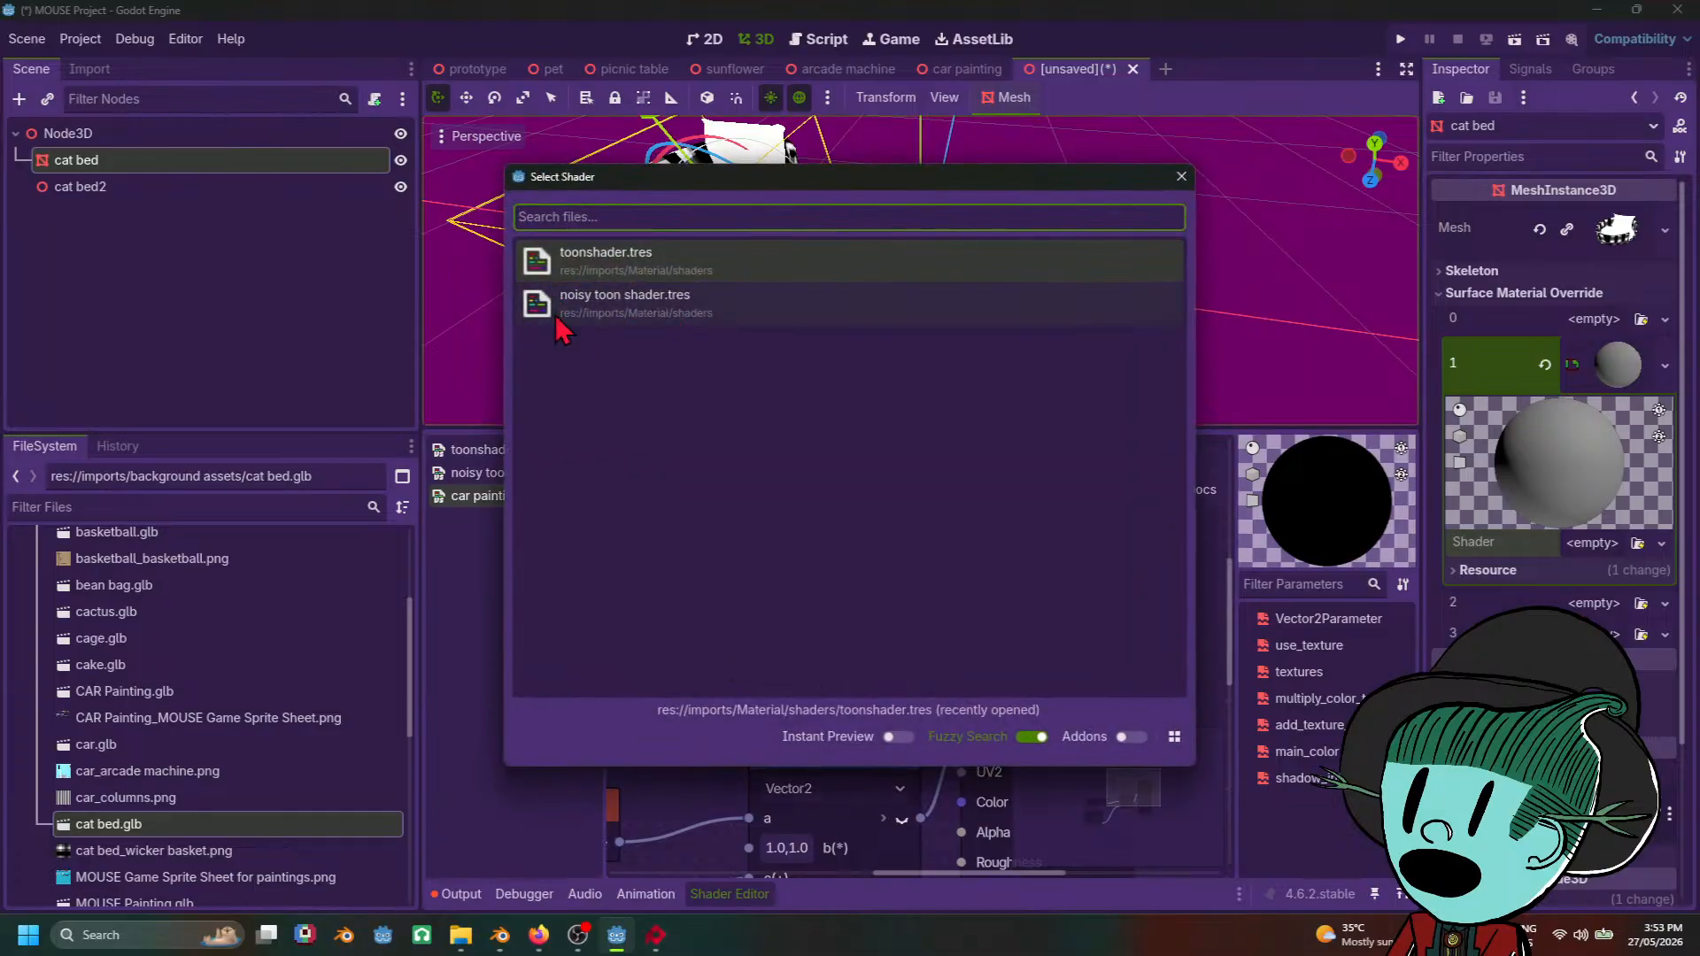
pyautogui.click(639, 313)
pyautogui.moveTo(1082, 243); pyautogui.dragTo(1215, 406, button='middle')
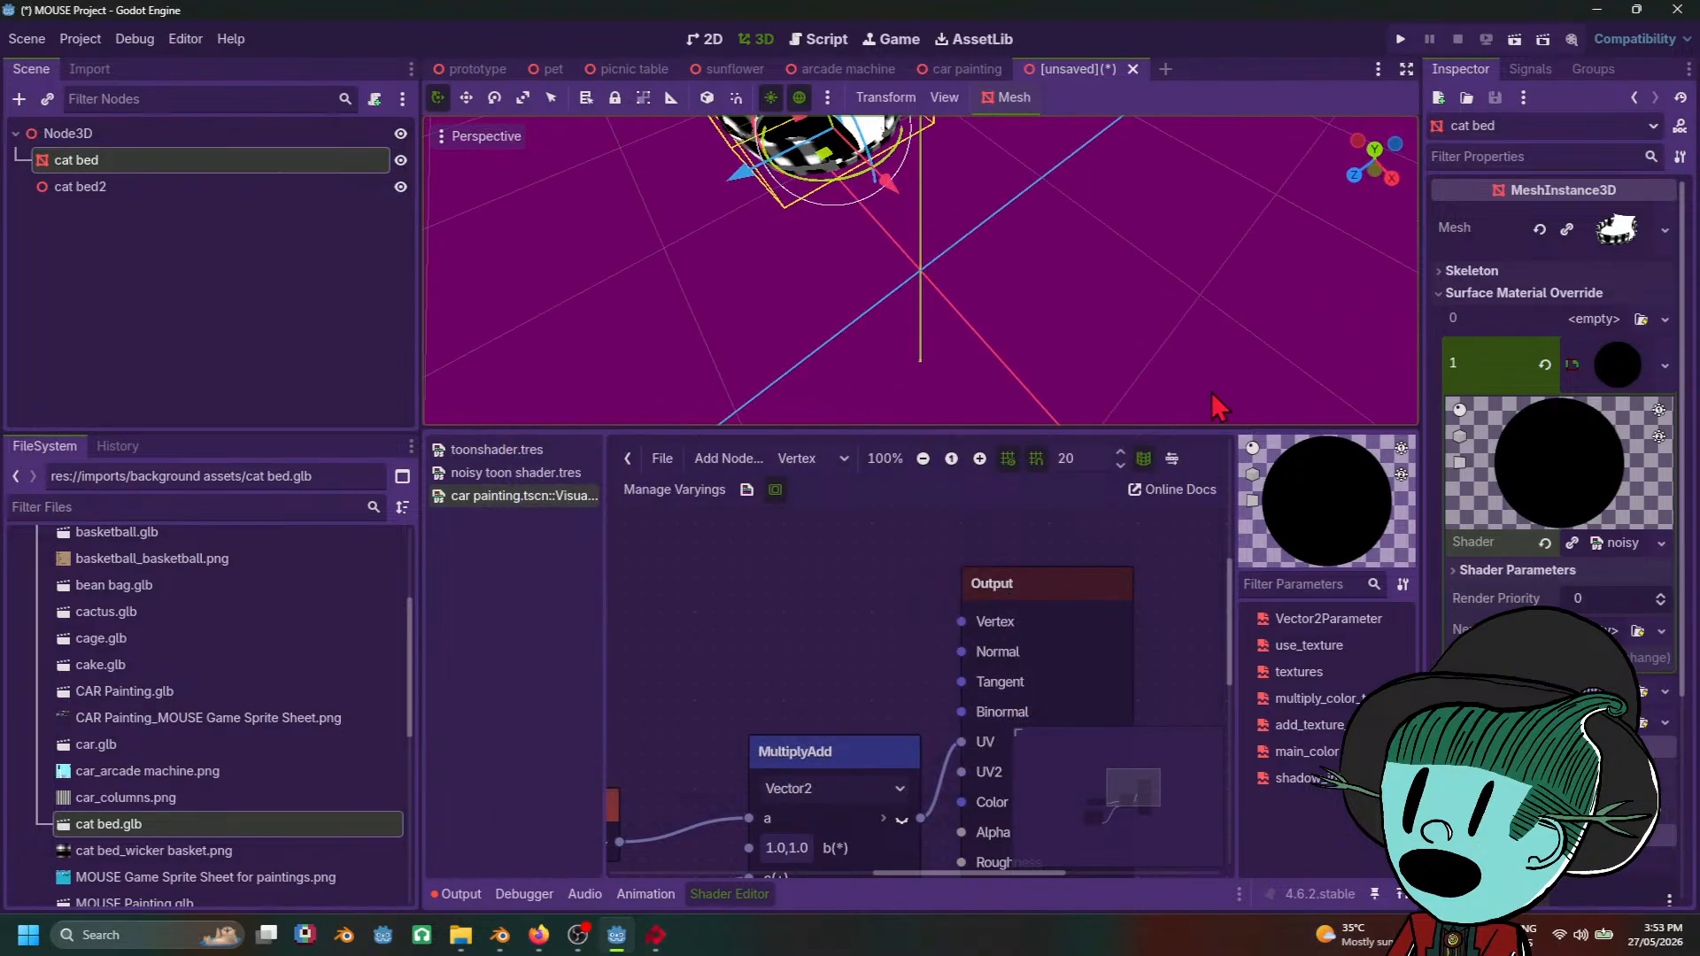
pyautogui.moveTo(1045, 259); pyautogui.dragTo(1056, 607, button='middle')
pyautogui.moveTo(1067, 355); pyautogui.dragTo(1131, 274, button='middle')
pyautogui.moveTo(1025, 382); pyautogui.dragTo(992, 355, button='middle')
# Step: Expand the material's shader parameters and set its color parameter to light grey c3c3c3
pyautogui.click(1624, 544)
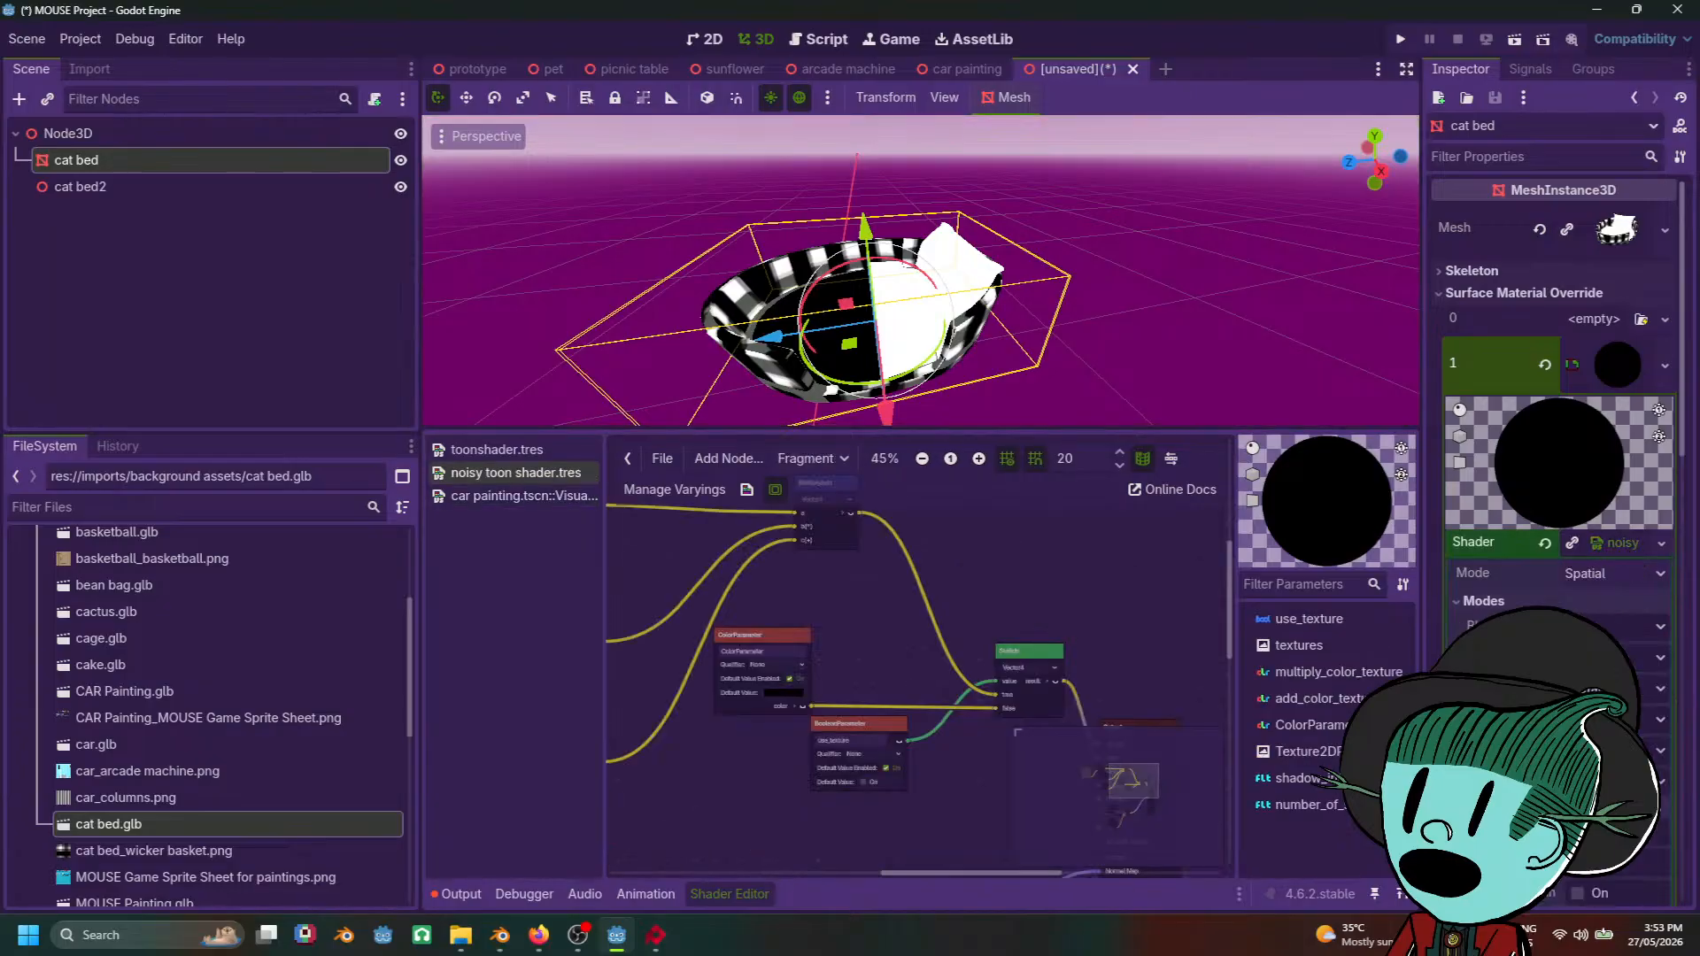
pyautogui.click(1620, 454)
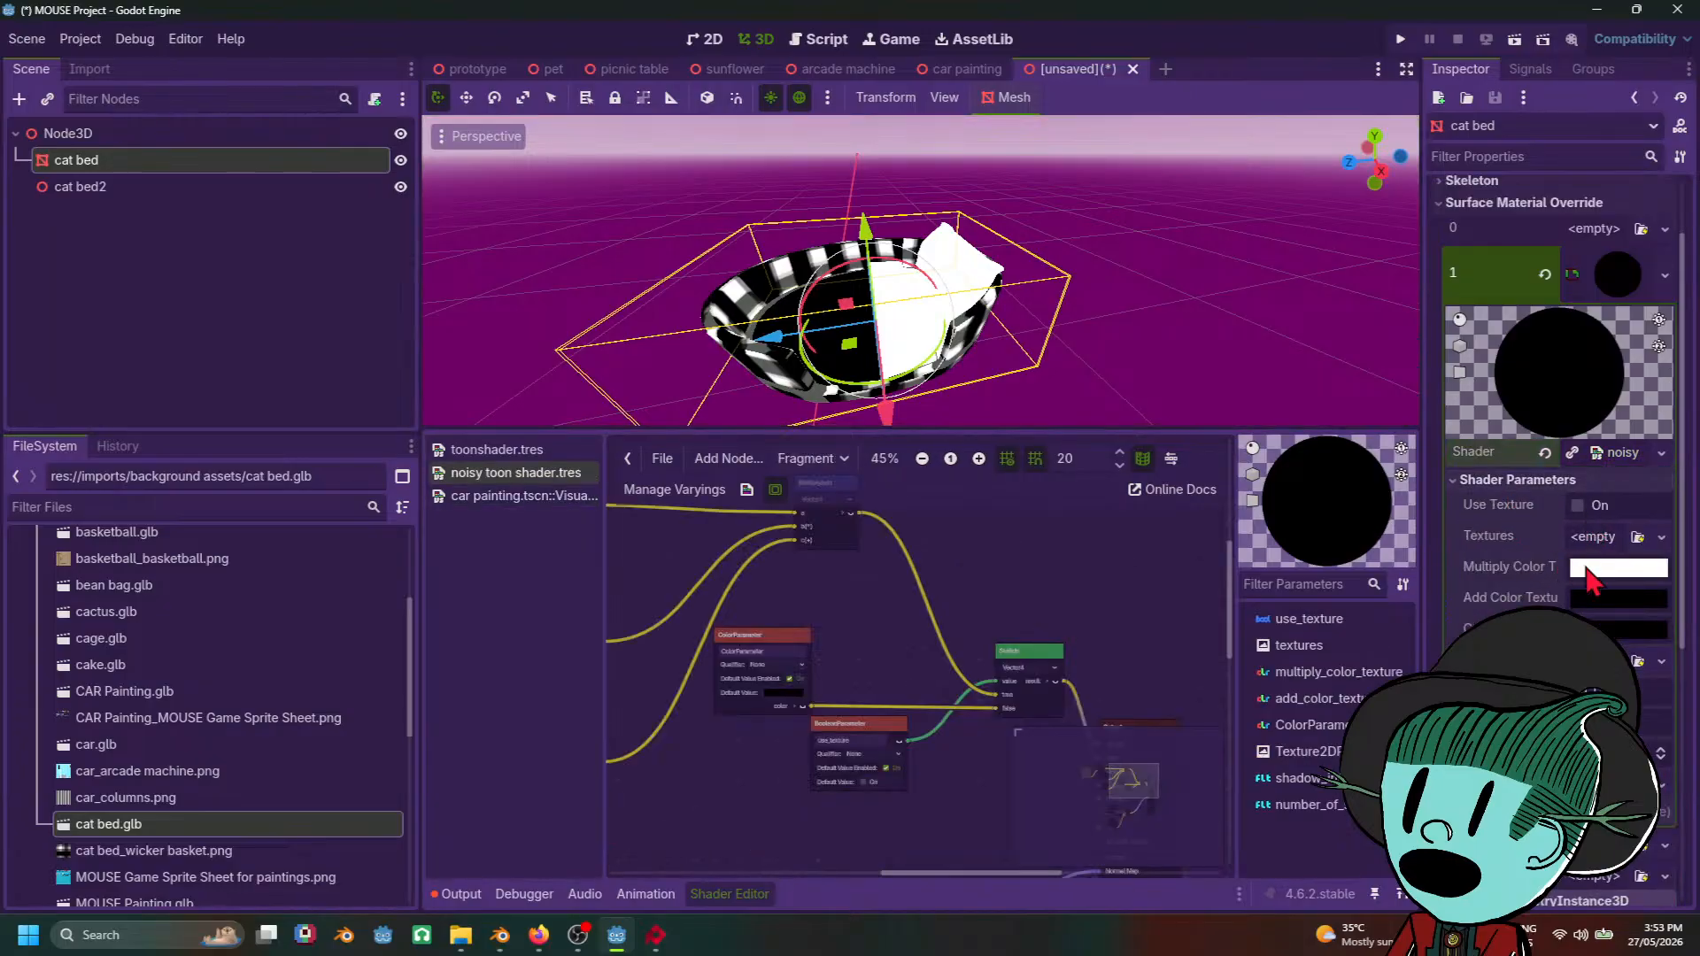
pyautogui.click(1589, 569)
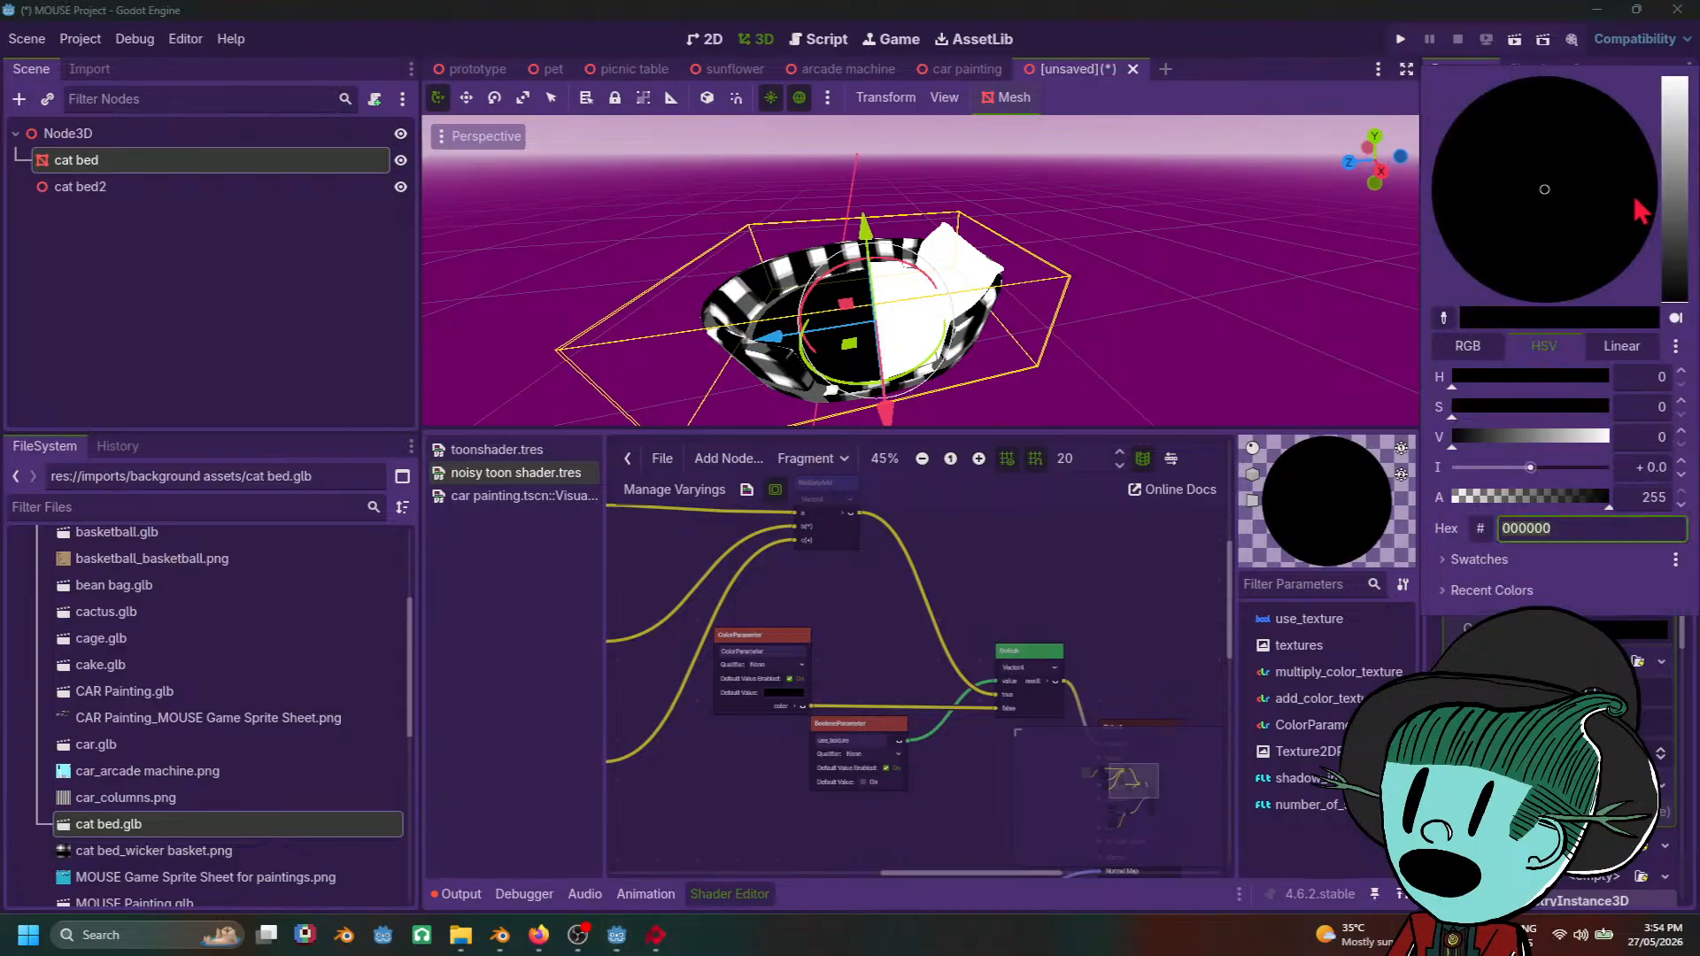
pyautogui.moveTo(1675, 204); pyautogui.dragTo(1678, 129)
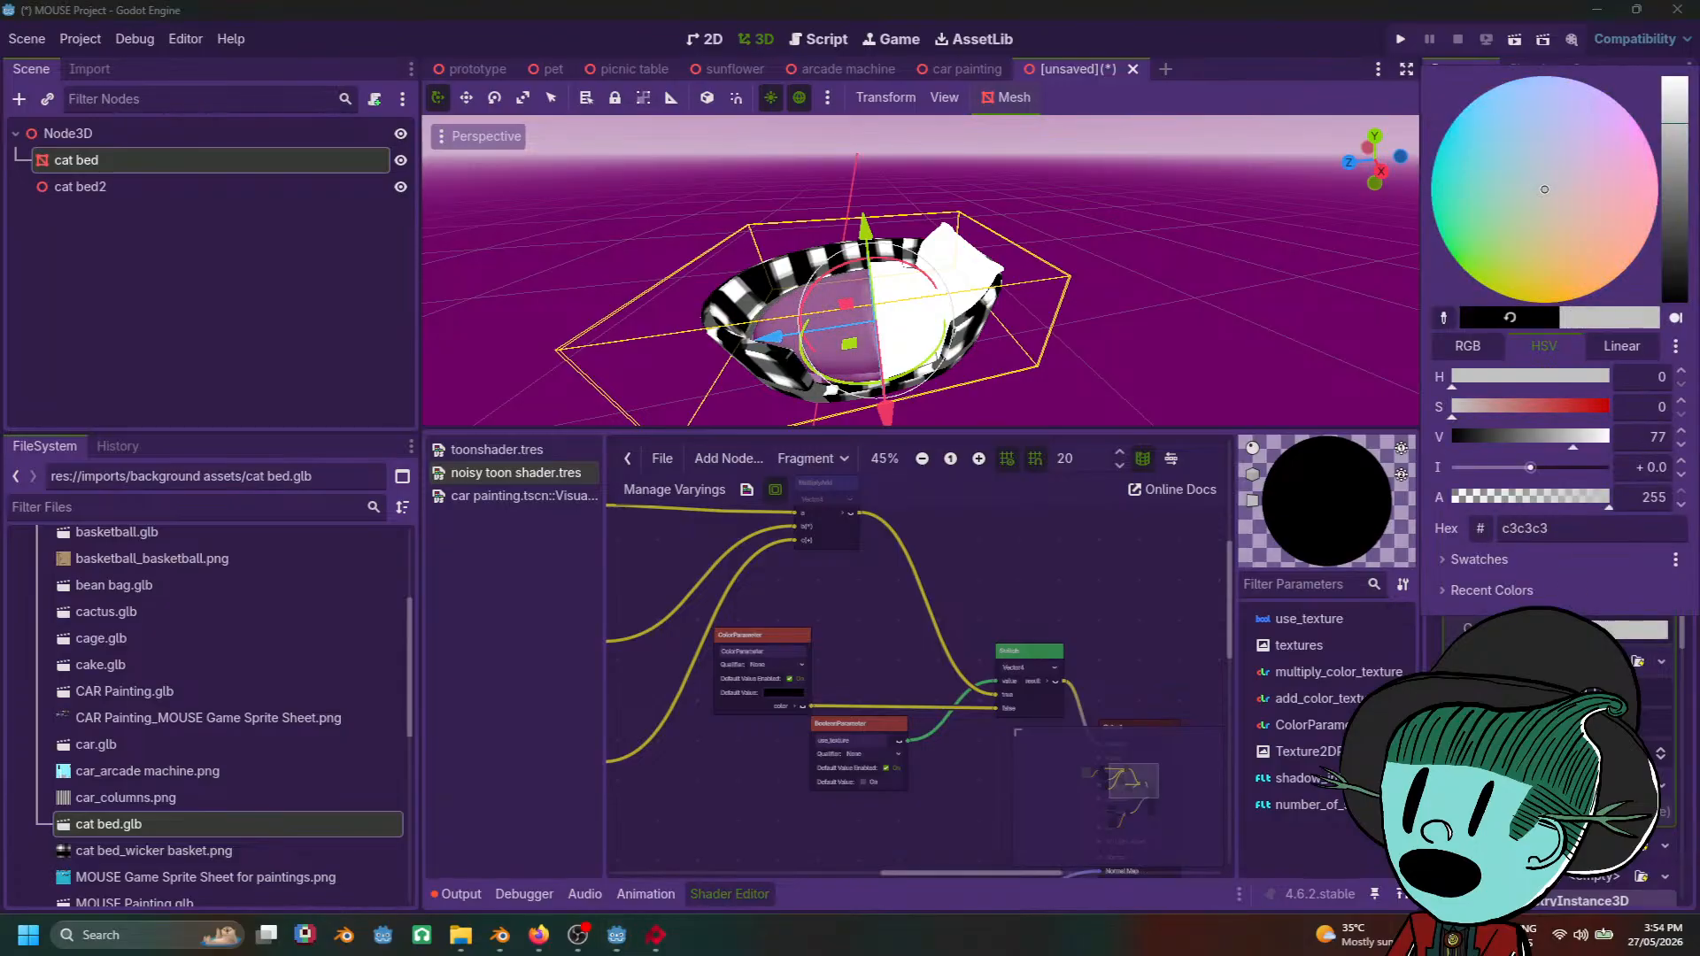
# Step: Assign a new NoiseTexture2D to the Texture 2D shader parameter and give it FastNoiseLite noise
pyautogui.click(1605, 661)
pyautogui.click(1605, 662)
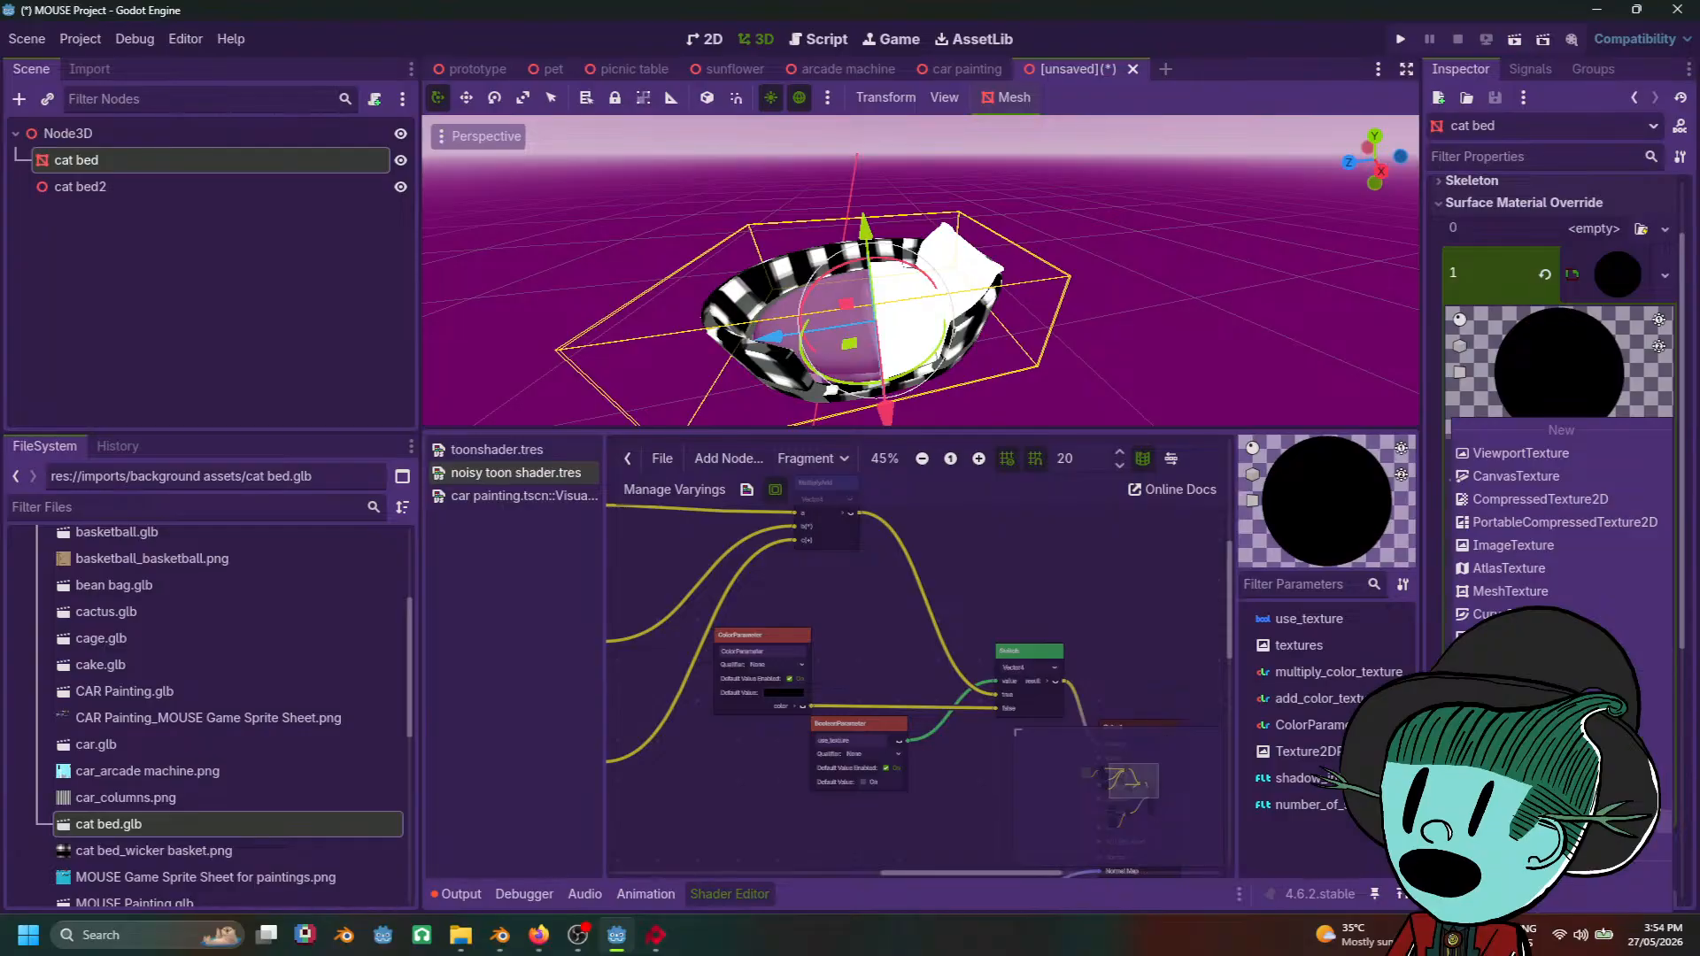
pyautogui.click(1599, 844)
pyautogui.scroll(3, 895, 334)
pyautogui.keyDown('shift'); pyautogui.moveTo(895, 334); pyautogui.dragTo(930, 288, button='middle'); pyautogui.keyUp('shift')
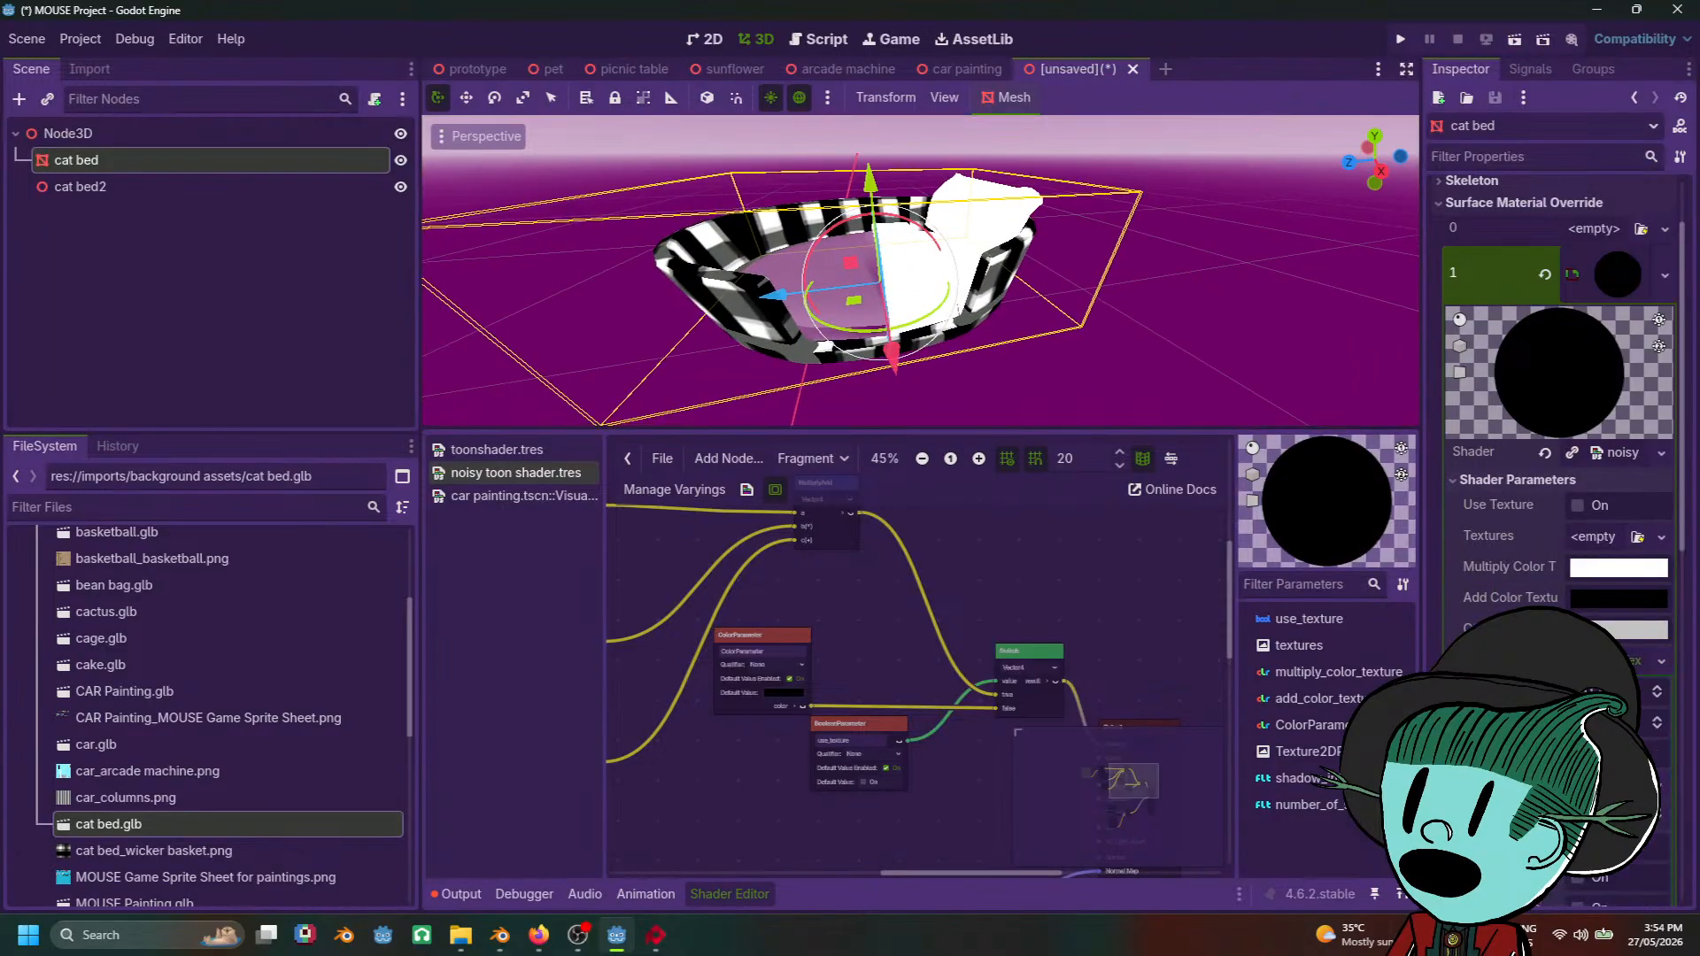
pyautogui.scroll(-3, 1532, 566)
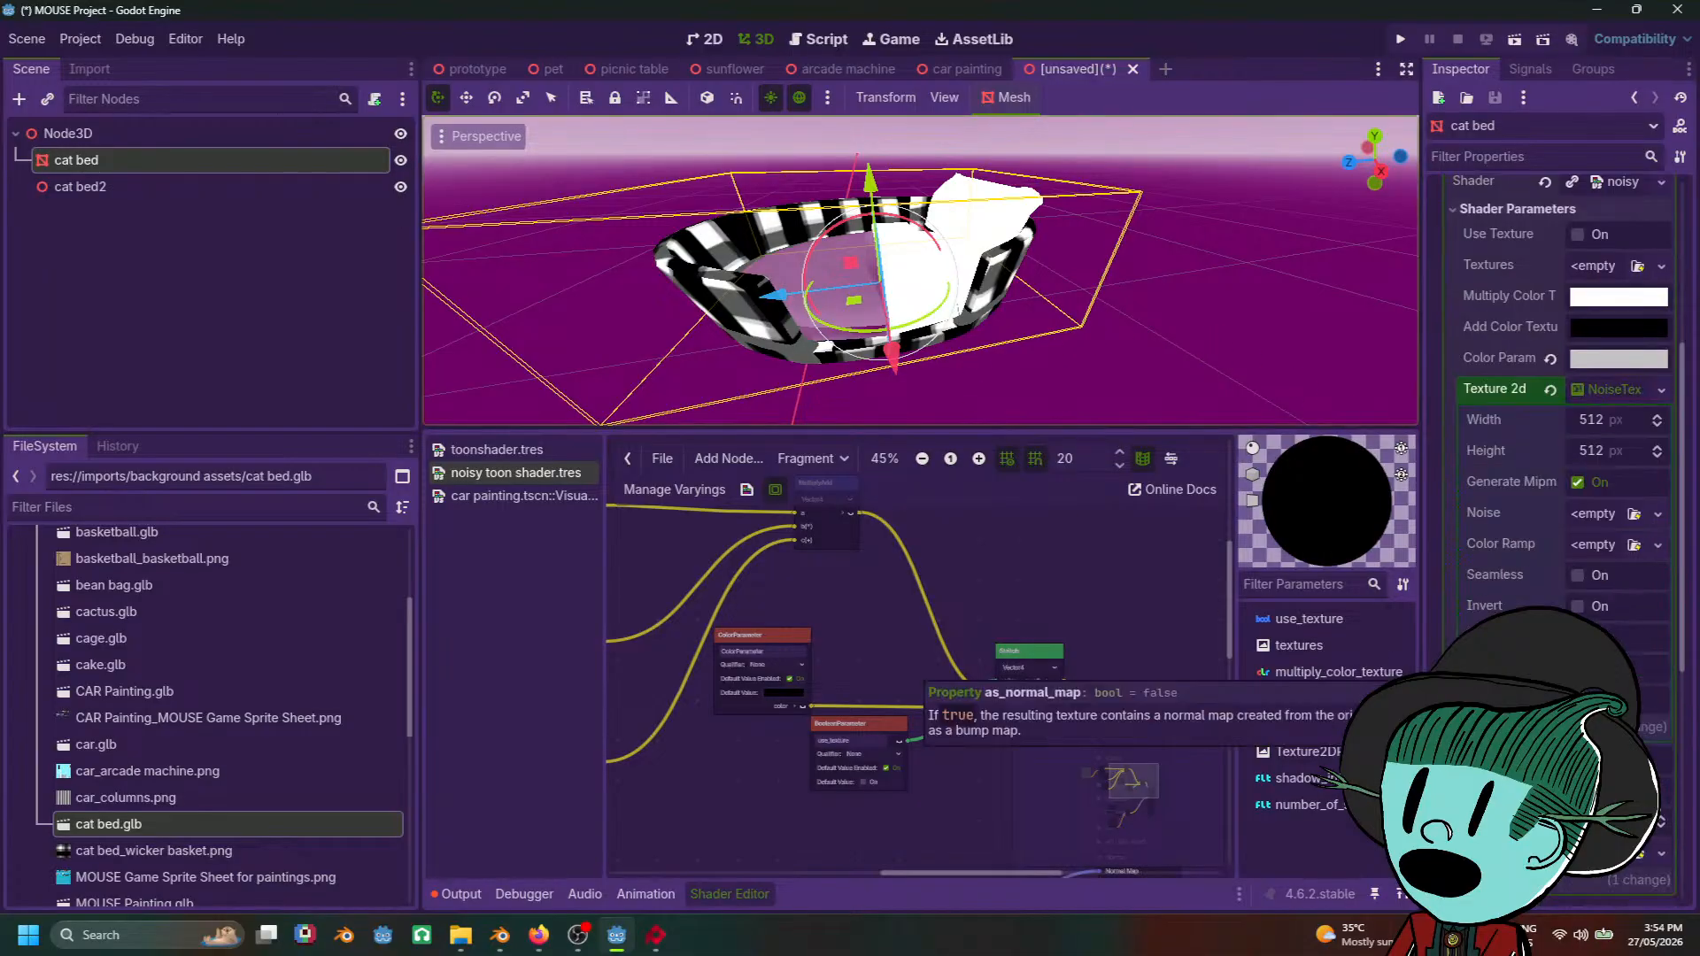
pyautogui.click(1594, 518)
pyautogui.click(1594, 553)
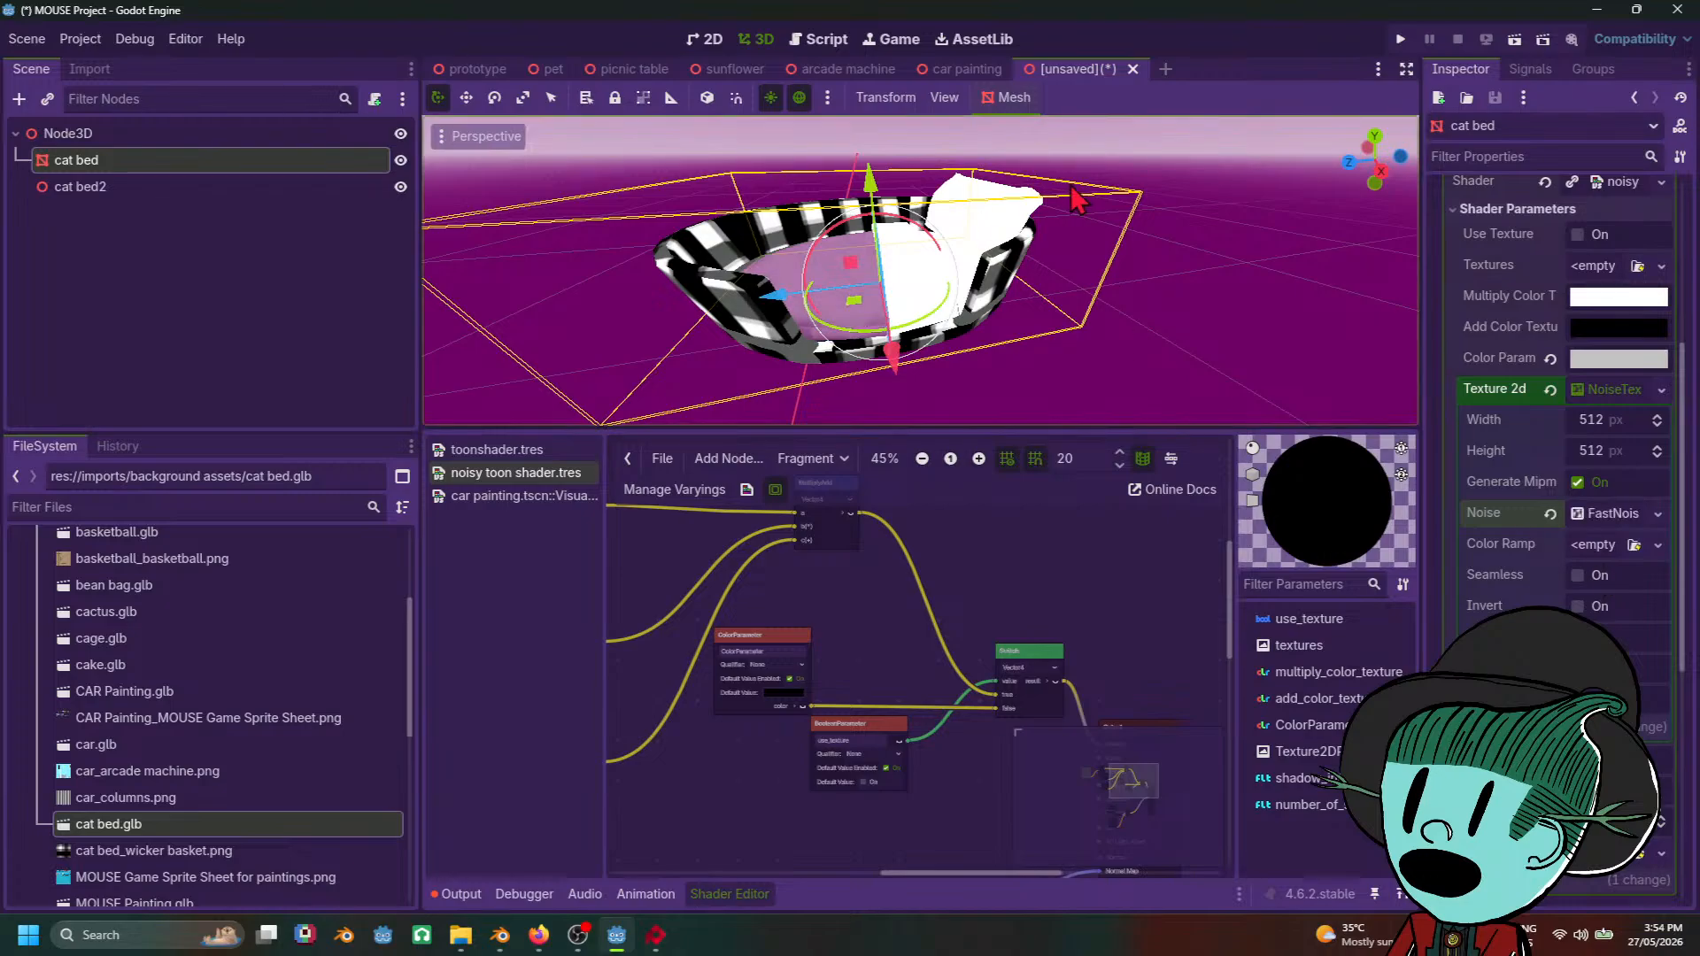
pyautogui.moveTo(1076, 200); pyautogui.dragTo(1112, 284, button='middle')
pyautogui.scroll(5, 966, 261)
pyautogui.scroll(-5, 999, 319)
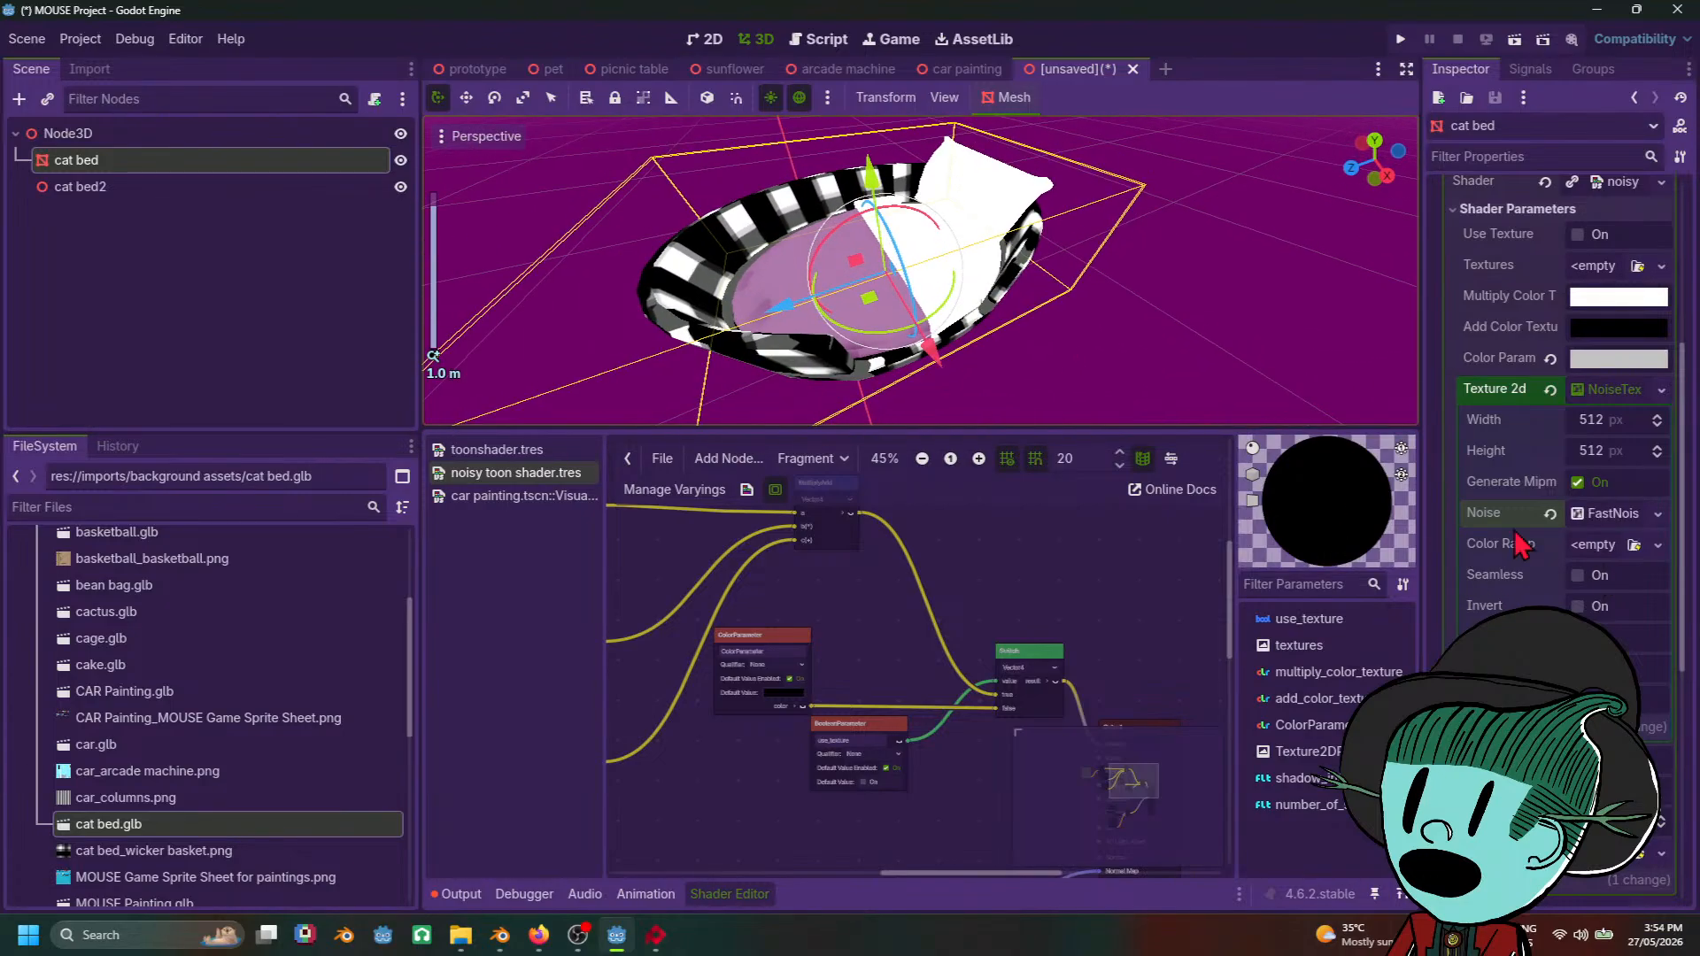
# Step: Raise the frequency of the FastNoiseLite noise to produce a much finer grain
pyautogui.click(1614, 513)
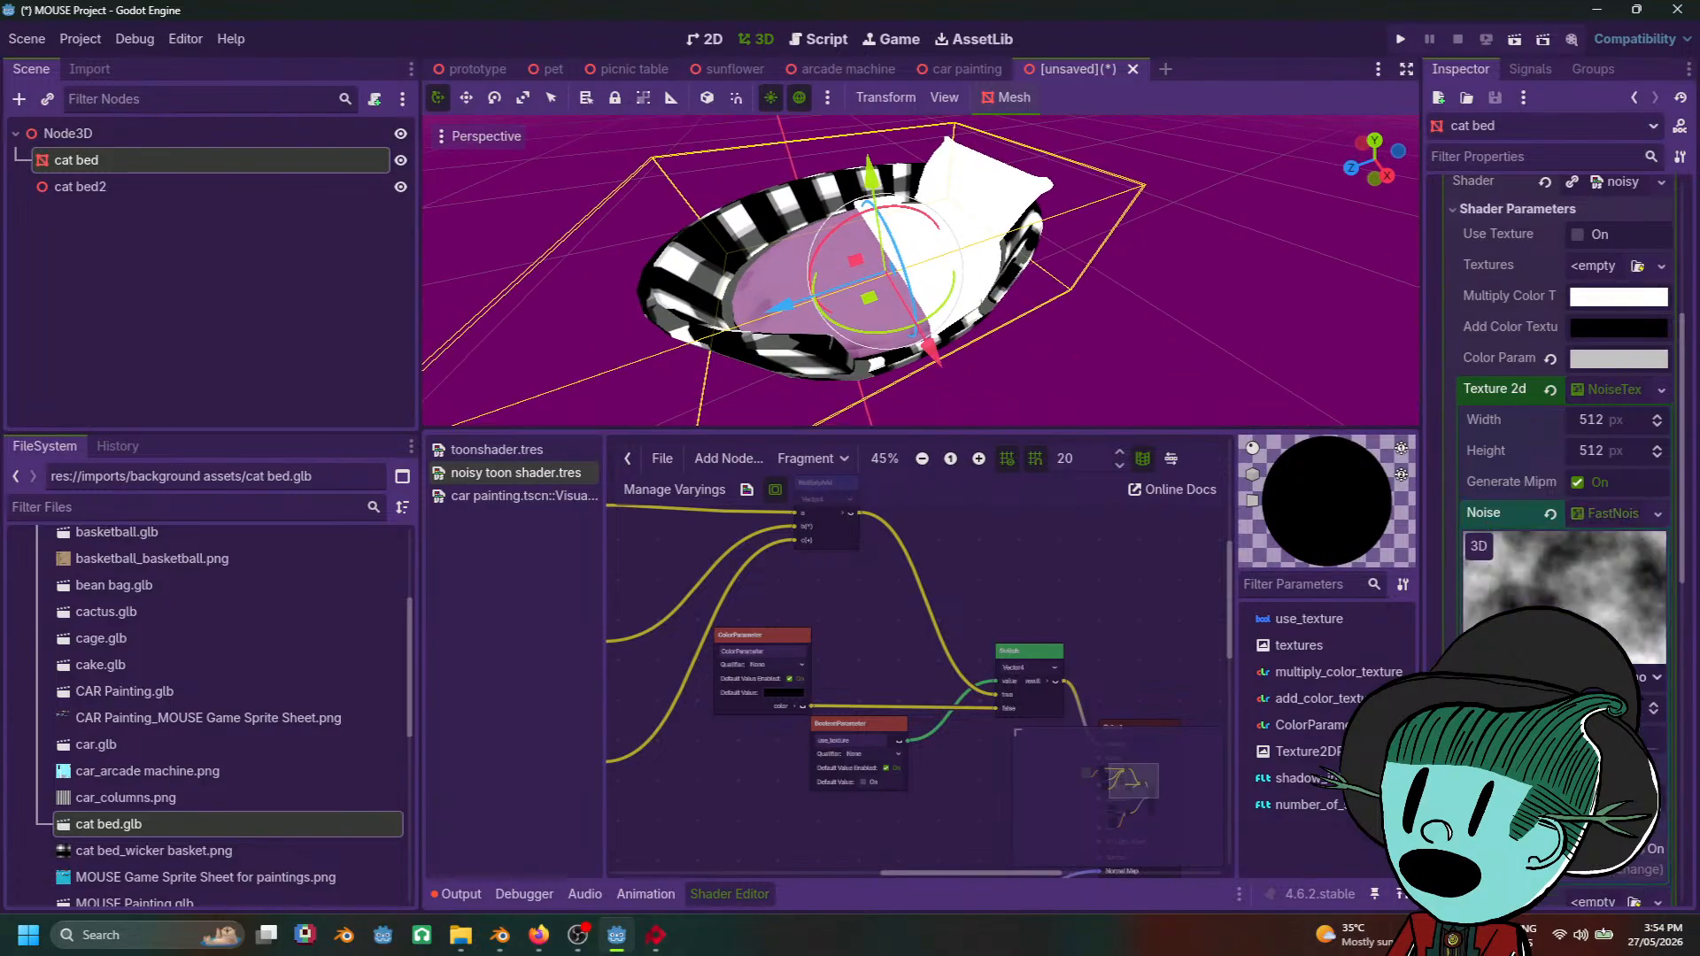
pyautogui.moveTo(1619, 750); pyautogui.dragTo(1648, 748)
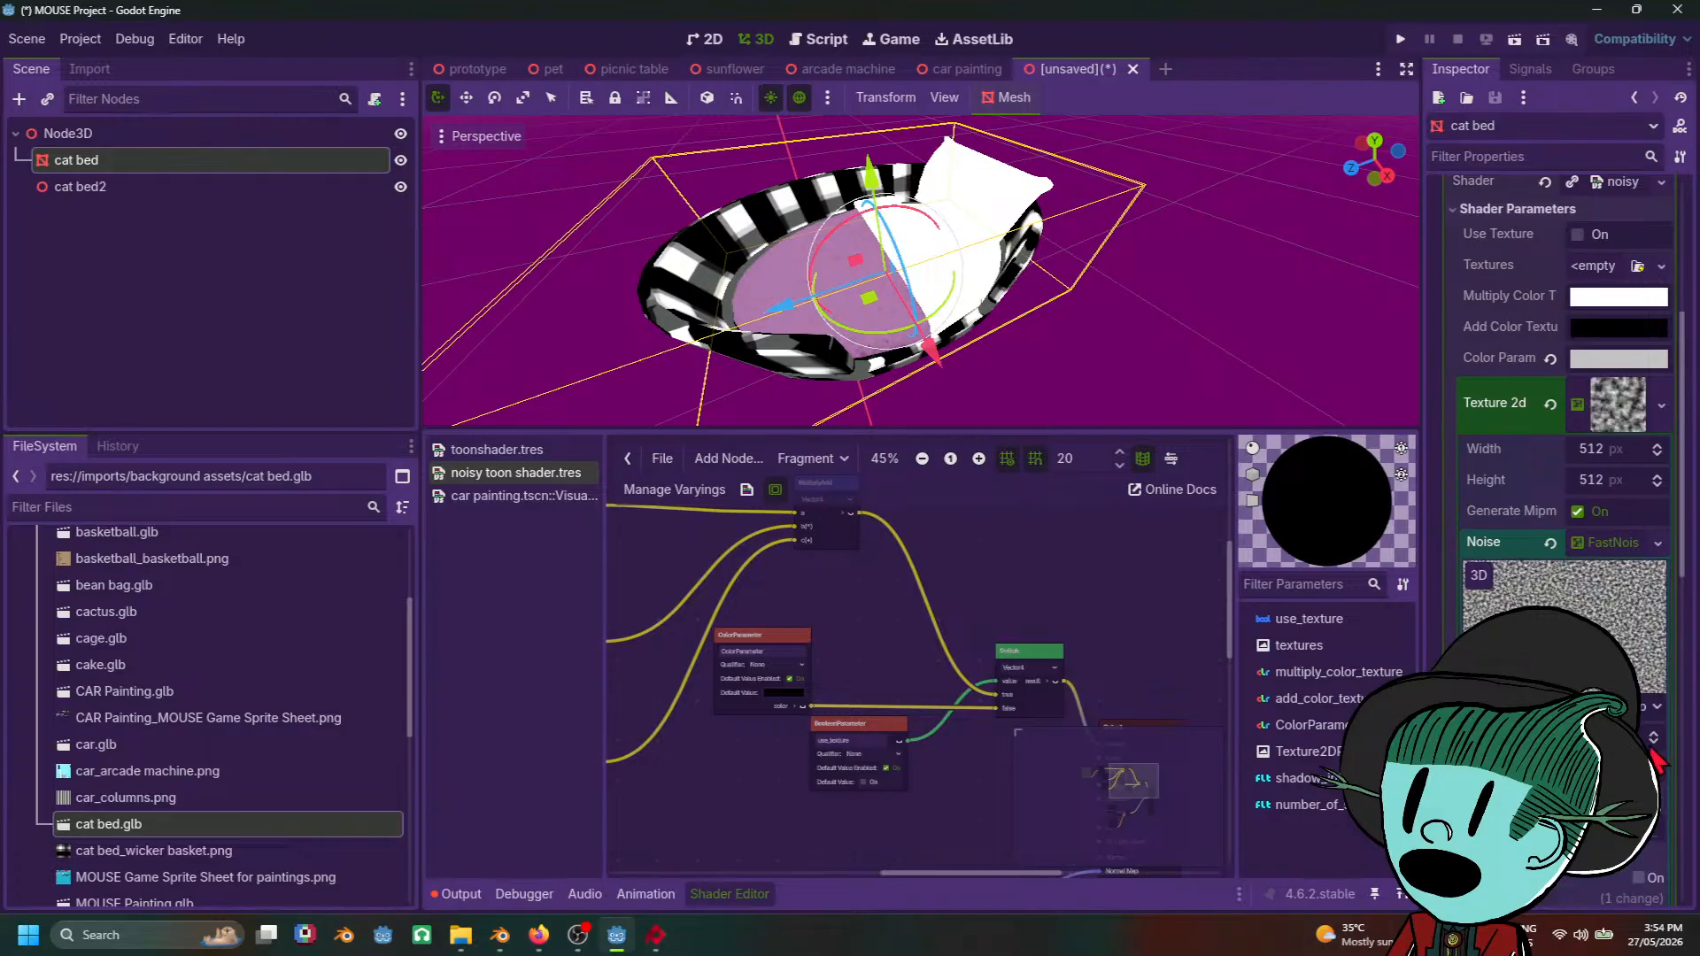
pyautogui.scroll(-2, 1625, 708)
pyautogui.scroll(2, 1603, 656)
# Step: Set the material's shadow intensity to 0.485 and its number of steps to 20.295
pyautogui.click(1623, 545)
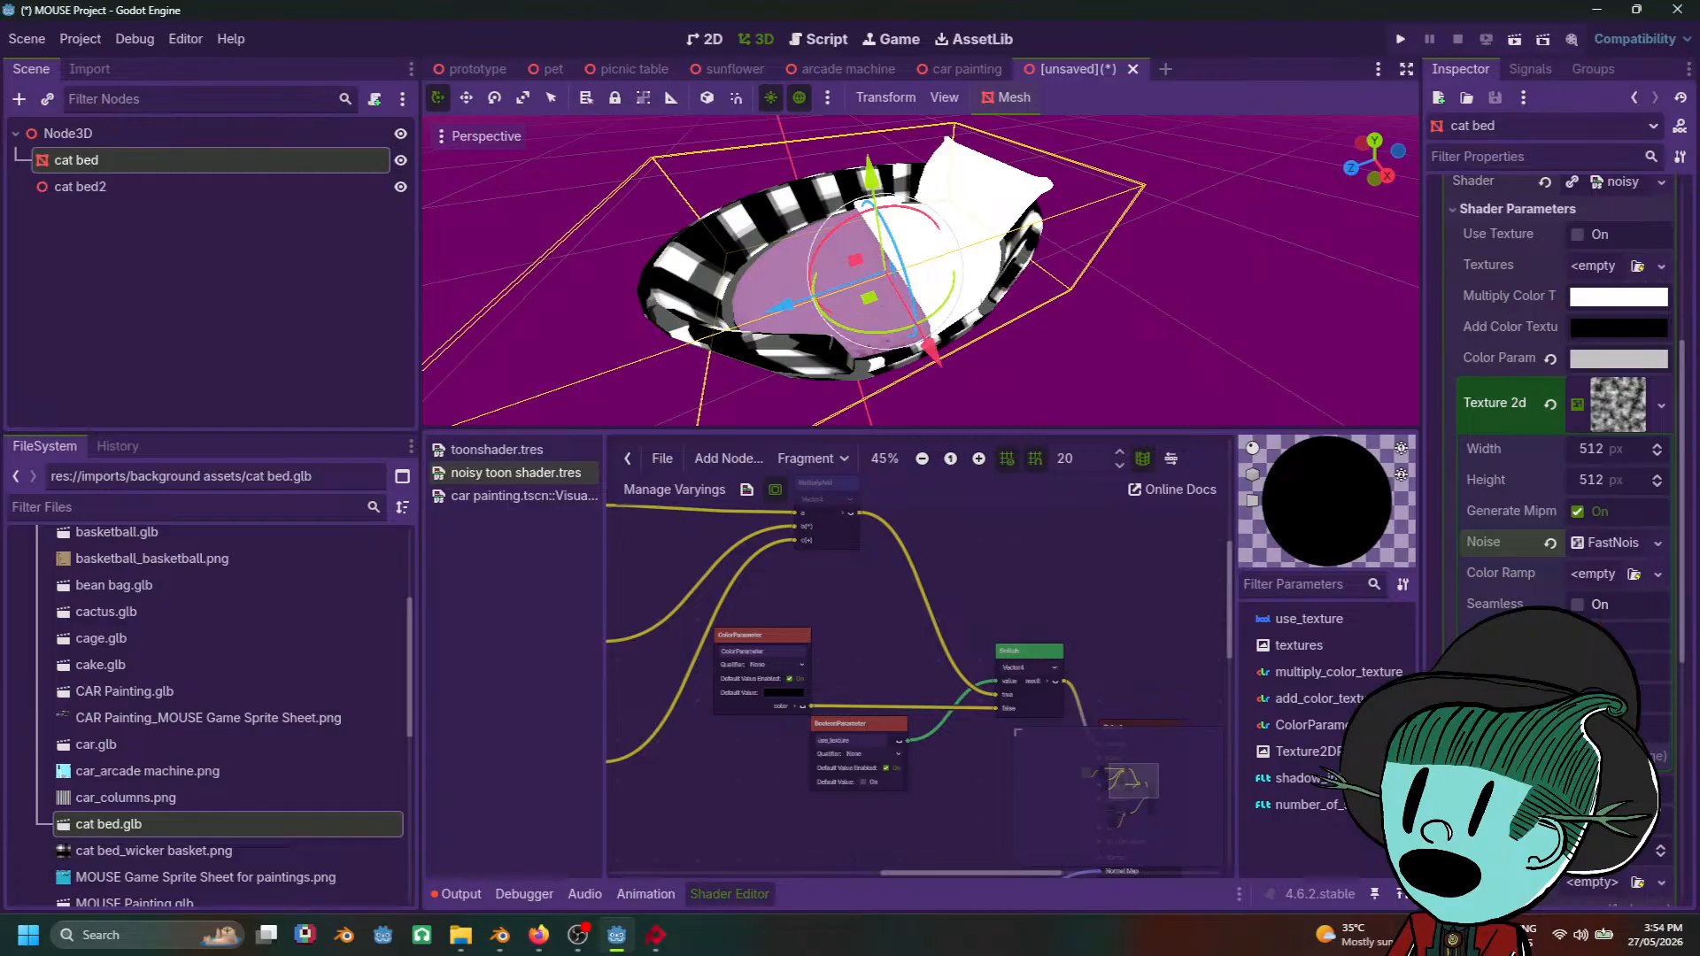
pyautogui.click(1620, 409)
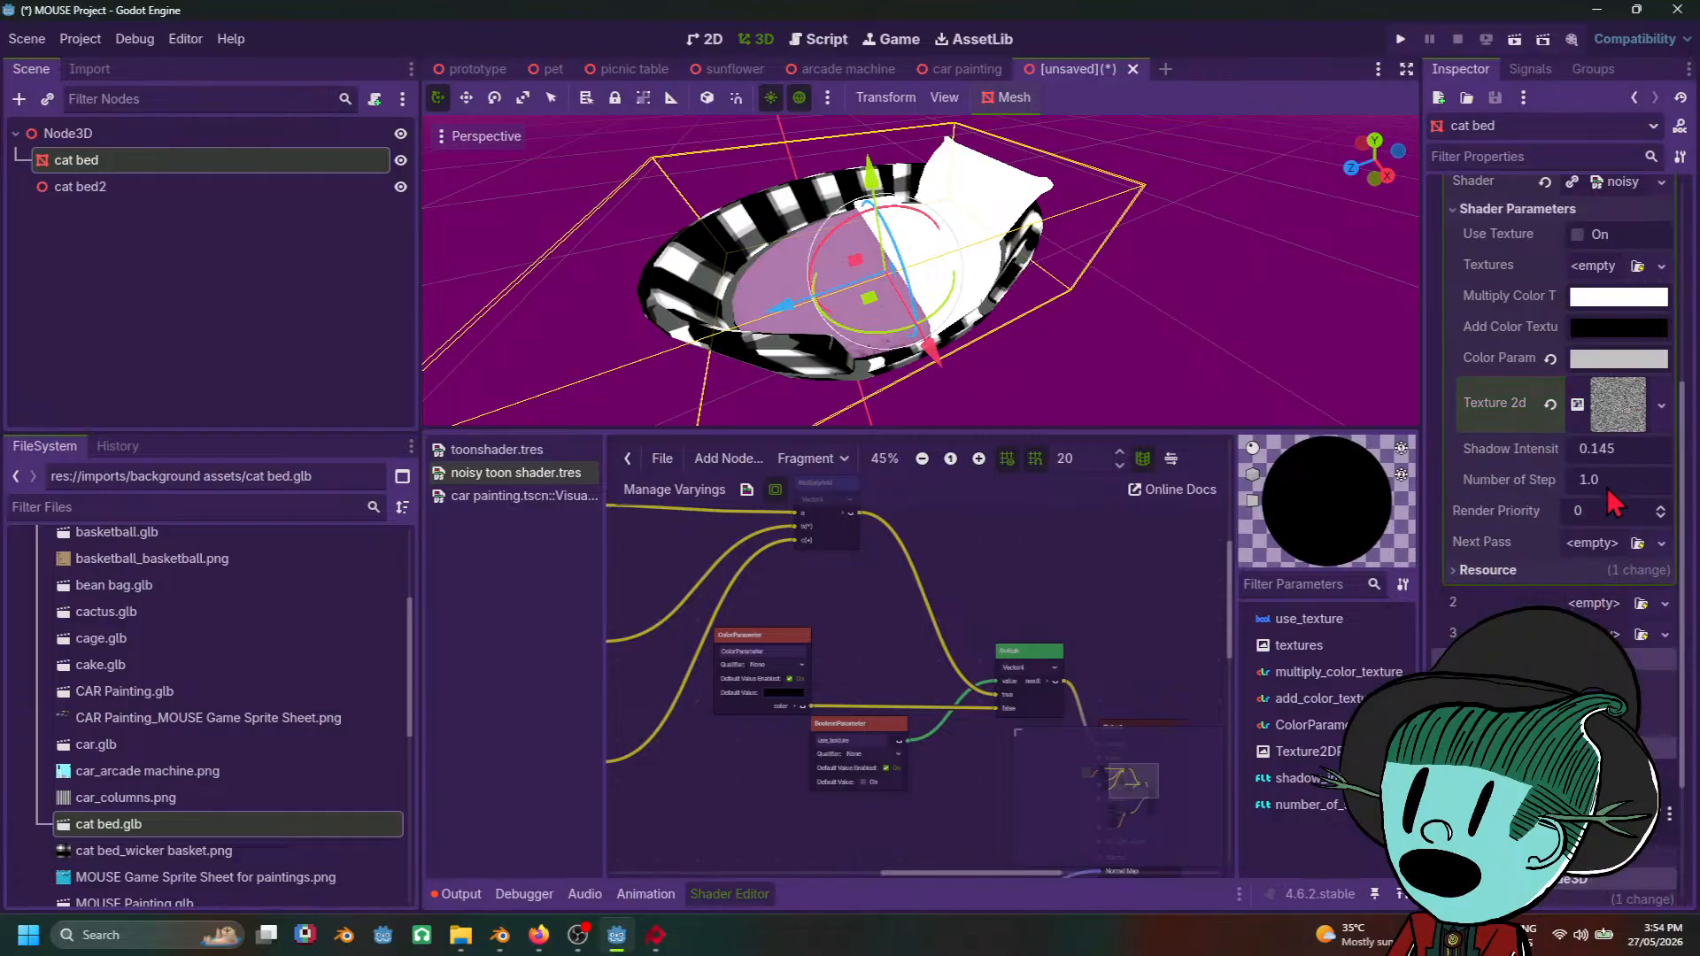
pyautogui.moveTo(1609, 450)
pyautogui.mouseDown()
pyautogui.moveTo(1658, 450)
pyautogui.moveTo(1607, 480)
pyautogui.mouseUp()
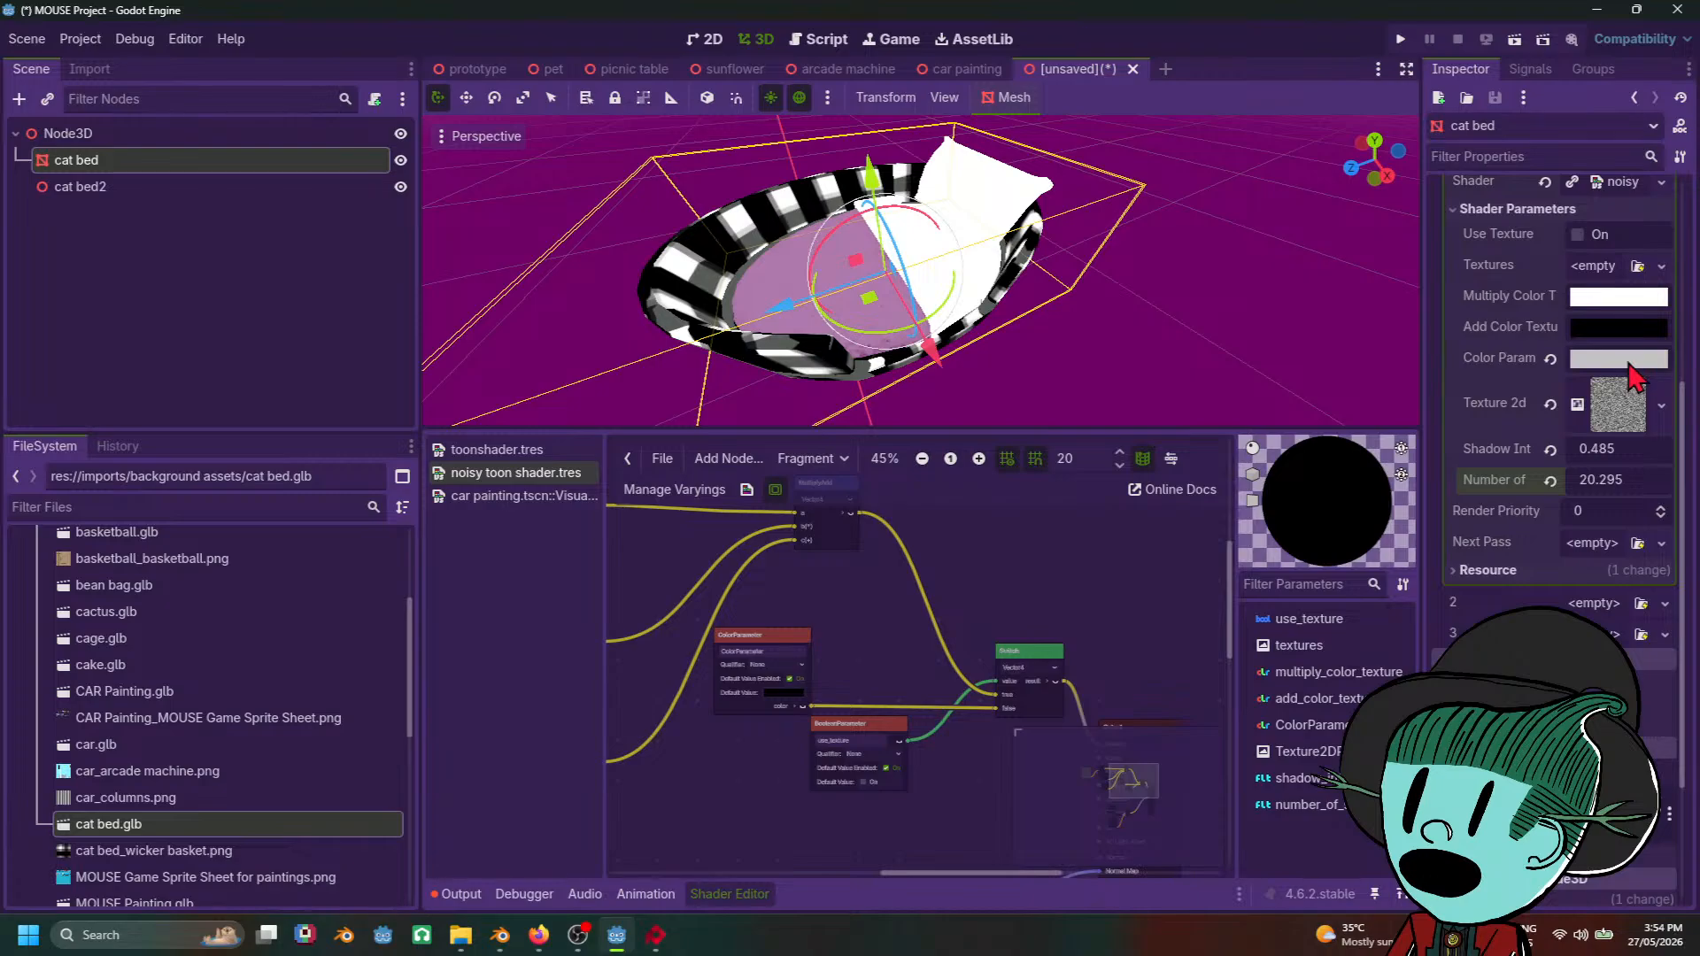
# Step: Set the material's color parameter to red with hue 3, saturation 76 and value 74
pyautogui.click(1622, 364)
pyautogui.click(1665, 470)
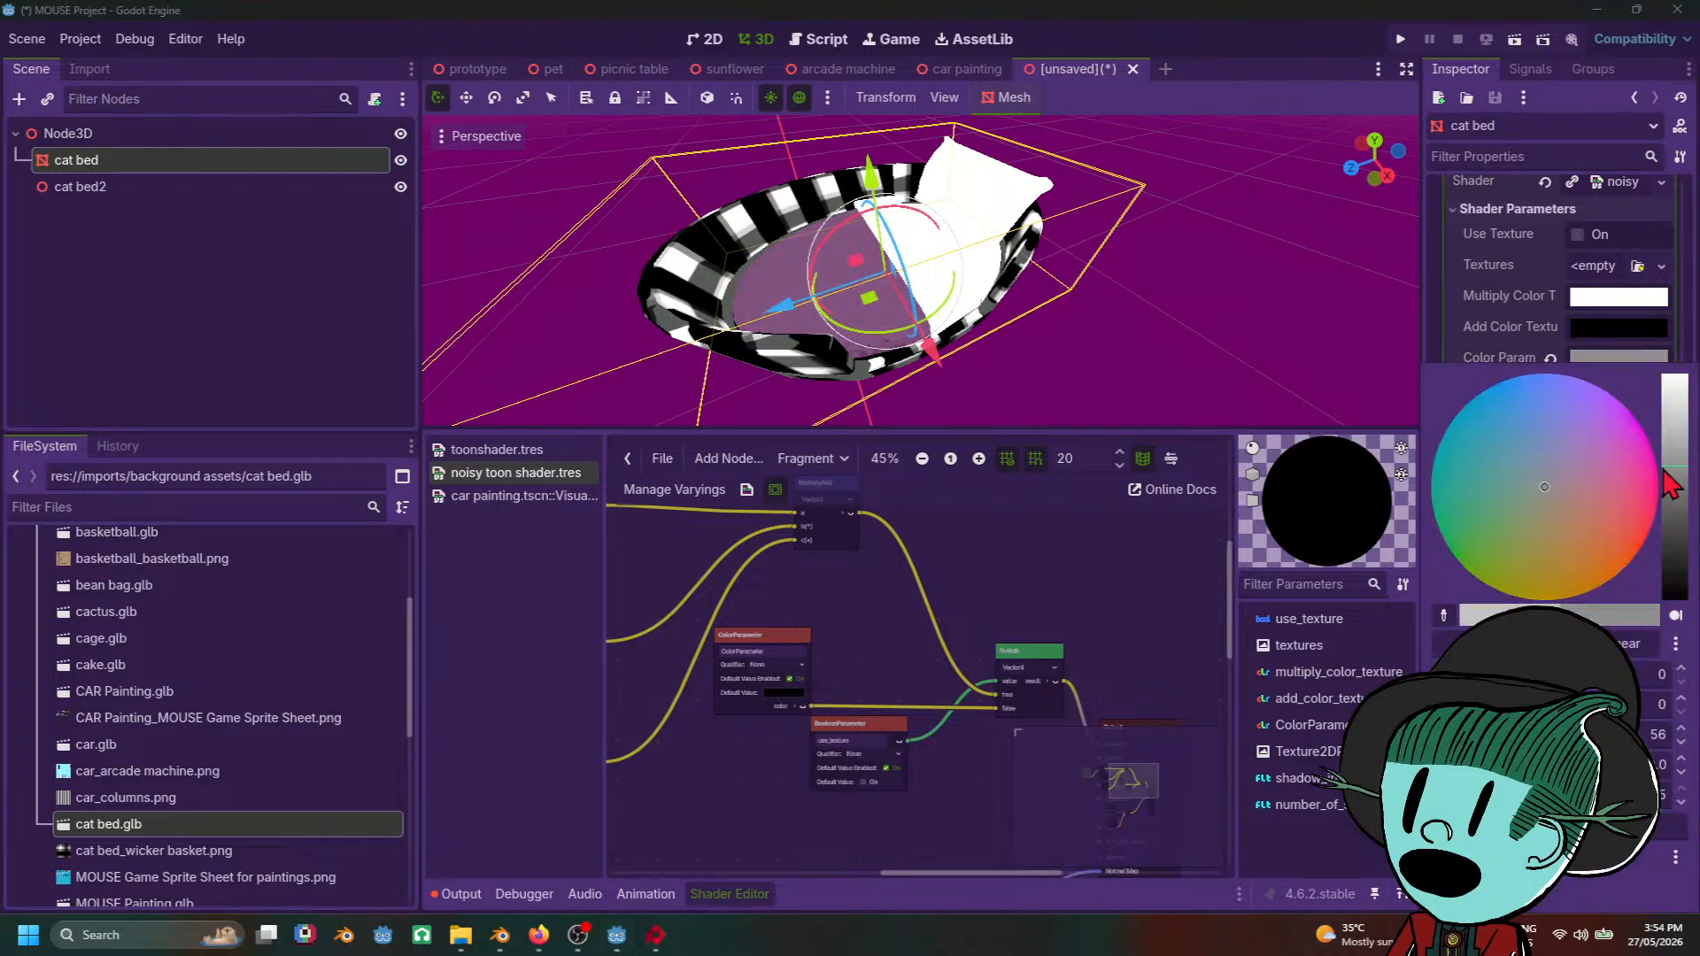
pyautogui.moveTo(1665, 470)
pyautogui.mouseDown()
pyautogui.moveTo(1672, 392)
pyautogui.moveTo(1672, 444)
pyautogui.mouseUp()
pyautogui.click(1503, 306)
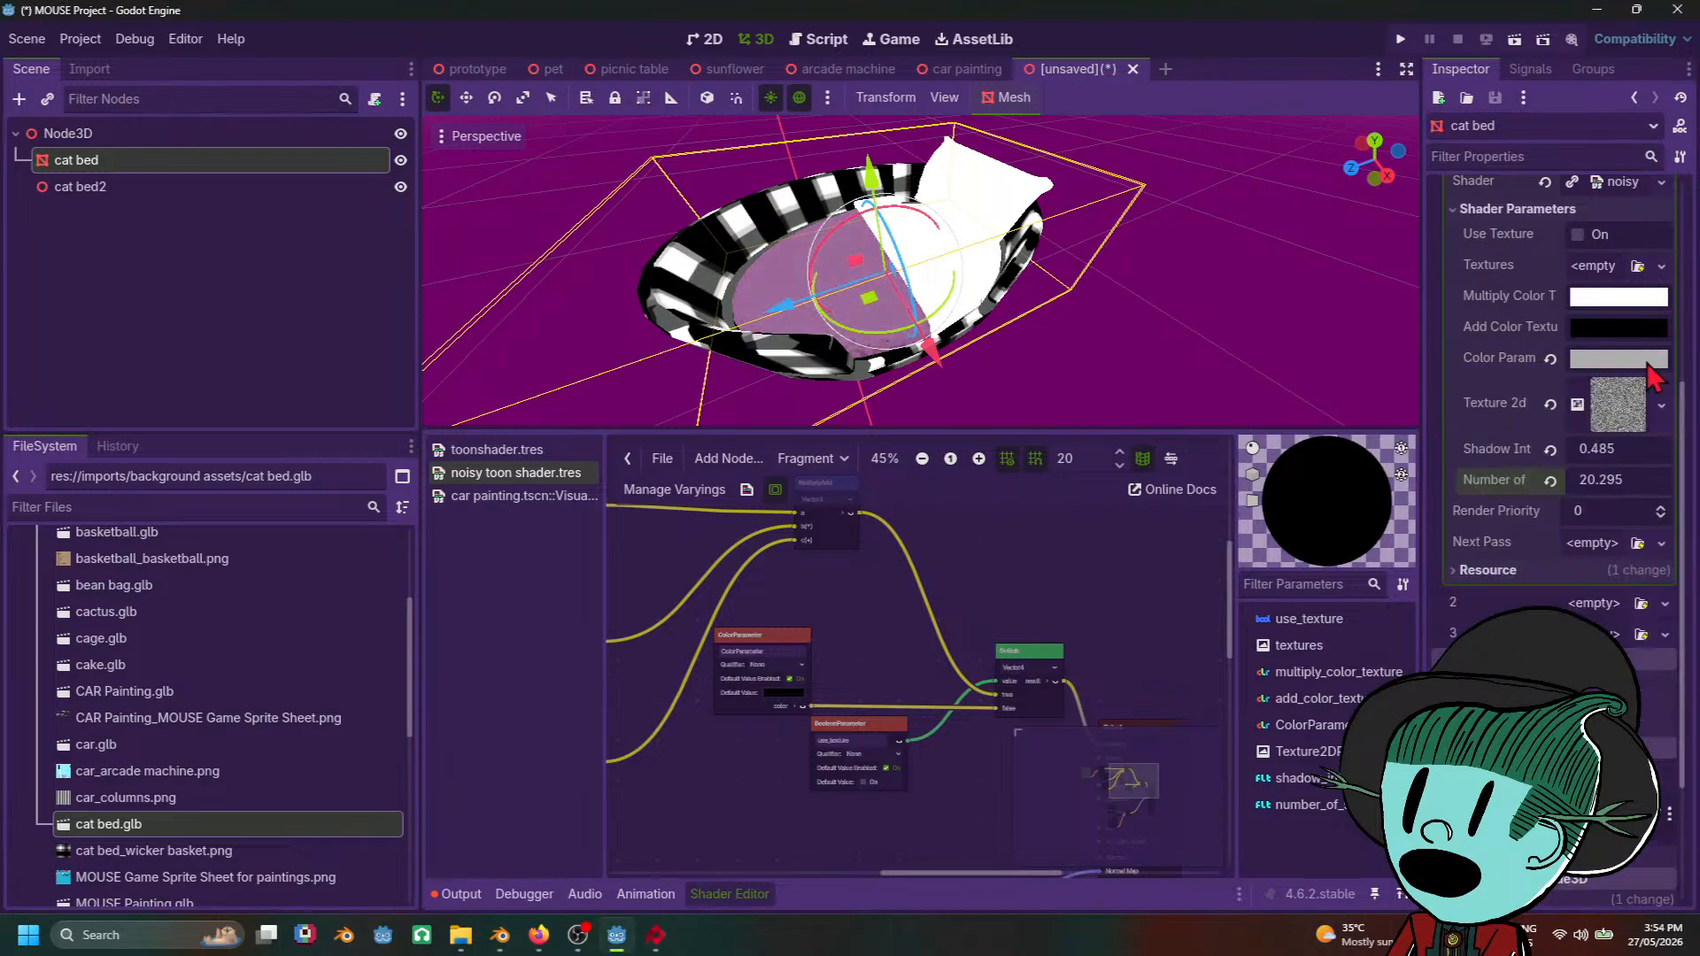
pyautogui.click(1647, 363)
pyautogui.moveTo(1566, 510)
pyautogui.mouseDown()
pyautogui.moveTo(1580, 530)
pyautogui.moveTo(1594, 412)
pyautogui.moveTo(1545, 485)
pyautogui.moveTo(1564, 472)
pyautogui.moveTo(1575, 512)
pyautogui.mouseUp()
pyautogui.moveTo(1679, 499); pyautogui.dragTo(1676, 491)
pyautogui.moveTo(1610, 538)
pyautogui.mouseDown()
pyautogui.moveTo(1634, 536)
pyautogui.moveTo(1679, 461)
pyautogui.moveTo(1672, 497)
pyautogui.mouseUp()
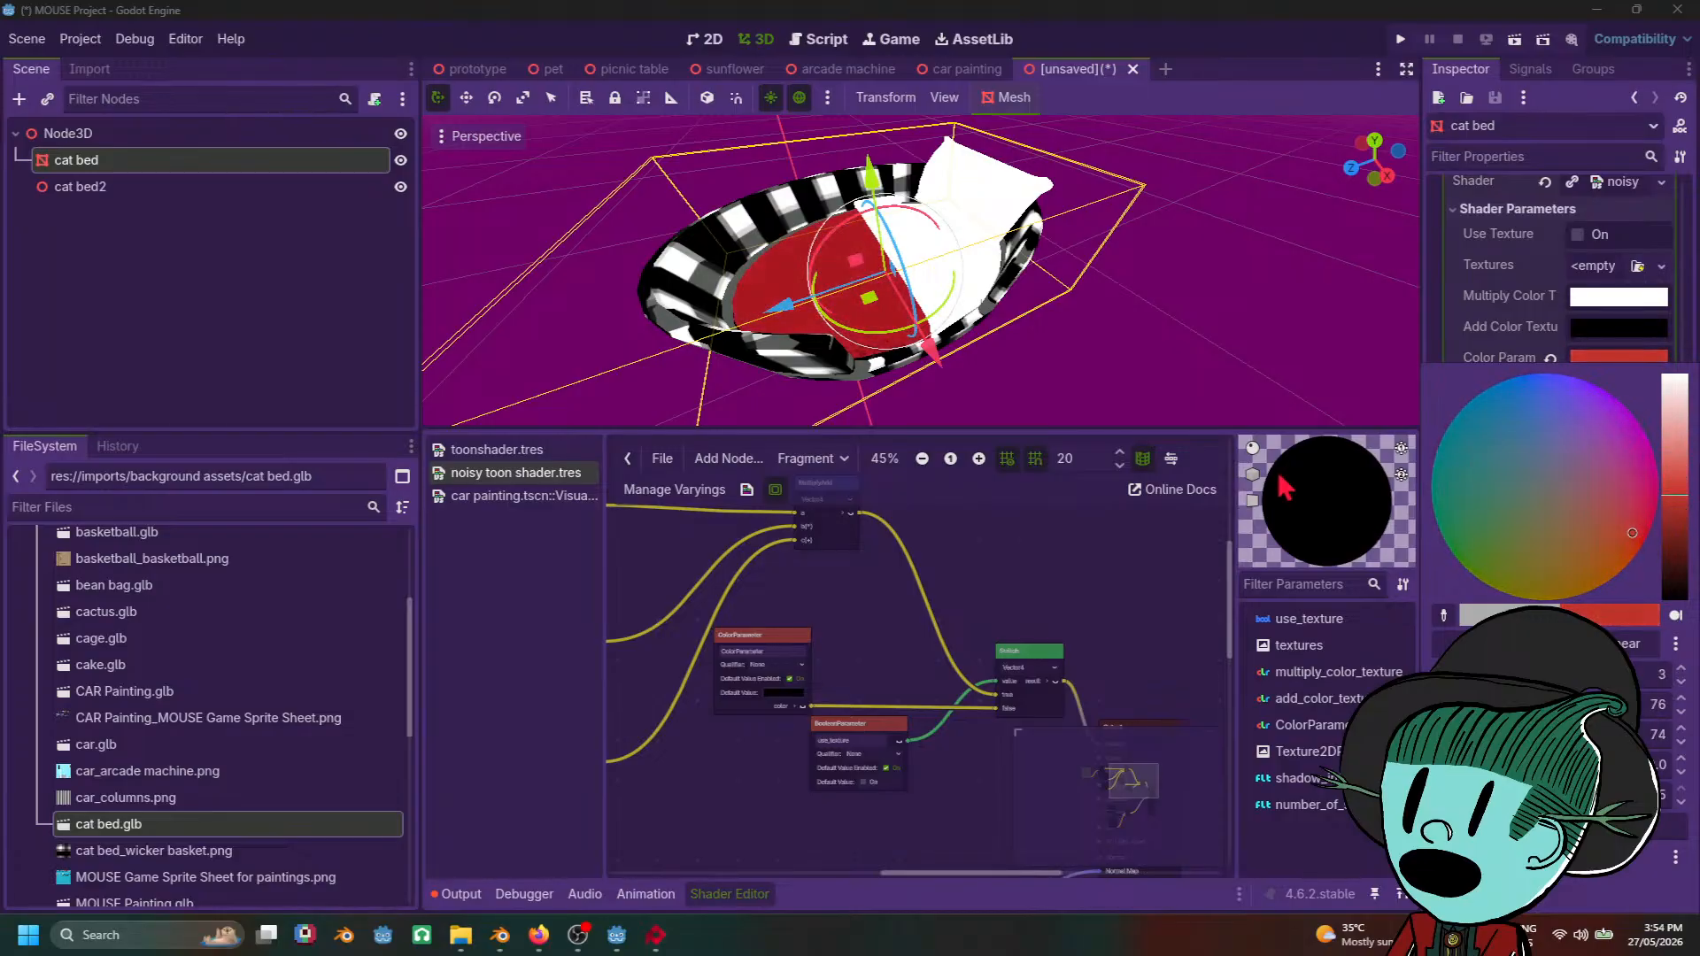
pyautogui.click(1045, 341)
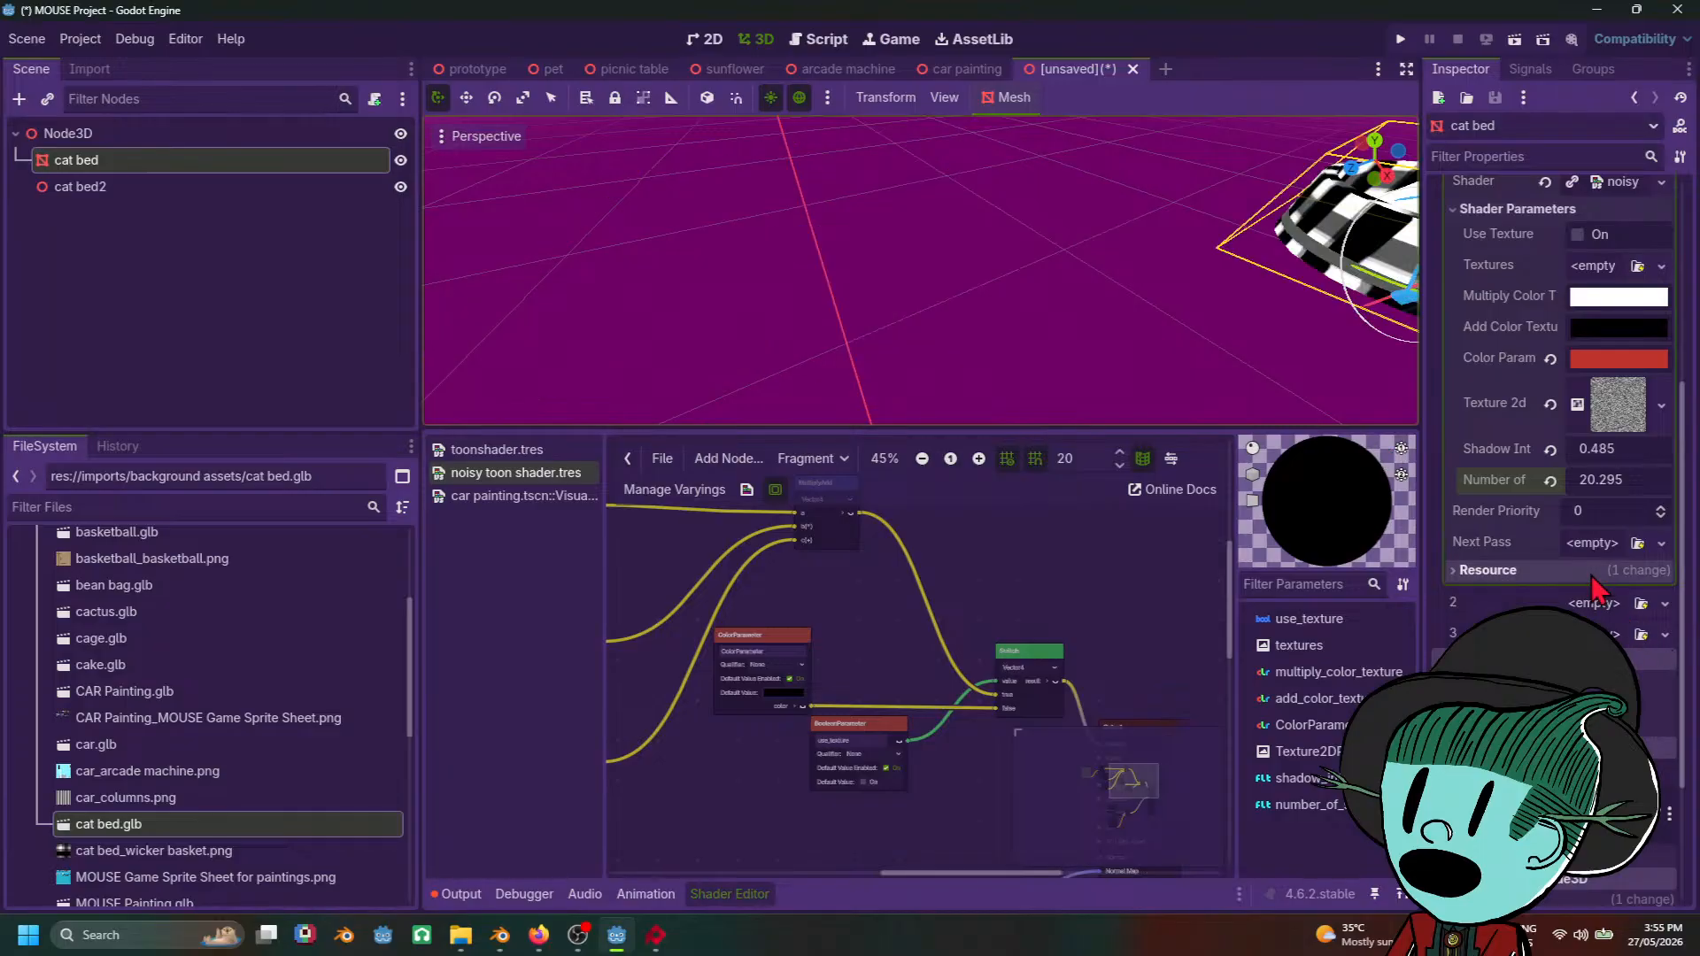
# Step: Increase the material's shadow intensity to 0.625 and check the cat bed without its selection outline
pyautogui.scroll(-6, 1063, 345)
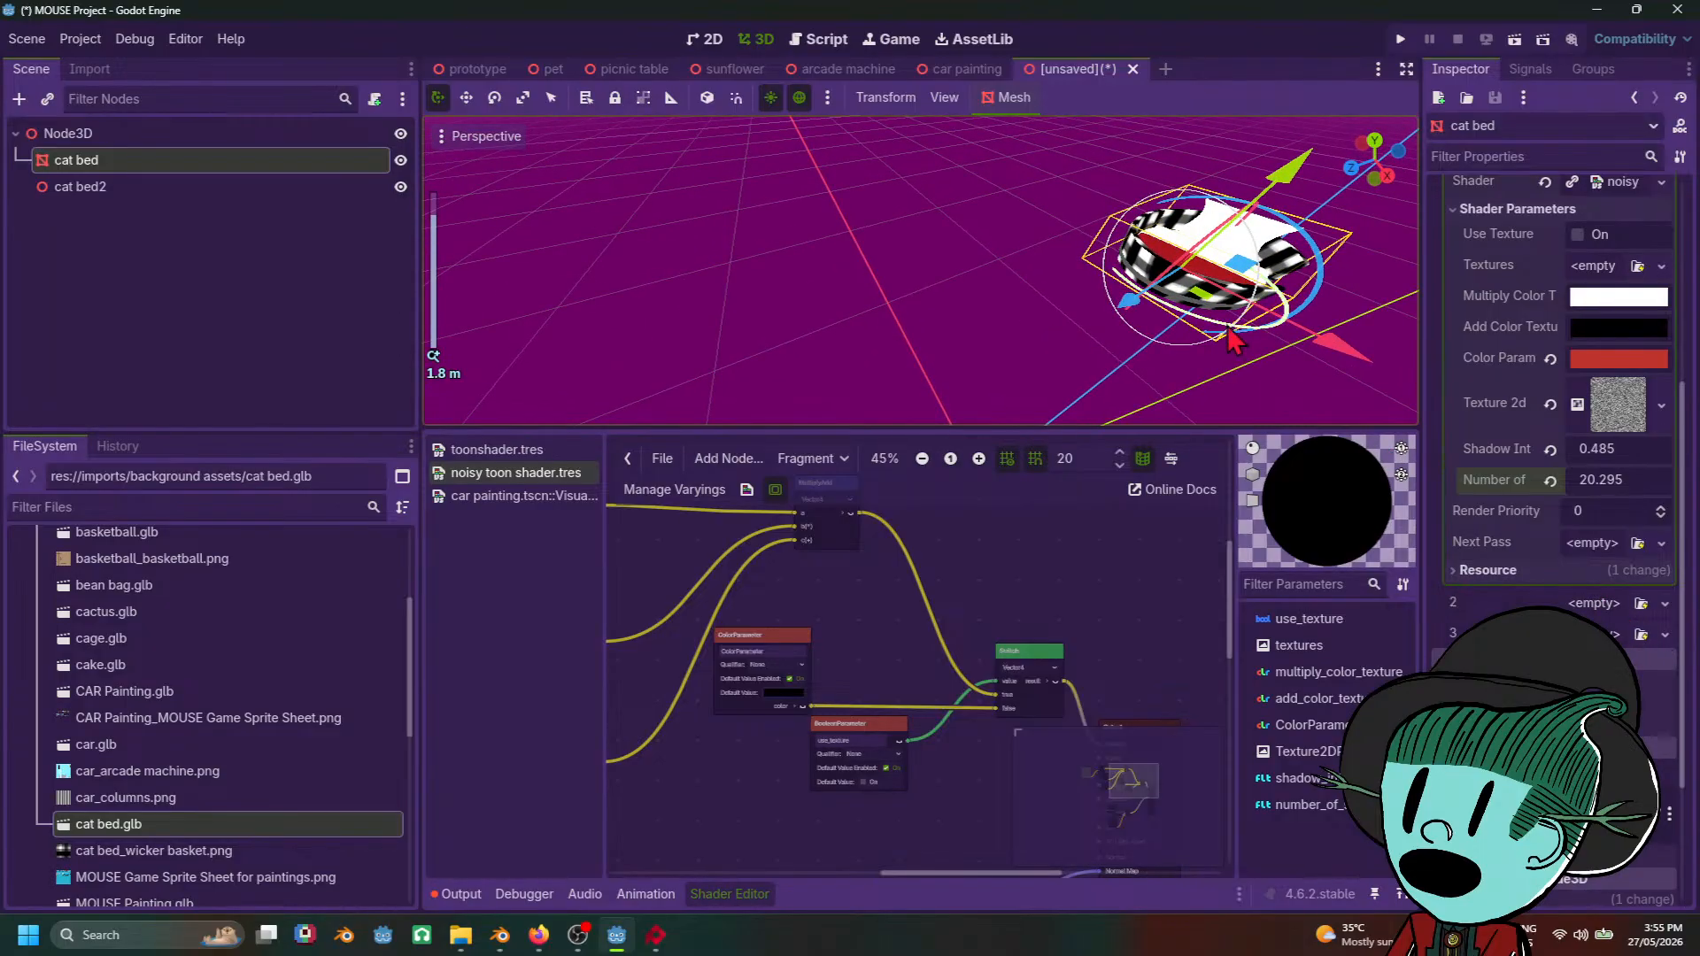
pyautogui.keyDown('shift'); pyautogui.moveTo(1228, 329); pyautogui.dragTo(933, 289, button='middle'); pyautogui.keyUp('shift')
pyautogui.scroll(-10, 1198, 317)
pyautogui.moveTo(1198, 317); pyautogui.dragTo(1112, 371, button='middle')
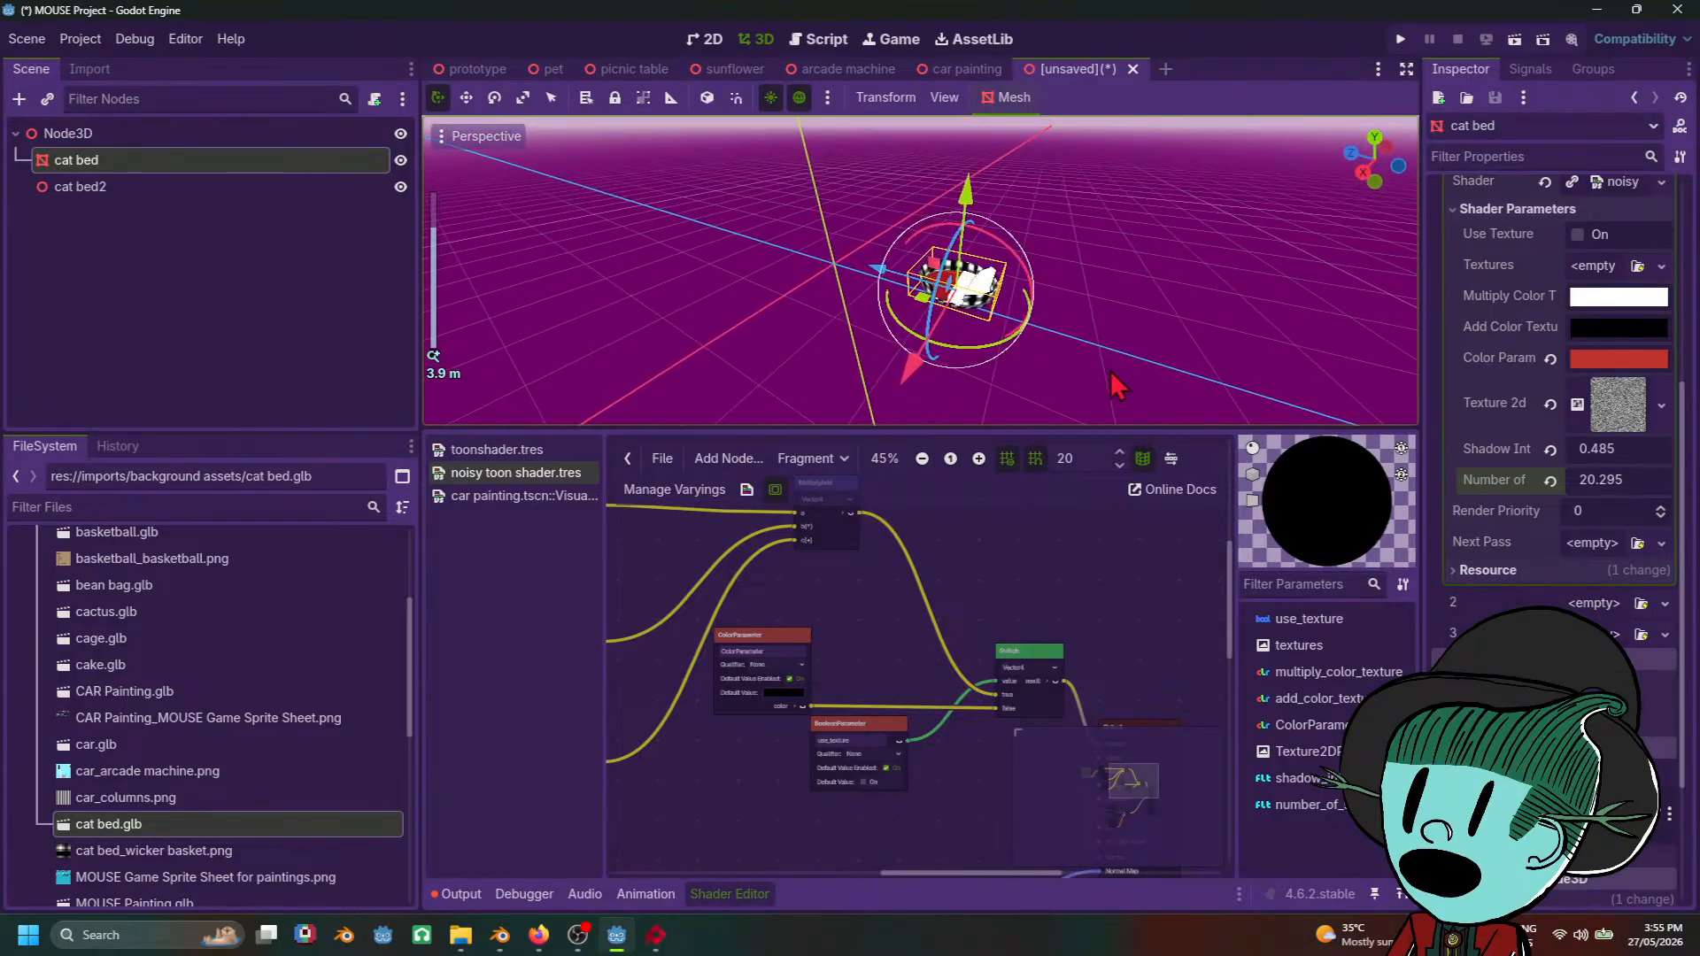
pyautogui.scroll(12, 1231, 359)
pyautogui.keyDown('shift'); pyautogui.moveTo(1237, 294); pyautogui.dragTo(1163, 351, button='middle'); pyautogui.keyUp('shift')
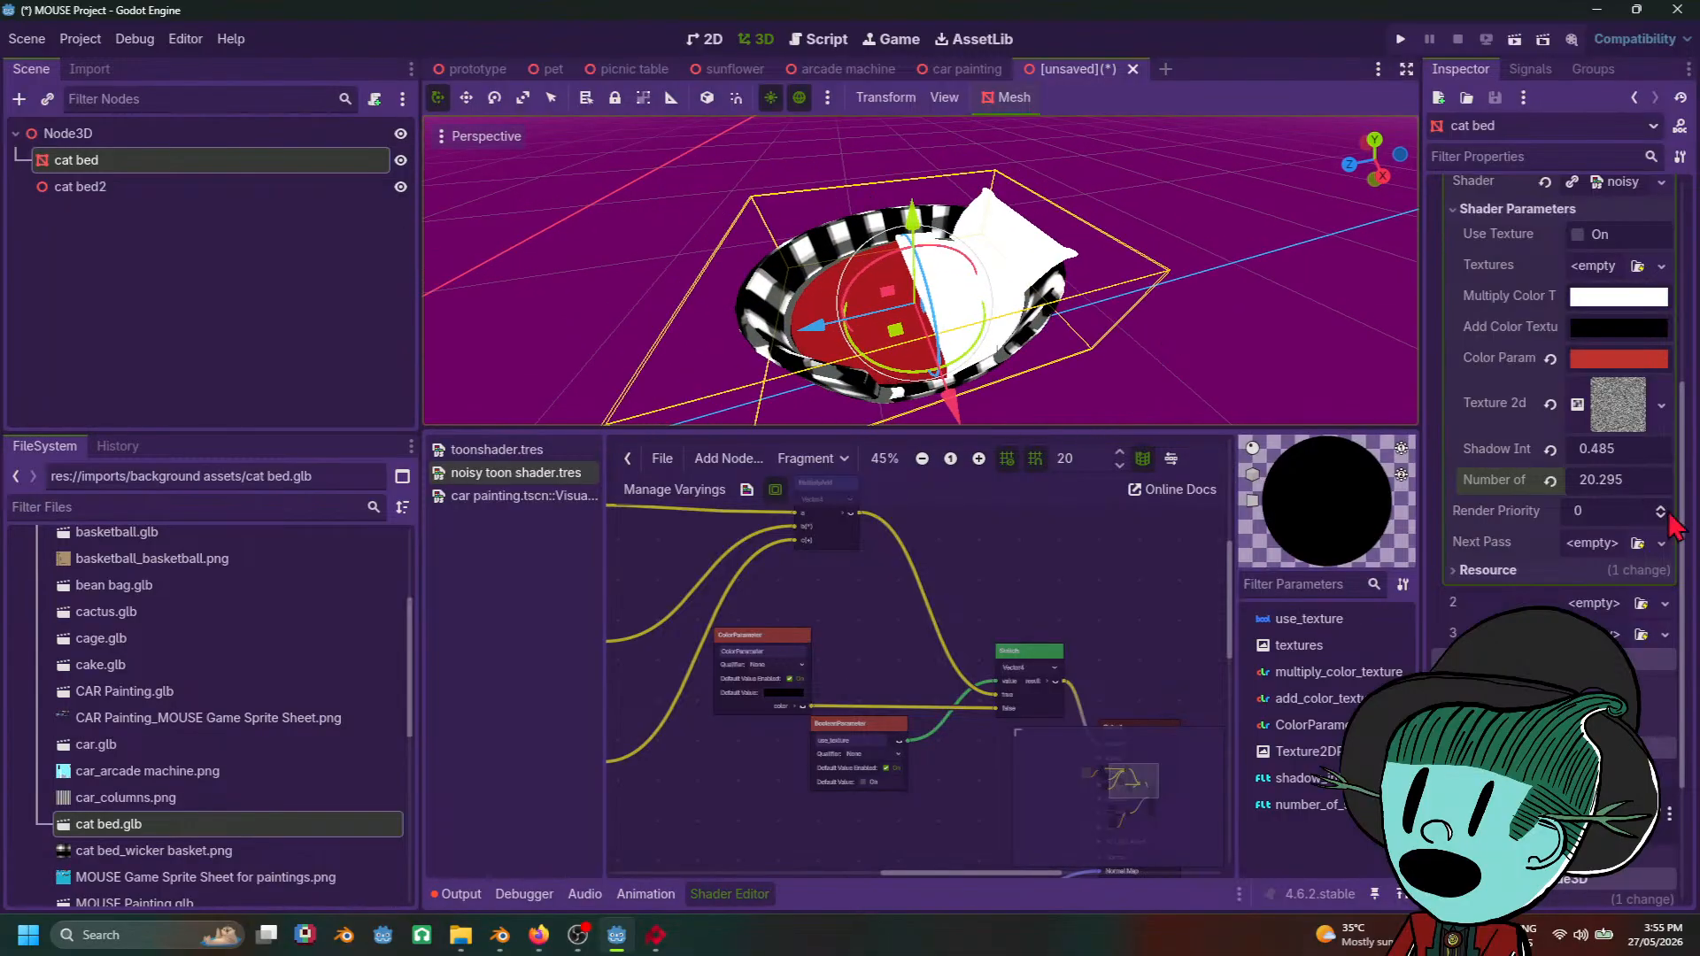
pyautogui.moveTo(1604, 449)
pyautogui.mouseDown()
pyautogui.moveTo(1655, 449)
pyautogui.moveTo(1603, 449)
pyautogui.mouseUp()
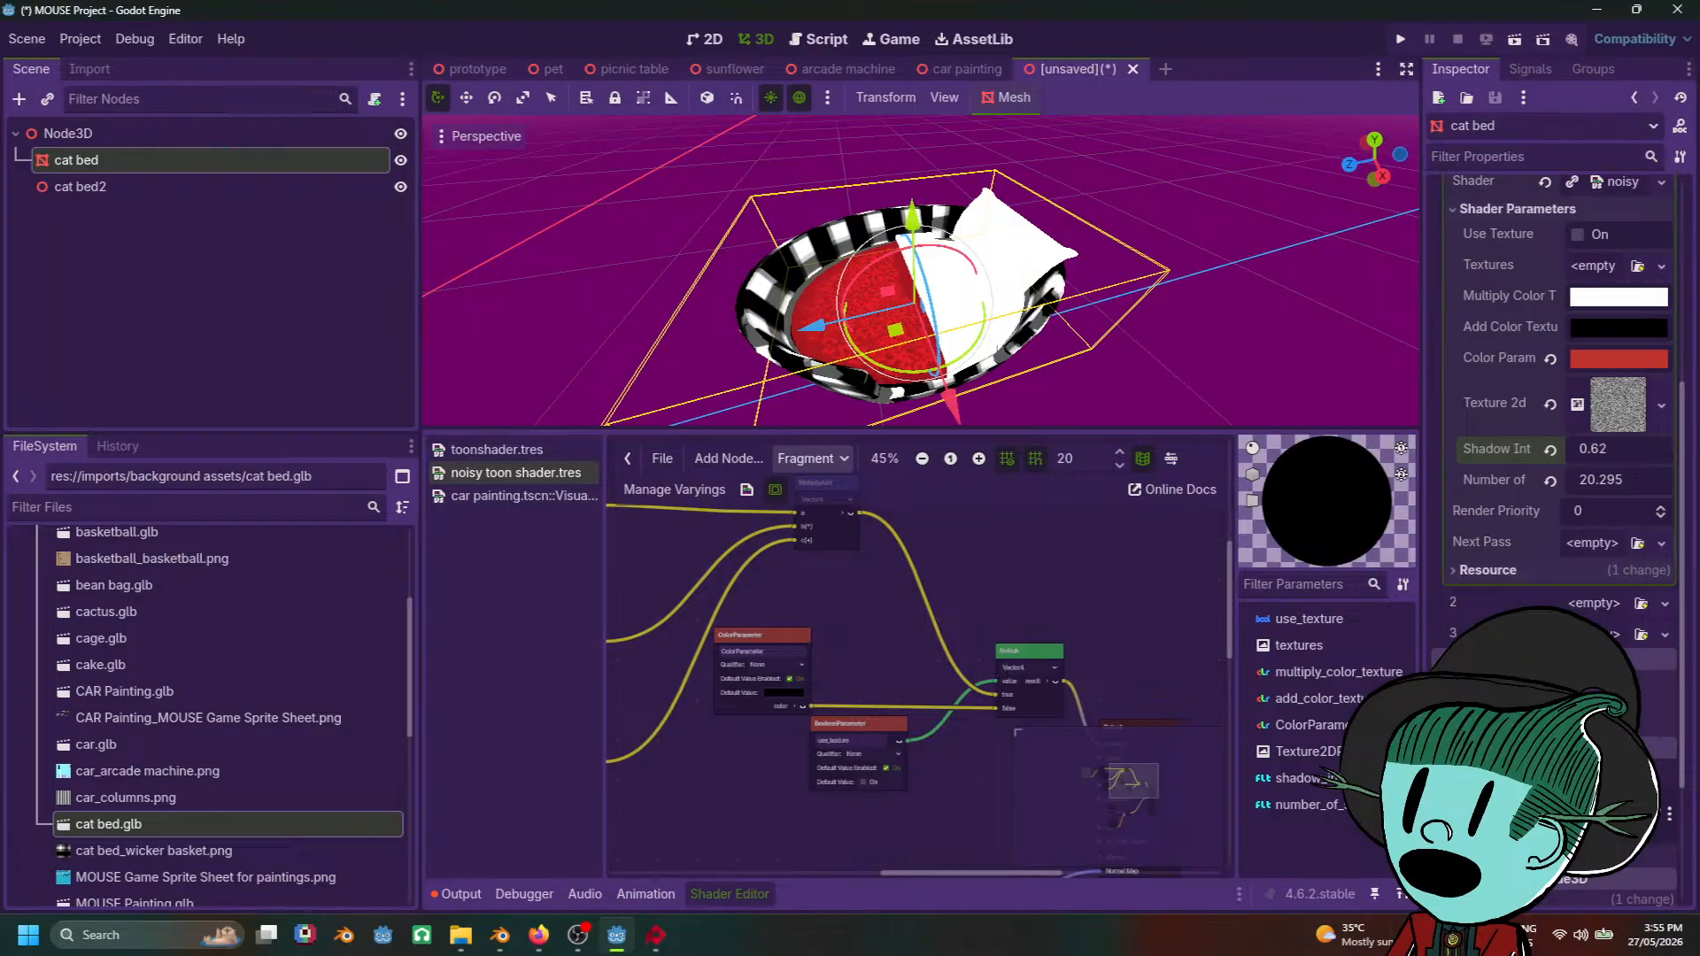
pyautogui.click(1286, 310)
pyautogui.scroll(-12, 1102, 331)
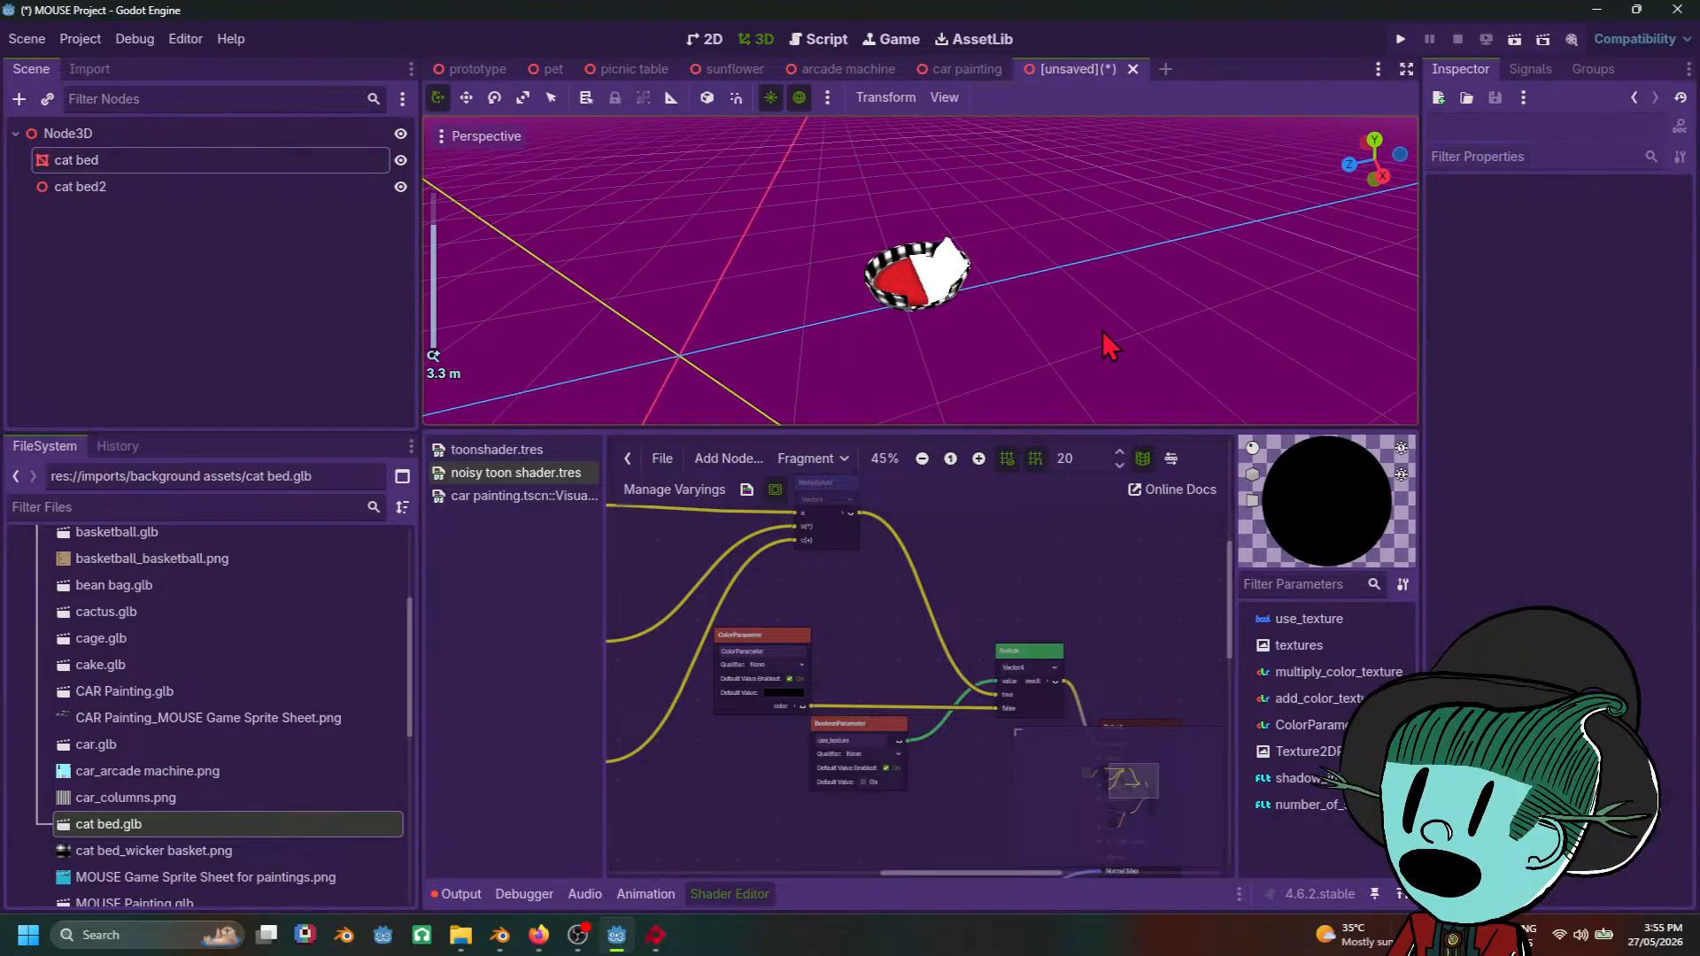
pyautogui.scroll(12, 1103, 331)
pyautogui.click(848, 312)
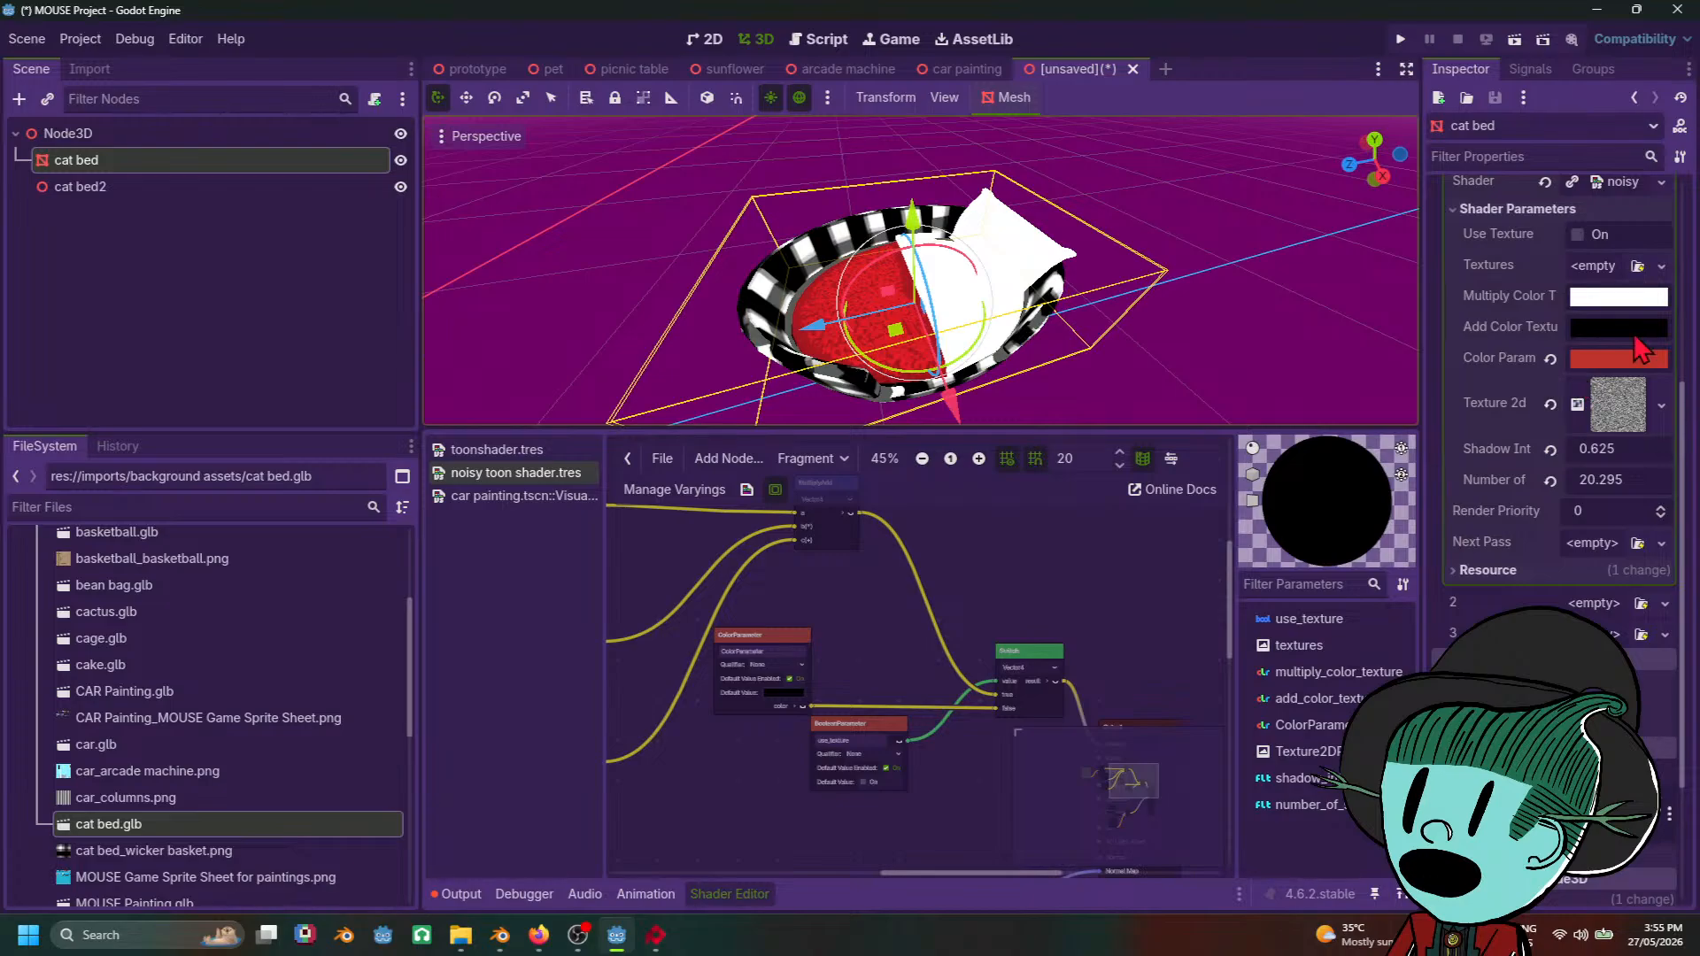
# Step: Stretch the noise pattern by setting the noise texture's width to 473 px and height to 21 px
pyautogui.click(1604, 424)
pyautogui.scroll(4, 1143, 259)
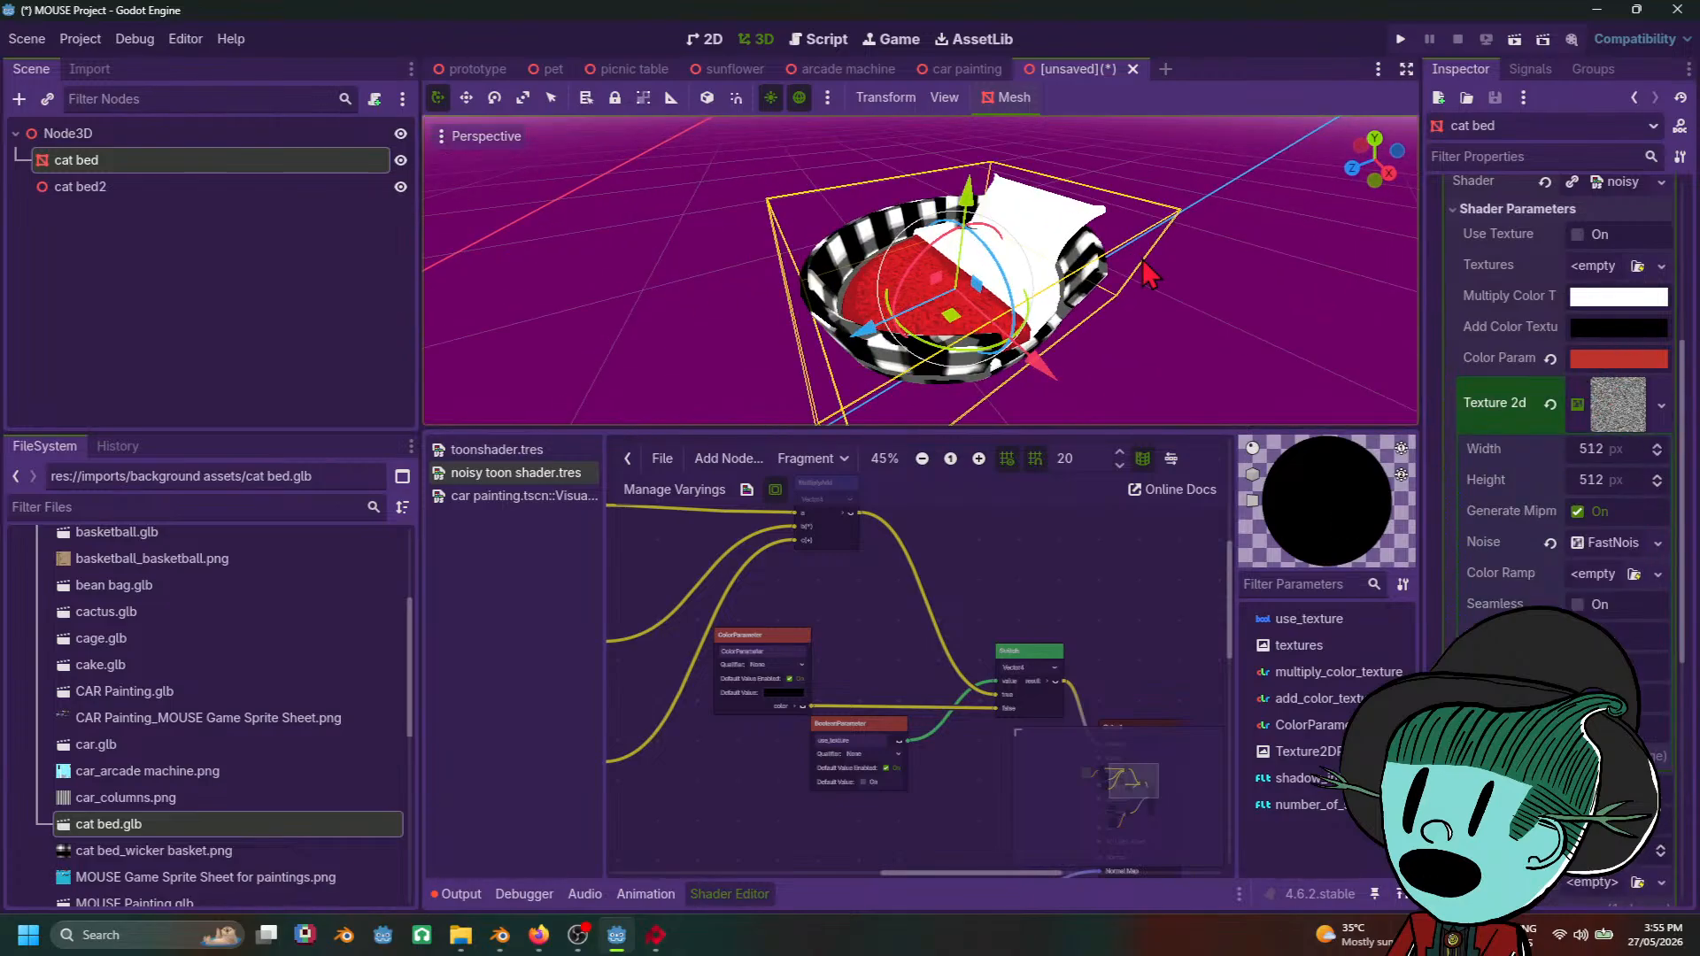
pyautogui.scroll(2, 1463, 460)
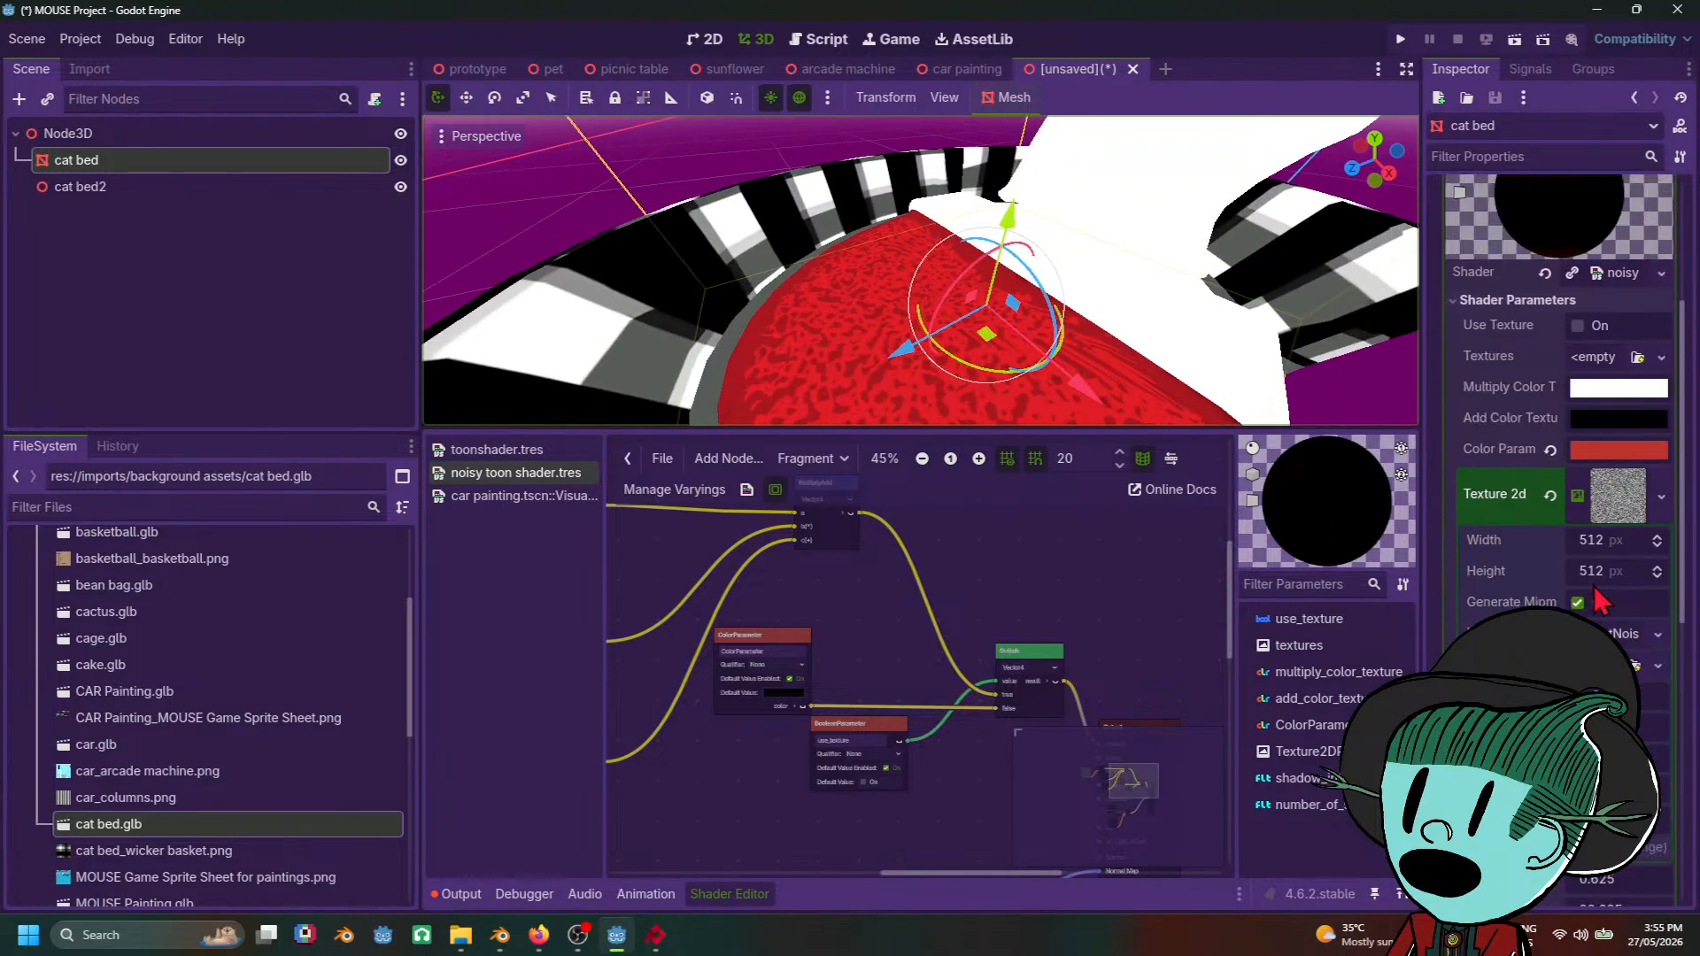
pyautogui.moveTo(1599, 546); pyautogui.dragTo(1485, 546)
pyautogui.moveTo(1591, 541)
pyautogui.mouseDown()
pyautogui.moveTo(1531, 540)
pyautogui.moveTo(1638, 540)
pyautogui.moveTo(1576, 572)
pyautogui.moveTo(1486, 571)
pyautogui.moveTo(1506, 571)
pyautogui.mouseUp()
# Step: Examine the streaked noise on the cat bed's red area from several distances and preview the original Blender scene
pyautogui.scroll(-5, 1067, 354)
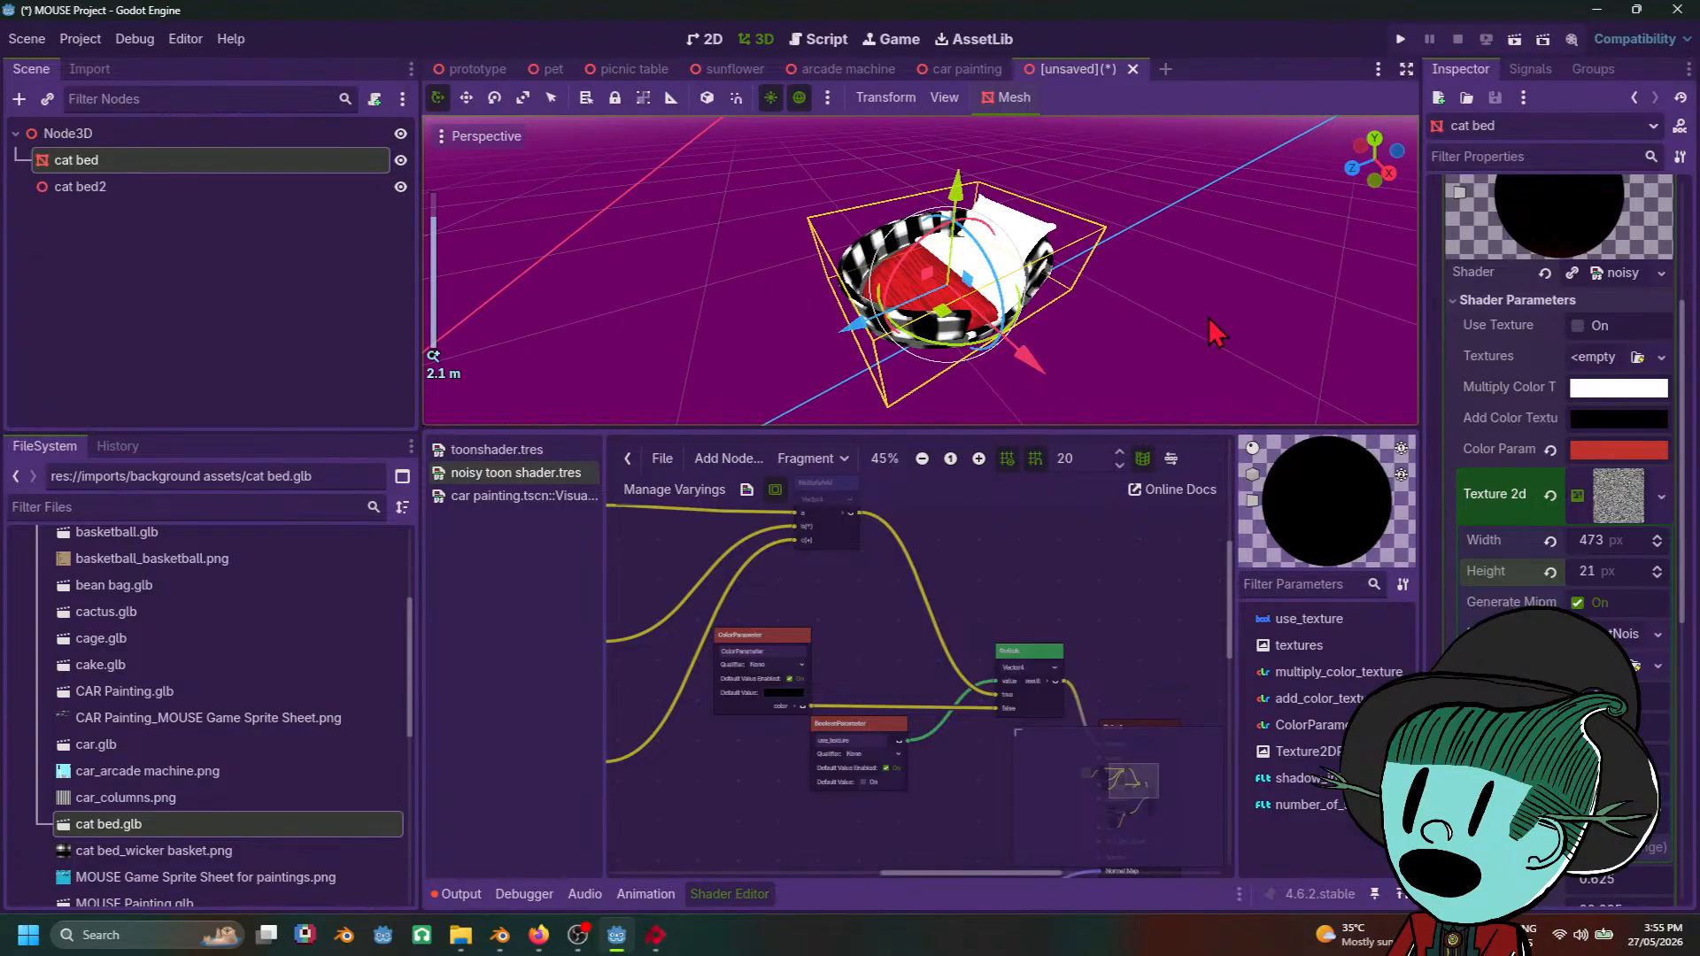
pyautogui.click(1139, 330)
pyautogui.moveTo(1139, 330); pyautogui.dragTo(909, 398, button='middle')
pyautogui.scroll(3, 956, 289)
pyautogui.scroll(-4, 1114, 305)
pyautogui.scroll(4, 895, 349)
pyautogui.scroll(-3, 909, 398)
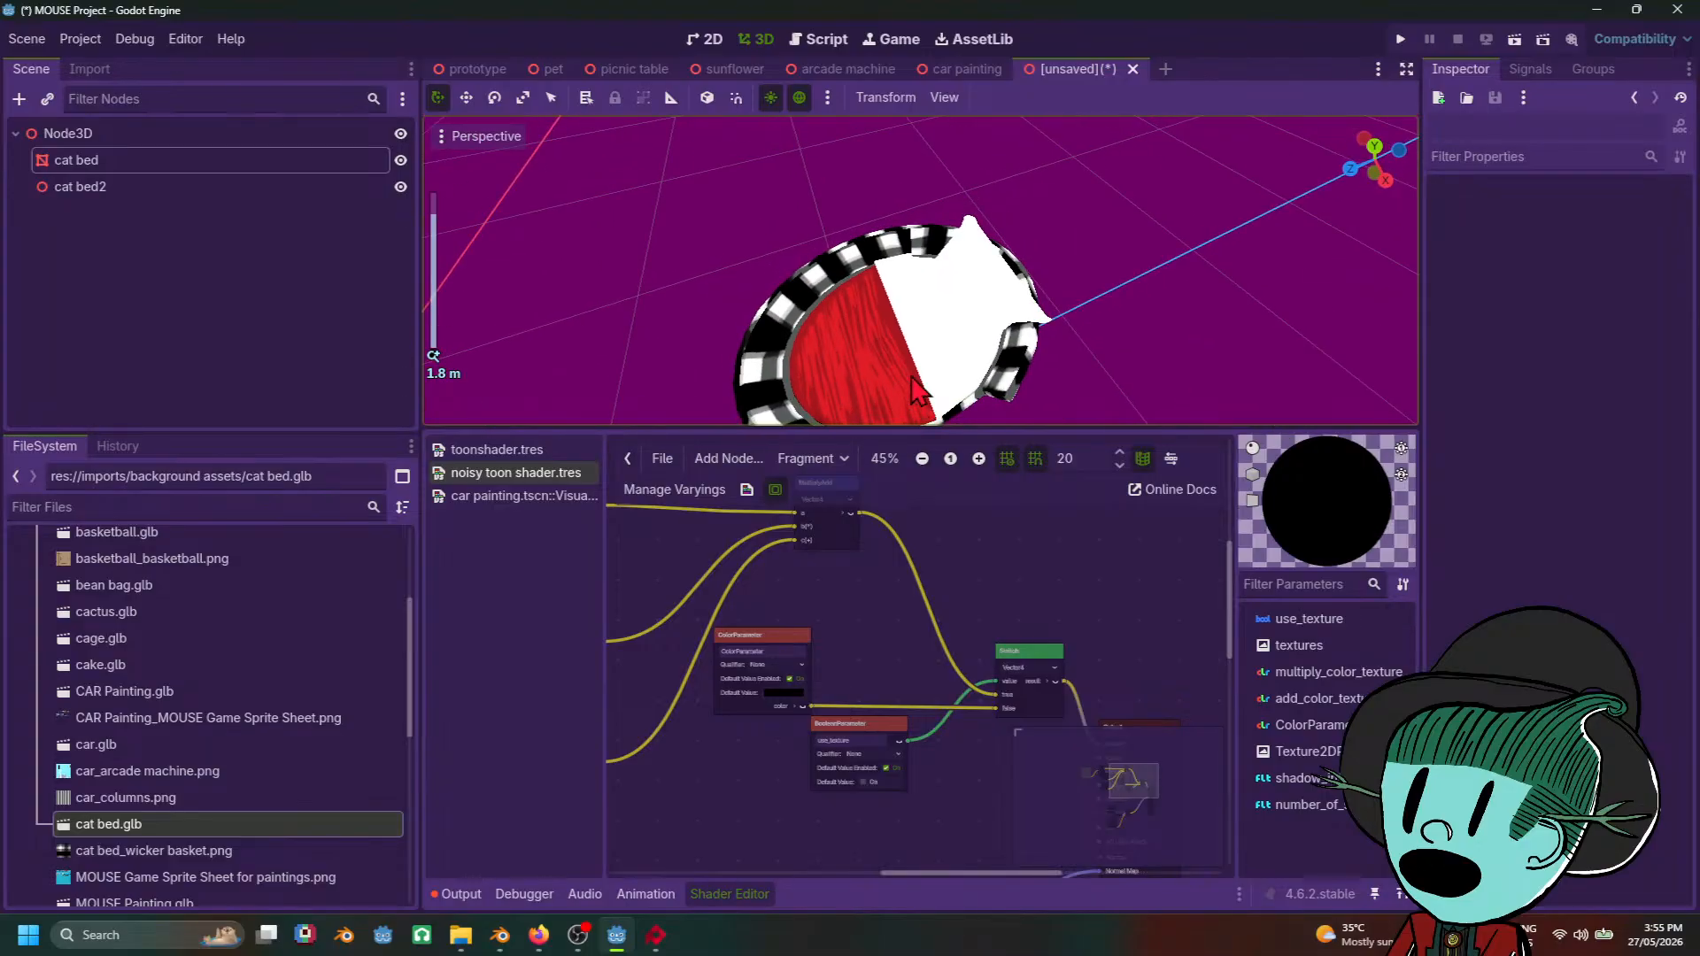
pyautogui.click(930, 388)
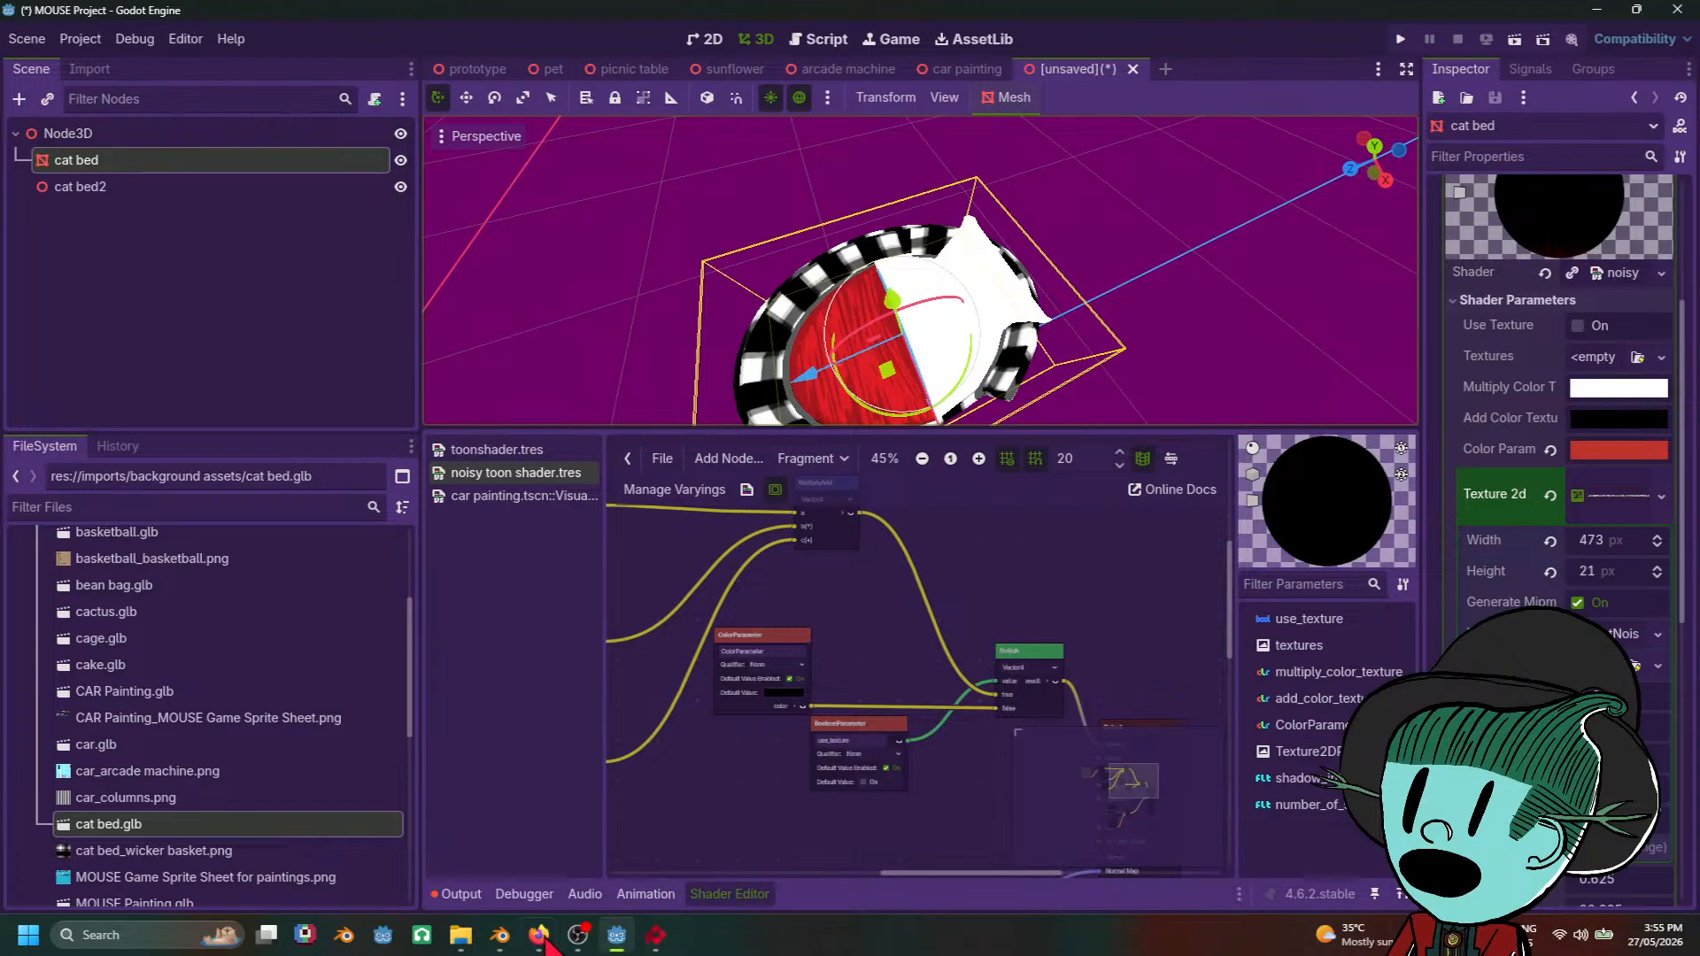
pyautogui.moveTo(499, 935)
pyautogui.moveTo(503, 873)
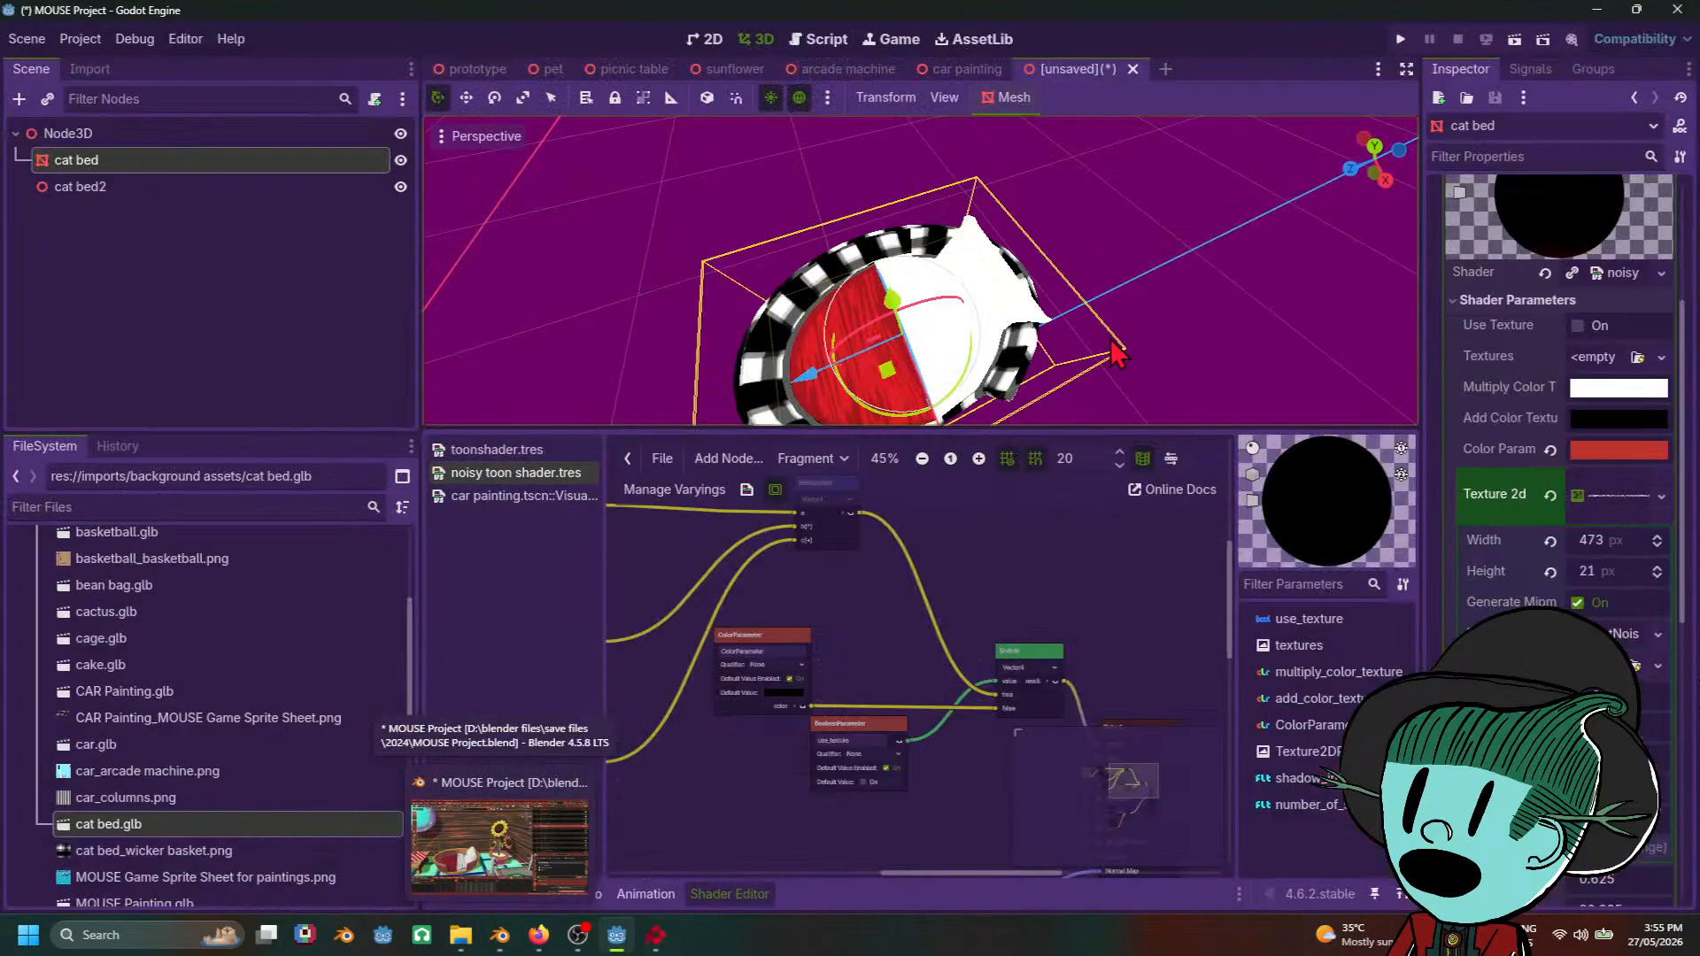
pyautogui.scroll(5, 974, 279)
pyautogui.scroll(5, 1007, 308)
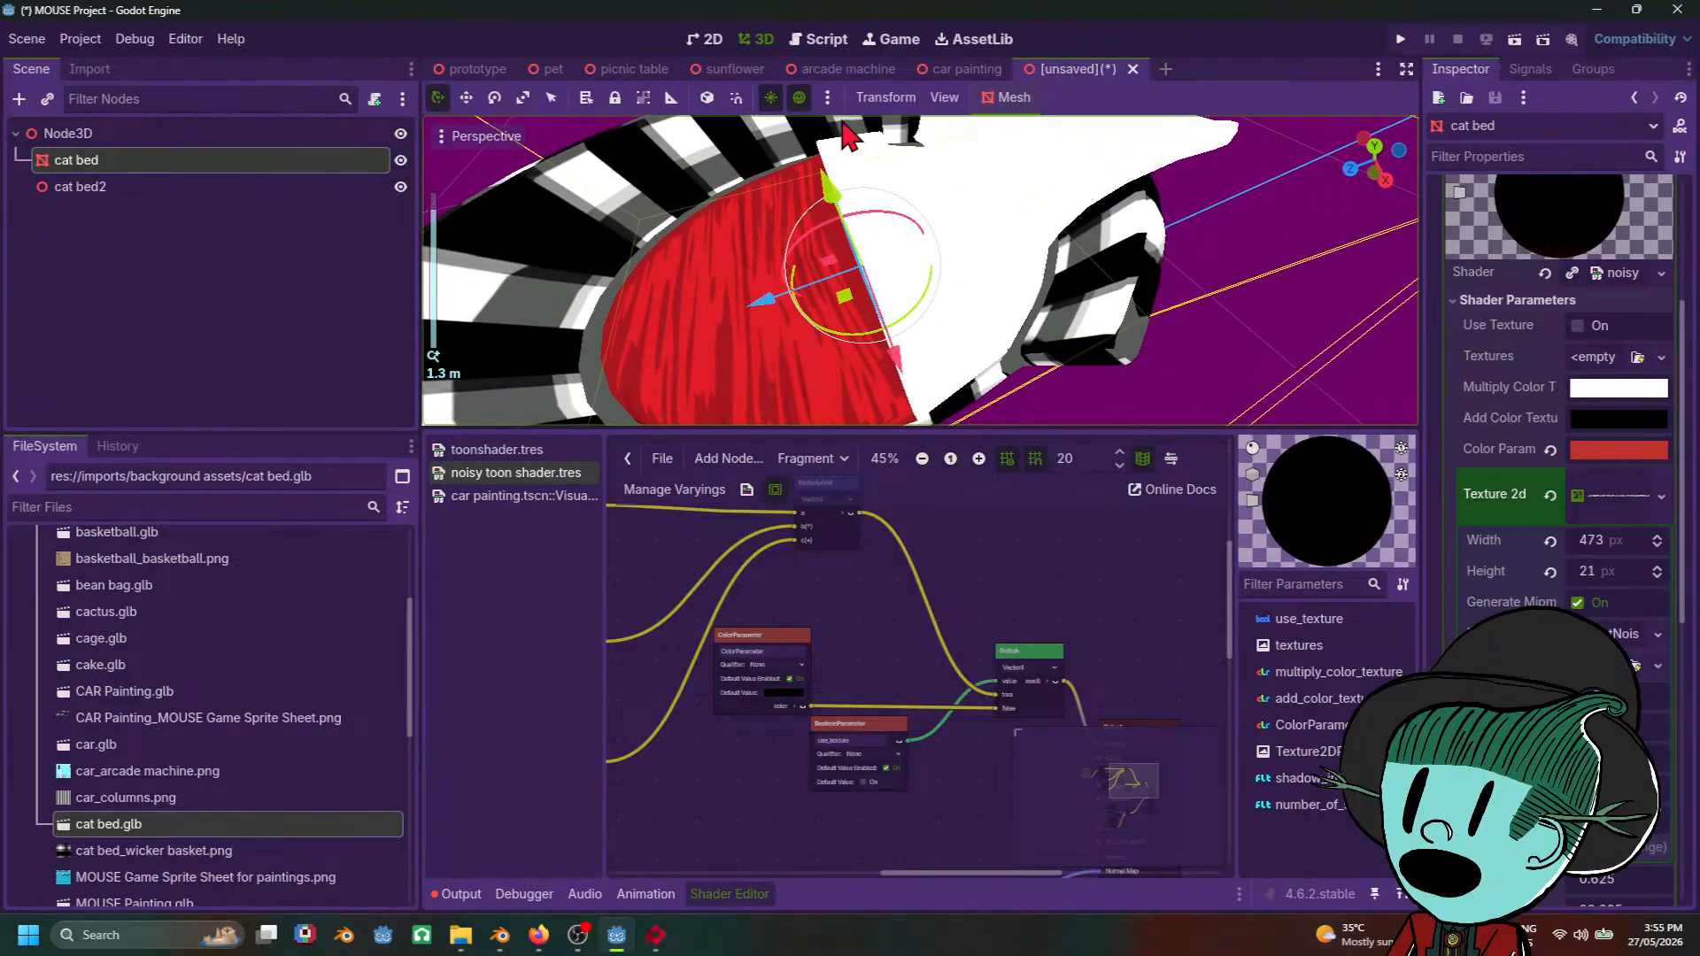
pyautogui.scroll(5, 1594, 430)
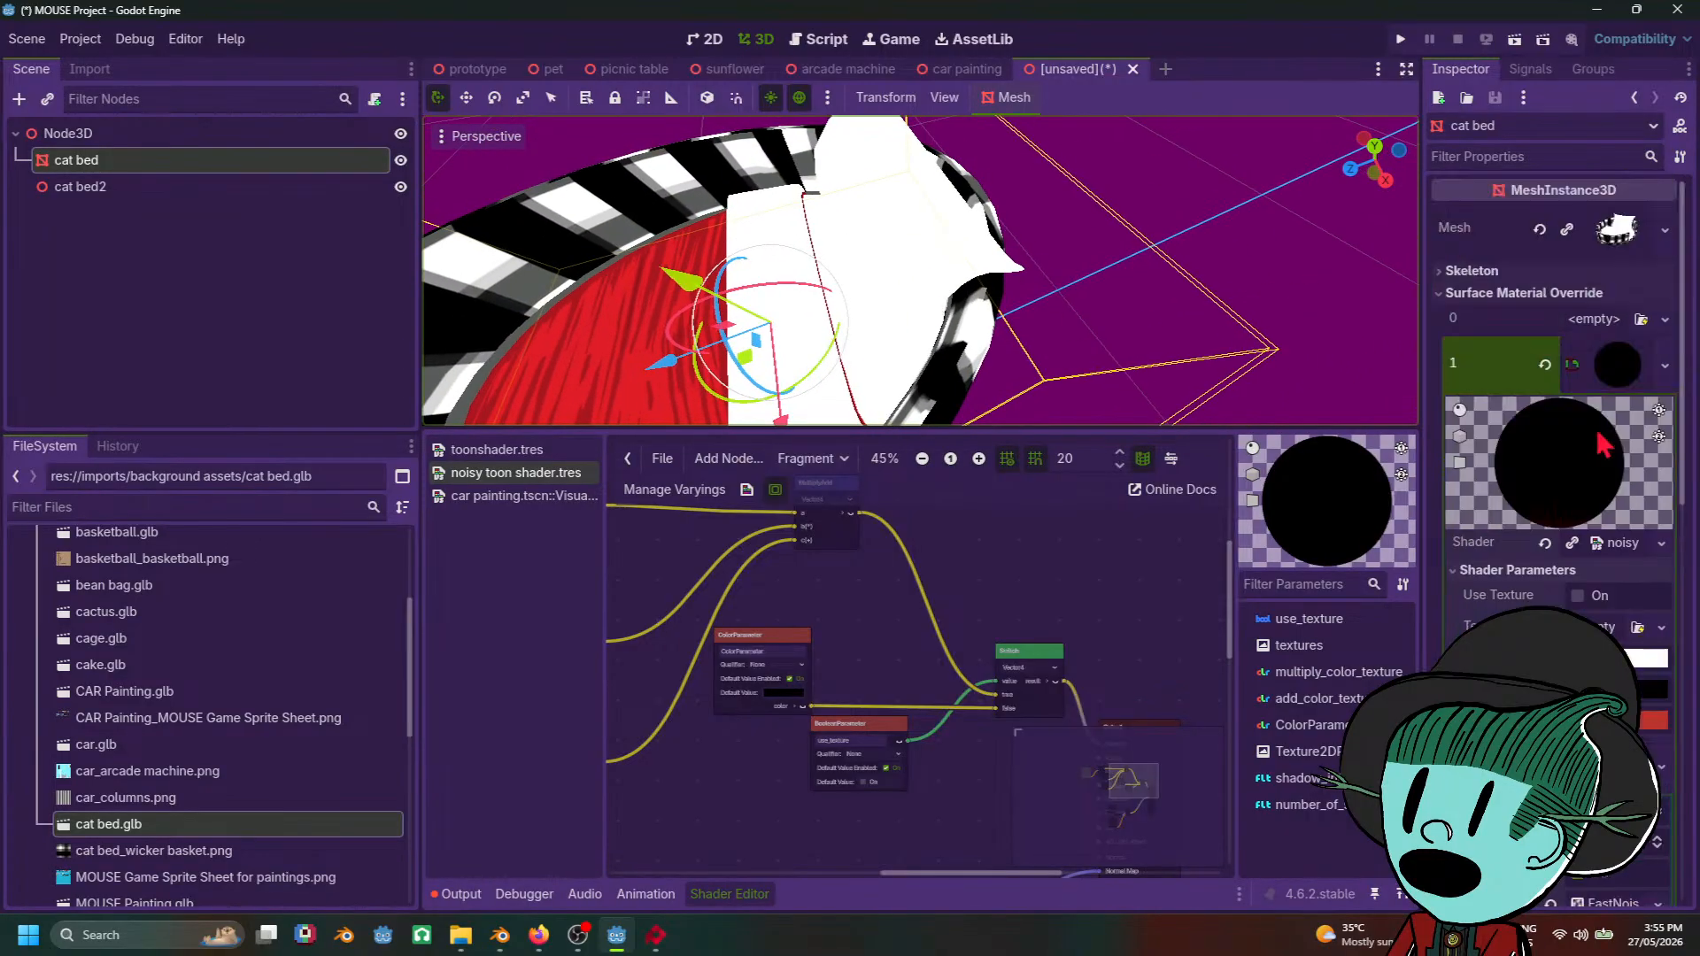
# Step: Create a shader material in the cat bed's surface override slot 2 and assign it noisy toon shader.tres
pyautogui.click(1622, 382)
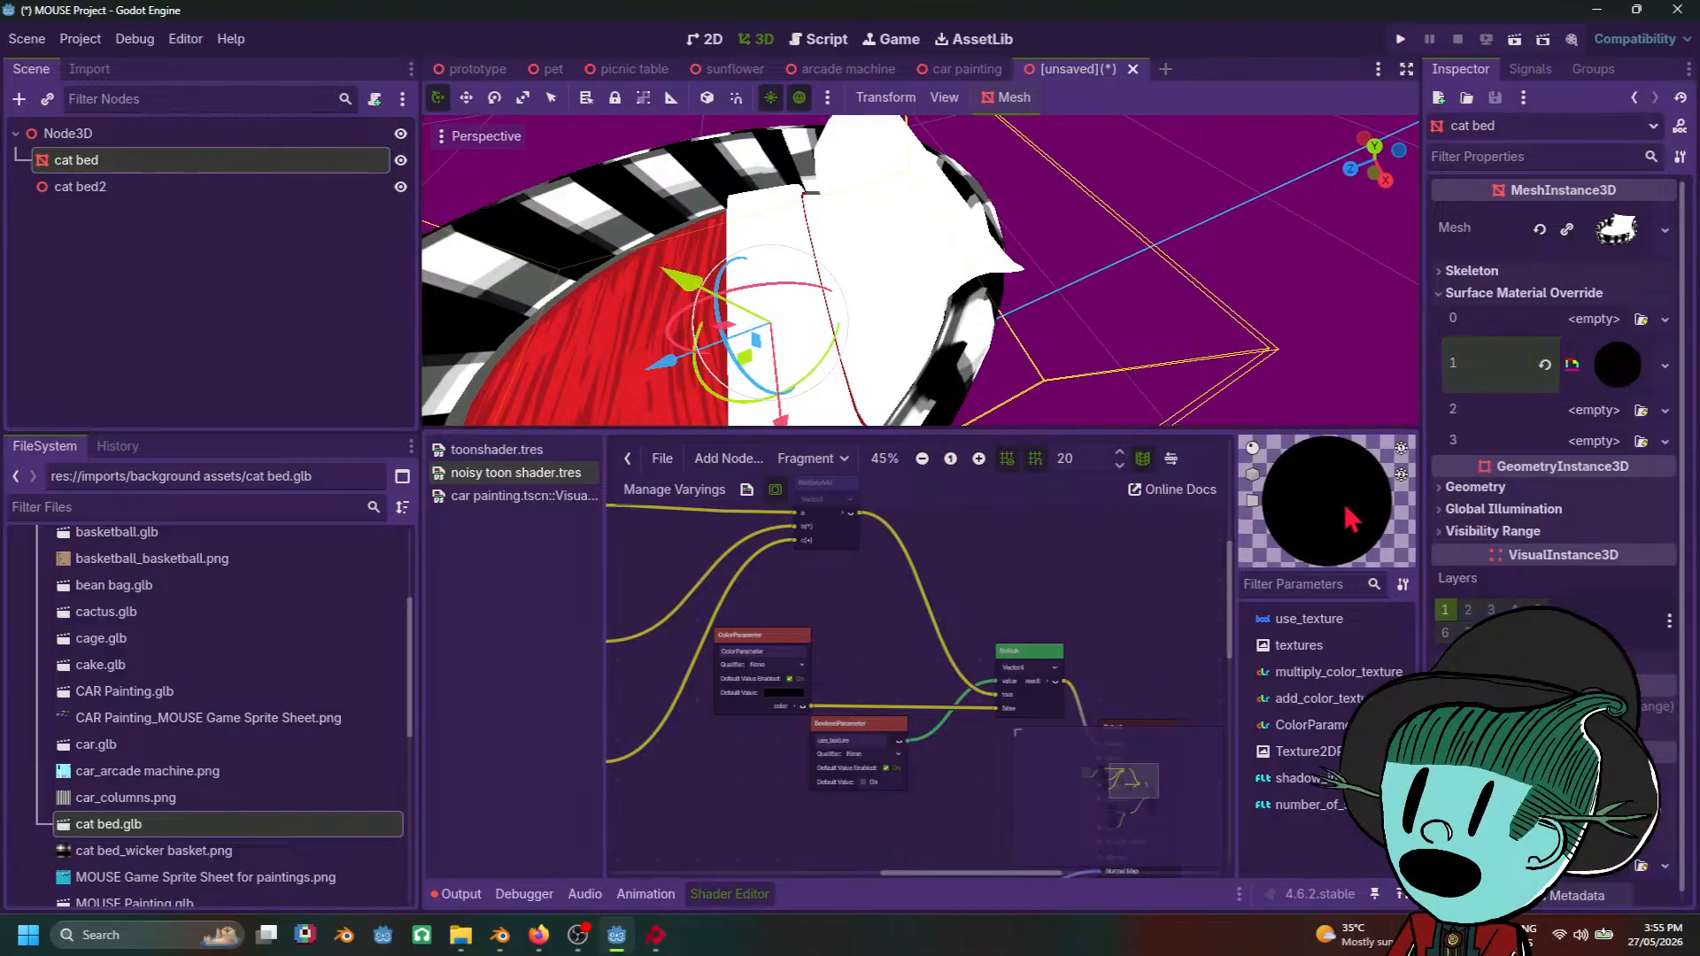
pyautogui.click(1596, 412)
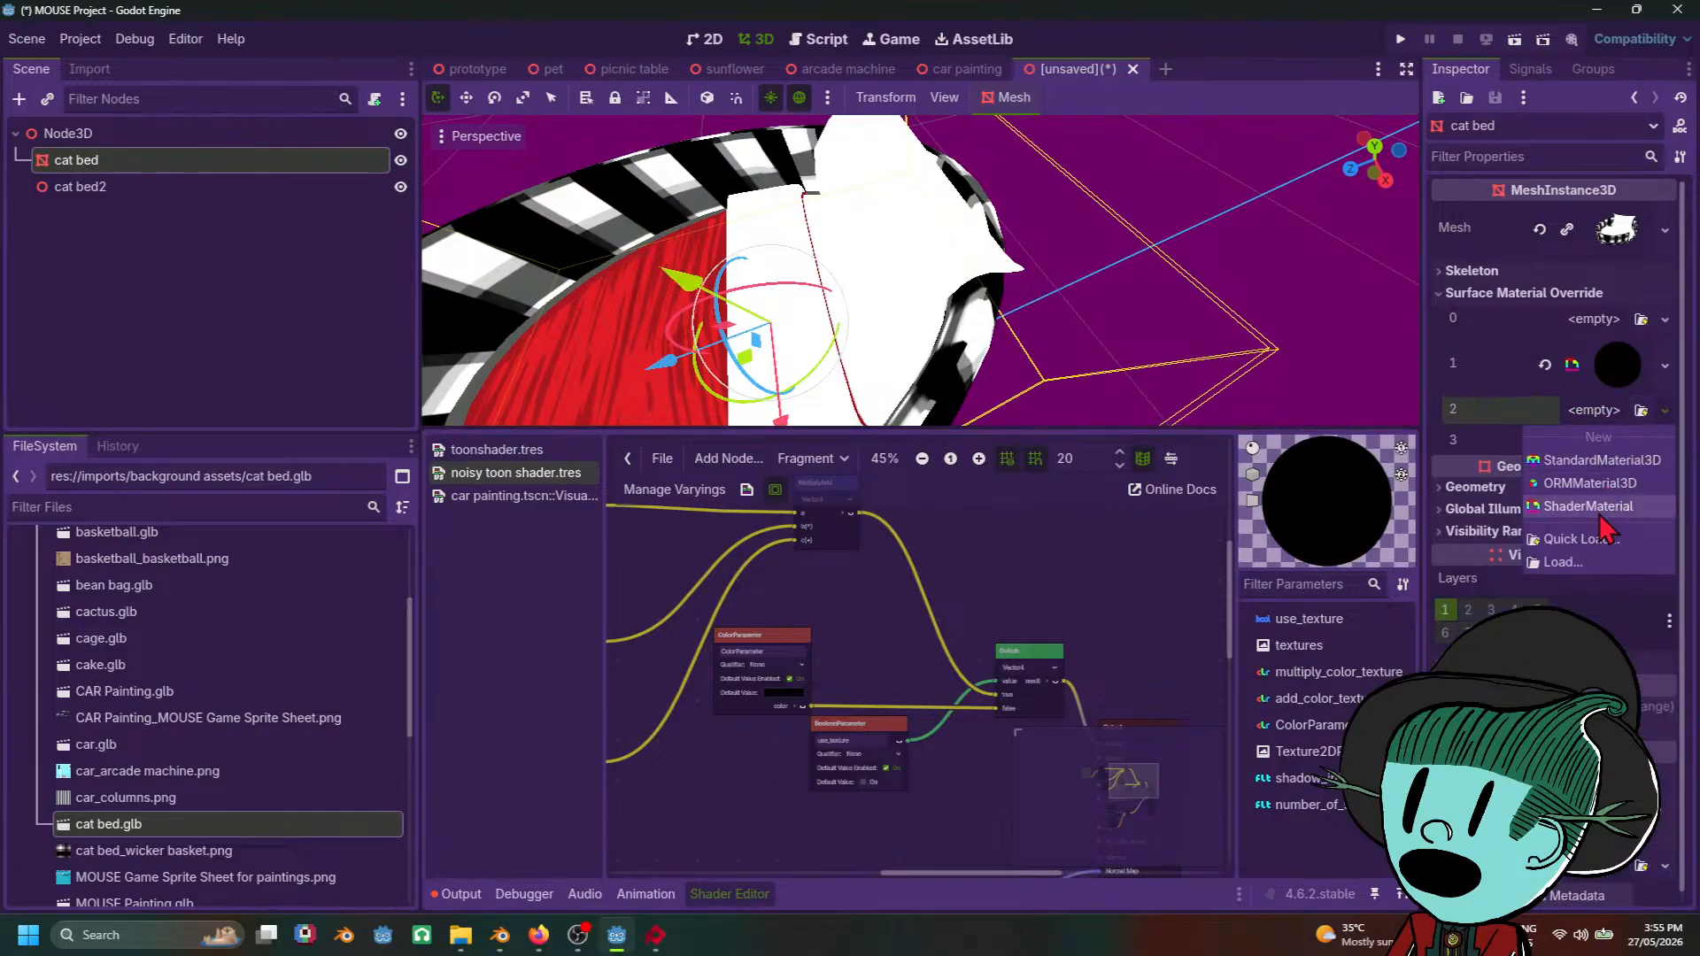
pyautogui.click(1598, 460)
pyautogui.click(1666, 427)
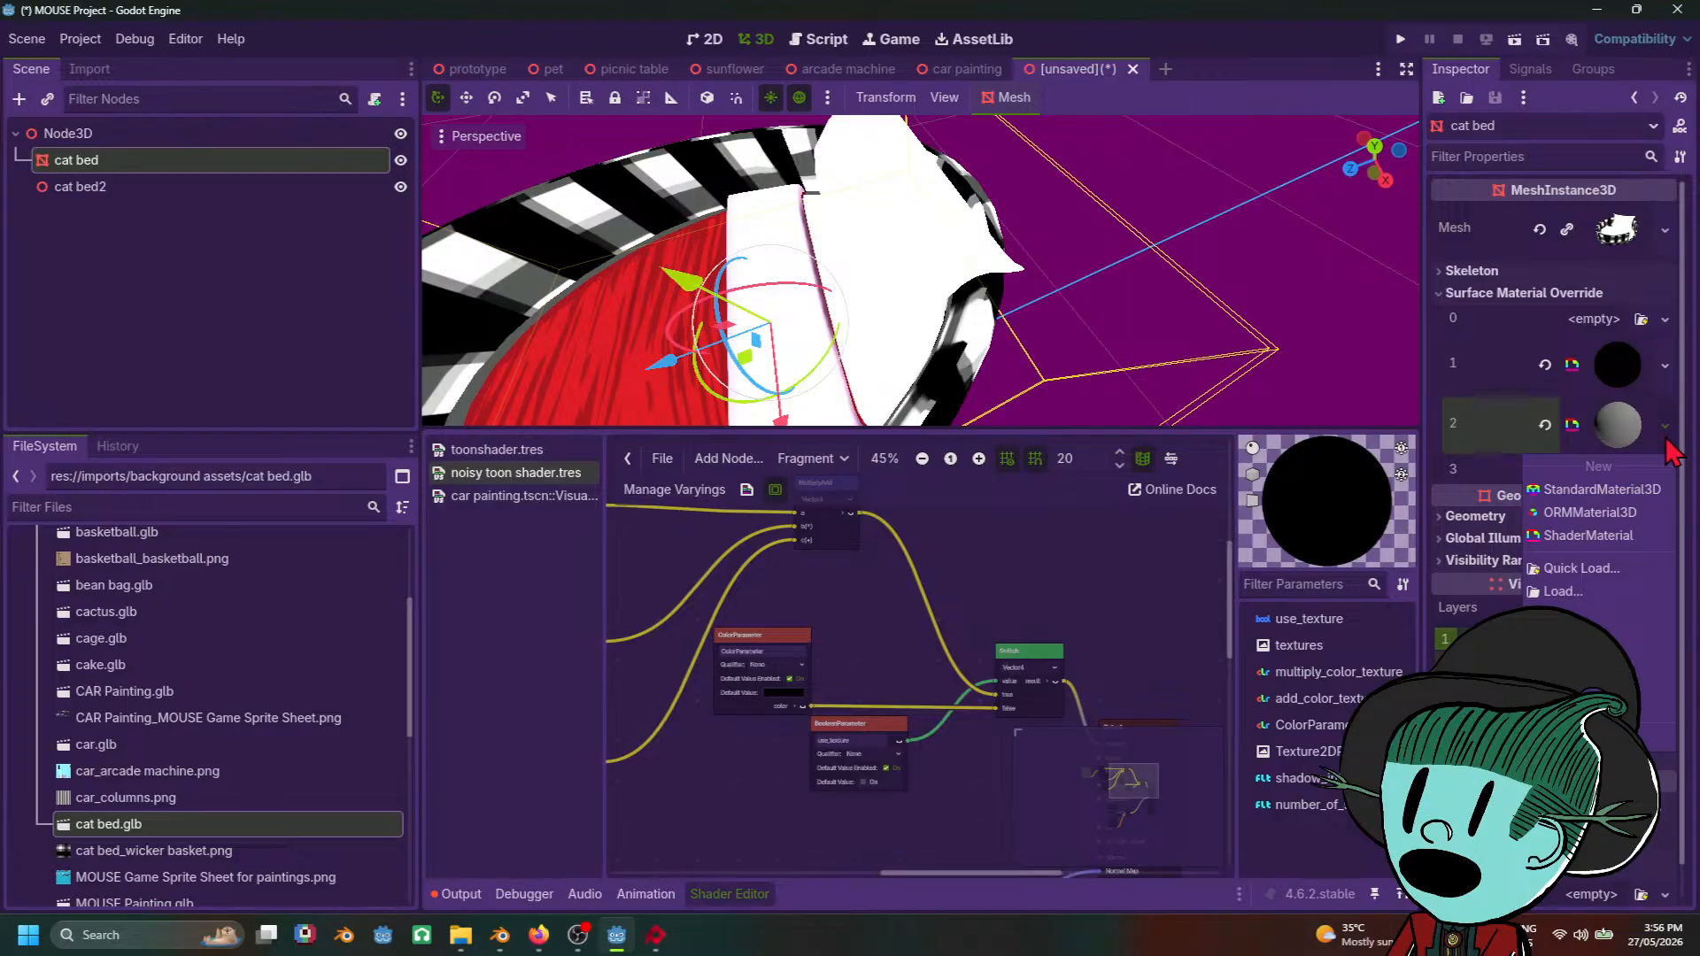
pyautogui.click(1670, 450)
pyautogui.click(1630, 438)
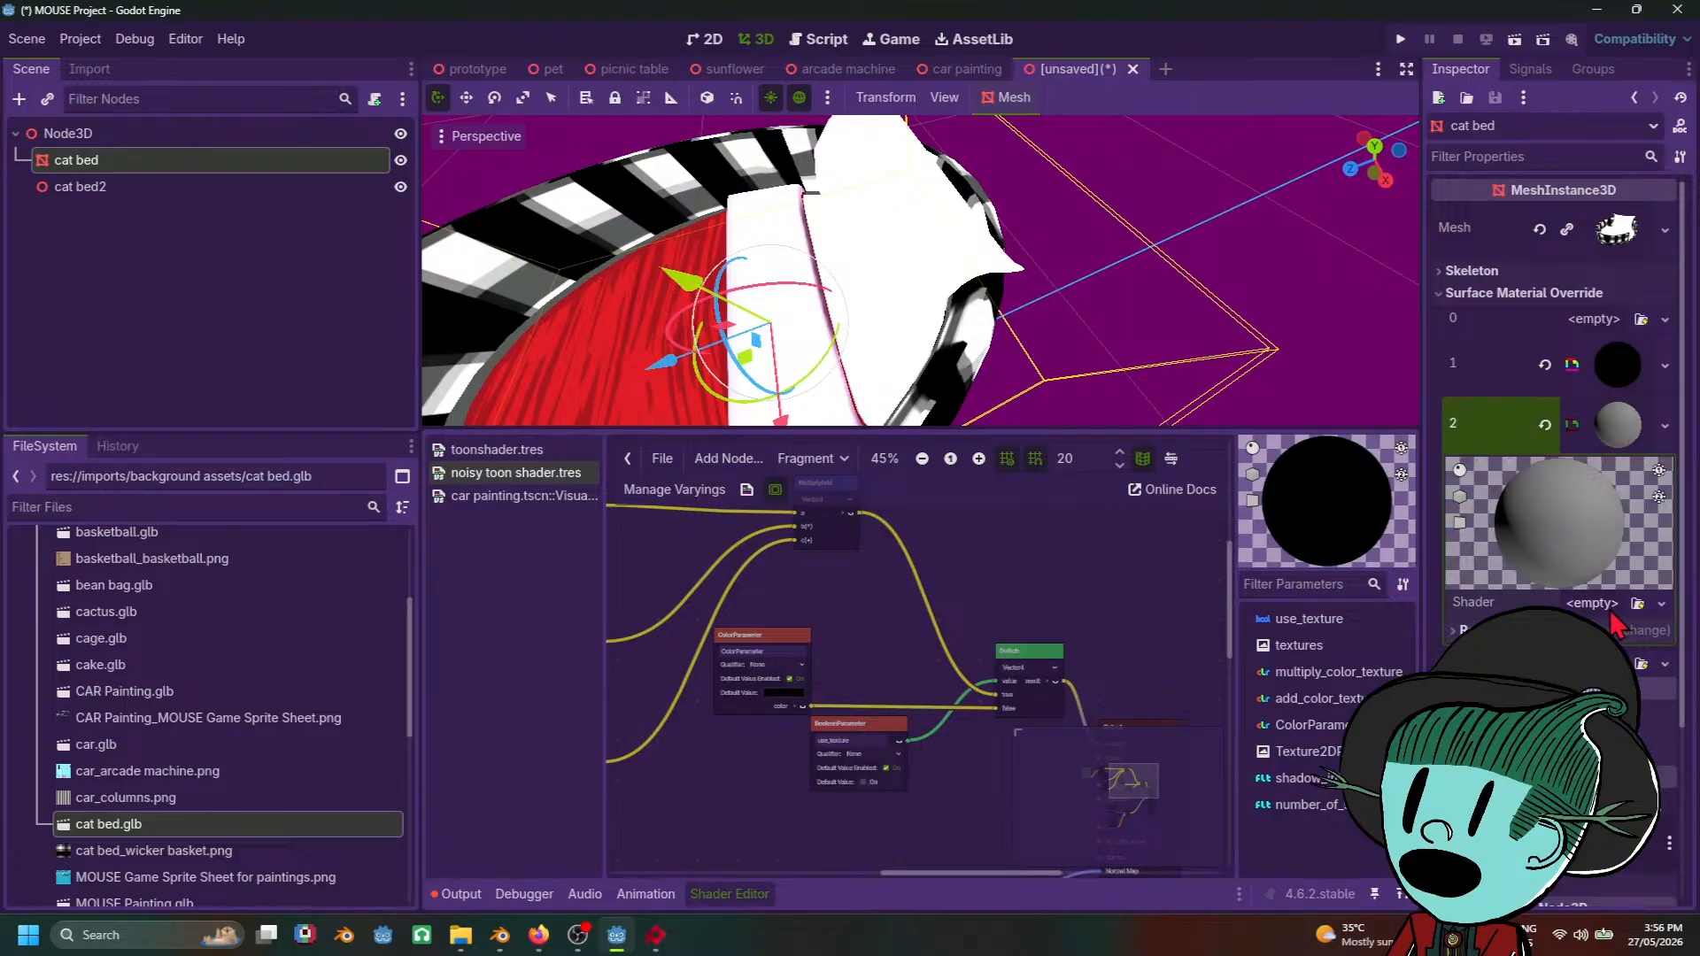
pyautogui.click(1638, 603)
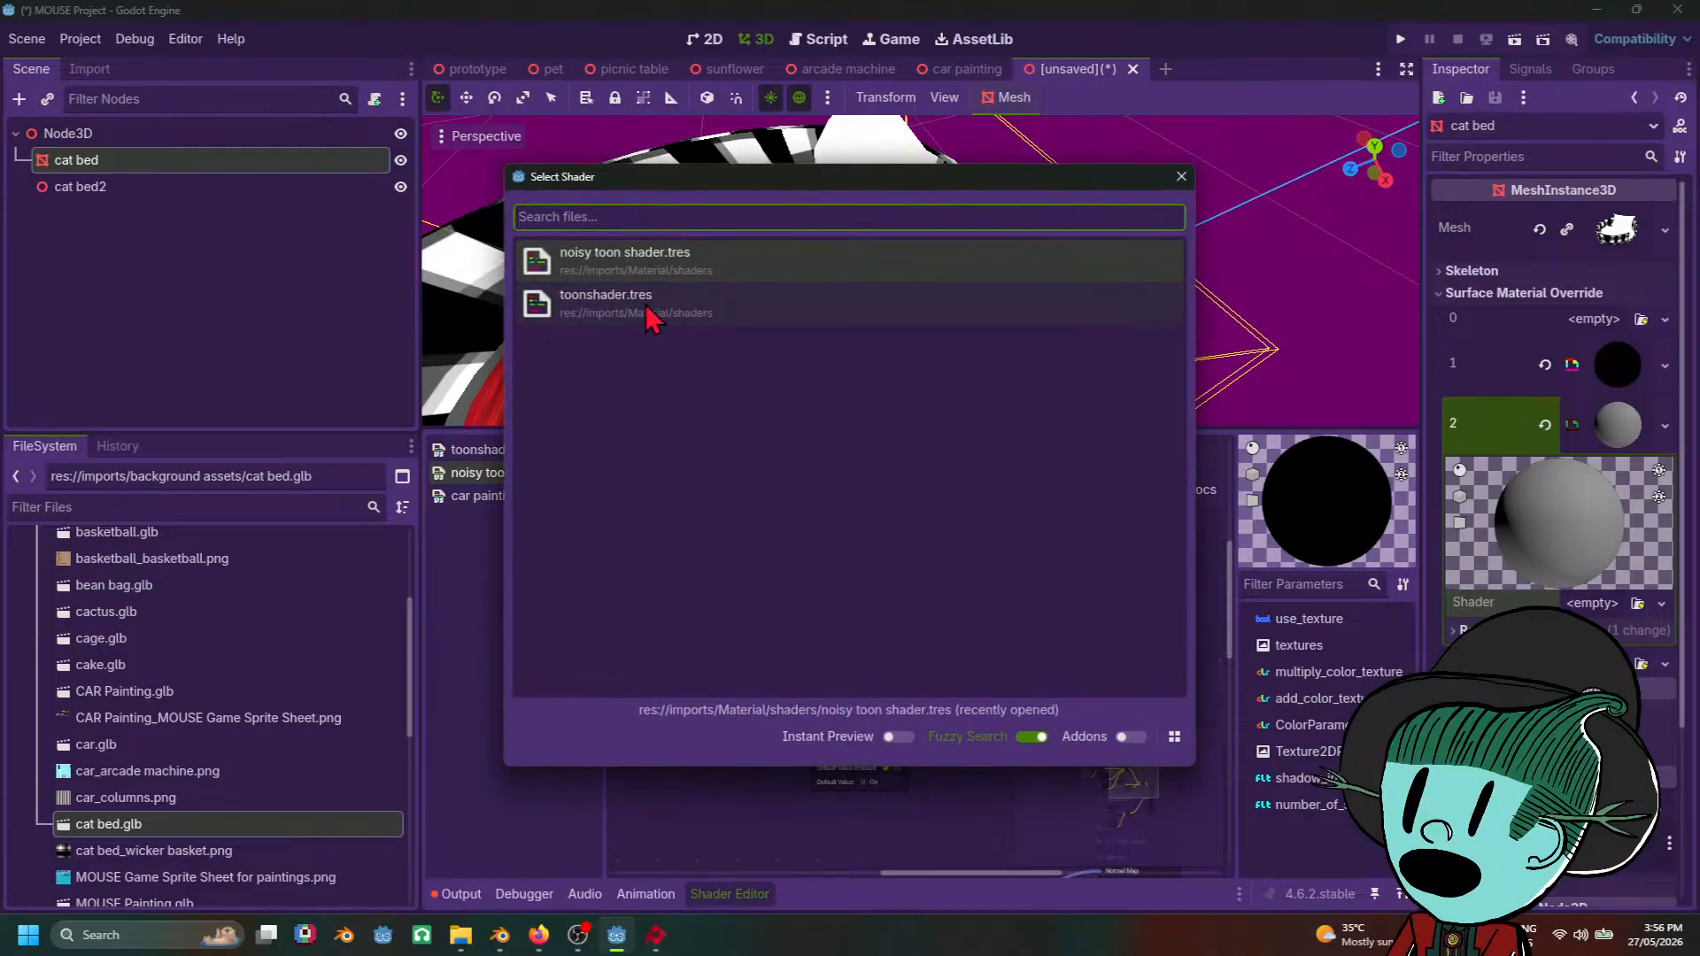
pyautogui.click(742, 268)
# Step: Set the slot 2 material's color parameter to light grey with hue 120, saturation 0 and value 88
pyautogui.scroll(-5, 1113, 285)
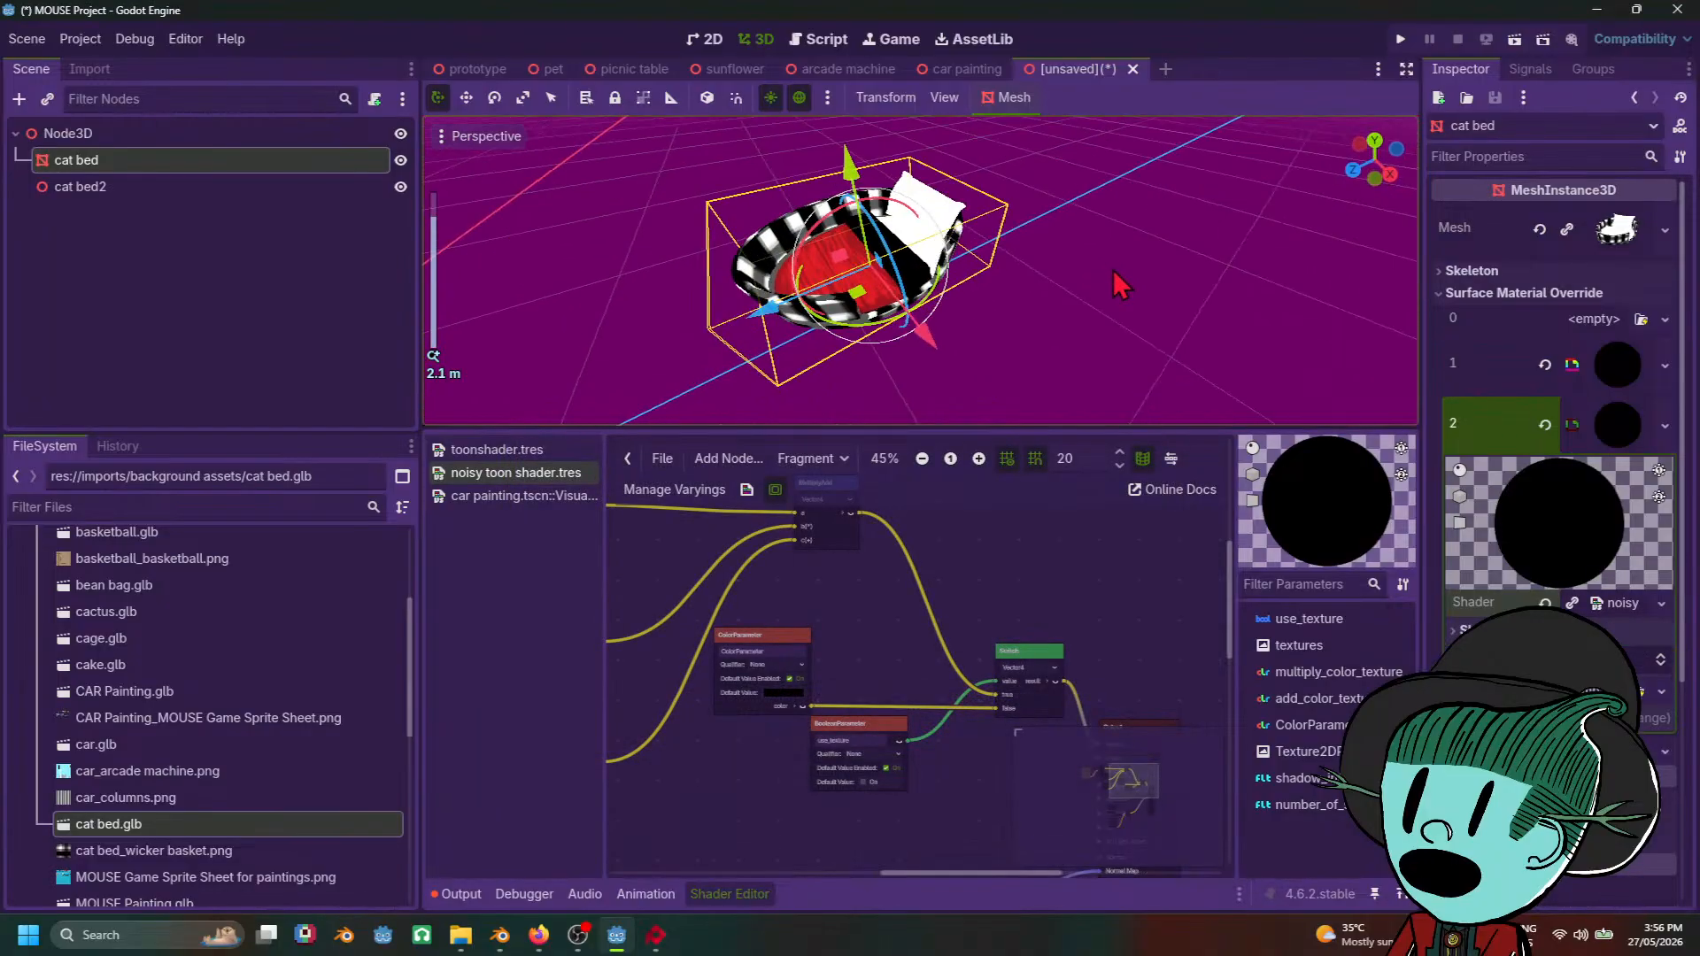
pyautogui.scroll(3, 1113, 269)
pyautogui.click(1626, 629)
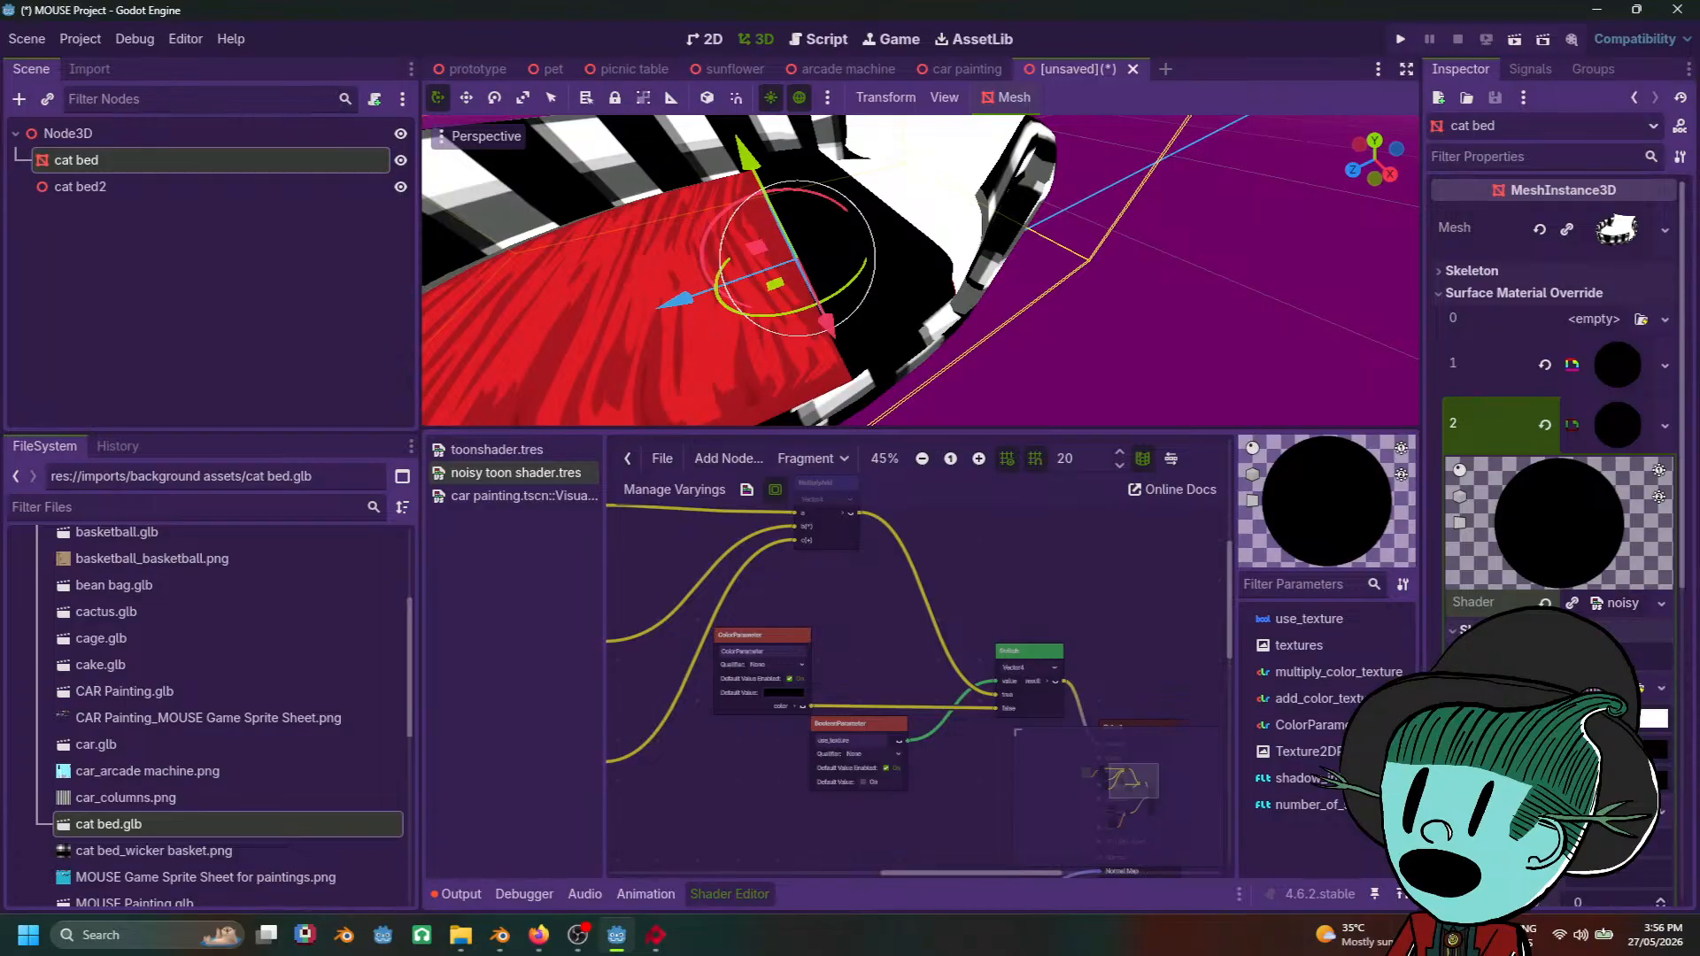
pyautogui.click(1656, 780)
pyautogui.moveTo(1683, 337); pyautogui.dragTo(1683, 217)
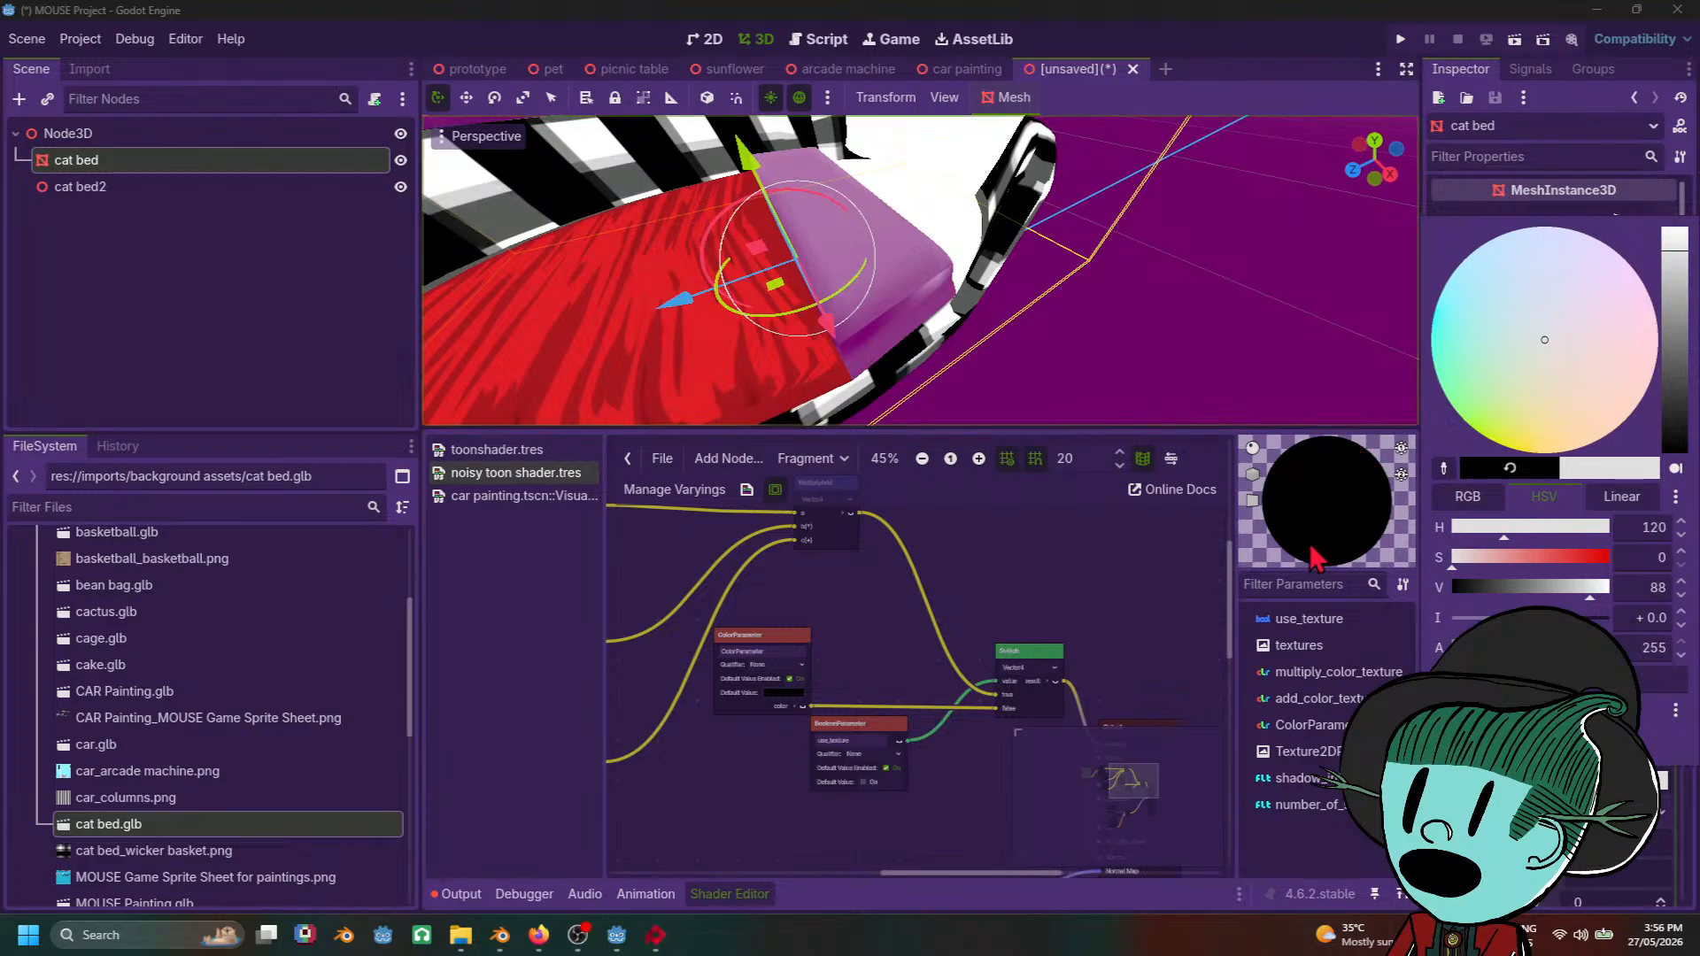
pyautogui.click(1339, 515)
# Step: Assign a new noise texture to the slot 2 material's Texture 2D parameter
pyautogui.scroll(-2, 1558, 443)
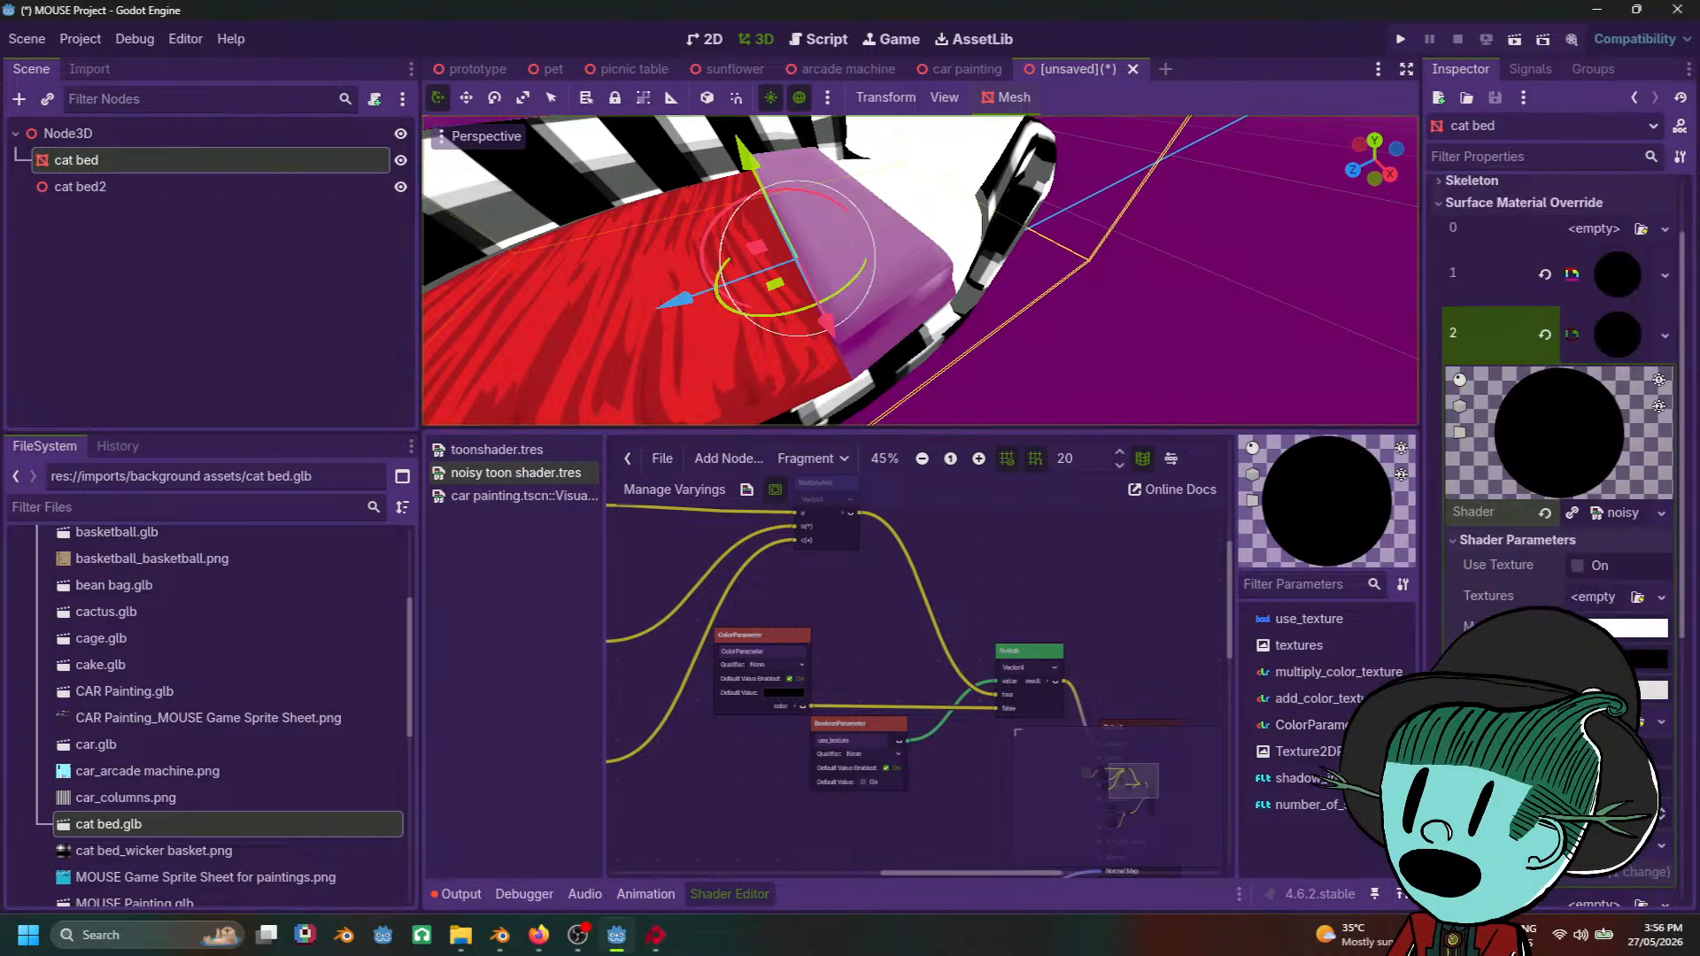
pyautogui.click(1661, 721)
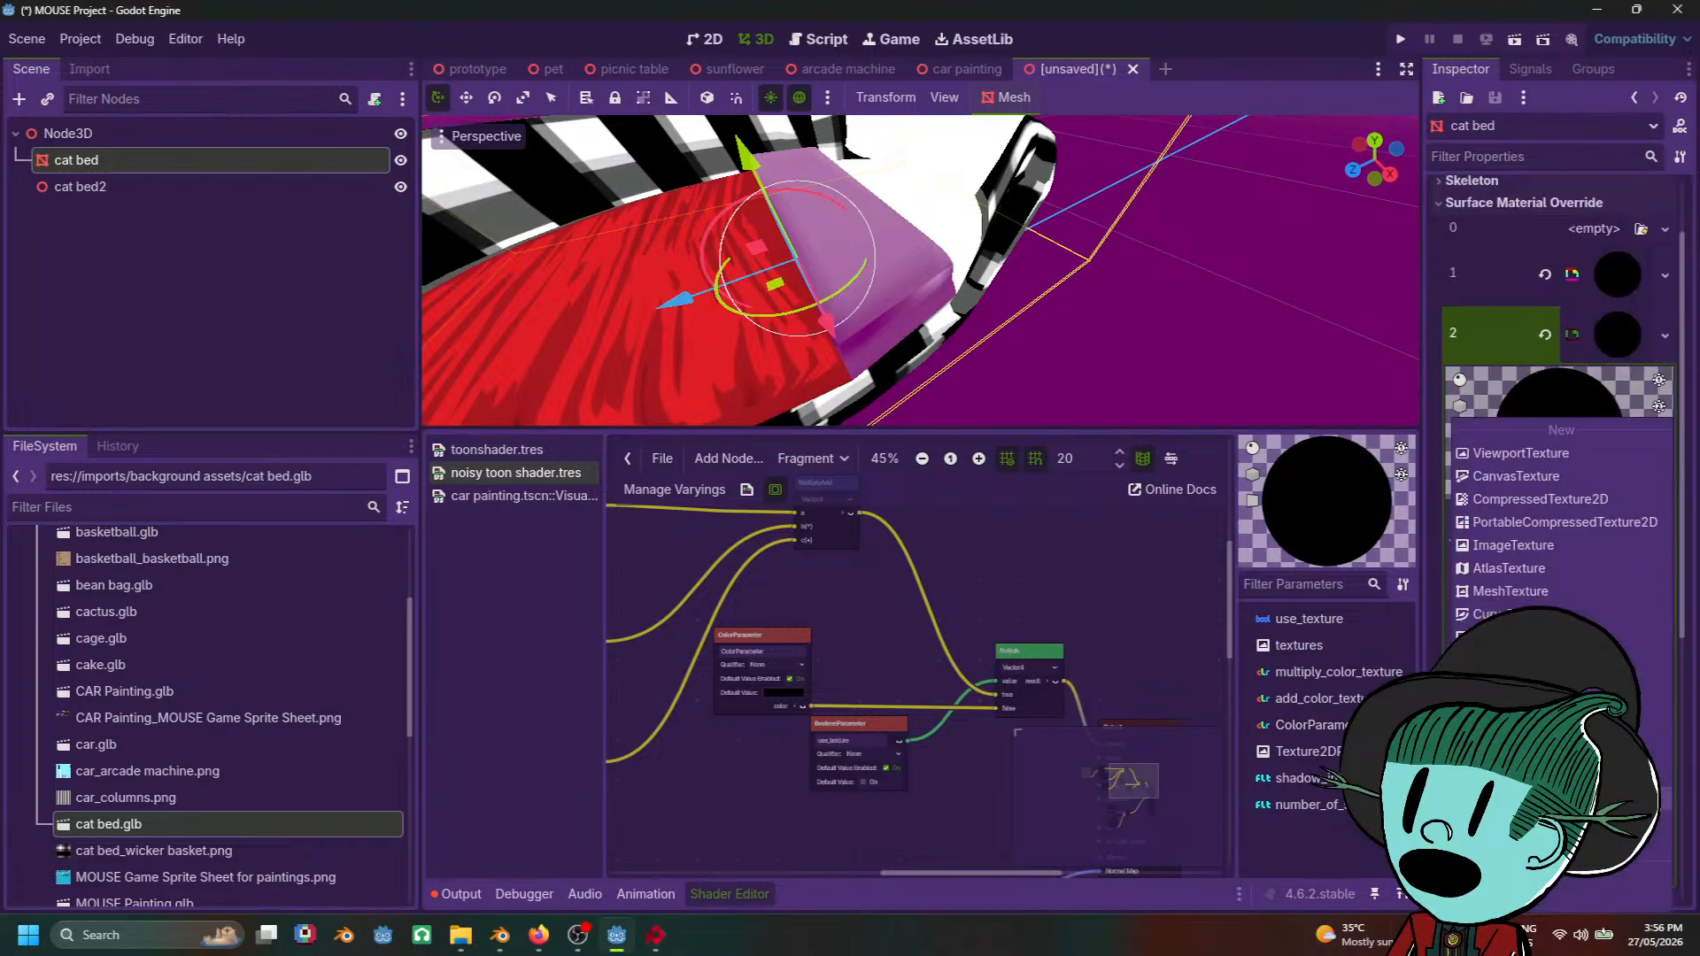
pyautogui.press('Escape')
pyautogui.moveTo(1167, 403); pyautogui.dragTo(1164, 326, button='middle')
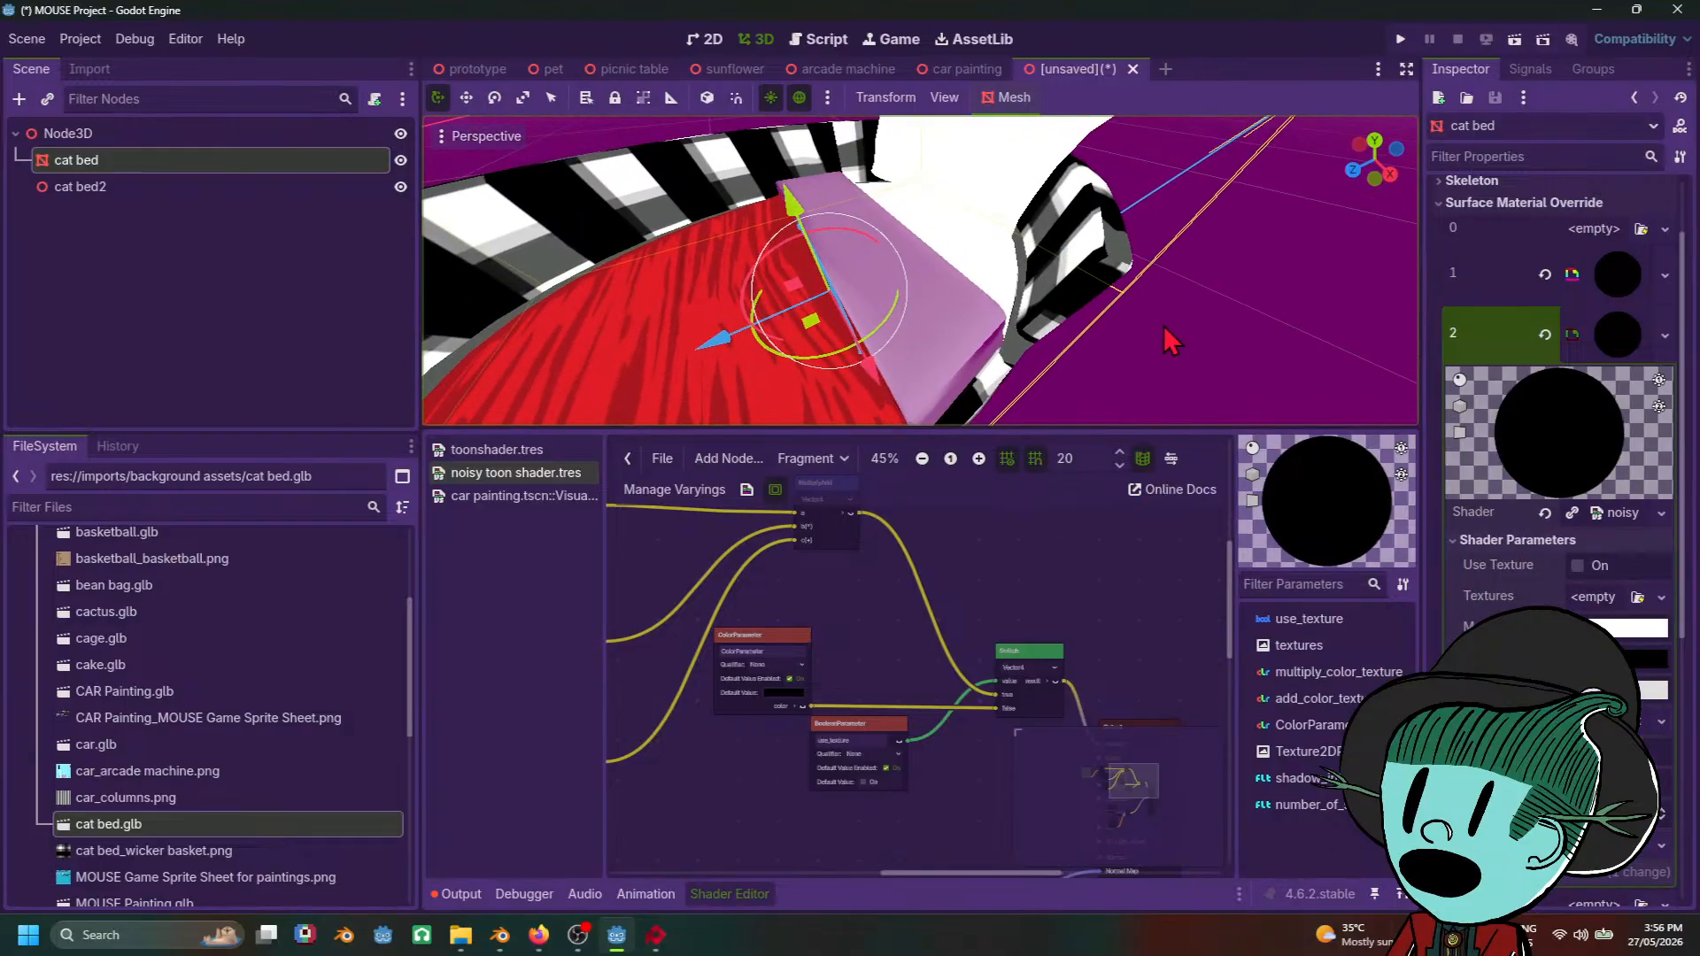
pyautogui.scroll(-6, 1076, 268)
pyautogui.scroll(4, 1076, 267)
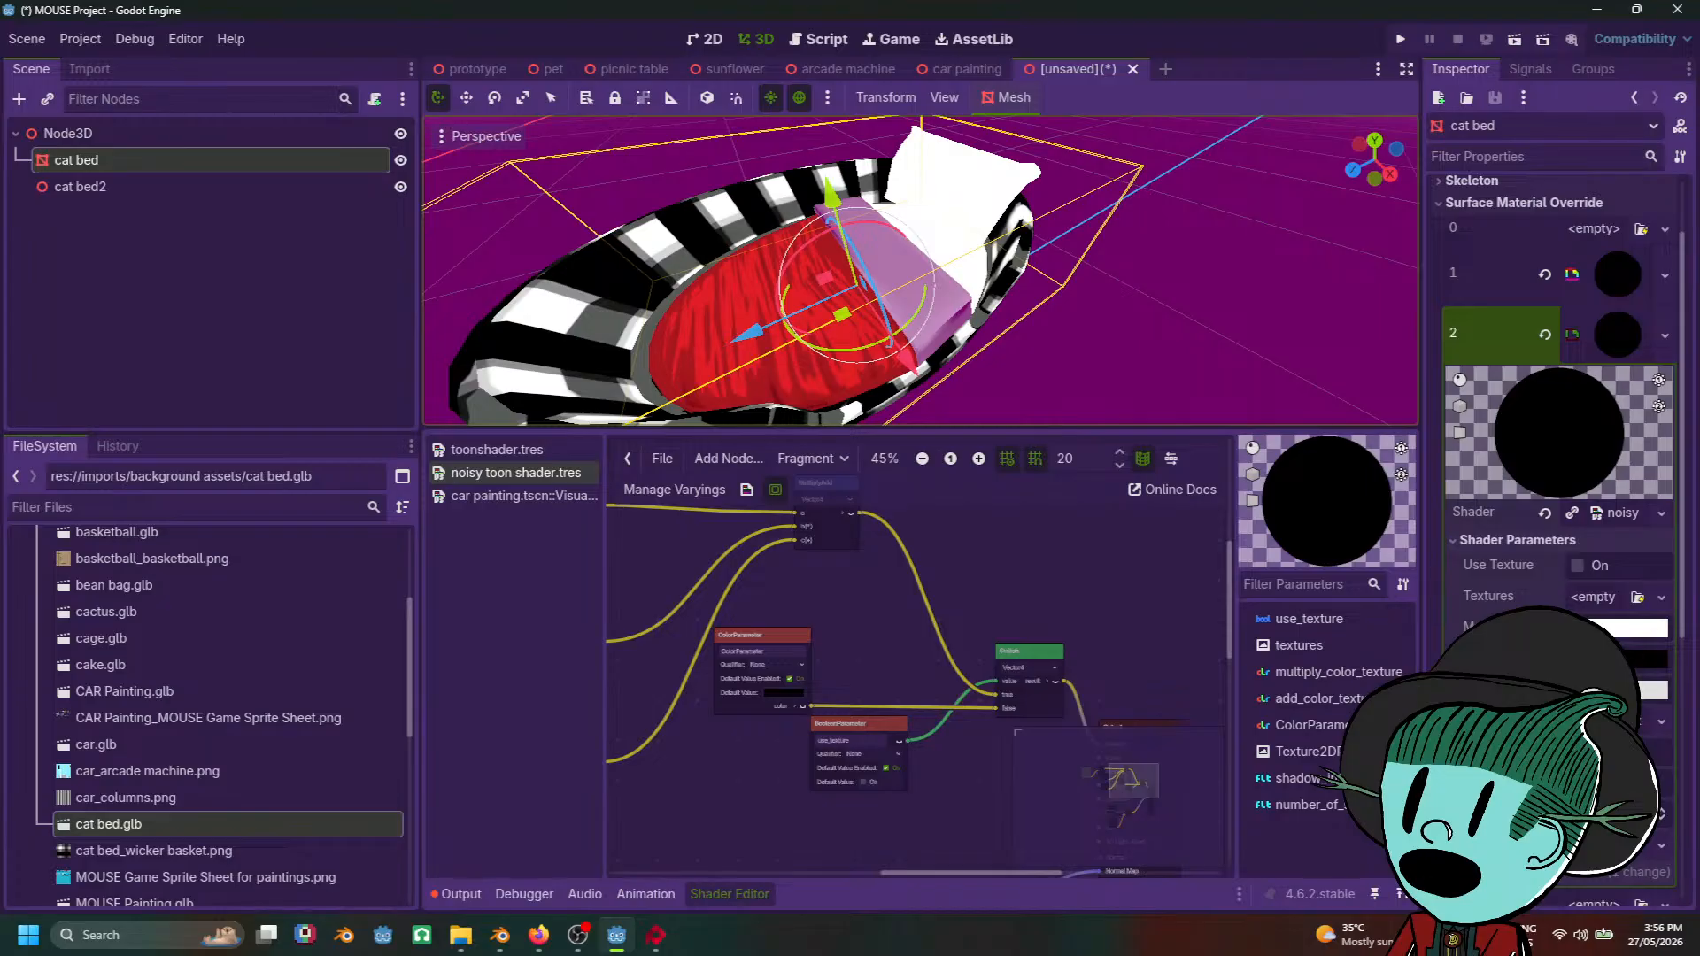
# Step: Add FastNoiseLite noise to the noise texture and set its noise type to Perlin
pyautogui.scroll(-1, 1559, 752)
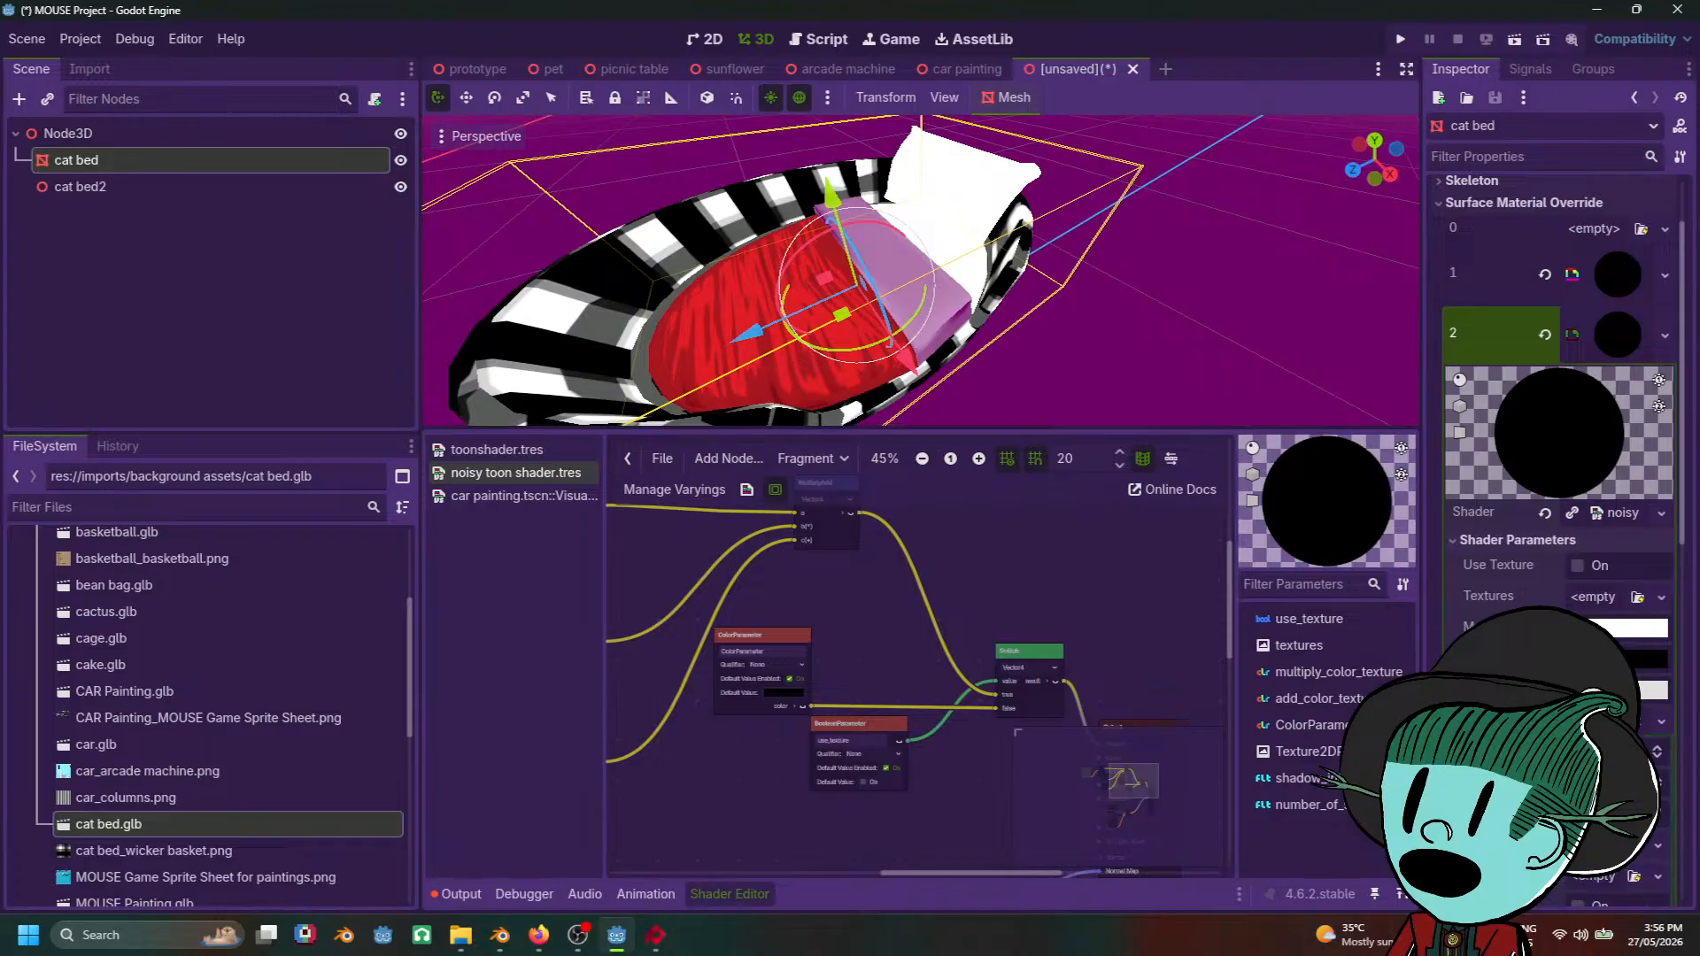
pyautogui.scroll(-3, 1559, 443)
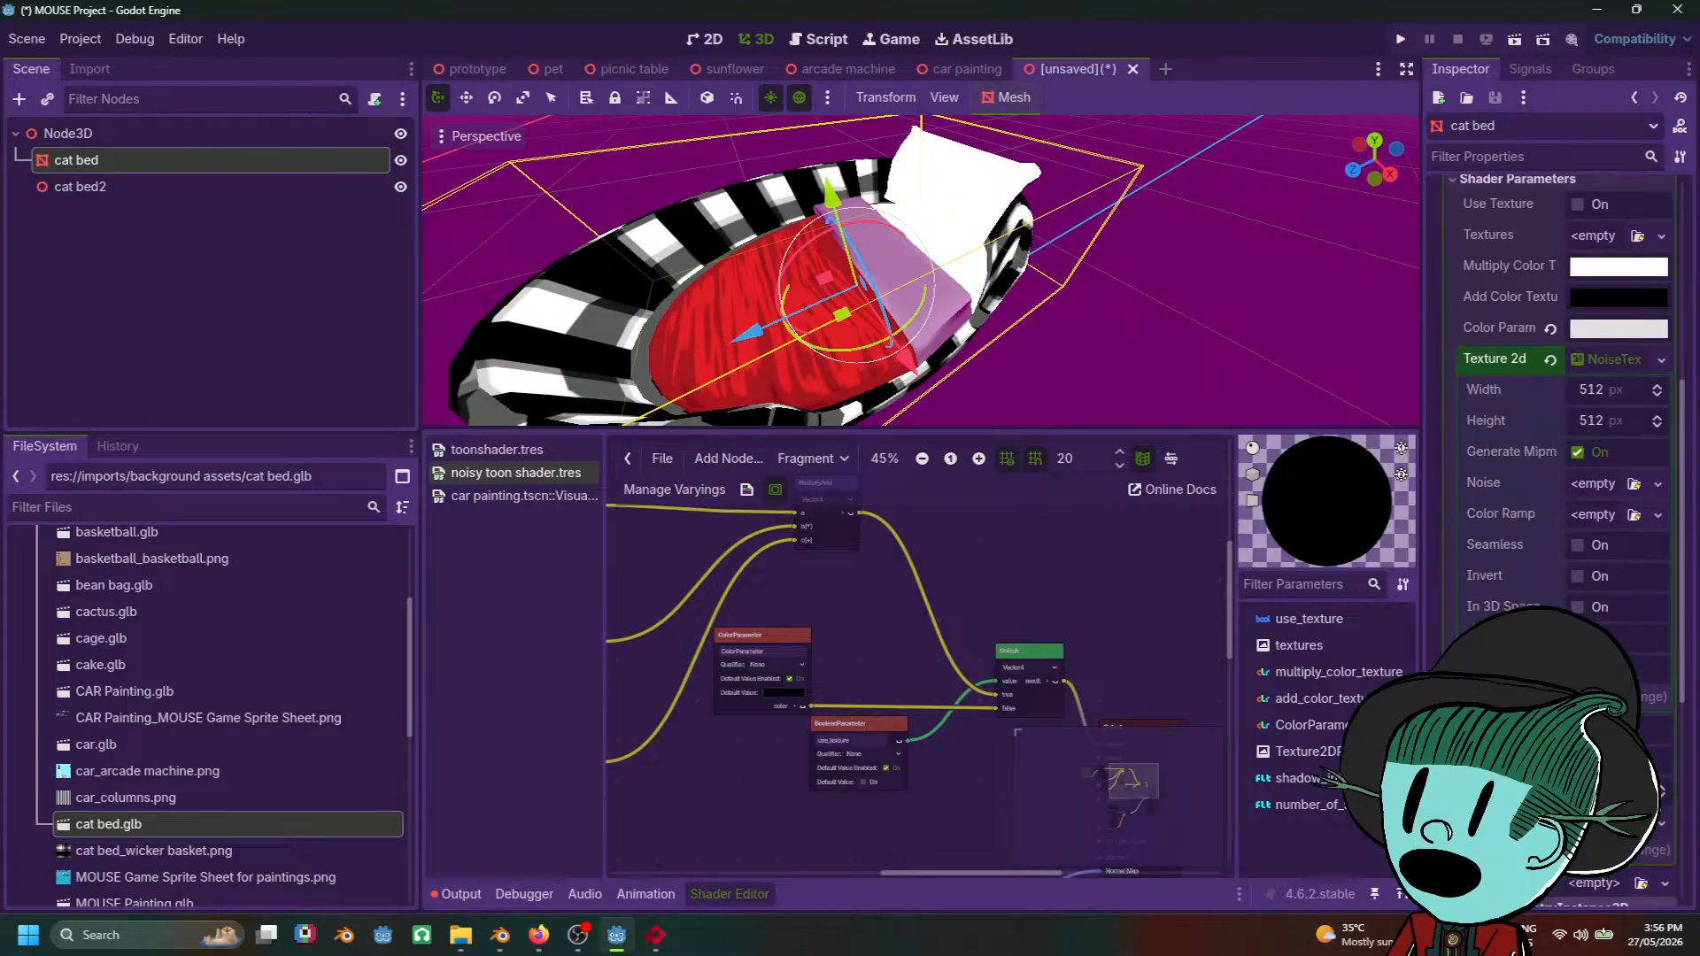
pyautogui.click(1604, 574)
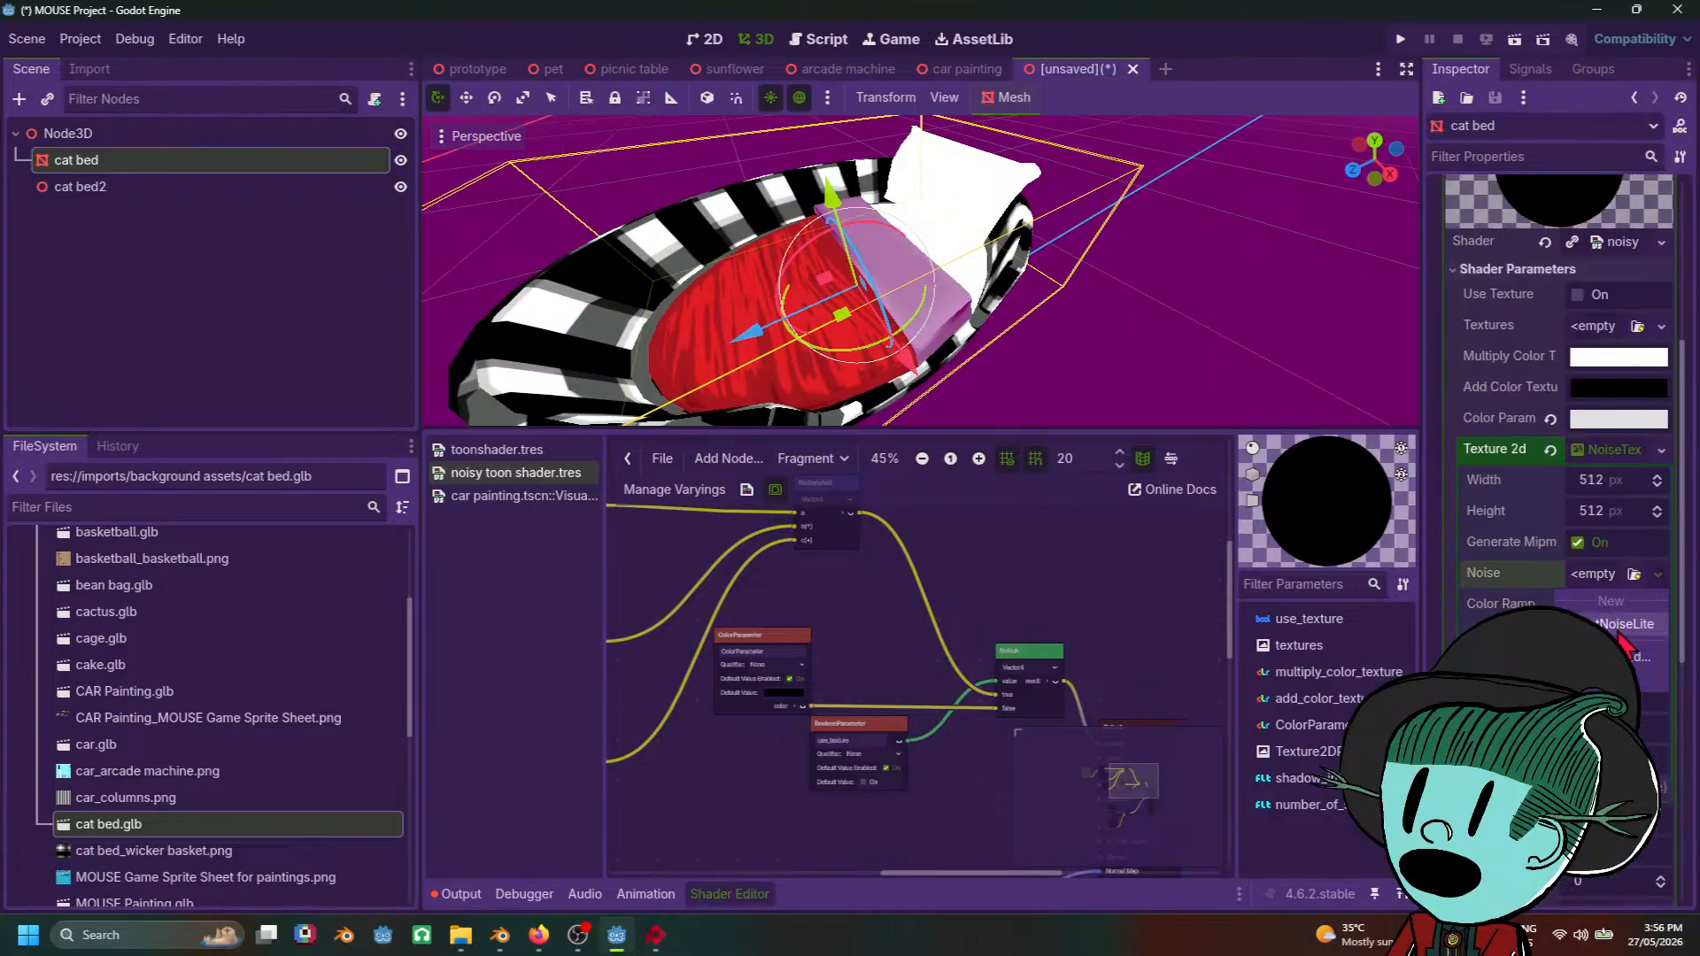
pyautogui.click(1604, 611)
pyautogui.click(1603, 580)
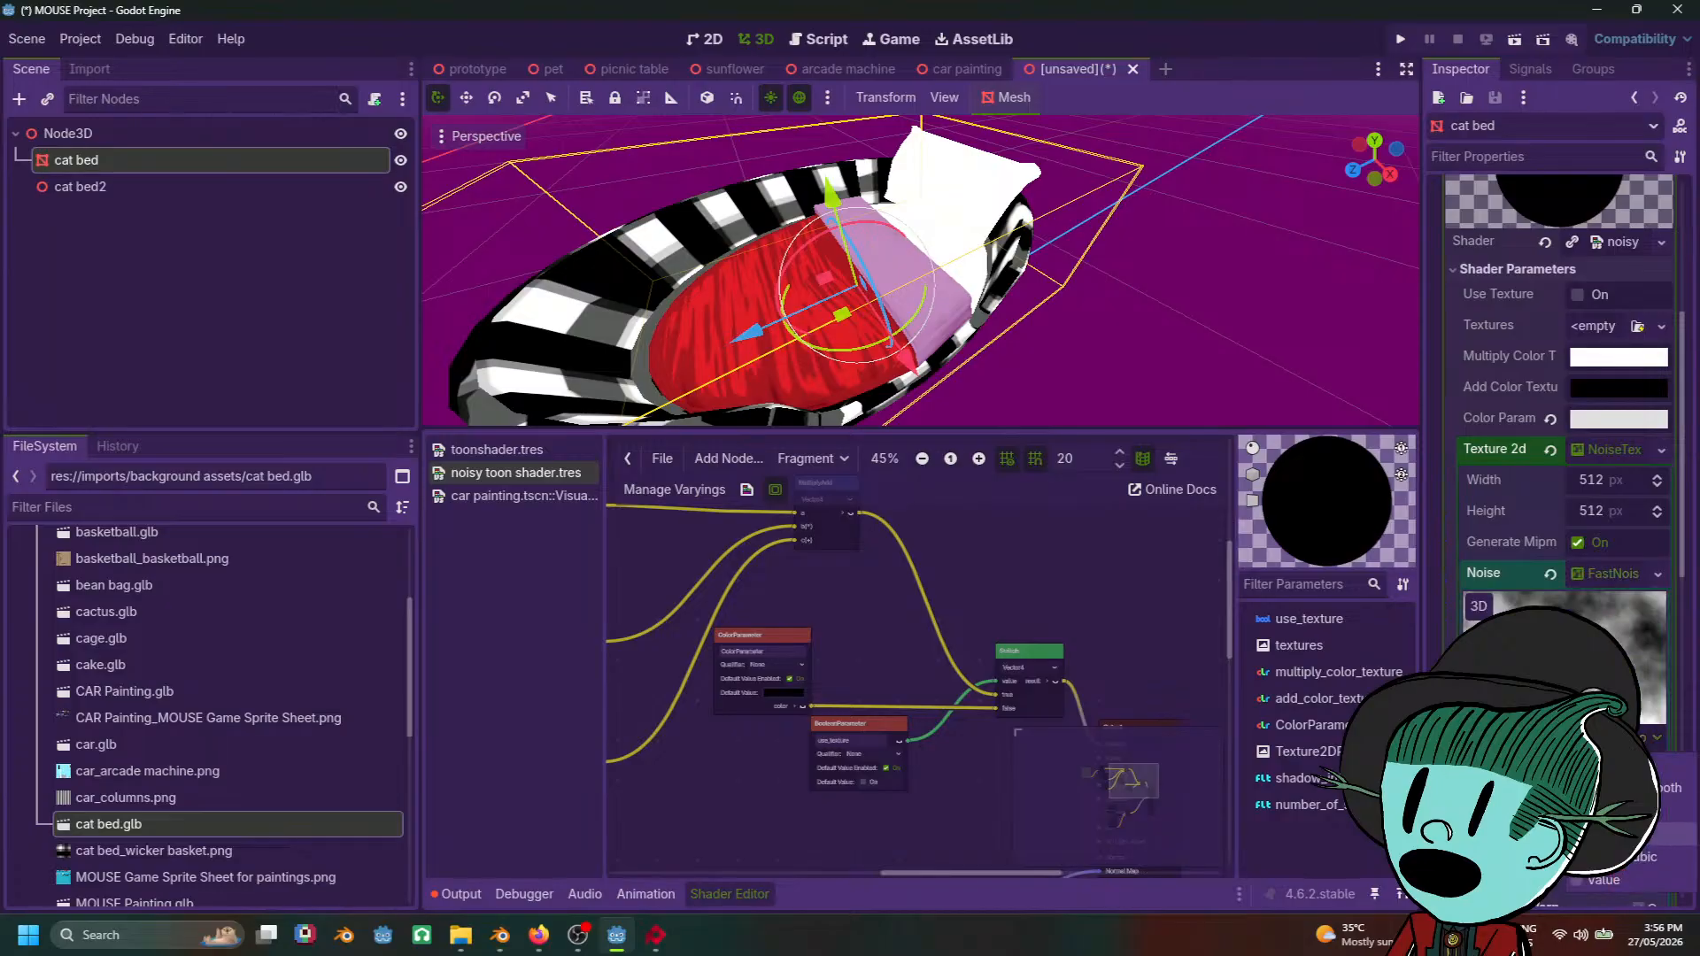
# Step: Stretch the slot 2 noise pattern by setting the noise texture's height to 14 px
pyautogui.scroll(4, 872, 292)
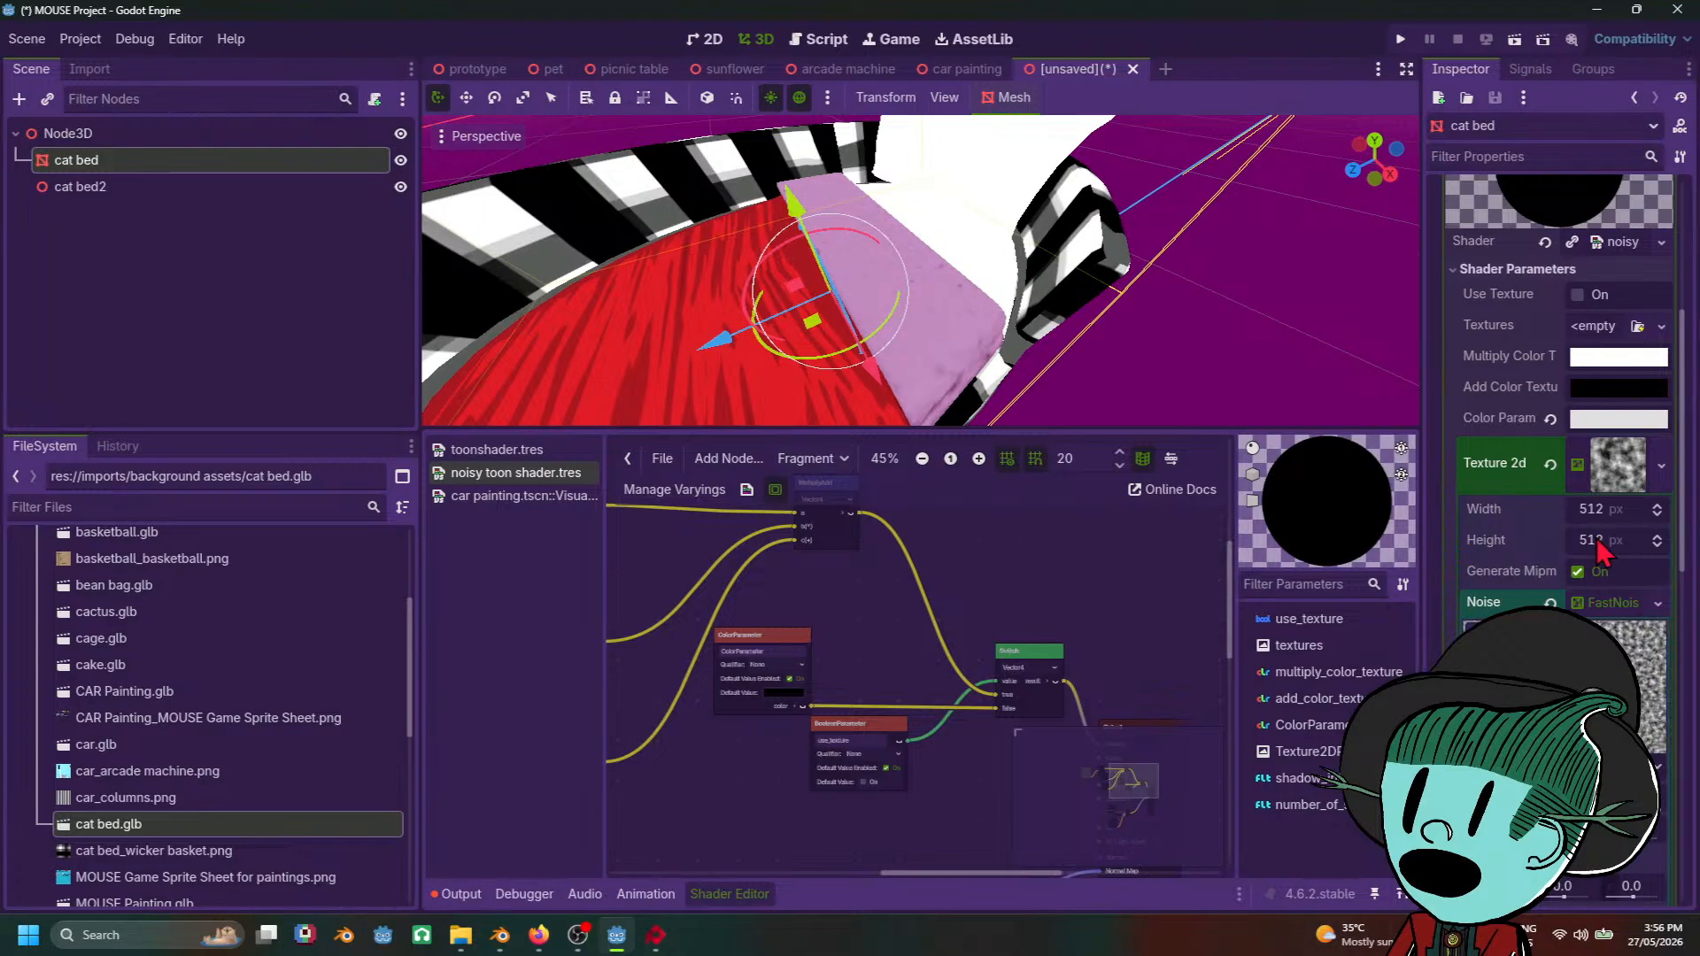
pyautogui.moveTo(1603, 549); pyautogui.dragTo(1437, 550)
pyautogui.scroll(-5, 1066, 278)
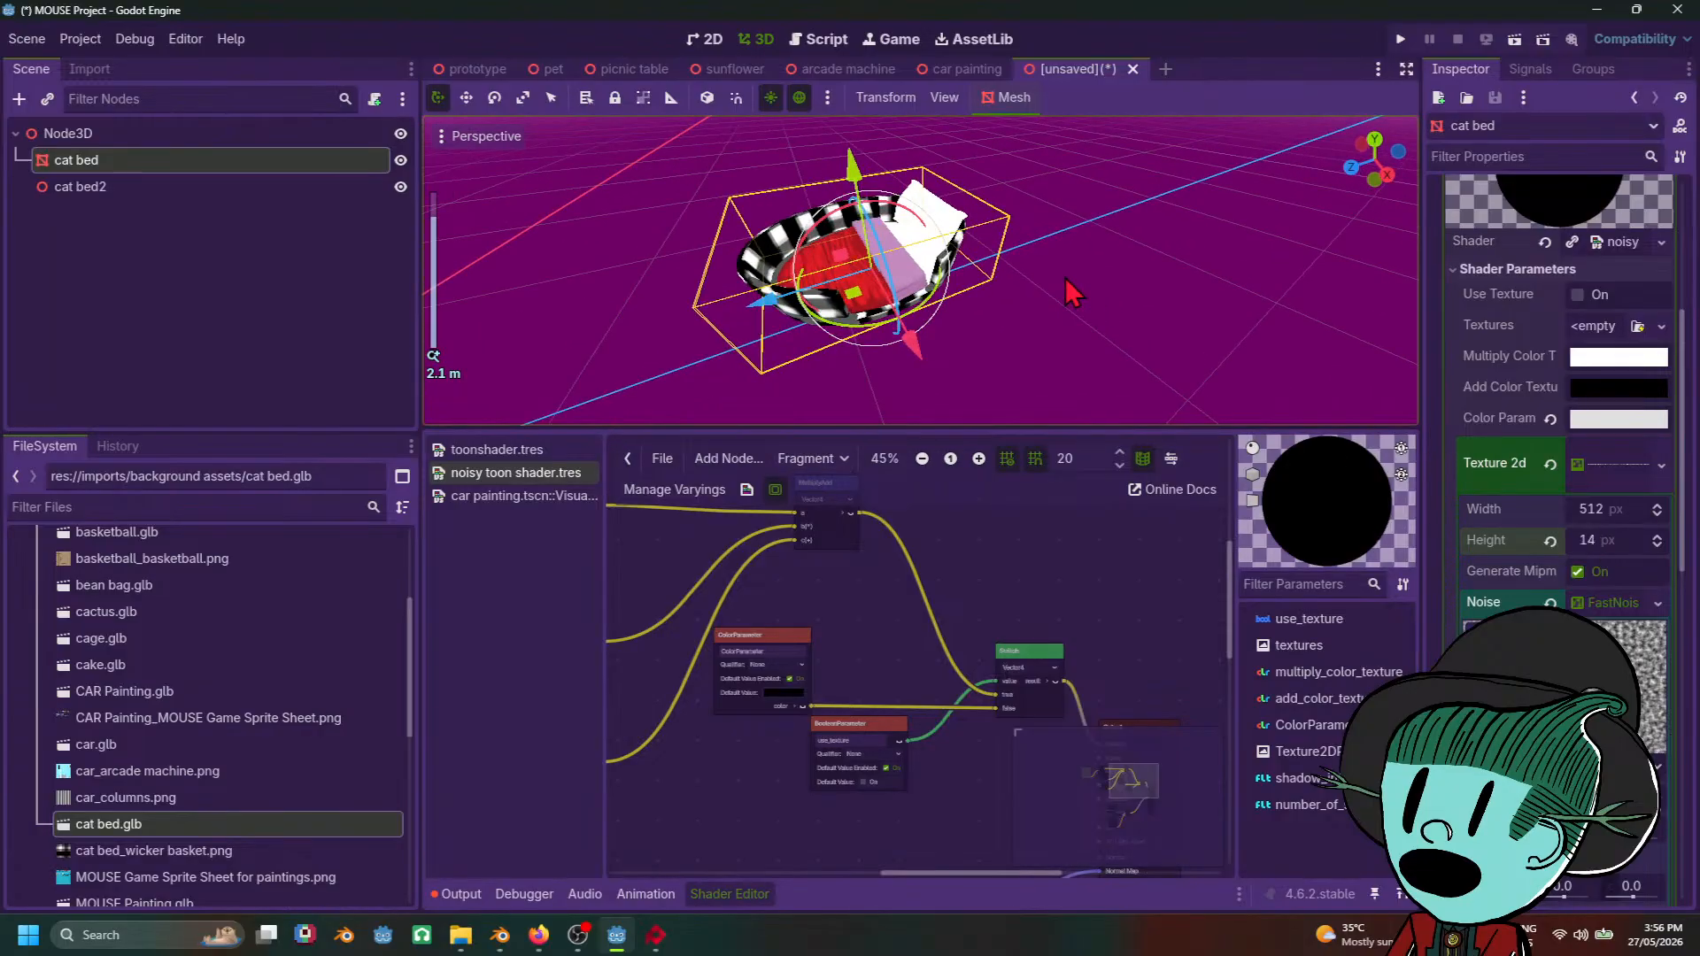
pyautogui.scroll(5, 1066, 278)
pyautogui.scroll(2, 1072, 291)
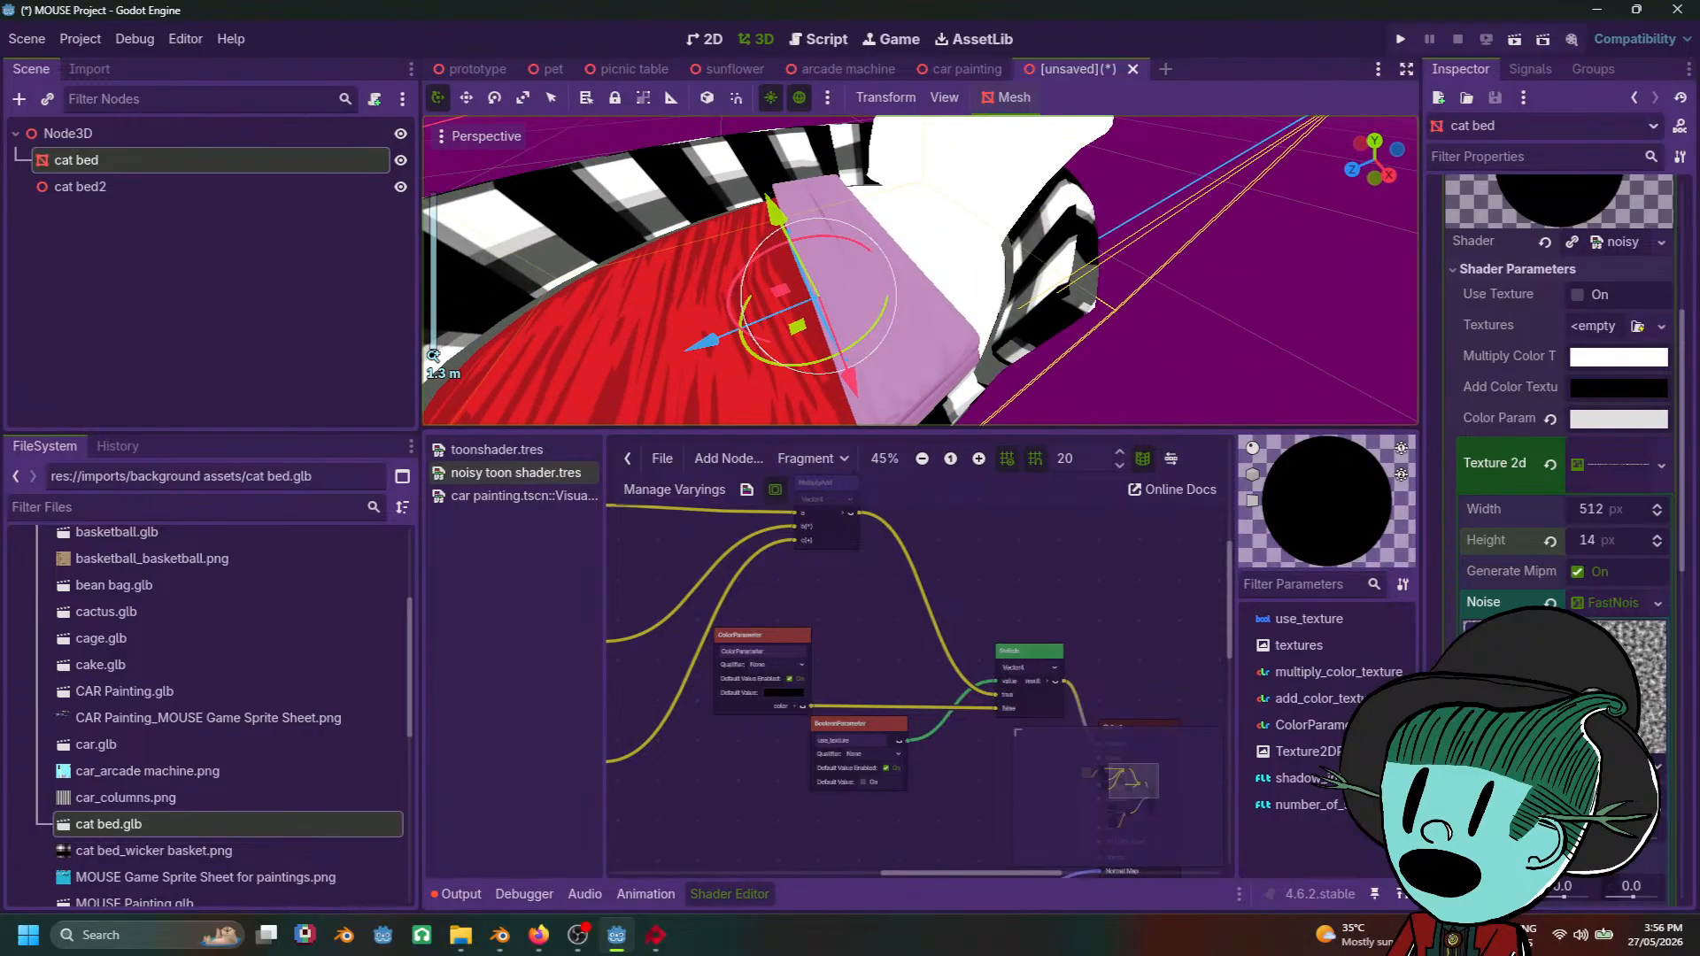
# Step: Brighten the slot 2 material's color parameter to pure white with value 100
pyautogui.click(1607, 418)
pyautogui.click(1683, 376)
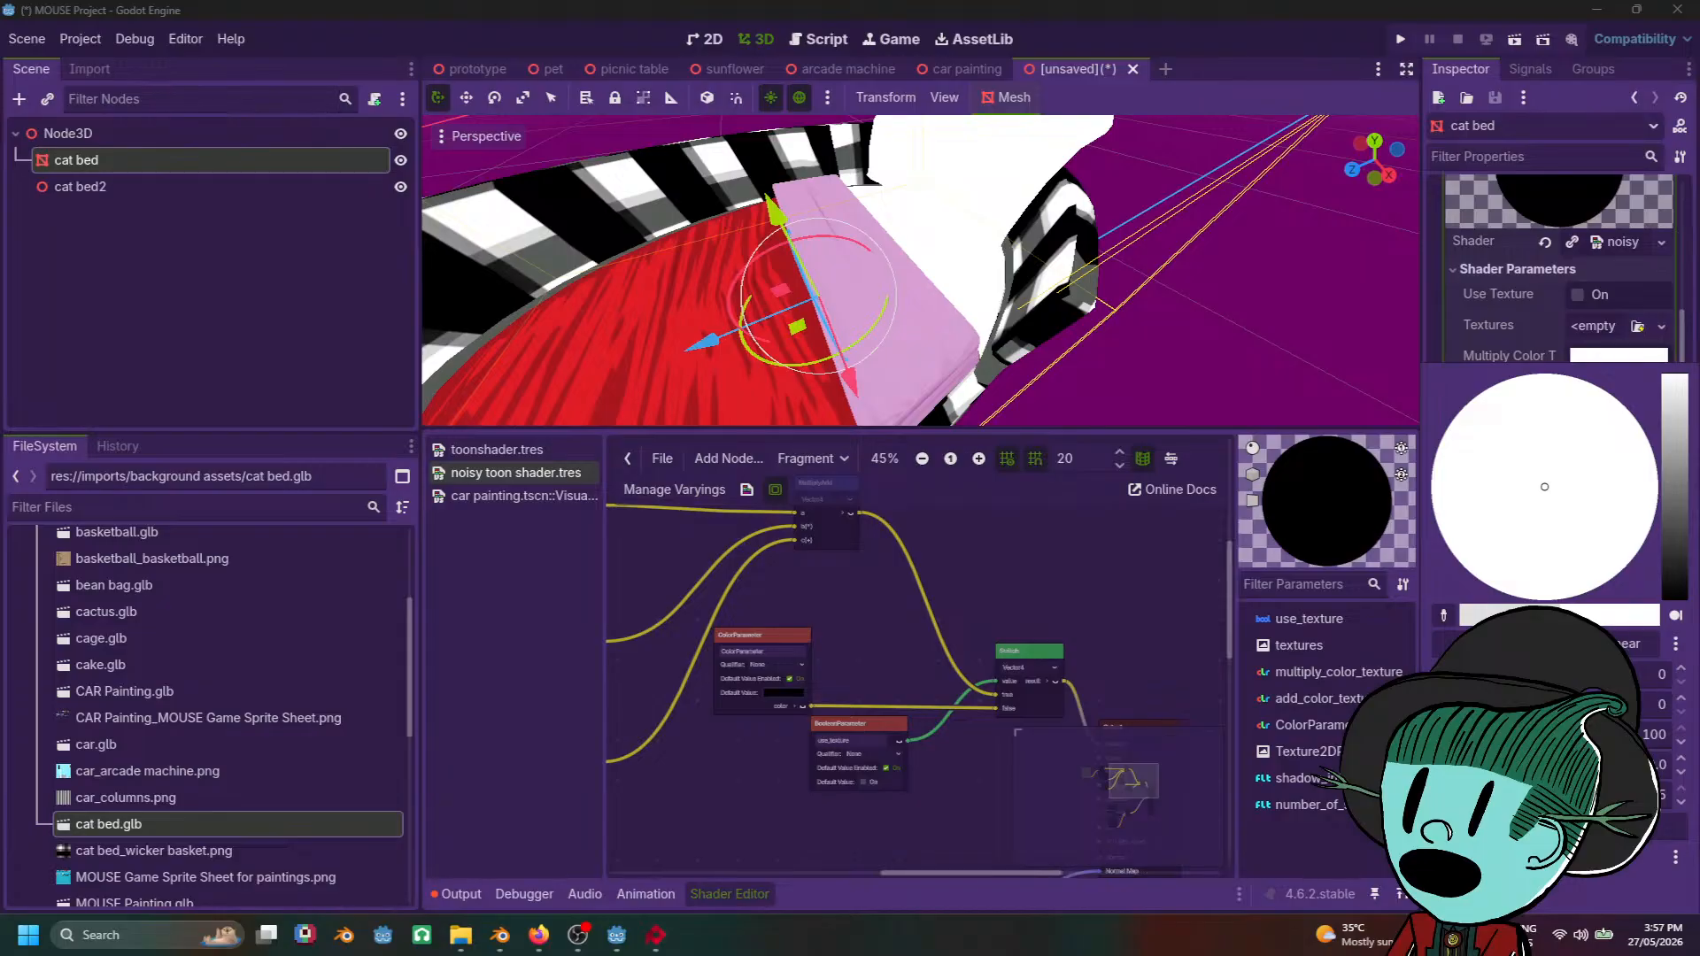
pyautogui.click(1533, 325)
# Step: Raise the frequency of the FastNoiseLite noise slightly for a finer grain
pyautogui.scroll(-2, 1566, 638)
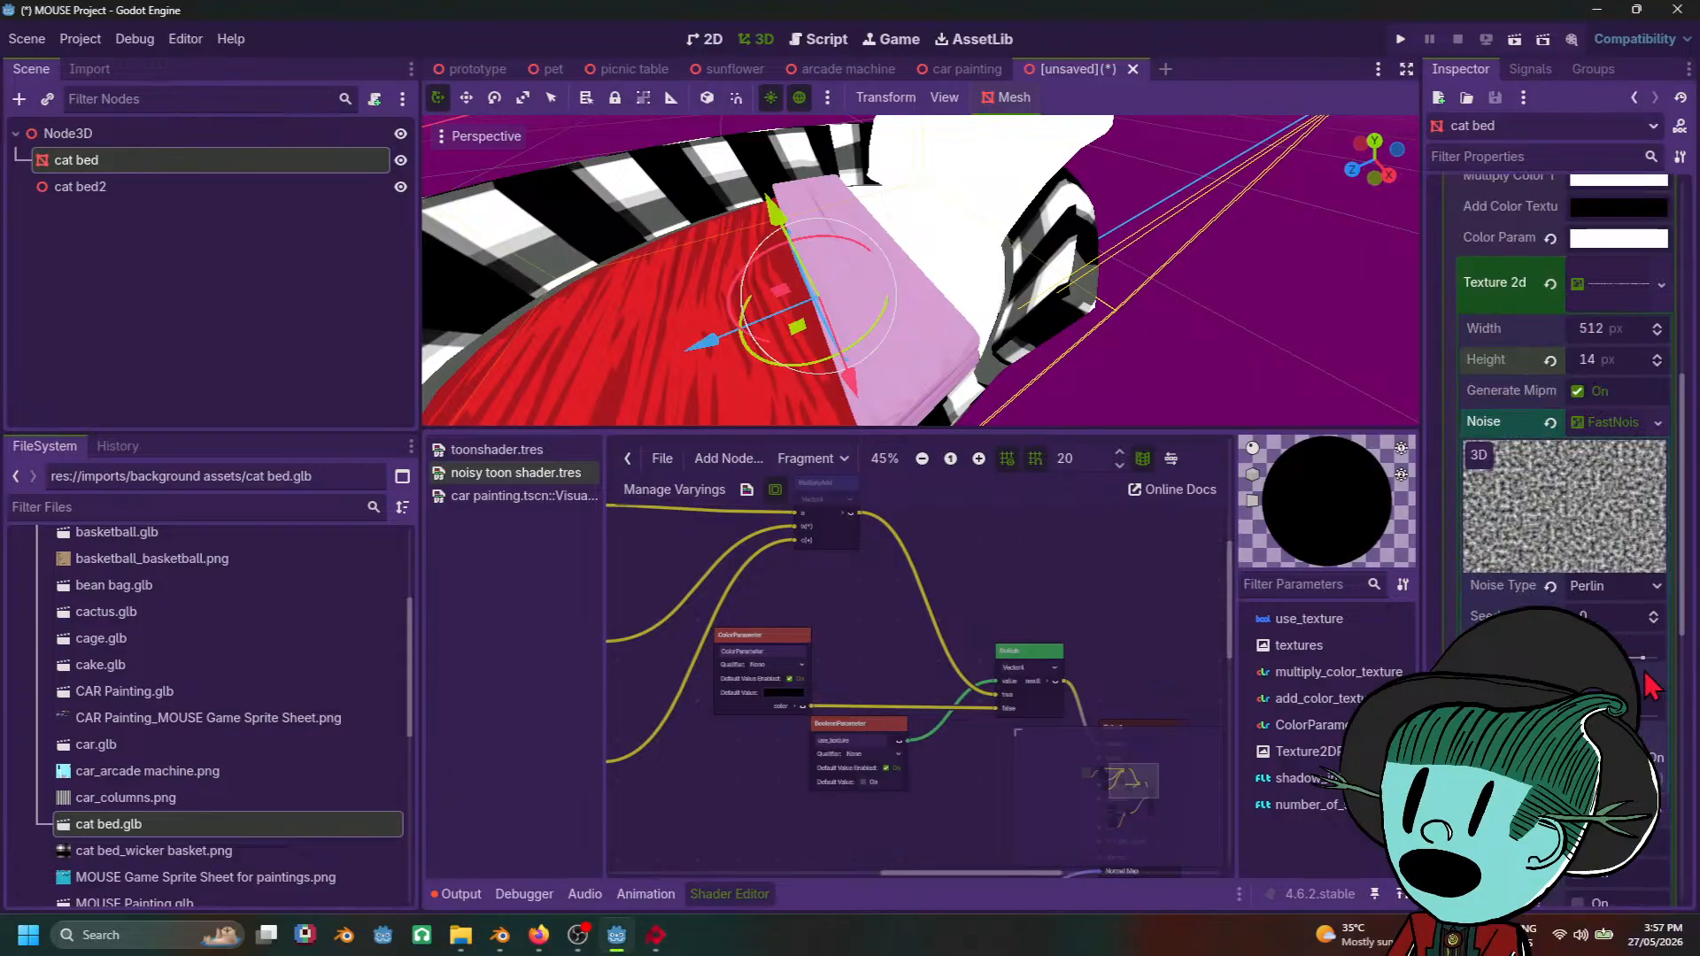
pyautogui.moveTo(1643, 660); pyautogui.dragTo(1651, 660)
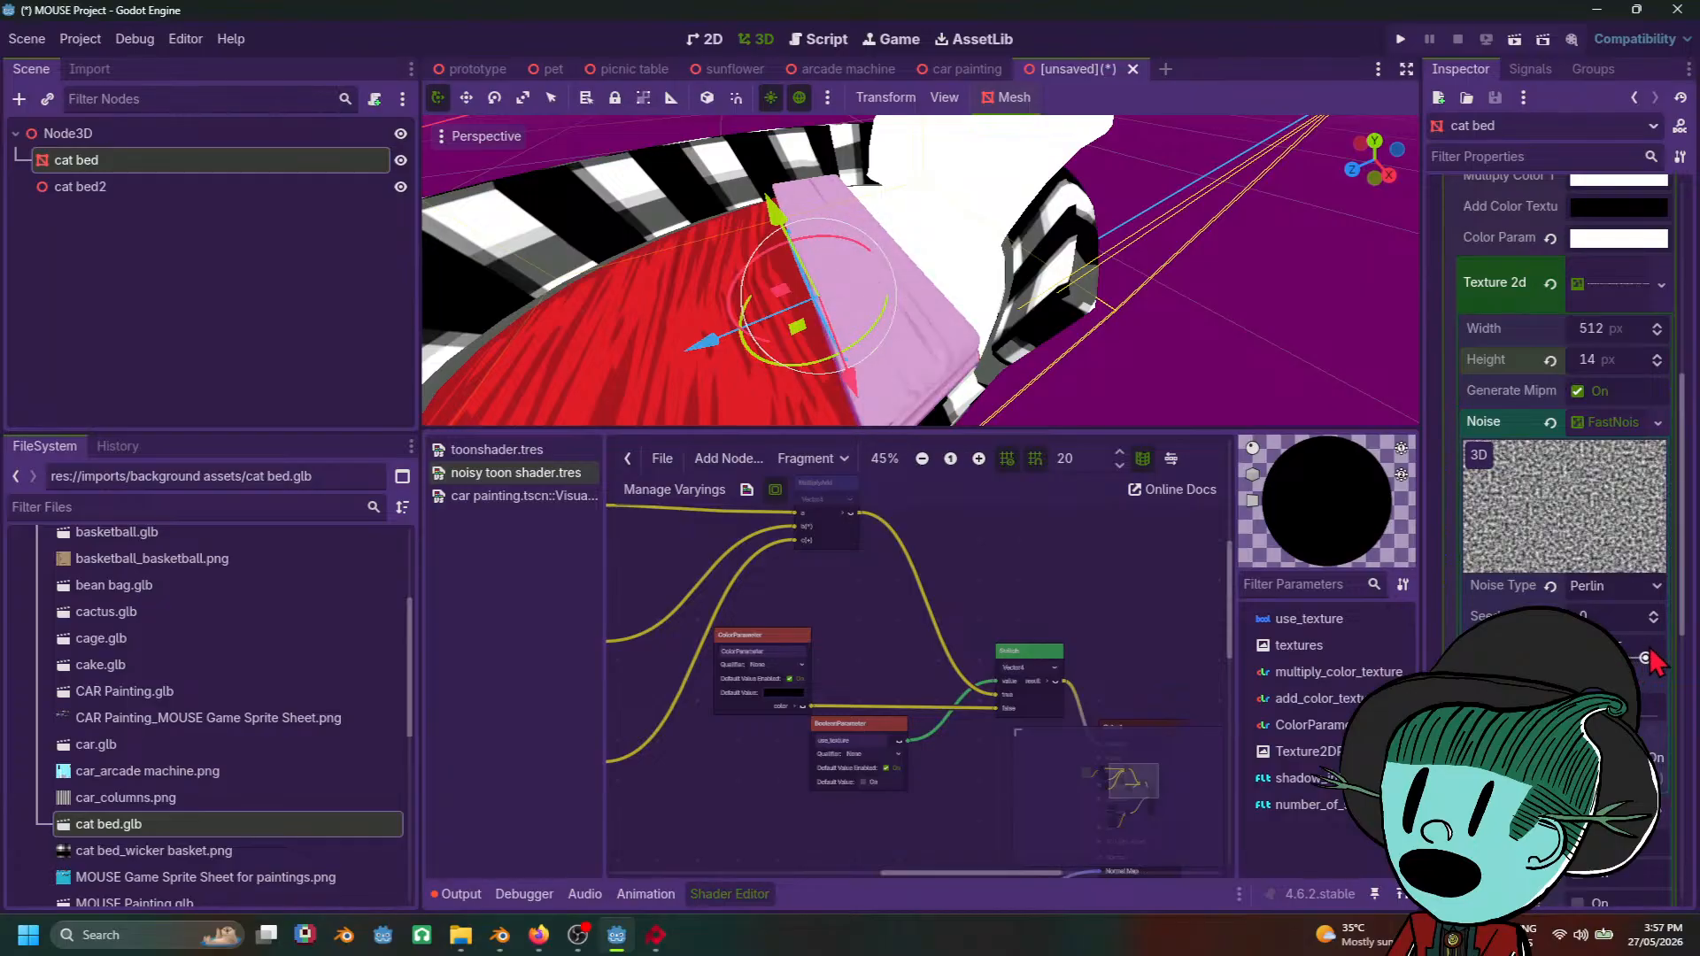
# Step: Set the slot 2 material's number of steps to 15.7 and its shadow intensity to 0.58
pyautogui.click(1640, 294)
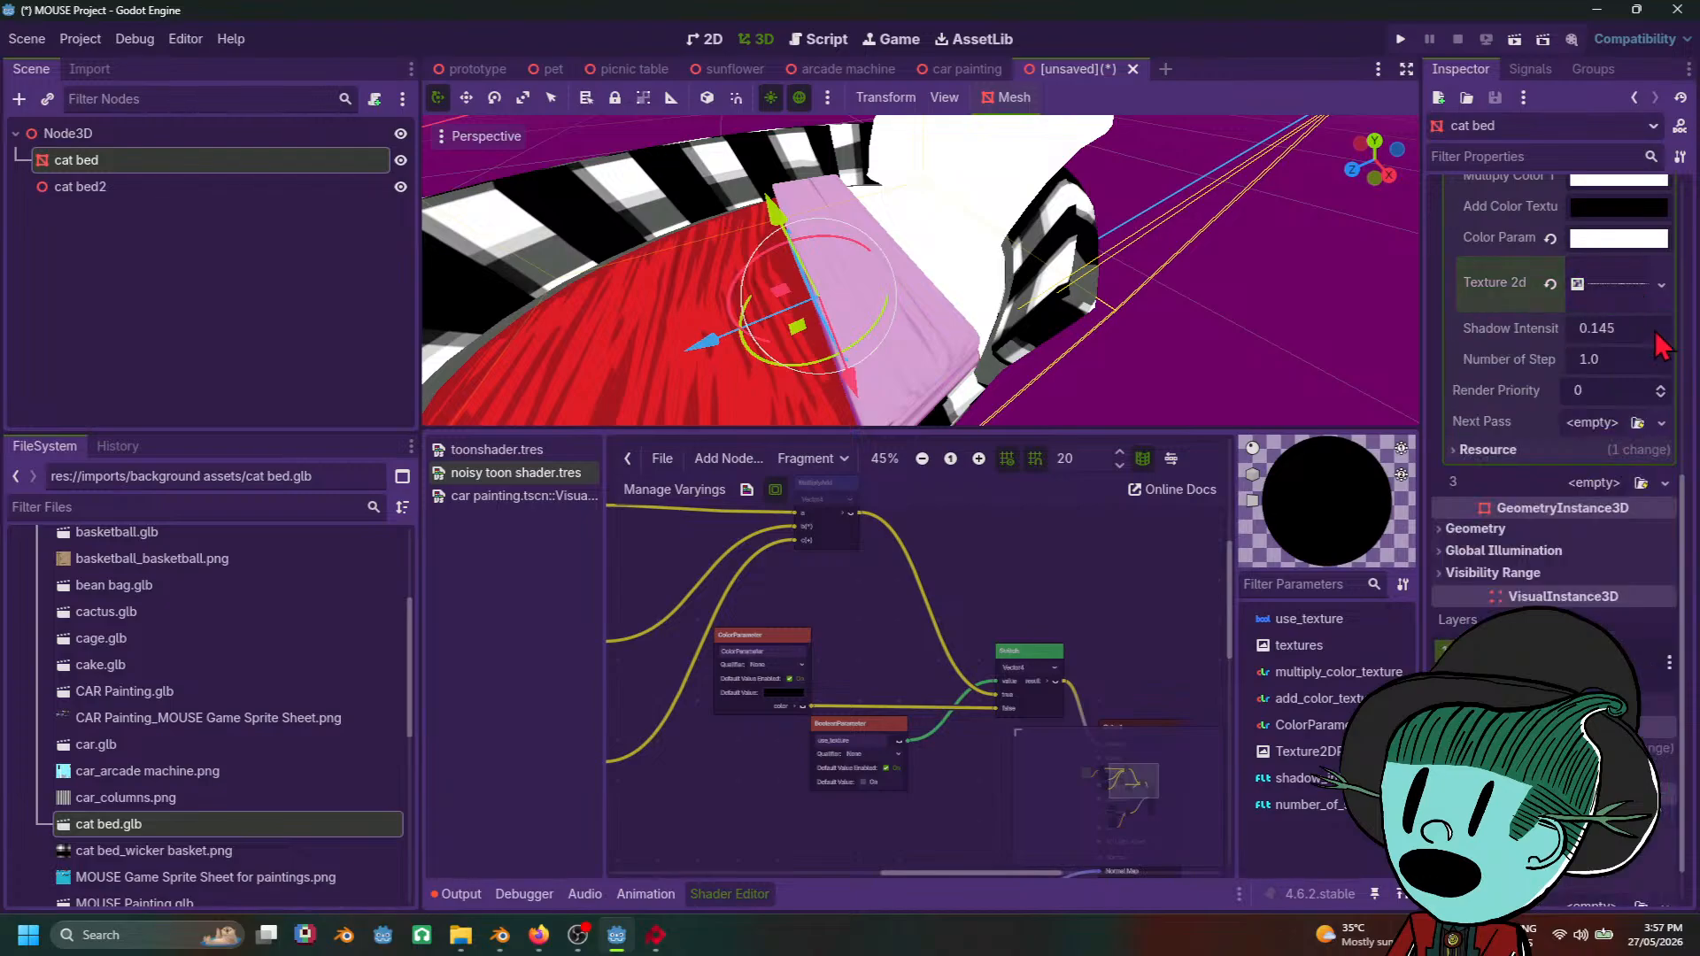
pyautogui.moveTo(1601, 359); pyautogui.dragTo(1605, 359)
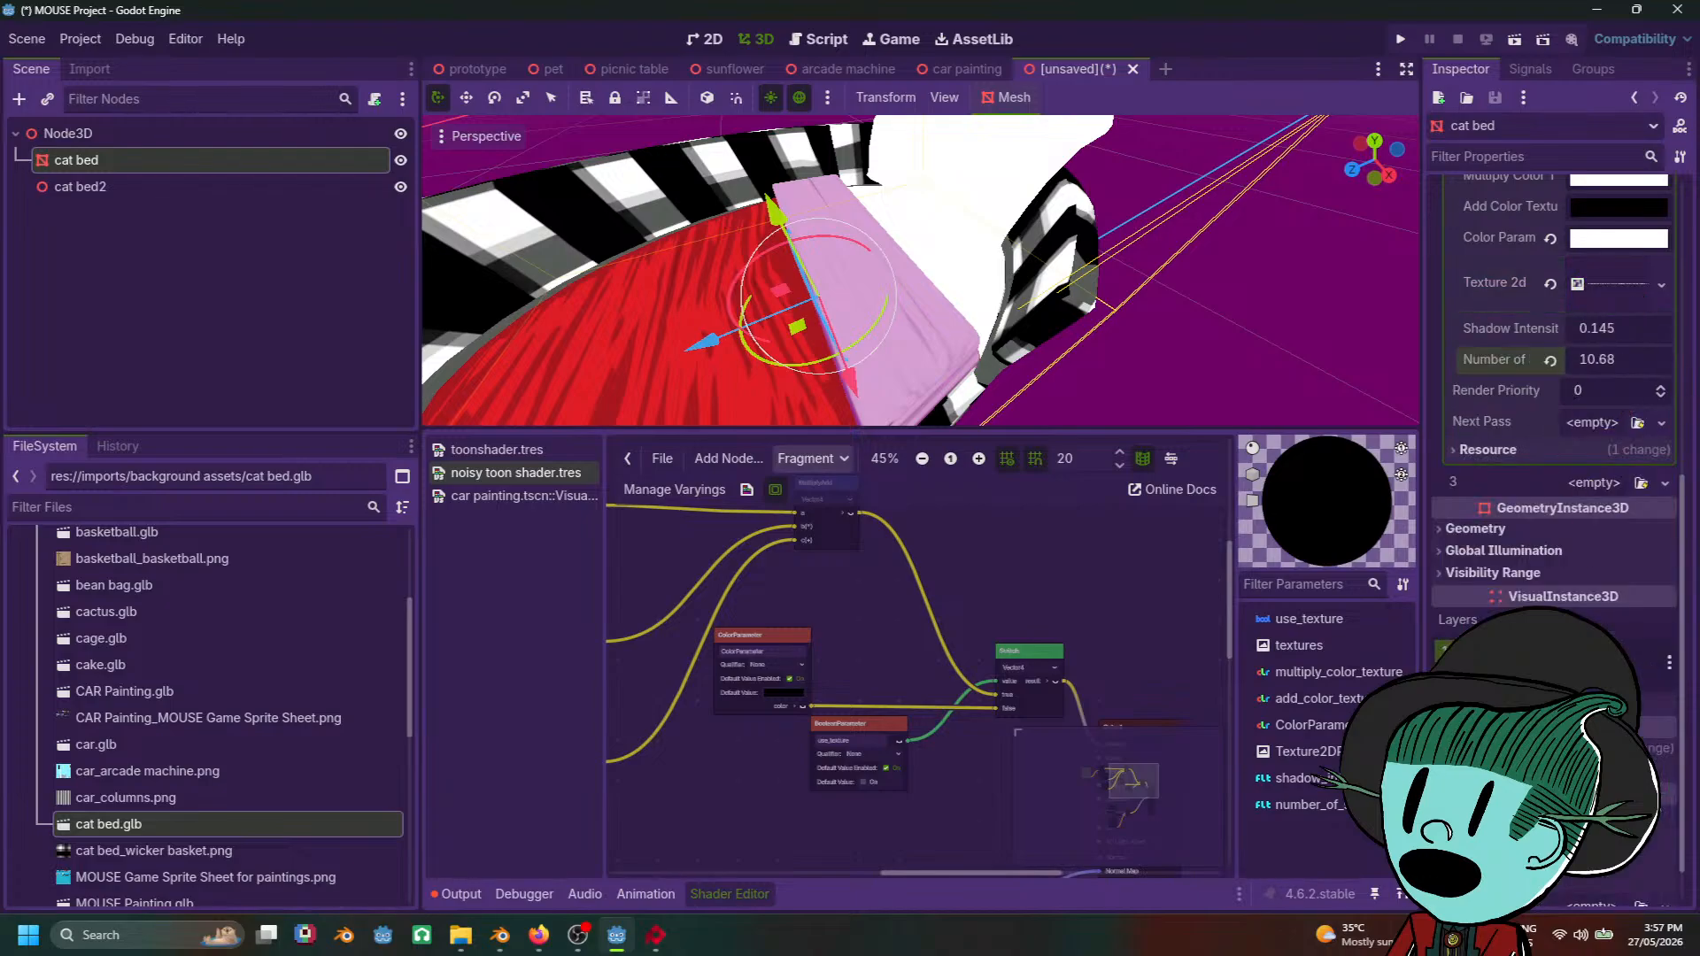
pyautogui.moveTo(1623, 359); pyautogui.dragTo(1603, 328)
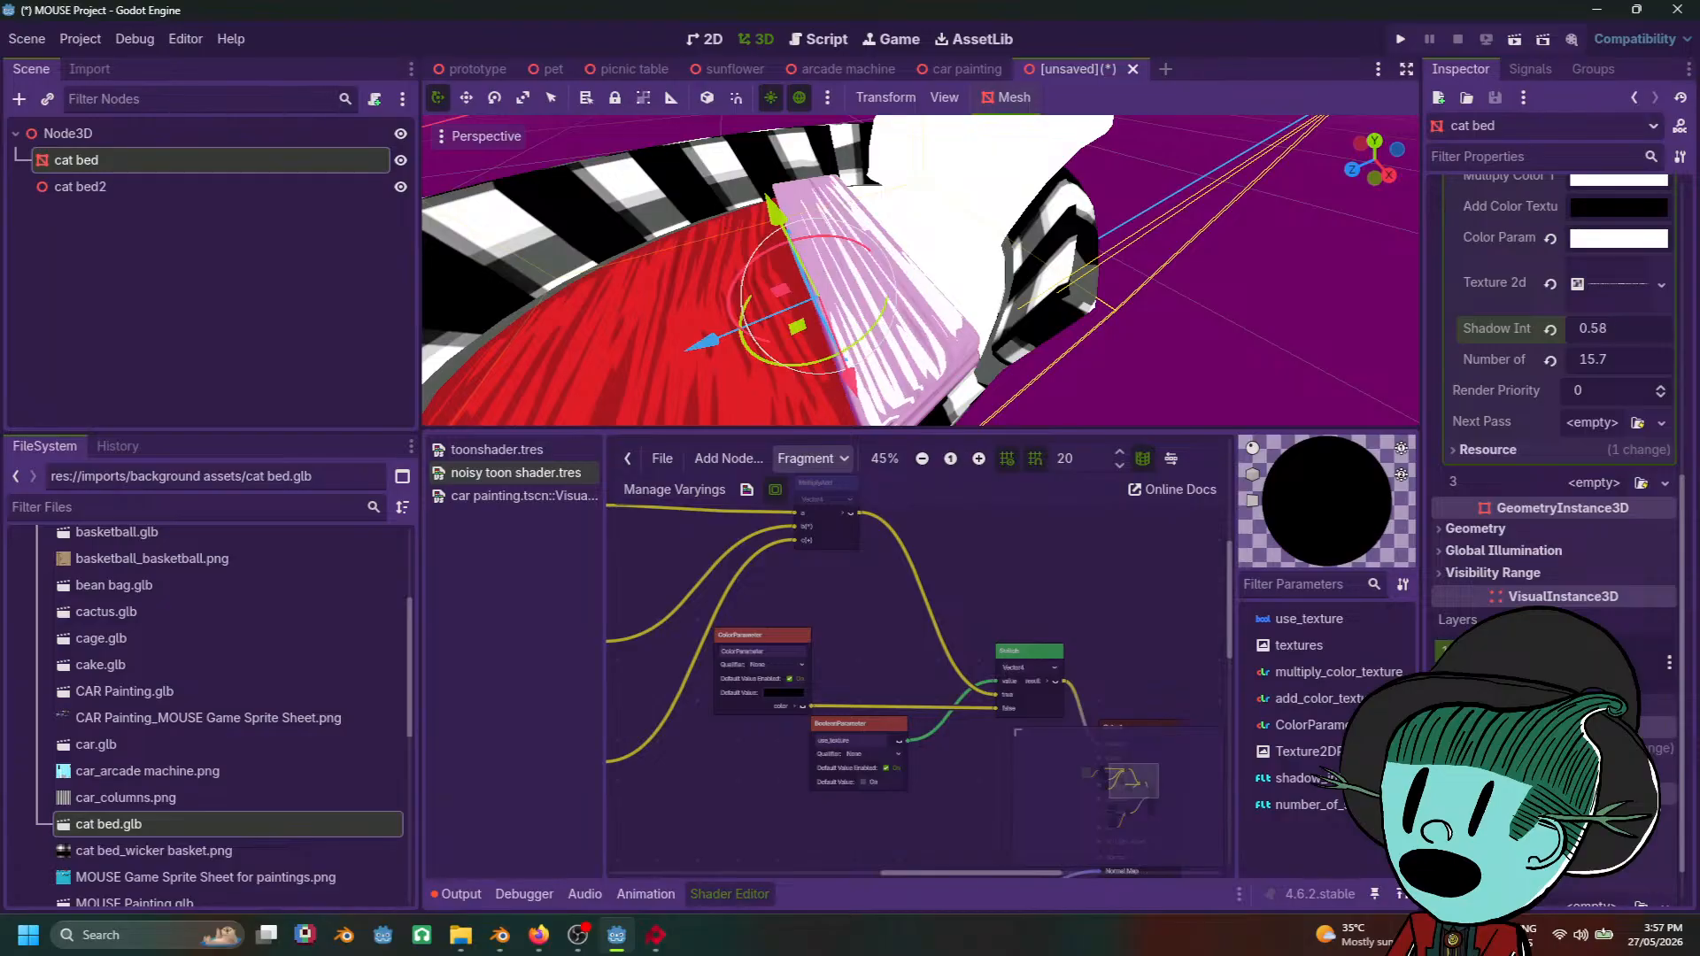
# Step: Check the cat bed without its selection outline and set the slot 2 material's shadow intensity to 0.585
pyautogui.scroll(-15, 1010, 351)
pyautogui.click(1142, 350)
pyautogui.moveTo(1142, 349)
pyautogui.mouseDown(button='middle')
pyautogui.moveTo(1068, 304)
pyautogui.moveTo(1127, 347)
pyautogui.mouseUp(button='middle')
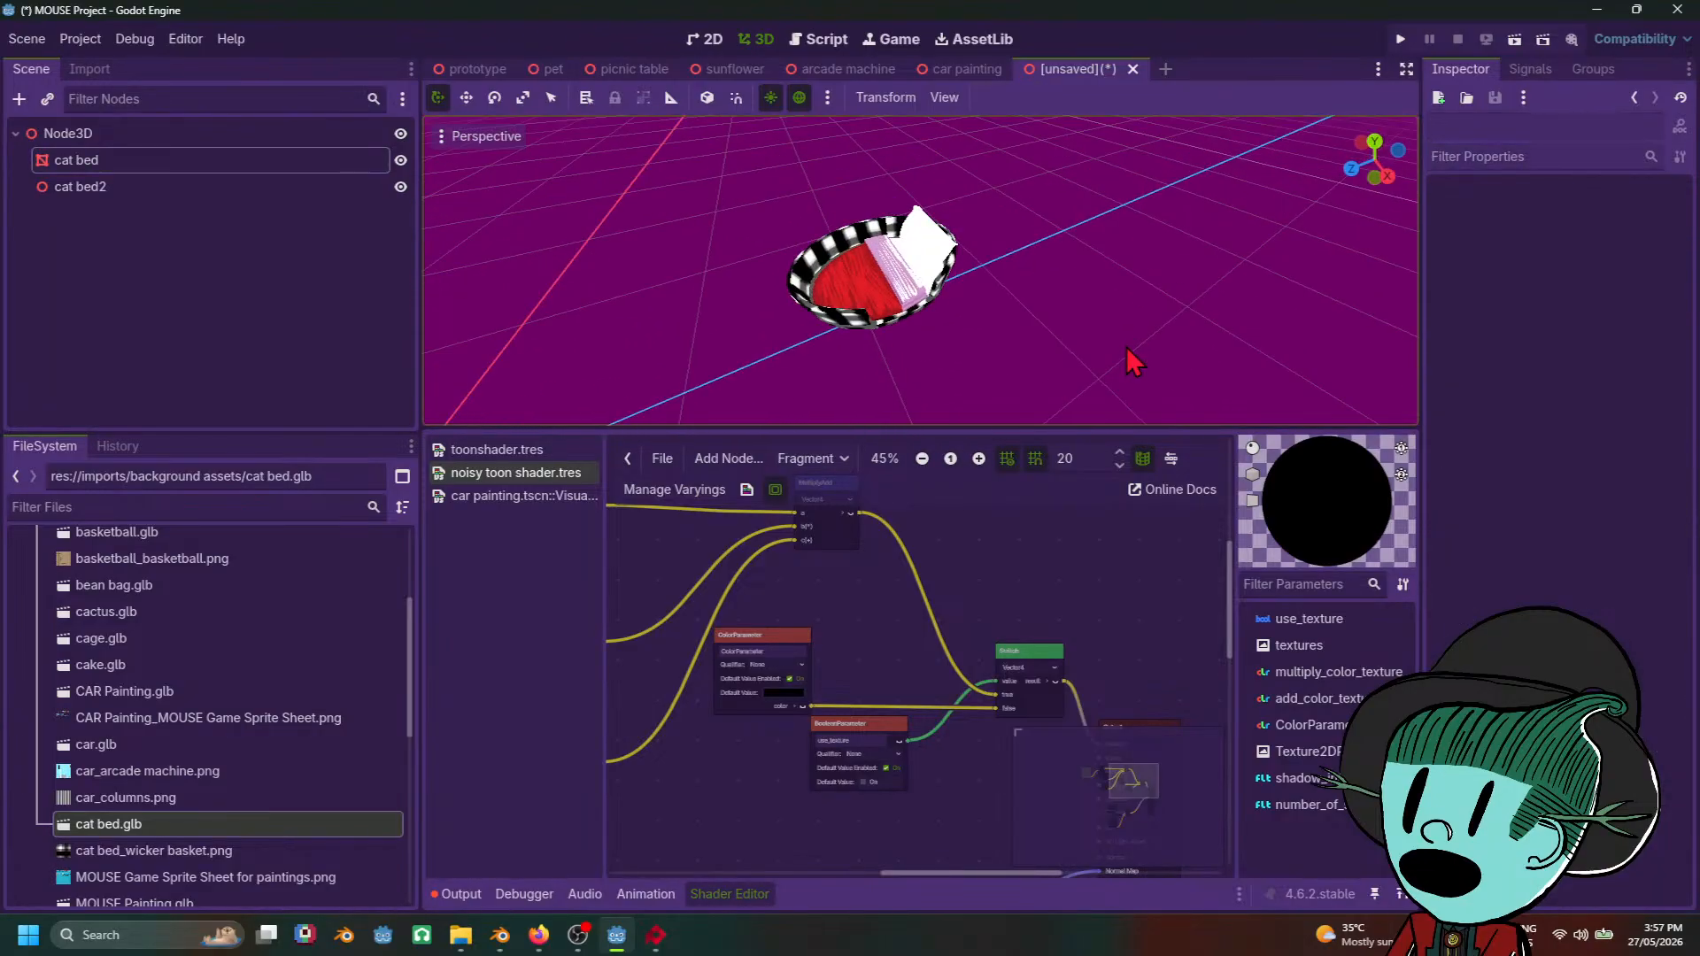
pyautogui.scroll(4, 1126, 347)
pyautogui.click(914, 310)
pyautogui.scroll(5, 1114, 347)
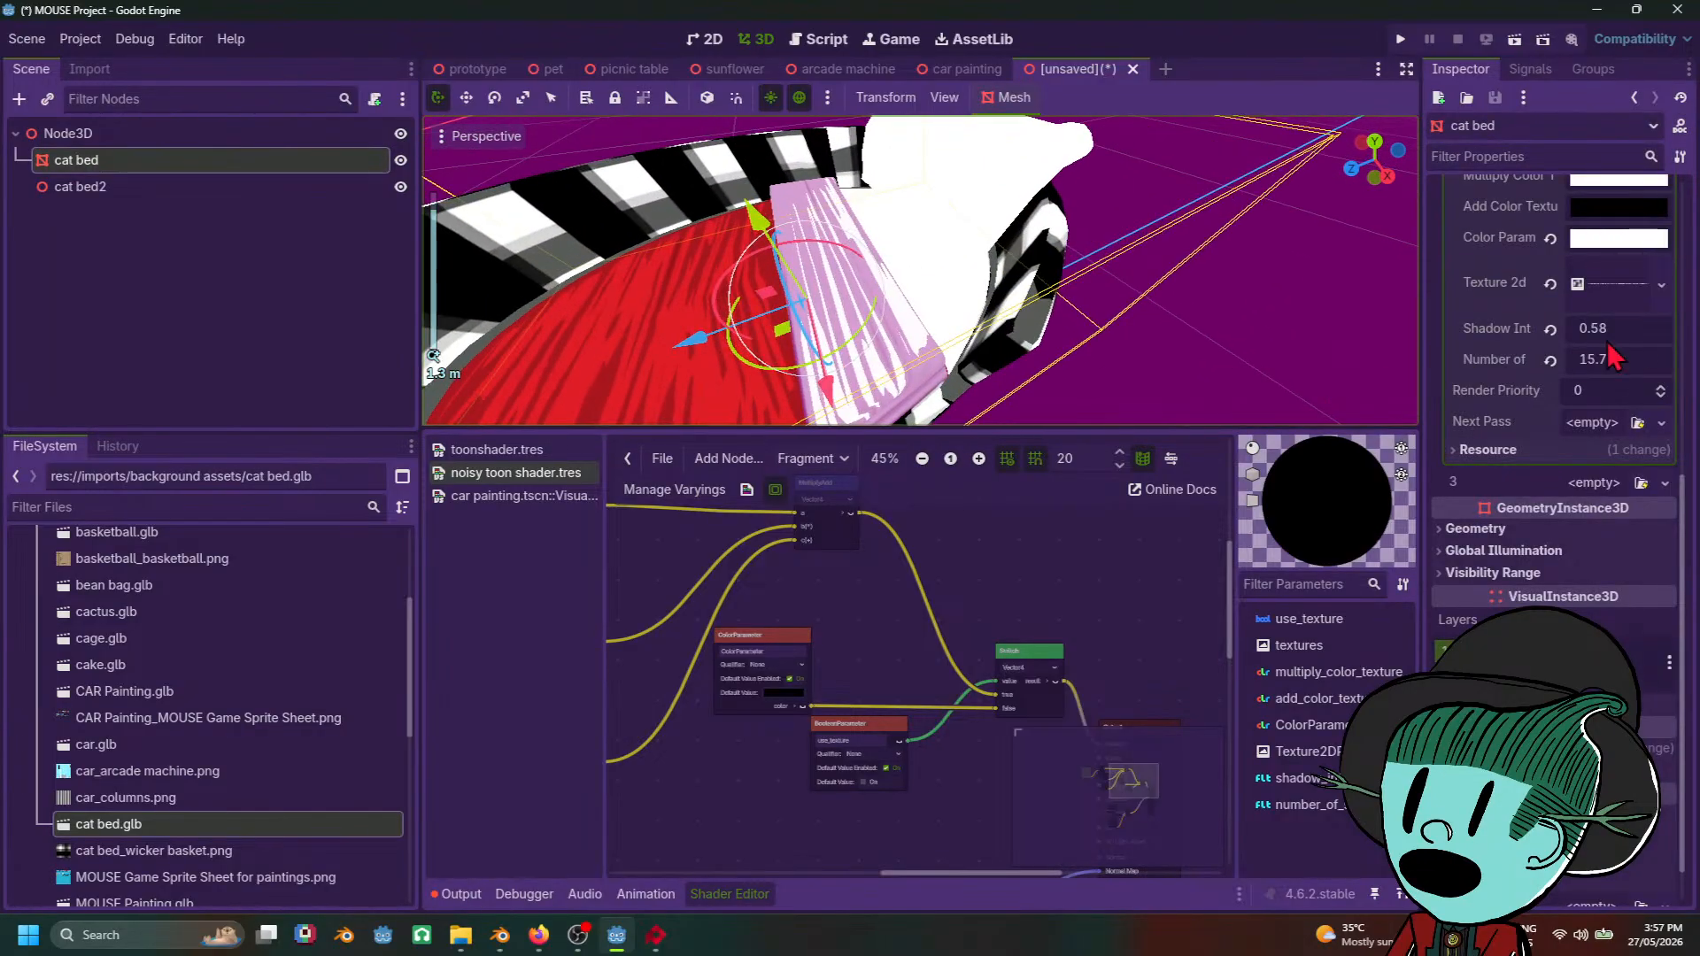
pyautogui.moveTo(1621, 329); pyautogui.dragTo(1618, 328)
# Step: Try adjusting the brightness of the slot 2 material's white color parameter
pyautogui.scroll(2, 1632, 496)
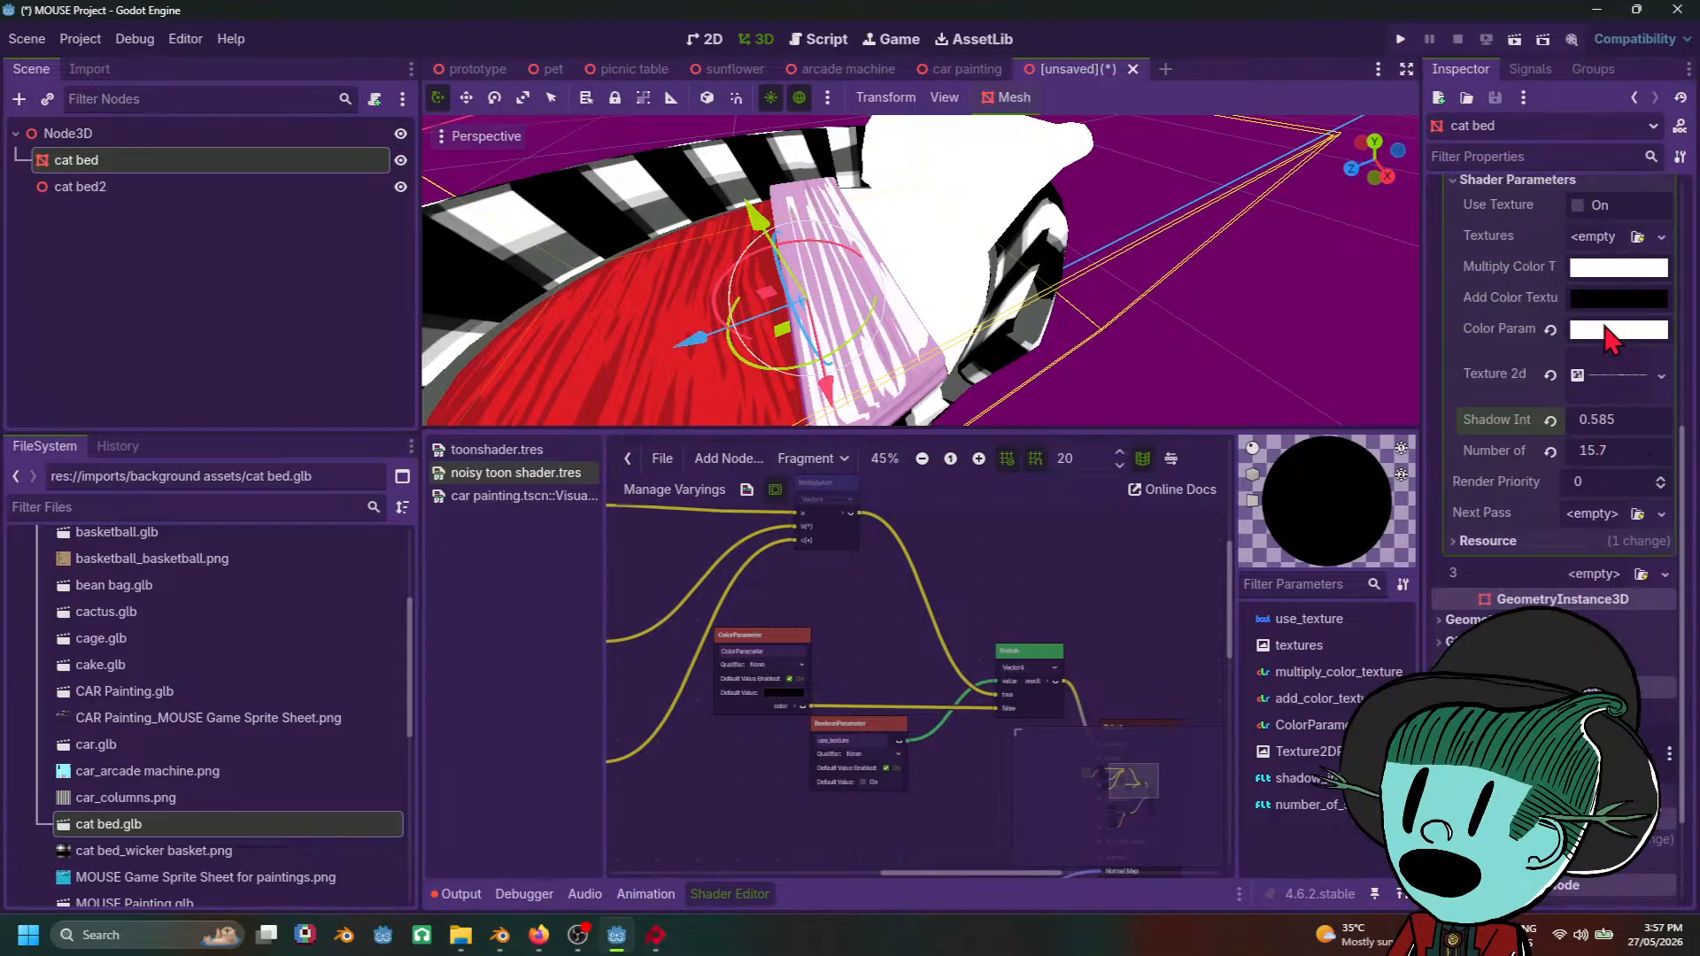
pyautogui.click(1610, 329)
pyautogui.moveTo(1670, 445); pyautogui.dragTo(1661, 308)
pyautogui.click(1081, 358)
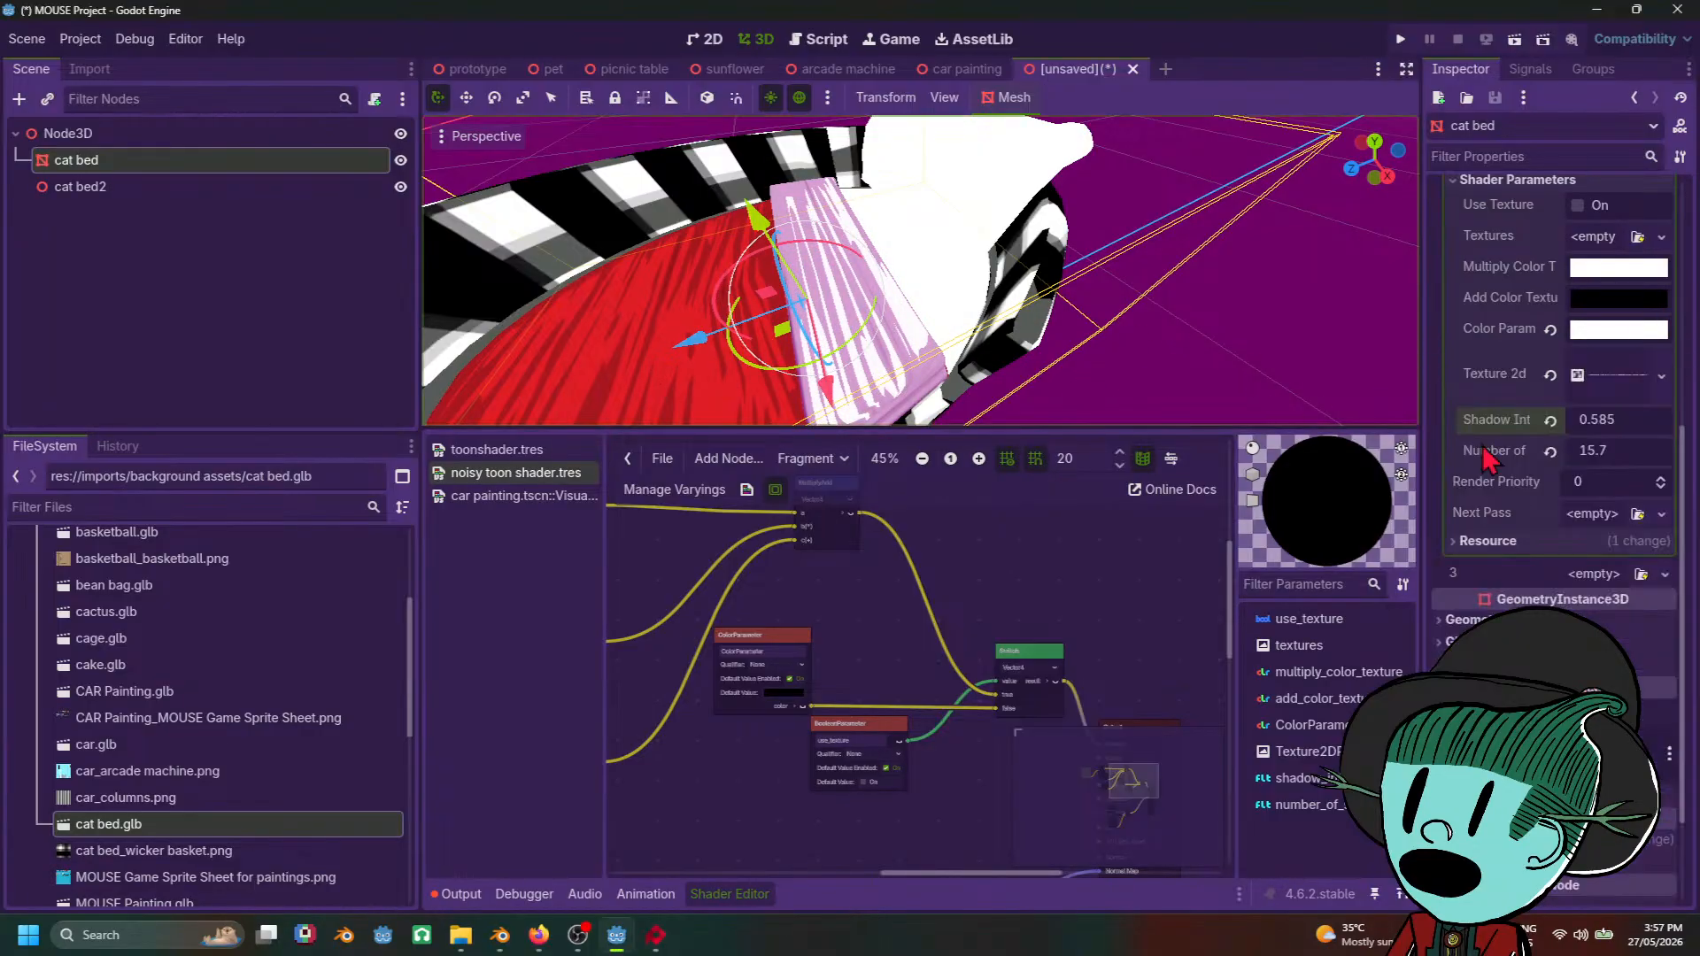
# Step: Set the slot 2 material's shadow intensity to 0.615 and its number of steps to 1.215
pyautogui.scroll(-15, 807, 271)
pyautogui.moveTo(1108, 319); pyautogui.dragTo(1262, 365, button='middle')
pyautogui.scroll(-8, 1134, 355)
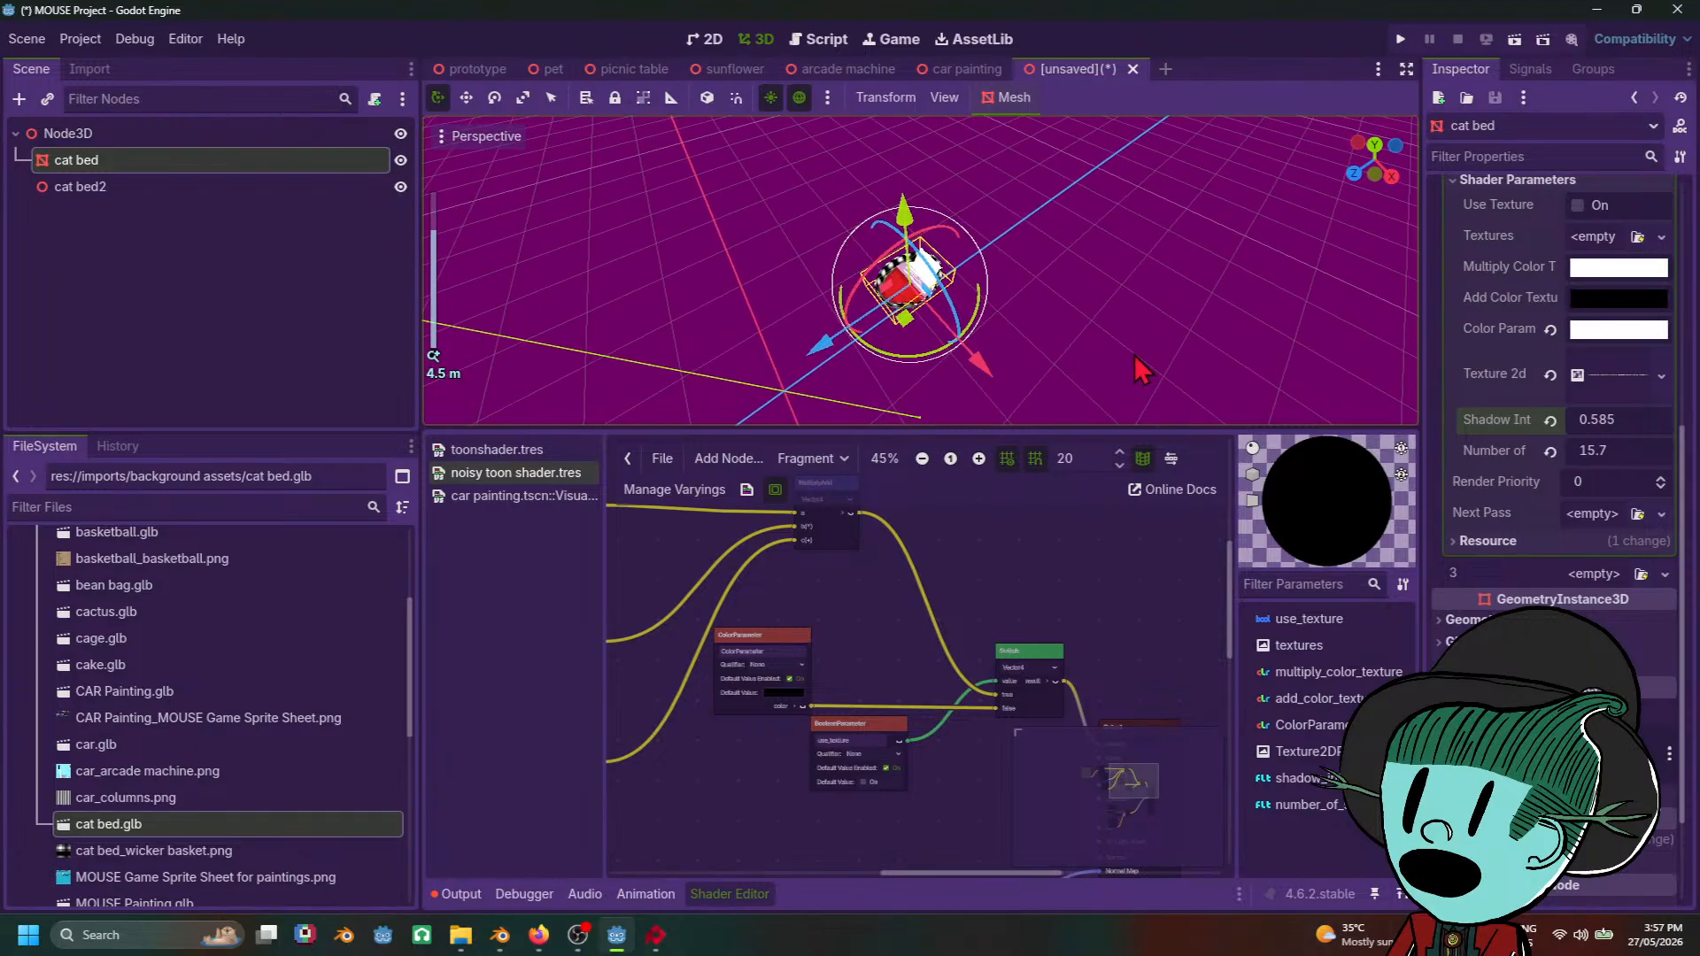
pyautogui.moveTo(1134, 354); pyautogui.dragTo(1084, 331, button='middle')
pyautogui.scroll(4, 1066, 246)
pyautogui.scroll(3, 1060, 299)
pyautogui.scroll(3, 1084, 331)
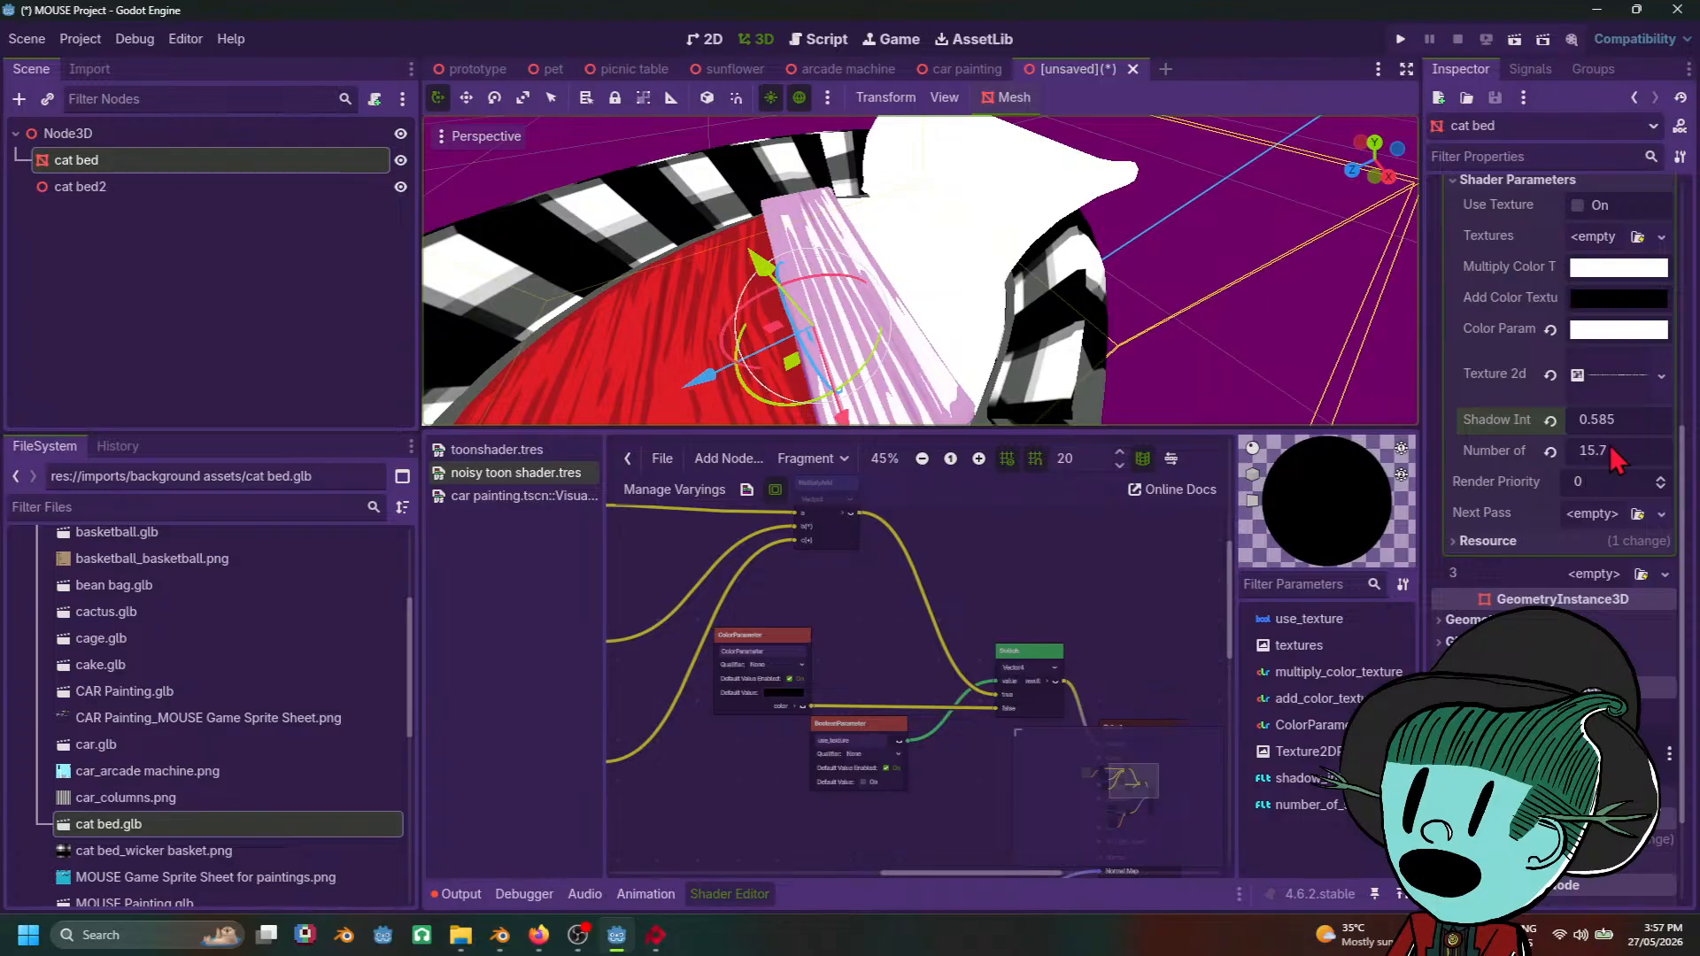
pyautogui.moveTo(1604, 445); pyautogui.dragTo(1479, 436)
pyautogui.moveTo(1621, 422)
pyautogui.mouseDown()
pyautogui.moveTo(1638, 421)
pyautogui.moveTo(1607, 422)
pyautogui.moveTo(1626, 421)
pyautogui.moveTo(1614, 450)
pyautogui.mouseUp()
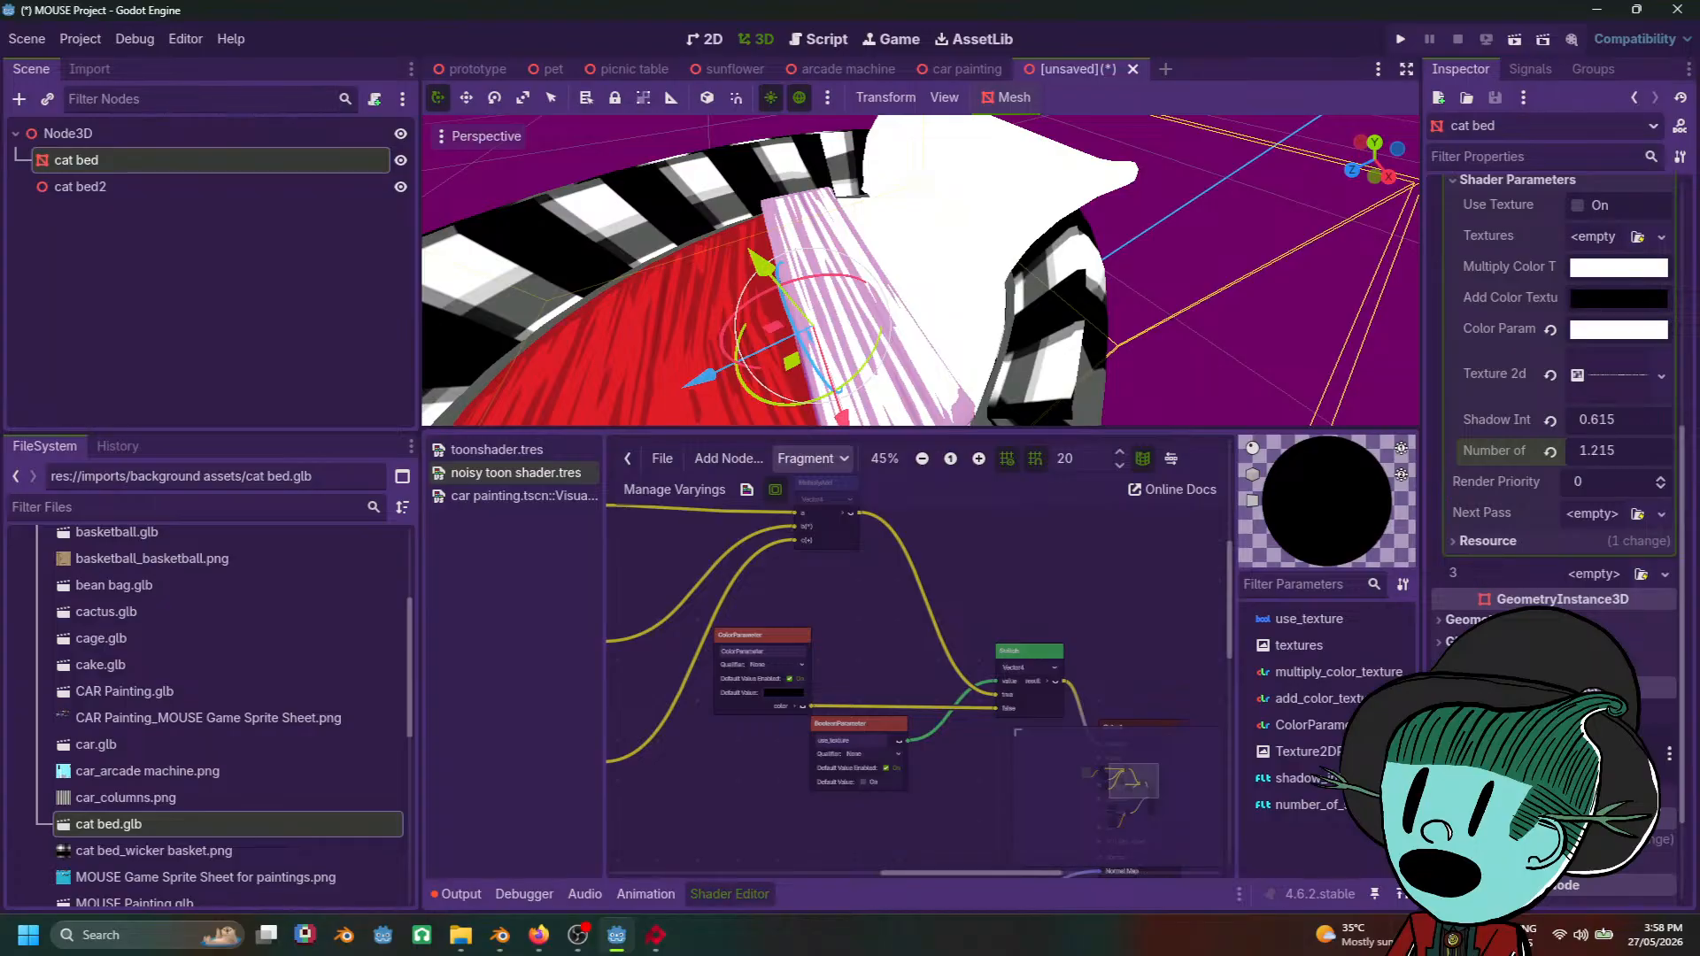
# Step: Examine the noisy toon shader's fragment graph around the output and the noise texture nodes
pyautogui.scroll(-5, 1063, 682)
pyautogui.moveTo(928, 689); pyautogui.dragTo(706, 577, button='middle')
pyautogui.scroll(2, 824, 763)
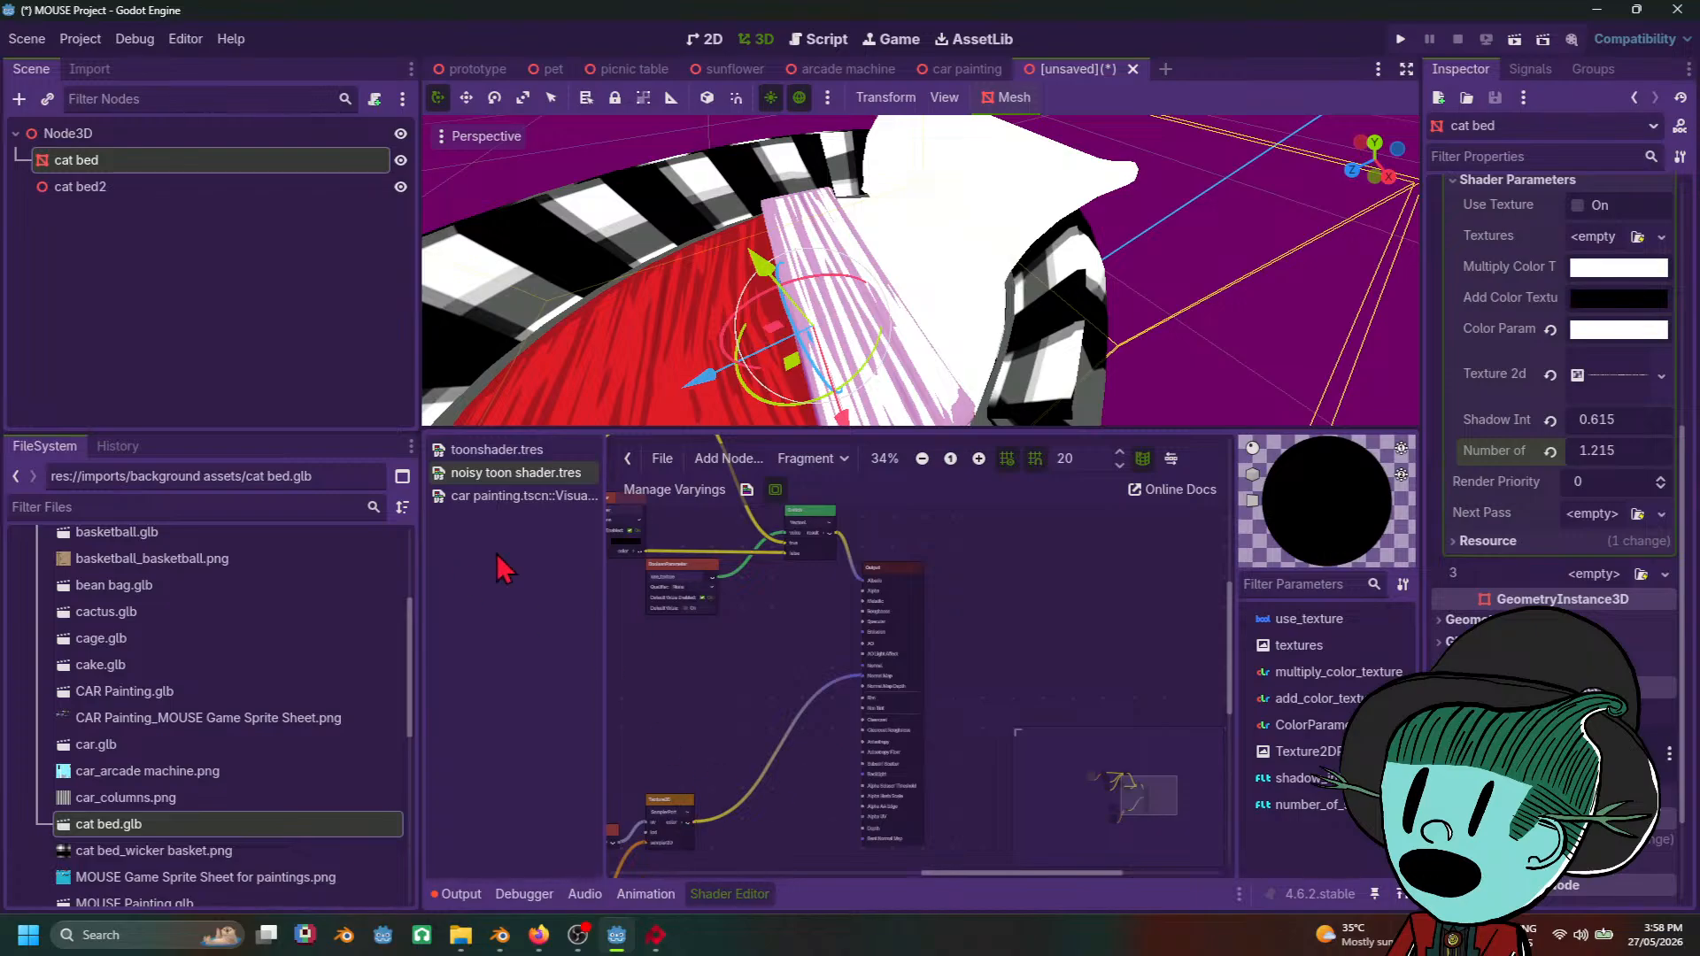
pyautogui.scroll(5, 1594, 335)
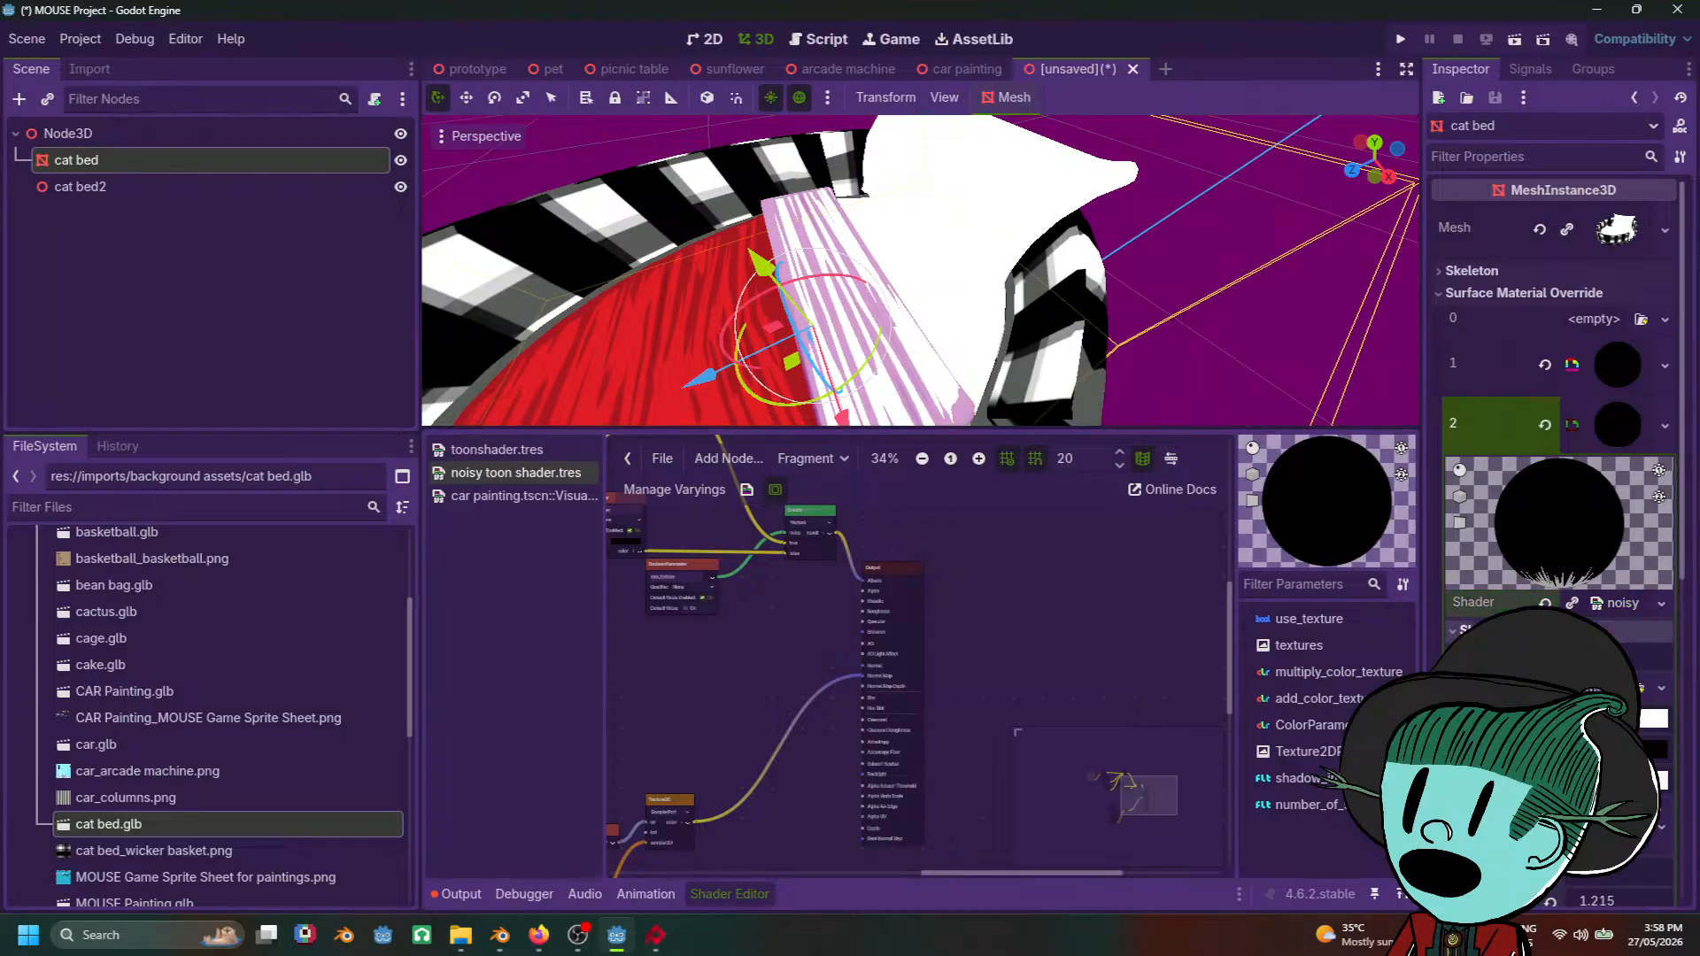
pyautogui.scroll(4, 755, 582)
pyautogui.moveTo(680, 733); pyautogui.dragTo(1121, 544, button='middle')
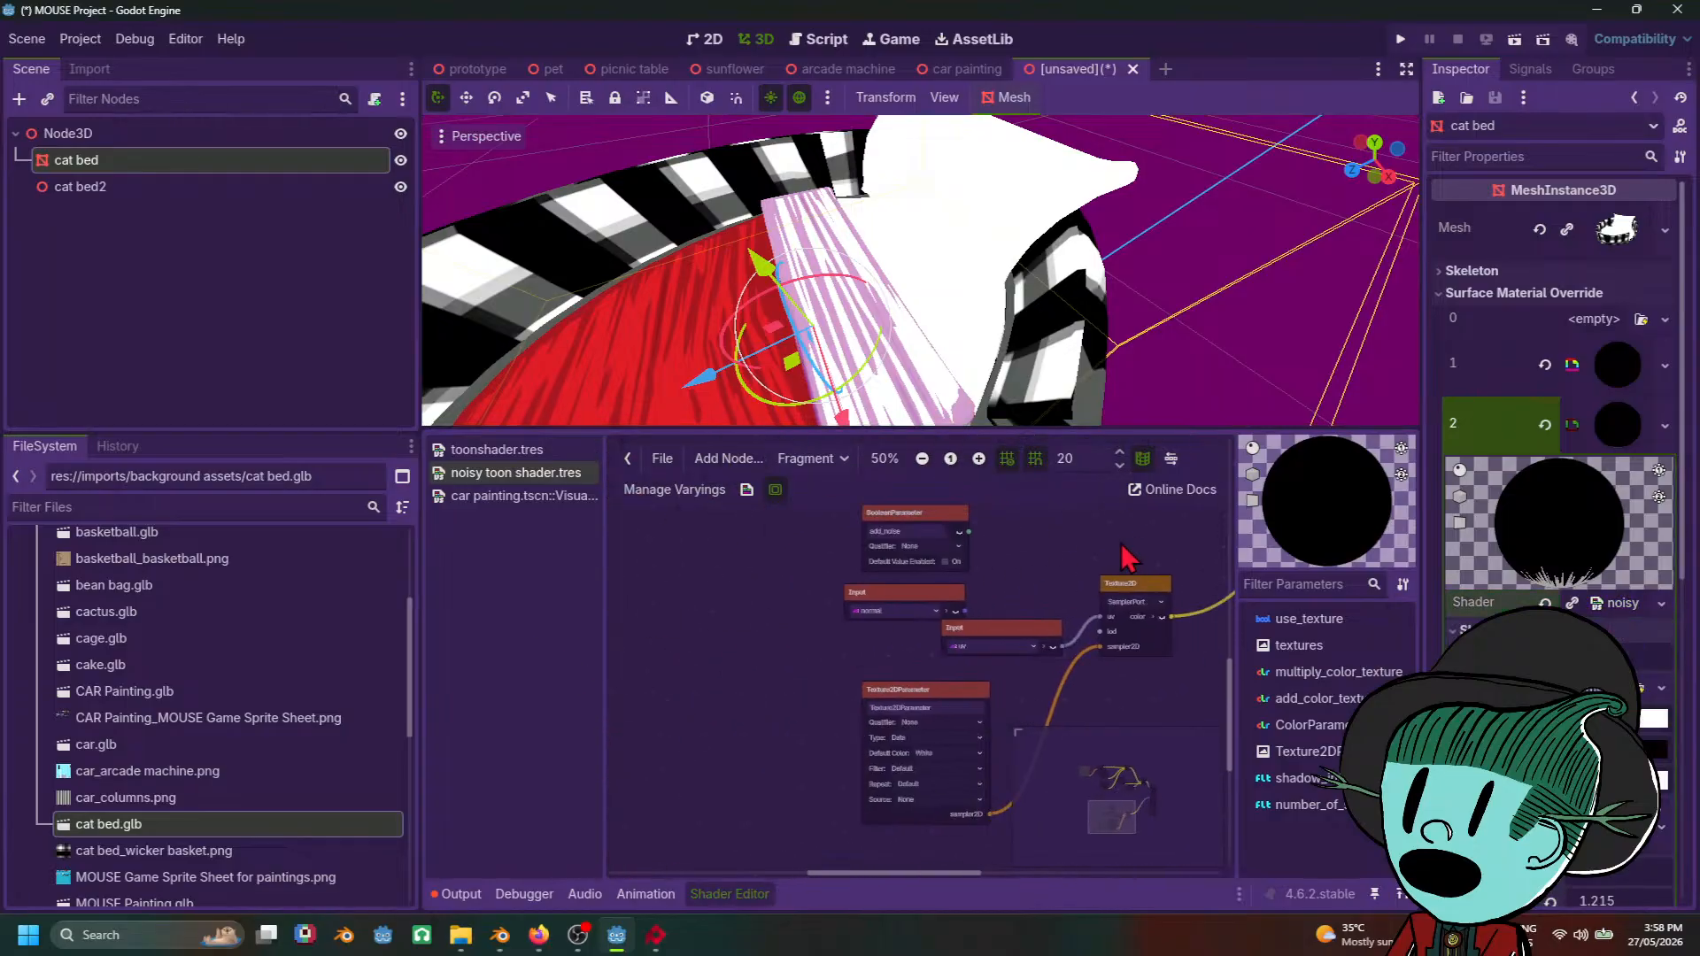
pyautogui.scroll(1, 1121, 544)
# Step: Switch the noisy toon shader to its light graph and examine how the shadow intensity and number of steps nodes are wired
pyautogui.click(812, 459)
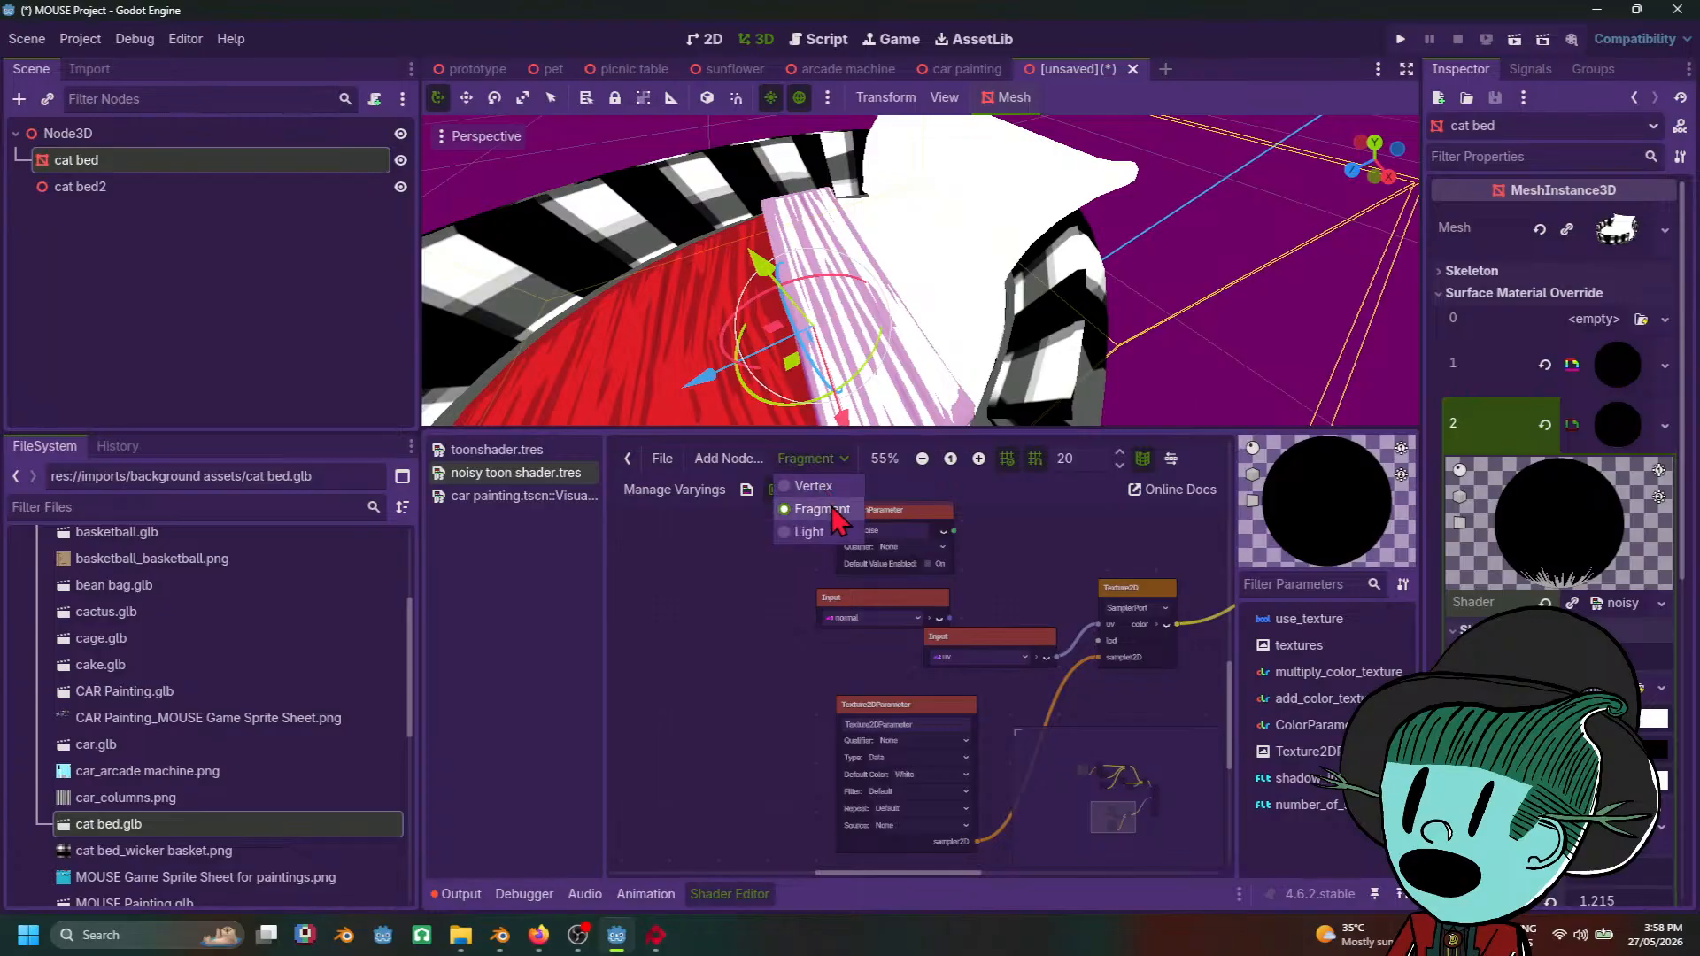
pyautogui.click(809, 531)
pyautogui.scroll(-3, 821, 713)
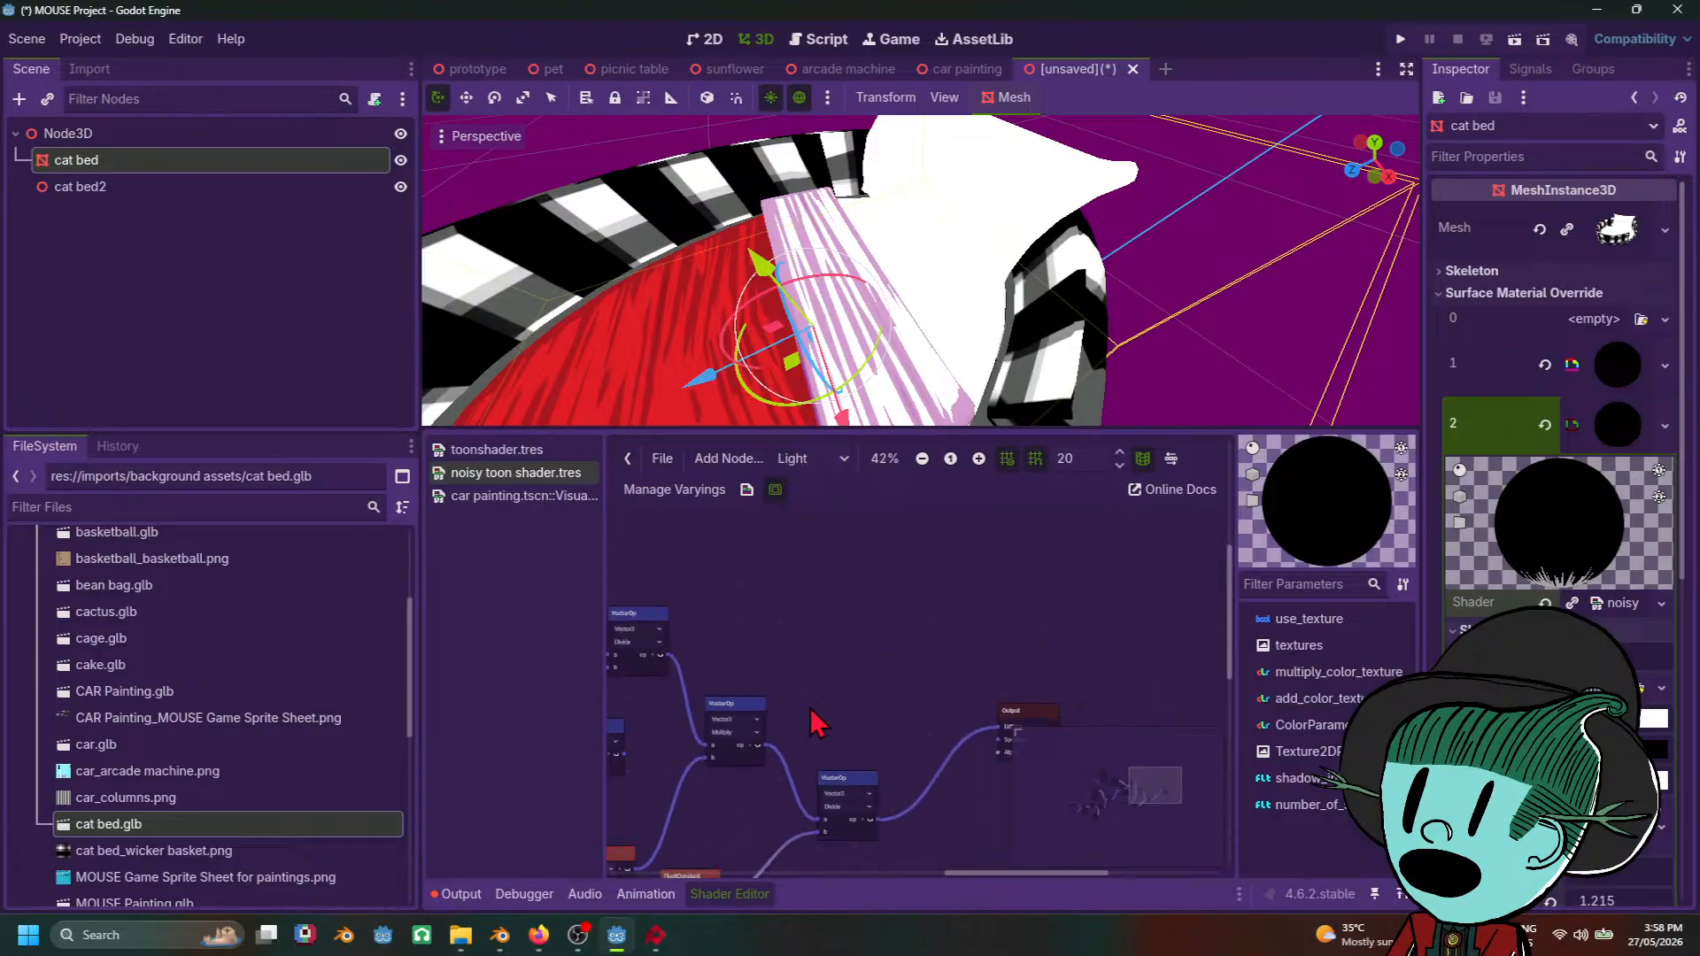
pyautogui.moveTo(667, 751); pyautogui.dragTo(926, 677, button='middle')
pyautogui.scroll(3, 774, 692)
pyautogui.moveTo(774, 692); pyautogui.dragTo(1099, 623, button='middle')
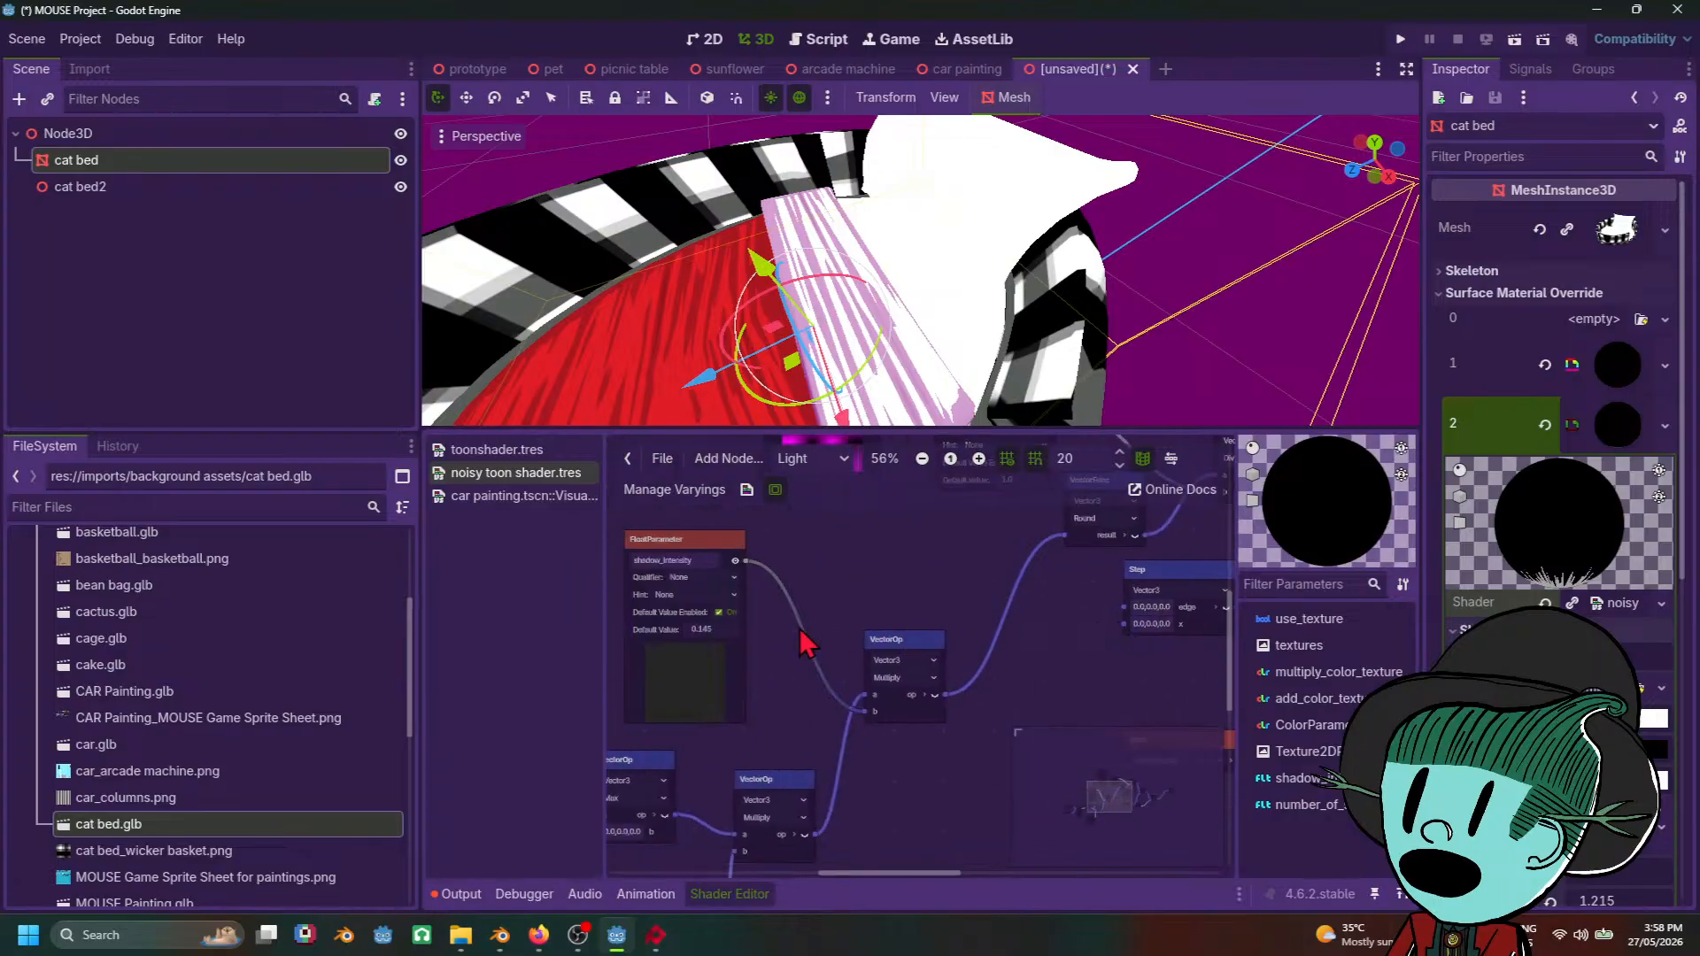
pyautogui.moveTo(765, 654); pyautogui.dragTo(913, 667, button='middle')
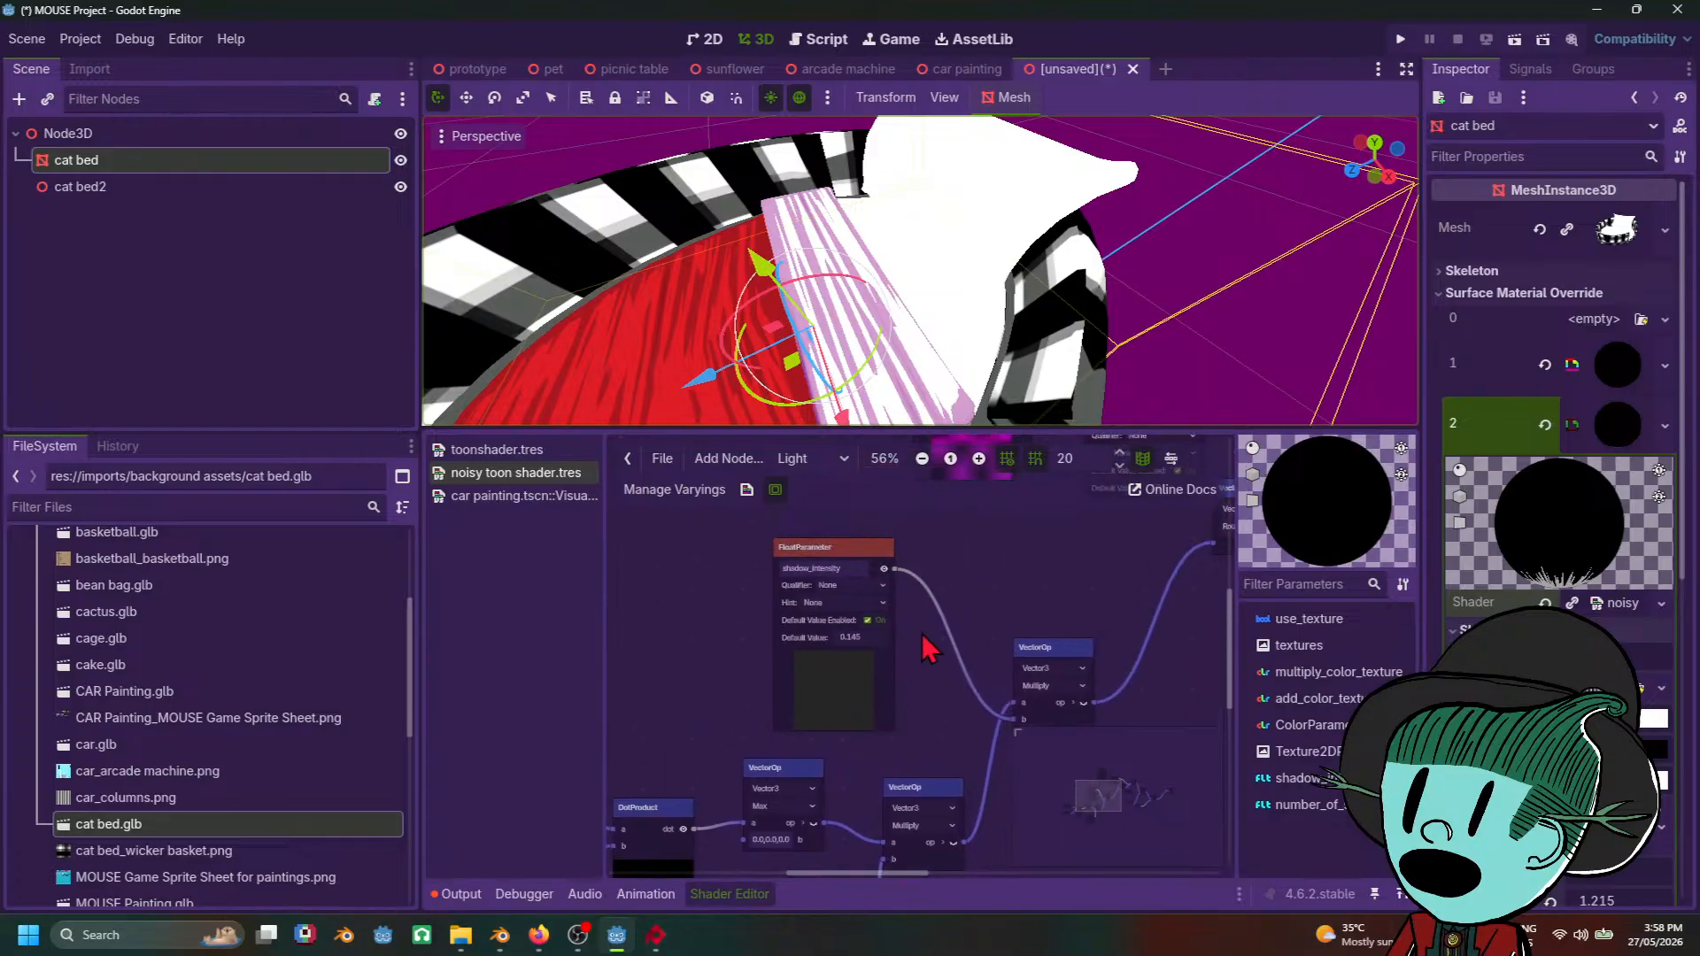
pyautogui.moveTo(1041, 560); pyautogui.dragTo(866, 774, button='middle')
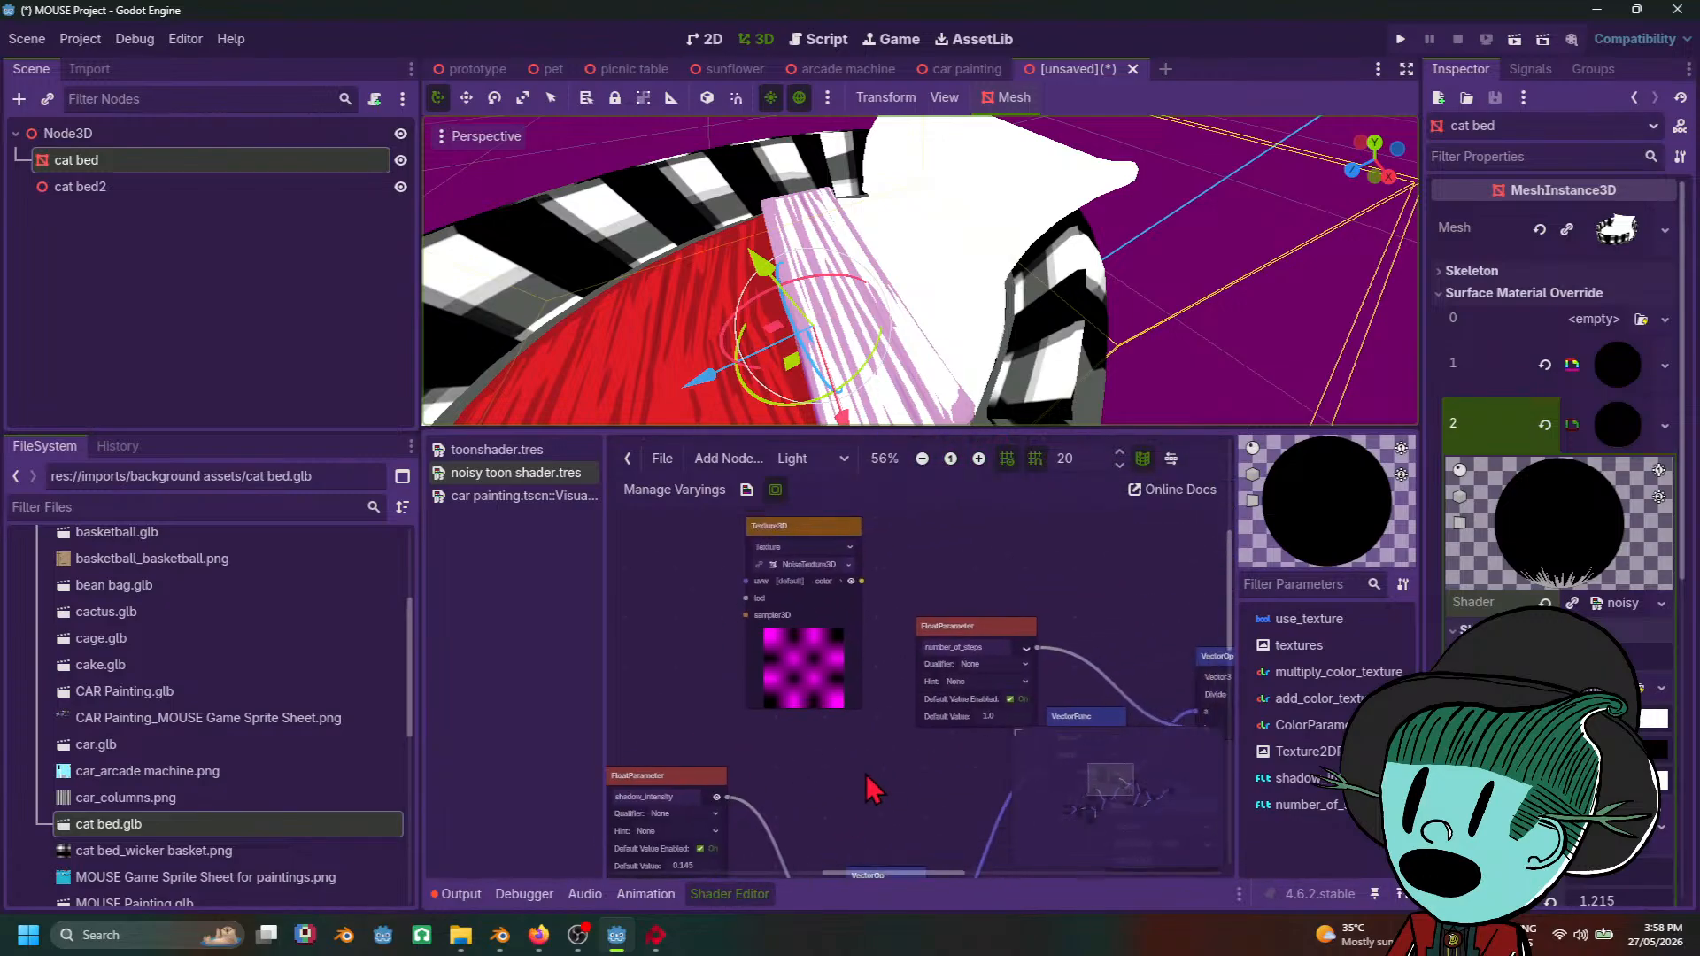
pyautogui.keyDown('ctrl'); pyautogui.scroll(1, 867, 774); pyautogui.keyUp('ctrl')
pyautogui.keyDown('ctrl'); pyautogui.scroll(1, 857, 767); pyautogui.keyUp('ctrl')
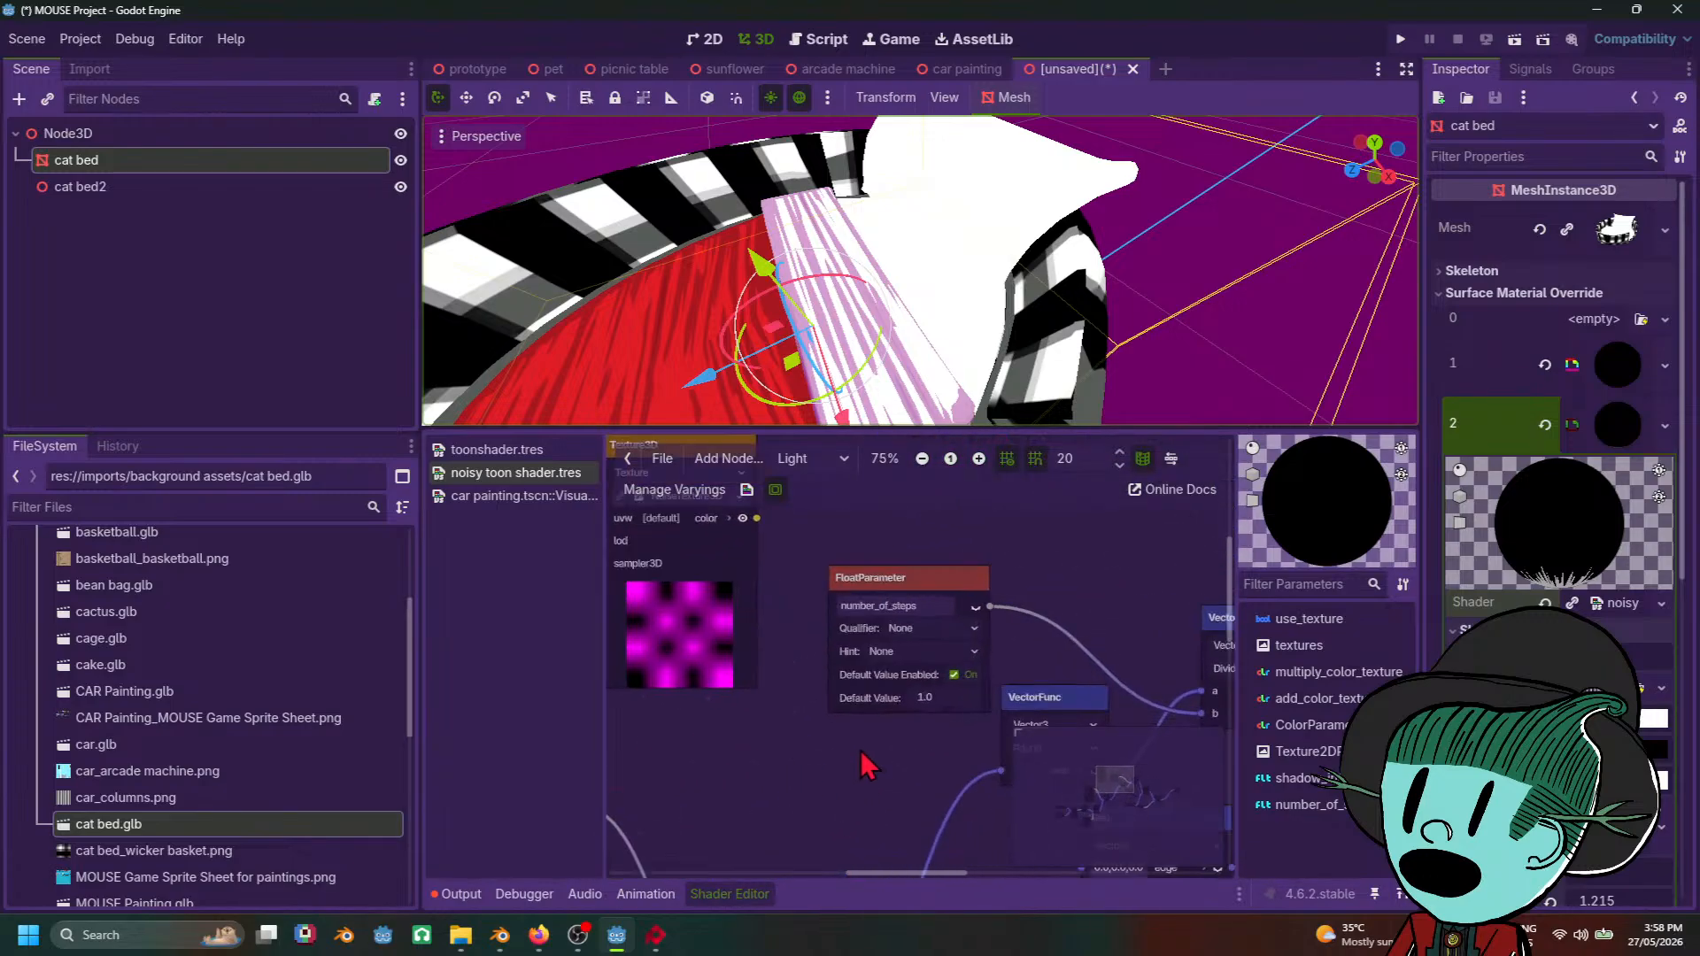
pyautogui.moveTo(970, 751); pyautogui.dragTo(715, 748, button='middle')
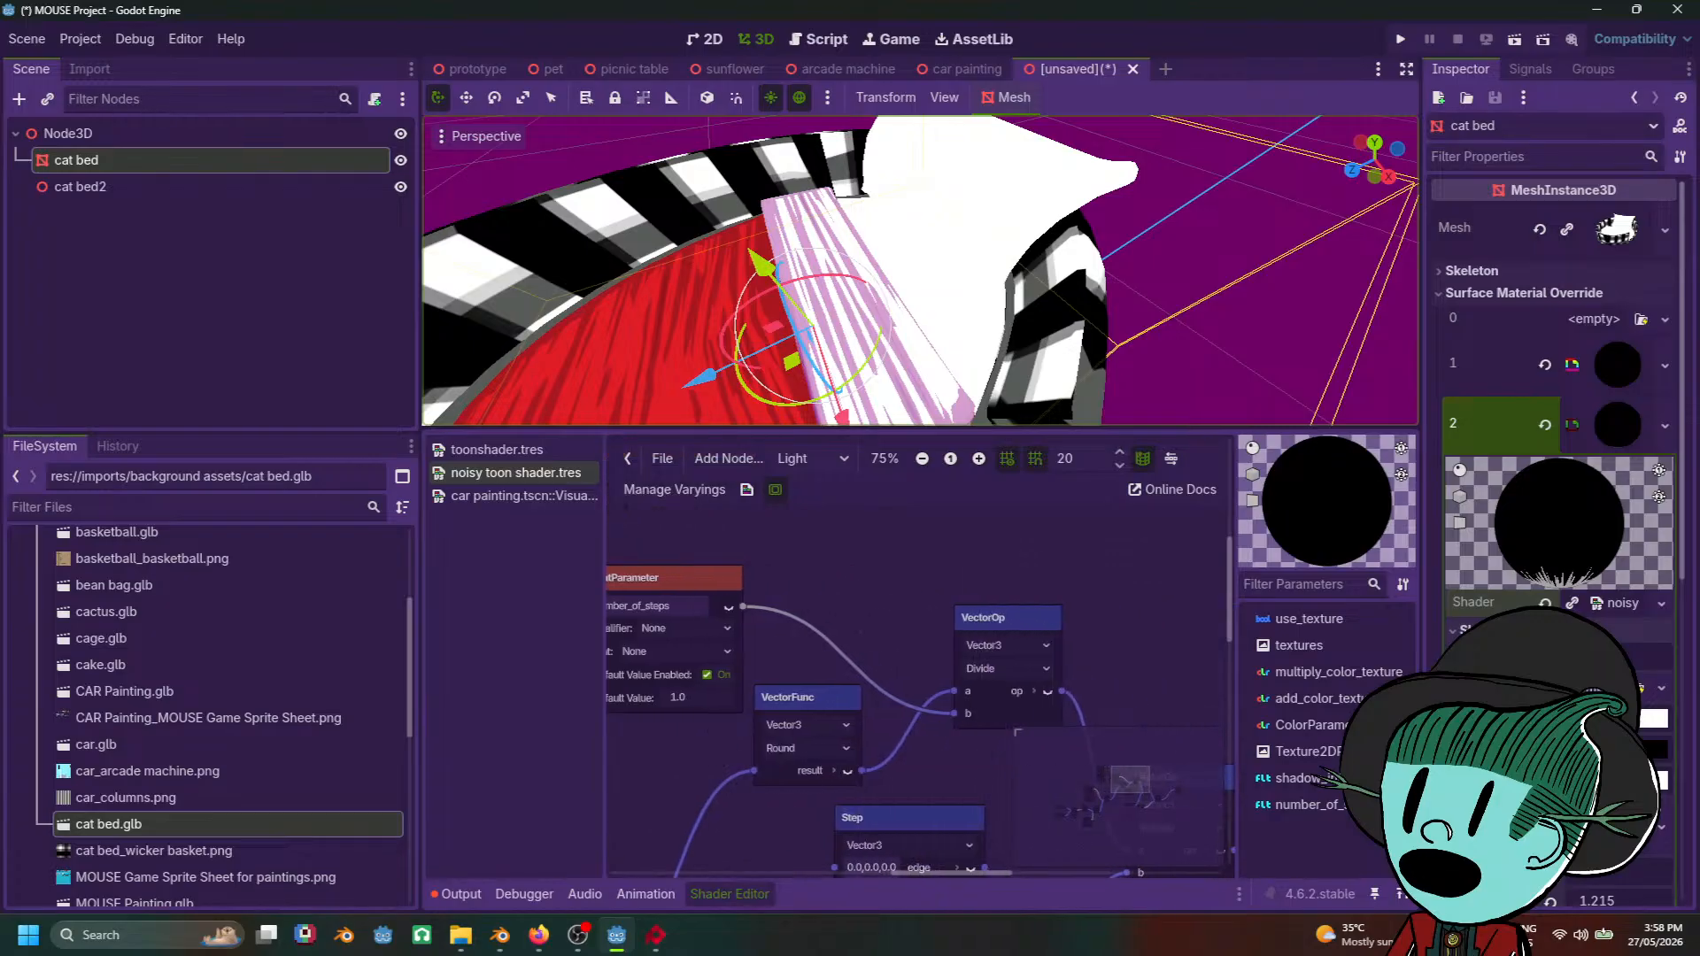
# Step: Set the slot 2 material's shadow intensity to 0.485 and its number of steps to 5.525
pyautogui.scroll(-4, 1559, 398)
pyautogui.scroll(-6, 1142, 317)
pyautogui.scroll(10, 1170, 323)
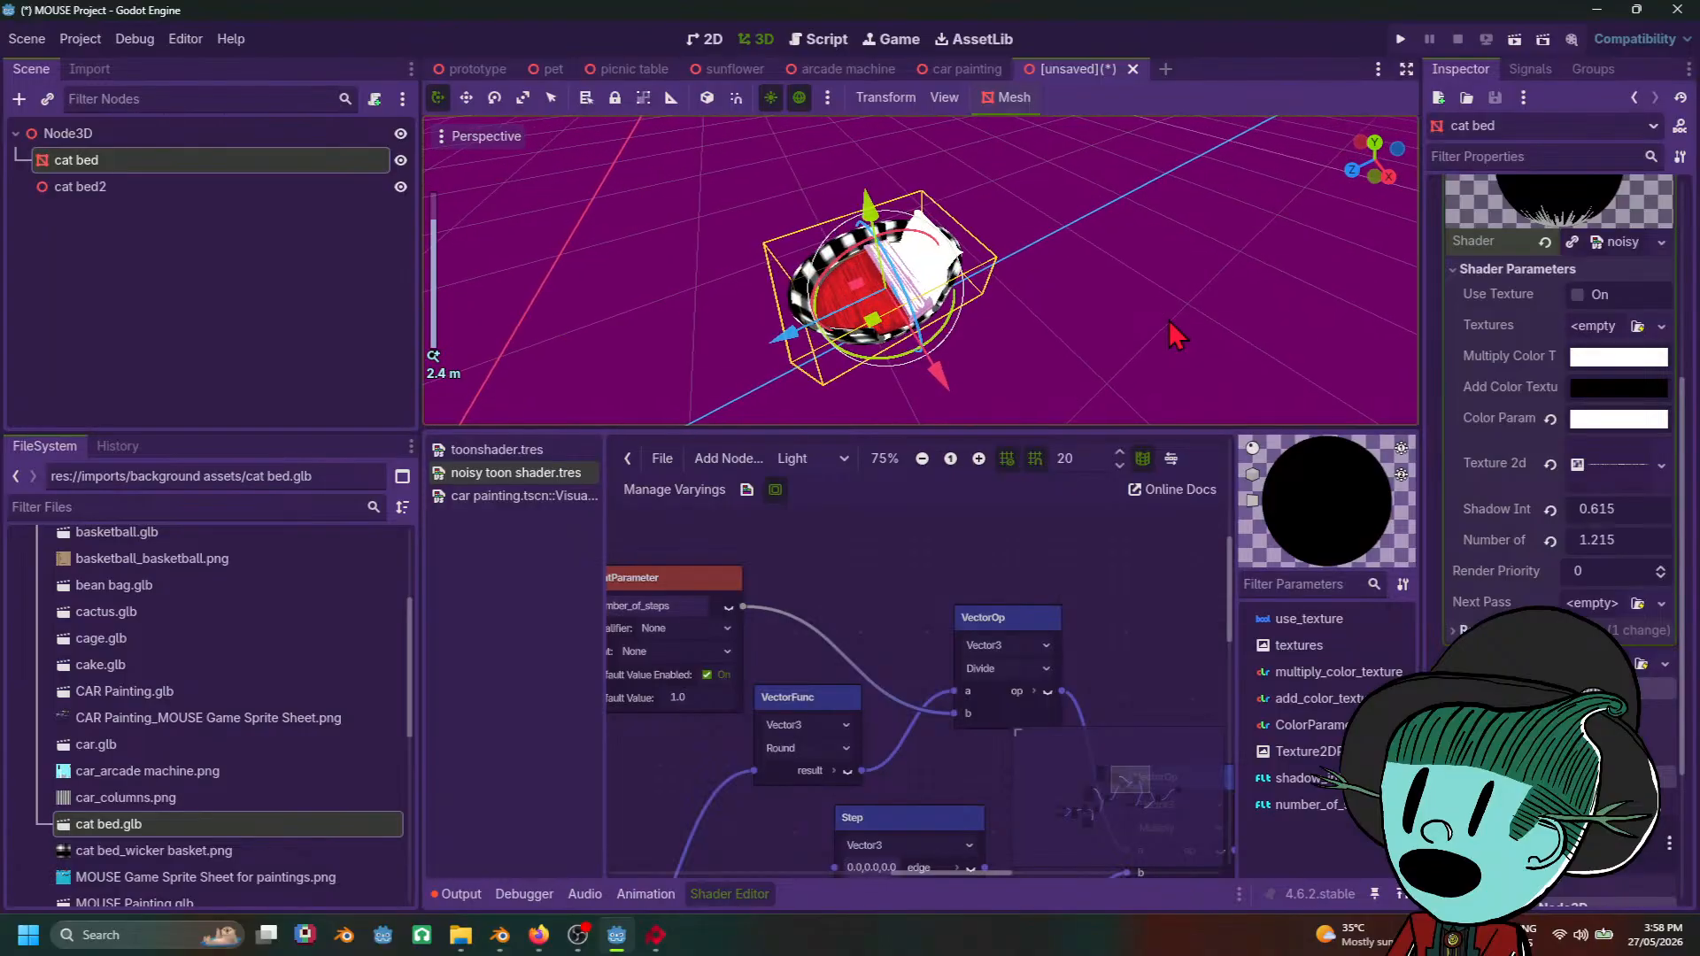
pyautogui.moveTo(1599, 510)
pyautogui.mouseDown()
pyautogui.moveTo(1558, 510)
pyautogui.moveTo(1605, 510)
pyautogui.moveTo(1567, 540)
pyautogui.mouseUp()
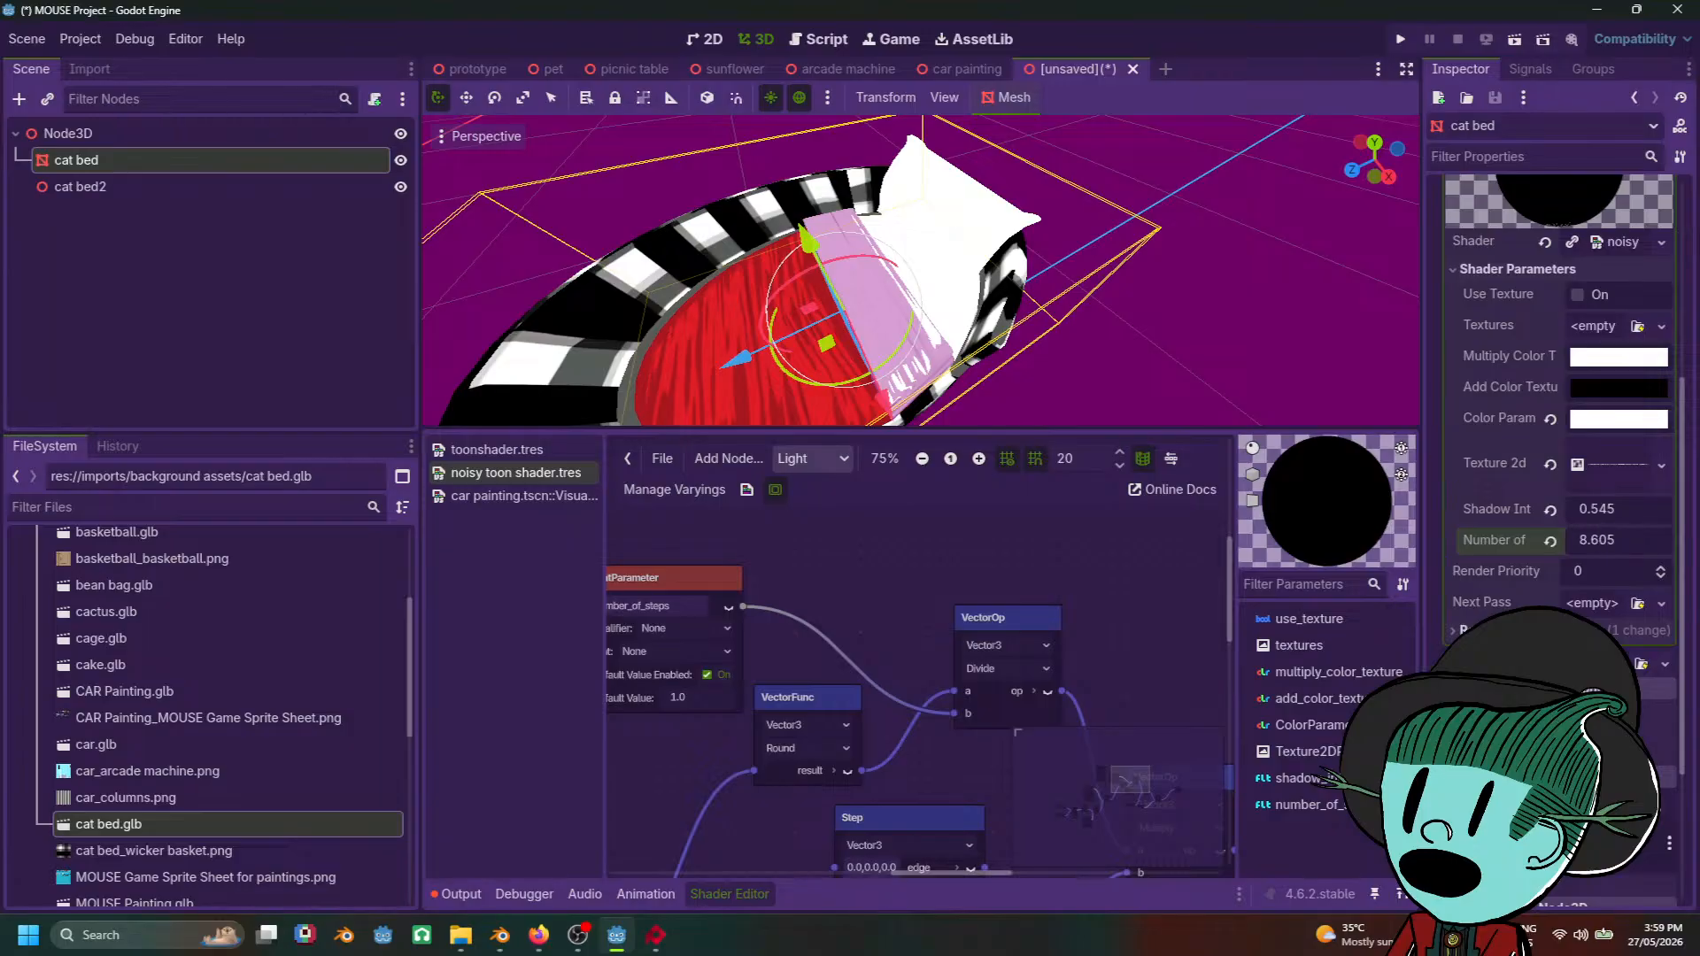
pyautogui.moveTo(1598, 510); pyautogui.dragTo(1608, 510)
pyautogui.scroll(-5, 1063, 372)
pyautogui.click(1063, 377)
pyautogui.moveTo(1062, 377); pyautogui.dragTo(1028, 275, button='middle')
pyautogui.scroll(5, 1106, 310)
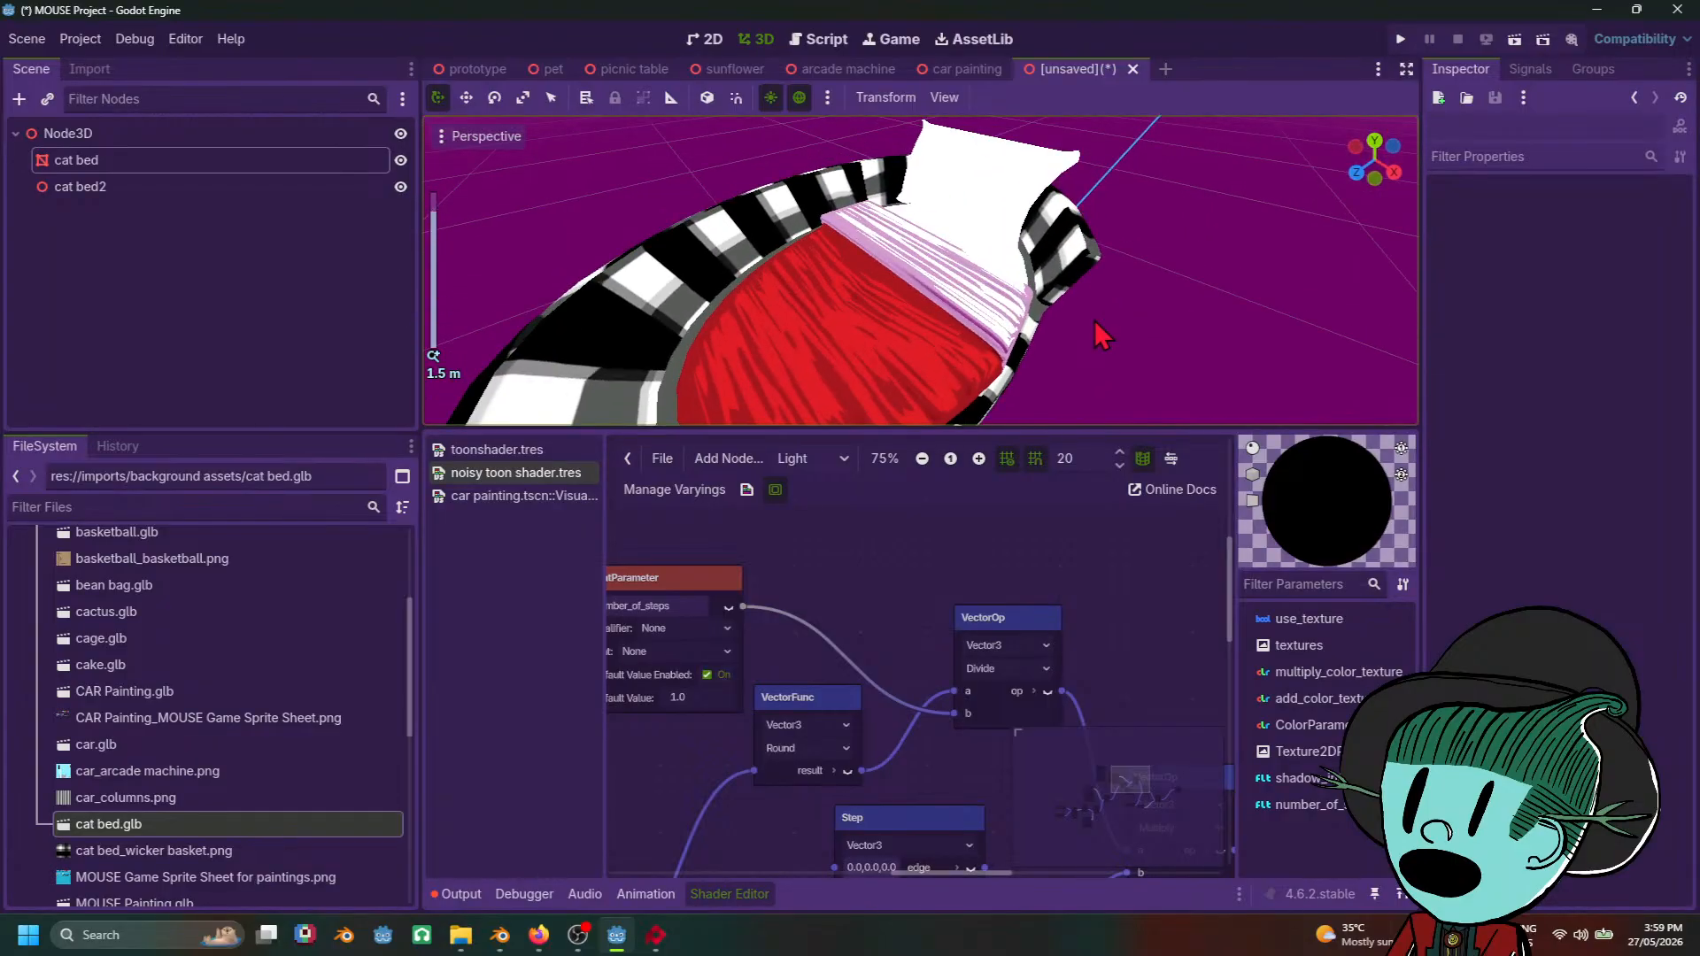
pyautogui.click(1094, 321)
pyautogui.moveTo(1601, 511); pyautogui.dragTo(1586, 510)
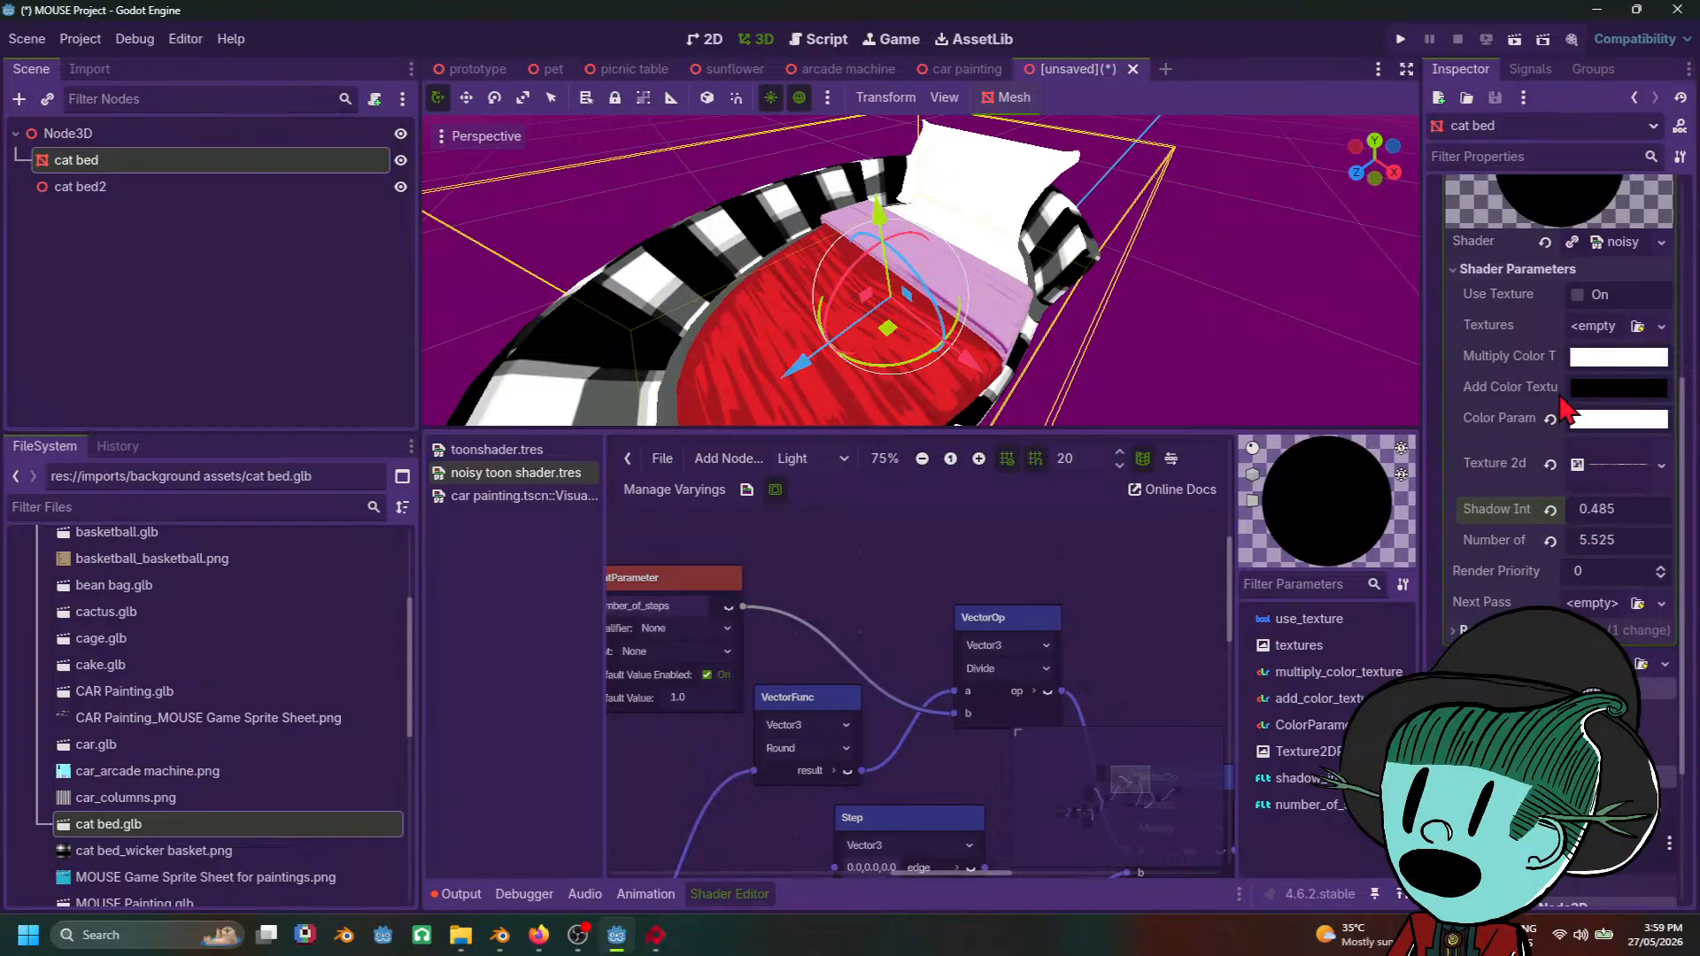
# Step: Expand the slot 2 material's noise texture and set the noise seed to 18
pyautogui.click(1595, 475)
pyautogui.scroll(-5, 1594, 532)
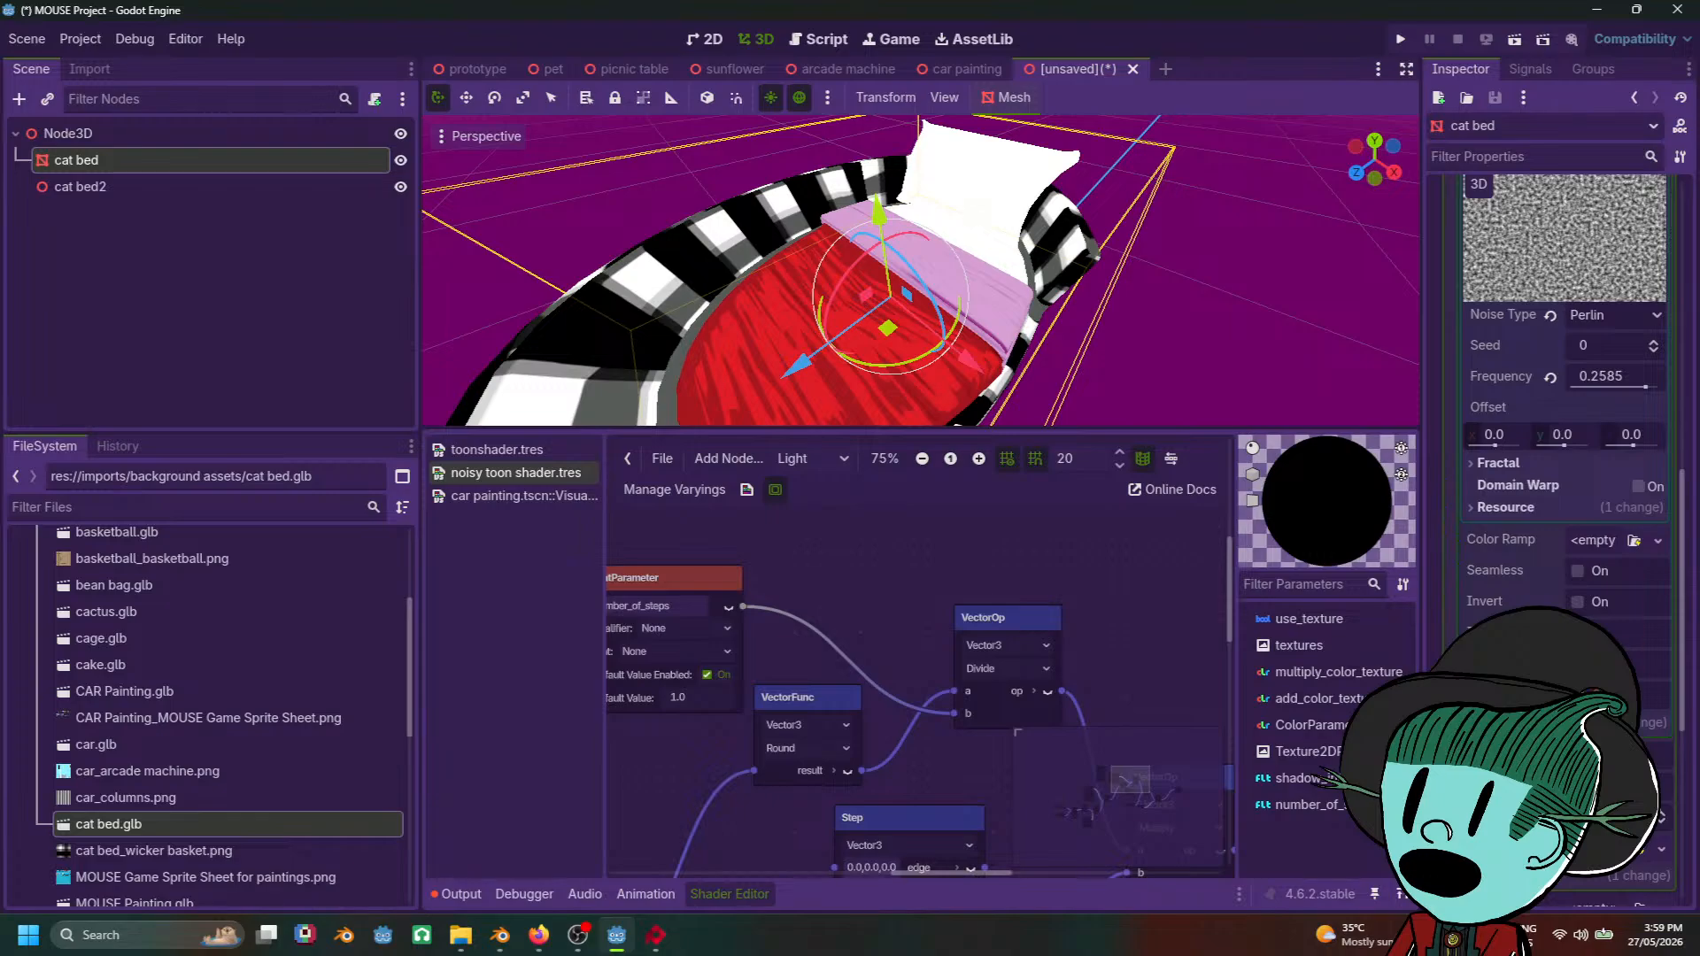
pyautogui.click(1653, 341)
pyautogui.click(1653, 342)
pyautogui.click(1654, 342)
pyautogui.click(1653, 342)
pyautogui.click(1654, 342)
pyautogui.click(1654, 342)
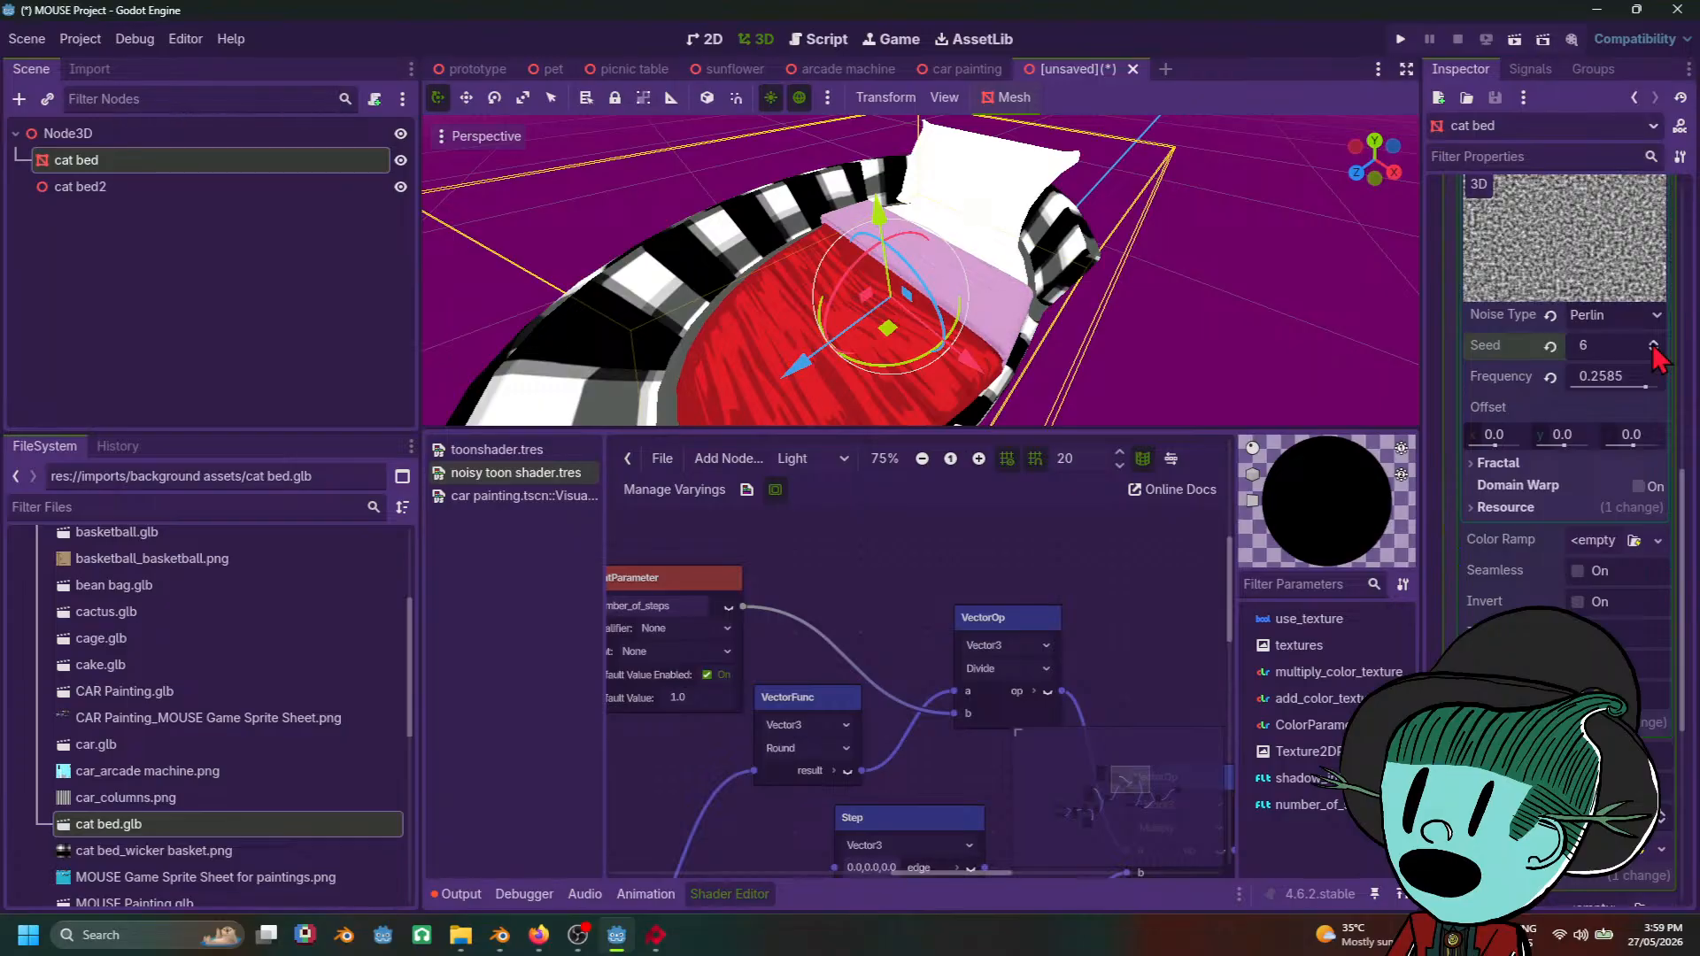
pyautogui.click(1653, 341)
pyautogui.click(1653, 342)
pyautogui.click(1654, 342)
pyautogui.click(1653, 342)
pyautogui.click(1653, 342)
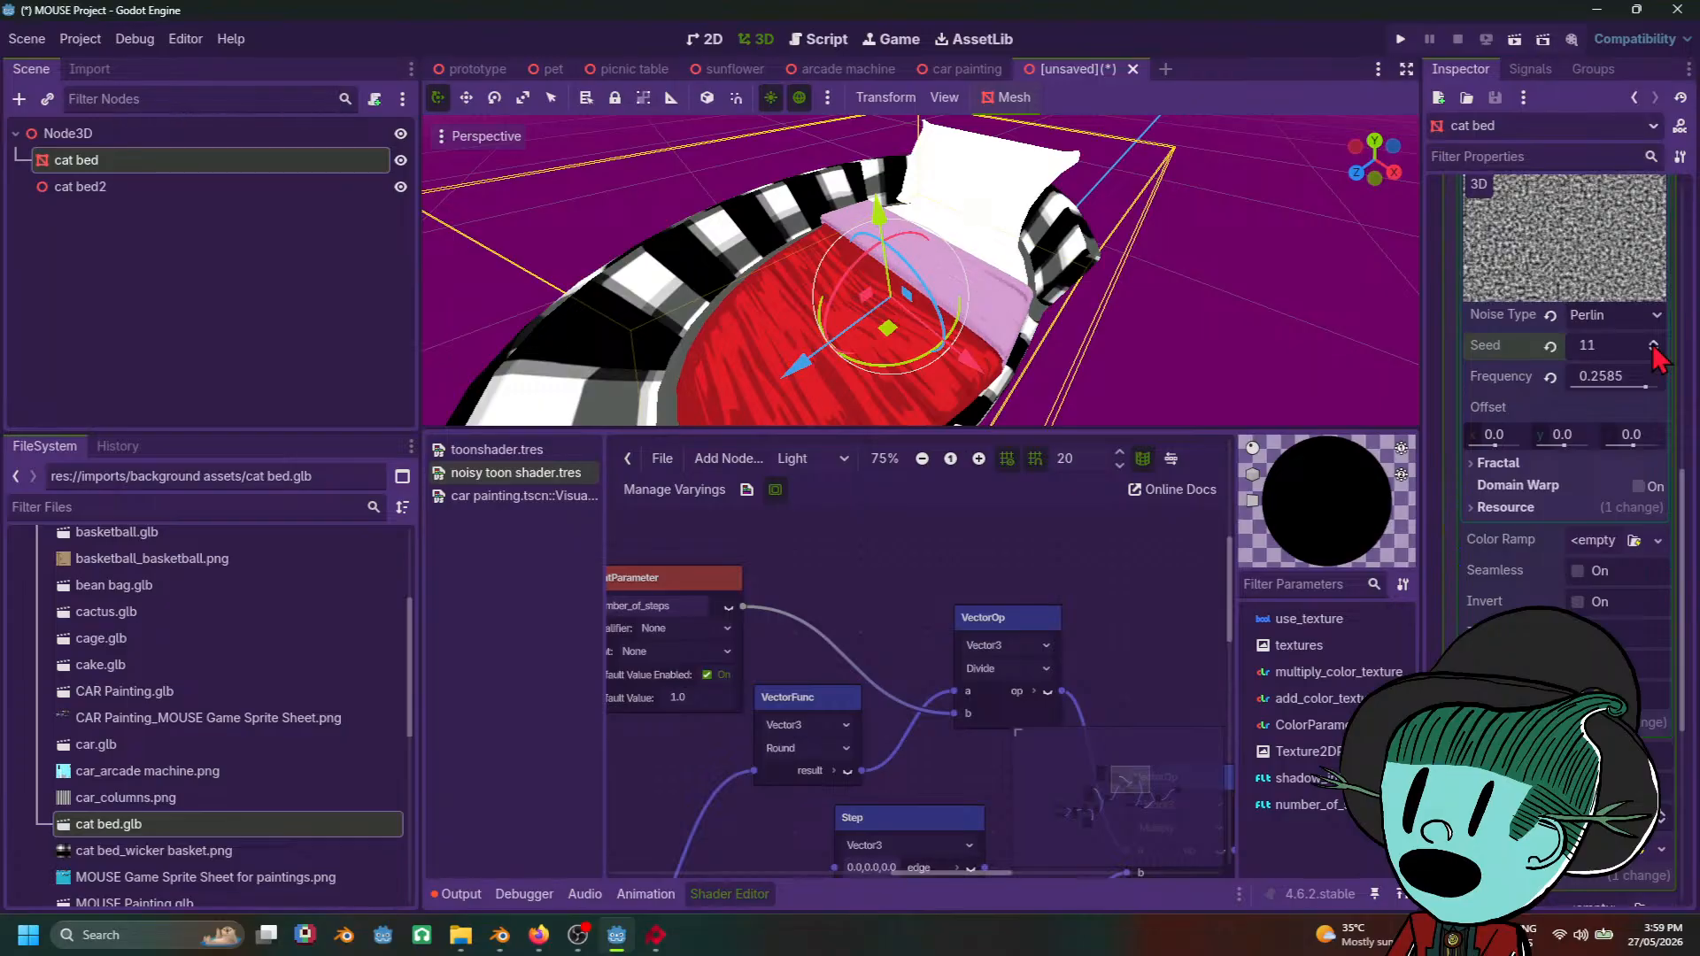
pyautogui.click(1653, 342)
pyautogui.click(1653, 342)
pyautogui.click(1653, 342)
pyautogui.click(1653, 341)
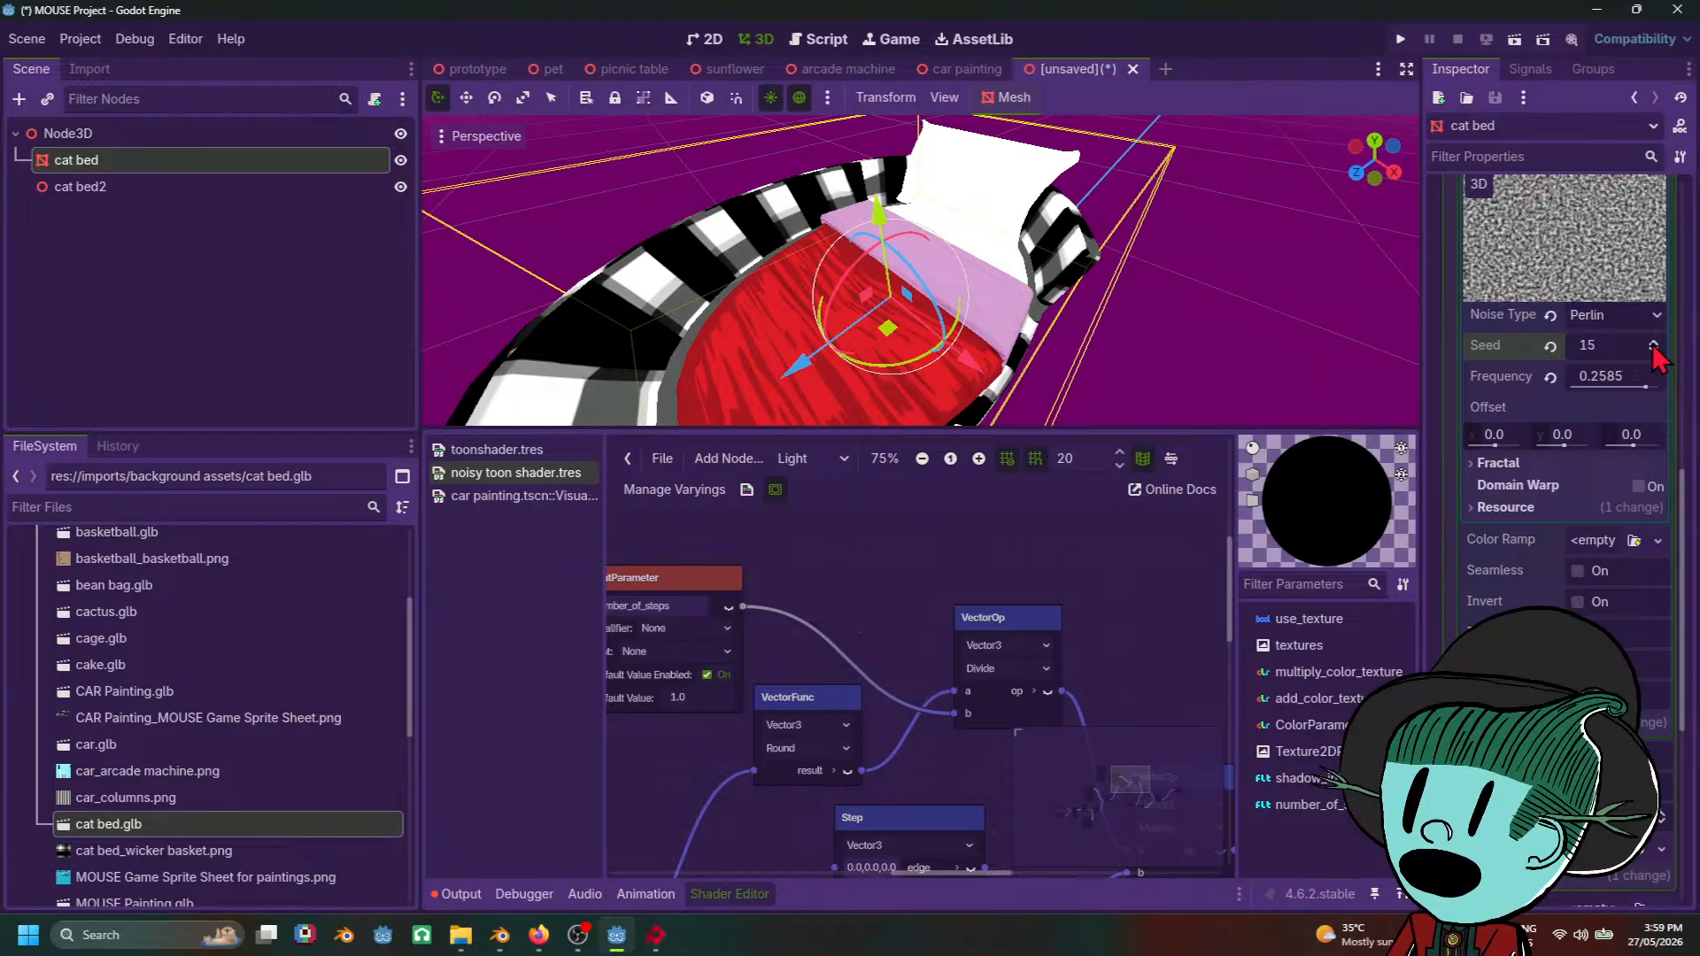
pyautogui.click(1654, 342)
pyautogui.click(1654, 342)
pyautogui.click(1654, 344)
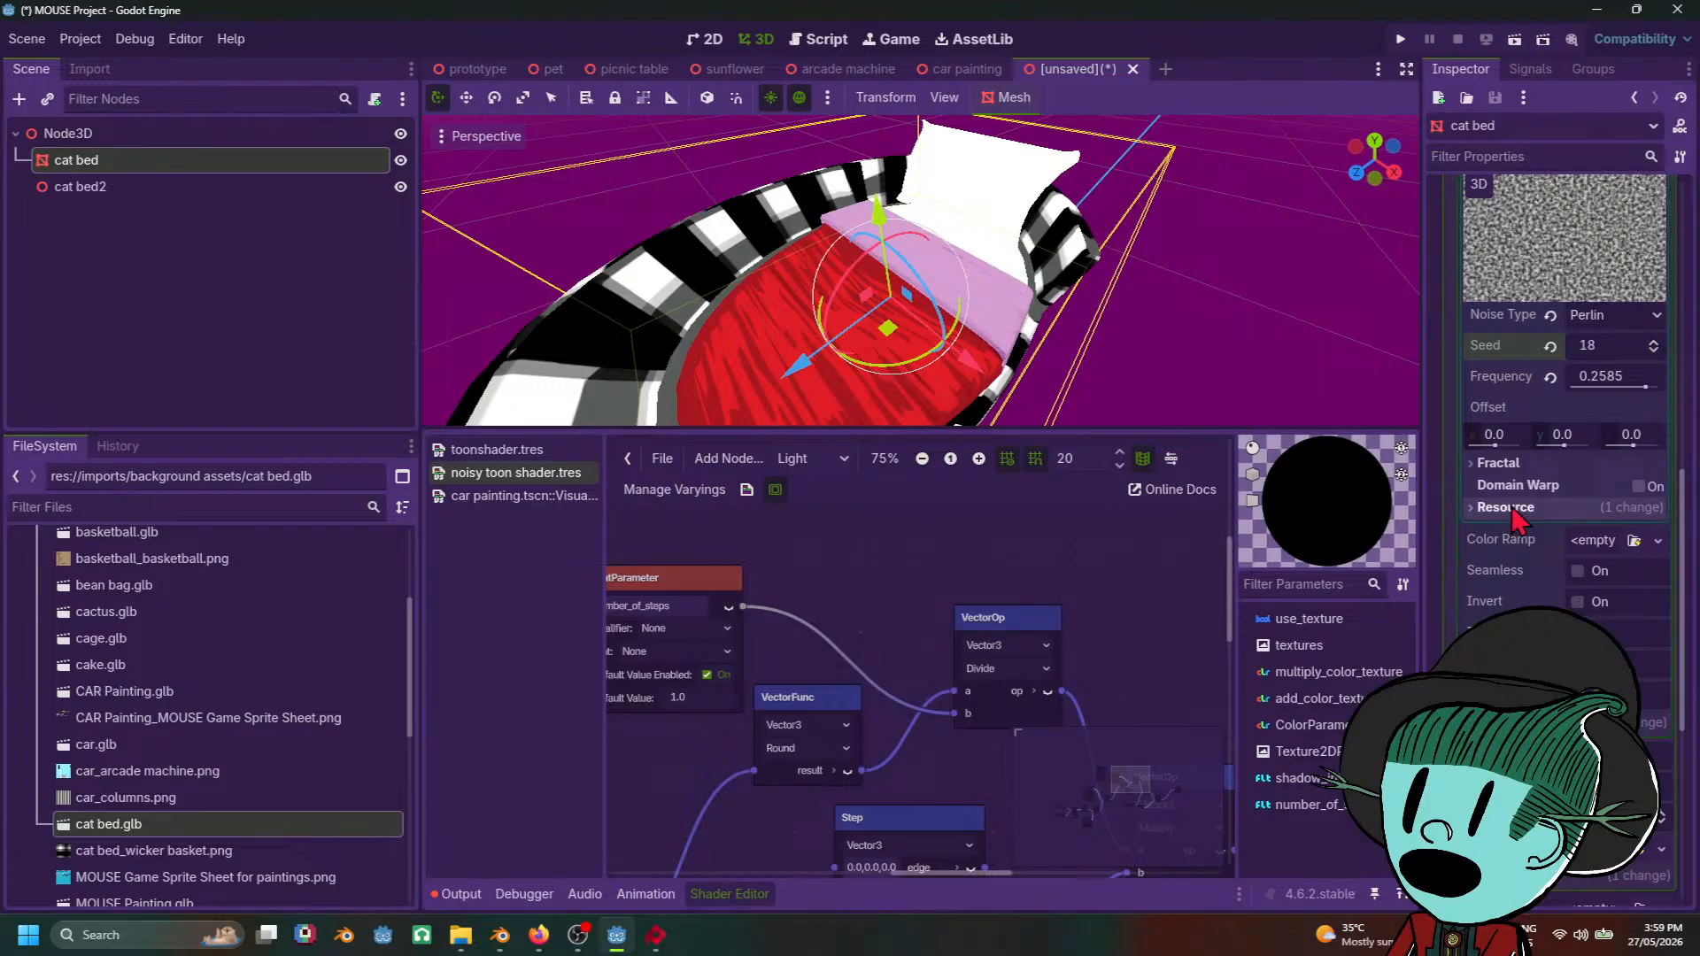
# Step: Set the frequency of the slot 2 material's noise to 0.195
pyautogui.scroll(3, 1514, 540)
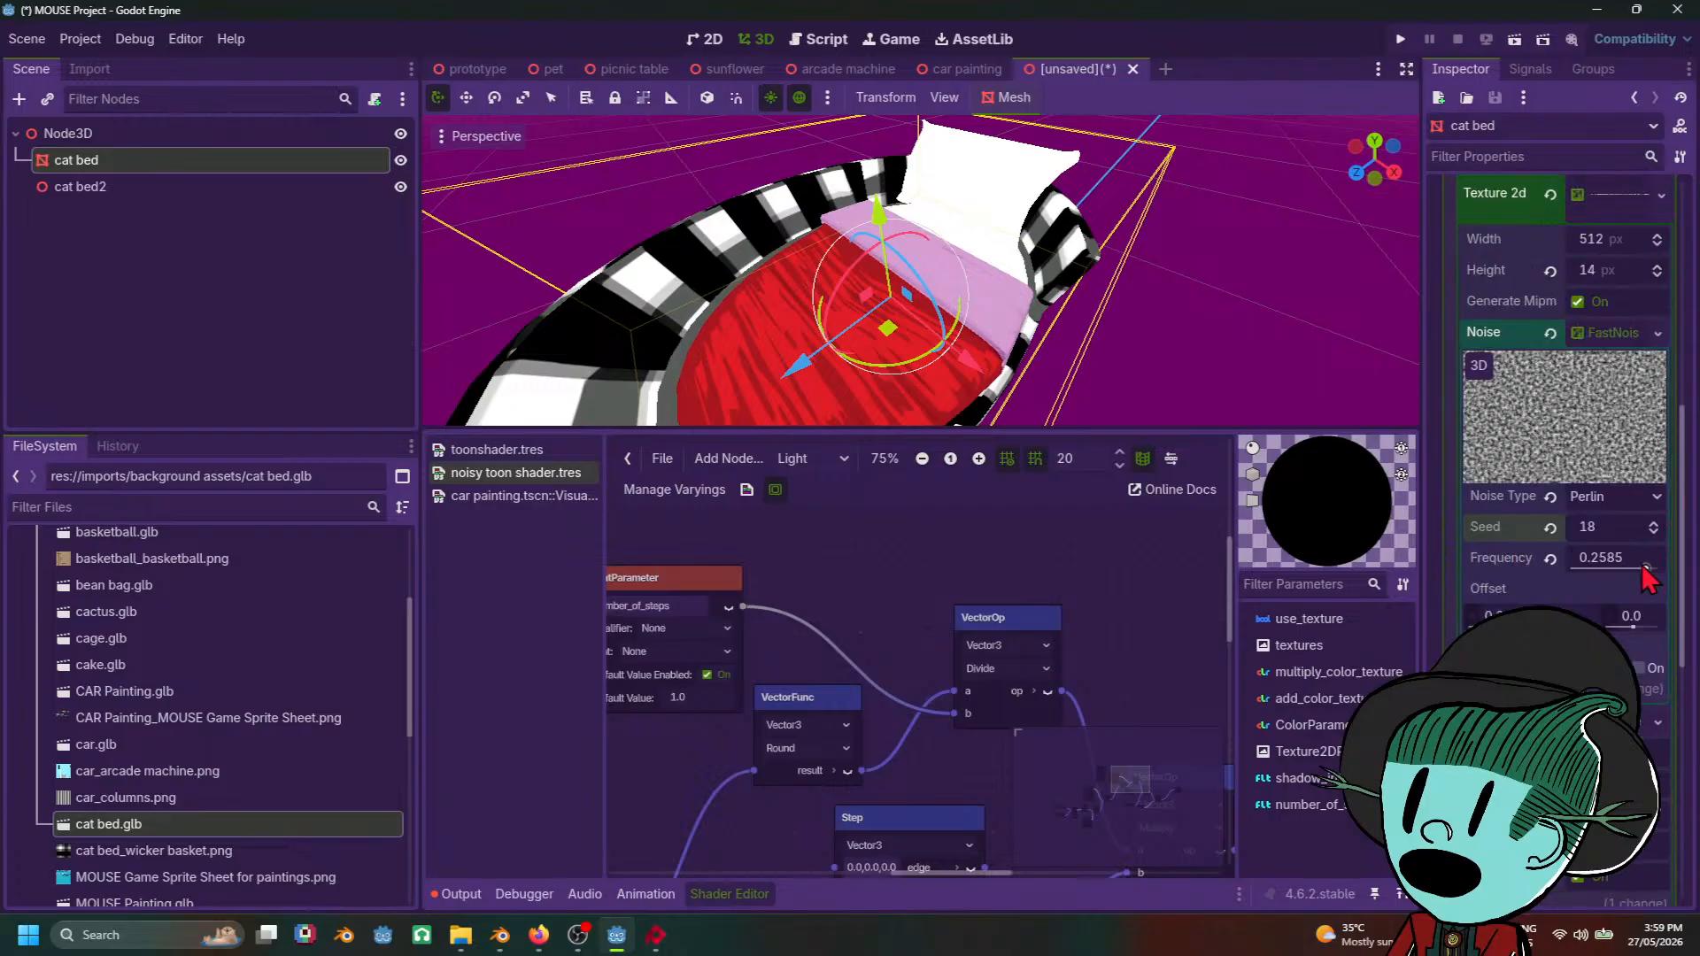
pyautogui.moveTo(1645, 572)
pyautogui.mouseDown()
pyautogui.moveTo(1696, 583)
pyautogui.moveTo(1618, 576)
pyautogui.moveTo(1643, 575)
pyautogui.mouseUp()
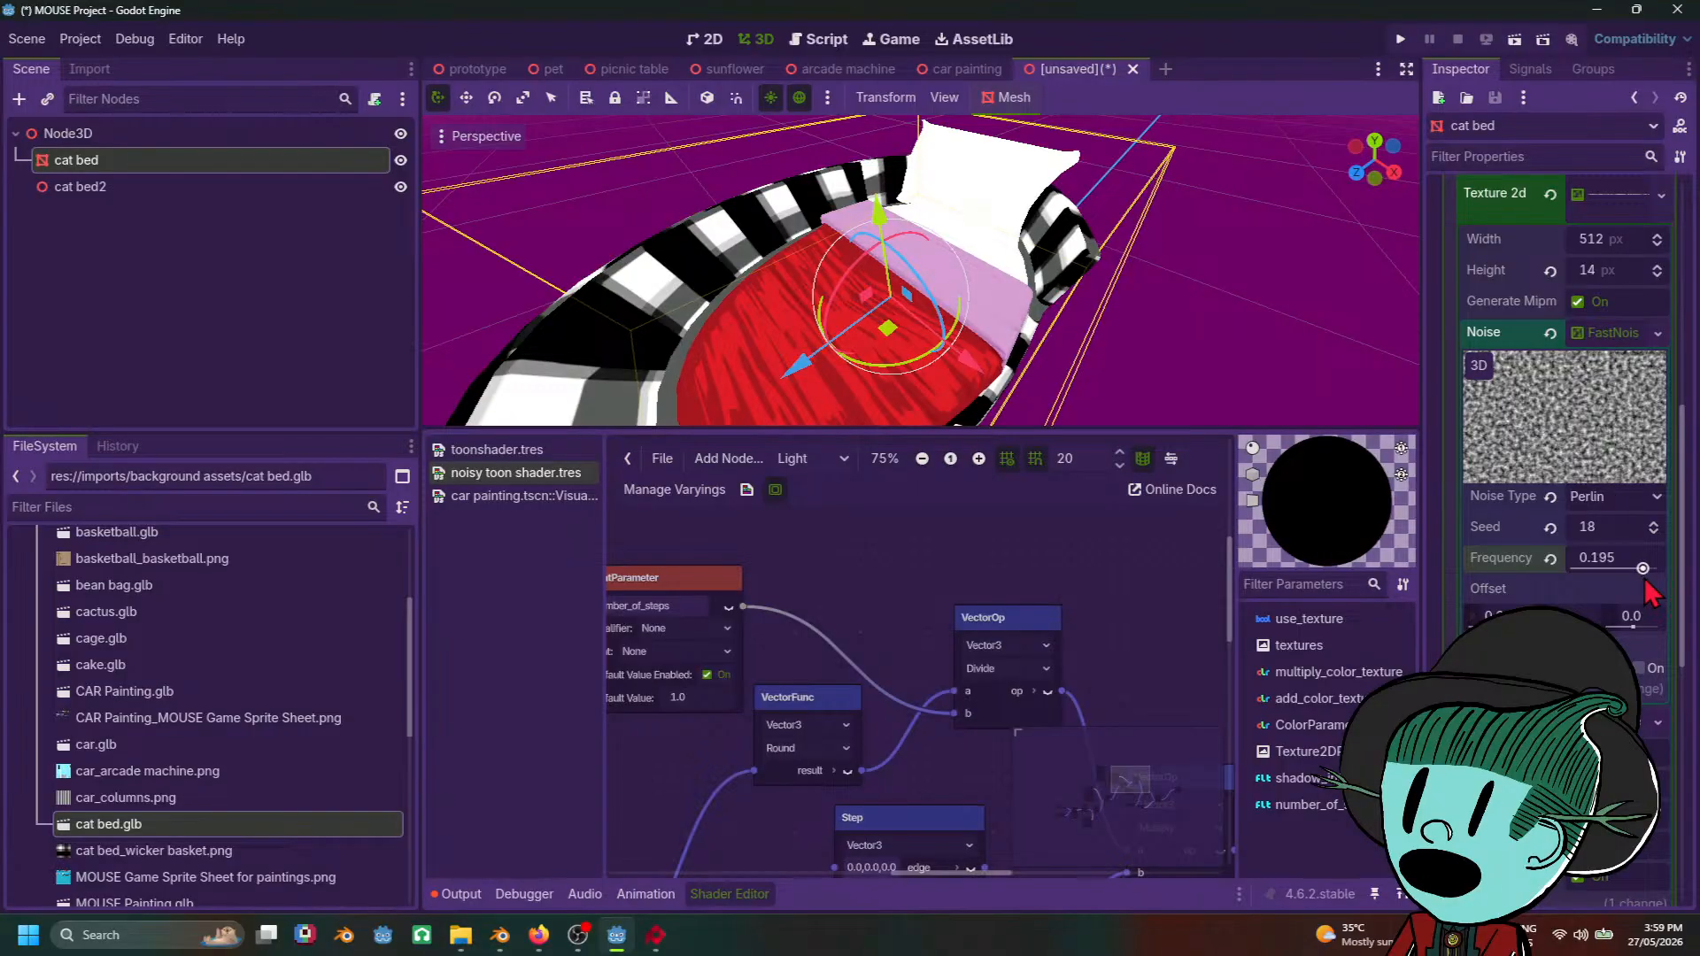
pyautogui.moveTo(1018, 292); pyautogui.dragTo(1101, 320, button='middle')
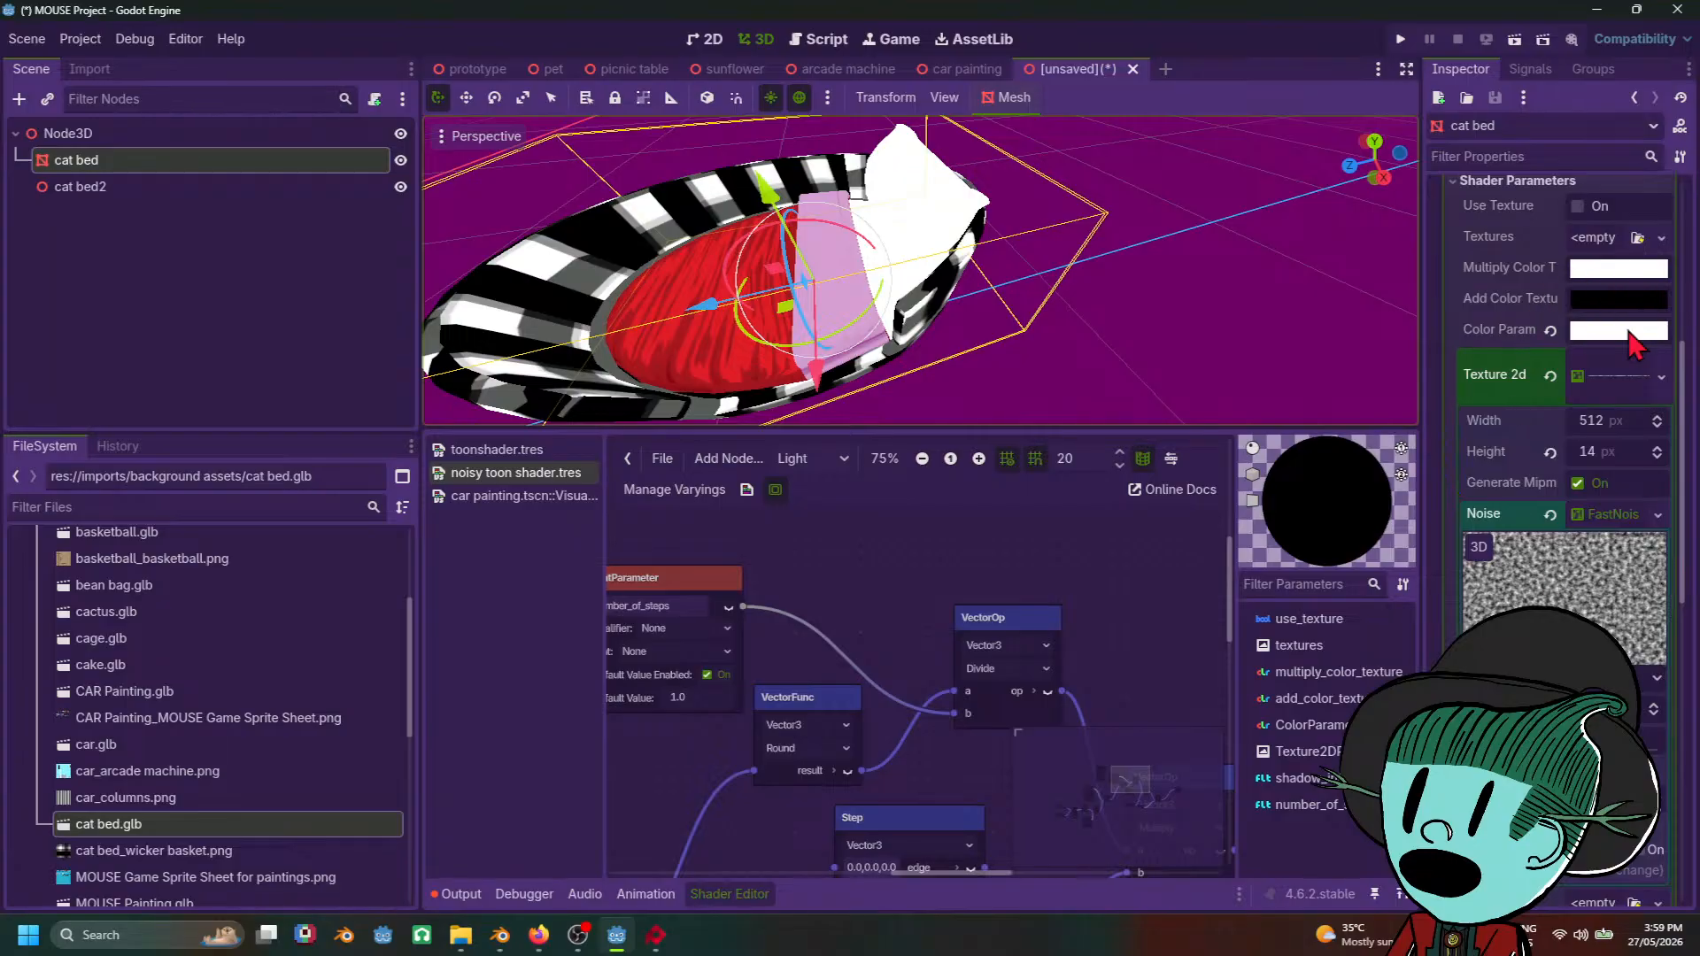
# Step: Set the slot 2 material's color parameter to full-brightness white
pyautogui.click(1639, 332)
pyautogui.click(1672, 418)
pyautogui.moveTo(1673, 434); pyautogui.dragTo(1674, 356)
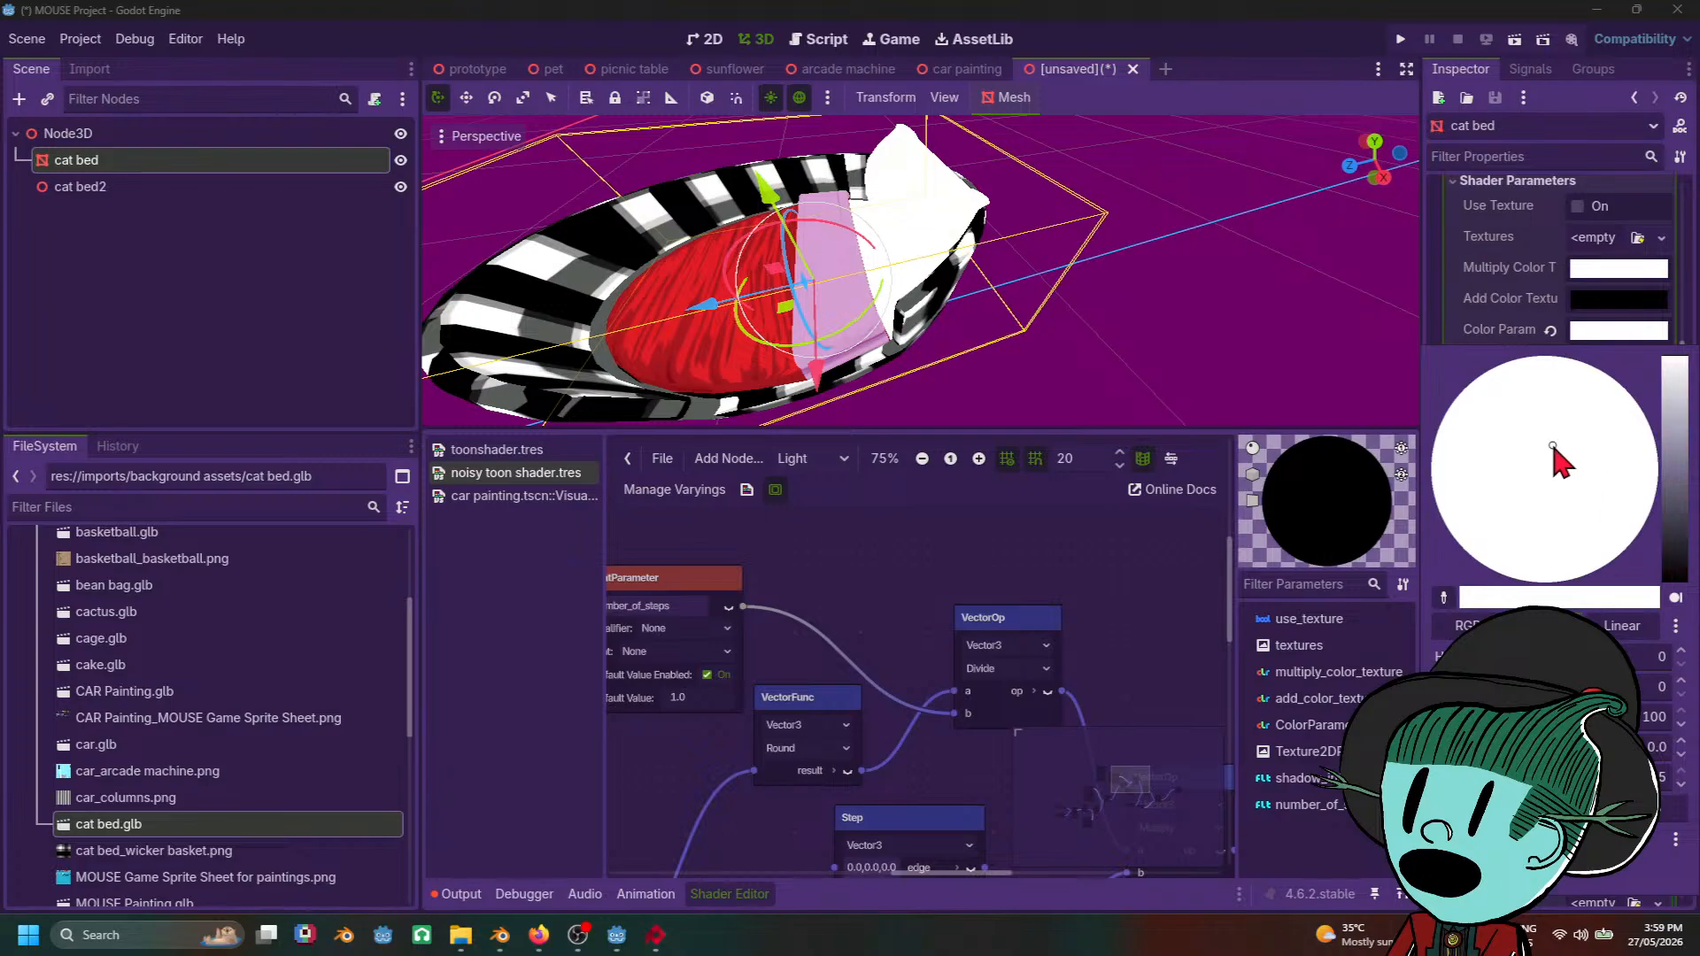
pyautogui.press('Escape')
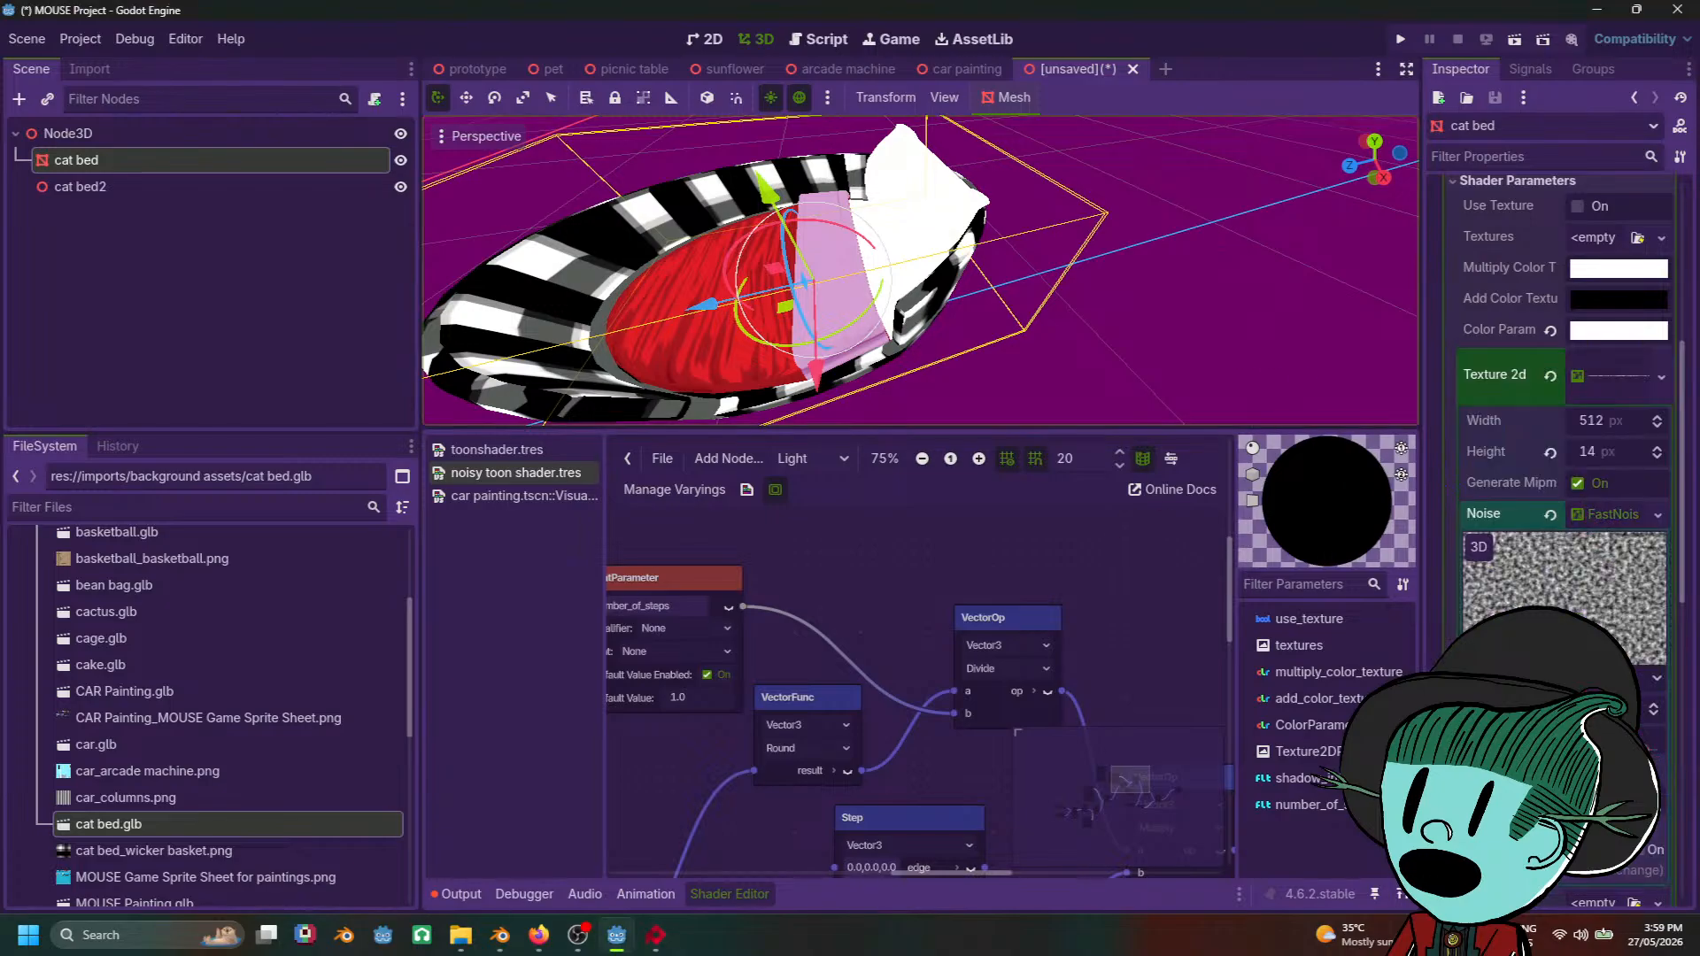
# Step: Lower the noise frequency further for a coarser pattern and check the cat bed without its selection outline
pyautogui.click(1656, 750)
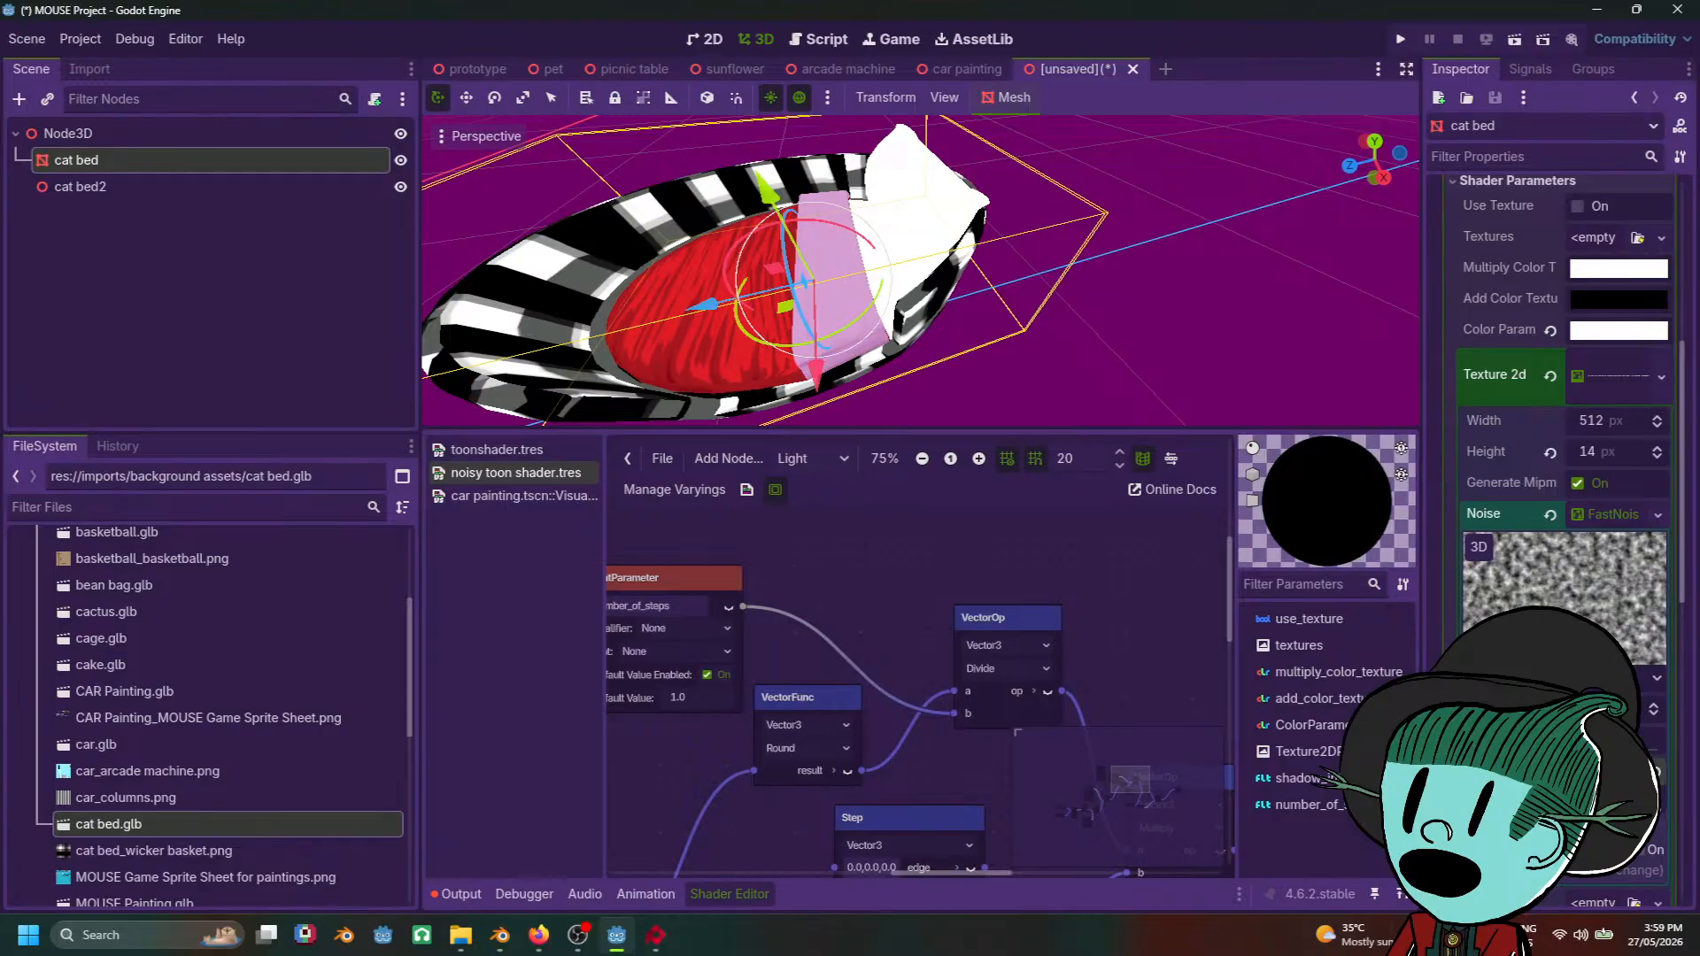
pyautogui.scroll(-5, 1246, 357)
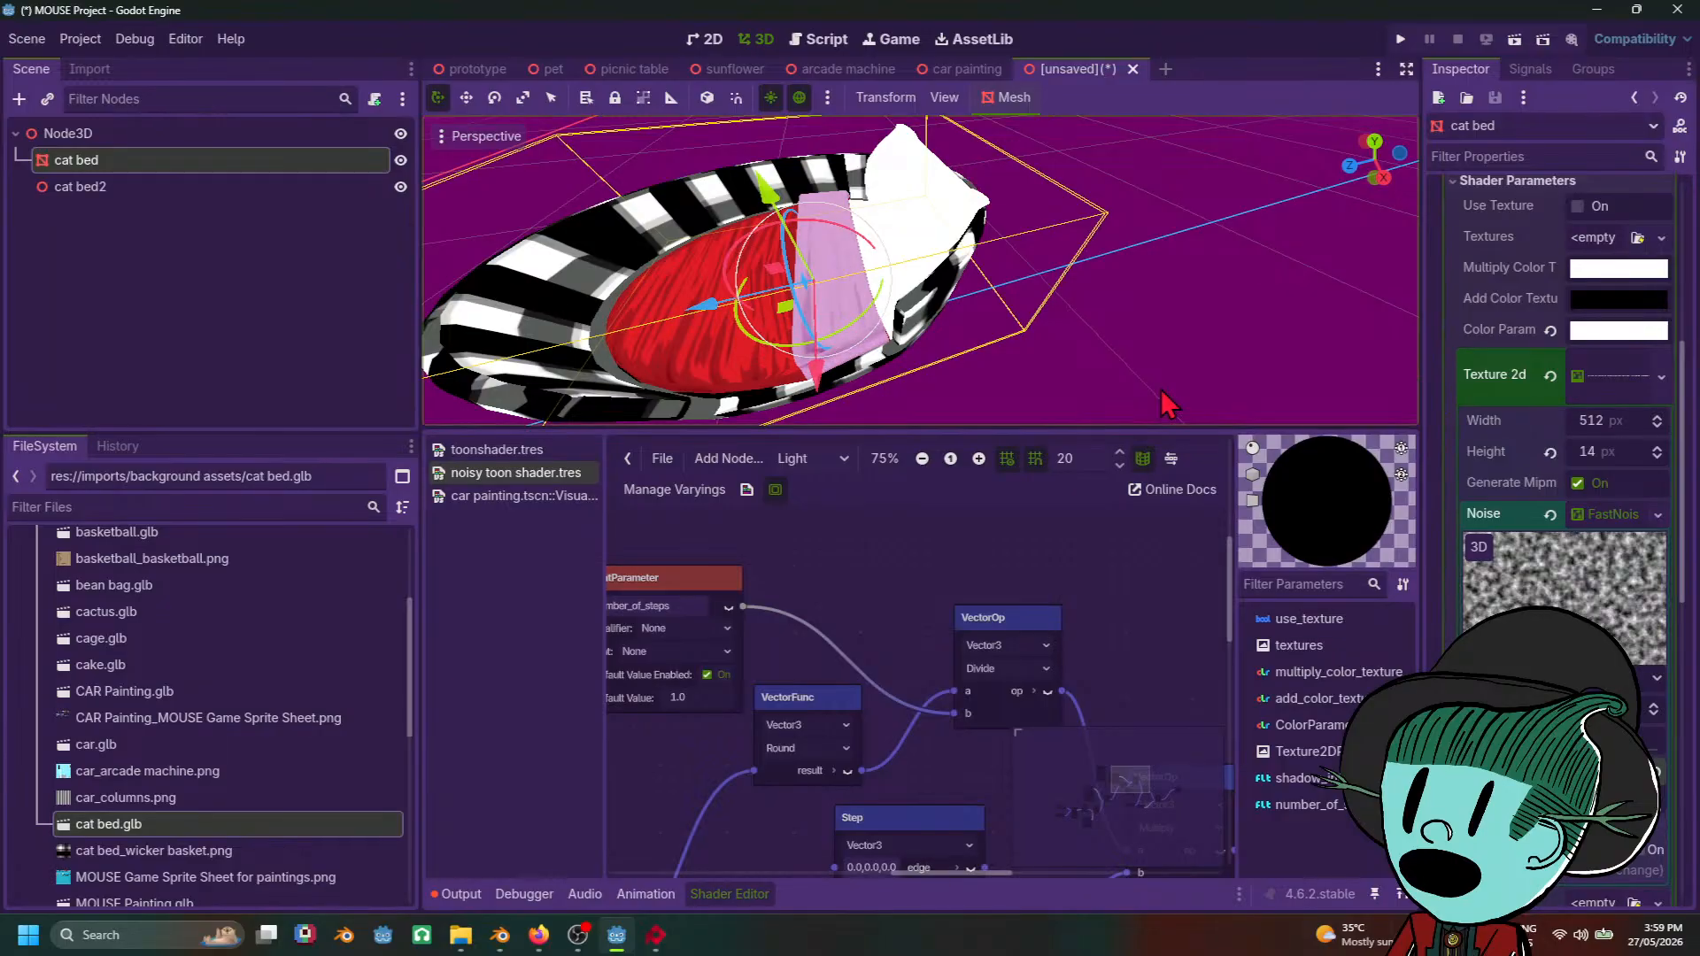
pyautogui.click(1246, 358)
pyautogui.scroll(3, 960, 256)
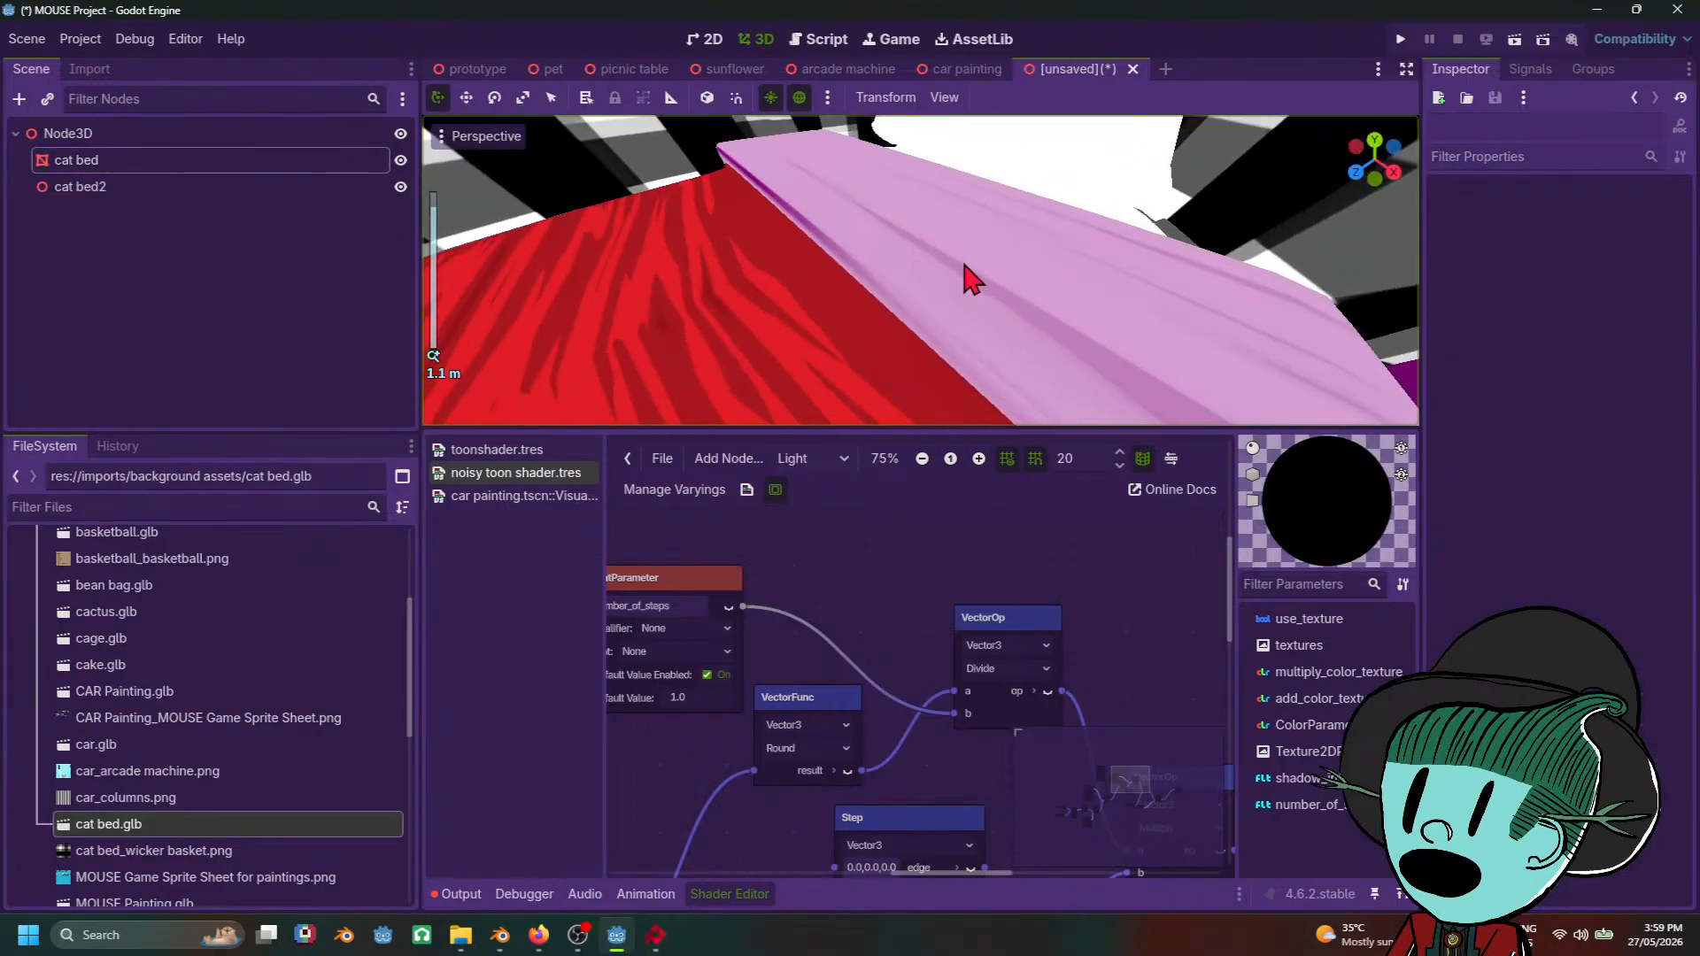
pyautogui.scroll(-7, 1110, 299)
pyautogui.scroll(4, 1057, 283)
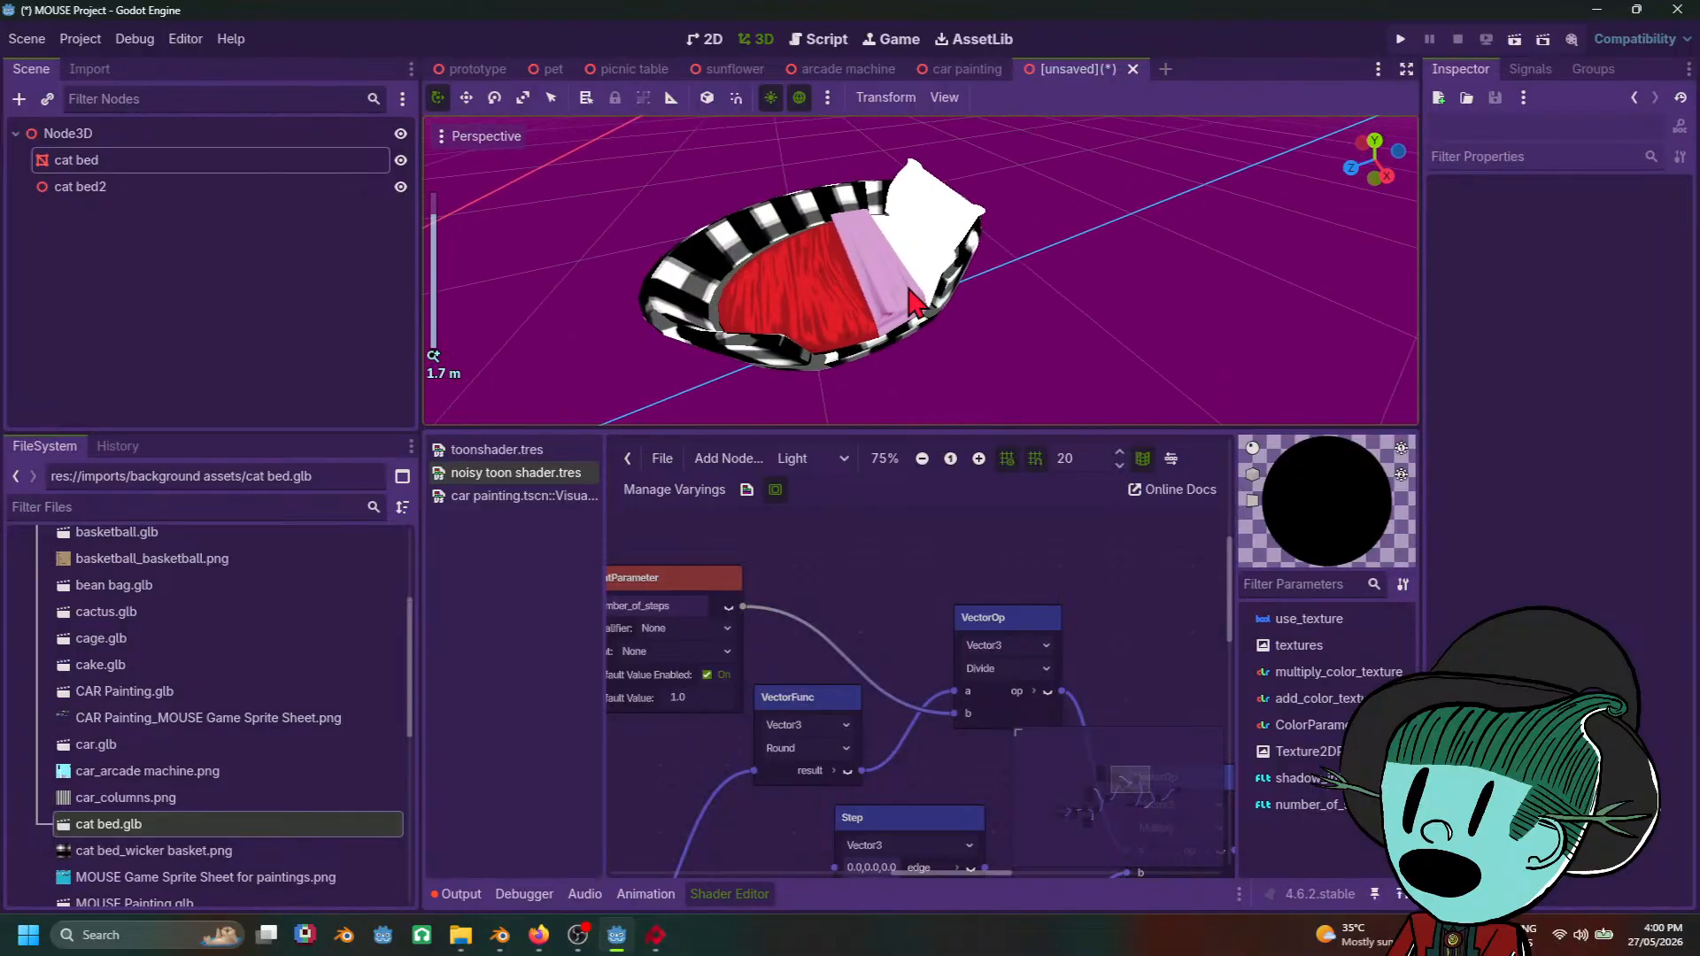
# Step: Set the slot 2 noise texture's height to 1 px and check the cat bed unselected from near and far
pyautogui.click(841, 284)
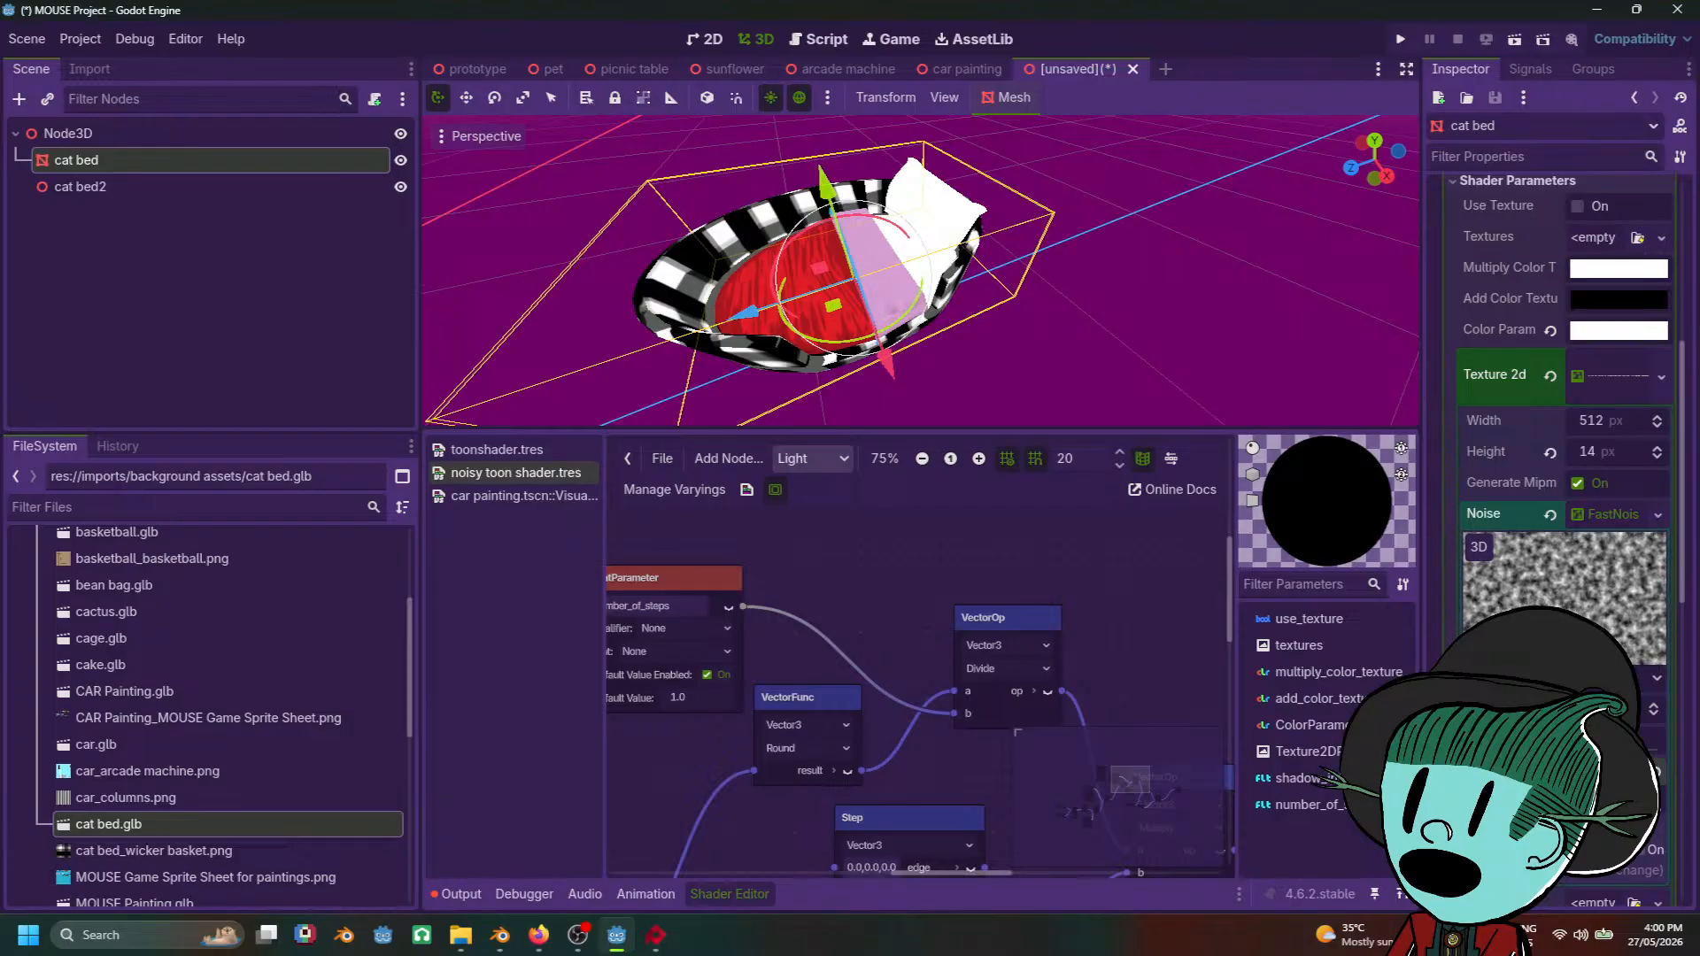
pyautogui.moveTo(1621, 465); pyautogui.dragTo(1594, 465)
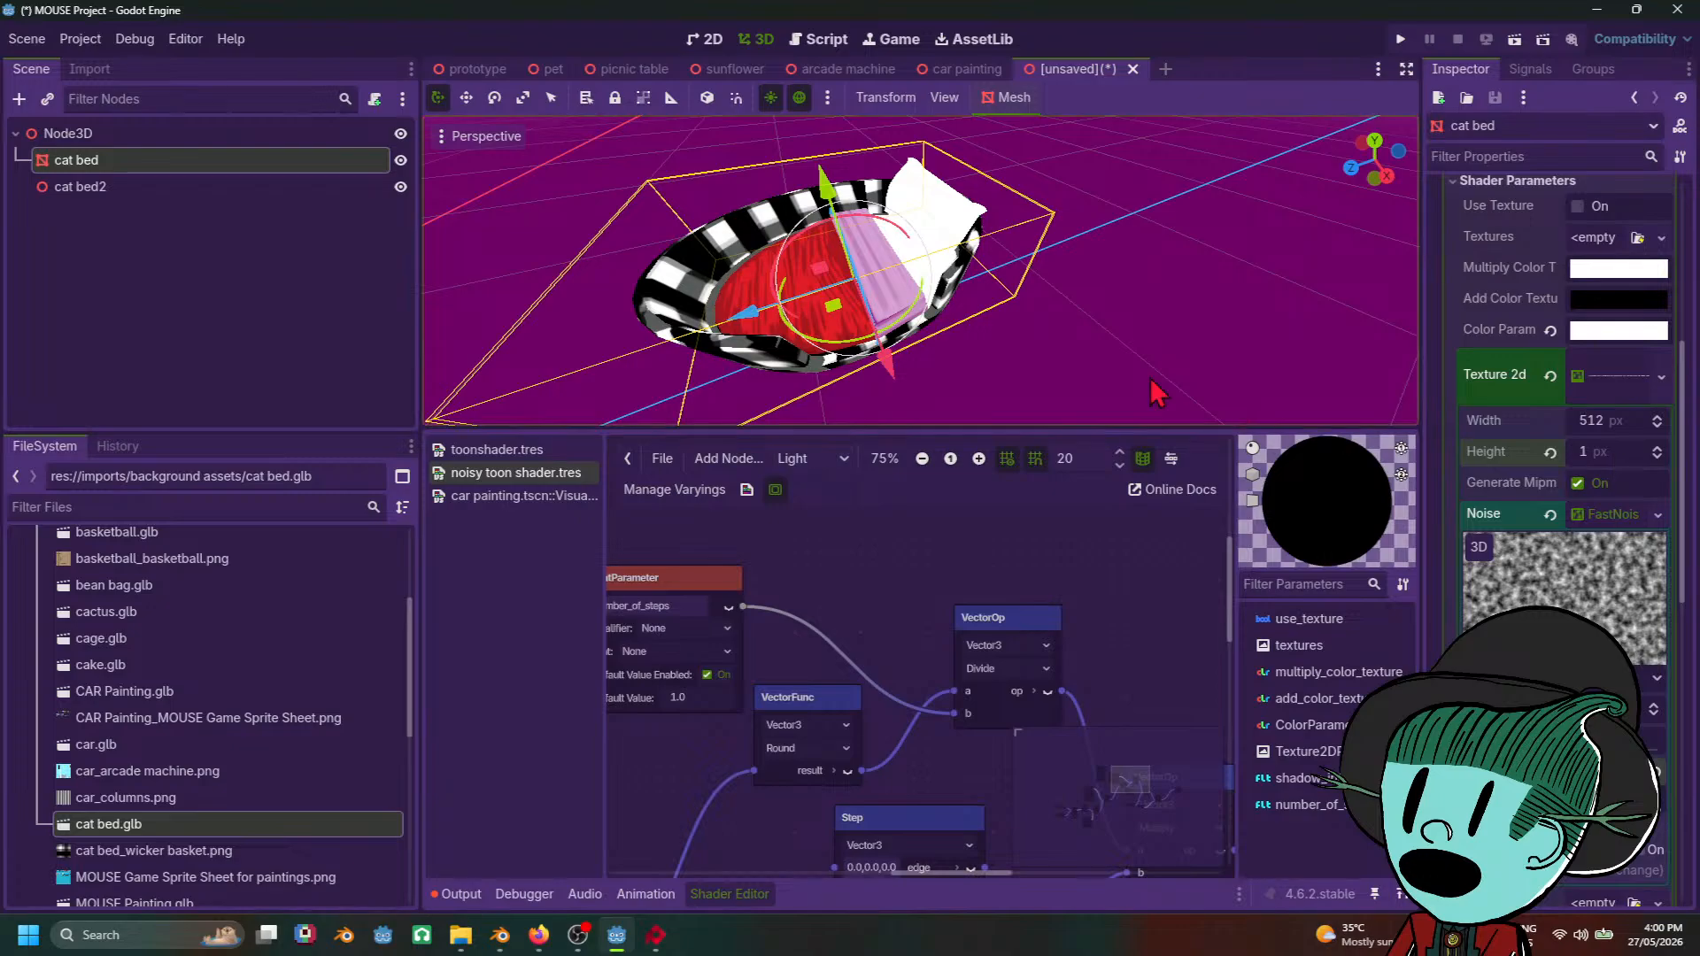
pyautogui.scroll(-3, 1155, 345)
pyautogui.click(1155, 350)
pyautogui.scroll(6, 1156, 345)
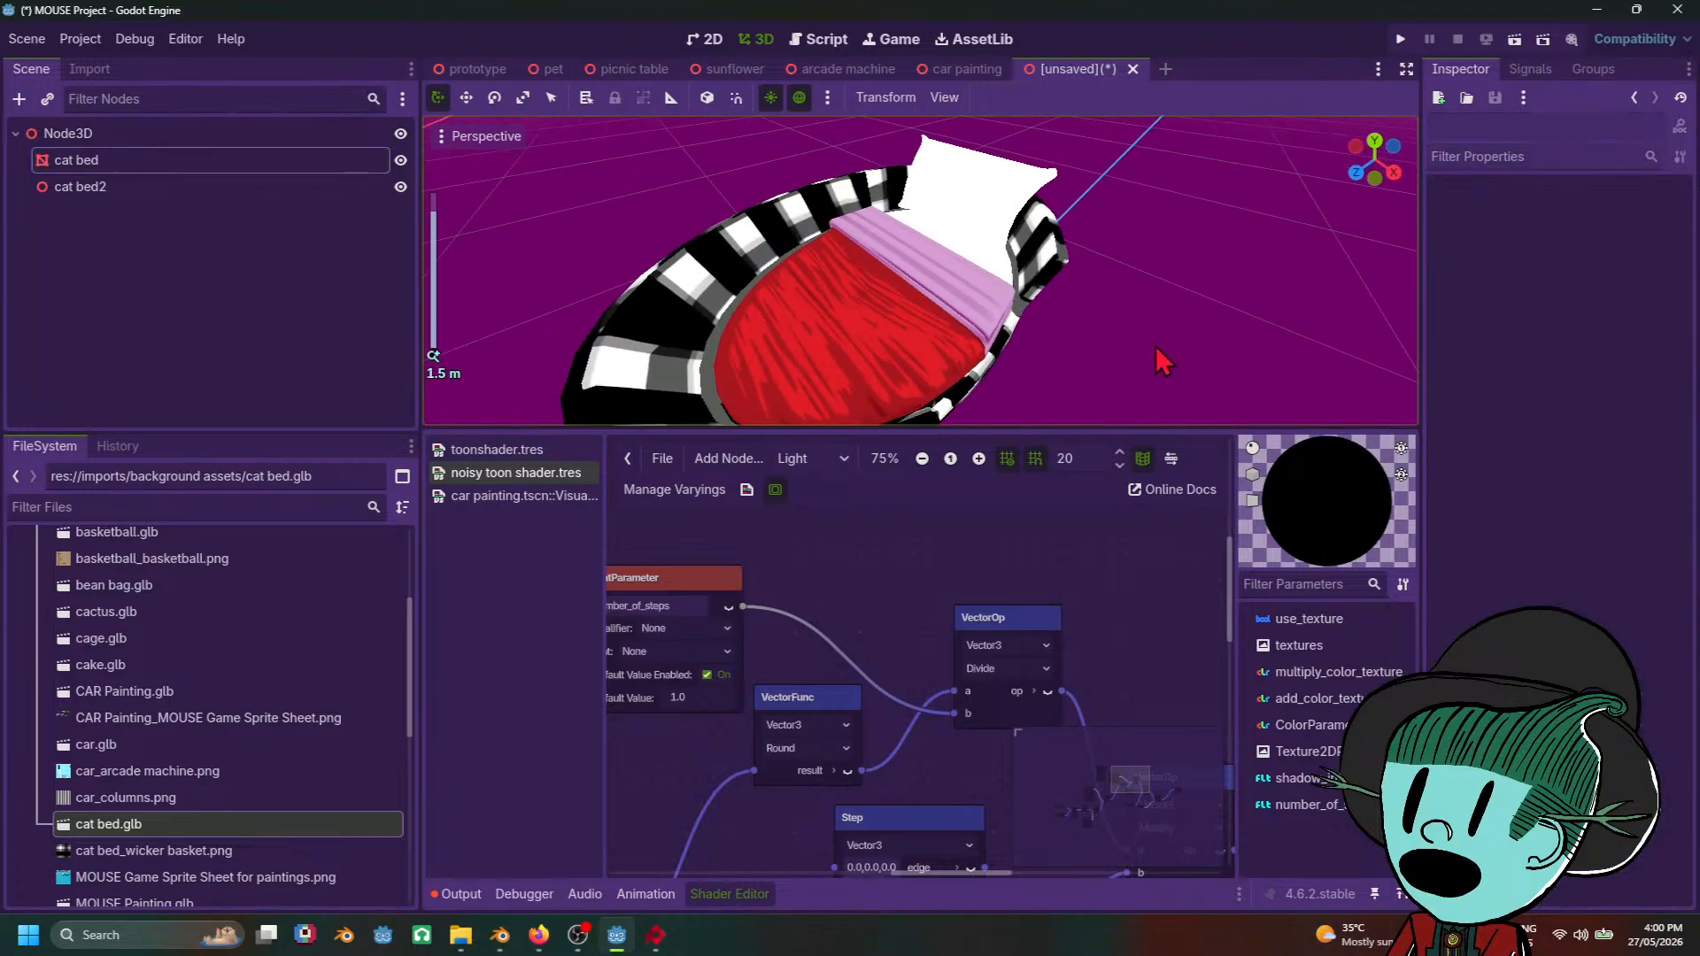
pyautogui.click(965, 257)
pyautogui.moveTo(1601, 462)
pyautogui.mouseDown()
pyautogui.moveTo(1621, 463)
pyautogui.moveTo(1605, 462)
pyautogui.mouseUp()
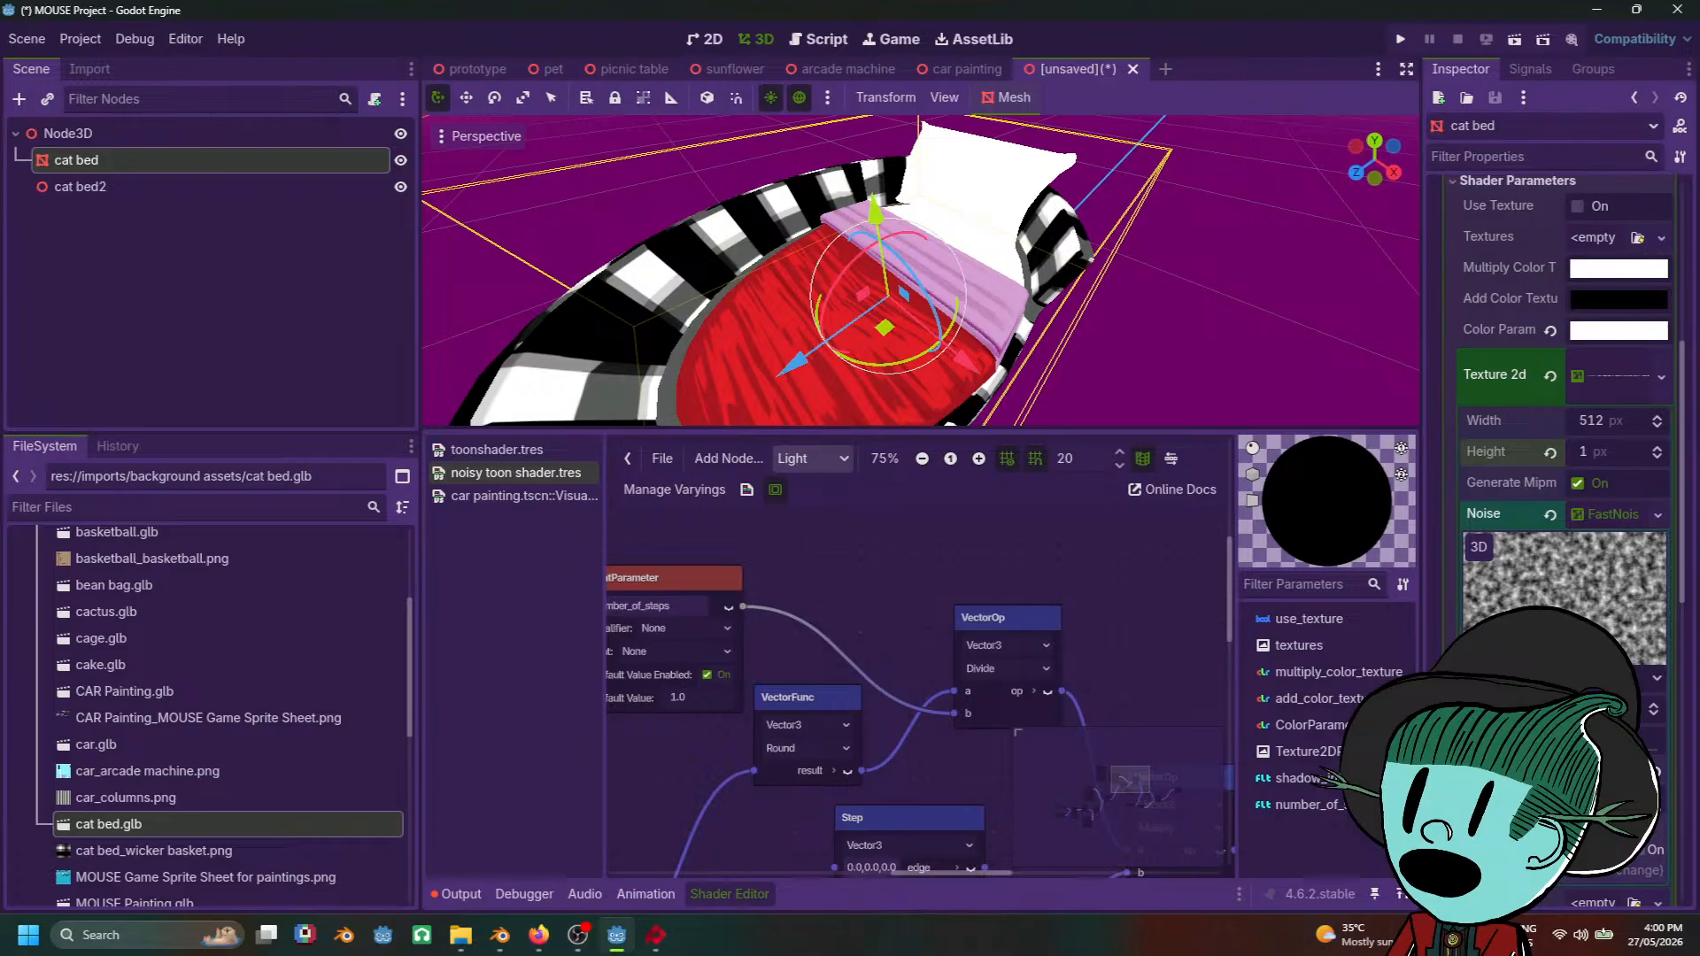
pyautogui.scroll(-10, 1102, 294)
pyautogui.click(1177, 340)
pyautogui.moveTo(1176, 339); pyautogui.dragTo(1142, 358, button='middle')
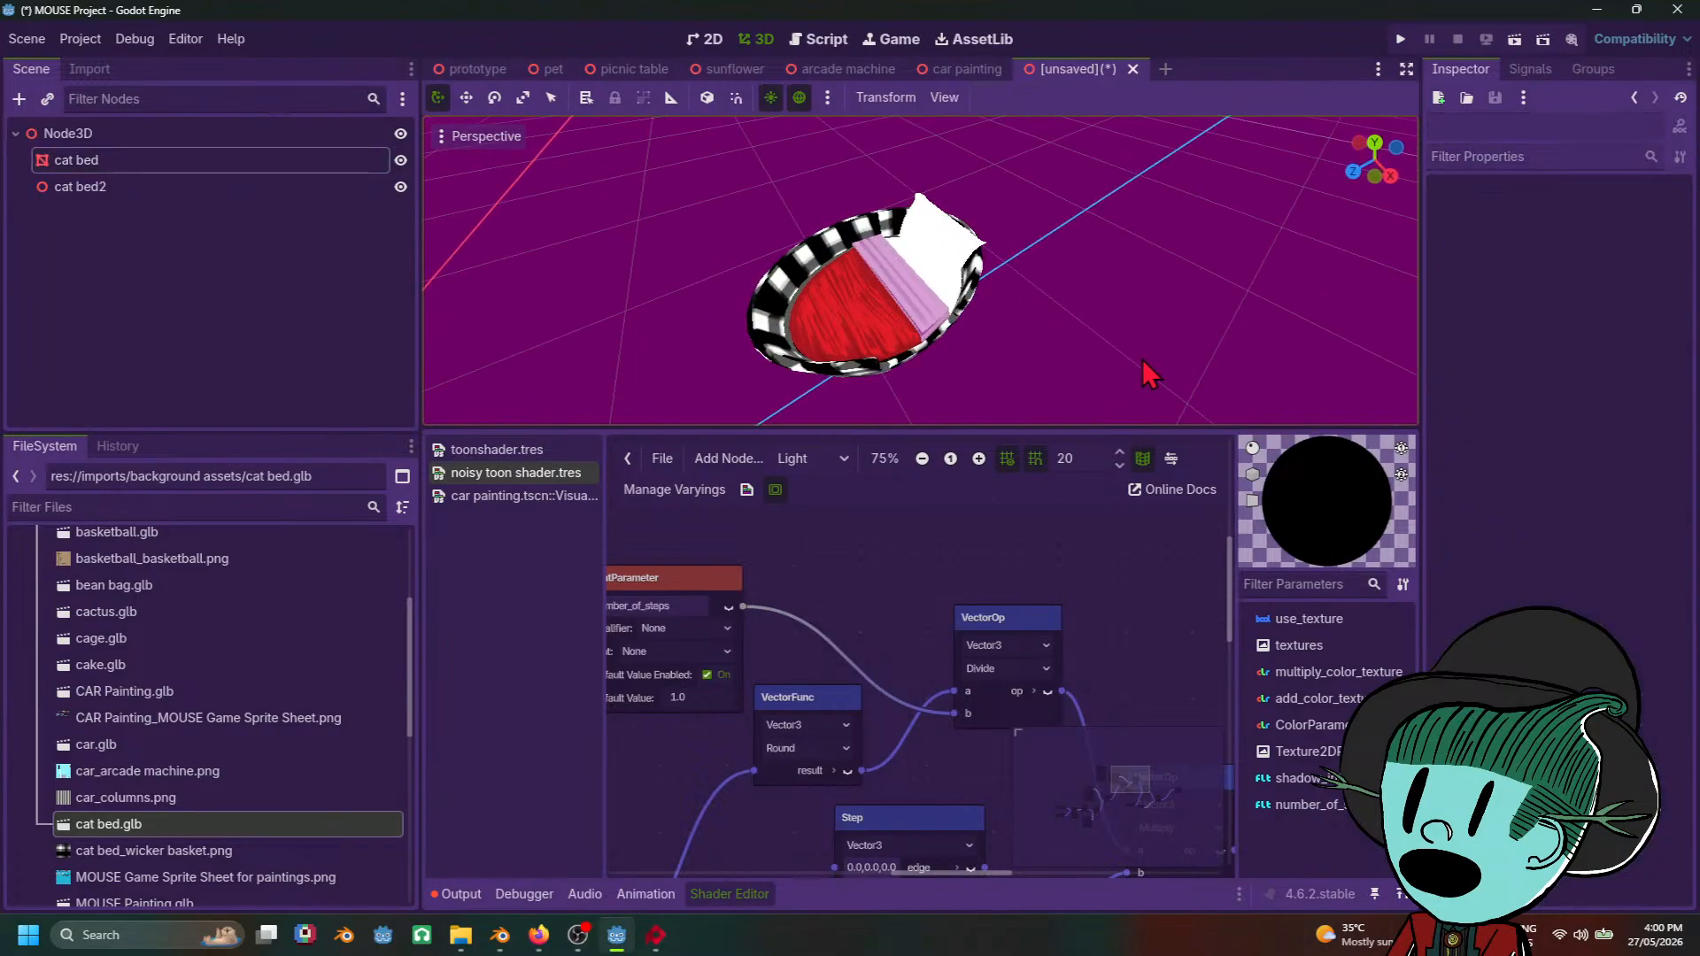
# Step: Raise the noise texture's height by one increment and deselect the cat bed to check its streaks
pyautogui.scroll(5, 1143, 359)
pyautogui.click(888, 341)
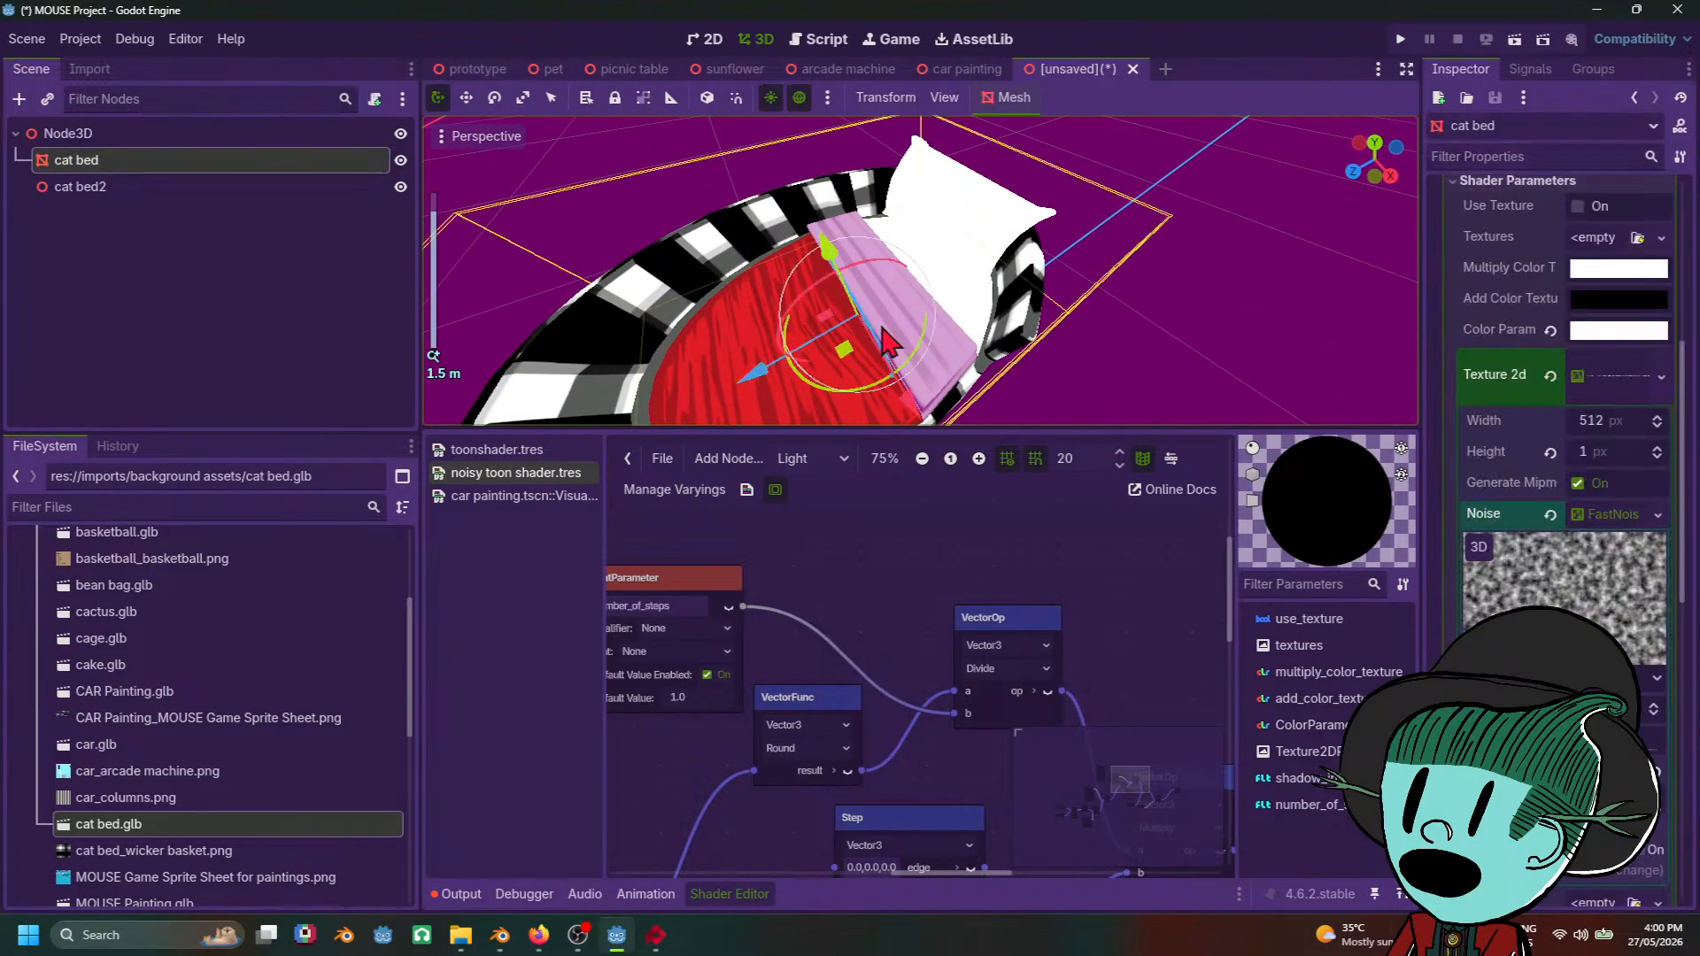
pyautogui.click(1658, 449)
pyautogui.click(1276, 401)
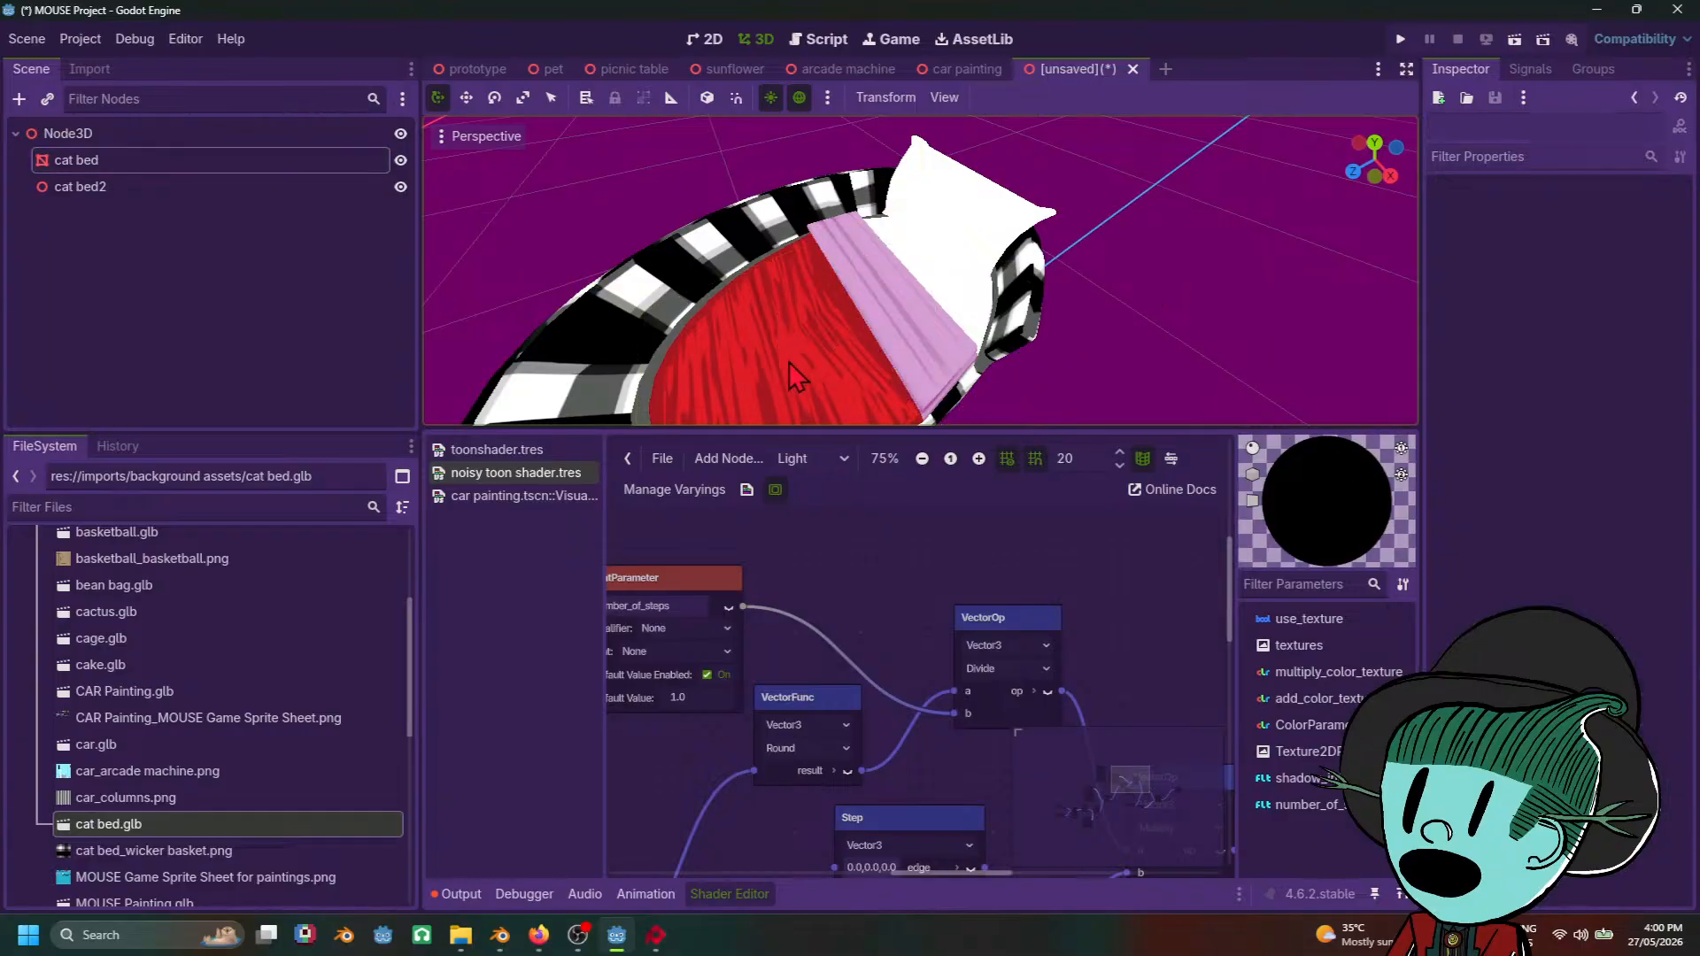
# Step: Adjust the slot 2 noise frequency slightly and check the cat bed without its selection outline from near and far
pyautogui.click(901, 318)
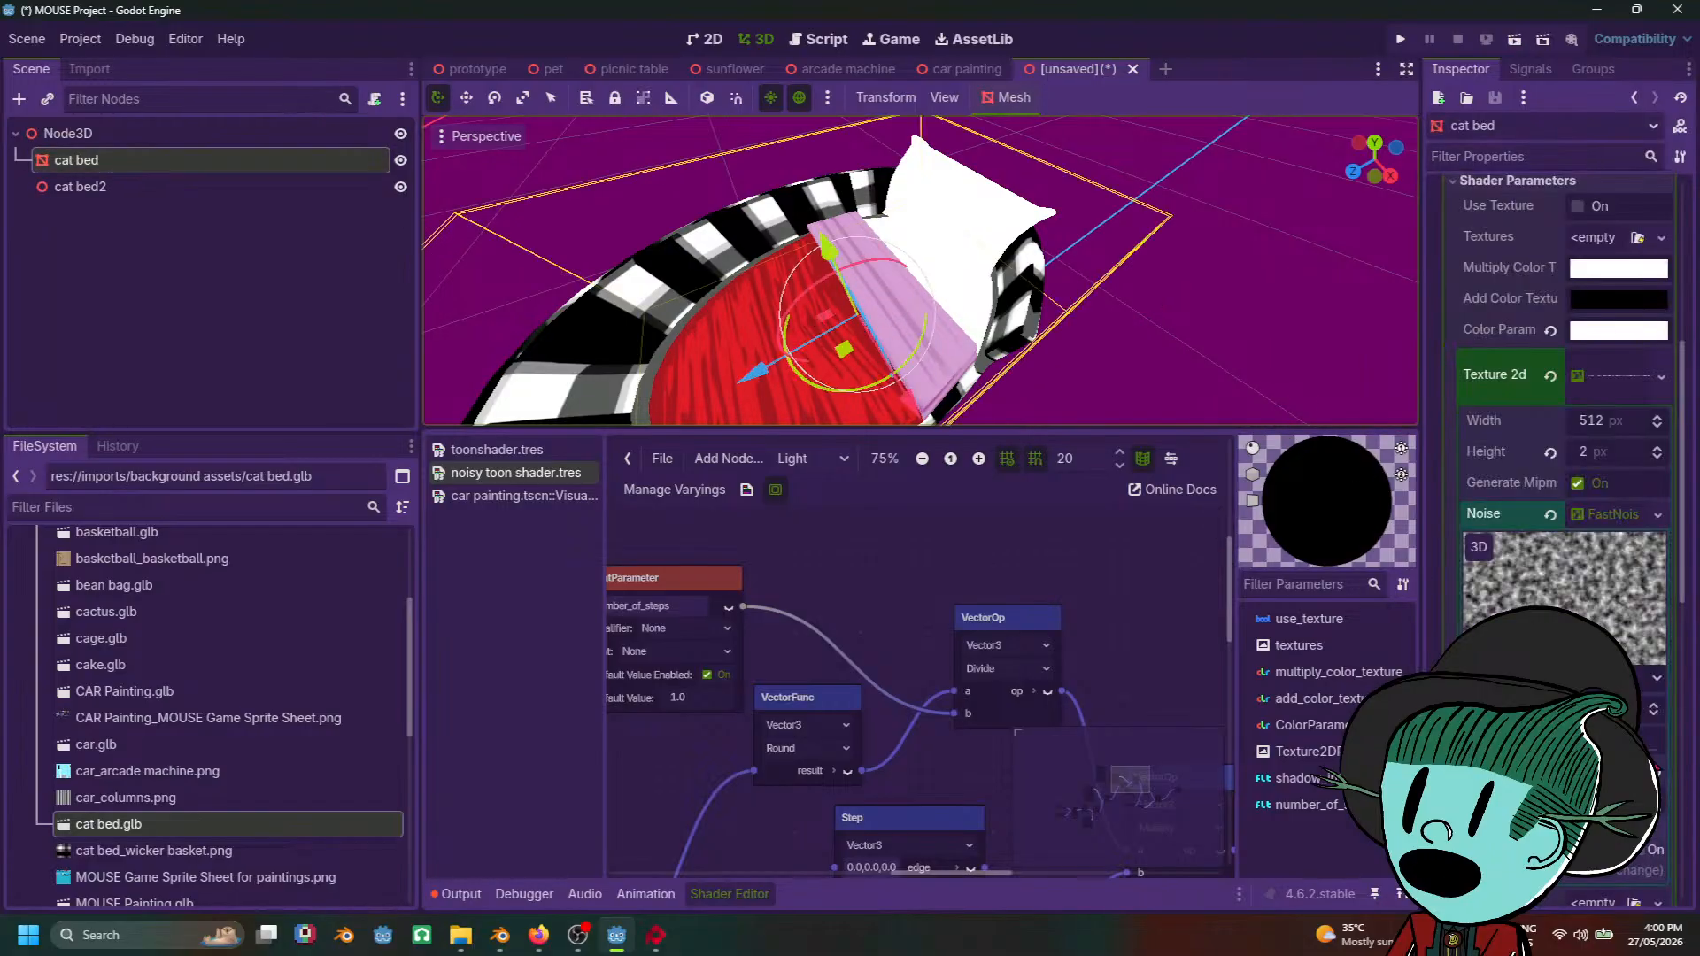
pyautogui.moveTo(1640, 751)
pyautogui.mouseDown()
pyautogui.moveTo(1622, 751)
pyautogui.moveTo(1661, 750)
pyautogui.moveTo(1651, 763)
pyautogui.mouseUp()
pyautogui.scroll(-9, 1187, 308)
pyautogui.click(1281, 351)
pyautogui.moveTo(1018, 333); pyautogui.dragTo(1057, 292, button='middle')
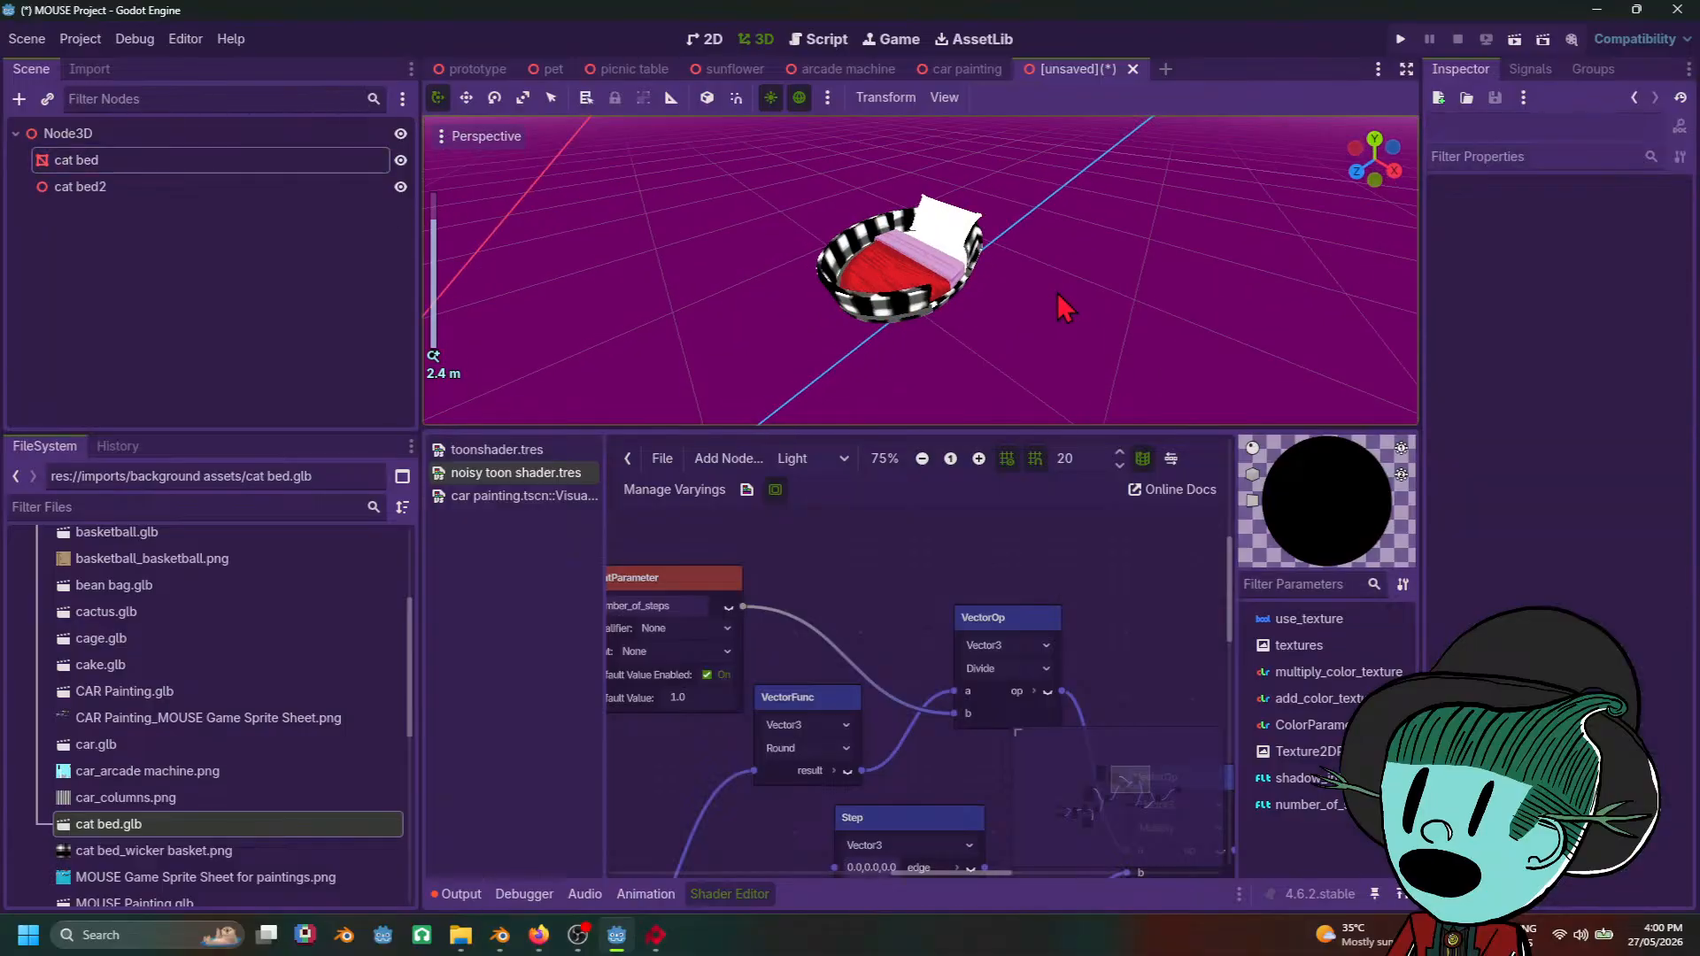
pyautogui.scroll(9, 999, 225)
# Step: Set the cat bed's slot 2 number of steps to 0.415 and its shadow intensity to 0.535
pyautogui.click(999, 225)
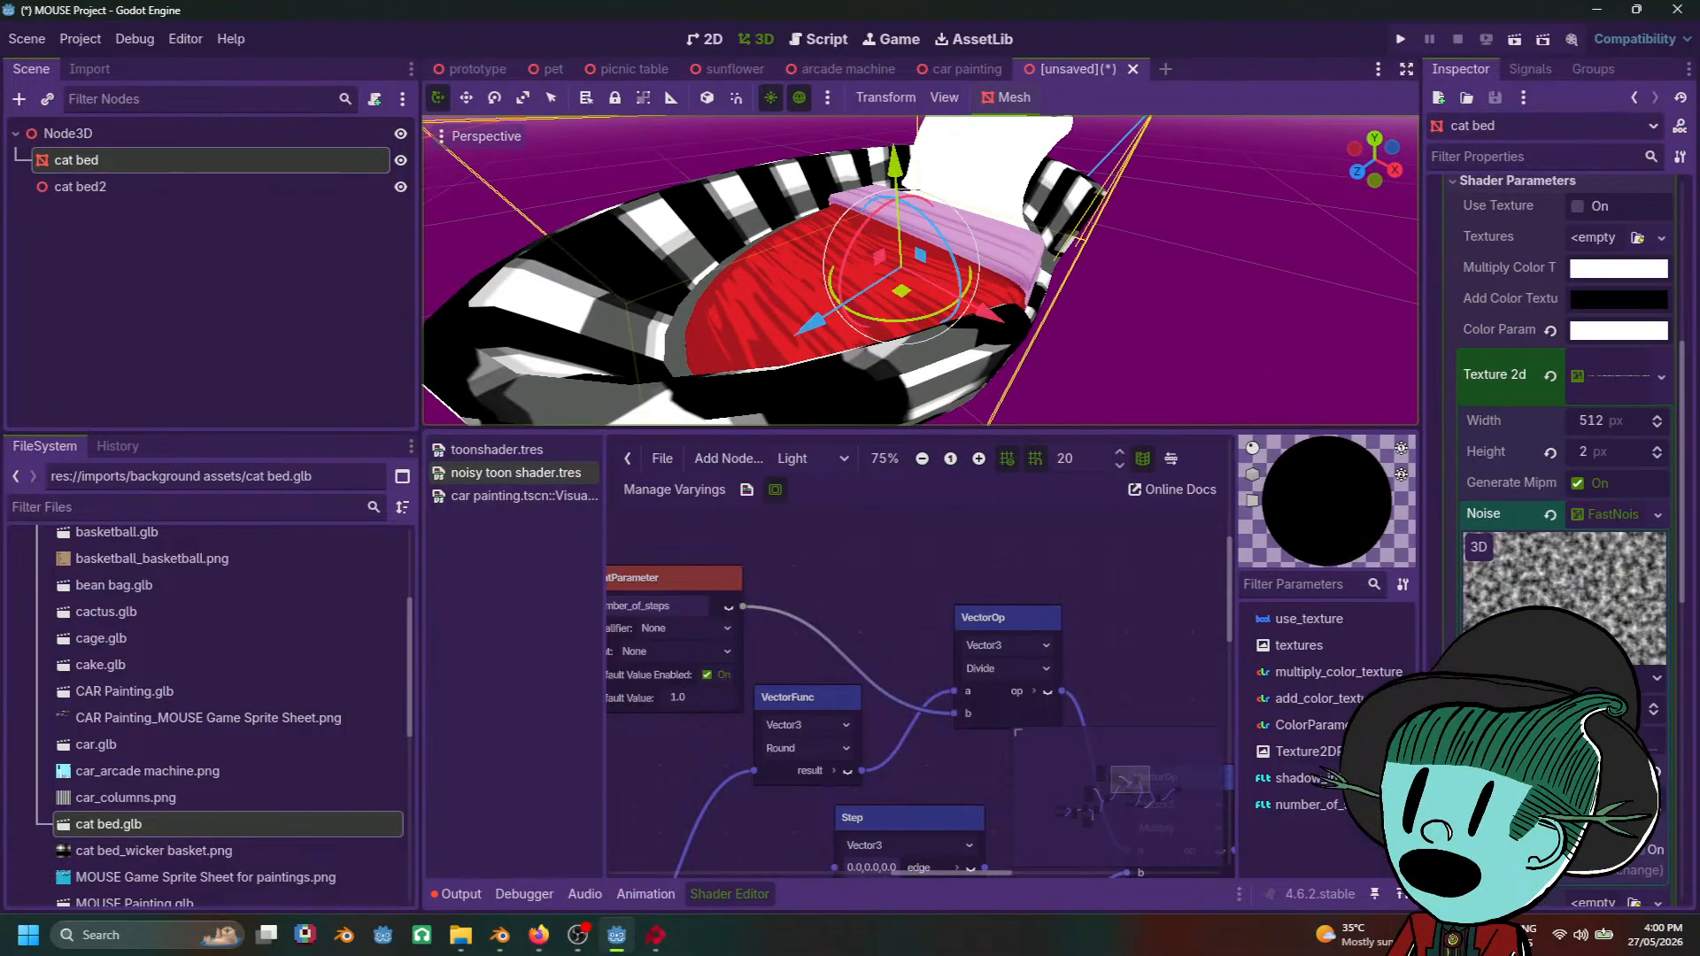
pyautogui.scroll(-10, 1470, 567)
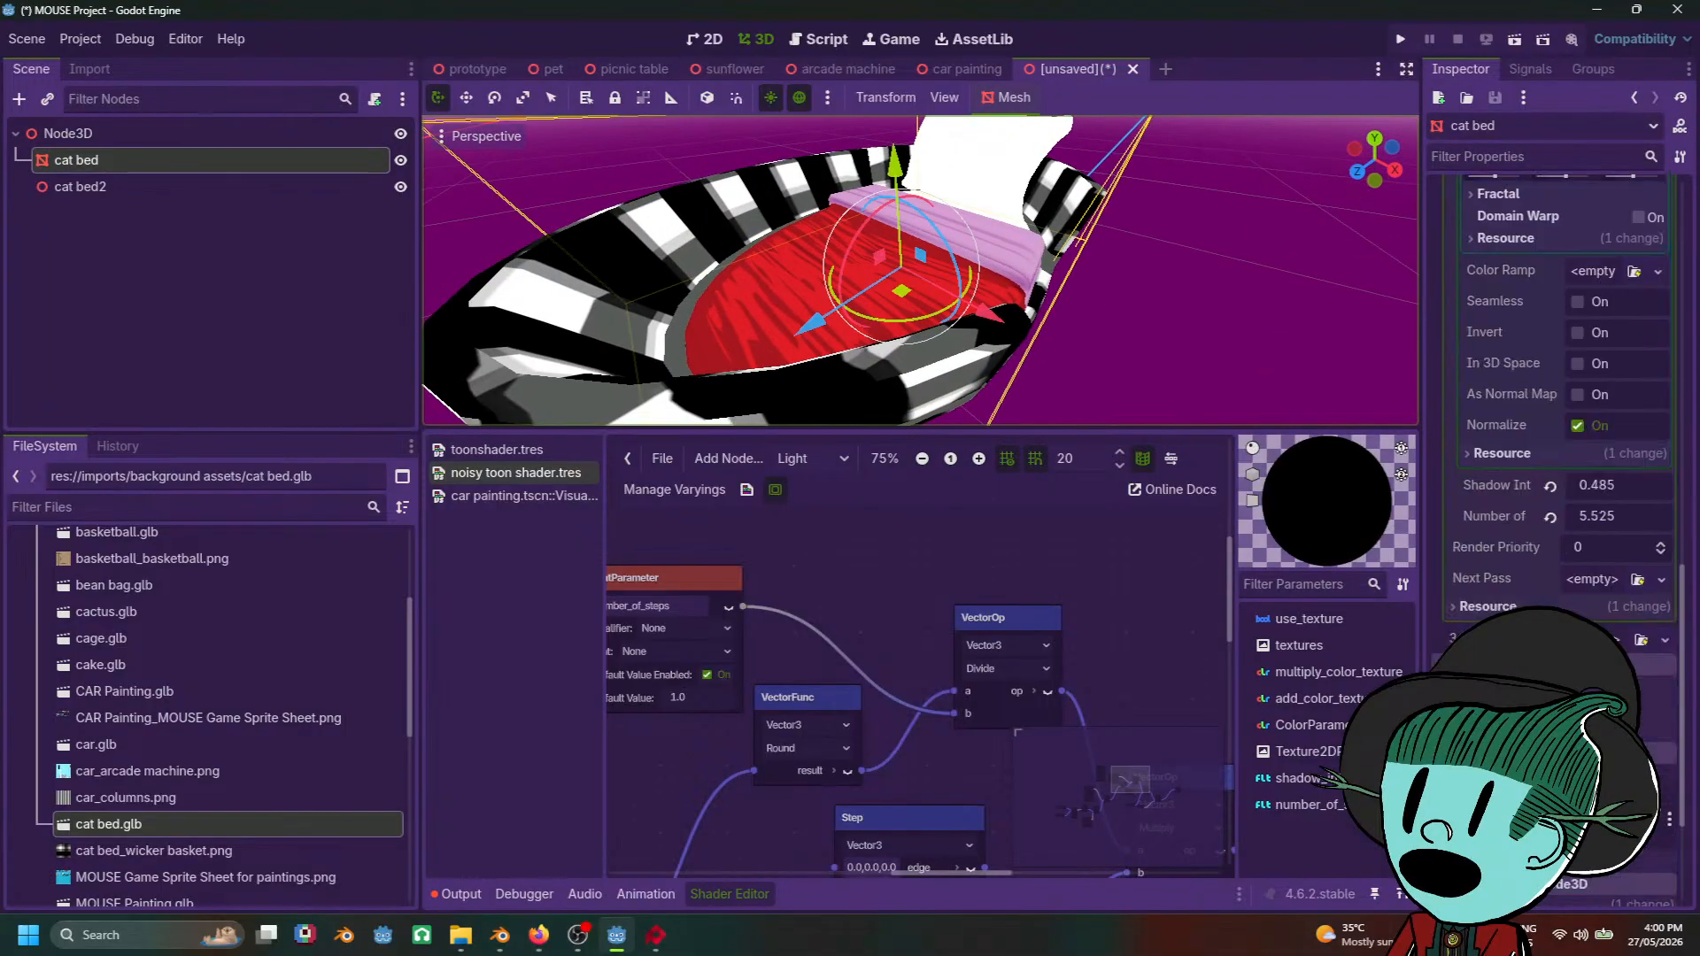
pyautogui.scroll(8, 1611, 513)
pyautogui.click(1607, 518)
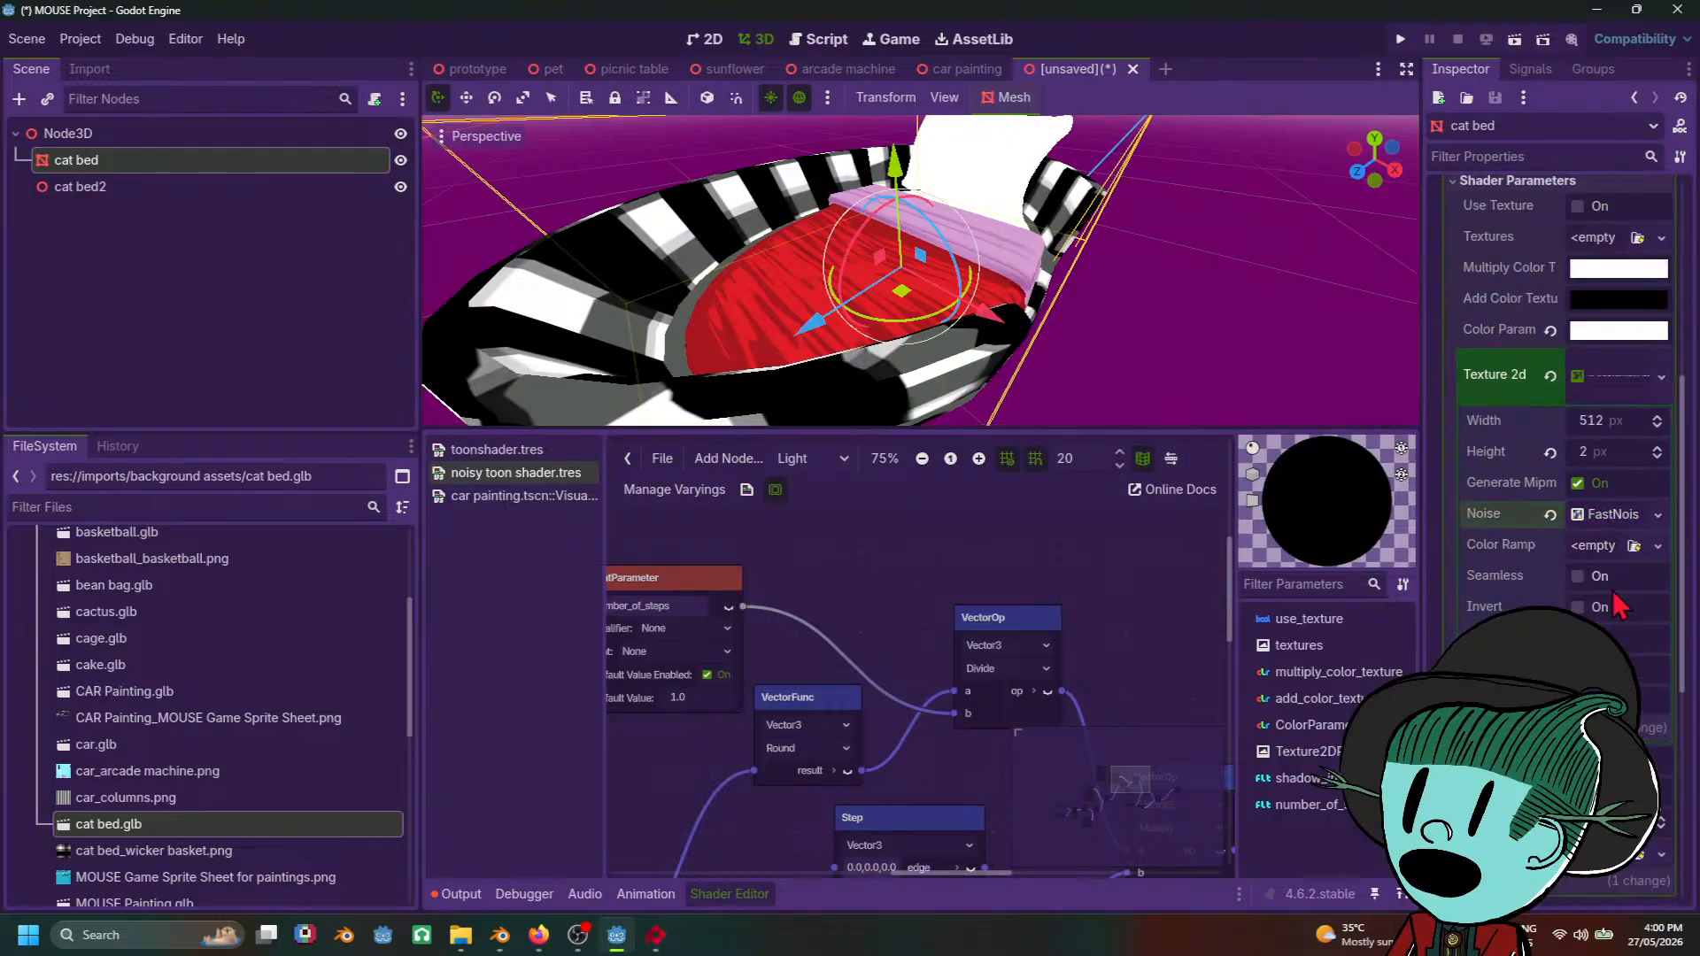
pyautogui.click(1603, 377)
pyautogui.moveTo(1594, 451)
pyautogui.mouseDown()
pyautogui.moveTo(1614, 451)
pyautogui.moveTo(1619, 423)
pyautogui.moveTo(1654, 423)
pyautogui.moveTo(1607, 423)
pyautogui.mouseUp()
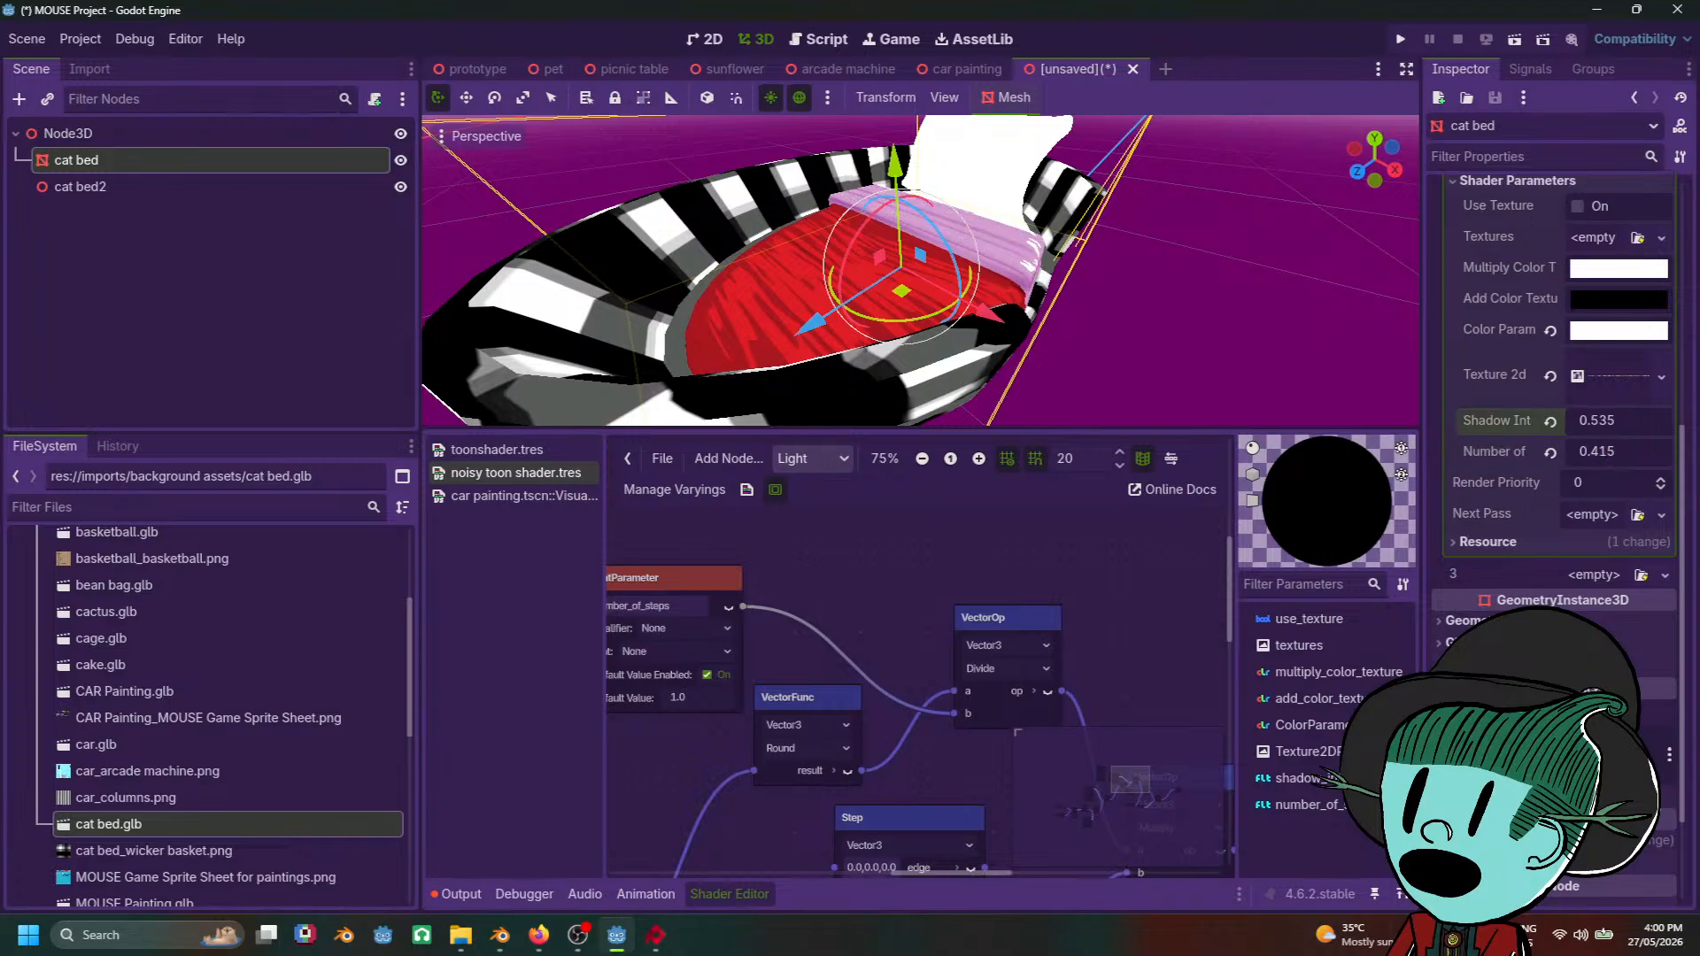
# Step: Check the deselected cat bed from another angle, then set the slot 2 shadow intensity to 0.145
pyautogui.scroll(-10, 1023, 237)
pyautogui.moveTo(1023, 237); pyautogui.dragTo(999, 311, button='middle')
pyautogui.click(1054, 338)
pyautogui.scroll(10, 999, 311)
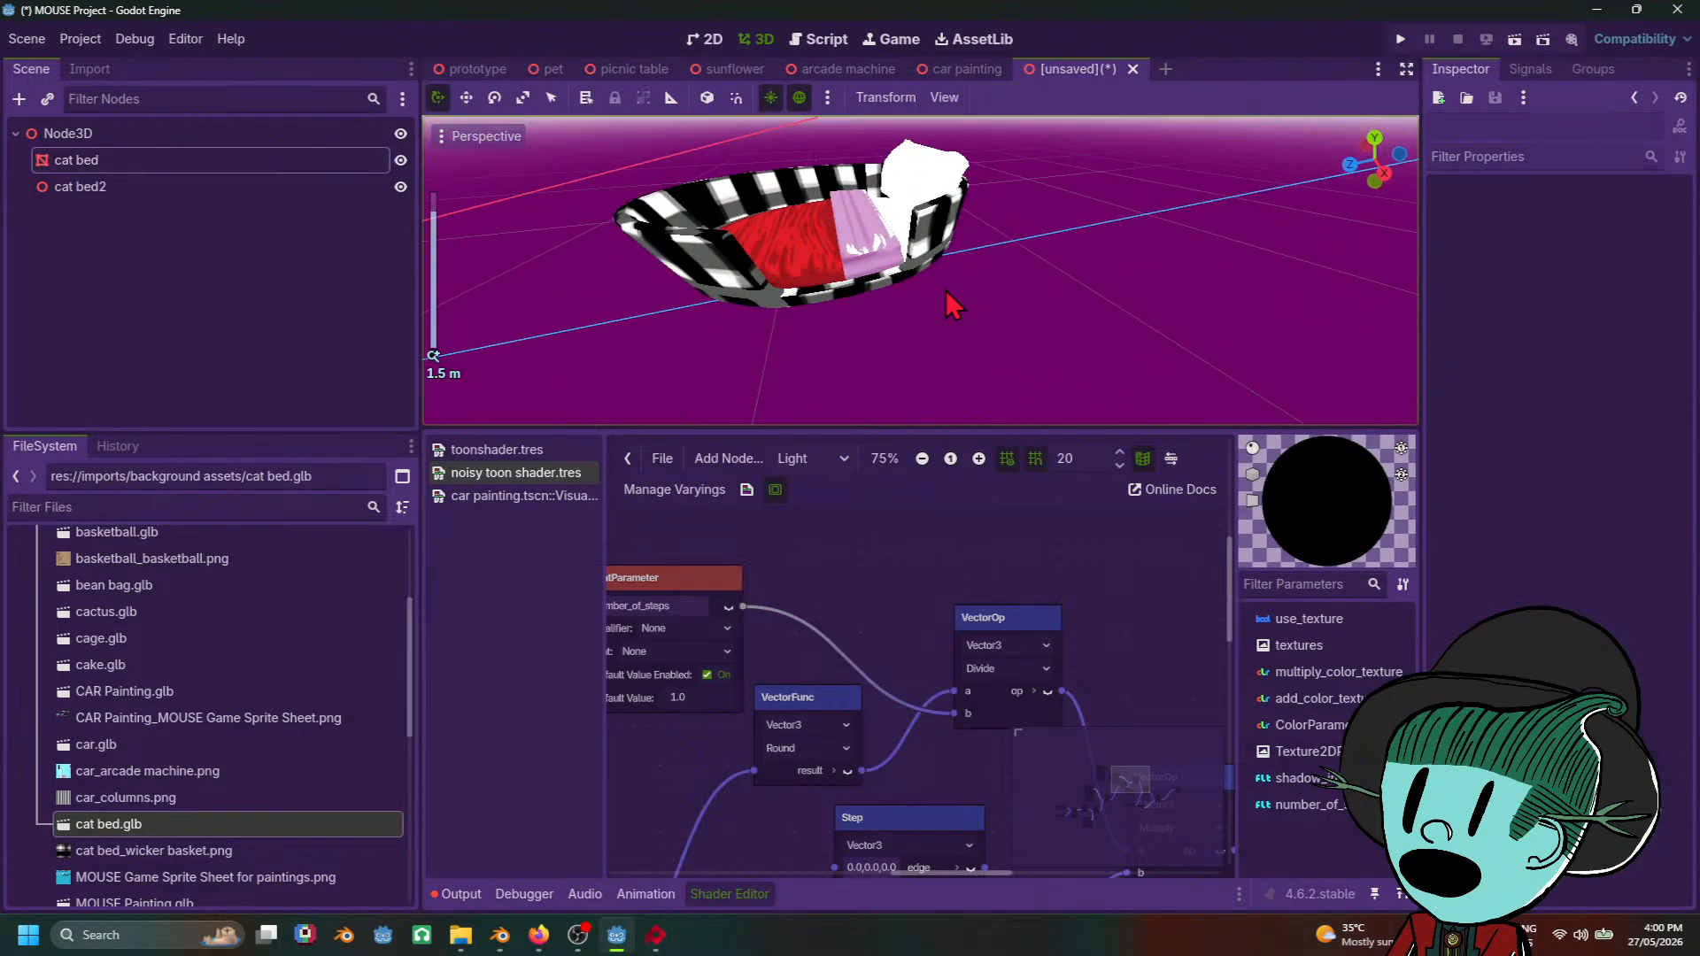
pyautogui.click(826, 222)
pyautogui.moveTo(1592, 428)
pyautogui.mouseDown()
pyautogui.moveTo(1607, 421)
pyautogui.moveTo(1592, 421)
pyautogui.mouseUp()
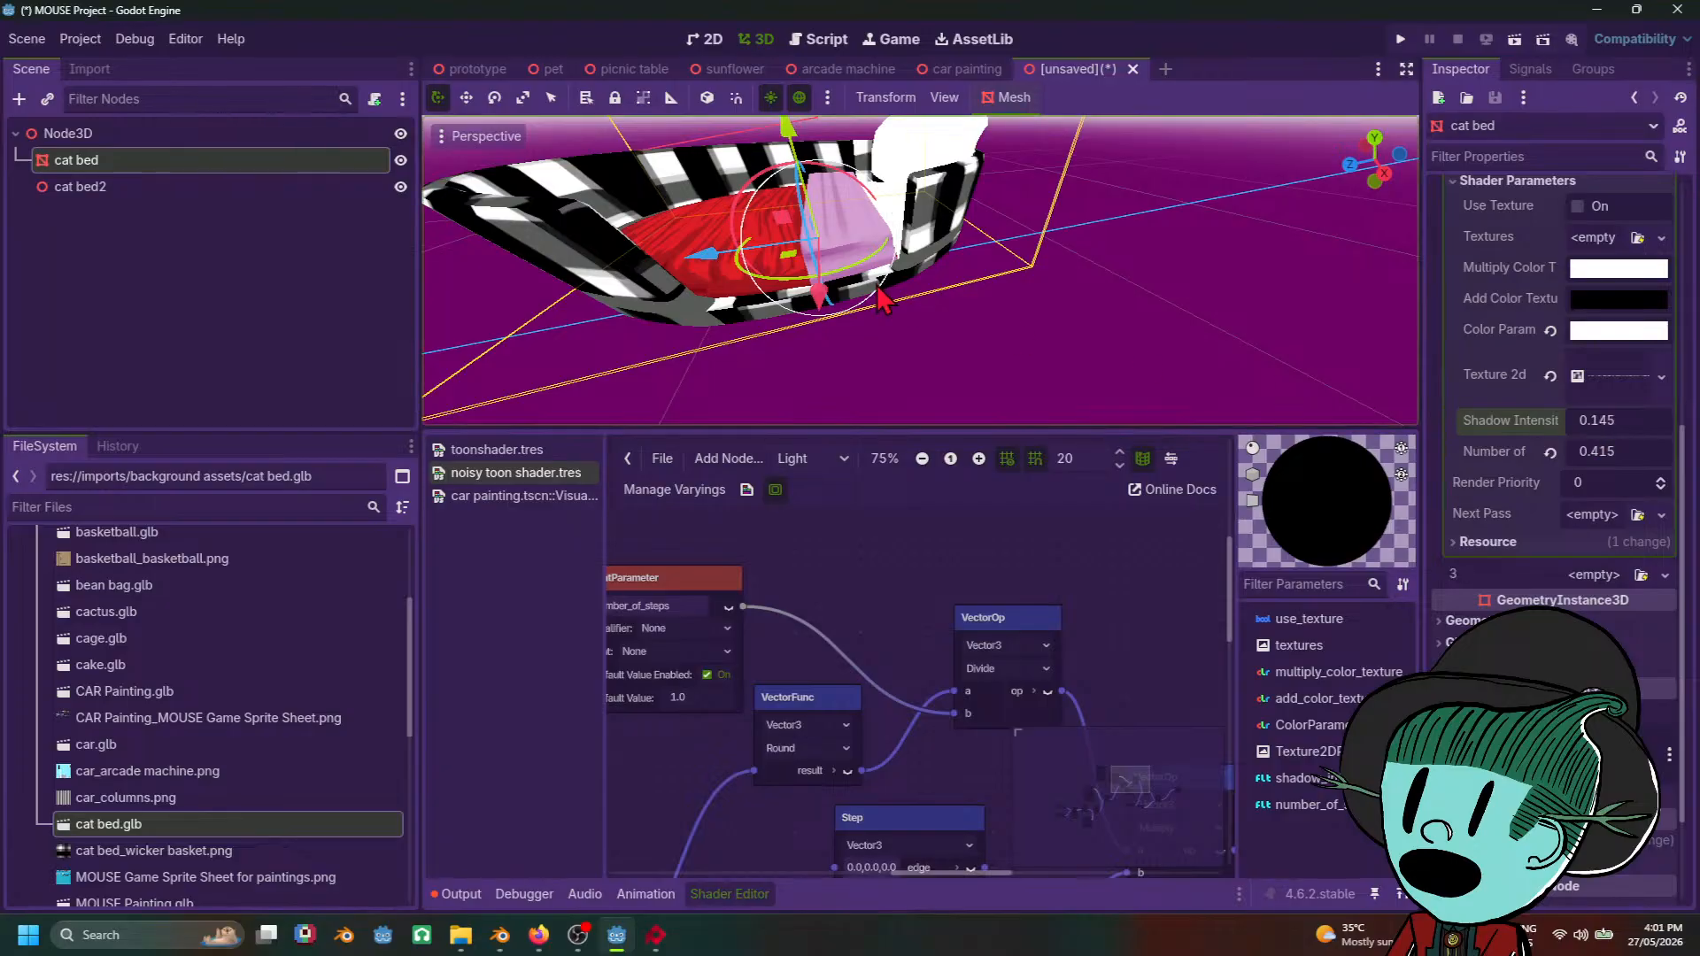
# Step: Save the scene as cat bed in the background assets folder
pyautogui.hotkey('ctrl', 's')
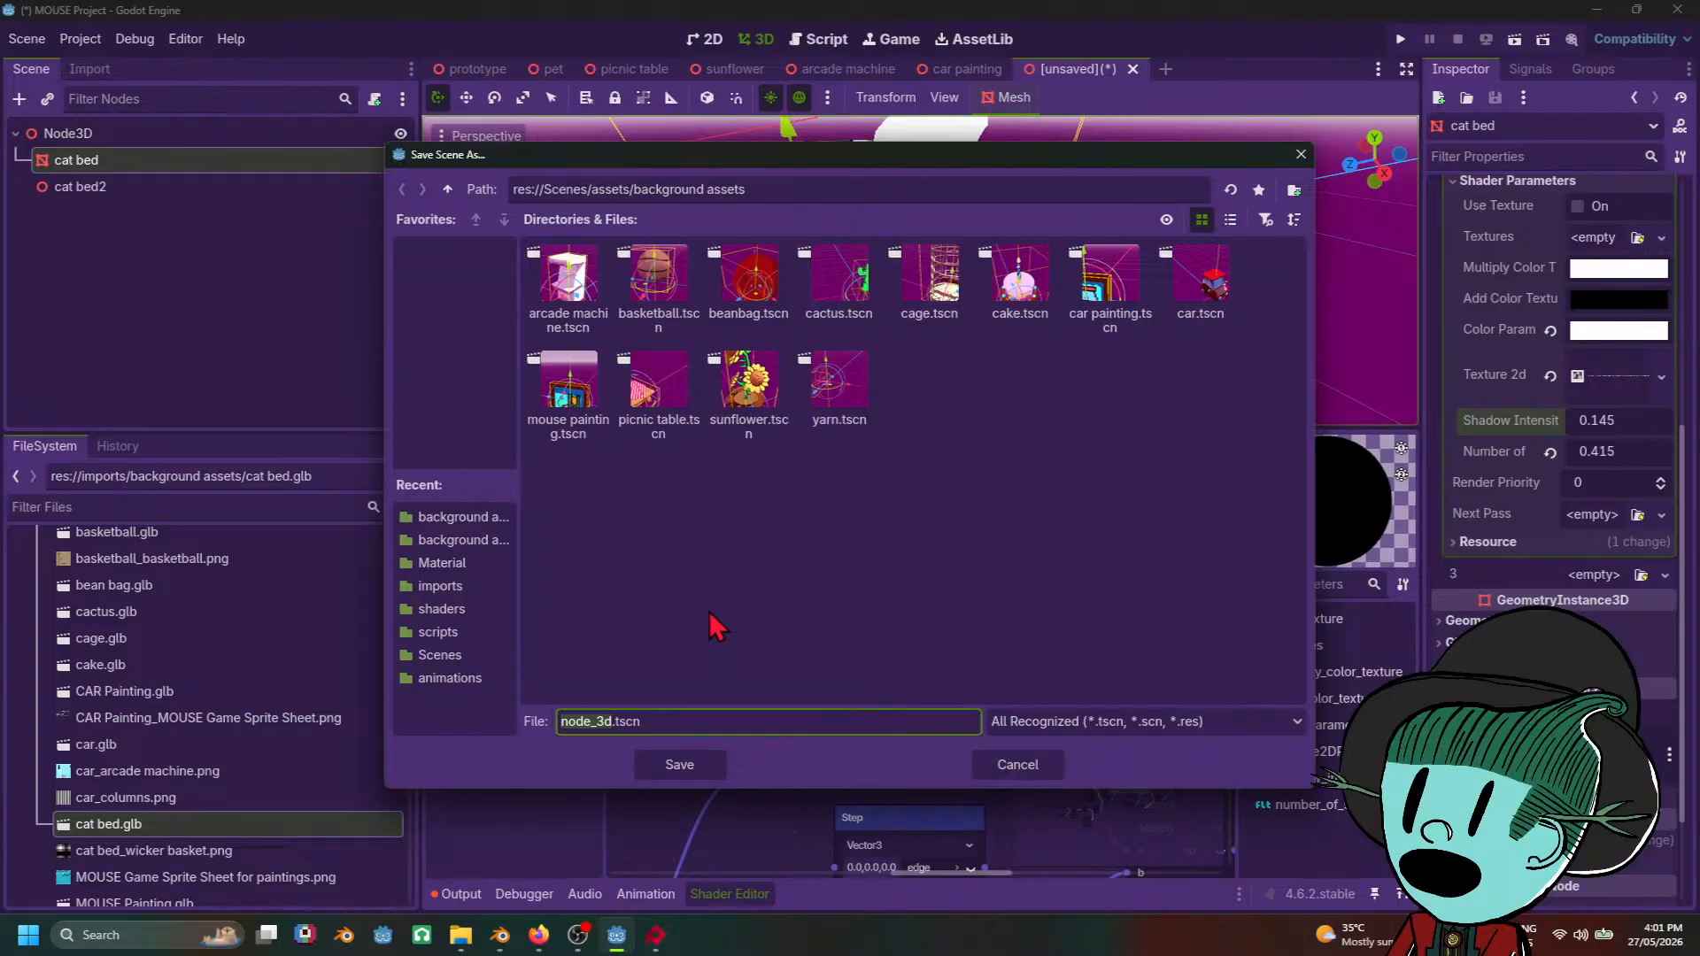
pyautogui.write('cat bed')
pyautogui.press('Return')
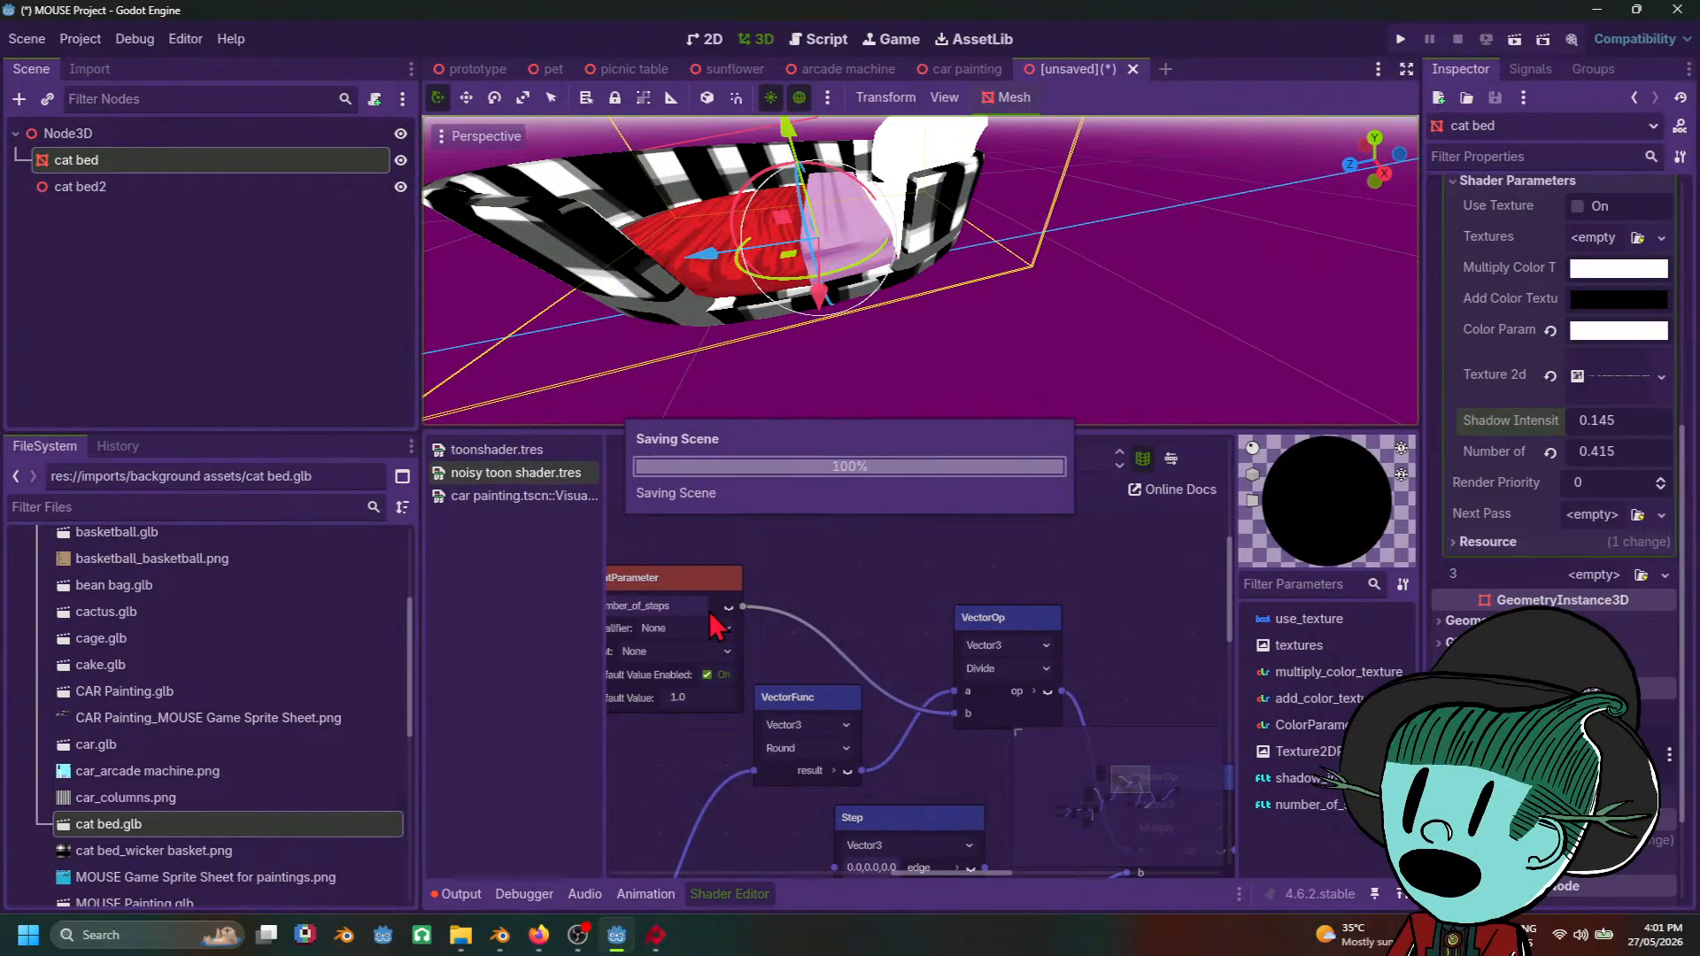
# Step: Create a new ShaderMaterial in the cat bed's surface material override slot 0 and expand its settings
pyautogui.scroll(-10, 1065, 280)
pyautogui.scroll(10, 1104, 354)
pyautogui.moveTo(1065, 281); pyautogui.dragTo(1058, 346, button='middle')
pyautogui.scroll(5, 1564, 443)
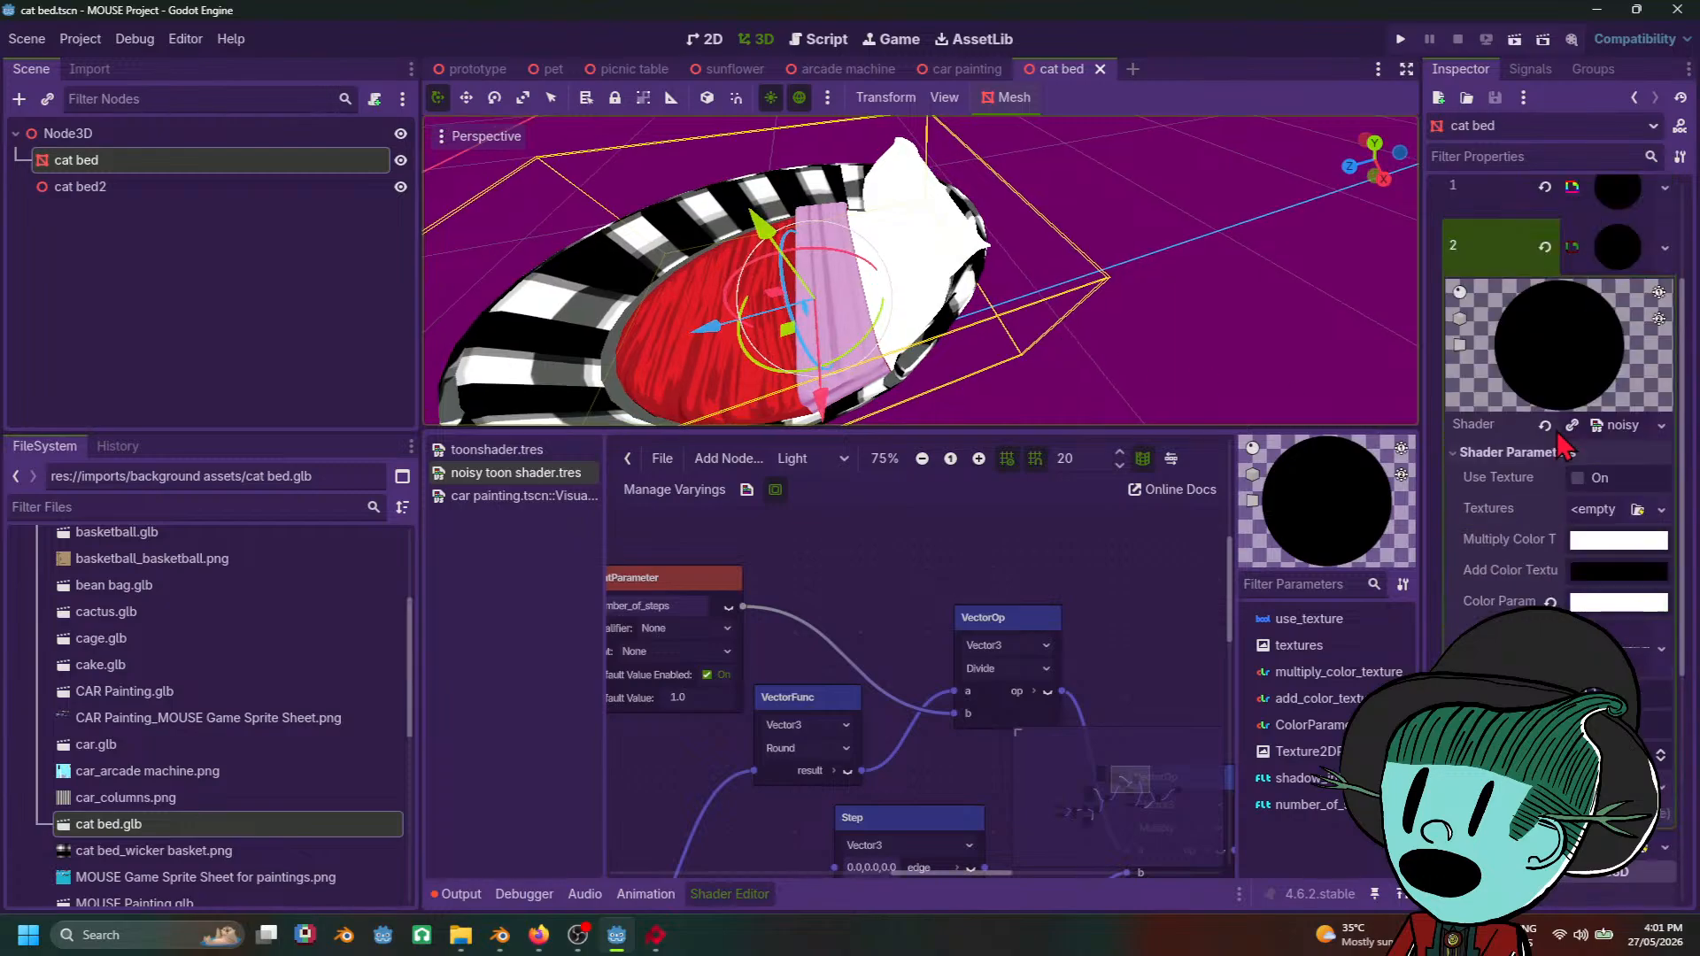
pyautogui.click(1591, 323)
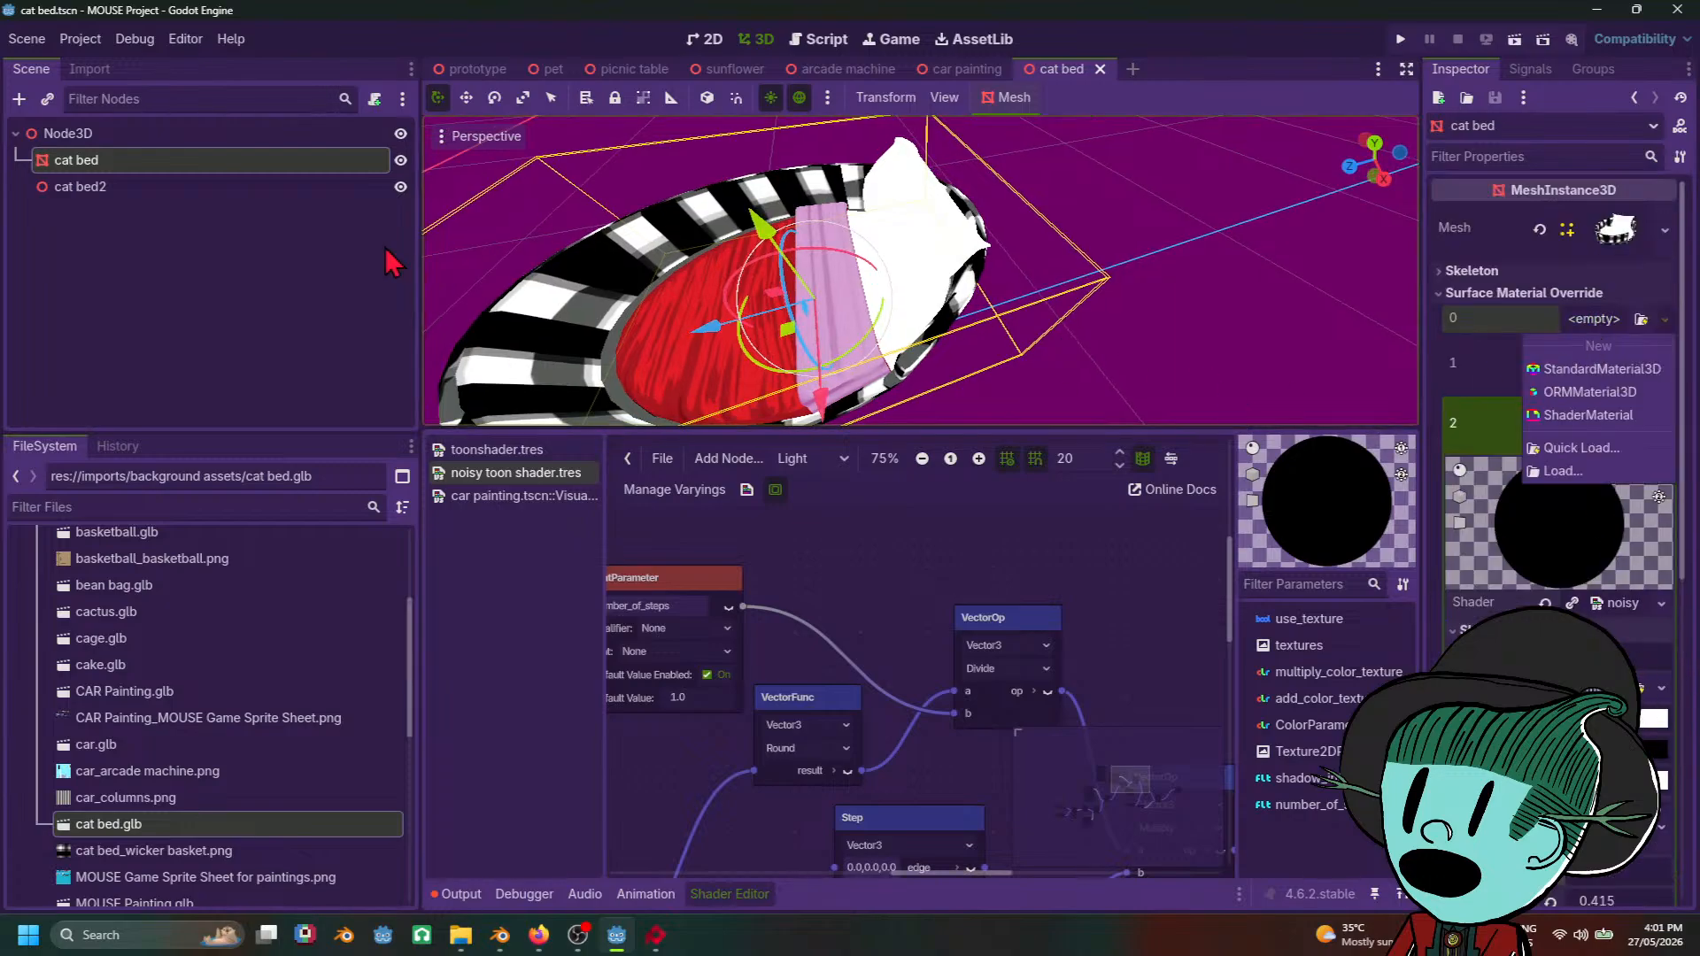
pyautogui.click(1604, 421)
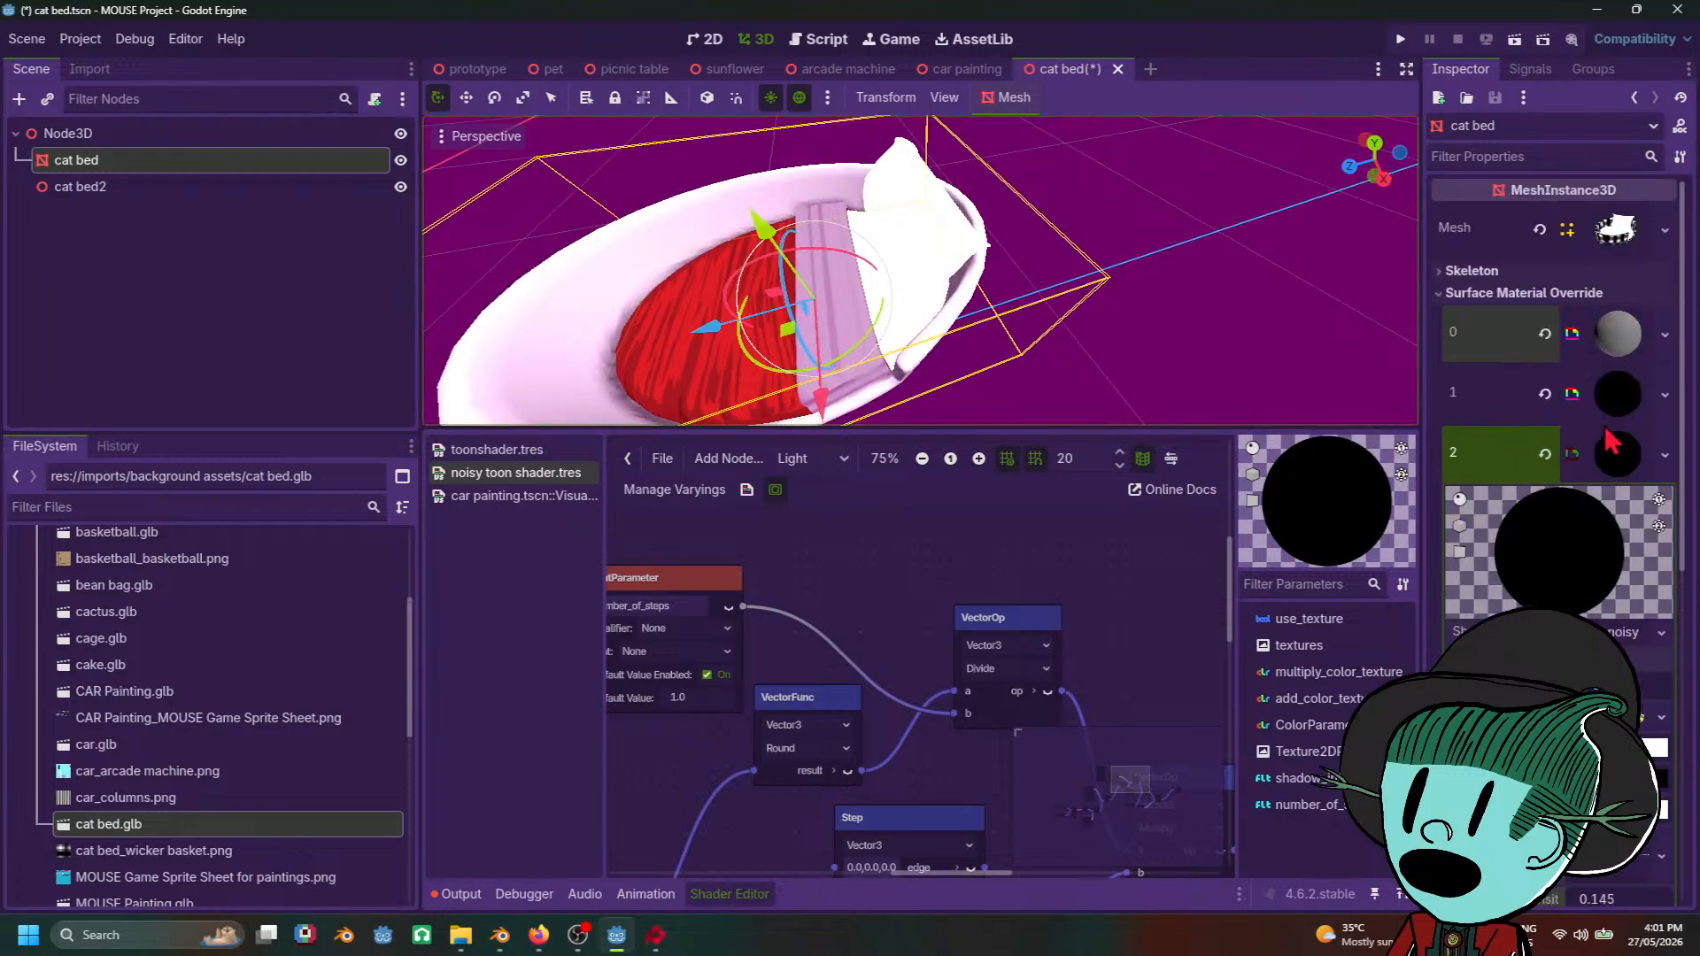
pyautogui.click(1613, 450)
pyautogui.click(1617, 351)
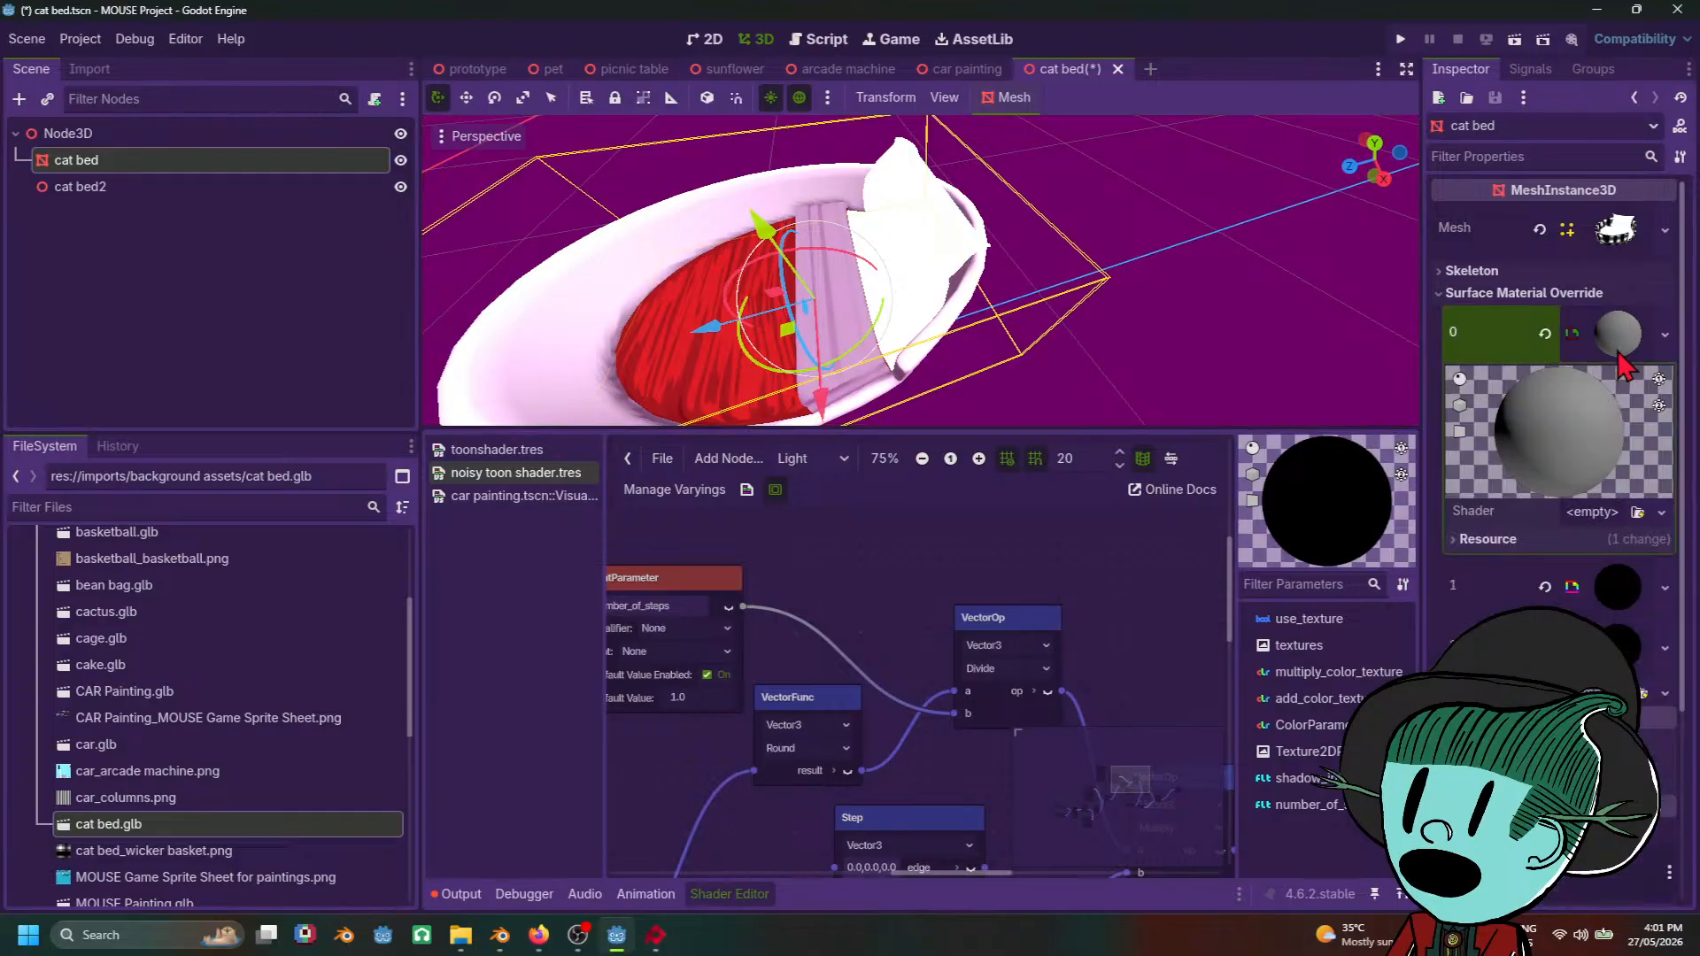
# Step: Load noisy toon shader.tres as the shader of the slot 0 material
pyautogui.click(1592, 512)
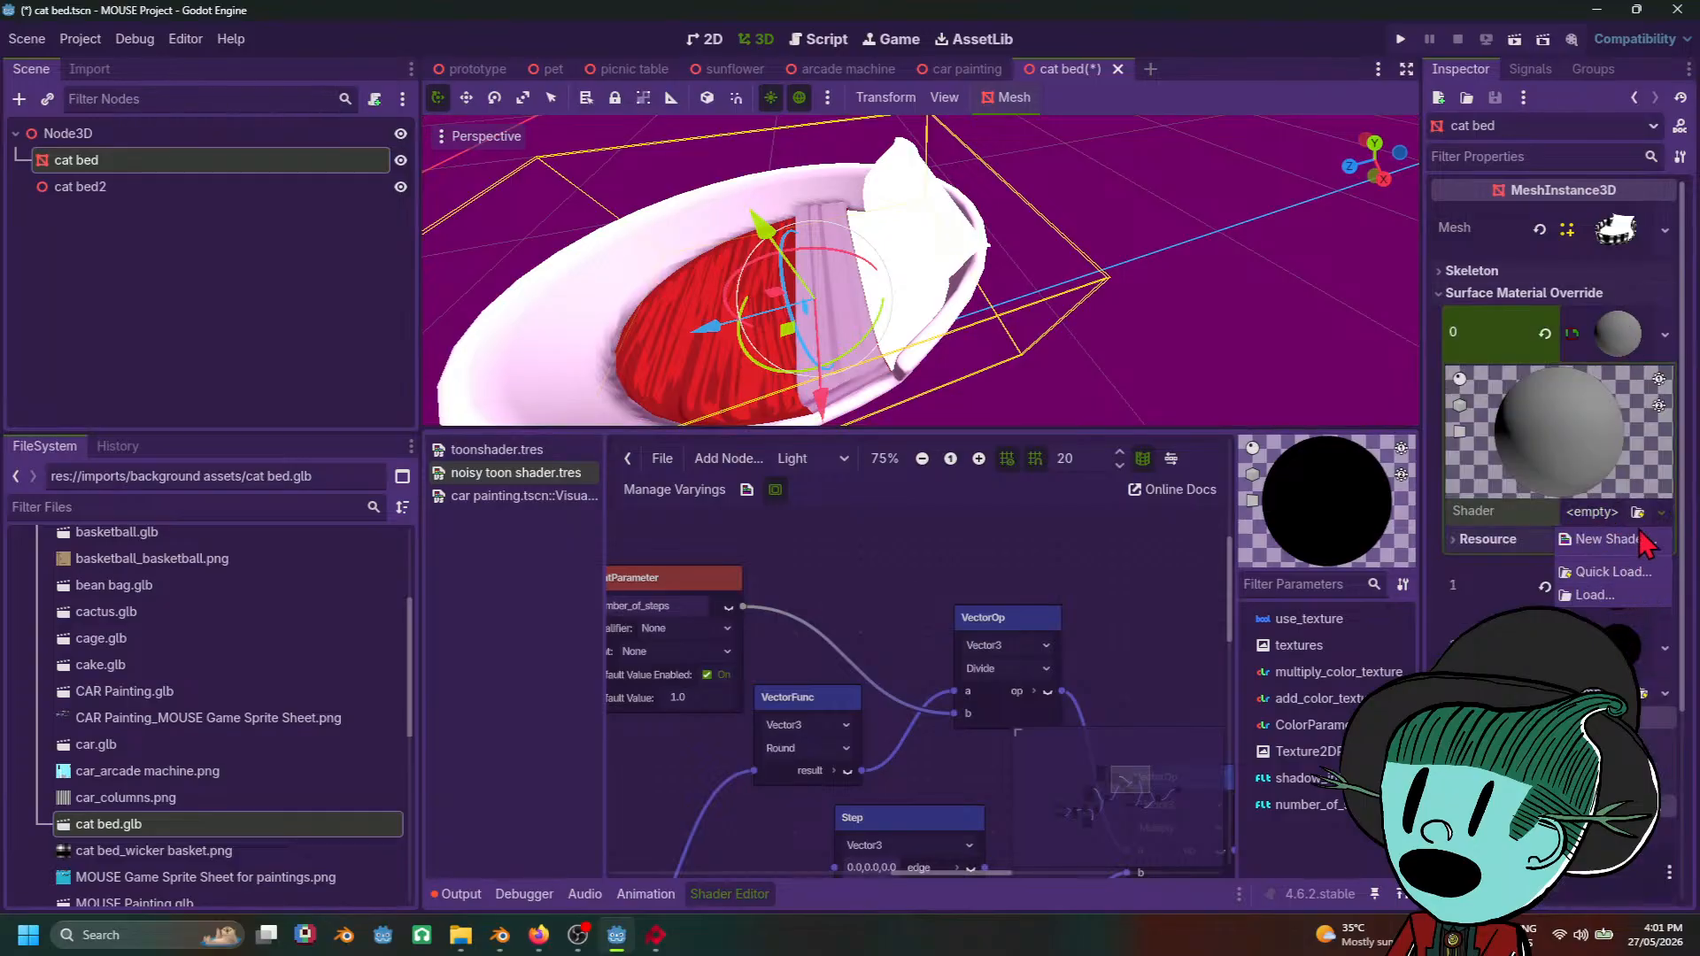
pyautogui.click(1615, 574)
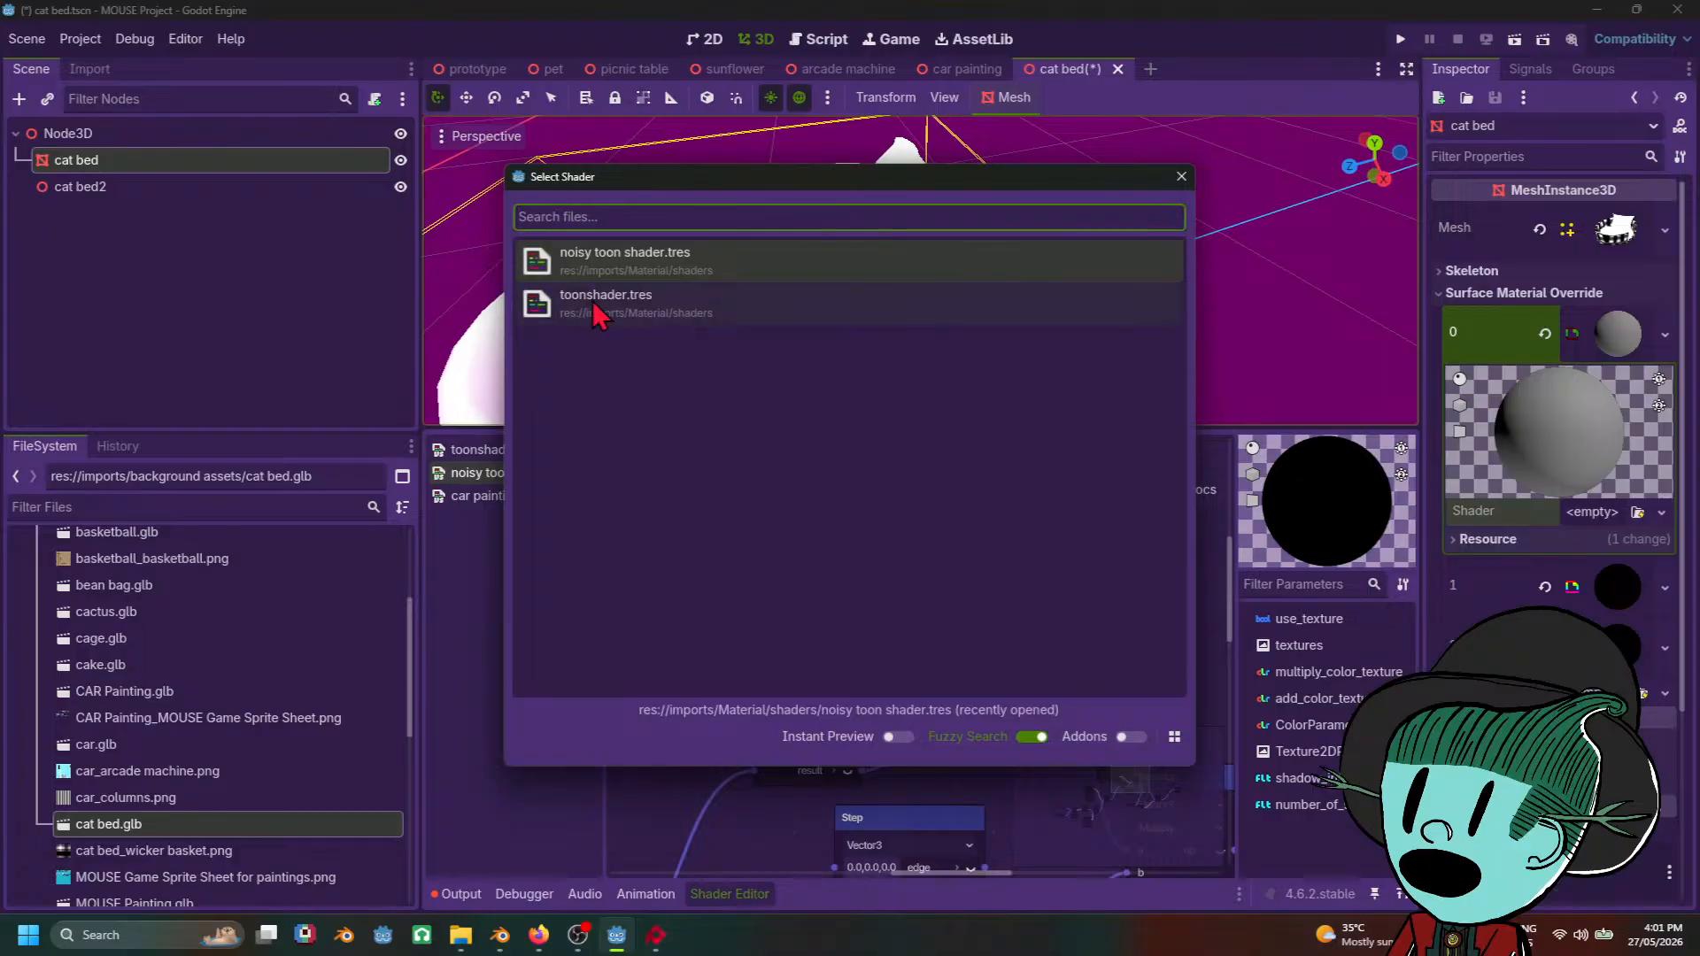
pyautogui.click(611, 273)
pyautogui.scroll(-12, 923, 317)
pyautogui.scroll(6, 1028, 330)
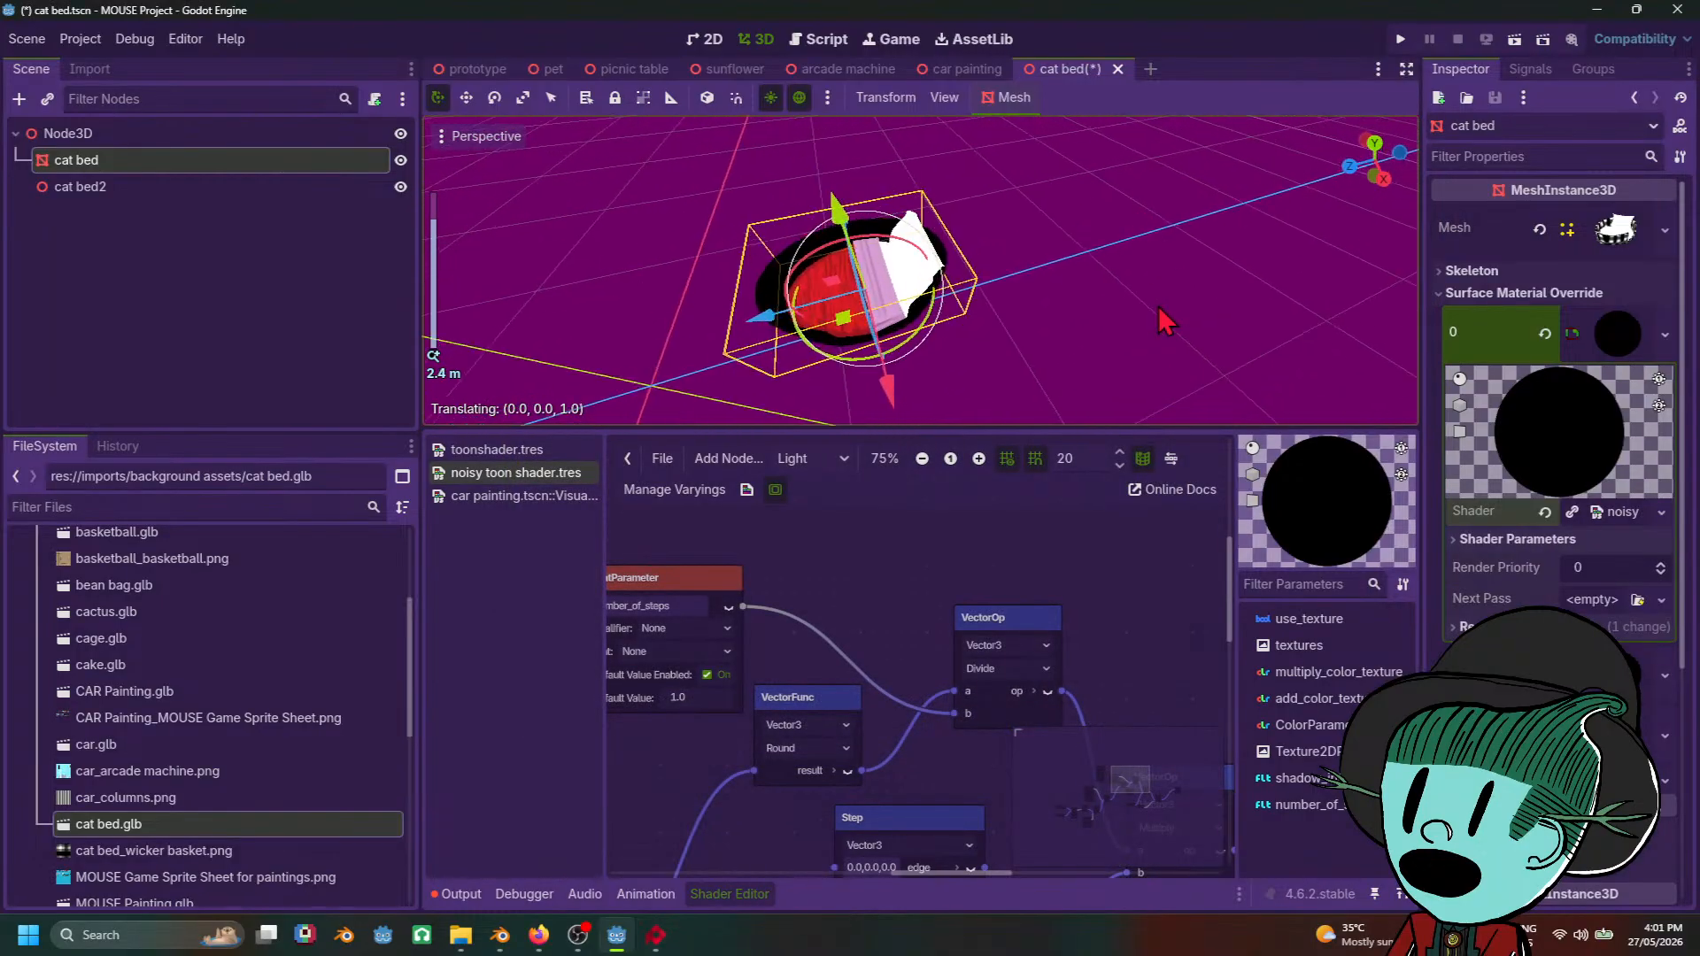
# Step: Examine the noisy toon shader's modes and flags in slot 0 and inspect the cat bed's basket from several distances
pyautogui.click(1625, 512)
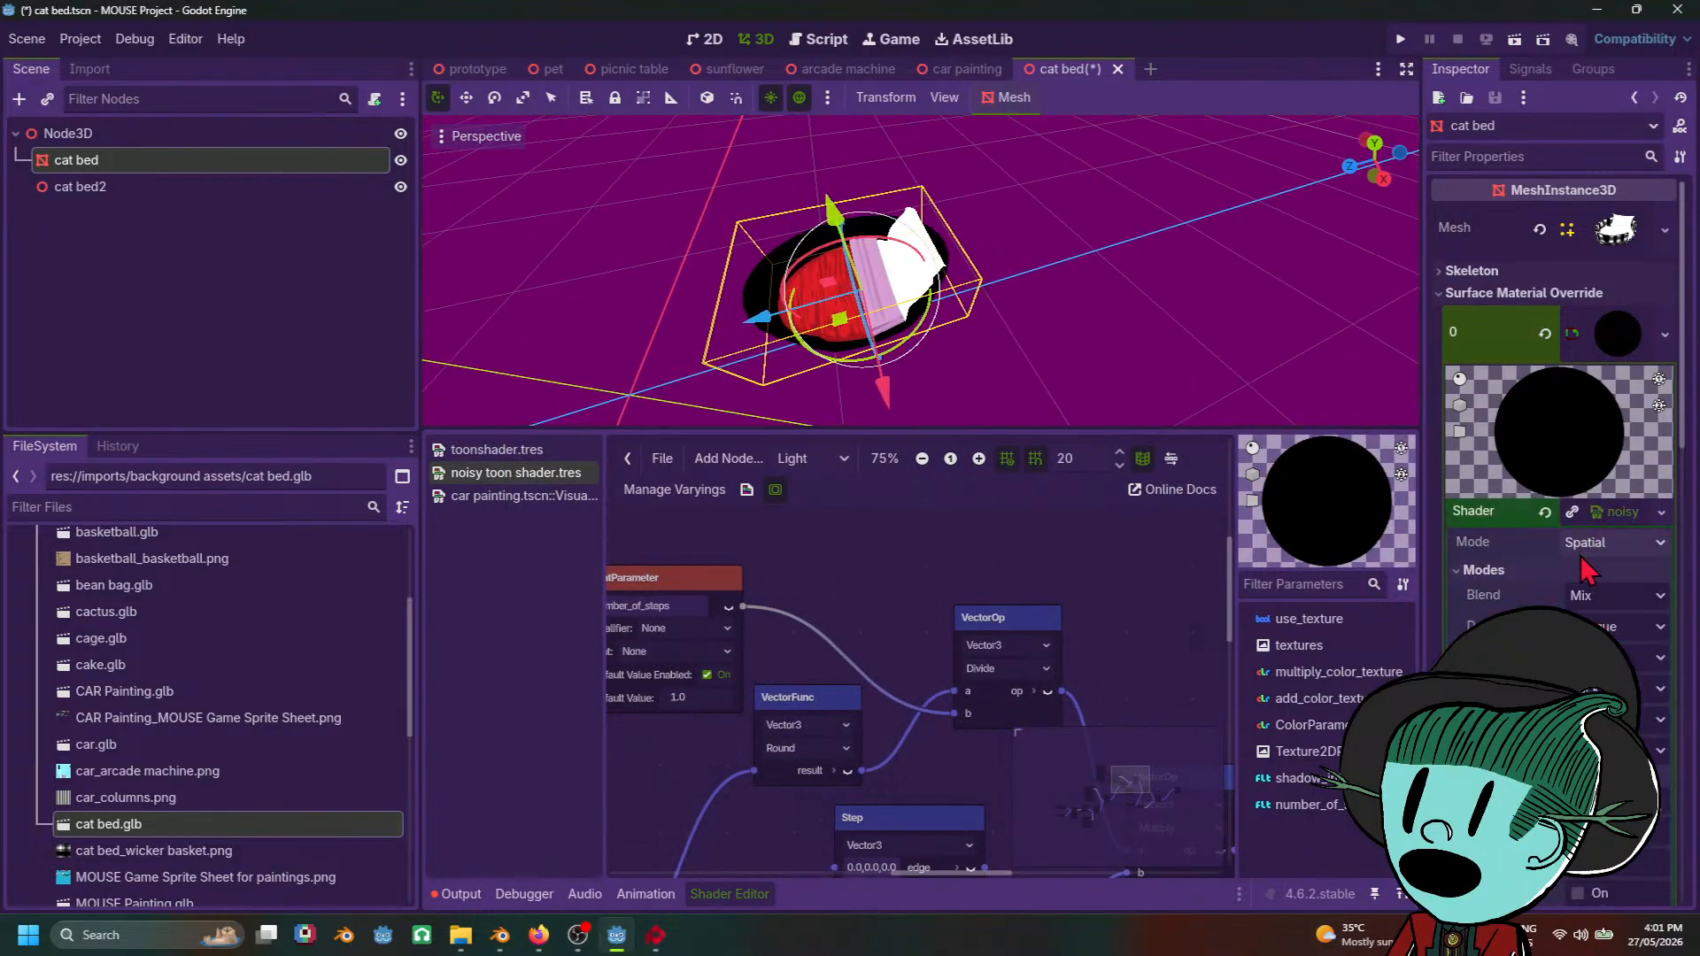
pyautogui.click(1621, 514)
pyautogui.moveTo(1079, 335); pyautogui.dragTo(1149, 363, button='middle')
pyautogui.scroll(5, 1081, 348)
pyautogui.scroll(-8, 1018, 231)
pyautogui.scroll(5, 1124, 250)
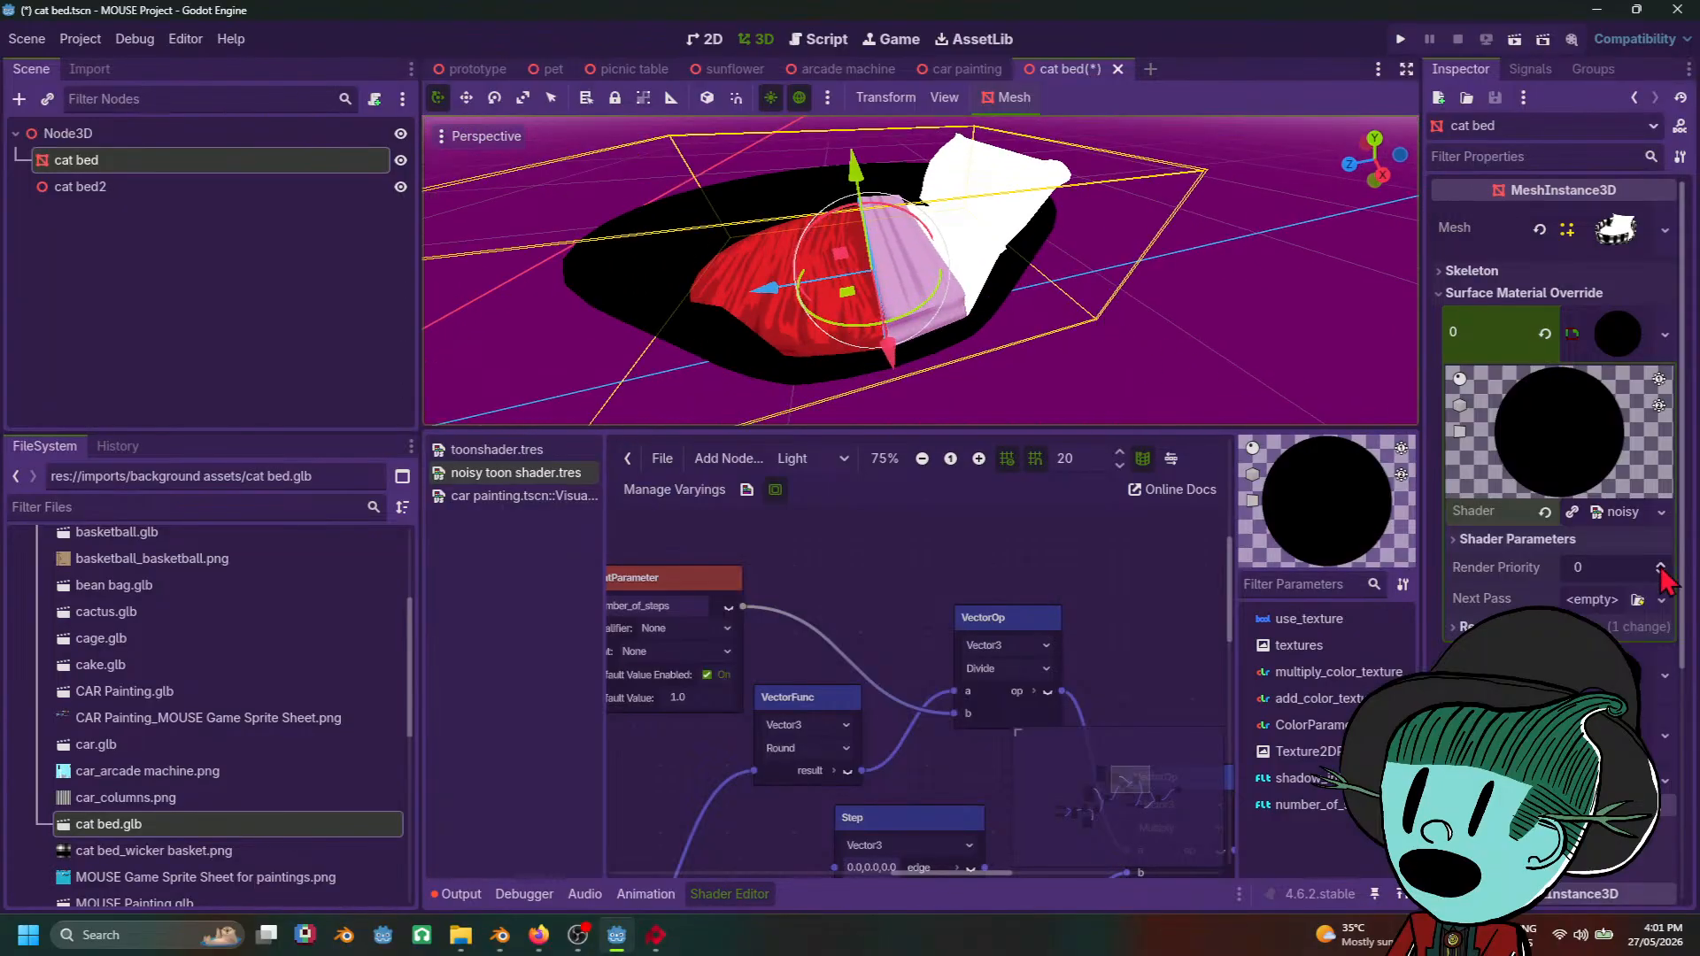
pyautogui.click(1616, 512)
pyautogui.scroll(-5, 1608, 531)
pyautogui.scroll(3, 1559, 398)
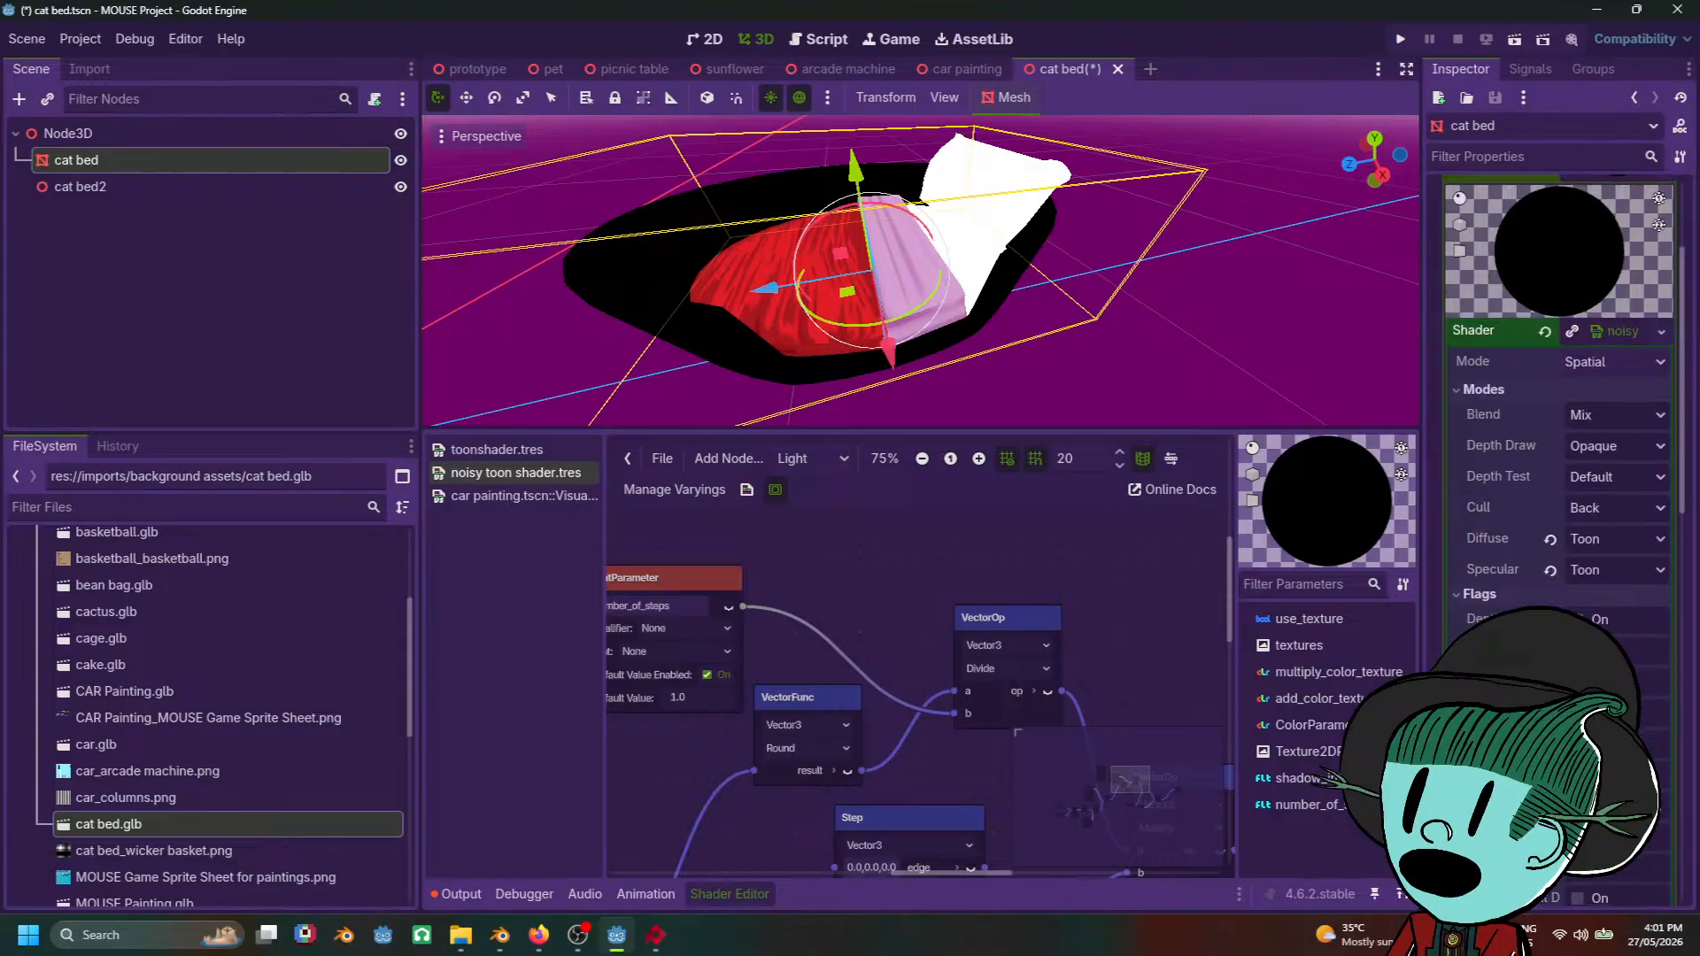
pyautogui.scroll(-4, 1558, 398)
pyautogui.scroll(5, 1555, 399)
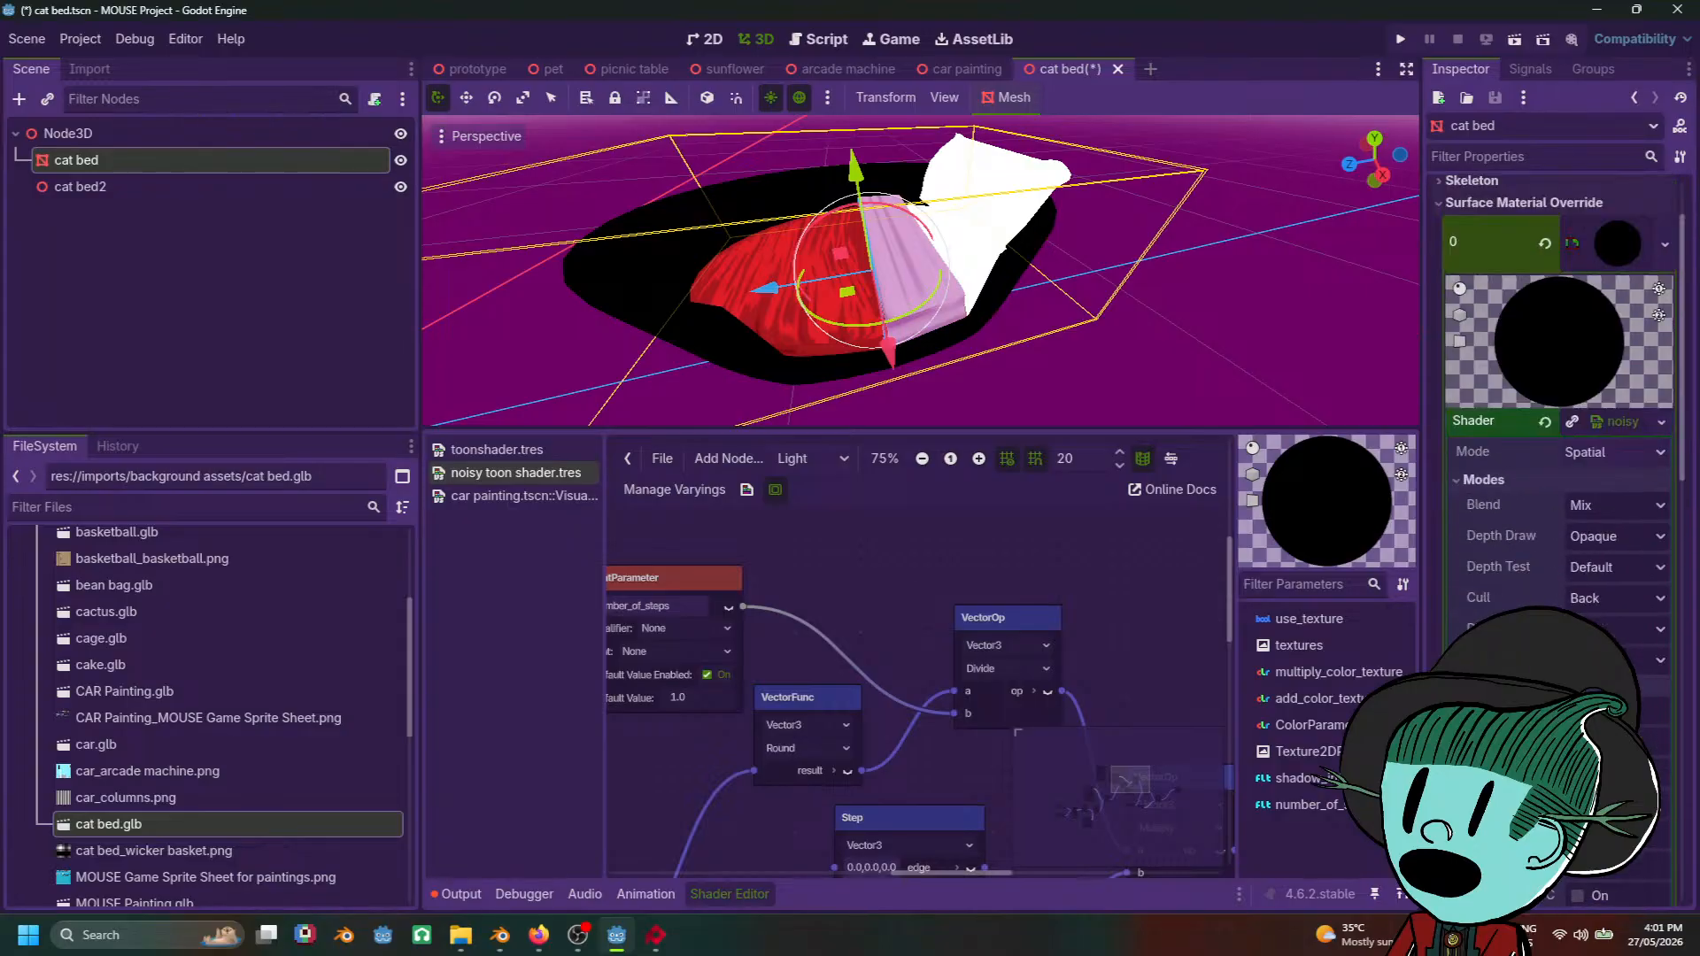
pyautogui.click(1496, 481)
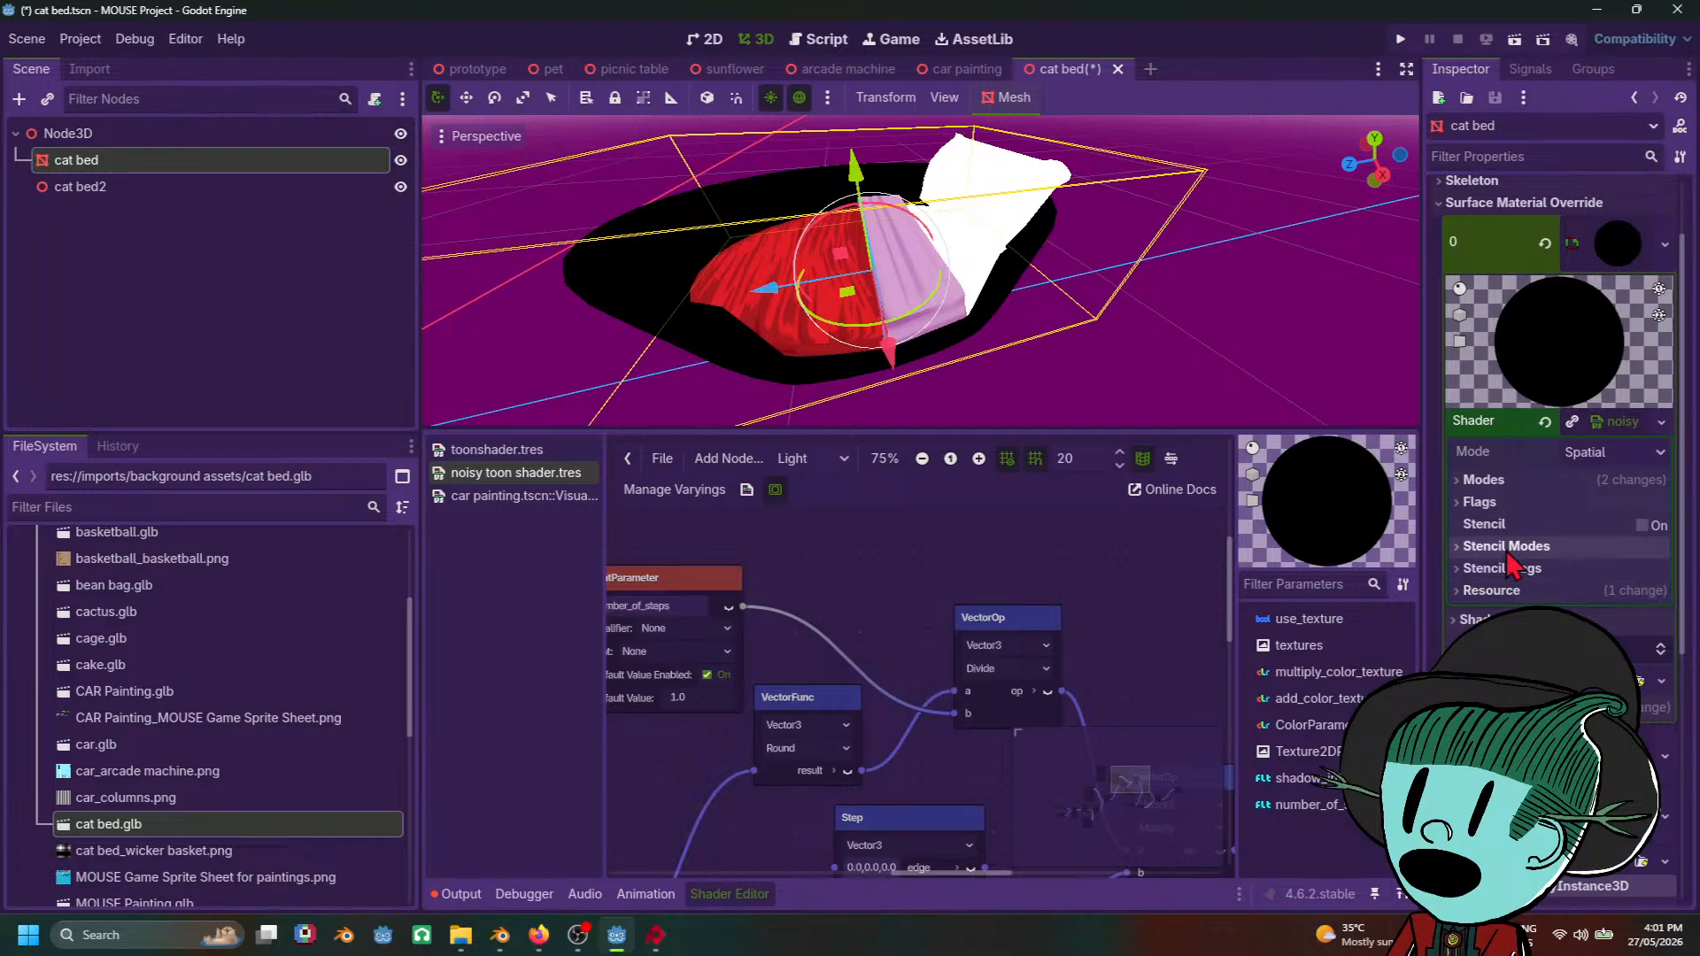
pyautogui.click(1624, 422)
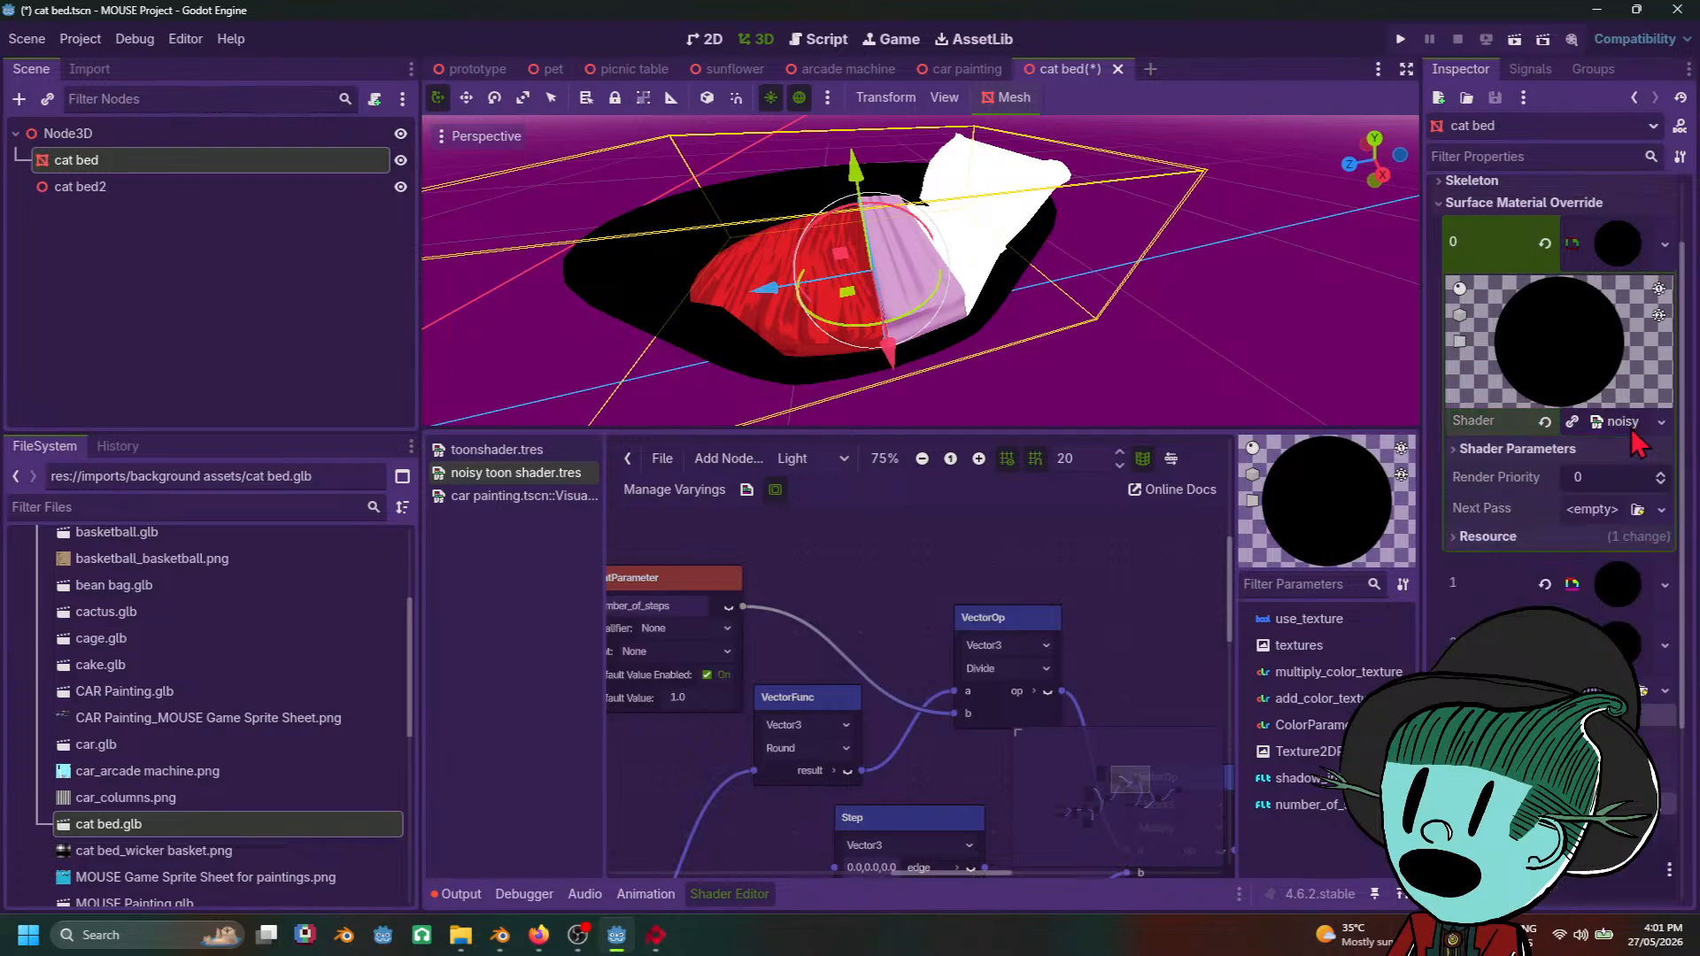
pyautogui.click(1632, 431)
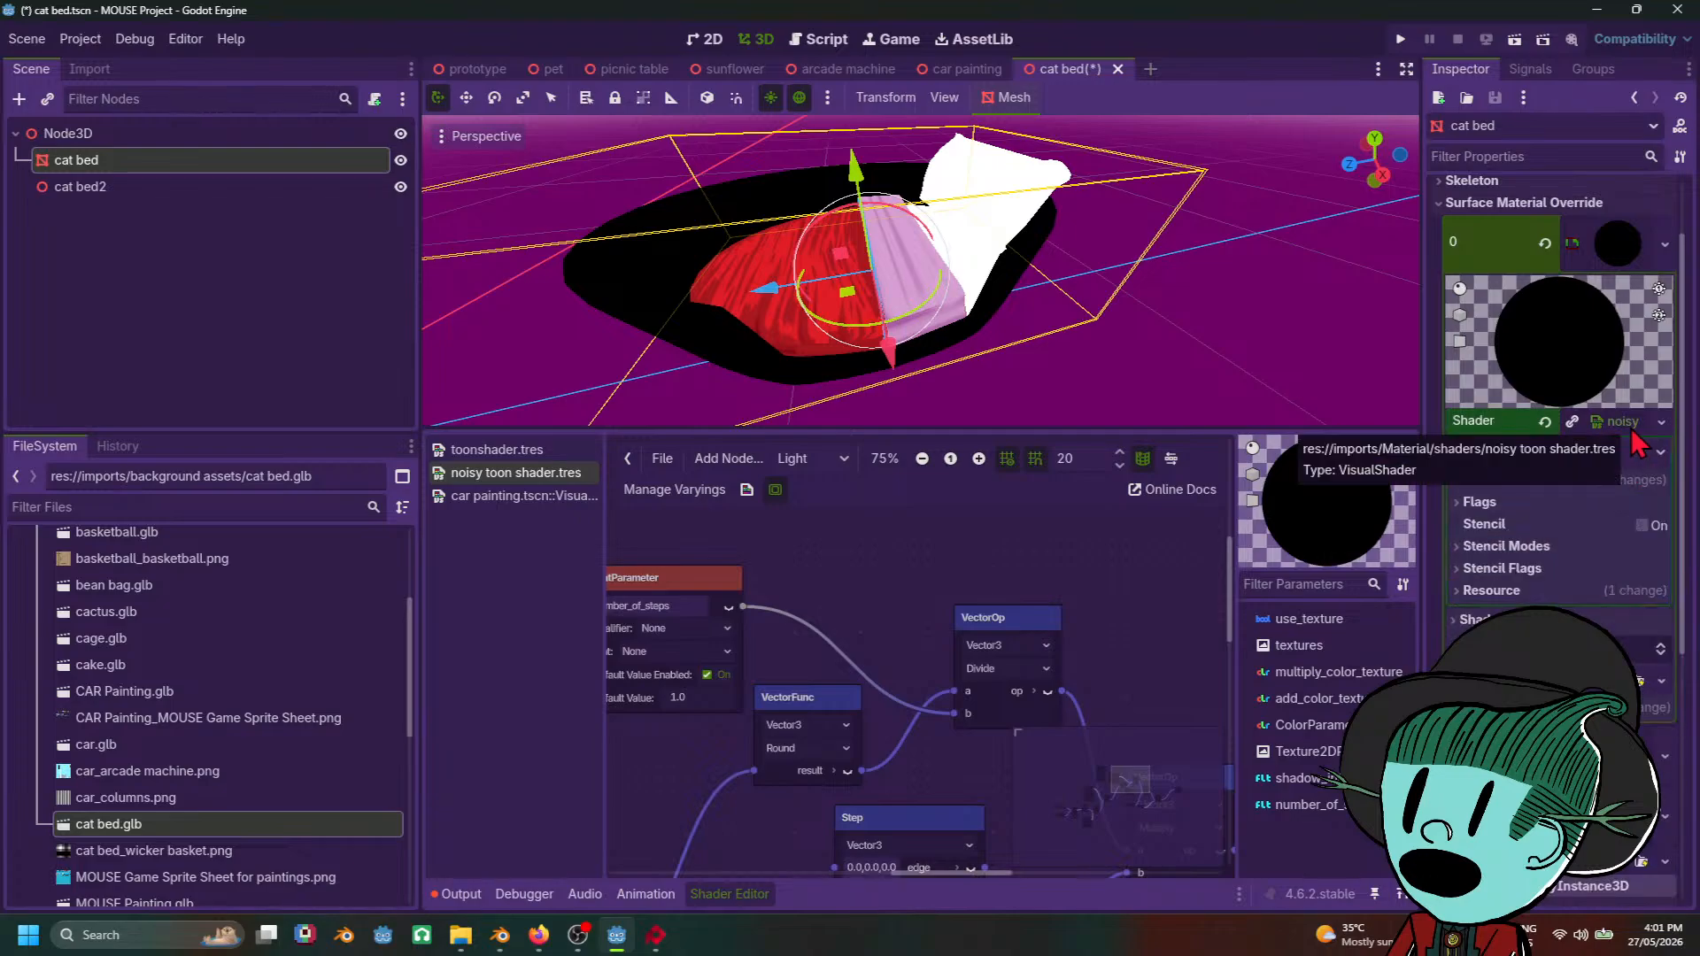
# Step: Set the slot 0 material's color parameter to a light orange for the cat bed's basket
pyautogui.click(1475, 619)
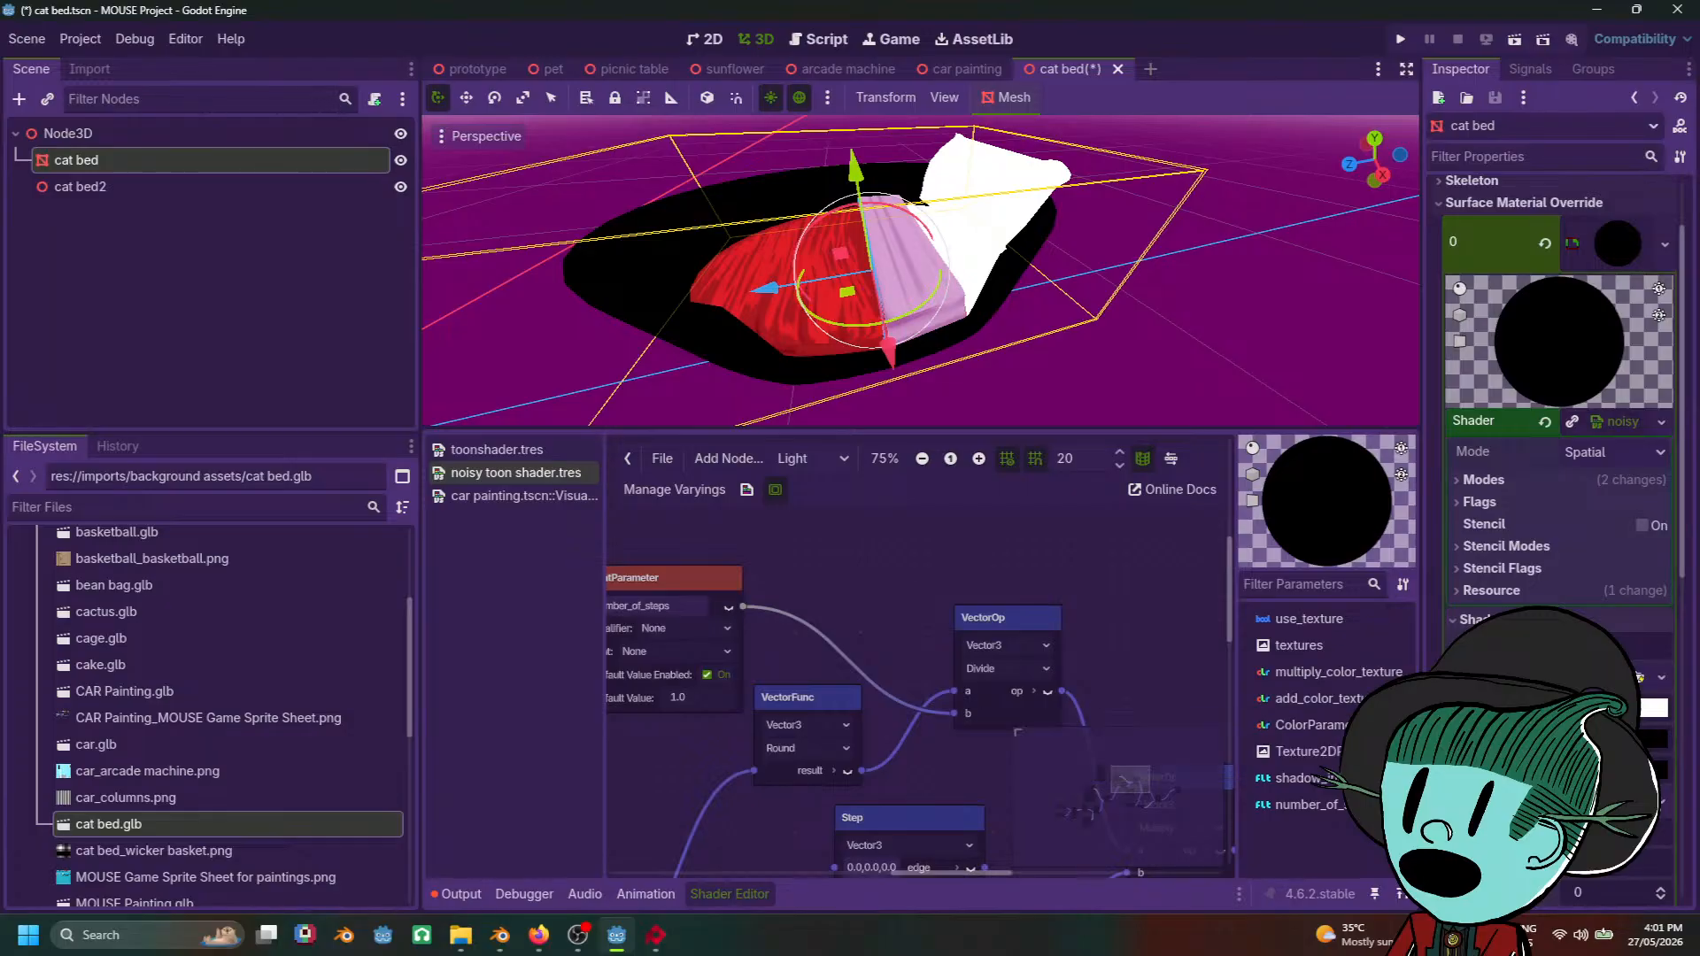
pyautogui.click(1629, 770)
pyautogui.moveTo(1681, 297); pyautogui.dragTo(1681, 254)
pyautogui.moveTo(1561, 344); pyautogui.dragTo(1632, 361)
pyautogui.click(1667, 312)
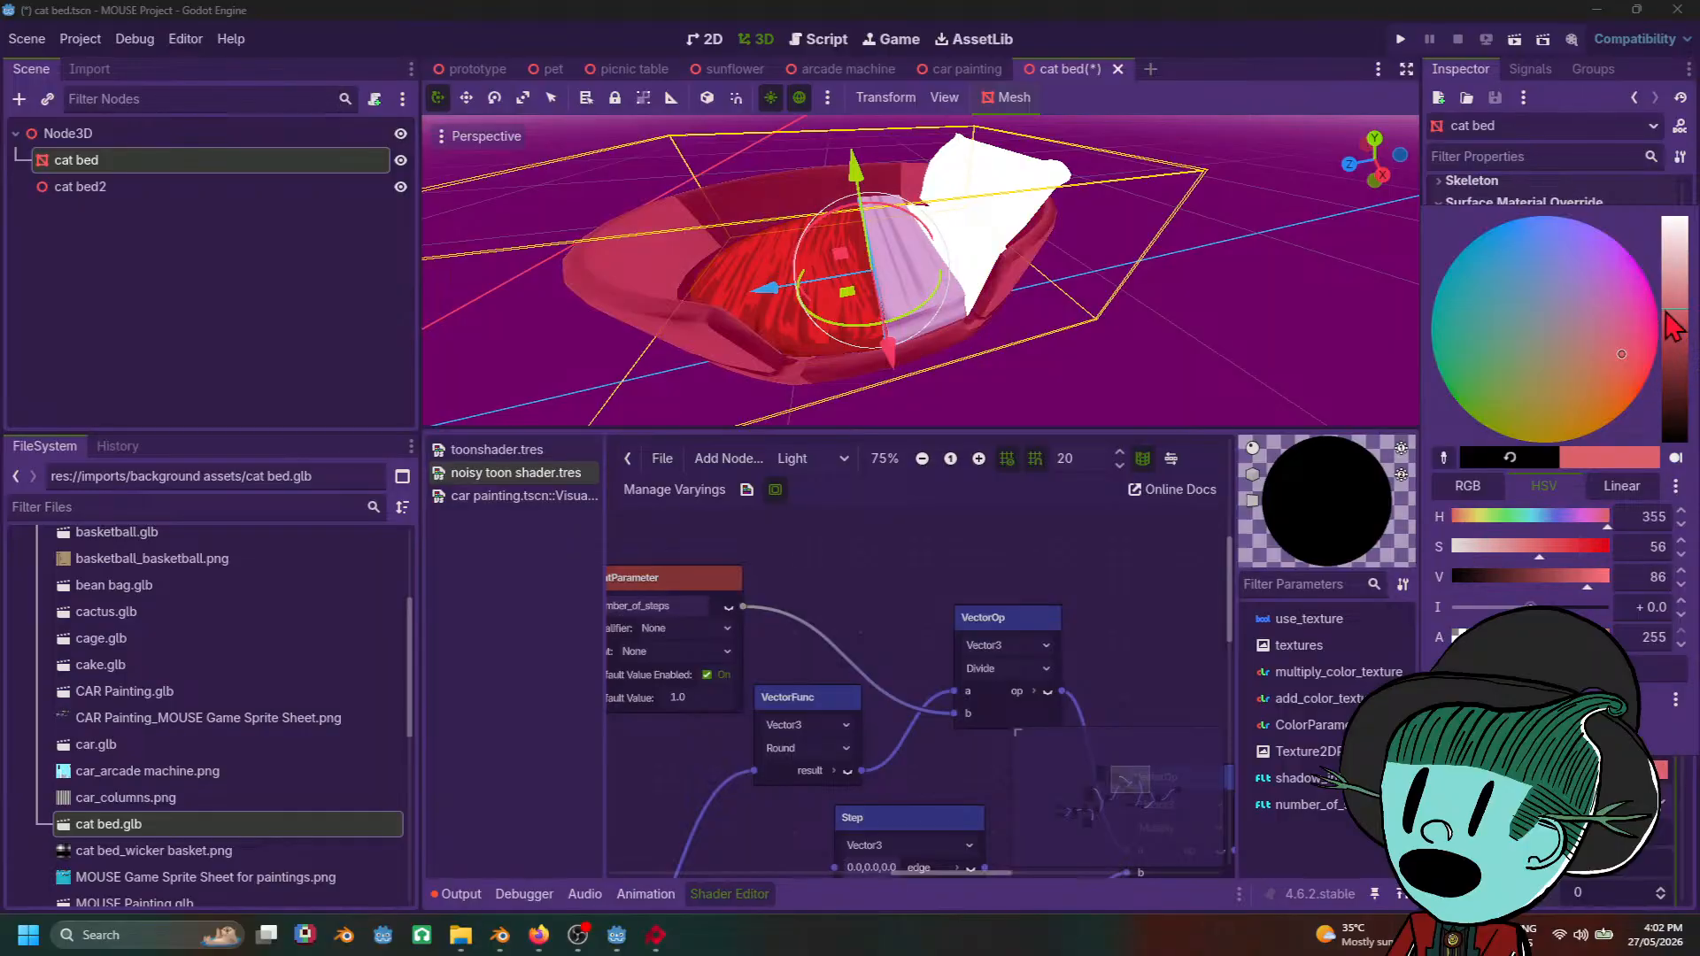
pyautogui.moveTo(1594, 329); pyautogui.dragTo(1578, 403)
pyautogui.press('Escape')
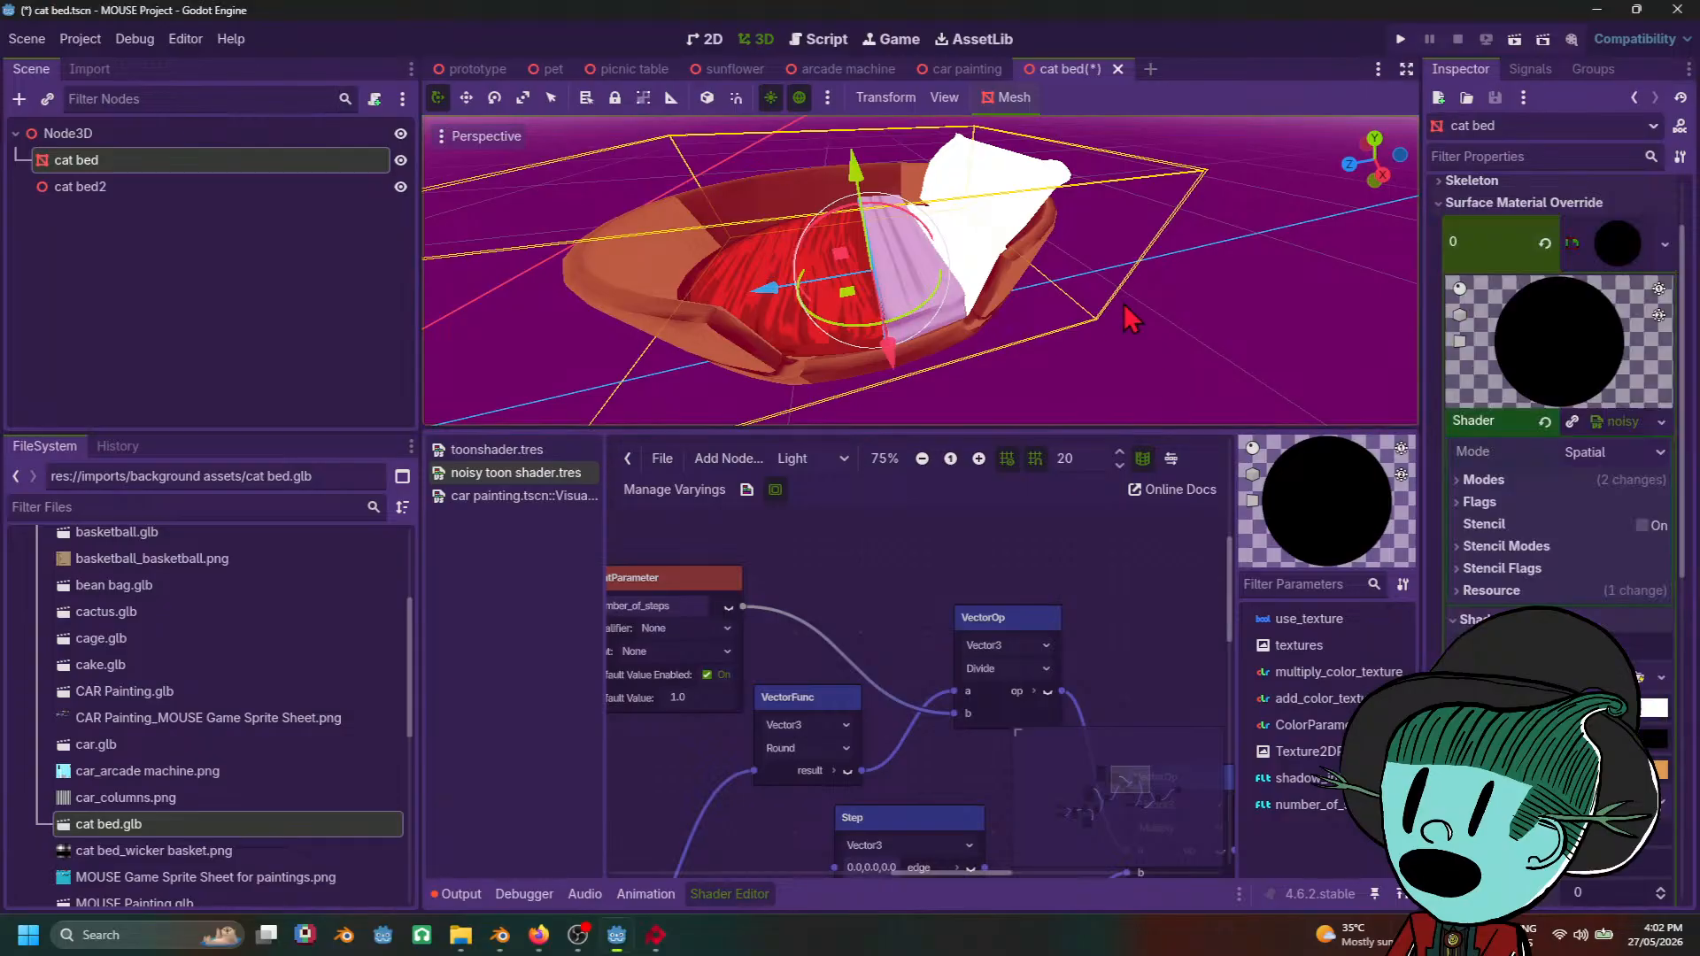
# Step: Assign picnic table_wicker basket.png to the slot 0 material's 2D texture parameter and check the basket's weave from near and far
pyautogui.click(1661, 678)
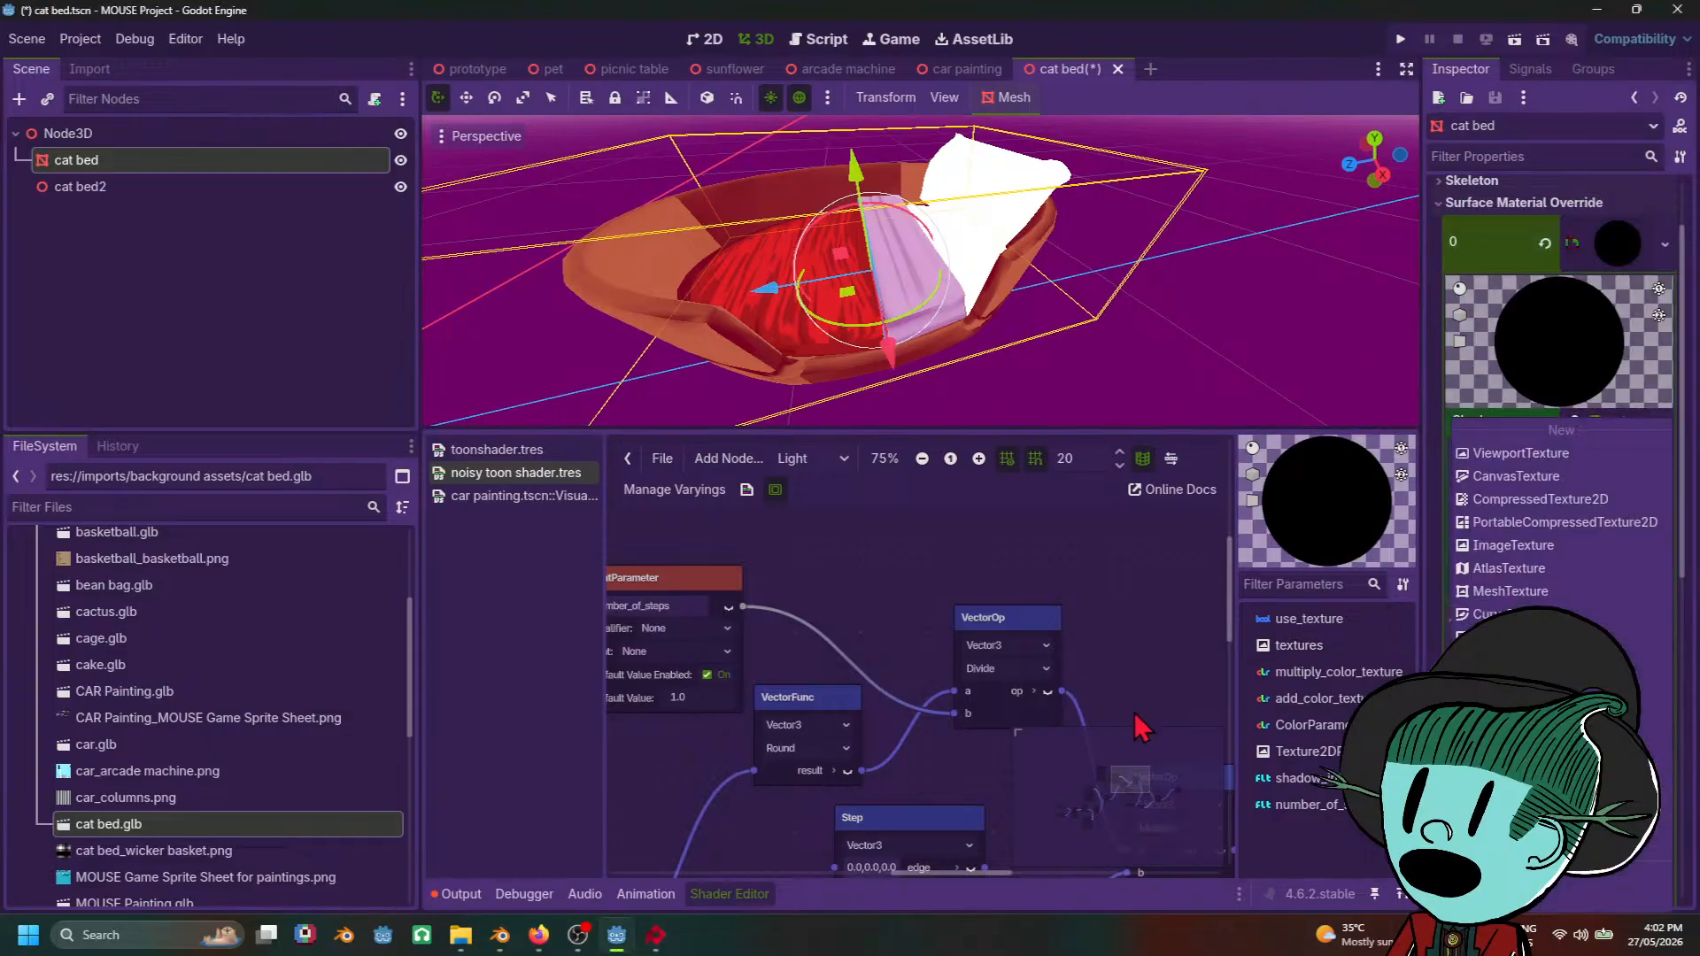
pyautogui.press('Escape')
pyautogui.scroll(-3, 97, 744)
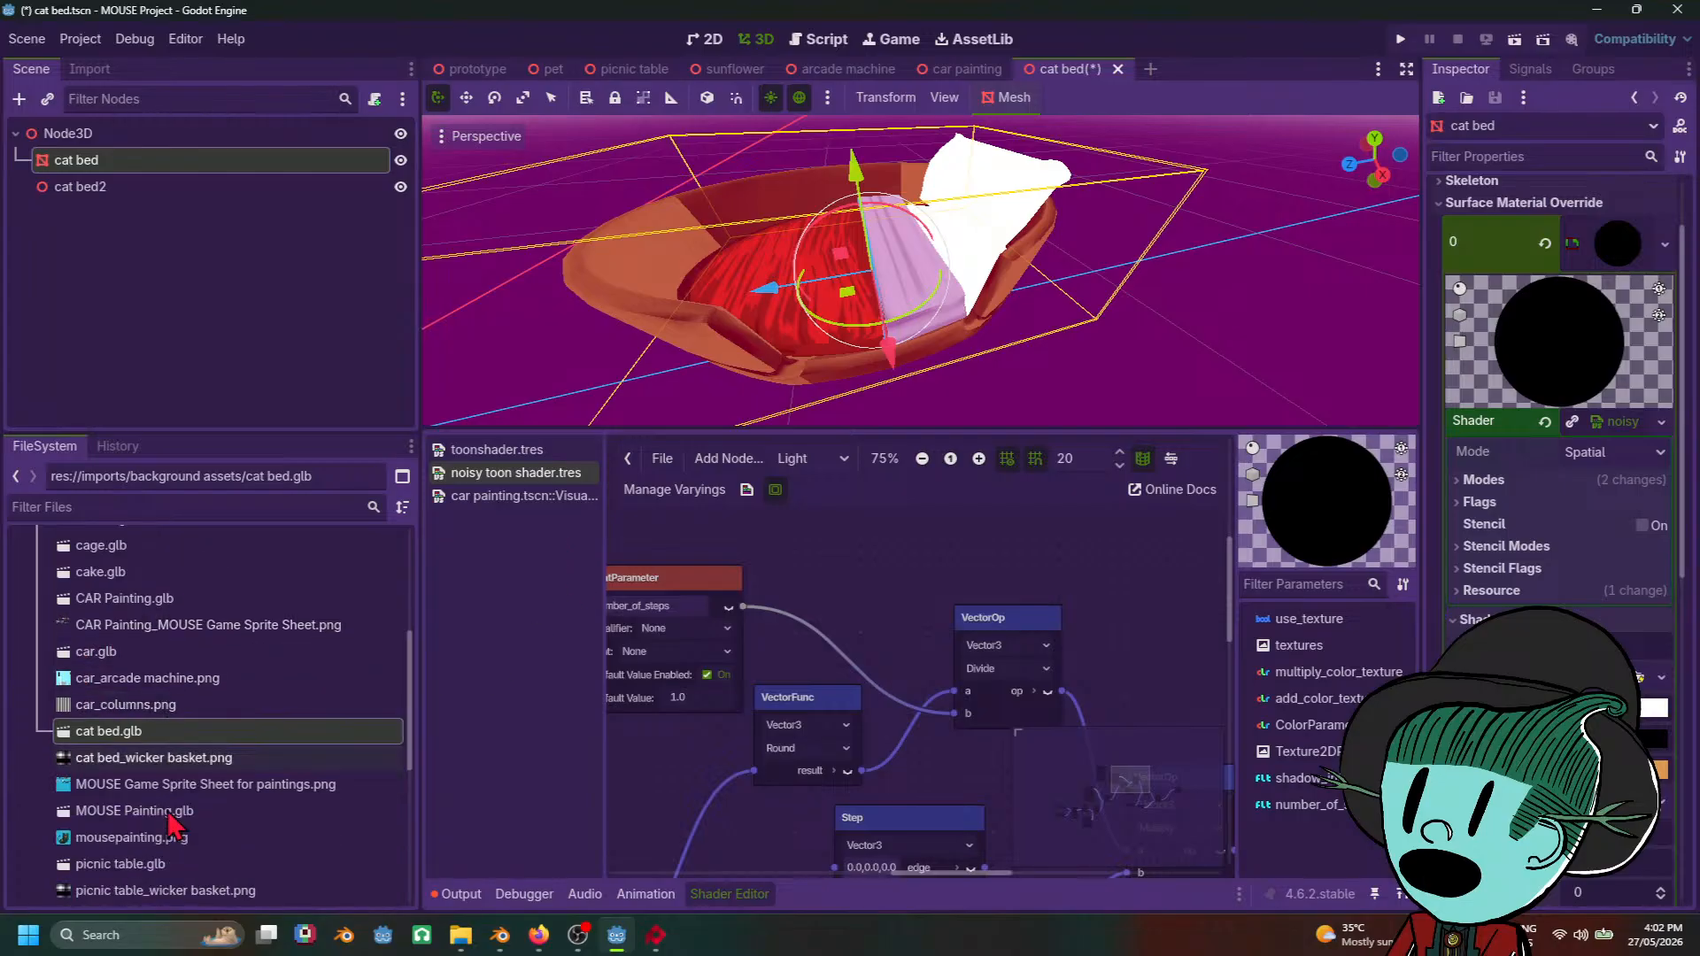
pyautogui.moveTo(100, 726)
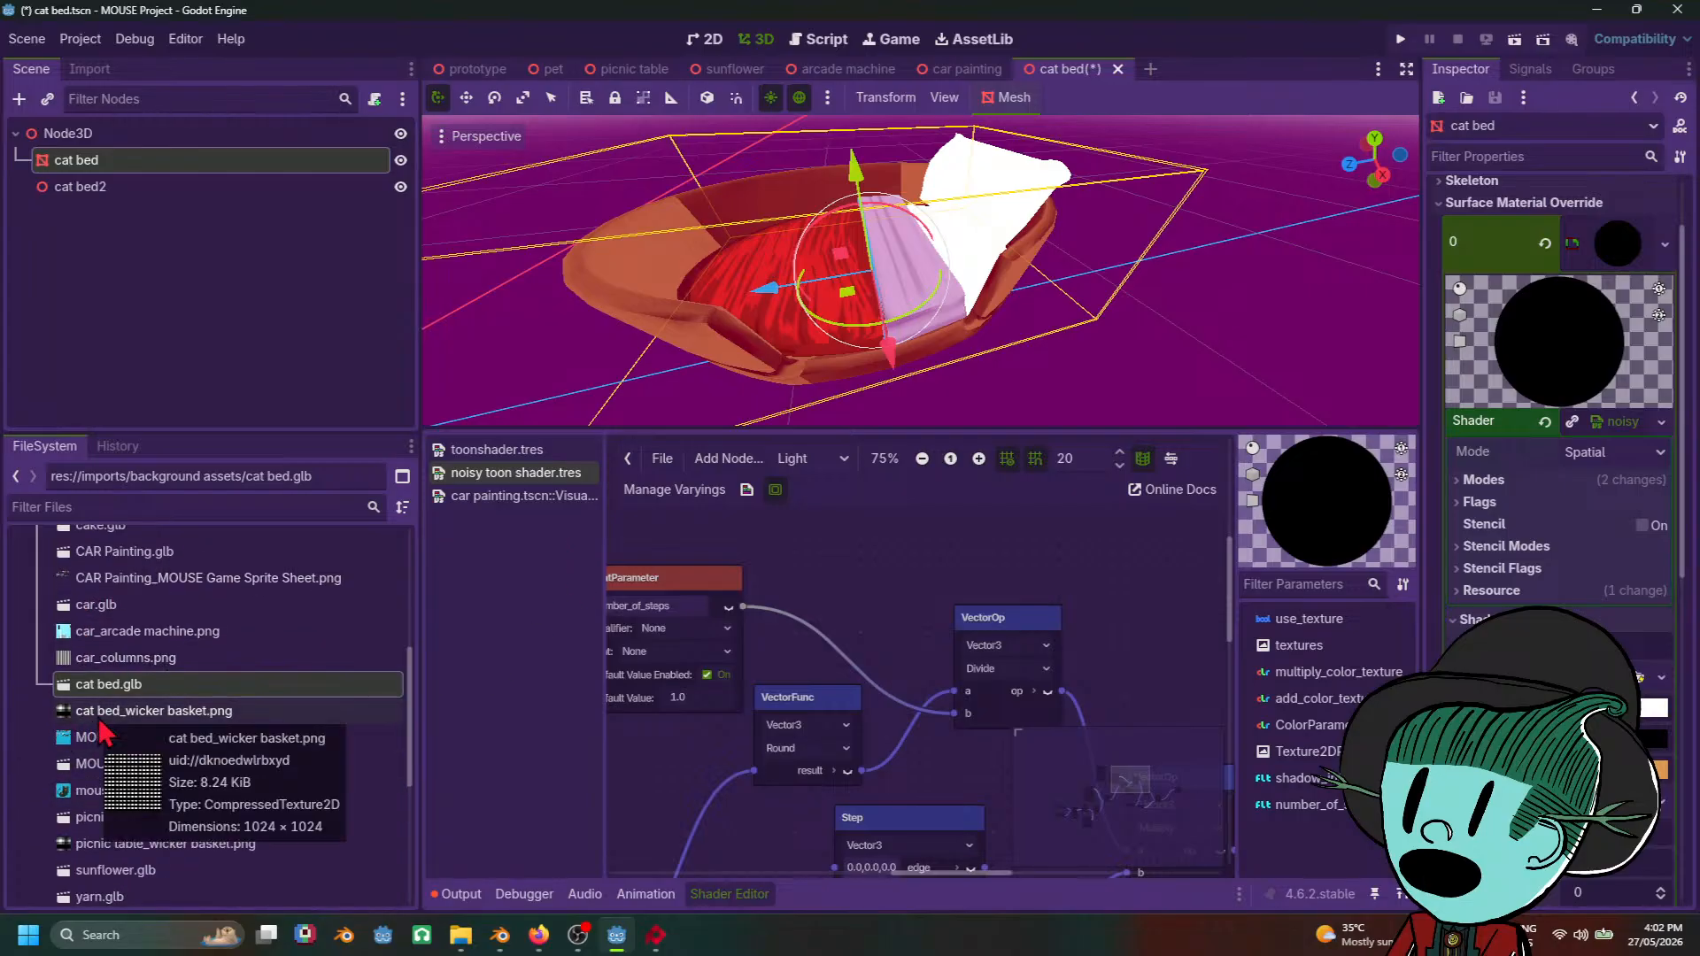
pyautogui.click(132, 844)
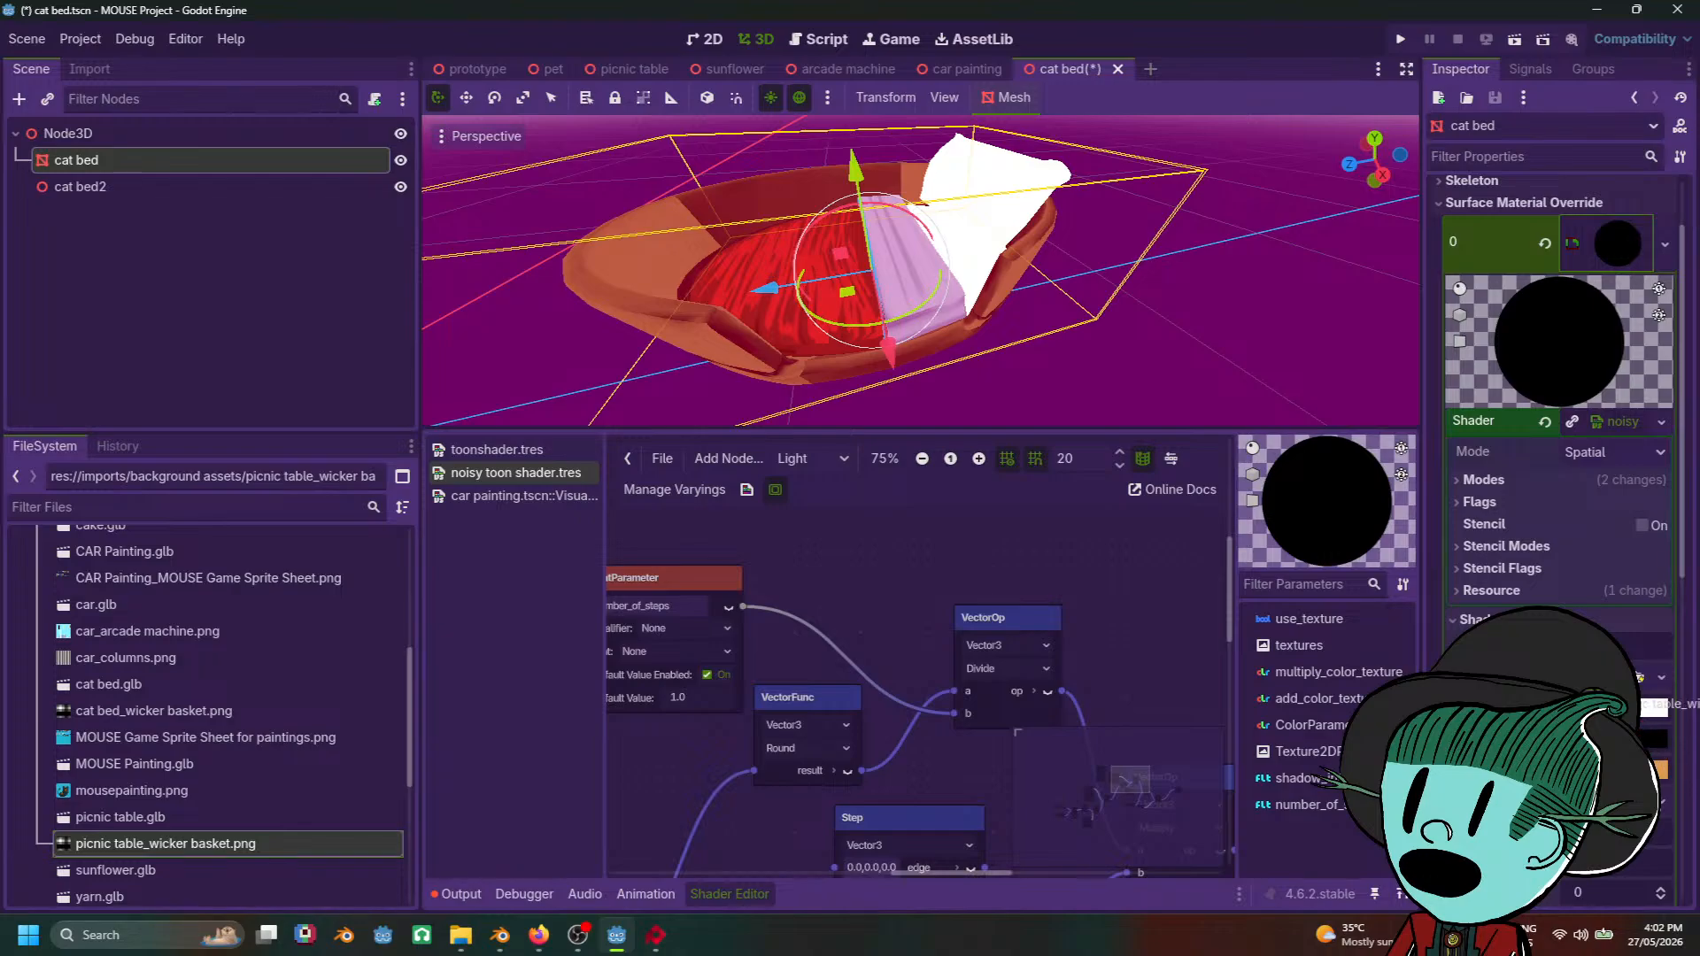
pyautogui.scroll(1, 1647, 709)
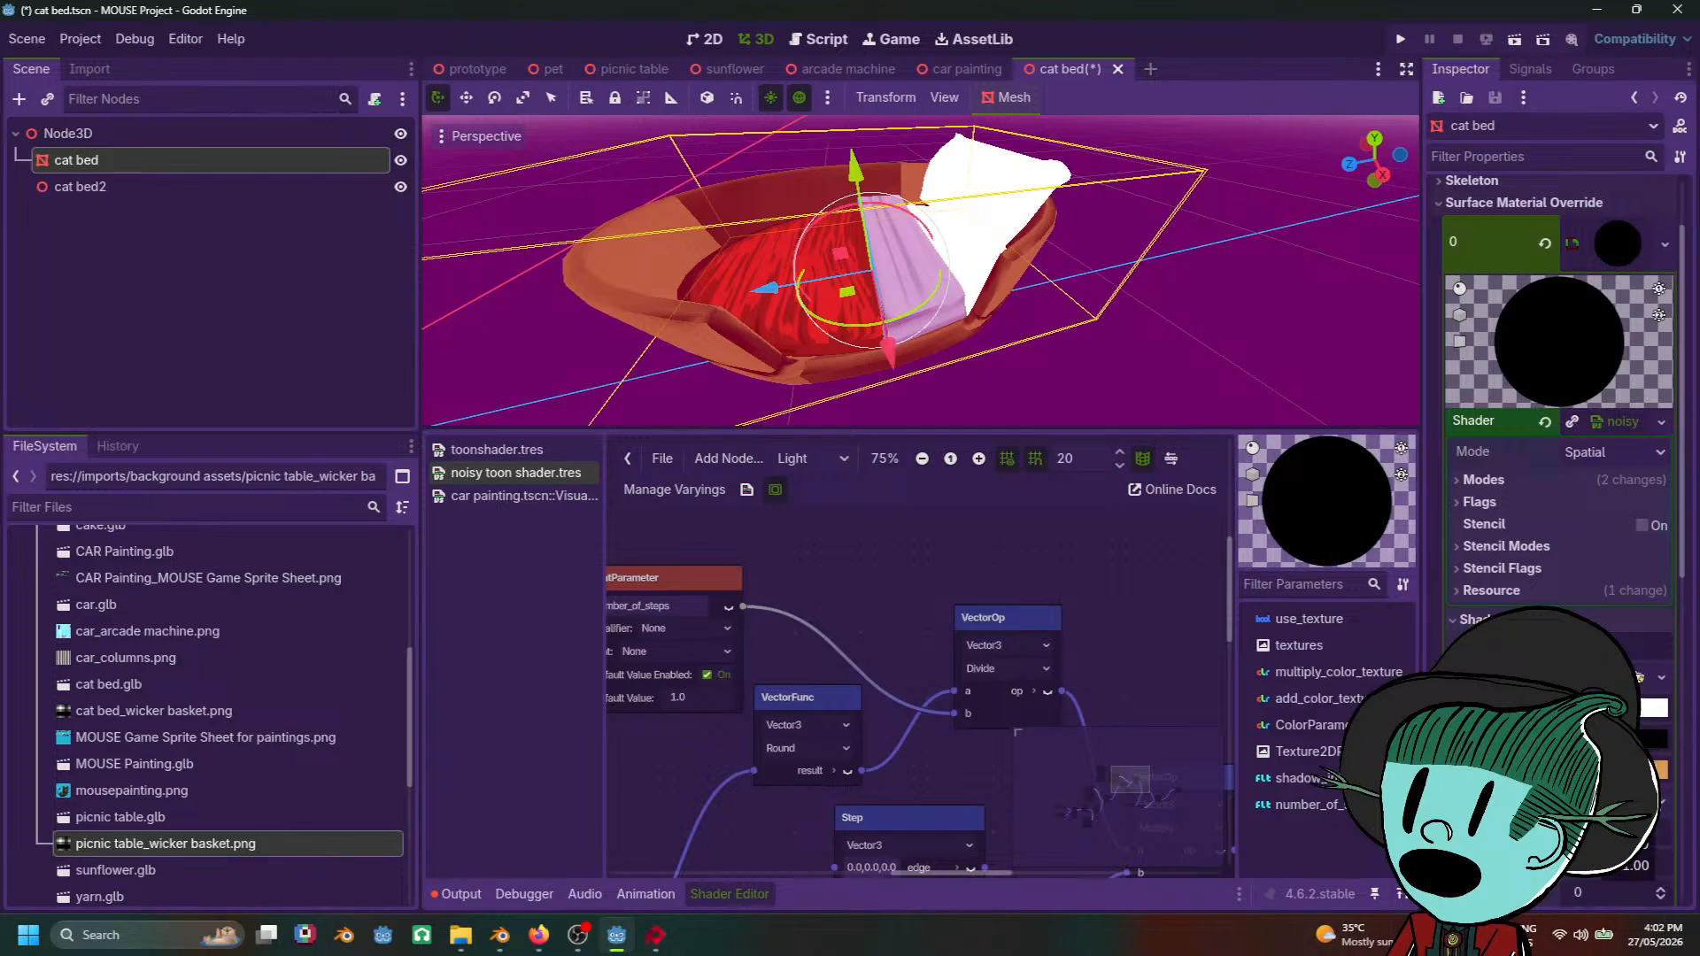
pyautogui.scroll(-3, 1510, 528)
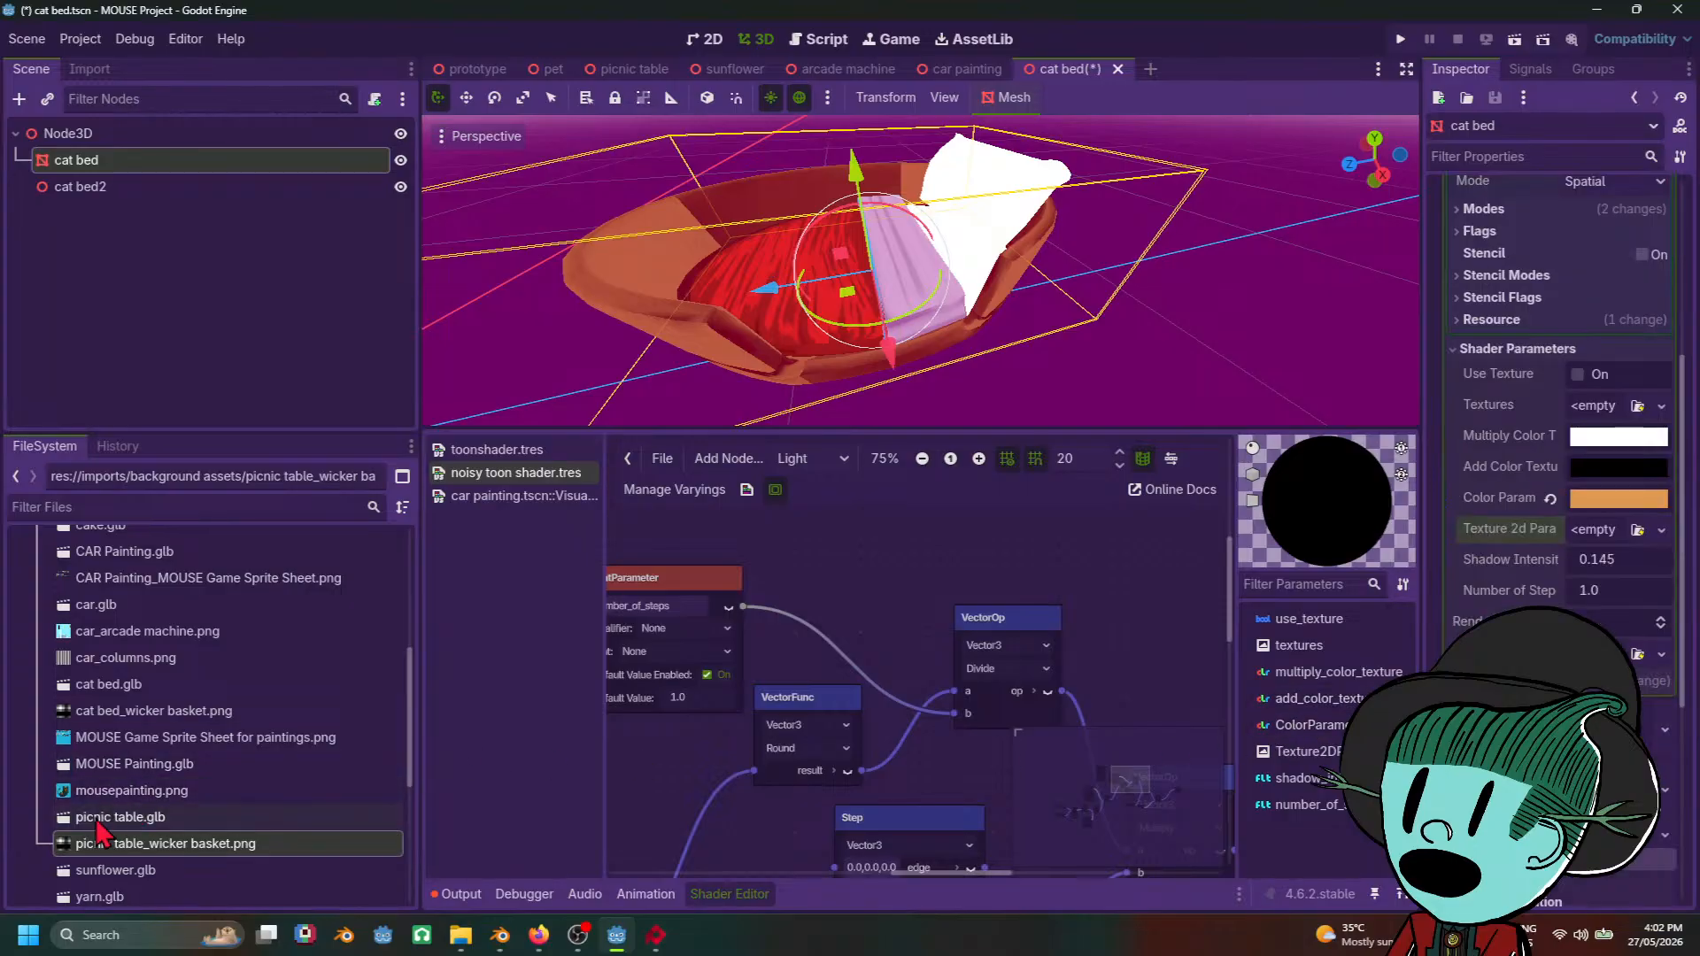
pyautogui.moveTo(102, 846); pyautogui.dragTo(1594, 542)
pyautogui.scroll(-5, 1262, 253)
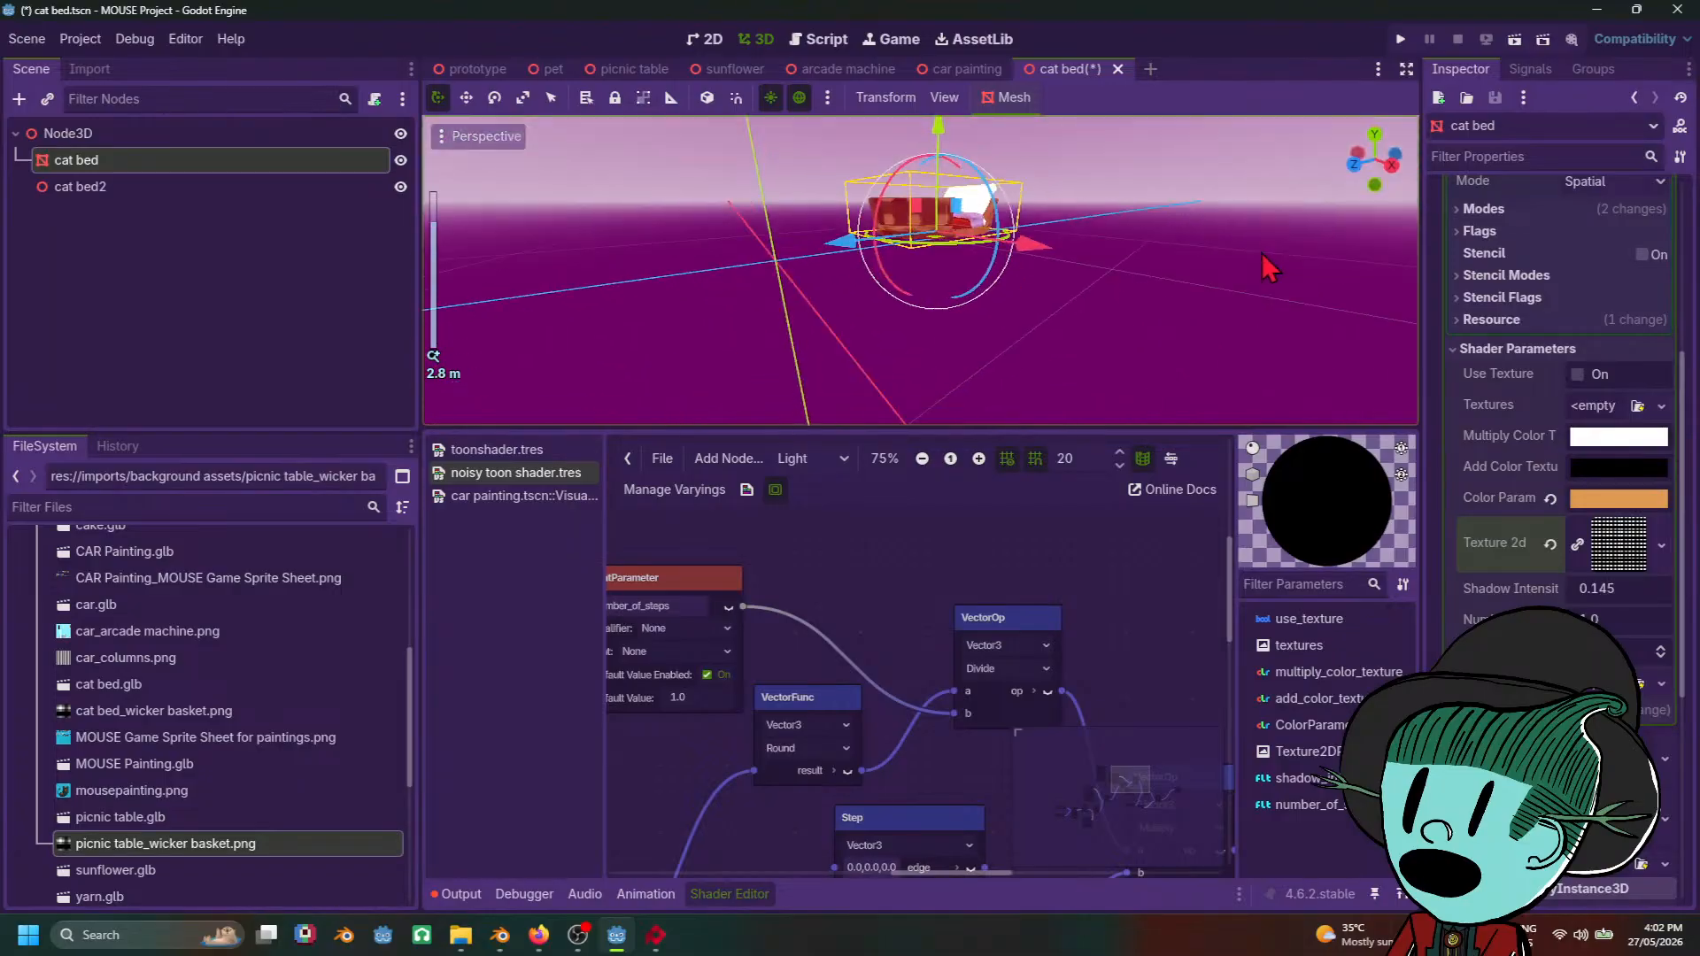
pyautogui.scroll(6, 1285, 288)
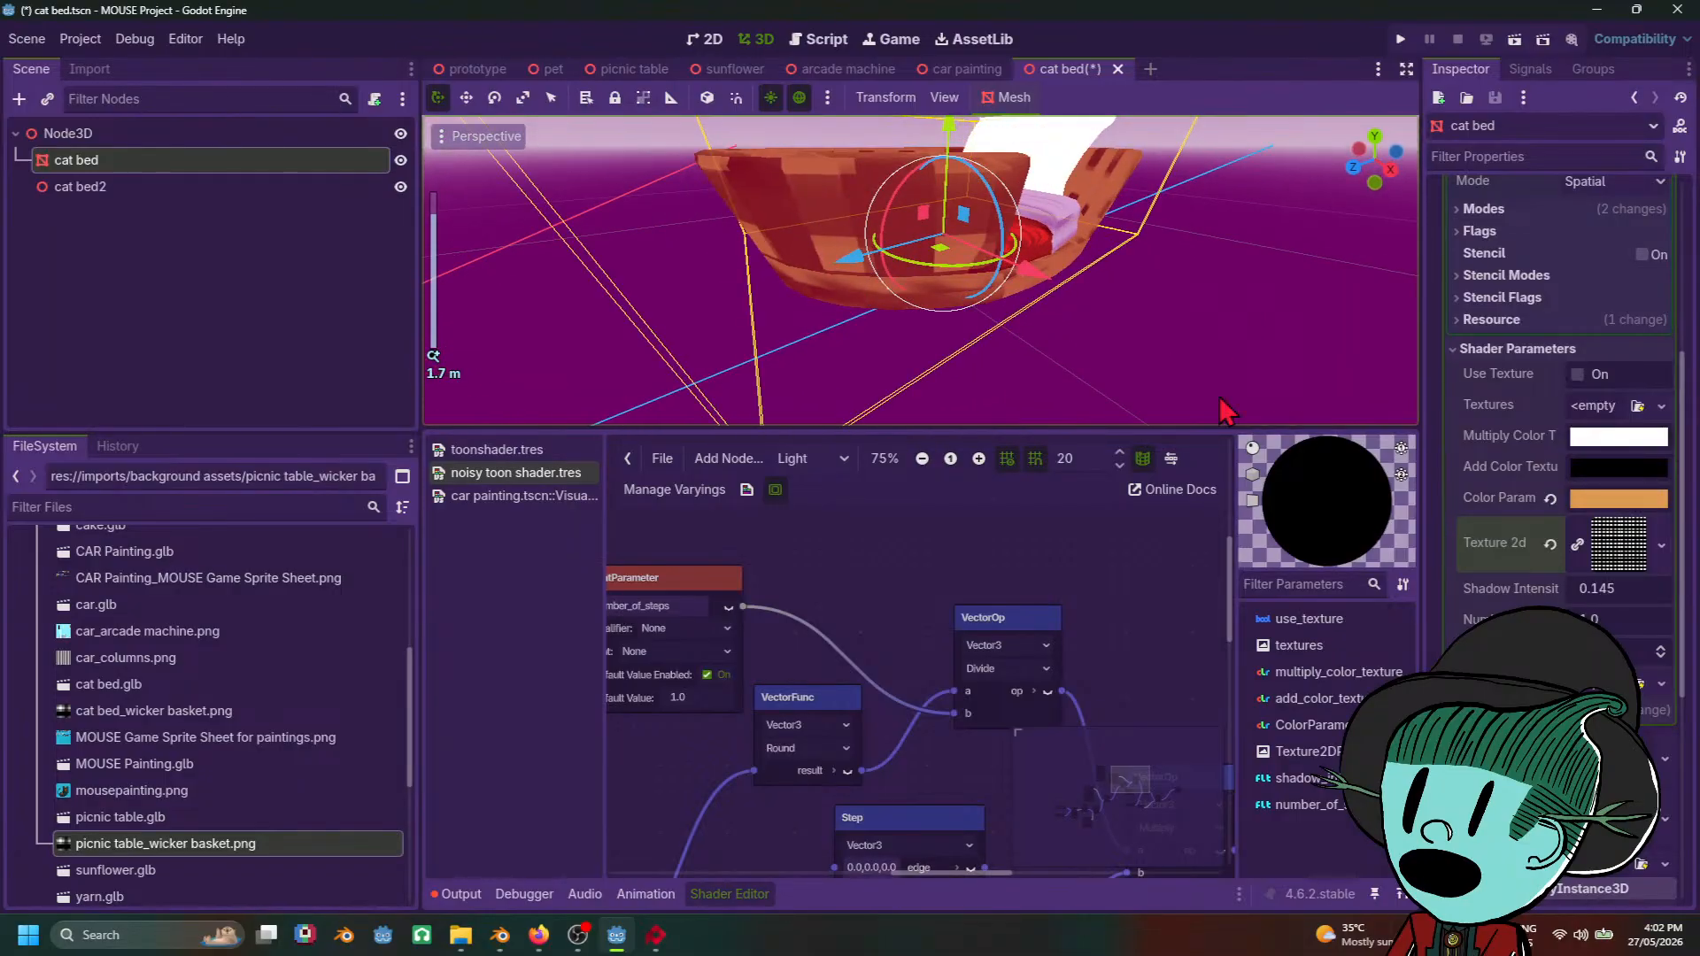
# Step: Examine the Light-stage node graph of the noisy toon shader
pyautogui.scroll(-2, 850, 753)
pyautogui.scroll(-4, 850, 755)
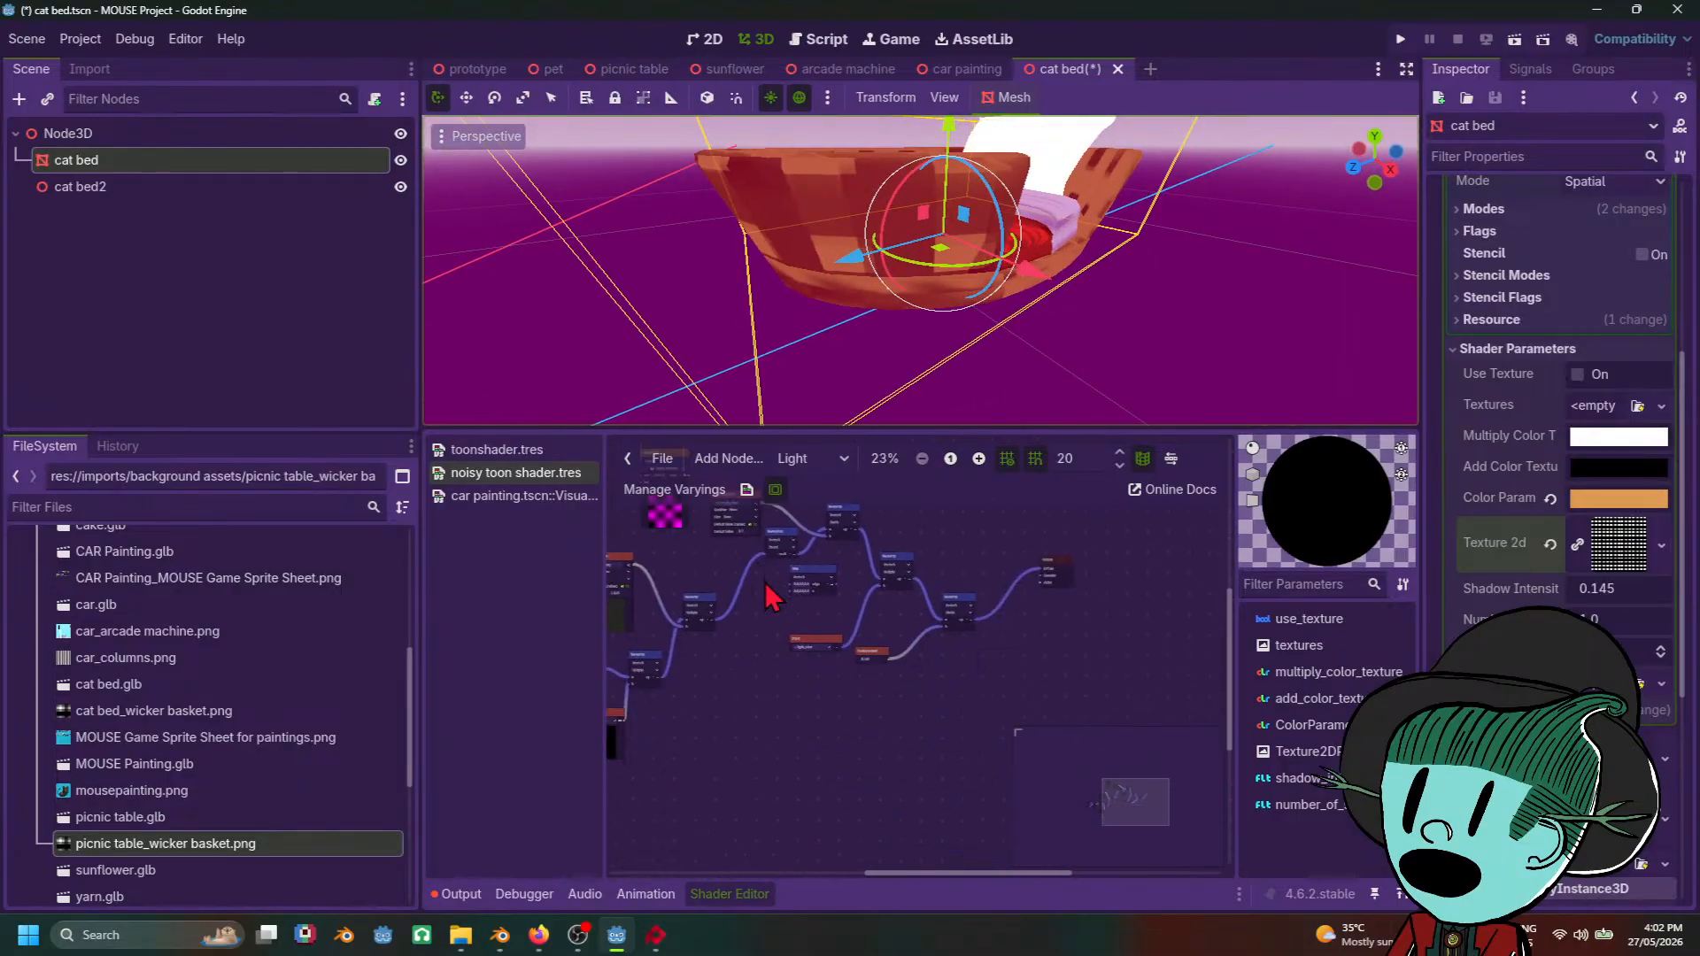
pyautogui.scroll(4, 983, 682)
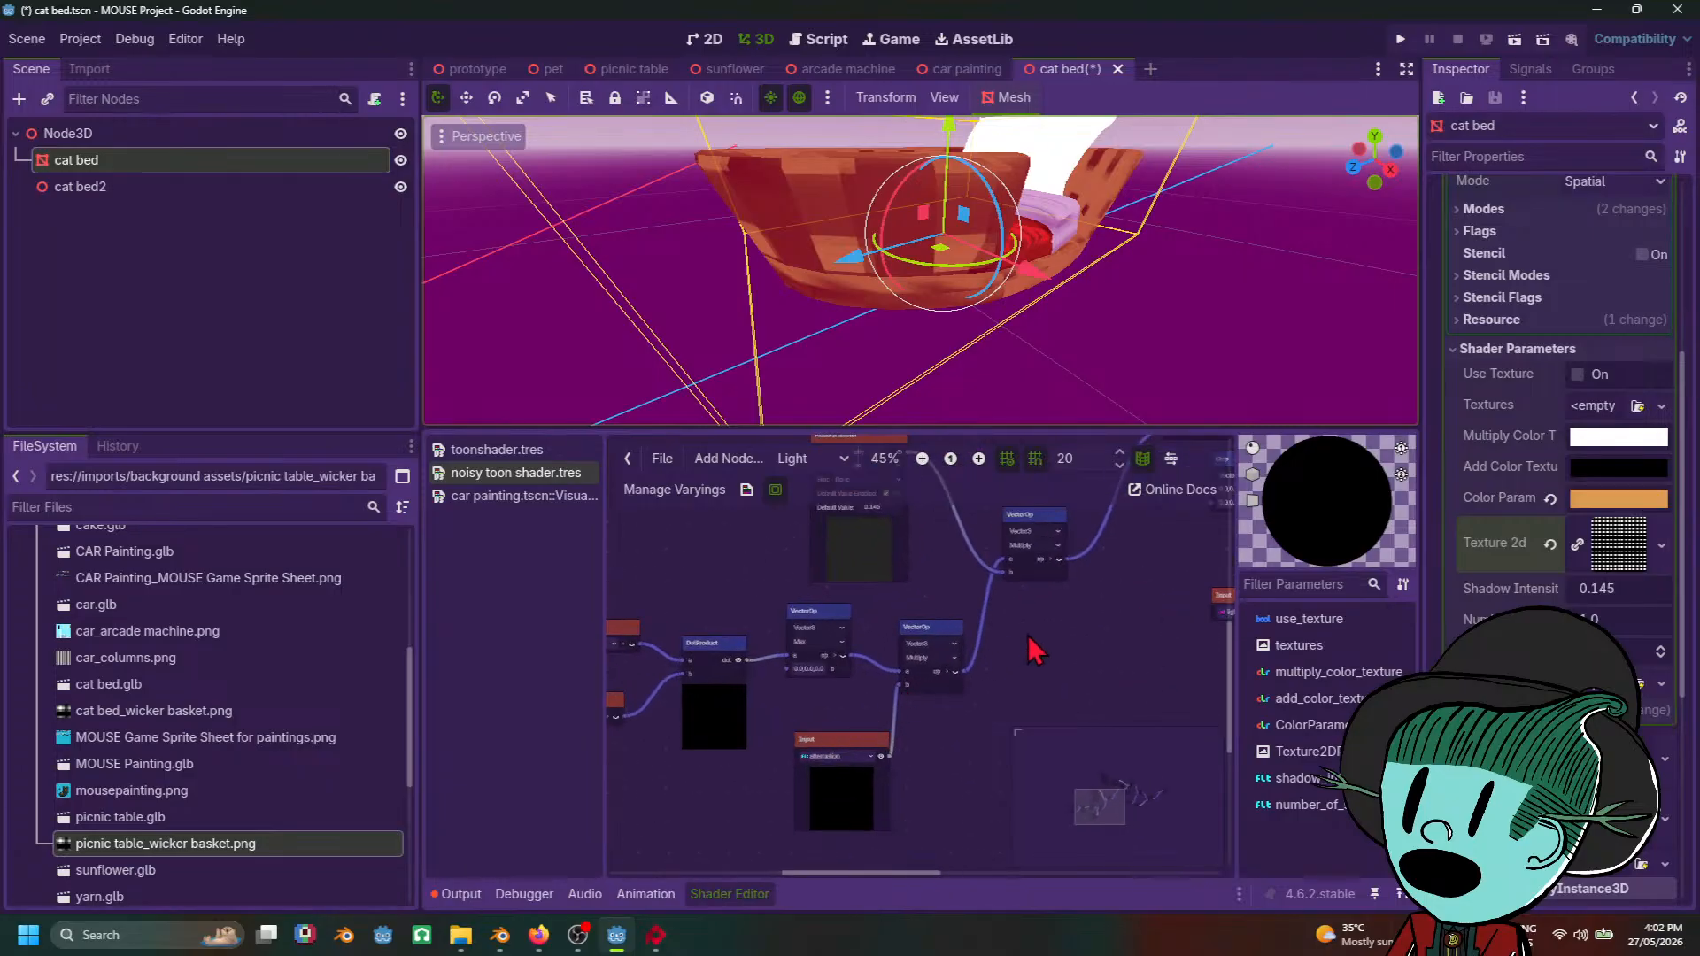
pyautogui.moveTo(1036, 651); pyautogui.dragTo(637, 797, button='middle')
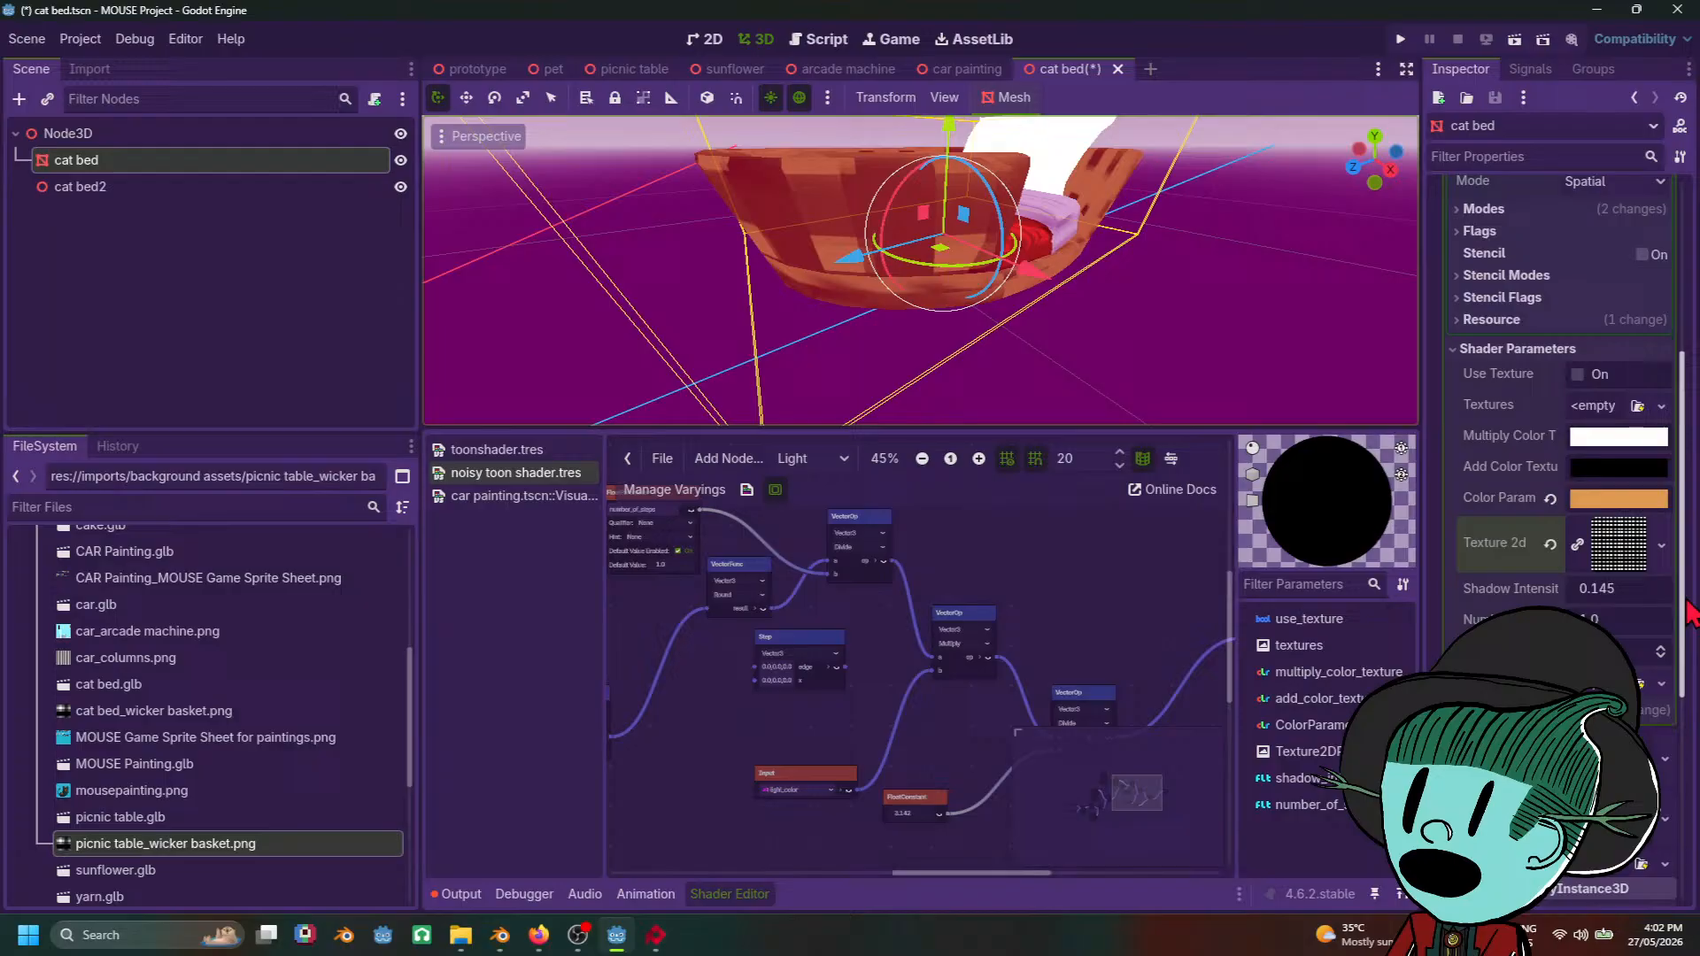
# Step: Switch the noisy toon shader graph to the Fragment stage and move the uv input node farther away from the Texture2D node
pyautogui.click(799, 464)
pyautogui.click(806, 531)
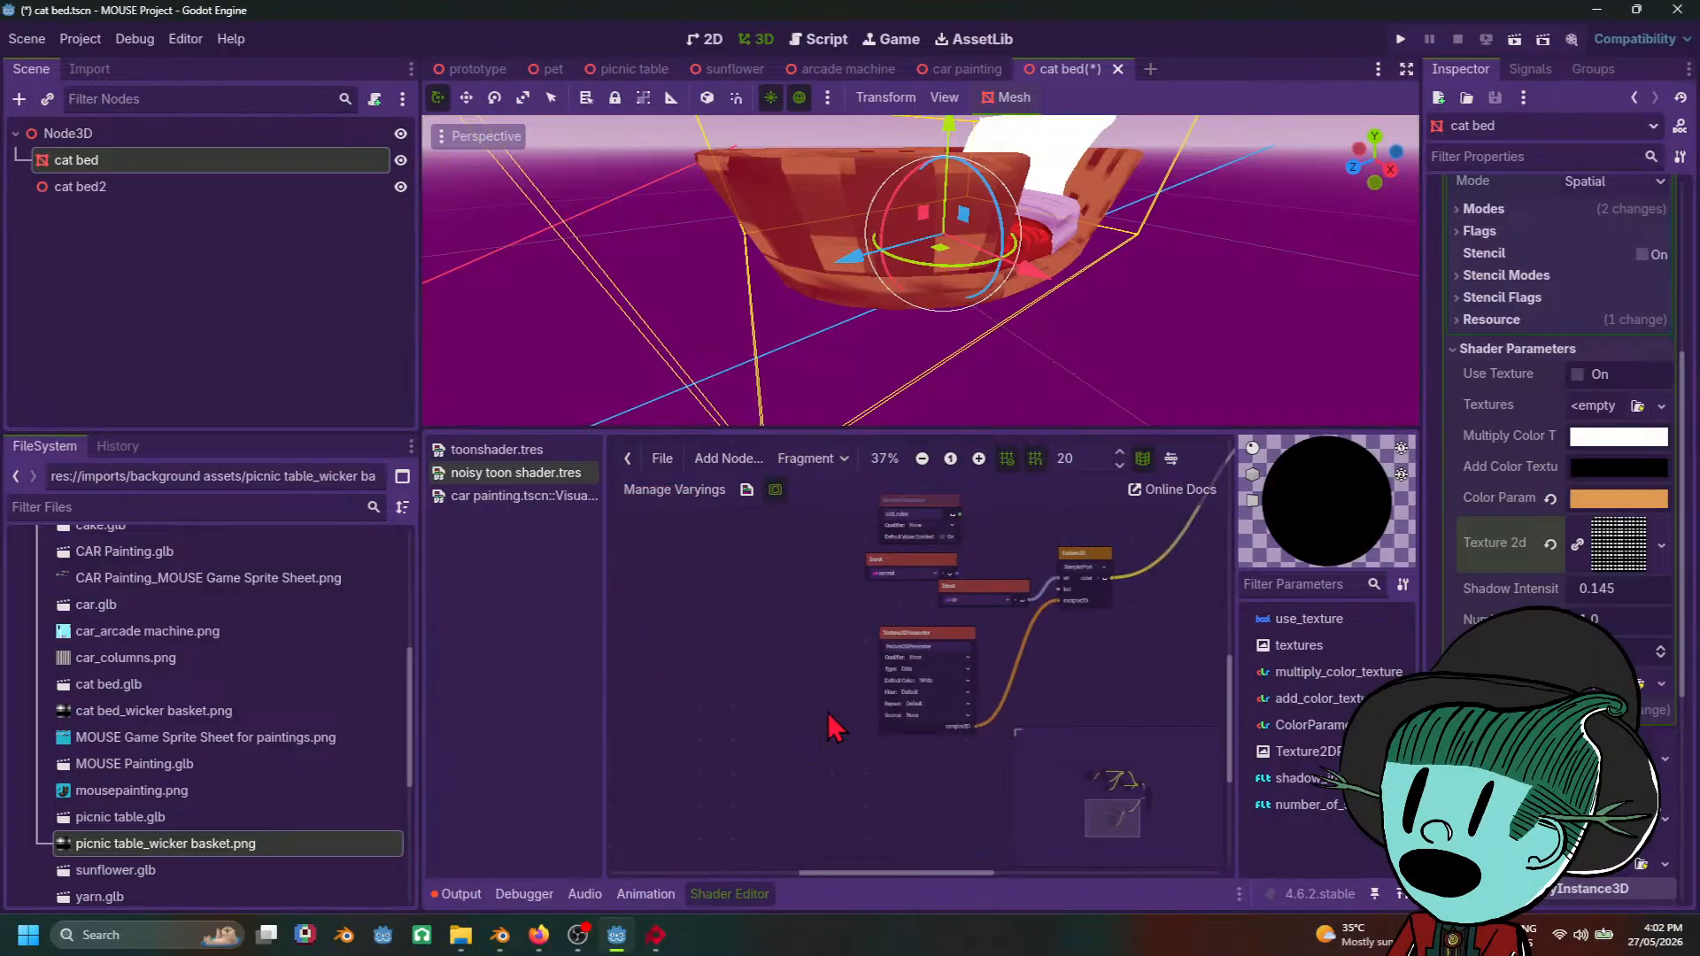
pyautogui.moveTo(1074, 655); pyautogui.dragTo(944, 689, button='middle')
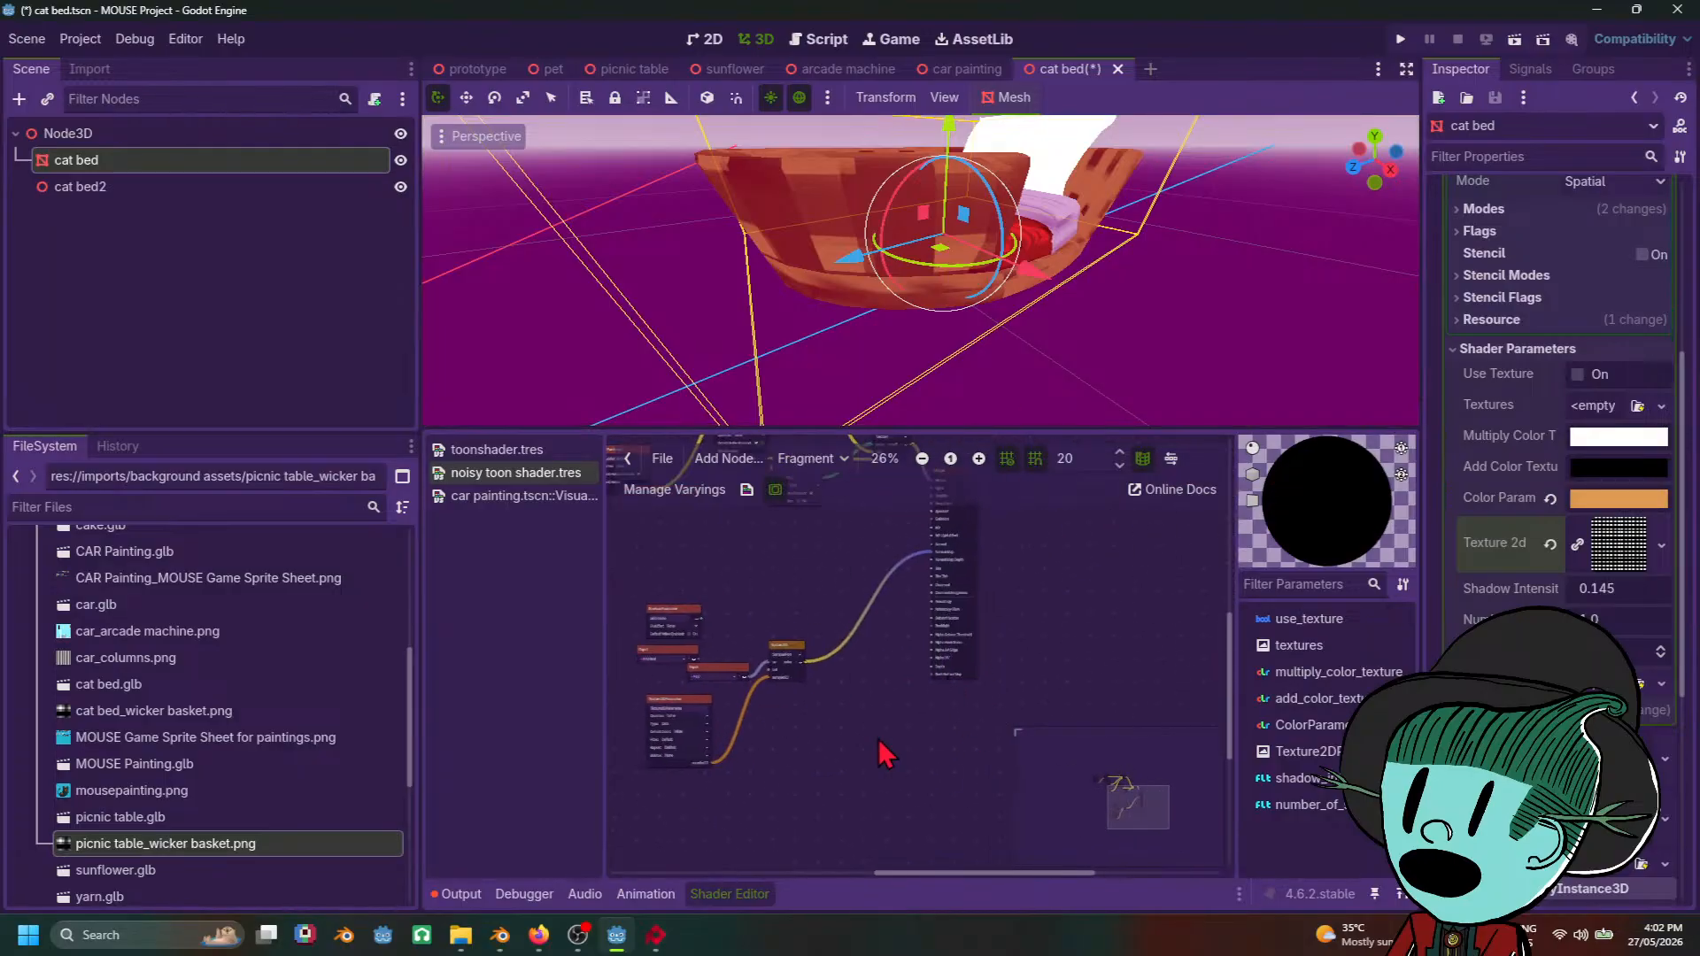
pyautogui.scroll(4, 886, 719)
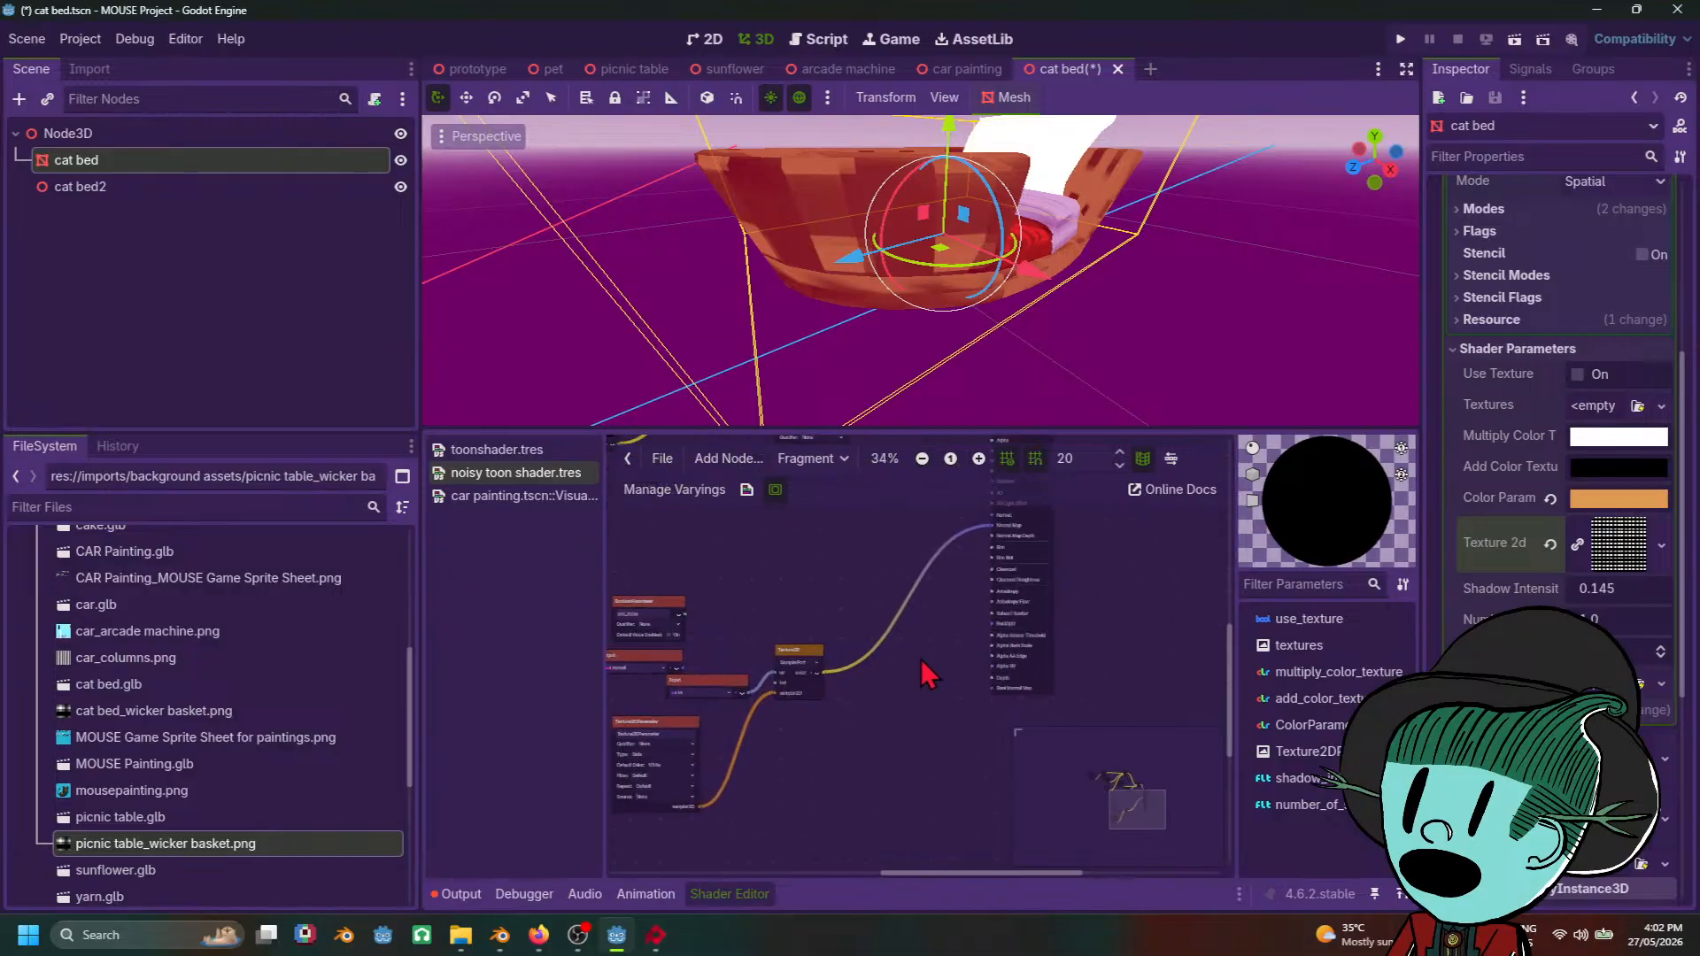
pyautogui.scroll(1, 928, 688)
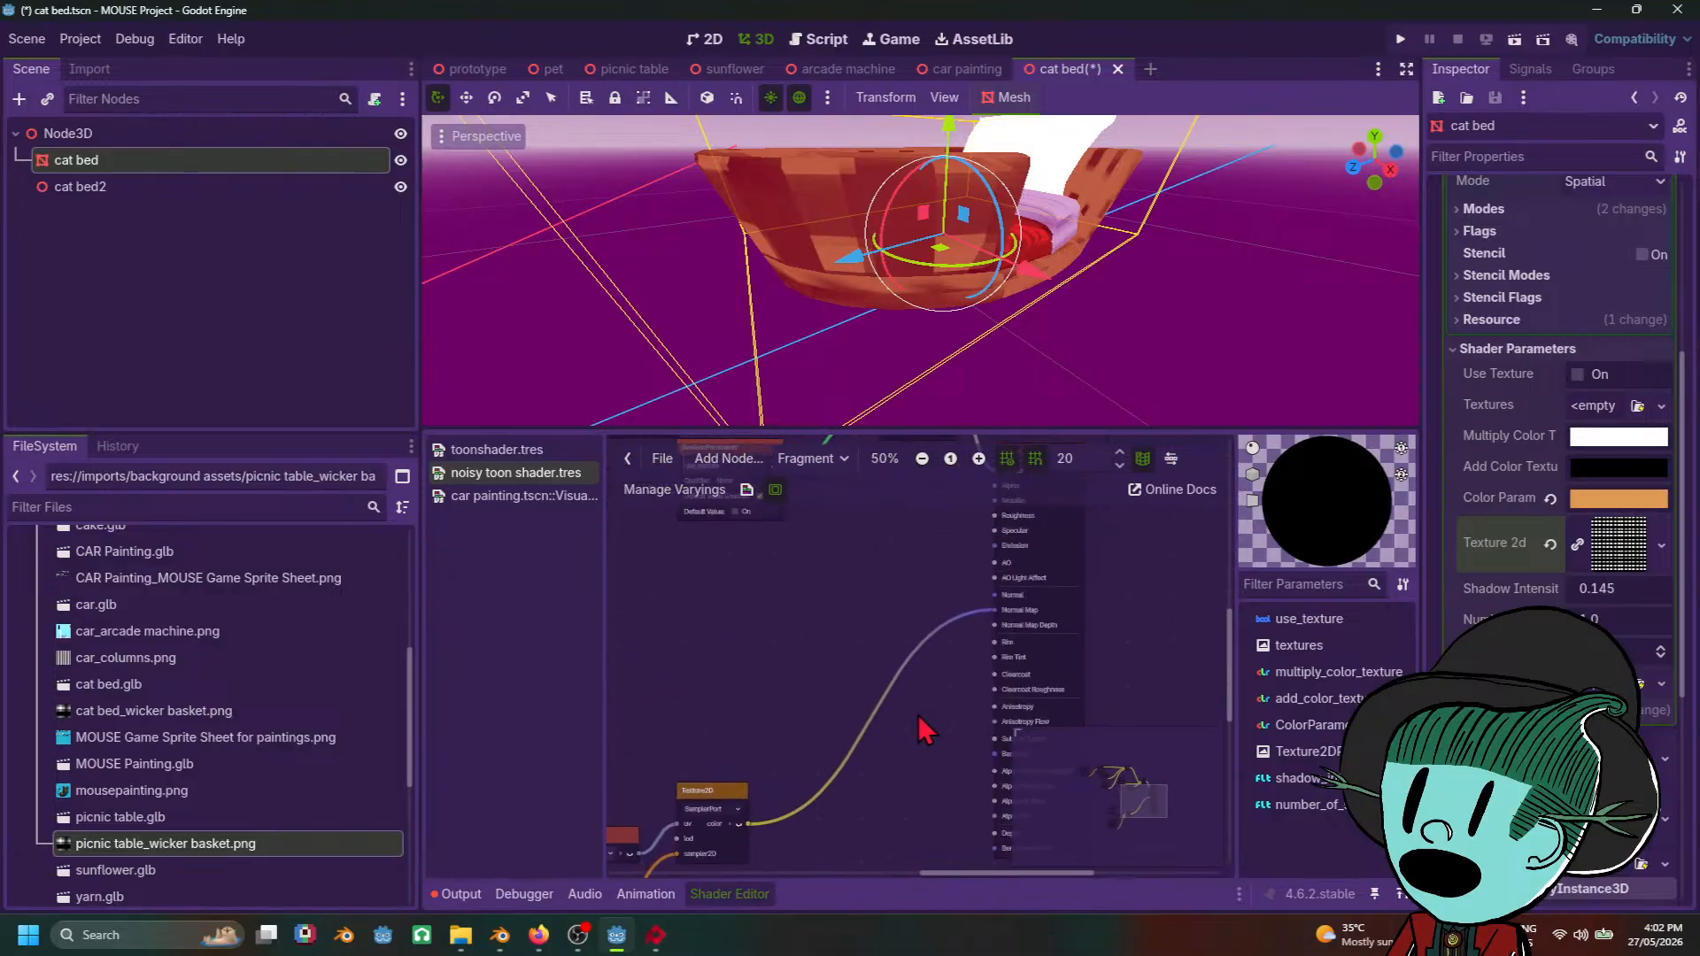
pyautogui.moveTo(917, 715); pyautogui.dragTo(1175, 496, button='middle')
pyautogui.scroll(1, 827, 576)
pyautogui.moveTo(827, 577); pyautogui.dragTo(907, 606, button='middle')
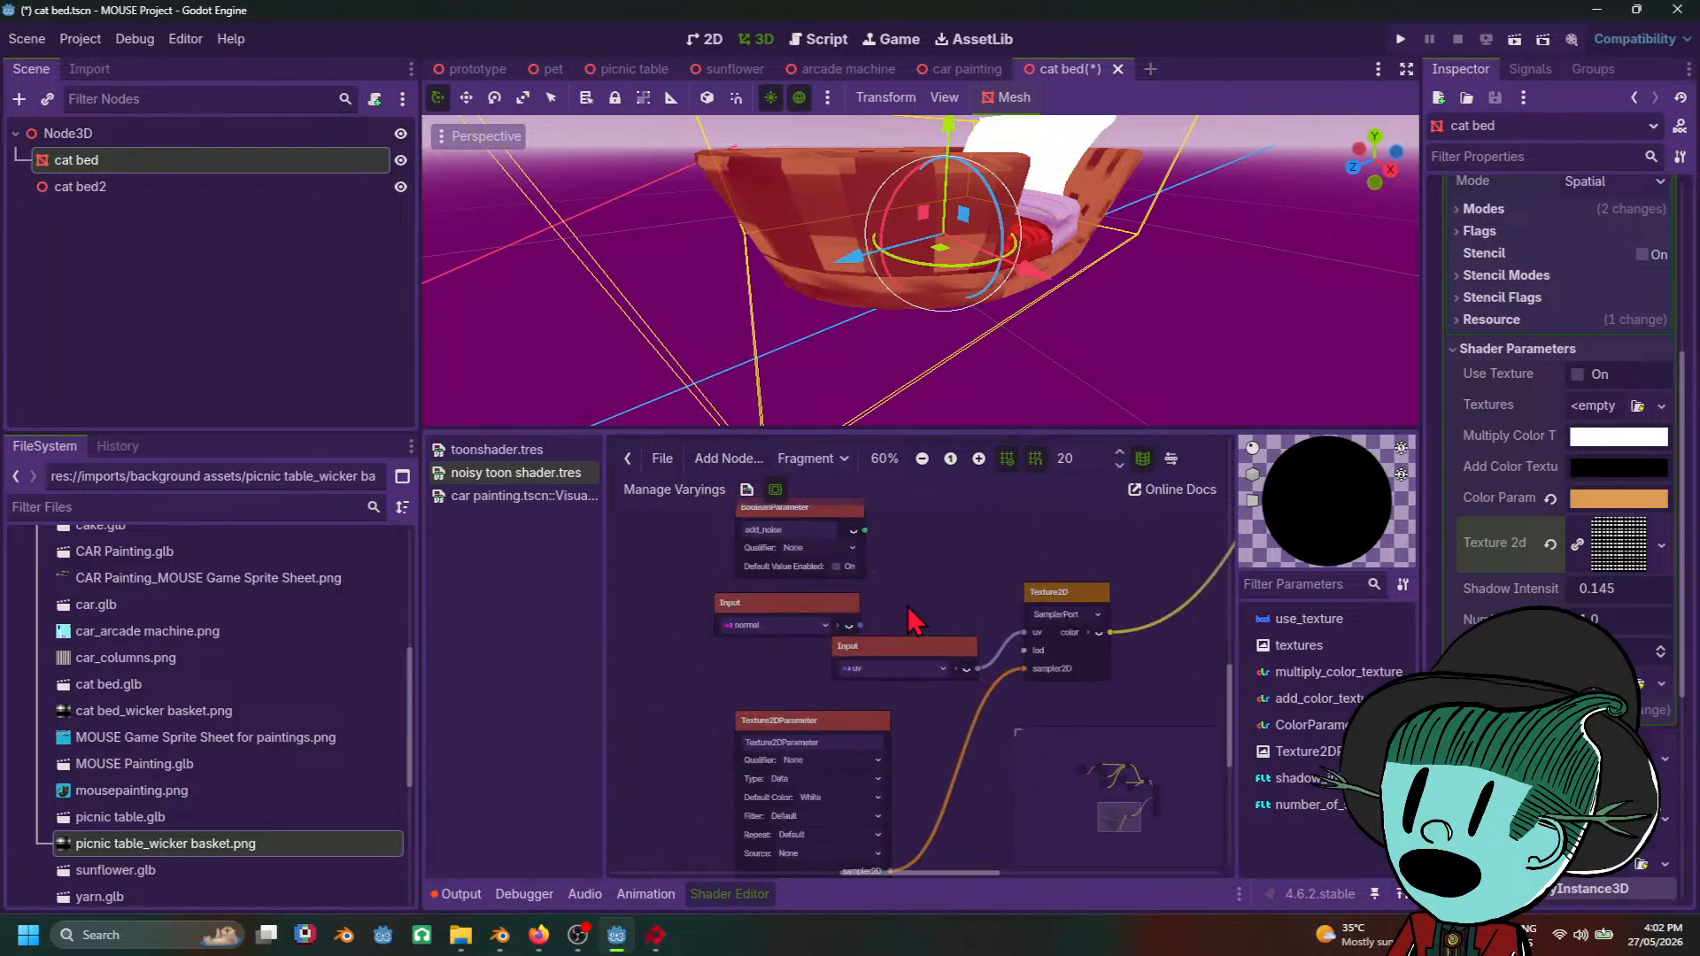
pyautogui.moveTo(907, 650); pyautogui.dragTo(674, 677)
pyautogui.scroll(-1, 969, 700)
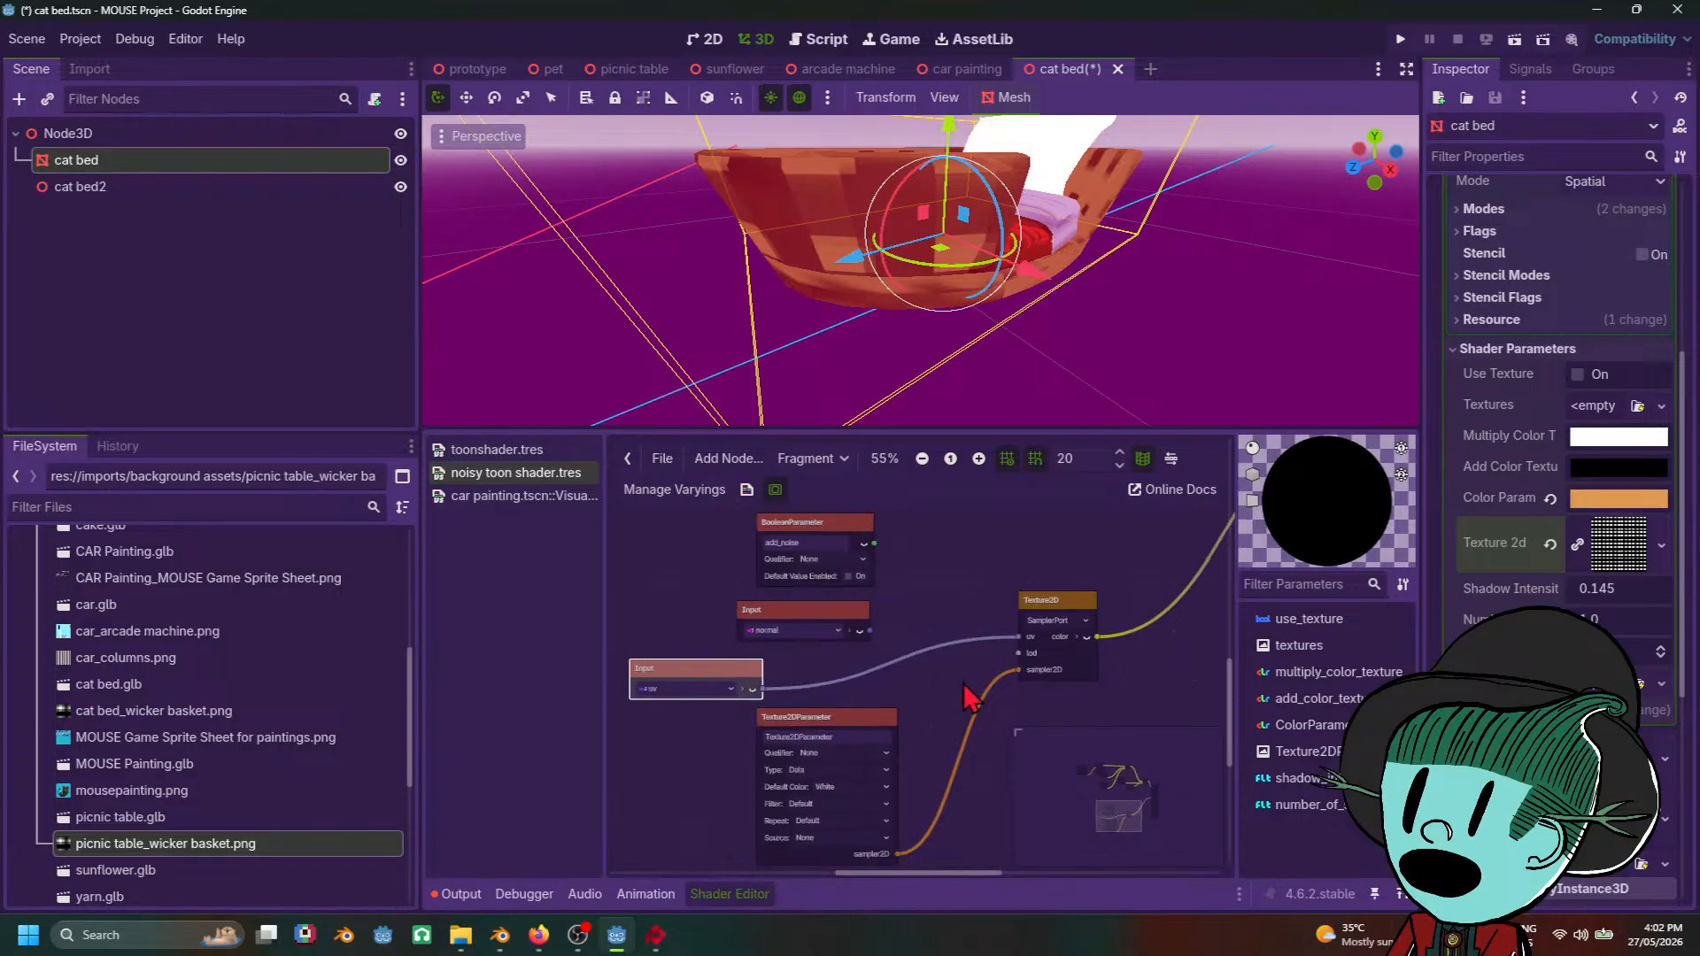
pyautogui.scroll(1, 970, 700)
pyautogui.moveTo(863, 693); pyautogui.dragTo(939, 709, button='middle')
# Step: Add a Vector2 MultiplyAdd node to the Fragment graph
pyautogui.rightClick(941, 711)
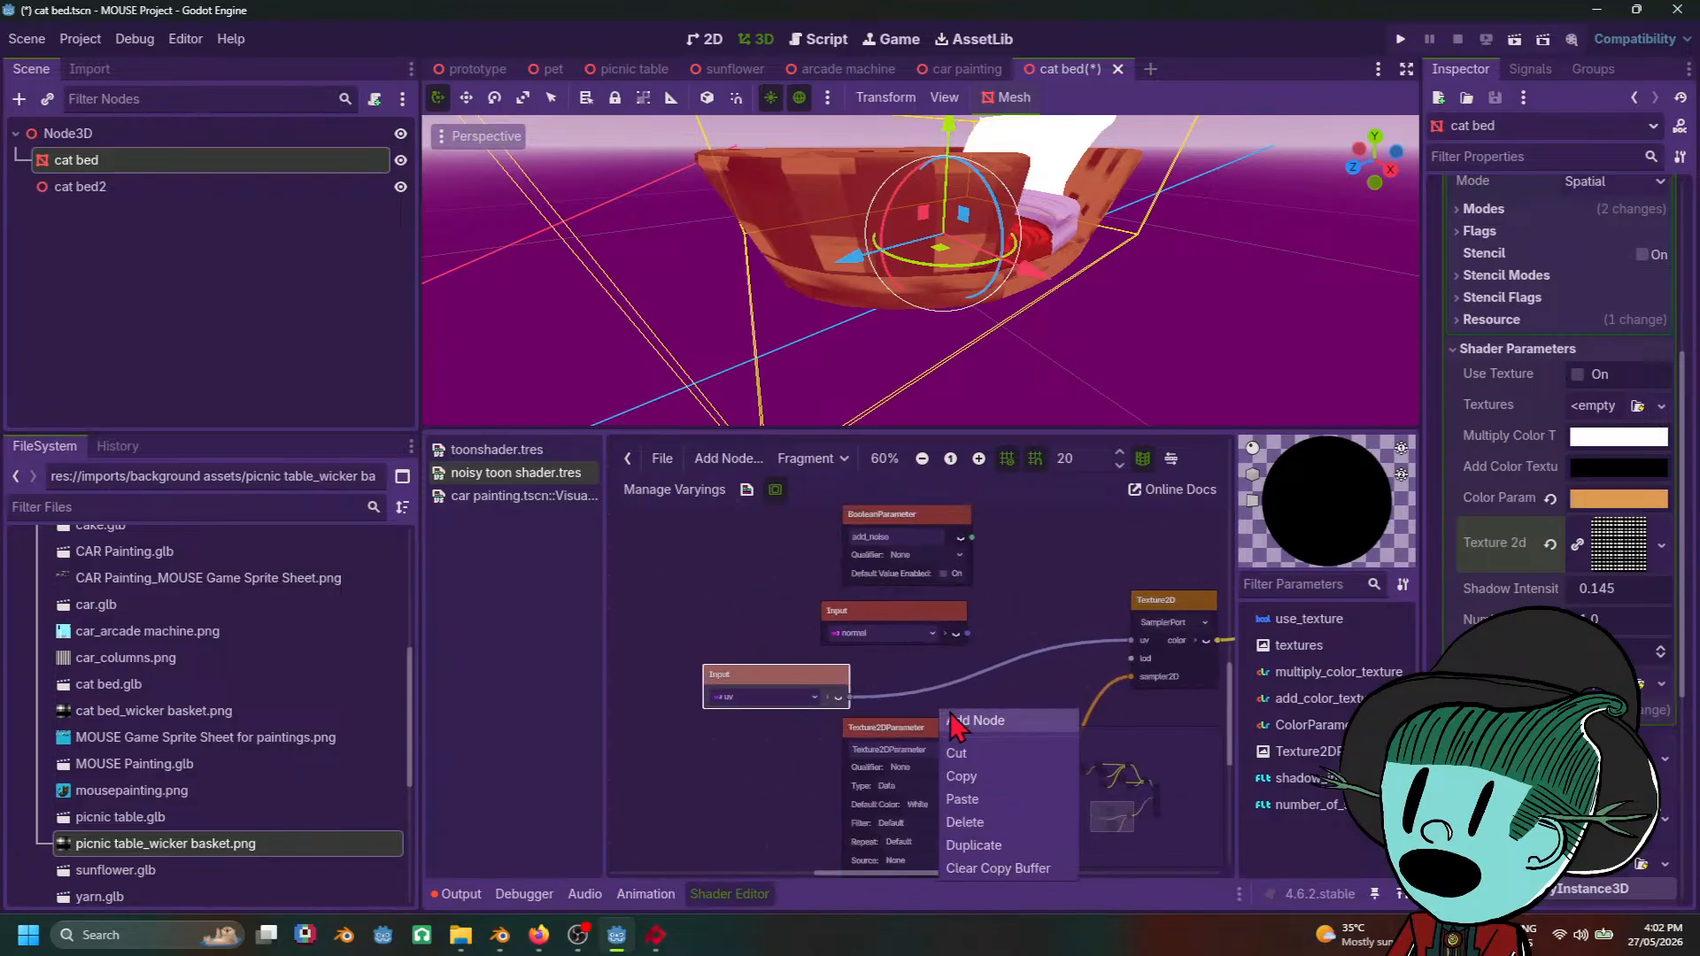
pyautogui.click(956, 722)
pyautogui.write('b')
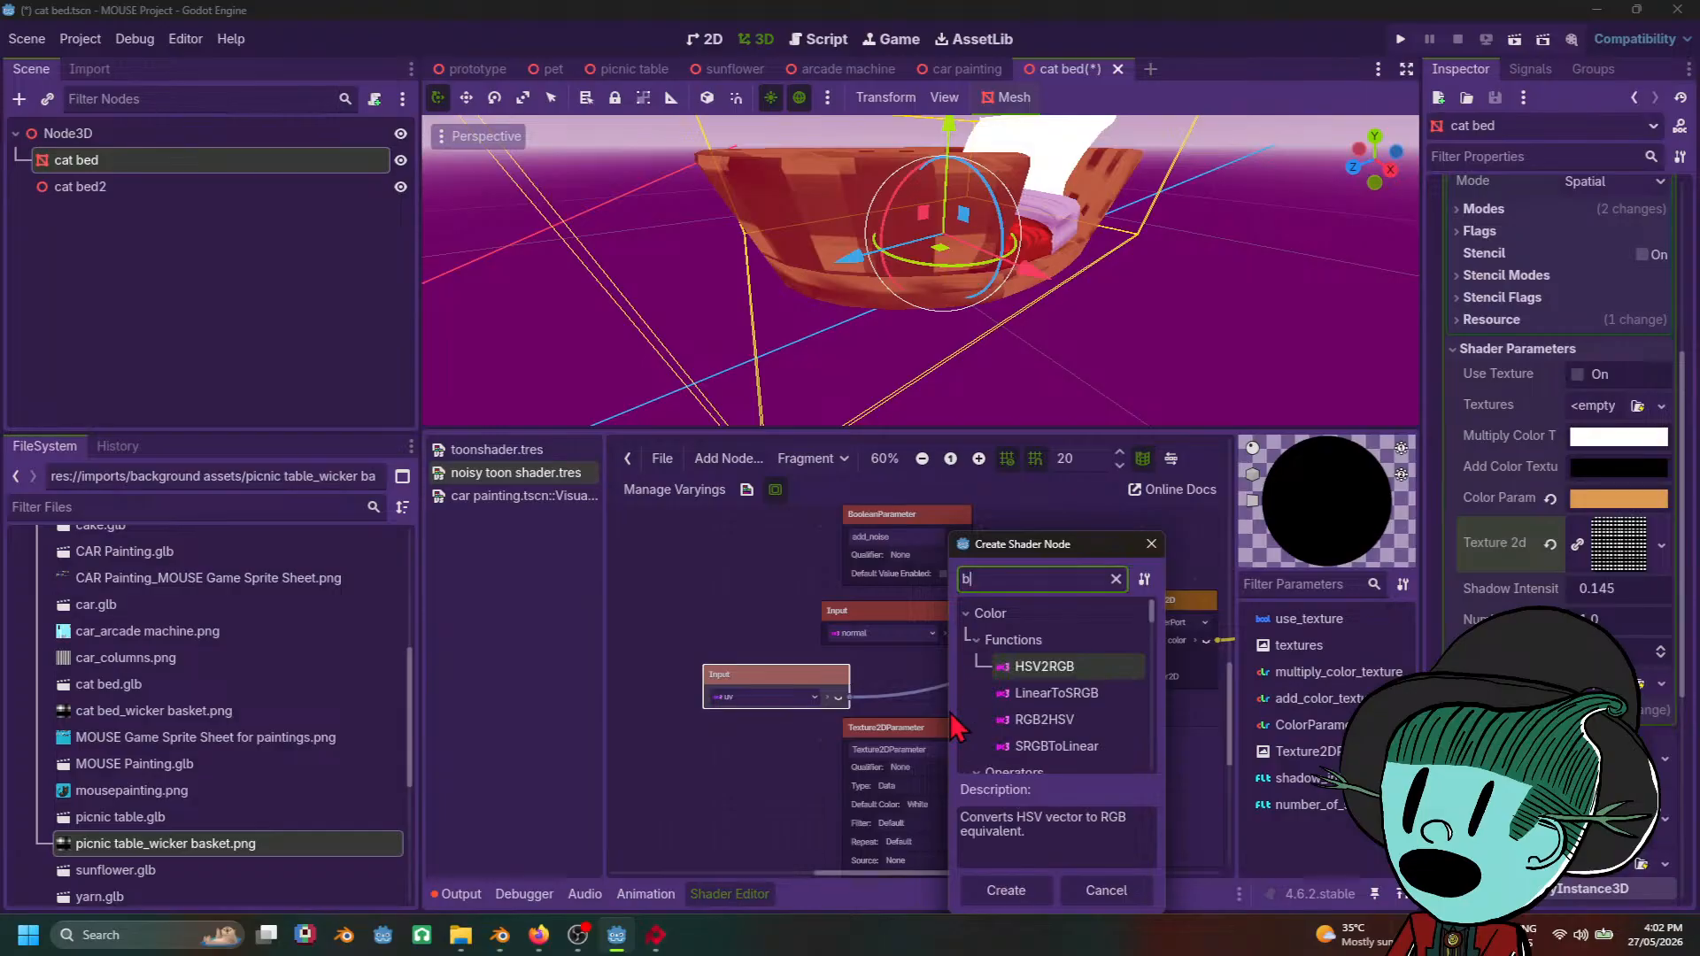
pyautogui.press('BackSpace')
pyautogui.write('vec')
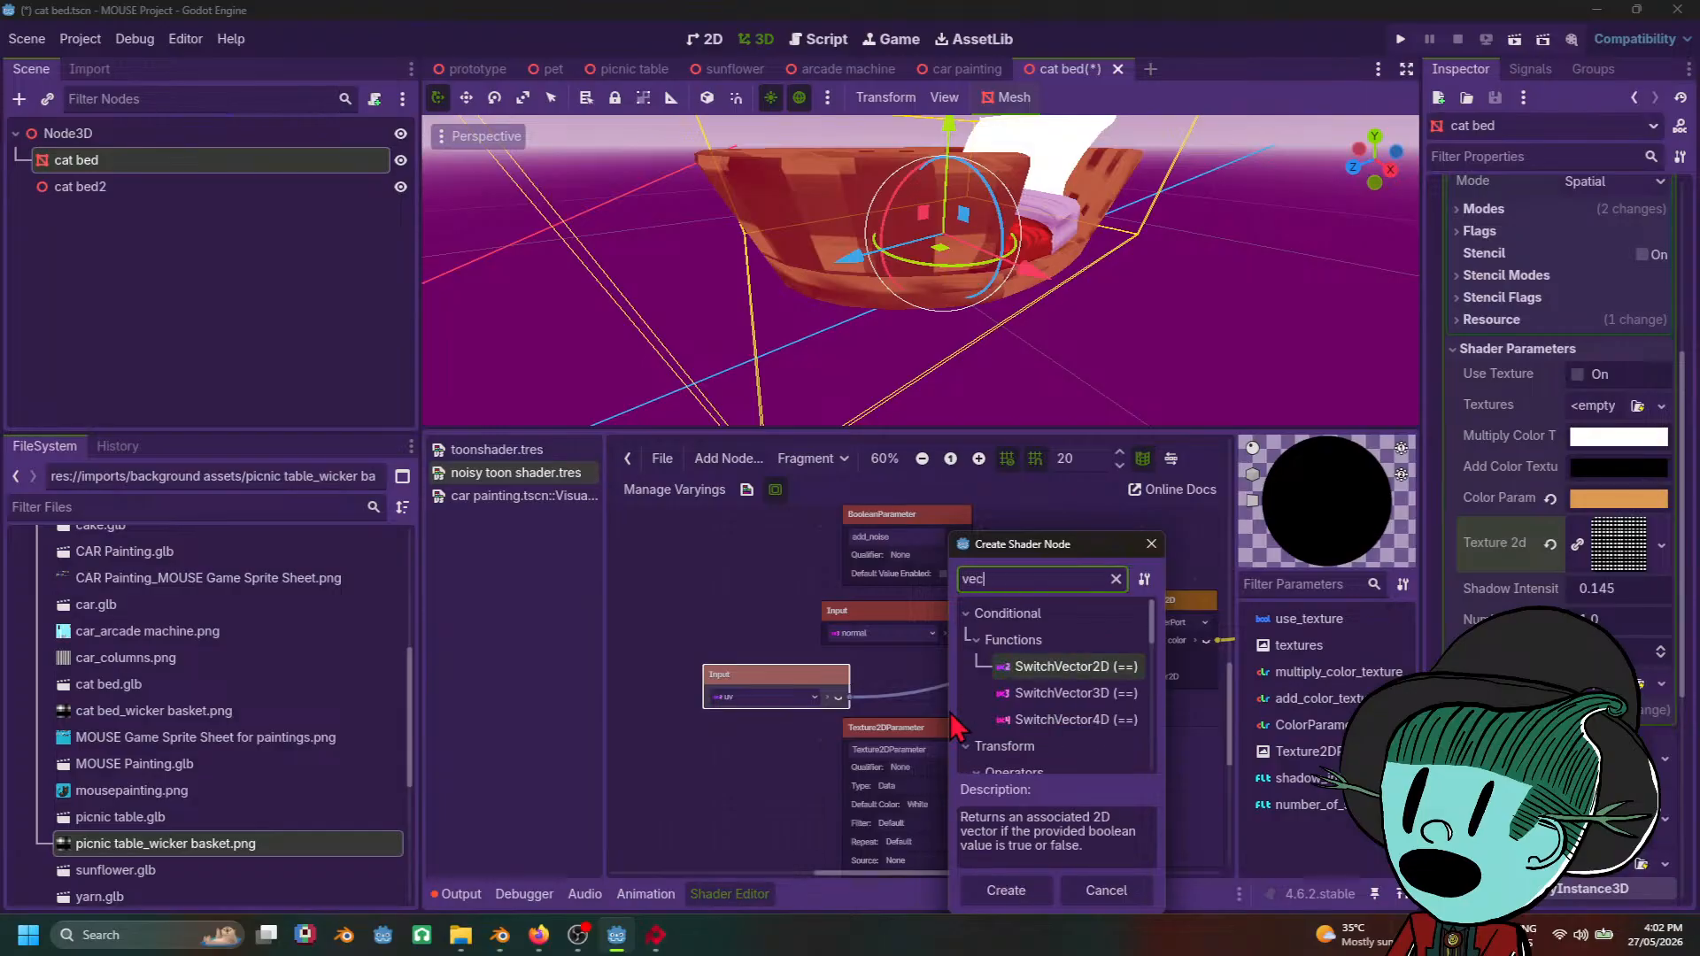
pyautogui.write('2')
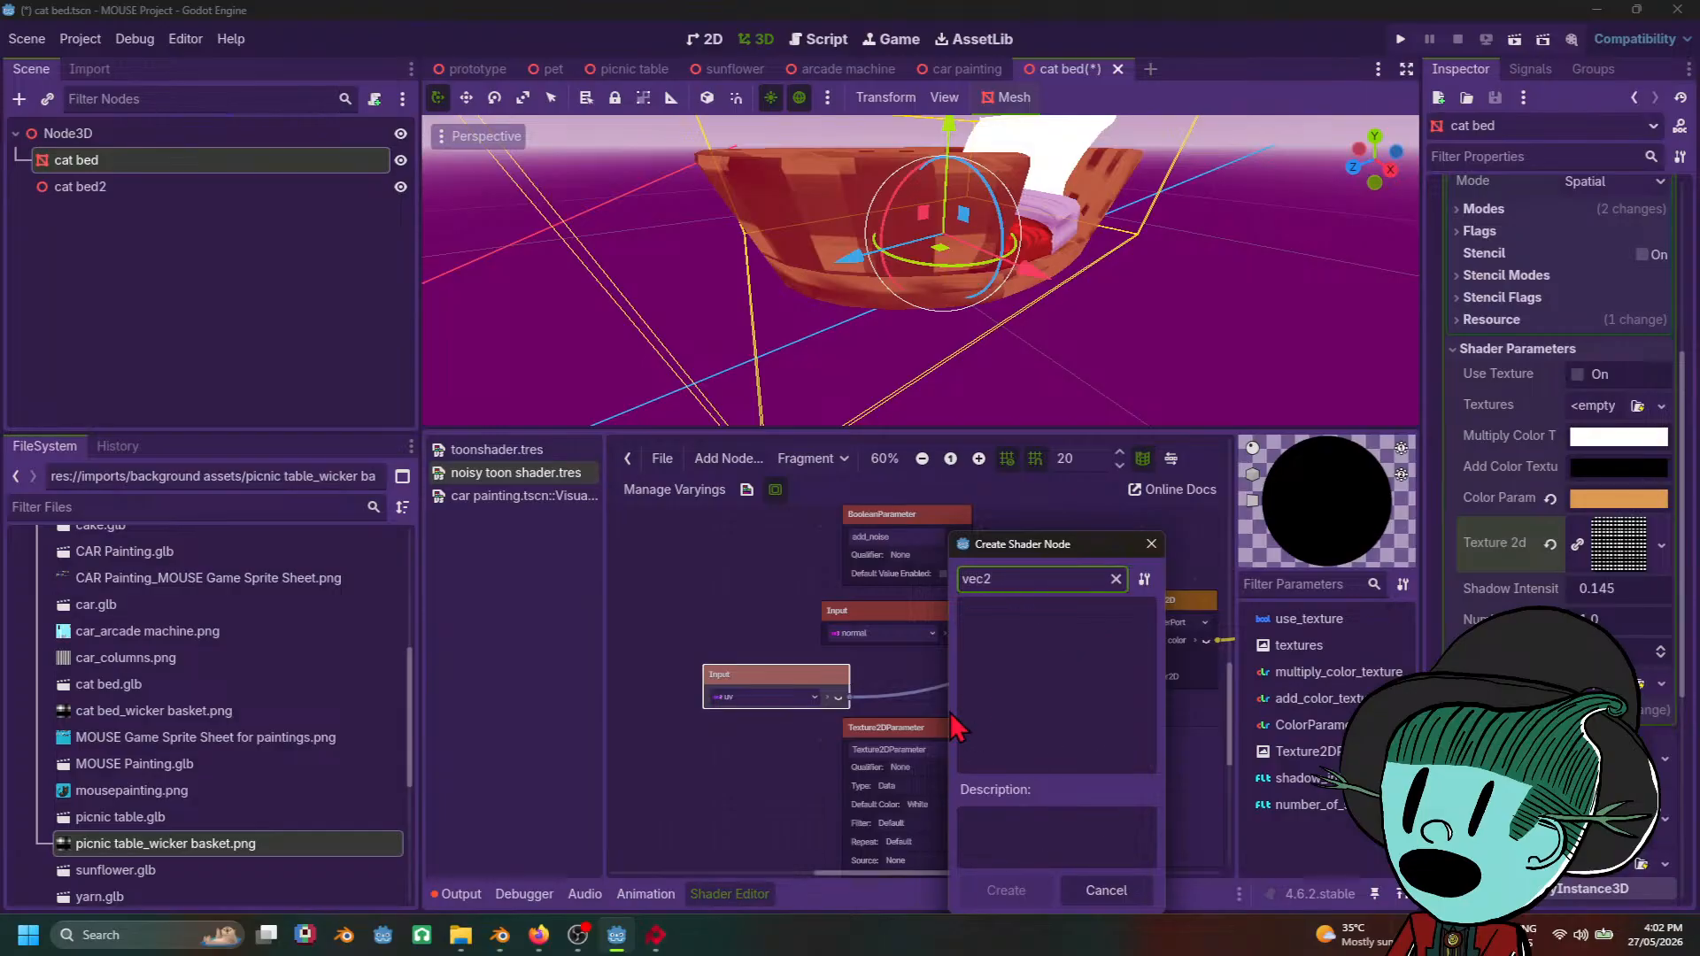
pyautogui.press('BackSpace')
pyautogui.write('tor')
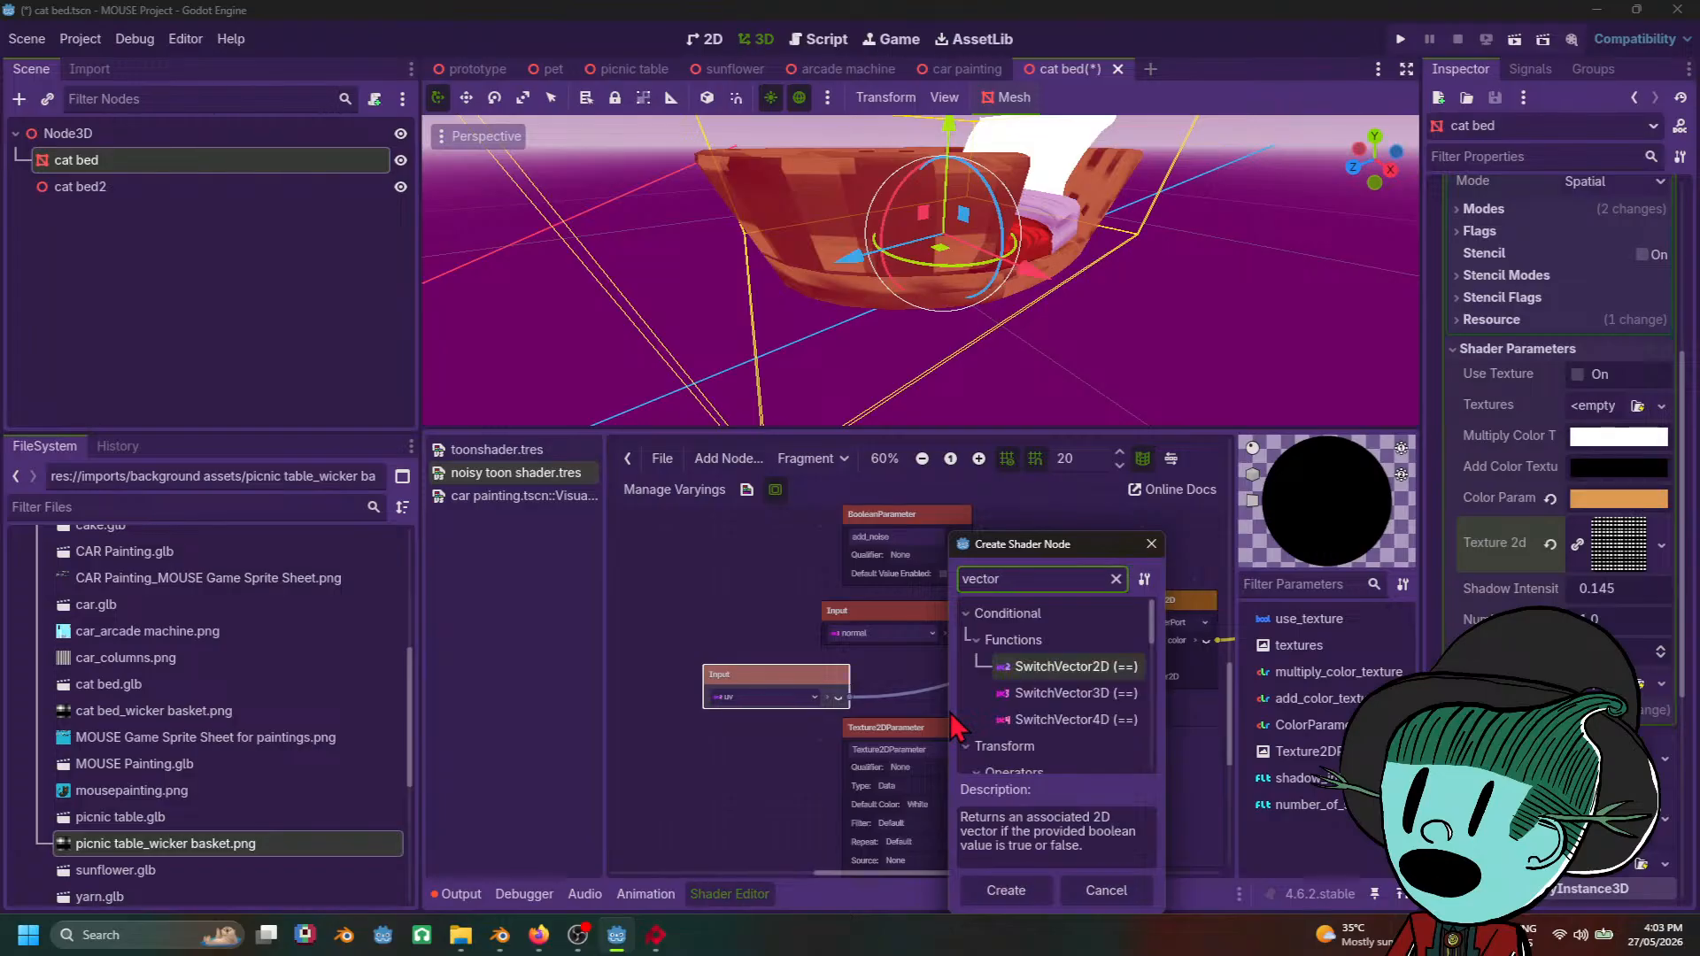
pyautogui.write('2')
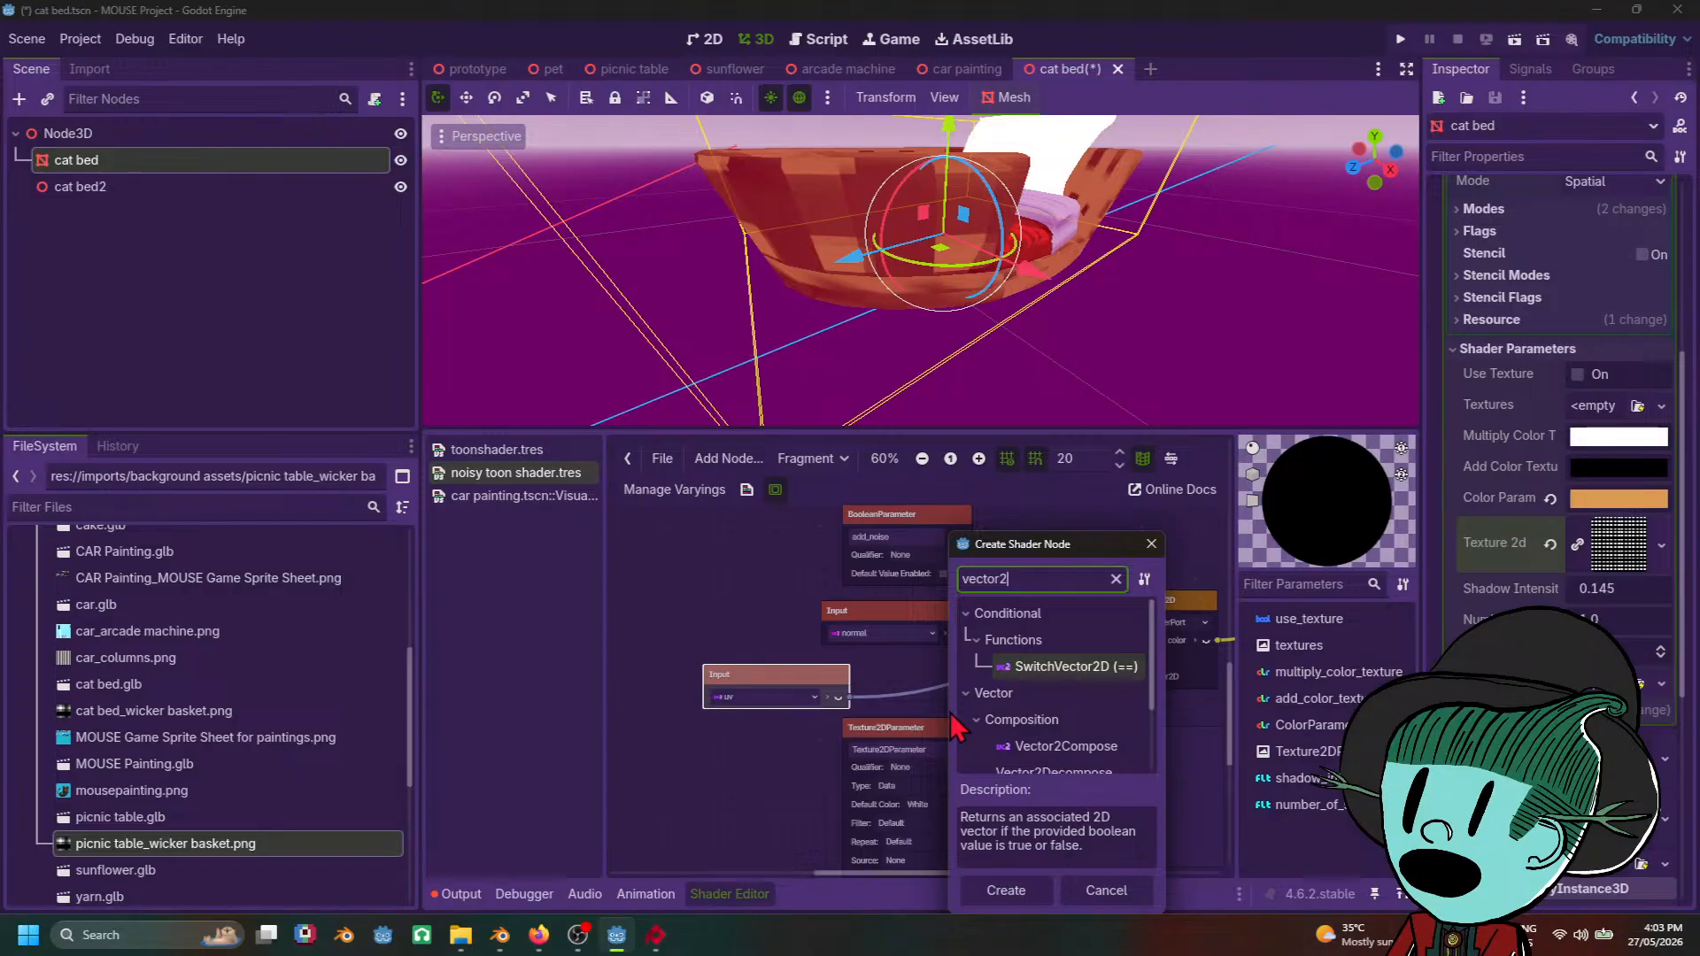
pyautogui.write('m')
pyautogui.press('BackSpace')
pyautogui.press('BackSpace')
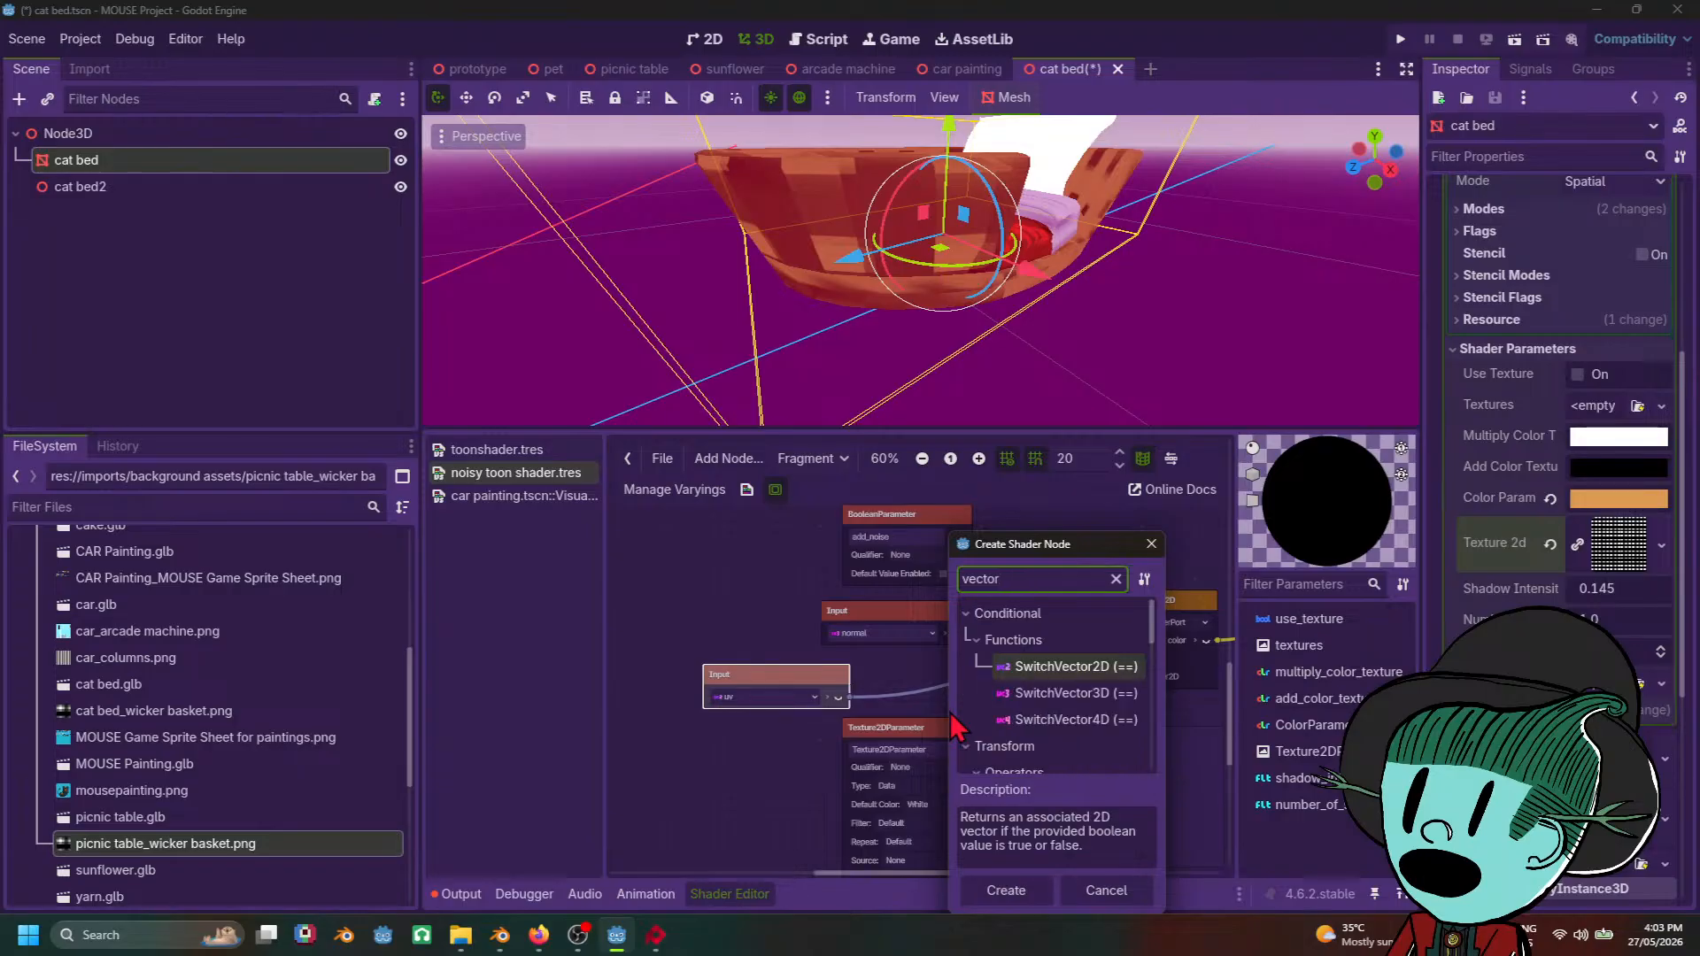
pyautogui.write('m')
pyautogui.press('BackSpace')
pyautogui.press('BackSpace')
pyautogui.press('BackSpace')
pyautogui.press('BackSpace')
pyautogui.press('BackSpace')
pyautogui.press('BackSpace')
pyautogui.press('BackSpace')
pyautogui.write('mult')
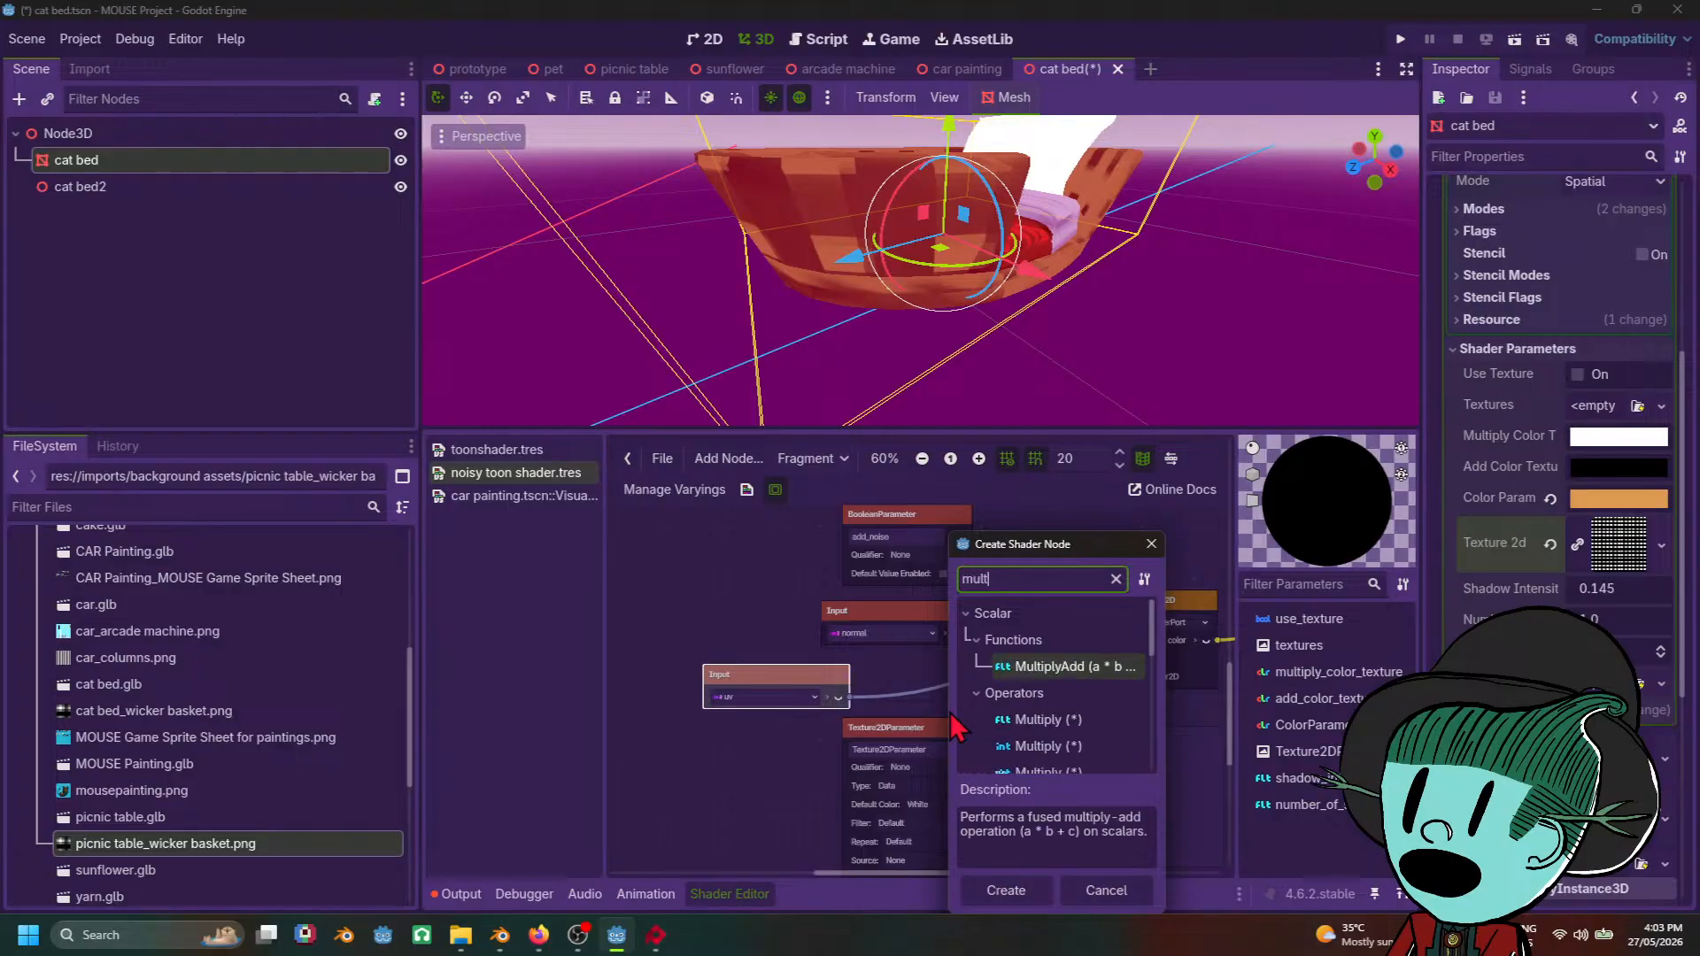
pyautogui.scroll(-3, 960, 722)
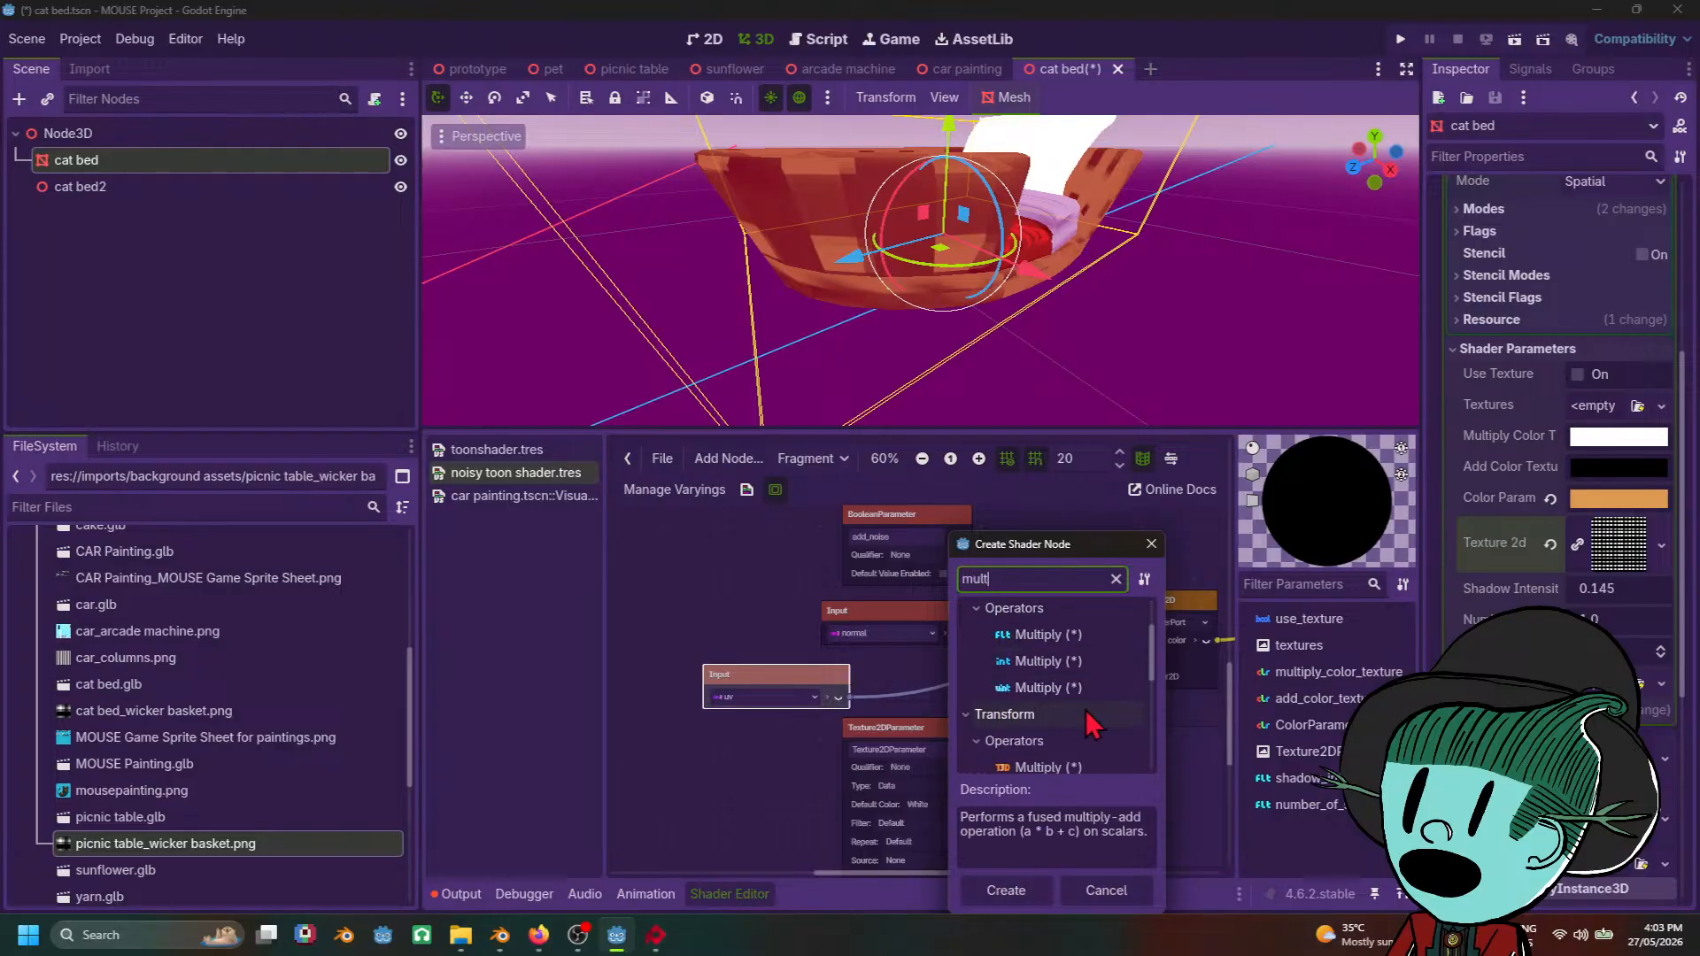
pyautogui.scroll(-3, 1099, 737)
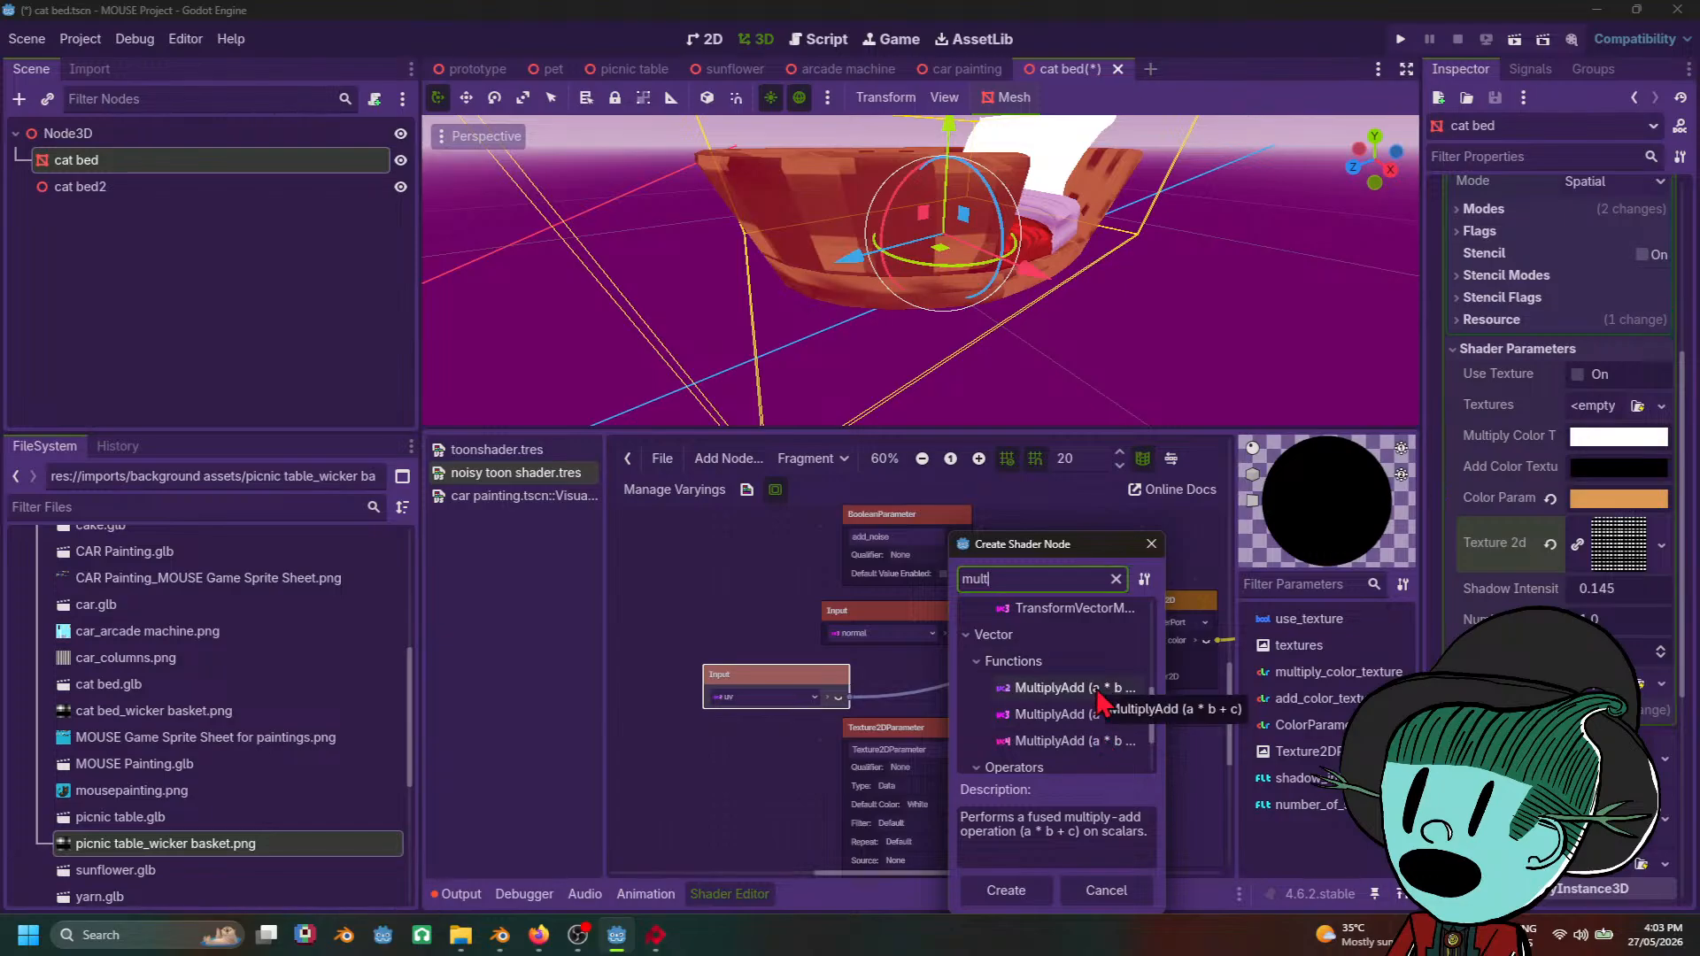
pyautogui.doubleClick(1099, 700)
# Step: Insert the MultiplyAdd node into the connection from the uv input to the Texture2D node and show its output preview
pyautogui.moveTo(801, 688); pyautogui.dragTo(739, 635)
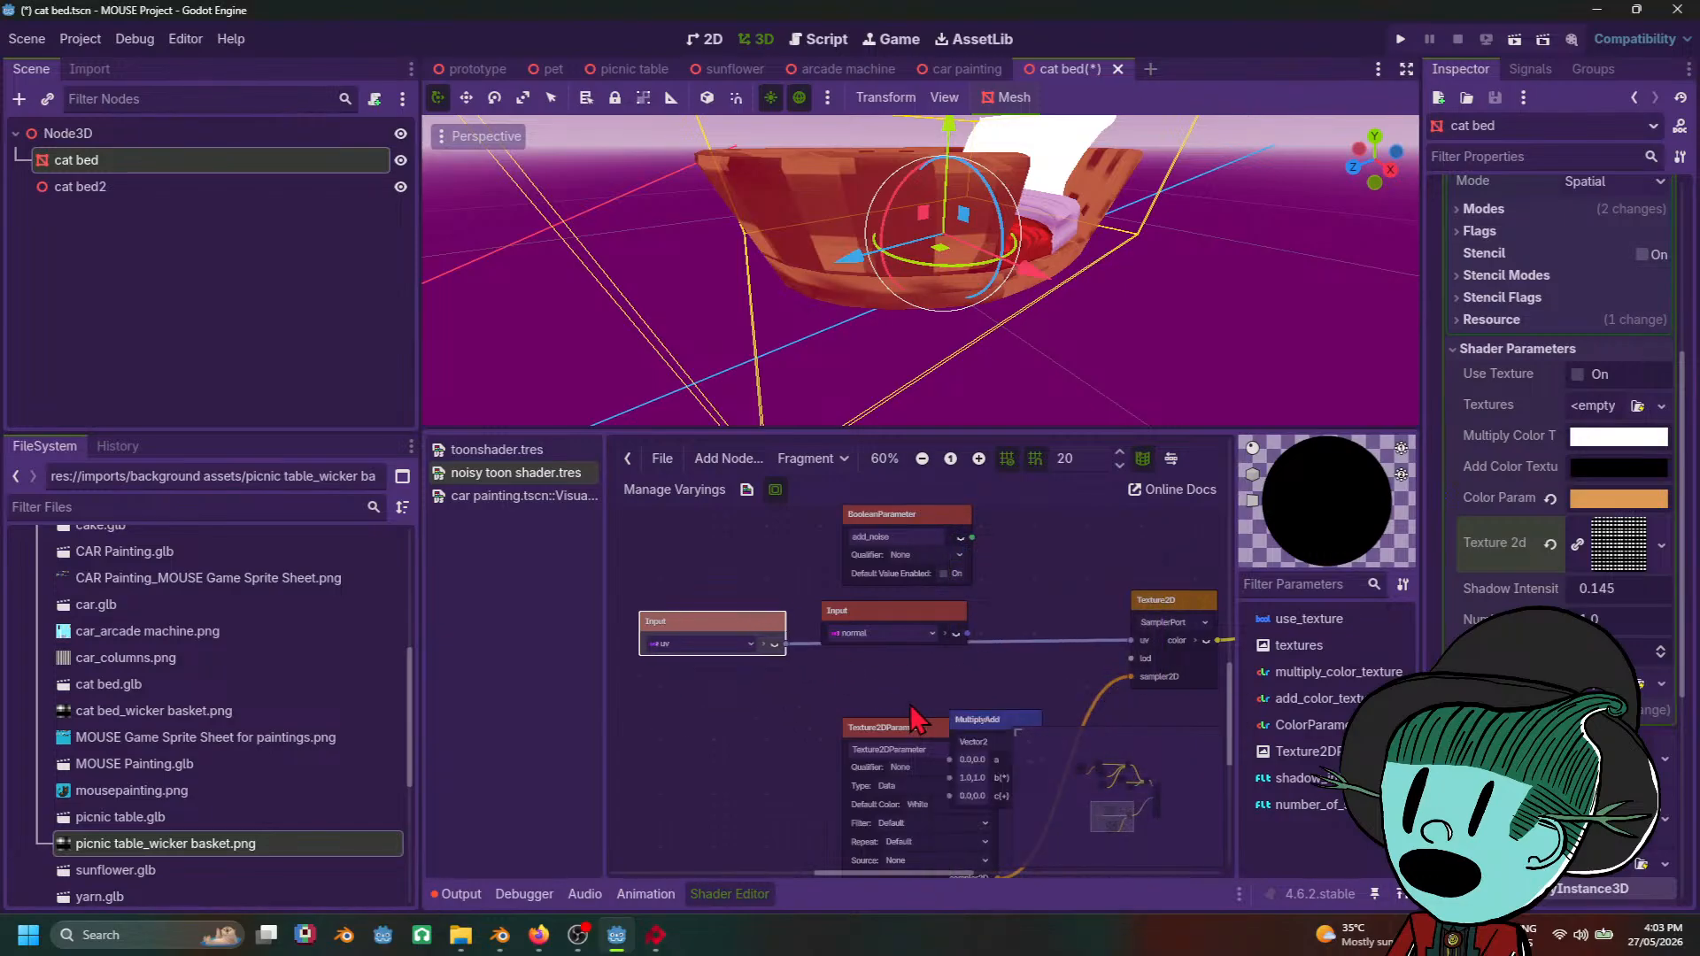
pyautogui.moveTo(949, 777); pyautogui.dragTo(989, 670)
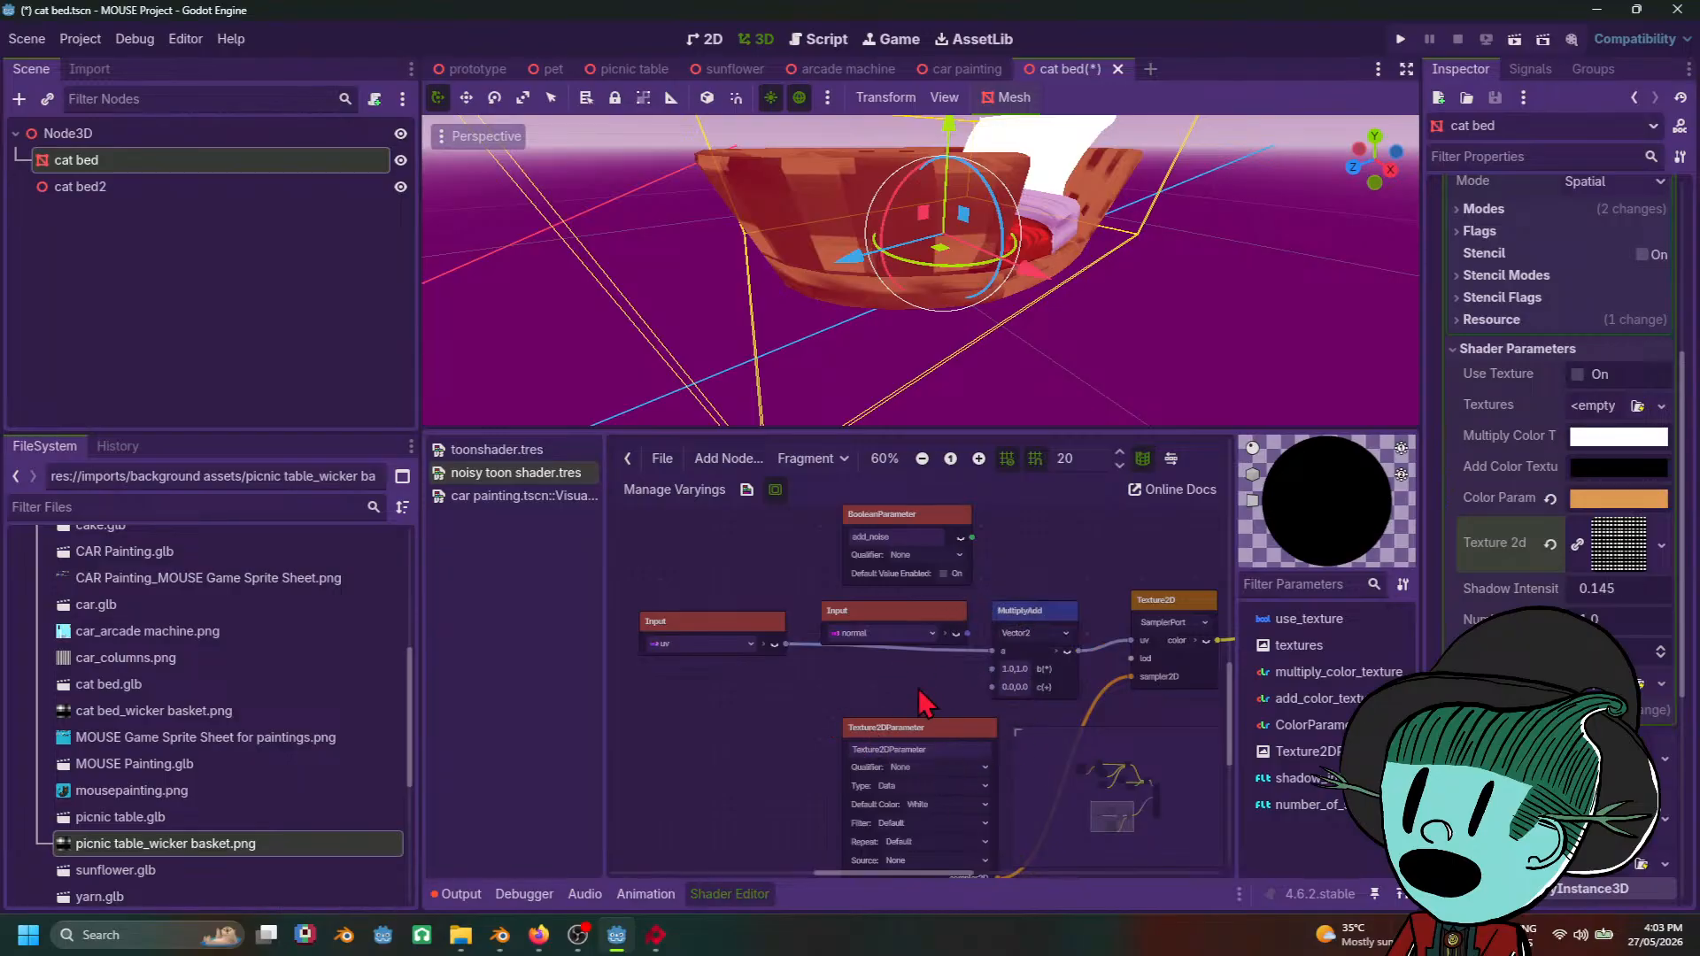
pyautogui.scroll(1, 921, 704)
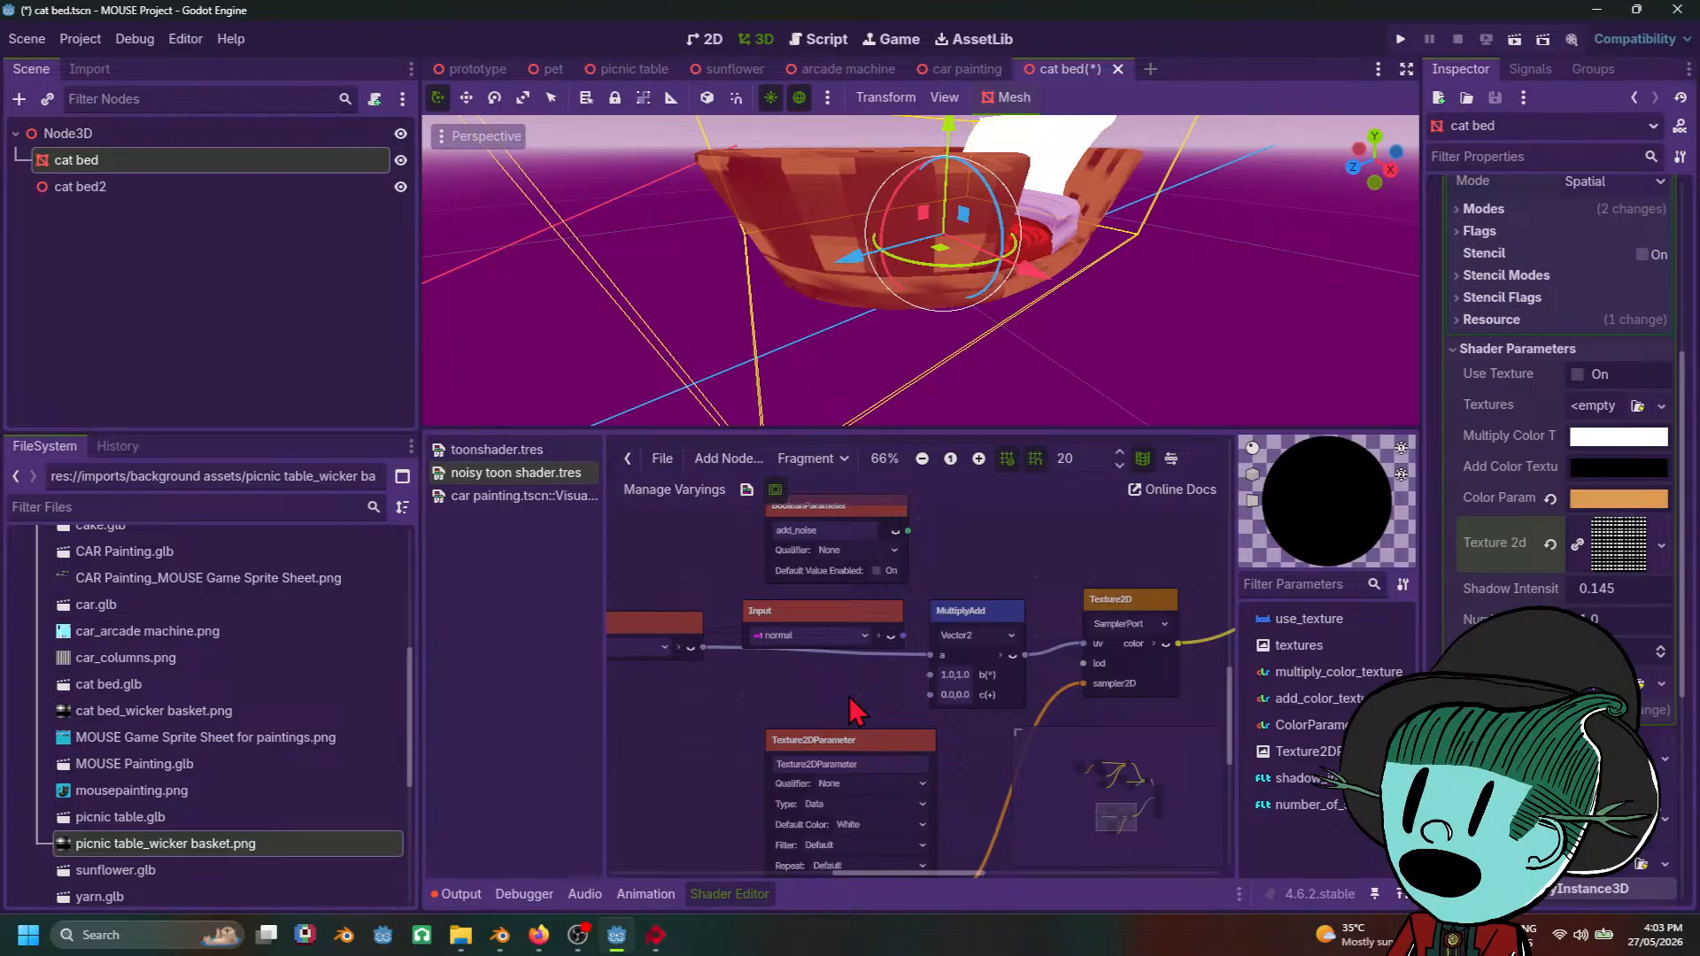
pyautogui.rightClick(851, 700)
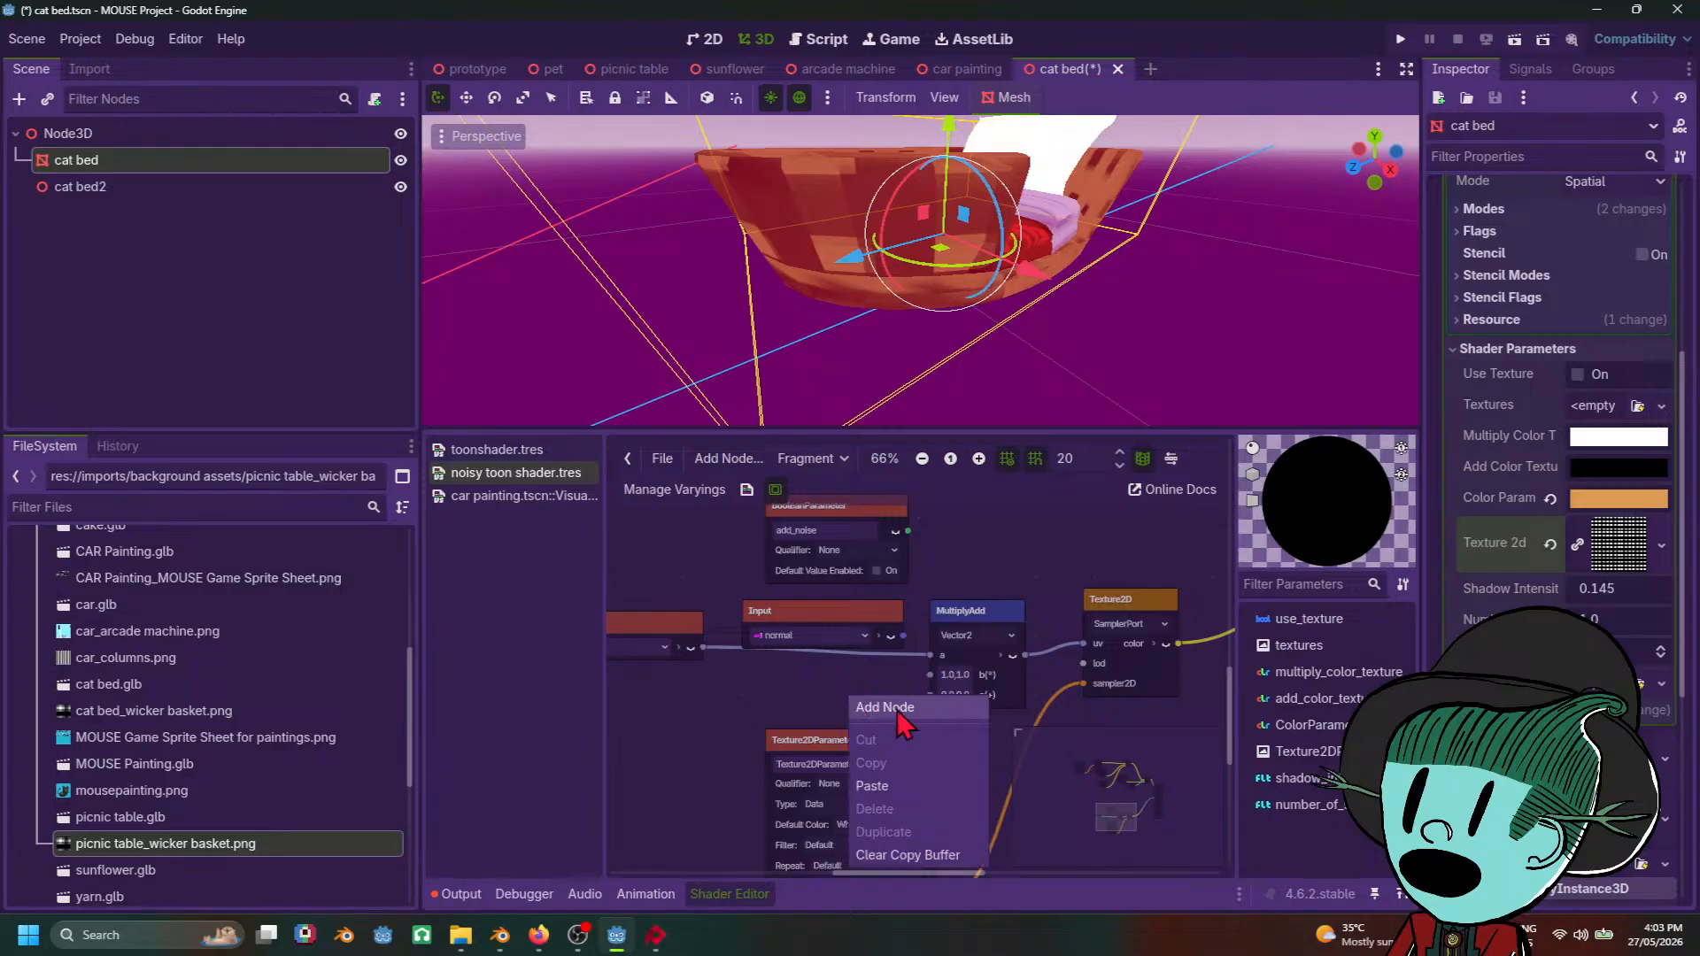
pyautogui.click(1011, 666)
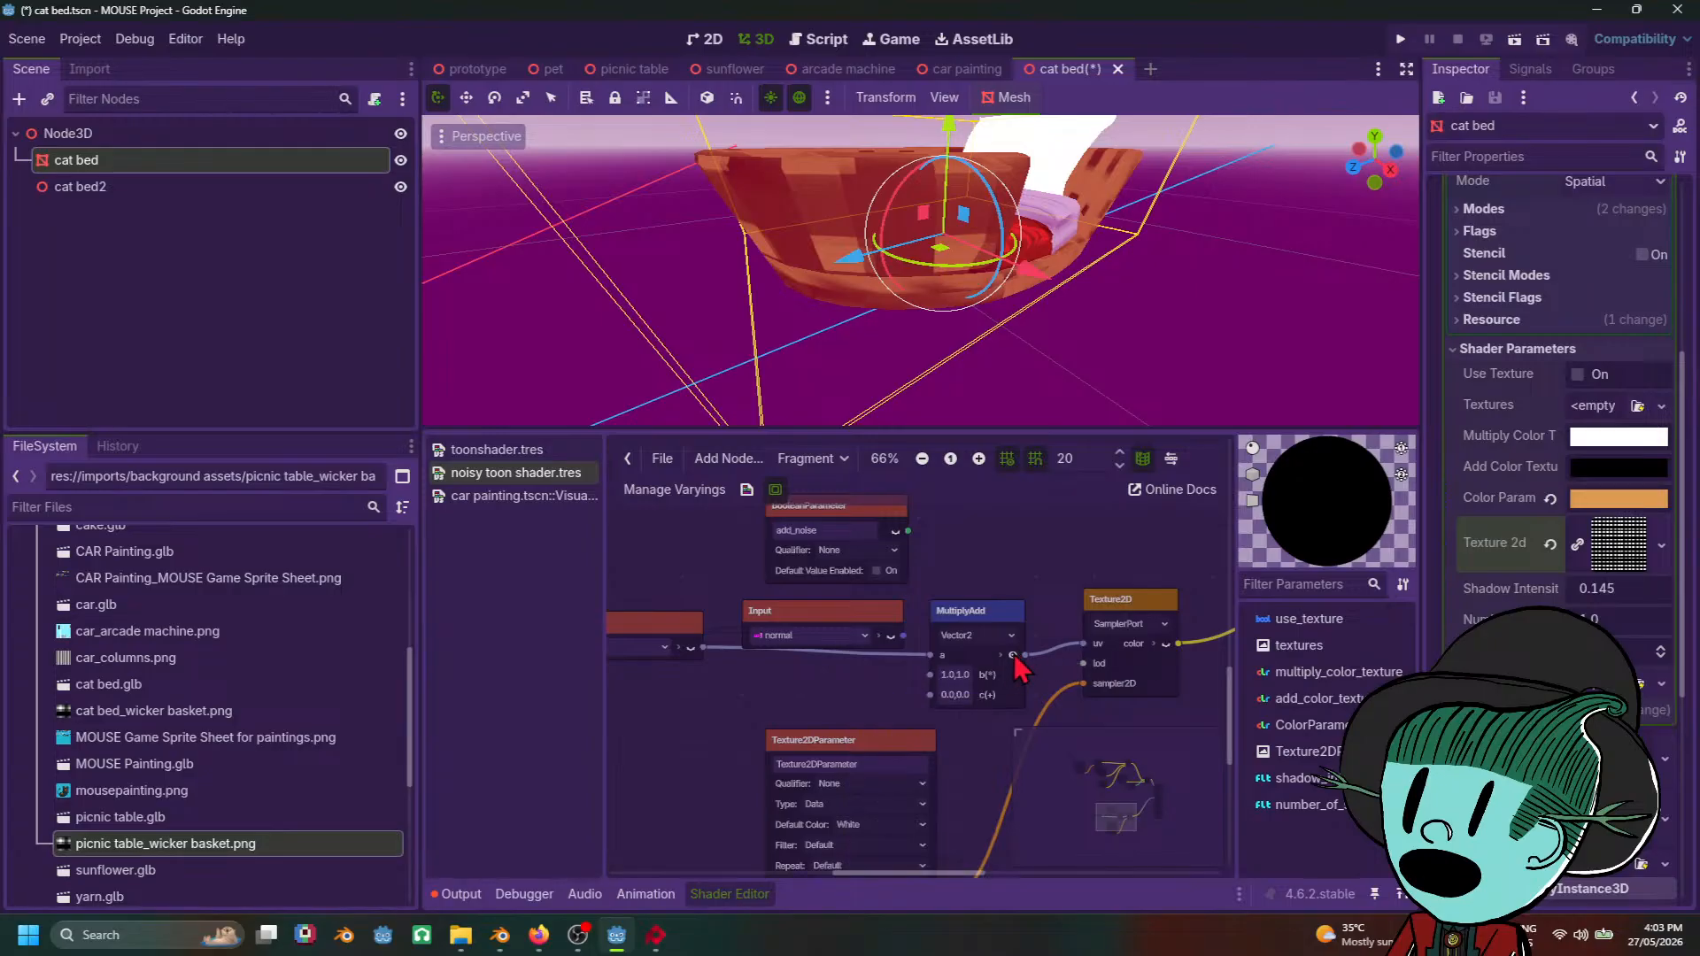
pyautogui.click(1013, 657)
# Step: Add a FloatParameter node to the Fragment graph and place it beside the Texture2DParameter node
pyautogui.moveTo(761, 722); pyautogui.dragTo(737, 710, button='middle')
pyautogui.rightClick(733, 709)
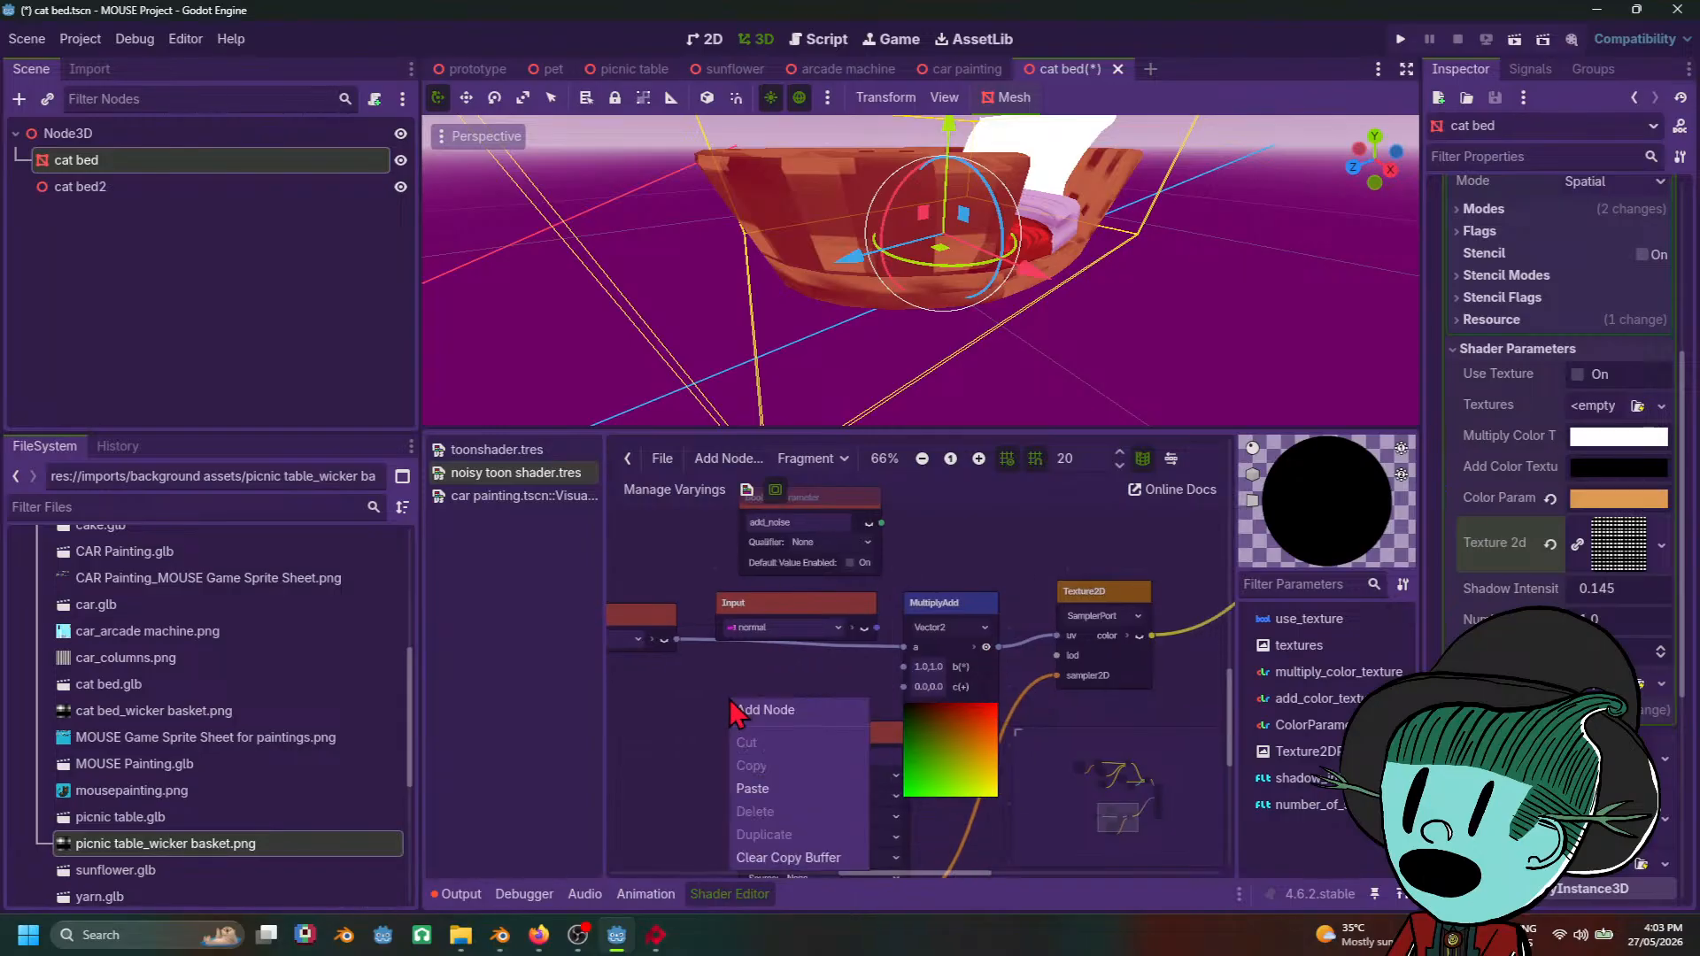
pyautogui.click(760, 712)
pyautogui.write('mult')
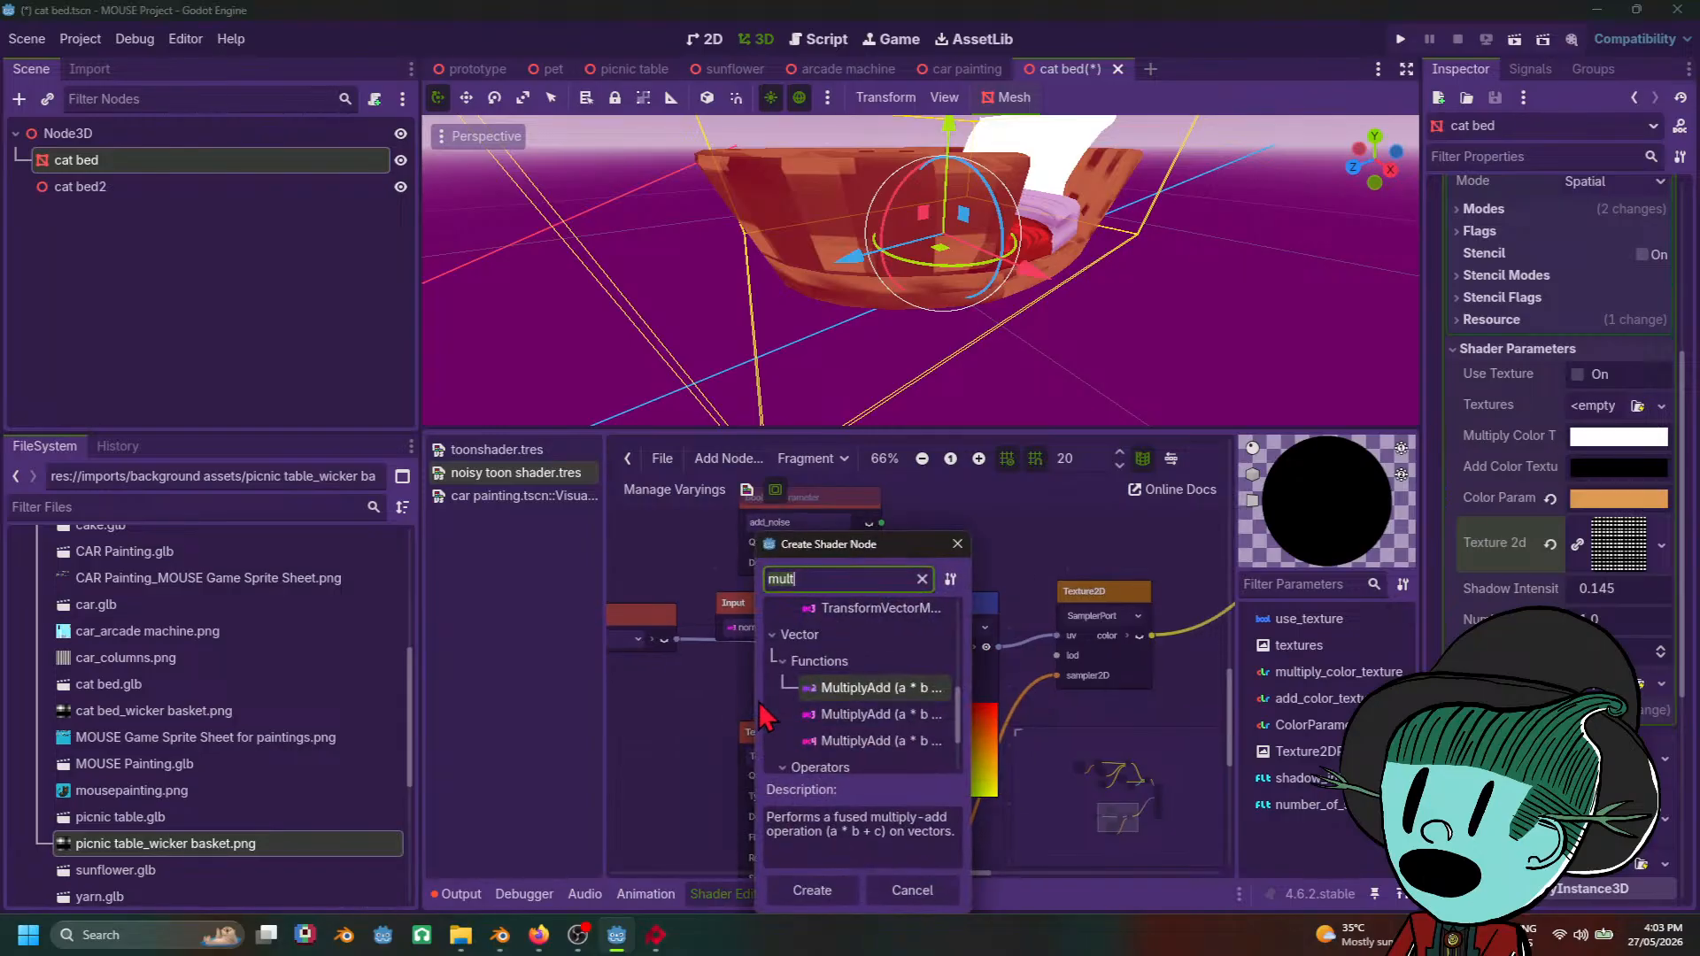
pyautogui.press('BackSpace')
pyautogui.press('BackSpace')
pyautogui.press('BackSpace')
pyautogui.press('BackSpace')
pyautogui.write('floa')
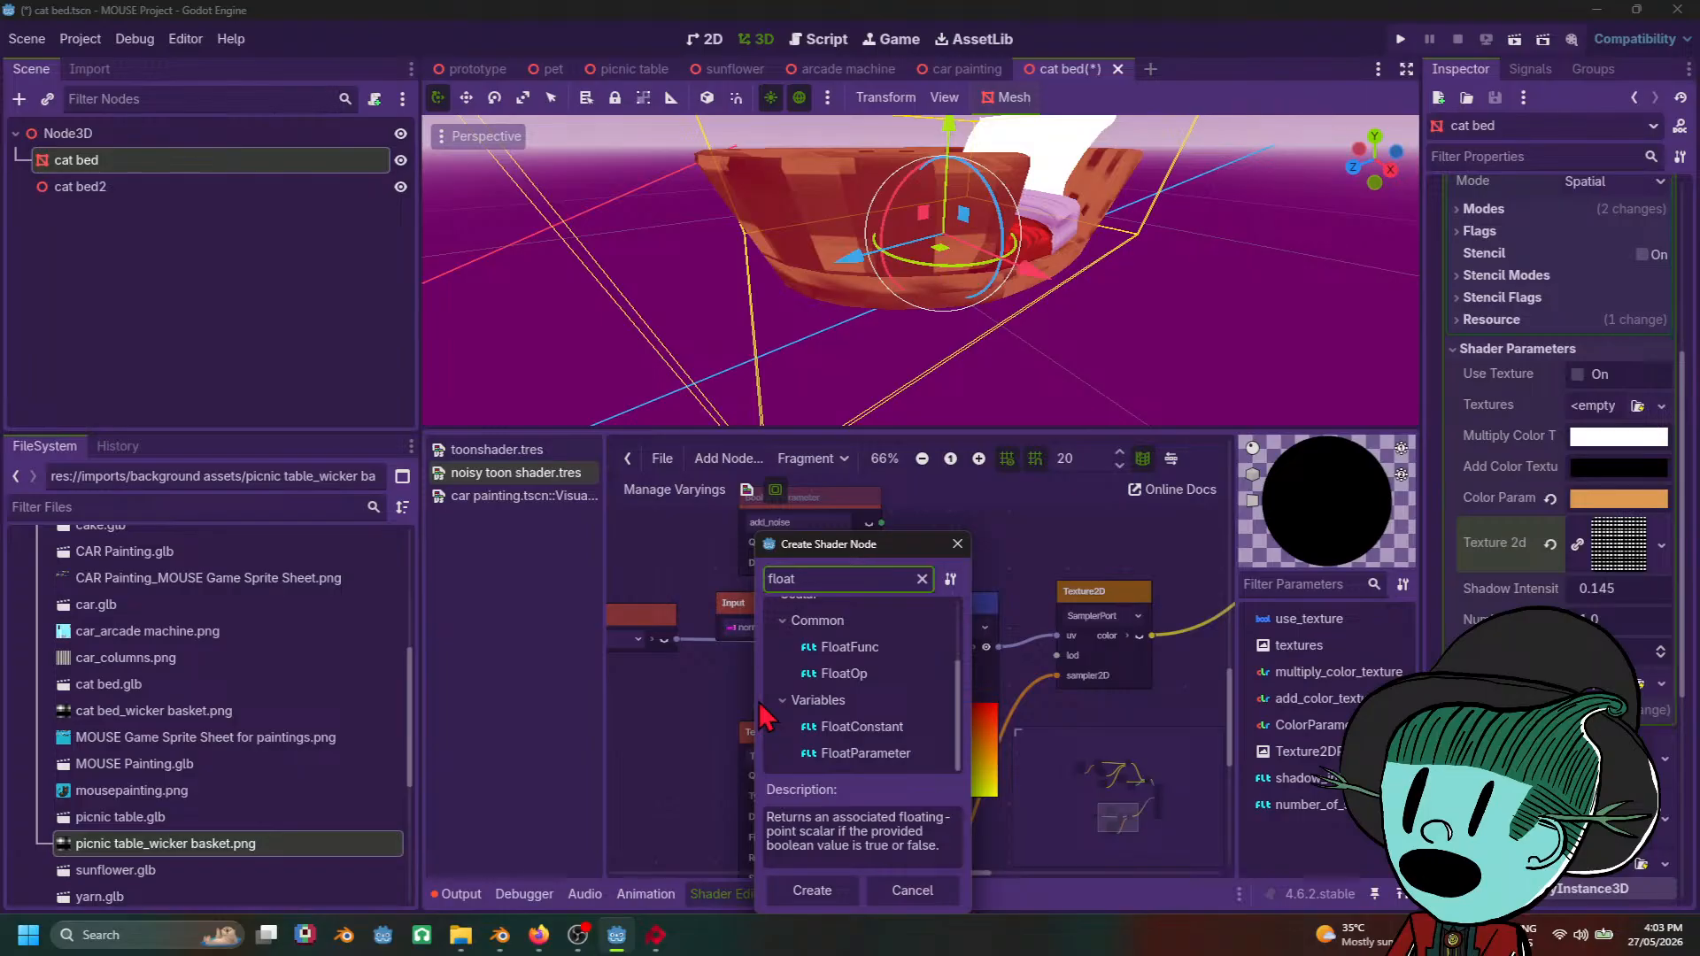
pyautogui.doubleClick(891, 754)
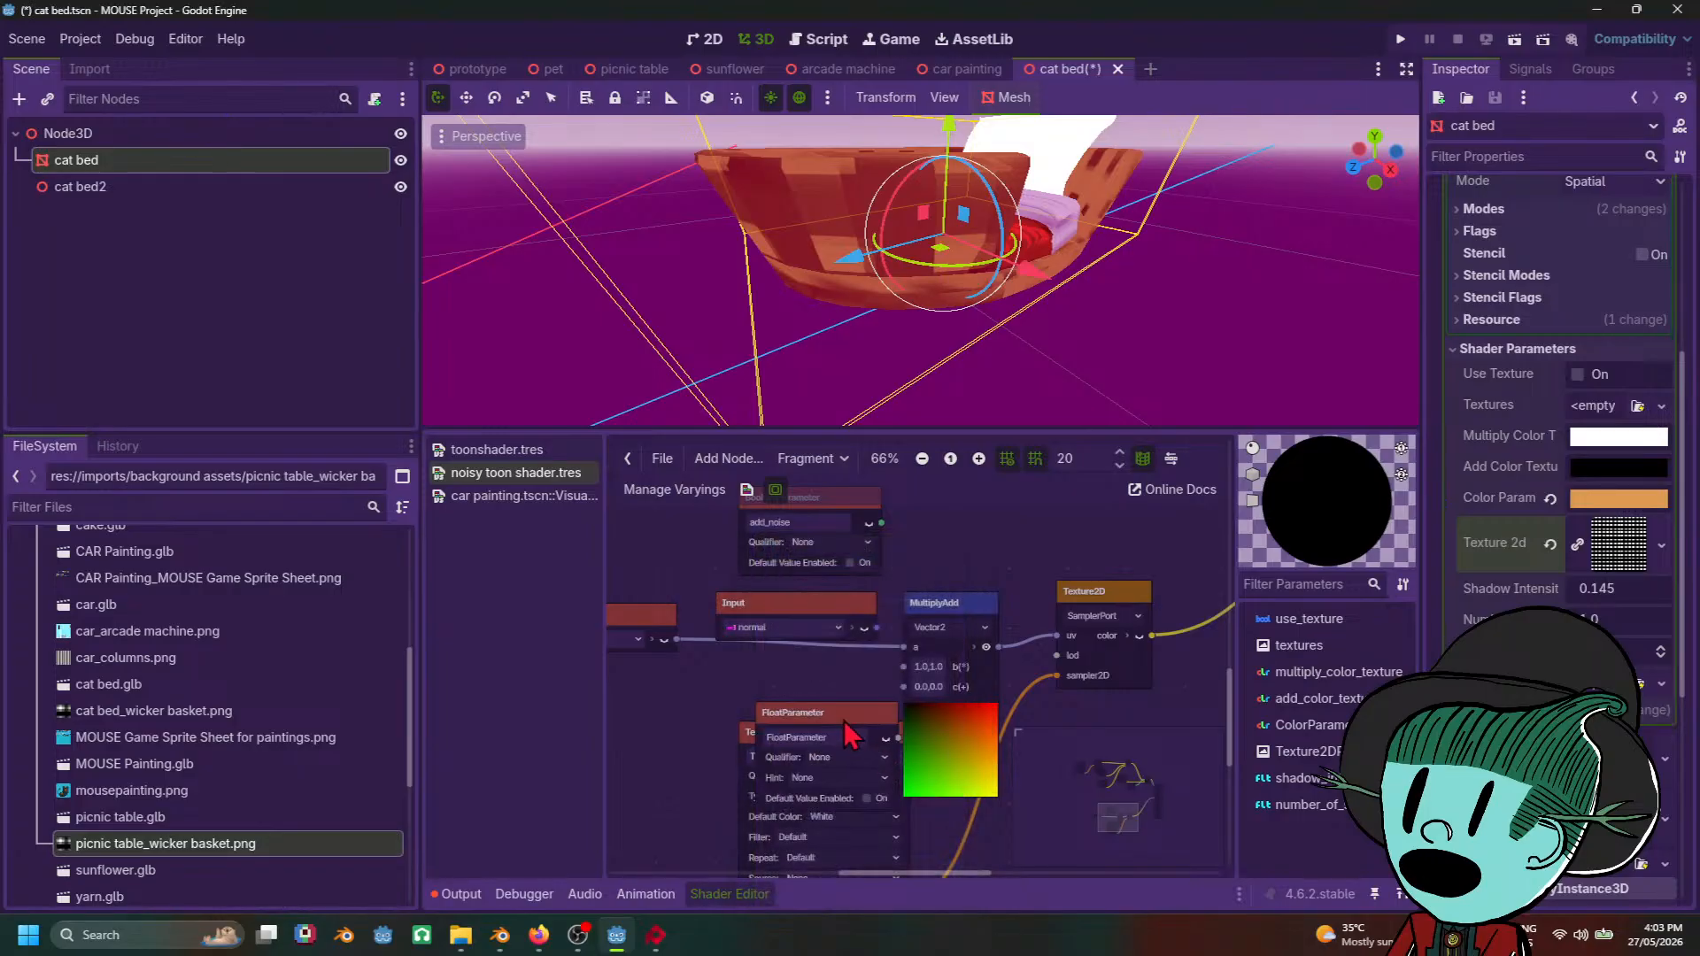
pyautogui.moveTo(843, 721); pyautogui.dragTo(797, 709)
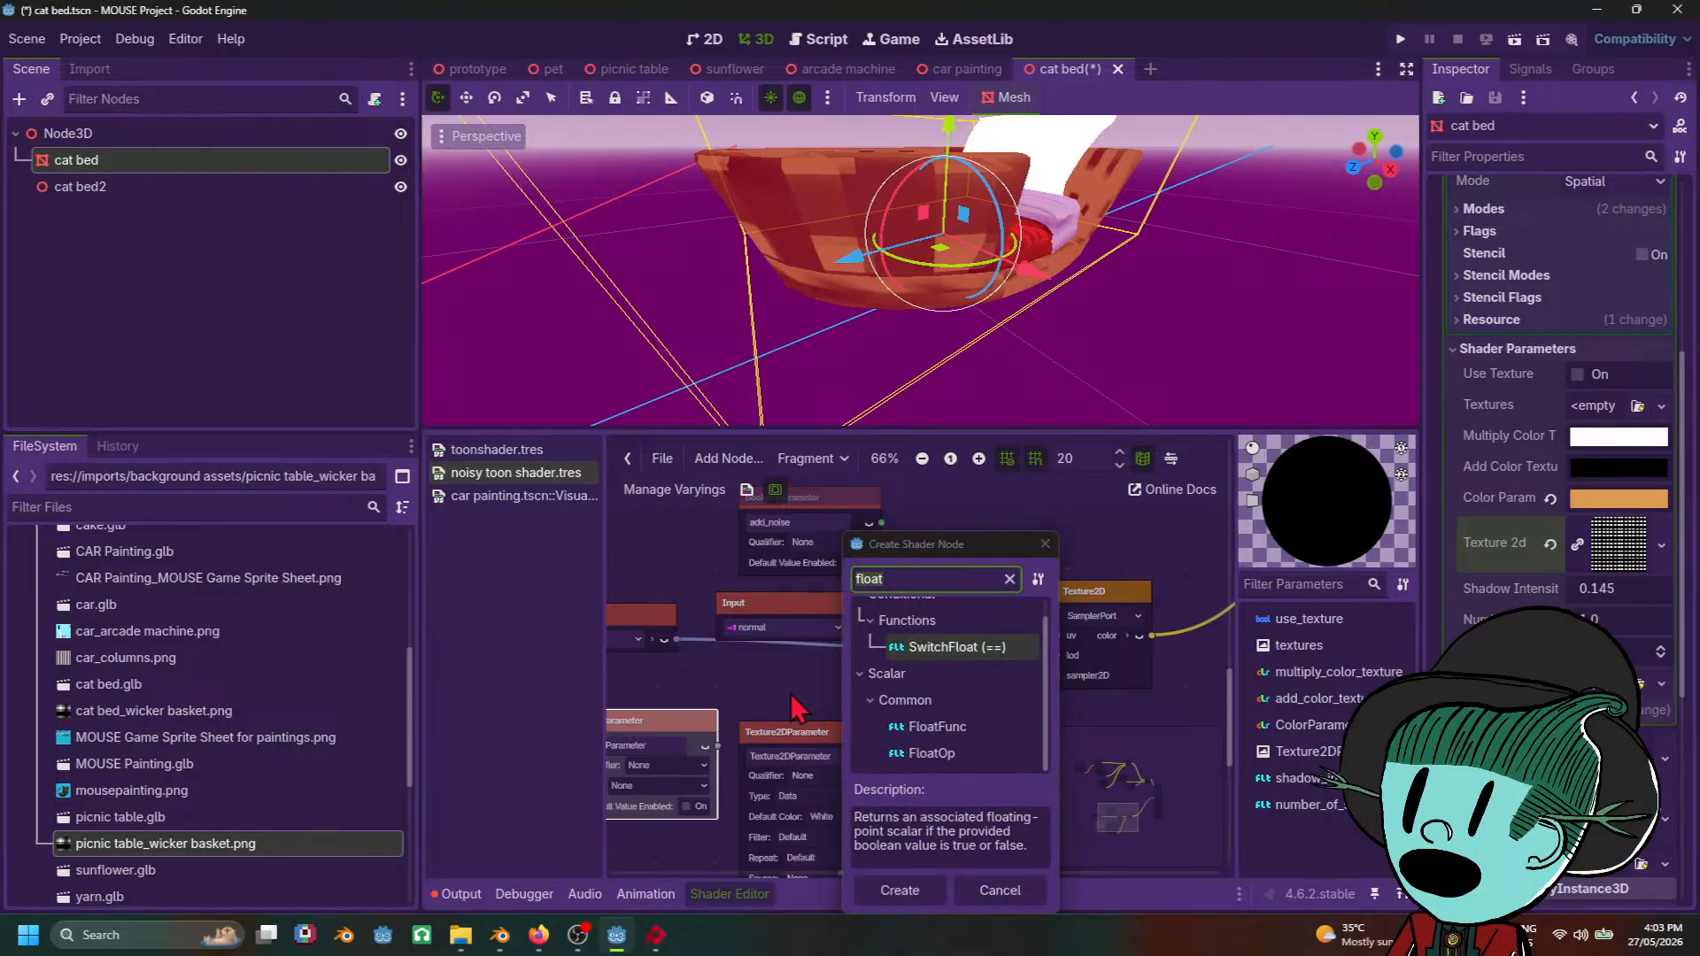
pyautogui.click(998, 891)
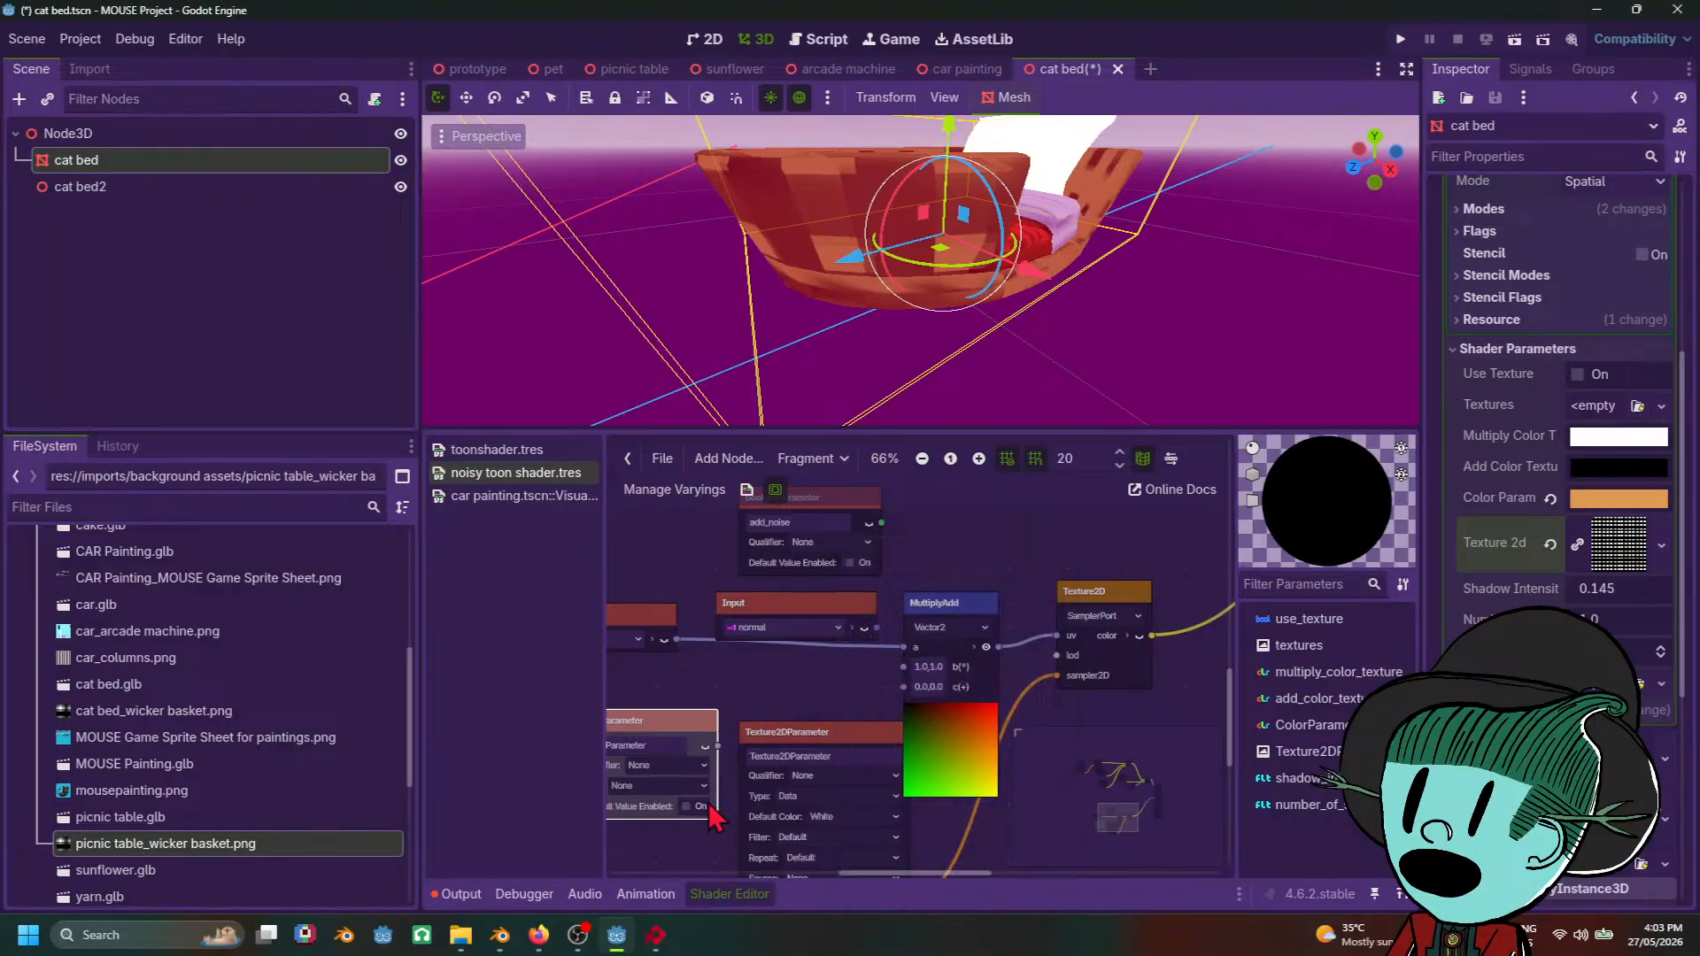
# Step: Enable the FloatParameter's default value, set it to 1.0, and connect the node to the MultiplyAdd node's b input
pyautogui.keyDown('ctrl'); pyautogui.scroll(2, 885, 735); pyautogui.keyUp('ctrl')
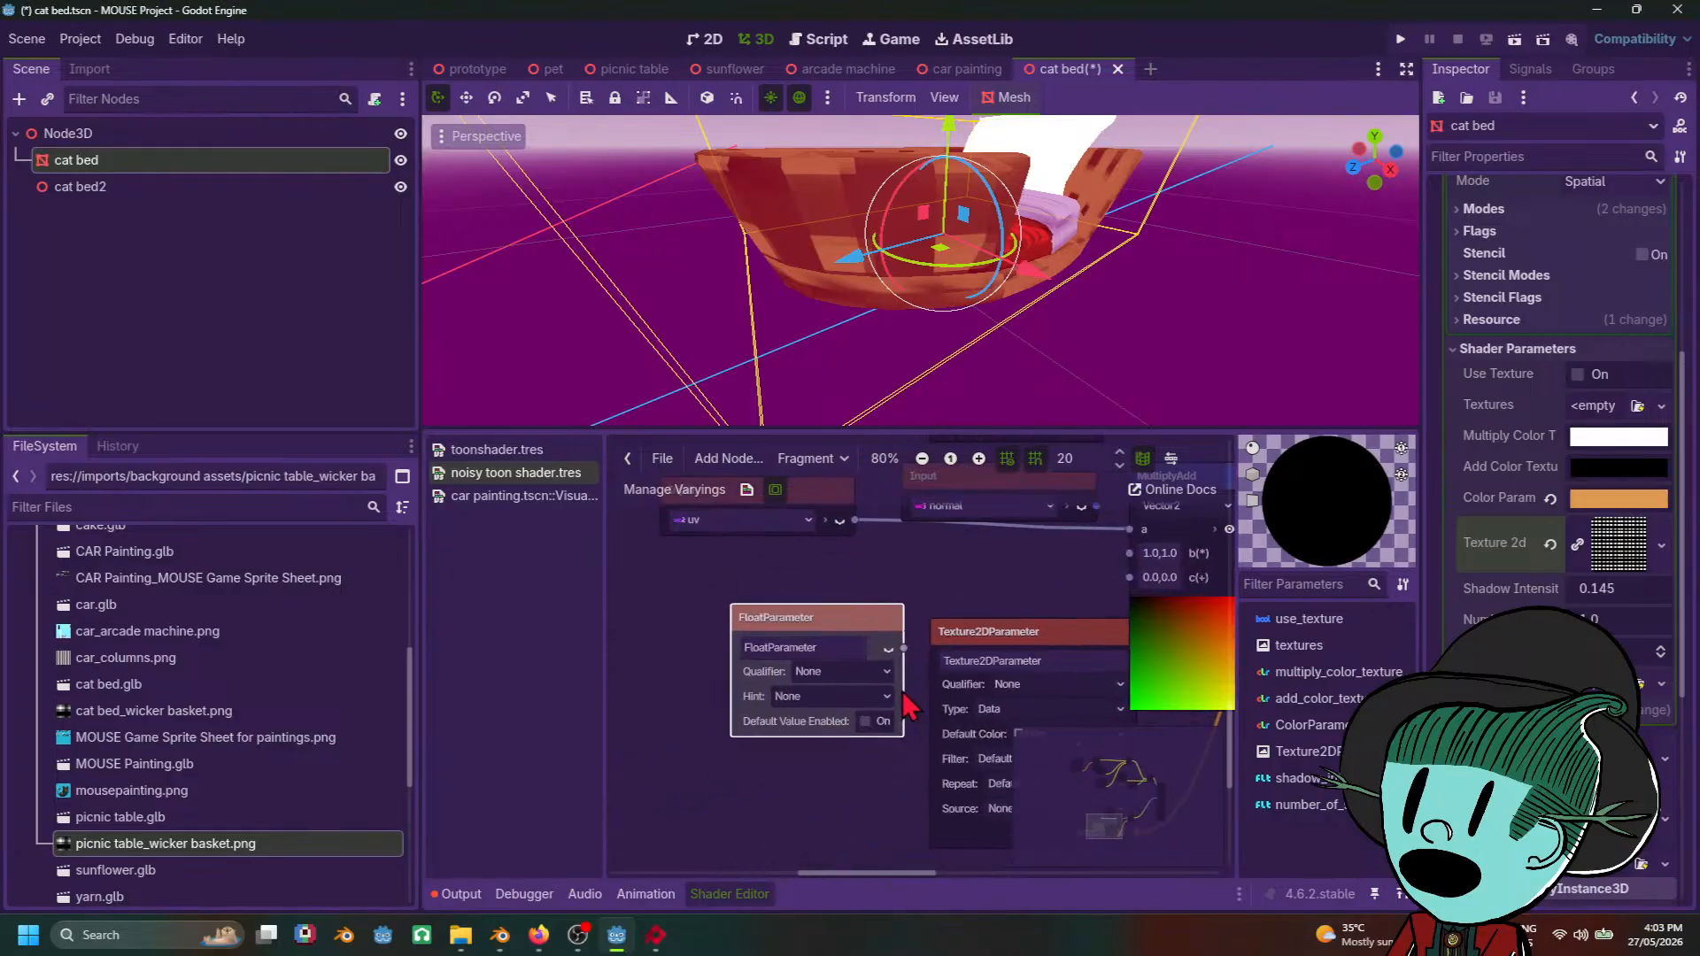
pyautogui.click(858, 729)
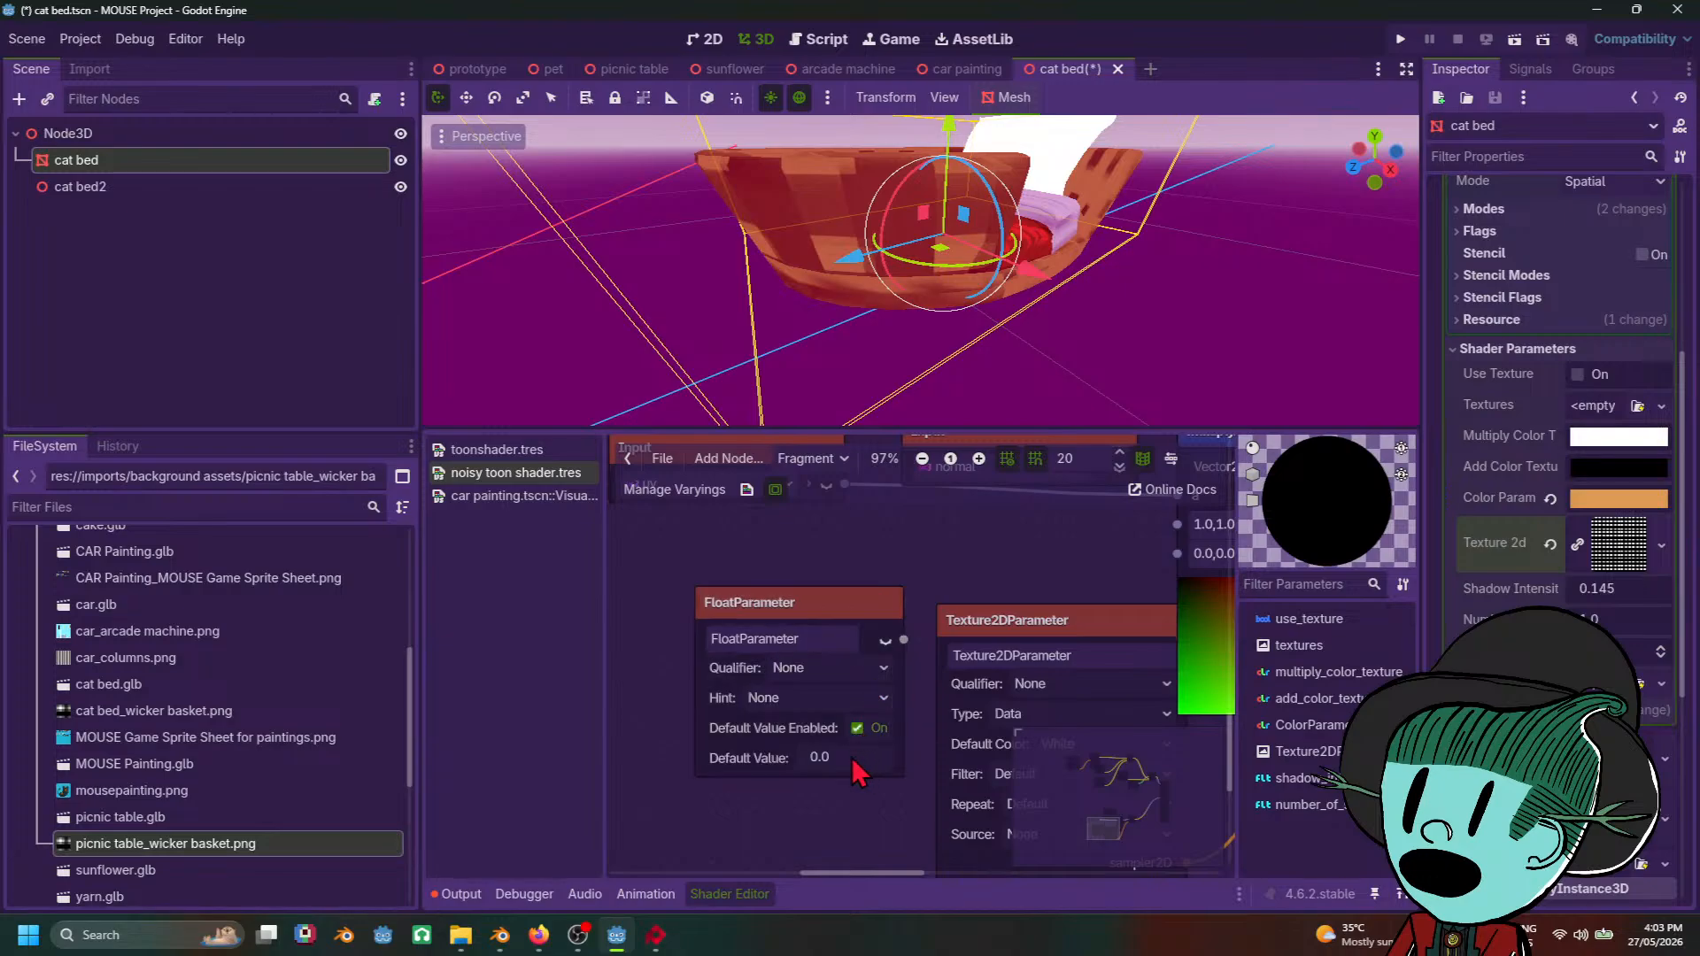
pyautogui.press('Return')
pyautogui.moveTo(968, 580); pyautogui.dragTo(838, 657, button='middle')
pyautogui.moveTo(774, 720); pyautogui.dragTo(1034, 600)
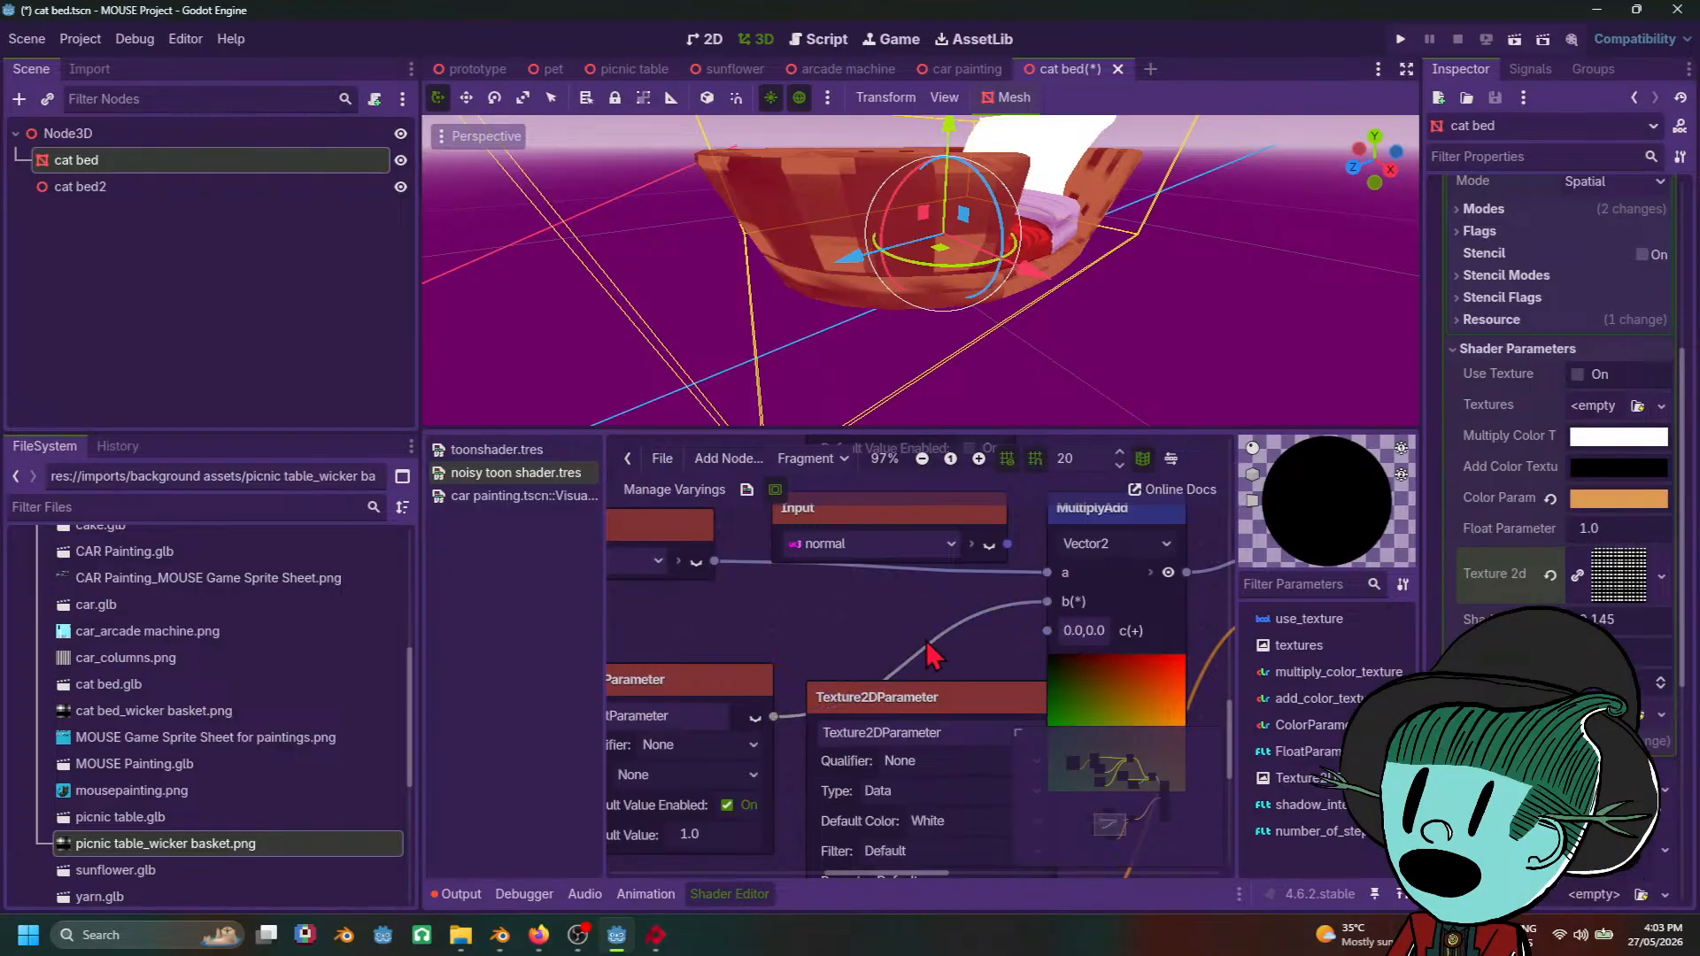
# Step: Rename the FloatParameter node connected to MultiplyAdd's b input as noise_size
pyautogui.scroll(-12, 1165, 316)
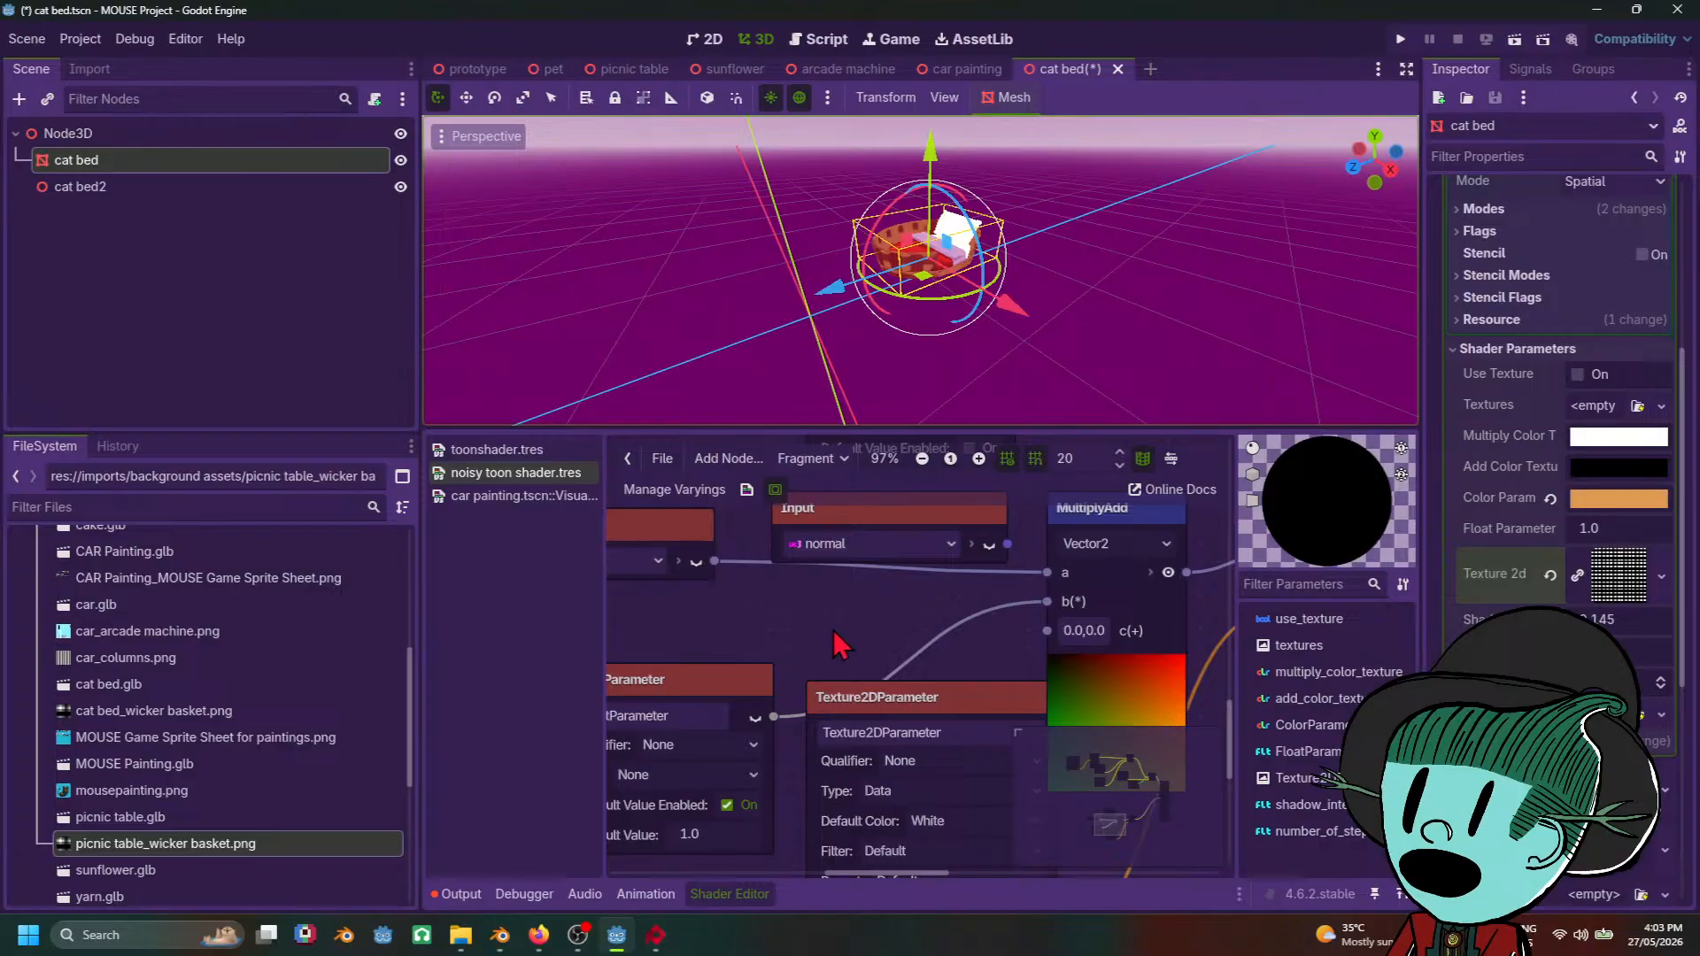
pyautogui.moveTo(840, 644); pyautogui.dragTo(934, 657, button='middle')
pyautogui.moveTo(813, 742); pyautogui.dragTo(581, 725)
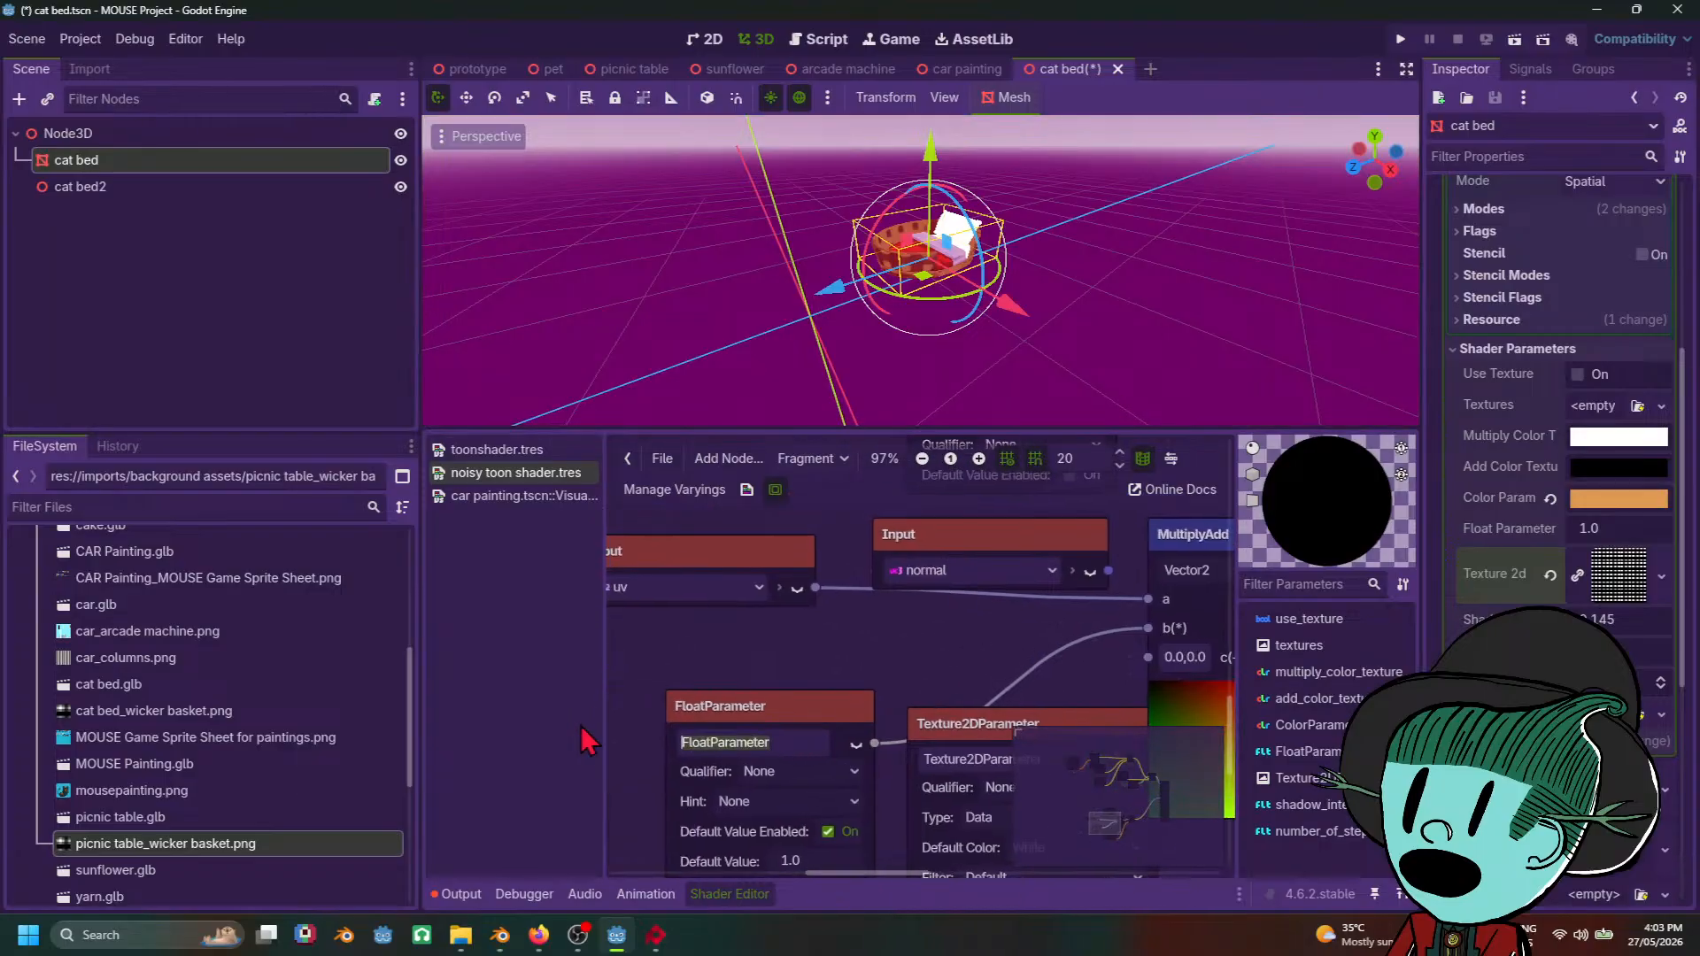
pyautogui.write('noise_size')
pyautogui.press('Return')
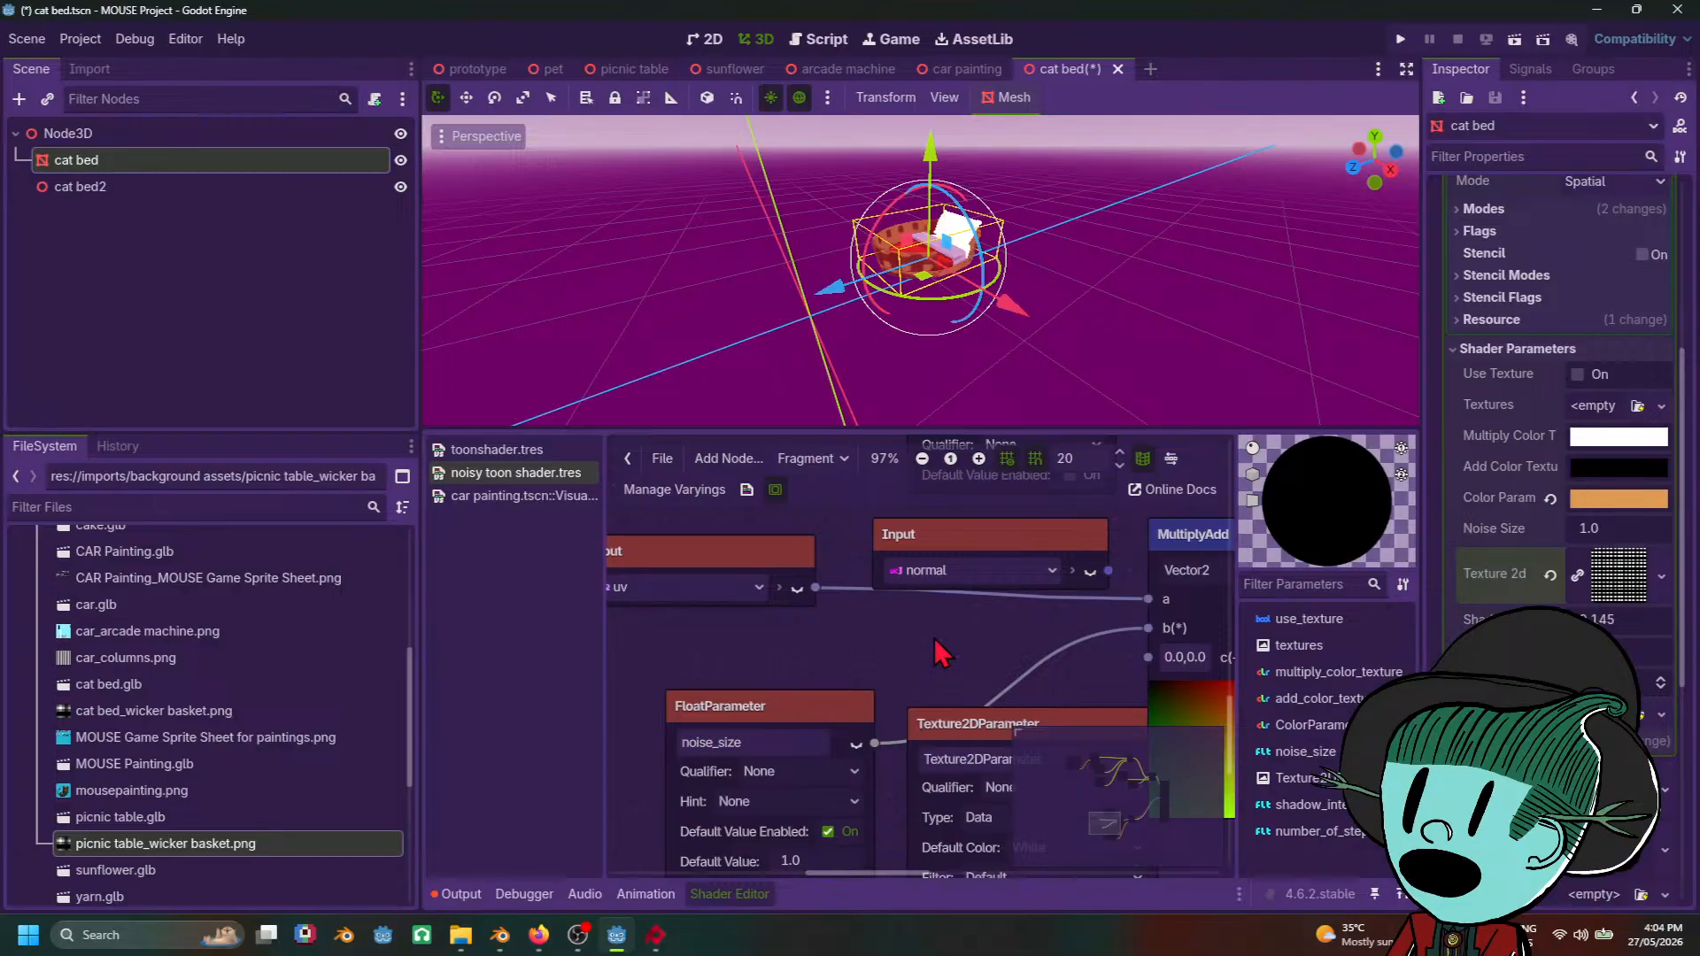
# Step: Try a Noise Size of 4.115 and then 6.515 on the cat bed's wicker material
pyautogui.moveTo(1614, 535); pyautogui.dragTo(1665, 536)
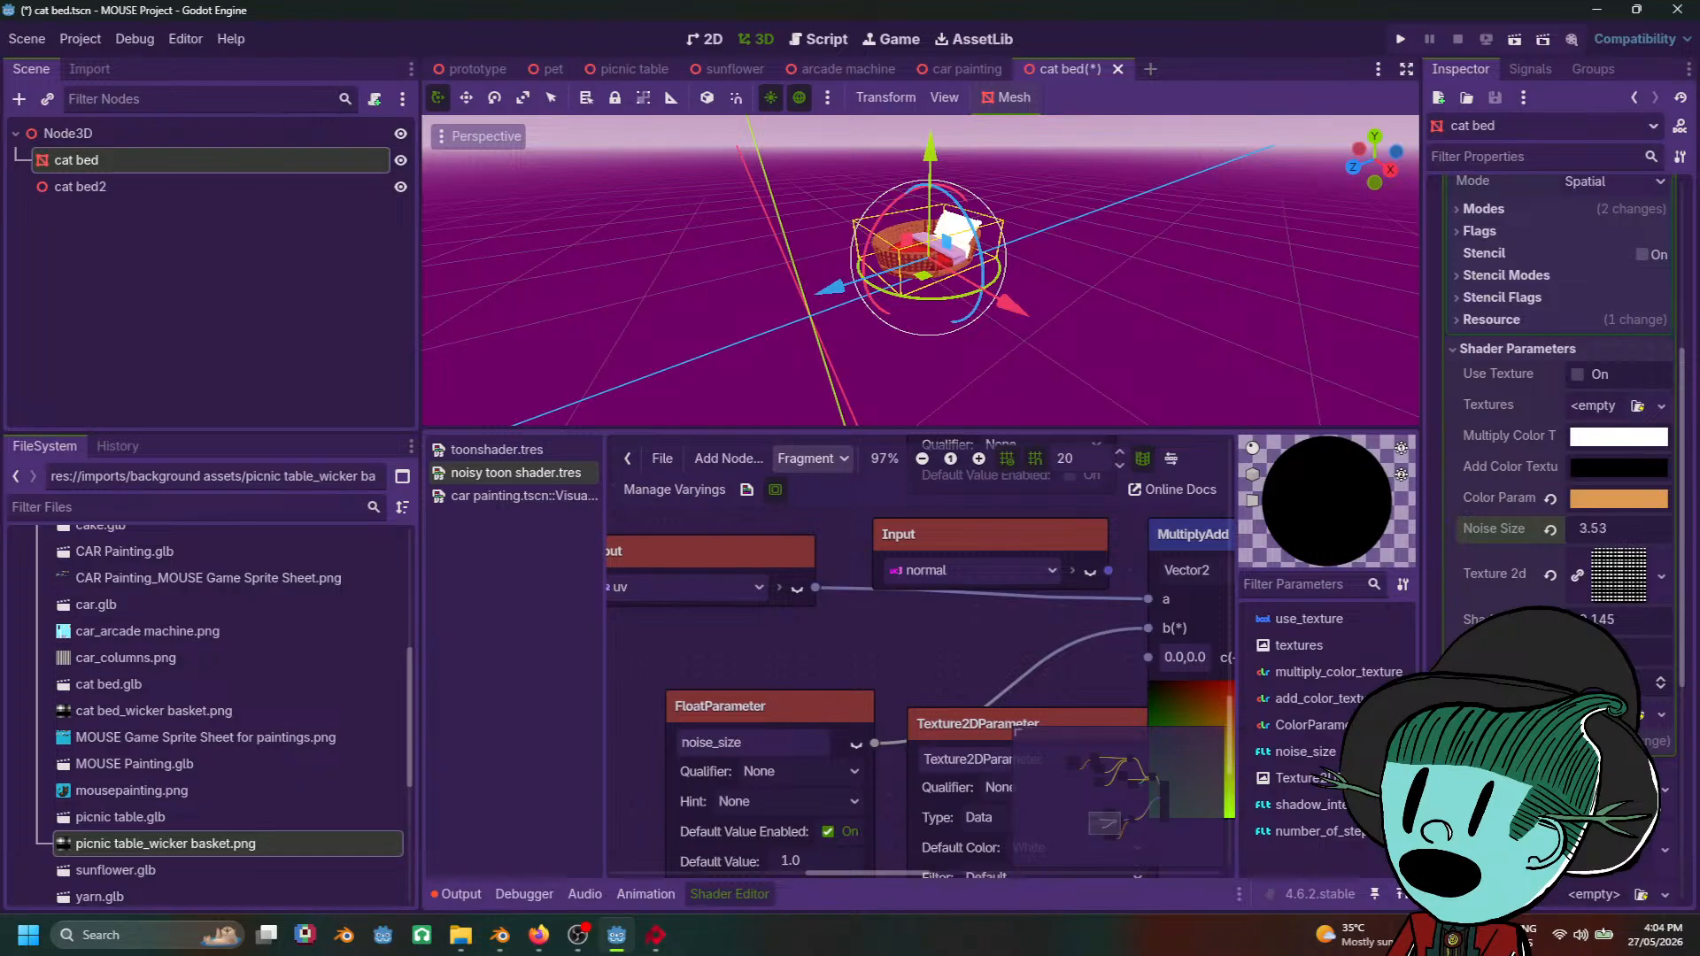
pyautogui.moveTo(1149, 146); pyautogui.dragTo(1156, 181, button='middle')
pyautogui.scroll(12, 1185, 242)
pyautogui.scroll(-6, 1185, 245)
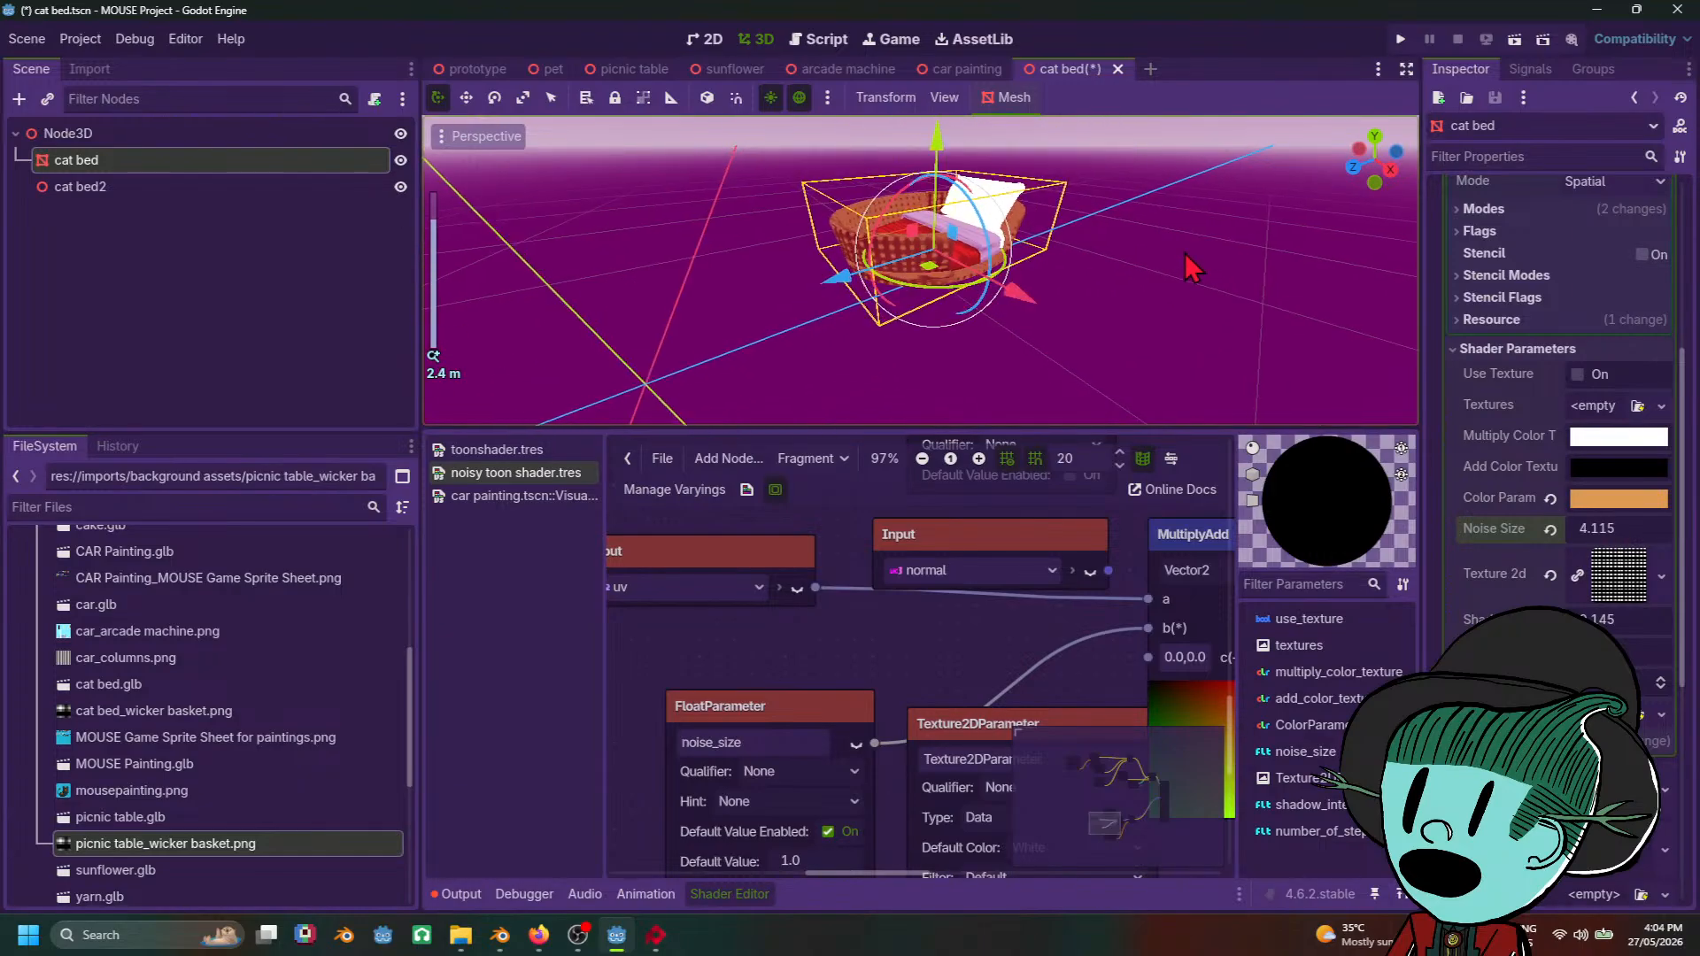
pyautogui.moveTo(1185, 252); pyautogui.dragTo(1202, 356, button='middle')
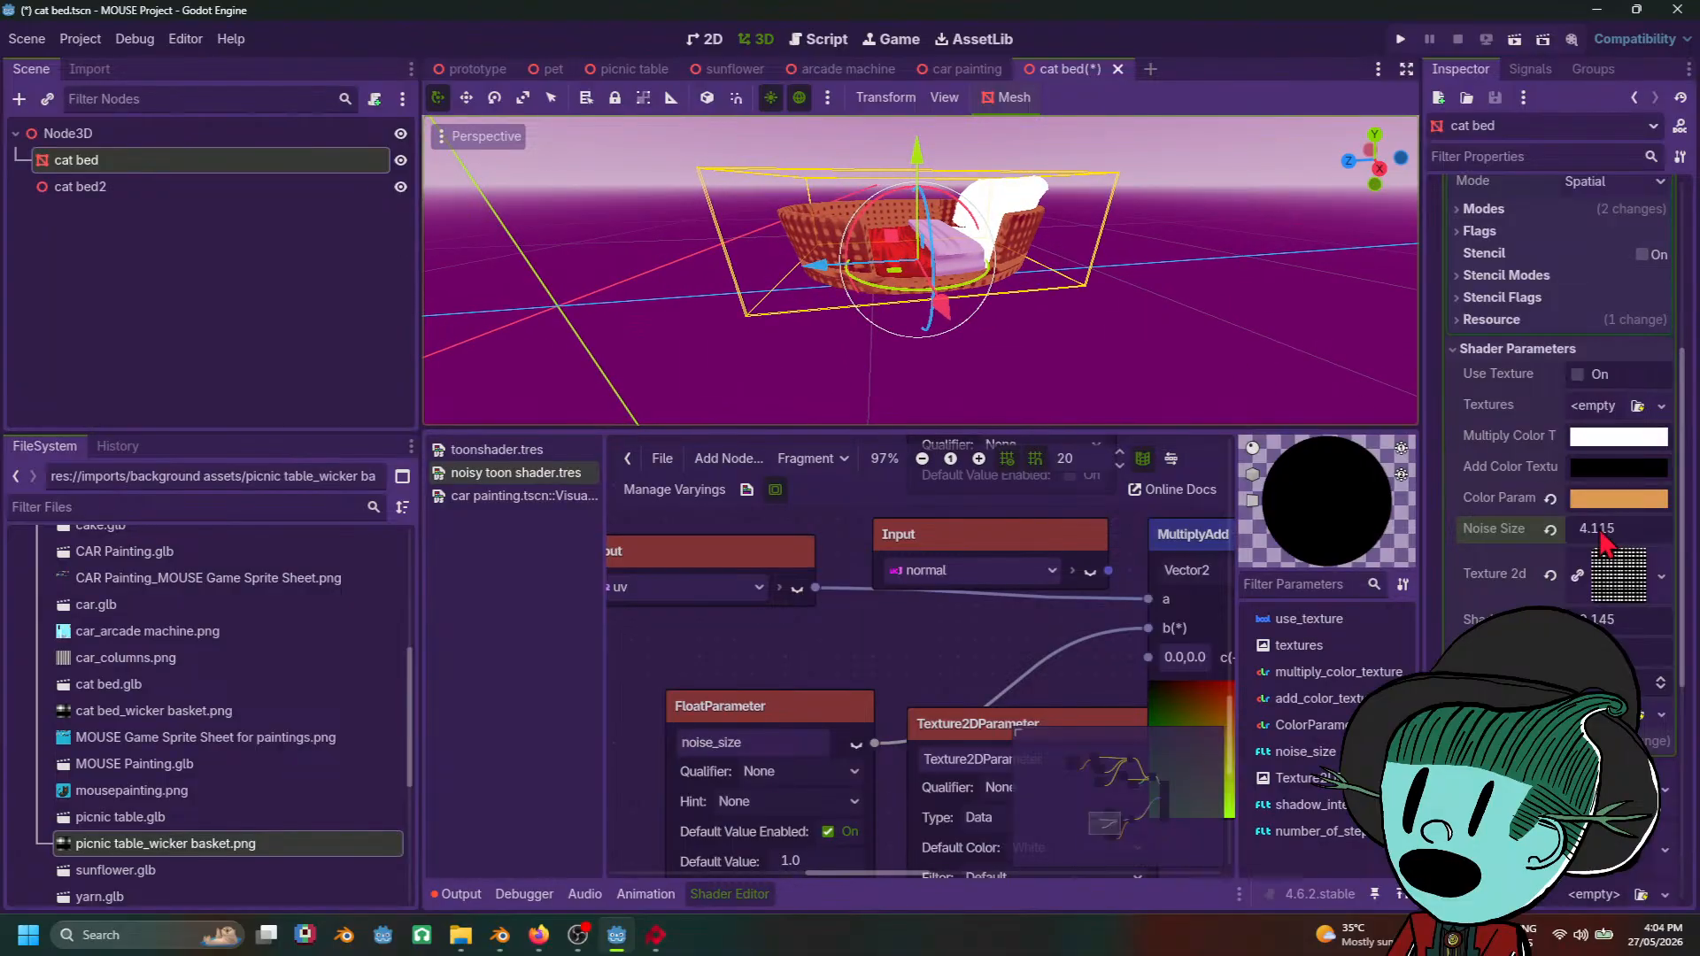
pyautogui.moveTo(1607, 540); pyautogui.dragTo(1692, 540)
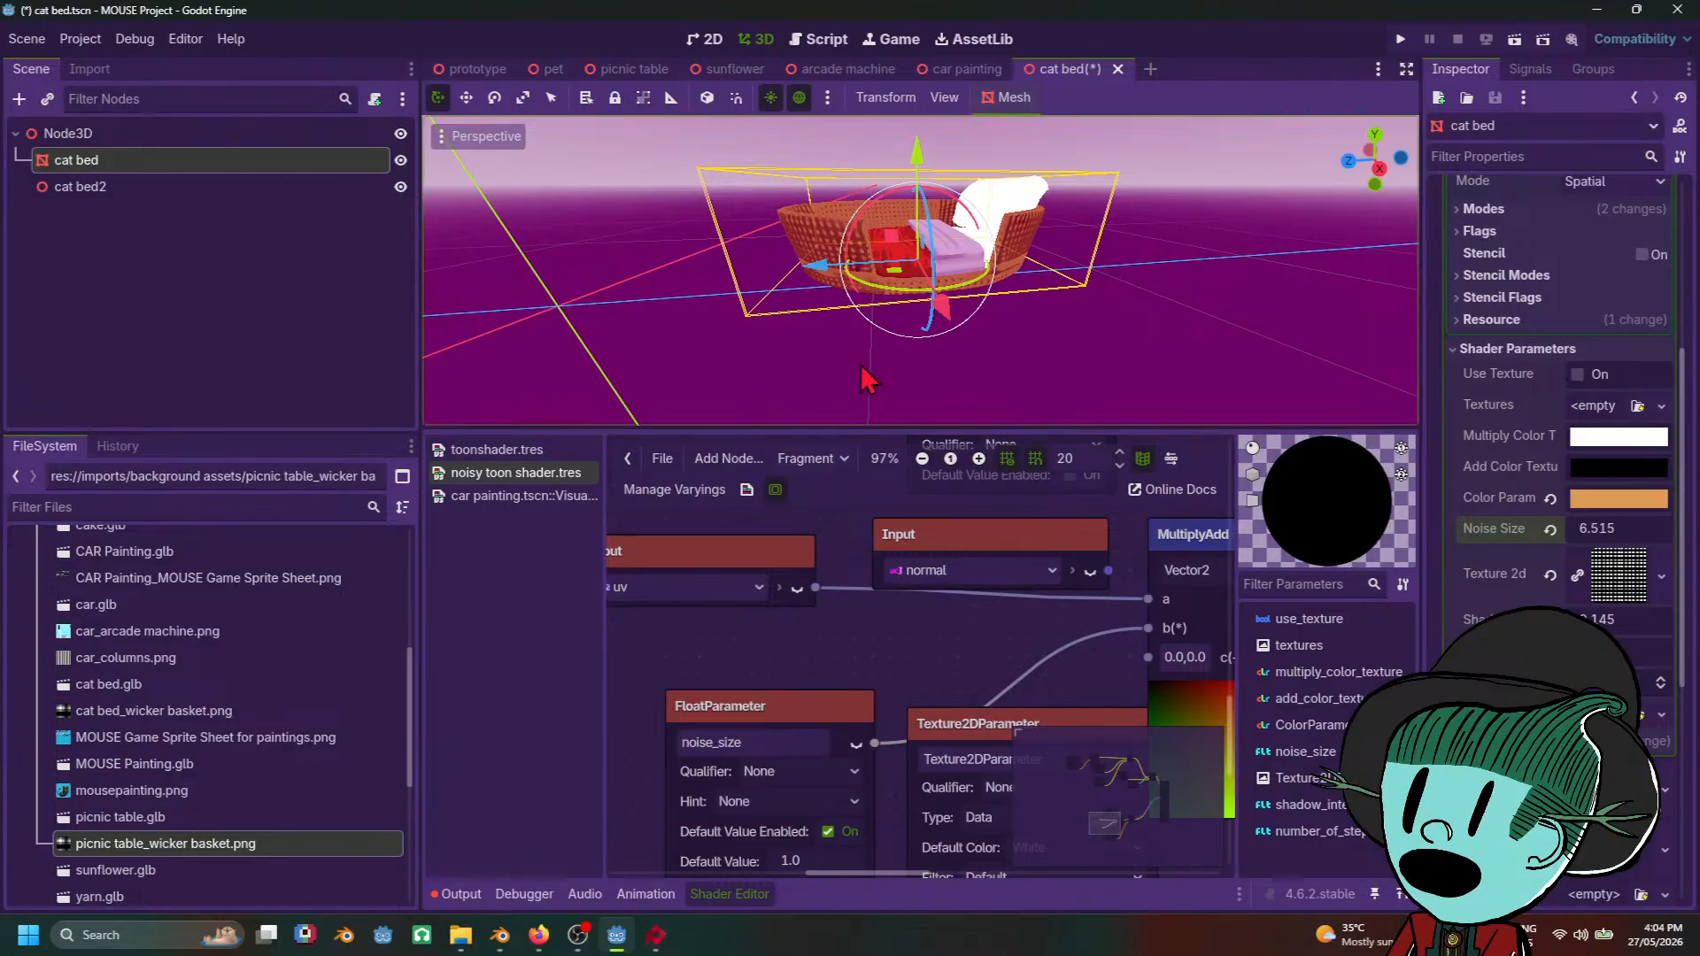
# Step: Examine the density of the wicker weave on the cat bed from several angles and distances
pyautogui.scroll(-15, 1143, 338)
pyautogui.click(1143, 338)
pyautogui.scroll(10, 978, 356)
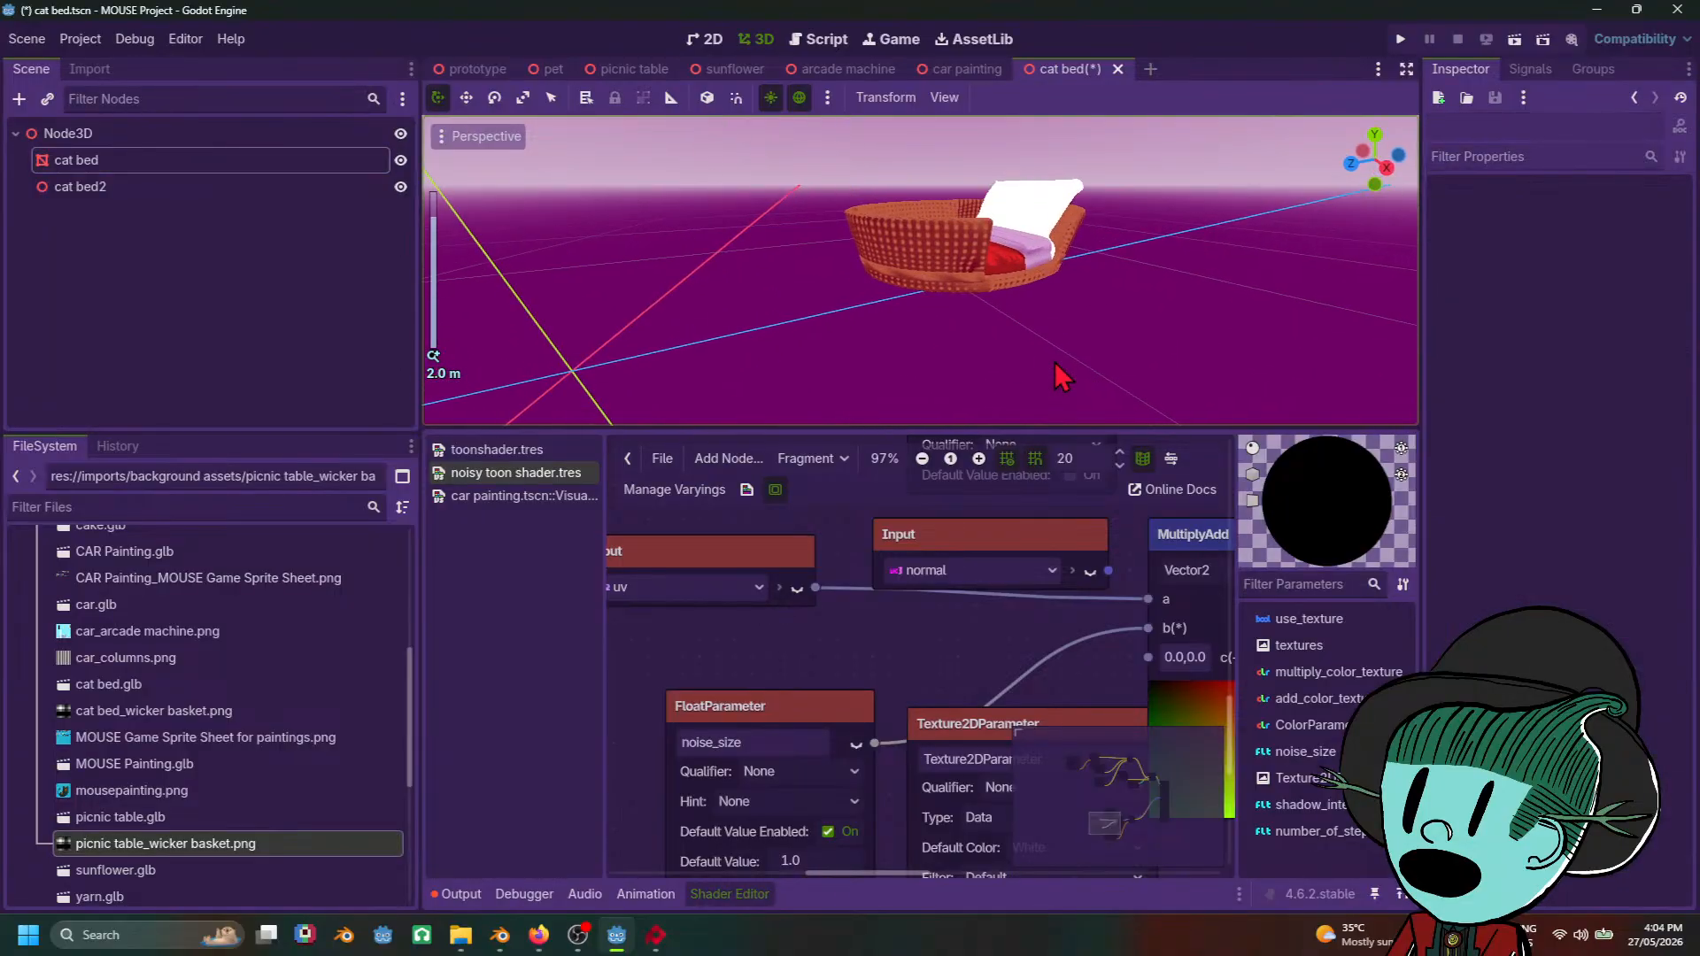
pyautogui.click(839, 282)
pyautogui.scroll(2, 1249, 294)
pyautogui.moveTo(1249, 294); pyautogui.dragTo(1177, 266, button='middle')
pyautogui.scroll(-8, 1113, 263)
pyautogui.click(1113, 264)
pyautogui.scroll(6, 1177, 266)
pyautogui.moveTo(969, 255); pyautogui.dragTo(1020, 300, button='middle')
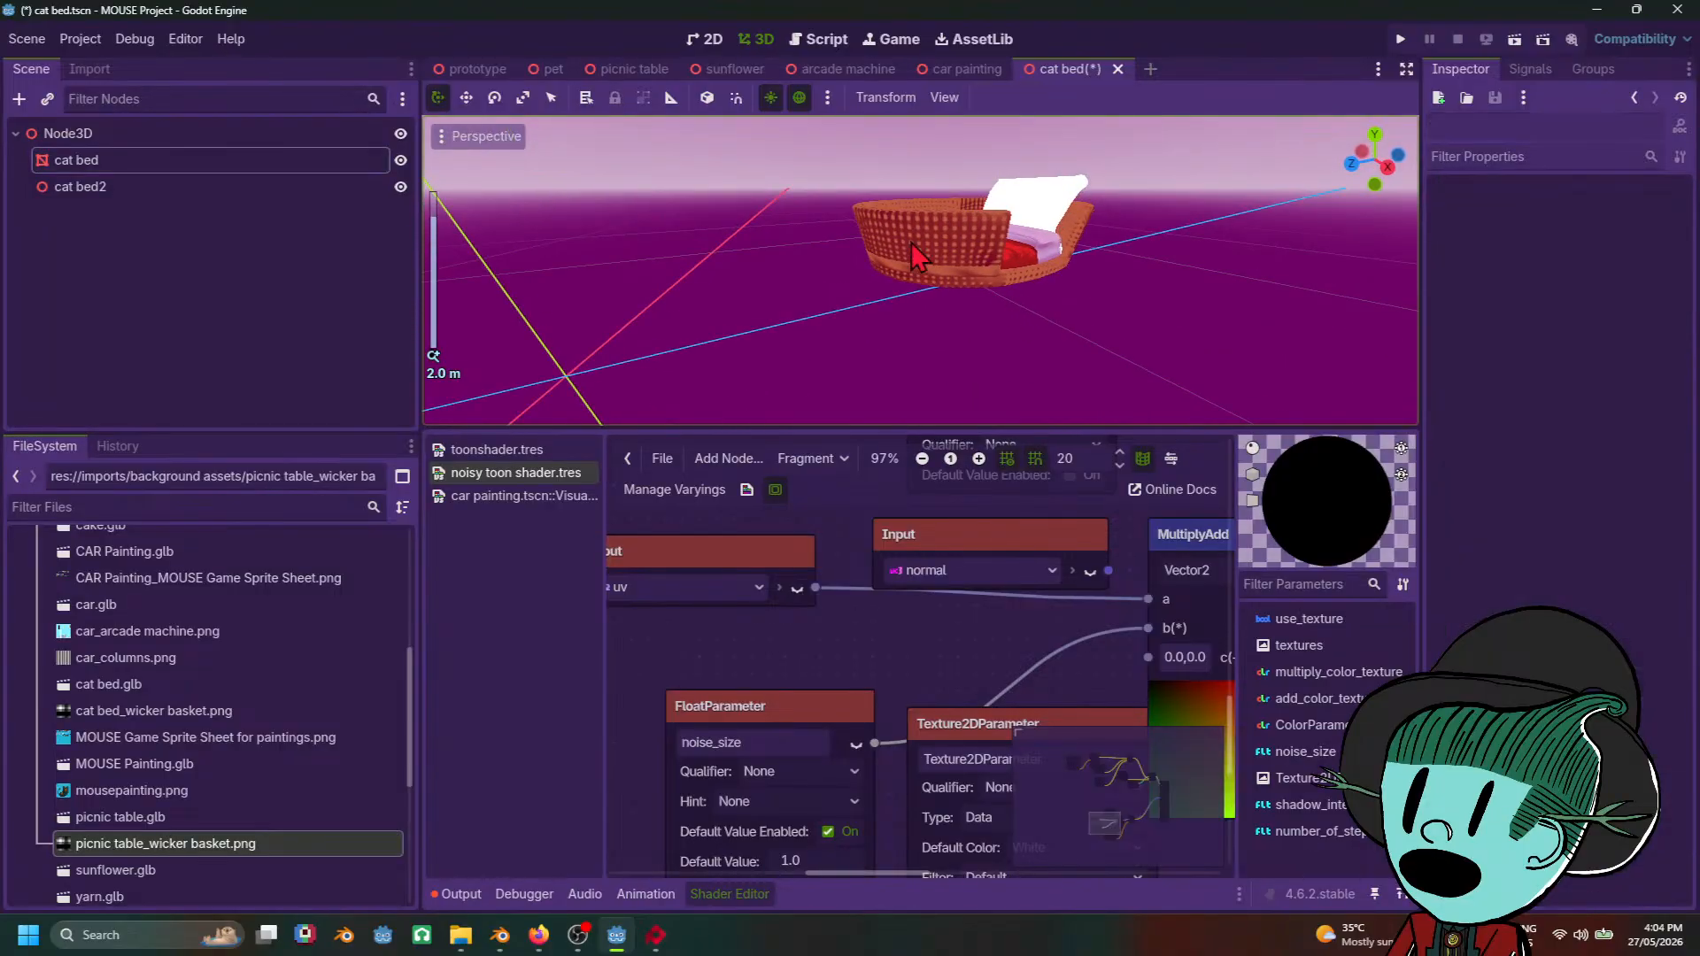
pyautogui.click(909, 240)
pyautogui.moveTo(1246, 250)
pyautogui.mouseDown(button='middle')
pyautogui.moveTo(1157, 387)
pyautogui.moveTo(1222, 228)
pyautogui.mouseUp(button='middle')
pyautogui.scroll(-6, 1160, 400)
pyautogui.click(1160, 401)
pyautogui.moveTo(1149, 282); pyautogui.dragTo(1222, 368, button='middle')
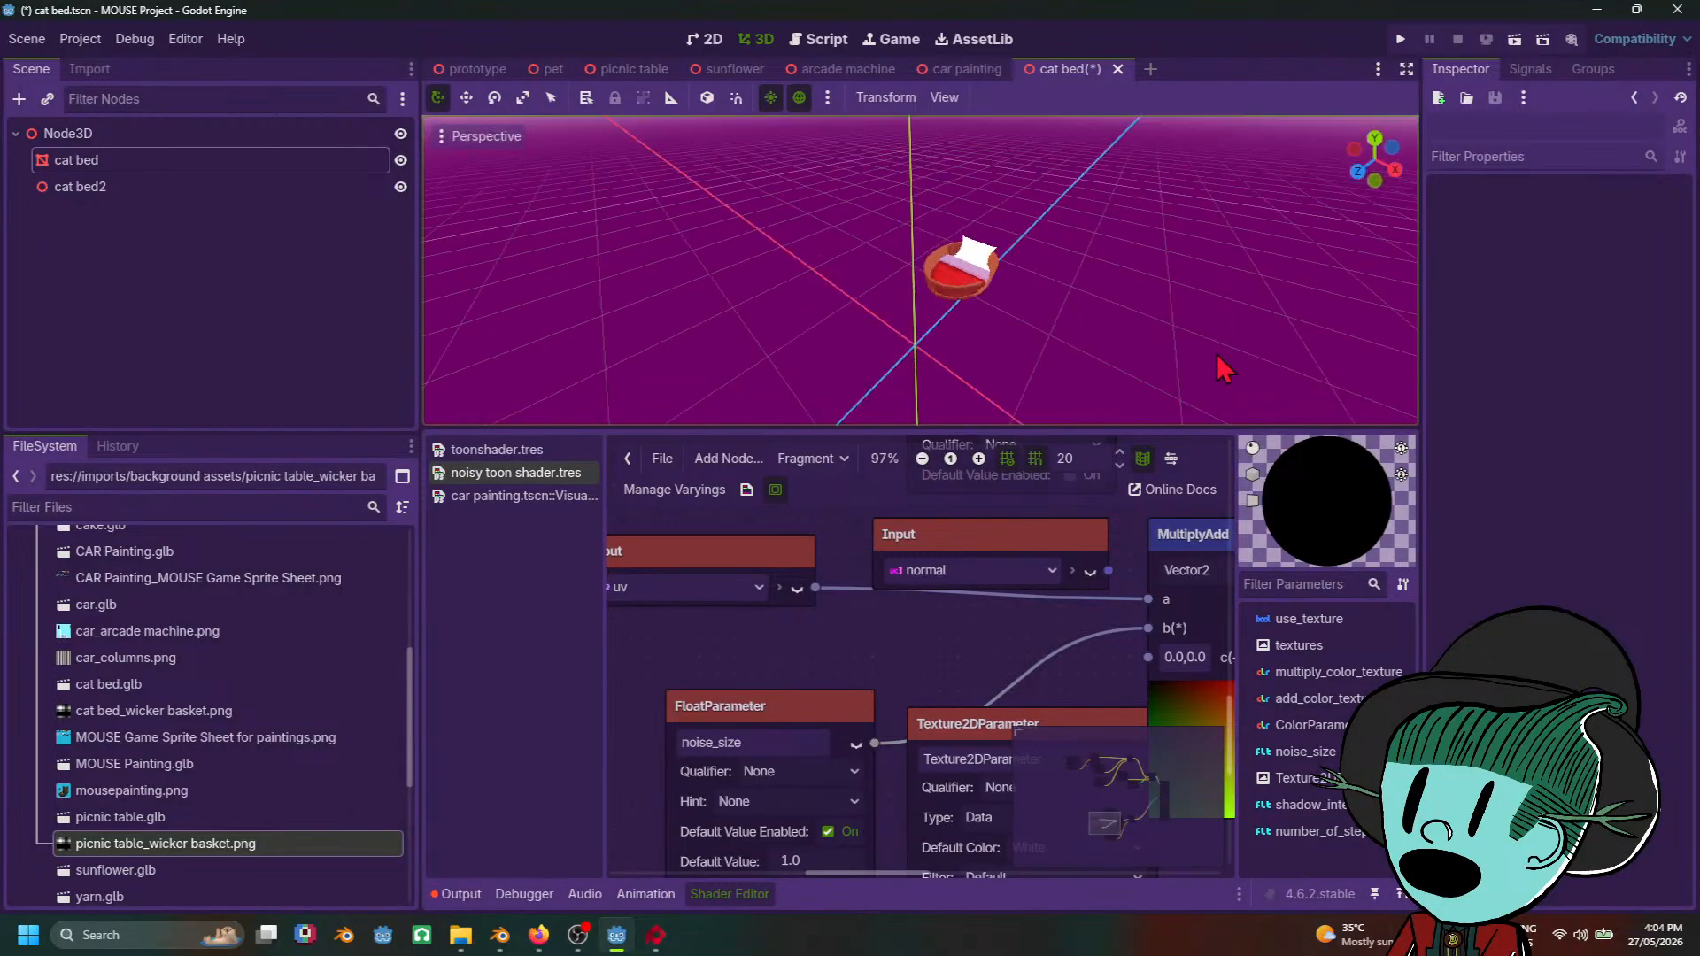
pyautogui.scroll(6, 1222, 367)
# Step: Set the shadow intensity of the cat bed's wicker material to 1.295
pyautogui.click(896, 301)
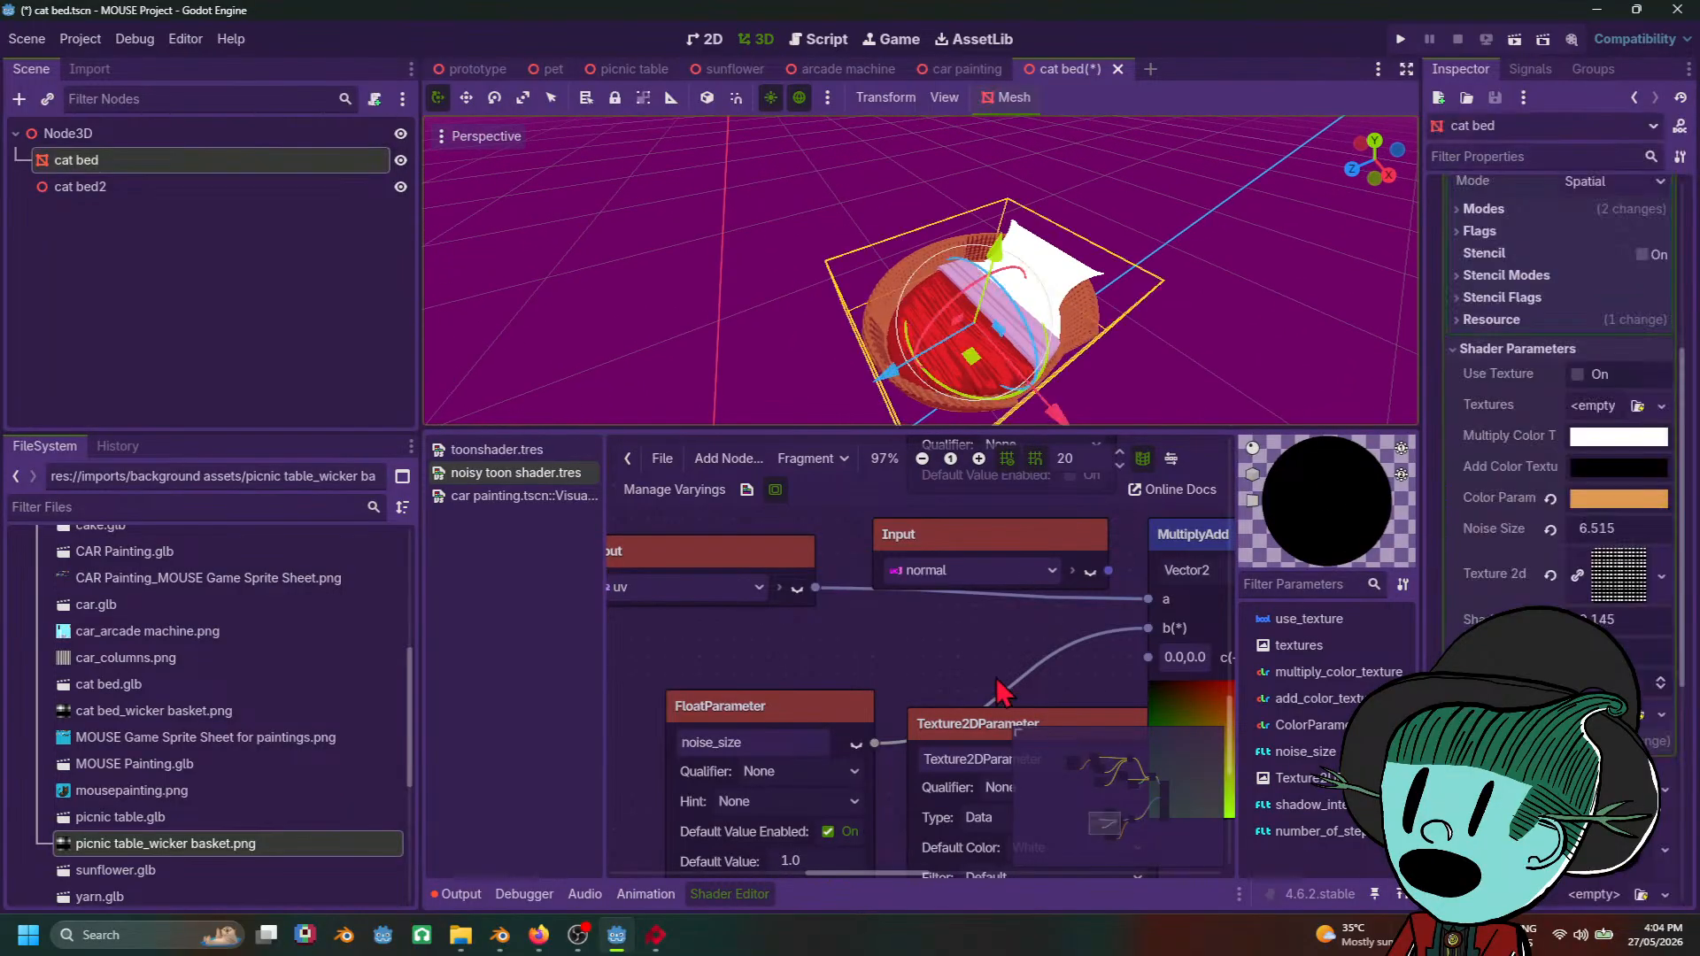
pyautogui.moveTo(996, 689); pyautogui.dragTo(828, 647, button='middle')
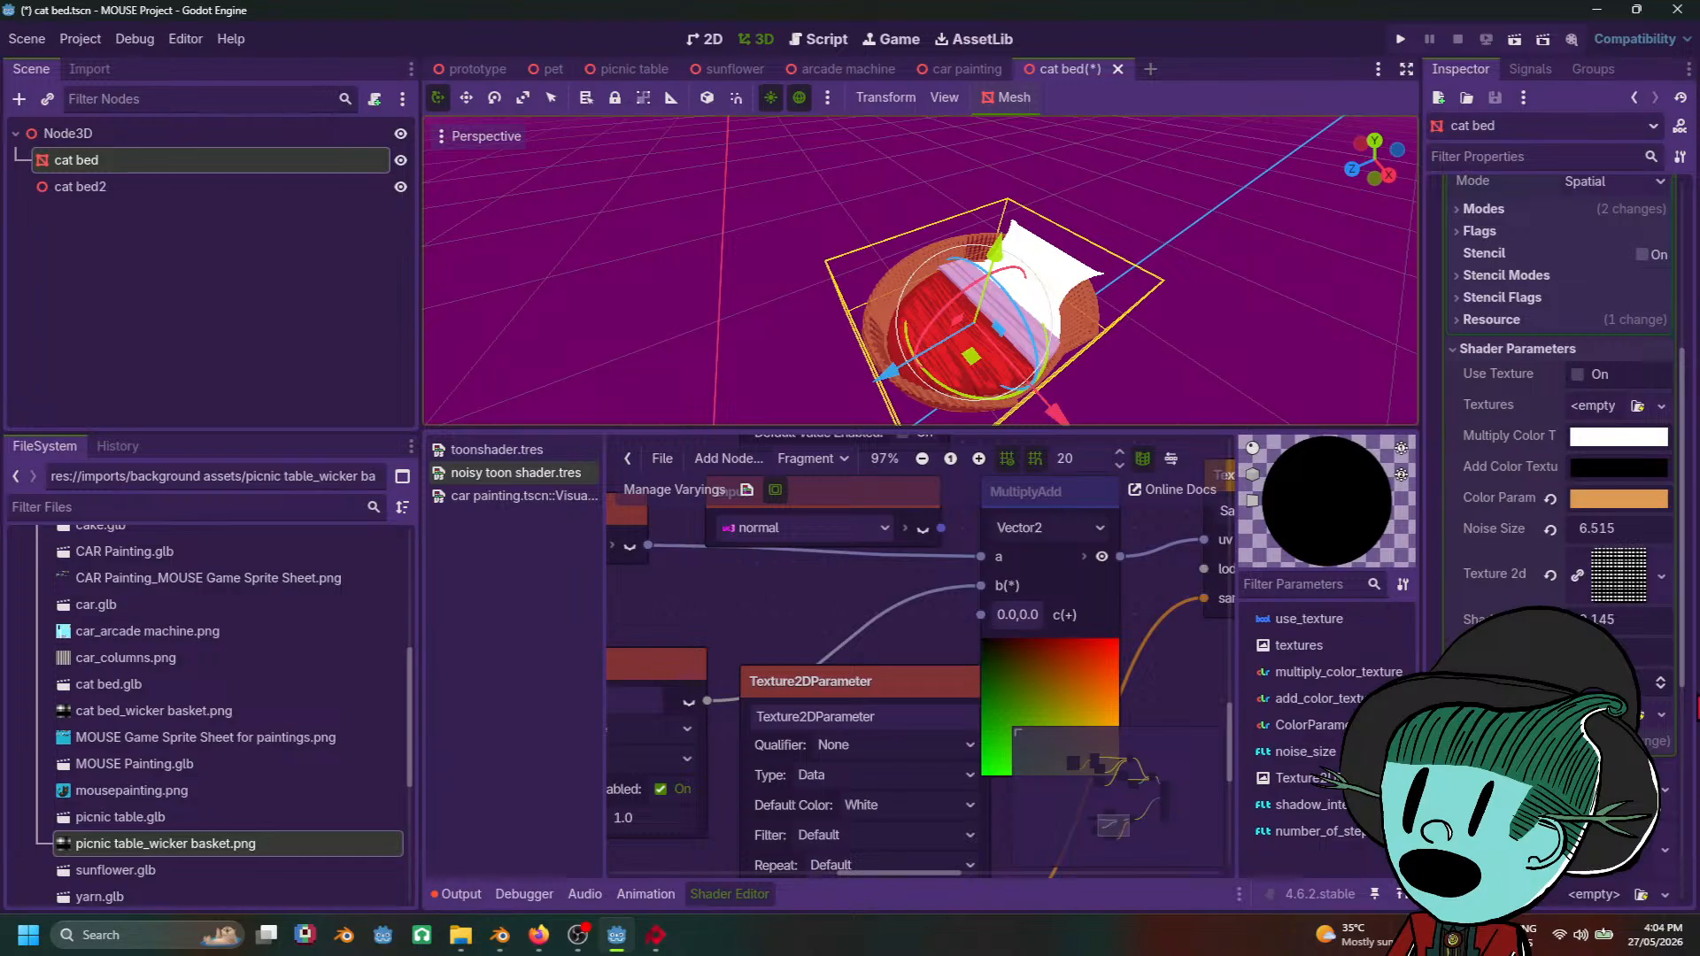
pyautogui.moveTo(1617, 636); pyautogui.dragTo(1626, 636)
pyautogui.scroll(-7, 1181, 355)
pyautogui.click(1181, 354)
pyautogui.moveTo(1181, 354); pyautogui.dragTo(931, 278, button='middle')
pyautogui.scroll(4, 1123, 301)
# Step: Set the Noise Size of the cat bed's wicker material to 2.905
pyautogui.click(917, 282)
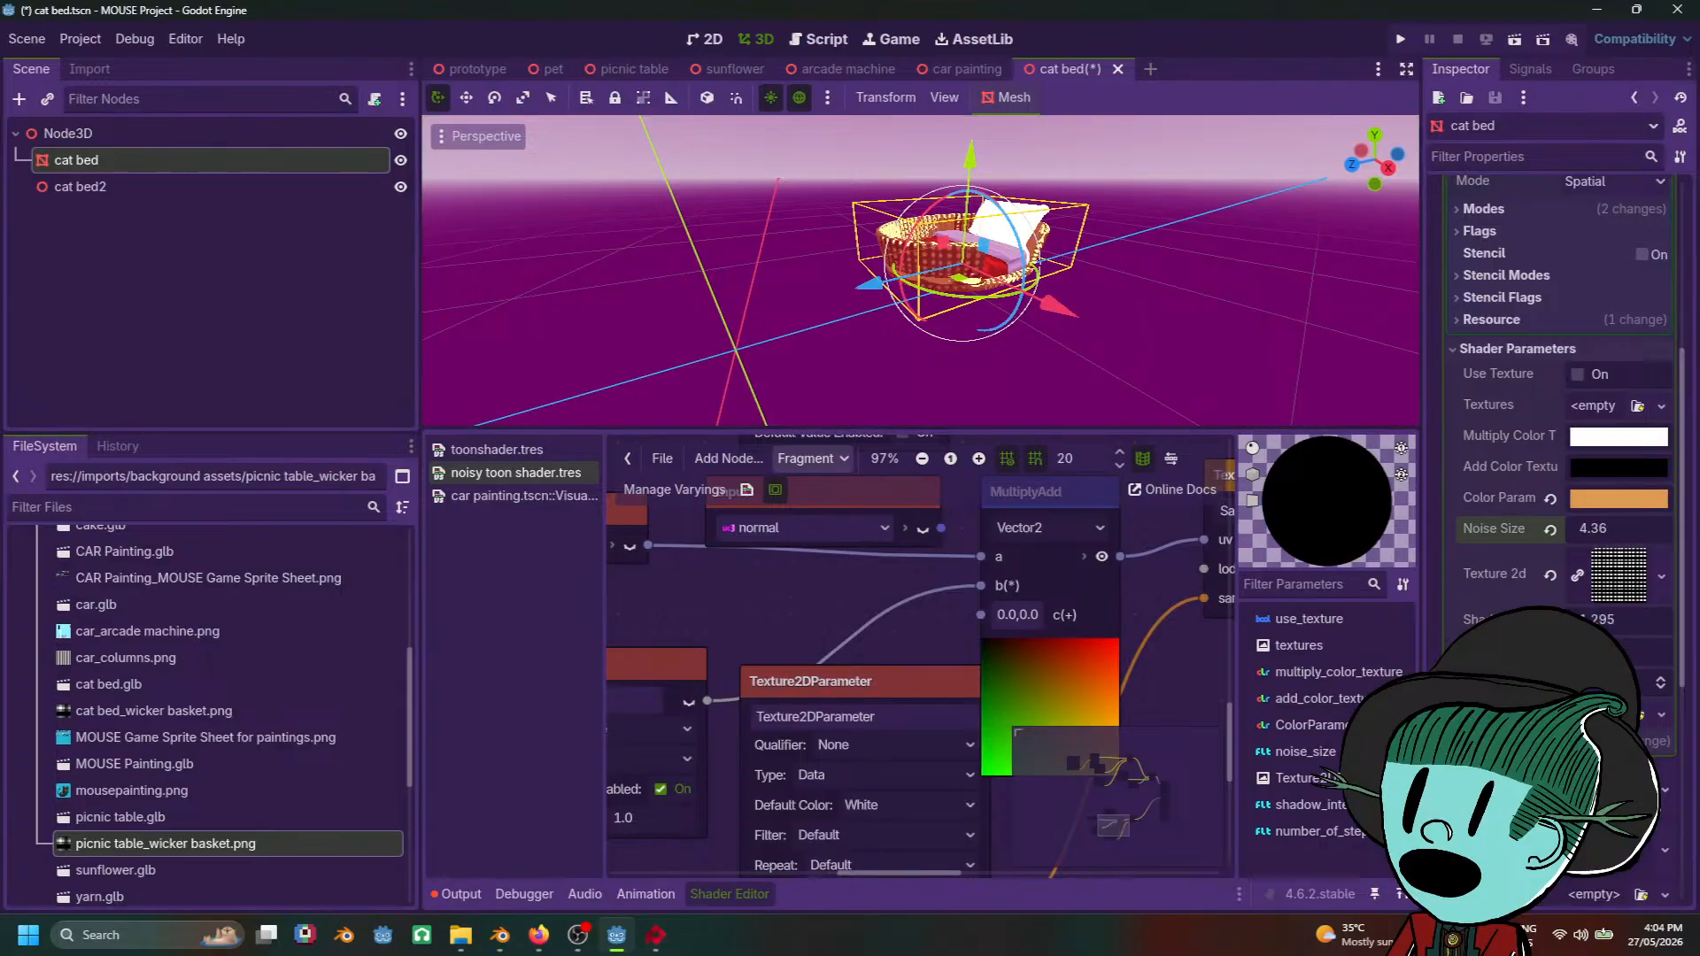
pyautogui.moveTo(1618, 528); pyautogui.dragTo(1590, 528)
pyautogui.click(1177, 271)
pyautogui.moveTo(1177, 271); pyautogui.dragTo(1248, 342, button='middle')
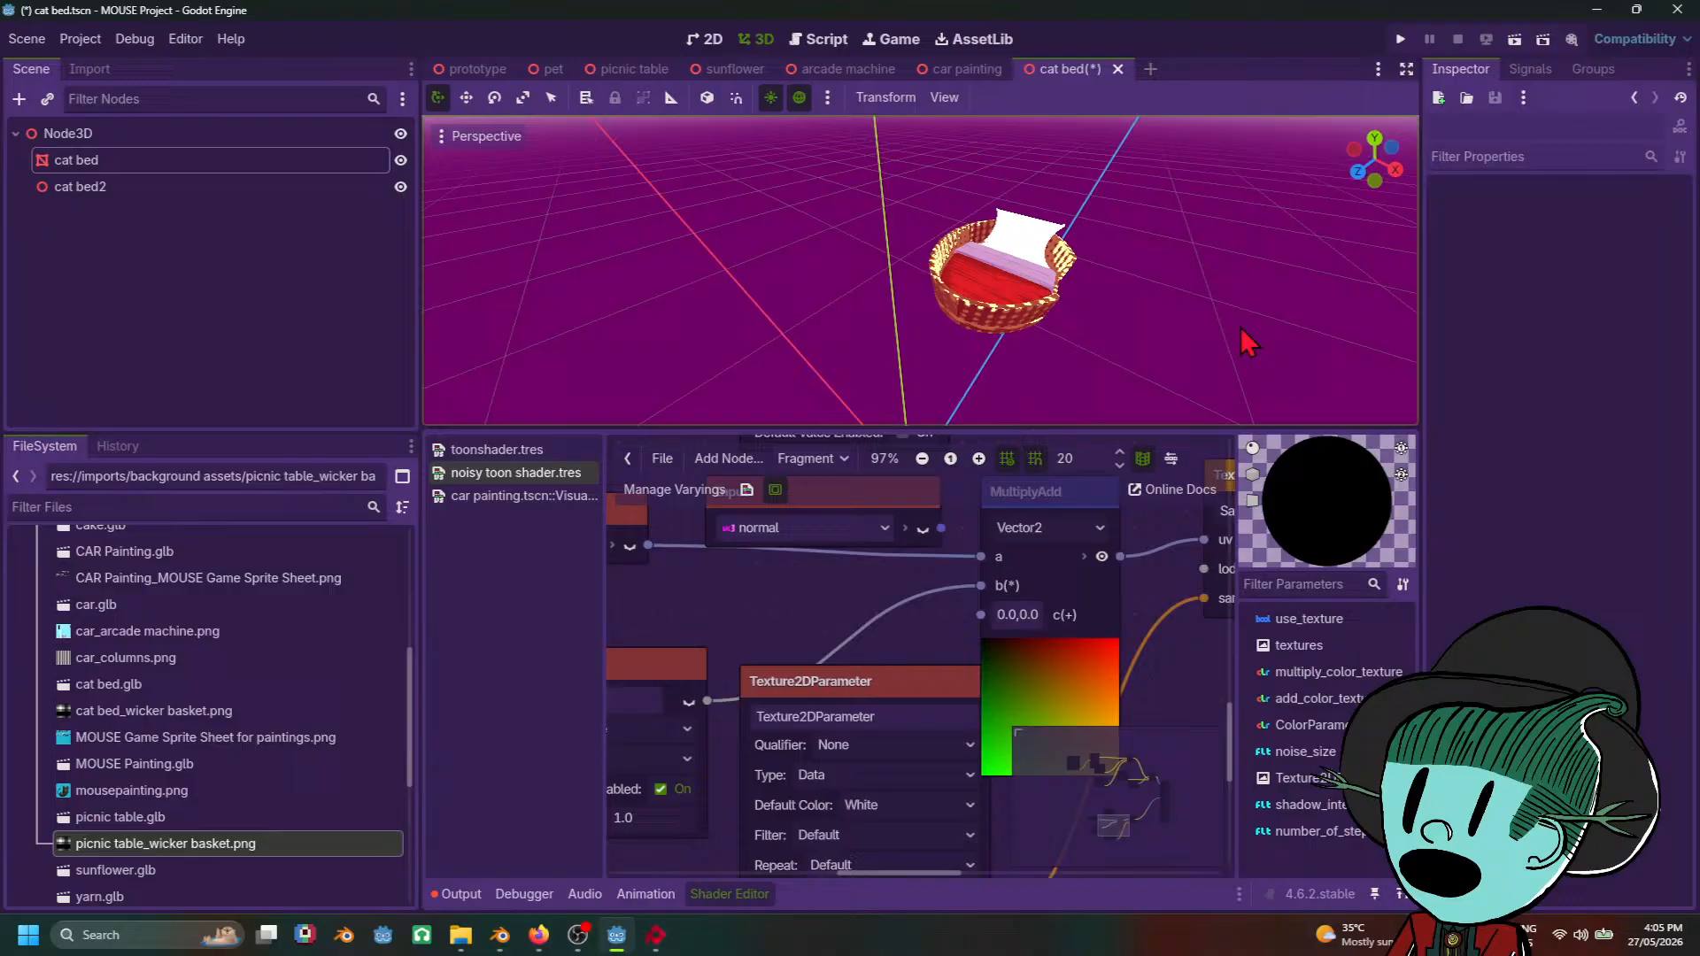
pyautogui.click(952, 309)
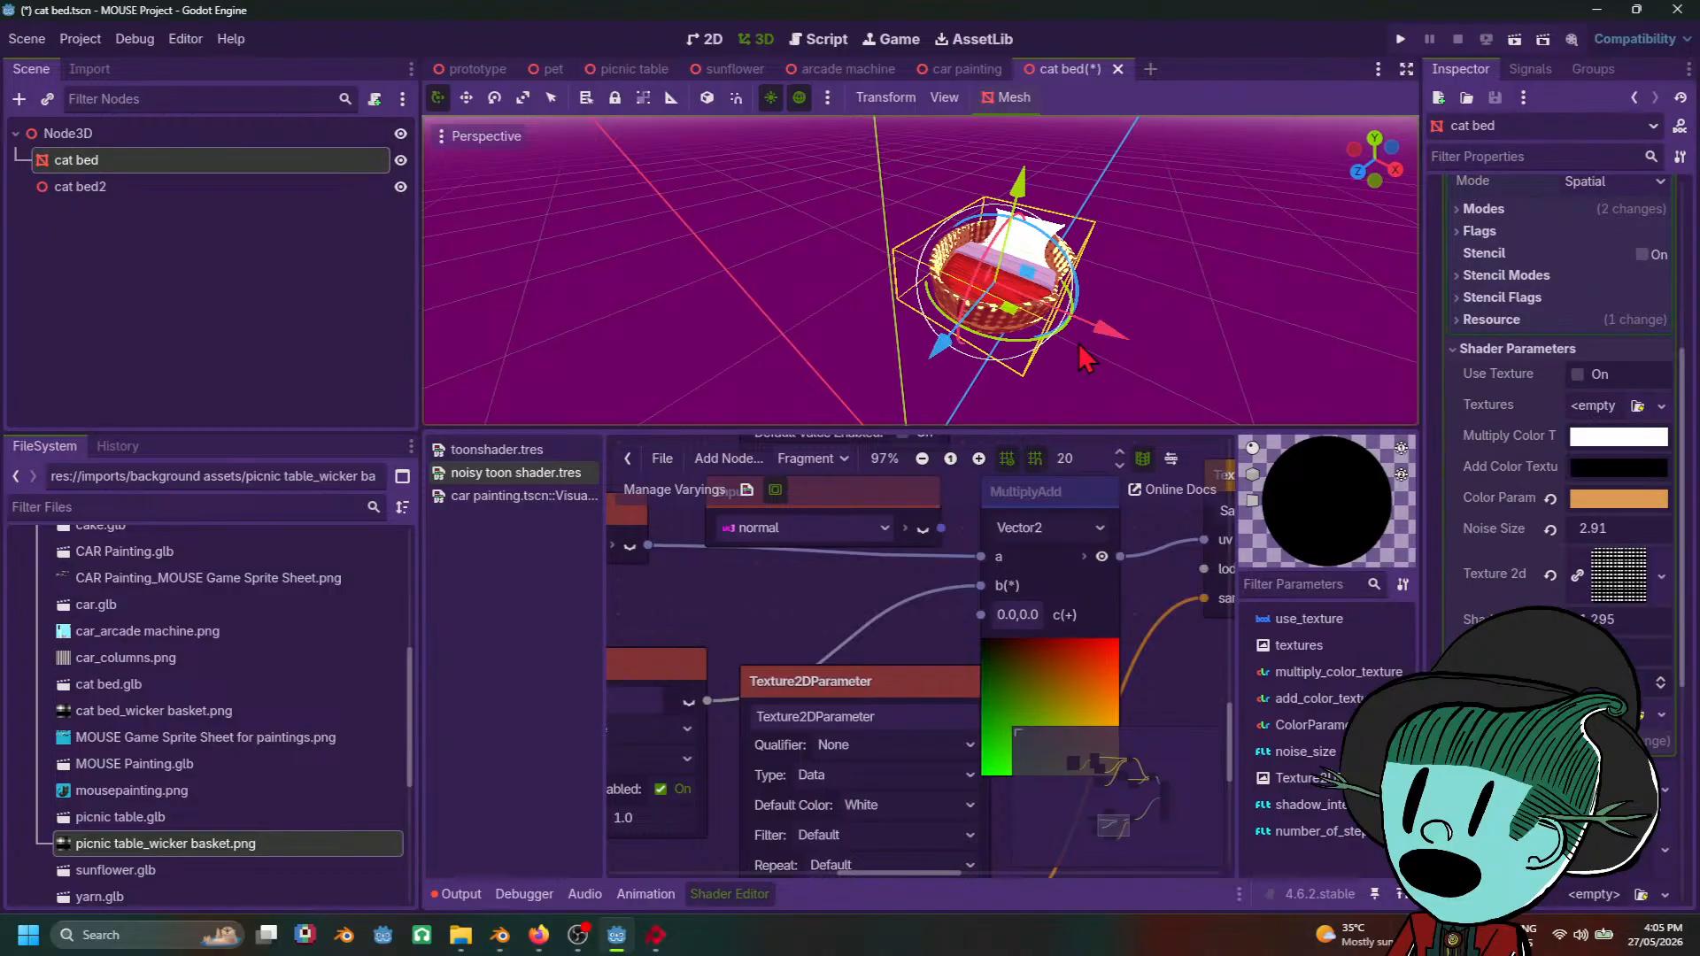
pyautogui.moveTo(1185, 390); pyautogui.dragTo(1094, 368, button='middle')
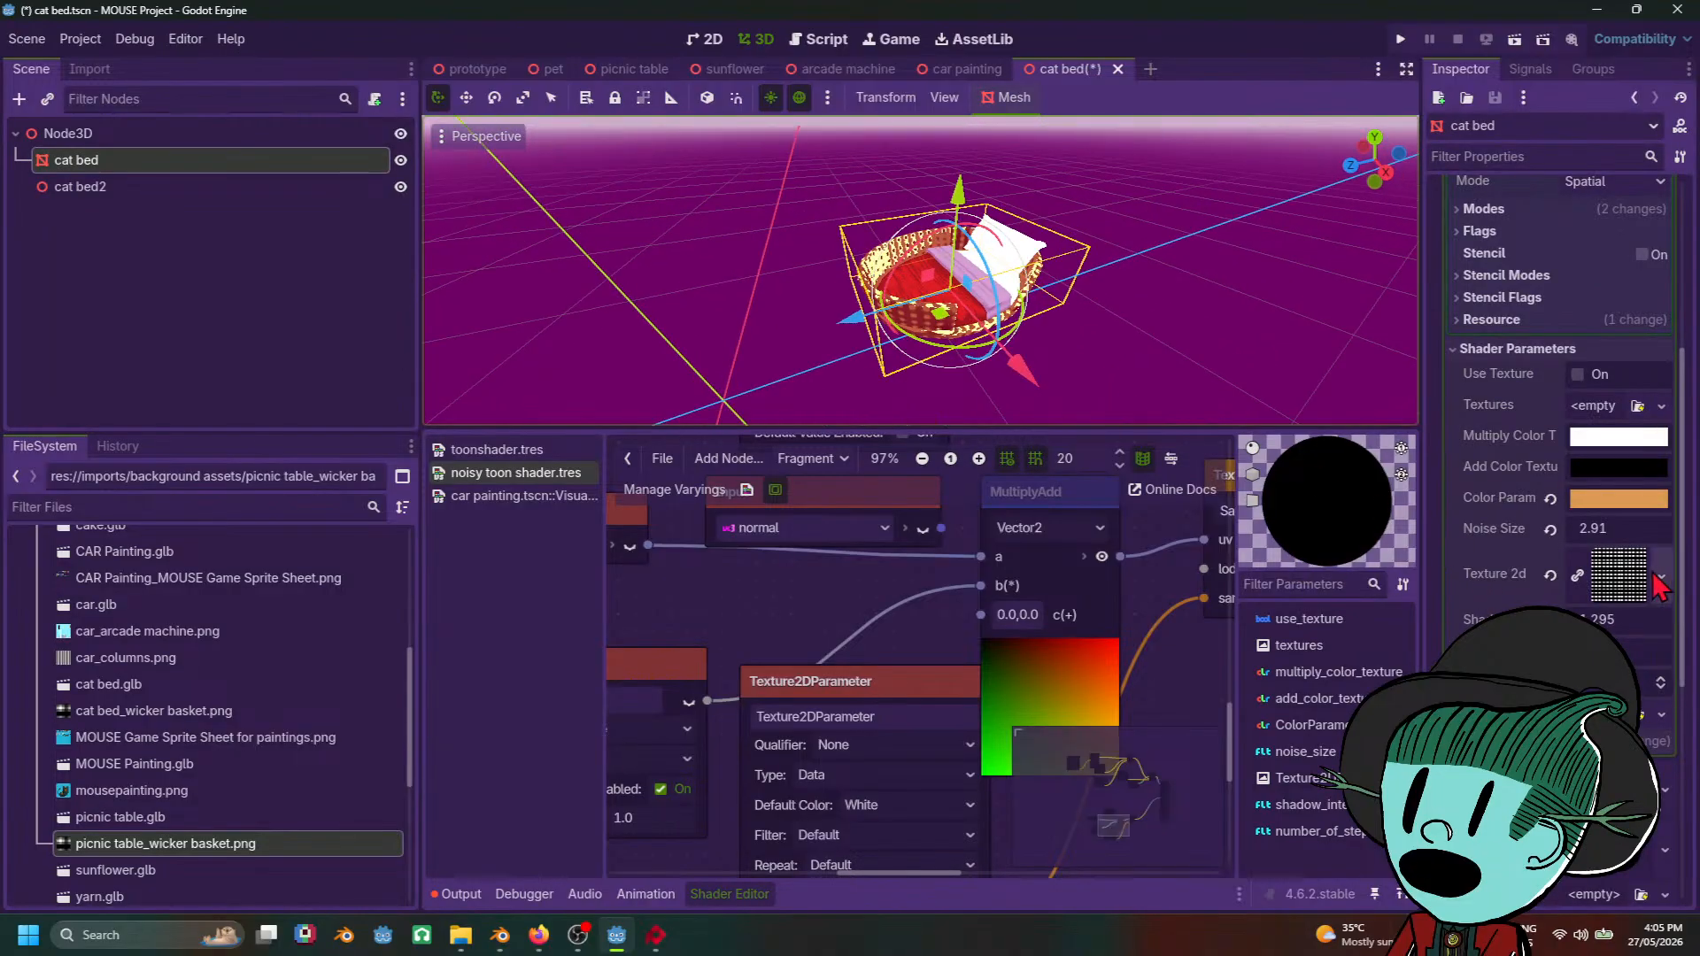
pyautogui.moveTo(1623, 535); pyautogui.dragTo(1624, 535)
# Step: Check the car painting and arcade machine scenes, and save the cat bed scene
pyautogui.click(957, 73)
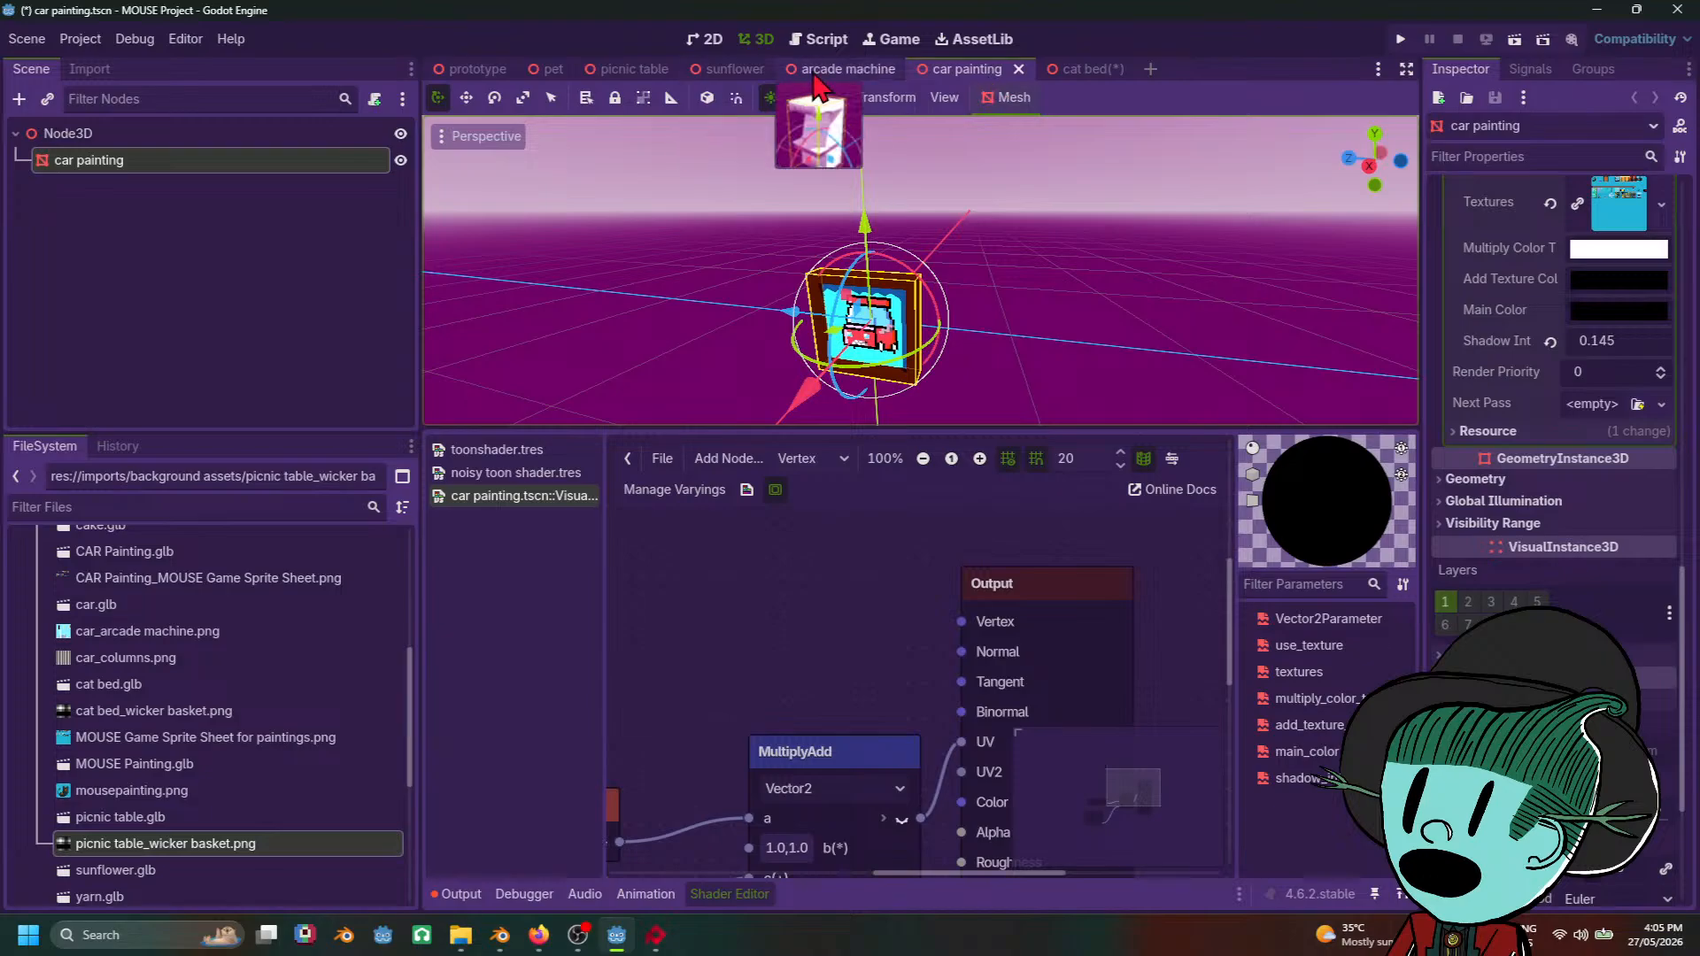
pyautogui.click(846, 70)
pyautogui.scroll(5, 1161, 366)
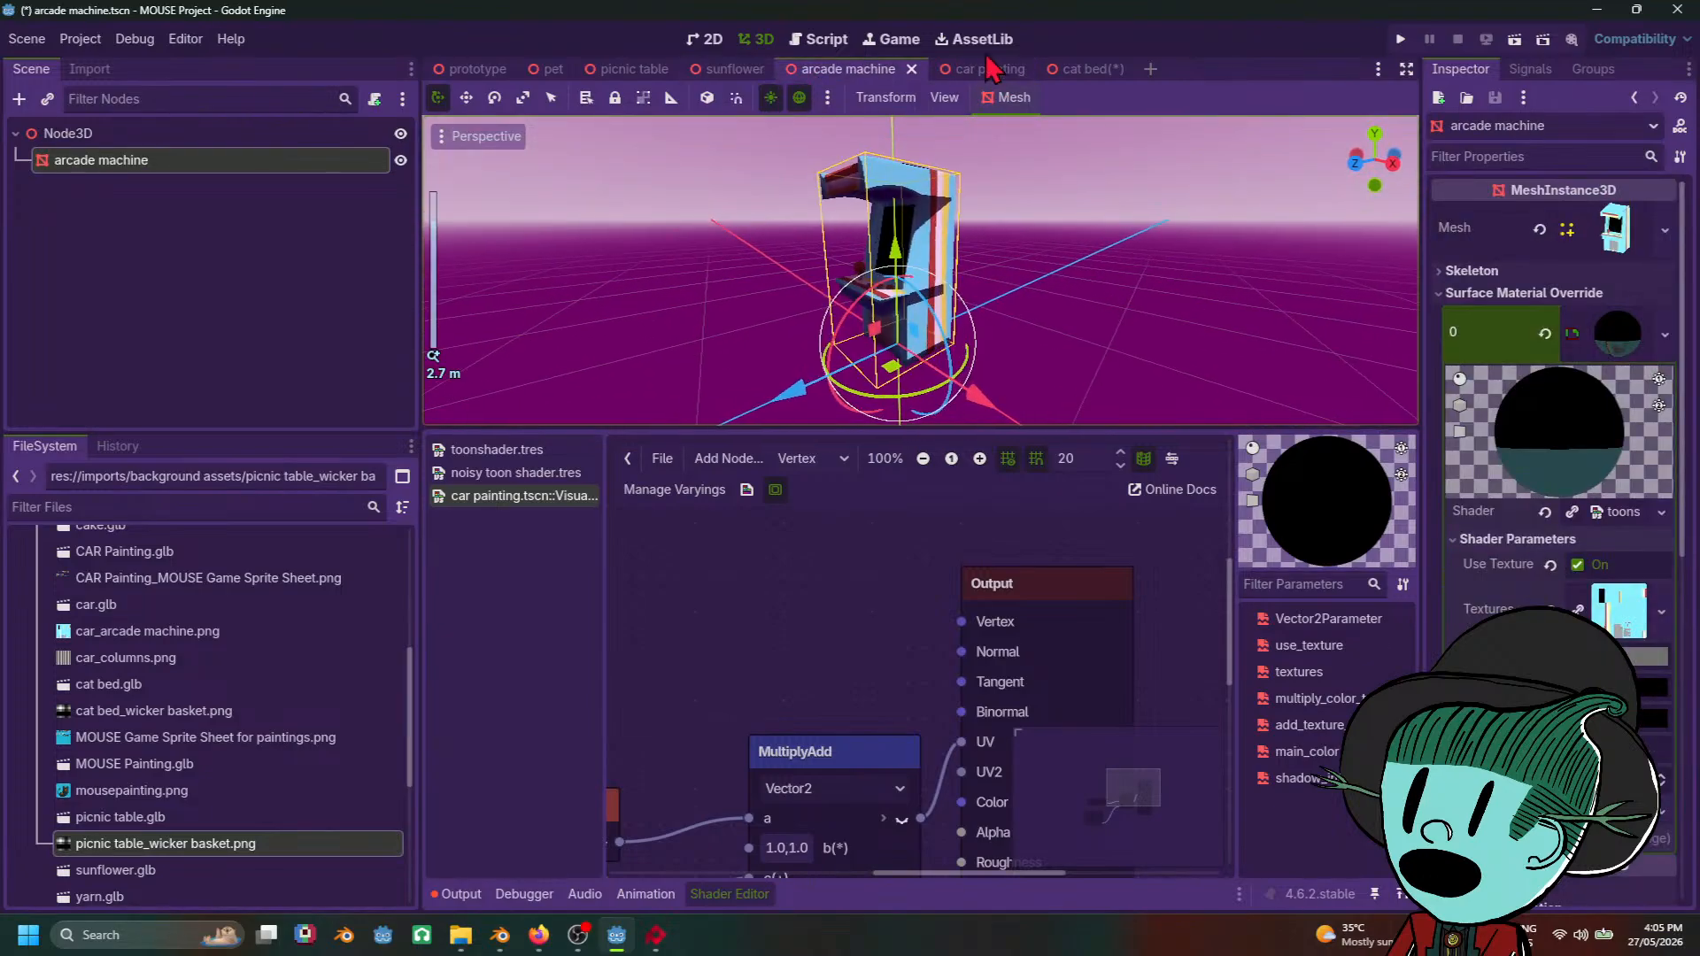
pyautogui.click(1072, 71)
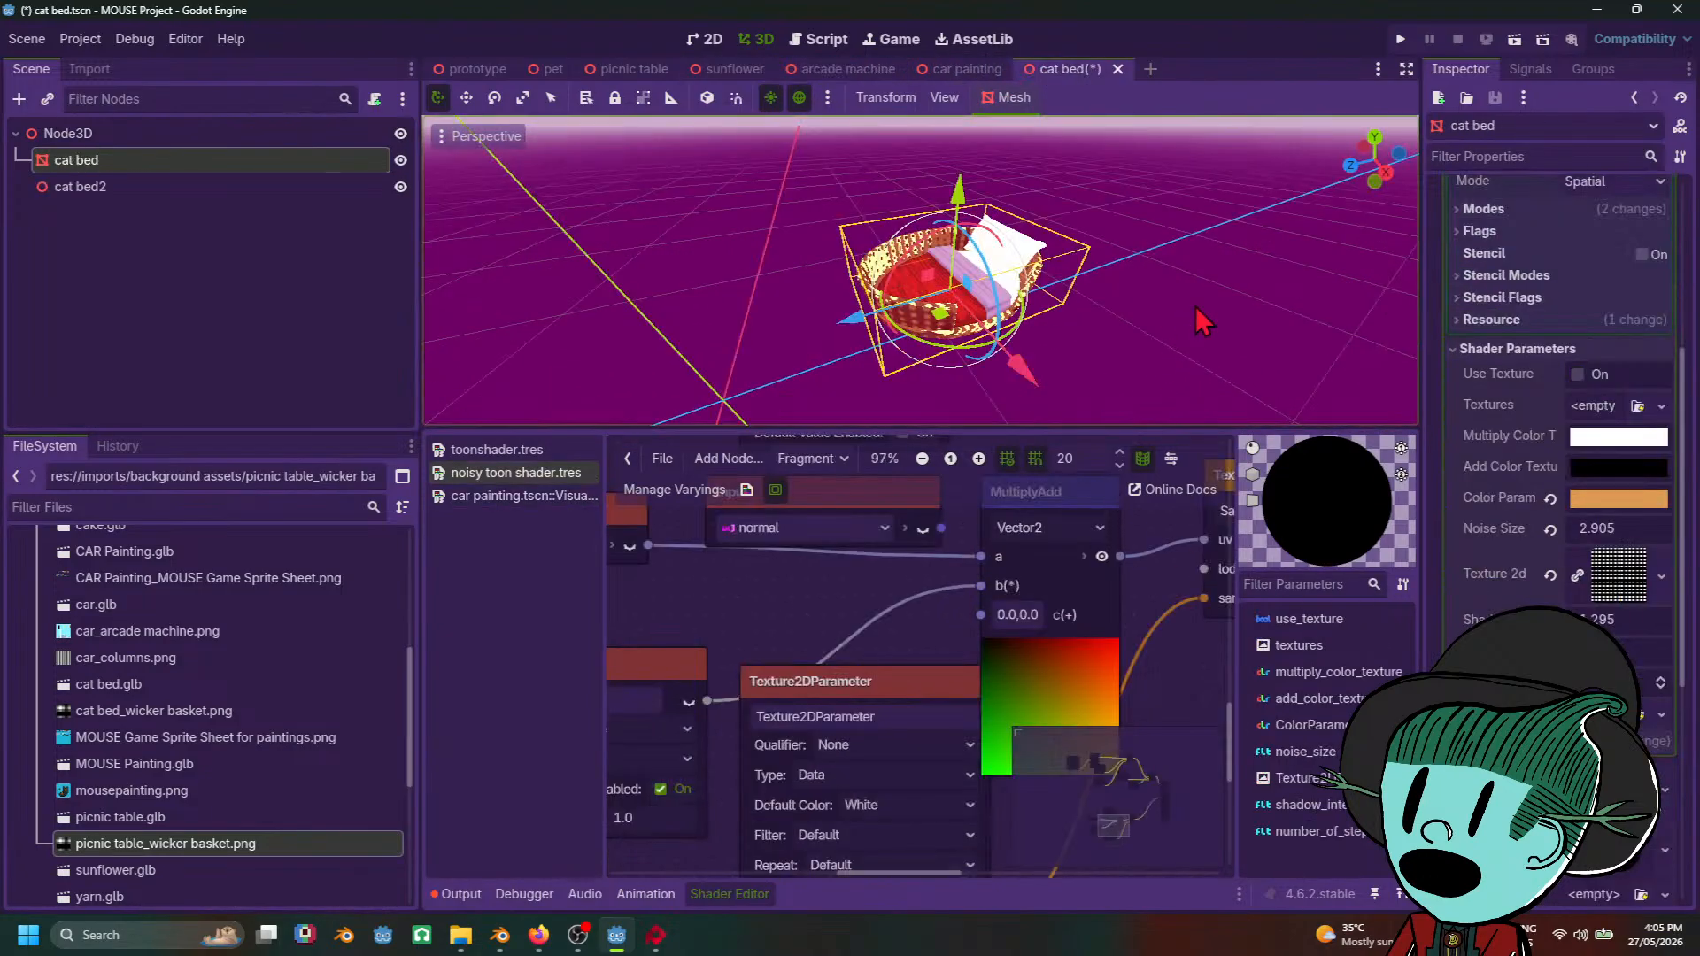
pyautogui.hotkey('ctrl', 's')
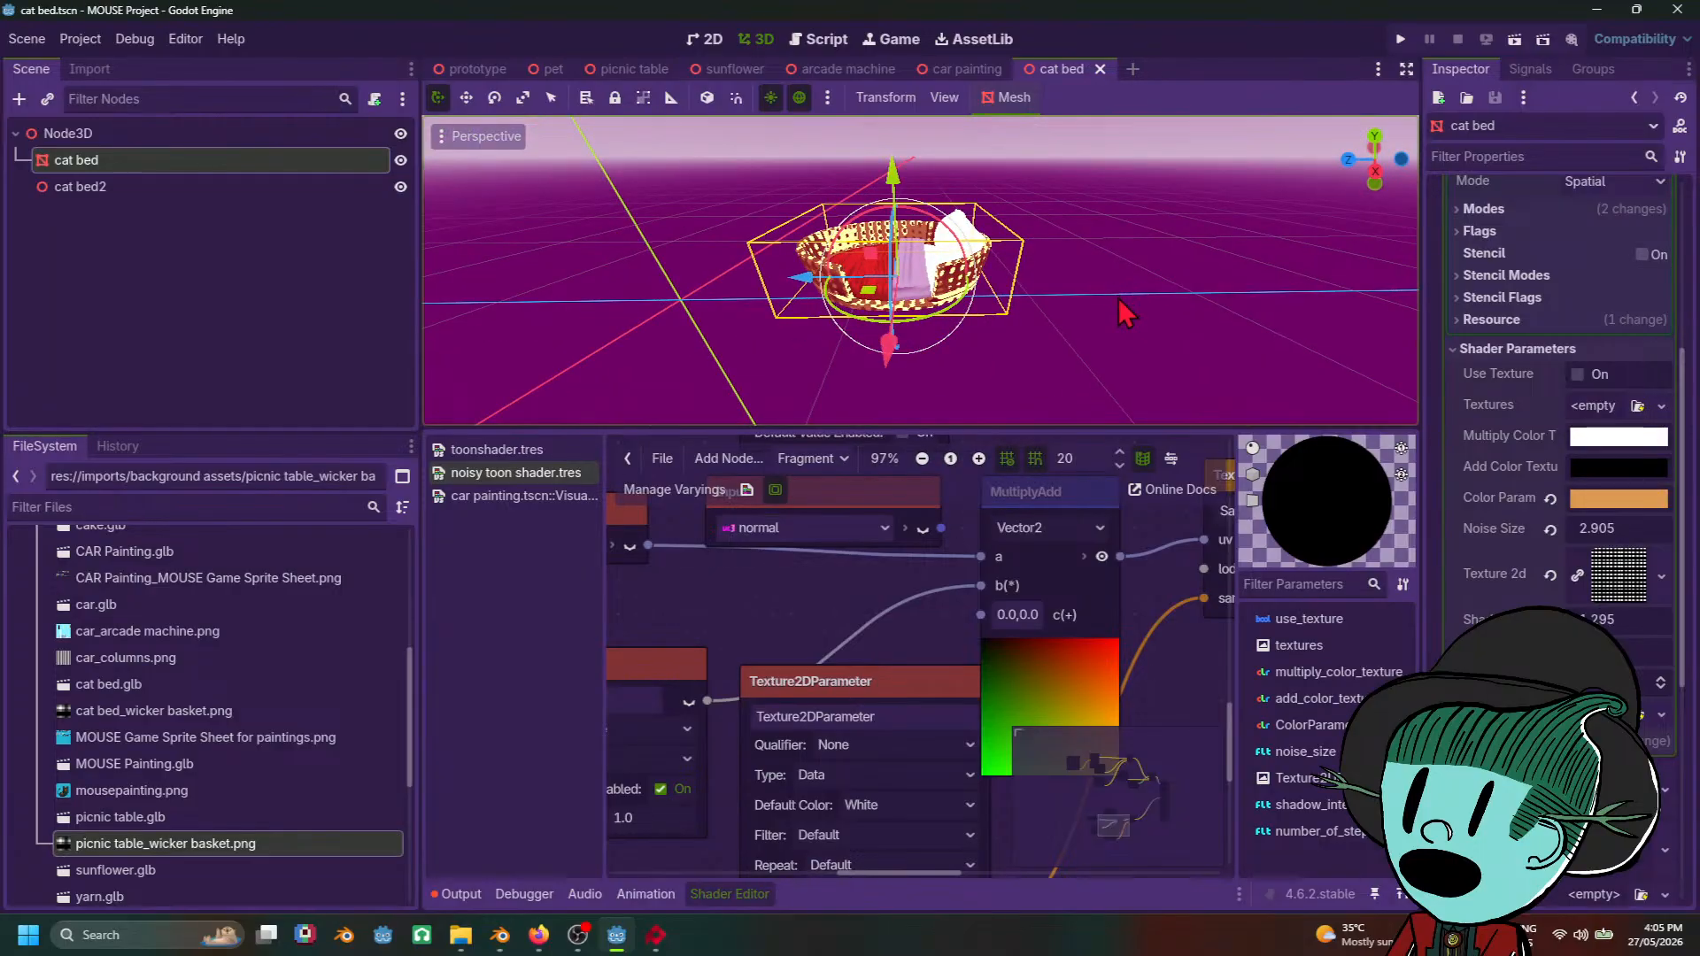
# Step: Examine the shading of the cat bed's wicker and compare it with the original cat bed in Blender
pyautogui.click(1206, 328)
pyautogui.scroll(-5, 1208, 335)
pyautogui.scroll(5, 1203, 331)
pyautogui.moveTo(1200, 333); pyautogui.dragTo(1156, 380, button='middle')
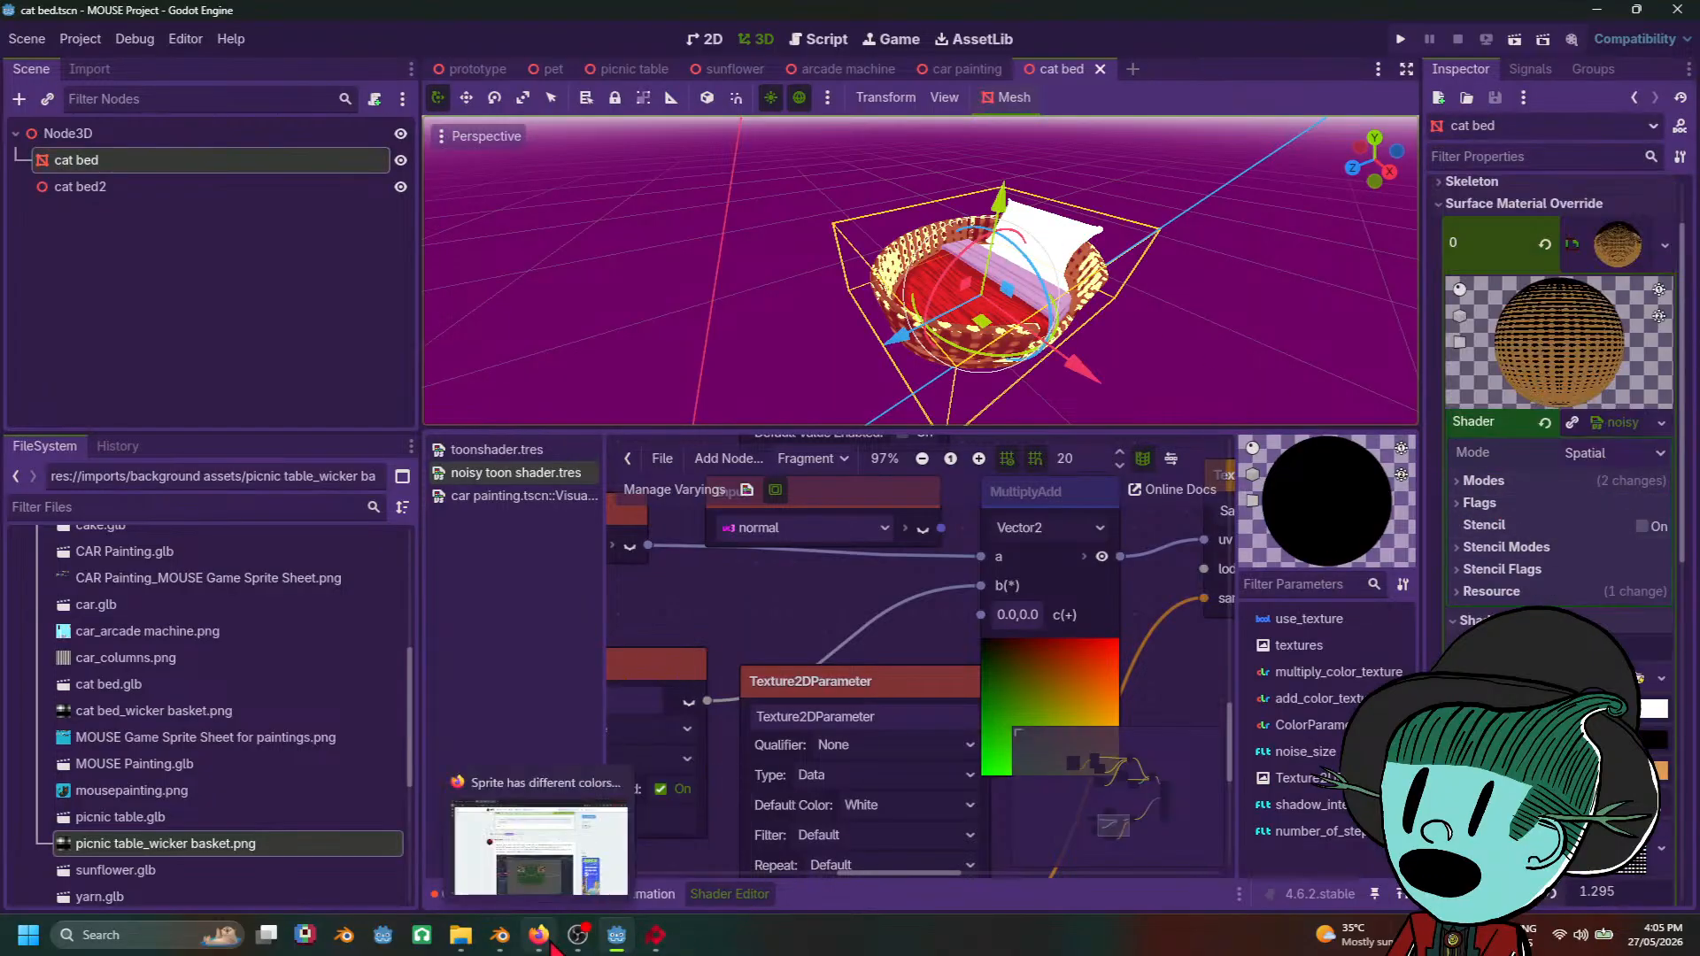
pyautogui.click(516, 828)
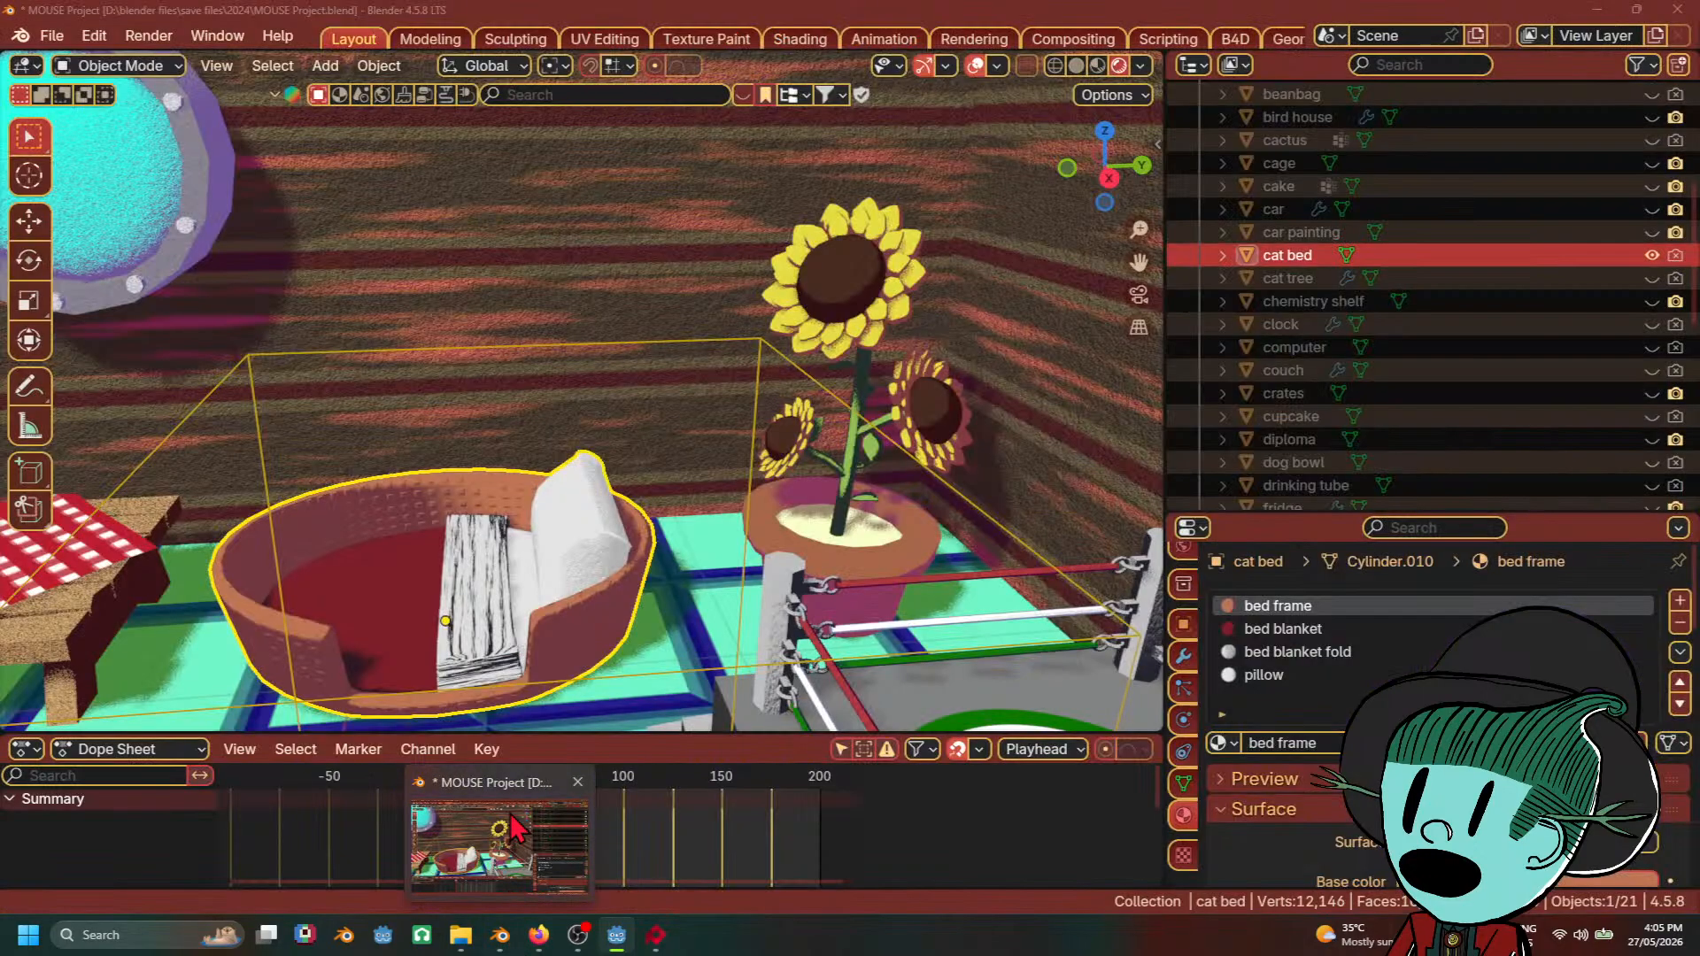
pyautogui.hotkey('alt', 'Tab')
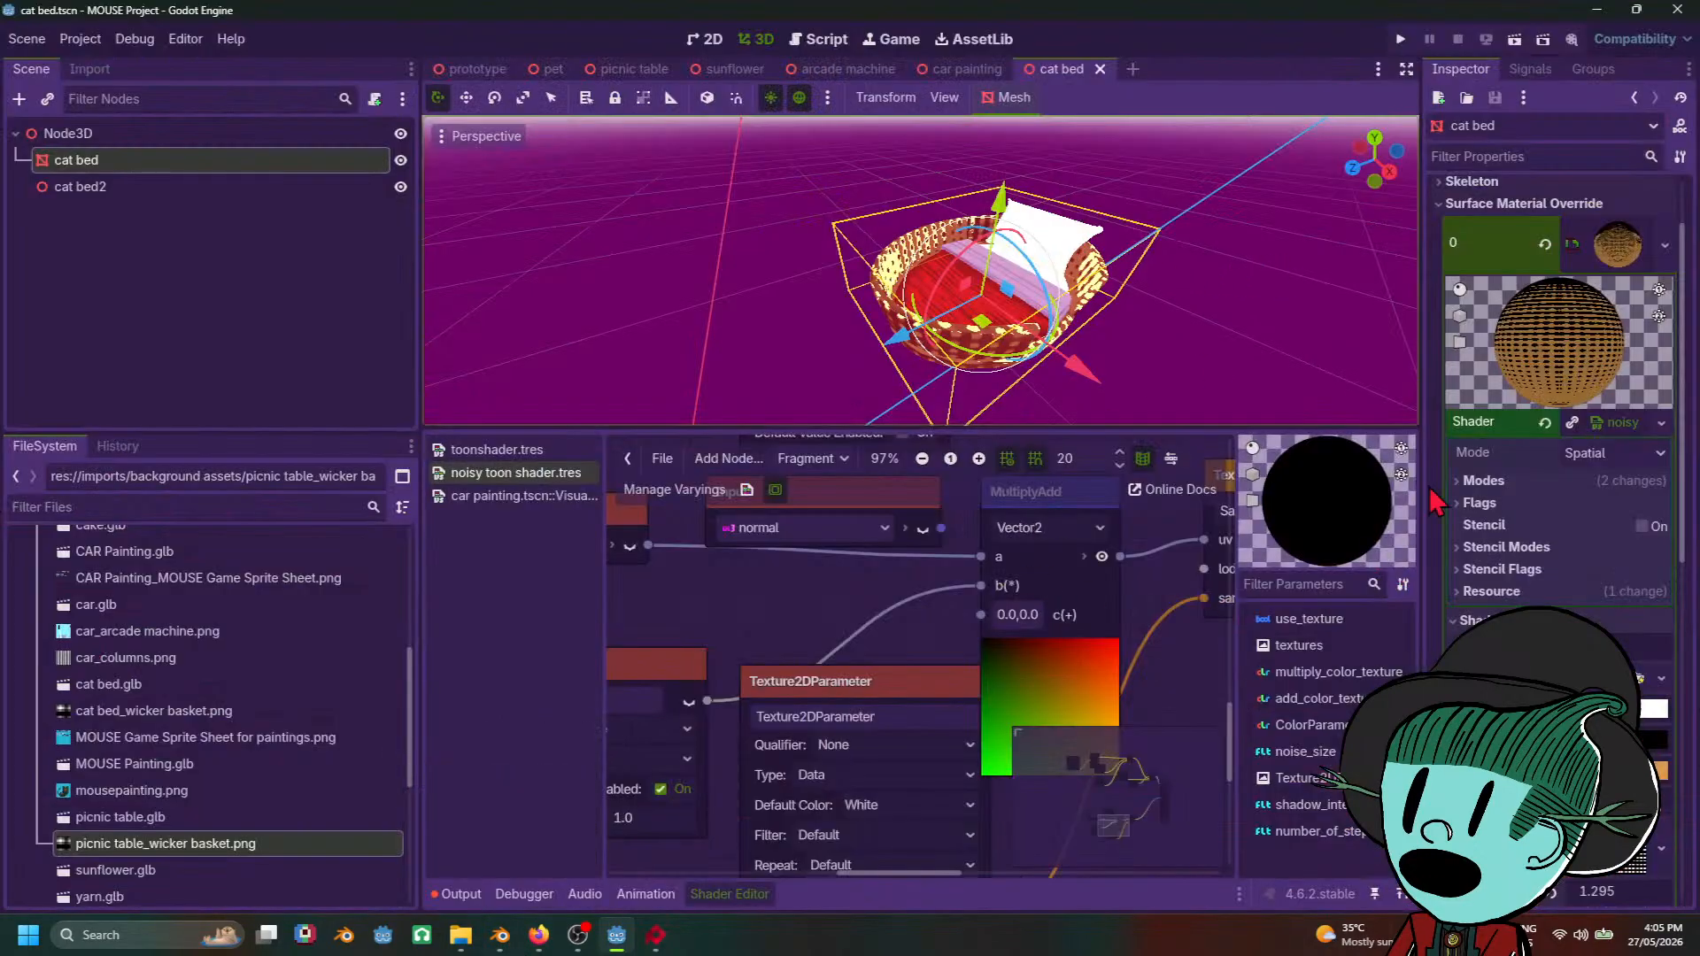
pyautogui.scroll(2, 1503, 432)
pyautogui.click(1628, 353)
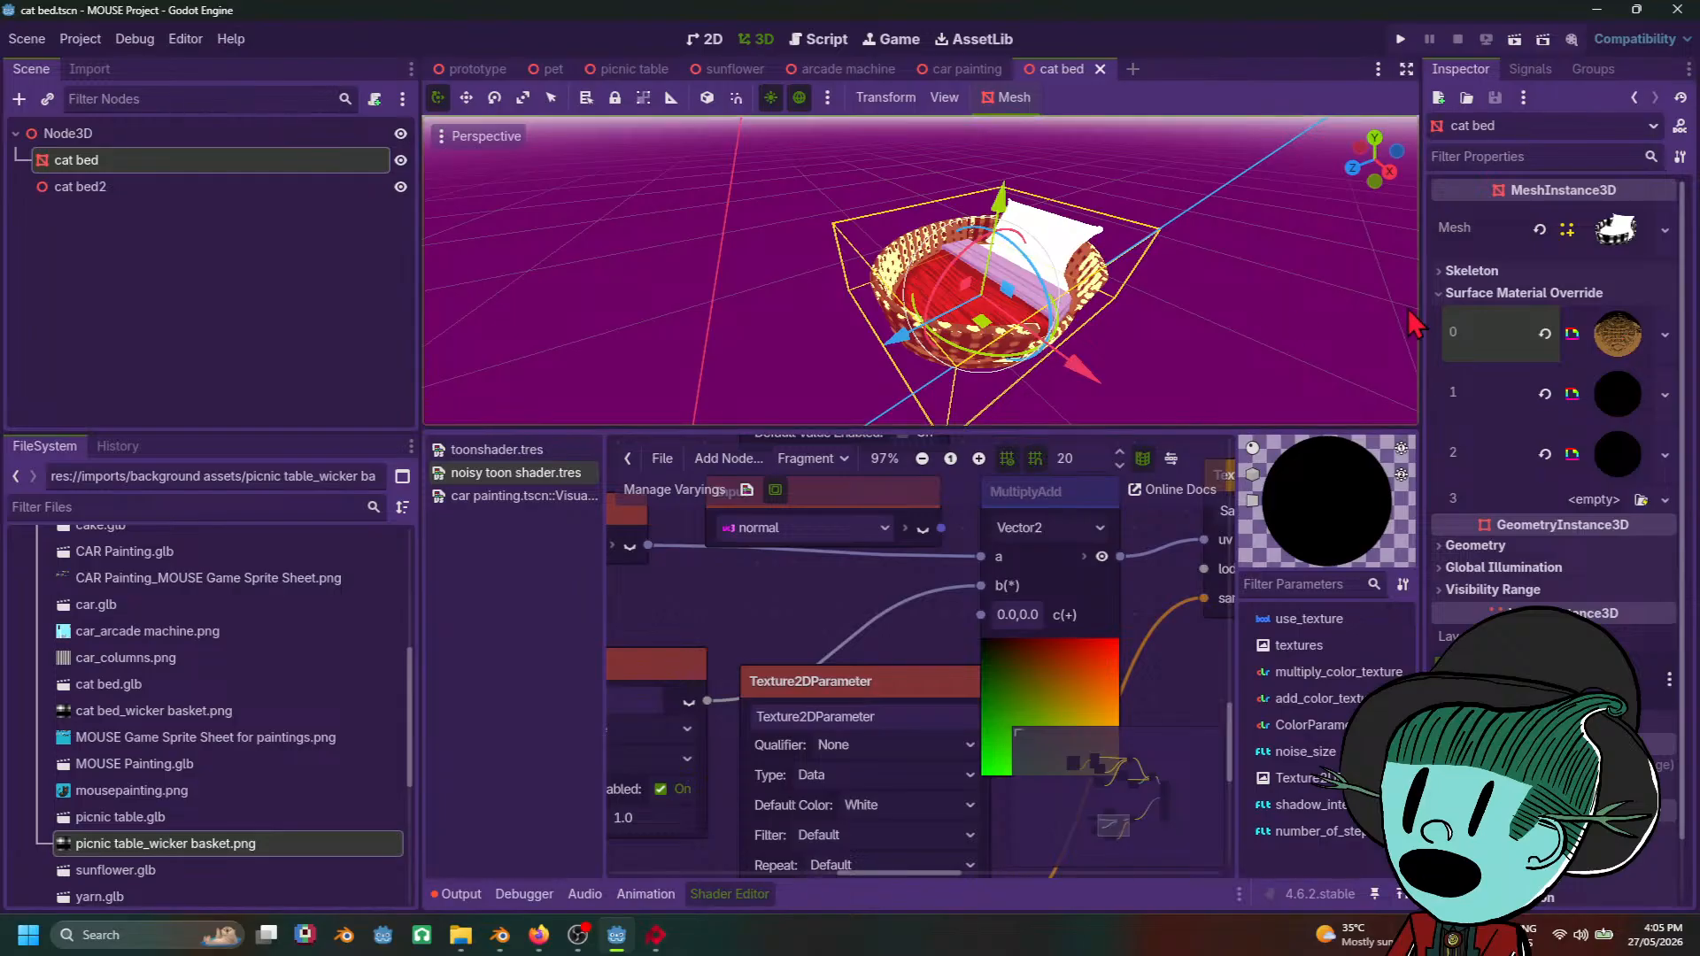
pyautogui.moveTo(1256, 327); pyautogui.dragTo(1404, 503, button='middle')
pyautogui.scroll(-3, 1222, 340)
pyautogui.scroll(3, 1230, 343)
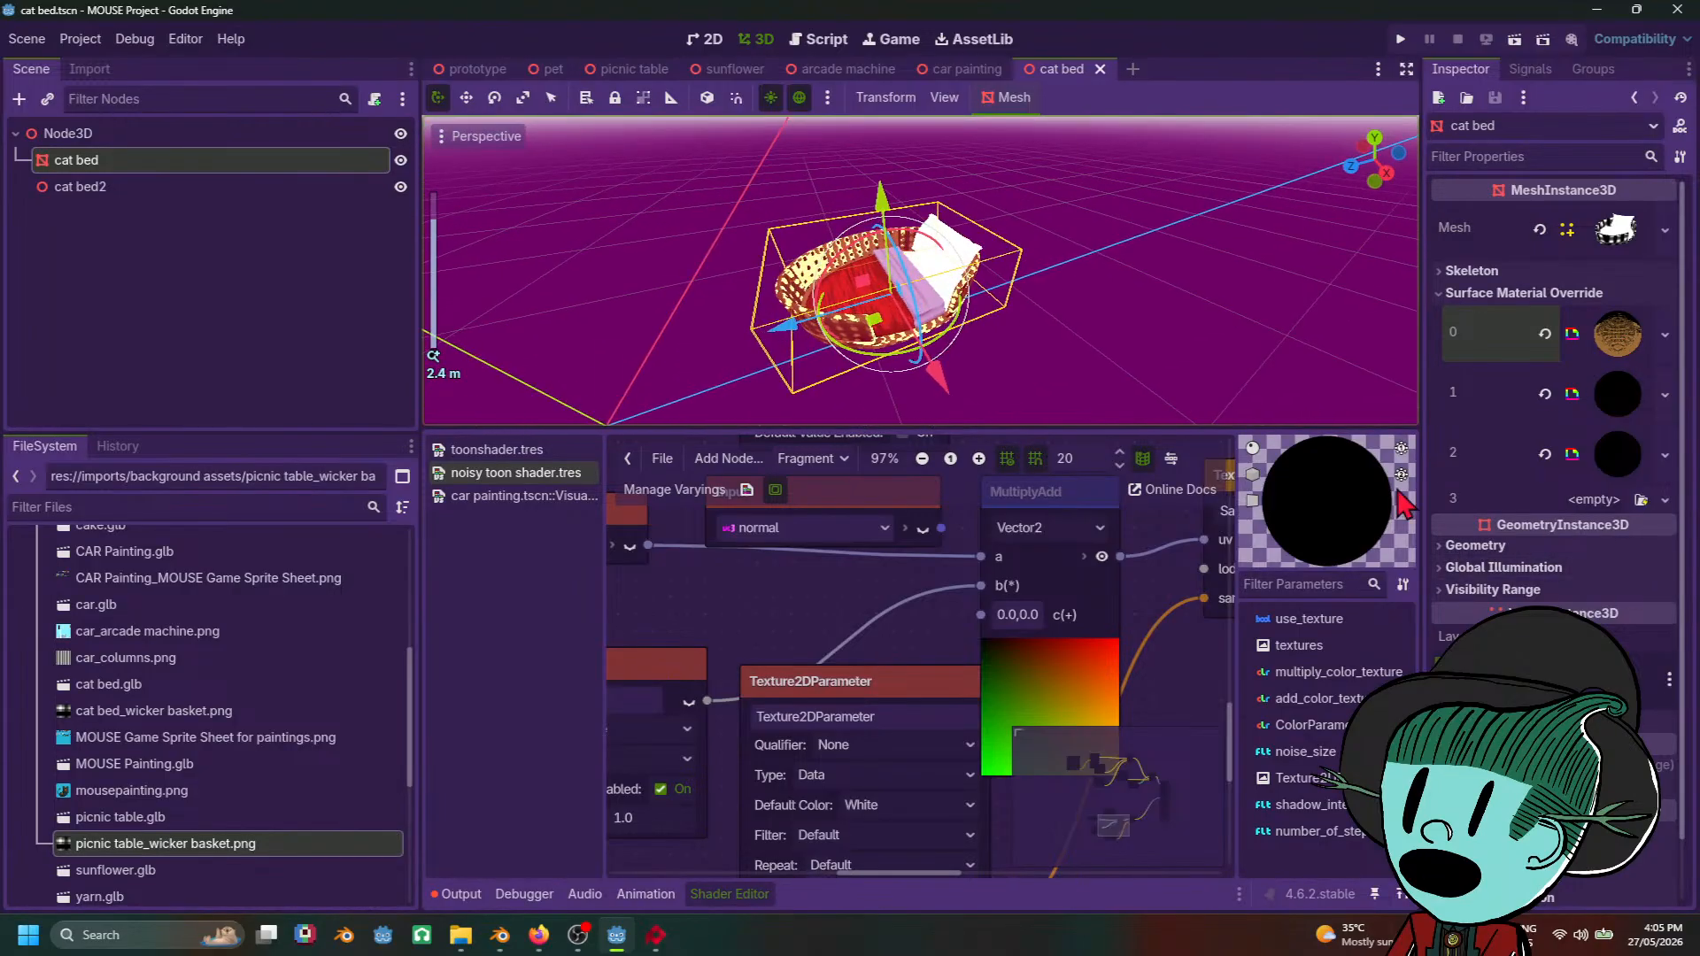
# Step: Set the slot 0 wicker material's shadow intensity to 0.735 and its number of steps to 18.205
pyautogui.click(1603, 347)
pyautogui.scroll(-8, 1599, 351)
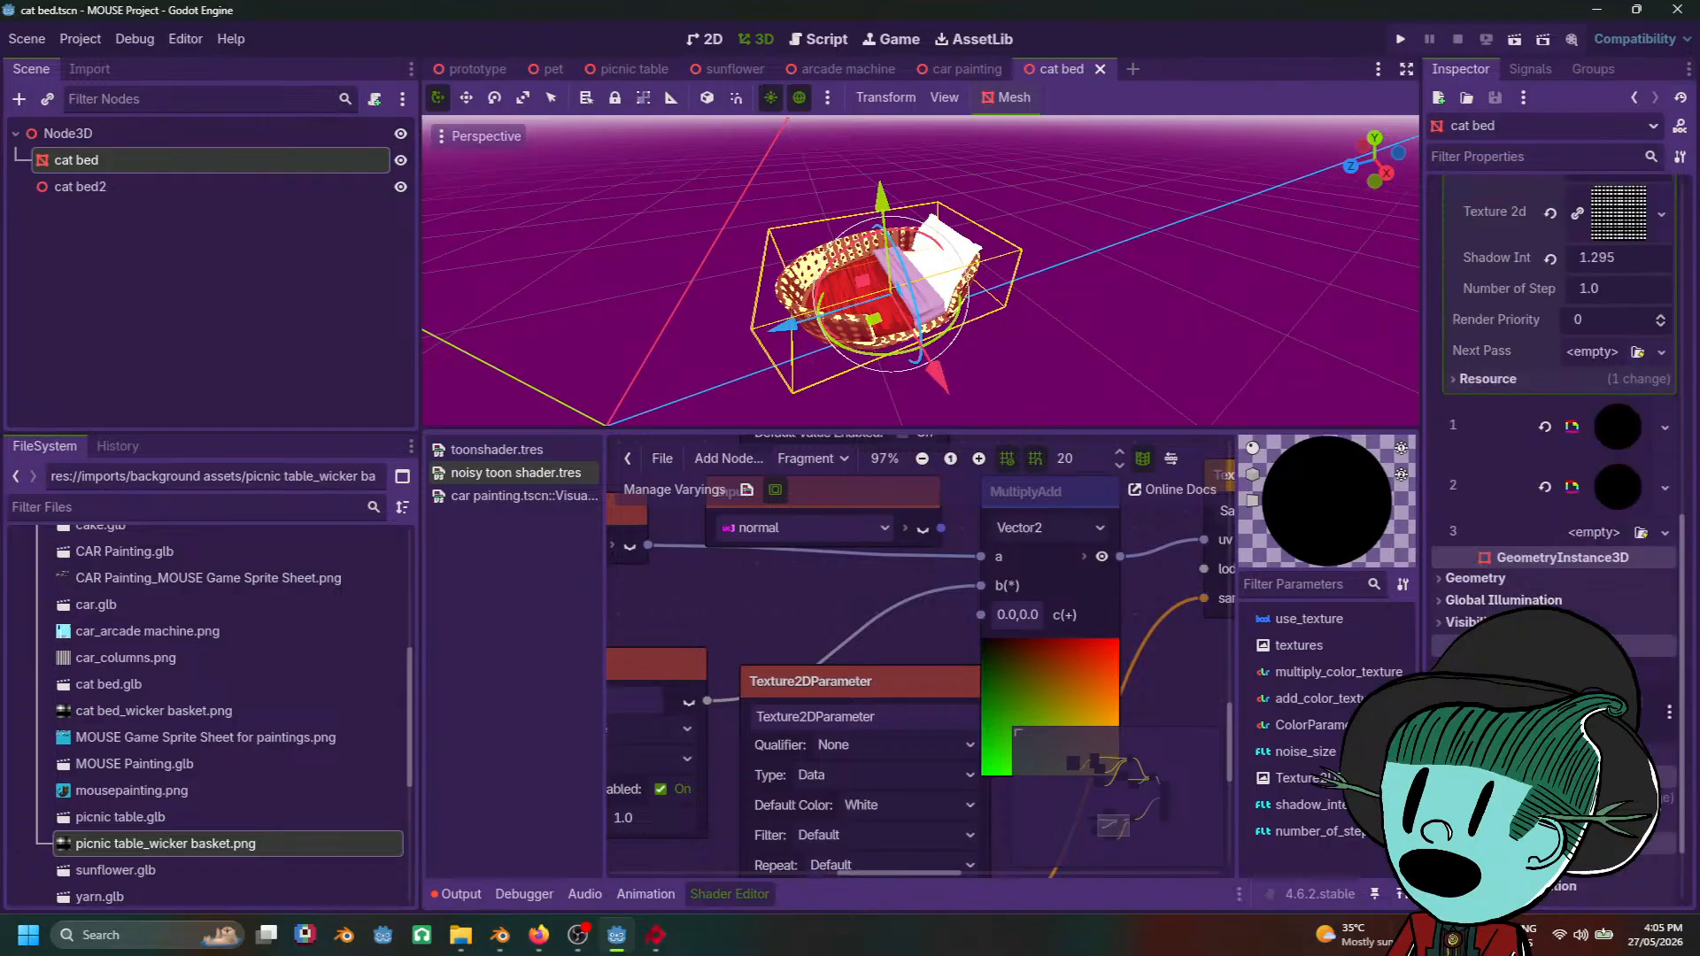
pyautogui.scroll(5, 1558, 399)
pyautogui.moveTo(1618, 540); pyautogui.dragTo(1647, 562)
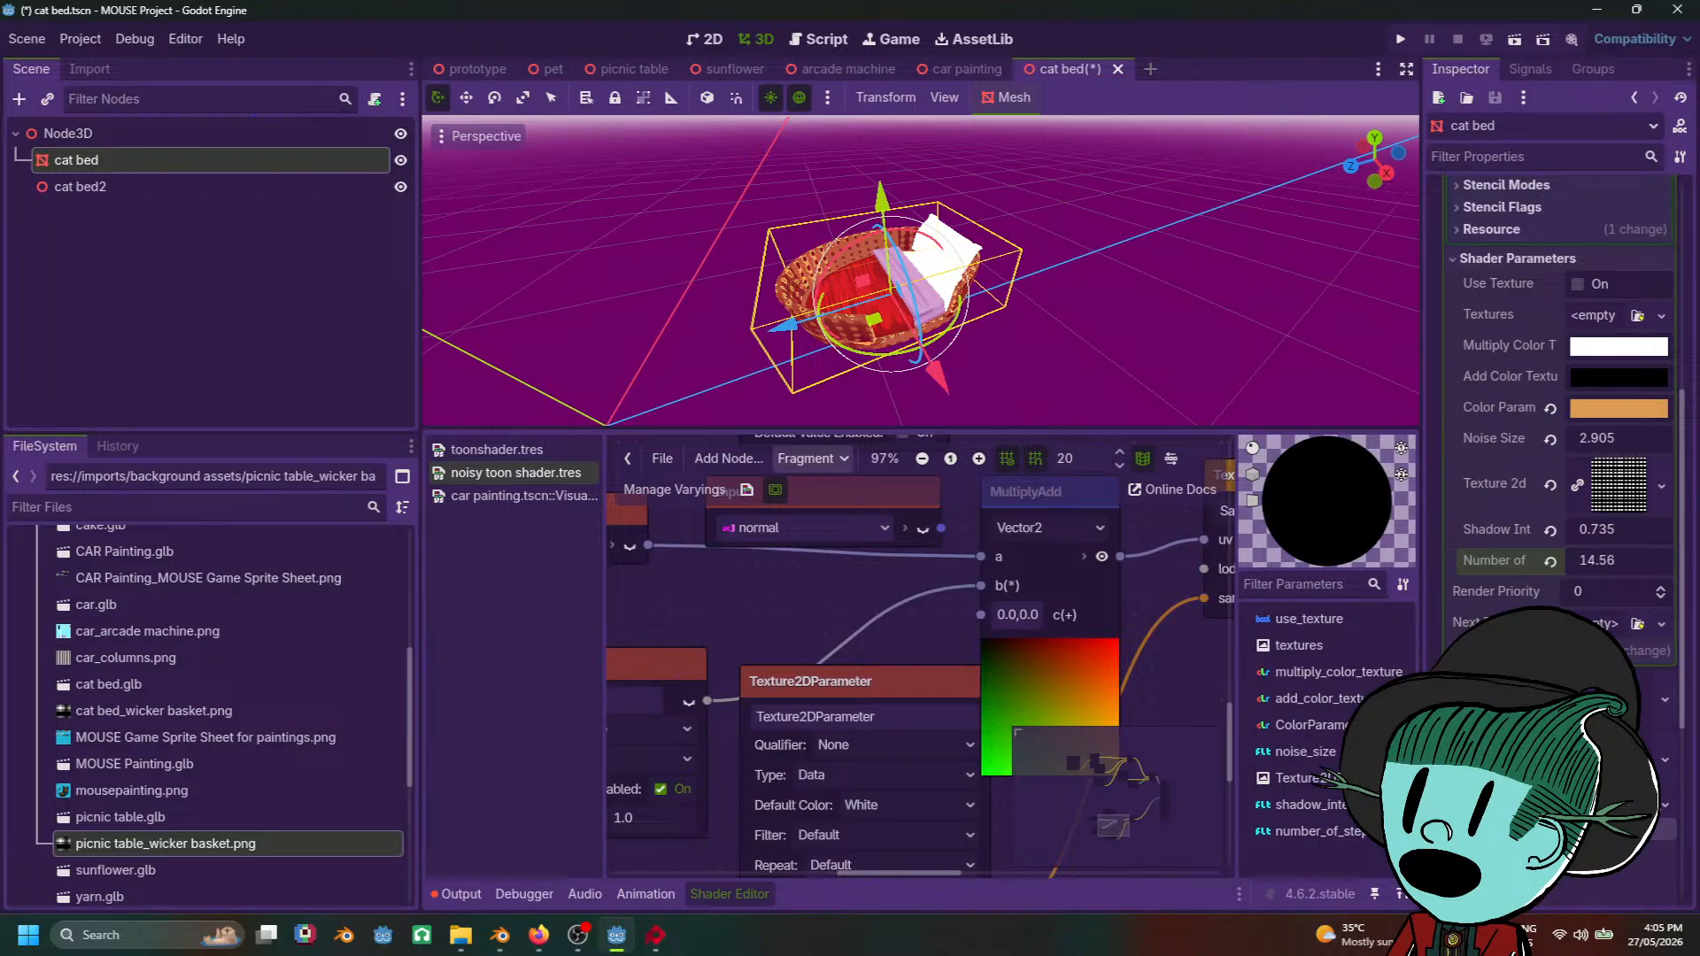
pyautogui.scroll(-5, 1155, 327)
pyautogui.click(1156, 327)
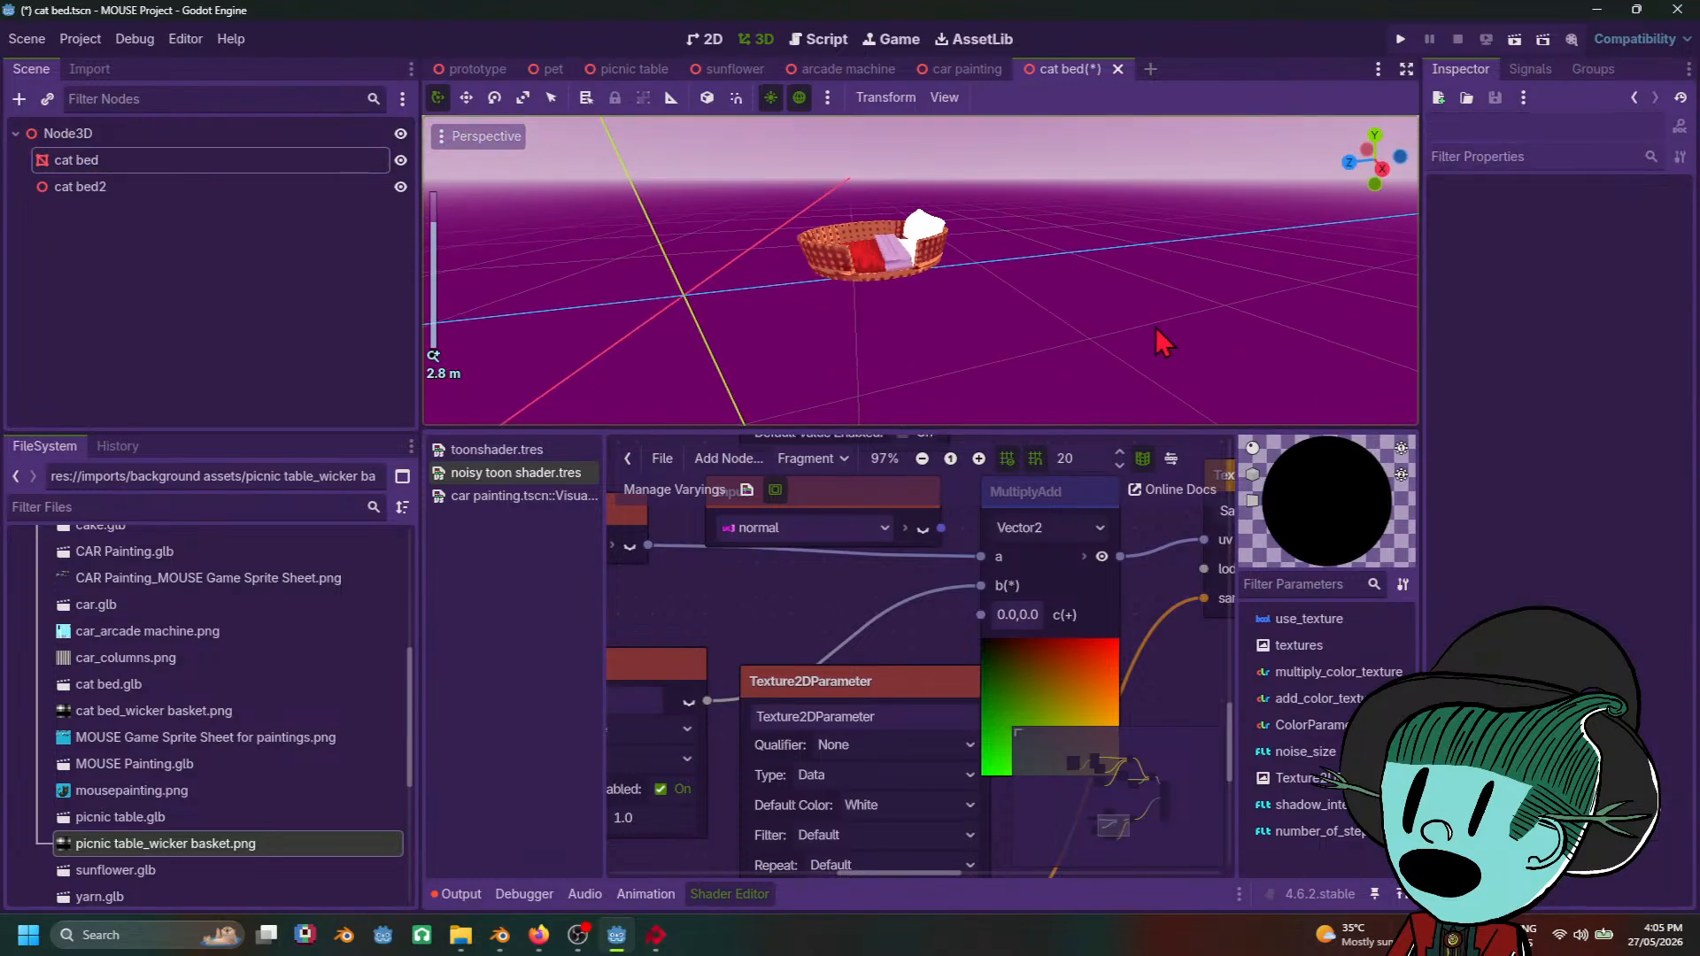
pyautogui.moveTo(1222, 332); pyautogui.dragTo(1222, 384, button='middle')
pyautogui.scroll(4, 1222, 384)
pyautogui.click(885, 319)
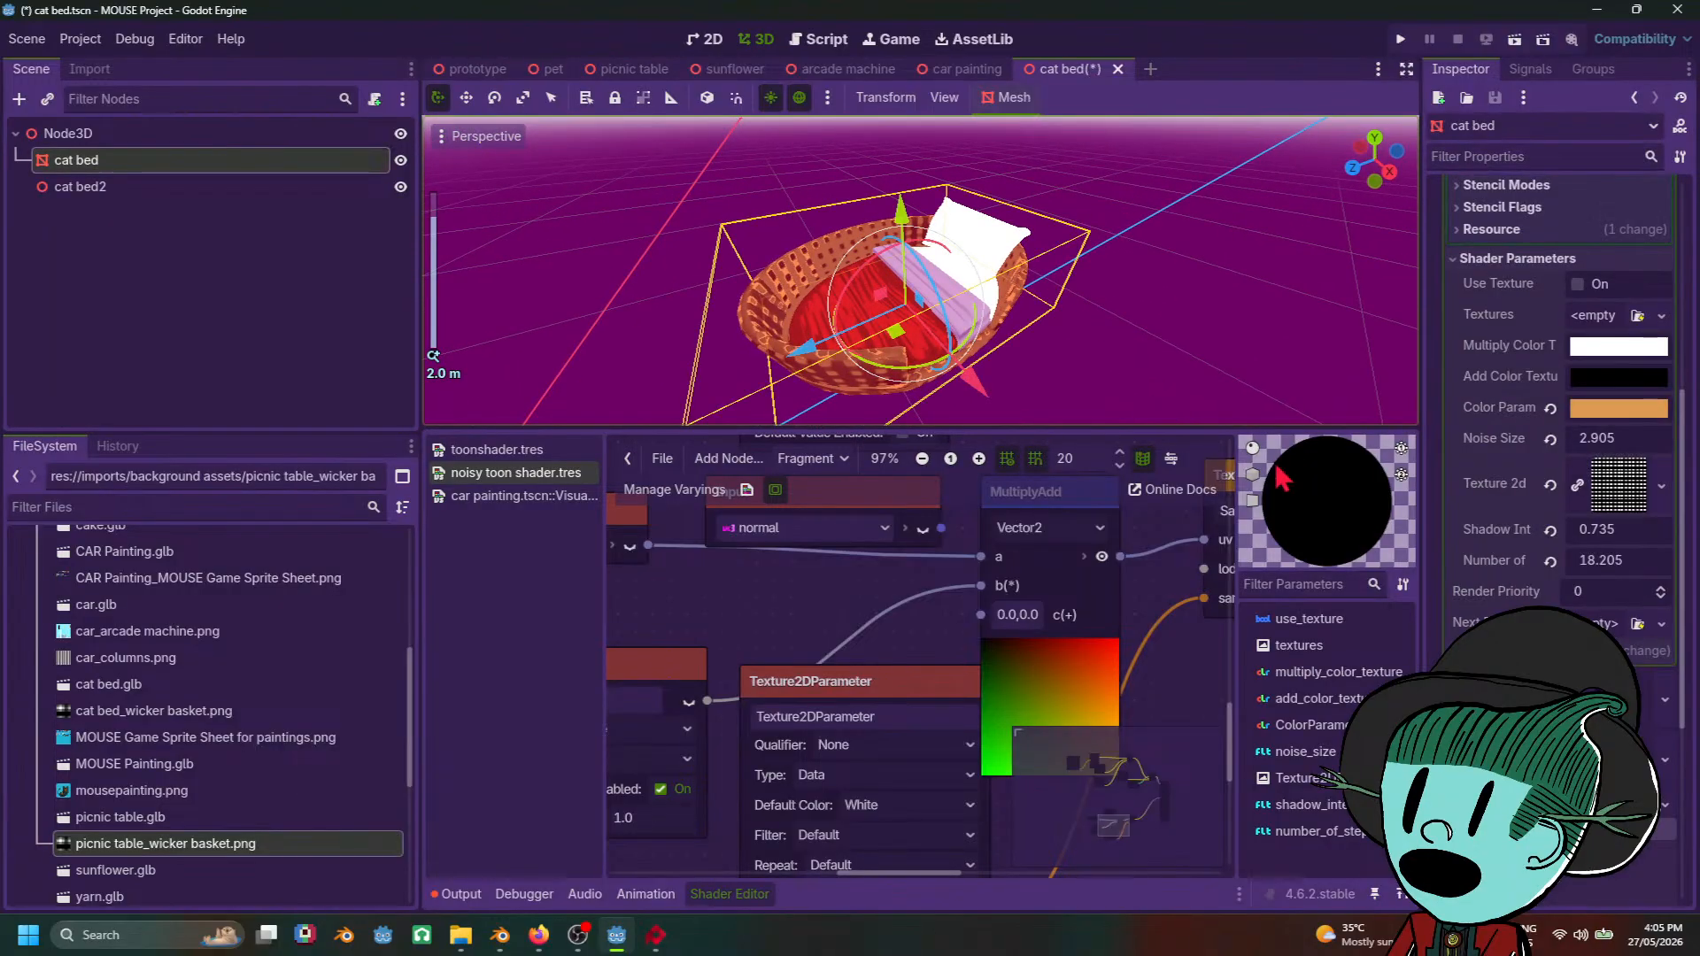
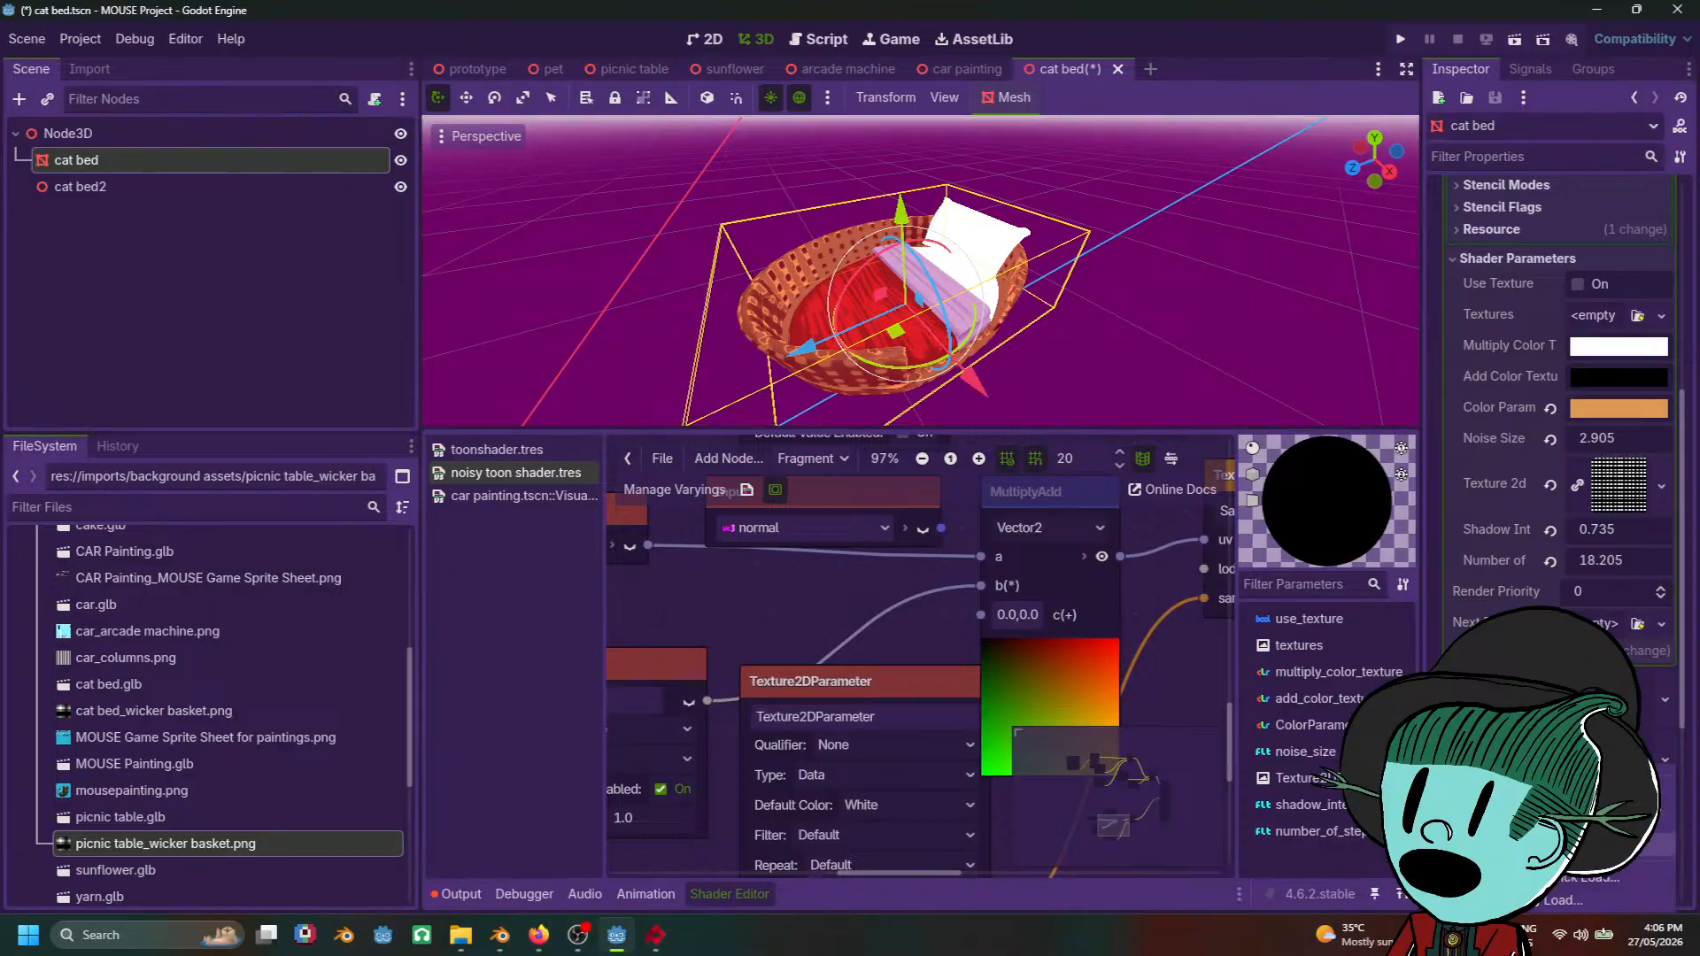
# Step: Give the pillow's surface material slot 3 a shader material that uses noisy toon shader.tres
pyautogui.scroll(-3, 1625, 597)
pyautogui.click(1597, 551)
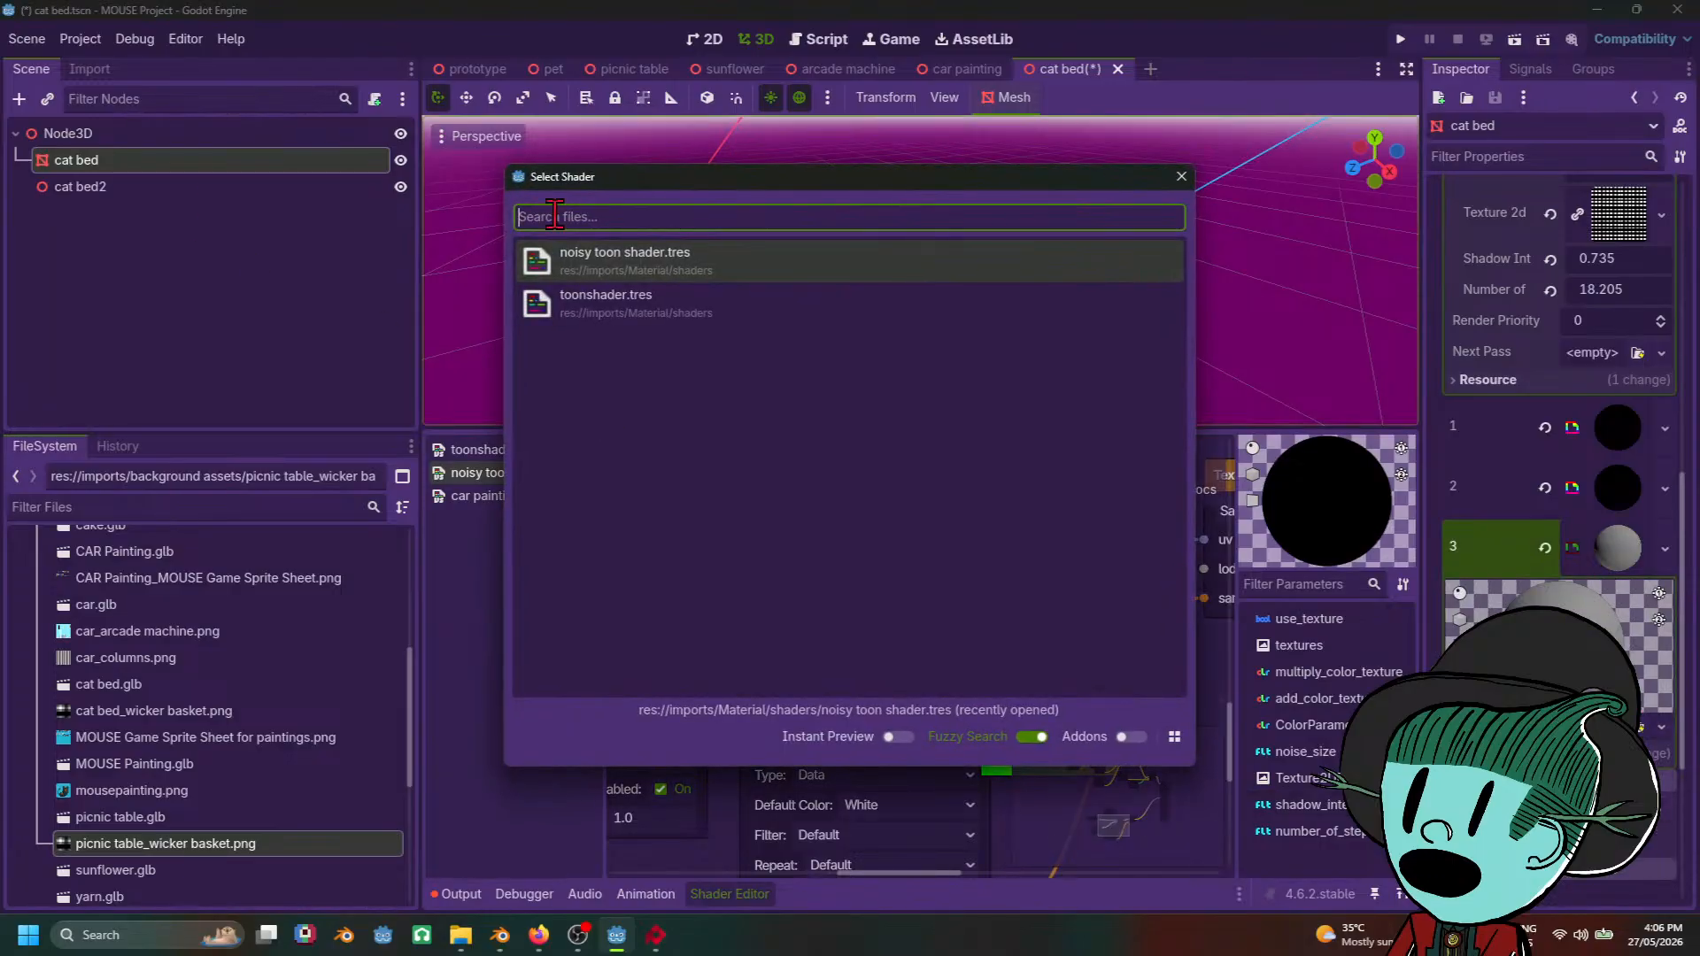
pyautogui.press('Return')
pyautogui.scroll(-3, 1490, 589)
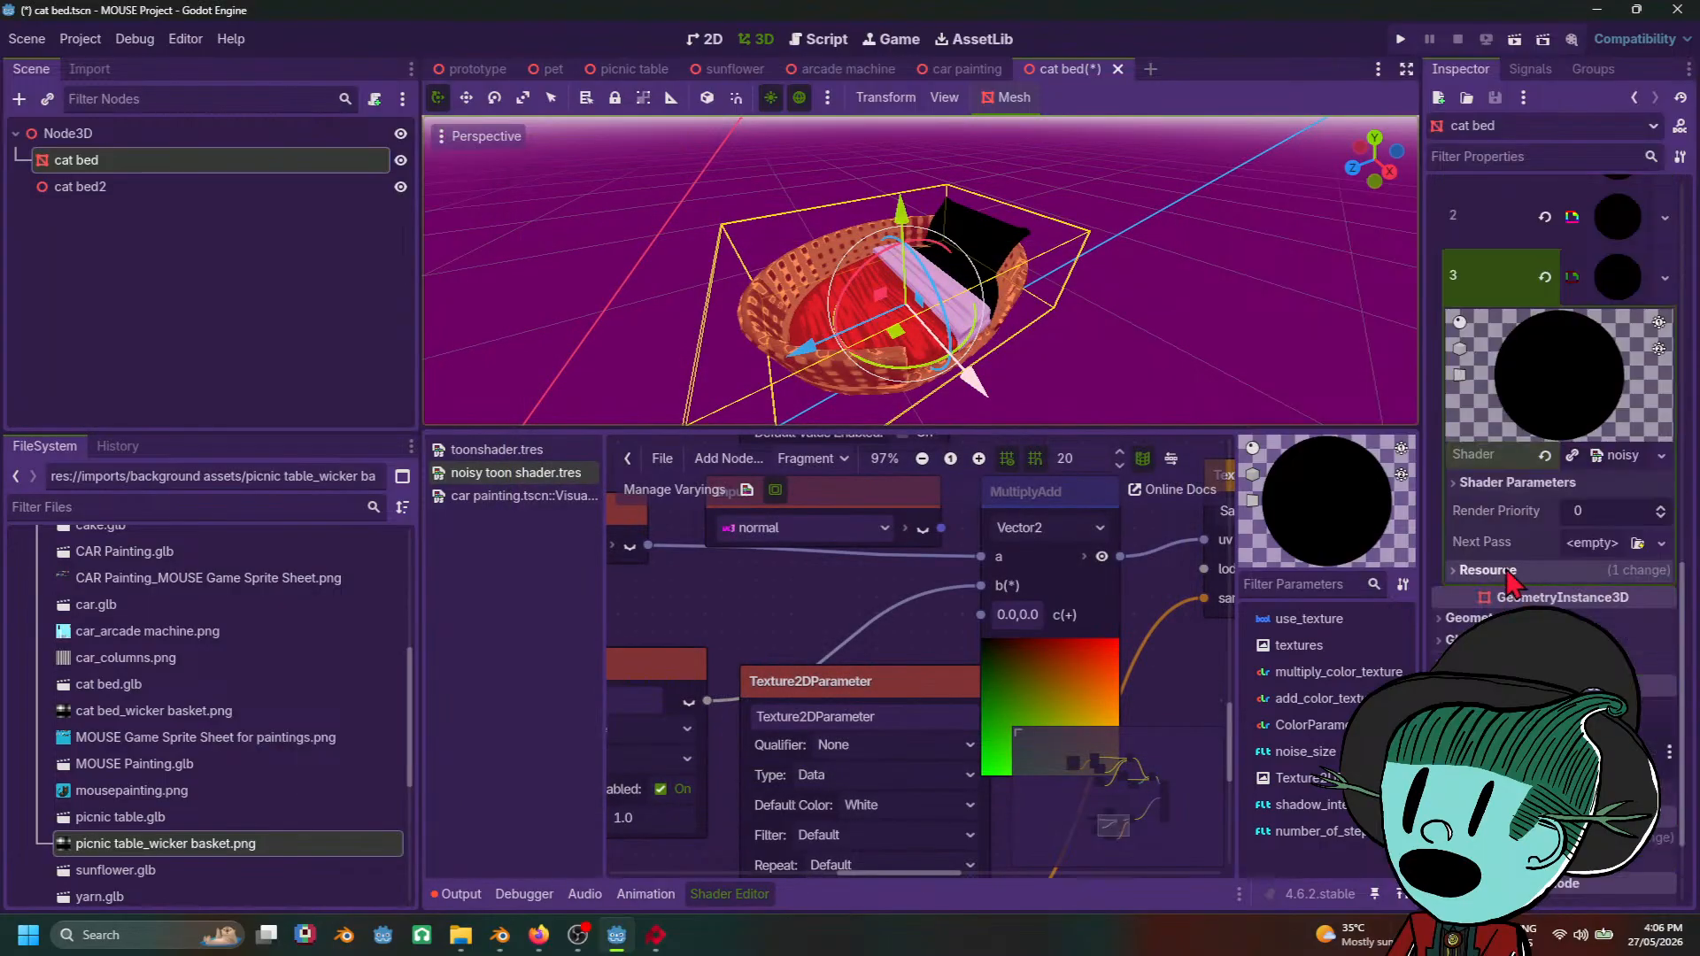
# Step: Enable Use Texture on the slot 3 pillow material and give its Texture 2d a noise texture with the noise value set to 0.1677
pyautogui.click(1510, 482)
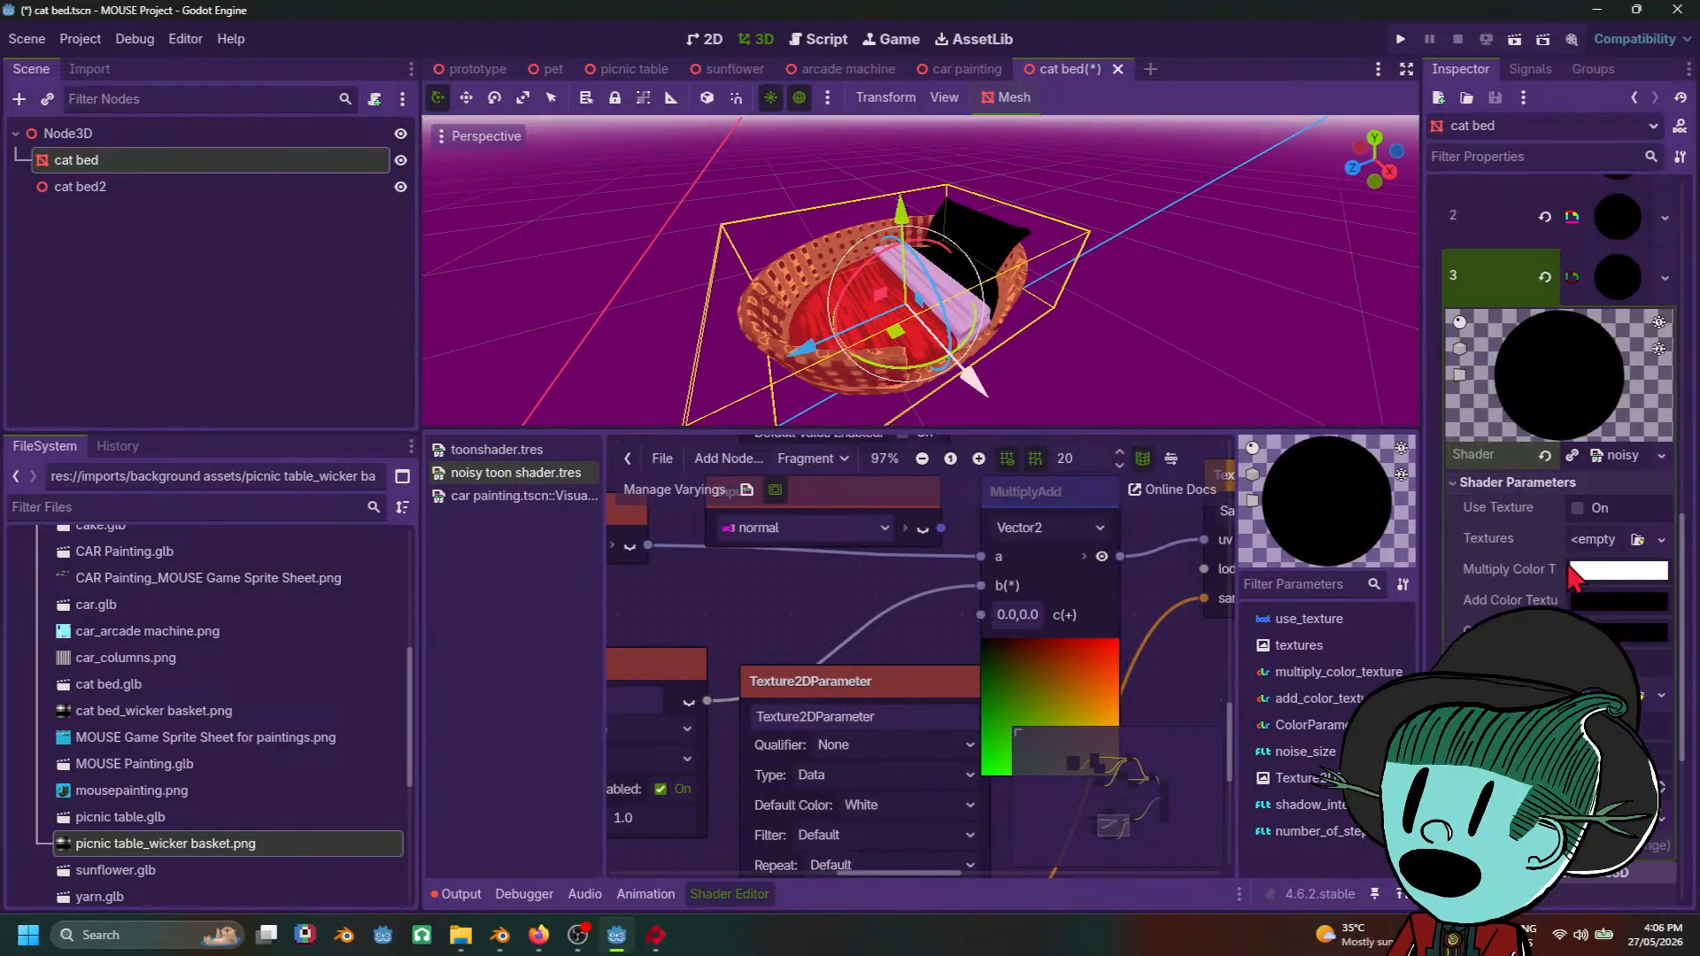
pyautogui.click(1580, 510)
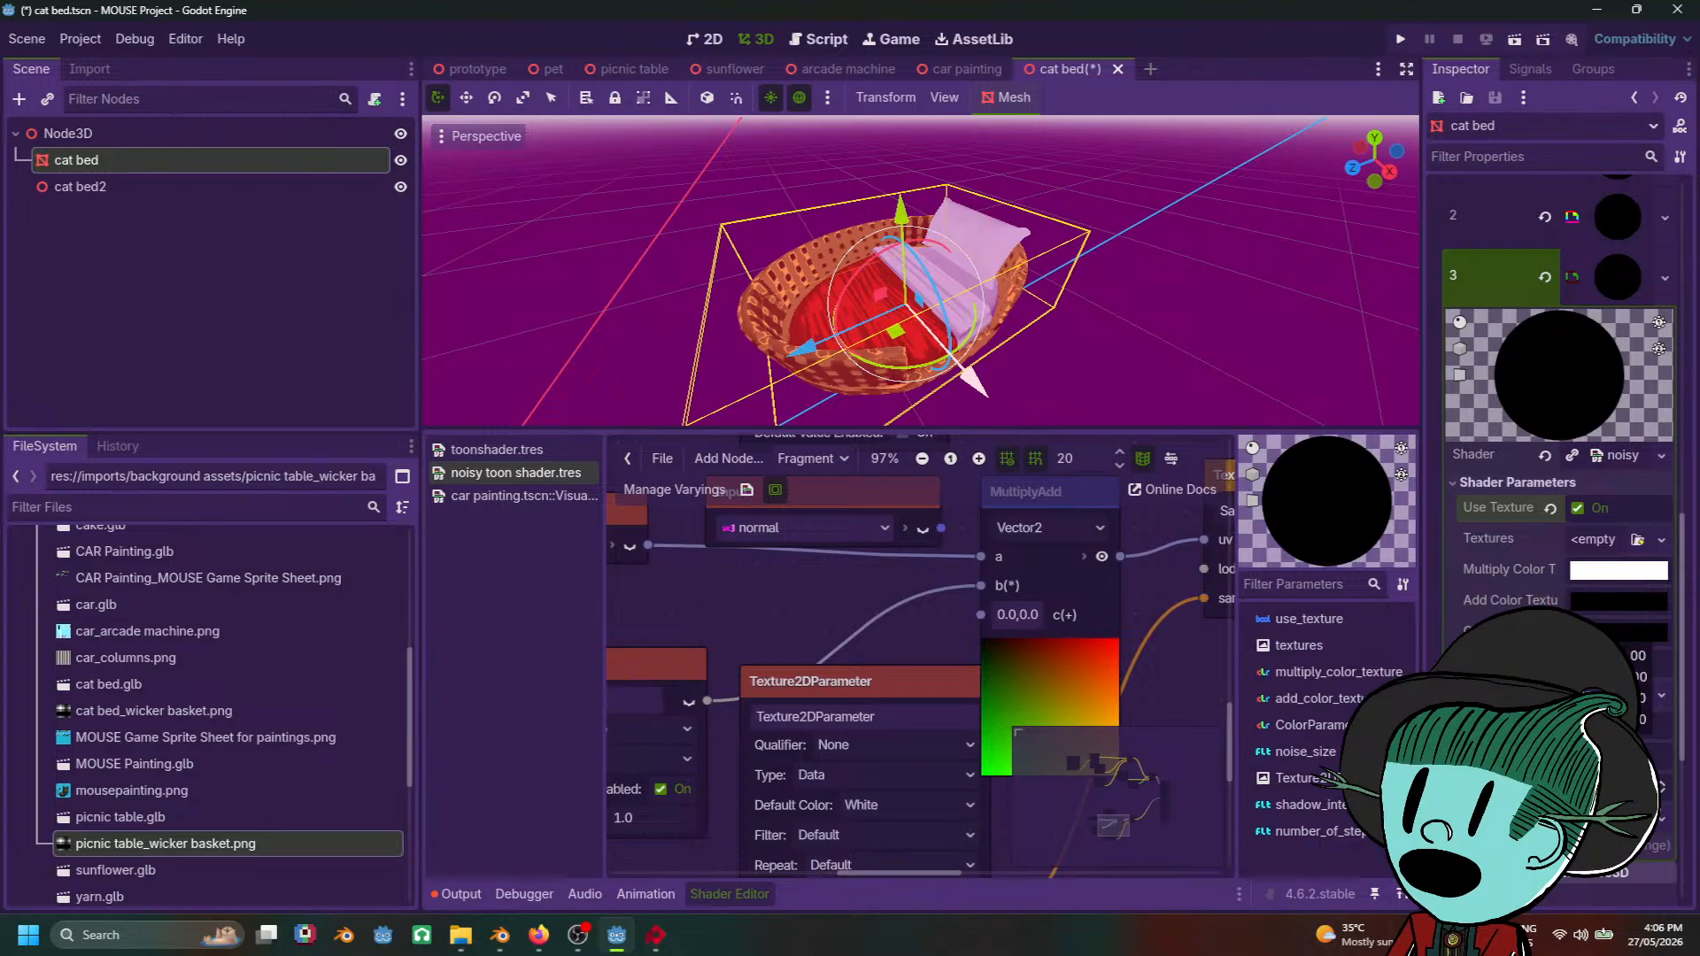
pyautogui.click(1662, 540)
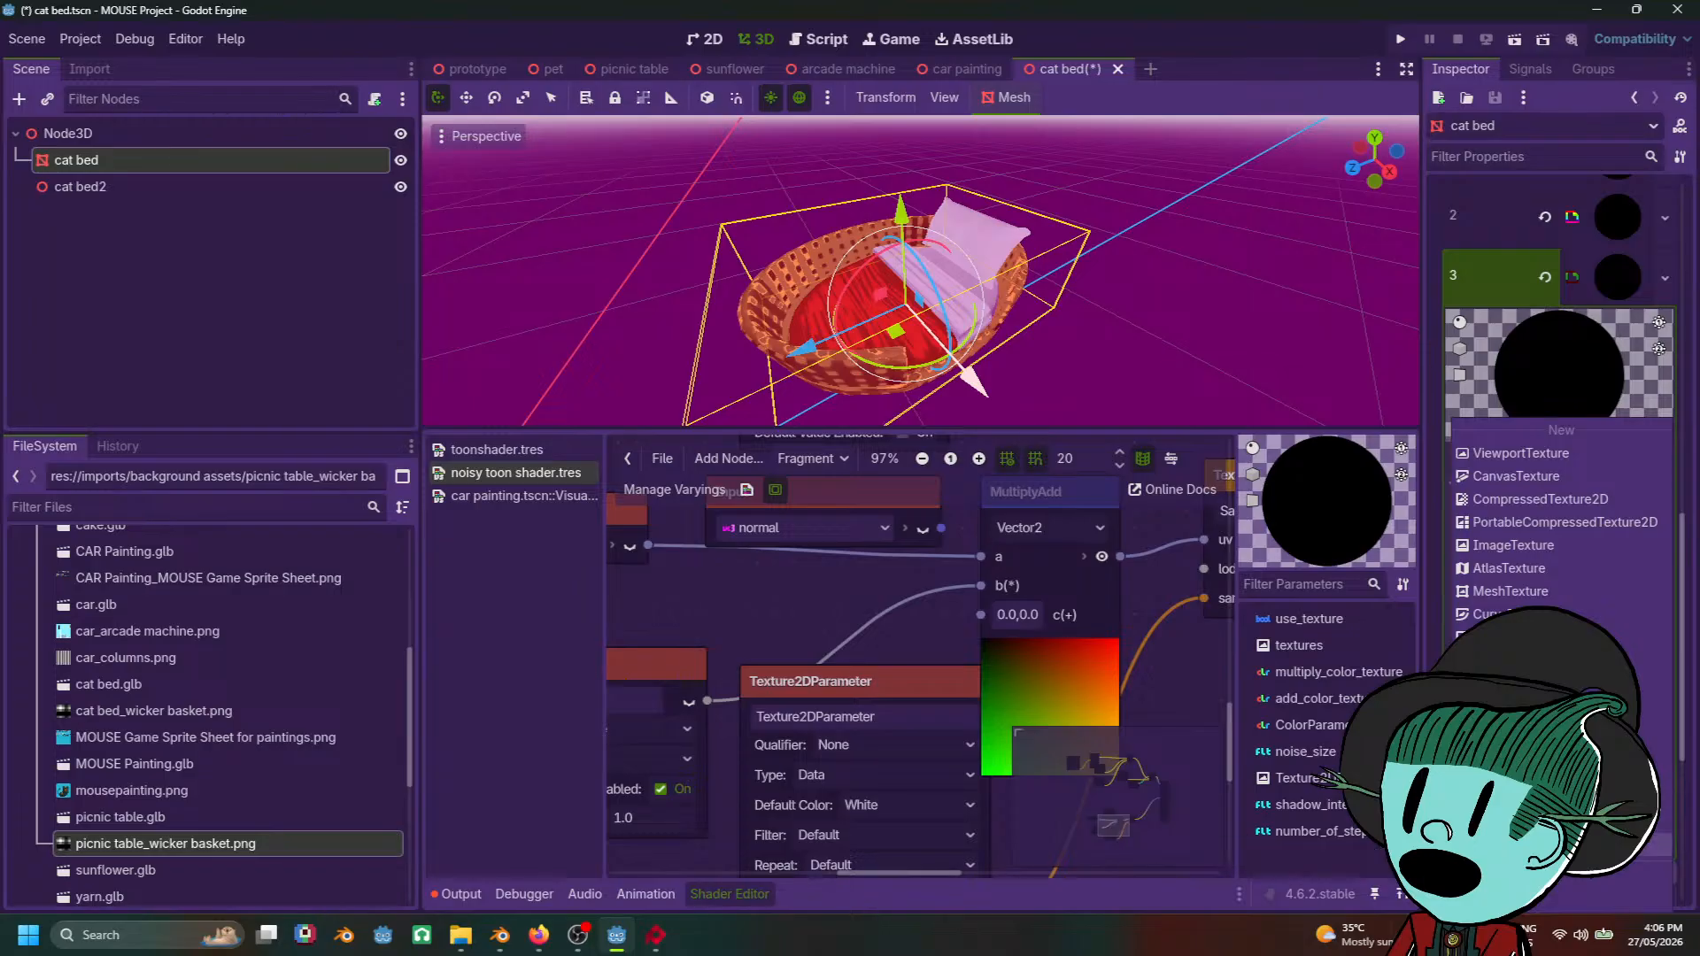
pyautogui.press('Escape')
pyautogui.scroll(-3, 1559, 443)
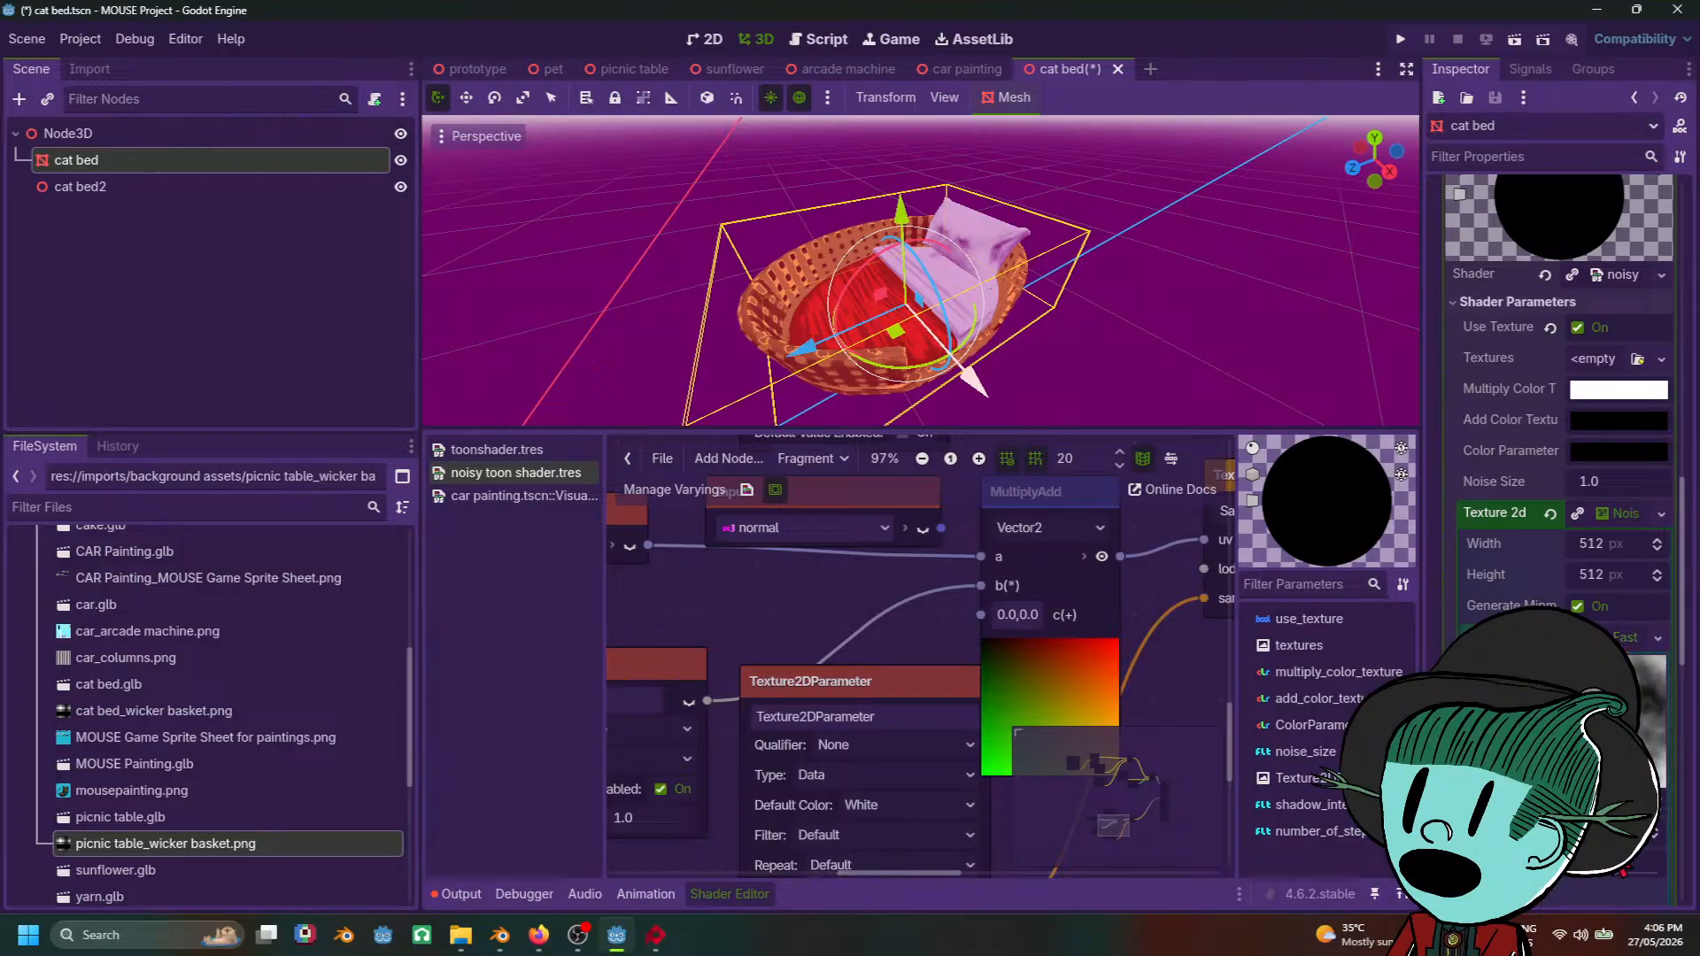
pyautogui.moveTo(1617, 873)
pyautogui.mouseDown()
pyautogui.moveTo(1670, 874)
pyautogui.moveTo(1640, 872)
pyautogui.mouseUp()
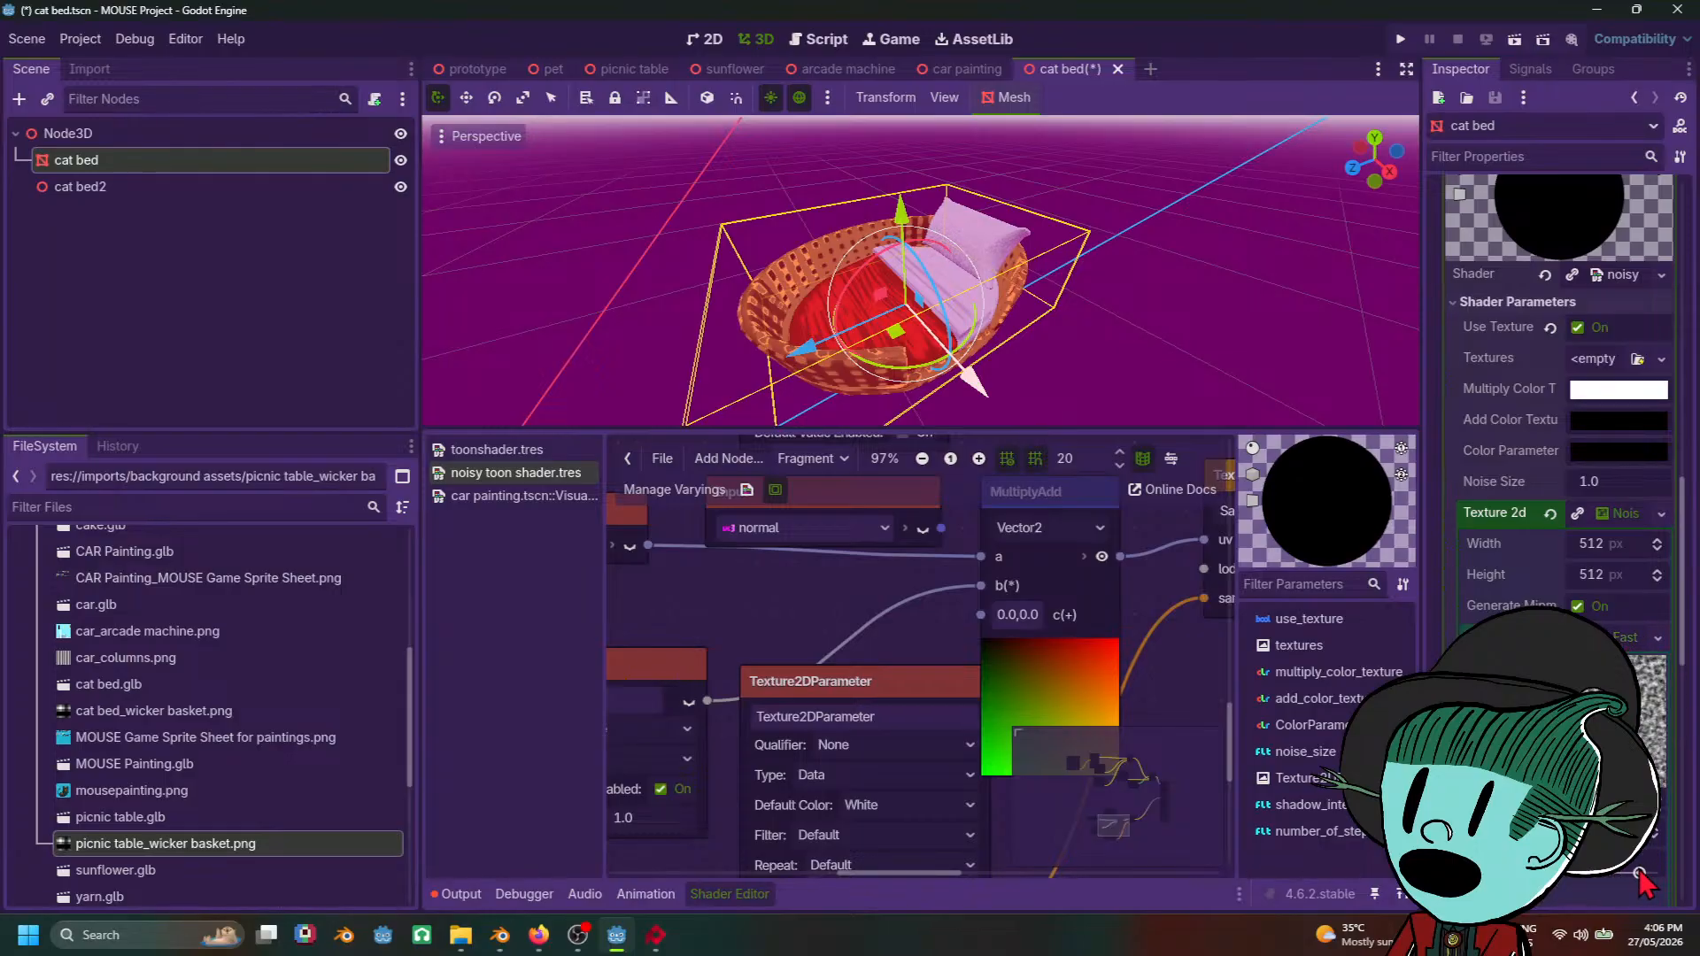
# Step: Check the pillow's noisy shading on the cat bed and save the scene
pyautogui.click(1170, 310)
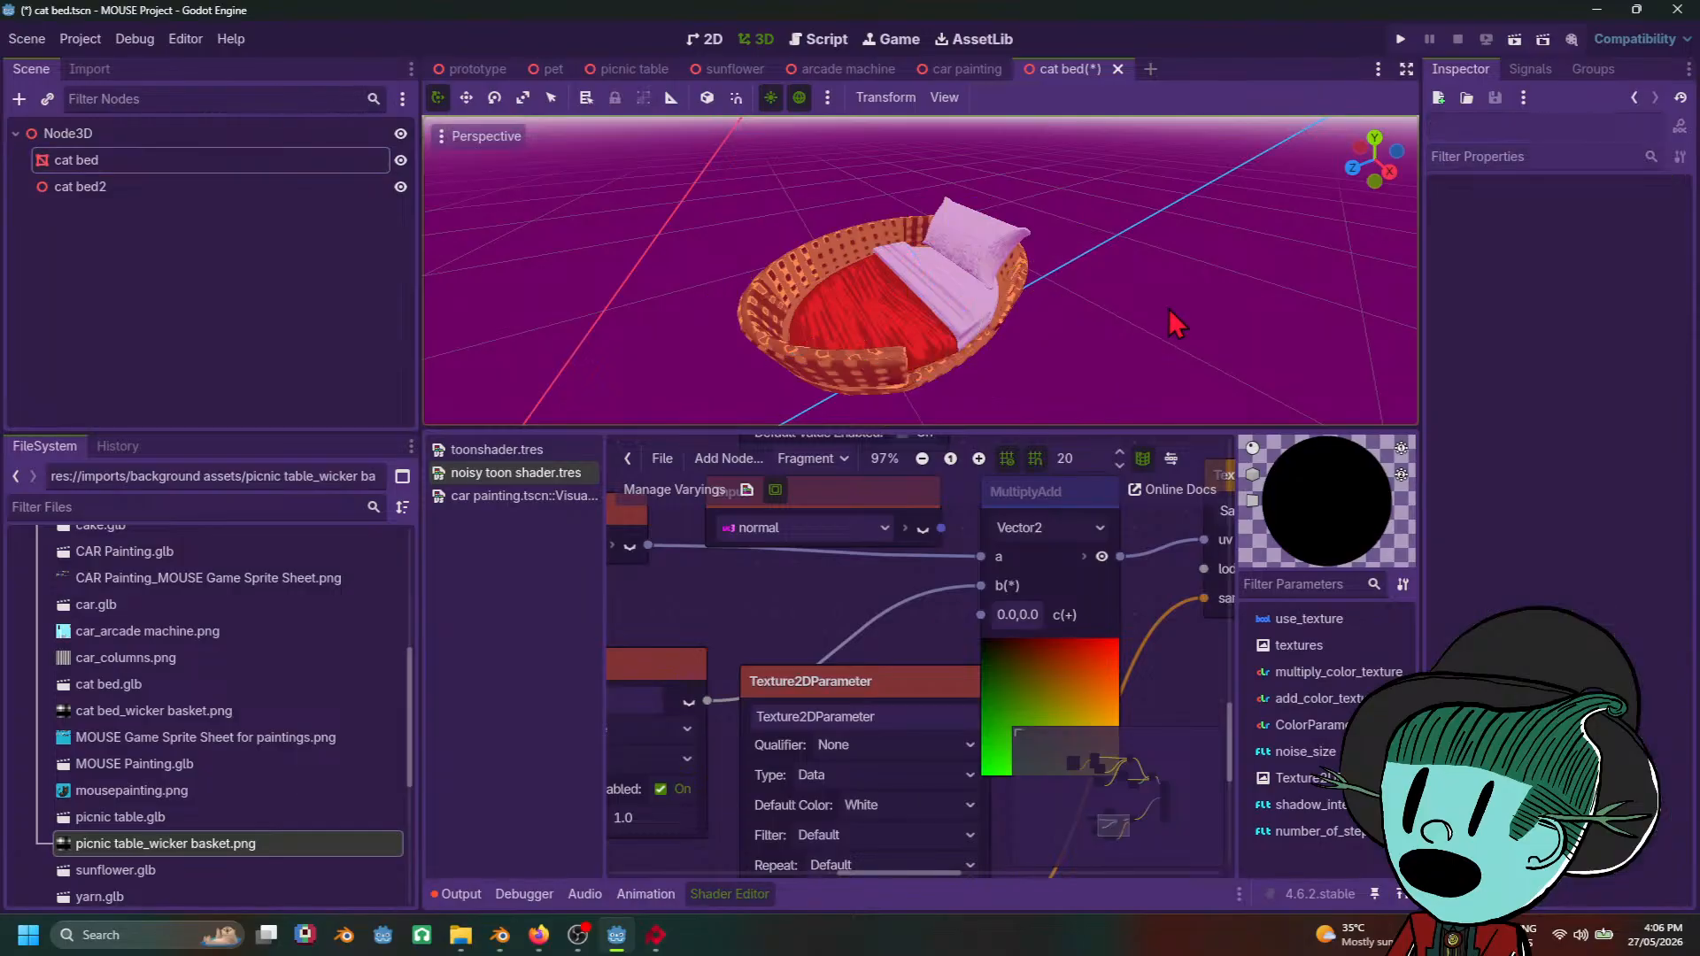
pyautogui.scroll(-6, 1169, 308)
pyautogui.moveTo(1169, 308)
pyautogui.mouseDown(button='middle')
pyautogui.moveTo(1127, 282)
pyautogui.moveTo(1084, 386)
pyautogui.moveTo(1031, 306)
pyautogui.moveTo(1175, 317)
pyautogui.mouseUp(button='middle')
pyautogui.scroll(8, 1134, 298)
pyautogui.scroll(-12, 1134, 298)
pyautogui.scroll(5, 1031, 306)
pyautogui.click(1031, 306)
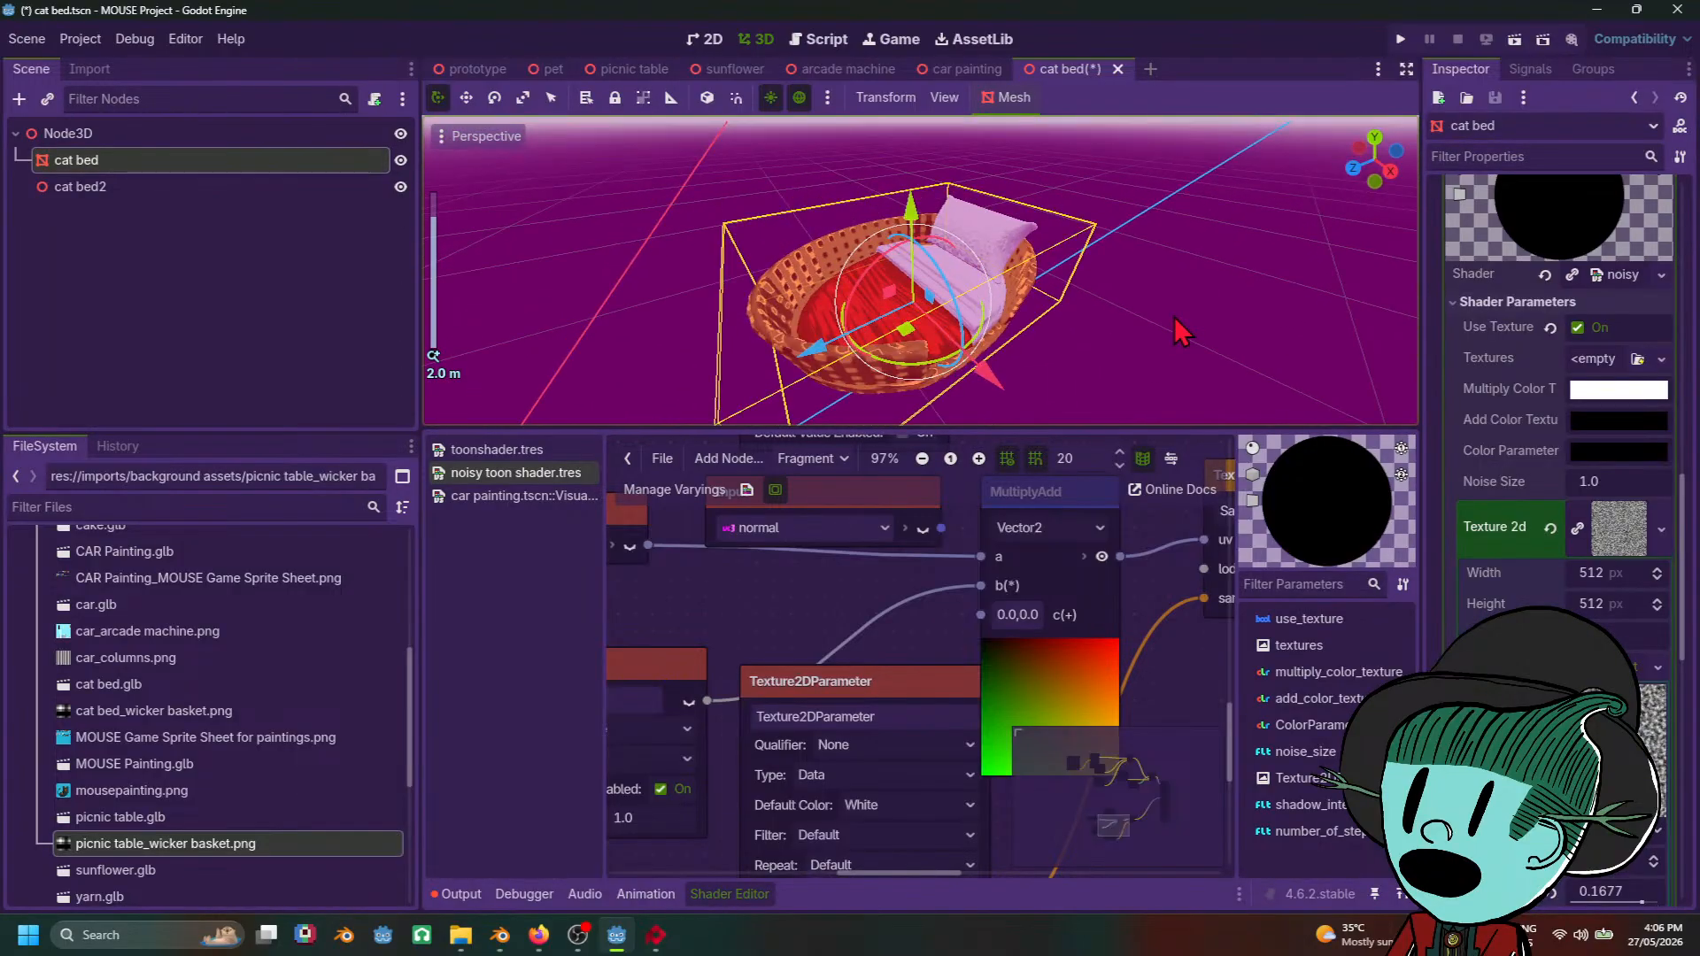
pyautogui.hotkey('ctrl', 's')
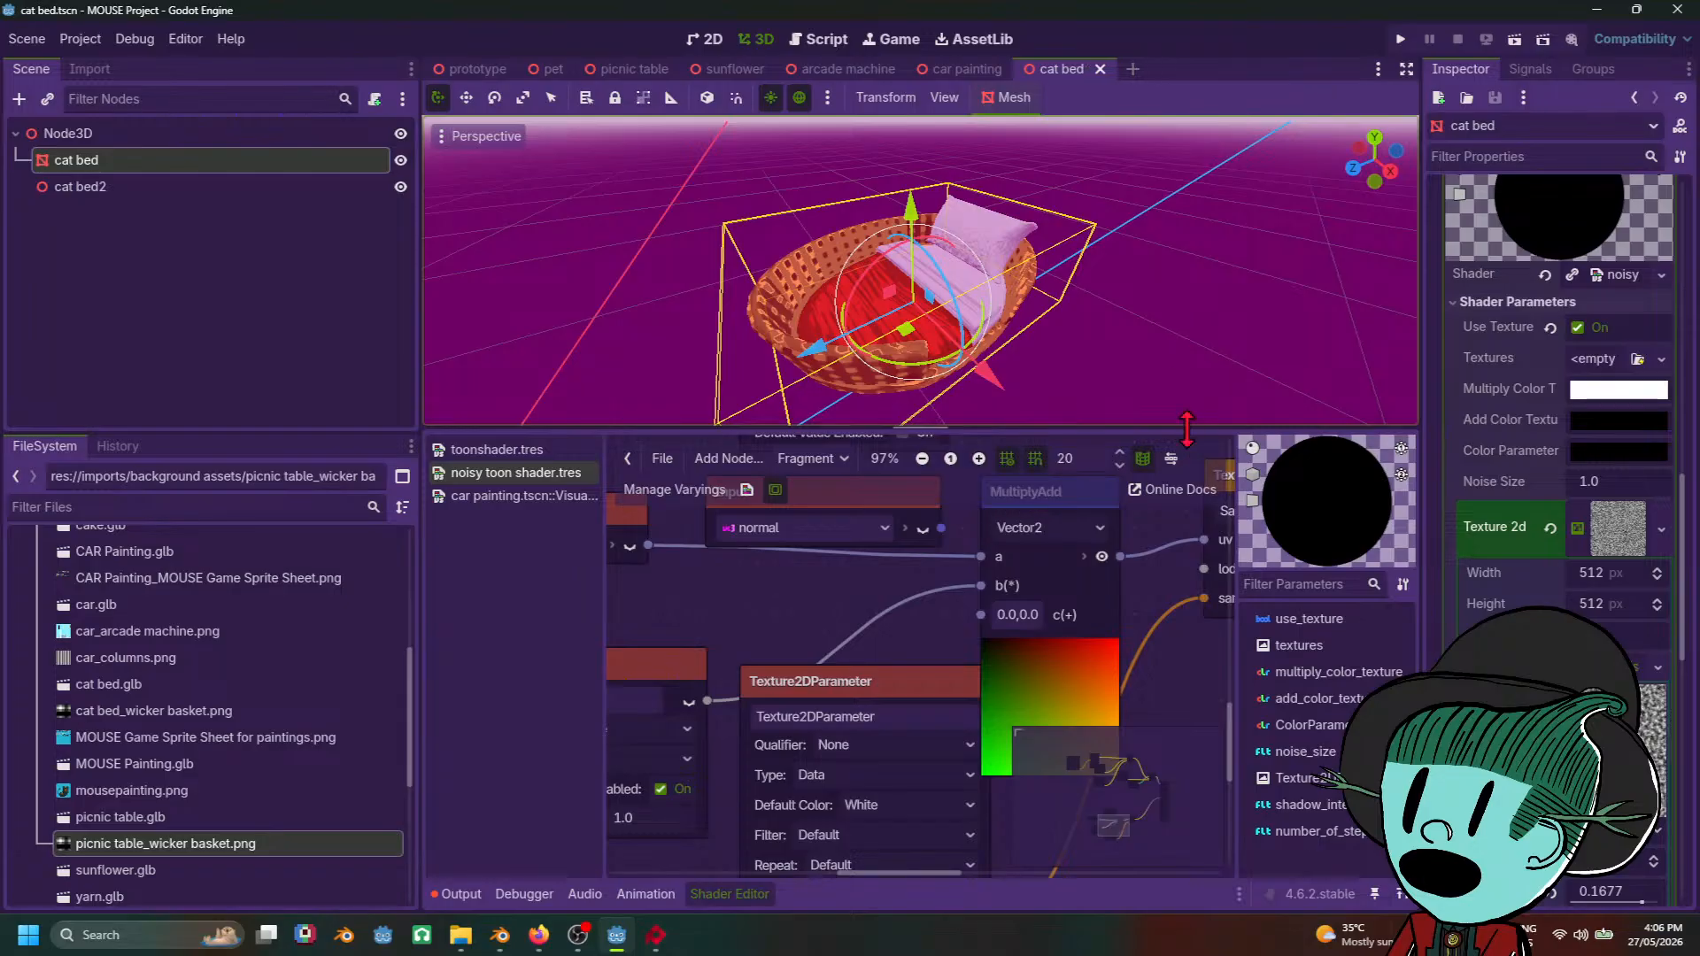
# Step: Enlarge the 3D viewport over the shader editor and view the cat bed from above
pyautogui.moveTo(1186, 430); pyautogui.dragTo(1187, 607)
pyautogui.scroll(-4, 1185, 491)
pyautogui.click(1185, 491)
pyautogui.moveTo(1185, 492); pyautogui.dragTo(885, 404, button='middle')
pyautogui.scroll(3, 1166, 535)
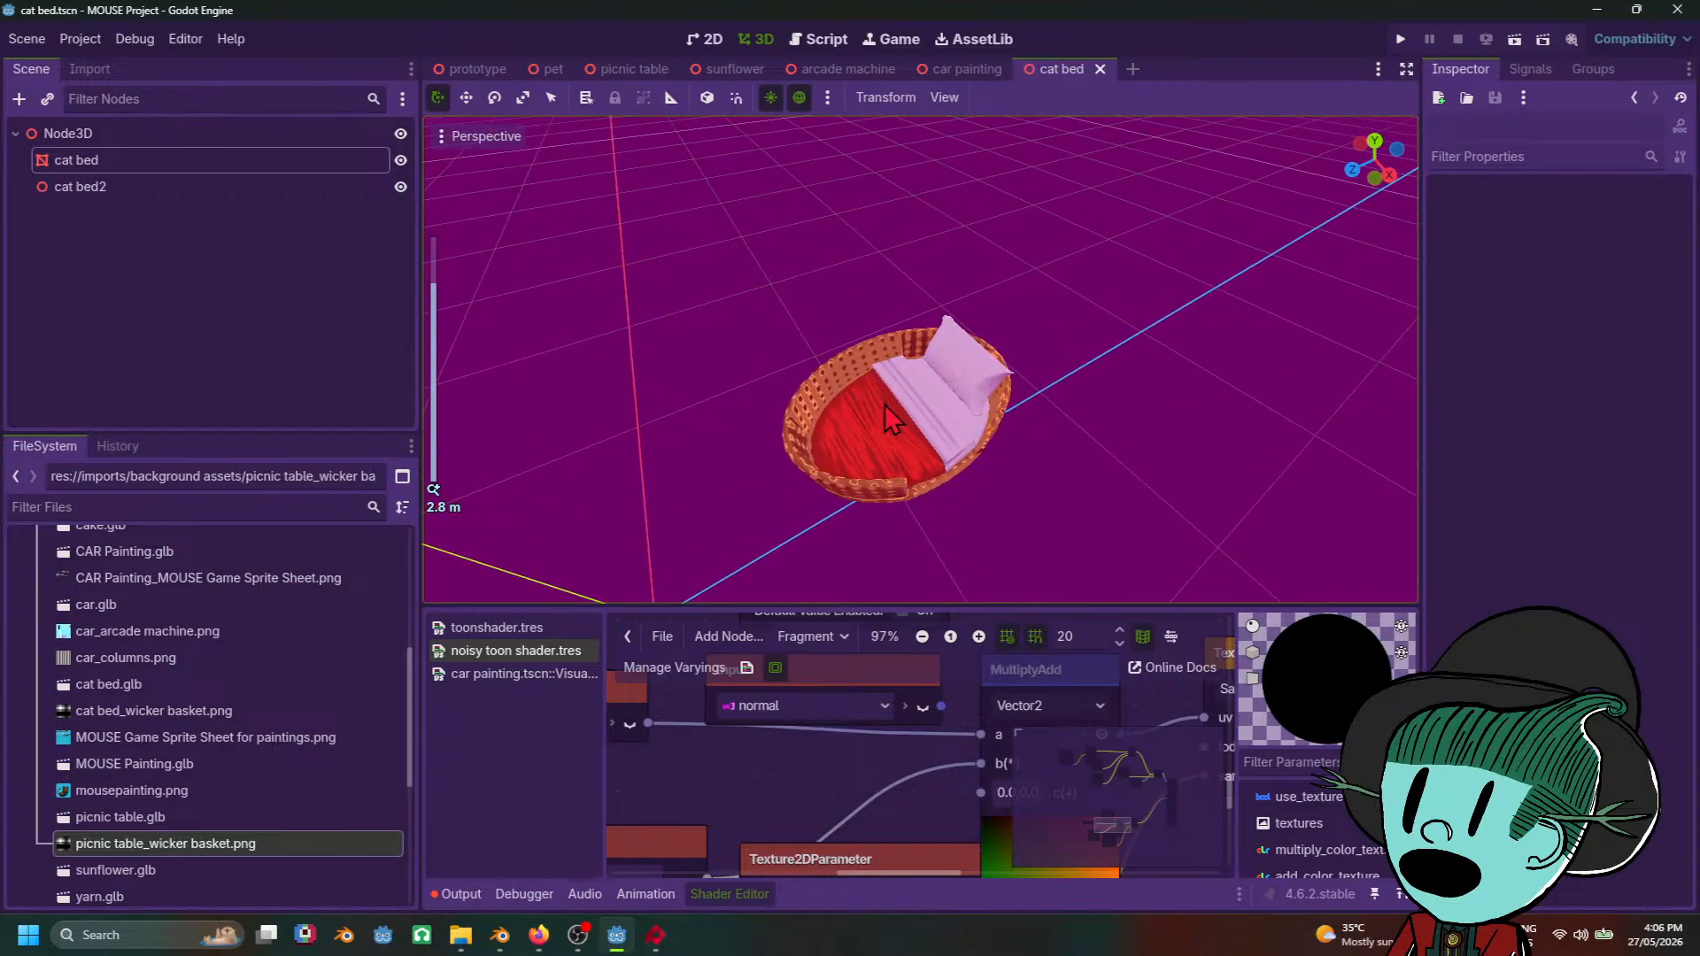
# Step: Set the cat bed mesh's position to 0, 0, 0 and save the scene
pyautogui.click(884, 404)
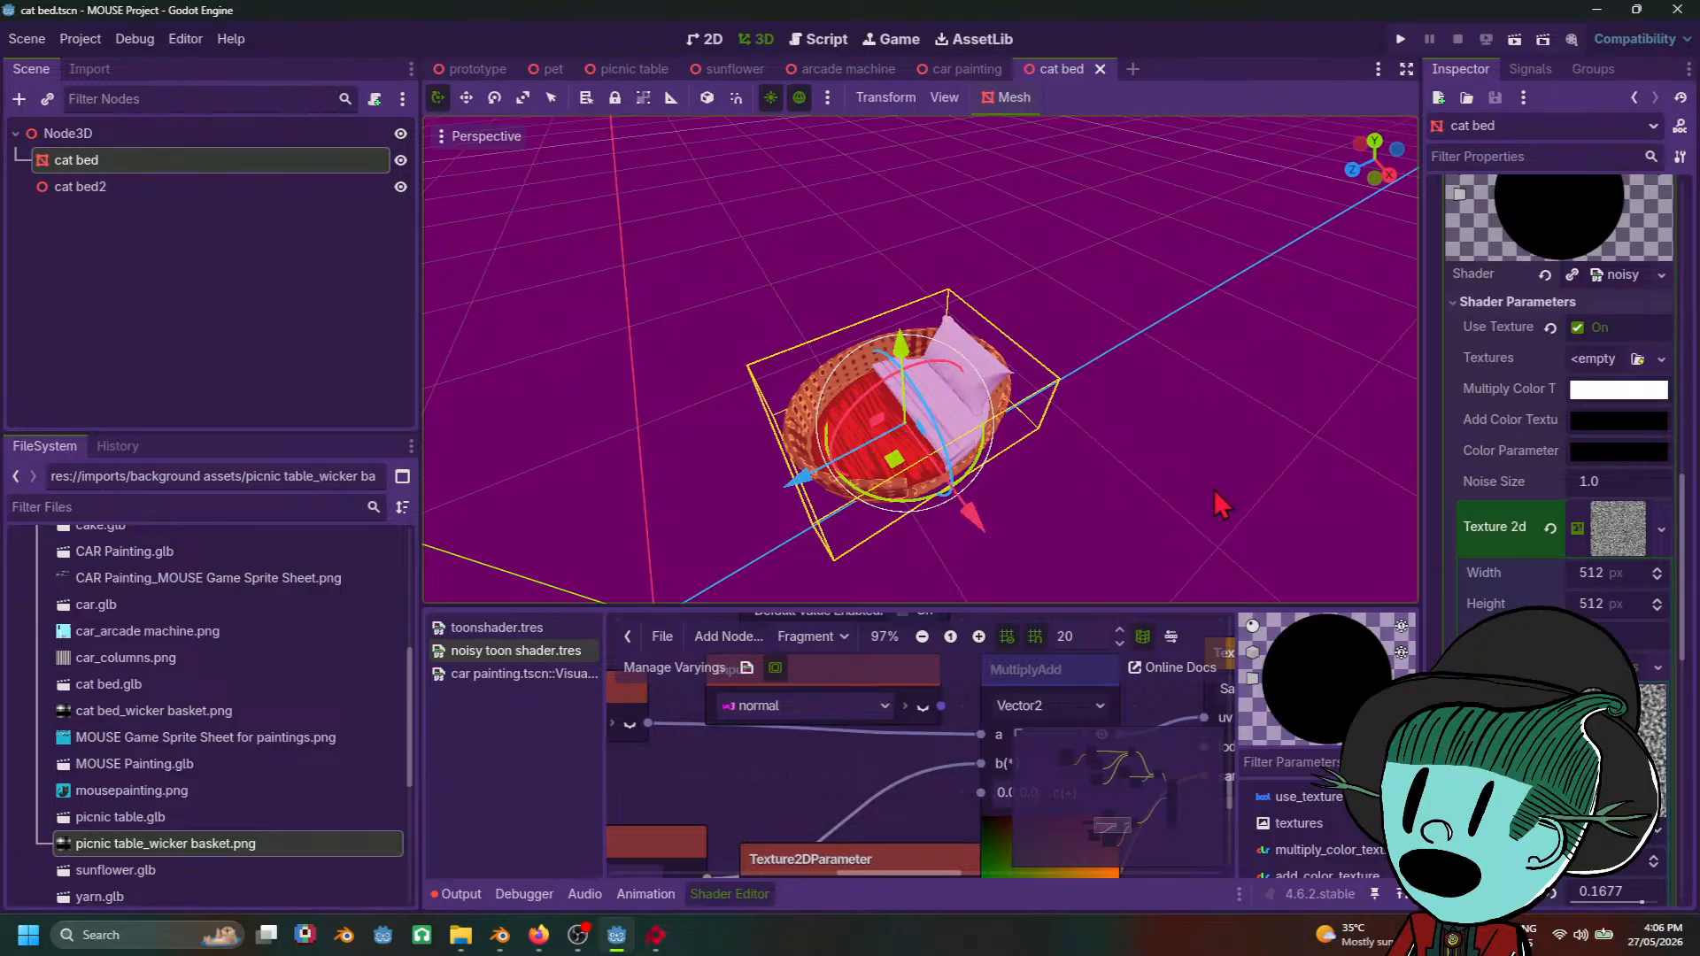
pyautogui.scroll(5, 1570, 554)
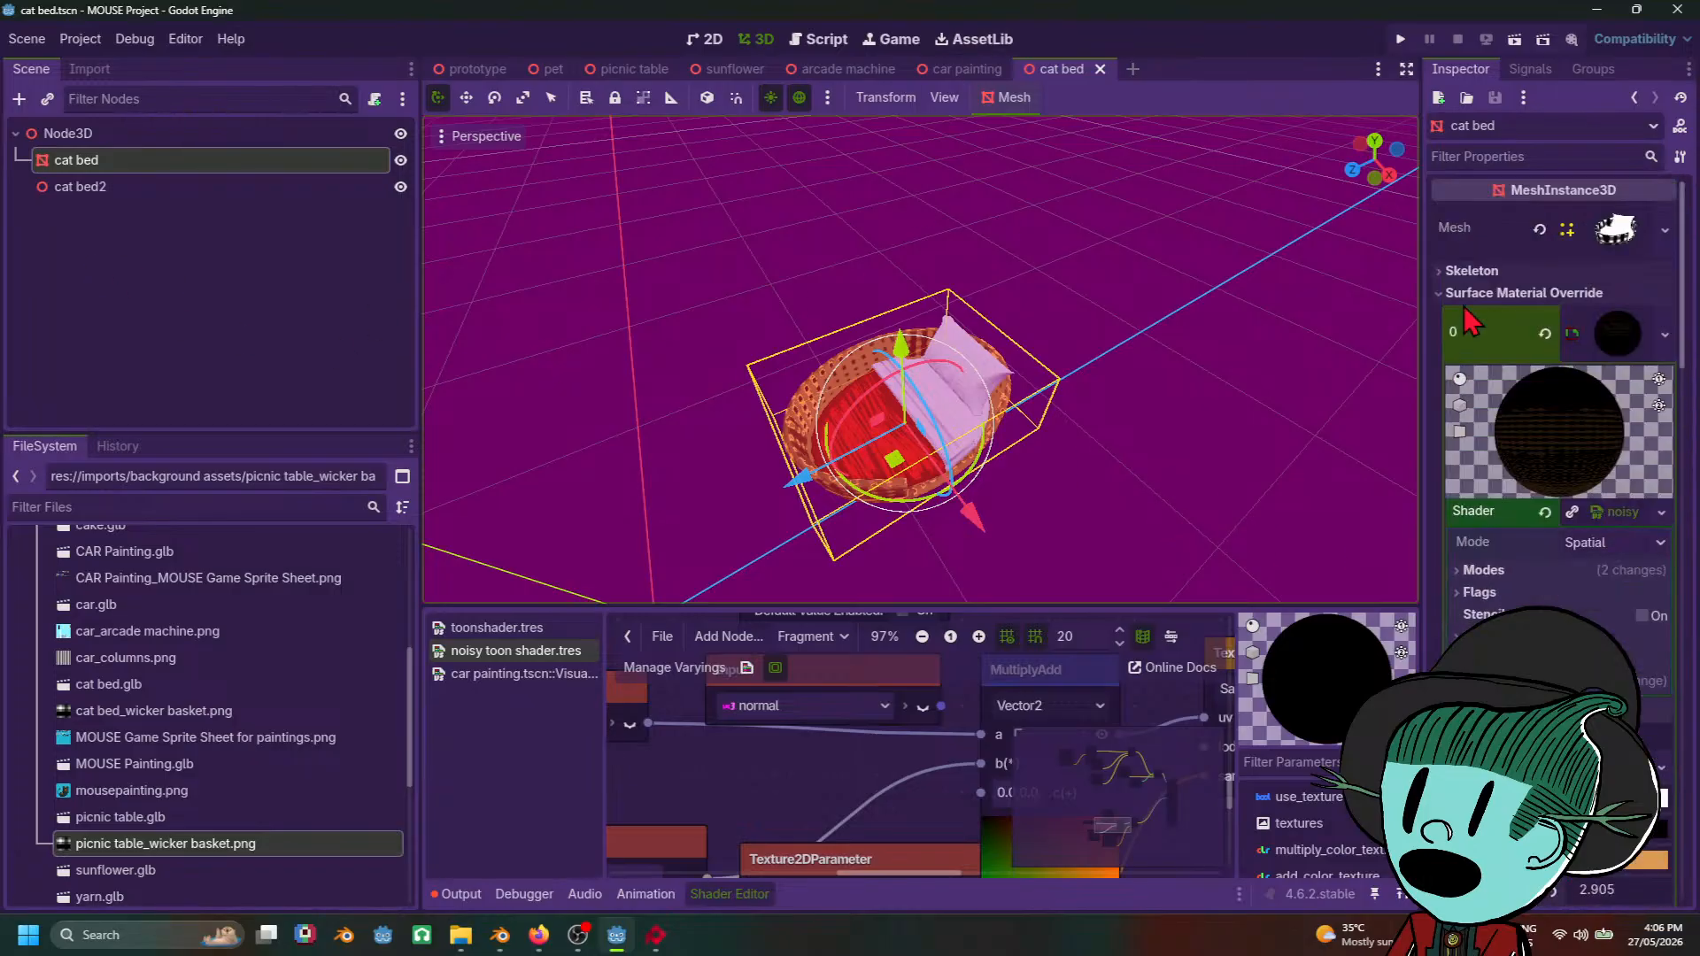
pyautogui.click(1621, 332)
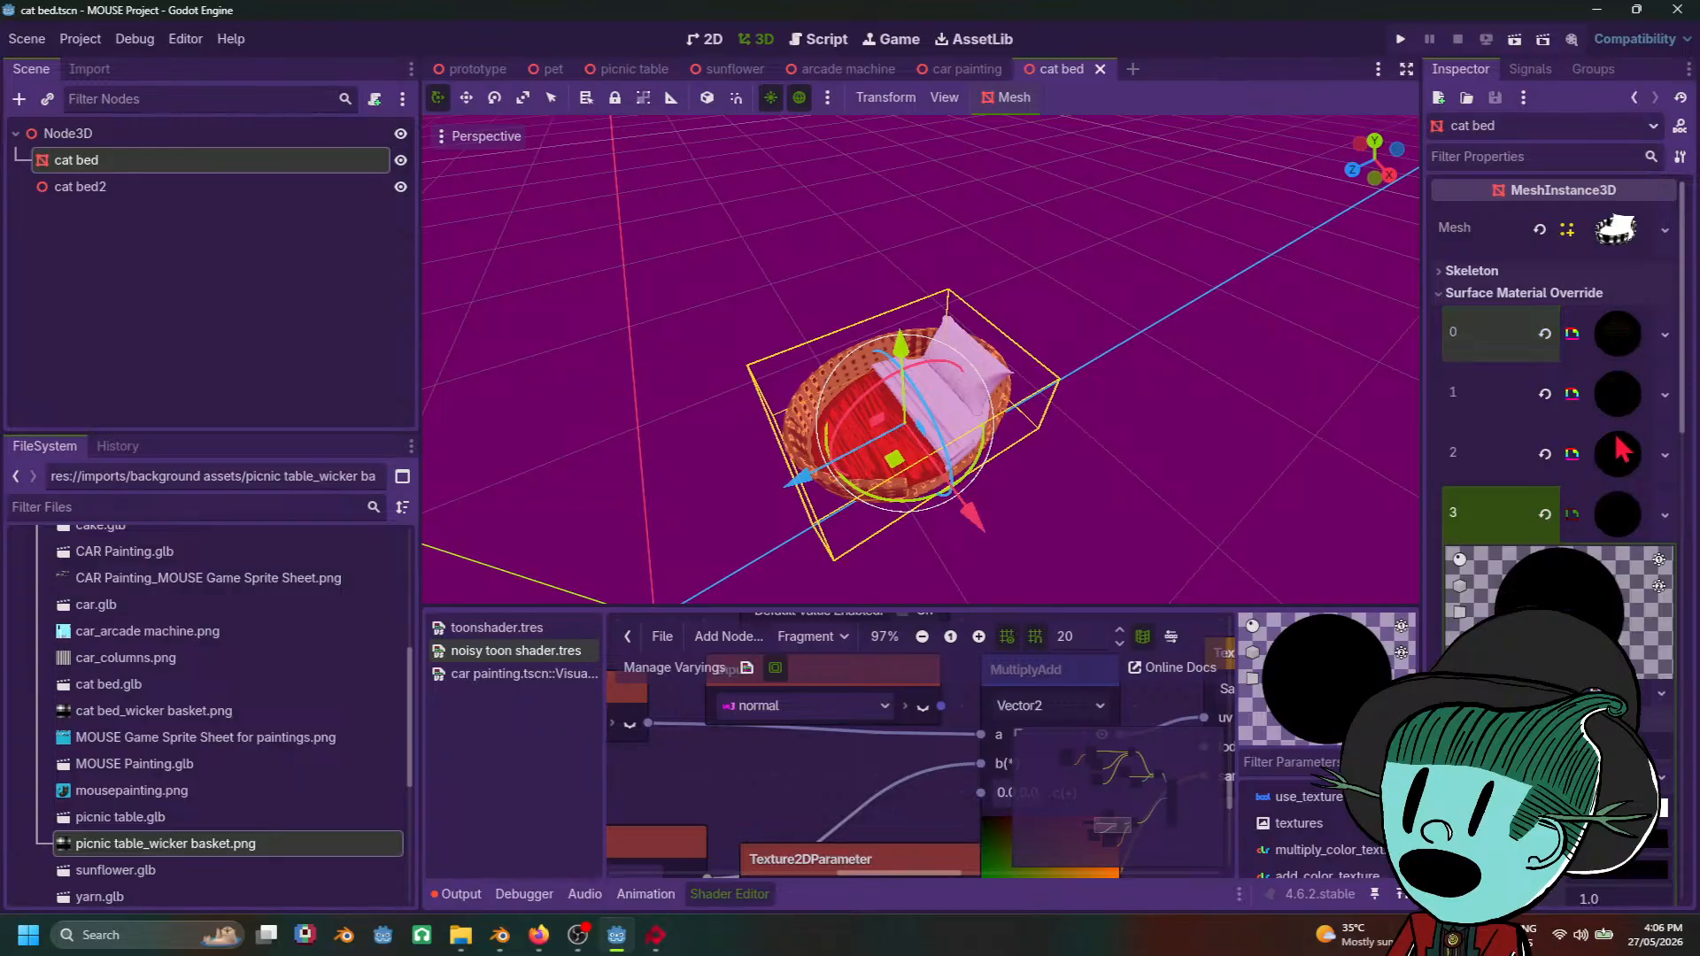
pyautogui.click(1524, 293)
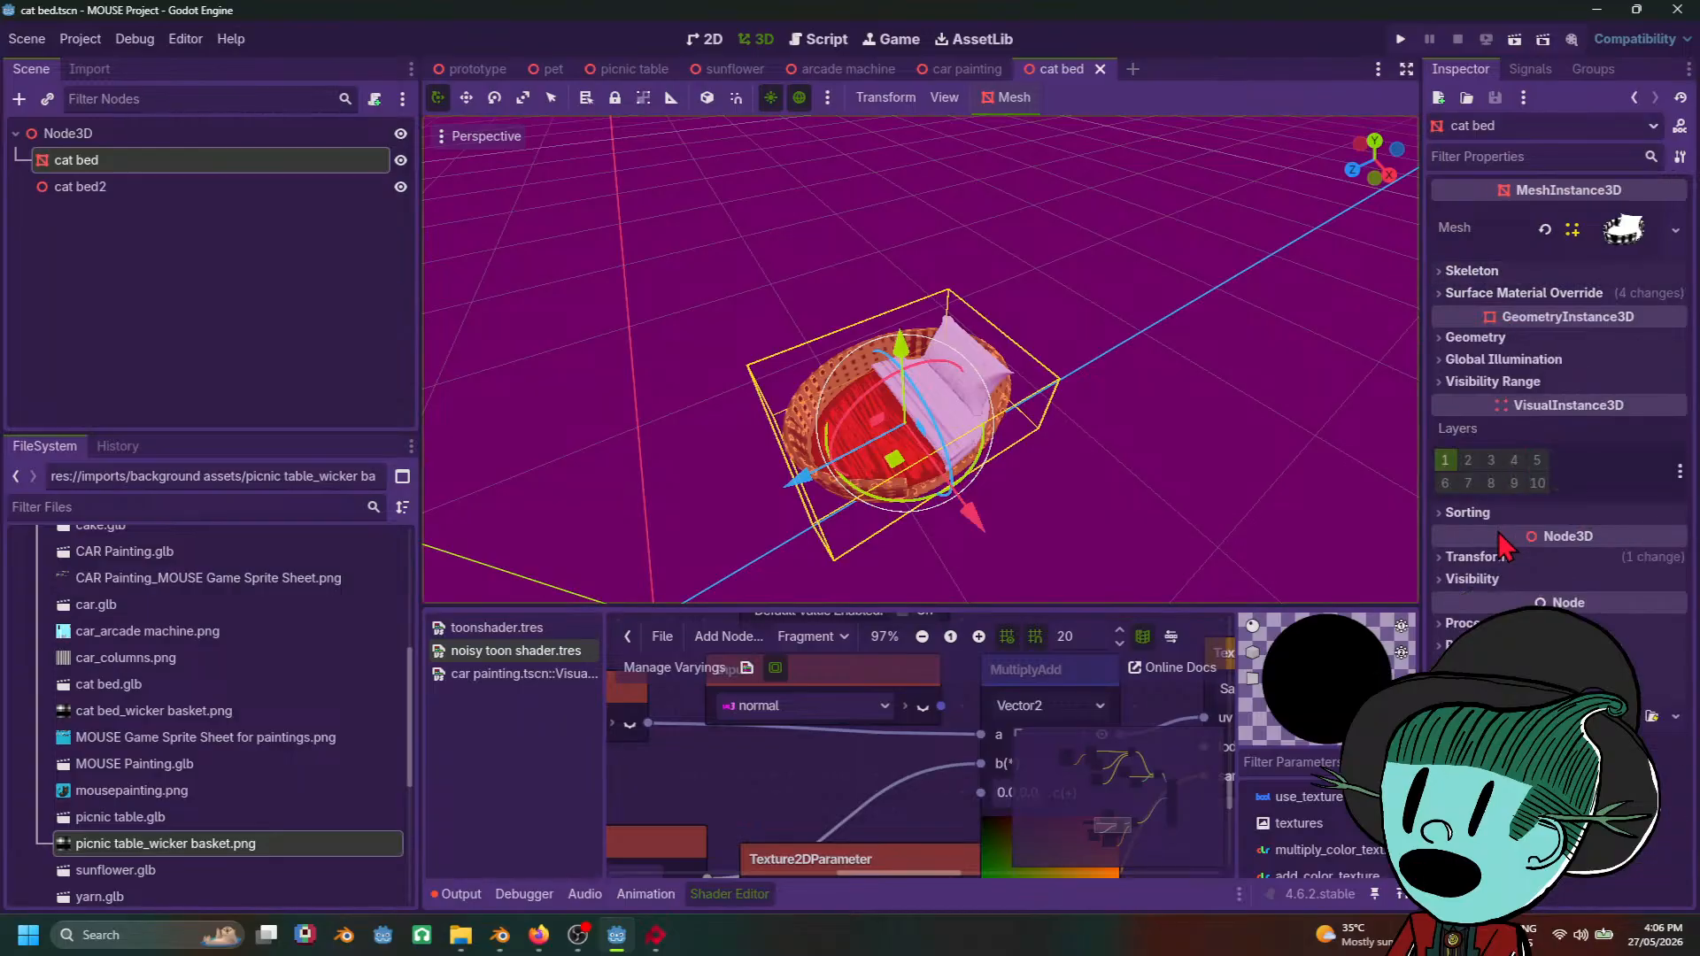
pyautogui.click(1479, 557)
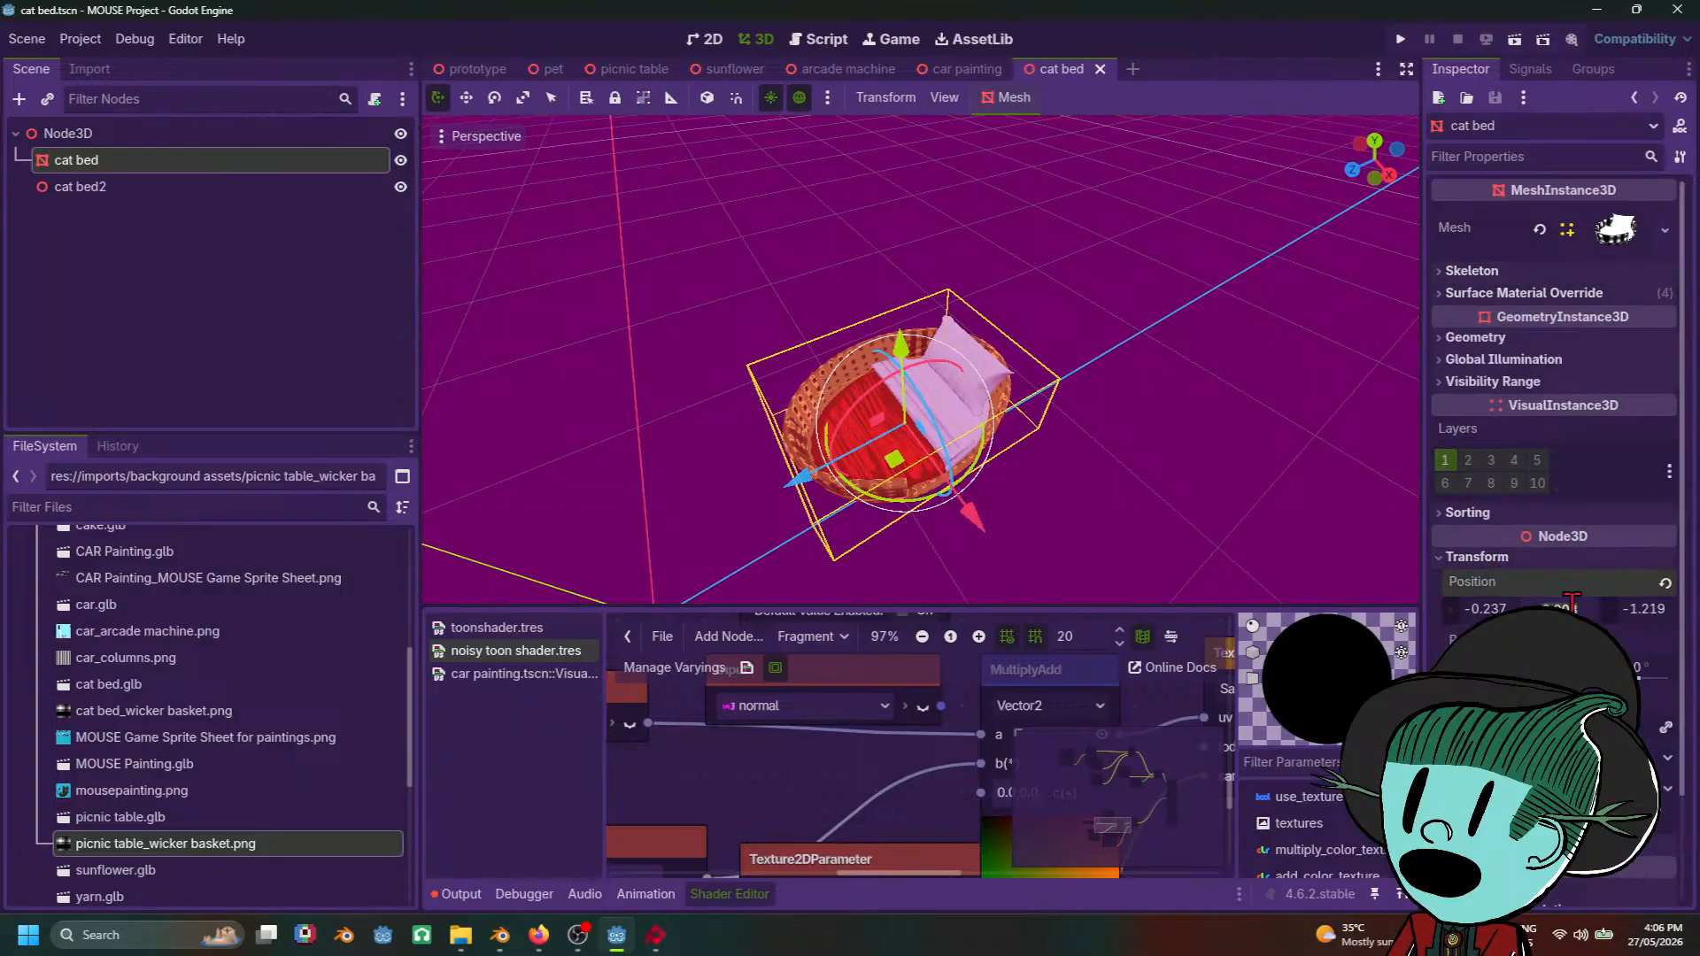
pyautogui.moveTo(1532, 602); pyautogui.dragTo(1525, 602)
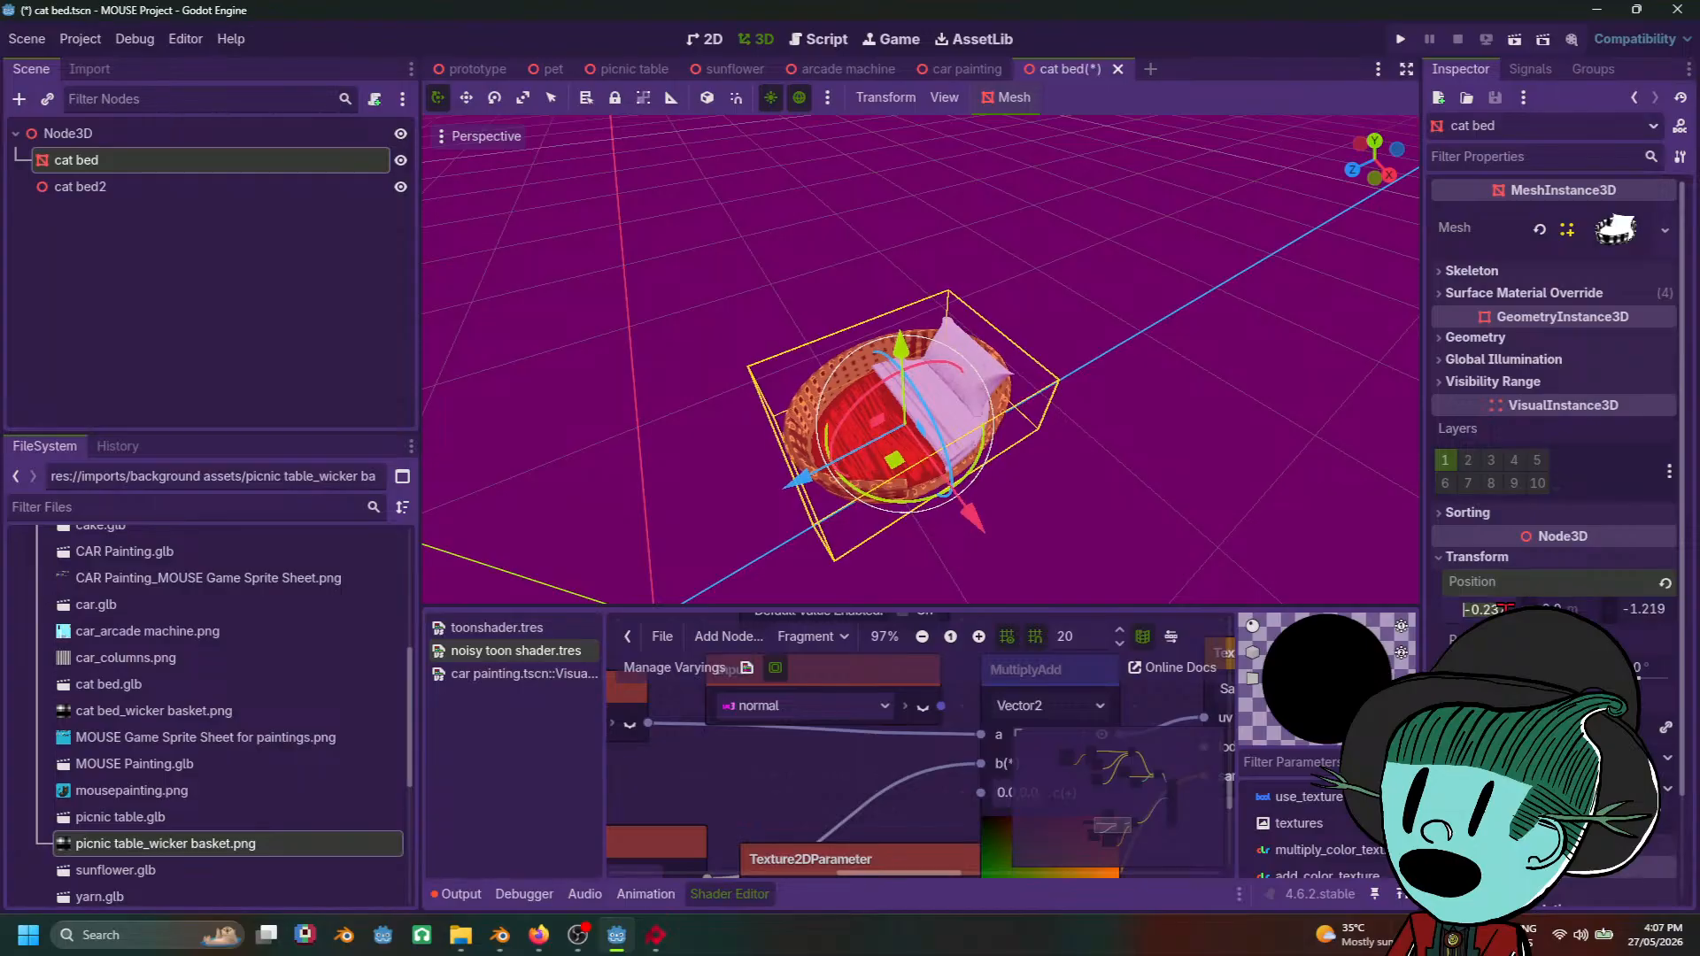
pyautogui.click(1641, 609)
pyautogui.write('0')
pyautogui.press('Return')
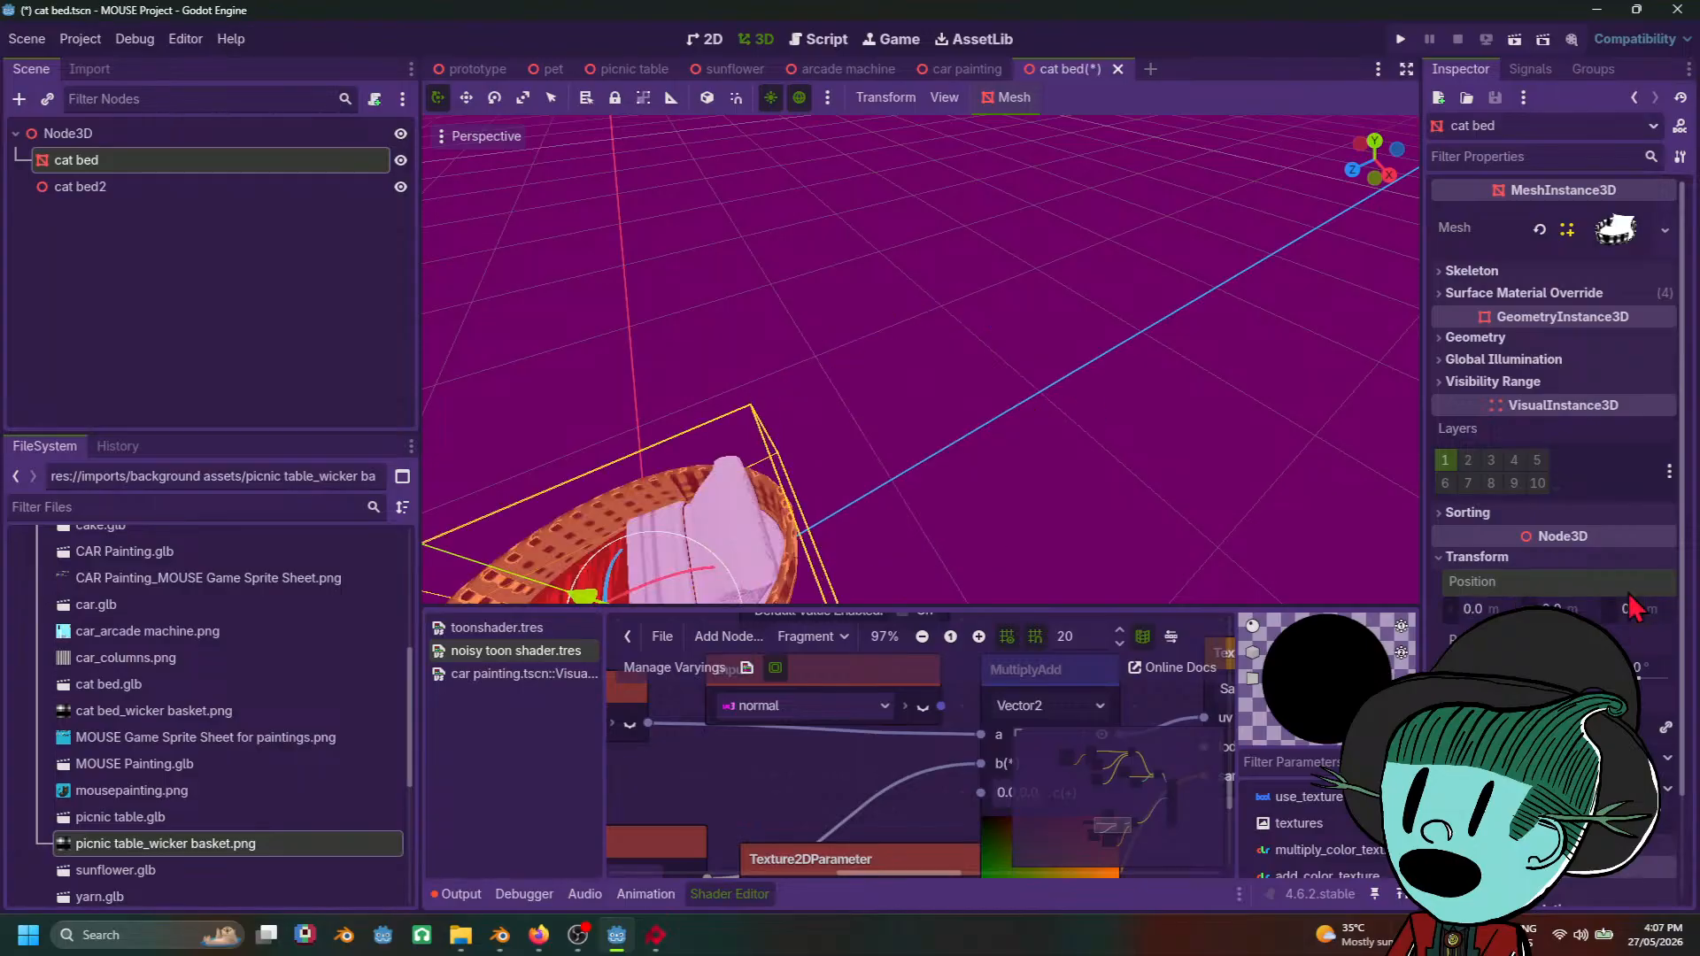
pyautogui.scroll(-5, 940, 423)
pyautogui.hotkey('ctrl', 's')
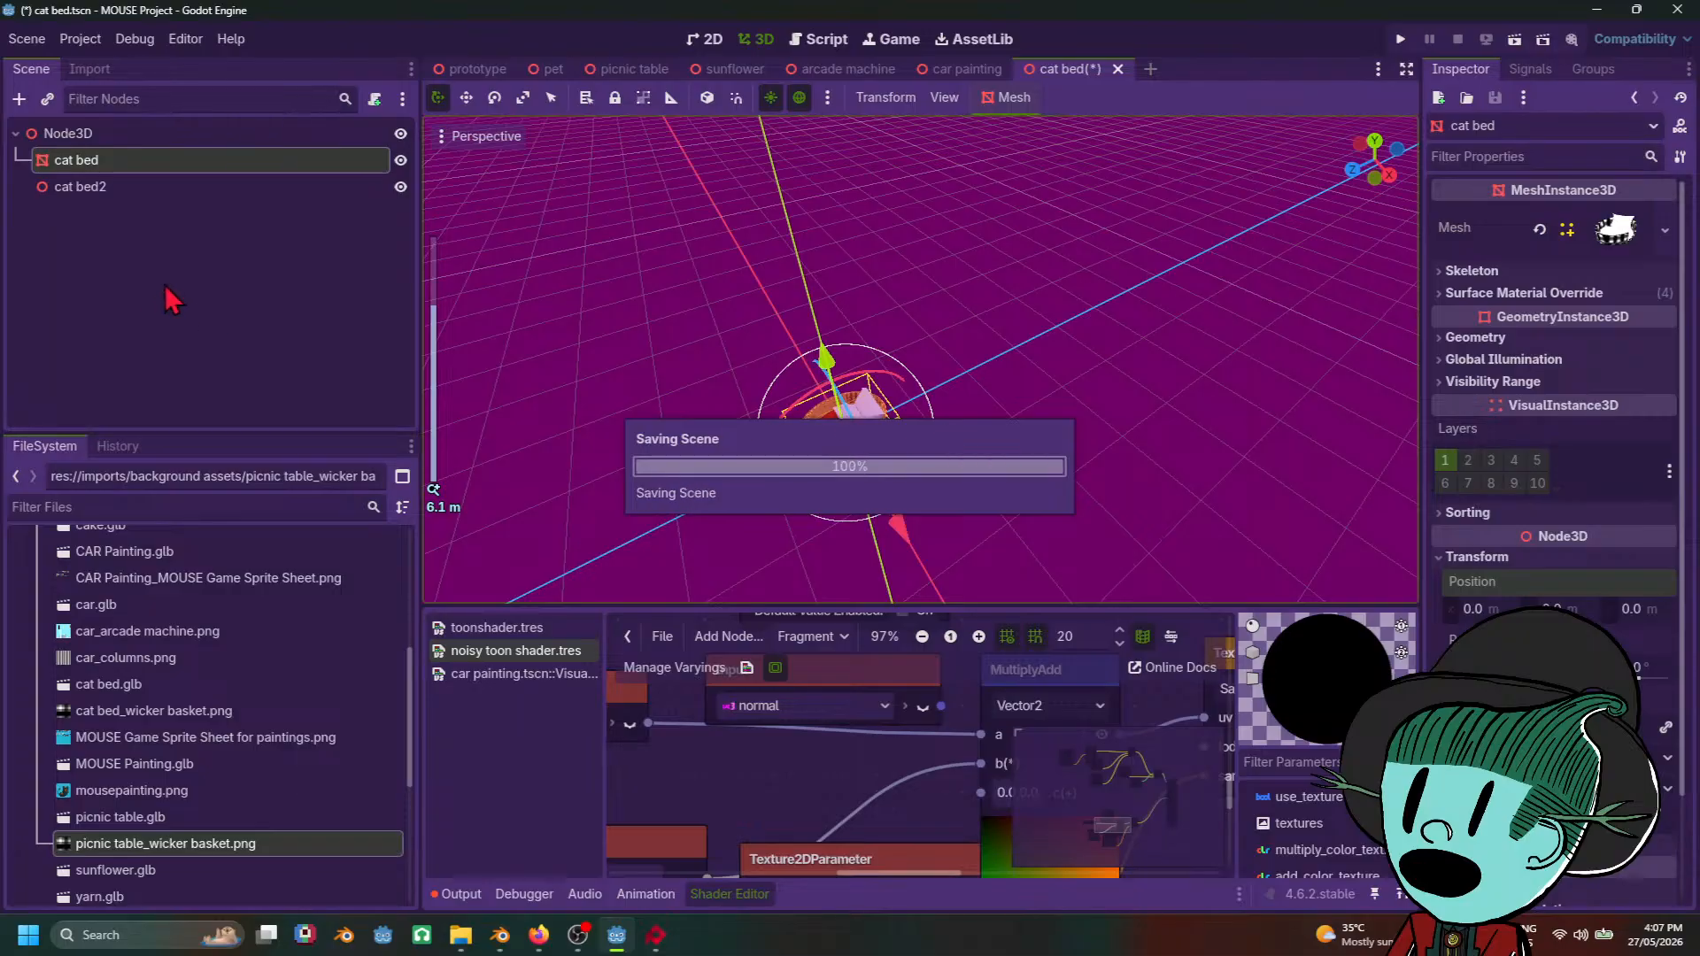
# Step: Delete the cat bed2 node from the scene
pyautogui.click(135, 183)
pyautogui.rightClick(136, 183)
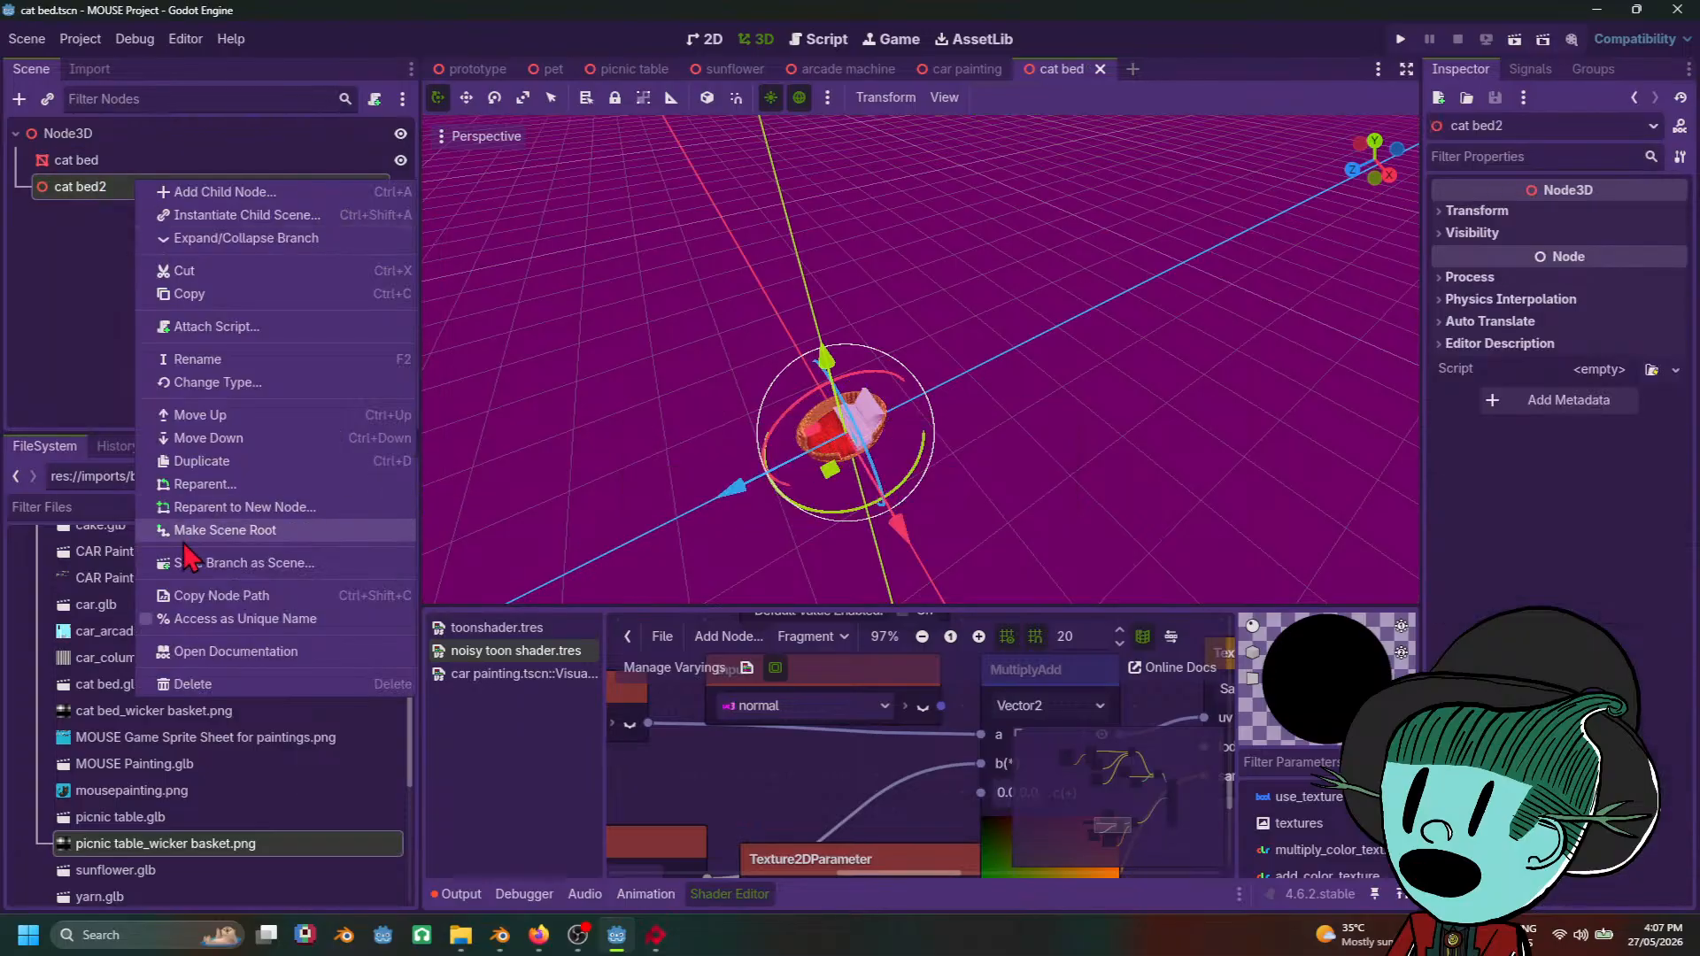
pyautogui.click(195, 685)
pyautogui.click(797, 493)
# Step: Collapse the imported background assets folder and expand the background assets folder under Scenes/assets
pyautogui.scroll(5, 221, 691)
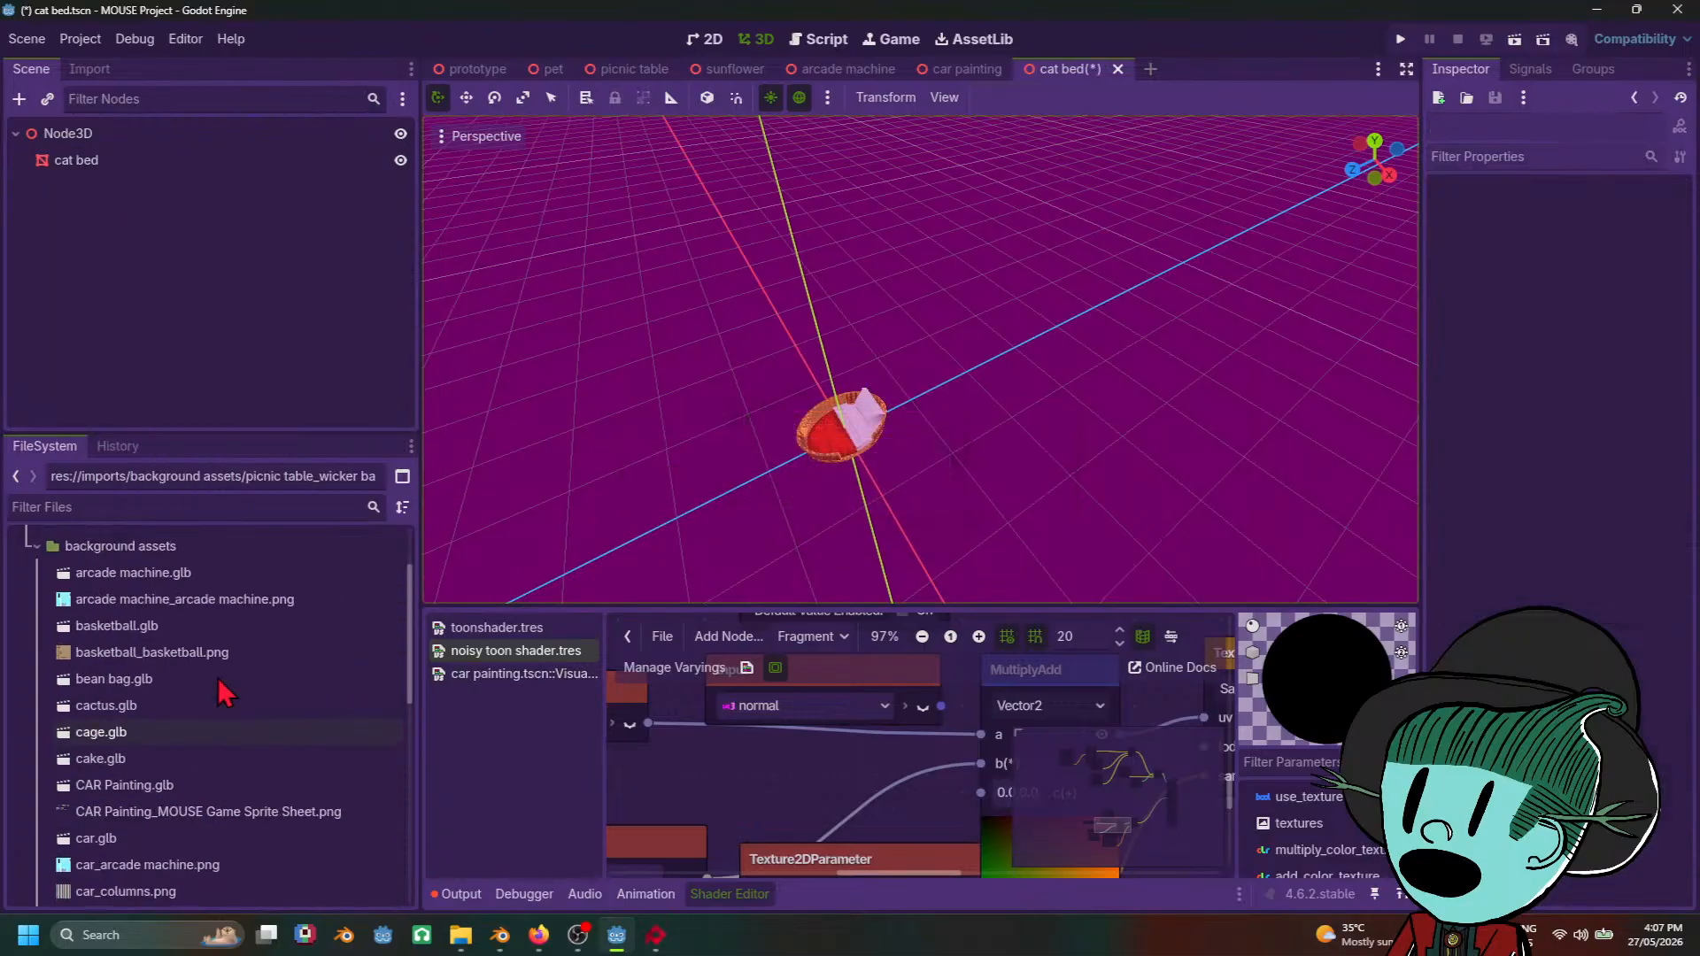
pyautogui.scroll(-6, 253, 709)
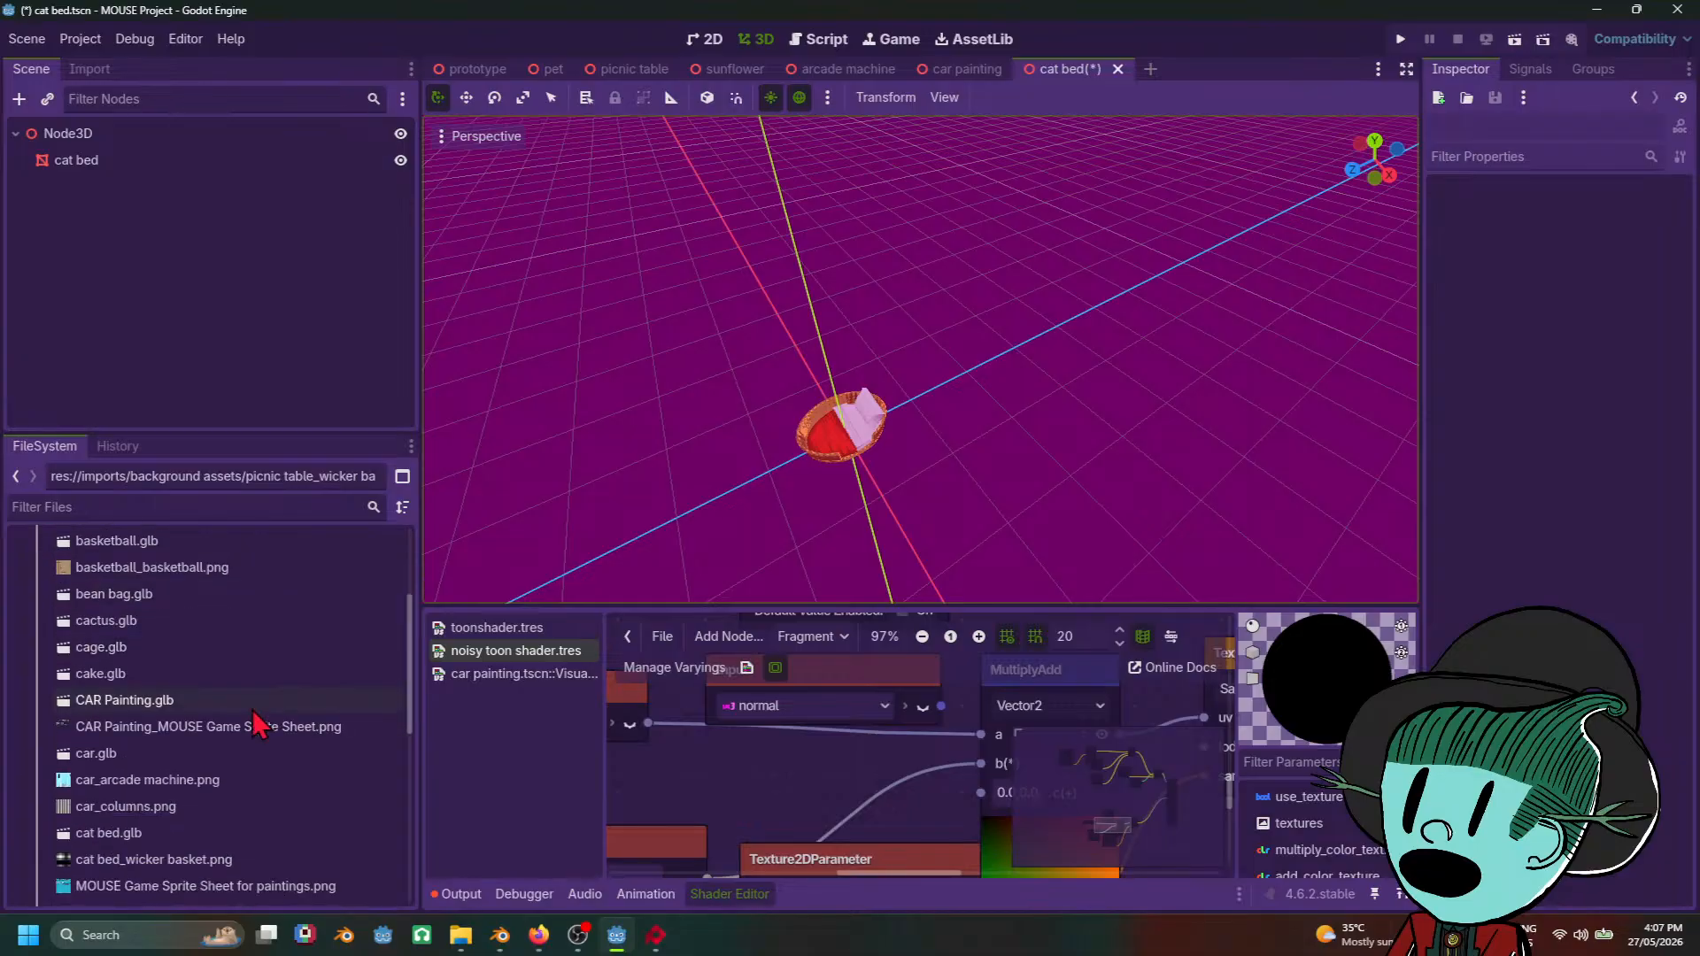
pyautogui.scroll(10, 257, 737)
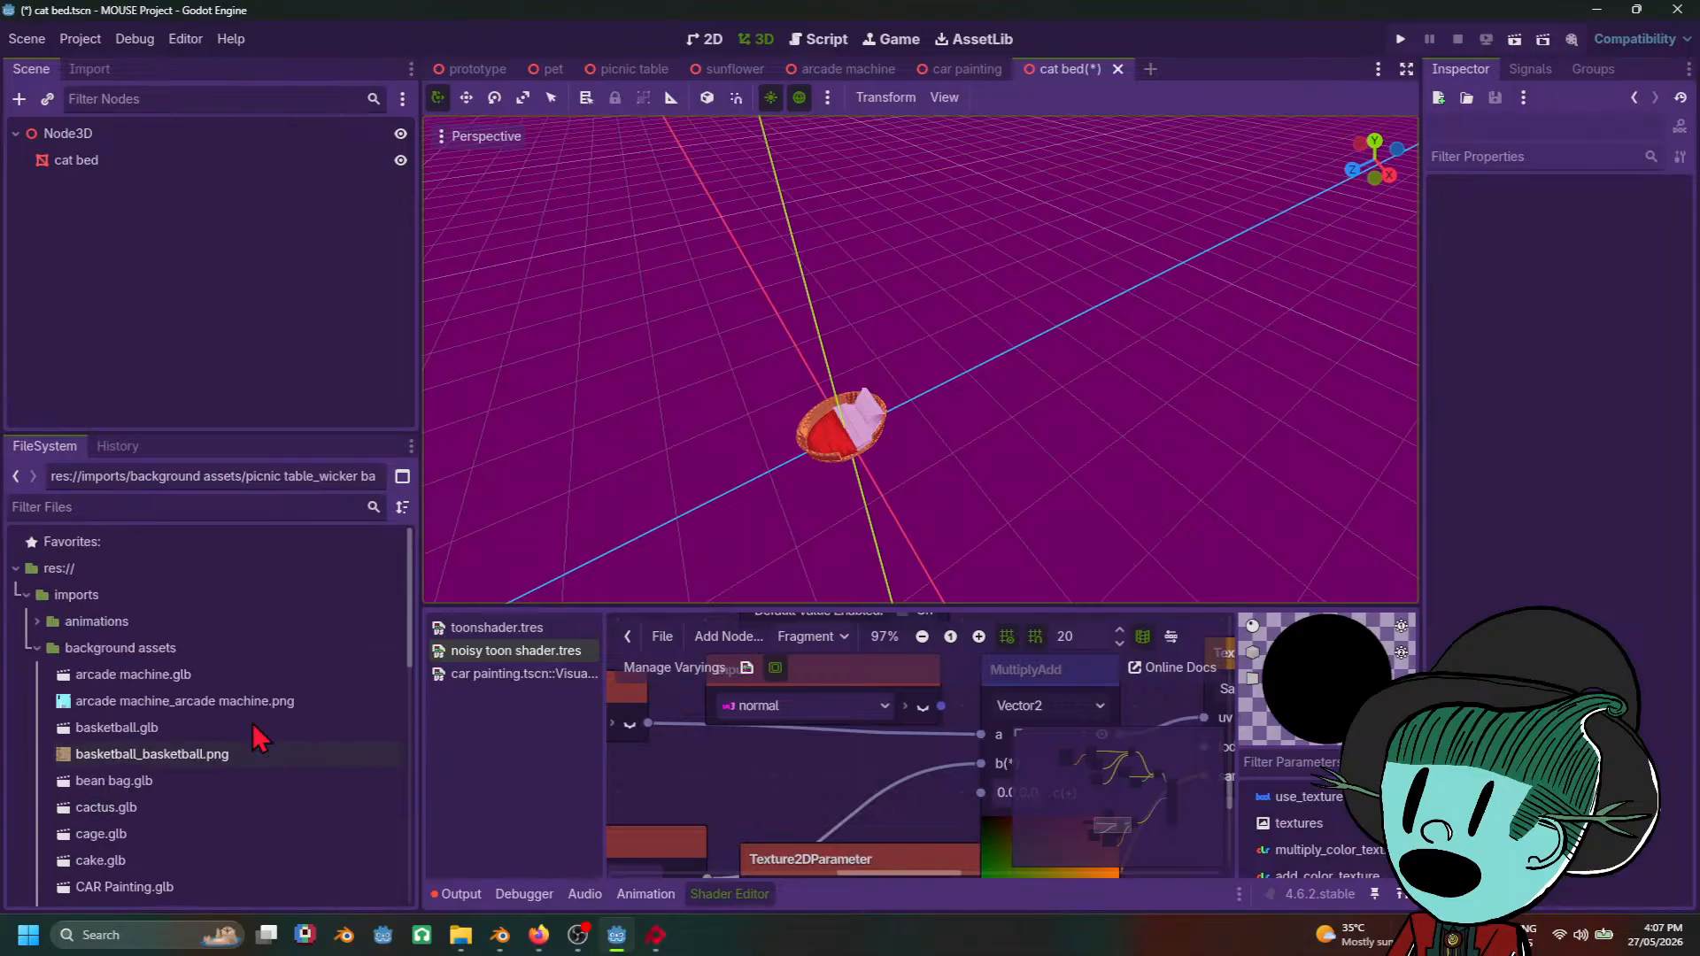
pyautogui.click(35, 650)
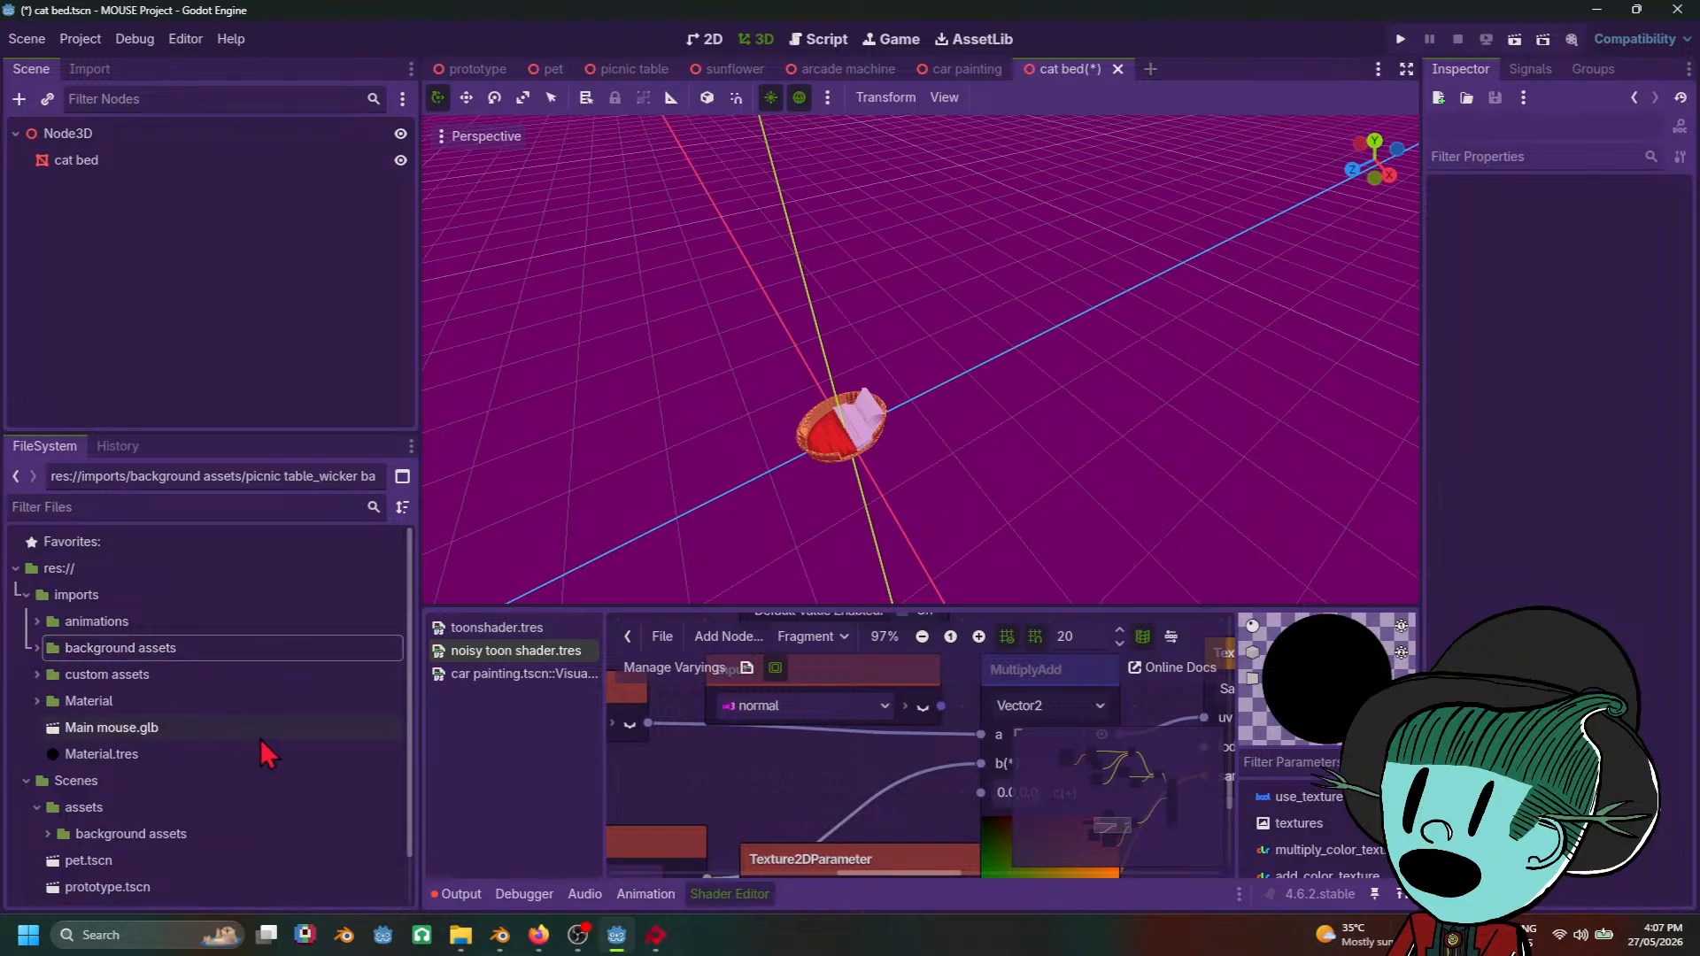
pyautogui.scroll(-1, 257, 752)
pyautogui.doubleClick(257, 780)
pyautogui.scroll(-4, 335, 783)
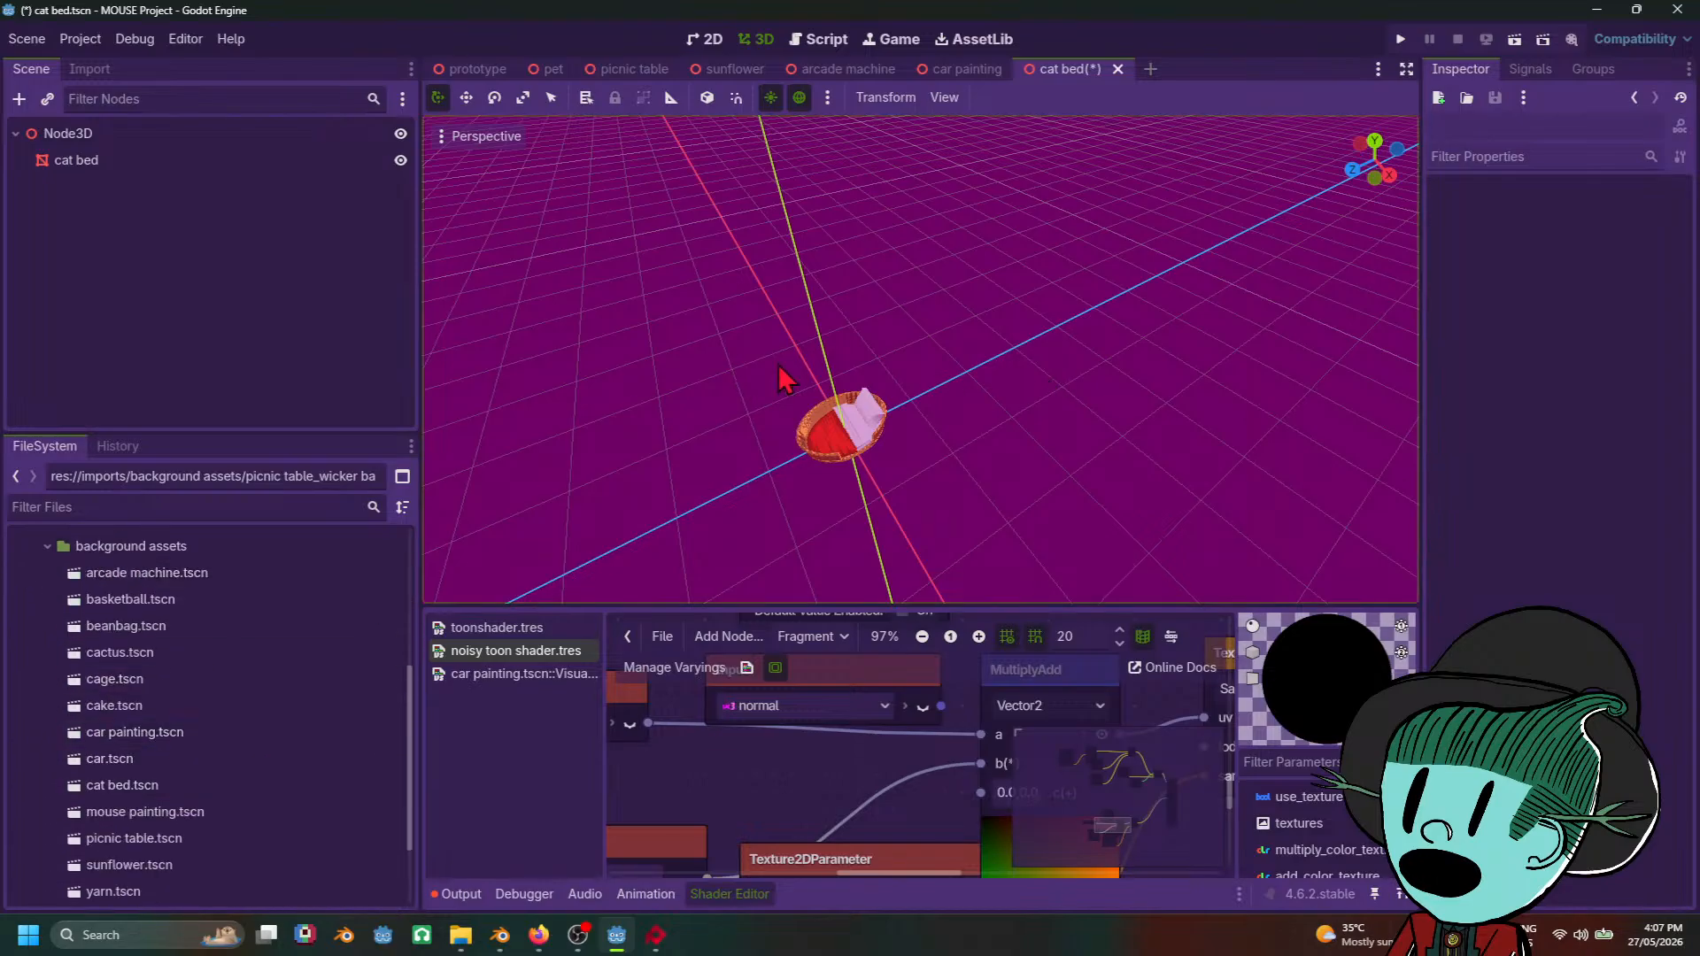
# Step: Save the cat bed scene and inspect the bed's shading up close
pyautogui.hotkey('ctrl', 's')
pyautogui.scroll(3, 934, 470)
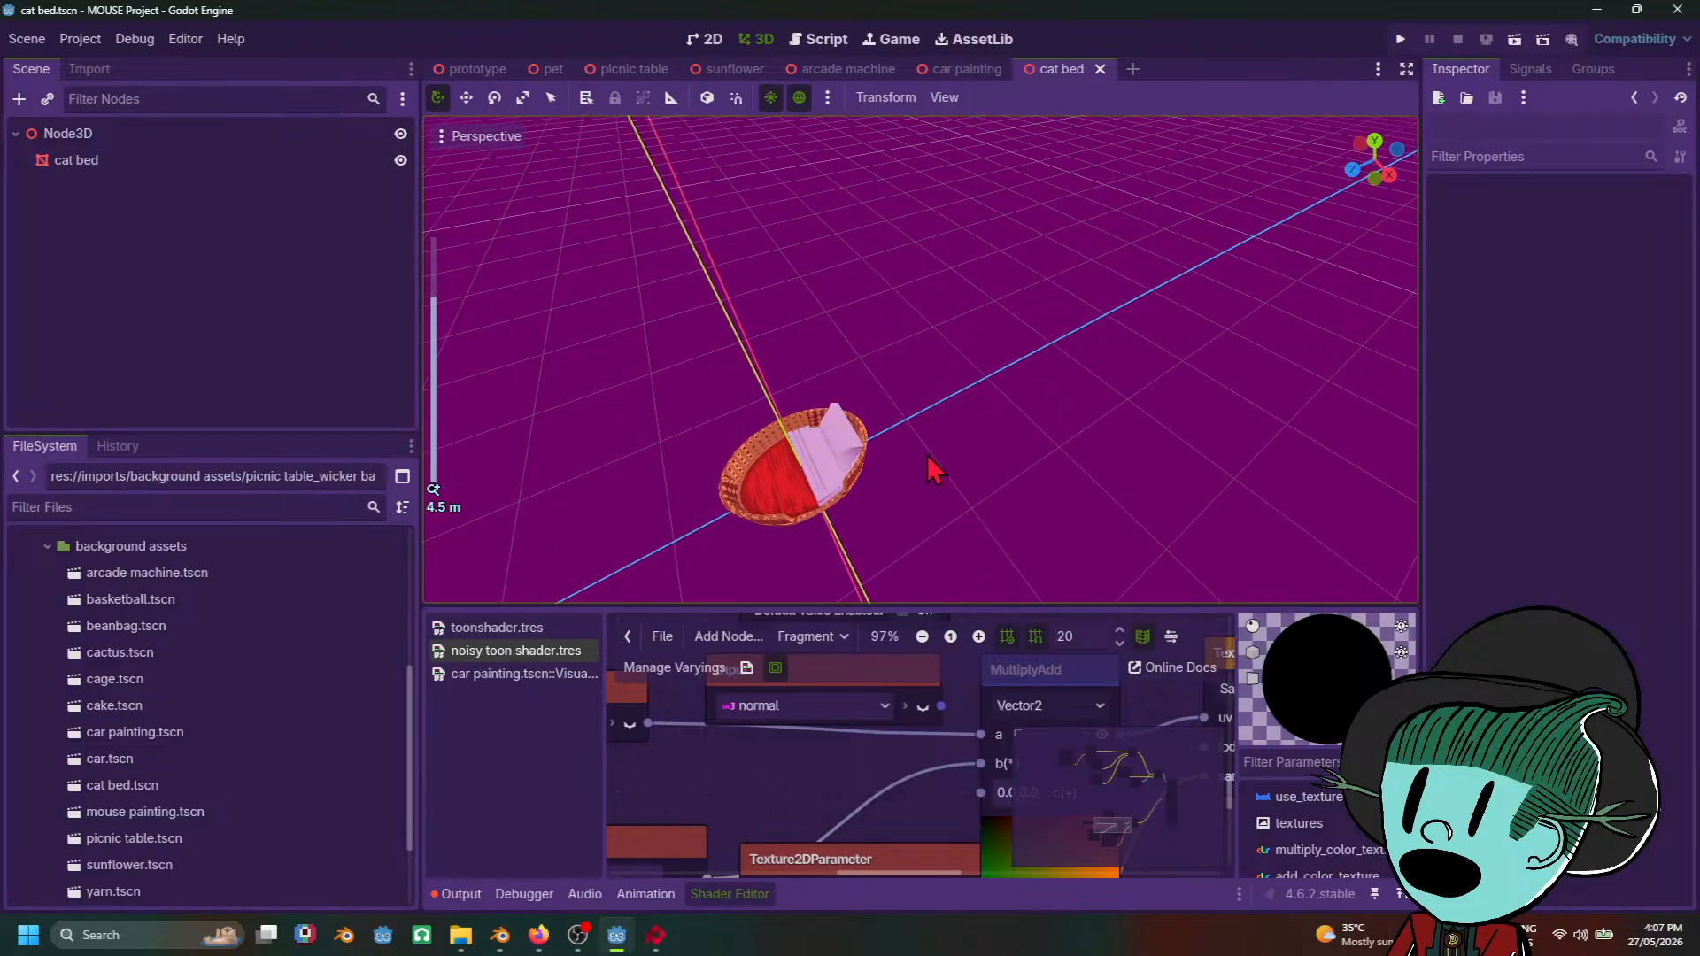
pyautogui.moveTo(935, 470); pyautogui.dragTo(1003, 346, button='middle')
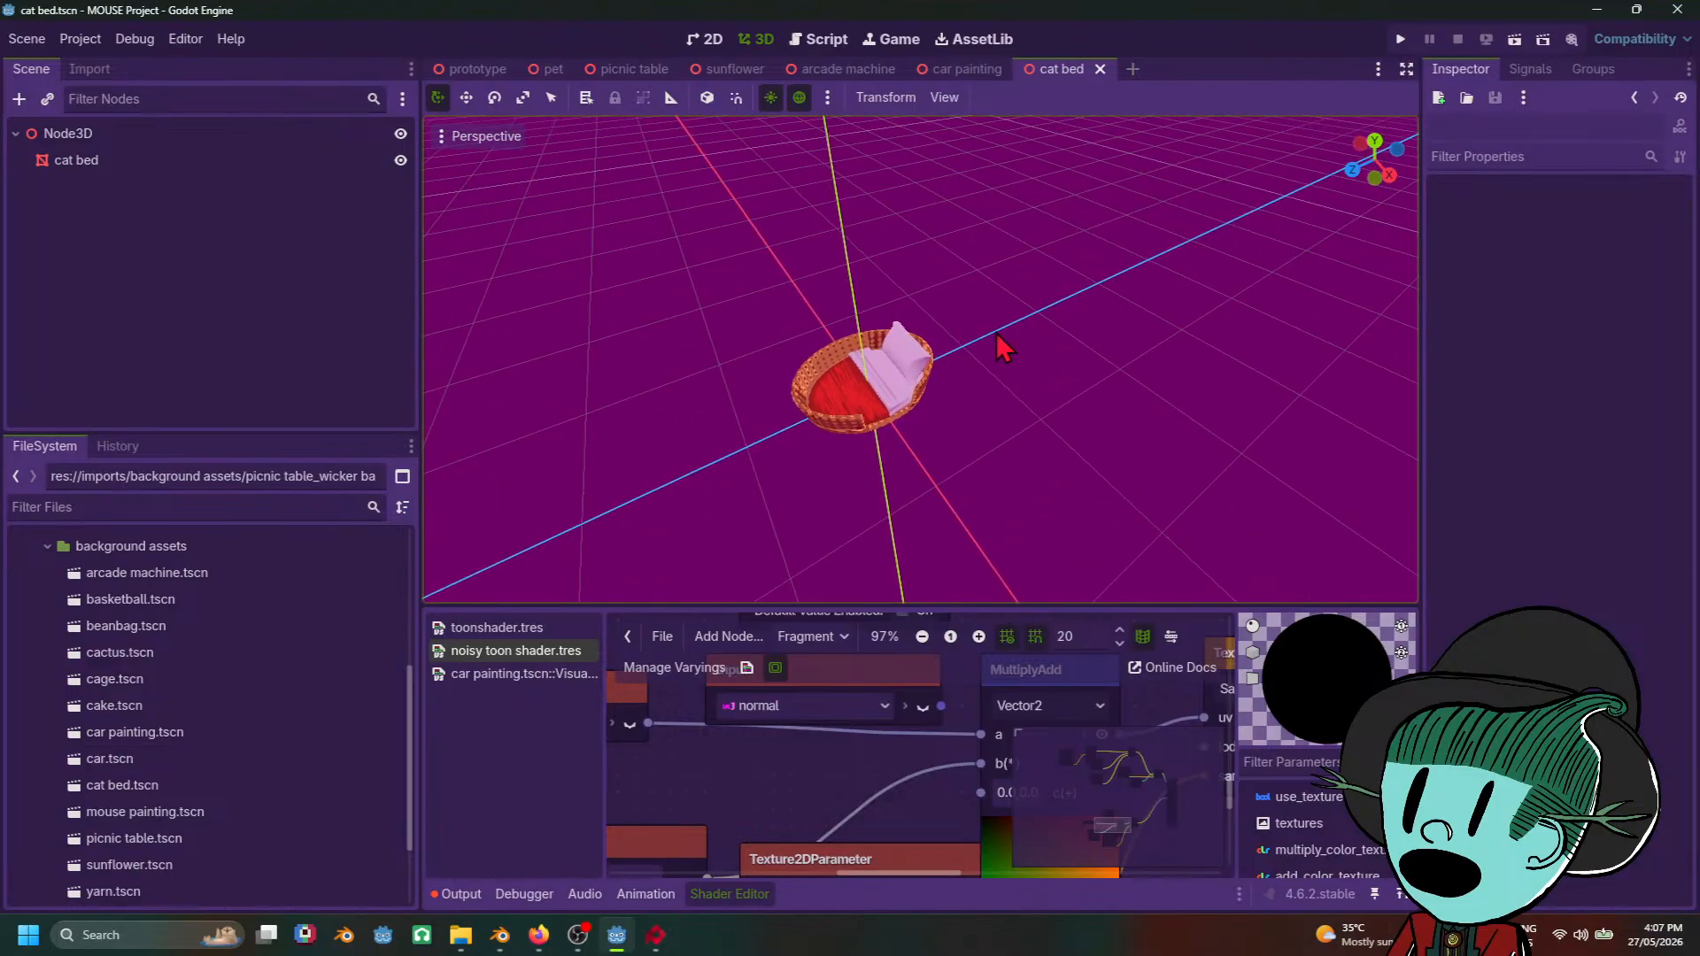
pyautogui.scroll(5, 1003, 345)
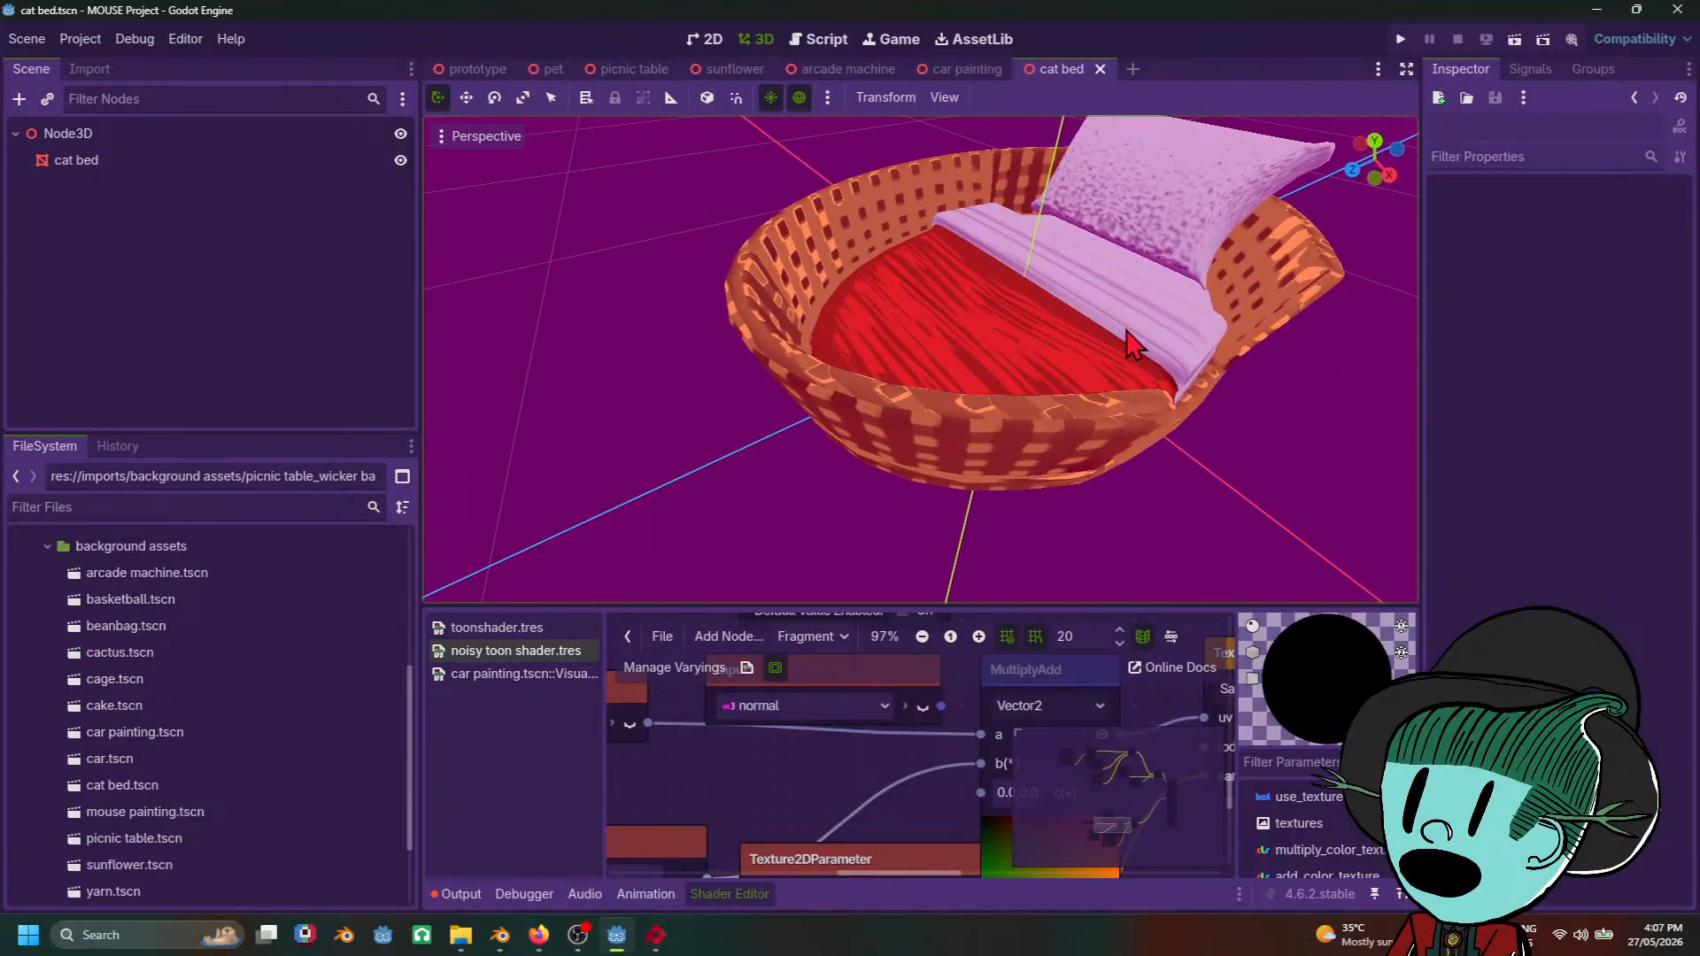
pyautogui.scroll(-3, 1138, 381)
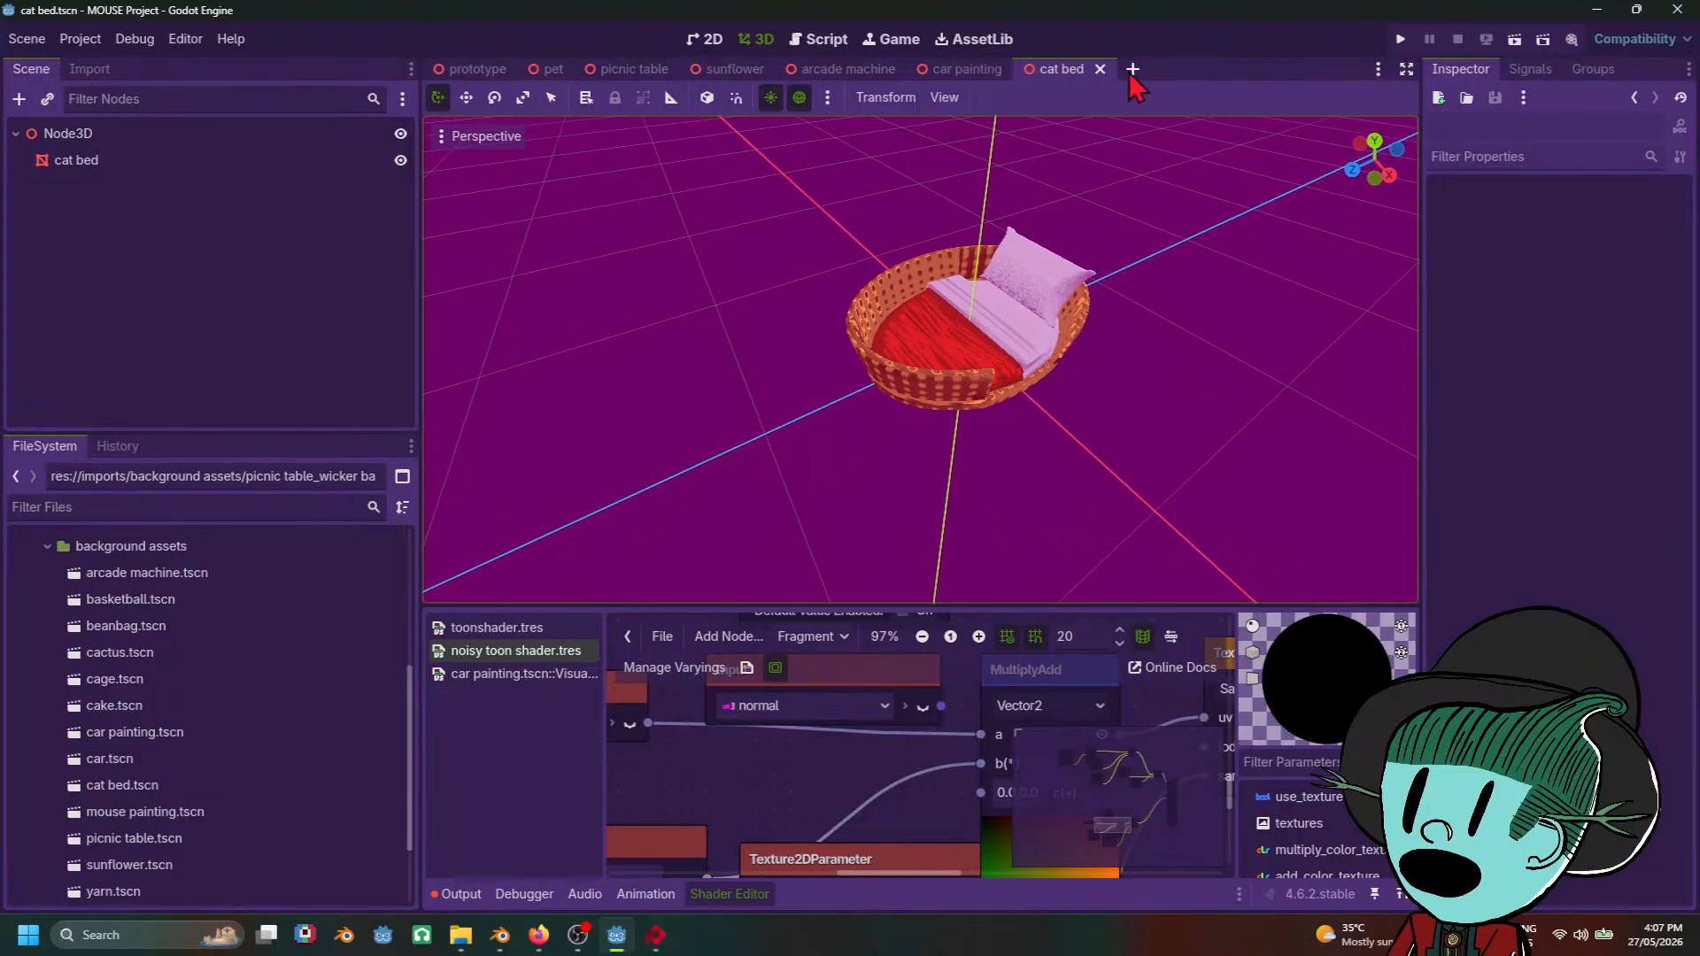
# Step: Create a new empty scene and close the cat bed scene
pyautogui.click(1133, 70)
pyautogui.click(1061, 73)
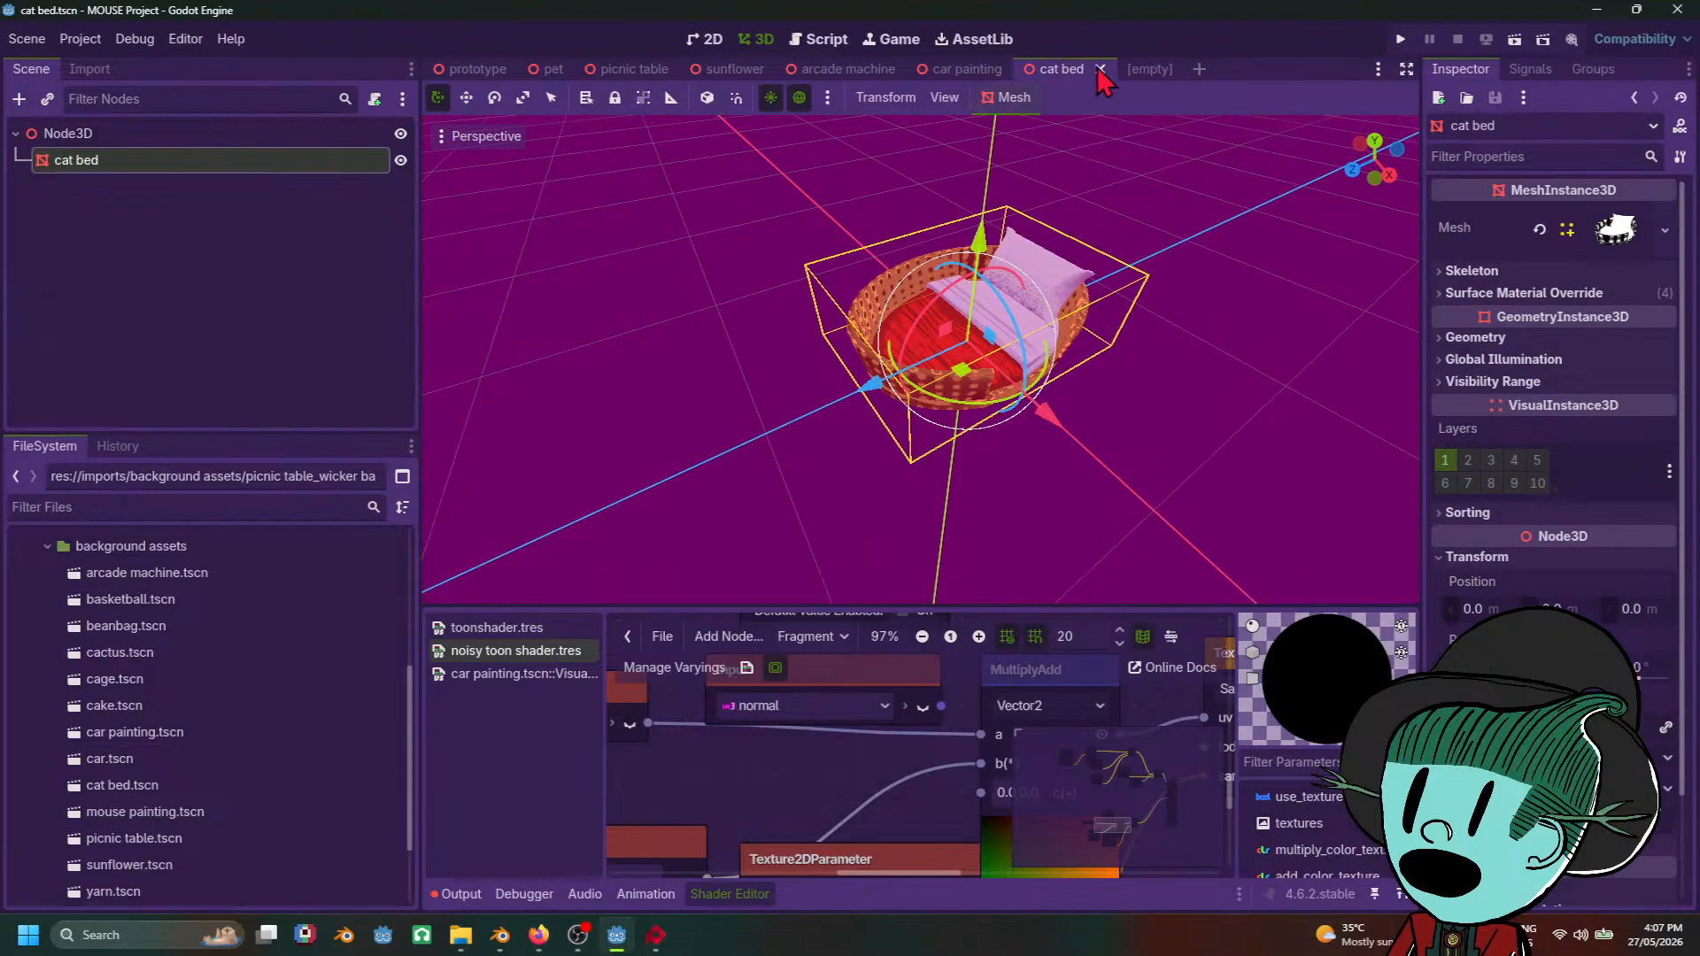
pyautogui.click(1100, 69)
pyautogui.click(1071, 71)
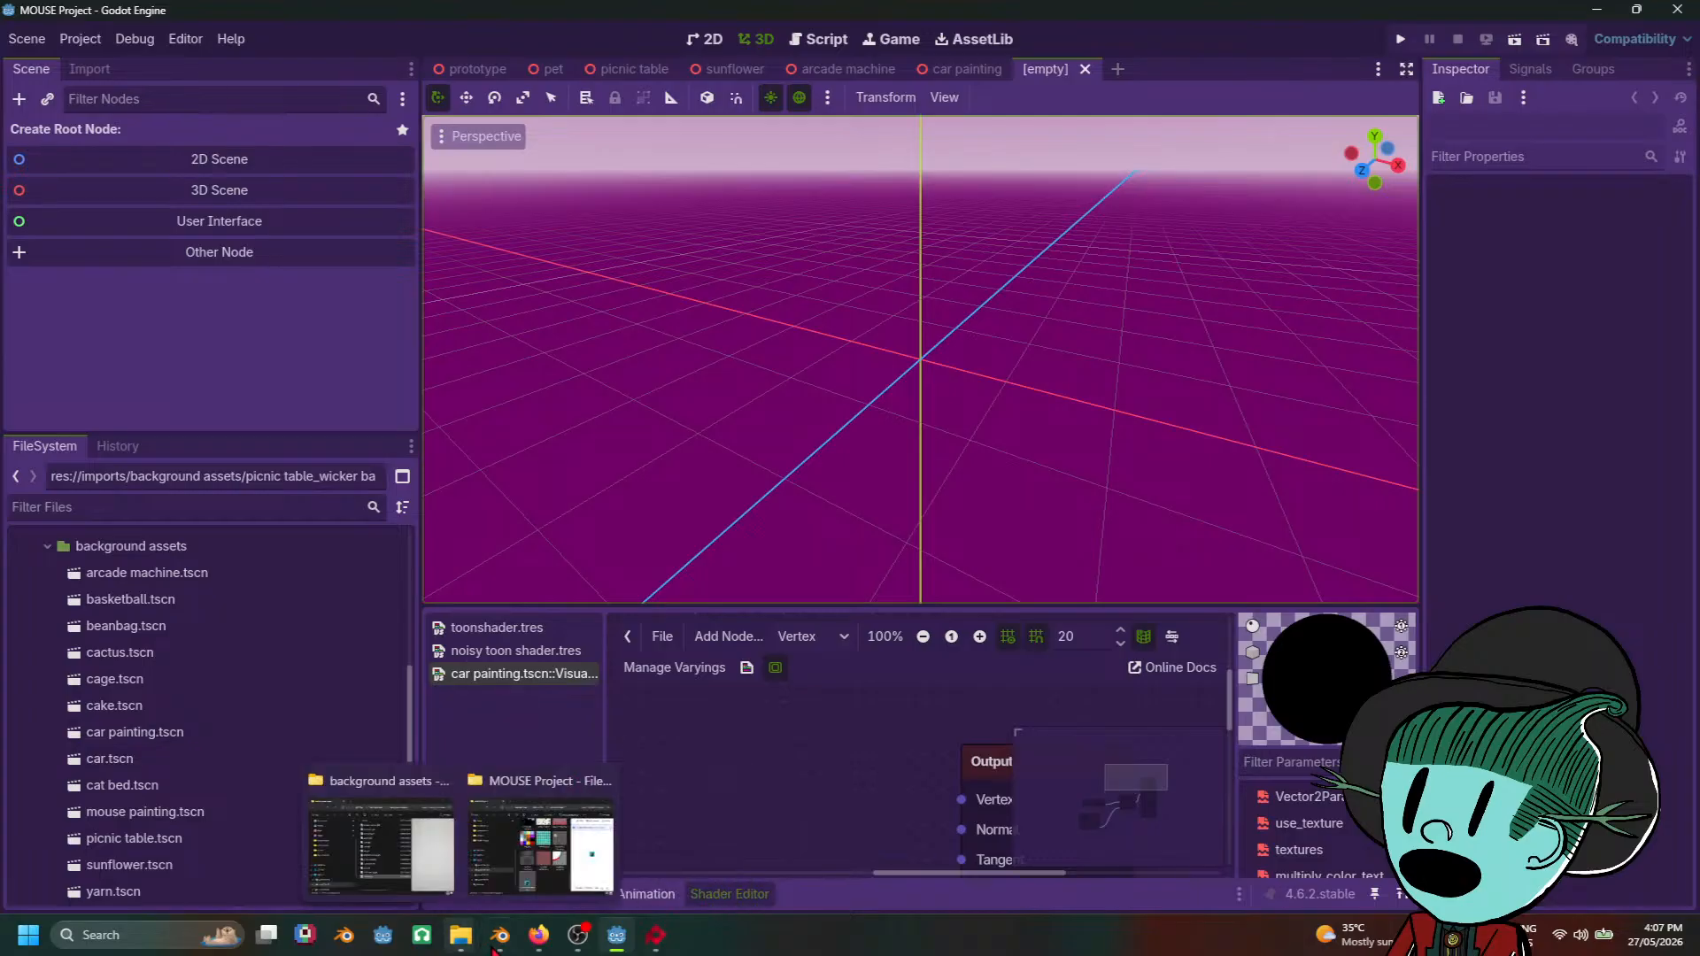
# Step: Switch to the MOUSE Project in Blender, hide the cat bed and show the cat tree
pyautogui.moveTo(503, 951)
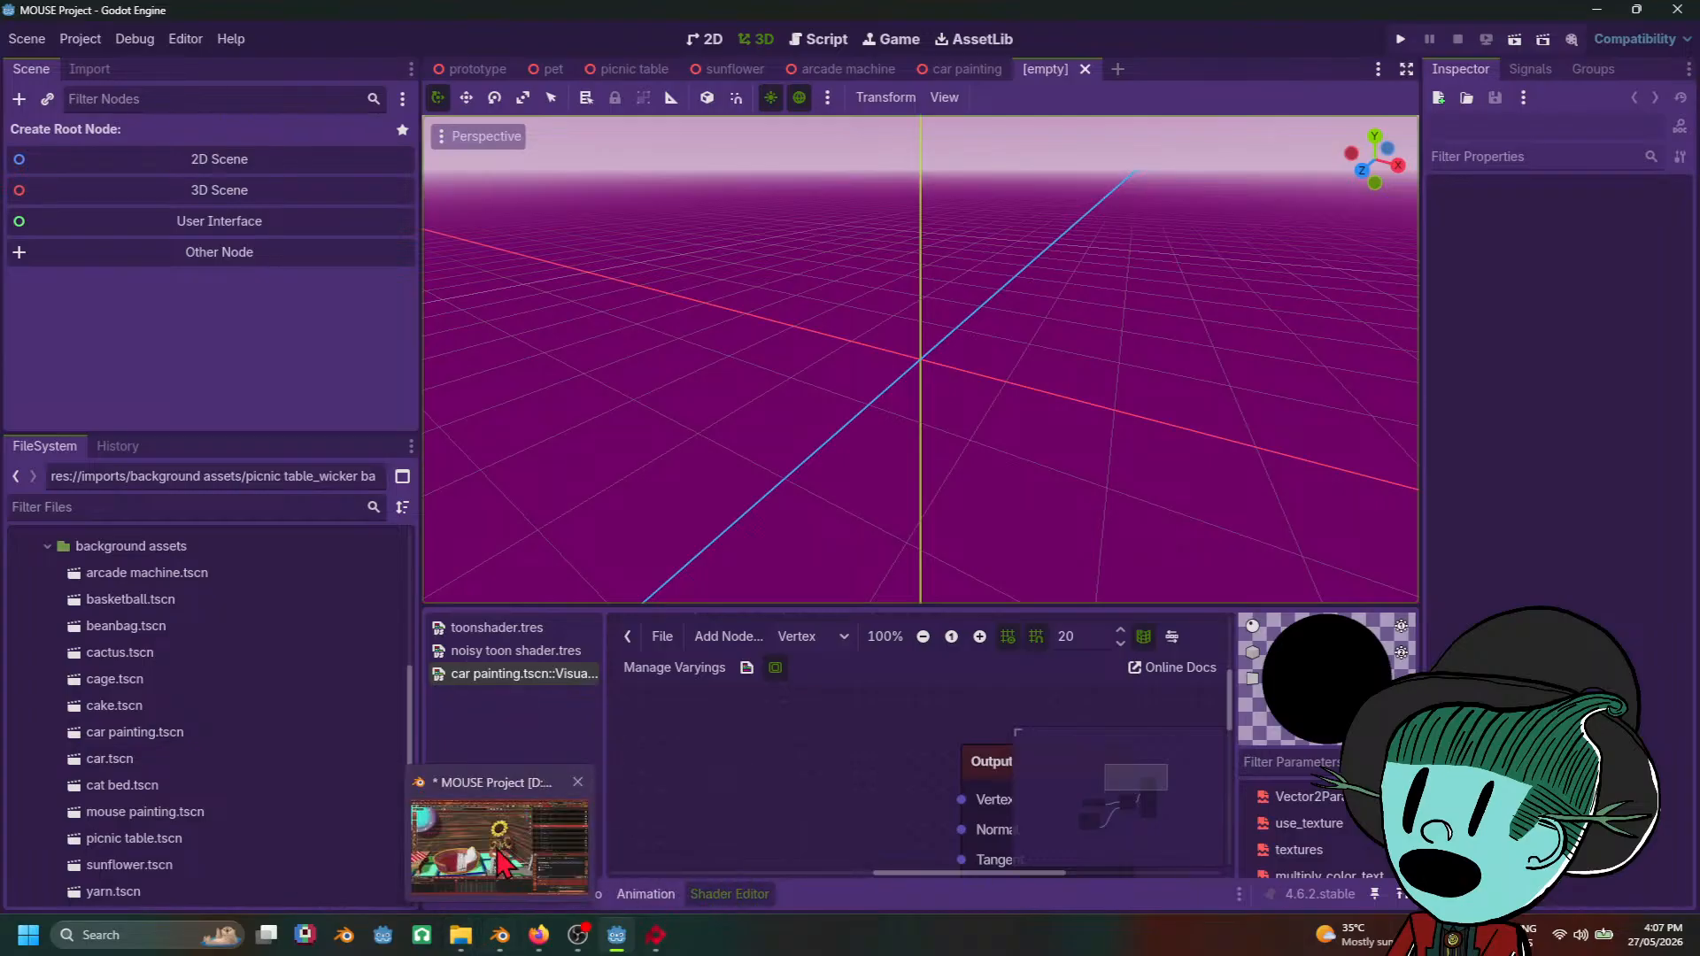
pyautogui.click(500, 937)
pyautogui.scroll(-8, 925, 689)
pyautogui.scroll(4, 848, 567)
pyautogui.moveTo(693, 538)
pyautogui.mouseDown(button='middle')
pyautogui.moveTo(847, 566)
pyautogui.moveTo(722, 546)
pyautogui.mouseUp(button='middle')
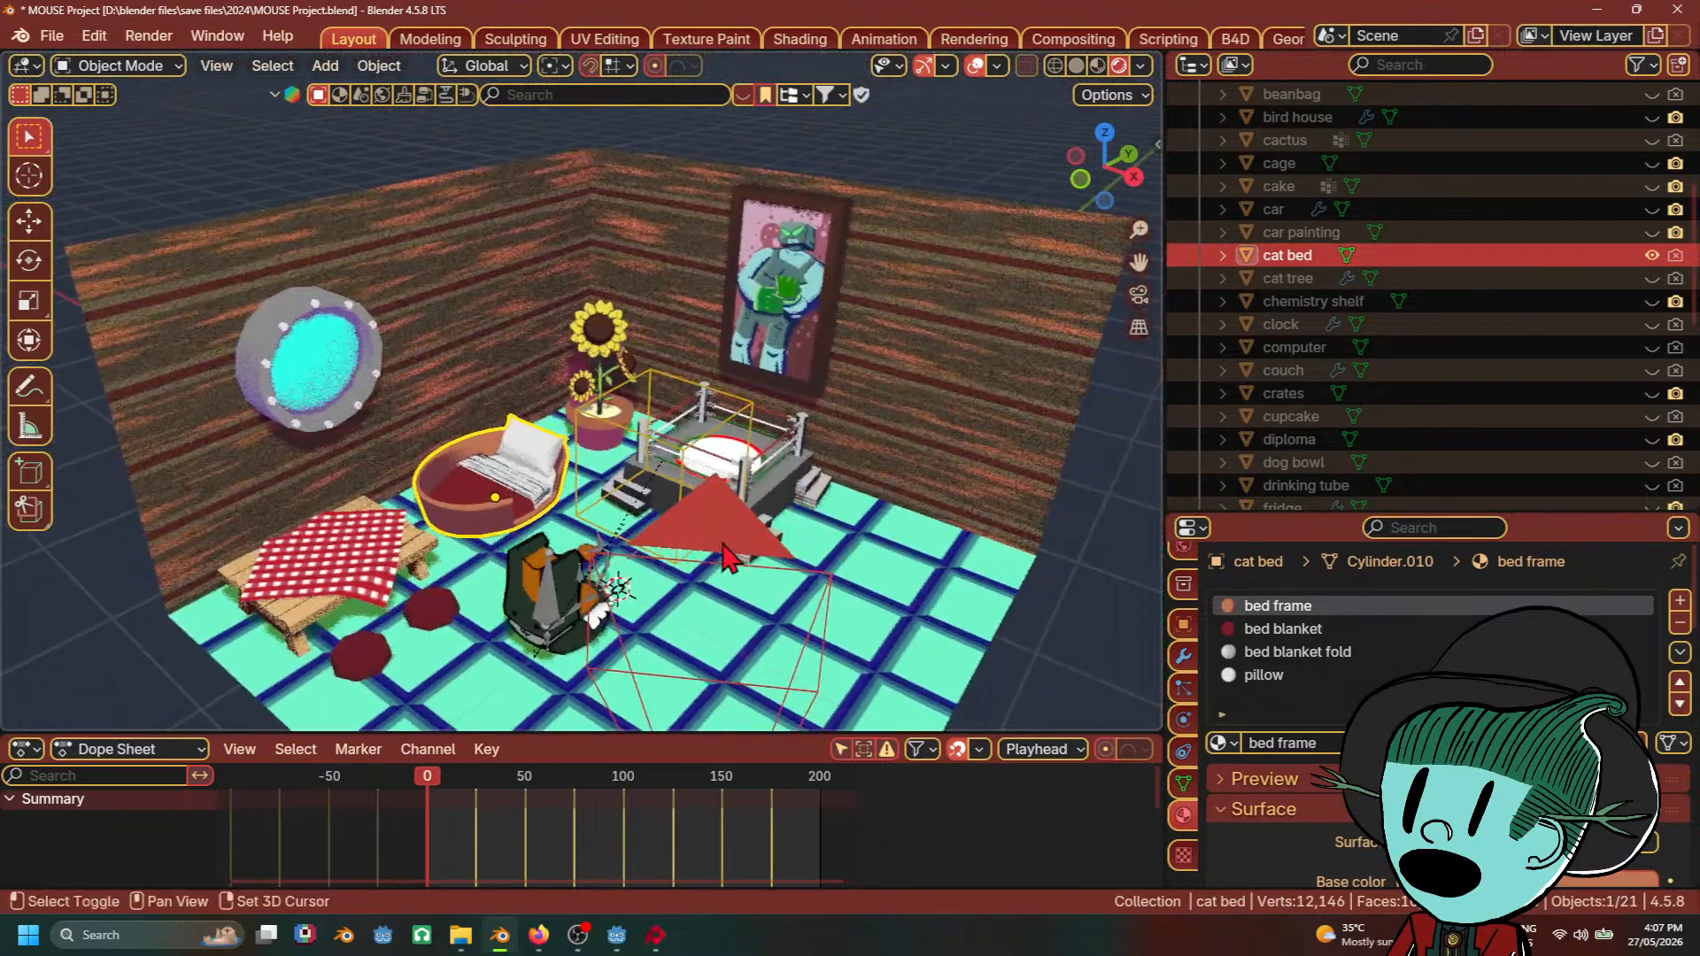
pyautogui.click(1655, 254)
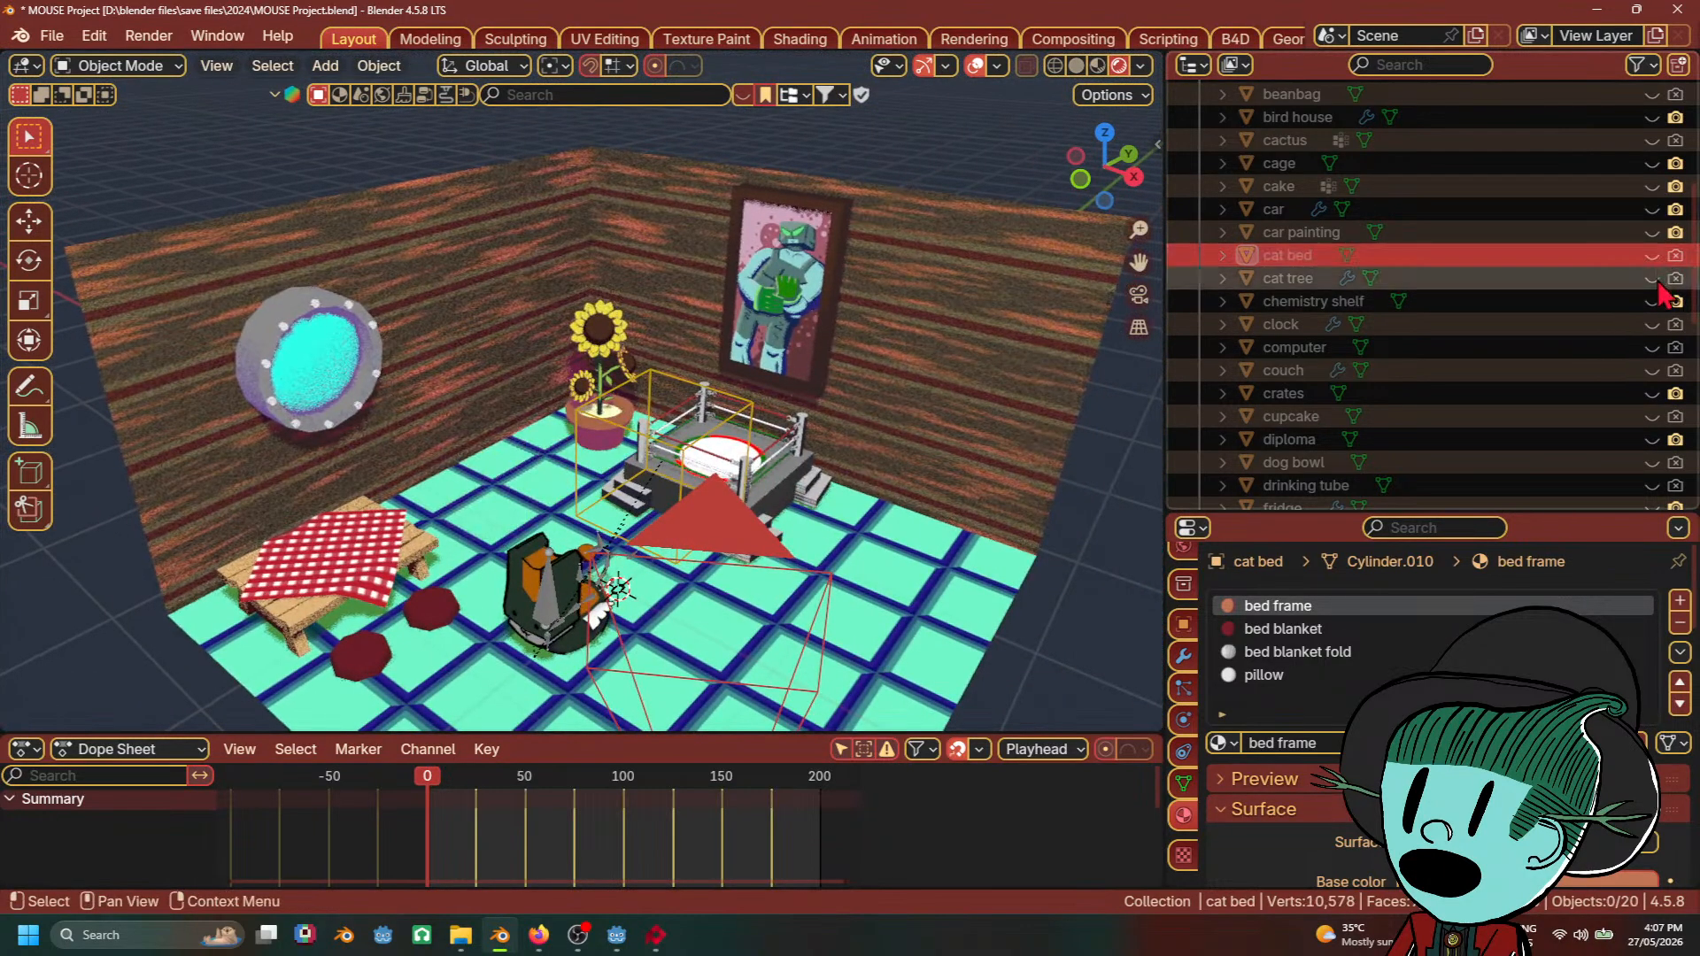
pyautogui.click(1652, 278)
# Step: Select the cat tree in the room and bring its materials into view
pyautogui.scroll(5, 806, 502)
pyautogui.click(885, 561)
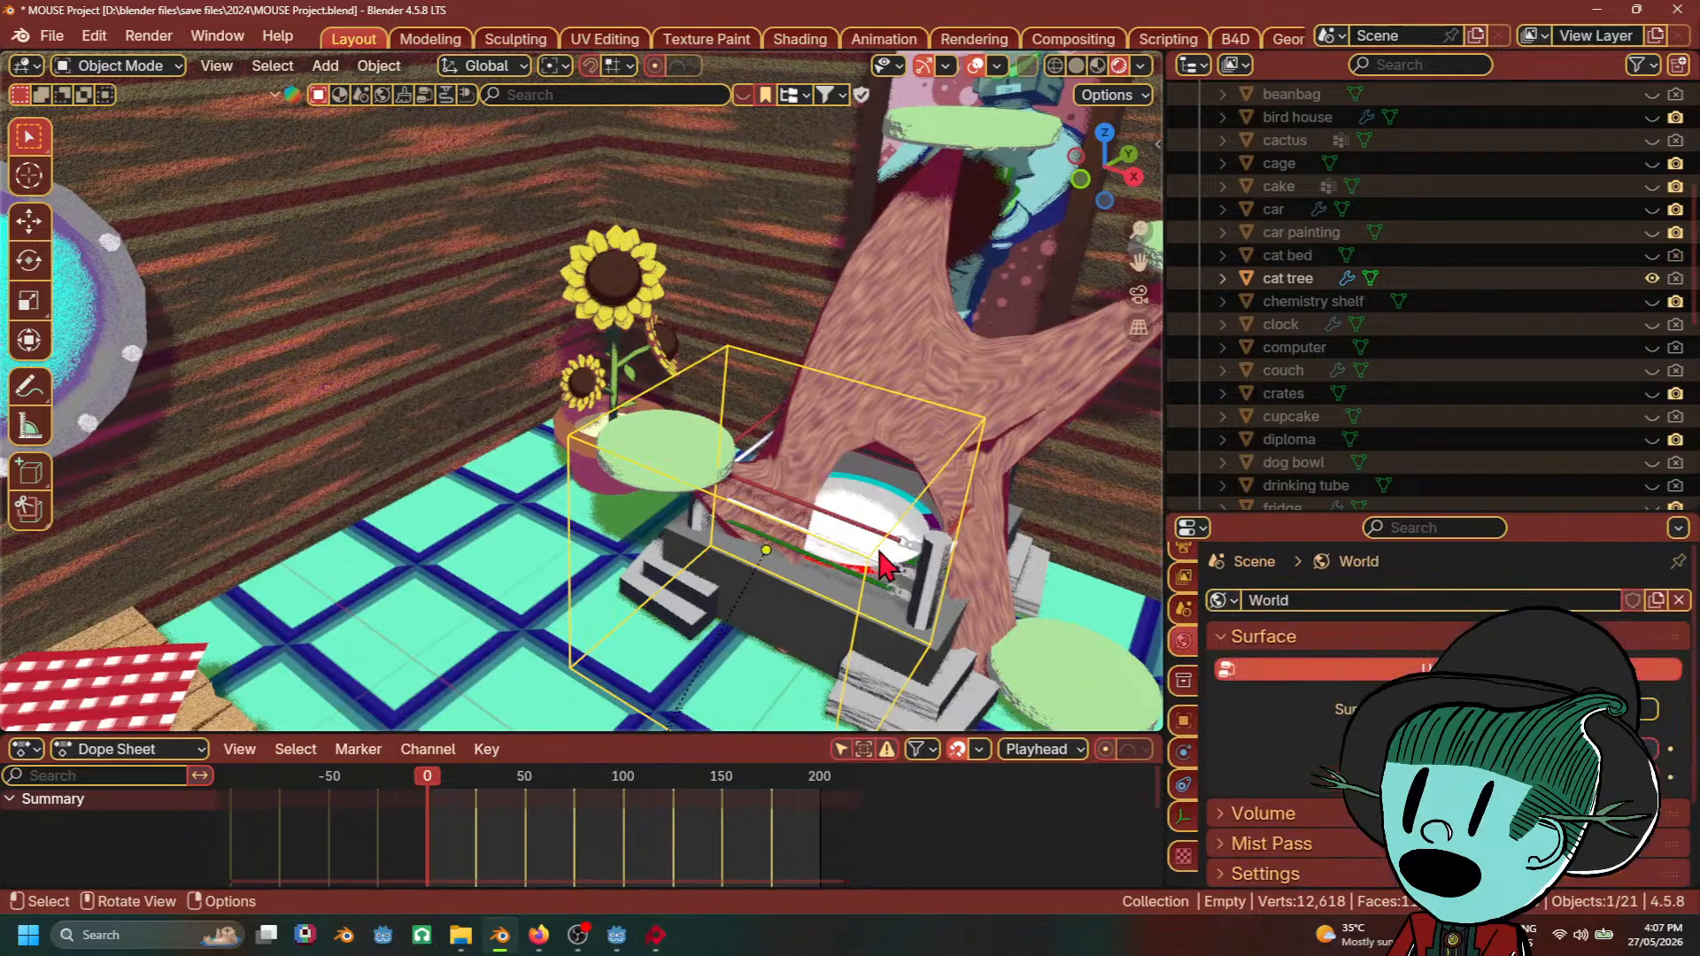
pyautogui.click(941, 695)
pyautogui.scroll(-4, 1036, 456)
pyautogui.scroll(4, 953, 432)
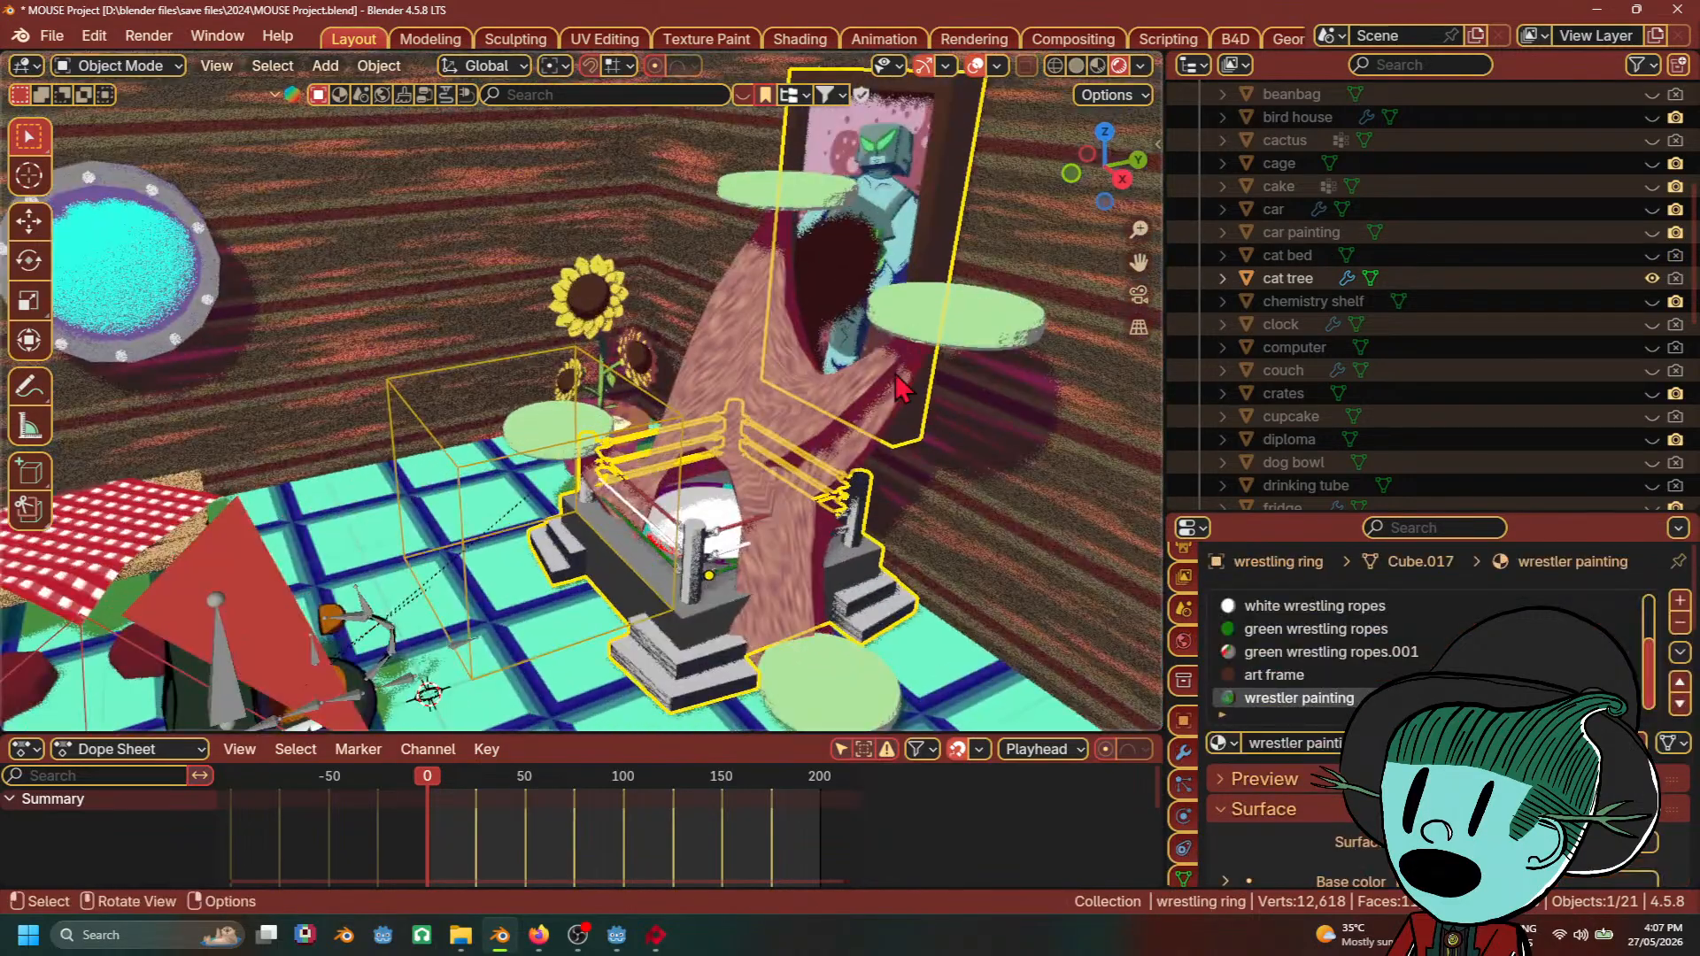
pyautogui.click(961, 395)
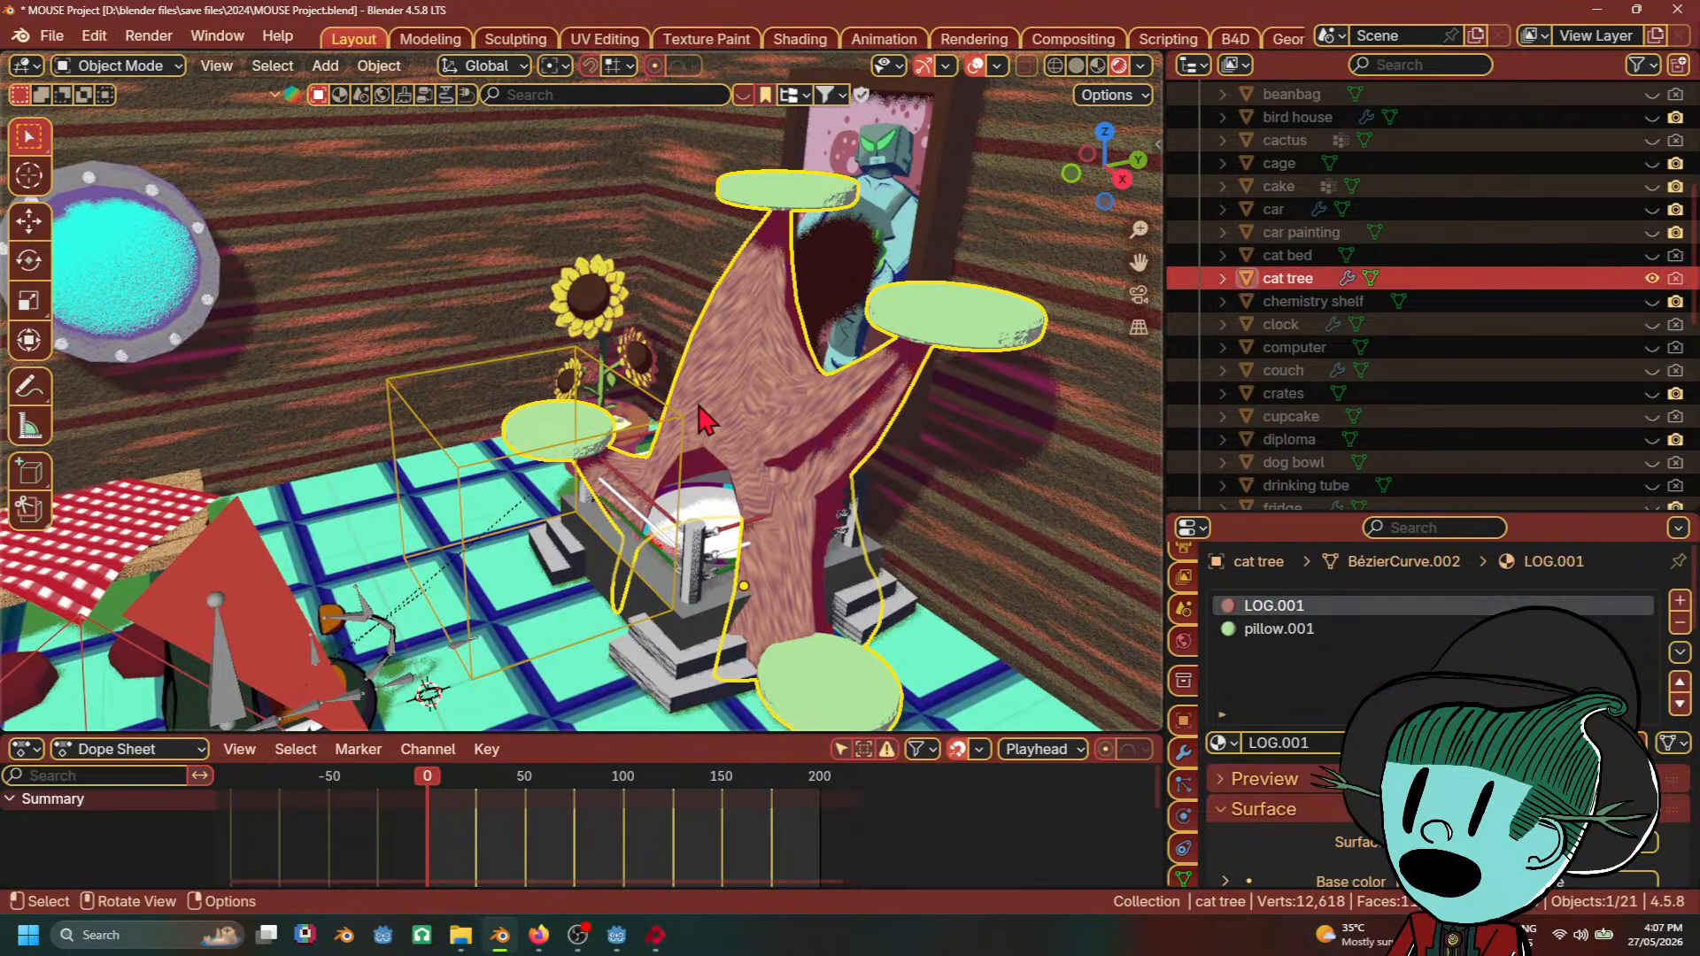
# Step: Export the cat tree as a glTF Binary file named cat tree in the Mouse project's background assets folder
pyautogui.scroll(-1, 814, 403)
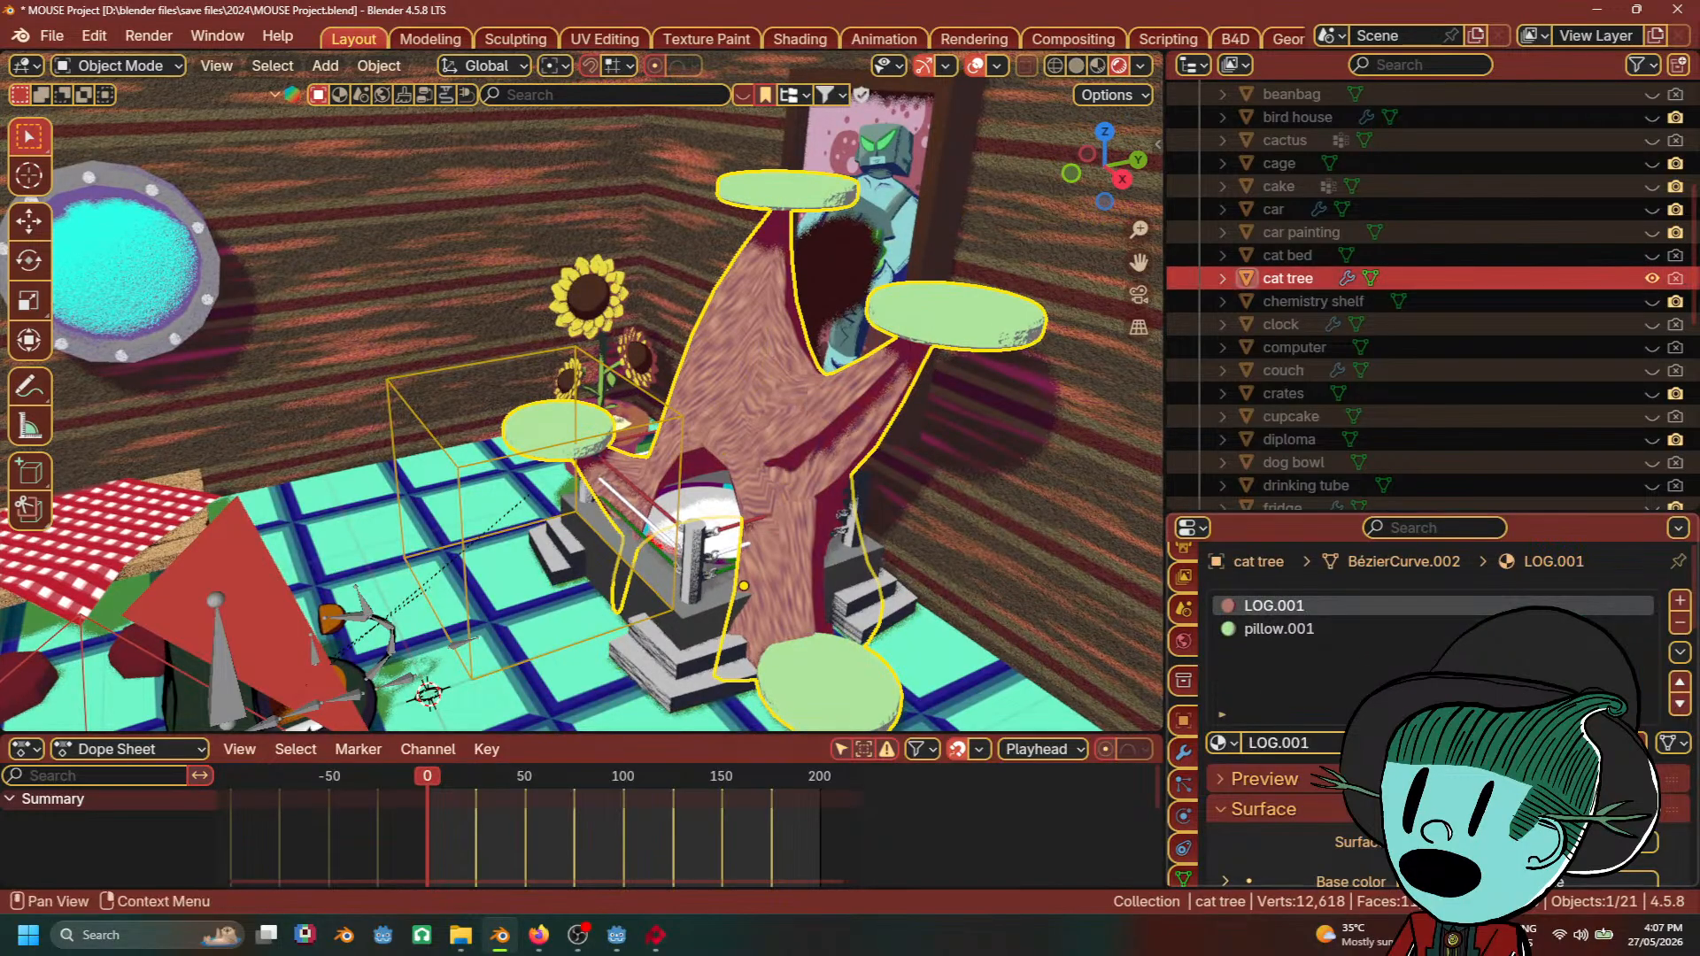
pyautogui.scroll(-2, 837, 531)
pyautogui.scroll(4, 831, 515)
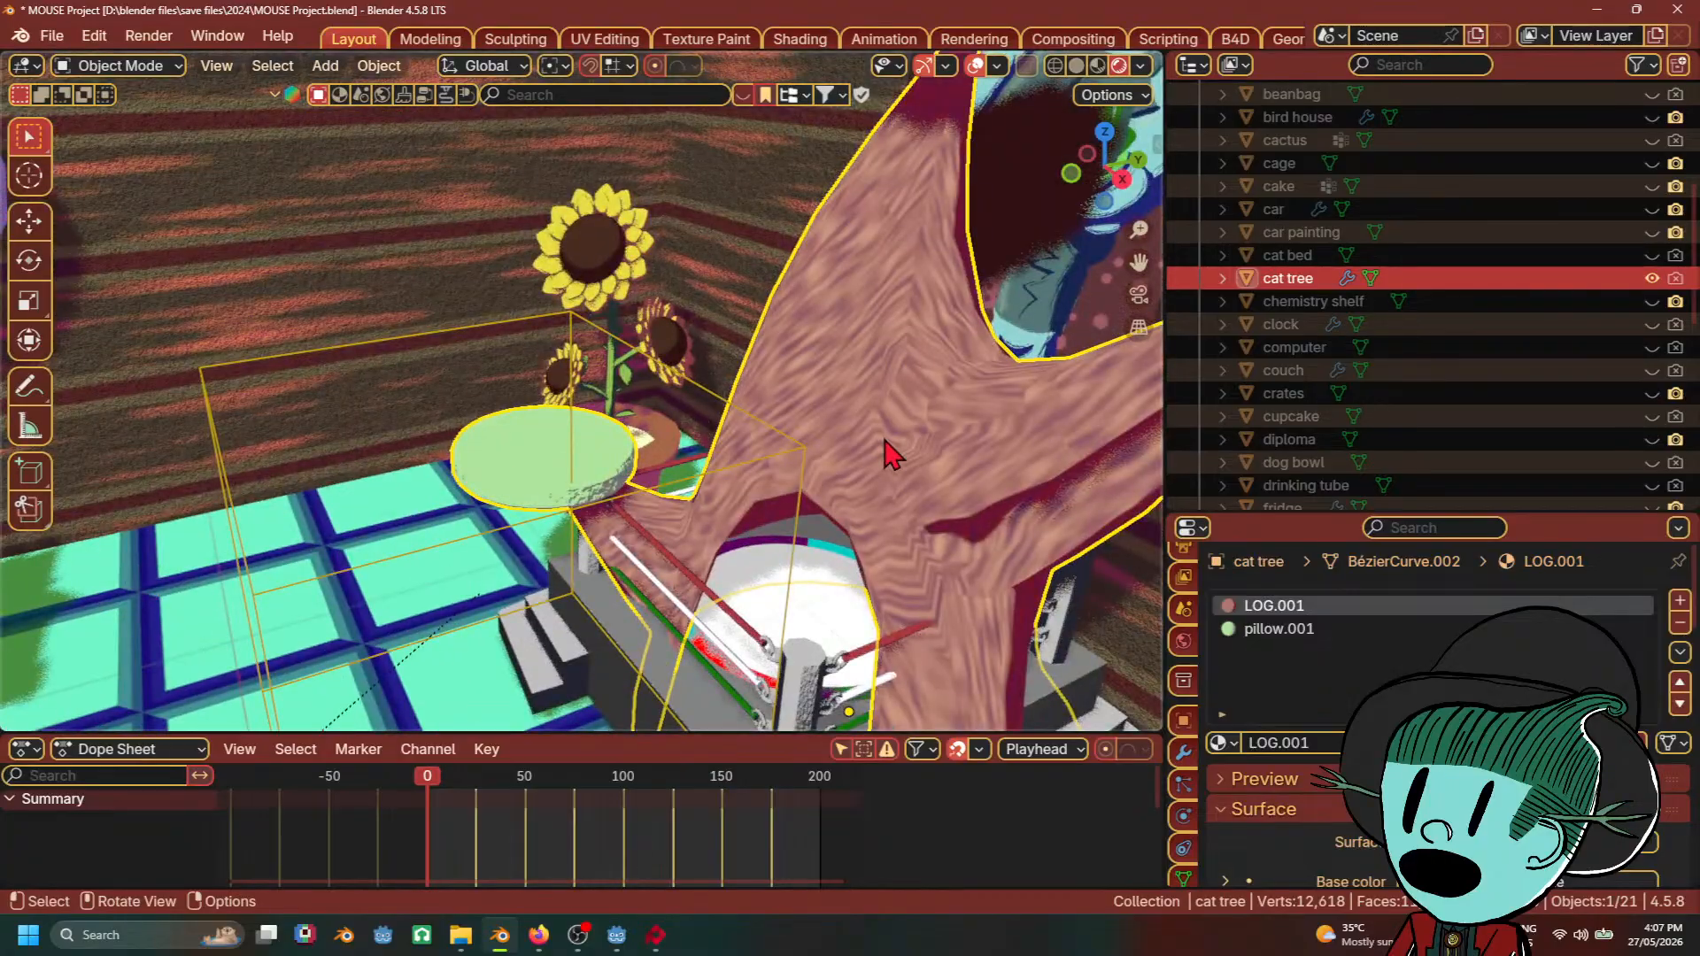
pyautogui.moveTo(883, 433); pyautogui.dragTo(781, 447, button='middle')
pyautogui.scroll(-5, 935, 493)
pyautogui.scroll(5, 781, 447)
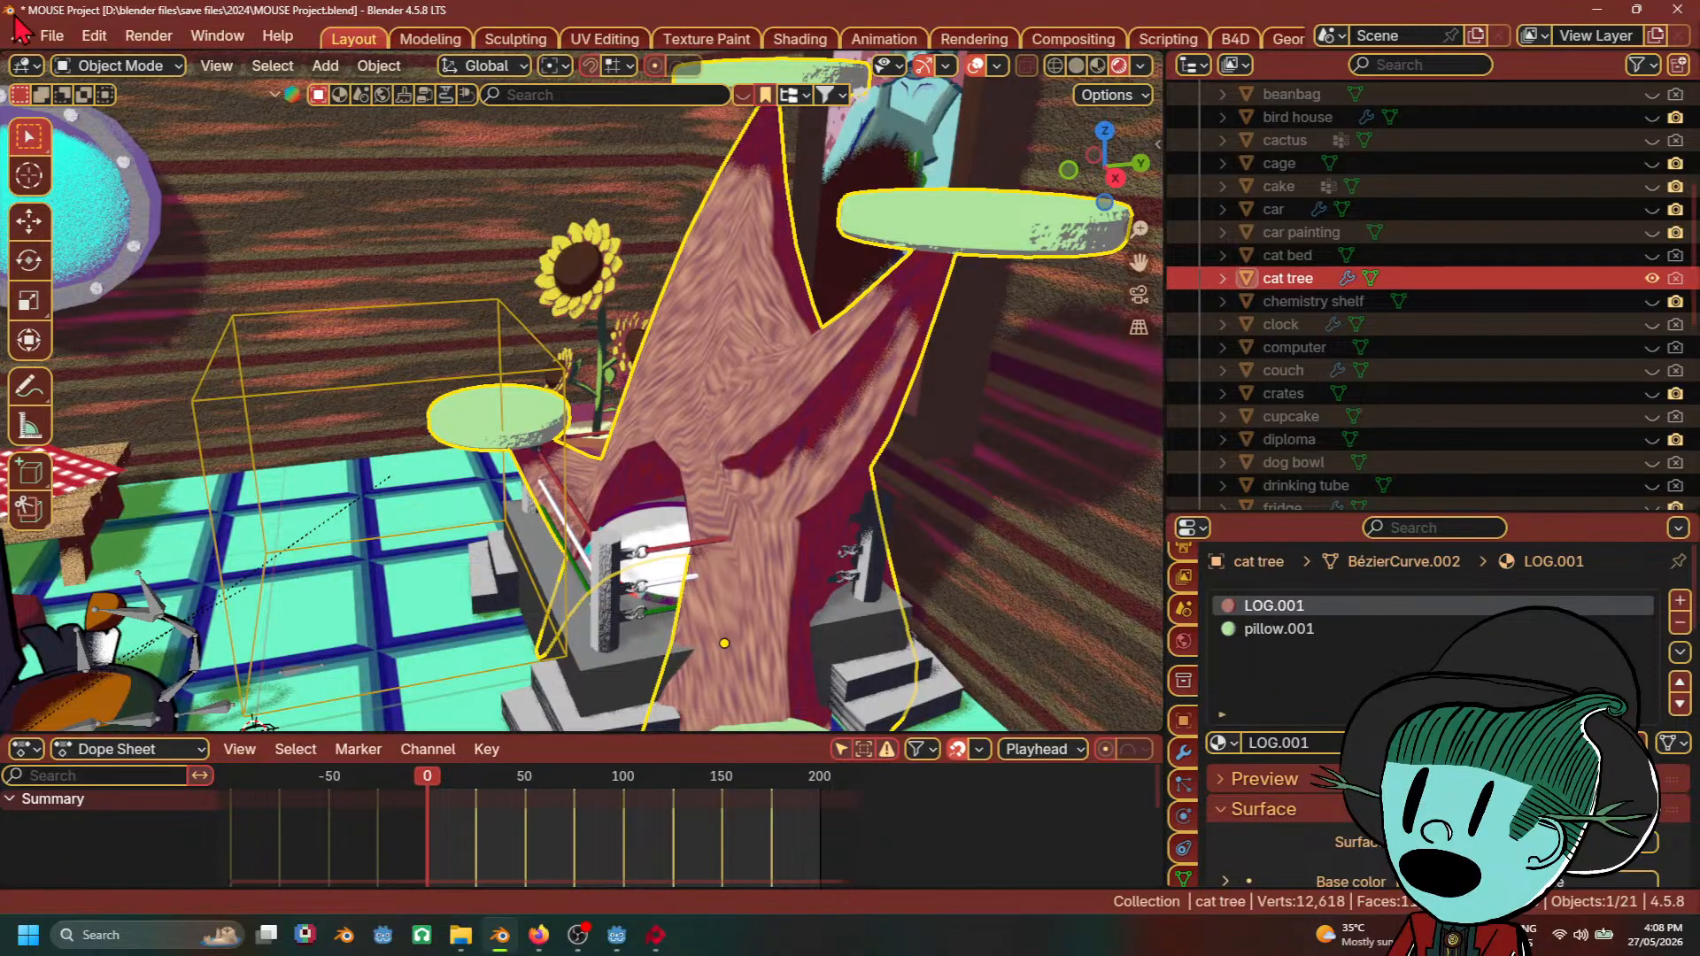
pyautogui.click(52, 36)
pyautogui.moveTo(88, 382)
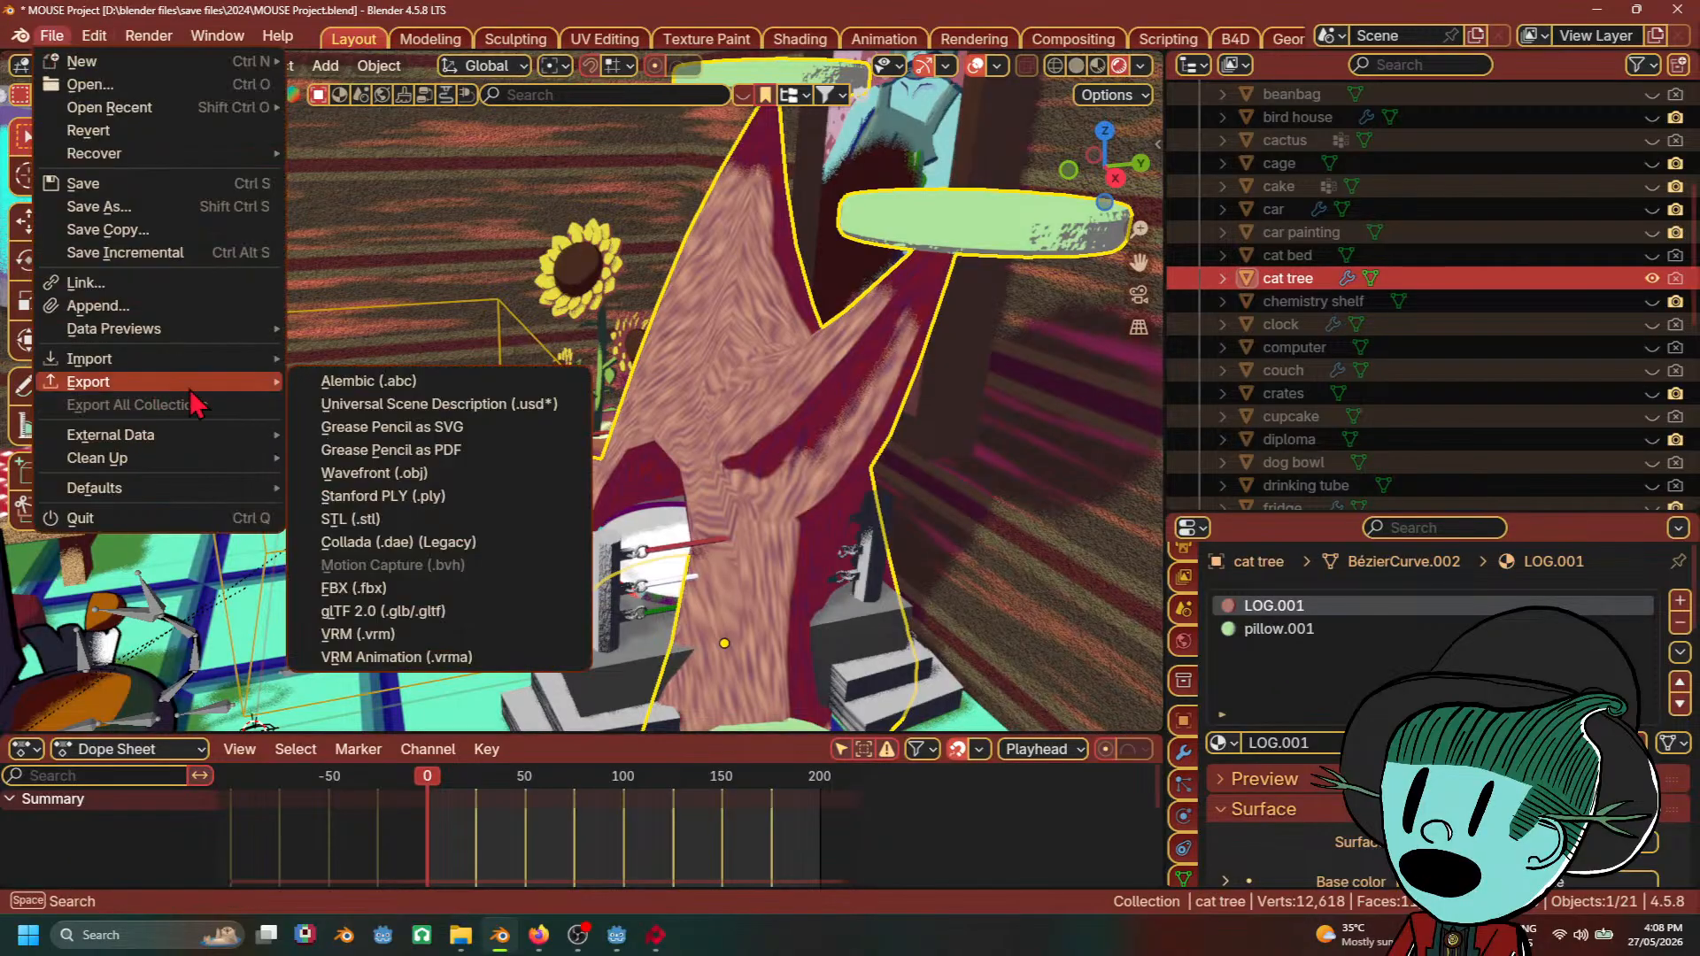
pyautogui.click(429, 611)
pyautogui.scroll(-3, 922, 581)
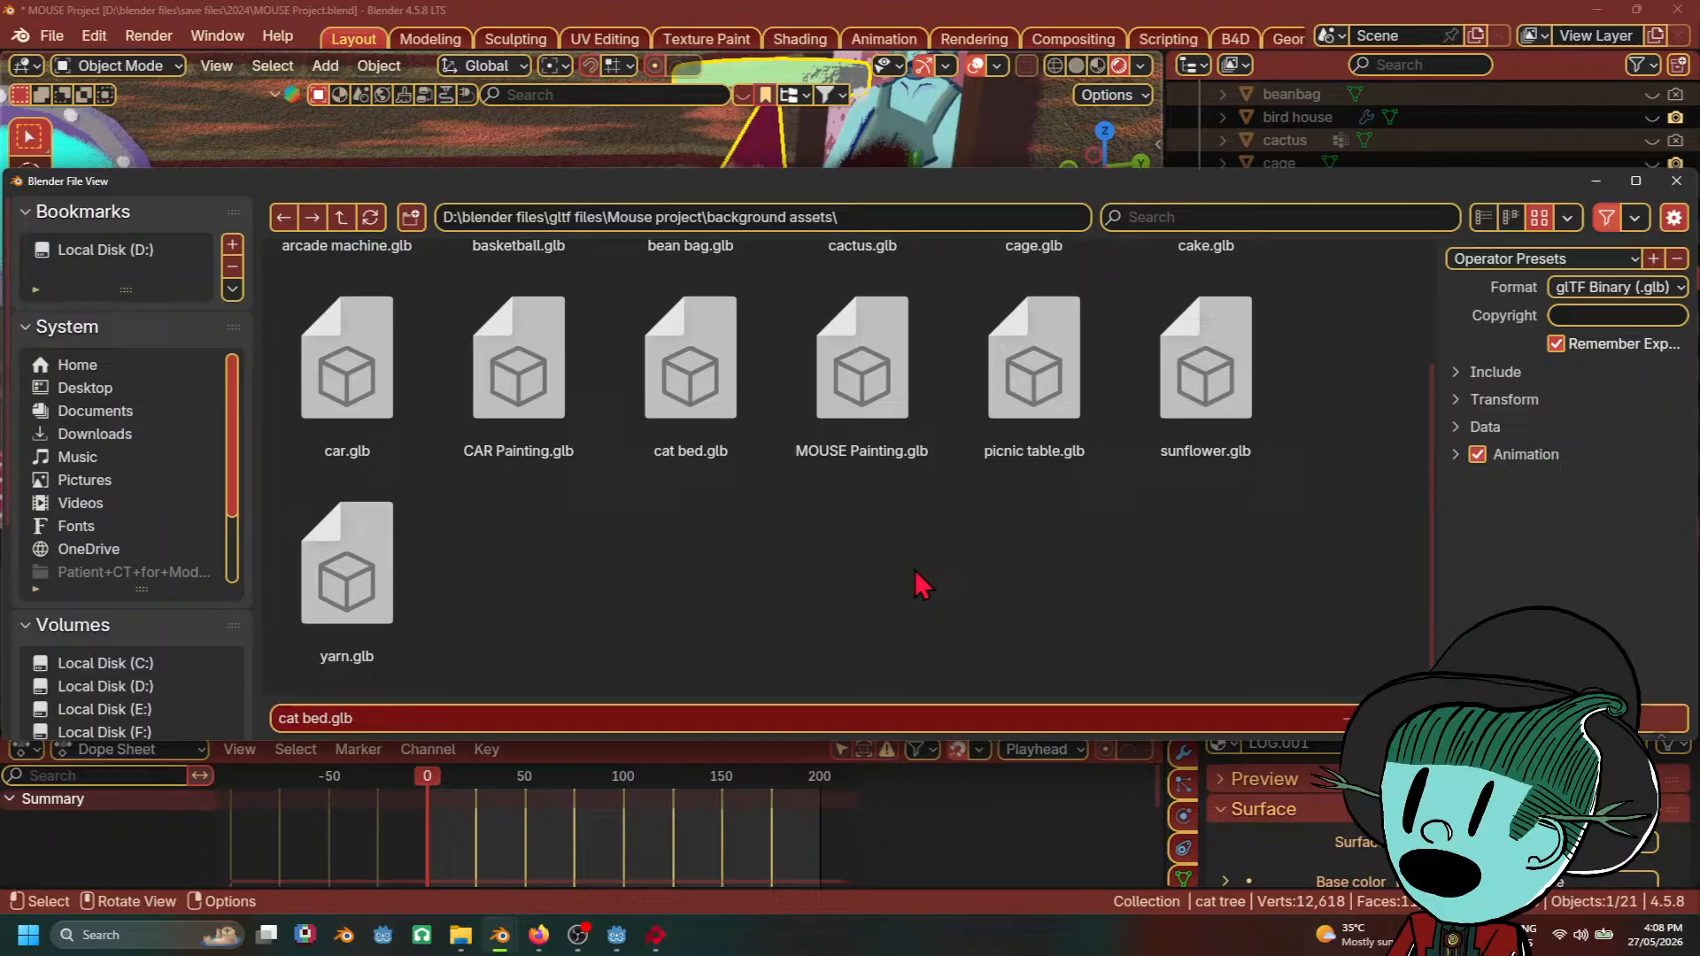
pyautogui.click(436, 718)
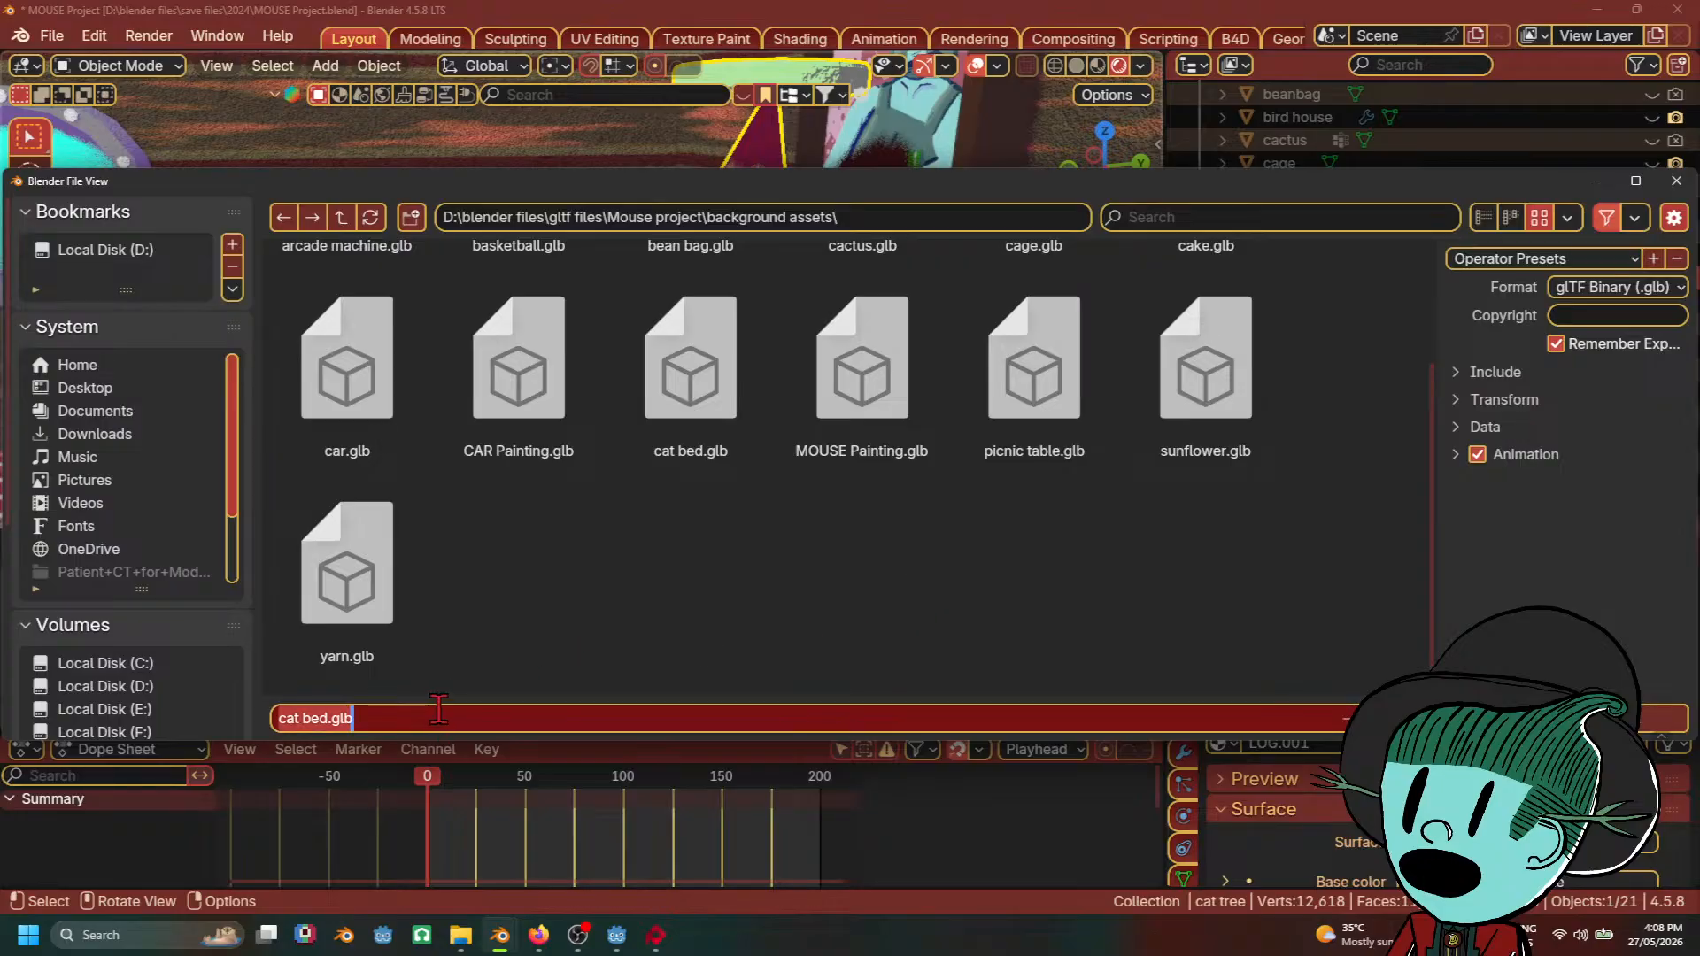
pyautogui.write('cat tree')
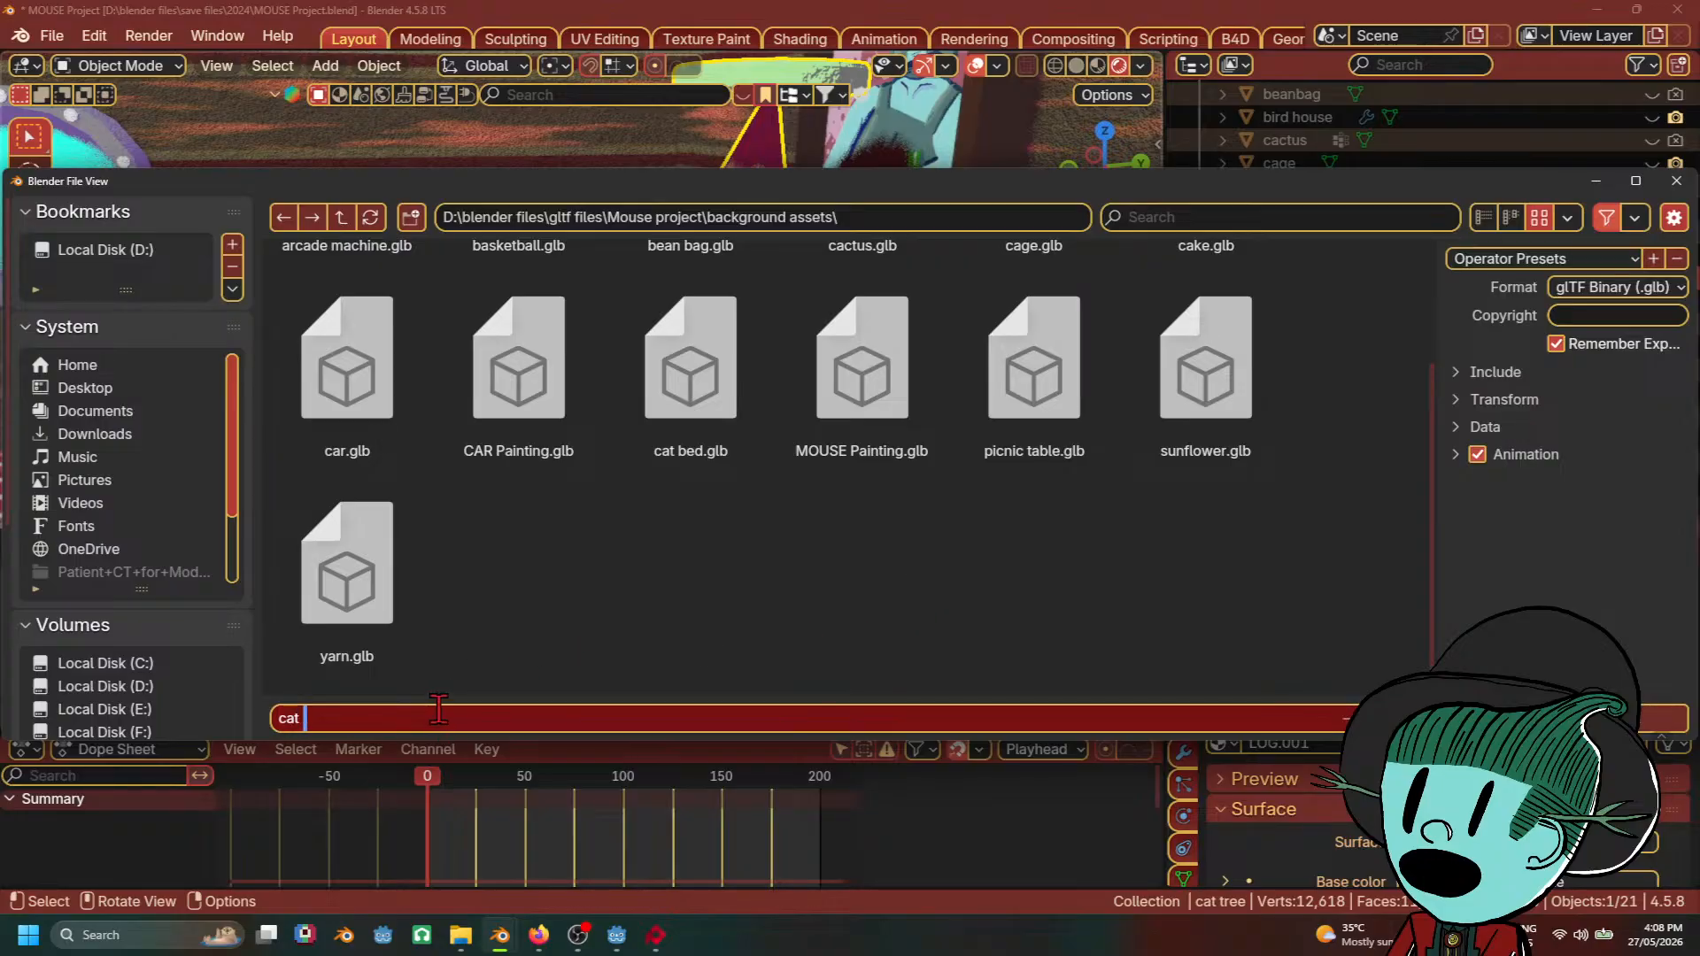
pyautogui.press('Return')
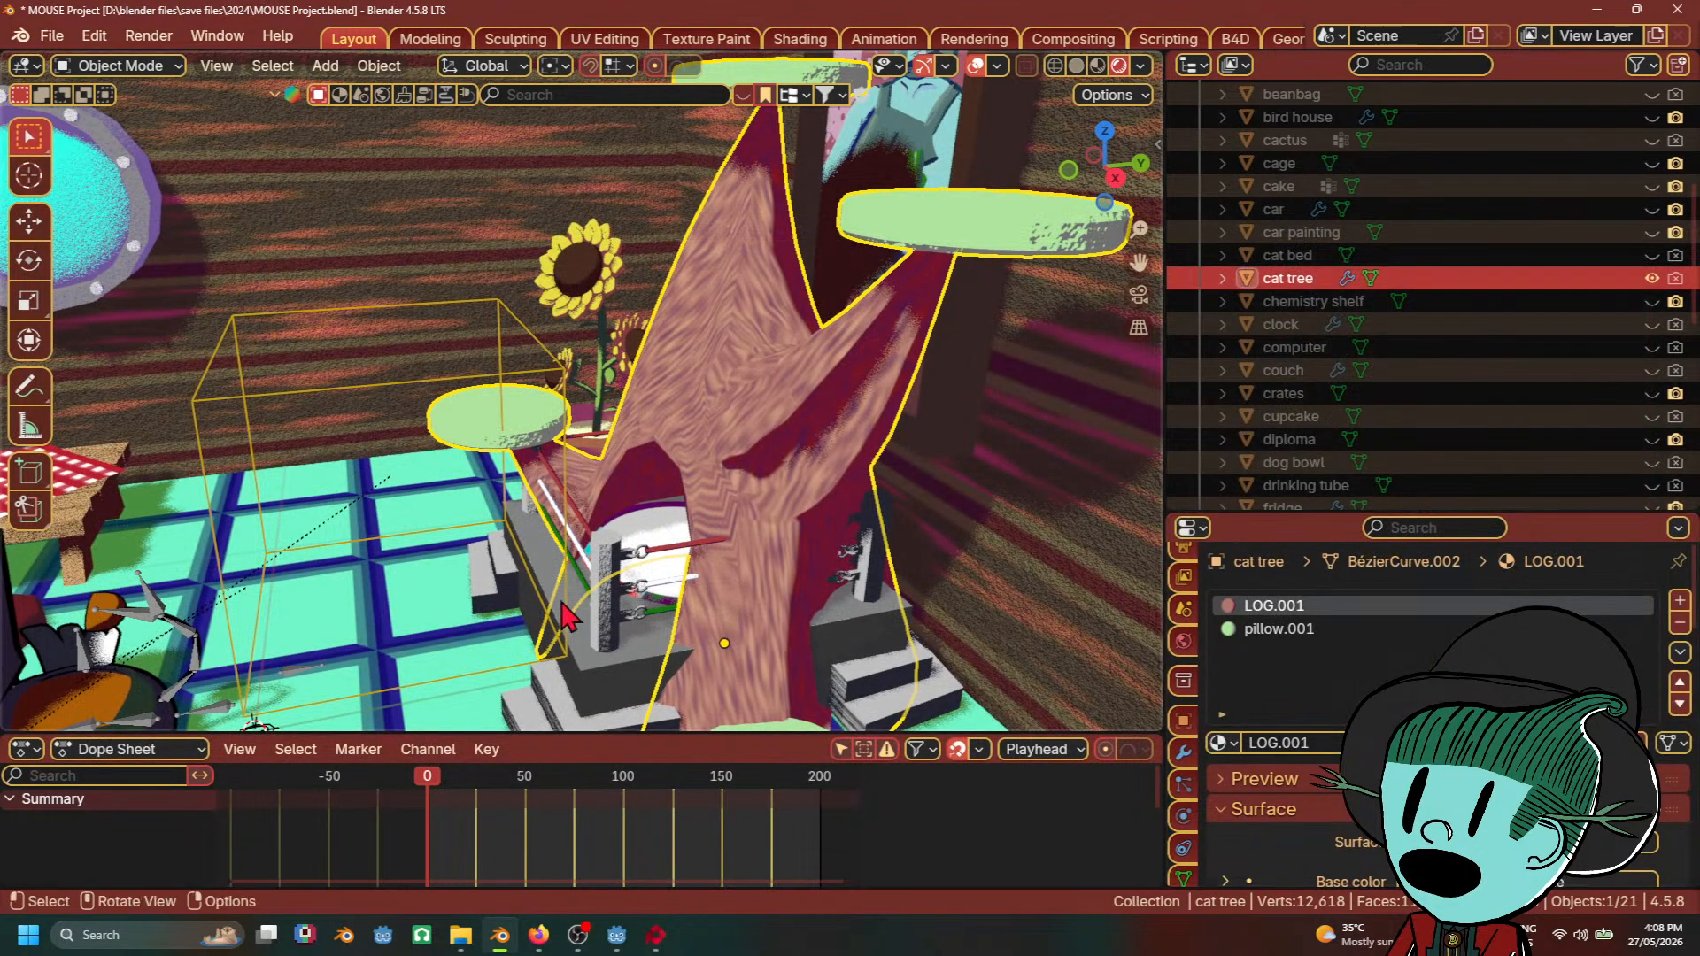
# Step: Switch to the MOUSE Project in Godot, collapse the Scenes folder and expand the background assets folder under imports
pyautogui.scroll(-7, 799, 567)
pyautogui.moveTo(698, 499); pyautogui.dragTo(788, 576, button='middle')
pyautogui.scroll(5, 788, 576)
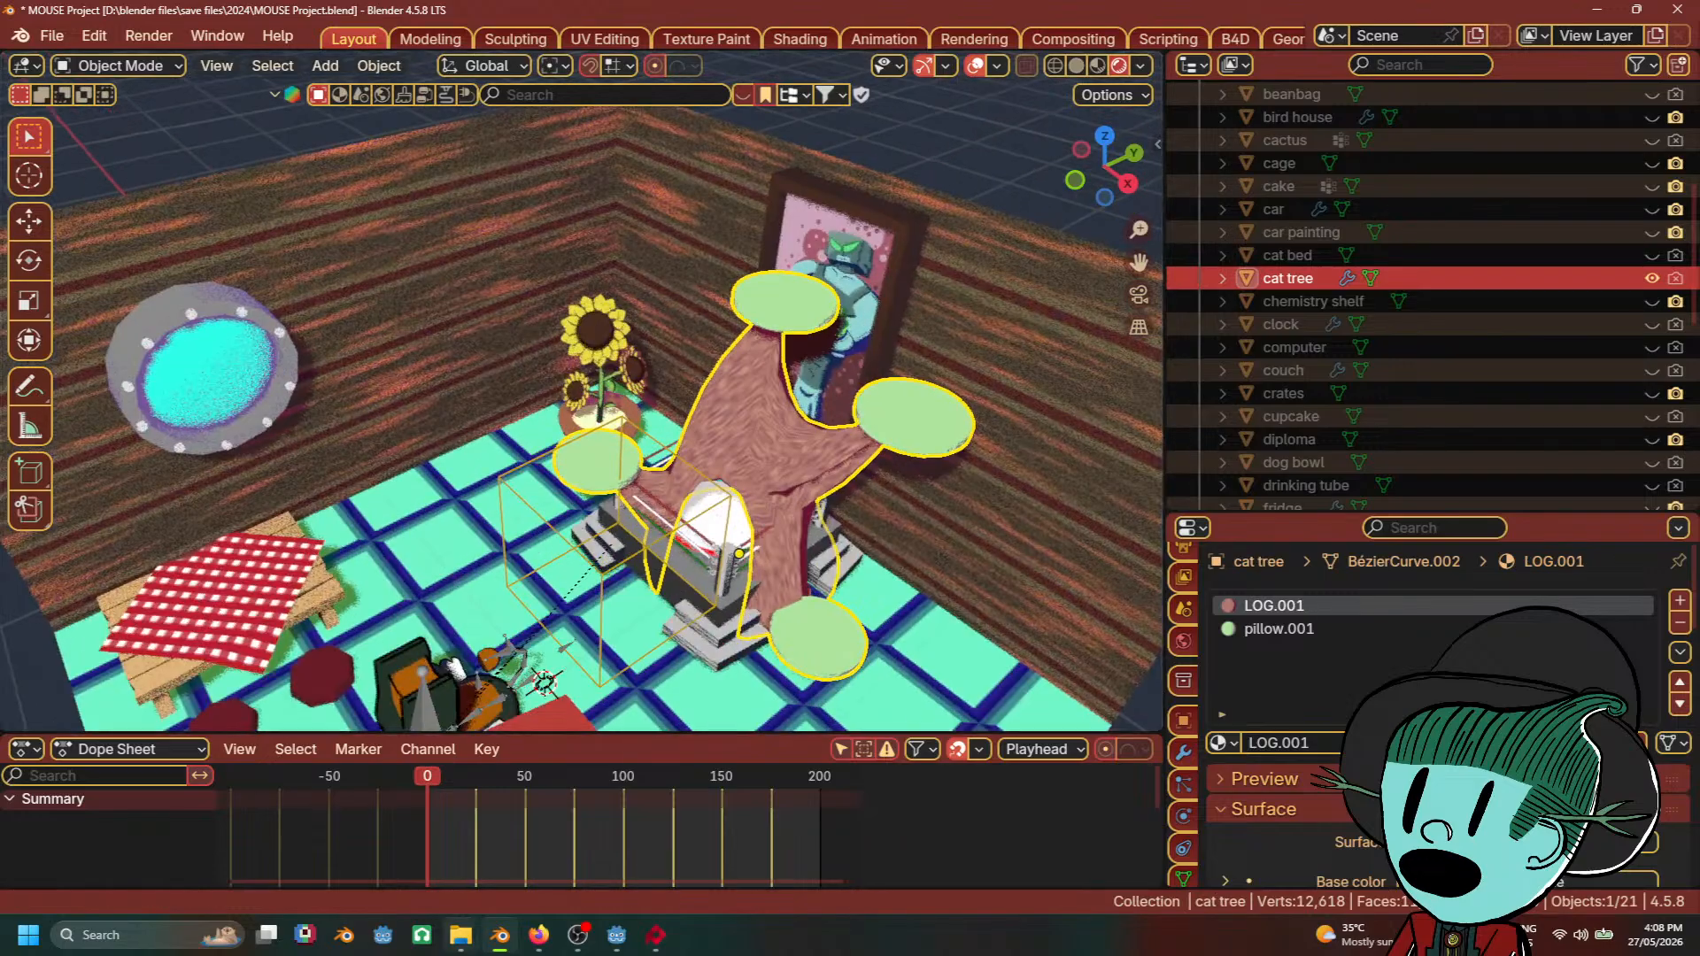
pyautogui.moveTo(657, 941)
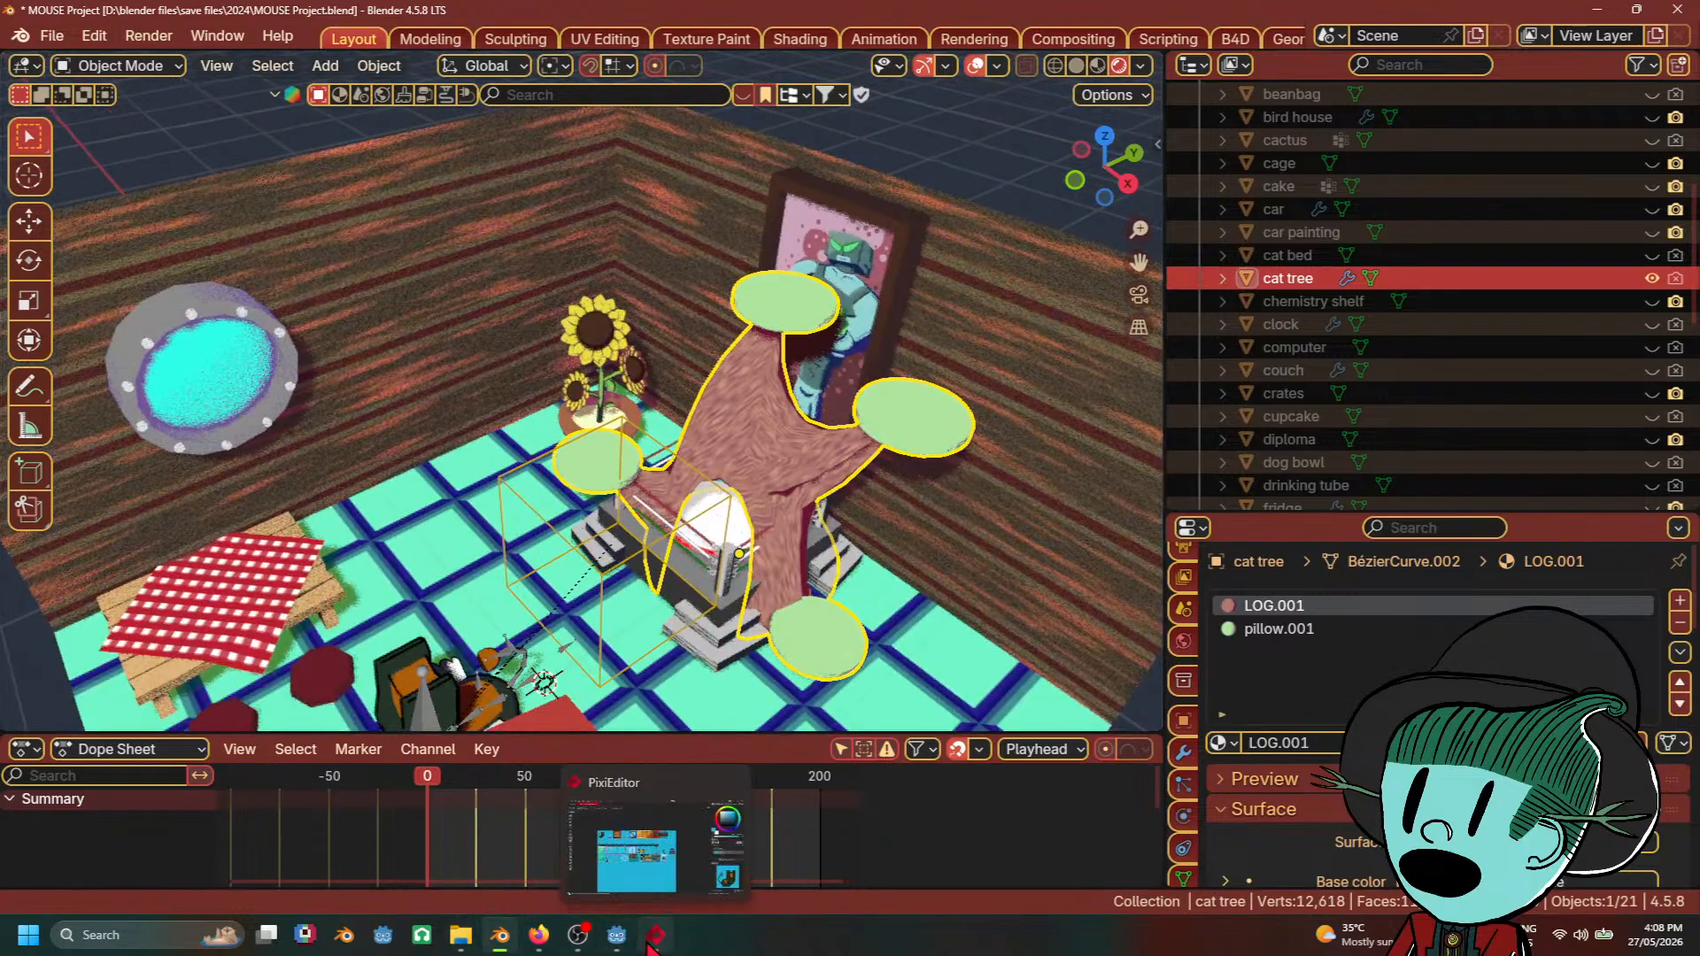
pyautogui.click(617, 935)
pyautogui.moveTo(455, 950)
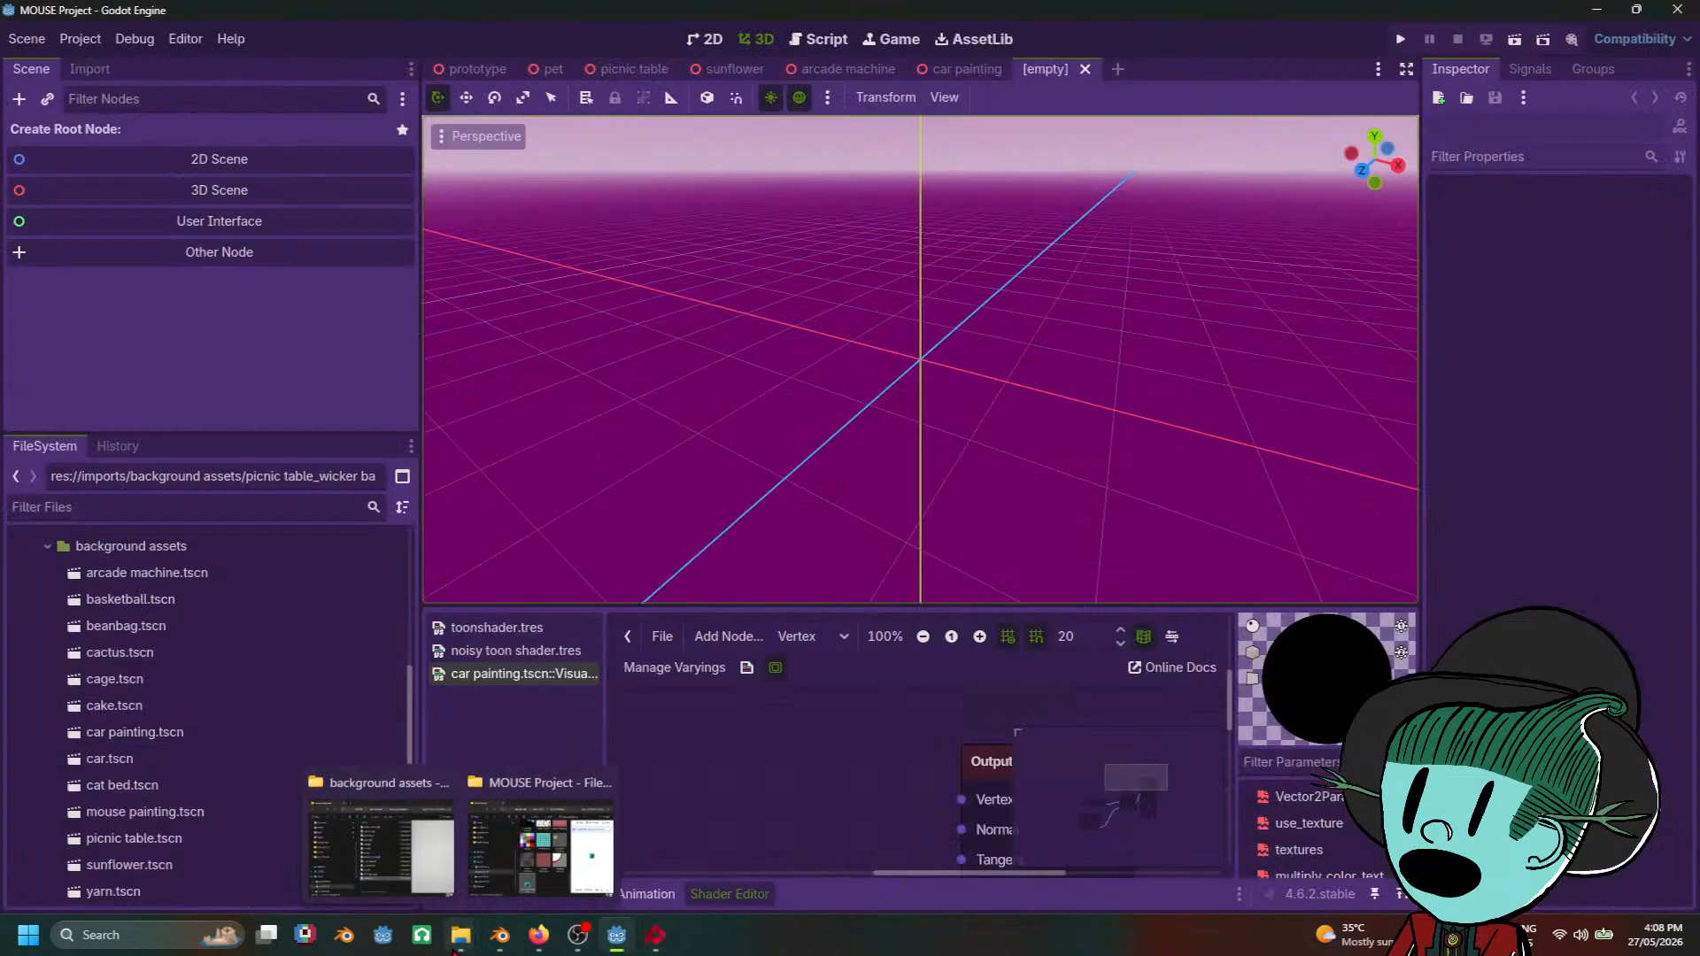
pyautogui.moveTo(500, 864)
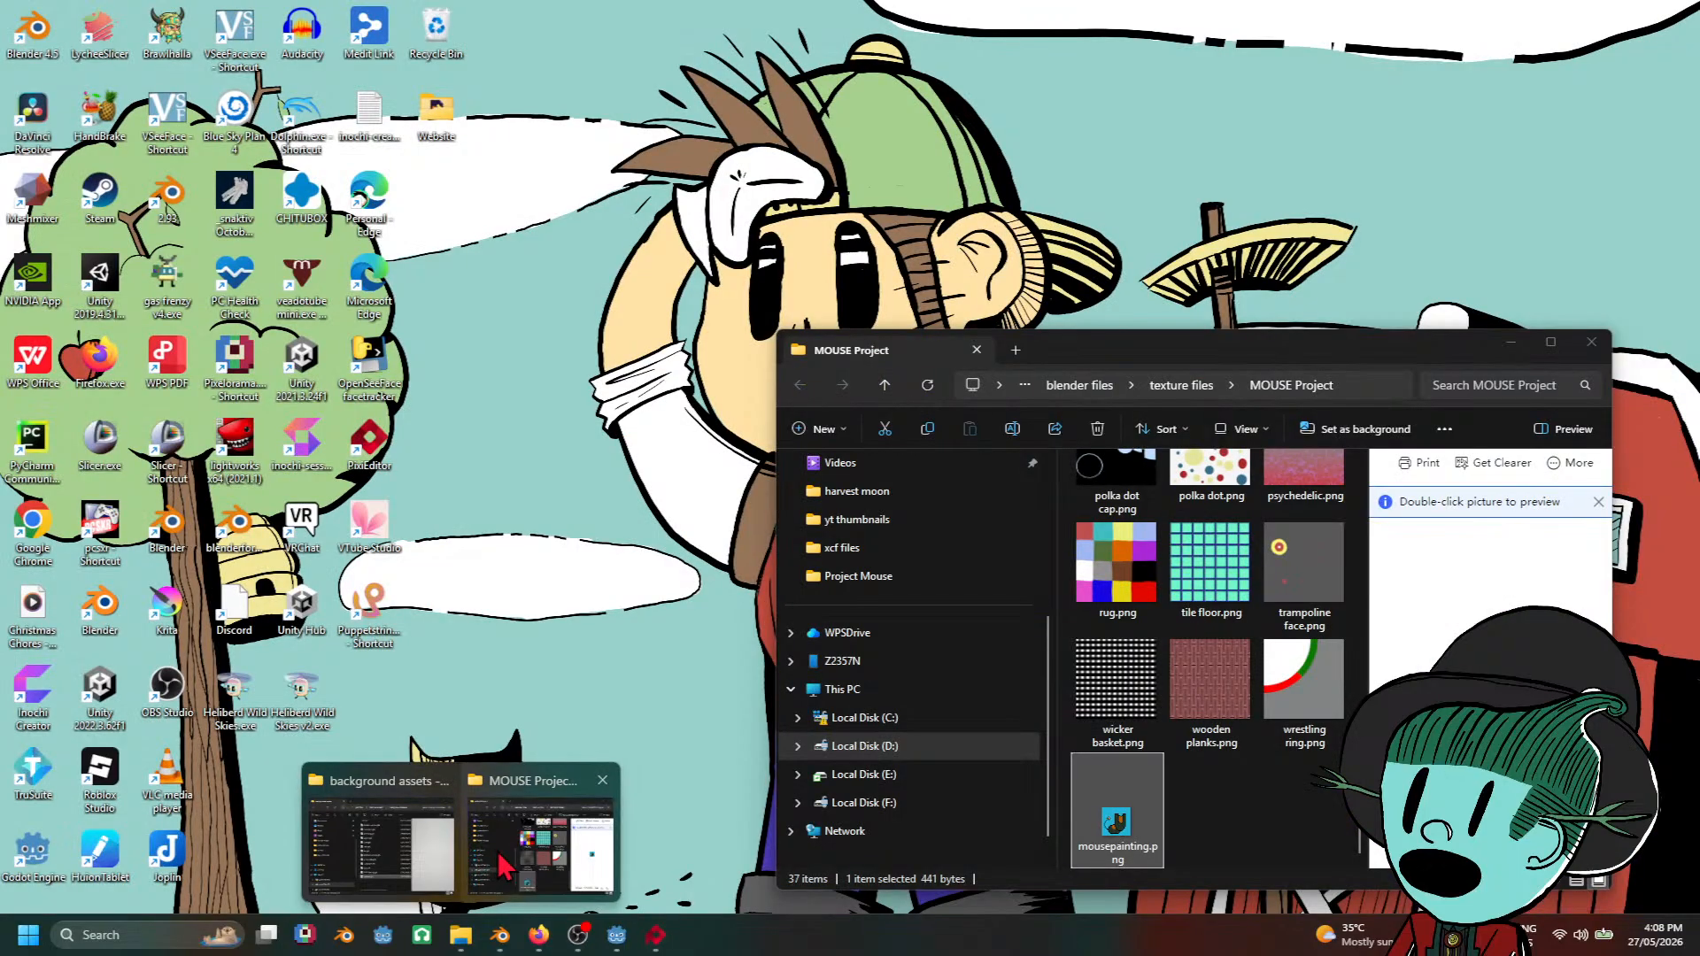
pyautogui.click(381, 845)
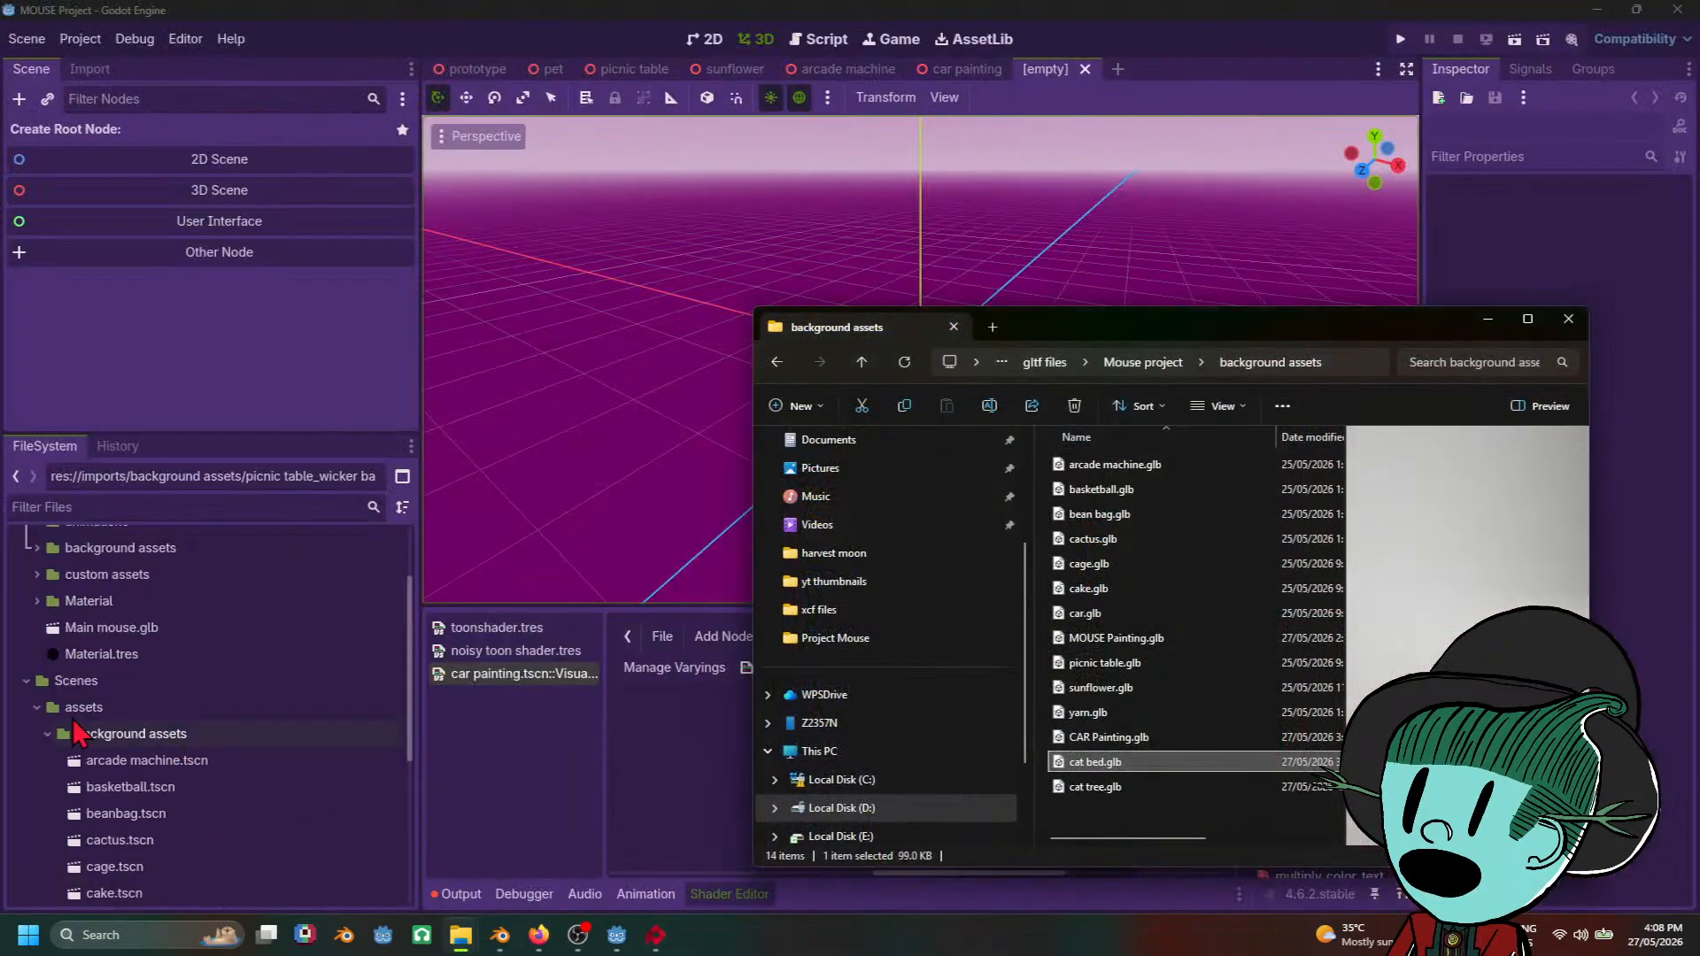
pyautogui.click(27, 683)
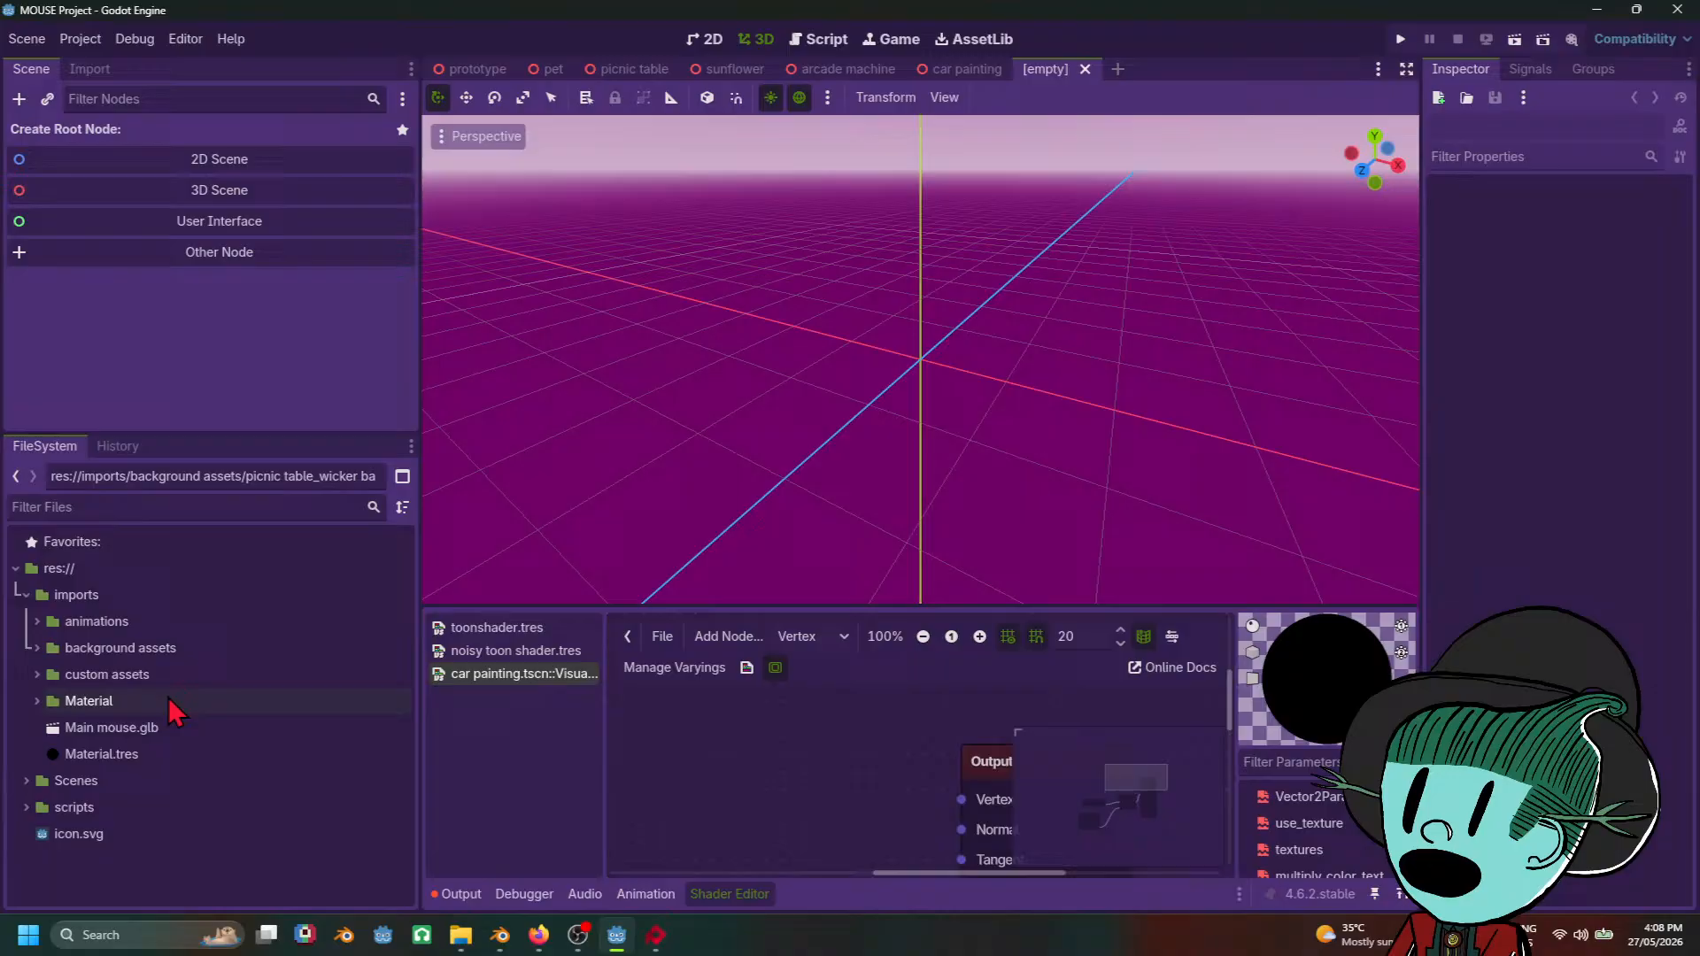
pyautogui.click(37, 649)
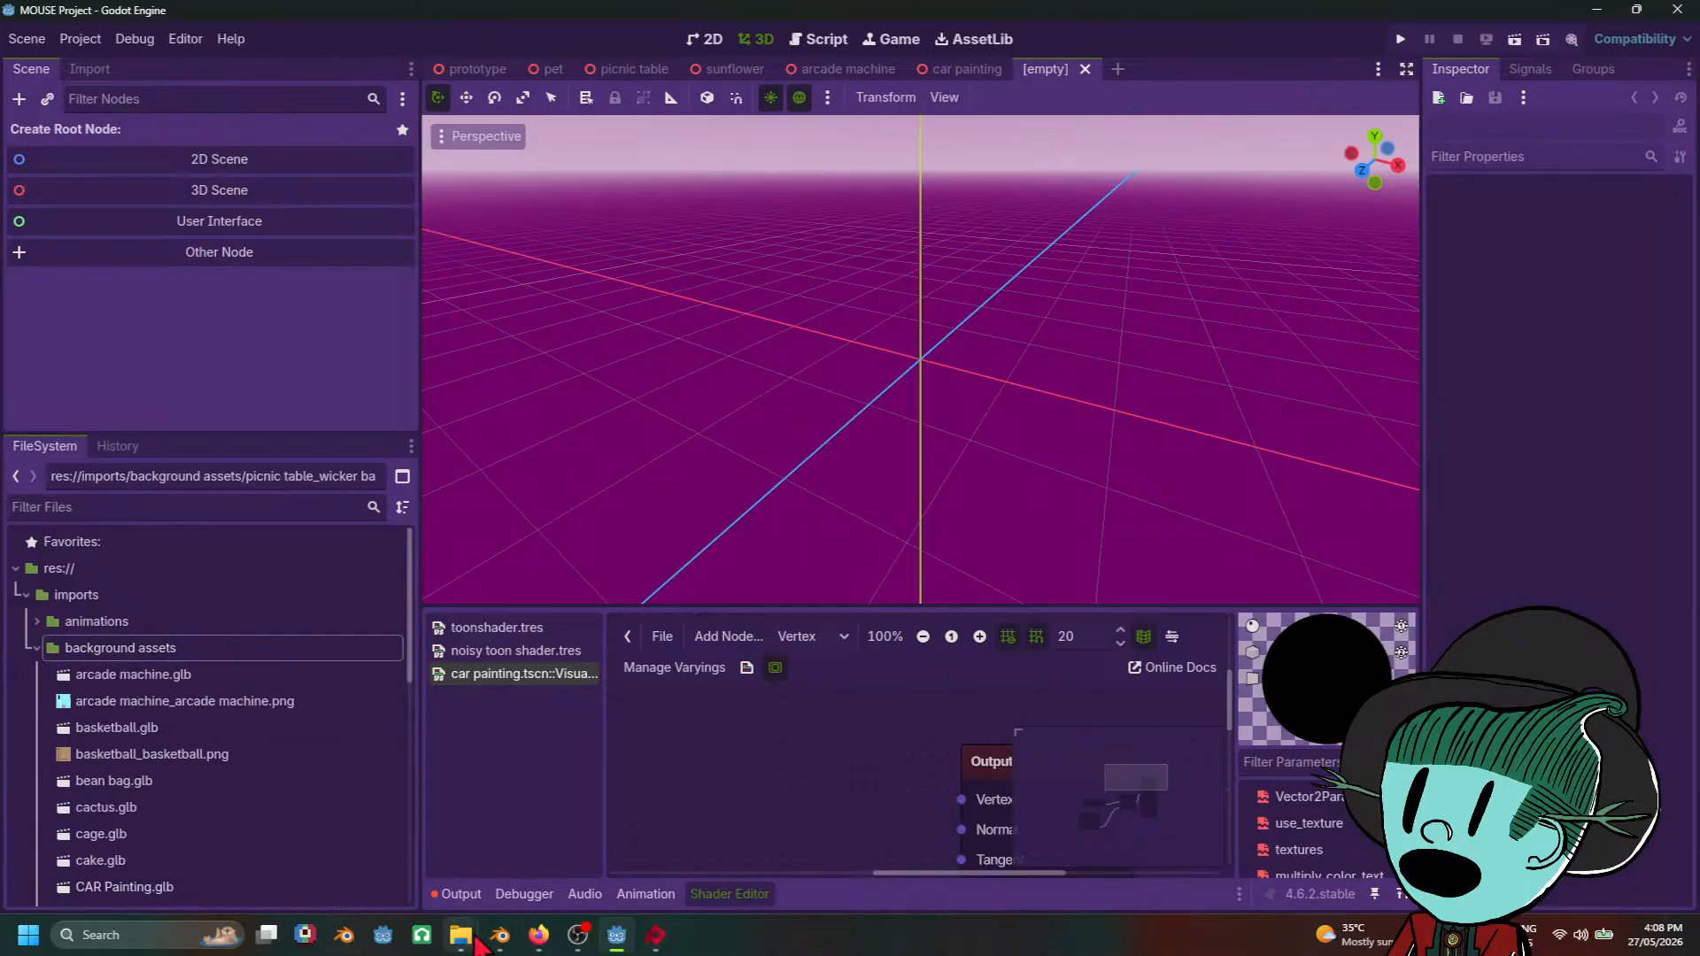
# Step: Import cat tree.glb from the exported background assets folder in File Explorer into Godot's imports/background assets folder
pyautogui.moveTo(463, 936)
pyautogui.moveTo(540, 851)
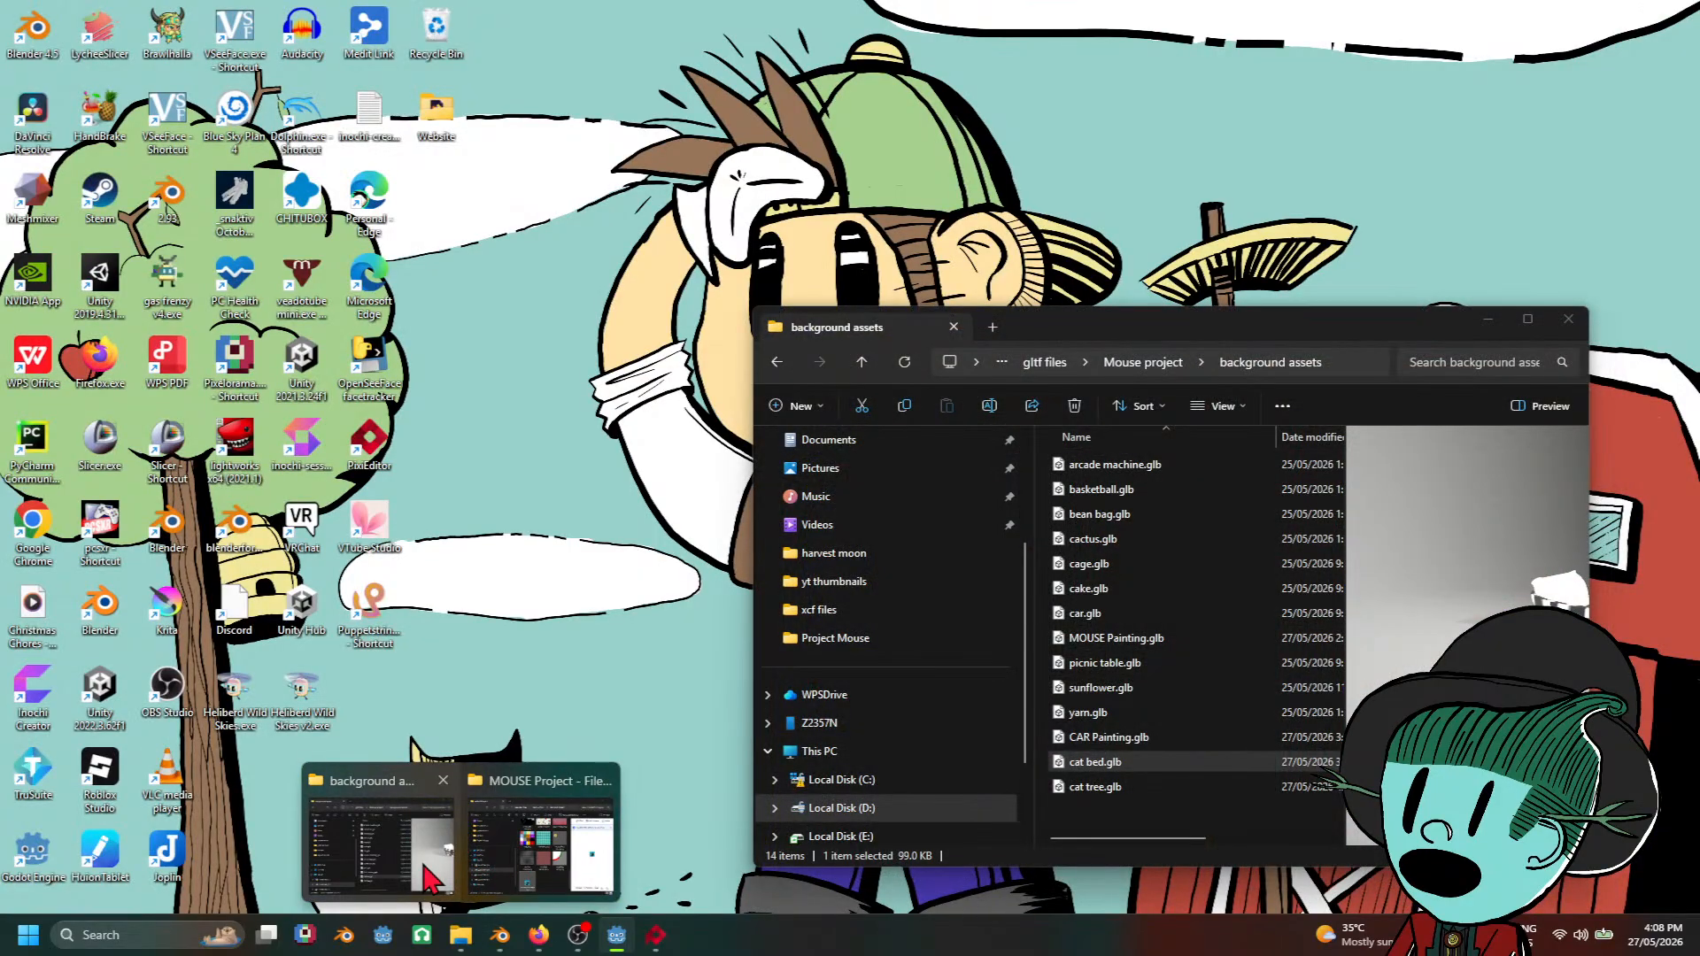
pyautogui.click(432, 881)
pyautogui.click(1143, 787)
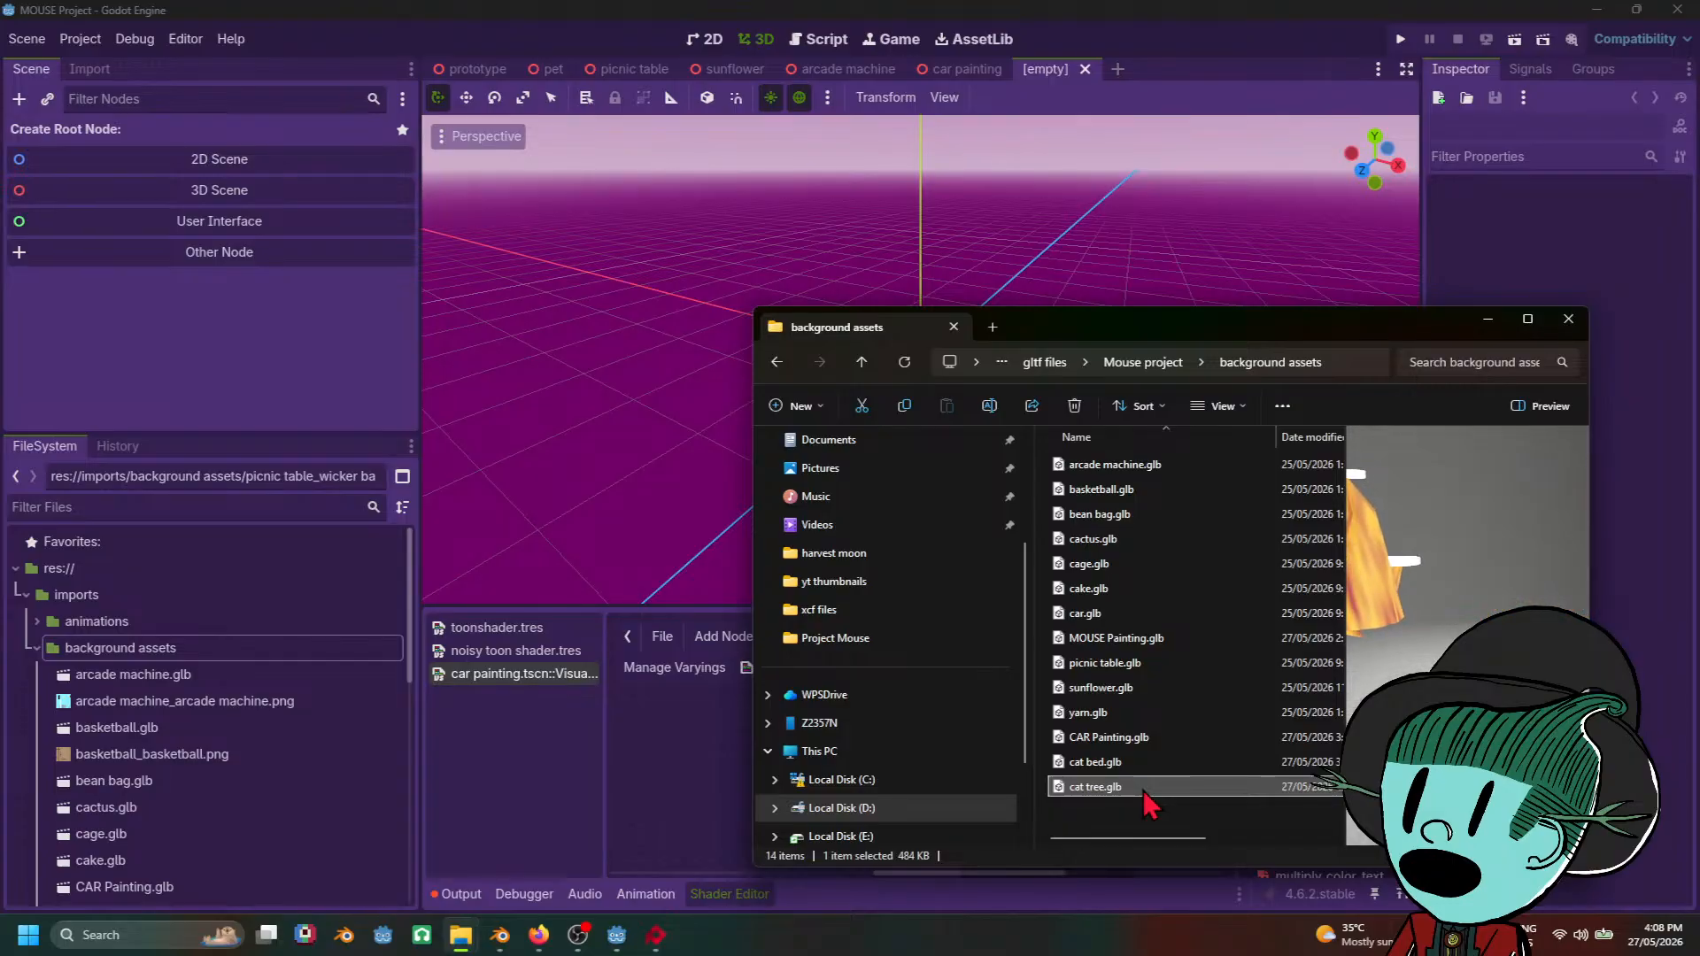
pyautogui.moveTo(1144, 790); pyautogui.dragTo(147, 657)
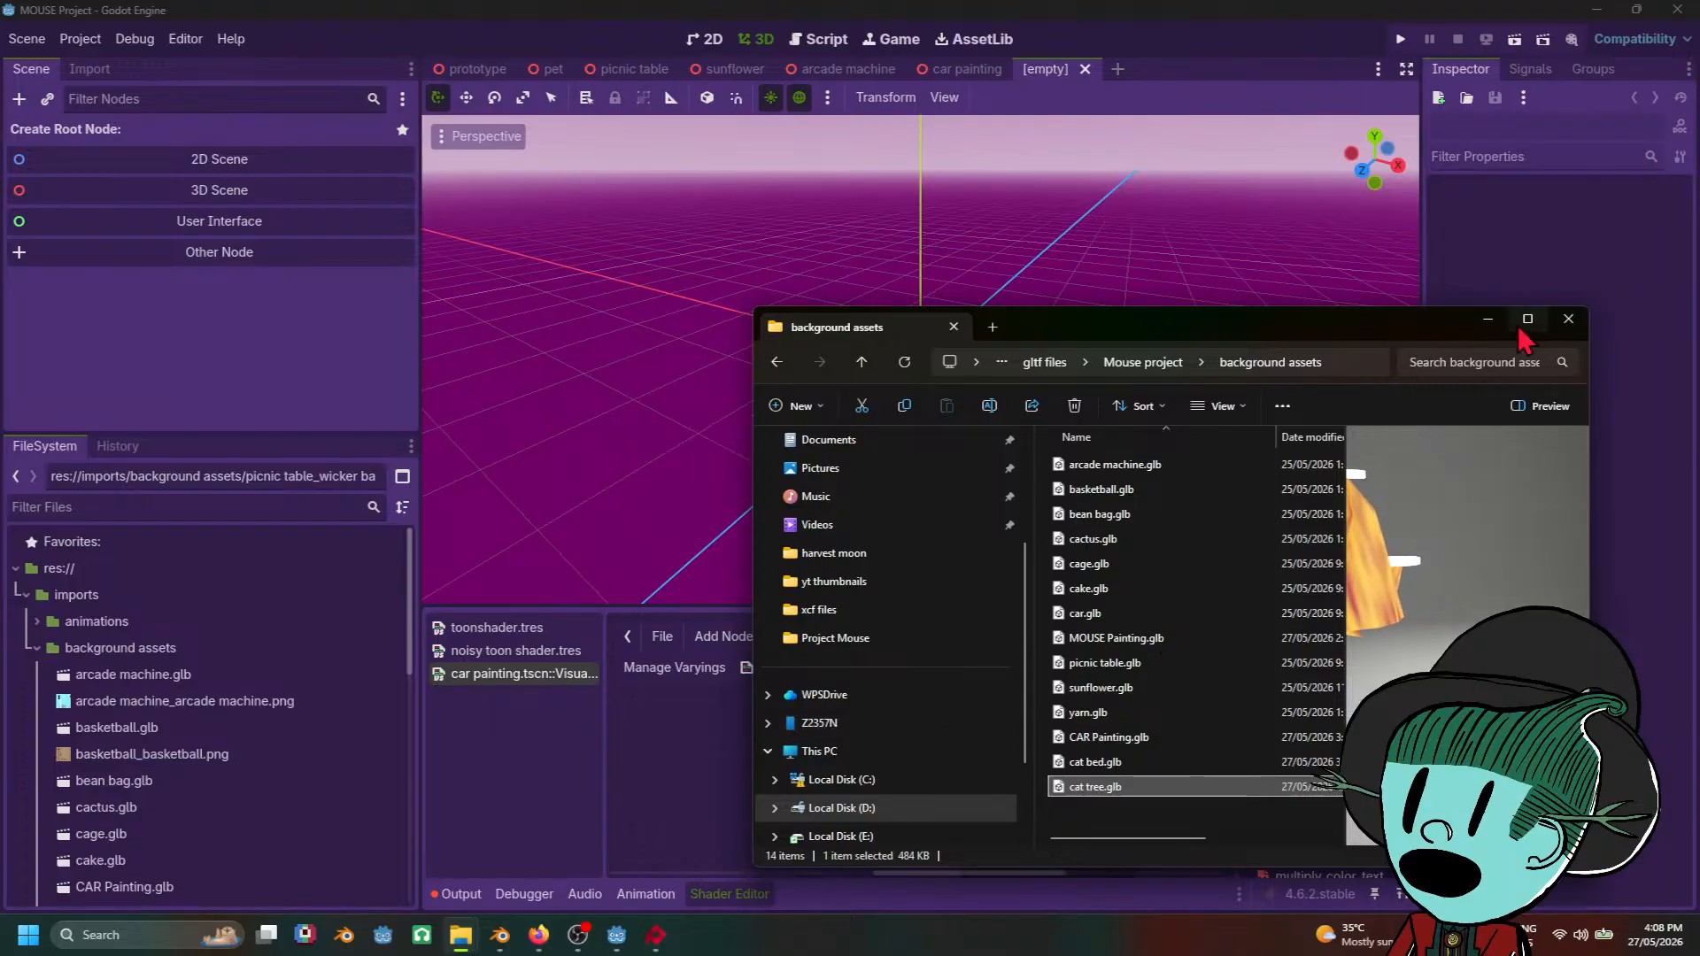
pyautogui.click(1488, 319)
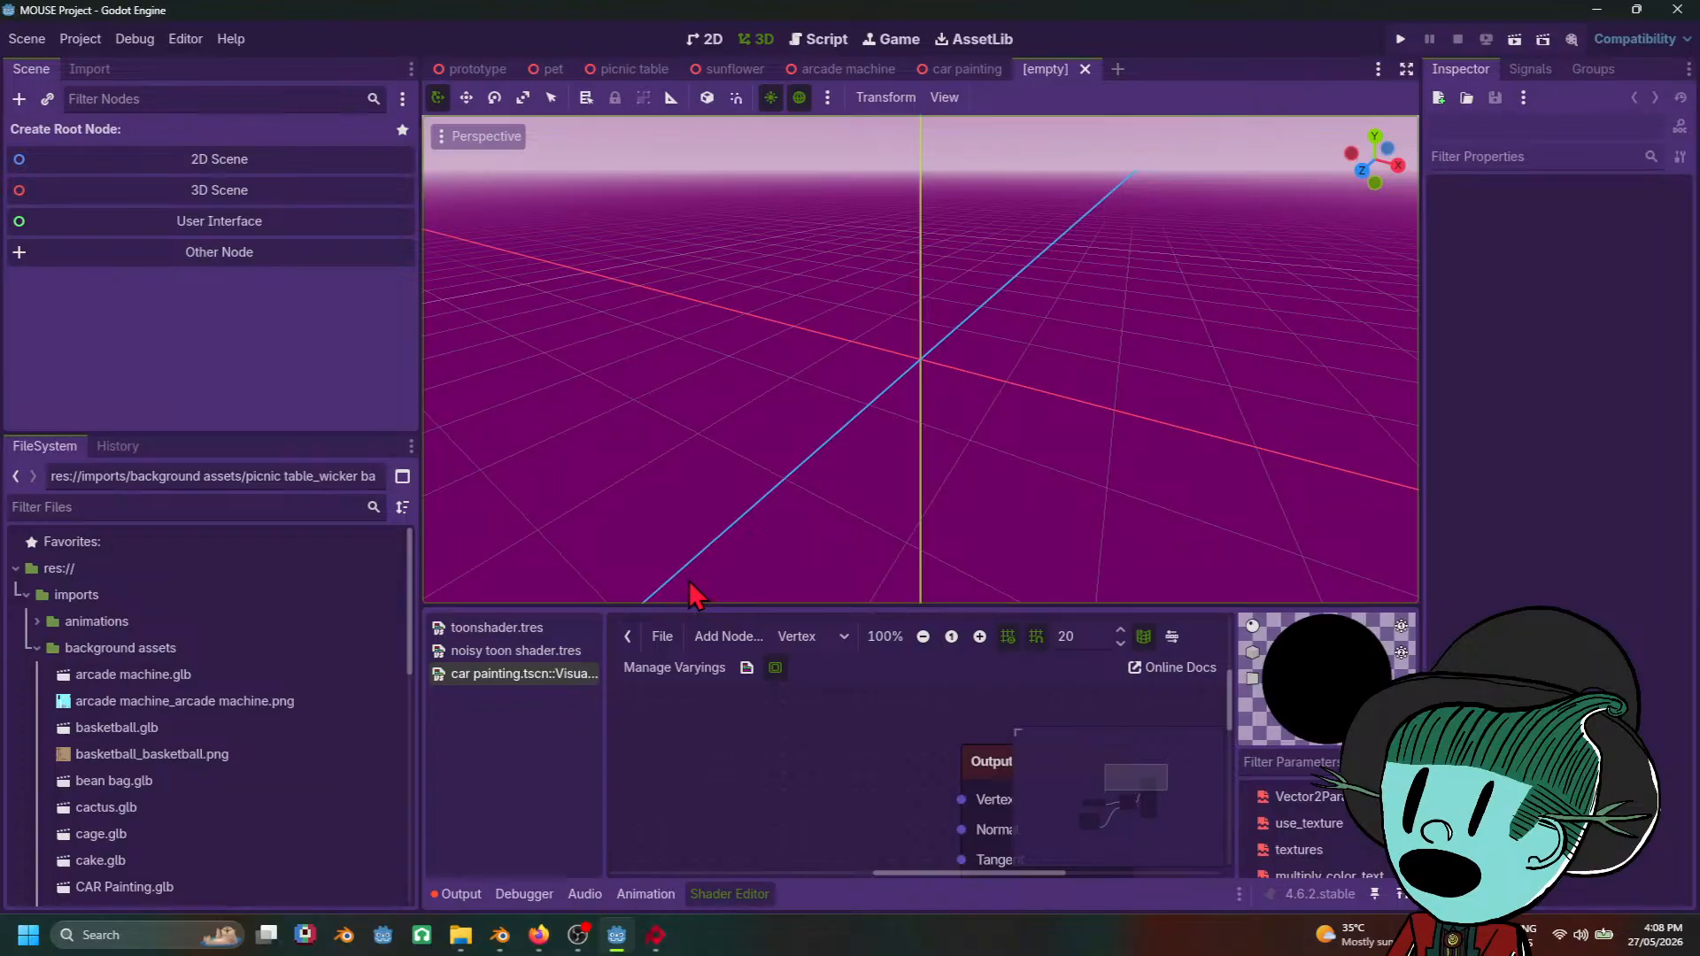
# Step: Locate the imported cat tree files in the project and select the cat tree_LOG.png texture
pyautogui.scroll(-6, 172, 847)
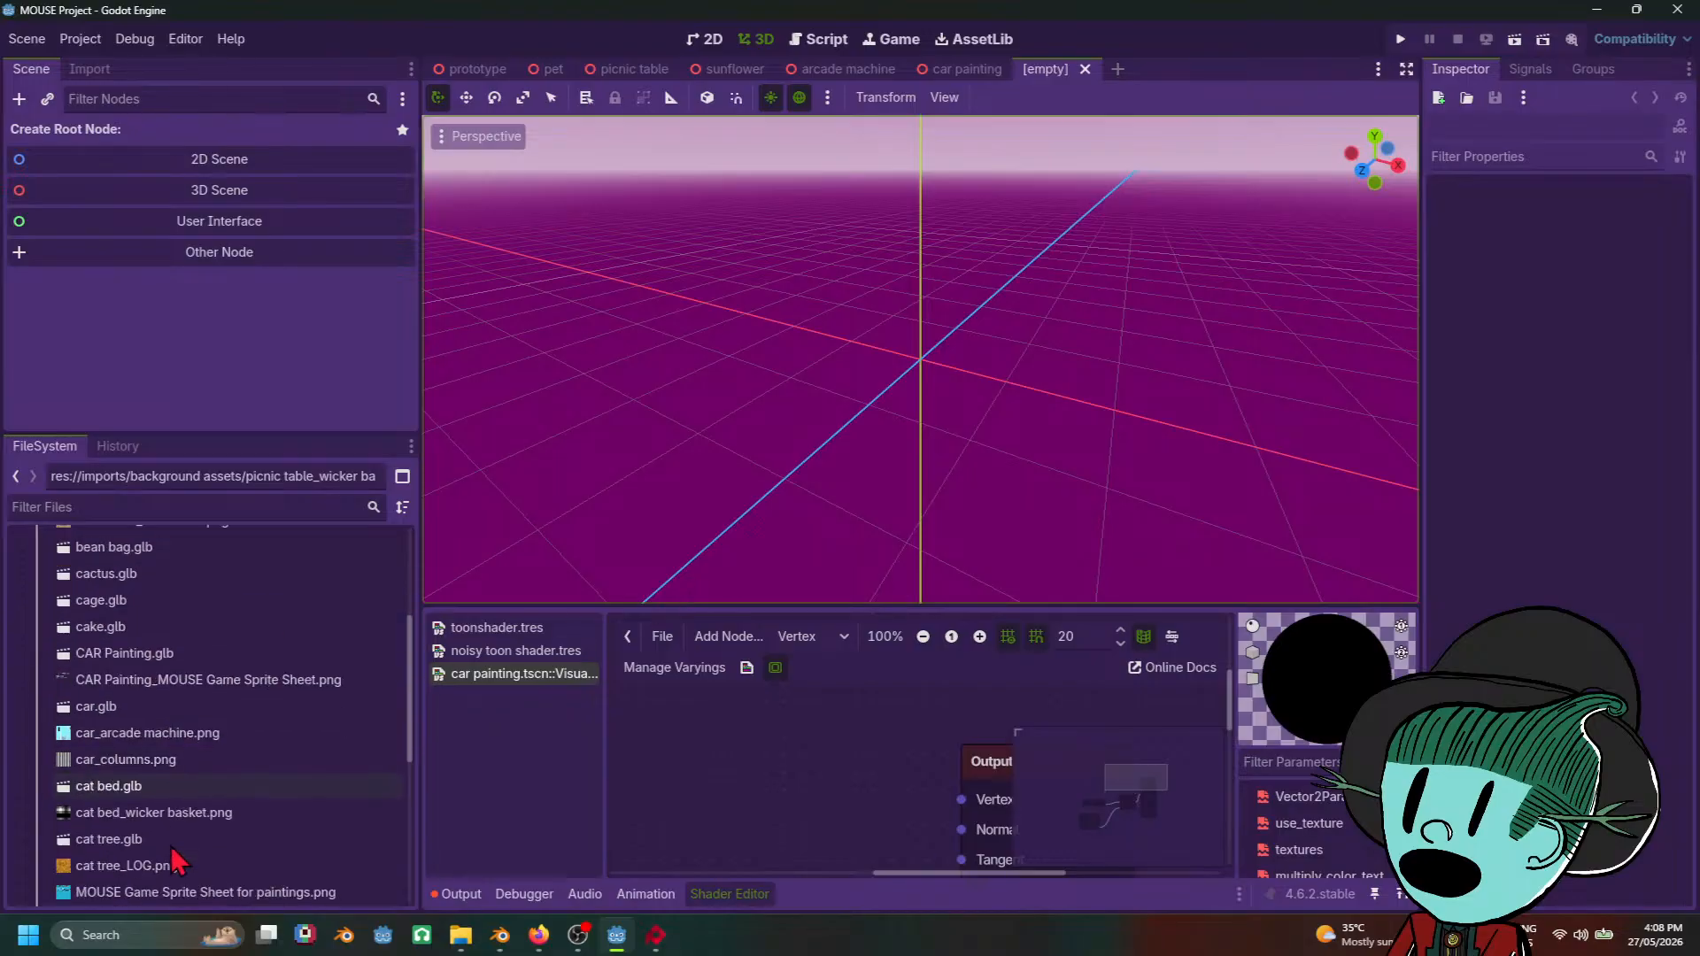
pyautogui.scroll(2, 141, 779)
pyautogui.click(126, 733)
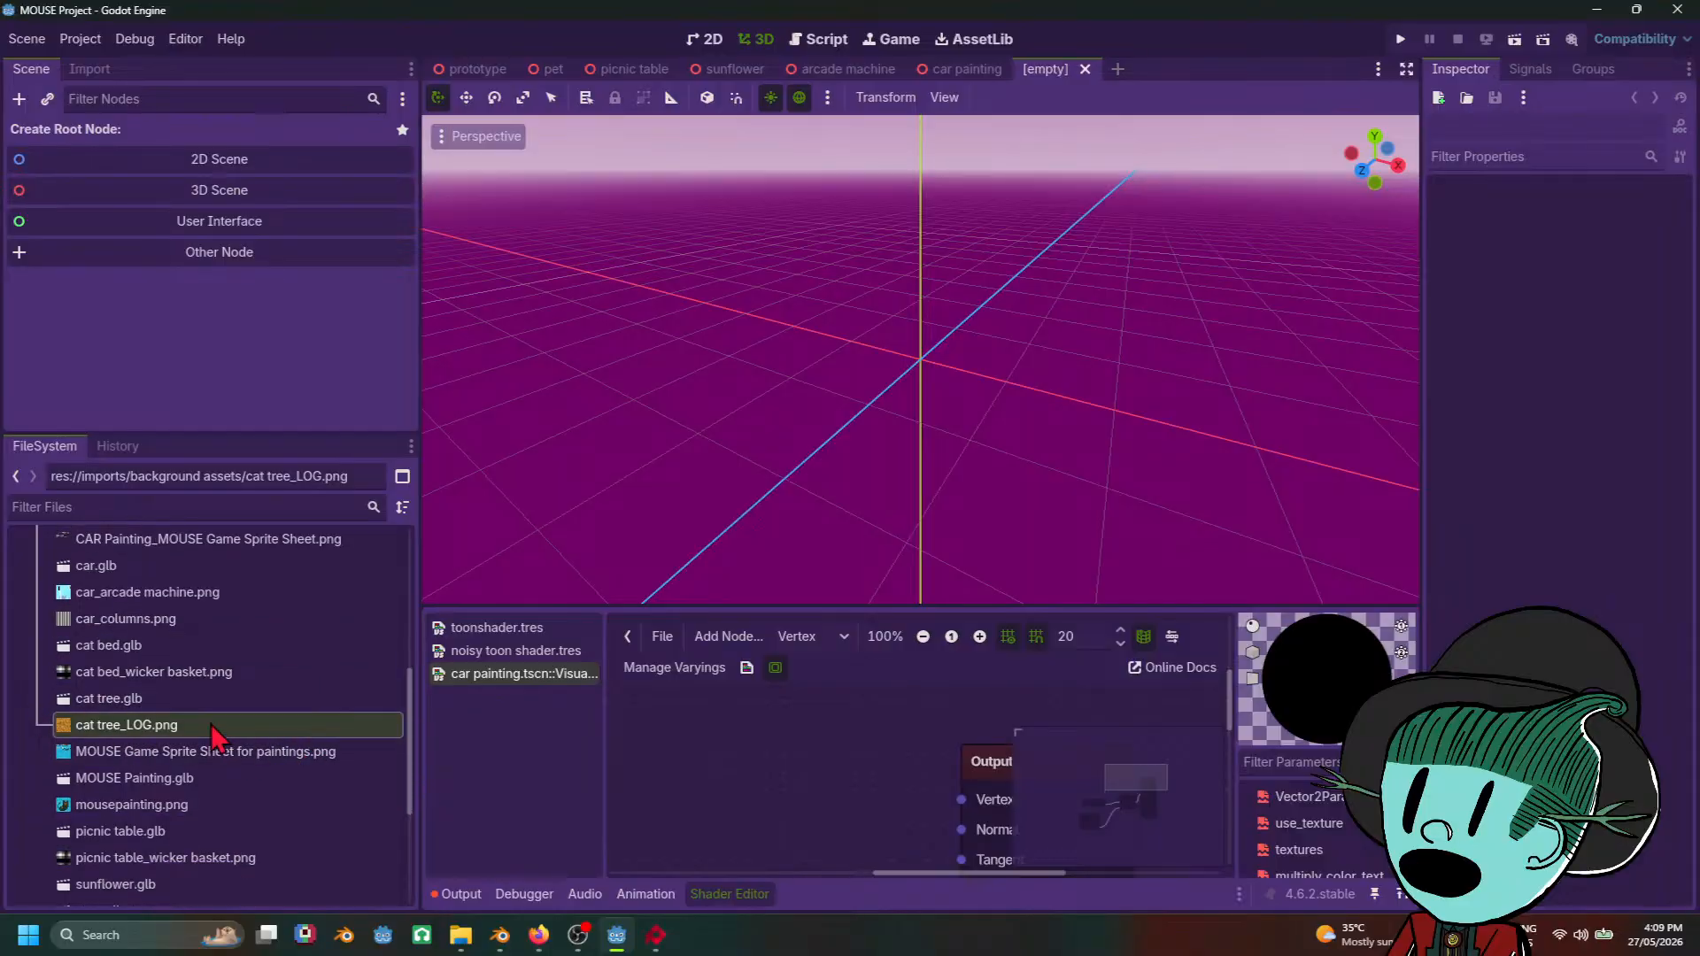
pyautogui.scroll(2, 266, 737)
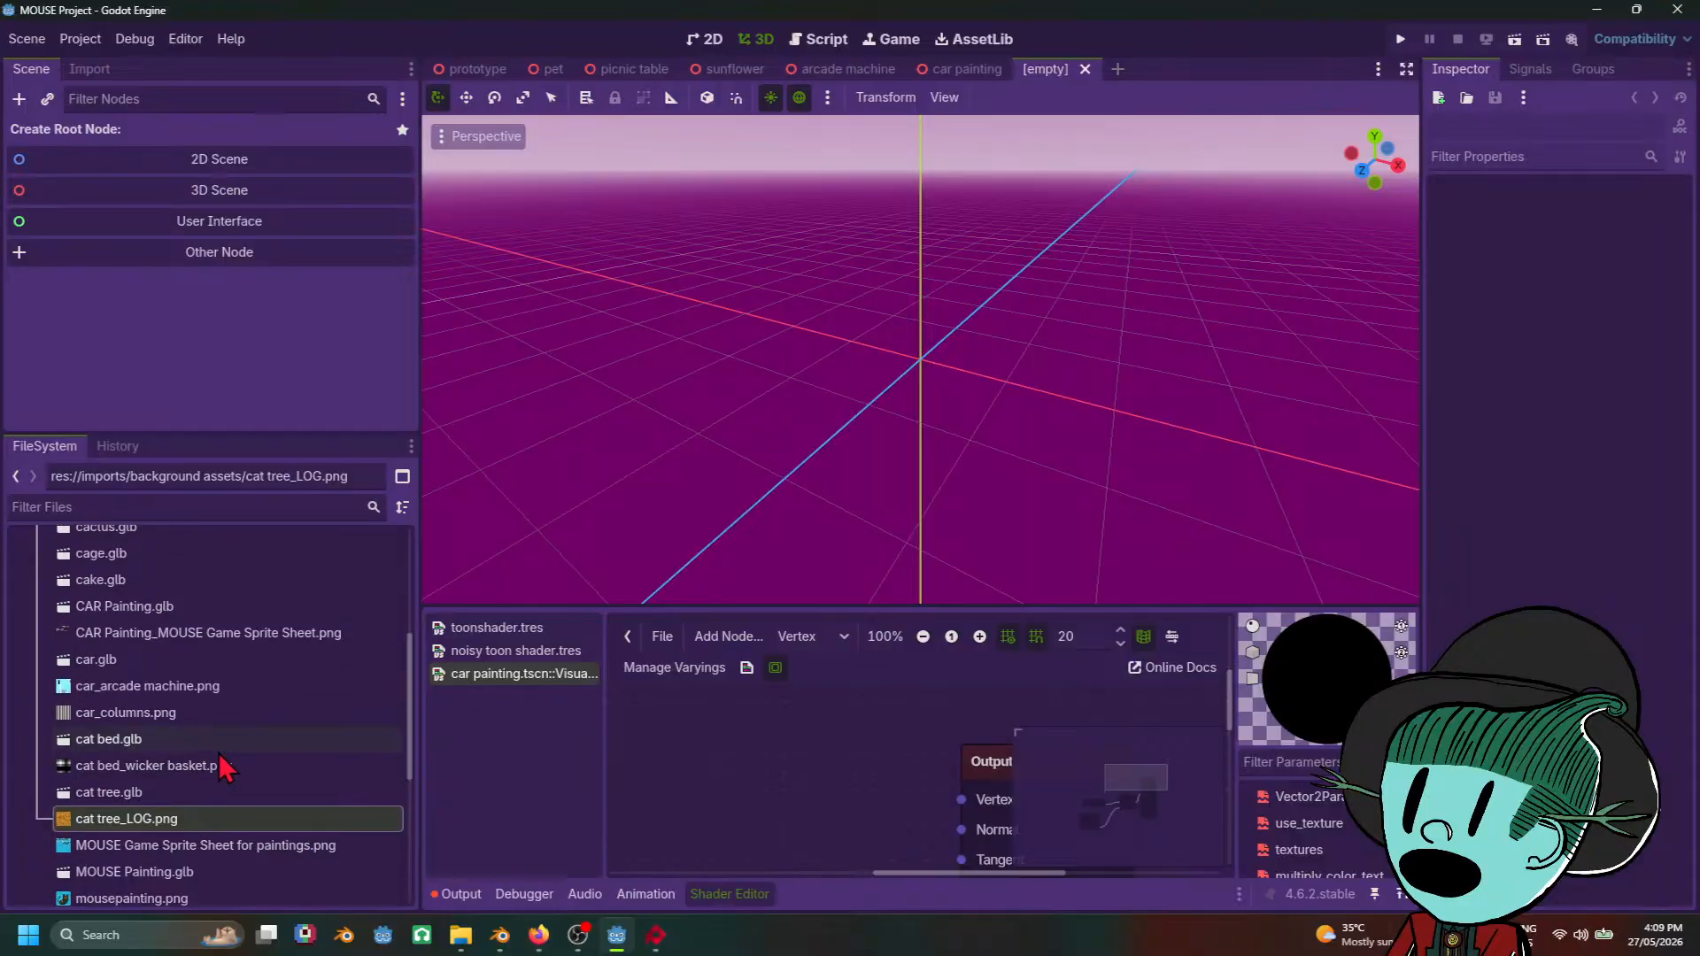
pyautogui.scroll(4, 217, 761)
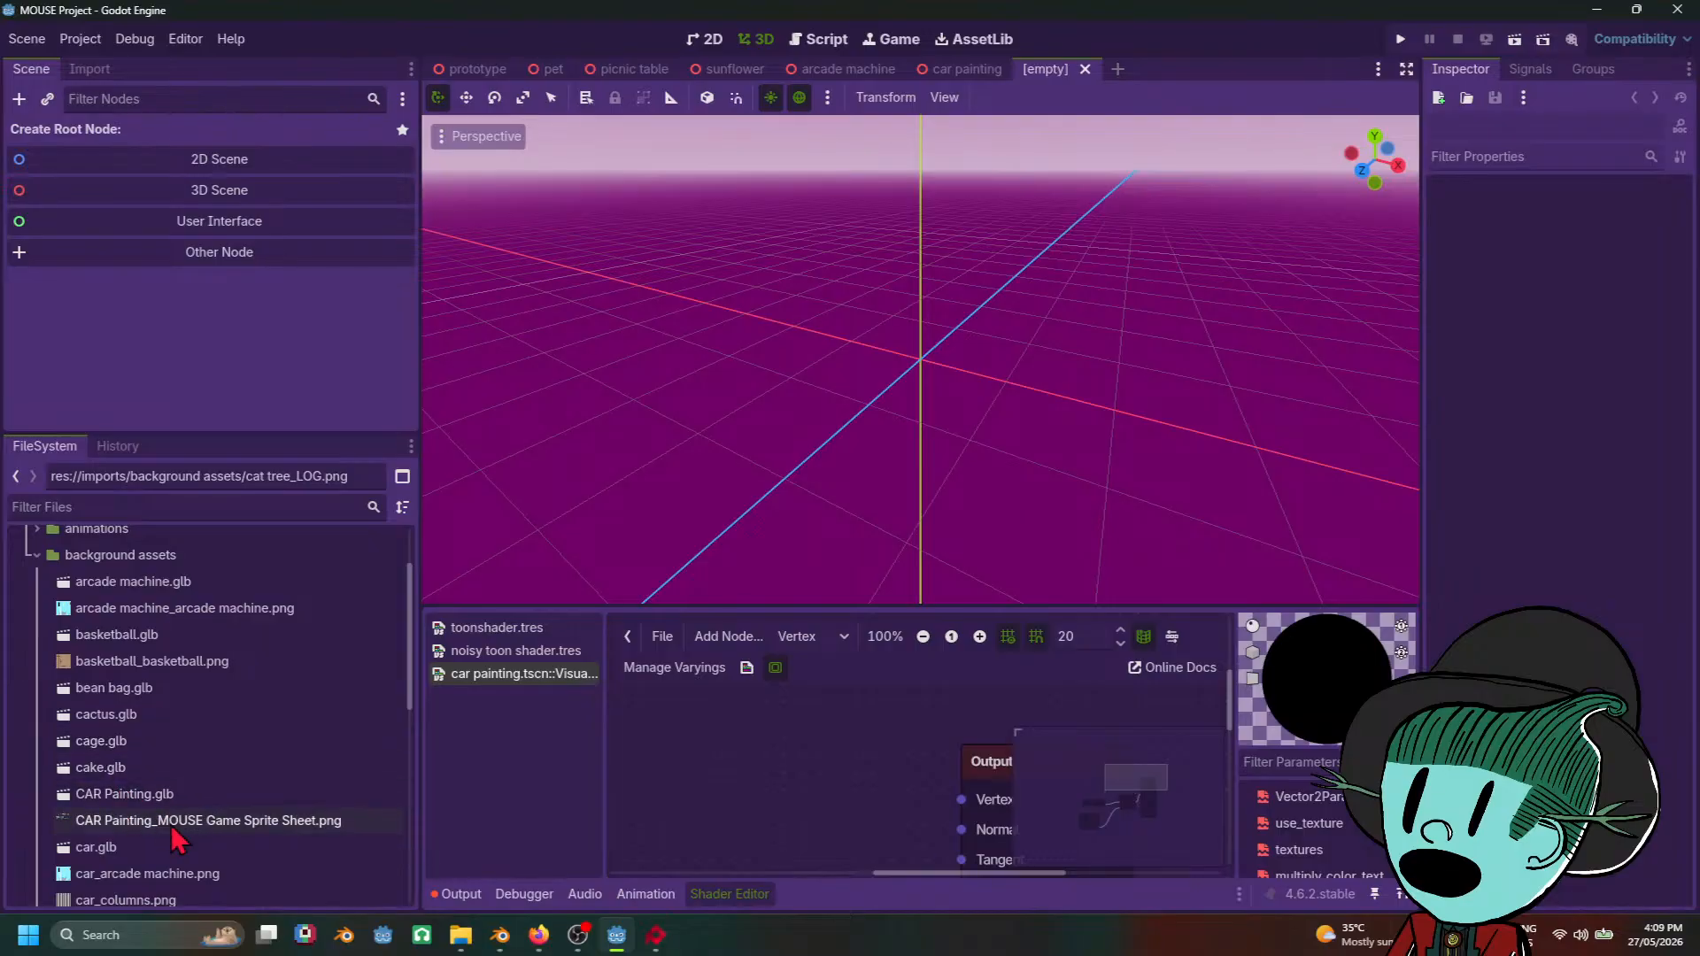
# Step: Create a 3D scene root node and add cat tree.glb from the background assets folder as its child
pyautogui.scroll(1, 184, 785)
pyautogui.scroll(-5, 184, 779)
pyautogui.scroll(-2, 189, 780)
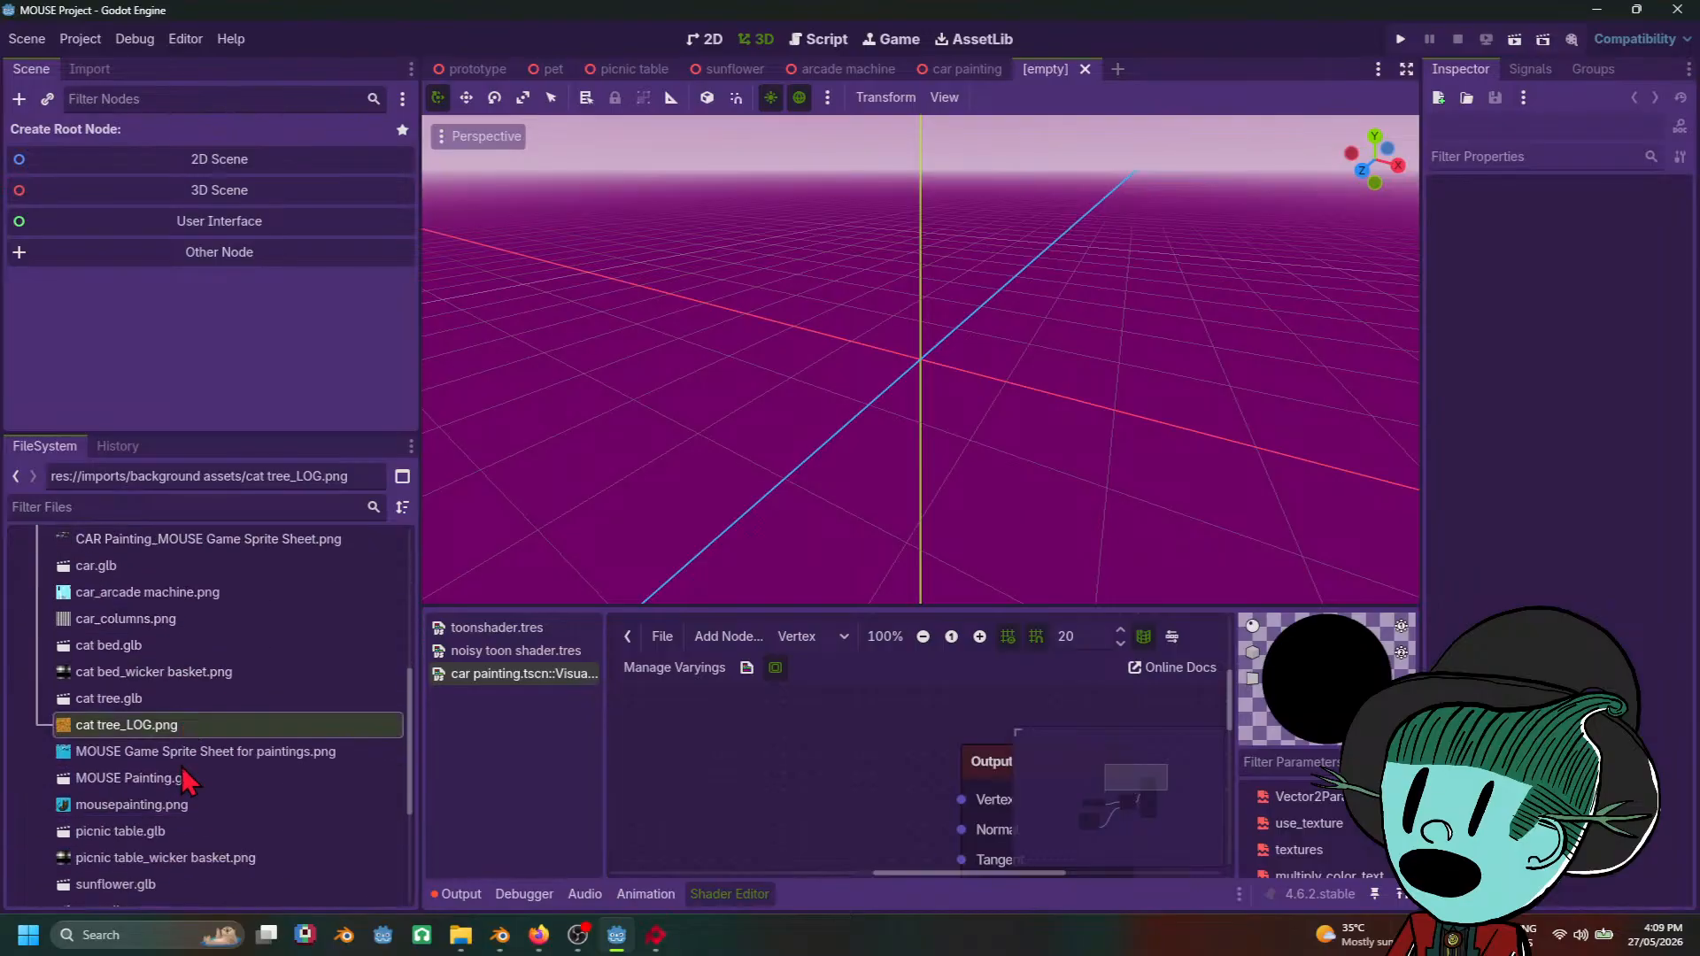
pyautogui.click(102, 701)
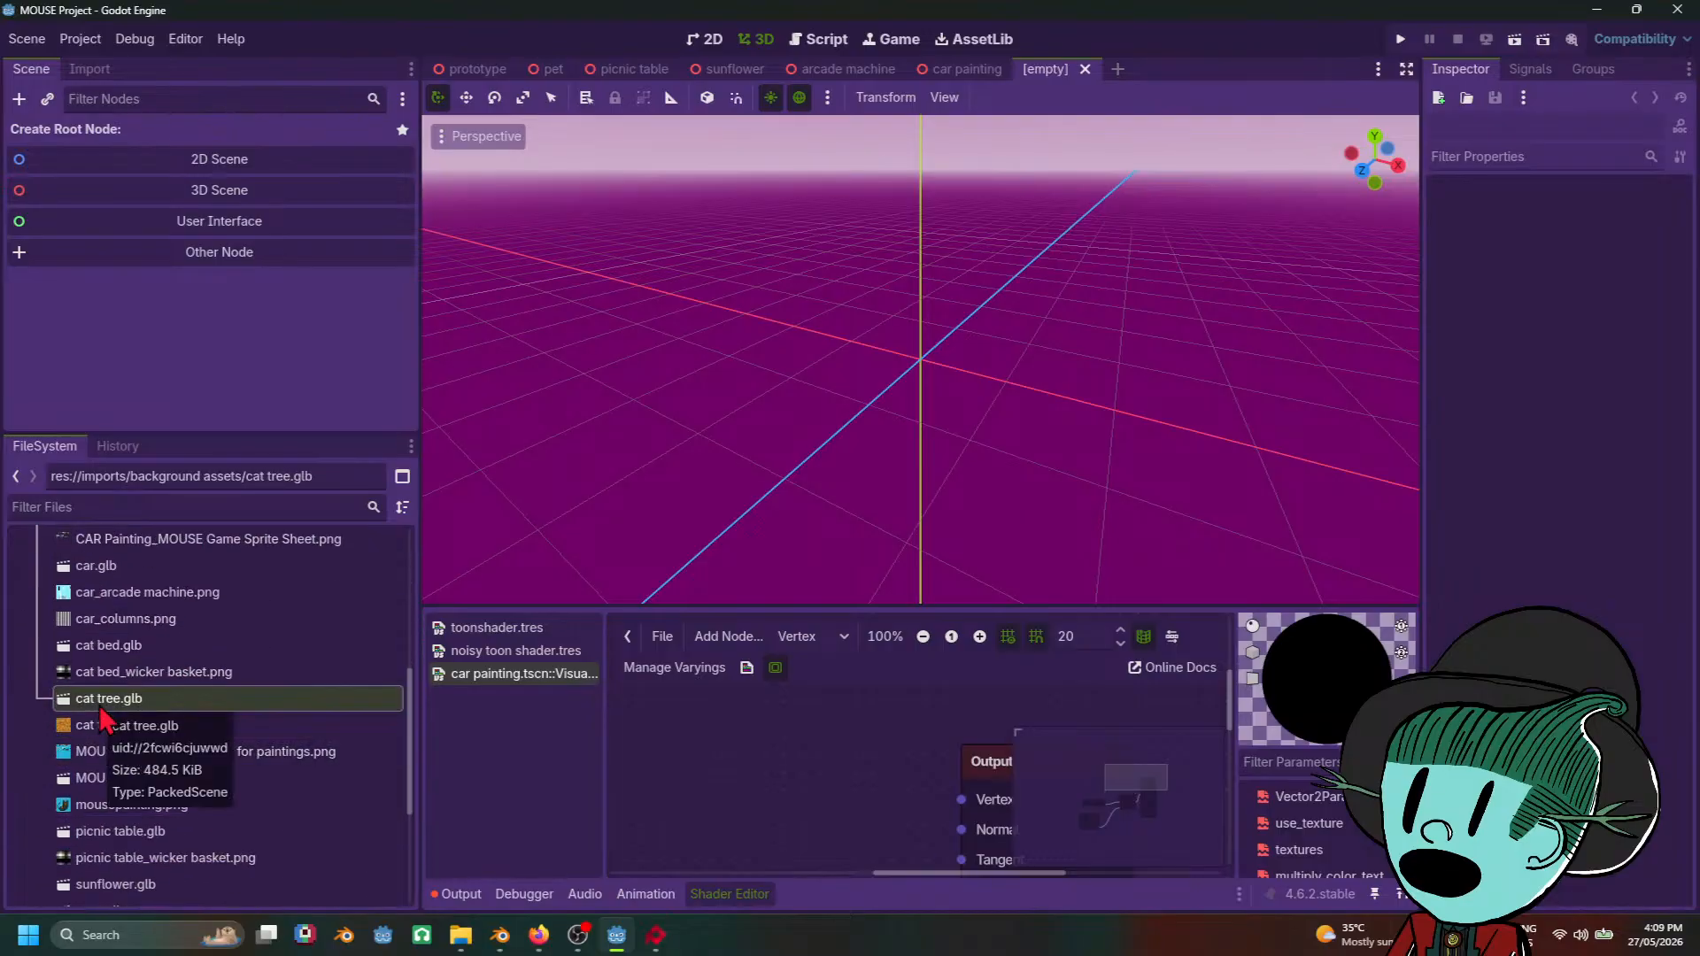
pyautogui.click(131, 193)
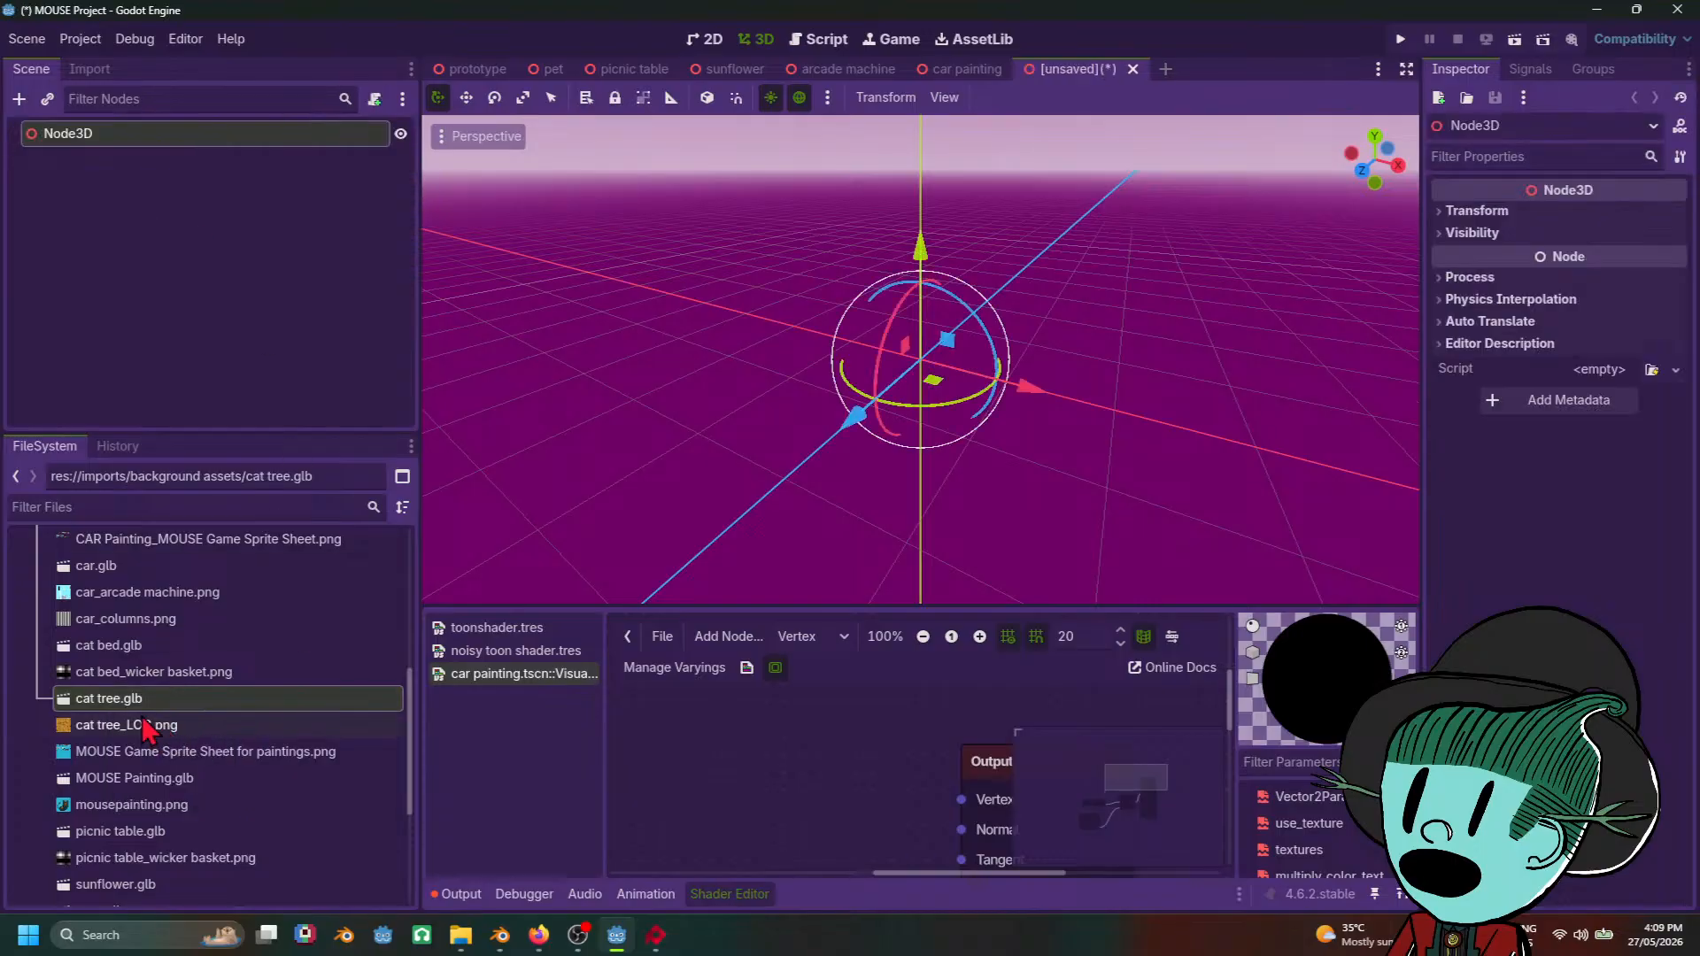
pyautogui.moveTo(98, 705); pyautogui.dragTo(89, 140)
pyautogui.moveTo(1222, 438); pyautogui.dragTo(1084, 365, button='middle')
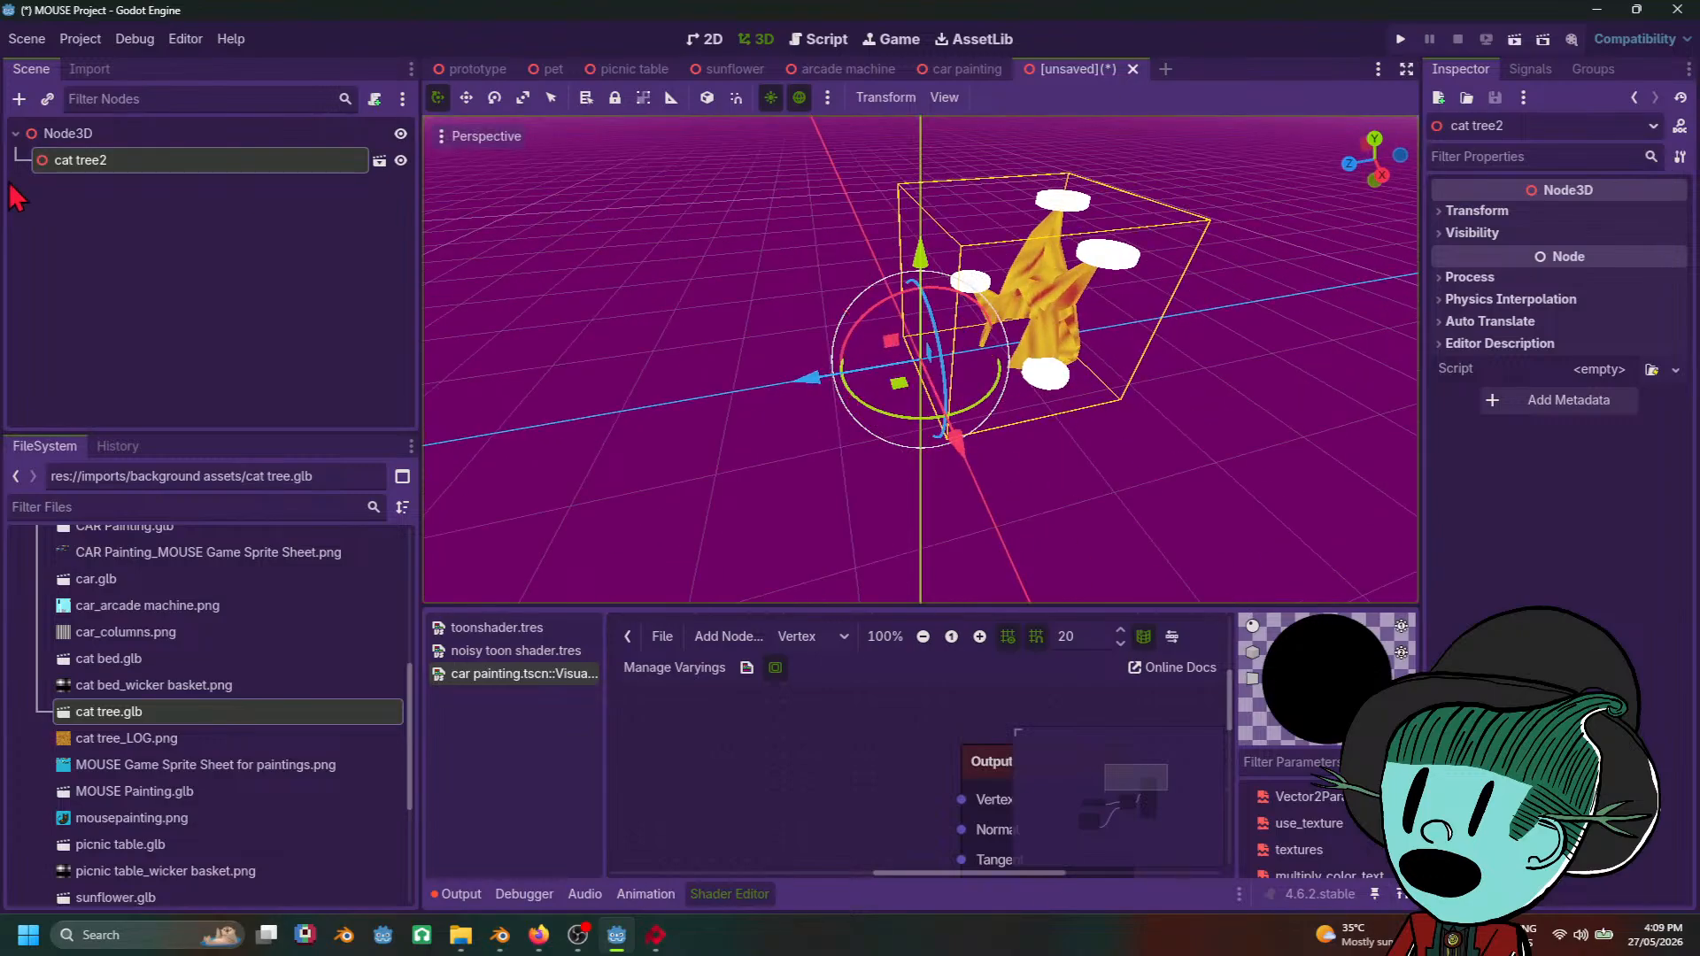
# Step: Make the cat tree2 instance local and reparent its cat tree mesh directly under the Node3D root
pyautogui.rightClick(129, 162)
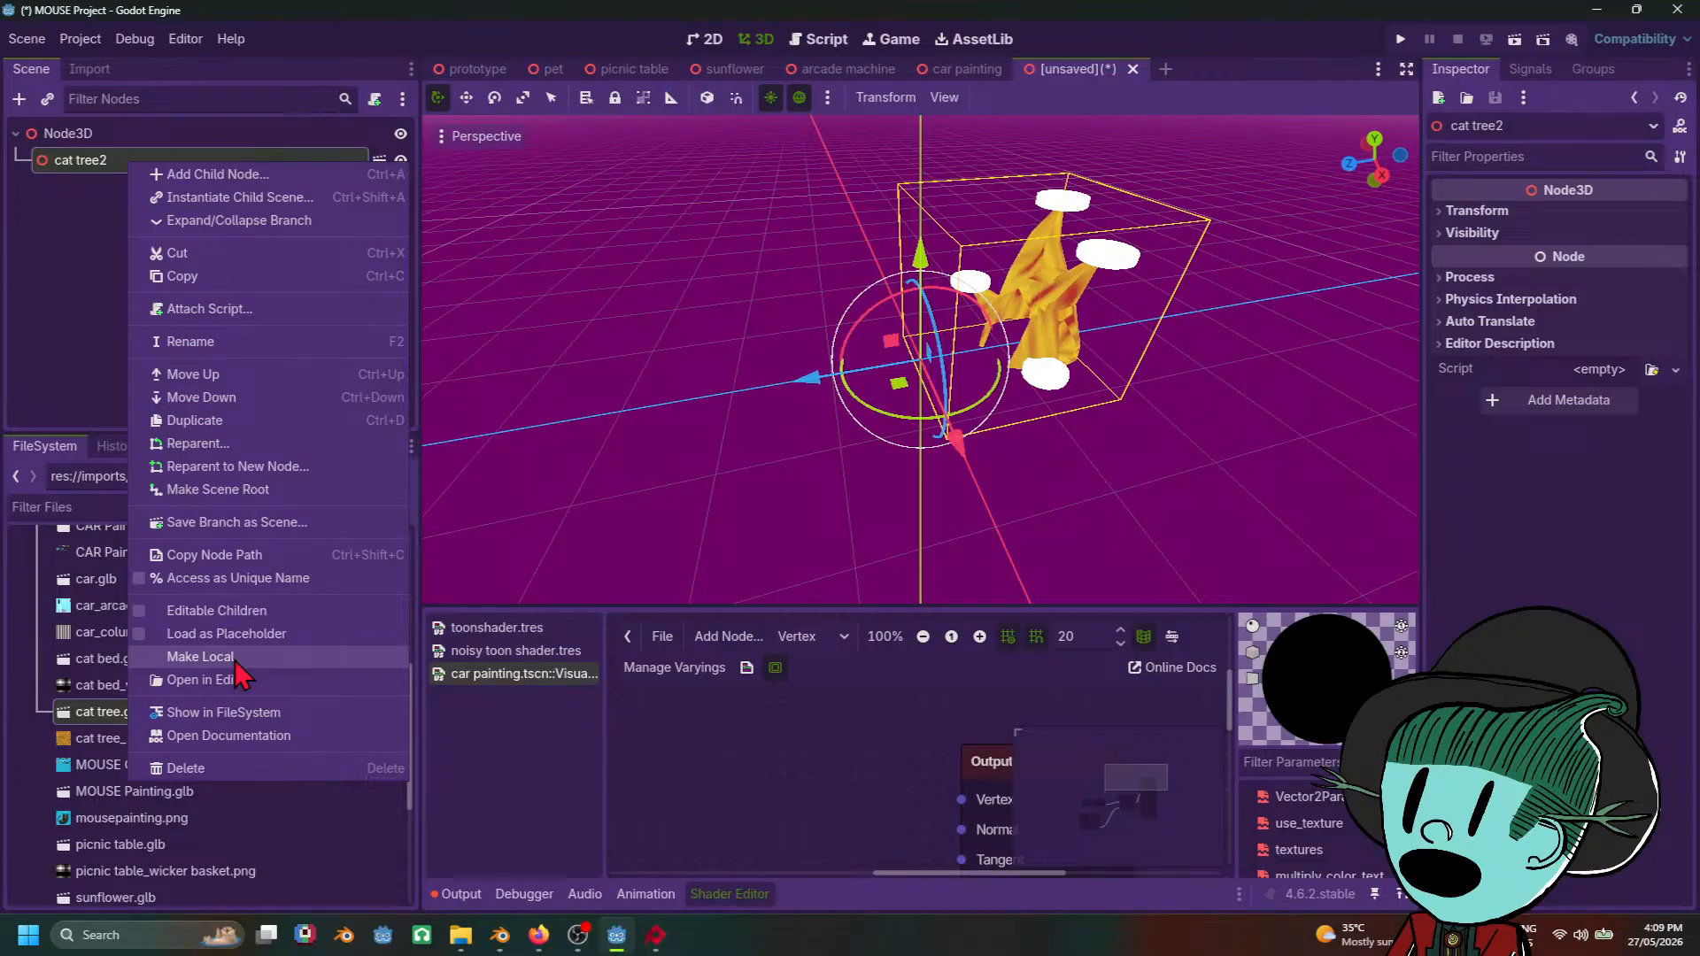
pyautogui.click(235, 659)
pyautogui.click(94, 189)
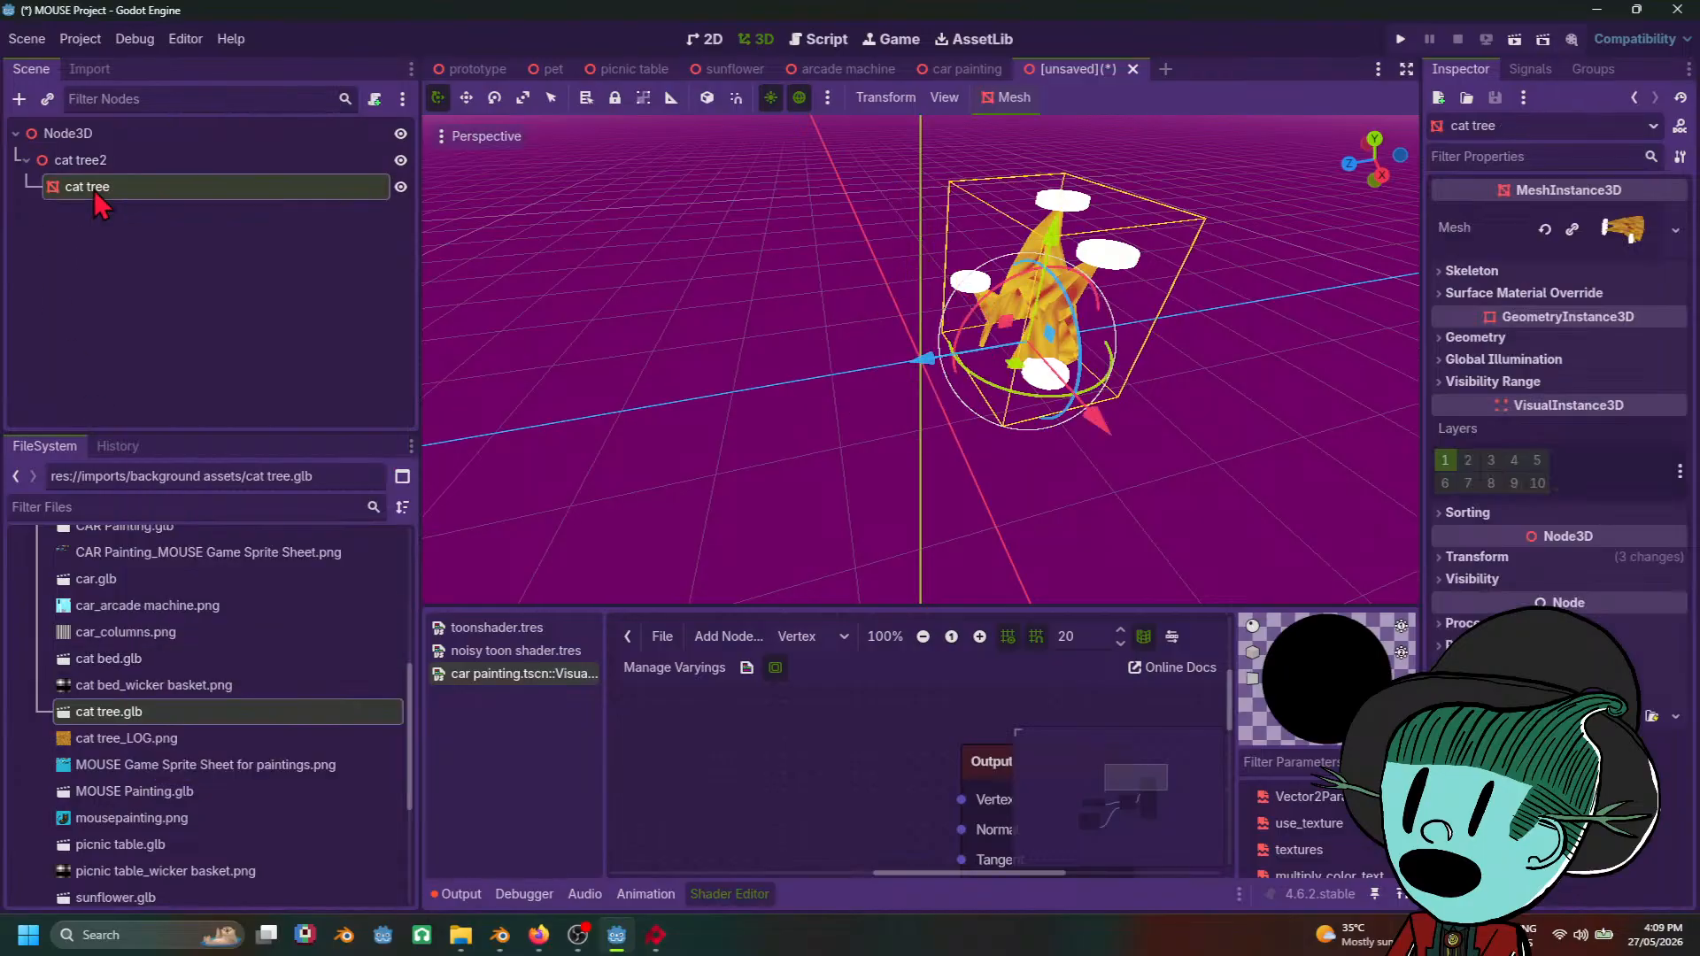
pyautogui.moveTo(94, 189); pyautogui.dragTo(94, 148)
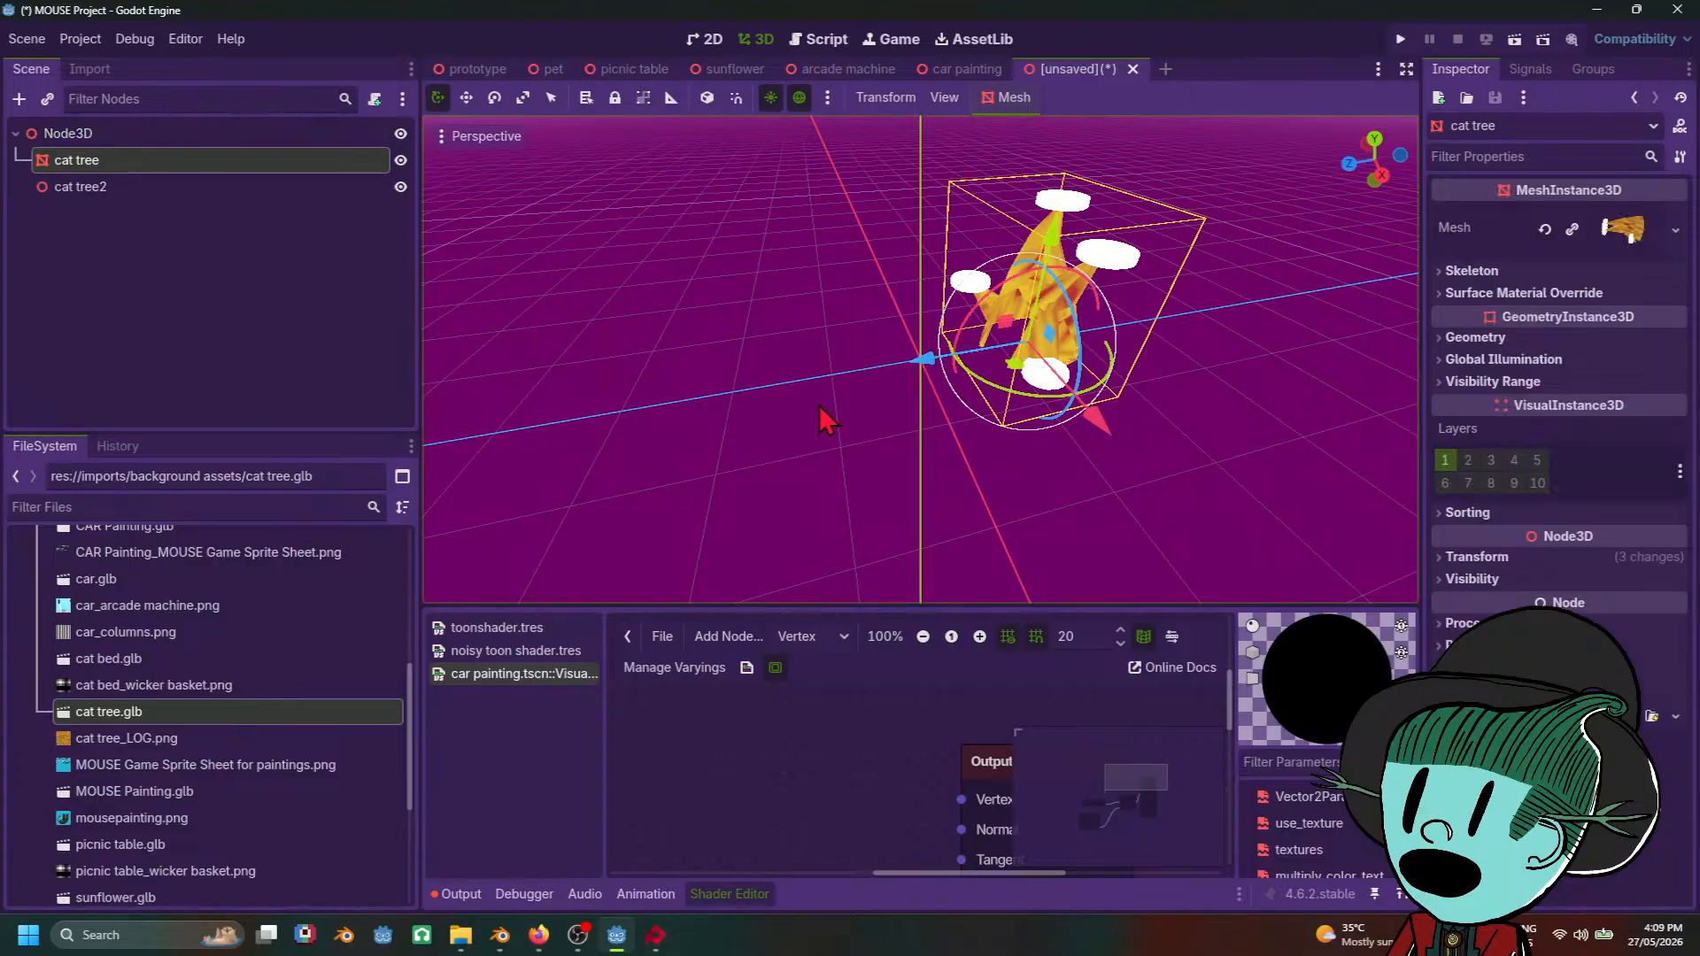
# Step: Examine the cat tree model's trunk and platforms from several angles and distances
pyautogui.moveTo(1252, 468); pyautogui.dragTo(1275, 443, button='middle')
pyautogui.scroll(5, 1288, 426)
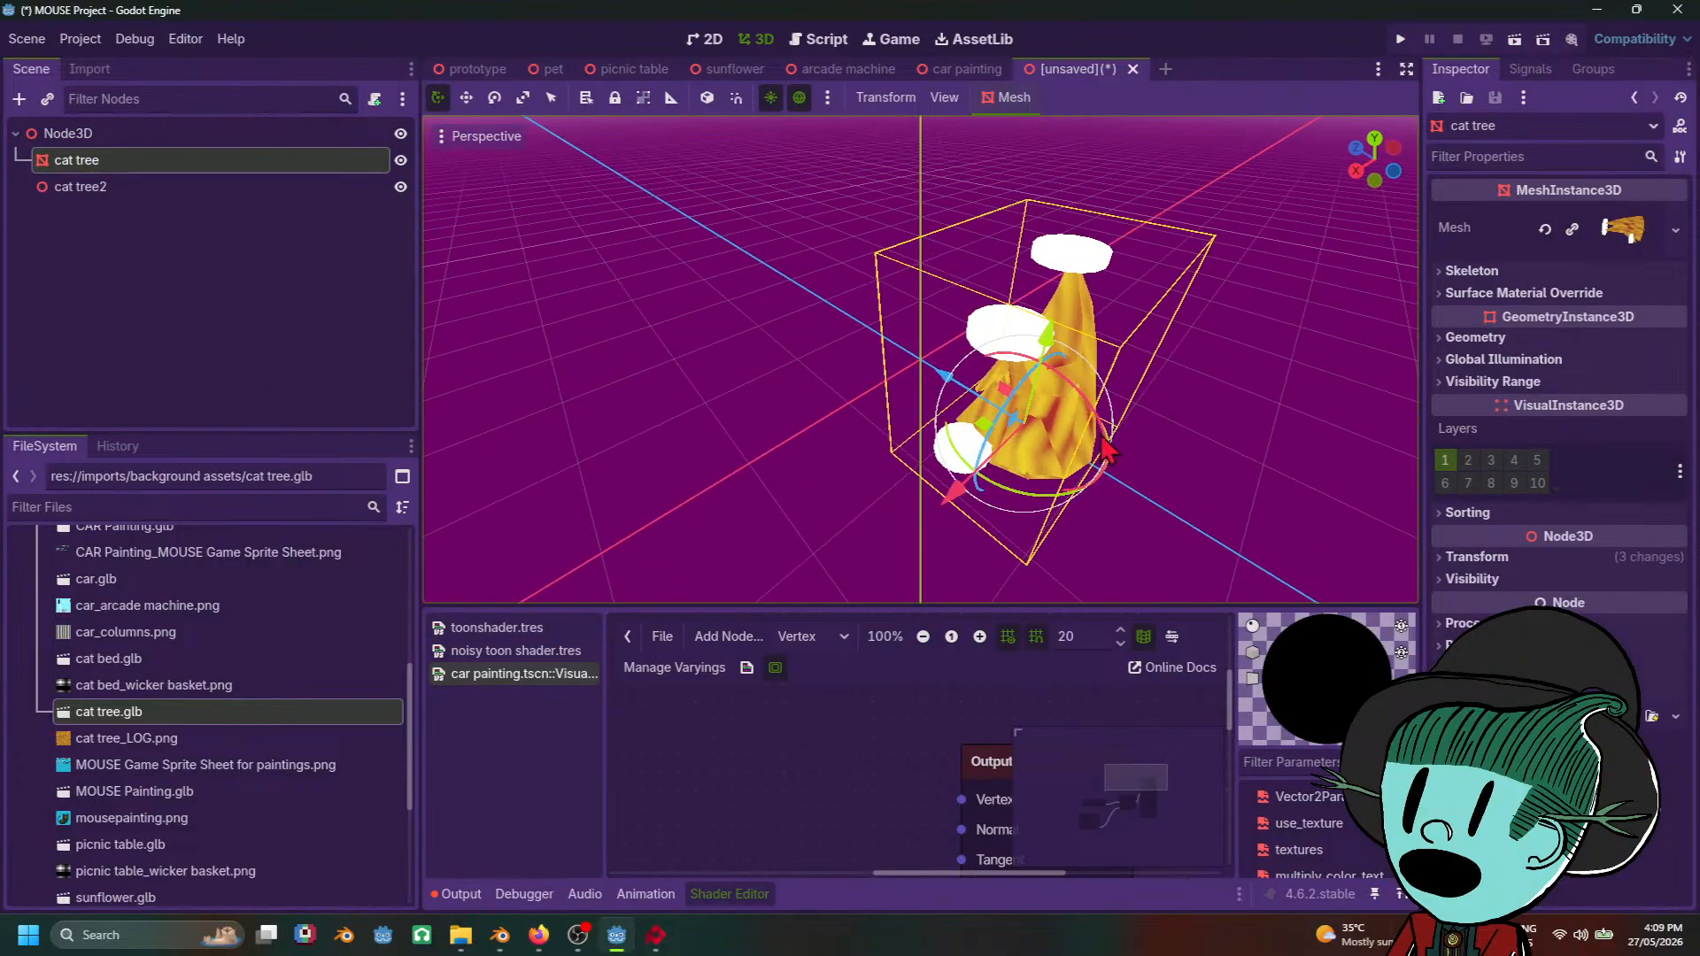
pyautogui.moveTo(1060, 411); pyautogui.dragTo(1142, 472, button='middle')
pyautogui.scroll(-5, 1022, 411)
pyautogui.scroll(4, 1022, 411)
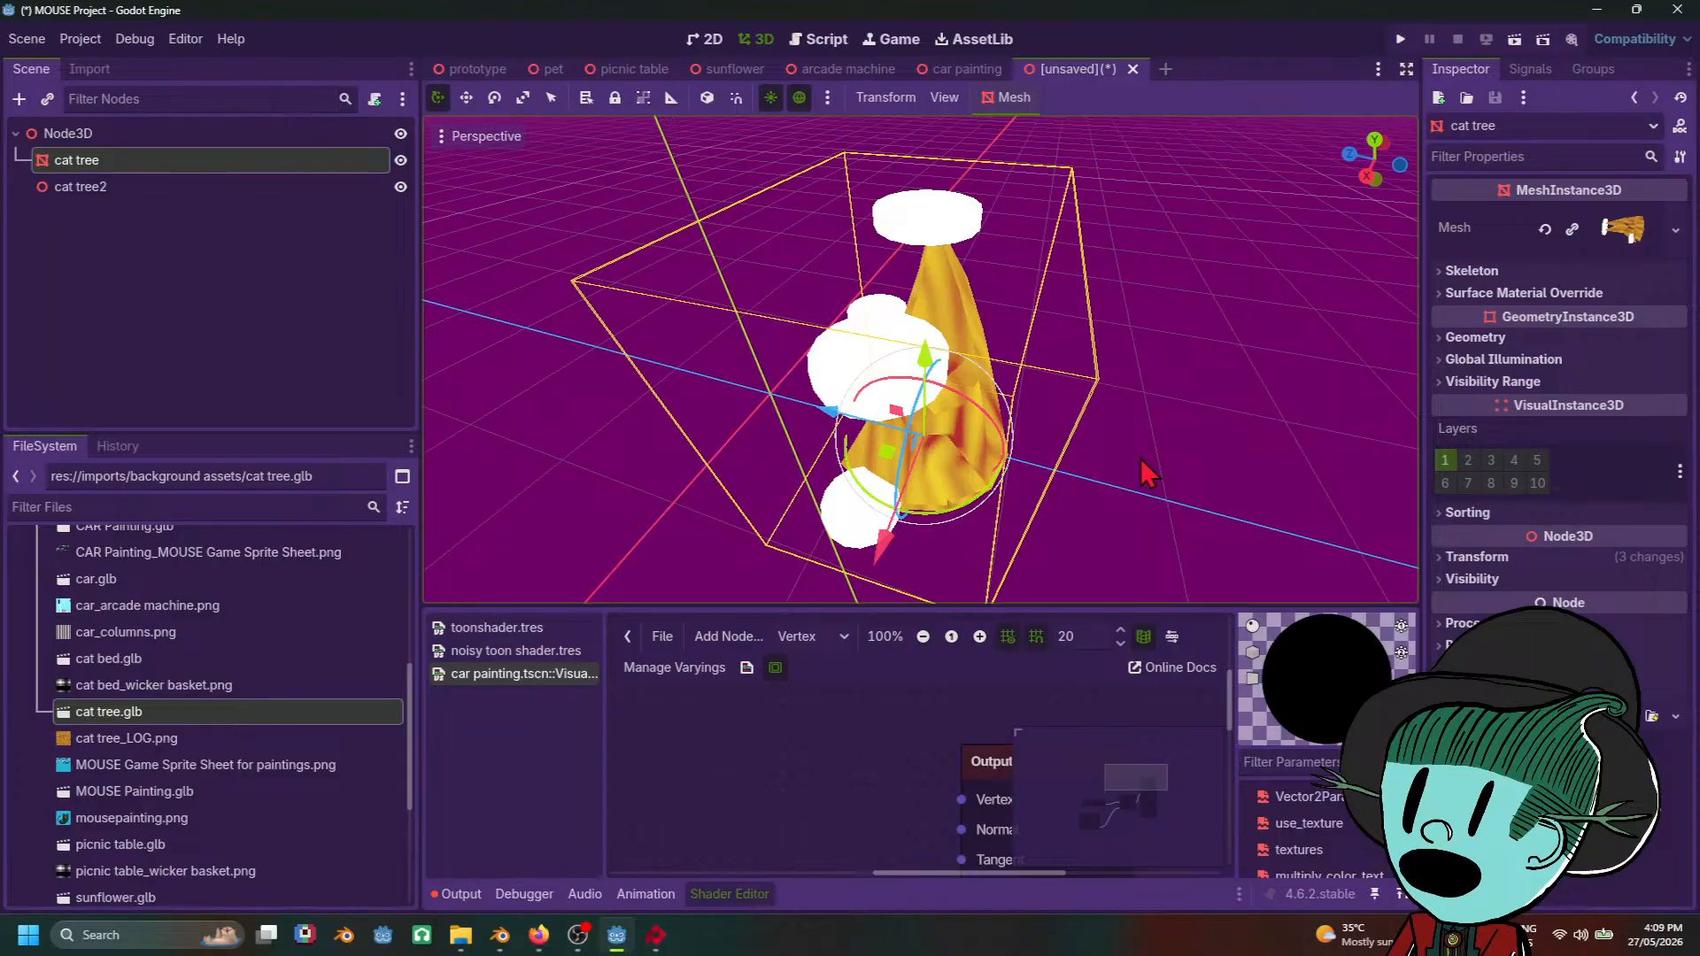
pyautogui.moveTo(1157, 423); pyautogui.dragTo(1193, 347, button='middle')
pyautogui.scroll(-3, 1143, 443)
pyautogui.scroll(3, 1140, 440)
pyautogui.scroll(-3, 1183, 386)
pyautogui.scroll(3, 1183, 386)
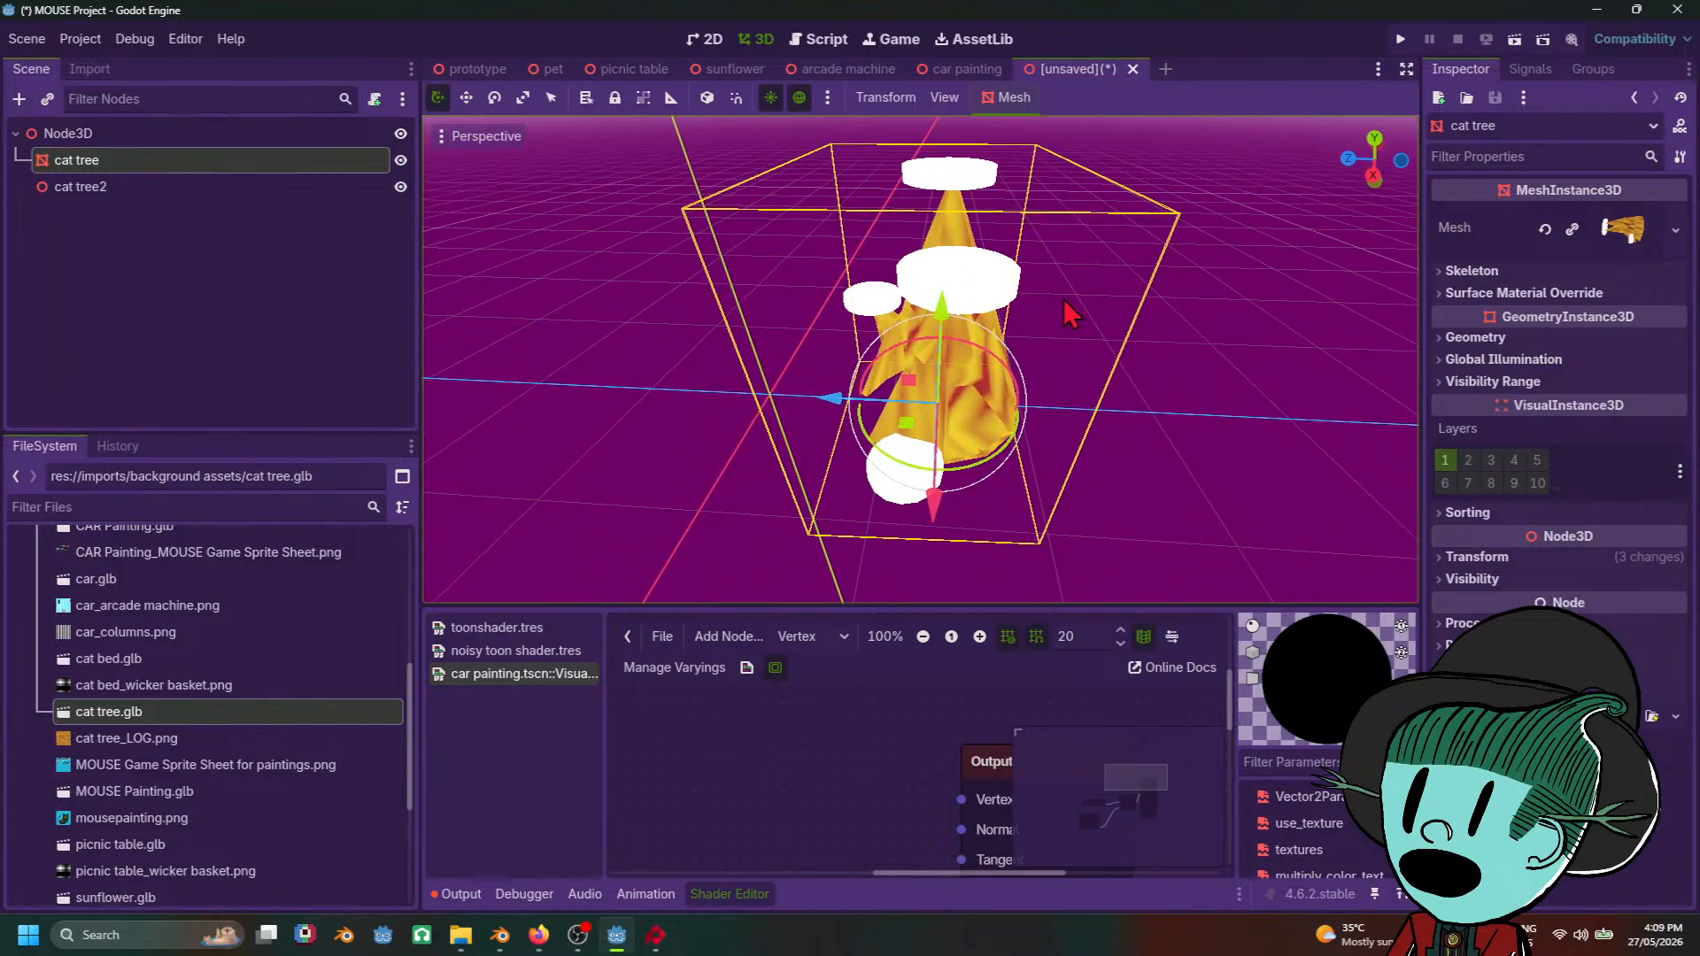
# Step: Check the cat tree mesh resource and the material assigned to its Surface 0
pyautogui.click(1622, 246)
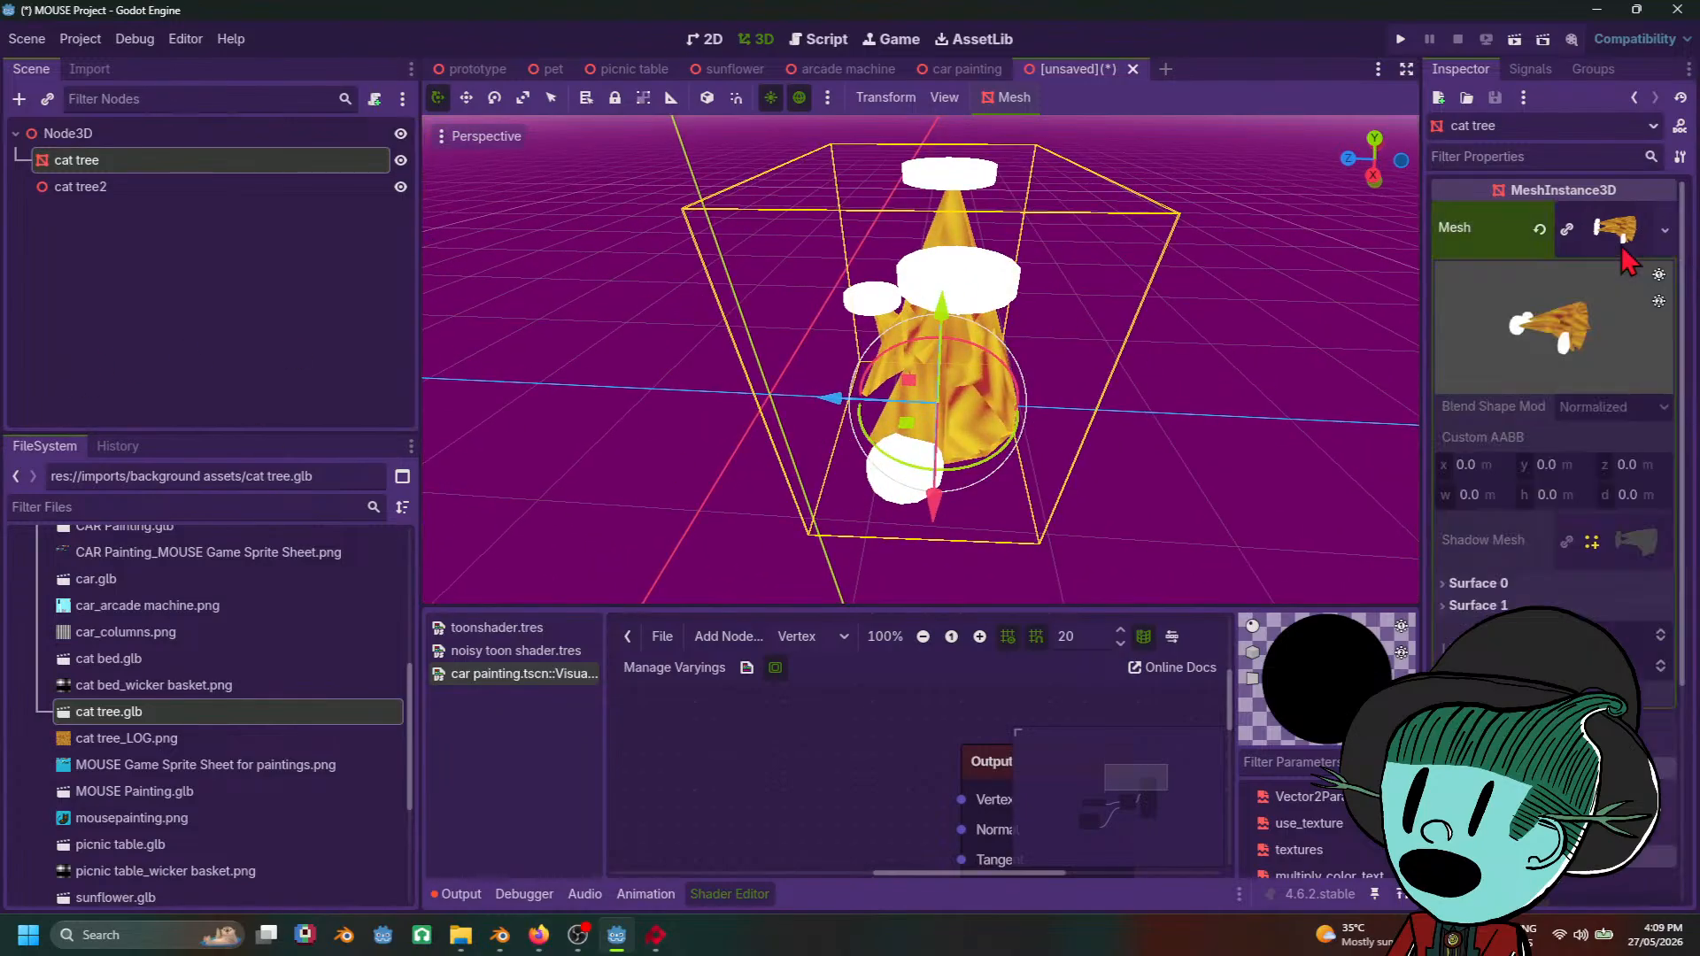
pyautogui.click(1622, 246)
pyautogui.click(1622, 246)
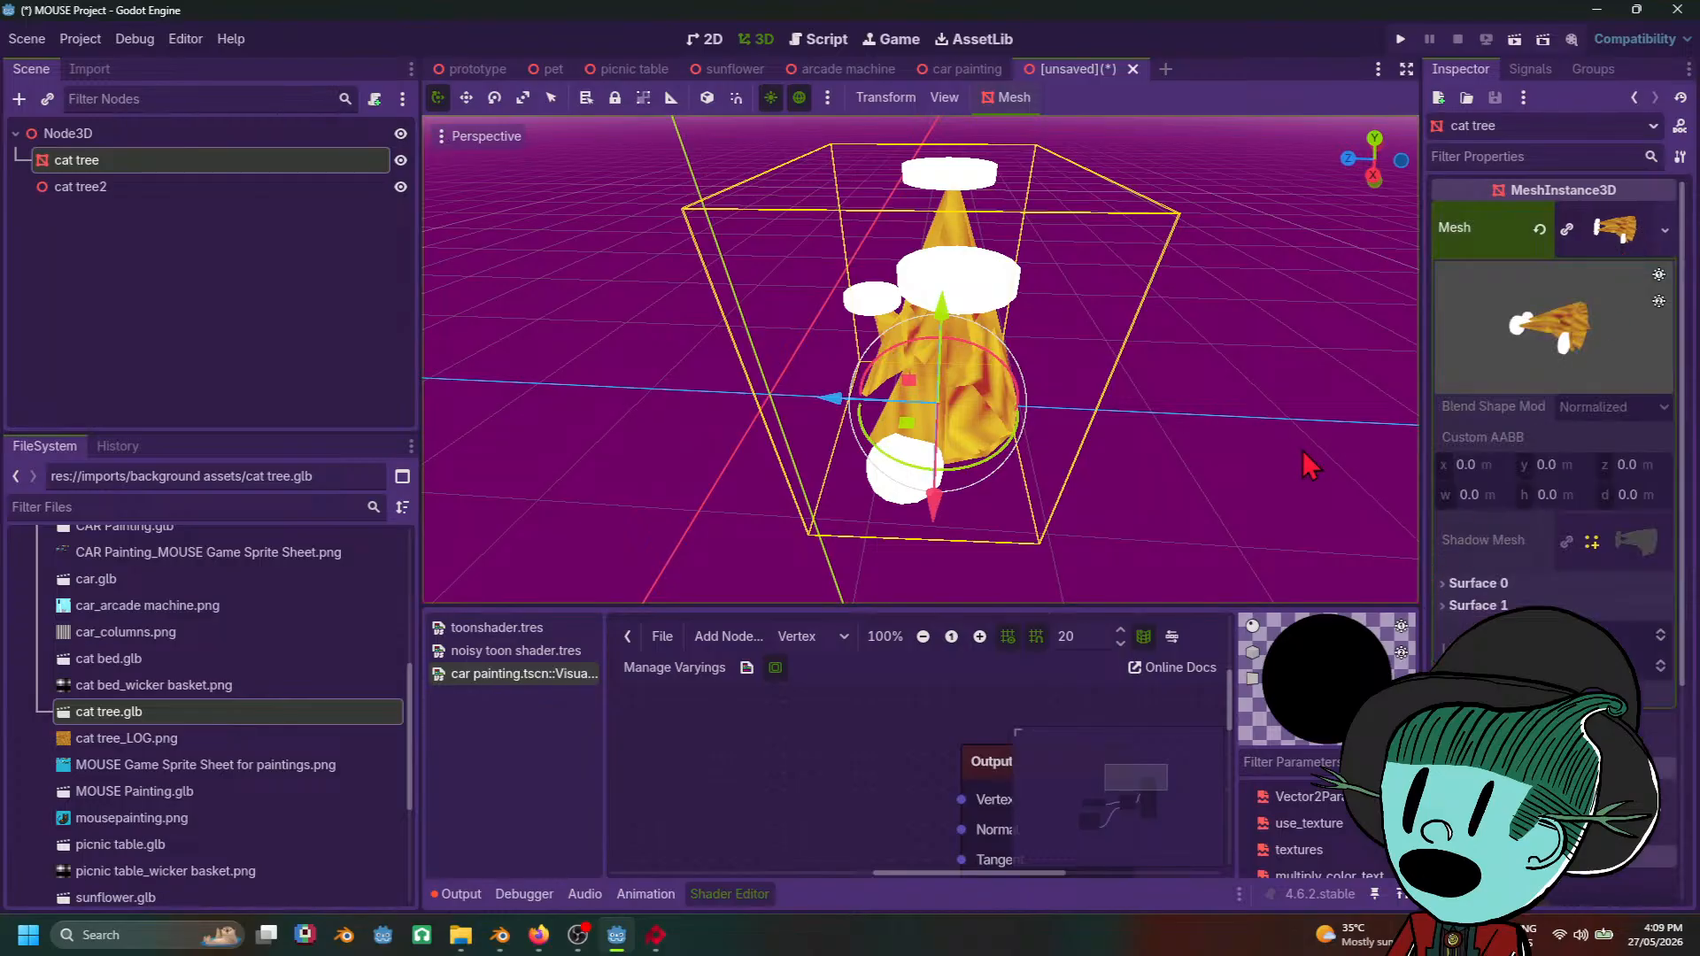
pyautogui.moveTo(1273, 479); pyautogui.dragTo(1240, 430, button='middle')
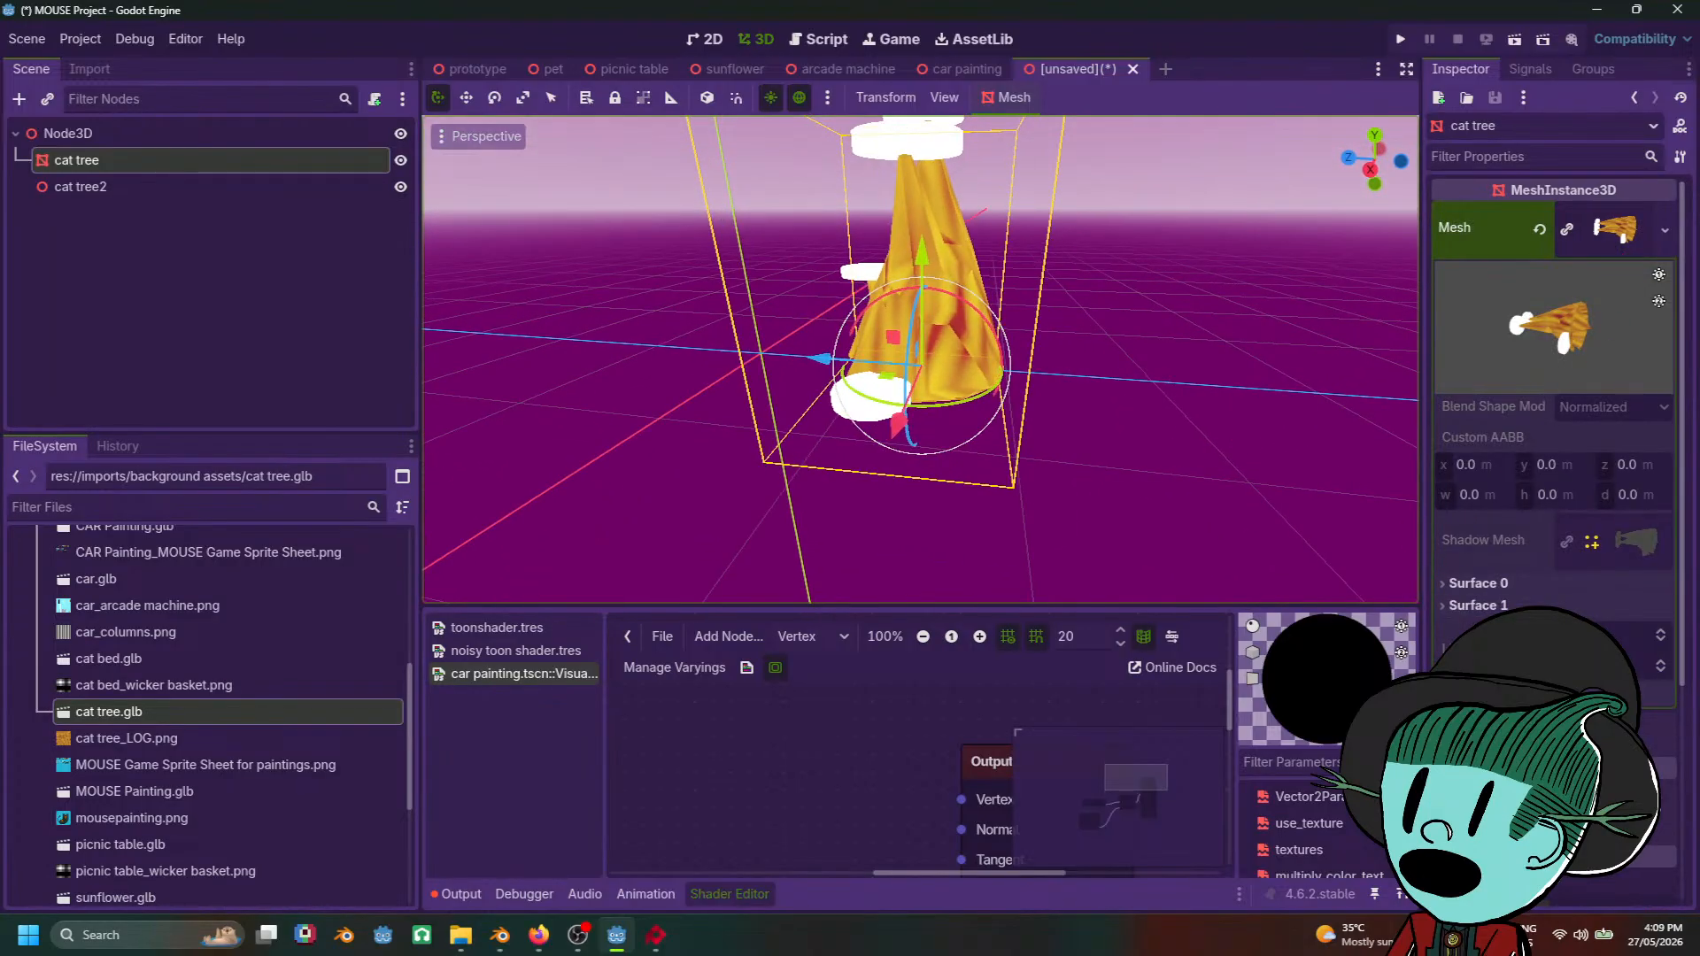
pyautogui.click(1477, 583)
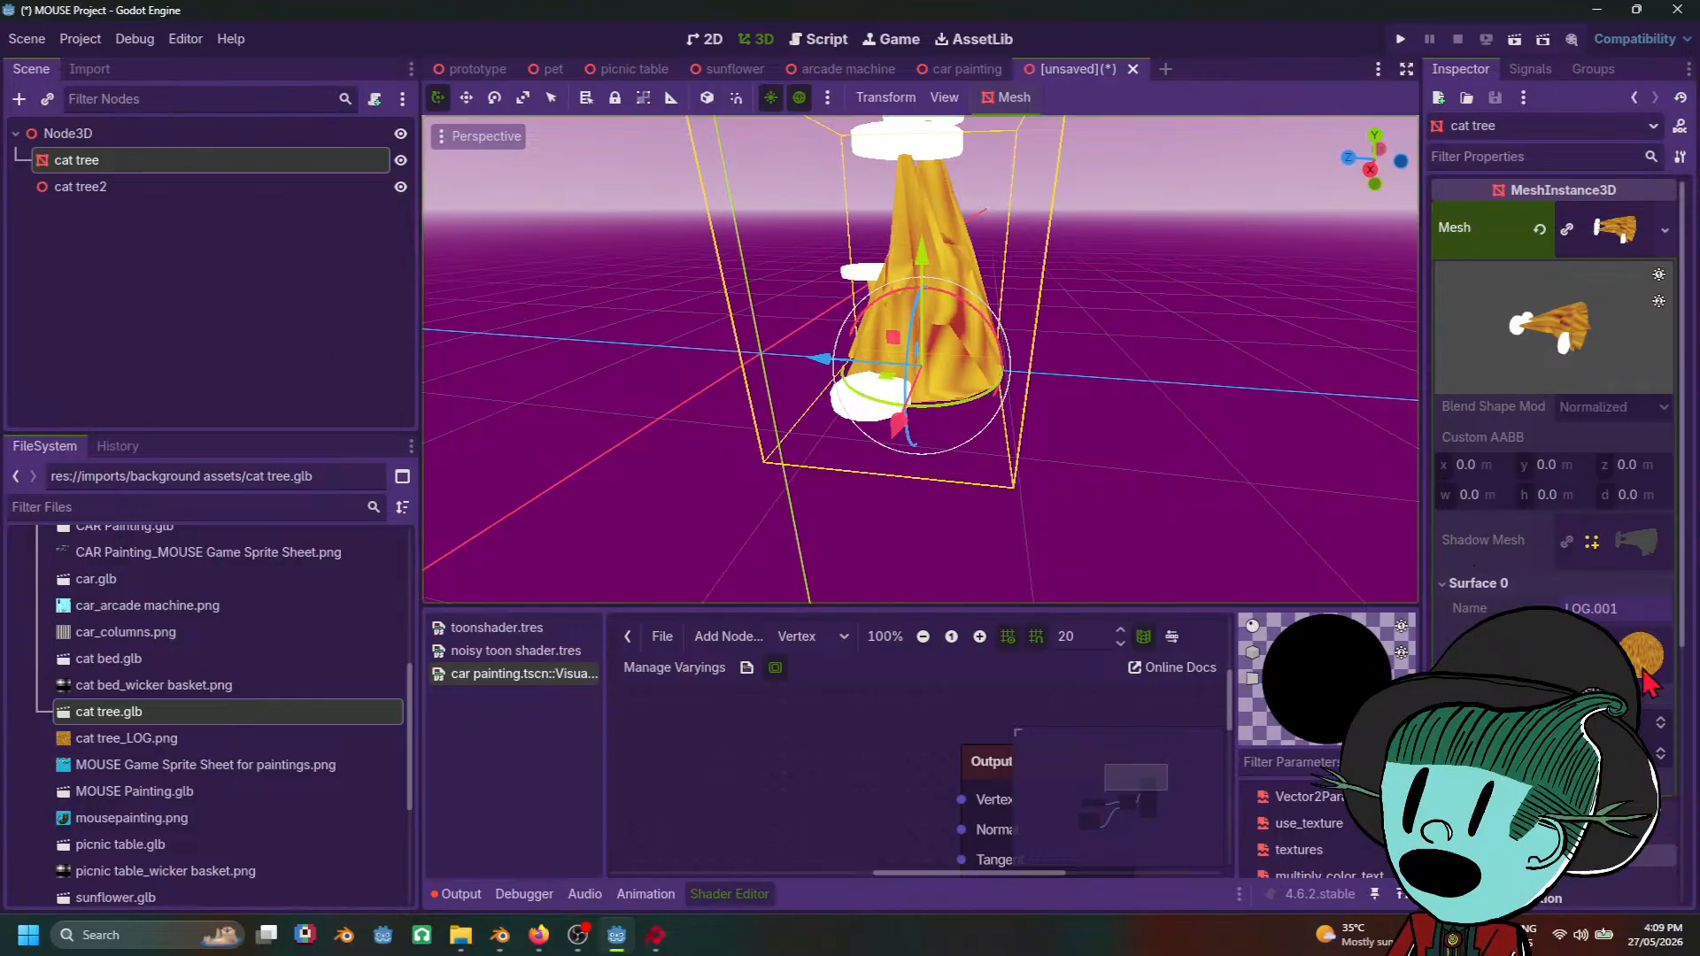
pyautogui.click(1477, 582)
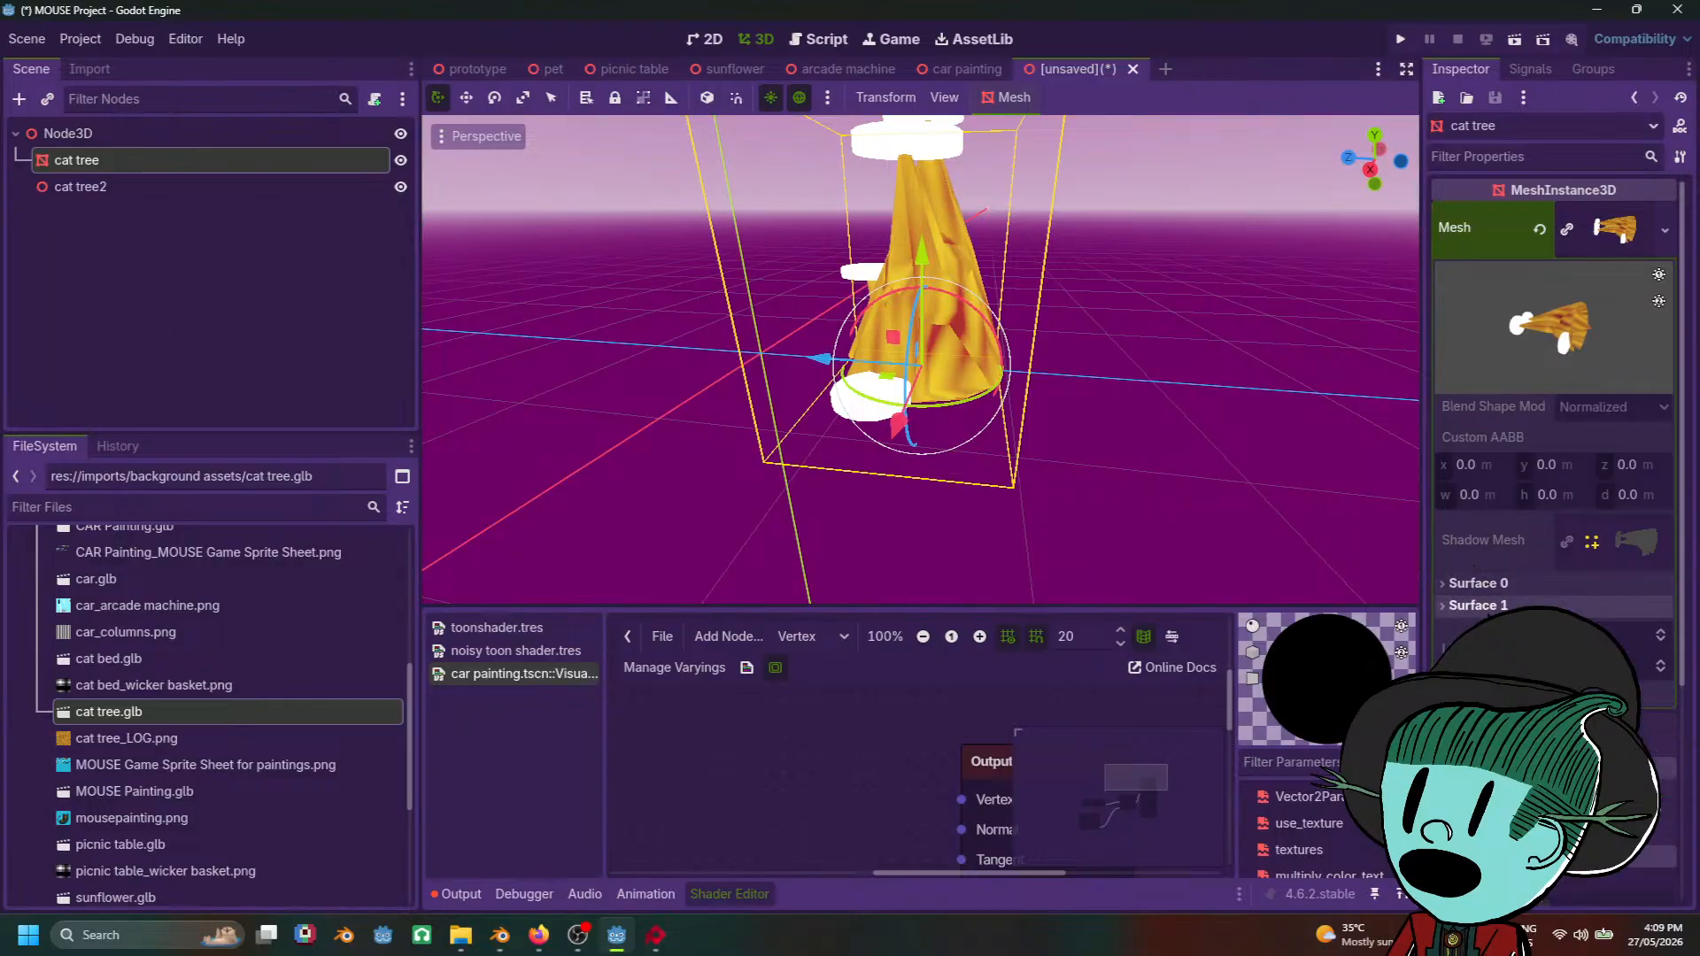
pyautogui.click(1580, 234)
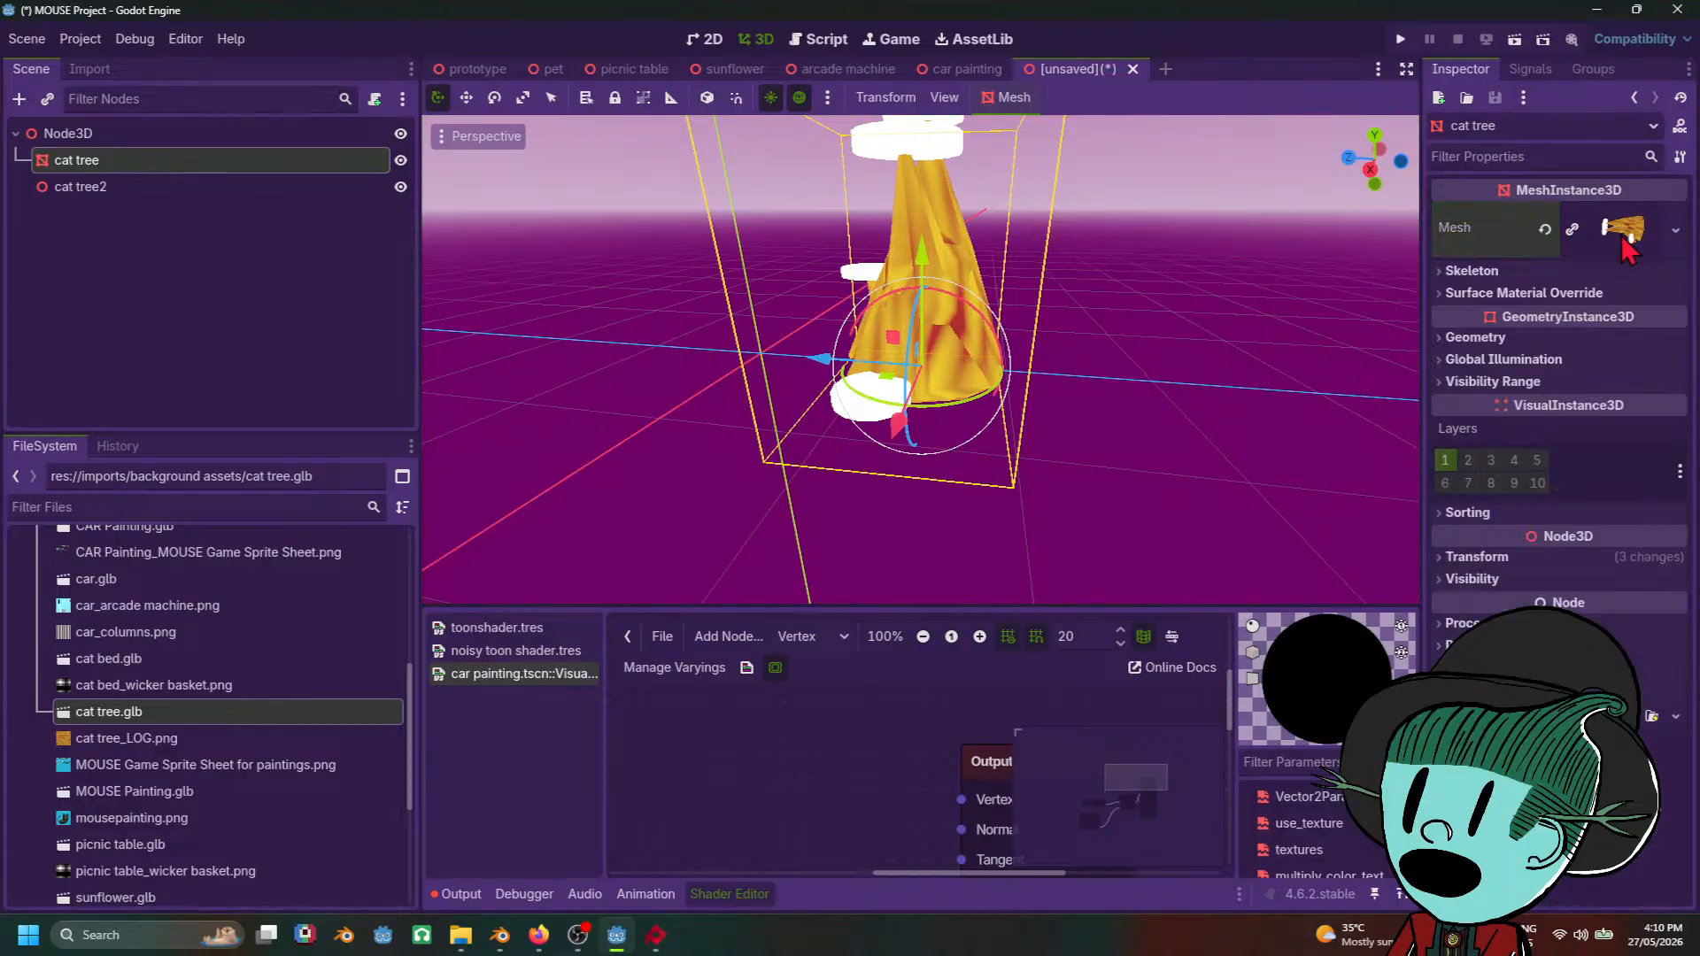
# Step: Assign a new ShaderMaterial to surface material override 0 of the cat tree and expand its settings
pyautogui.click(1545, 293)
pyautogui.click(1594, 319)
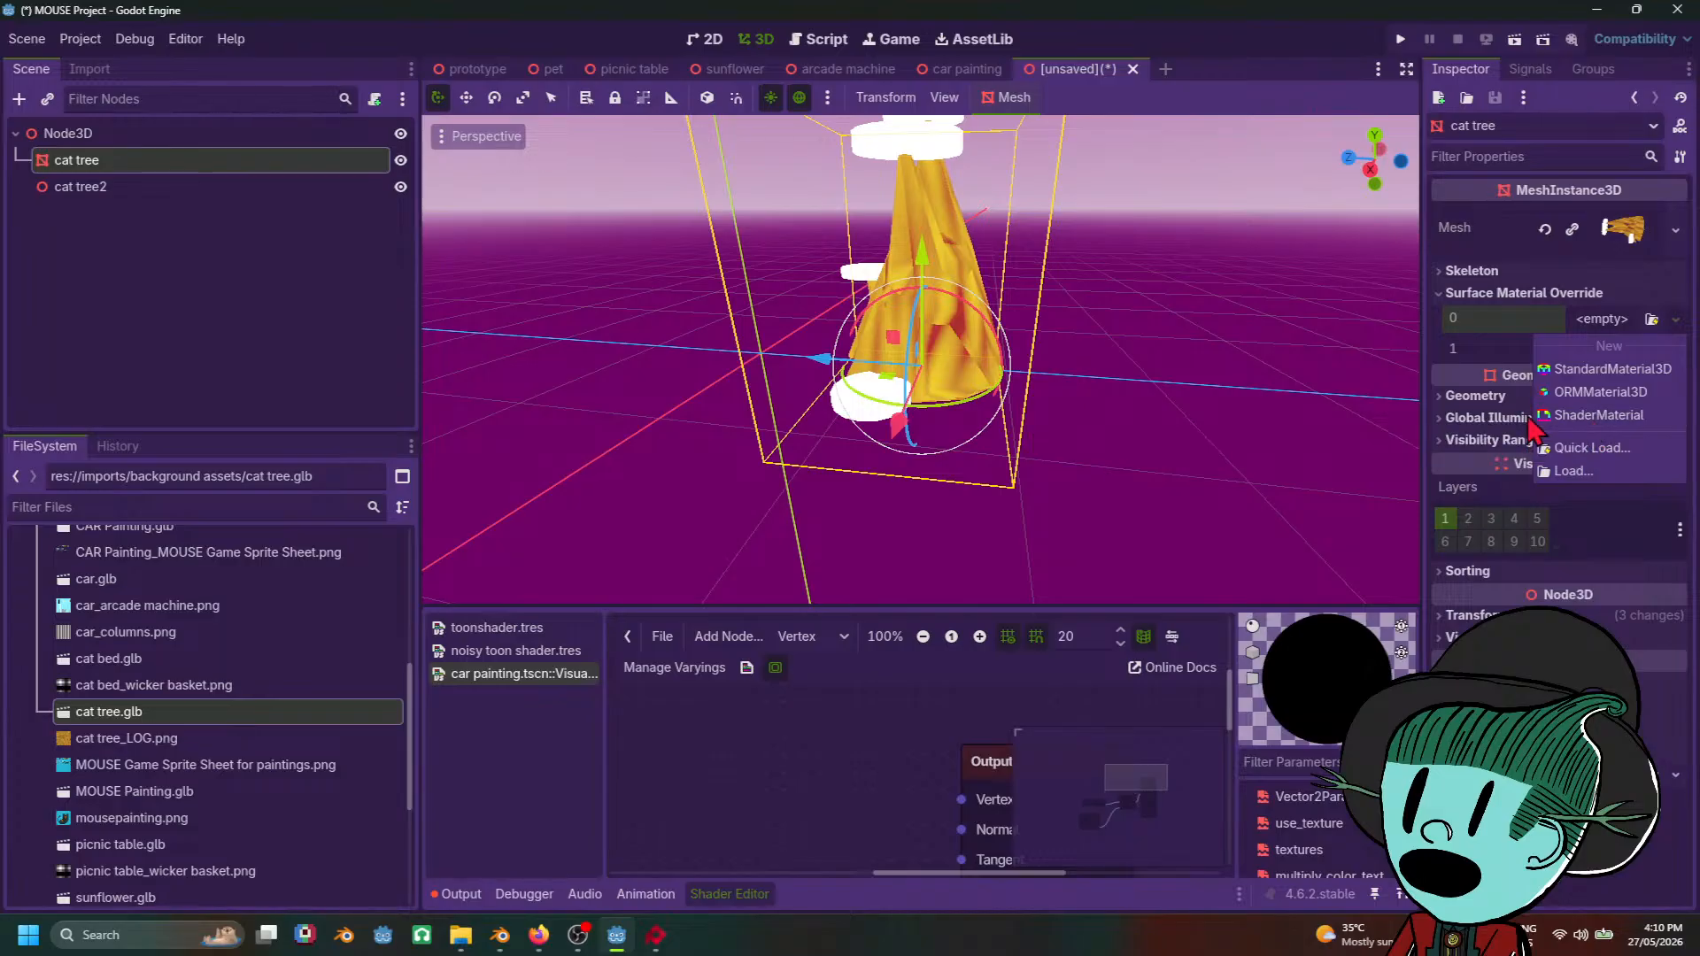
pyautogui.click(1630, 421)
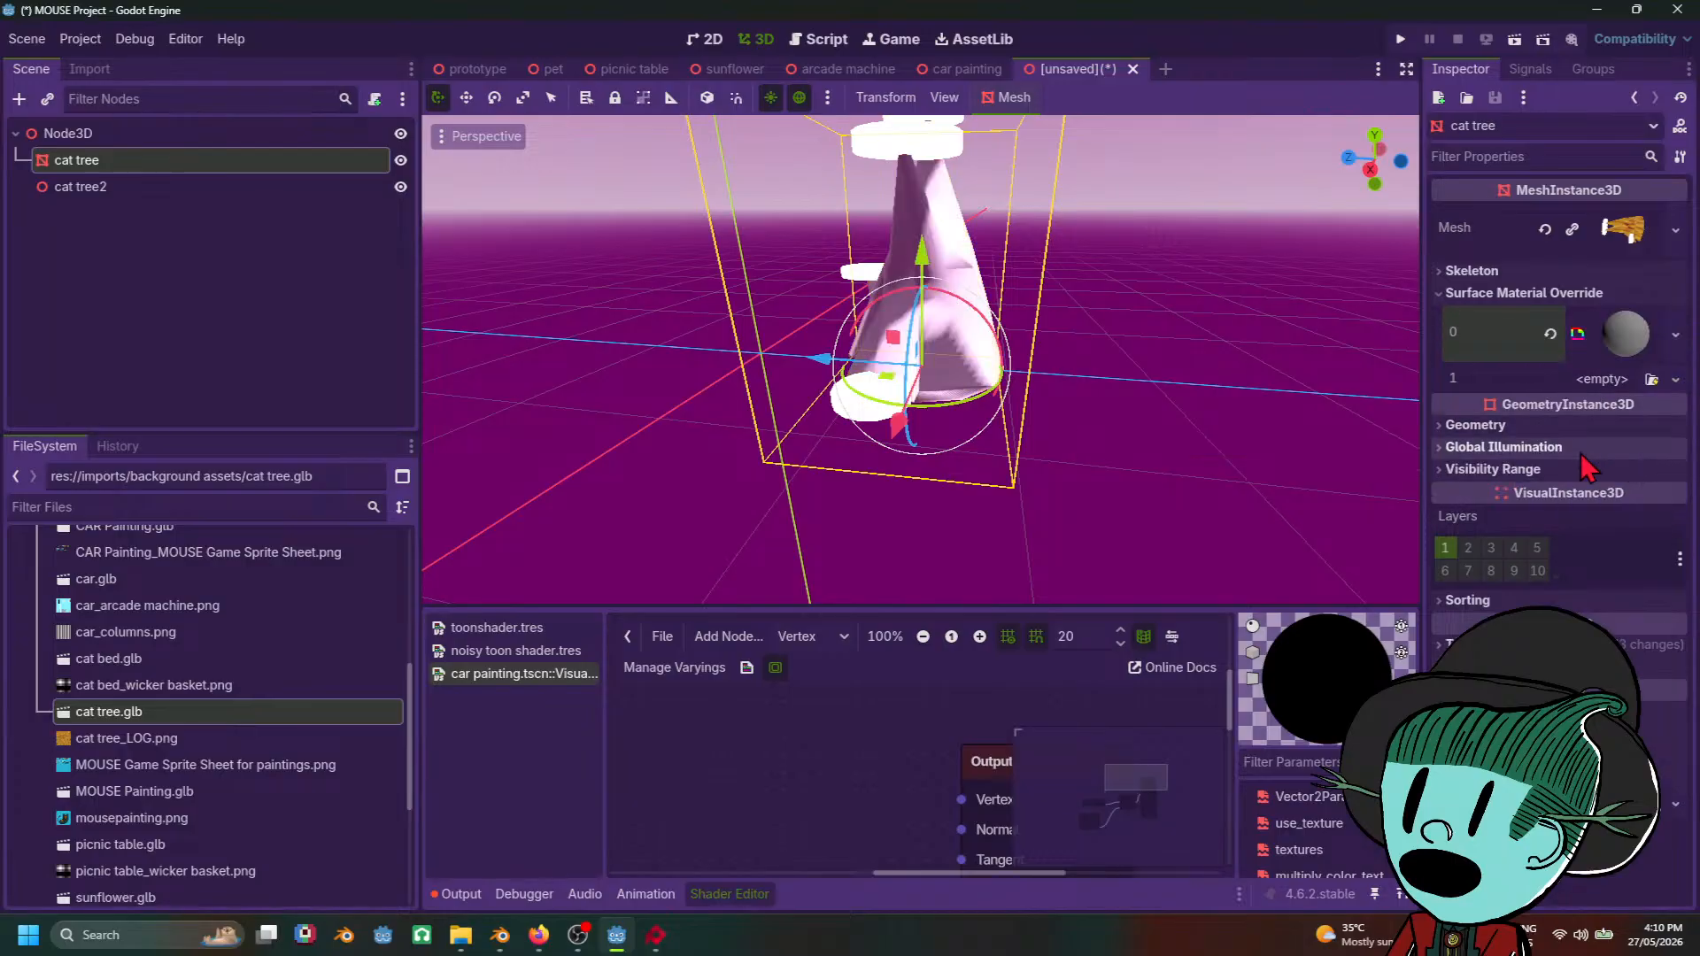
pyautogui.click(1677, 333)
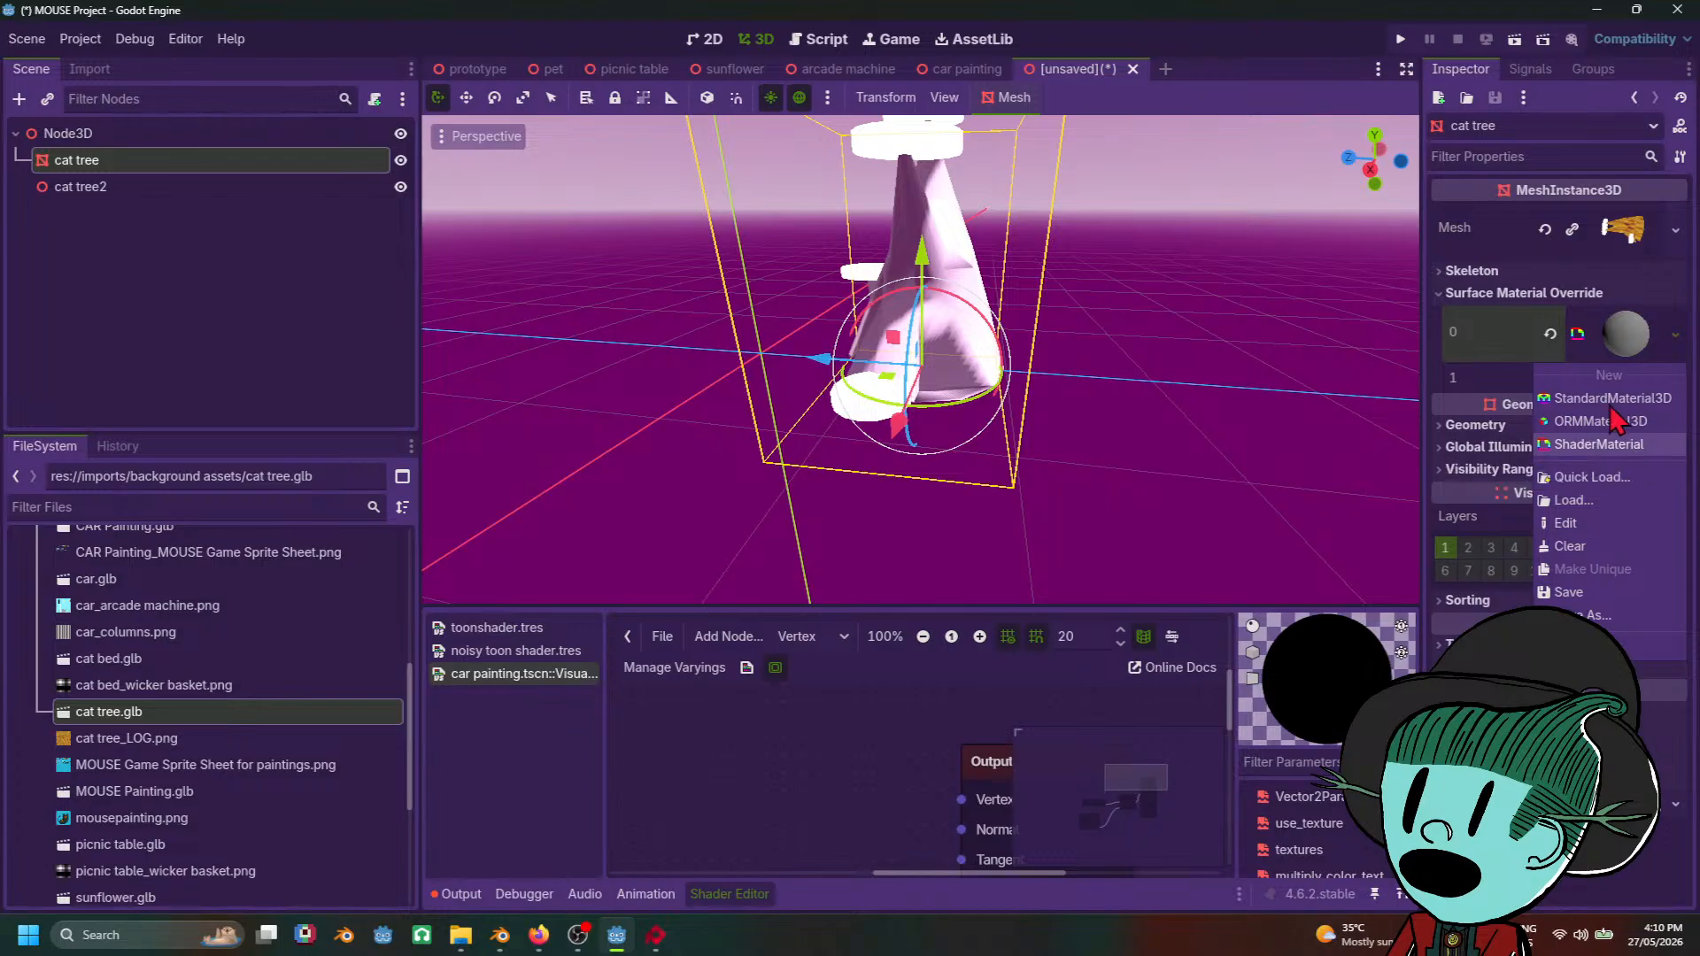
pyautogui.click(1621, 444)
pyautogui.click(1624, 334)
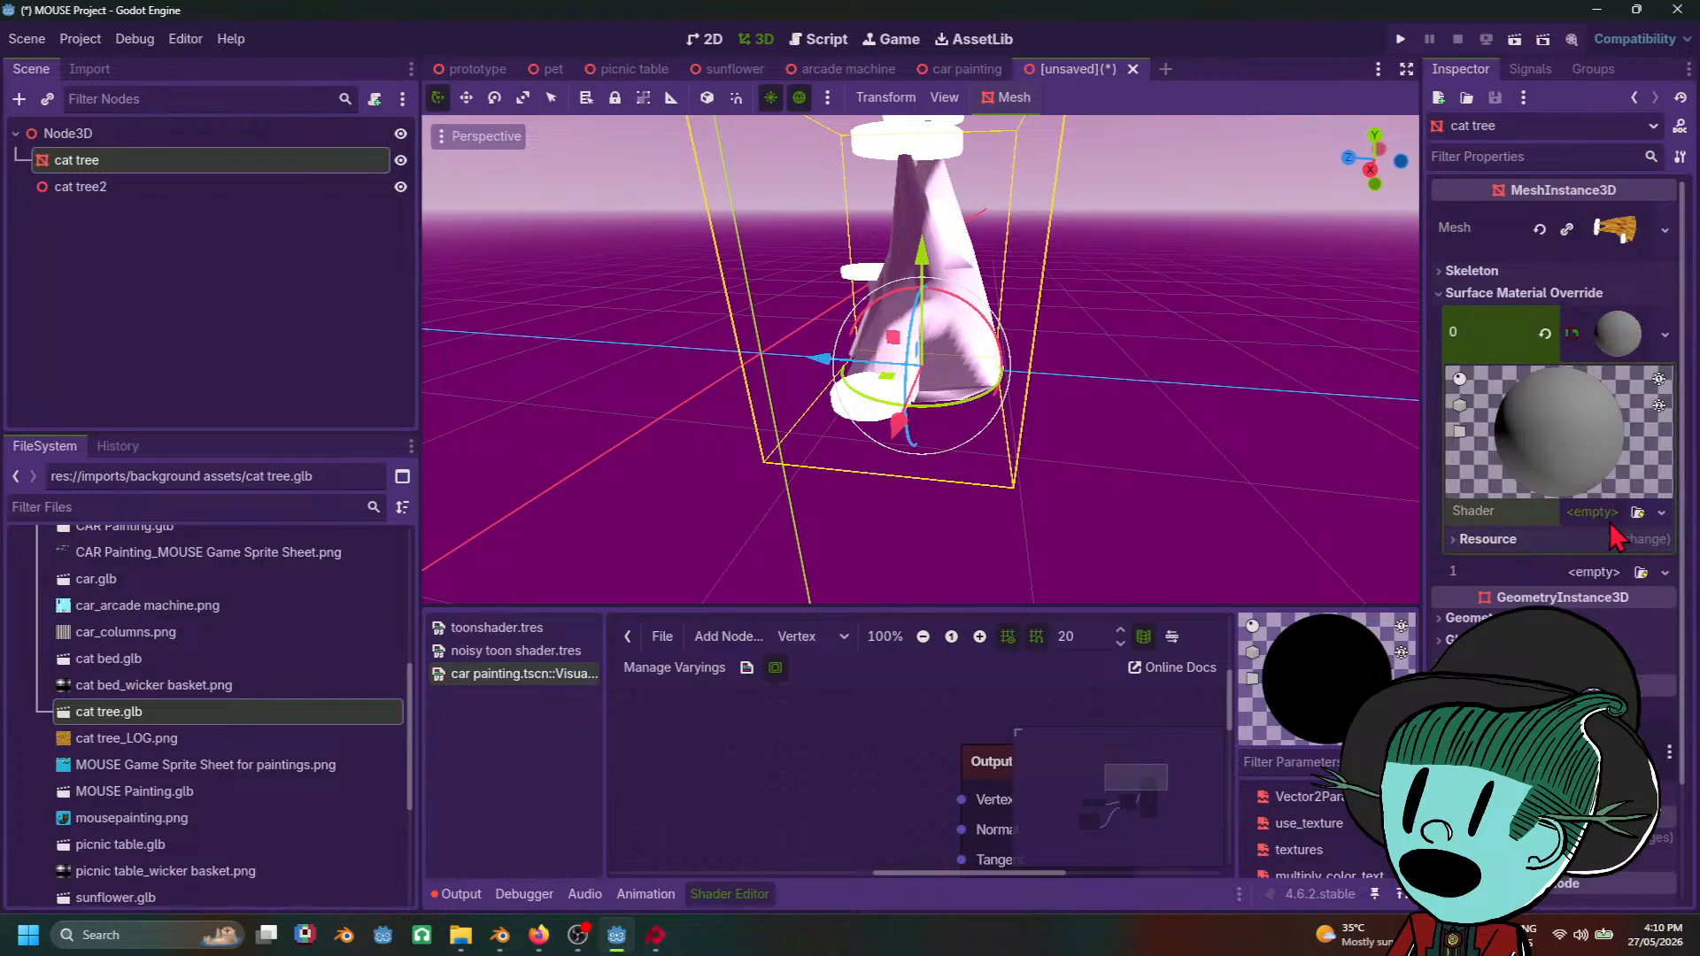
# Step: Load toonshader.tres as the shader of override material 0 and open it in the shader editor
pyautogui.click(1662, 512)
pyautogui.click(1604, 565)
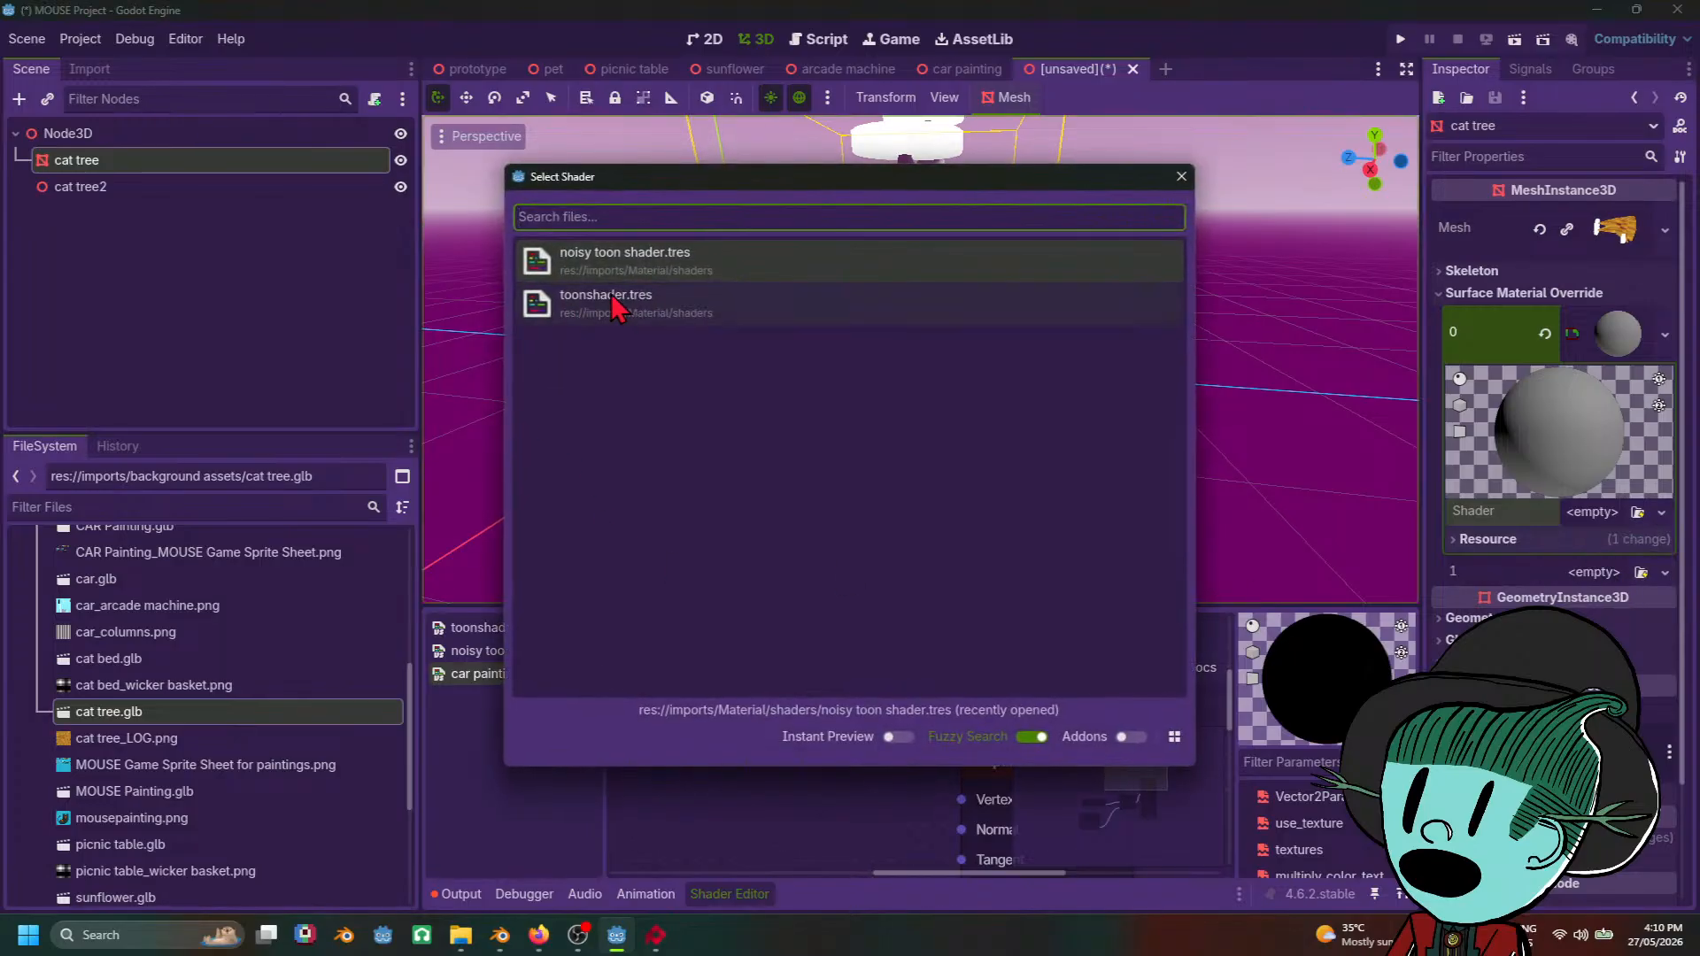
pyautogui.click(683, 316)
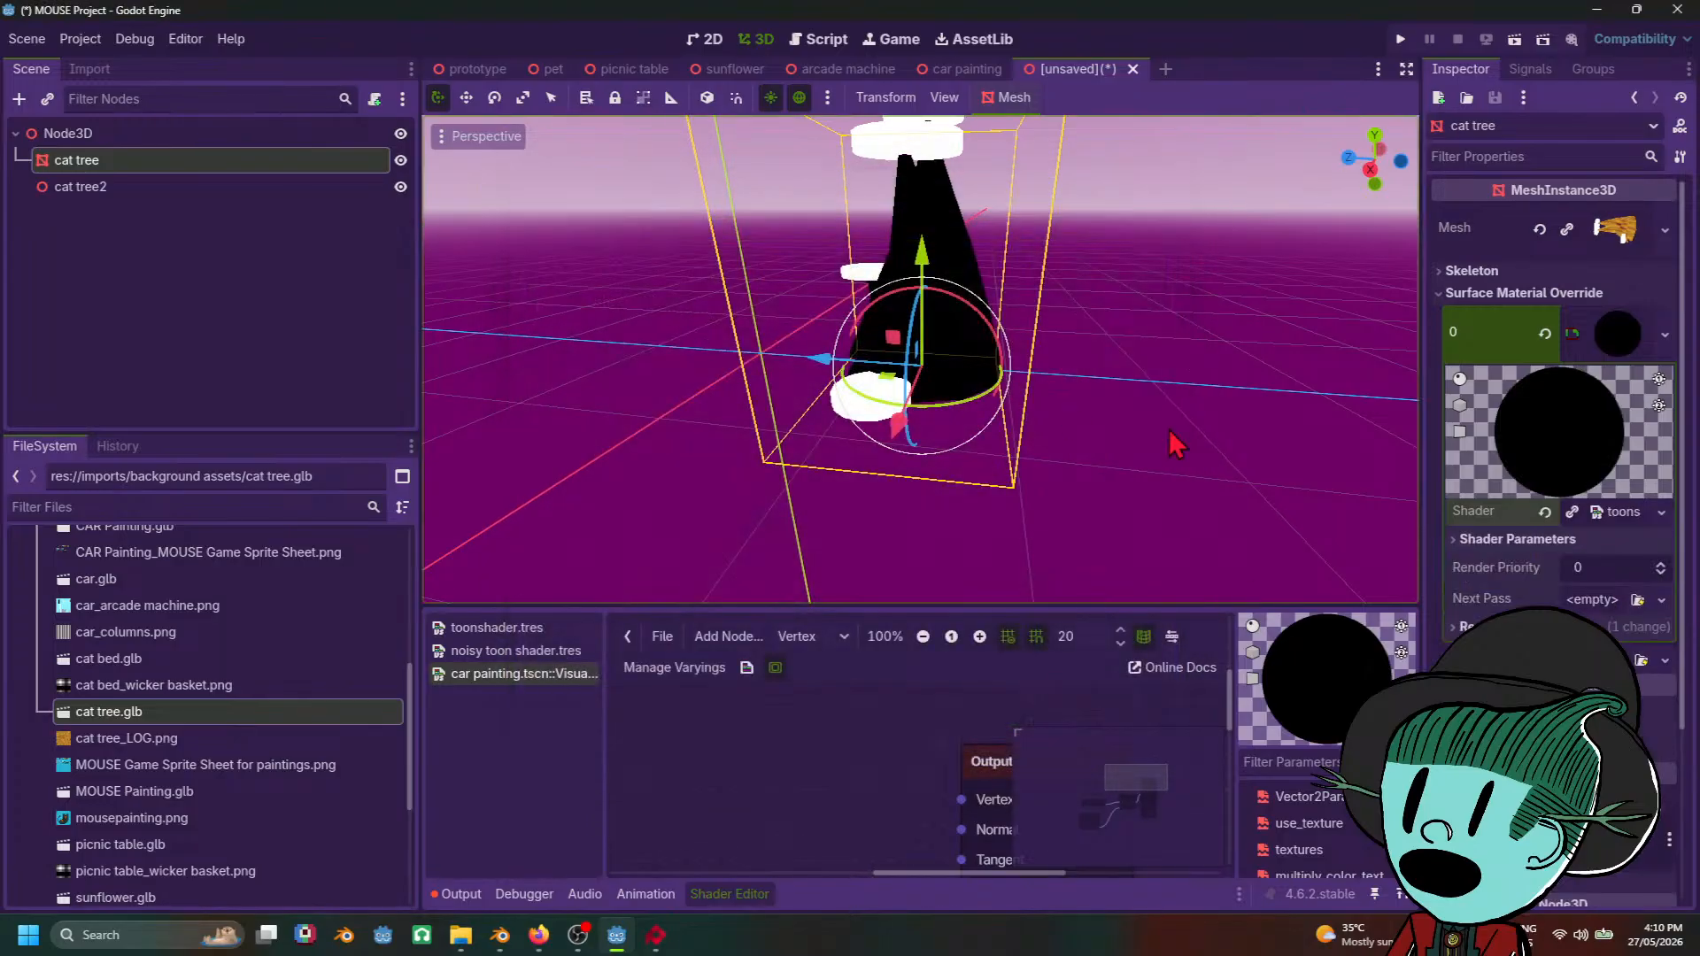
pyautogui.scroll(5, 1323, 518)
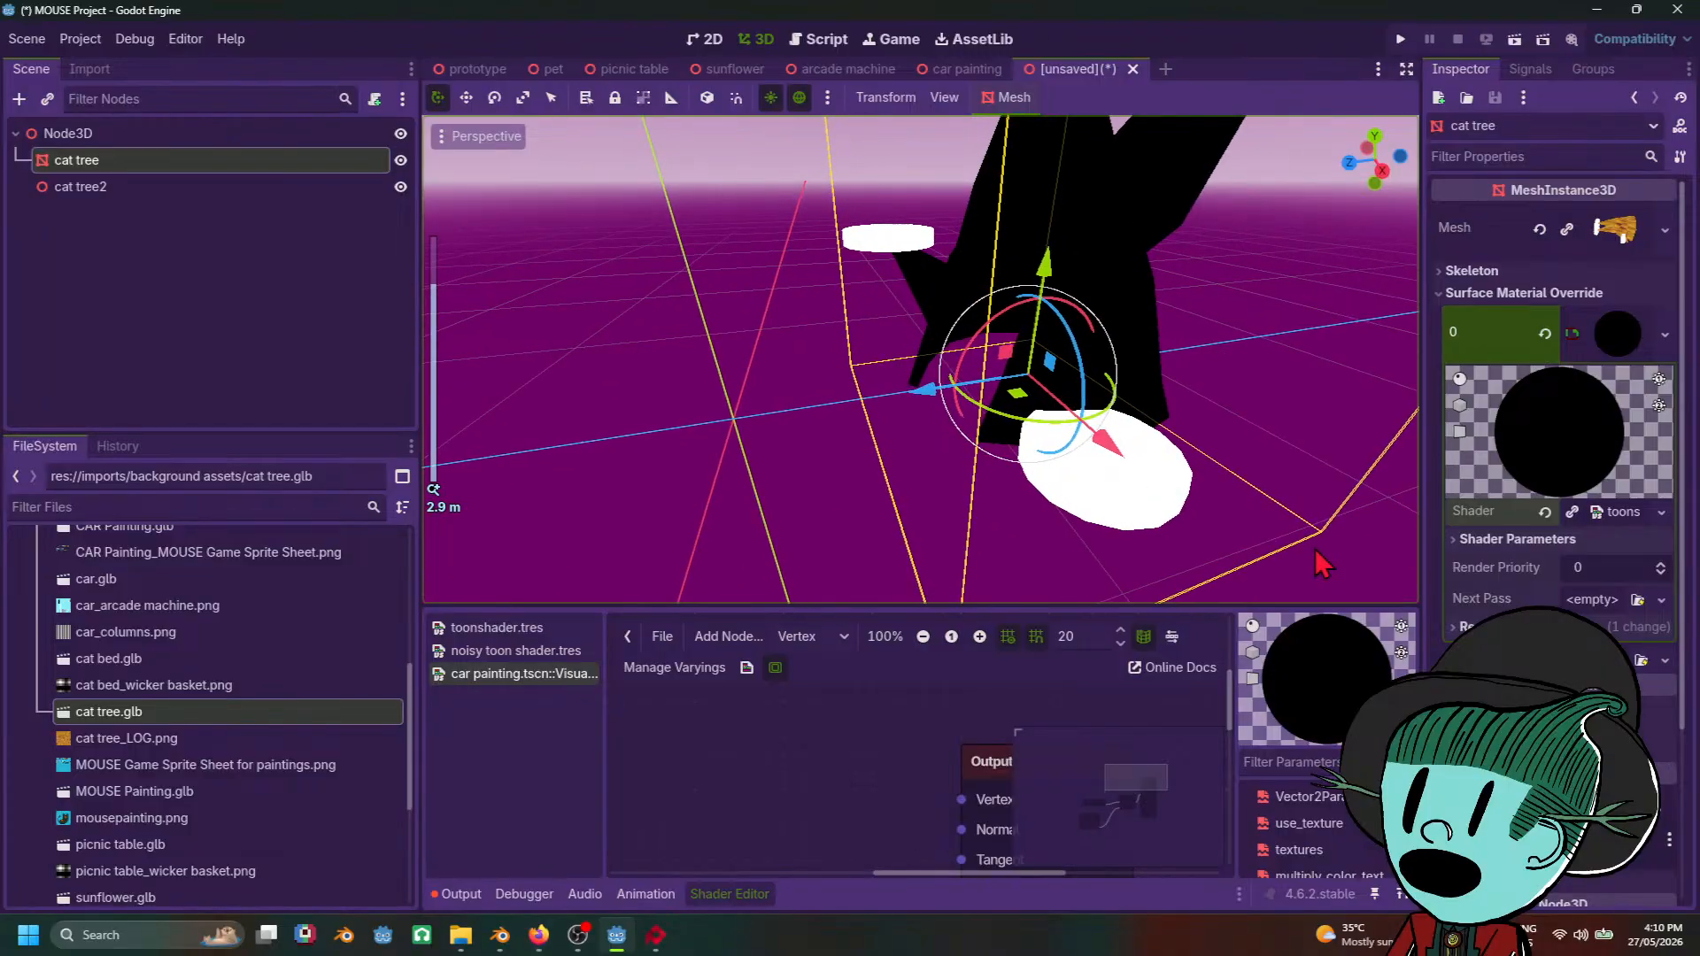
pyautogui.click(1623, 512)
pyautogui.click(1627, 511)
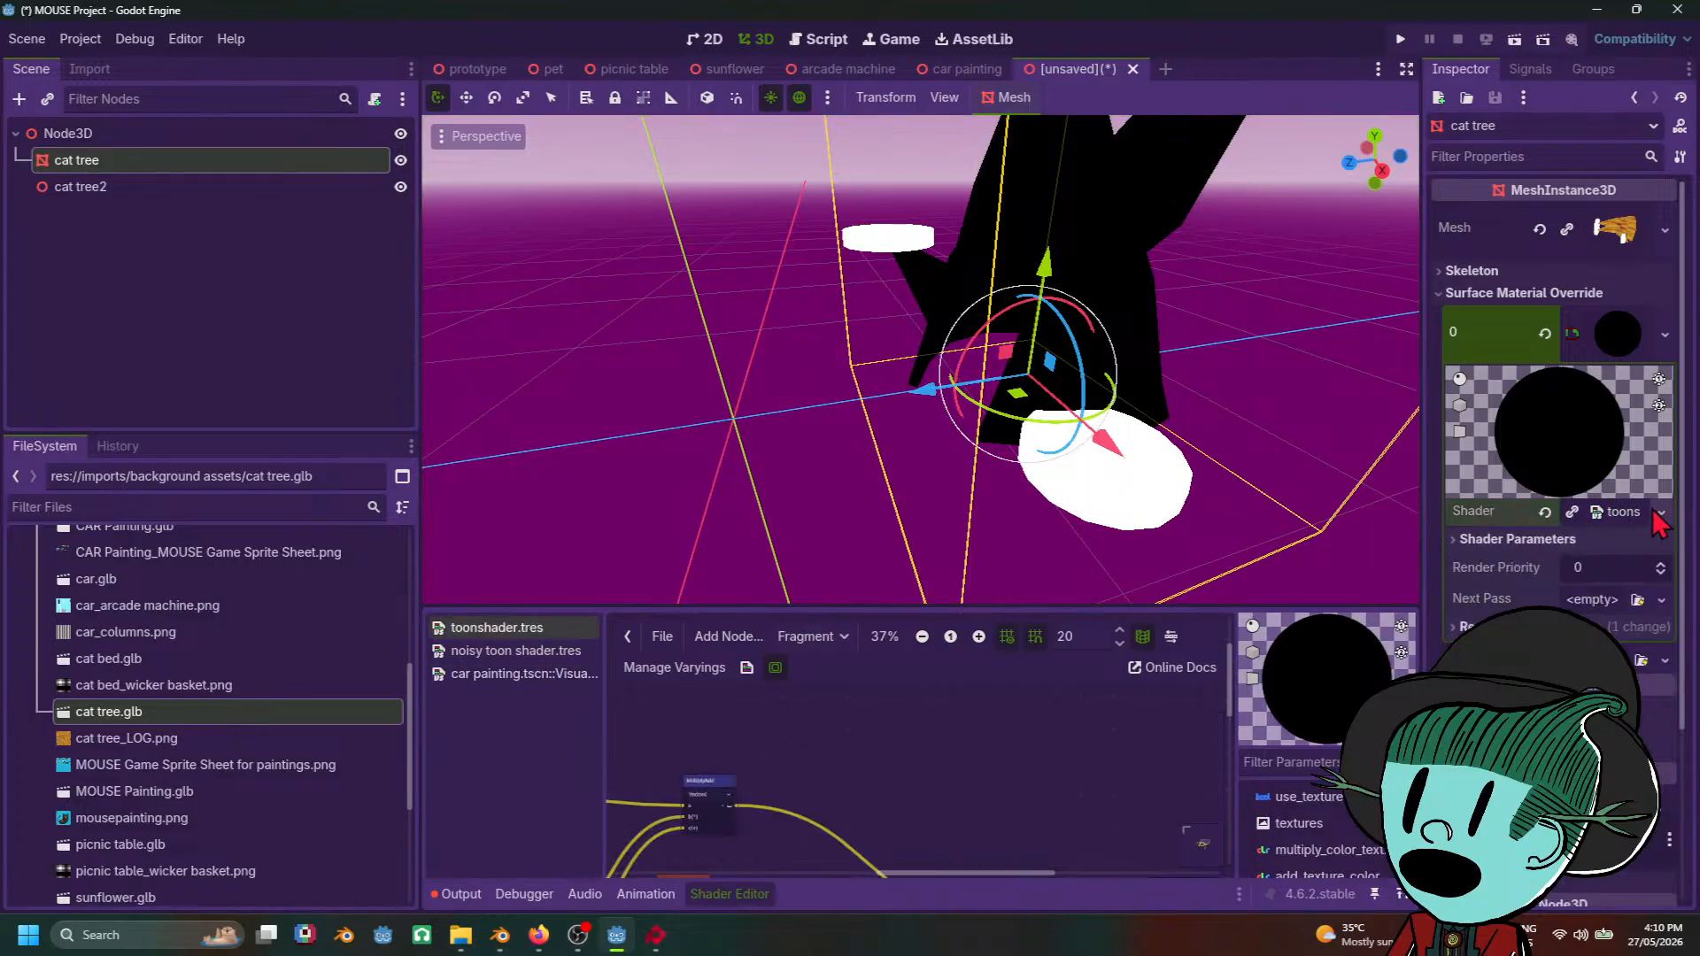
# Step: Set the shader of the cat tree's override material 0 to noisy toon shader.tres
pyautogui.click(1654, 511)
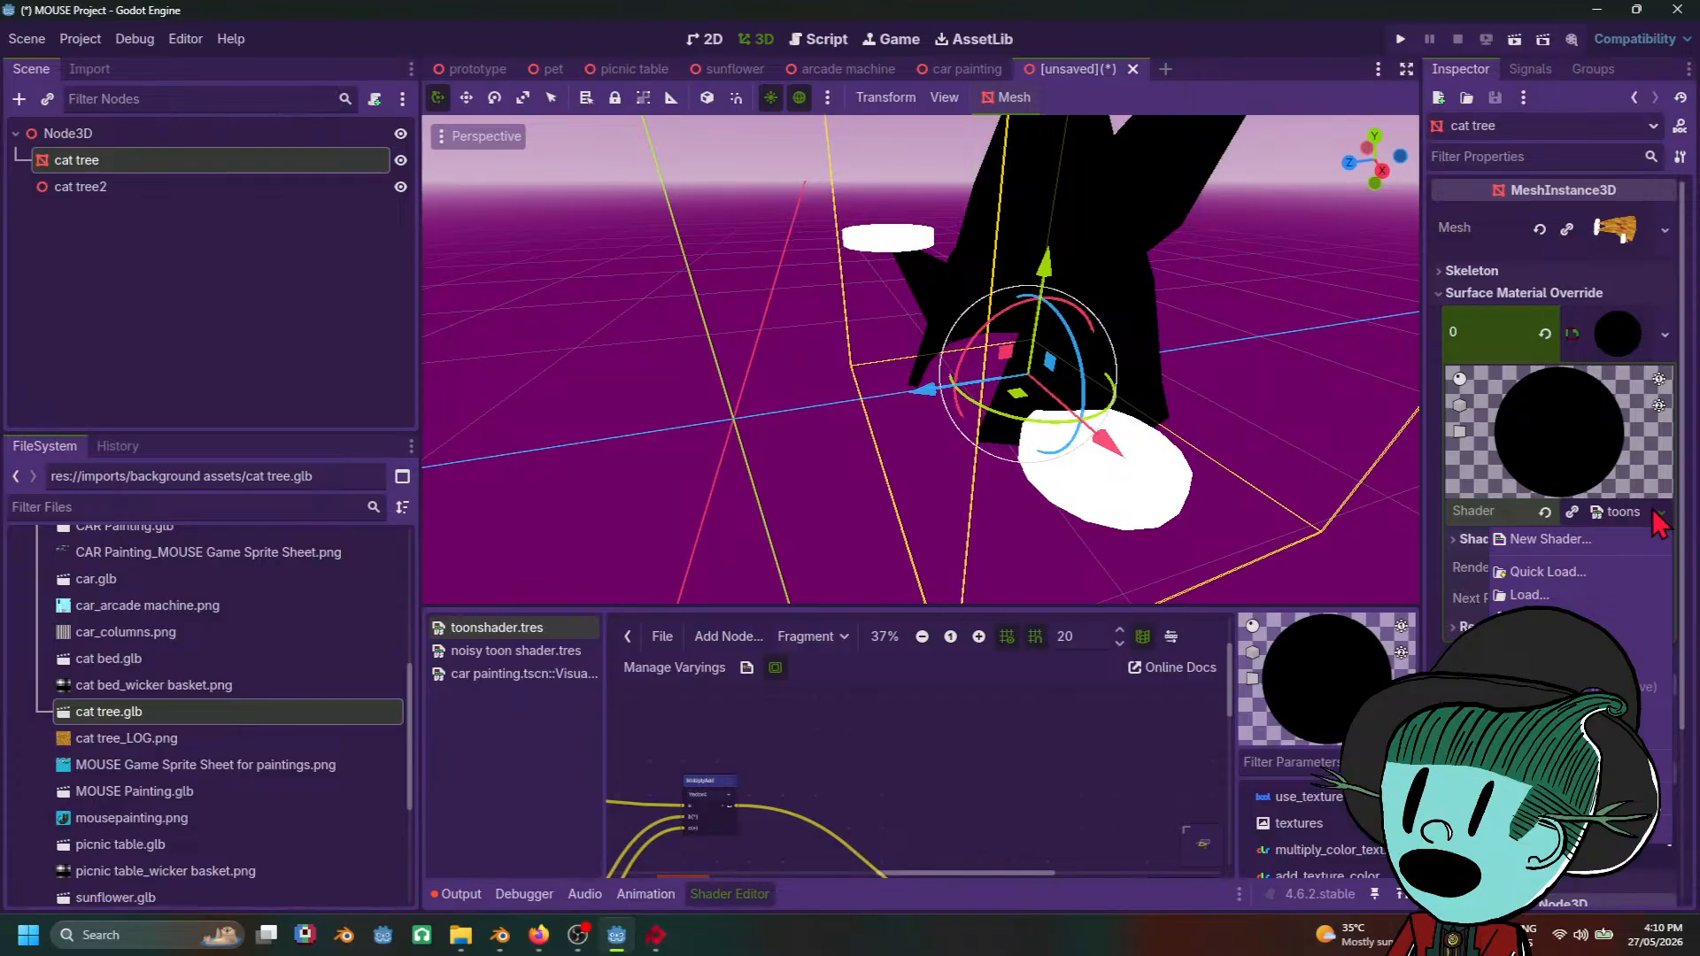
pyautogui.click(1550, 572)
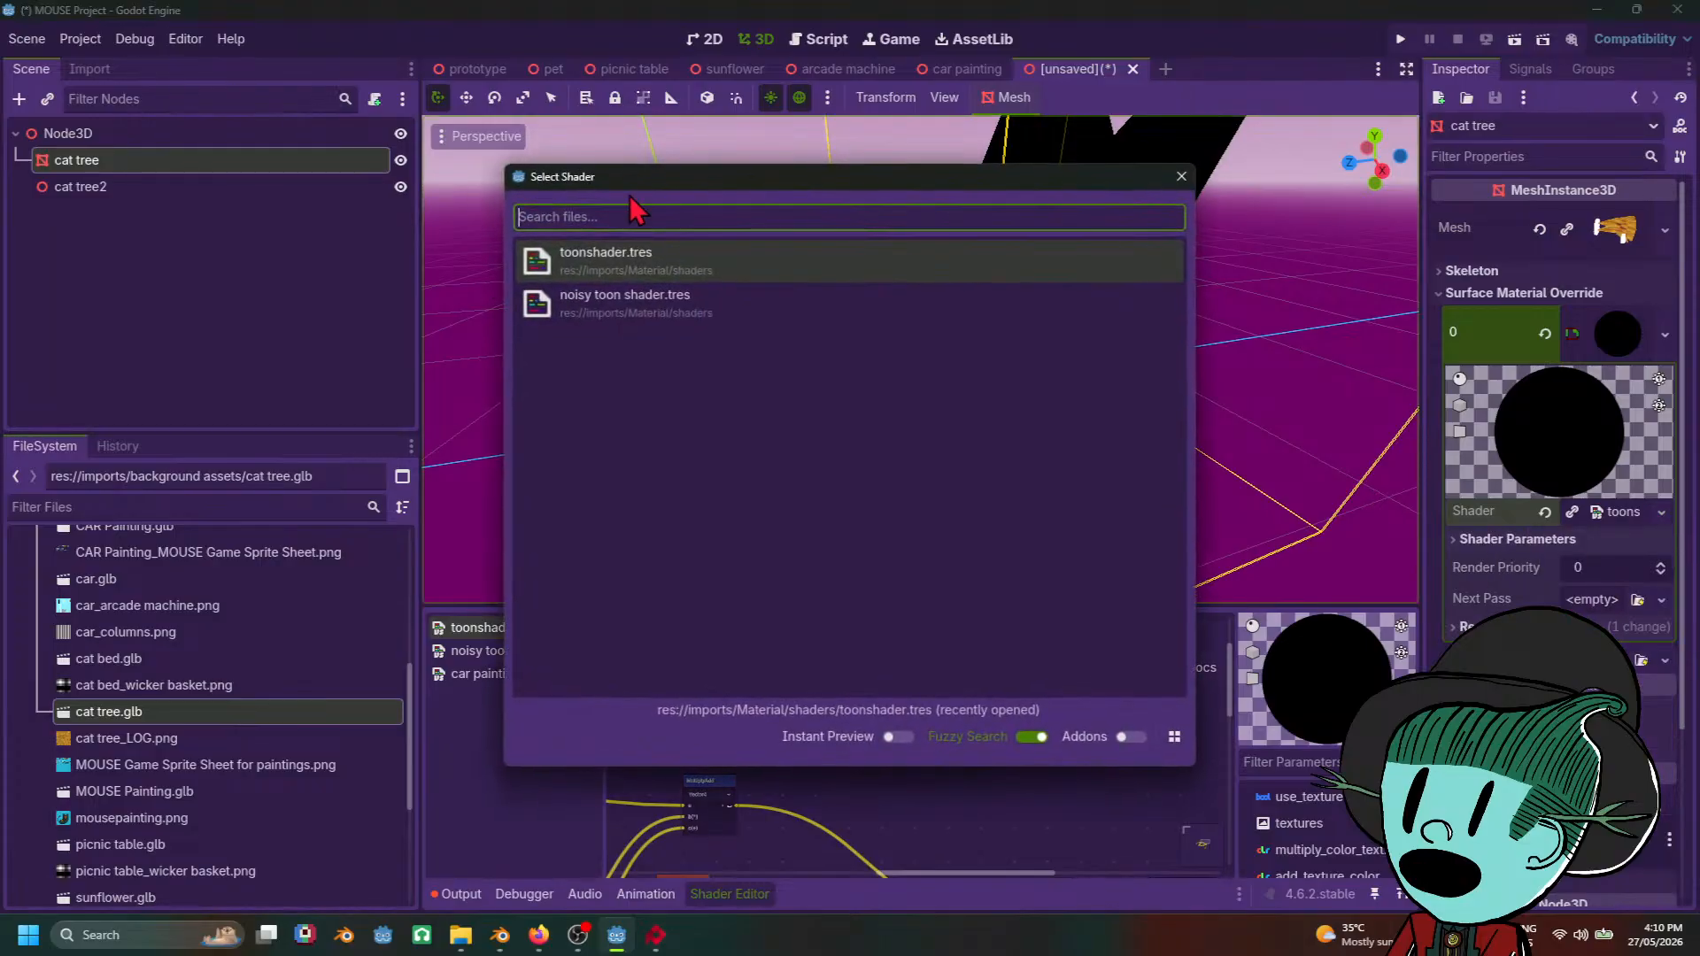
pyautogui.click(712, 305)
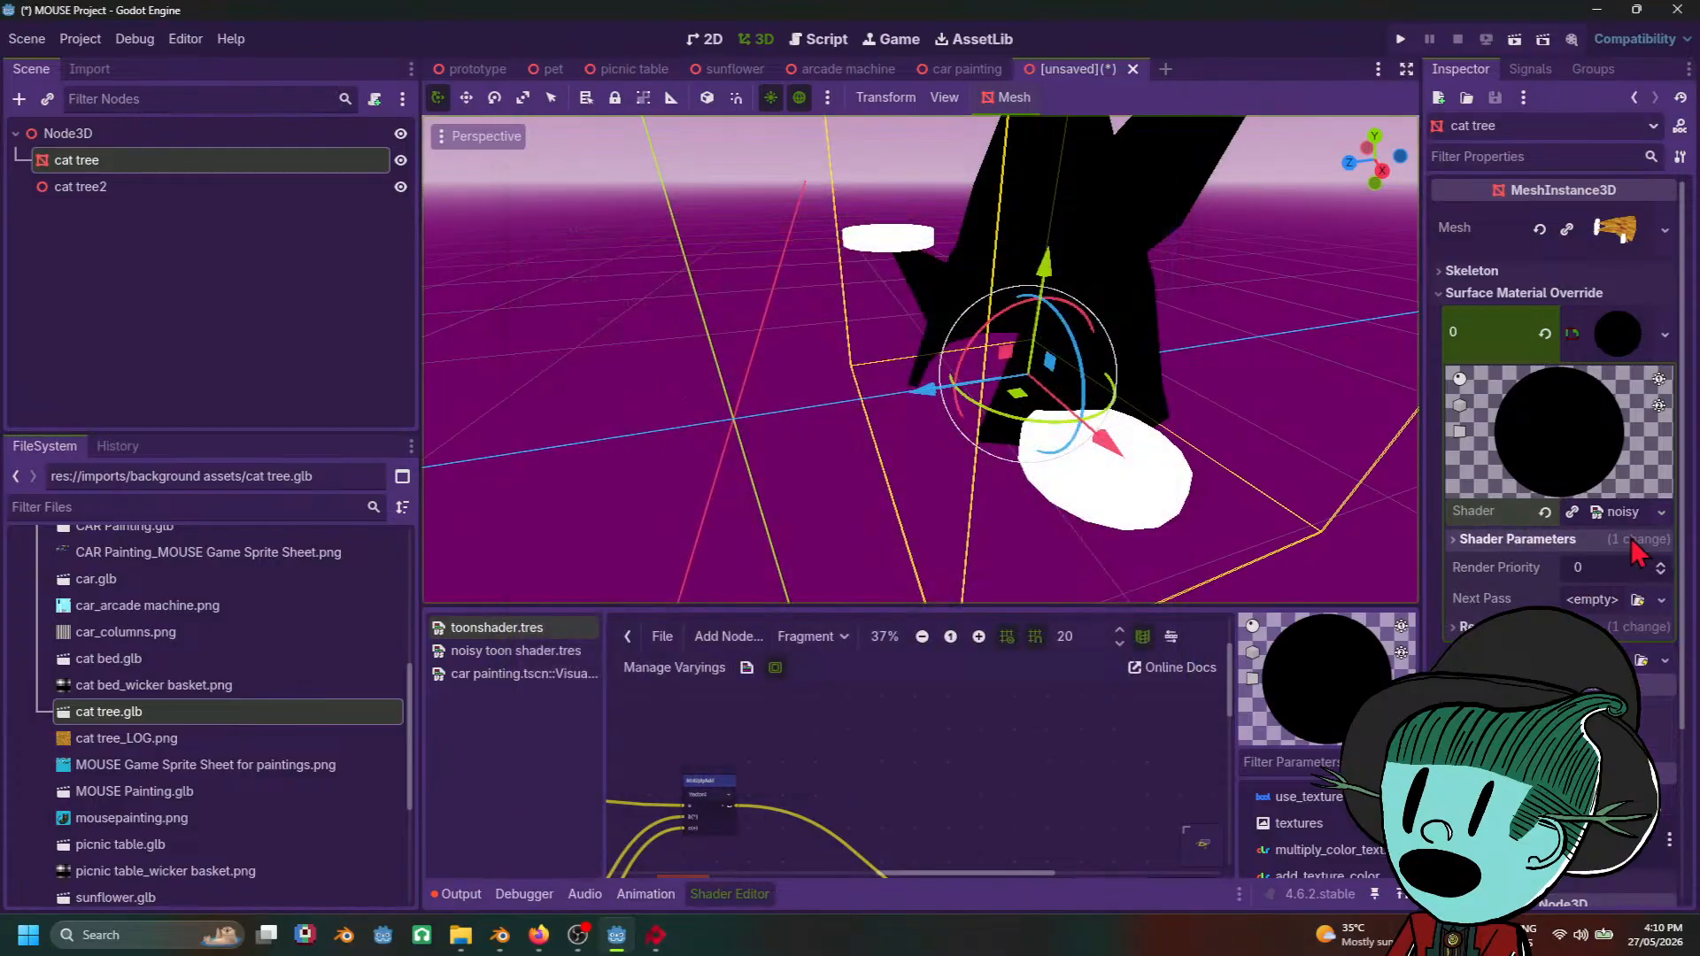
# Step: Enable Use Texture in the material's shader parameters and assign cat tree_LOG.png as its texture
pyautogui.click(1541, 540)
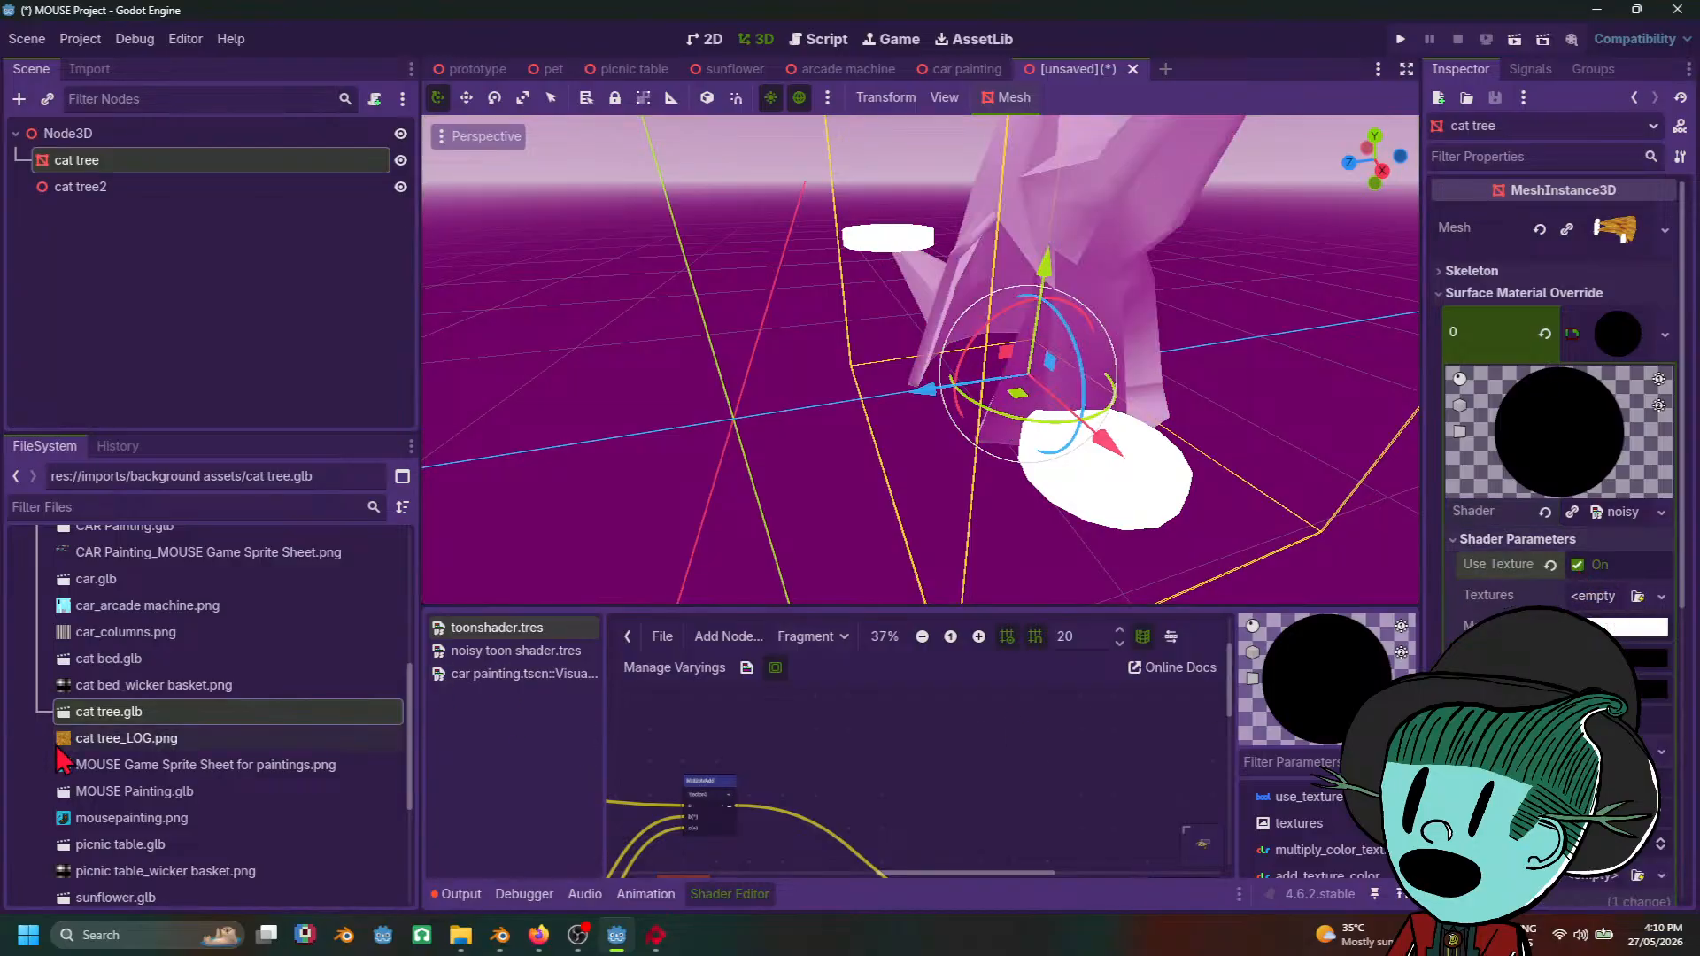
pyautogui.moveTo(115, 737); pyautogui.dragTo(1605, 611)
pyautogui.scroll(-5, 1158, 434)
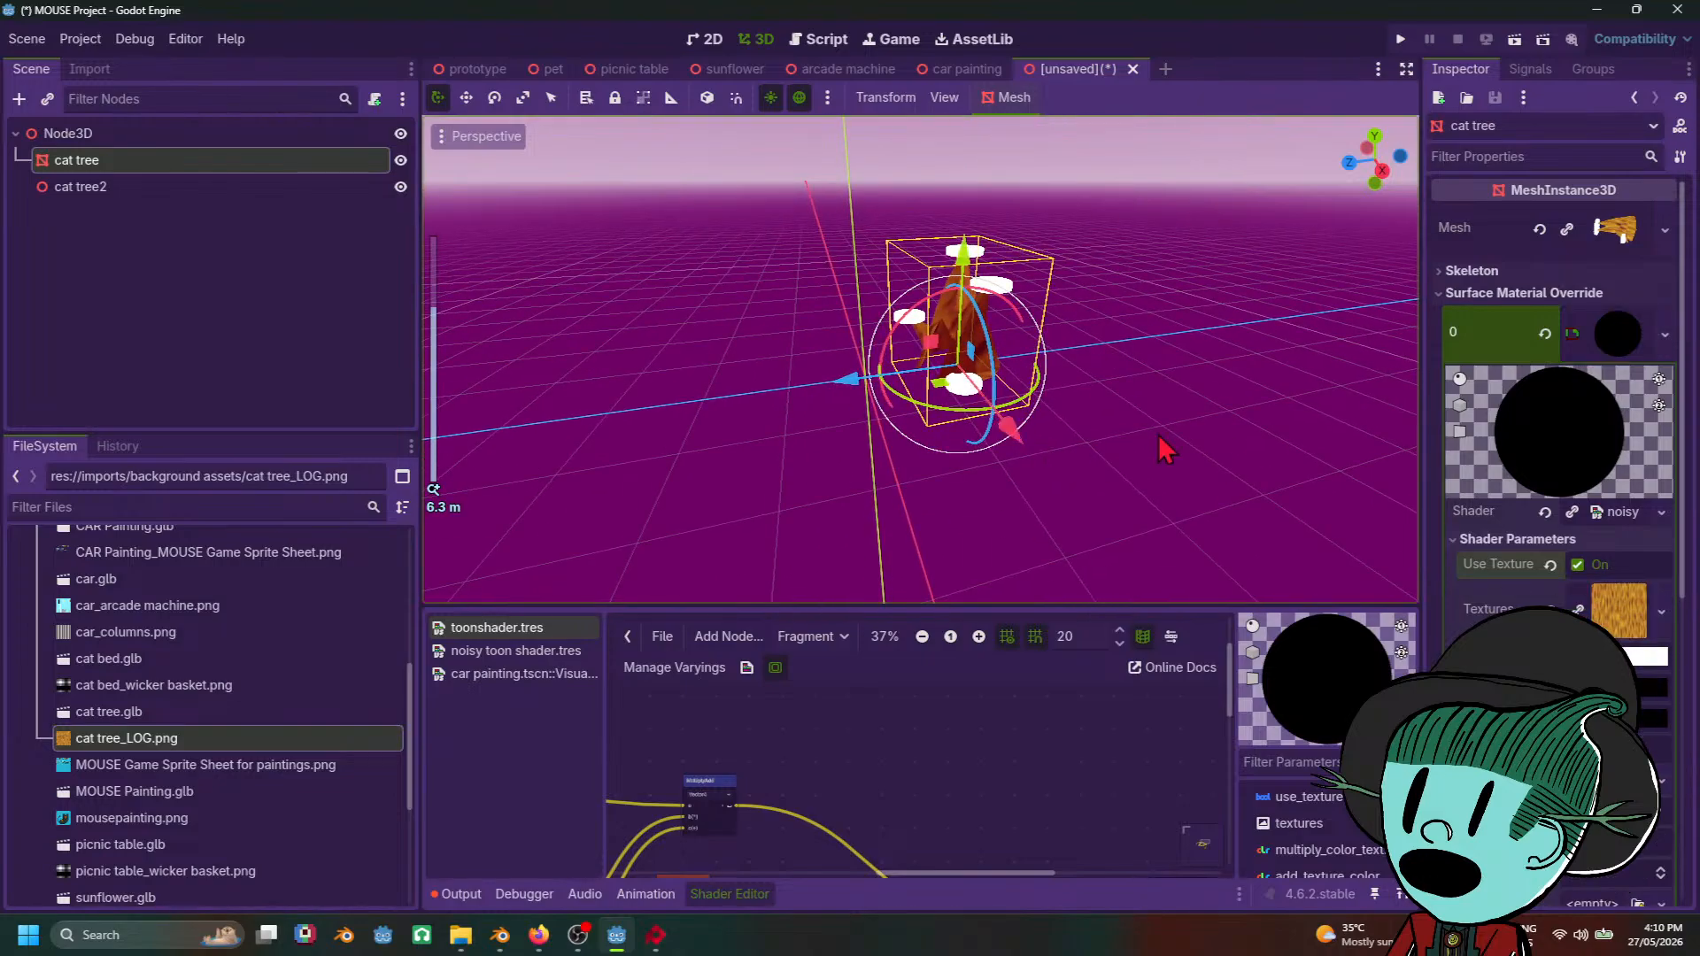
pyautogui.scroll(3, 1223, 443)
# Step: Examine the textured cat tree trunk from different sides, with and without the node selected
pyautogui.click(1201, 405)
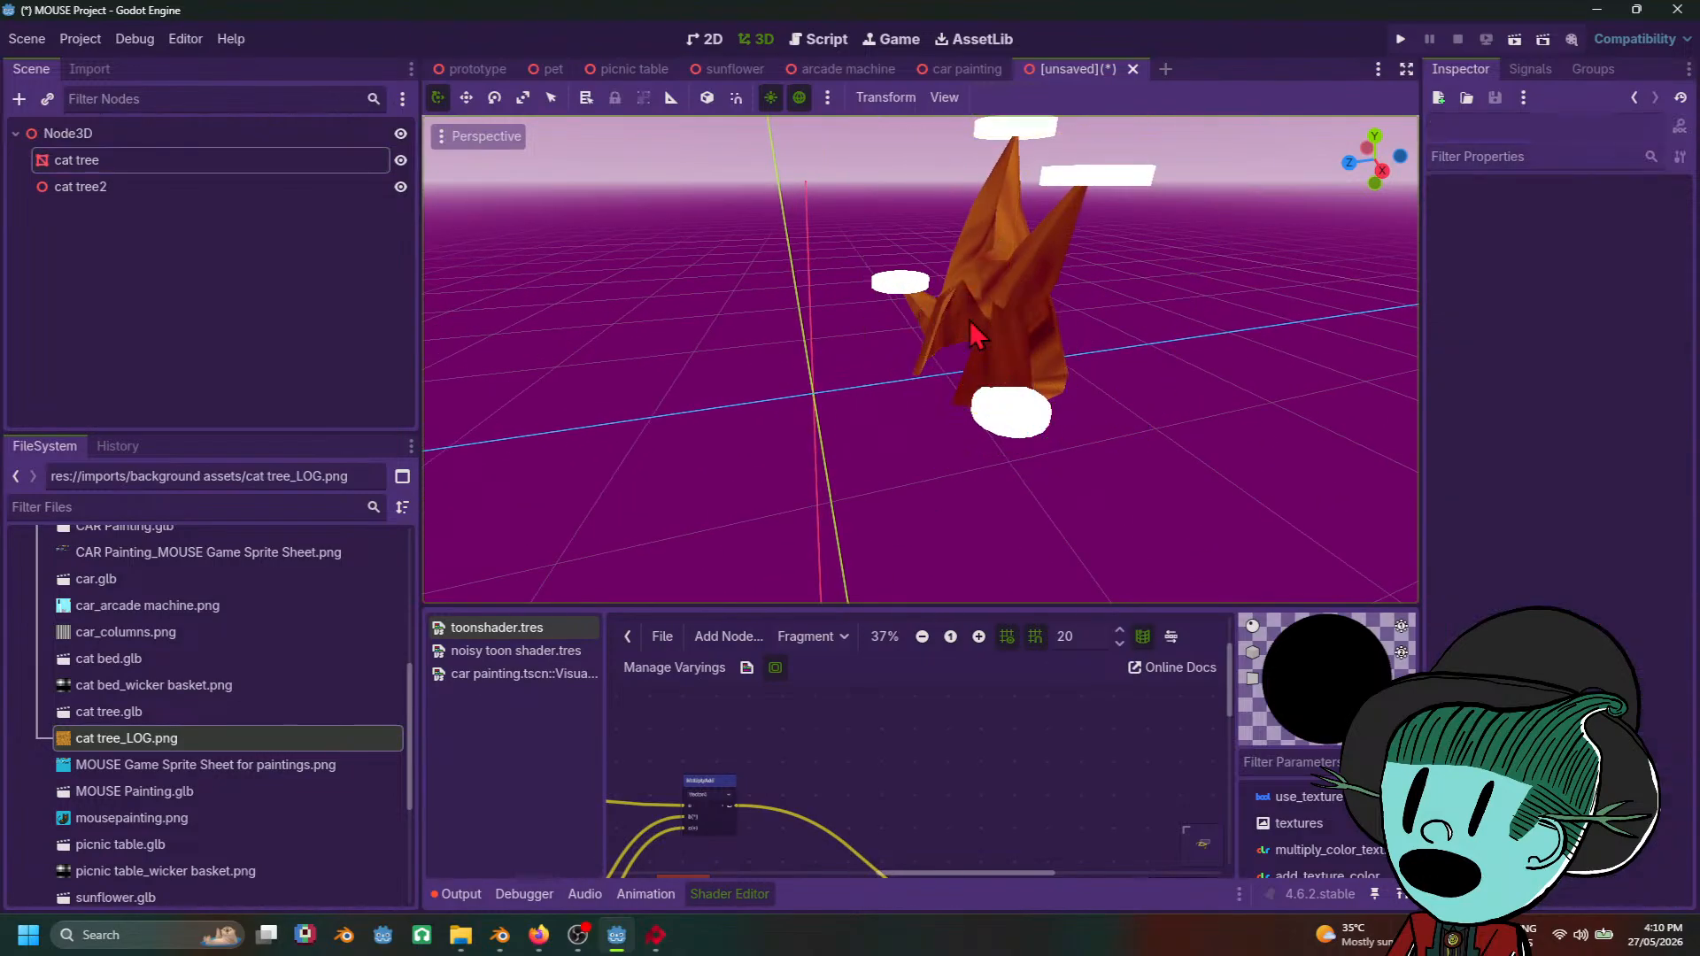
pyautogui.click(978, 335)
pyautogui.moveTo(1273, 320); pyautogui.dragTo(1195, 384, button='middle')
pyautogui.click(1190, 411)
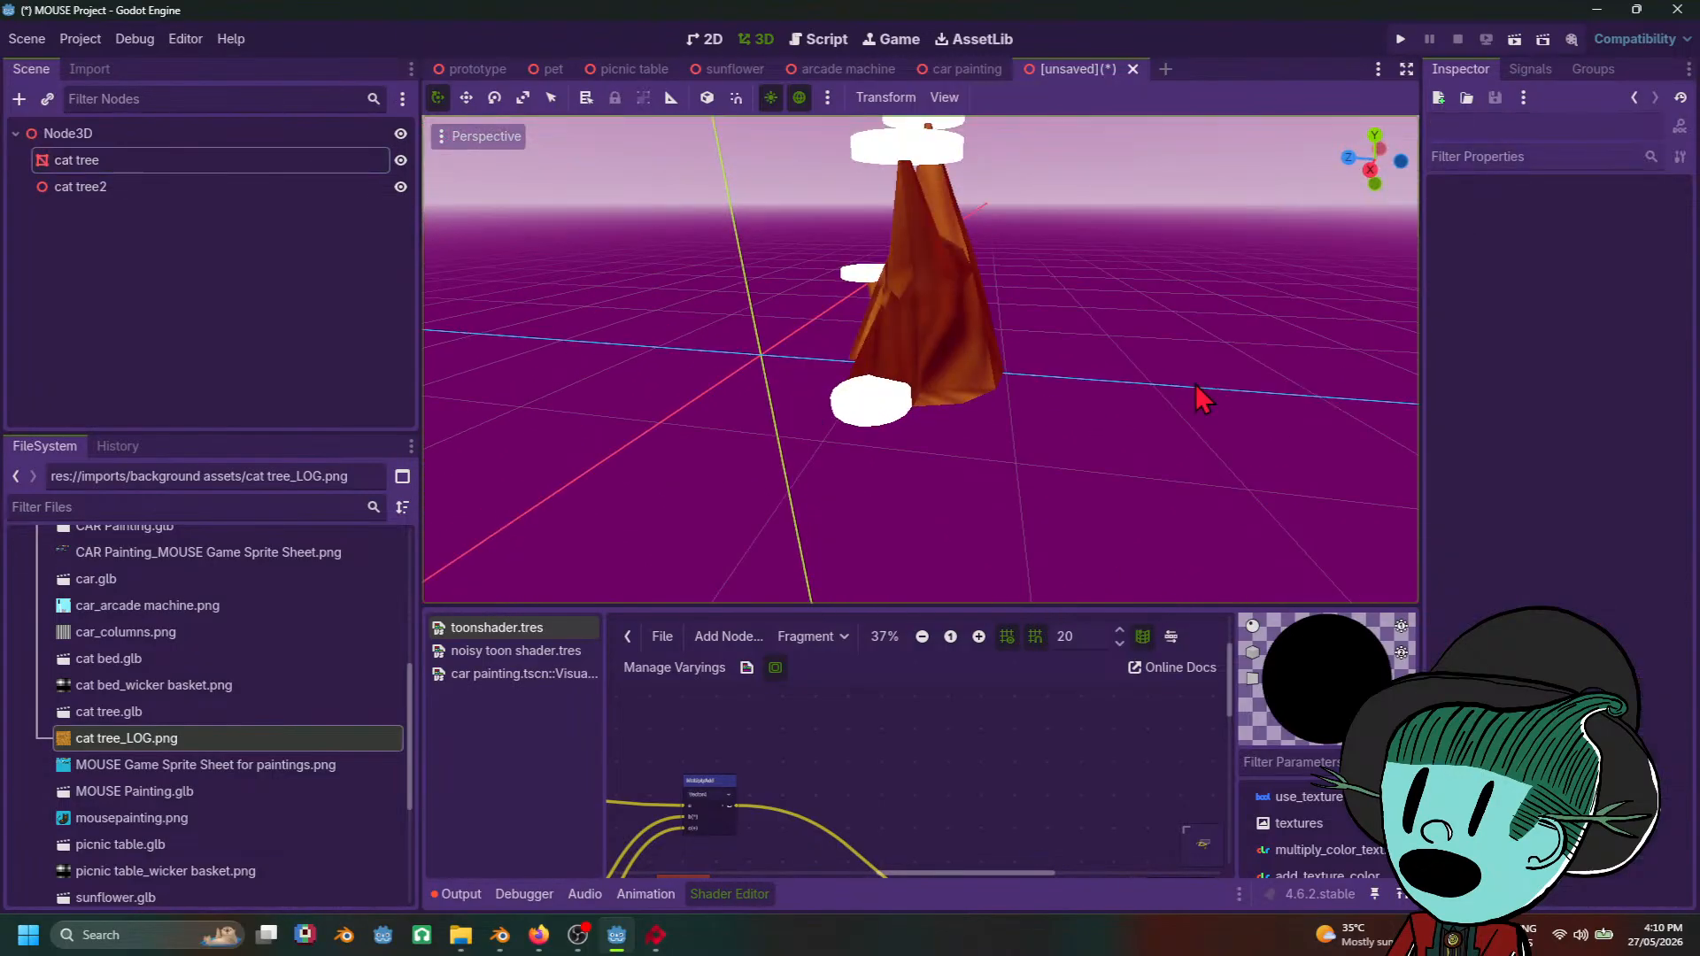
pyautogui.click(982, 353)
pyautogui.moveTo(1001, 359); pyautogui.dragTo(1257, 473, button='middle')
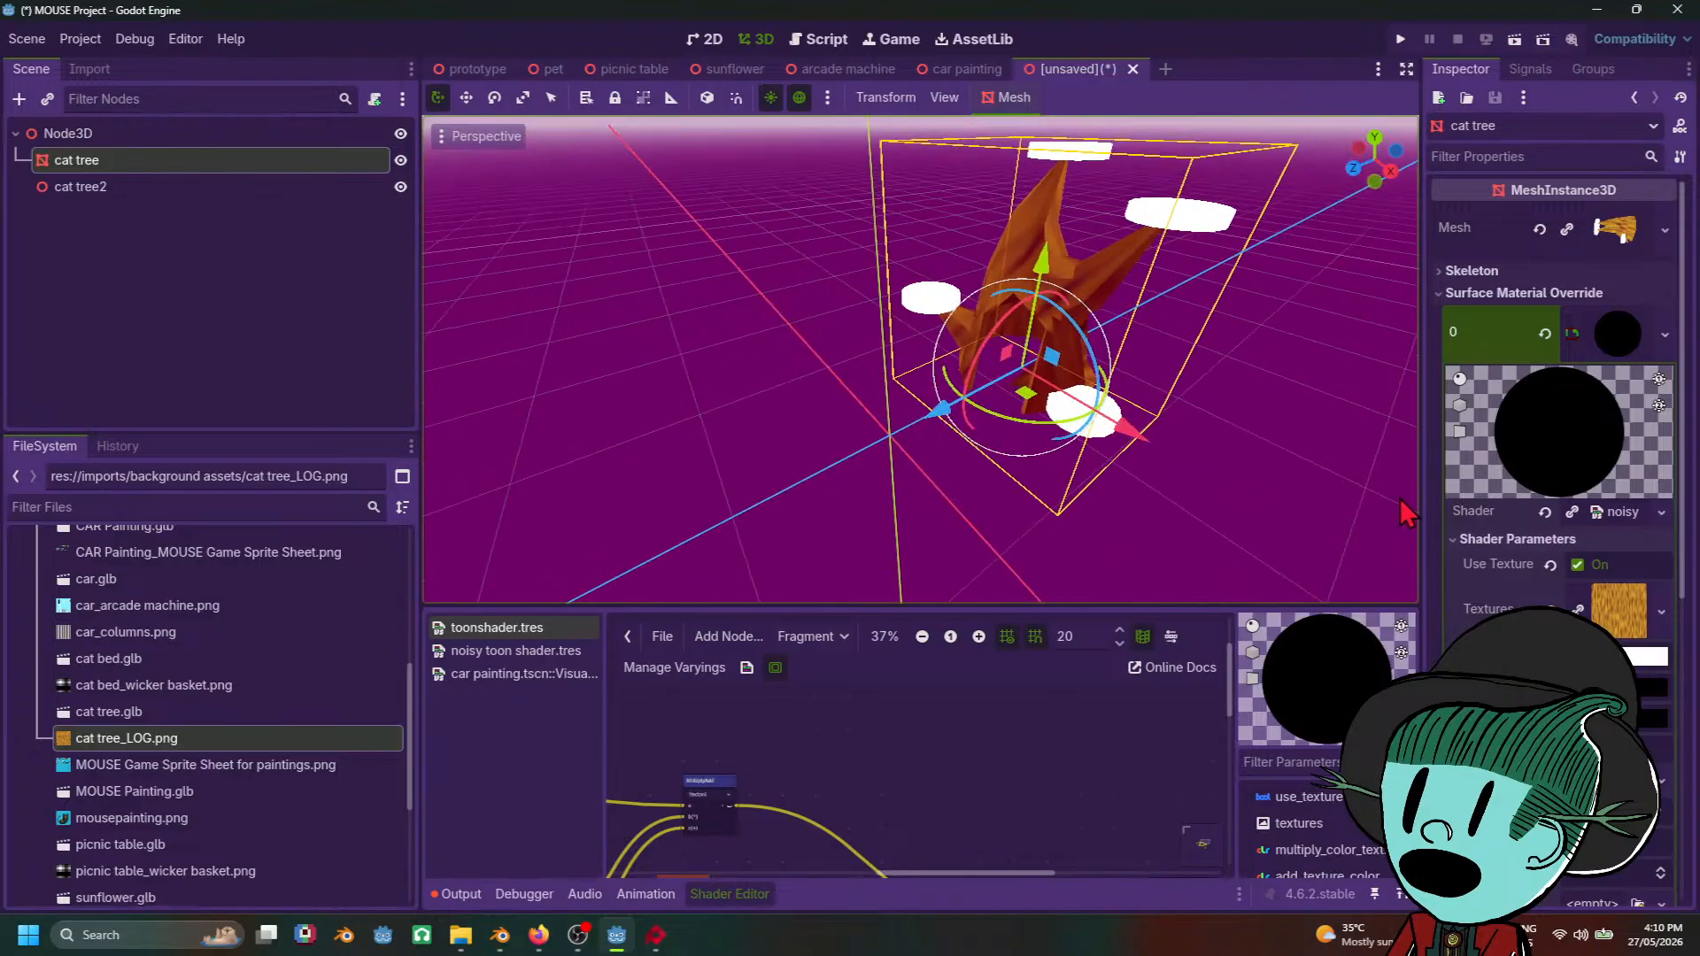
# Step: Open the cat tree material's noisy toon shader in the shader editor and view the trunk's base up close
pyautogui.click(1610, 513)
pyautogui.click(1610, 515)
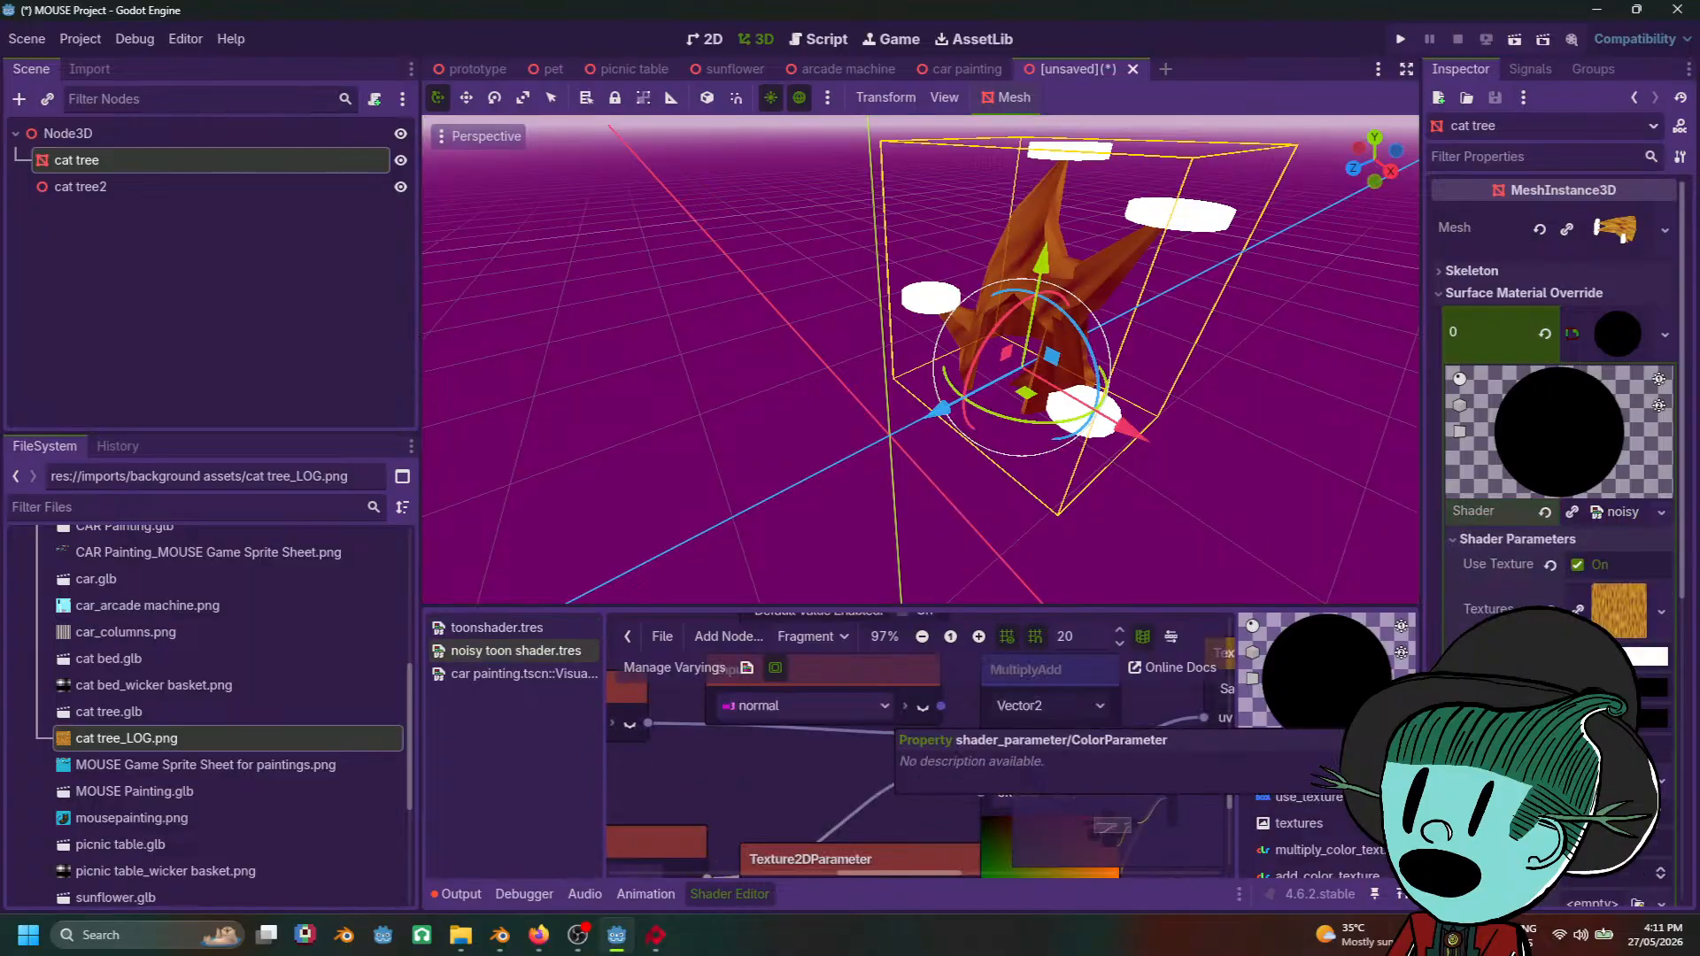
pyautogui.scroll(3, 1329, 423)
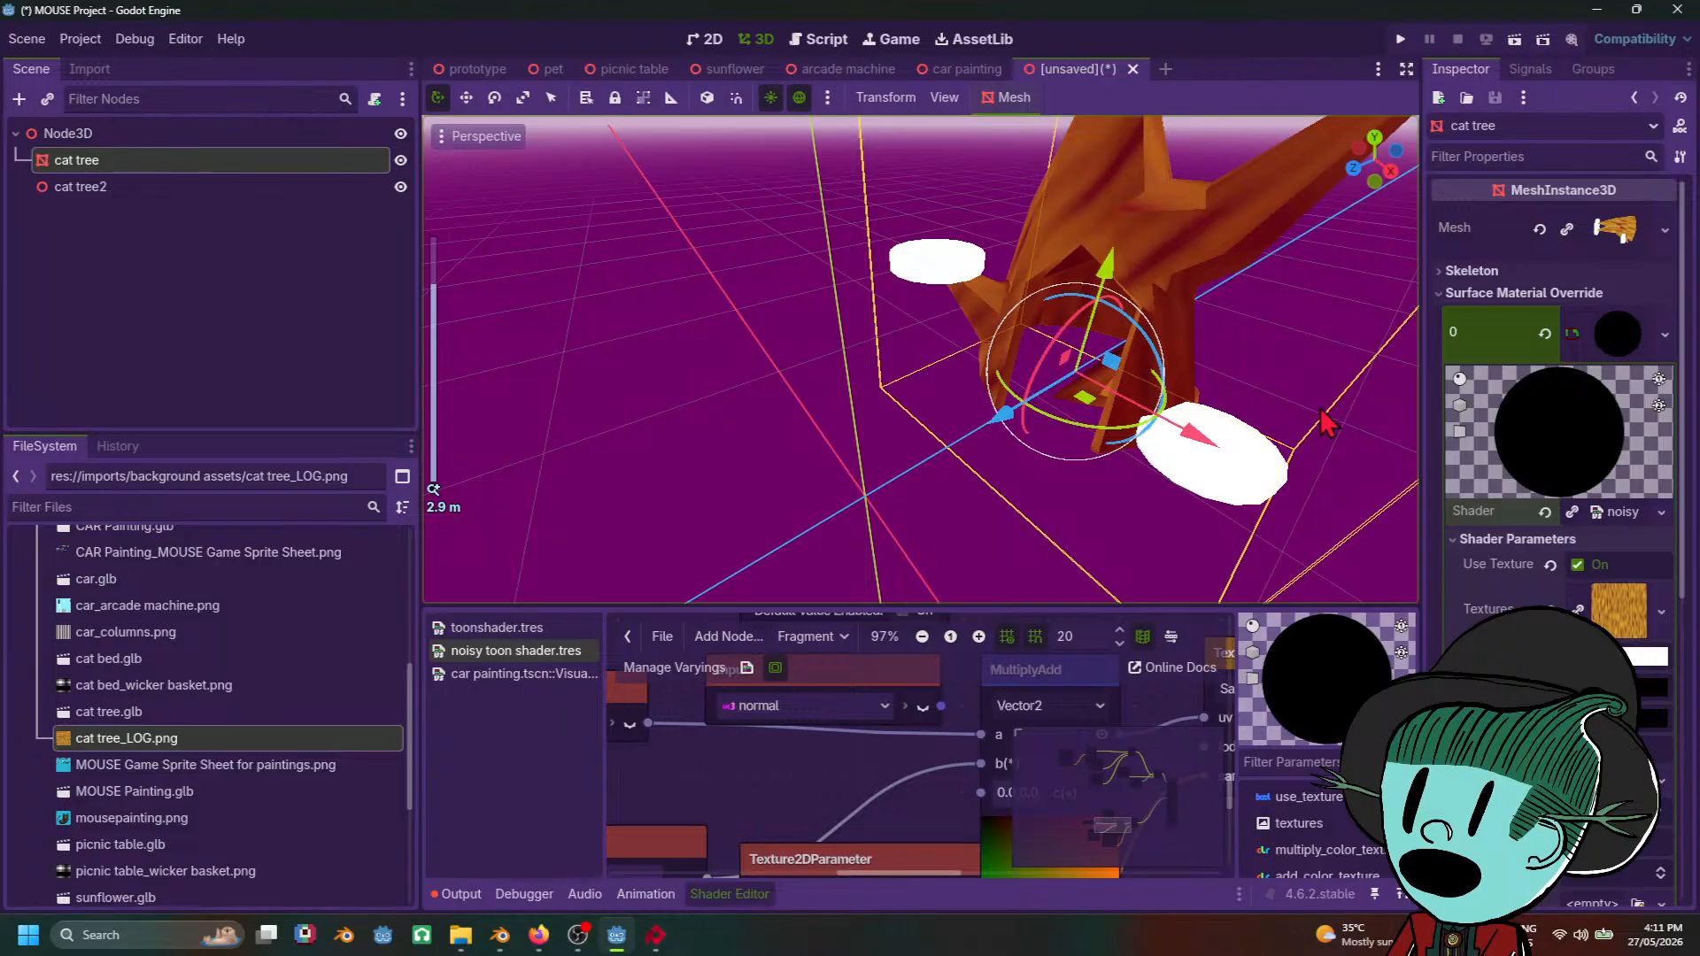
pyautogui.moveTo(1322, 409); pyautogui.dragTo(1269, 406, button='middle')
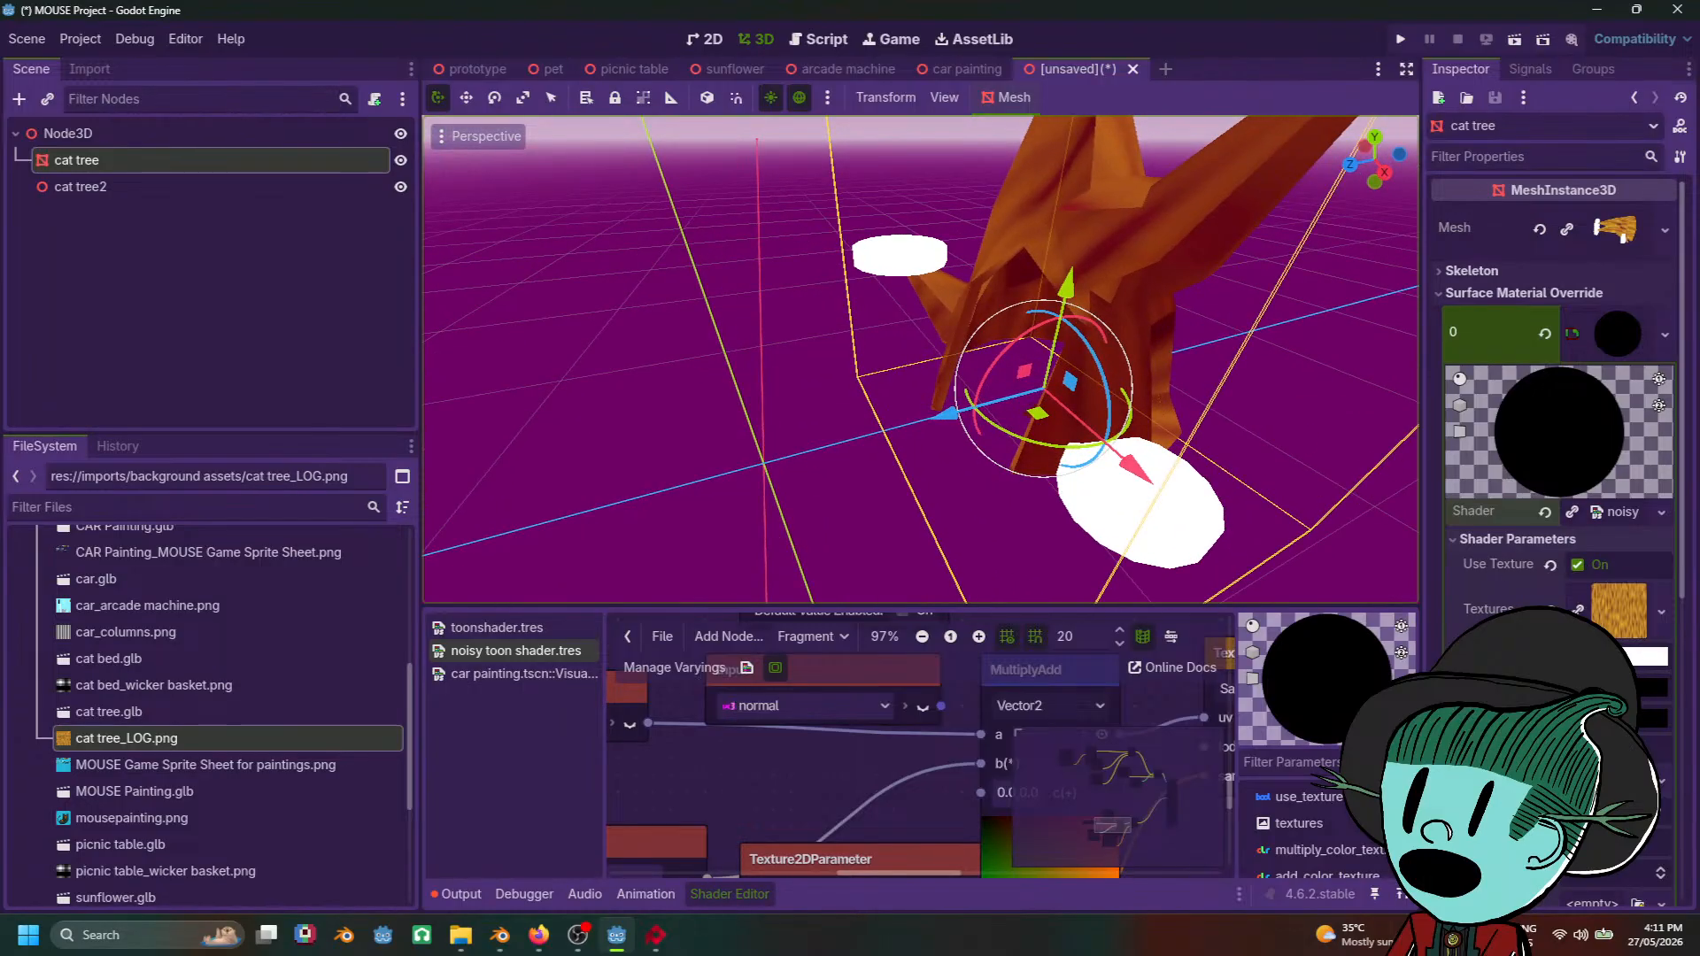
# Step: Assign a new NoiseTexture2D with FastNoiseLite noise to the trunk material's Texture 2d parameter and inspect the trunk up close
pyautogui.click(1607, 779)
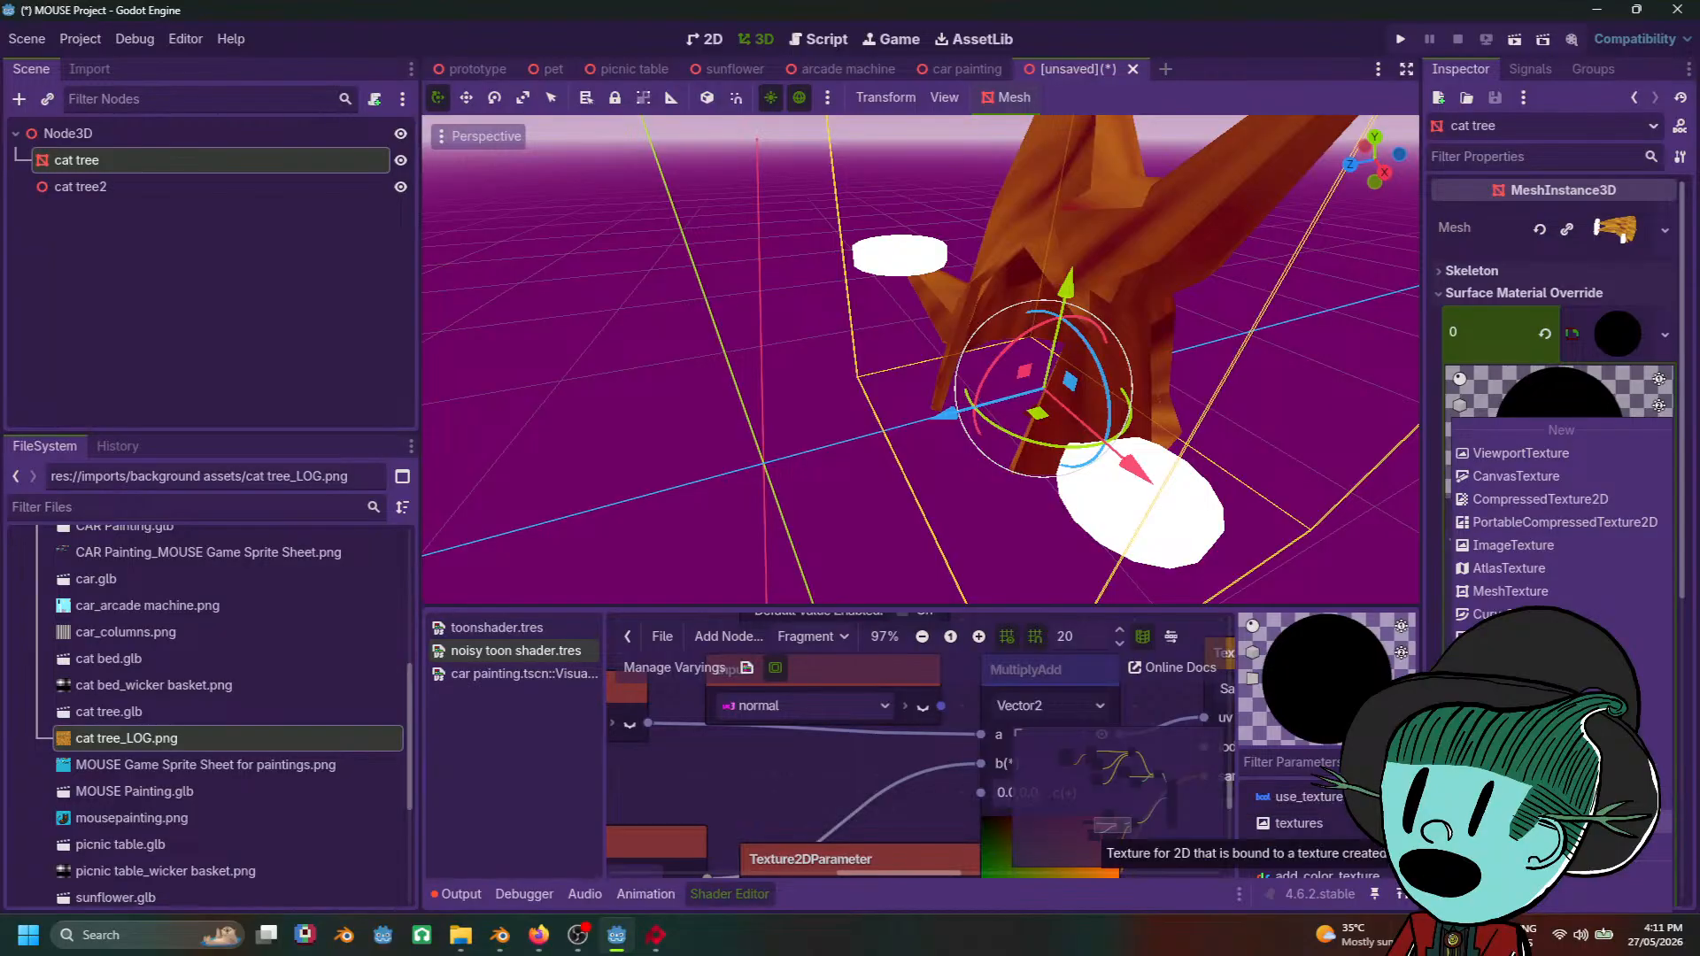
pyautogui.click(1594, 846)
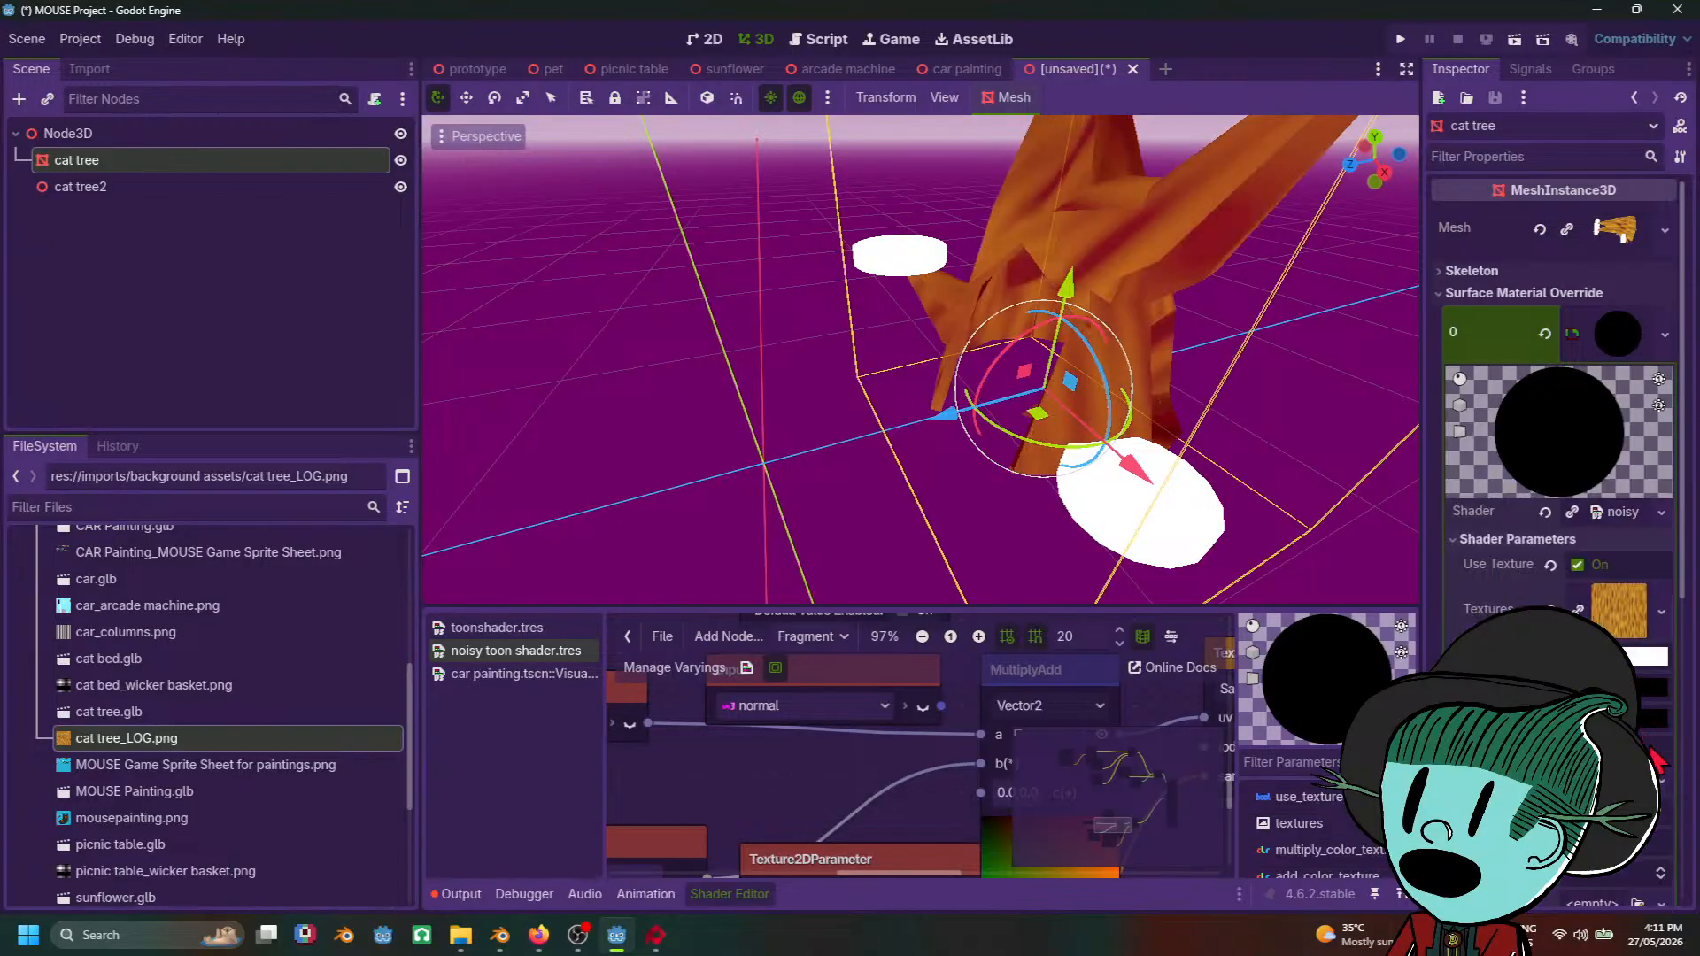
pyautogui.scroll(-3, 1558, 442)
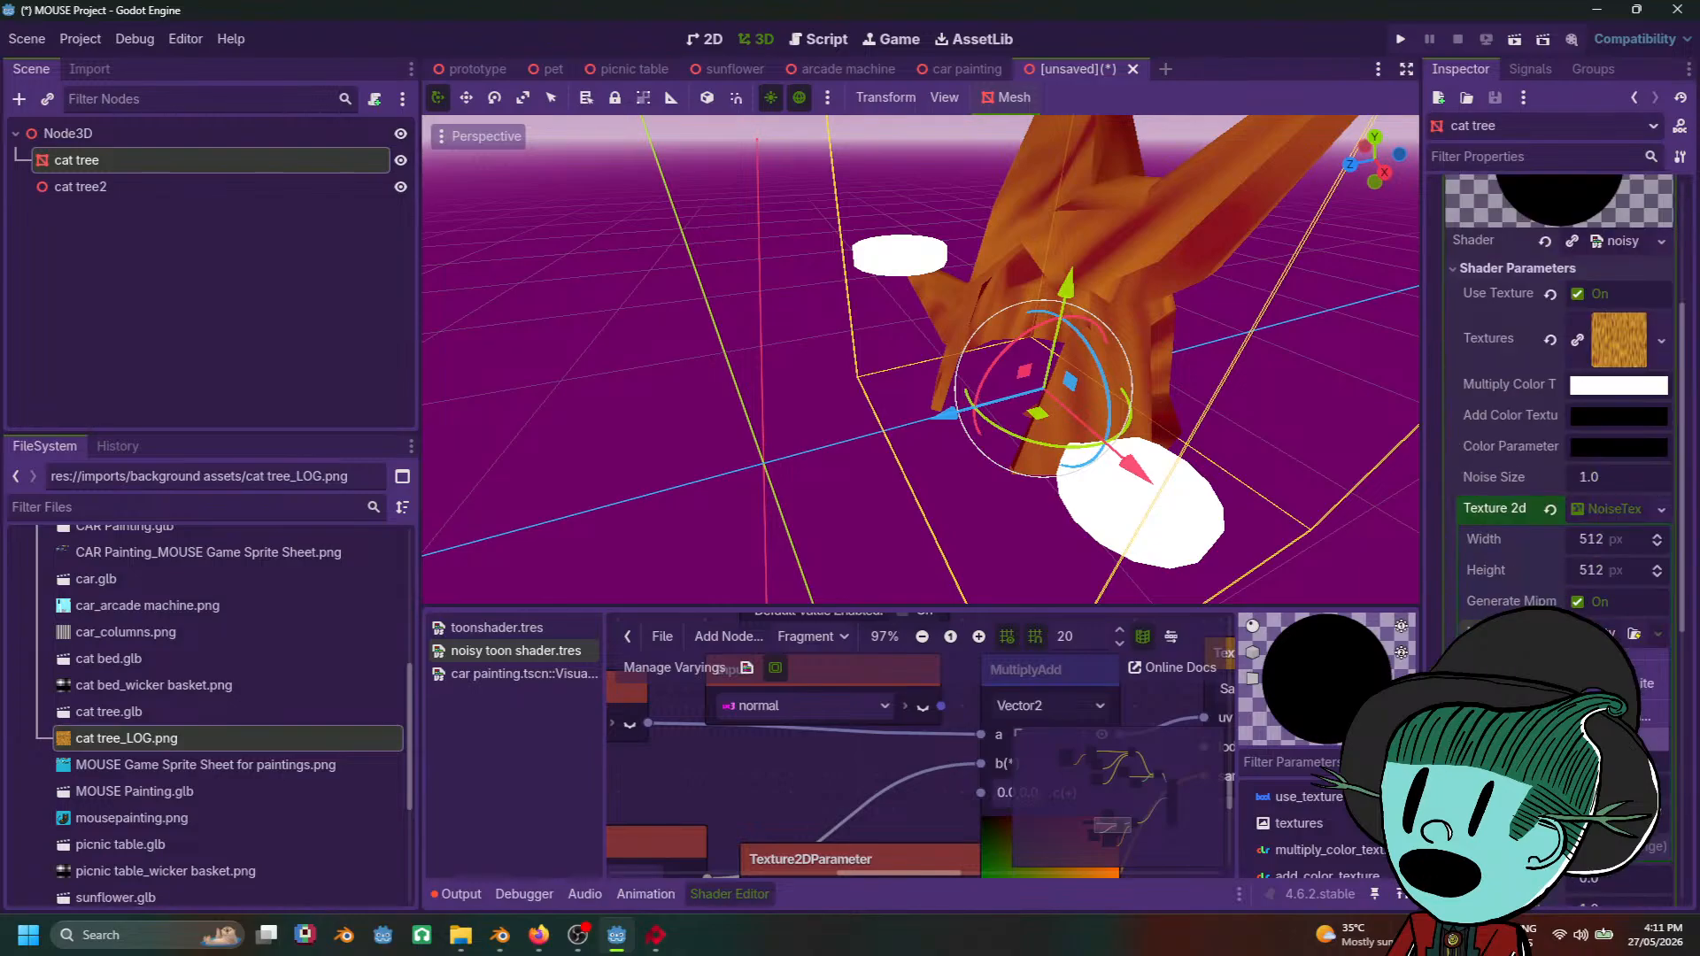
pyautogui.scroll(-2, 1282, 409)
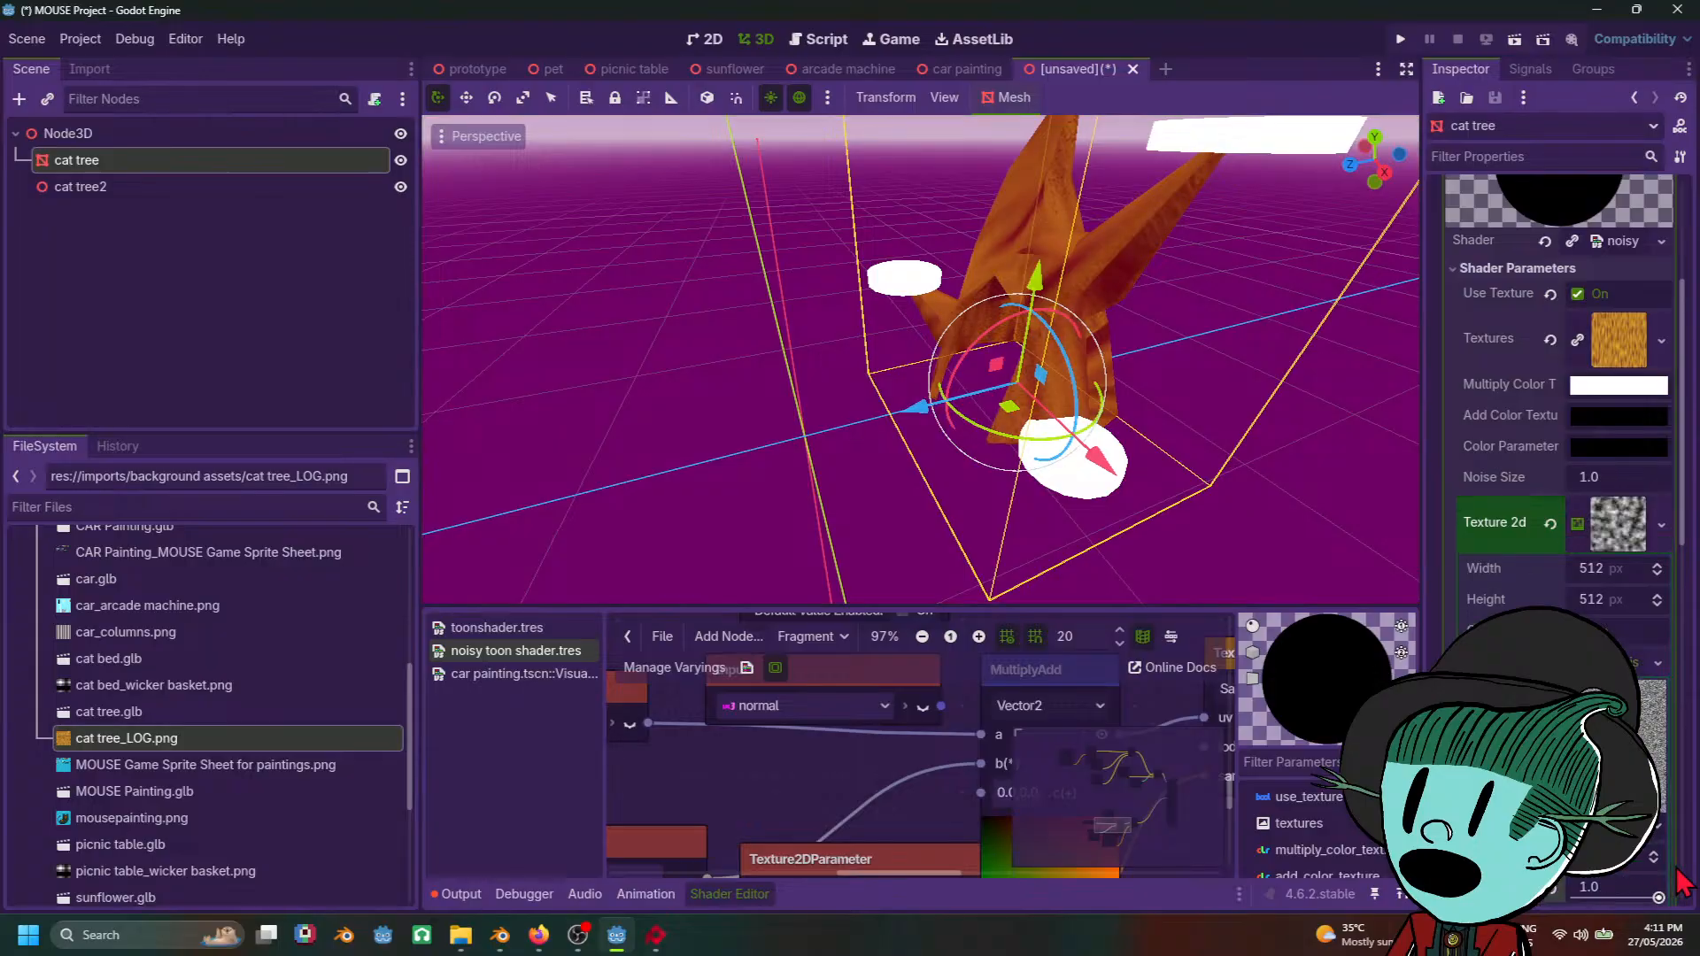
pyautogui.scroll(-4, 1257, 417)
pyautogui.scroll(4, 1266, 431)
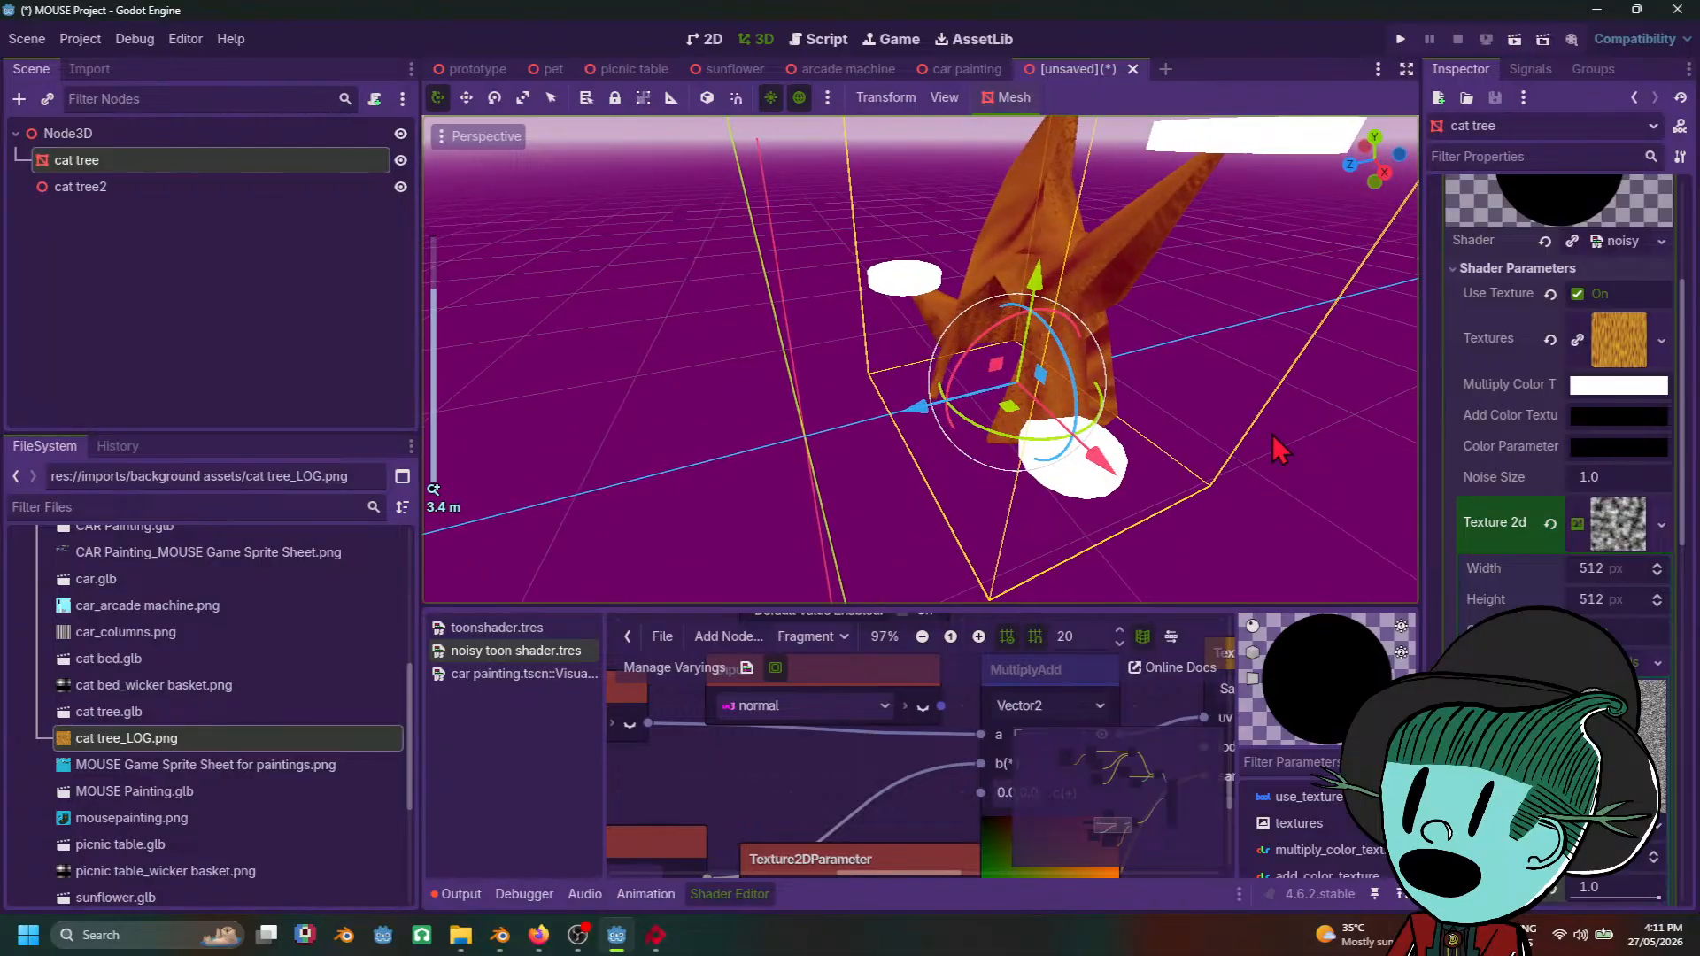
pyautogui.moveTo(1273, 434)
pyautogui.mouseDown(button='middle')
pyautogui.moveTo(1220, 403)
pyautogui.moveTo(1264, 448)
pyautogui.mouseUp(button='middle')
pyautogui.scroll(4, 1222, 394)
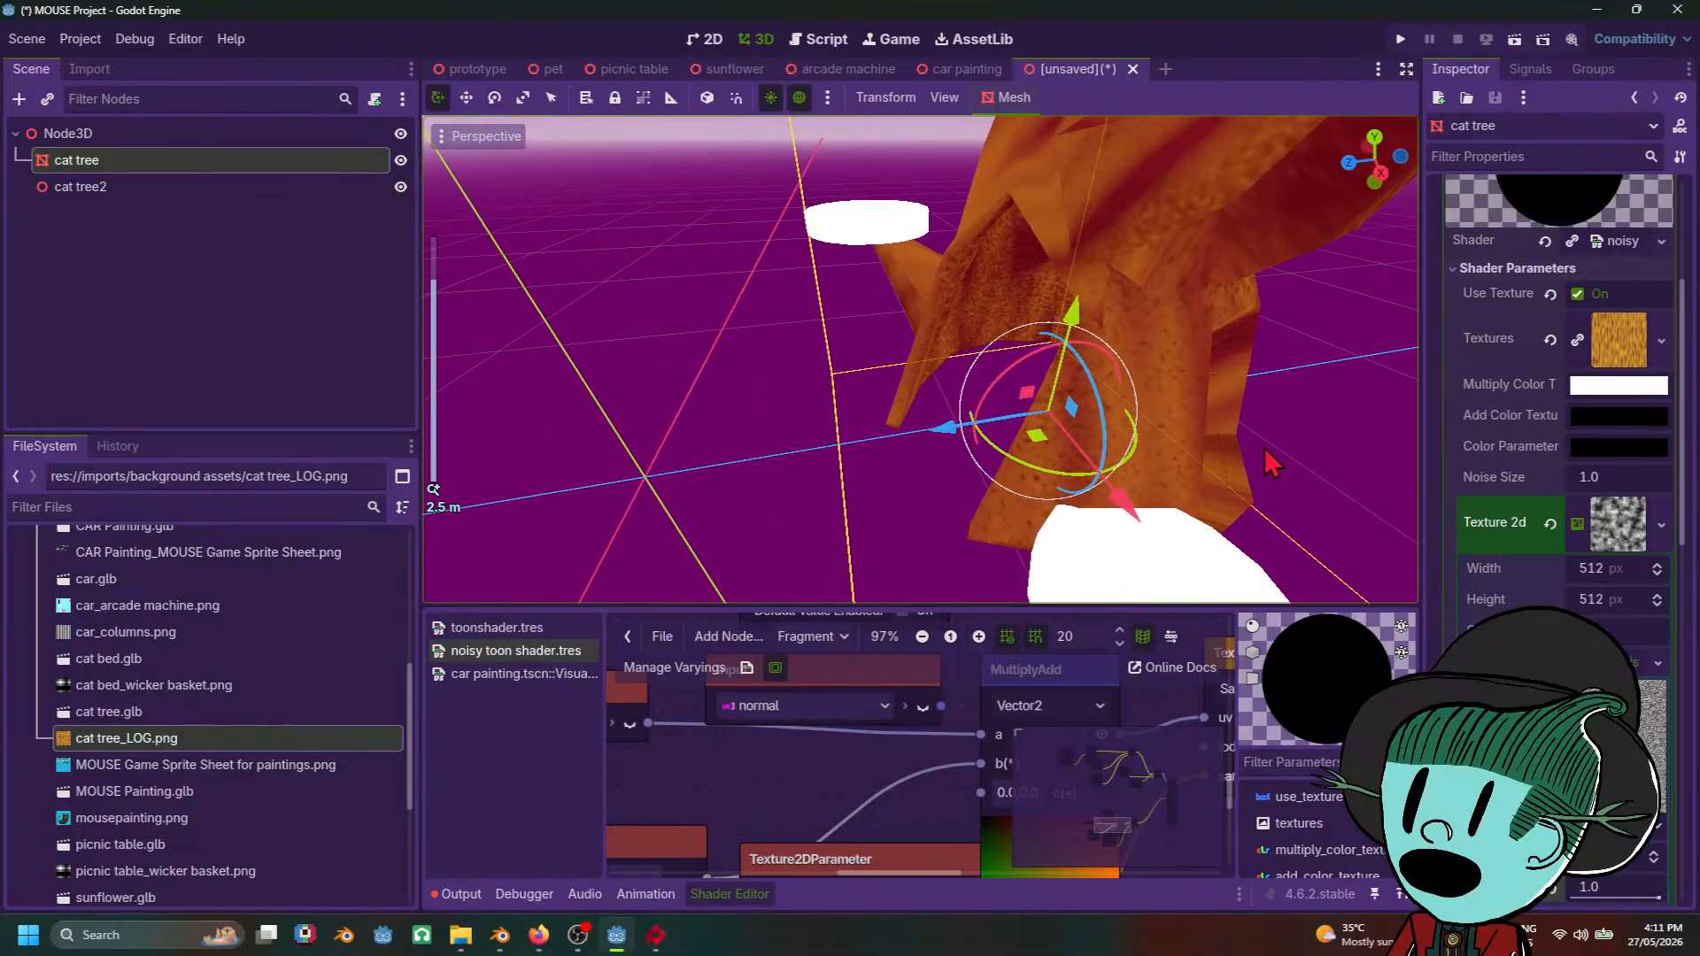
pyautogui.scroll(-4, 1276, 478)
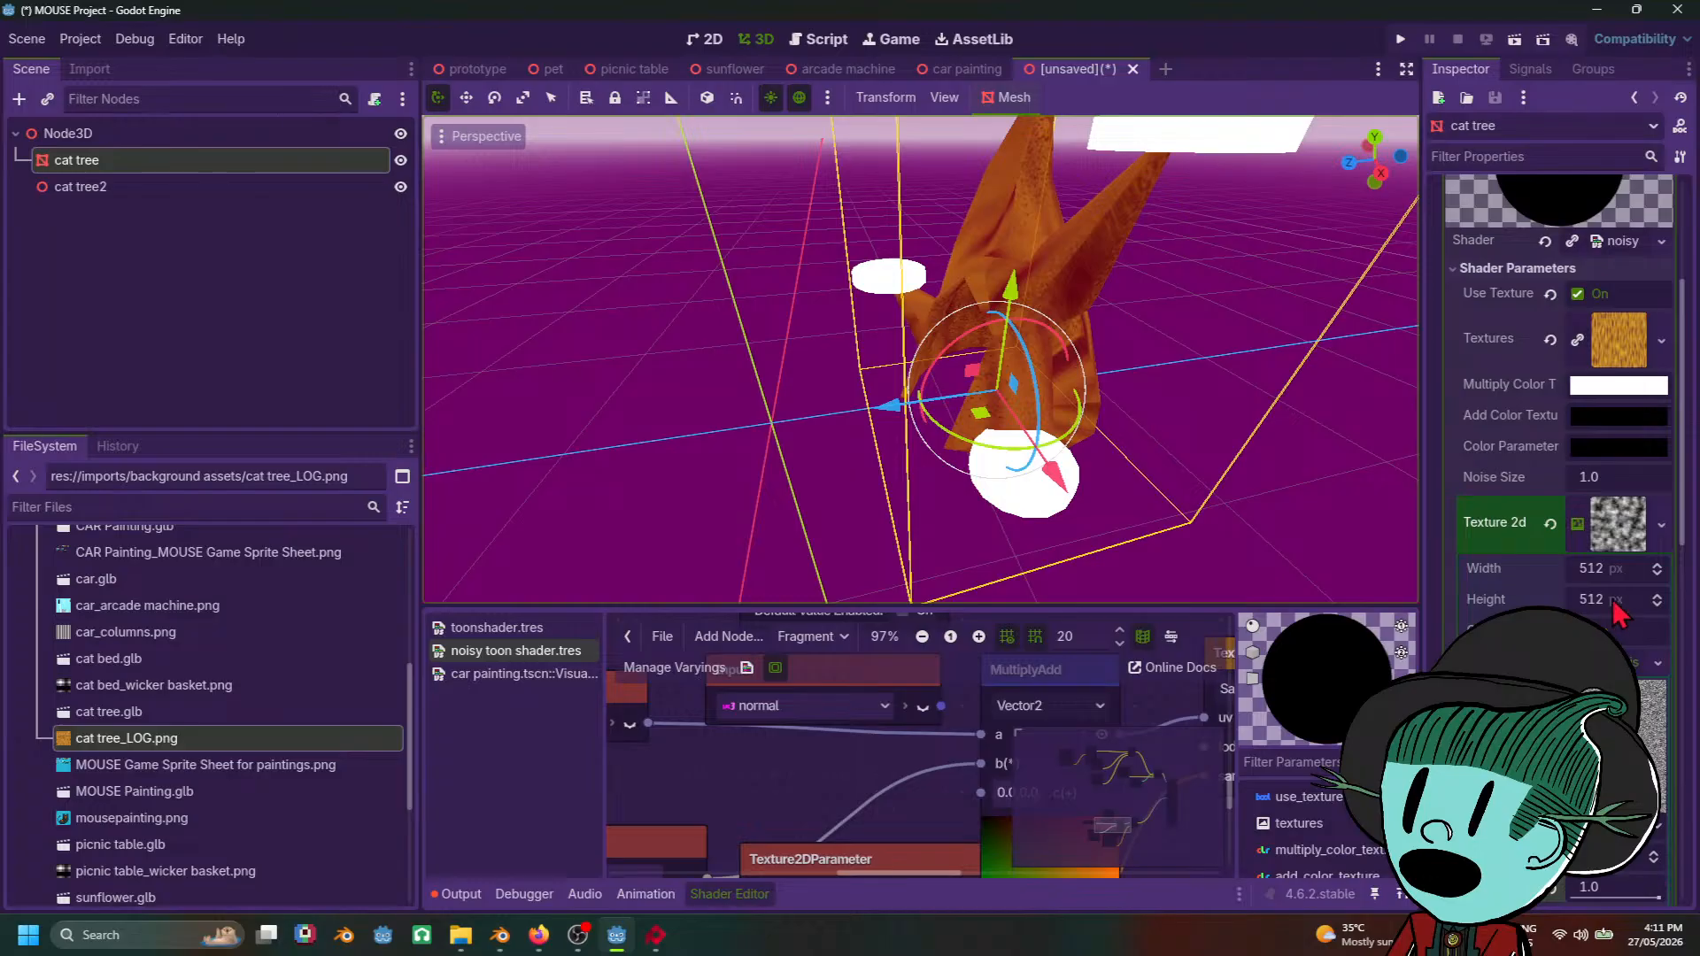
# Step: Try a height of 1 px for the noise texture and inspect the cat tree from another side
pyautogui.moveTo(1619, 611); pyautogui.dragTo(1505, 611)
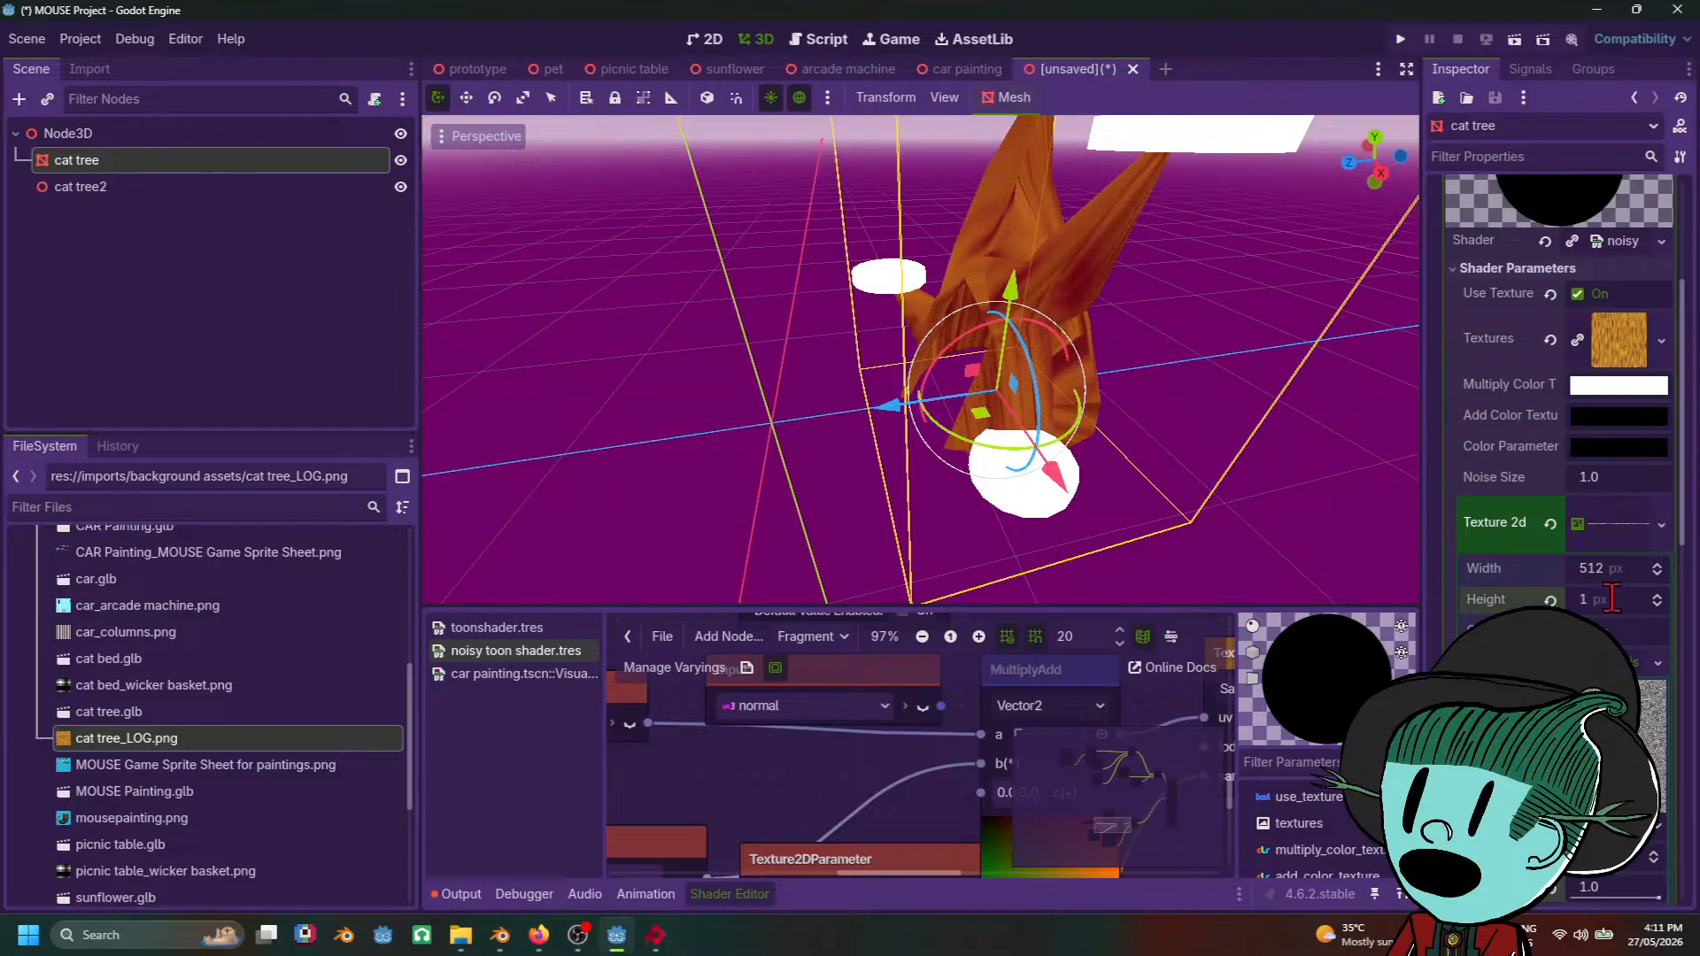
pyautogui.scroll(-3, 1191, 447)
pyautogui.moveTo(1186, 434); pyautogui.dragTo(1092, 433, button='middle')
pyautogui.scroll(3, 1092, 433)
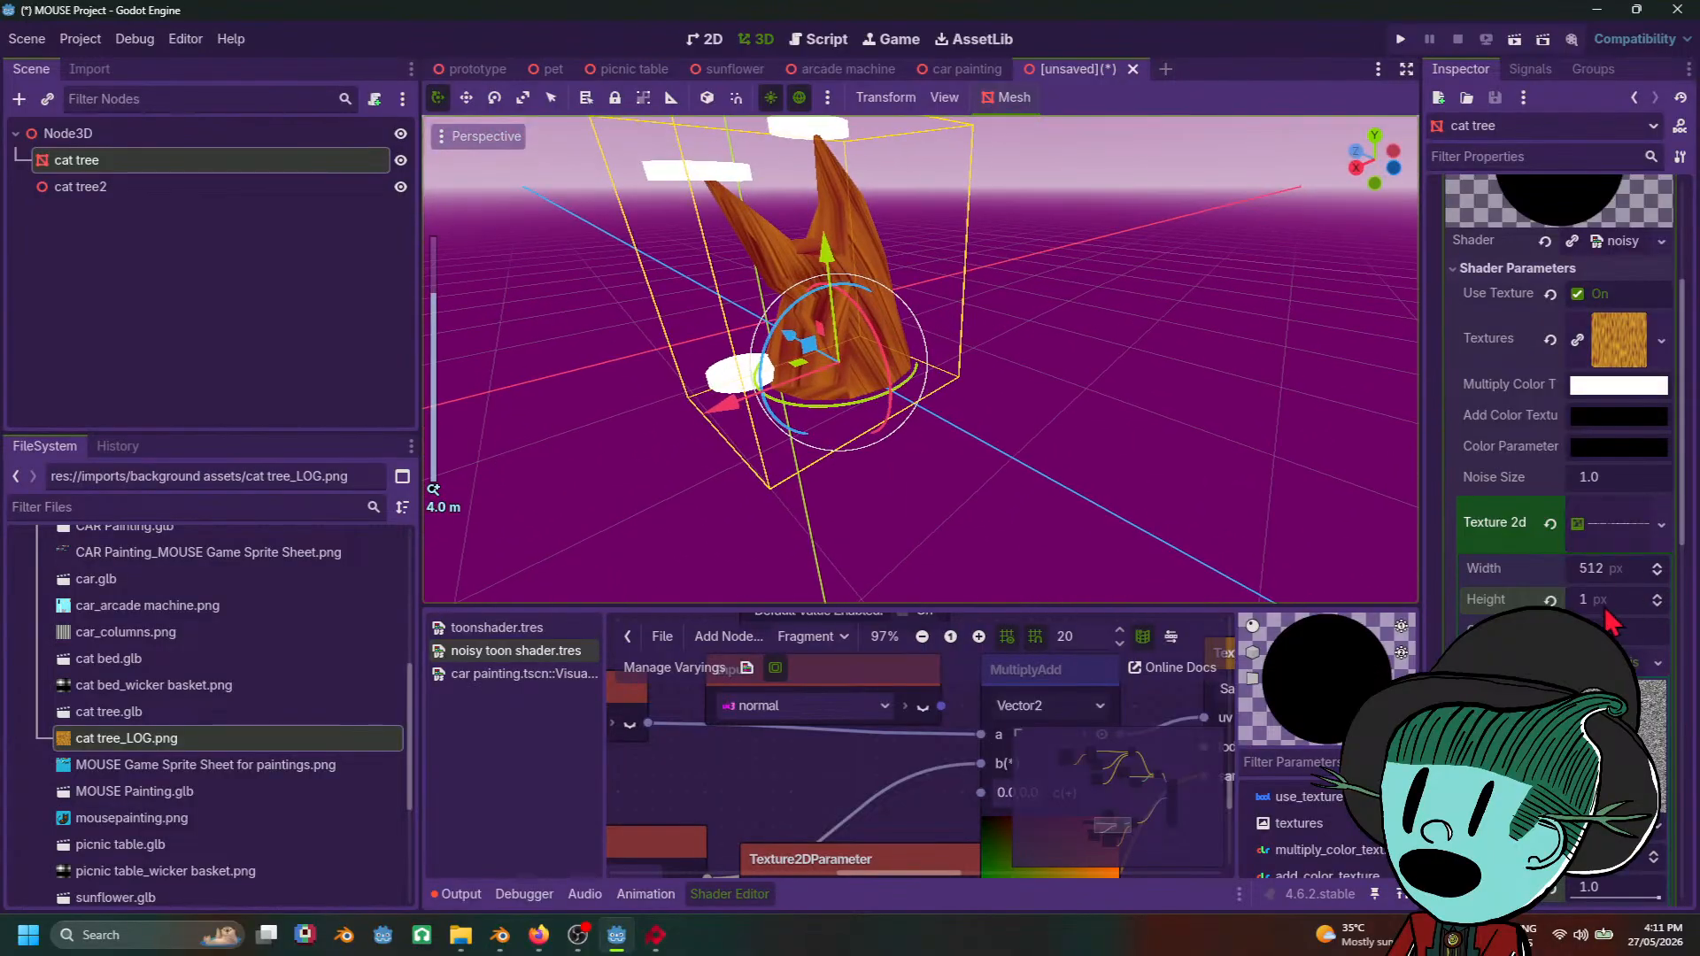
# Step: Try a height of 26 px for the noise texture and view the trunk near and far
pyautogui.moveTo(1605, 608); pyautogui.dragTo(1668, 609)
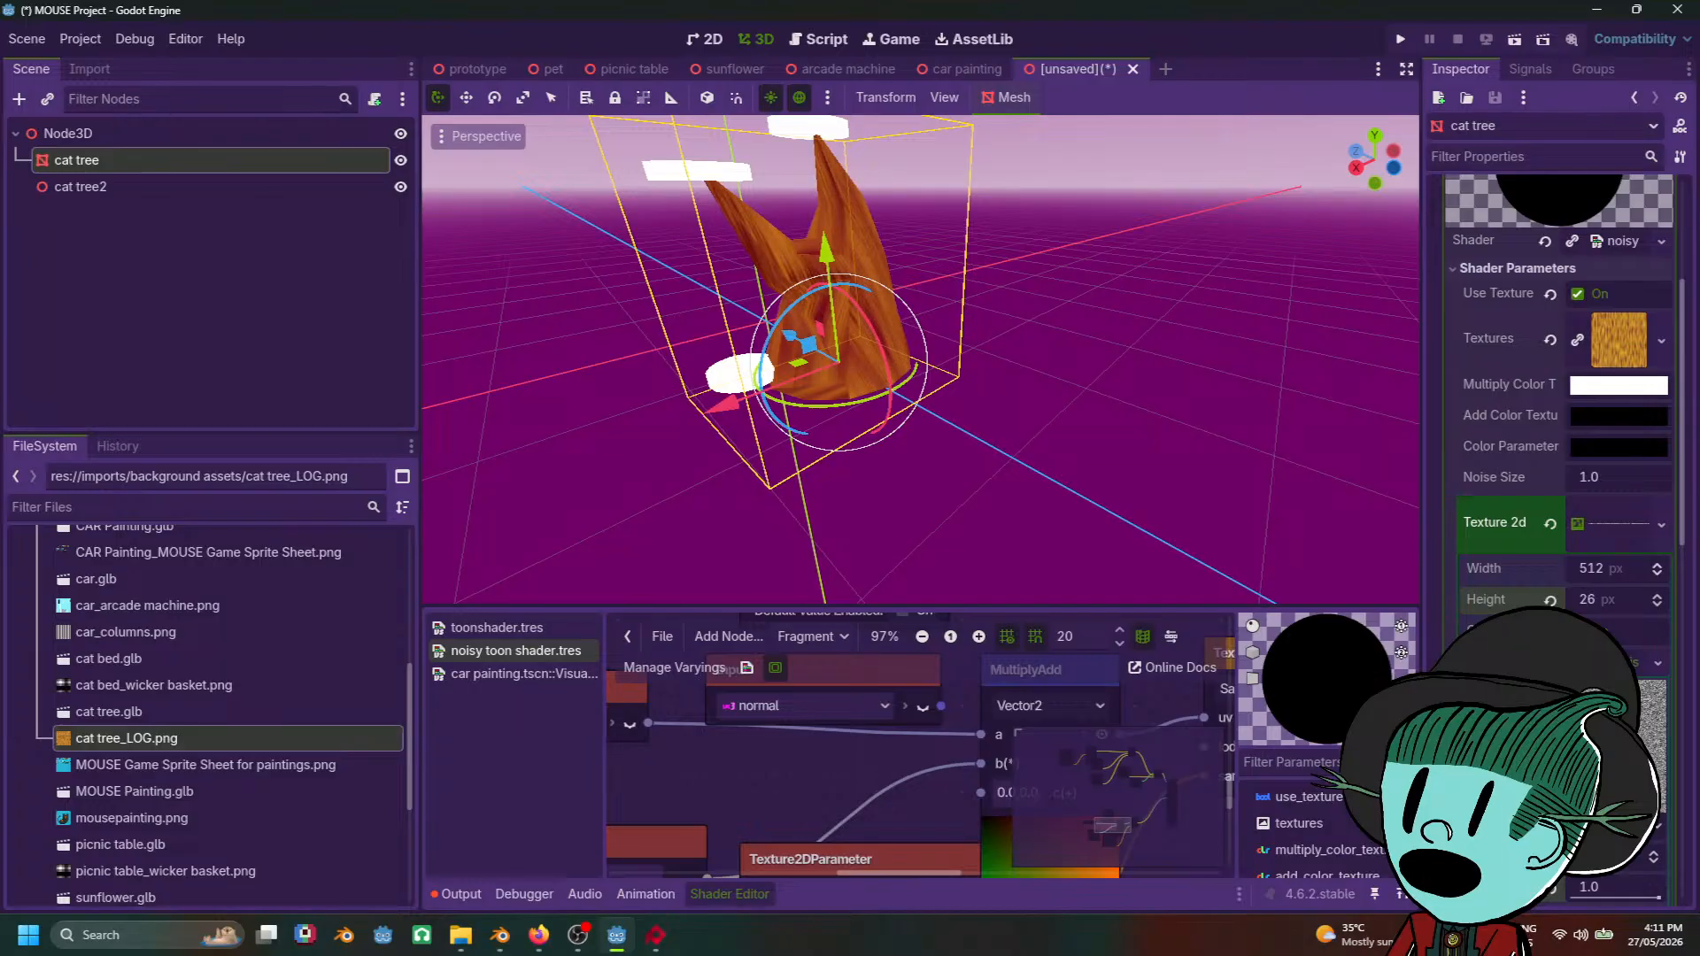
pyautogui.moveTo(1054, 390); pyautogui.dragTo(1265, 472, button='middle')
pyautogui.scroll(4, 1373, 423)
pyautogui.scroll(-6, 1347, 434)
pyautogui.scroll(4, 1285, 463)
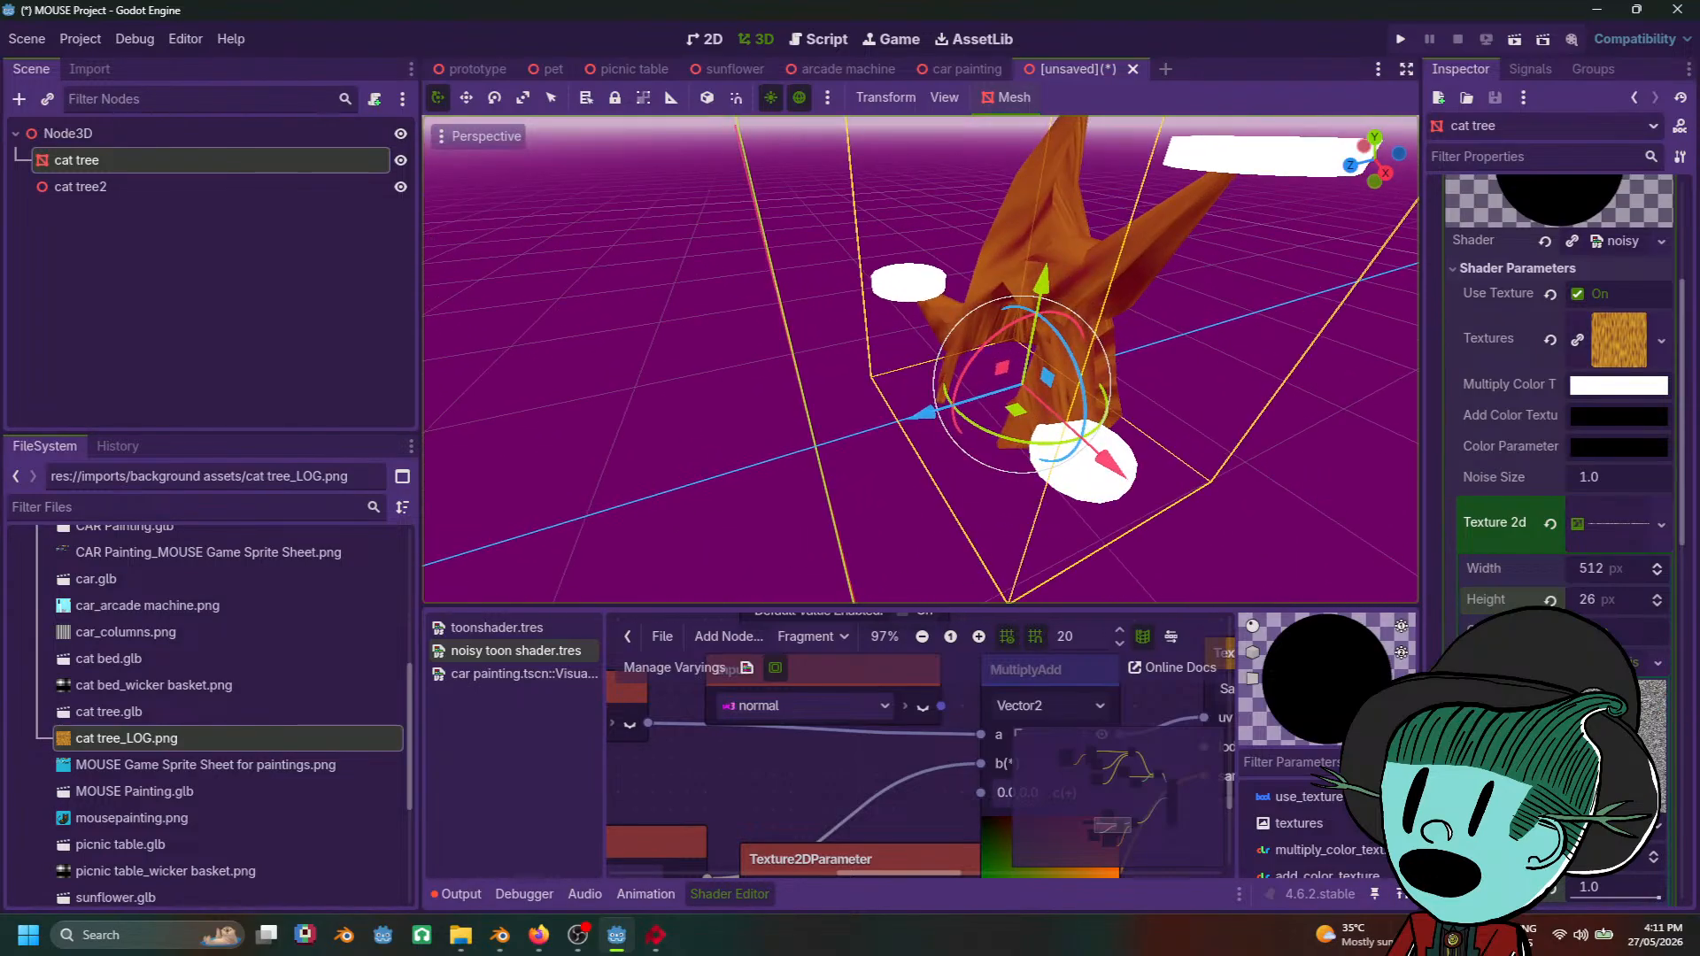
# Step: Change the noise type of the noise texture's FastNoiseLite resource, keeping Generate Mipmaps enabled
pyautogui.scroll(-2, 1578, 549)
pyautogui.click(1578, 542)
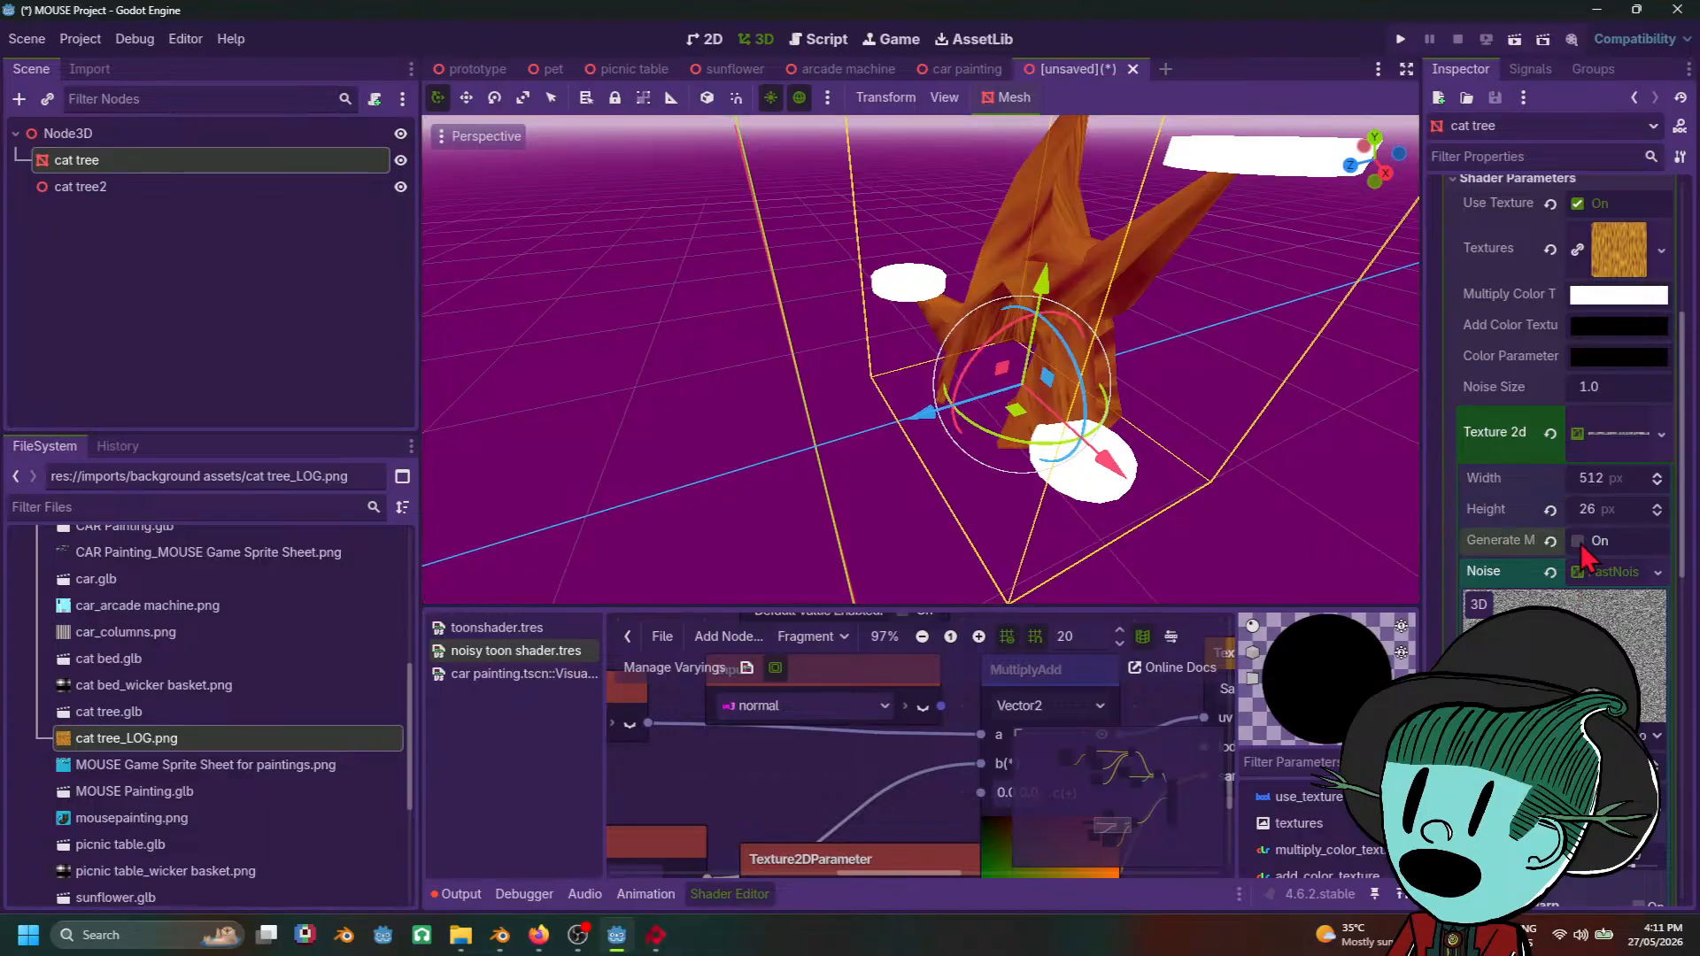
pyautogui.click(1624, 735)
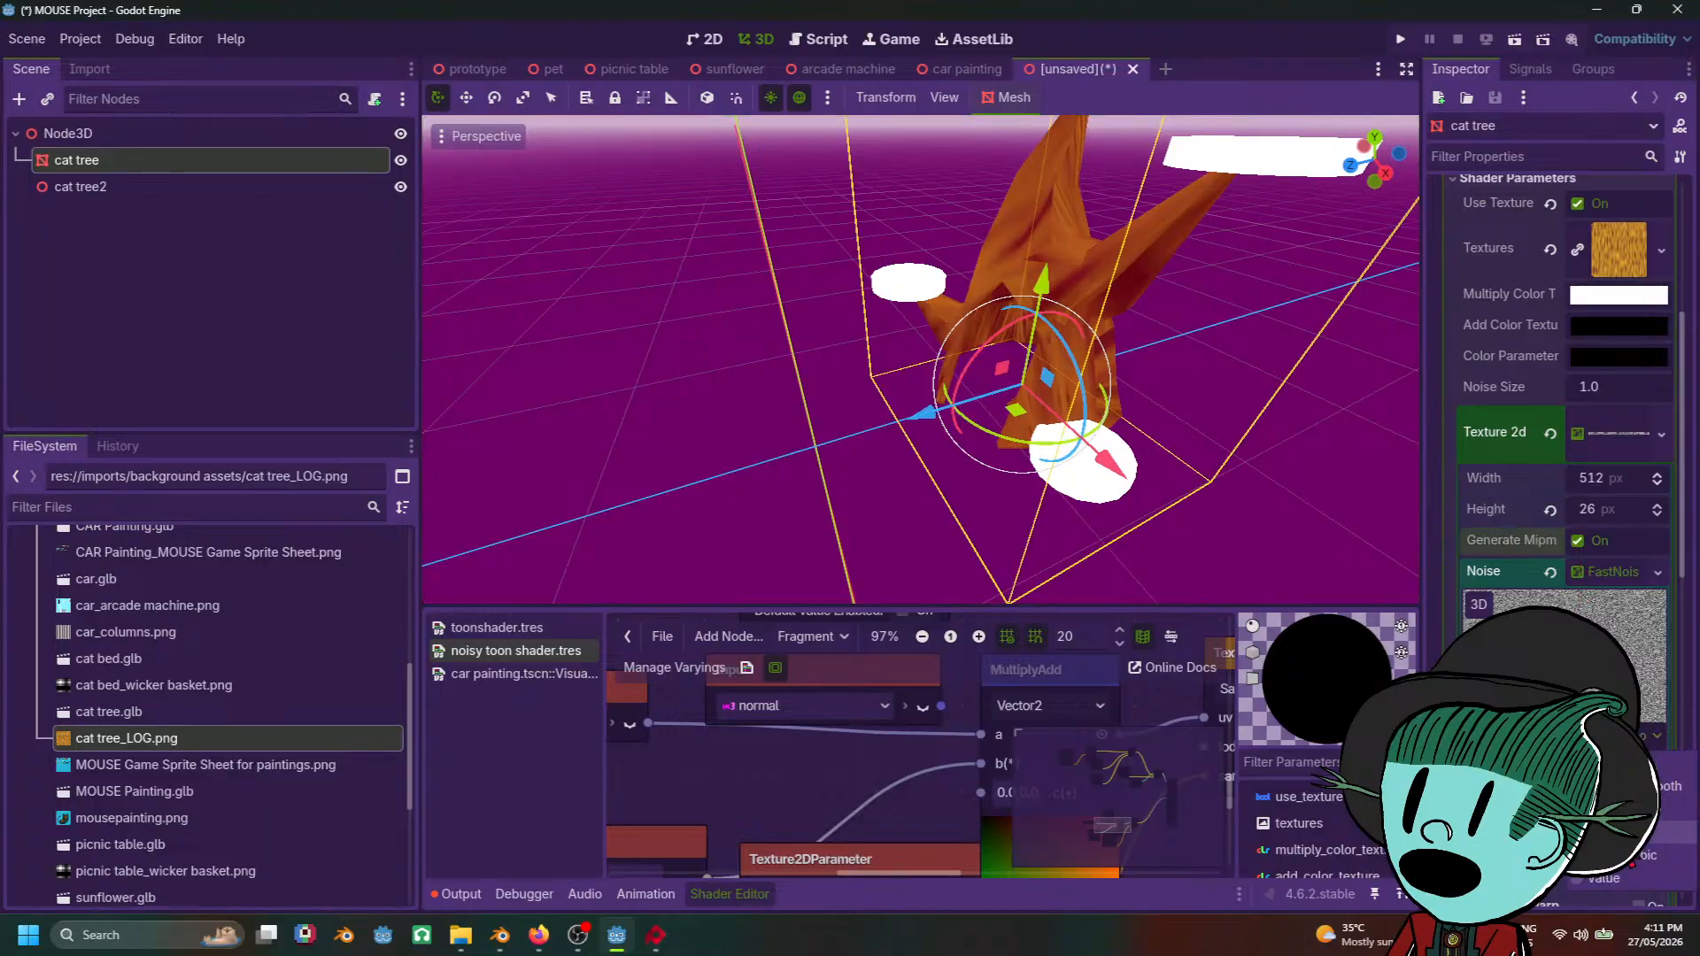
pyautogui.click(1621, 833)
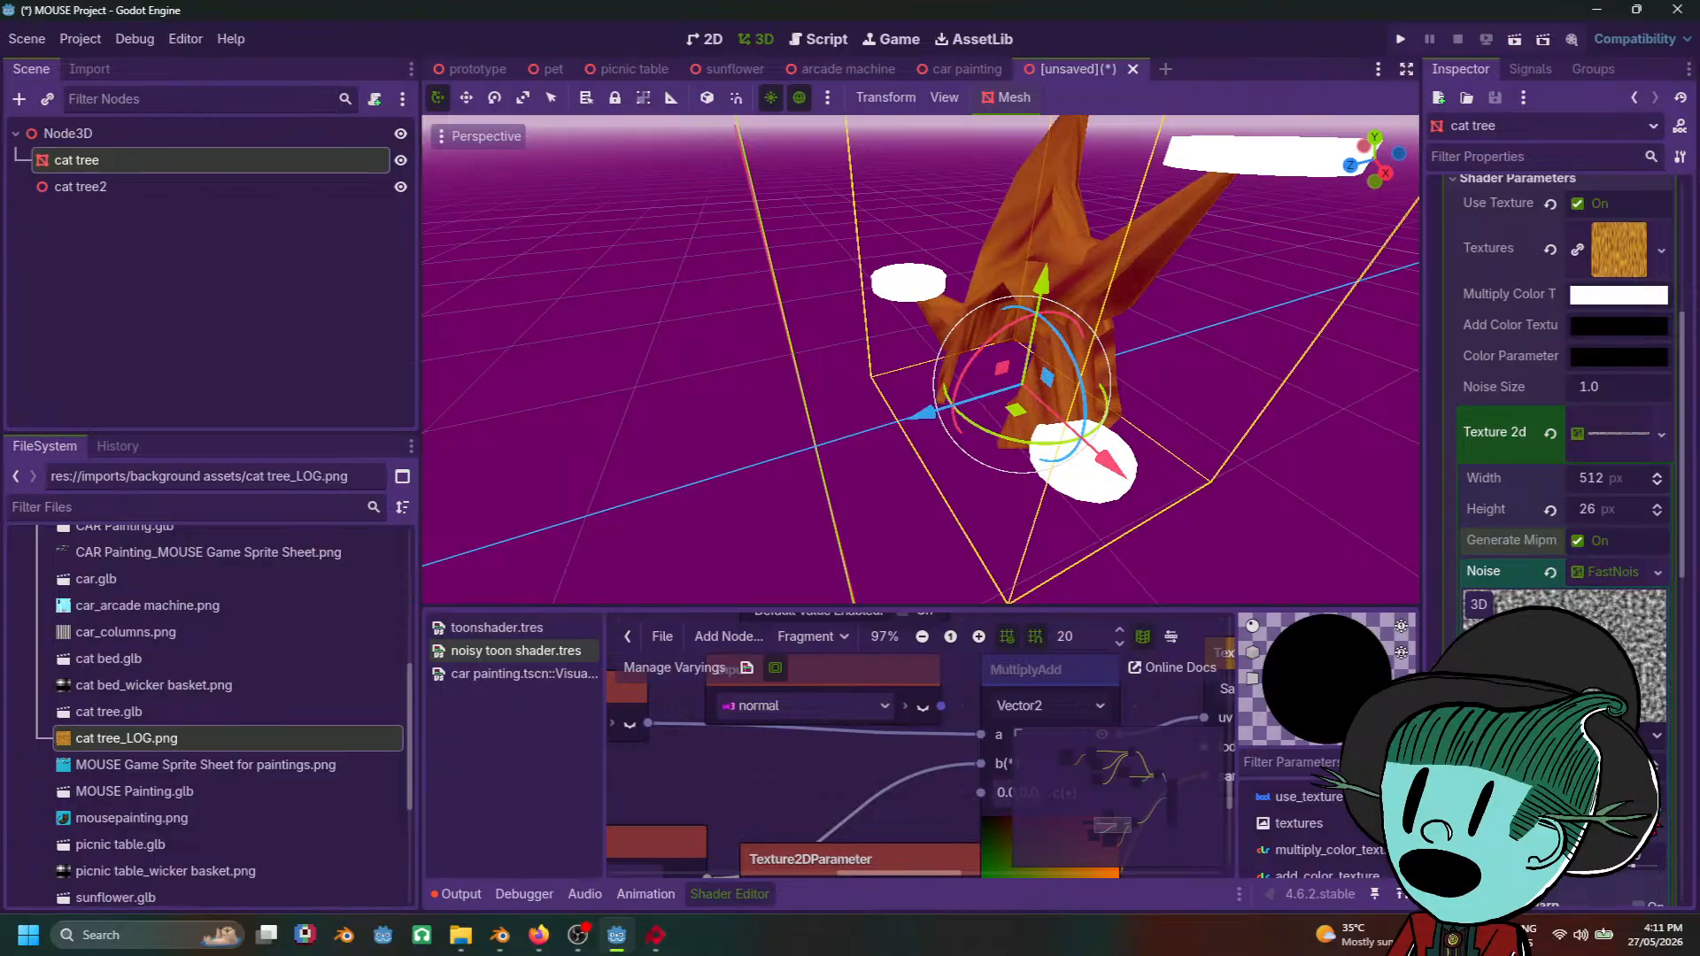
# Step: Reduce the noise texture's height to 1 px with the changed noise type and check the trunk from the opposite side
pyautogui.moveTo(1607, 516); pyautogui.dragTo(1580, 517)
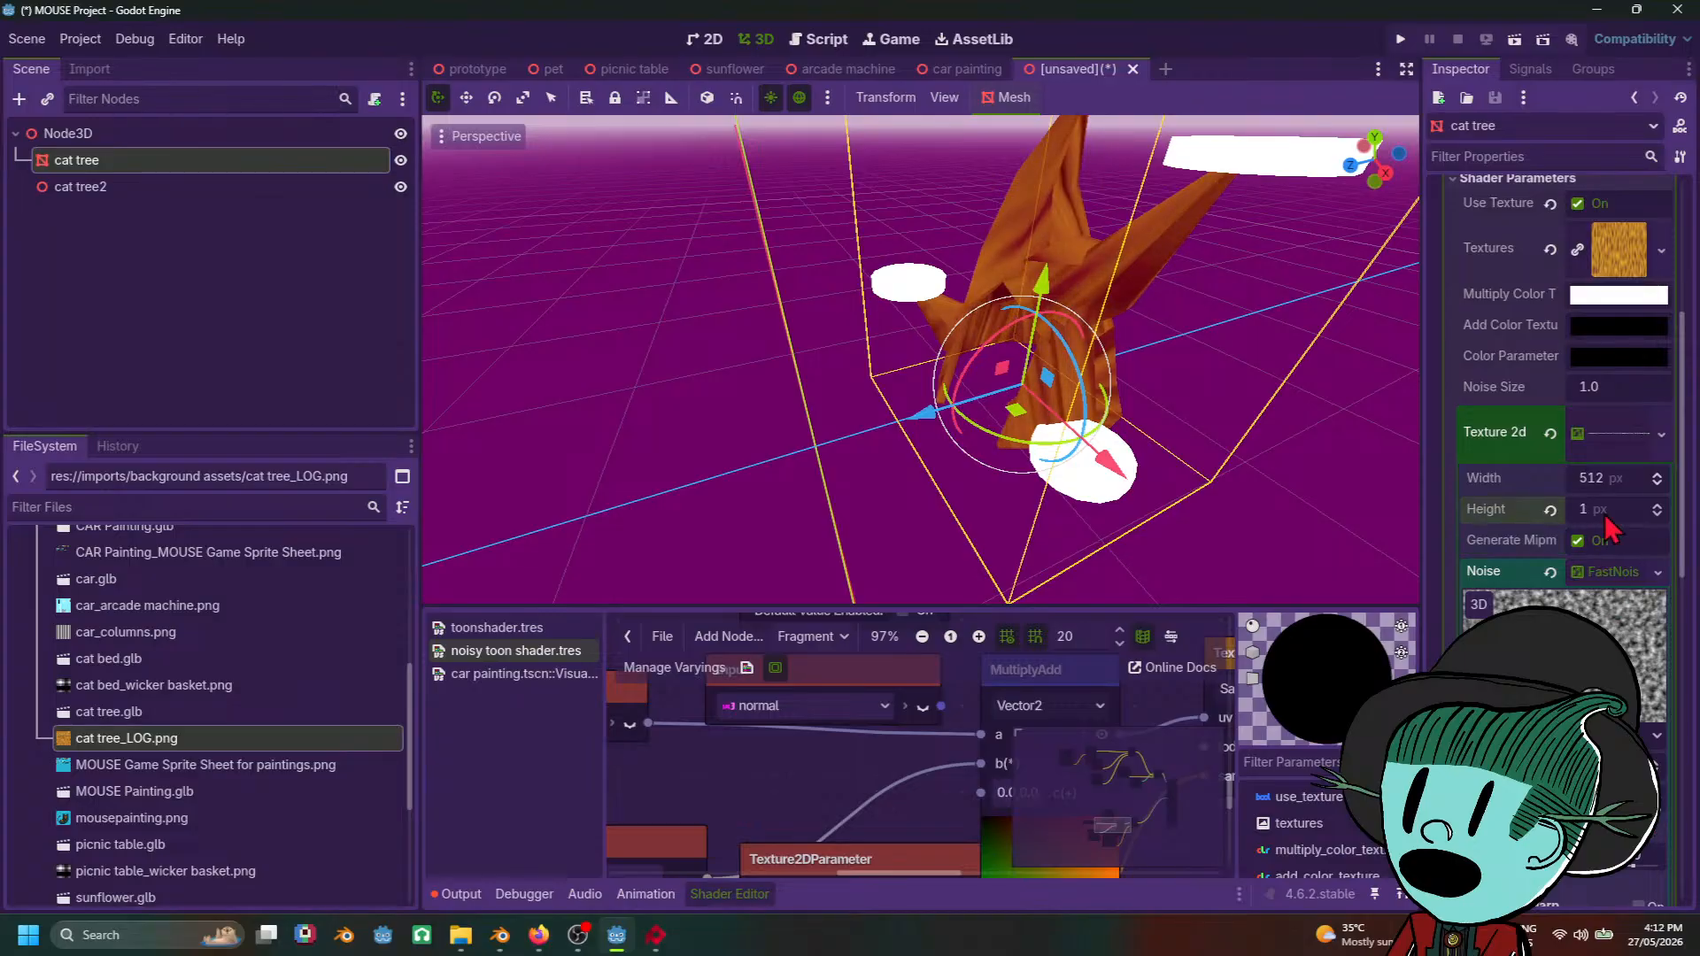
pyautogui.click(1257, 469)
pyautogui.scroll(-4, 1256, 467)
pyautogui.moveTo(1127, 347); pyautogui.dragTo(911, 505, button='middle')
pyautogui.scroll(5, 907, 460)
pyautogui.click(912, 434)
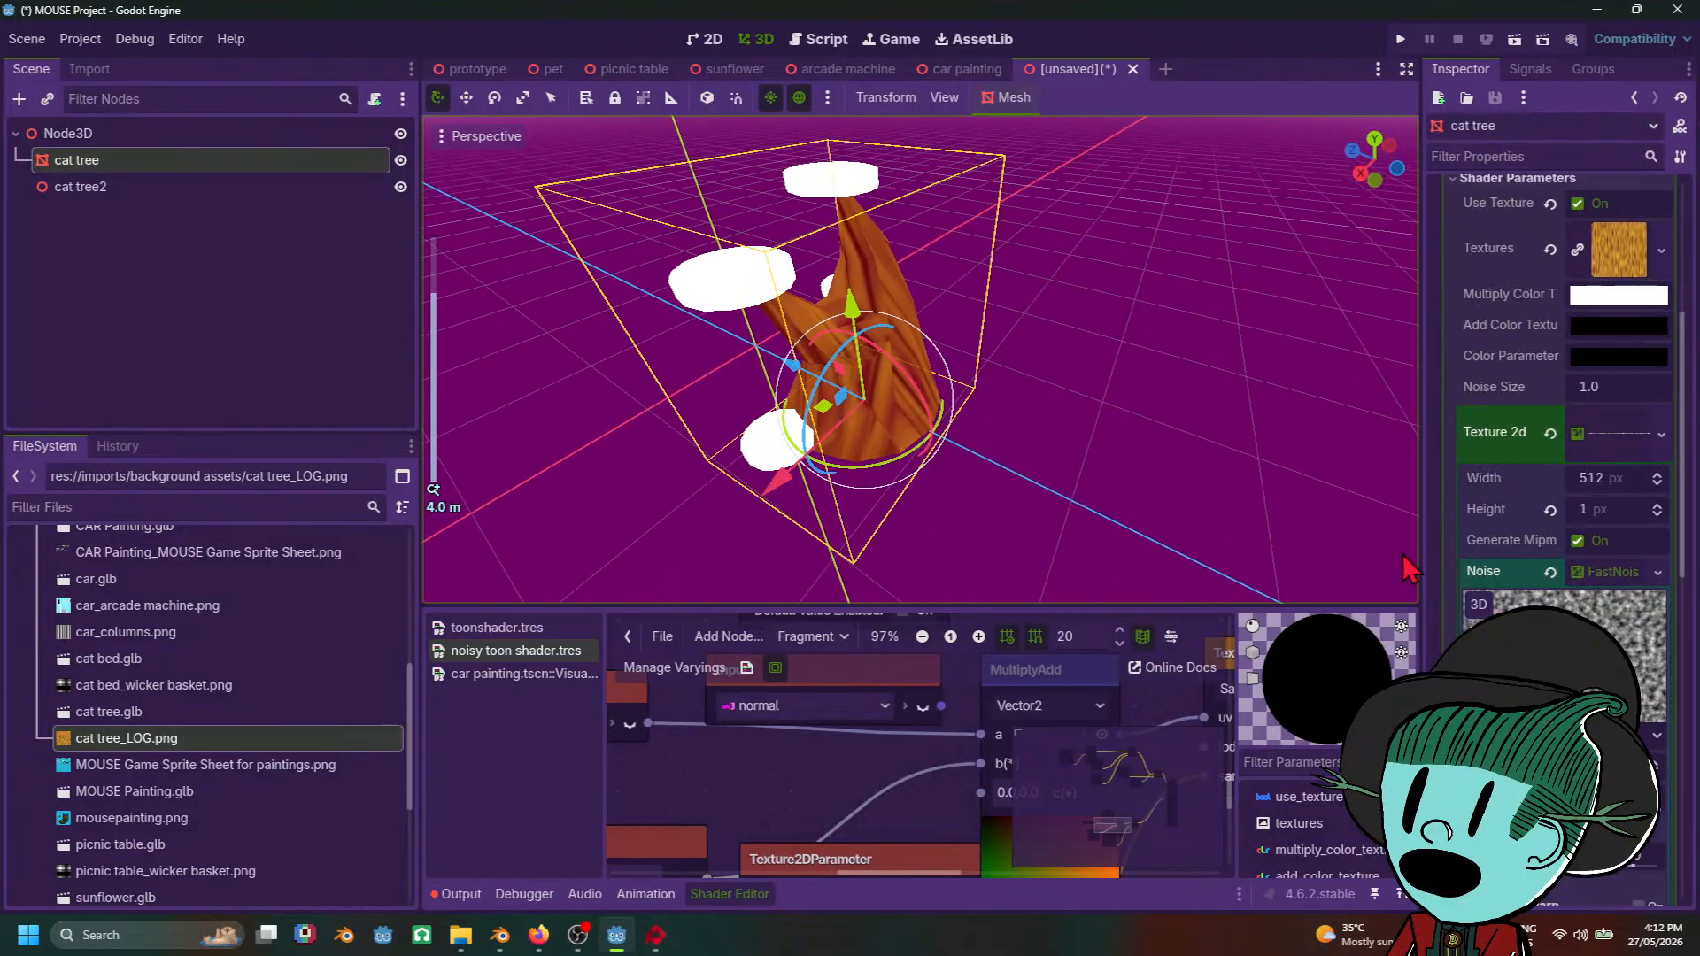
# Step: Set the noise texture's height to 34 px and check the trunk with the node deselected and selected
pyautogui.moveTo(1586, 509); pyautogui.dragTo(1621, 509)
pyautogui.click(1195, 478)
pyautogui.moveTo(1196, 479); pyautogui.dragTo(1196, 478, button='middle')
pyautogui.scroll(-3, 1196, 478)
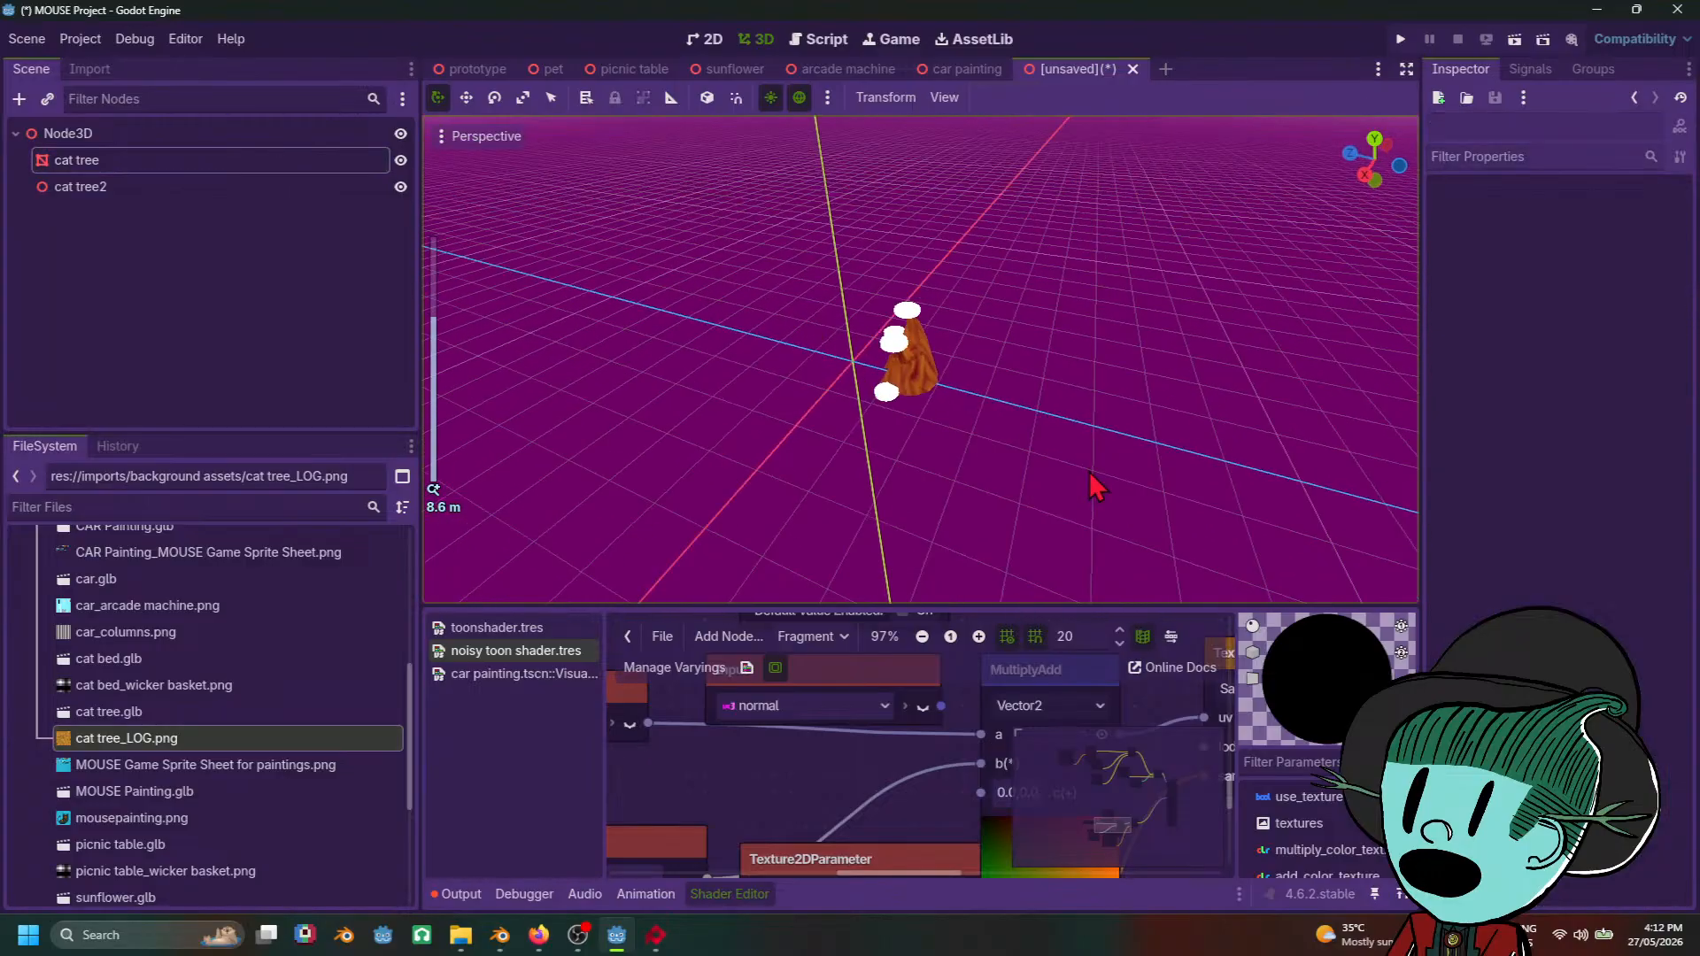
pyautogui.scroll(3, 1195, 478)
pyautogui.scroll(3, 1200, 461)
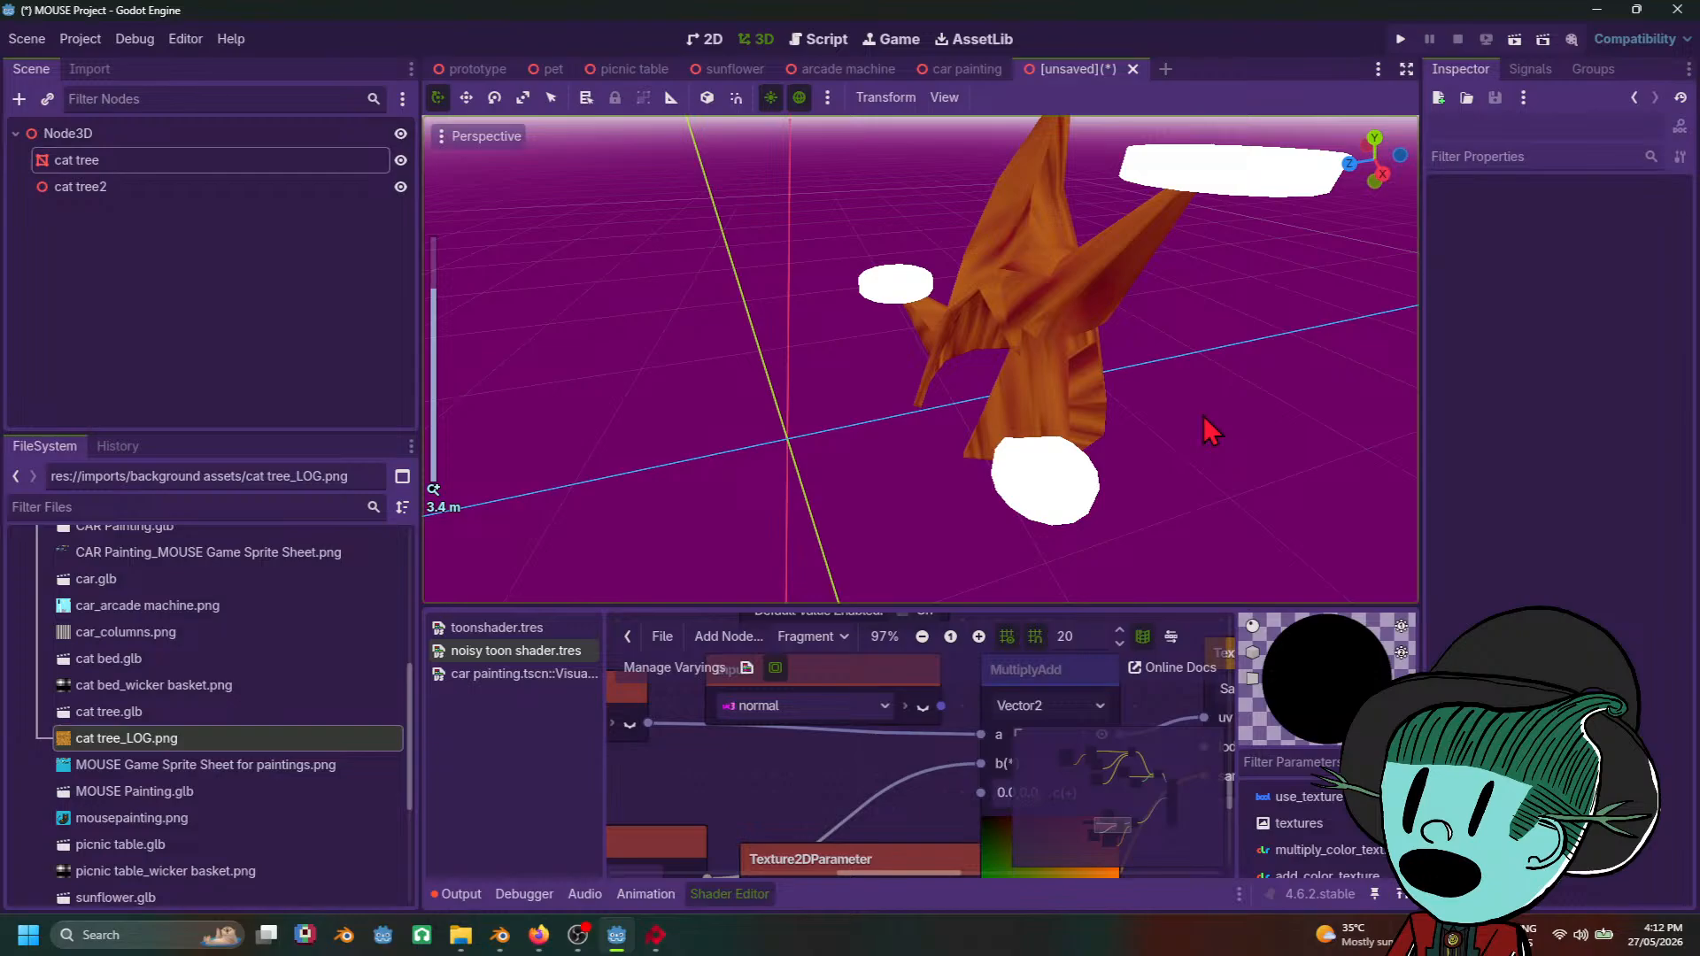
pyautogui.click(1083, 493)
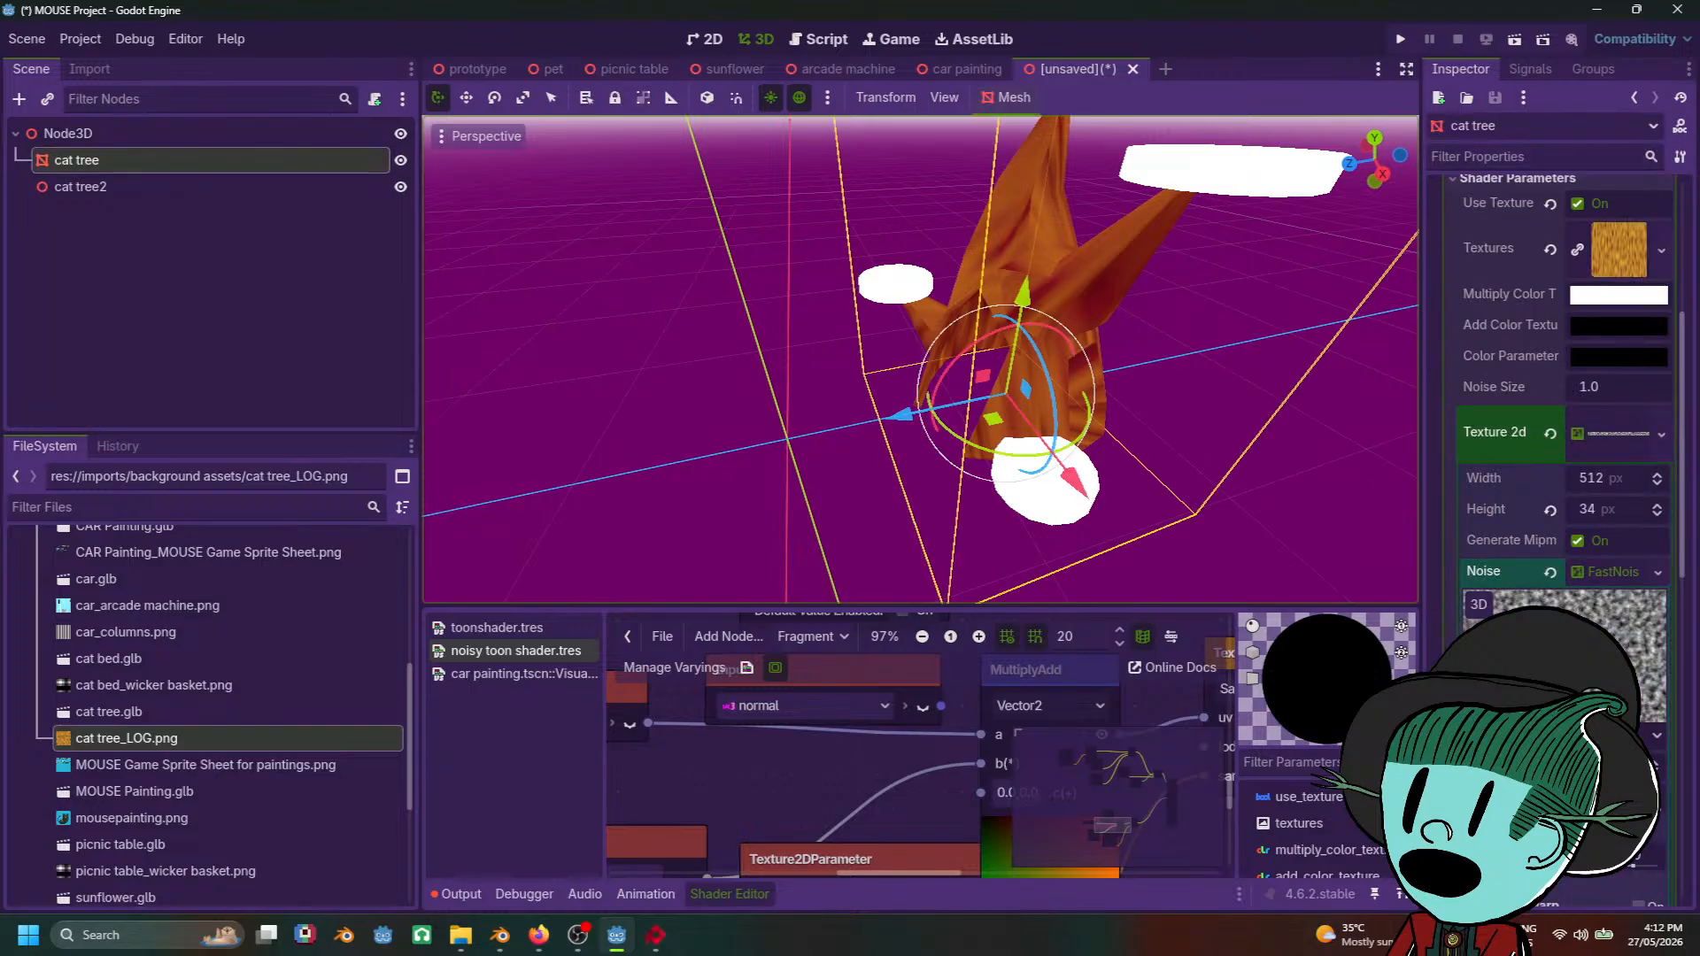
pyautogui.scroll(-3, 1563, 399)
pyautogui.scroll(3, 1550, 607)
# Step: Set the trunk material's Shadow Intensity to 2.155 and Number of Steps to 14.535, and view the shading around the cat tree
pyautogui.click(1605, 562)
pyautogui.click(1619, 434)
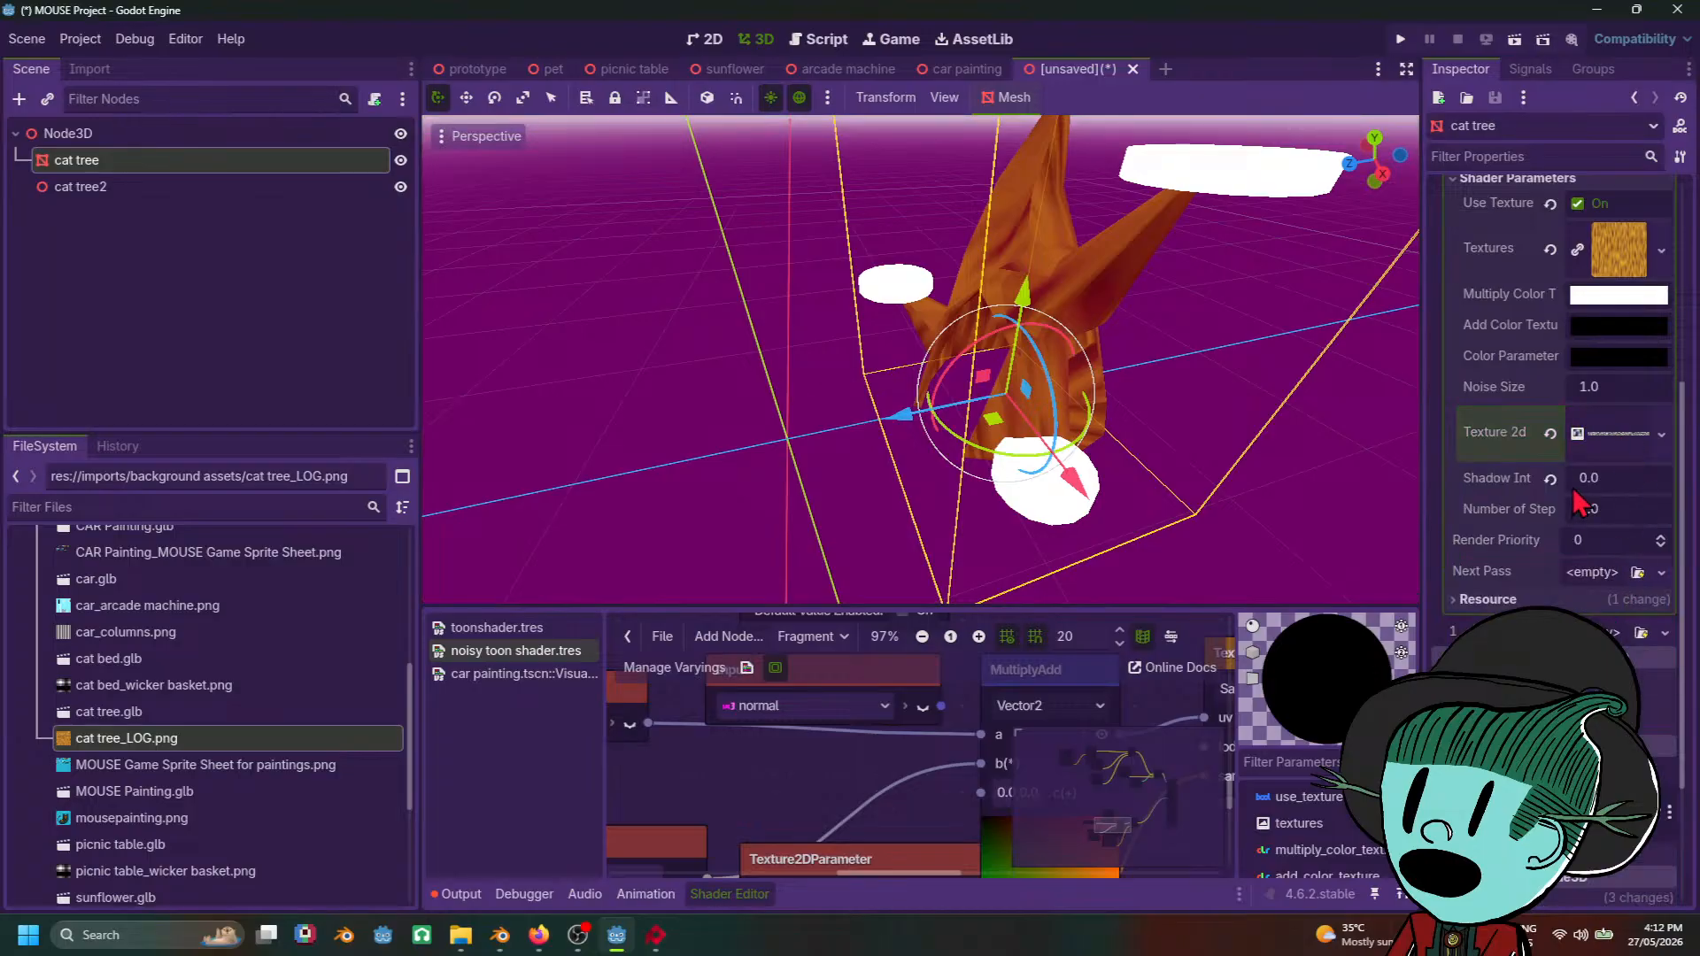
pyautogui.moveTo(1607, 496)
pyautogui.mouseDown()
pyautogui.moveTo(1665, 496)
pyautogui.moveTo(1625, 478)
pyautogui.moveTo(1678, 478)
pyautogui.moveTo(1625, 478)
pyautogui.moveTo(1577, 517)
pyautogui.moveTo(1630, 516)
pyautogui.moveTo(1665, 478)
pyautogui.mouseUp()
pyautogui.moveTo(1018, 354); pyautogui.dragTo(1110, 377, button='middle')
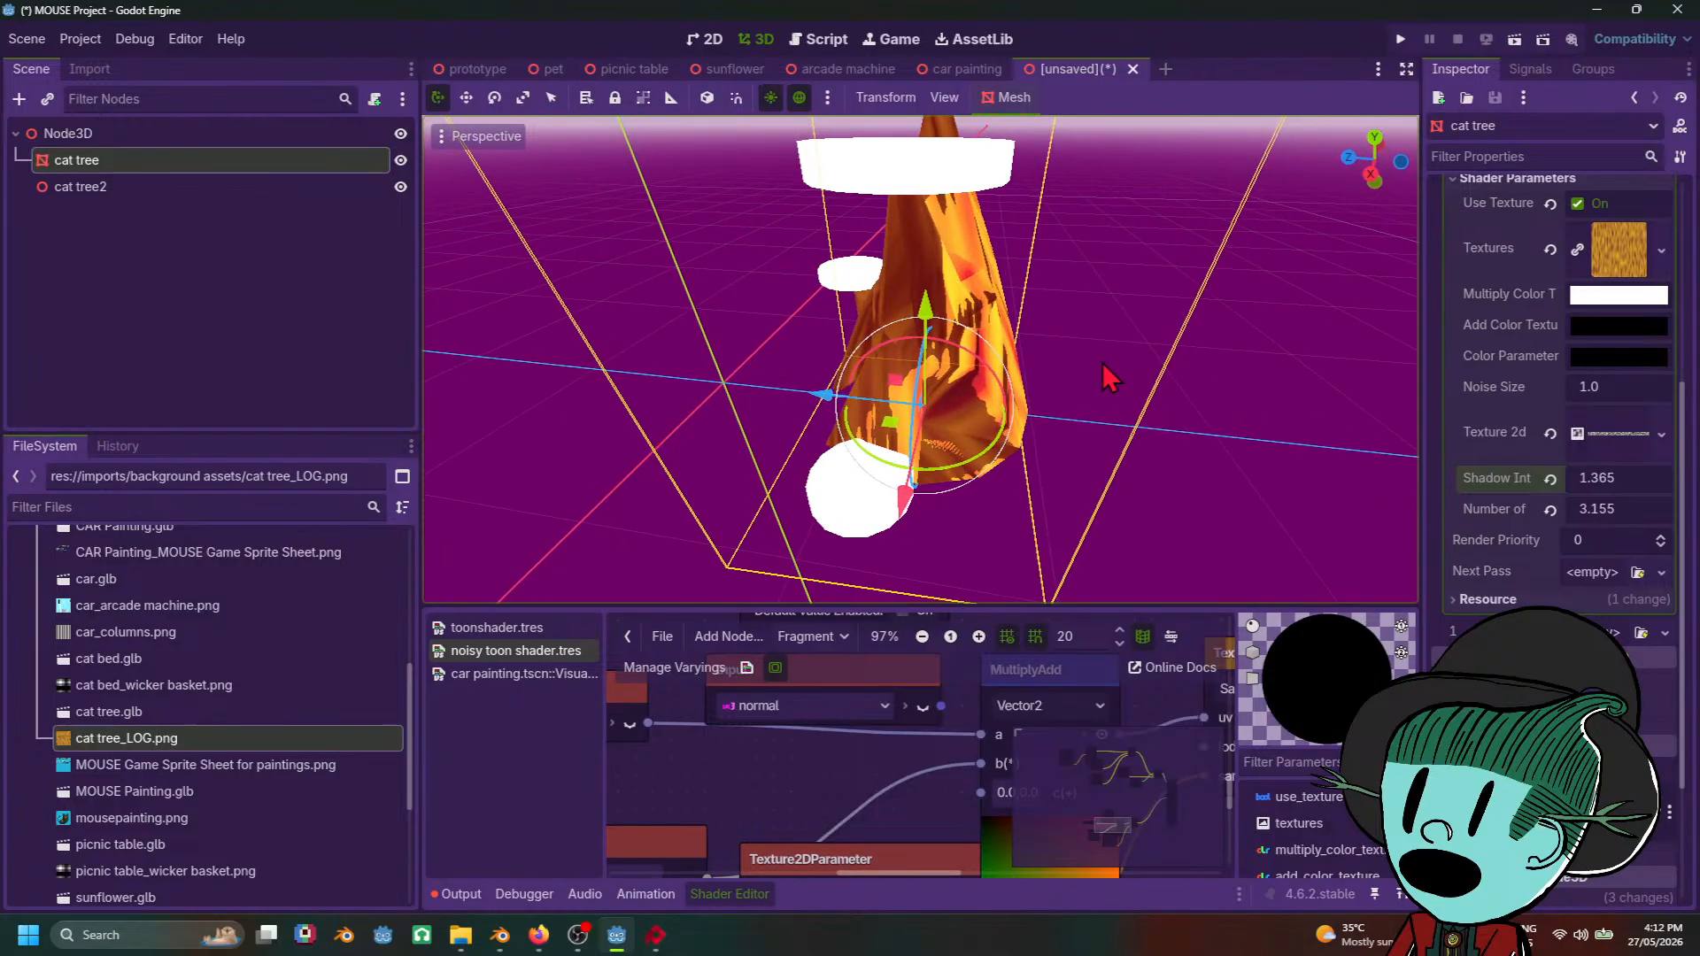
pyautogui.moveTo(1610, 487); pyautogui.dragTo(1665, 510)
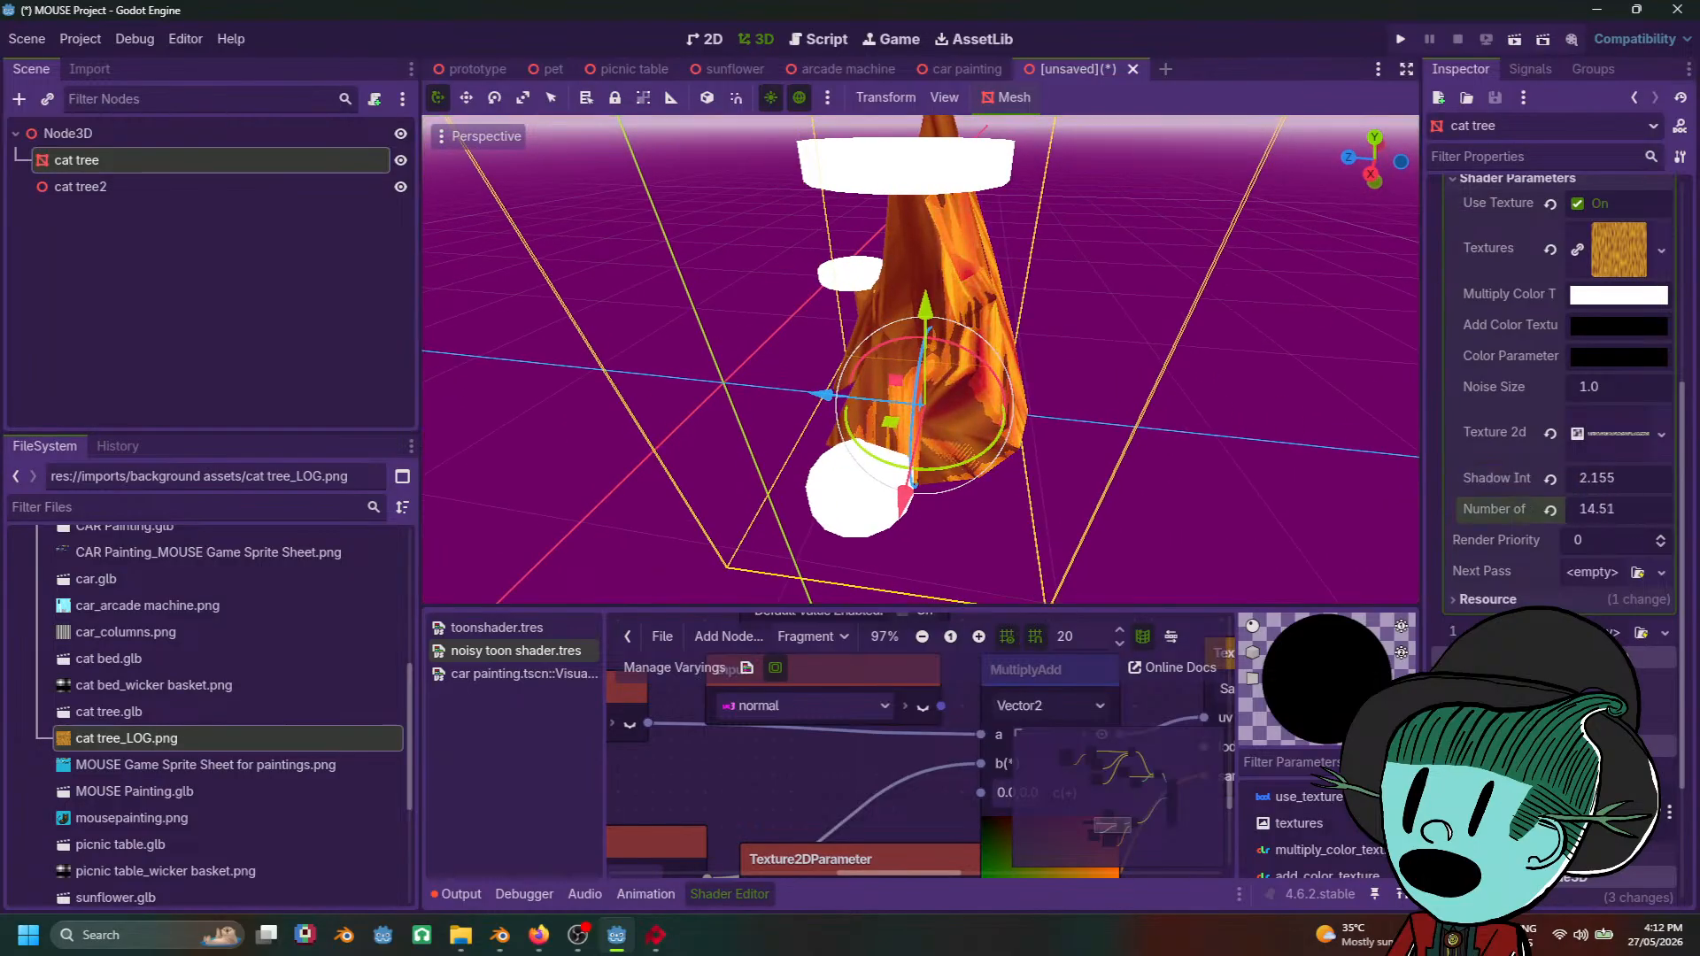
pyautogui.scroll(-3, 1107, 354)
pyautogui.click(1116, 349)
pyautogui.moveTo(1116, 350); pyautogui.dragTo(965, 379, button='middle')
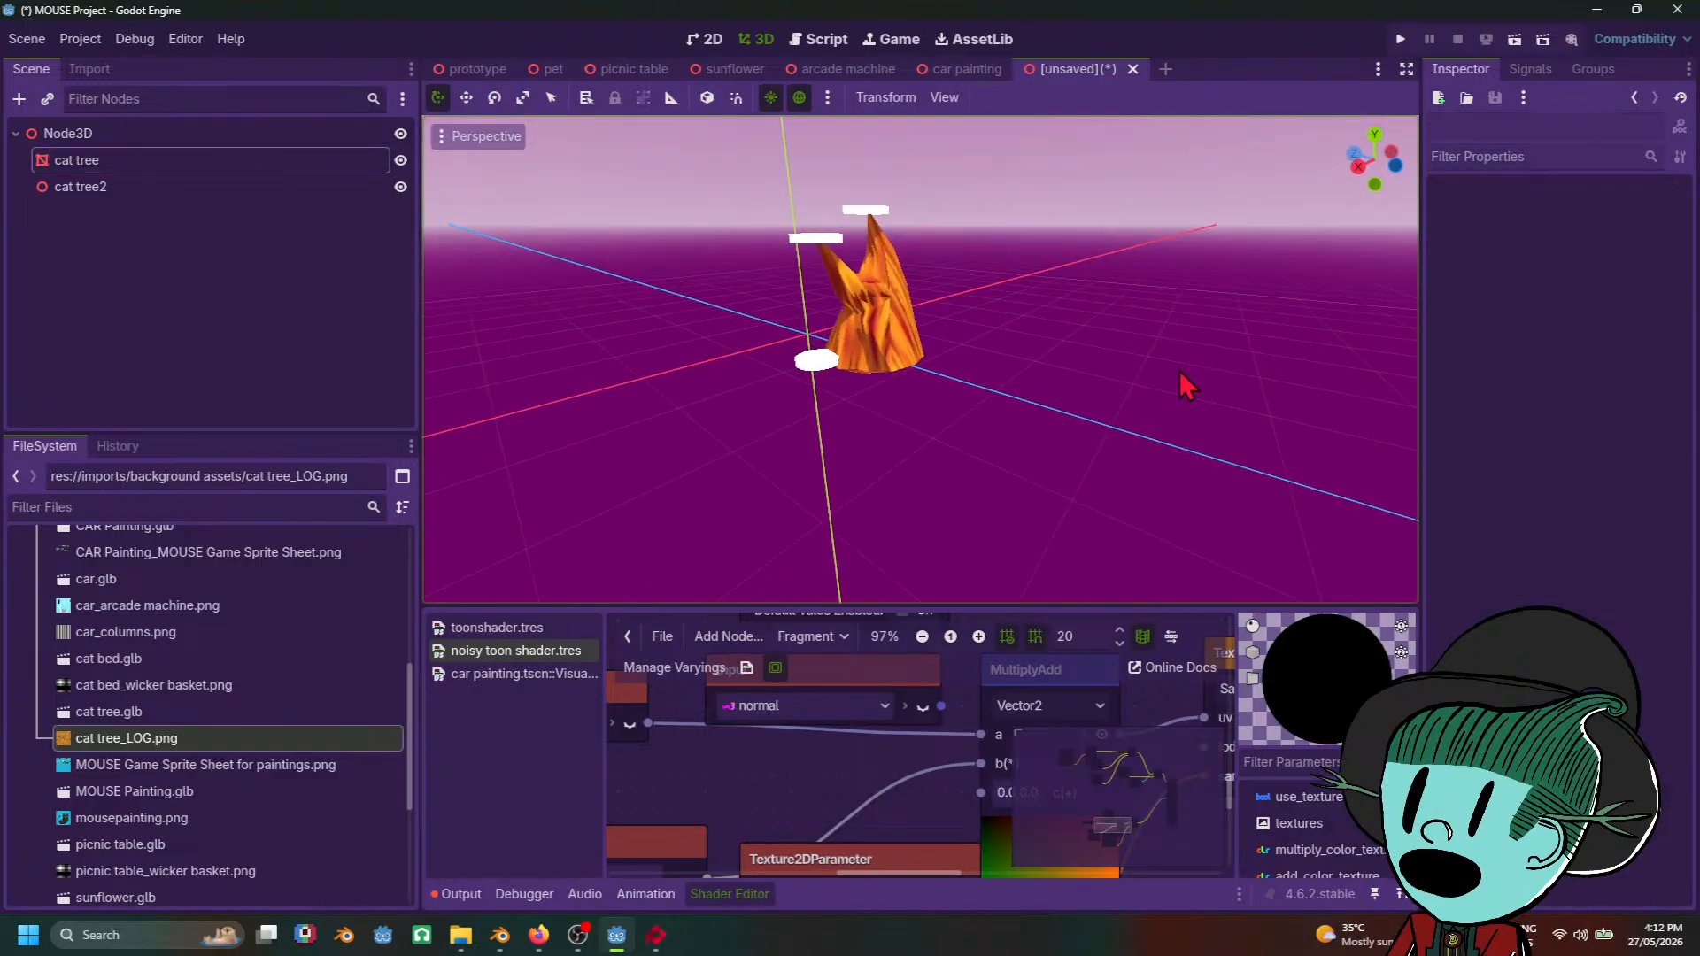
pyautogui.scroll(3, 1186, 387)
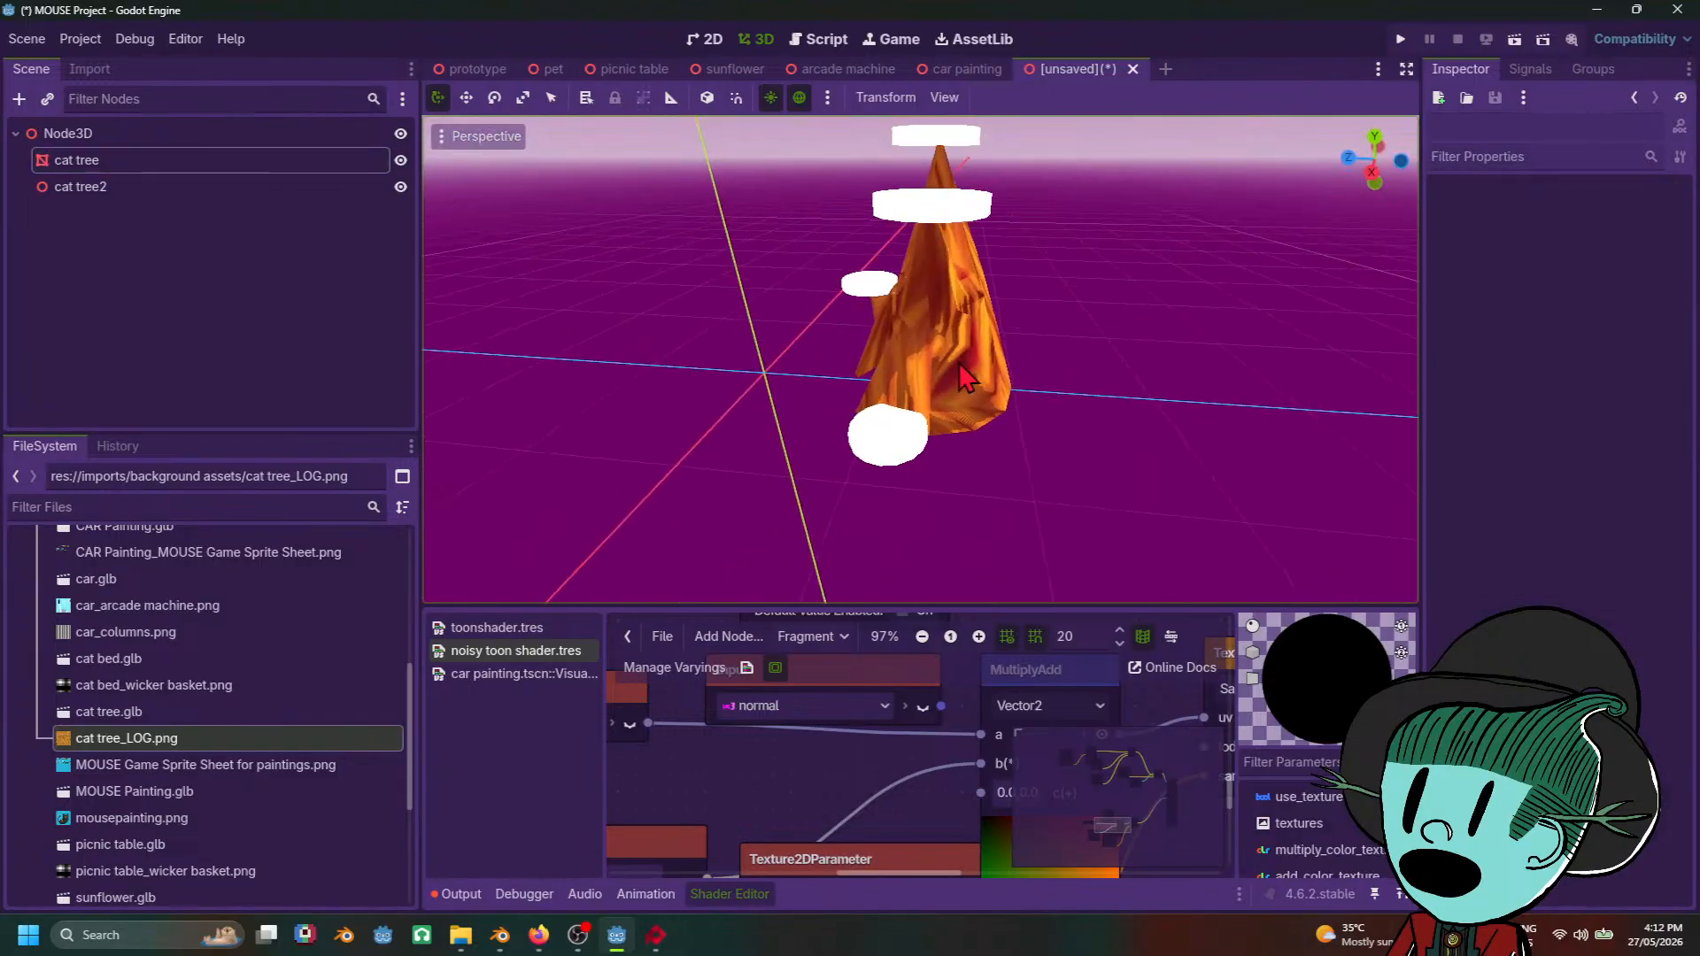
# Step: Create a new ShaderMaterial in the cat tree's surface material override slot 1
pyautogui.click(965, 379)
pyautogui.moveTo(1135, 530); pyautogui.dragTo(1211, 500, button='middle')
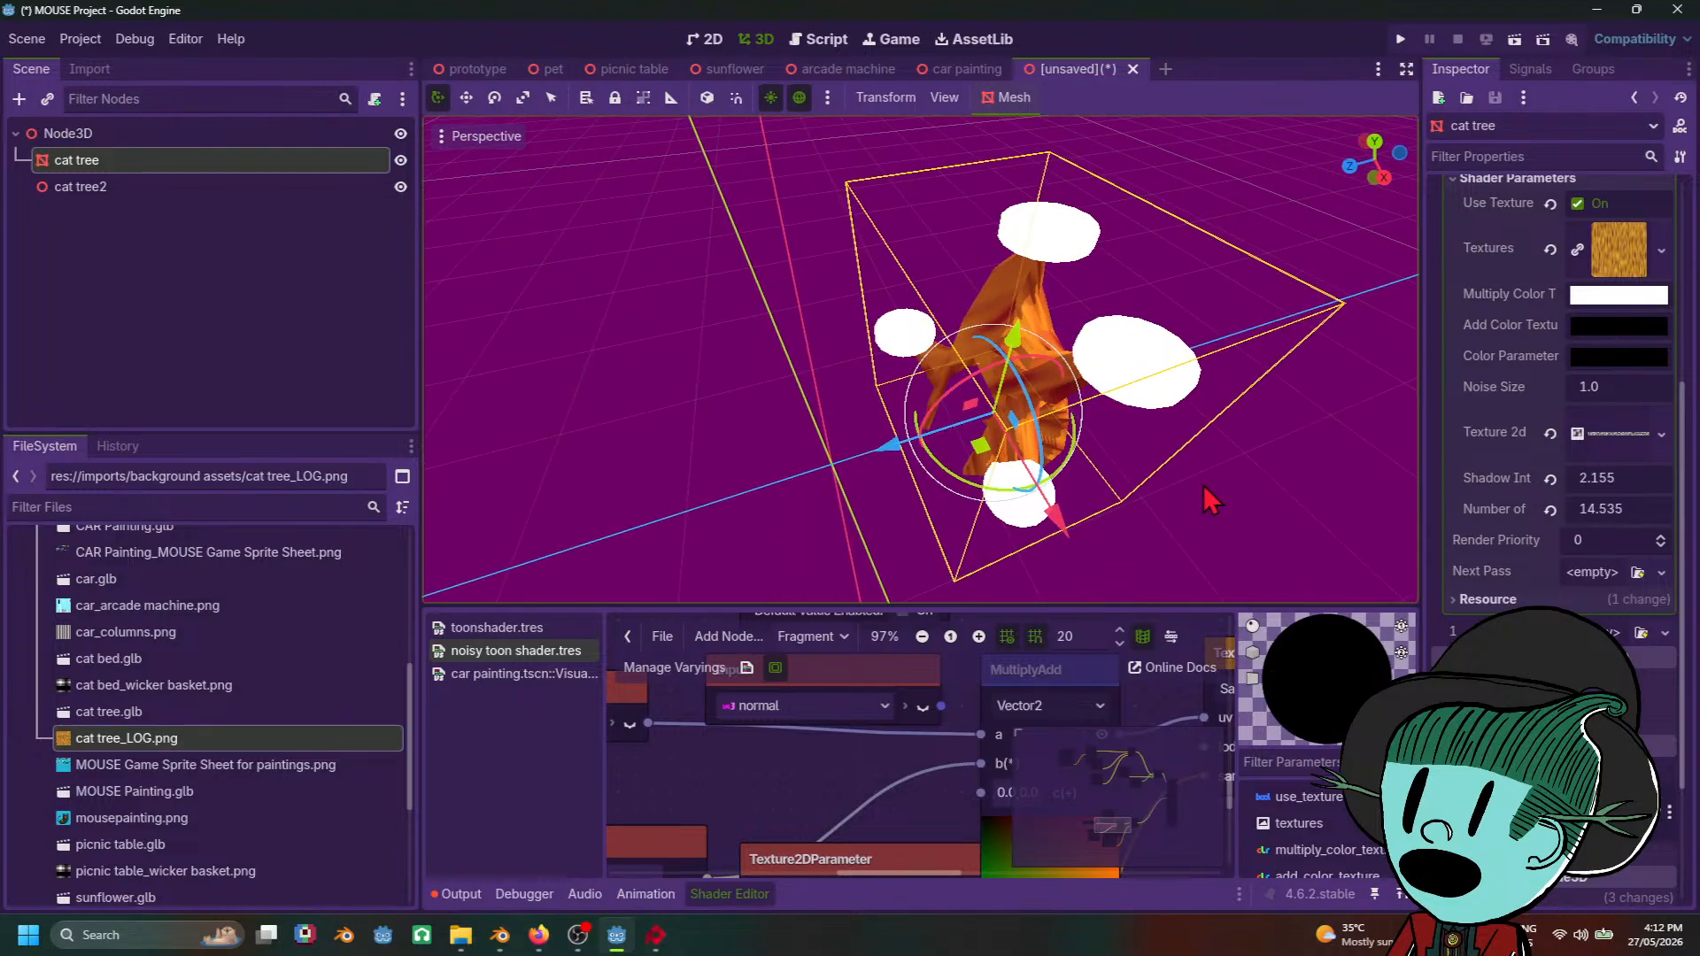
pyautogui.click(1586, 298)
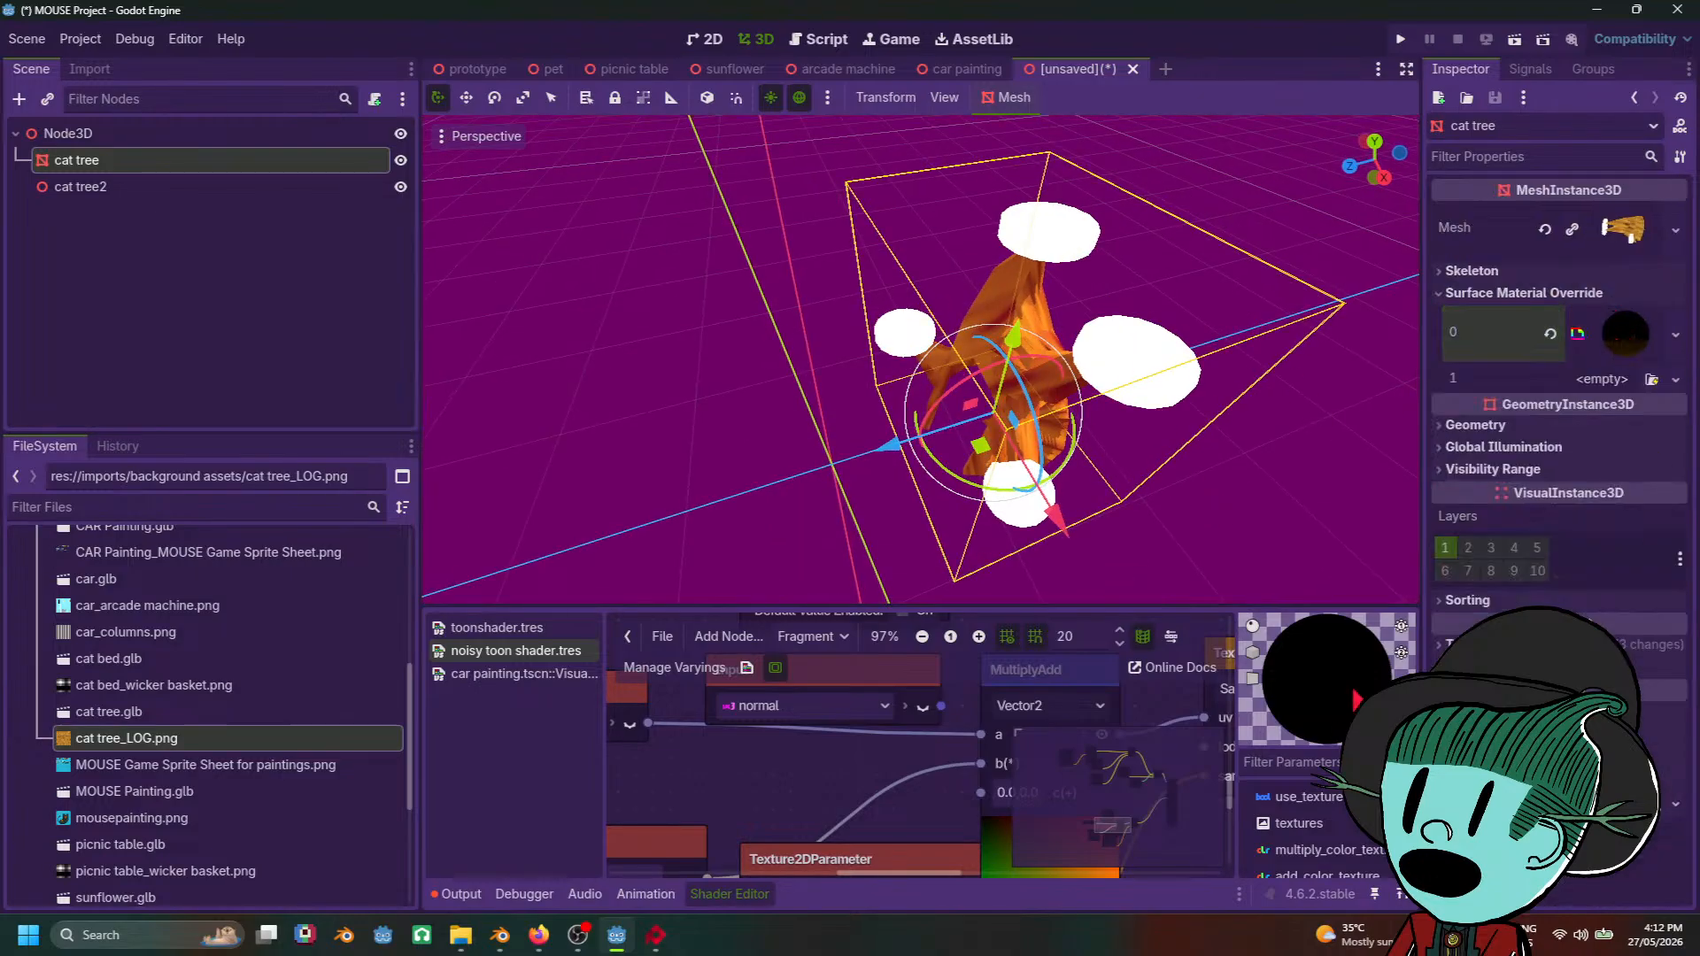
pyautogui.click(1594, 380)
pyautogui.click(1621, 475)
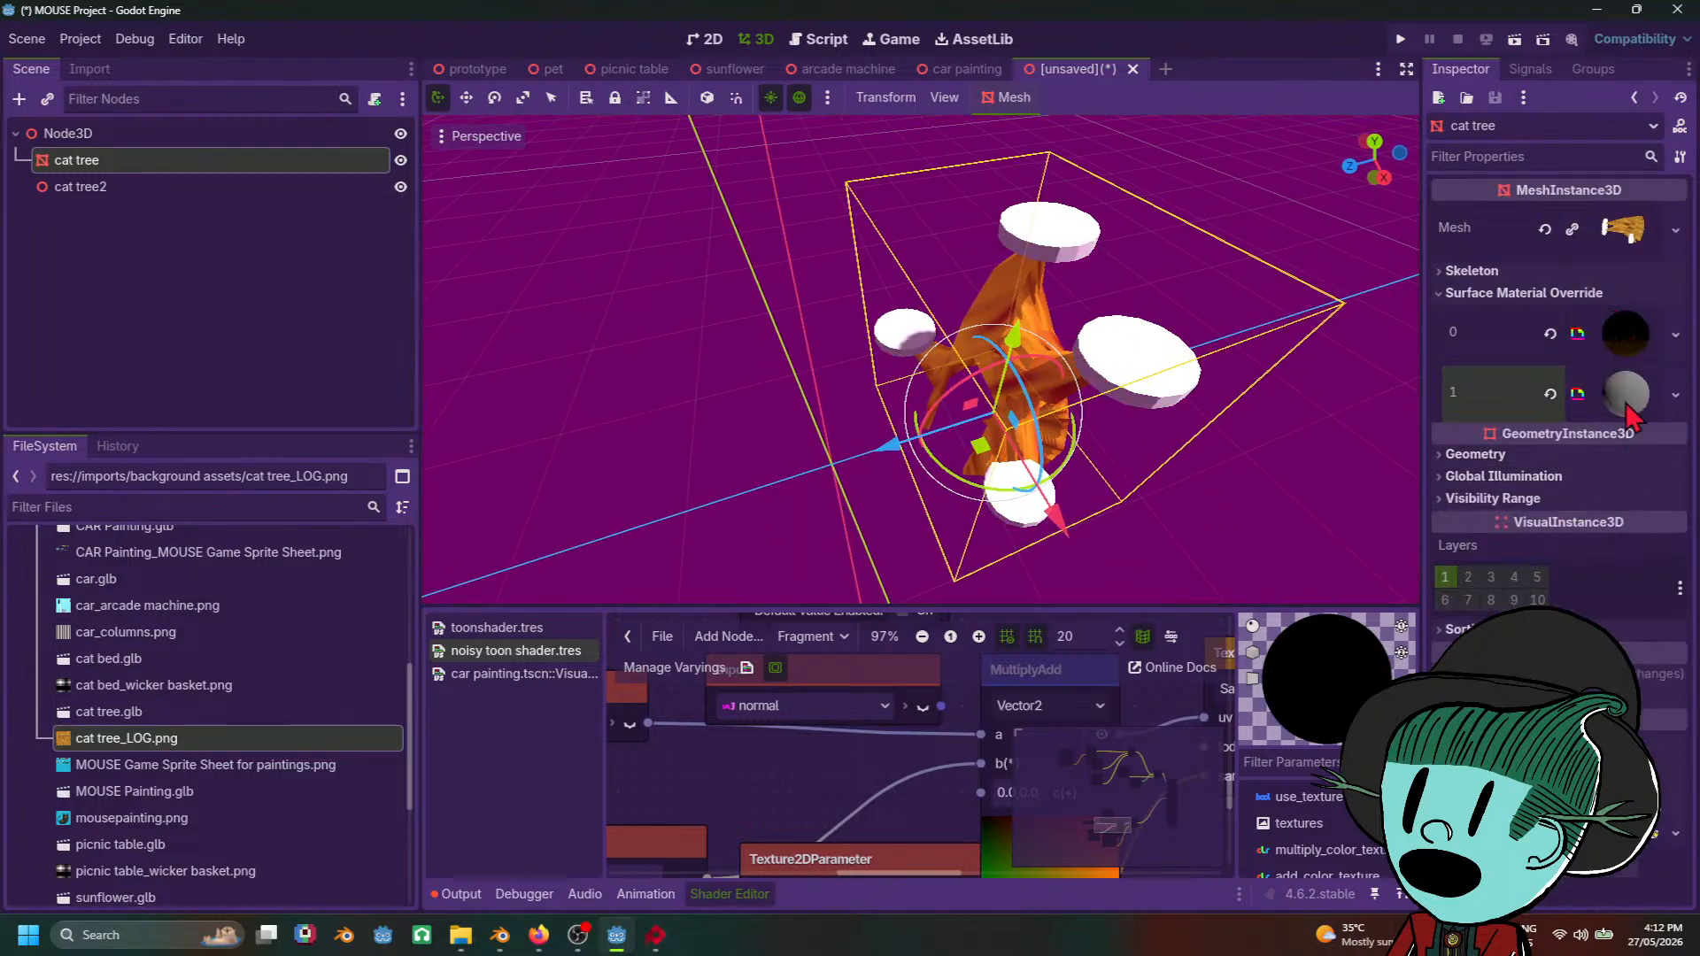
# Step: Set the shader of the cat tree's override material 1 to noisy toon shader.tres
pyautogui.click(1625, 392)
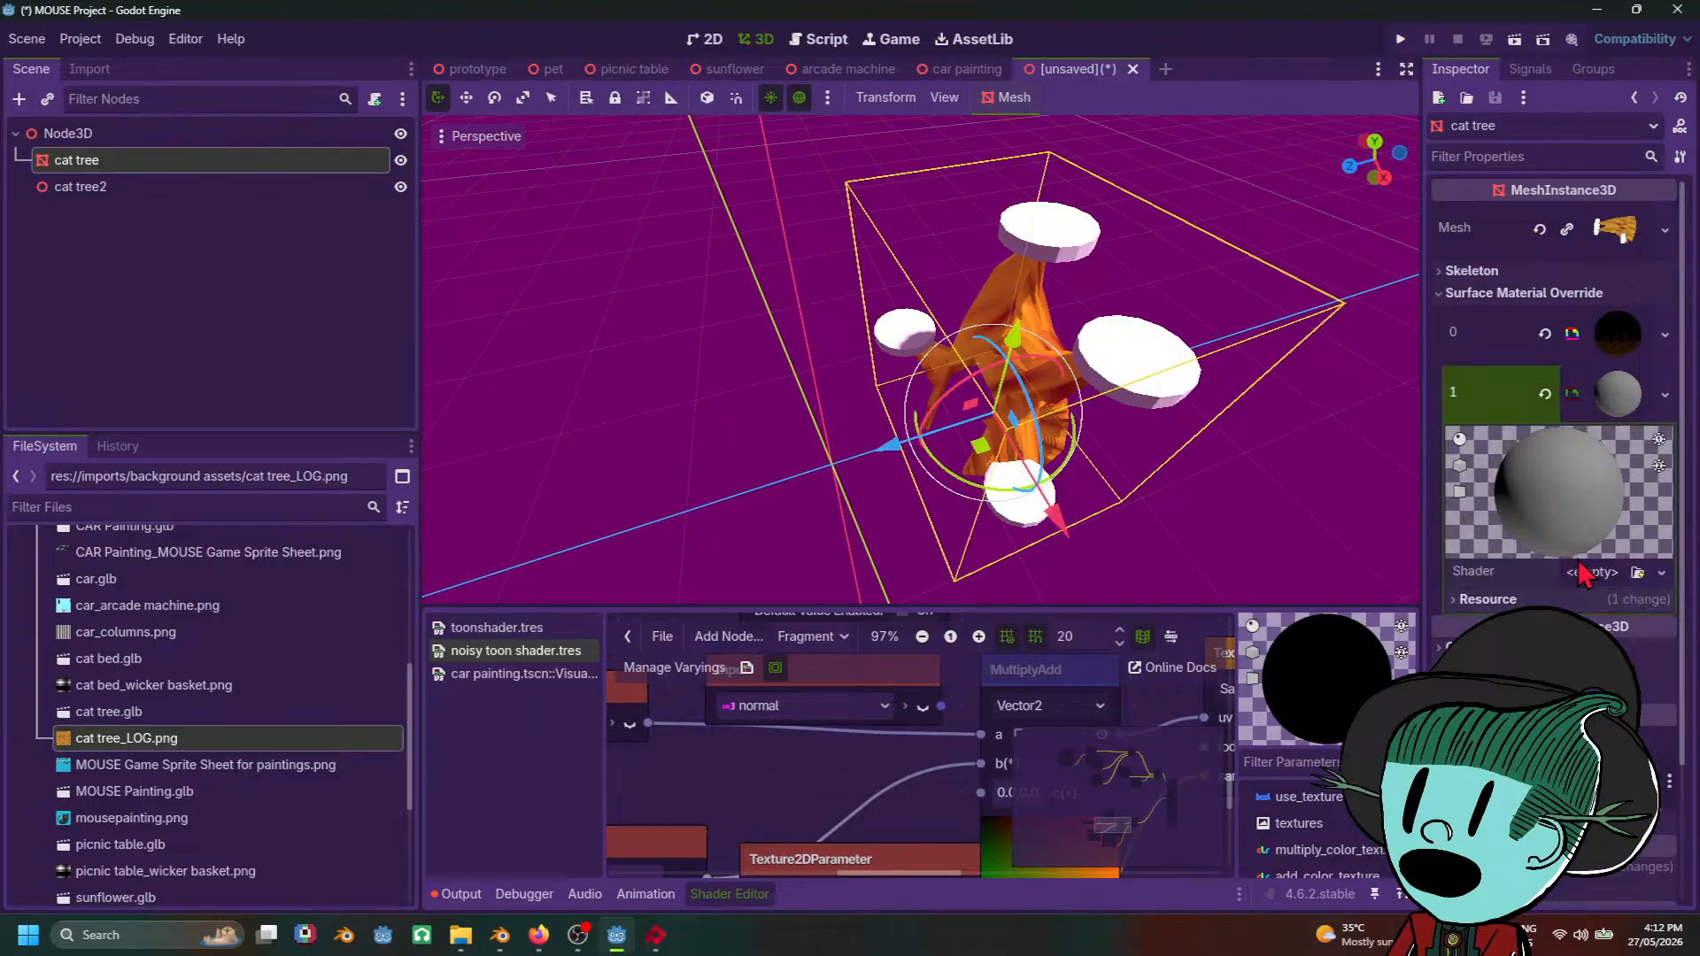
pyautogui.click(1609, 627)
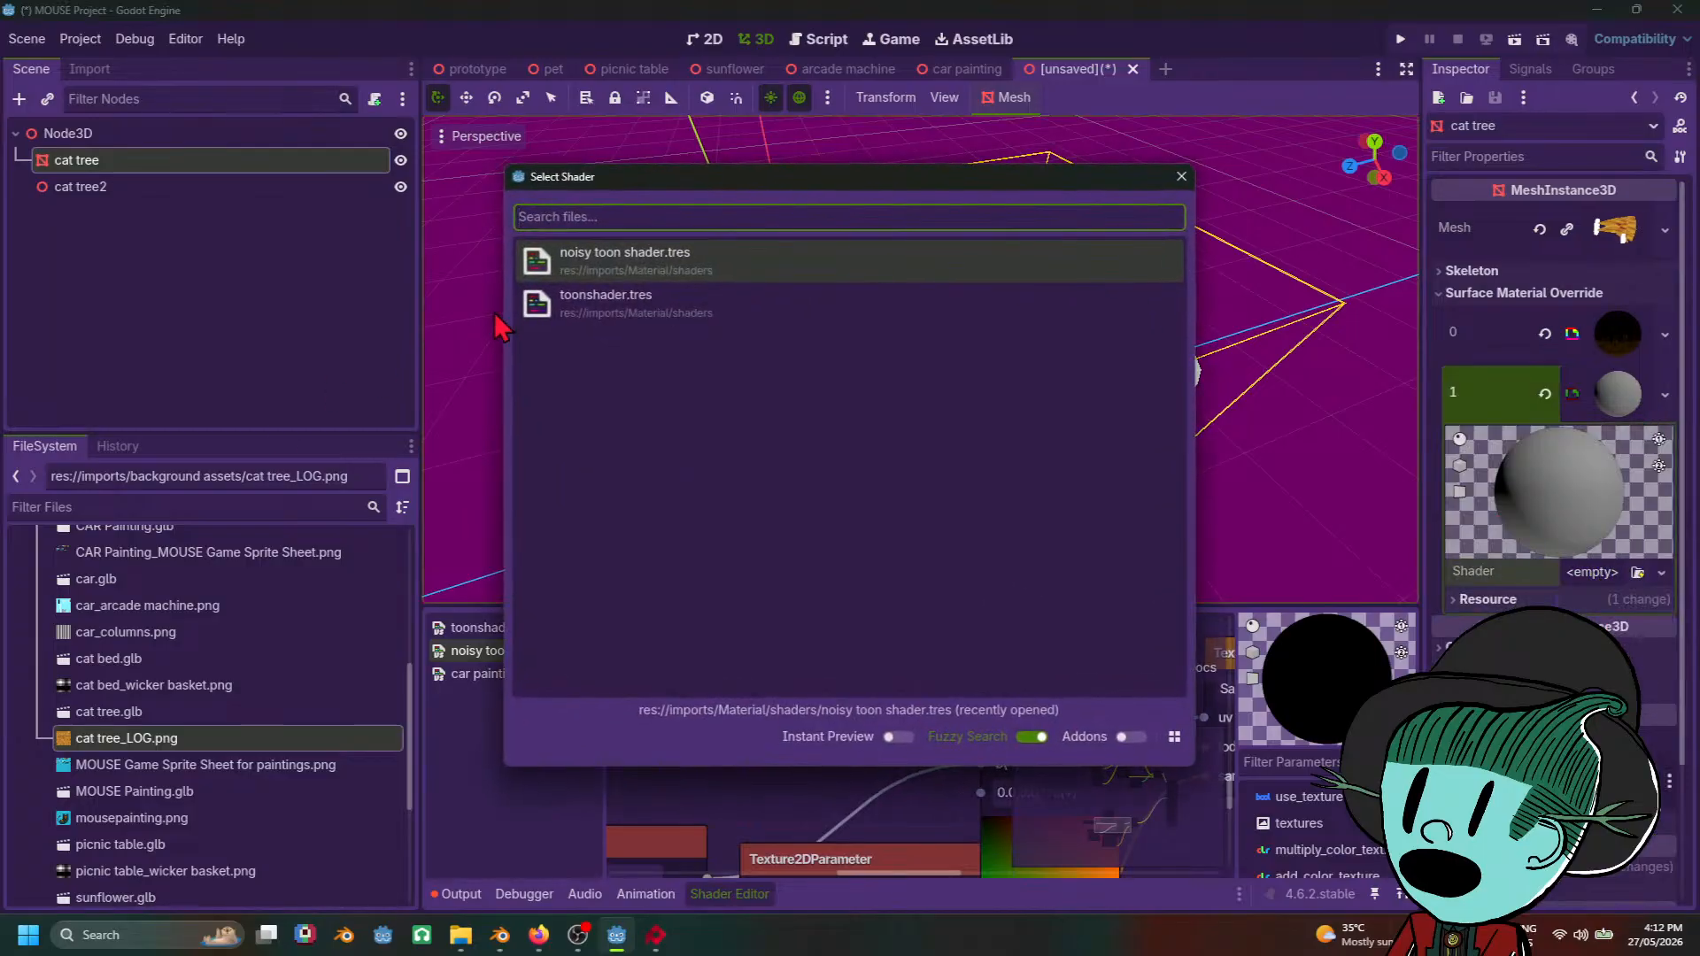
pyautogui.doubleClick(680, 268)
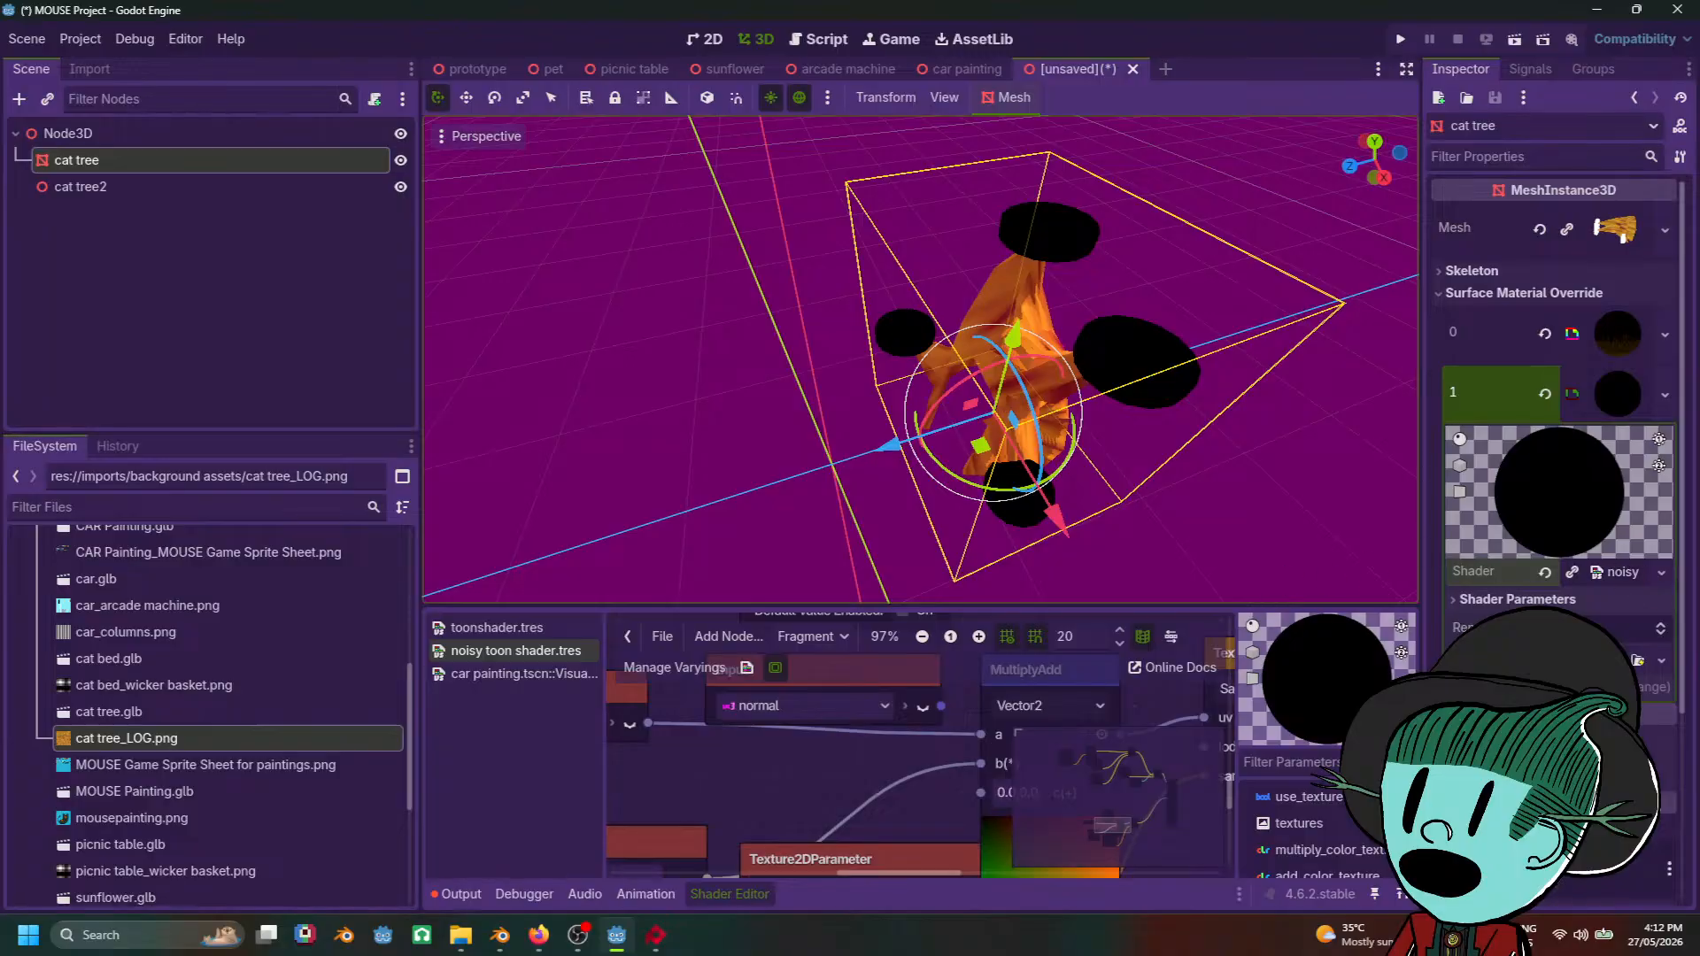
# Step: Enable Use Texture in the shader parameters of the cat tree's override material 1
pyautogui.click(1615, 576)
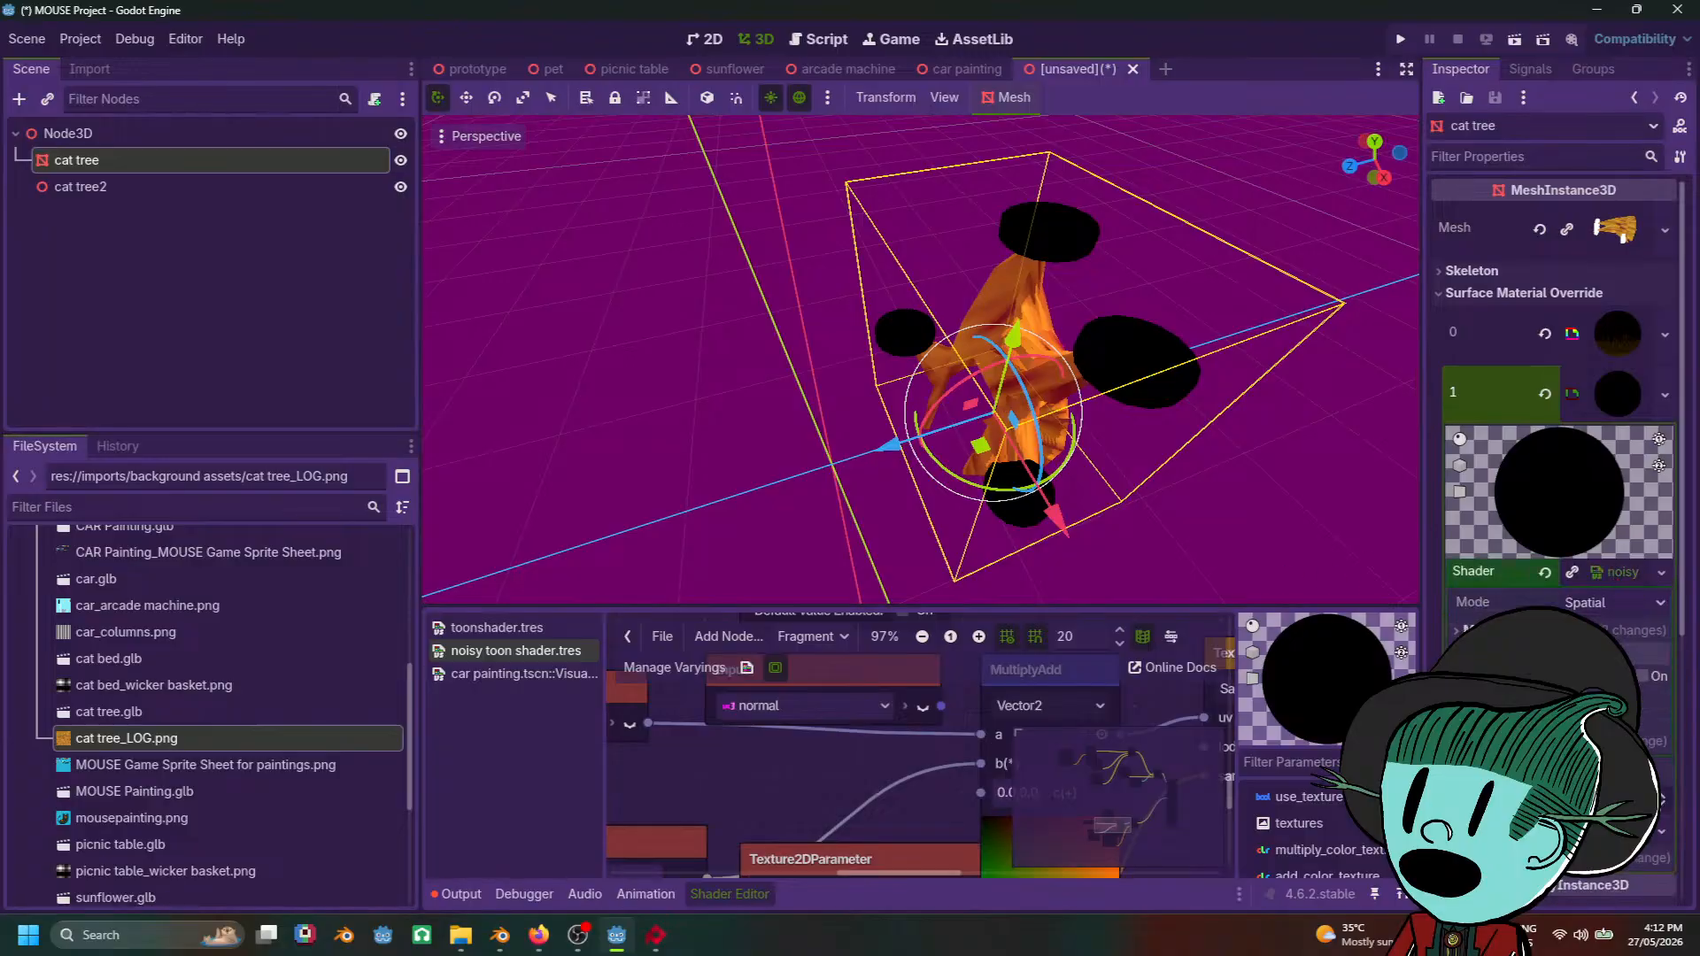
pyautogui.click(1615, 575)
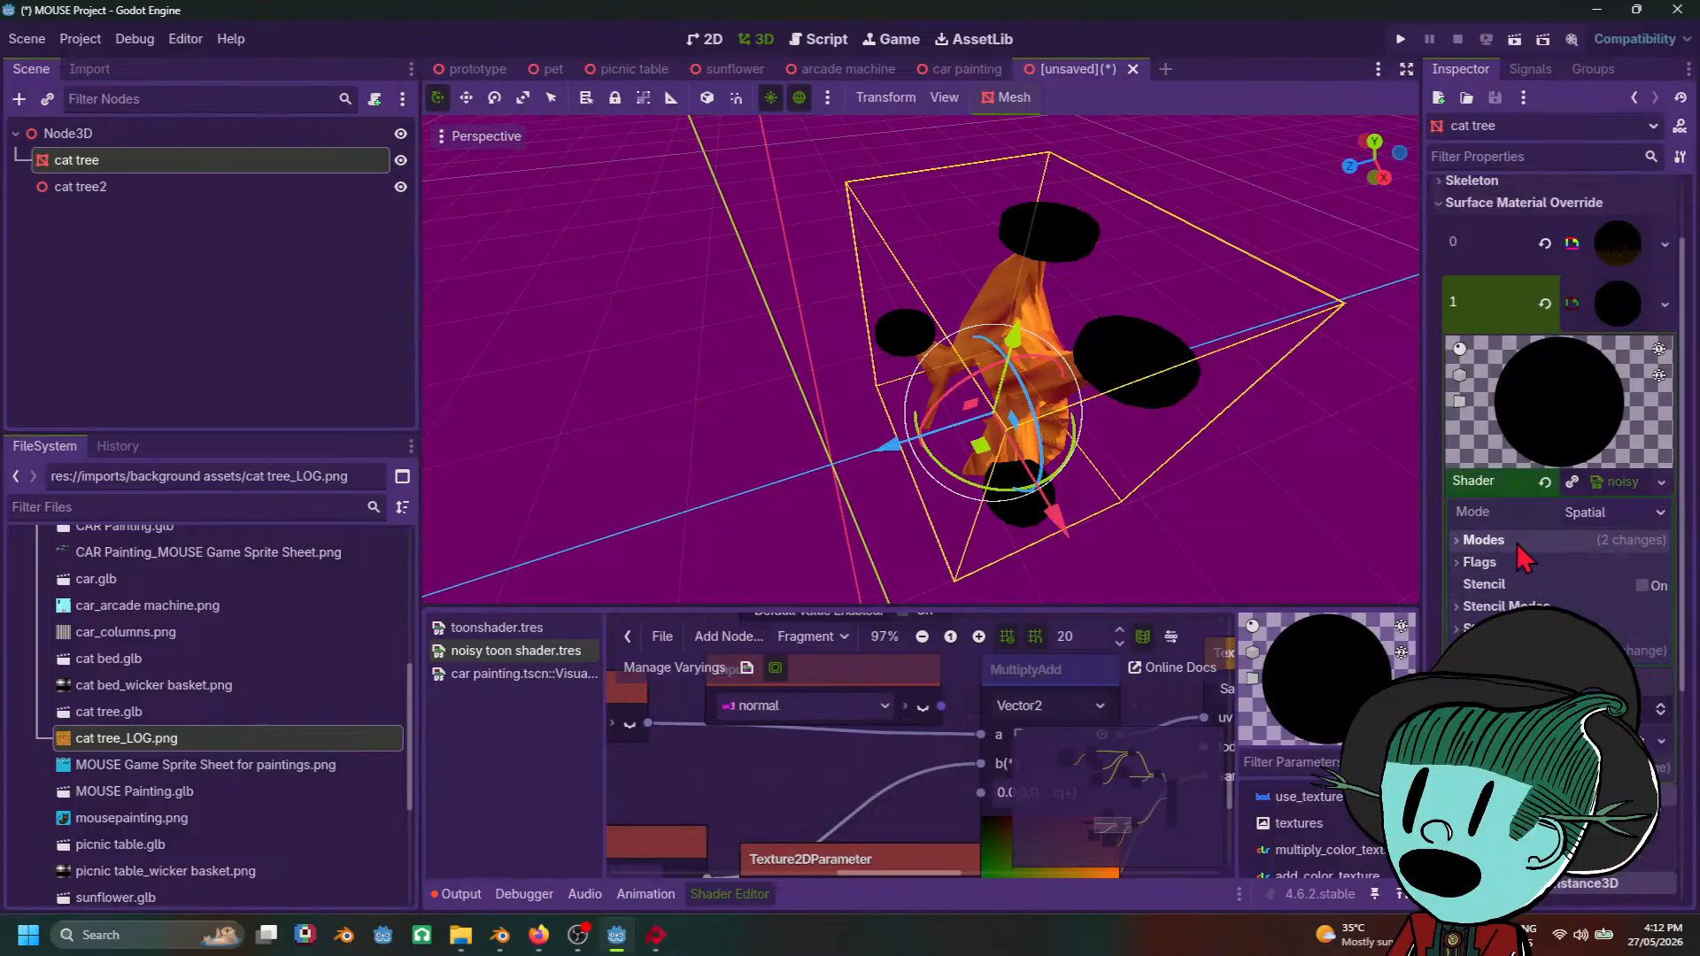
pyautogui.click(1617, 484)
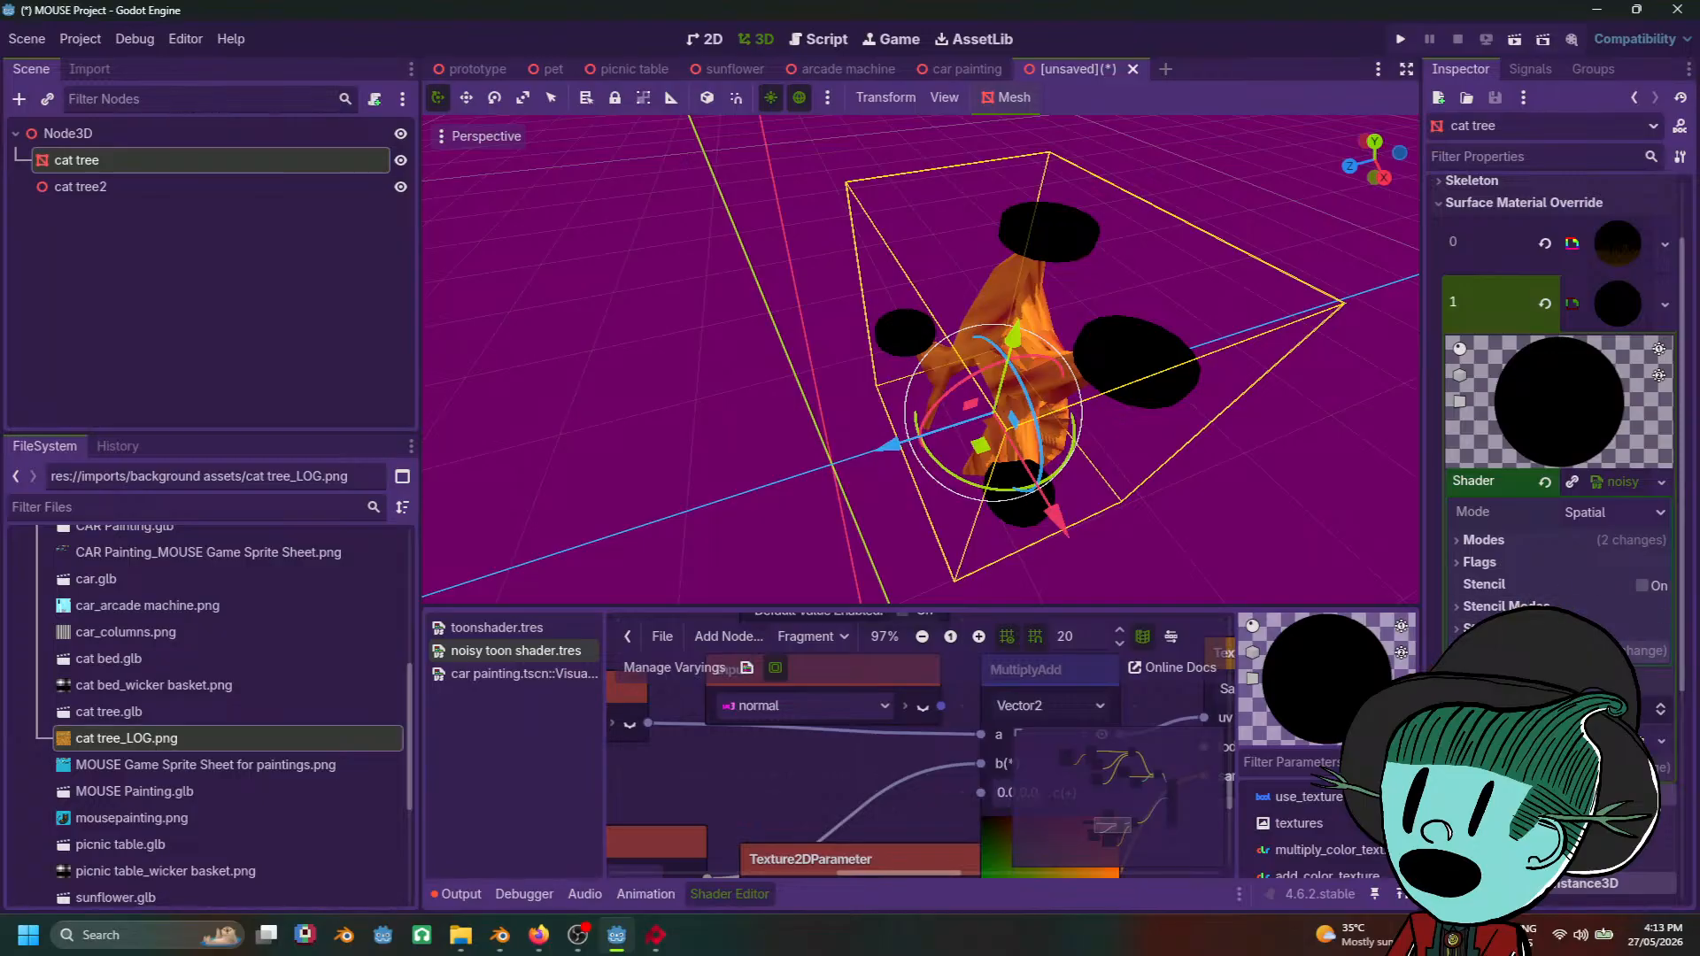
pyautogui.click(1601, 483)
pyautogui.click(1476, 510)
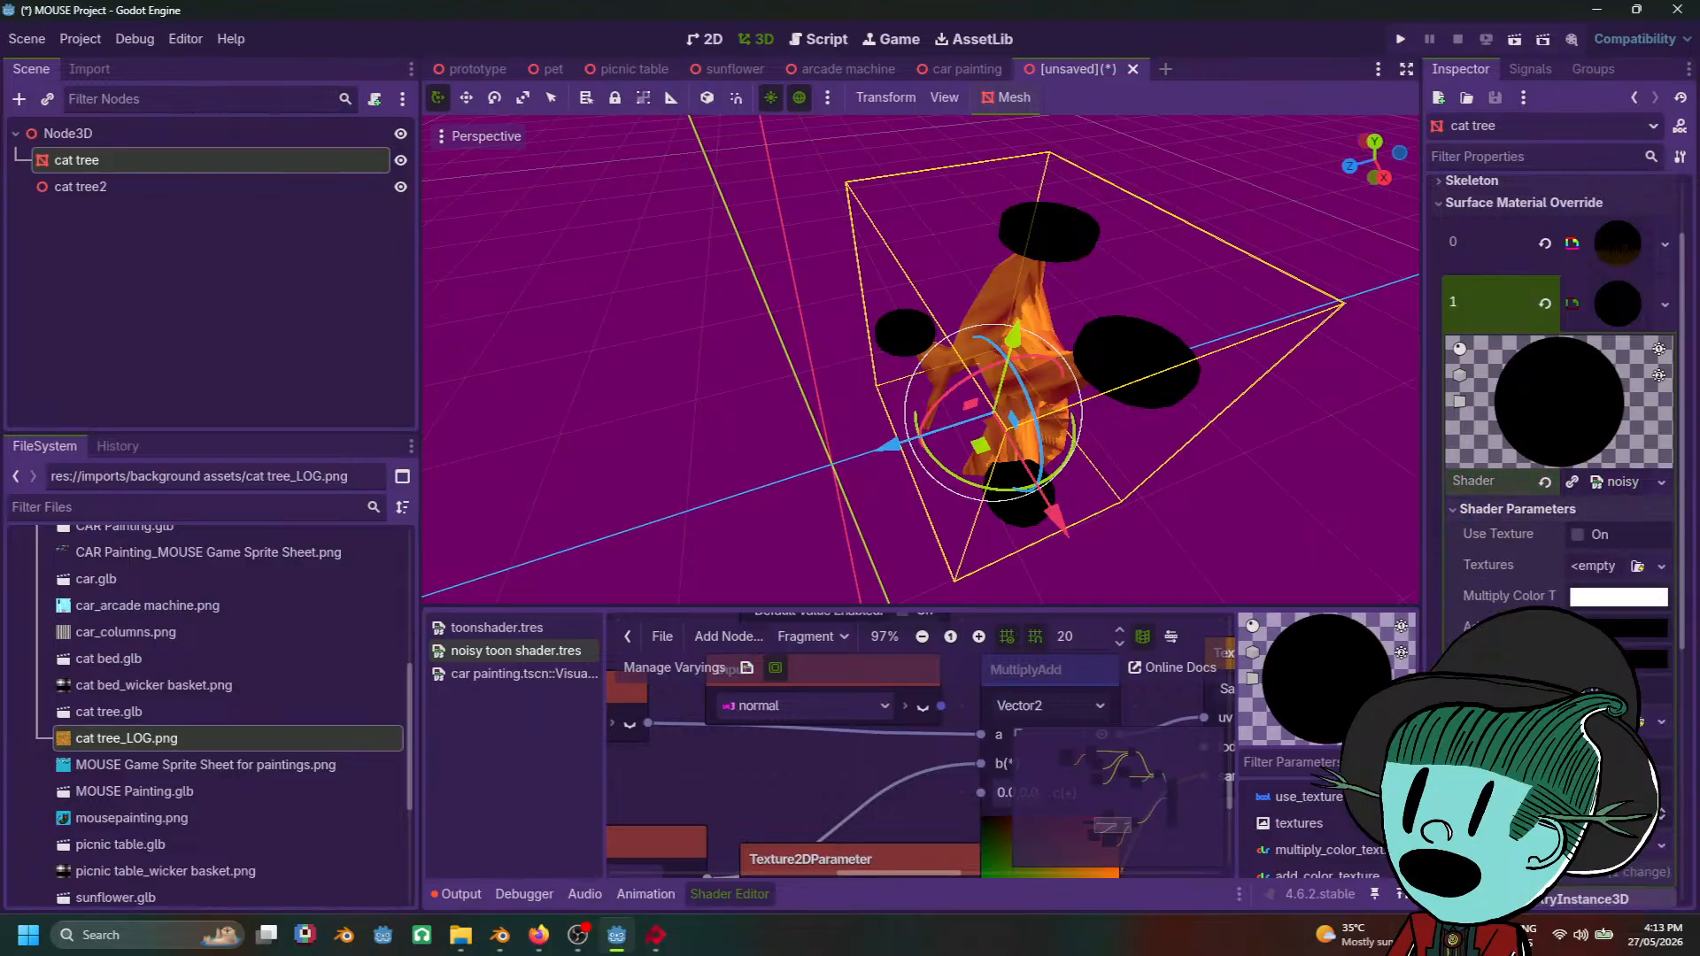
pyautogui.click(1581, 538)
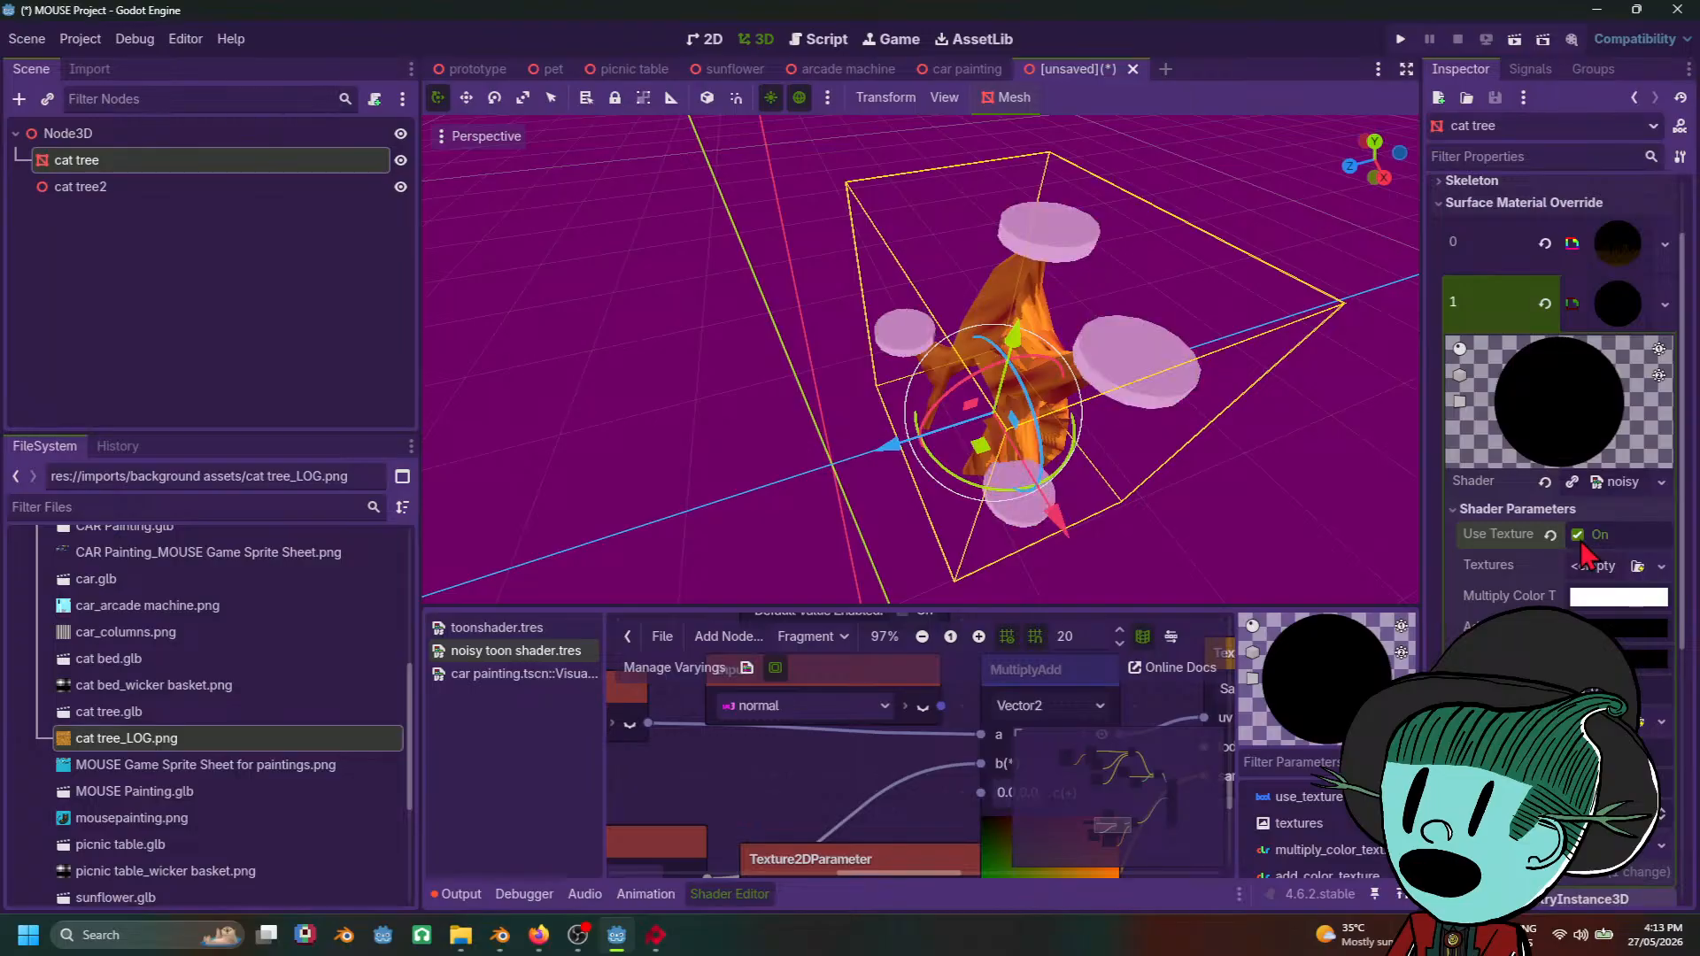
# Step: Set the platform material's Color Parameter to light grey and turn off Use Texture
pyautogui.click(1619, 597)
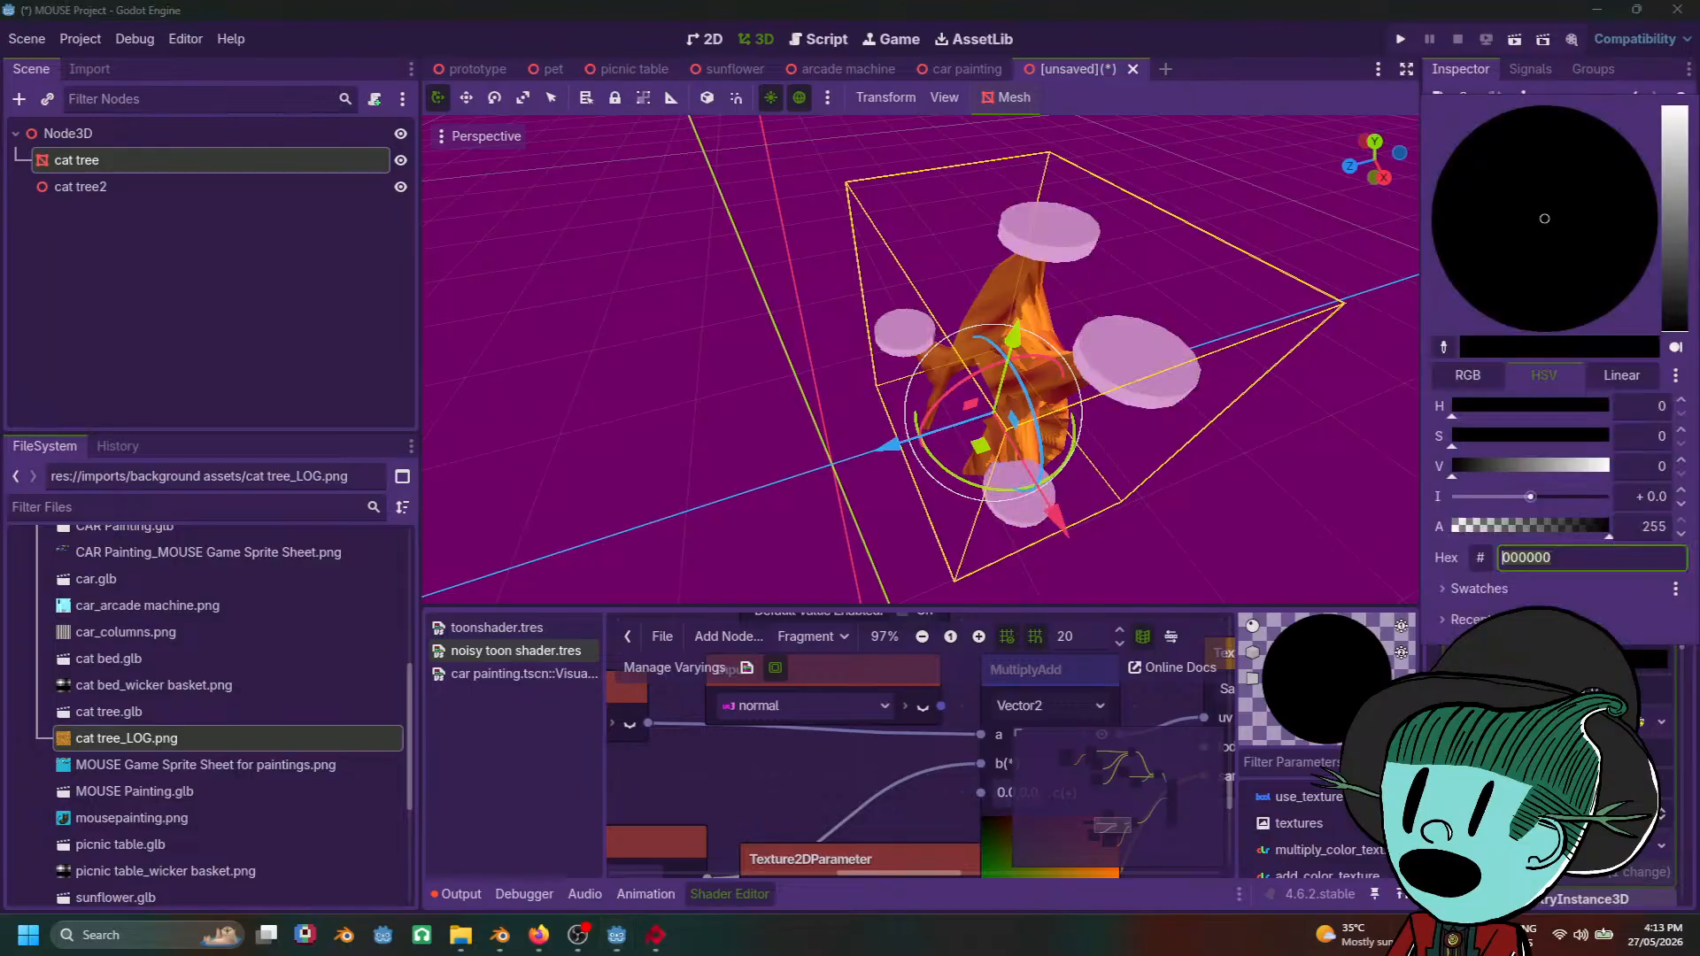
pyautogui.click(1680, 144)
pyautogui.press('Escape')
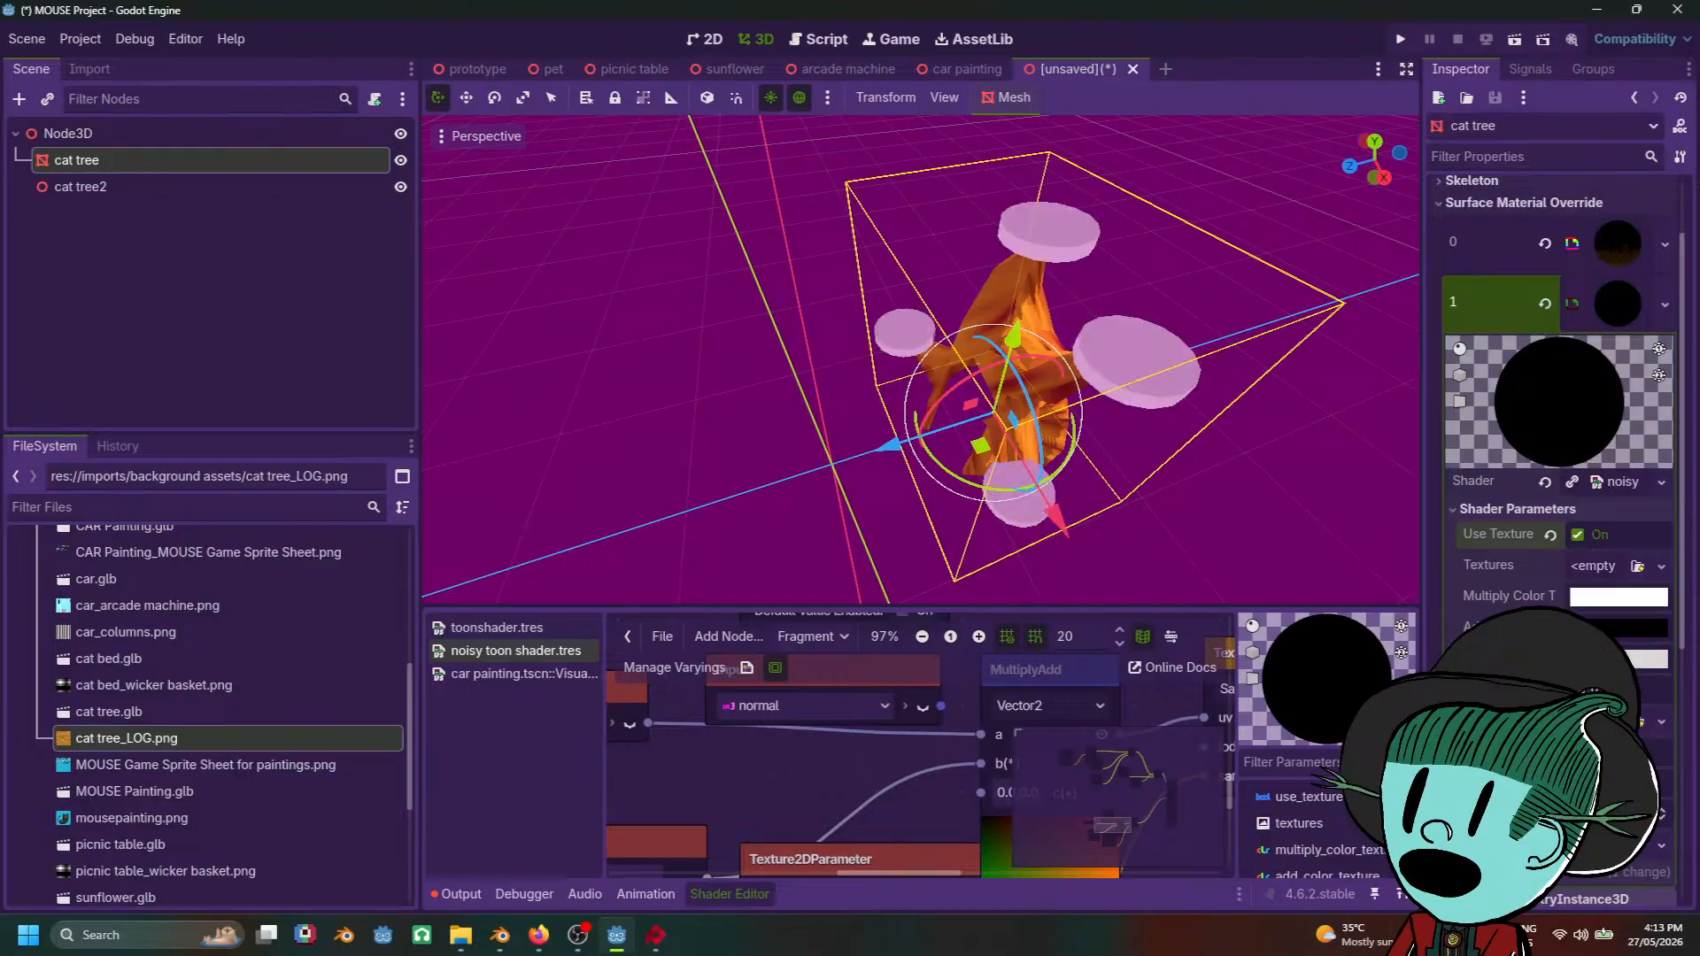
pyautogui.click(1579, 536)
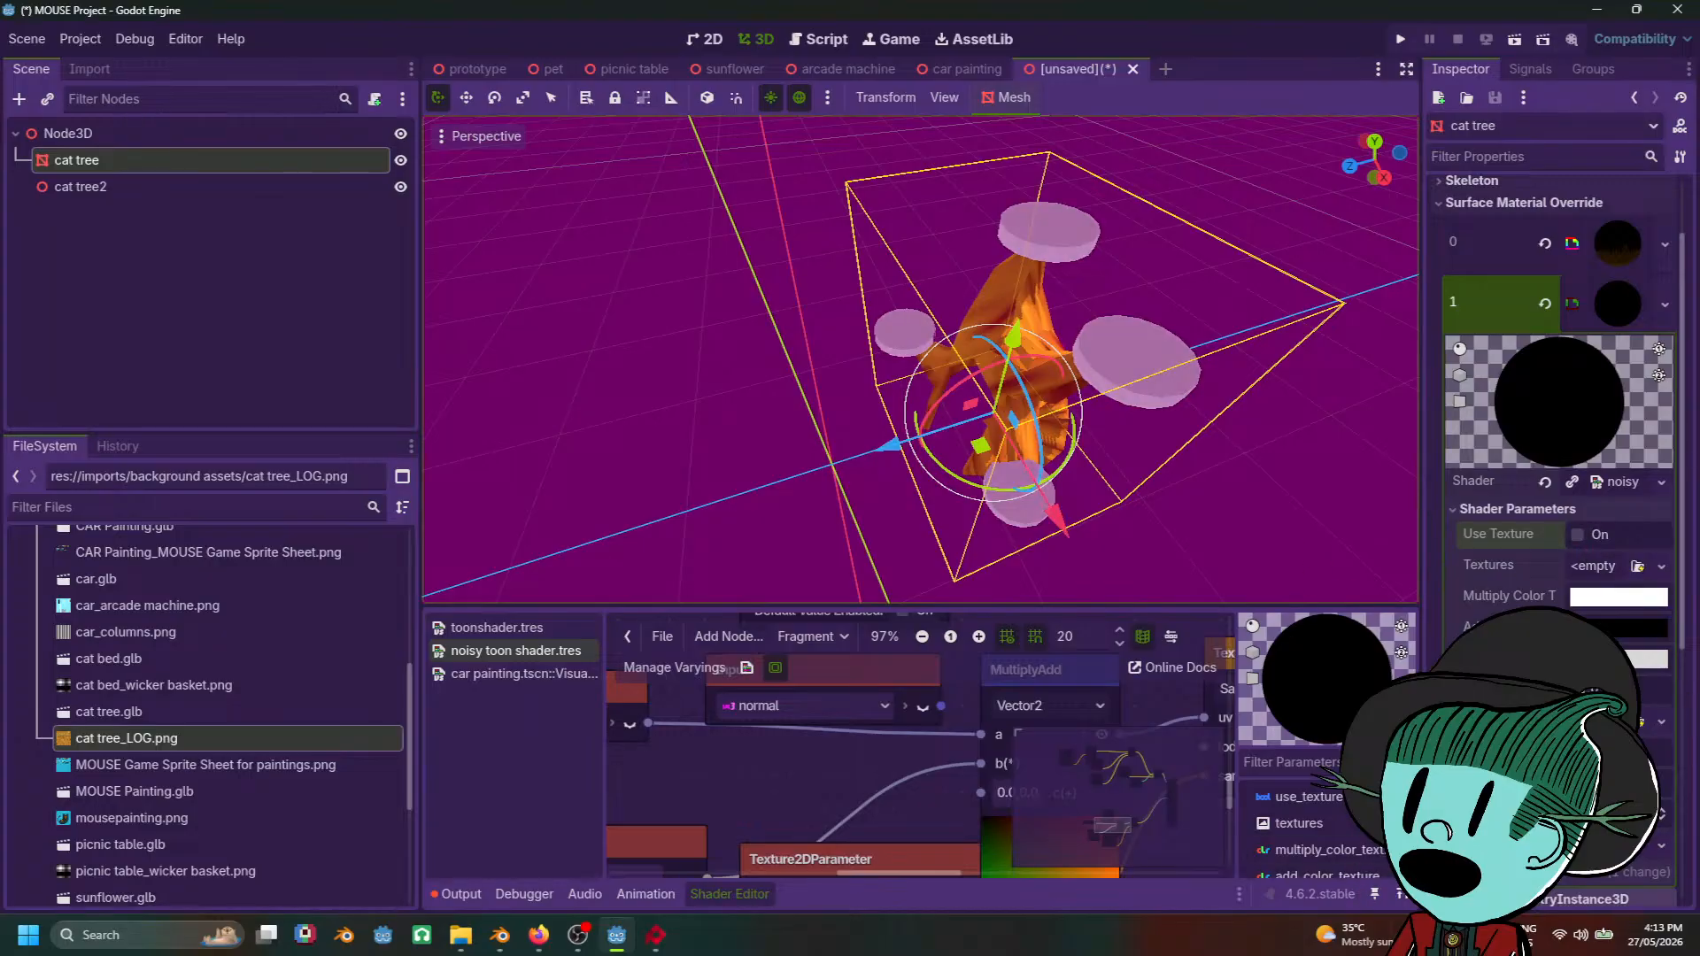
# Step: Give the platform material's Texture 2d a new noise texture with FastNoiseLite noise and raise the noise frequency for a finer grain
pyautogui.click(1662, 722)
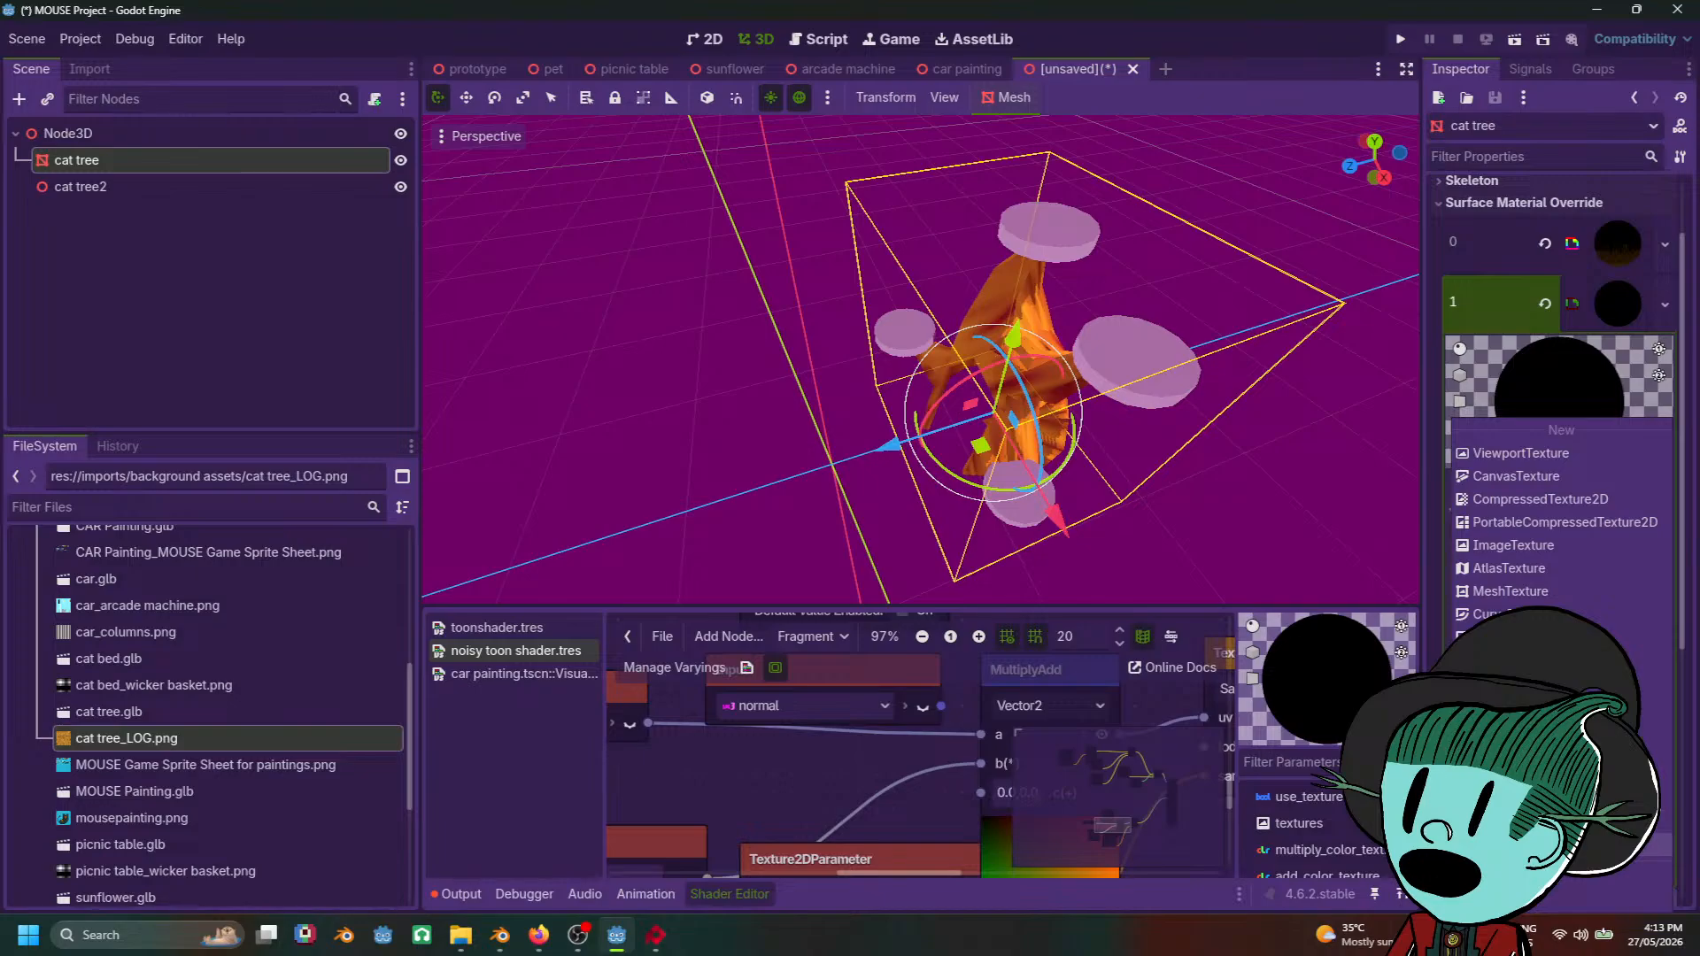
pyautogui.click(1645, 846)
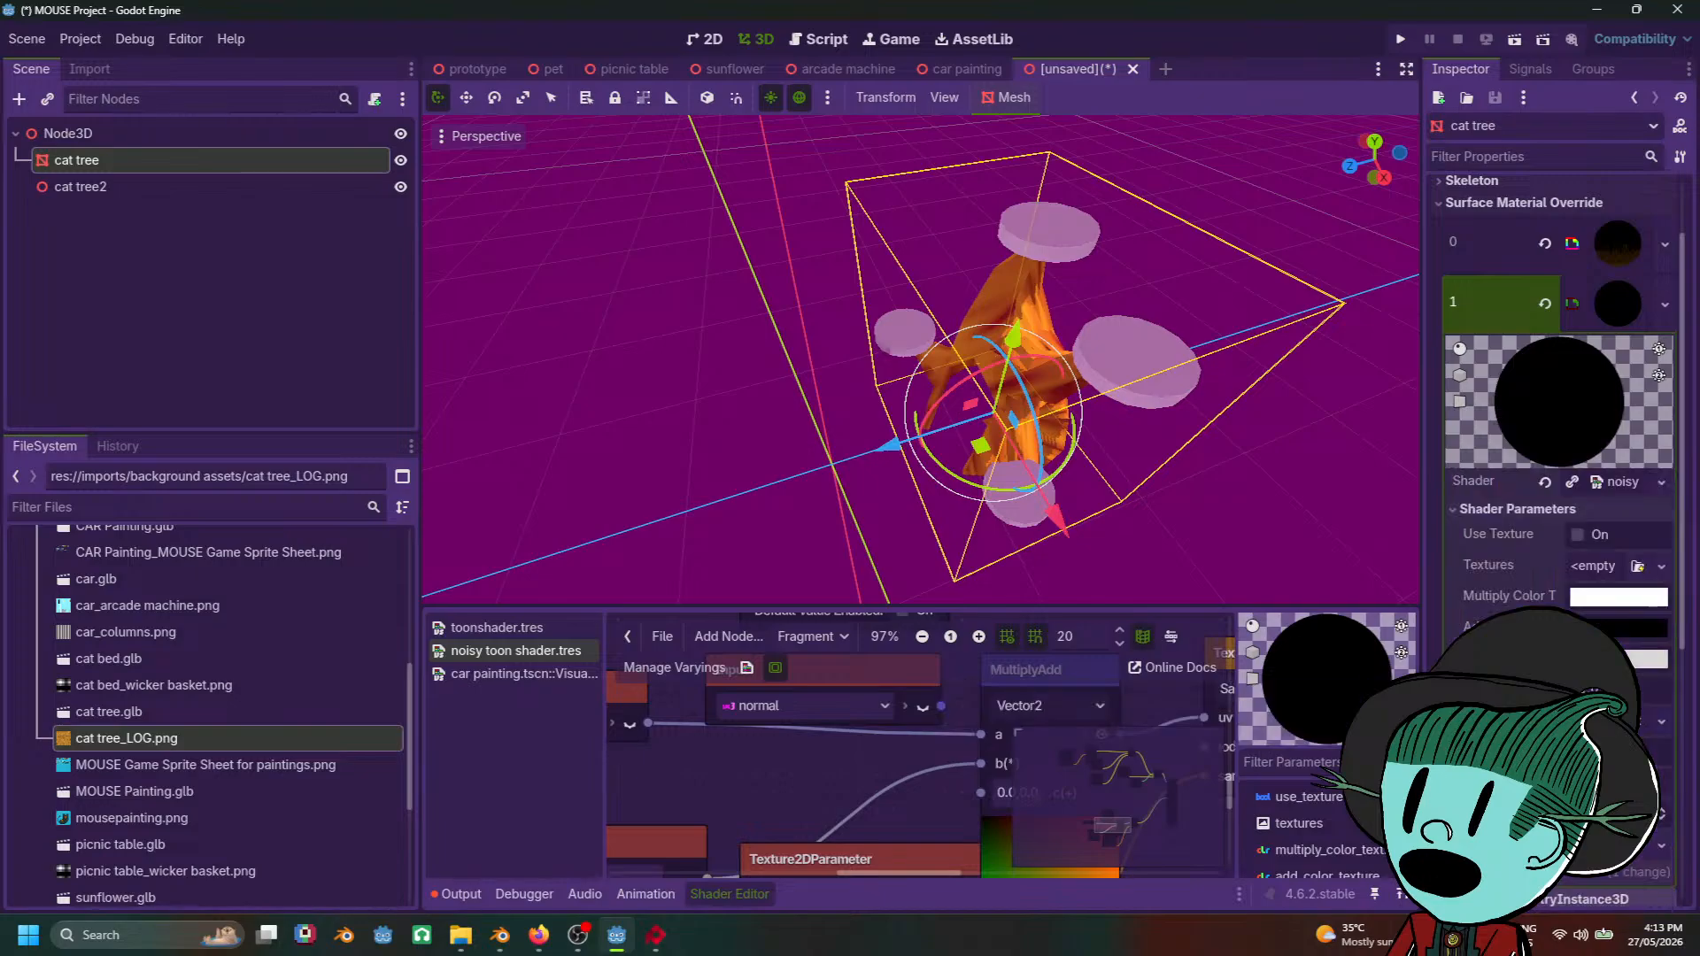
pyautogui.scroll(-3, 1558, 398)
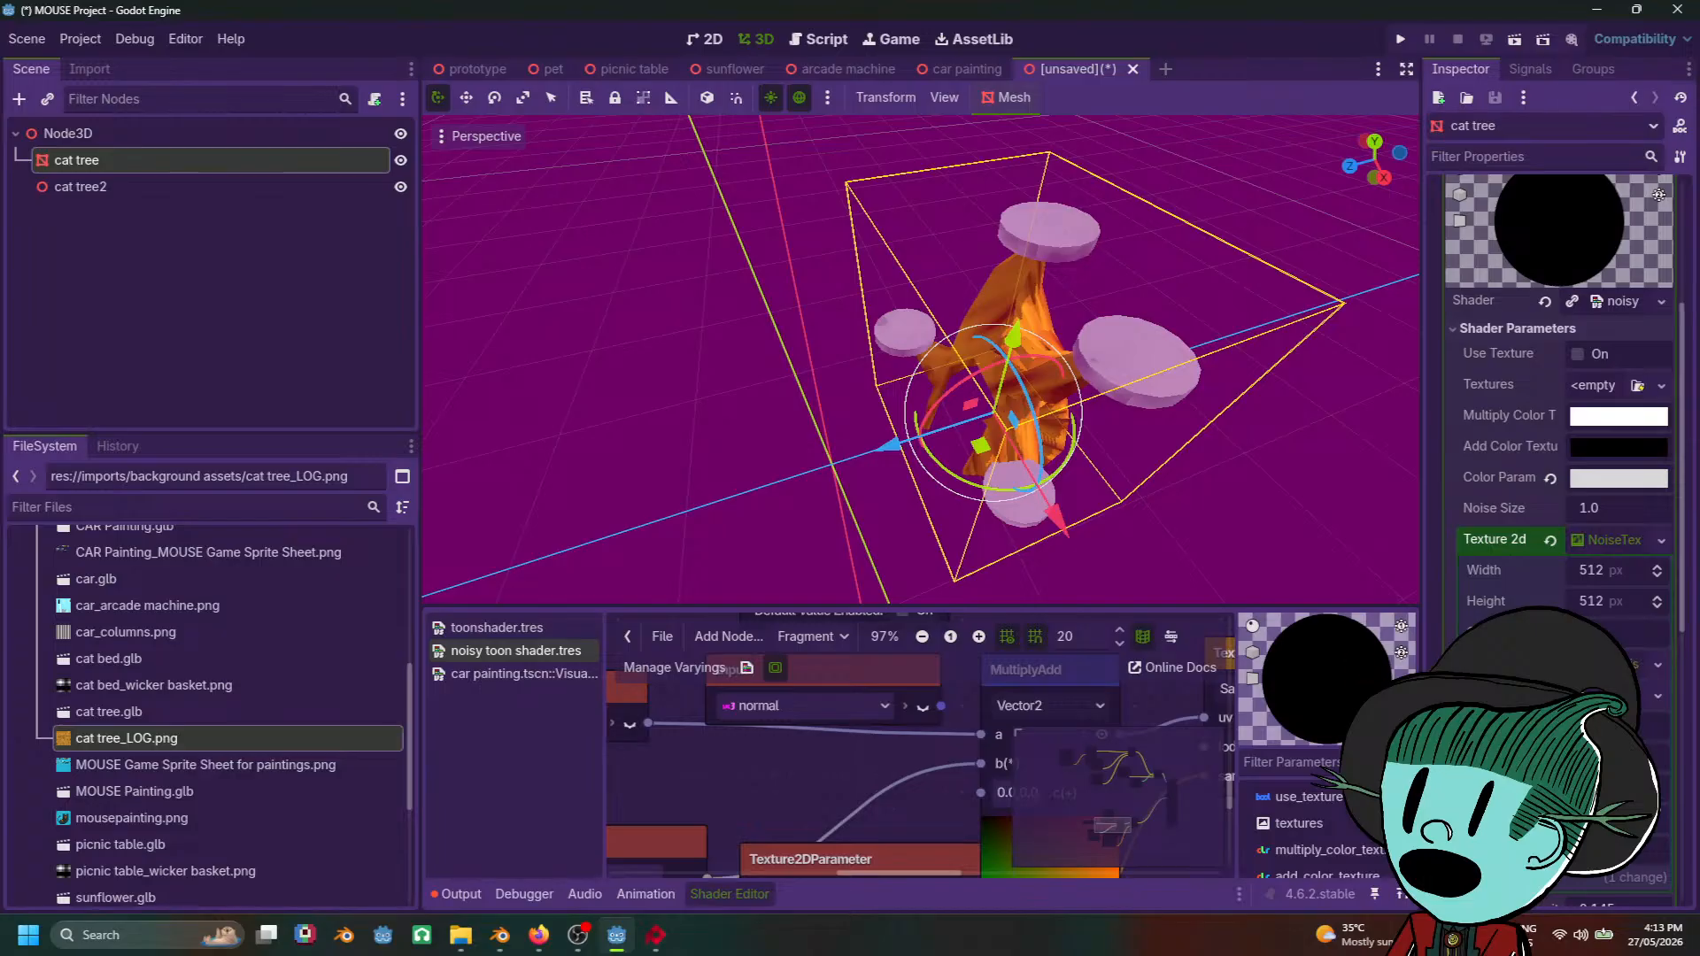
pyautogui.scroll(-3, 1559, 531)
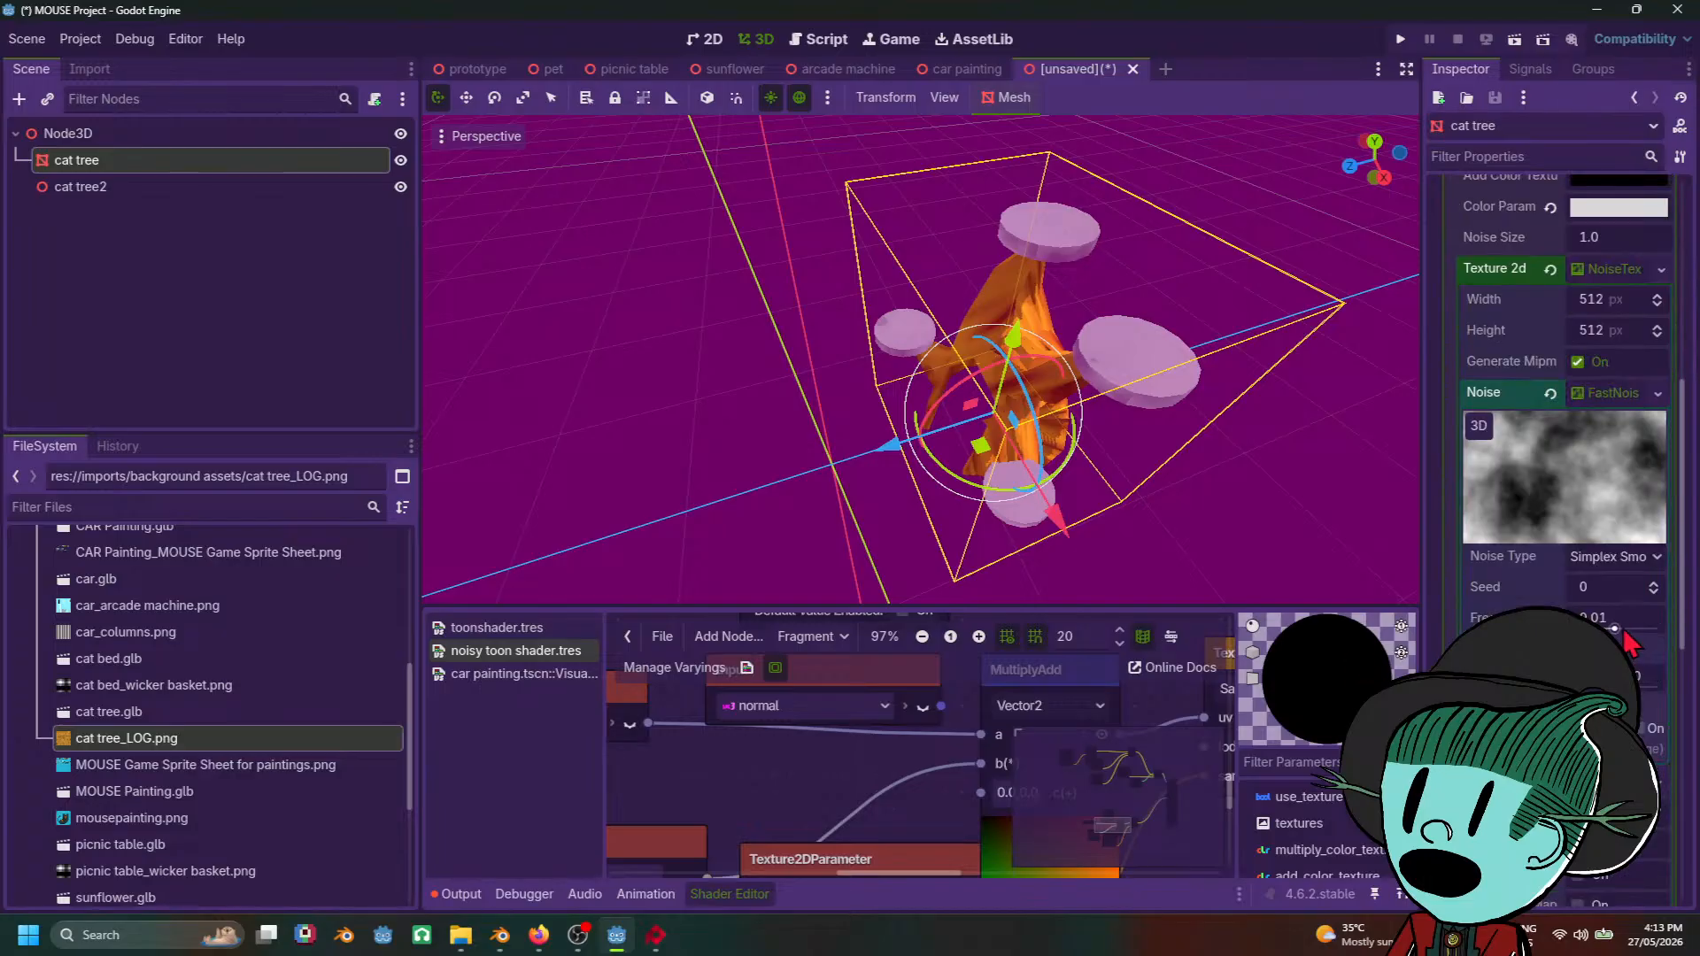
pyautogui.moveTo(1628, 631); pyautogui.dragTo(1645, 657)
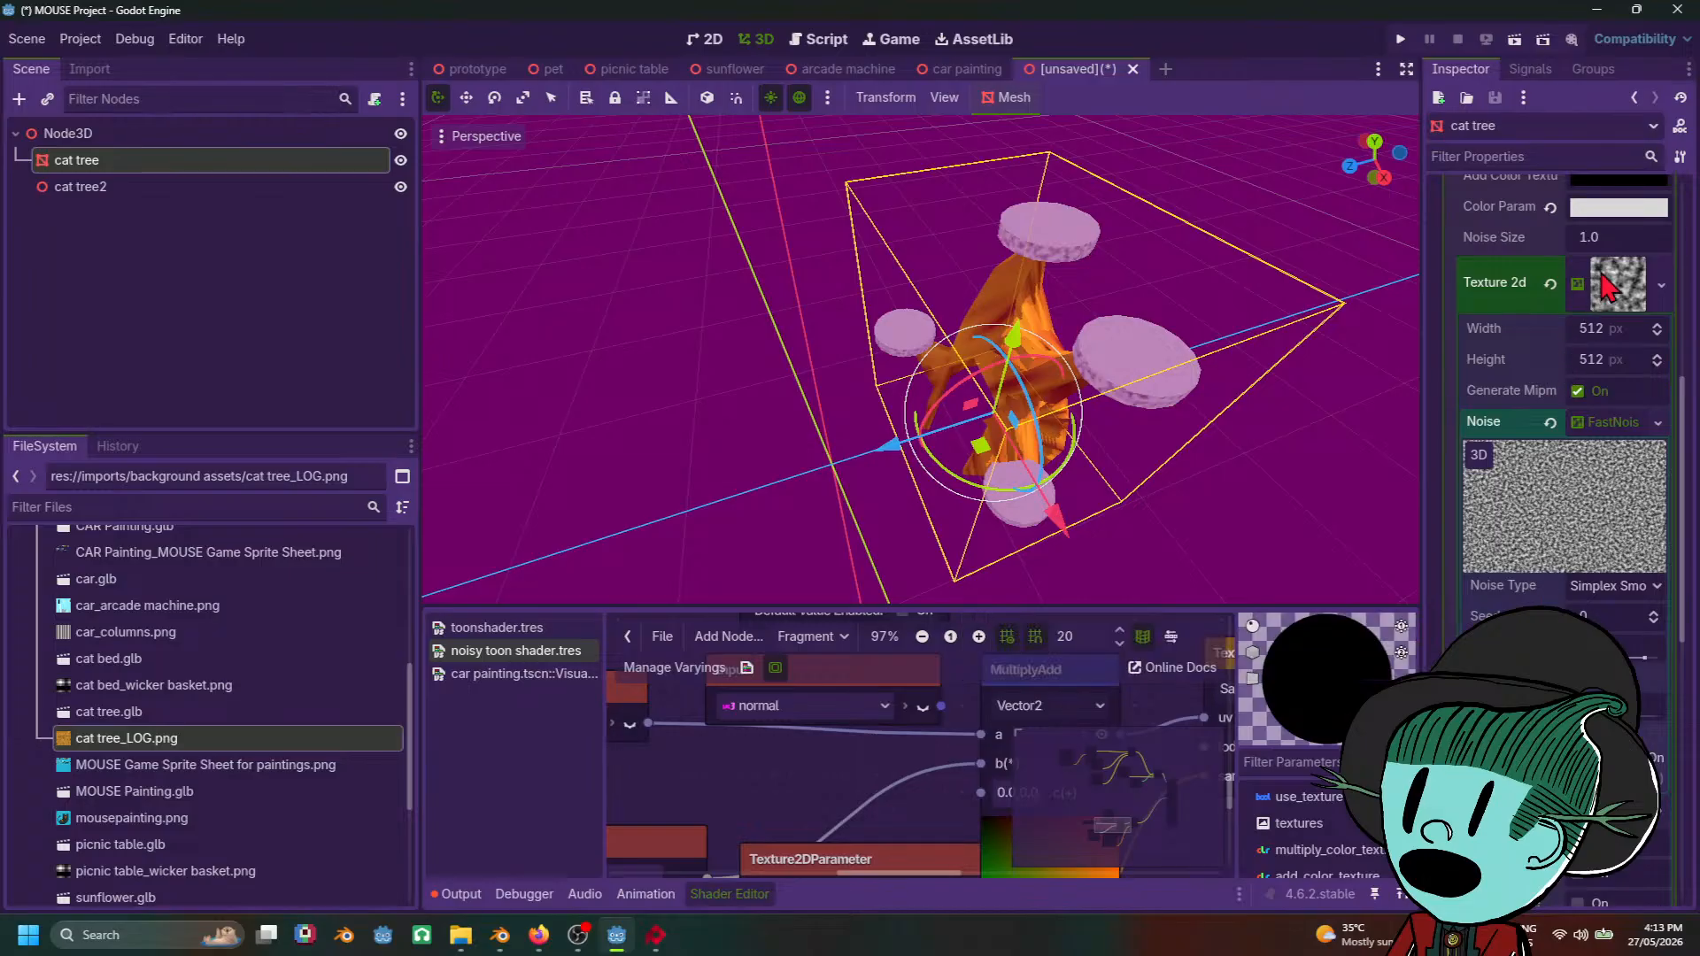
# Step: Change the platform material's Color Parameter to a saturated bright green
pyautogui.scroll(2, 1662, 404)
pyautogui.click(1601, 392)
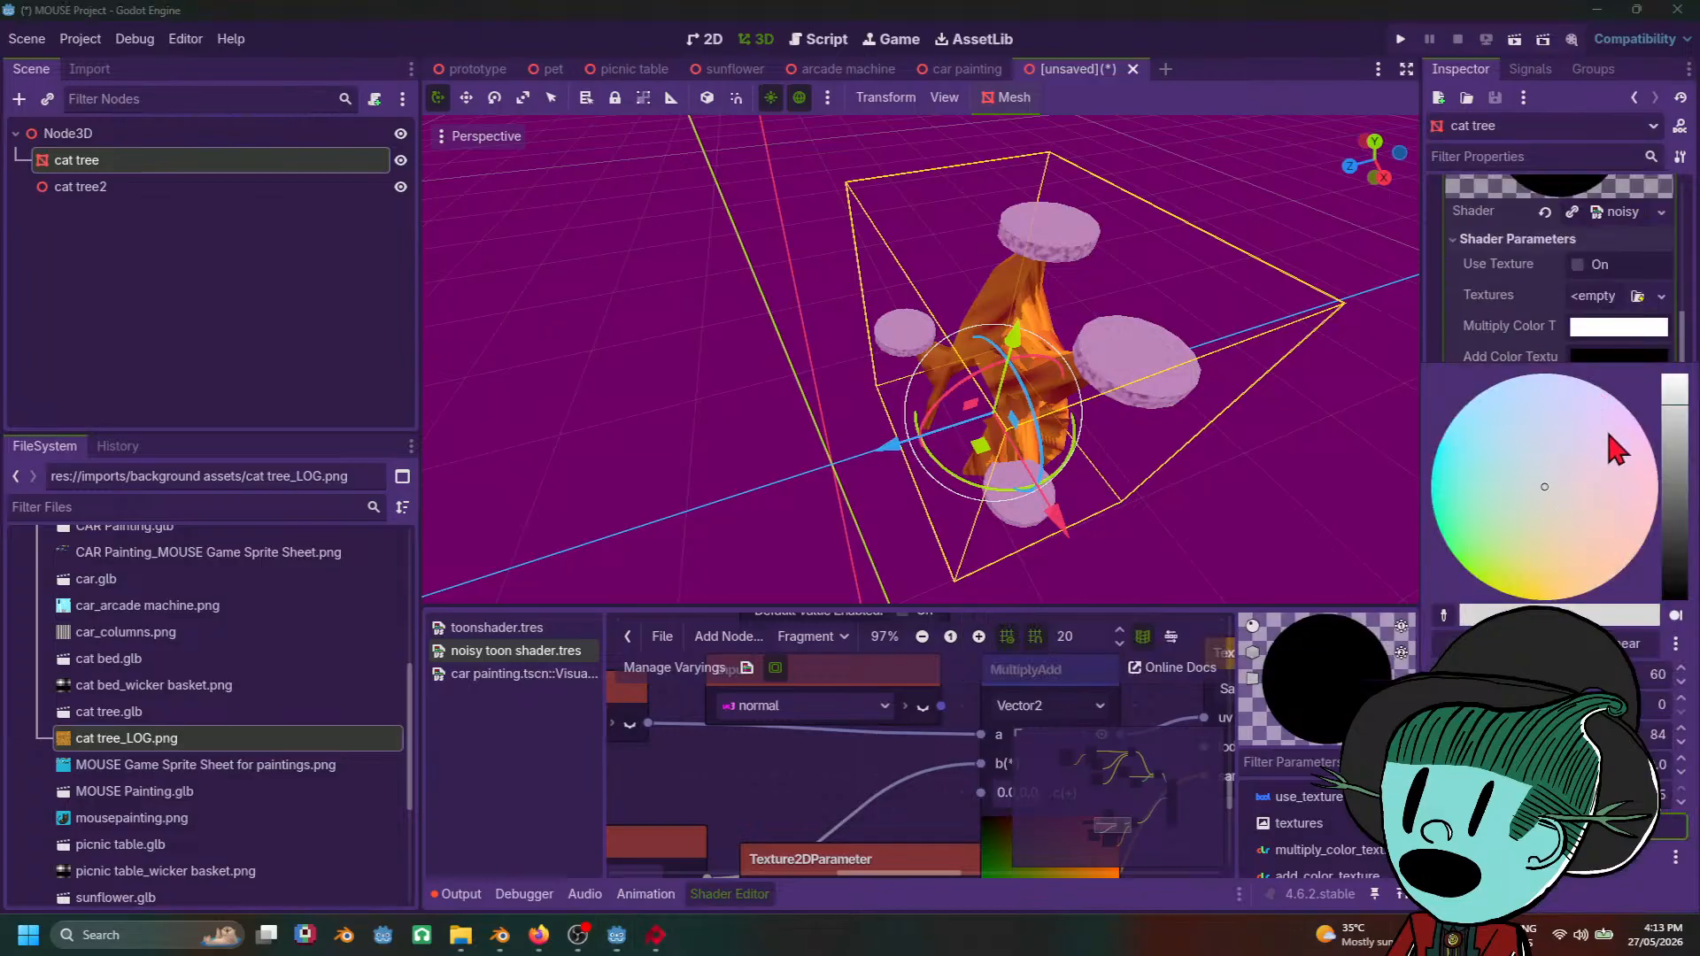
pyautogui.moveTo(1557, 542); pyautogui.dragTo(1478, 559)
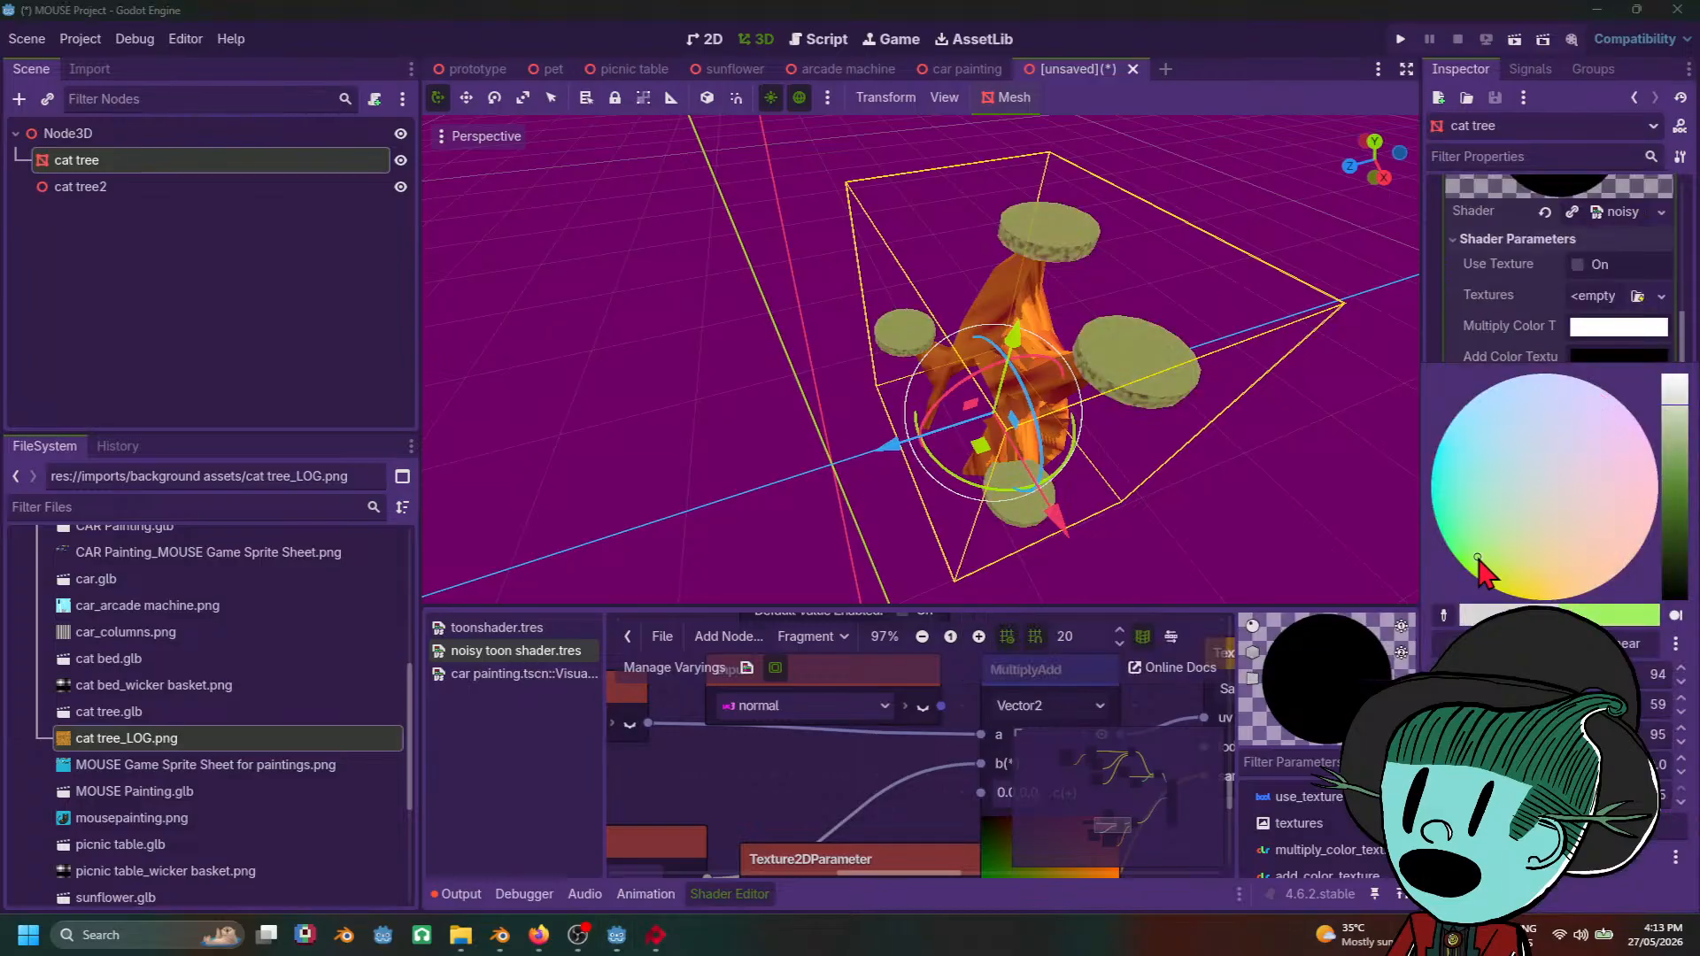
pyautogui.moveTo(1682, 531); pyautogui.dragTo(1680, 431)
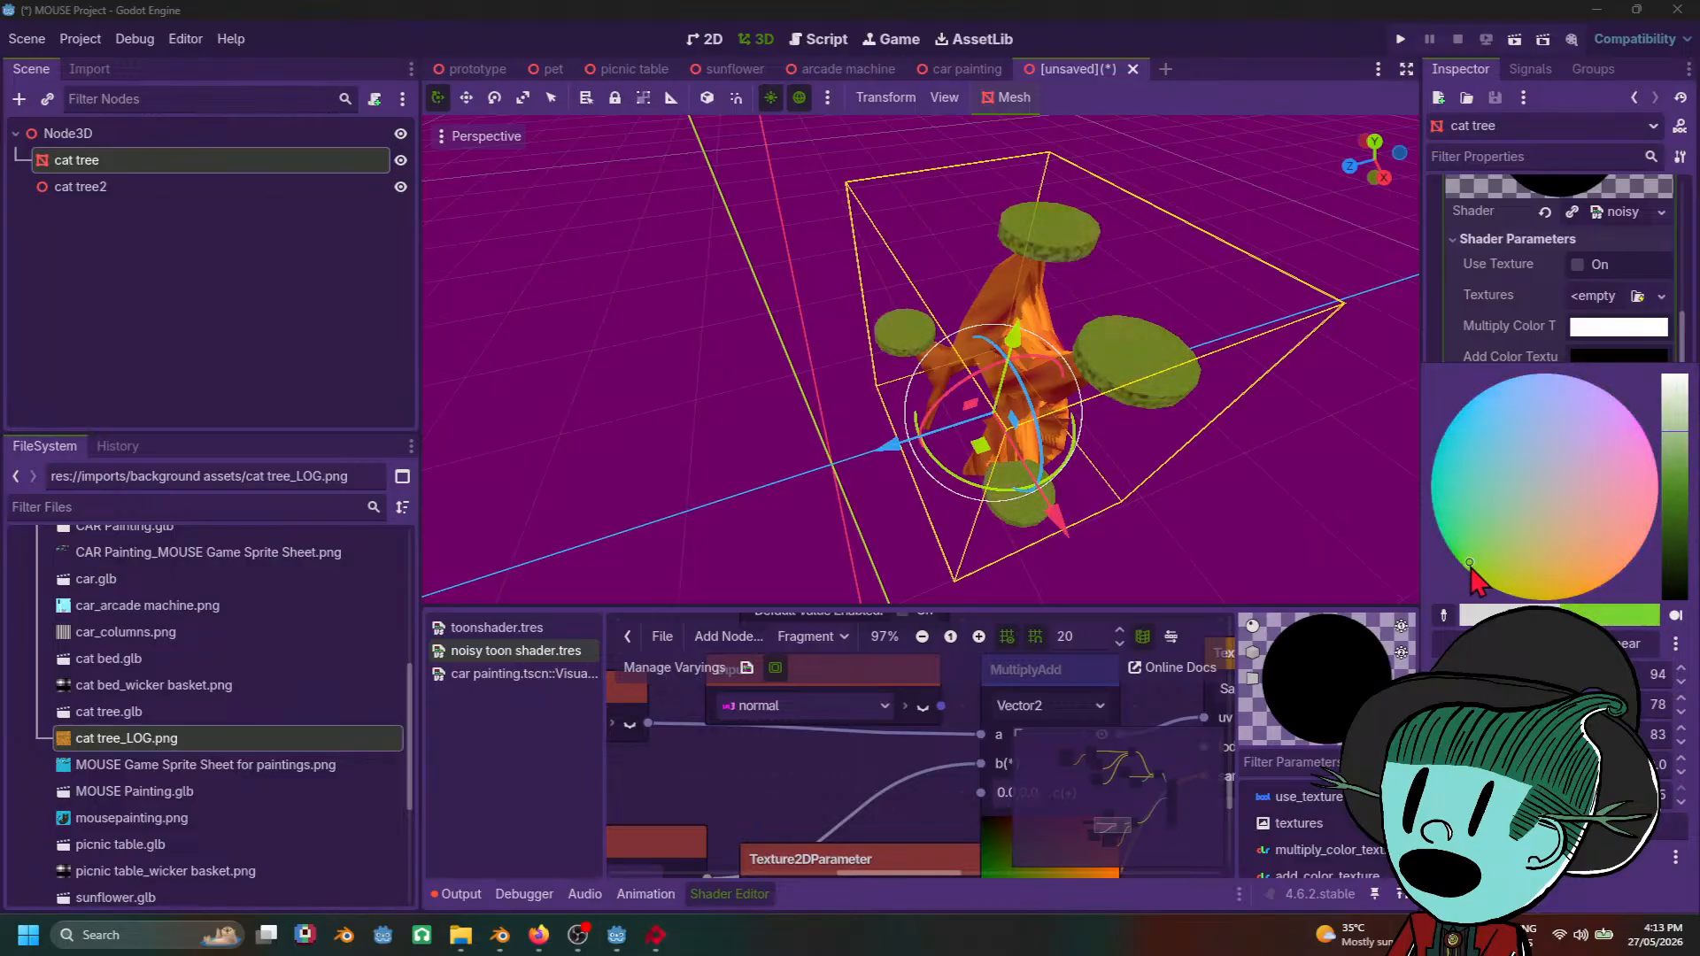
pyautogui.moveTo(1477, 558); pyautogui.dragTo(1453, 585)
pyautogui.click(1217, 546)
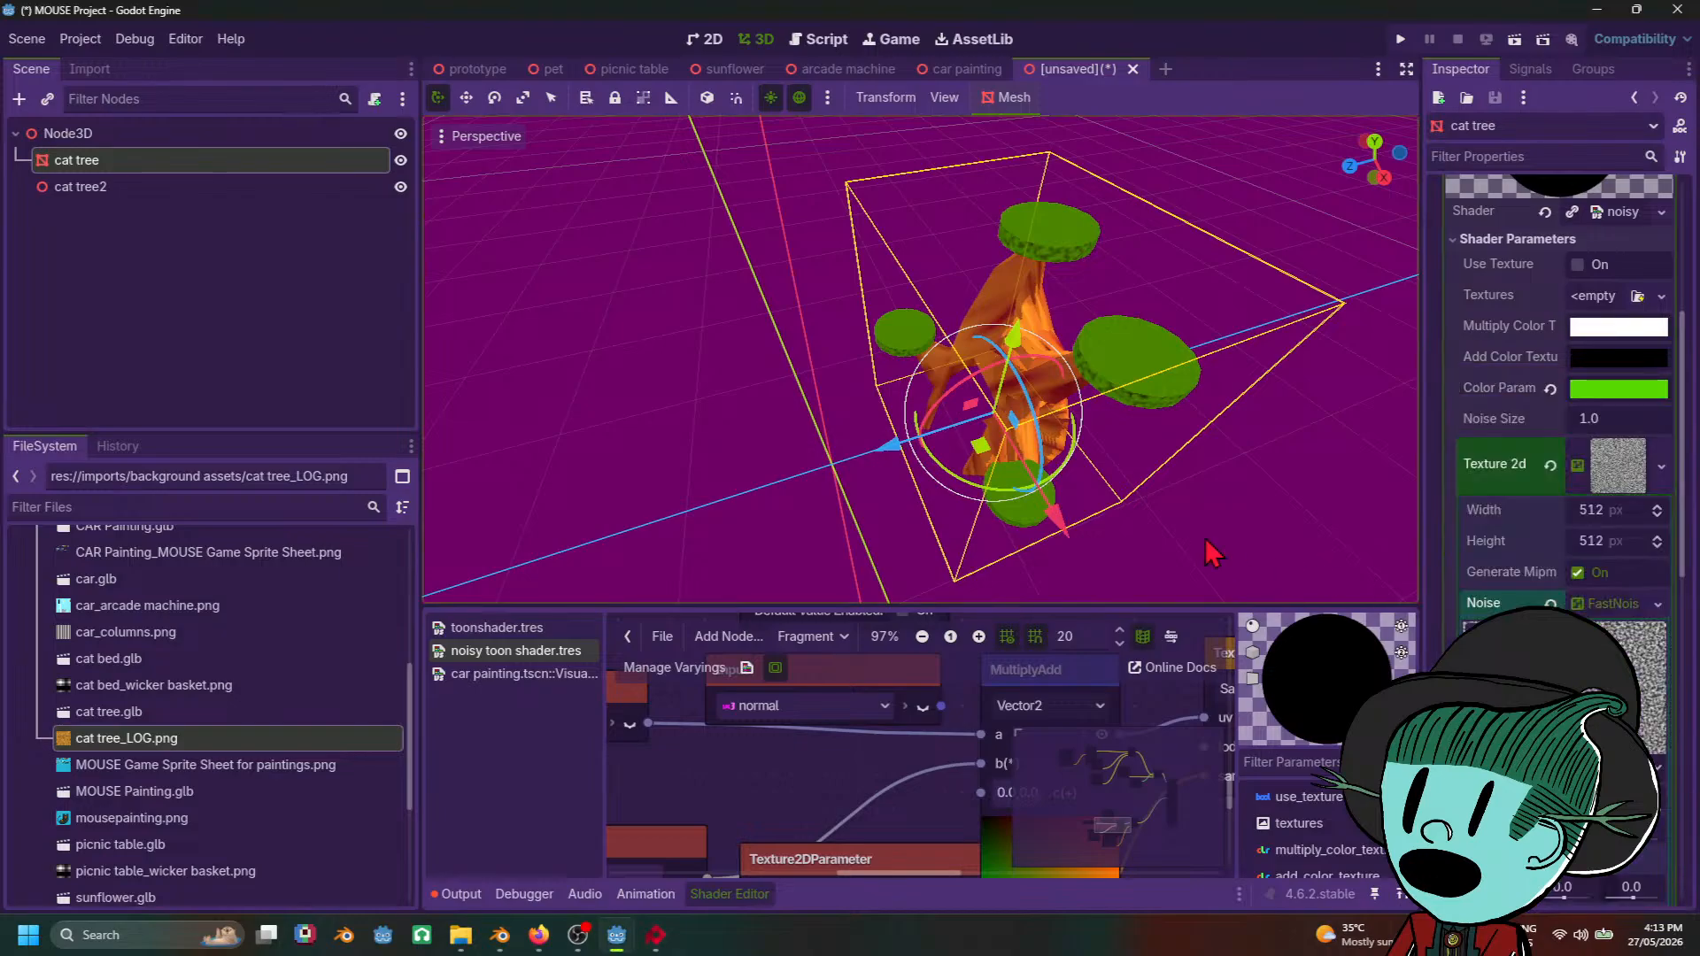
# Step: Set the platform material's Shadow Intensity to 2.015
pyautogui.scroll(-8, 1206, 542)
pyautogui.moveTo(1207, 542); pyautogui.dragTo(1244, 463, button='middle')
pyautogui.scroll(8, 1253, 413)
pyautogui.click(1301, 458)
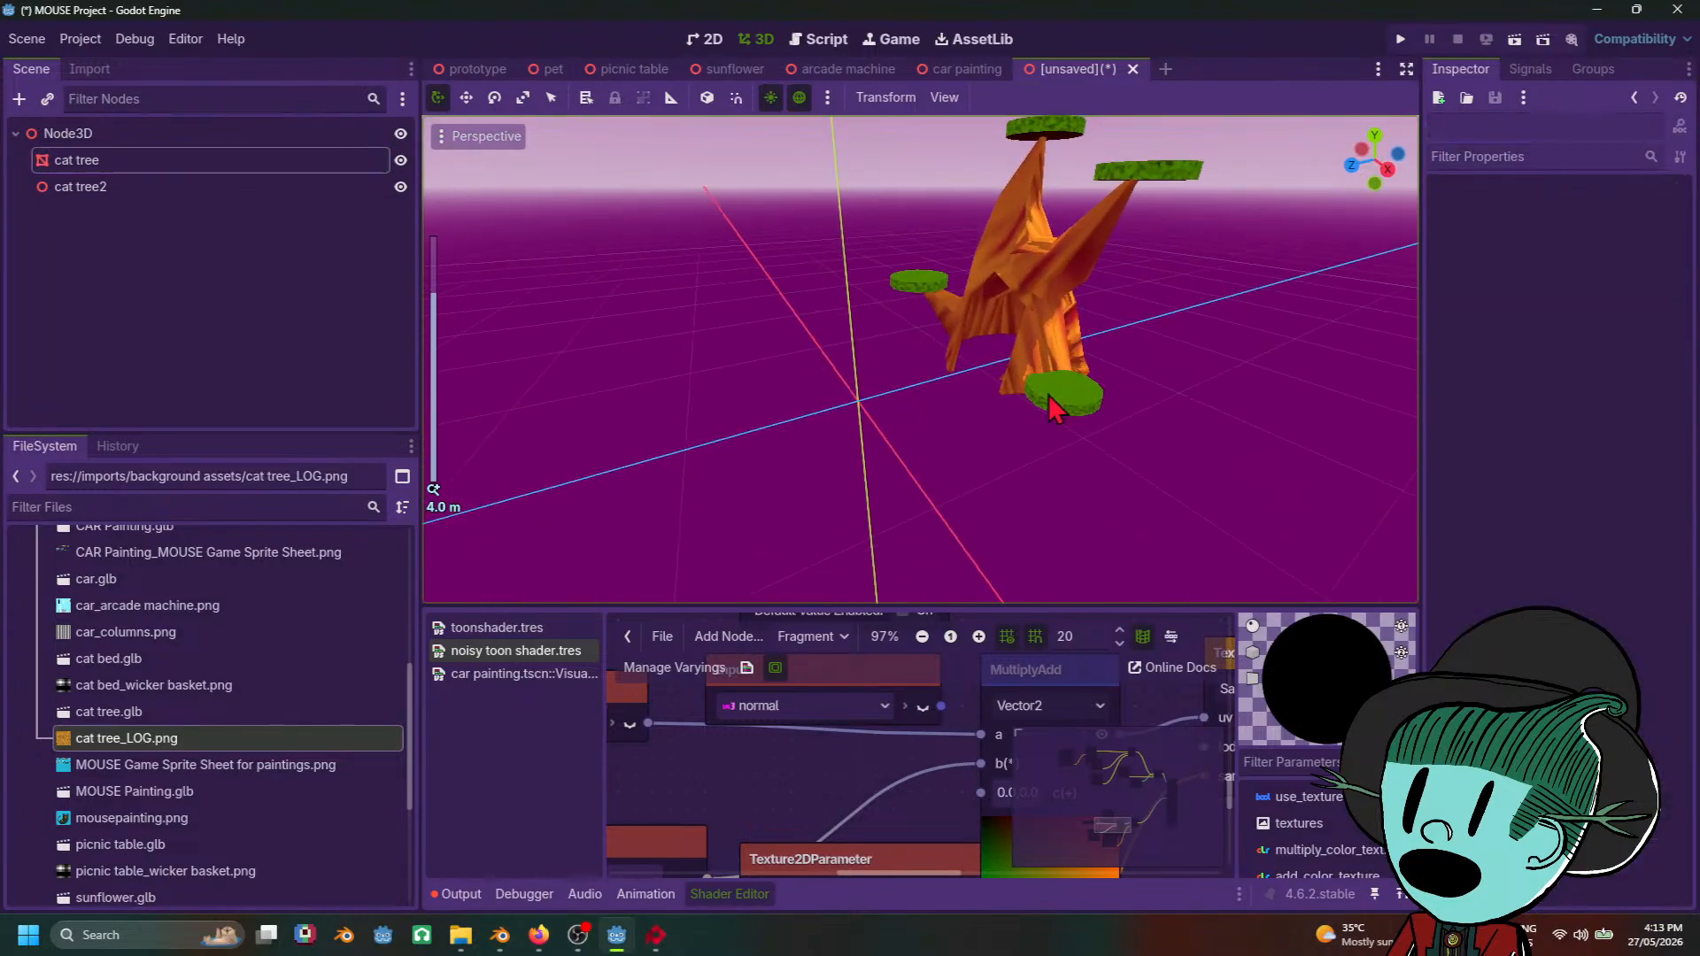
pyautogui.click(1049, 395)
pyautogui.click(1620, 478)
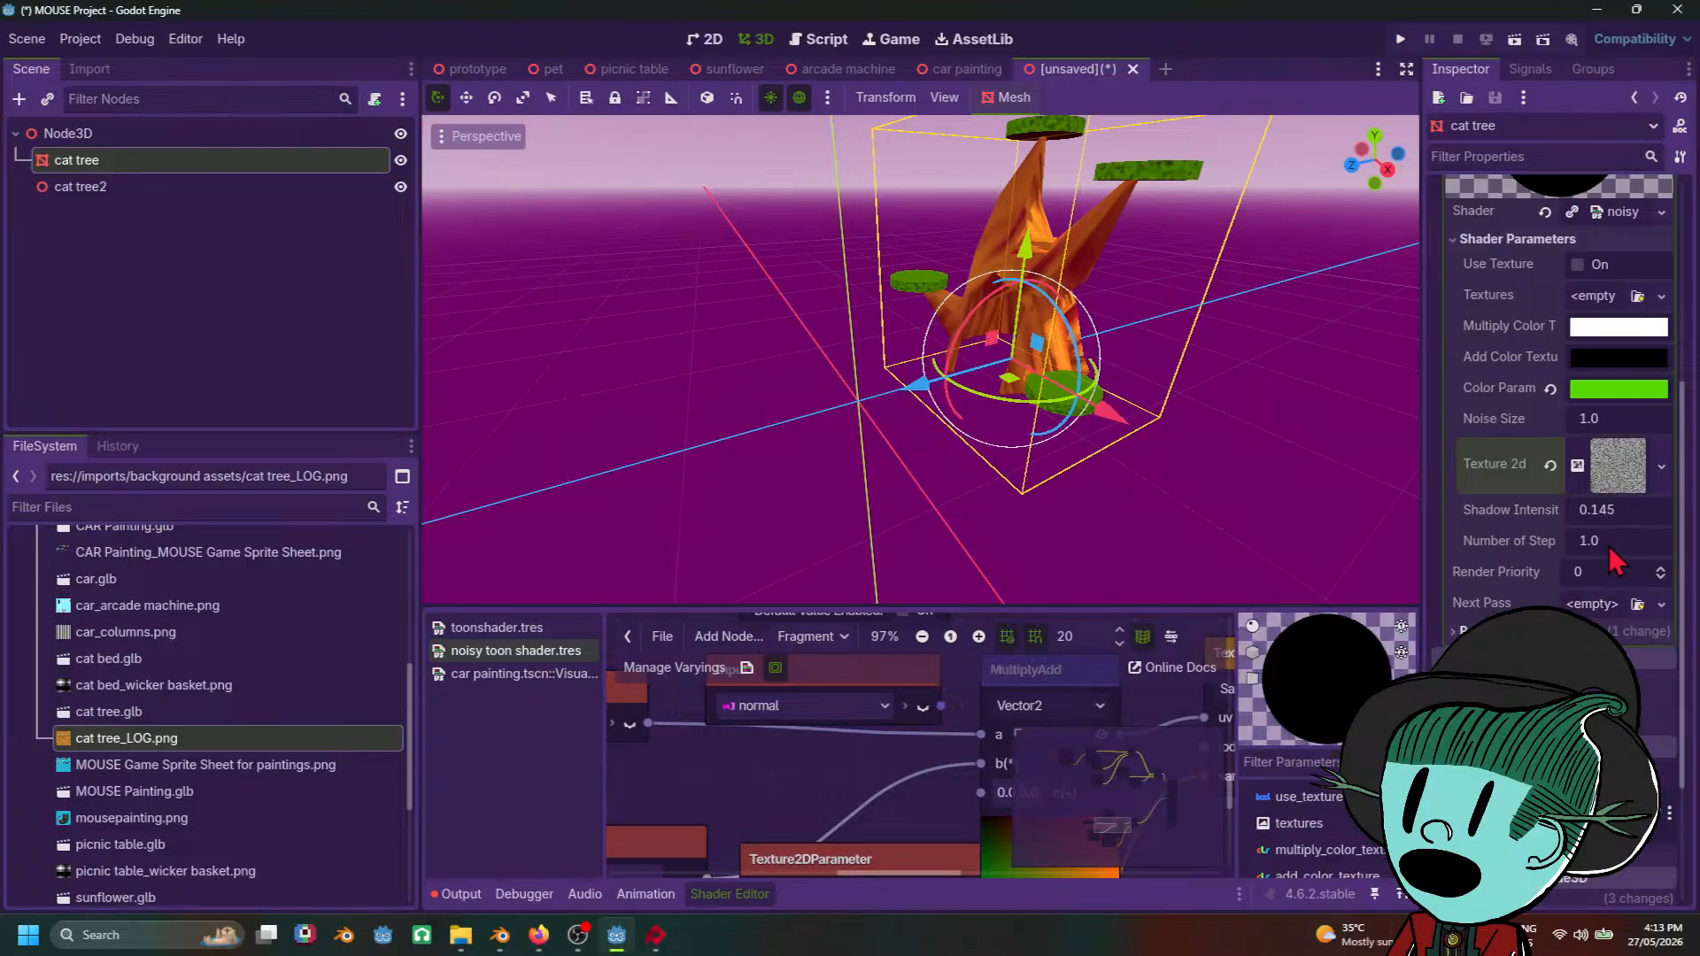
pyautogui.moveTo(1614, 520); pyautogui.dragTo(1196, 443)
pyautogui.scroll(-7, 1183, 431)
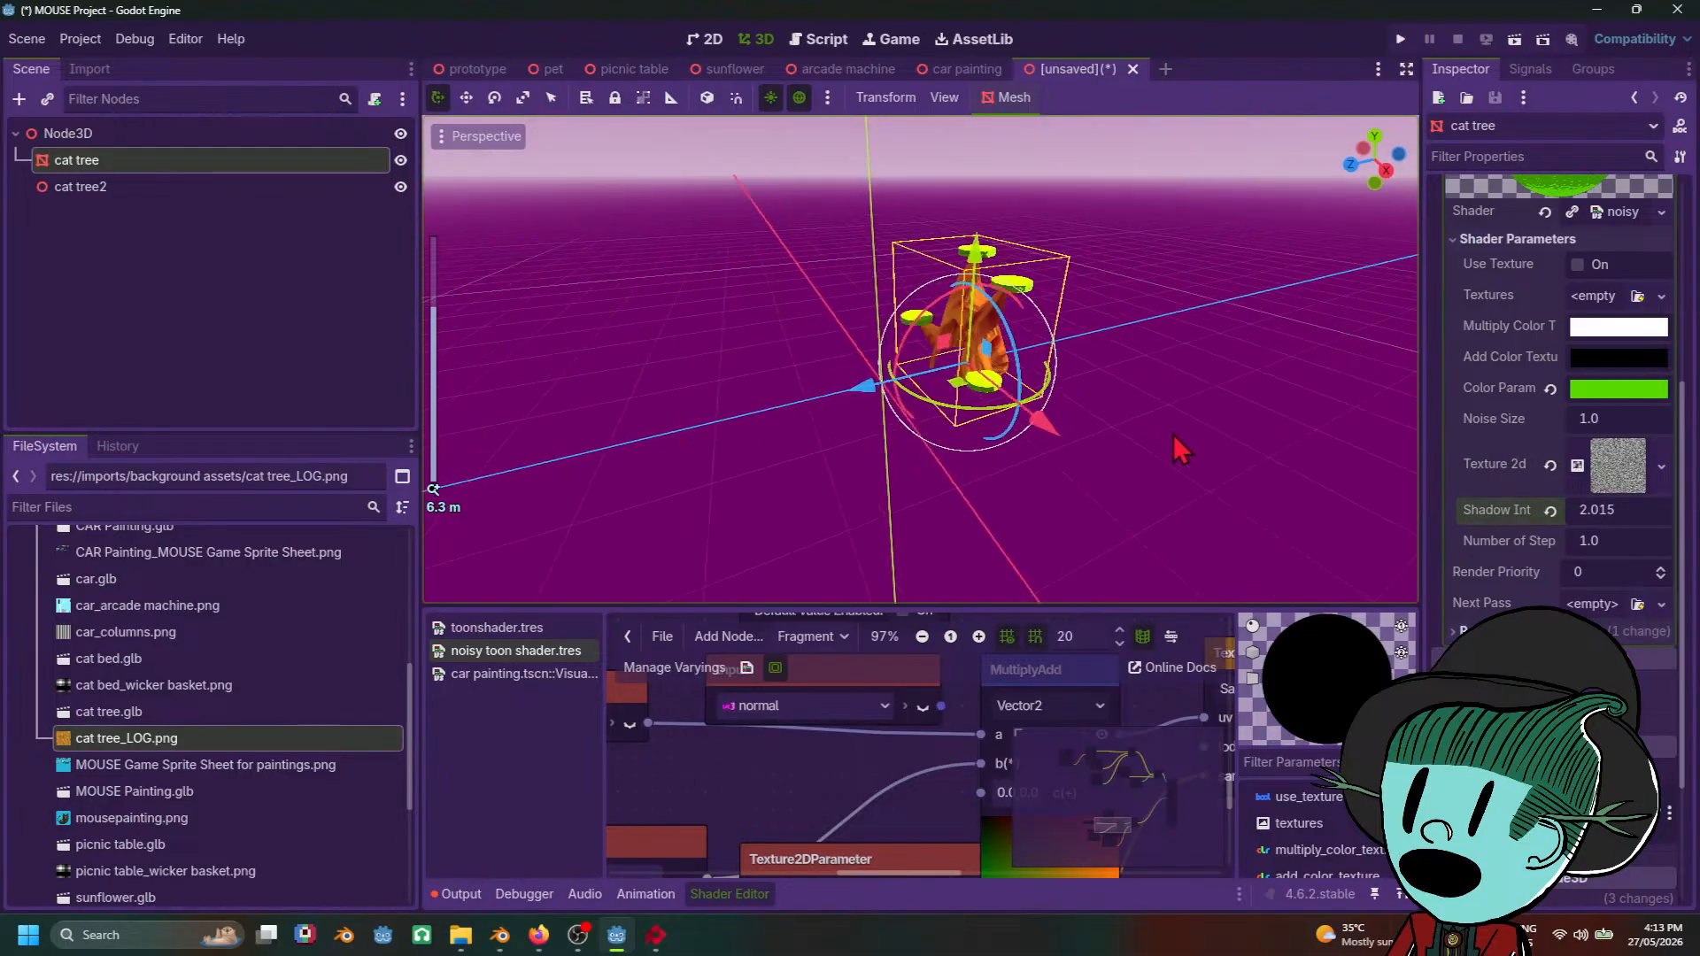
pyautogui.click(1144, 440)
pyautogui.moveTo(1172, 434); pyautogui.dragTo(1102, 427, button='middle')
pyautogui.scroll(6, 1027, 376)
pyautogui.click(967, 339)
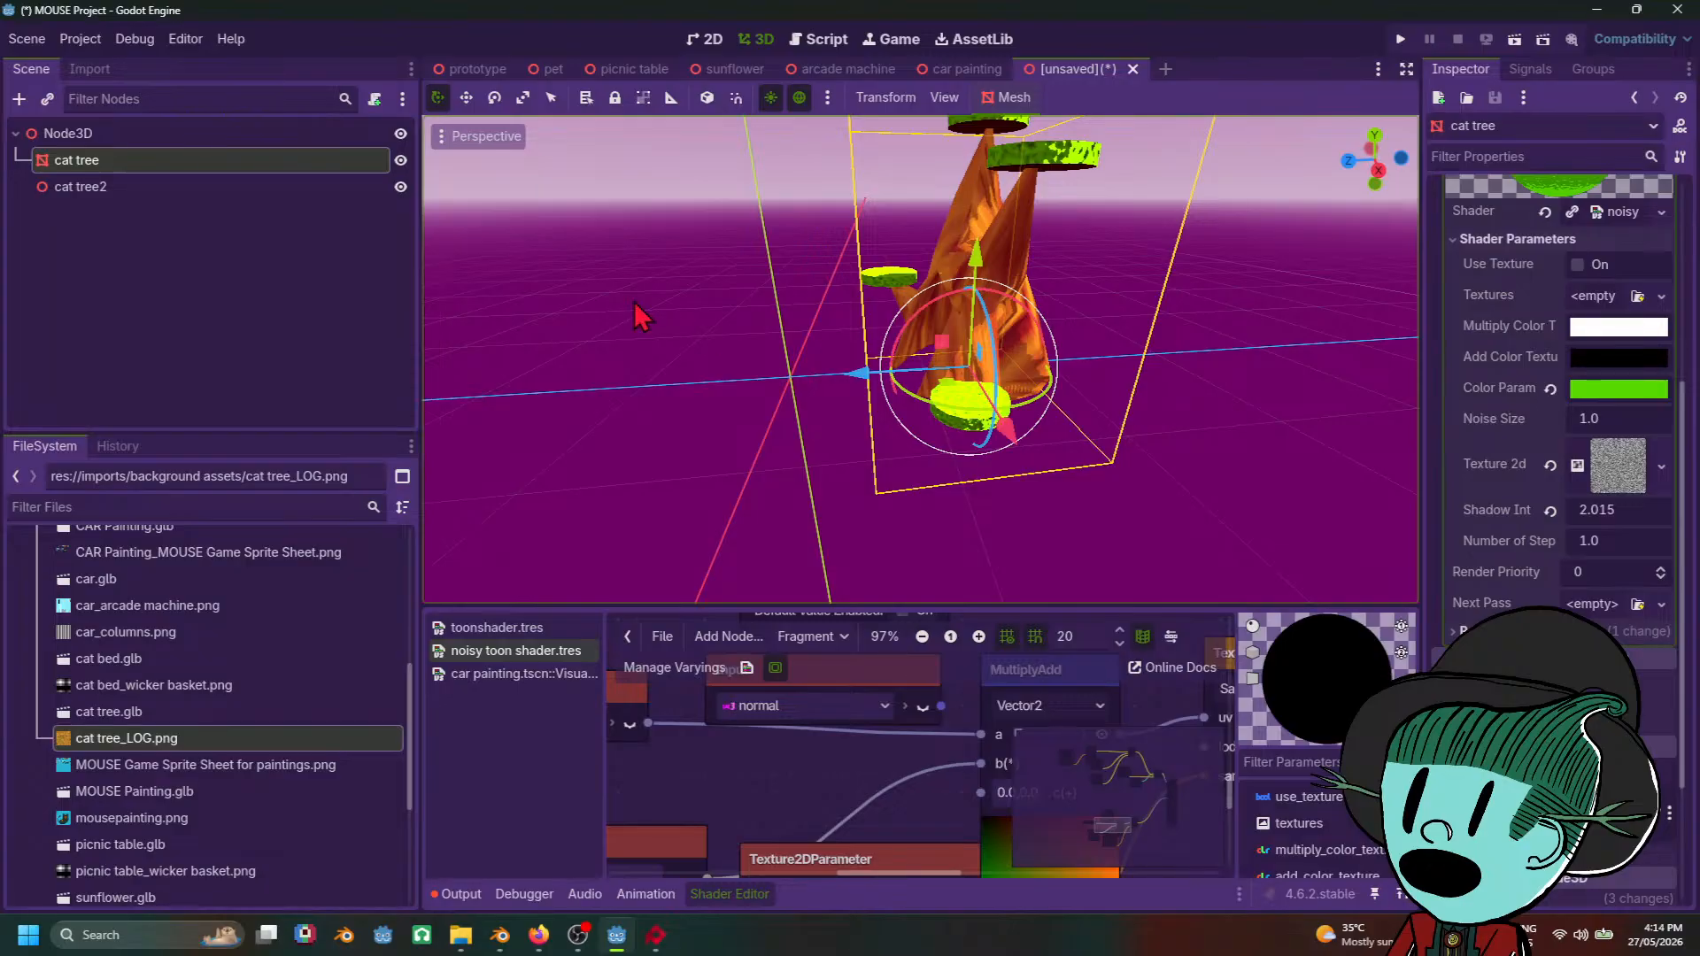
# Step: Save the scene as cat tree.tscn in the background assets folder
pyautogui.hotkey('ctrl', 's')
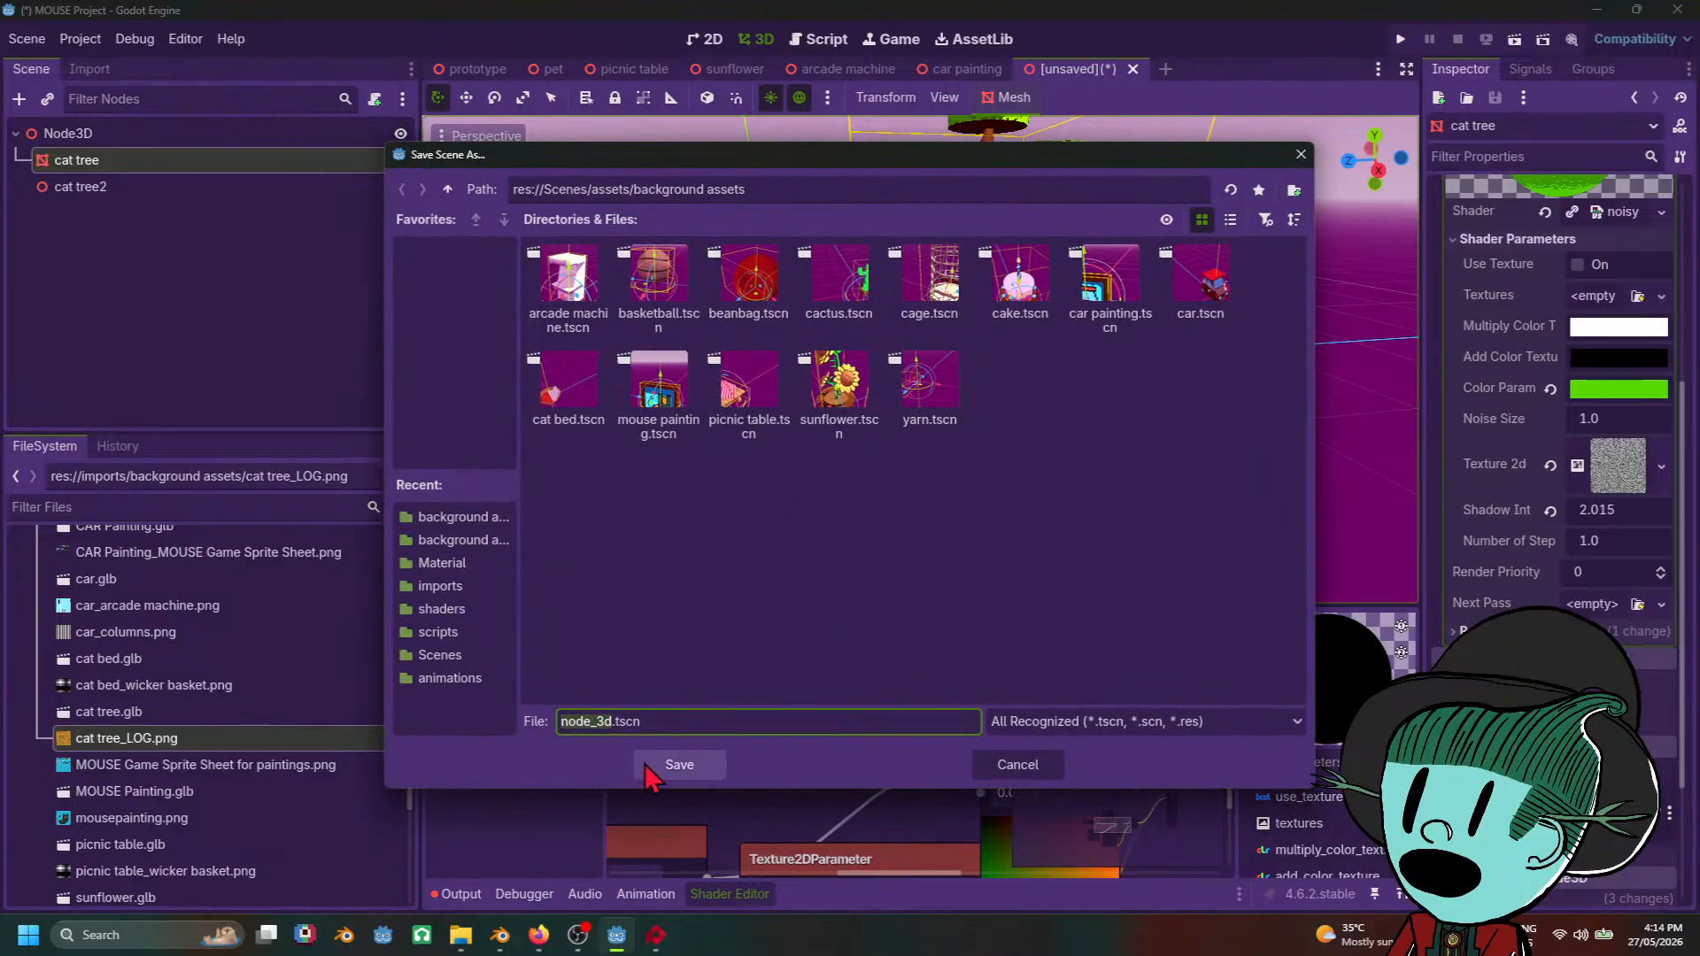
pyautogui.write('cat tree')
pyautogui.click(680, 765)
pyautogui.moveTo(769, 360); pyautogui.dragTo(929, 438, button='middle')
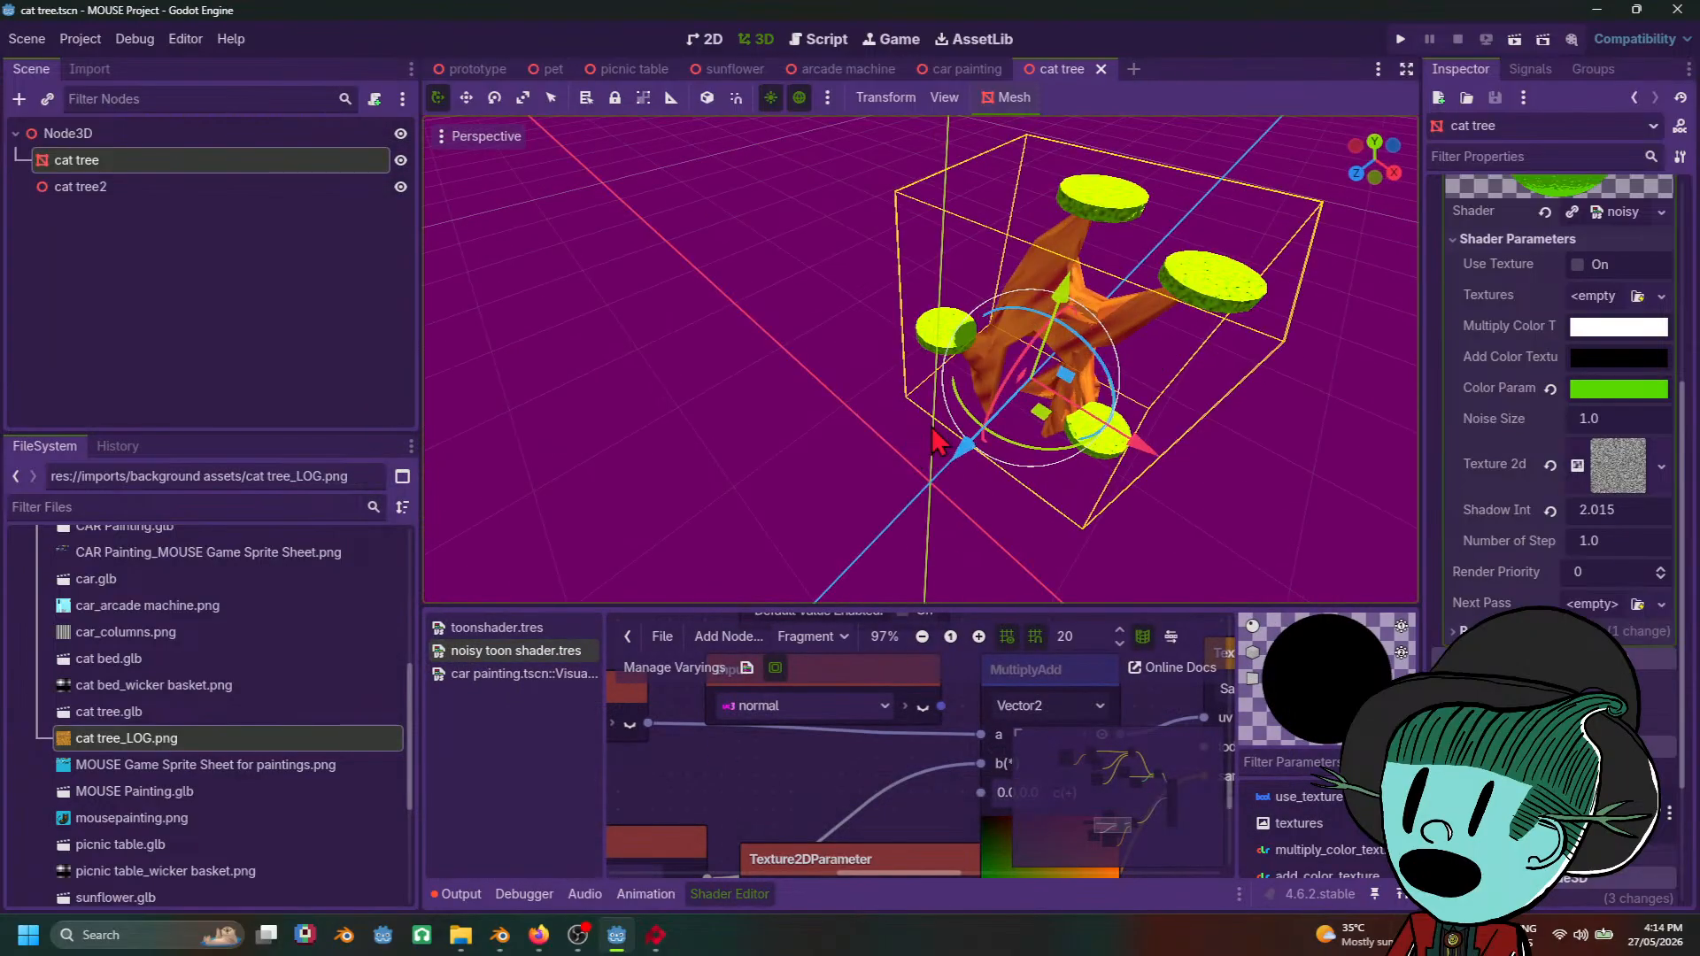
pyautogui.scroll(-8, 1242, 416)
pyautogui.click(1242, 419)
pyautogui.moveTo(1242, 434); pyautogui.dragTo(1061, 383, button='middle')
pyautogui.scroll(4, 1060, 403)
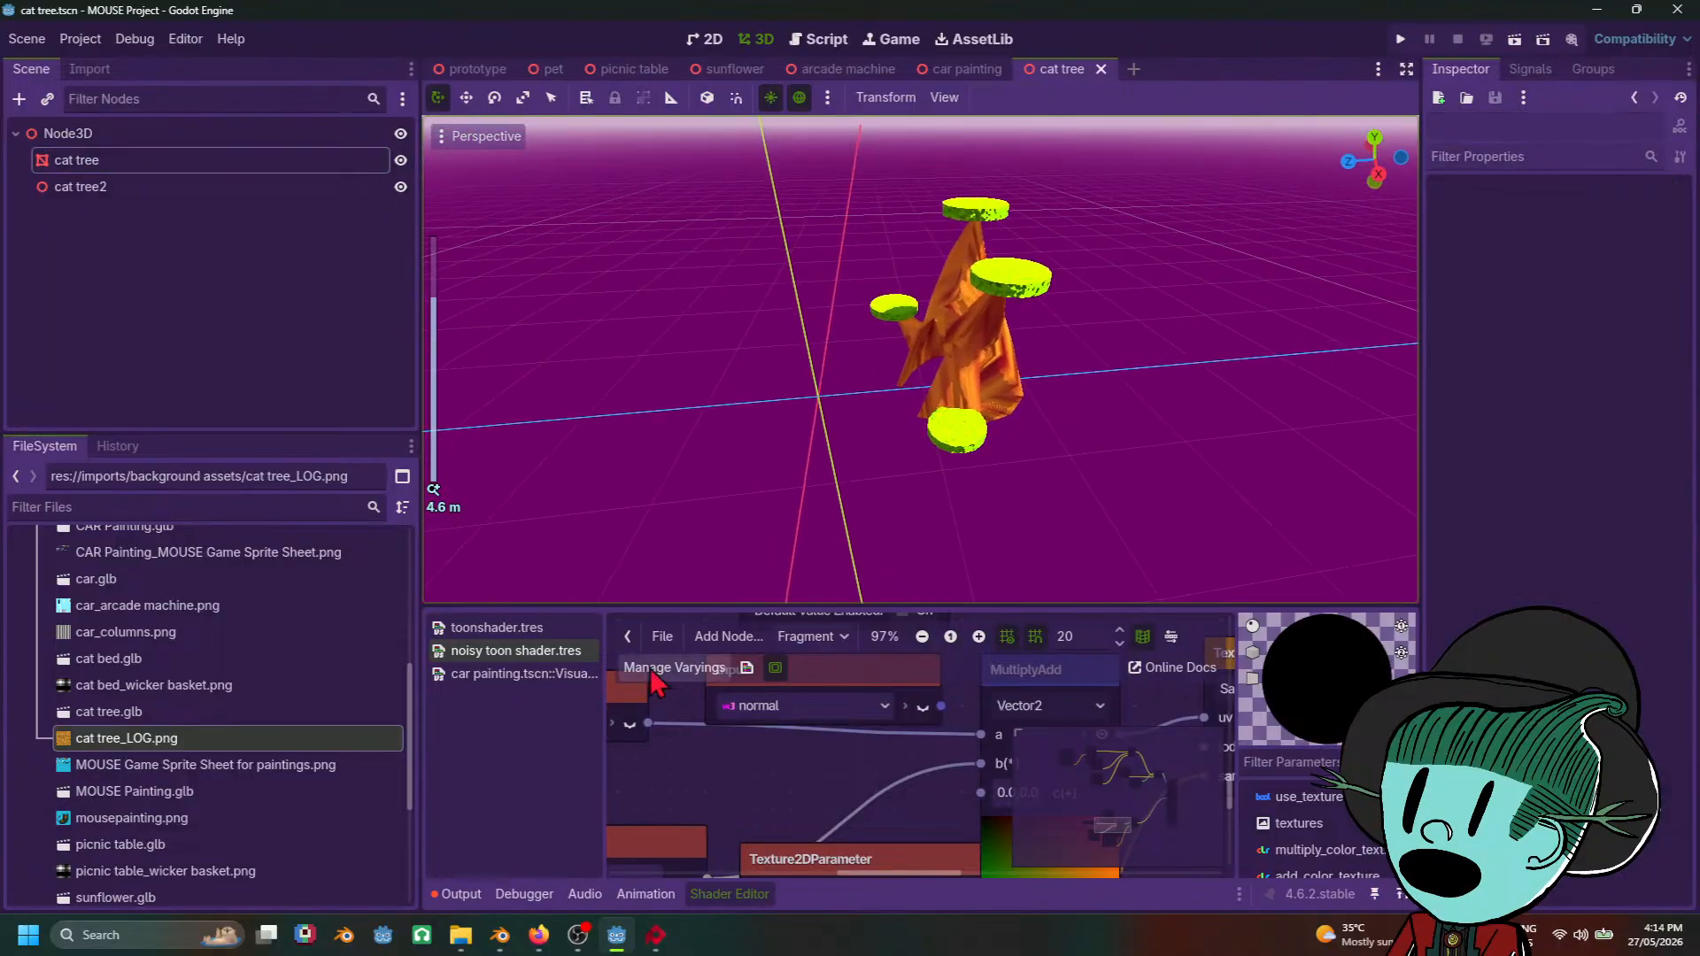
# Step: Switch to Blender, hide the cat tree, and unhide and select the chemistry shelf
pyautogui.click(501, 935)
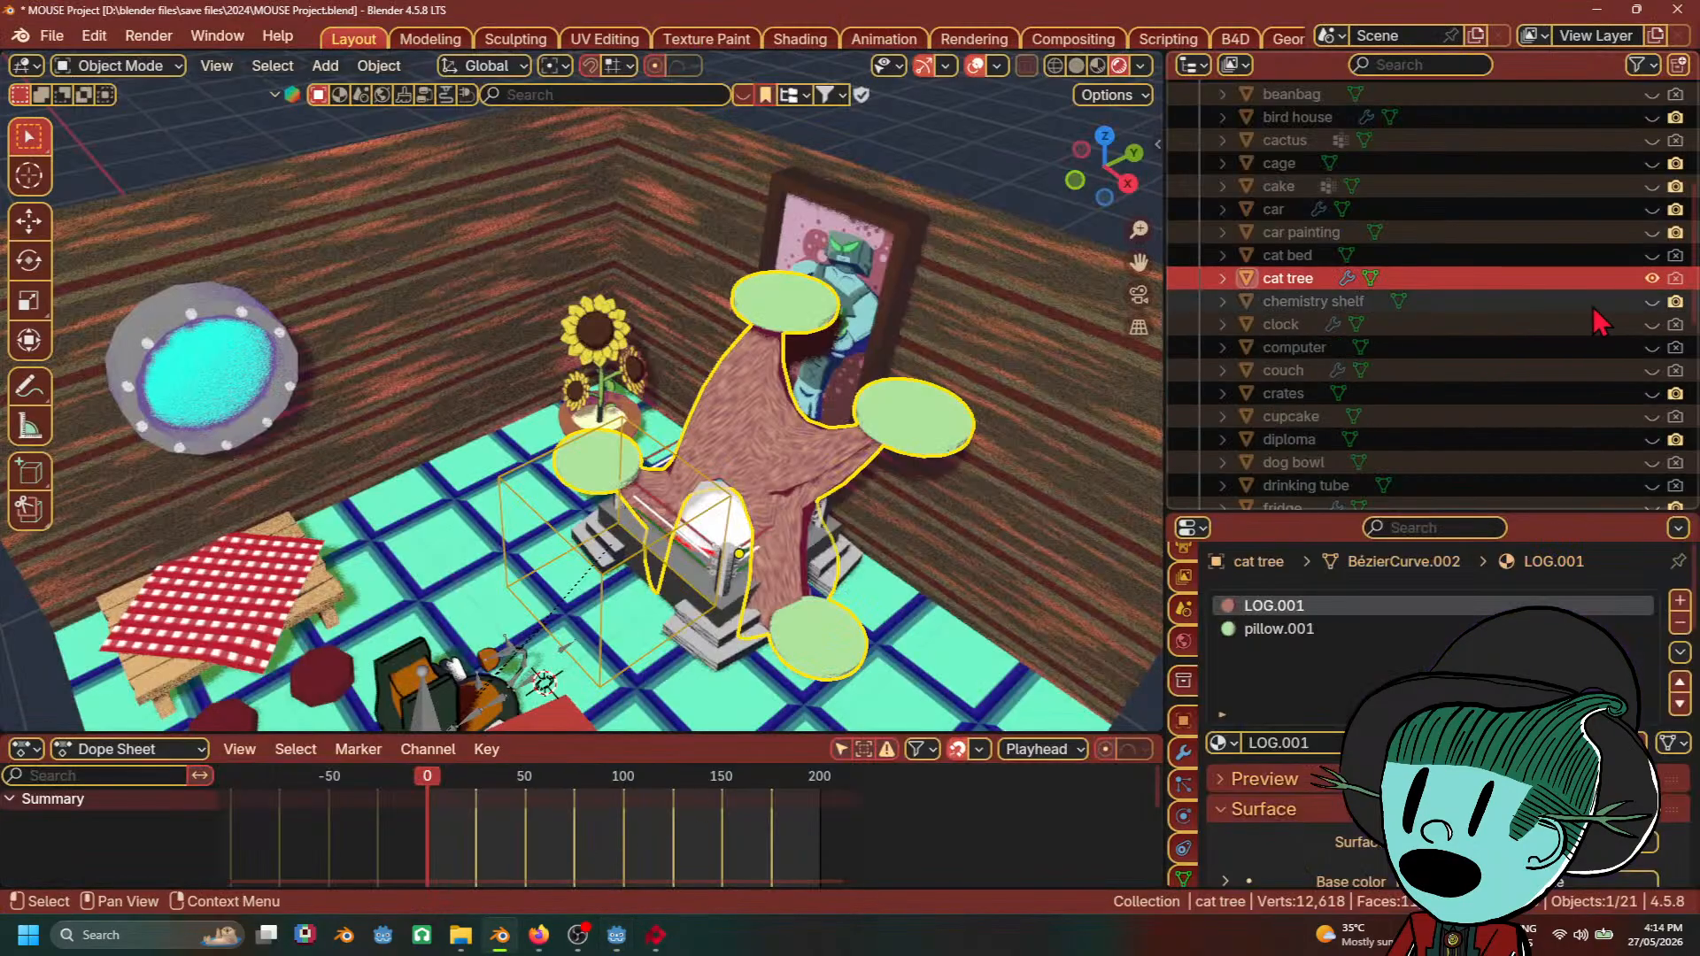
pyautogui.click(1653, 278)
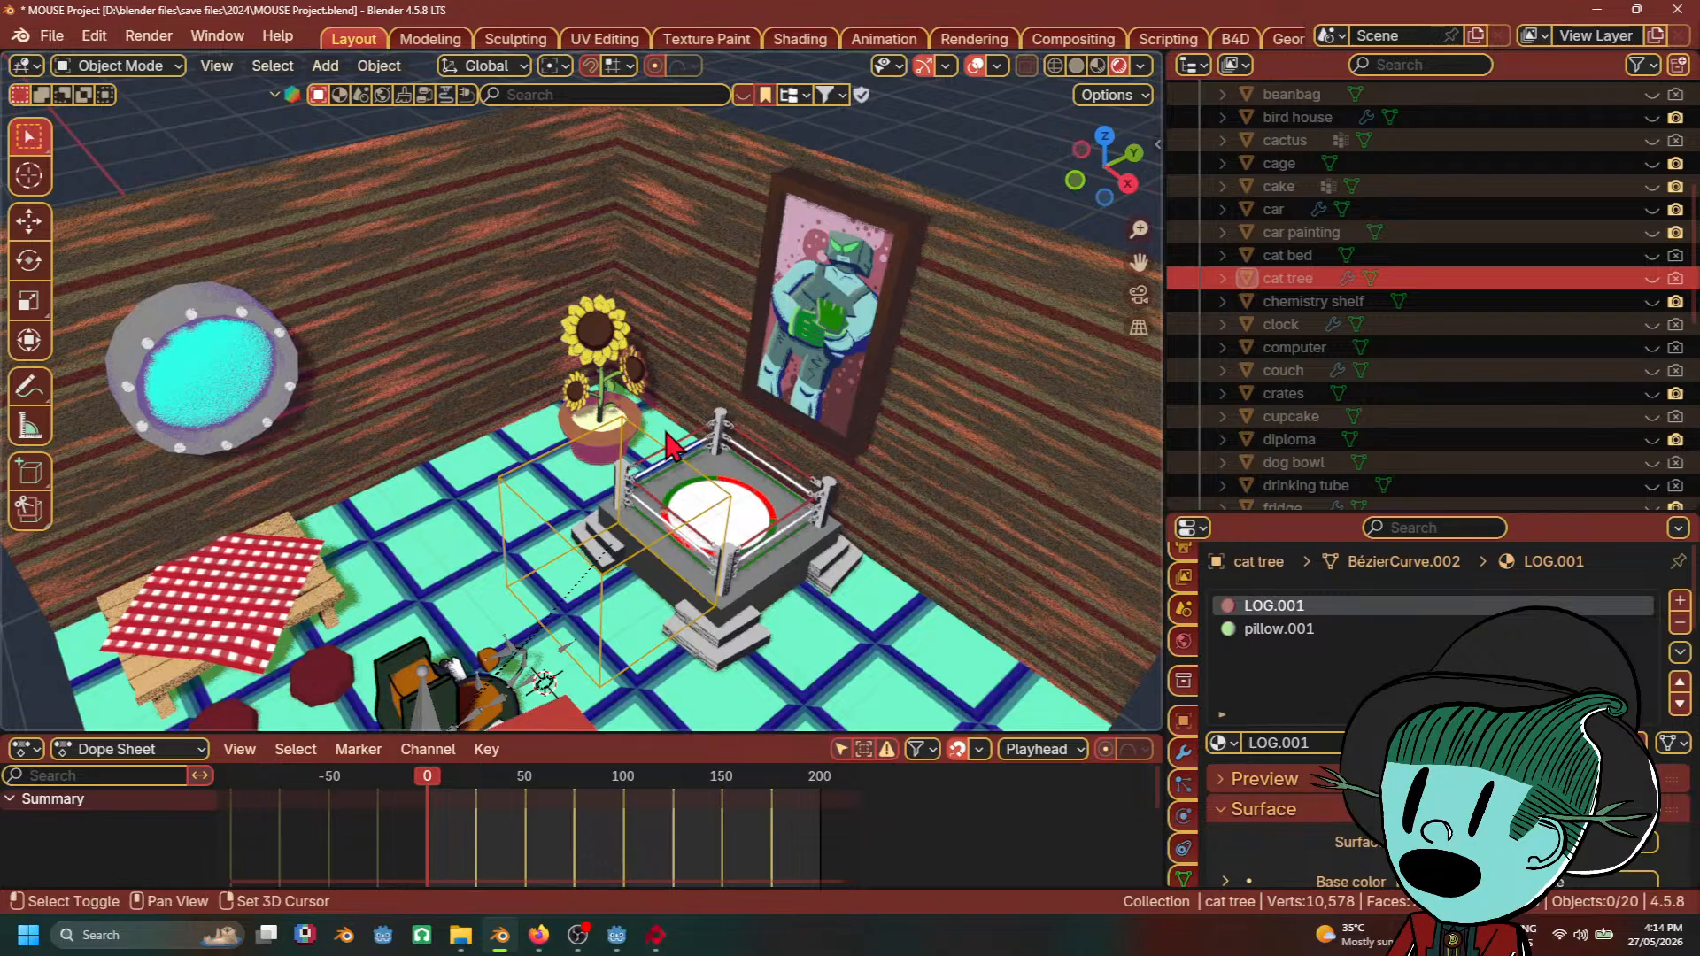
pyautogui.keyDown('shift'); pyautogui.moveTo(773, 383); pyautogui.dragTo(845, 336, button='middle'); pyautogui.keyUp('shift')
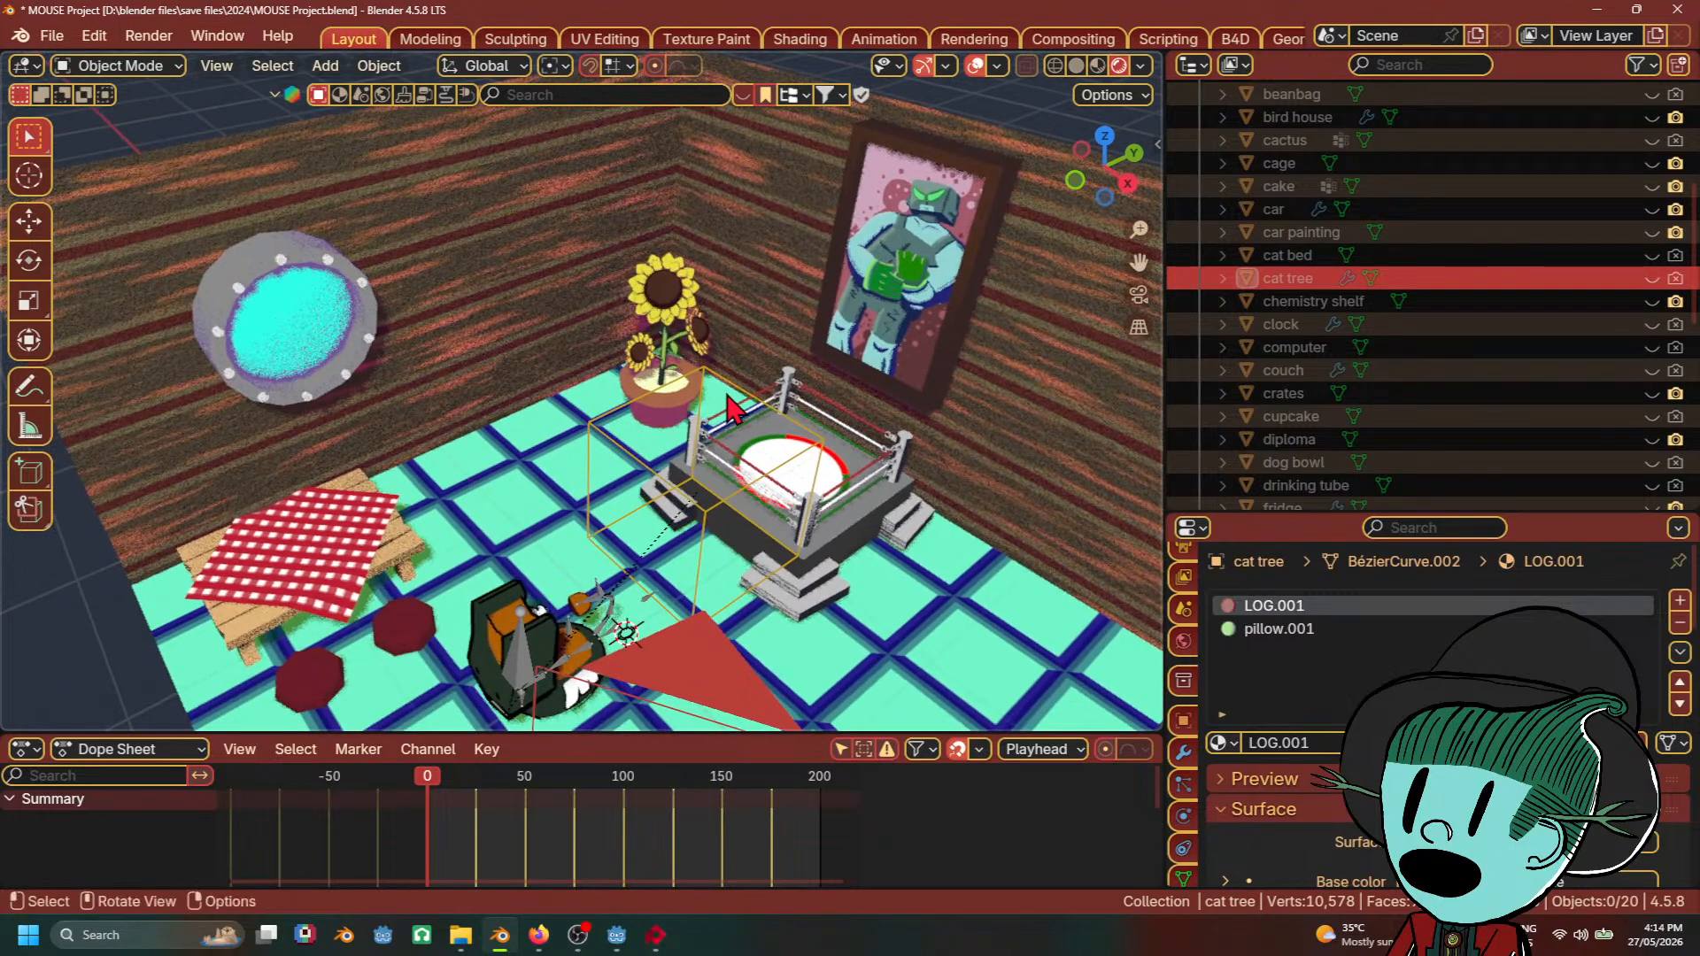
pyautogui.click(1653, 301)
pyautogui.moveTo(549, 460); pyautogui.dragTo(623, 448, button='middle')
pyautogui.scroll(3, 663, 515)
pyautogui.click(200, 250)
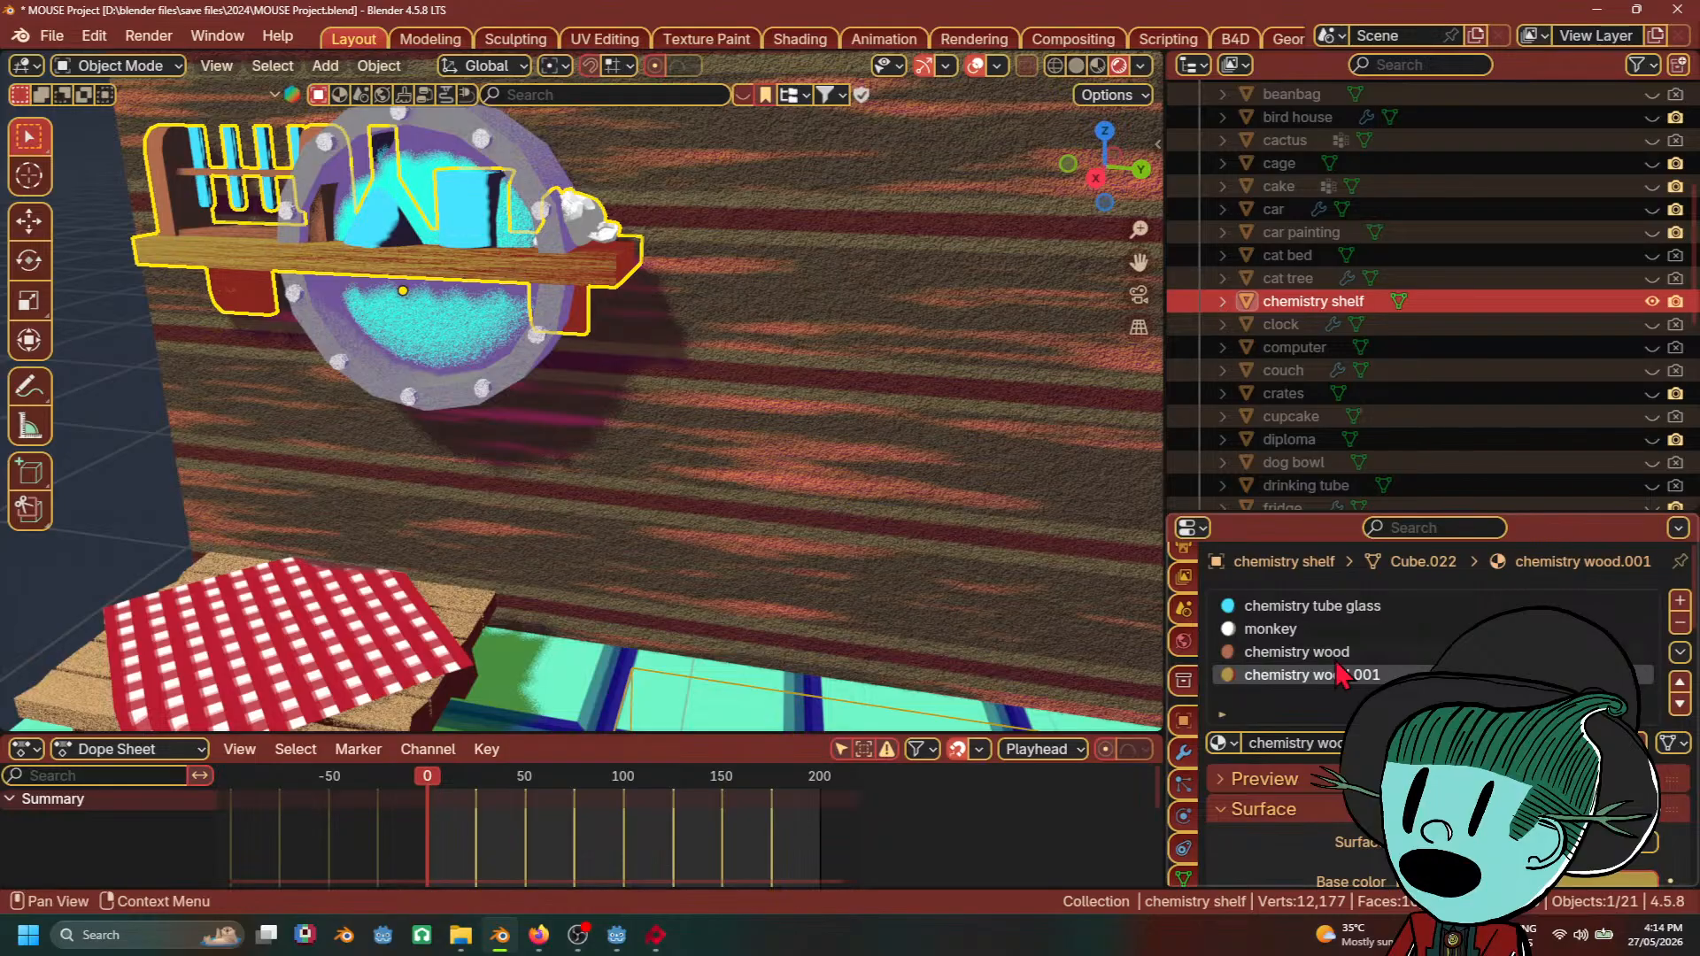
pyautogui.moveTo(653, 336); pyautogui.dragTo(859, 387, button='middle')
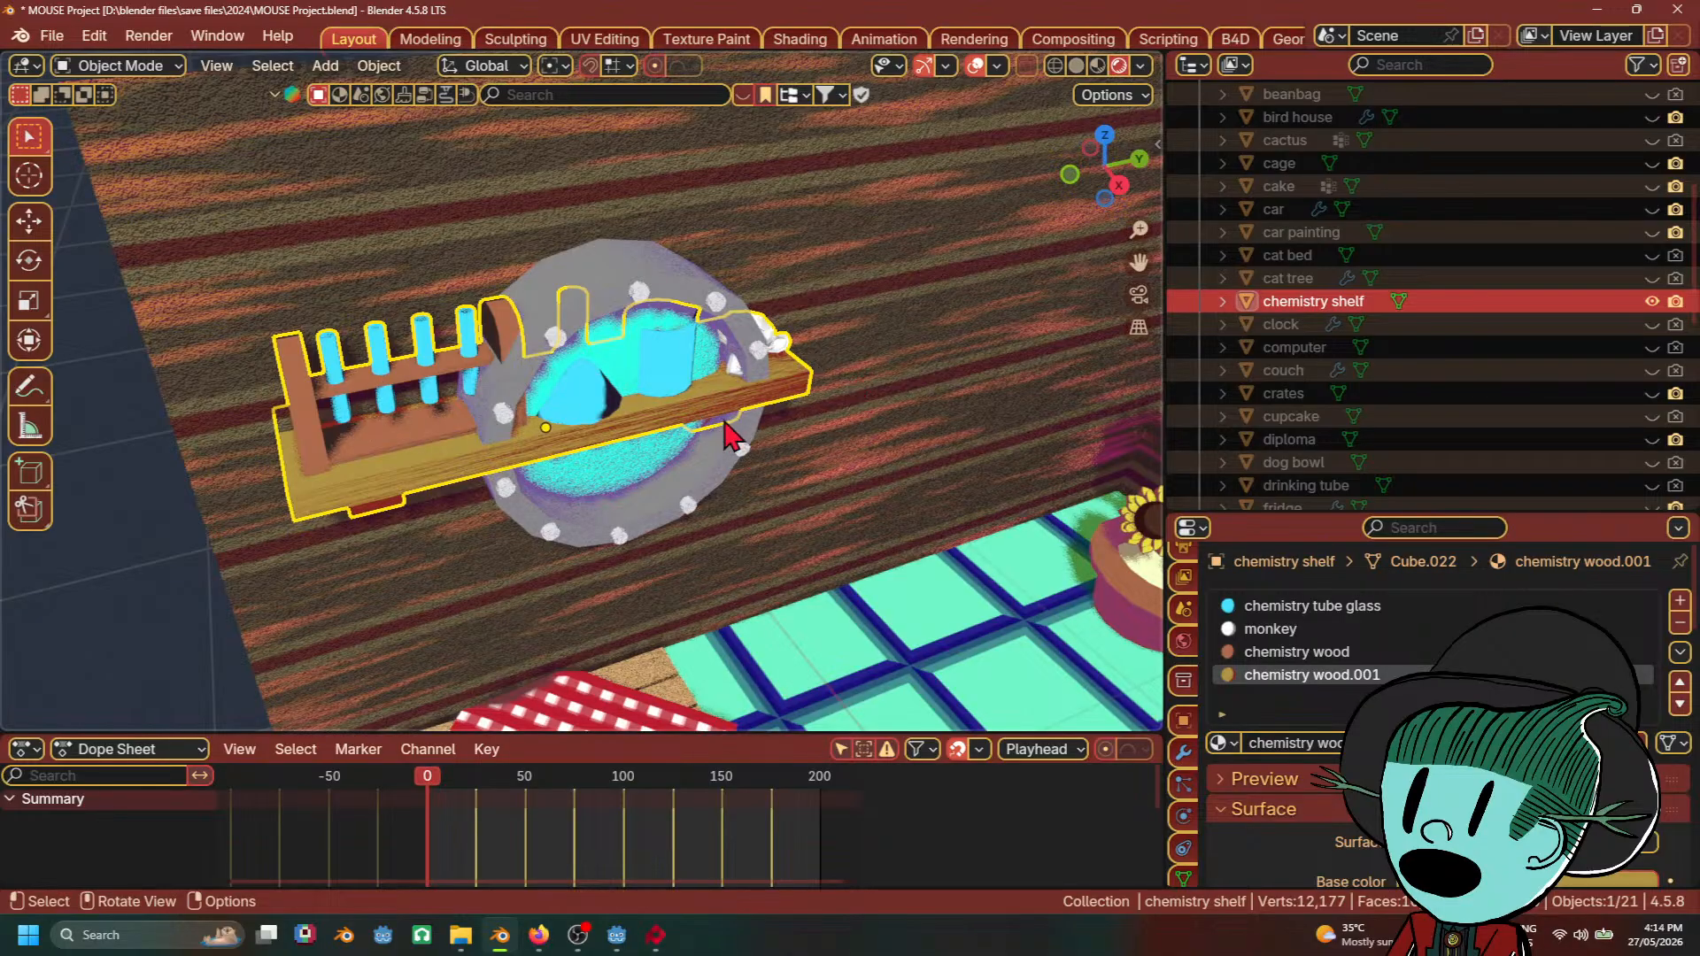
# Step: Start a glTF 2.0 export of the chemistry shelf to the background assets folder with the file name chemistry shelf.glb
pyautogui.click(51, 36)
pyautogui.click(52, 36)
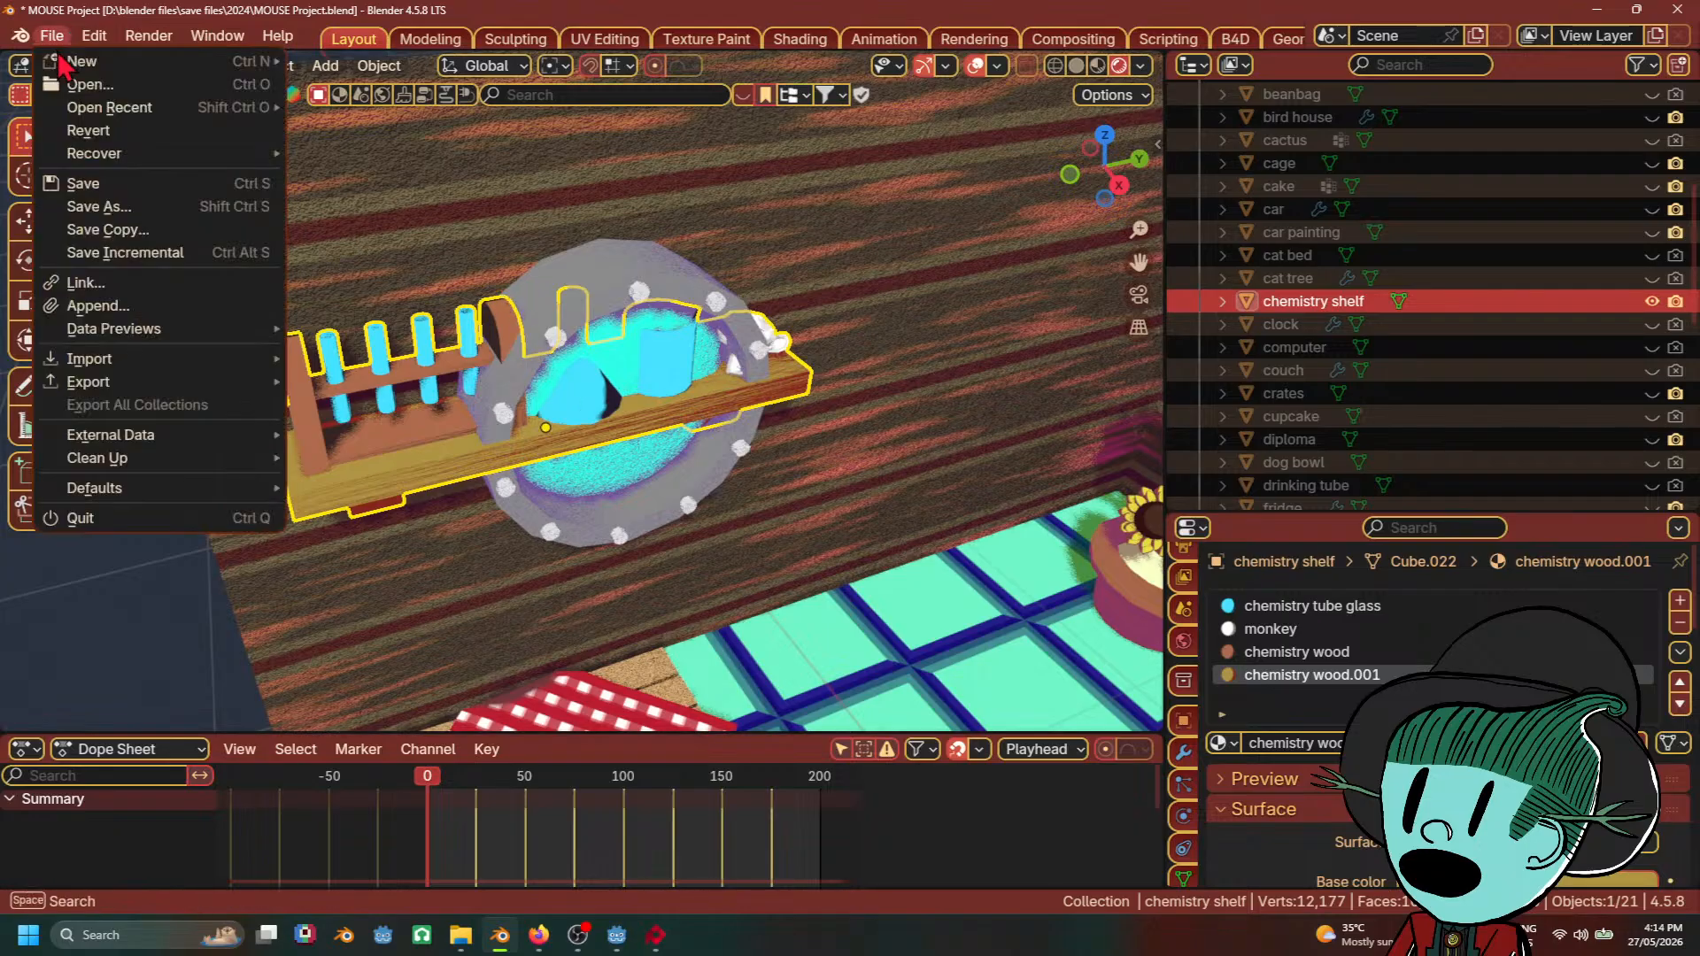
pyautogui.moveTo(157, 395)
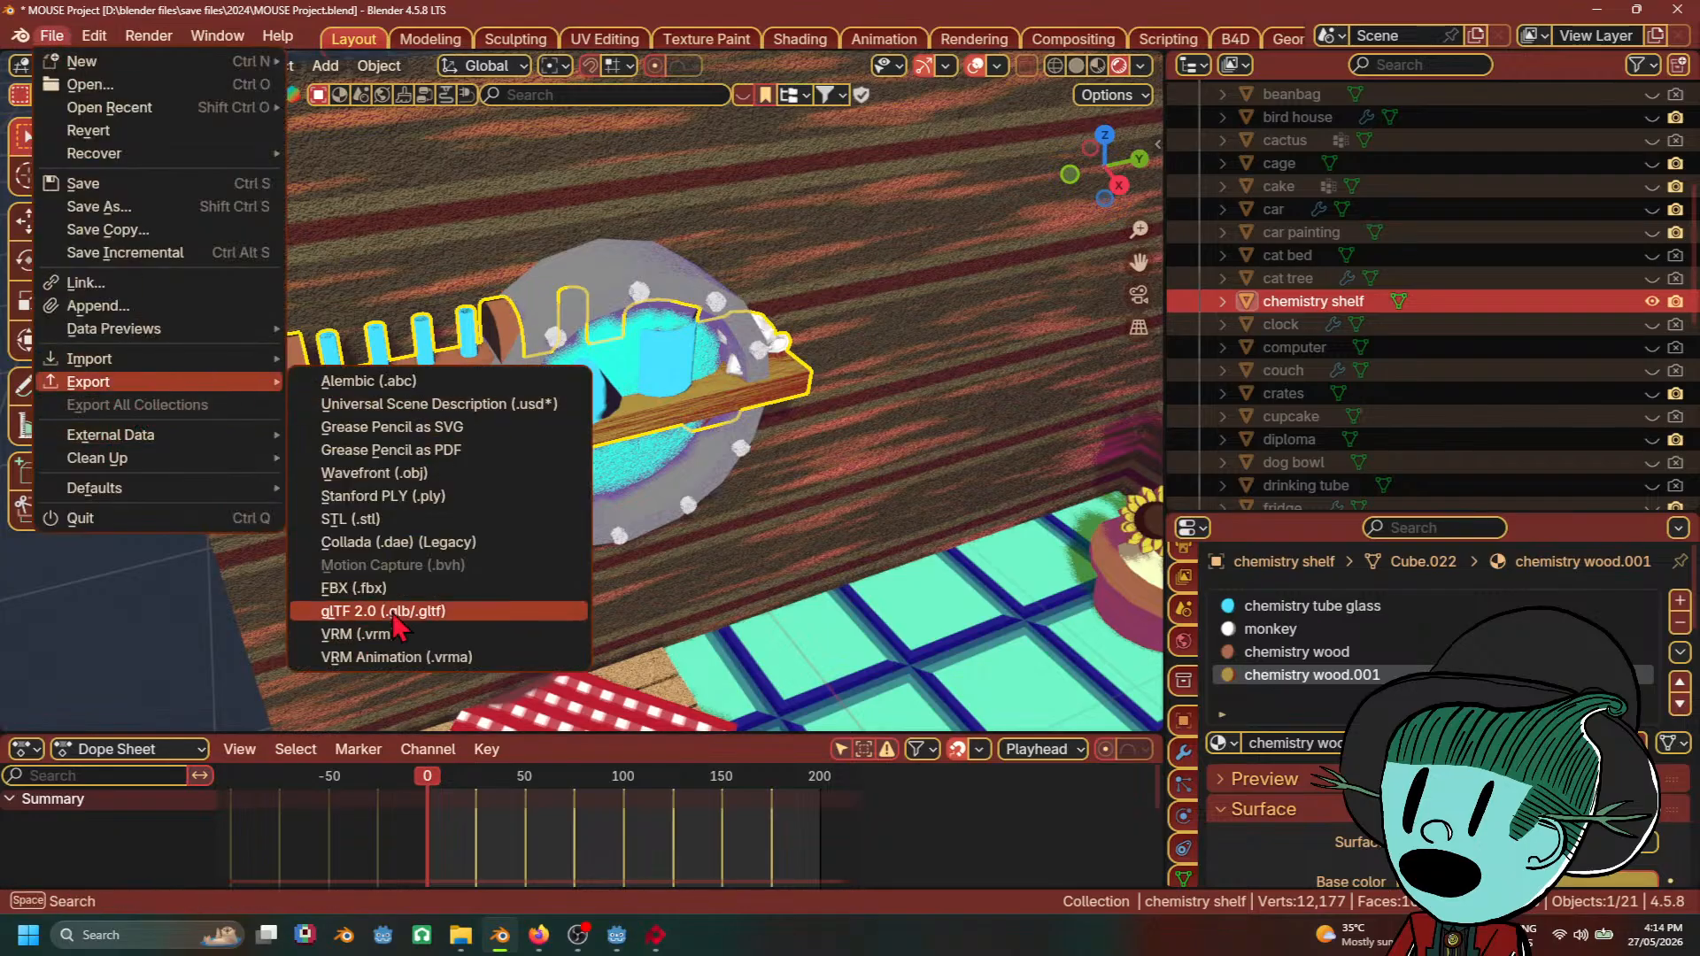
pyautogui.click(430, 613)
pyautogui.scroll(-4, 1240, 598)
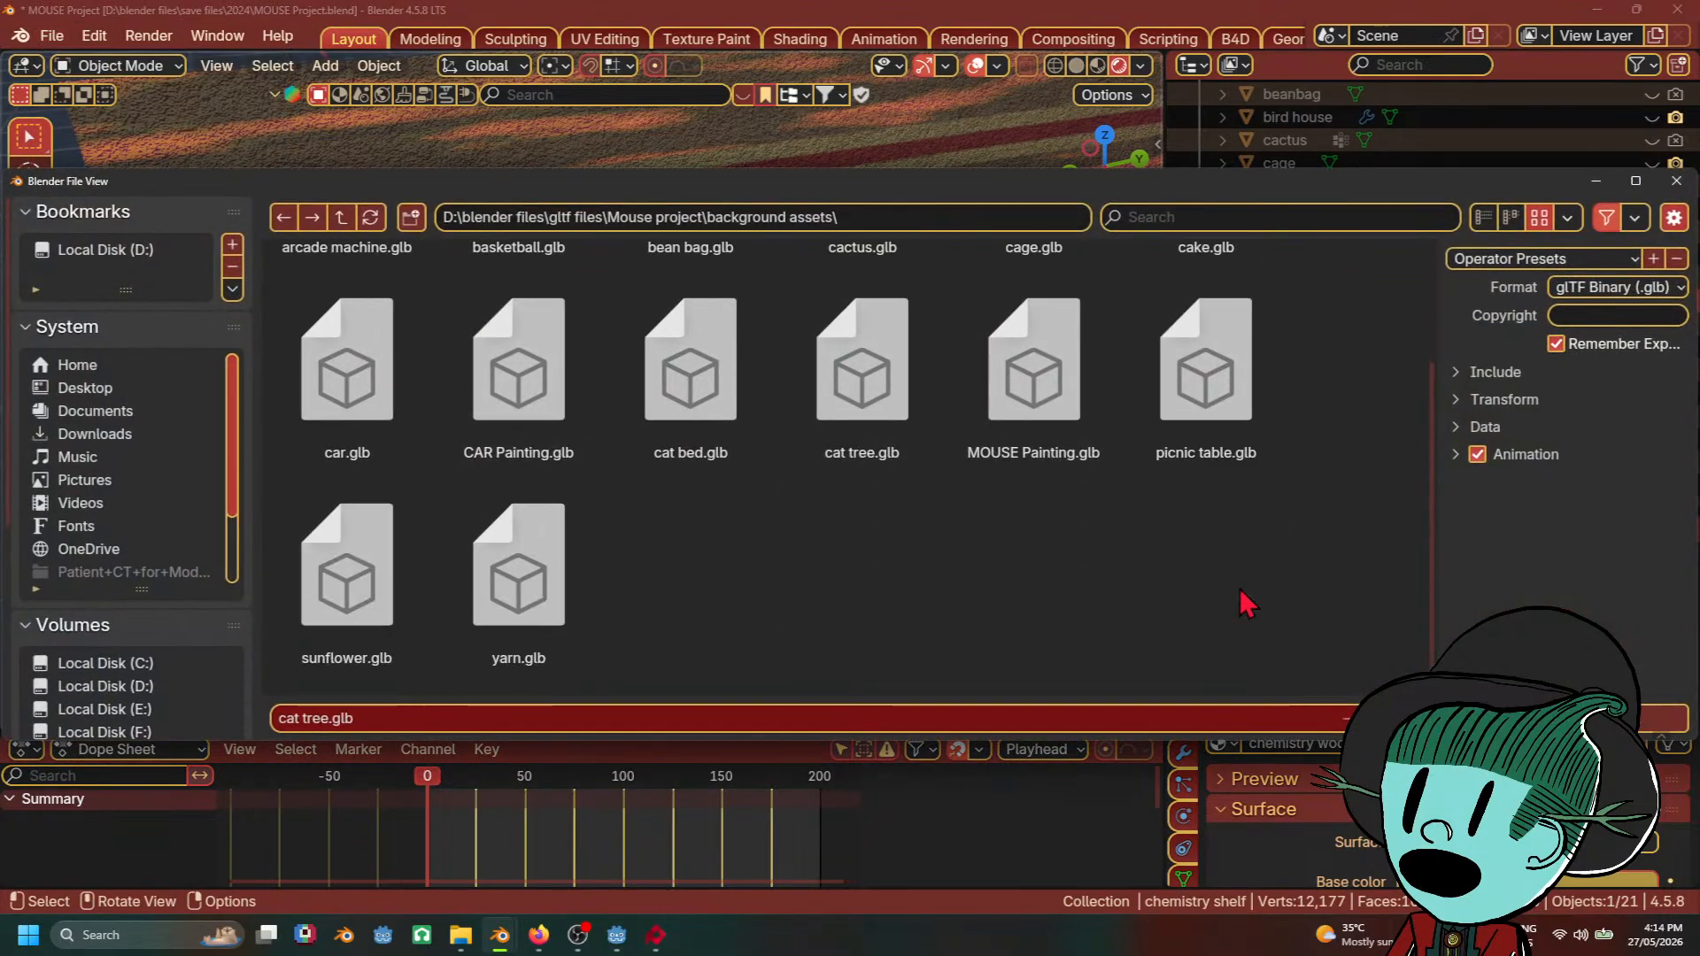
pyautogui.scroll(2, 1019, 638)
pyautogui.scroll(-2, 644, 629)
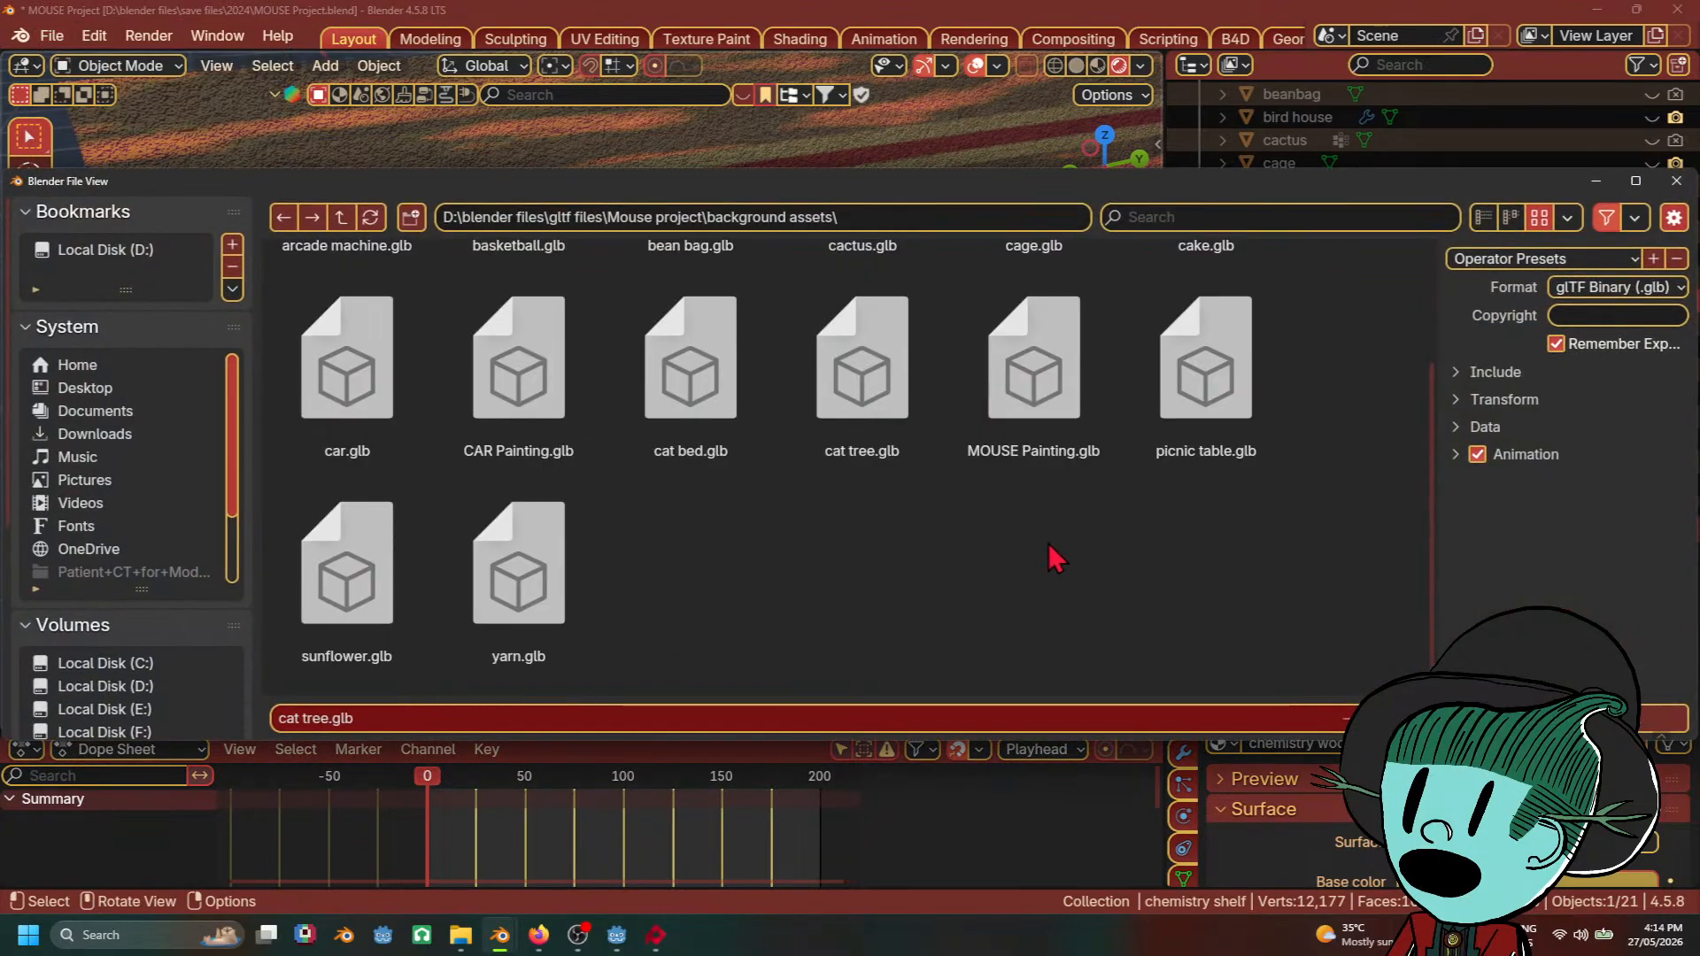
pyautogui.scroll(2, 1049, 544)
pyautogui.click(356, 719)
pyautogui.write('chemistry shelf')
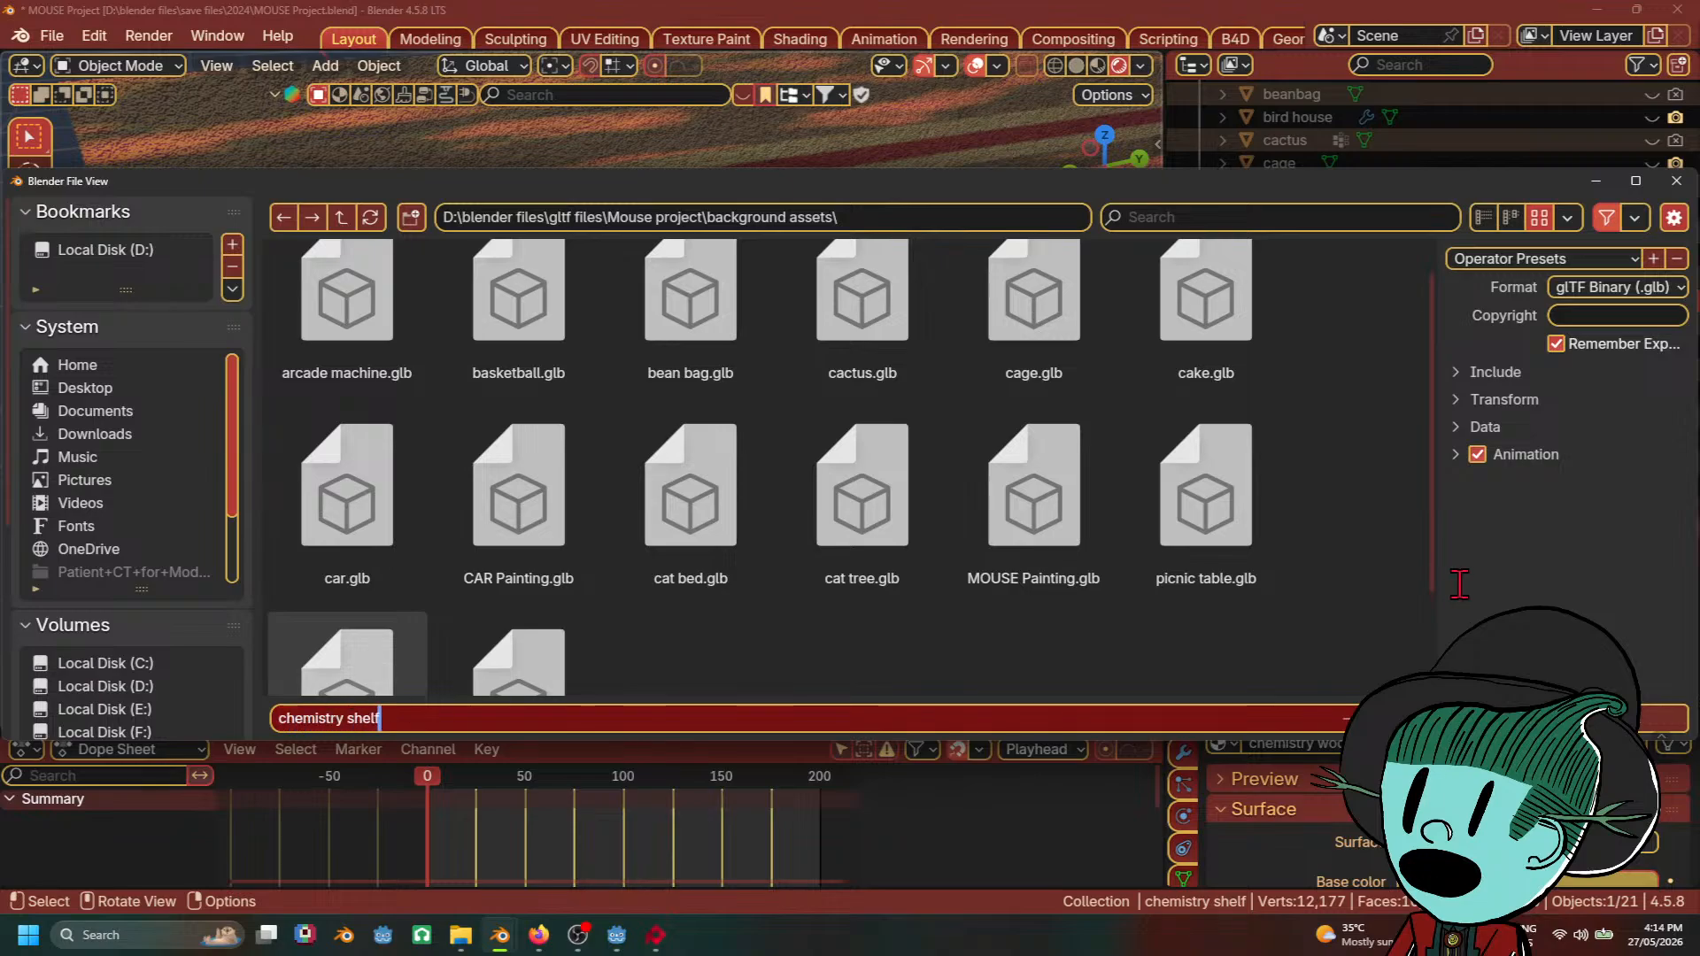
pyautogui.press('Return')
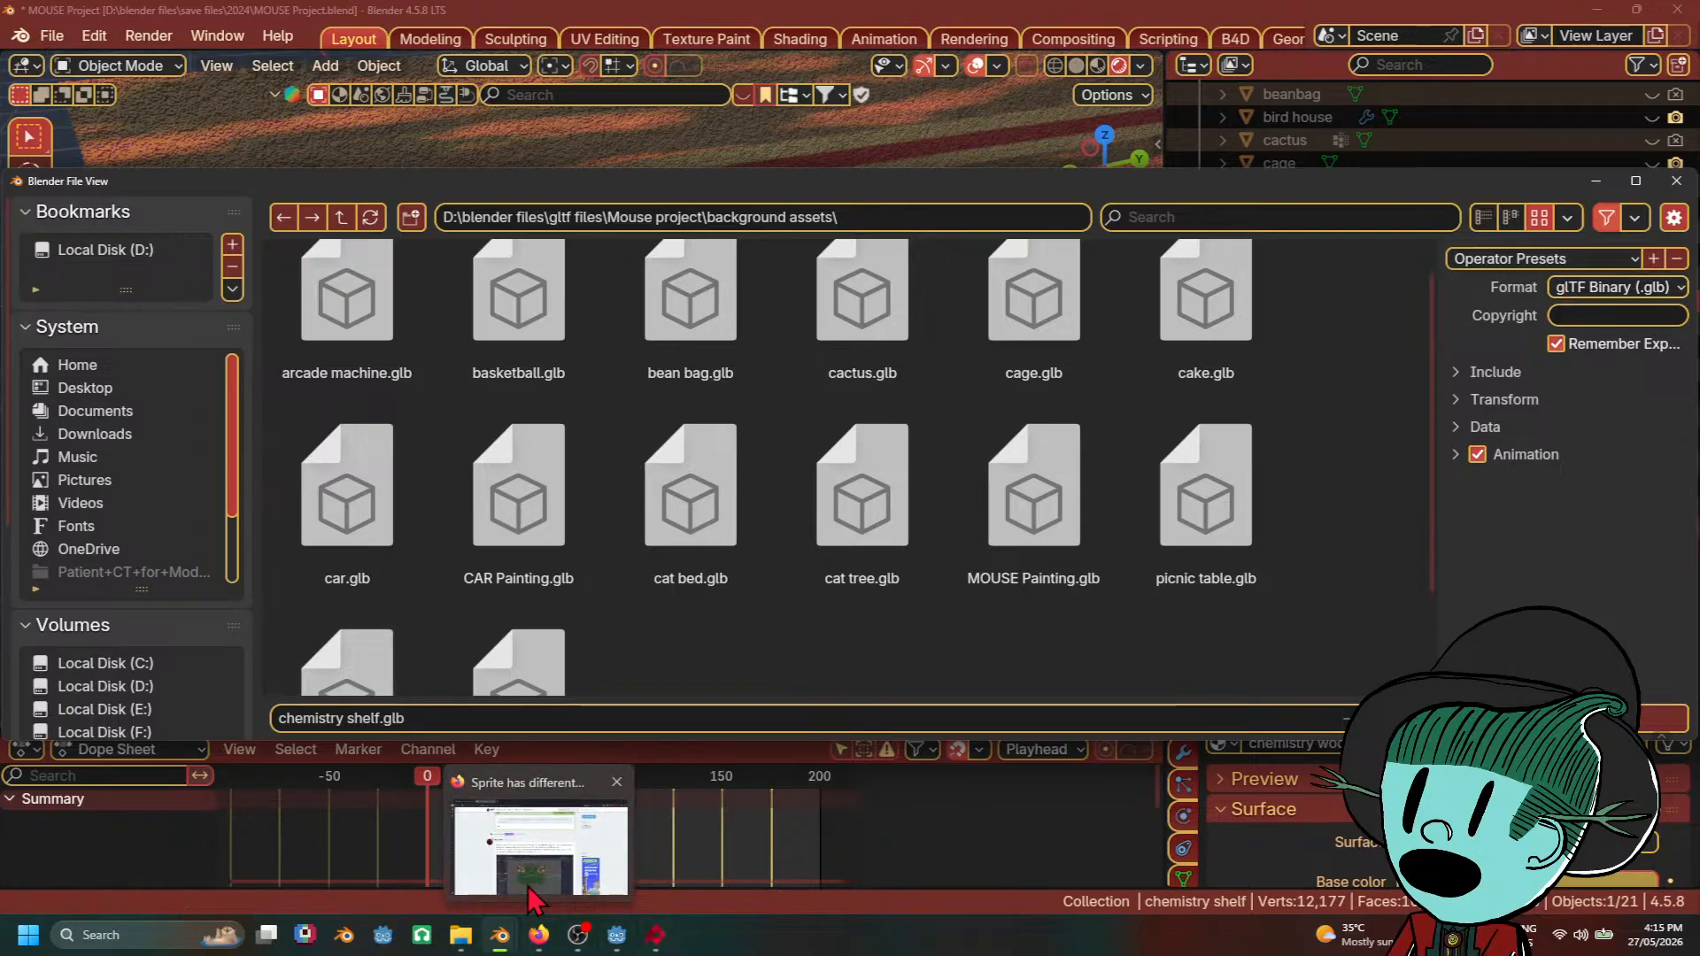
# Step: Switch to Firefox and view the Multiple Steps section of the Godot toon shading tutorial
pyautogui.click(539, 936)
pyautogui.click(108, 15)
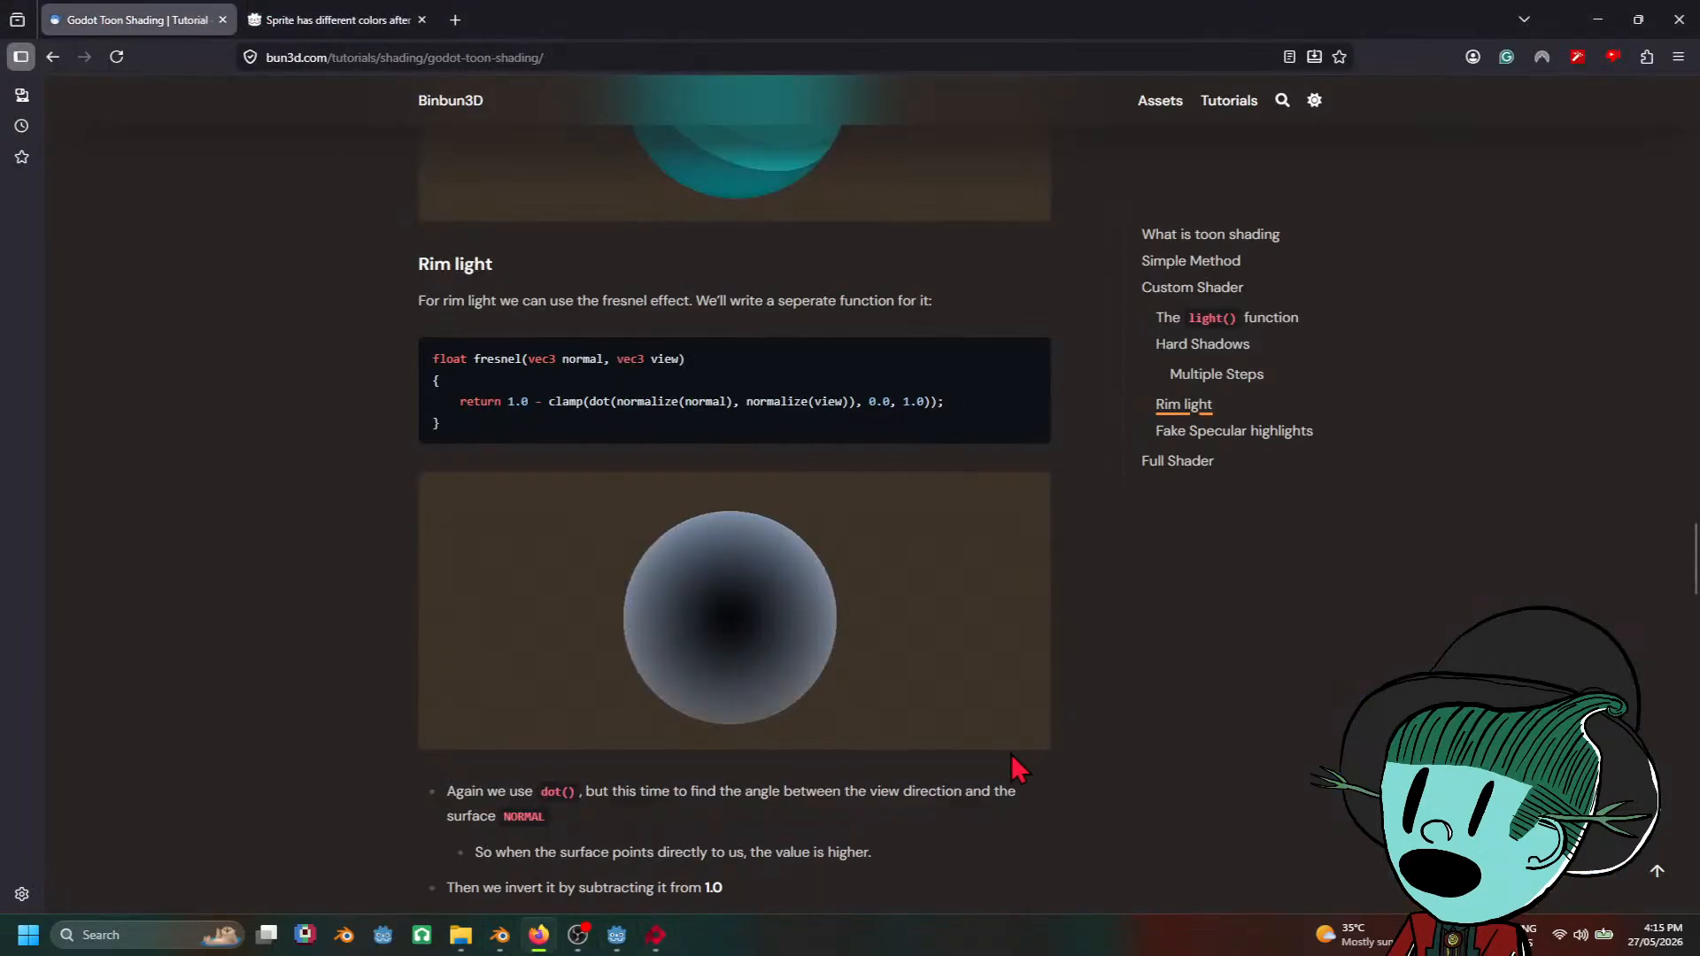
pyautogui.scroll(5, 927, 543)
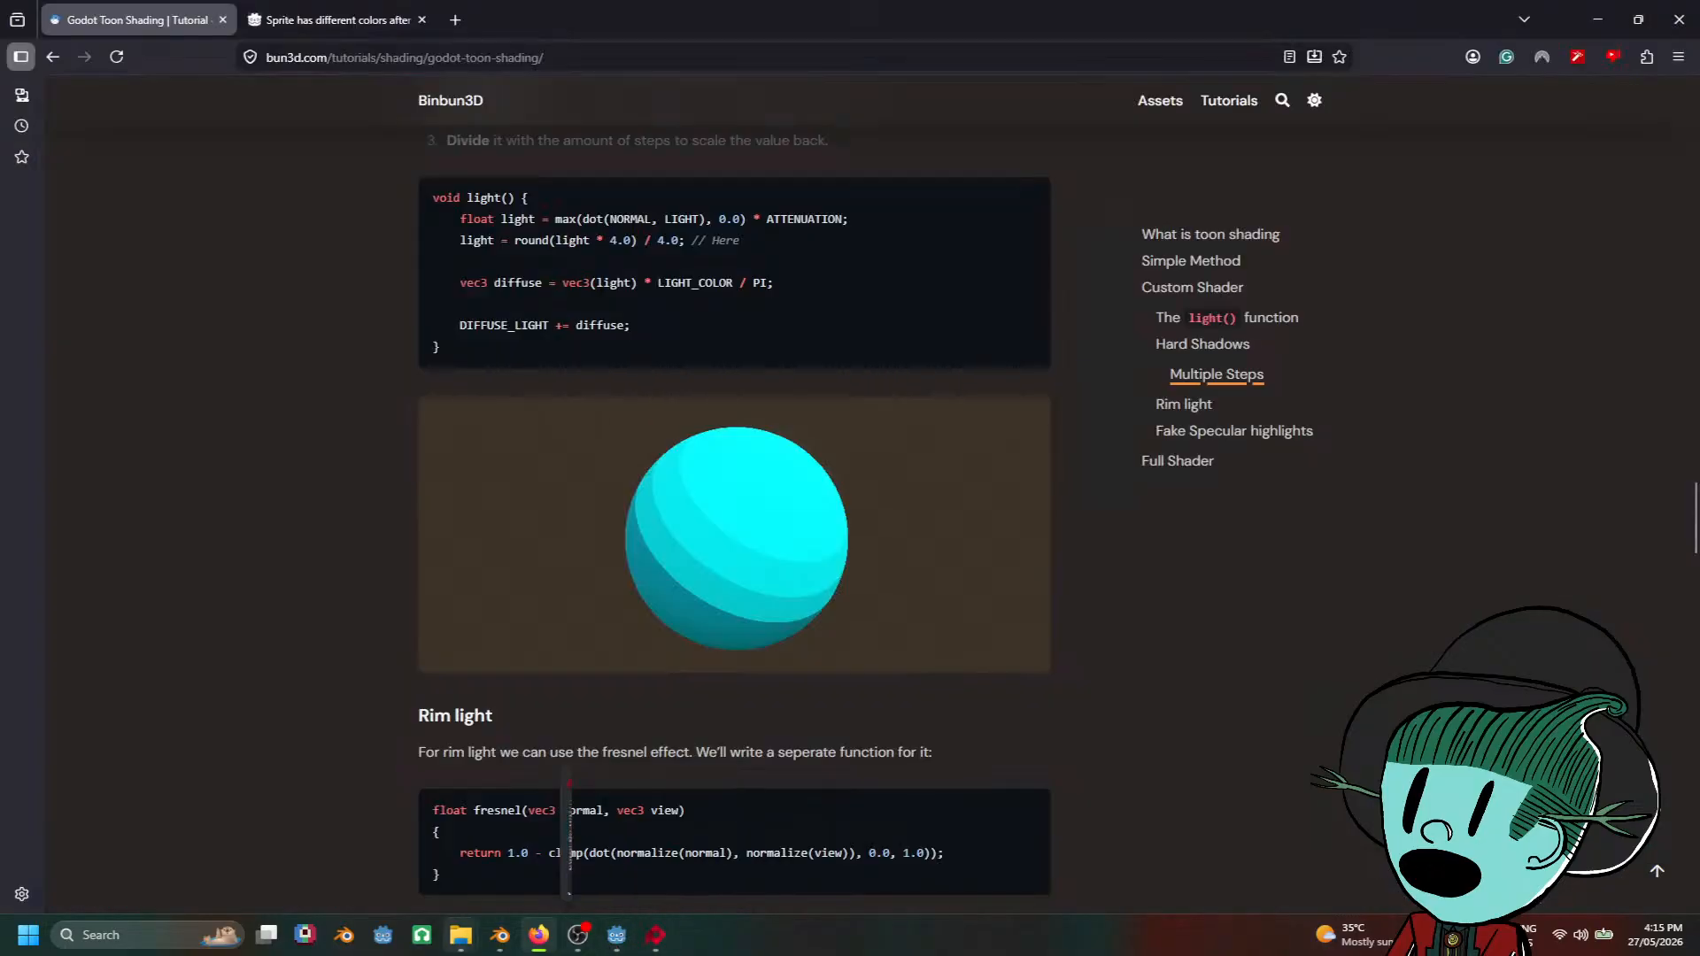
# Step: Return to Blender's file window and complete the export of chemistry shelf.glb
pyautogui.moveTo(505, 948)
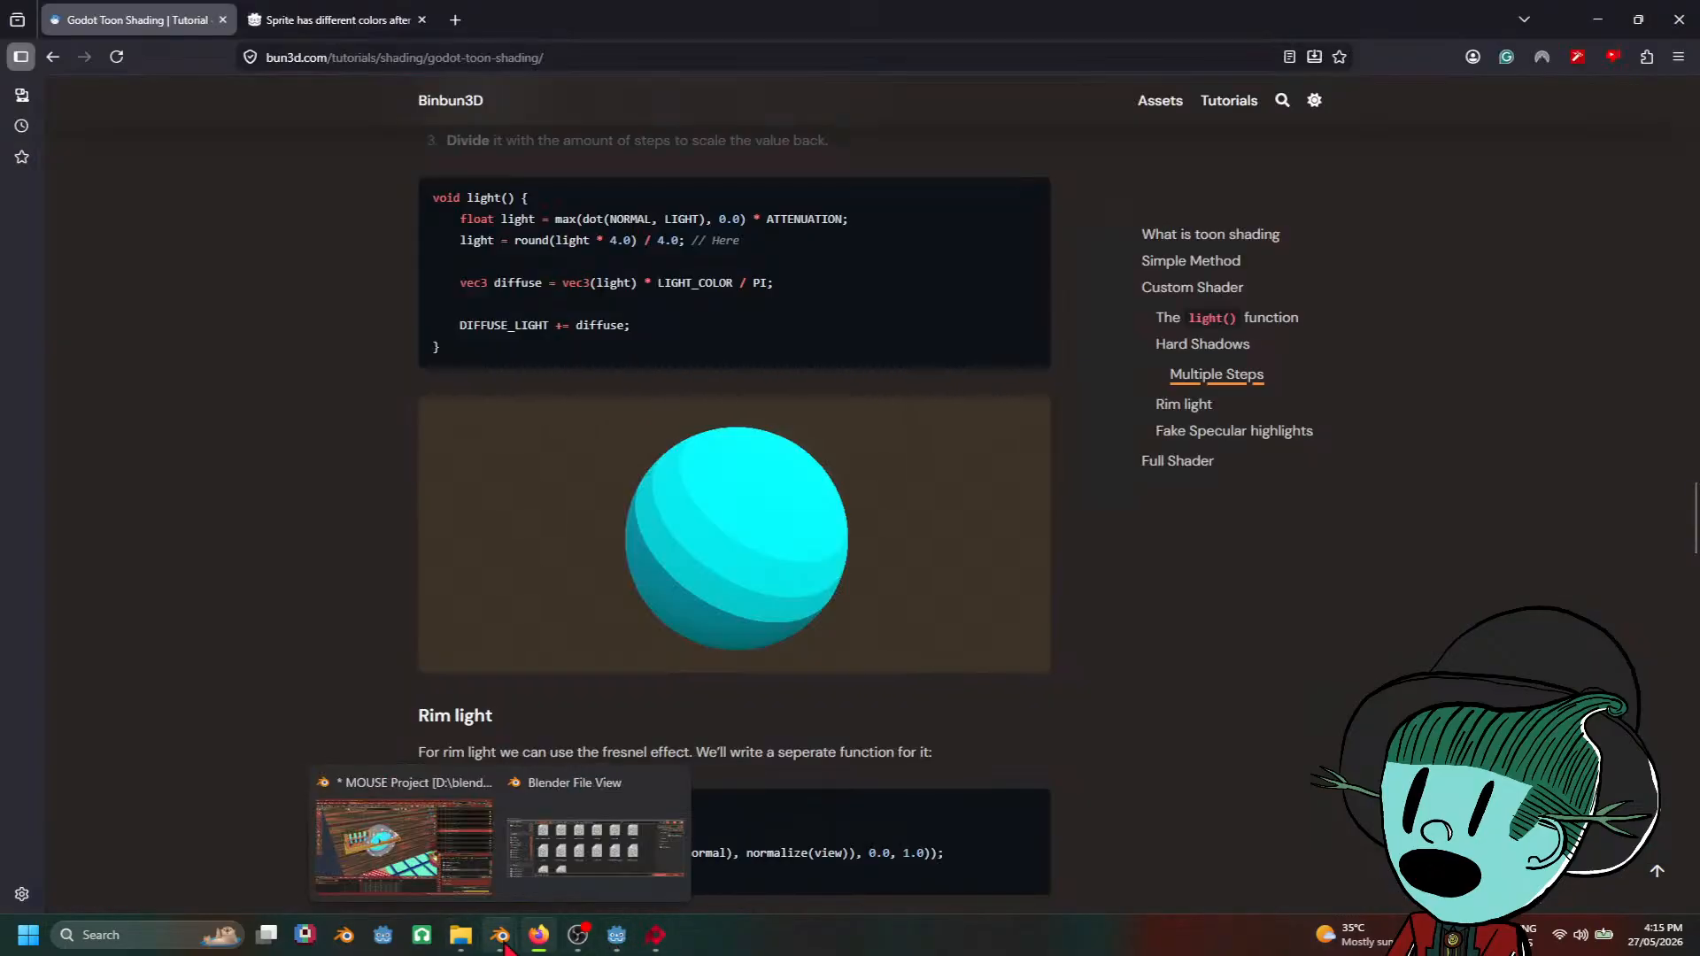
pyautogui.click(595, 848)
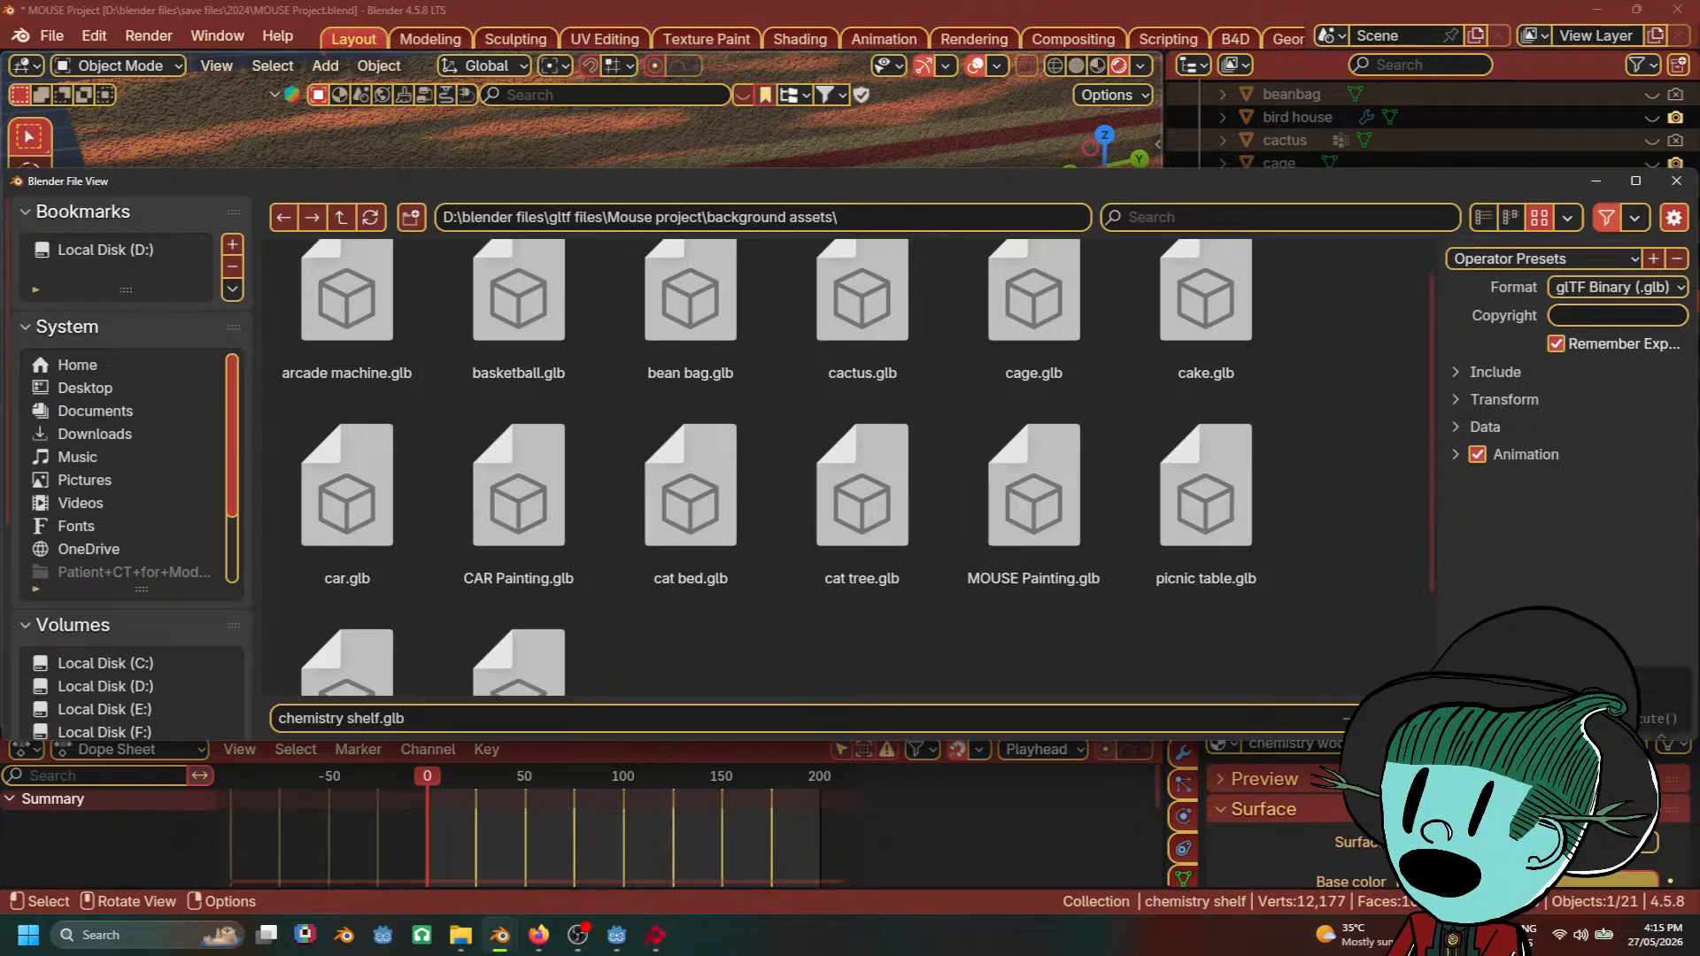
pyautogui.click(1638, 718)
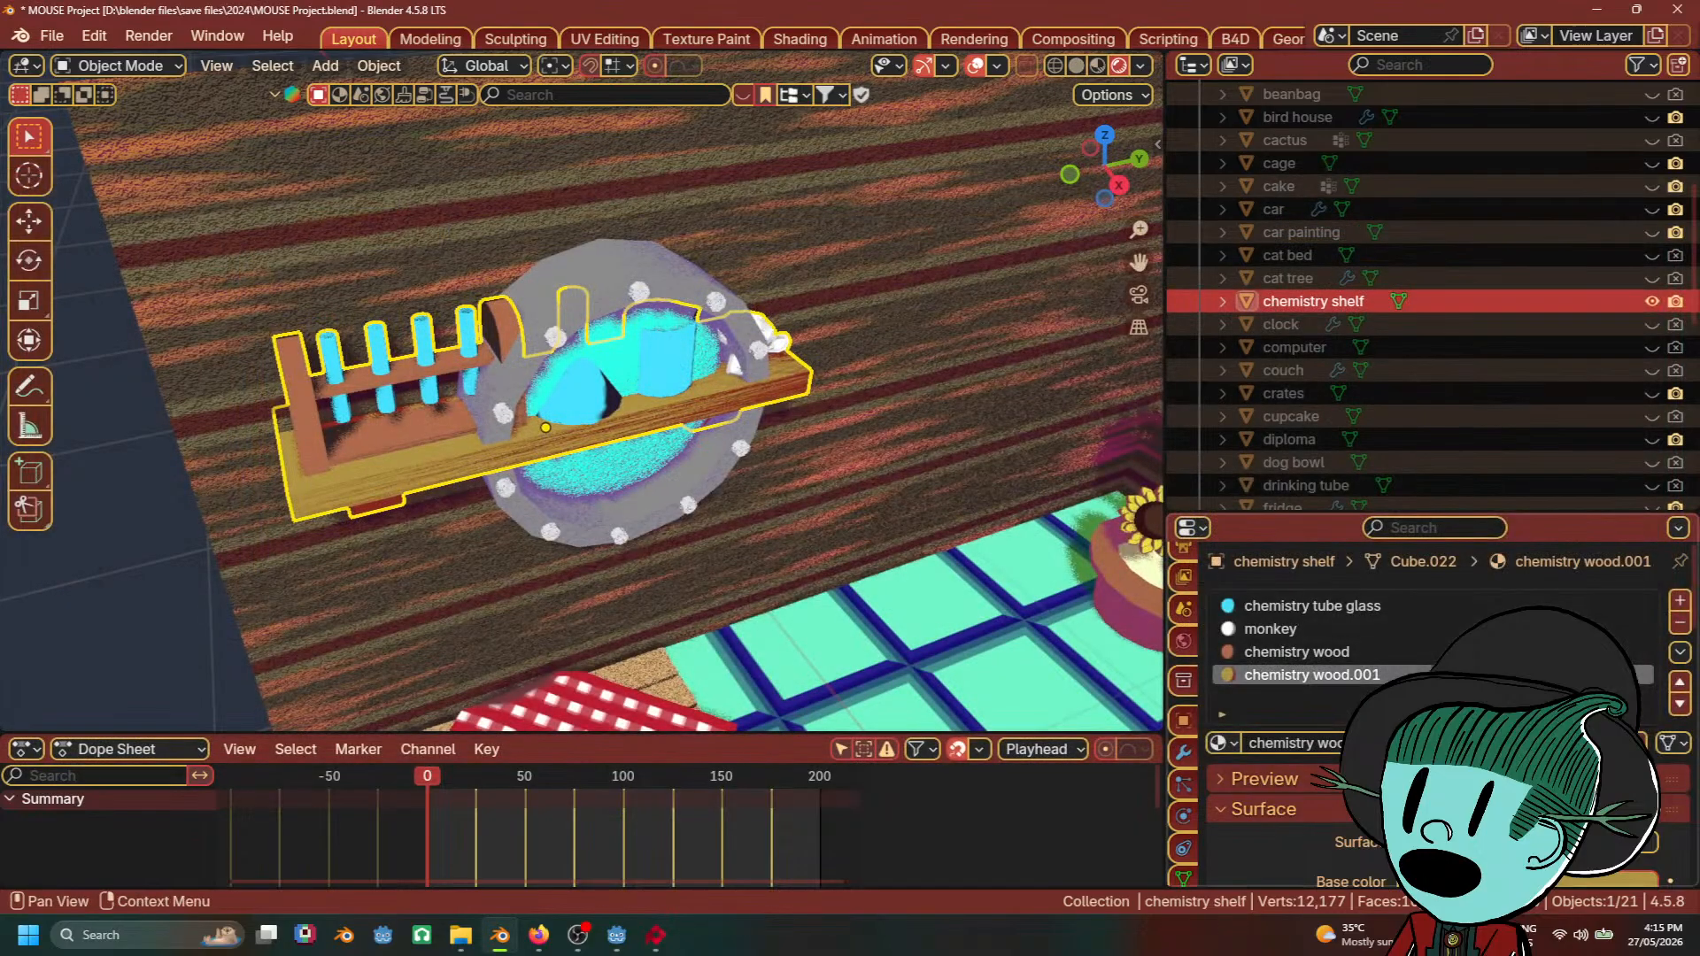
# Step: Switch to Godot, select the cat tree mesh in the viewport, and save the cat tree scene
pyautogui.click(620, 937)
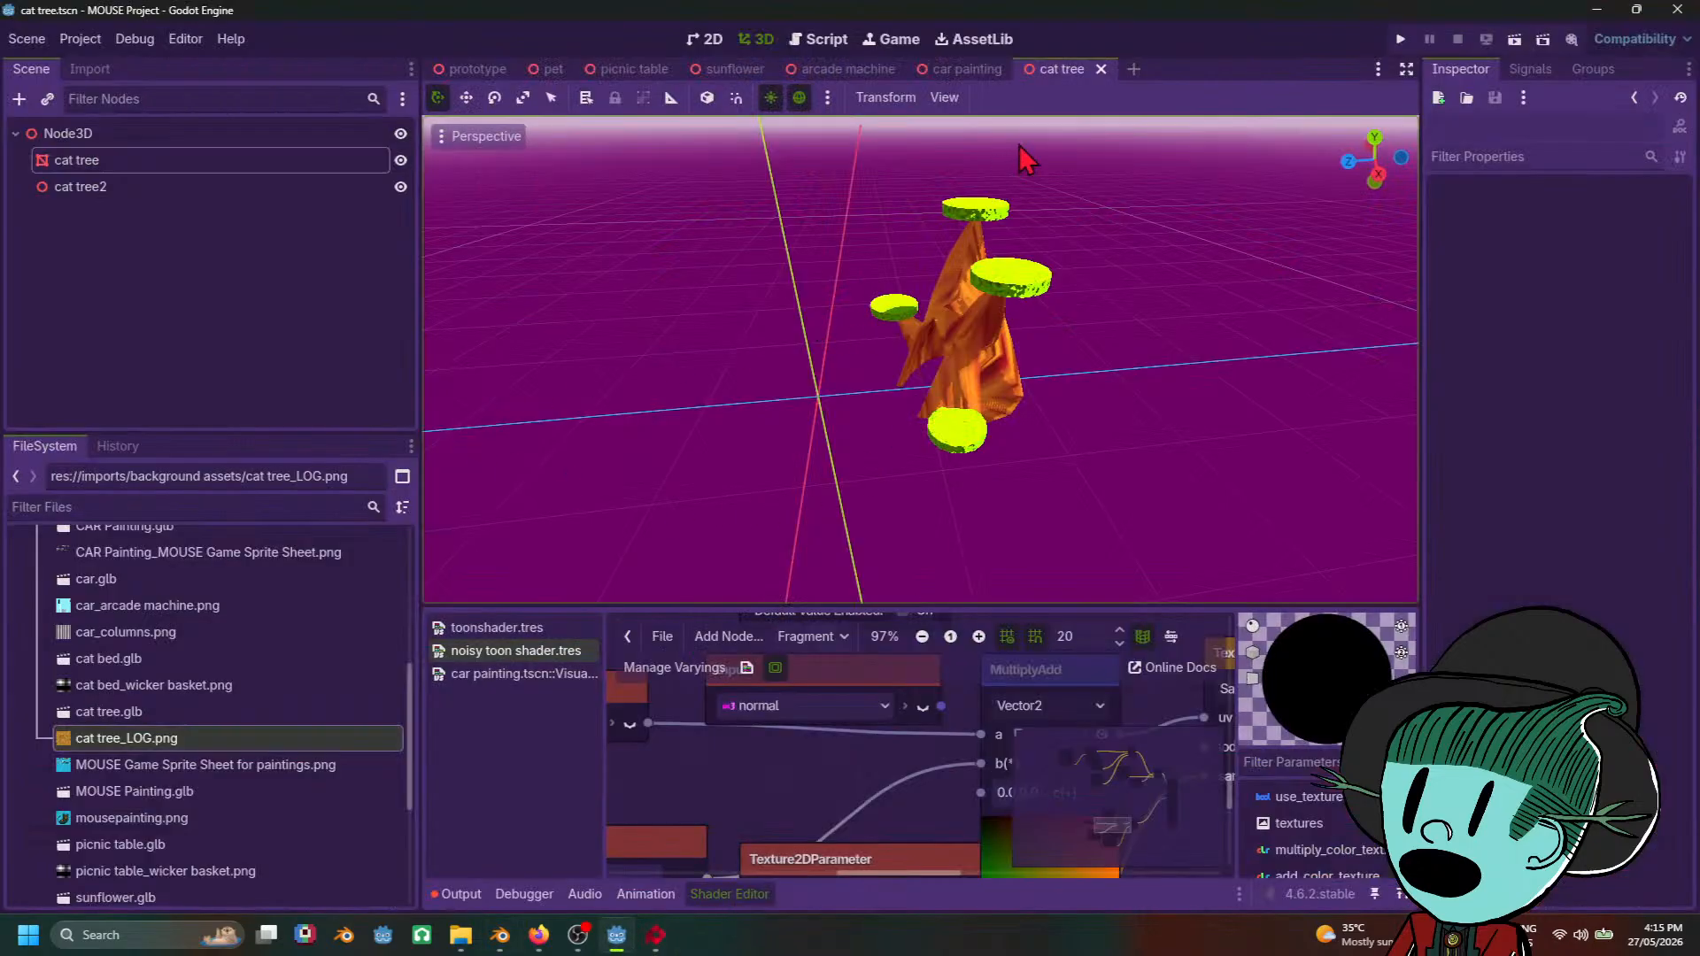
pyautogui.click(997, 384)
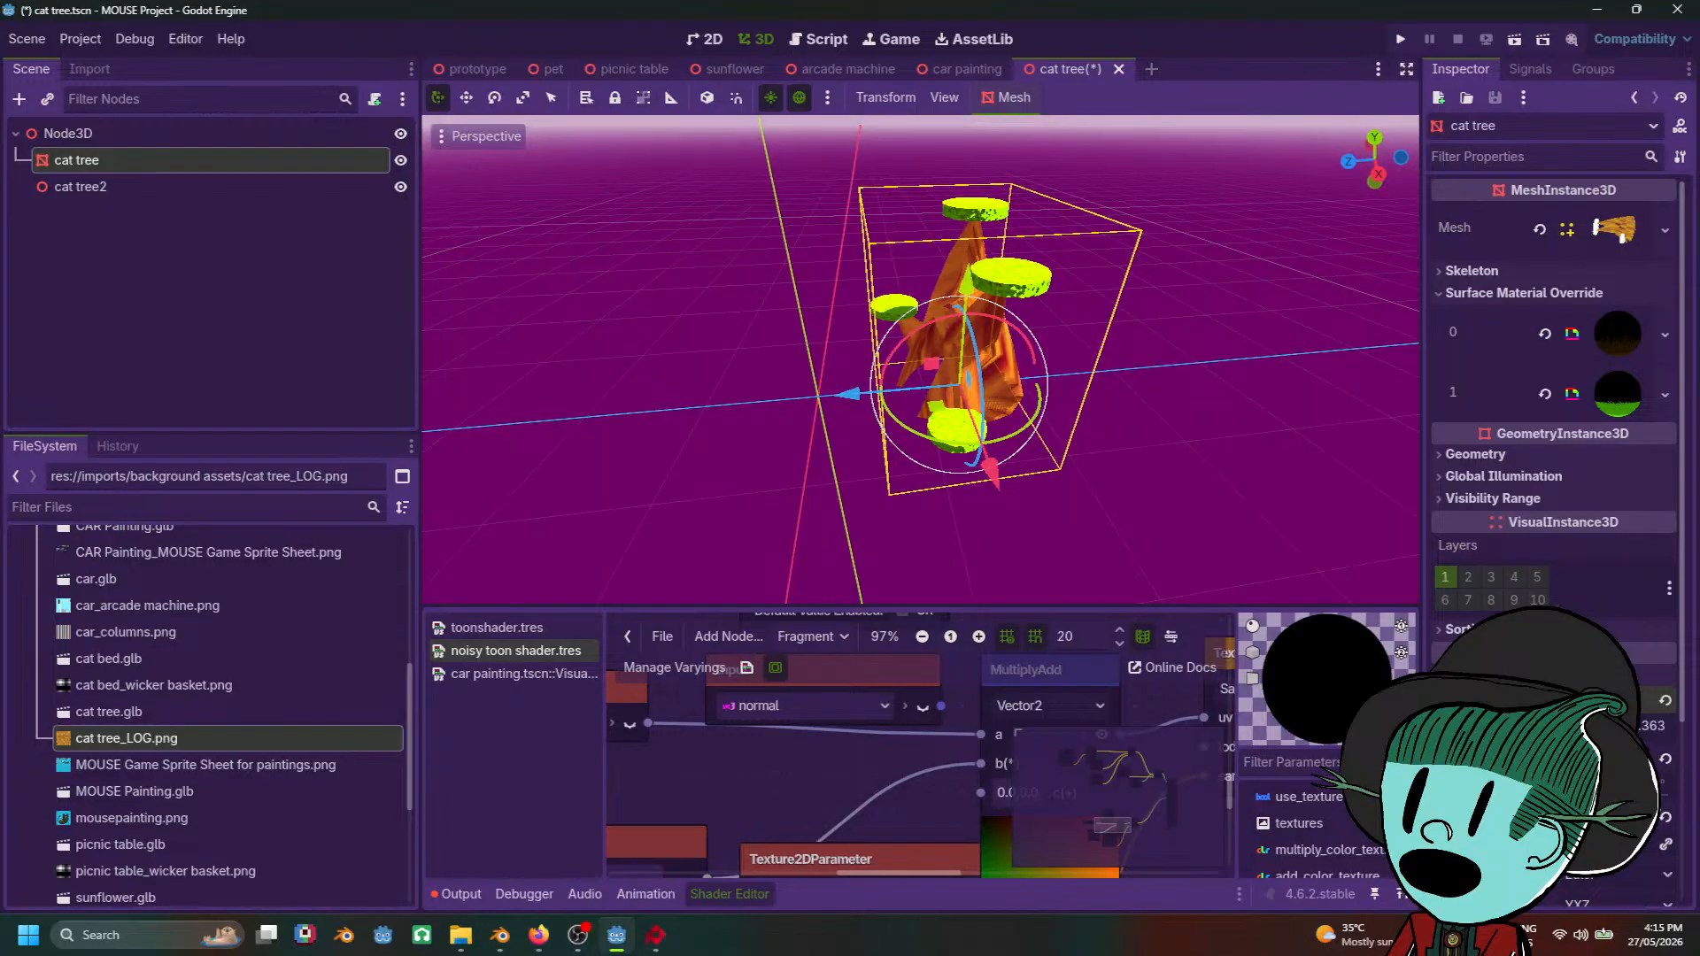
pyautogui.moveTo(1152, 416); pyautogui.dragTo(1197, 493, button='middle')
pyautogui.scroll(-3, 1178, 443)
pyautogui.hotkey('ctrl', 's')
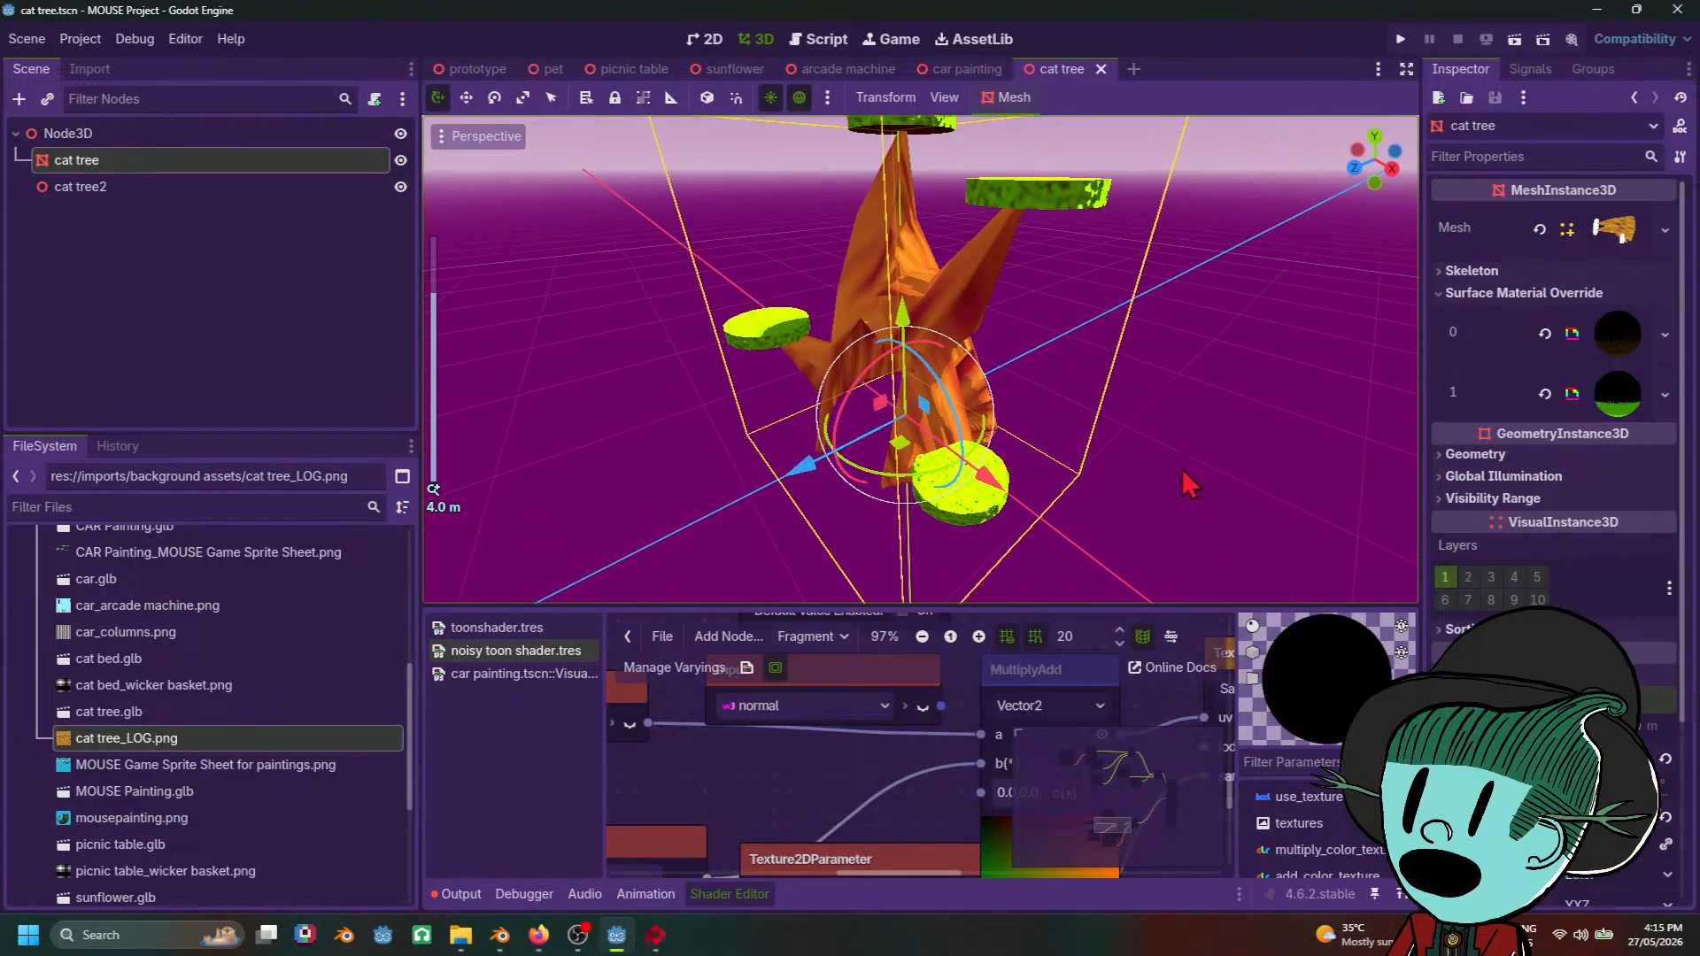
# Step: Open a new empty scene and close the cat tree and car painting scenes
pyautogui.click(1133, 70)
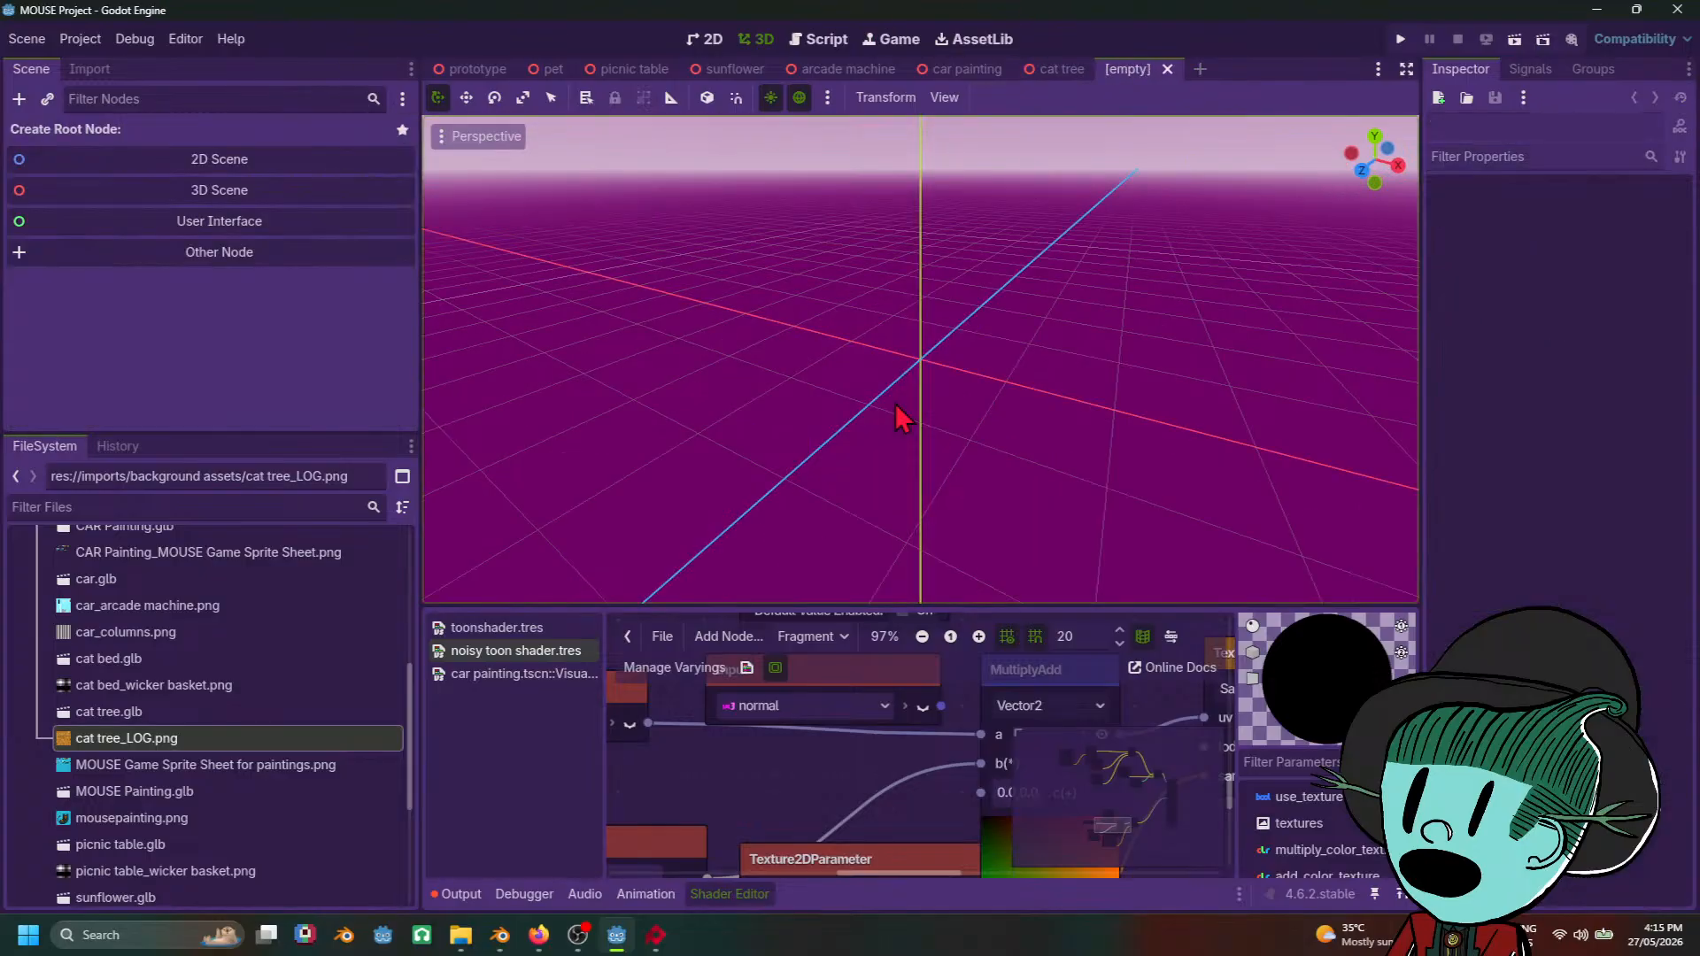
pyautogui.click(1056, 69)
pyautogui.click(1103, 69)
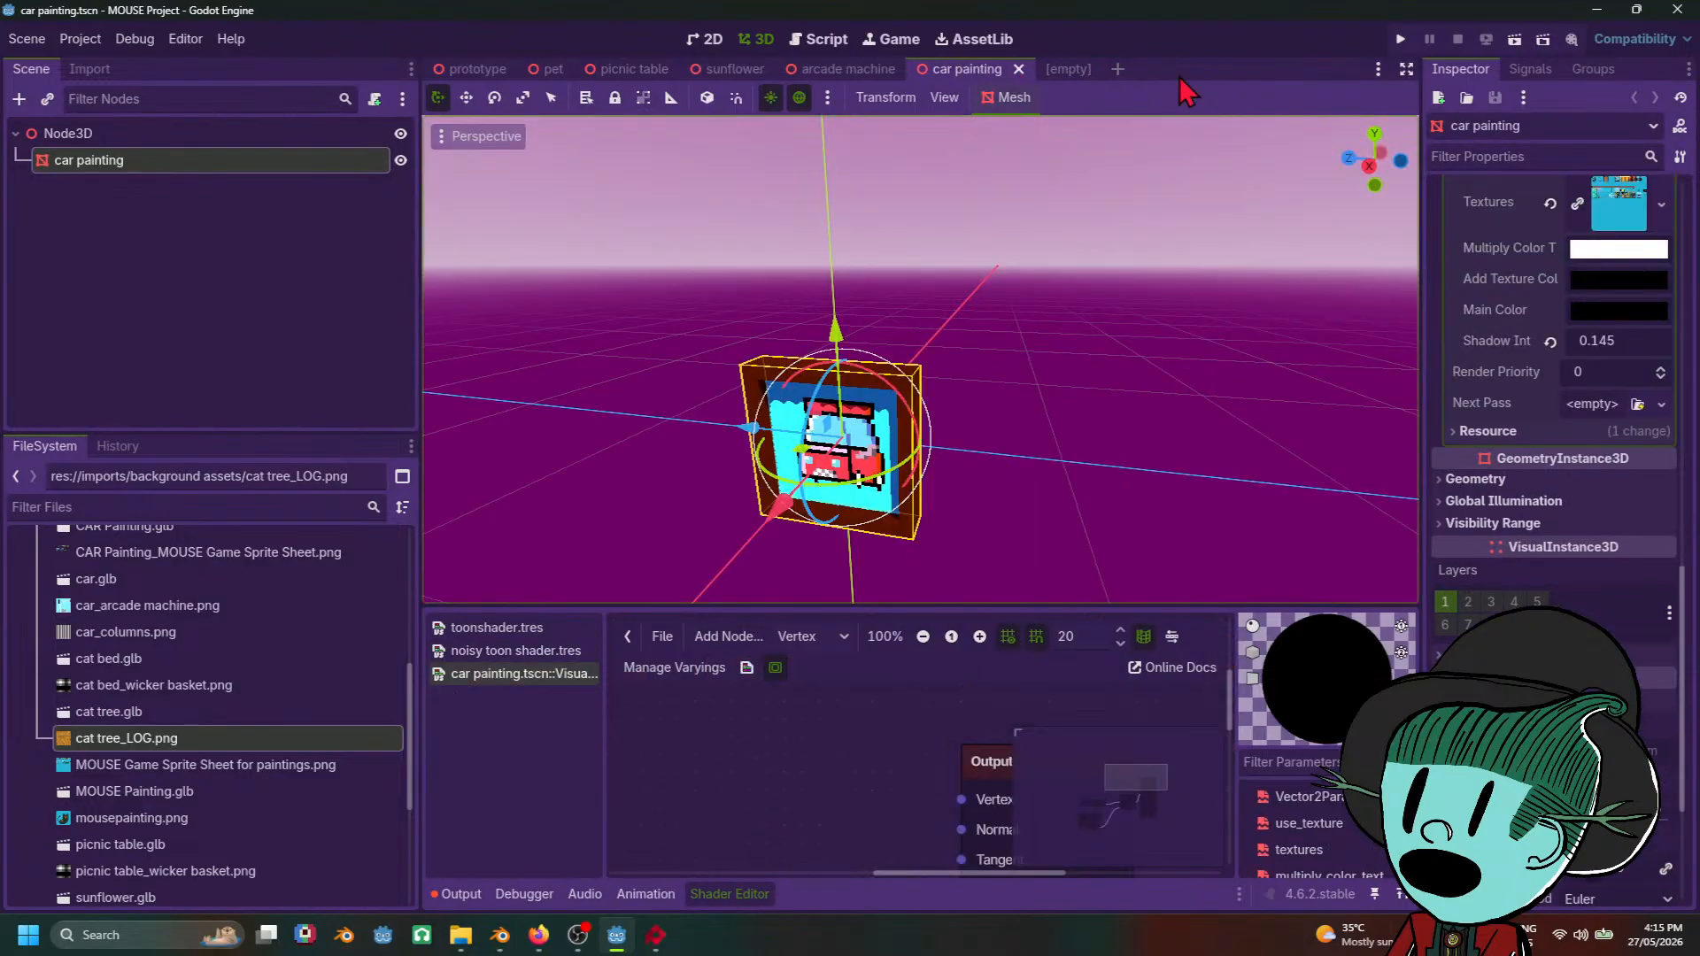
pyautogui.click(1020, 70)
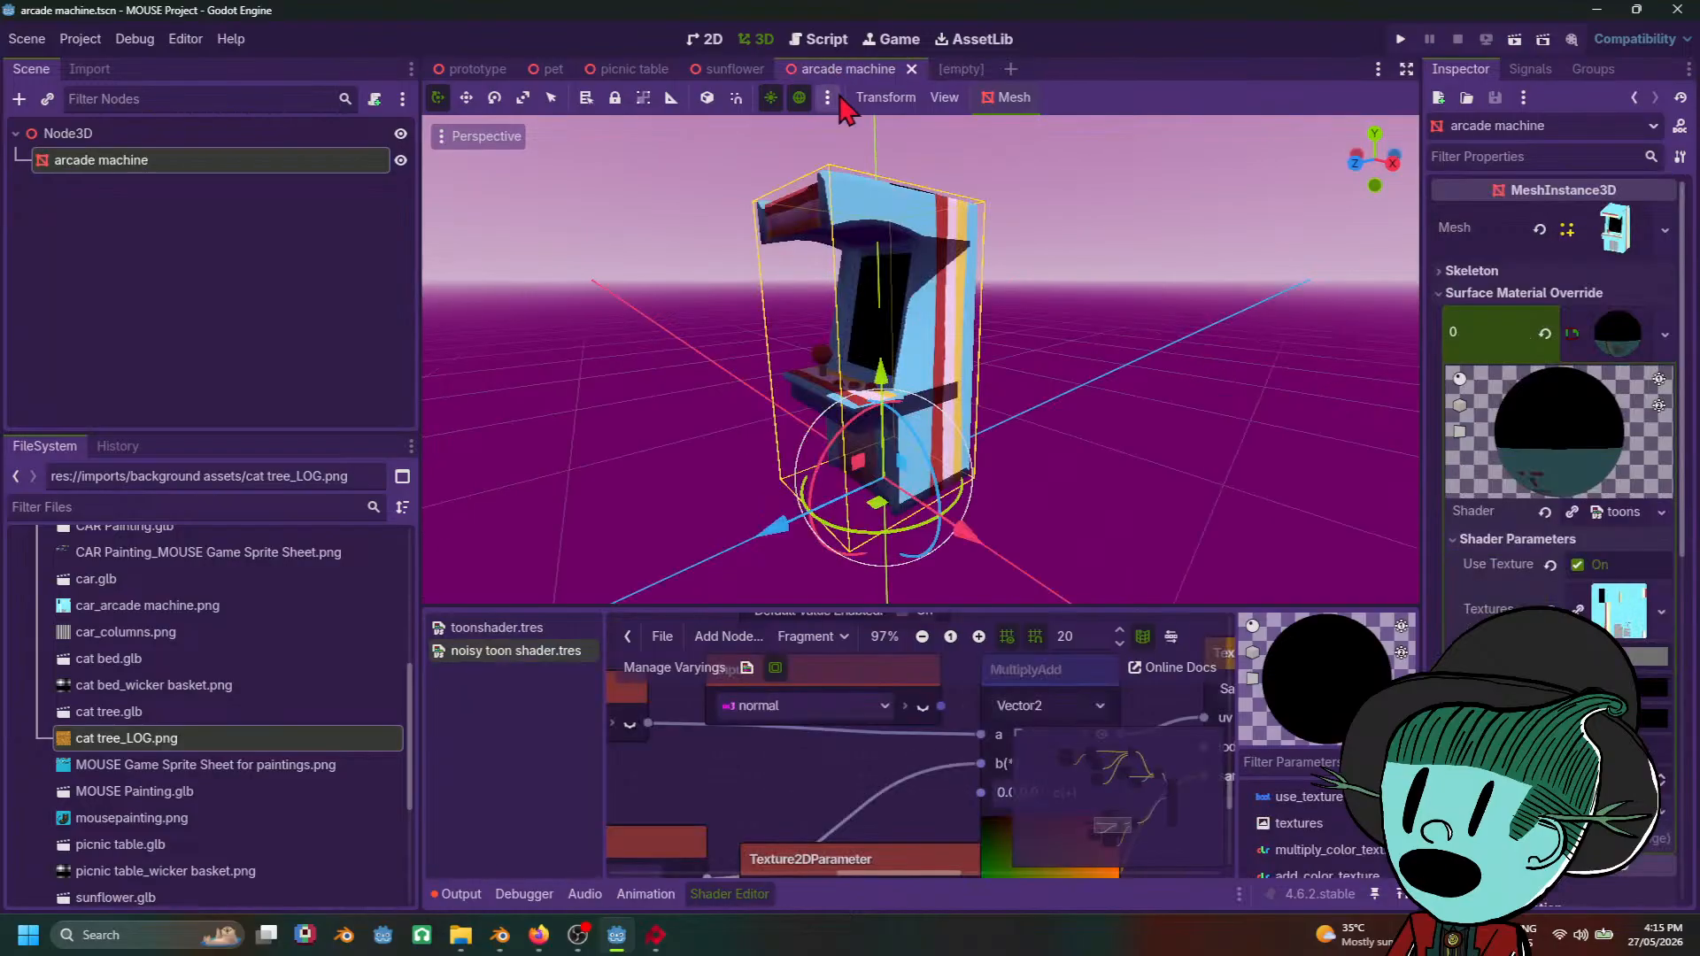
# Step: Examine the sunflower scene's shading from several angles and compare it with the sunflower in Blender
pyautogui.click(735, 69)
pyautogui.scroll(-3, 1063, 389)
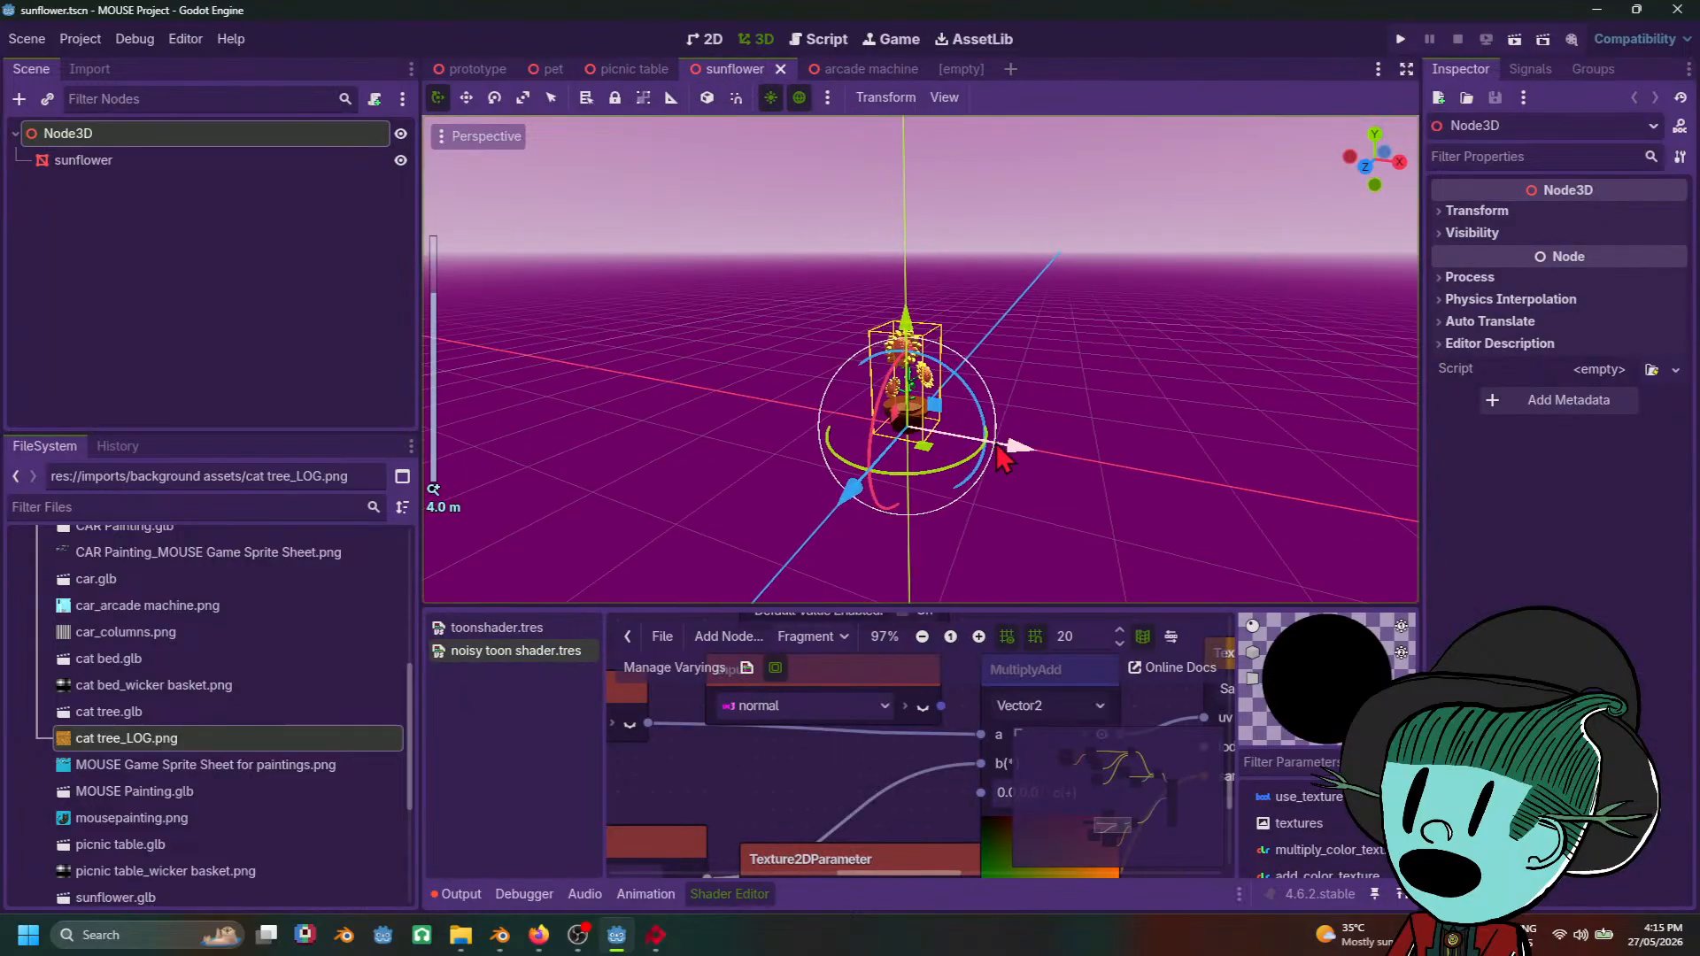
pyautogui.scroll(4, 1103, 407)
pyautogui.moveTo(1018, 379)
pyautogui.mouseDown(button='middle')
pyautogui.moveTo(1177, 251)
pyautogui.moveTo(523, 425)
pyautogui.moveTo(1007, 456)
pyautogui.moveTo(1076, 407)
pyautogui.moveTo(1032, 277)
pyautogui.moveTo(1119, 376)
pyautogui.moveTo(1146, 366)
pyautogui.moveTo(577, 380)
pyautogui.moveTo(993, 414)
pyautogui.moveTo(989, 363)
pyautogui.mouseUp(button='middle')
pyautogui.moveTo(500, 936)
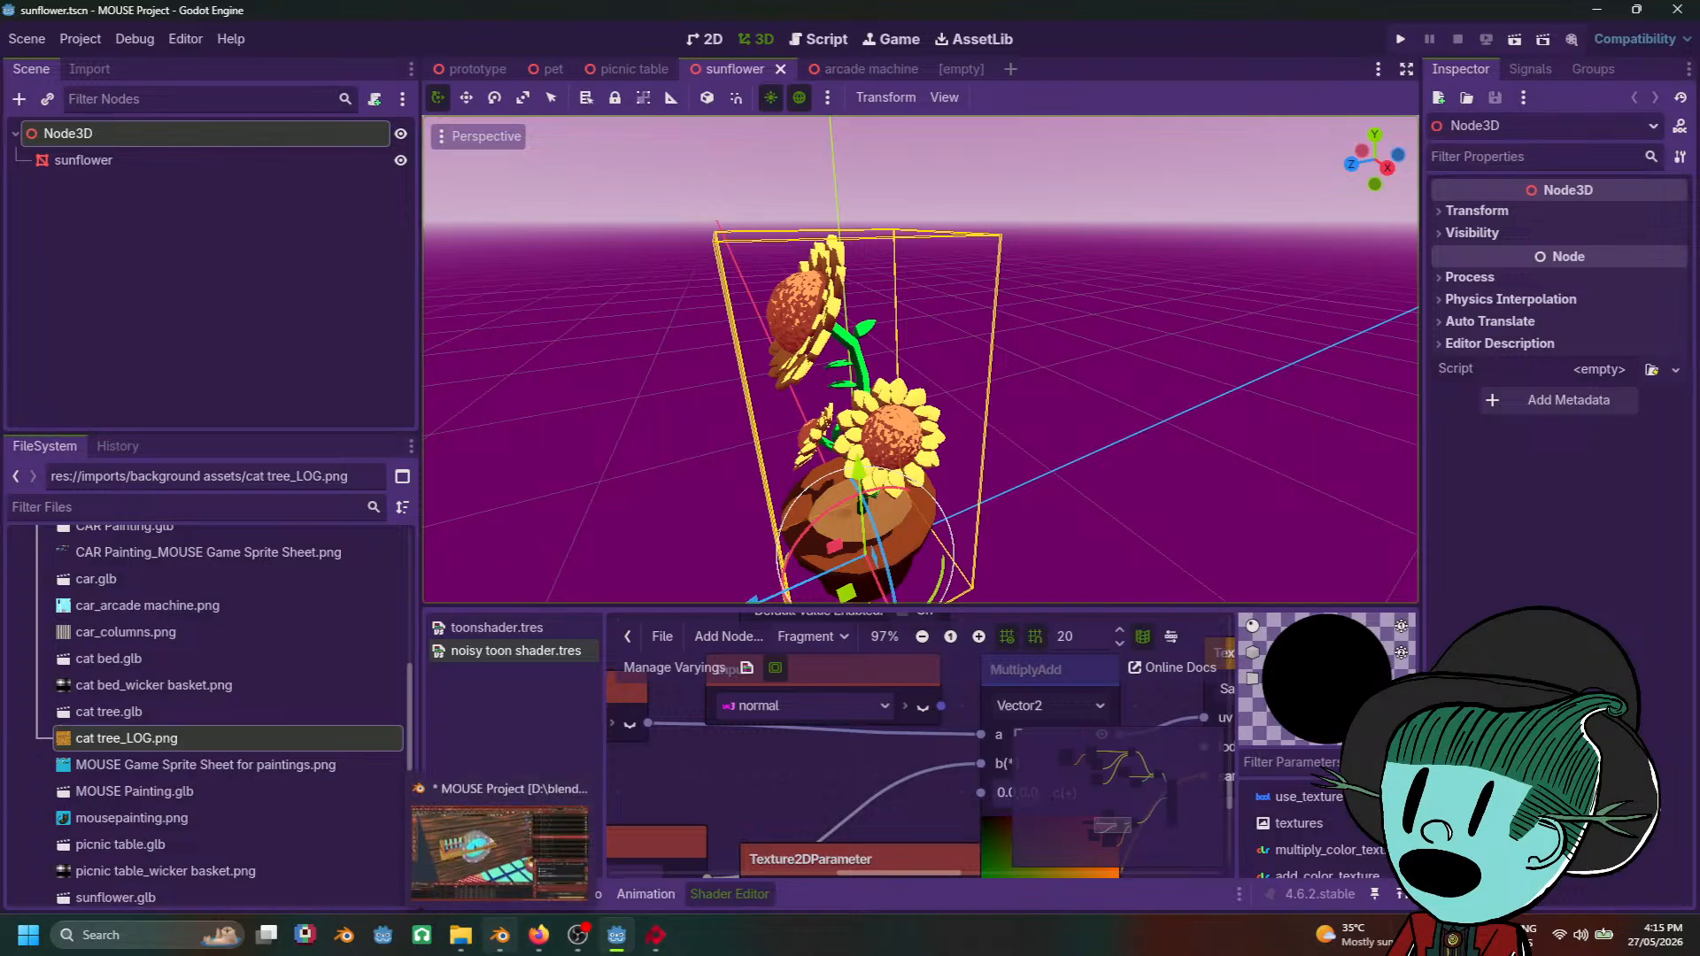
pyautogui.click(535, 819)
pyautogui.moveTo(534, 469); pyautogui.dragTo(851, 478, button='middle')
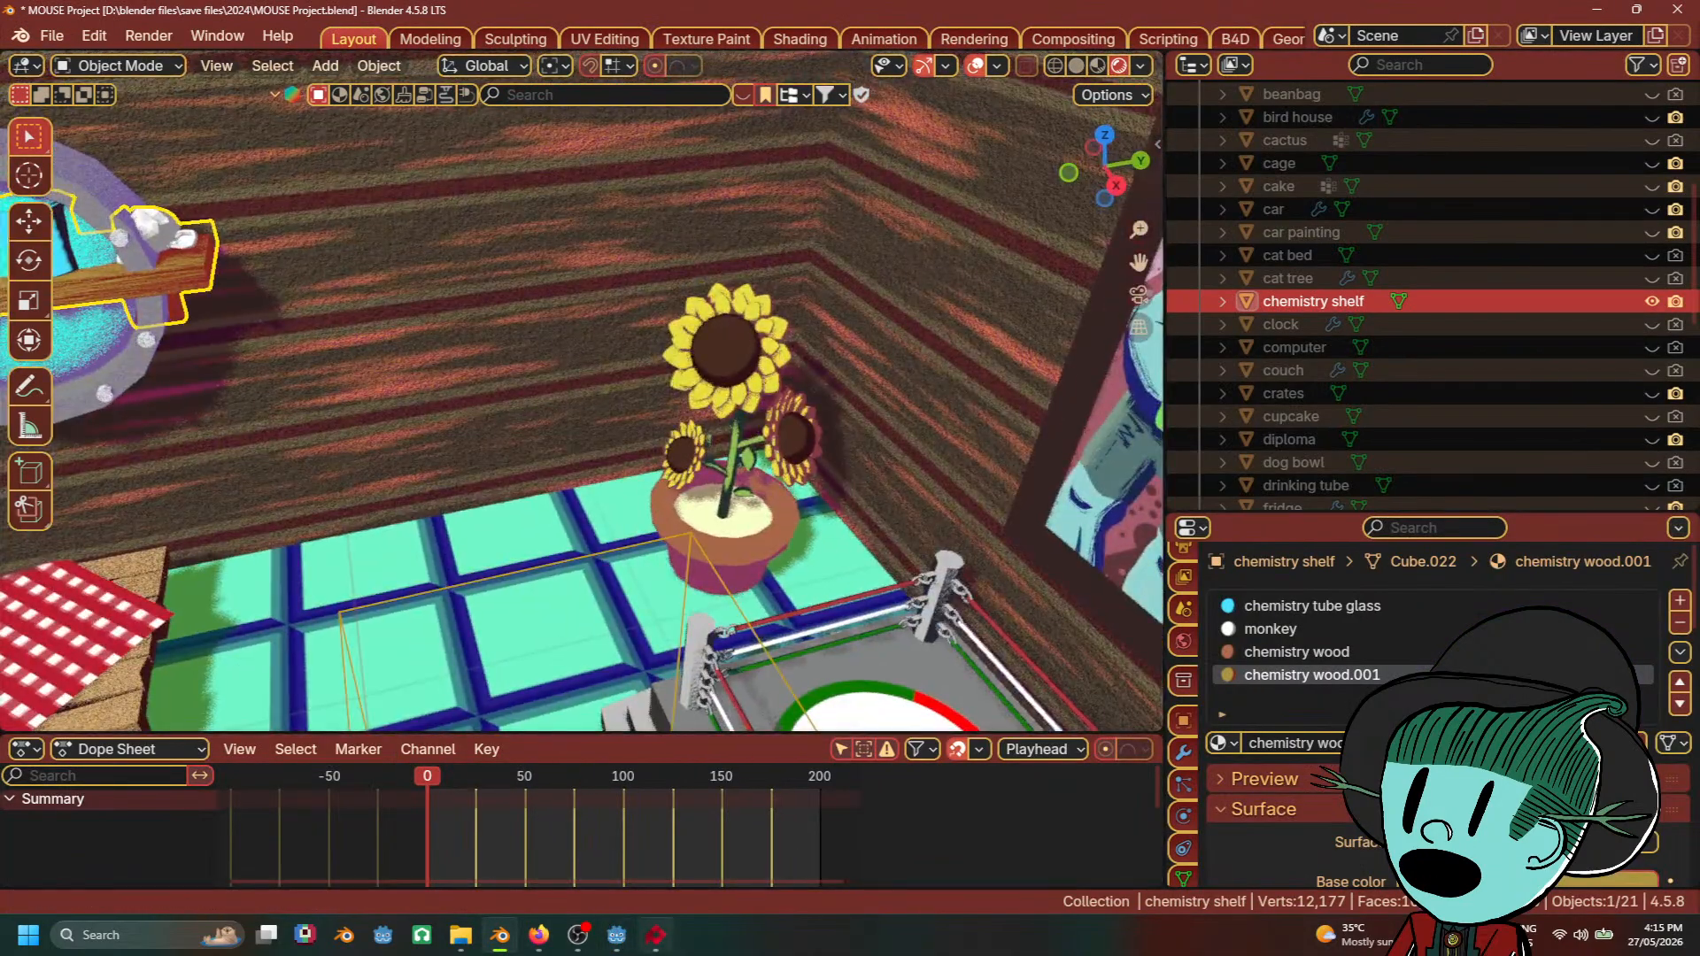
pyautogui.moveTo(501, 935)
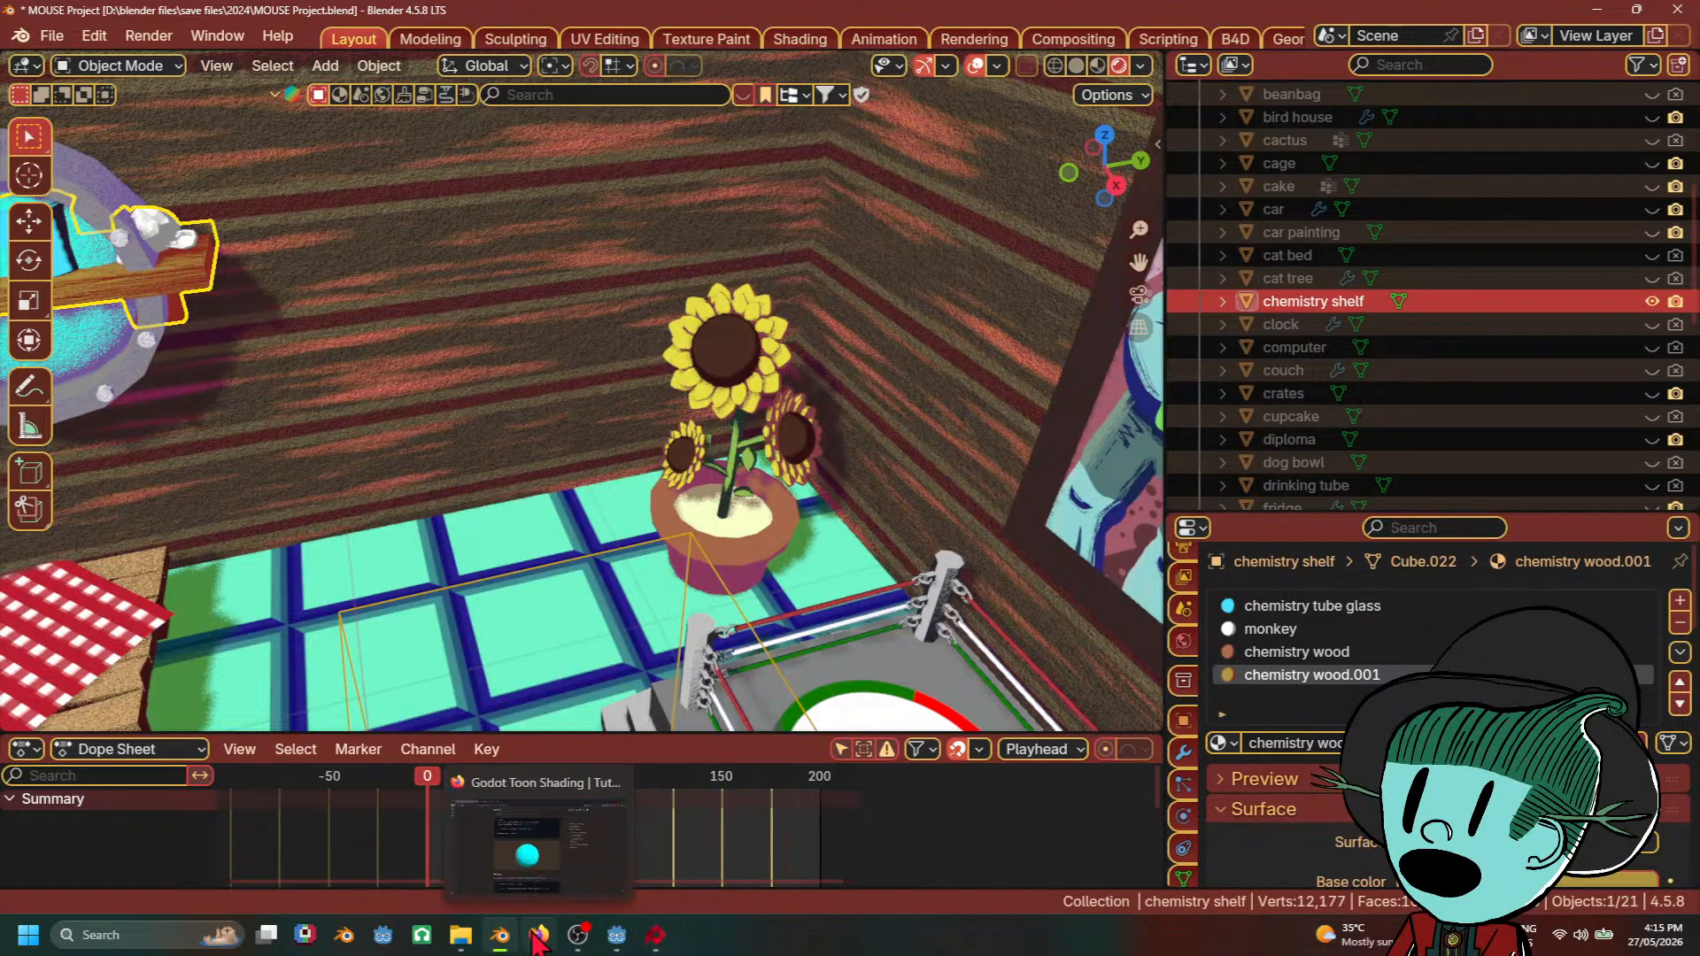
pyautogui.click(617, 935)
pyautogui.moveTo(948, 432); pyautogui.dragTo(1126, 440, button='middle')
pyautogui.scroll(5, 1005, 323)
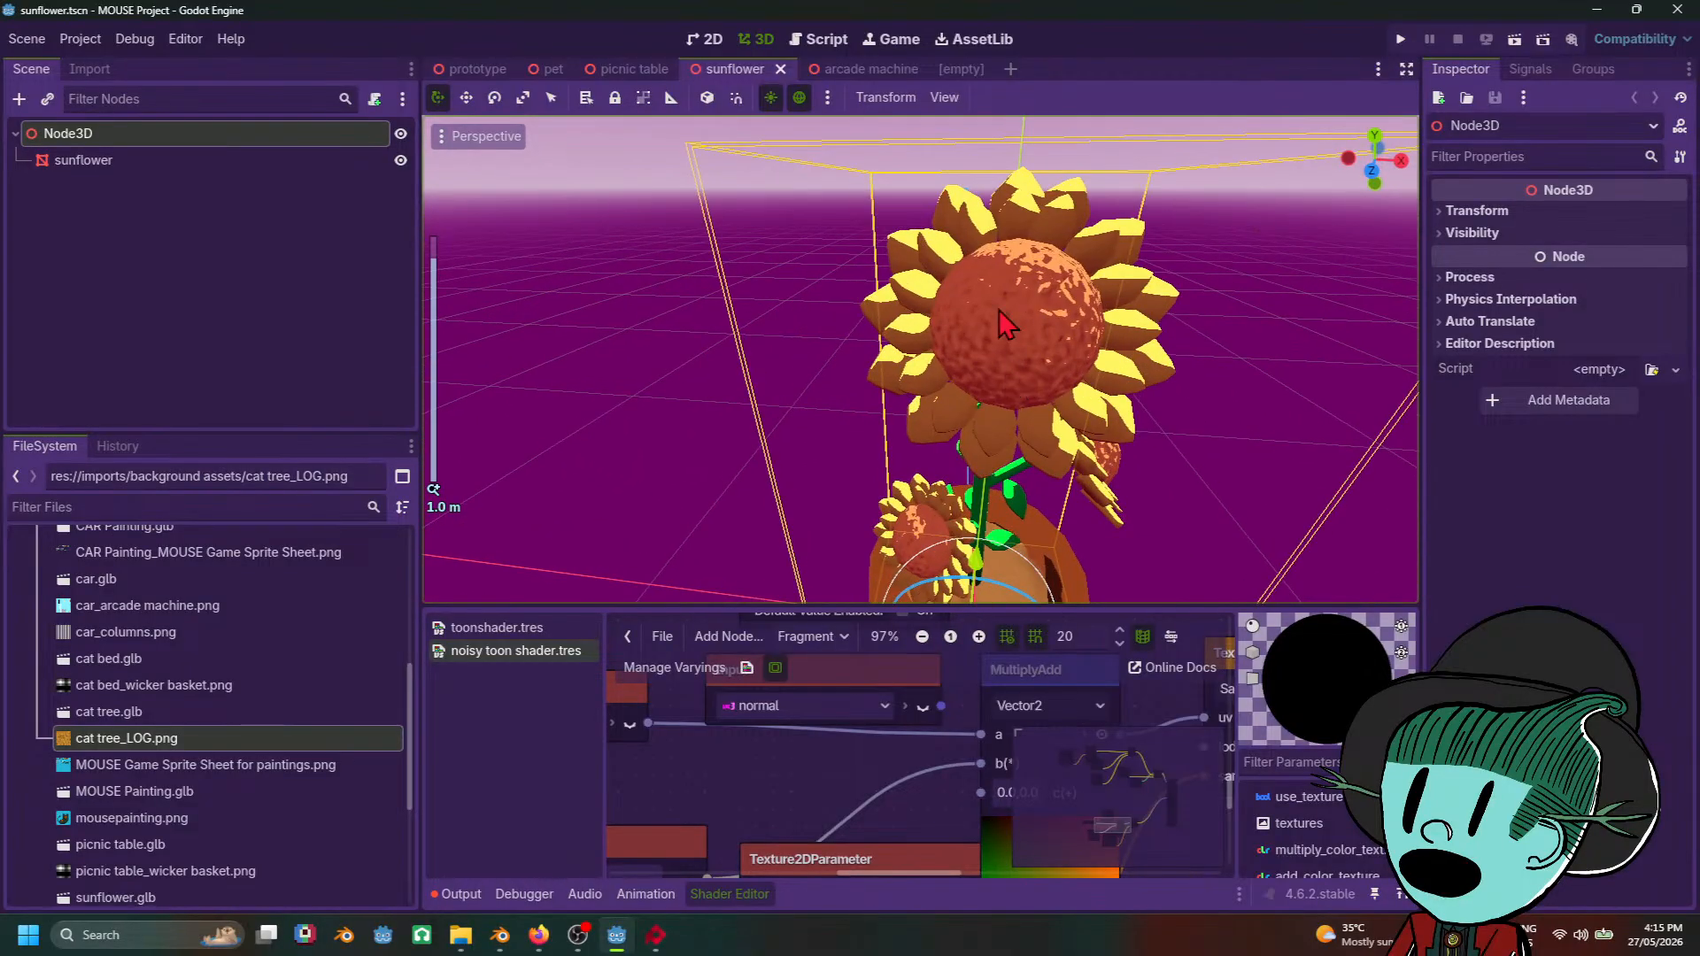
pyautogui.moveTo(1090, 363); pyautogui.dragTo(1112, 270, button='middle')
pyautogui.scroll(-1, 1112, 270)
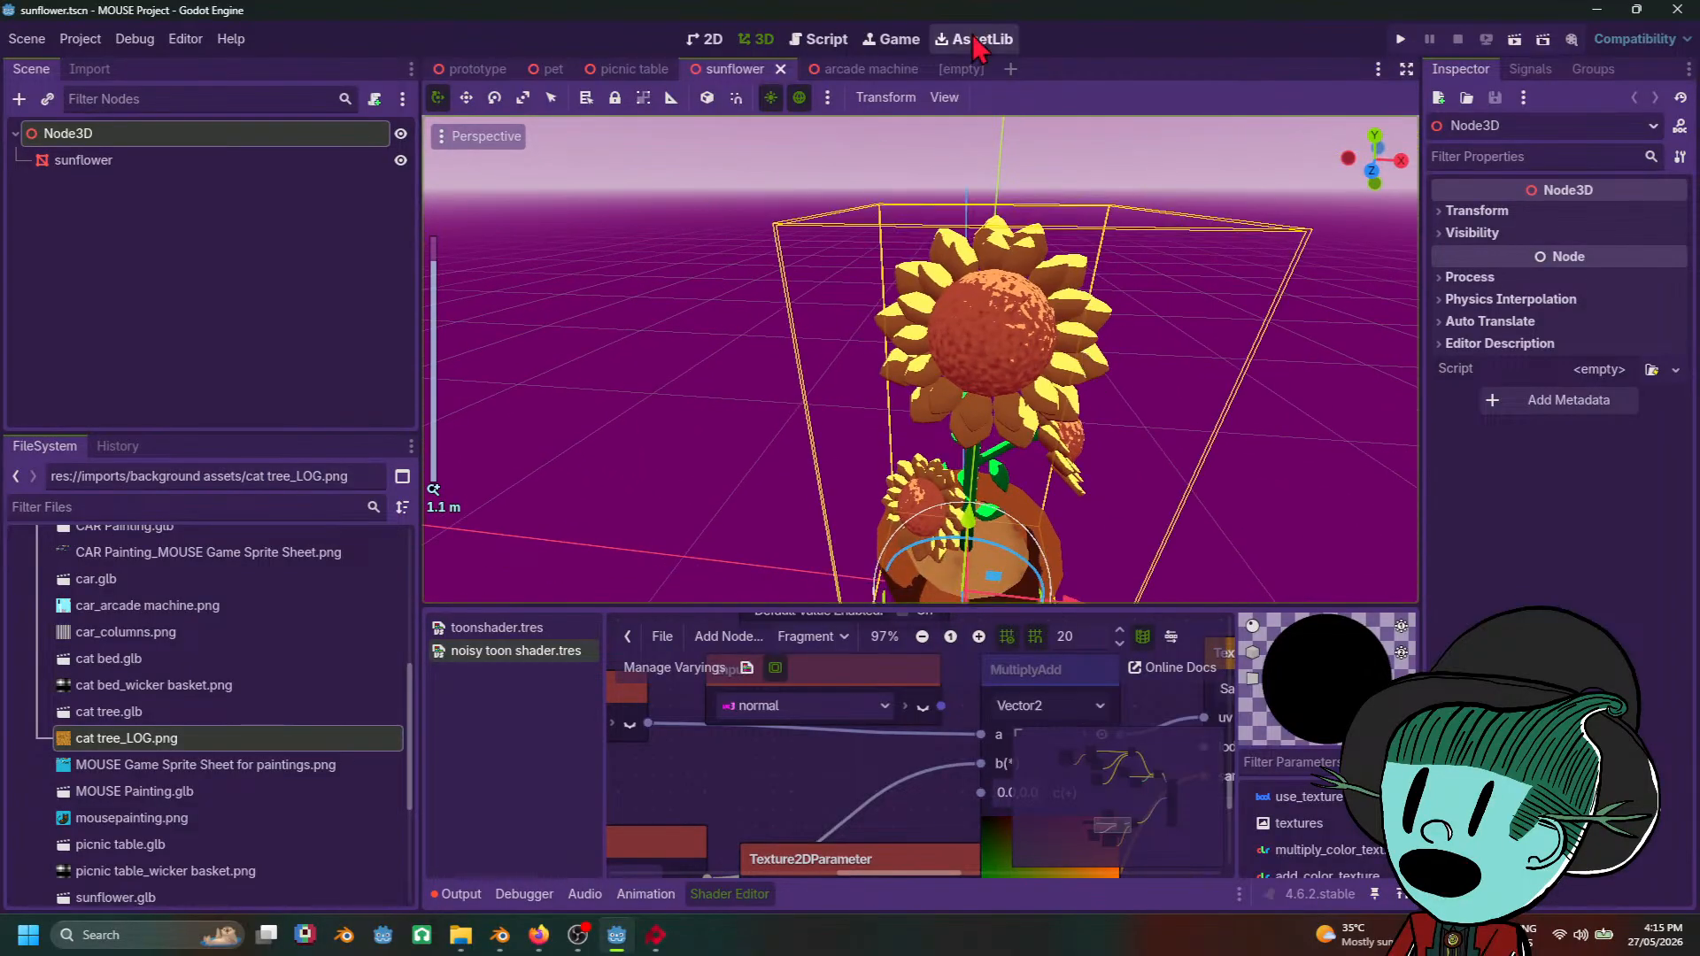
# Step: Give the empty scene a 3D root node and import chemistry shelf.glb from File Explorer into the project's background assets folder
pyautogui.click(939, 69)
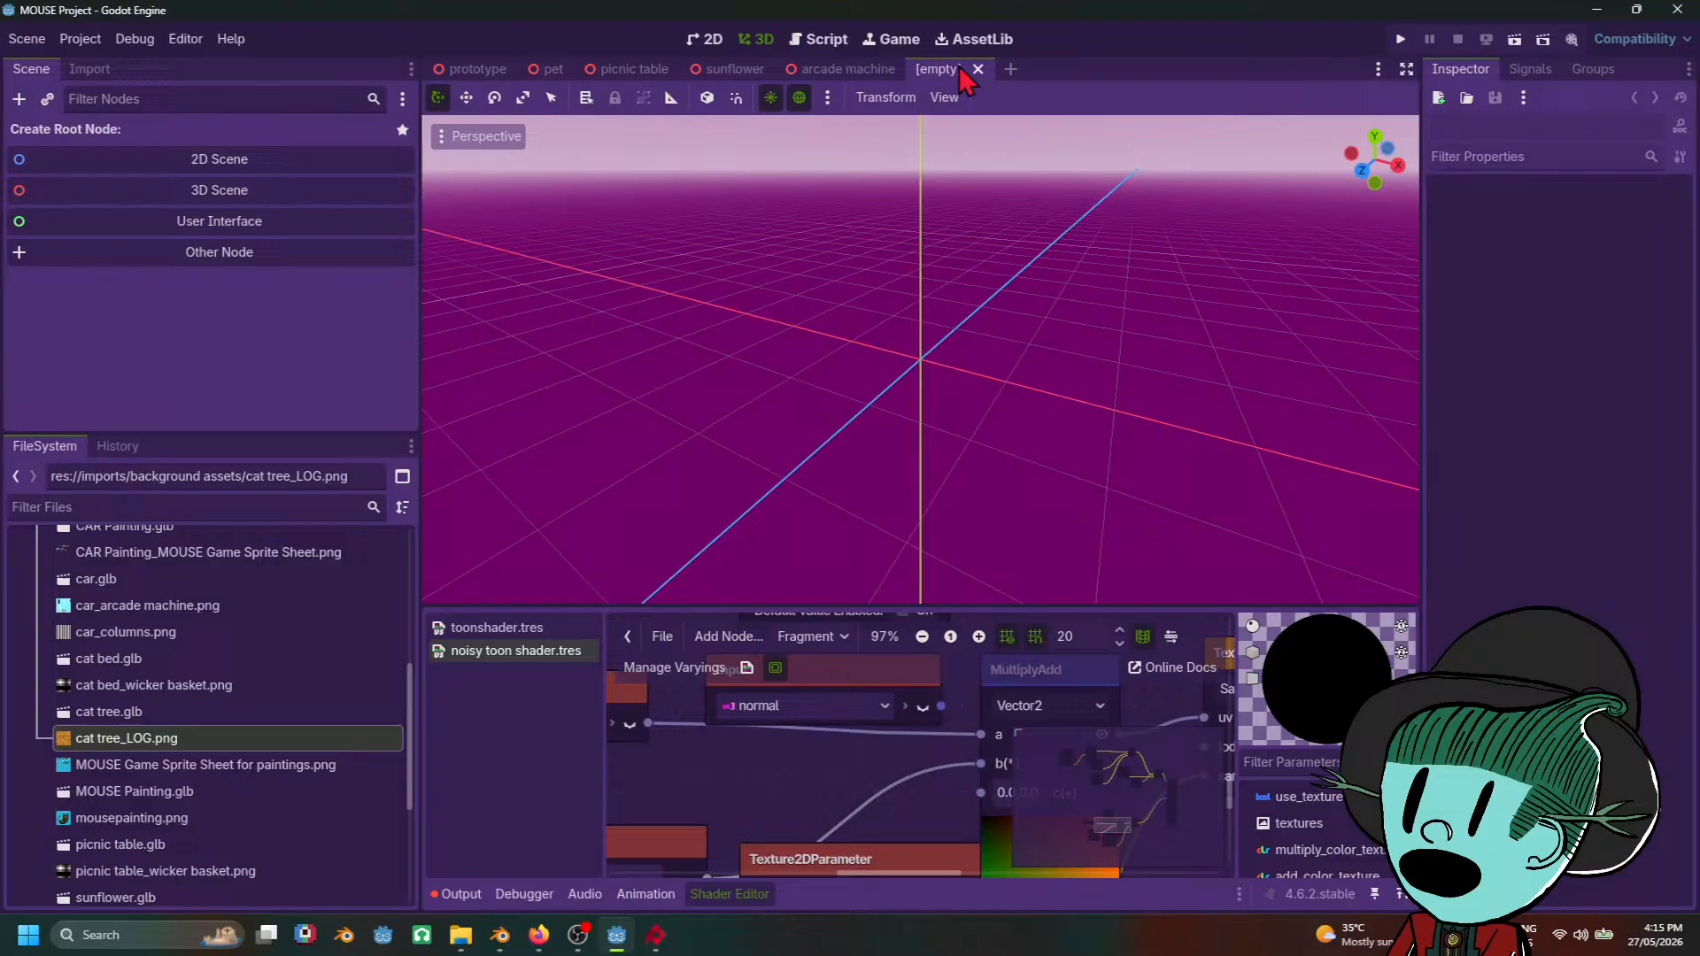
pyautogui.click(133, 199)
pyautogui.moveTo(469, 933)
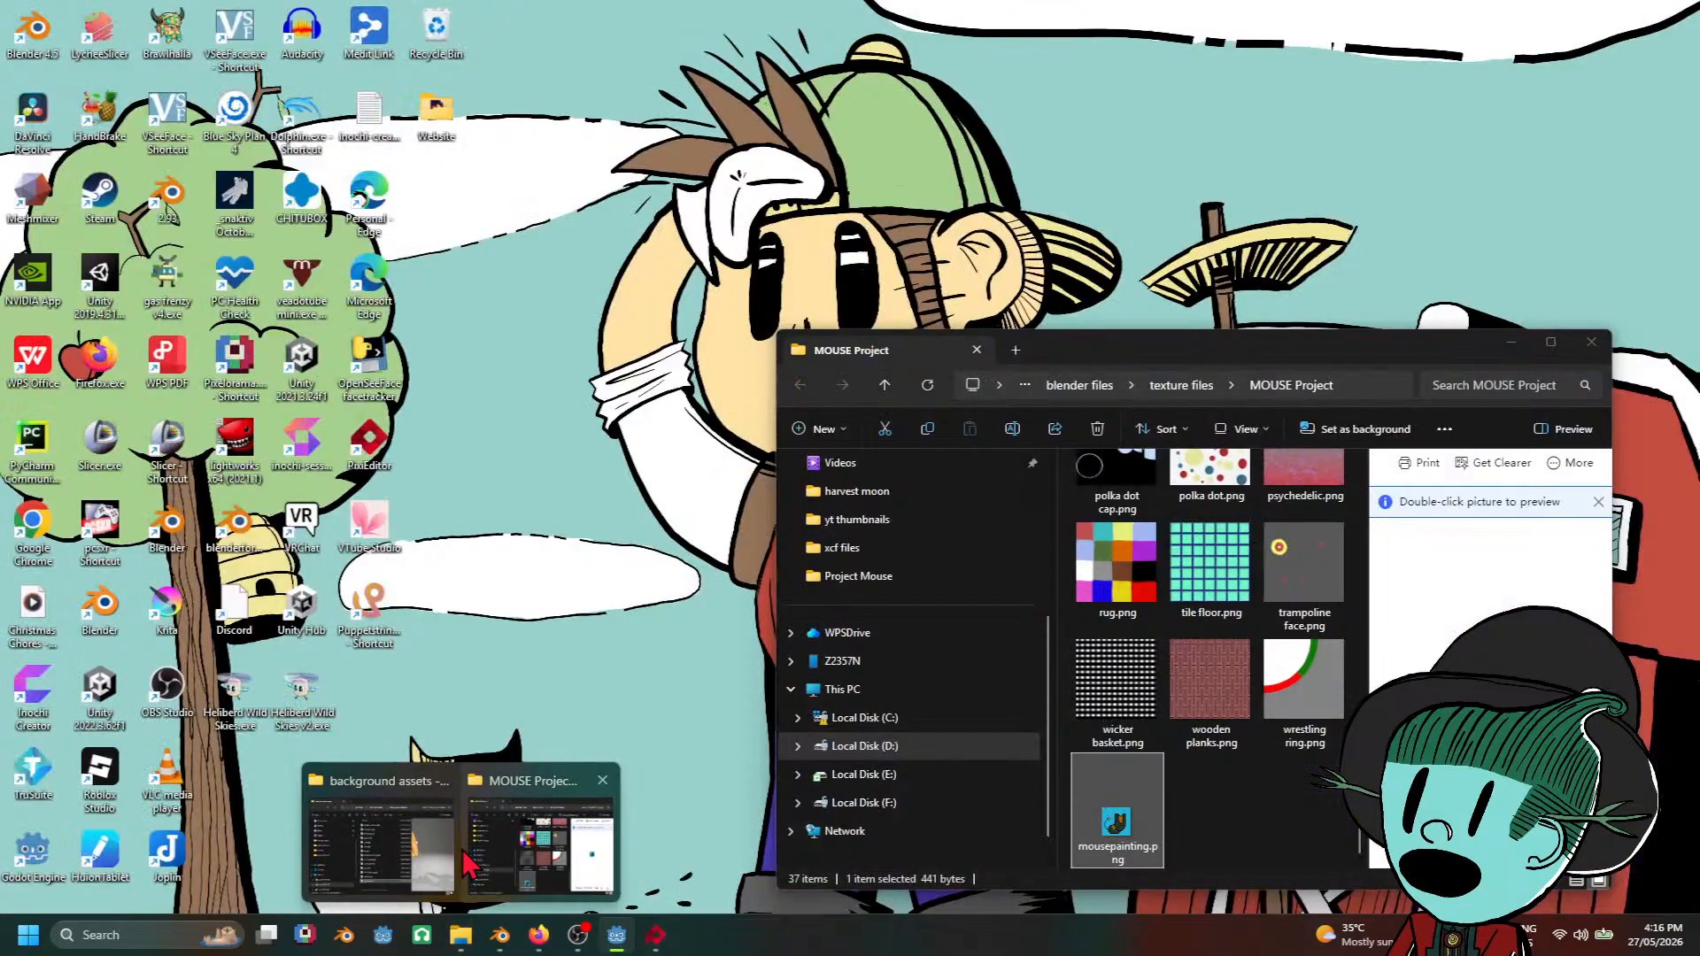
pyautogui.click(381, 845)
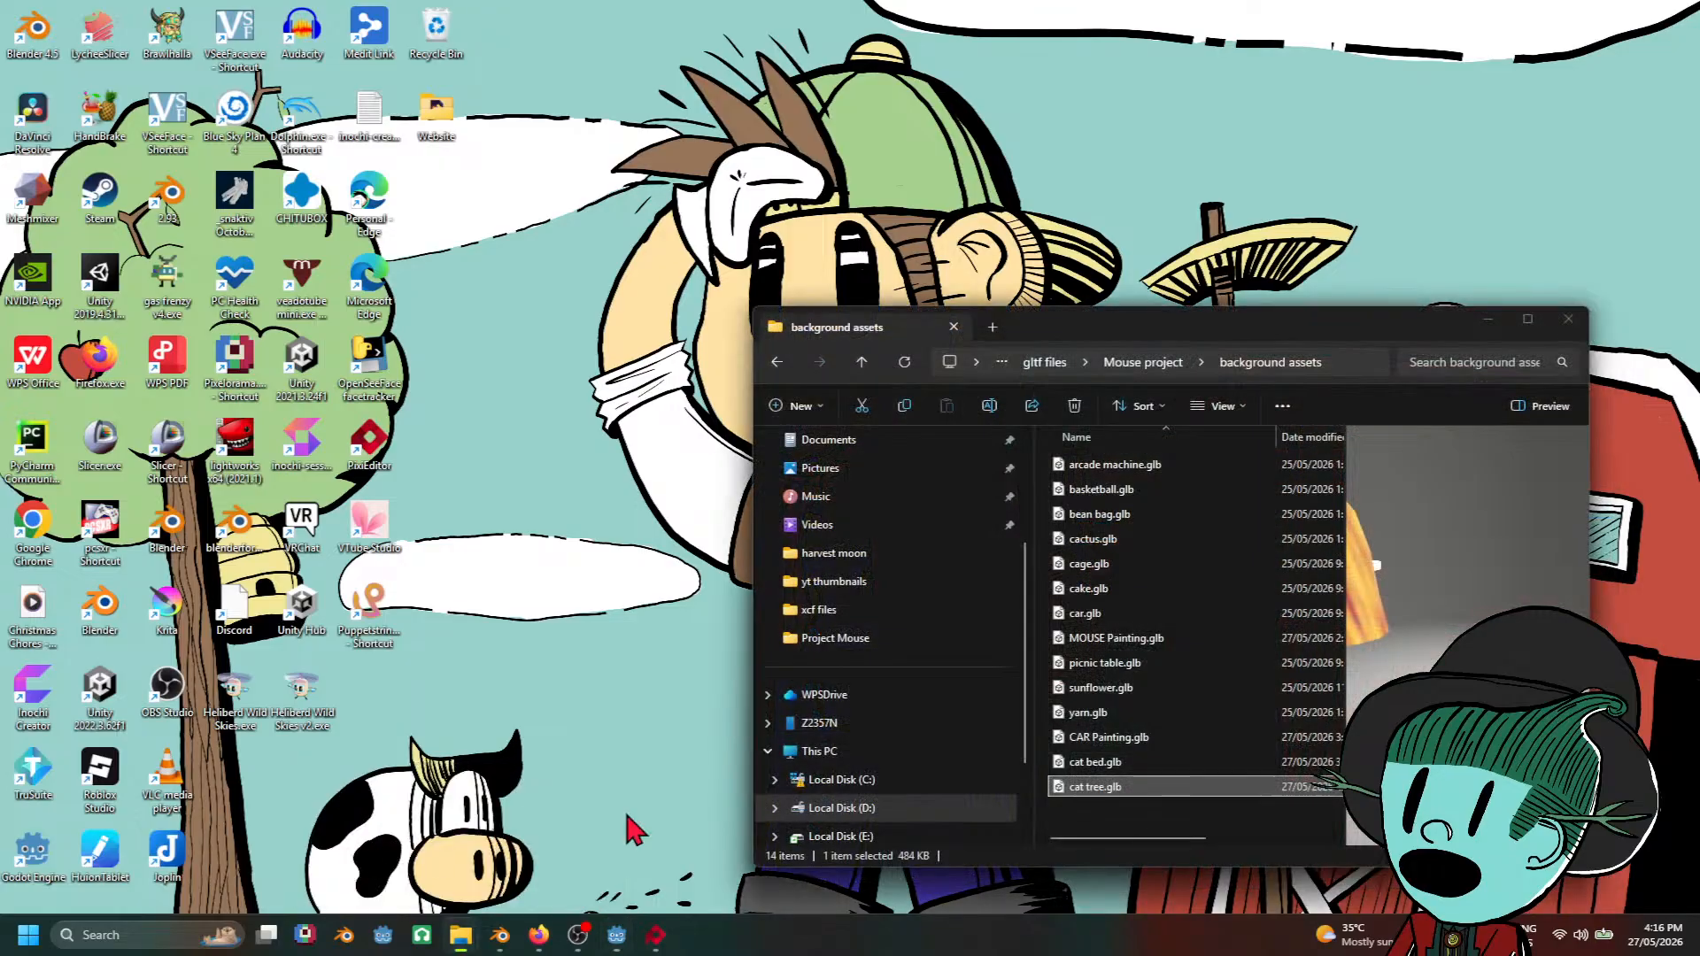
pyautogui.click(1108, 813)
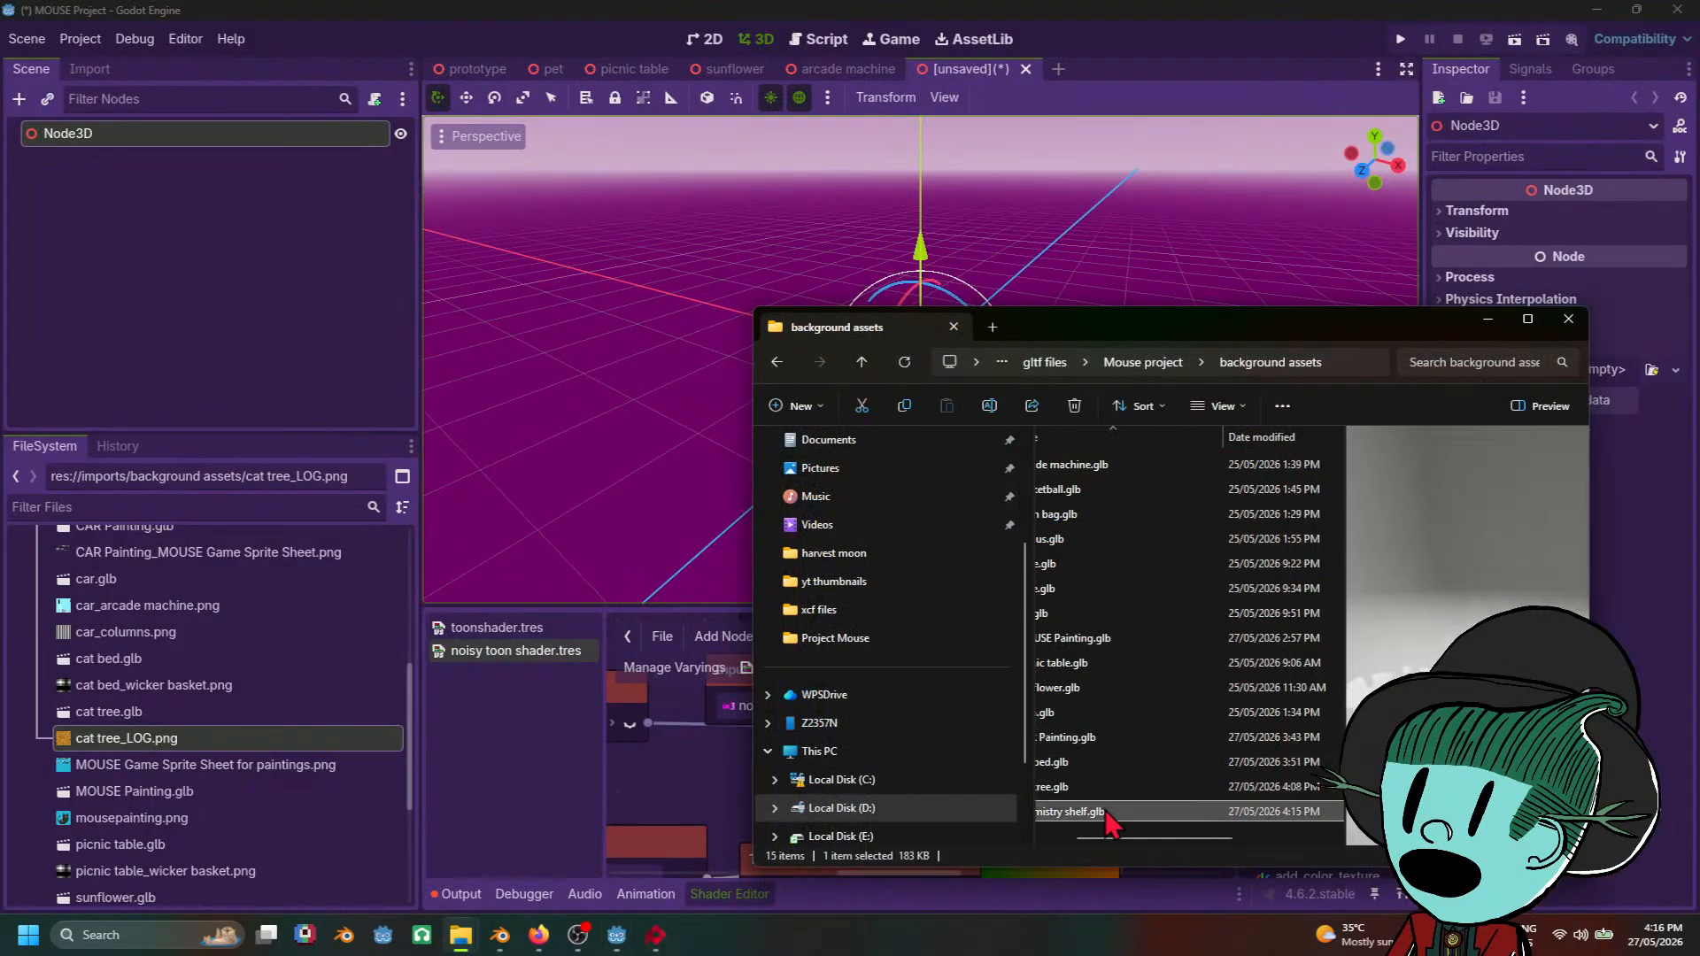
pyautogui.moveTo(197, 740); pyautogui.dragTo(199, 743)
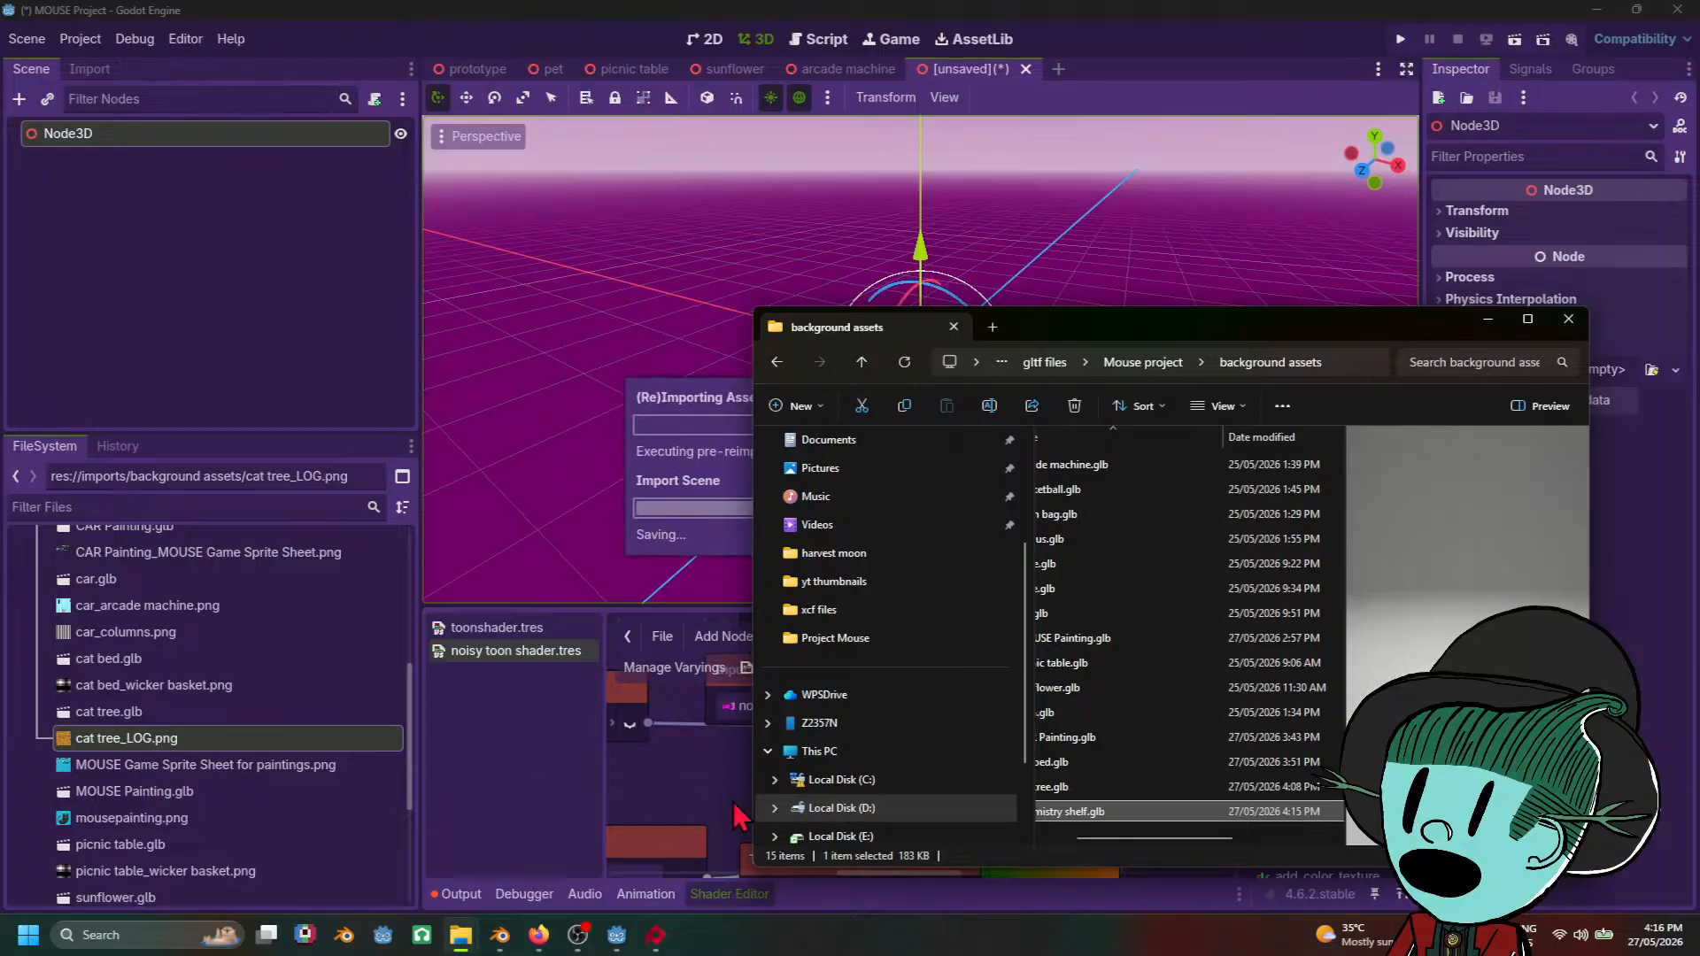
pyautogui.click(195, 767)
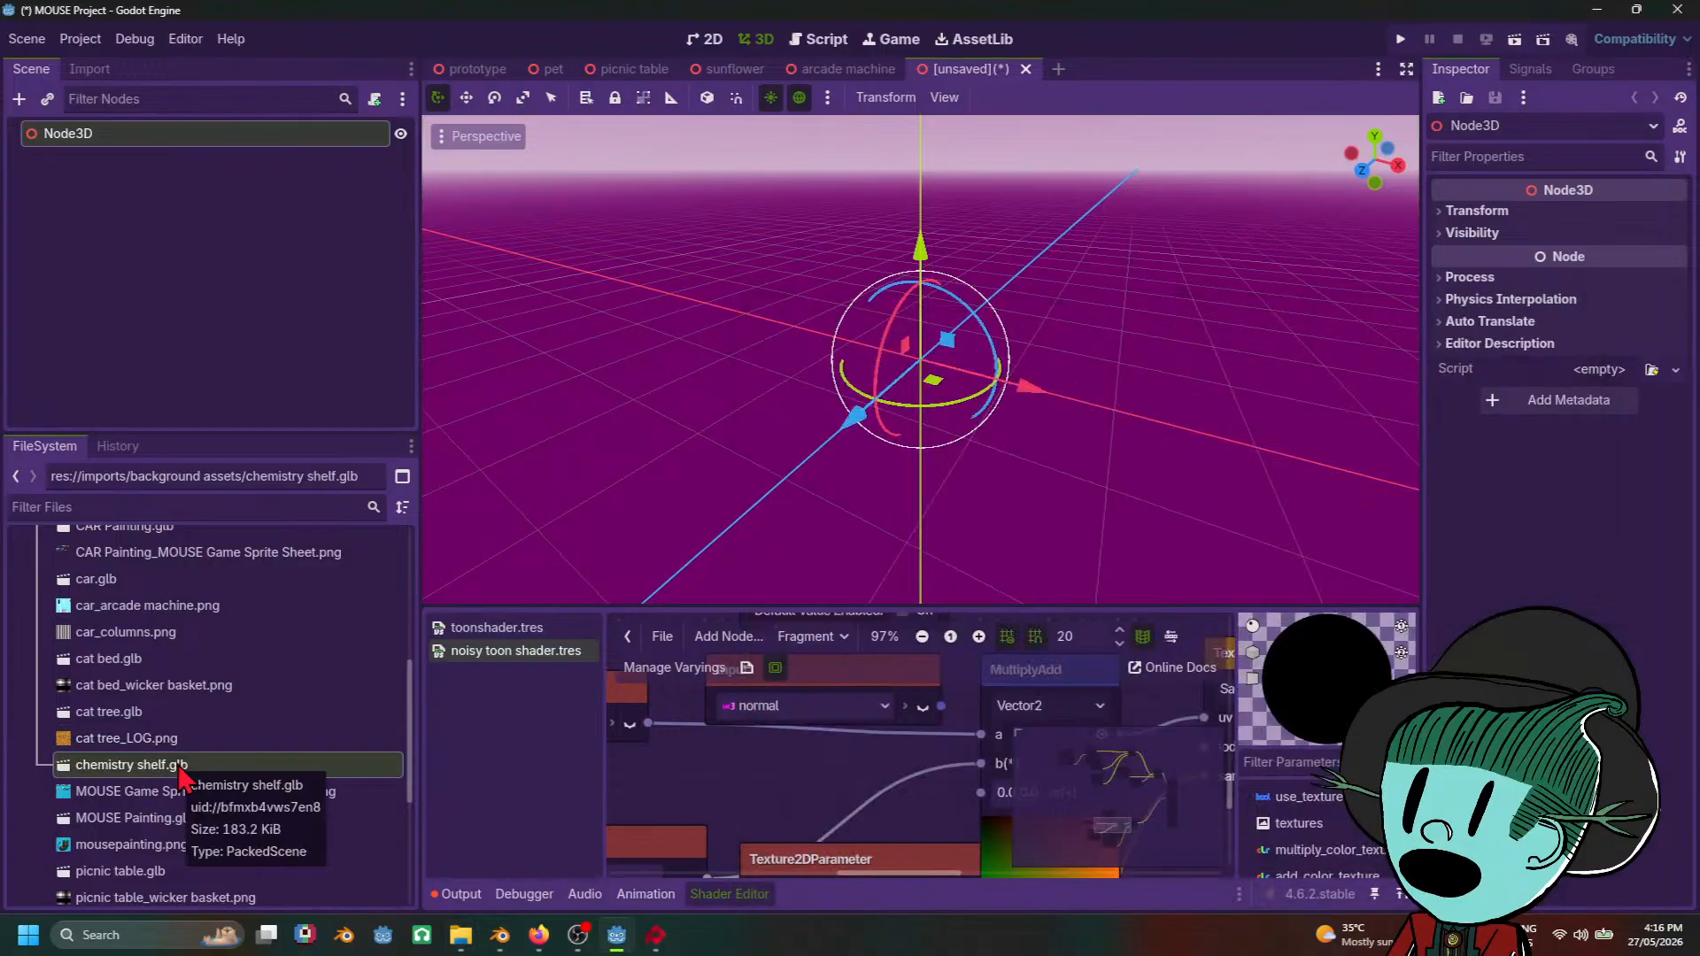
# Step: Add chemistry shelf.glb to the new scene as a child of Node3D
pyautogui.moveTo(190, 767); pyautogui.dragTo(85, 133)
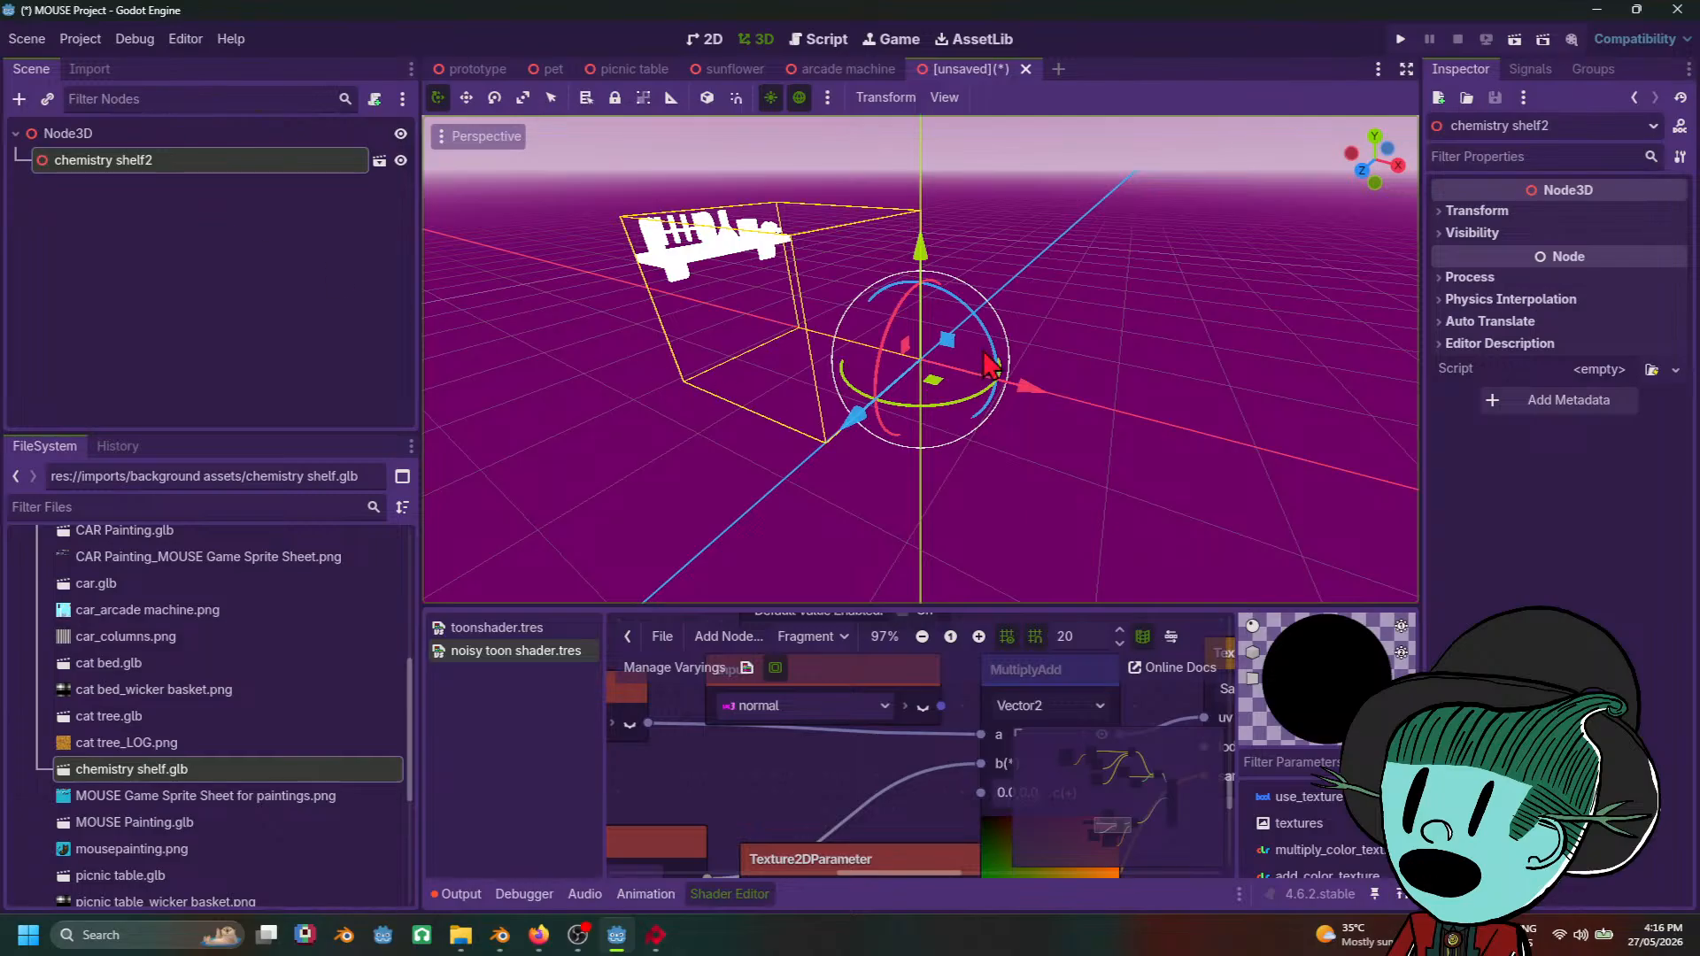
pyautogui.moveTo(992, 363); pyautogui.dragTo(1058, 319, button='middle')
pyautogui.scroll(4, 1191, 301)
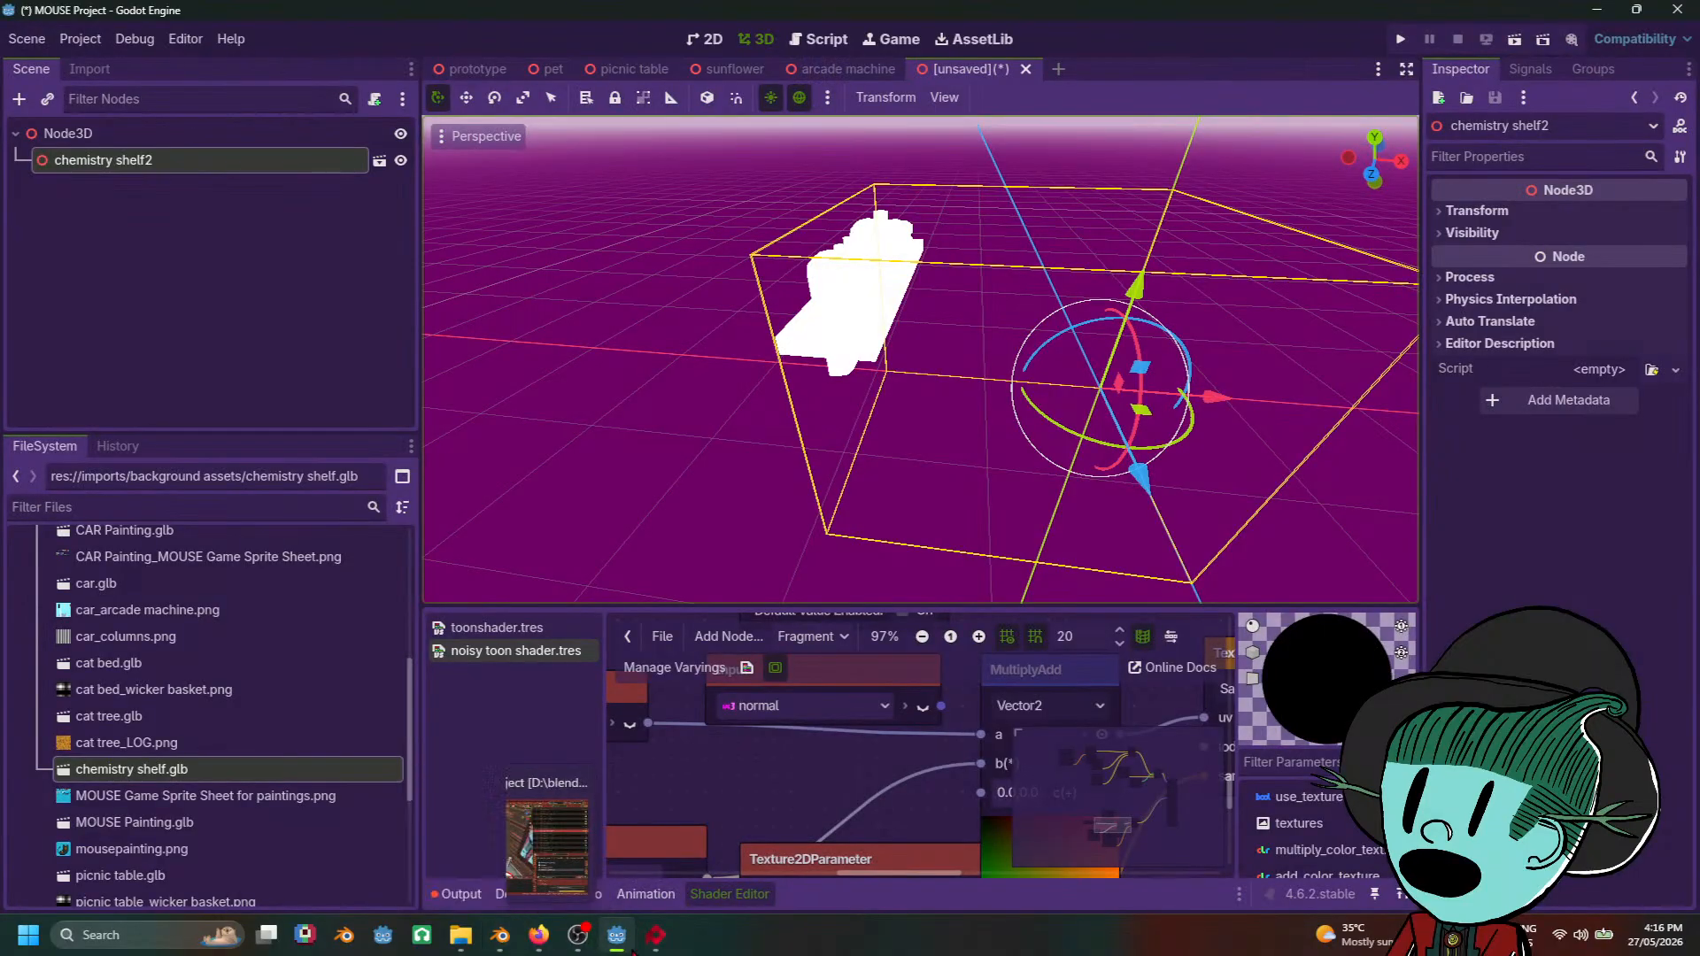
# Step: Switch to Blender, examine the chemistry shelf's materials up close, and return to Godot
pyautogui.moveTo(531, 944)
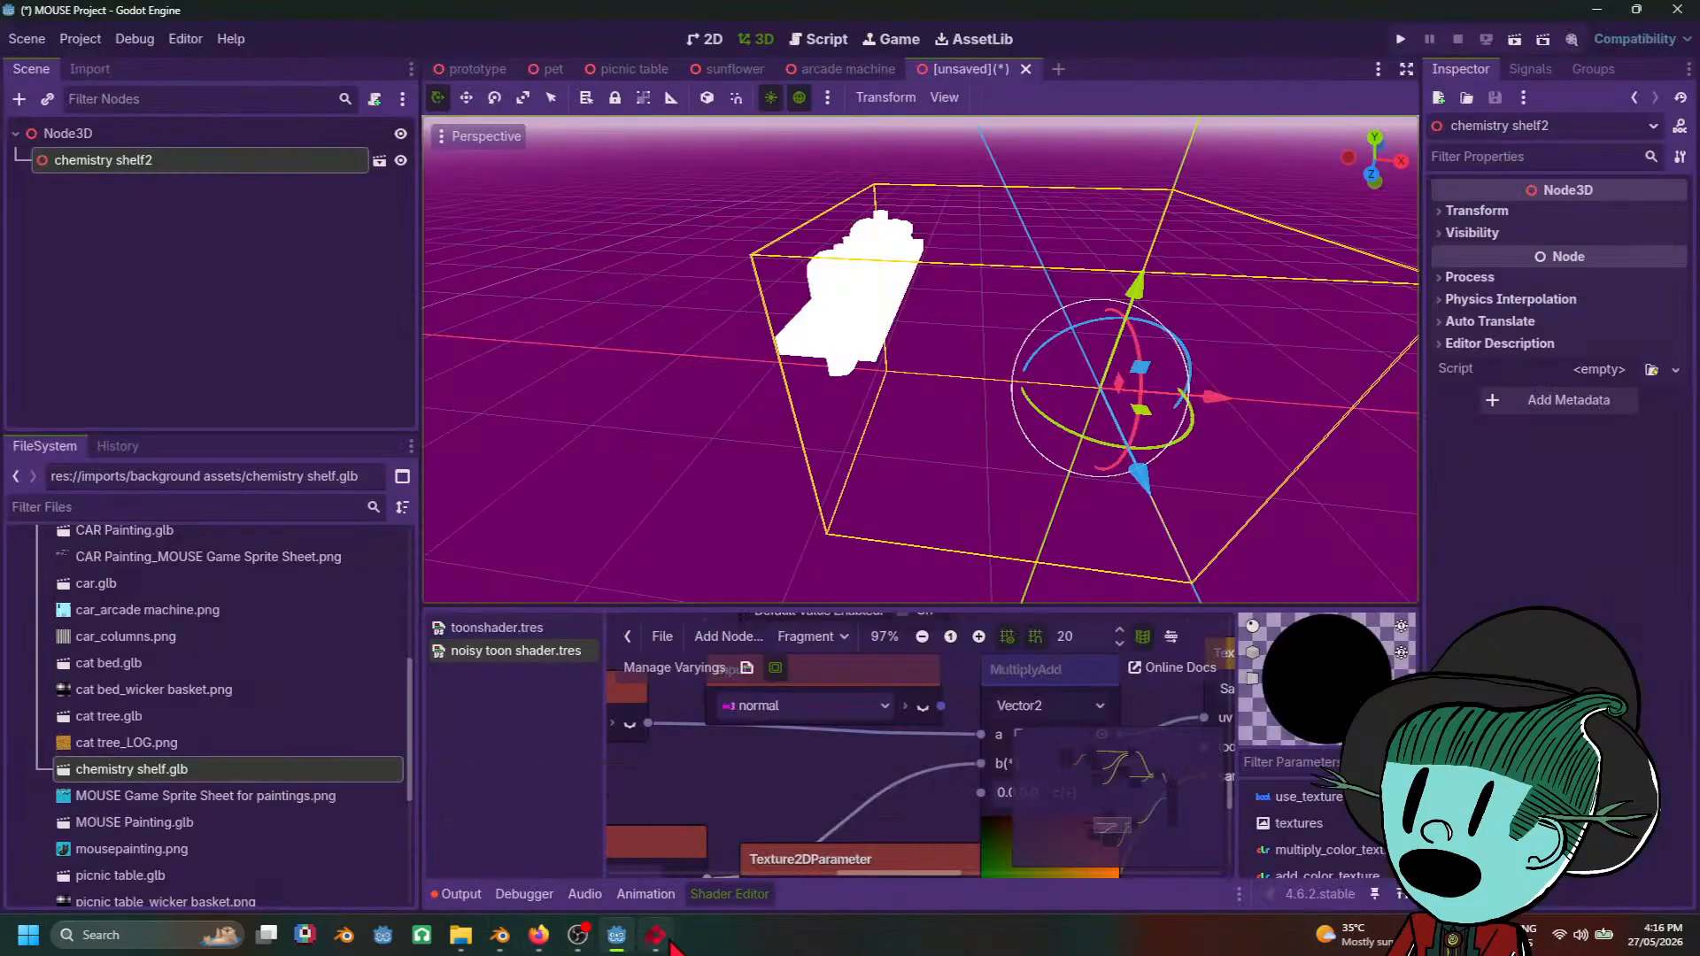
pyautogui.moveTo(670, 945)
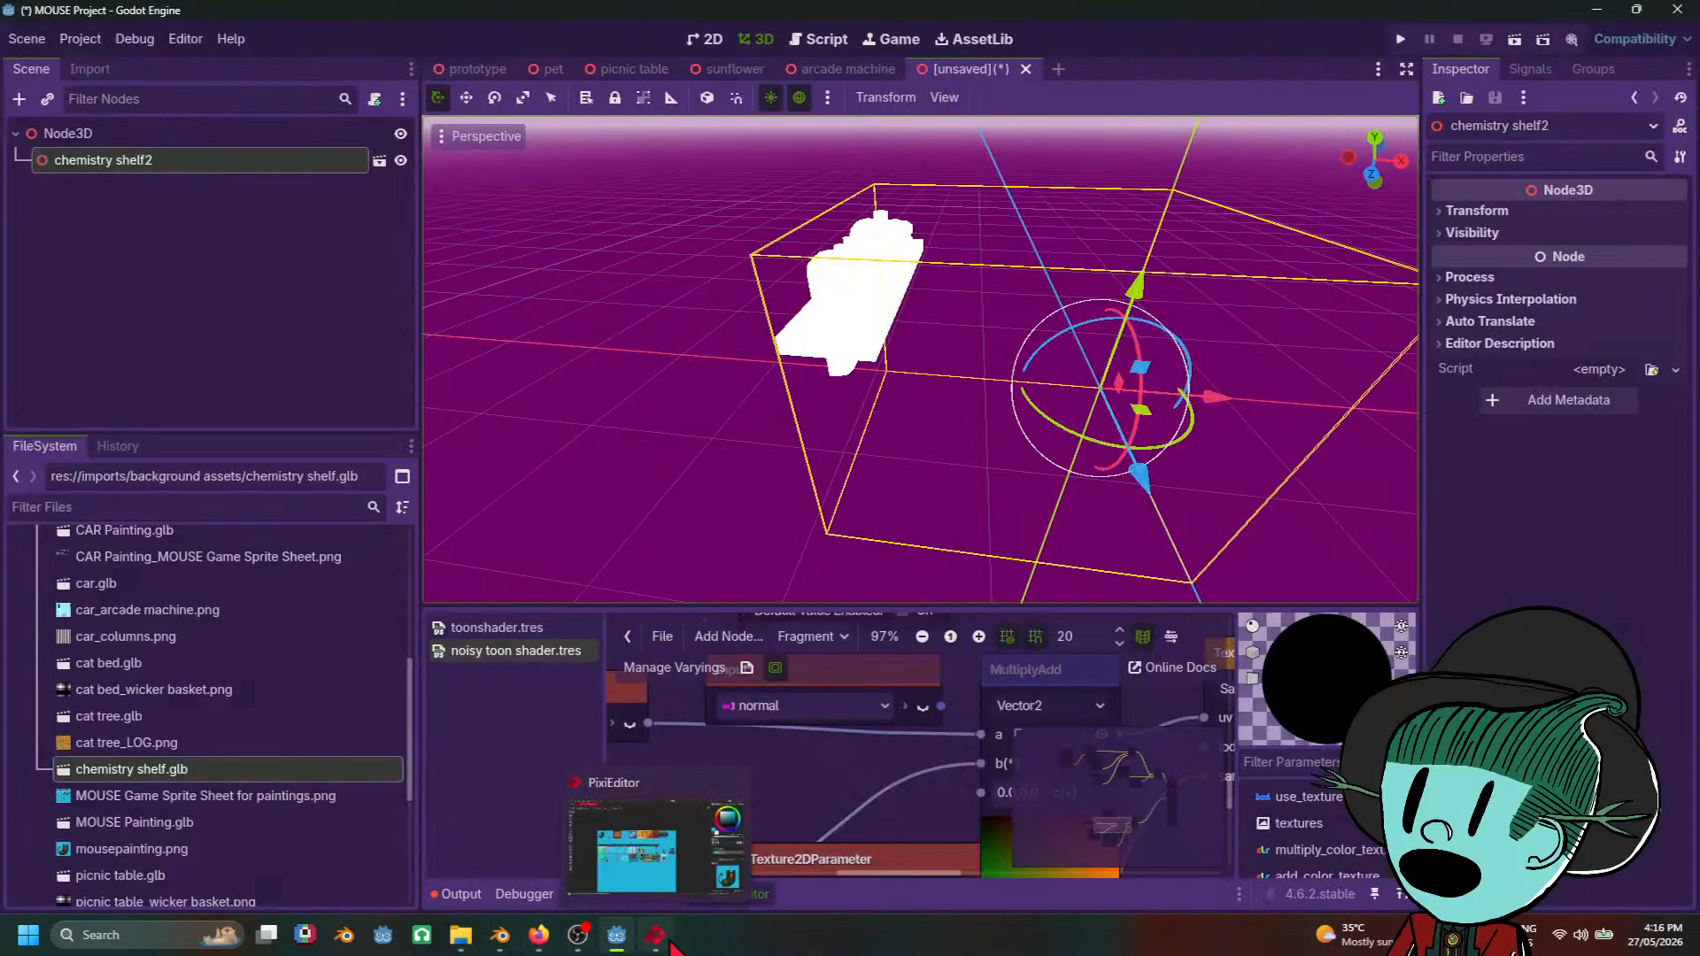
pyautogui.click(500, 936)
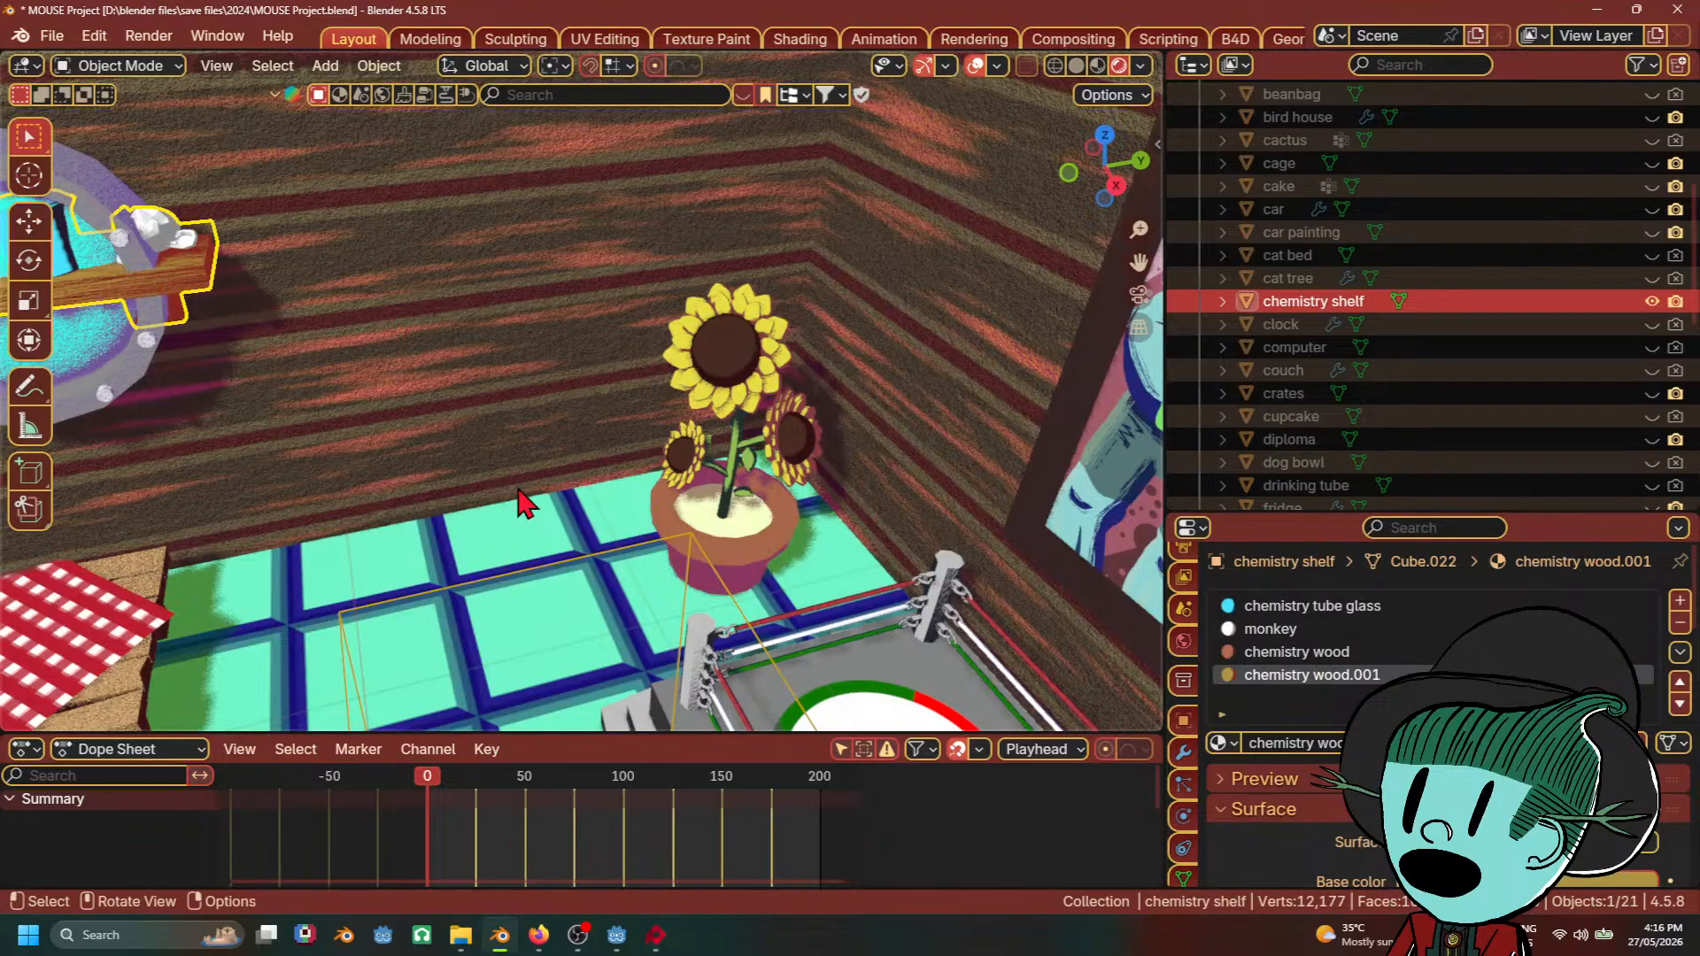
pyautogui.keyDown('shift'); pyautogui.moveTo(529, 503); pyautogui.dragTo(761, 443, button='middle'); pyautogui.keyUp('shift')
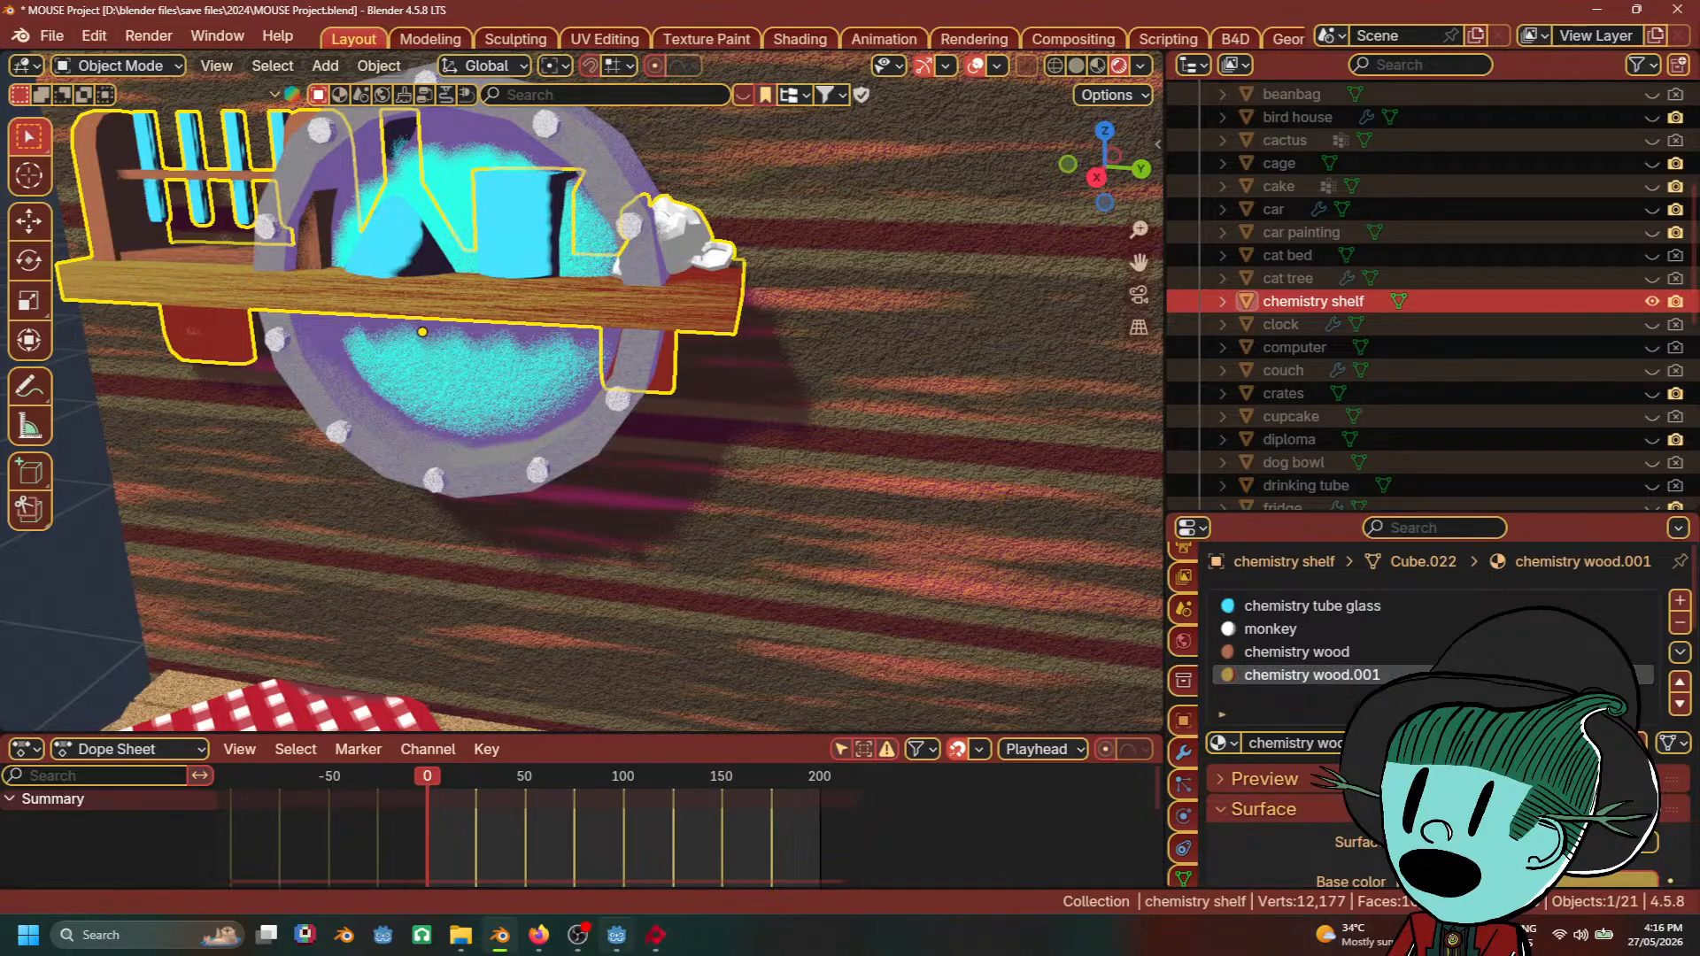
pyautogui.moveTo(611, 947)
pyautogui.moveTo(539, 935)
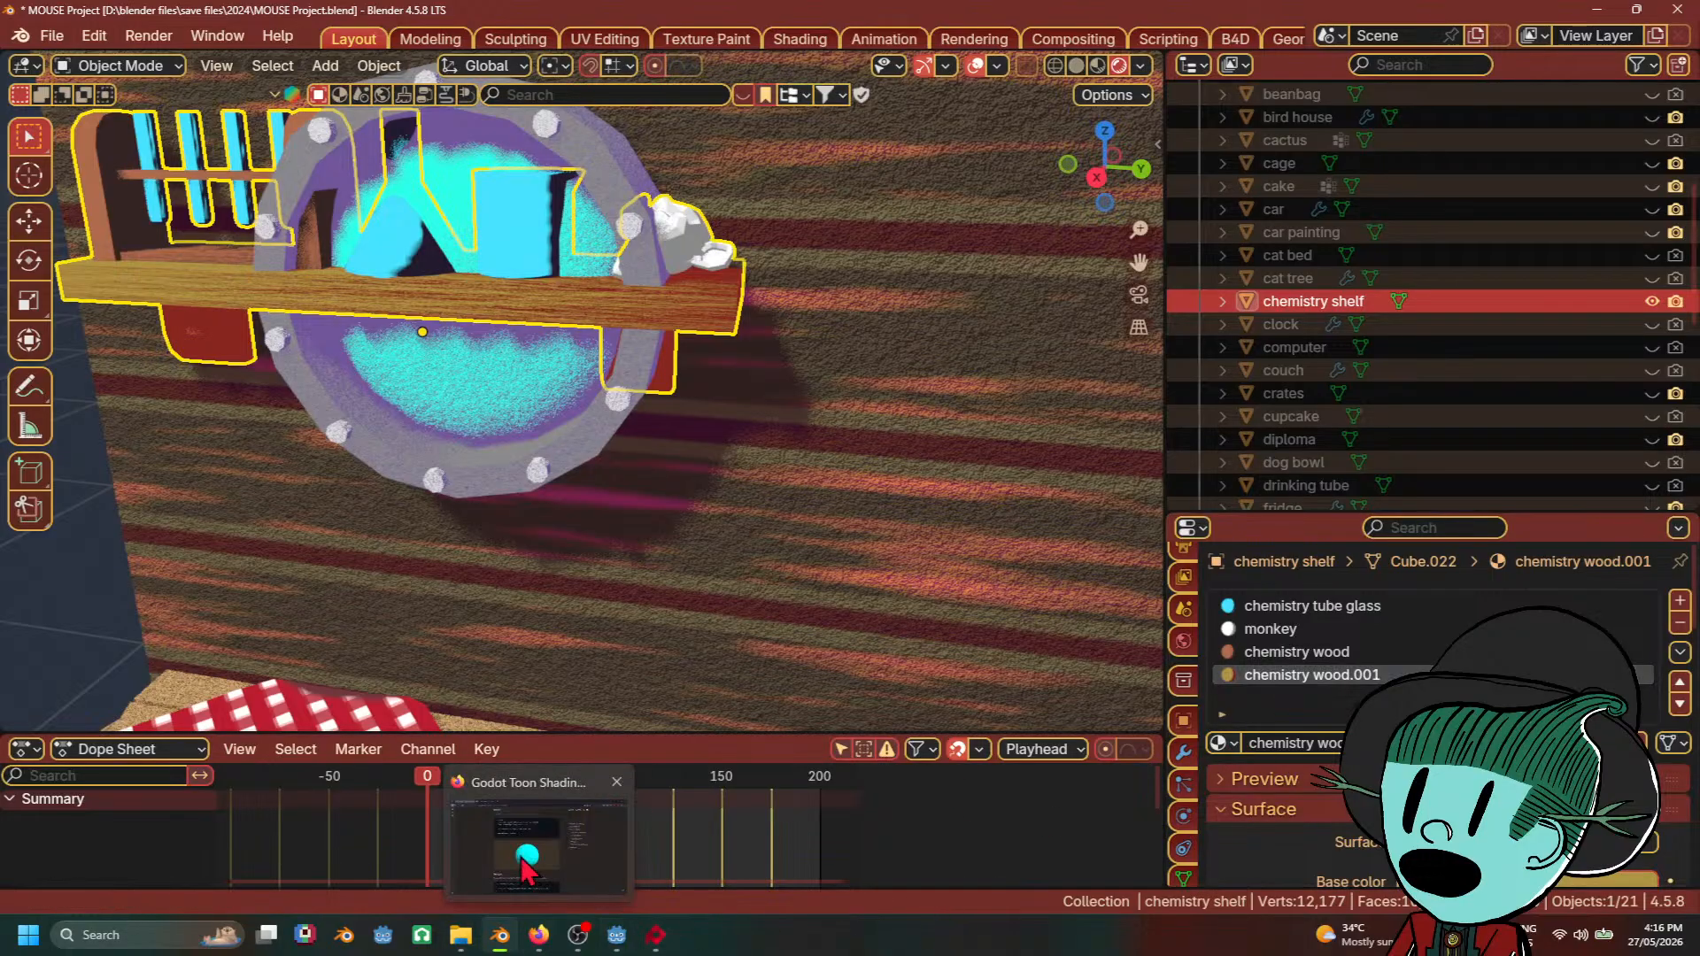
pyautogui.moveTo(528, 872)
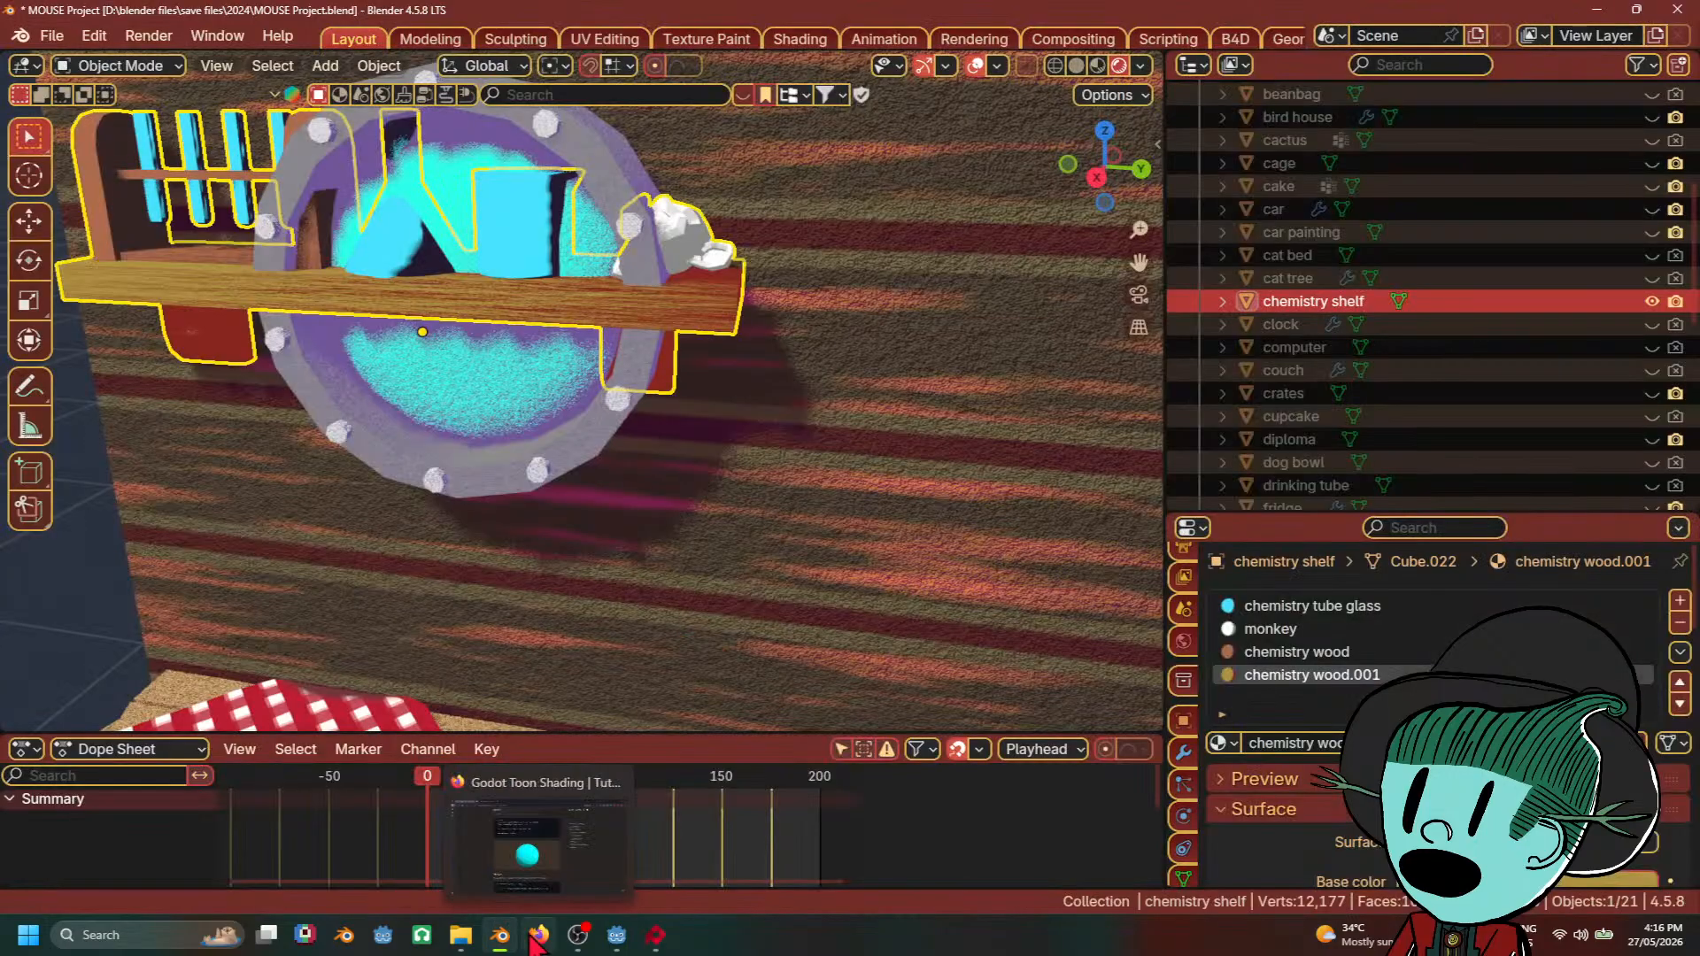
pyautogui.moveTo(463, 946)
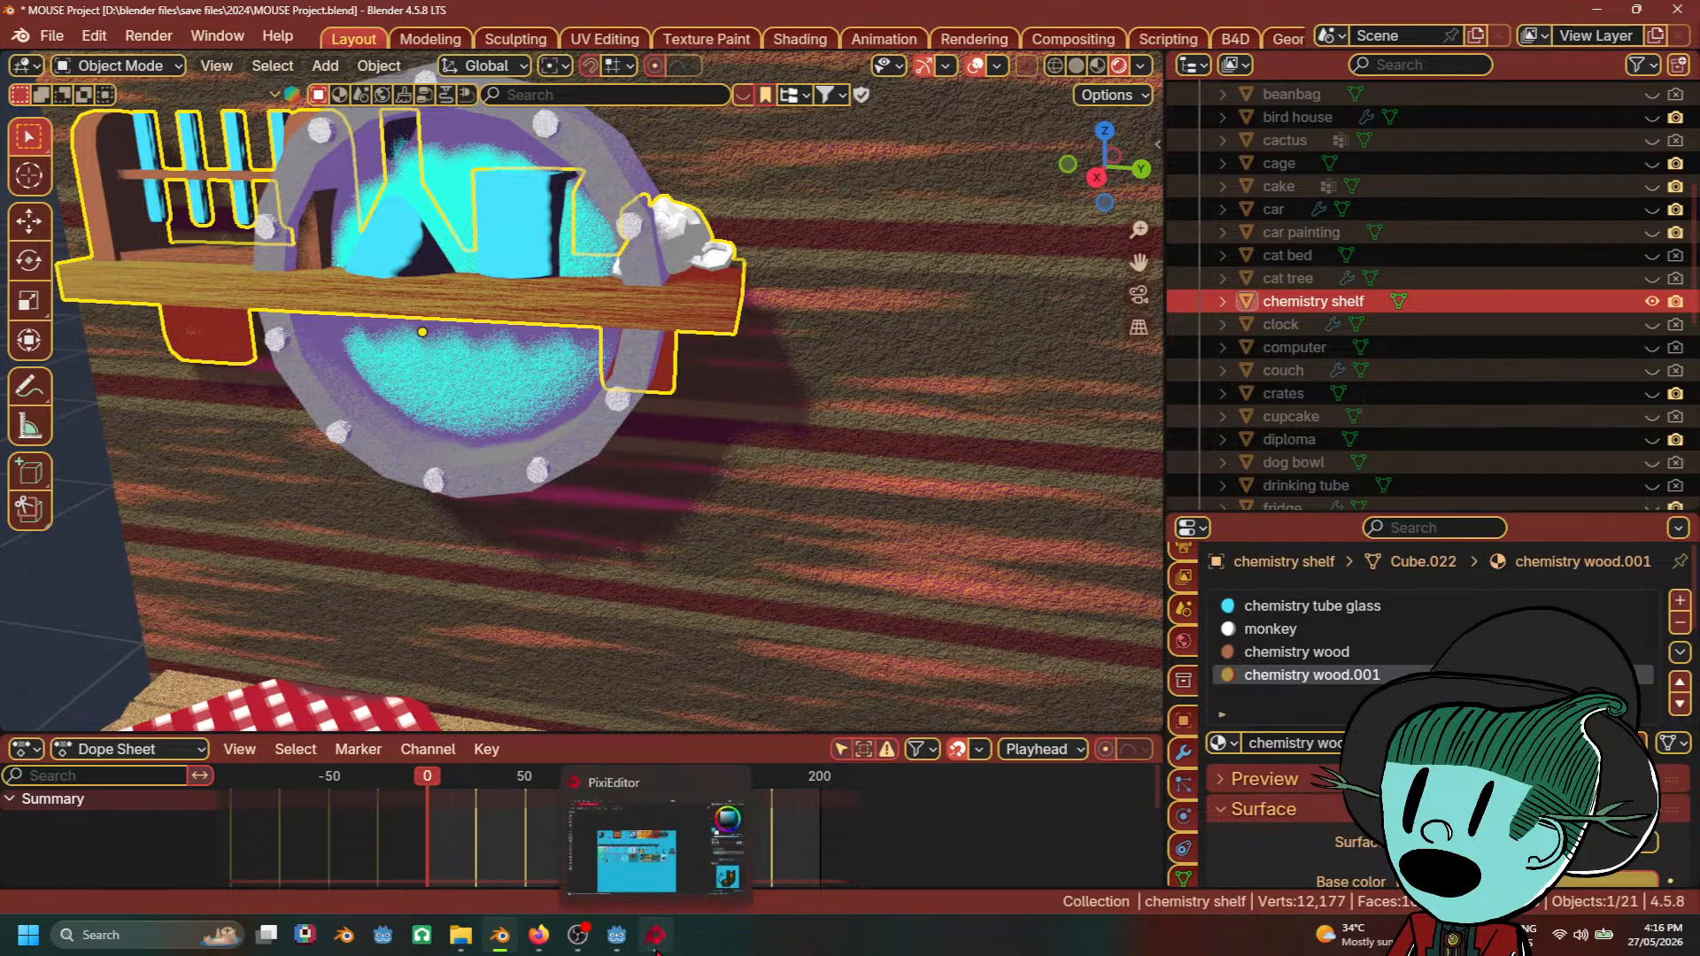
pyautogui.click(599, 839)
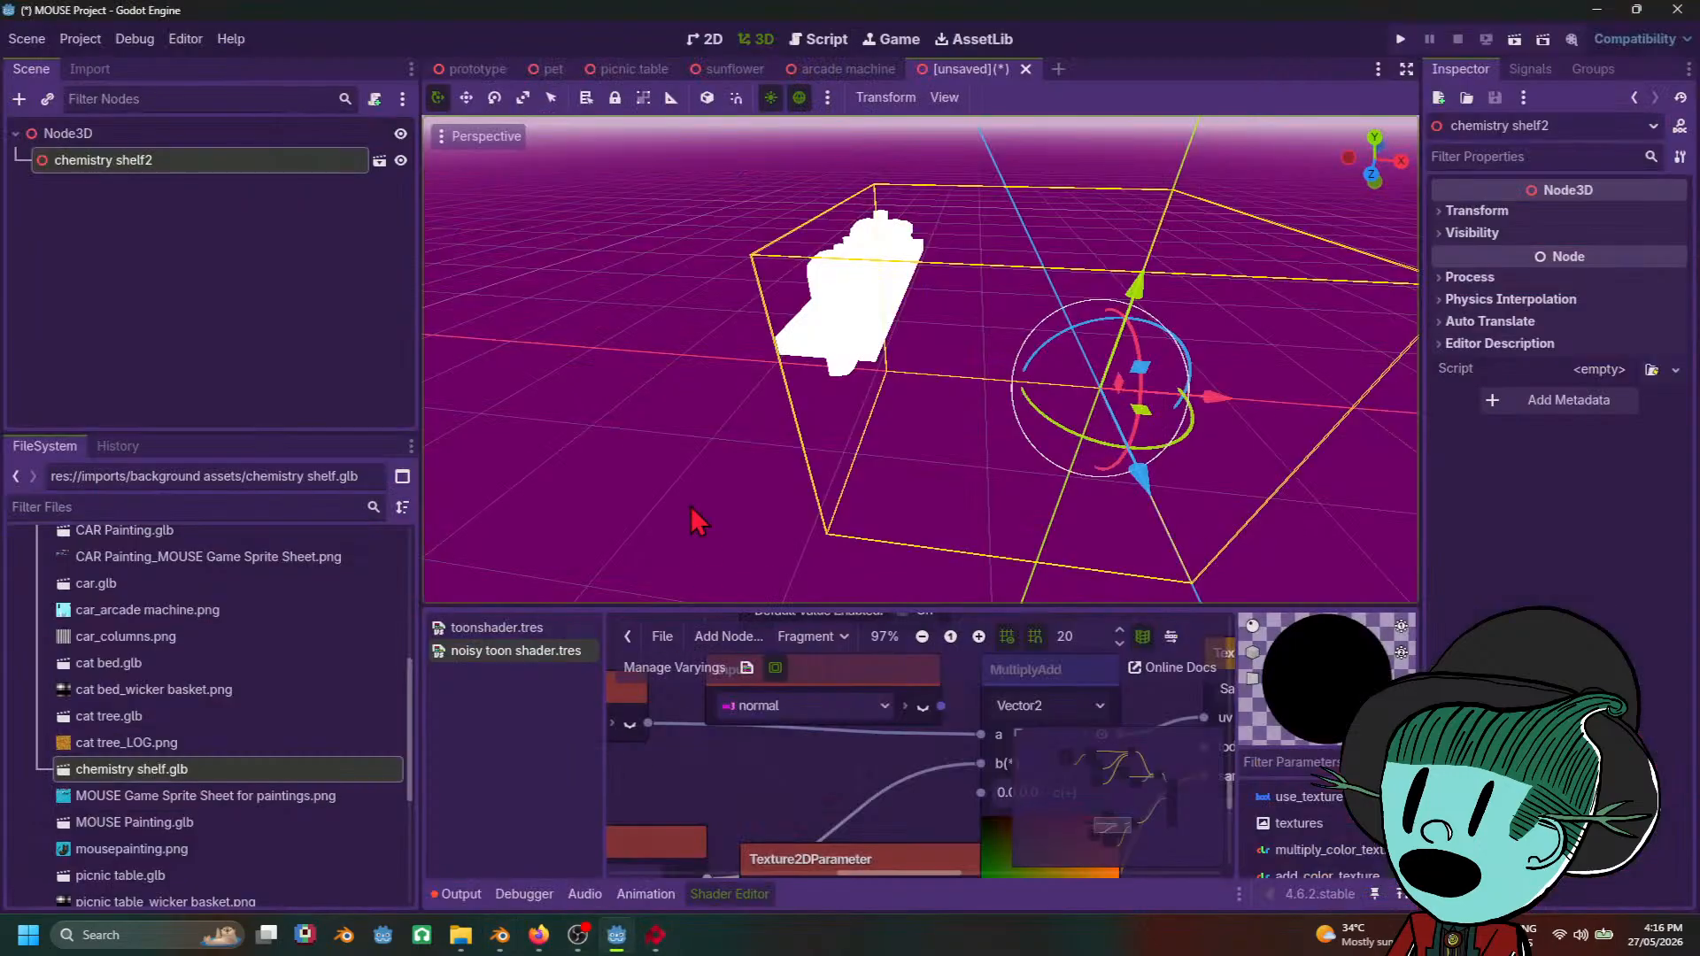
# Step: Make the chemistry shelf2 instance local and move its chemistry shelf mesh directly under Node3D
pyautogui.rightClick(115, 159)
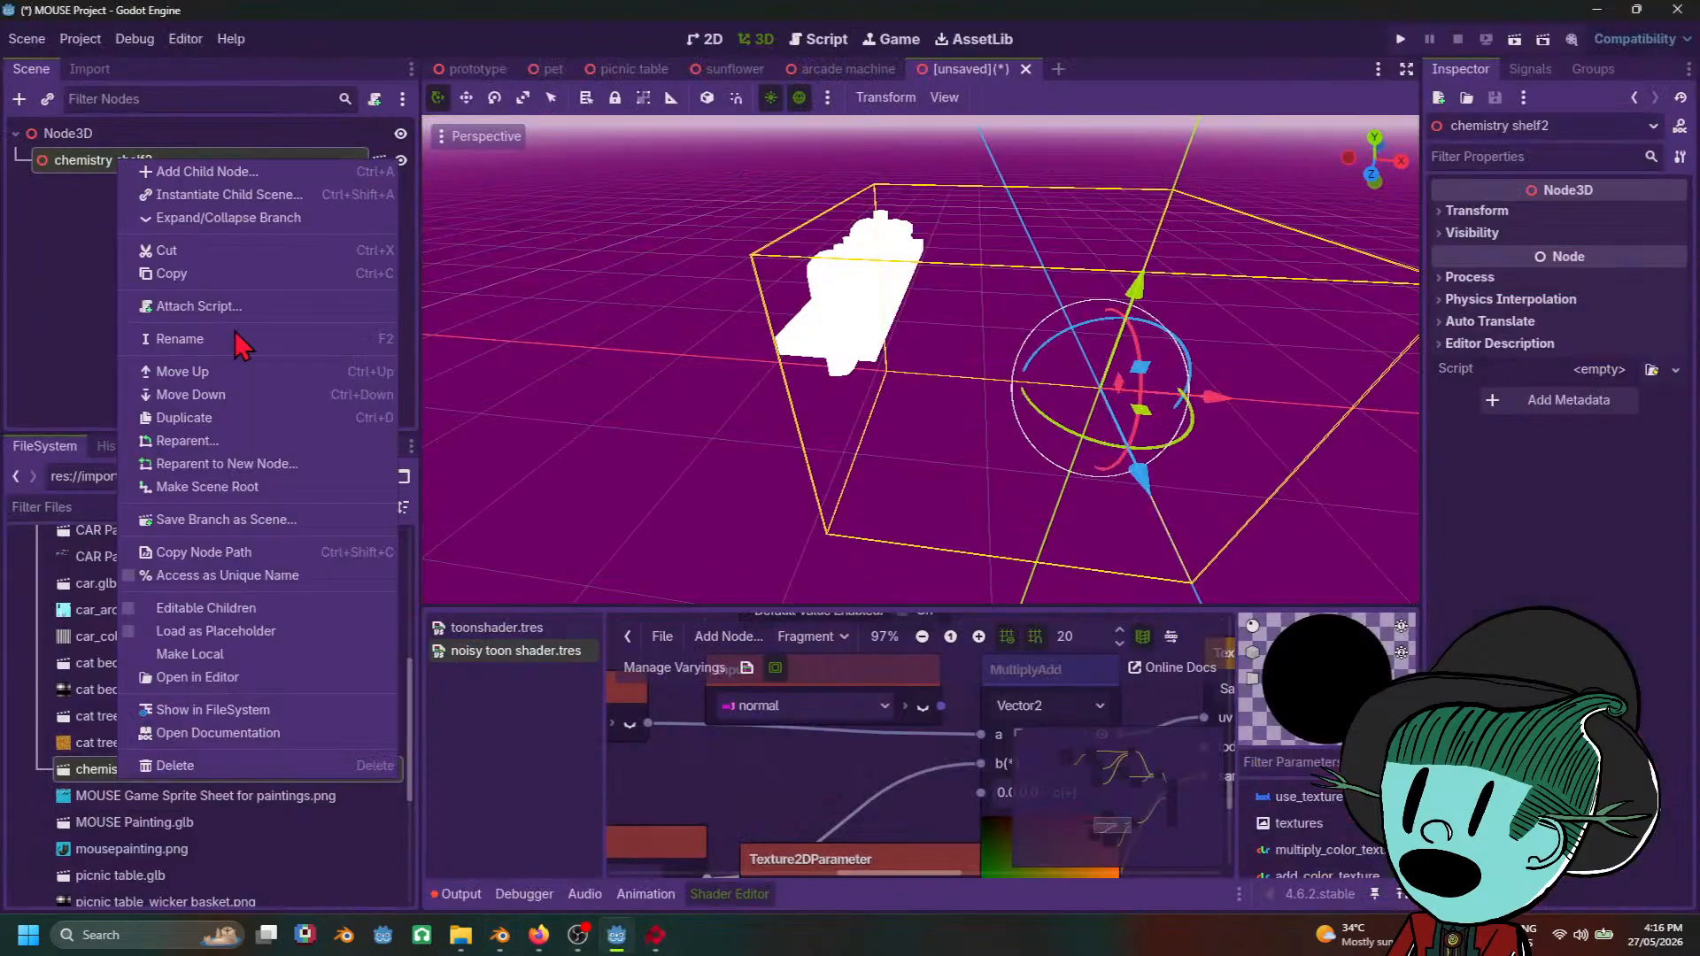
pyautogui.click(228, 655)
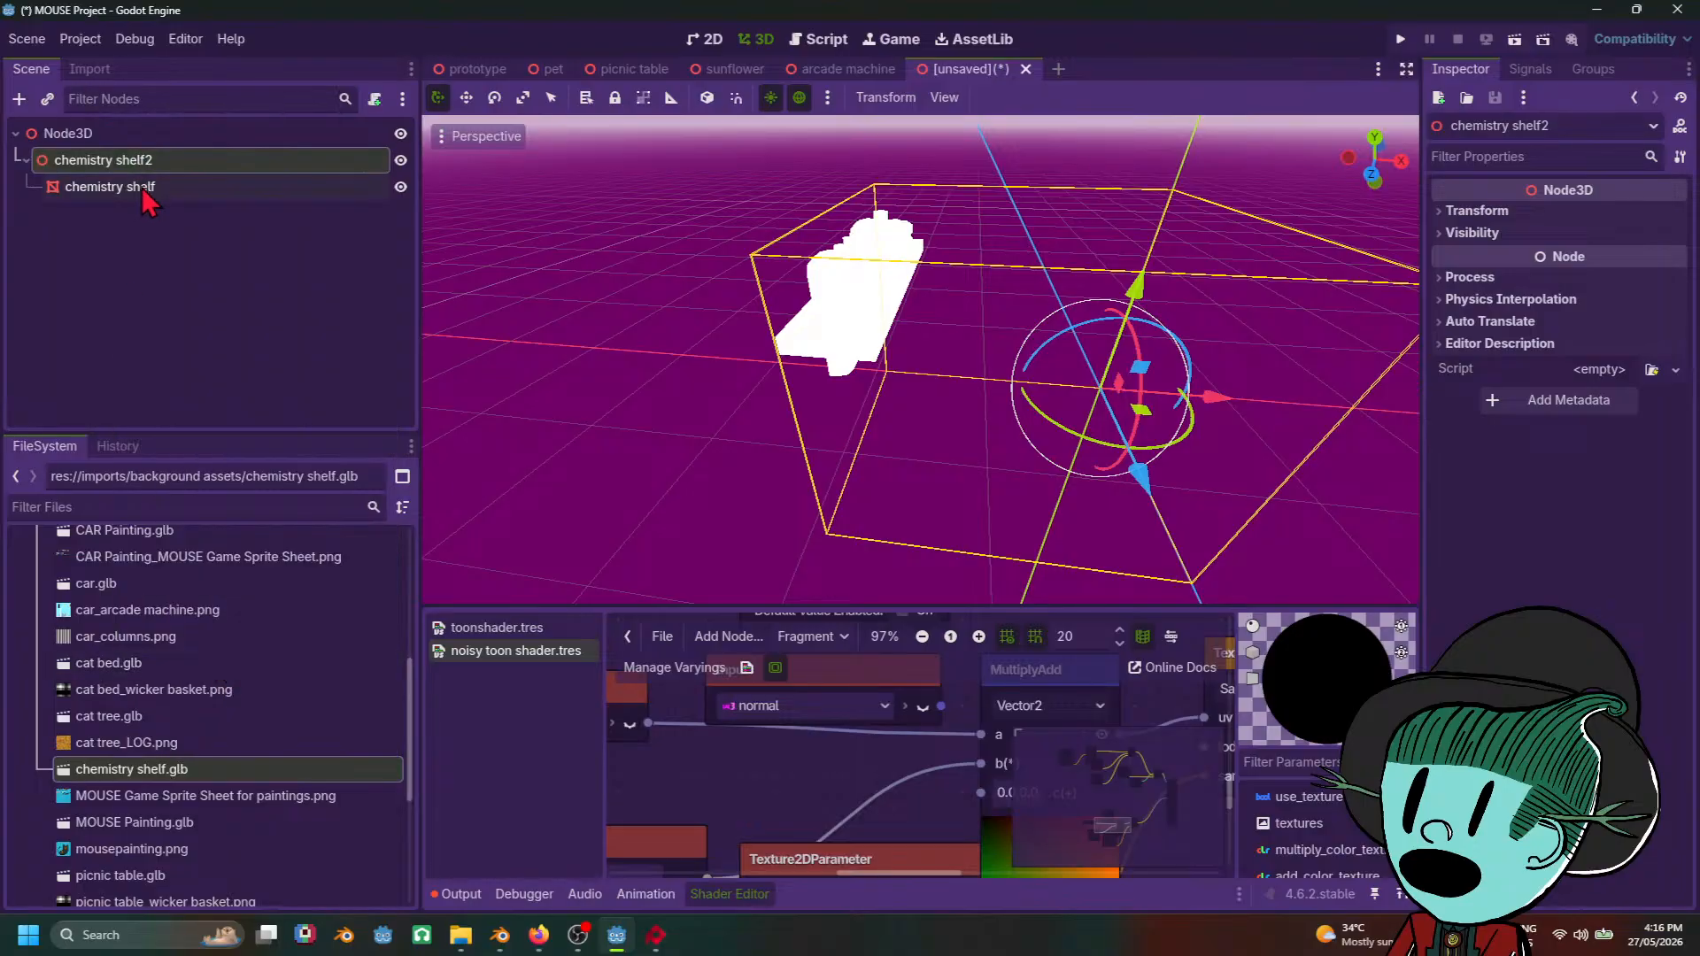
pyautogui.moveTo(147, 193); pyautogui.dragTo(168, 152)
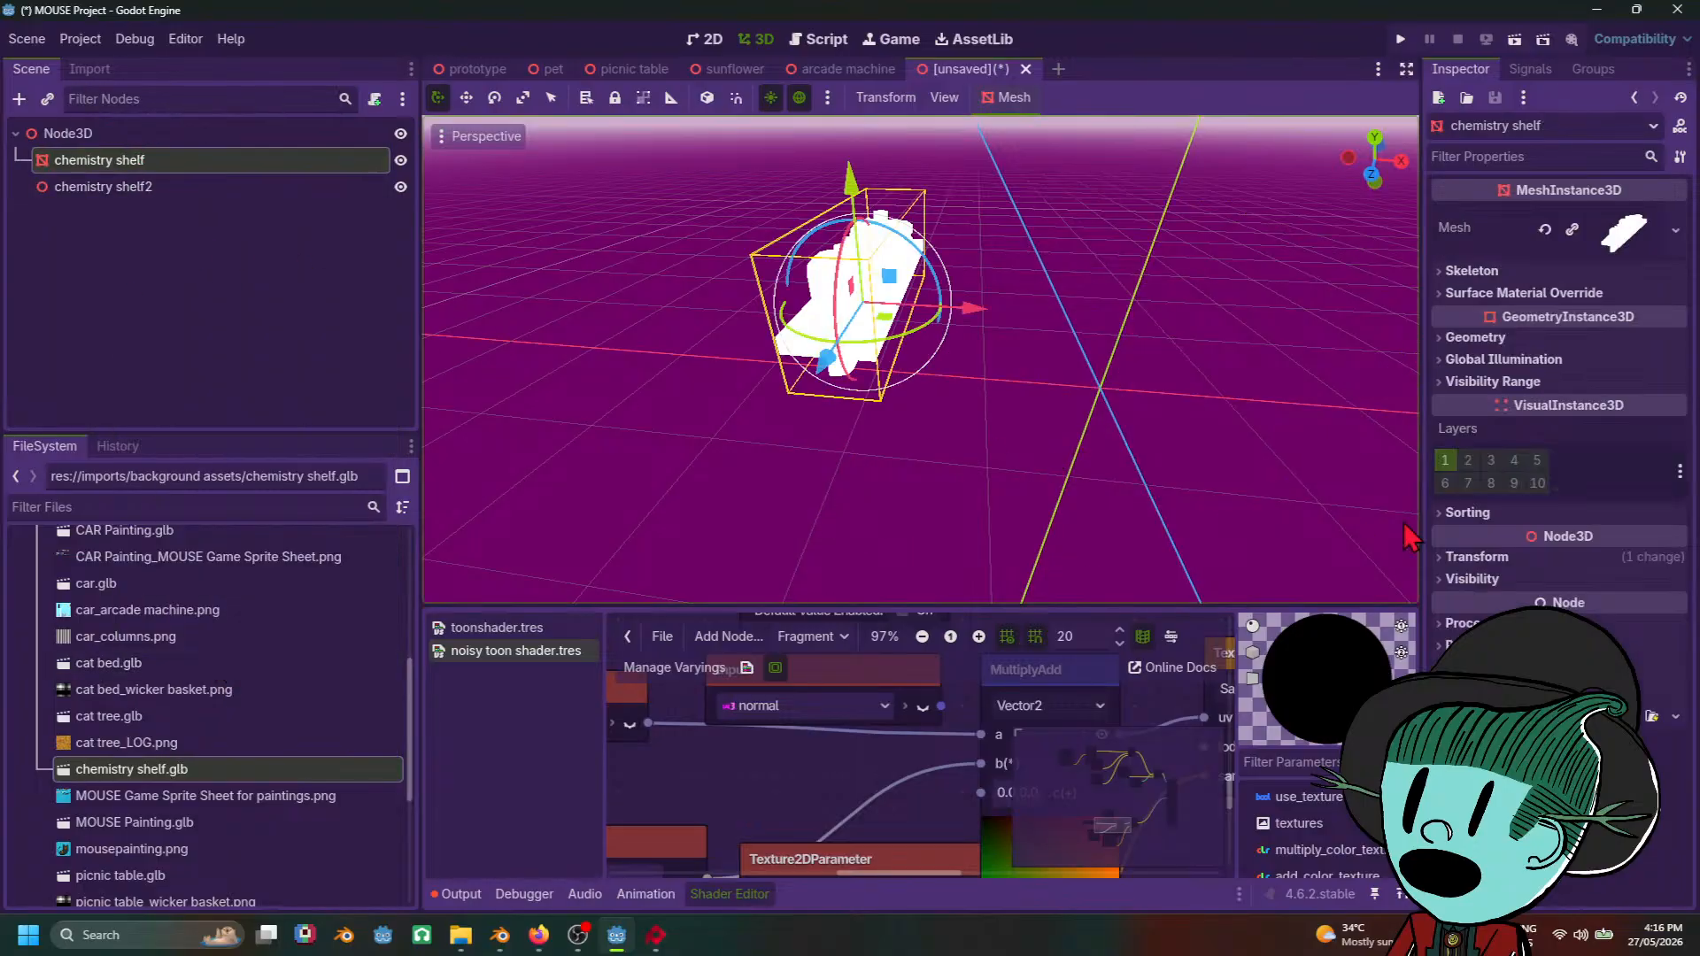
pyautogui.click(1632, 249)
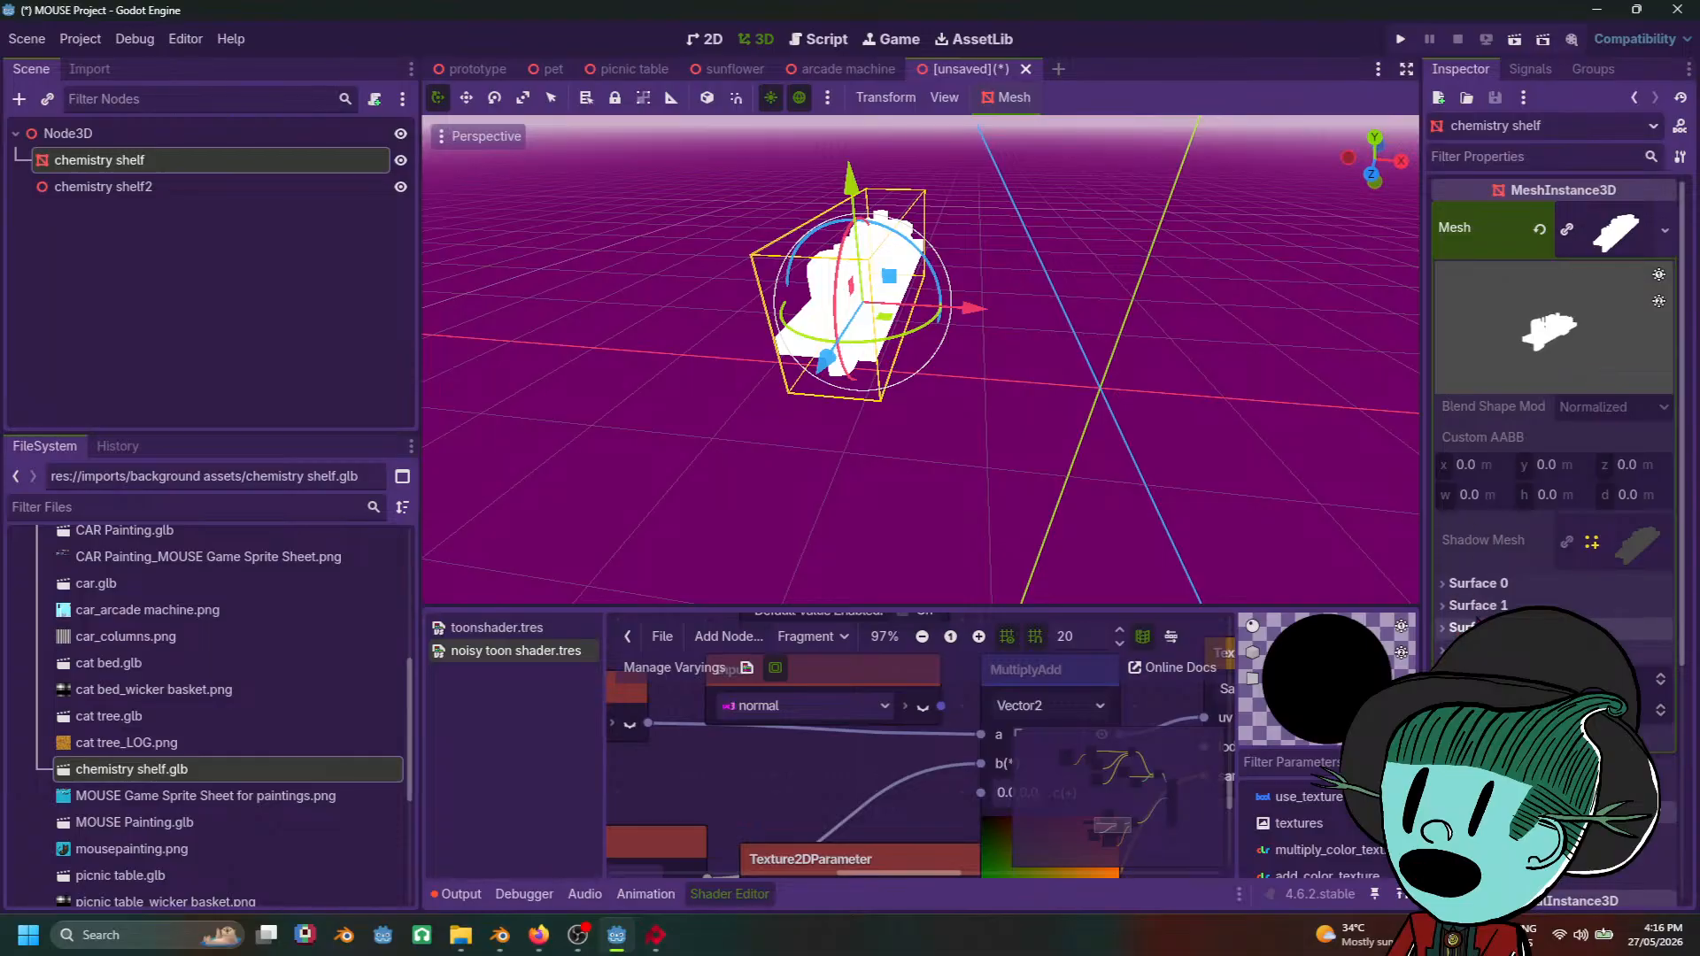
pyautogui.click(1554, 605)
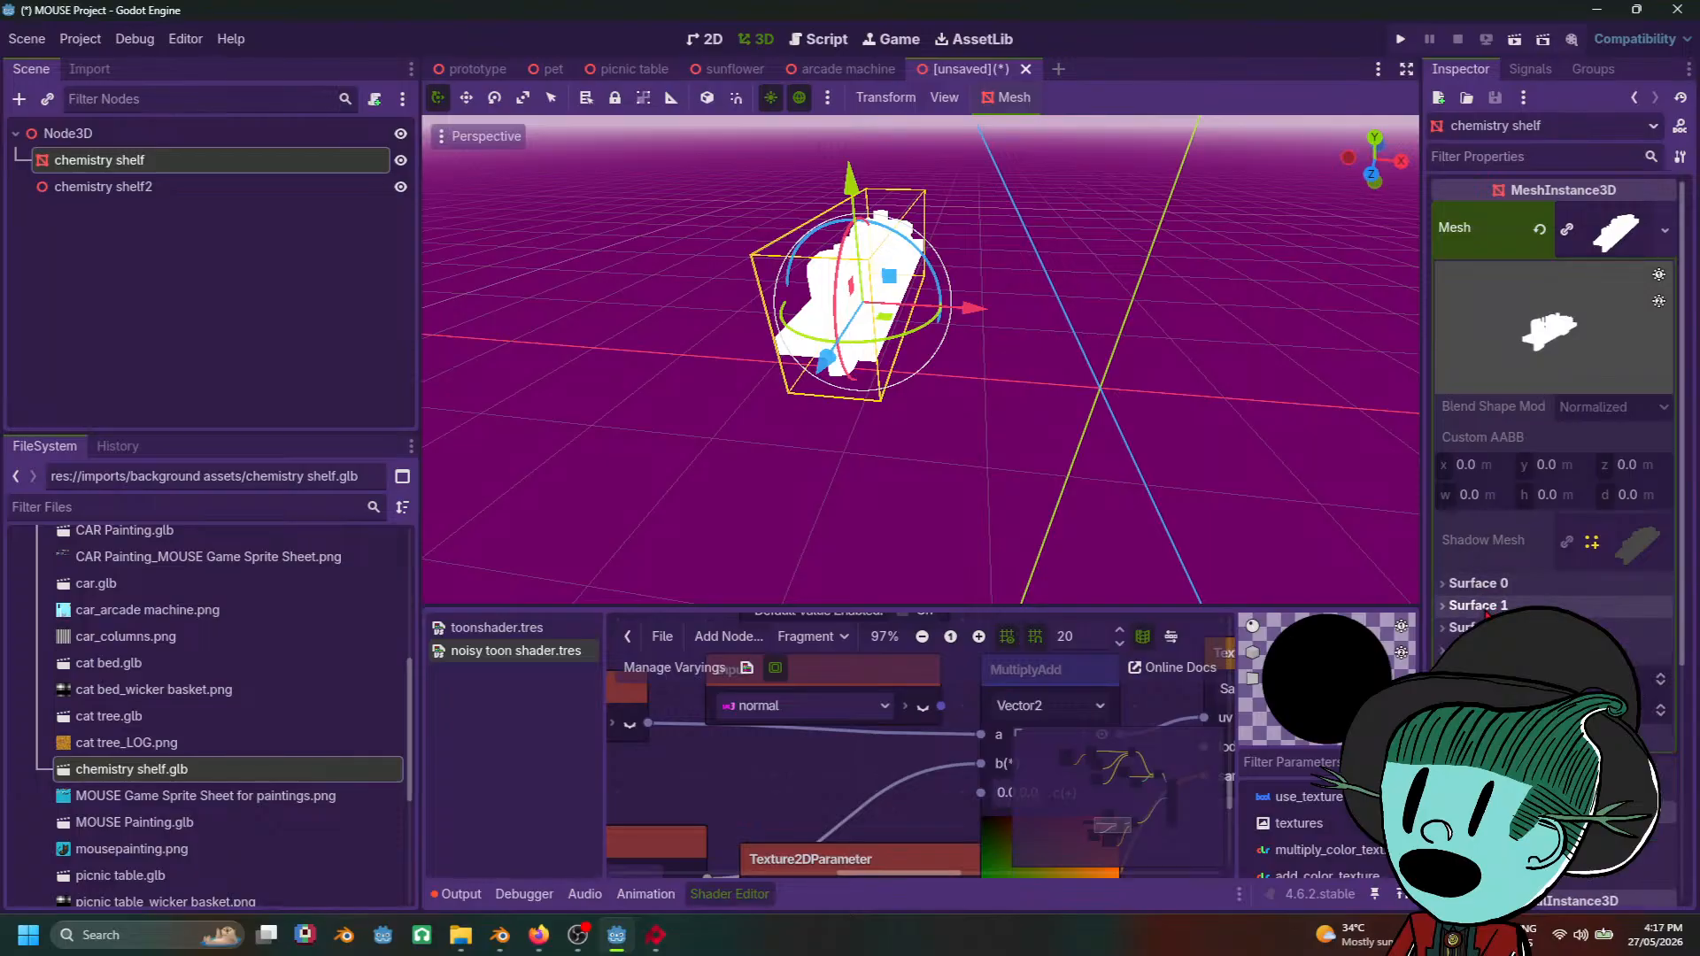
pyautogui.click(1629, 240)
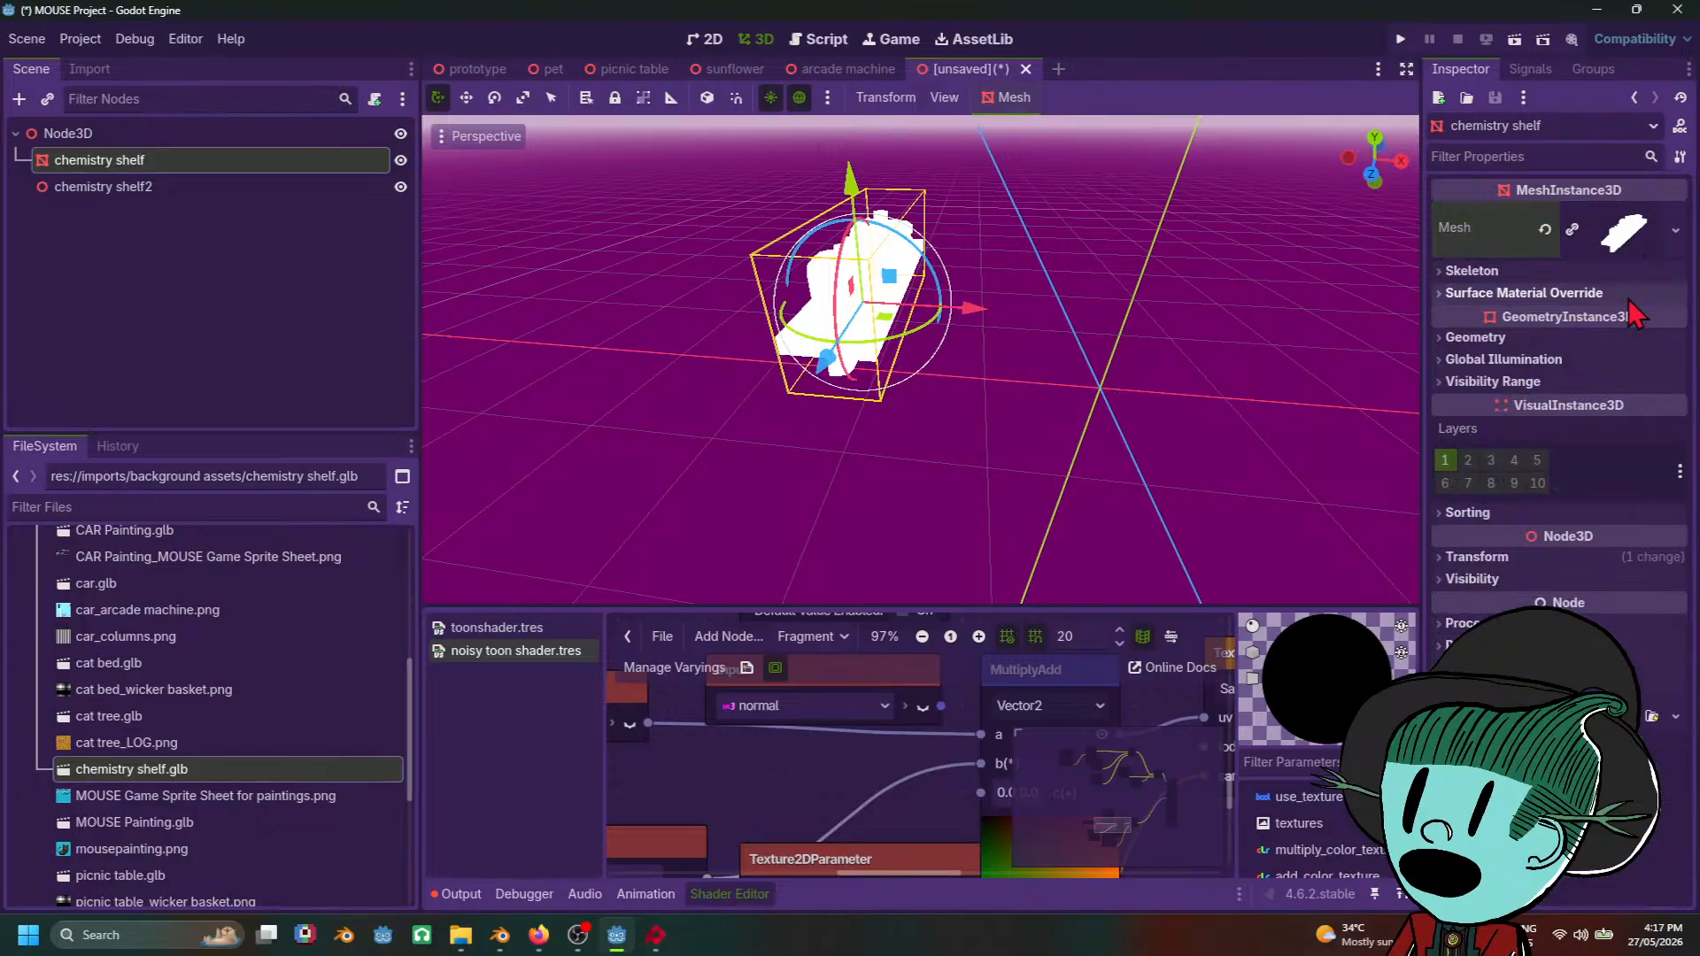
# Step: Create a new ShaderMaterial for surface material override 1 of the chemistry shelf mesh
pyautogui.click(1523, 293)
pyautogui.click(1603, 350)
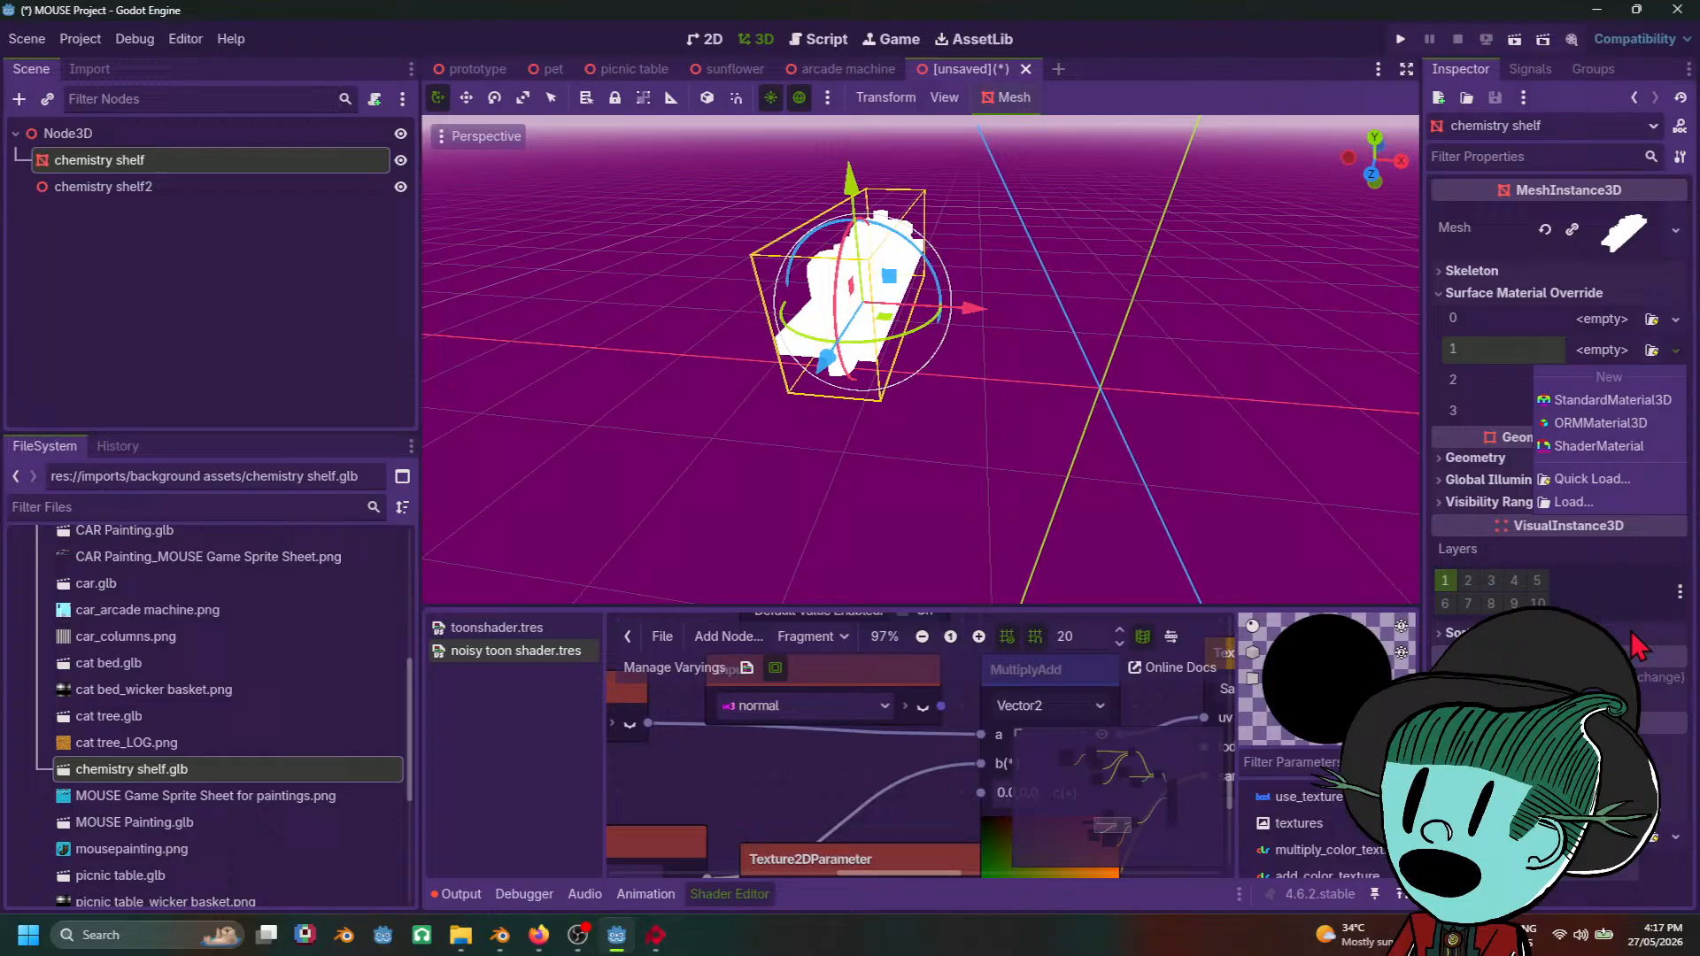
pyautogui.click(1599, 445)
pyautogui.click(1665, 365)
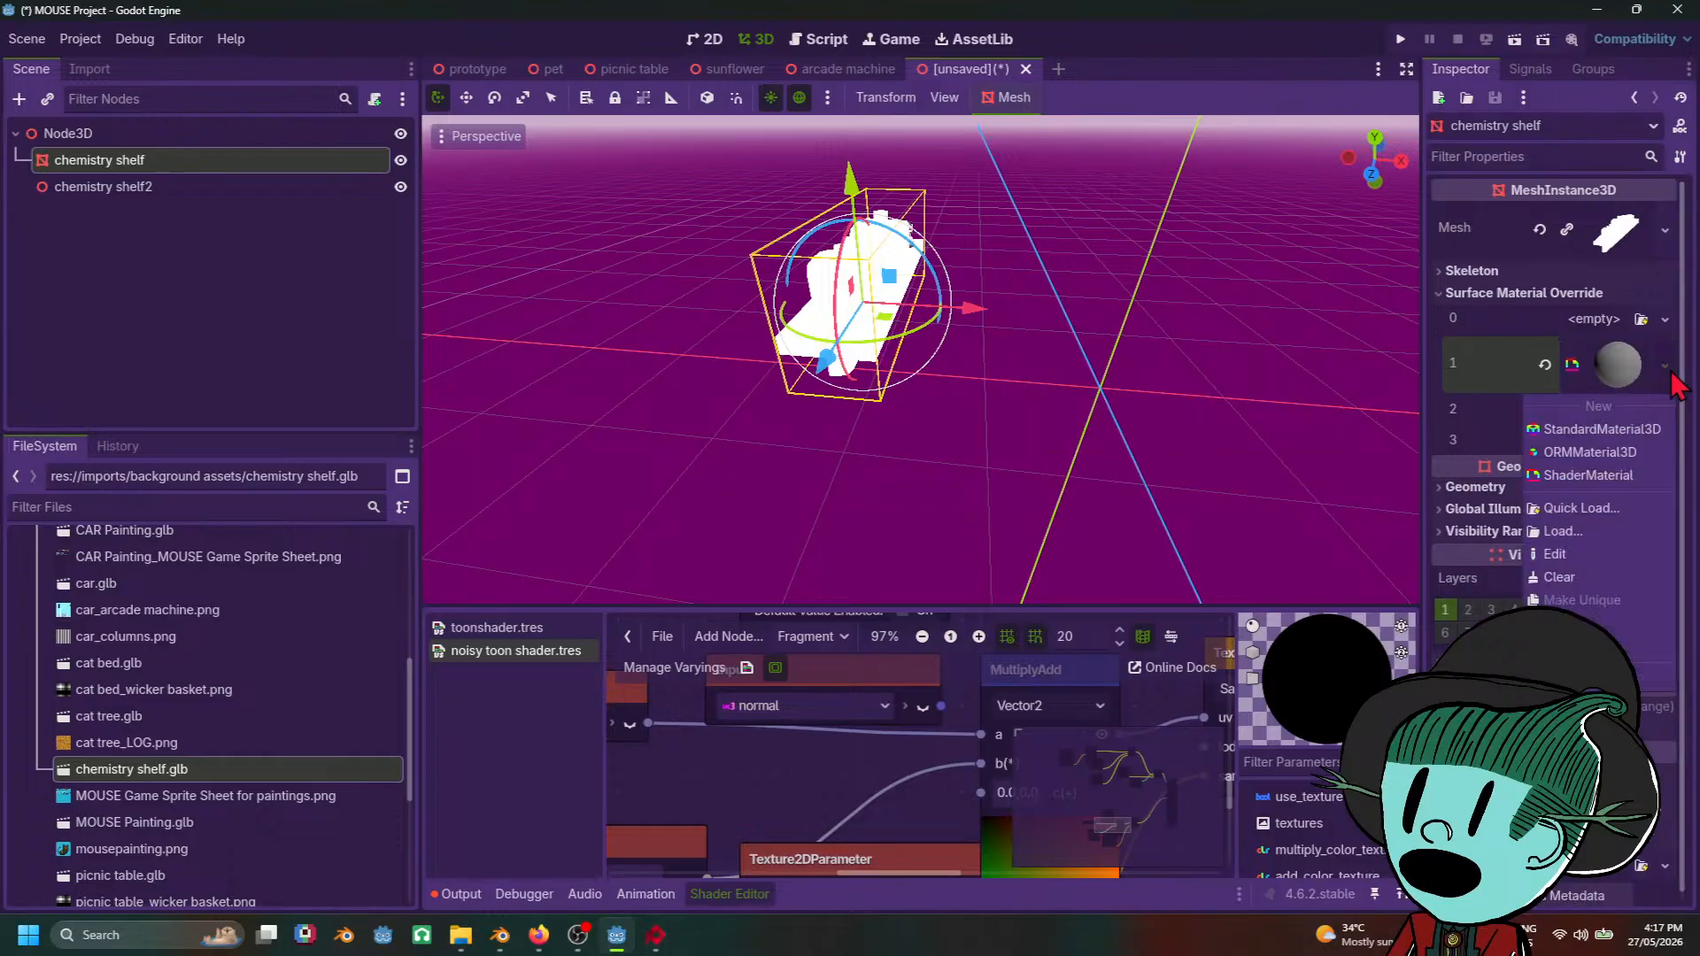
pyautogui.click(1604, 514)
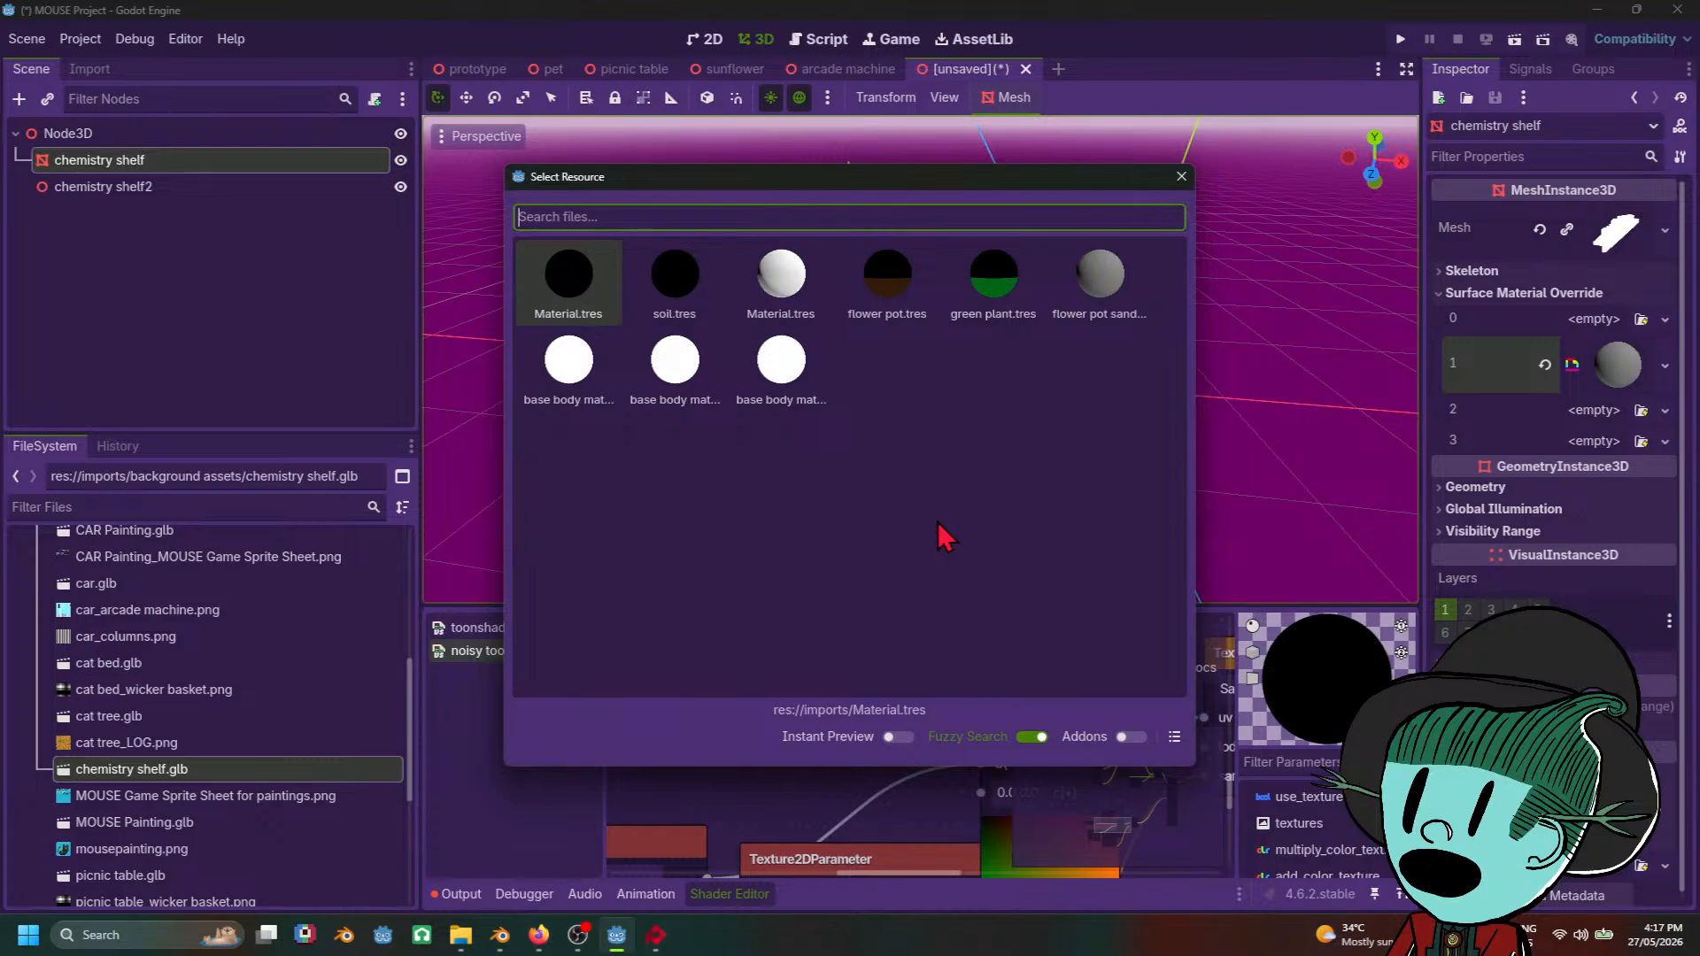
pyautogui.click(1182, 177)
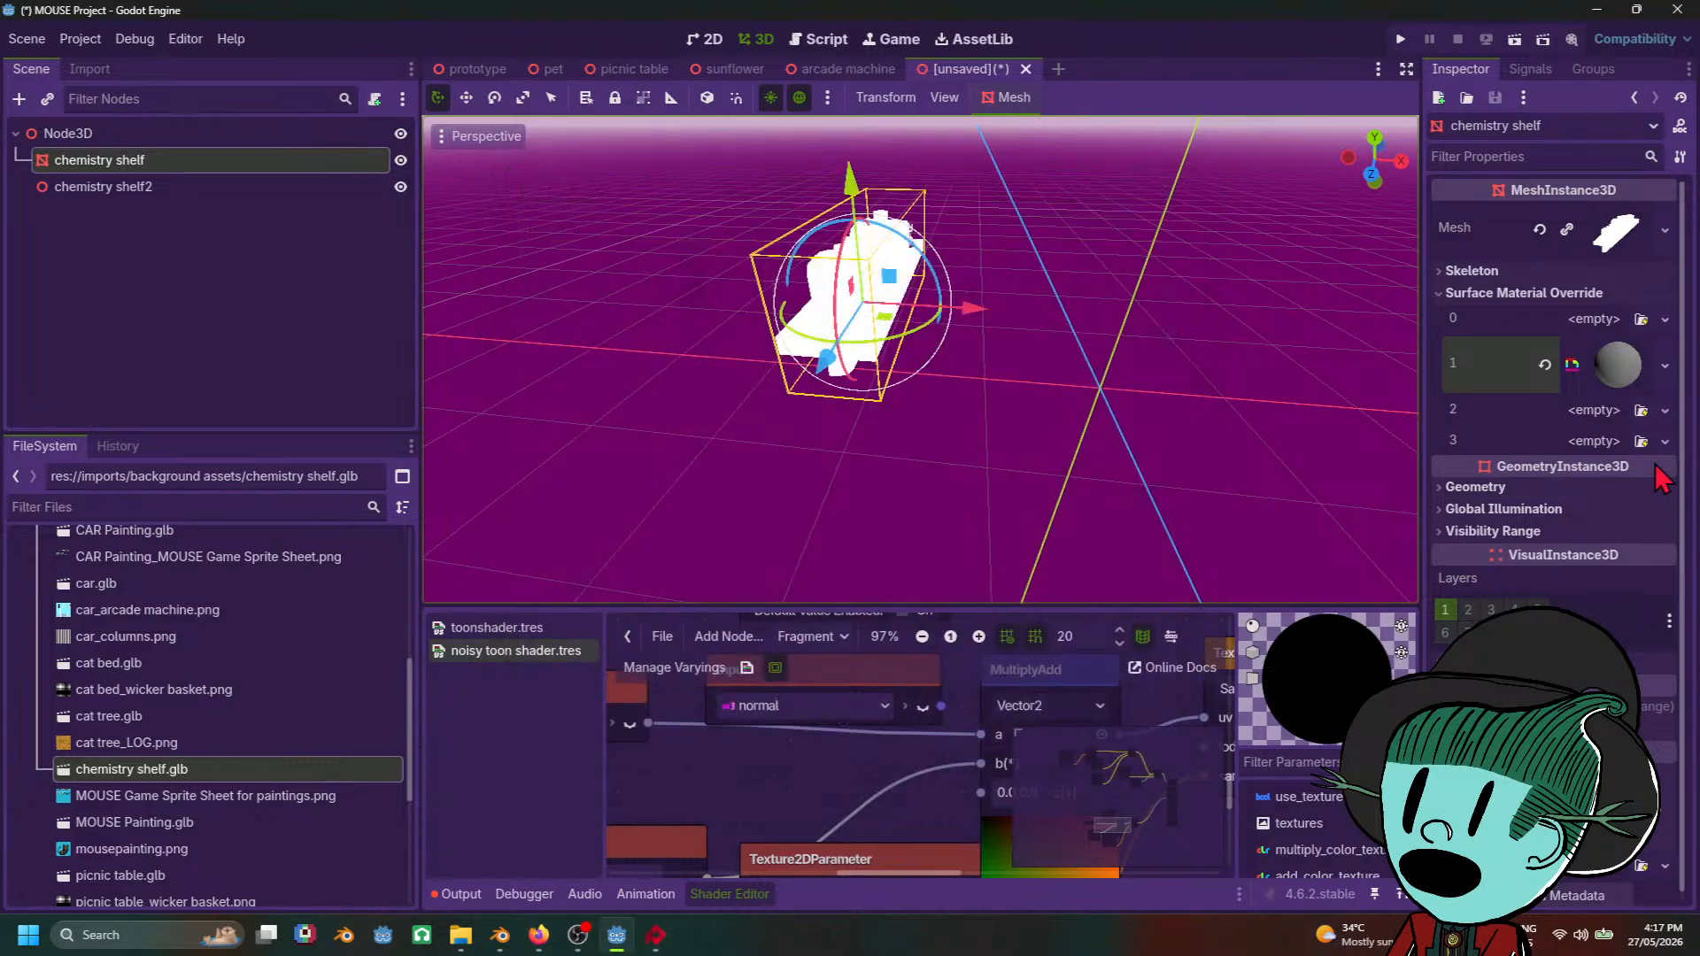
# Step: Recreate the ShaderMaterial on surface override 1 and load noisy toon shader.tres as its shader
pyautogui.click(1665, 365)
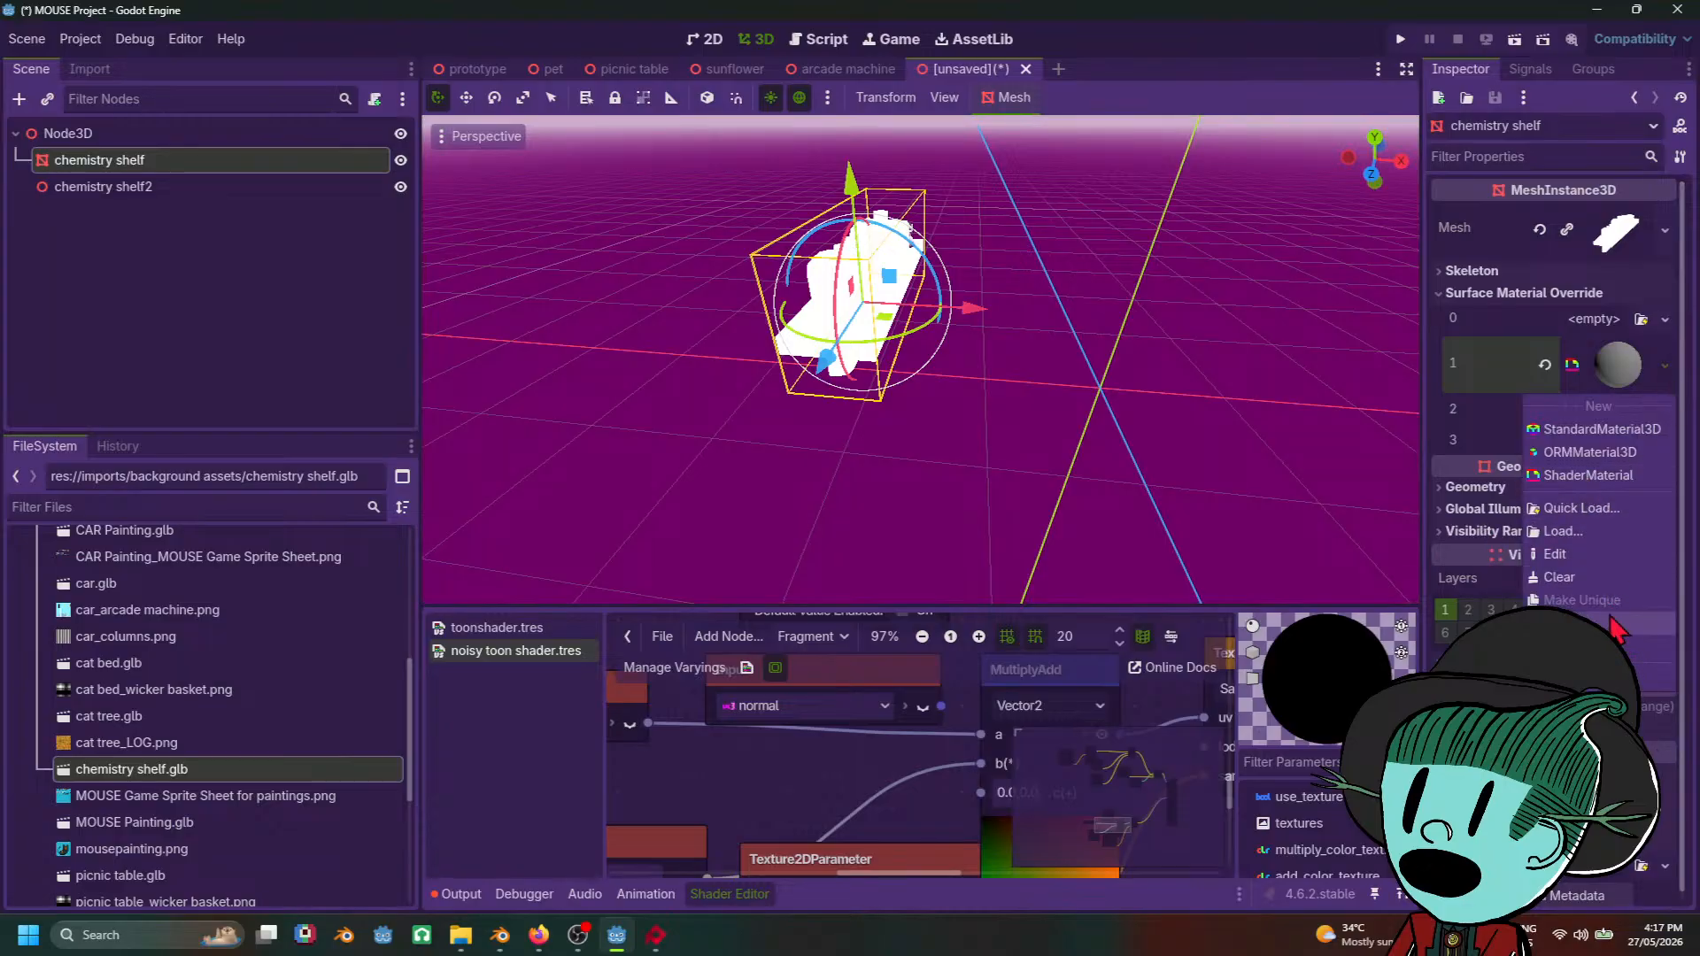
pyautogui.click(1601, 477)
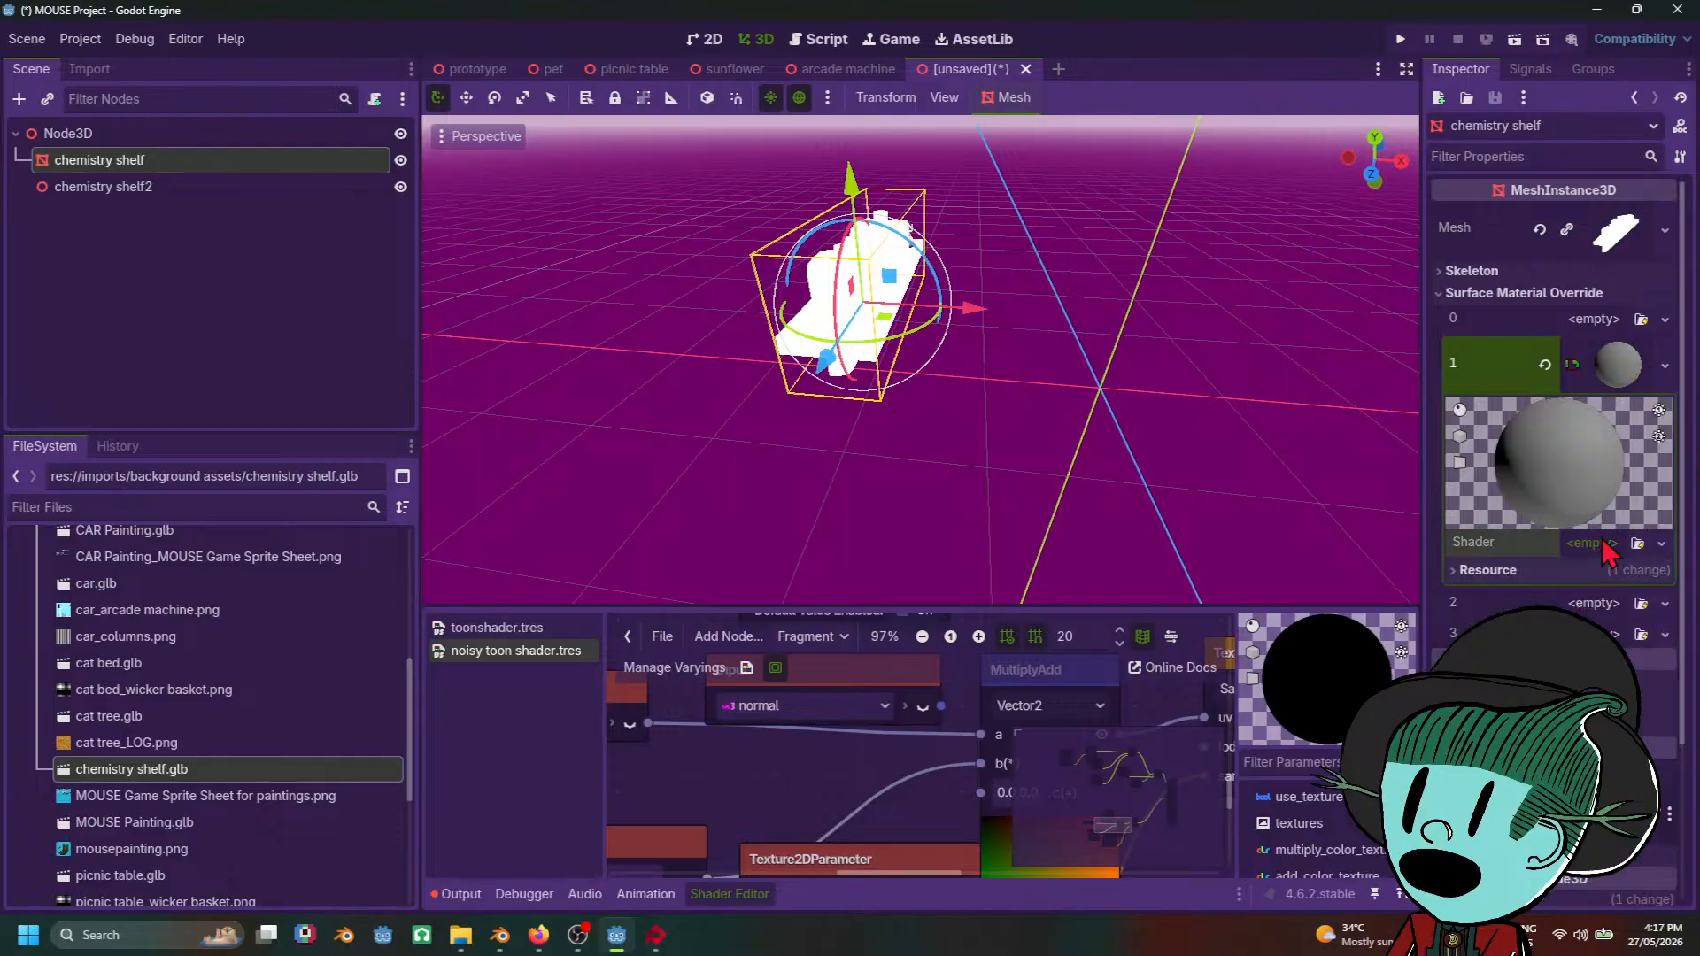
pyautogui.click(1605, 544)
pyautogui.click(1594, 602)
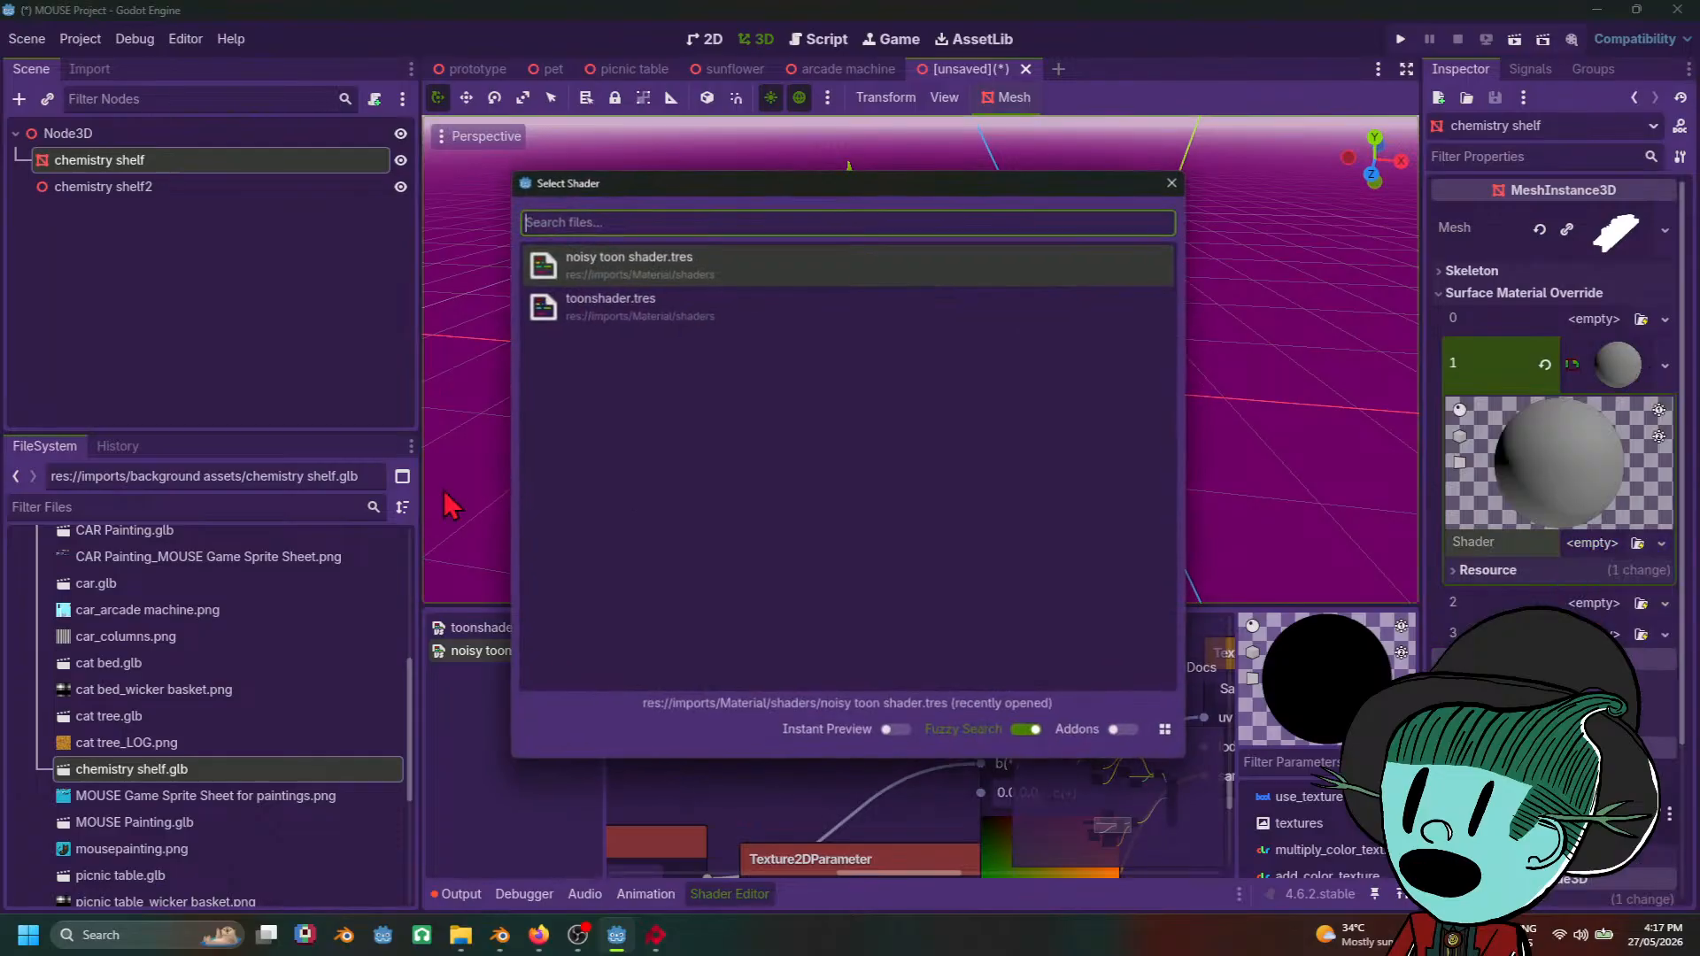
pyautogui.click(693, 264)
pyautogui.moveTo(1197, 406); pyautogui.dragTo(1083, 453, button='middle')
pyautogui.scroll(10, 1142, 407)
pyautogui.scroll(3, 1124, 513)
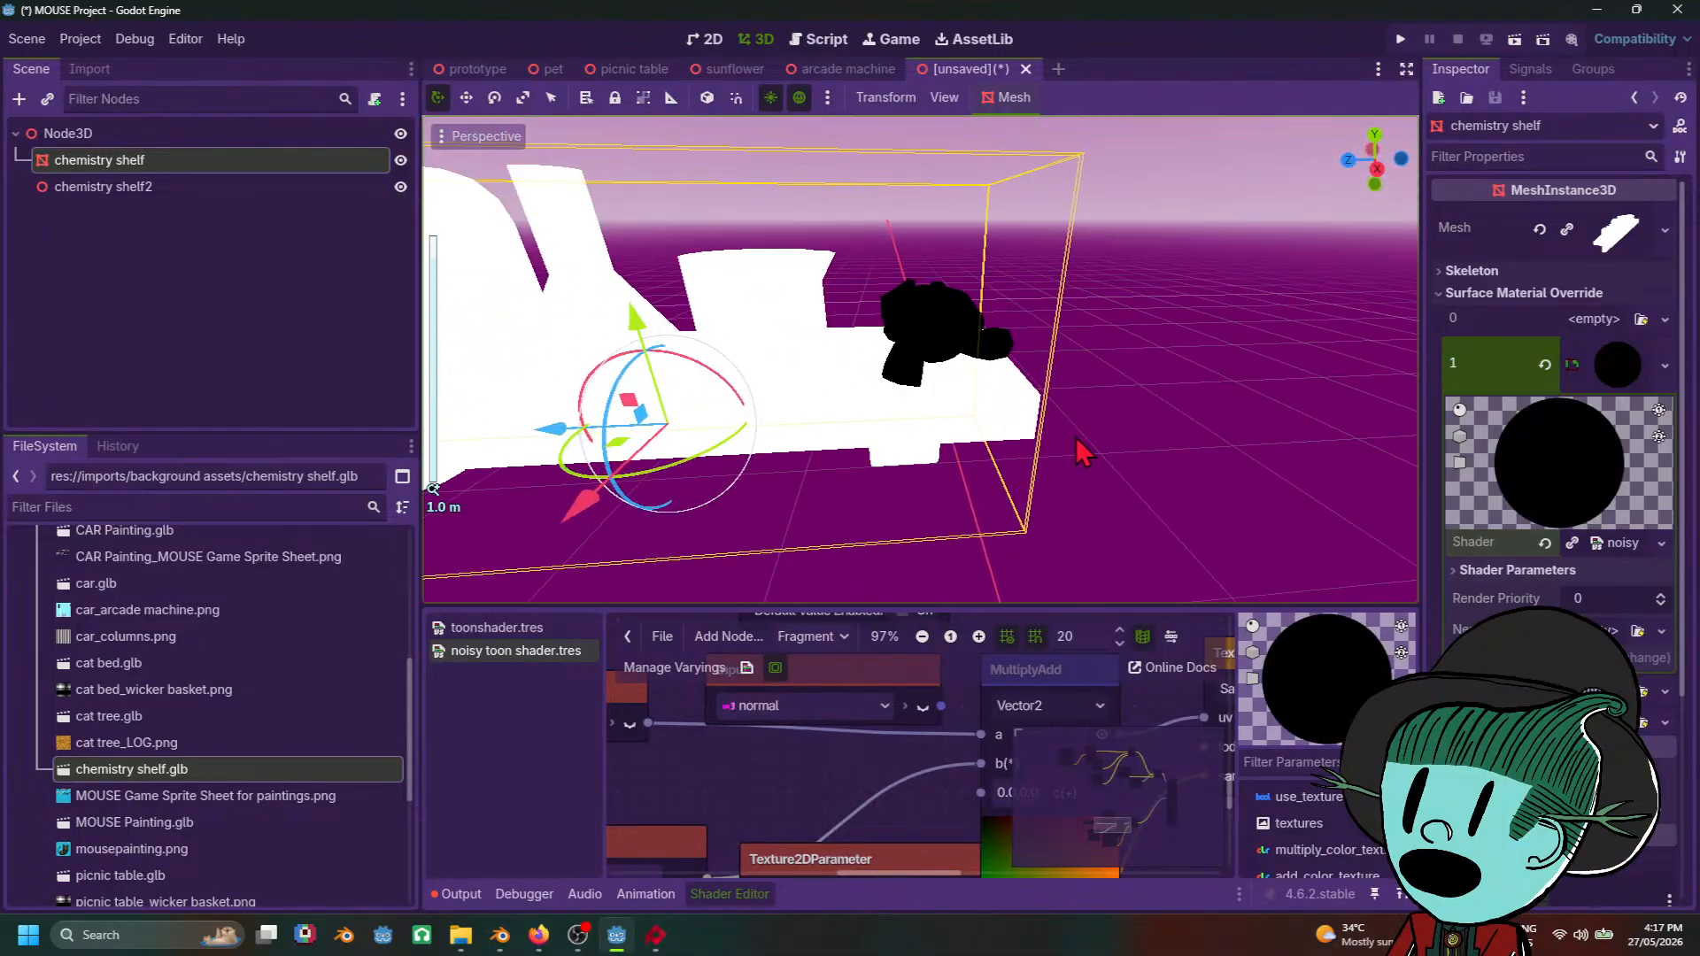
# Step: Set the Color Parameter of the surface 1 toon material to white
pyautogui.click(1537, 570)
pyautogui.click(1610, 628)
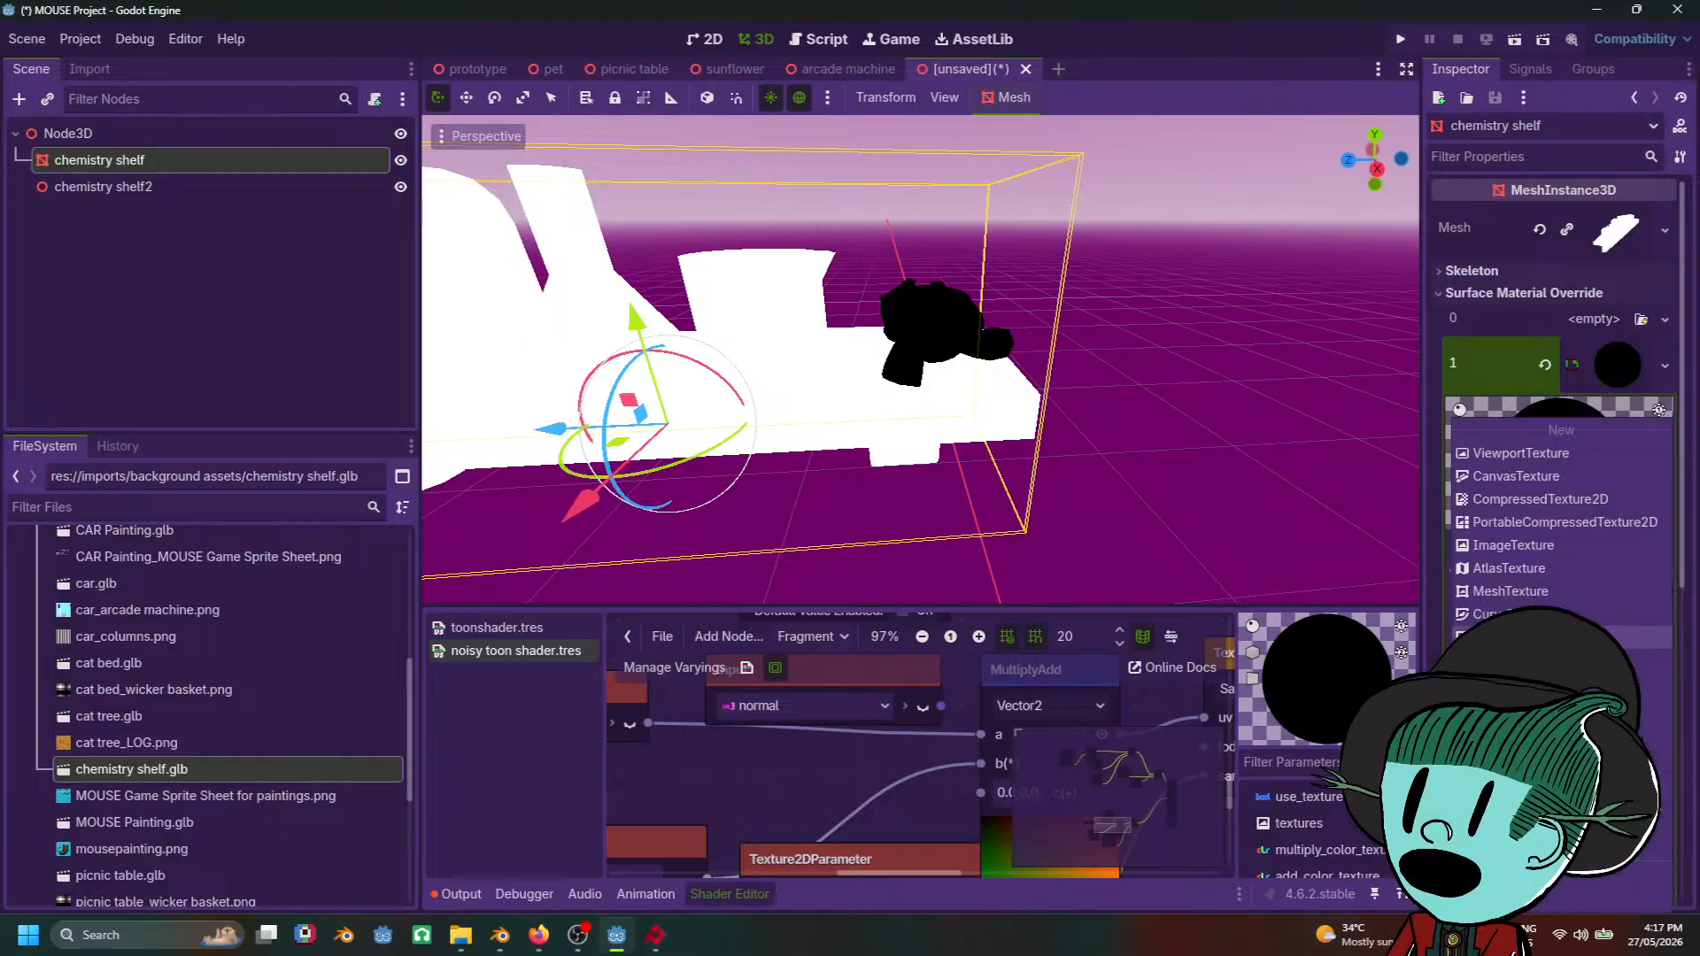
pyautogui.click(1220, 459)
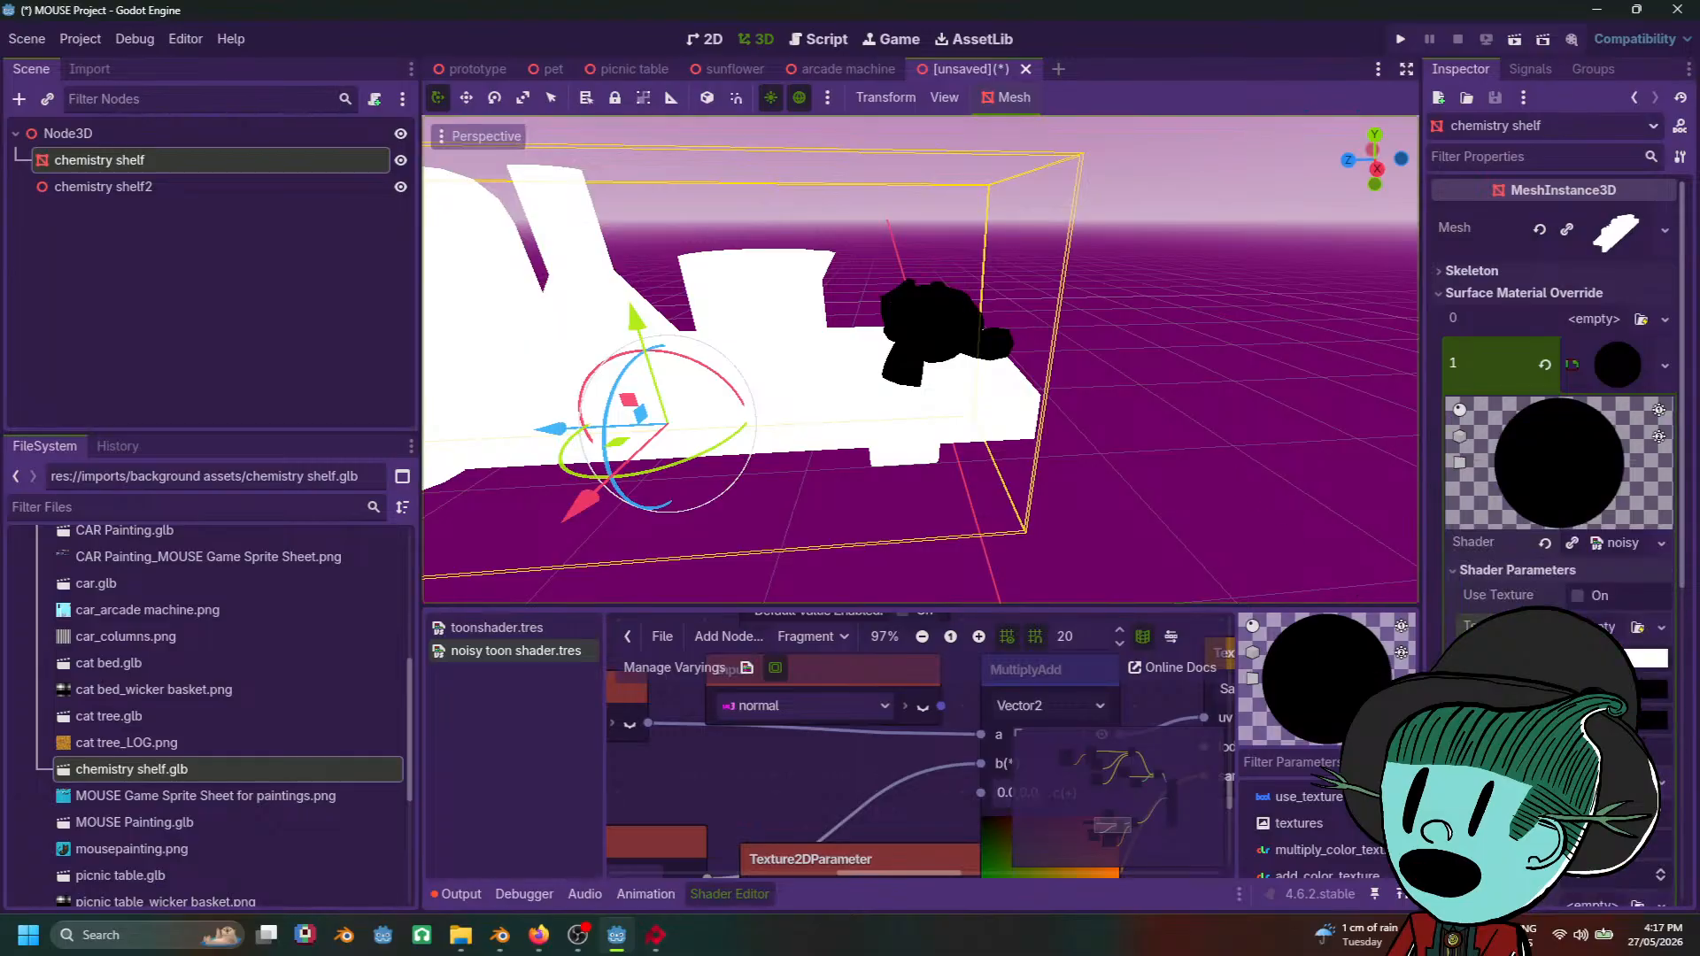
pyautogui.click(1622, 719)
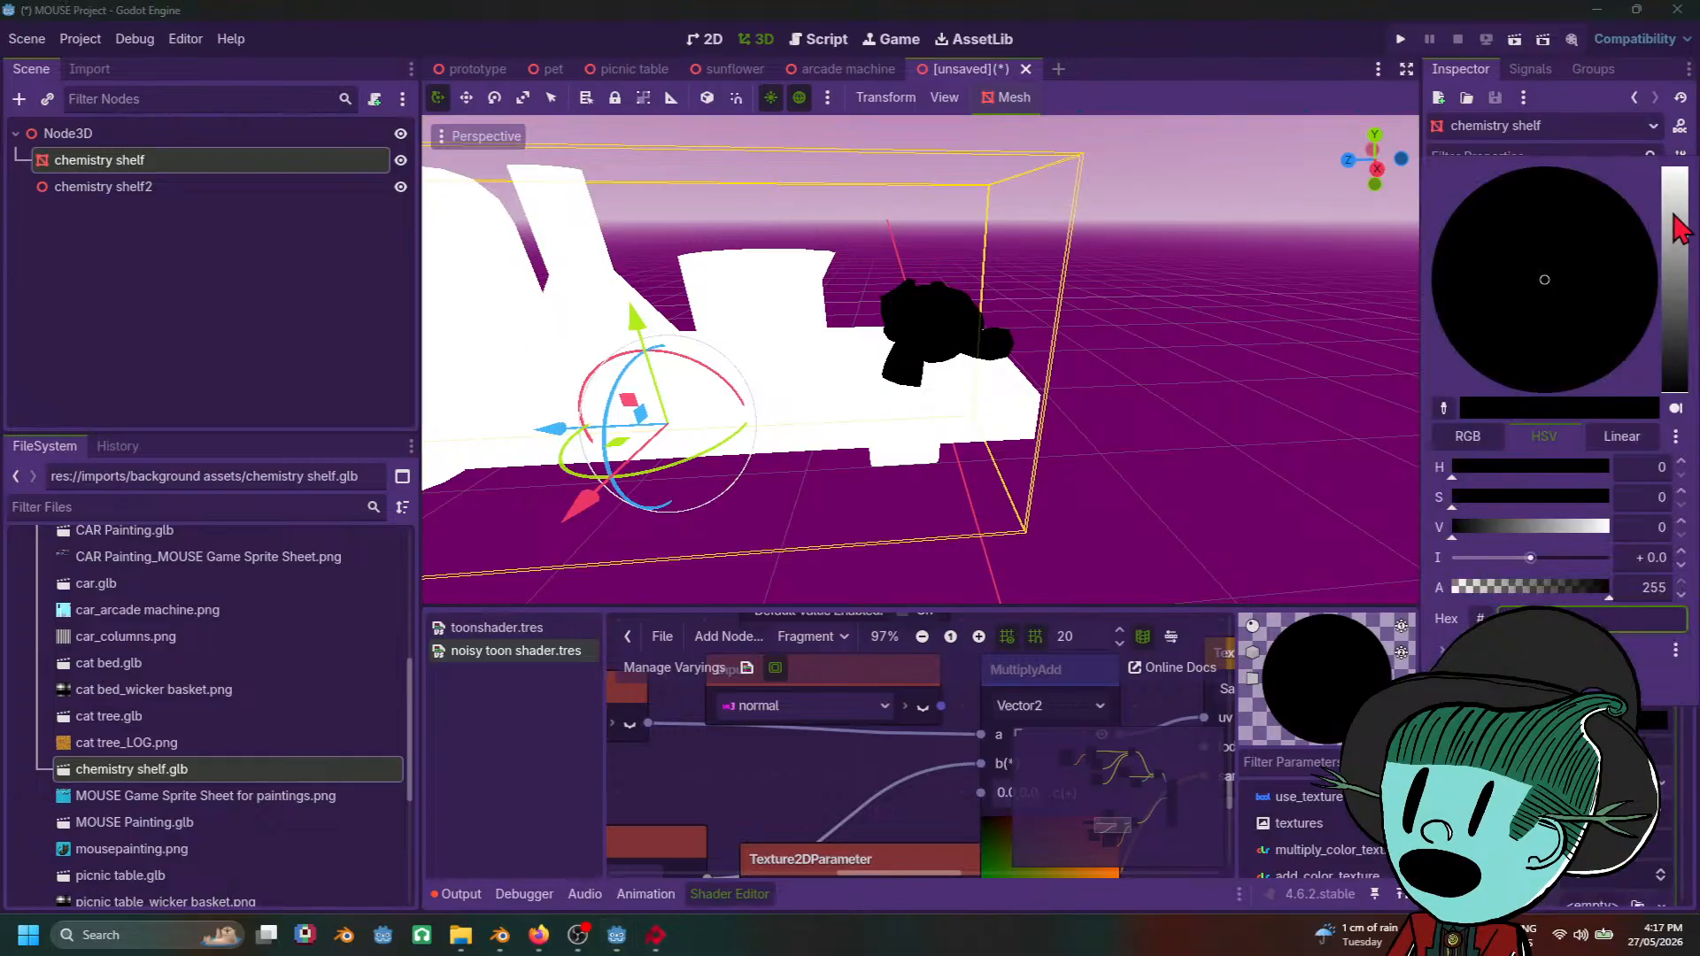
pyautogui.moveTo(1674, 215); pyautogui.dragTo(1673, 128)
pyautogui.click(1329, 425)
pyautogui.scroll(-2, 1550, 708)
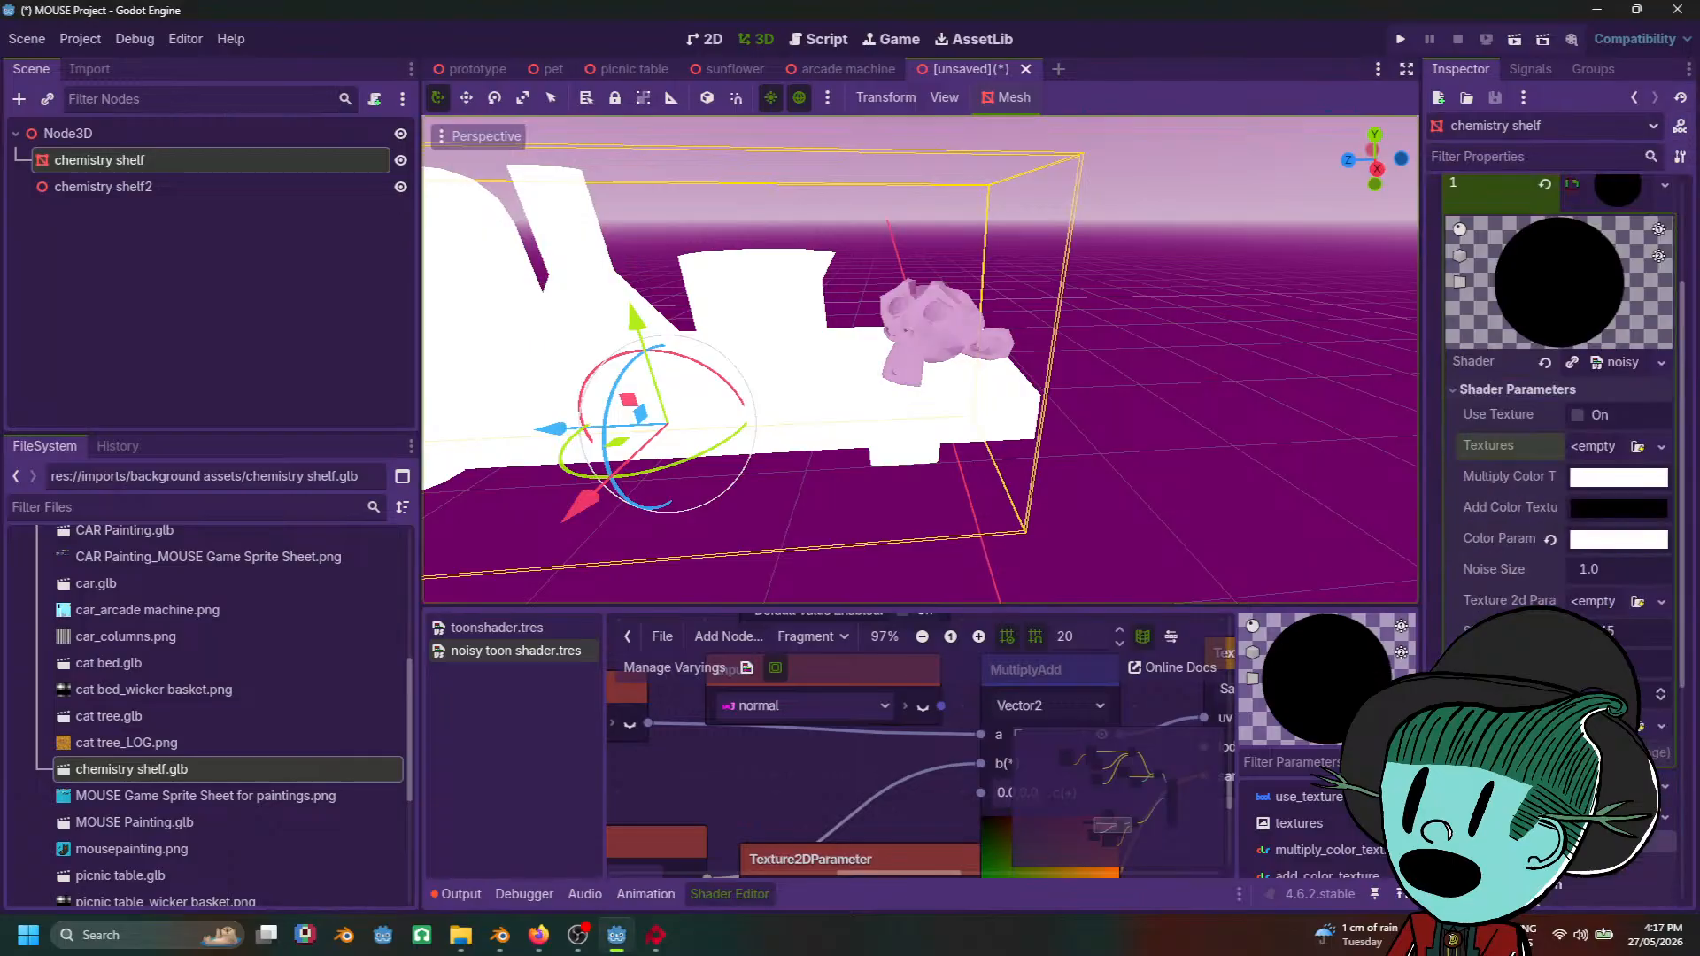
# Step: Give the surface 1 material's Texture 2d parameter a new NoiseTexture2D that uses FastNoiseLite noise
pyautogui.click(1594, 607)
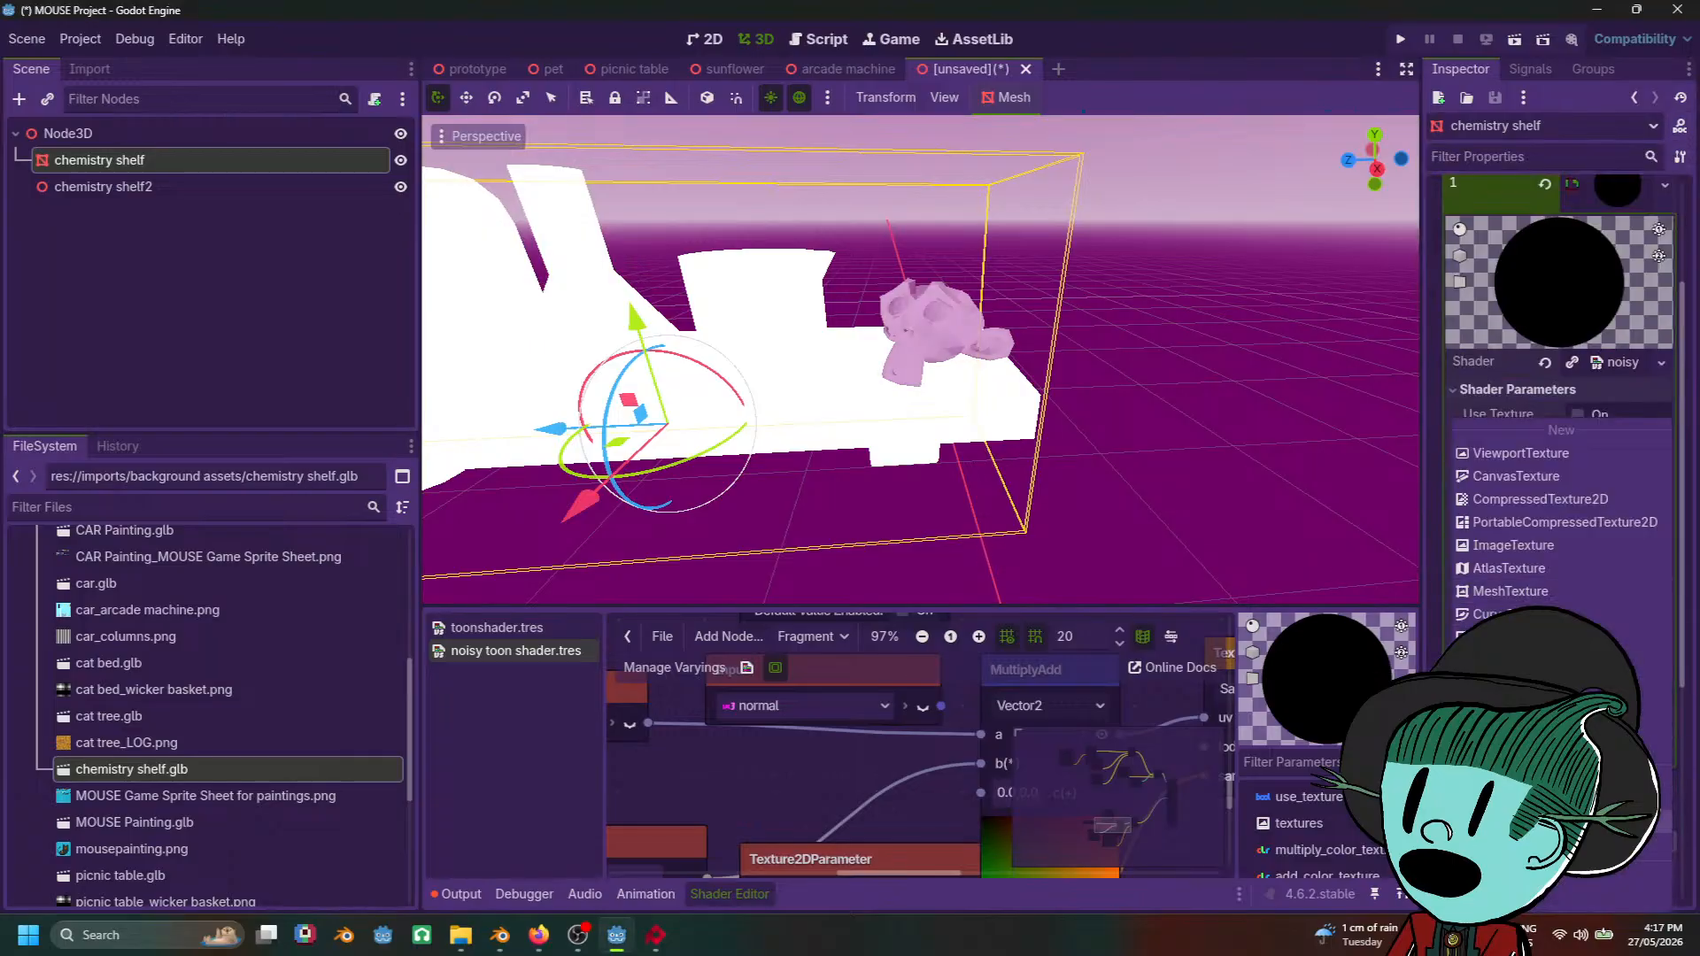
pyautogui.click(1576, 843)
pyautogui.click(1593, 602)
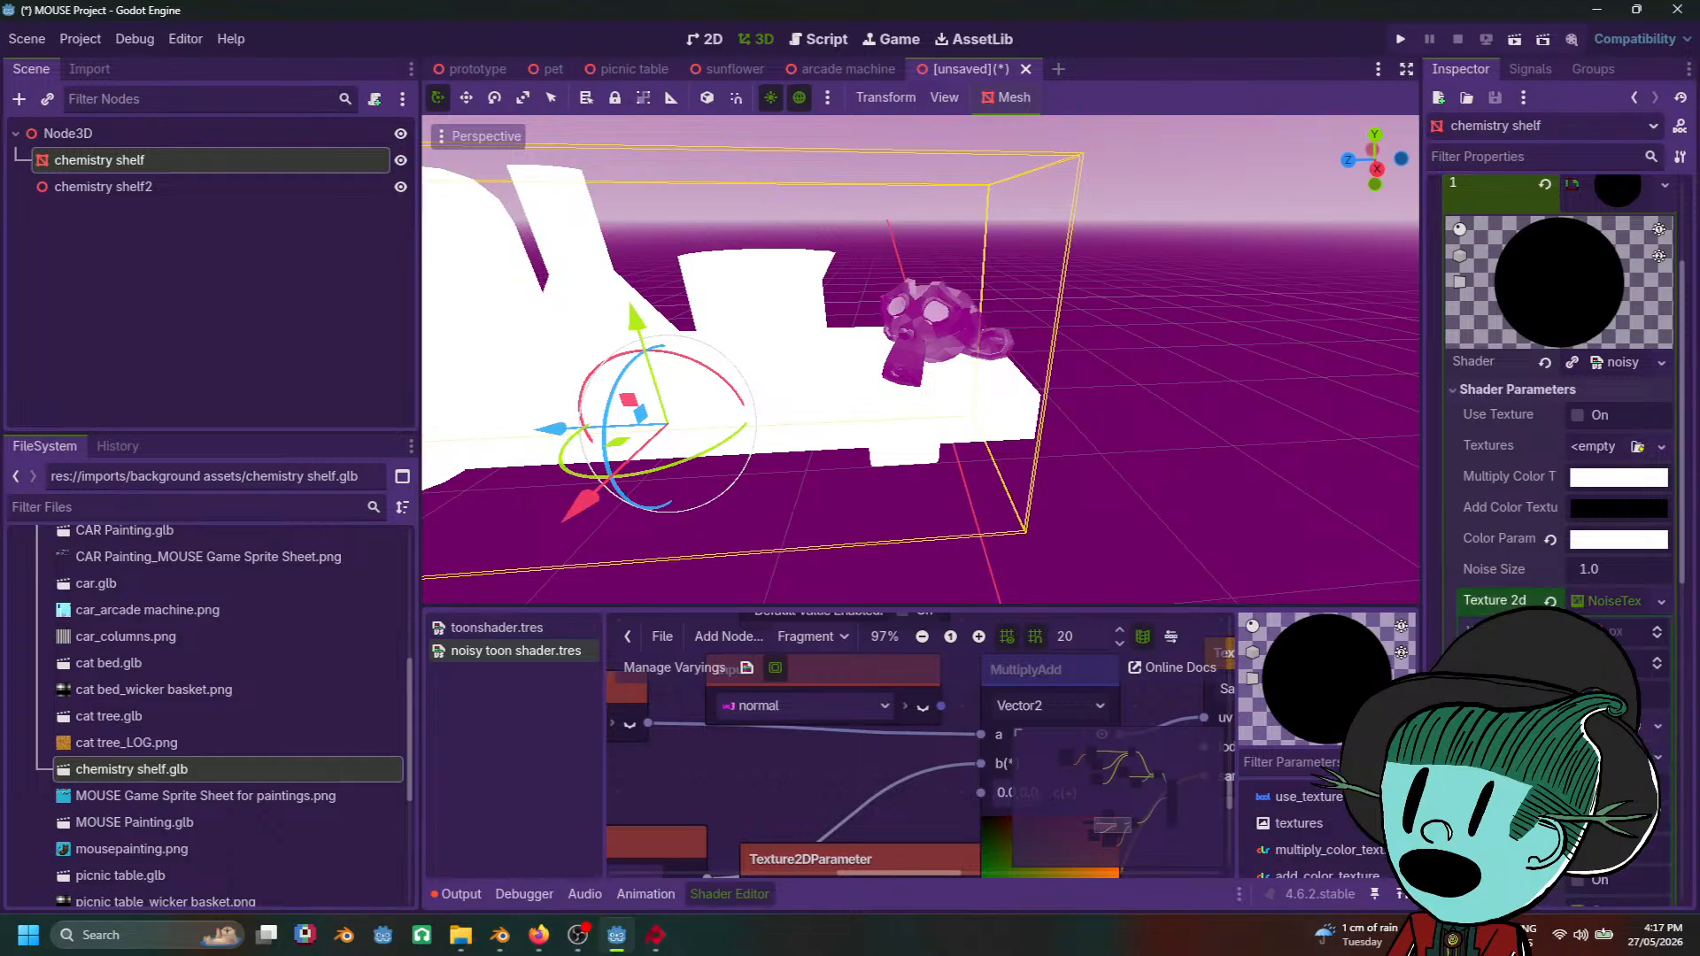
pyautogui.scroll(-3, 1550, 606)
pyautogui.click(1600, 463)
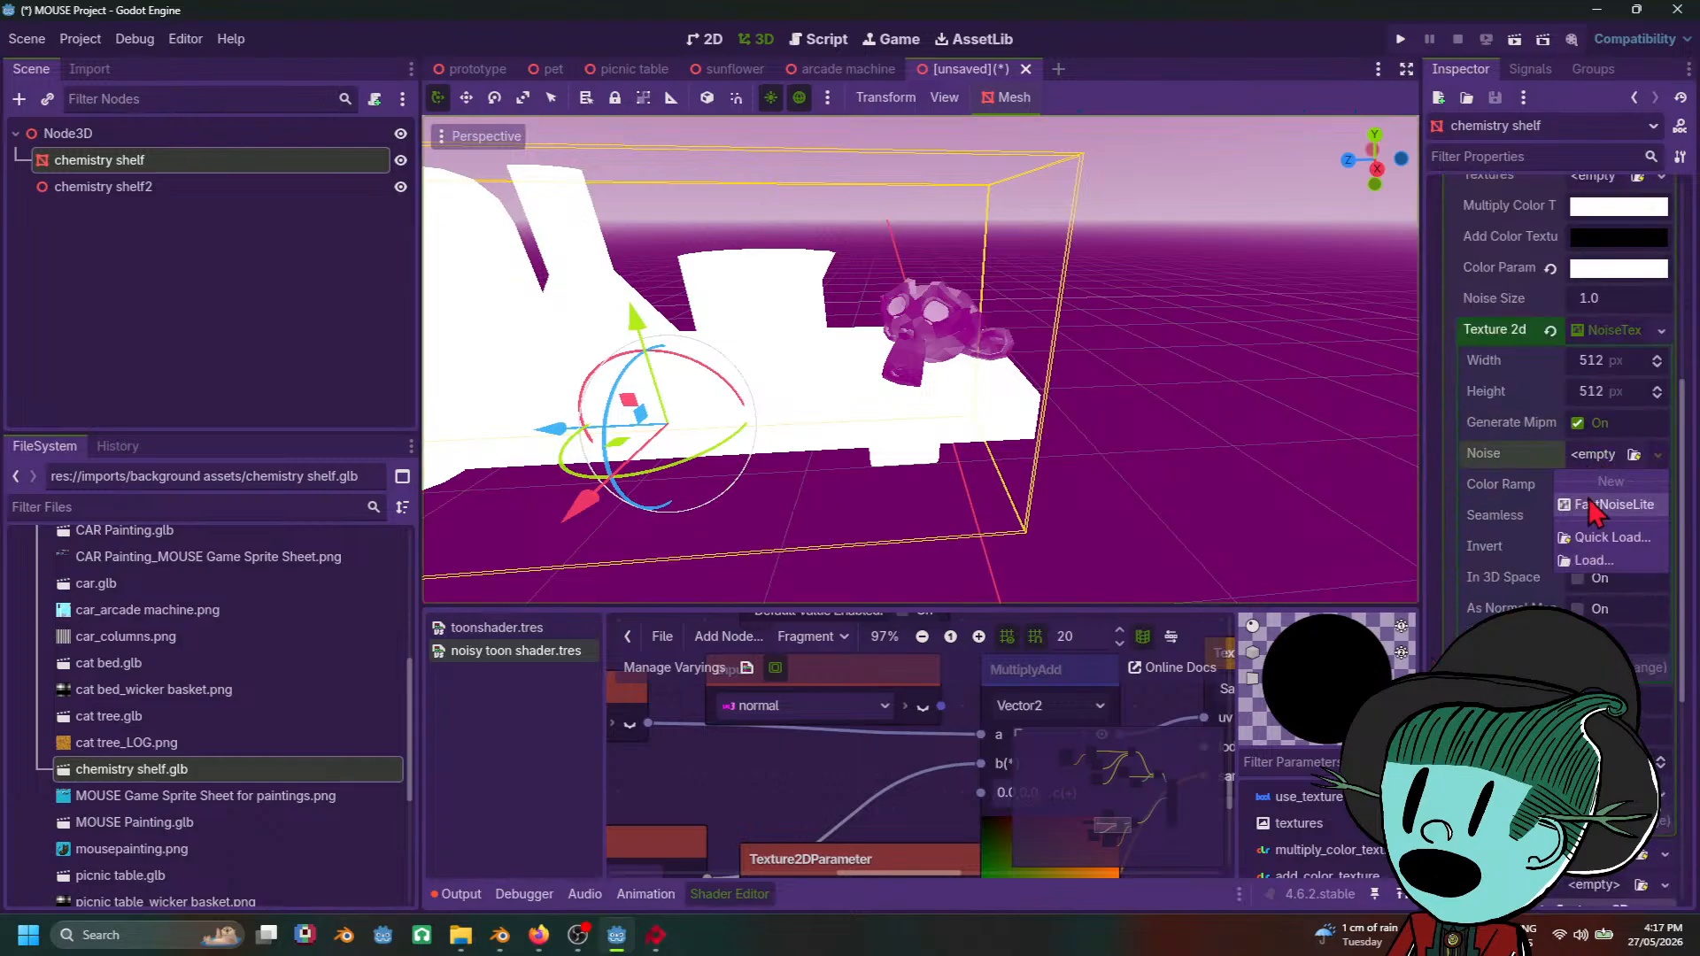
pyautogui.click(1594, 505)
pyautogui.scroll(2, 1115, 375)
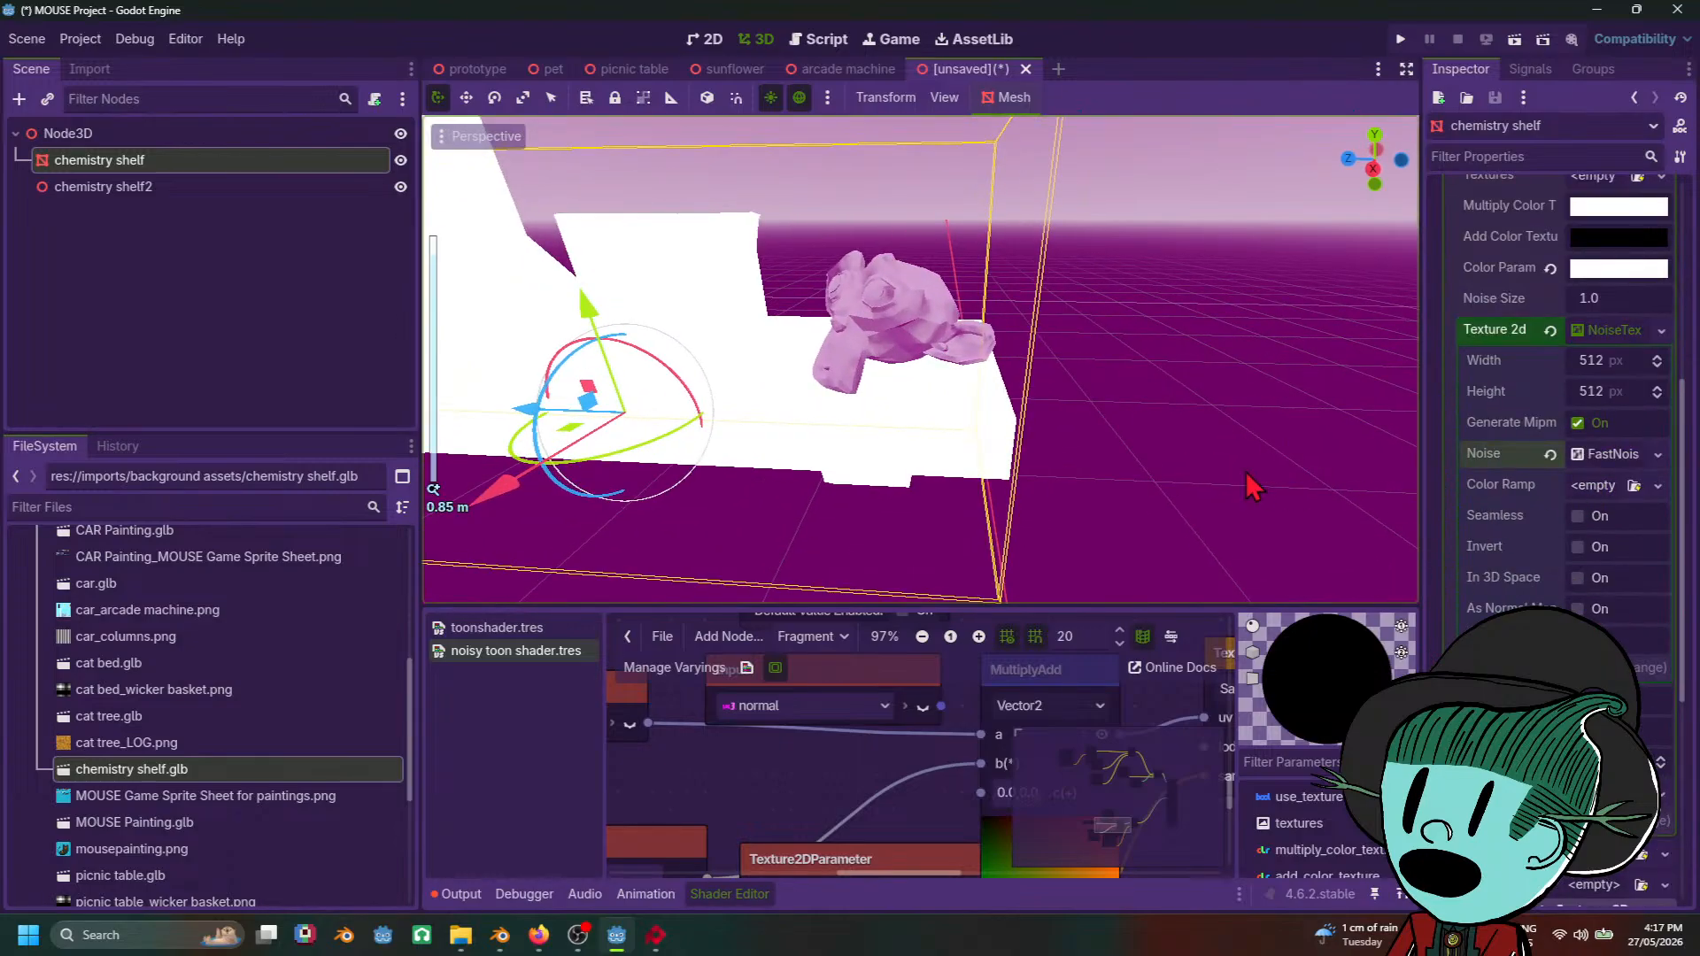
# Step: Raise the frequency of the FastNoiseLite noise to 0.2947
pyautogui.click(1602, 491)
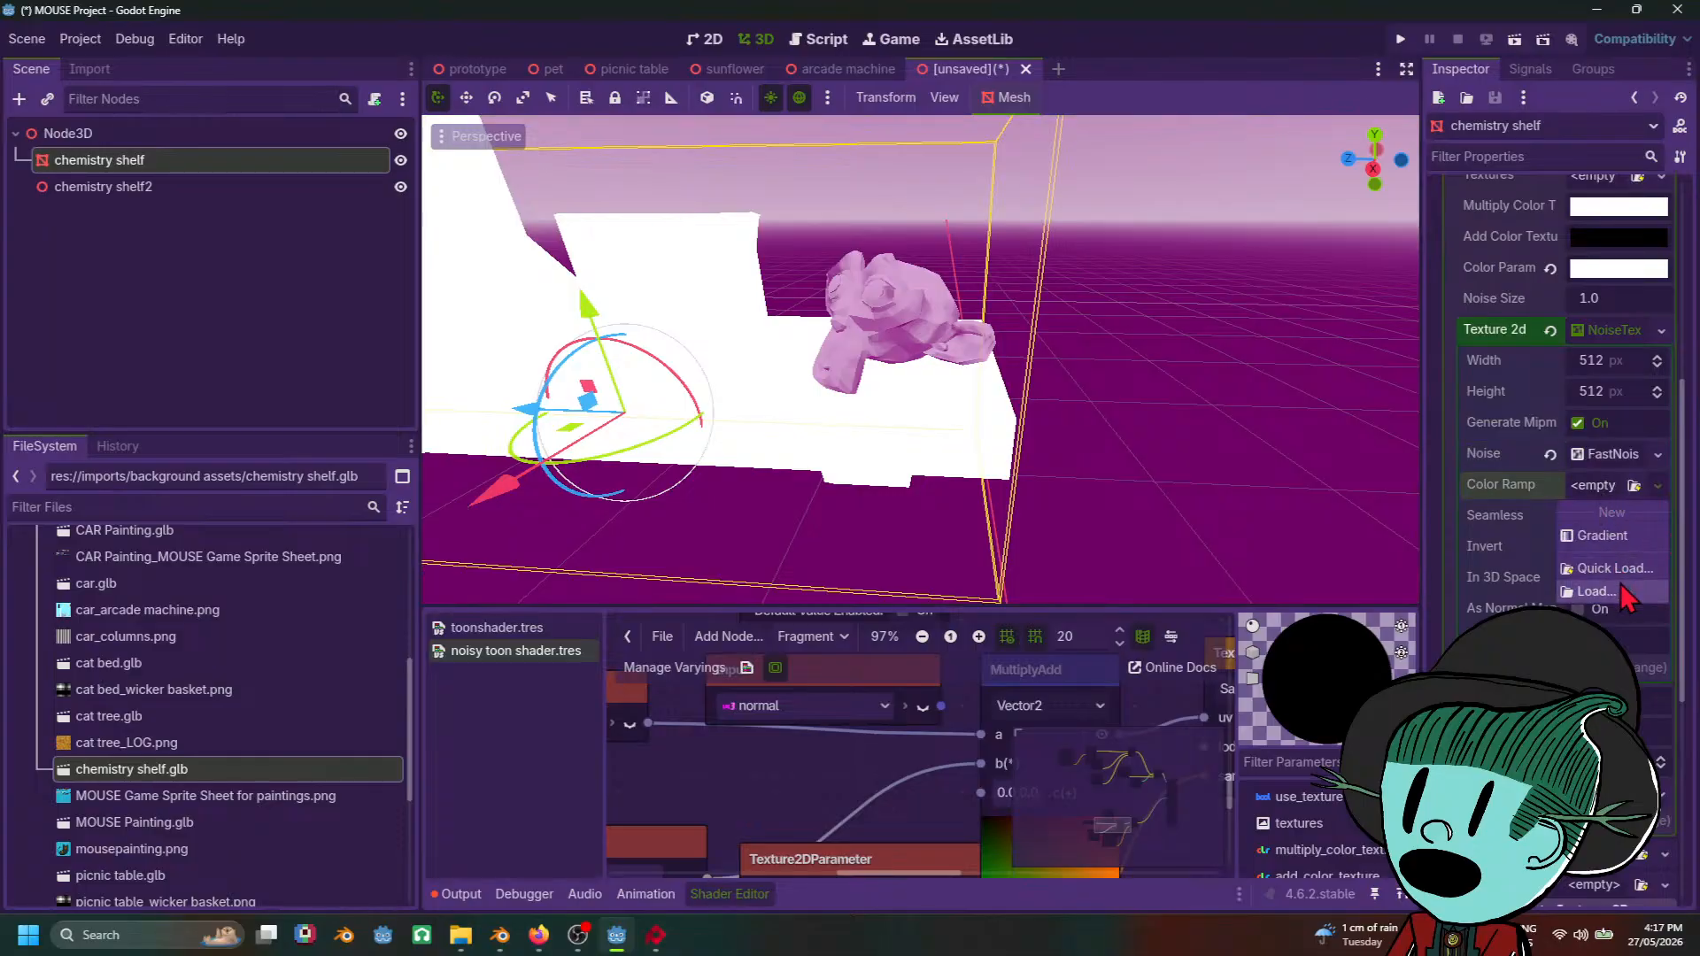
pyautogui.click(1509, 567)
pyautogui.click(1630, 469)
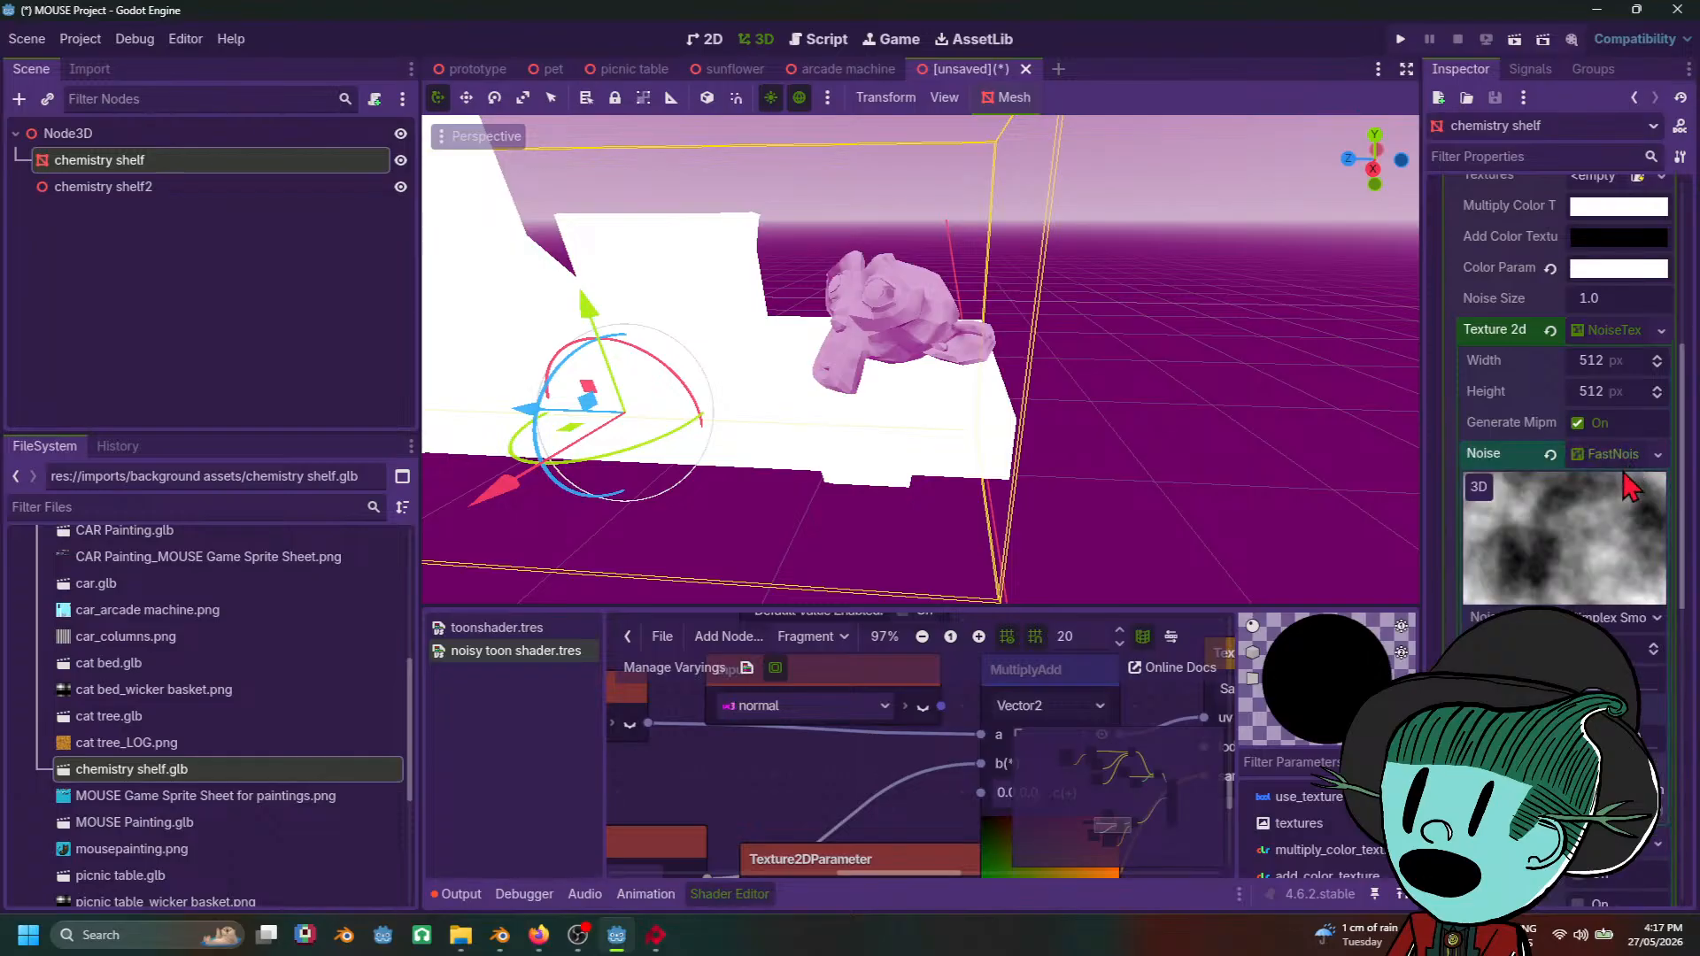
pyautogui.moveTo(1614, 690); pyautogui.dragTo(1649, 709)
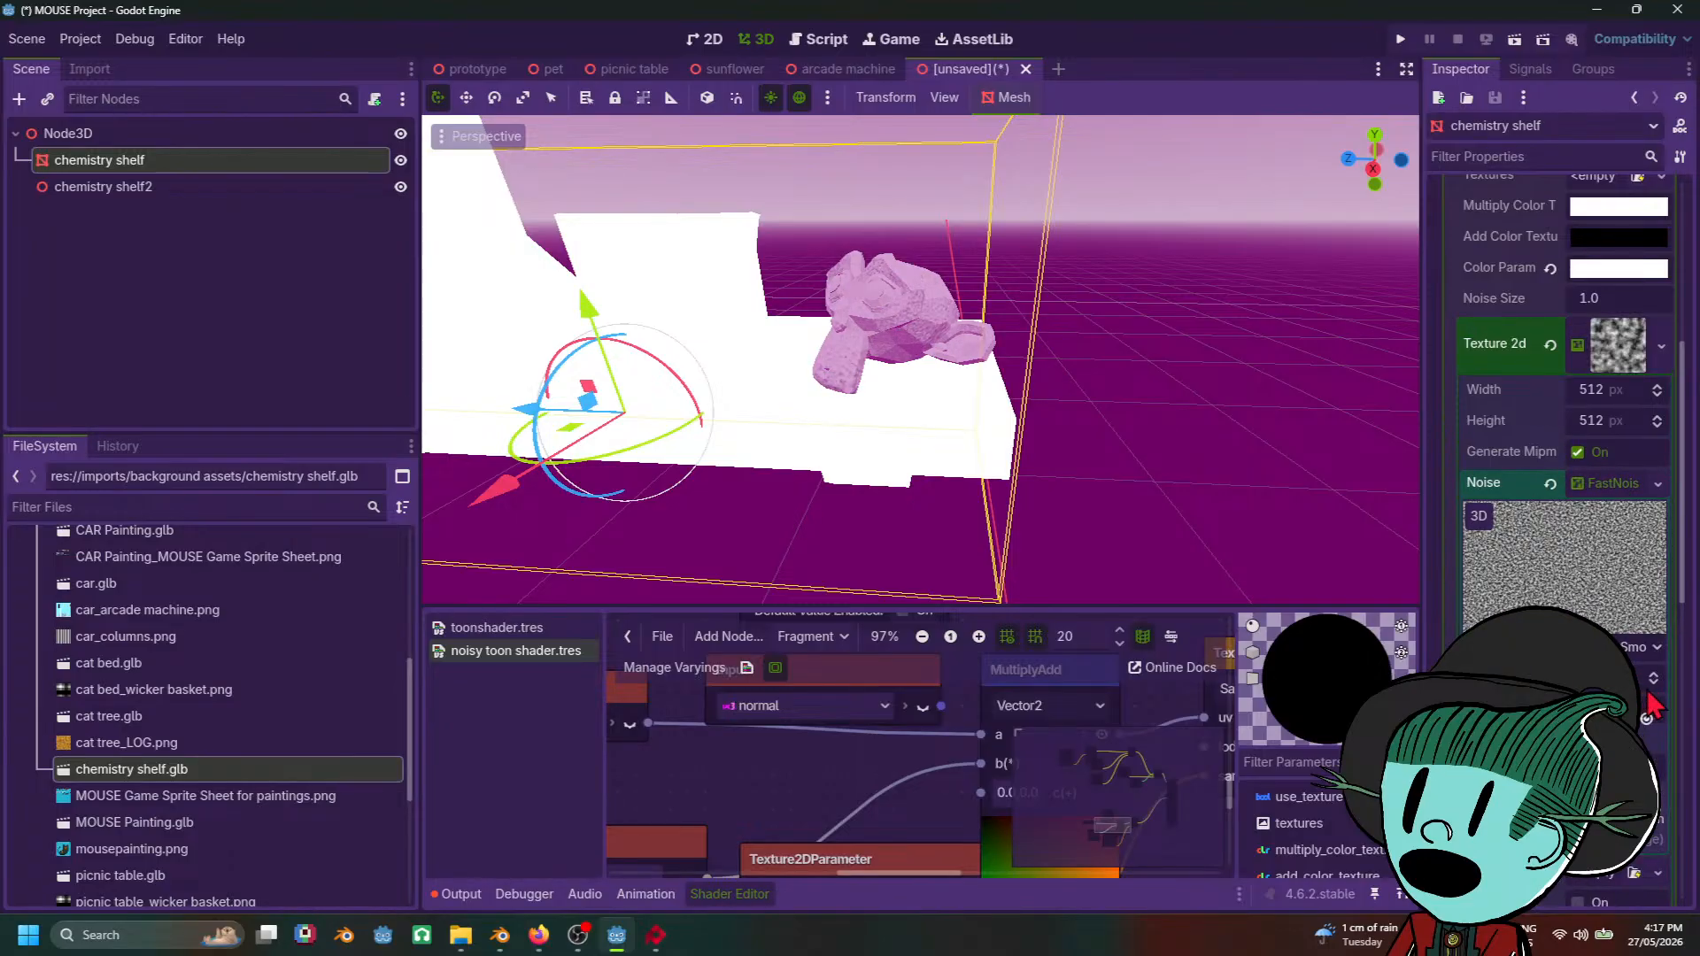
# Step: Try a height of 12 px for the noise texture and restore it to 512 px
pyautogui.moveTo(1617, 417); pyautogui.dragTo(1570, 416)
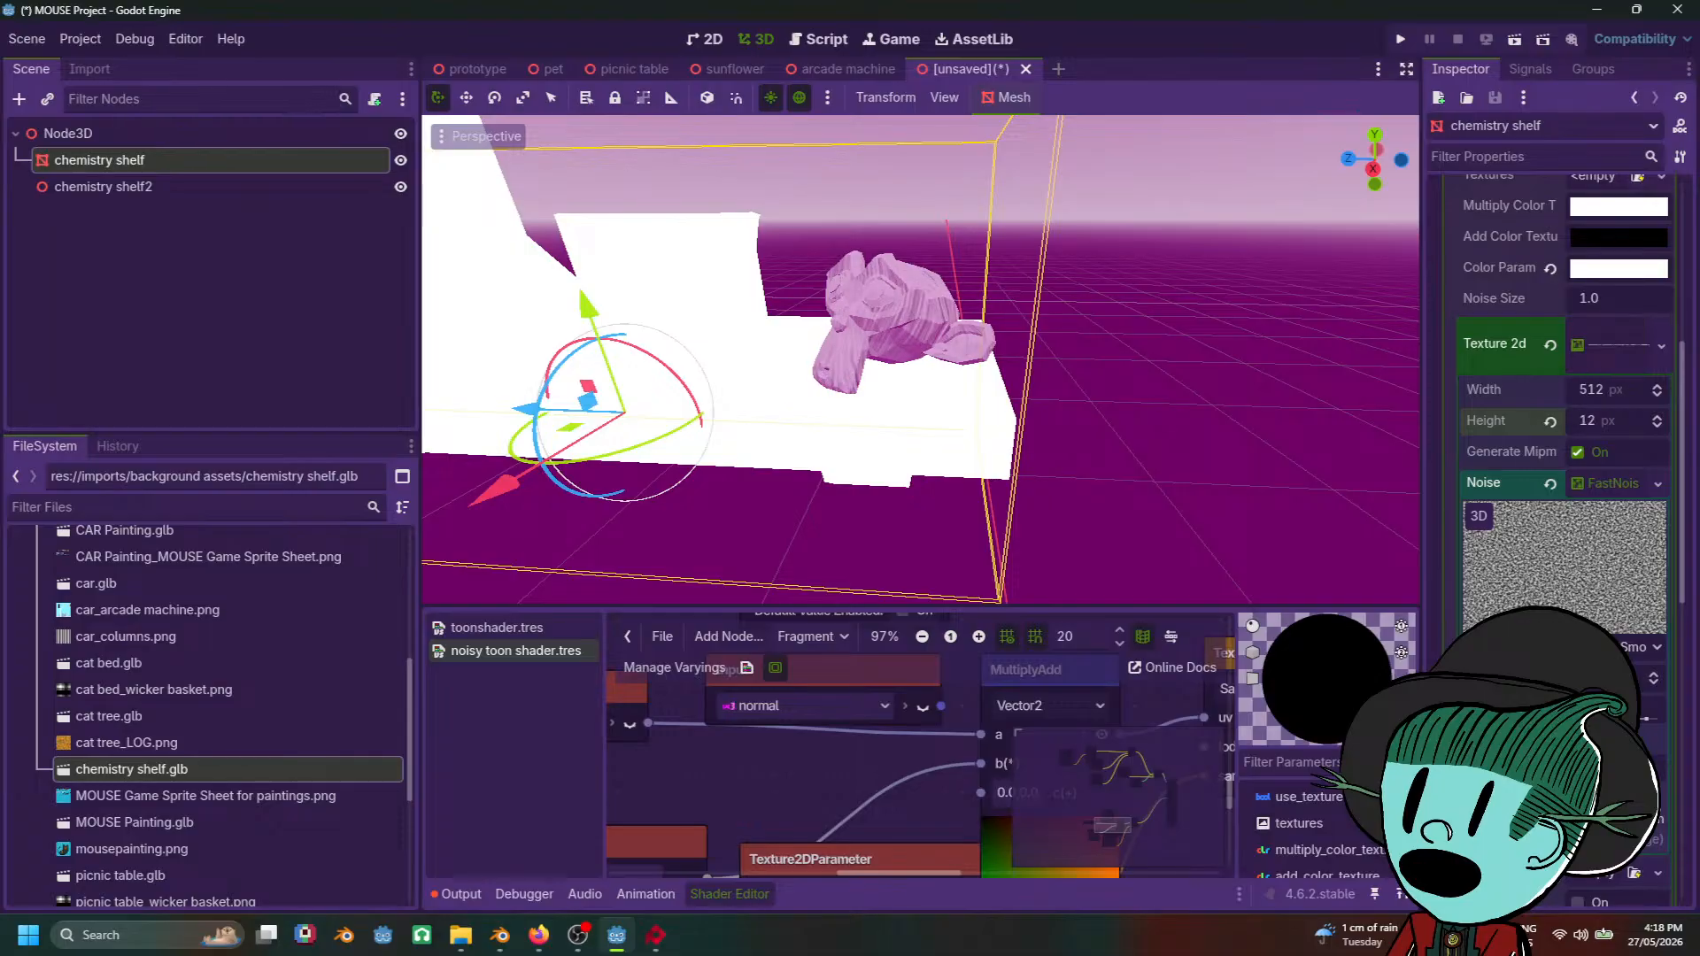
pyautogui.click(1598, 421)
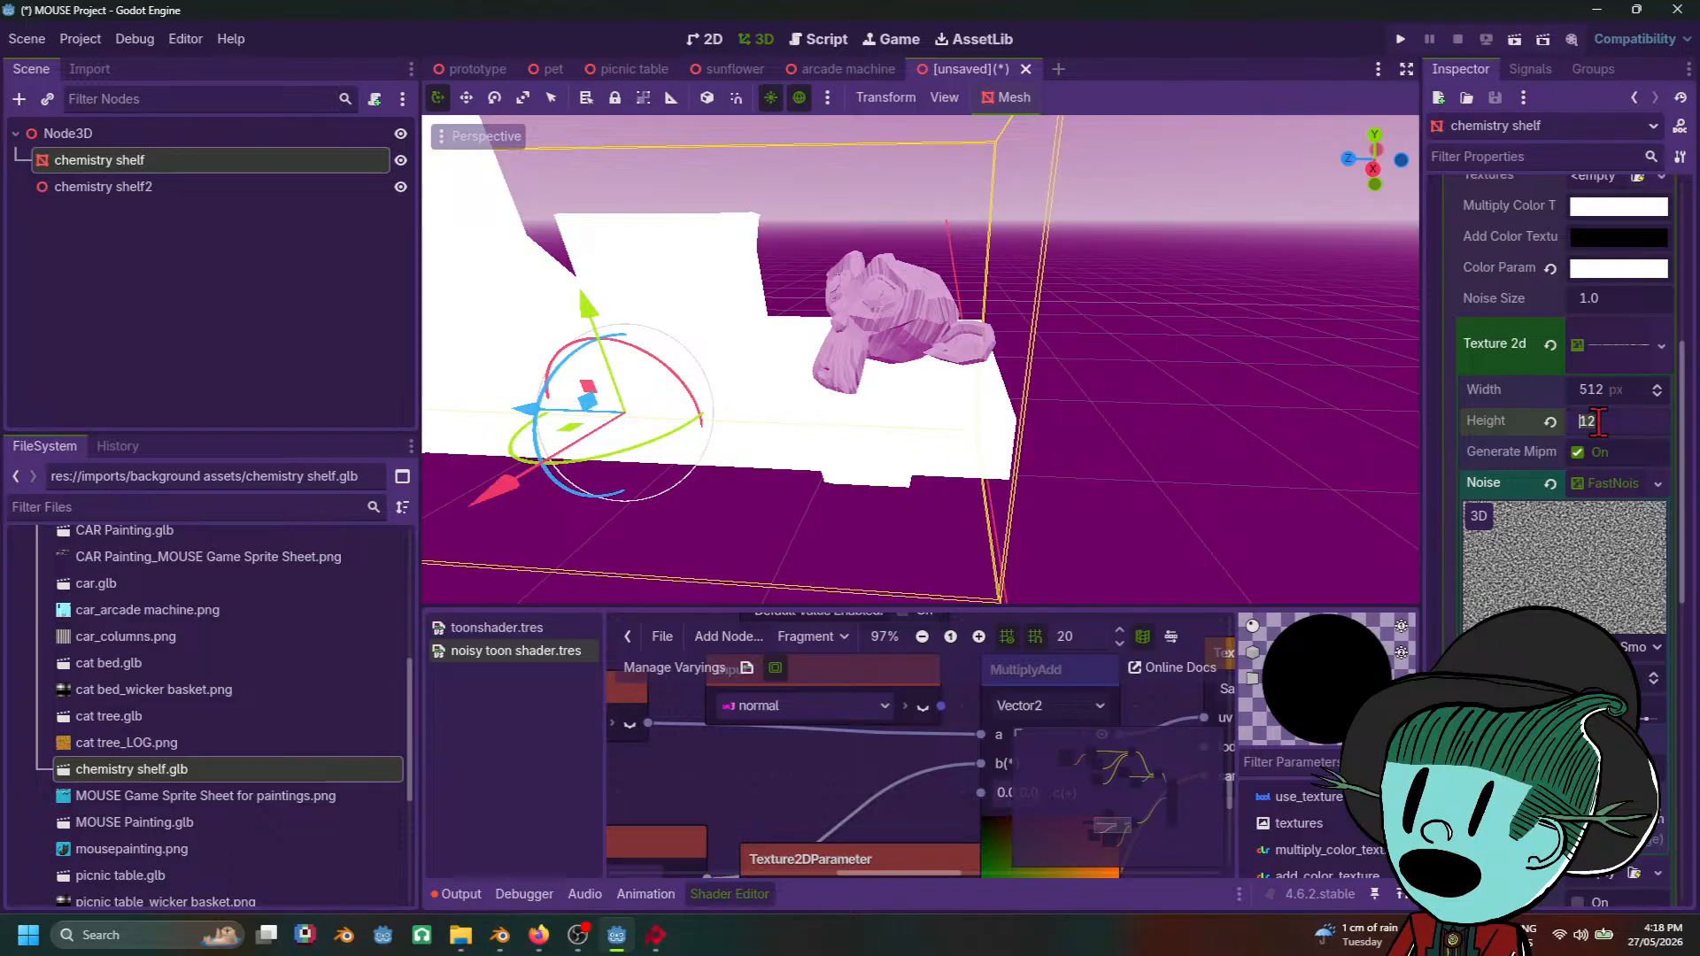
pyautogui.write('512')
# Step: Set the noise texture's width to 12 px and inspect the streaks on the monkey head
pyautogui.click(1585, 389)
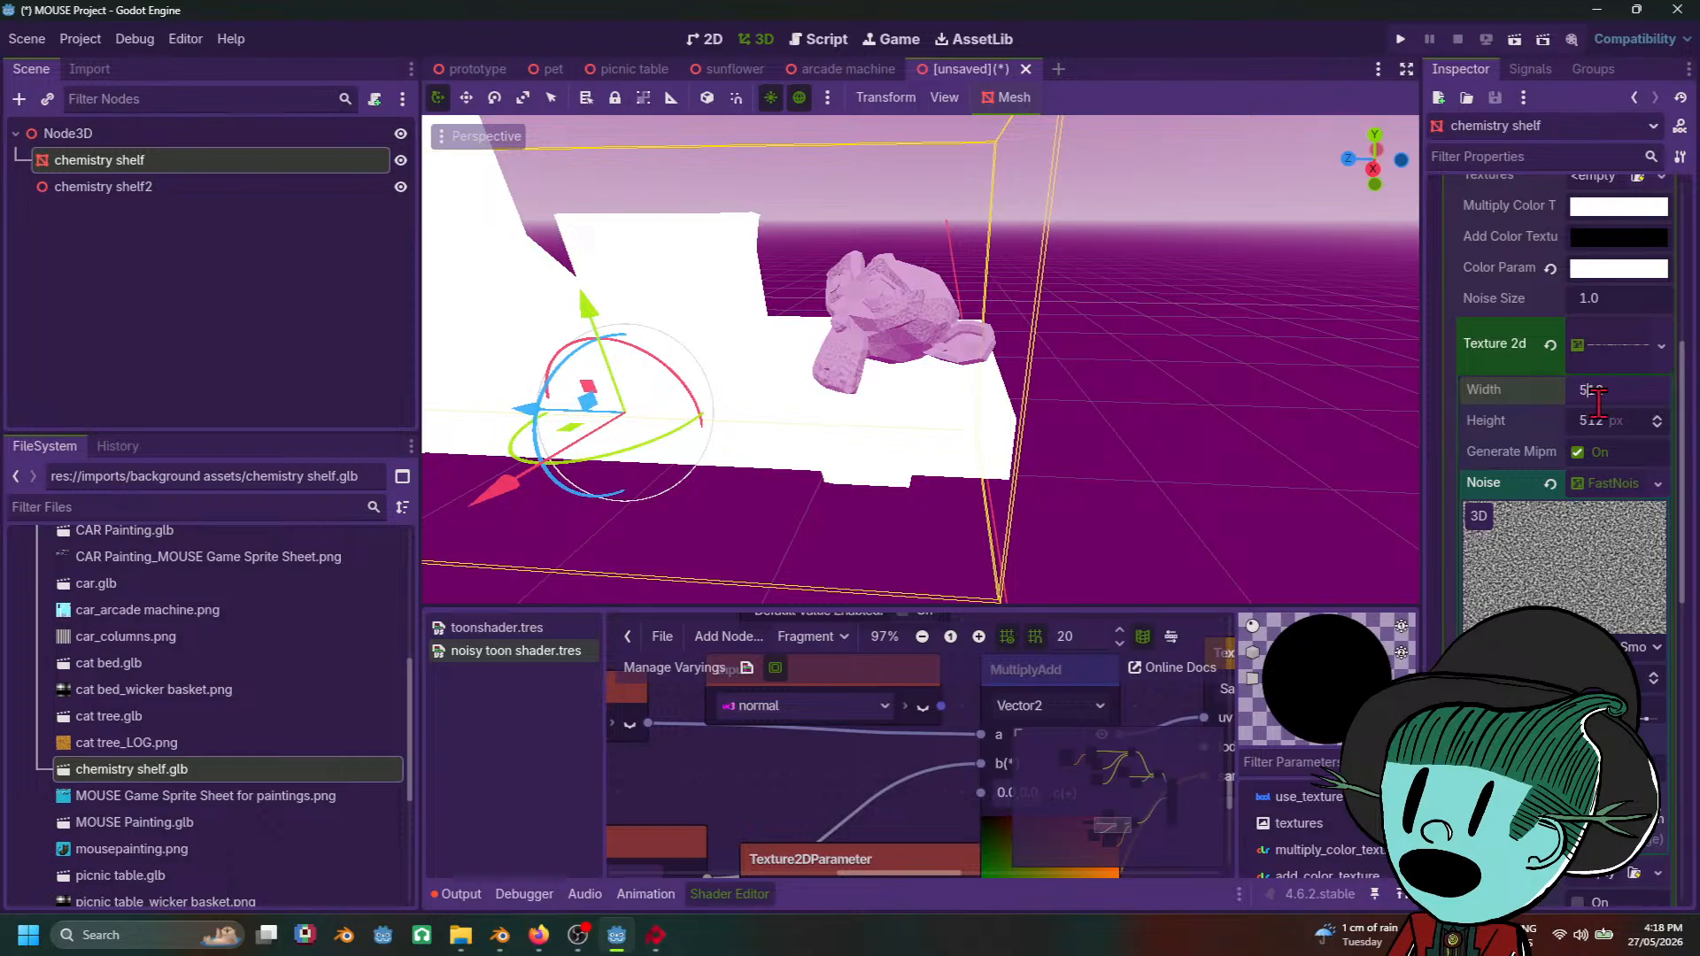
pyautogui.press('Return')
pyautogui.scroll(-8, 820, 336)
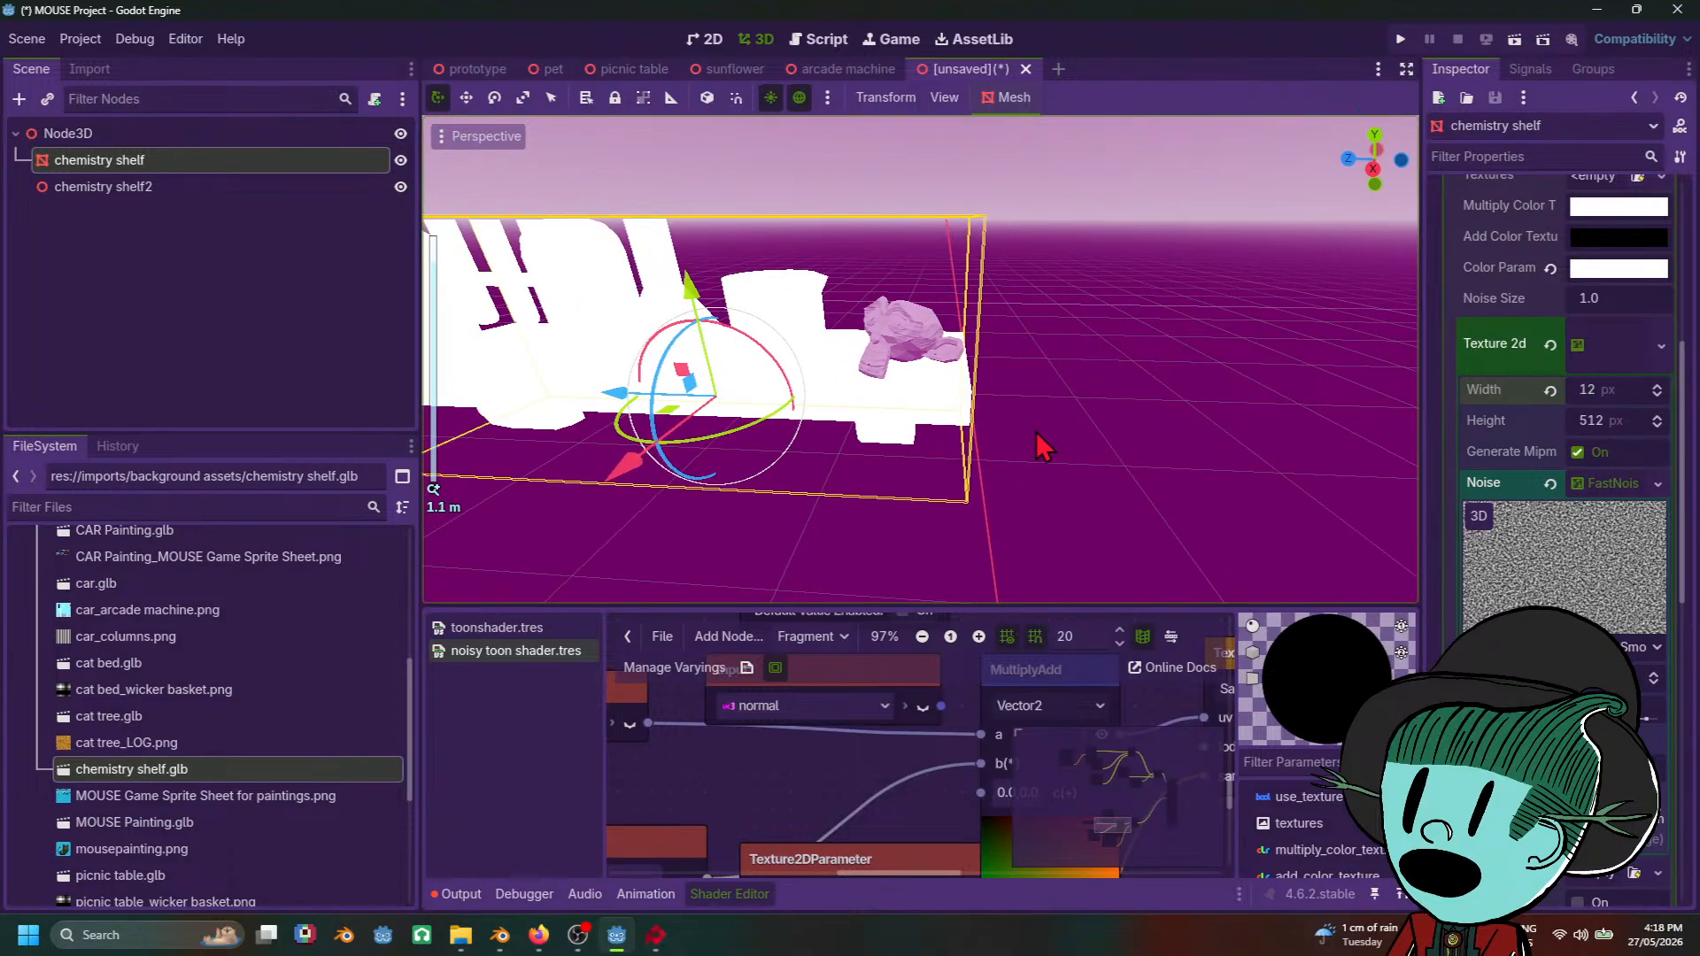
pyautogui.moveTo(1036, 434)
pyautogui.mouseDown(button='middle')
pyautogui.moveTo(986, 471)
pyautogui.moveTo(1050, 425)
pyautogui.mouseUp(button='middle')
pyautogui.scroll(11, 984, 472)
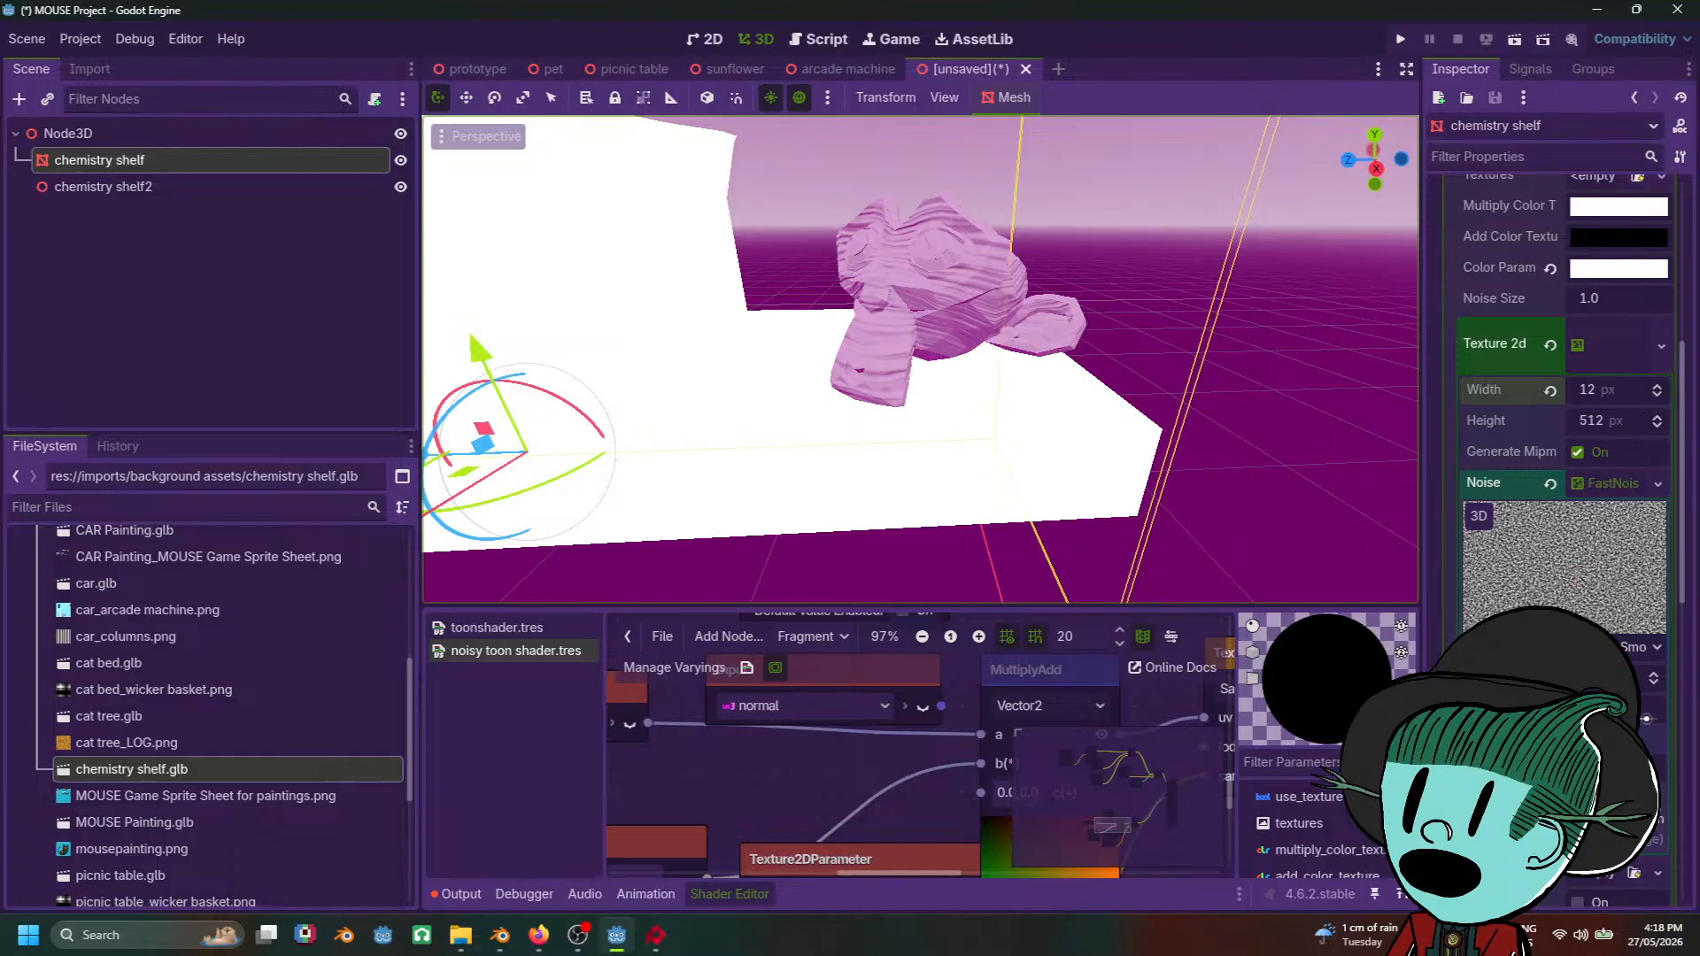
pyautogui.moveTo(1067, 440); pyautogui.dragTo(630, 368, button='middle')
pyautogui.moveTo(868, 390); pyautogui.dragTo(1034, 425, button='middle')
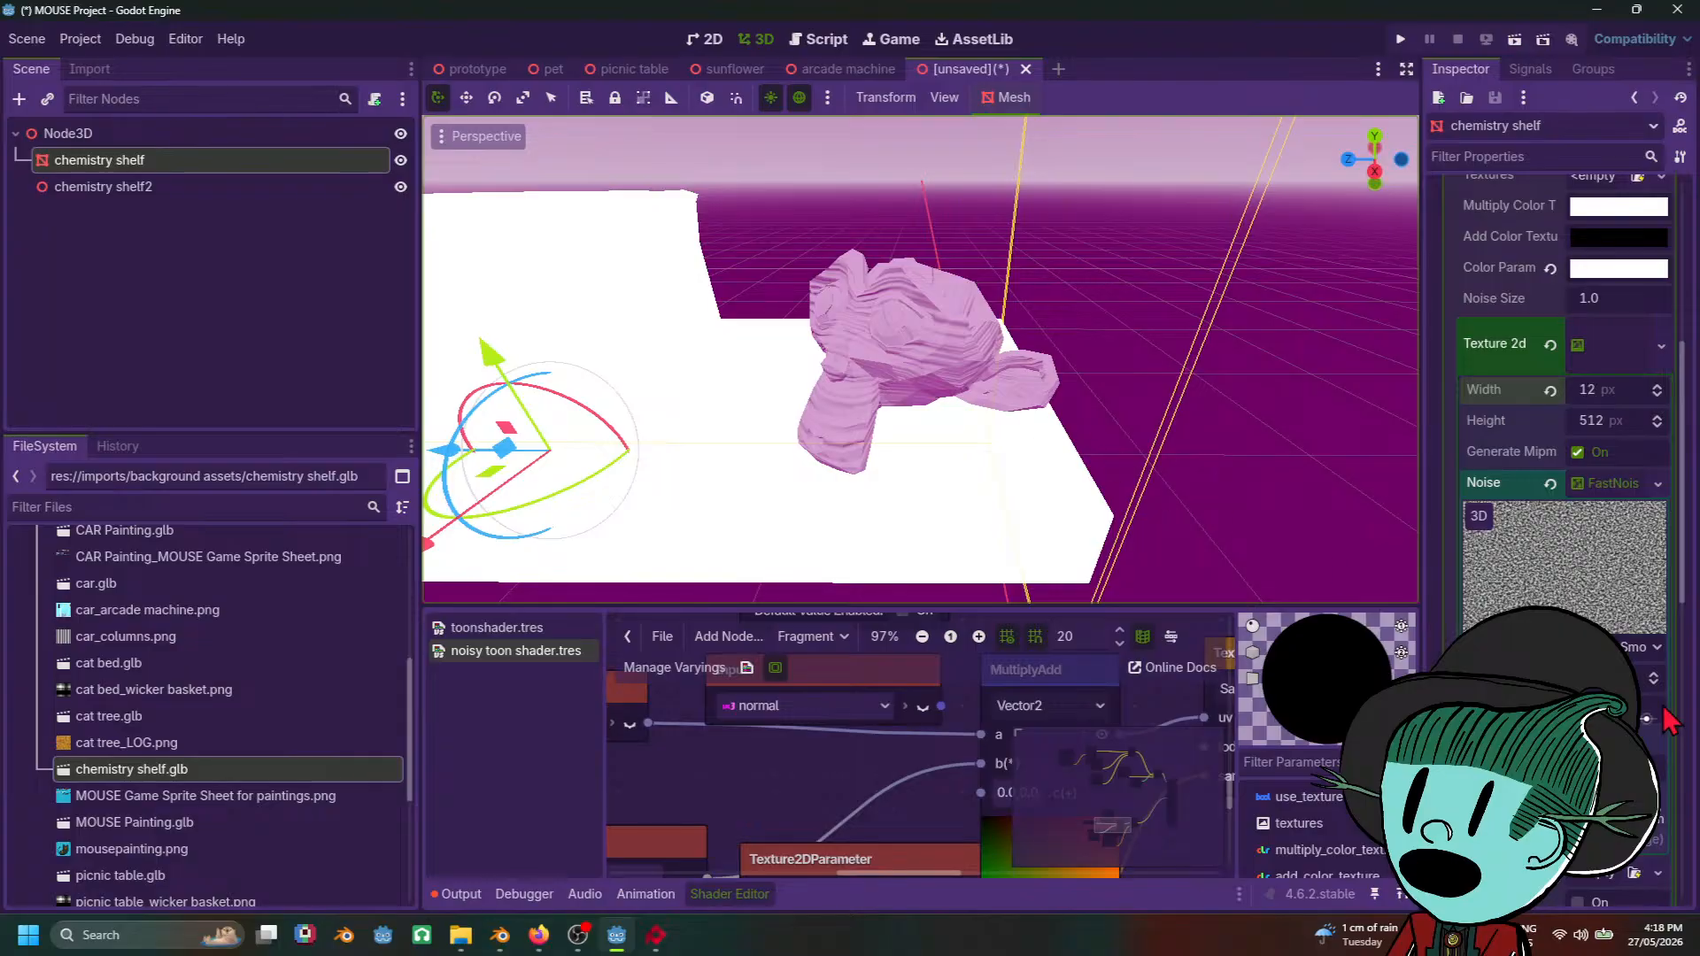
pyautogui.scroll(4, 1545, 487)
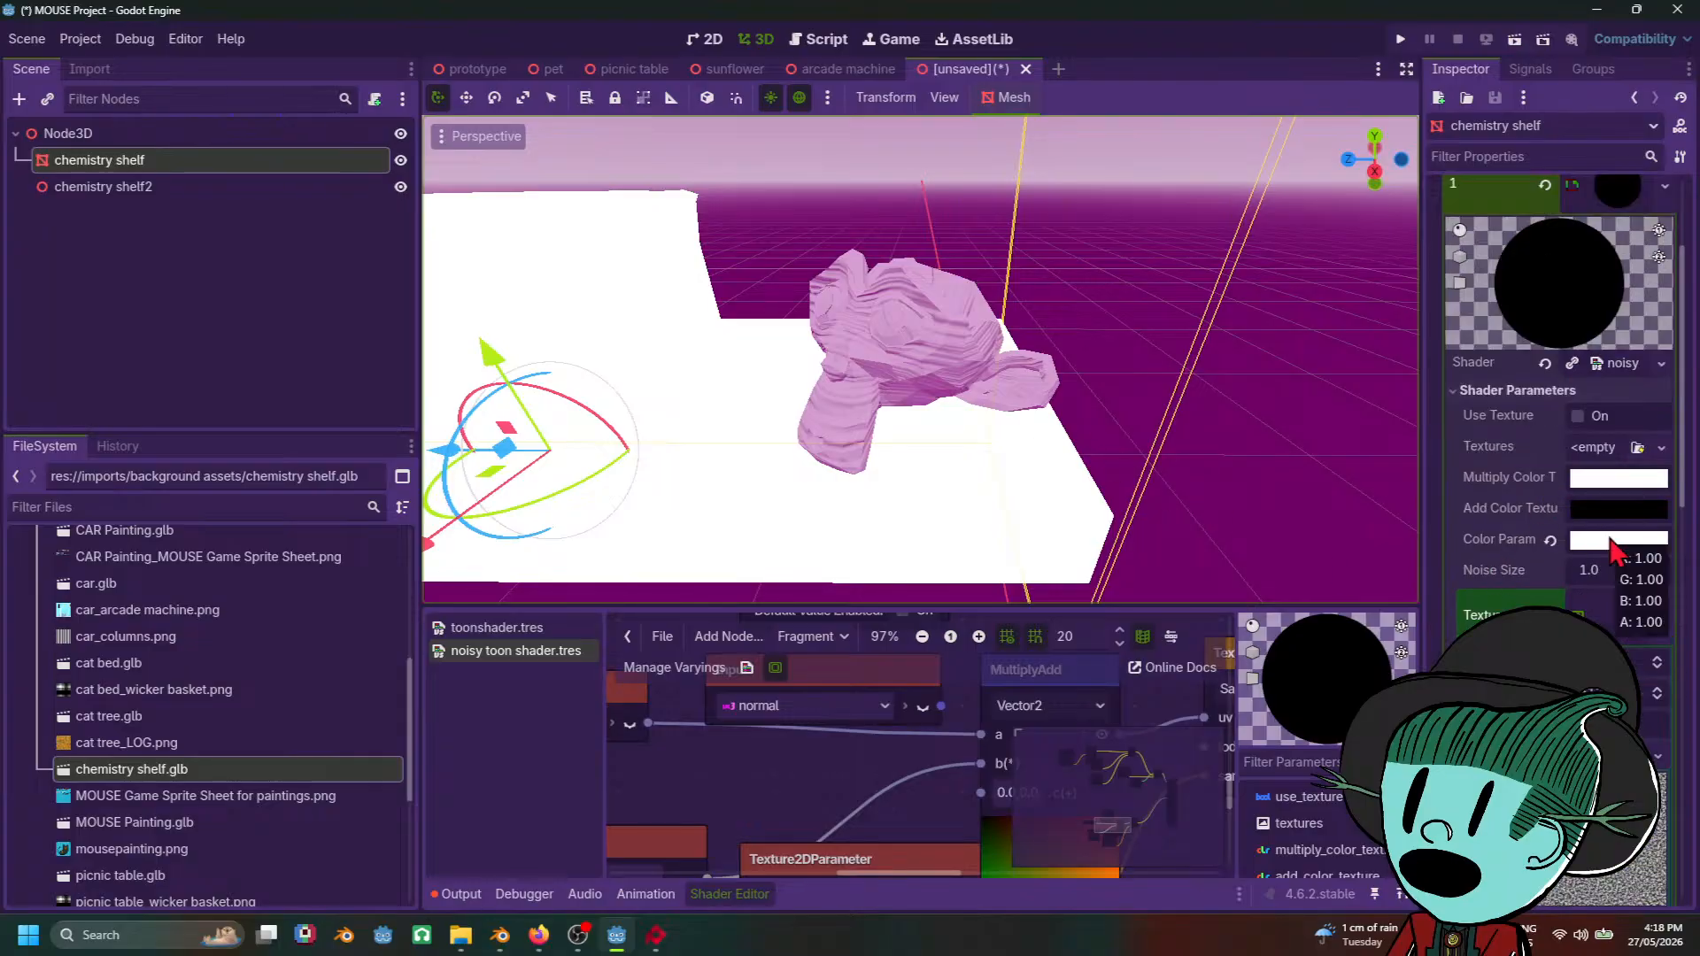
pyautogui.click(1614, 542)
pyautogui.press('Escape')
pyautogui.scroll(-3, 1545, 531)
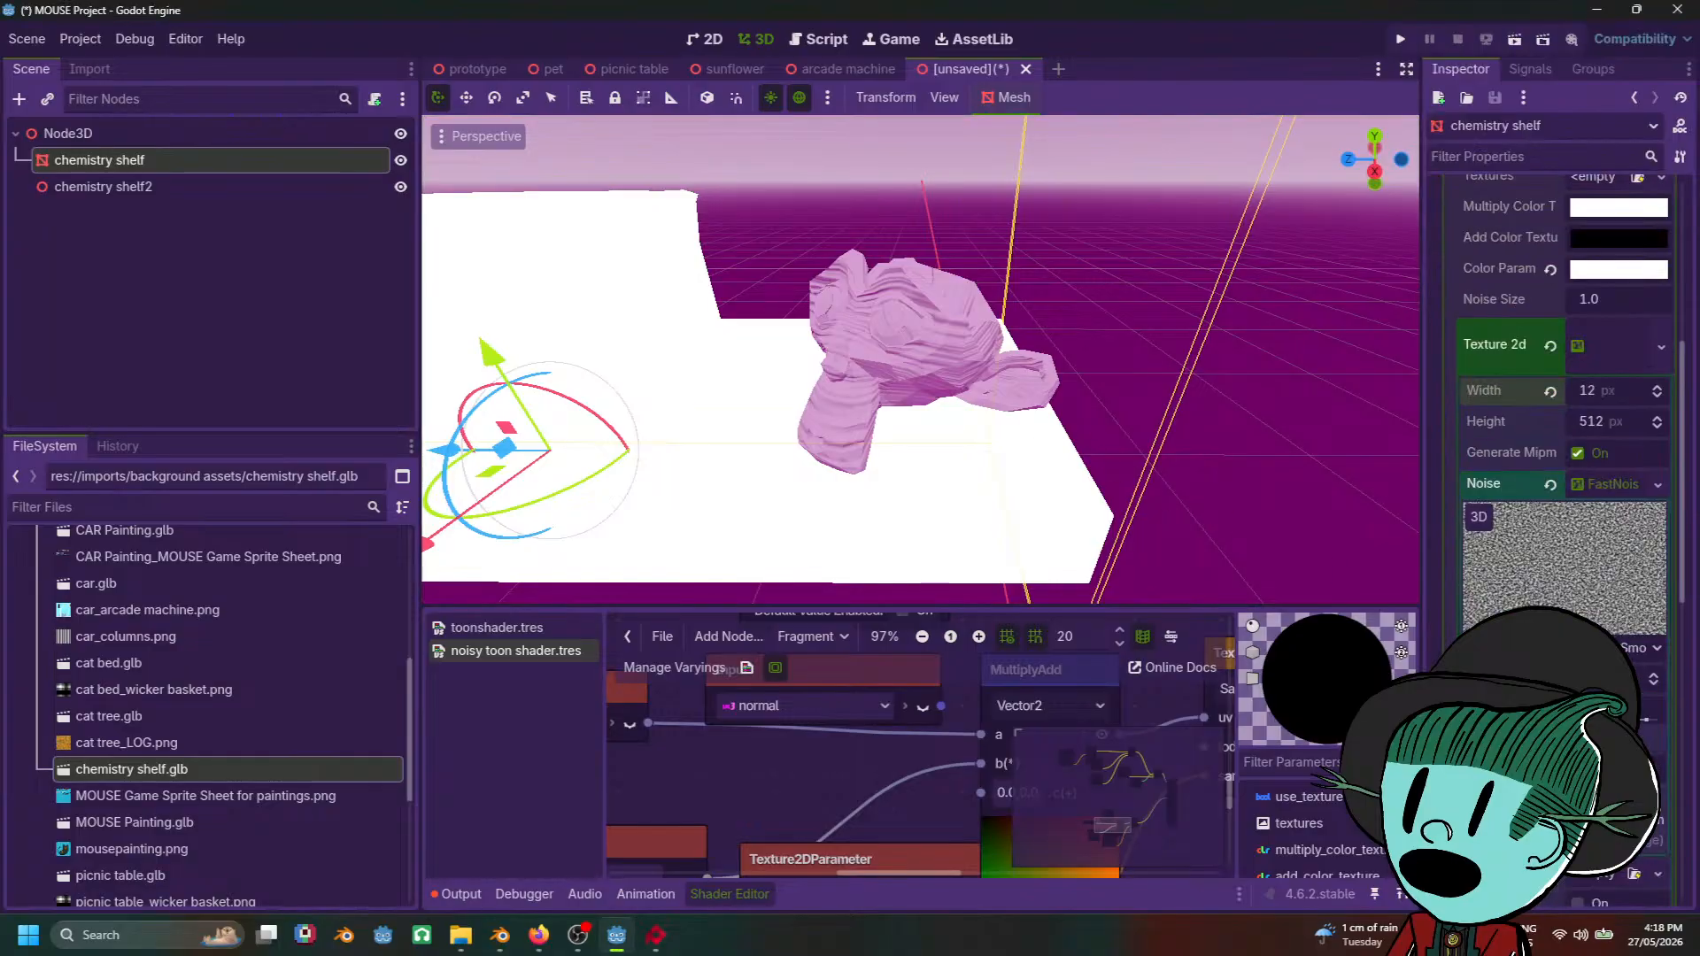
pyautogui.scroll(3, 1629, 310)
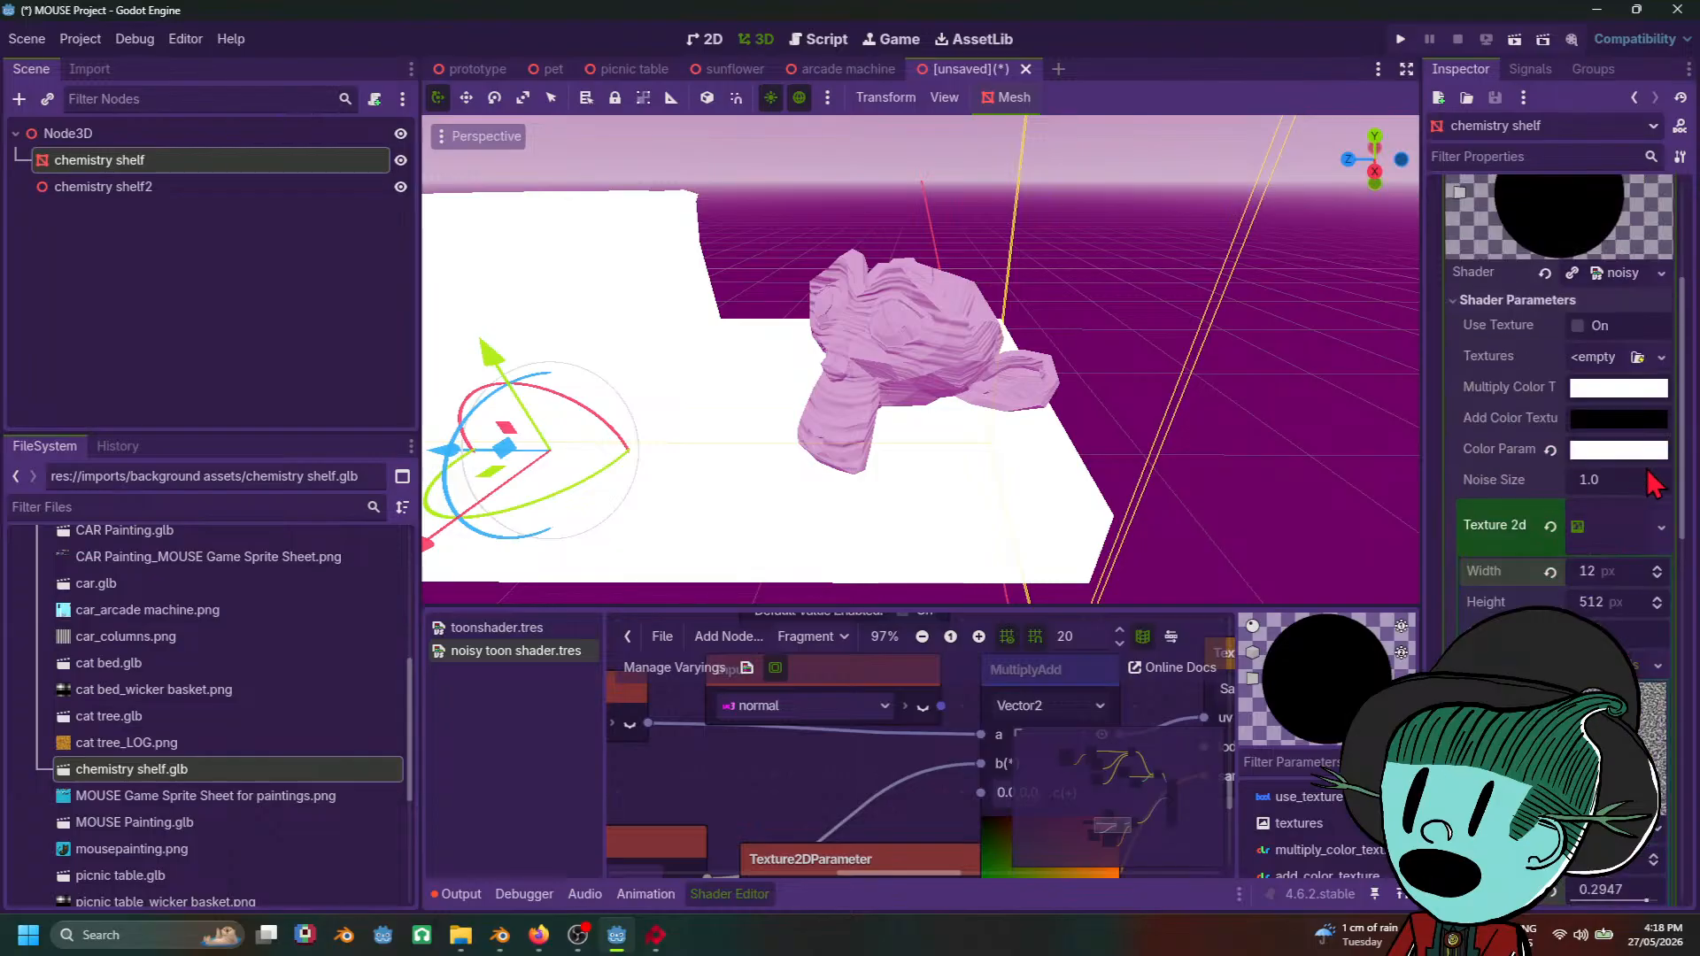
# Step: Set the surface 1 material's Shadow Intensity to 0.935 and its Number of Steps to 60.69
pyautogui.click(1628, 529)
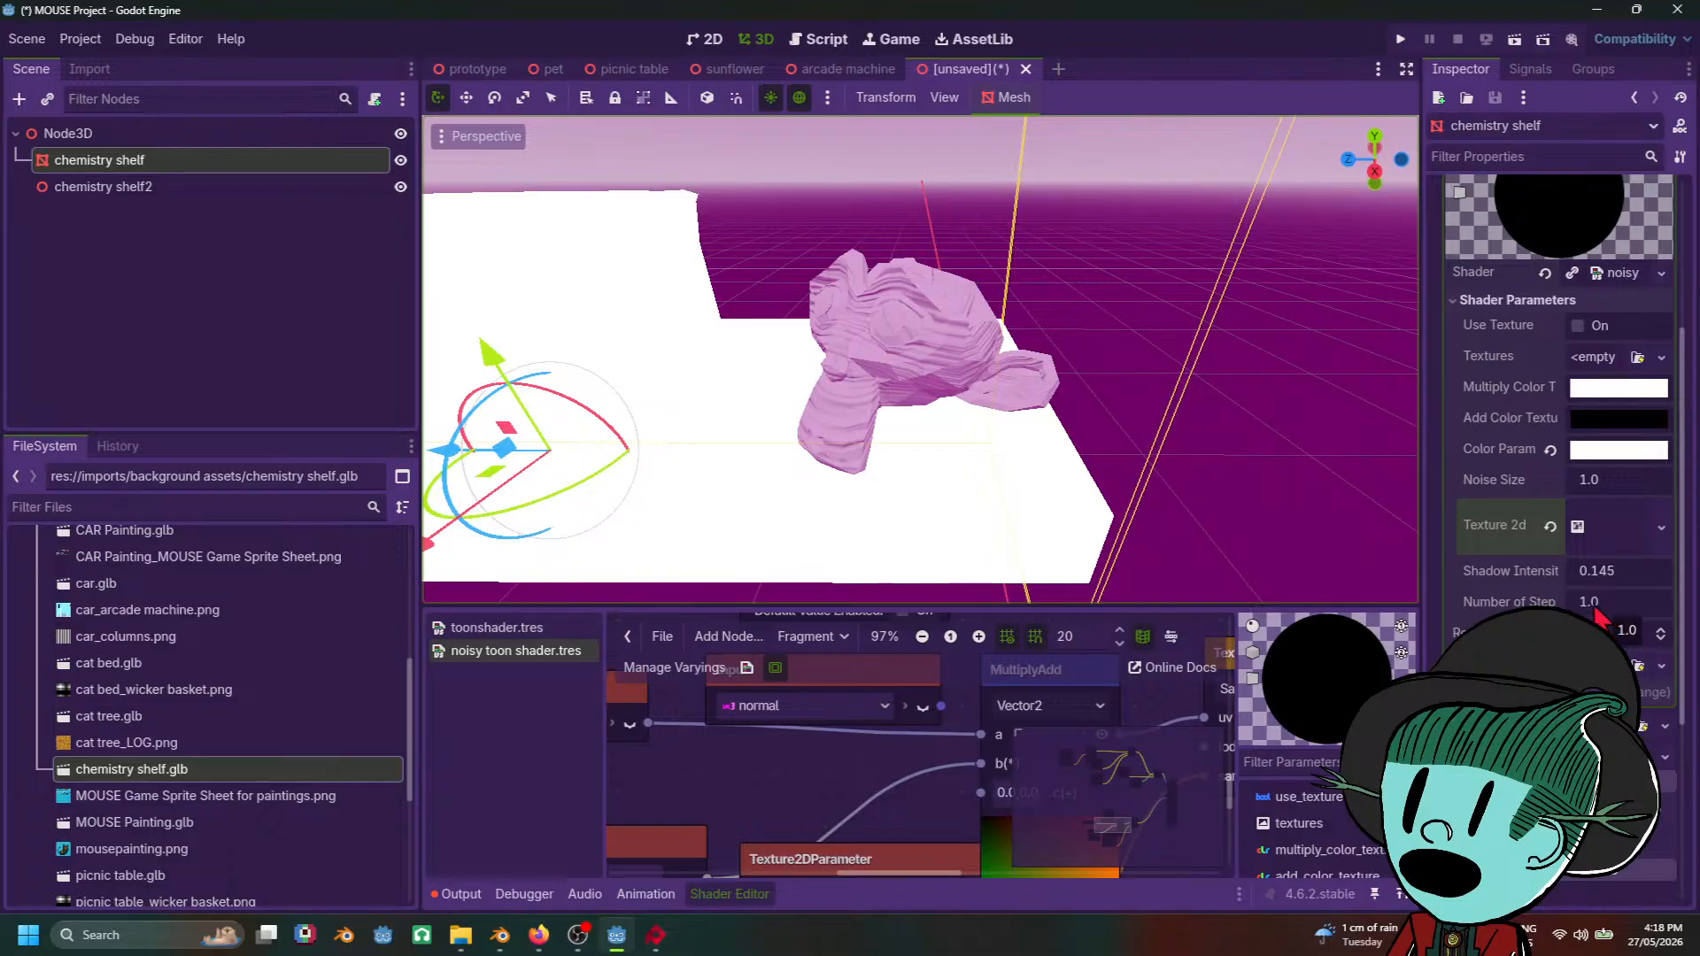
pyautogui.moveTo(1601, 570); pyautogui.dragTo(1667, 570)
pyautogui.scroll(-10, 1133, 363)
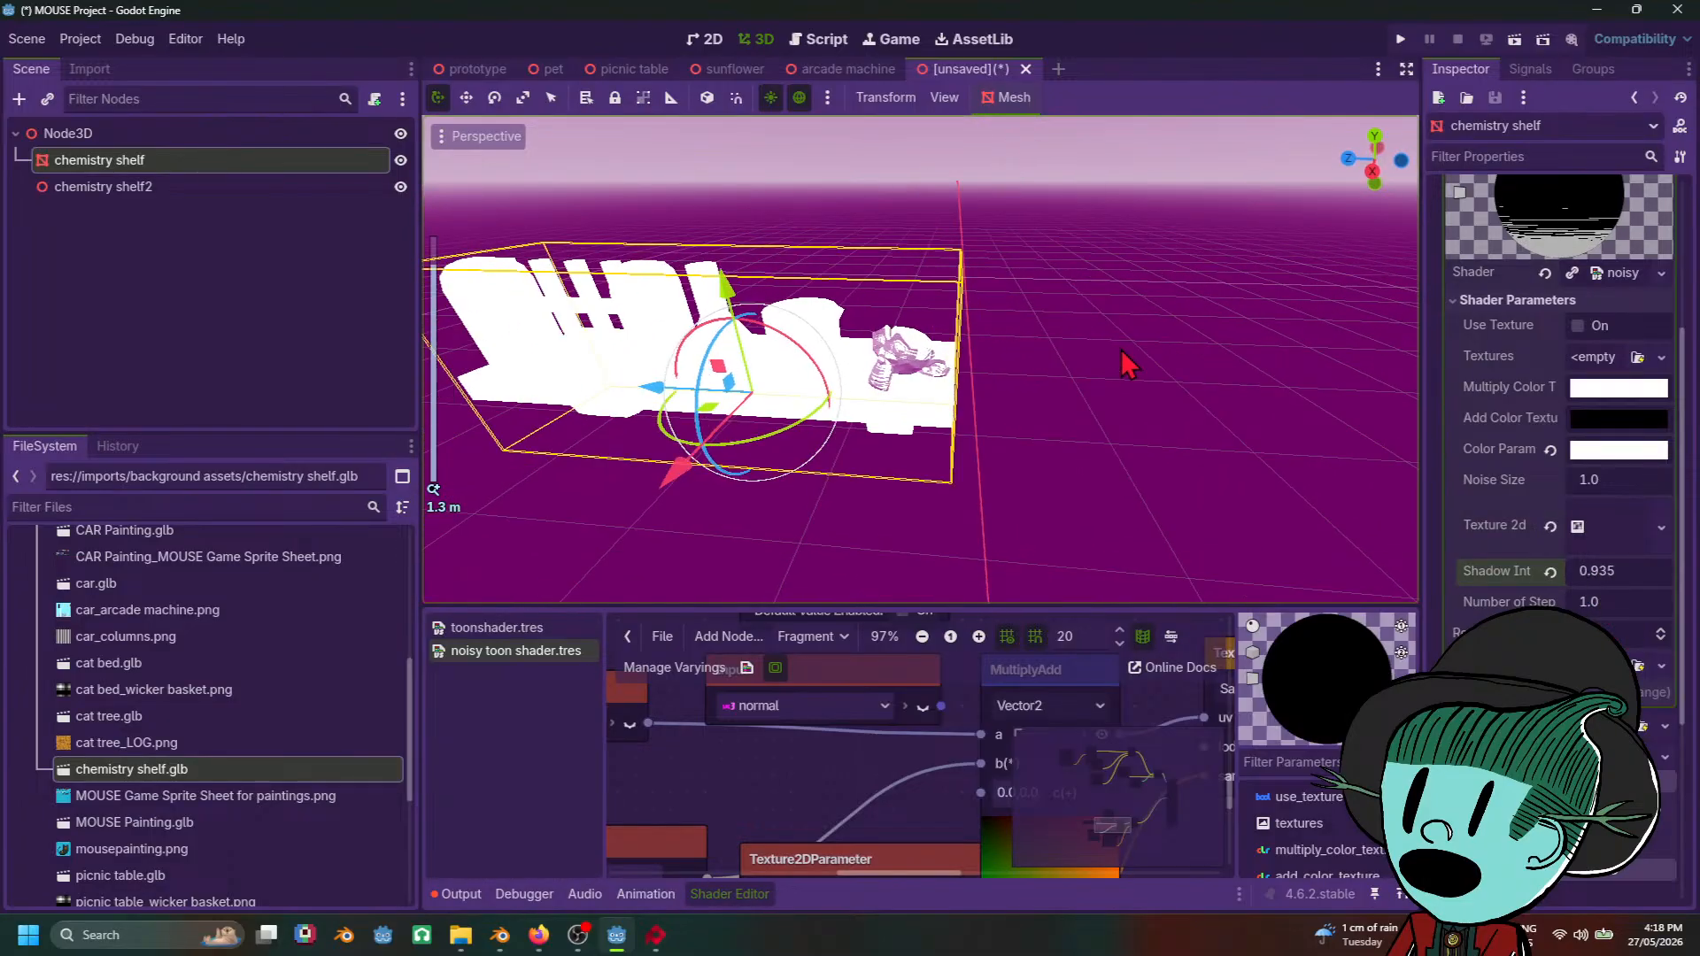
pyautogui.moveTo(1123, 359); pyautogui.dragTo(1040, 343, button='middle')
pyautogui.scroll(5, 1040, 344)
pyautogui.moveTo(997, 434); pyautogui.dragTo(1024, 434, button='middle')
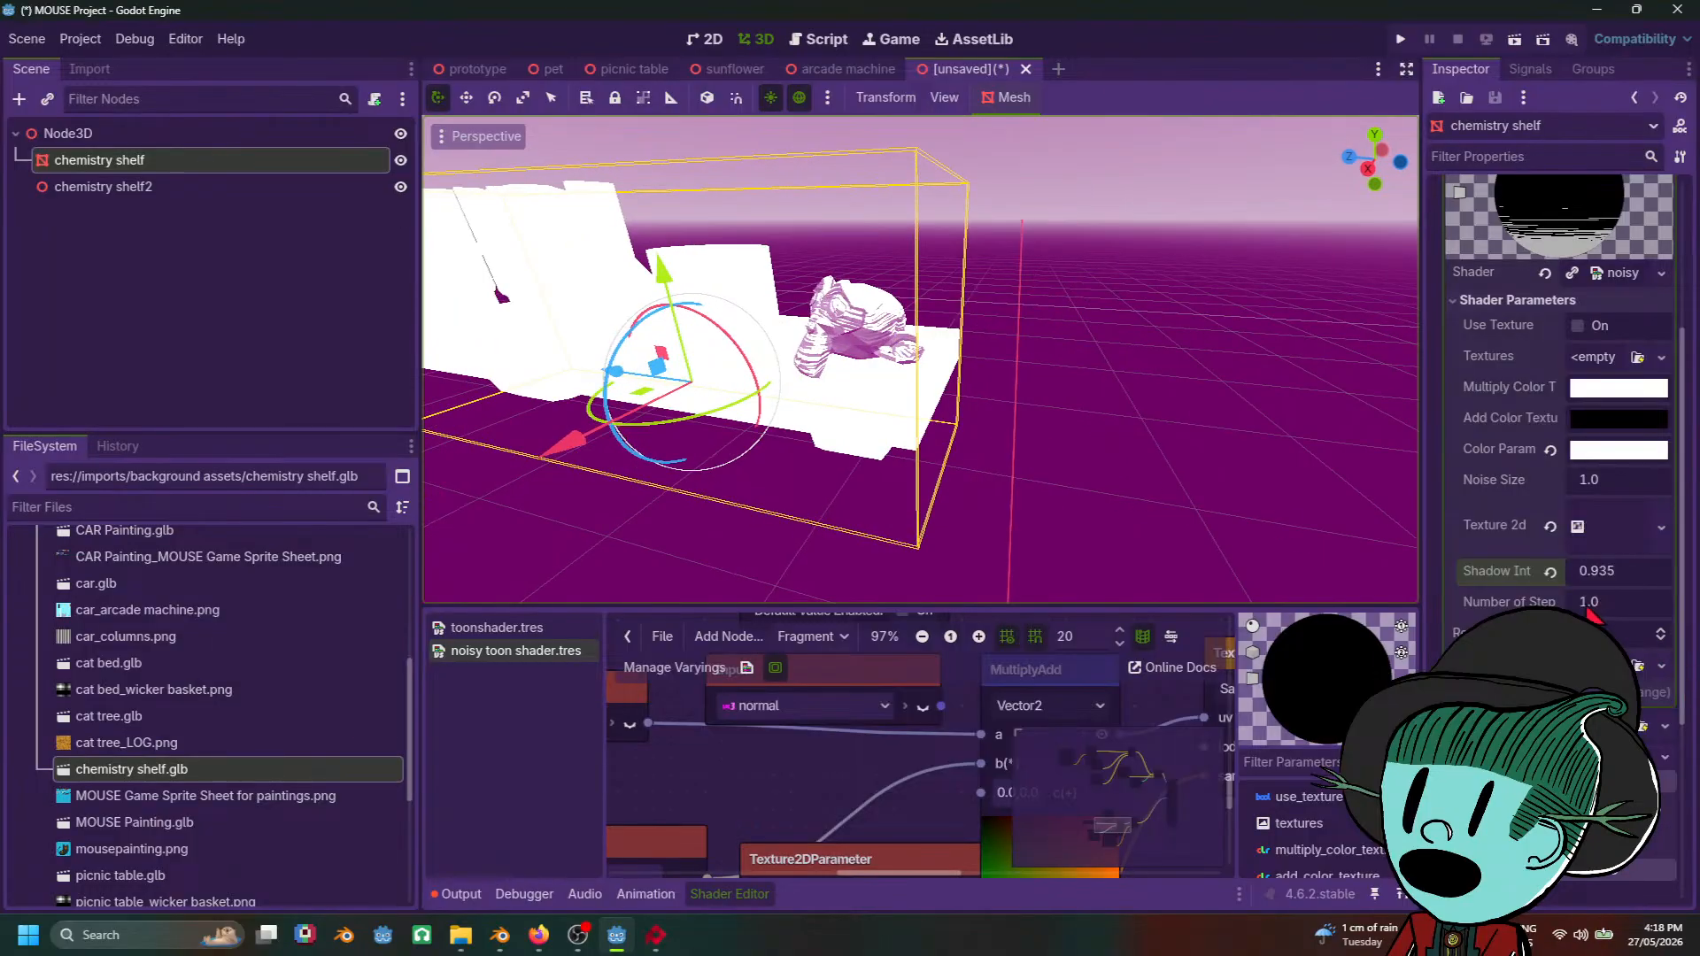
pyautogui.moveTo(1602, 602); pyautogui.dragTo(1674, 603)
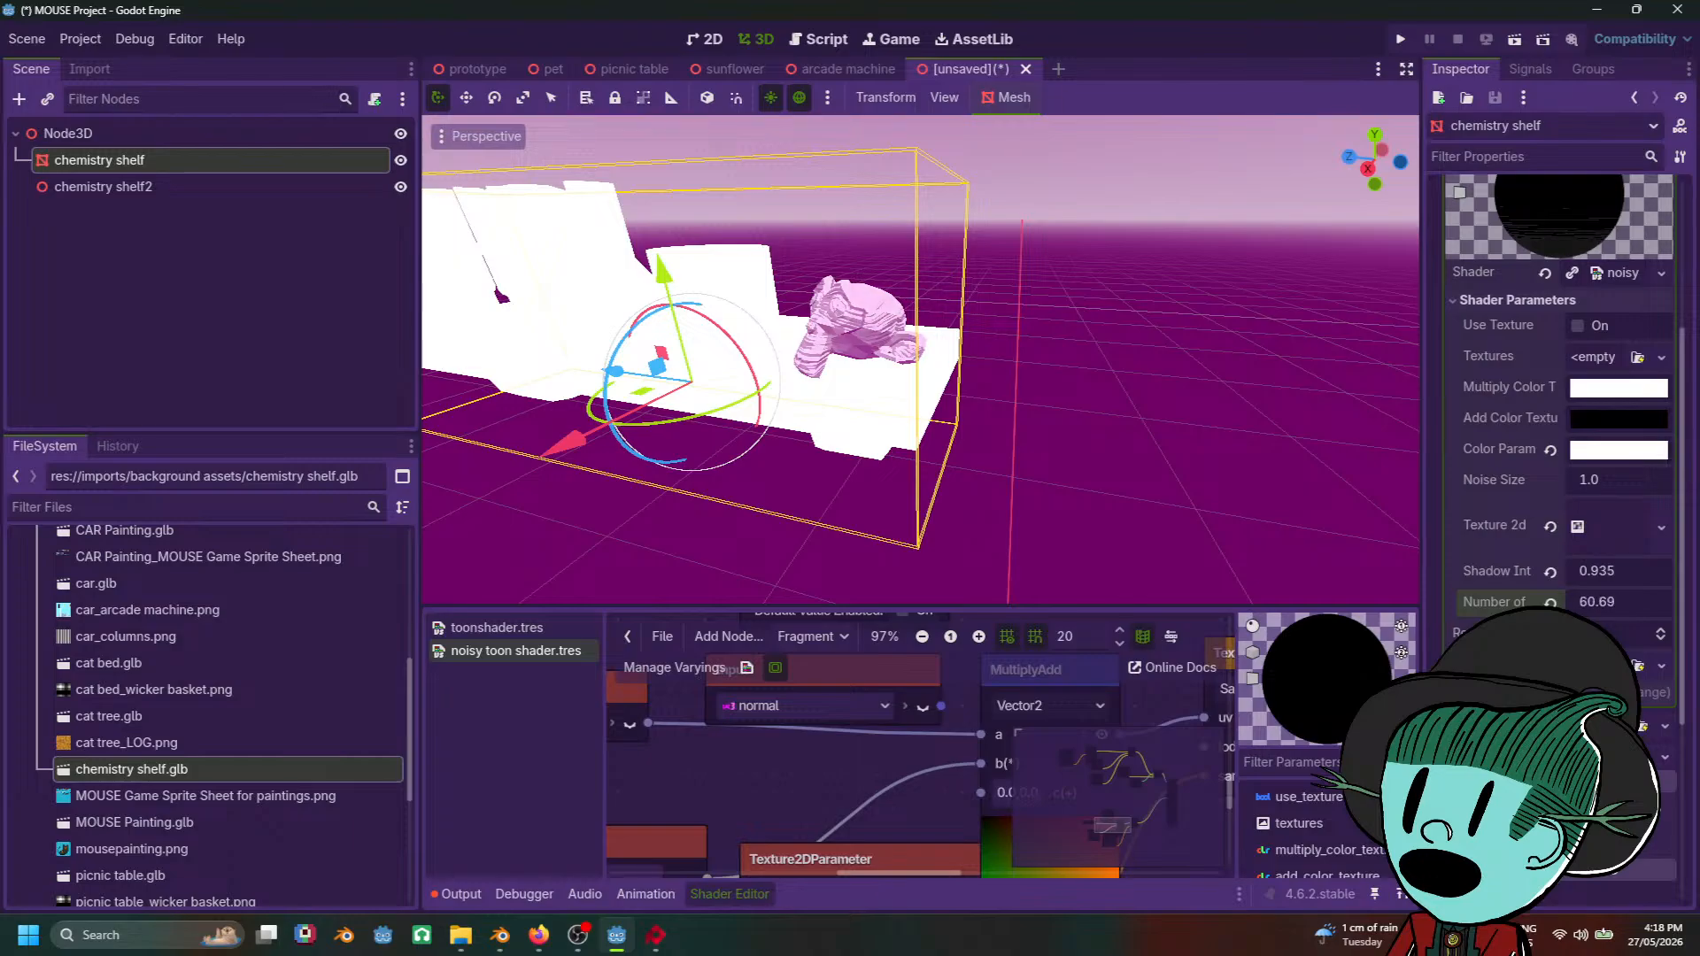
# Step: Raise the surface 1 material's Number of Steps to 68.735 and check the shelf from several angles
pyautogui.scroll(-3, 1412, 500)
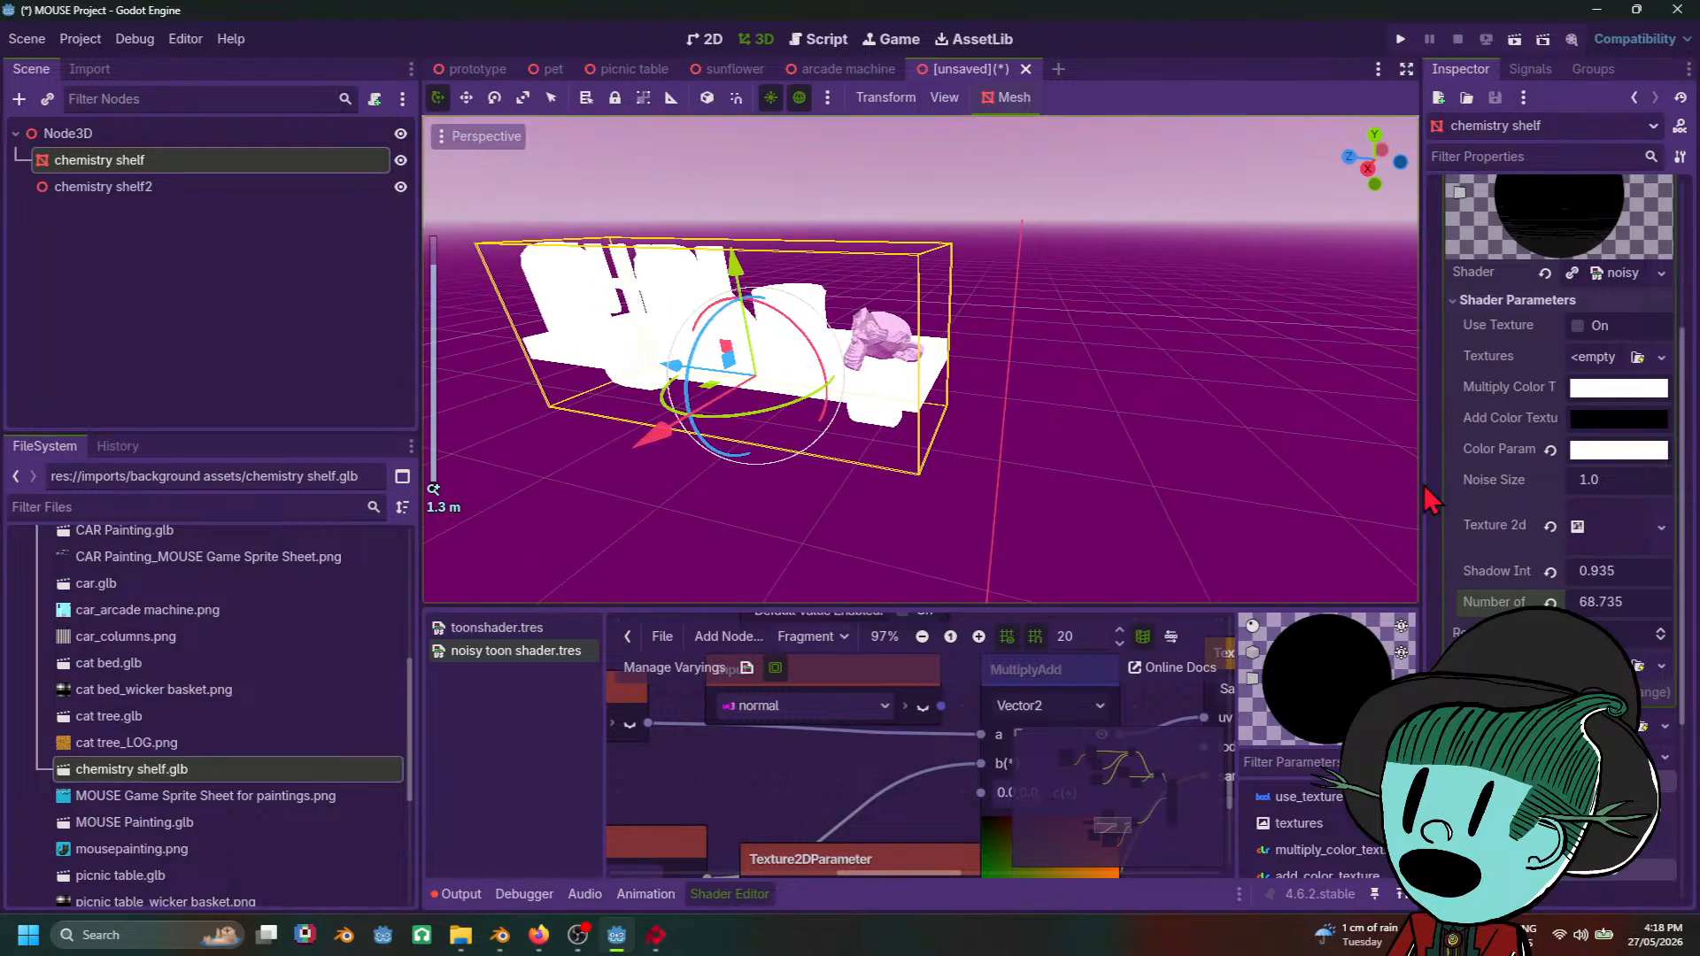
pyautogui.click(901, 507)
pyautogui.scroll(-8, 832, 523)
pyautogui.moveTo(816, 522); pyautogui.dragTo(957, 523, button='middle')
pyautogui.scroll(8, 956, 522)
pyautogui.moveTo(1073, 512); pyautogui.dragTo(1010, 500, button='middle')
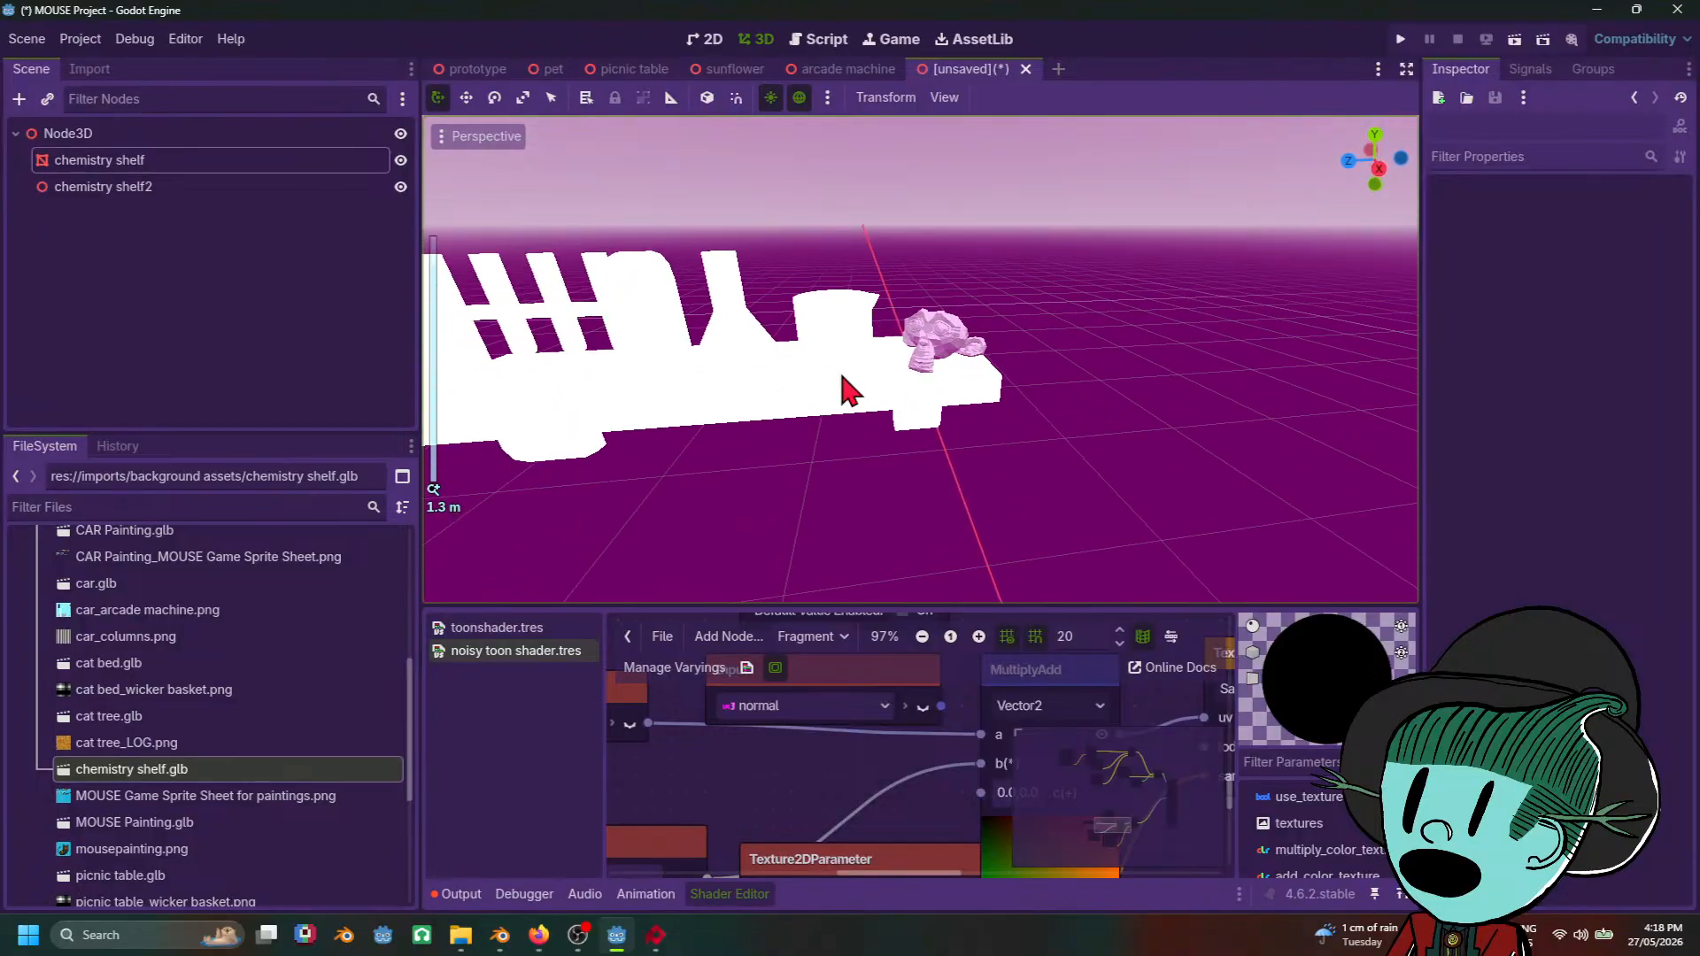
# Step: Assign a new ShaderMaterial to surface 2 of the chemistry shelf mesh and expand its settings
pyautogui.click(846, 389)
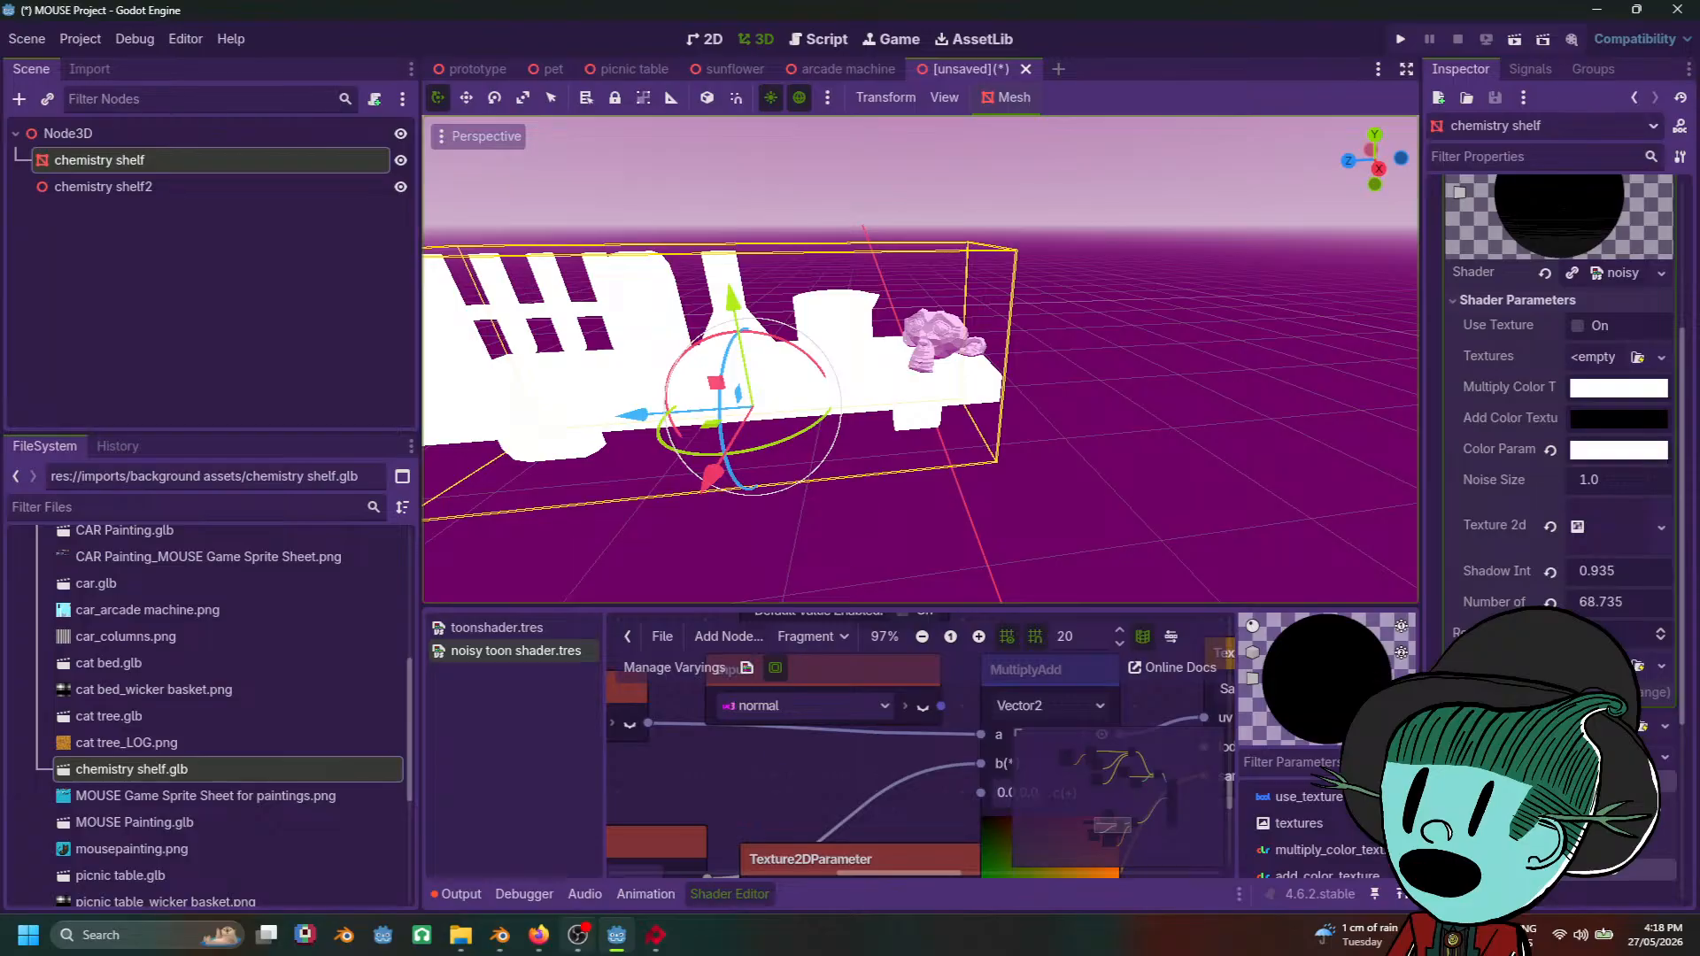
pyautogui.scroll(5, 1585, 399)
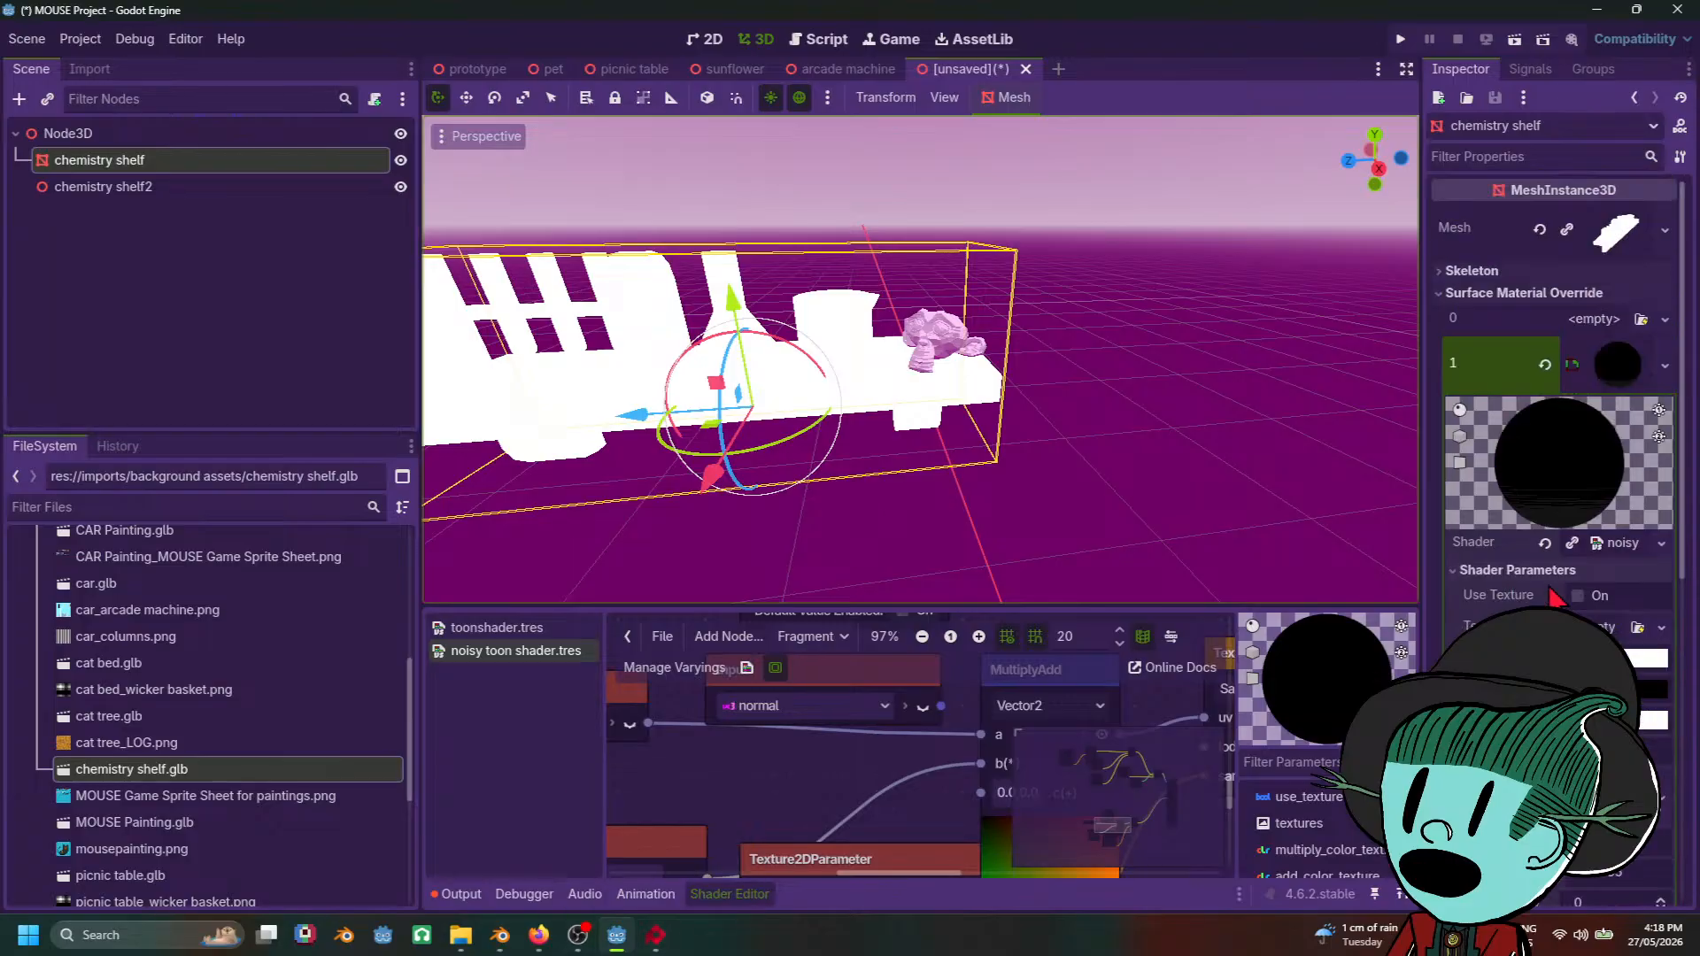
pyautogui.click(1617, 365)
pyautogui.click(1594, 411)
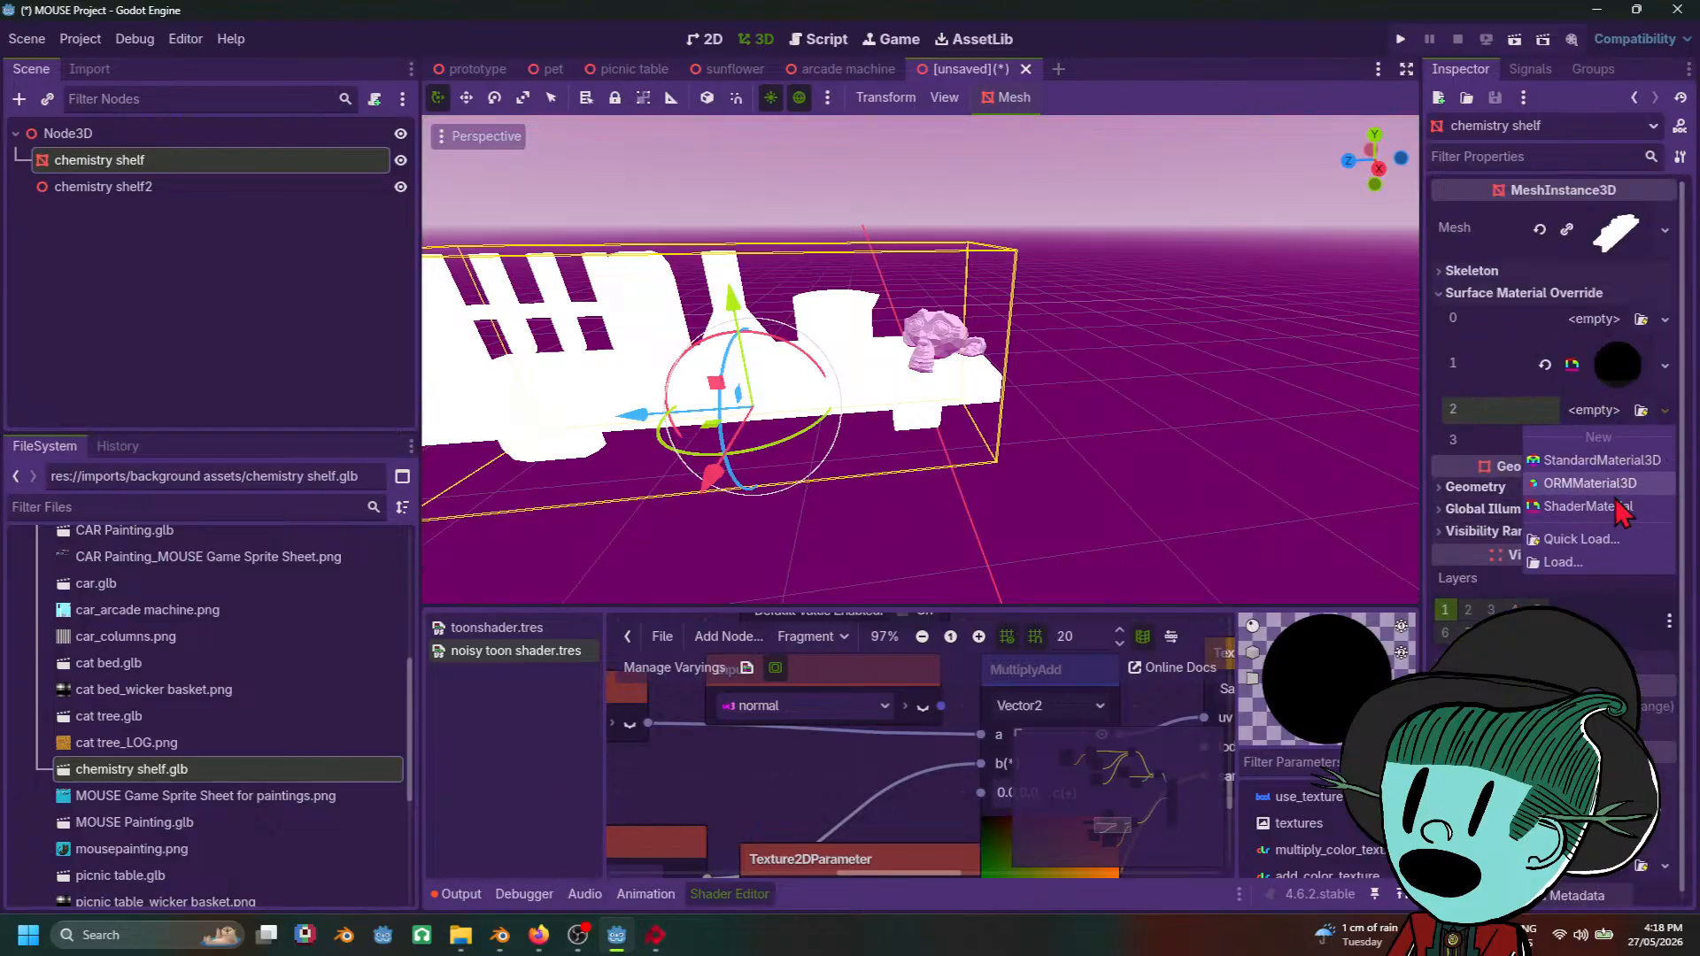
pyautogui.click(1623, 507)
pyautogui.click(1628, 434)
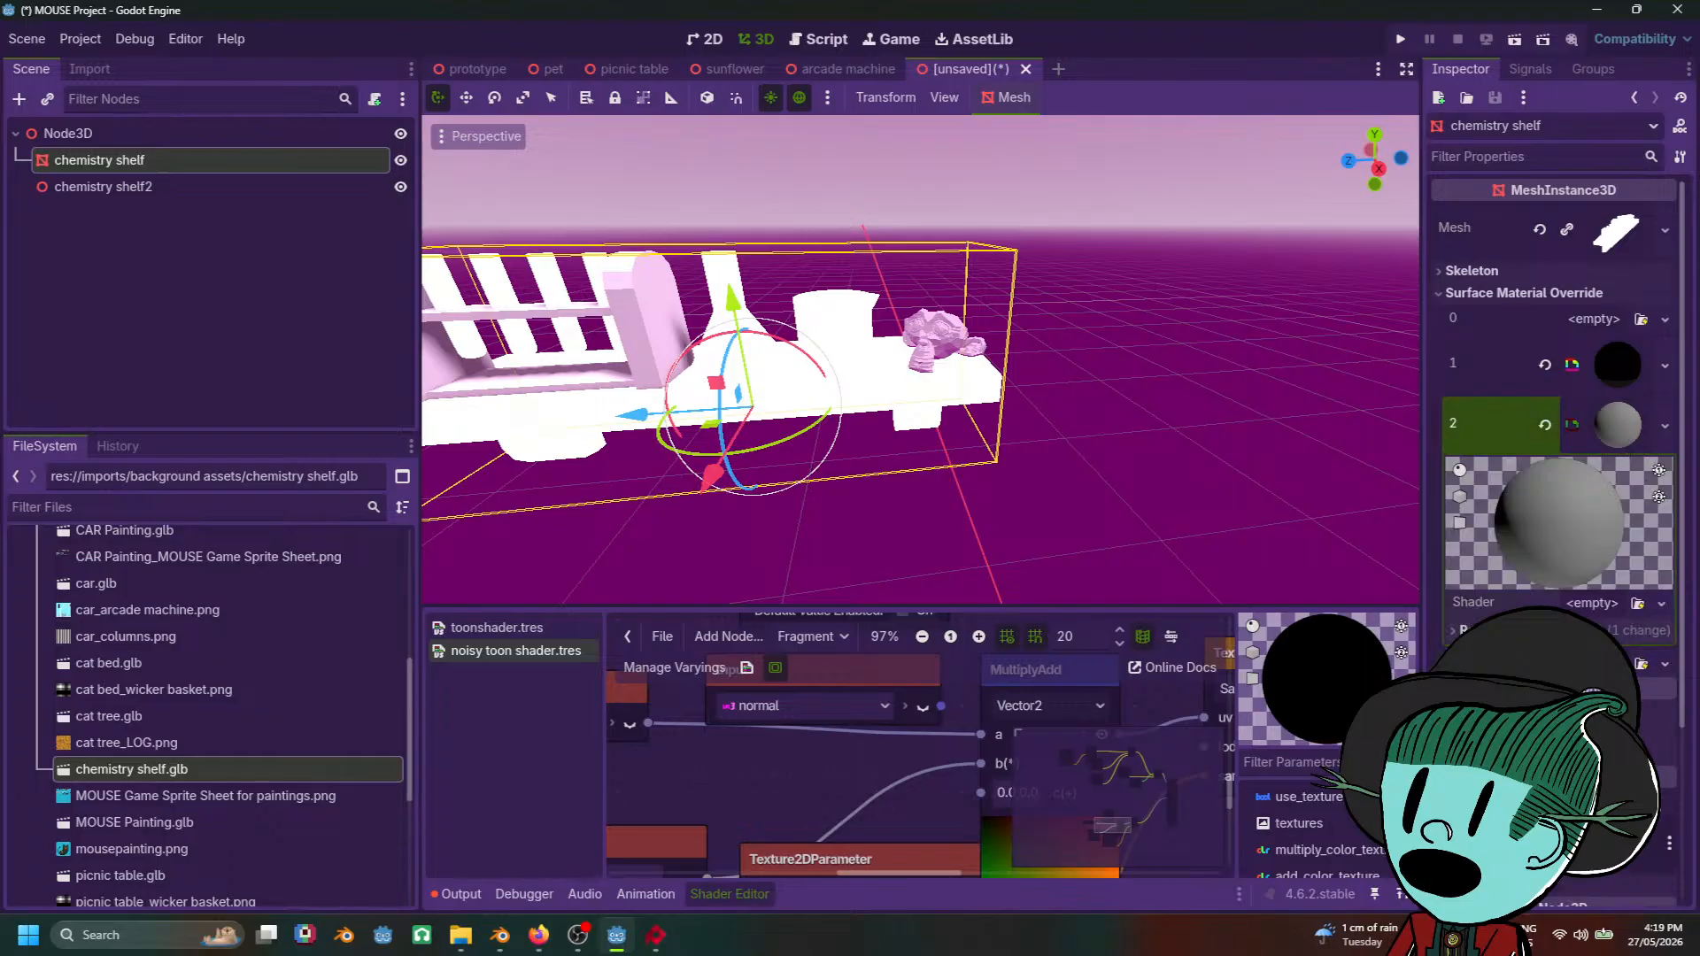
# Step: Load noisy toon shader.tres as the surface 2 material's shader and expand its shader parameters
pyautogui.click(1592, 603)
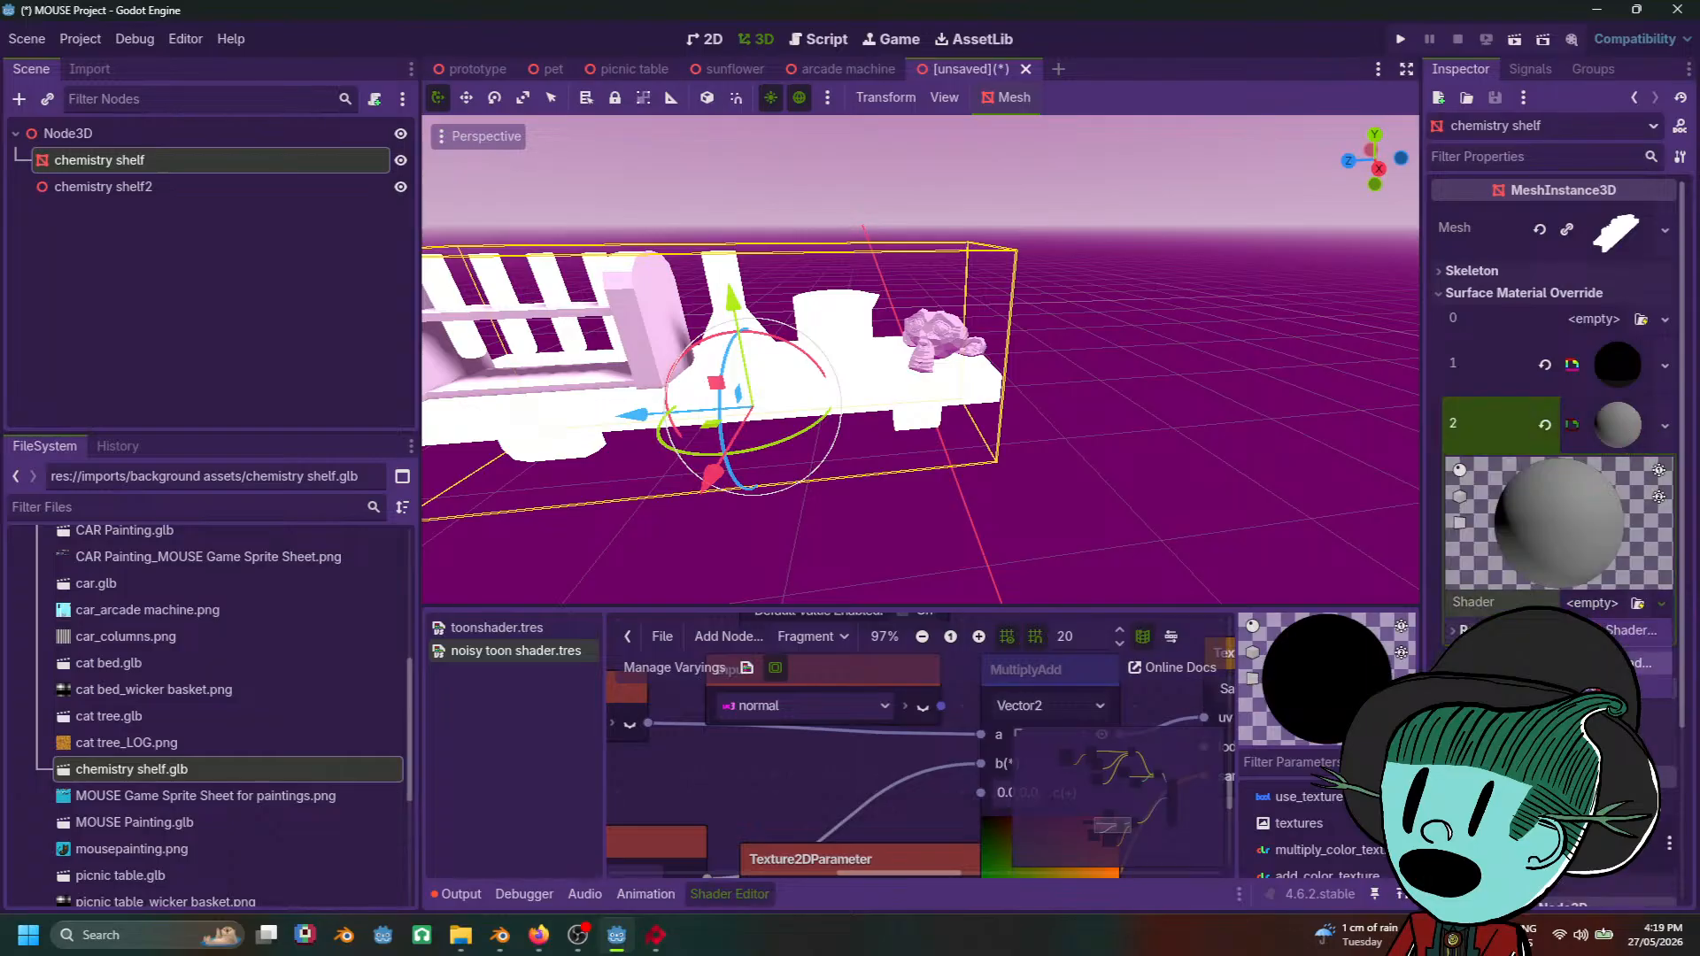
pyautogui.click(1634, 663)
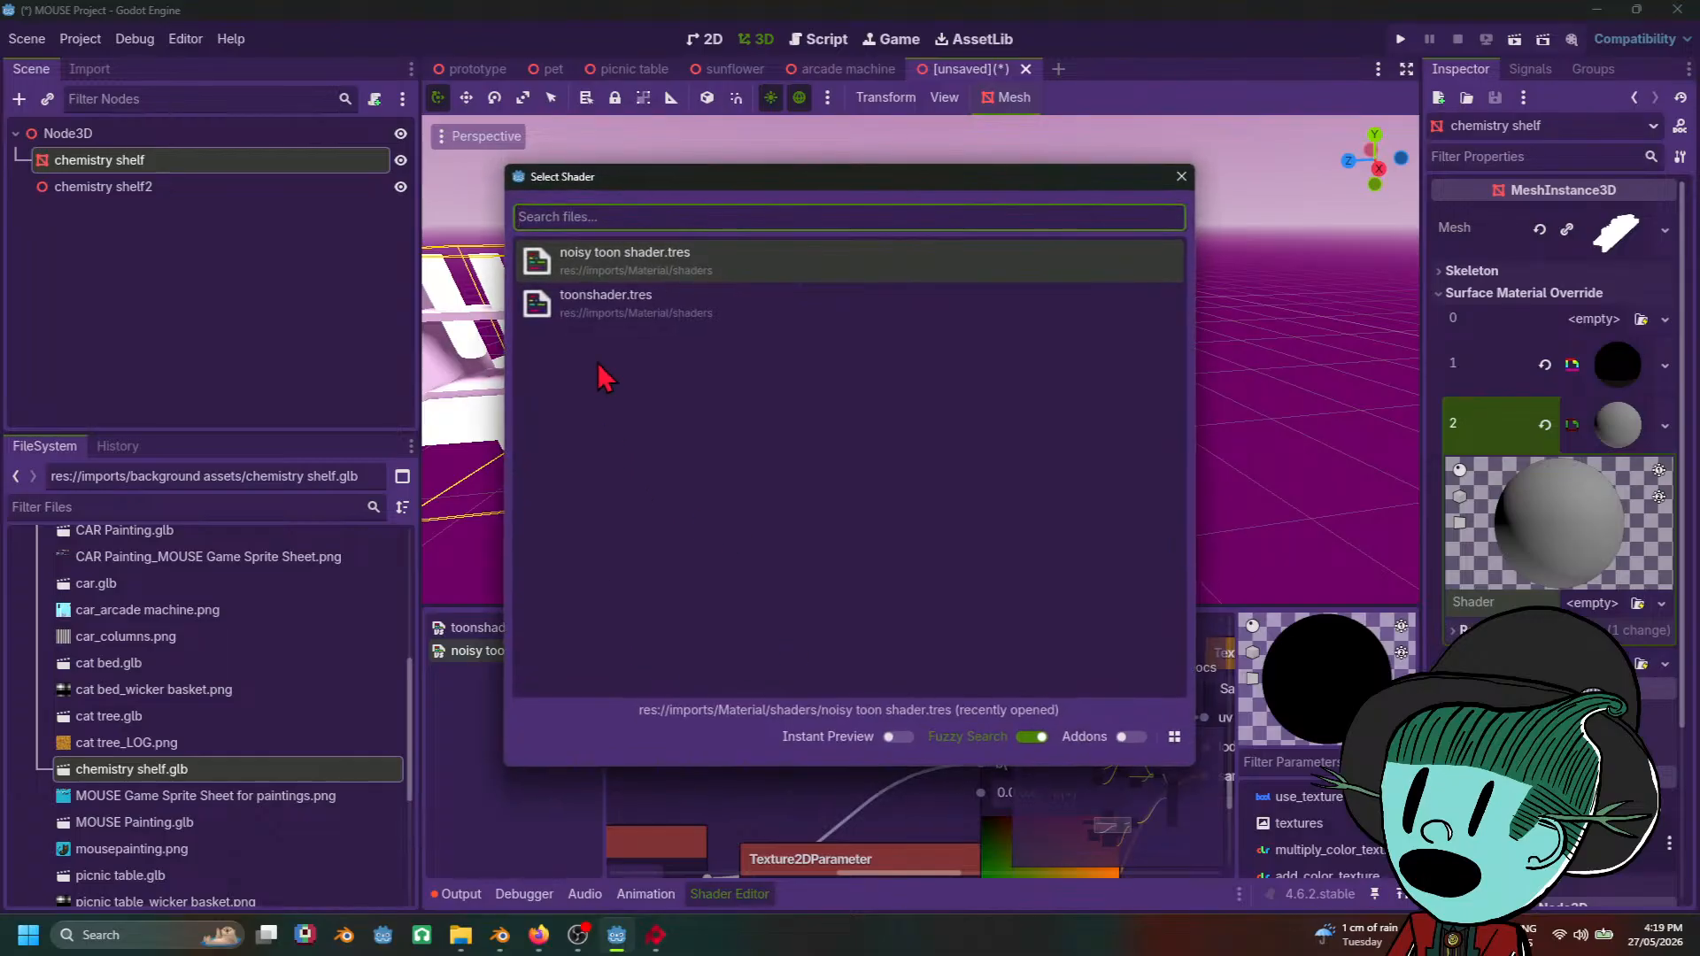
pyautogui.click(661, 264)
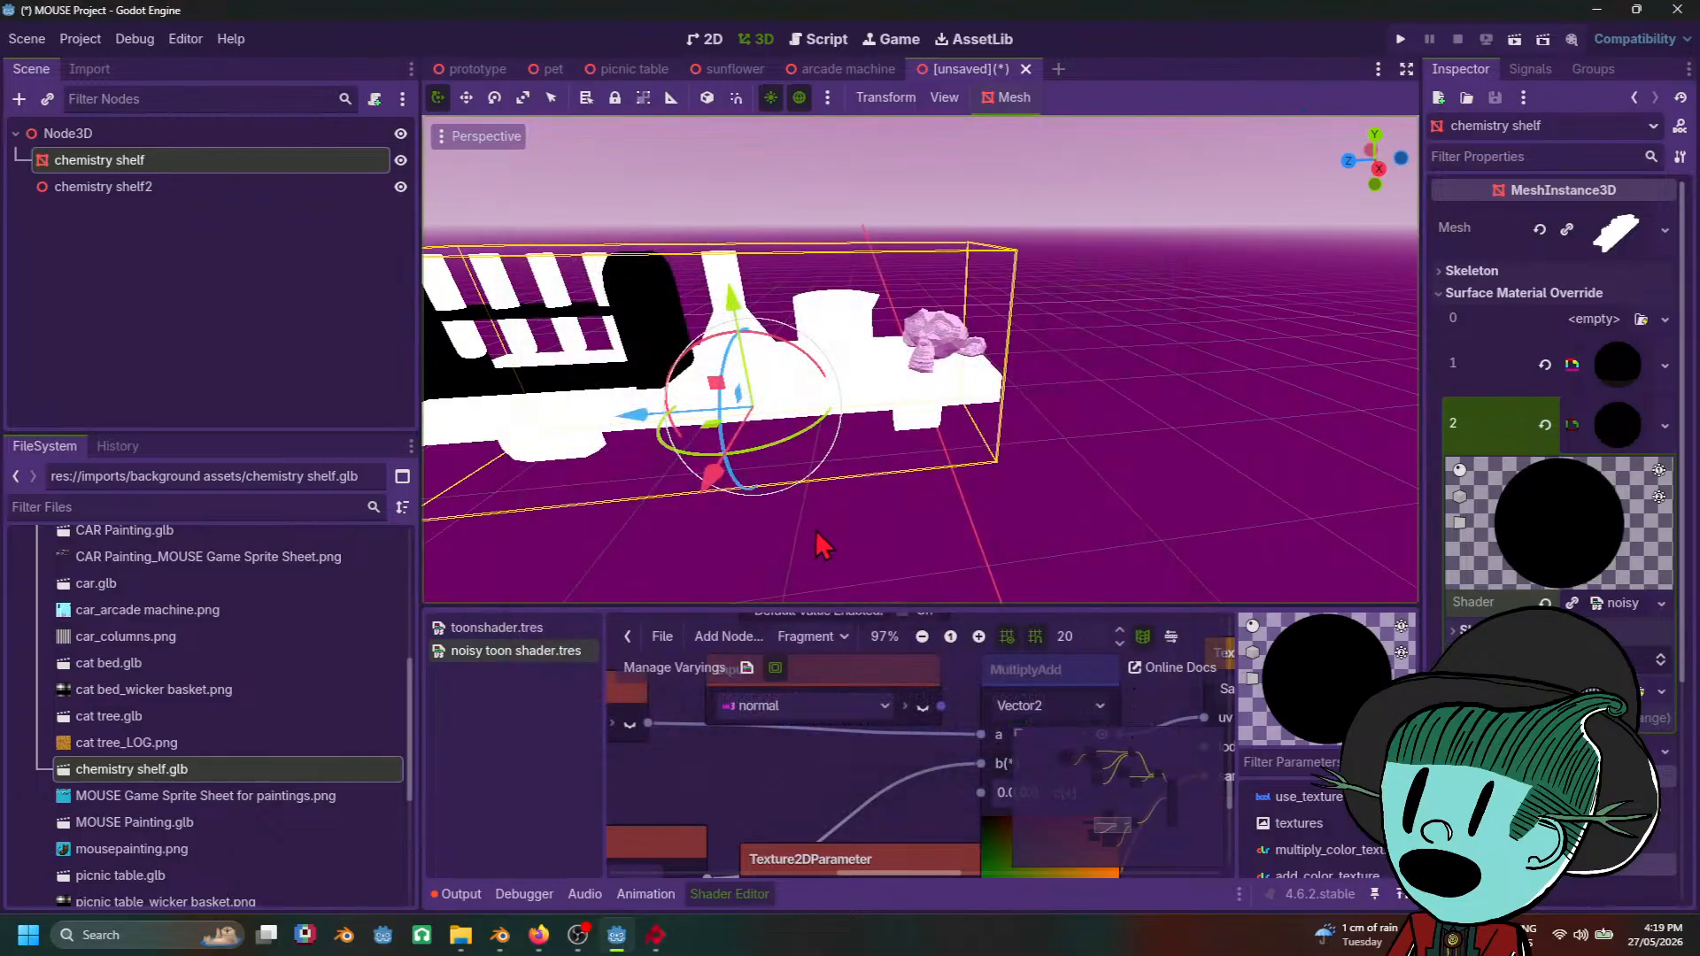
pyautogui.moveTo(816, 530); pyautogui.dragTo(1082, 522, button='middle')
pyautogui.moveTo(1191, 456); pyautogui.dragTo(1143, 439, button='middle')
pyautogui.scroll(-4, 264, 788)
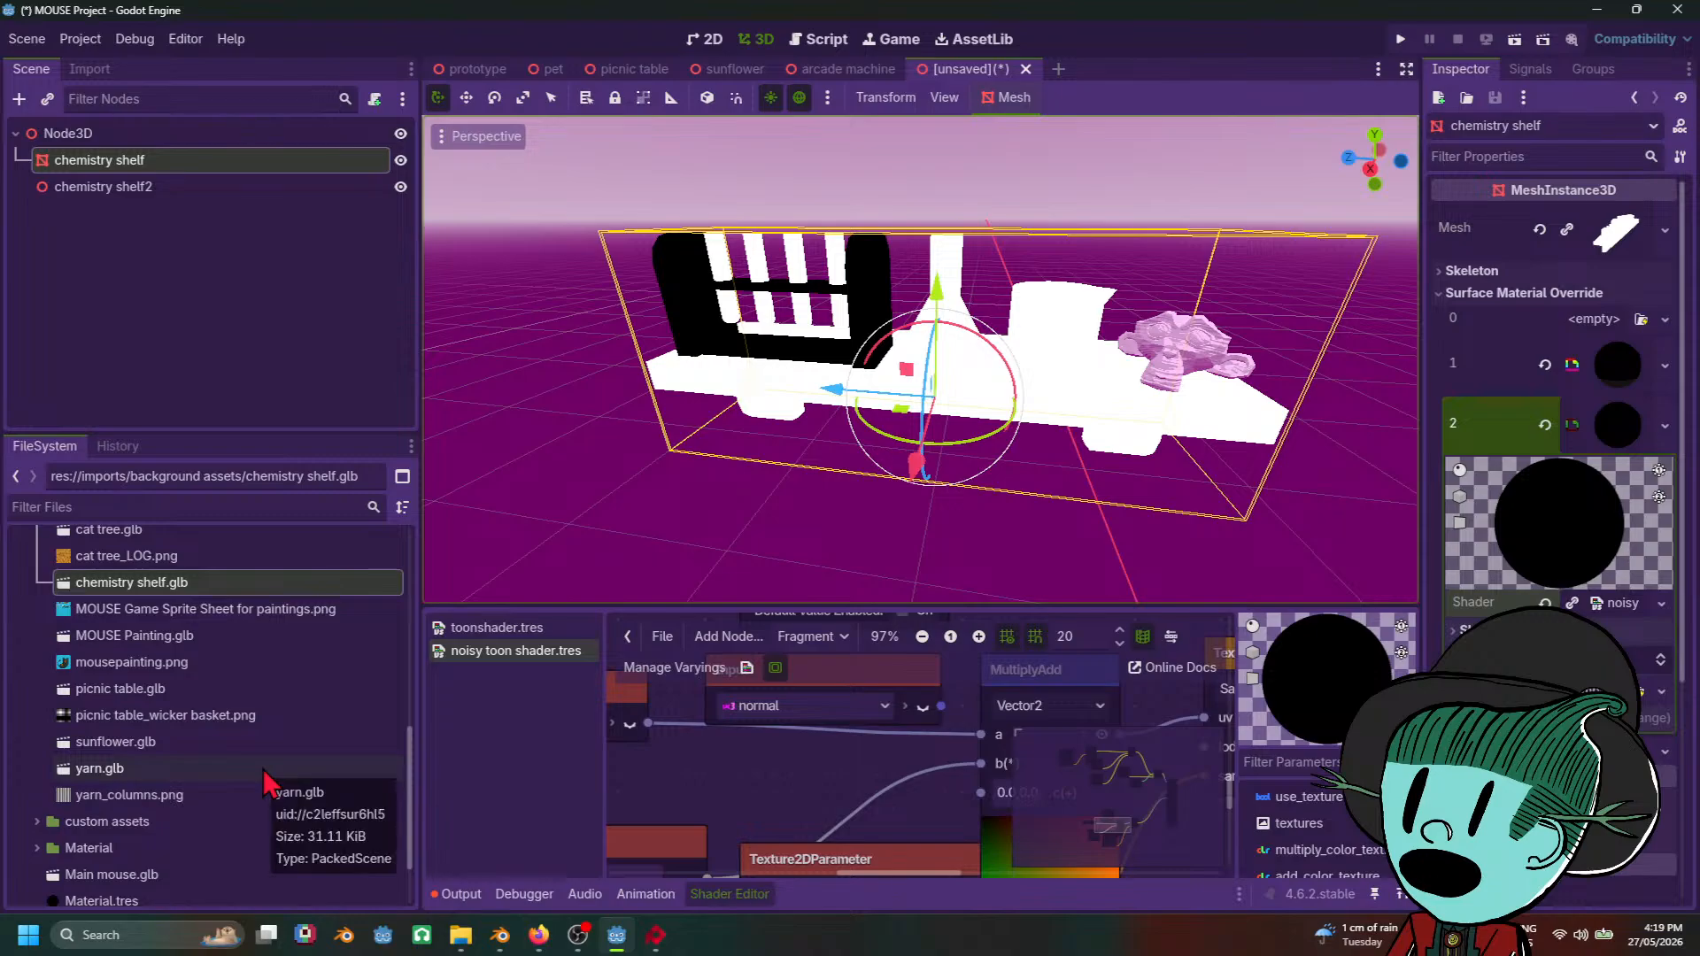
pyautogui.click(656, 935)
pyautogui.click(614, 935)
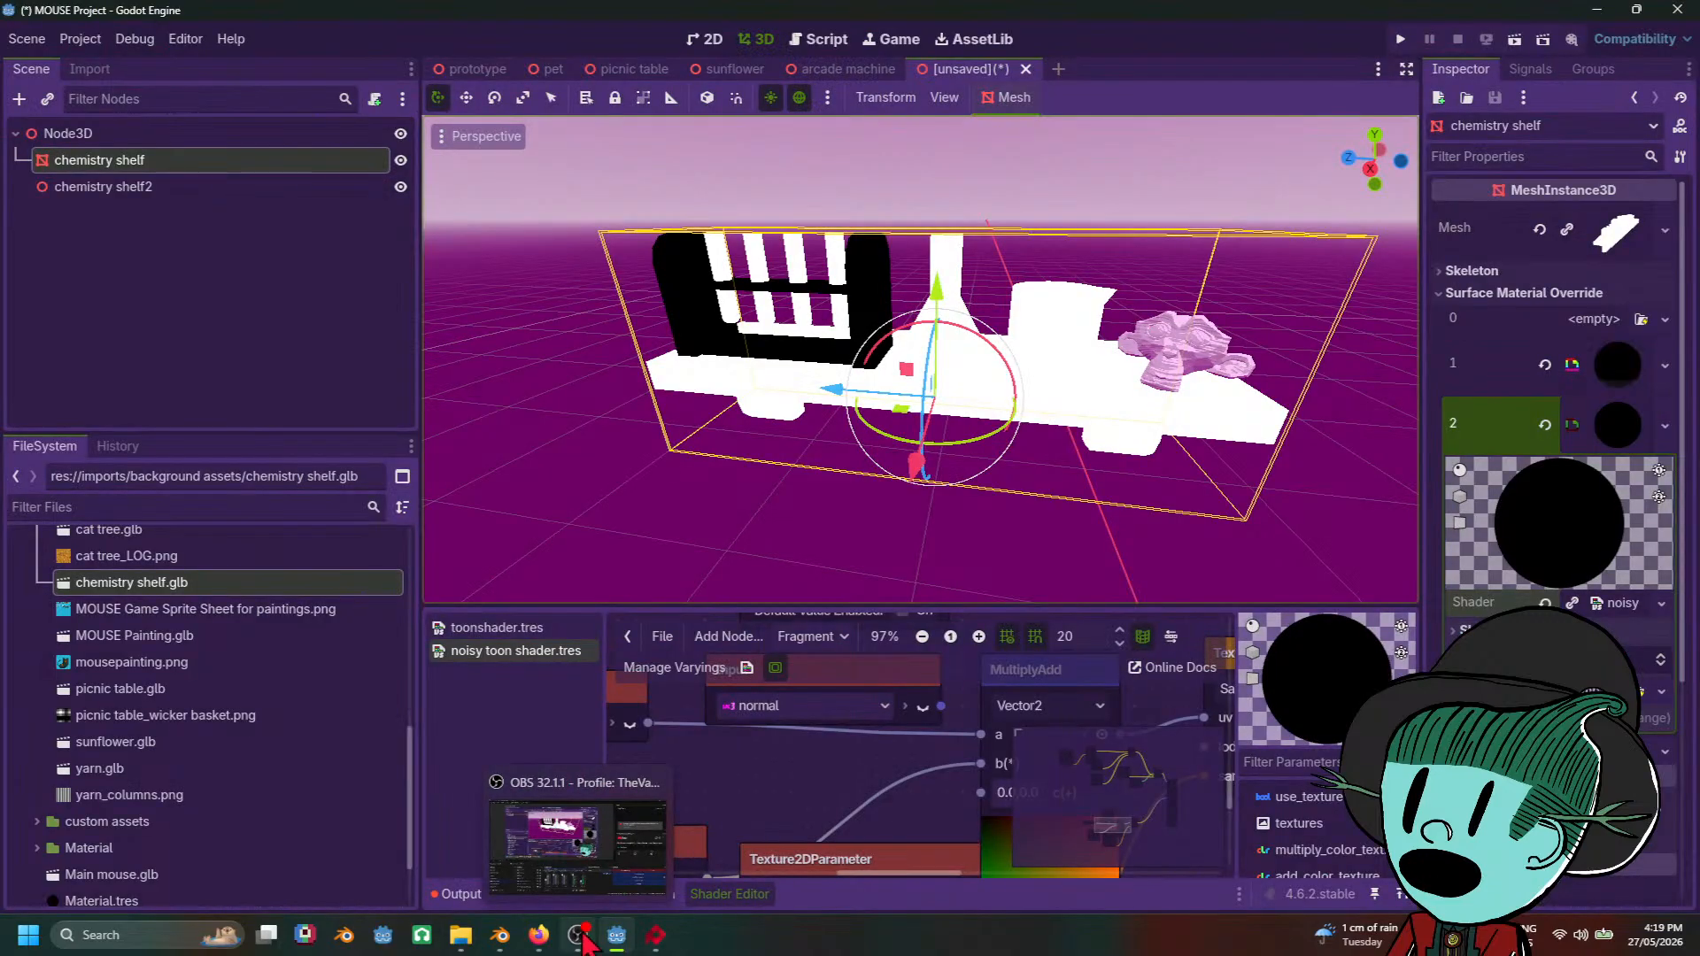
pyautogui.click(1626, 606)
pyautogui.click(1621, 606)
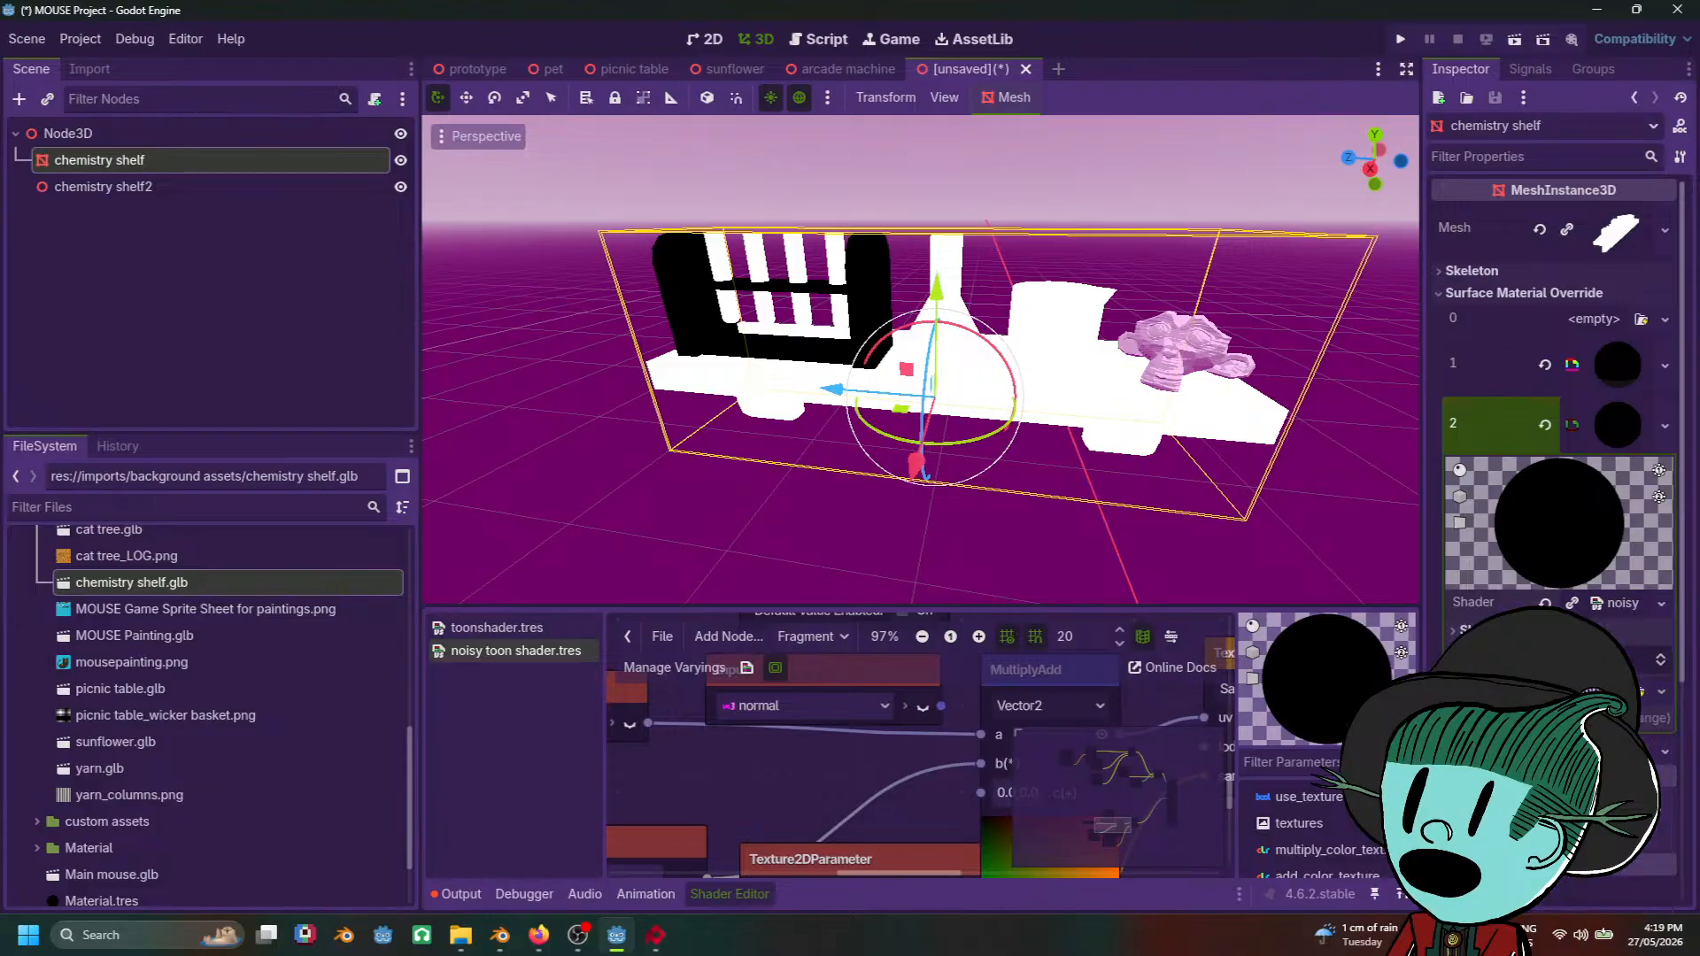
# Step: Brighten the surface 2 material's Color Parameter to a neutral grey with value 67 and inspect the test tube rack
pyautogui.click(1654, 779)
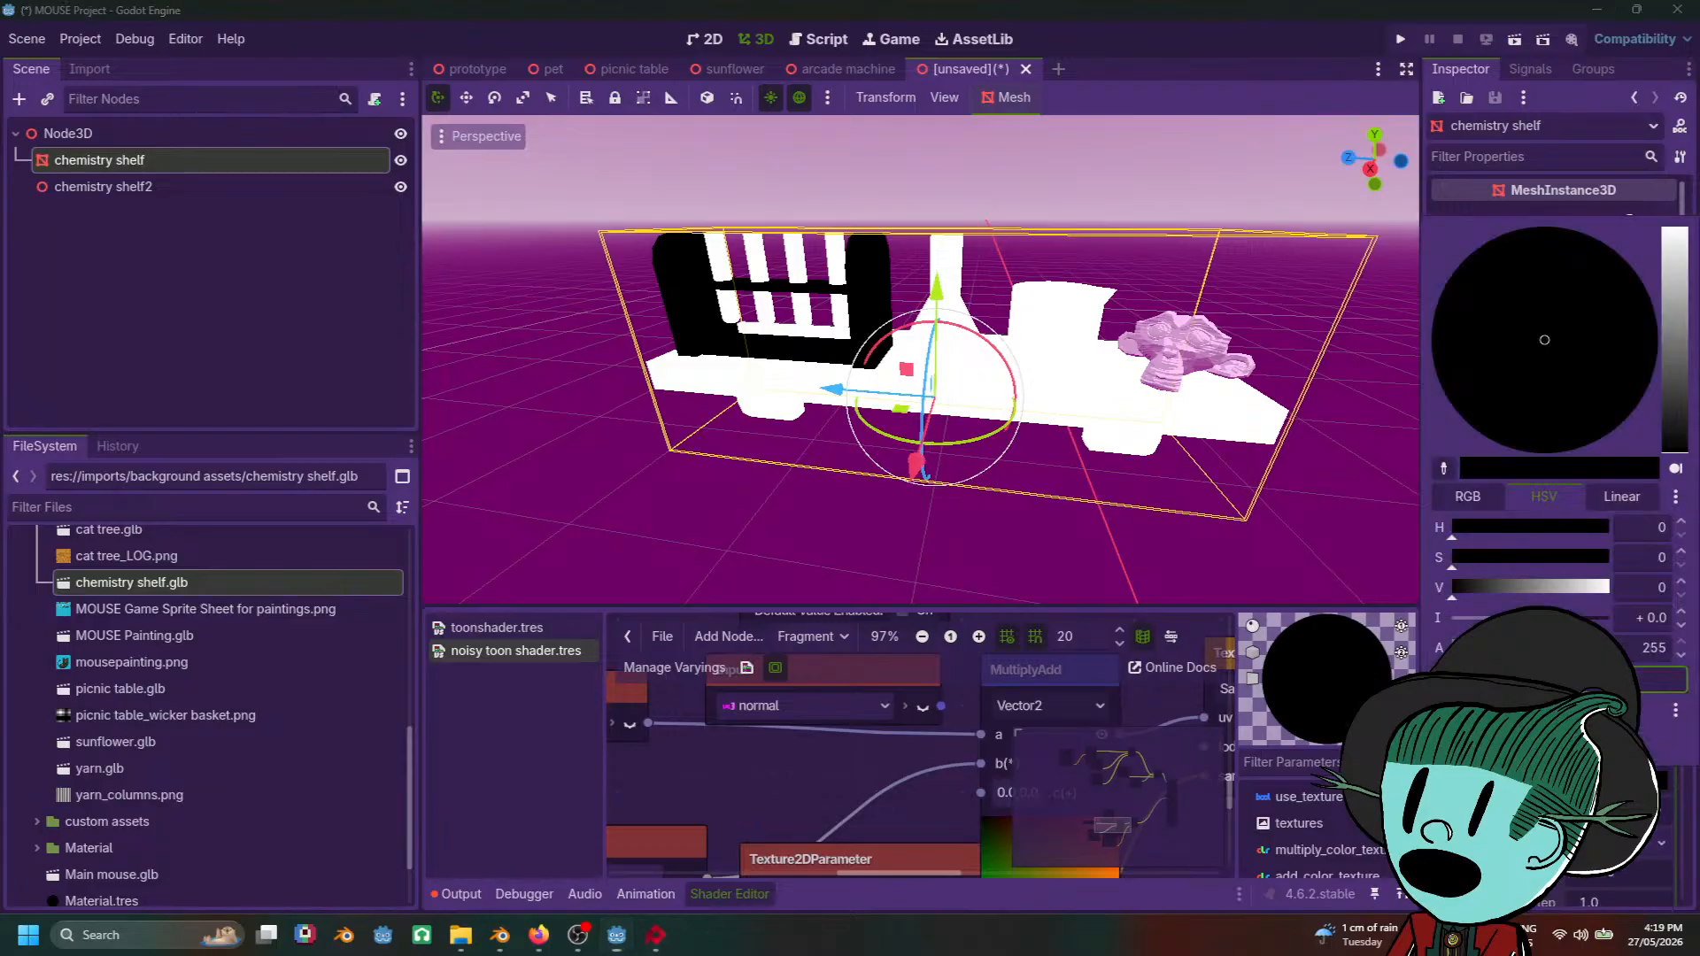
pyautogui.moveTo(1690, 328); pyautogui.dragTo(1682, 239)
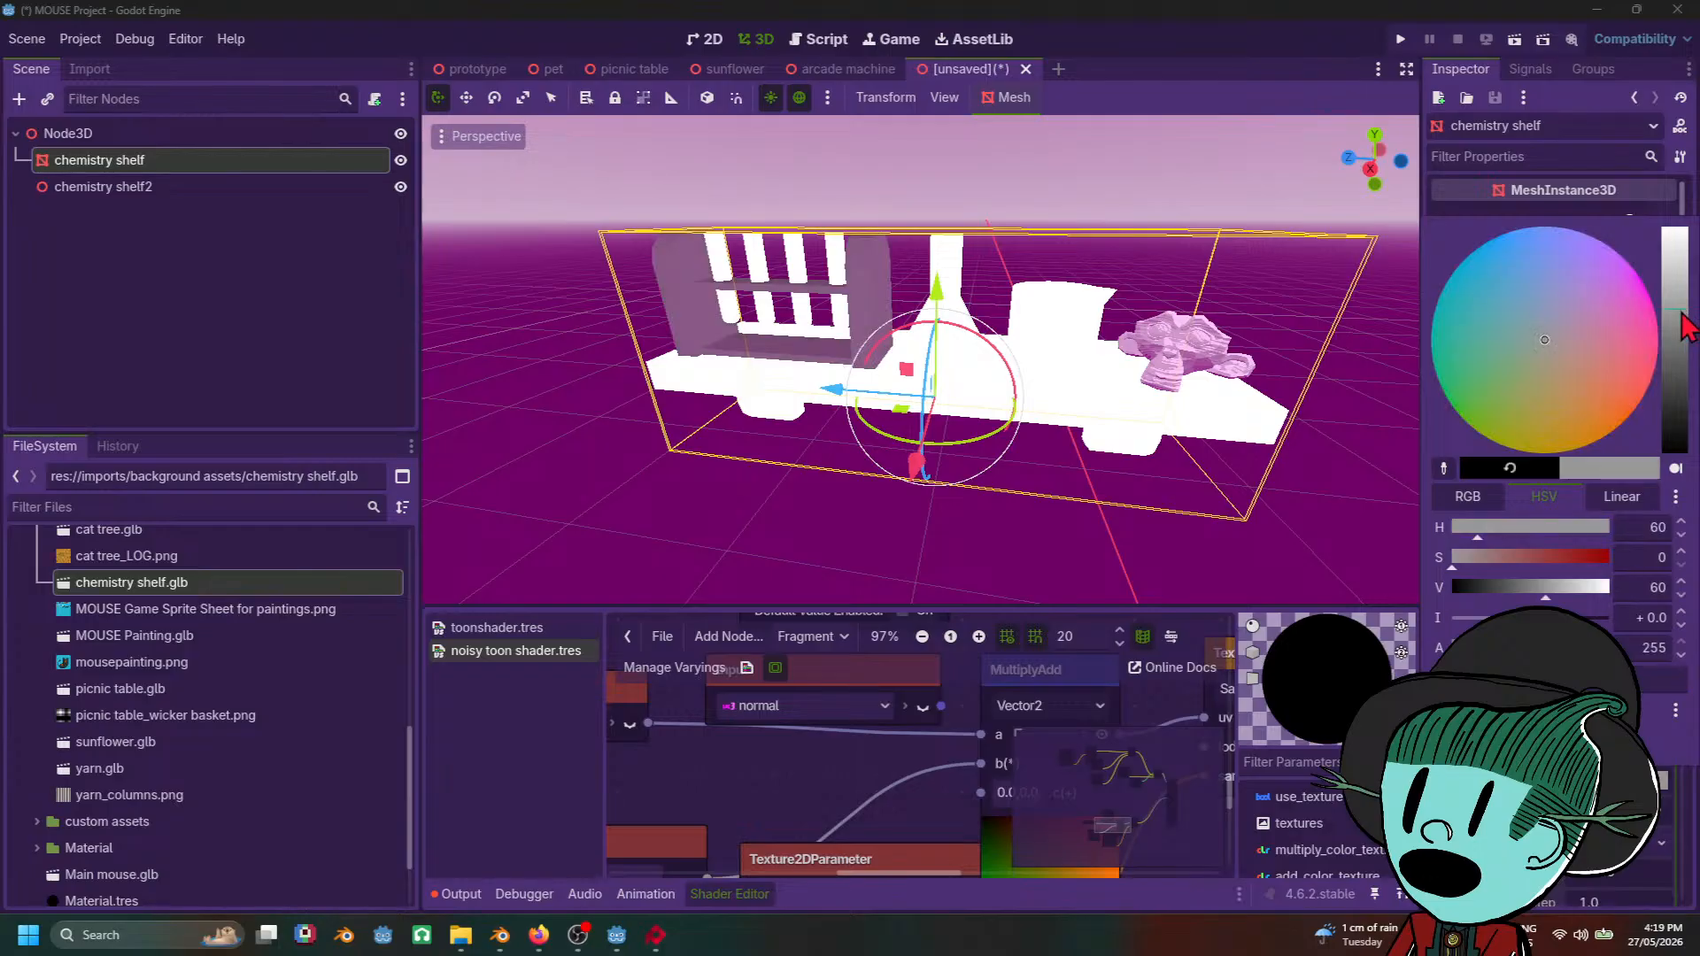
pyautogui.click(1139, 466)
pyautogui.moveTo(949, 567); pyautogui.dragTo(989, 478, button='middle')
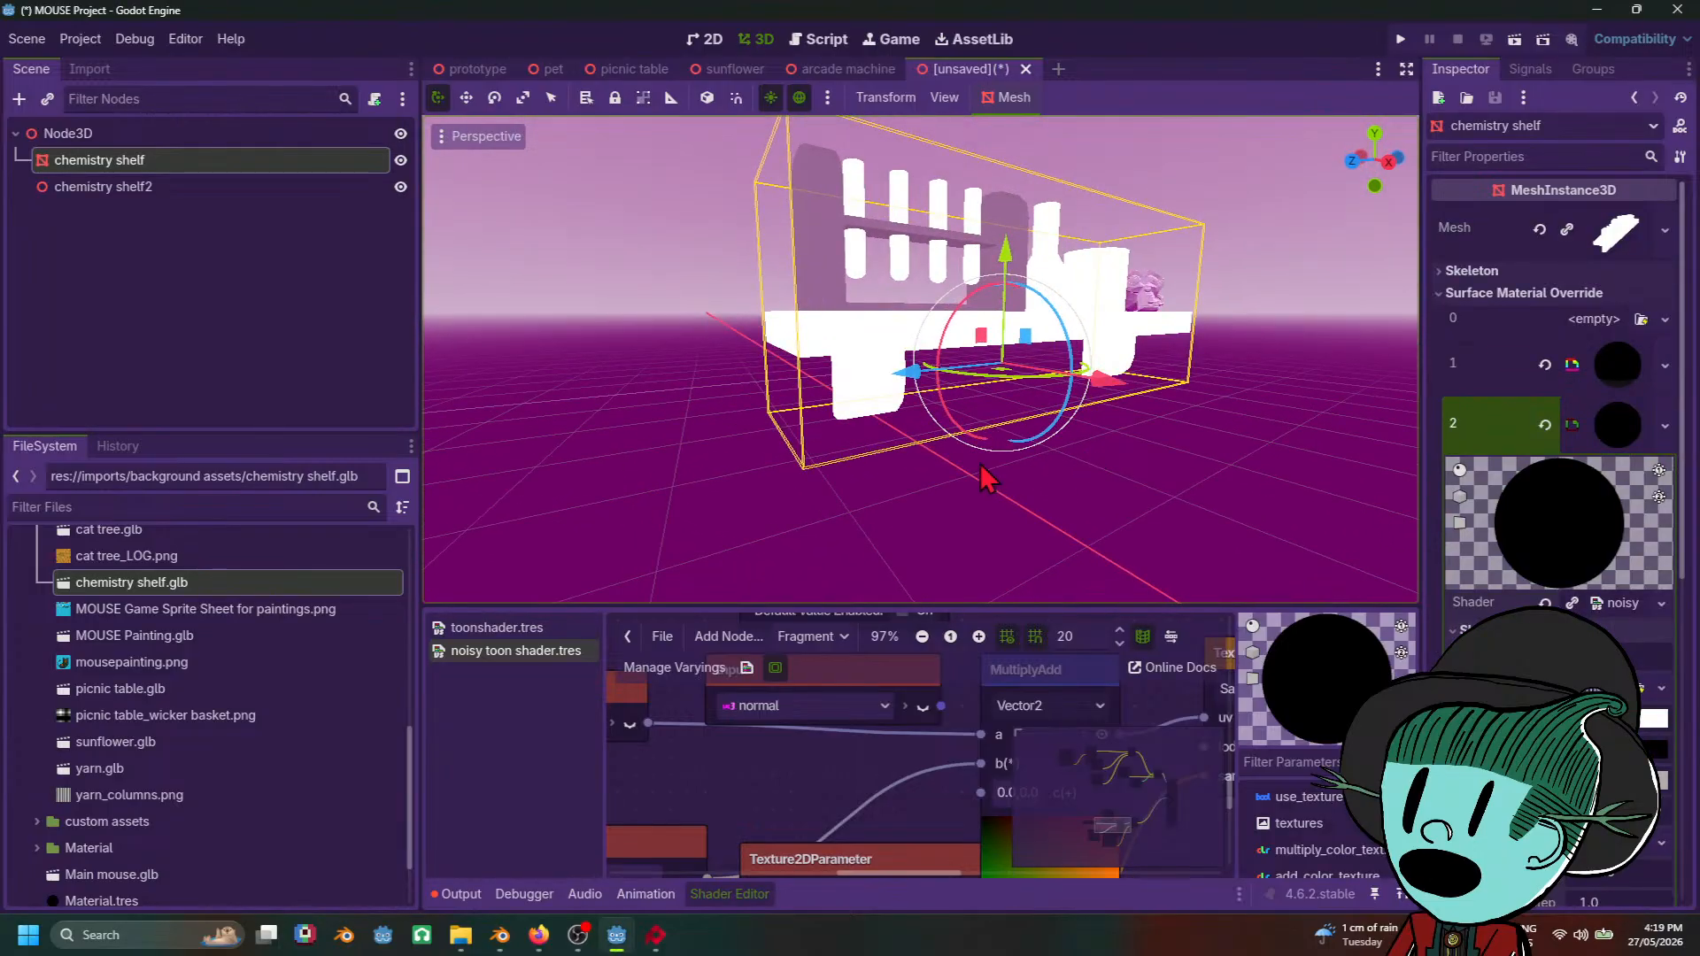
pyautogui.moveTo(1249, 625); pyautogui.dragTo(1107, 496, button='middle')
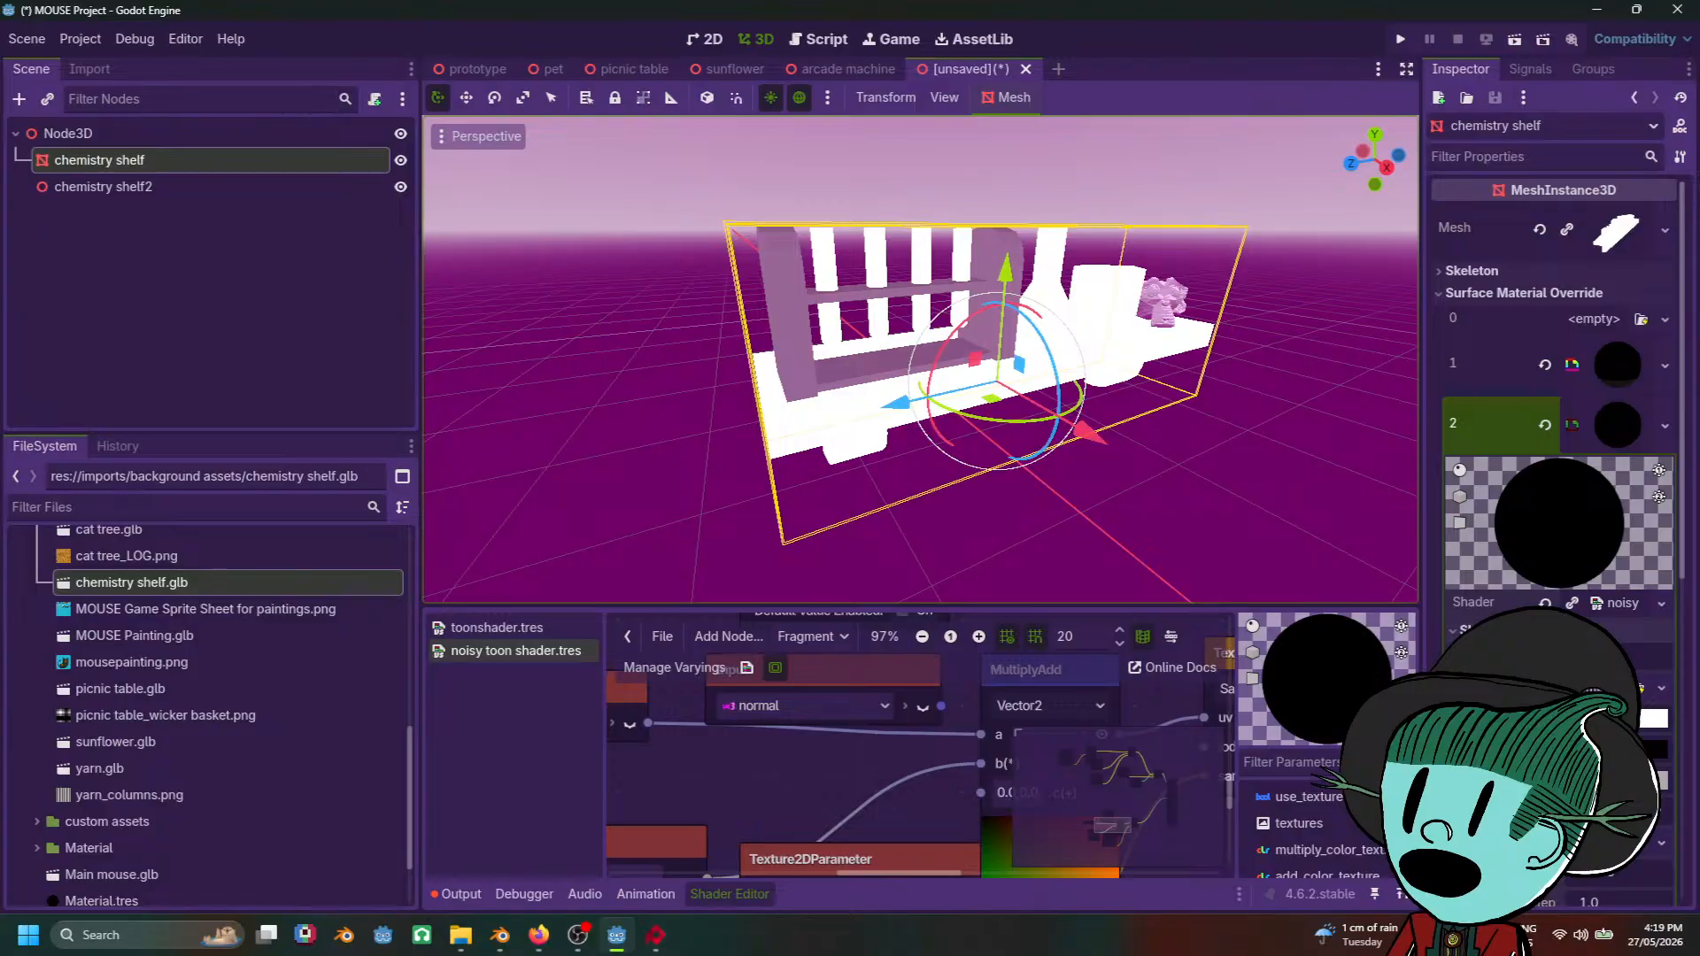
# Step: Give the surface 2 material's Texture 2d parameter a new NoiseTexture2D using FastNoiseLite noise, and expand the noise settings
pyautogui.scroll(-3, 1558, 443)
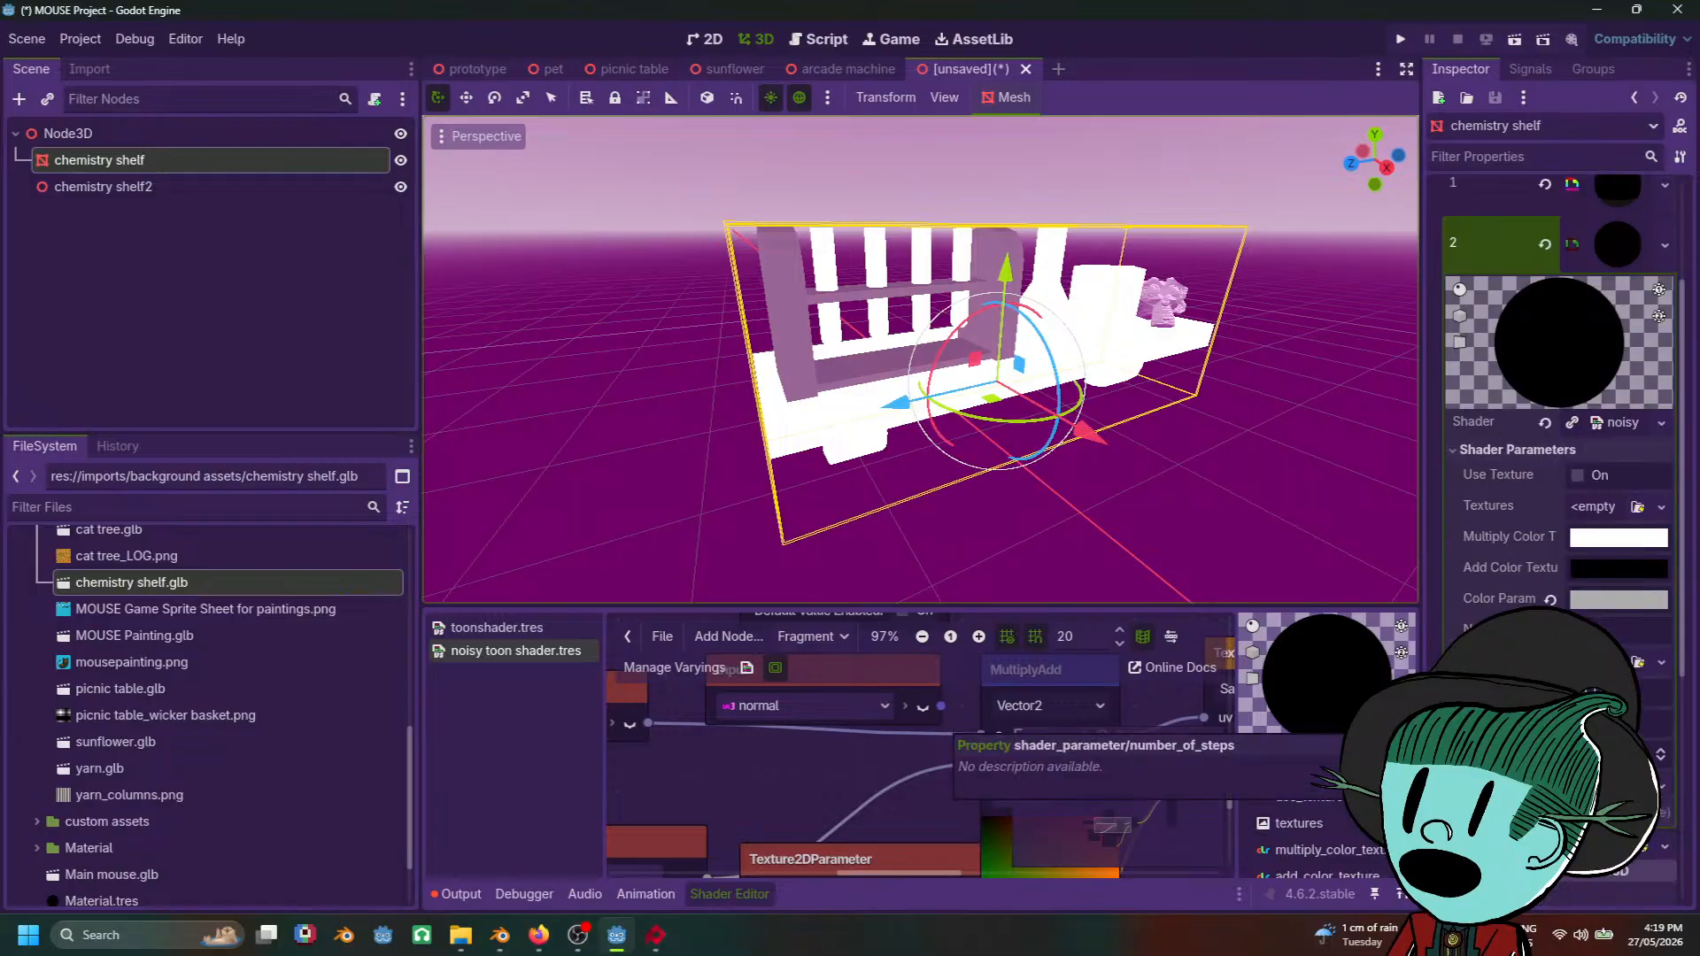
pyautogui.click(1662, 506)
pyautogui.press('Escape')
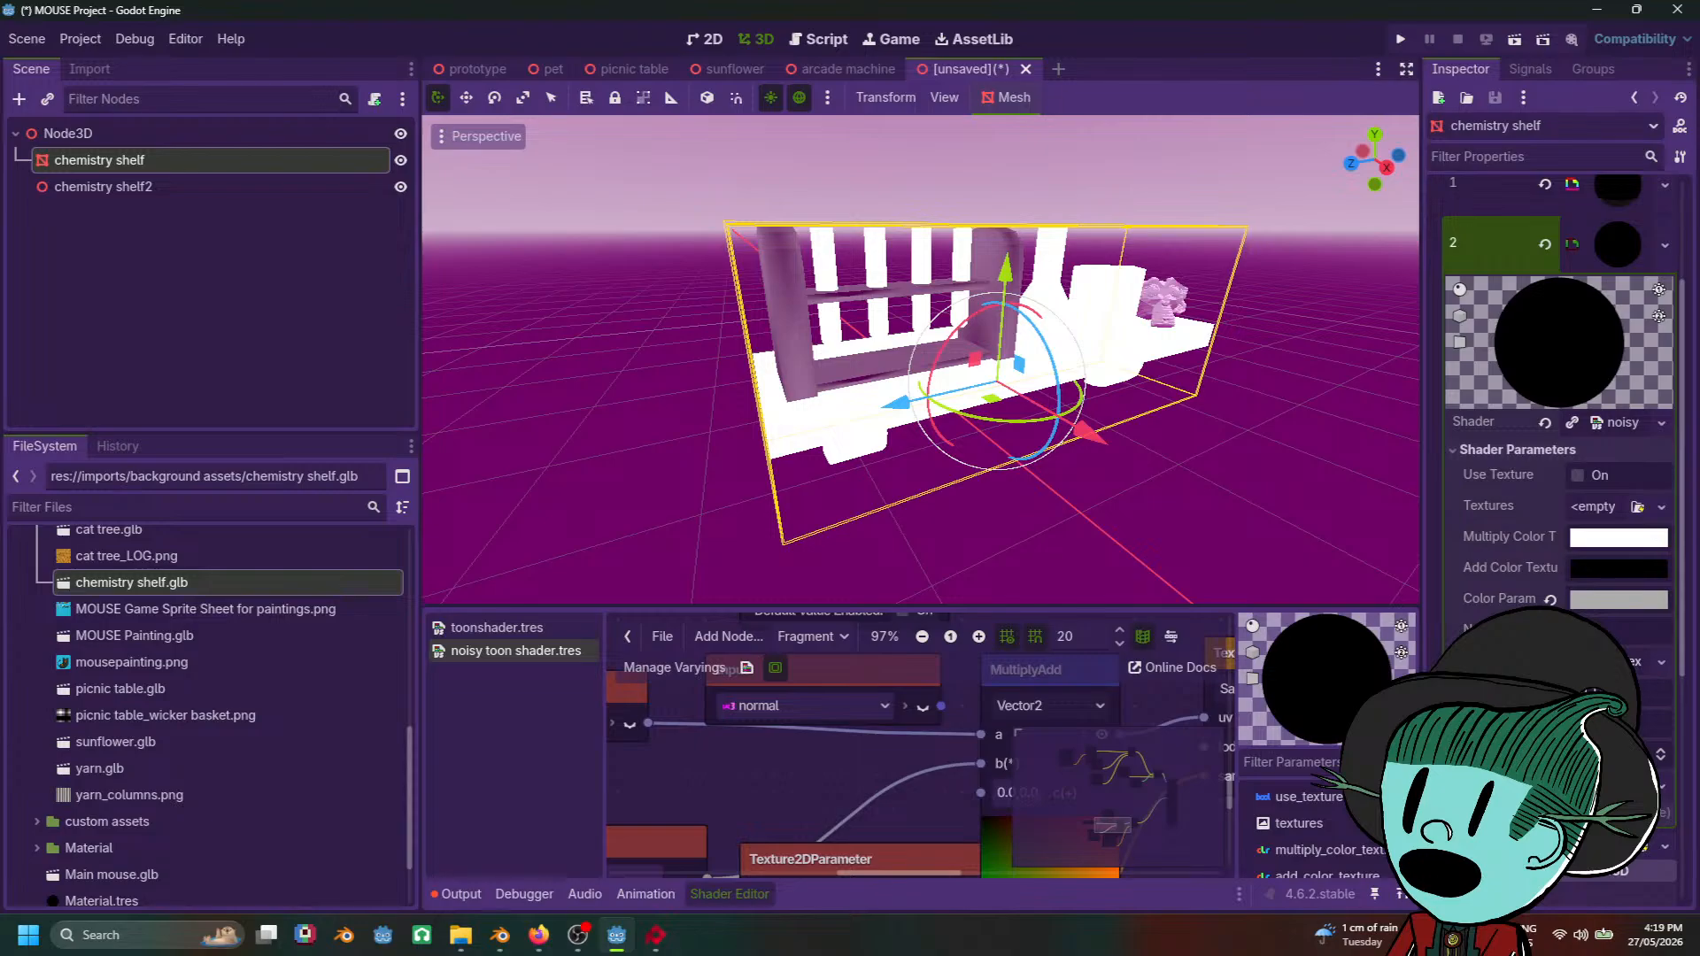
pyautogui.scroll(-3, 1559, 442)
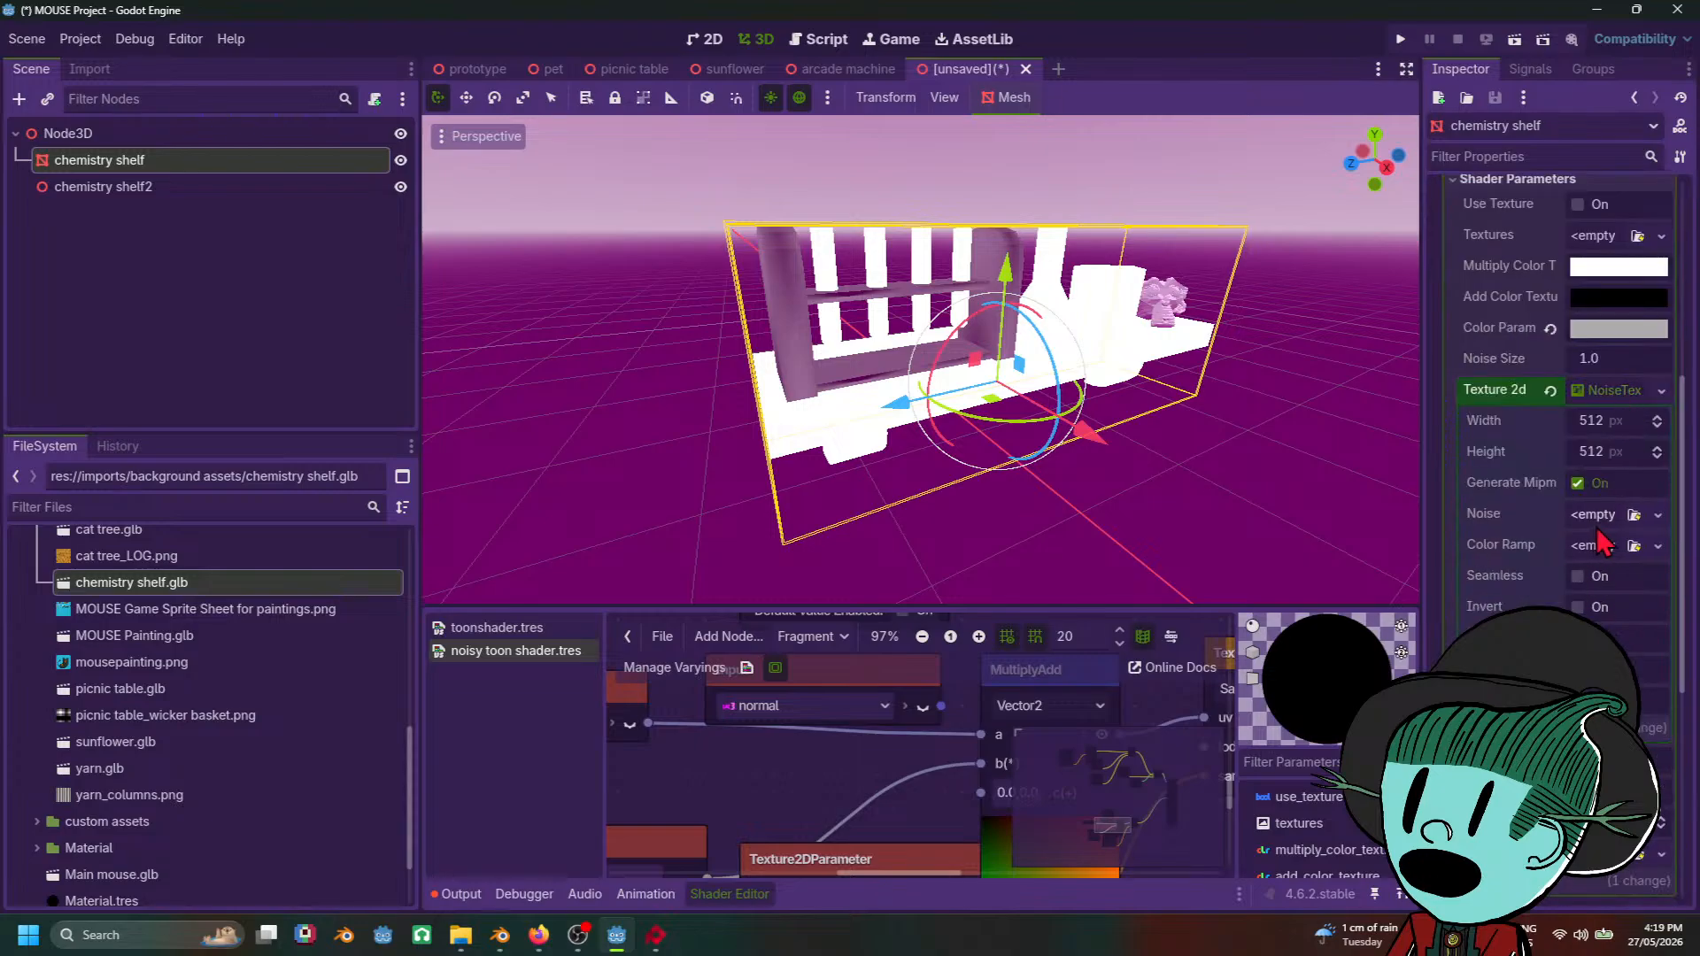
pyautogui.click(1658, 514)
pyautogui.click(1629, 571)
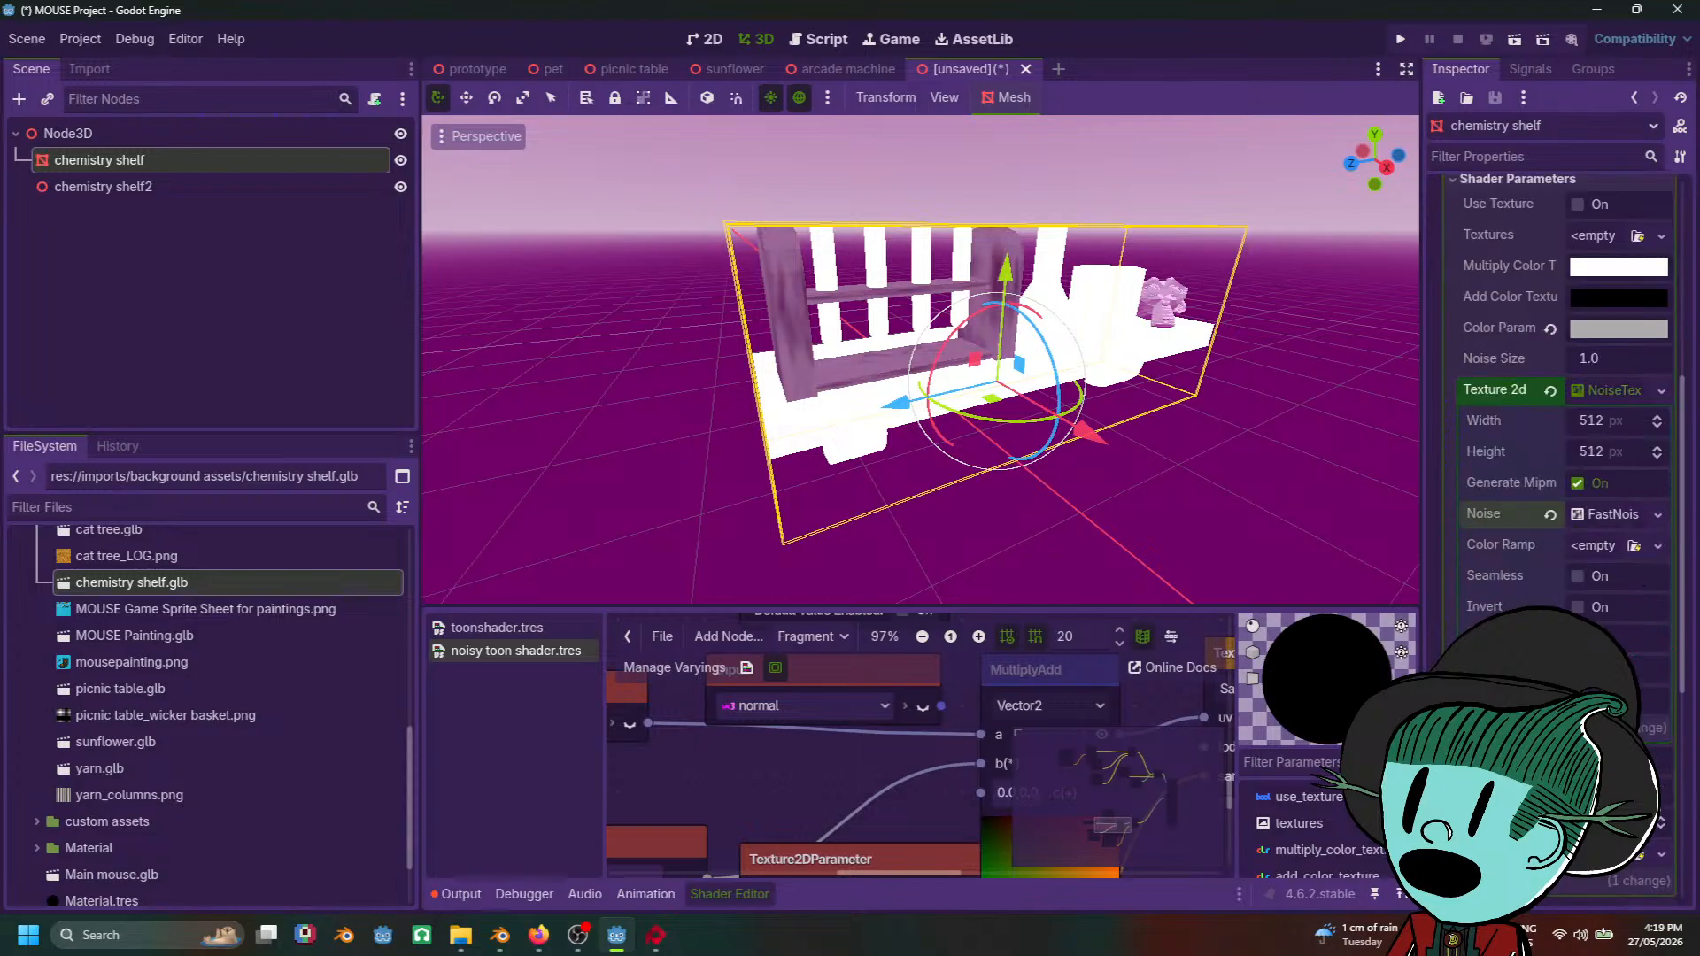
pyautogui.click(1610, 516)
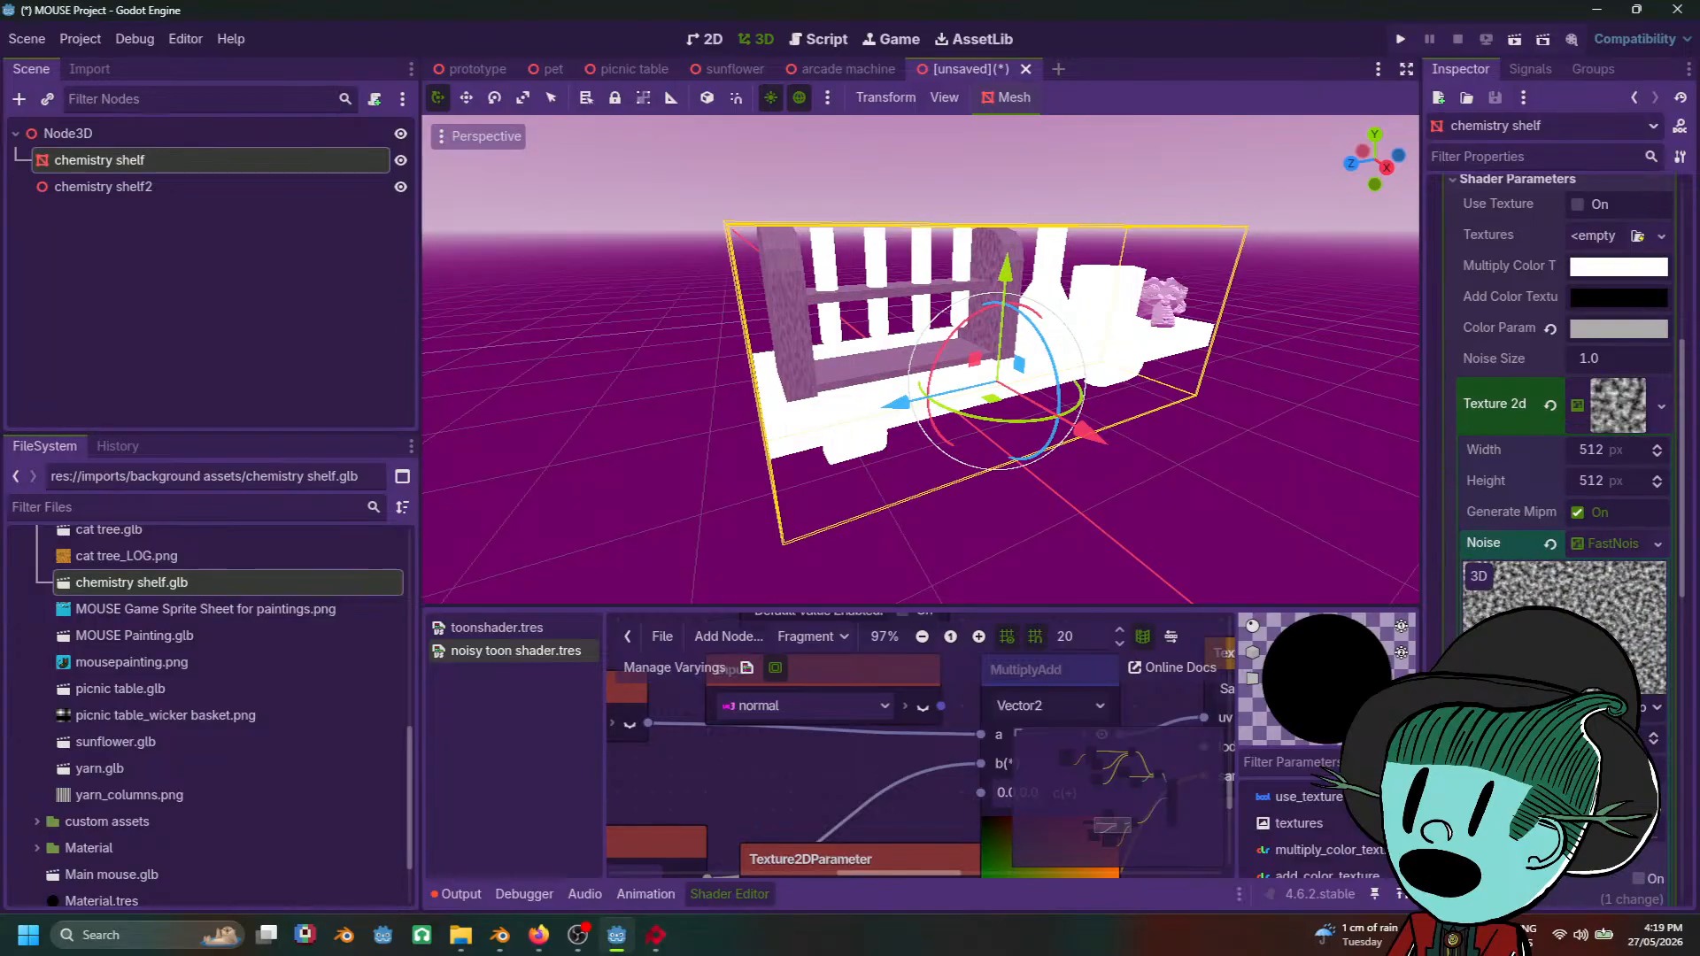
# Step: Set the surface 2 noise texture to 482 px wide and 13 px high and inspect the grain on the rack
pyautogui.moveTo(1605, 451); pyautogui.dragTo(1551, 481)
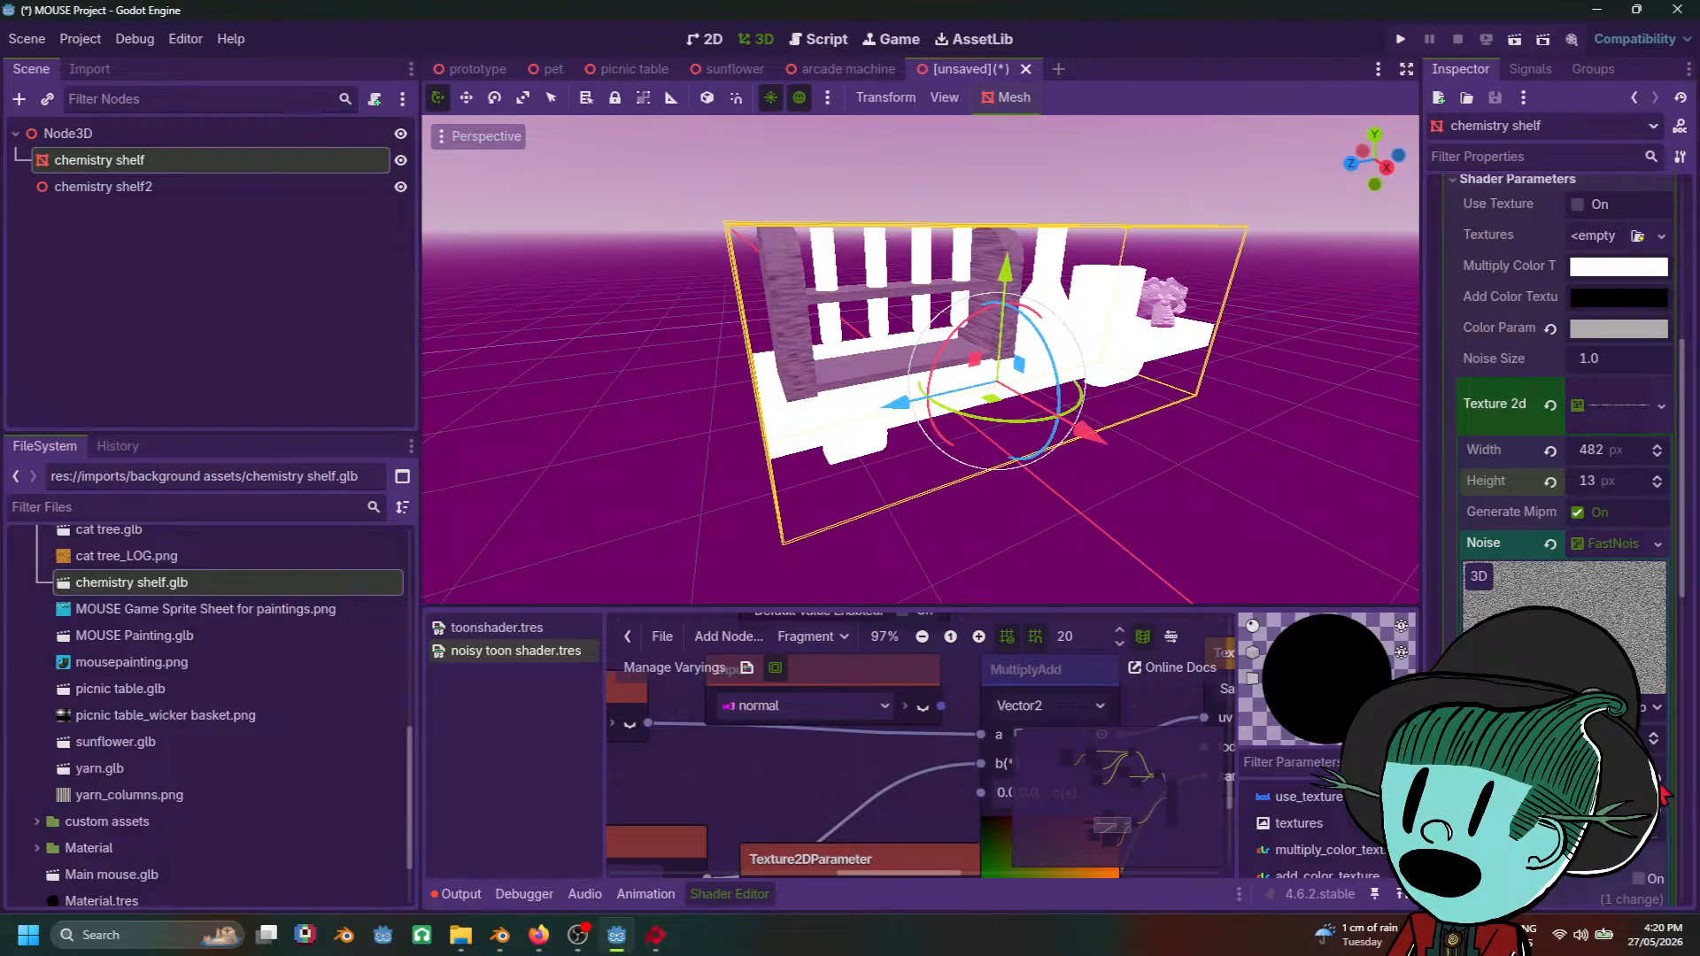
pyautogui.scroll(-5, 1183, 454)
pyautogui.click(1167, 441)
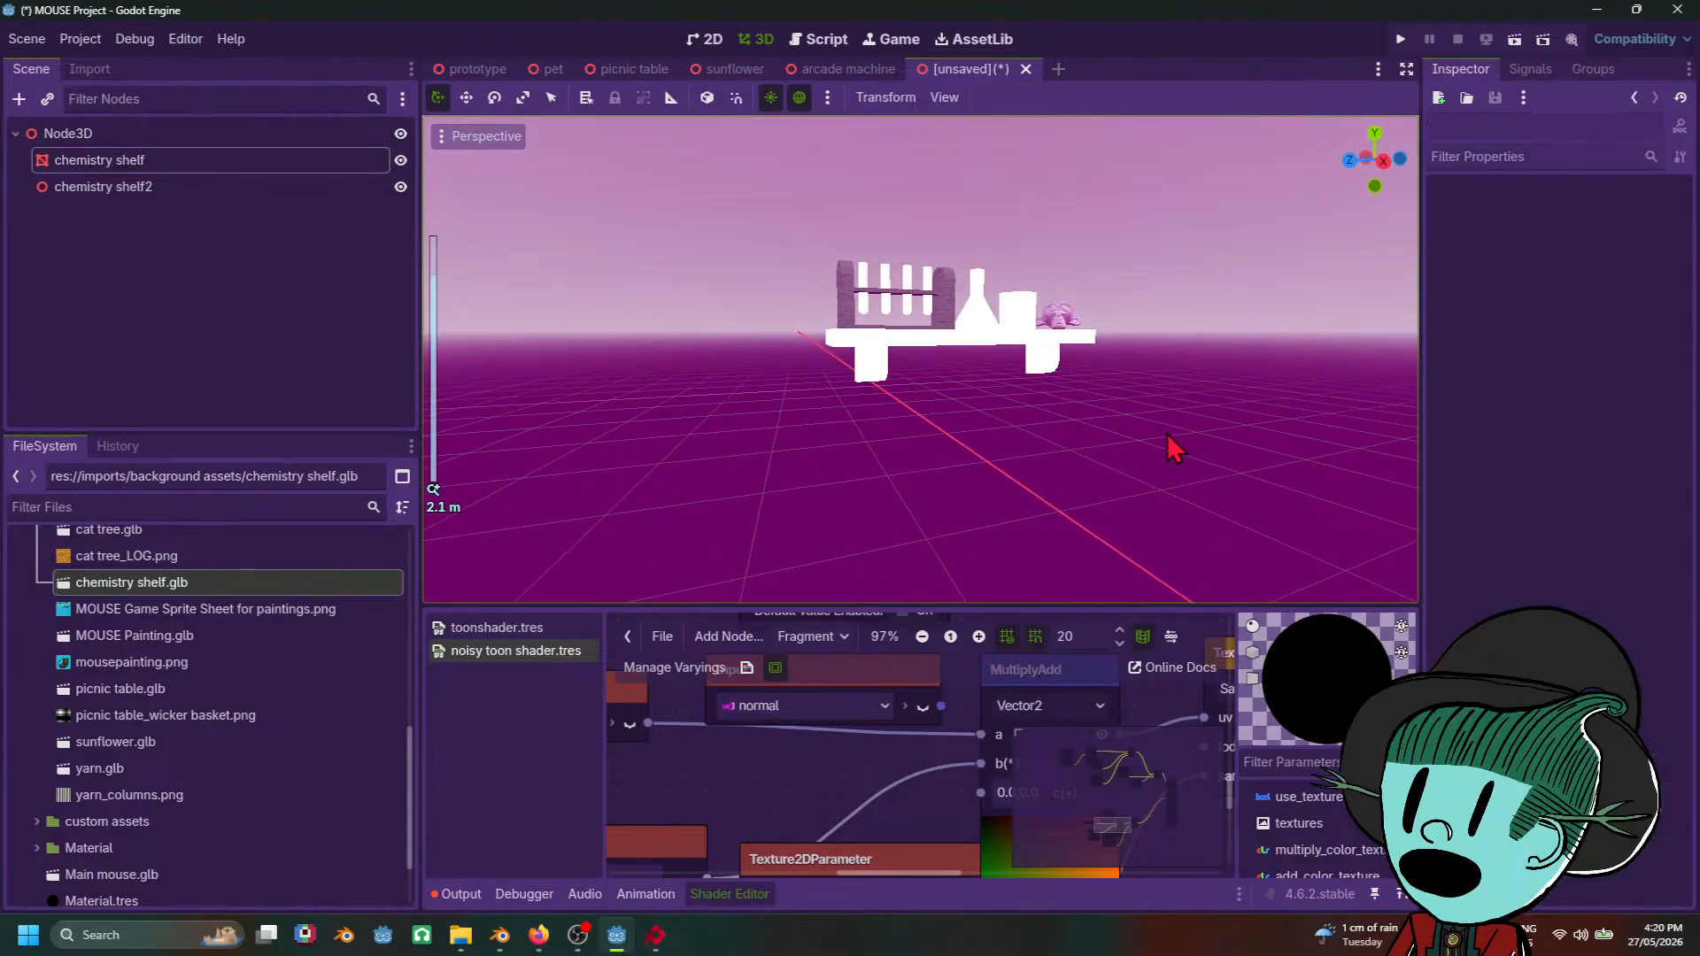
pyautogui.scroll(4, 1211, 486)
pyautogui.click(823, 297)
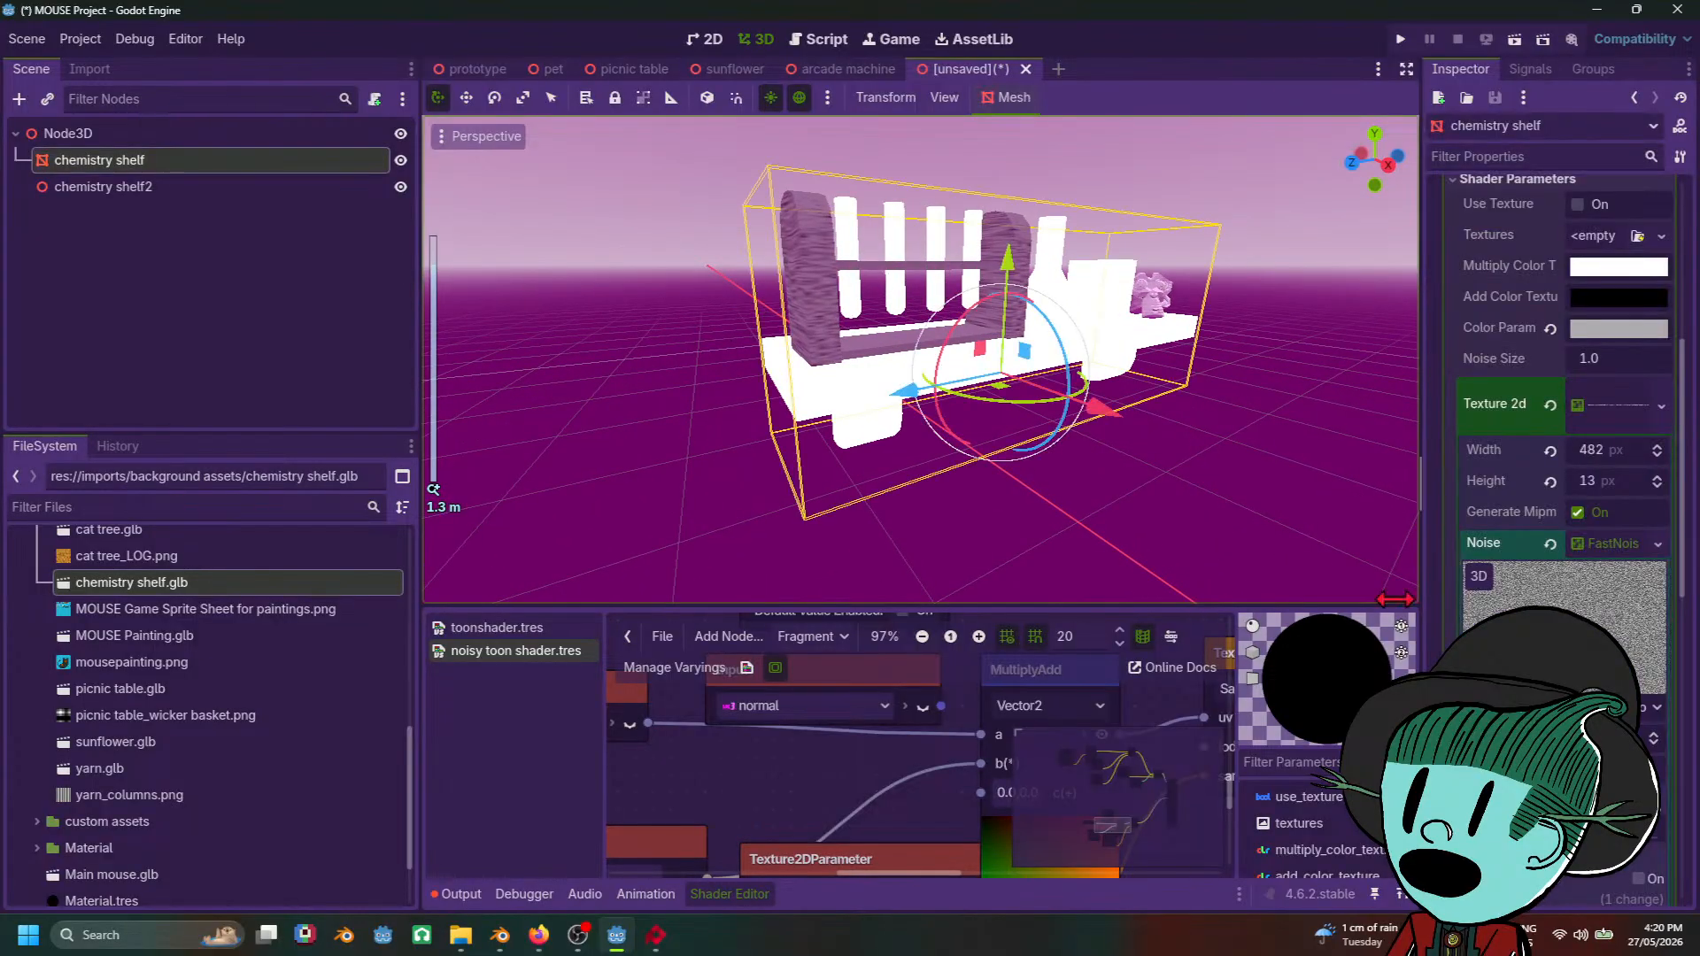
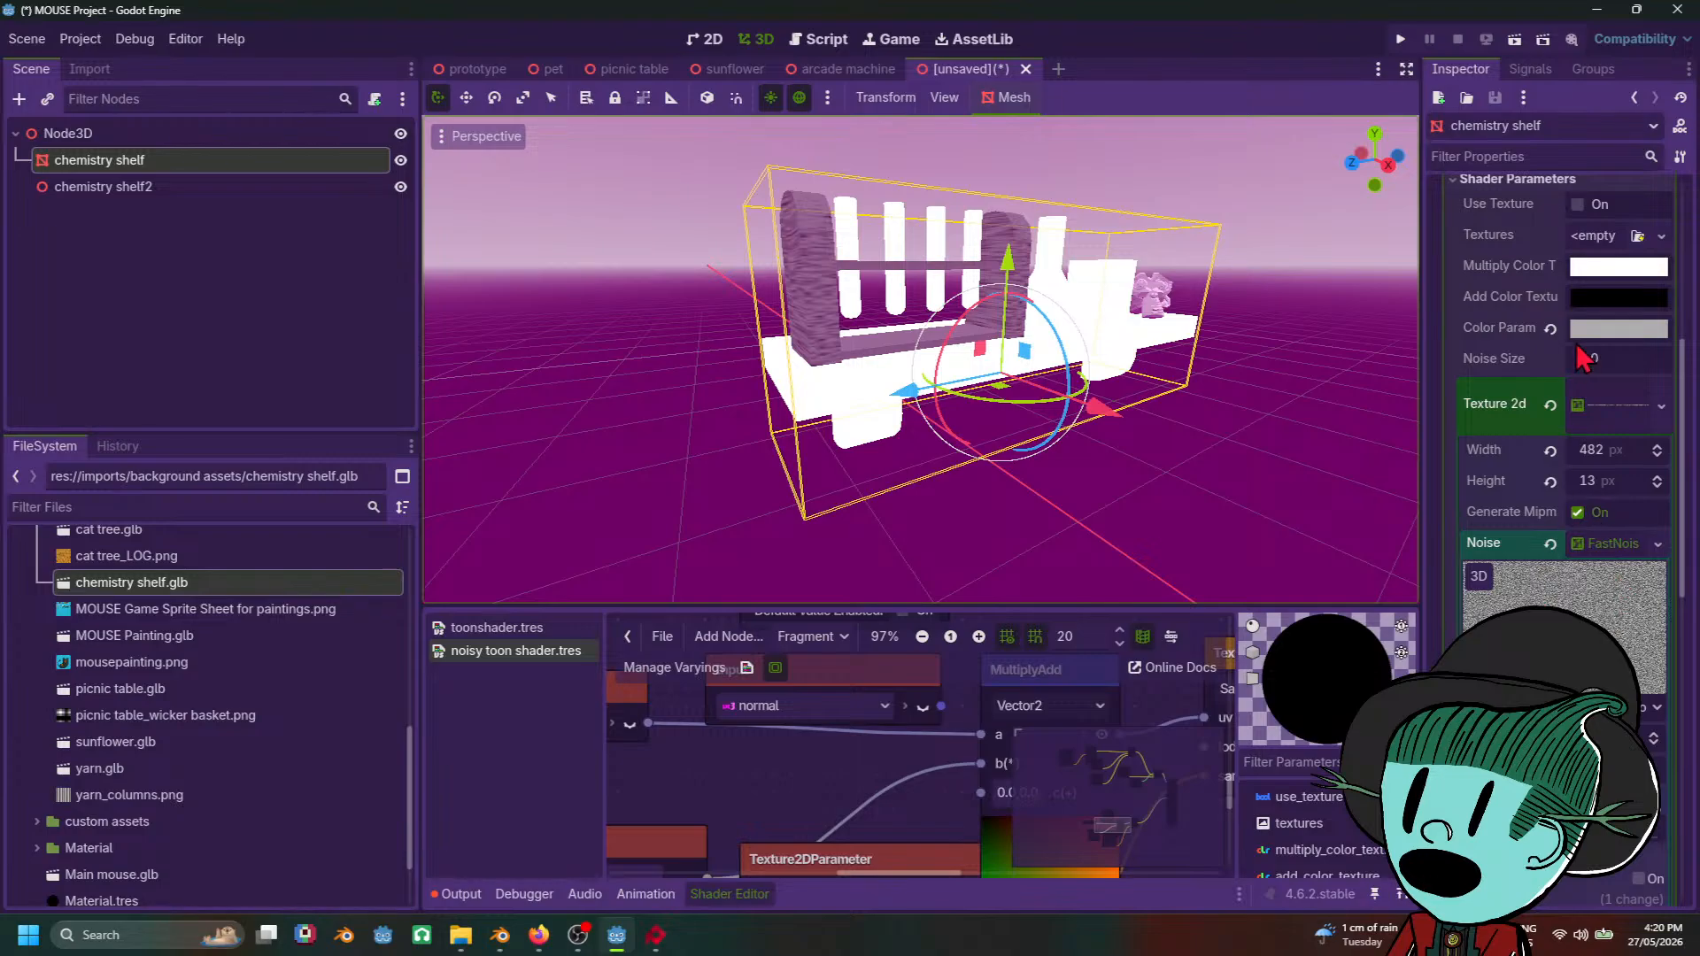
# Step: Recolour the surface 2 material's Color Parameter to a muted olive brown with hue 55, saturation 33 and value 54
pyautogui.click(1608, 329)
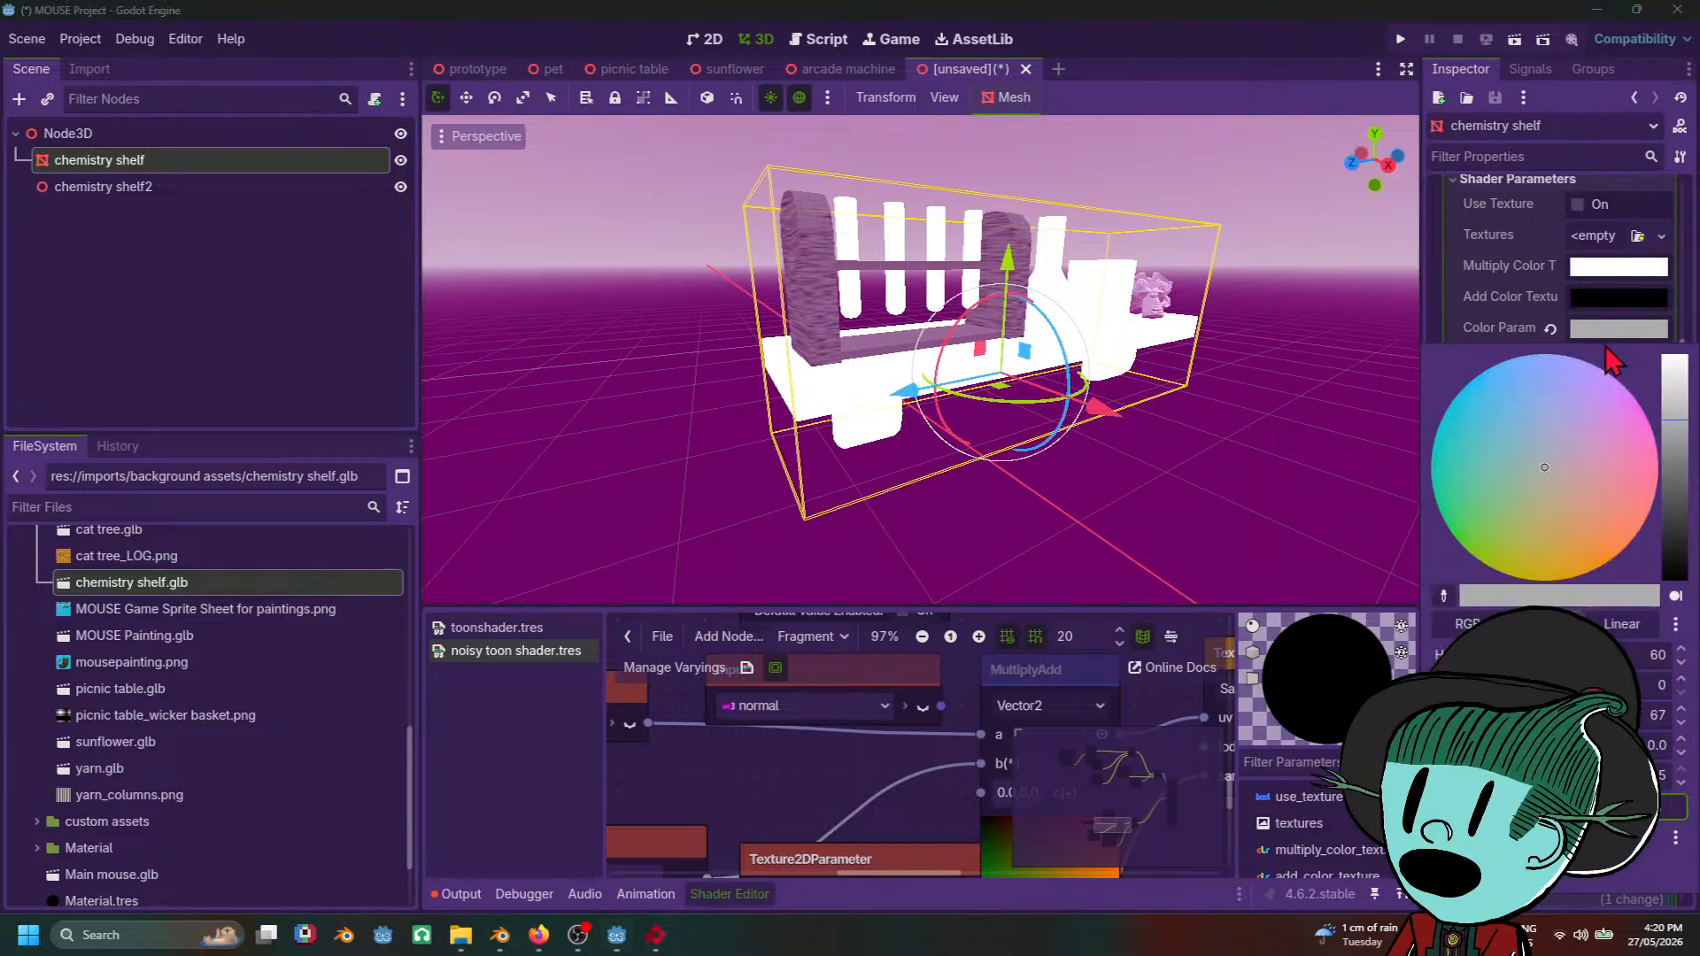
pyautogui.click(1564, 517)
pyautogui.click(1574, 529)
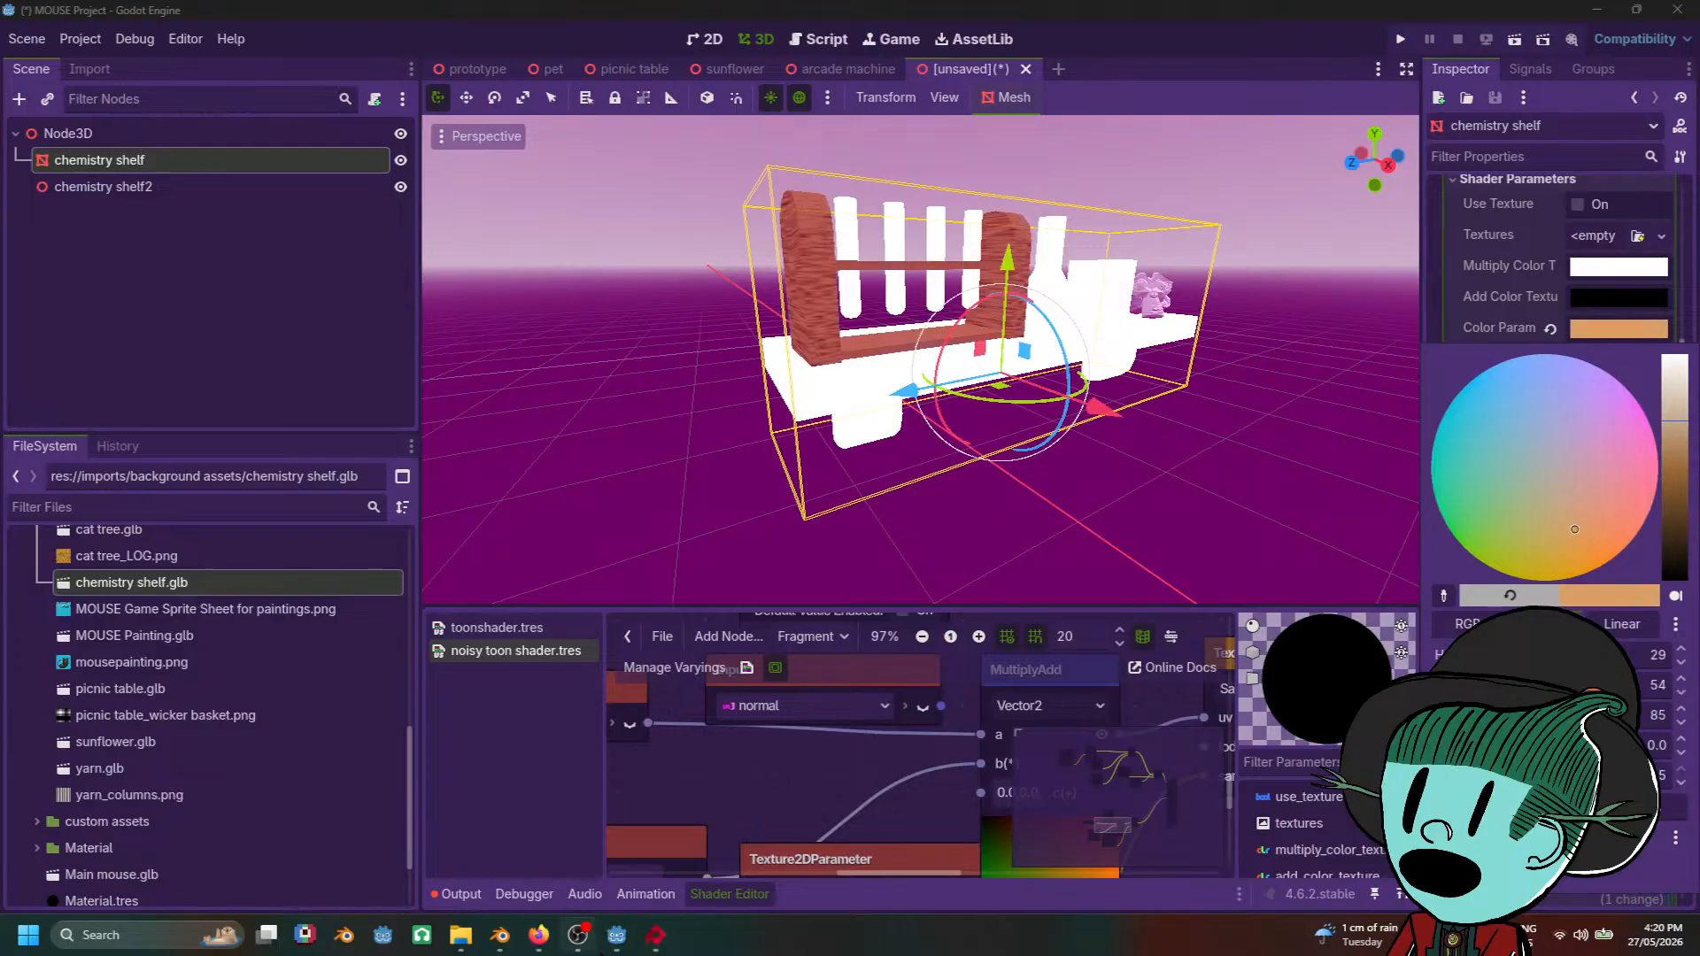
pyautogui.moveTo(539, 935)
pyautogui.moveTo(485, 854)
pyautogui.click(1680, 503)
pyautogui.moveTo(1681, 503); pyautogui.dragTo(1681, 469)
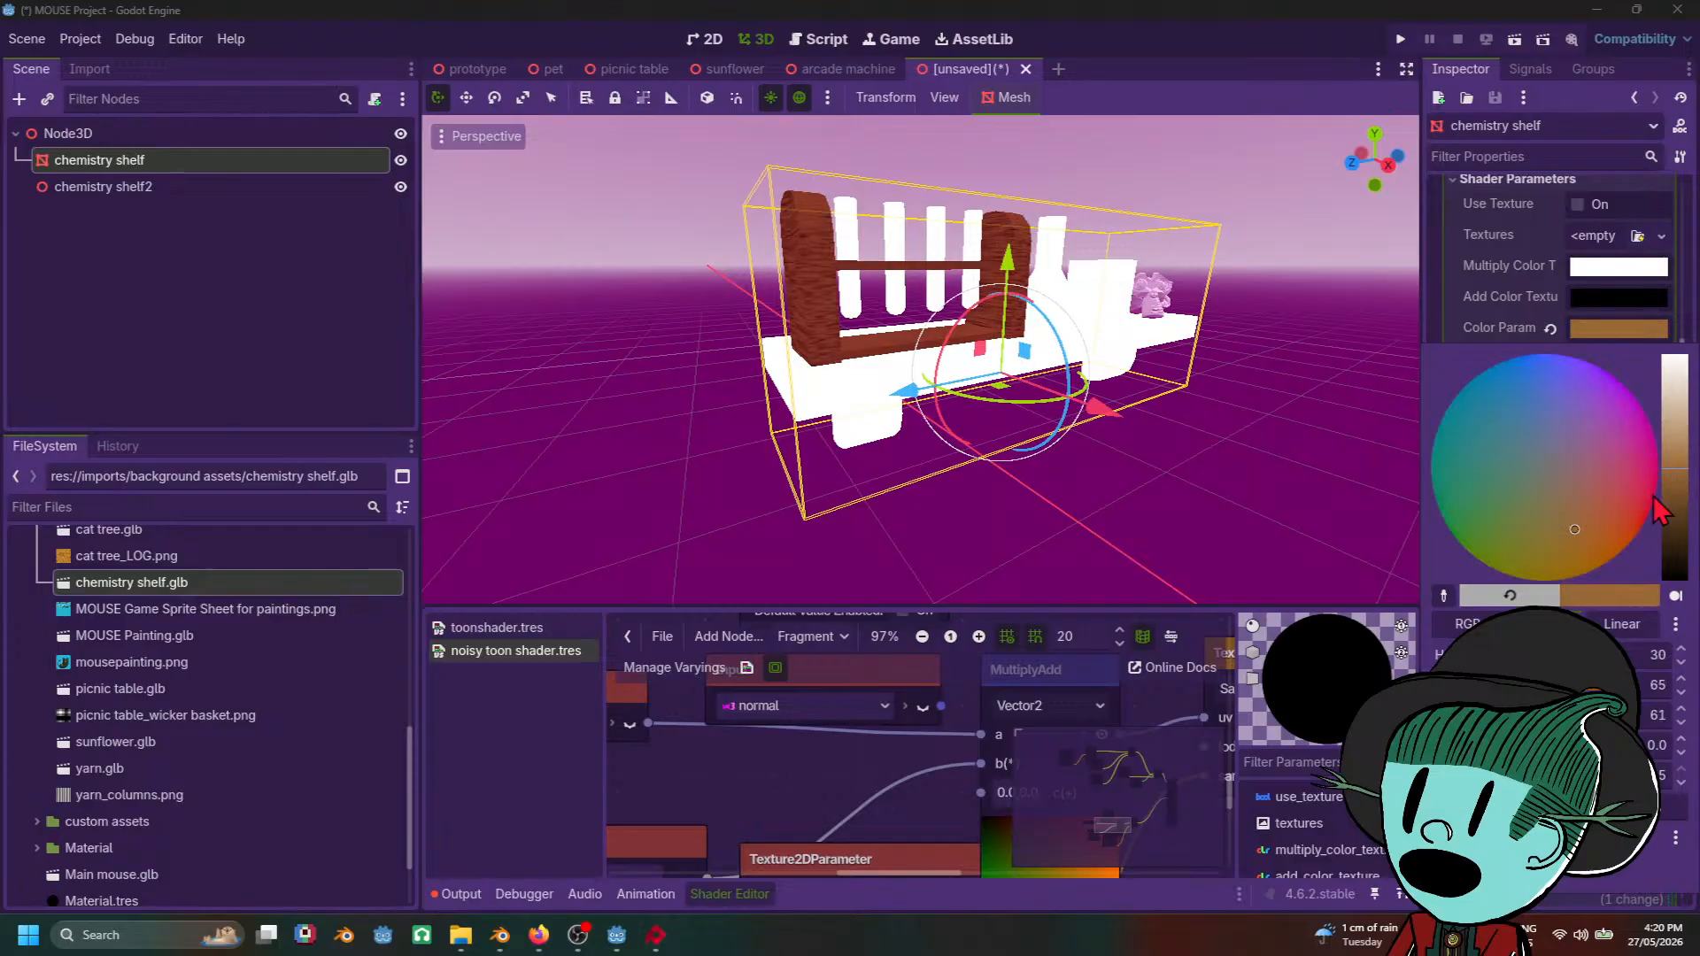
pyautogui.click(1598, 536)
pyautogui.moveTo(499, 935)
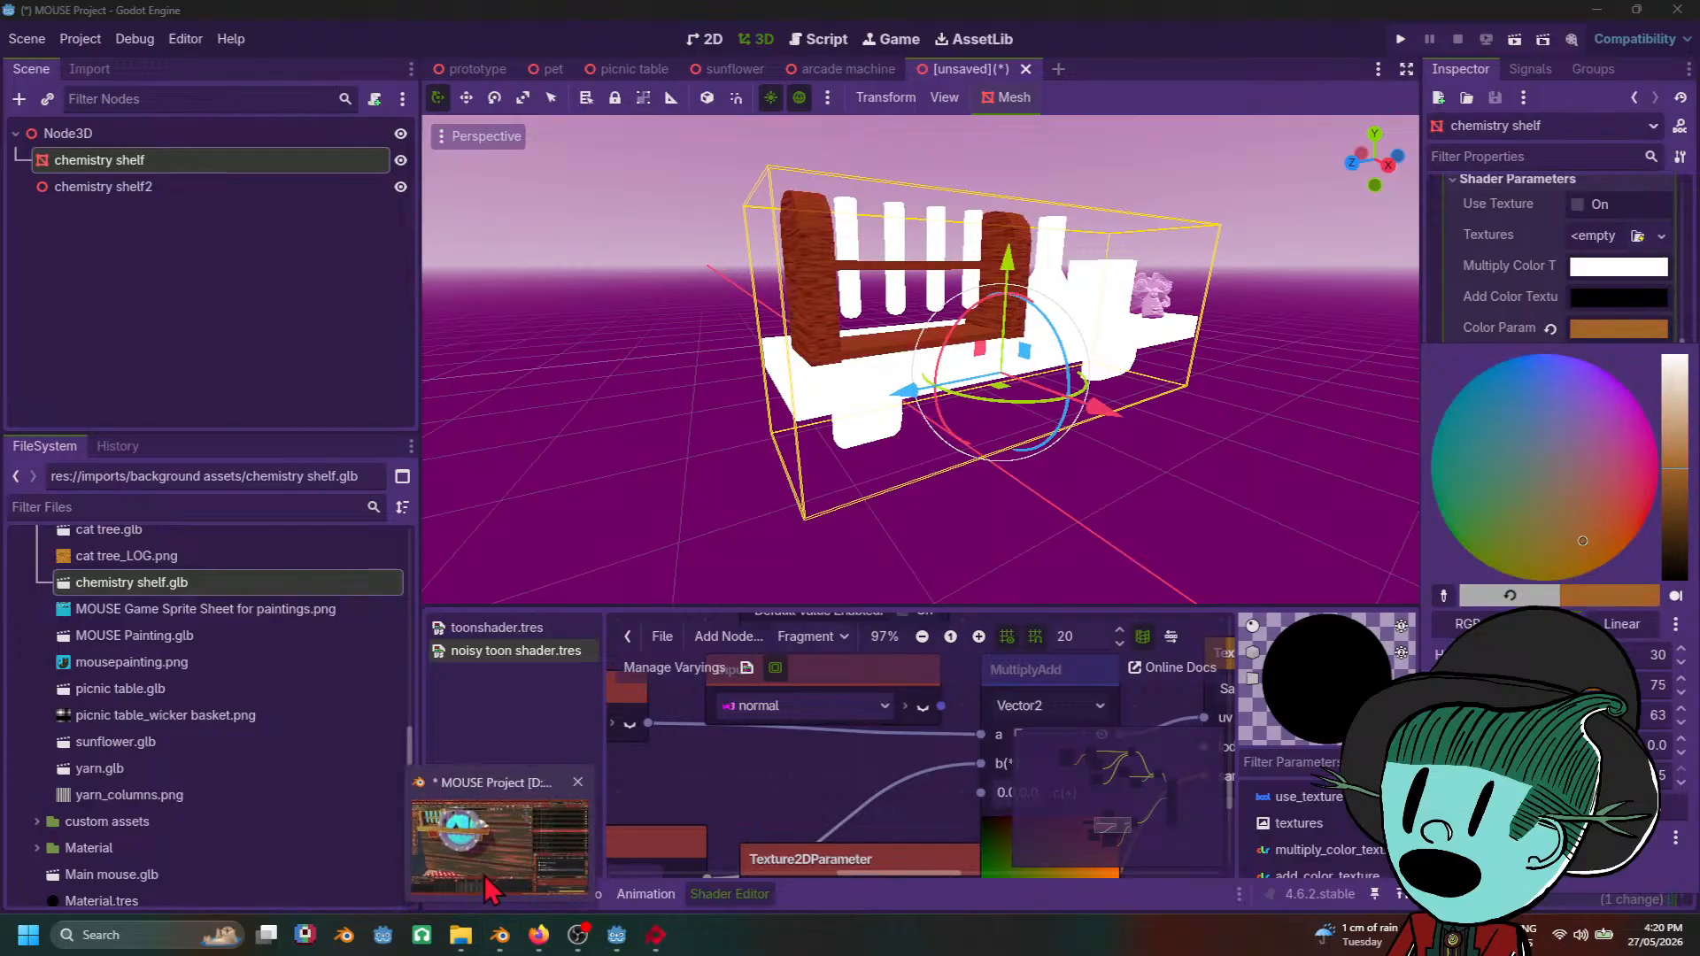
pyautogui.moveTo(487, 885)
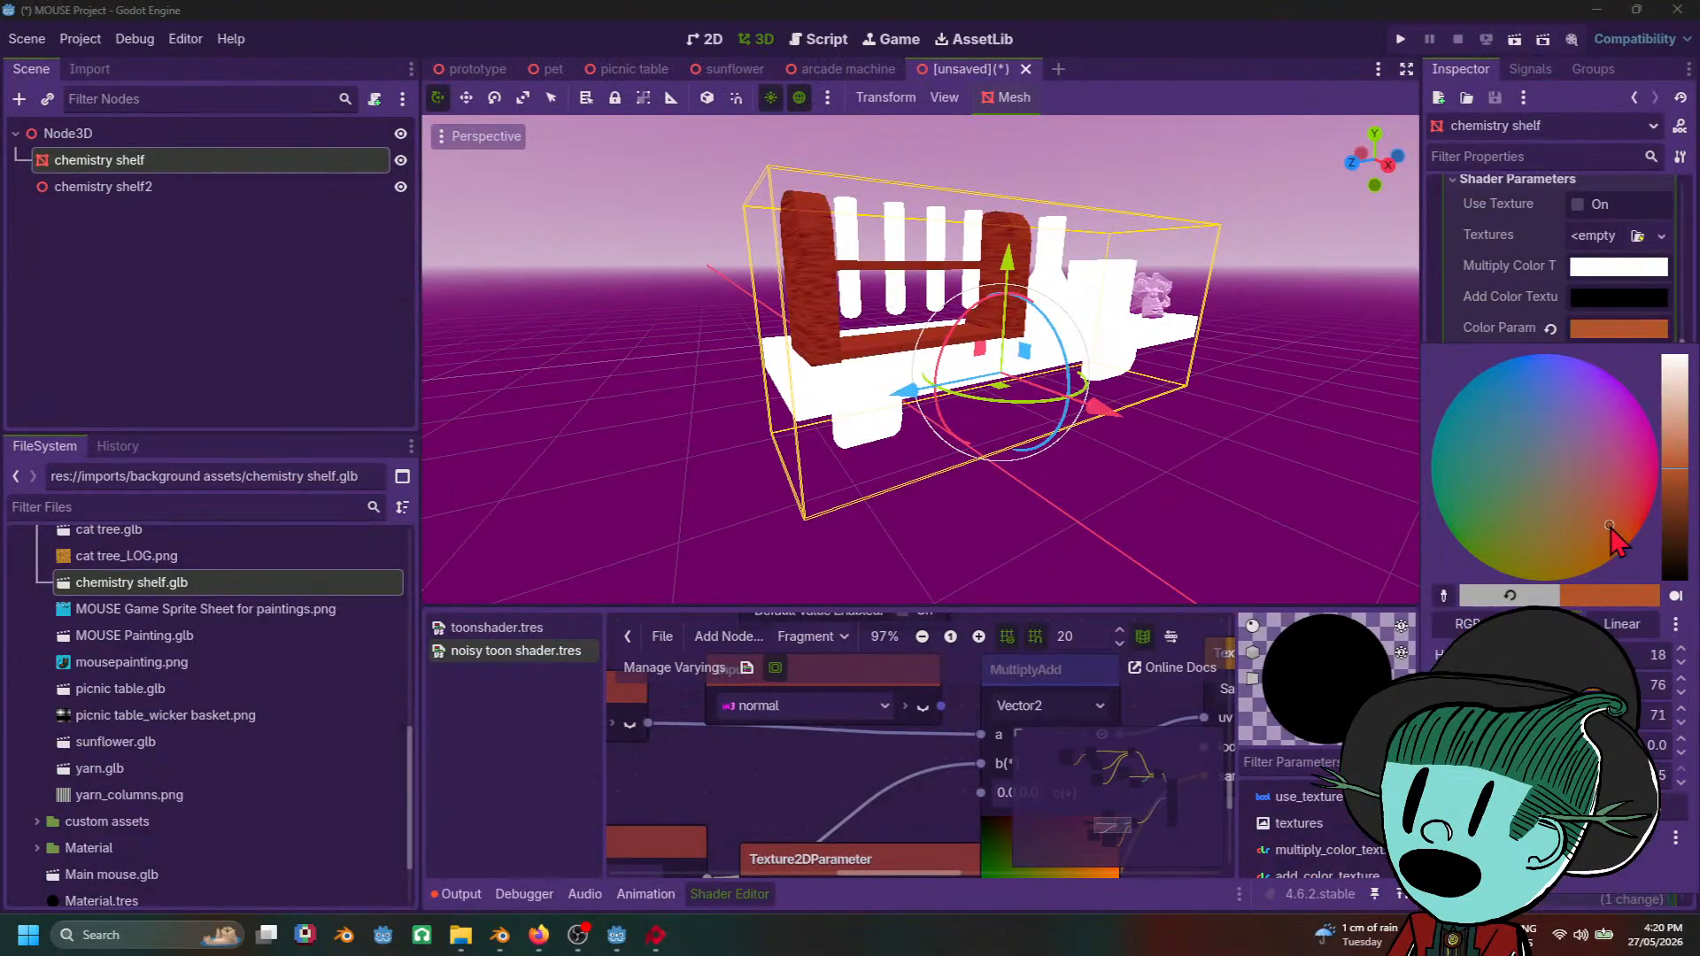
pyautogui.moveTo(1610, 526); pyautogui.dragTo(1562, 511)
pyautogui.moveTo(1668, 507); pyautogui.dragTo(1680, 459)
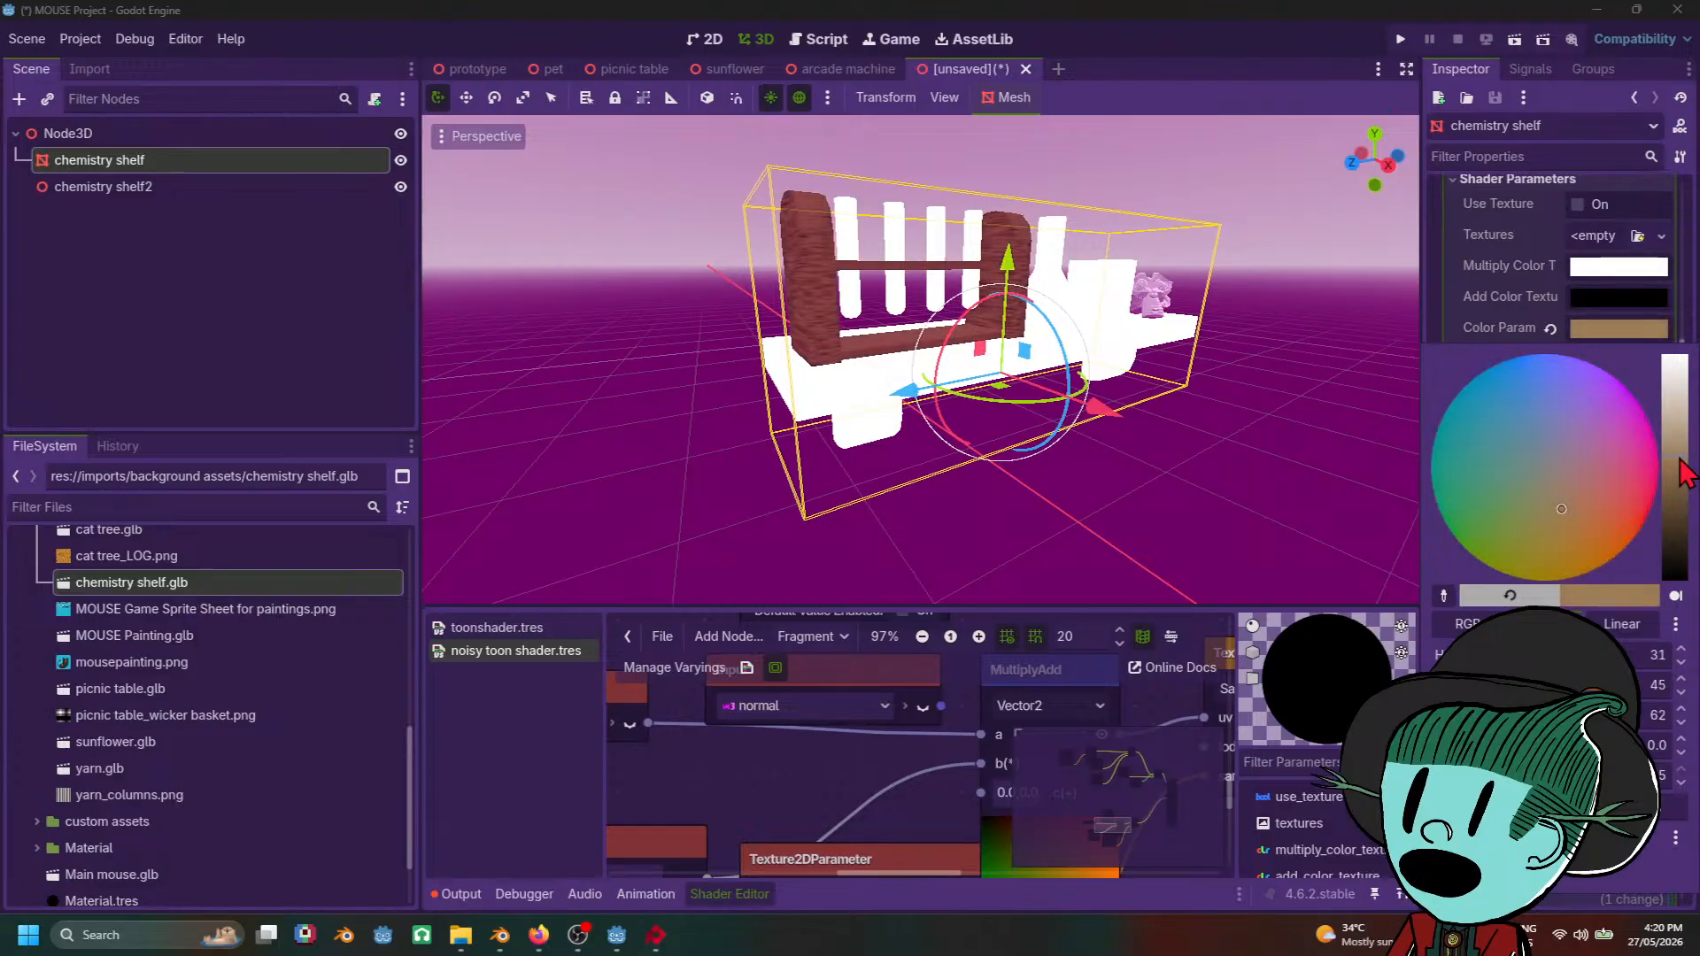
pyautogui.moveTo(1552, 517); pyautogui.dragTo(1543, 517)
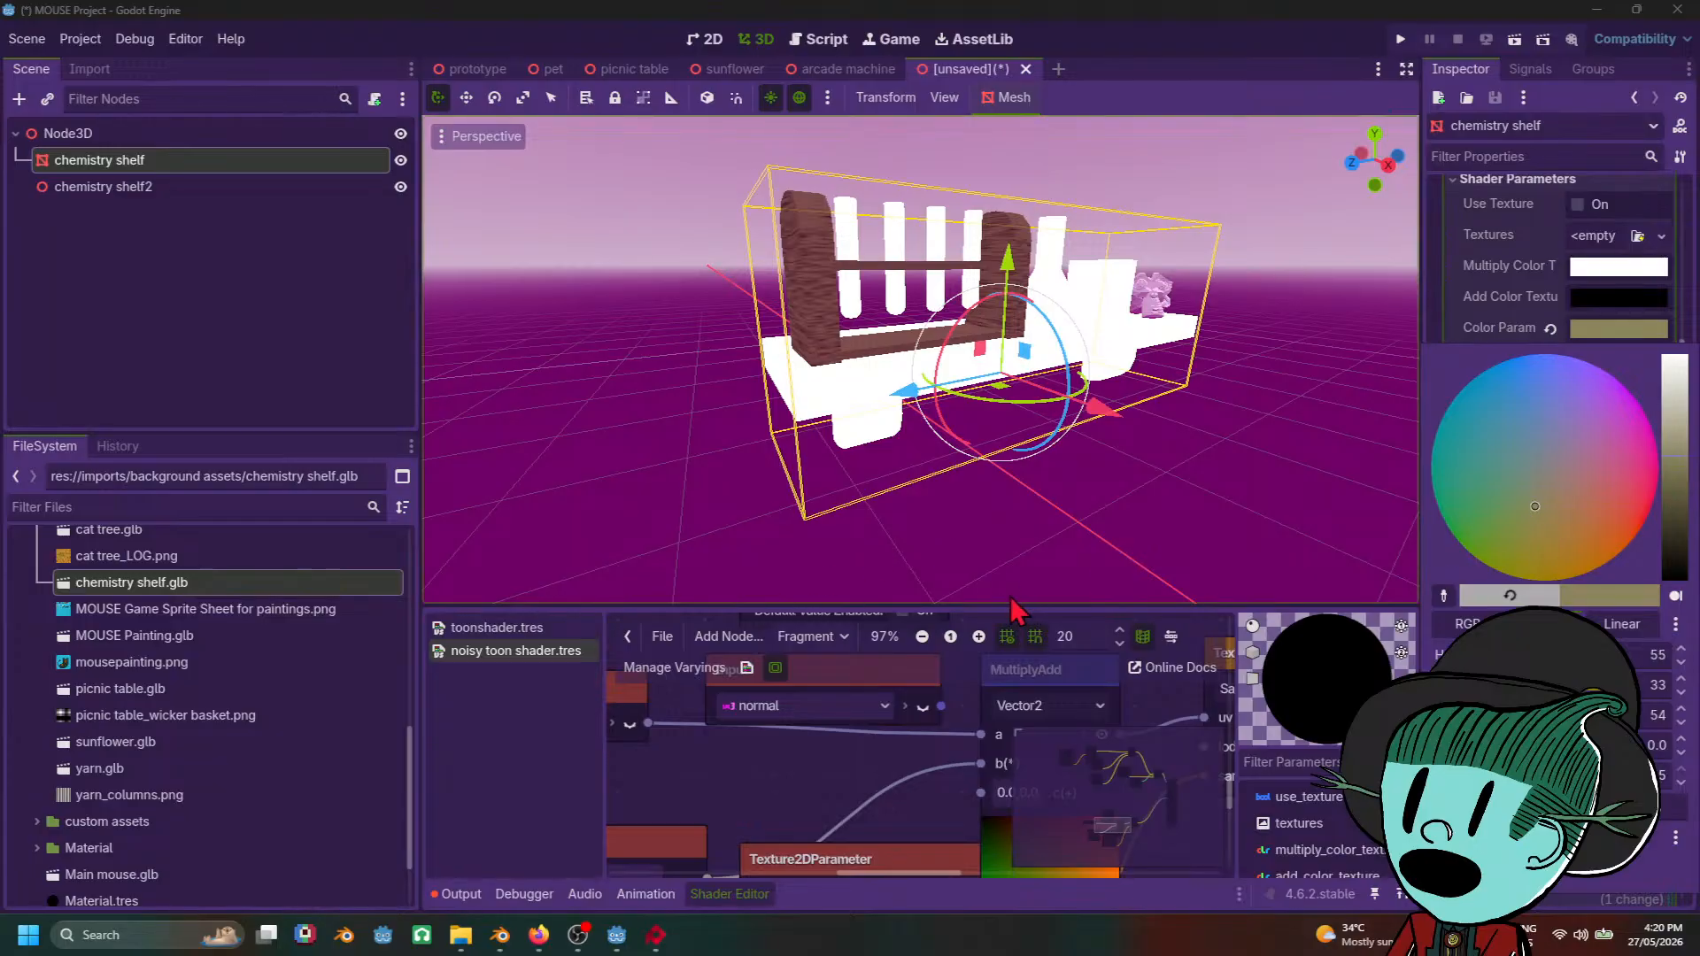
pyautogui.click(1173, 503)
pyautogui.moveTo(1172, 503)
pyautogui.mouseDown(button='middle')
pyautogui.moveTo(1056, 492)
pyautogui.moveTo(1162, 502)
pyautogui.mouseUp(button='middle')
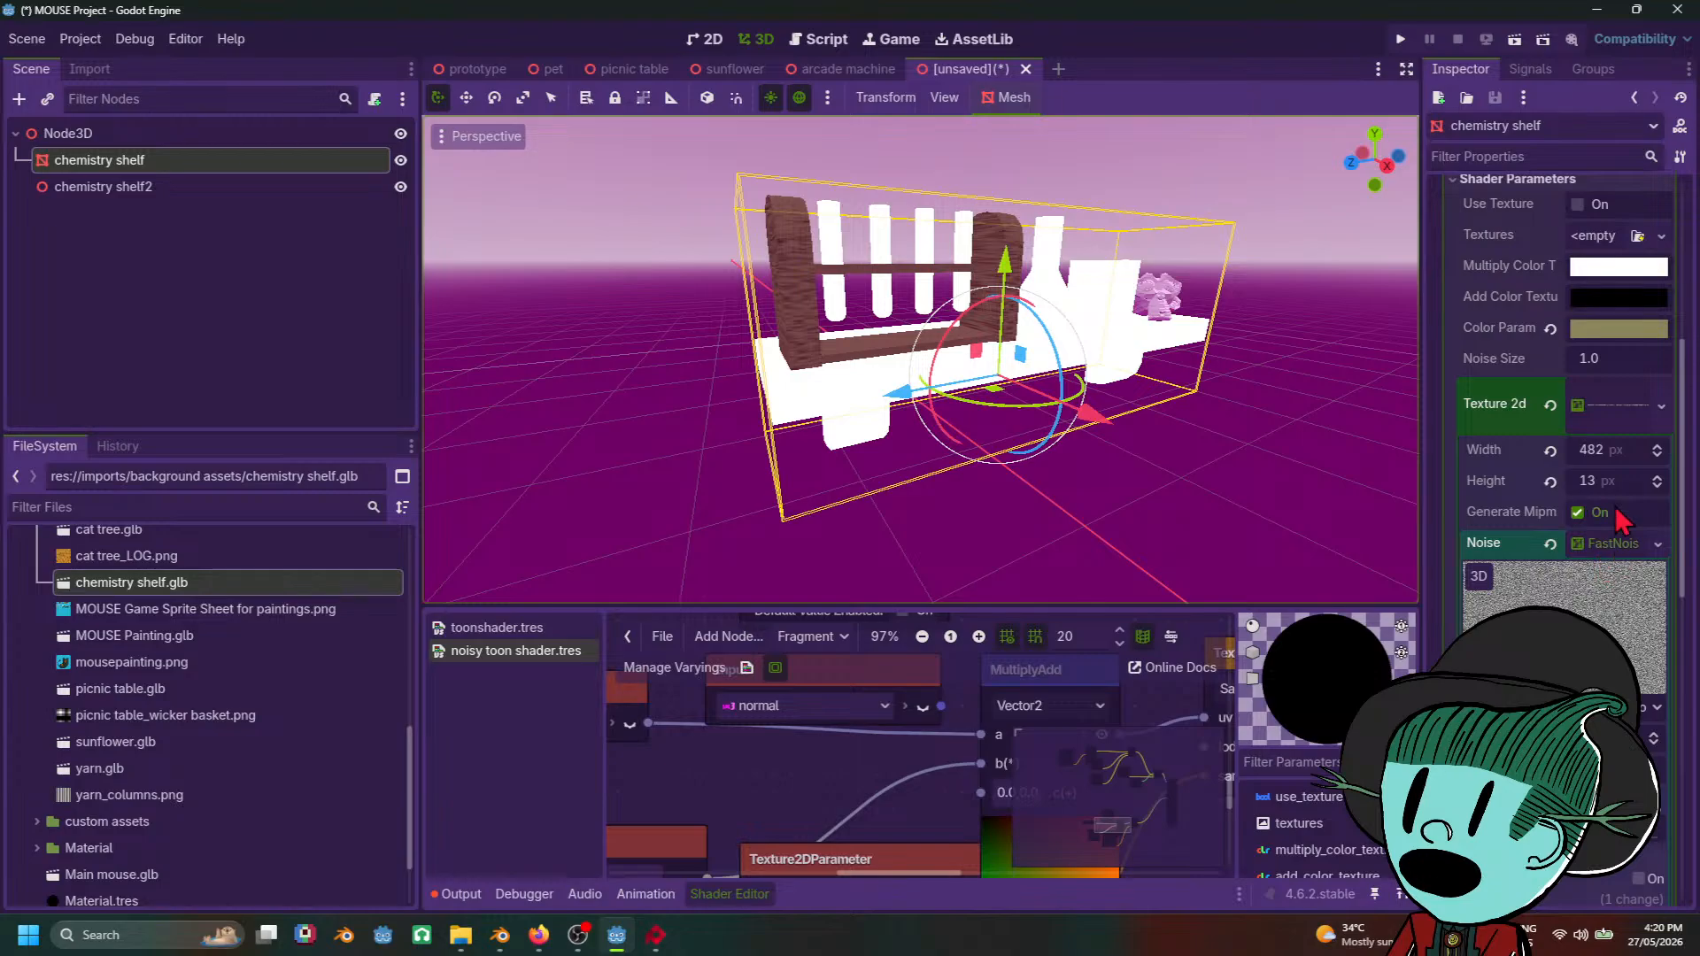
# Step: Collapse the noise texture settings and set the surface 2 material's Shadow Intensity to 1.085 and Number of Steps to 16.655
pyautogui.click(1623, 406)
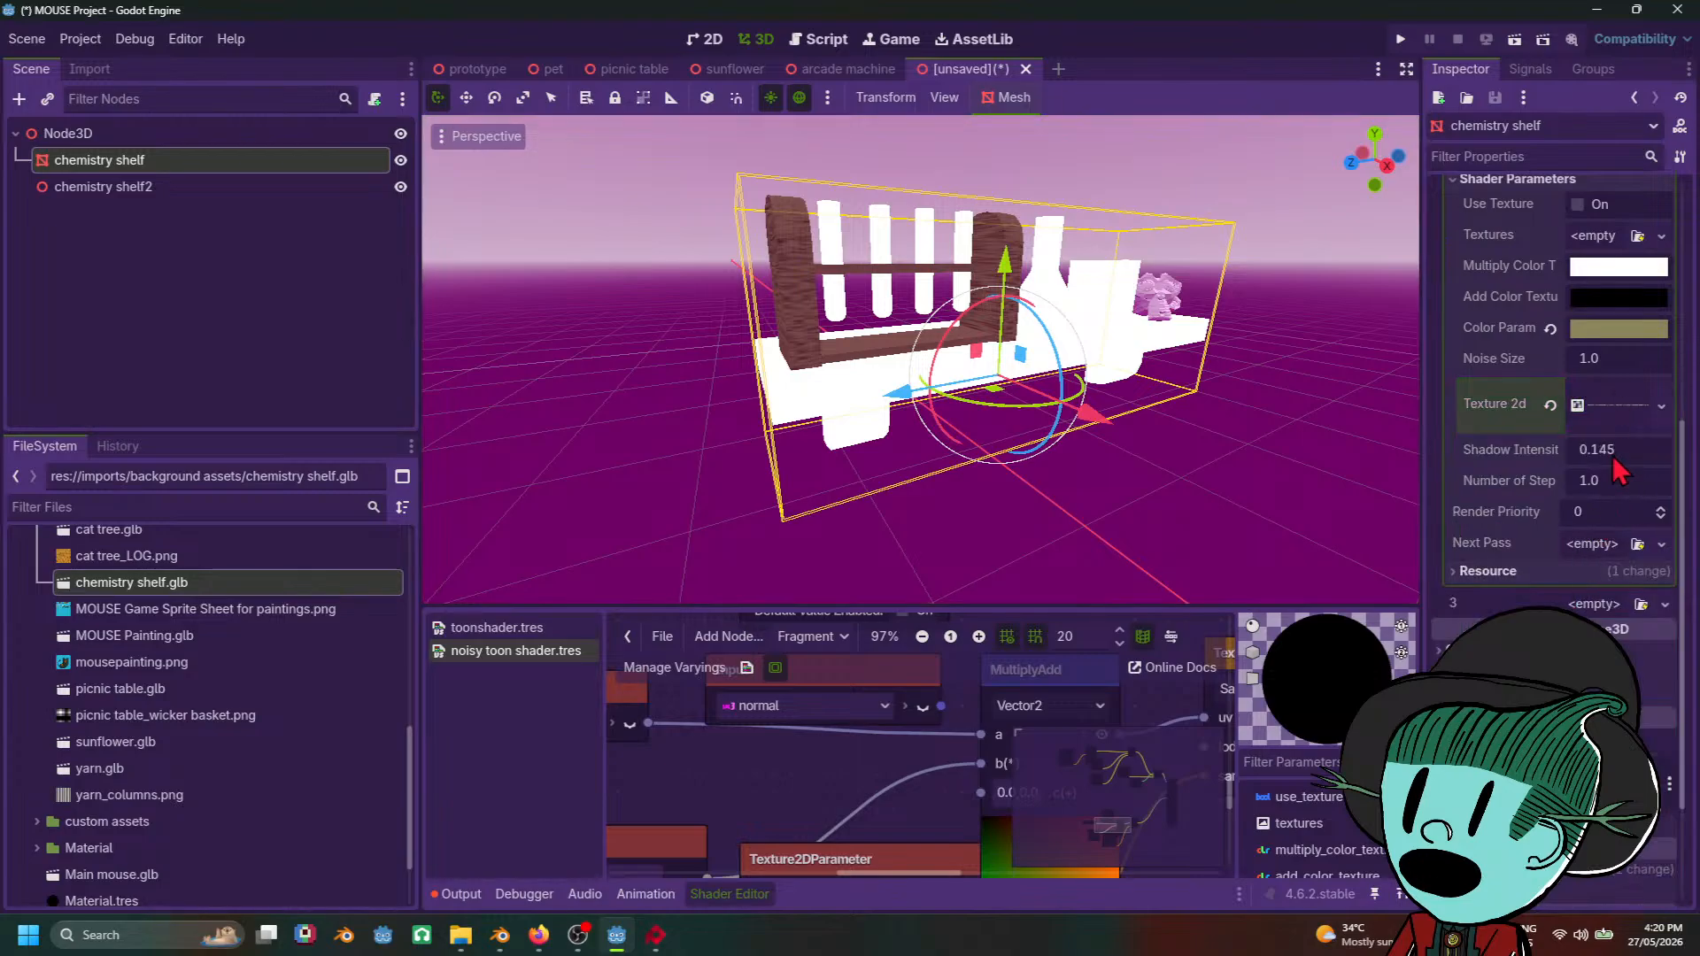
pyautogui.moveTo(1613, 454)
pyautogui.mouseDown()
pyautogui.moveTo(1665, 453)
pyautogui.moveTo(1627, 485)
pyautogui.moveTo(1661, 485)
pyautogui.mouseUp()
pyautogui.scroll(-6, 1233, 487)
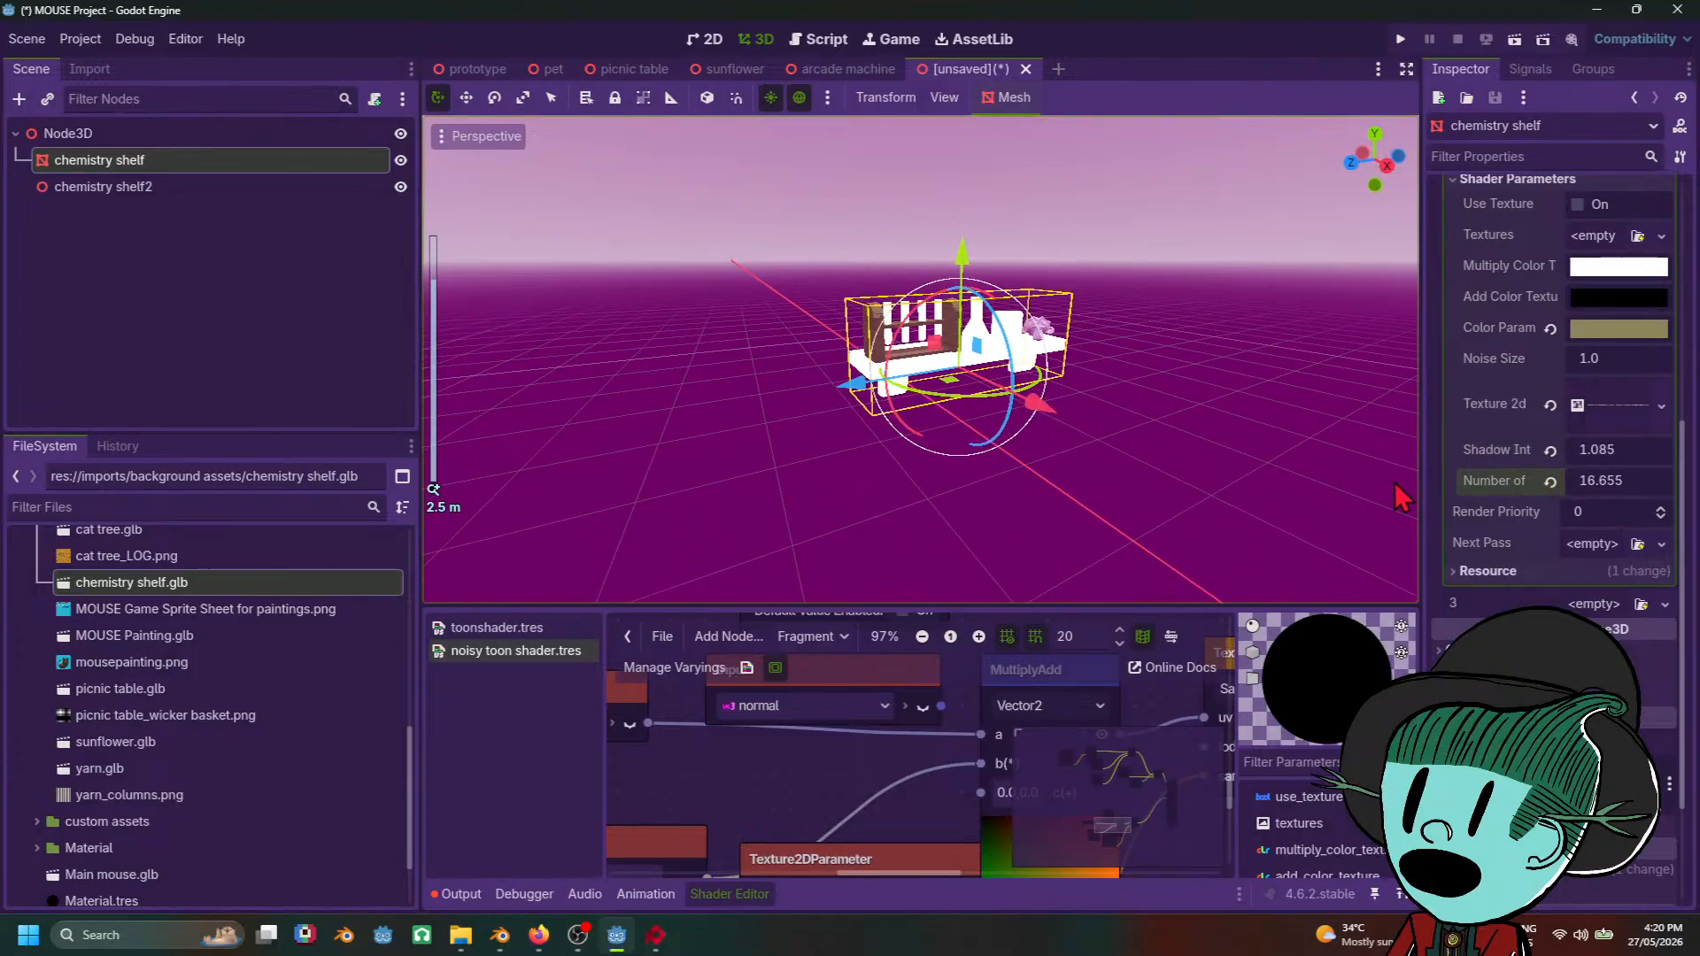
# Step: Examine the rack's wood grain up close without the selection outline, and collapse the chemistry shelf's surface 2 material settings
pyautogui.click(1232, 487)
pyautogui.scroll(5, 1169, 496)
pyautogui.moveTo(1166, 499)
pyautogui.mouseDown(button='middle')
pyautogui.moveTo(1111, 565)
pyautogui.moveTo(1118, 439)
pyautogui.moveTo(1185, 498)
pyautogui.mouseUp(button='middle')
pyautogui.moveTo(742, 505); pyautogui.dragTo(882, 511, button='middle')
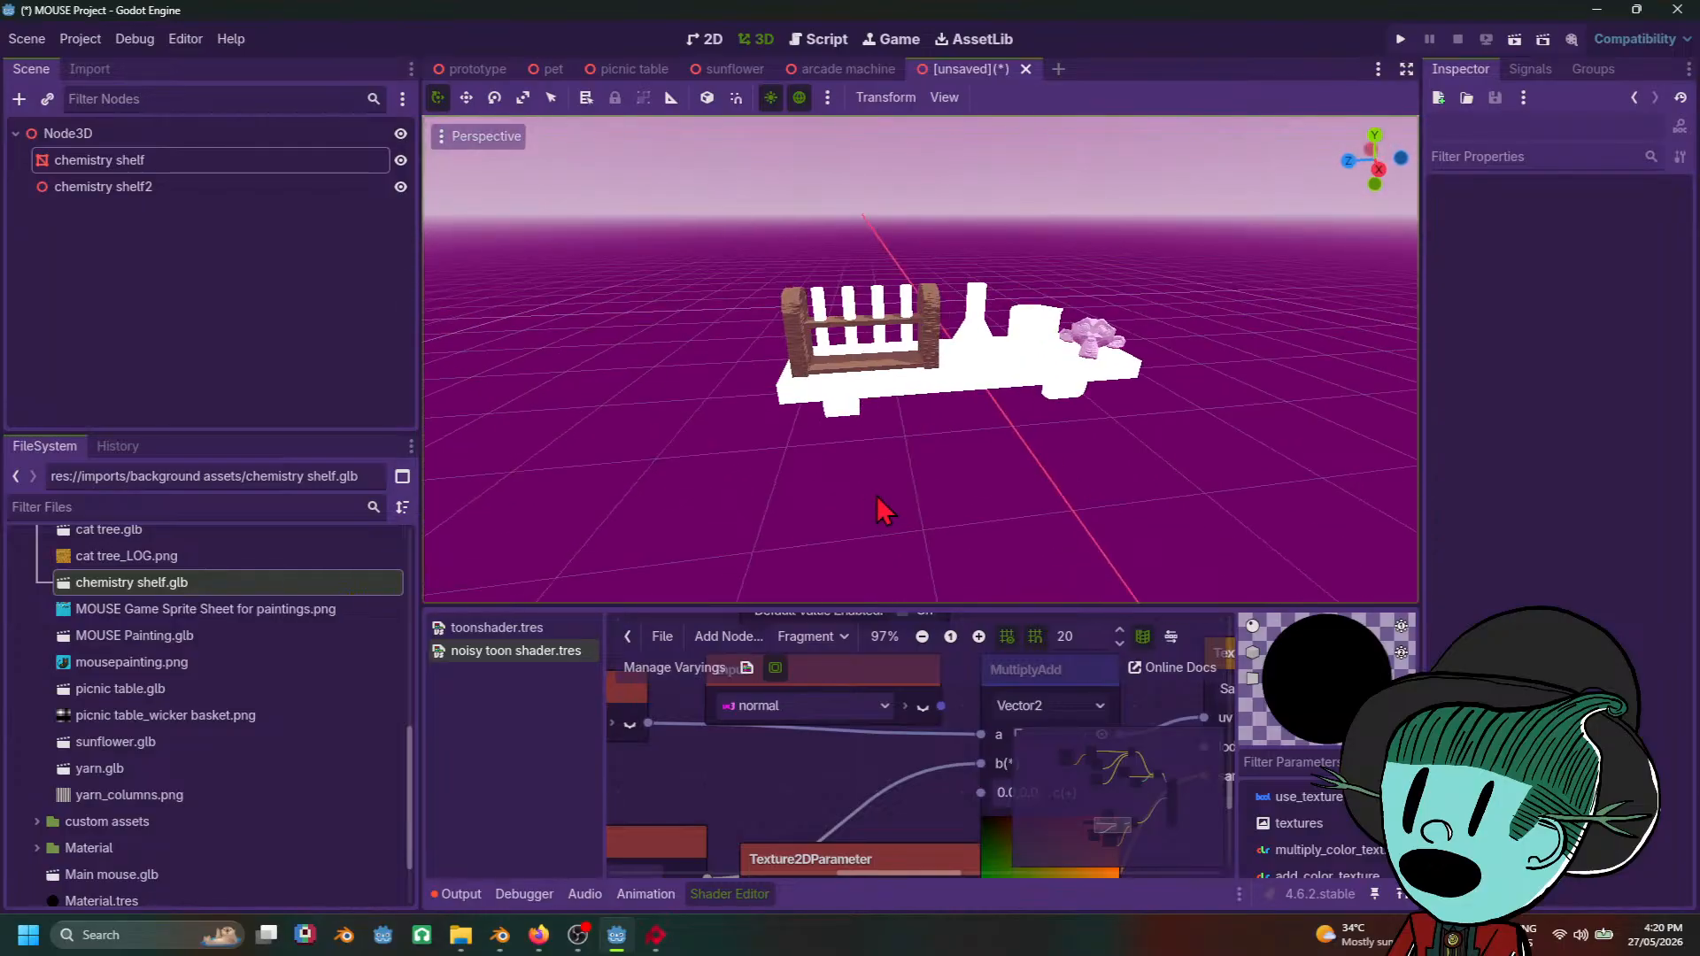
pyautogui.scroll(3, 841, 345)
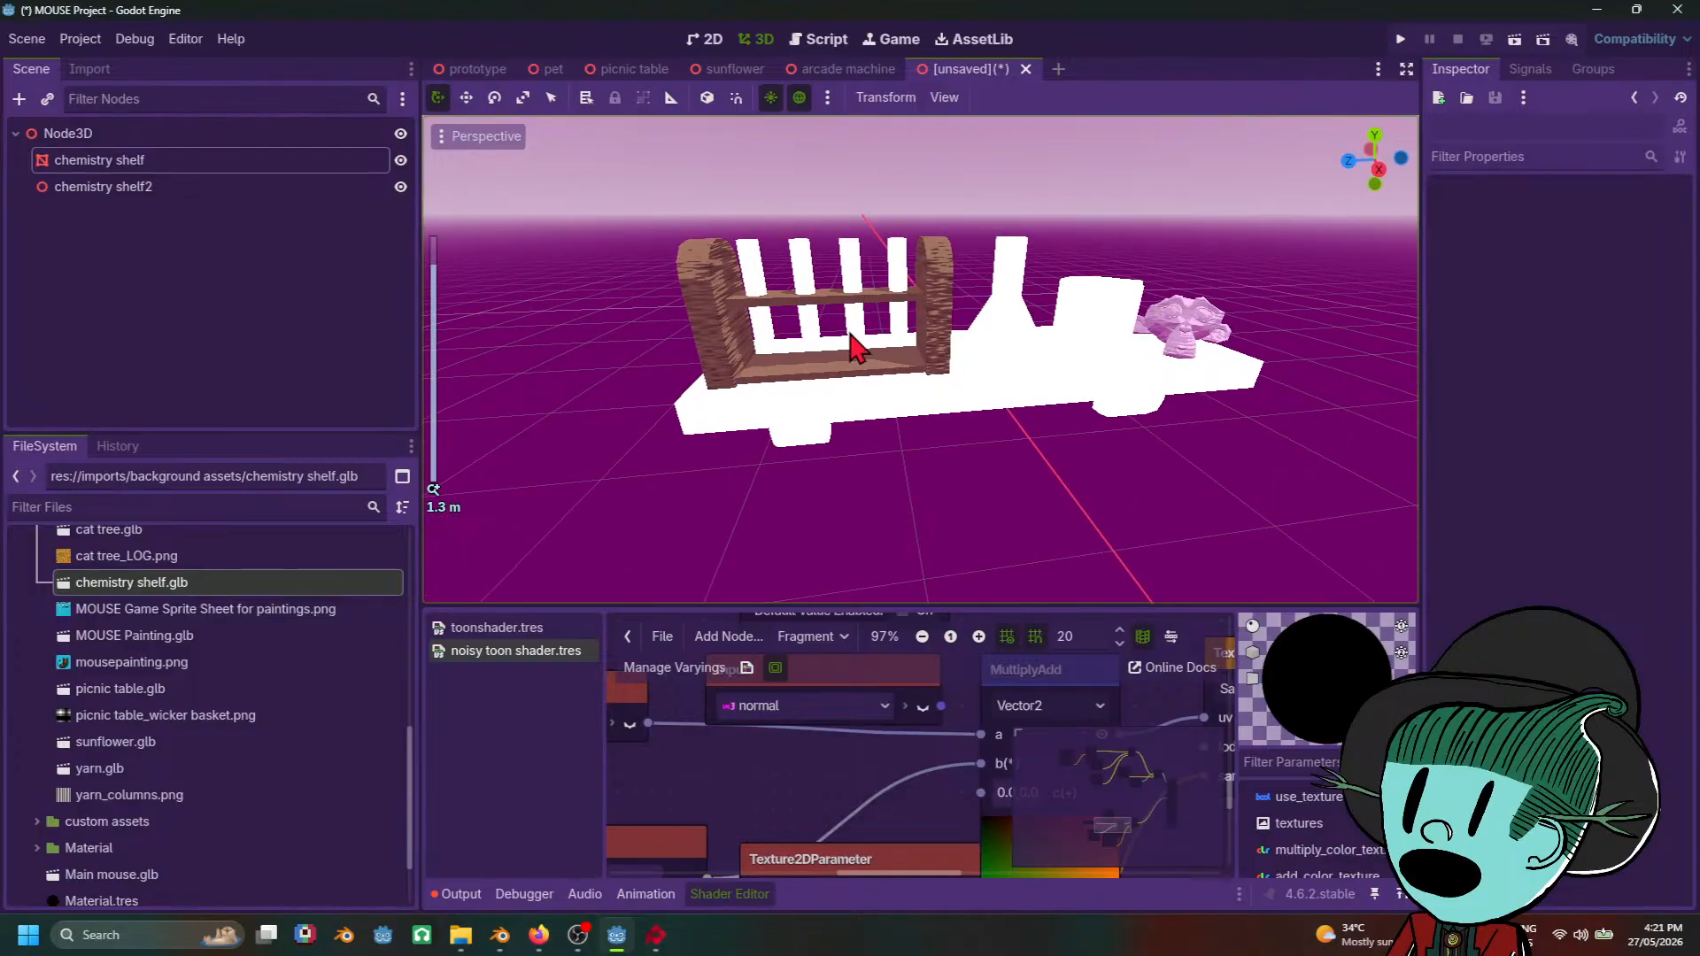
pyautogui.click(855, 348)
pyautogui.scroll(5, 1576, 442)
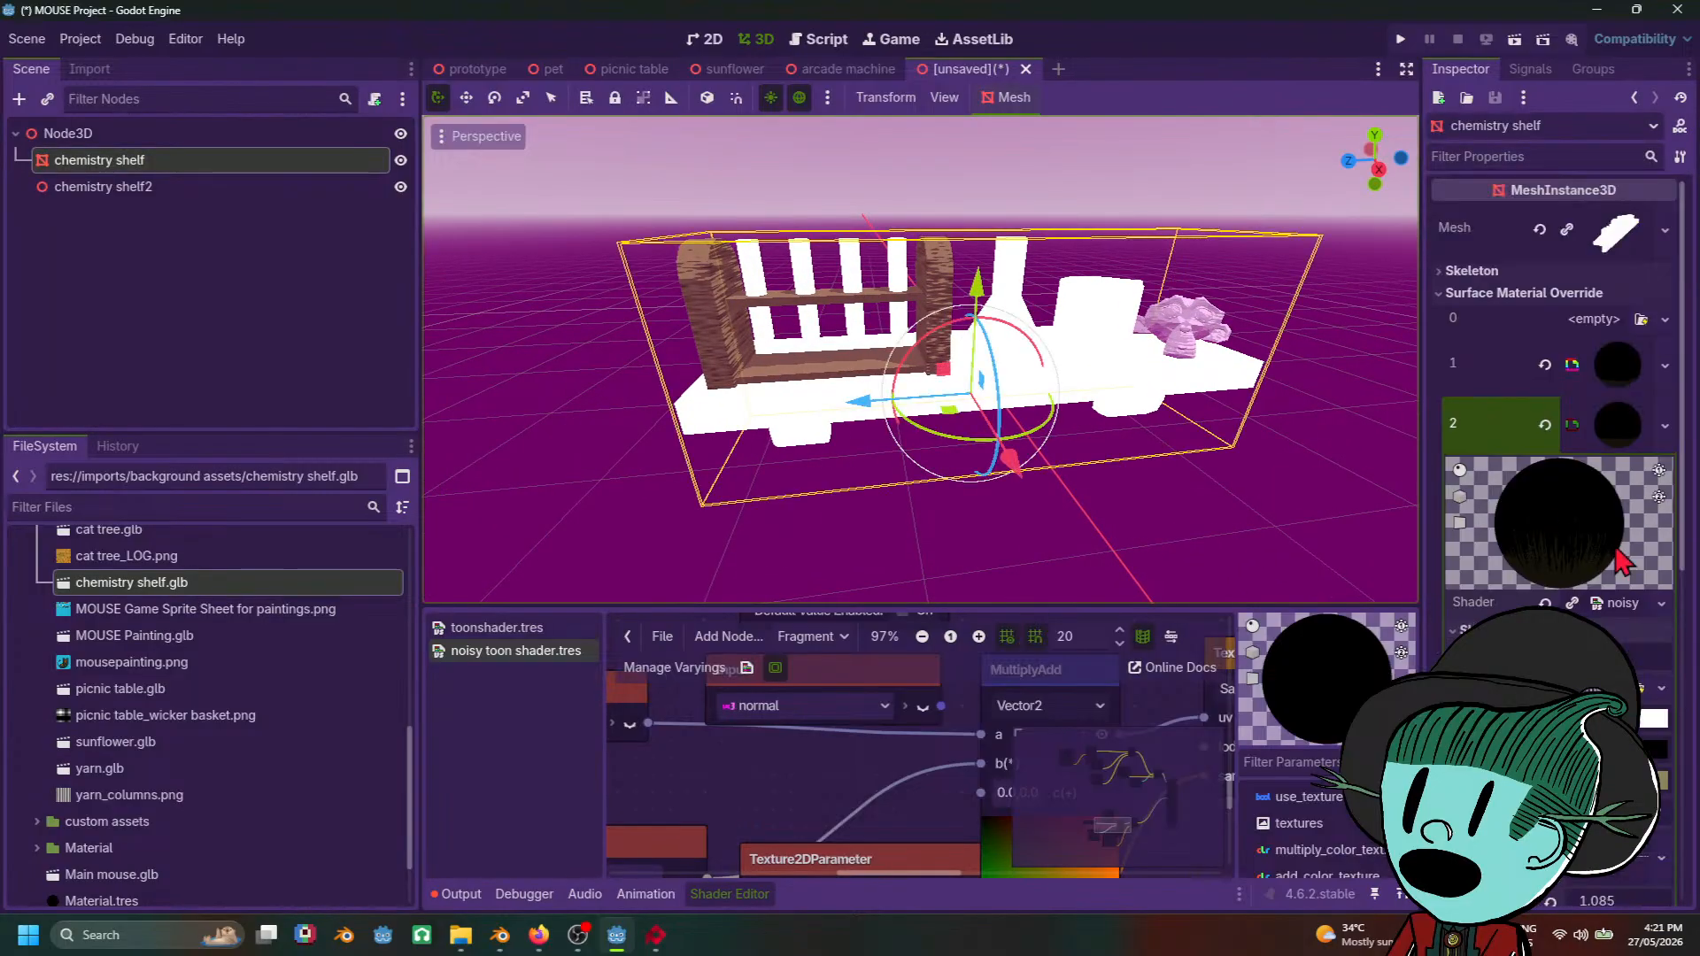
pyautogui.click(1633, 436)
# Step: Give surface 3 of the chemistry shelf a new ShaderMaterial and check which part it covers against the Blender model
pyautogui.moveTo(580, 941)
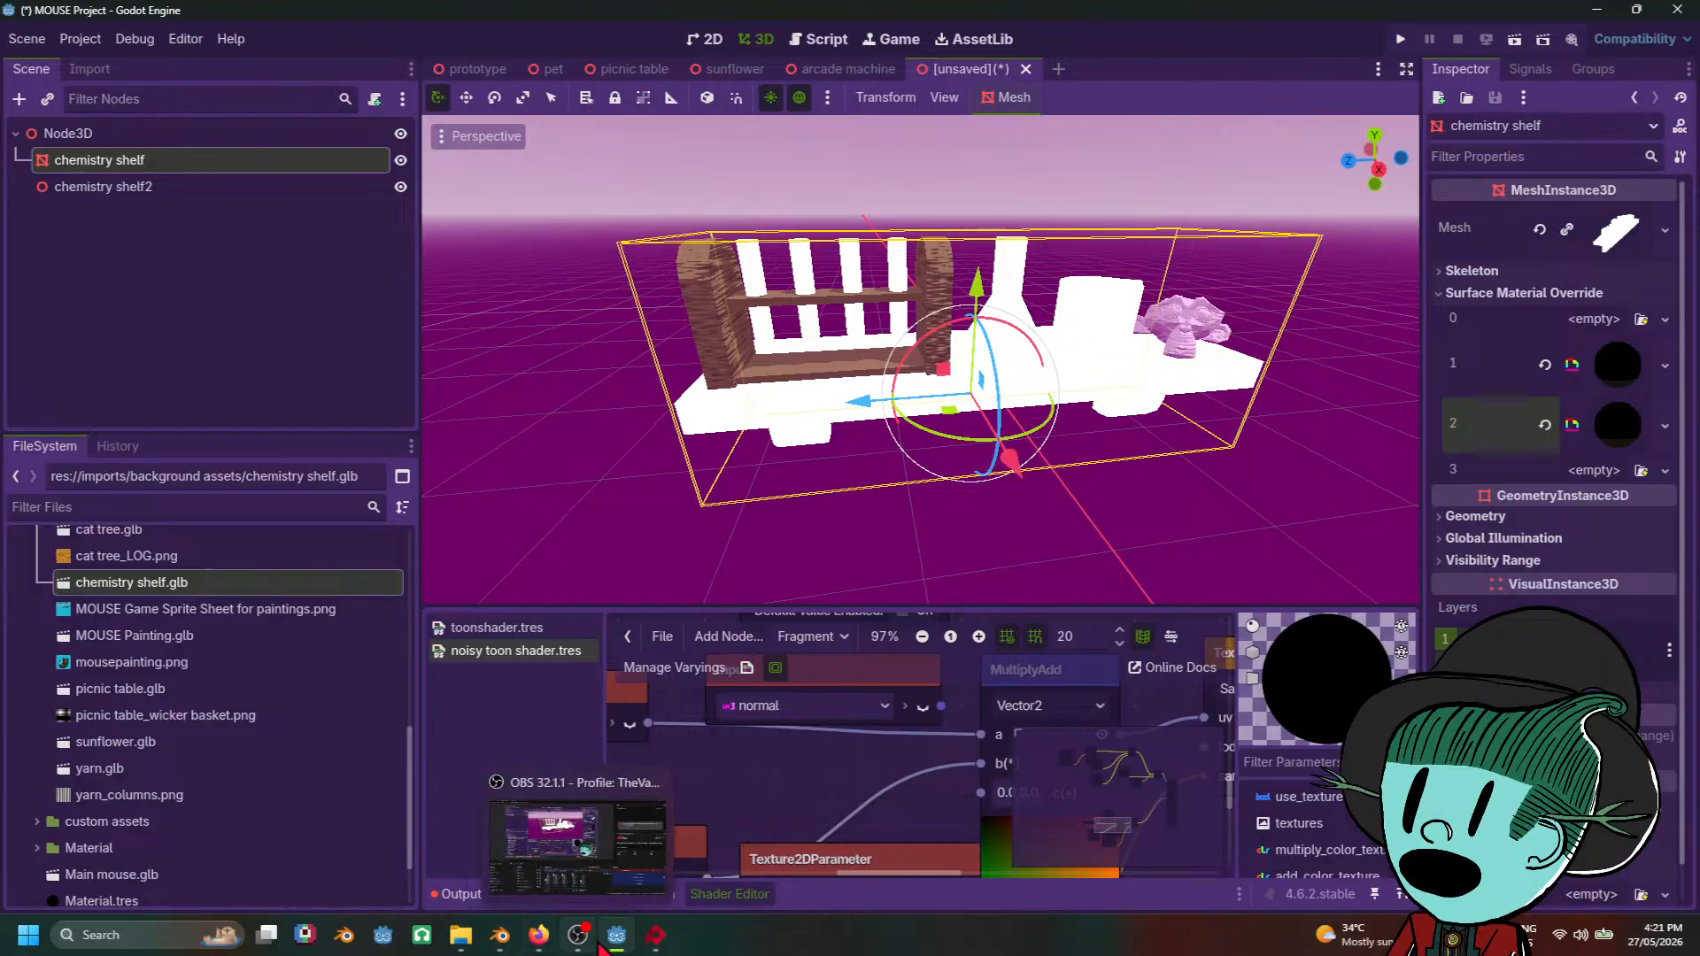
pyautogui.click(1600, 472)
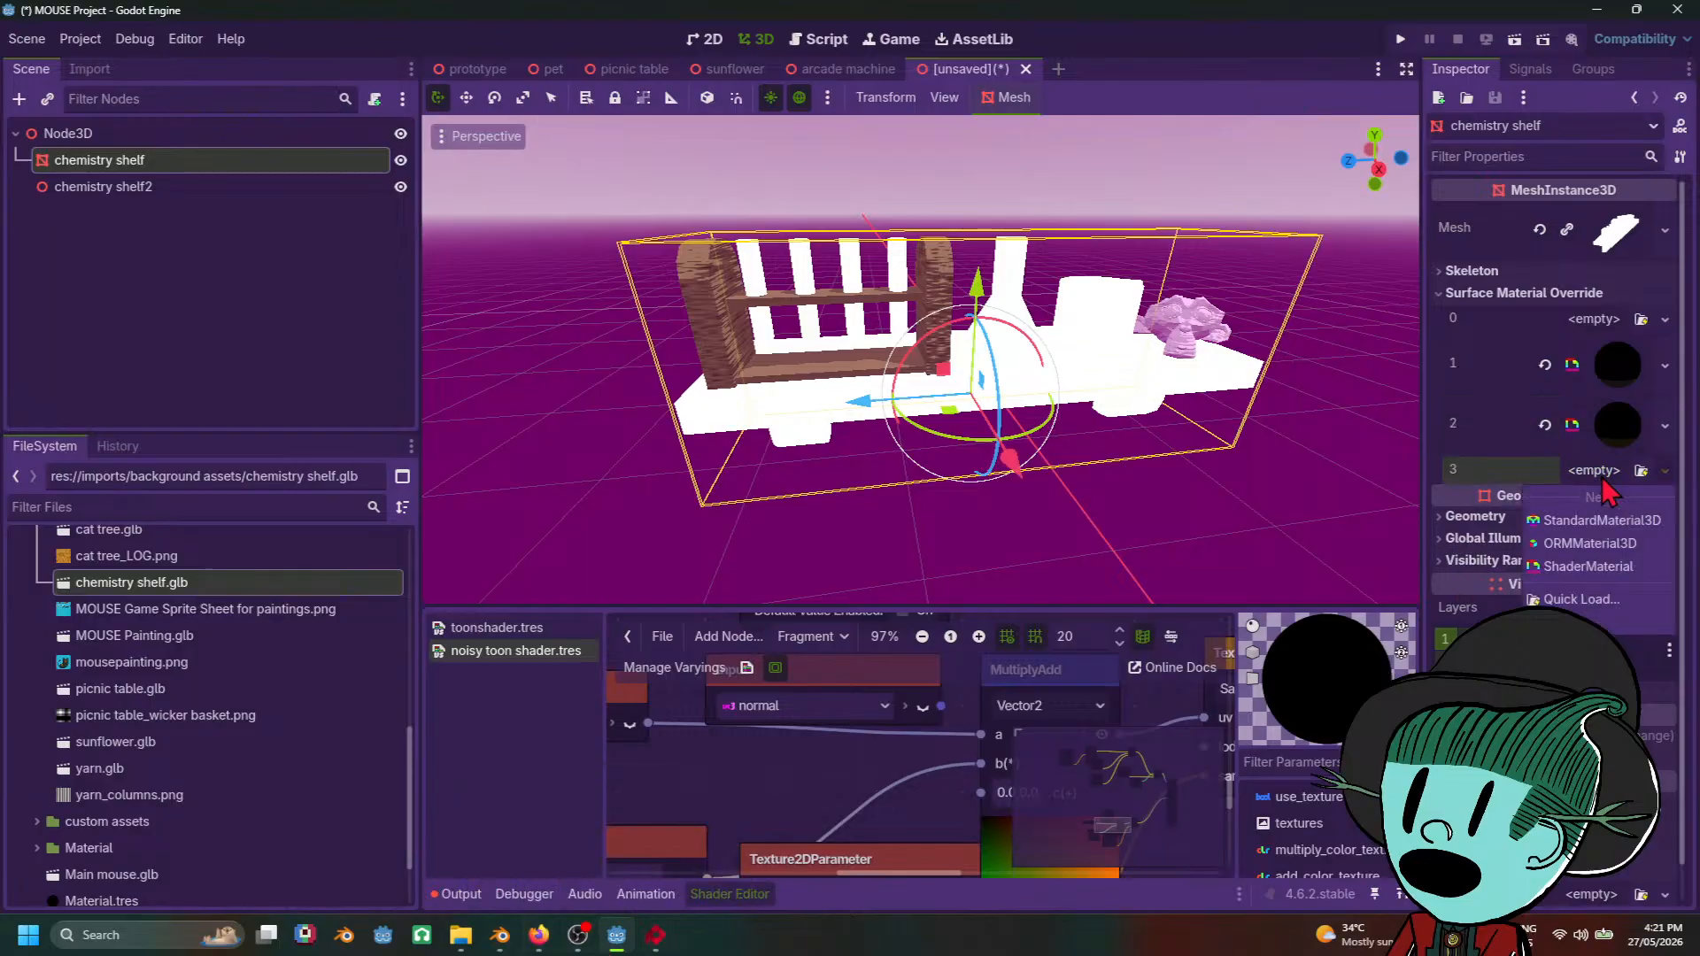
pyautogui.click(1601, 520)
pyautogui.scroll(-3, 1202, 434)
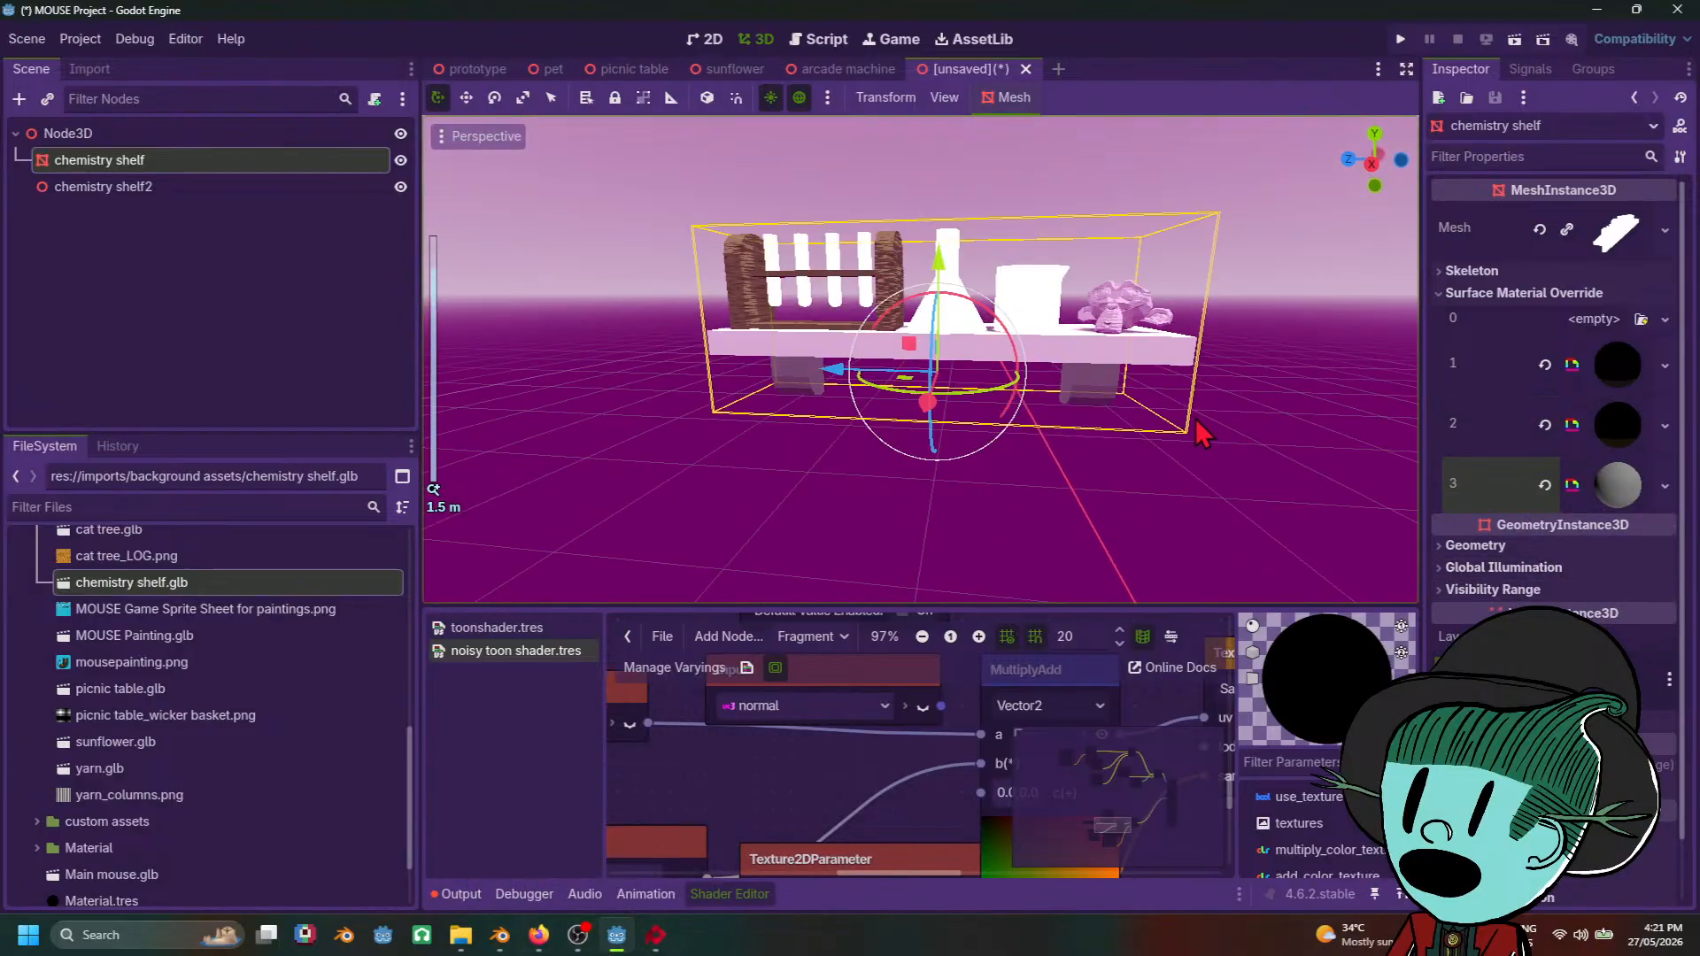
pyautogui.moveTo(1202, 434); pyautogui.dragTo(885, 495, button='middle')
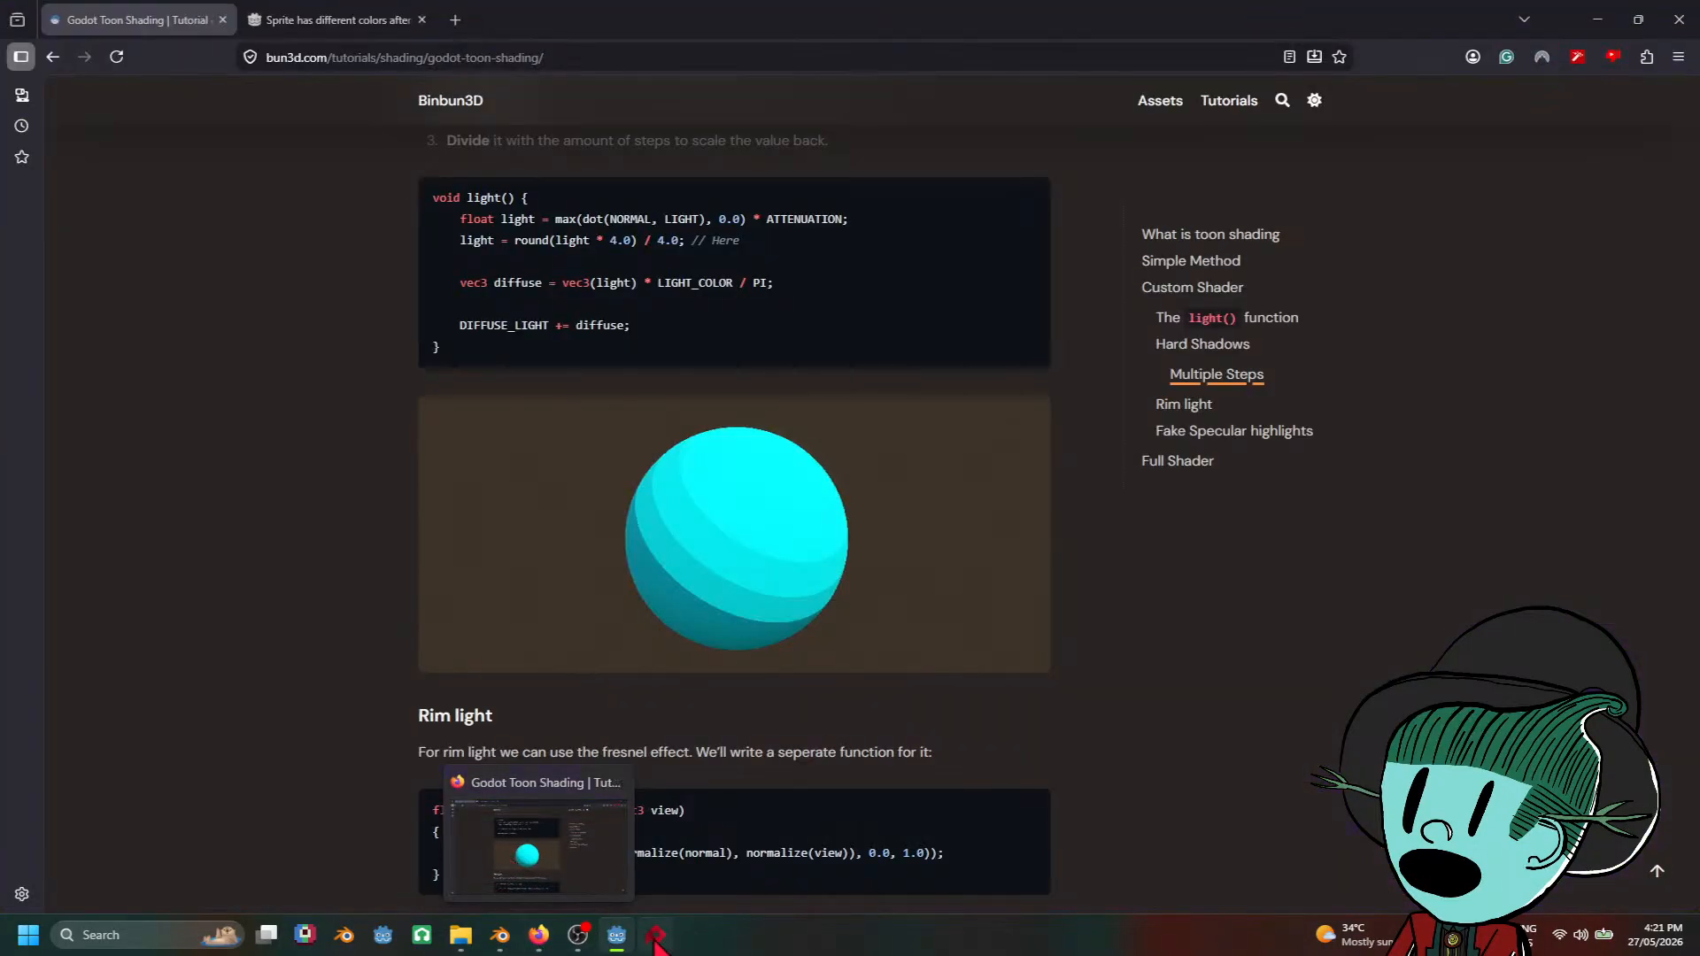
pyautogui.moveTo(496, 942)
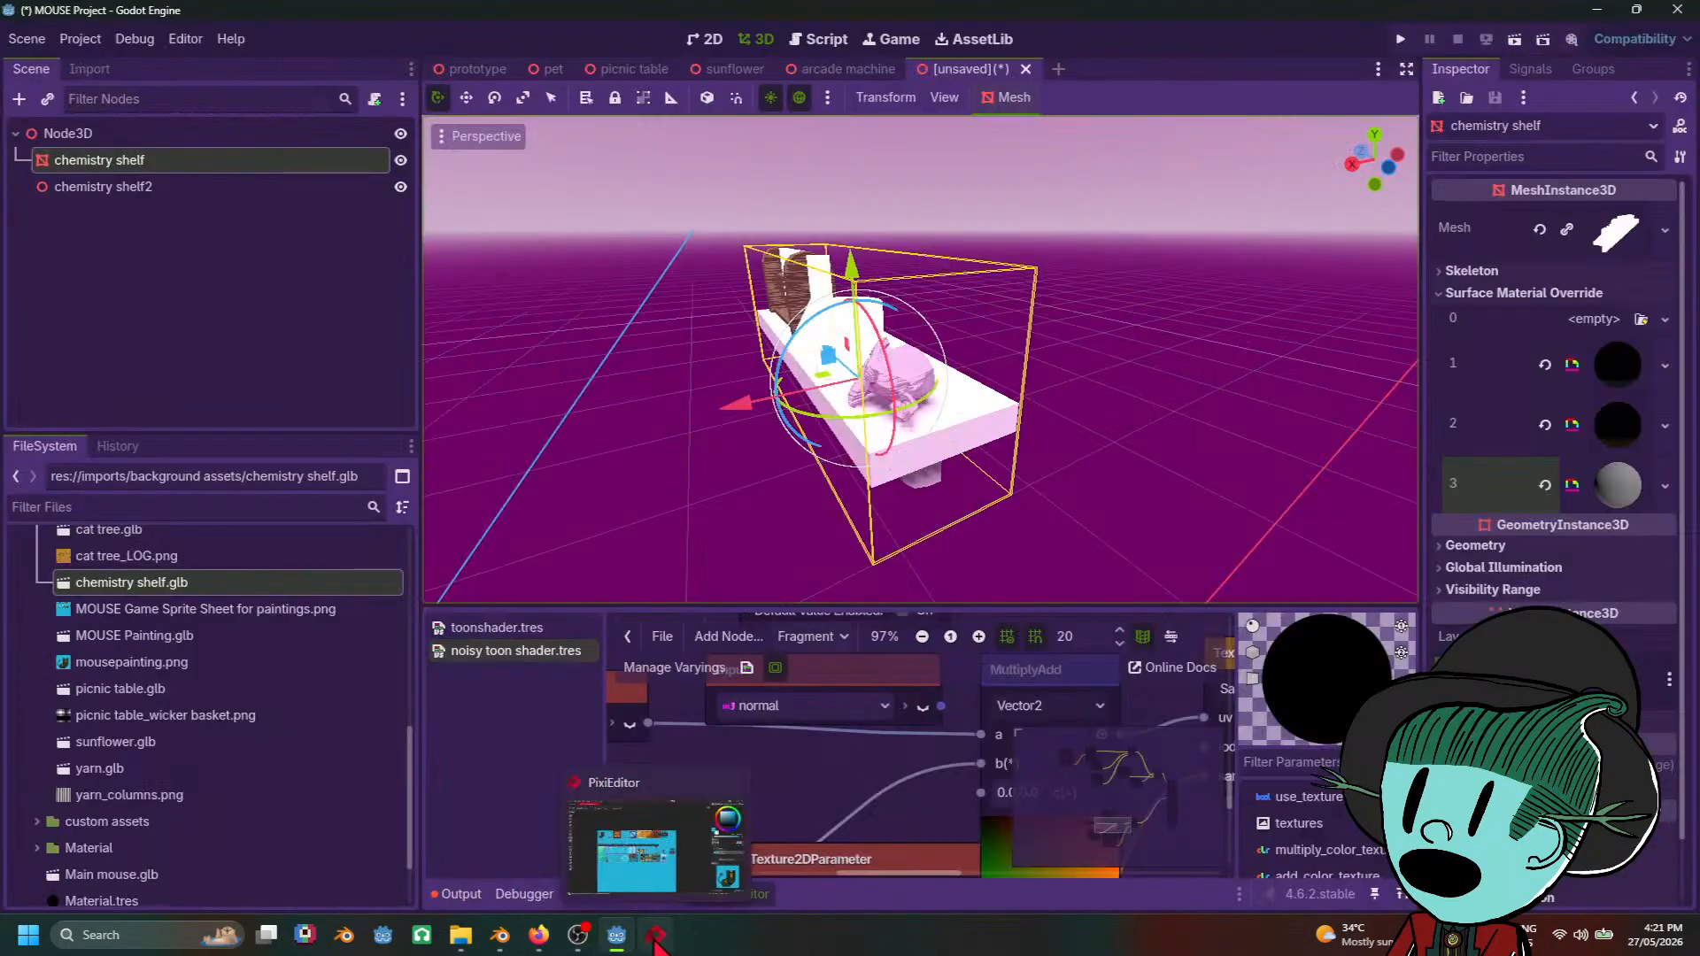
pyautogui.click(499, 939)
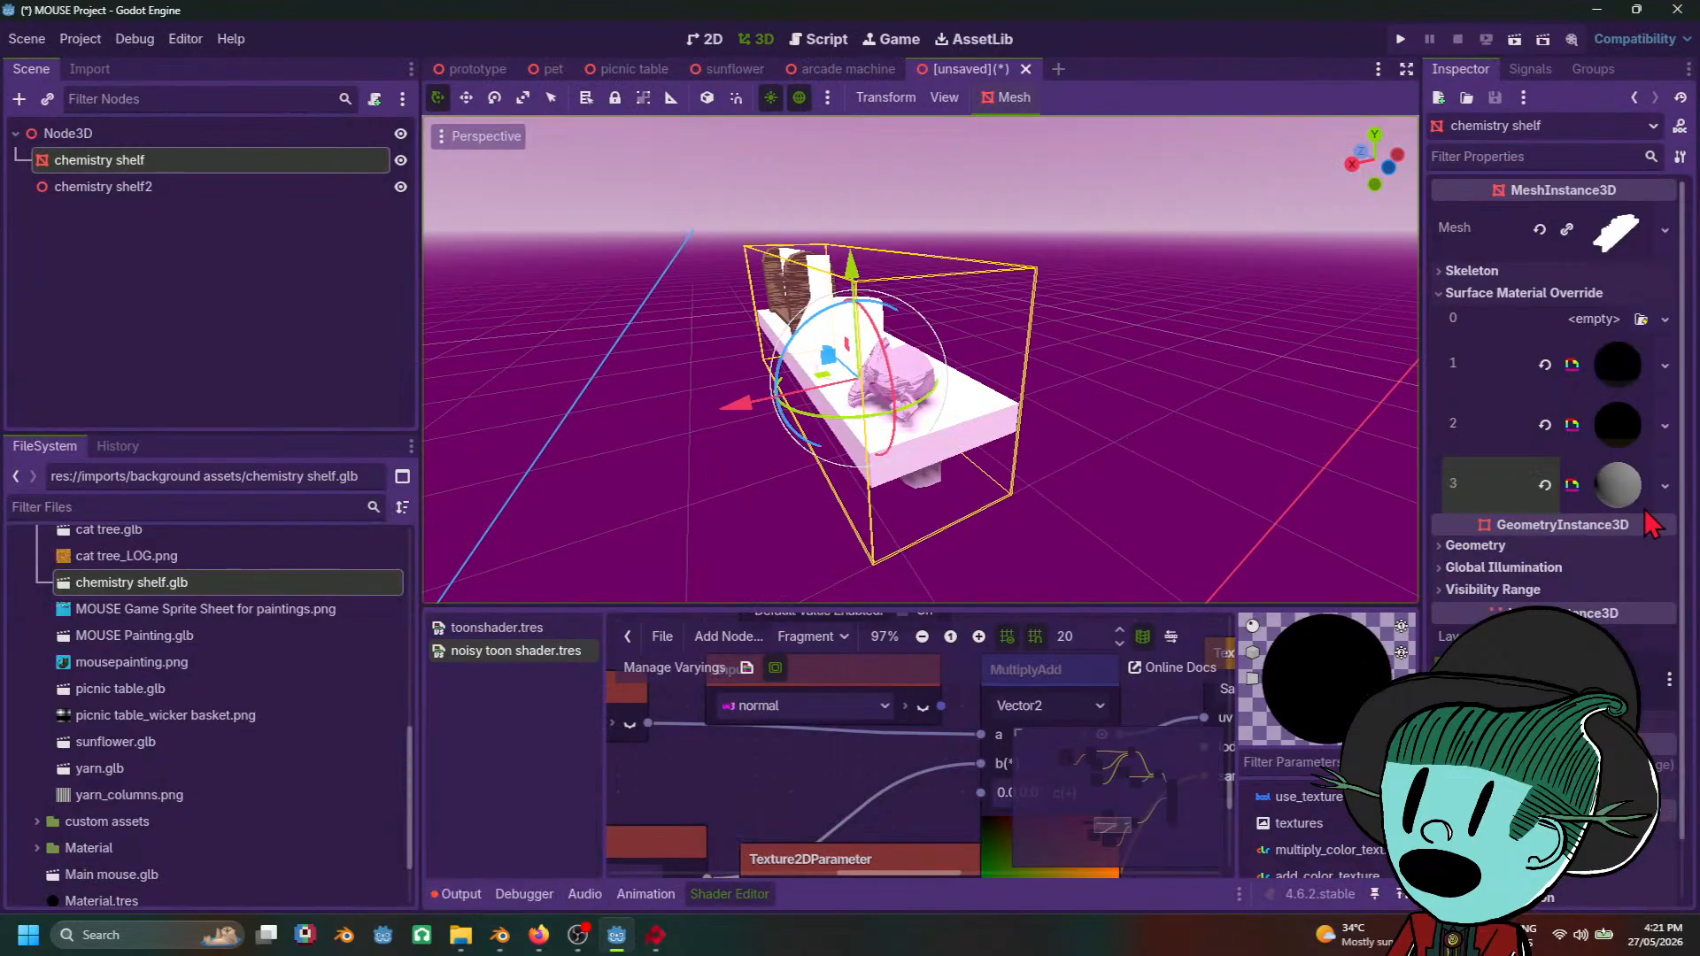
# Step: Load the noisy toon shader into the surface 3 material and expand its Shader Parameters
pyautogui.click(1618, 487)
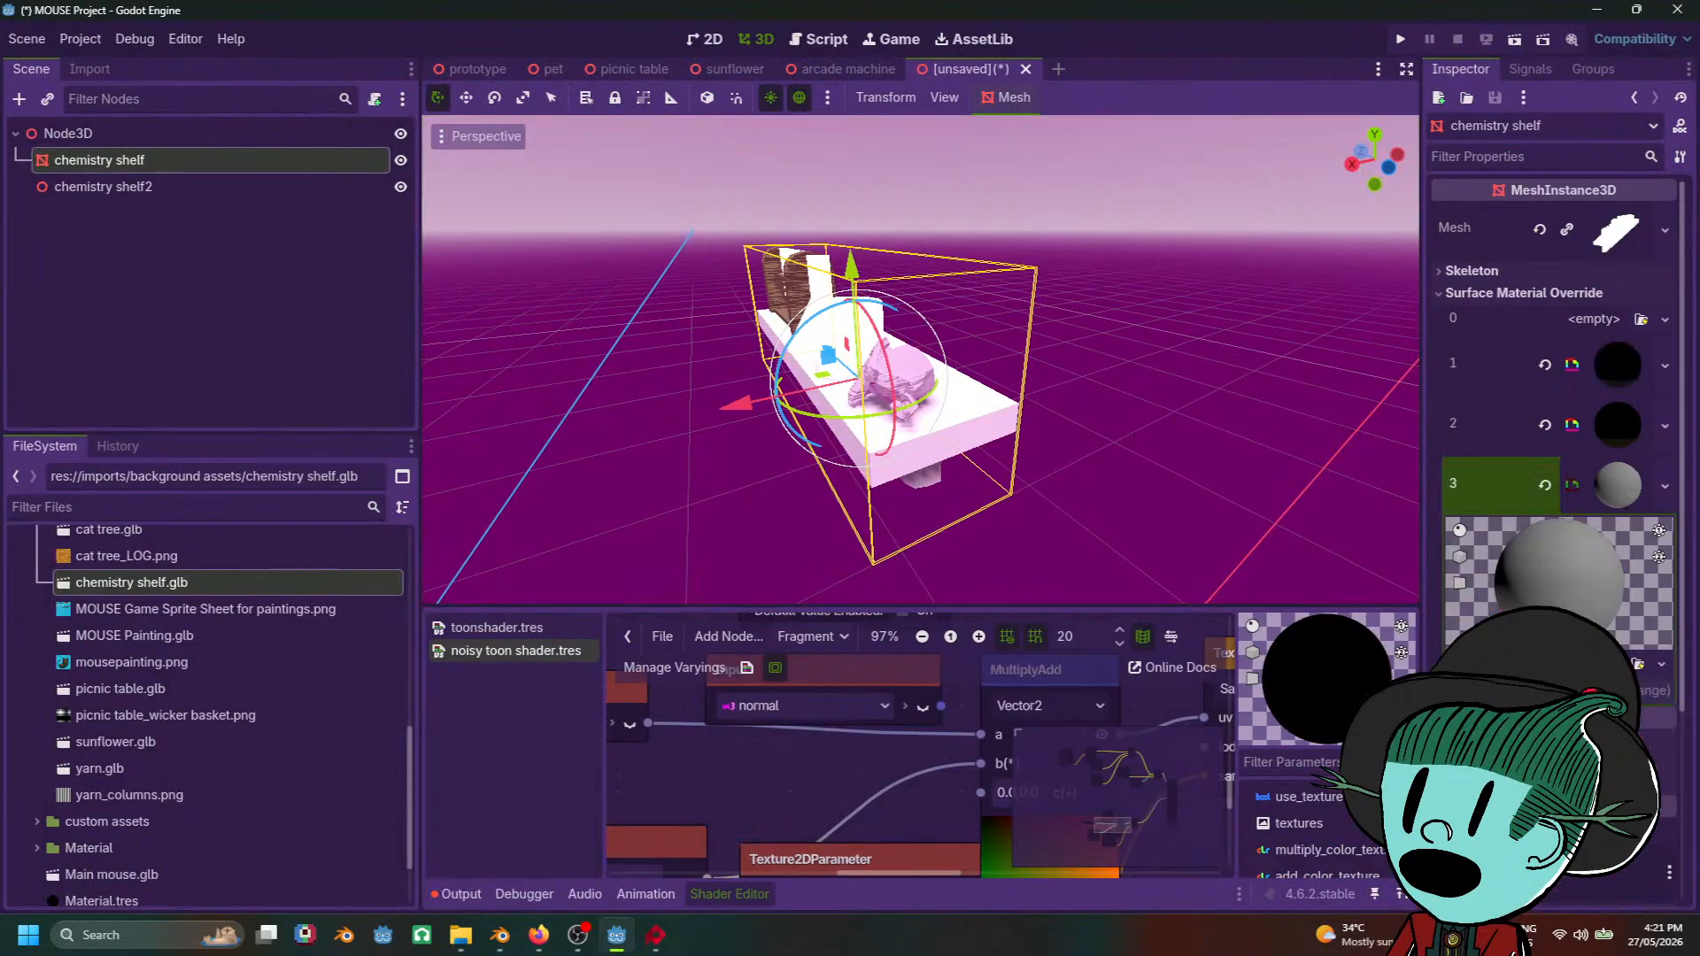
pyautogui.click(1662, 664)
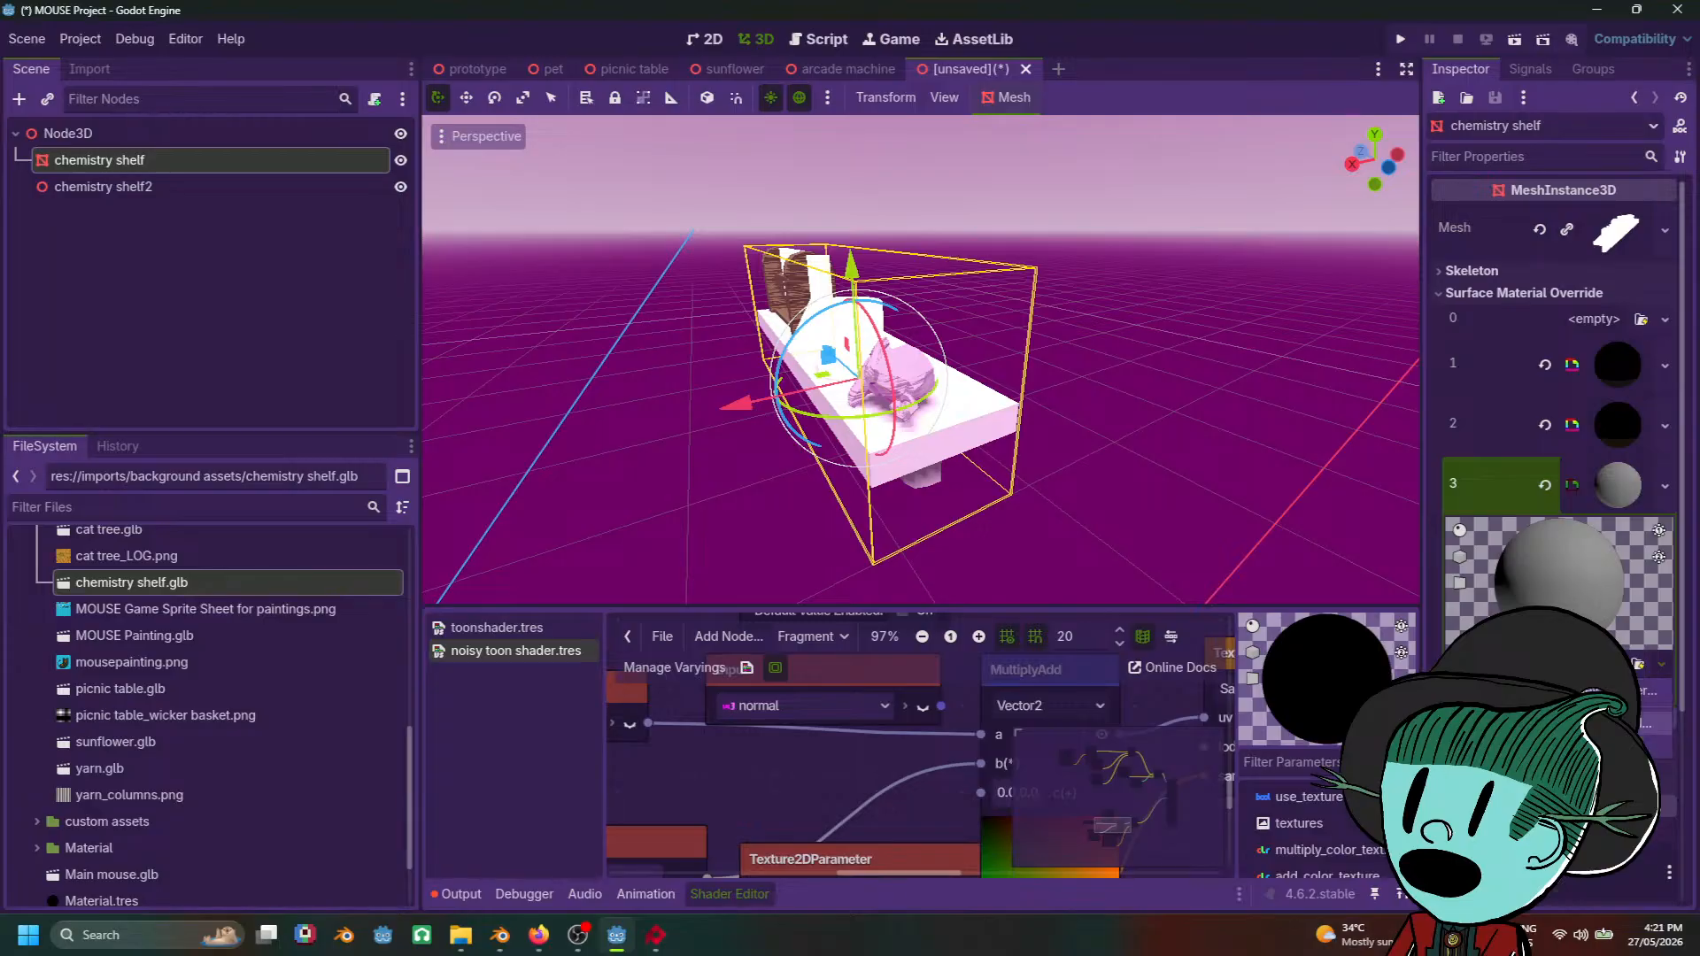
pyautogui.click(1656, 723)
pyautogui.doubleClick(764, 284)
pyautogui.moveTo(702, 436); pyautogui.dragTo(1025, 474, button='middle')
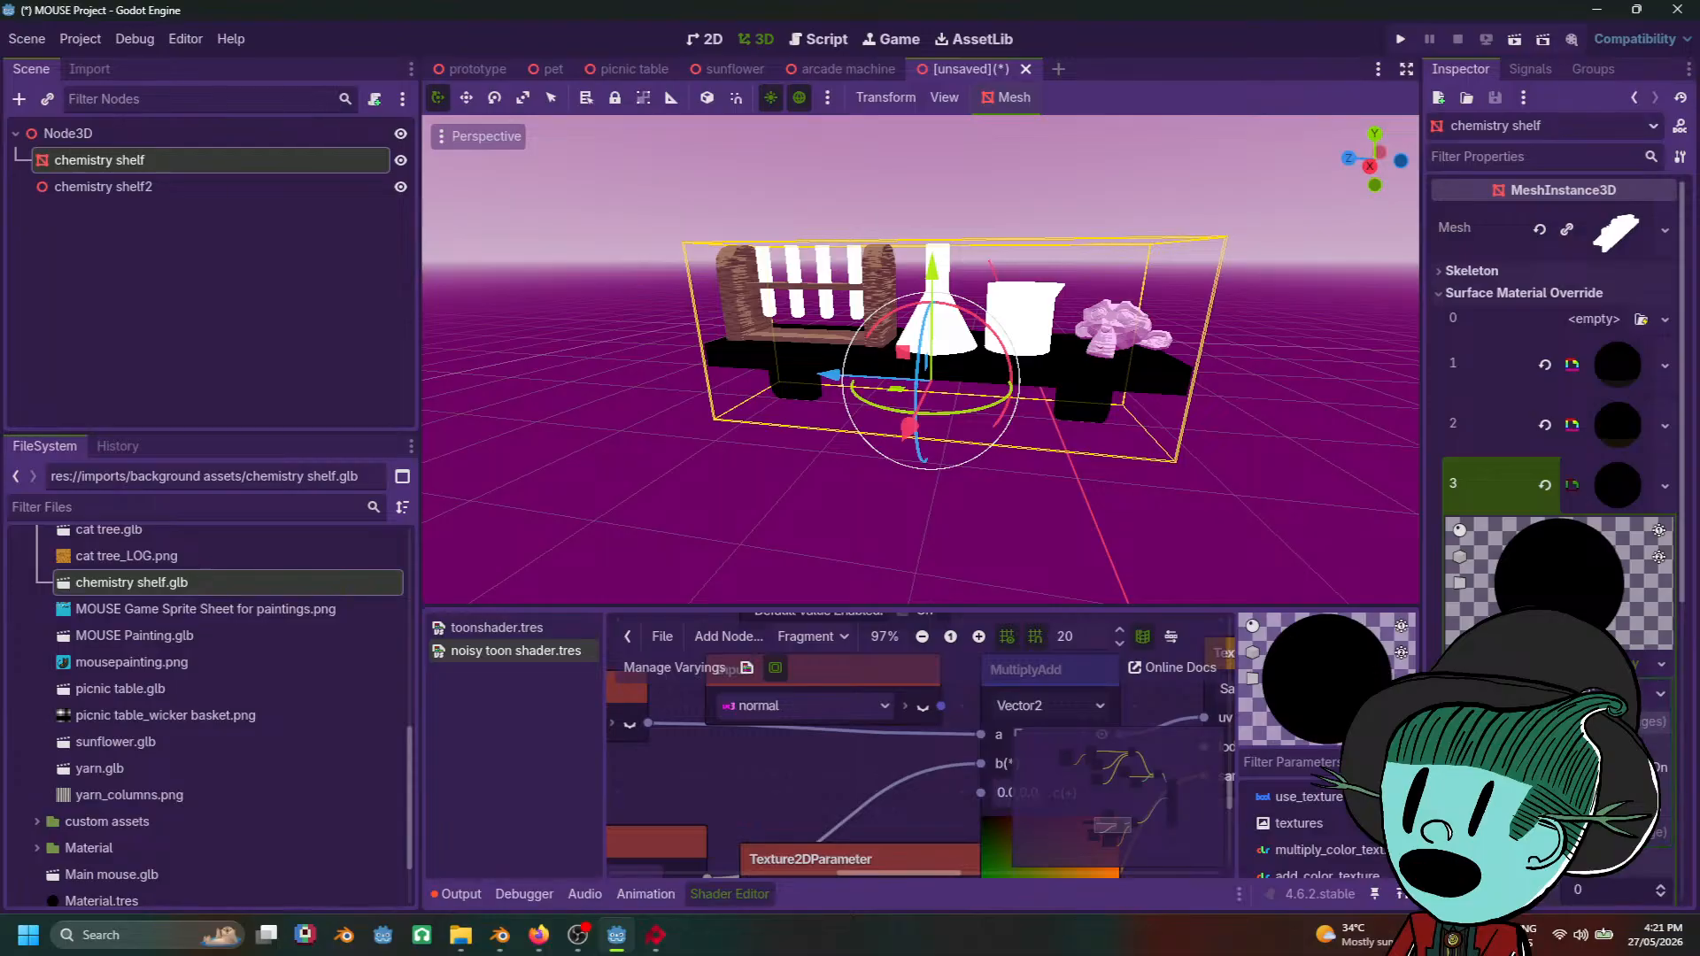
pyautogui.scroll(-5, 1583, 456)
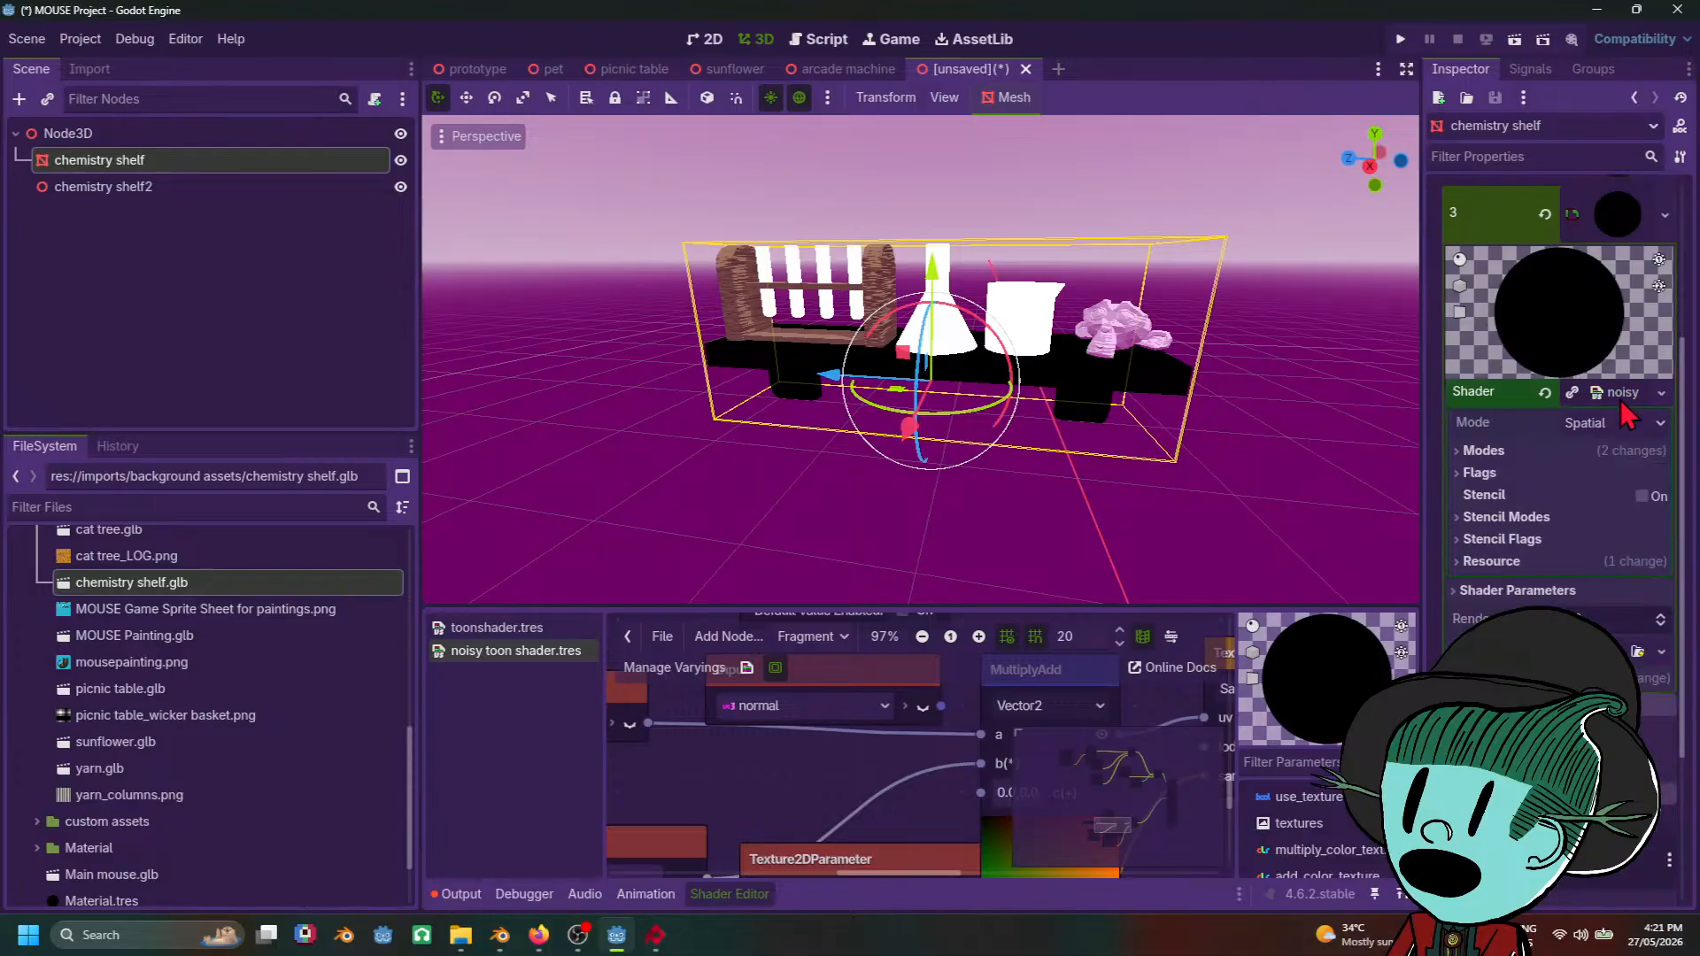
pyautogui.click(1622, 396)
pyautogui.click(1605, 420)
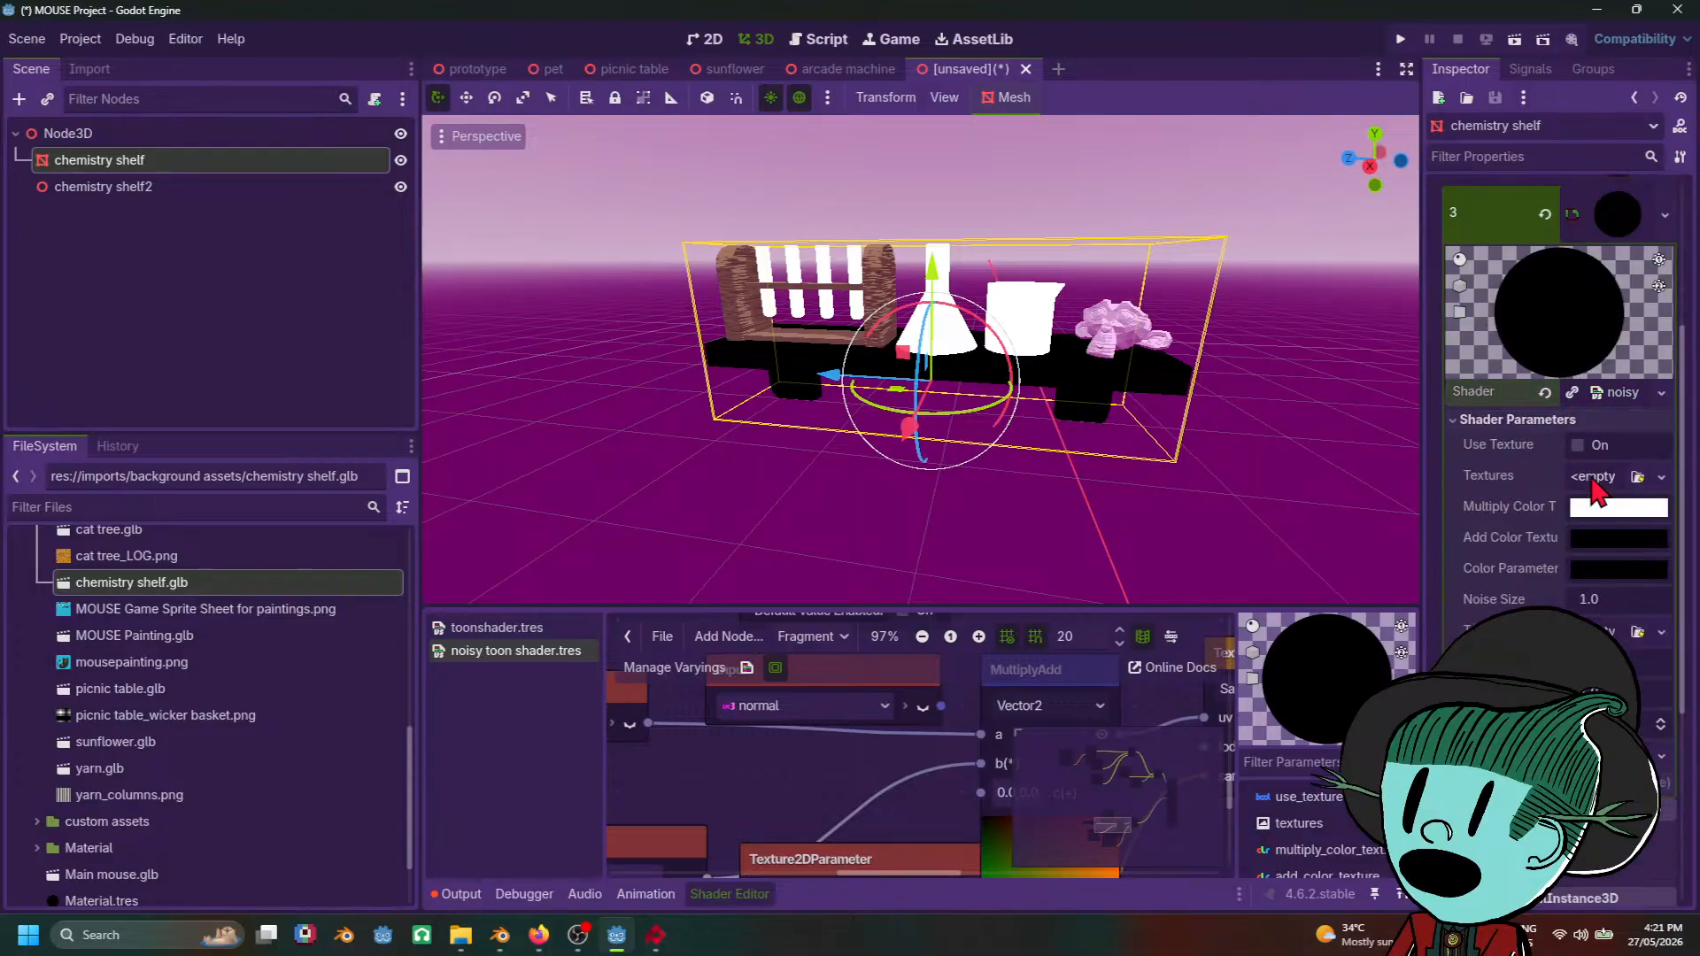
# Step: Set the surface 3 material's Color Parameter to a light pink with hue 352, saturation 31 and value 94
pyautogui.click(1621, 574)
pyautogui.moveTo(1684, 108); pyautogui.dragTo(1685, 74)
pyautogui.moveTo(1597, 157); pyautogui.dragTo(1616, 154)
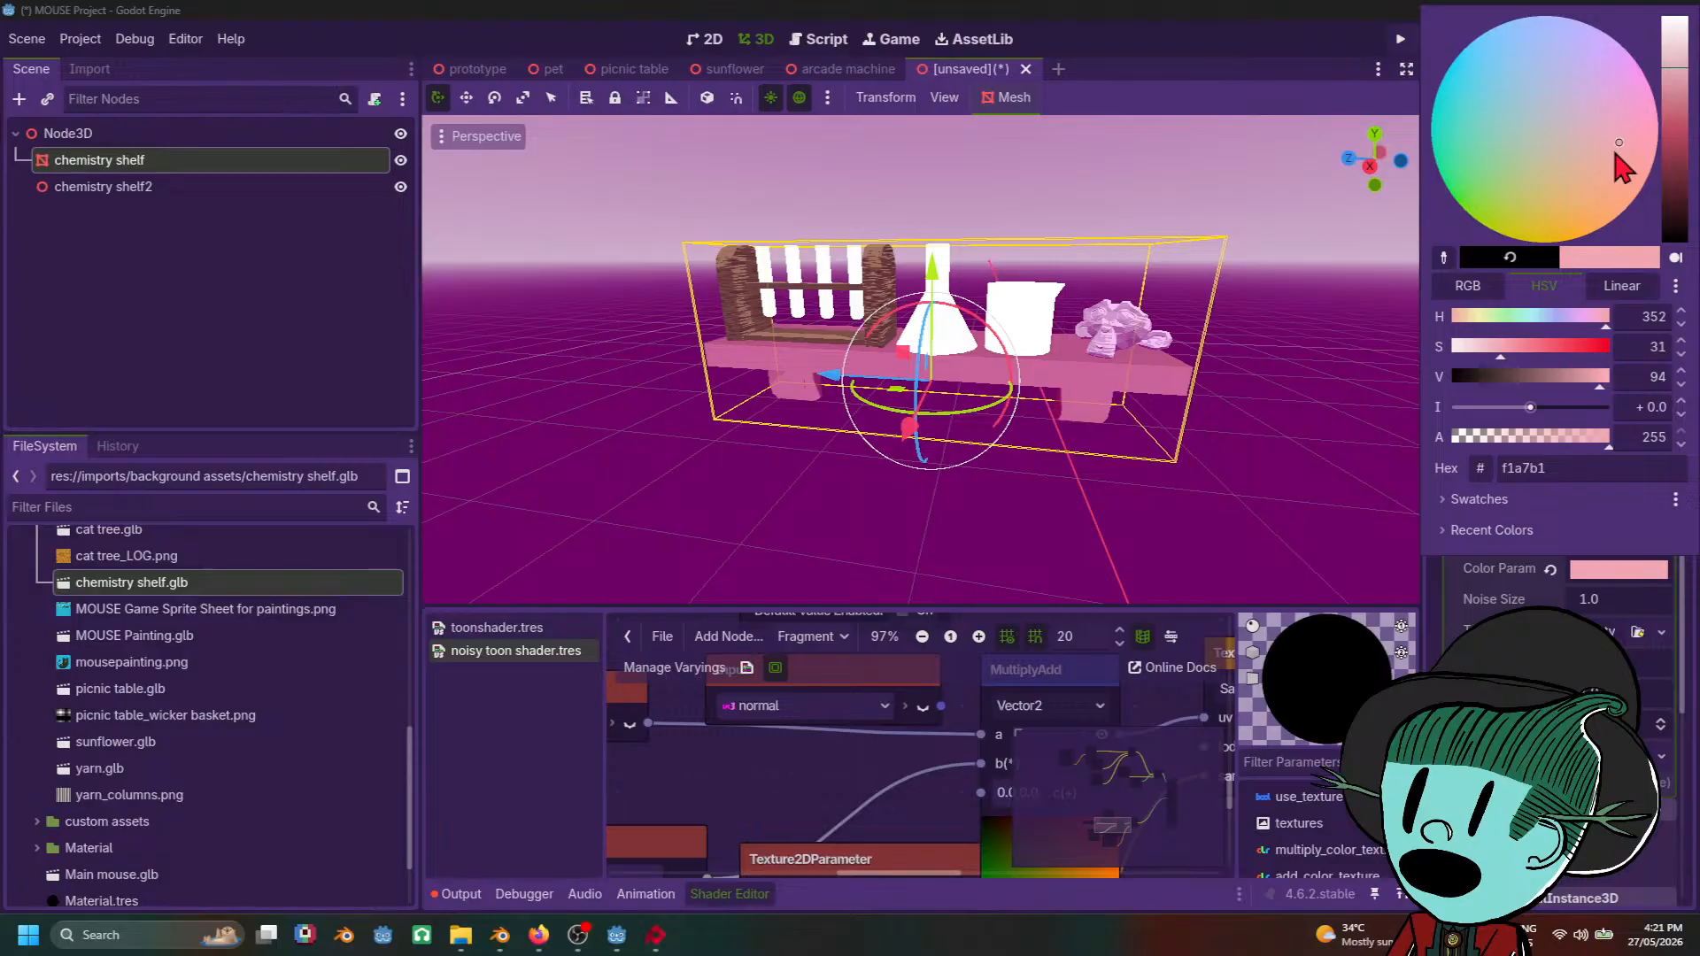
pyautogui.press('Escape')
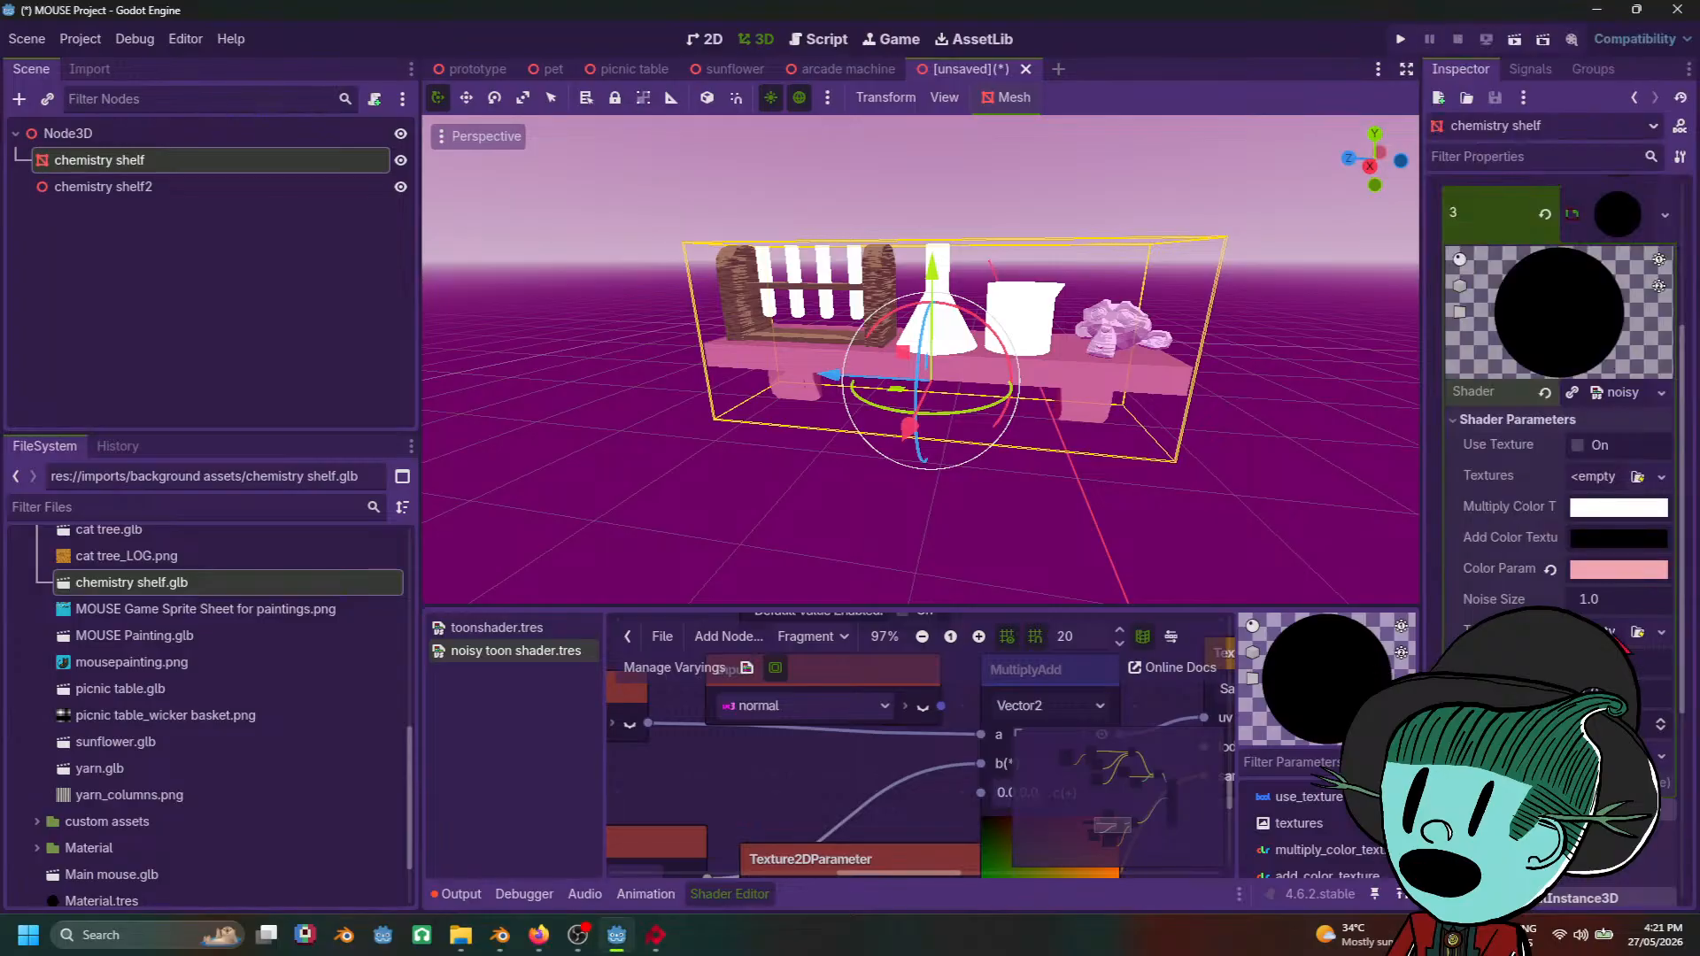
# Step: Give the surface 3 material's Texture 2d parameter a new NoiseTexture2D using FastNoiseLite noise, and expand the noise settings
pyautogui.click(1604, 633)
pyautogui.click(1594, 845)
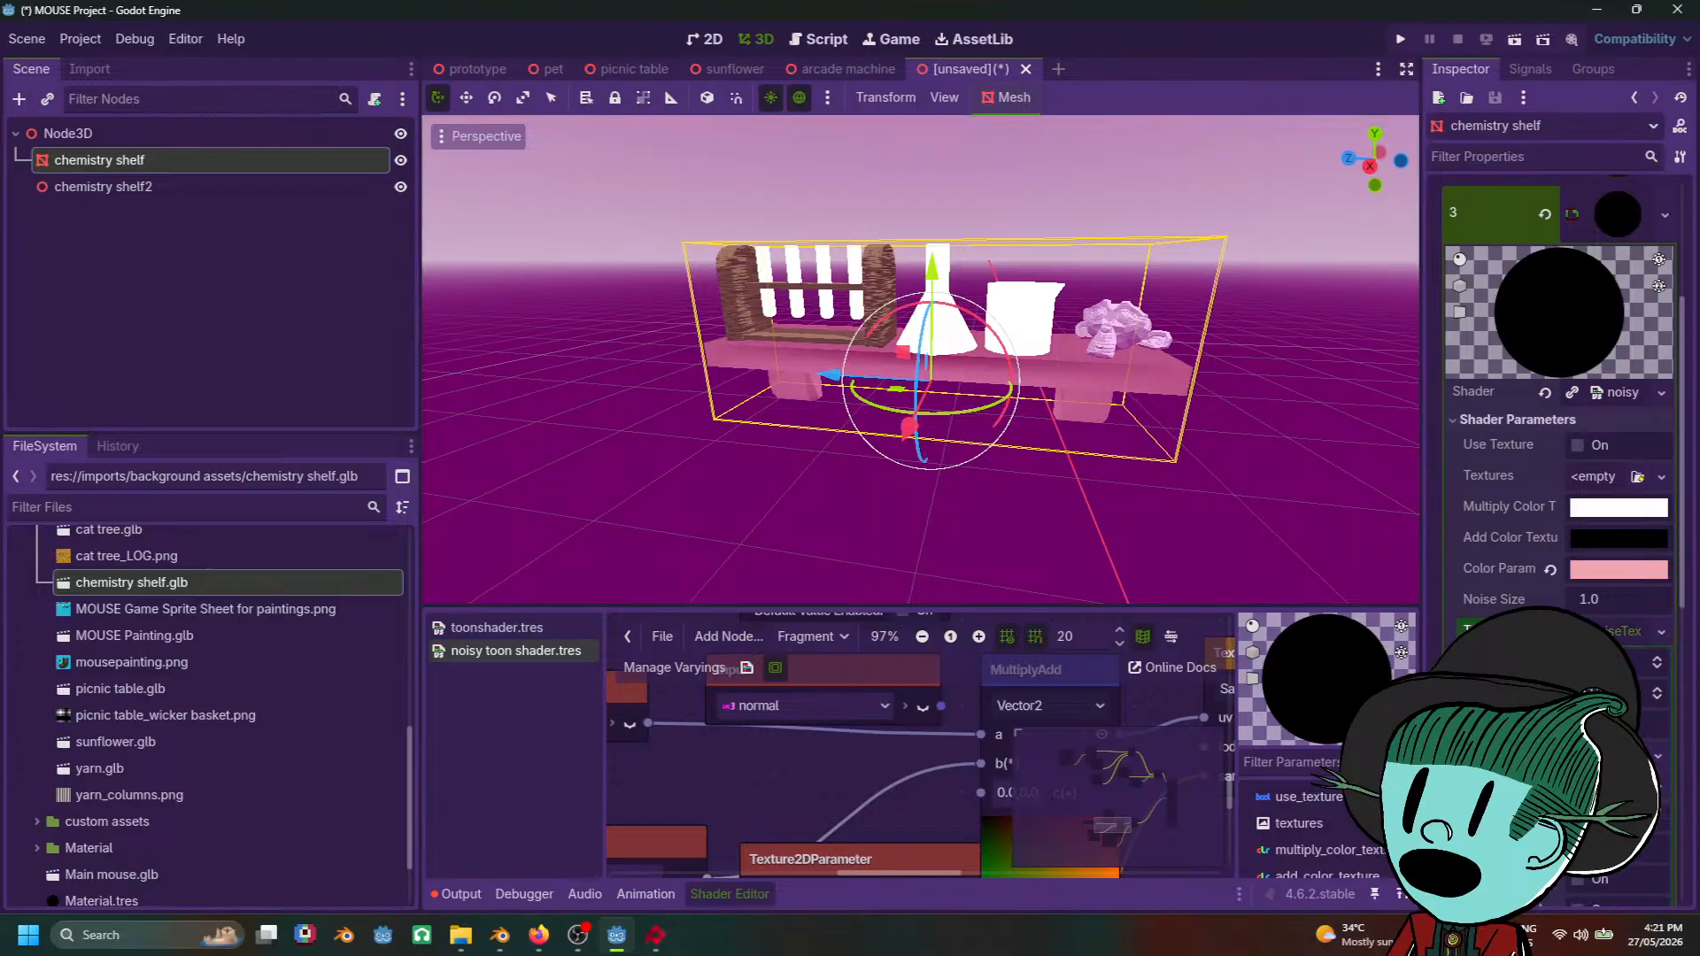
pyautogui.scroll(-2, 1561, 540)
pyautogui.click(1598, 575)
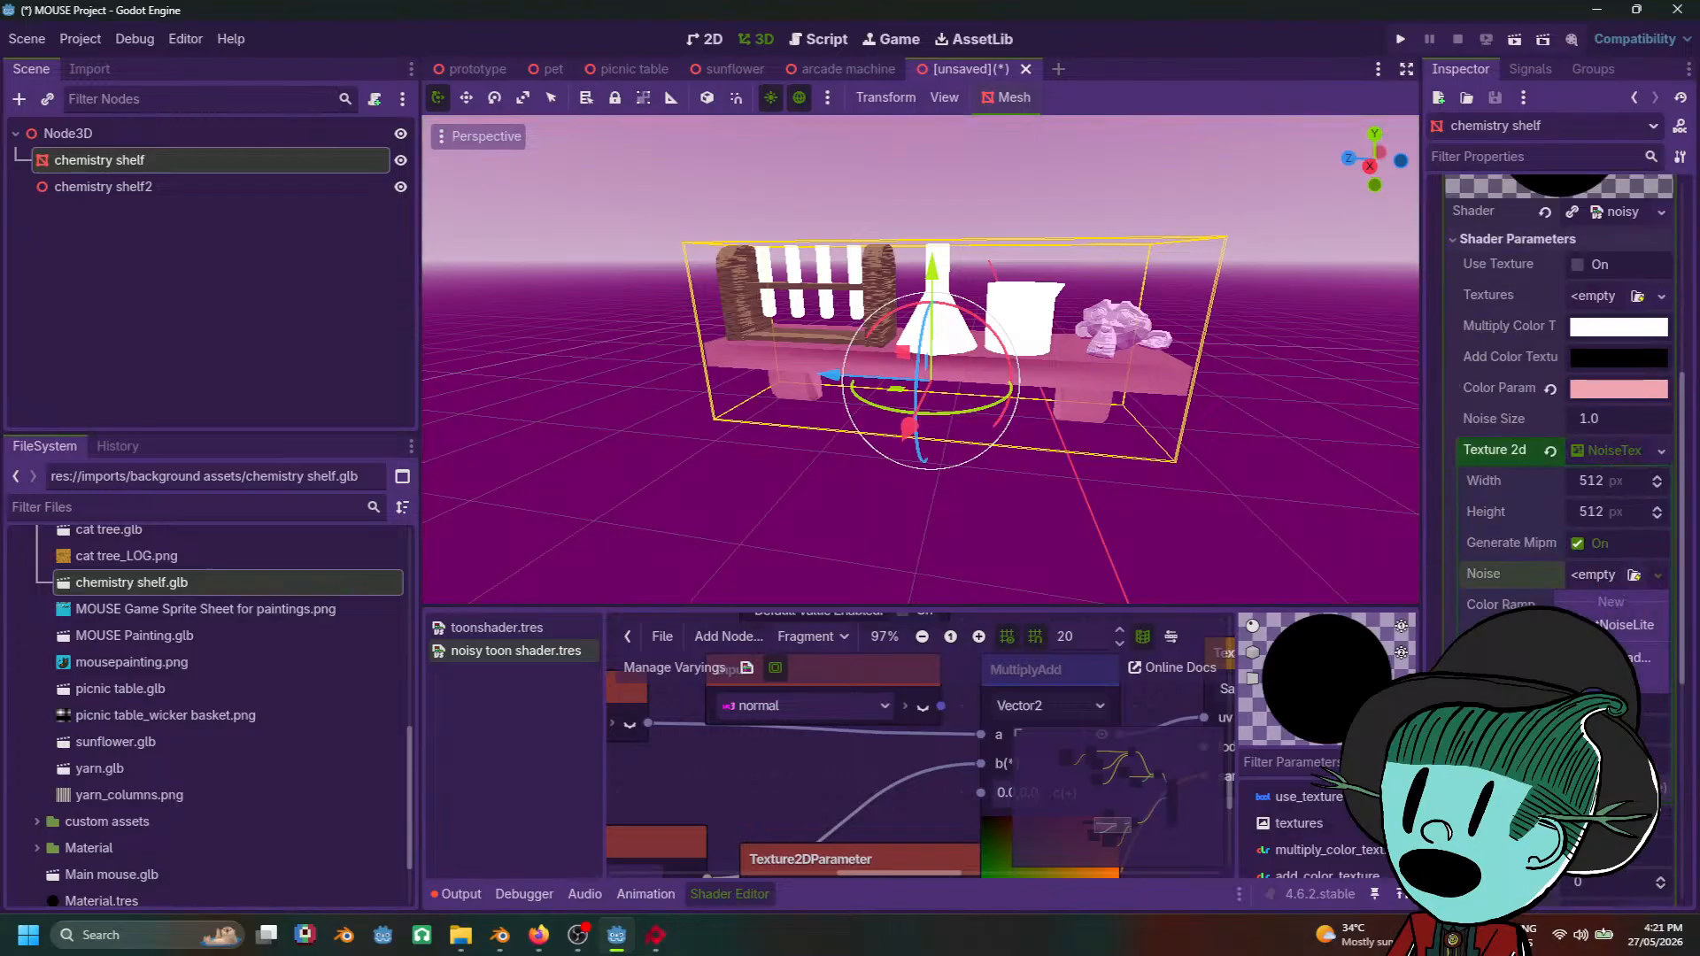
pyautogui.click(1630, 655)
pyautogui.moveTo(1088, 516)
pyautogui.mouseDown(button='middle')
pyautogui.moveTo(1279, 528)
pyautogui.moveTo(1260, 475)
pyautogui.moveTo(847, 540)
pyautogui.moveTo(960, 505)
pyautogui.moveTo(1084, 547)
pyautogui.mouseUp(button='middle')
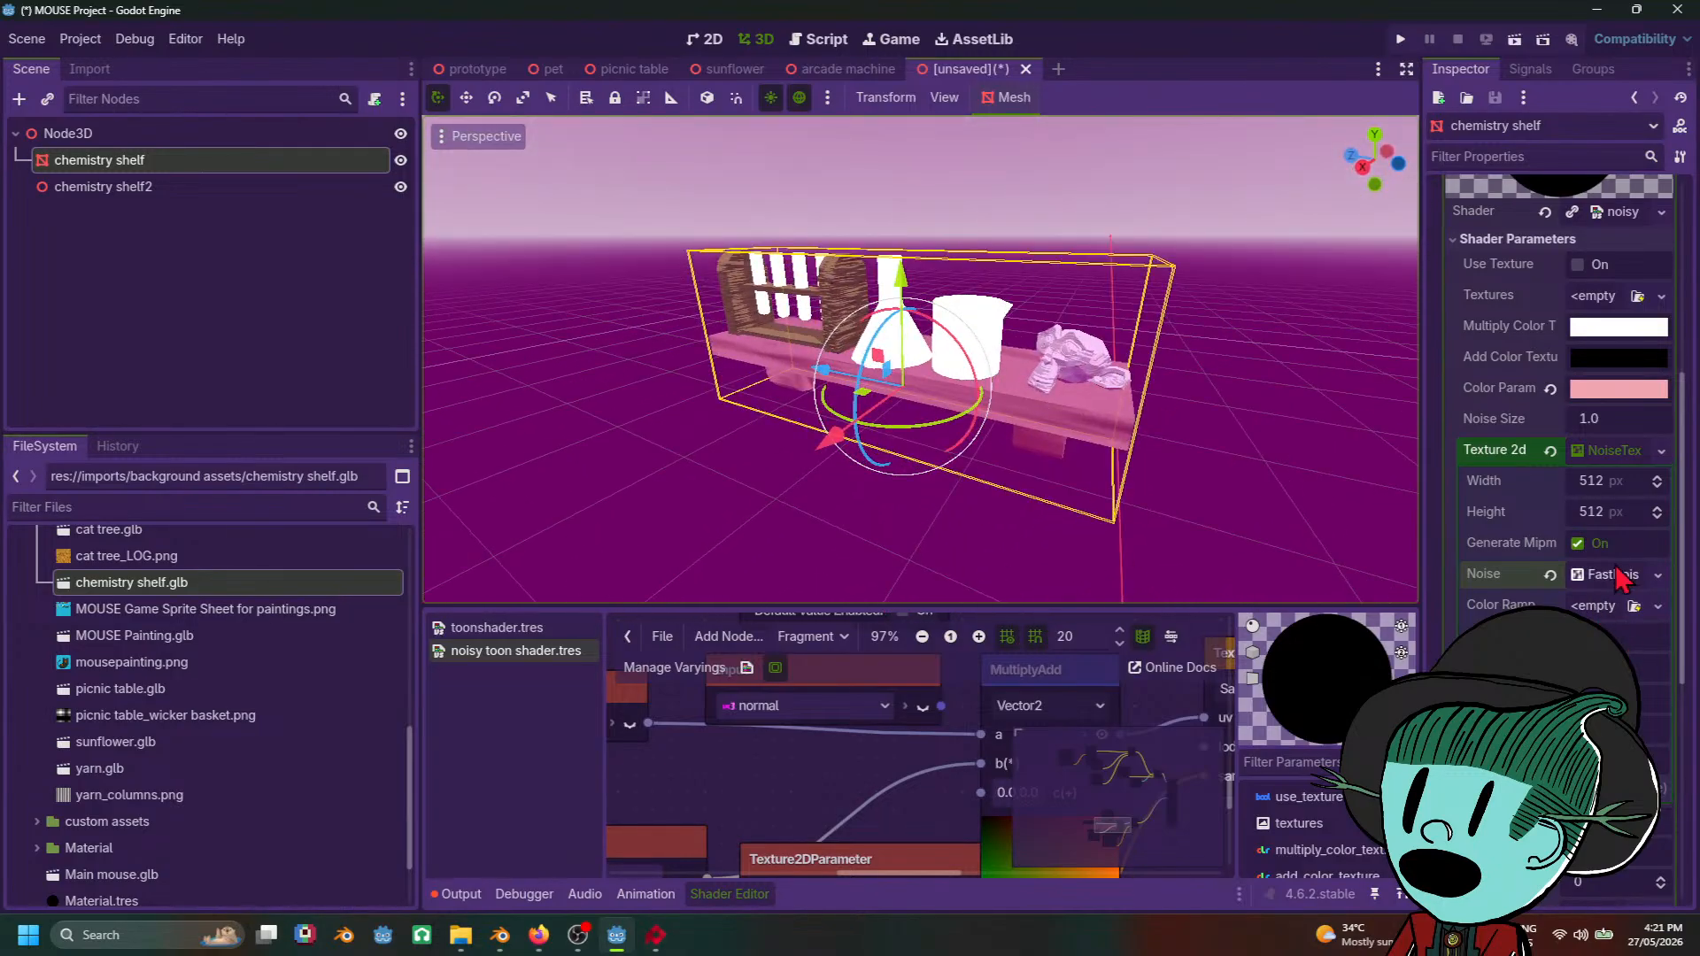
pyautogui.click(1613, 576)
pyautogui.moveTo(1619, 720)
pyautogui.mouseDown()
pyautogui.moveTo(1653, 726)
pyautogui.moveTo(1634, 726)
pyautogui.moveTo(1642, 742)
pyautogui.mouseUp()
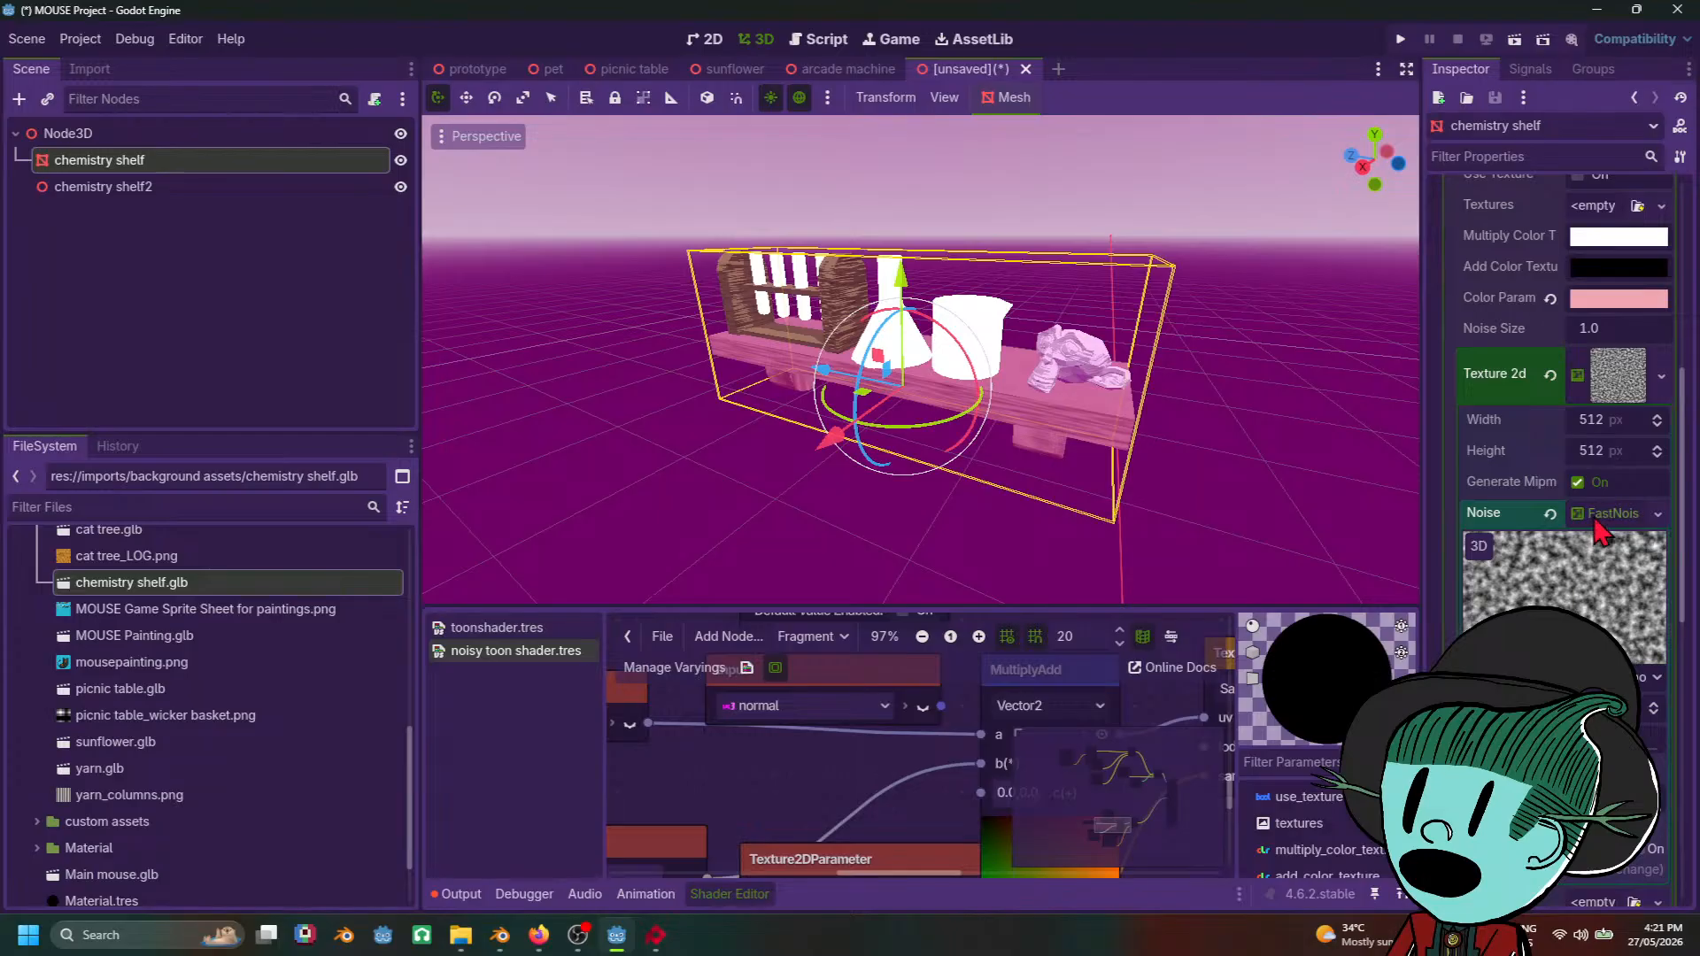
# Step: Set the surface 3 noise texture's height to 29 px and inspect the grain on the shelf board from several angles
pyautogui.moveTo(1612, 458); pyautogui.dragTo(1484, 457)
pyautogui.click(1333, 523)
pyautogui.moveTo(1195, 486); pyautogui.dragTo(1397, 448, button='middle')
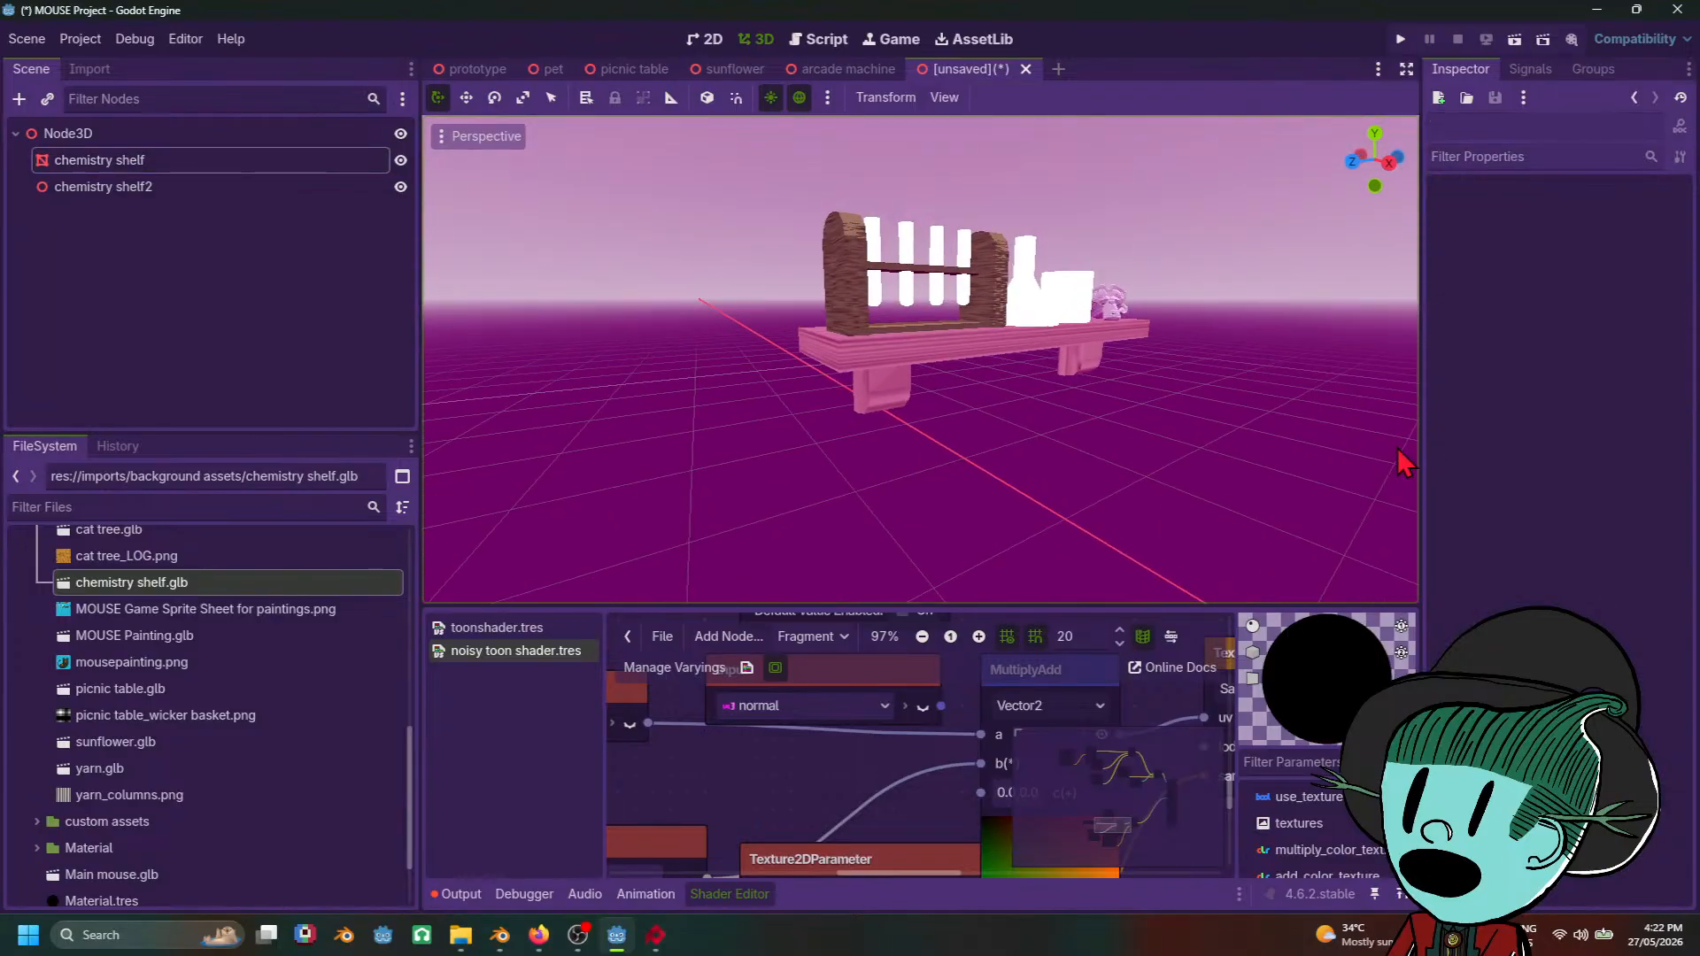
pyautogui.moveTo(893, 414); pyautogui.dragTo(936, 324, button='middle')
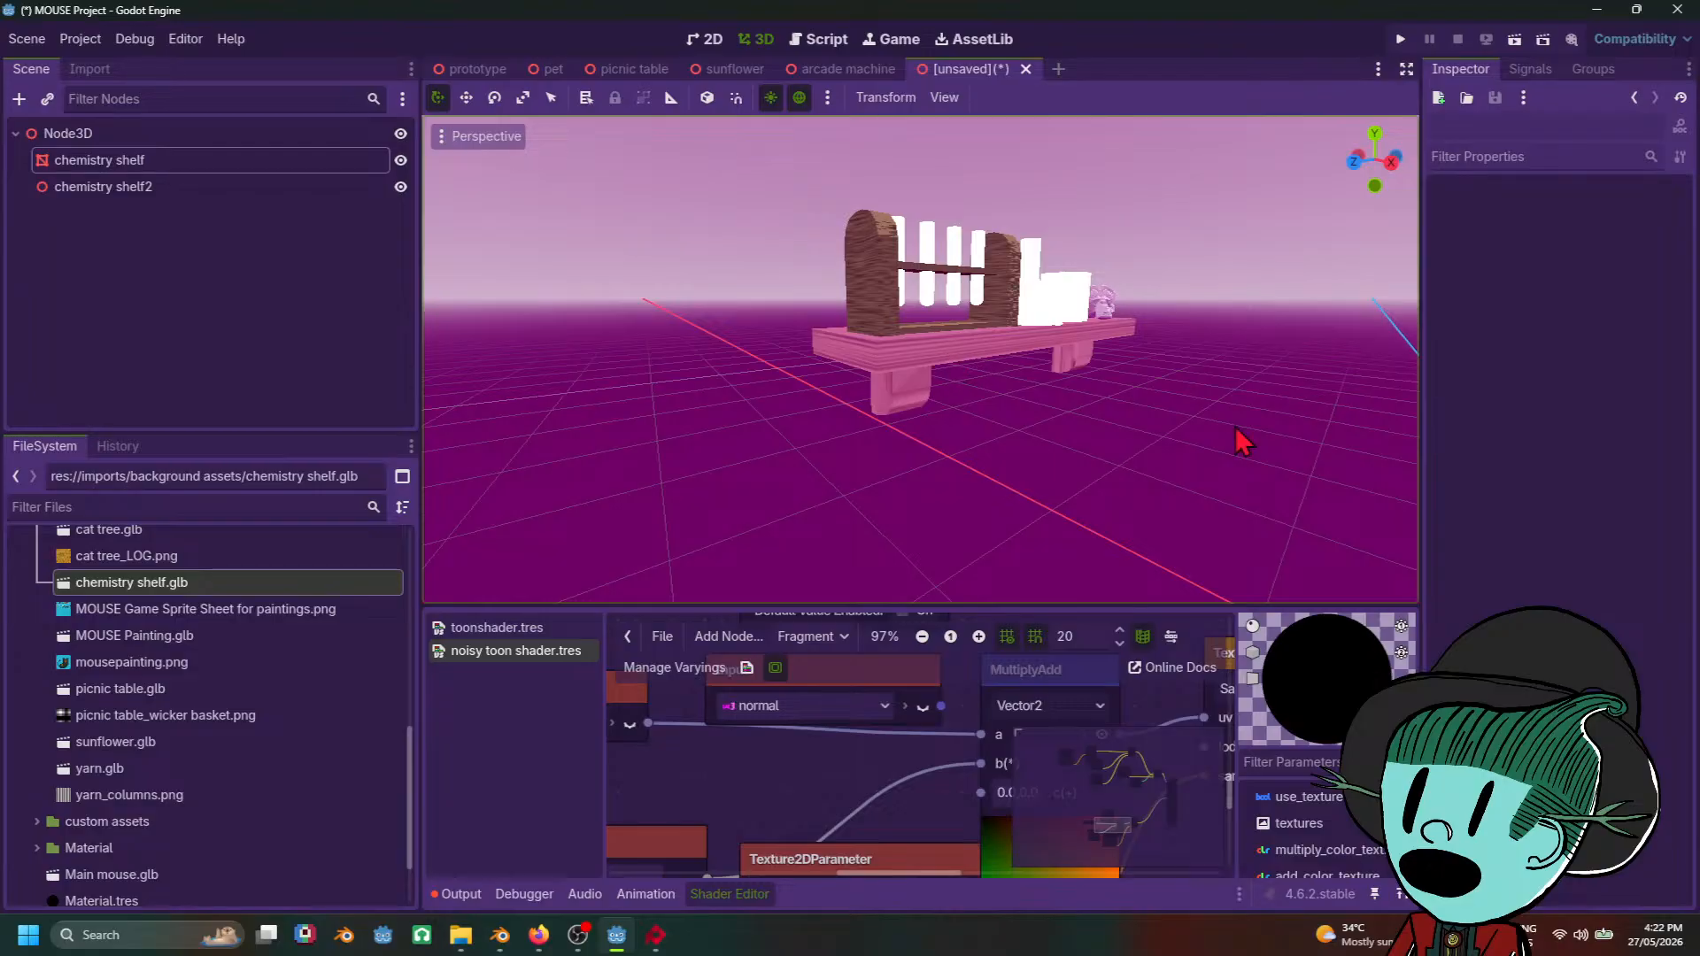
pyautogui.press('f')
pyautogui.moveTo(1237, 429); pyautogui.dragTo(1159, 474, button='middle')
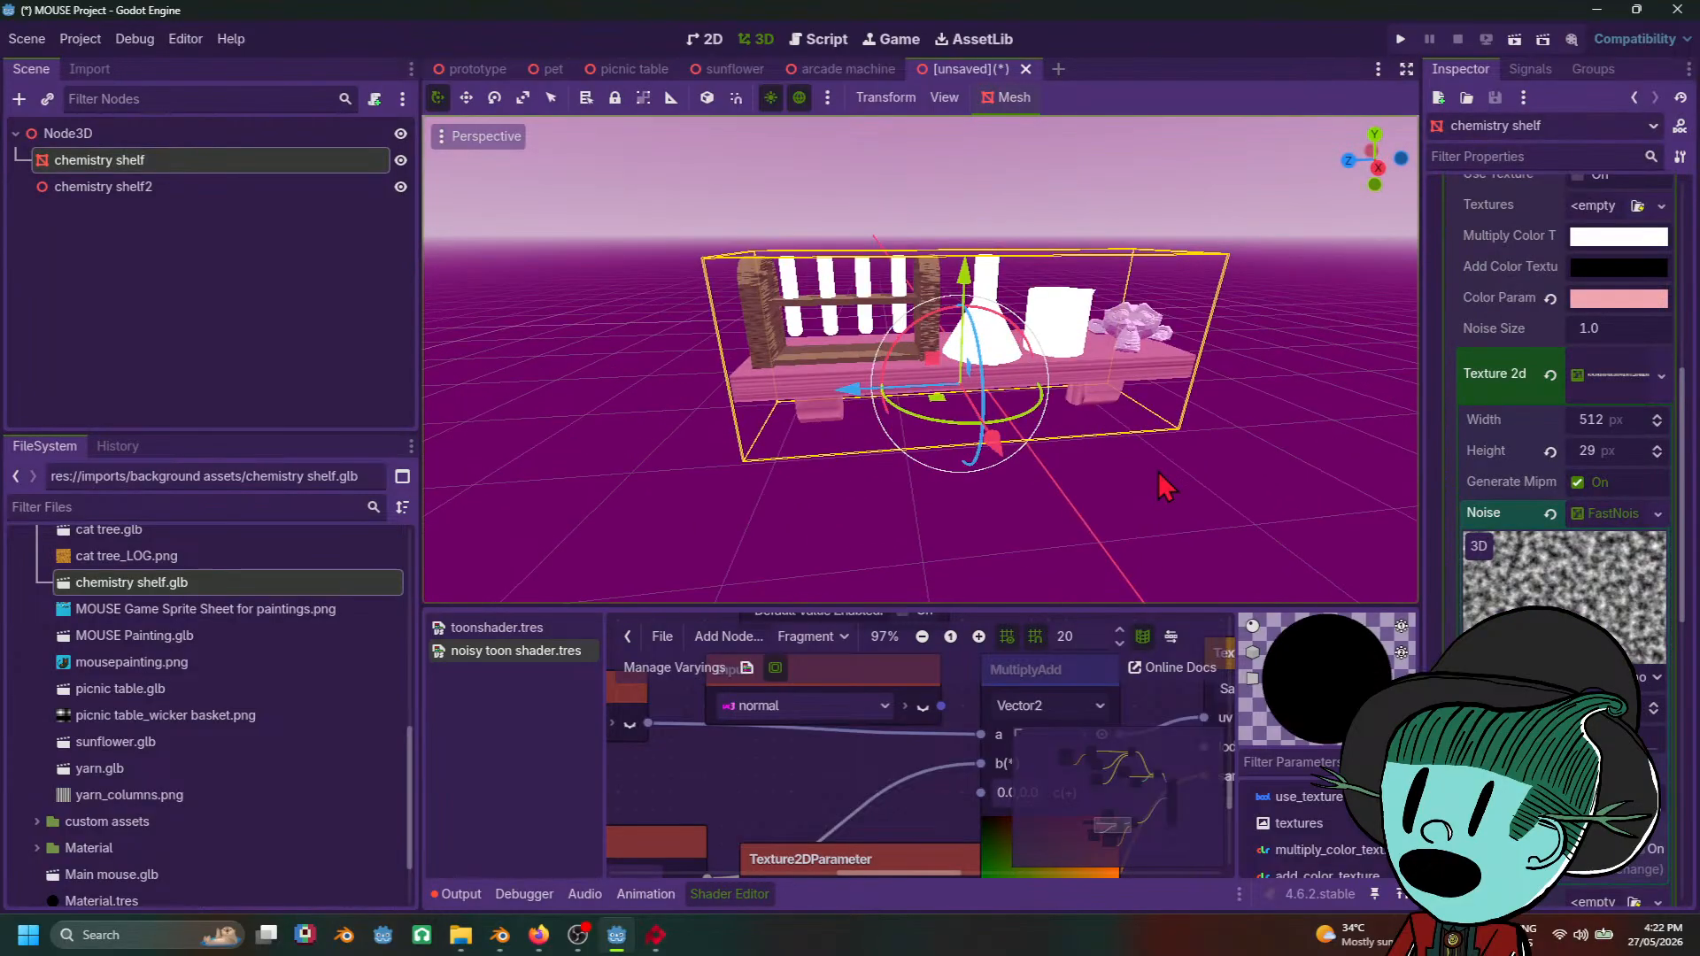
# Step: Recolour the surface 3 material's Color Parameter to a warm orange with hue 38, saturation 60 and value 91
pyautogui.click(1599, 299)
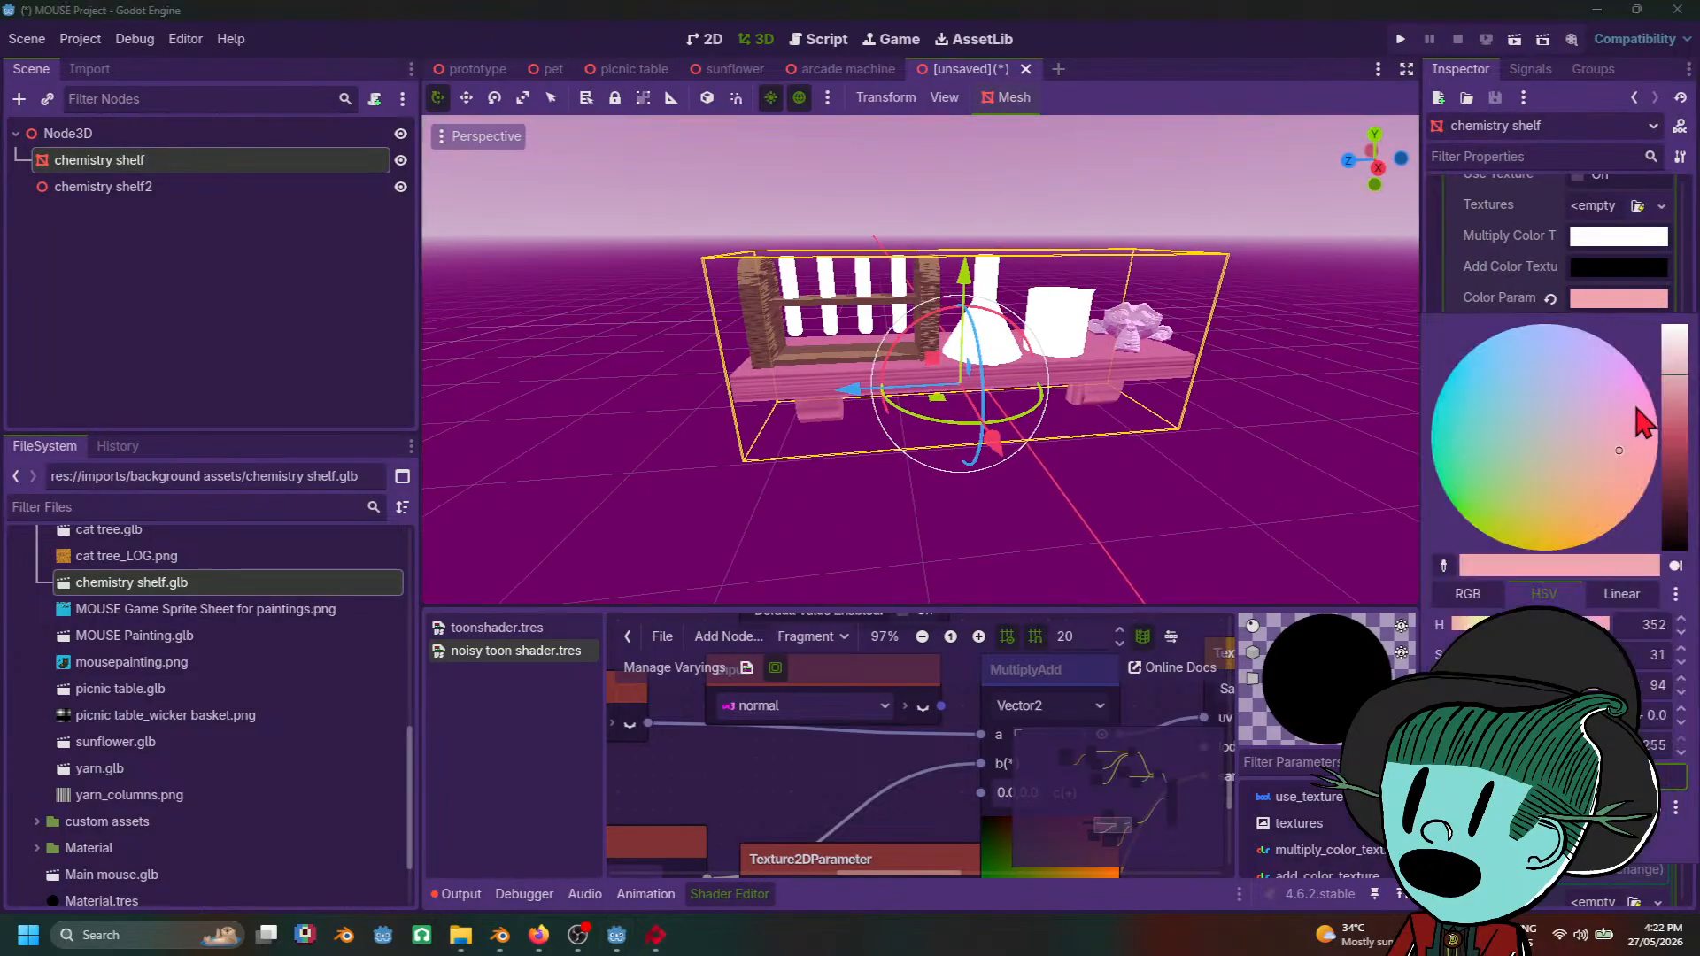
pyautogui.moveTo(1549, 488); pyautogui.dragTo(1561, 521)
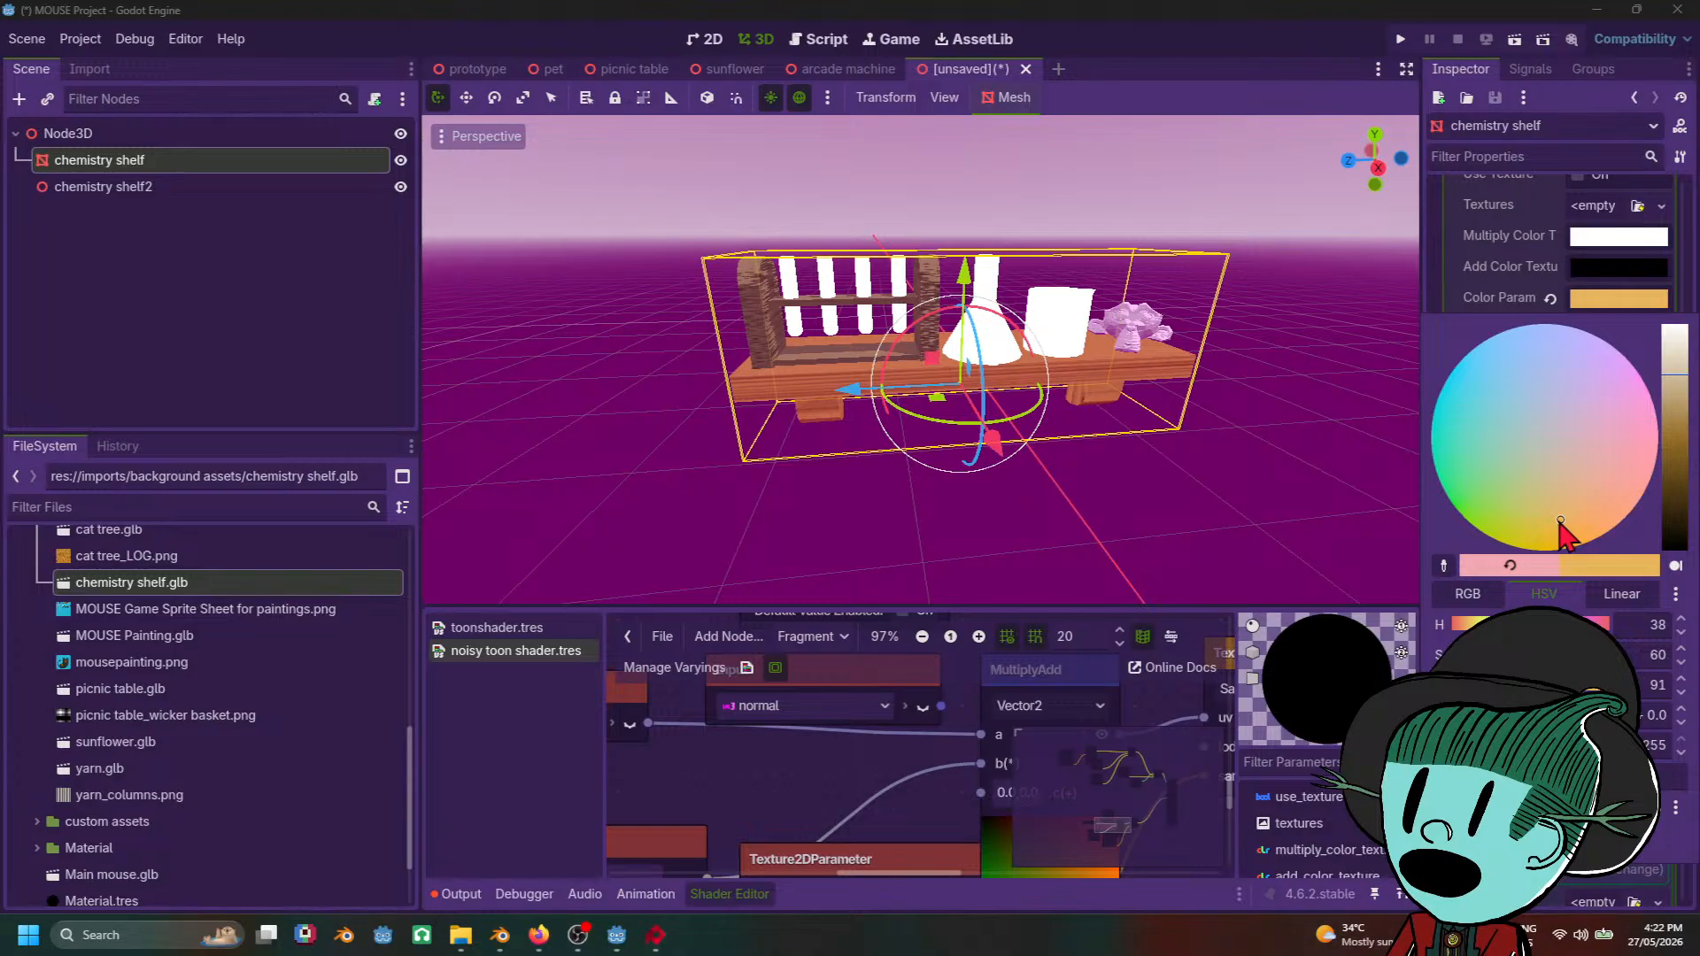
pyautogui.click(1148, 513)
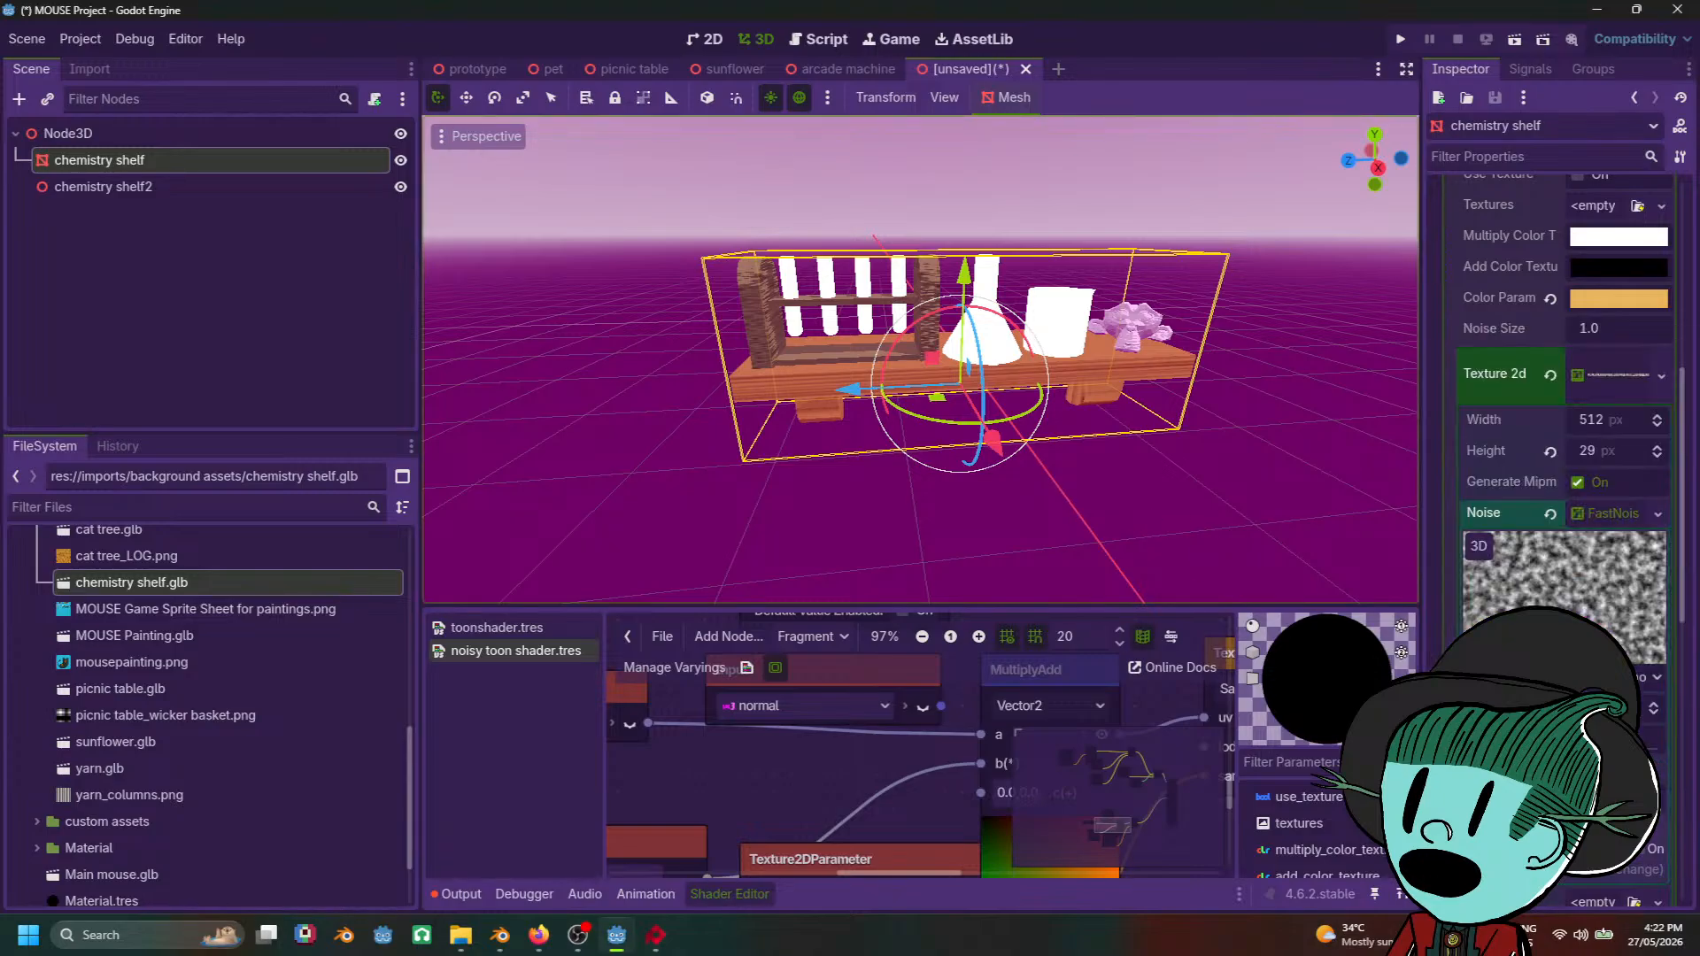
# Step: Collapse the noise texture settings and set the surface 3 material's Shadow Intensity to 1.565 and Number of Steps to 18.105
pyautogui.click(1599, 514)
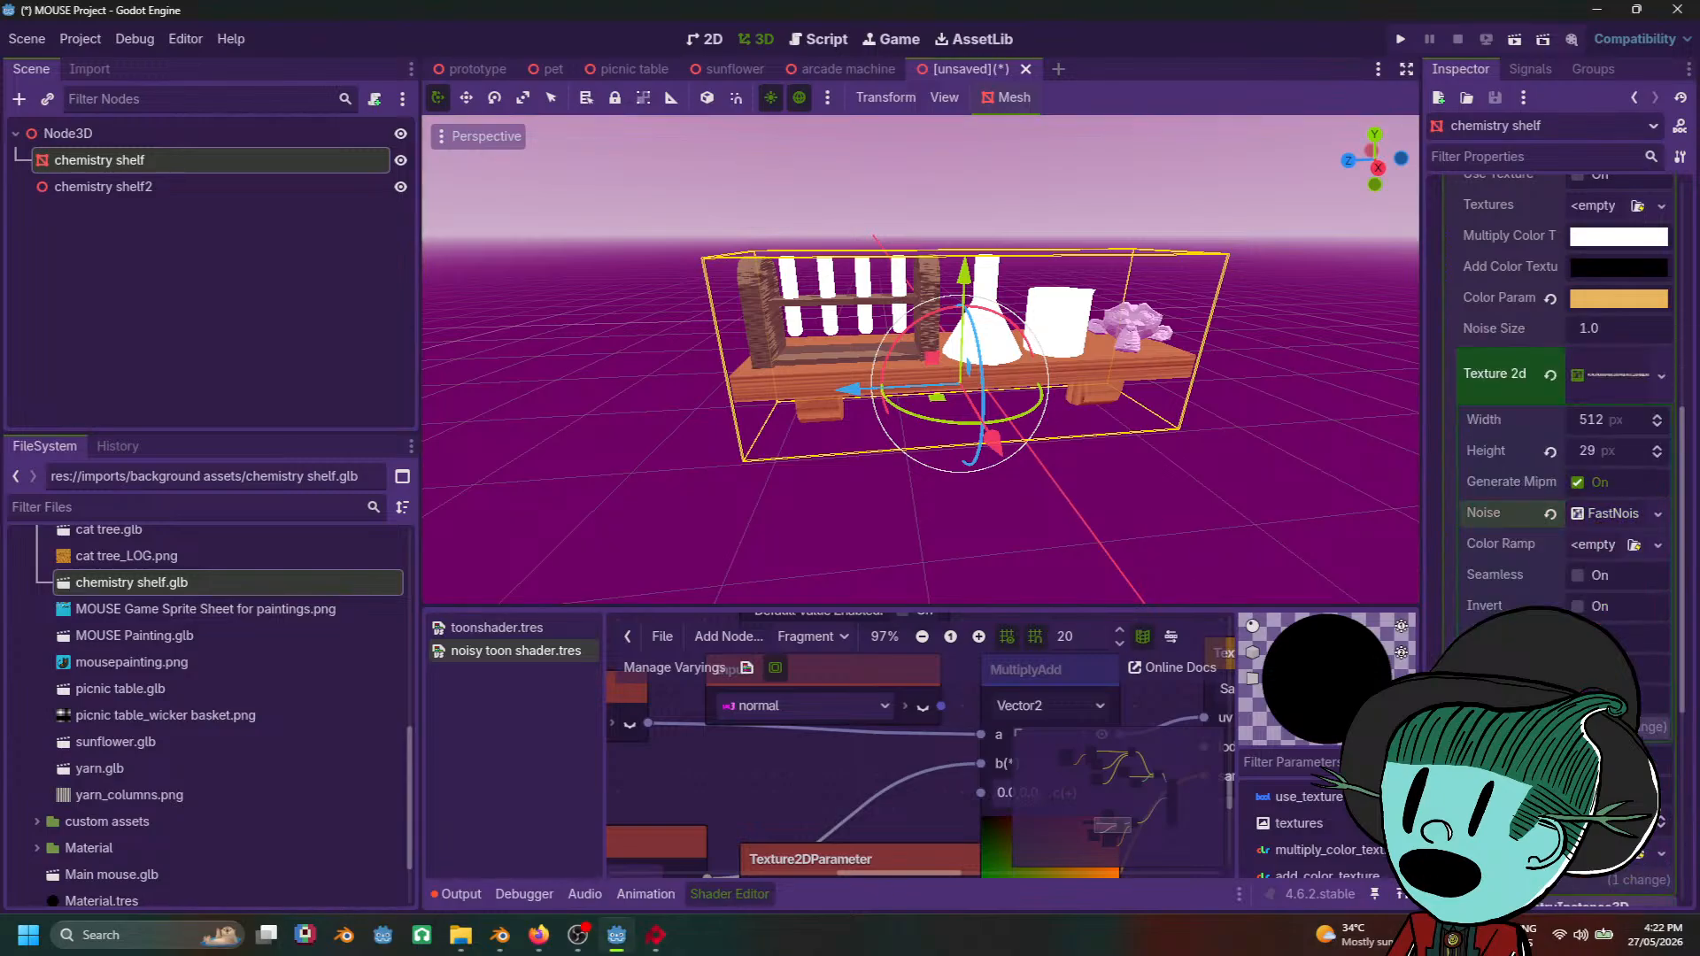
pyautogui.click(1620, 377)
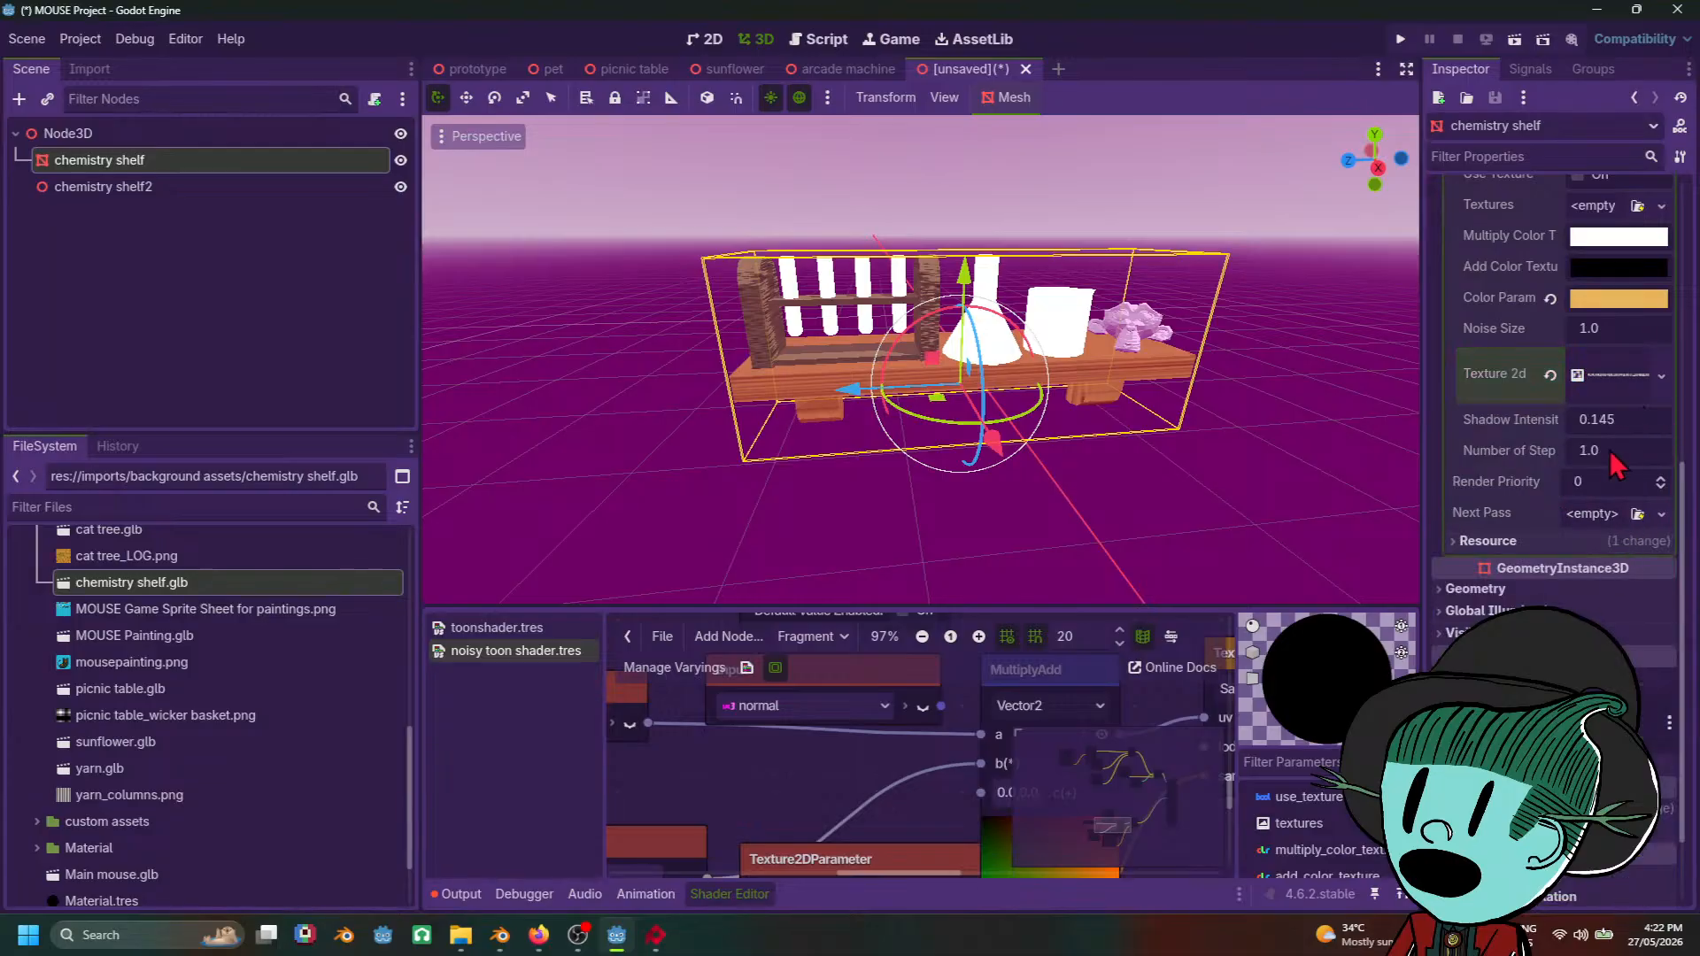
pyautogui.moveTo(1594, 421)
pyautogui.mouseDown()
pyautogui.moveTo(1656, 421)
pyautogui.moveTo(1610, 452)
pyautogui.moveTo(1665, 452)
pyautogui.mouseUp()
pyautogui.click(1228, 493)
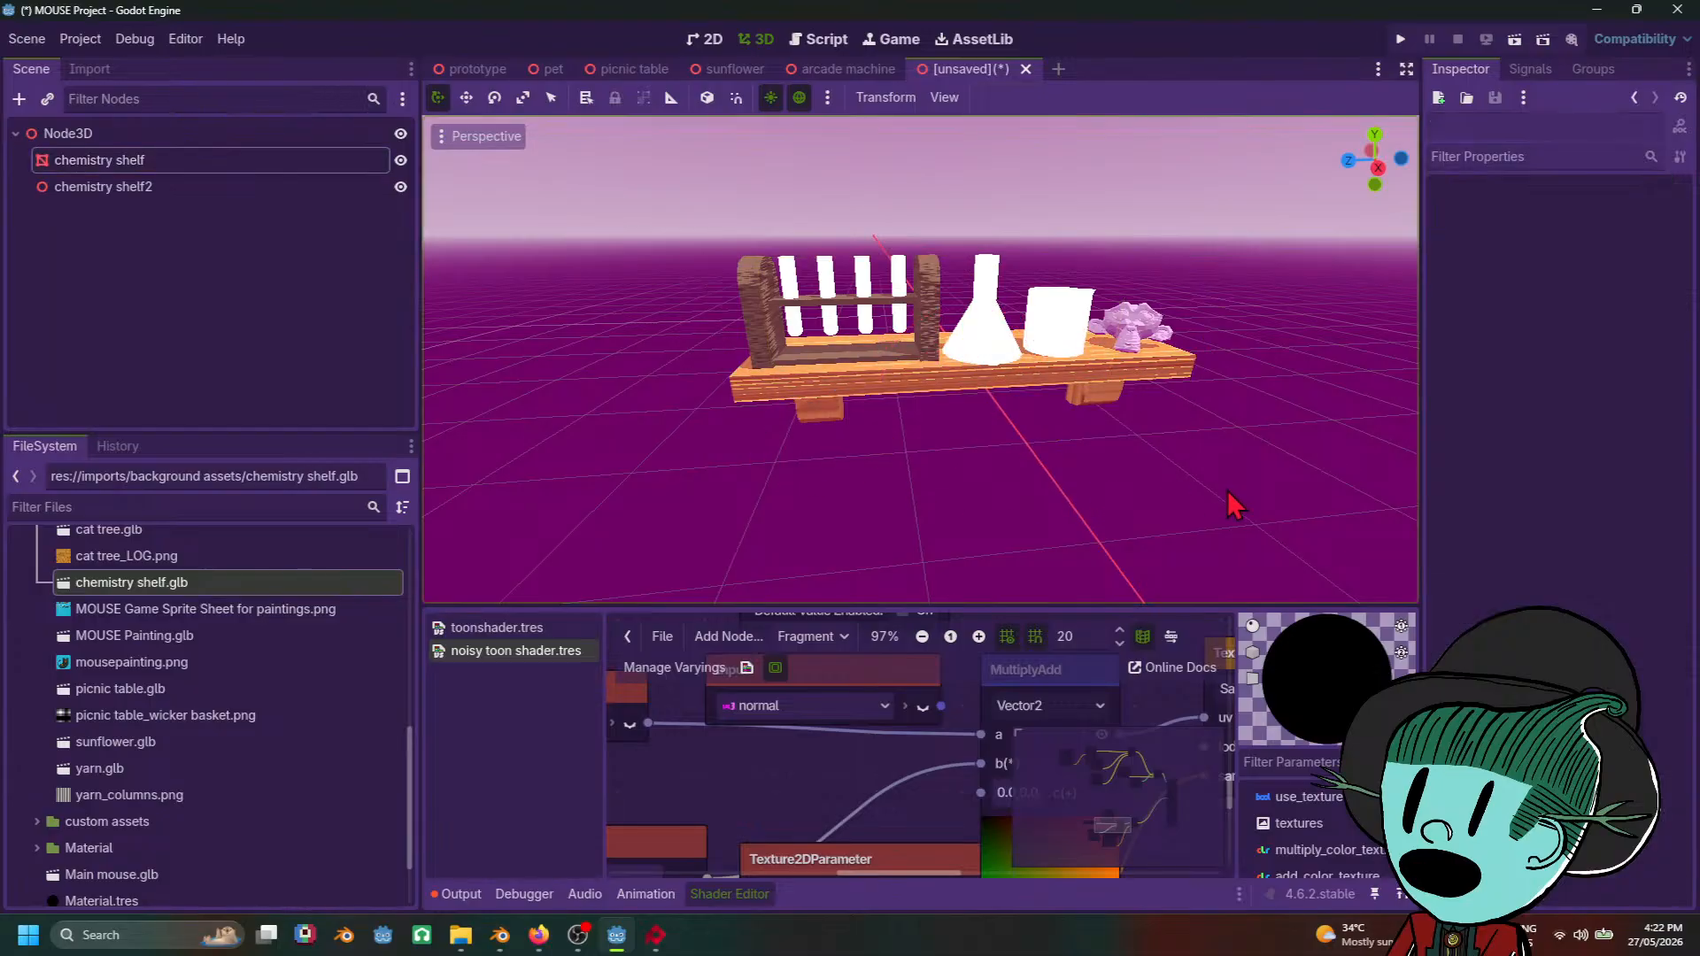
pyautogui.scroll(-3, 1227, 493)
pyautogui.moveTo(1220, 496); pyautogui.dragTo(1018, 523, button='middle')
pyautogui.scroll(3, 1067, 526)
pyautogui.scroll(2, 1071, 534)
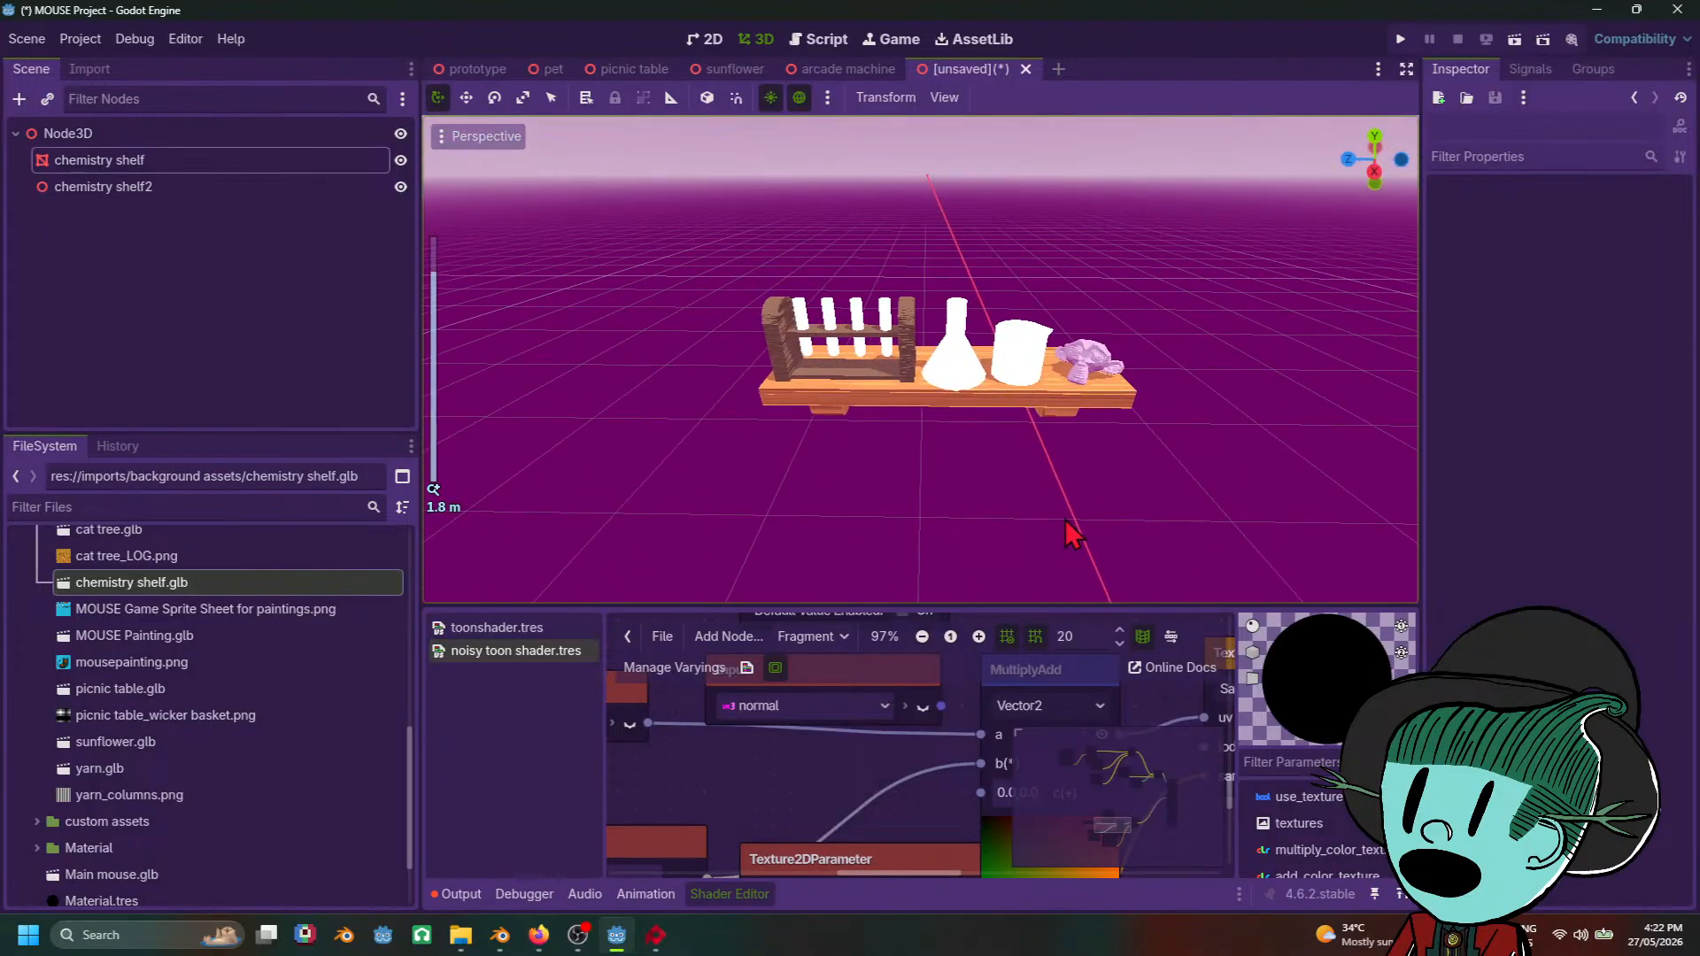
pyautogui.click(946, 372)
# Step: Switch to Firefox and review the Multiple Steps and Rim light sections of the Godot toon shading tutorial
pyautogui.moveTo(538, 935)
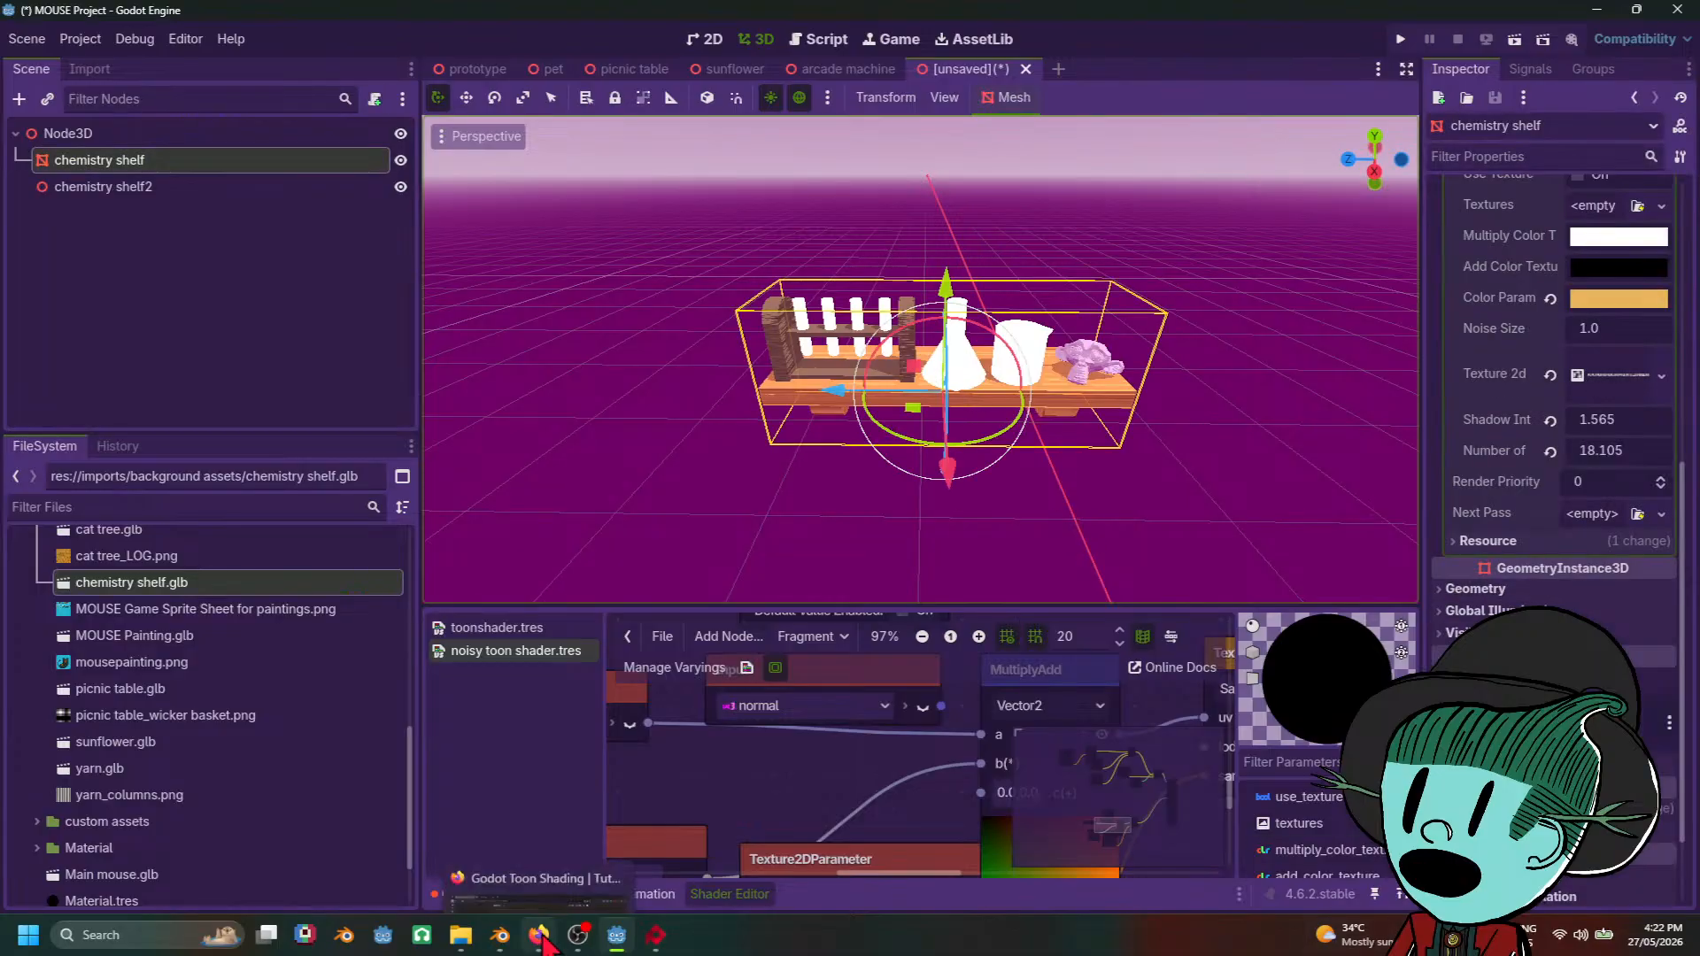
pyautogui.click(535, 852)
pyautogui.scroll(-4, 1339, 692)
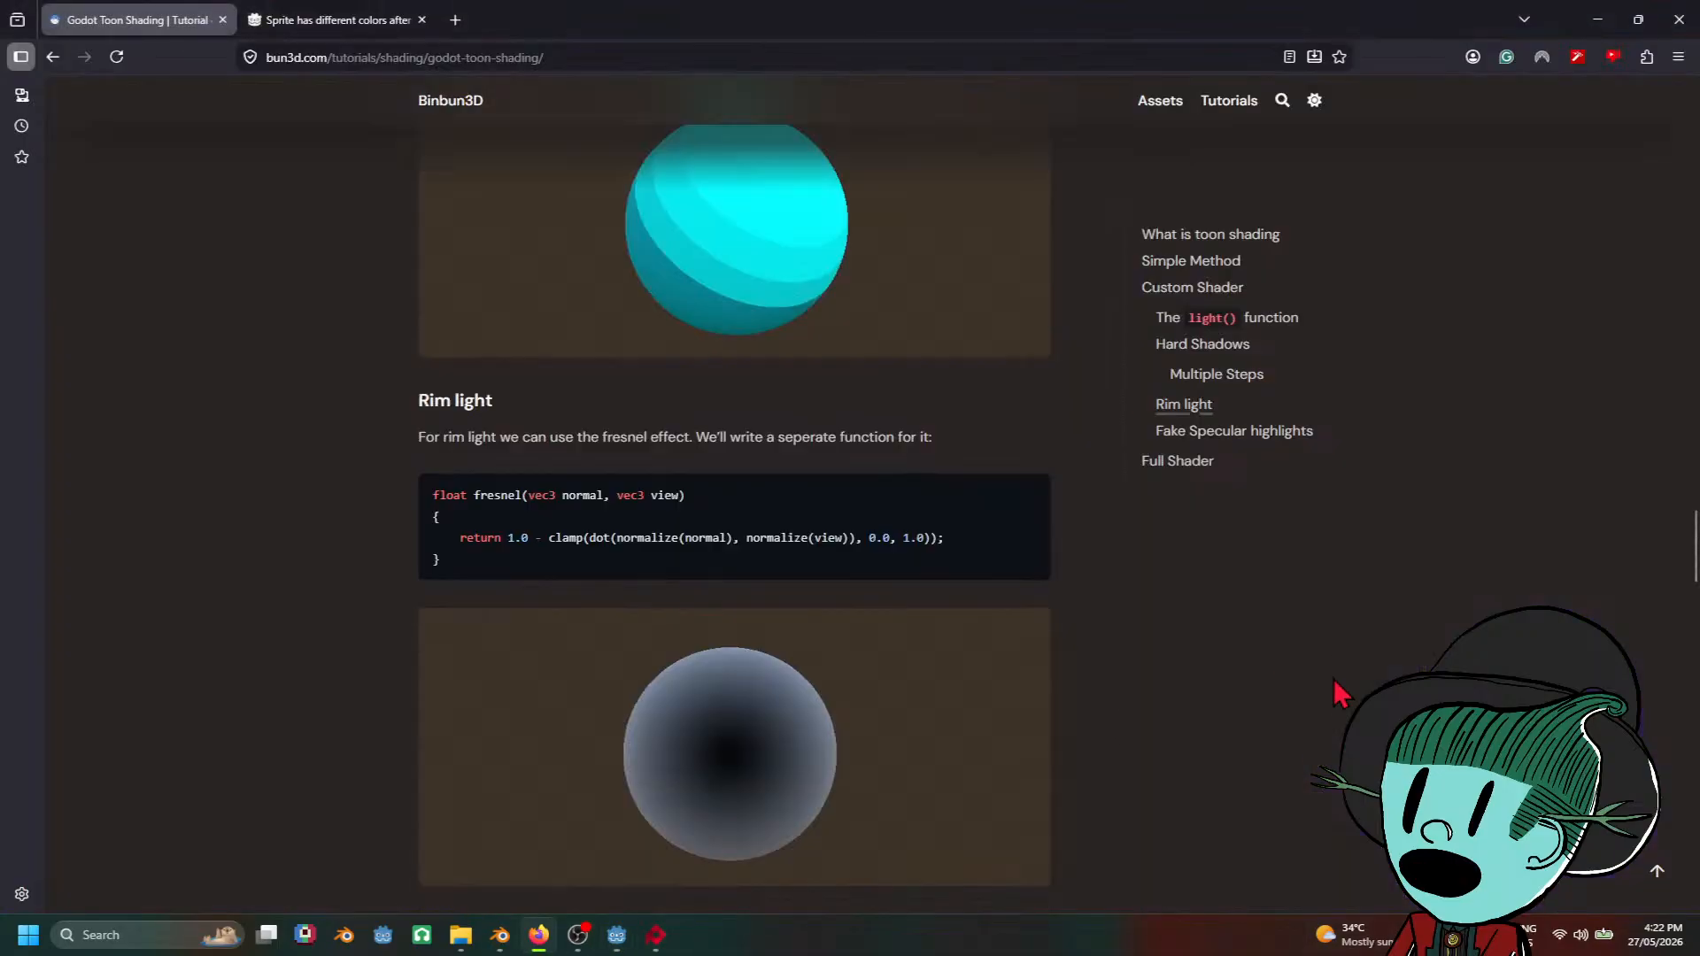
pyautogui.scroll(-5, 1339, 693)
pyautogui.scroll(4, 1339, 692)
pyautogui.scroll(8, 1339, 693)
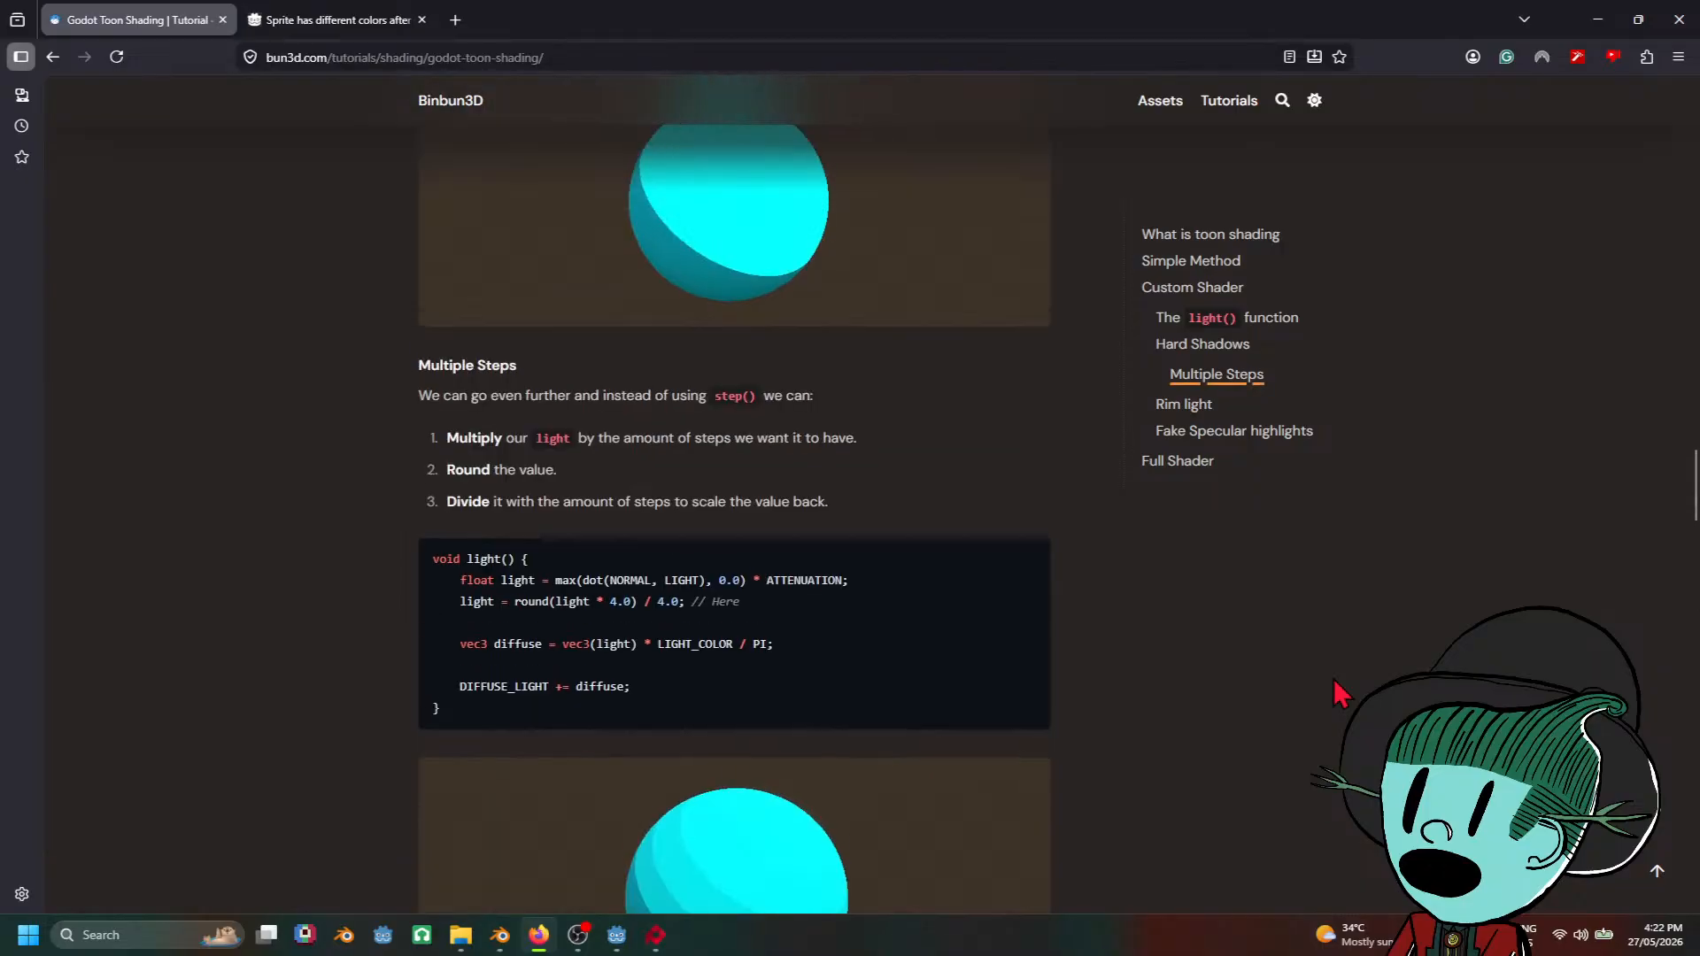
pyautogui.scroll(-5, 1339, 692)
pyautogui.scroll(-6, 1339, 693)
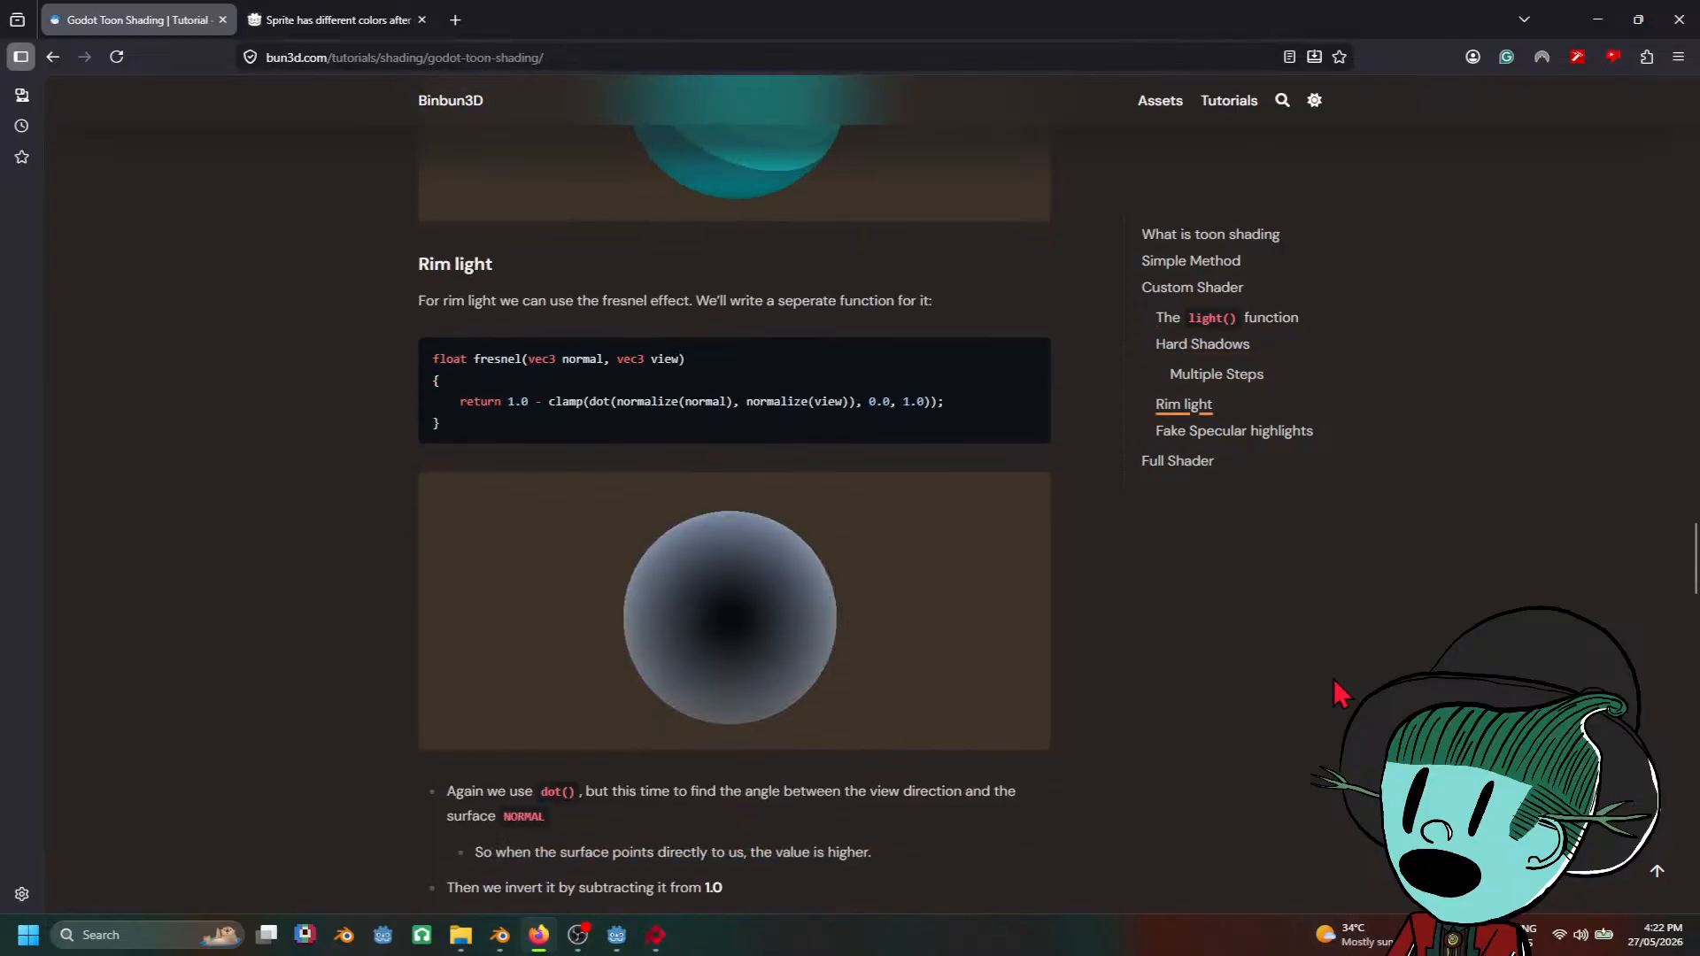
pyautogui.scroll(5, 1339, 692)
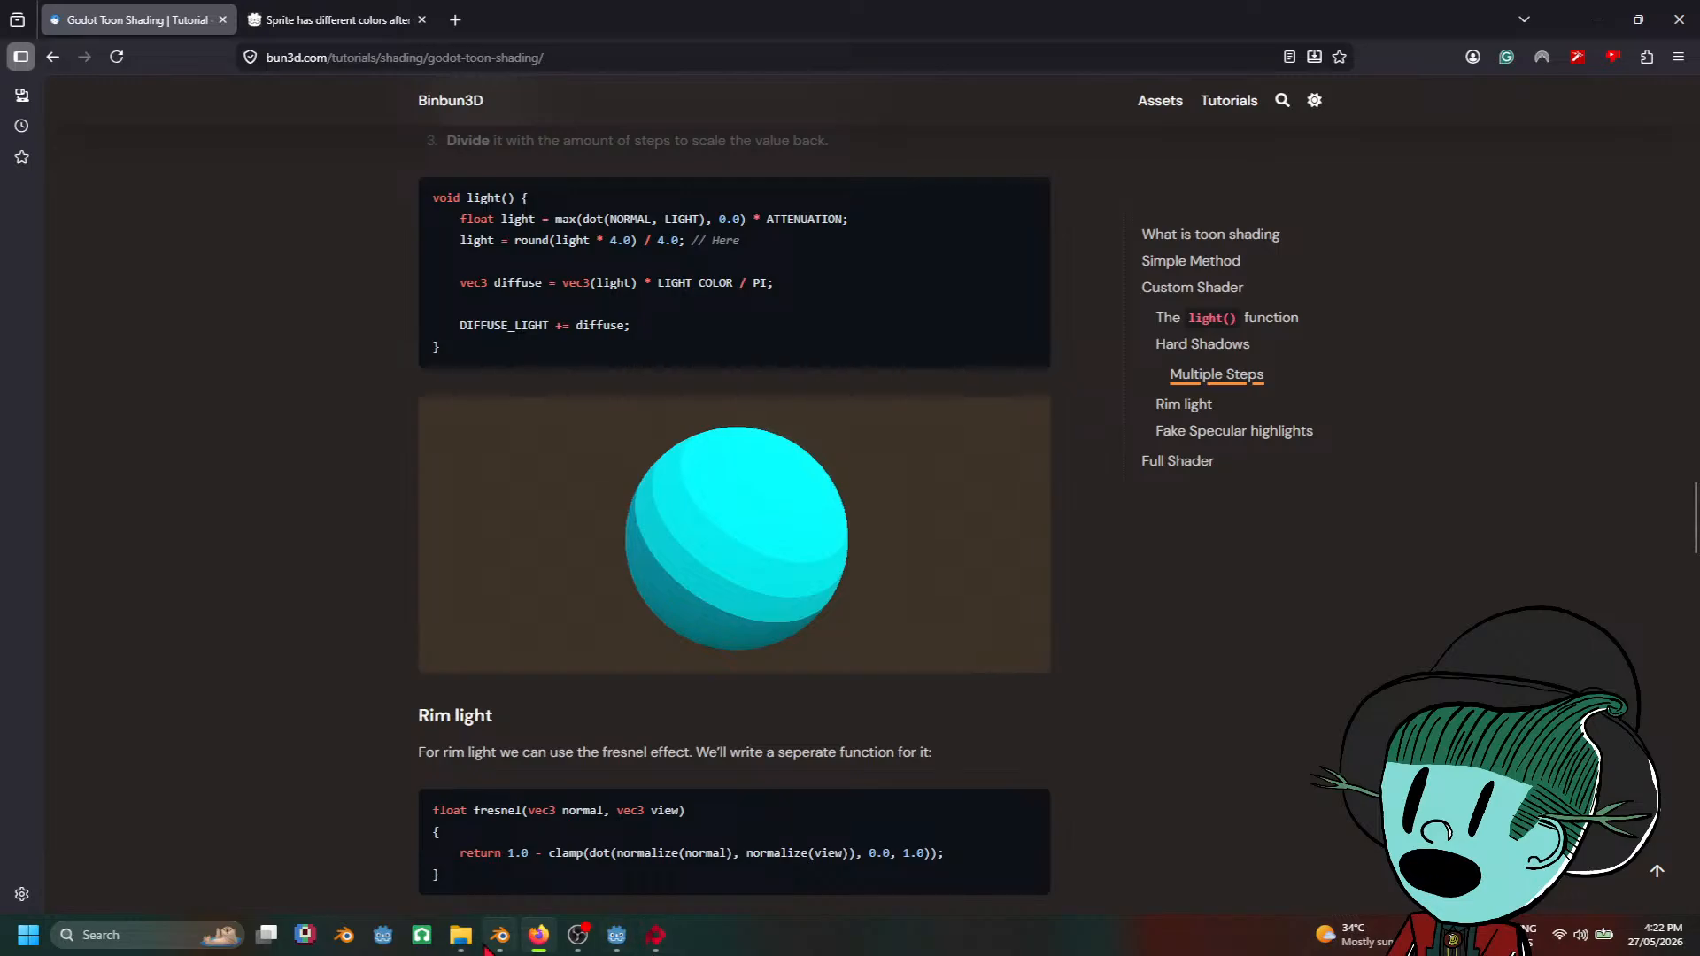
# Step: Switch to Blender to check the look of the chemistry shelf's glassware, and return to Godot
pyautogui.moveTo(500, 937)
pyautogui.click(528, 857)
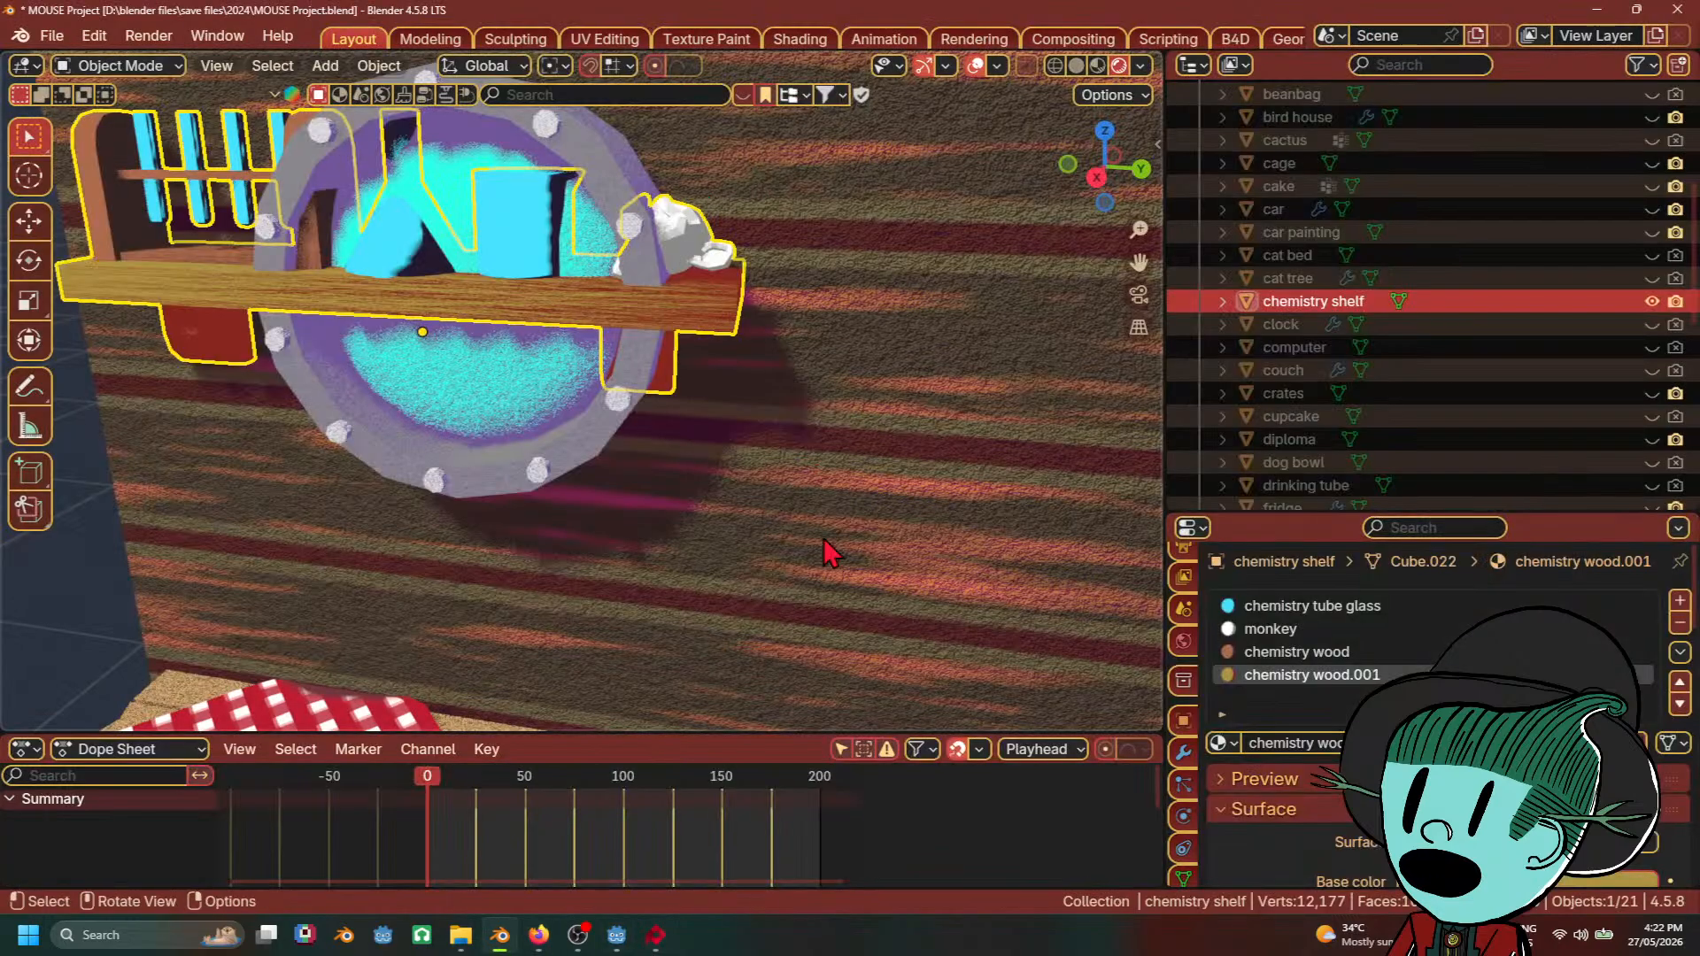
pyautogui.click(620, 937)
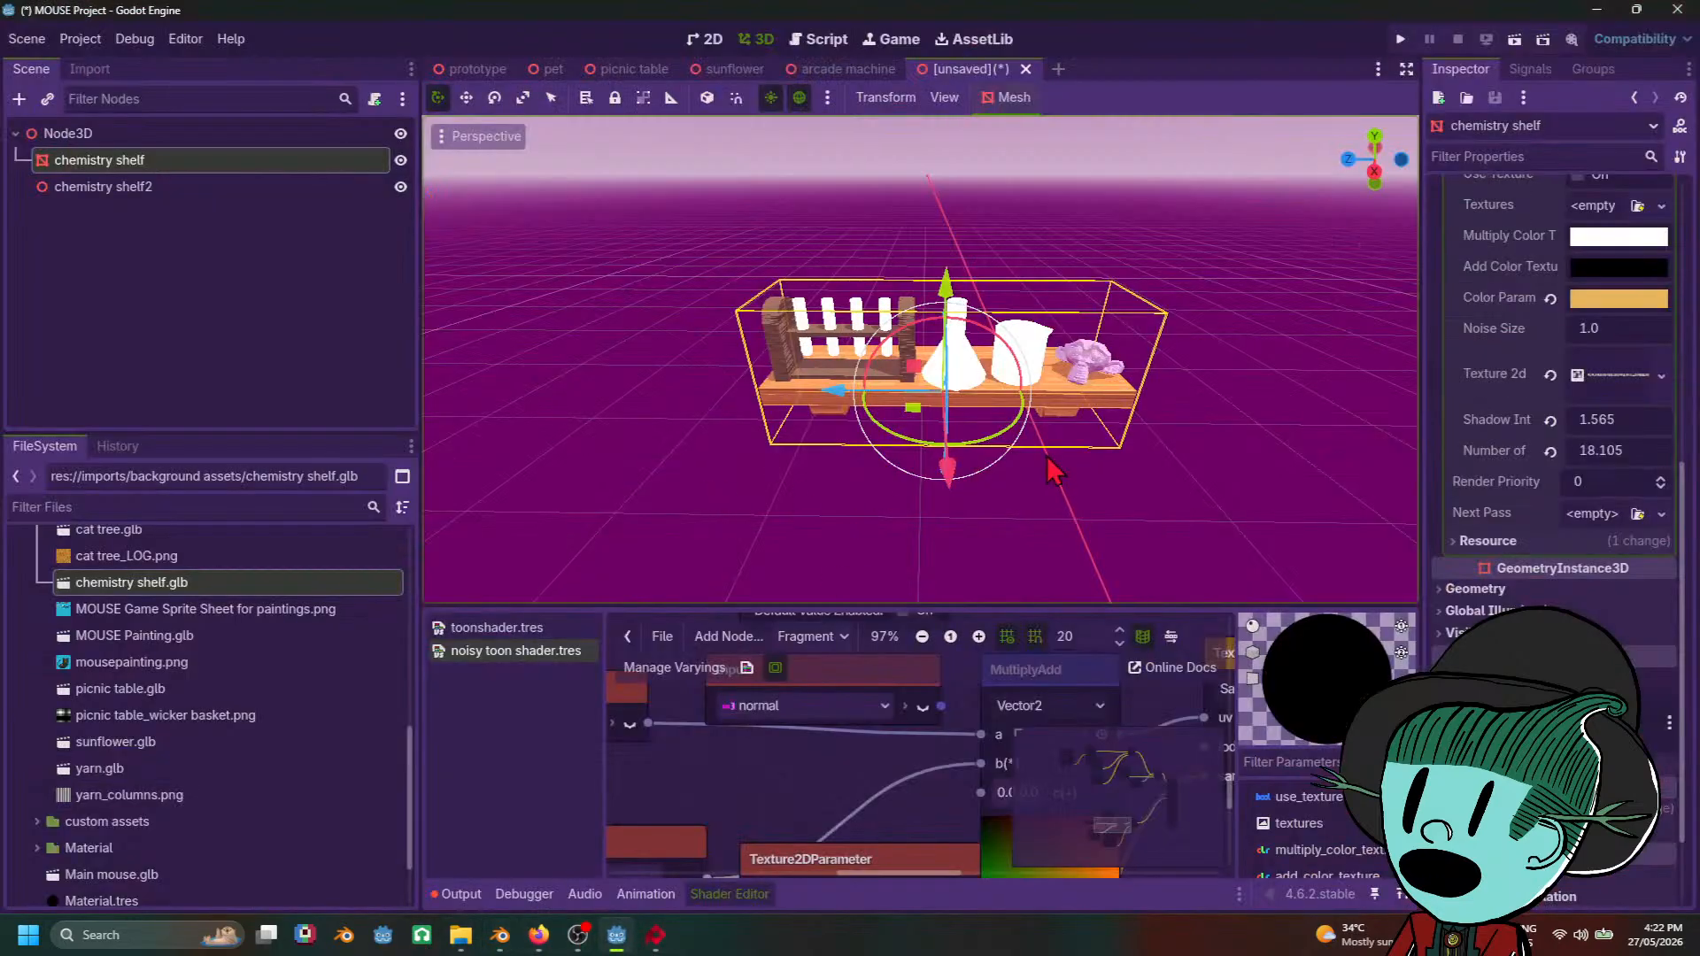
# Step: Collapse the surface 3 material and assign a new ShaderMaterial to surface 0 of the chemistry shelf
pyautogui.scroll(5, 1602, 506)
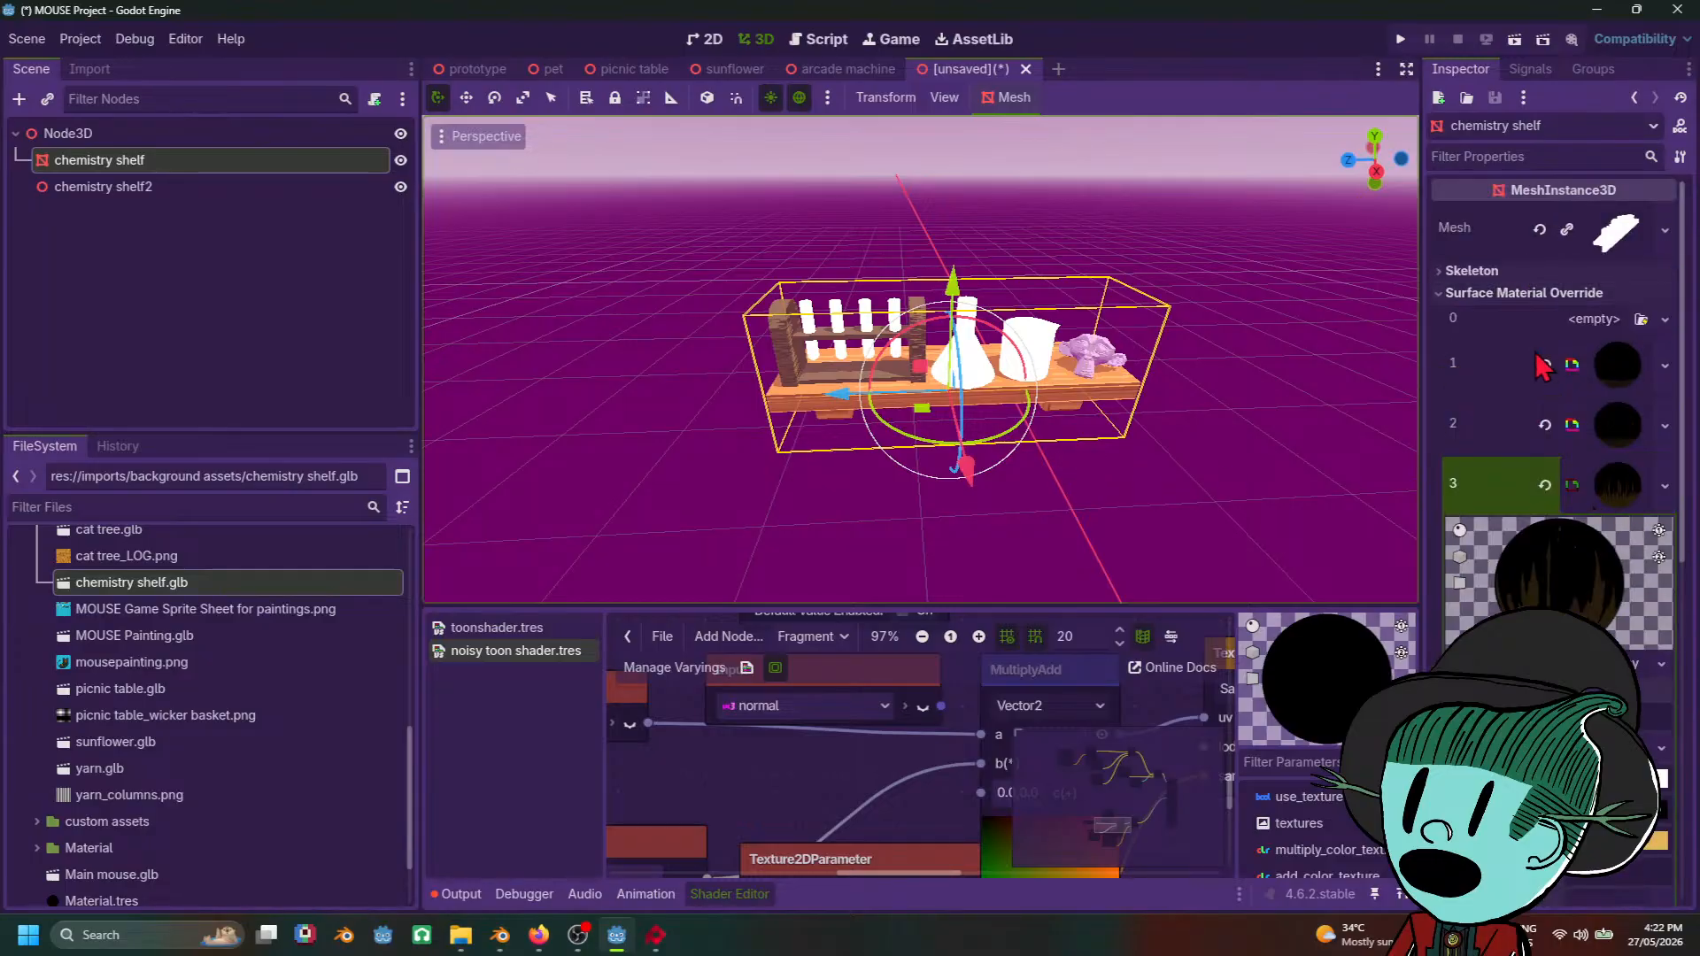
pyautogui.click(1618, 486)
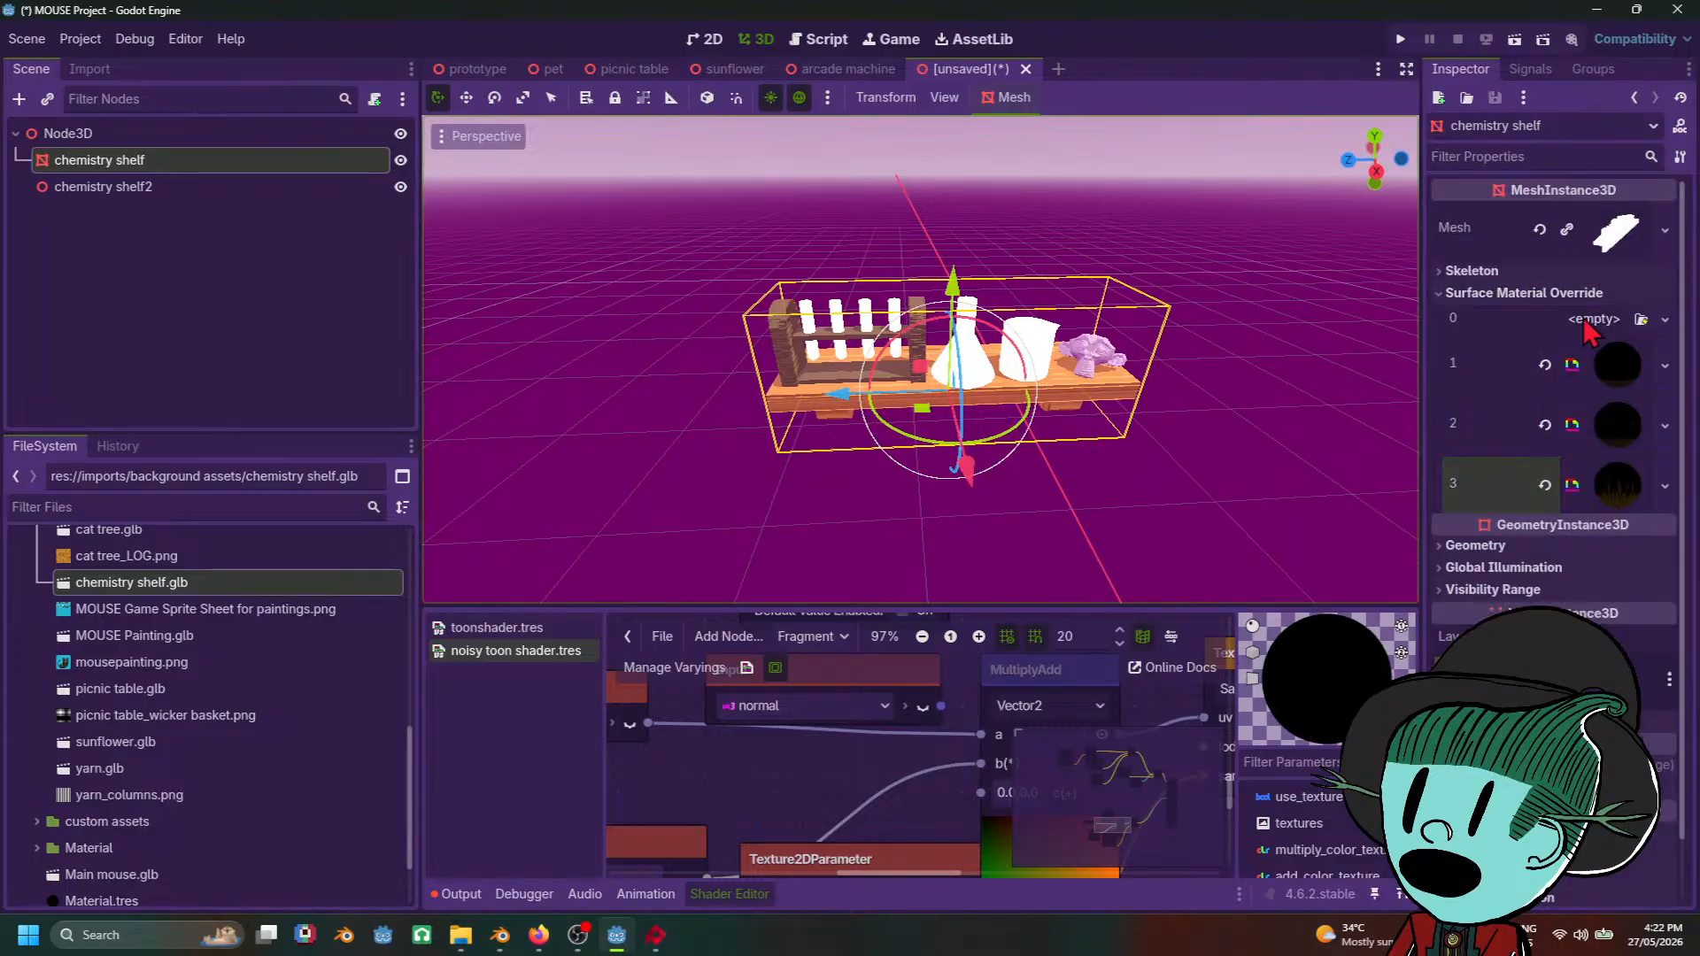
pyautogui.click(1599, 320)
pyautogui.click(1588, 415)
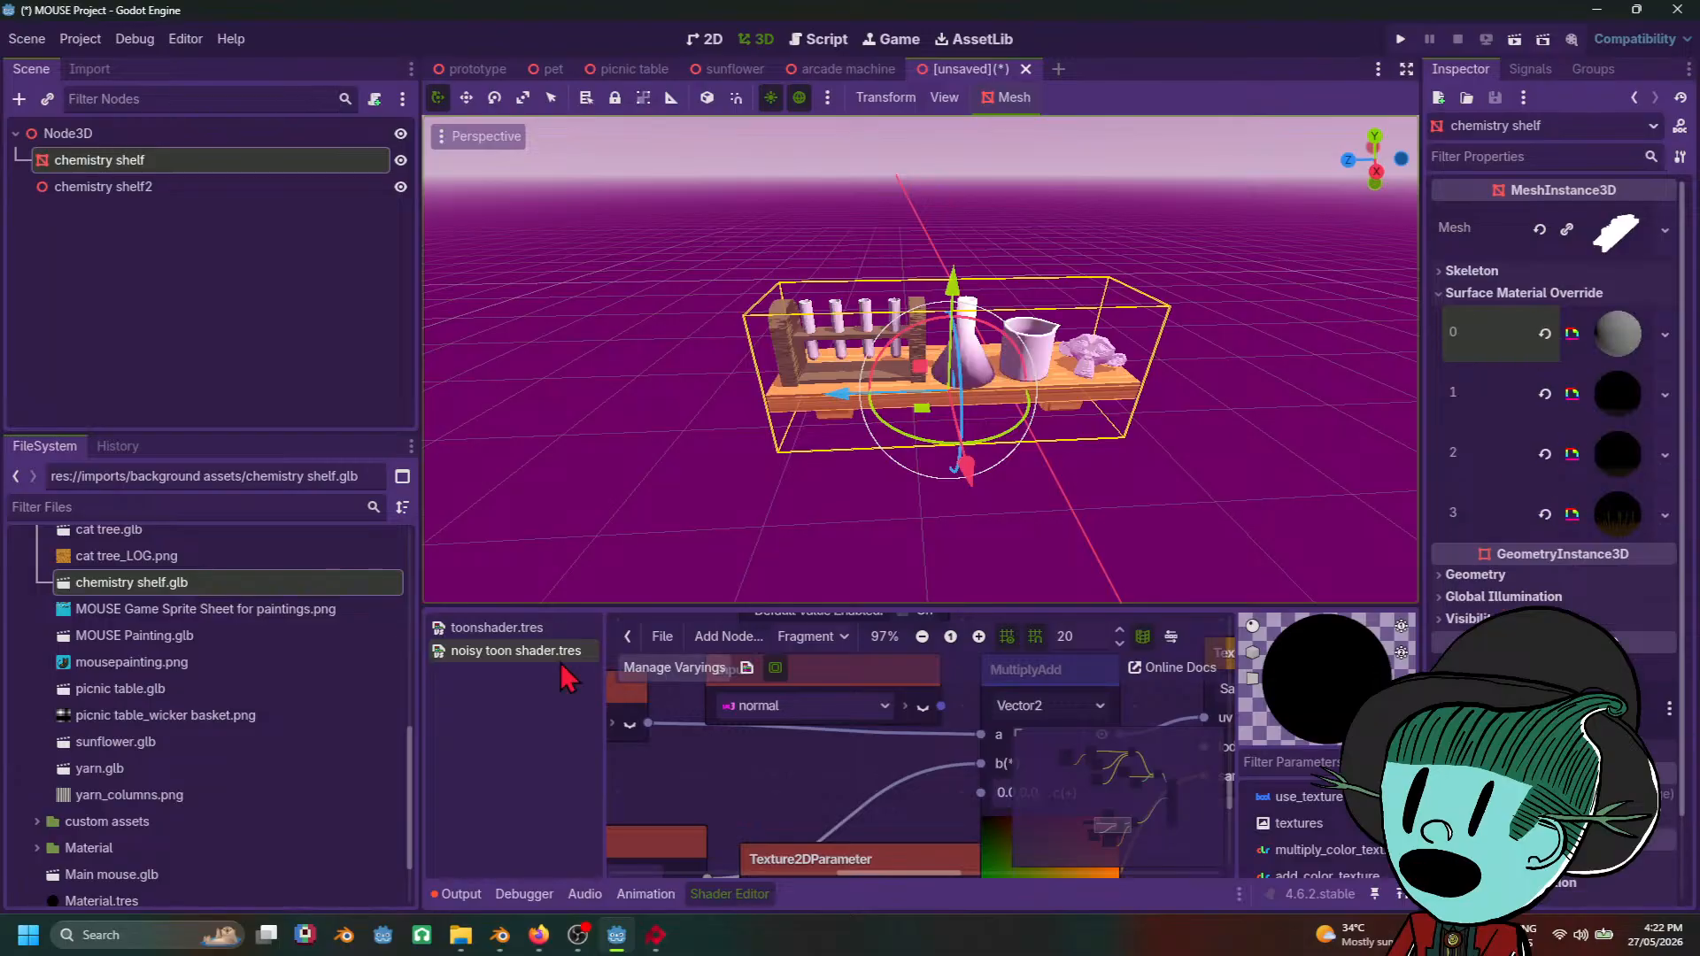
# Step: Load toonshader.tres as the surface 0 material's shader and make that shader unique
pyautogui.click(1626, 338)
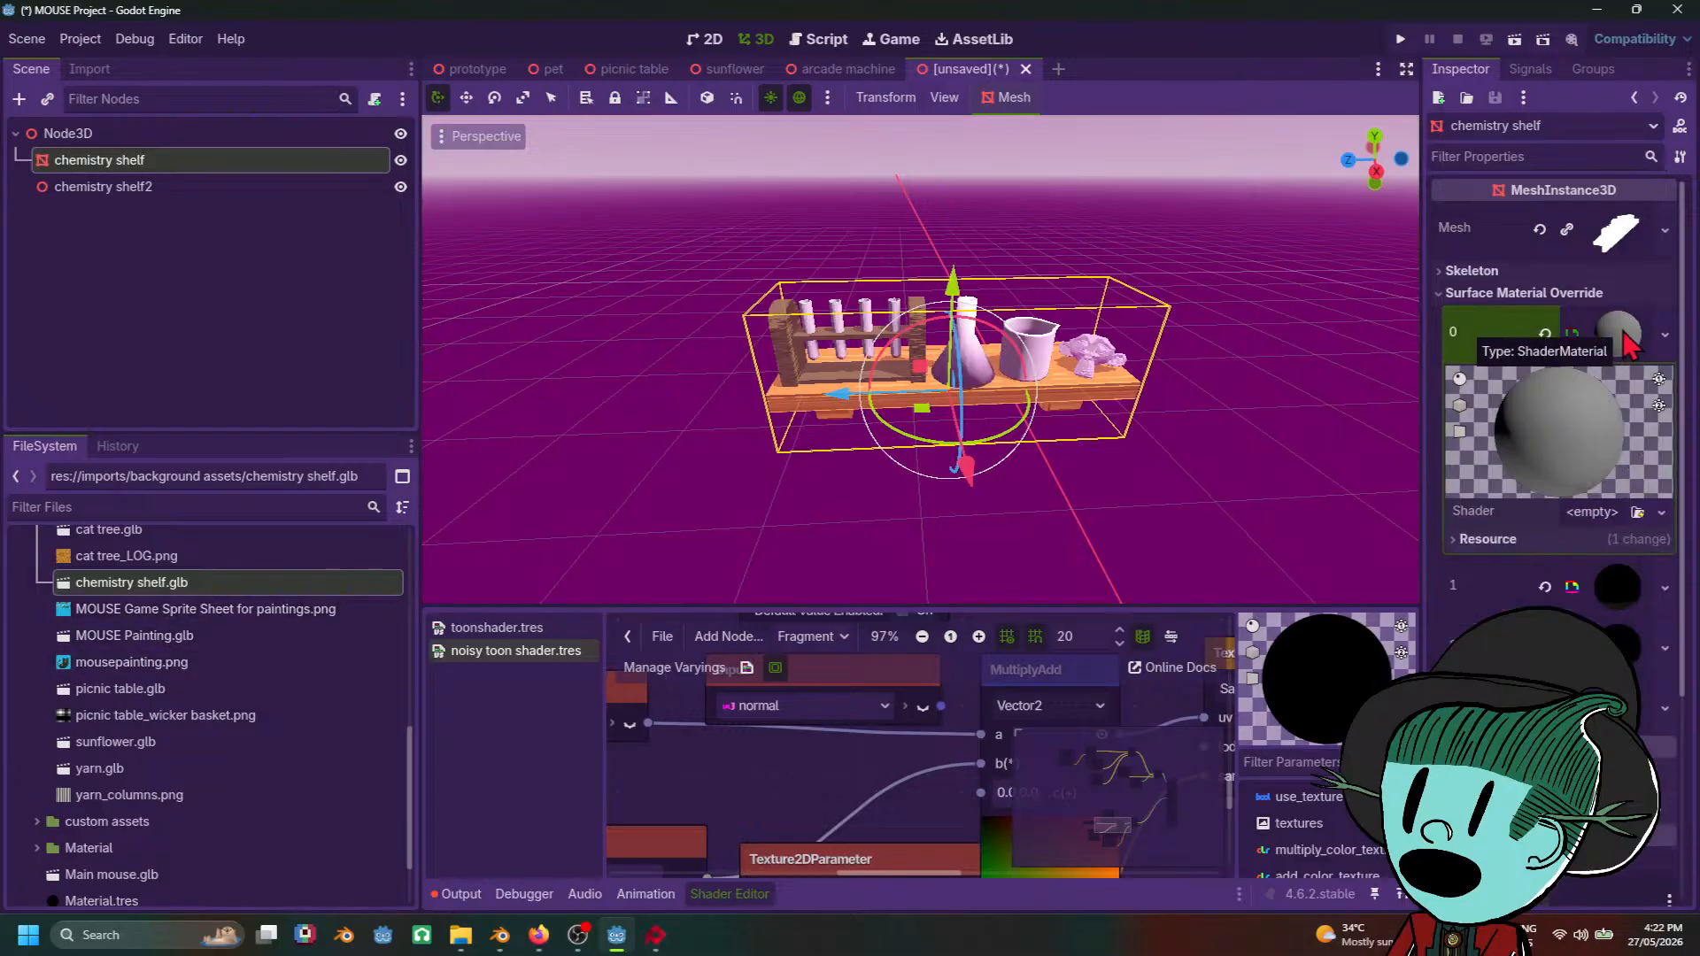
pyautogui.click(1594, 513)
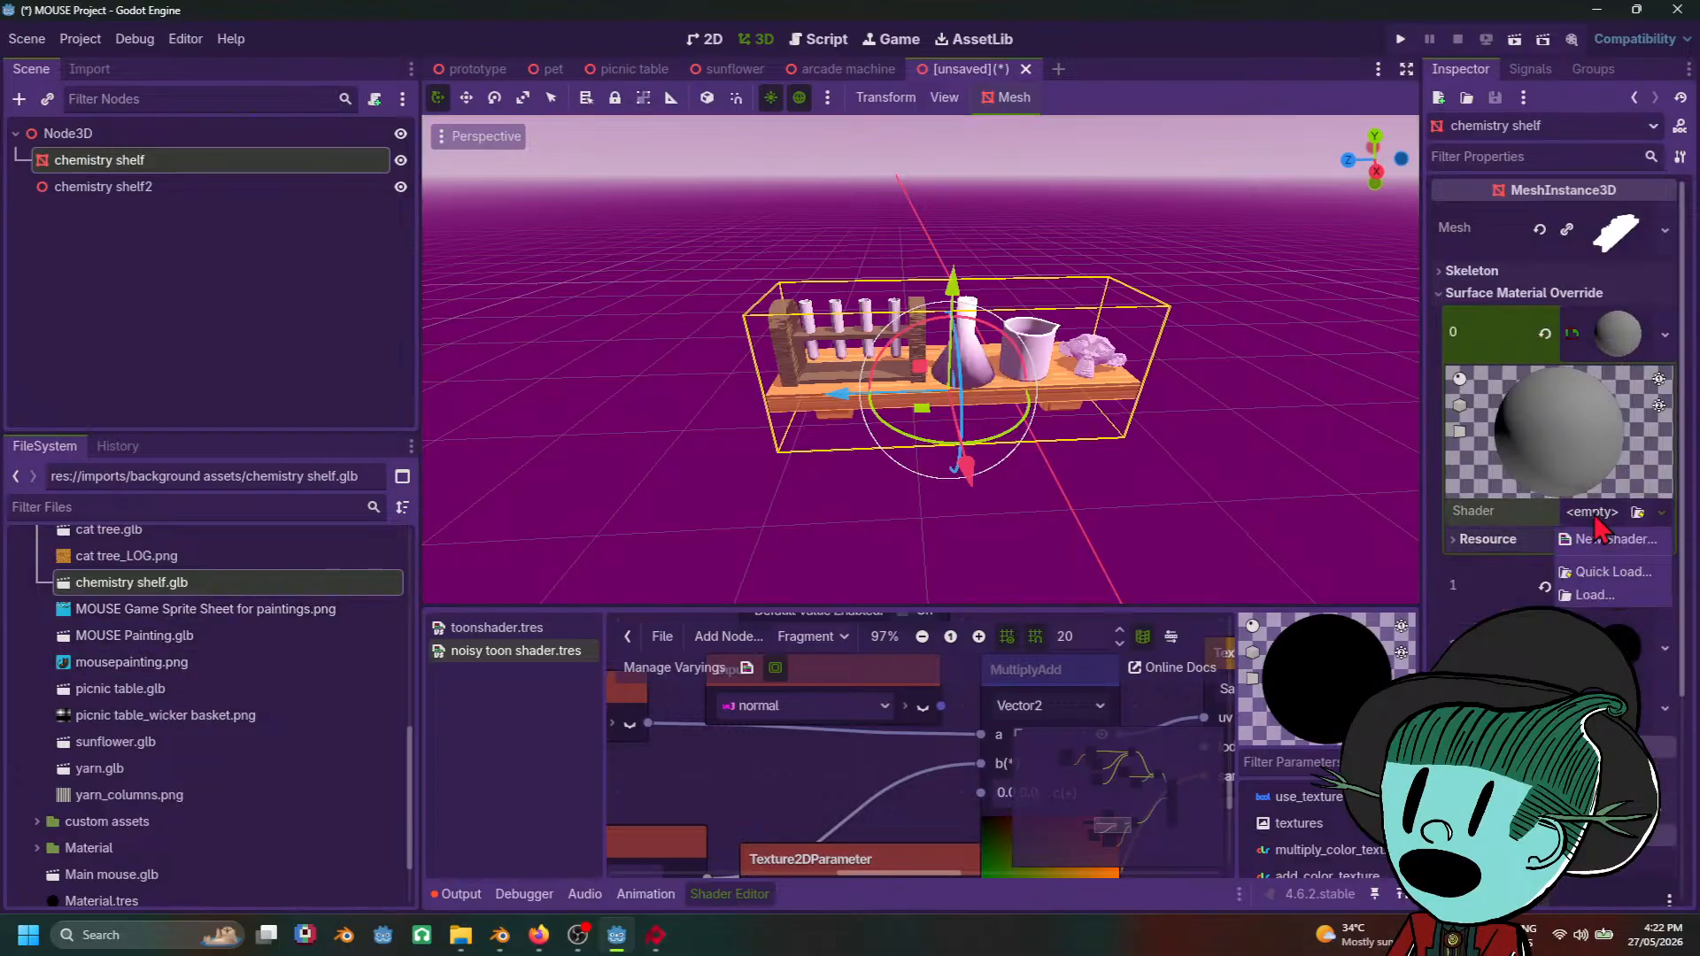
pyautogui.click(1610, 571)
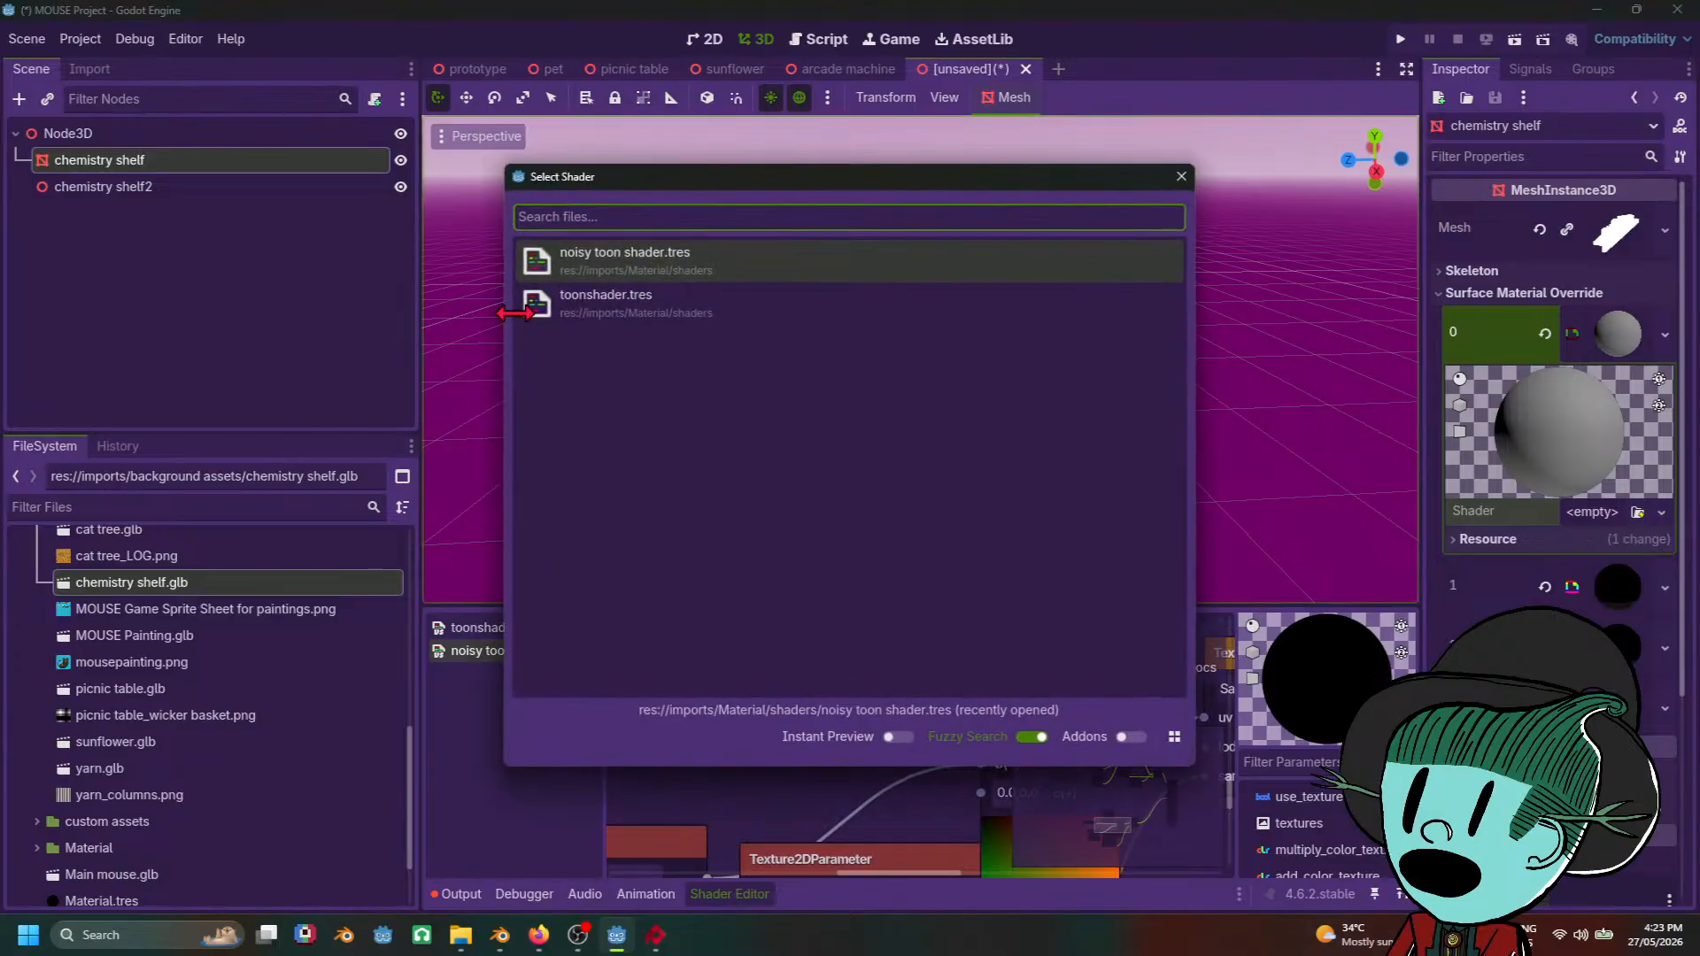
pyautogui.doubleClick(619, 299)
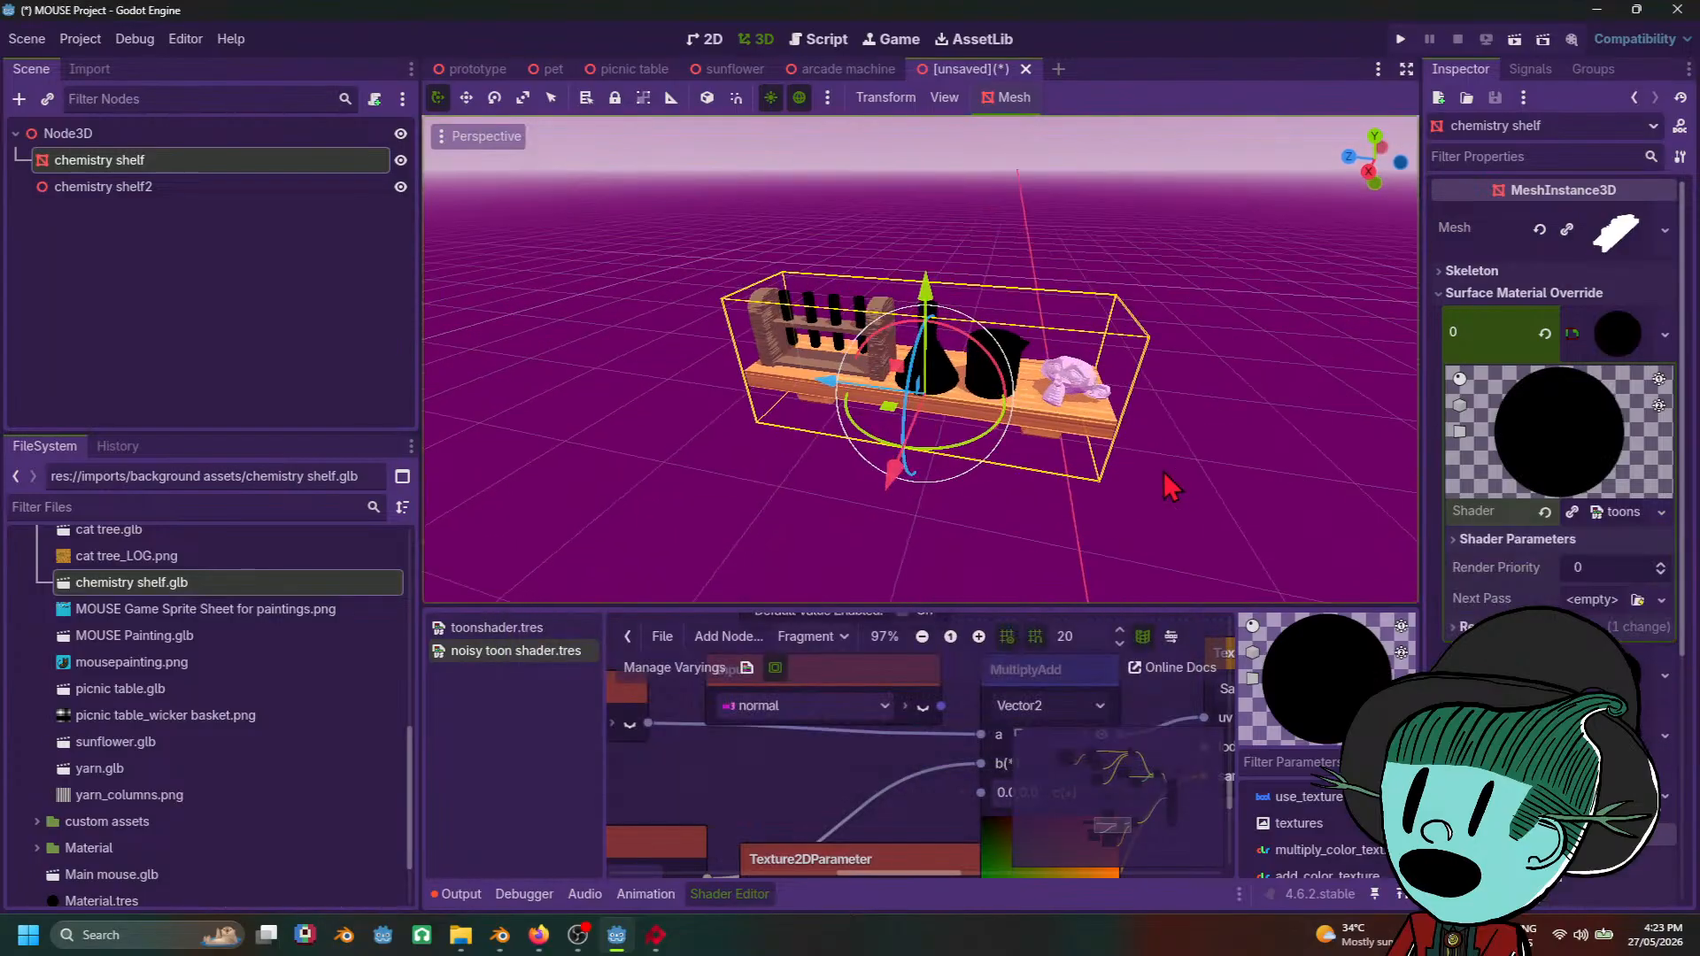
pyautogui.click(1621, 511)
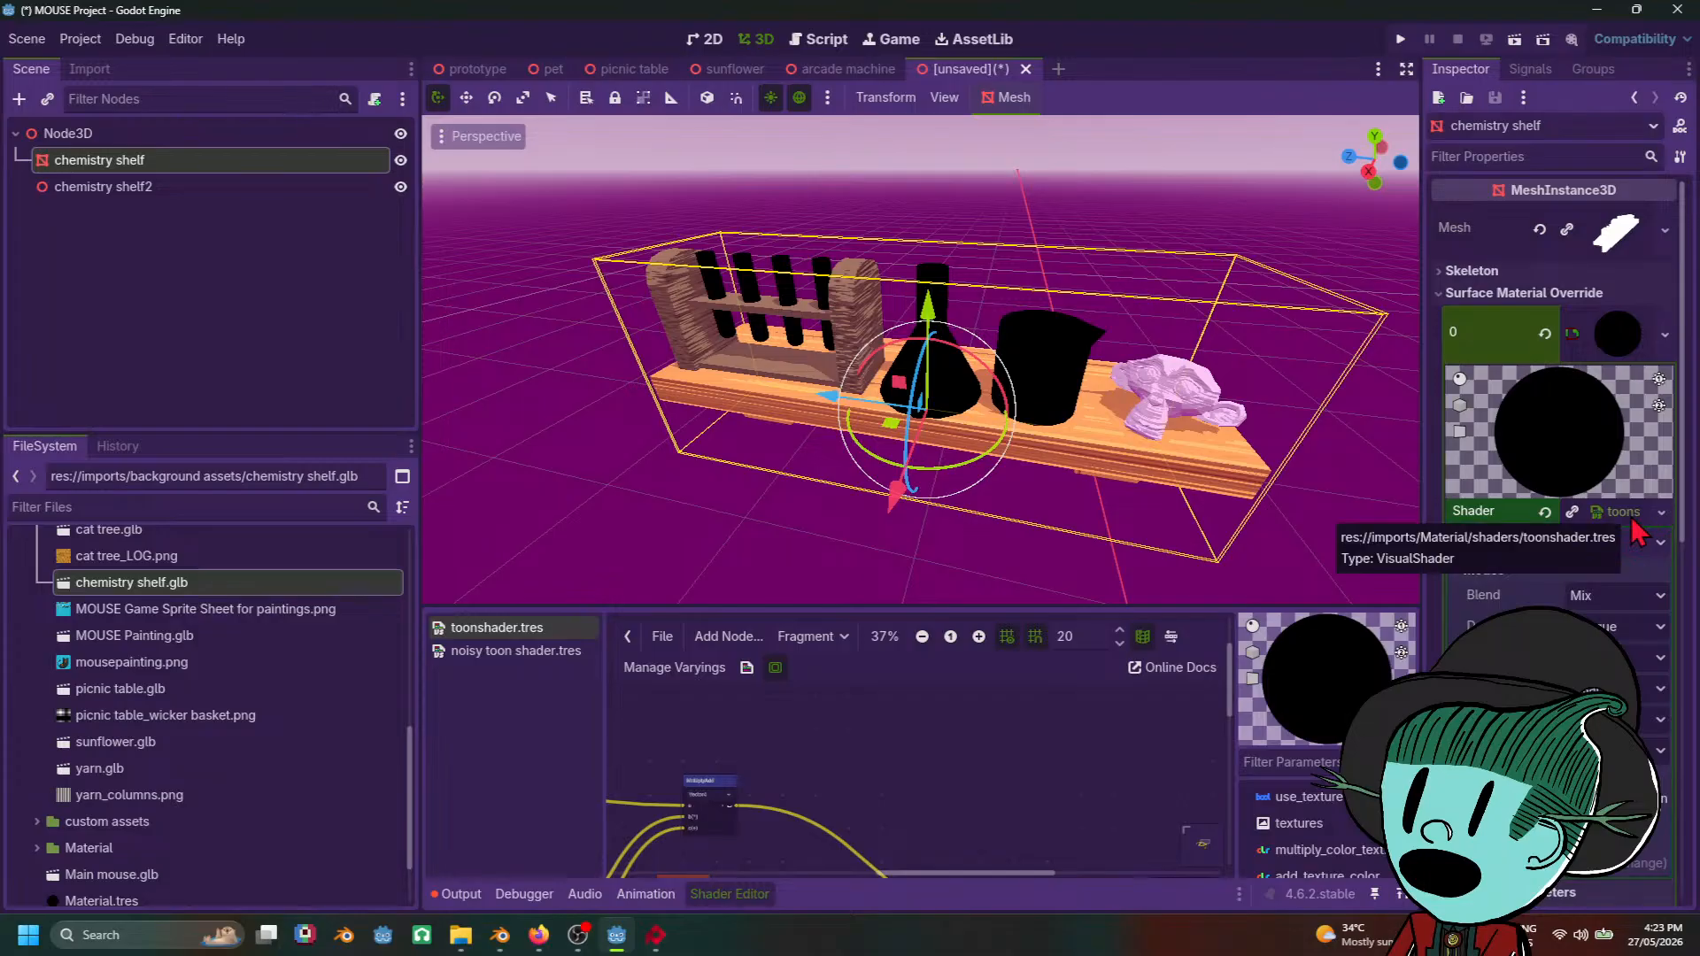
pyautogui.click(1573, 514)
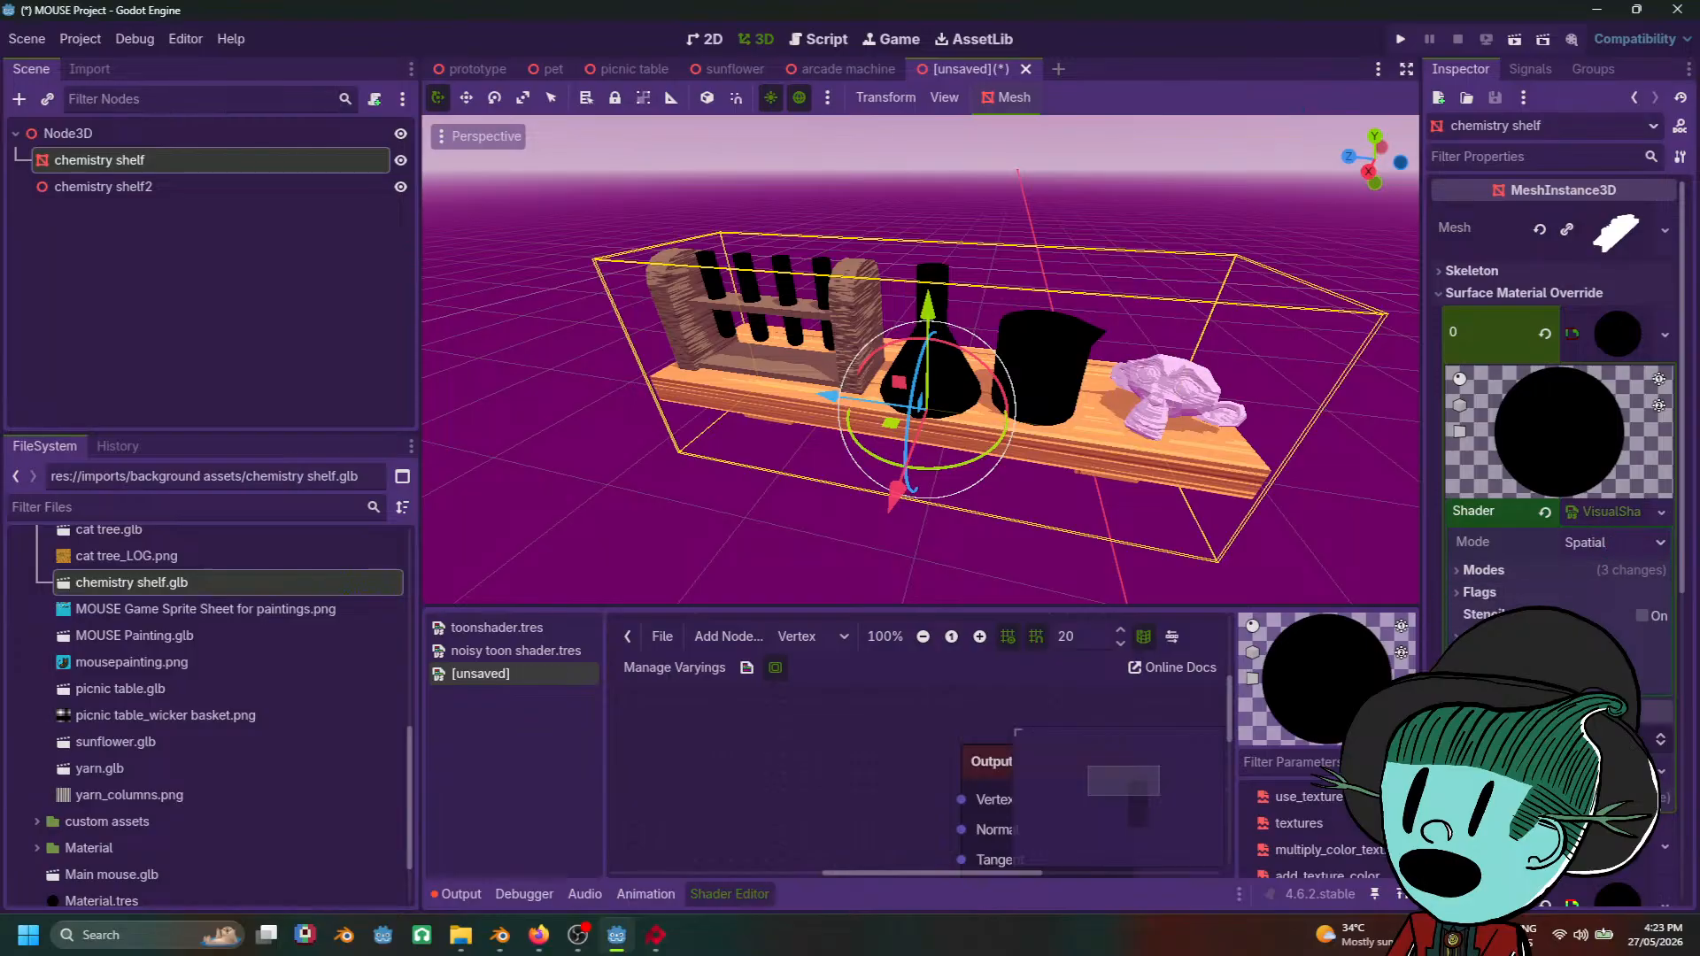
# Step: Set the surface 0 material's Main Color to light grey d3d3d3 and its Shadow Intensity to 0.24
pyautogui.scroll(-4, 1555, 434)
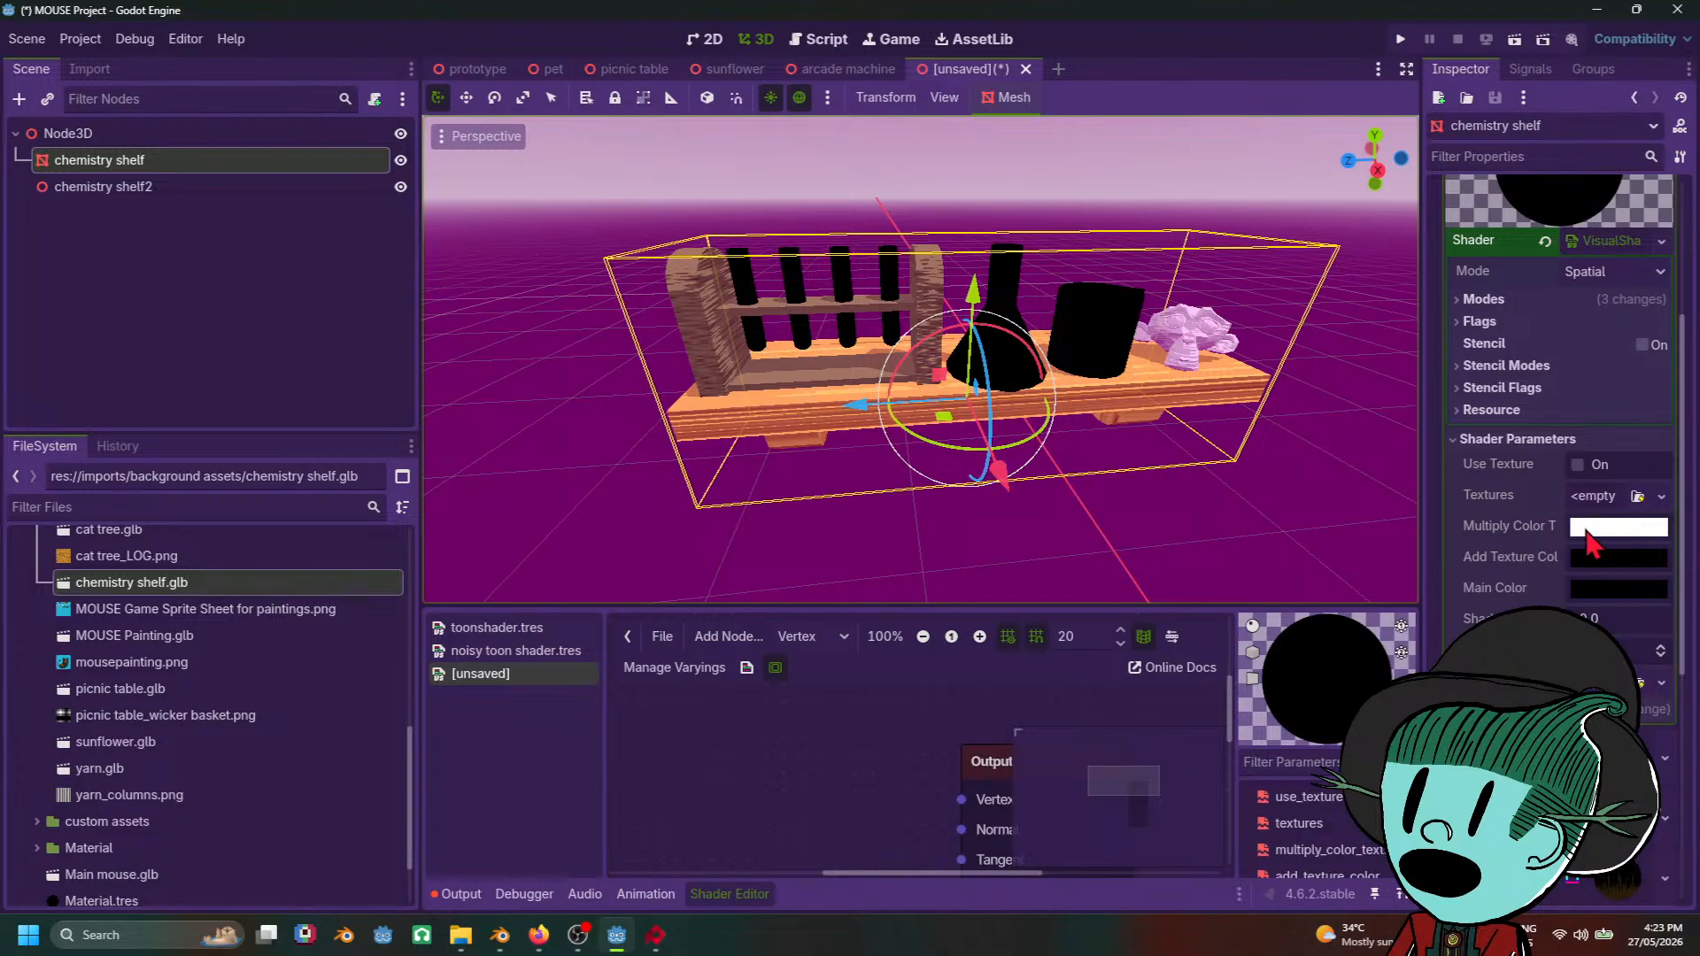
pyautogui.click(1617, 557)
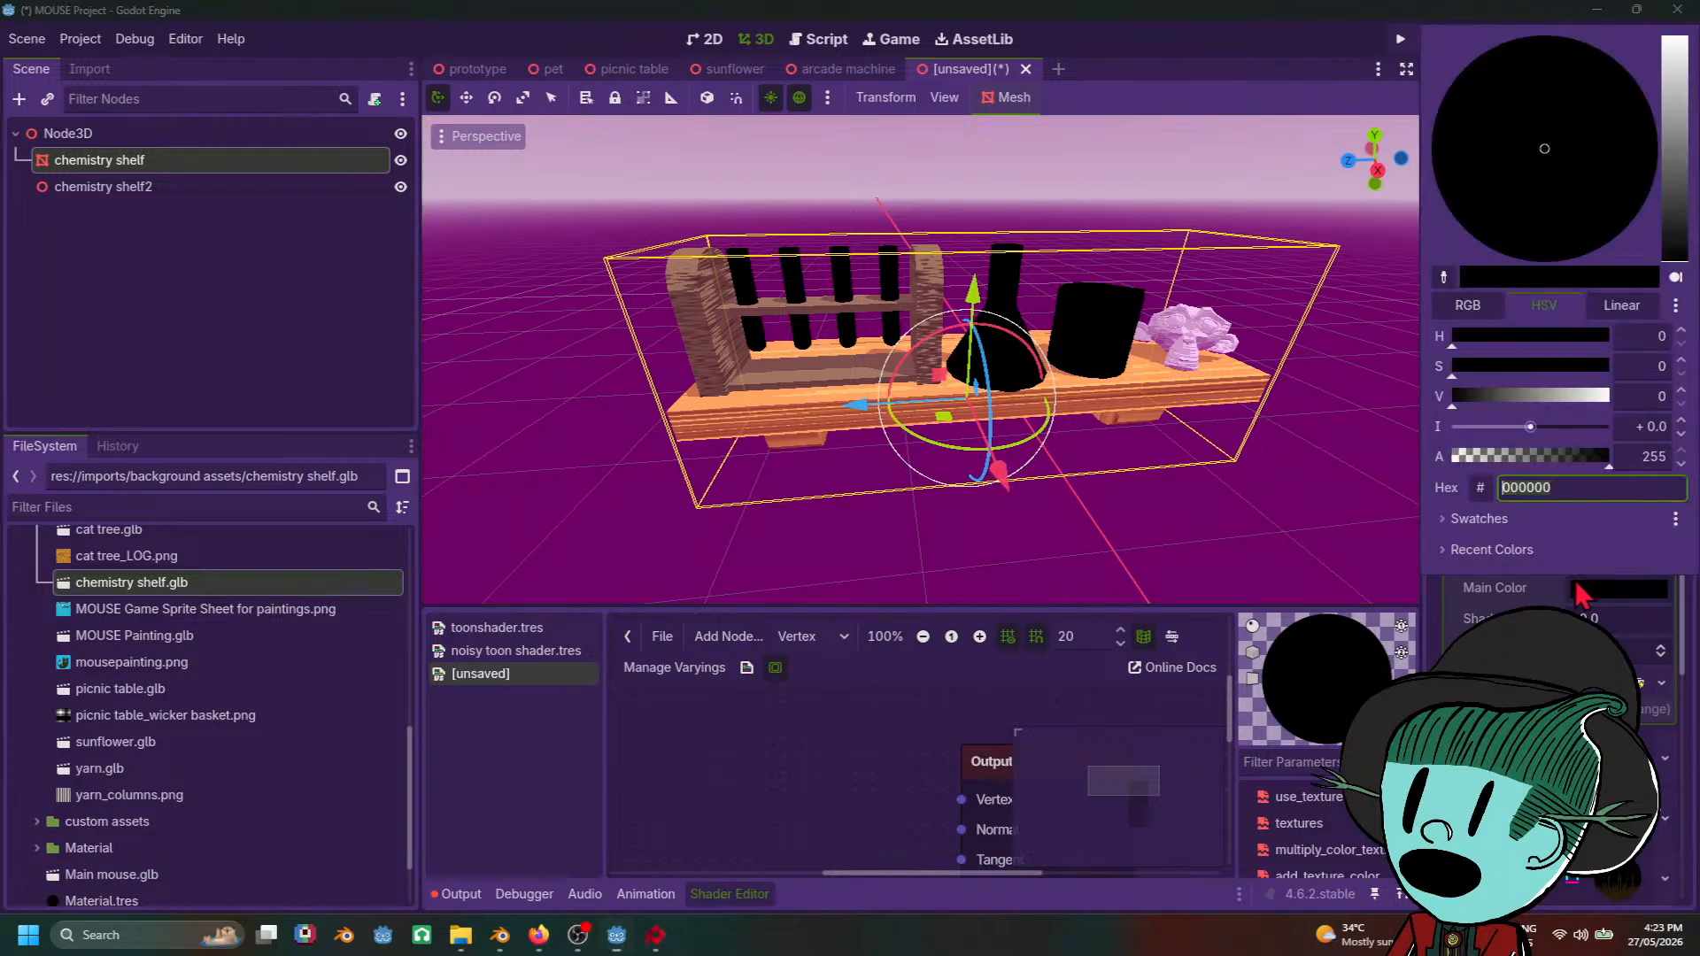
pyautogui.click(1676, 102)
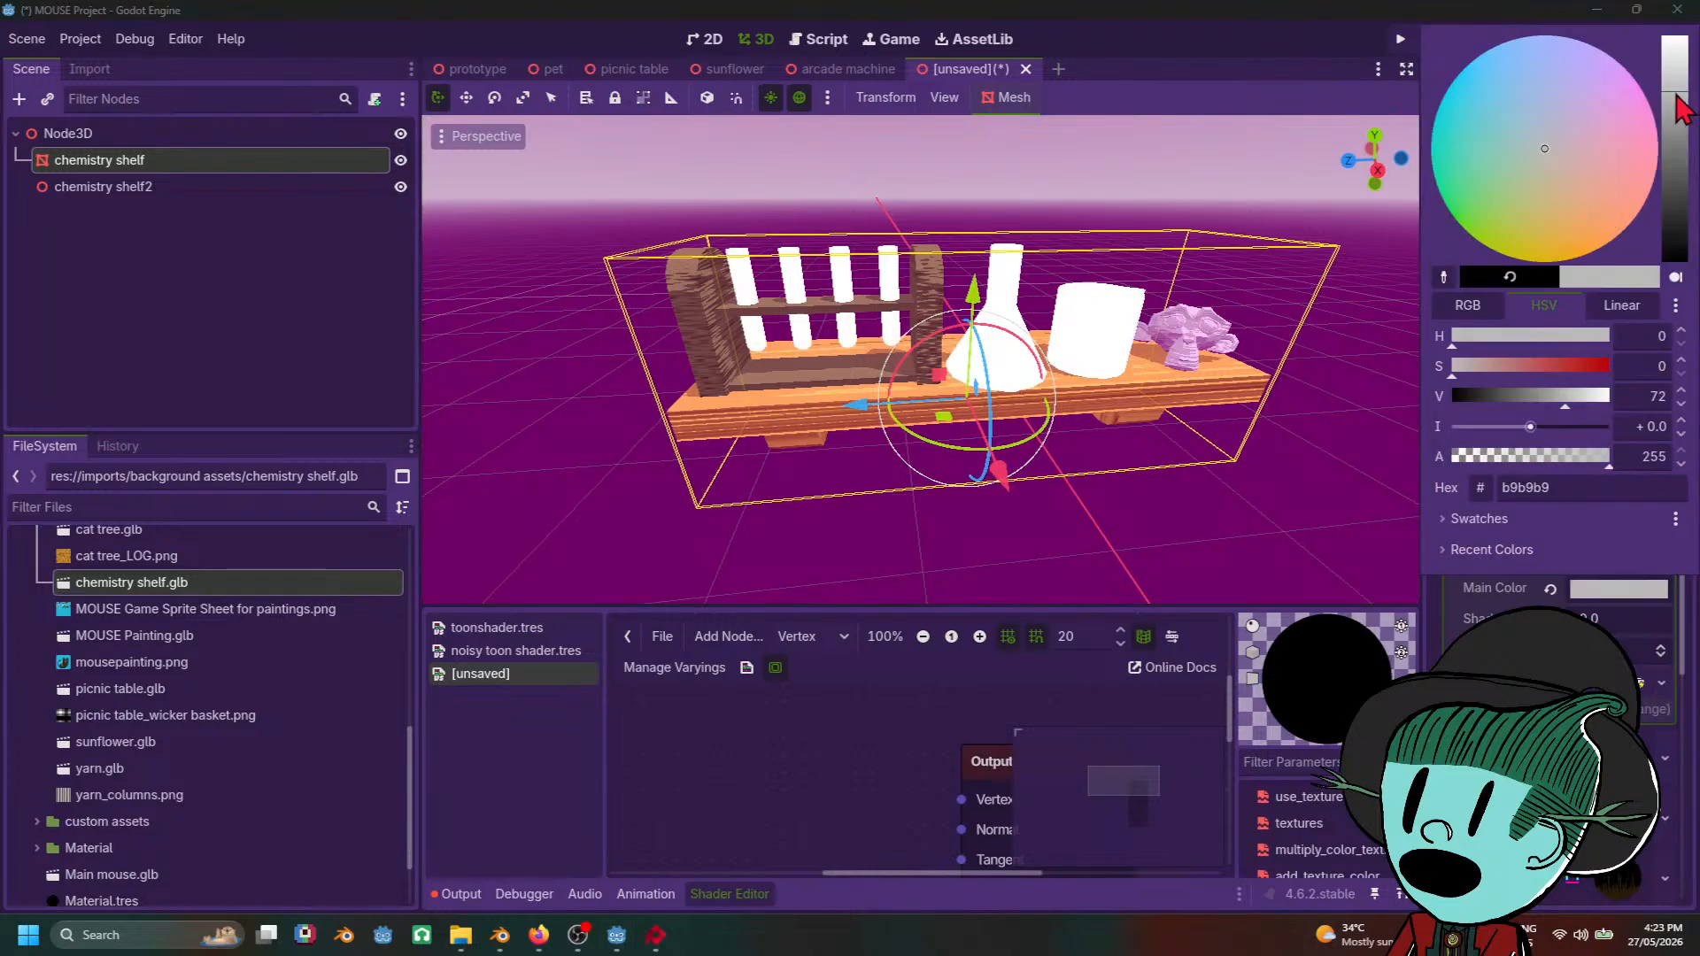
pyautogui.click(1676, 73)
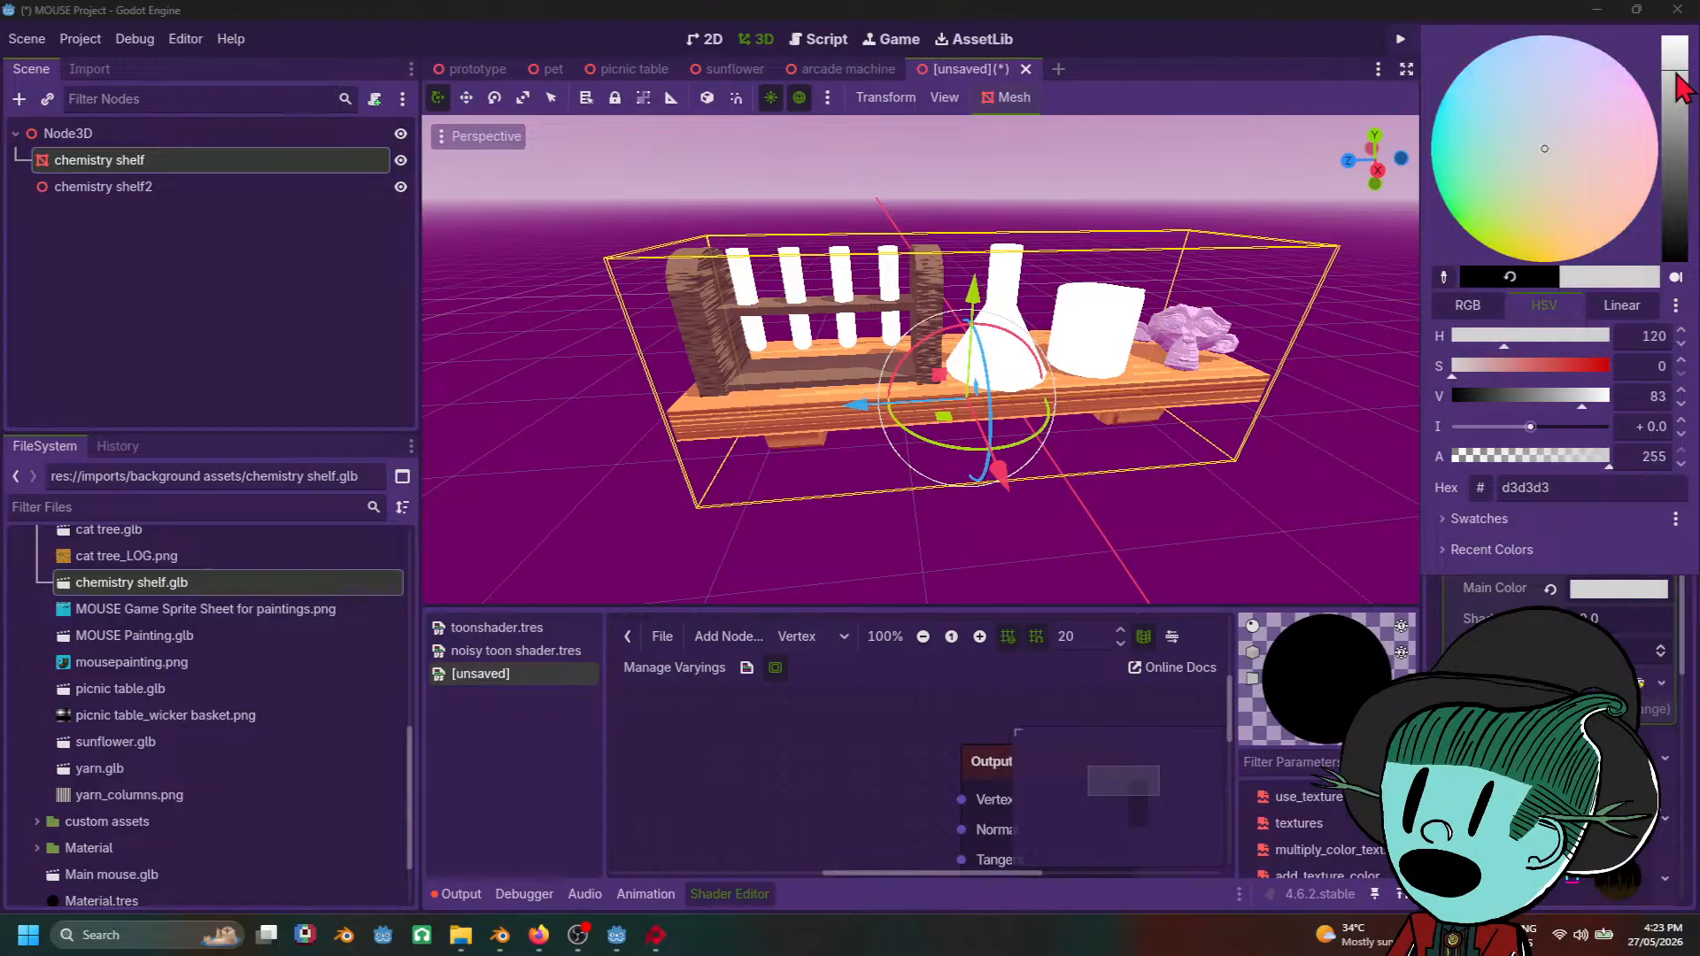
pyautogui.click(1176, 500)
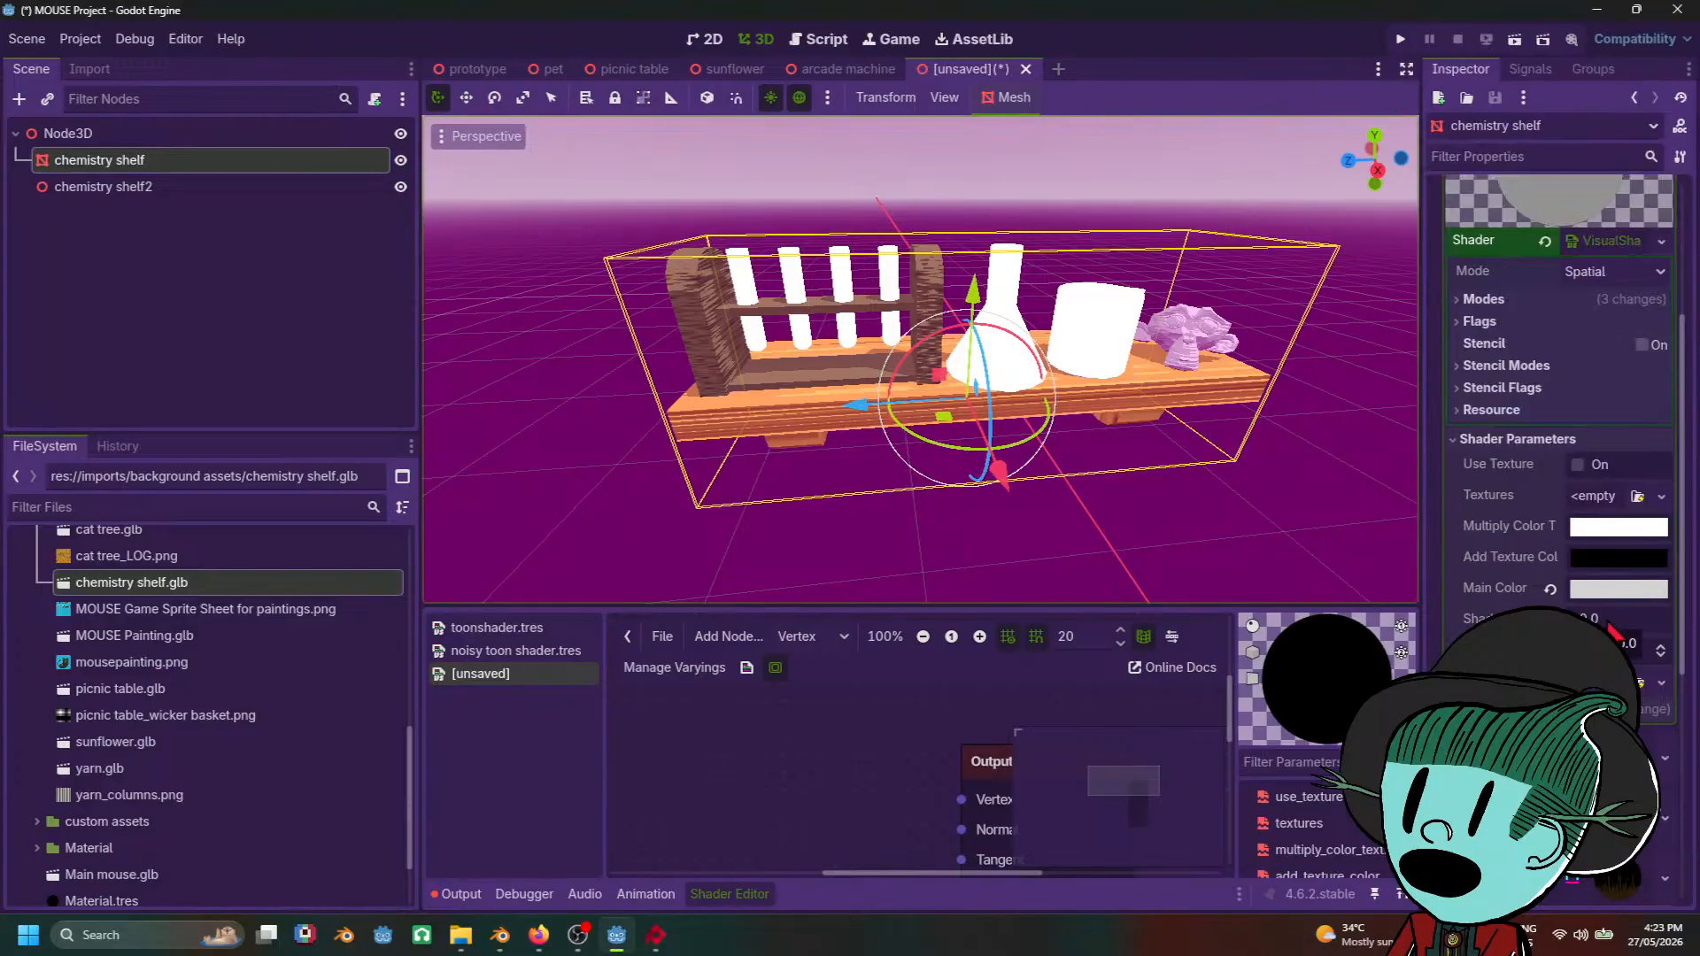
pyautogui.moveTo(1595, 620); pyautogui.dragTo(1630, 619)
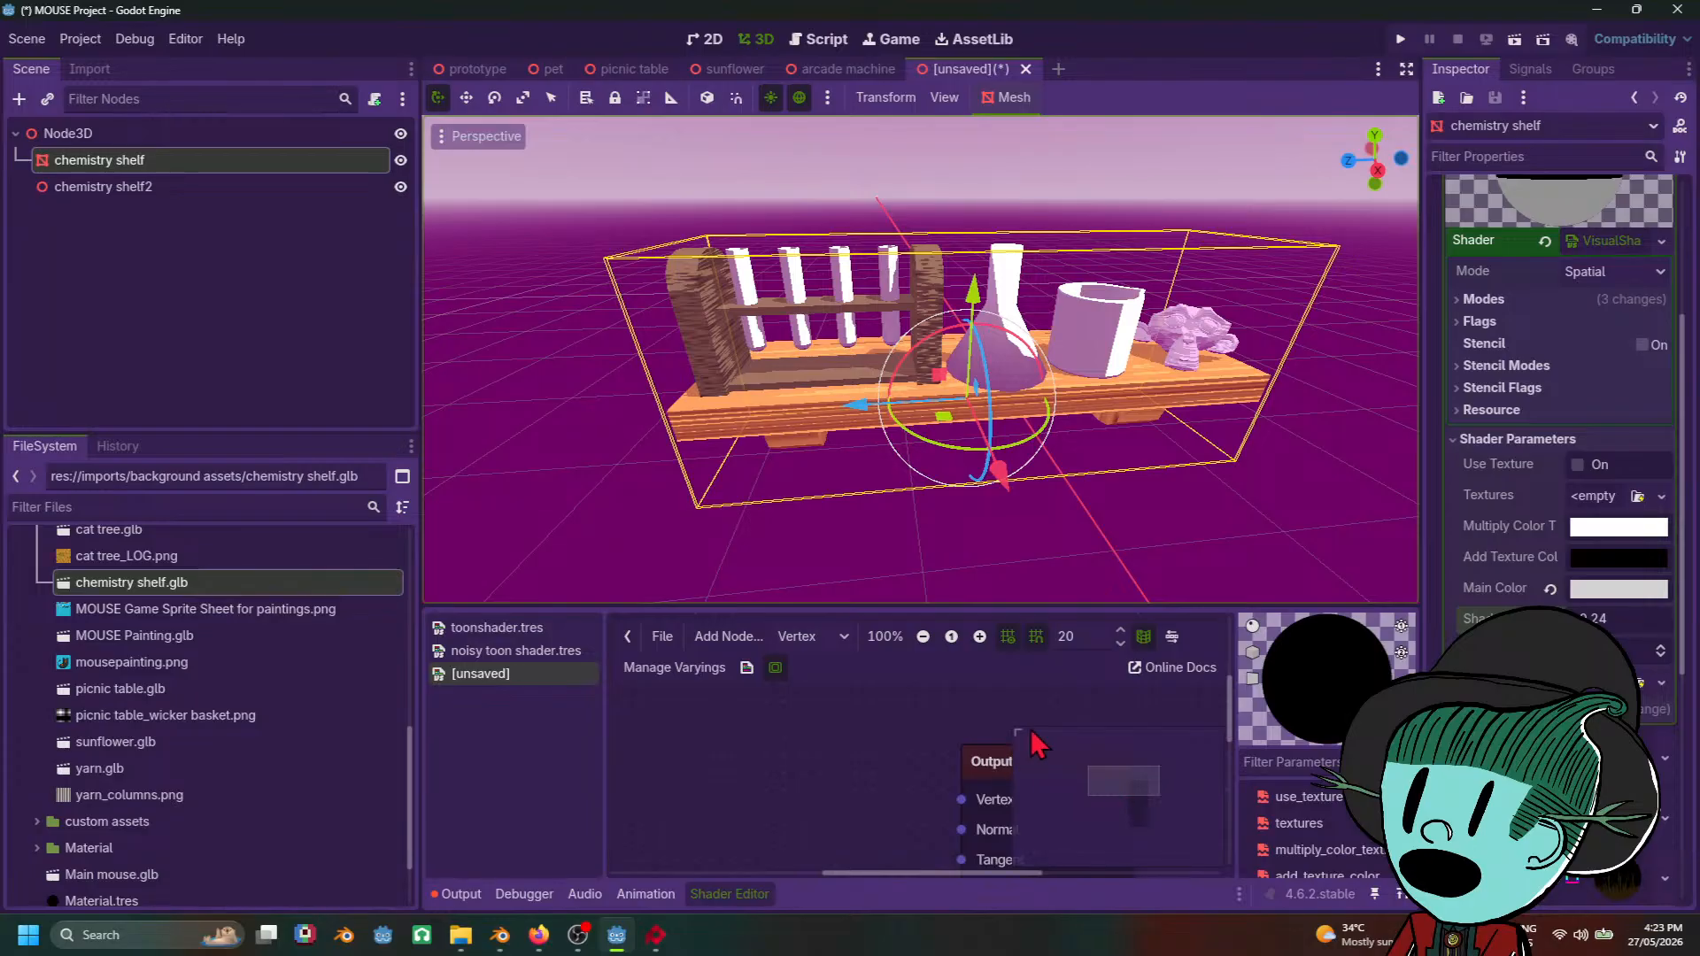
# Step: Inspect the shaded glassware, review the Multiple Steps section of the toon shading tutorial in Firefox, and return to Godot
pyautogui.scroll(-4, 974, 779)
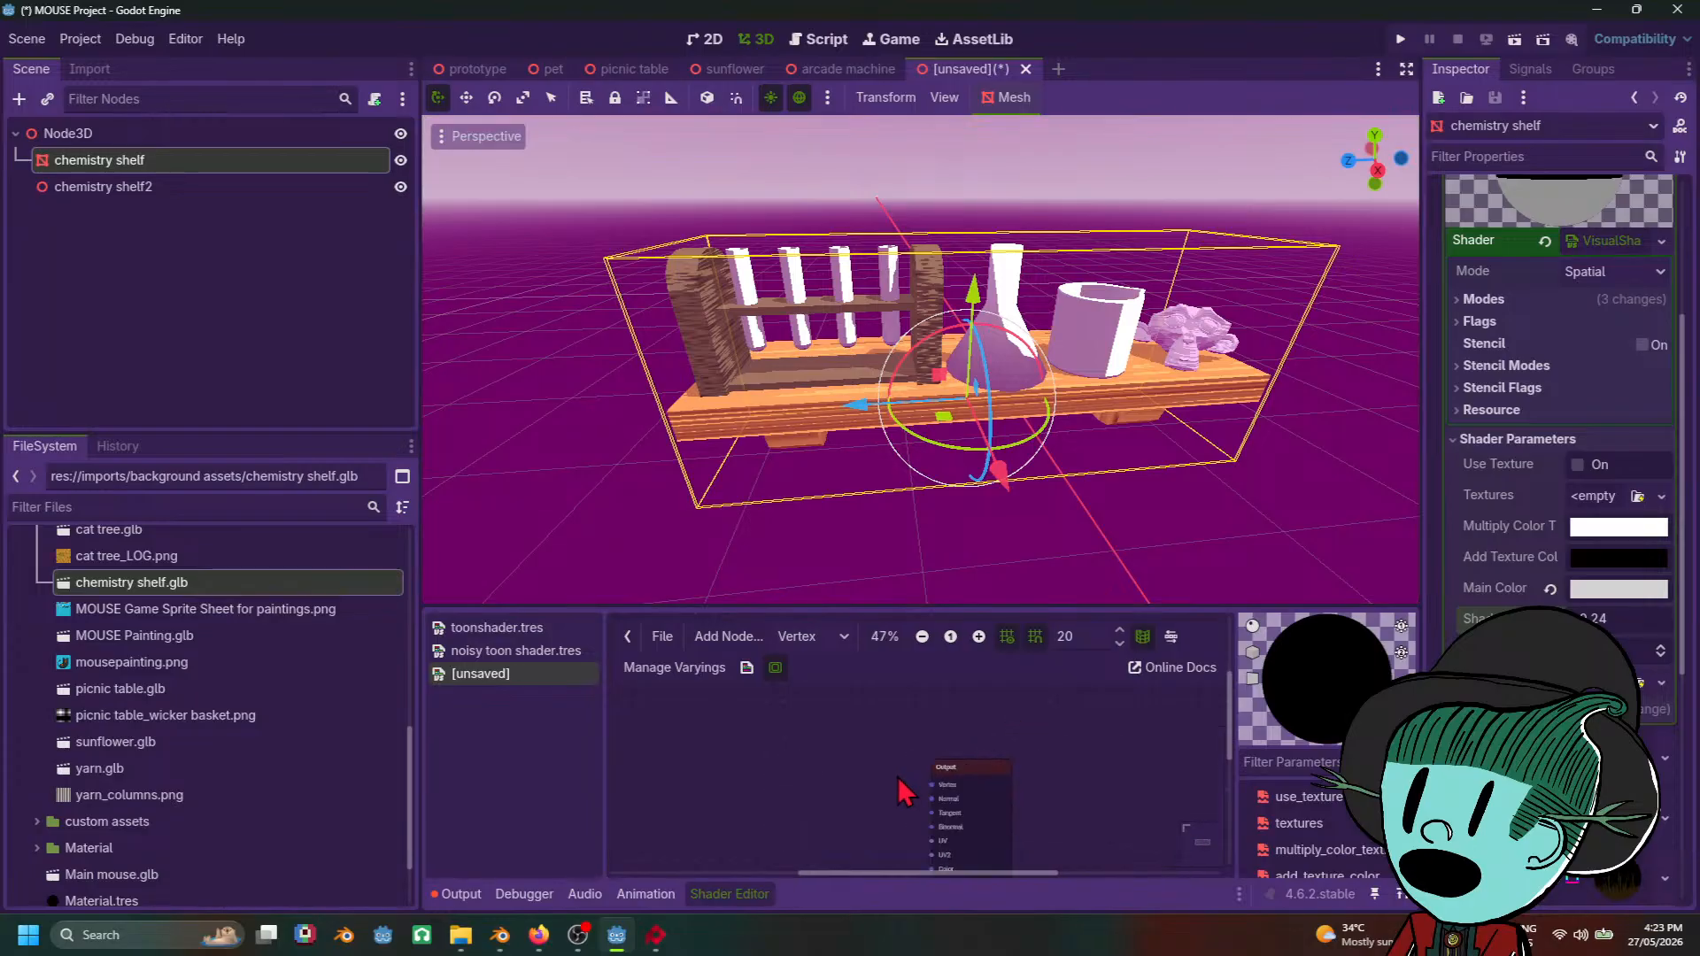
pyautogui.scroll(-4, 904, 791)
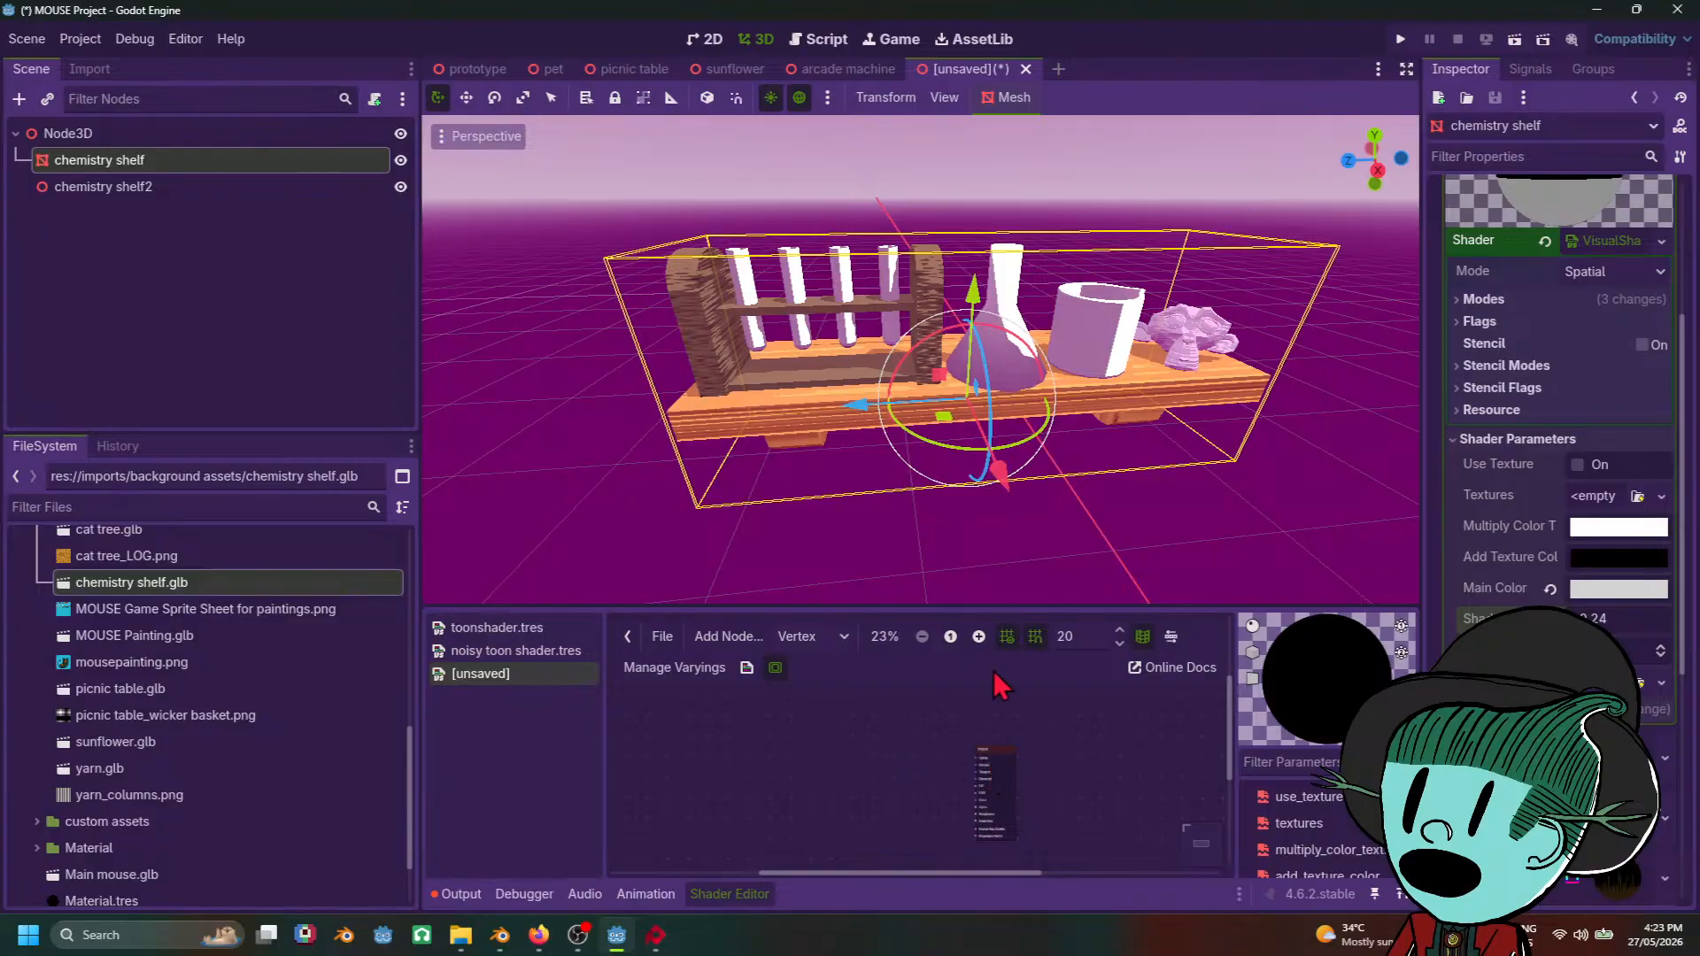
pyautogui.moveTo(974, 425); pyautogui.dragTo(1107, 444, button='middle')
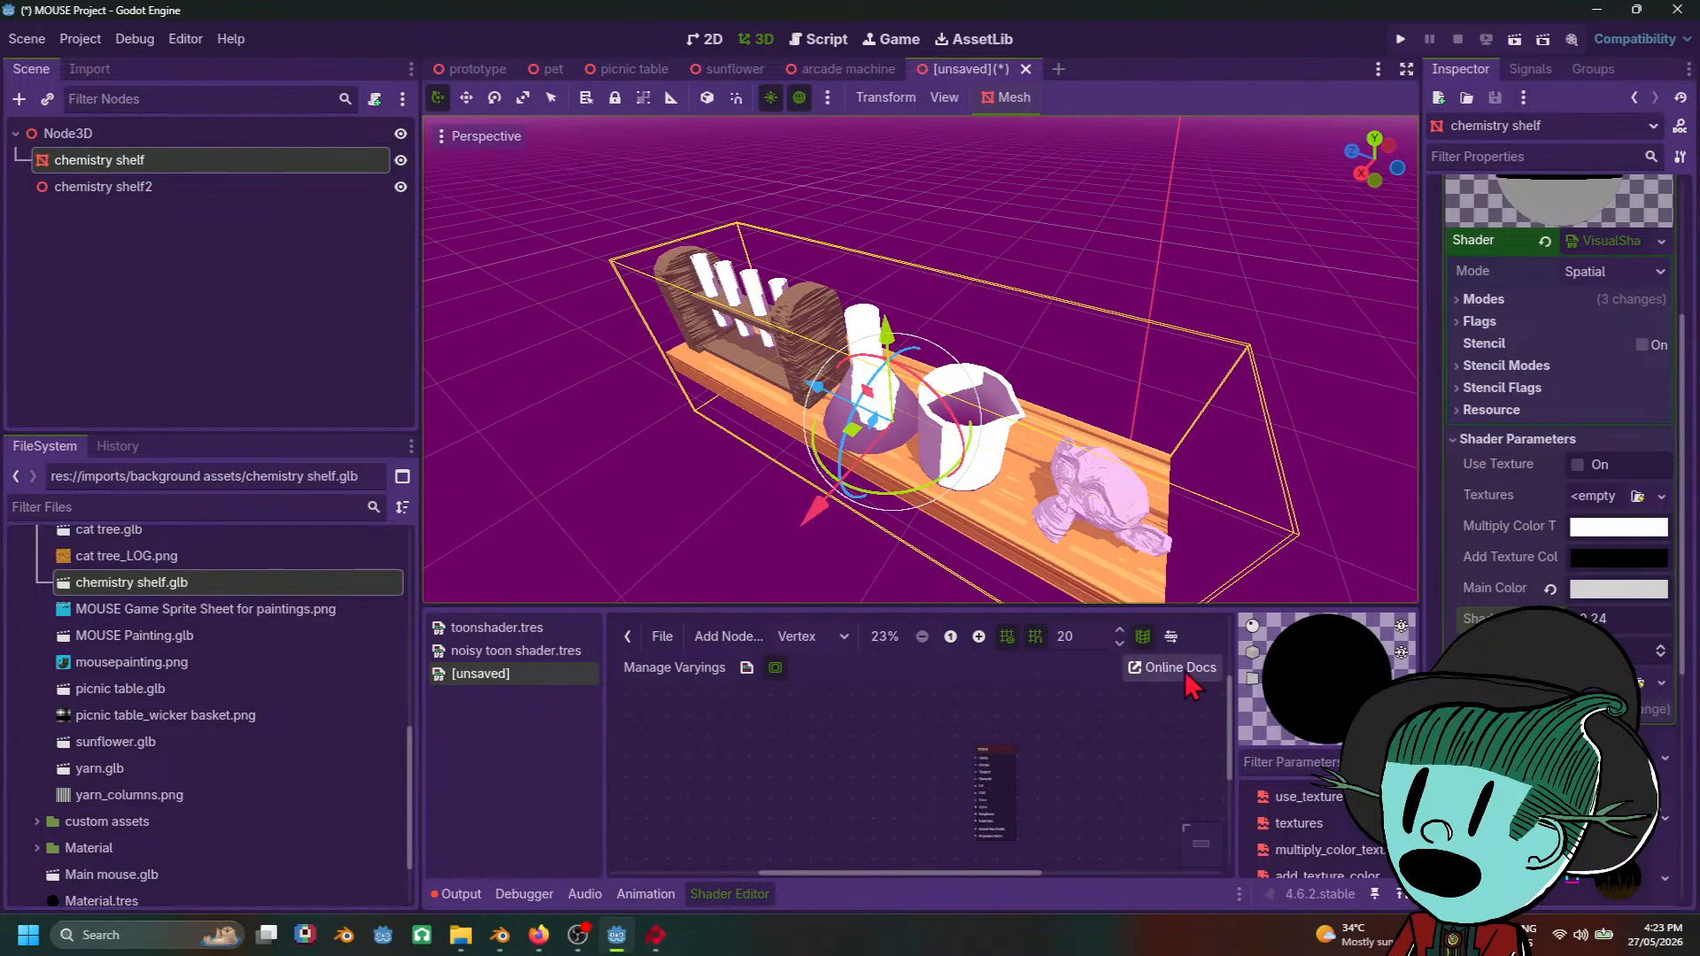
pyautogui.moveTo(539, 936)
pyautogui.click(531, 886)
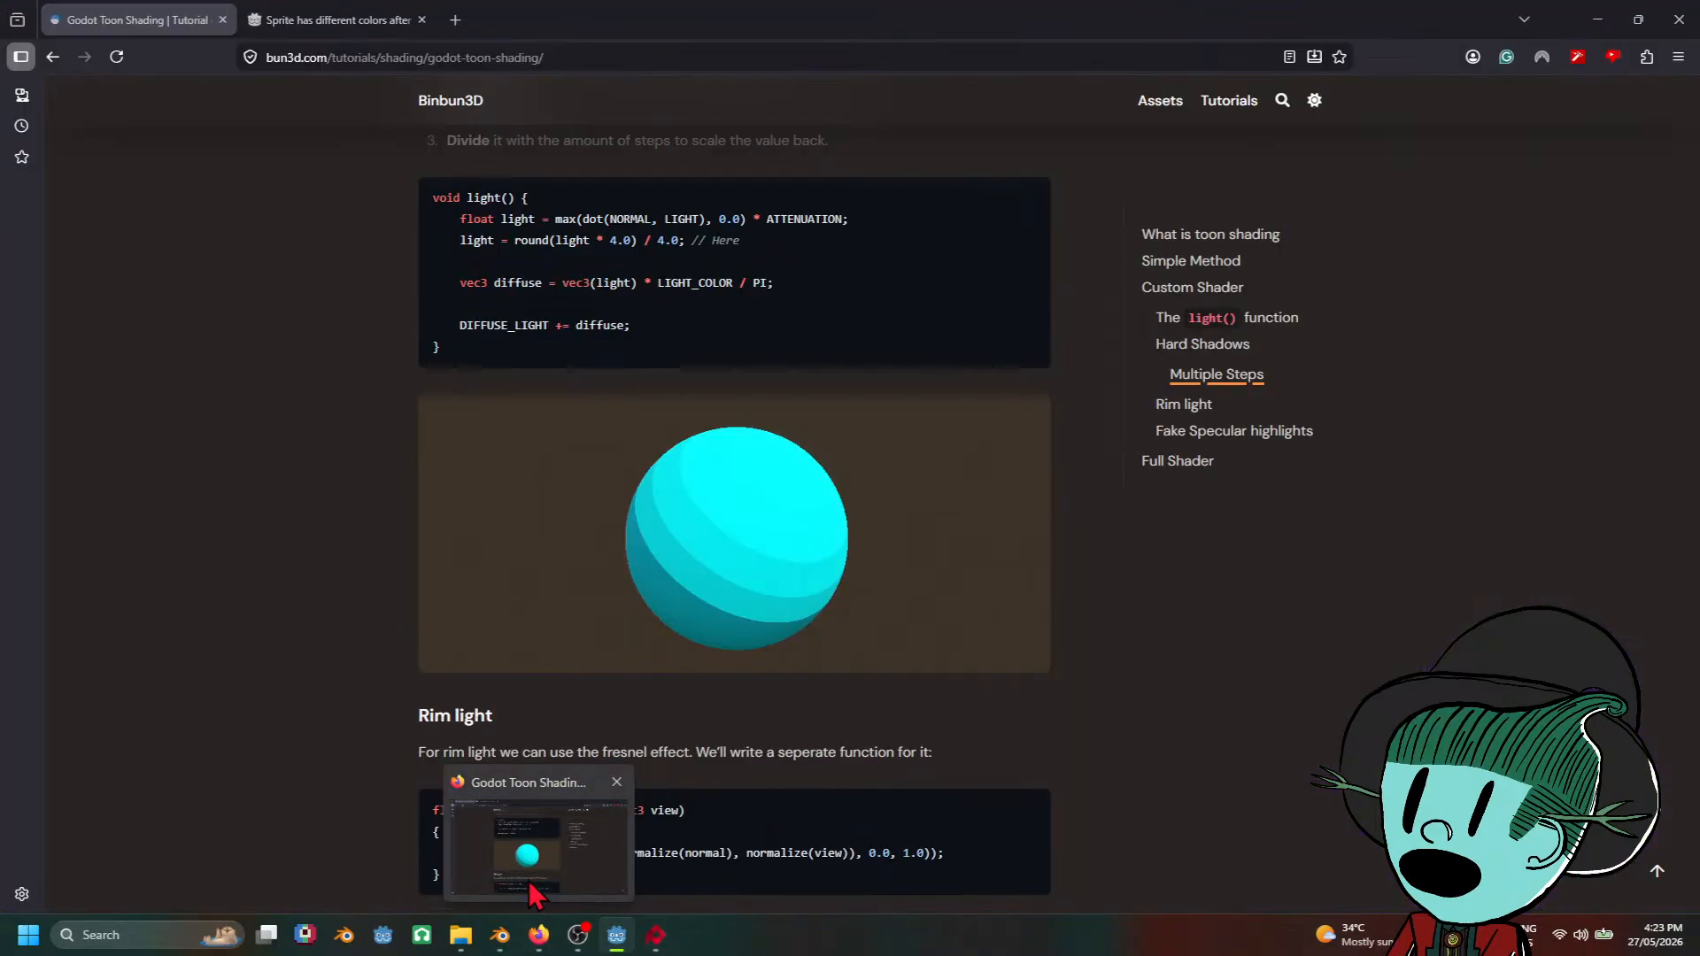
pyautogui.scroll(4, 755, 564)
pyautogui.scroll(-1, 759, 577)
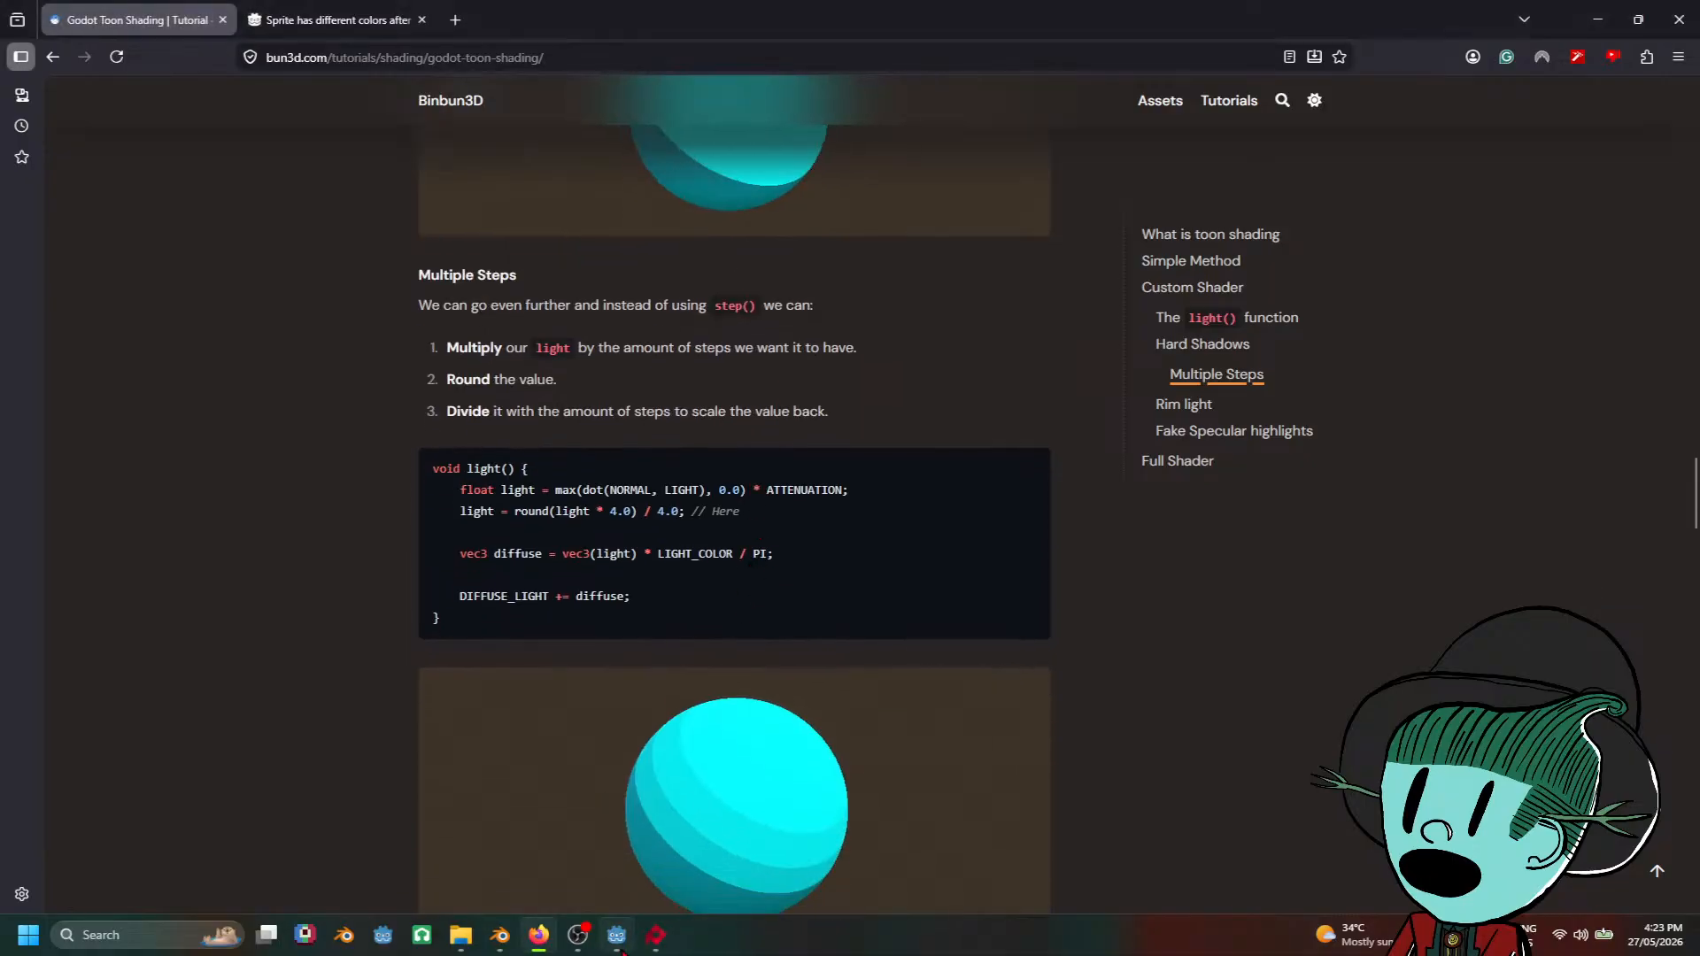
pyautogui.moveTo(617, 936)
pyautogui.click(589, 872)
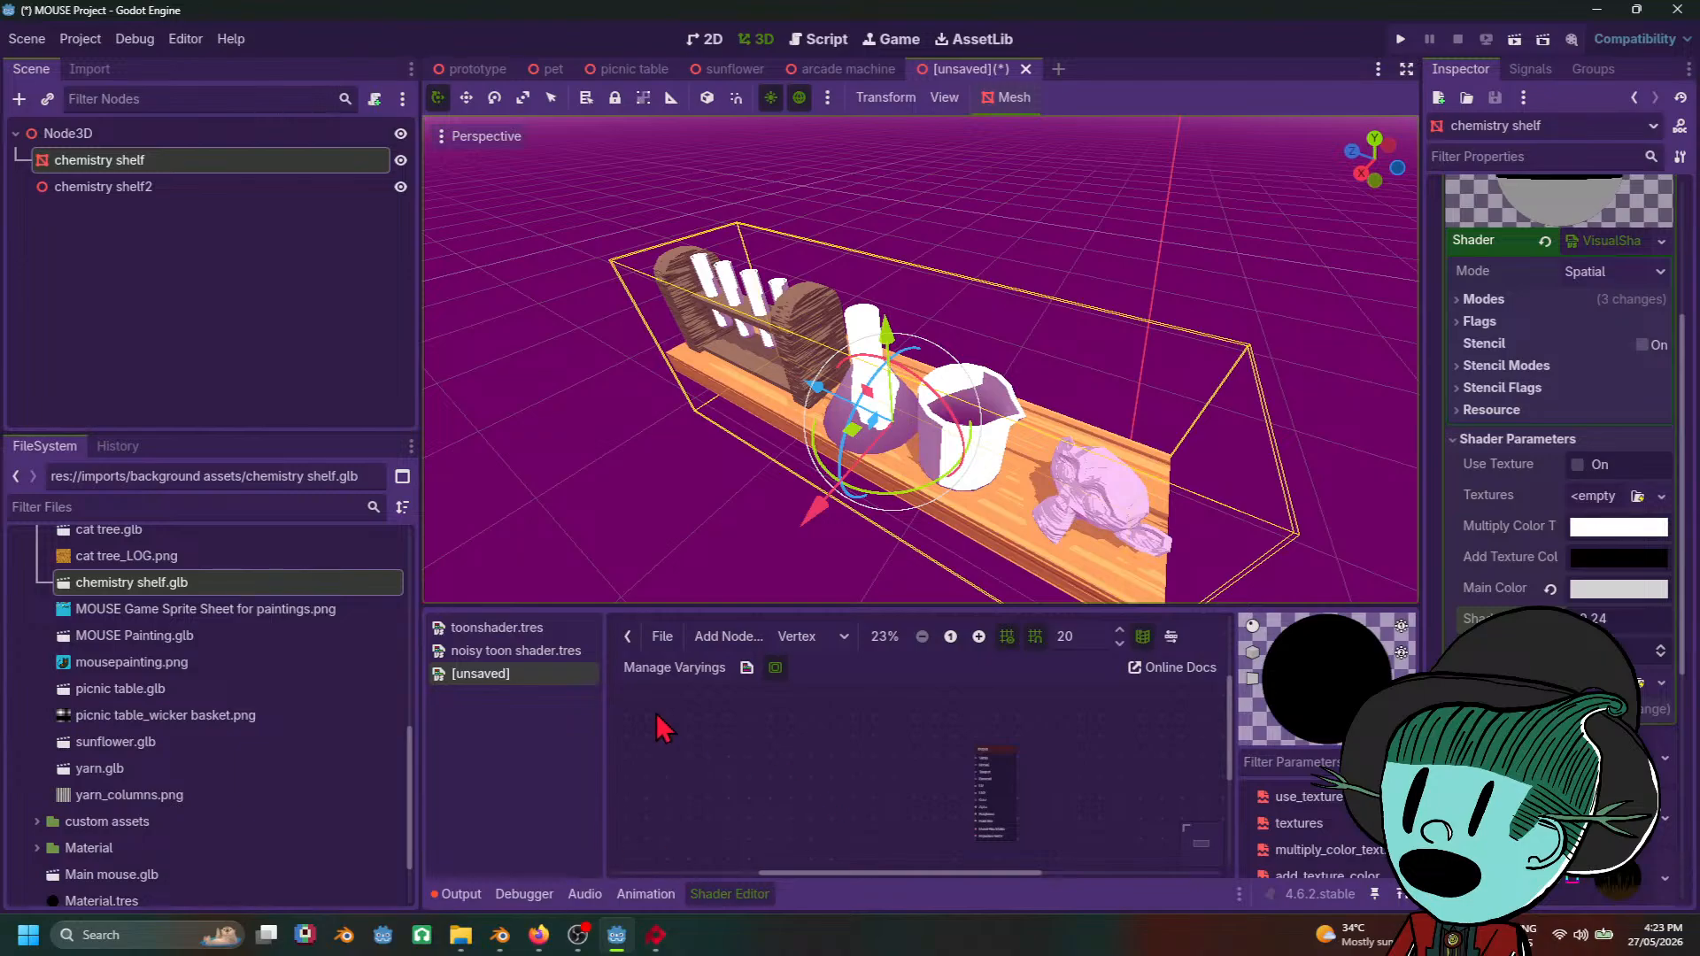
# Step: Bring up the Light function graph of the unsaved surface 0 shader and enlarge the shader editor around its nodes
pyautogui.click(837, 638)
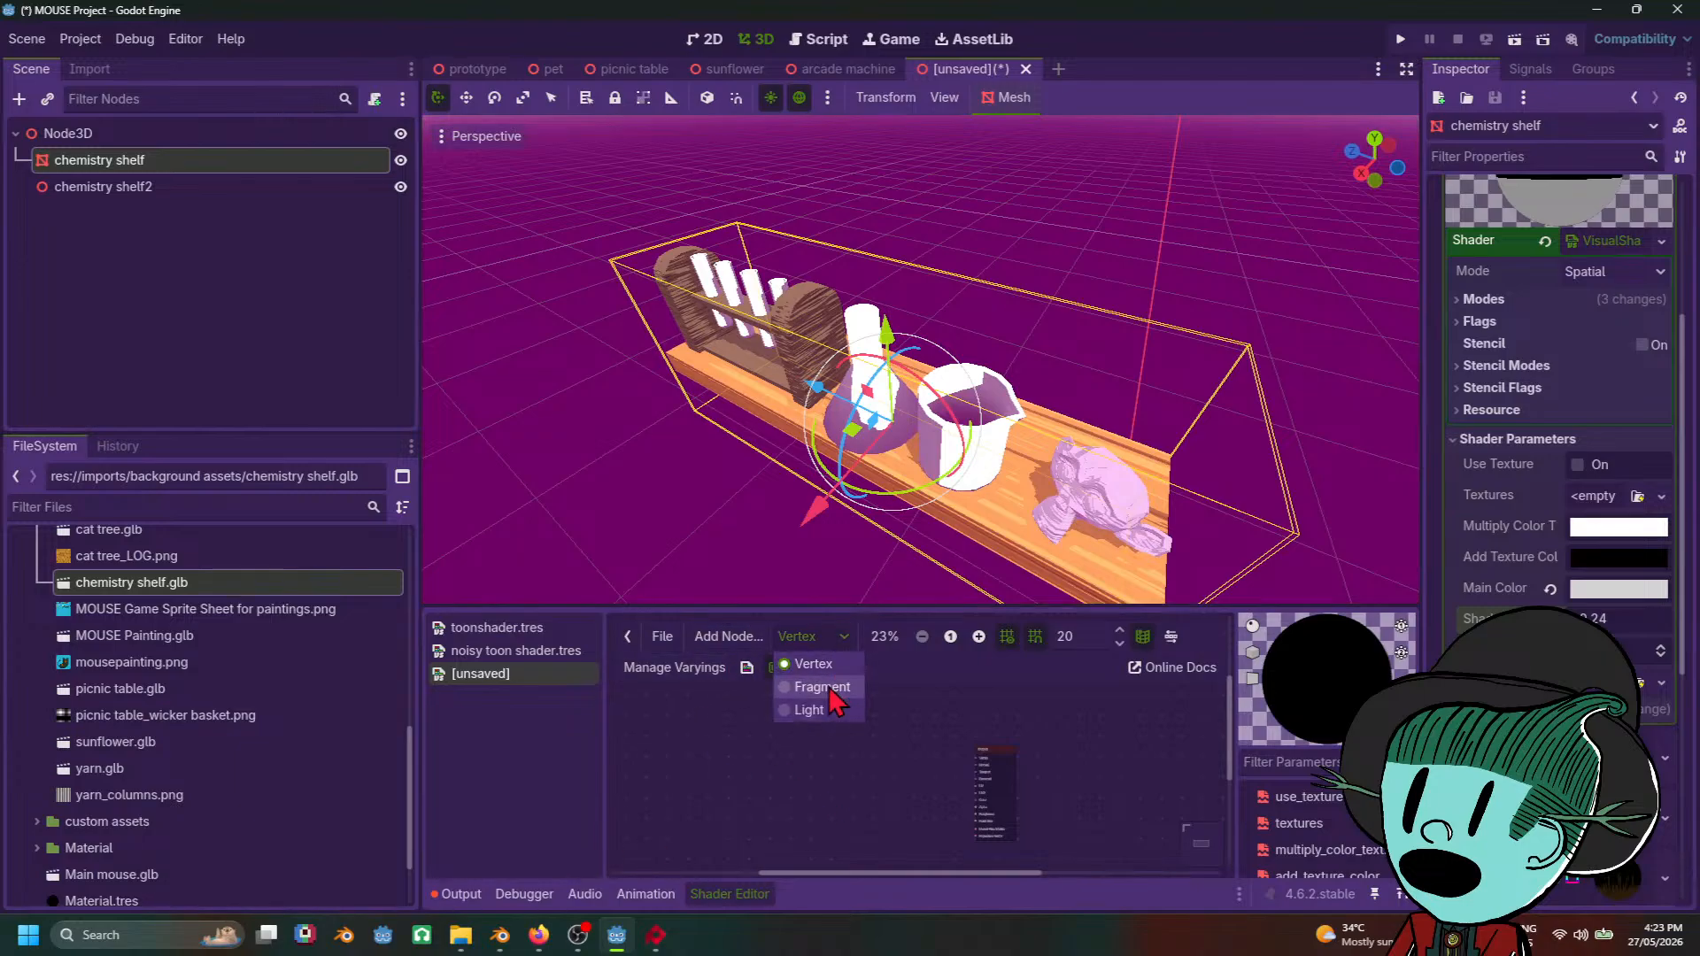
pyautogui.click(835, 684)
pyautogui.scroll(6, 1089, 779)
pyautogui.scroll(-6, 1071, 777)
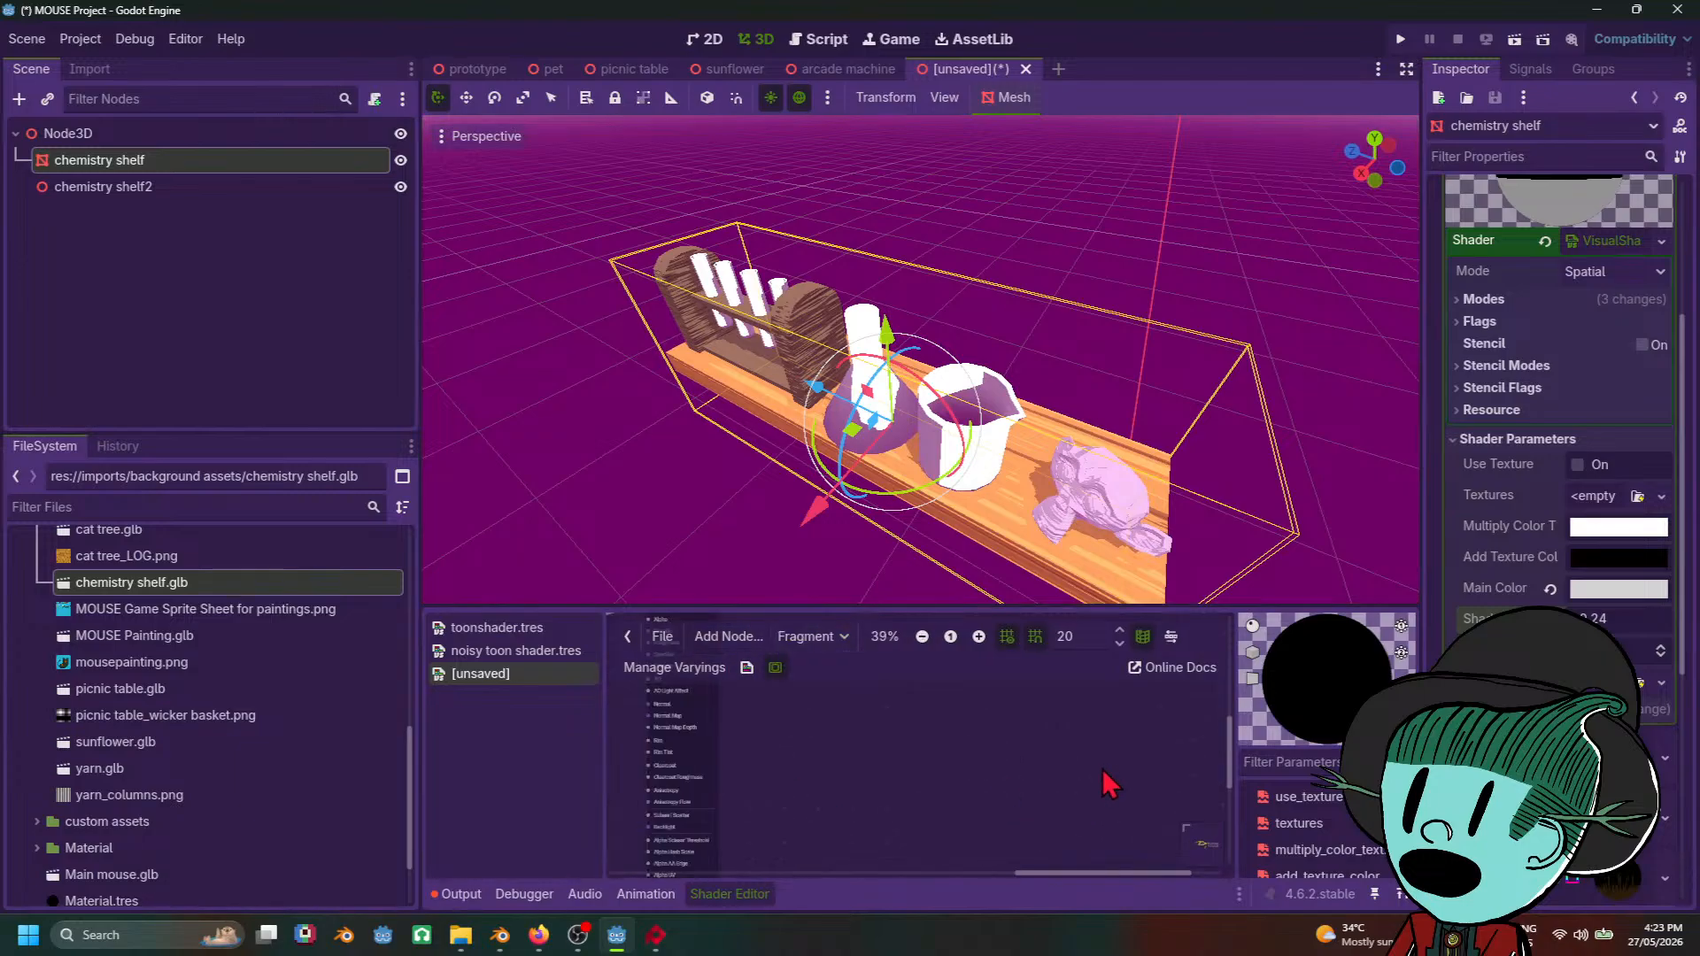
pyautogui.moveTo(1068, 780)
pyautogui.mouseDown(button='middle')
pyautogui.moveTo(974, 739)
pyautogui.moveTo(1085, 800)
pyautogui.mouseUp(button='middle')
pyautogui.click(796, 642)
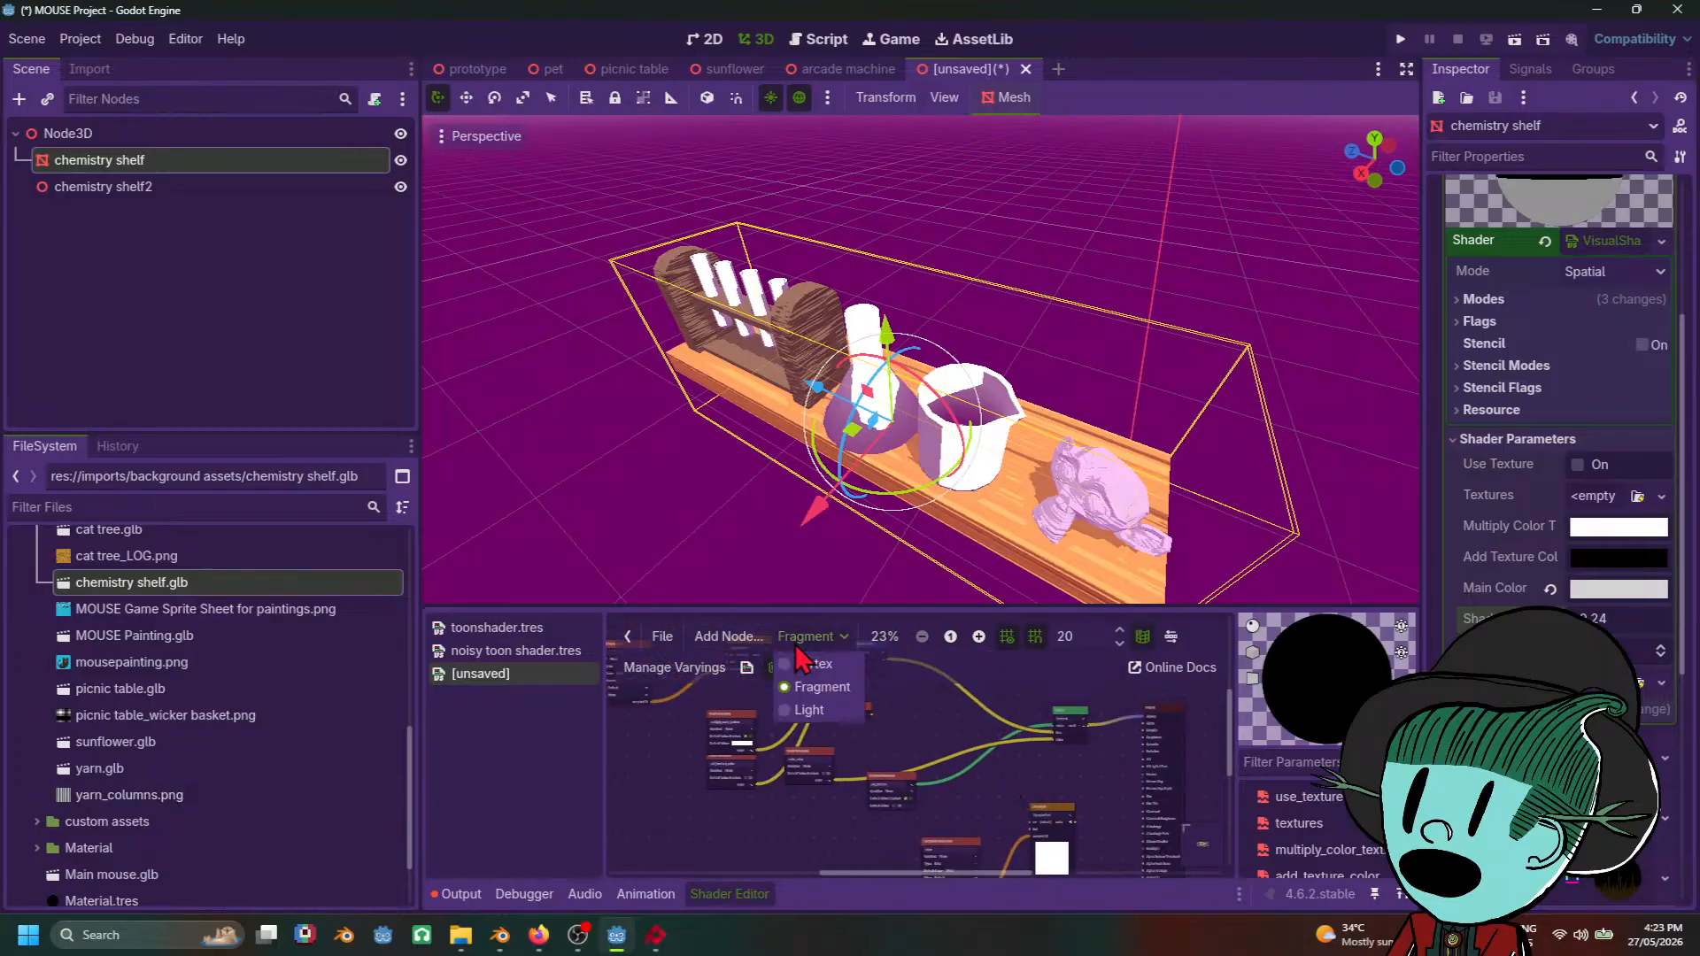
pyautogui.click(1069, 762)
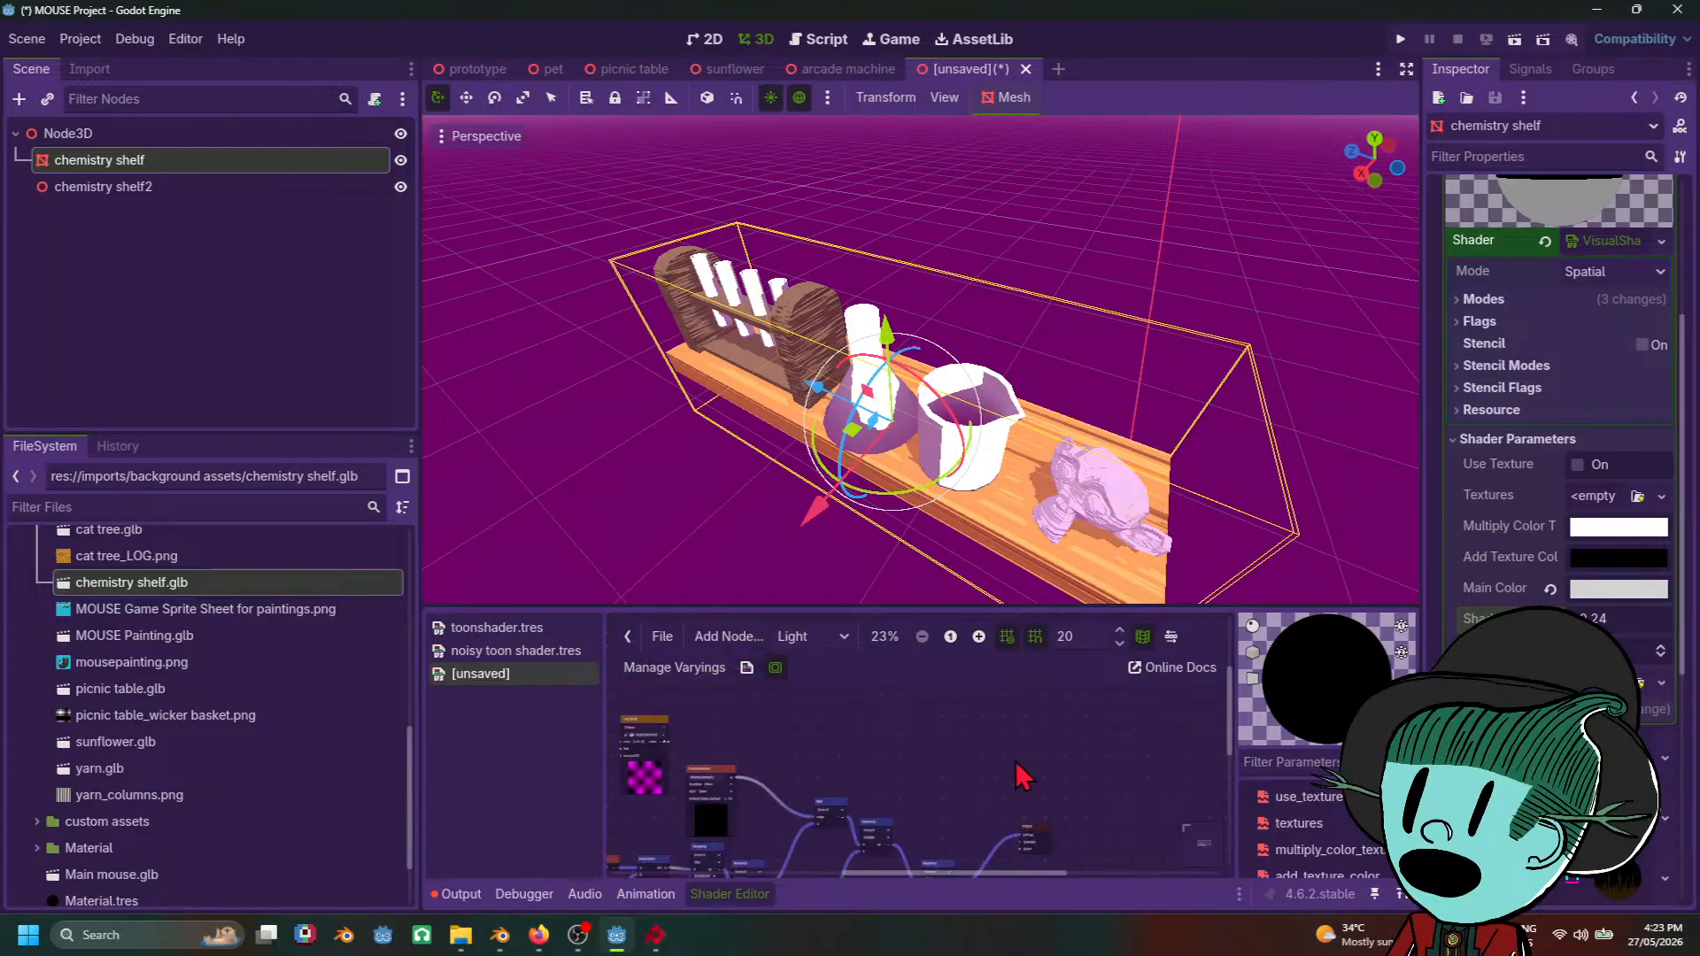
pyautogui.moveTo(930, 730); pyautogui.dragTo(1023, 658, button='middle')
pyautogui.scroll(1, 1023, 658)
pyautogui.moveTo(1069, 605); pyautogui.dragTo(1066, 480)
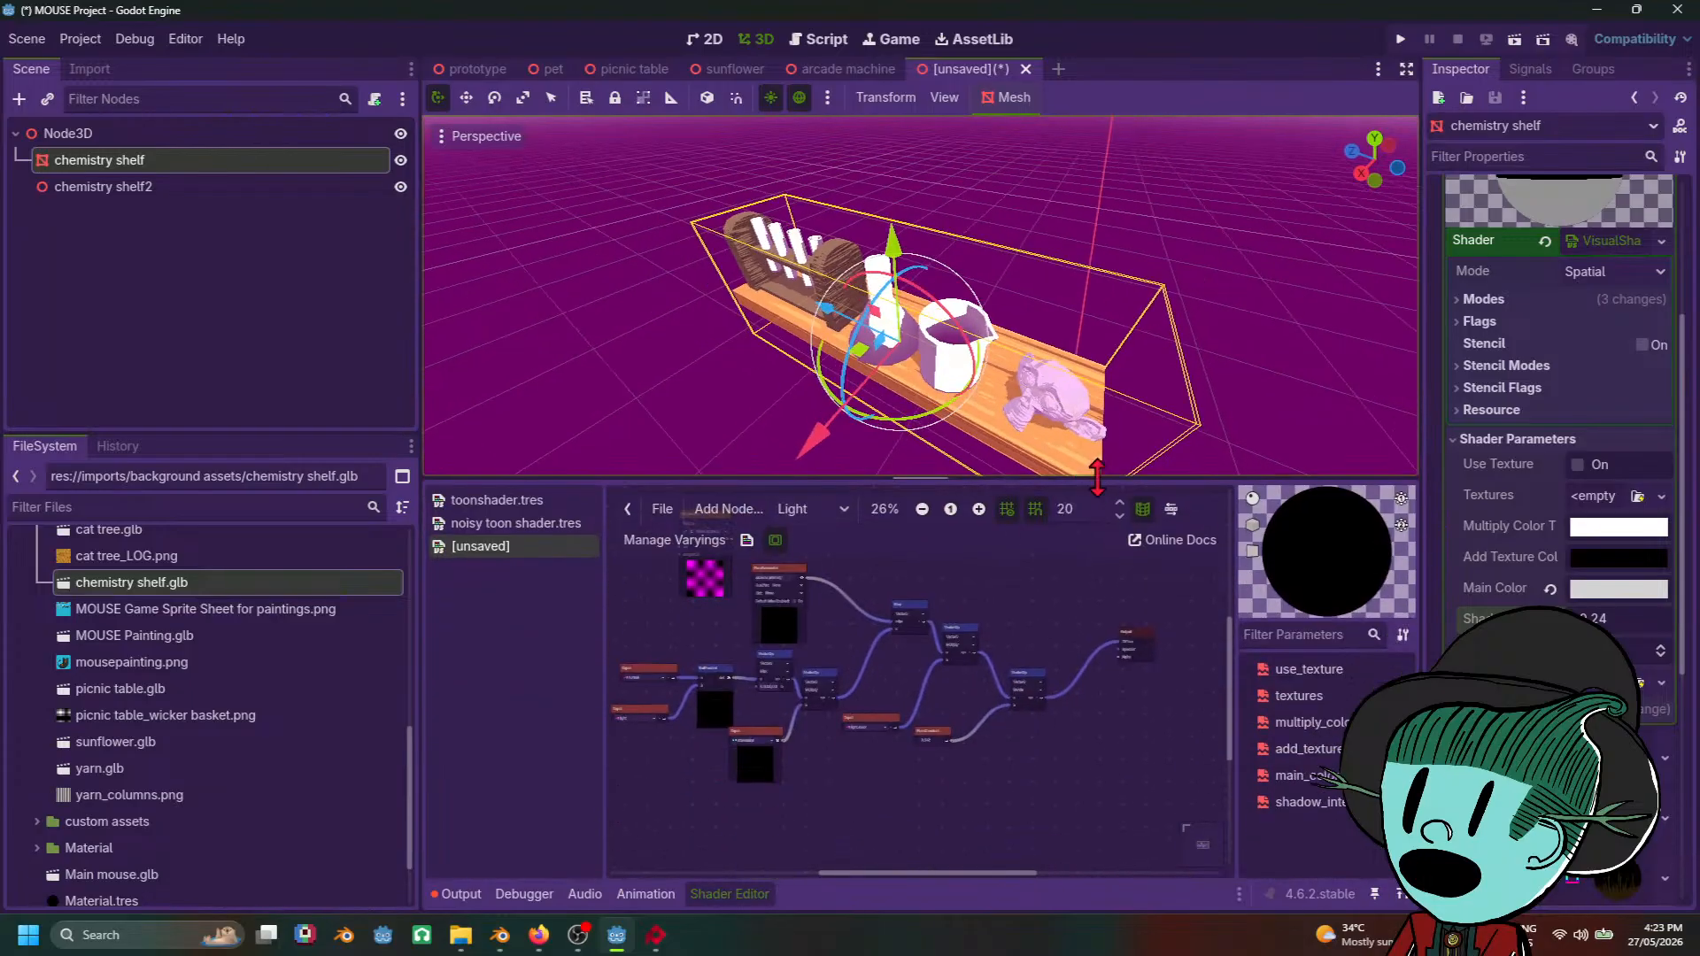
pyautogui.scroll(6, 863, 699)
pyautogui.moveTo(944, 769); pyautogui.dragTo(1043, 658, button='middle')
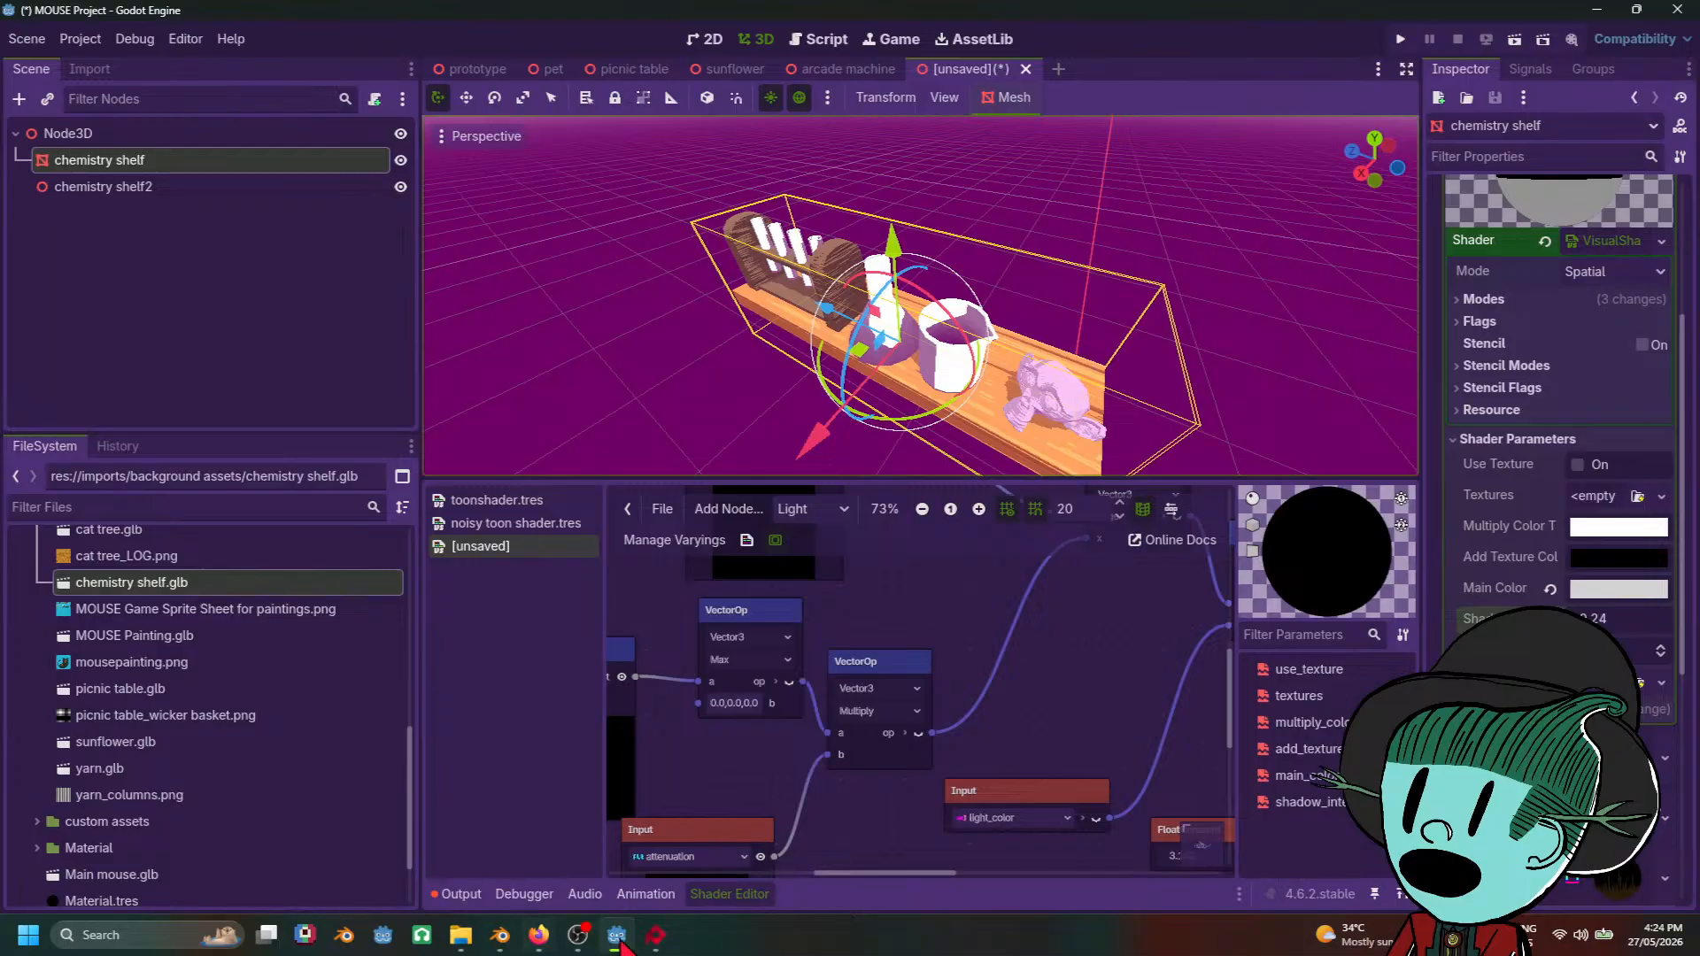
# Step: Compare the tutorial's Multiple Steps code with the Max and Multiply nodes in the Light graph
pyautogui.moveTo(503, 951)
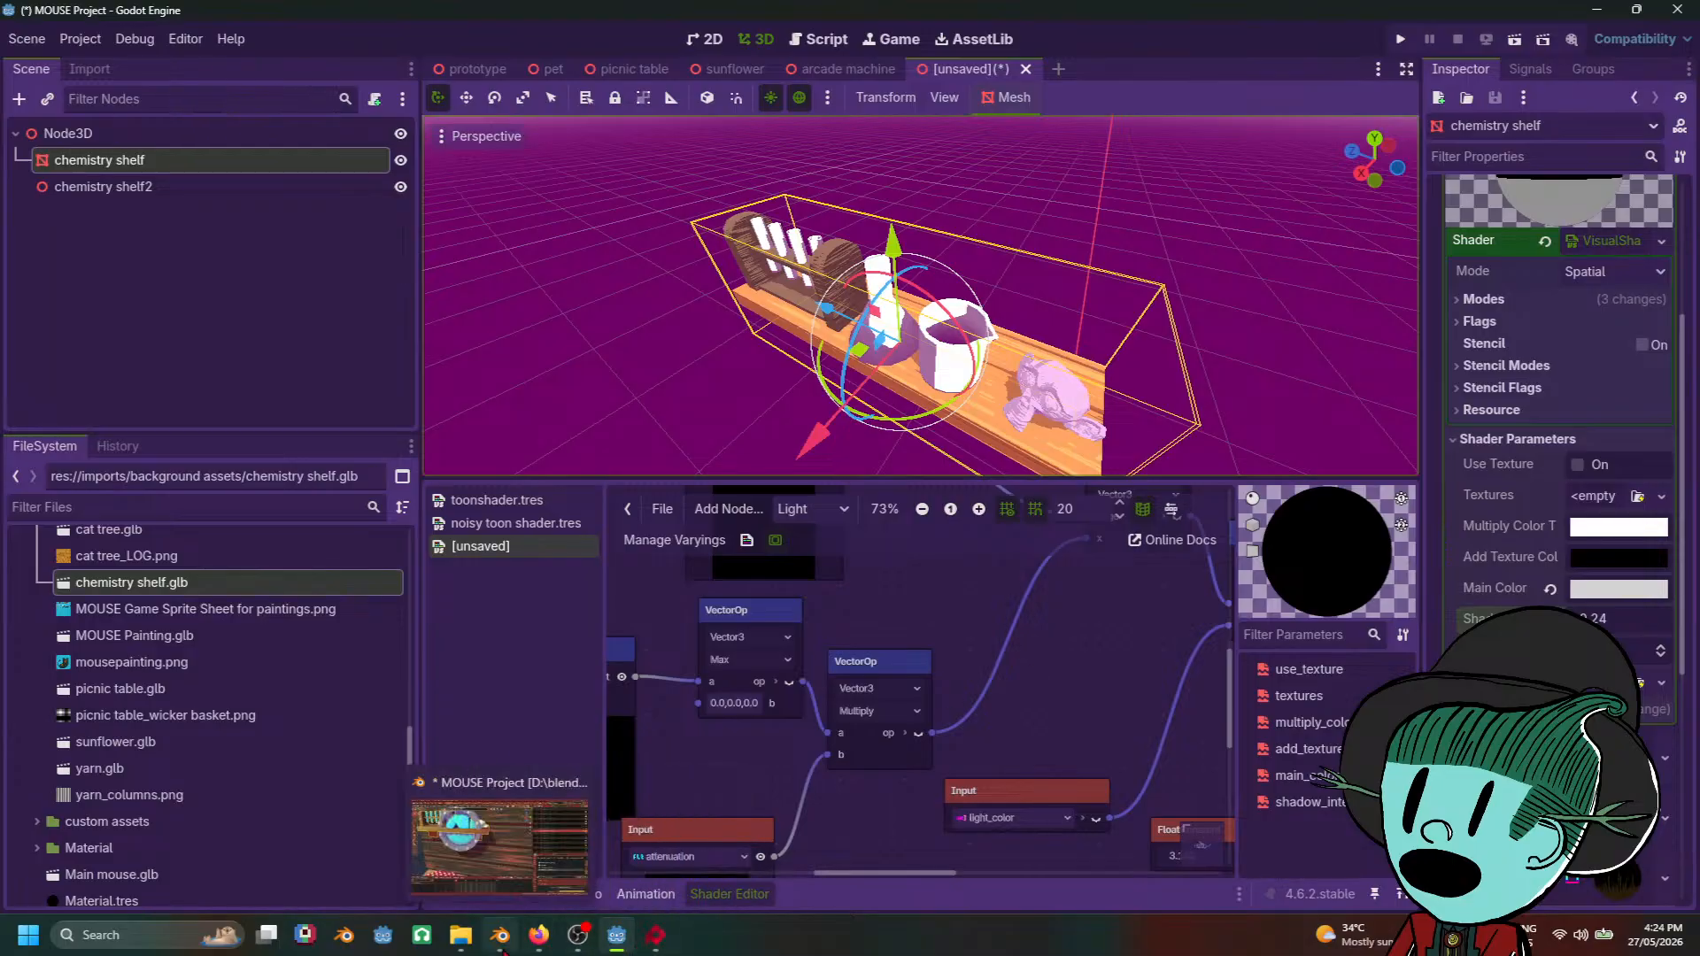
pyautogui.click(561, 877)
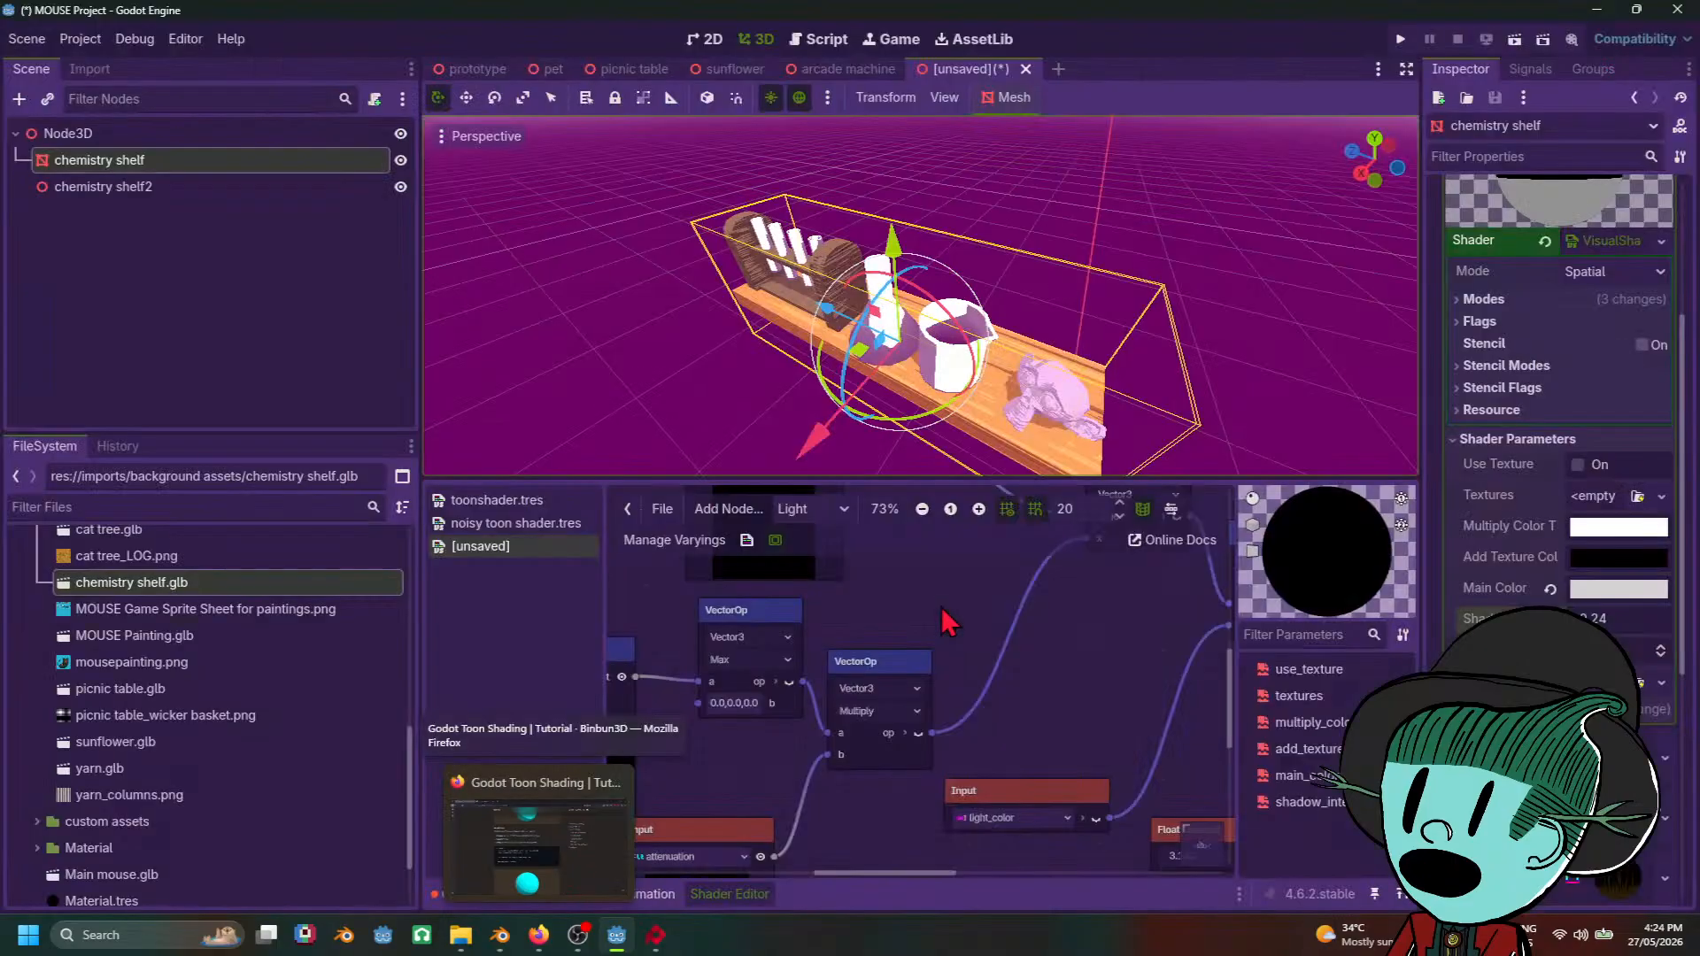
pyautogui.moveTo(803, 796); pyautogui.dragTo(1018, 604, button='middle')
pyautogui.moveTo(1060, 673); pyautogui.dragTo(912, 868, button='middle')
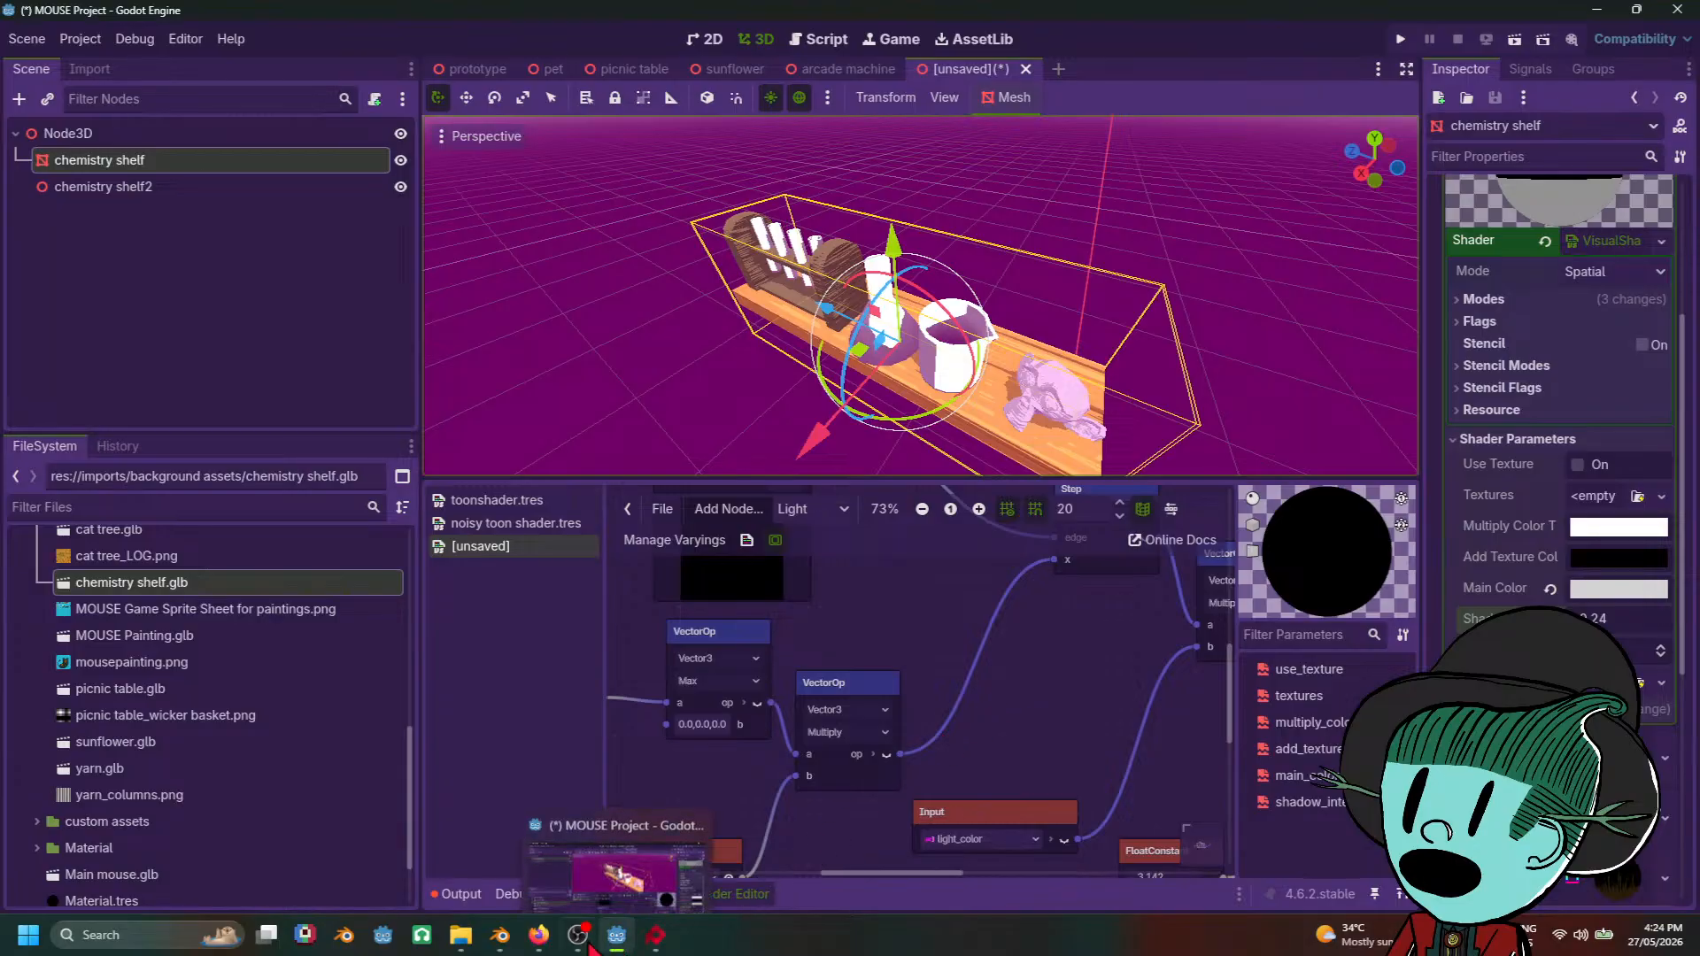
pyautogui.moveTo(529, 877)
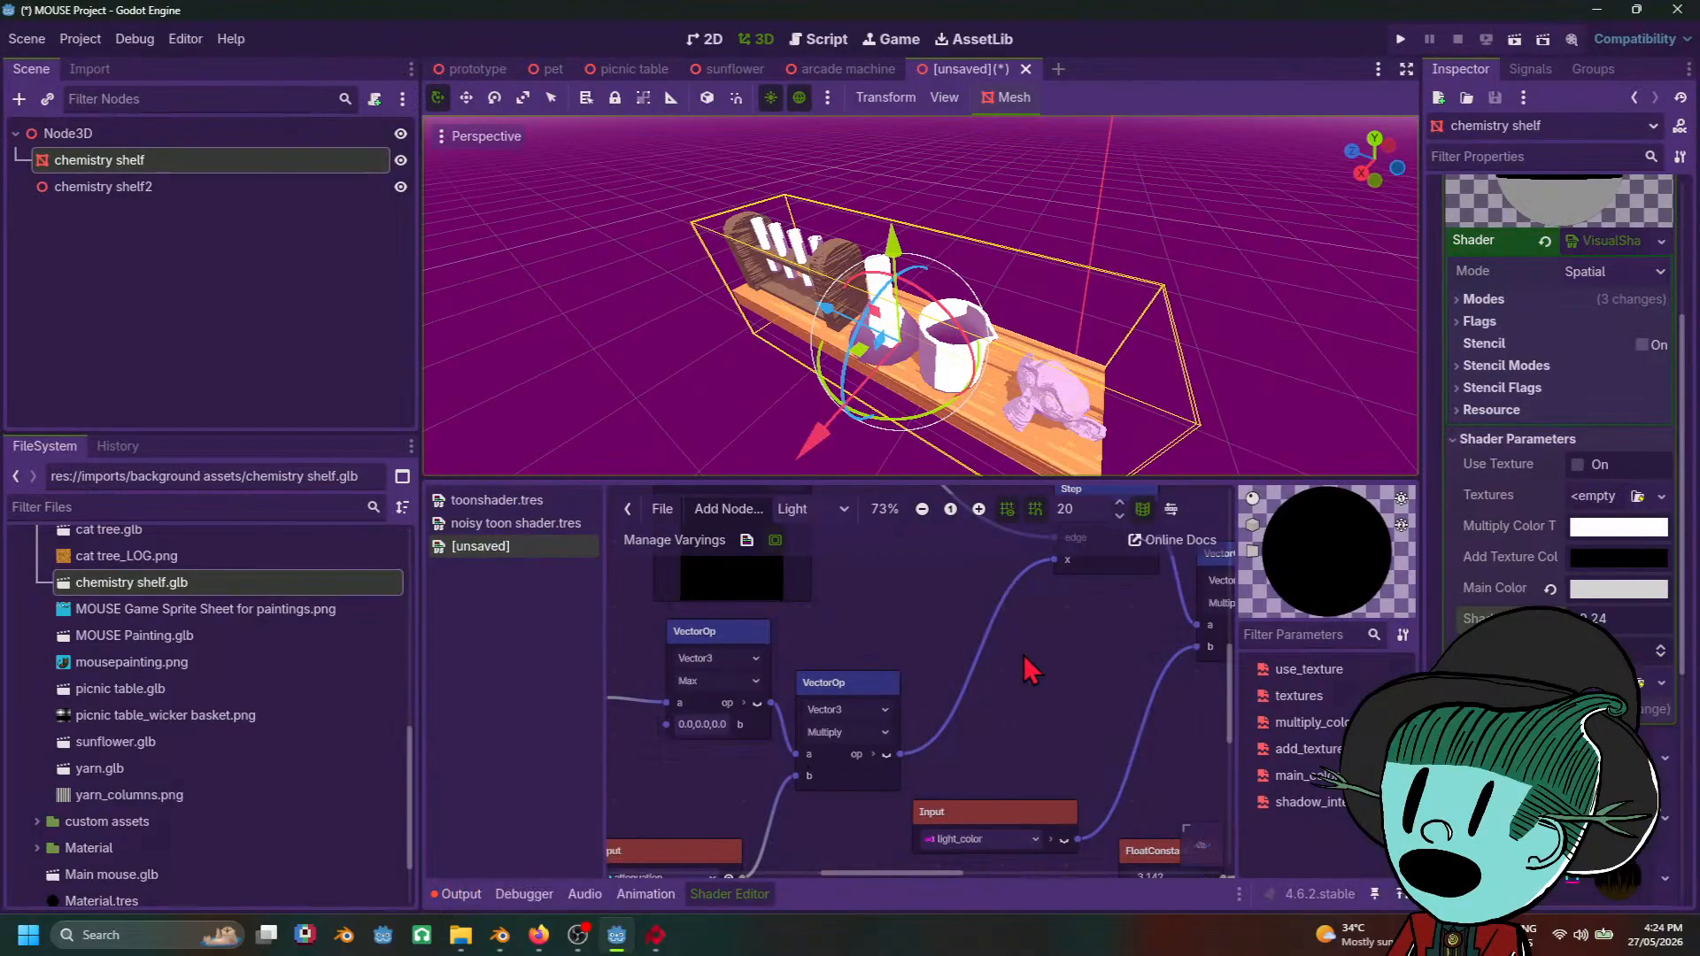
# Step: Add a vector Round function node beside the Step node in the Light graph and set its type to Vector3
pyautogui.moveTo(1024, 657); pyautogui.dragTo(901, 709, button='middle')
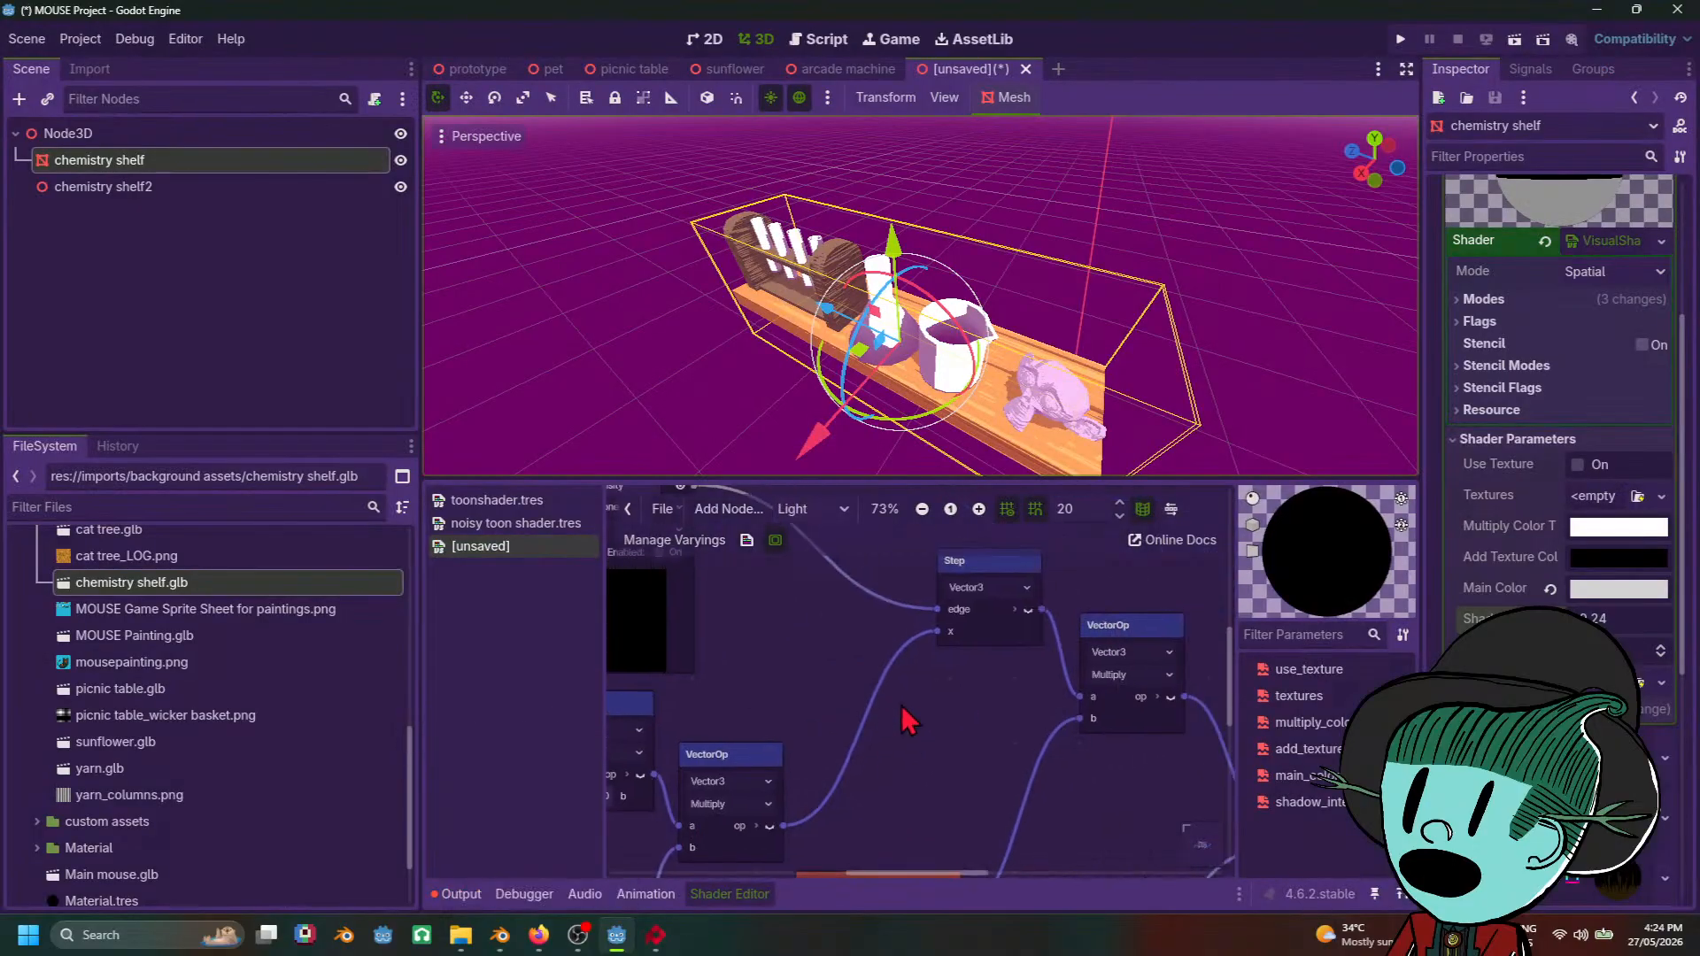
pyautogui.rightClick(901, 705)
pyautogui.click(940, 717)
pyautogui.write('round')
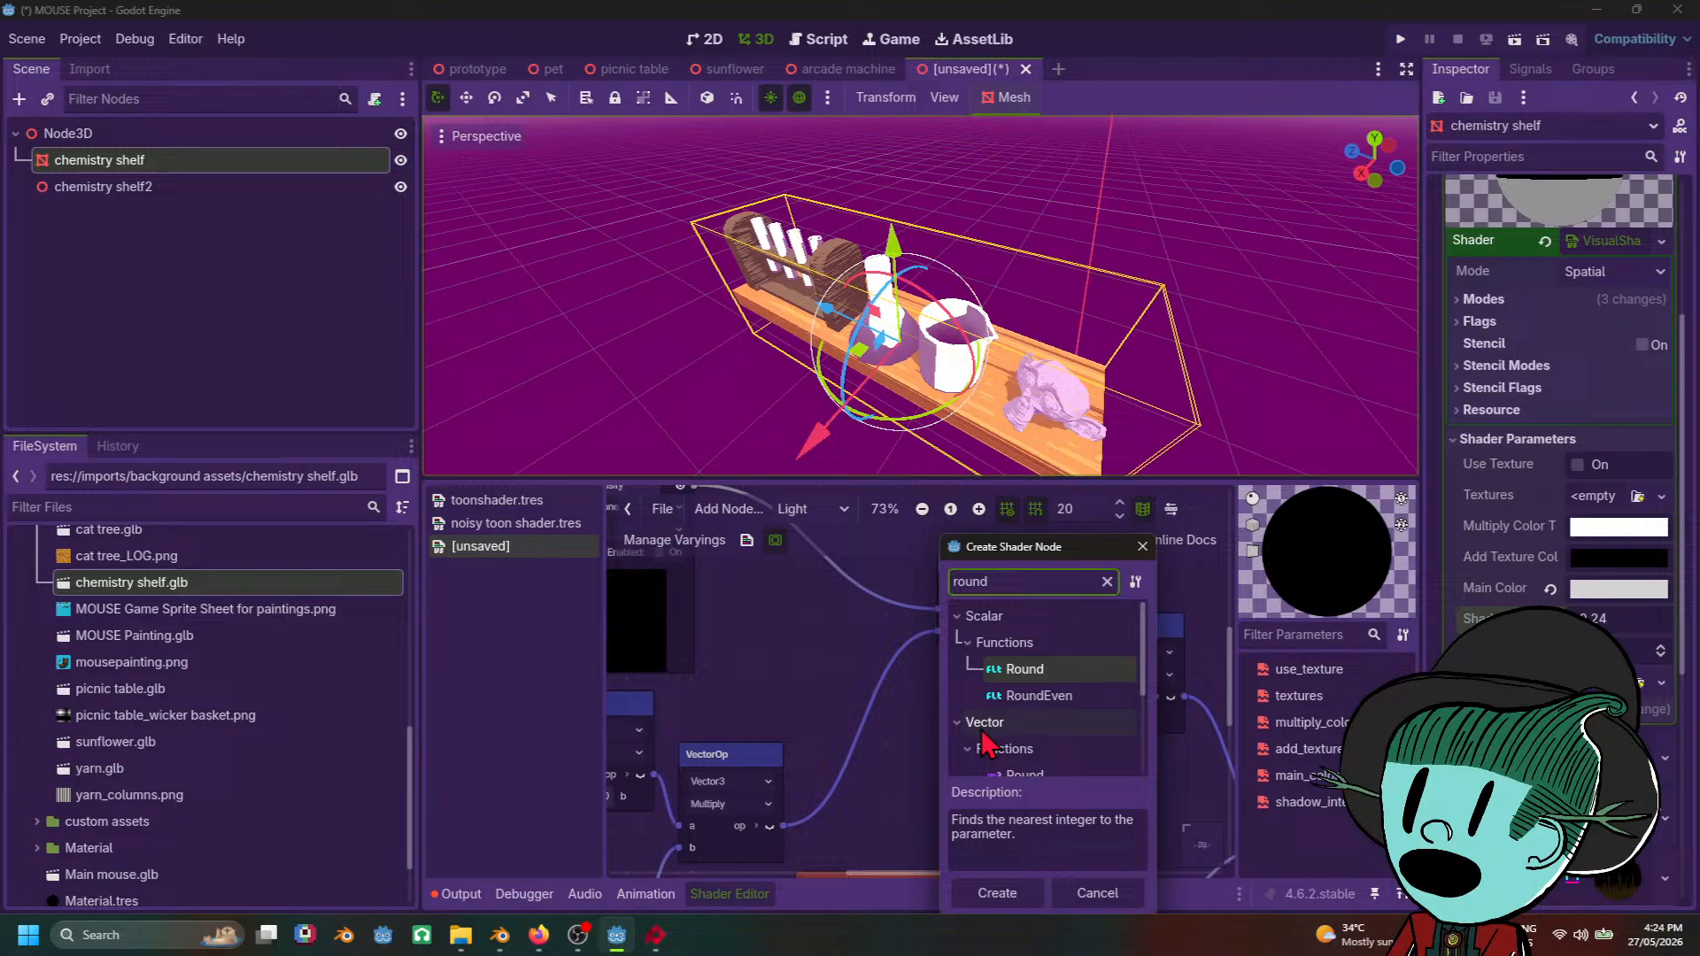
pyautogui.scroll(-2, 1063, 708)
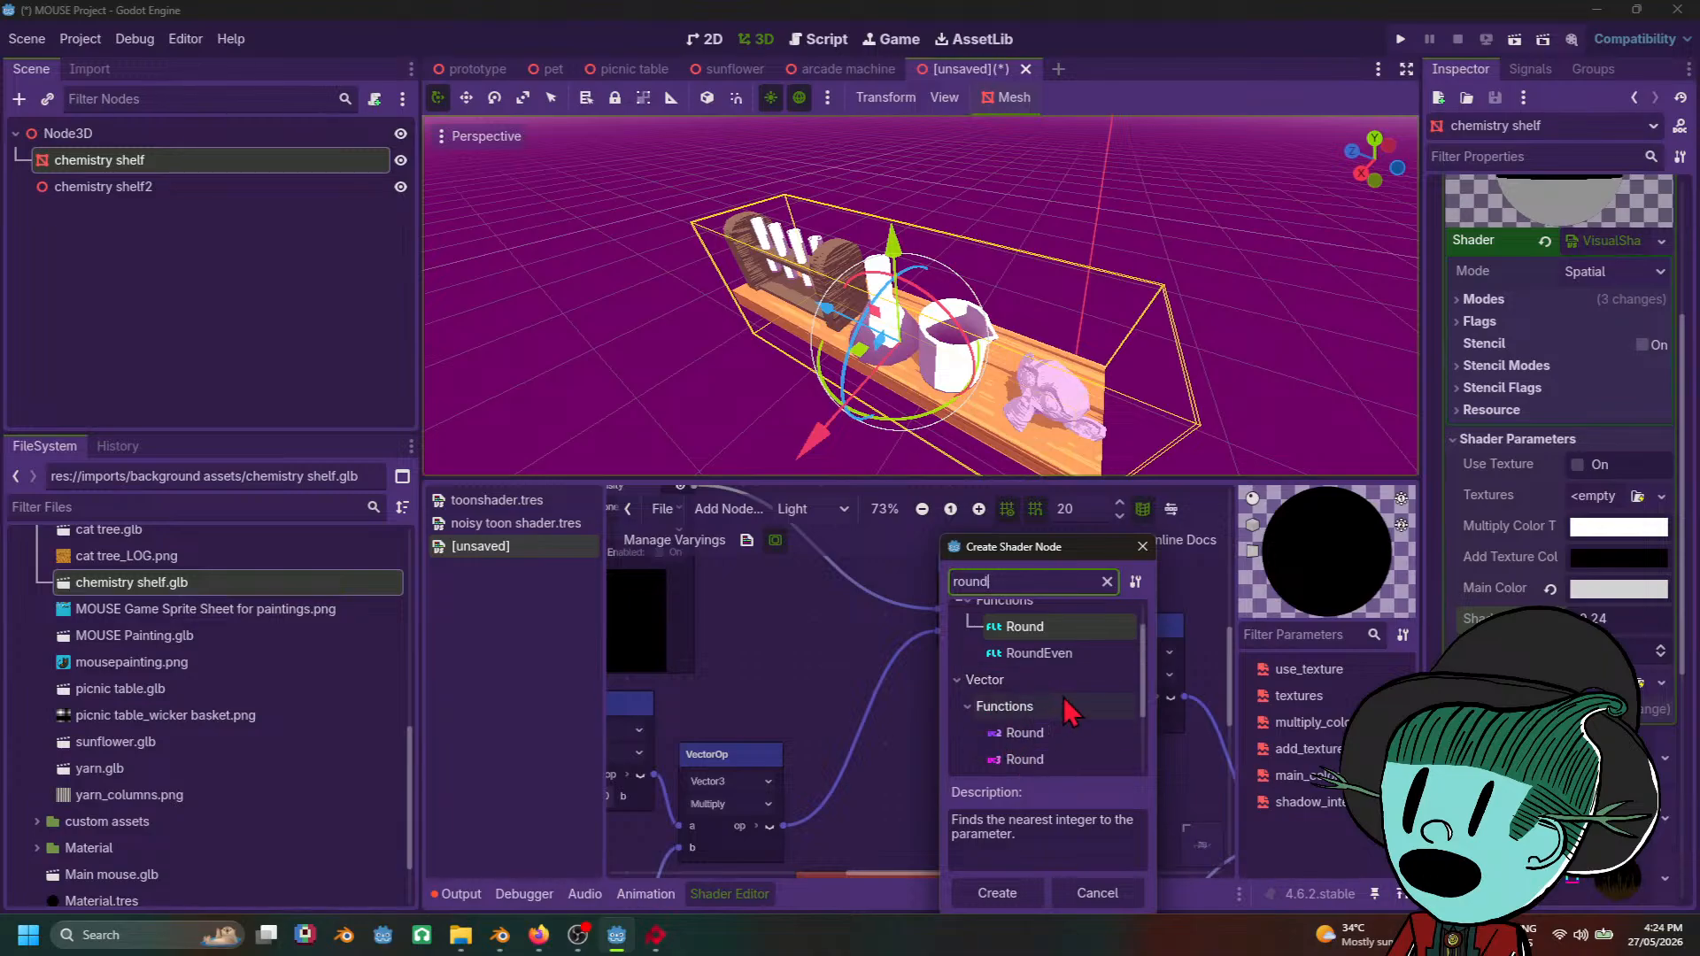
pyautogui.click(1050, 735)
pyautogui.doubleClick(1052, 735)
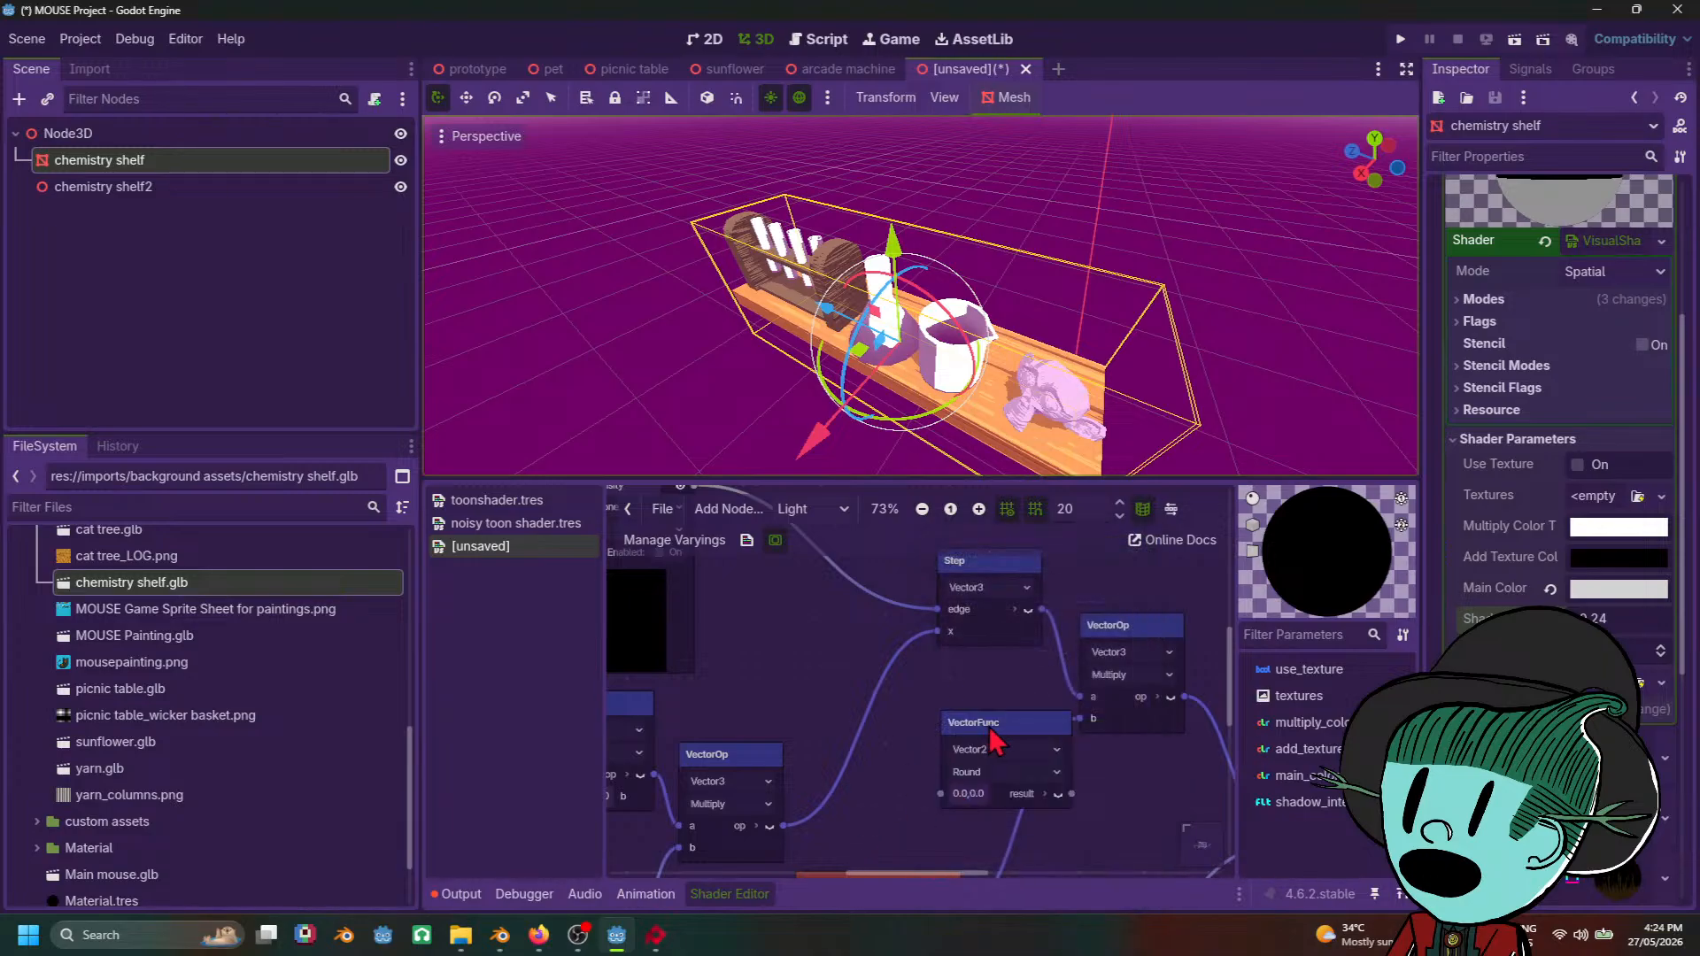
pyautogui.moveTo(989, 735); pyautogui.dragTo(752, 622)
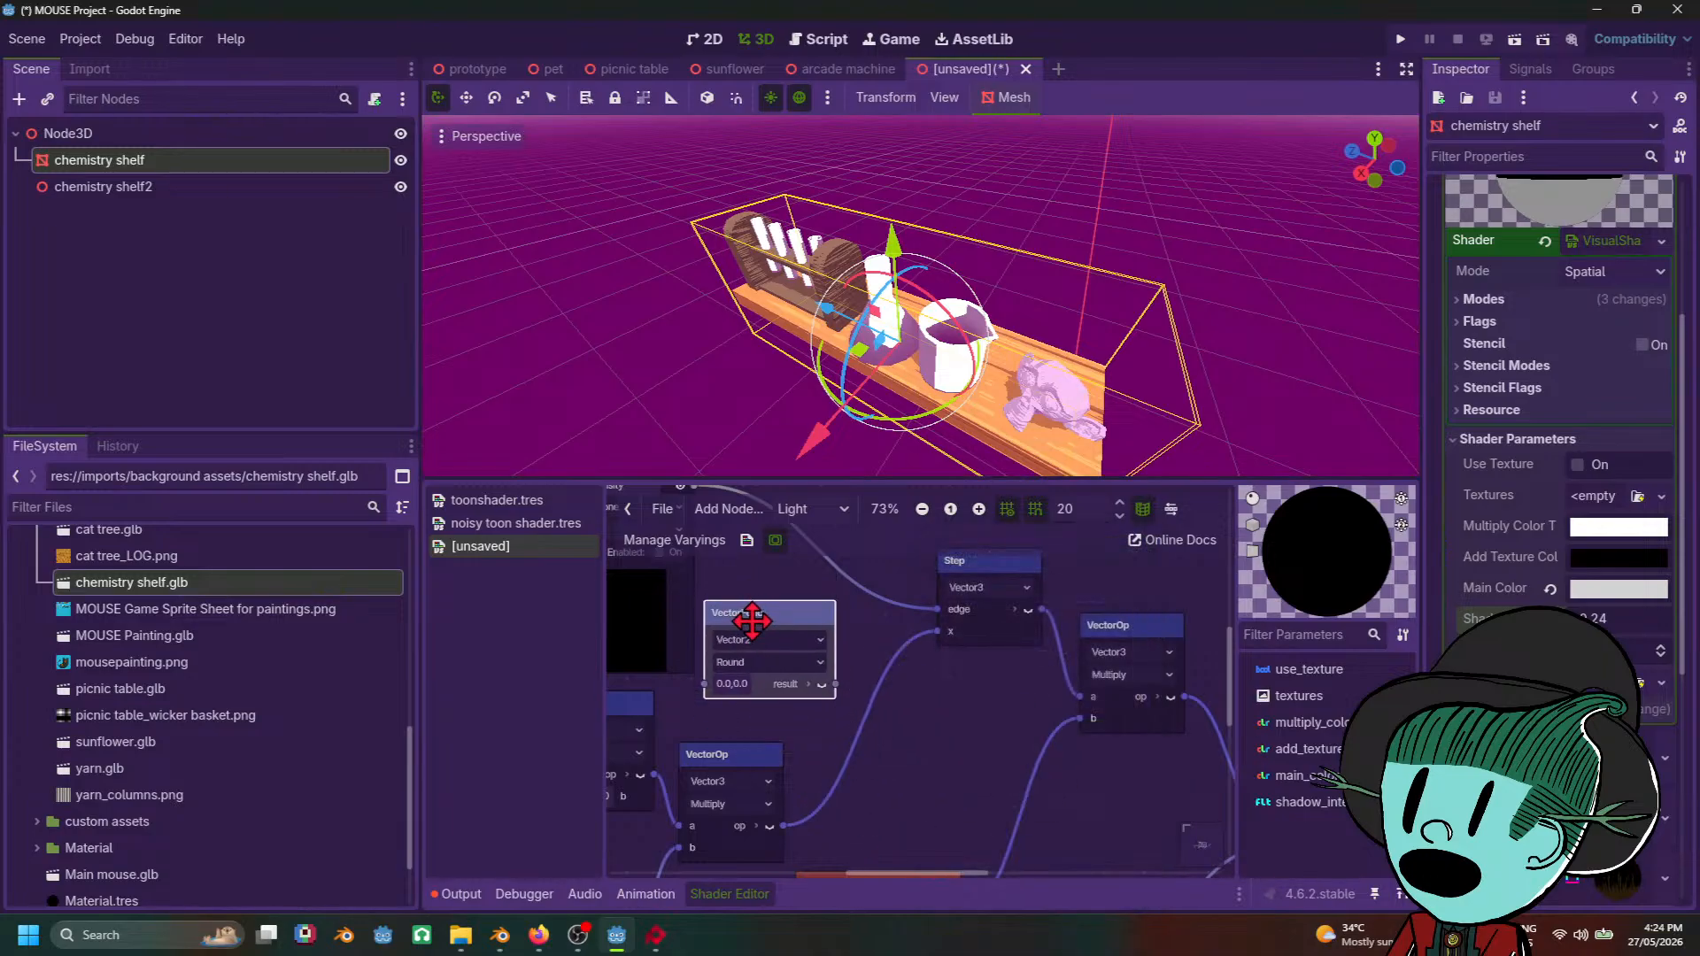
pyautogui.click(814, 643)
pyautogui.click(765, 690)
# Step: Duplicate the Multiply node that follows Max and insert the copy into its connection to the Step node's x input
pyautogui.moveTo(940, 727); pyautogui.dragTo(1059, 684, button='middle')
pyautogui.scroll(1, 988, 711)
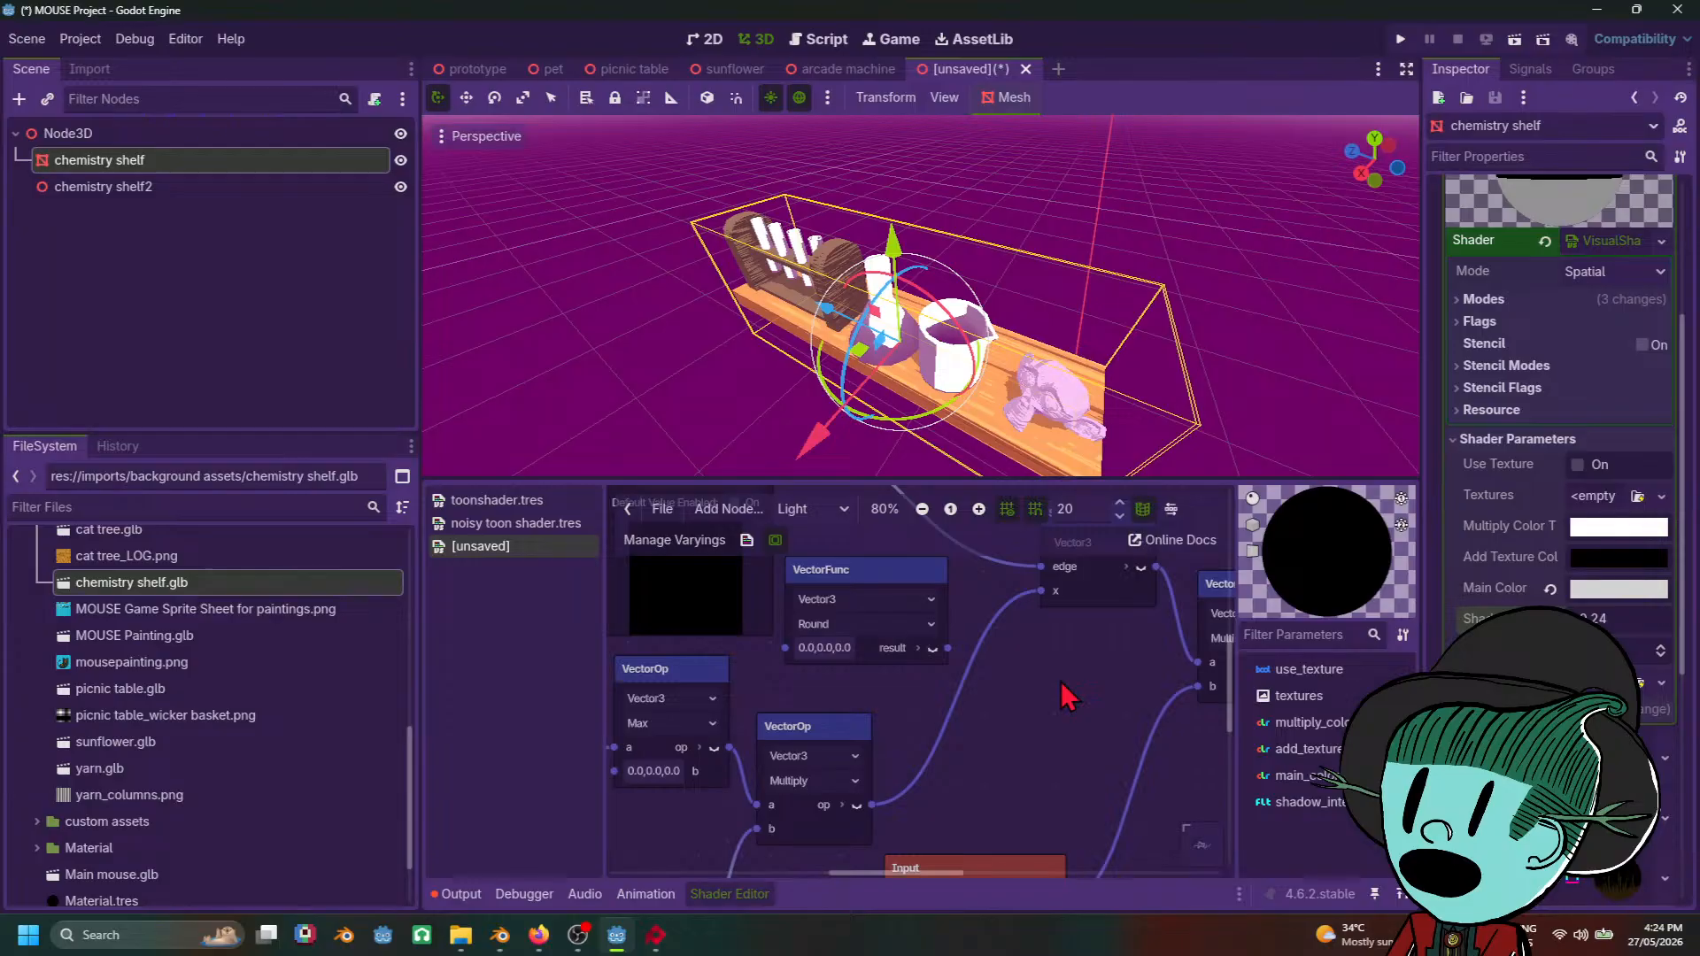
pyautogui.scroll(-1, 1061, 682)
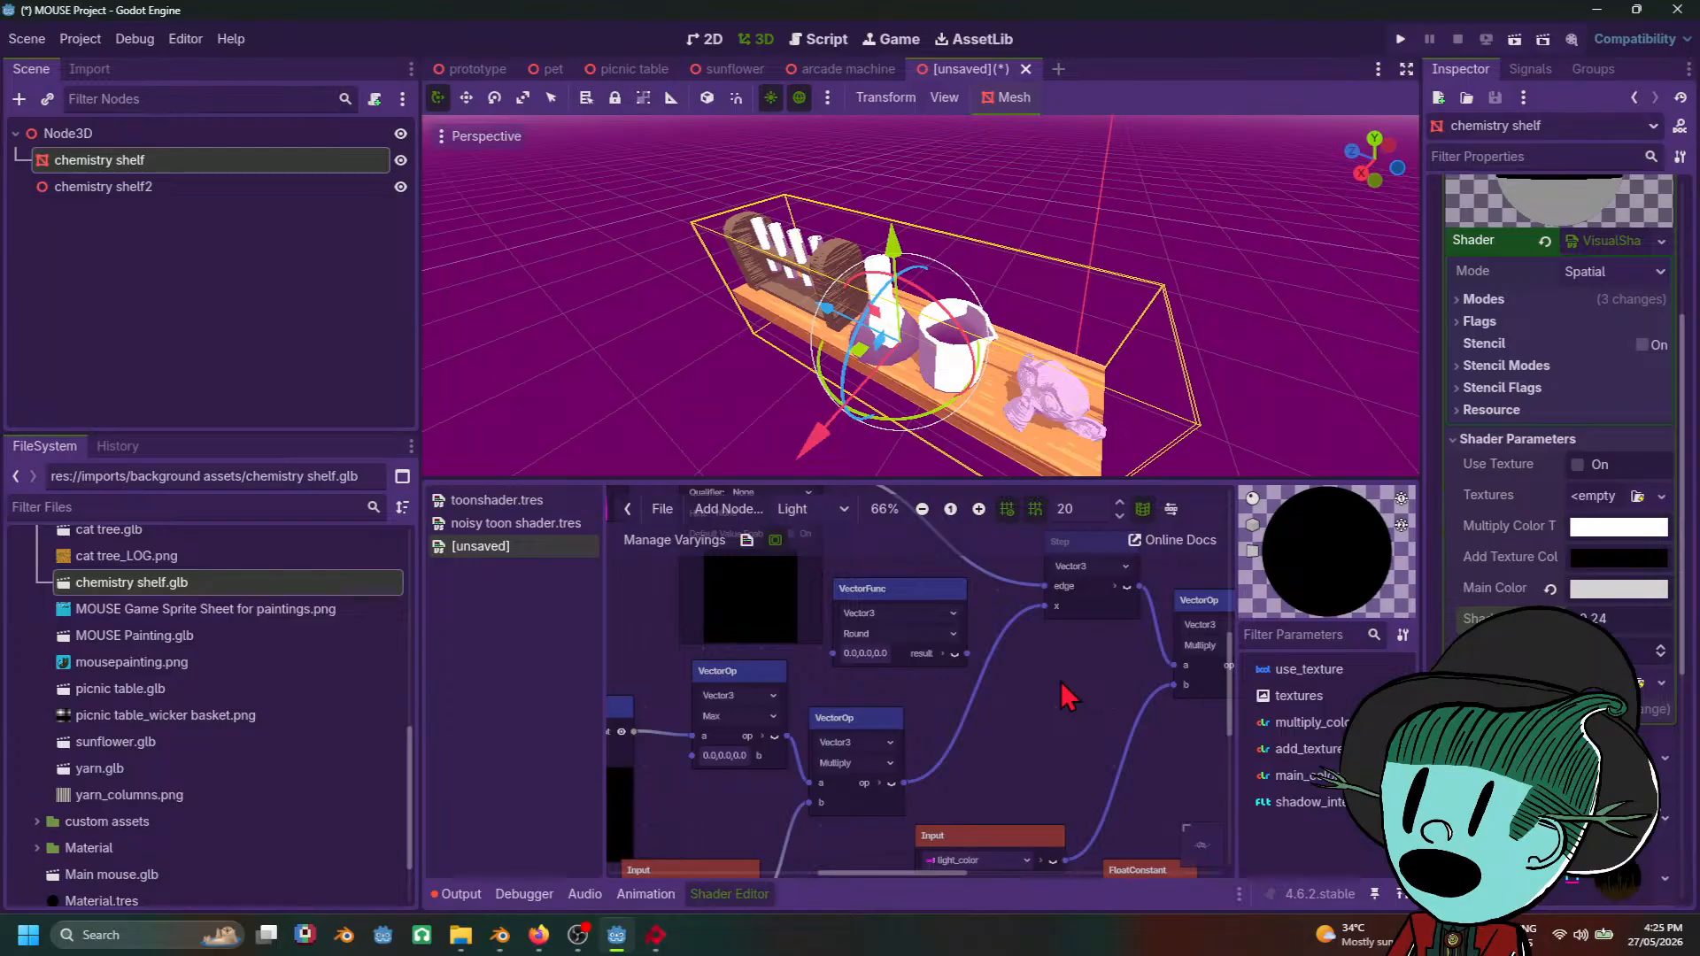
pyautogui.moveTo(1008, 740); pyautogui.dragTo(1001, 783, button='middle')
pyautogui.click(846, 767)
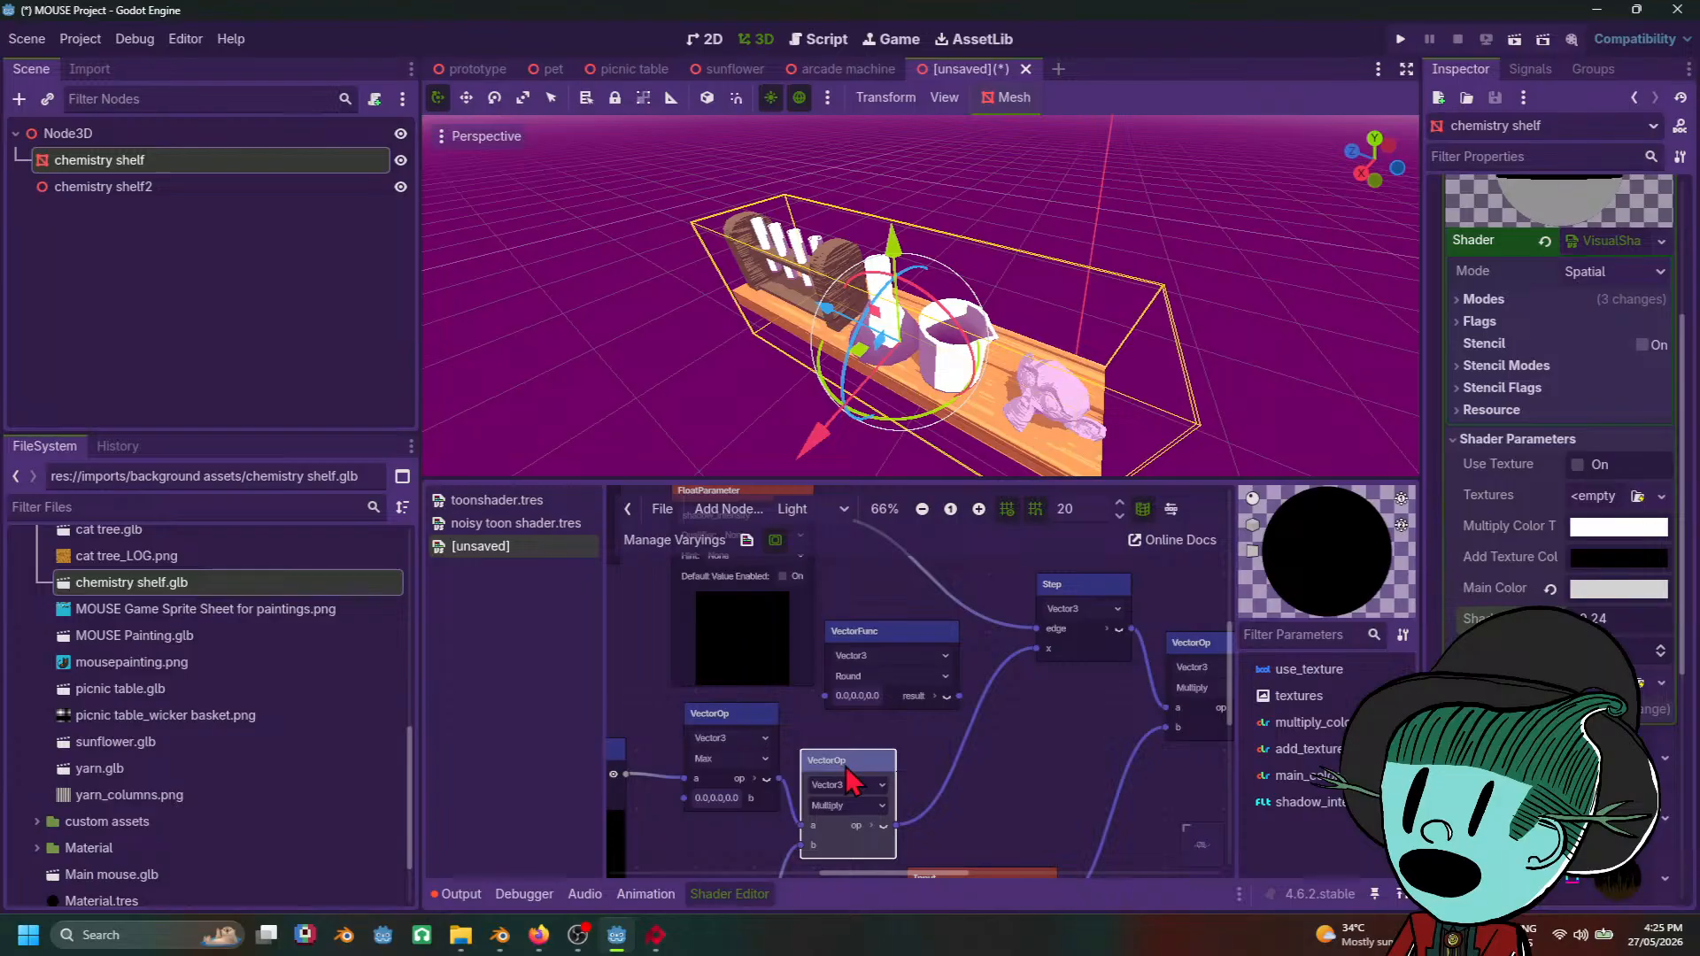
pyautogui.hotkey('ctrl', 'd')
pyautogui.moveTo(868, 767); pyautogui.dragTo(1042, 717)
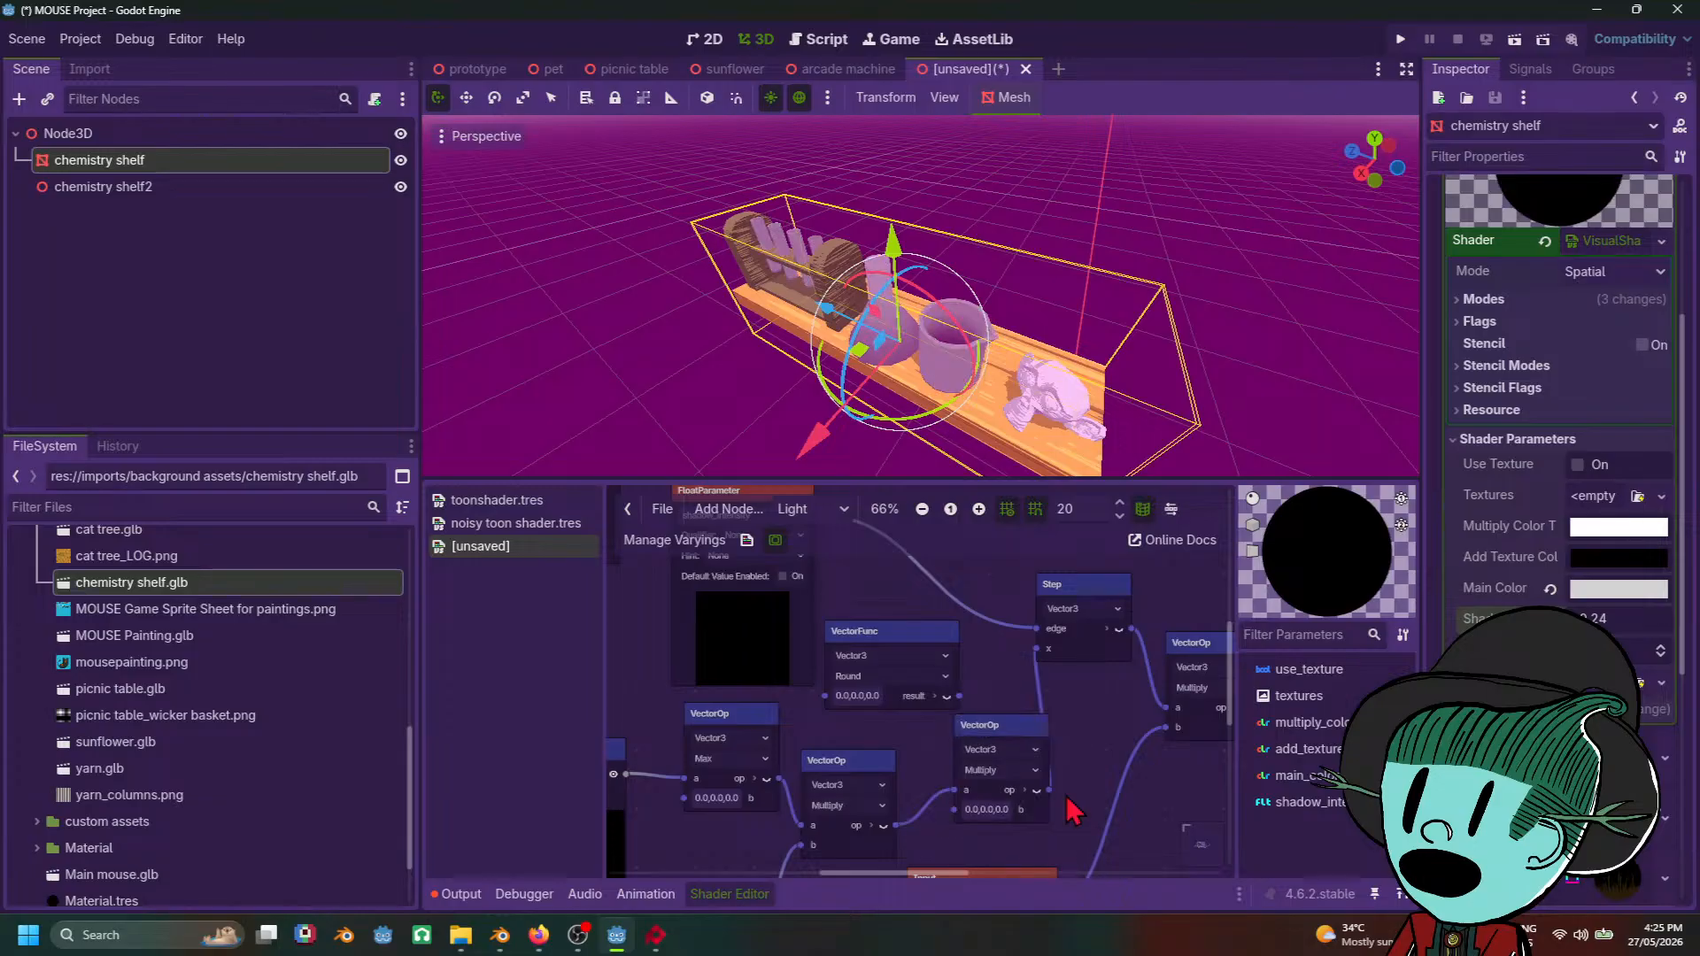
# Step: Check the tutorial's Multiple Steps section in Firefox, return to Godot, and delete the Step node from the Light graph
pyautogui.moveTo(538, 936)
pyautogui.click(538, 854)
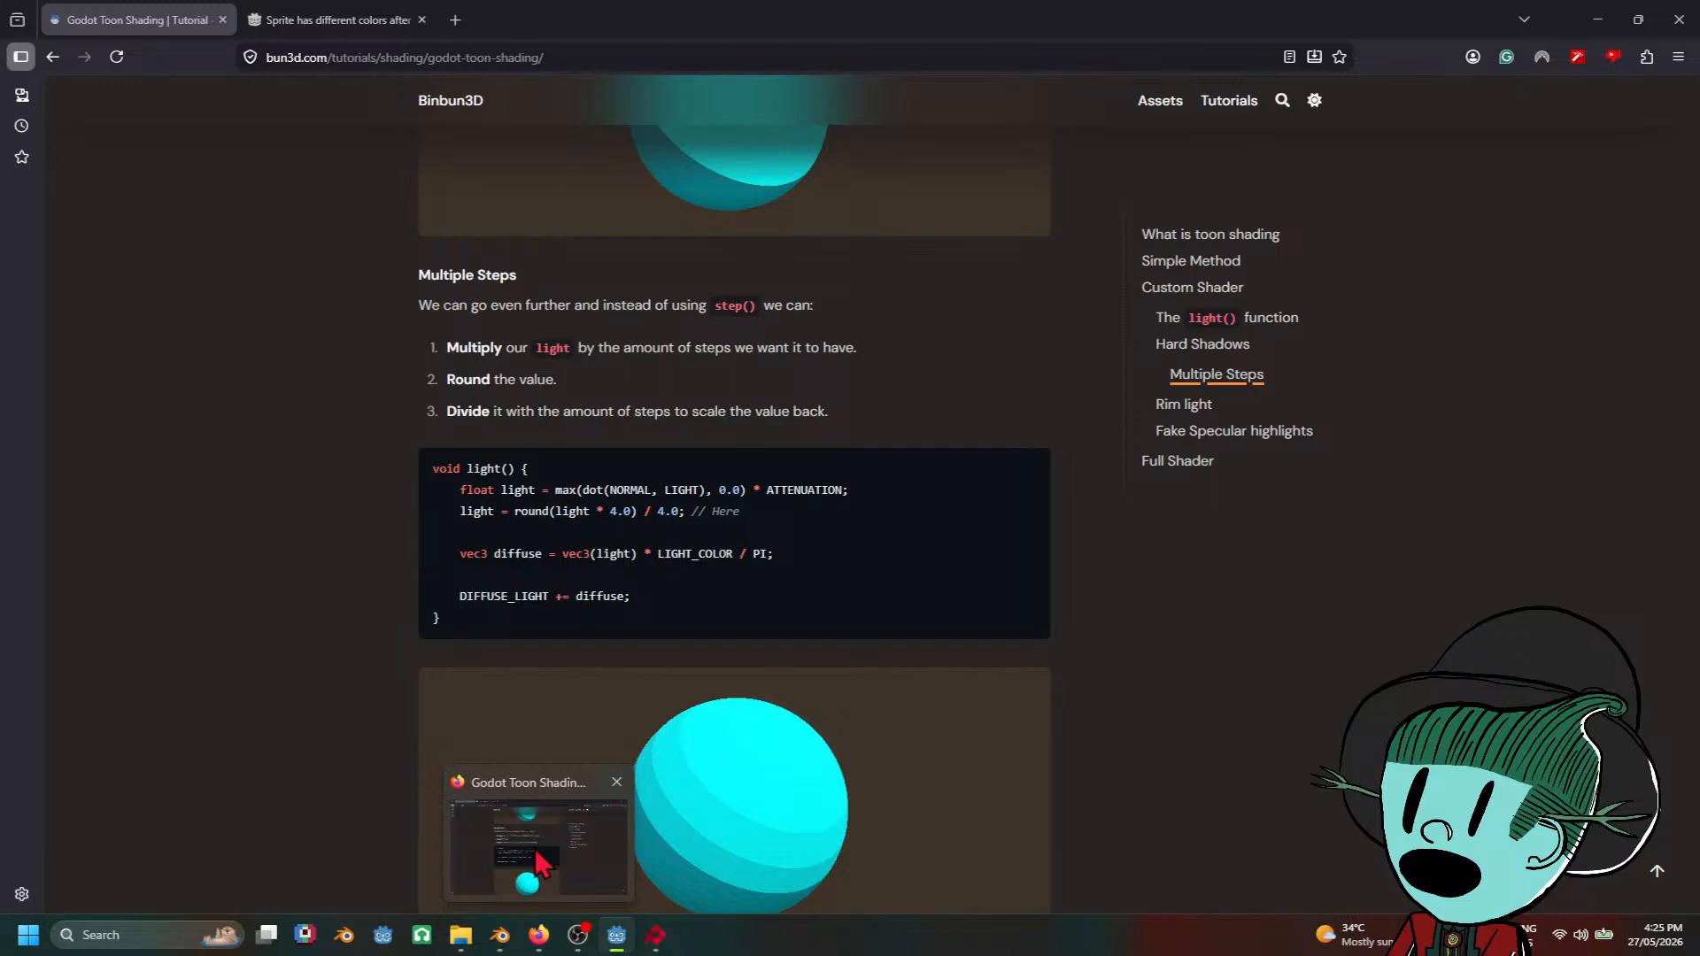
pyautogui.hotkey('alt', 'Tab')
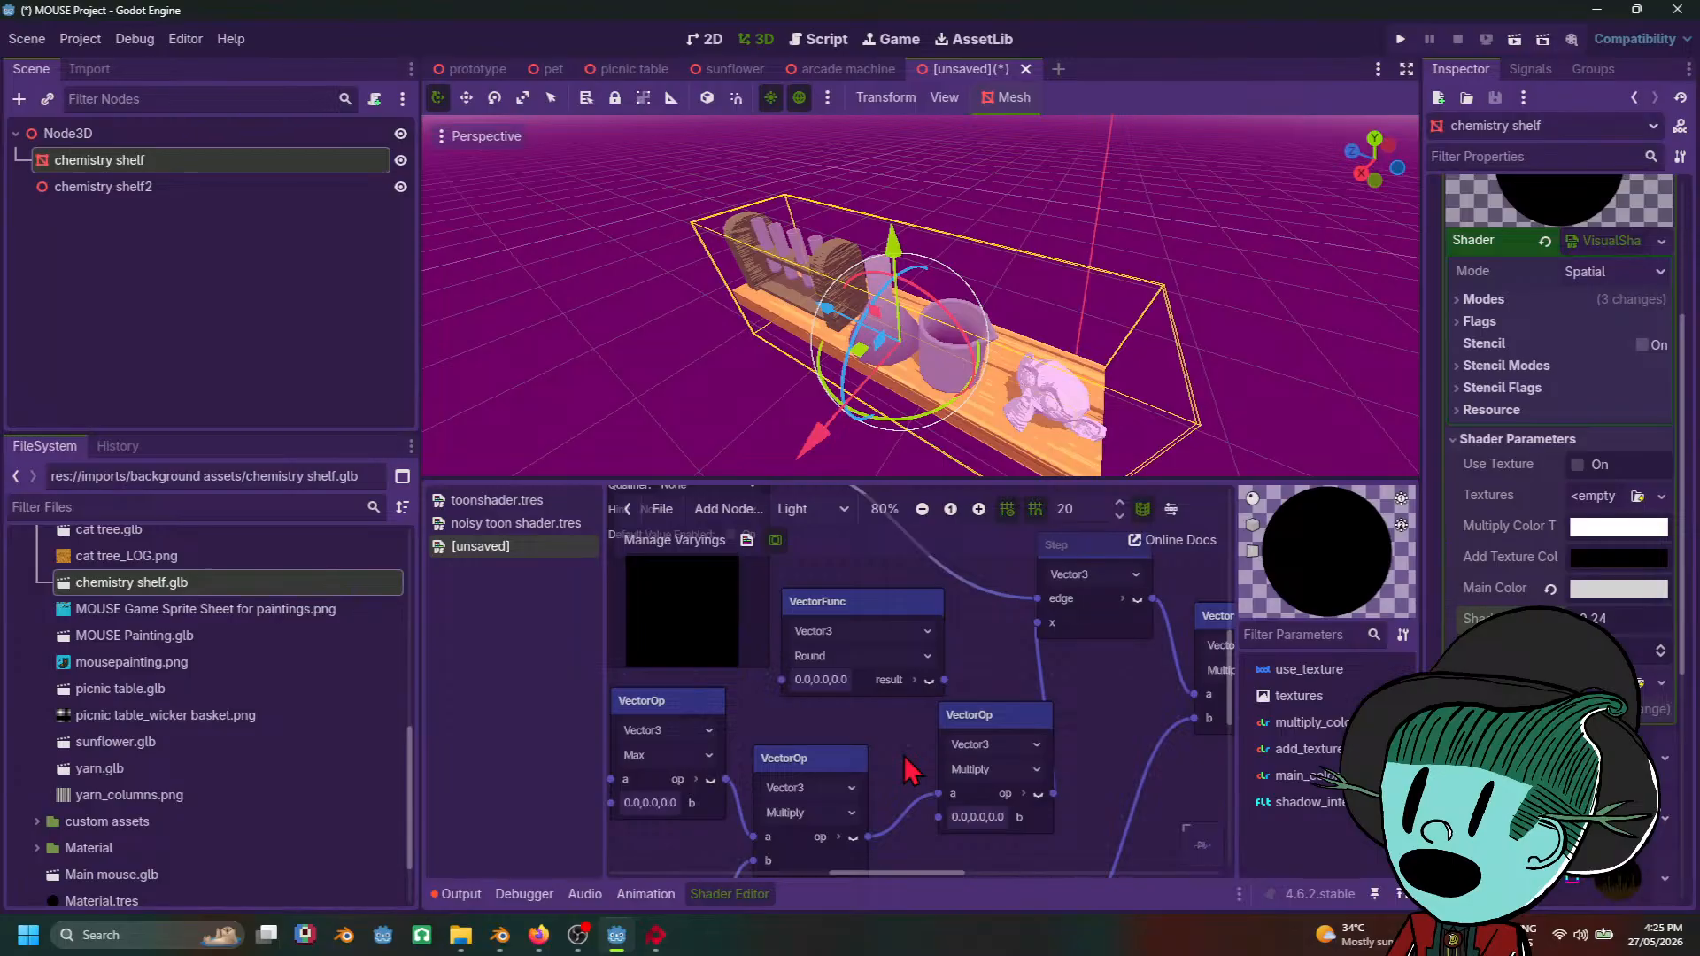
pyautogui.moveTo(1006, 664); pyautogui.dragTo(968, 637, button='middle')
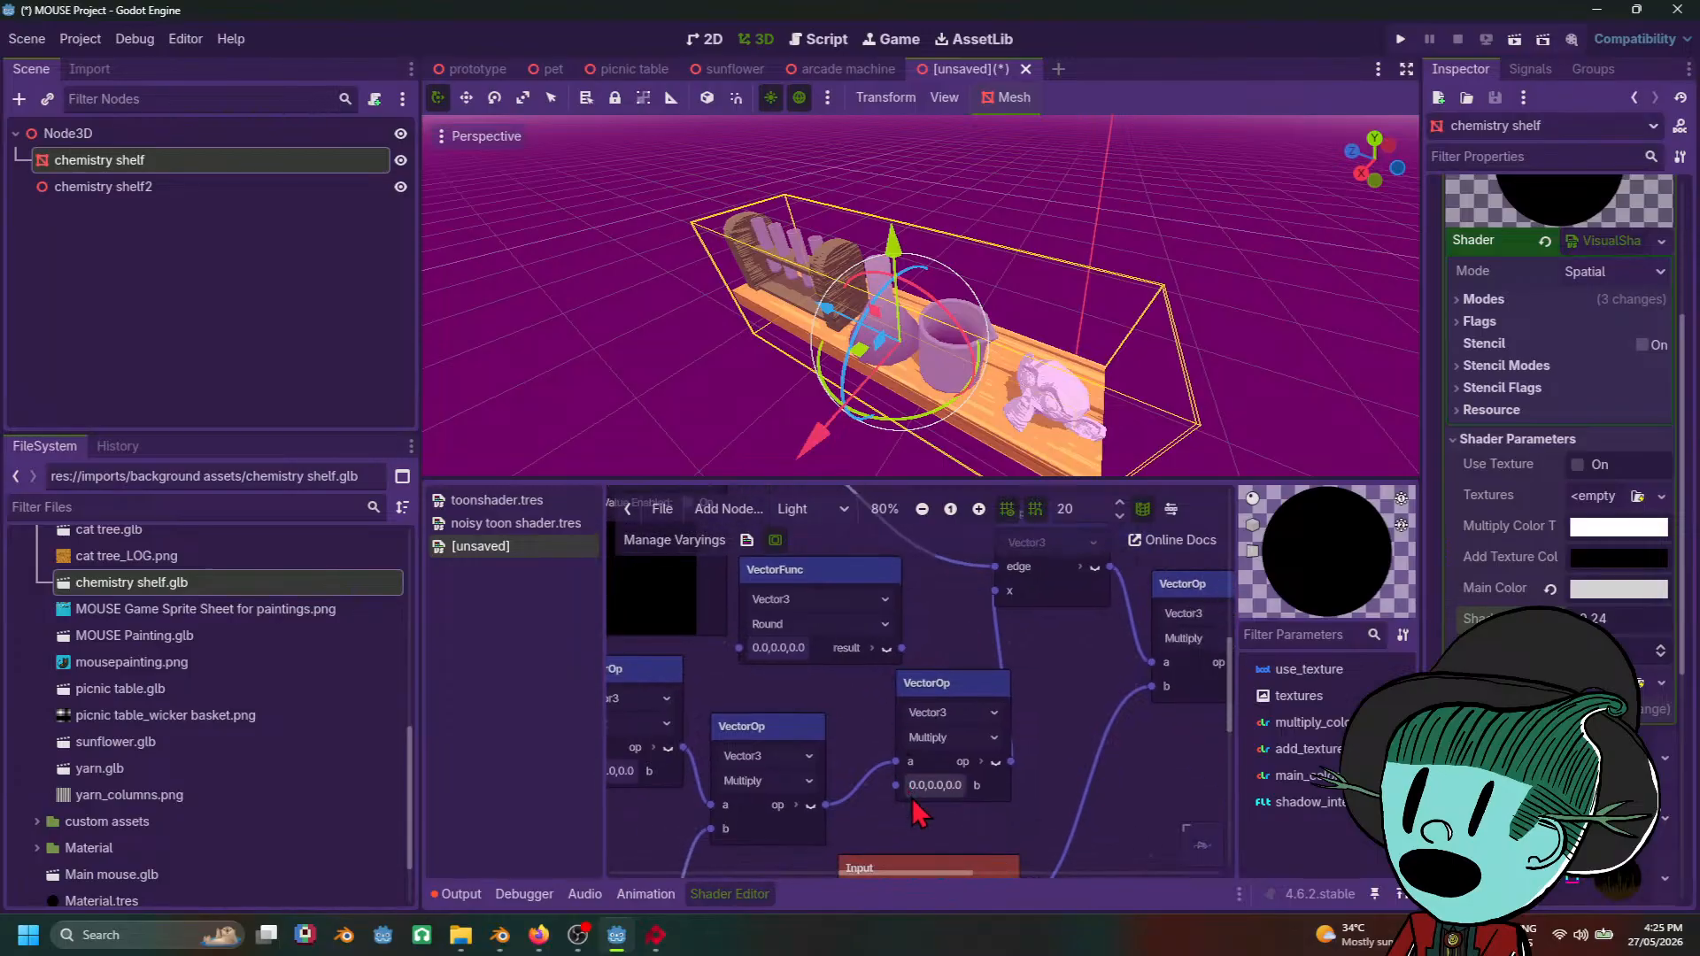
pyautogui.moveTo(912, 799); pyautogui.dragTo(833, 828, button='middle')
pyautogui.scroll(-2, 836, 828)
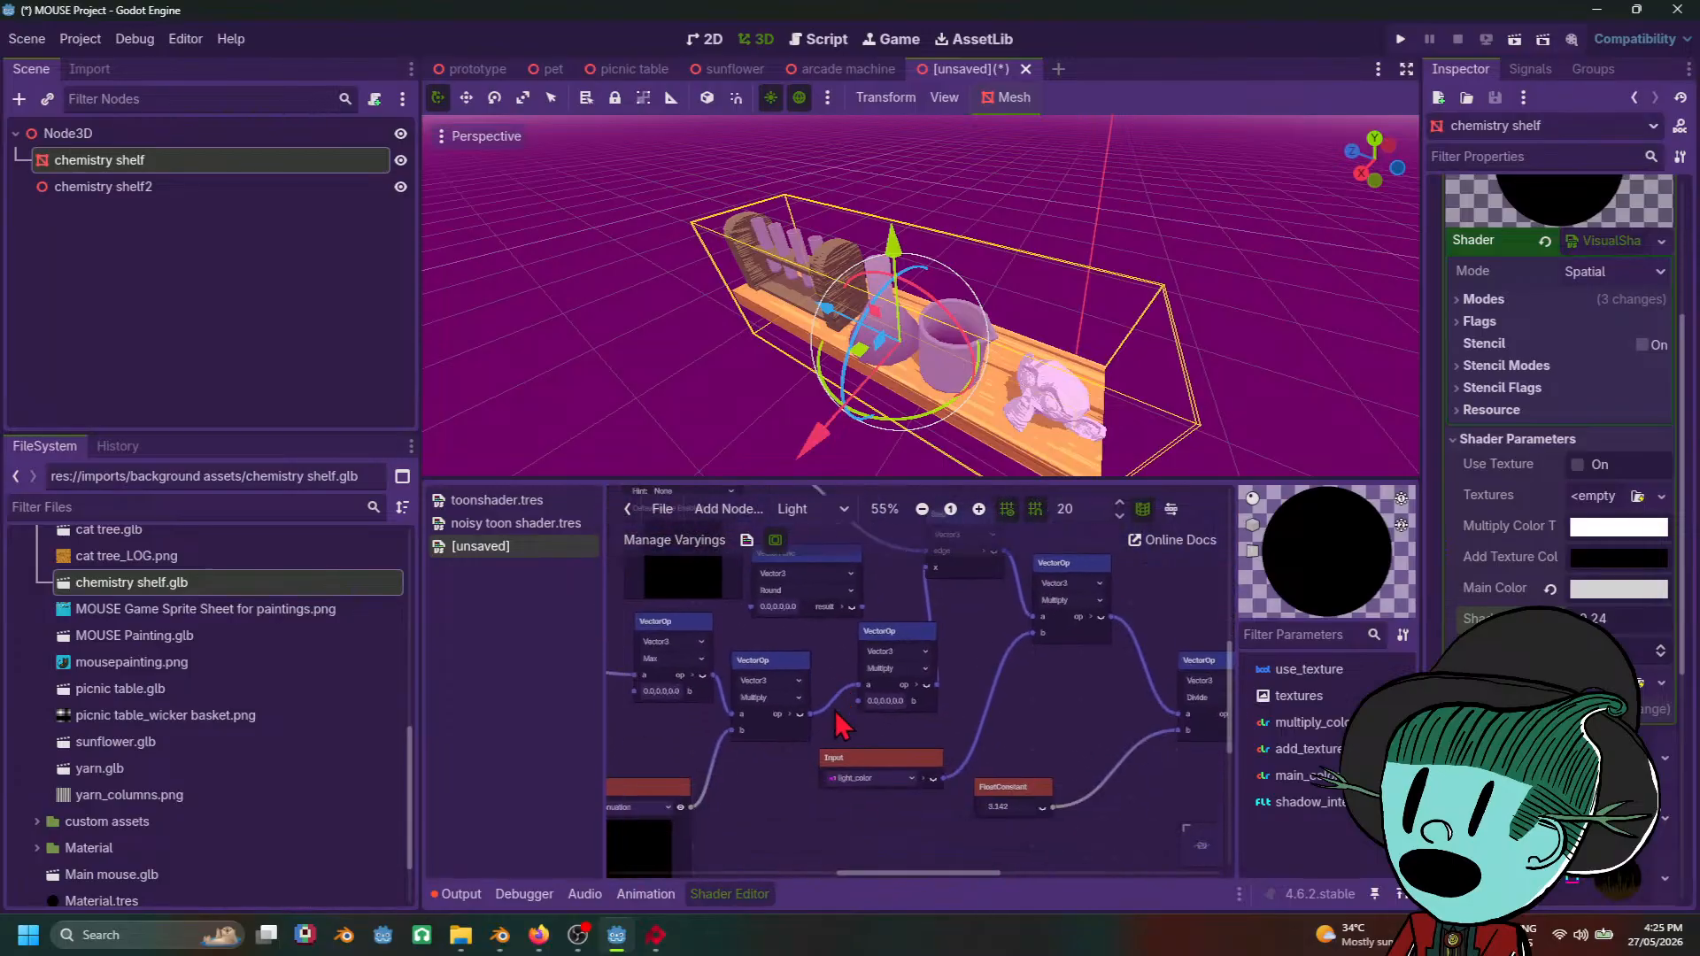
pyautogui.moveTo(877, 769); pyautogui.dragTo(916, 848)
pyautogui.moveTo(952, 531); pyautogui.dragTo(948, 638, button='middle')
pyautogui.click(948, 638)
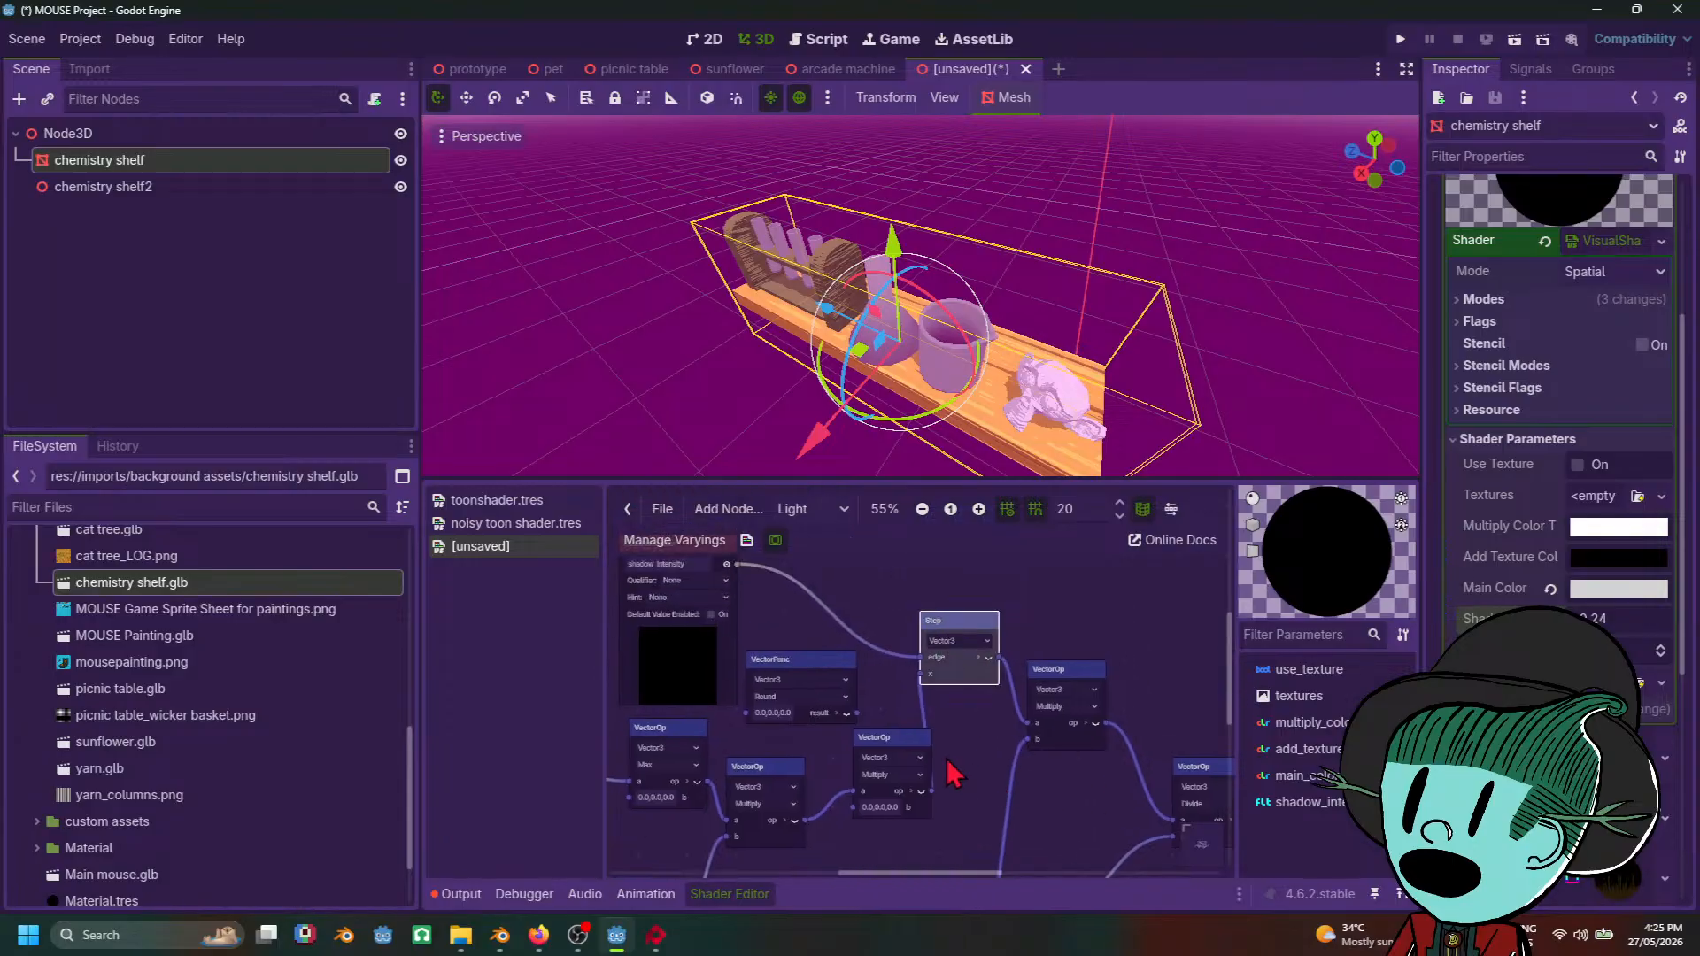
pyautogui.scroll(2, 961, 766)
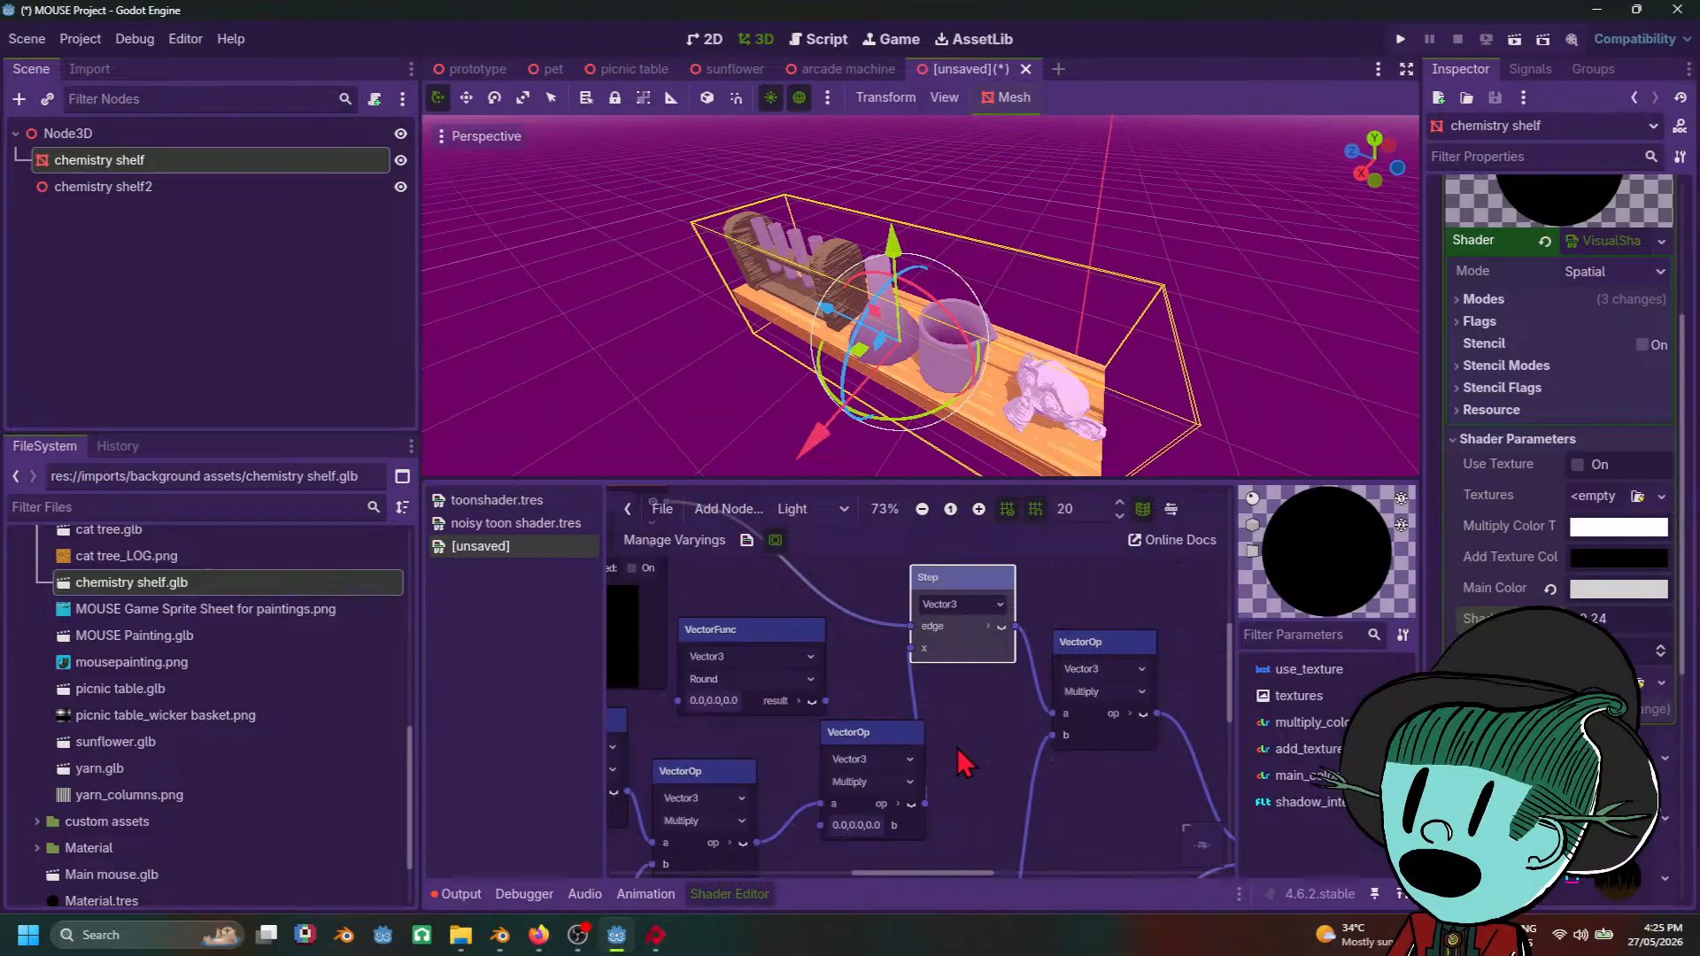
pyautogui.press('Delete')
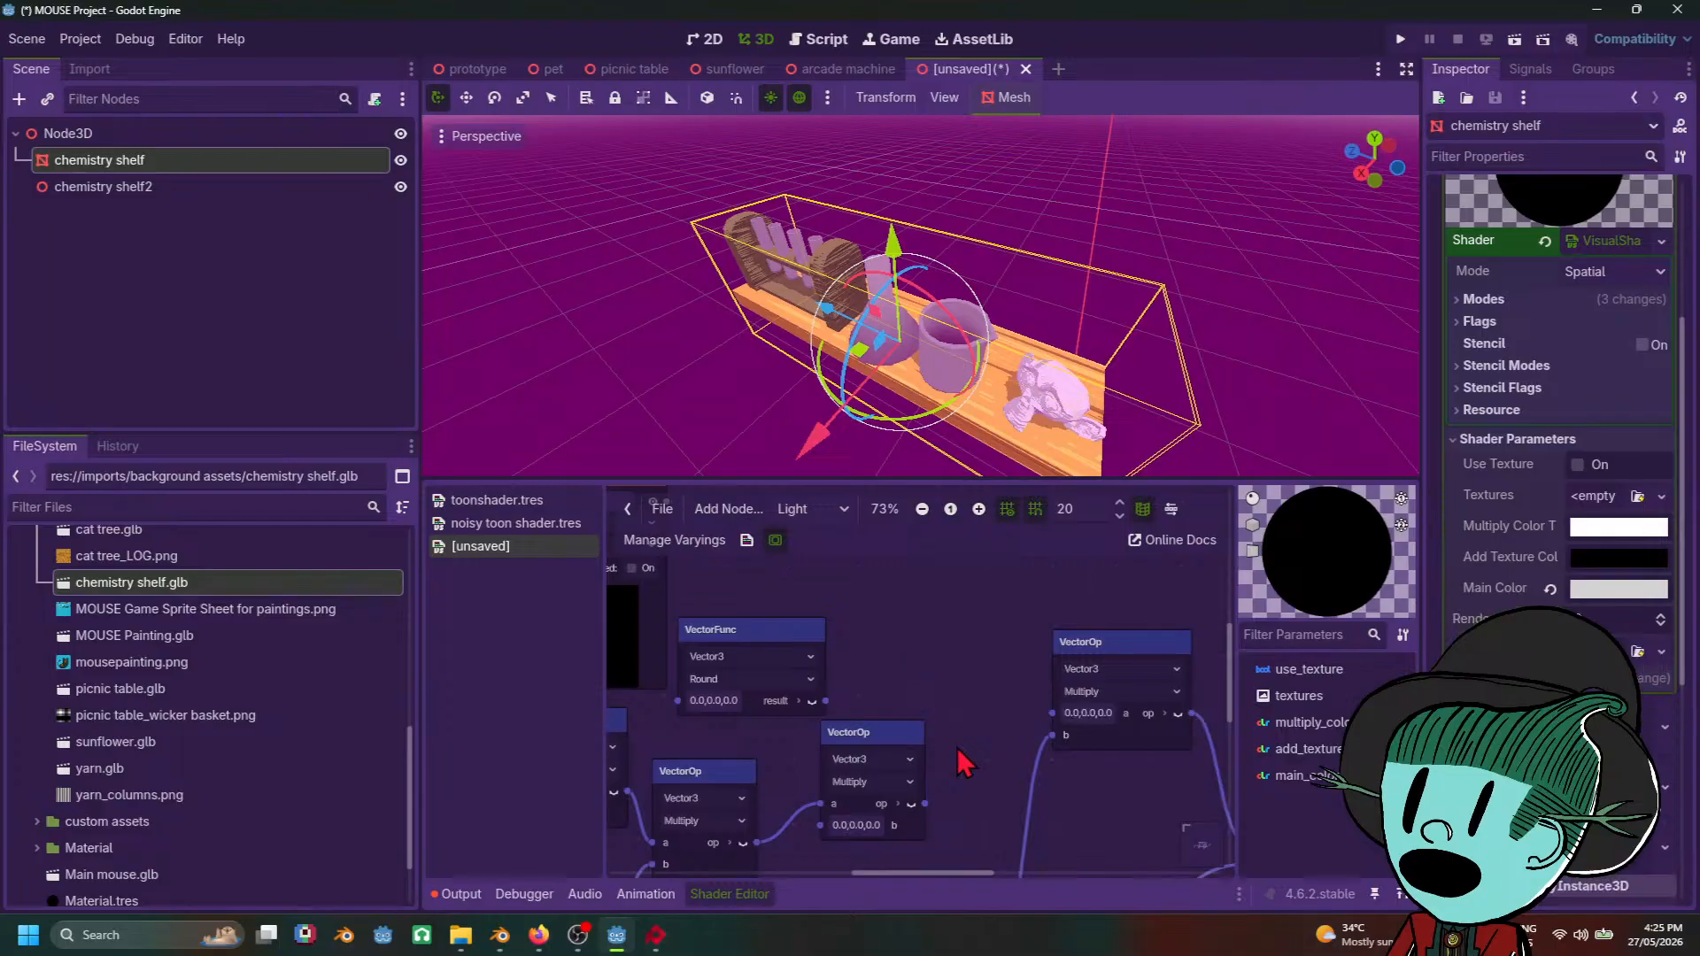
# Step: Rearrange the Round node and the duplicated Multiply node to fill the gap before the Multiply node fed by light_color
pyautogui.moveTo(893, 673); pyautogui.dragTo(986, 767, button='middle')
pyautogui.scroll(-2, 987, 767)
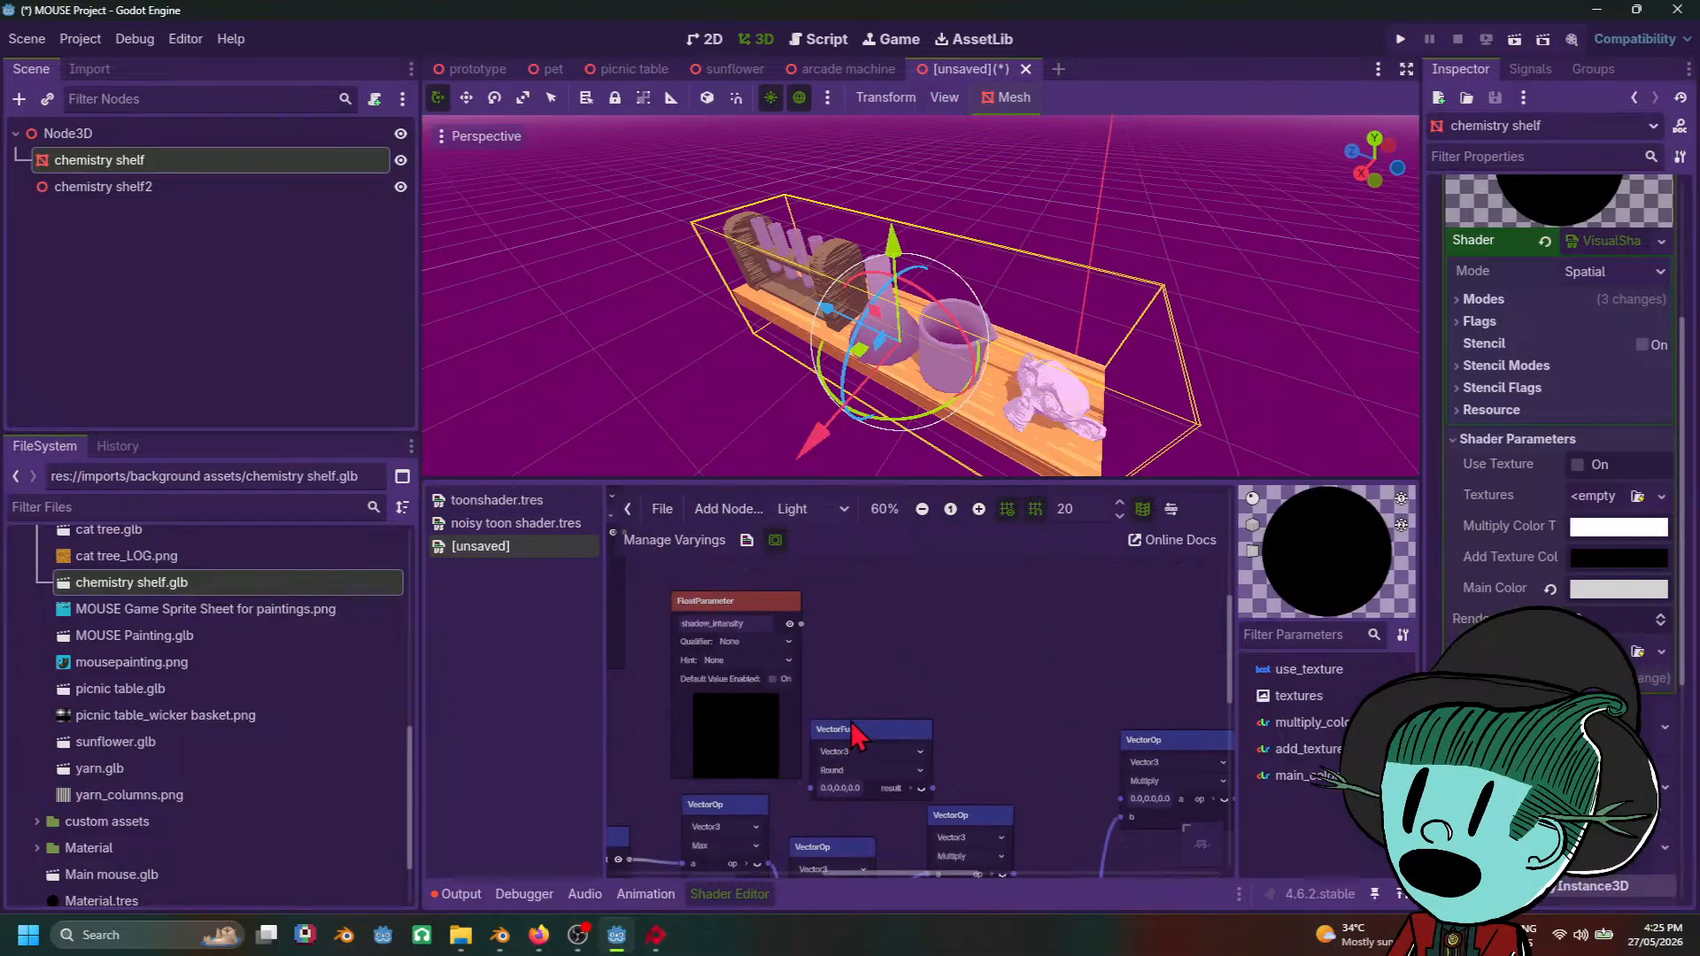
pyautogui.moveTo(852, 733); pyautogui.dragTo(961, 663)
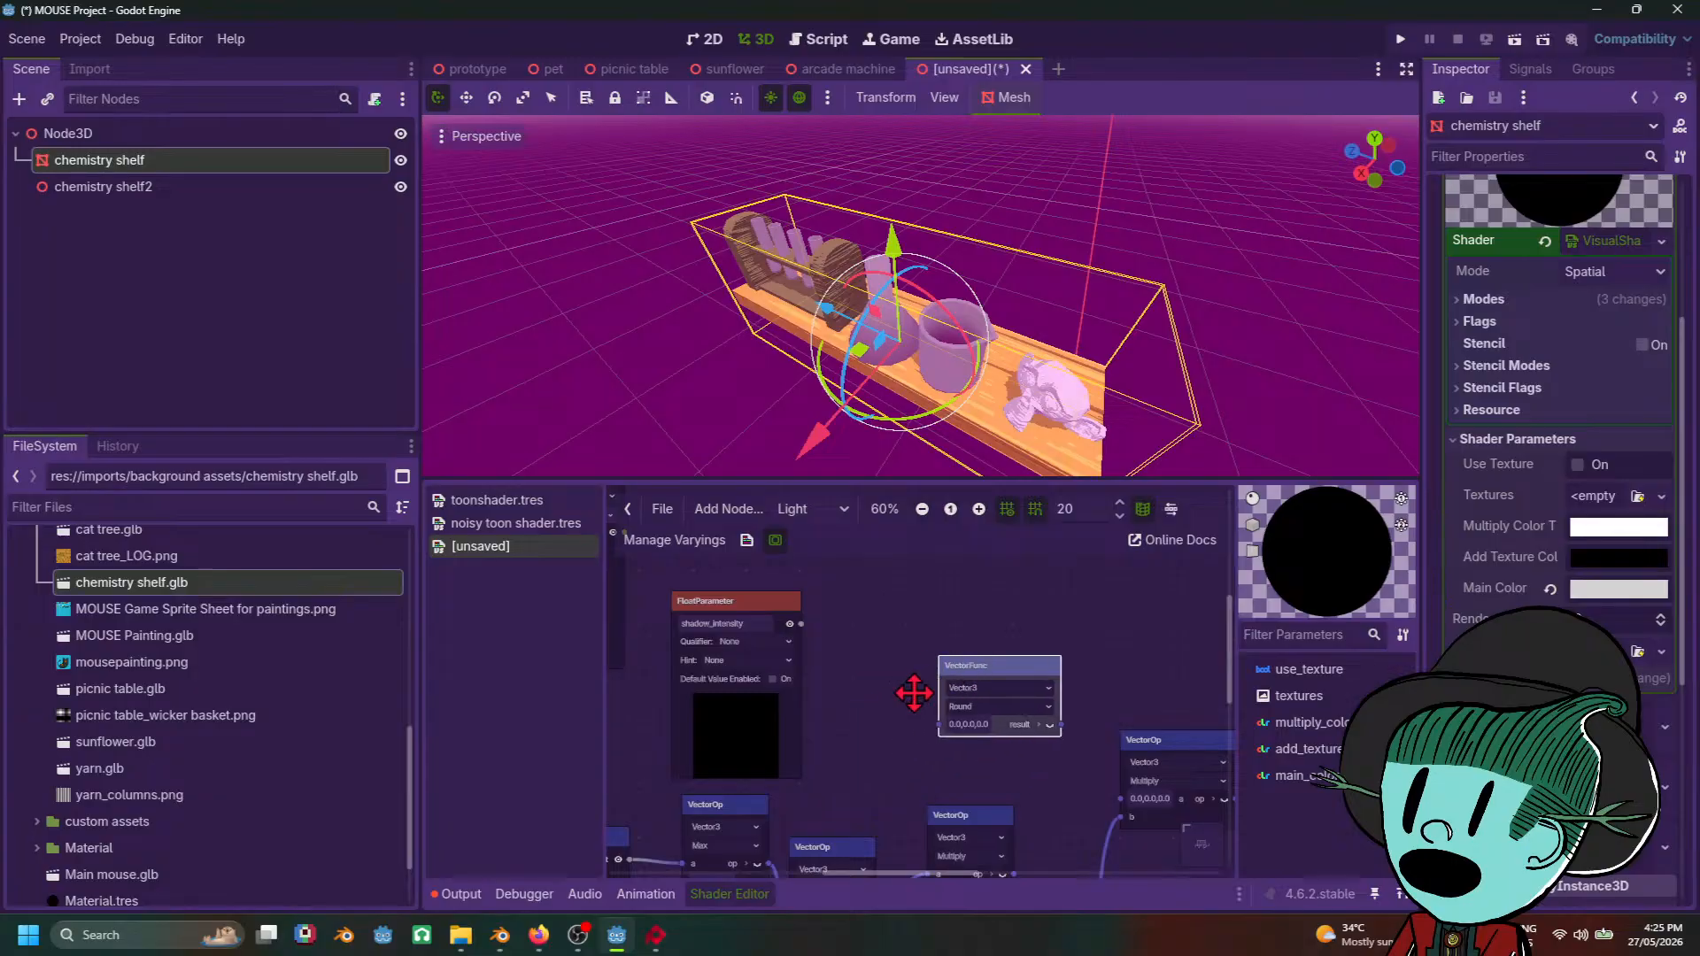
pyautogui.scroll(2, 809, 653)
pyautogui.moveTo(895, 714); pyautogui.dragTo(862, 616, button='middle')
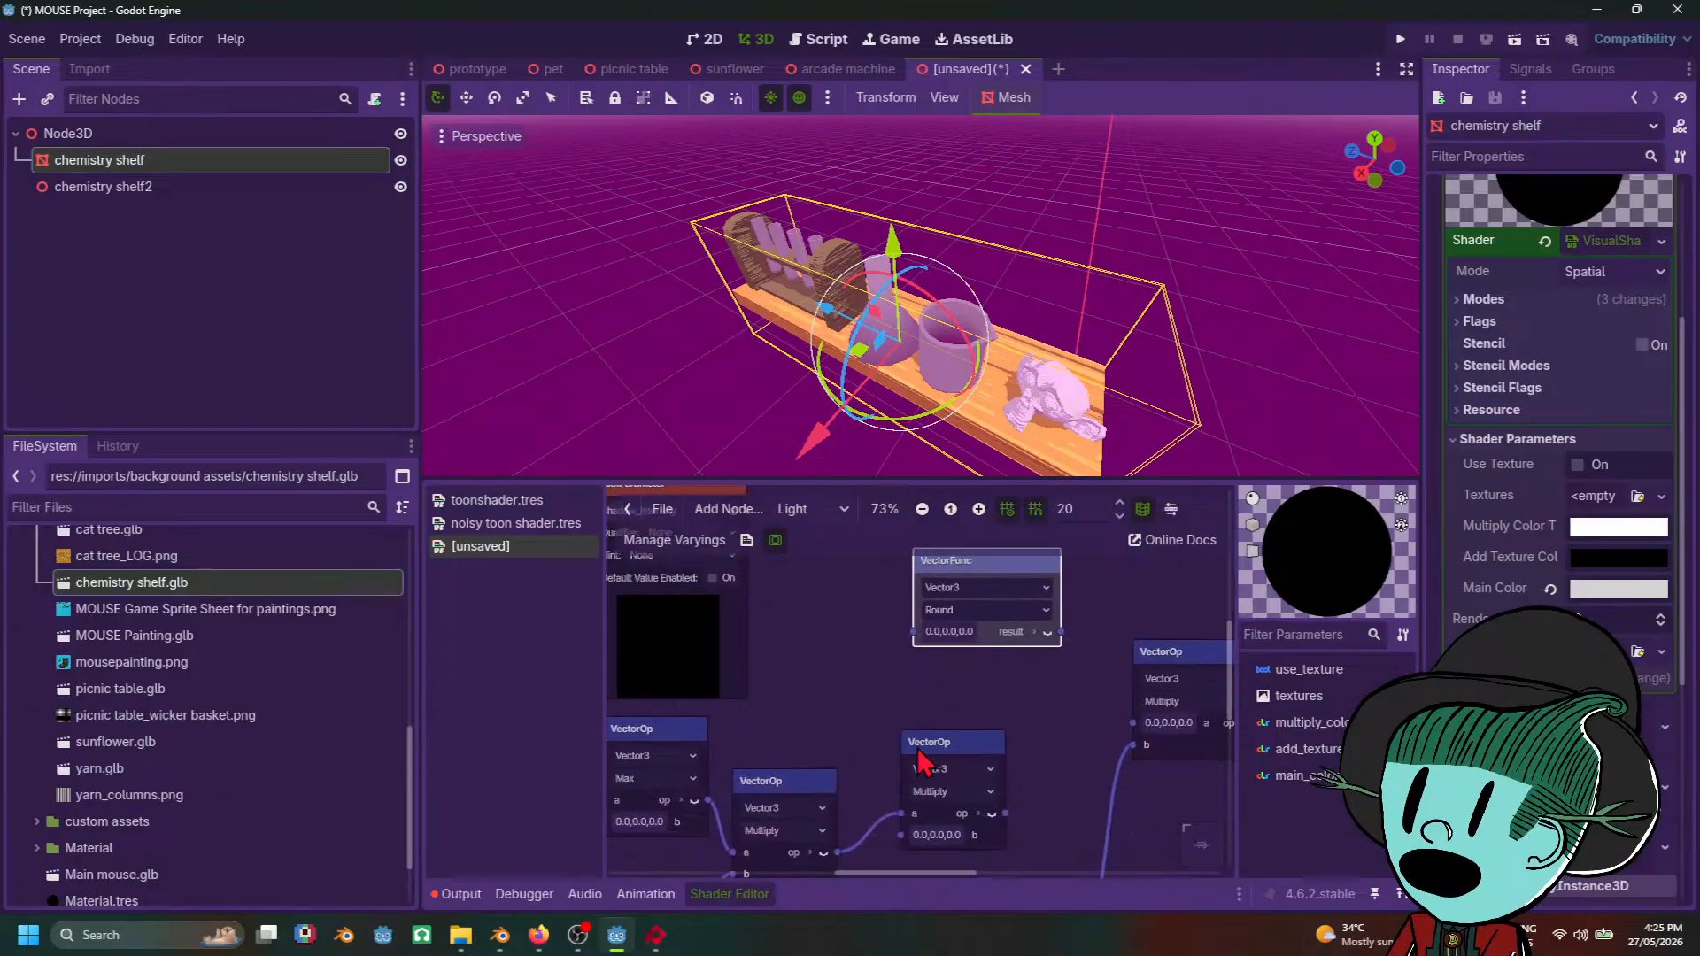
pyautogui.moveTo(928, 744); pyautogui.dragTo(901, 706)
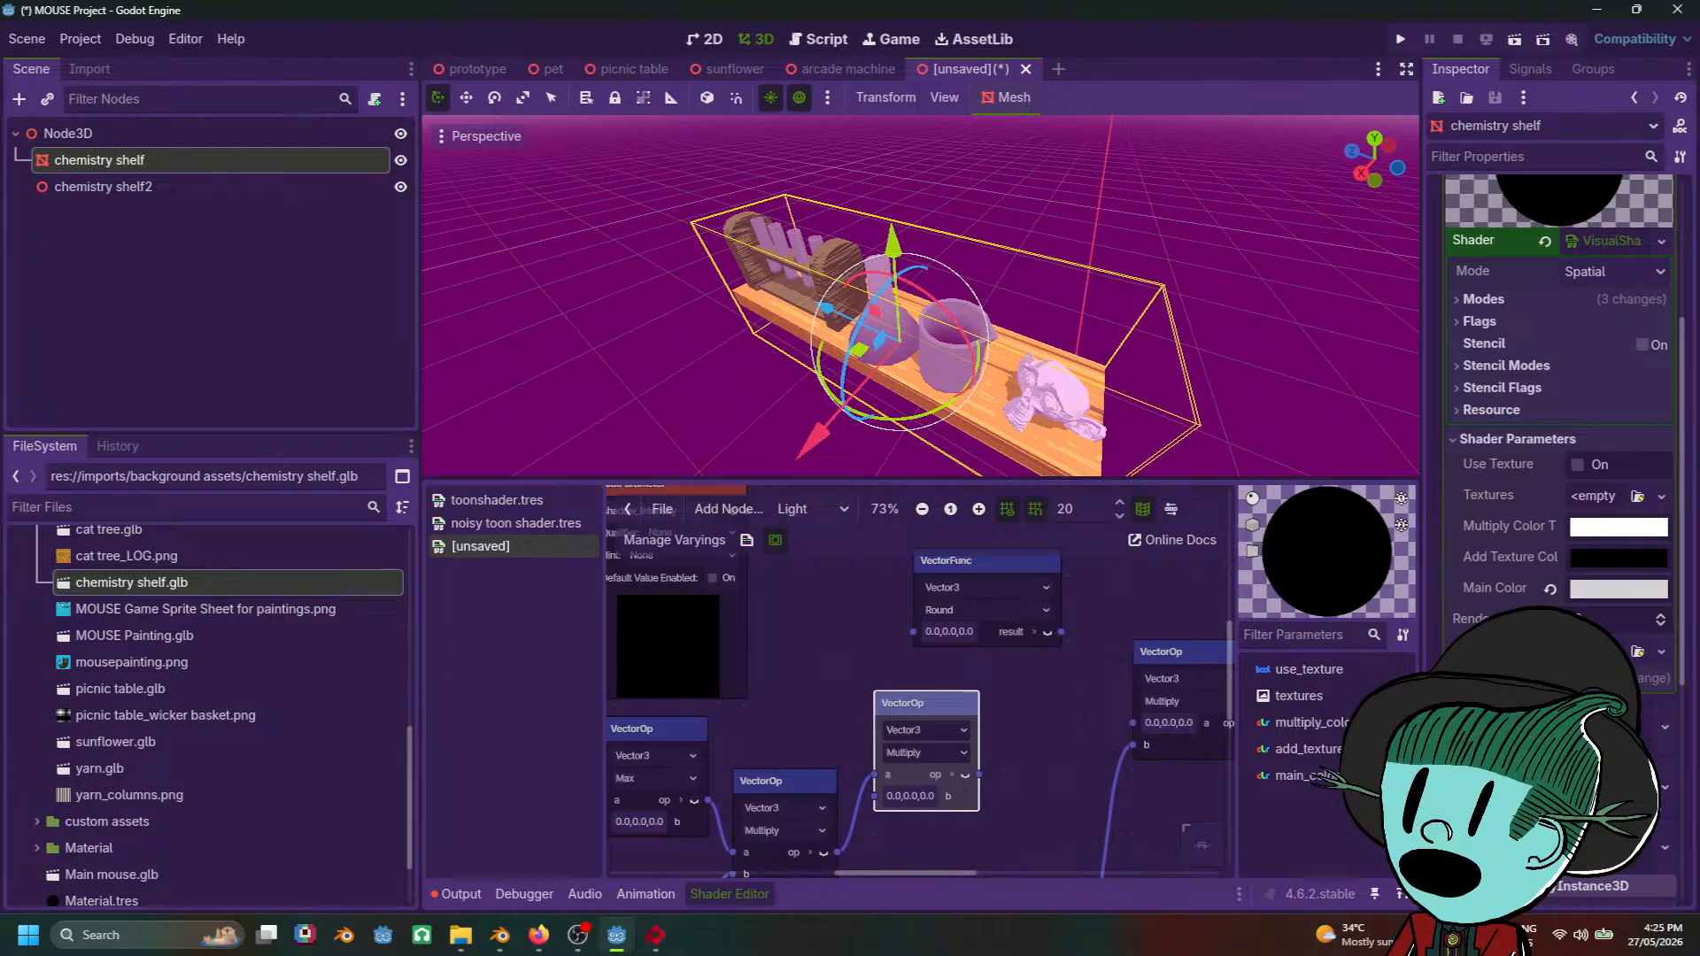
# Step: Review the tutorial's light() function, Hard Shadows and Multiple Steps sections in Firefox, and return to Godot
pyautogui.moveTo(548, 929)
pyautogui.moveTo(554, 877)
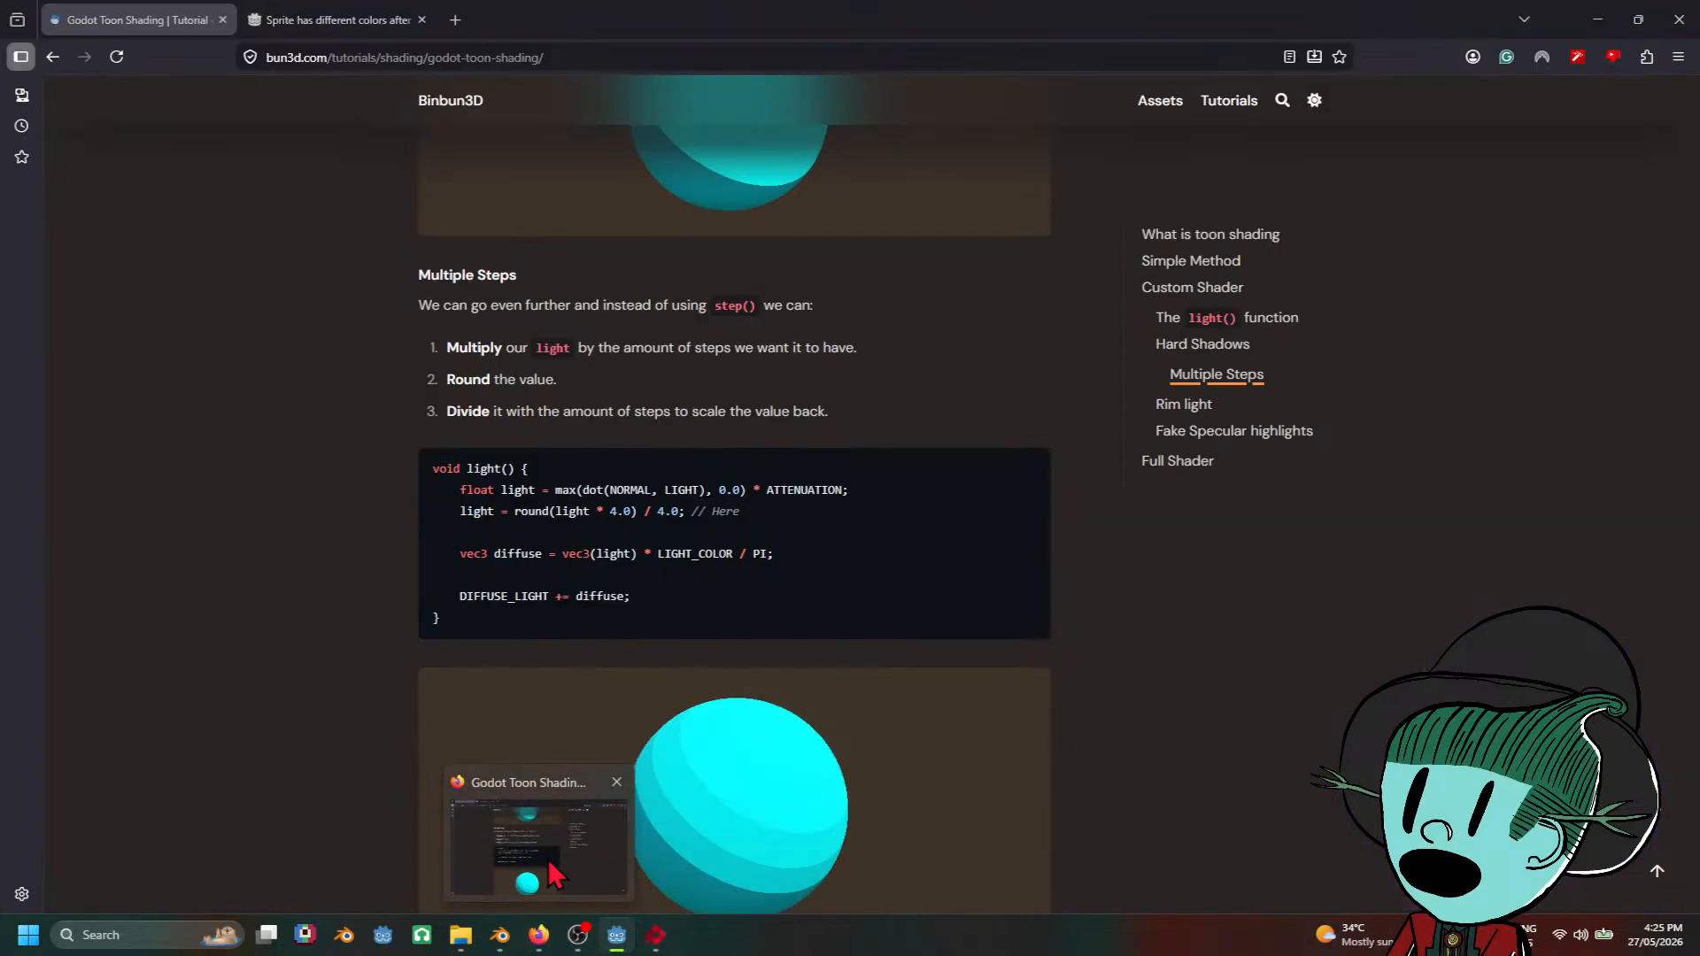
pyautogui.click(553, 877)
pyautogui.scroll(10, 990, 684)
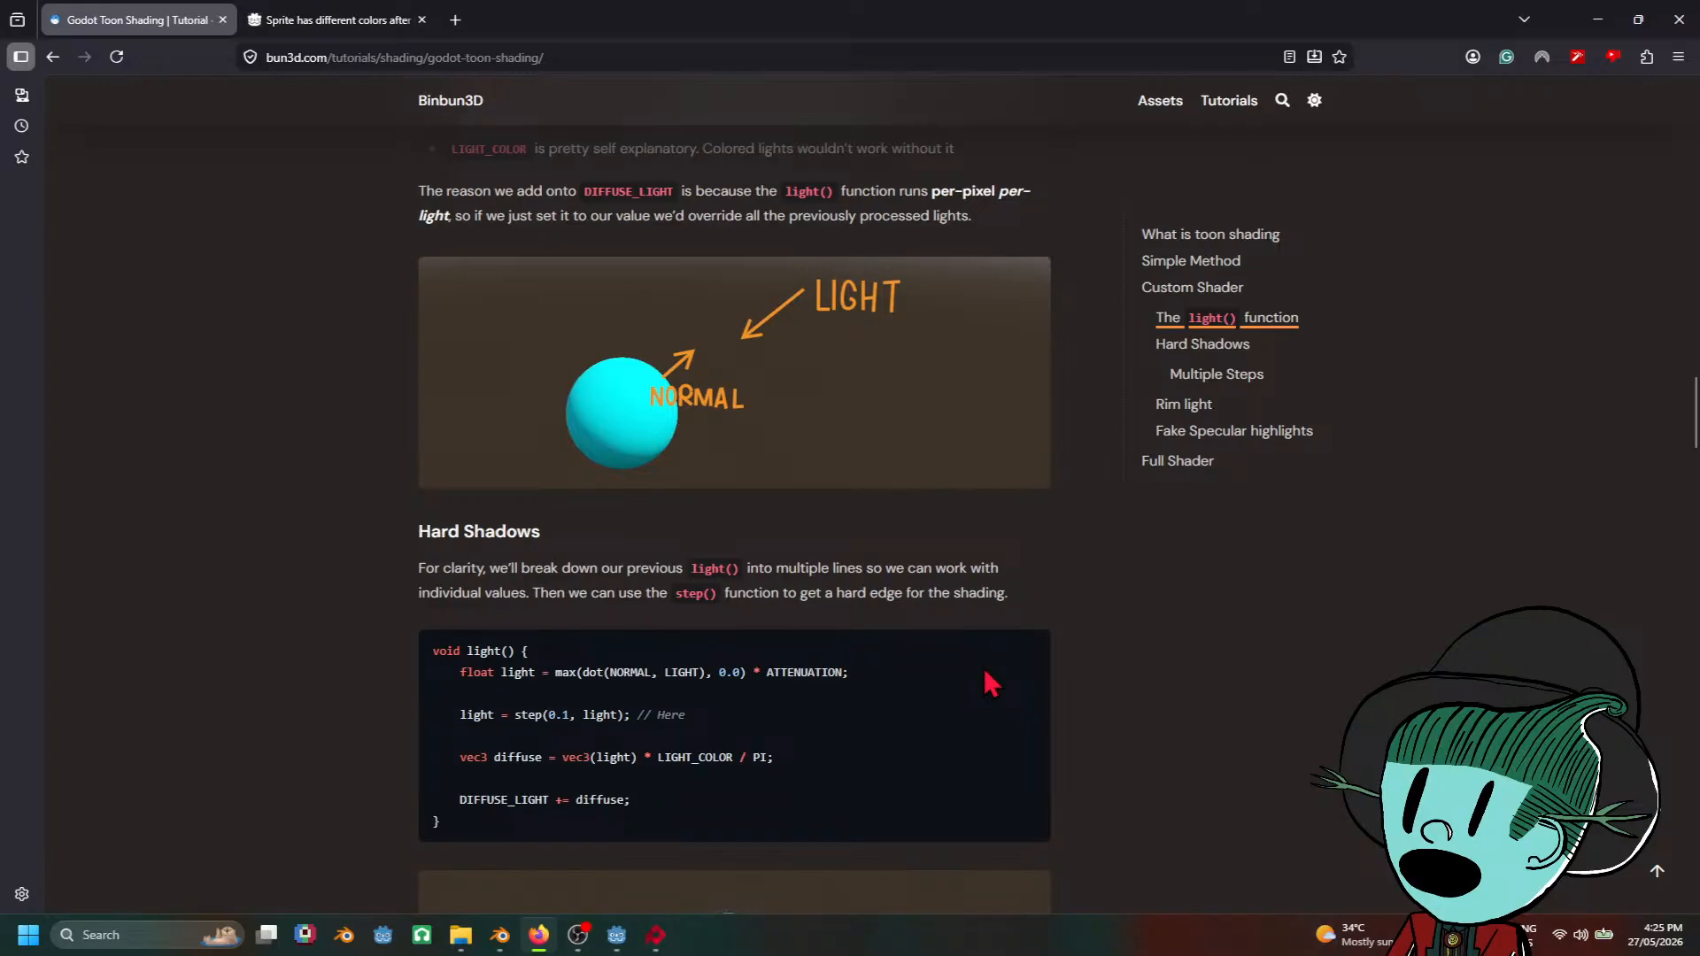
pyautogui.scroll(5, 990, 684)
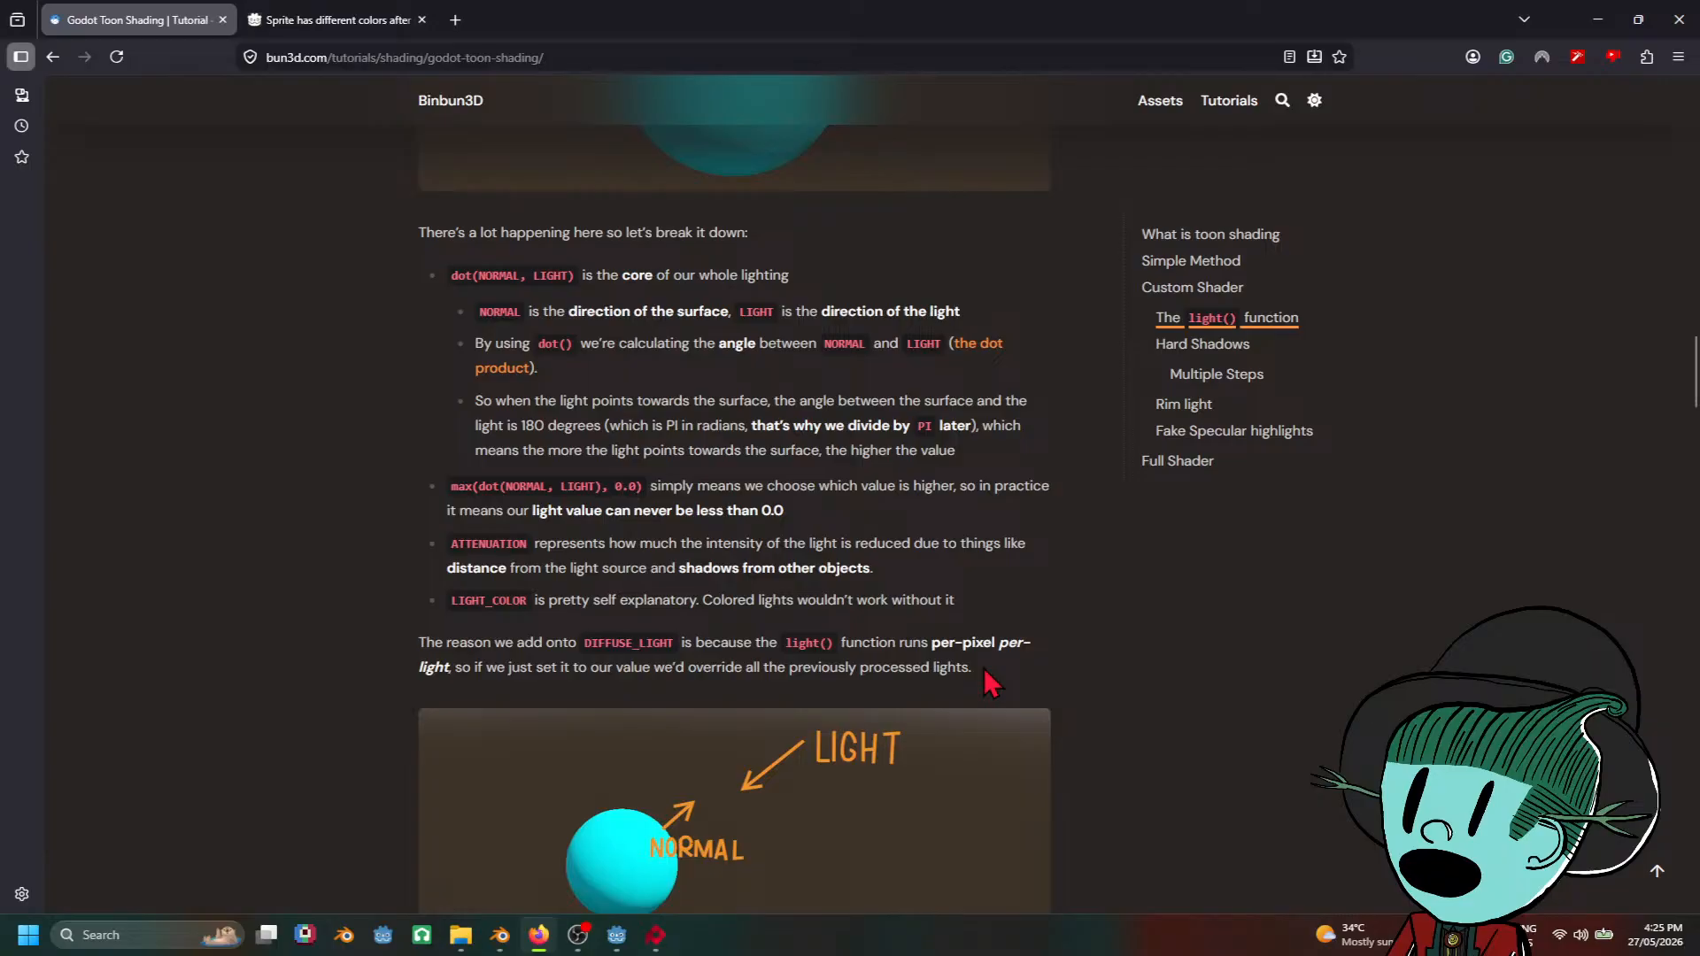
pyautogui.scroll(-8, 990, 684)
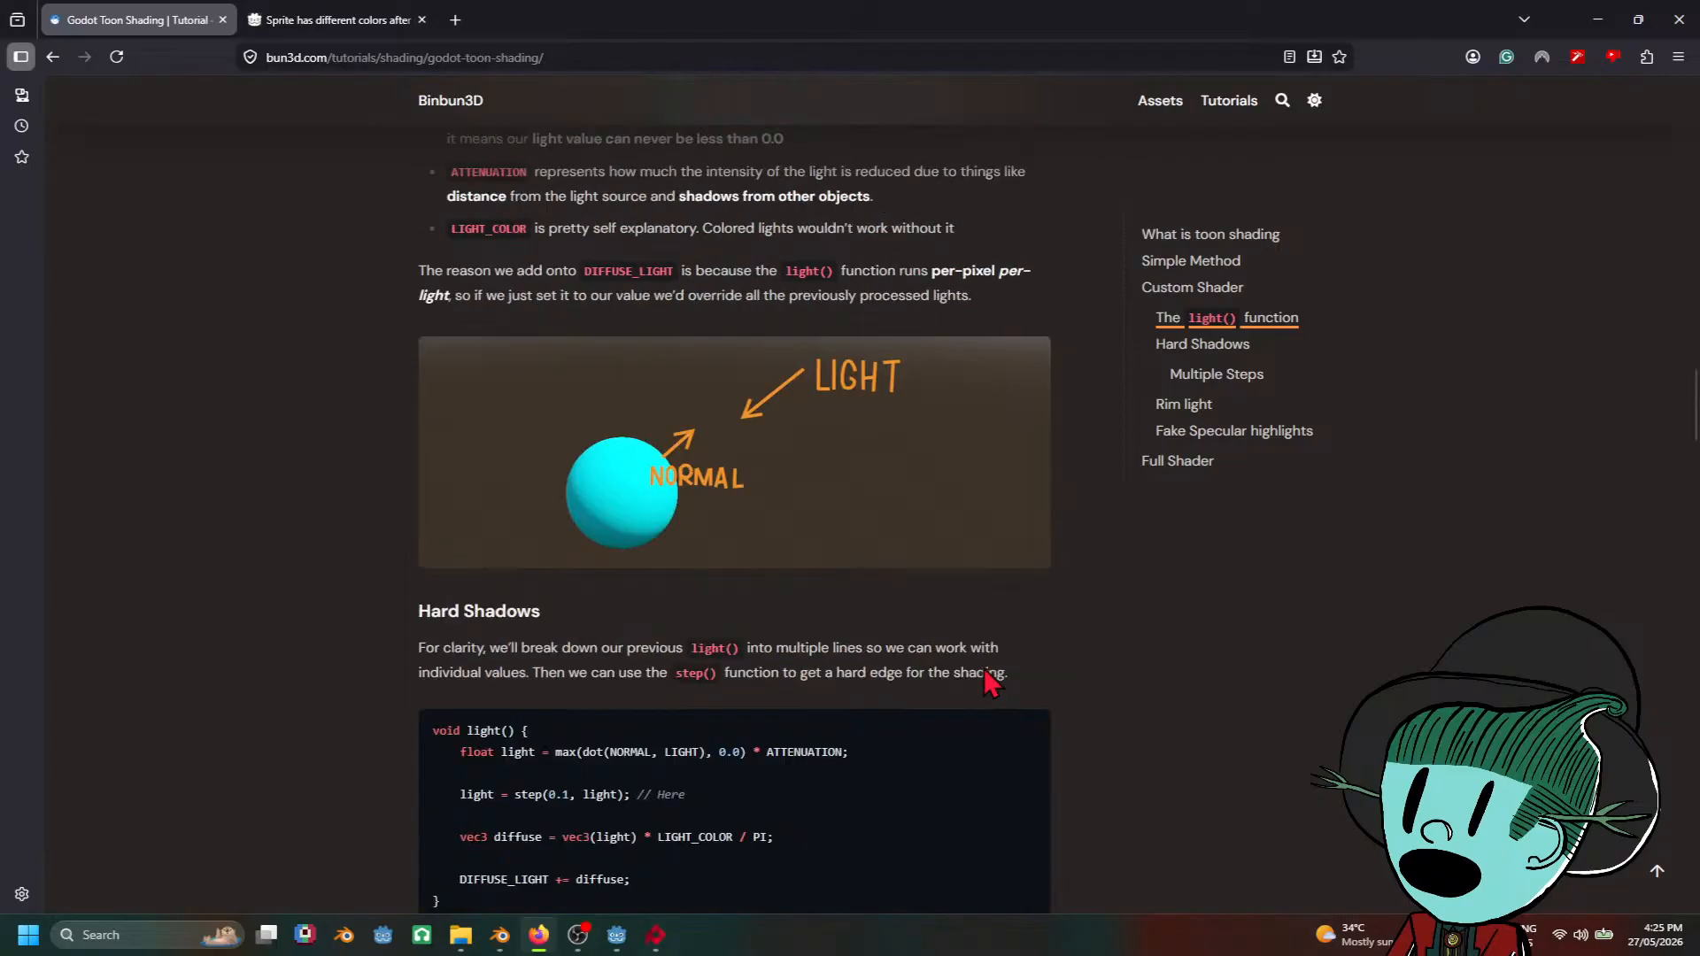
pyautogui.scroll(-4, 983, 666)
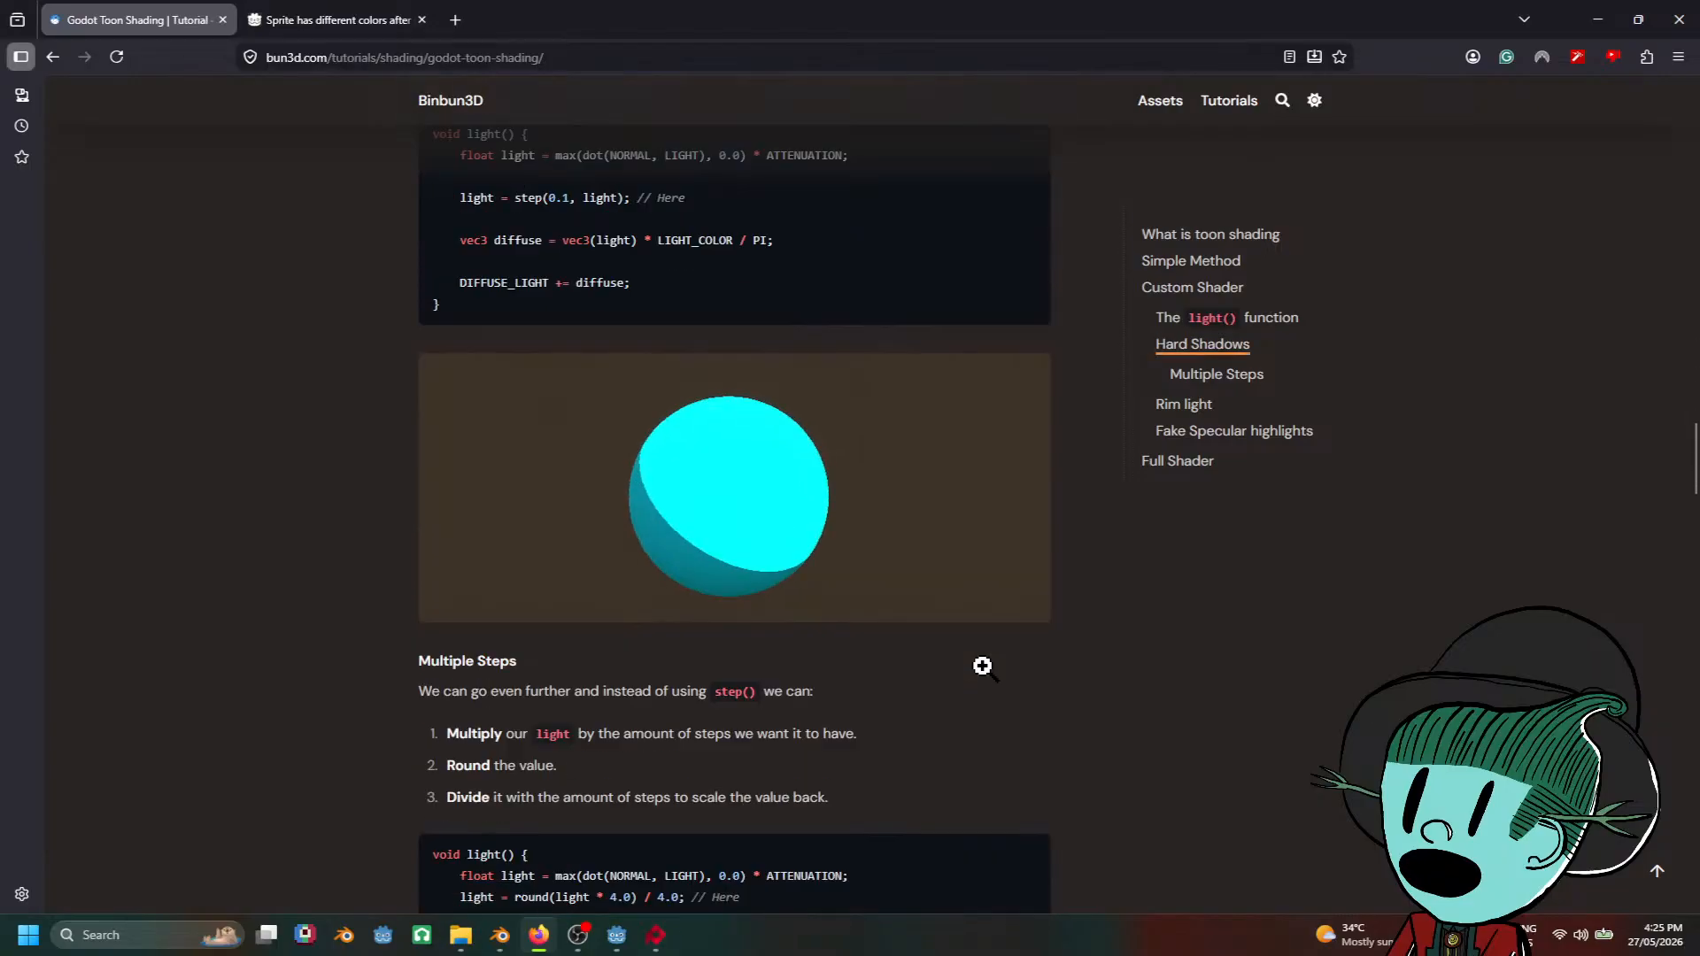
pyautogui.moveTo(656, 937)
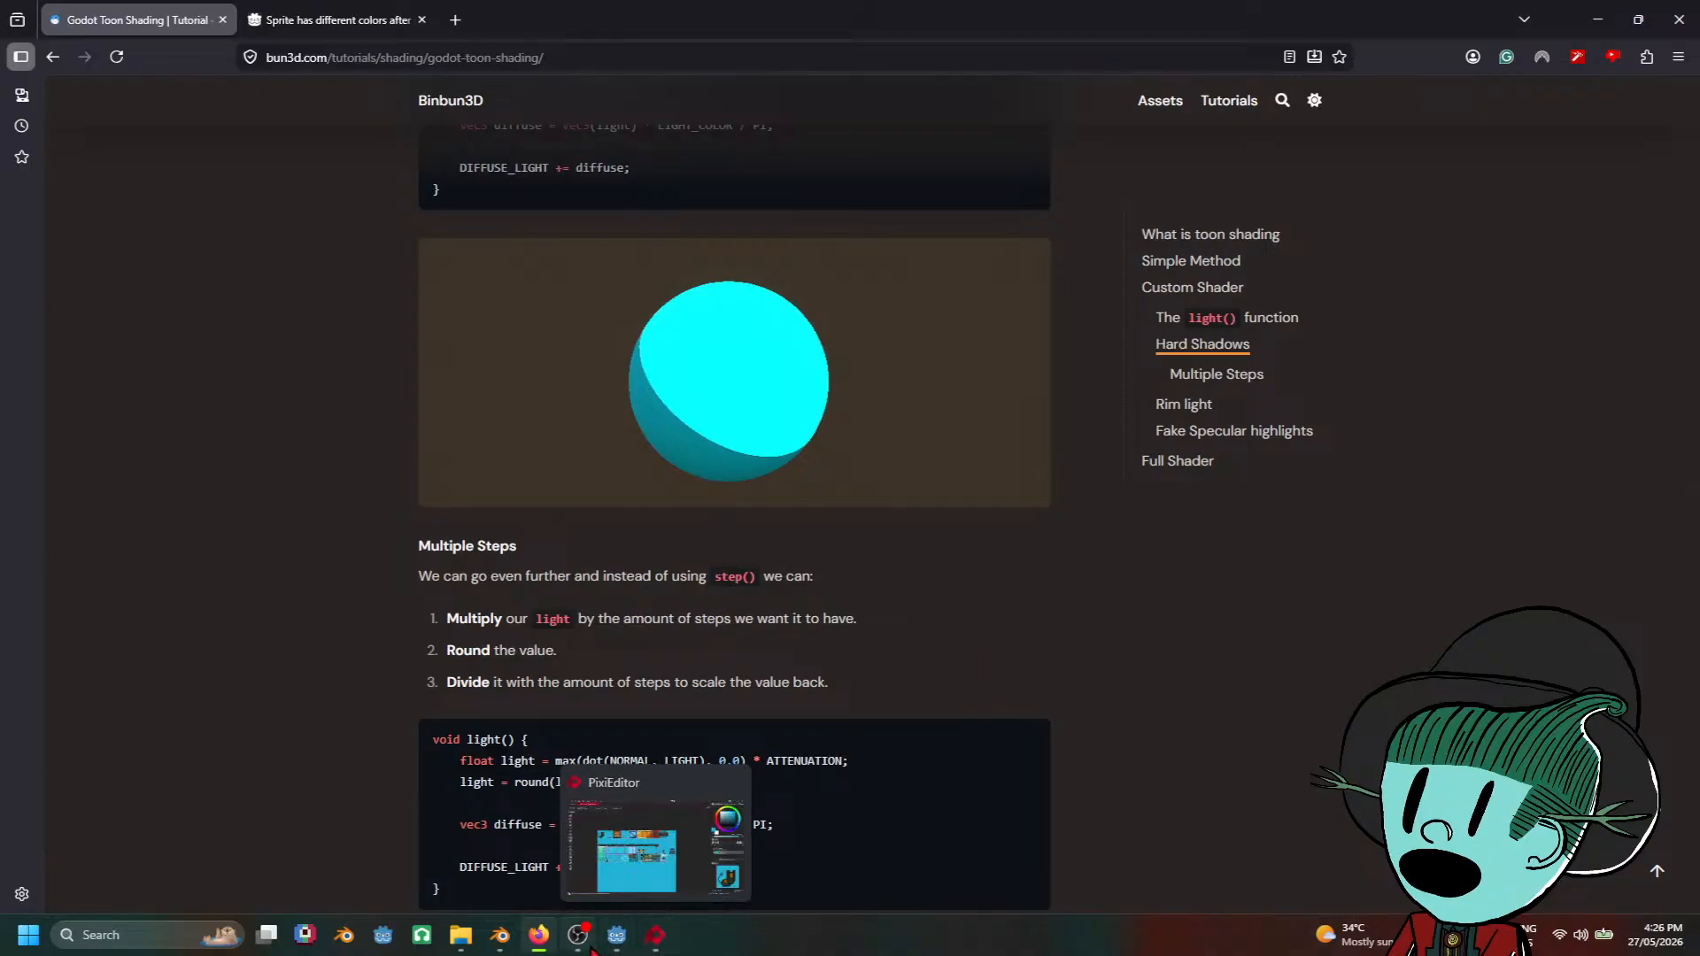
pyautogui.moveTo(511, 953)
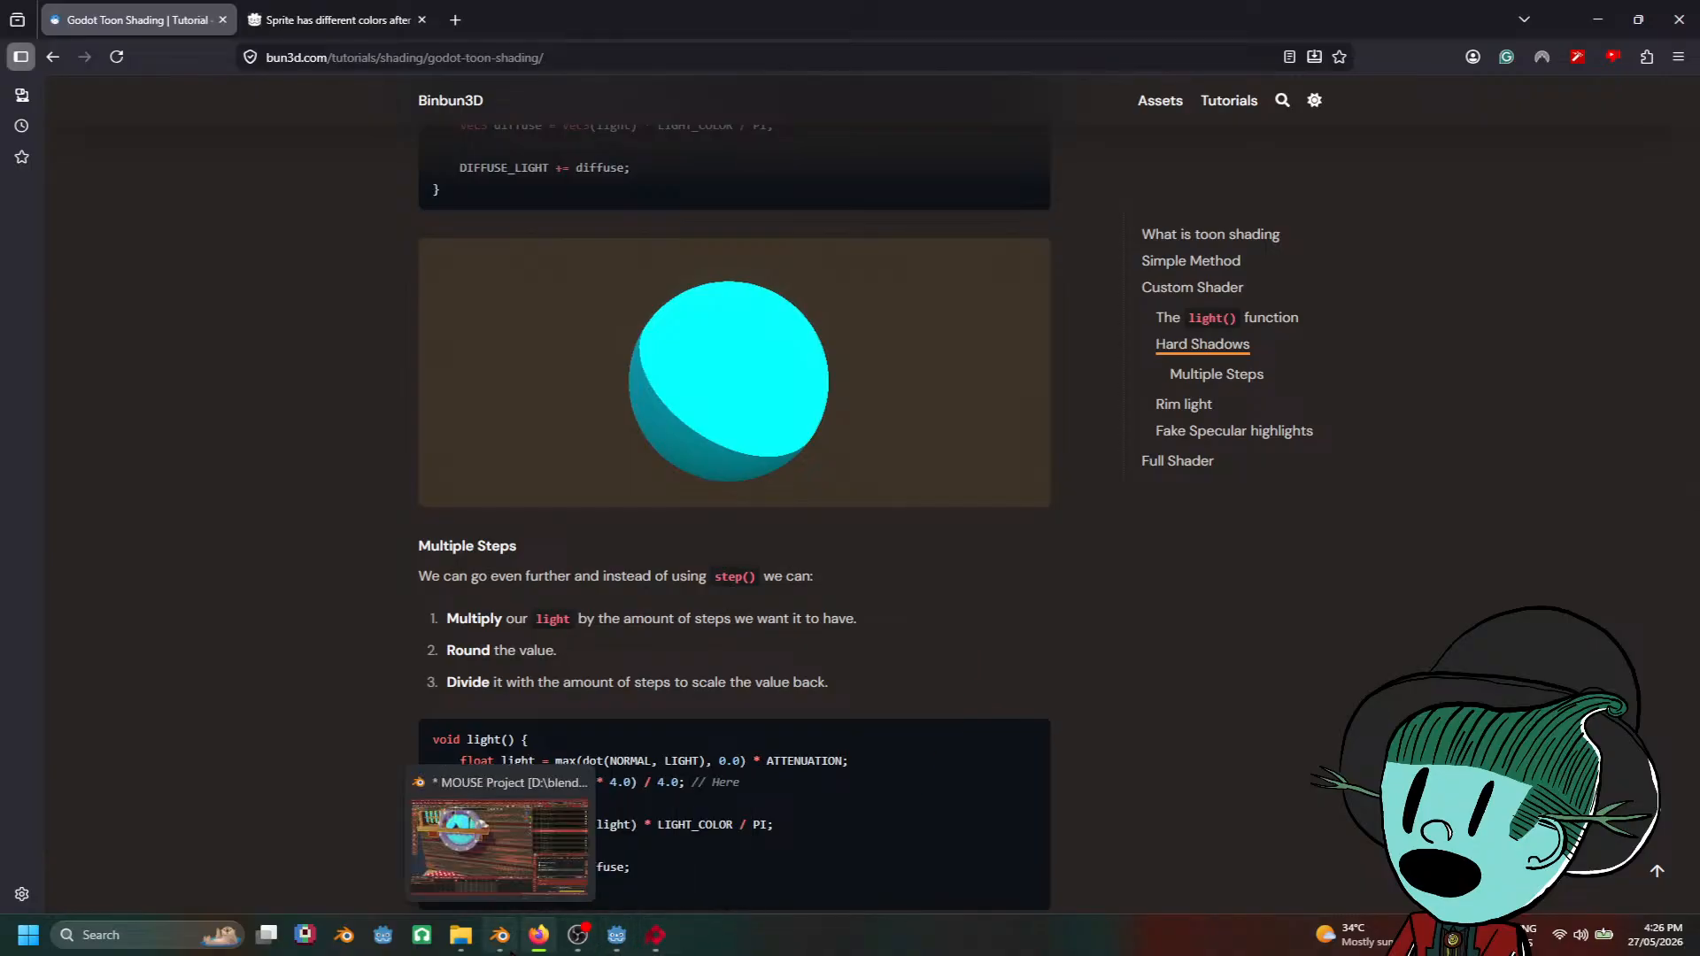
pyautogui.click(617, 936)
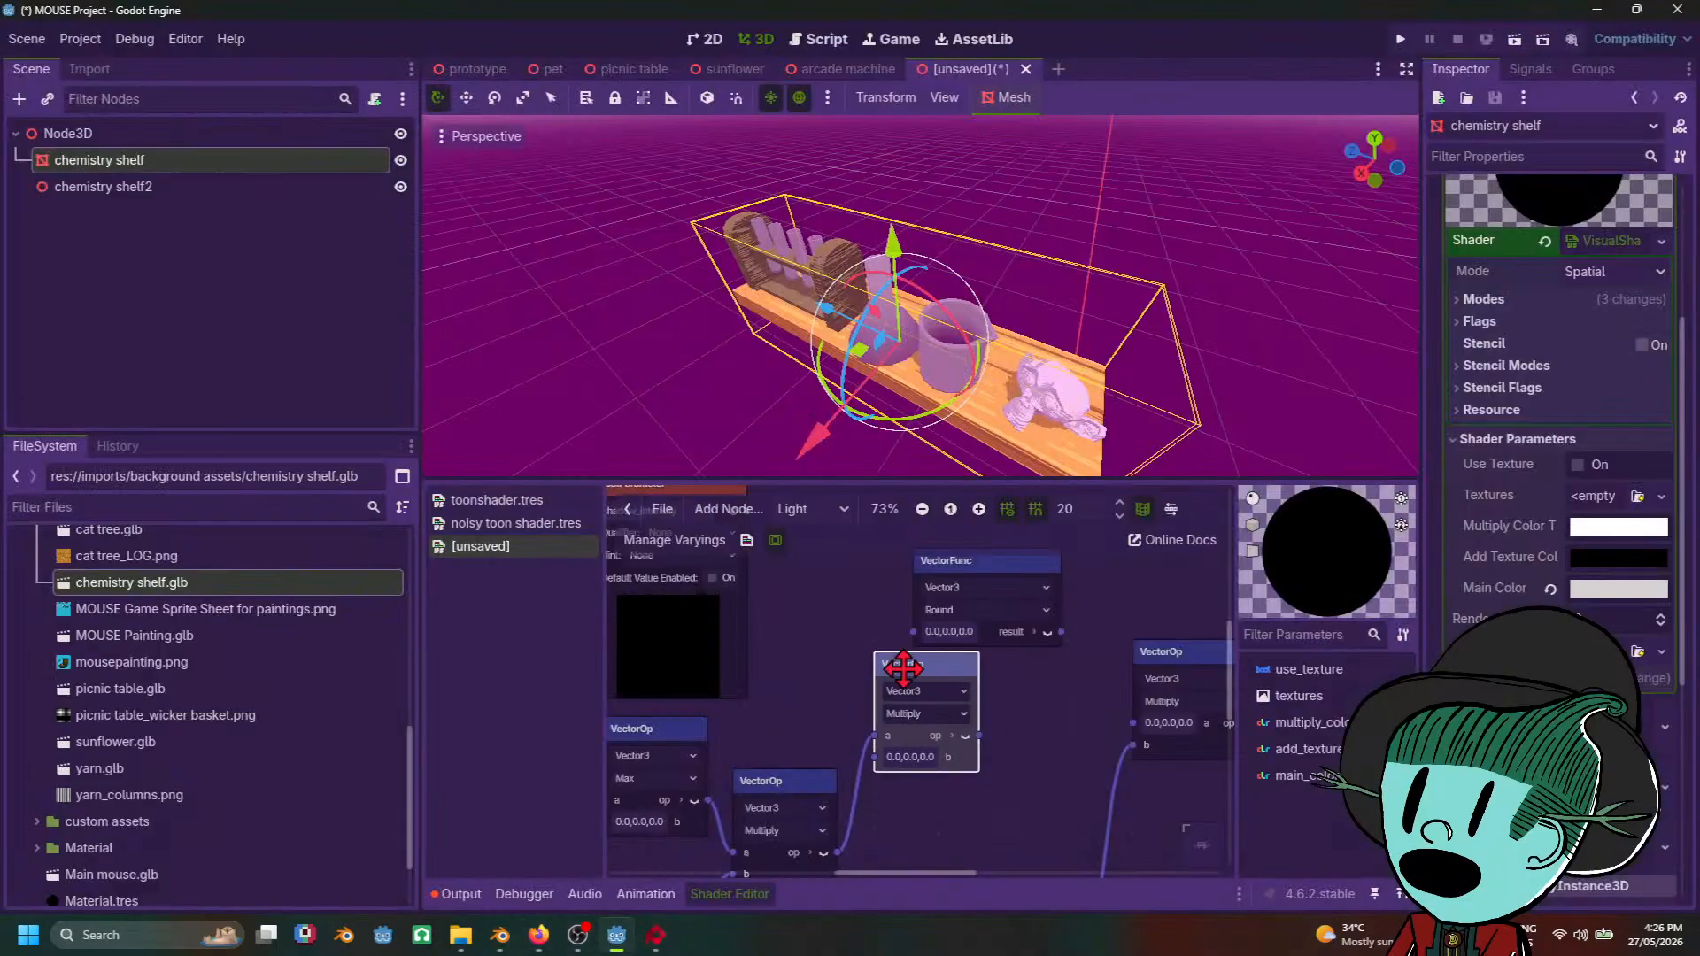
# Step: Connect the shadow_intensity parameter to input b of the duplicated Multiply node
pyautogui.scroll(2, 912, 687)
pyautogui.moveTo(768, 557); pyautogui.dragTo(892, 806)
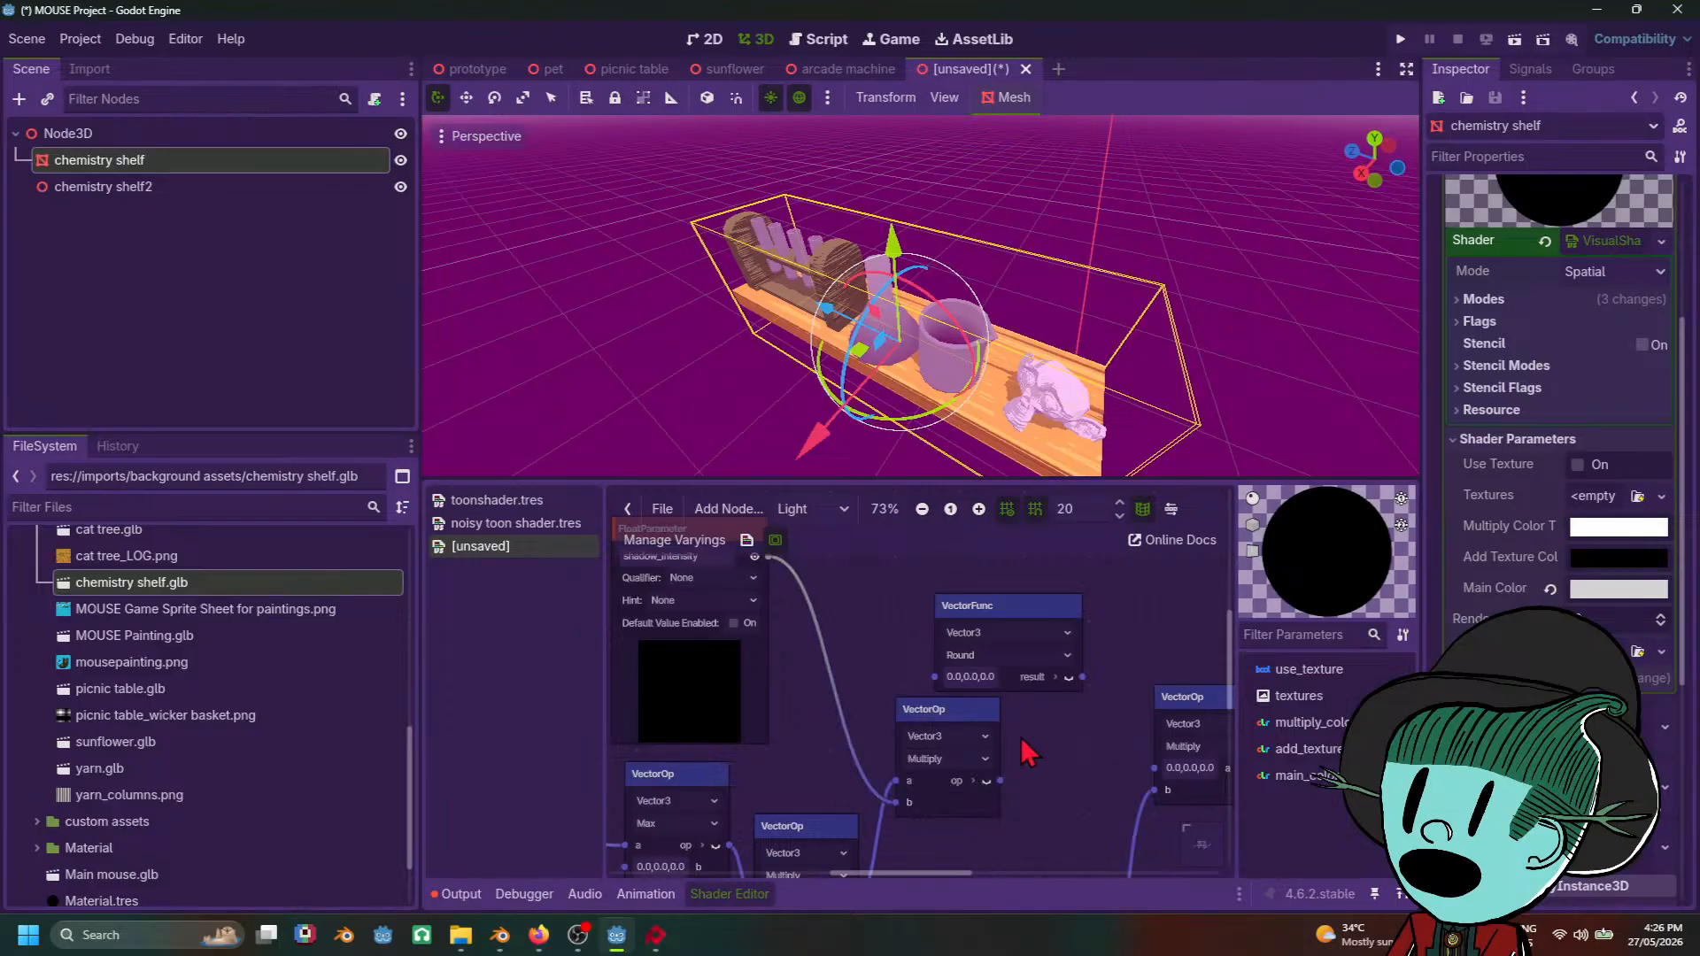
pyautogui.scroll(1, 1022, 737)
pyautogui.scroll(1, 1063, 686)
# Step: Connect the duplicated Multiply node to the Round node, and Round's result to input a of the light_color Multiply node
pyautogui.moveTo(941, 634); pyautogui.dragTo(992, 636)
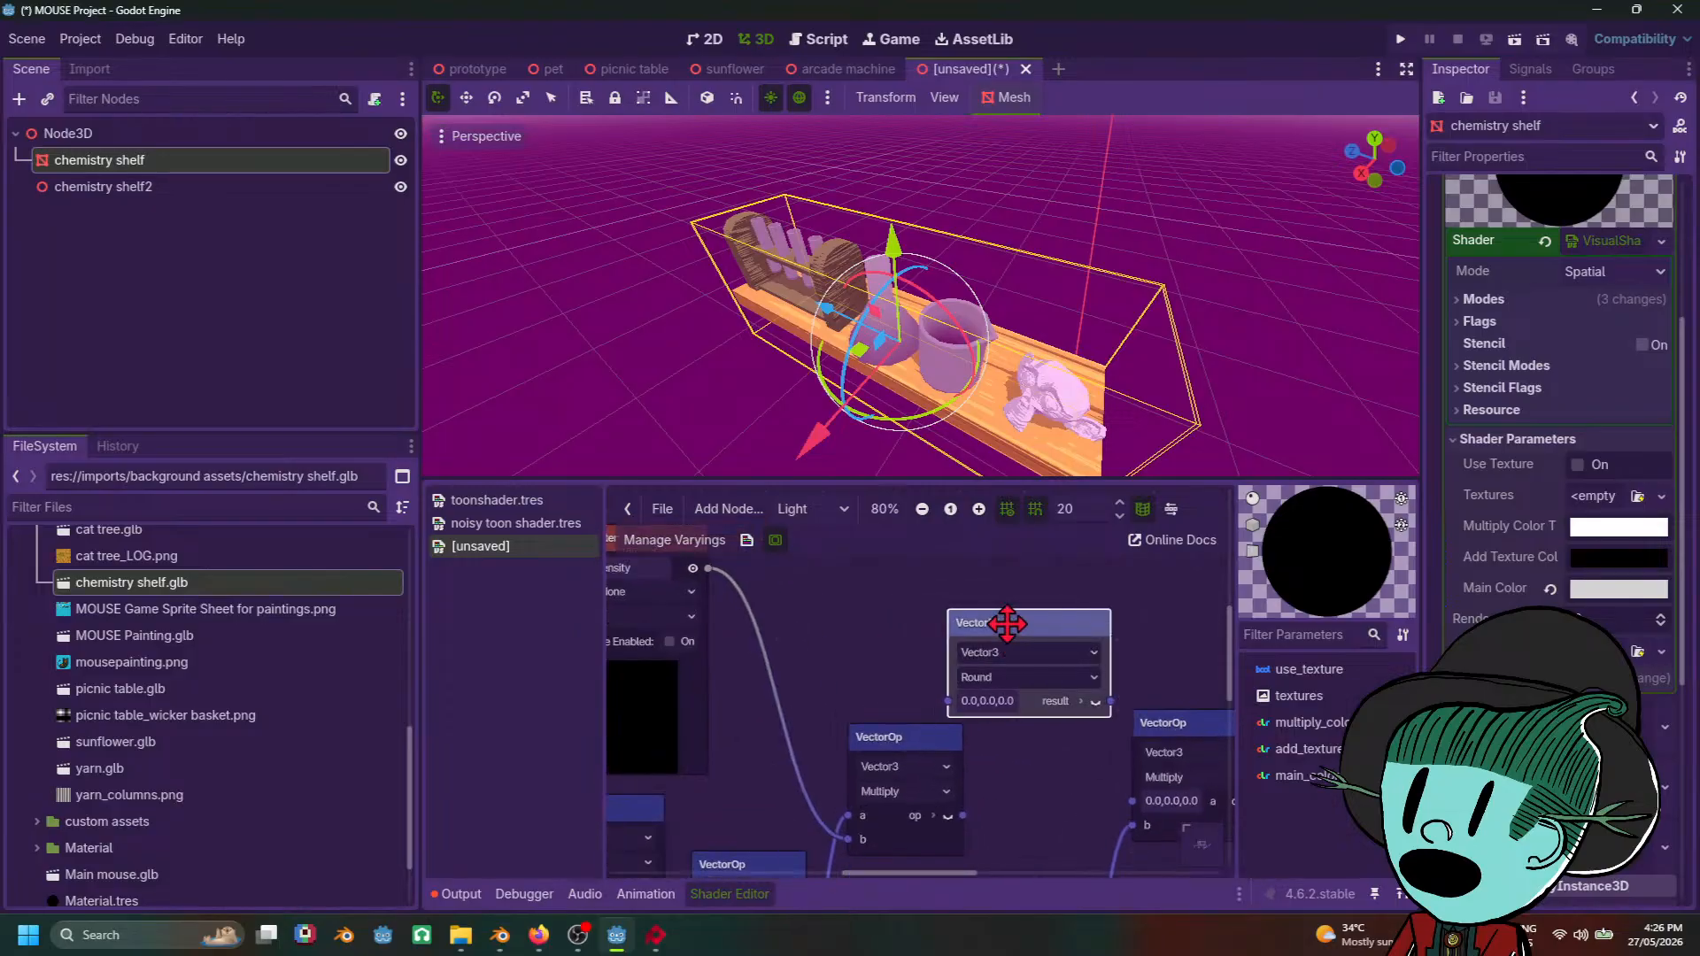
pyautogui.moveTo(964, 815); pyautogui.dragTo(948, 701)
pyautogui.moveTo(888, 751); pyautogui.dragTo(832, 722)
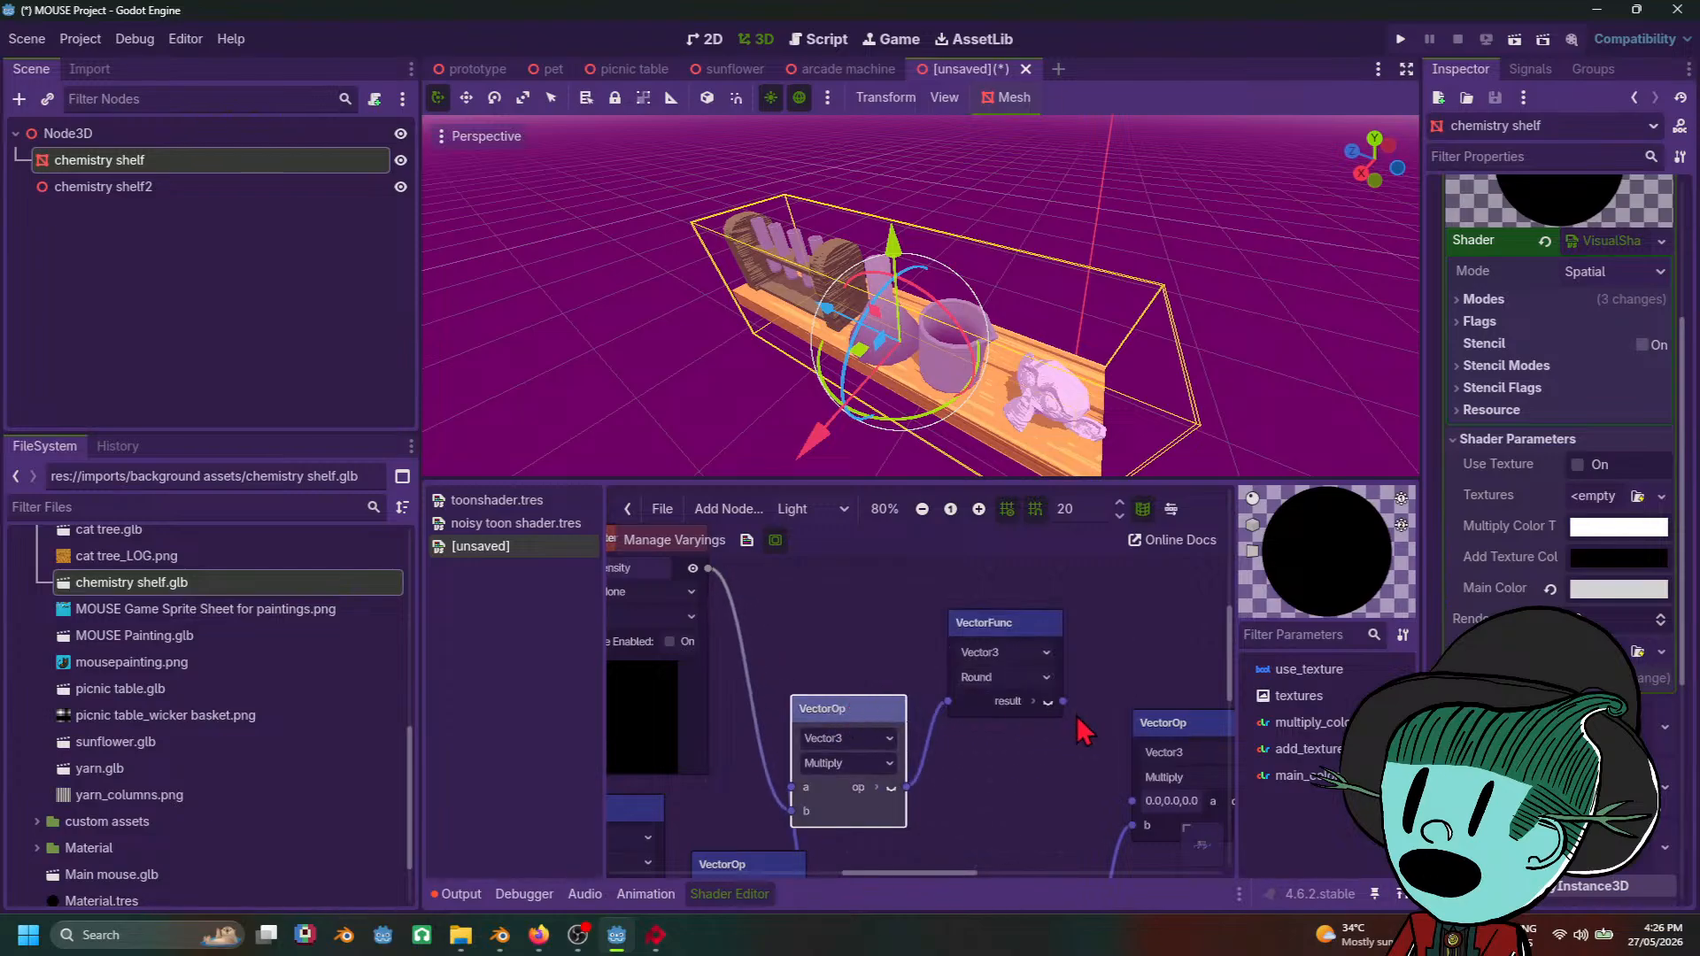
pyautogui.moveTo(1087, 731); pyautogui.dragTo(909, 691, button='middle')
pyautogui.moveTo(885, 662); pyautogui.dragTo(955, 762)
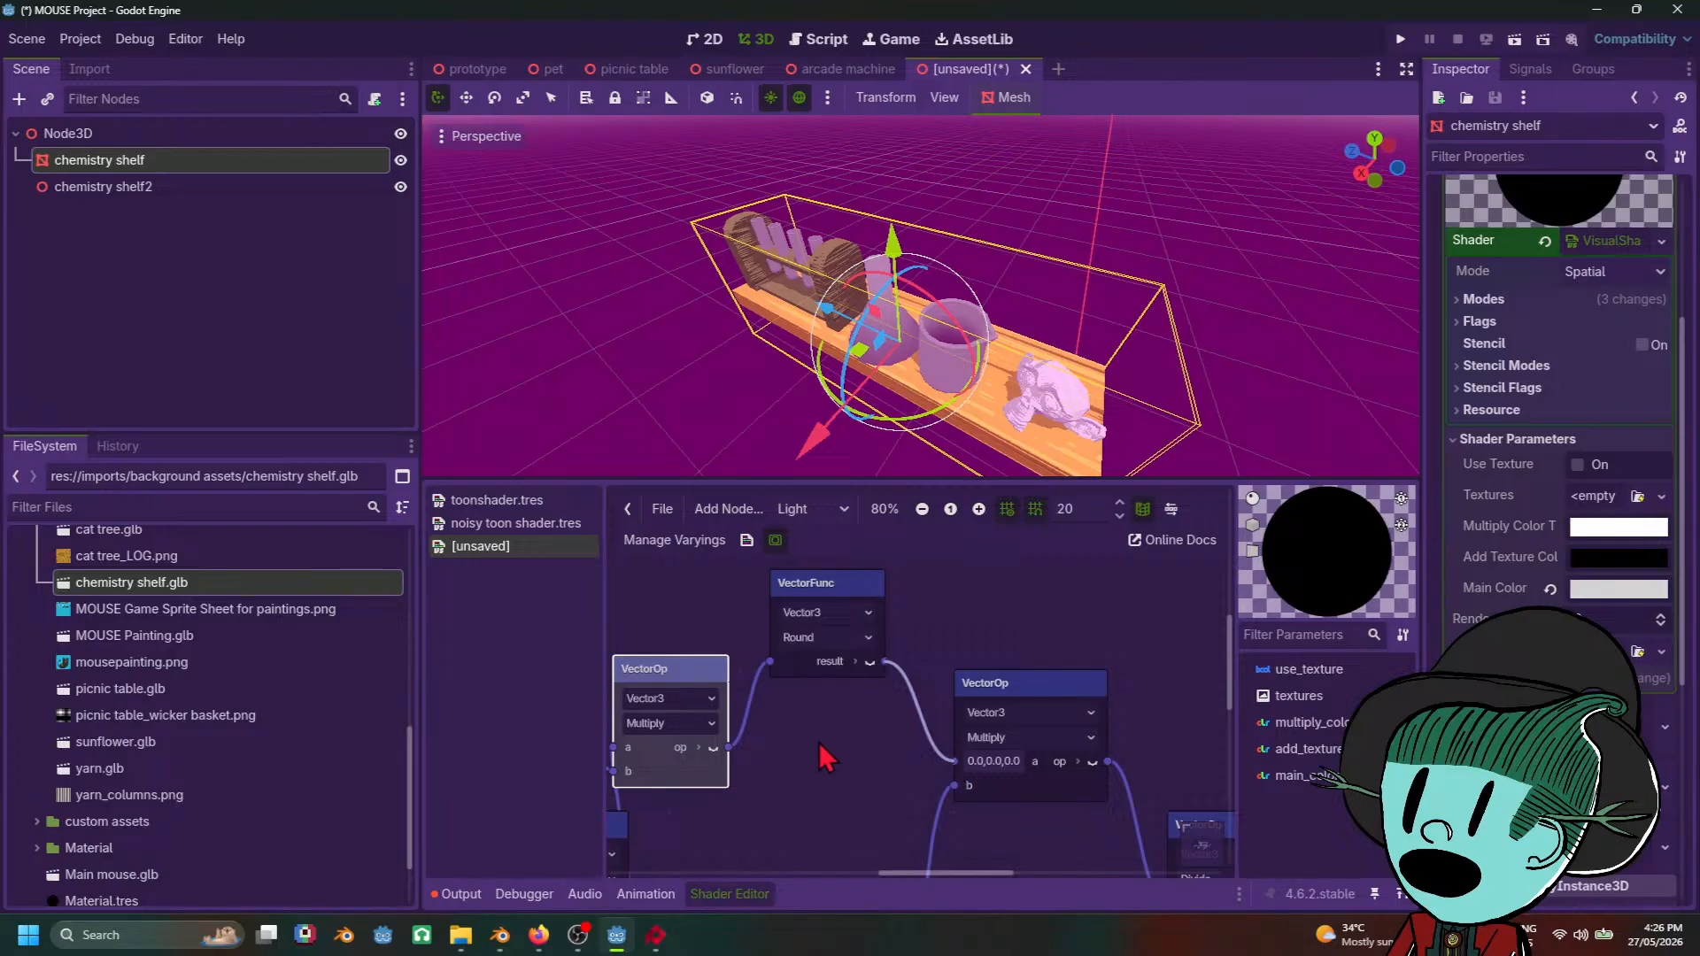
# Step: View the shelf from the front and raise the material's Shadow Intensity to test the stepped shading on the glassware
pyautogui.scroll(-2, 820, 742)
pyautogui.scroll(-1, 820, 742)
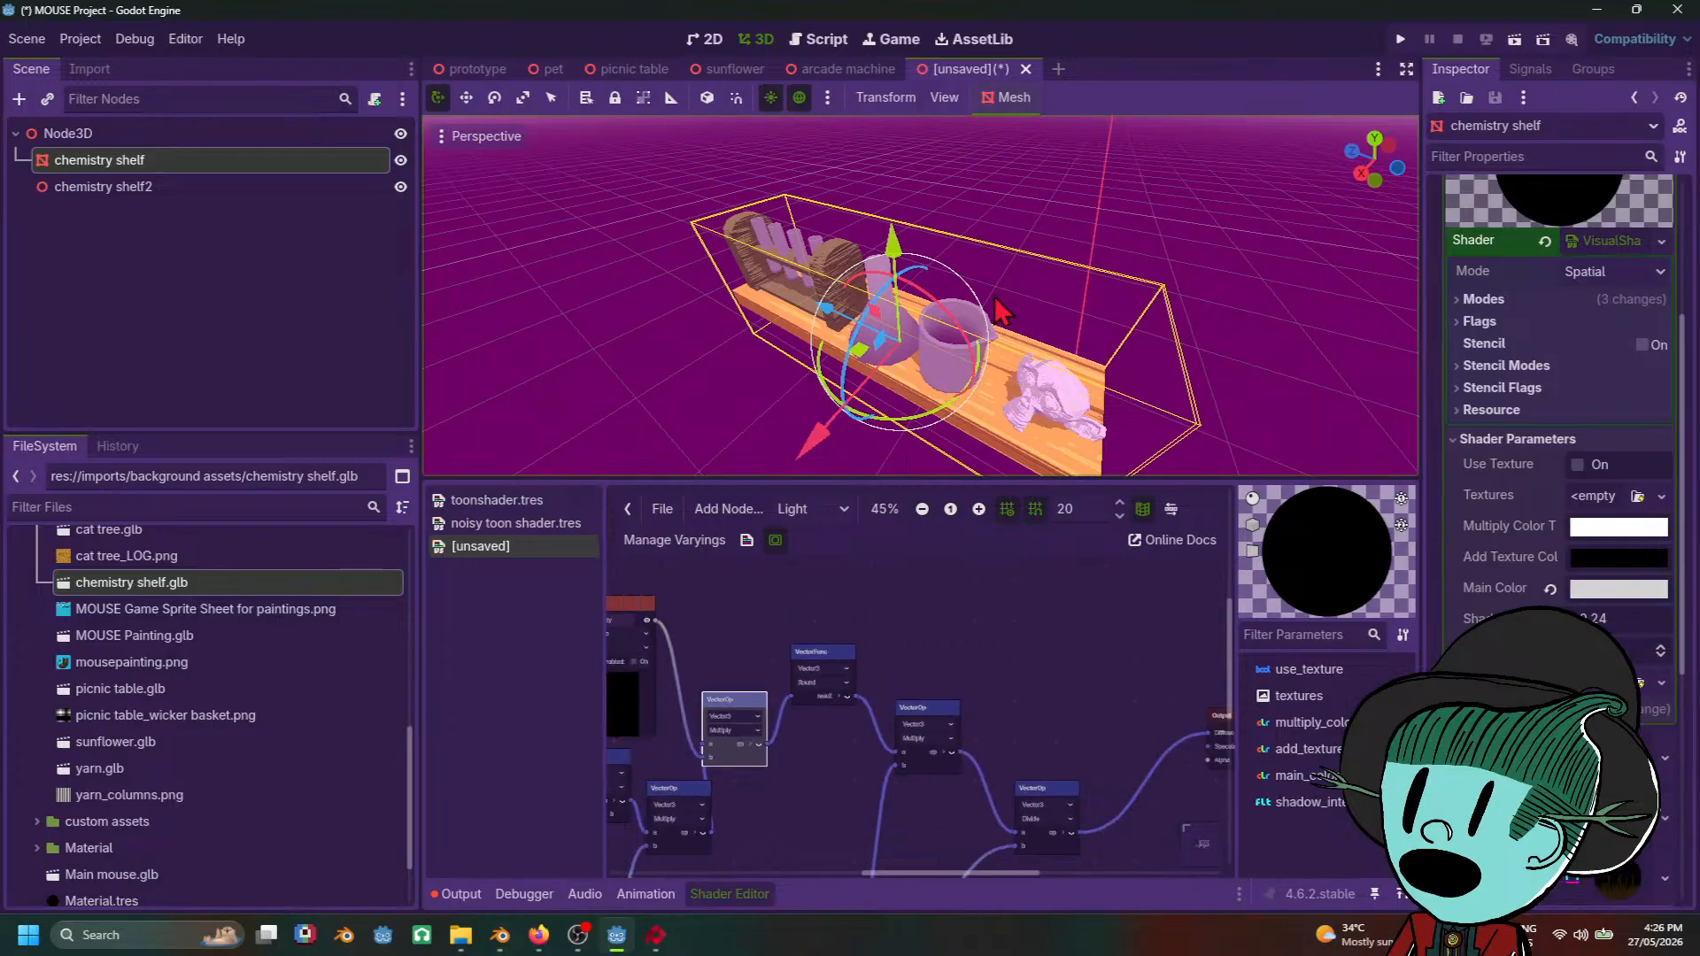
pyautogui.moveTo(1001, 310); pyautogui.dragTo(1196, 306, button='middle')
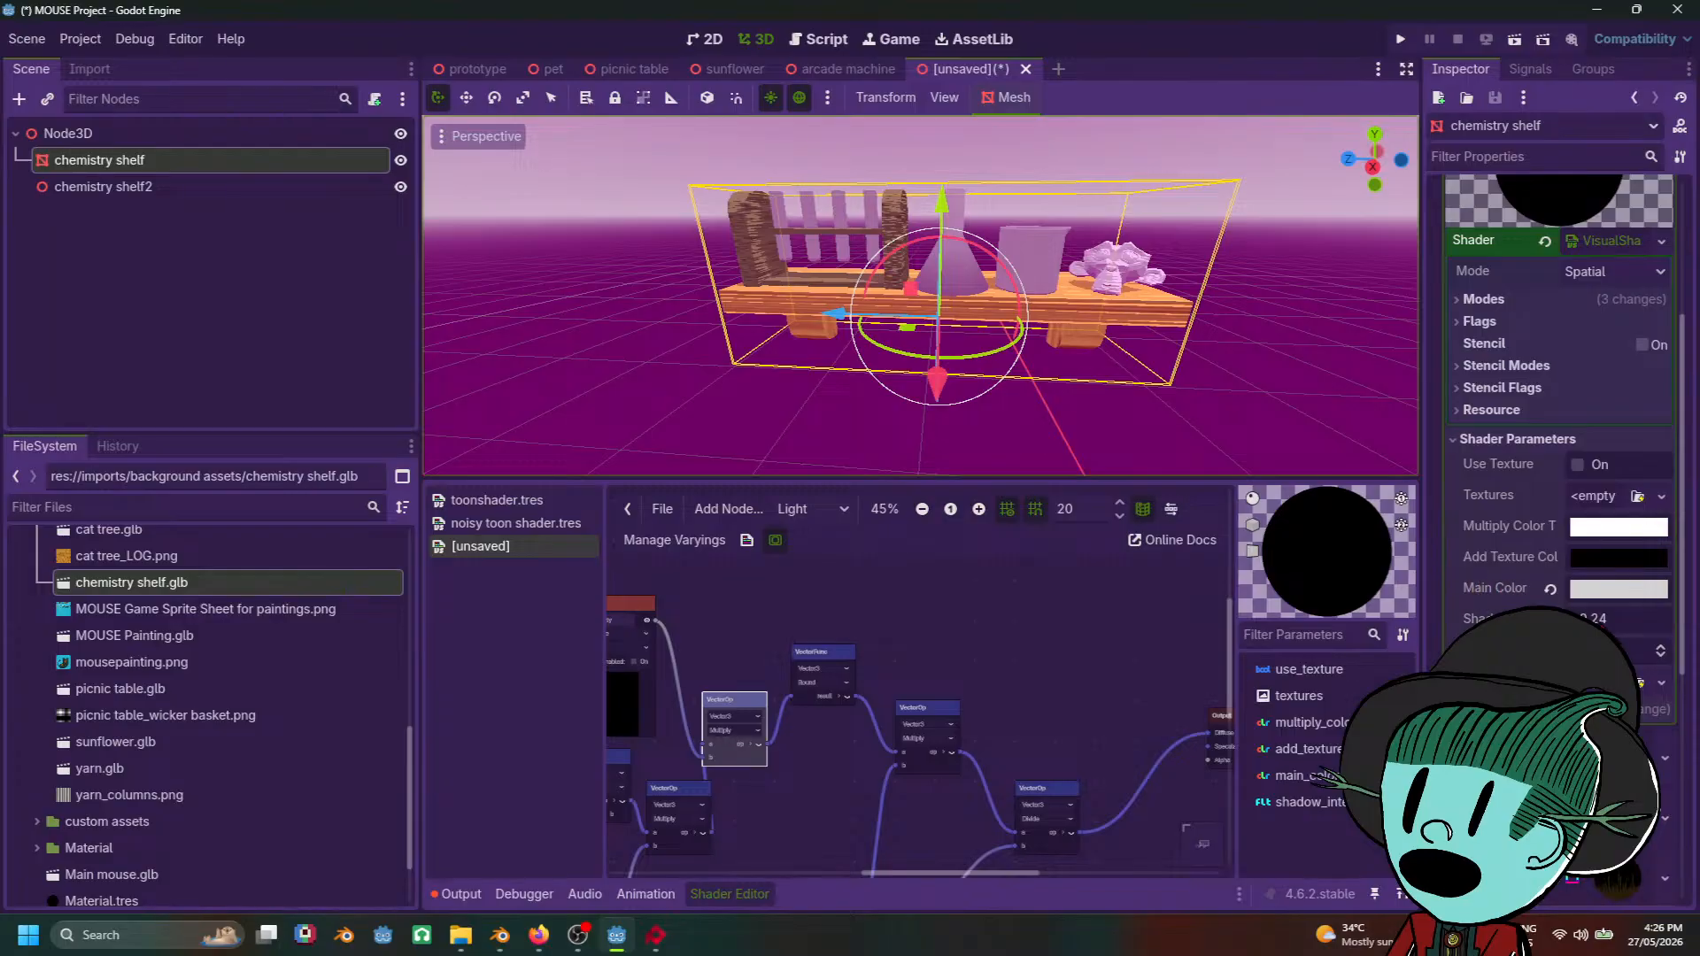
pyautogui.moveTo(1599, 618); pyautogui.dragTo(1559, 618)
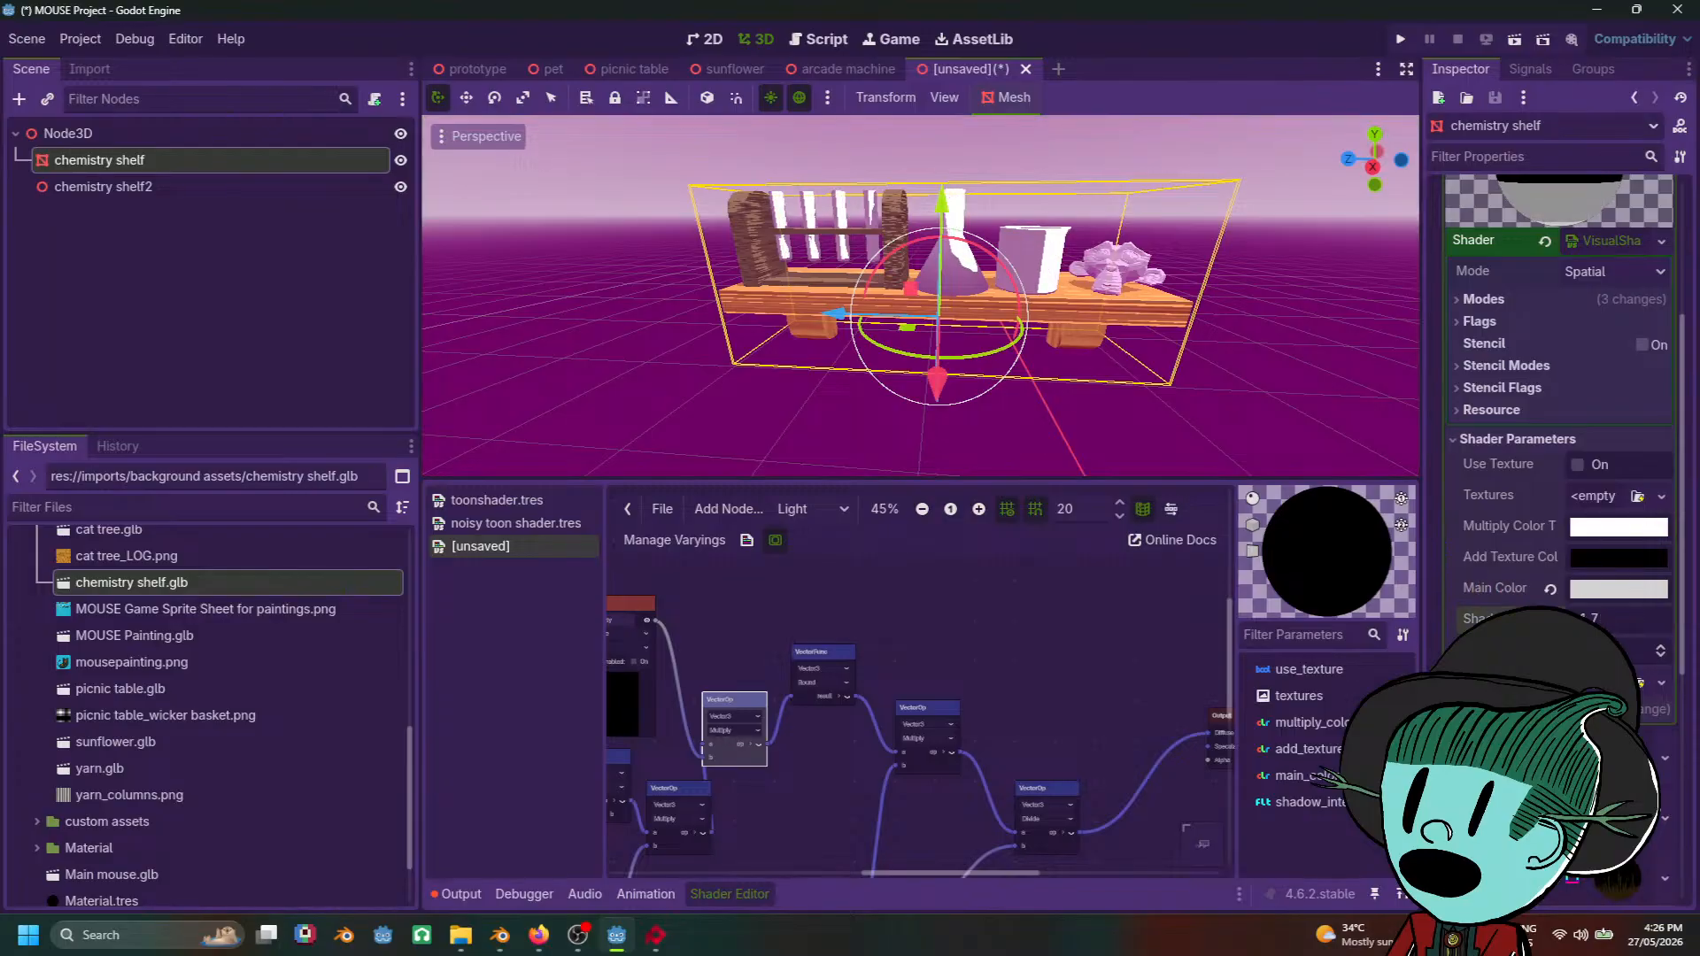
# Step: Move all light graph nodes up to the duplicated Multiply away from the Round node to make room between them
pyautogui.scroll(1, 869, 652)
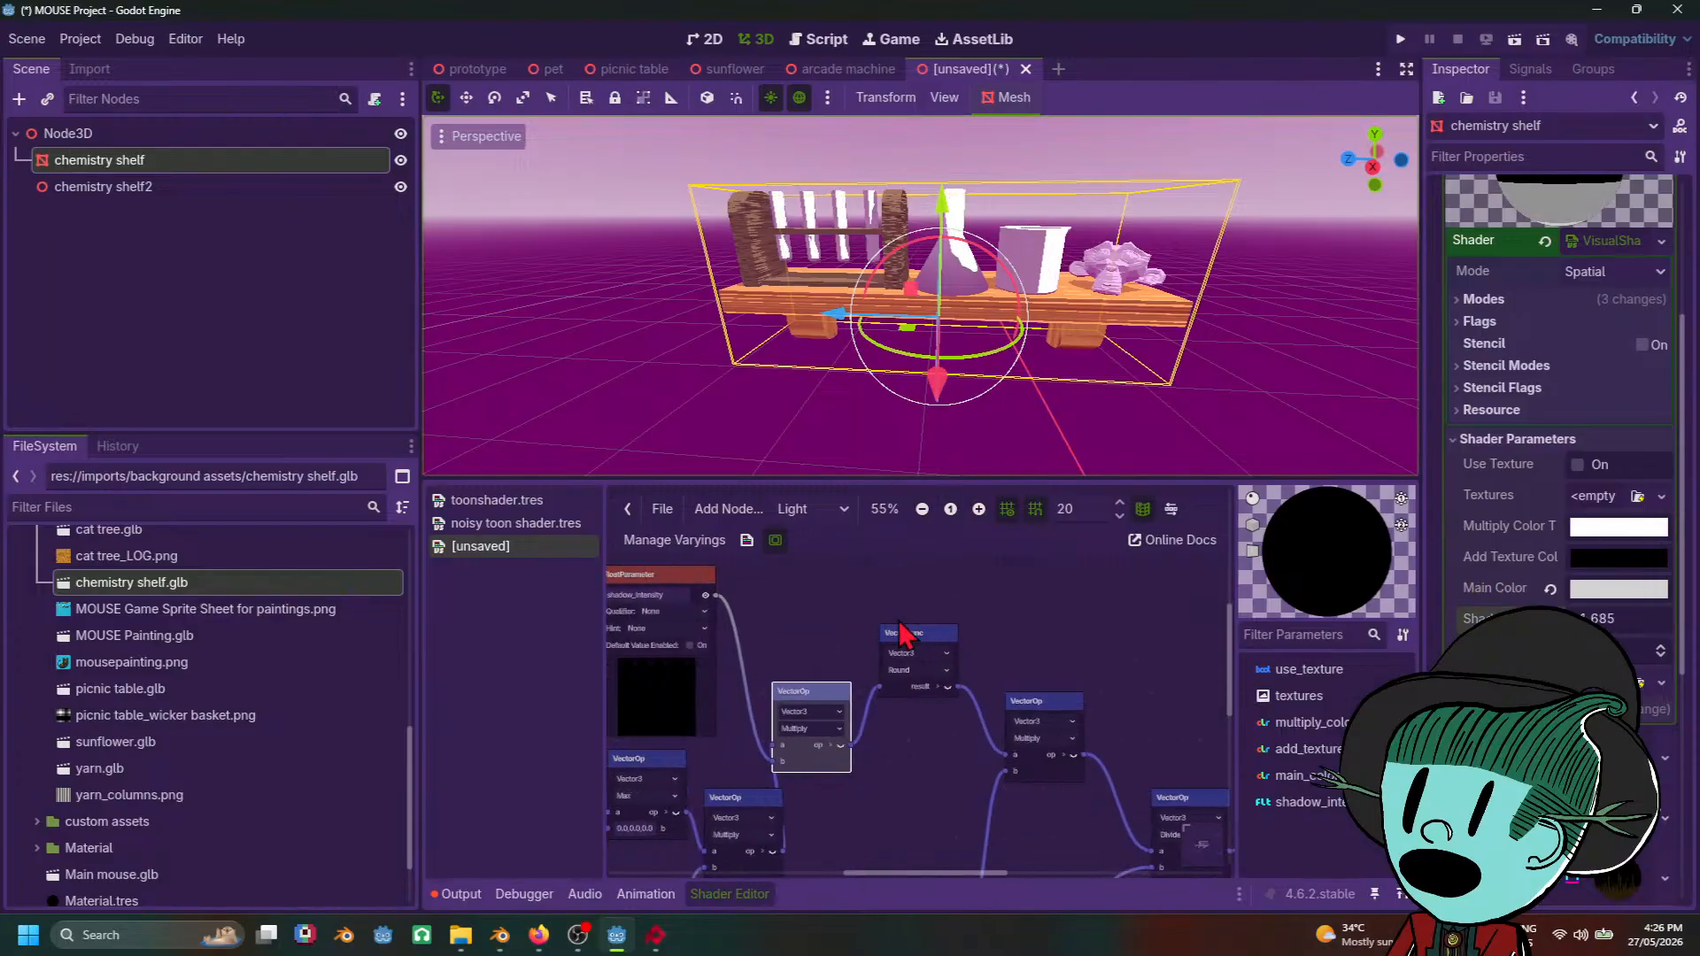
pyautogui.moveTo(869, 652); pyautogui.dragTo(1052, 611, button='middle')
pyautogui.scroll(-5, 871, 655)
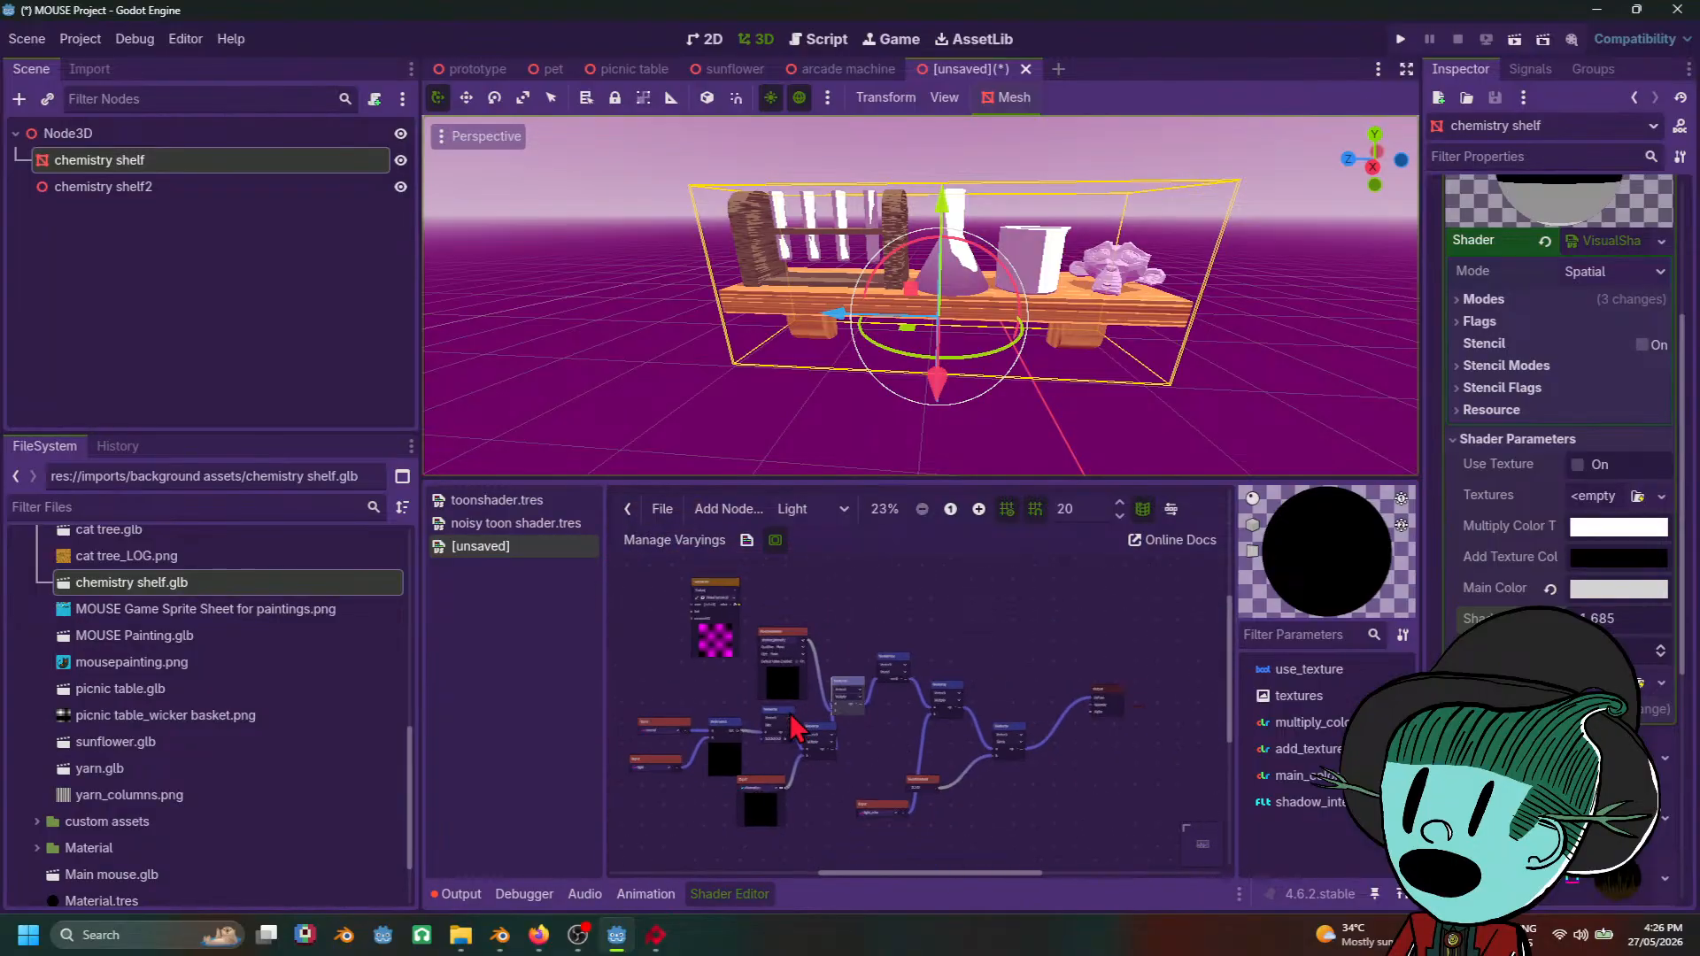
pyautogui.moveTo(706, 611); pyautogui.dragTo(1028, 819)
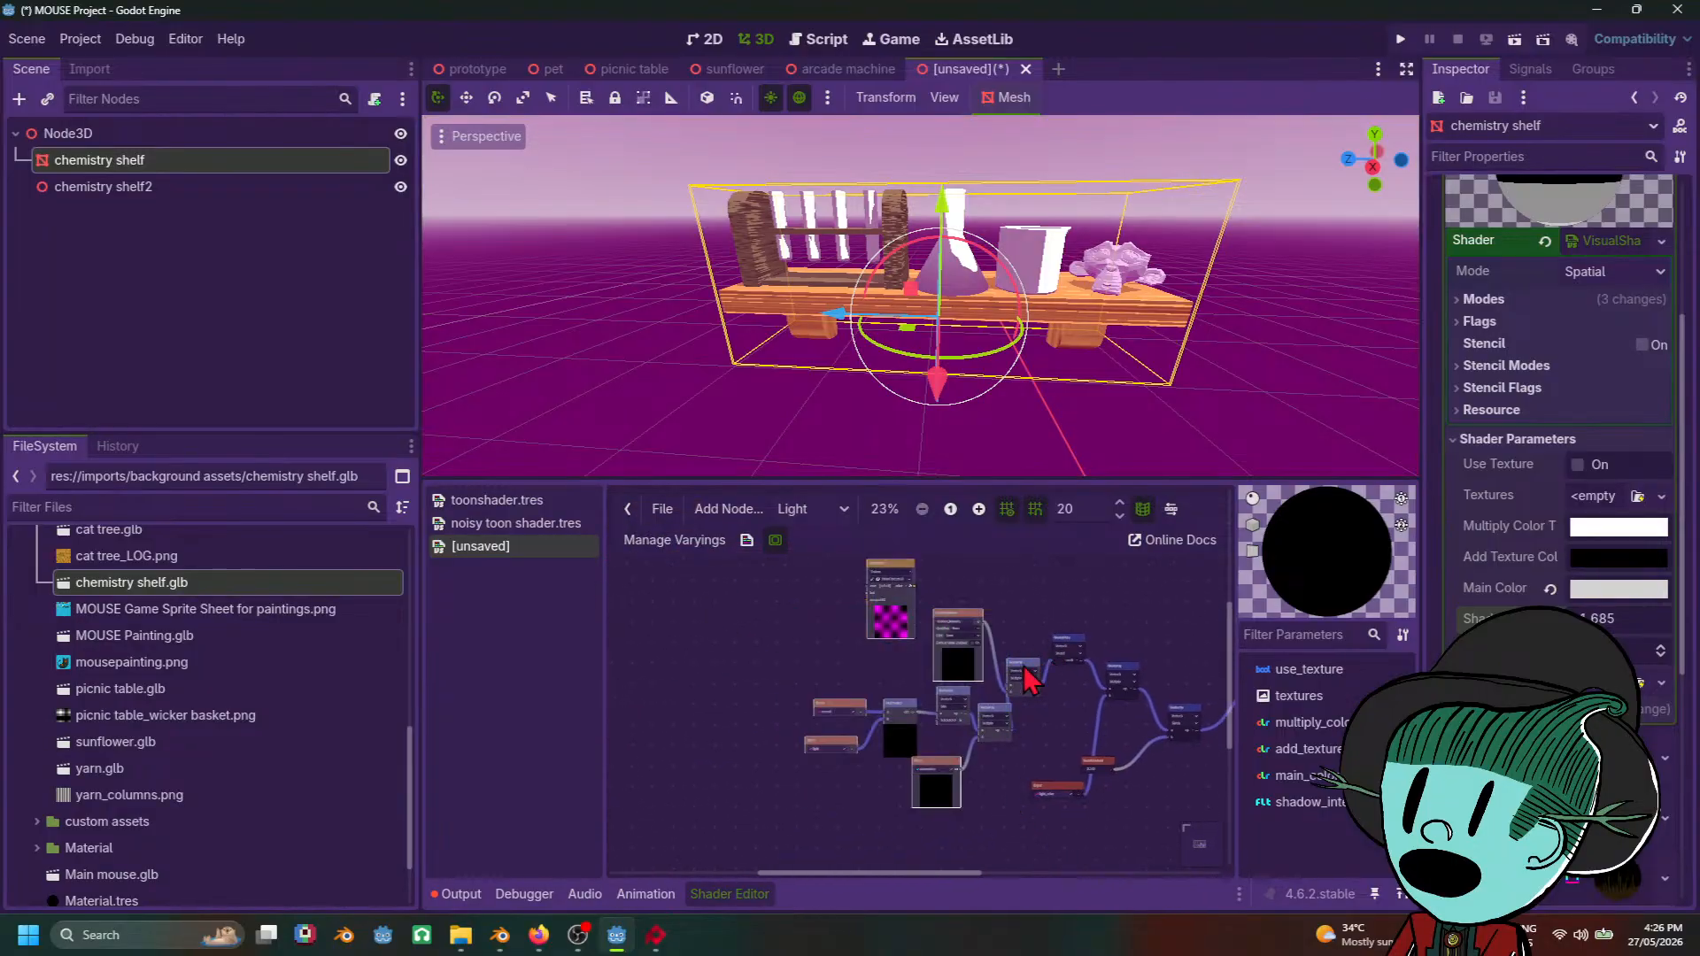
pyautogui.moveTo(1014, 669); pyautogui.dragTo(922, 679)
pyautogui.scroll(4, 873, 691)
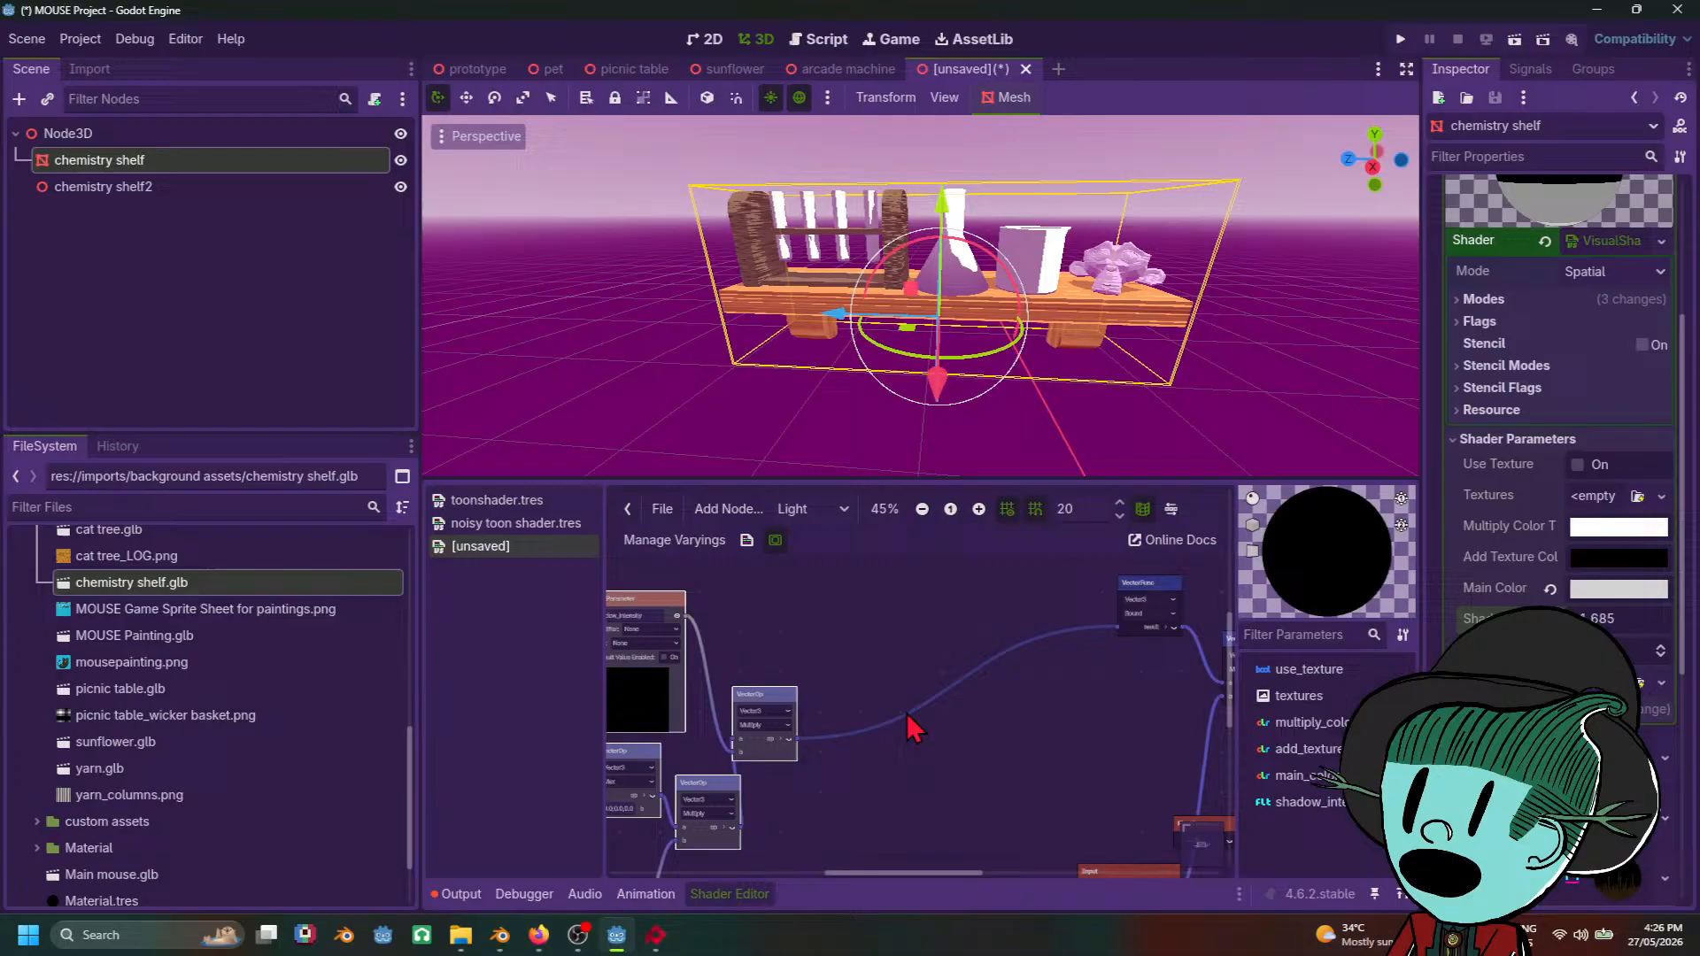
# Step: Add a Vector3 Divide node in the gap between the duplicated Multiply node and the Round node
pyautogui.rightClick(866, 672)
pyautogui.click(909, 684)
pyautogui.write('round')
pyautogui.press('BackSpace')
pyautogui.press('BackSpace')
pyautogui.press('BackSpace')
pyautogui.press('BackSpace')
pyautogui.press('BackSpace')
pyautogui.write('divid')
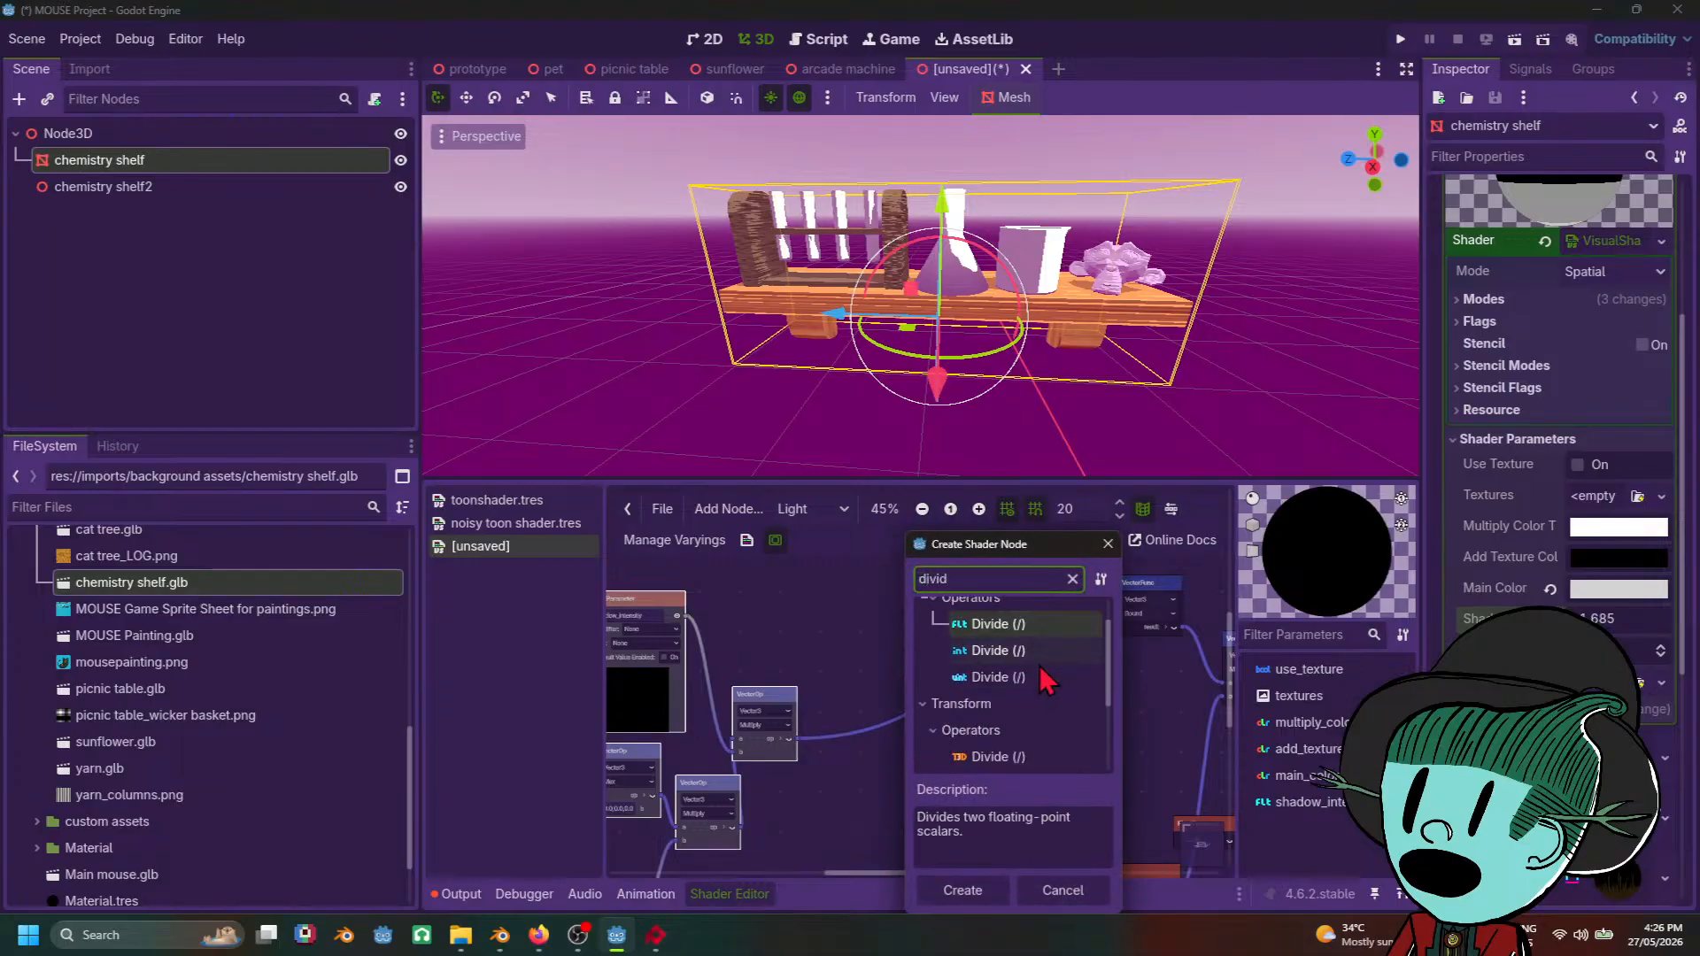
pyautogui.scroll(-3, 1038, 709)
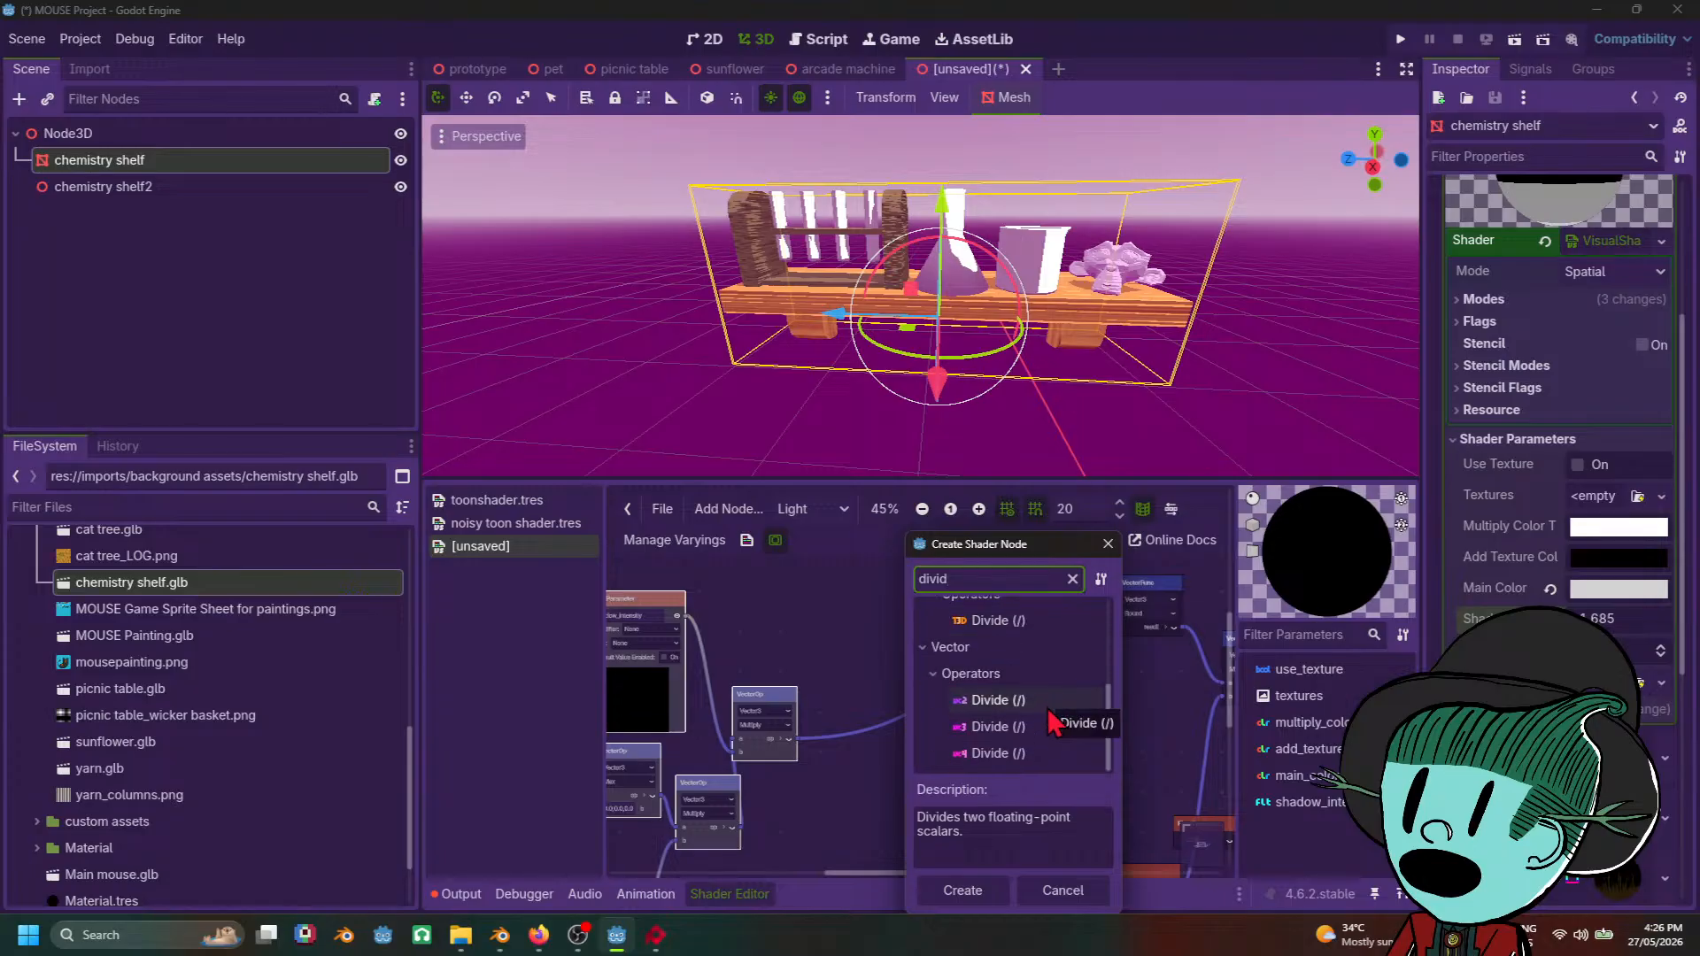
pyautogui.doubleClick(1040, 728)
# Step: Connect the duplicated Multiply node's output to input a of the new Divide node and place Divide above the wire
pyautogui.keyDown('ctrl'); pyautogui.scroll(3, 845, 778); pyautogui.keyUp('ctrl')
pyautogui.scroll(3, 823, 788)
pyautogui.keyDown('shift'); pyautogui.hscroll(-2, 779, 815); pyautogui.keyUp('shift')
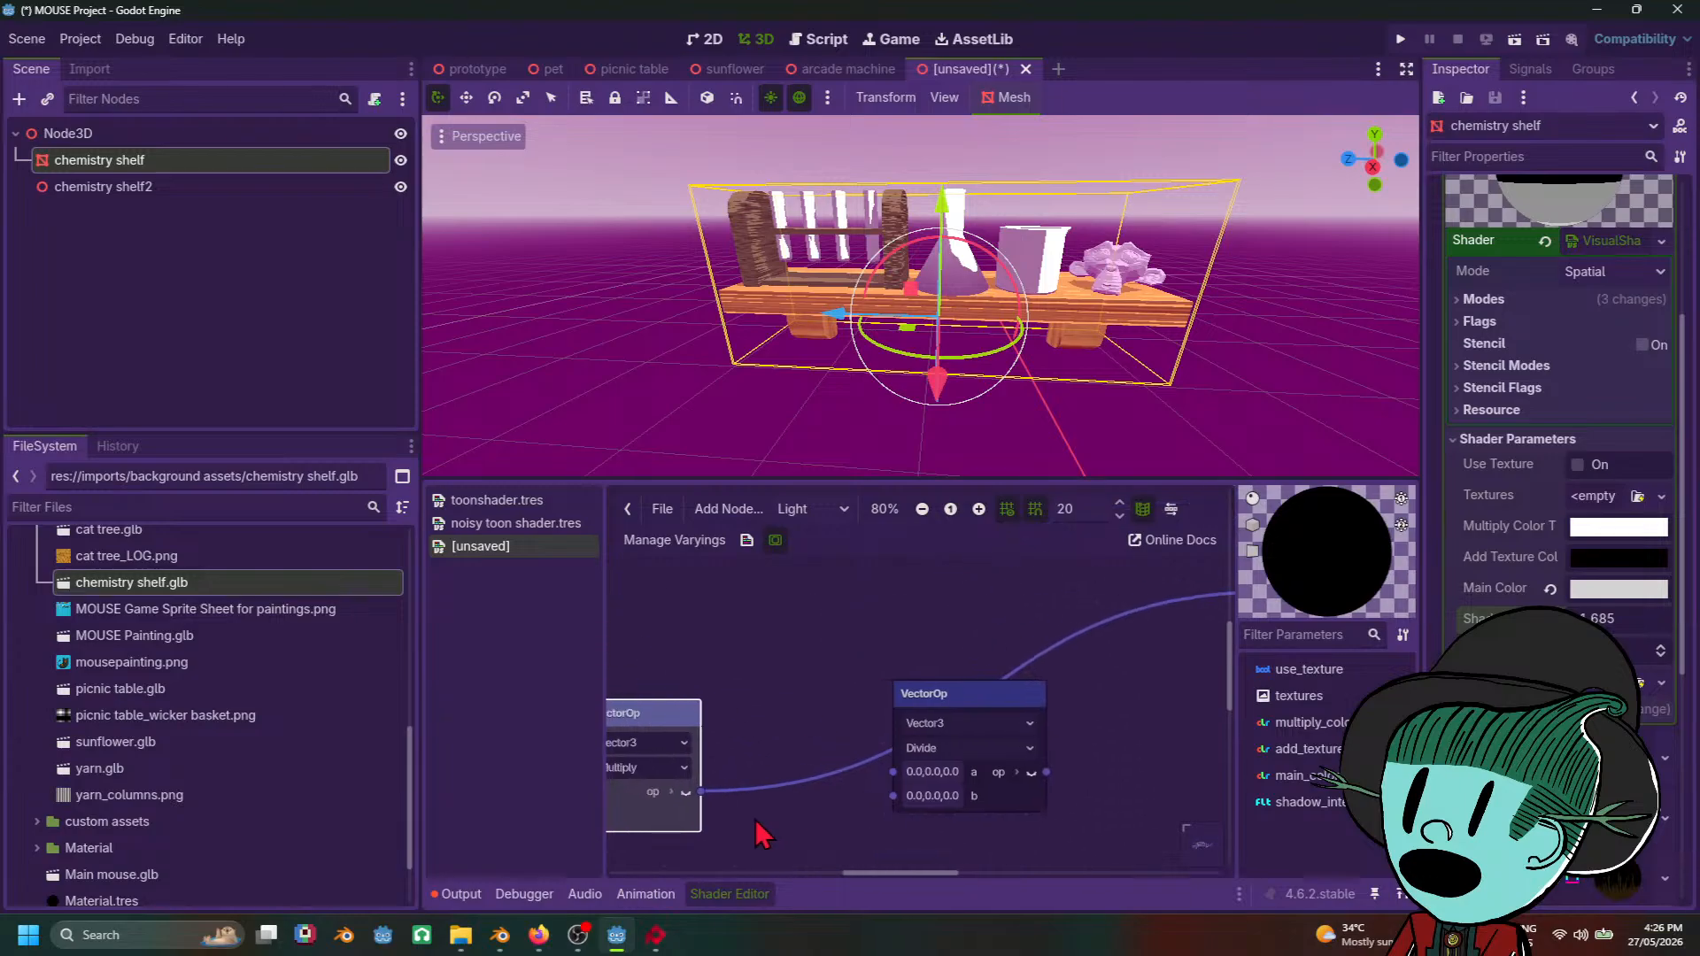
pyautogui.moveTo(701, 792); pyautogui.dragTo(894, 602)
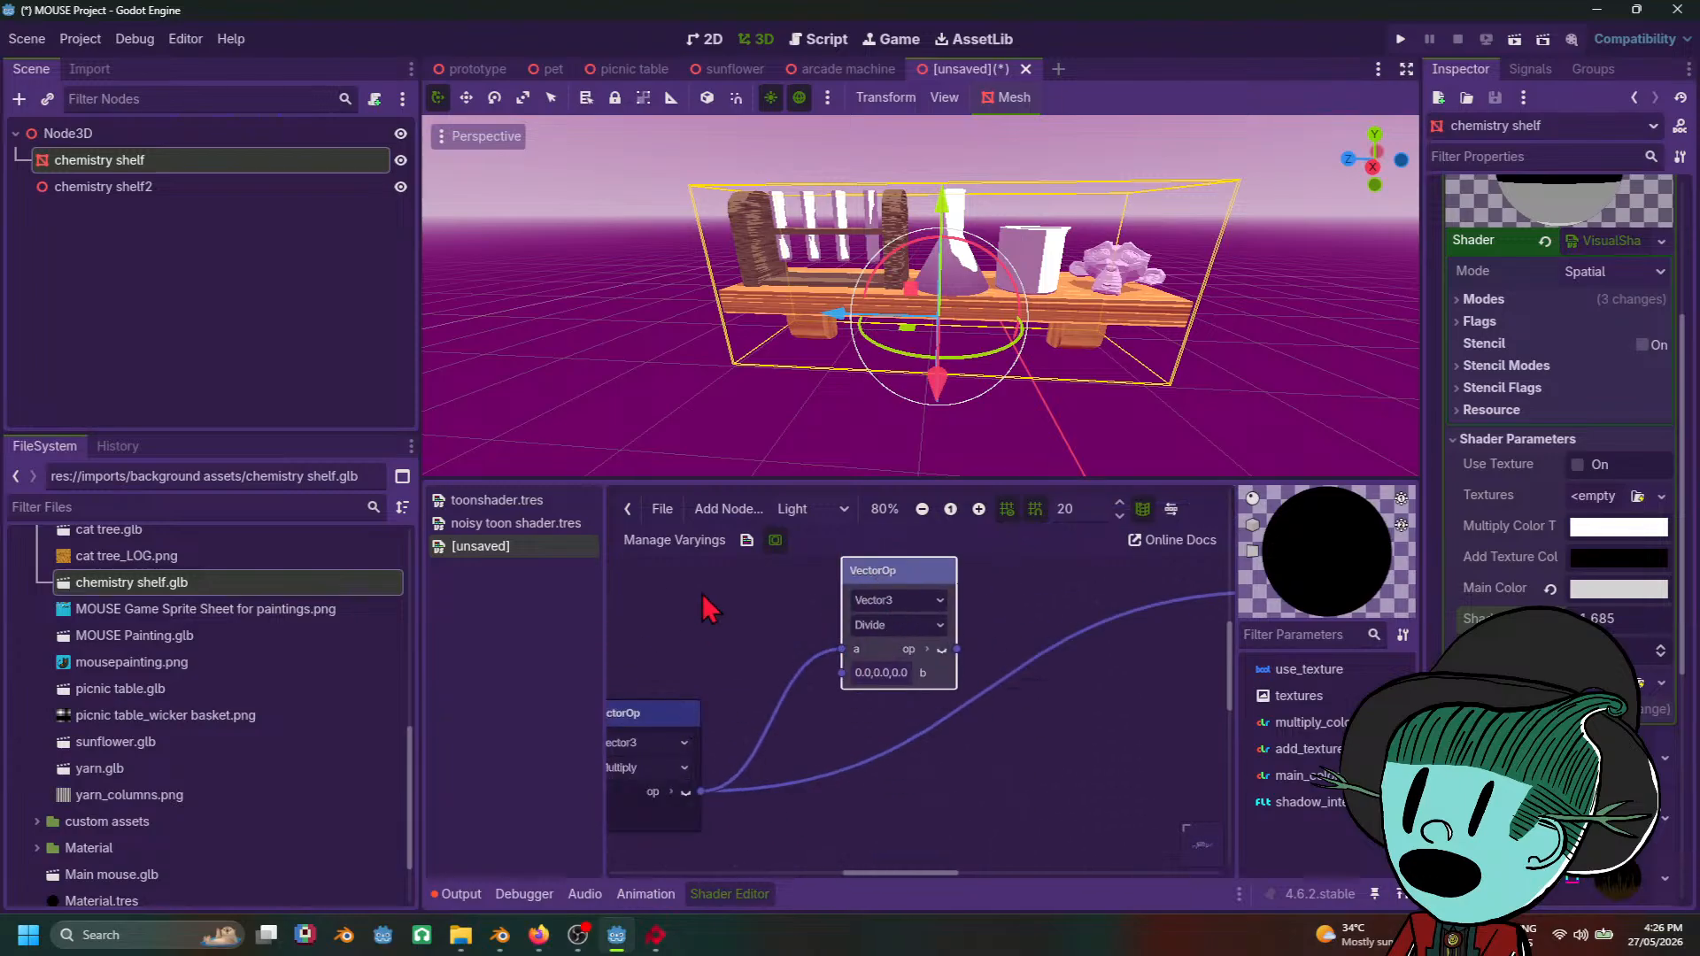
# Step: Add a FloatParameter node beside the Divide node and enable its default value, set to 1.0
pyautogui.rightClick(703, 594)
pyautogui.click(778, 605)
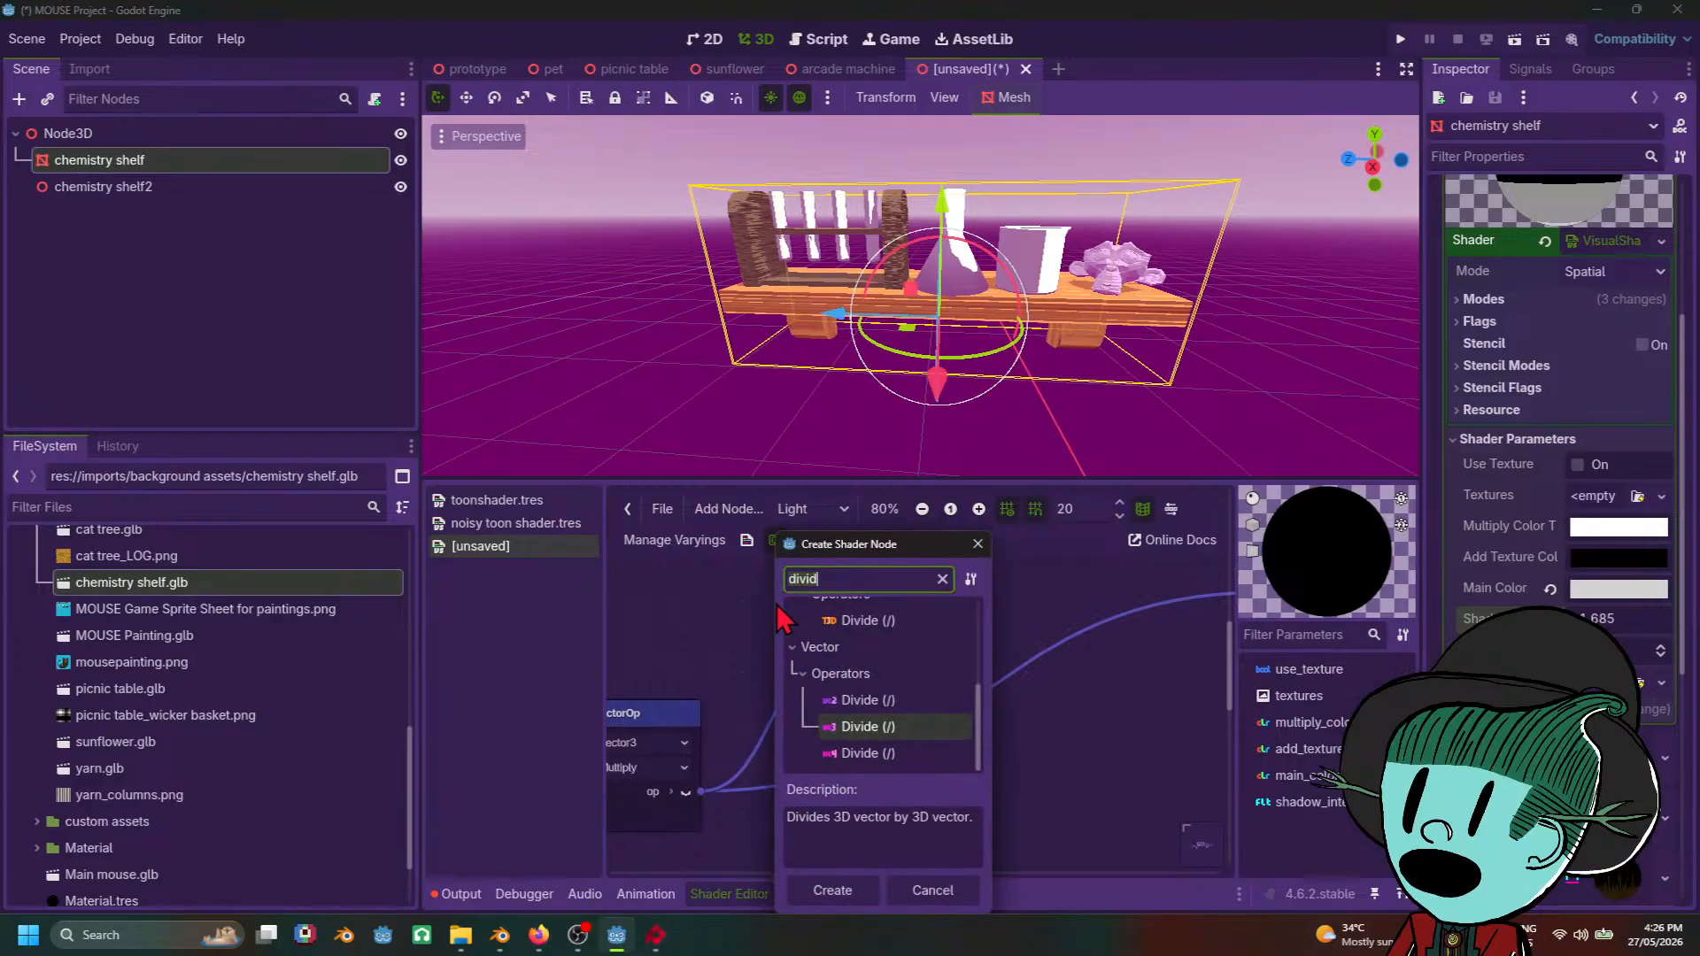
pyautogui.write('floa')
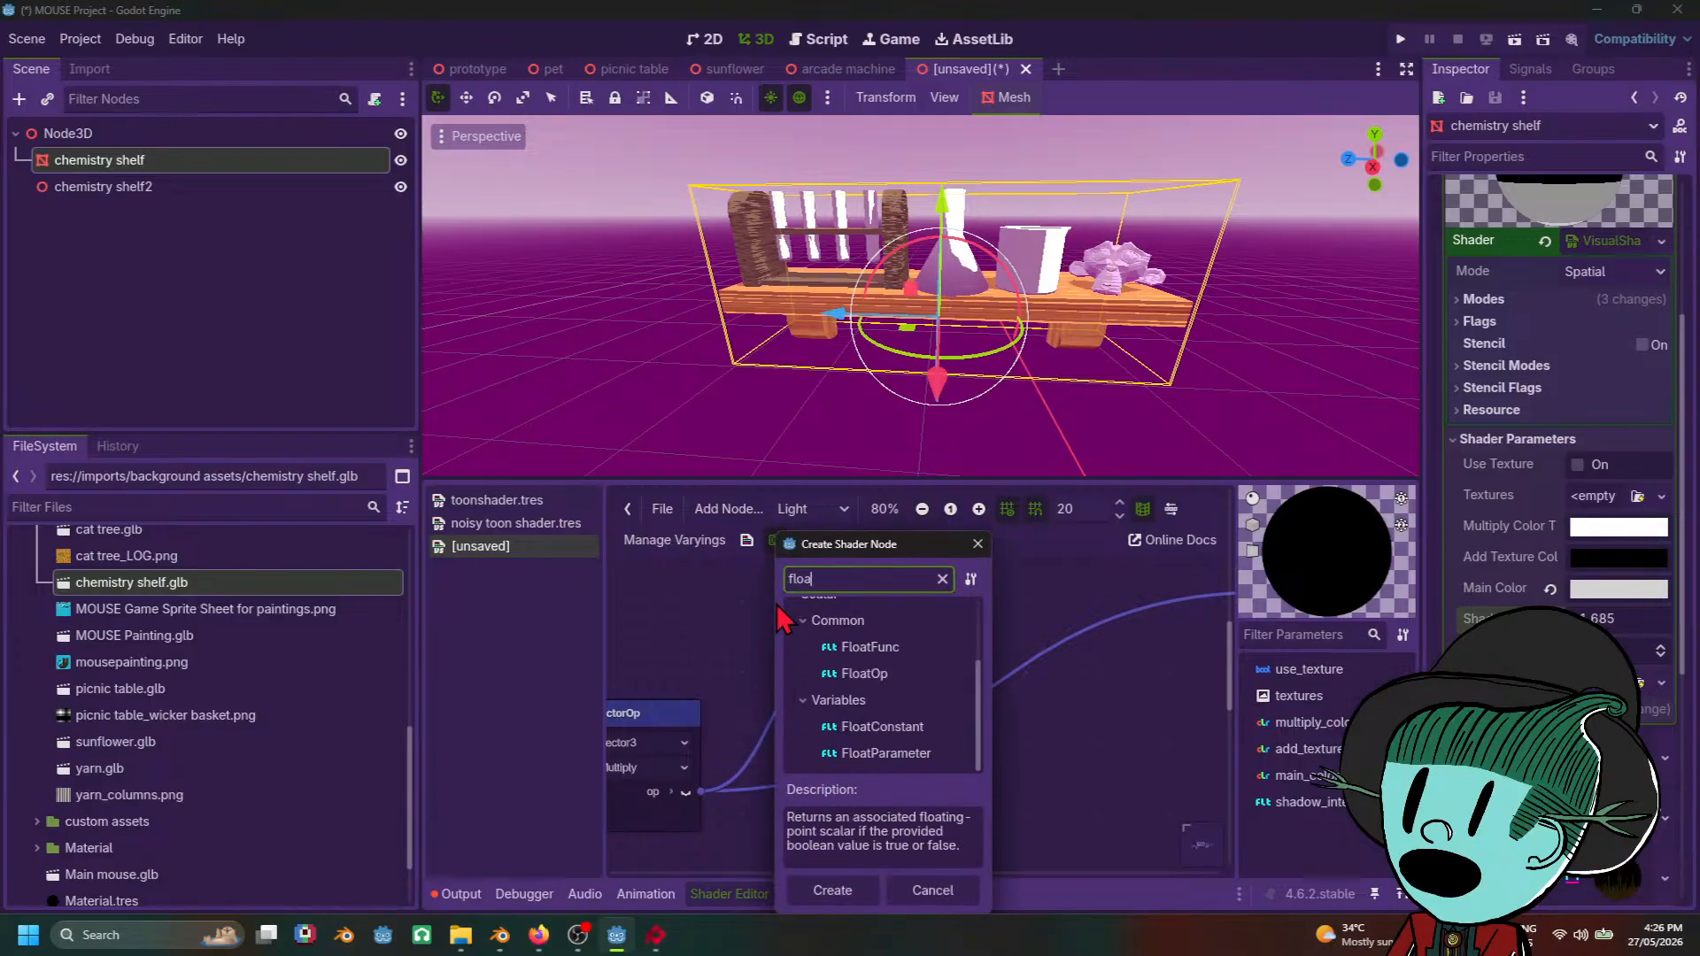
pyautogui.doubleClick(939, 755)
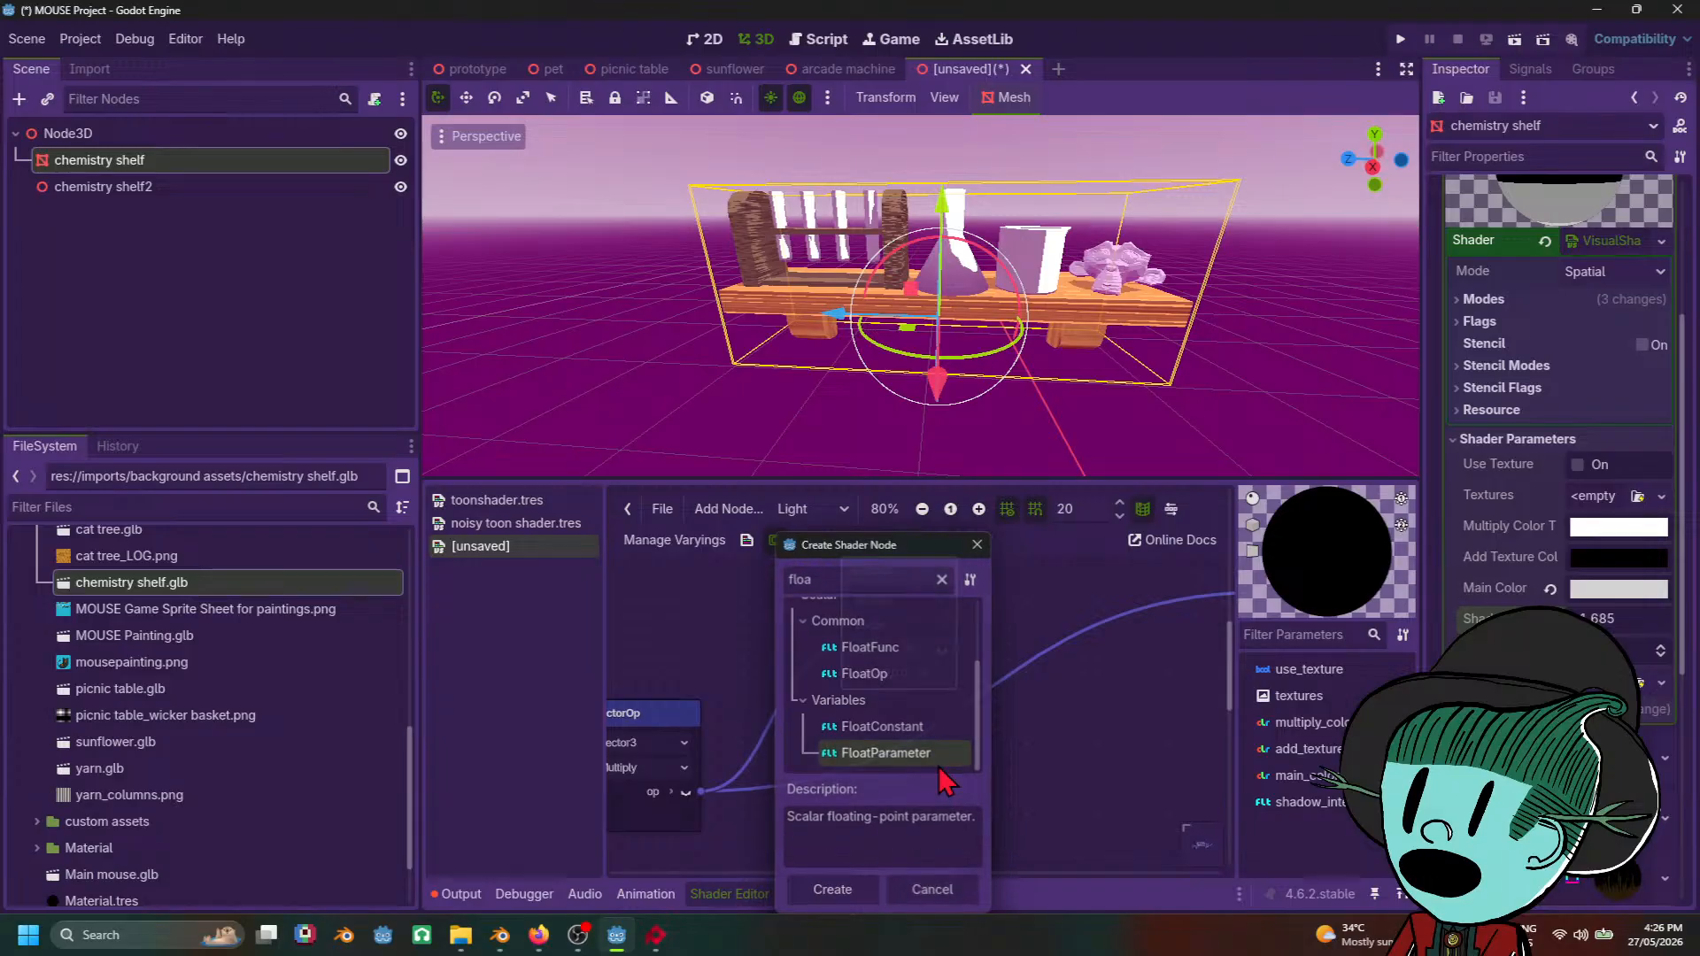
pyautogui.moveTo(847, 608); pyautogui.dragTo(643, 550)
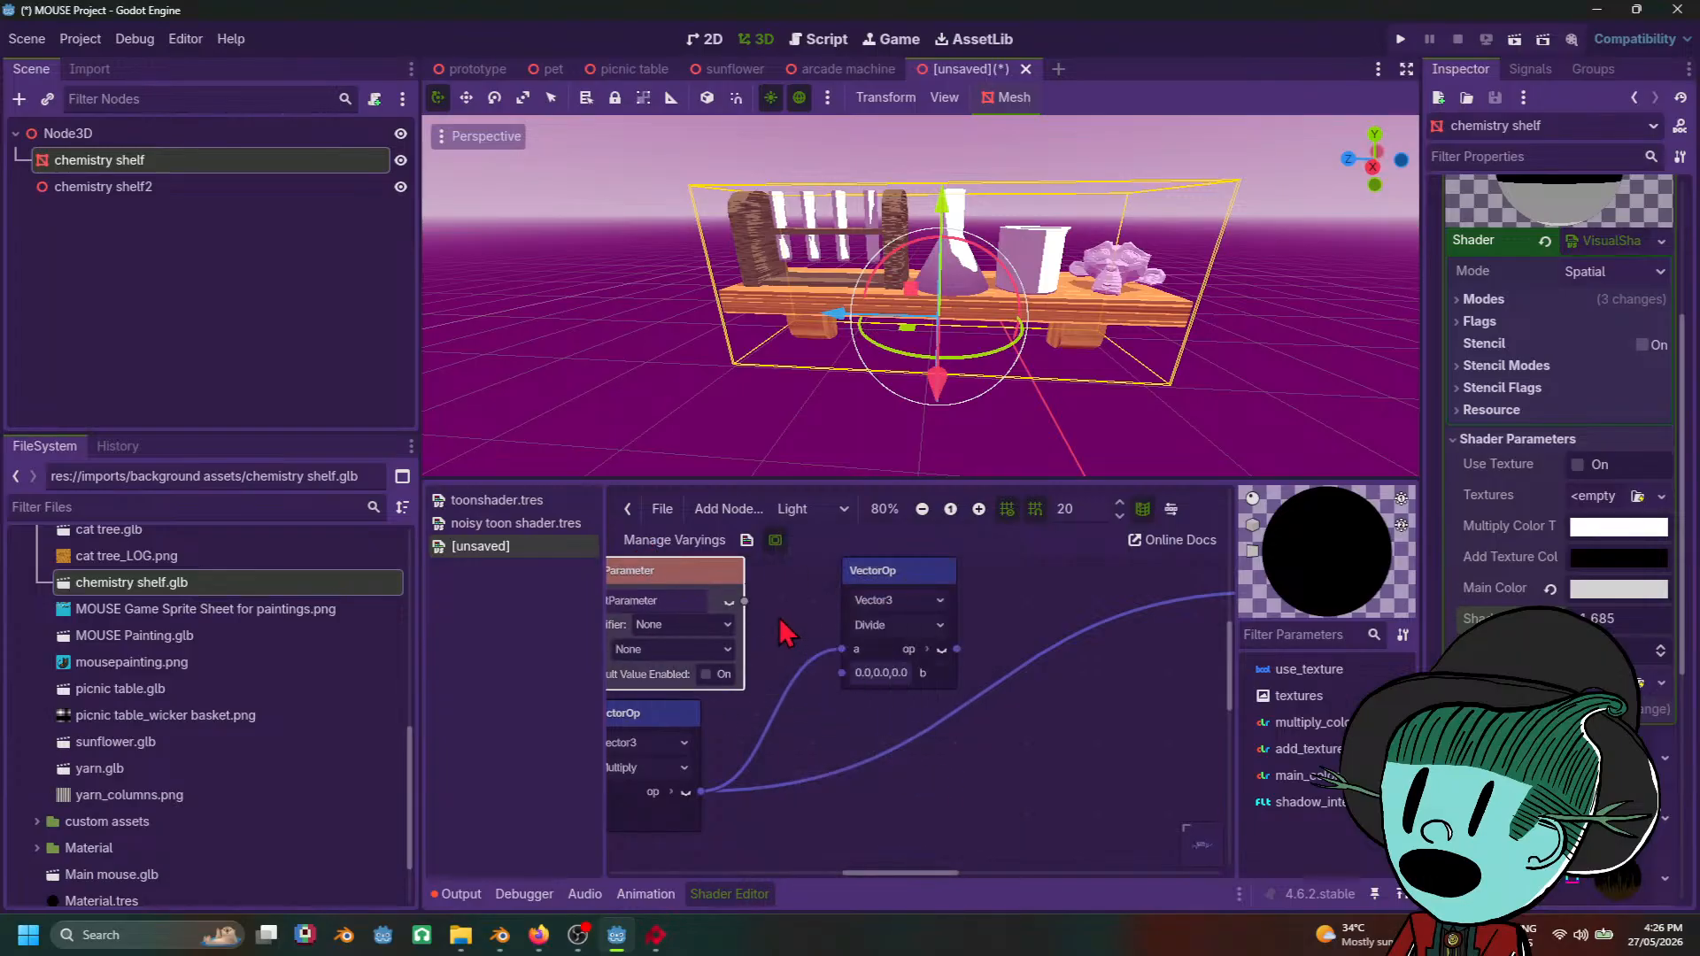
pyautogui.moveTo(779, 618); pyautogui.dragTo(883, 698, button='middle')
pyautogui.click(810, 754)
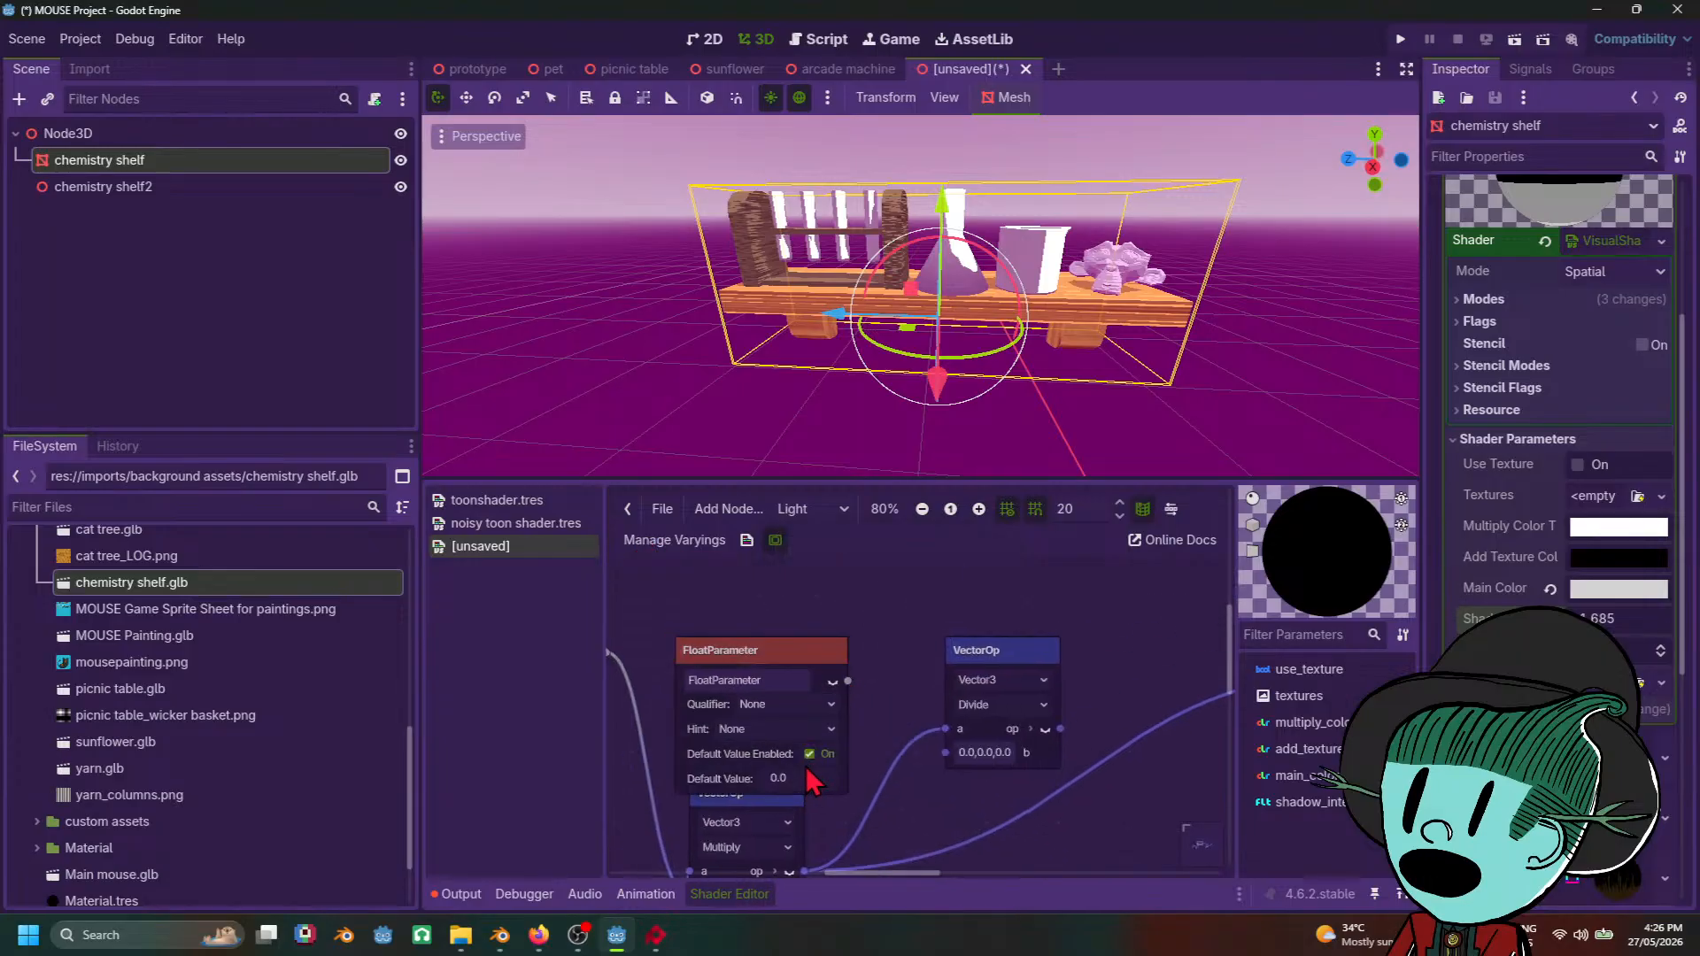
pyautogui.write('1')
pyautogui.press('Return')
# Step: Connect the new FloatParameter to input b of the Divide node, and Divide's output to the Round node
pyautogui.moveTo(848, 680); pyautogui.dragTo(946, 752)
pyautogui.moveTo(1171, 614); pyautogui.dragTo(949, 662, button='middle')
pyautogui.scroll(-3, 924, 712)
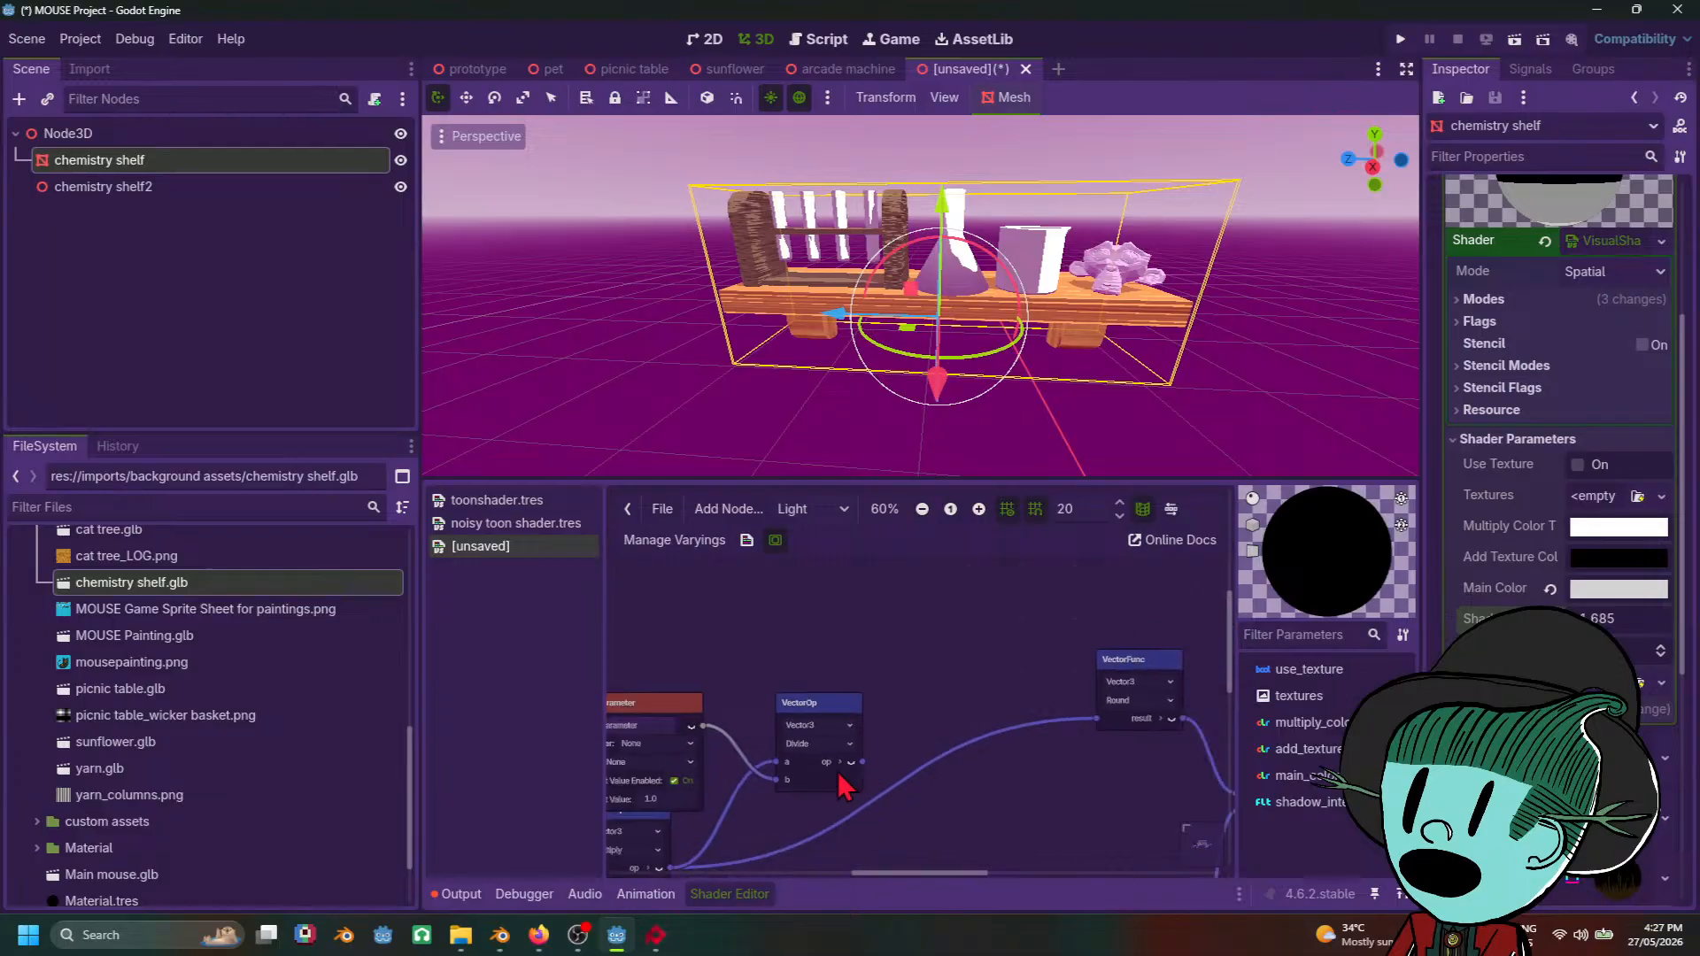
pyautogui.moveTo(863, 762); pyautogui.dragTo(1098, 721)
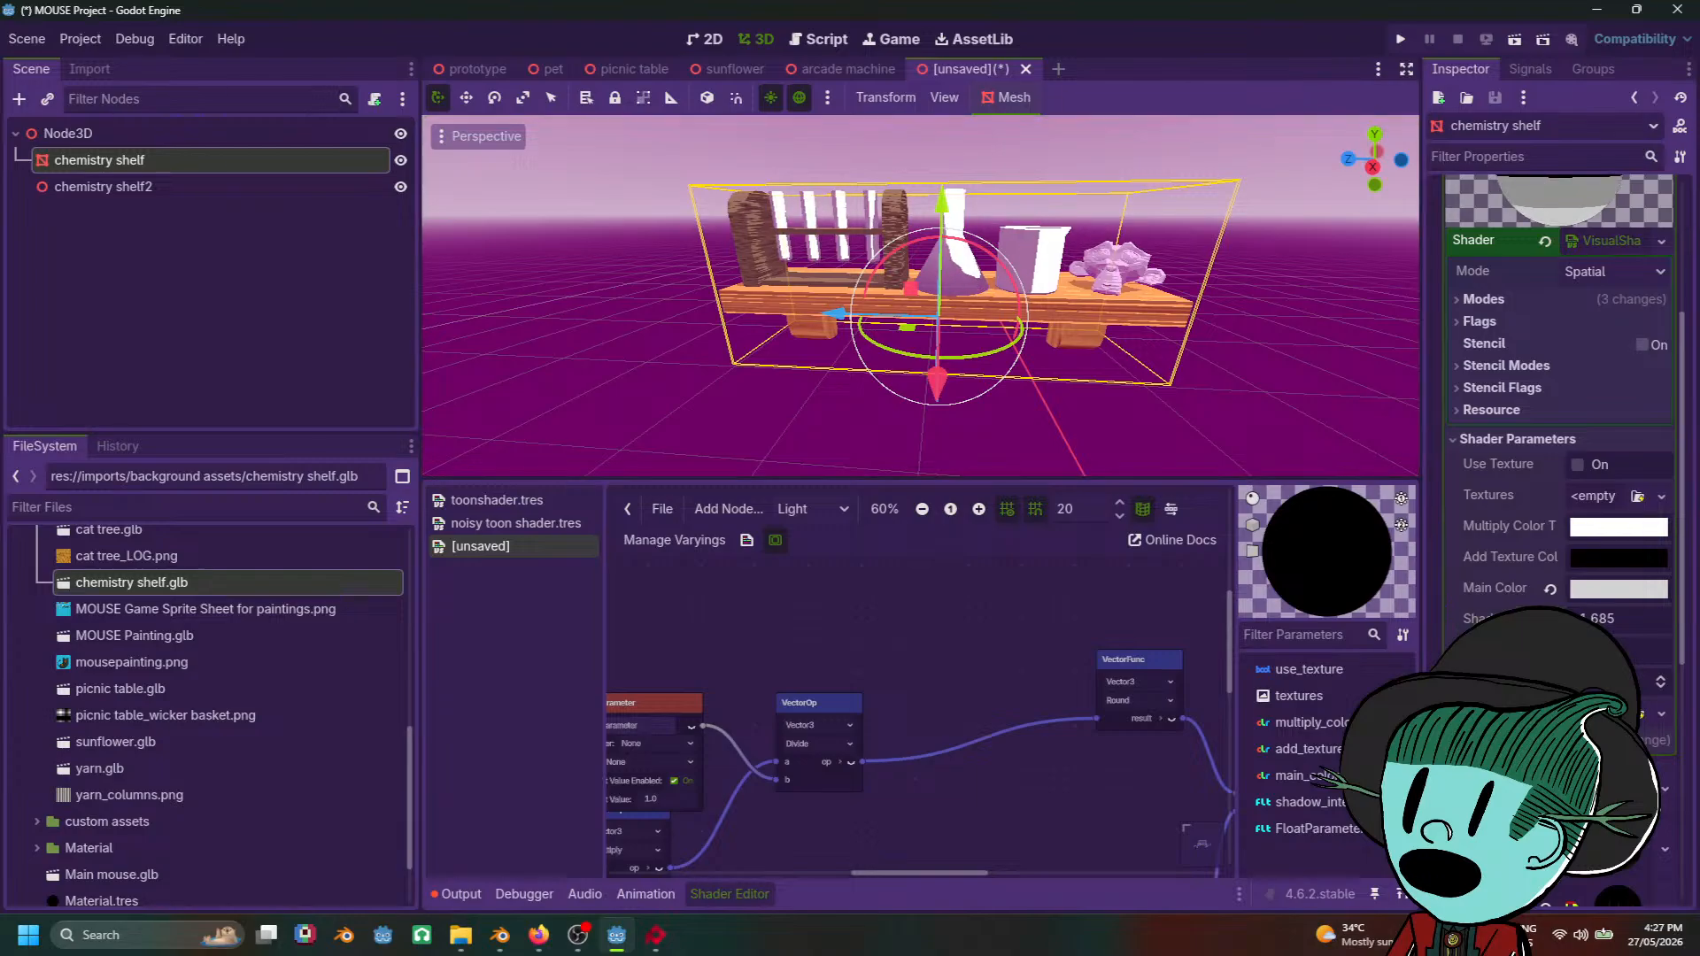
# Step: Review the Multiple Steps section of the toon shading tutorial in Firefox, and return to Godot
pyautogui.moveTo(538, 935)
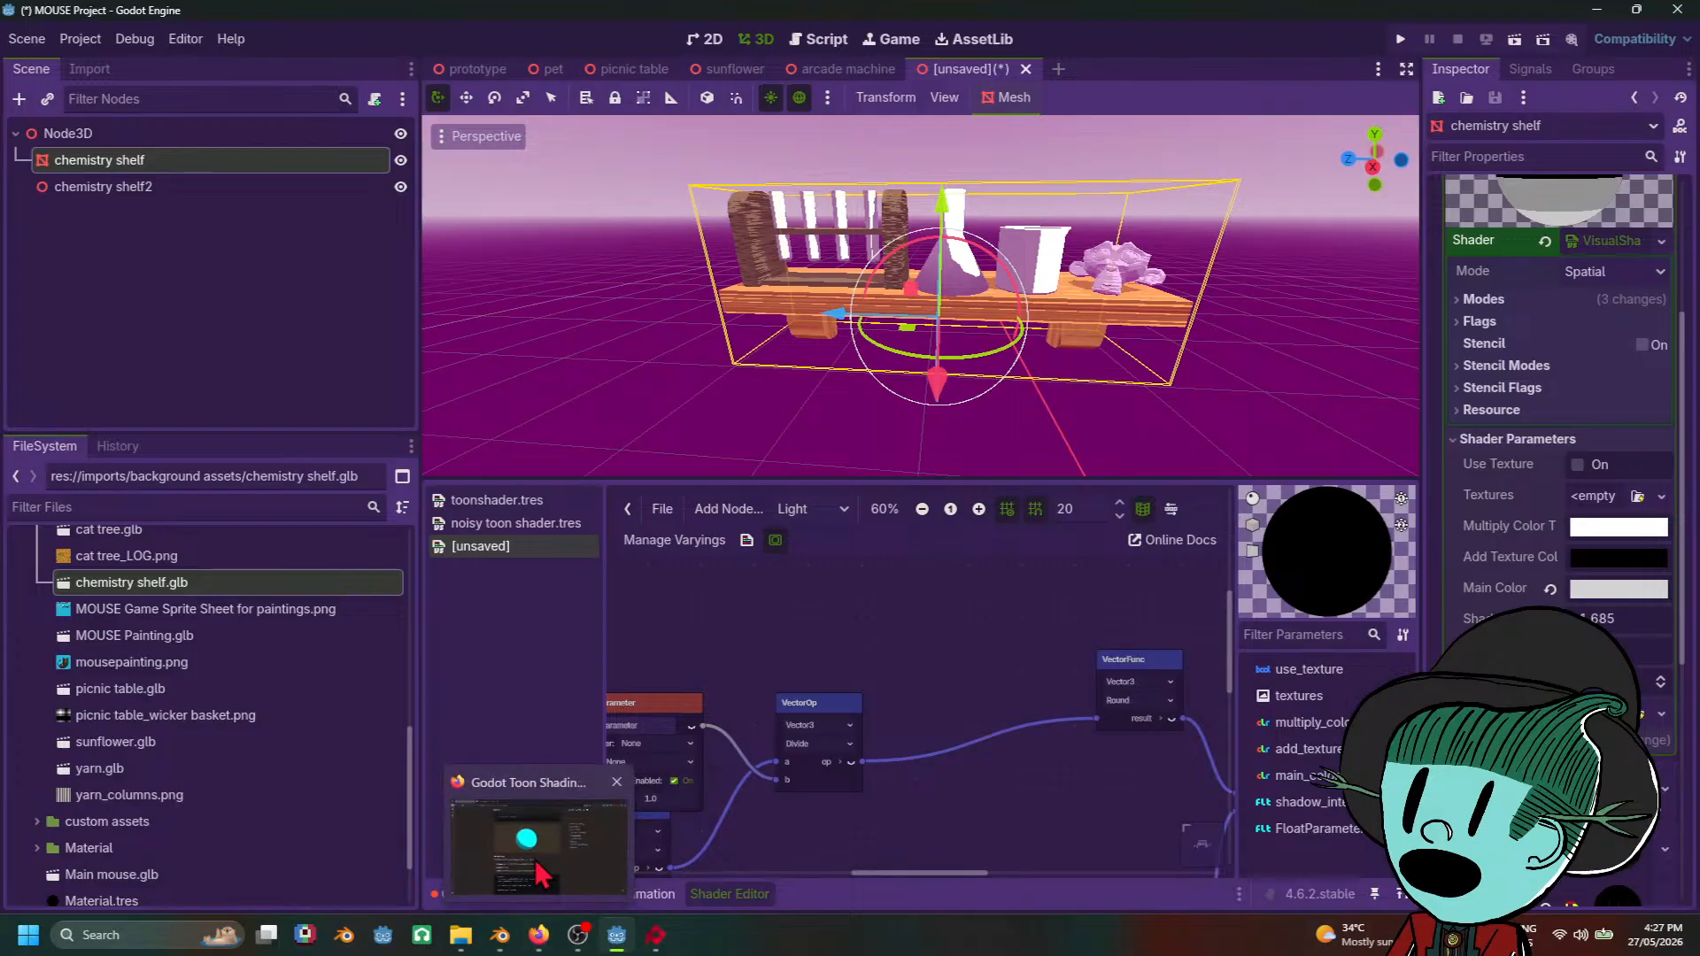
pyautogui.click(538, 872)
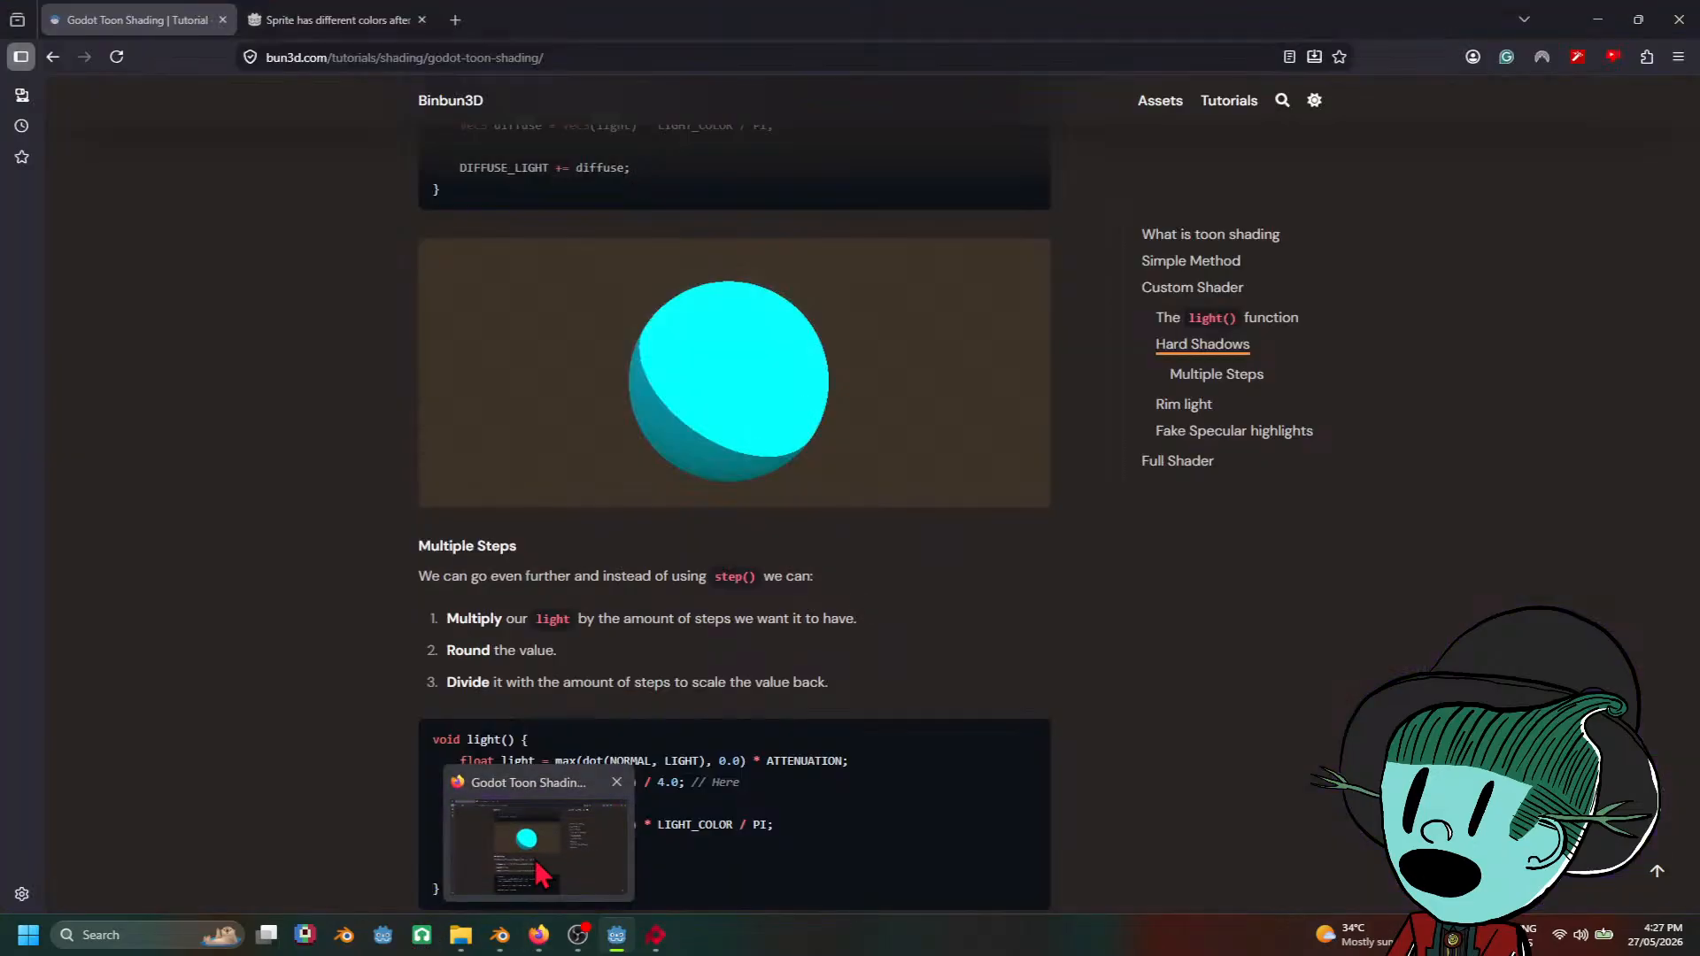
pyautogui.scroll(-3, 1082, 751)
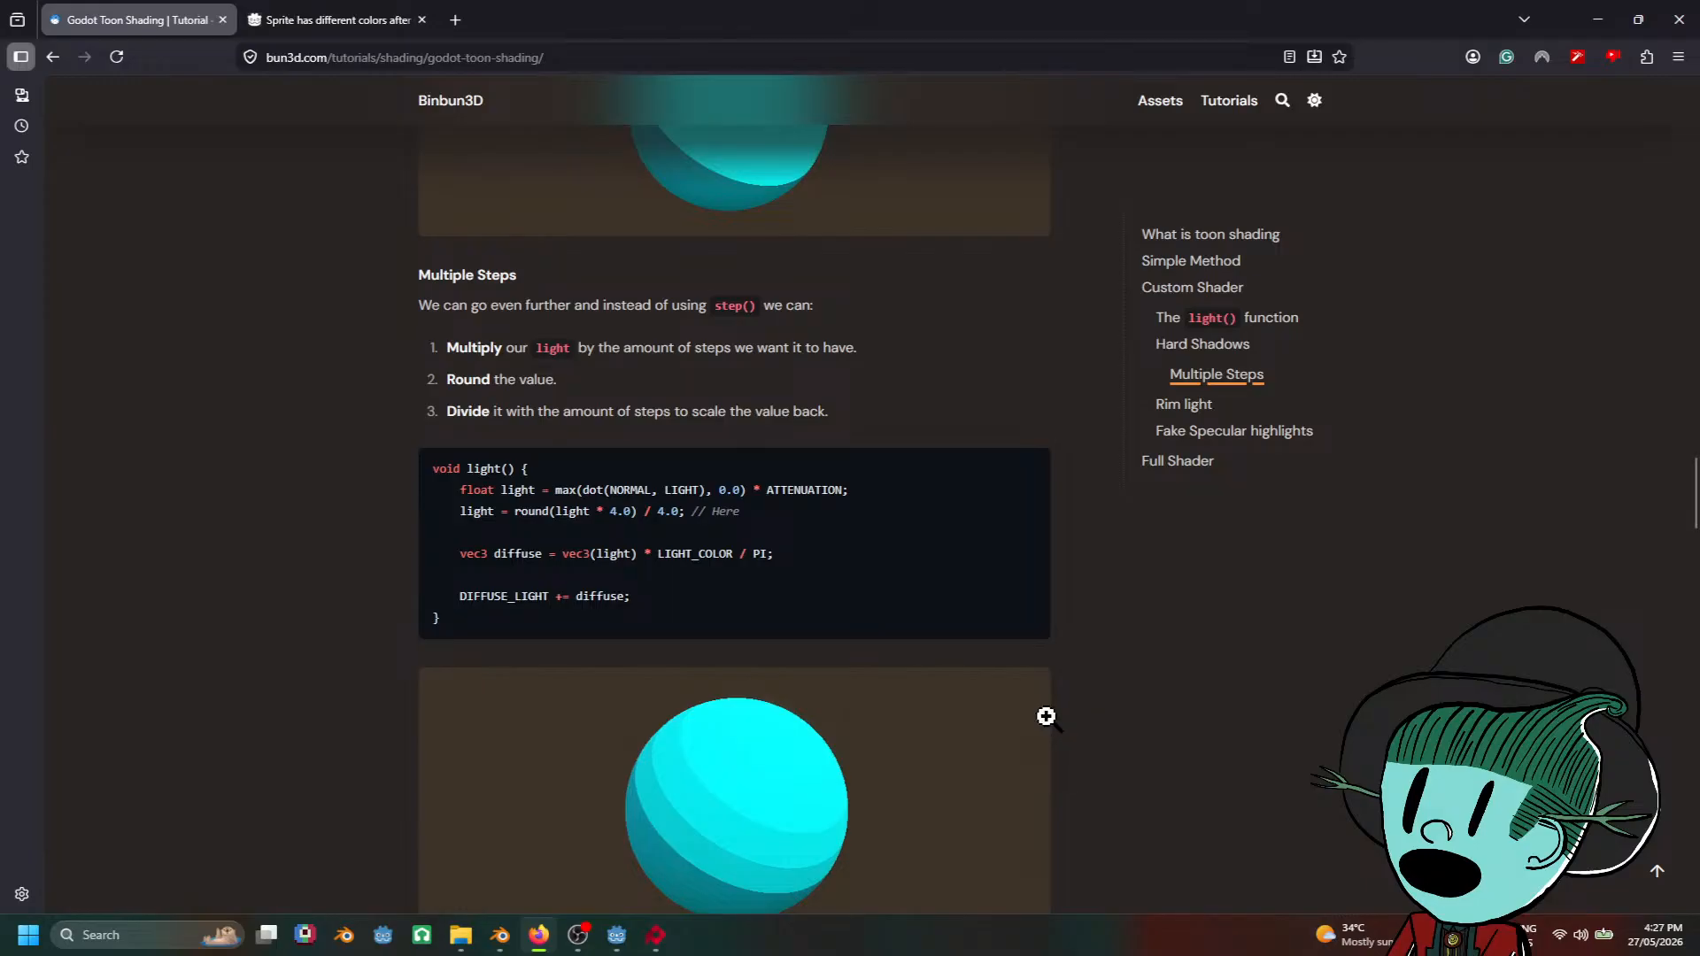
pyautogui.moveTo(583, 940)
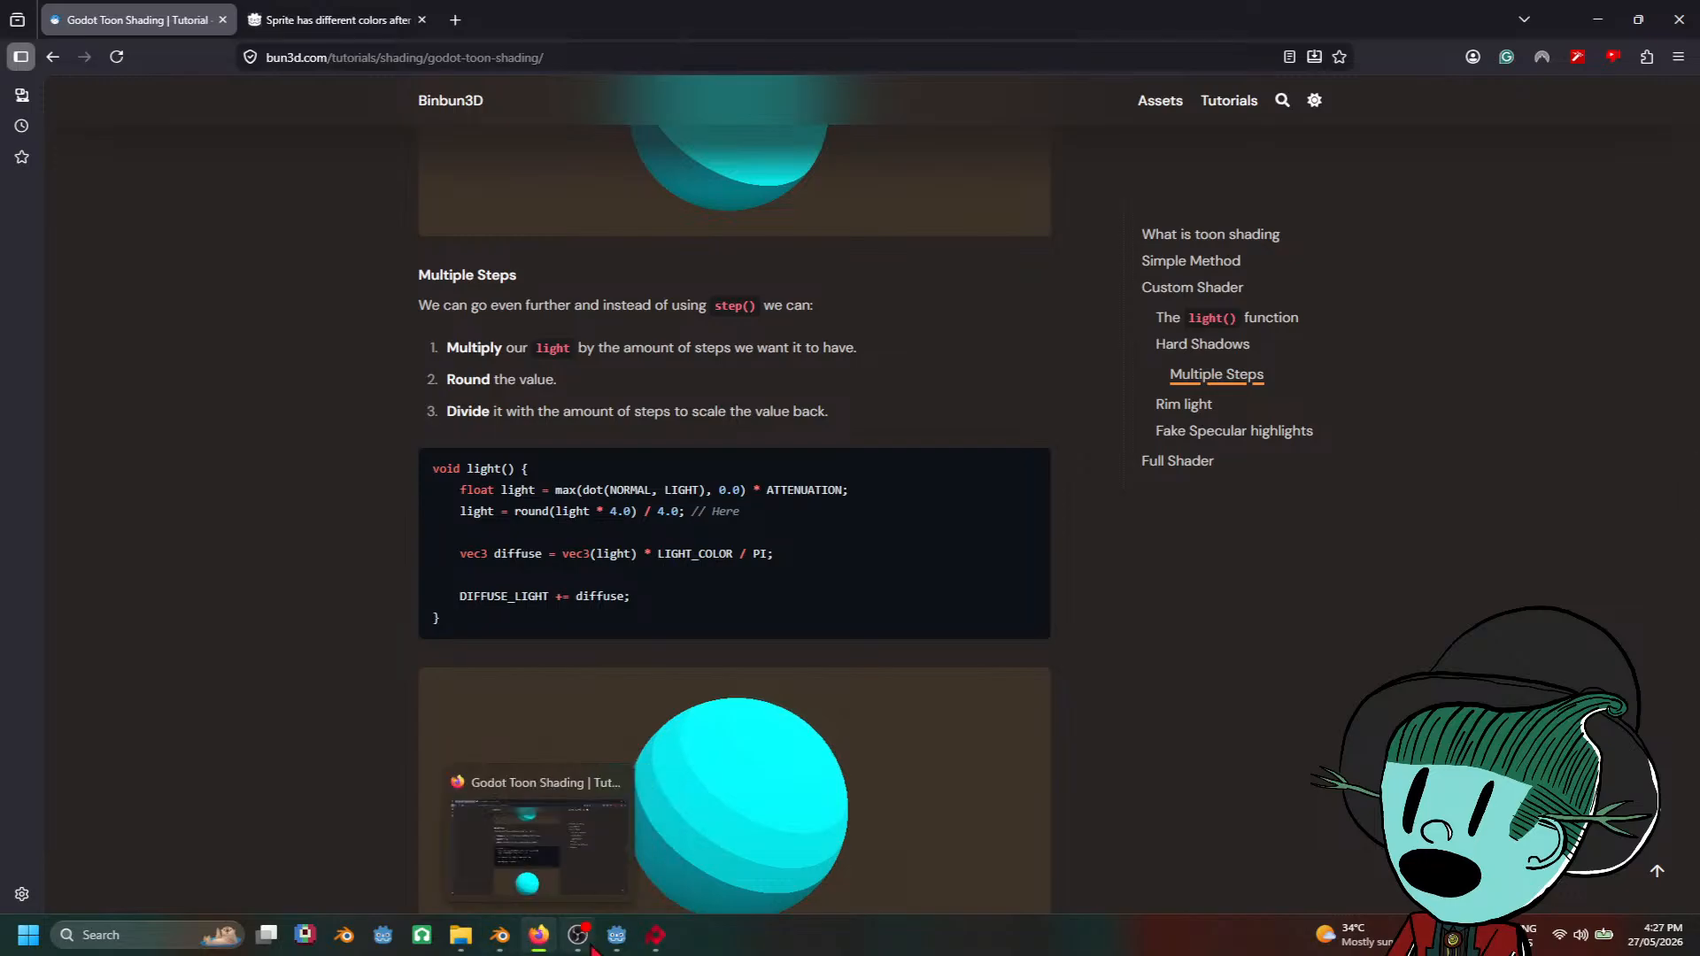
pyautogui.click(612, 937)
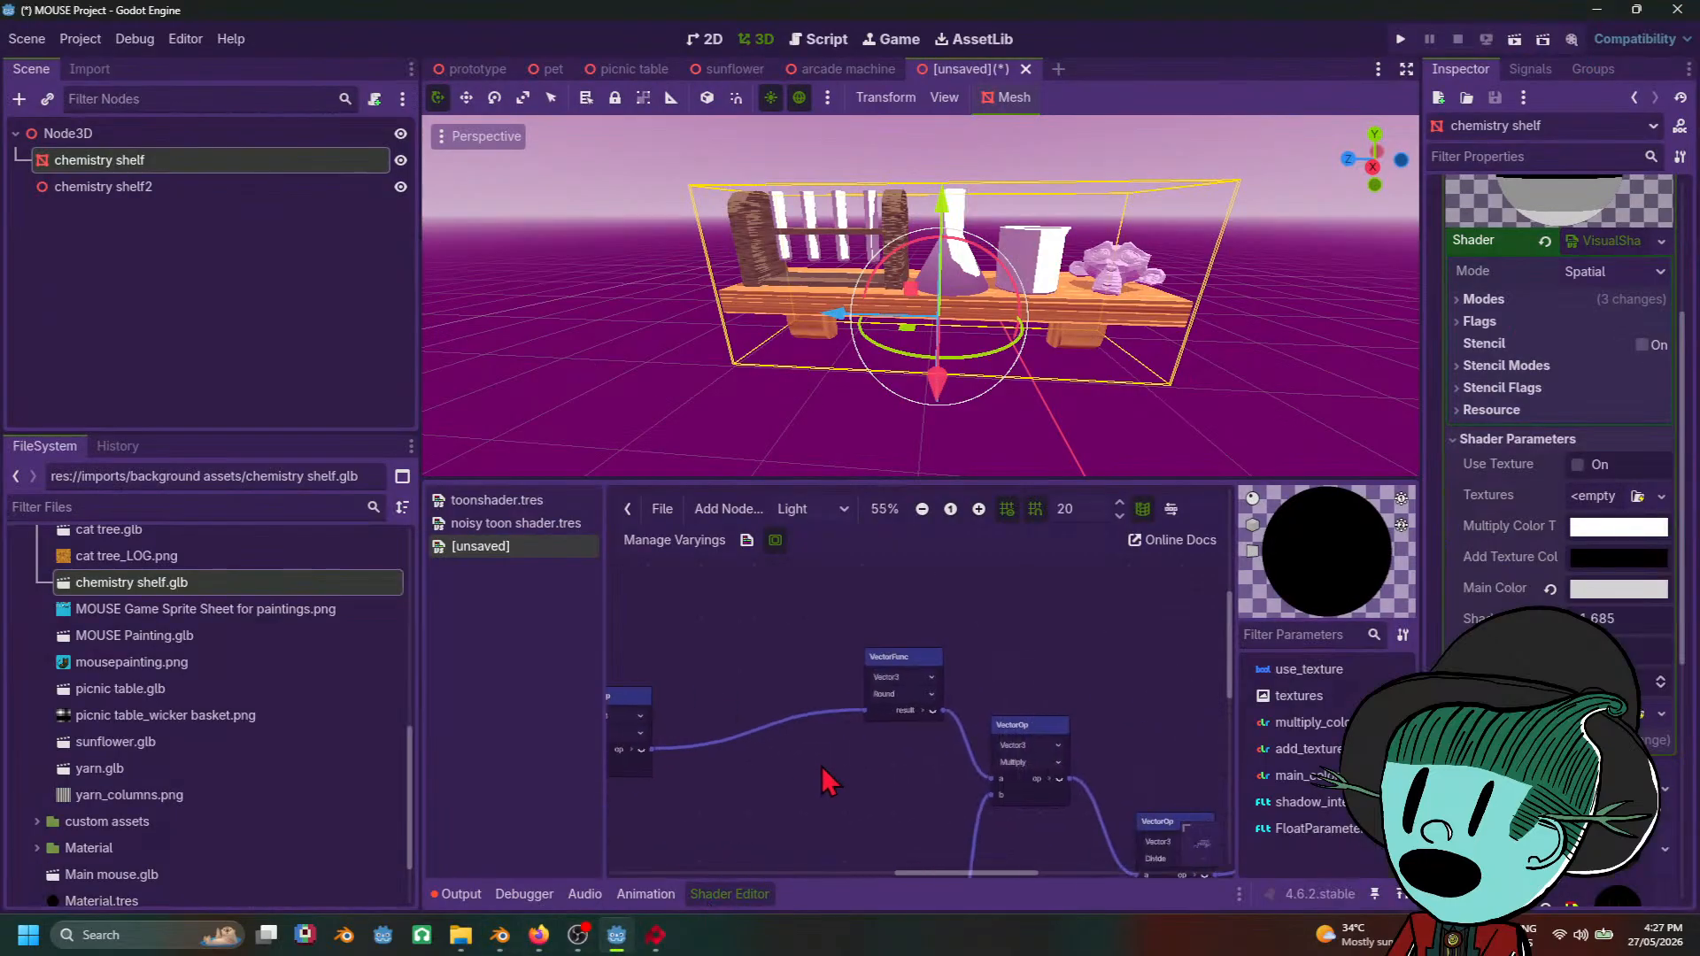
# Step: Move the light_color Input node farther from the Multiply node it feeds
pyautogui.moveTo(1003, 766); pyautogui.dragTo(913, 728, button='middle')
pyautogui.moveTo(959, 802); pyautogui.dragTo(1048, 650, button='middle')
pyautogui.moveTo(841, 802); pyautogui.dragTo(764, 694)
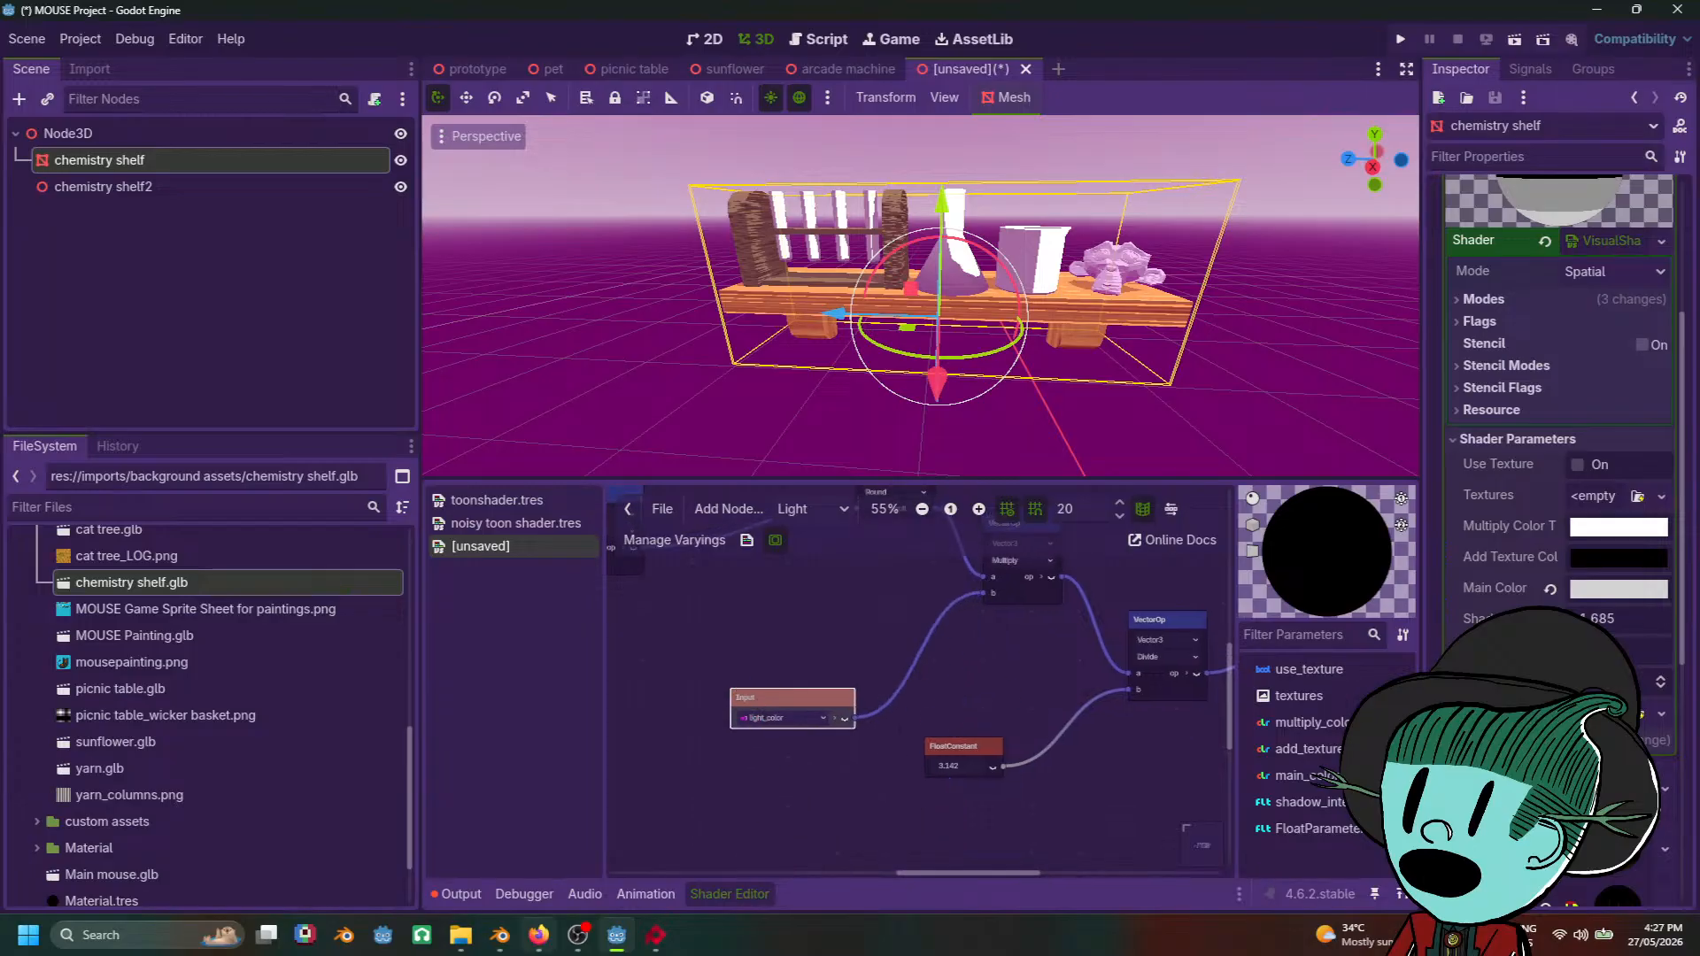
# Step: Recheck the order of multiply, round and divide in the tutorial's light() code in Firefox, and return to Godot
pyautogui.moveTo(538, 935)
pyautogui.click(542, 875)
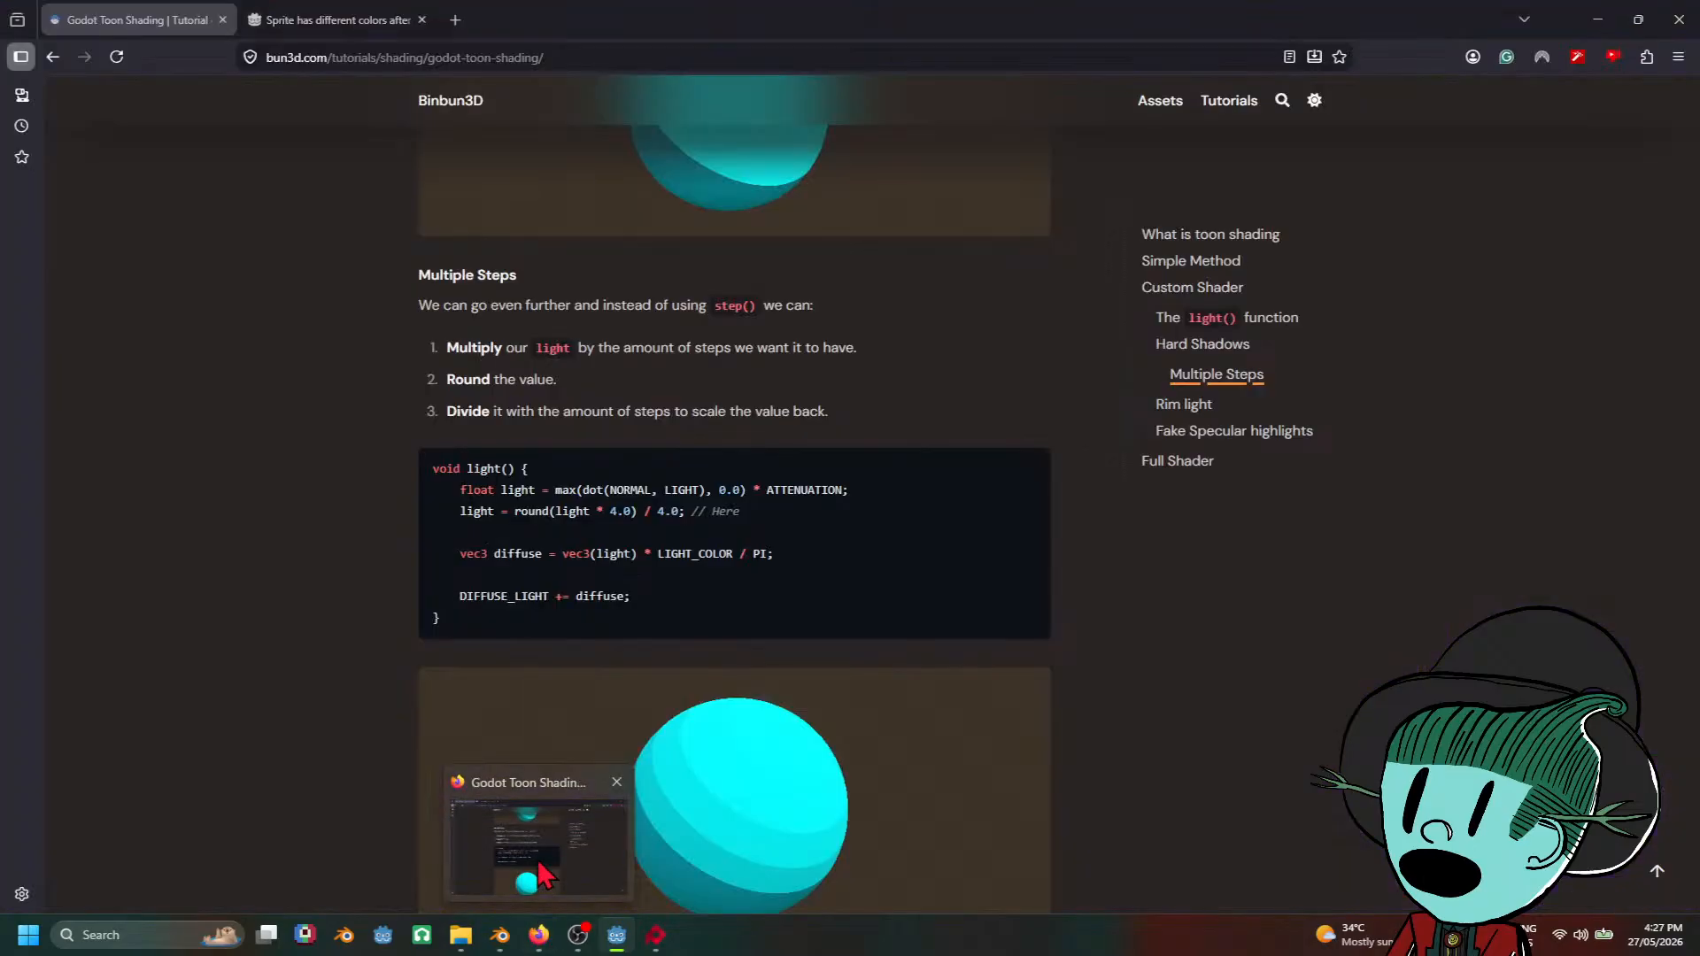
pyautogui.hotkey('alt', 'Tab')
# Step: Move the new FloatParameter node clear of the duplicated Multiply node it overlaps
pyautogui.moveTo(1054, 664); pyautogui.dragTo(1157, 811, button='middle')
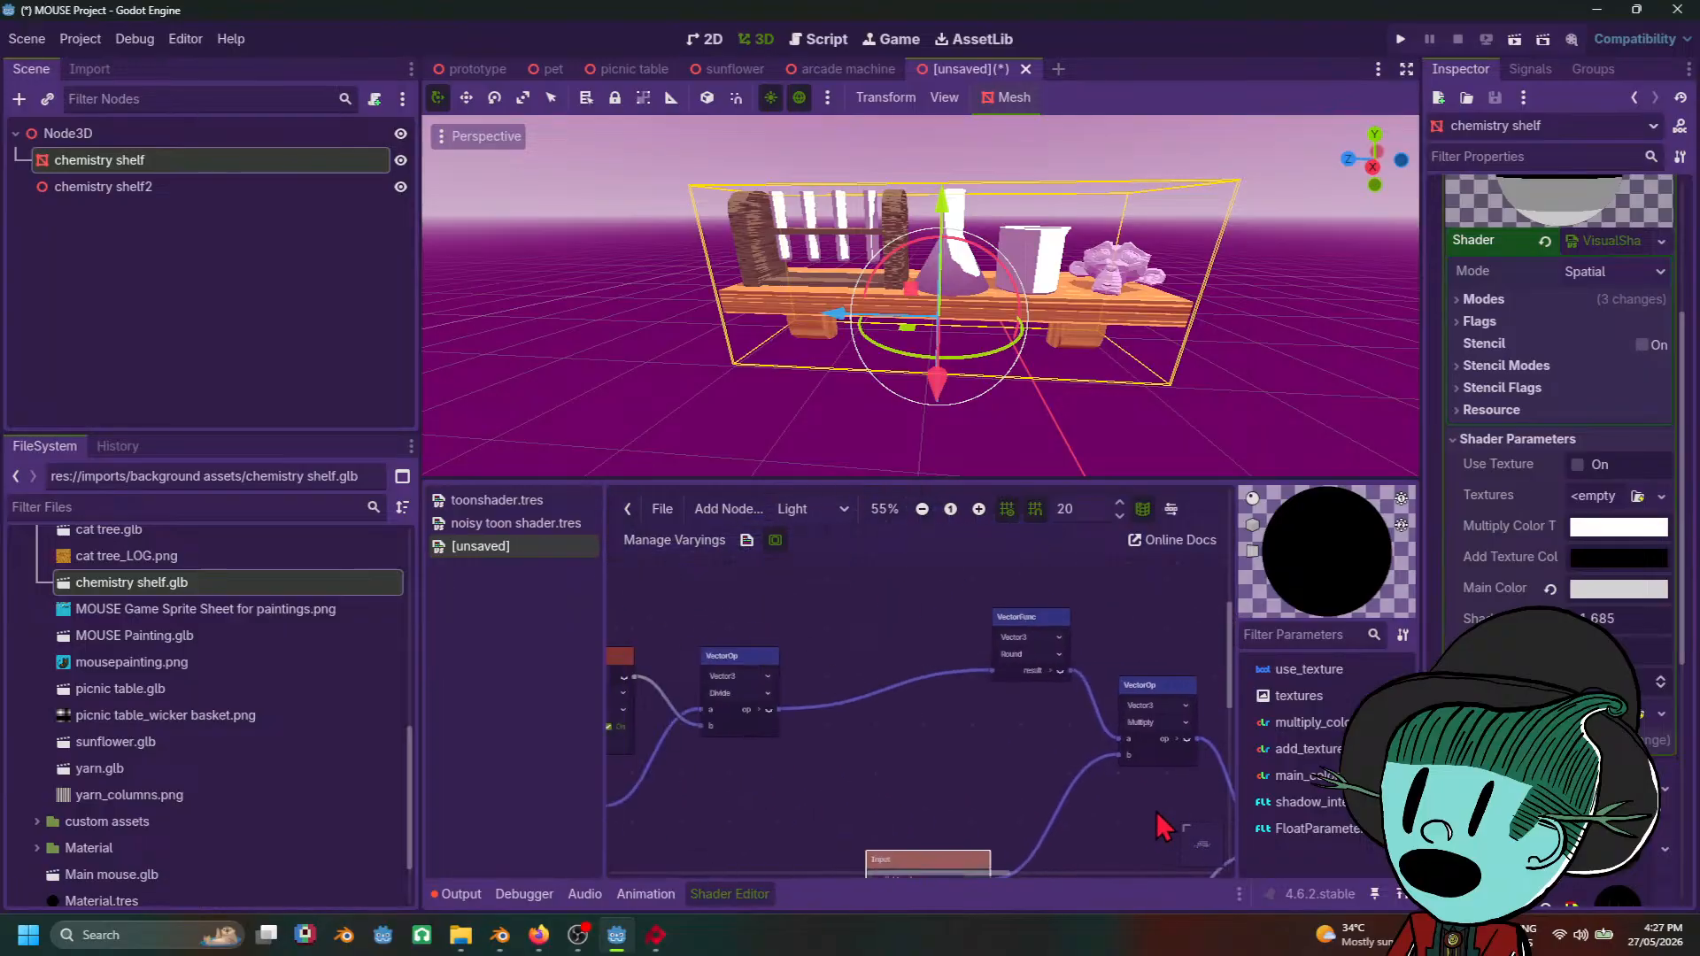
pyautogui.moveTo(912, 613); pyautogui.dragTo(1006, 632, button='middle')
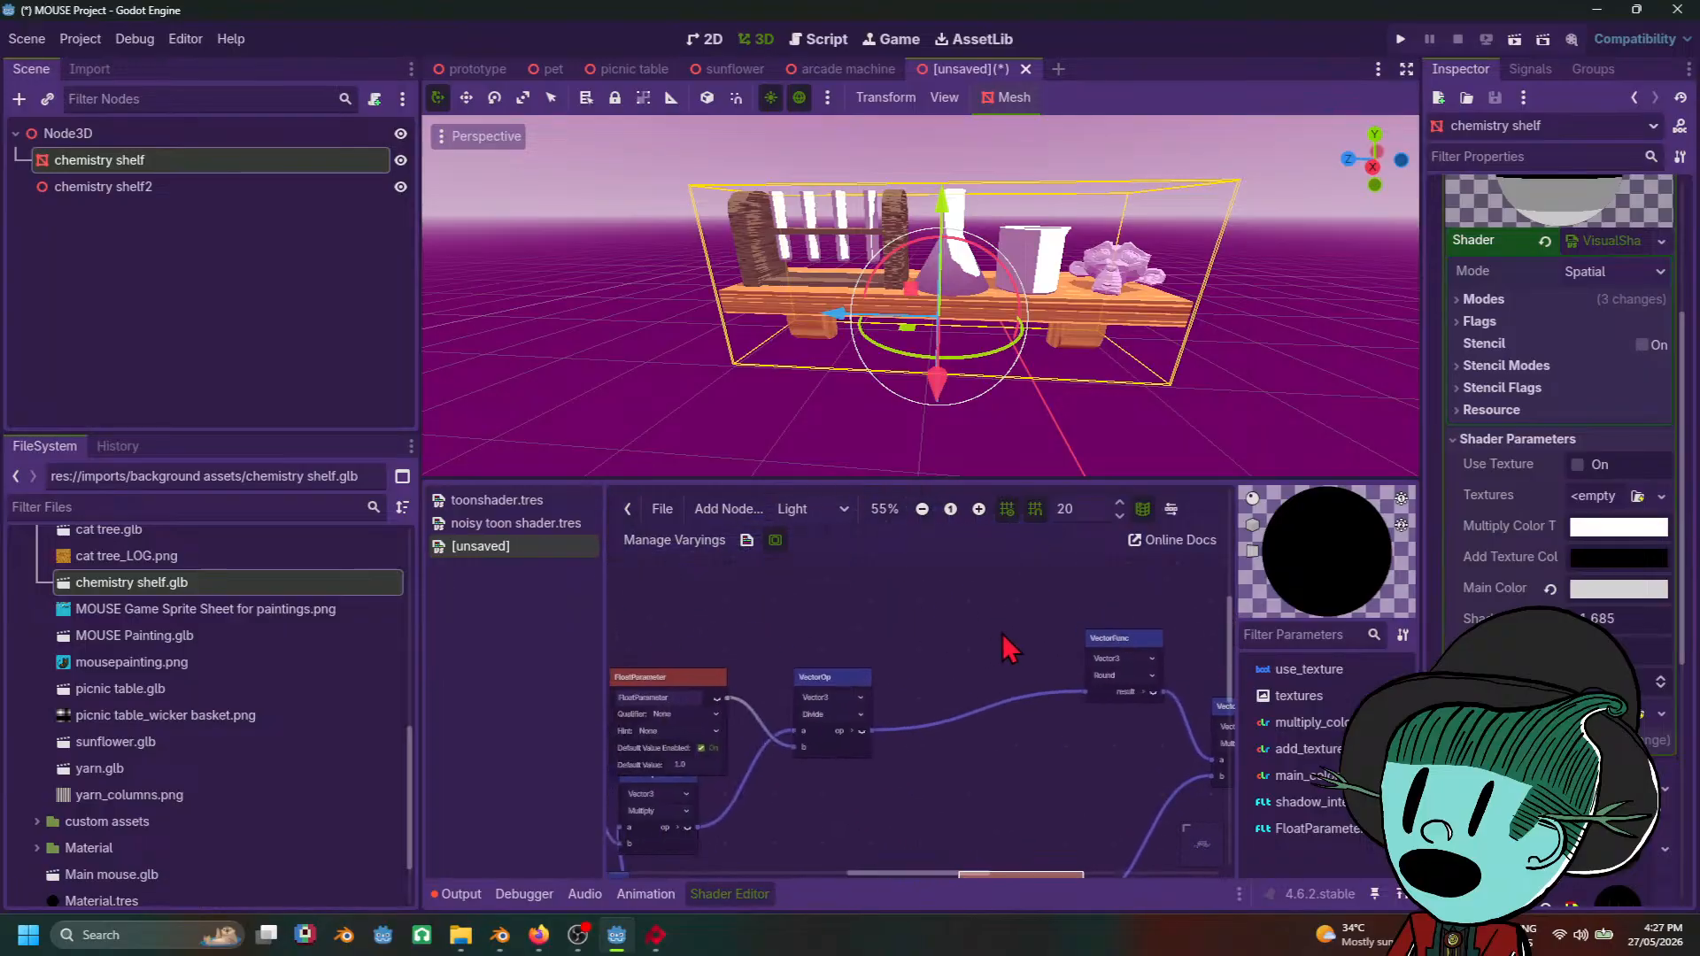
pyautogui.moveTo(916, 662); pyautogui.dragTo(1040, 640, button='middle')
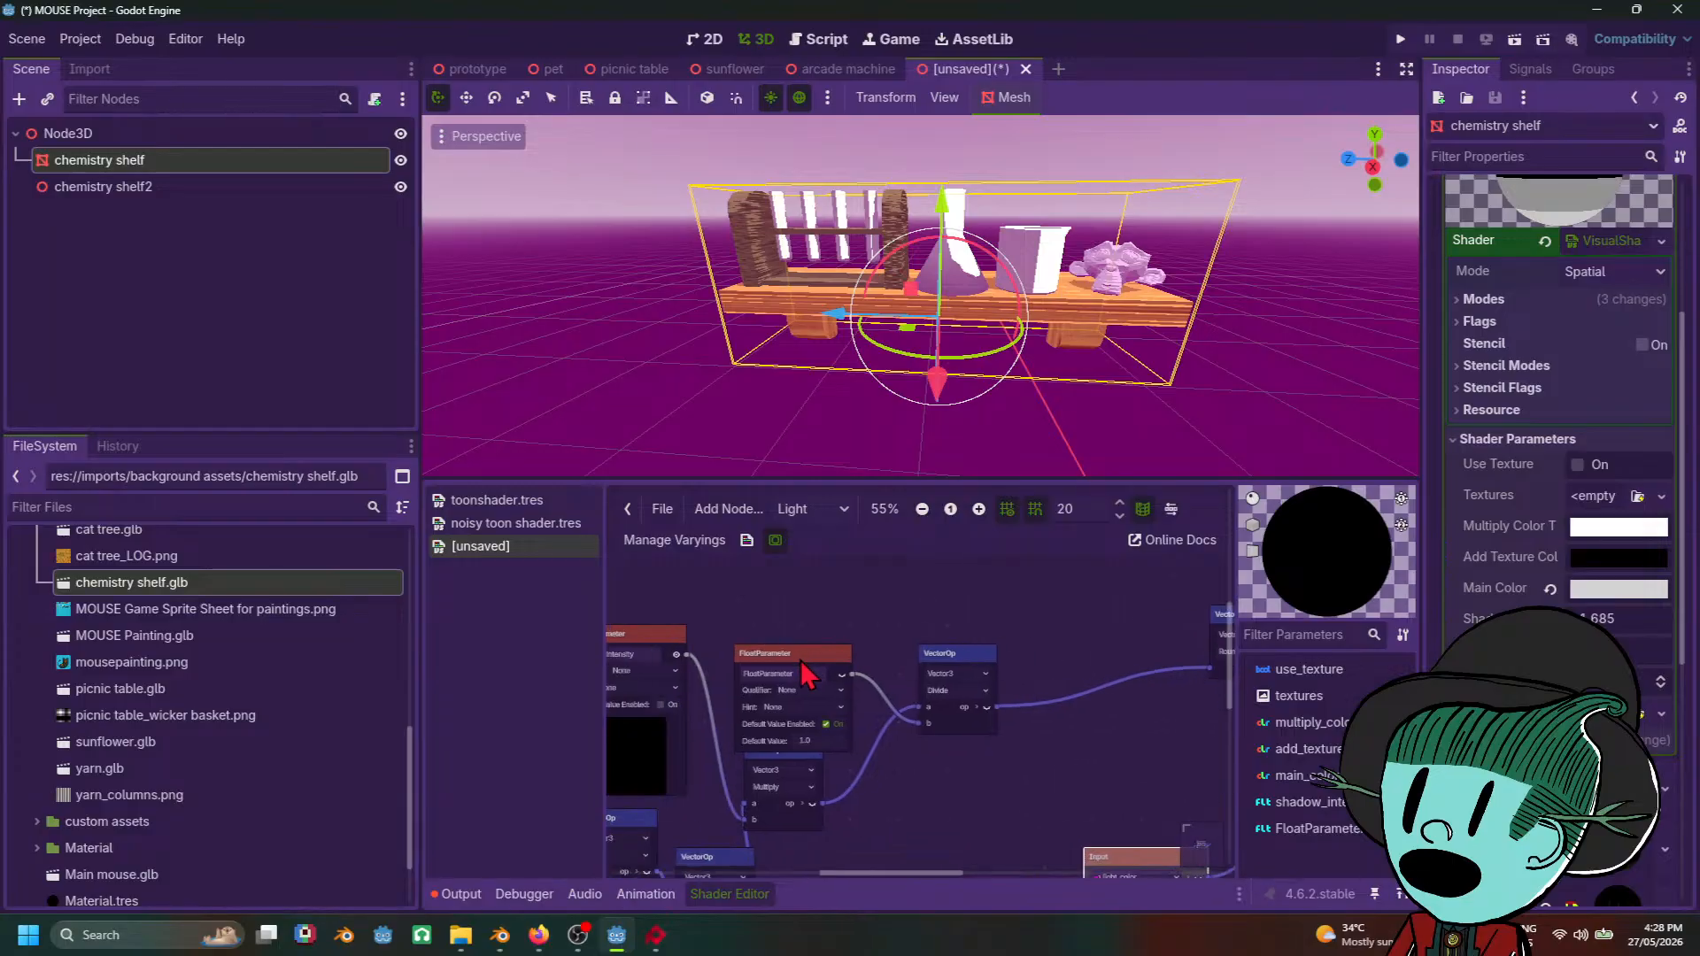
pyautogui.moveTo(800, 655); pyautogui.dragTo(771, 626)
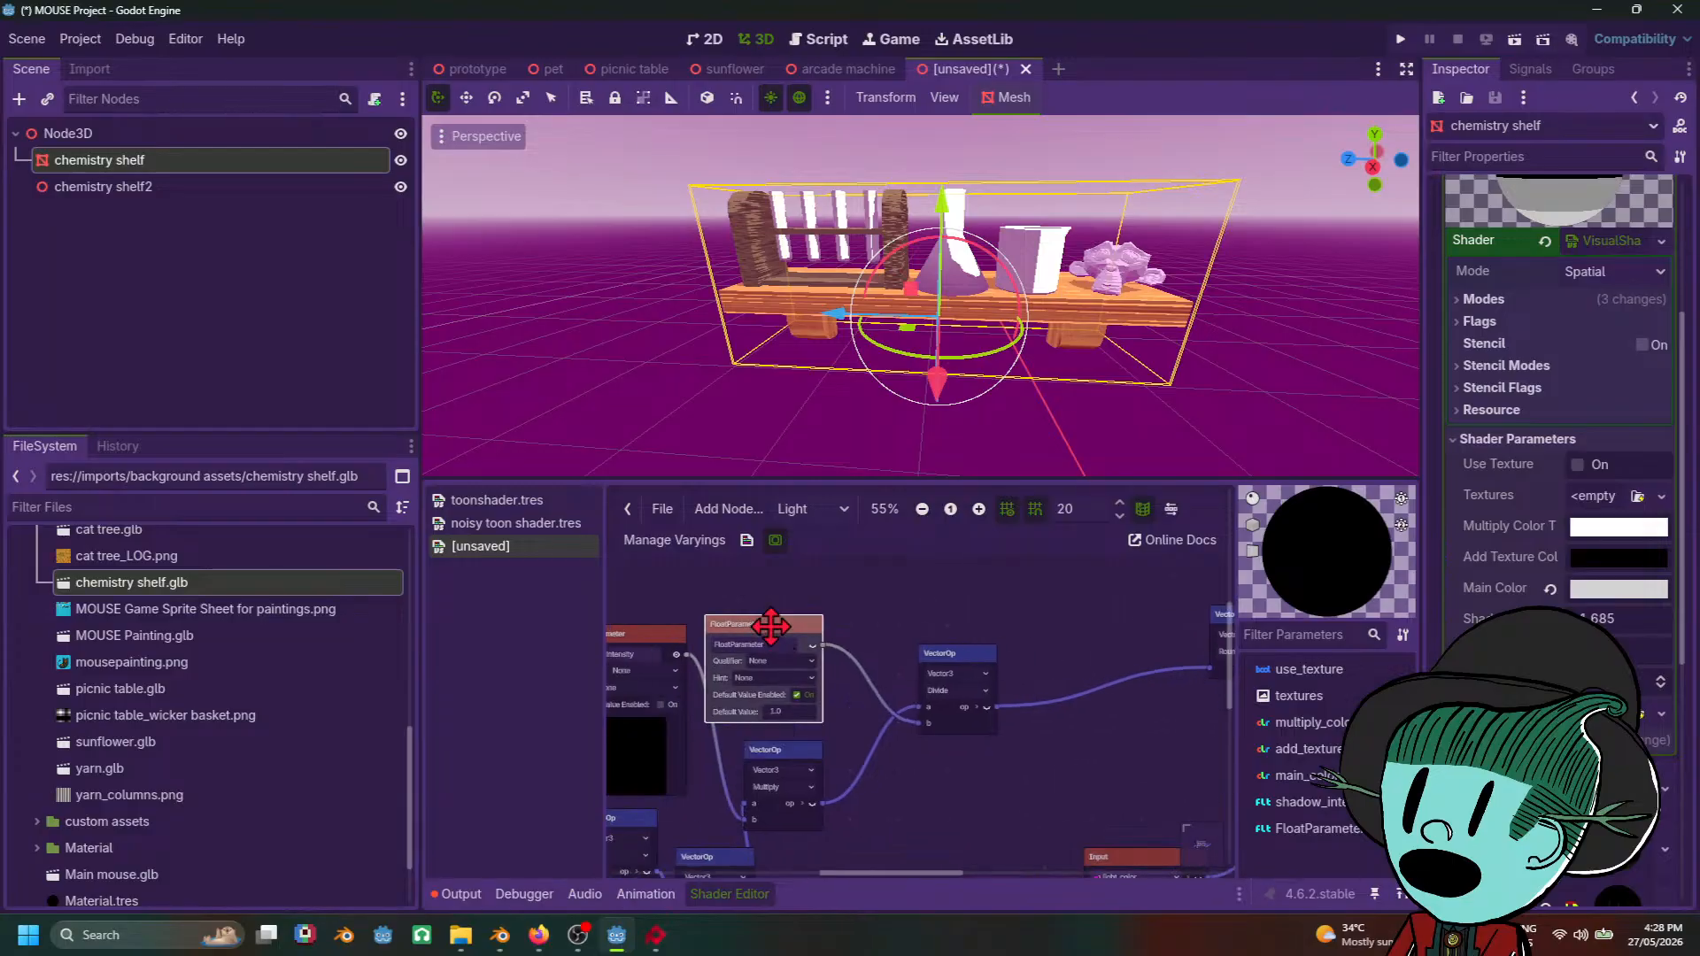
# Step: Set the material's Main Color to pale pink cfafb9 and adjust its Shadow Intensity to test the shading
pyautogui.click(1607, 591)
pyautogui.click(1678, 152)
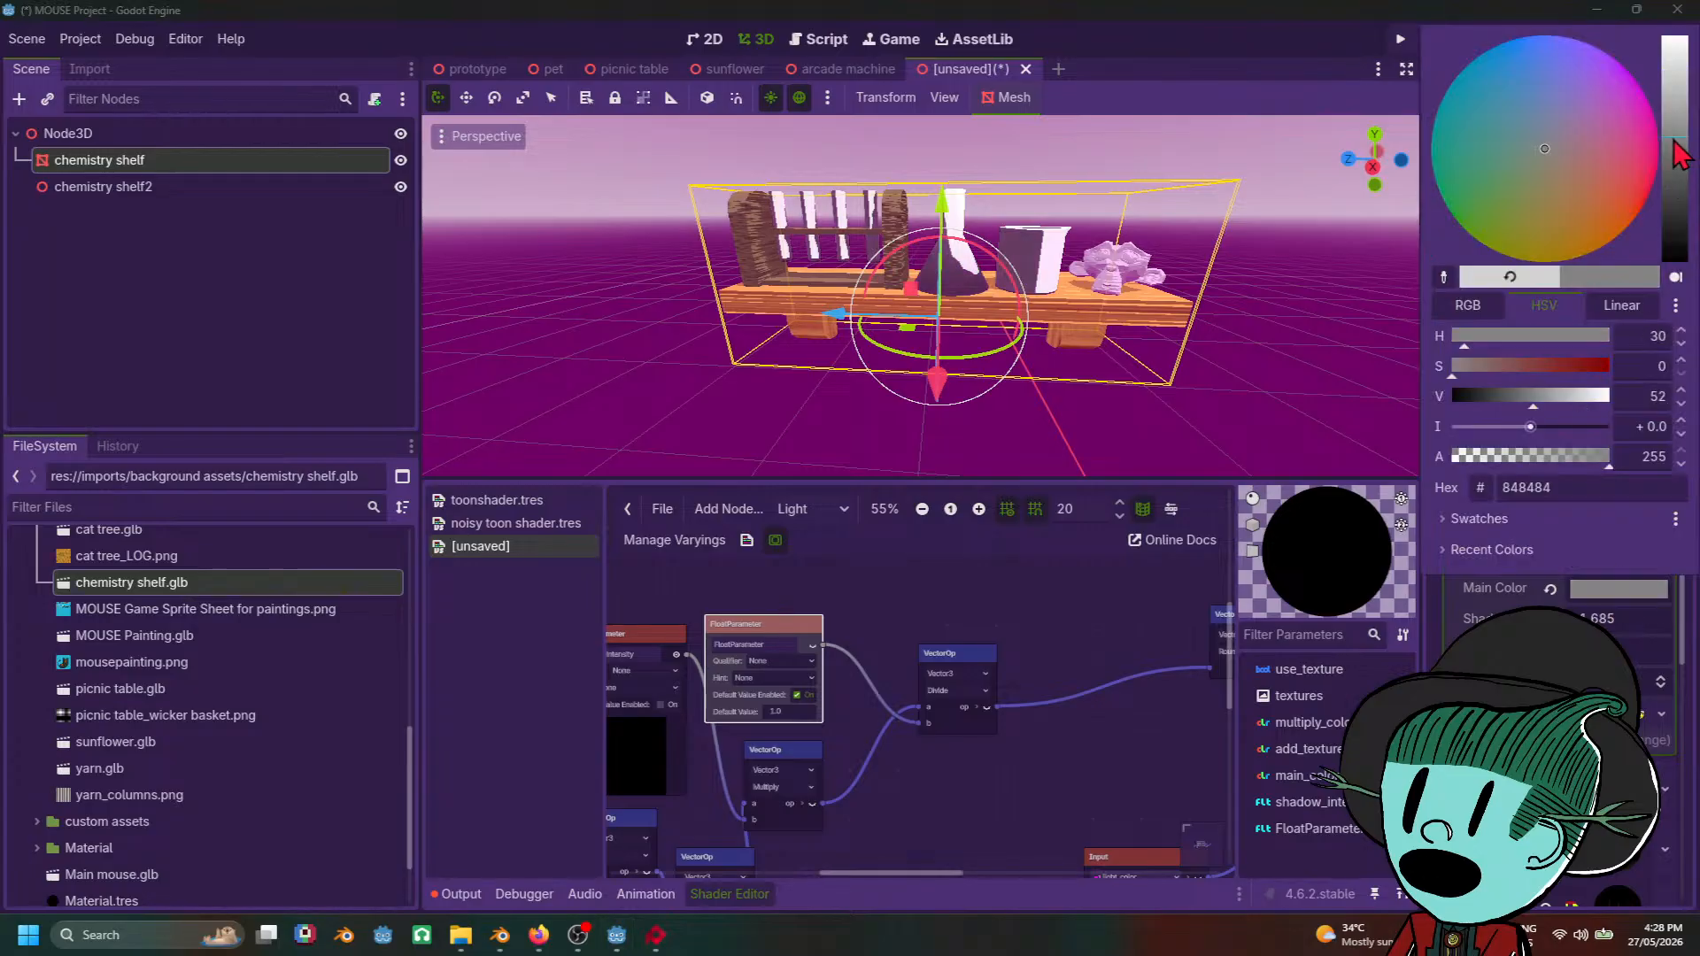
pyautogui.moveTo(1678, 152); pyautogui.dragTo(1678, 91)
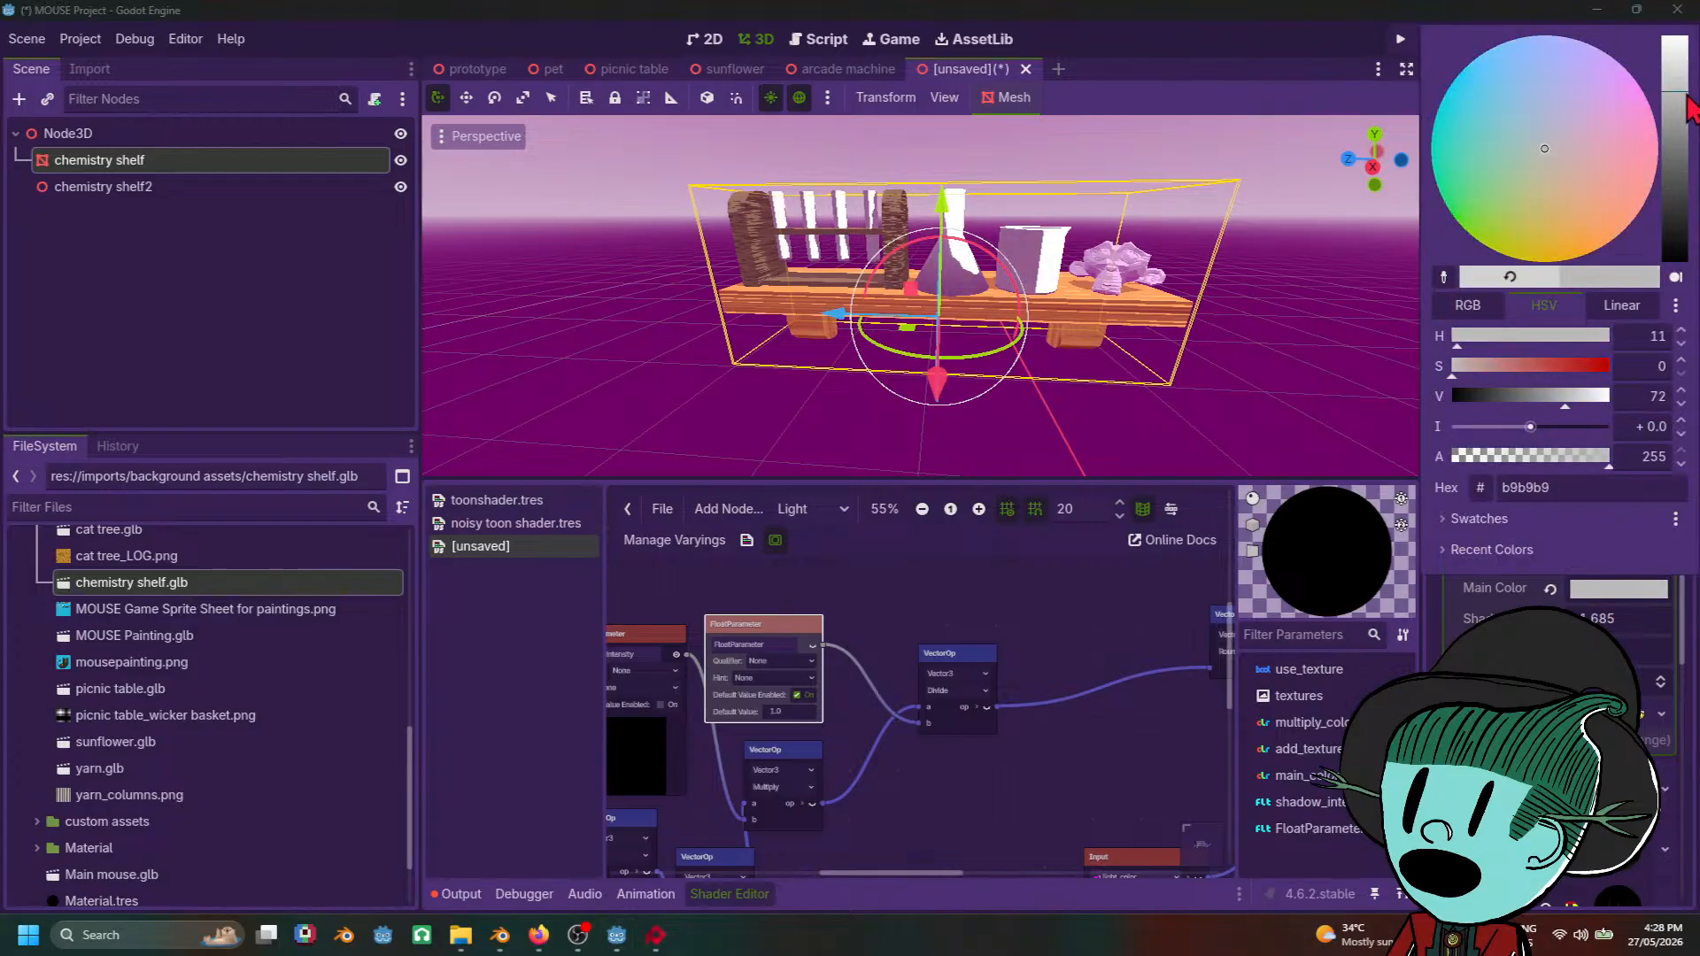
pyautogui.click(1564, 176)
pyautogui.click(1573, 146)
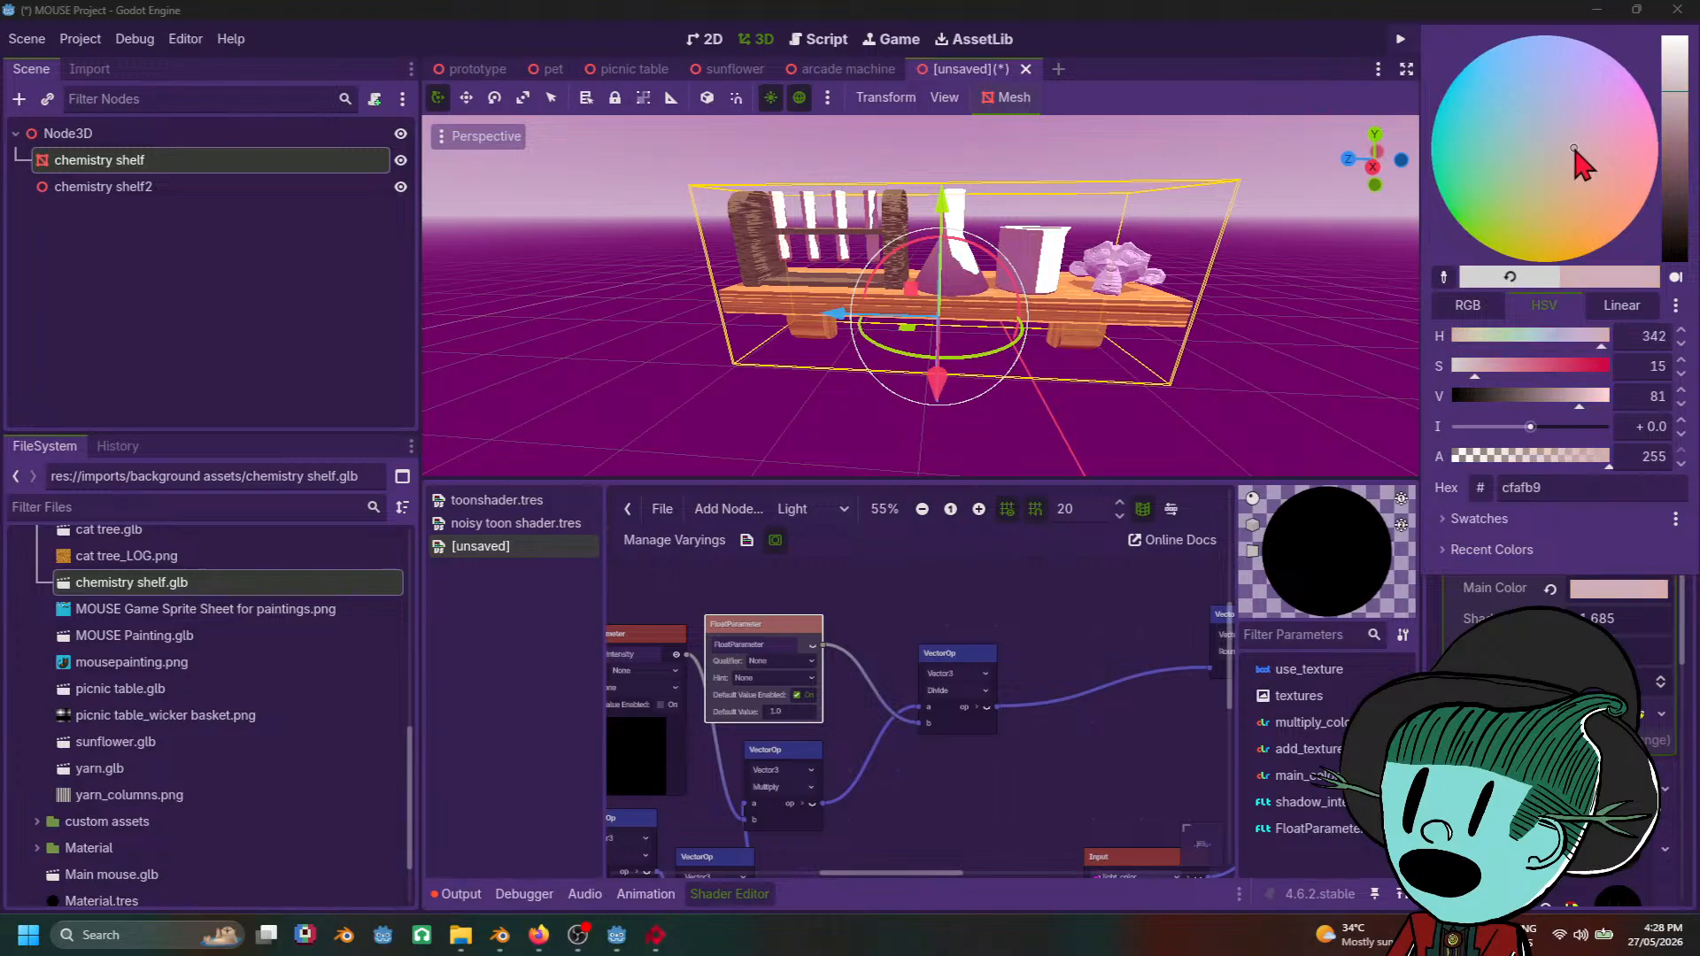
pyautogui.click(1623, 631)
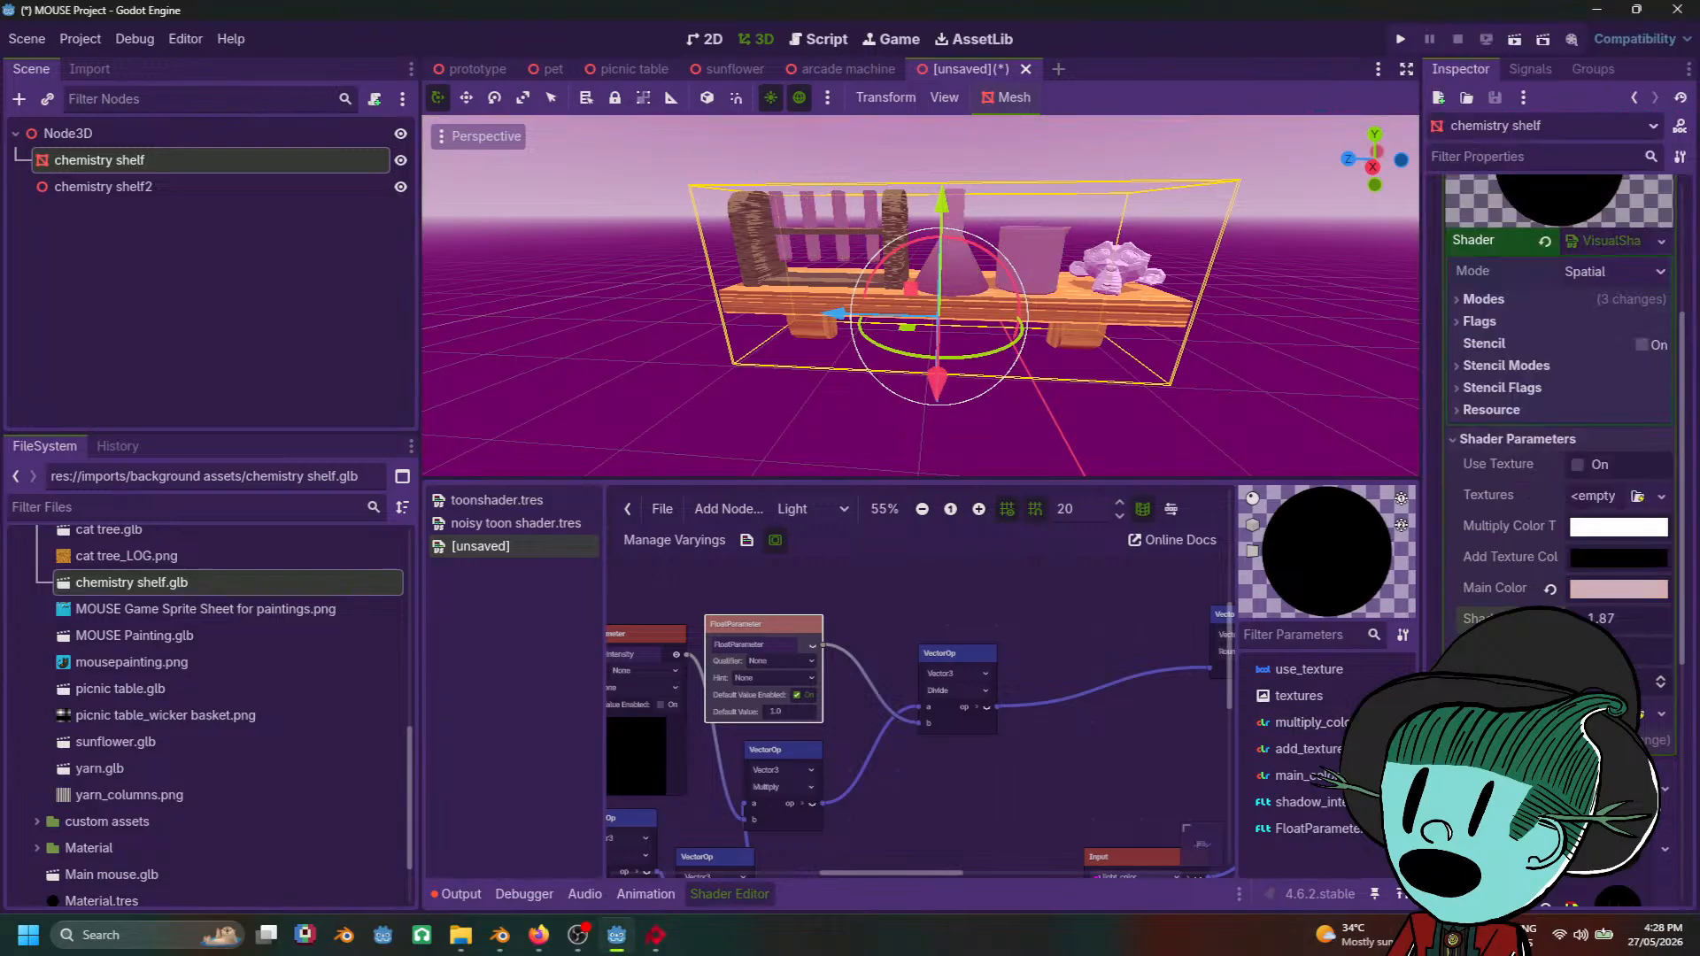
pyautogui.moveTo(1623, 625); pyautogui.dragTo(1667, 624)
# Step: Raise the new FloatParameter node higher above the Multiply and Divide nodes
pyautogui.scroll(-4, 1033, 661)
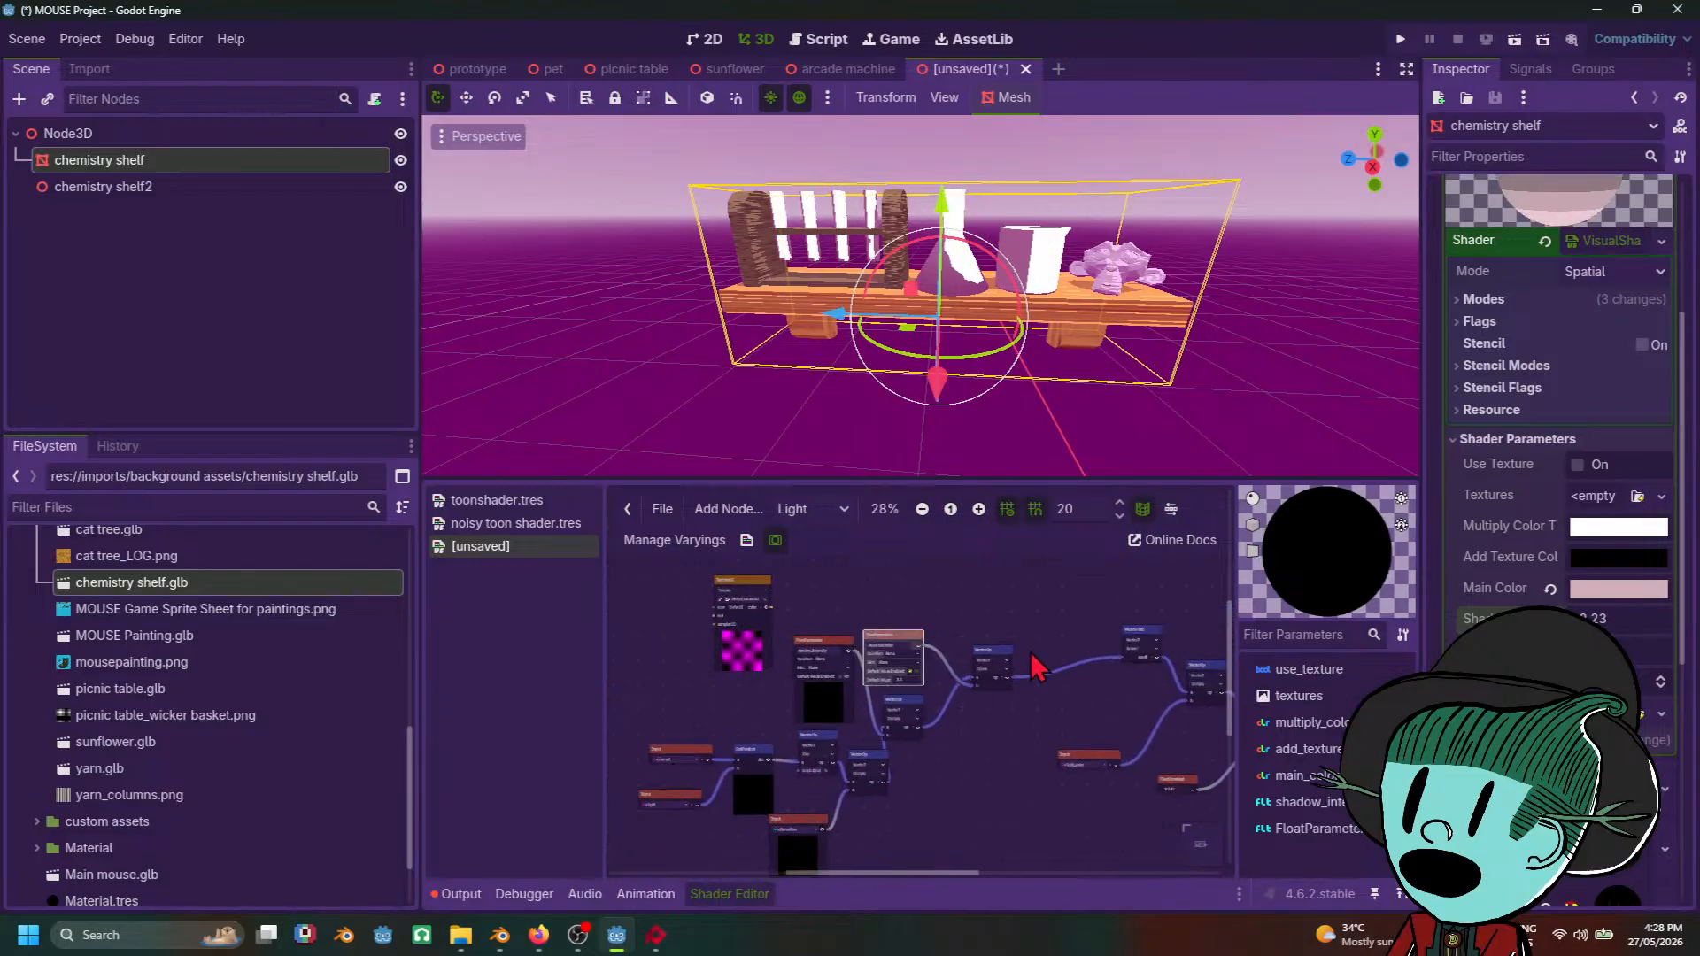
pyautogui.scroll(3, 1032, 668)
pyautogui.scroll(4, 918, 680)
pyautogui.moveTo(770, 591); pyautogui.dragTo(819, 535)
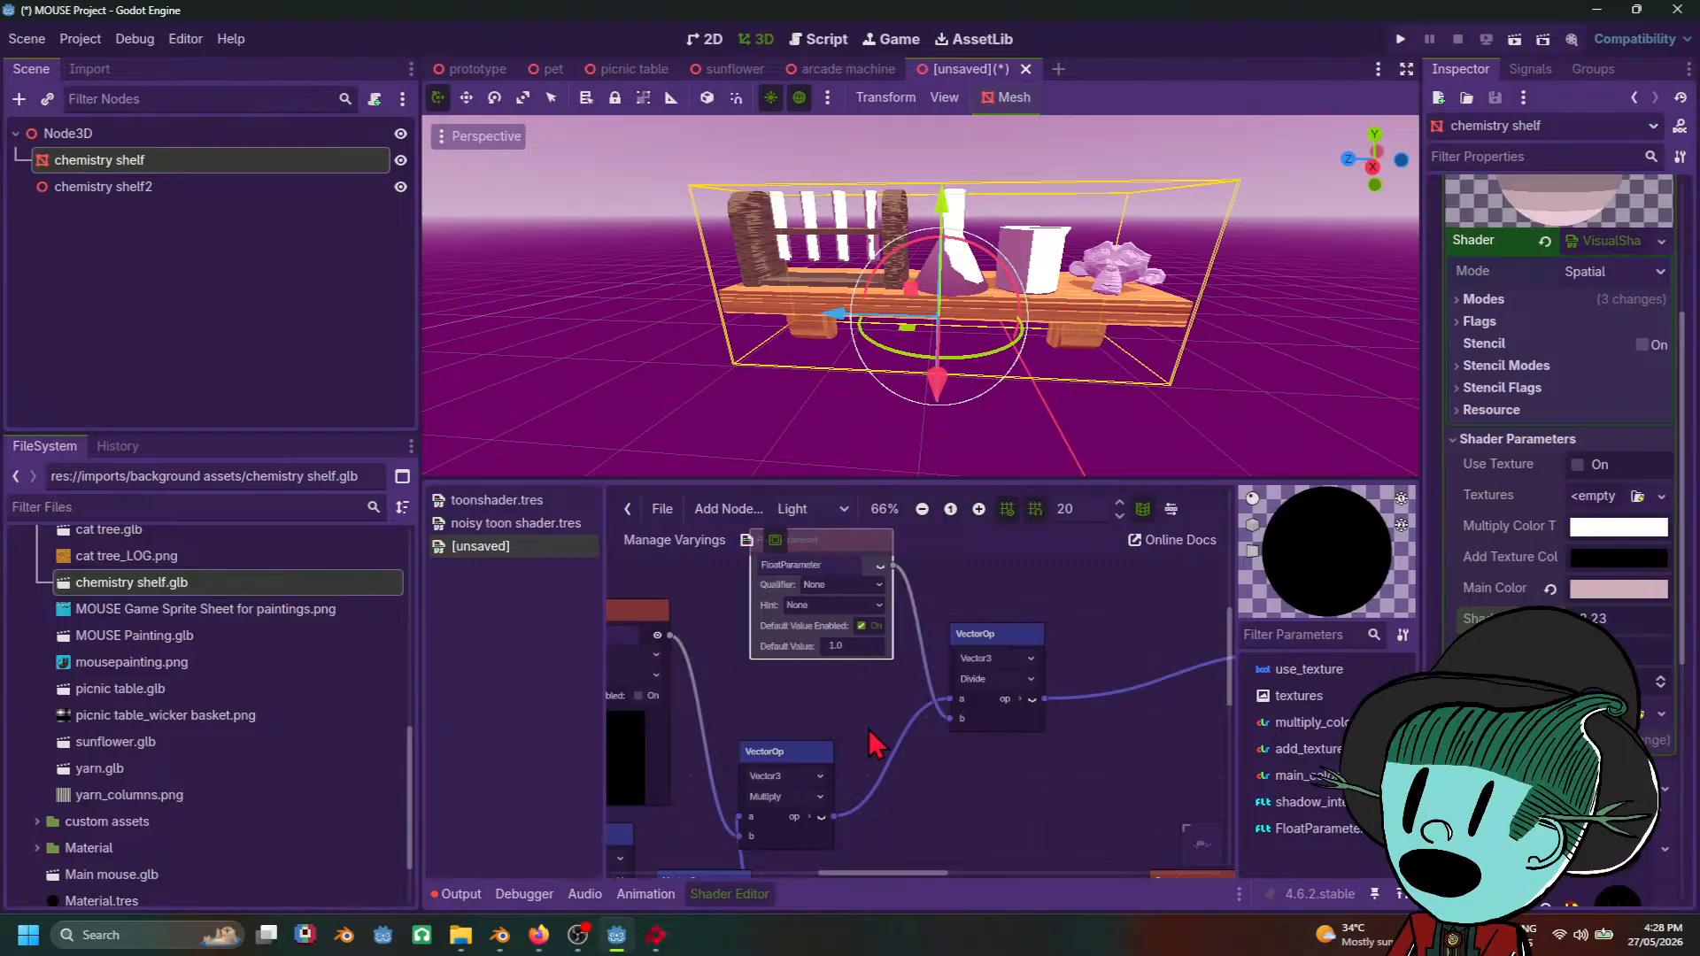
# Step: Select the nodes feeding the Divide node and move them together farther away from it
pyautogui.scroll(-3, 863, 730)
pyautogui.moveTo(863, 731); pyautogui.dragTo(926, 680, button='middle')
pyautogui.moveTo(1030, 697); pyautogui.dragTo(1076, 719, button='middle')
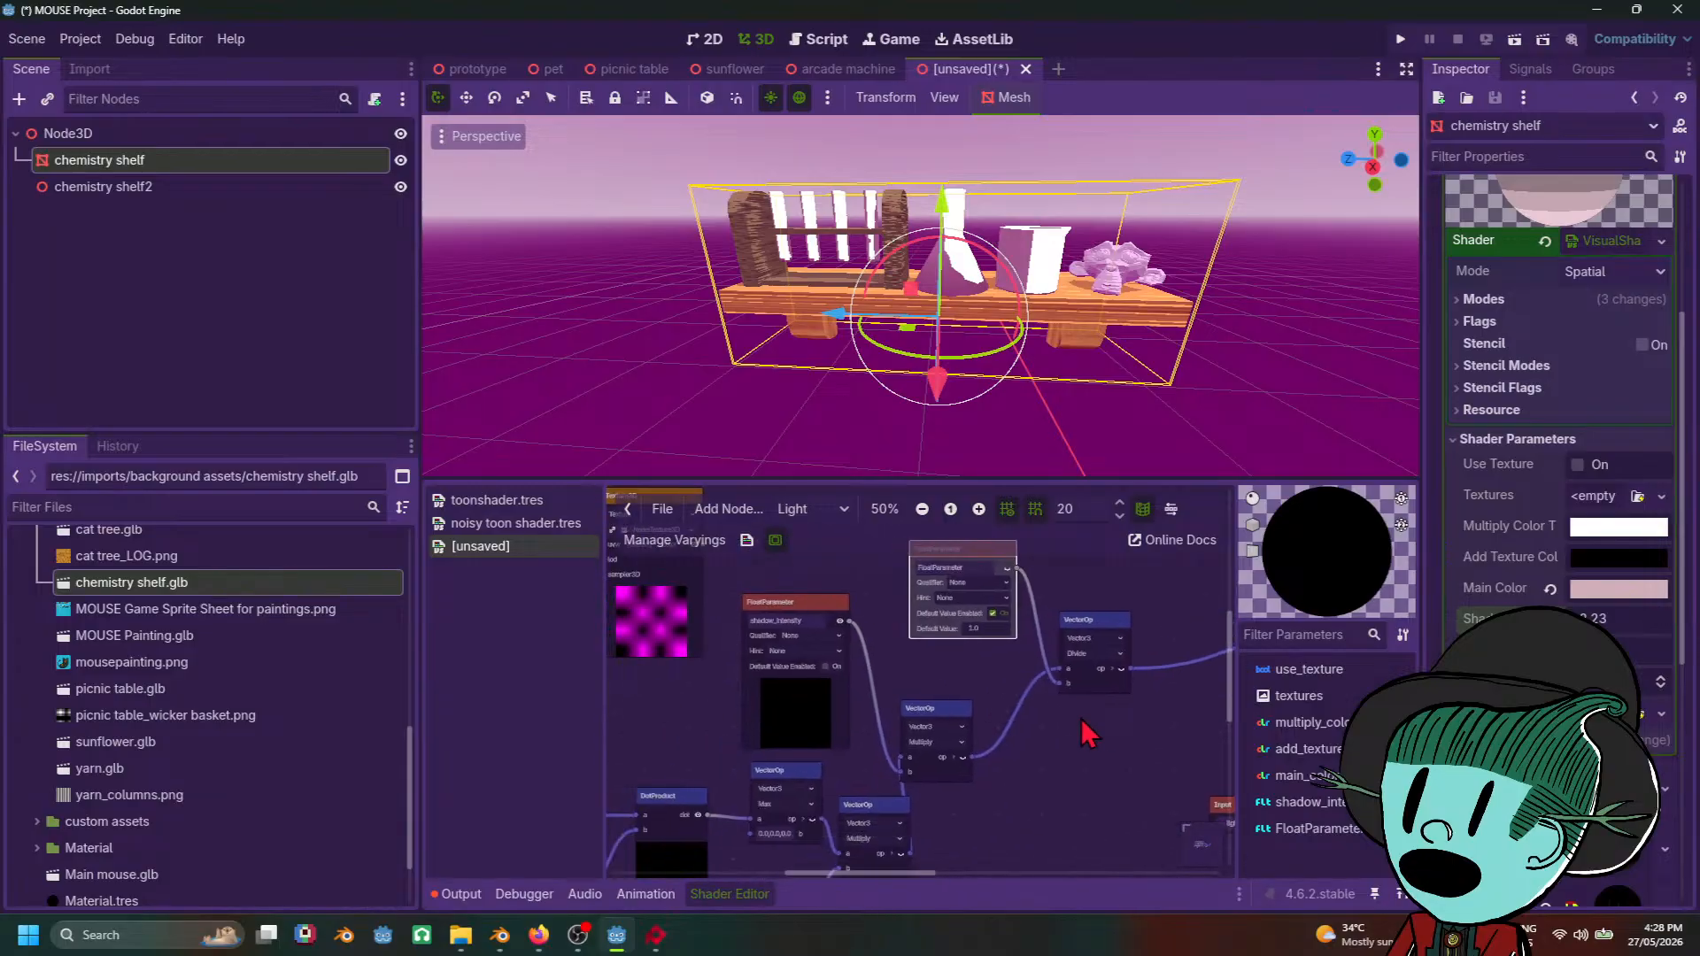
pyautogui.scroll(-4, 824, 734)
pyautogui.scroll(-2, 828, 748)
pyautogui.moveTo(728, 588); pyautogui.dragTo(972, 821)
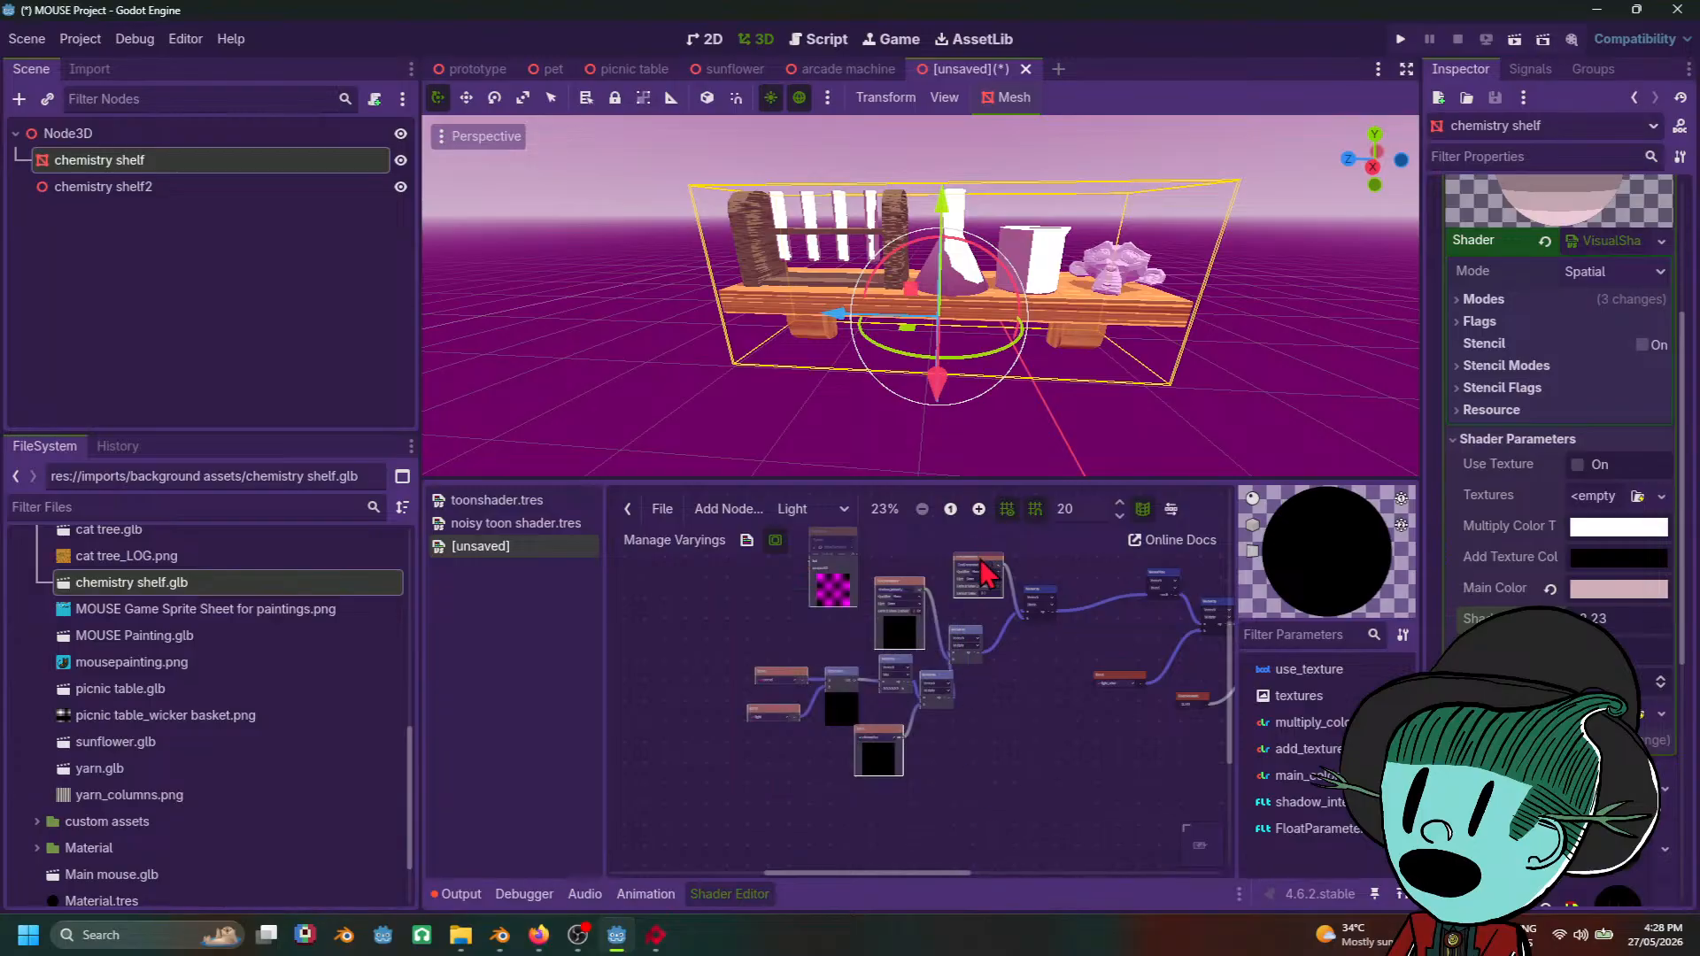
pyautogui.moveTo(980, 560); pyautogui.dragTo(857, 602)
pyautogui.scroll(2, 1111, 654)
pyautogui.moveTo(1114, 651); pyautogui.dragTo(945, 725, button='middle')
pyautogui.scroll(3, 945, 725)
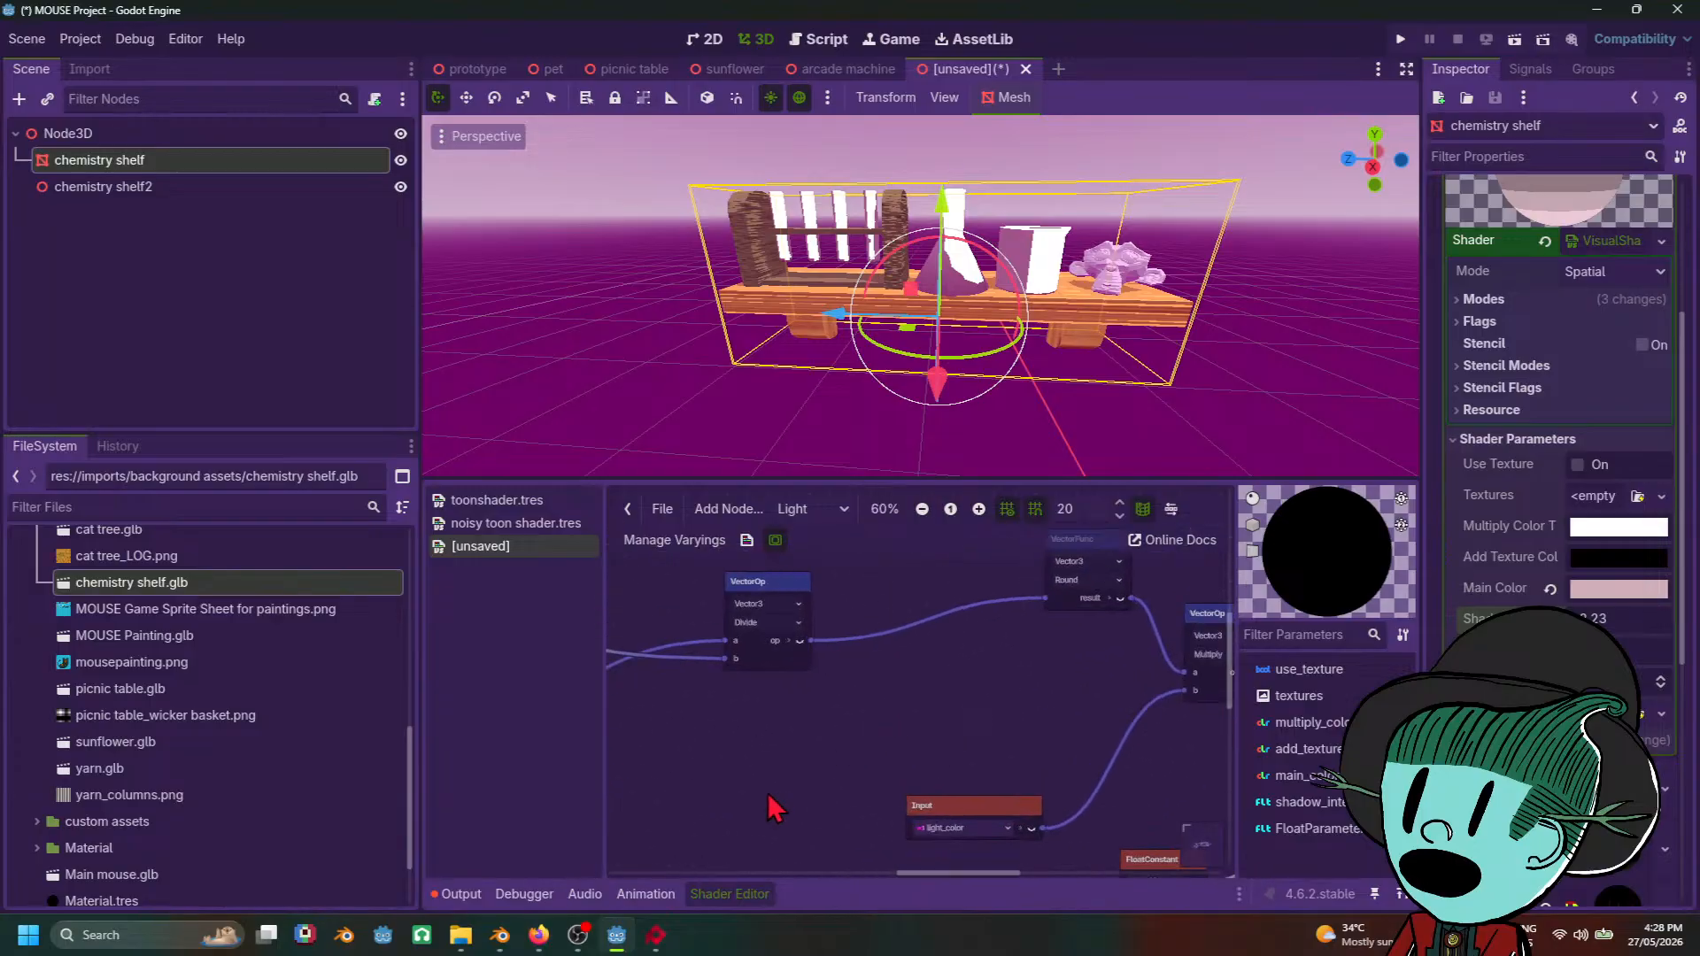
# Step: Reroute the Multiply result from the Divide node into the Round node and reposition both so Round comes before Divide
pyautogui.moveTo(541, 941)
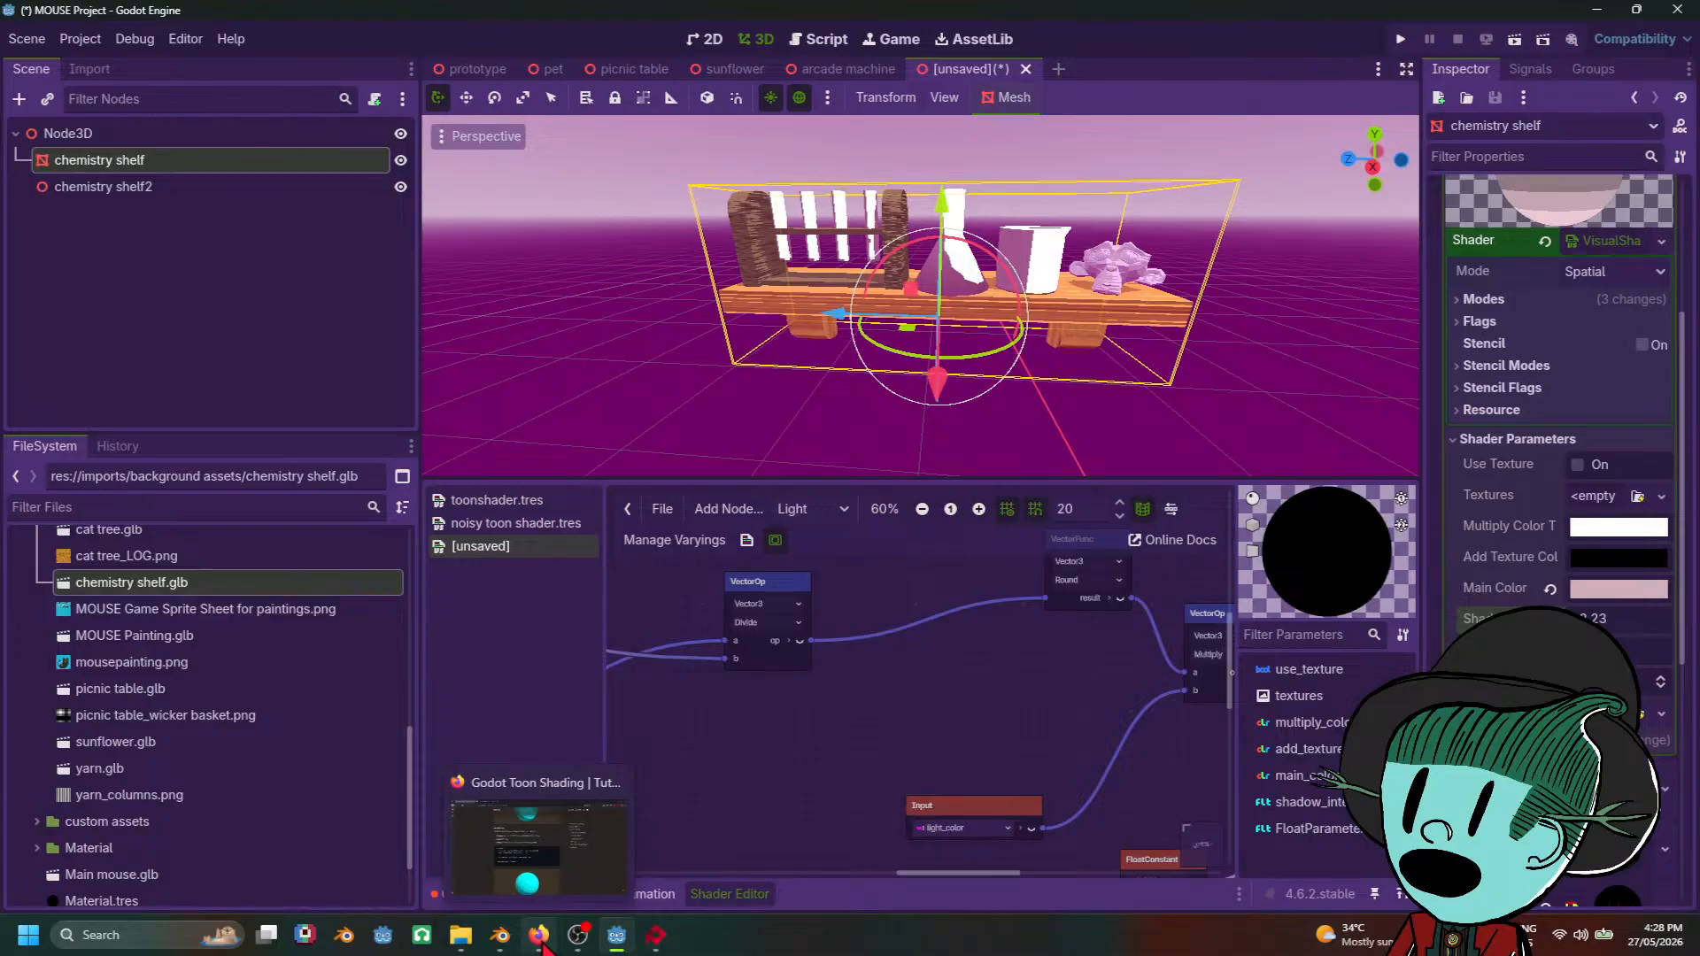
pyautogui.moveTo(548, 883)
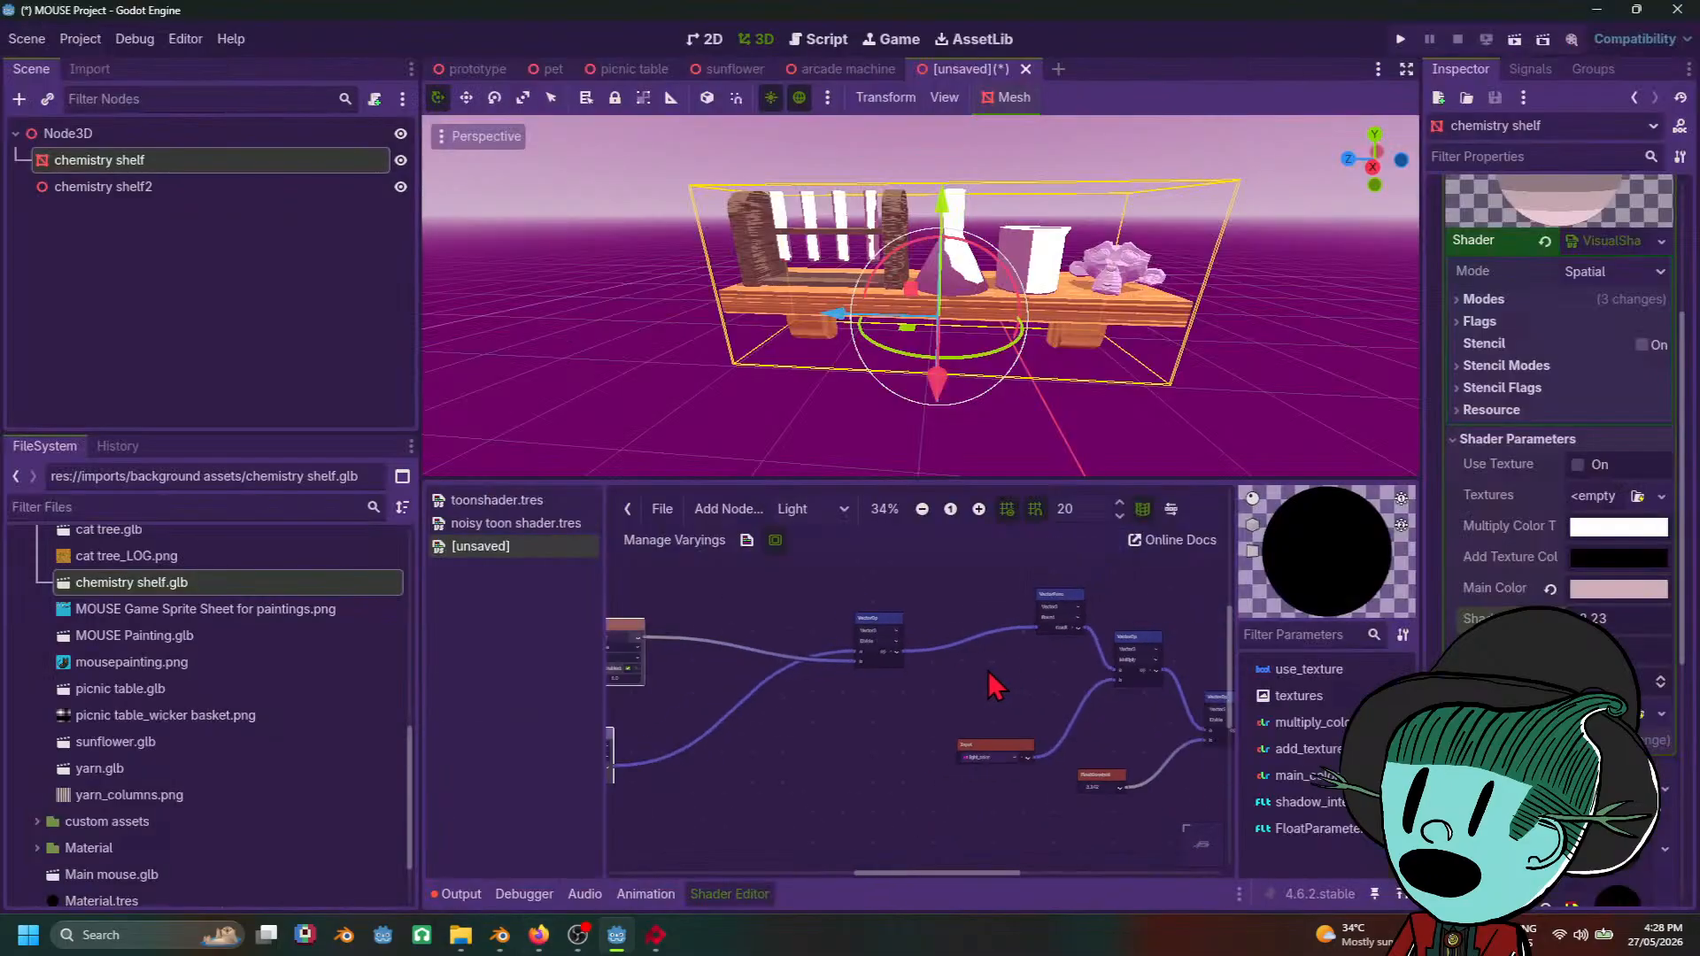
pyautogui.scroll(1, 837, 671)
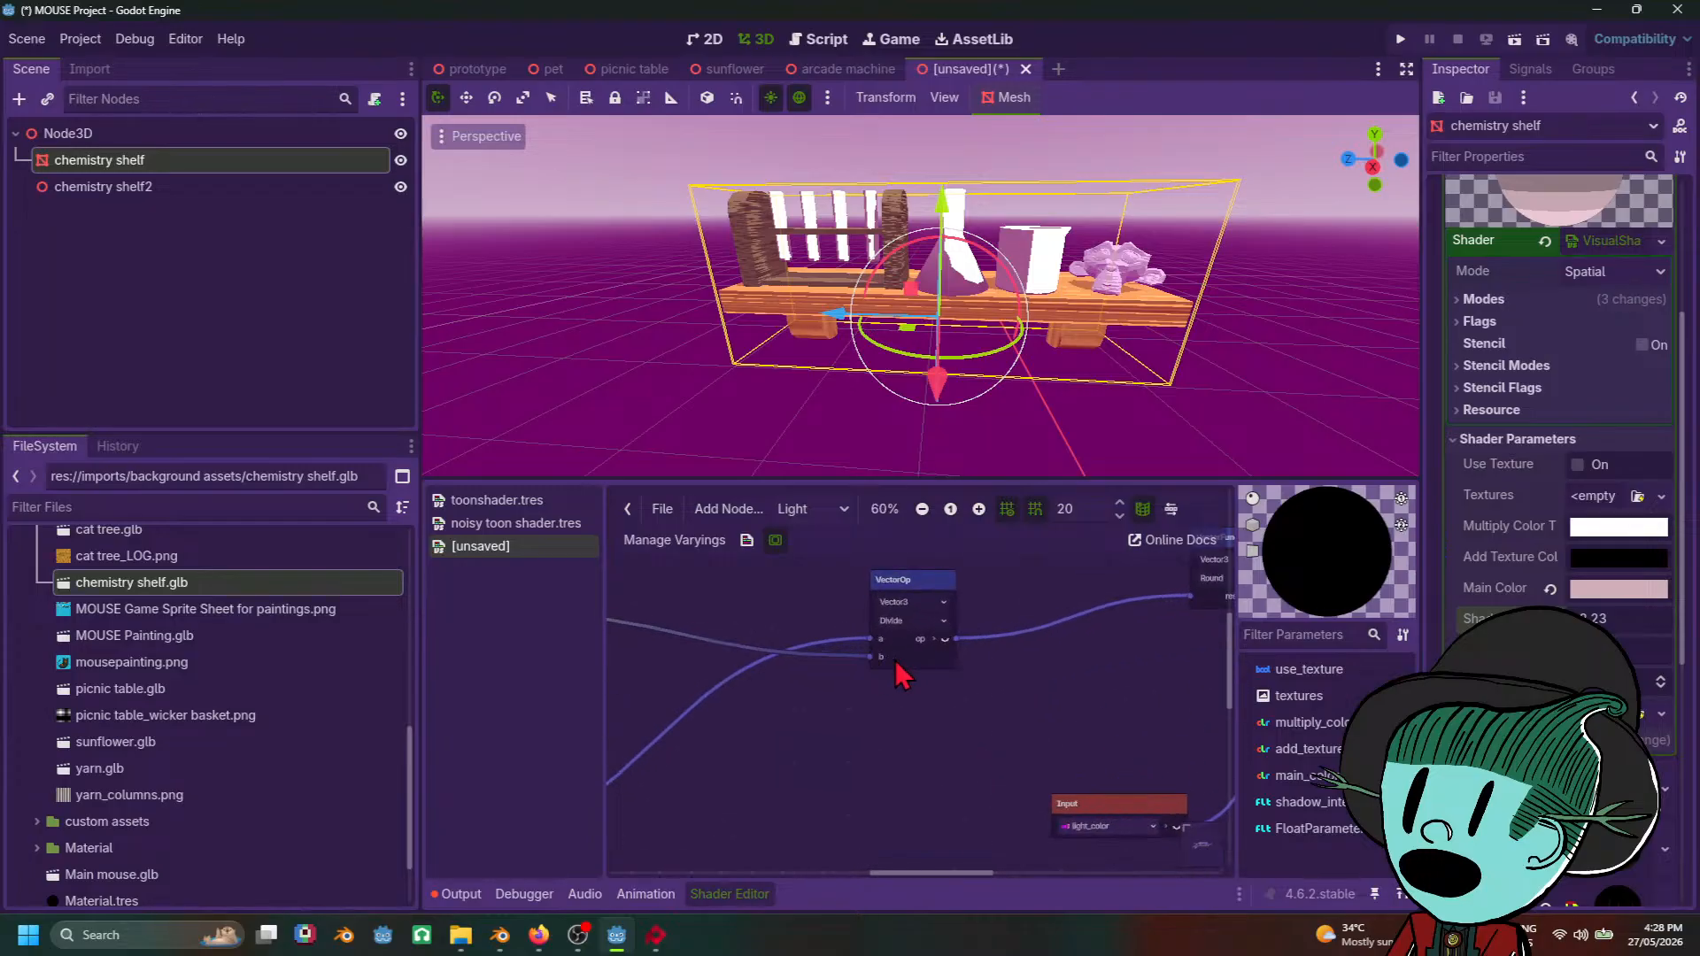
pyautogui.scroll(1, 877, 709)
pyautogui.scroll(-1, 833, 735)
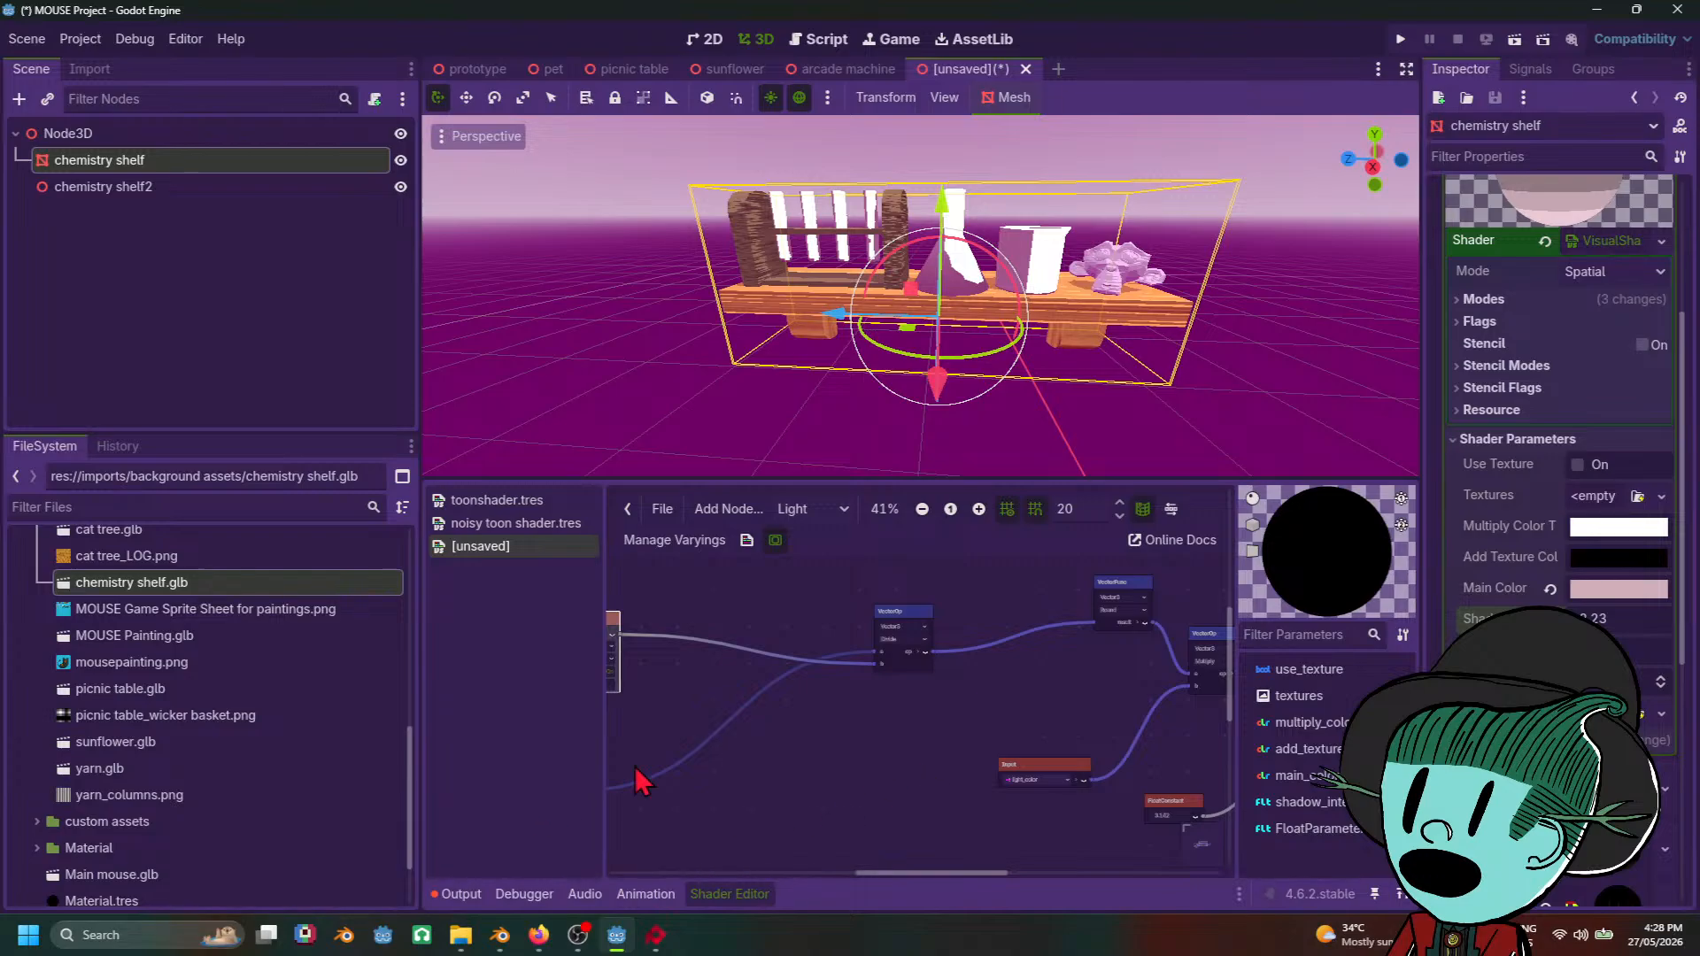
pyautogui.moveTo(877, 653); pyautogui.dragTo(1093, 623)
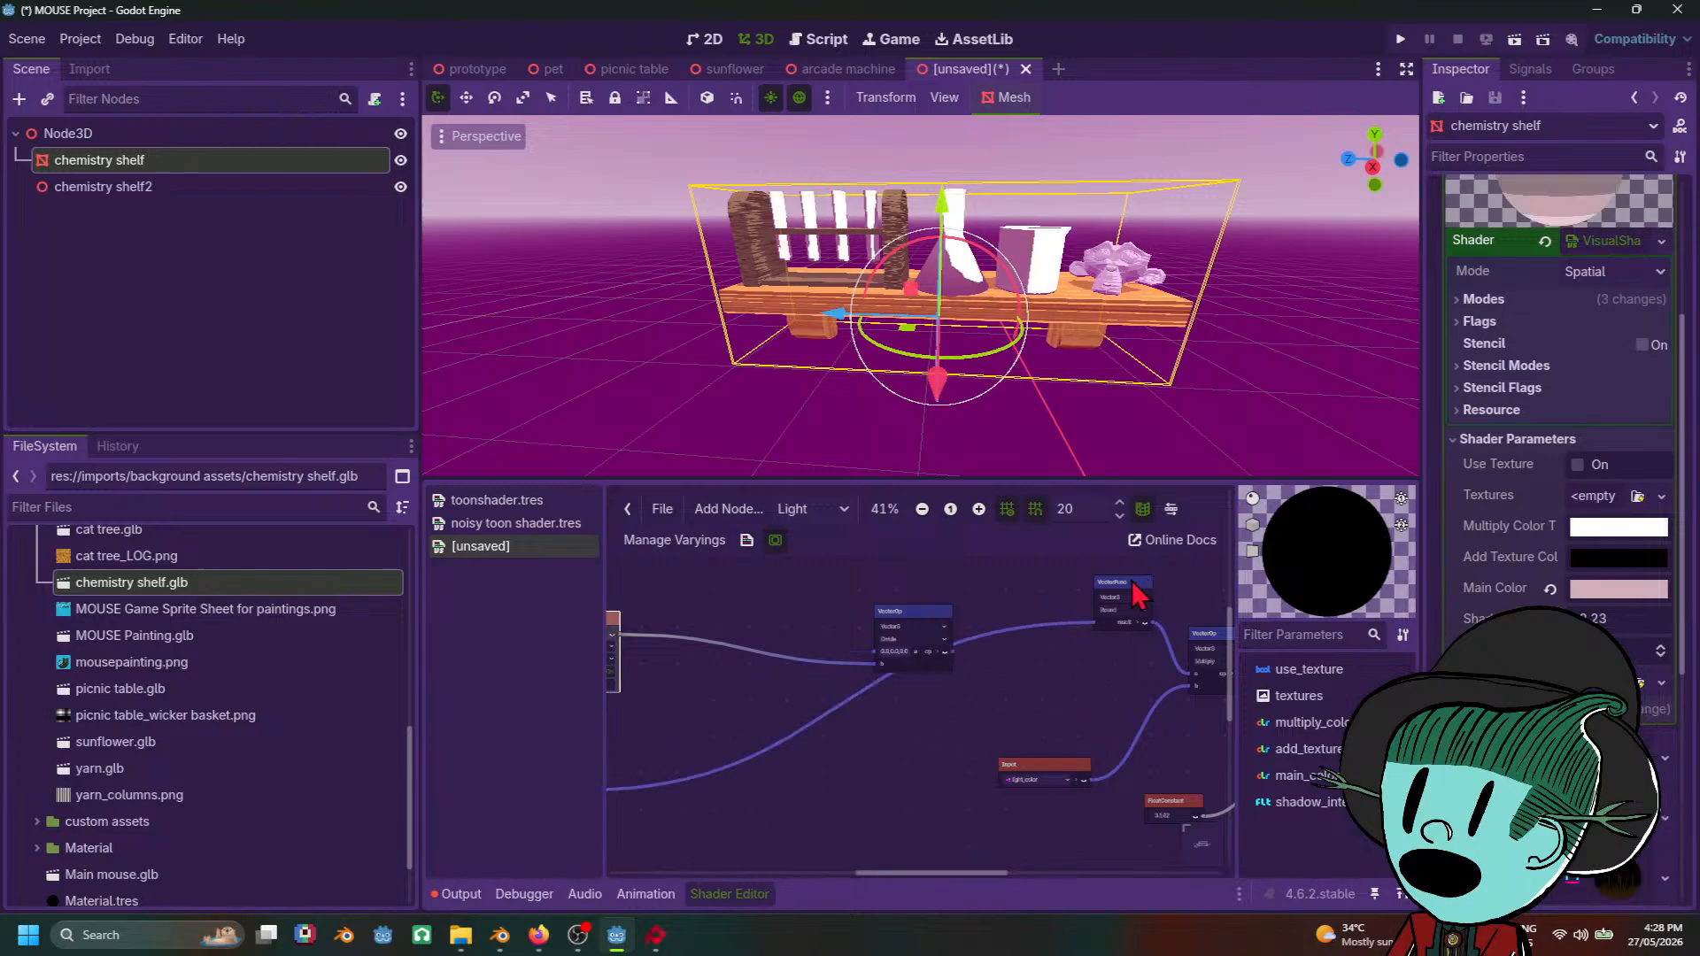
pyautogui.moveTo(893, 583)
pyautogui.mouseDown()
pyautogui.moveTo(1122, 595)
pyautogui.moveTo(1057, 574)
pyautogui.moveTo(885, 593)
pyautogui.mouseUp()
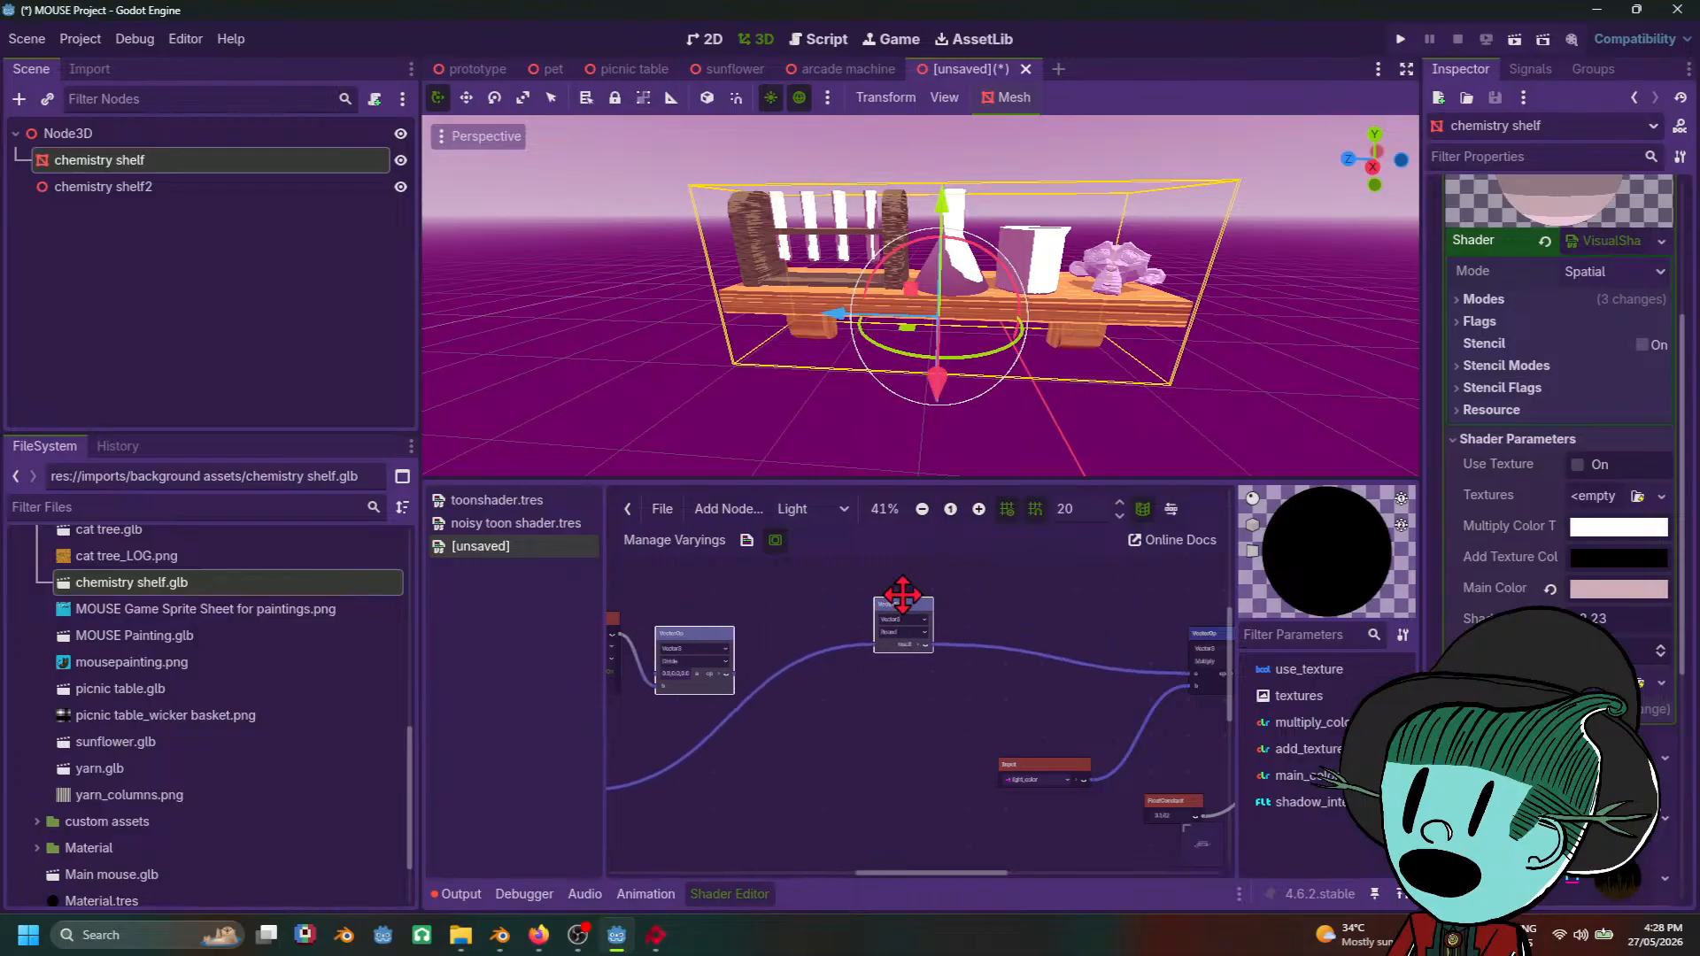
pyautogui.moveTo(699, 640); pyautogui.dragTo(1038, 640)
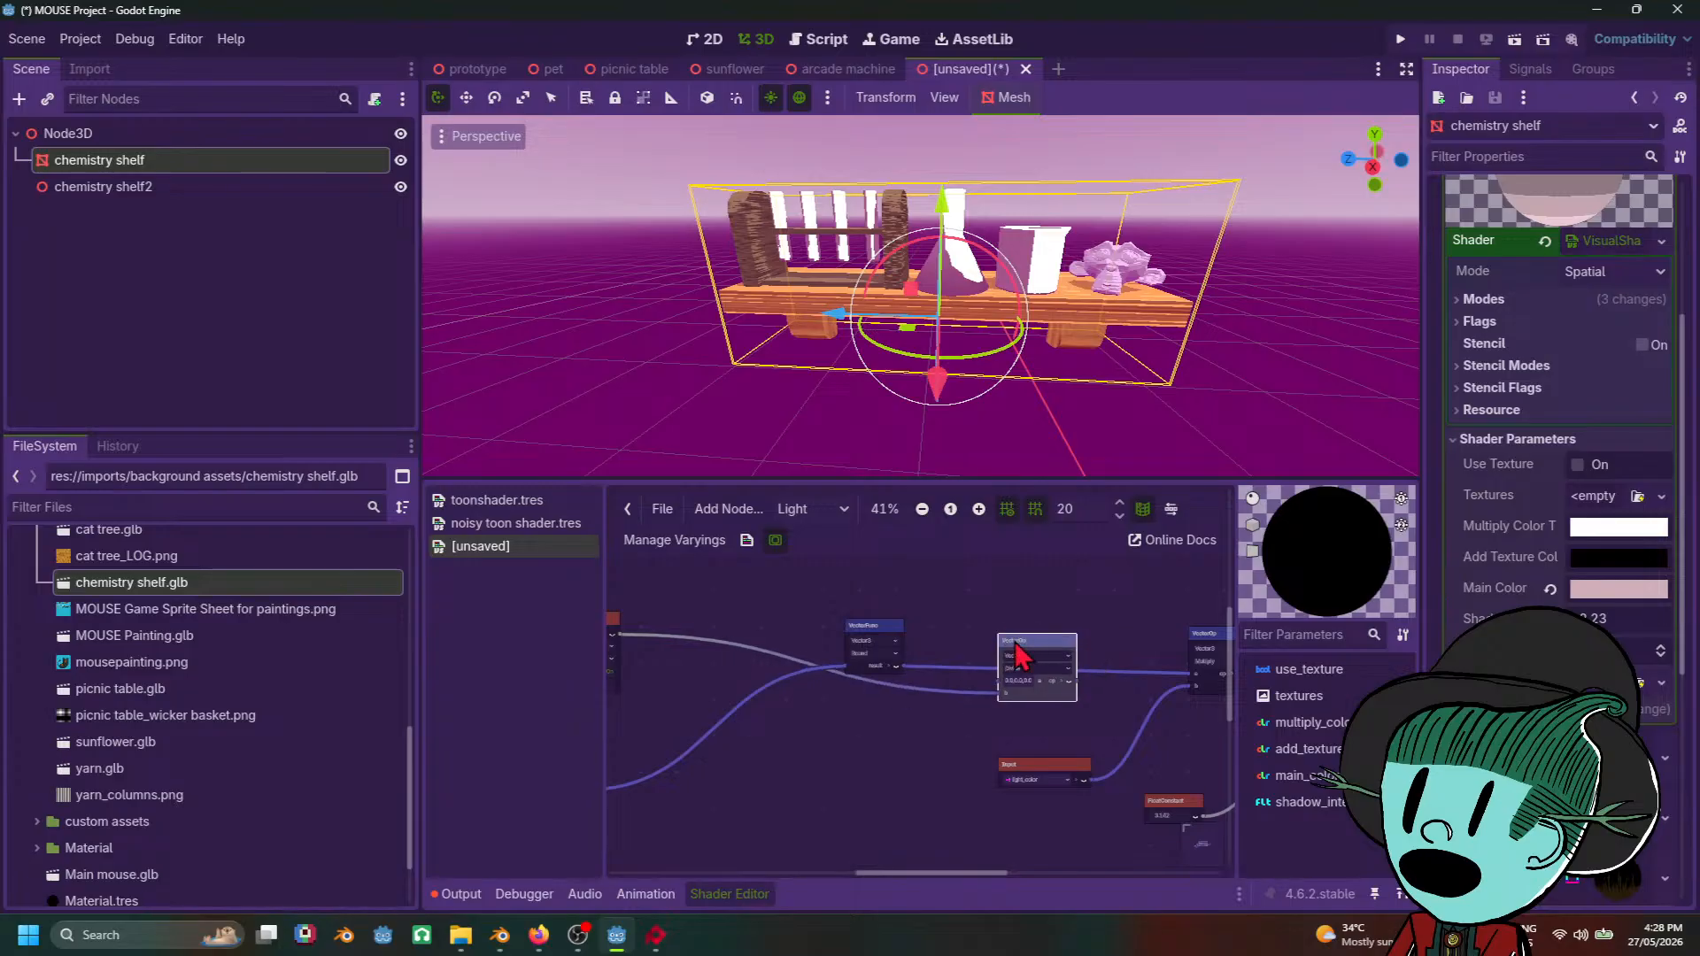
# Step: Connect Round's result to Divide's a input, and Divide's output to the a input of the light_color Multiply node
pyautogui.scroll(4, 1027, 638)
pyautogui.moveTo(815, 689); pyautogui.dragTo(999, 716)
pyautogui.moveTo(1138, 615); pyautogui.dragTo(790, 626, button='middle')
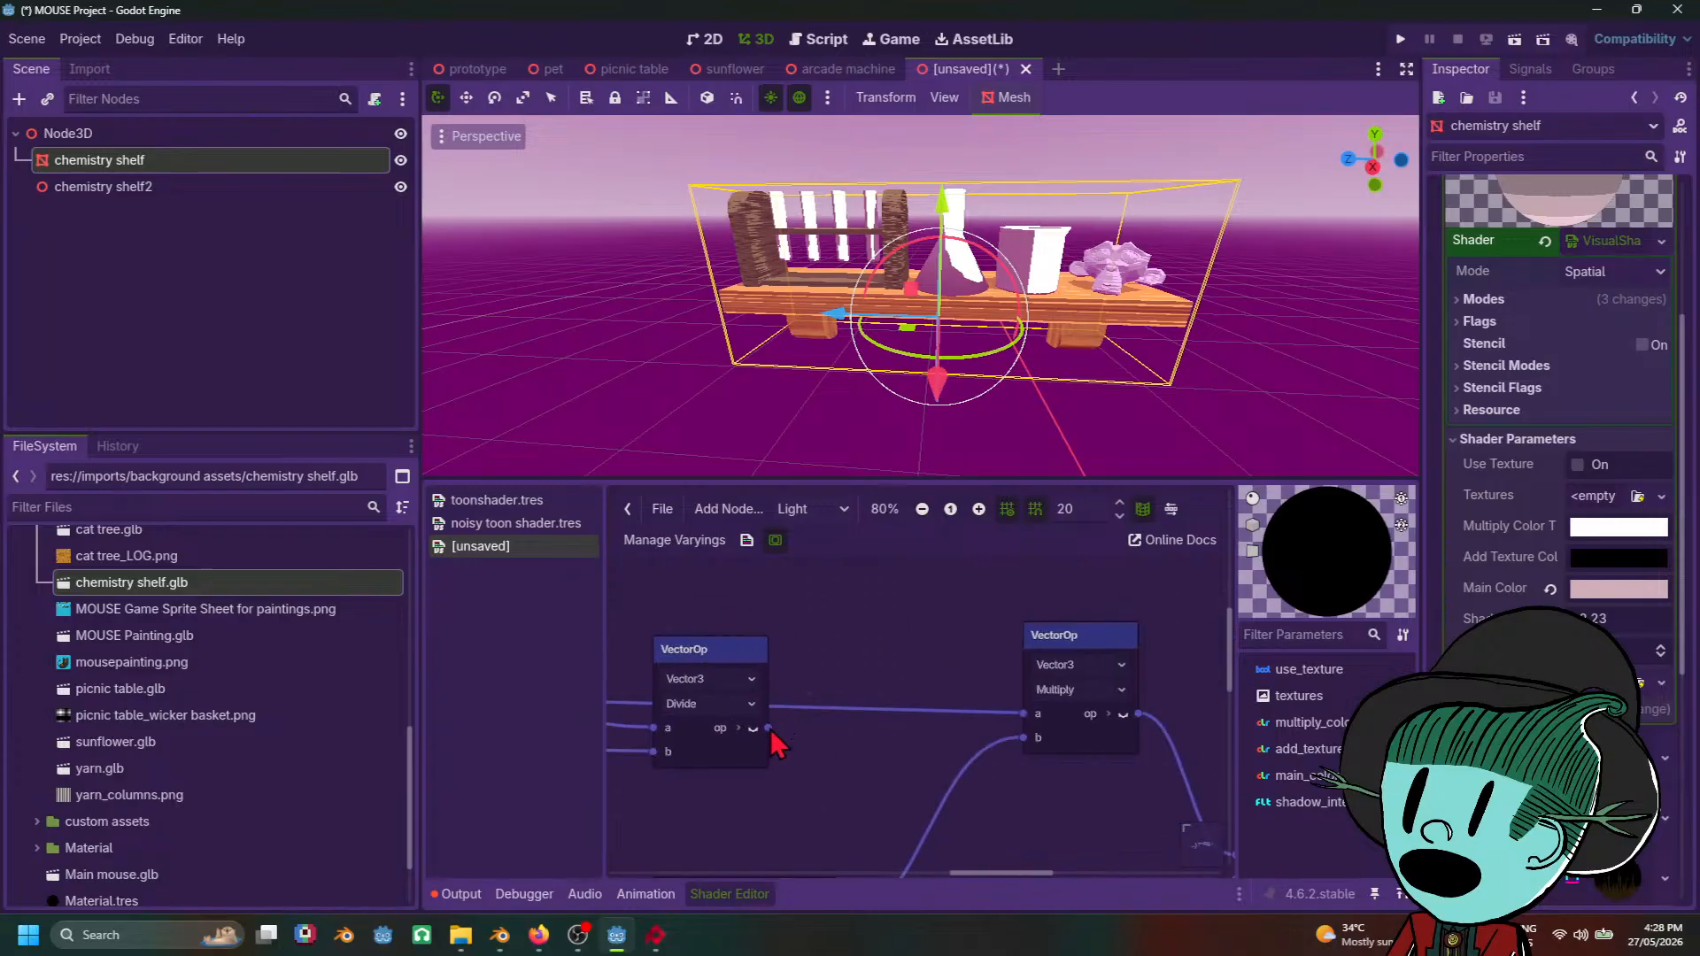
pyautogui.moveTo(768, 728); pyautogui.dragTo(1025, 715)
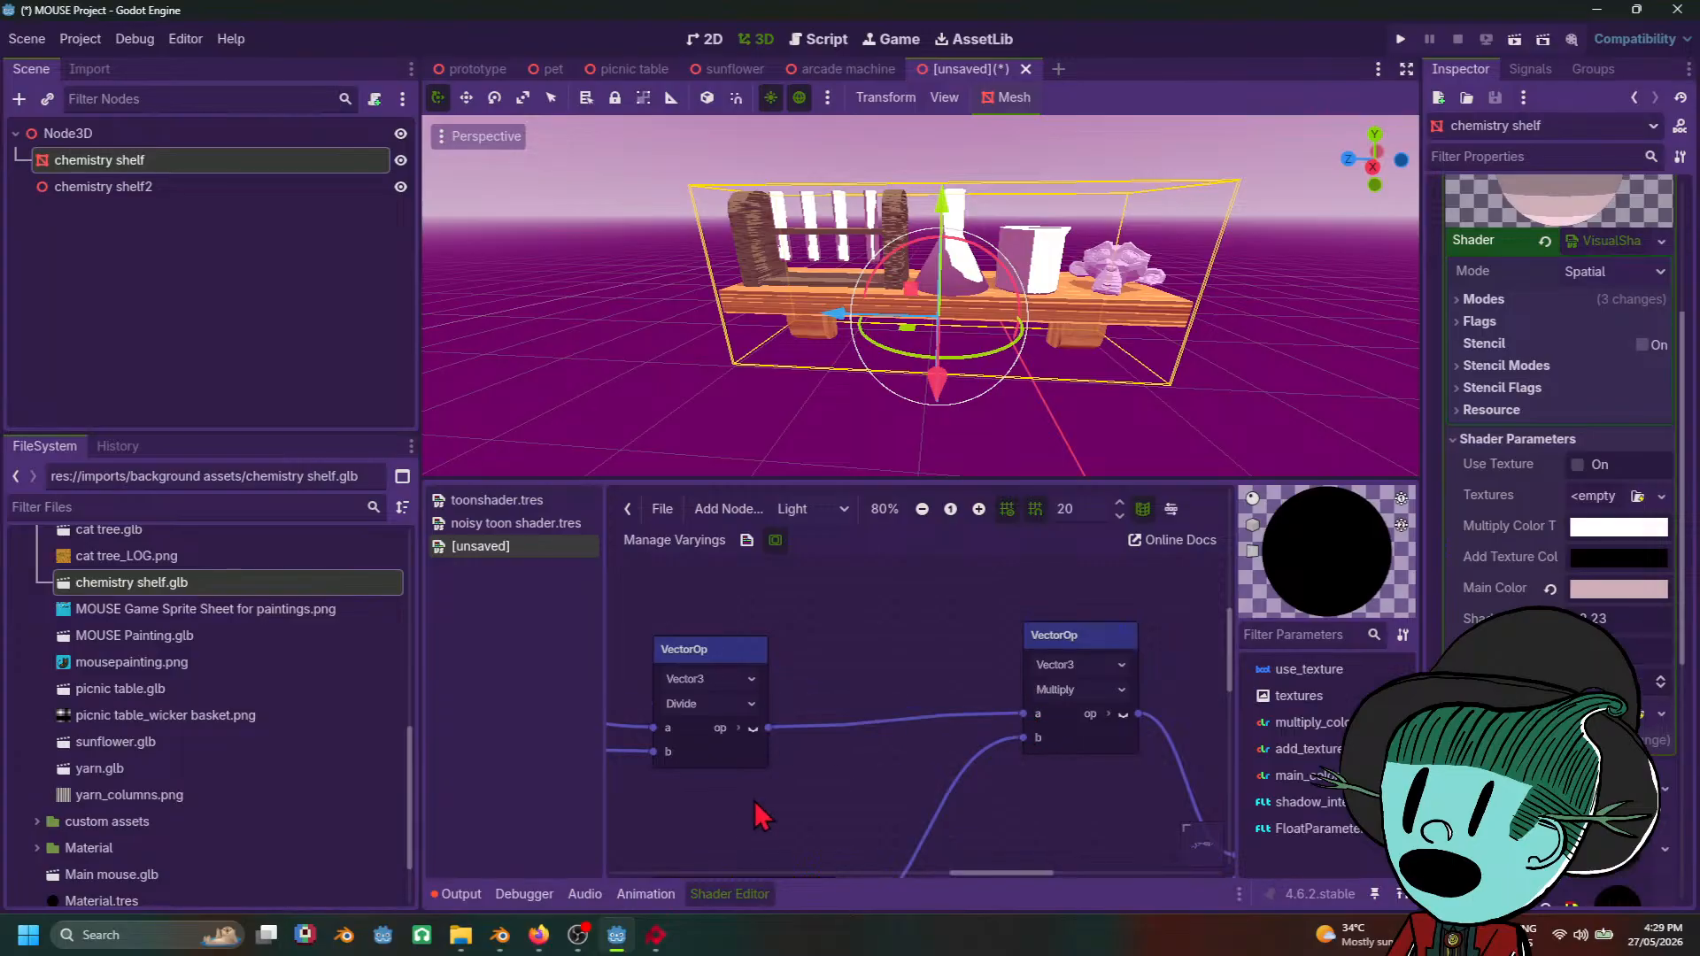
pyautogui.moveTo(759, 808); pyautogui.dragTo(918, 797, button='middle')
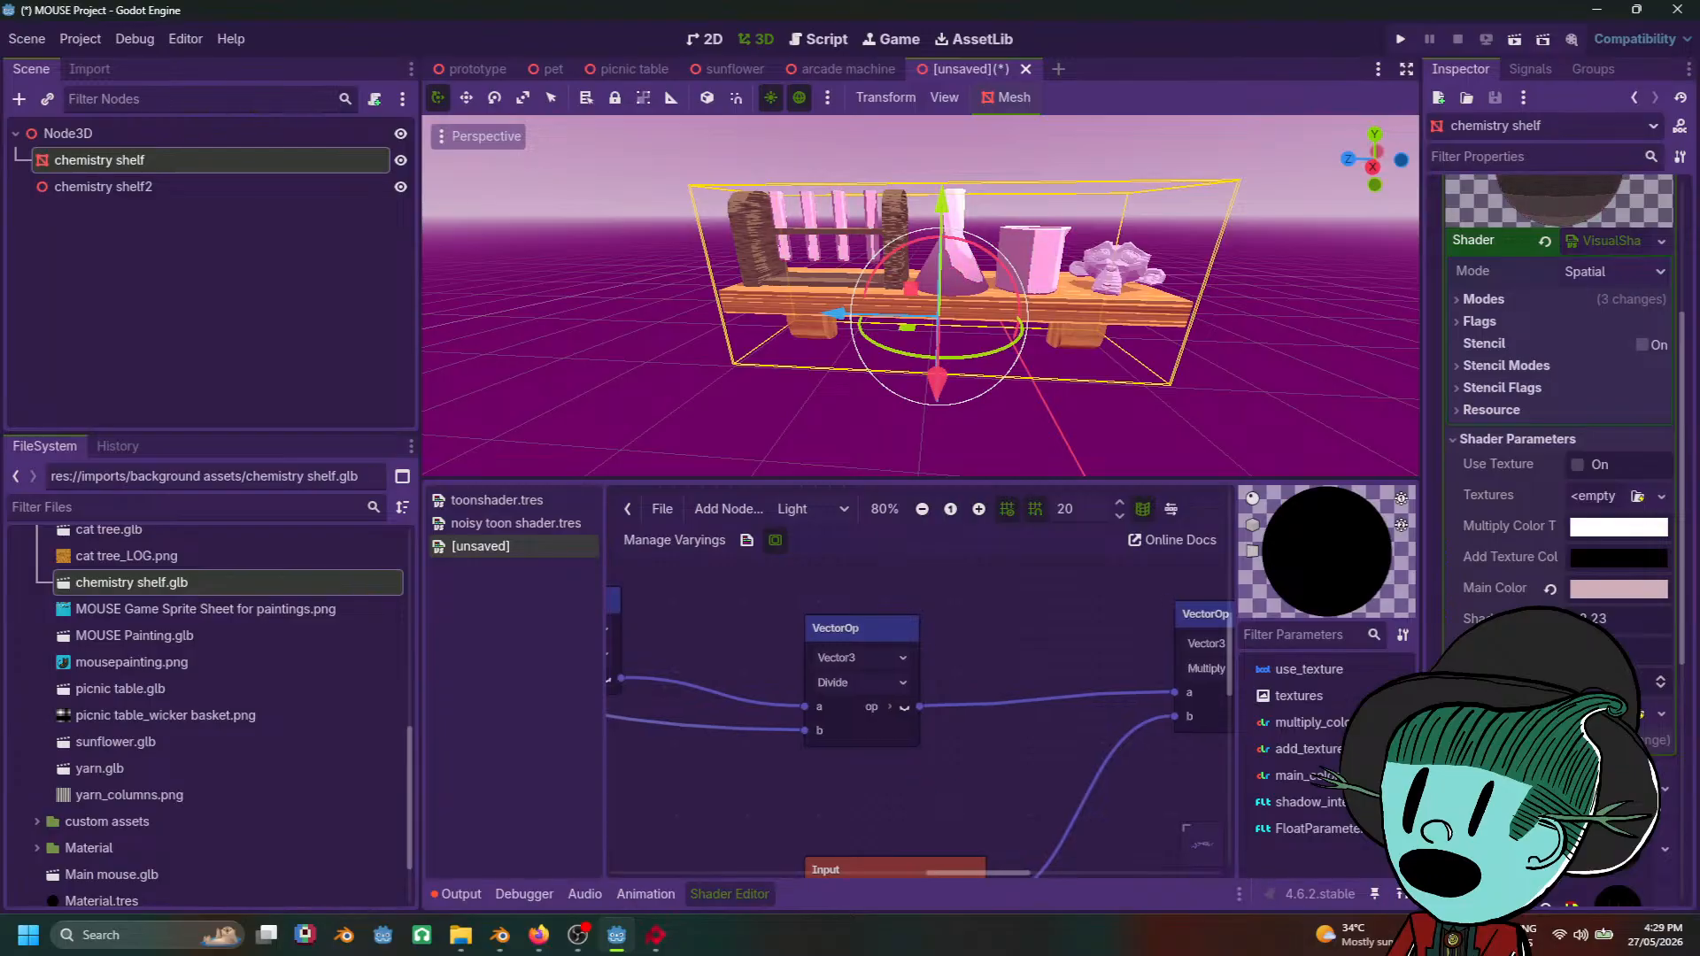
# Step: Deselect the shelf and inspect the stepped shading on its glassware from another angle
pyautogui.scroll(-5, 1169, 368)
pyautogui.click(1207, 410)
pyautogui.moveTo(1207, 410); pyautogui.dragTo(886, 407, button='middle')
pyautogui.scroll(3, 850, 376)
pyautogui.scroll(-2, 873, 425)
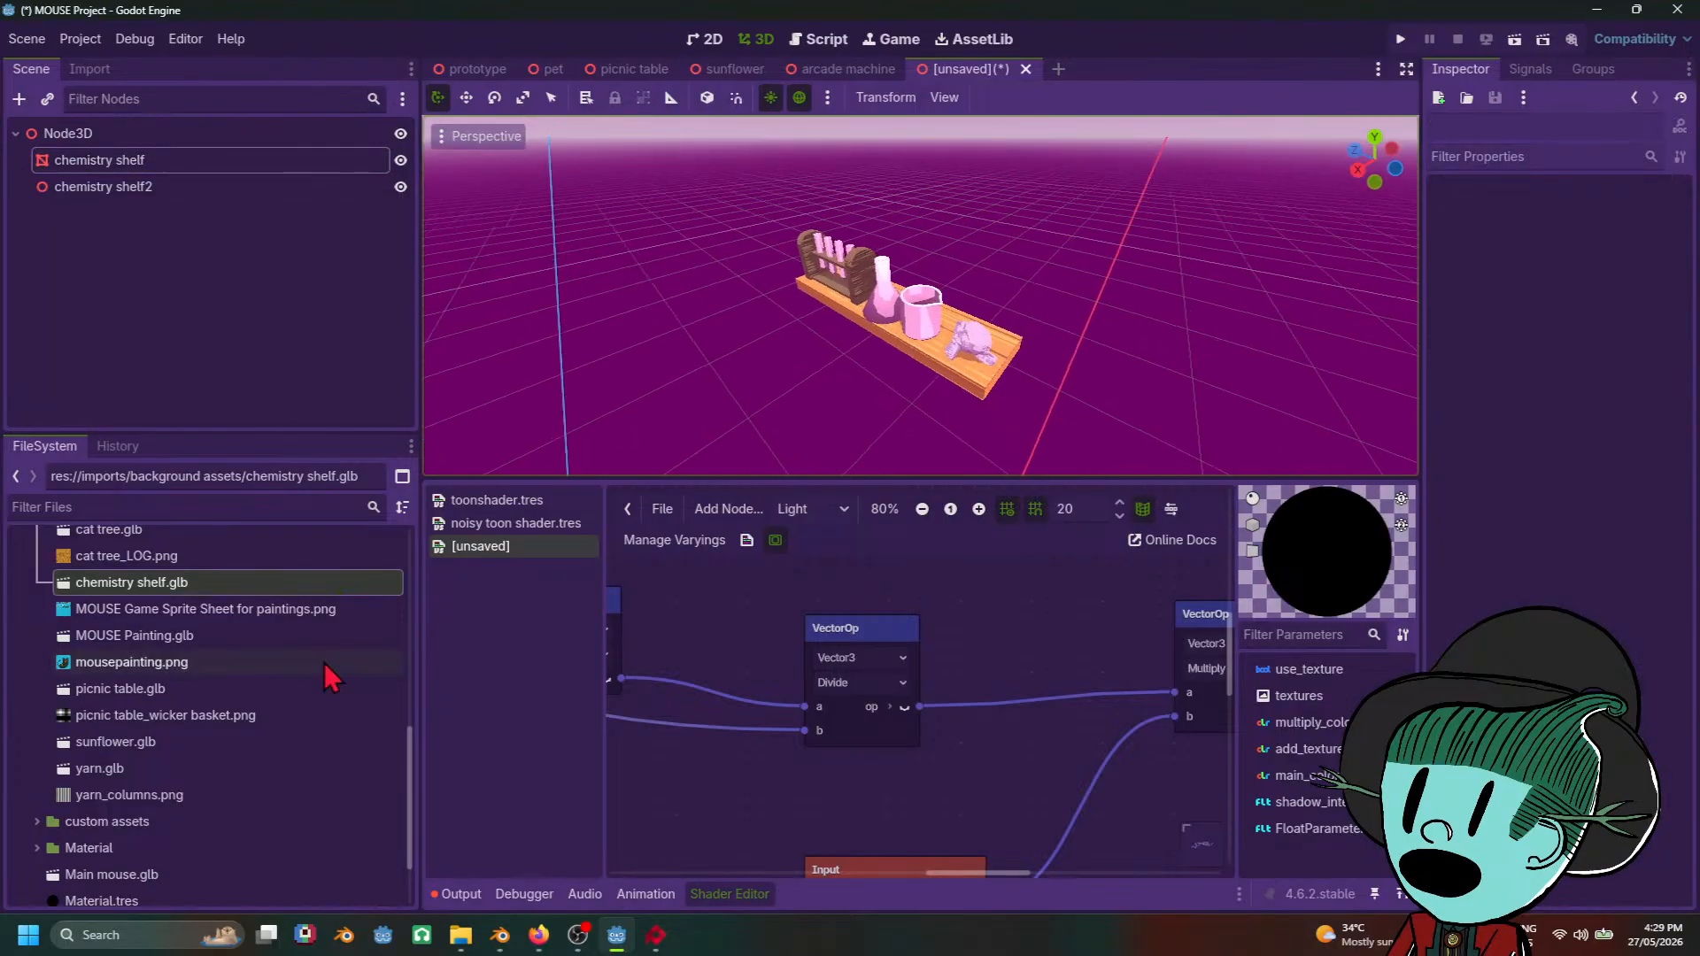
# Step: Examine how noisy toon shader.tres chains its step nodes in the Light graph and compare the shelf's shading
pyautogui.click(538, 525)
pyautogui.scroll(-3, 915, 677)
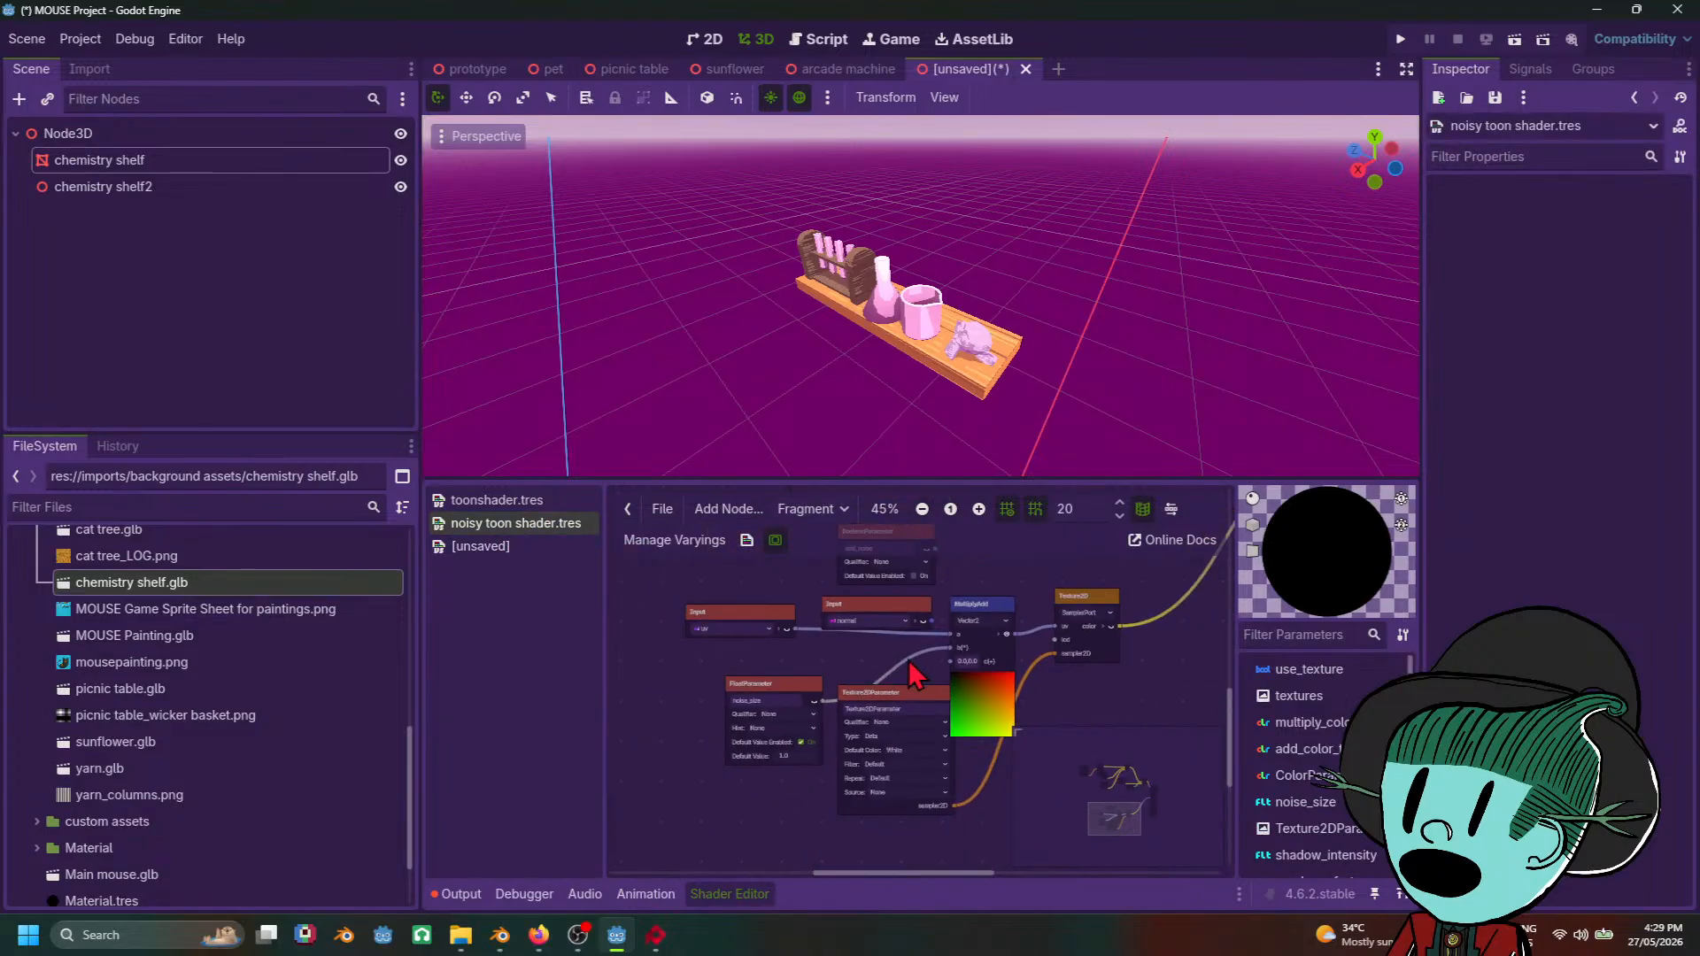
pyautogui.scroll(-2, 914, 678)
pyautogui.click(810, 510)
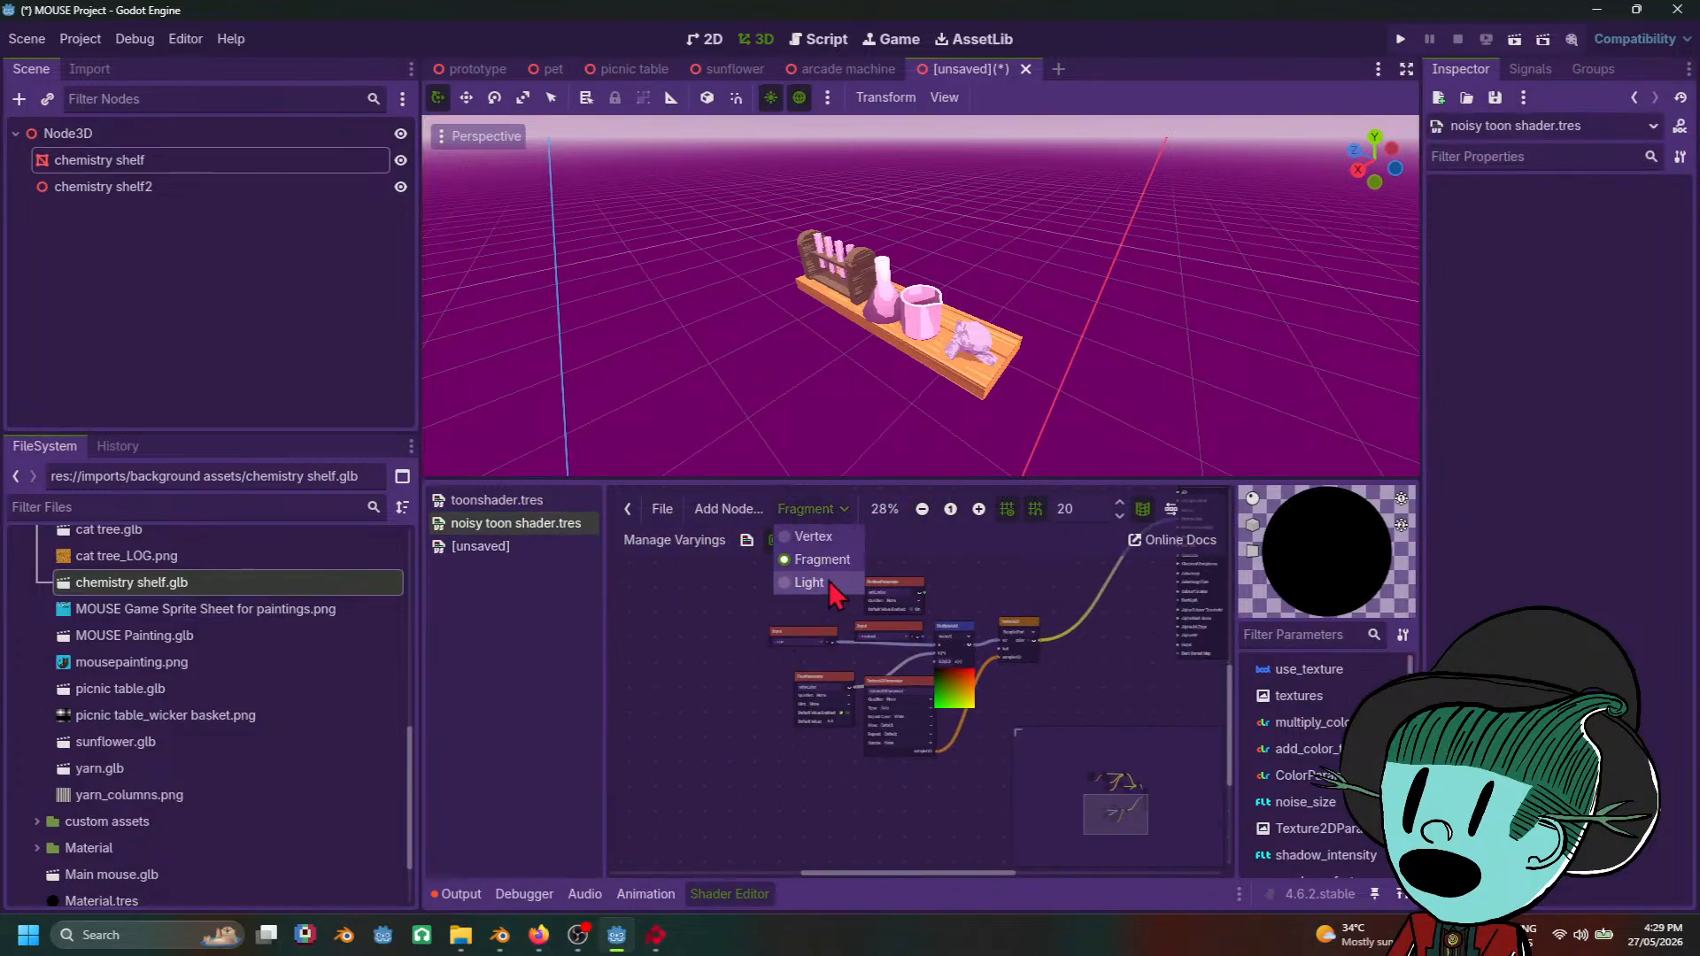
pyautogui.click(810, 583)
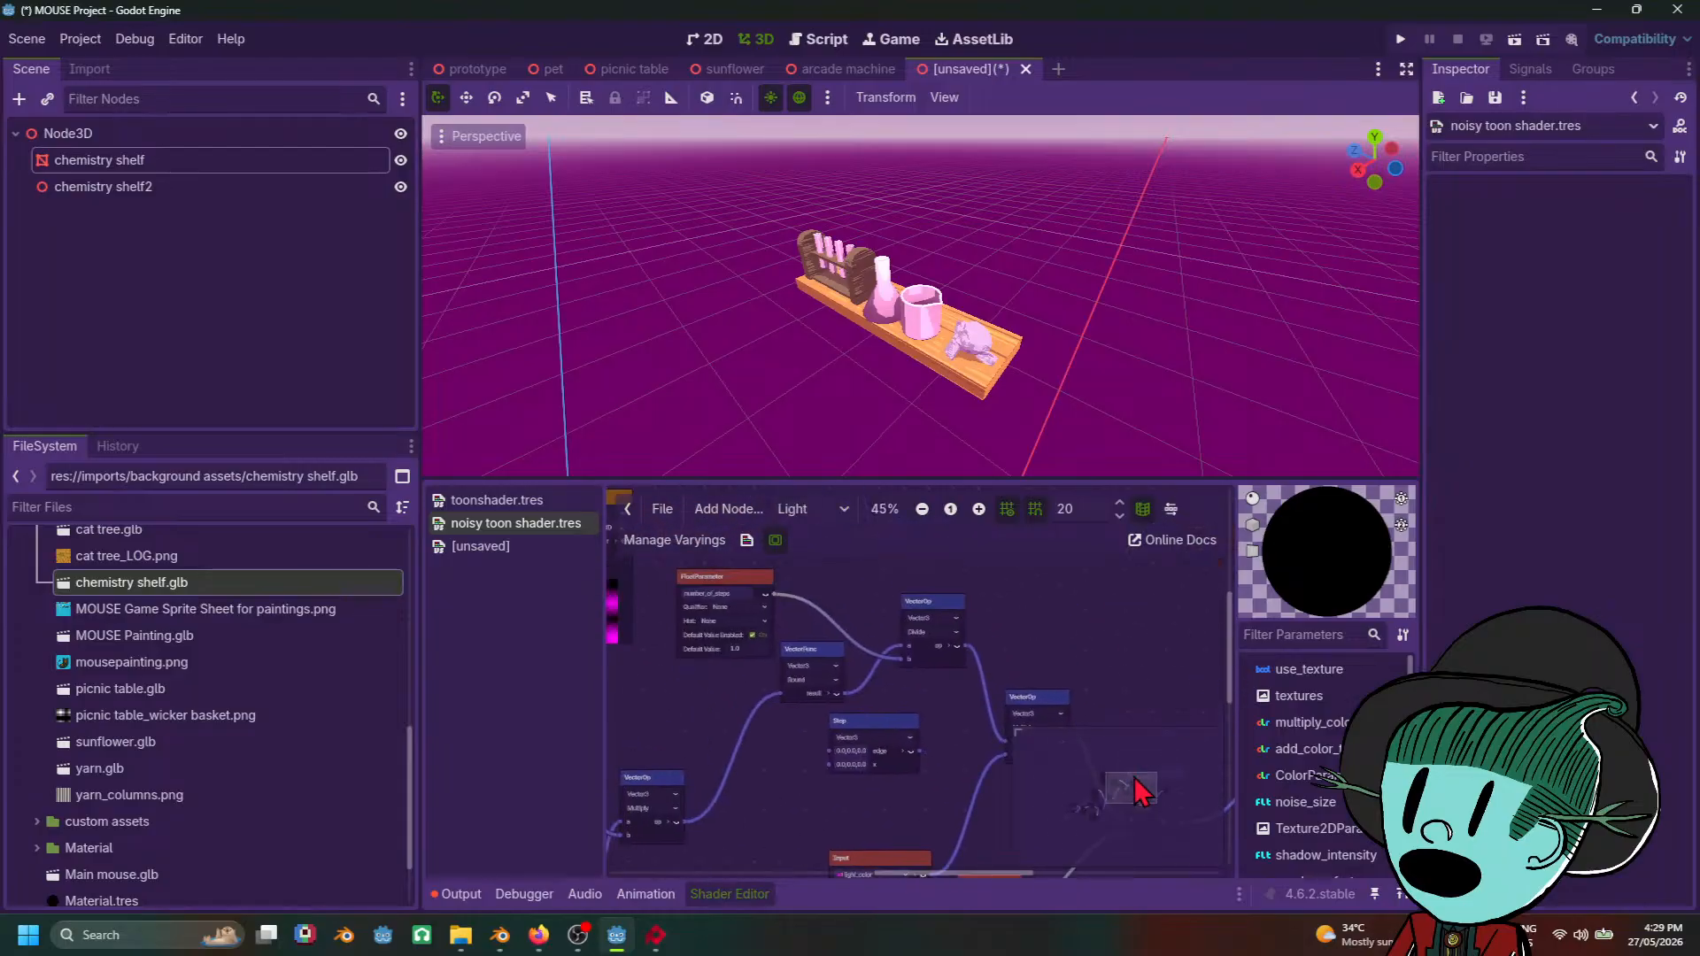
pyautogui.scroll(1, 948, 704)
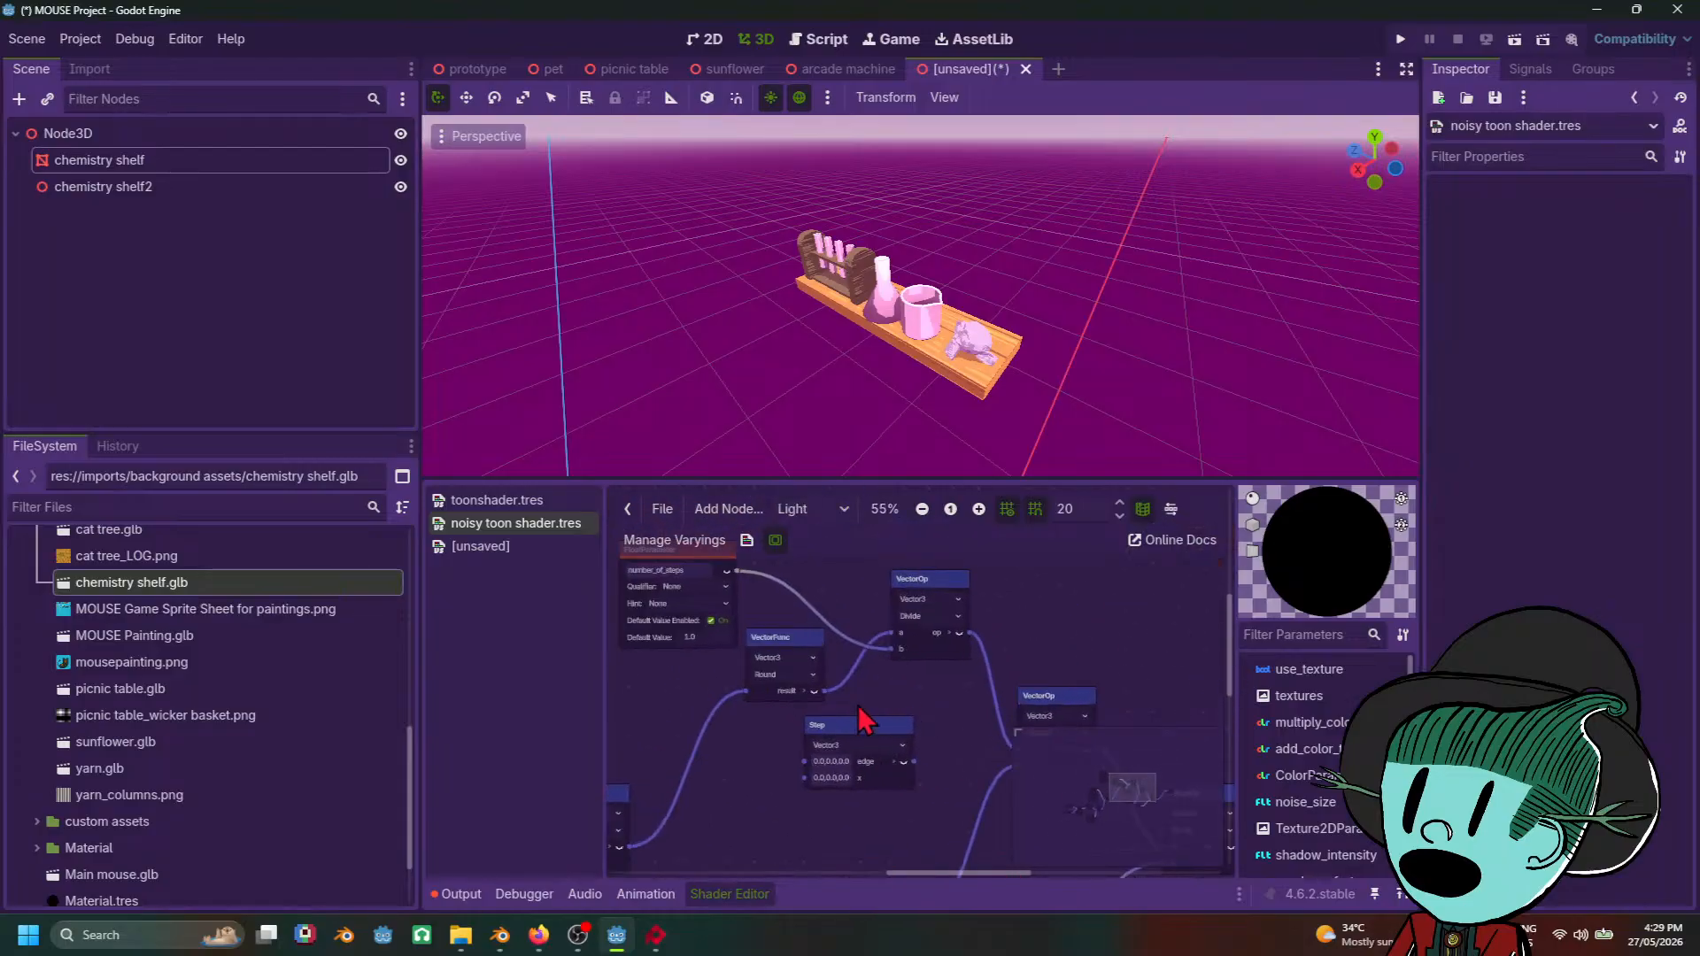
pyautogui.moveTo(864, 719); pyautogui.dragTo(920, 749, button='middle')
pyautogui.moveTo(1063, 372); pyautogui.dragTo(1123, 296, button='middle')
pyautogui.scroll(3, 1123, 296)
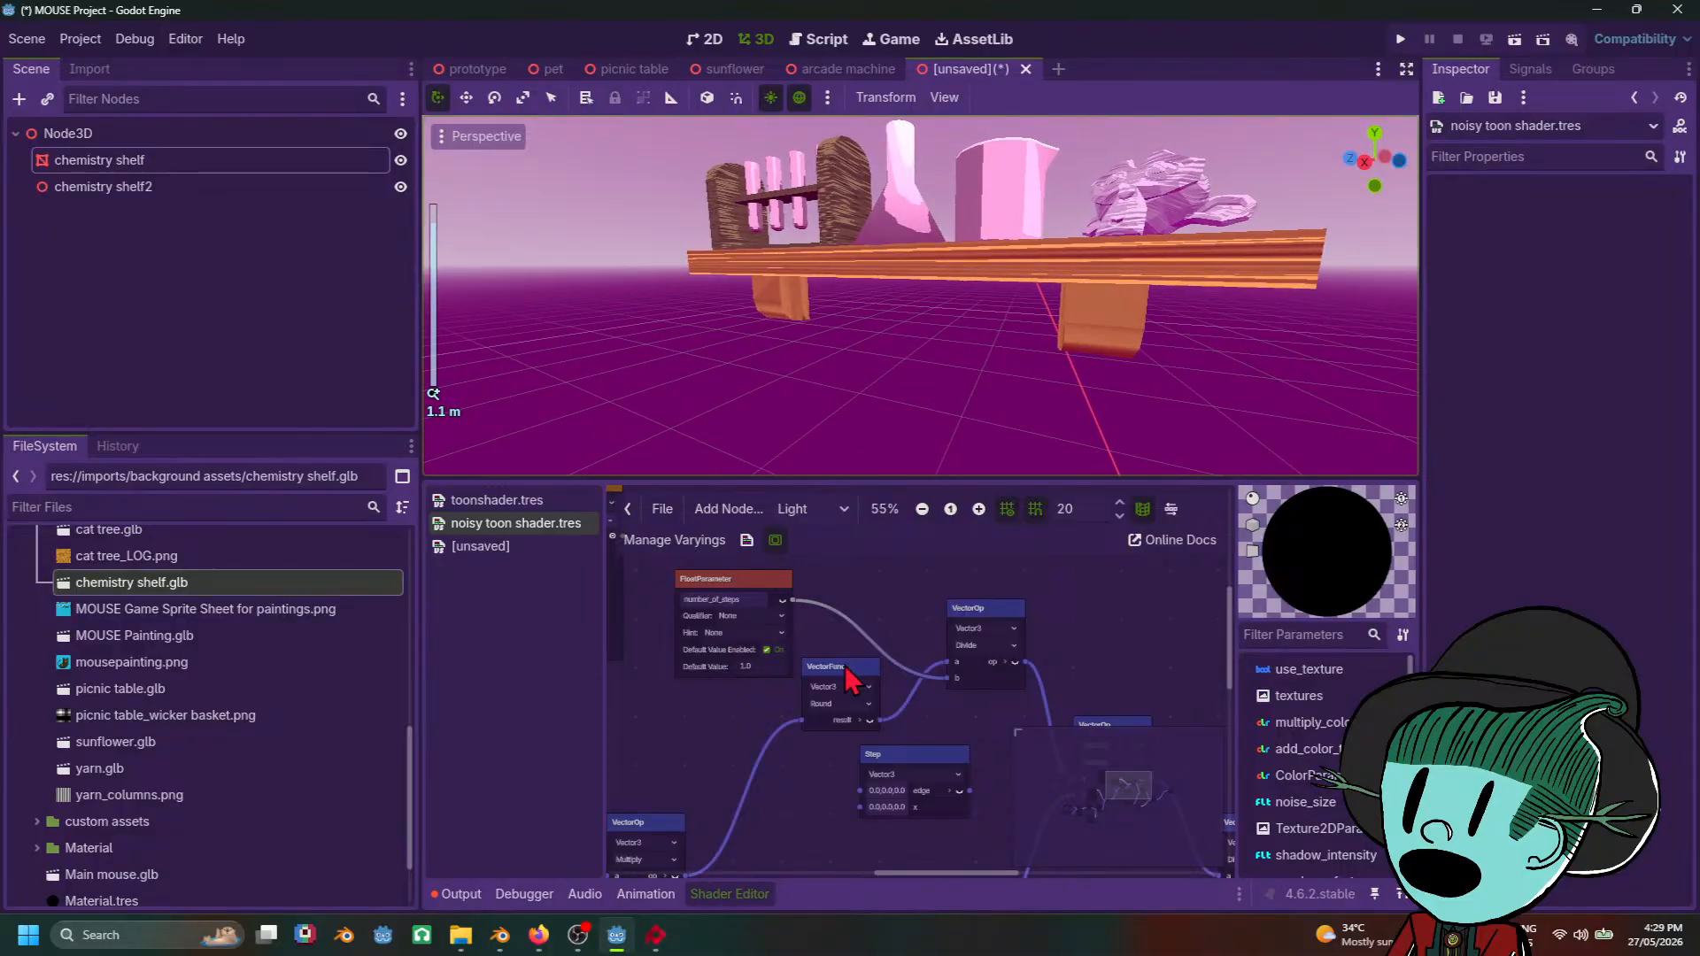
pyautogui.scroll(-4, 841, 669)
pyautogui.scroll(3, 725, 736)
pyautogui.moveTo(757, 706); pyautogui.dragTo(929, 691, button='middle')
pyautogui.scroll(-8, 1185, 335)
pyautogui.moveTo(1185, 335); pyautogui.dragTo(1211, 433, button='middle')
pyautogui.scroll(5, 1003, 320)
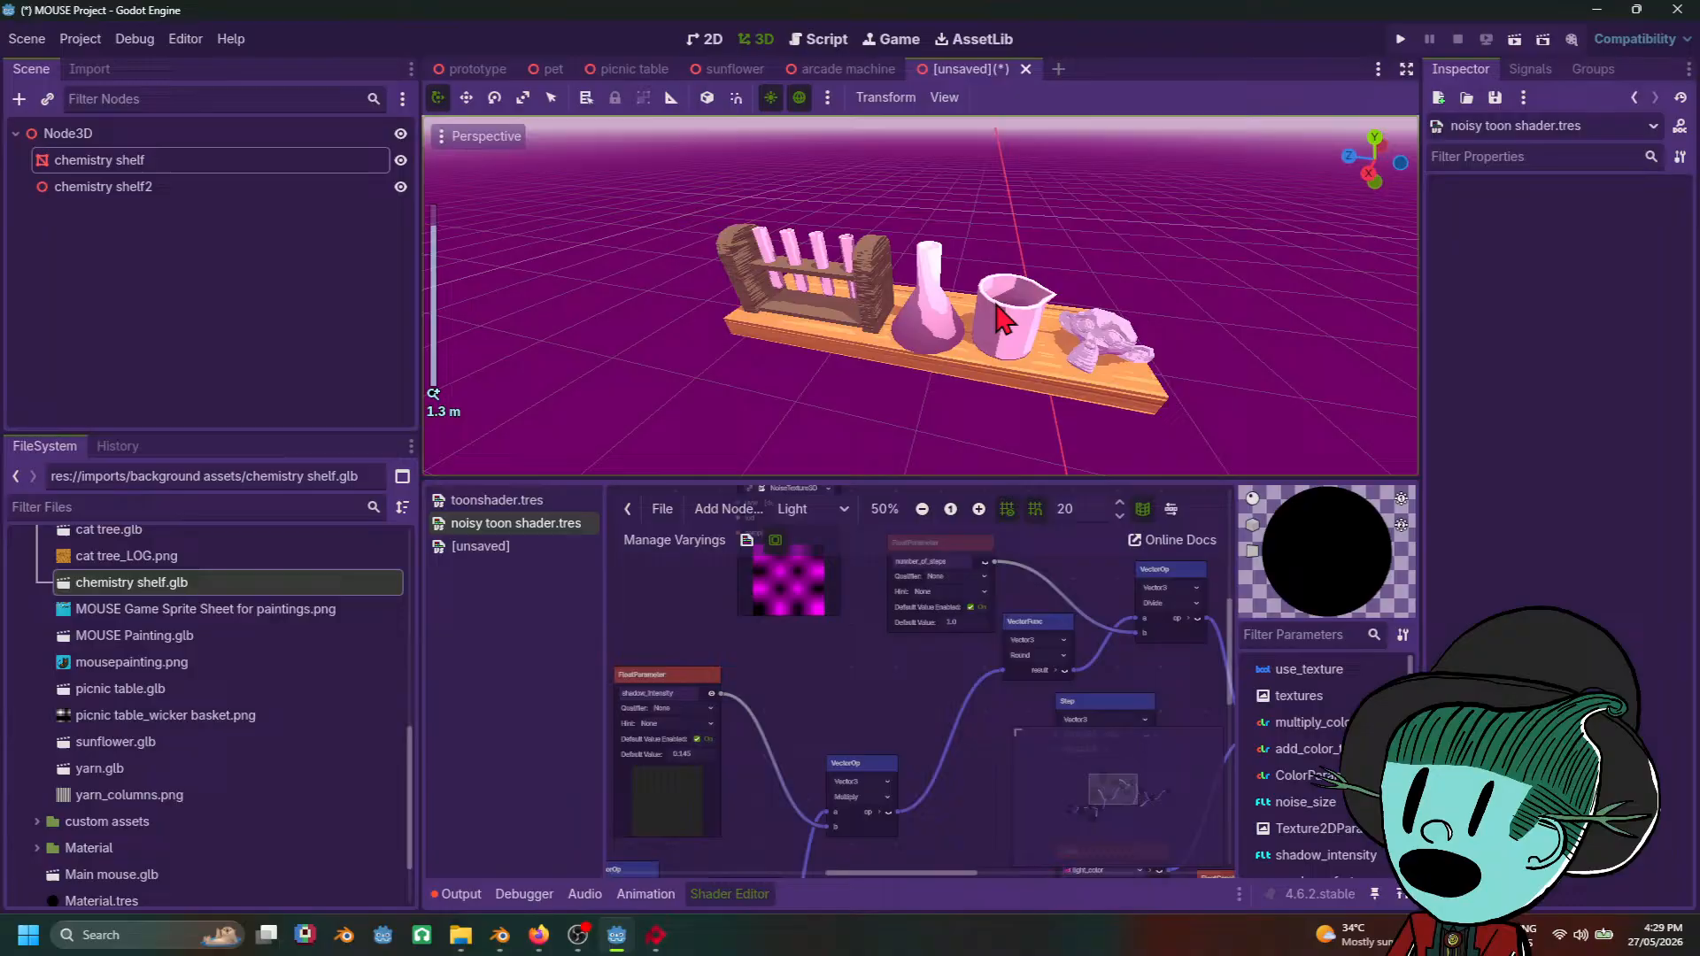
# Step: Return to the chemistry shelf's unsaved shader and rename its new FloatParameter to number_of_steps
pyautogui.click(1118, 400)
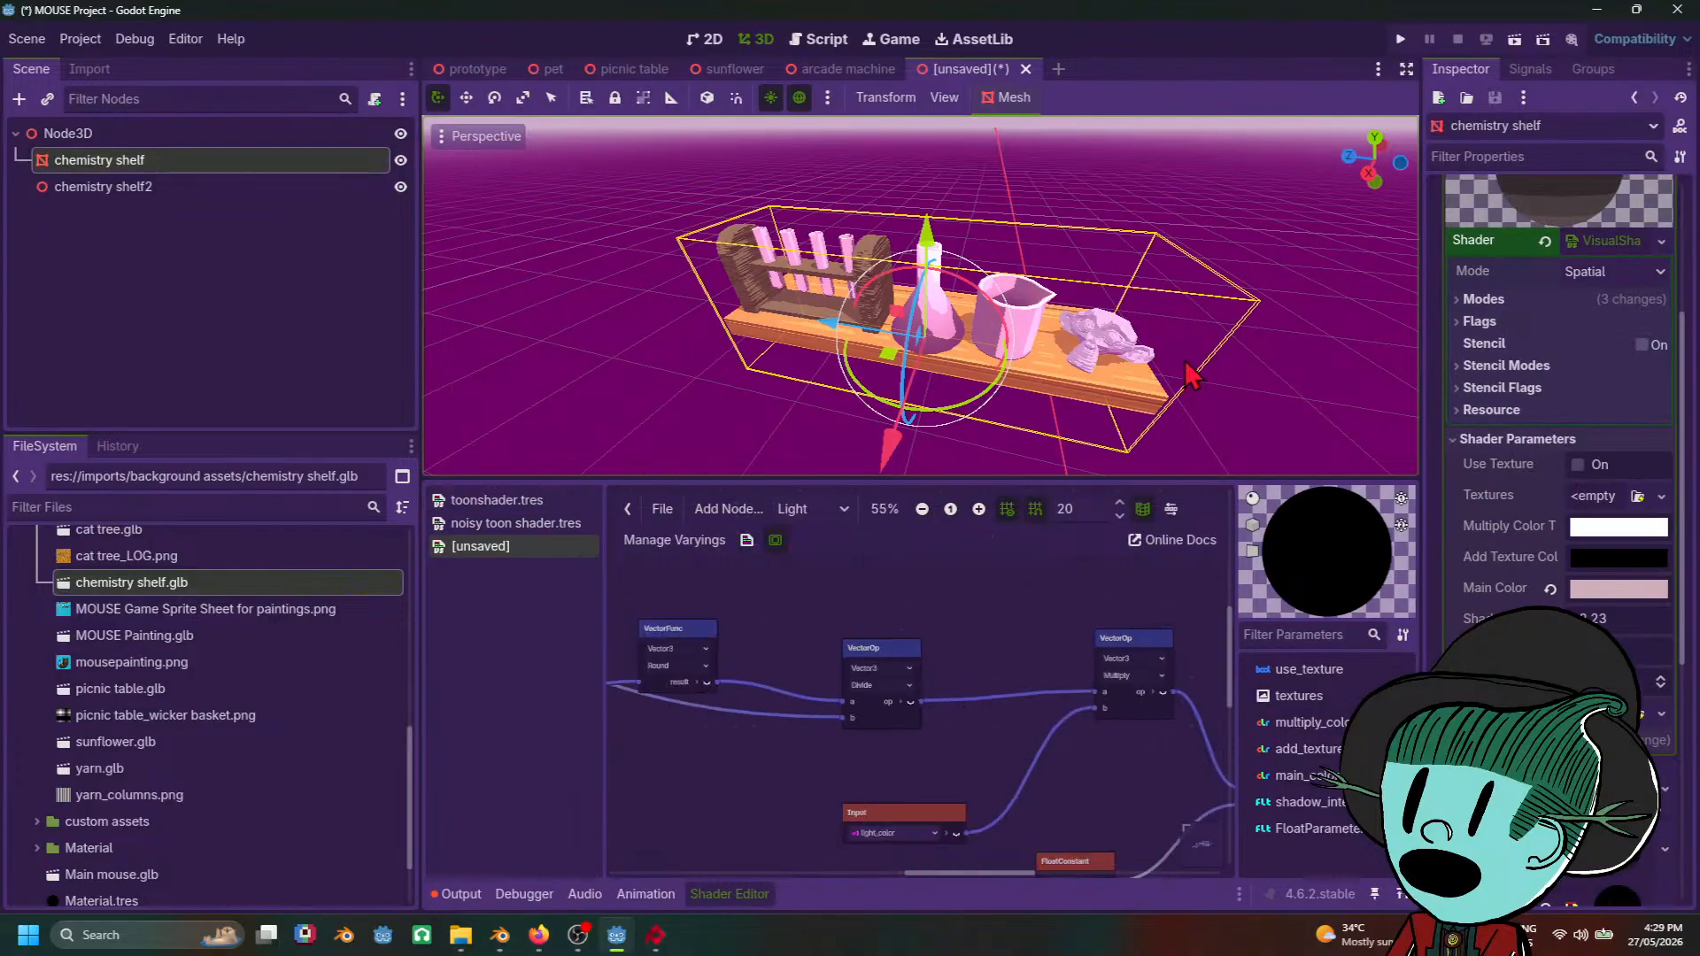
pyautogui.moveTo(1194, 381); pyautogui.dragTo(1191, 319, button='middle')
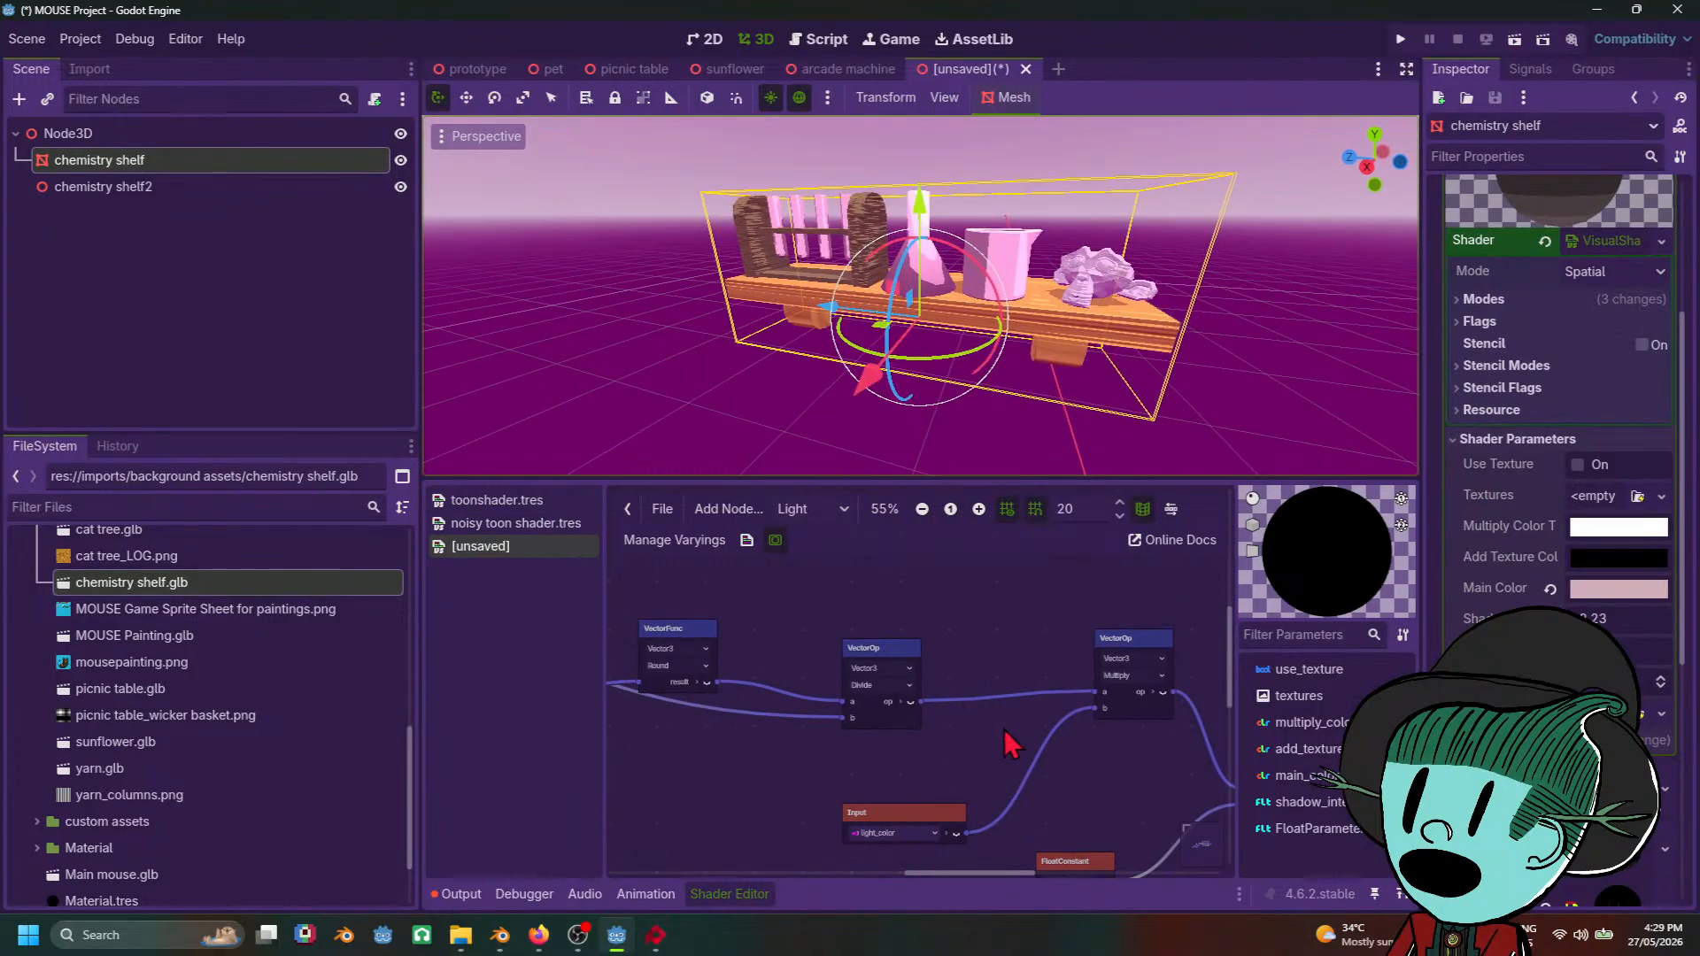
pyautogui.moveTo(740, 749); pyautogui.dragTo(1160, 721, button='middle')
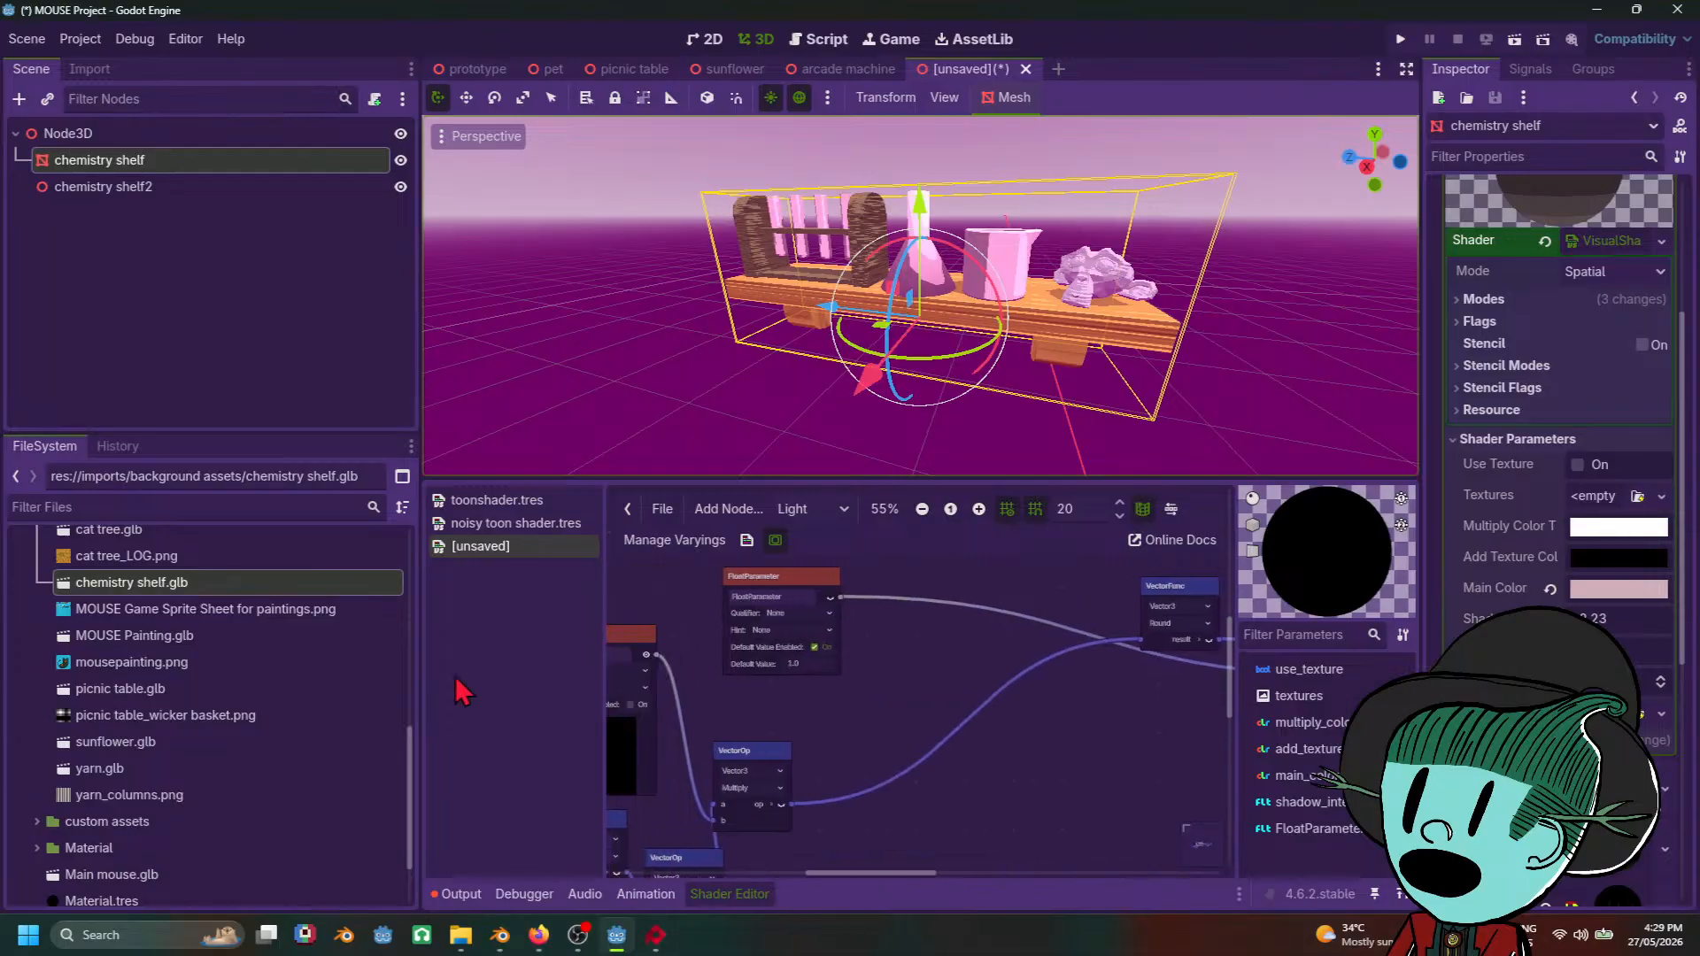
pyautogui.scroll(5, 265, 691)
pyautogui.scroll(3, 820, 714)
pyautogui.doubleClick(925, 689)
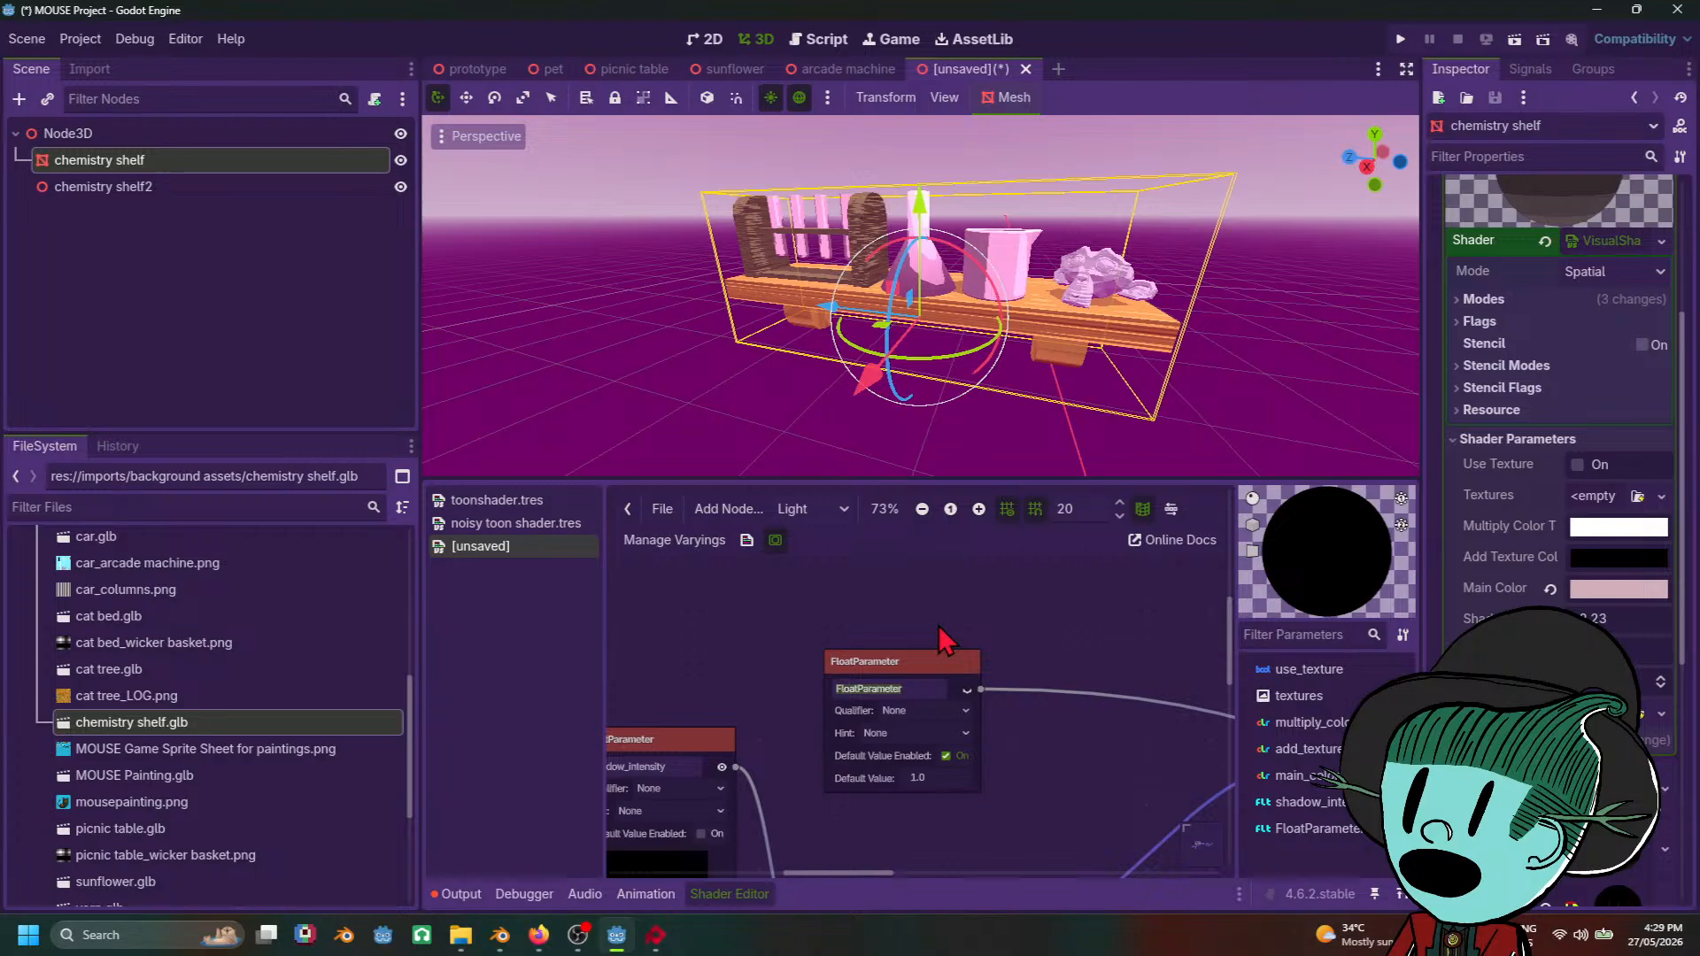
pyautogui.write('steps')
pyautogui.click(1012, 587)
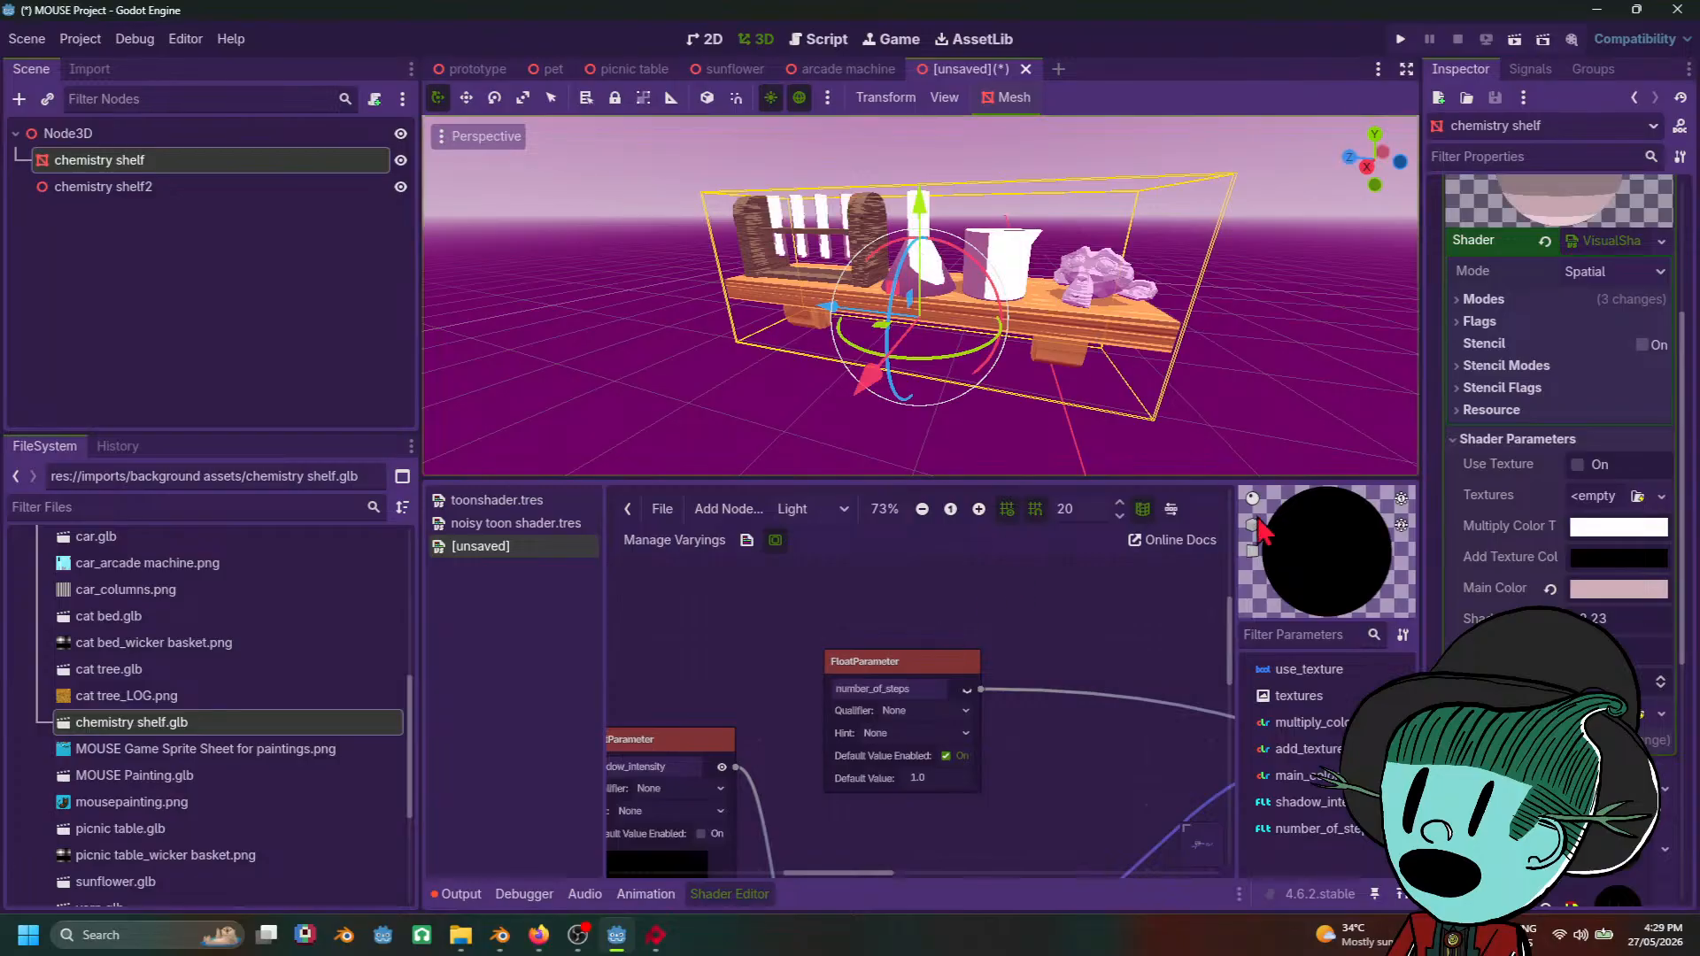
# Step: Save the scene as "chemistry shelf" in the Scenes/assets/background assets folder
pyautogui.scroll(-3, 1146, 322)
pyautogui.scroll(3, 1143, 341)
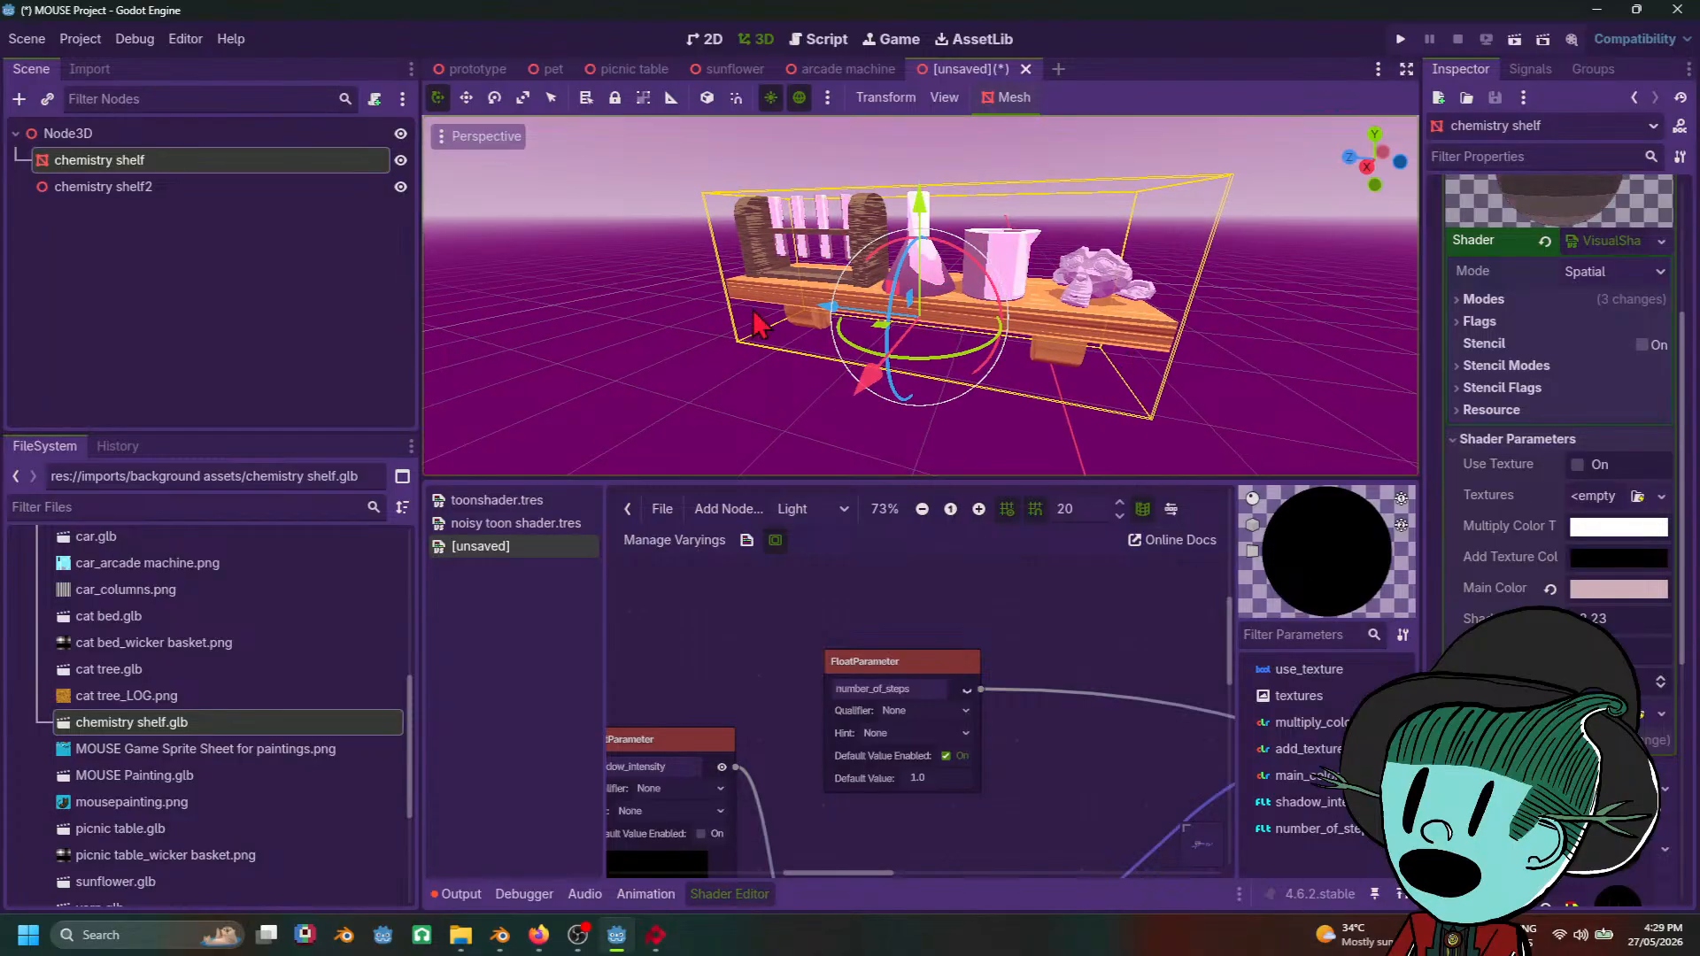
pyautogui.scroll(-3, 1196, 427)
pyautogui.click(1161, 436)
pyautogui.scroll(6, 1161, 407)
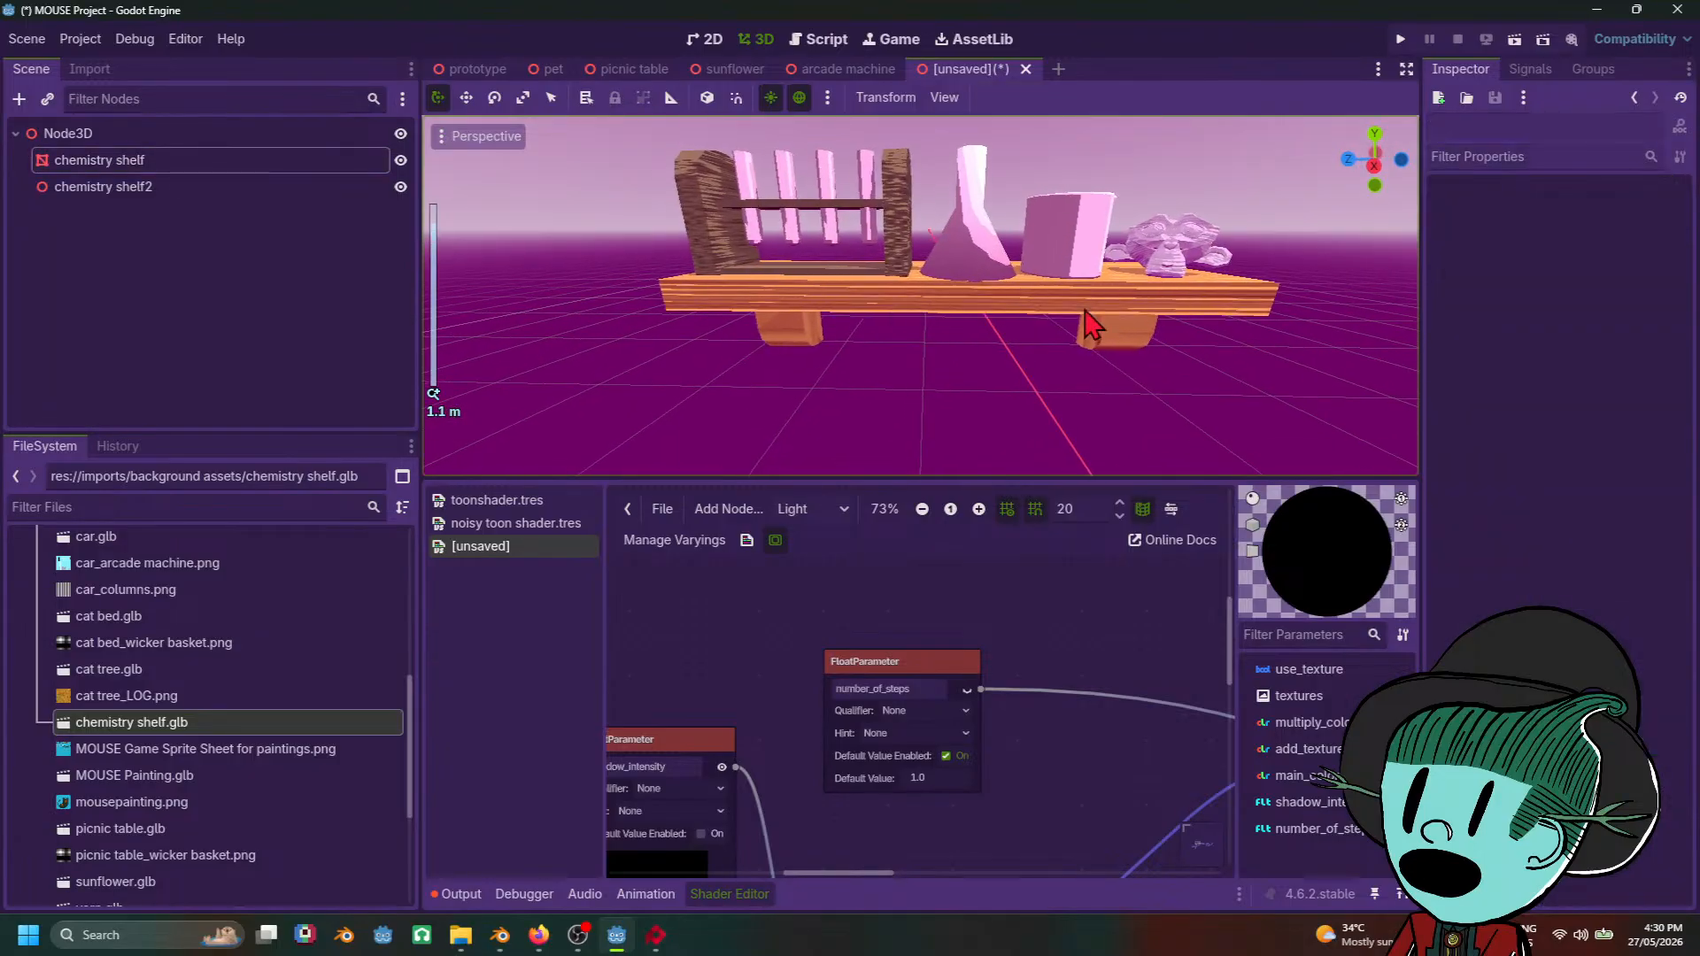
pyautogui.hotkey('ctrl', 's')
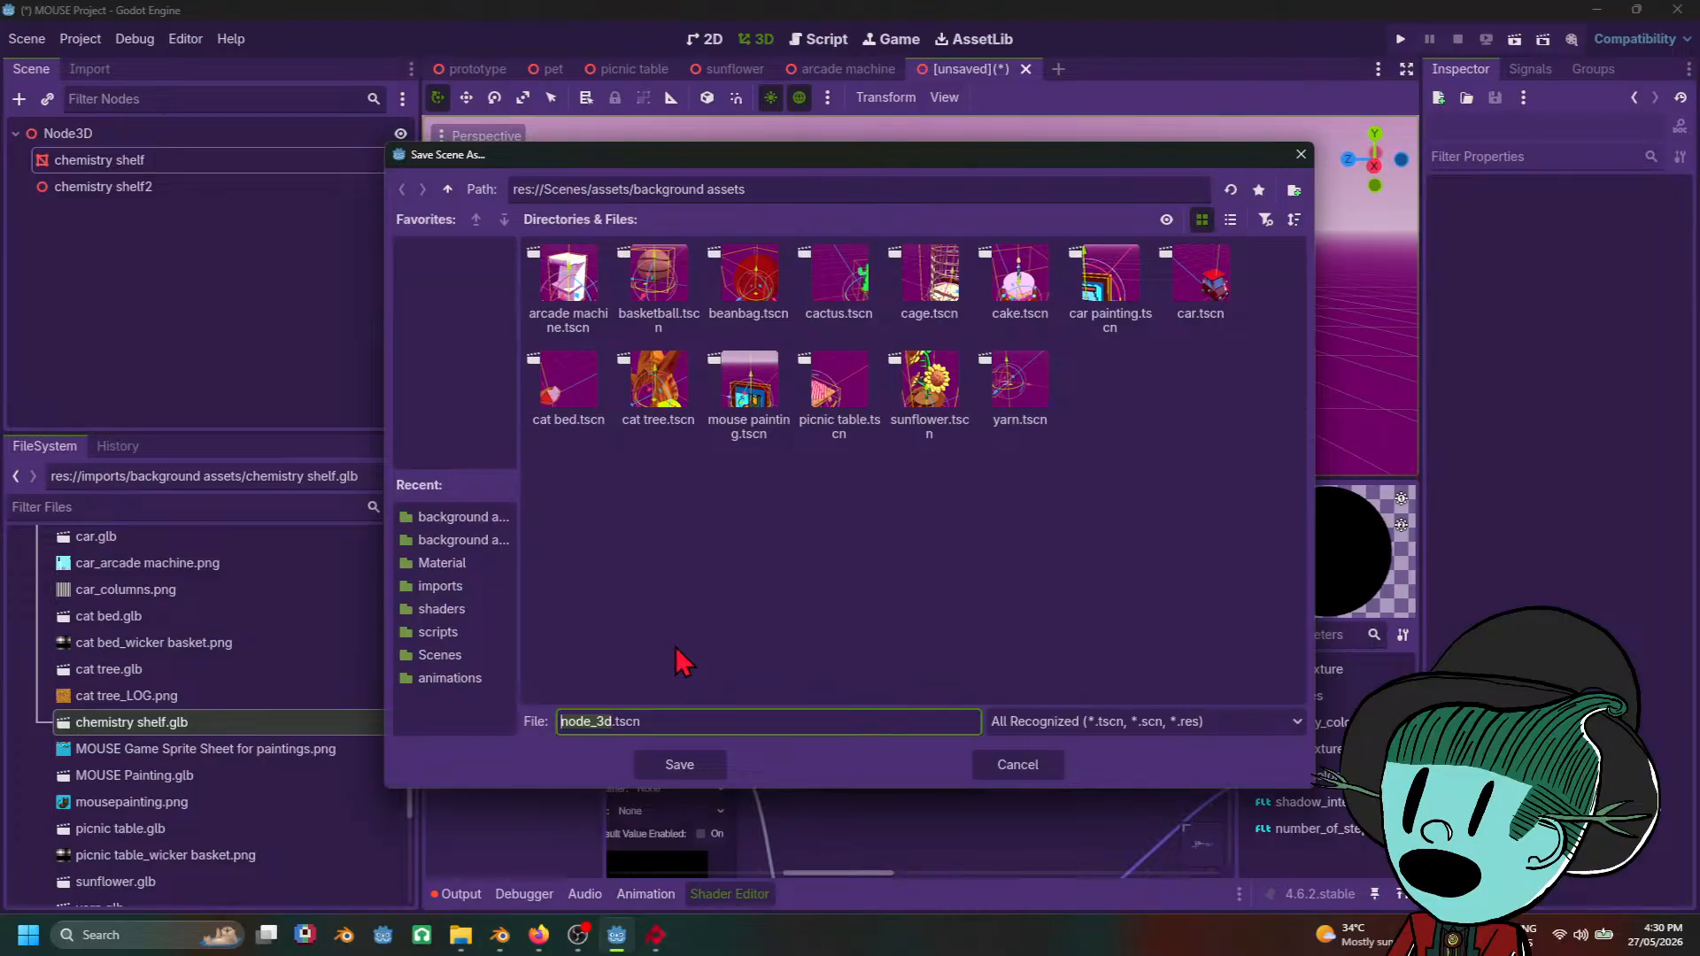
pyautogui.write('chemistry shelf')
pyautogui.press('Return')
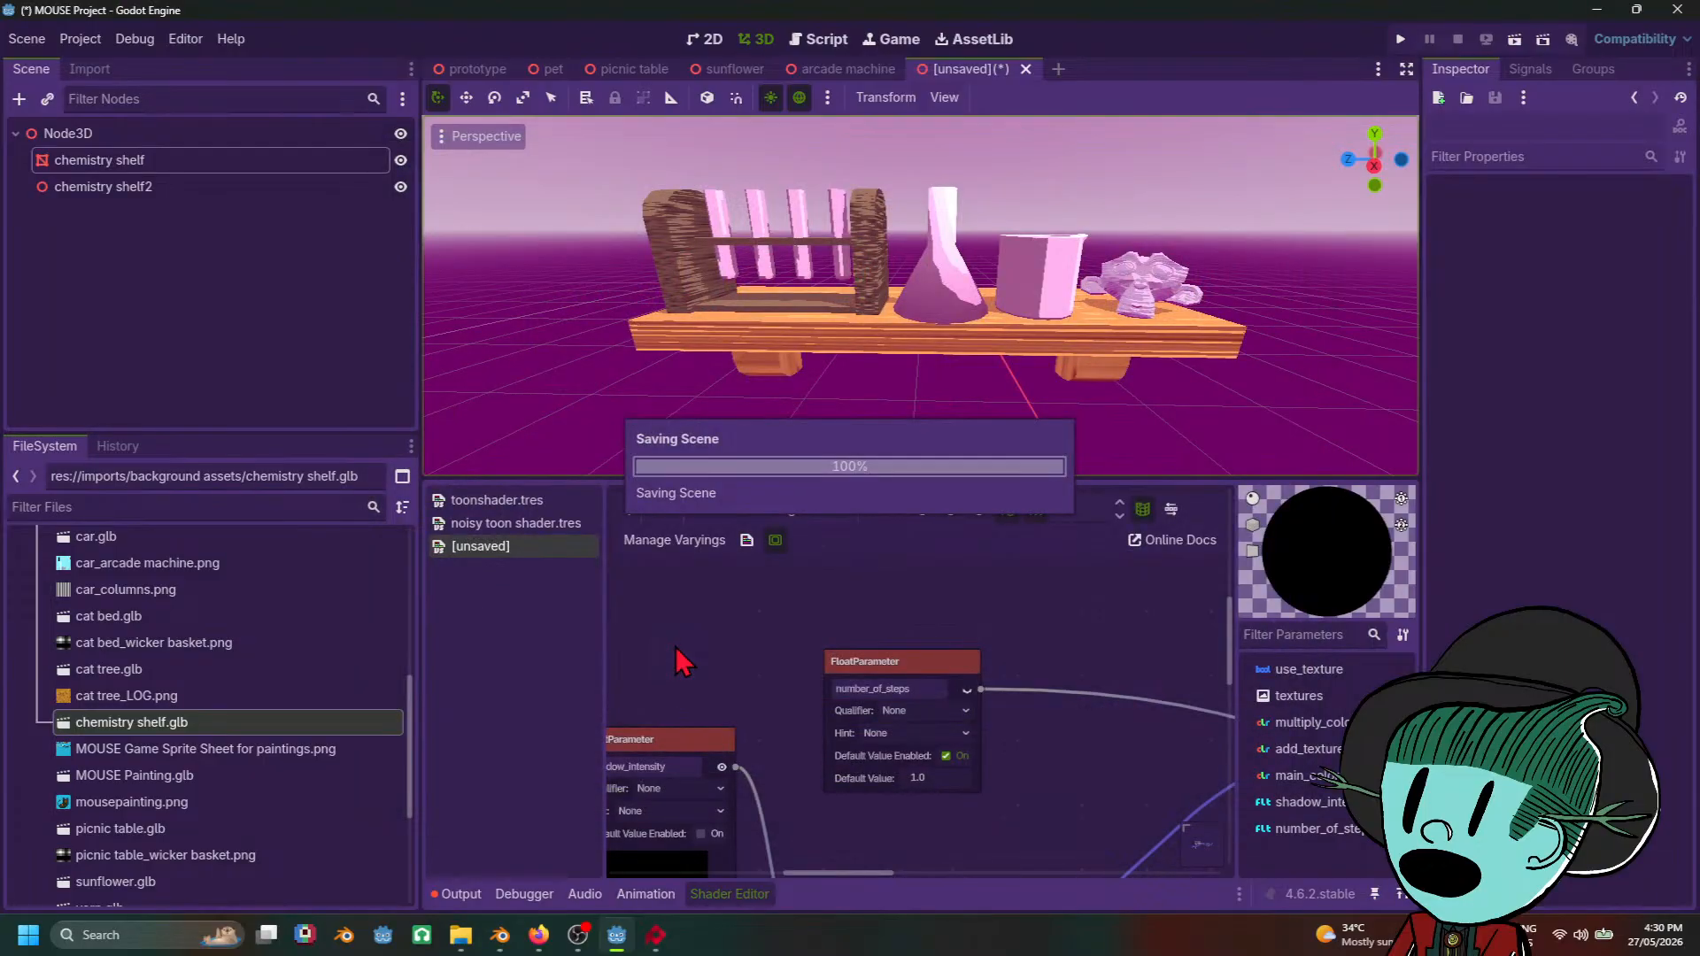
pyautogui.scroll(-4, 1147, 363)
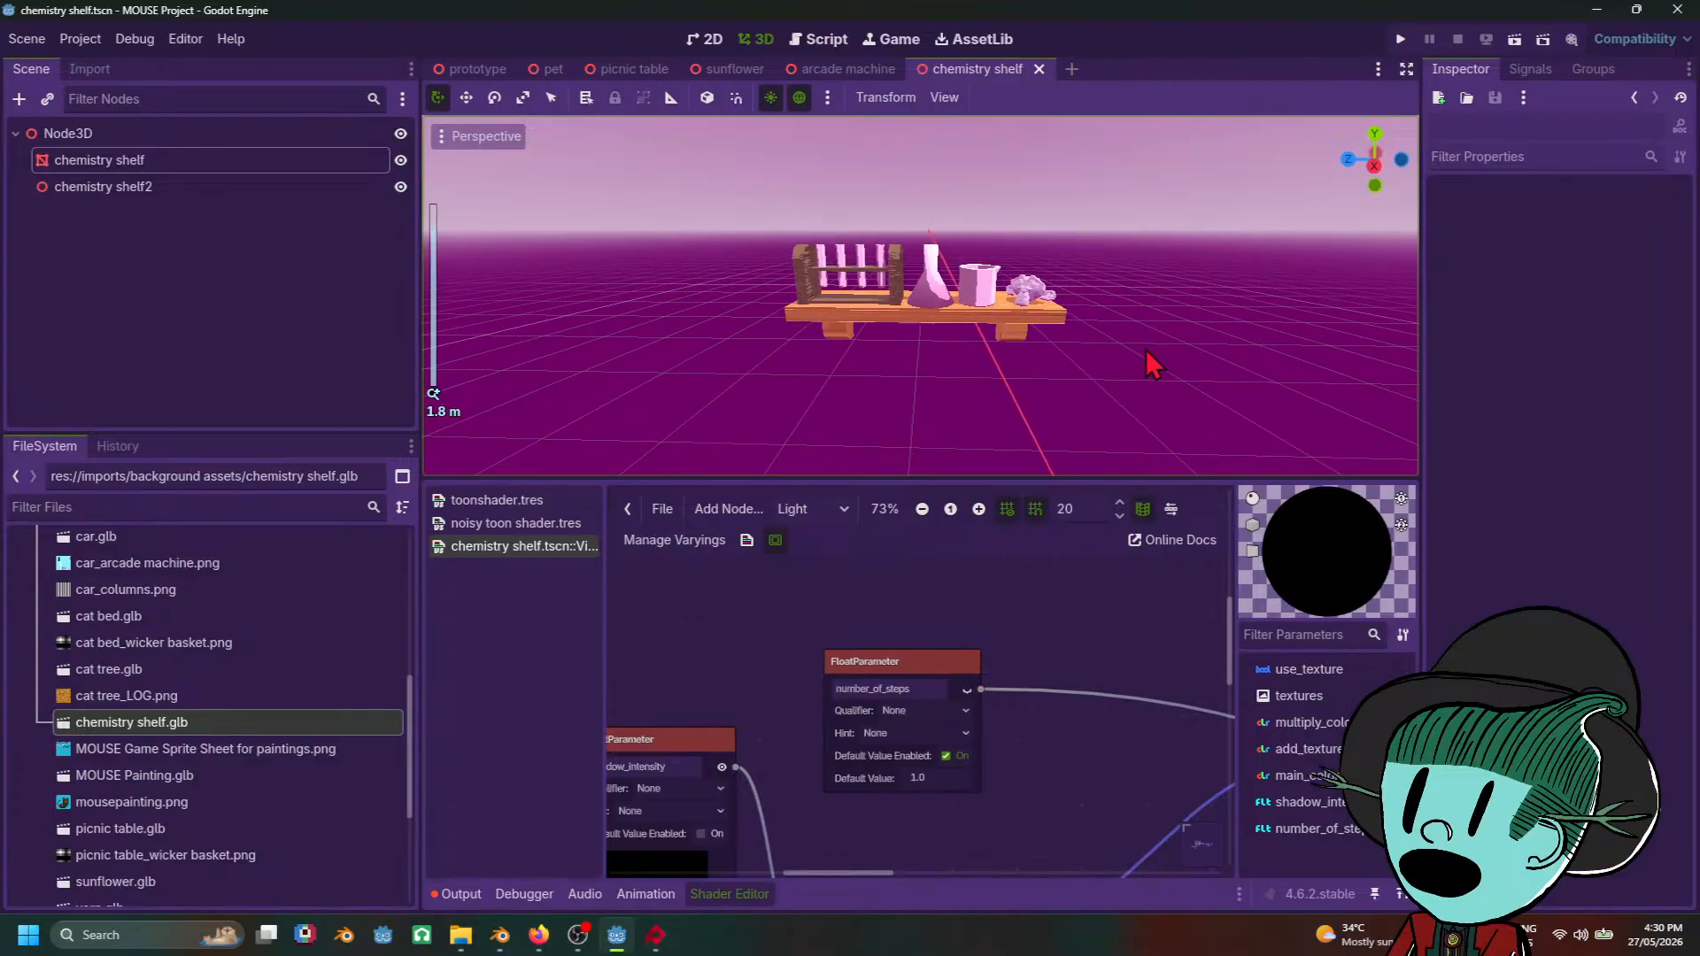
pyautogui.scroll(6, 1009, 293)
# Step: Switch to the Godot Toon Shading tutorial in Firefox and read the Rim light section's fresnel and light() code
pyautogui.moveTo(538, 935)
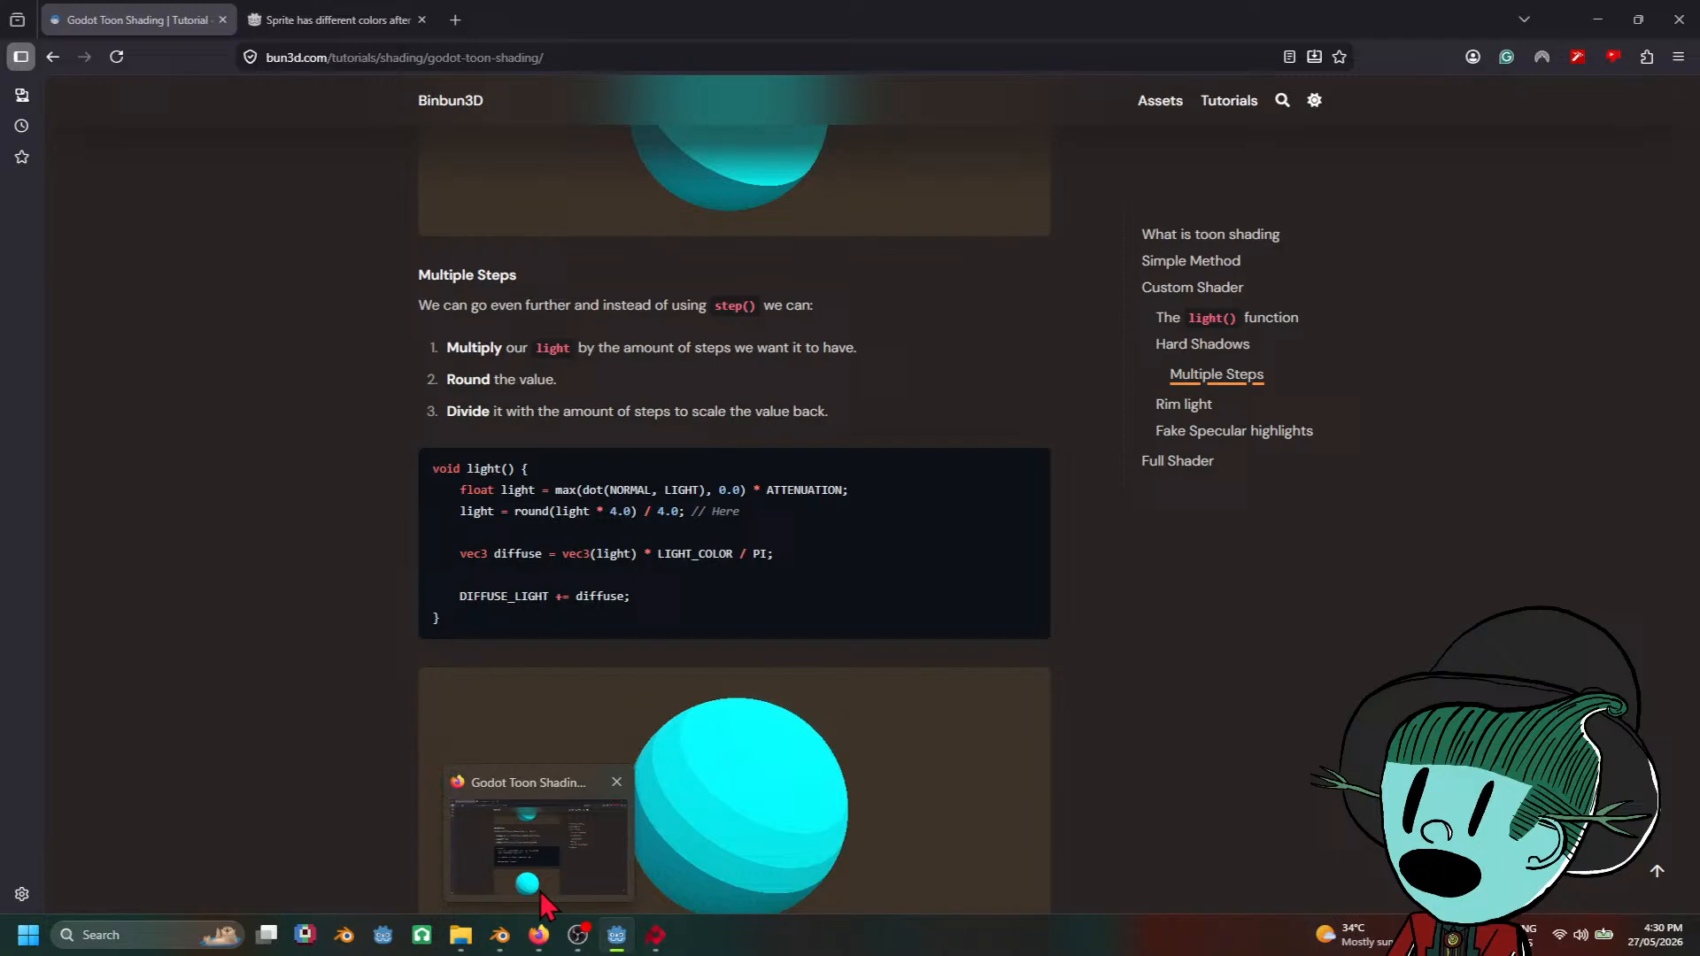
pyautogui.click(537, 886)
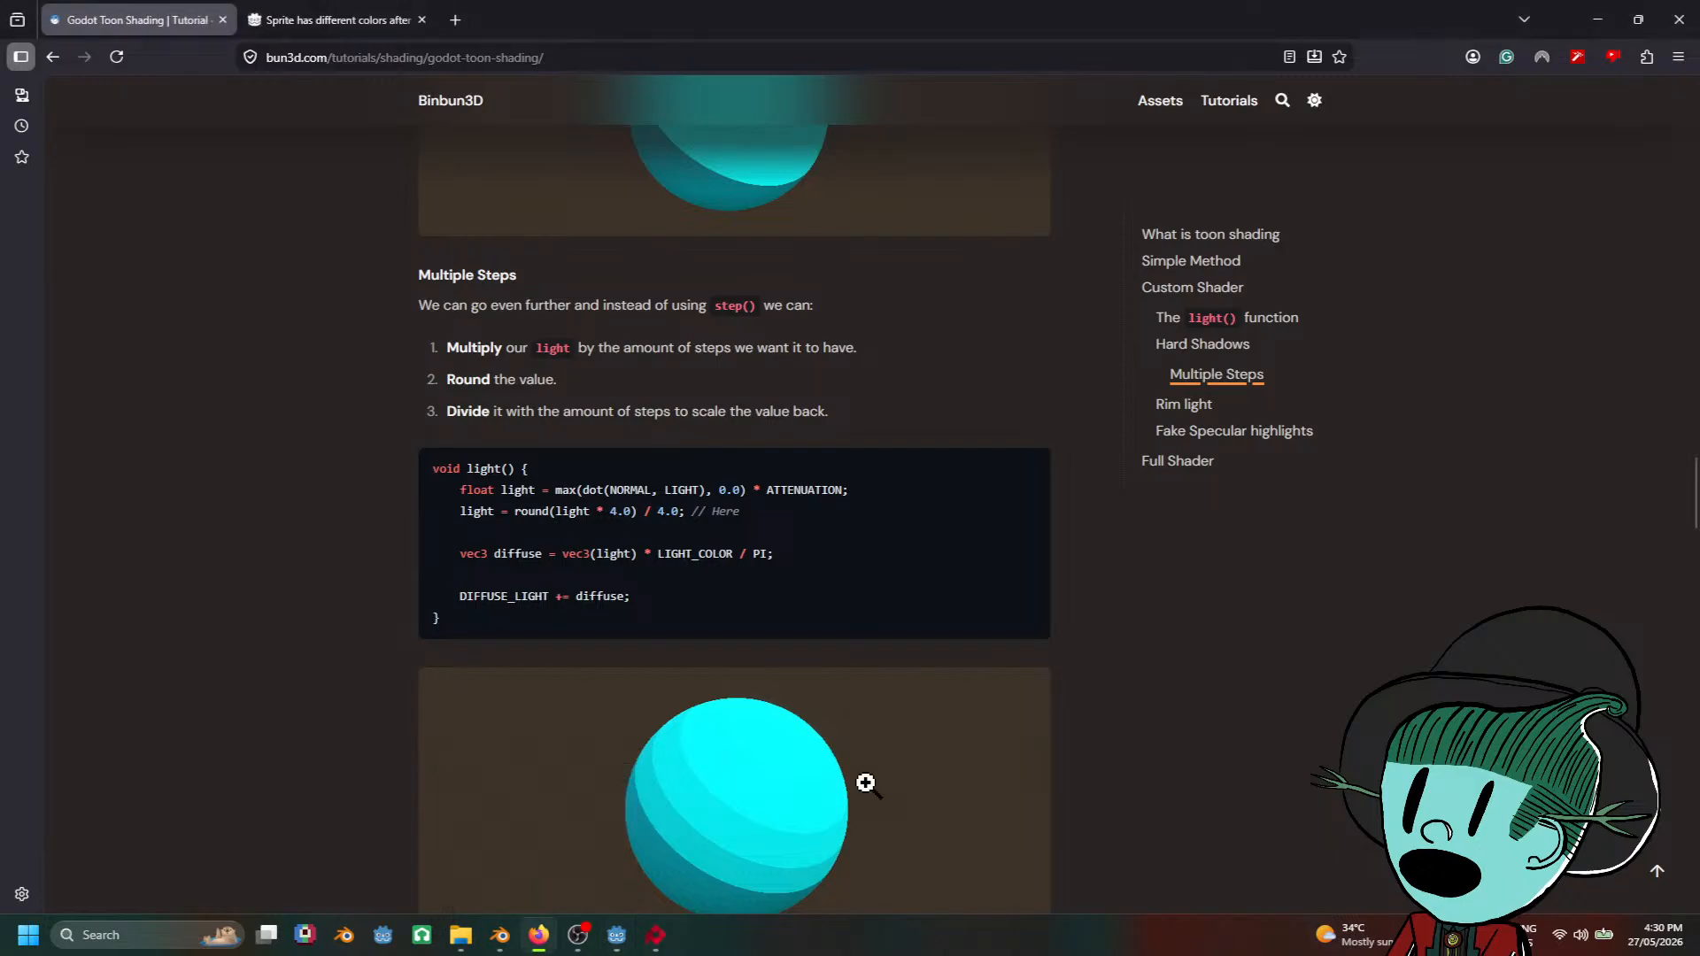
pyautogui.scroll(-9, 866, 782)
pyautogui.scroll(2, 1090, 706)
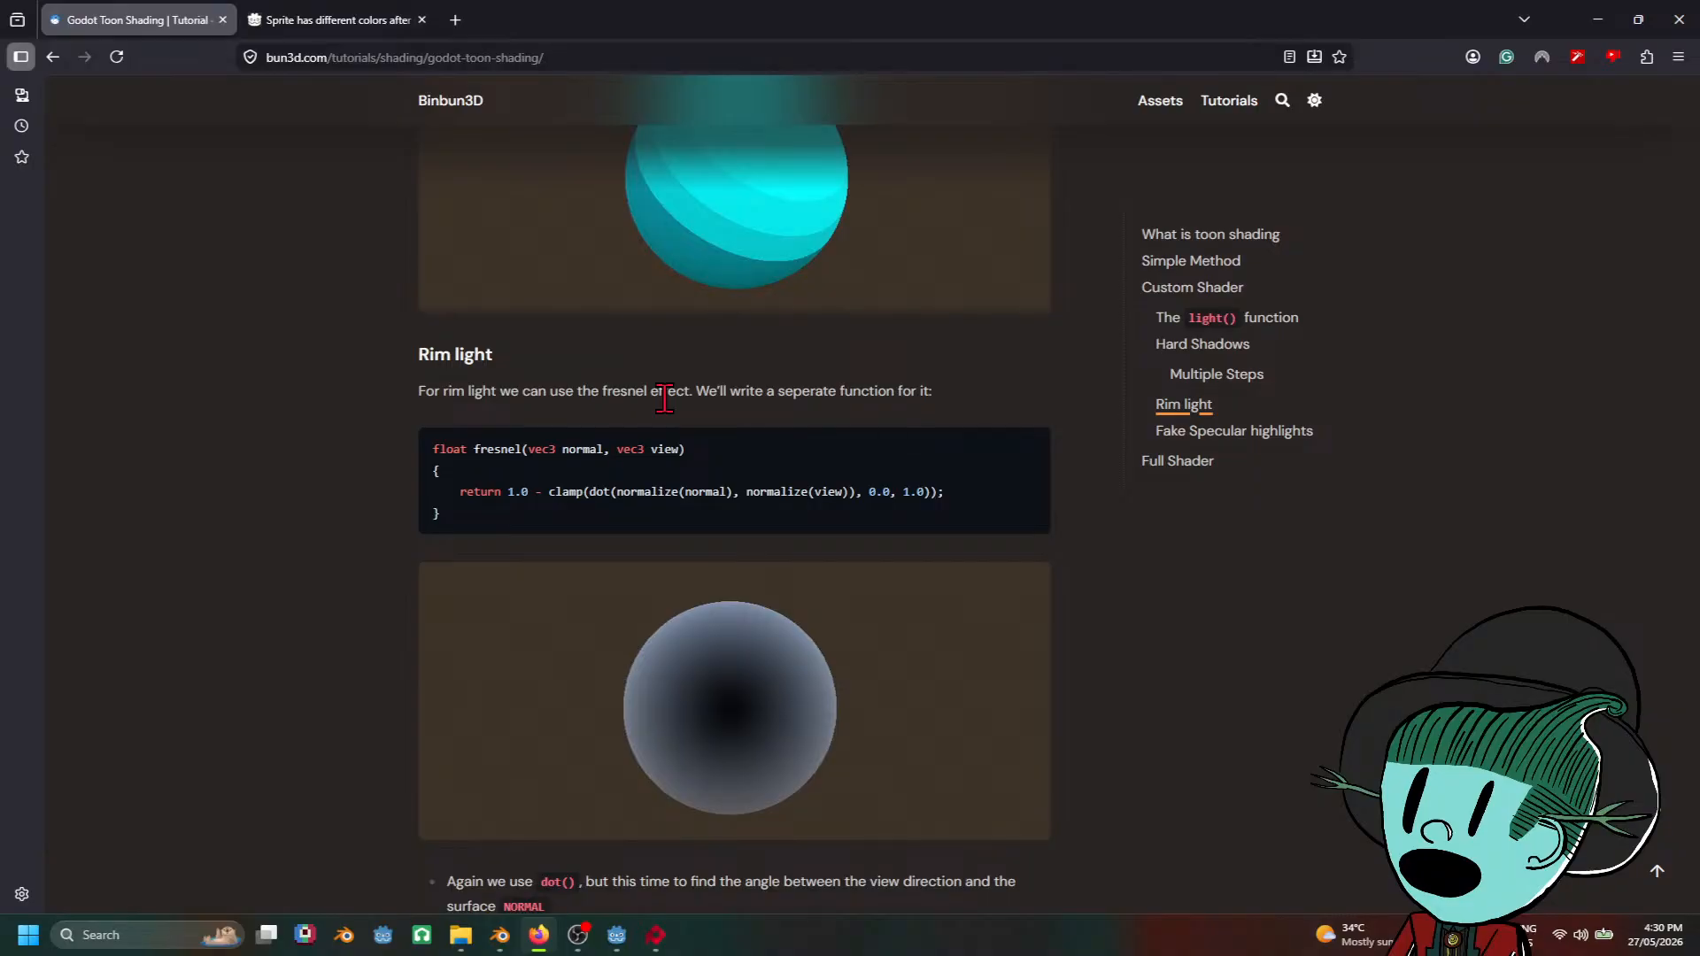
pyautogui.scroll(-5, 1081, 602)
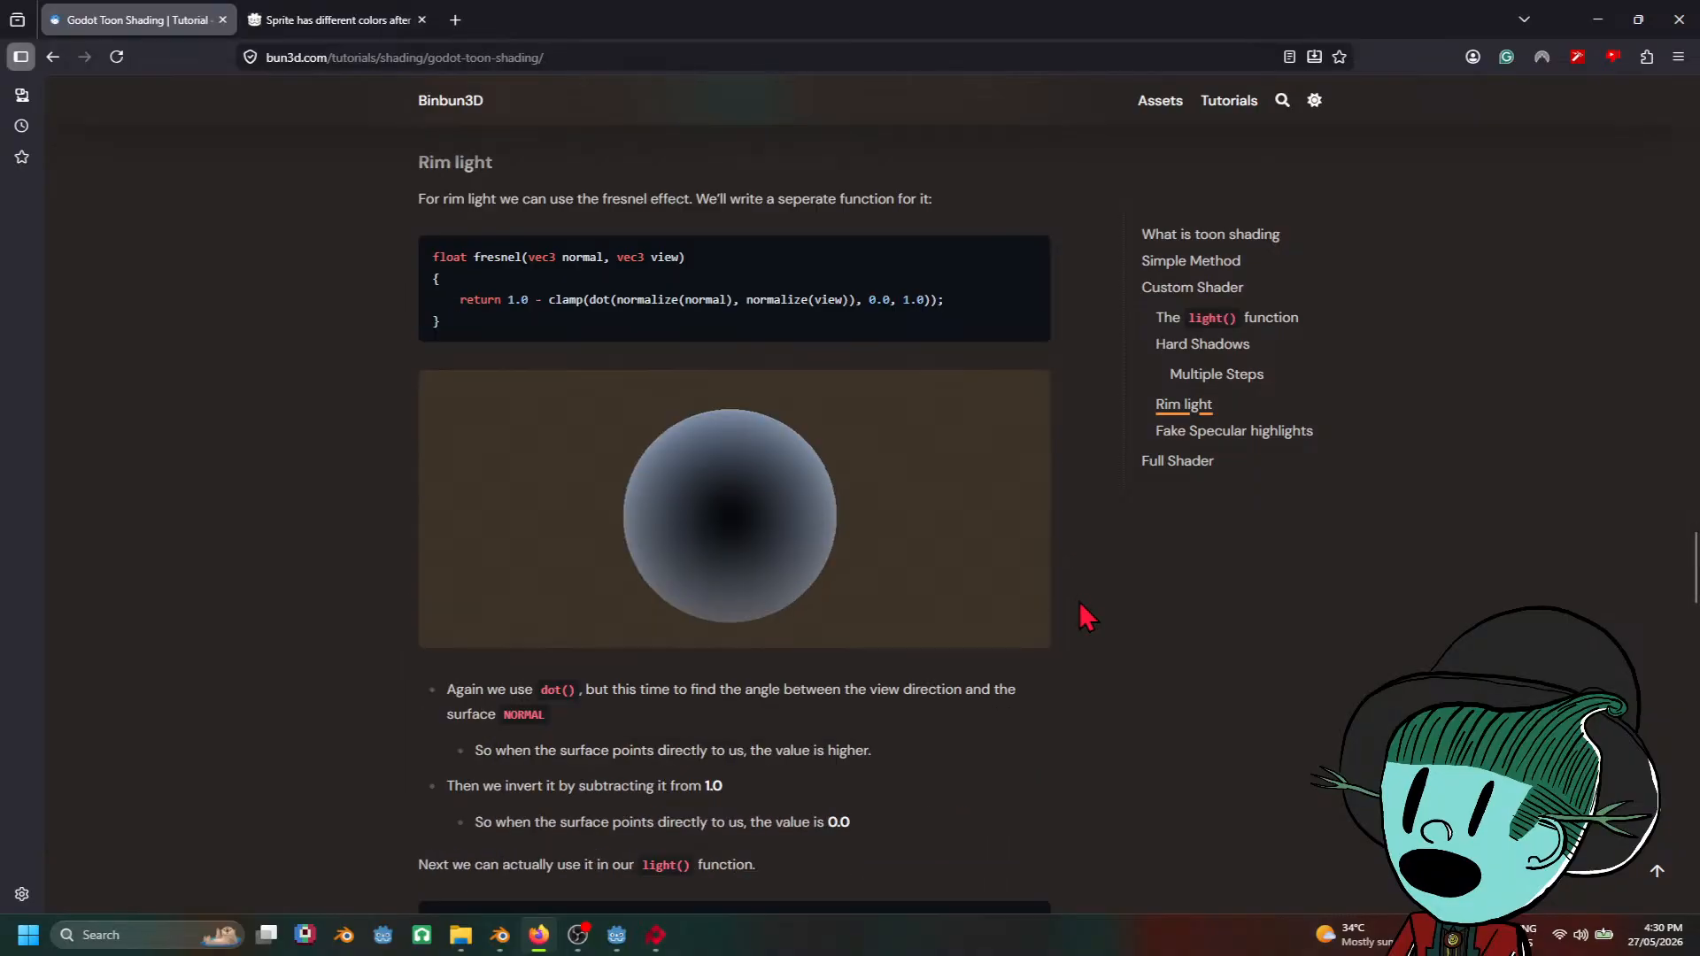
pyautogui.scroll(-2, 1082, 612)
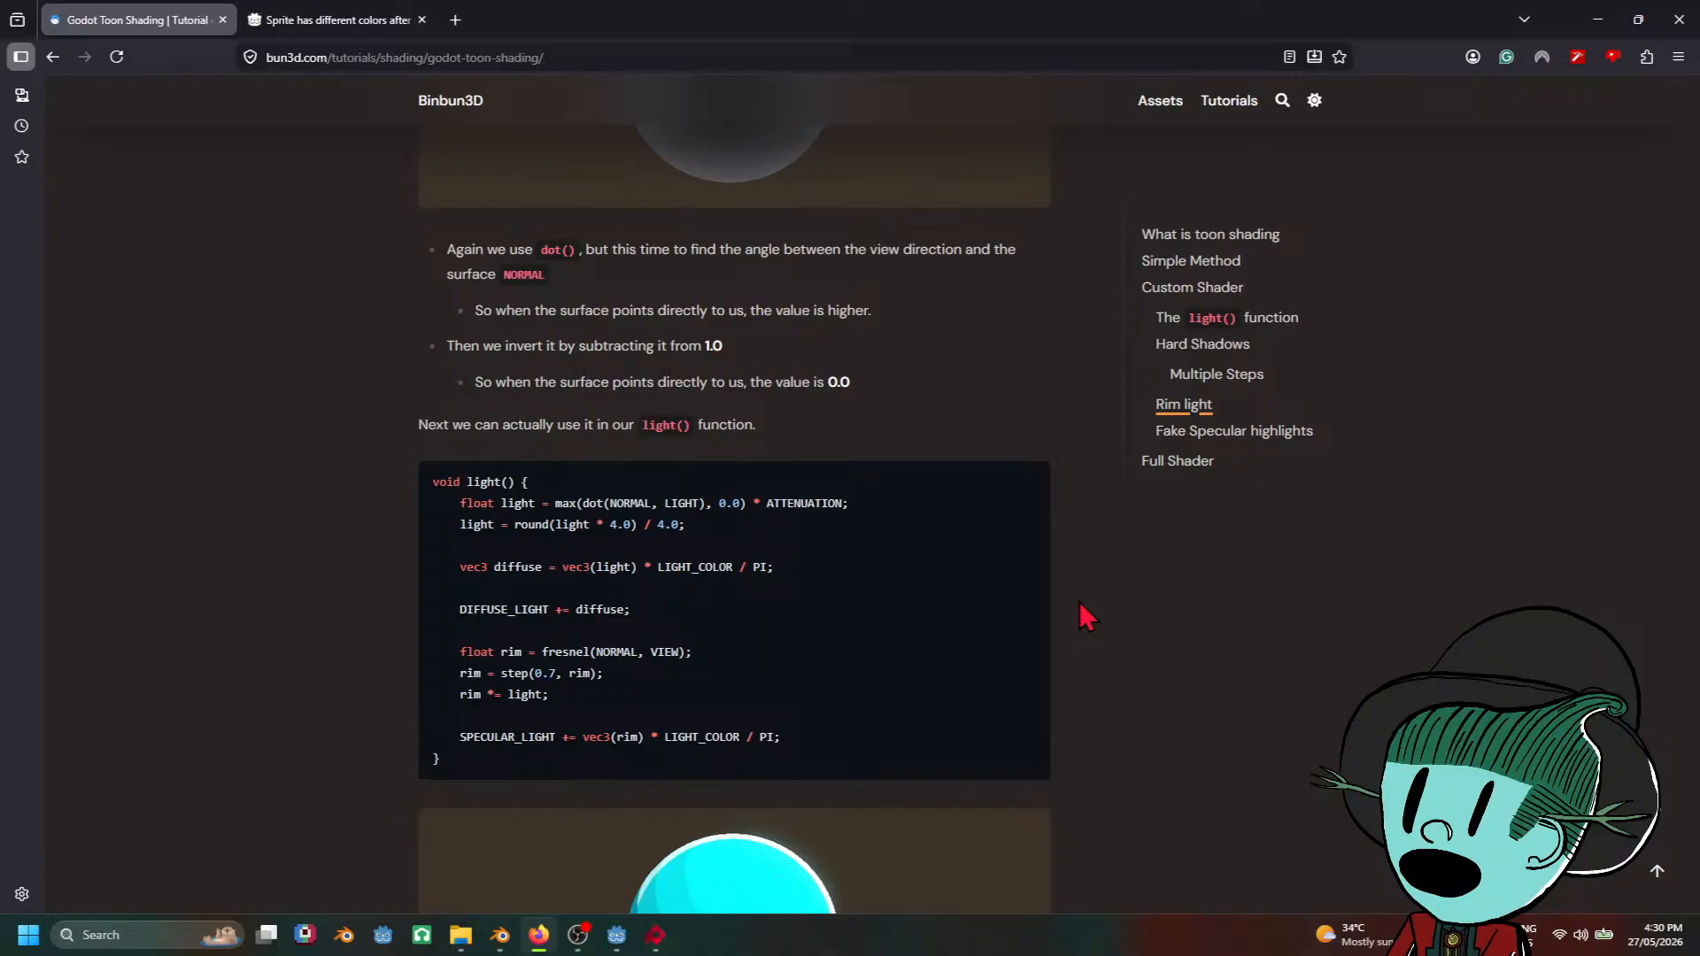
pyautogui.scroll(7, 1082, 606)
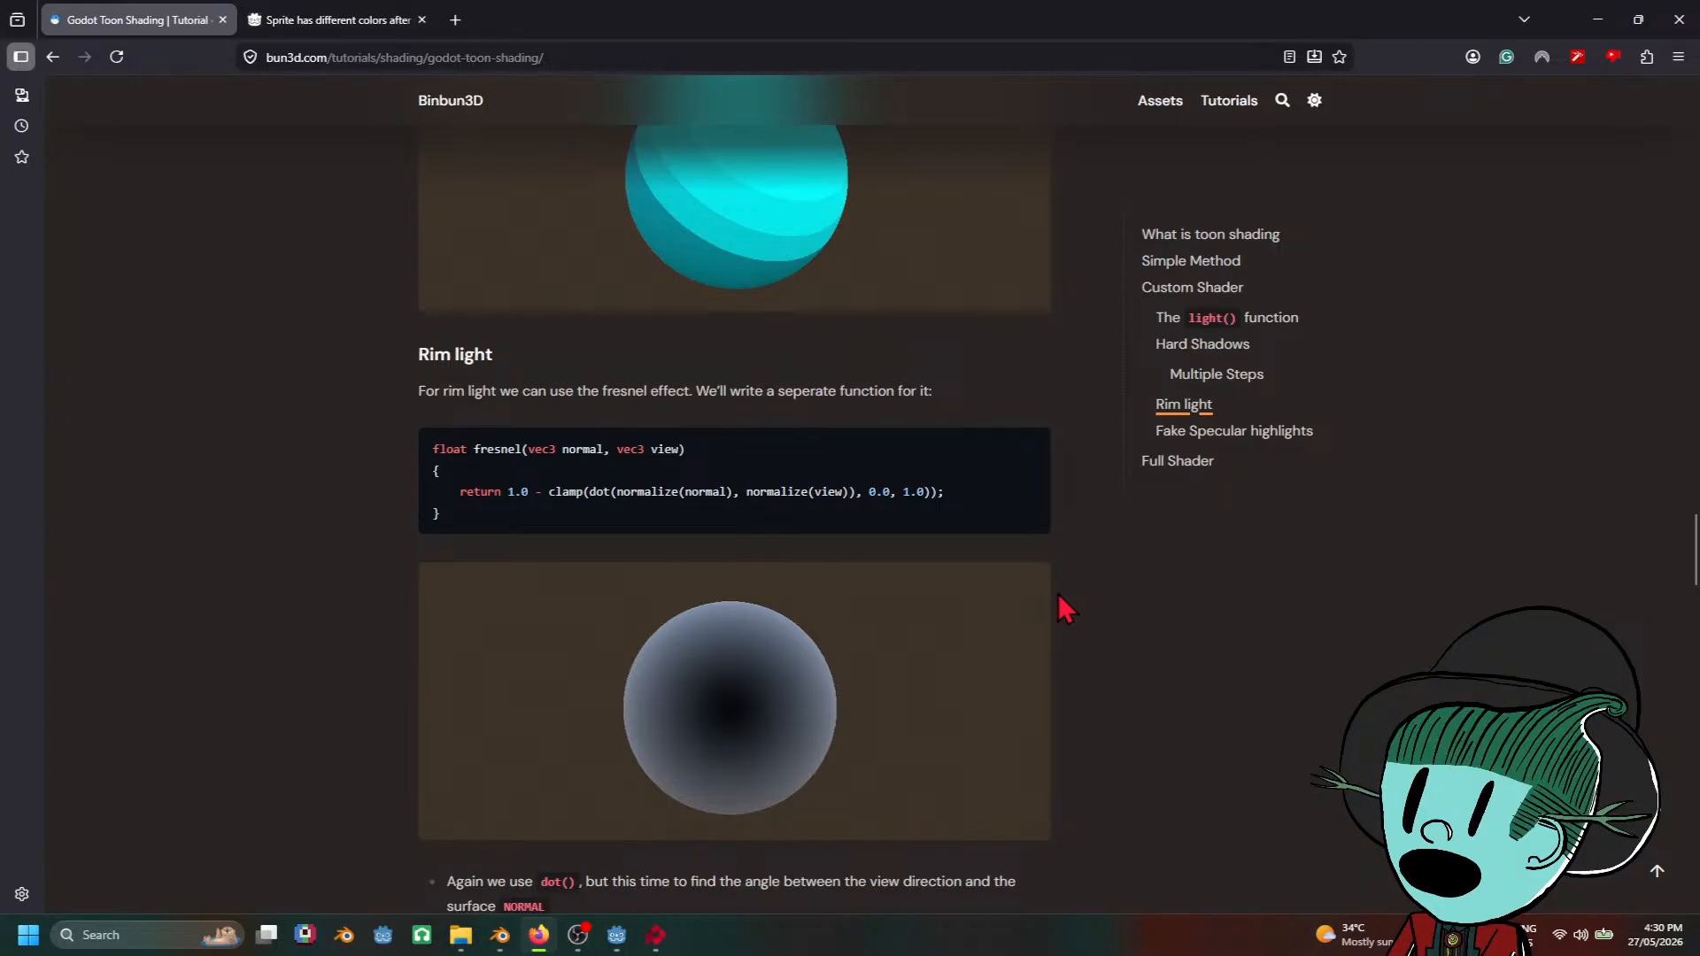
pyautogui.scroll(-6, 1060, 597)
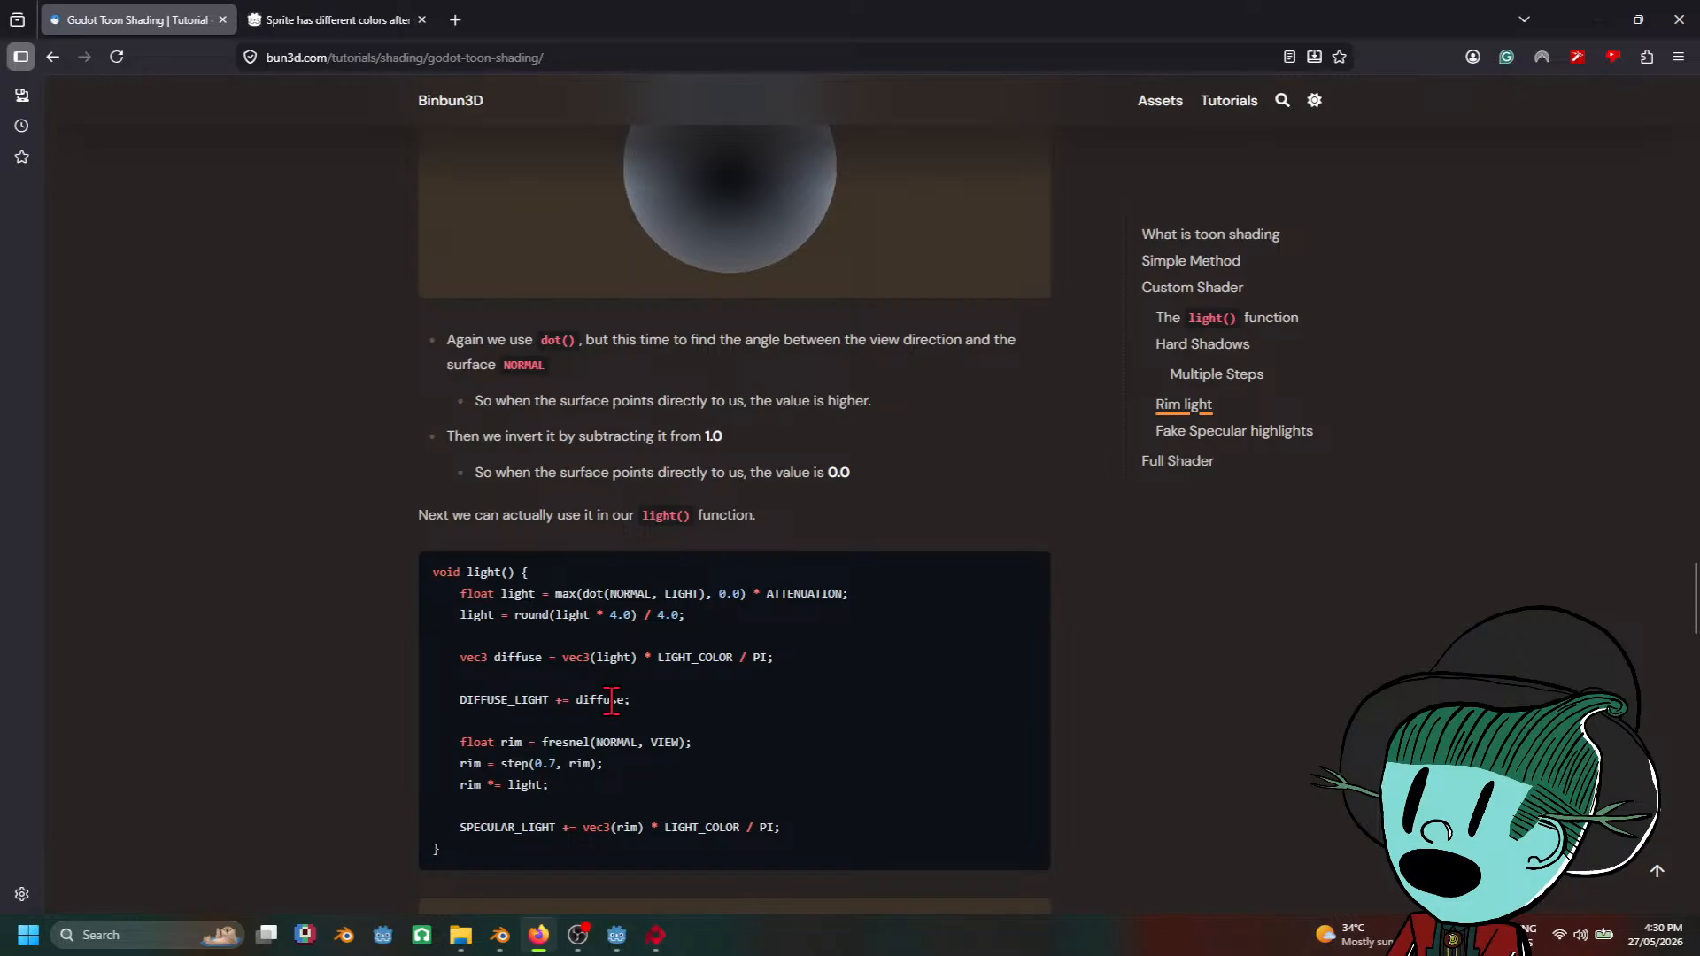
pyautogui.scroll(-1, 615, 695)
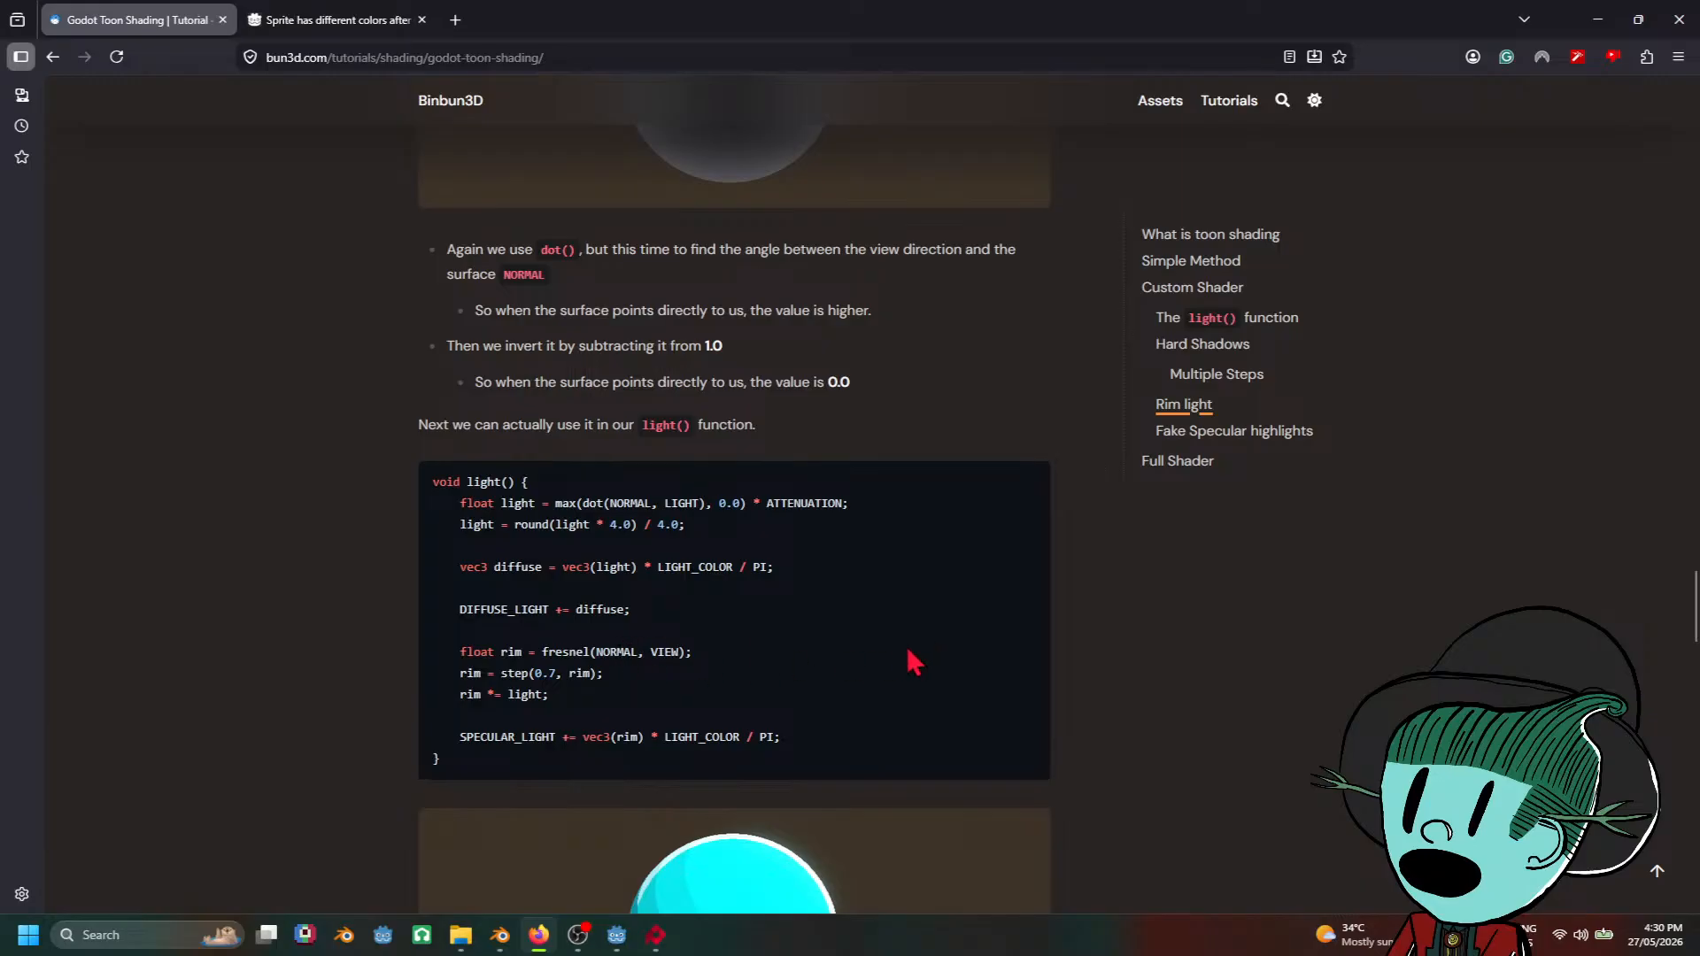
# Step: Return to the chemistry shelf shader in Godot and regroup the Light graph's shading nodes farther away from the output node
pyautogui.scroll(8, 915, 663)
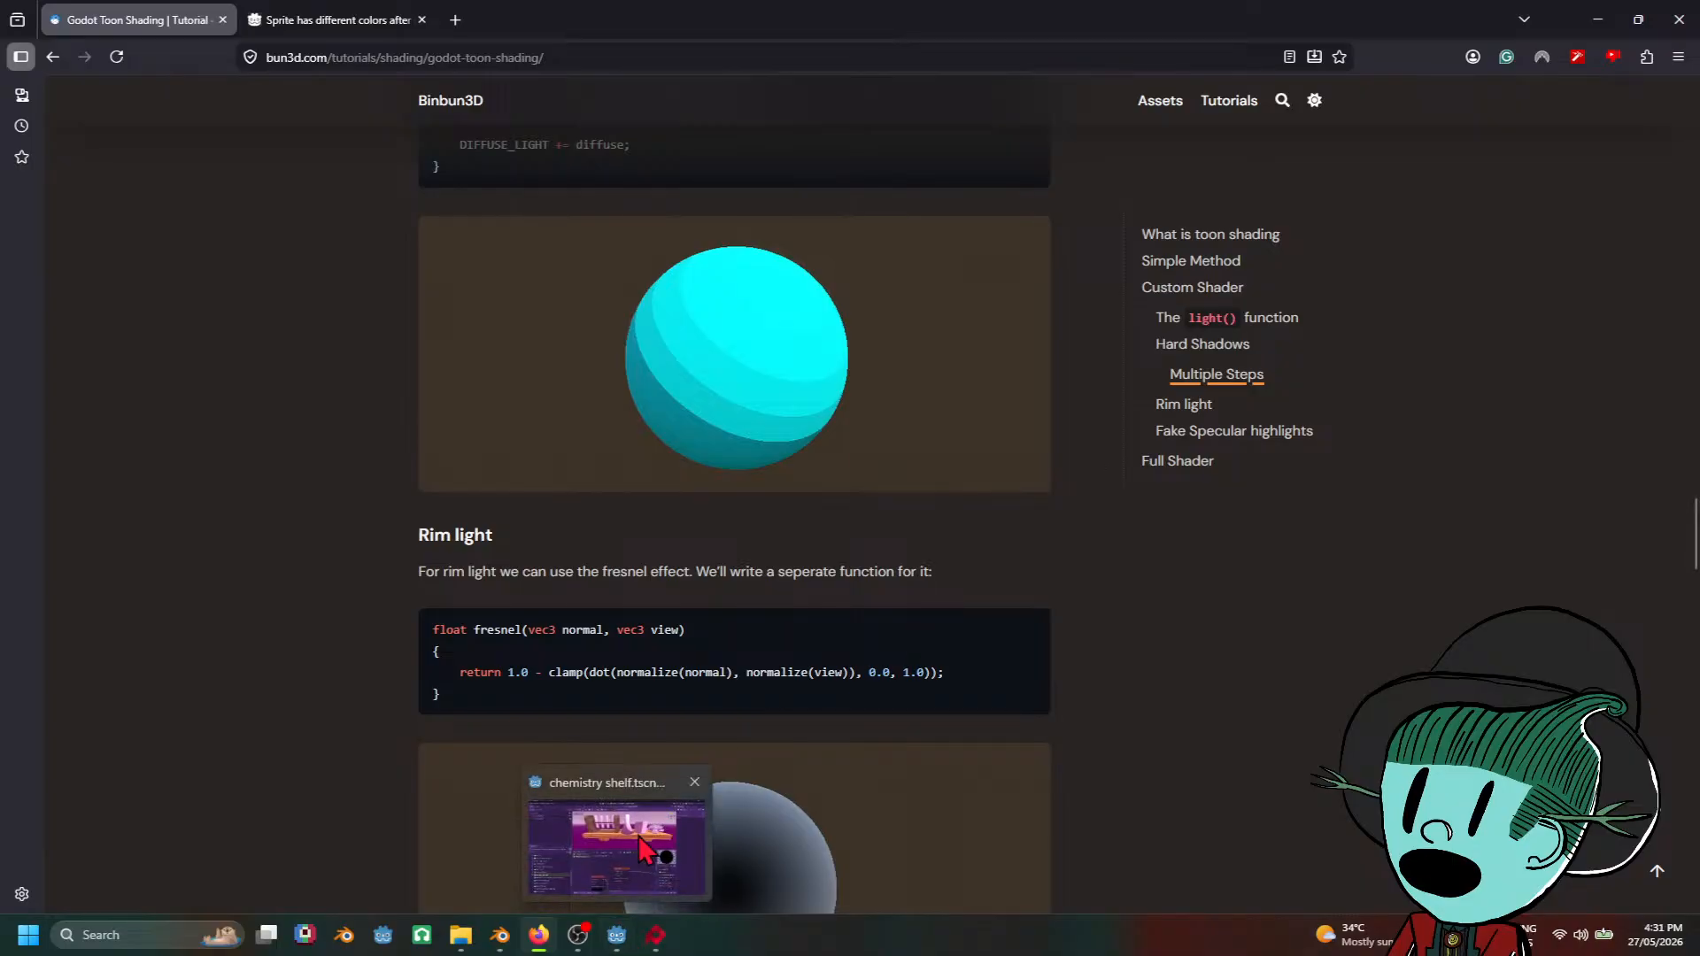
pyautogui.click(617, 935)
pyautogui.scroll(-6, 904, 699)
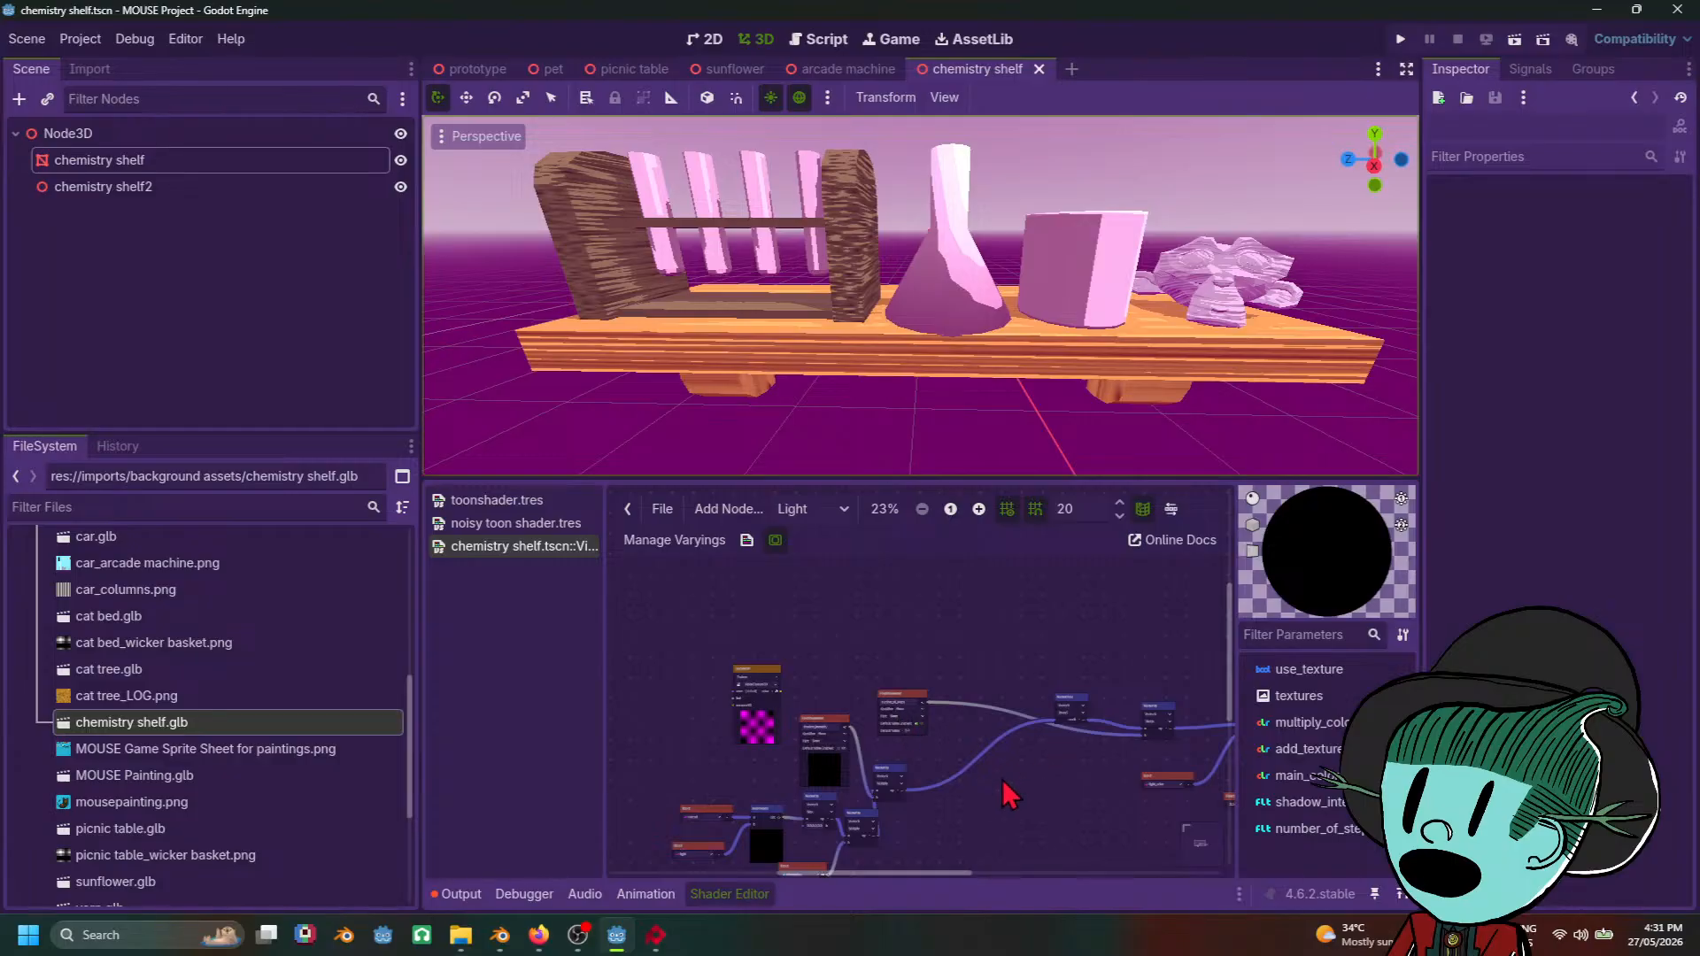
pyautogui.moveTo(987, 802); pyautogui.dragTo(1024, 704, button='middle')
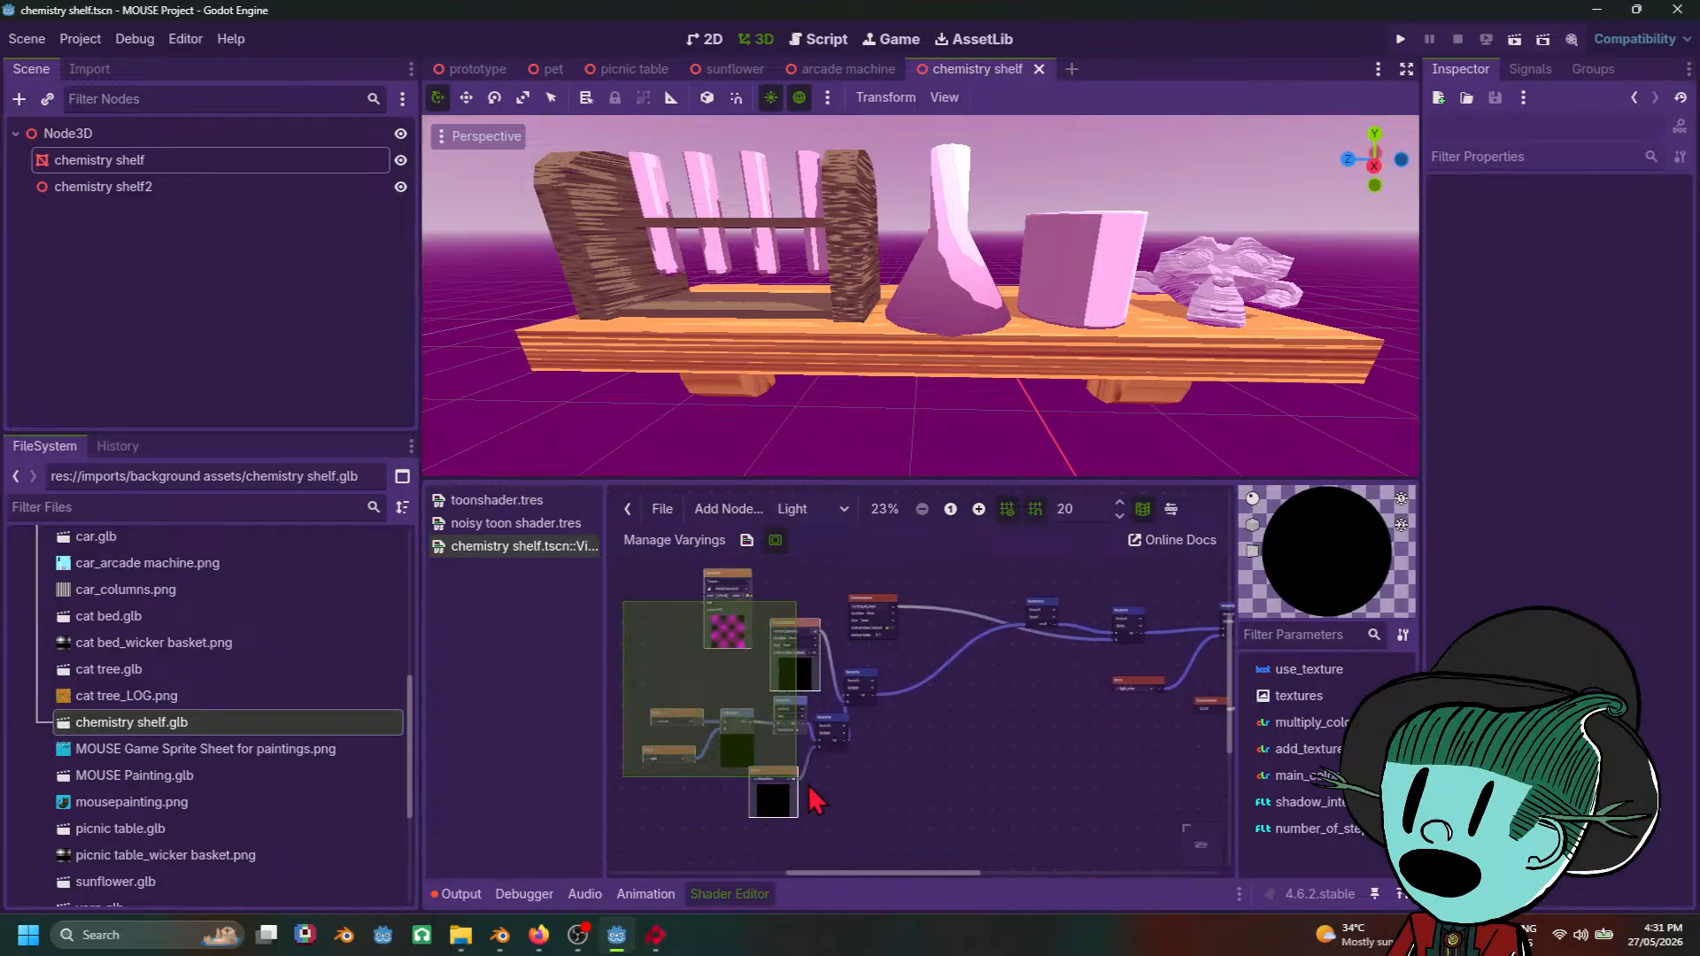
pyautogui.moveTo(921, 737)
pyautogui.mouseDown(button='middle')
pyautogui.moveTo(1083, 717)
pyautogui.moveTo(894, 751)
pyautogui.mouseUp(button='middle')
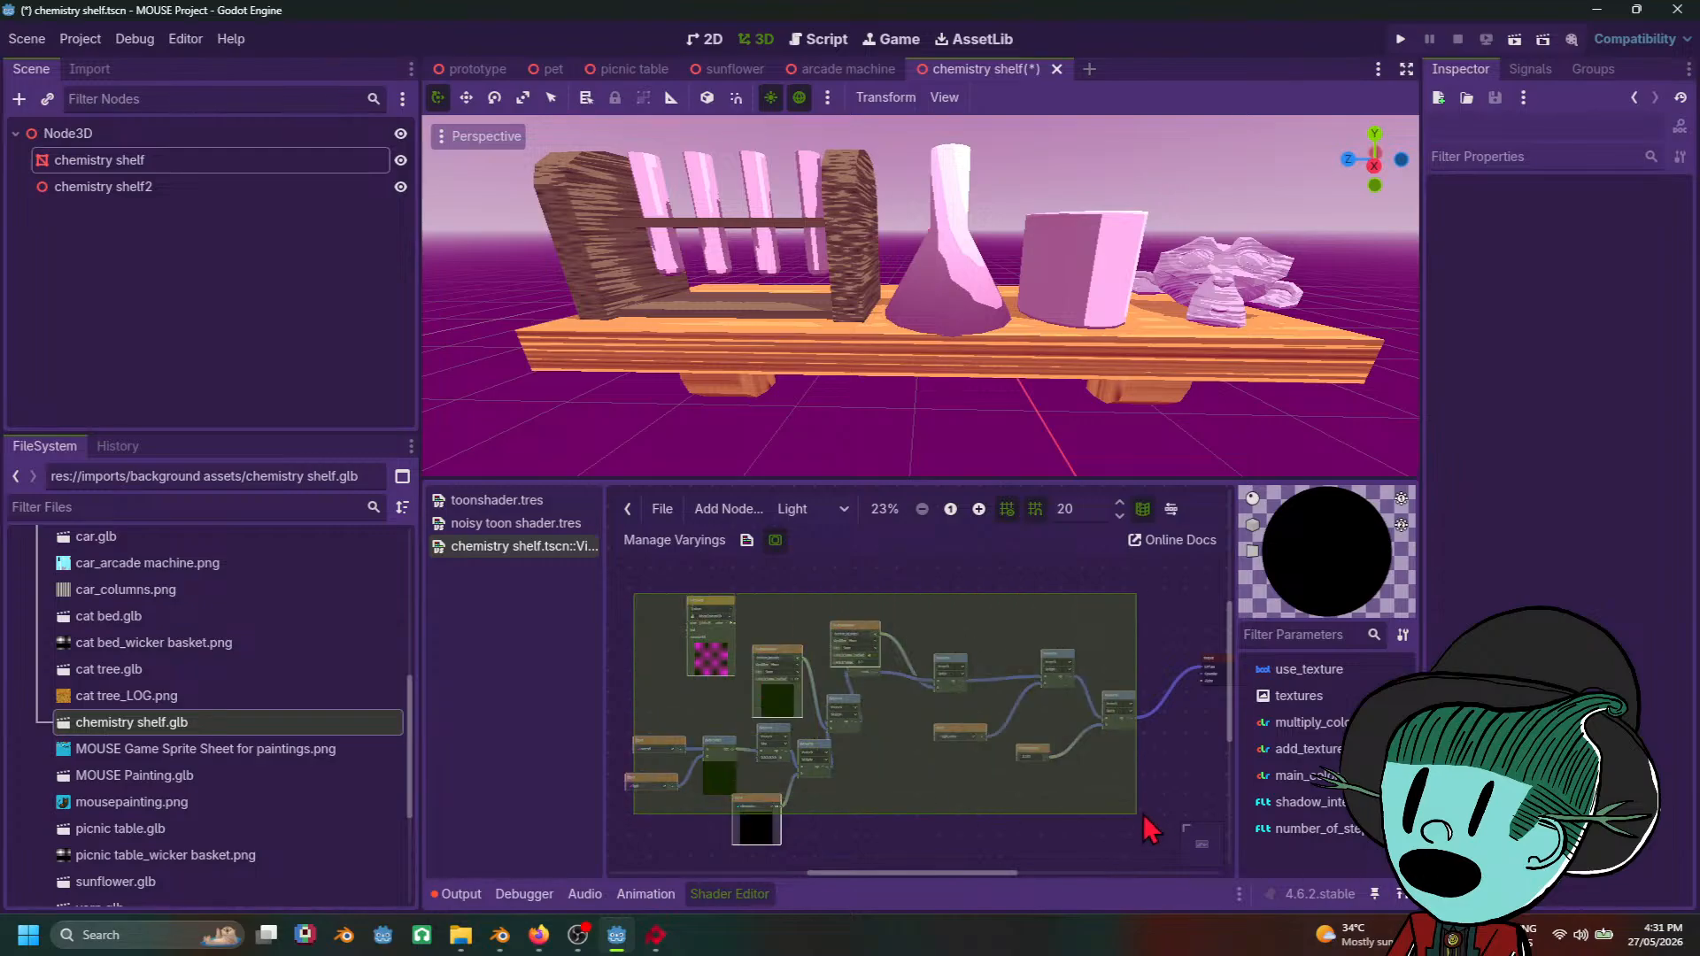
pyautogui.moveTo(1059, 673); pyautogui.dragTo(816, 514, button='middle')
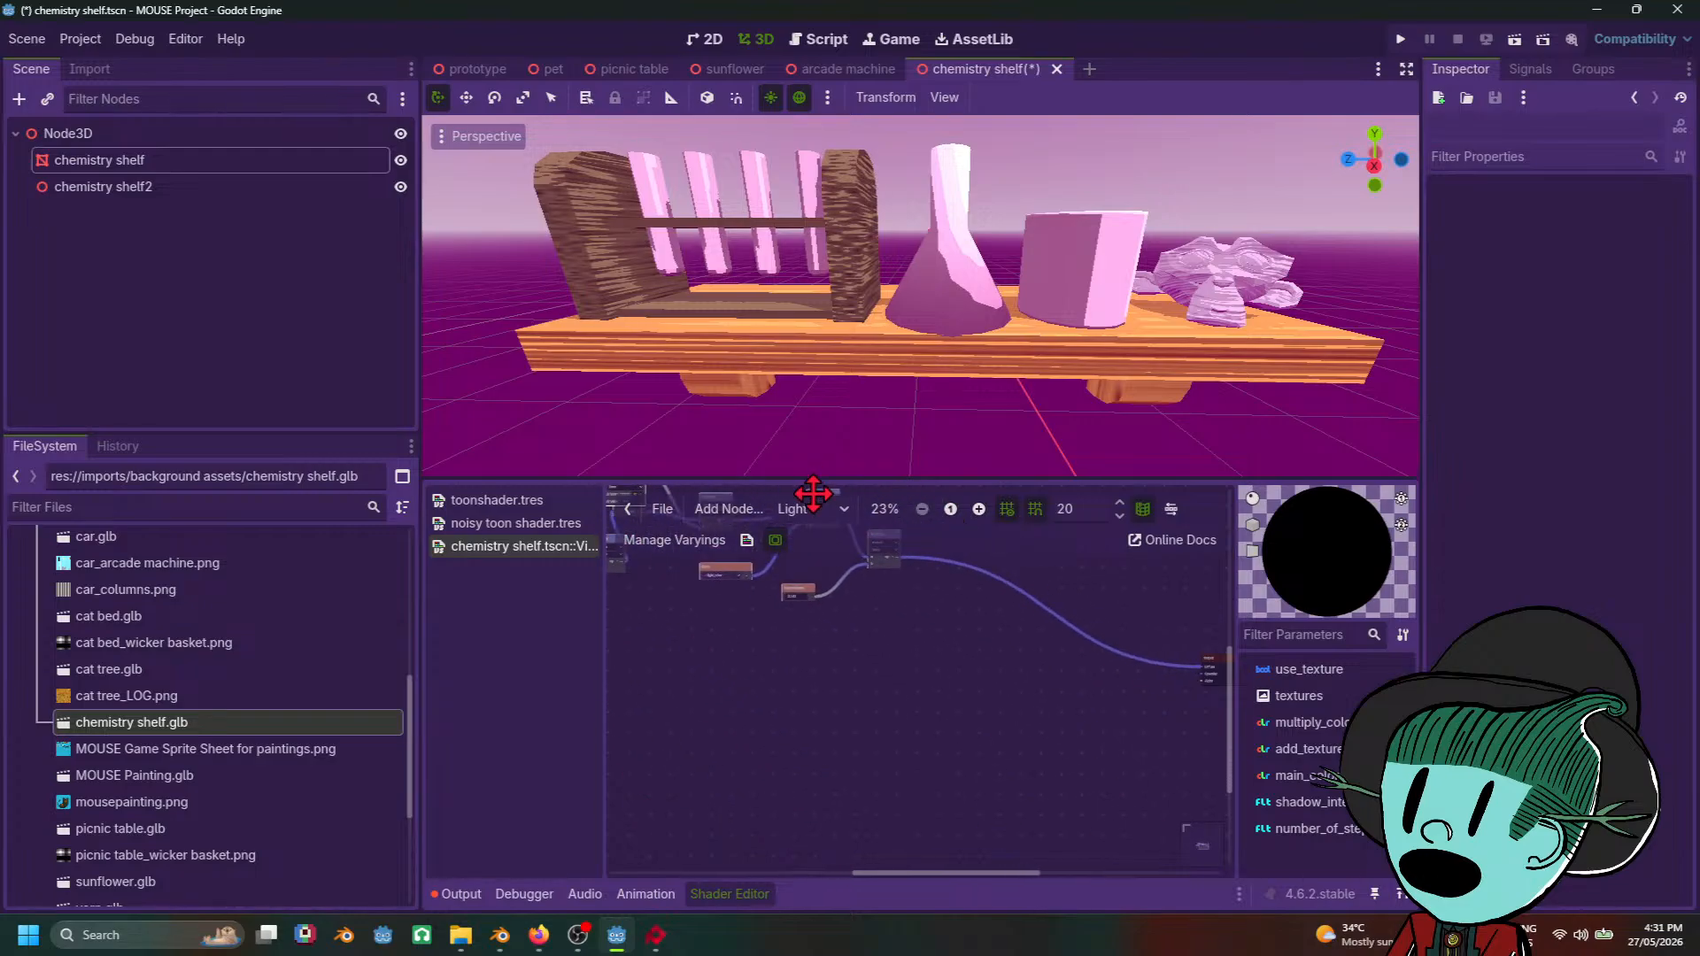
pyautogui.moveTo(805, 676); pyautogui.dragTo(979, 779, button='middle')
# Step: Add a Frame node to the Light graph for organizing the shading nodes
pyautogui.rightClick(778, 714)
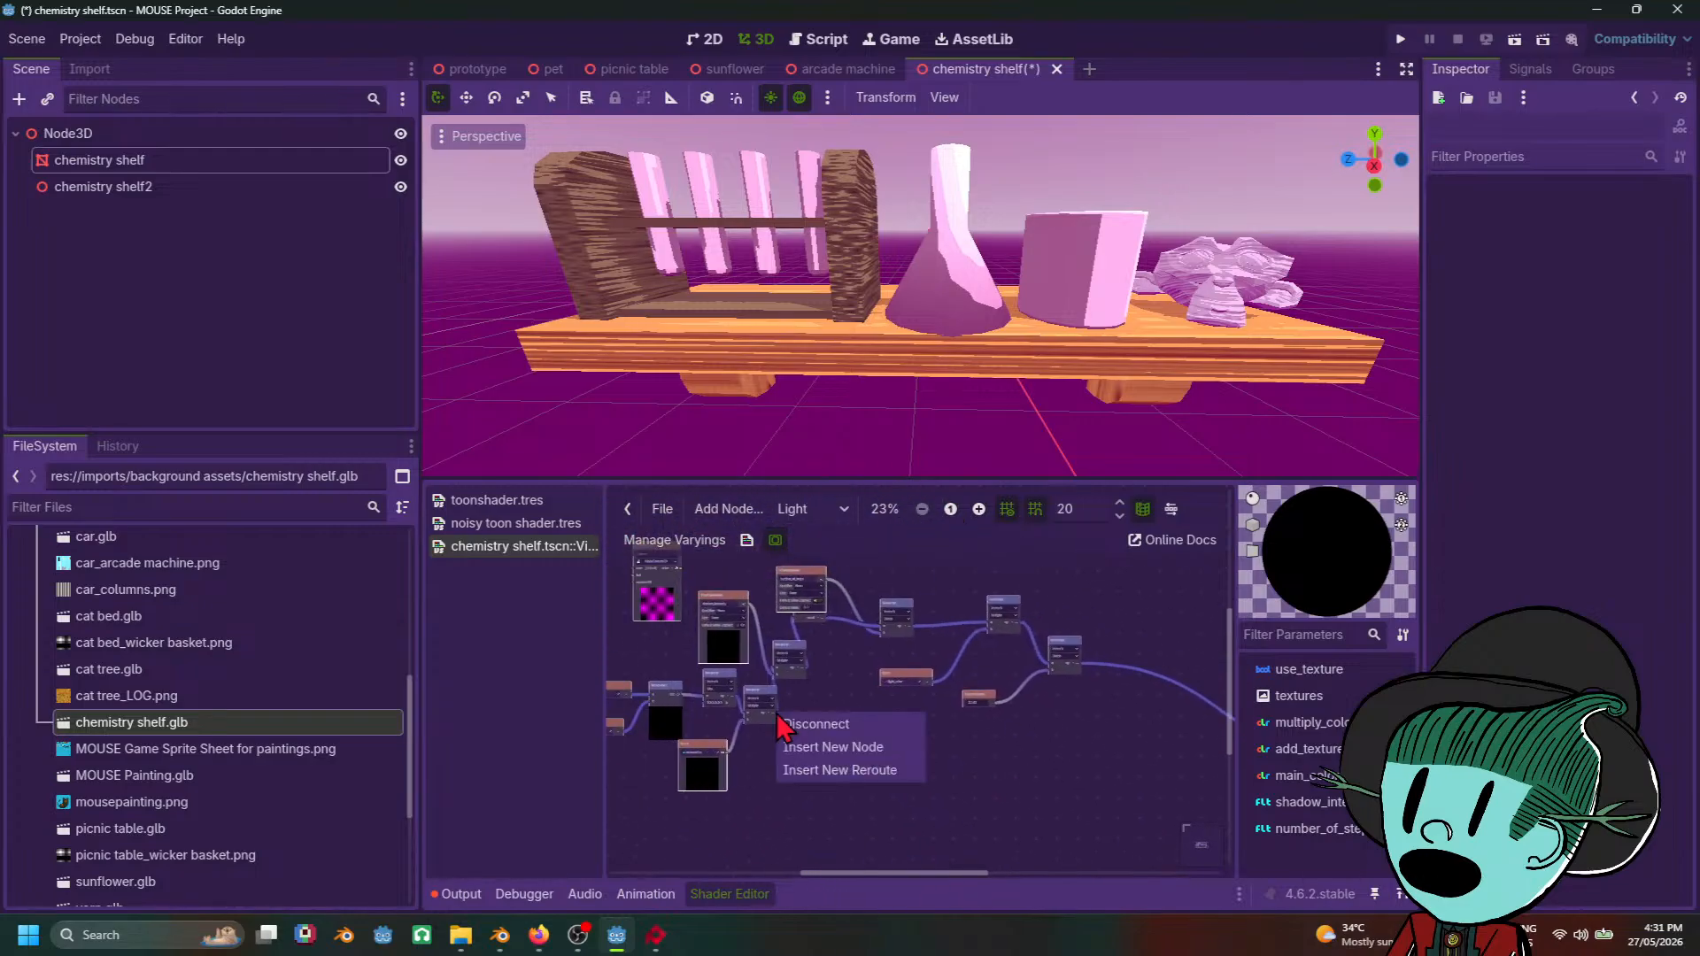
pyautogui.click(834, 689)
pyautogui.rightClick(837, 687)
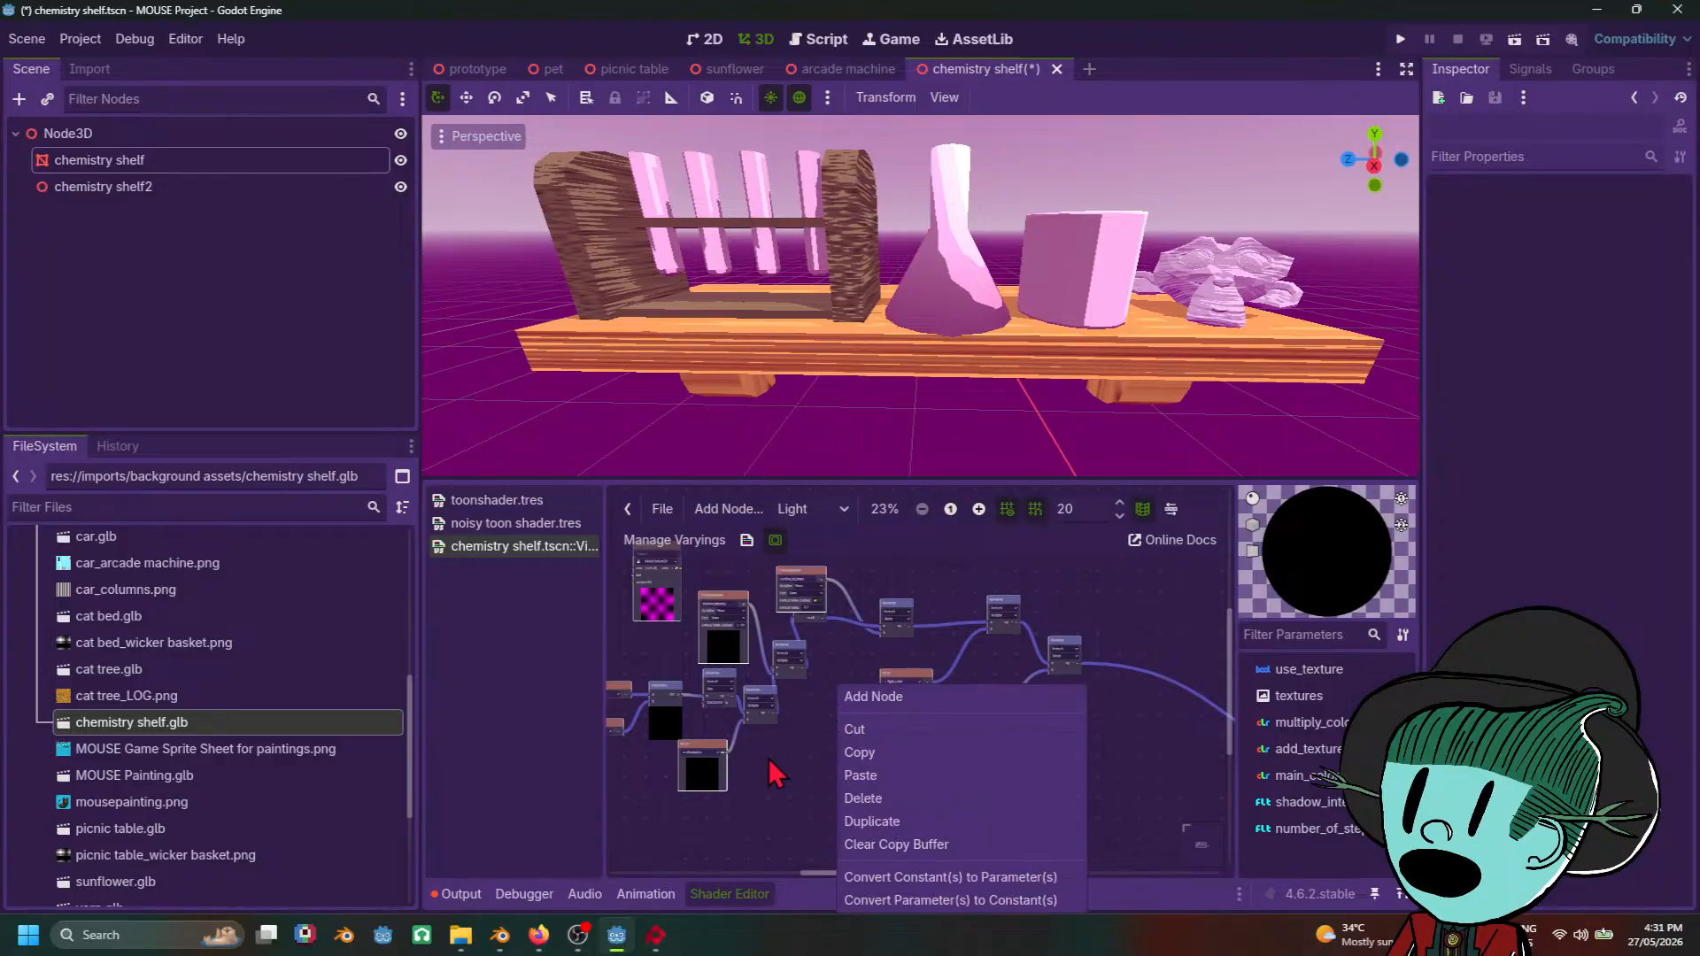
pyautogui.click(897, 698)
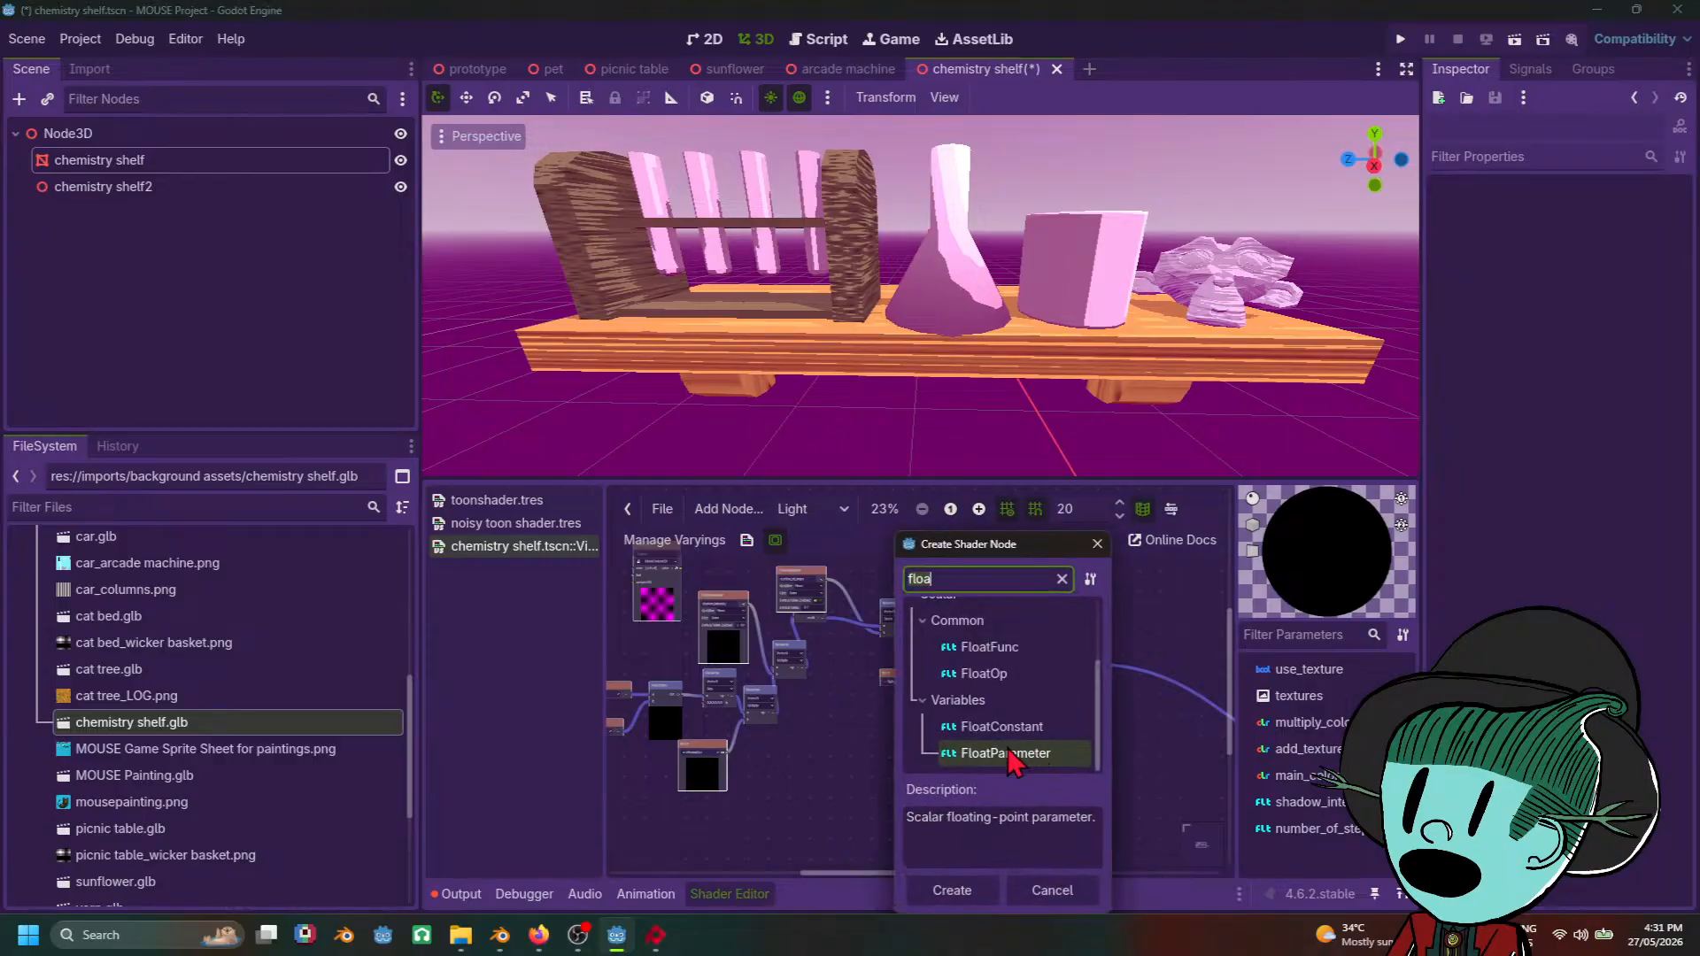
pyautogui.press('BackSpace')
pyautogui.press('BackSpace')
pyautogui.press('BackSpace')
pyautogui.write('ra')
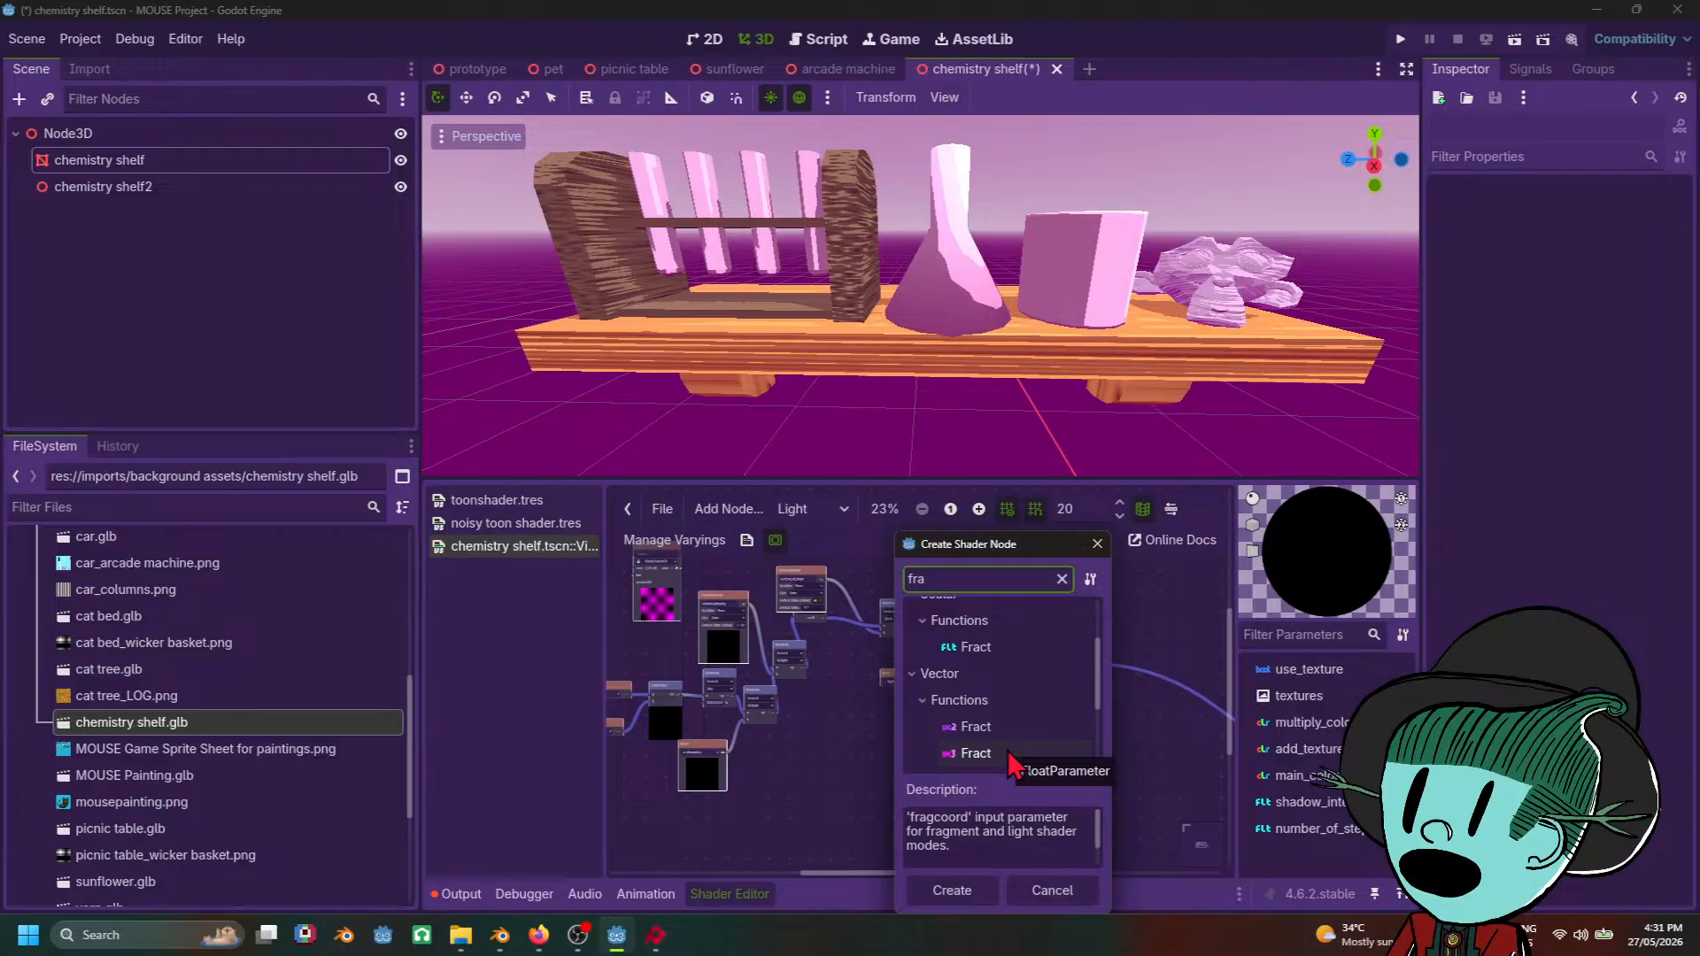
pyautogui.write('me')
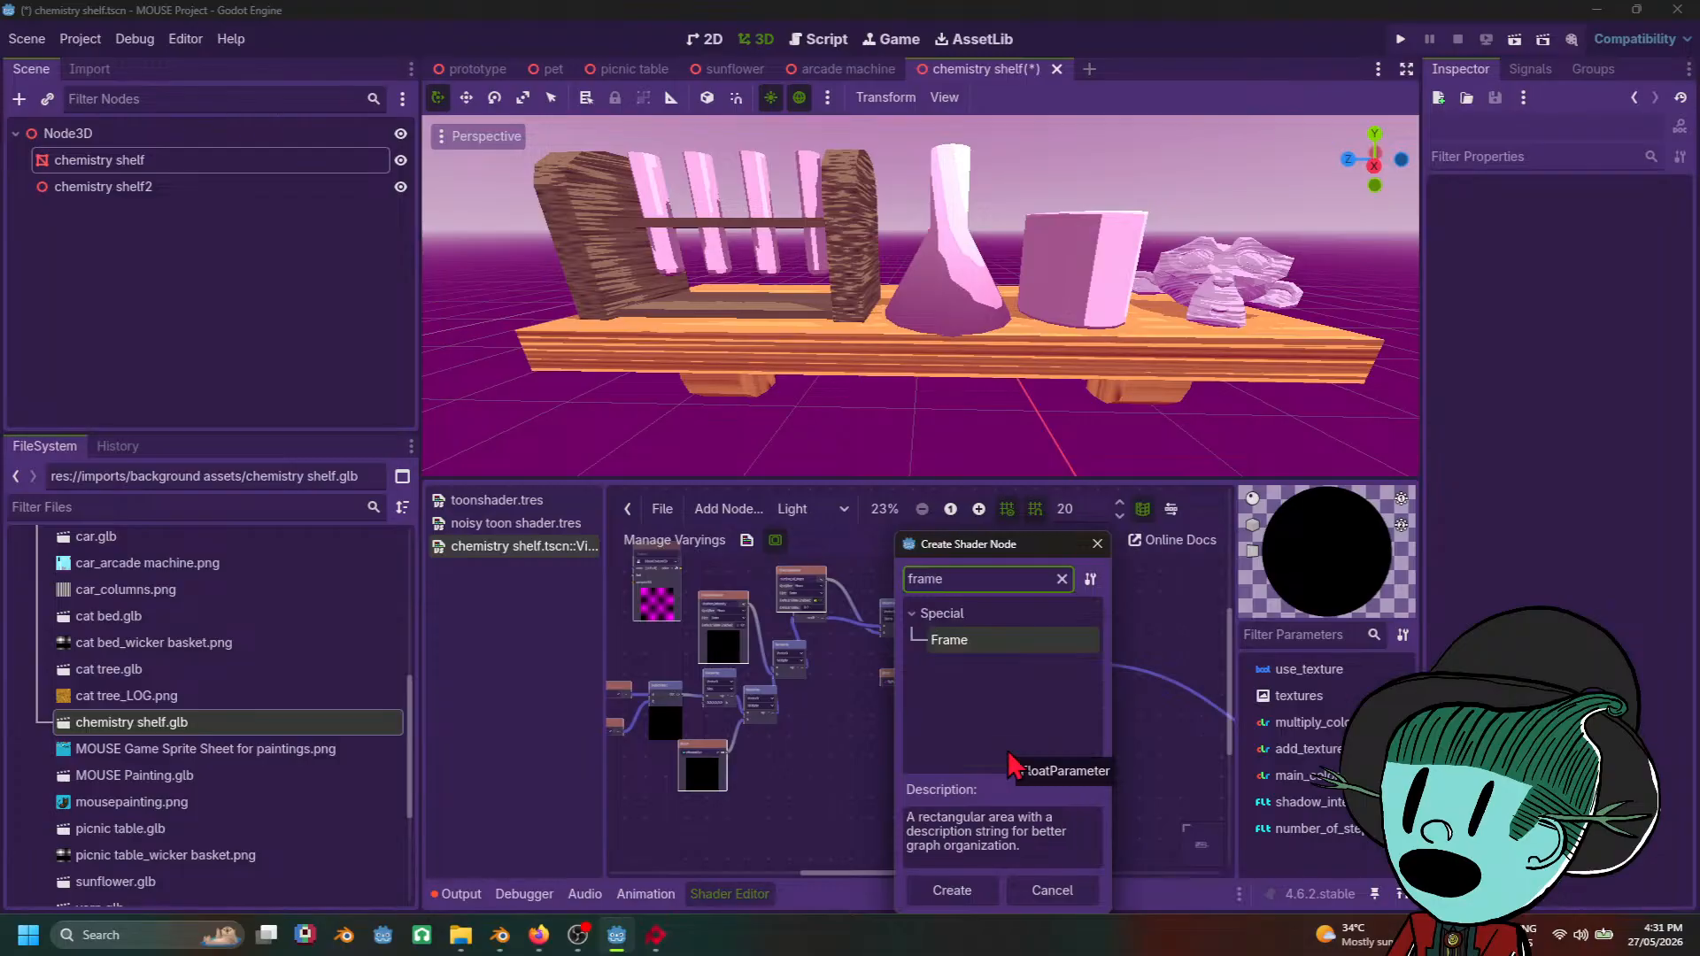
pyautogui.click(955, 892)
# Step: Attach a VectorOp node to the new frame, and add the final VectorOps with their light color input and float constant
pyautogui.scroll(3, 944, 728)
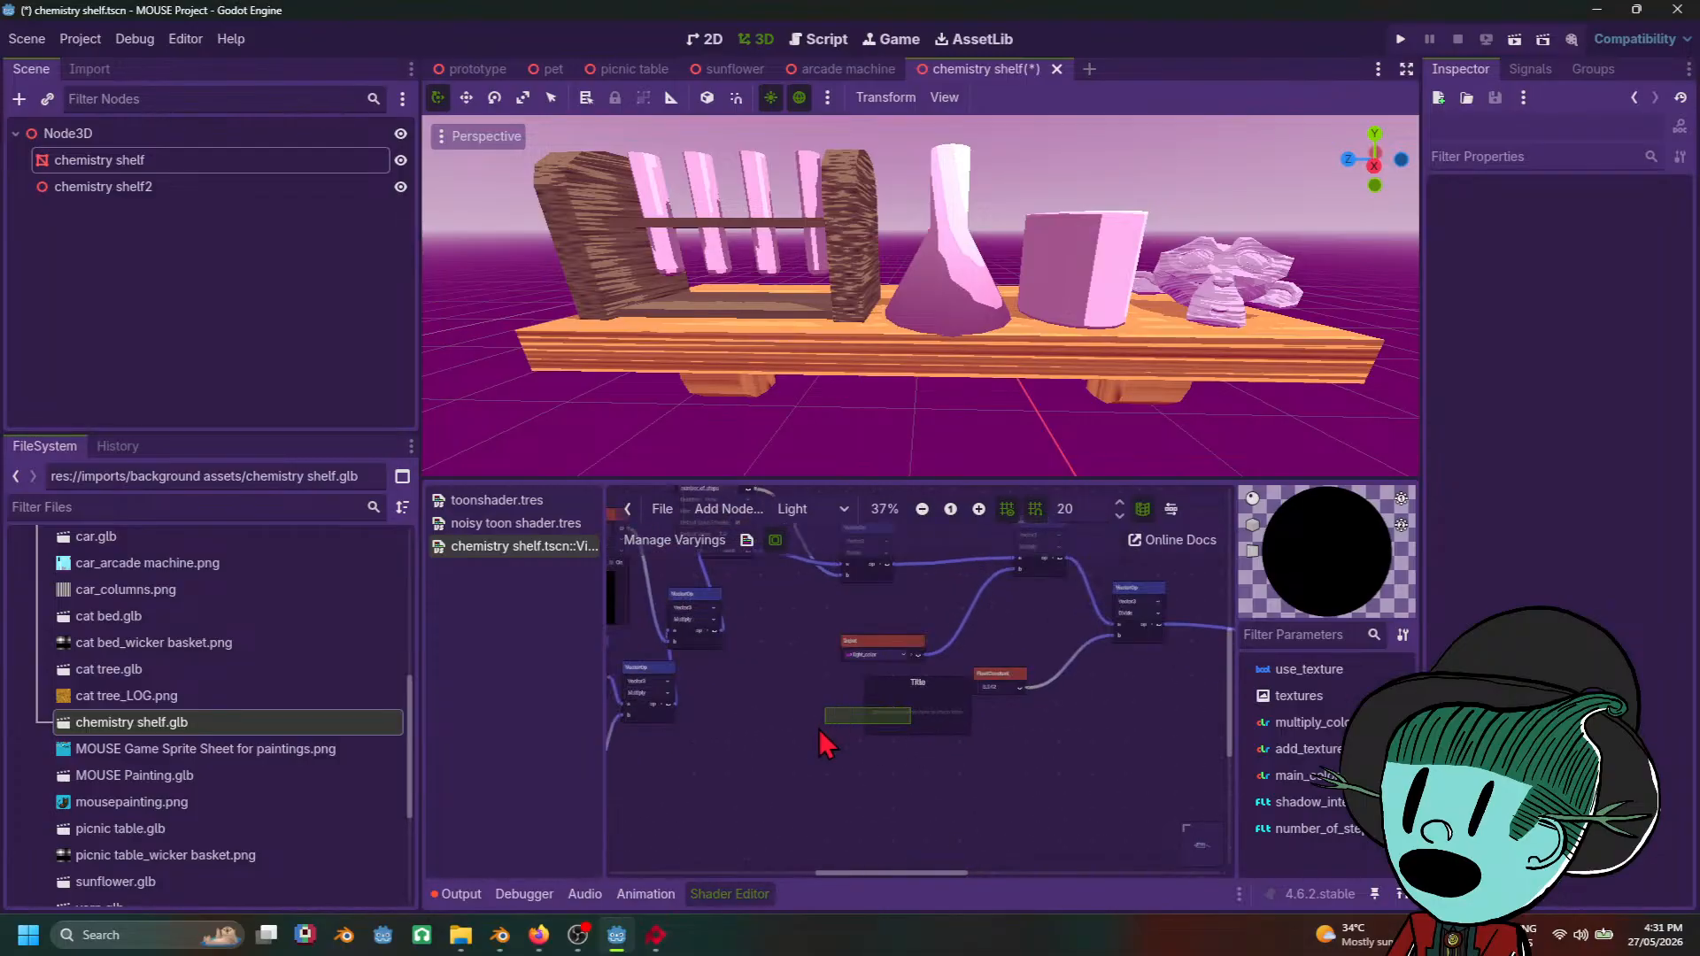
pyautogui.moveTo(935, 695); pyautogui.dragTo(837, 731)
pyautogui.scroll(-3, 877, 713)
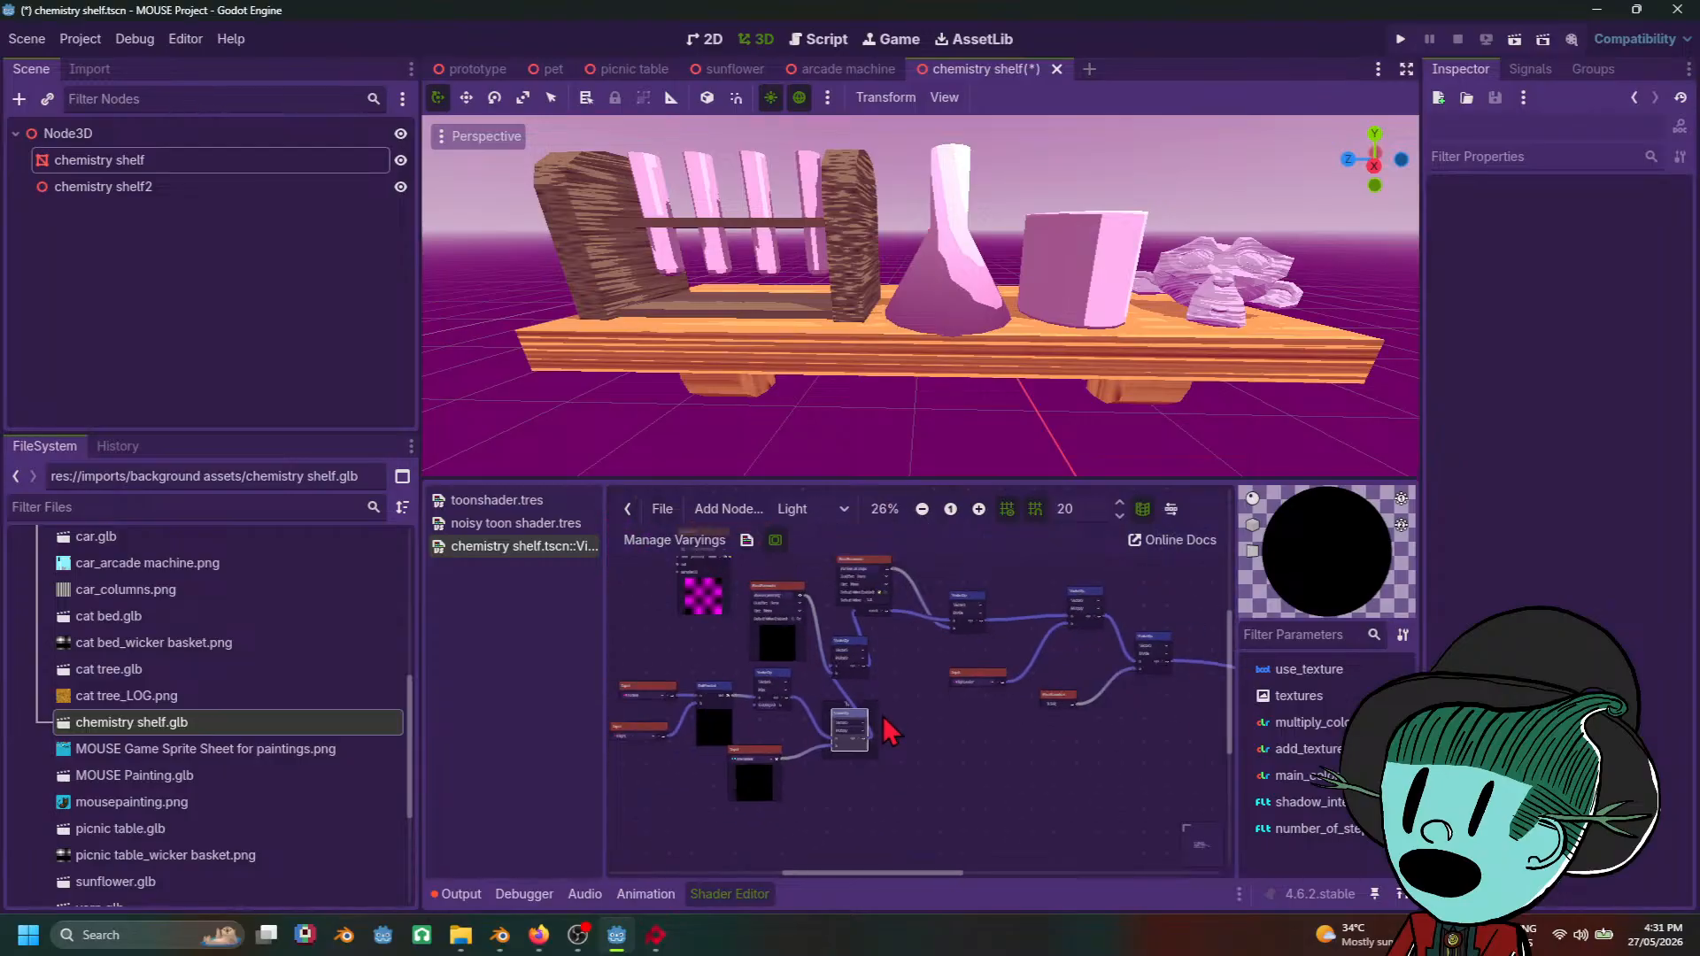
pyautogui.moveTo(630, 595); pyautogui.dragTo(1150, 787)
pyautogui.click(913, 728)
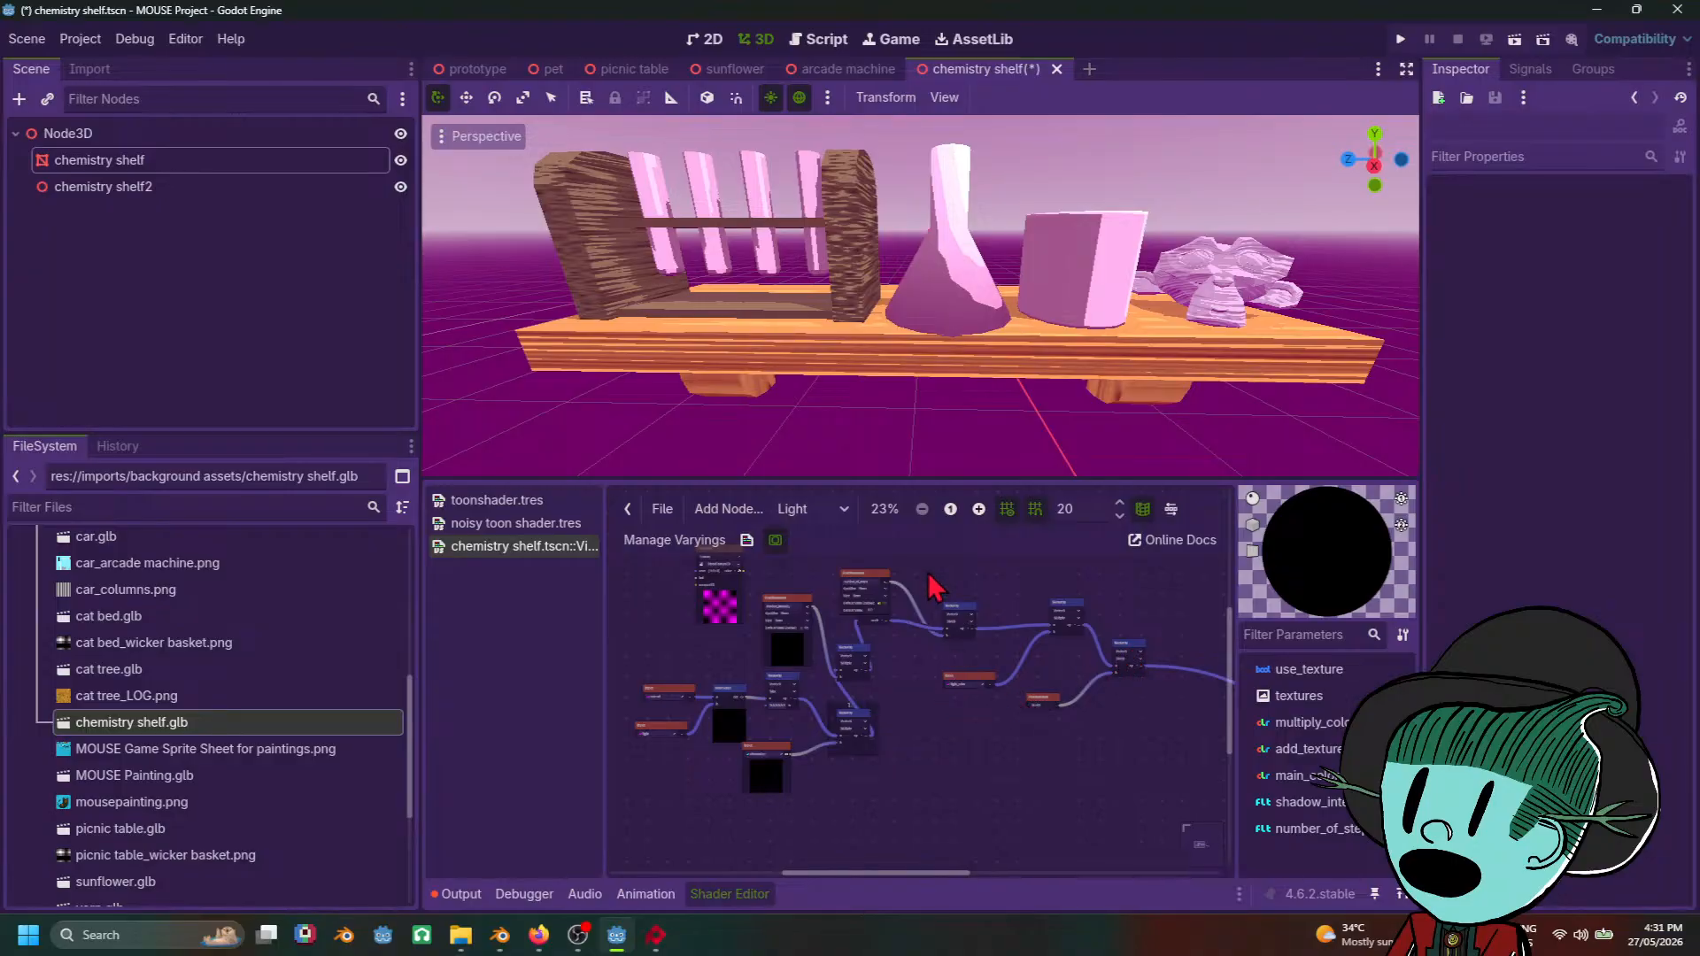
pyautogui.moveTo(930, 574); pyautogui.dragTo(1183, 777)
pyautogui.moveTo(1123, 645); pyautogui.dragTo(1183, 624)
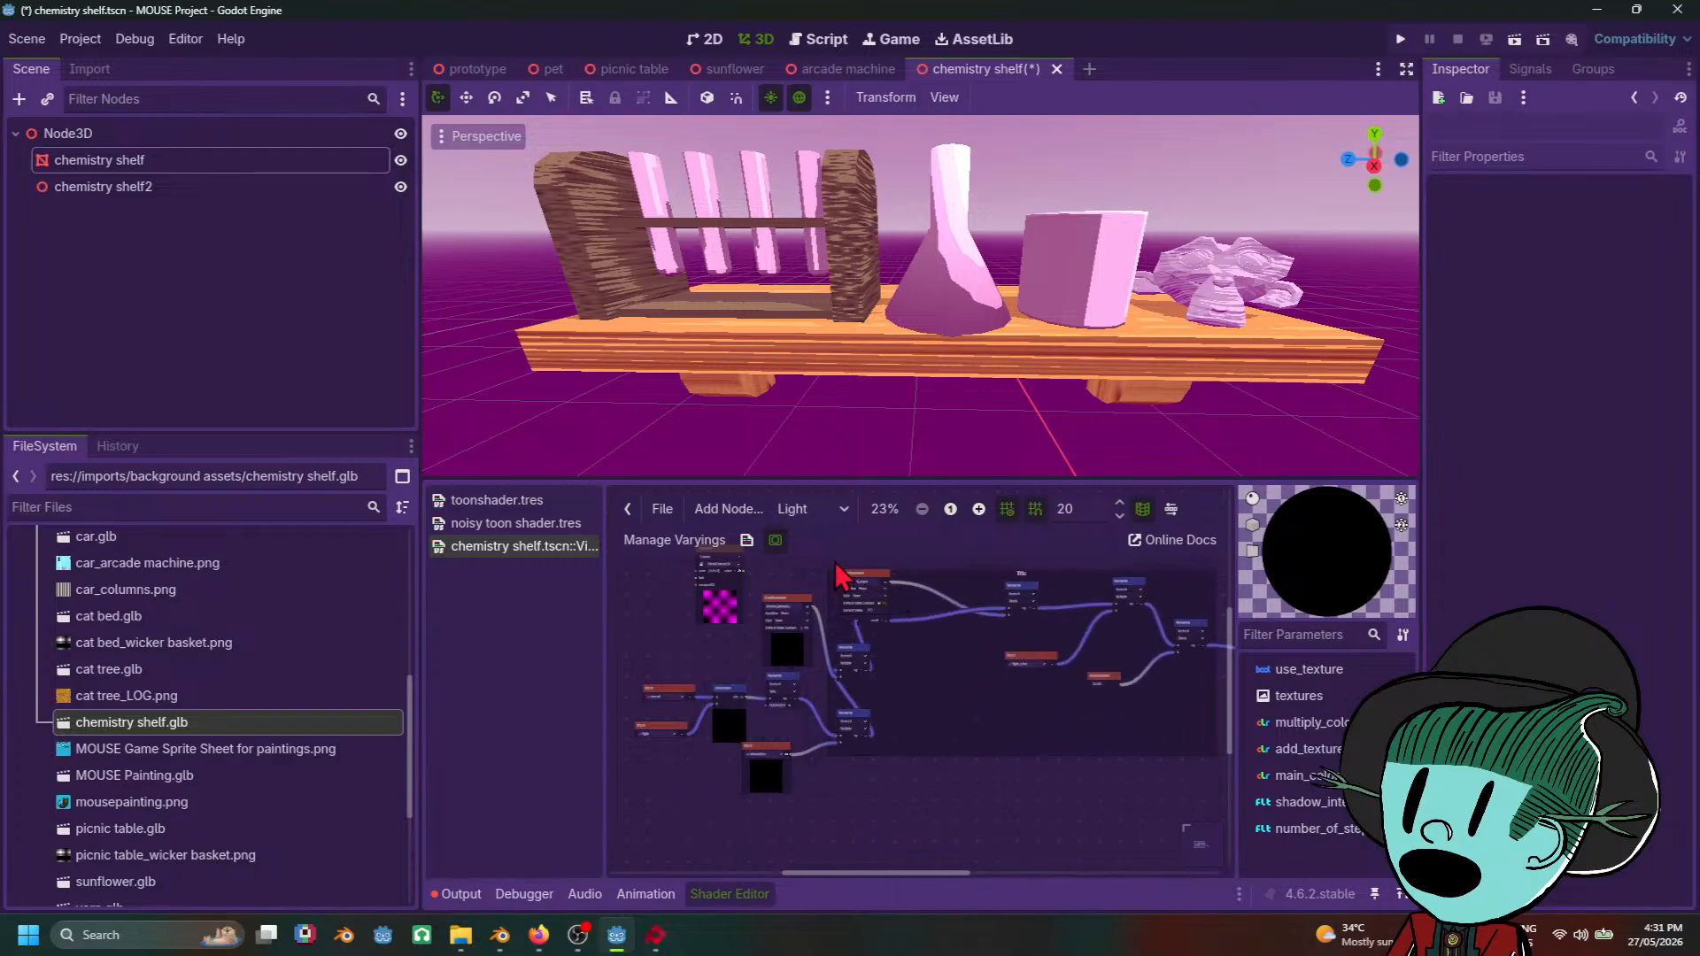
# Step: Move the number_of_steps parameter and the remaining texture, input and math nodes into the frame
pyautogui.moveTo(836, 561); pyautogui.dragTo(902, 680)
pyautogui.moveTo(886, 595); pyautogui.dragTo(853, 578)
pyautogui.click(863, 616)
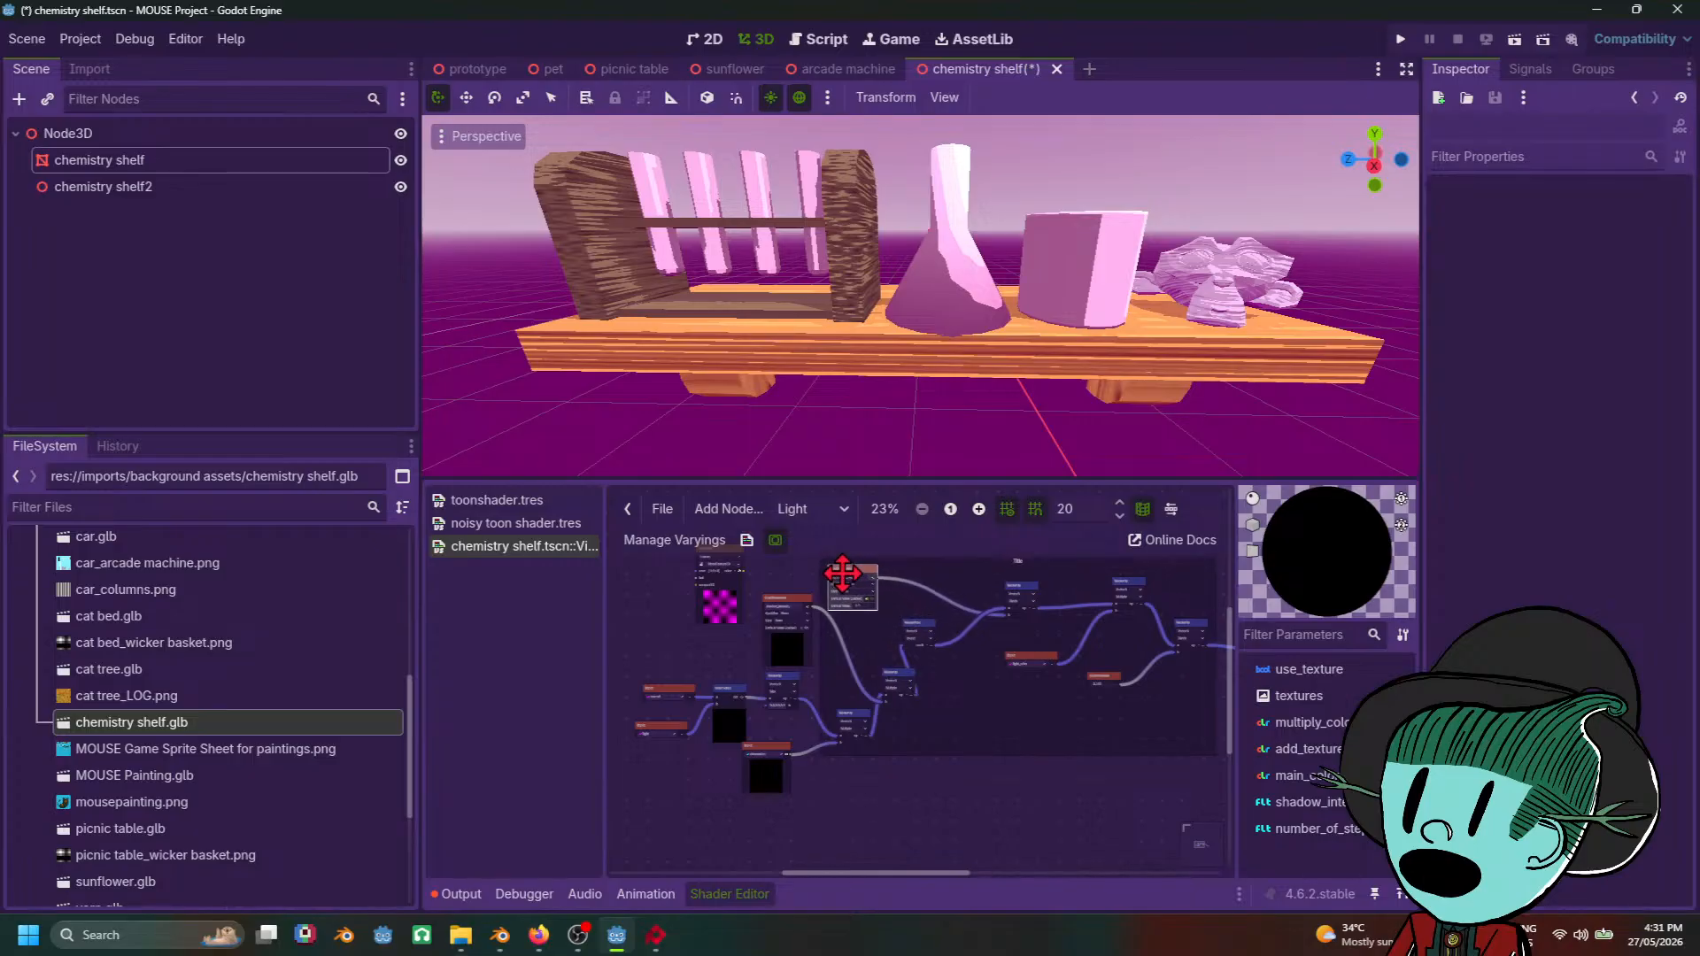
pyautogui.moveTo(668, 589); pyautogui.dragTo(795, 846)
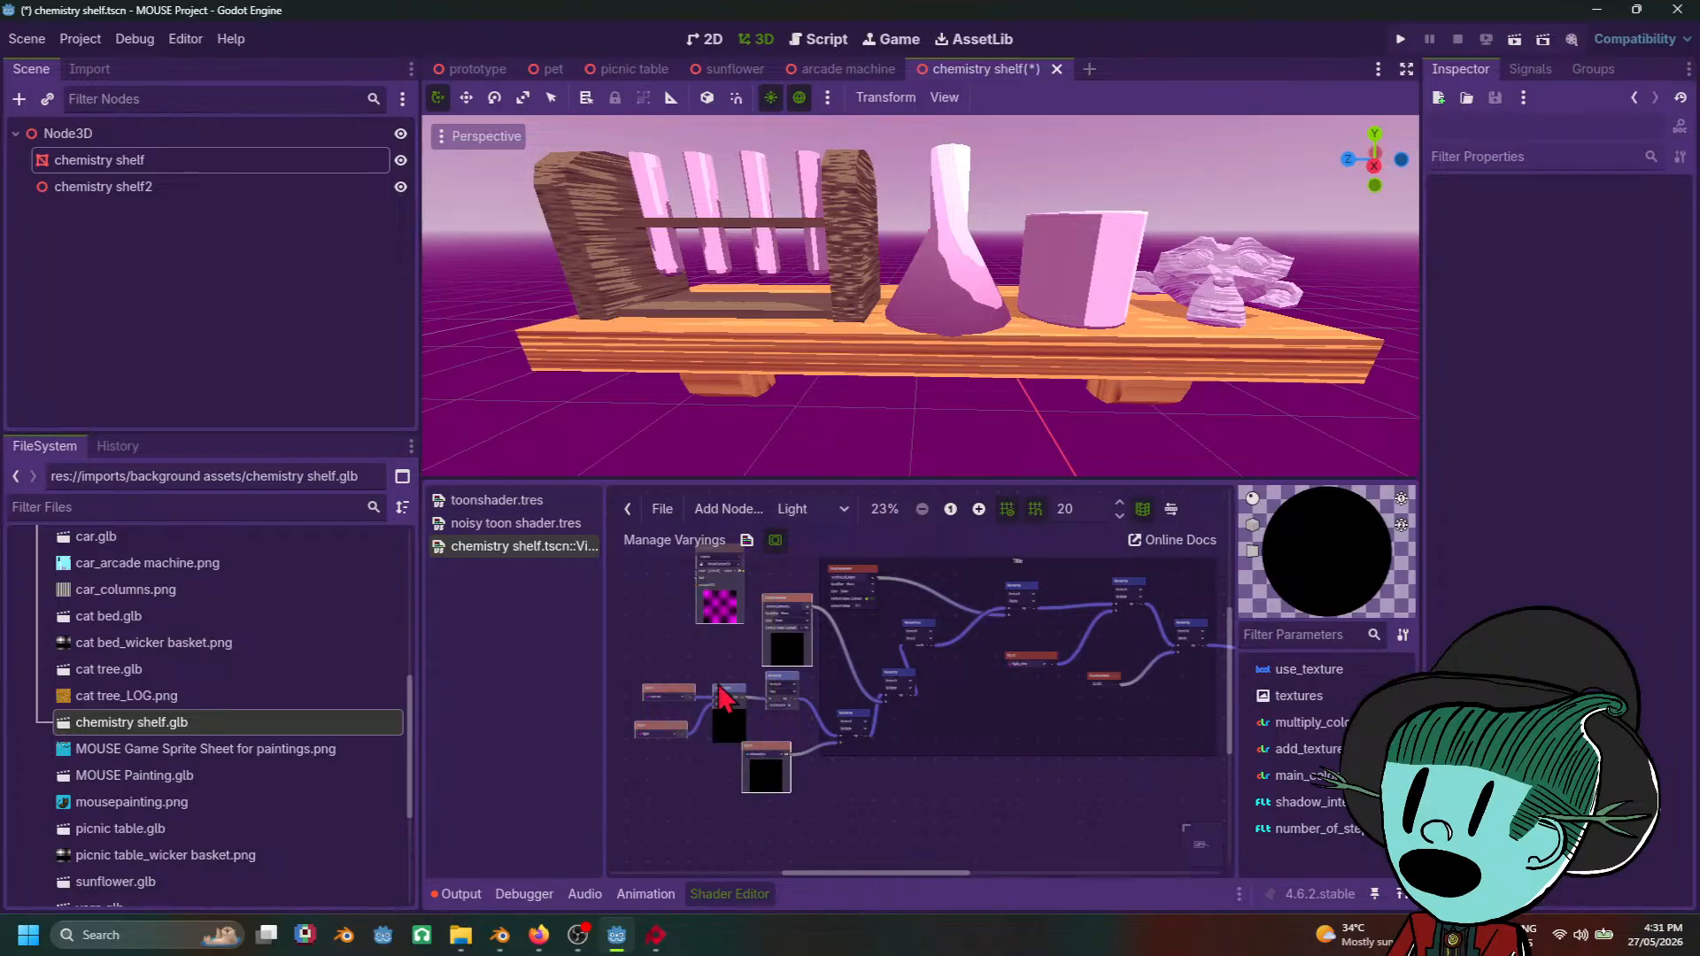
pyautogui.moveTo(734, 587); pyautogui.dragTo(988, 673)
pyautogui.moveTo(783, 570); pyautogui.dragTo(568, 571, button='middle')
pyautogui.moveTo(843, 797); pyautogui.dragTo(863, 749, button='middle')
pyautogui.moveTo(1063, 719); pyautogui.dragTo(1066, 795, button='middle')
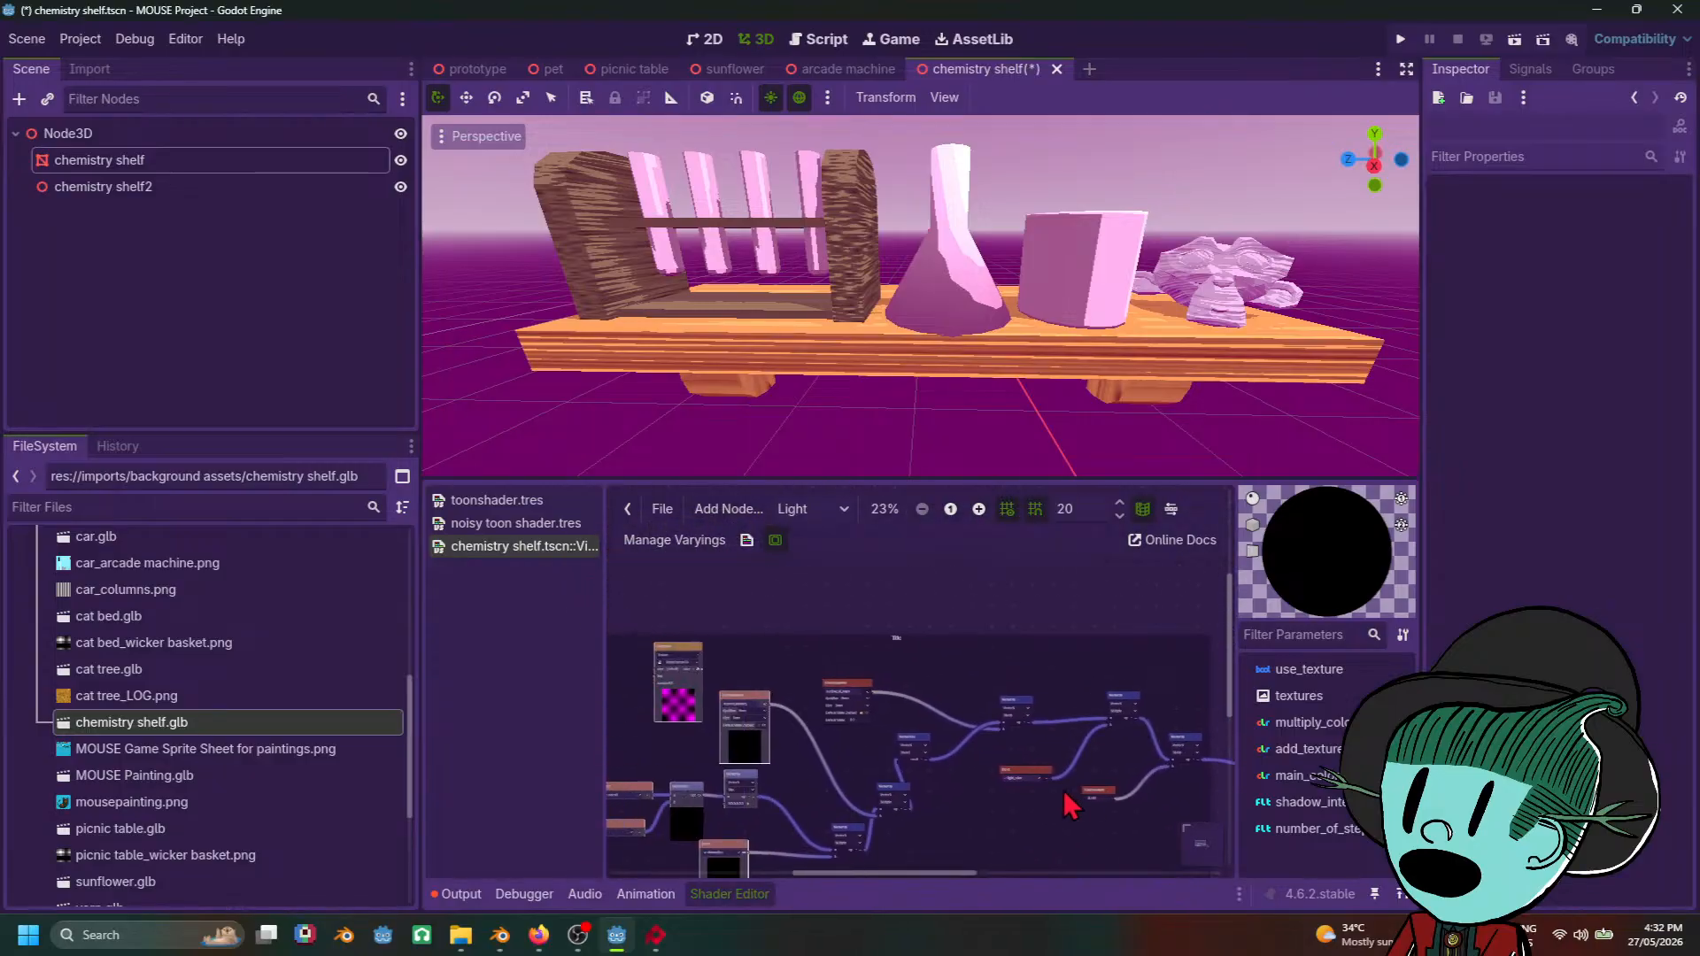
# Step: Select the frame around the shading nodes and open its context options
pyautogui.click(902, 641)
pyautogui.scroll(3, 921, 653)
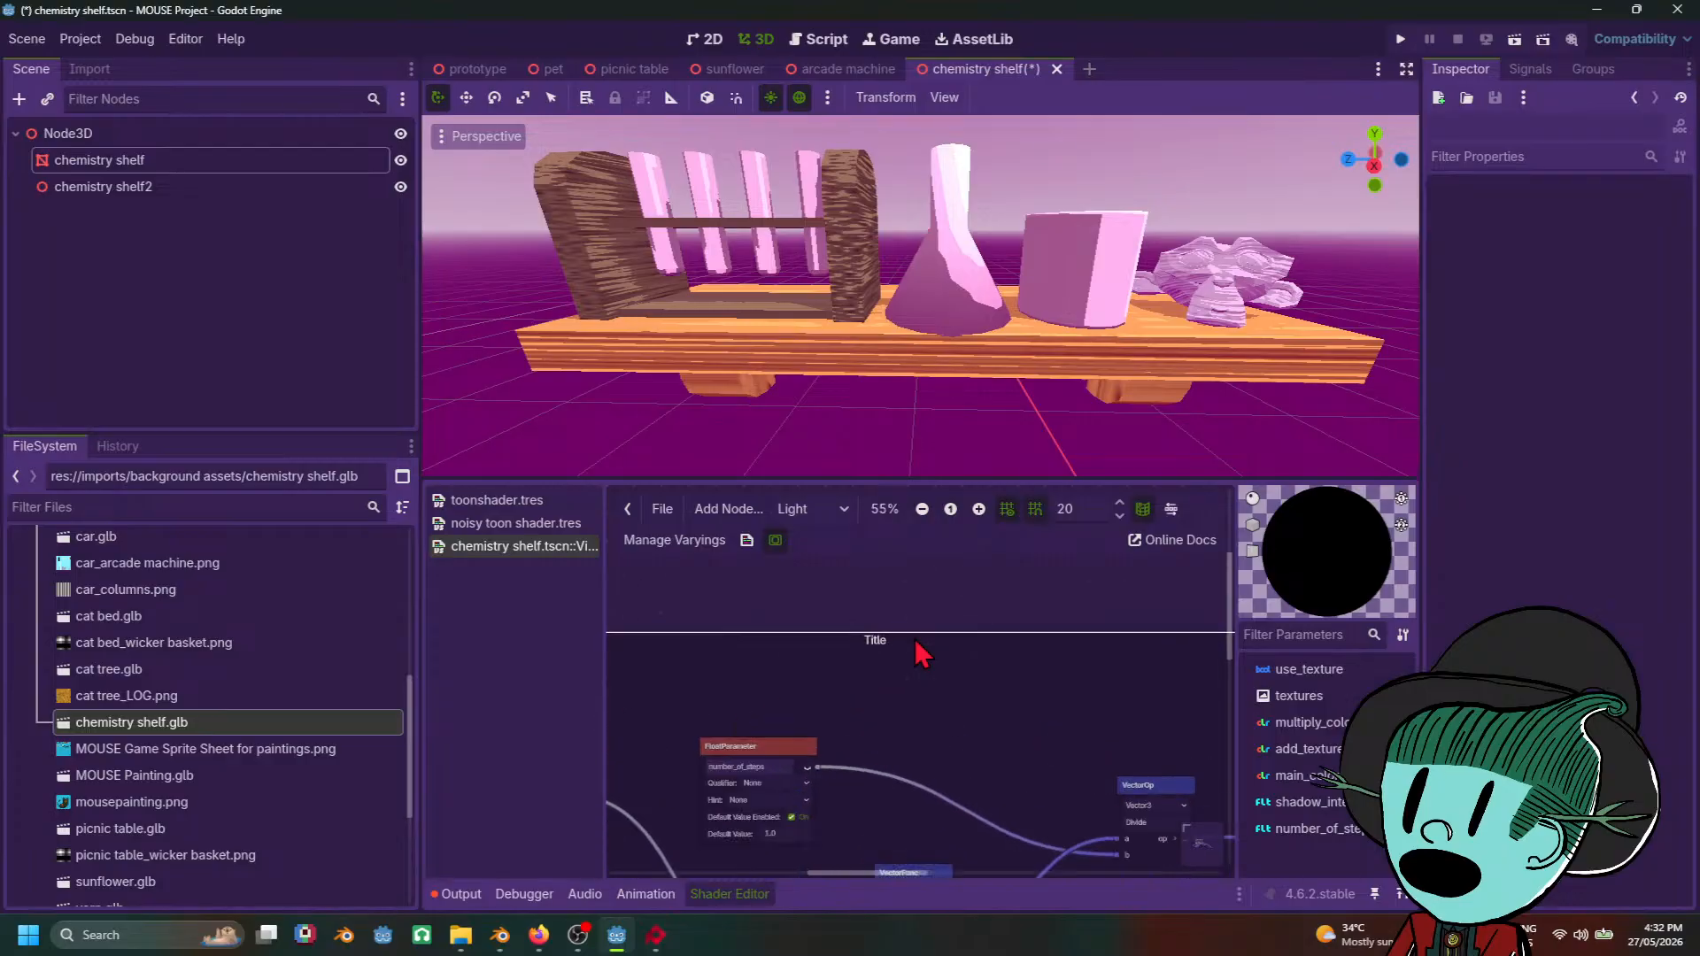
pyautogui.moveTo(891, 679); pyautogui.dragTo(955, 693, button='middle')
pyautogui.rightClick(958, 673)
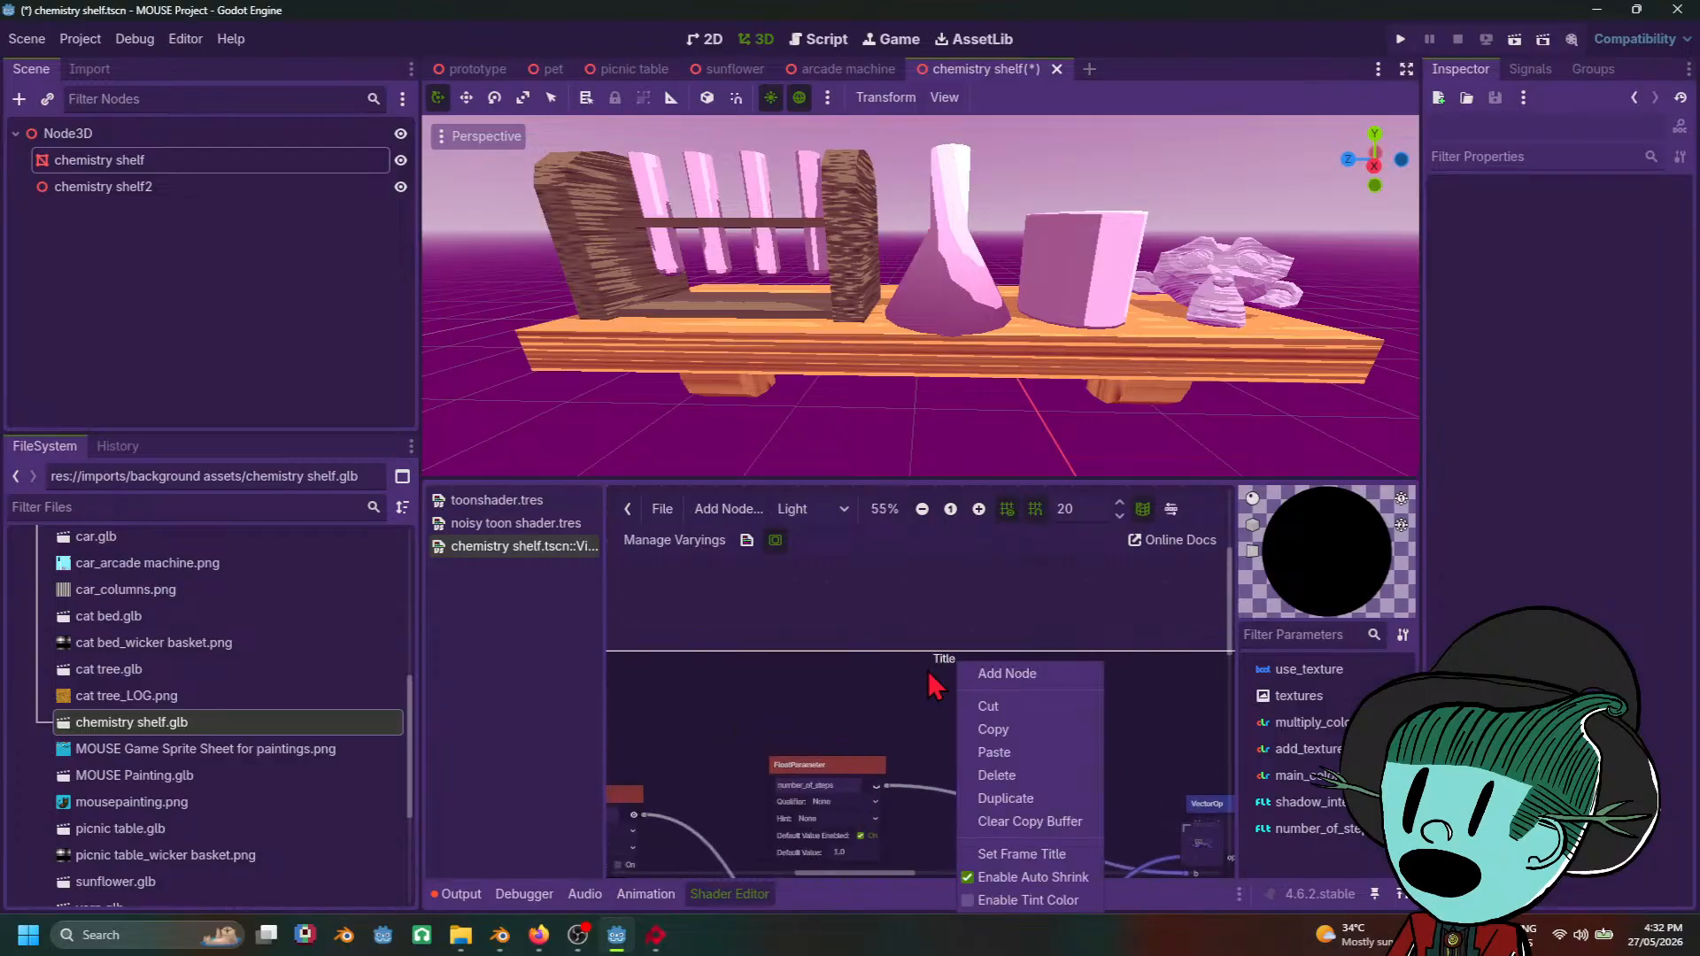
# Step: Examine the shader graph's frame, its options and the editor's file commands for a way to change the frame title
pyautogui.click(878, 679)
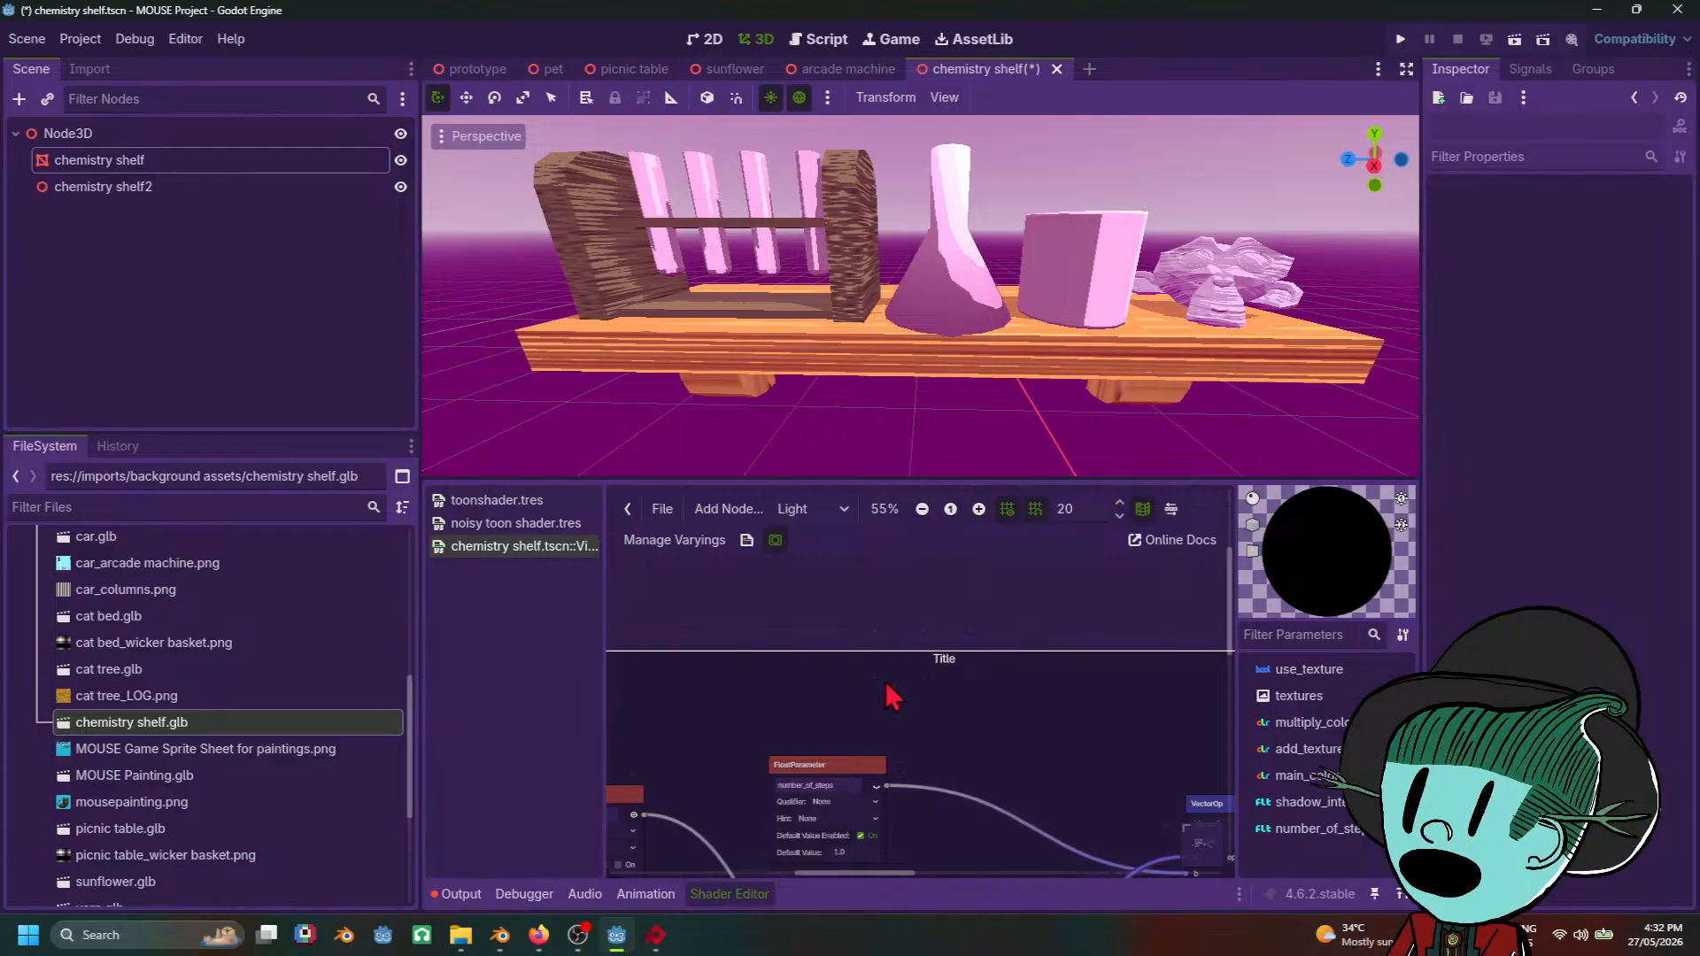
pyautogui.scroll(-5, 1010, 677)
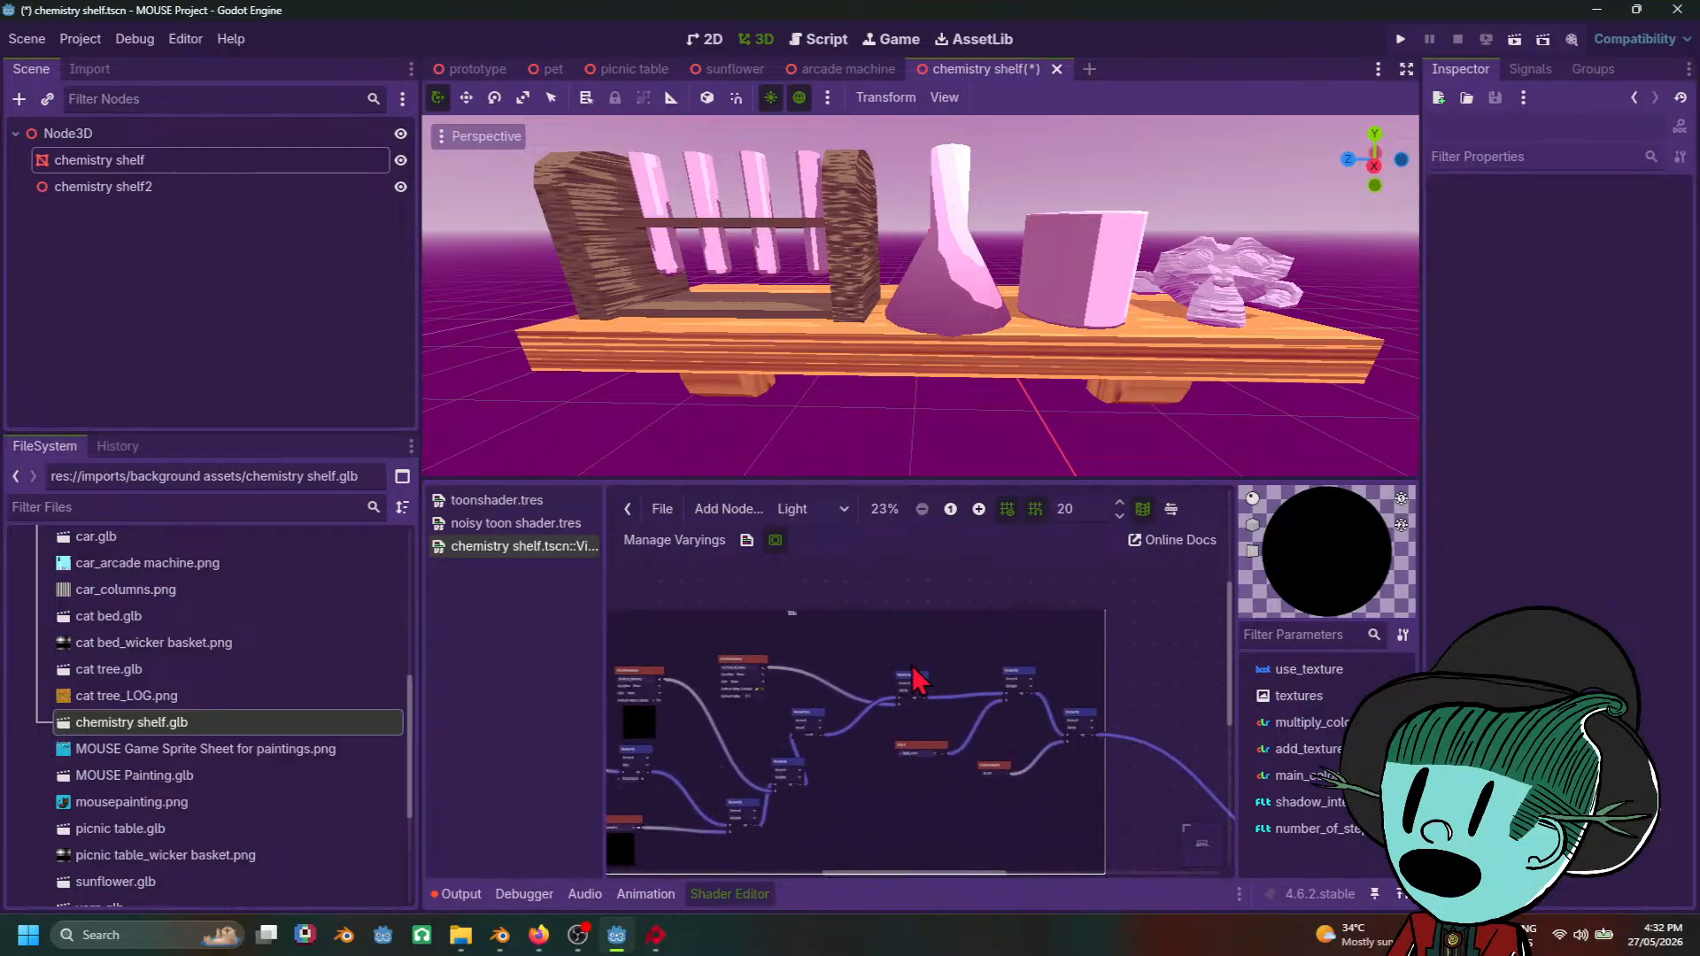
pyautogui.click(865, 191)
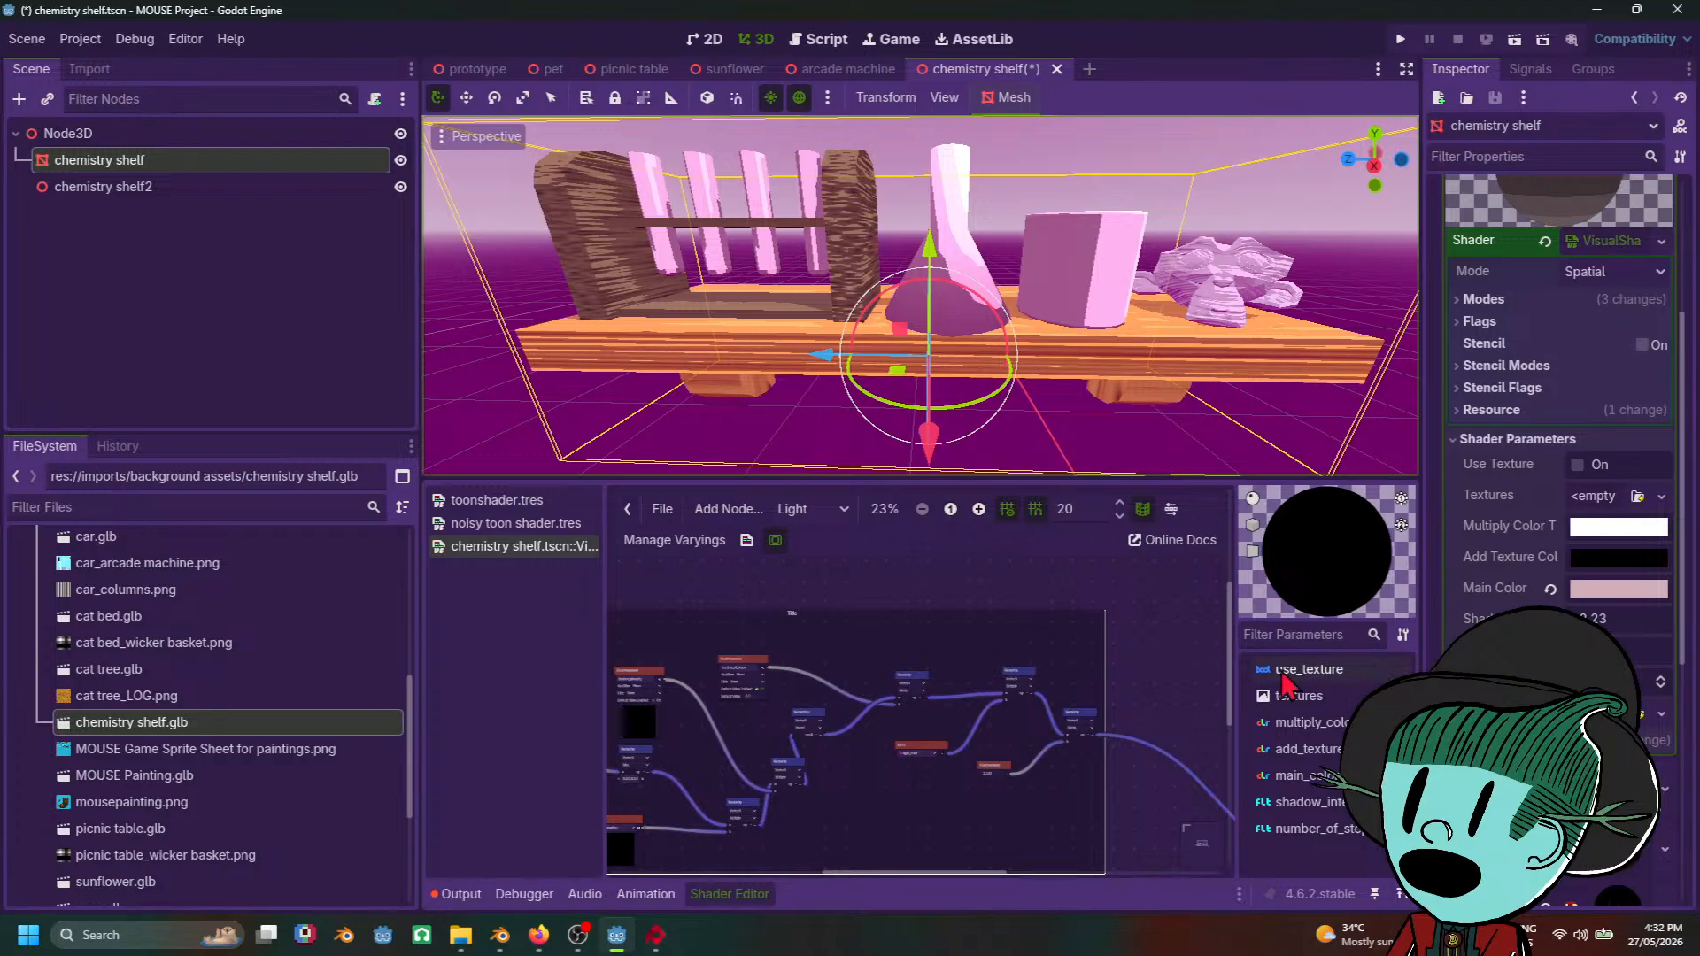
pyautogui.moveTo(1060, 766); pyautogui.dragTo(1066, 611, button='middle')
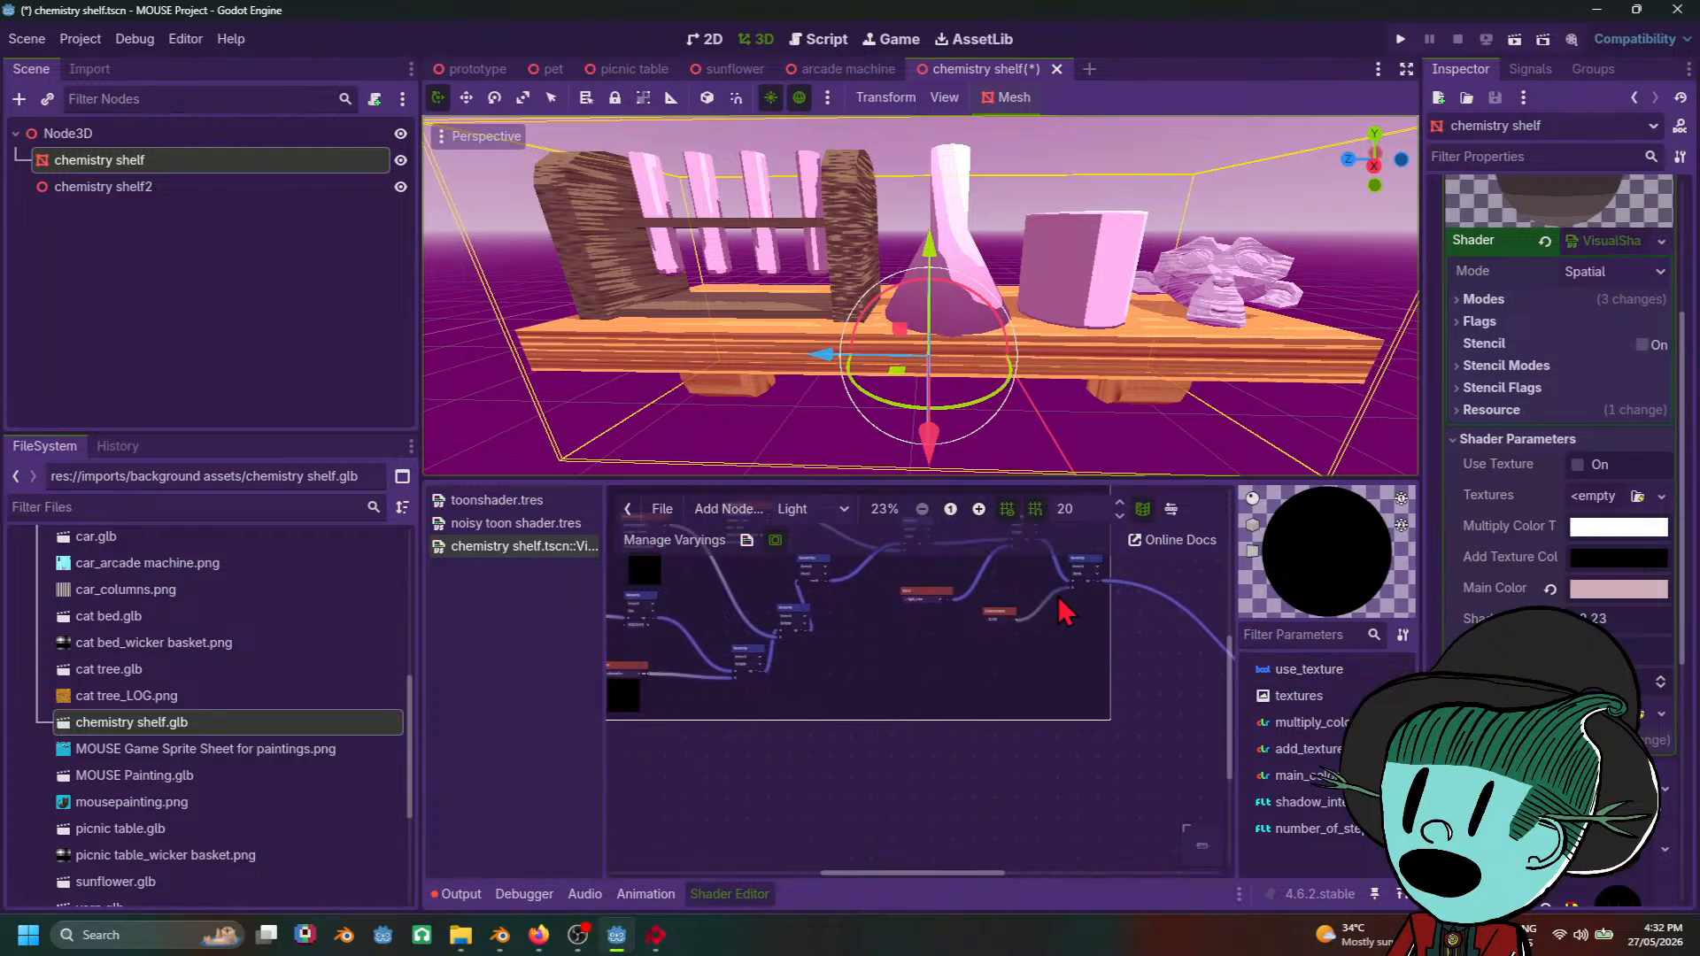
pyautogui.rightClick(865, 706)
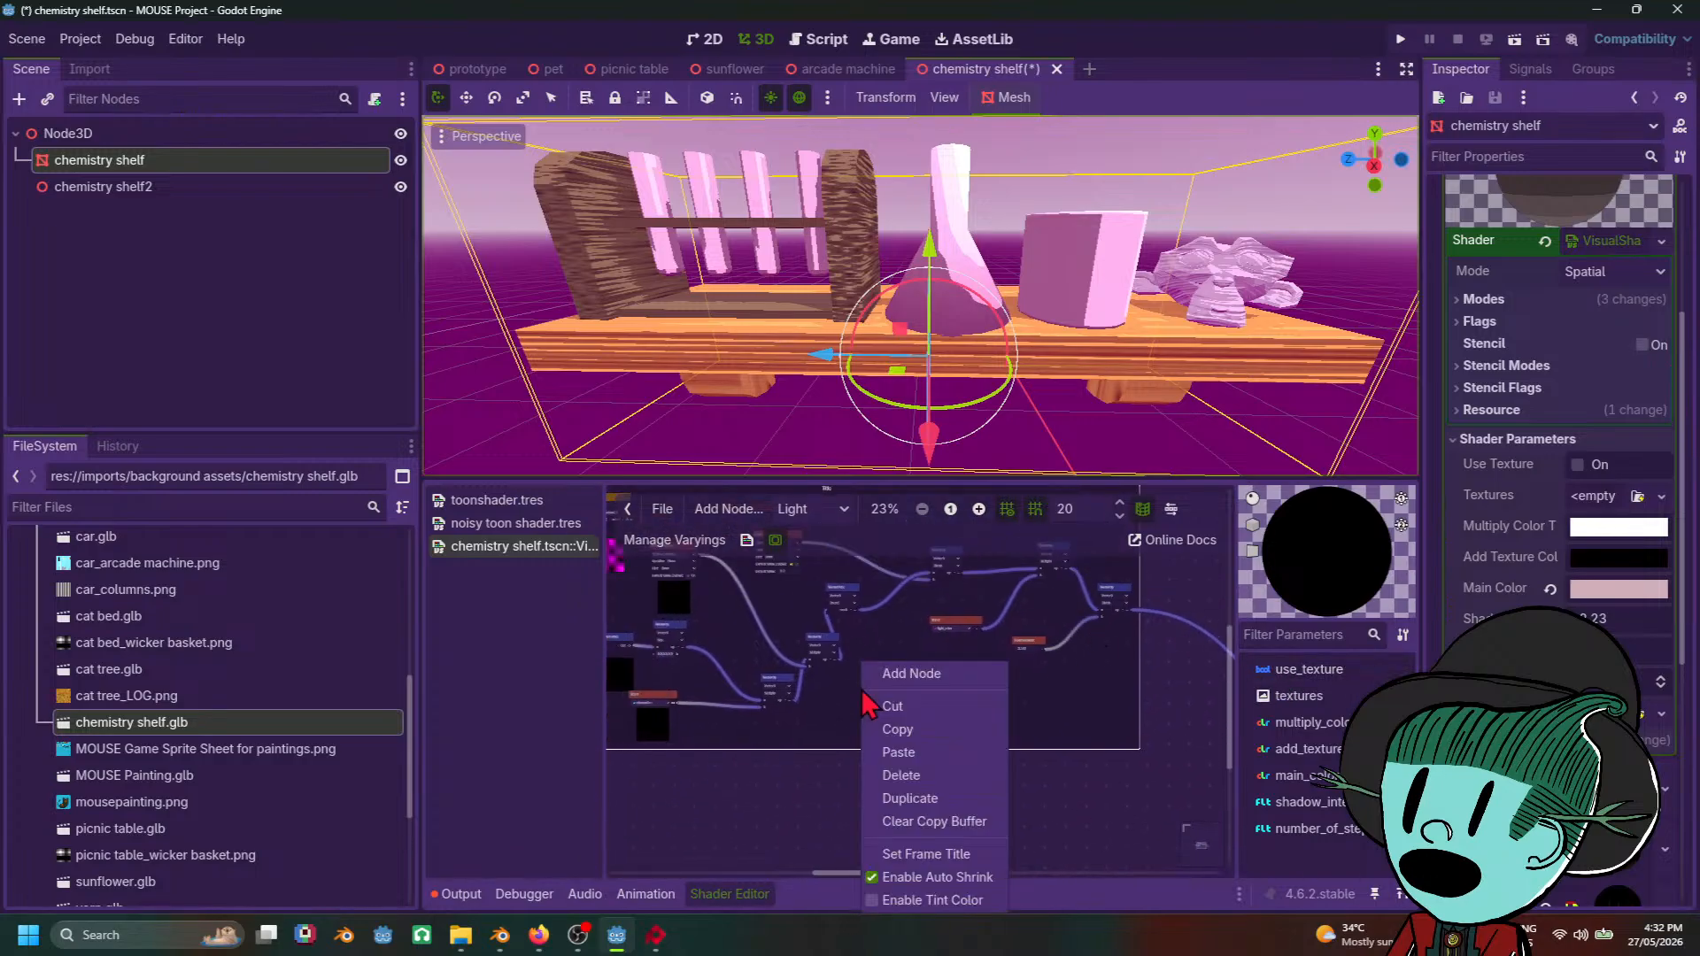
pyautogui.click(895, 626)
pyautogui.scroll(3, 1063, 682)
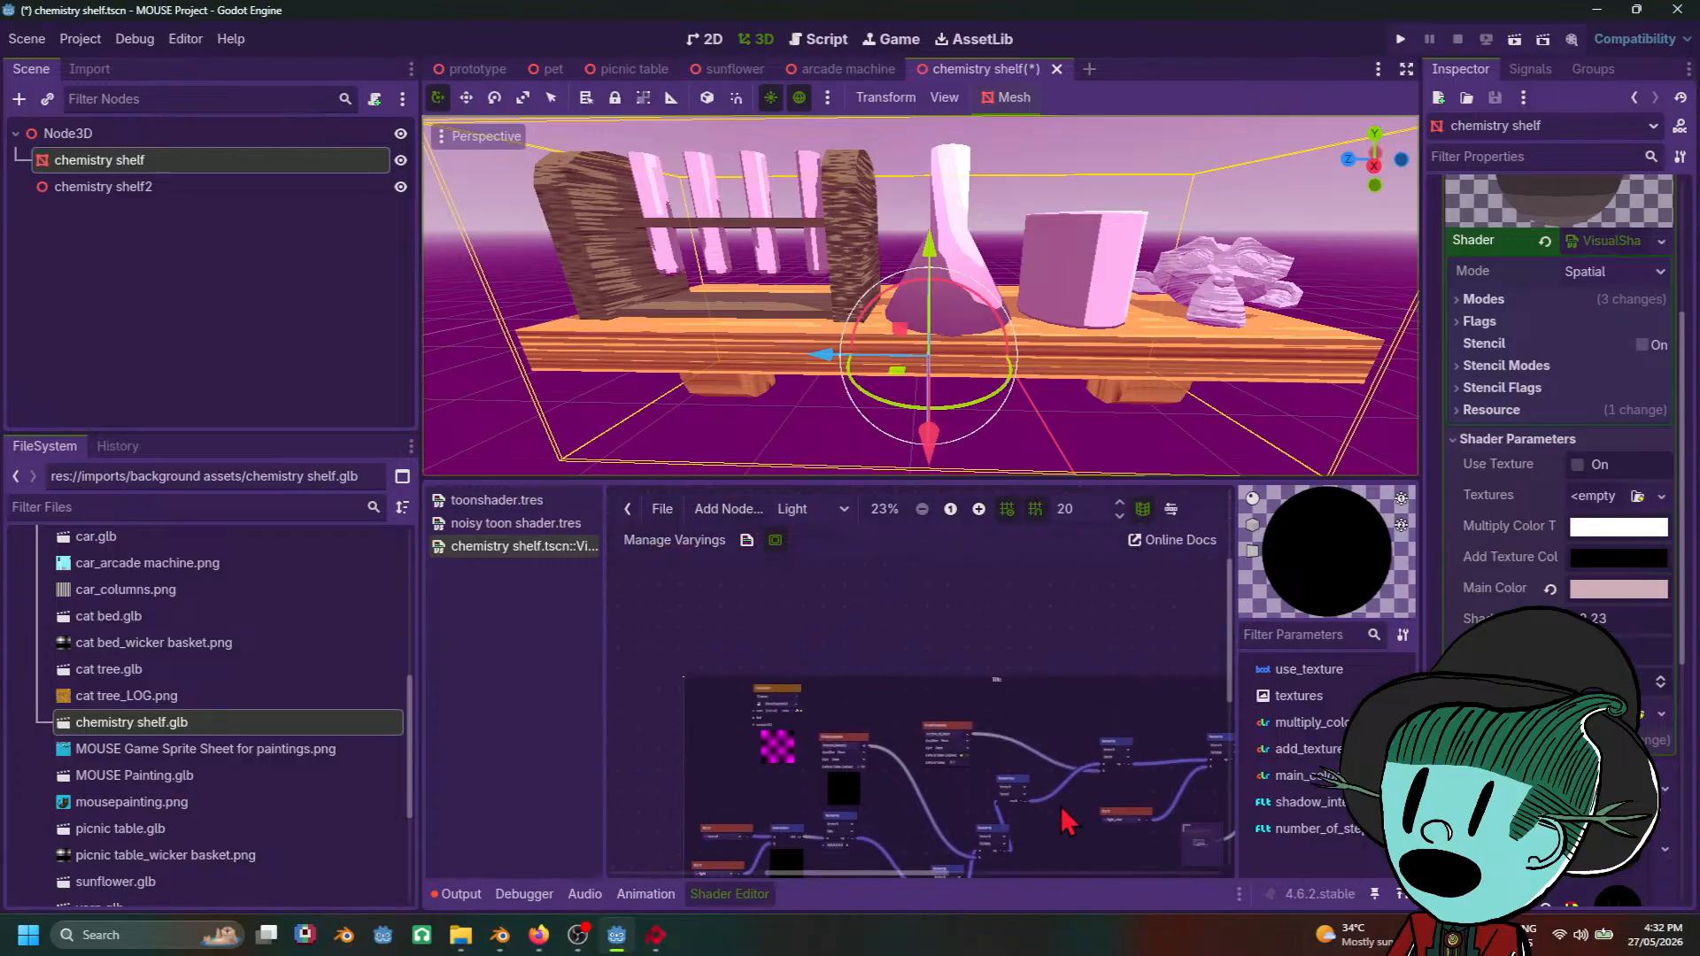
pyautogui.scroll(6, 930, 702)
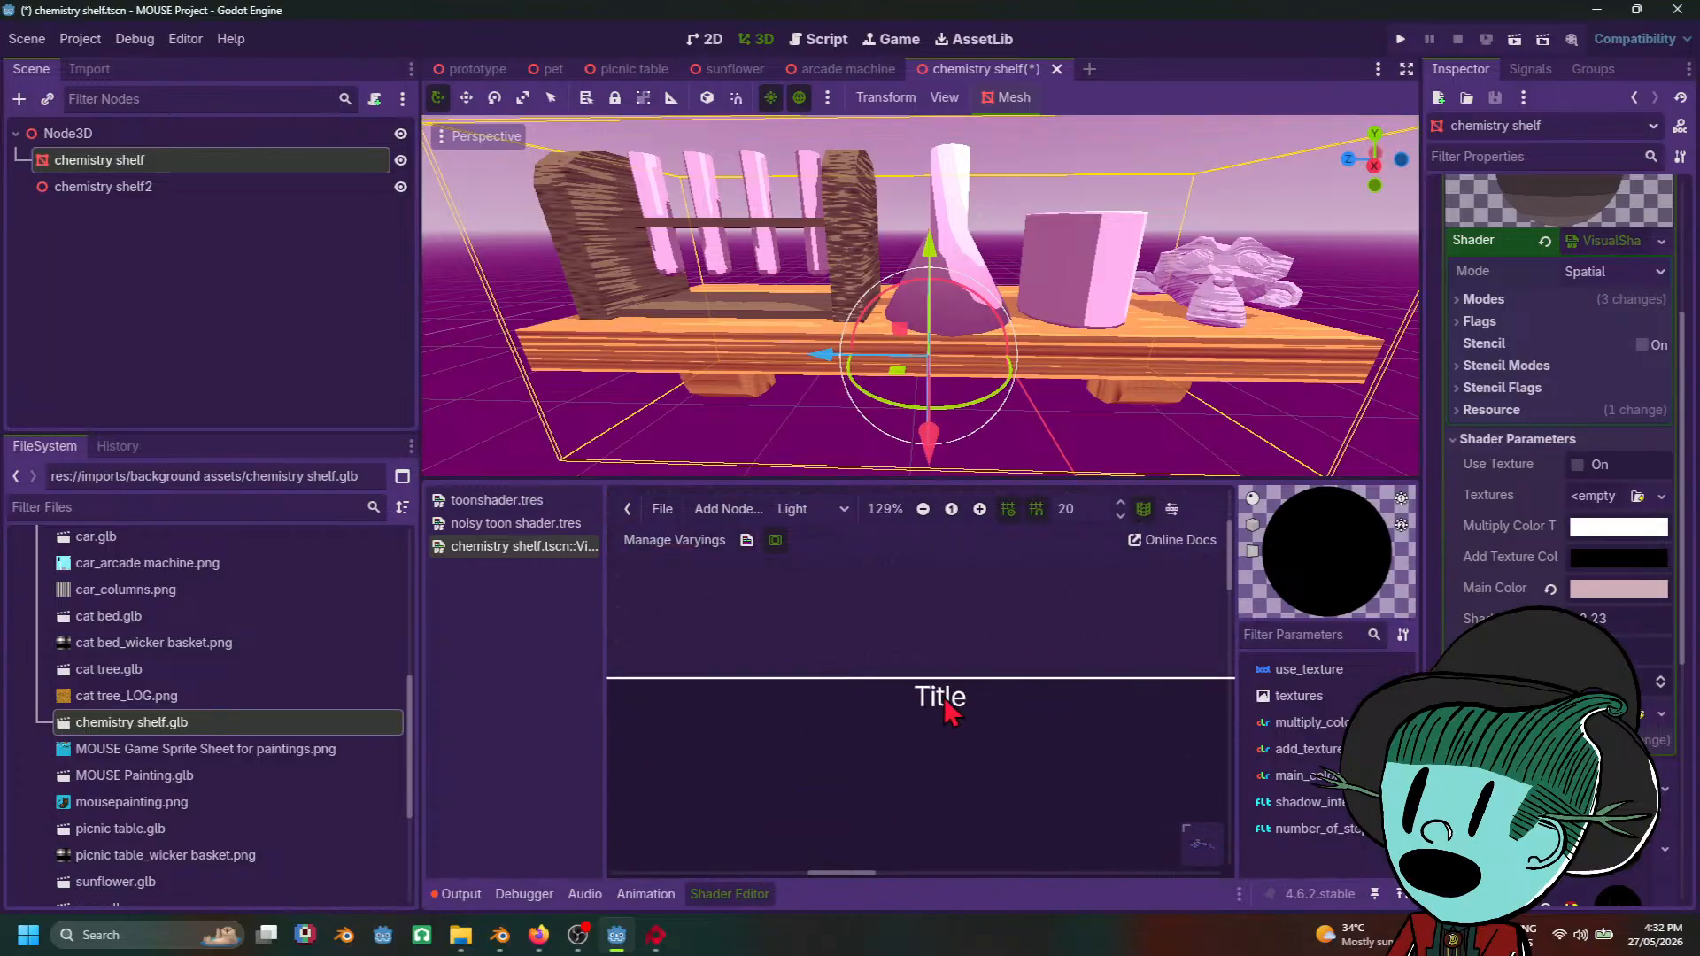
pyautogui.rightClick(947, 708)
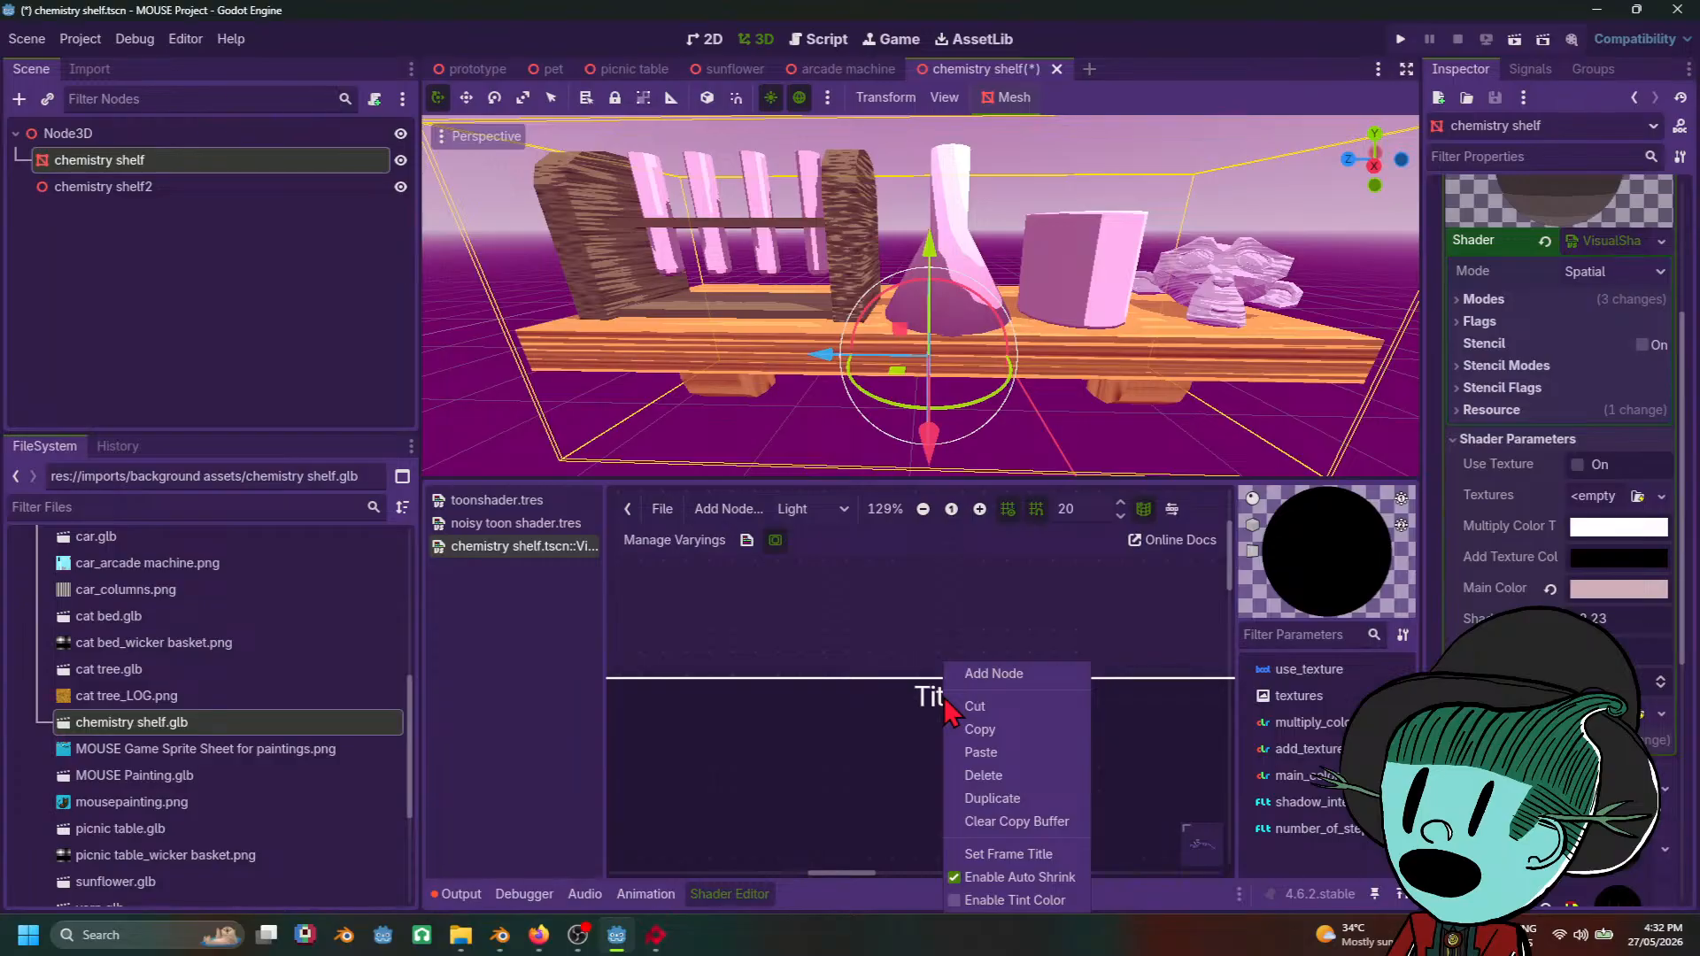
pyautogui.click(833, 711)
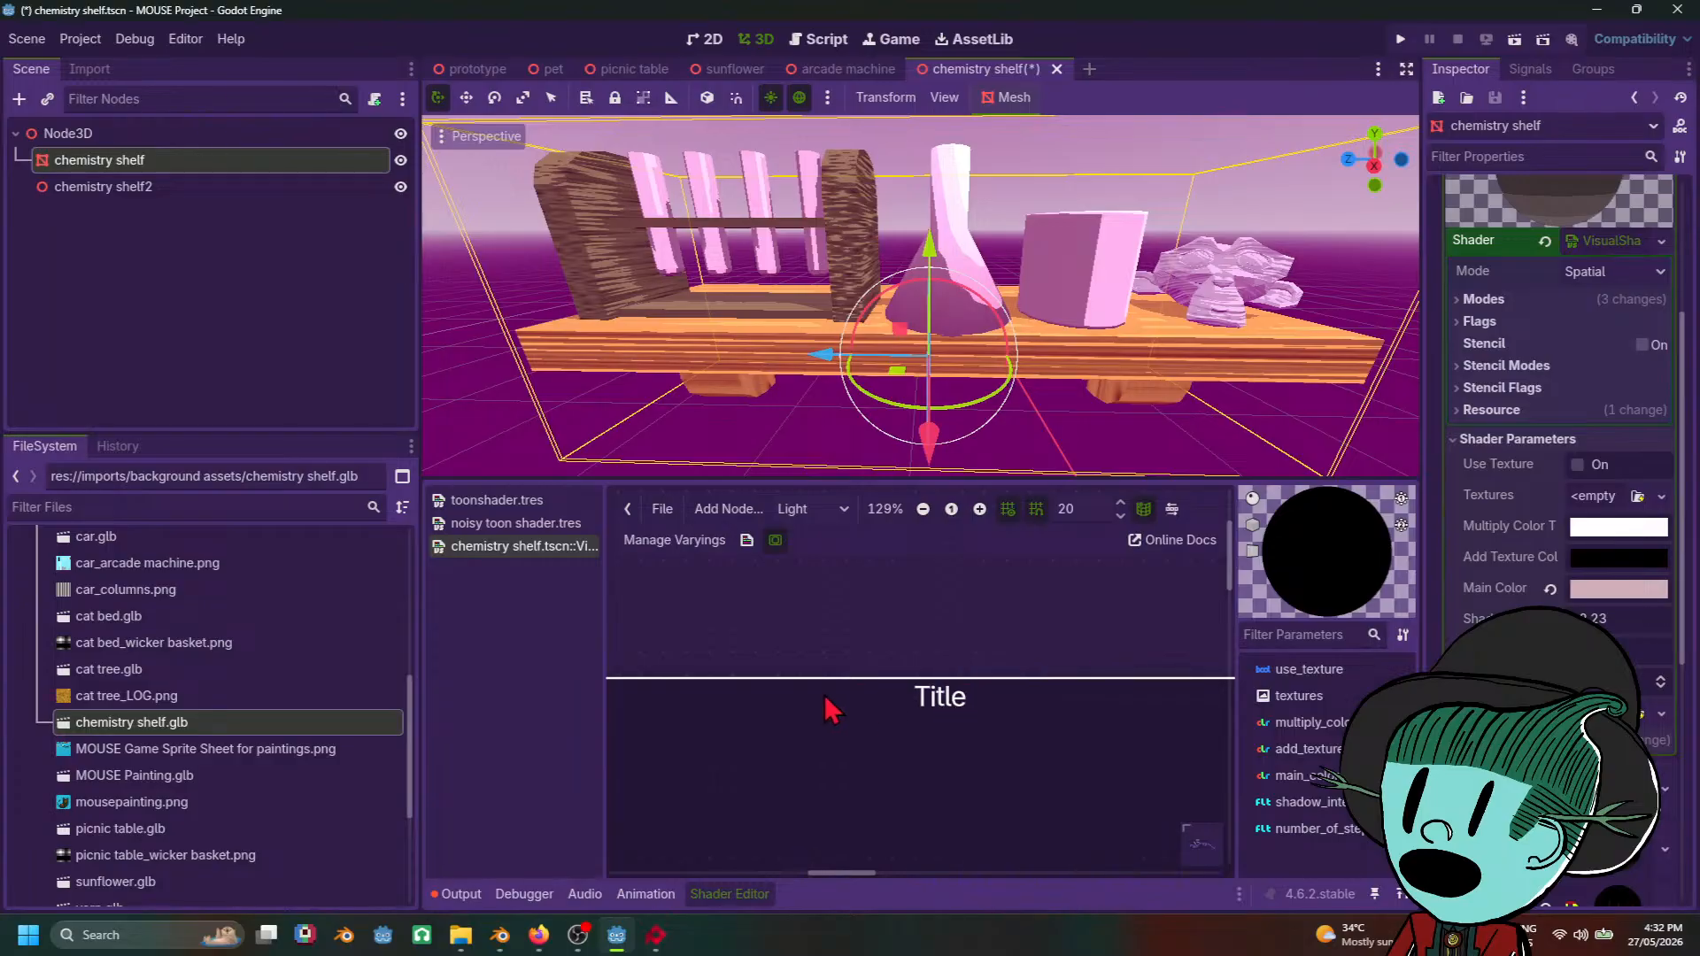
pyautogui.click(663, 511)
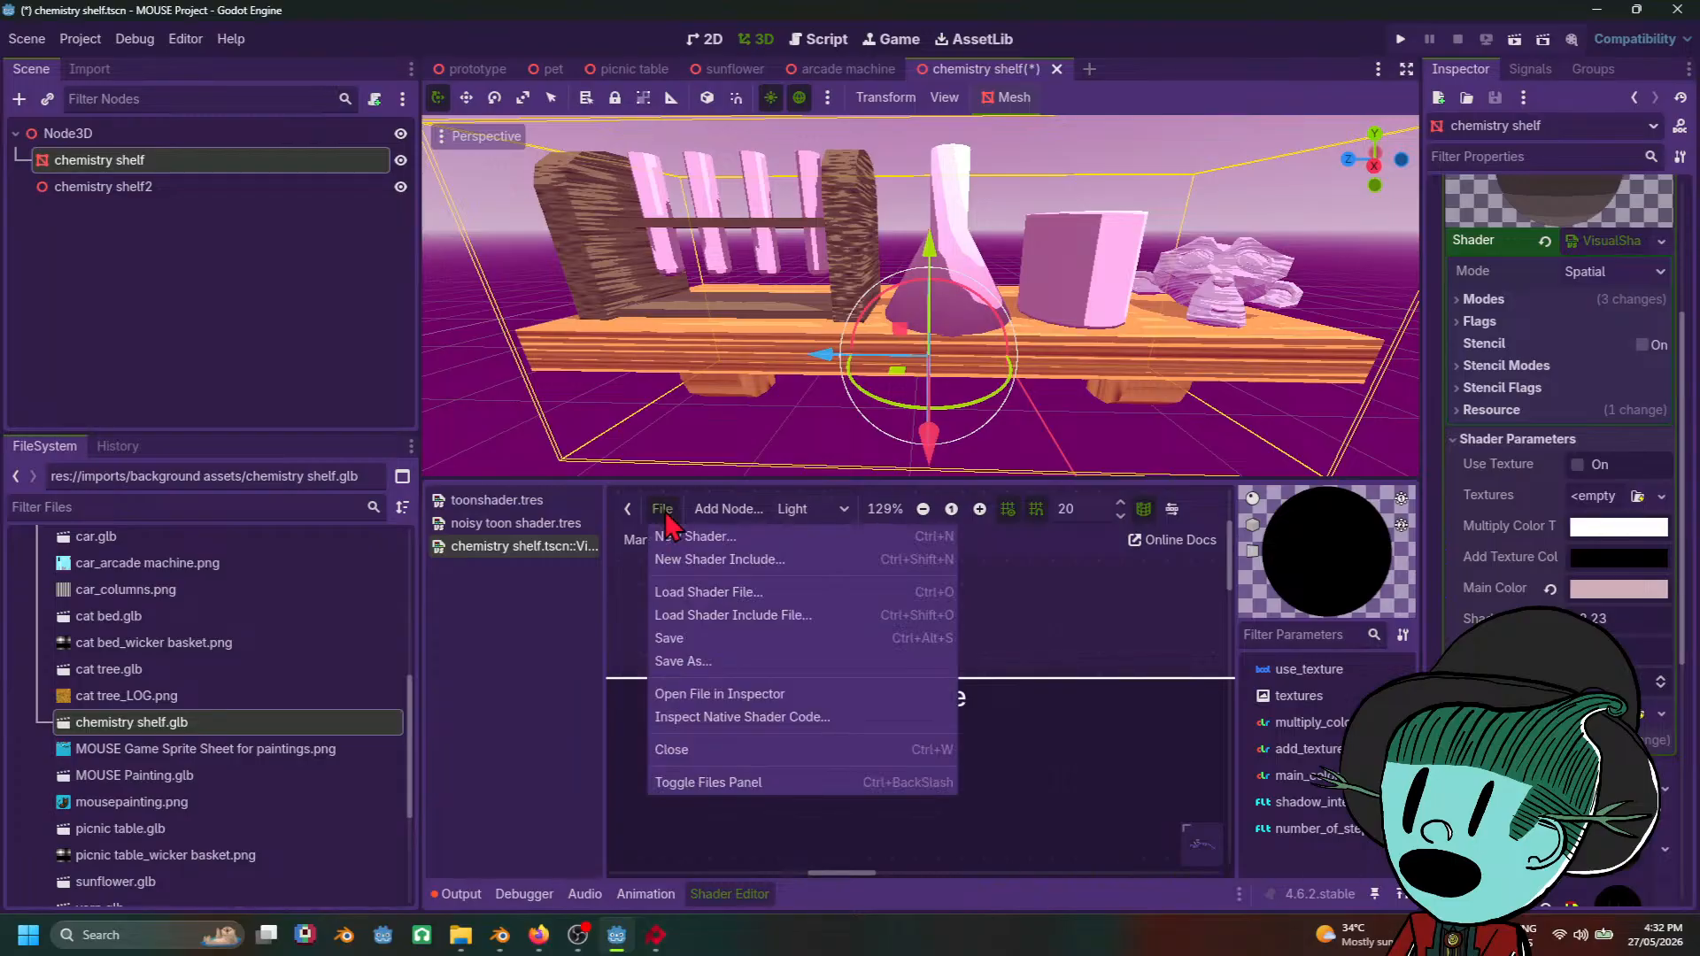
pyautogui.click(662, 511)
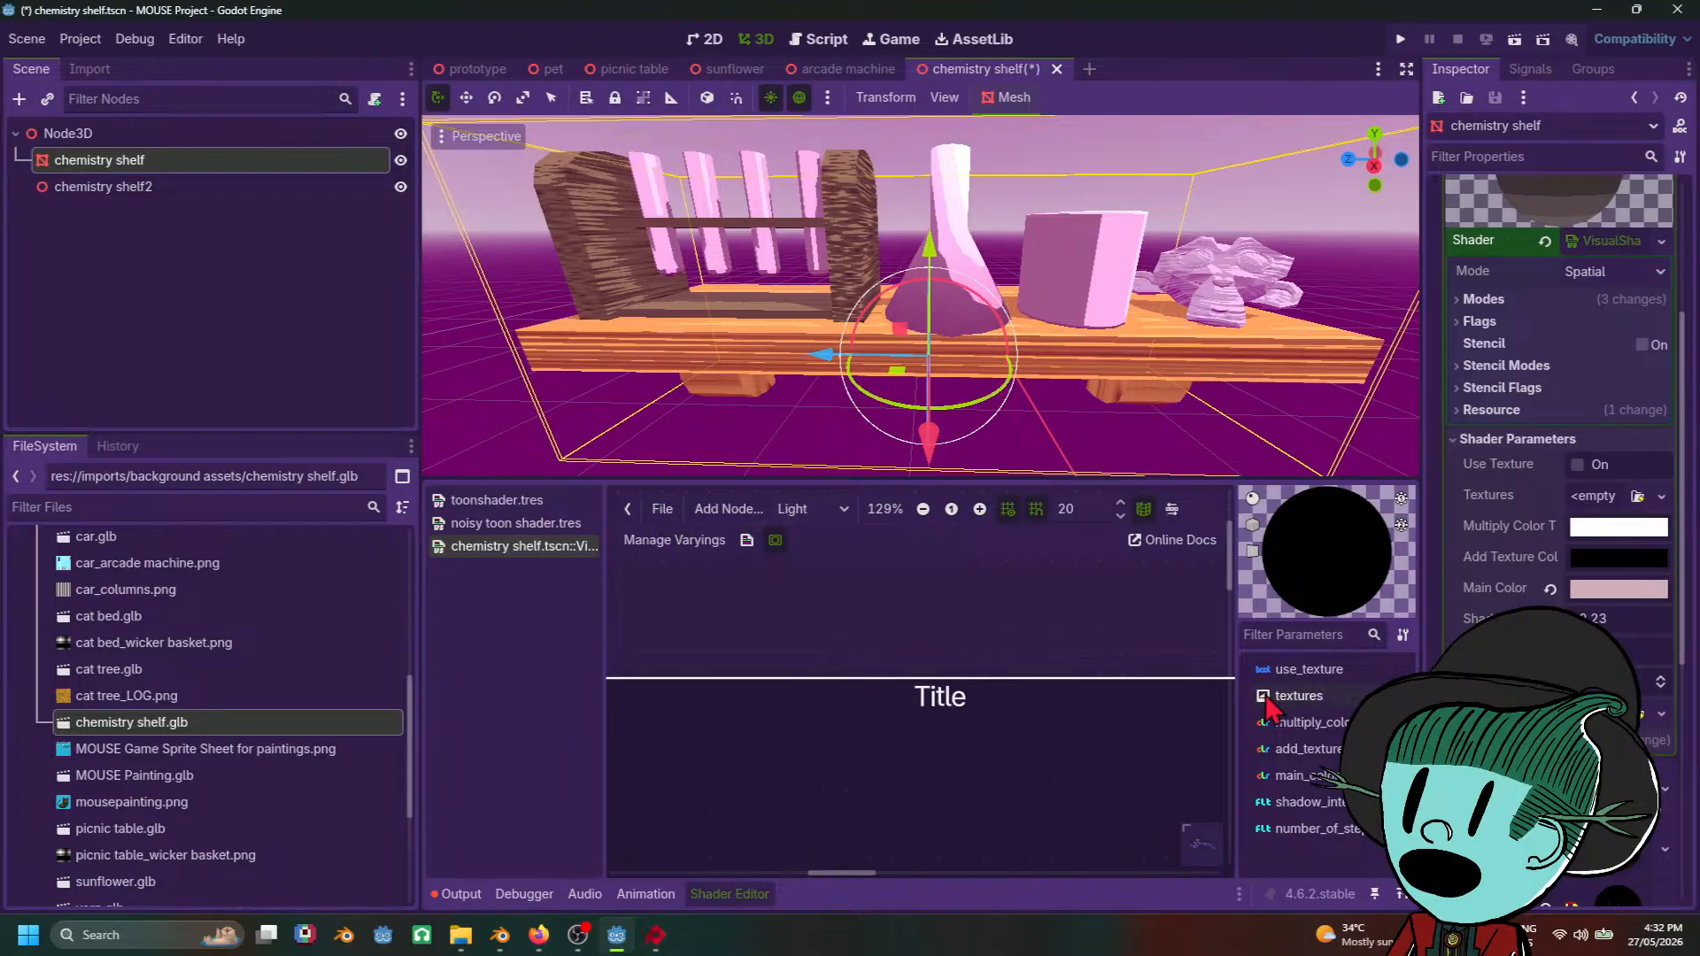
# Step: Search the shader parameters for "tit", then clear the filter
pyautogui.click(1292, 634)
pyautogui.write('tit')
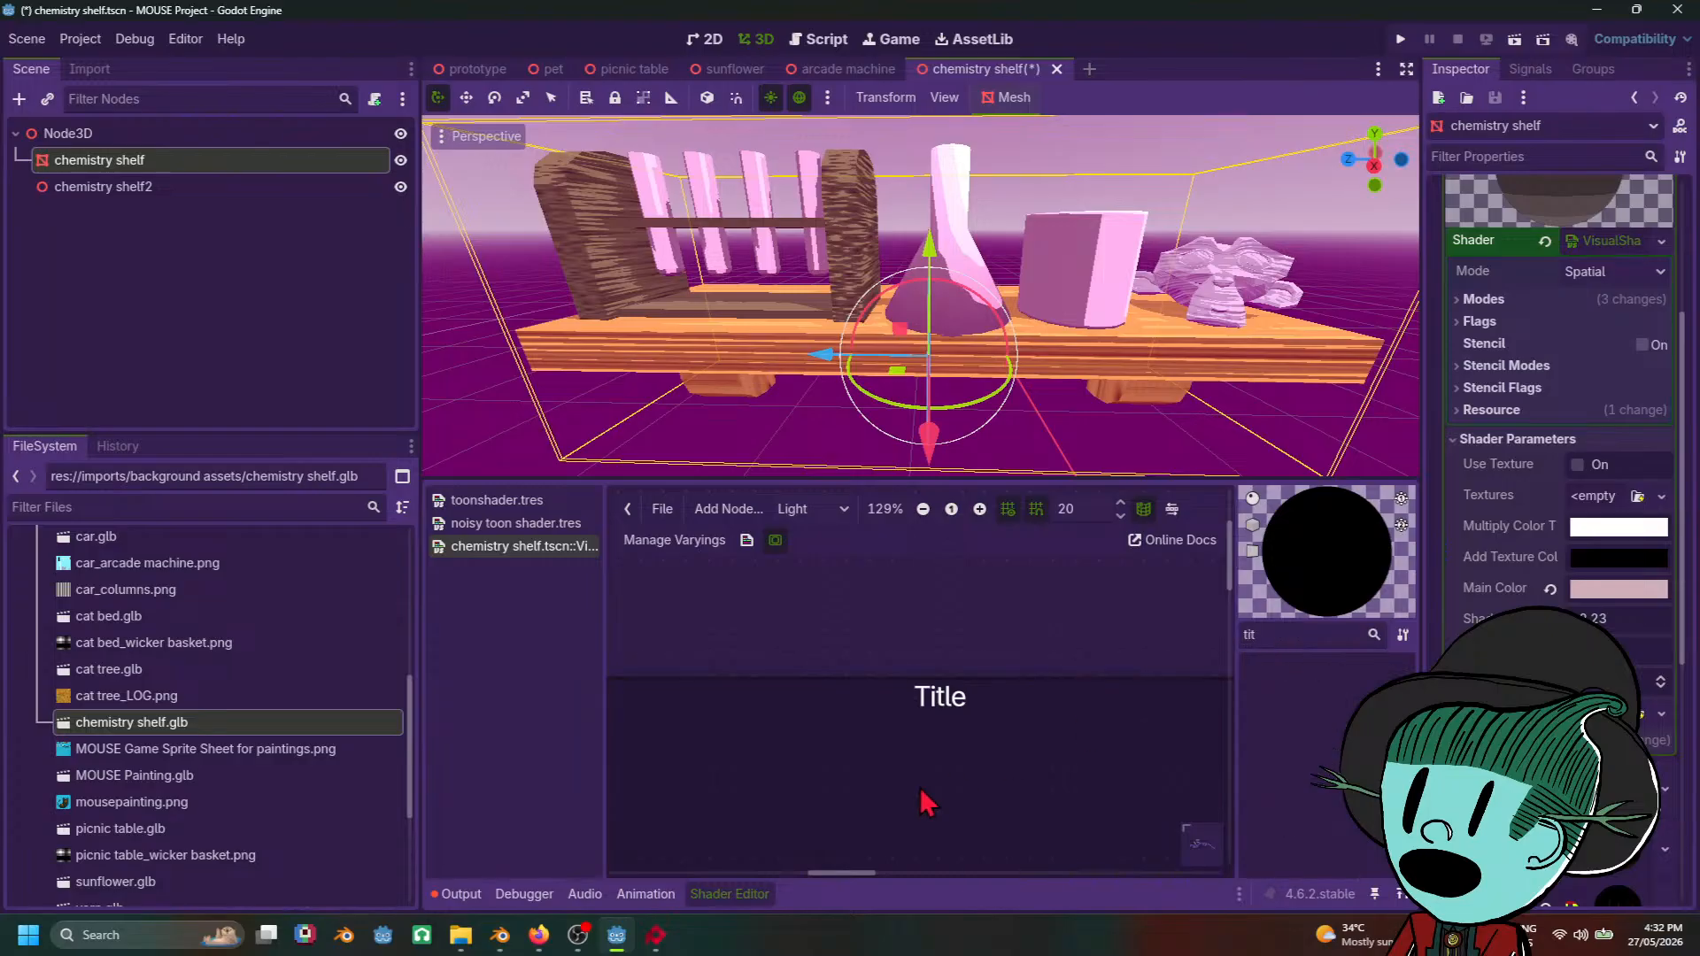
pyautogui.press('BackSpace')
pyautogui.press('BackSpace')
pyautogui.press('BackSpace')
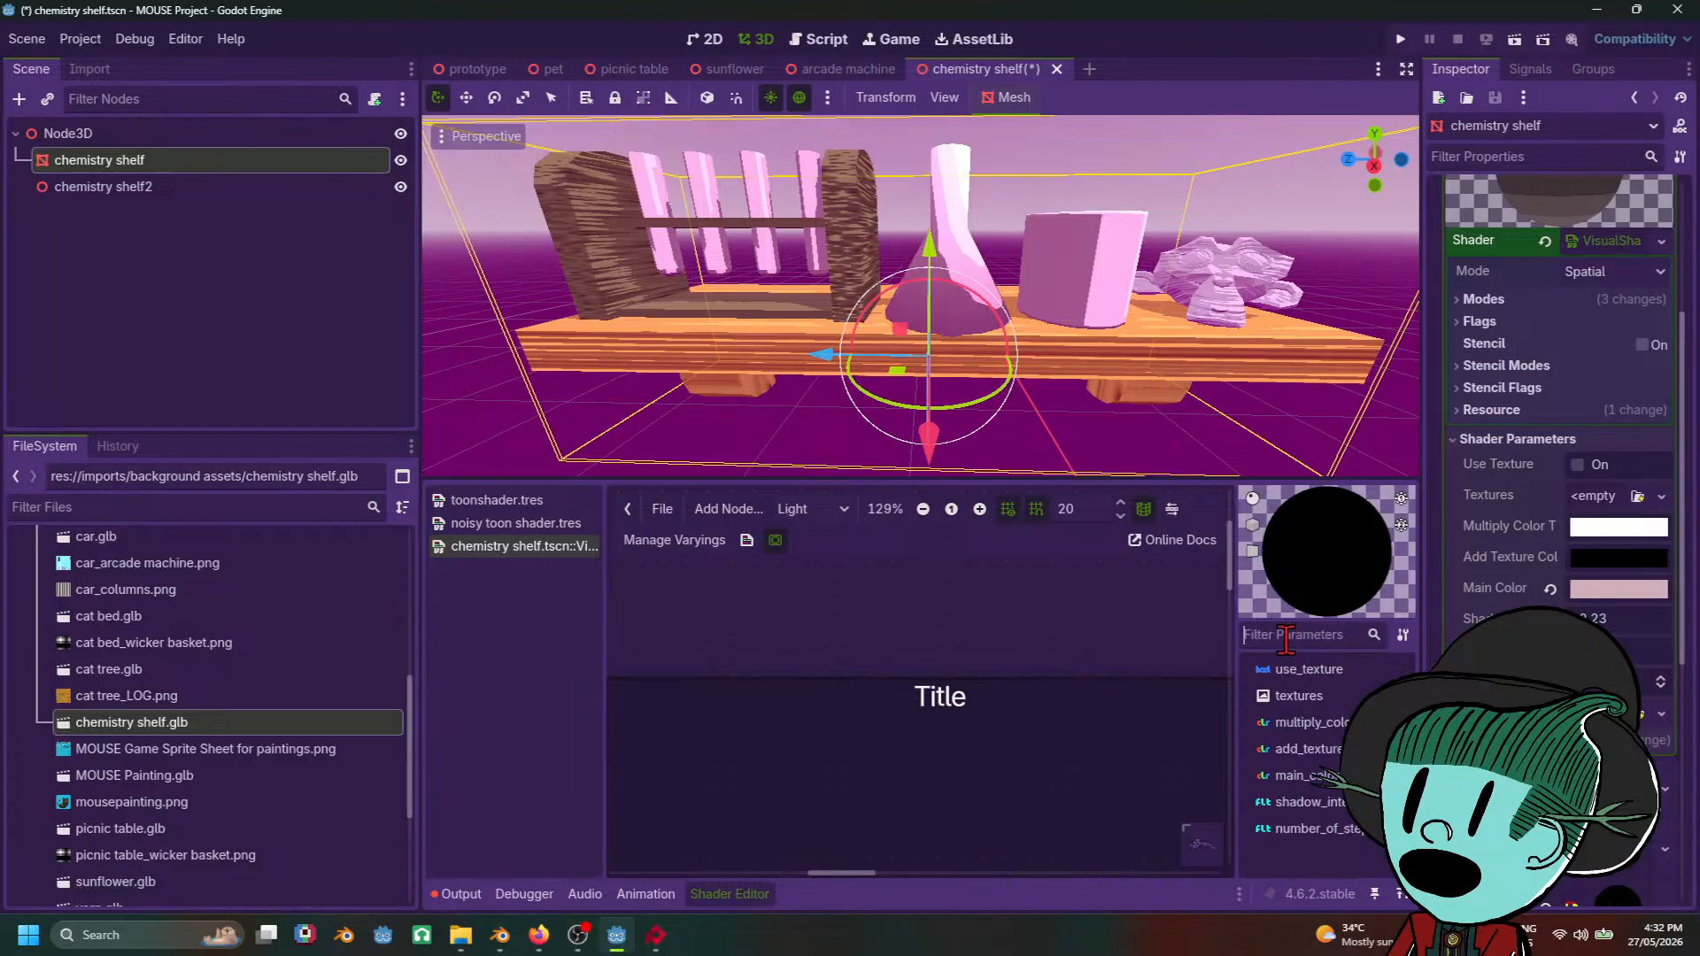
# Step: Add a FloatConstant node in the empty graph area below the frame
pyautogui.scroll(-2, 990, 753)
pyautogui.scroll(-7, 999, 759)
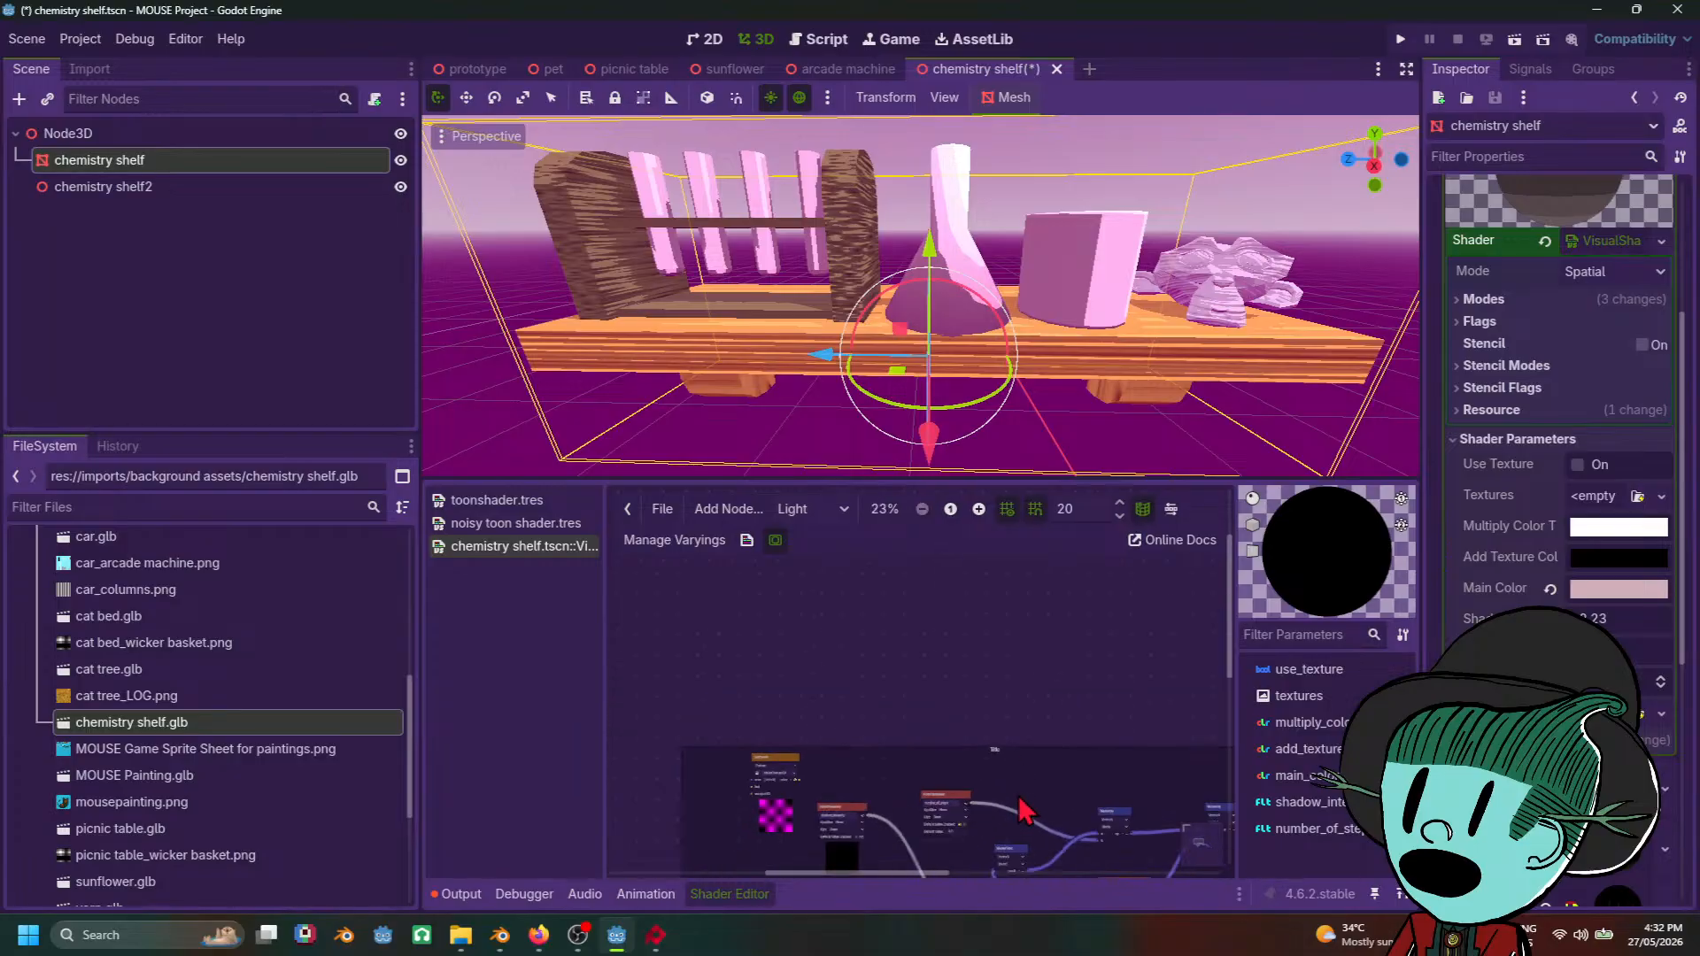
pyautogui.scroll(-1, 1140, 792)
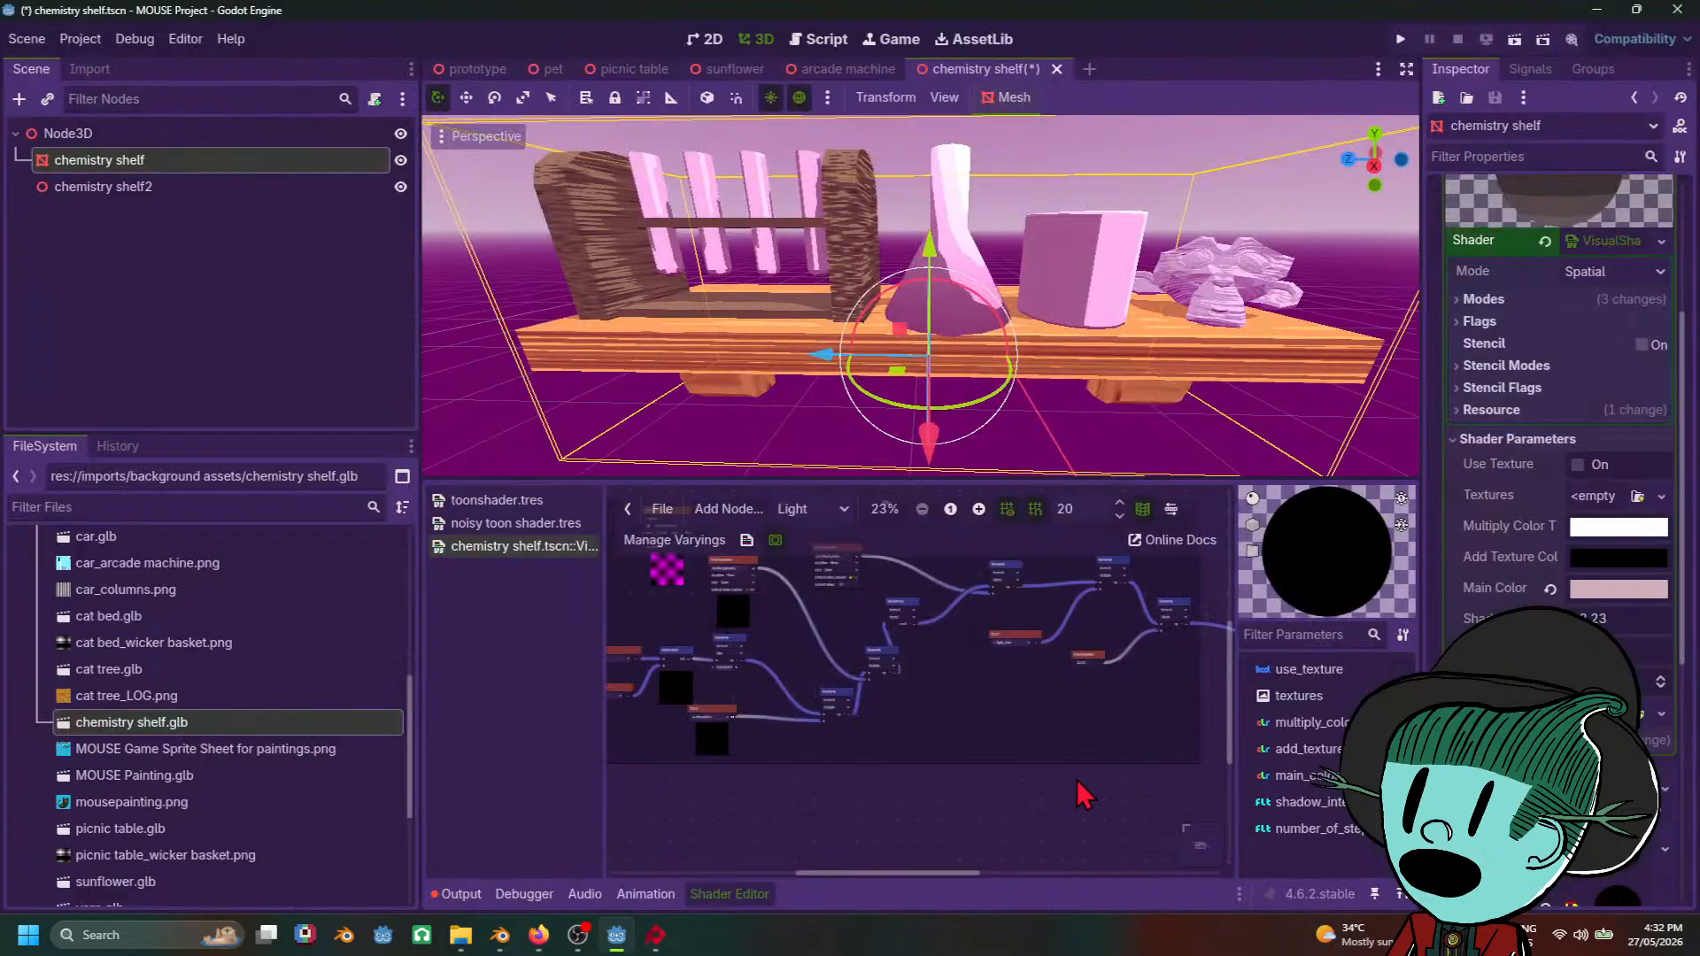
pyautogui.moveTo(1082, 790); pyautogui.dragTo(889, 705, button='middle')
pyautogui.rightClick(772, 683)
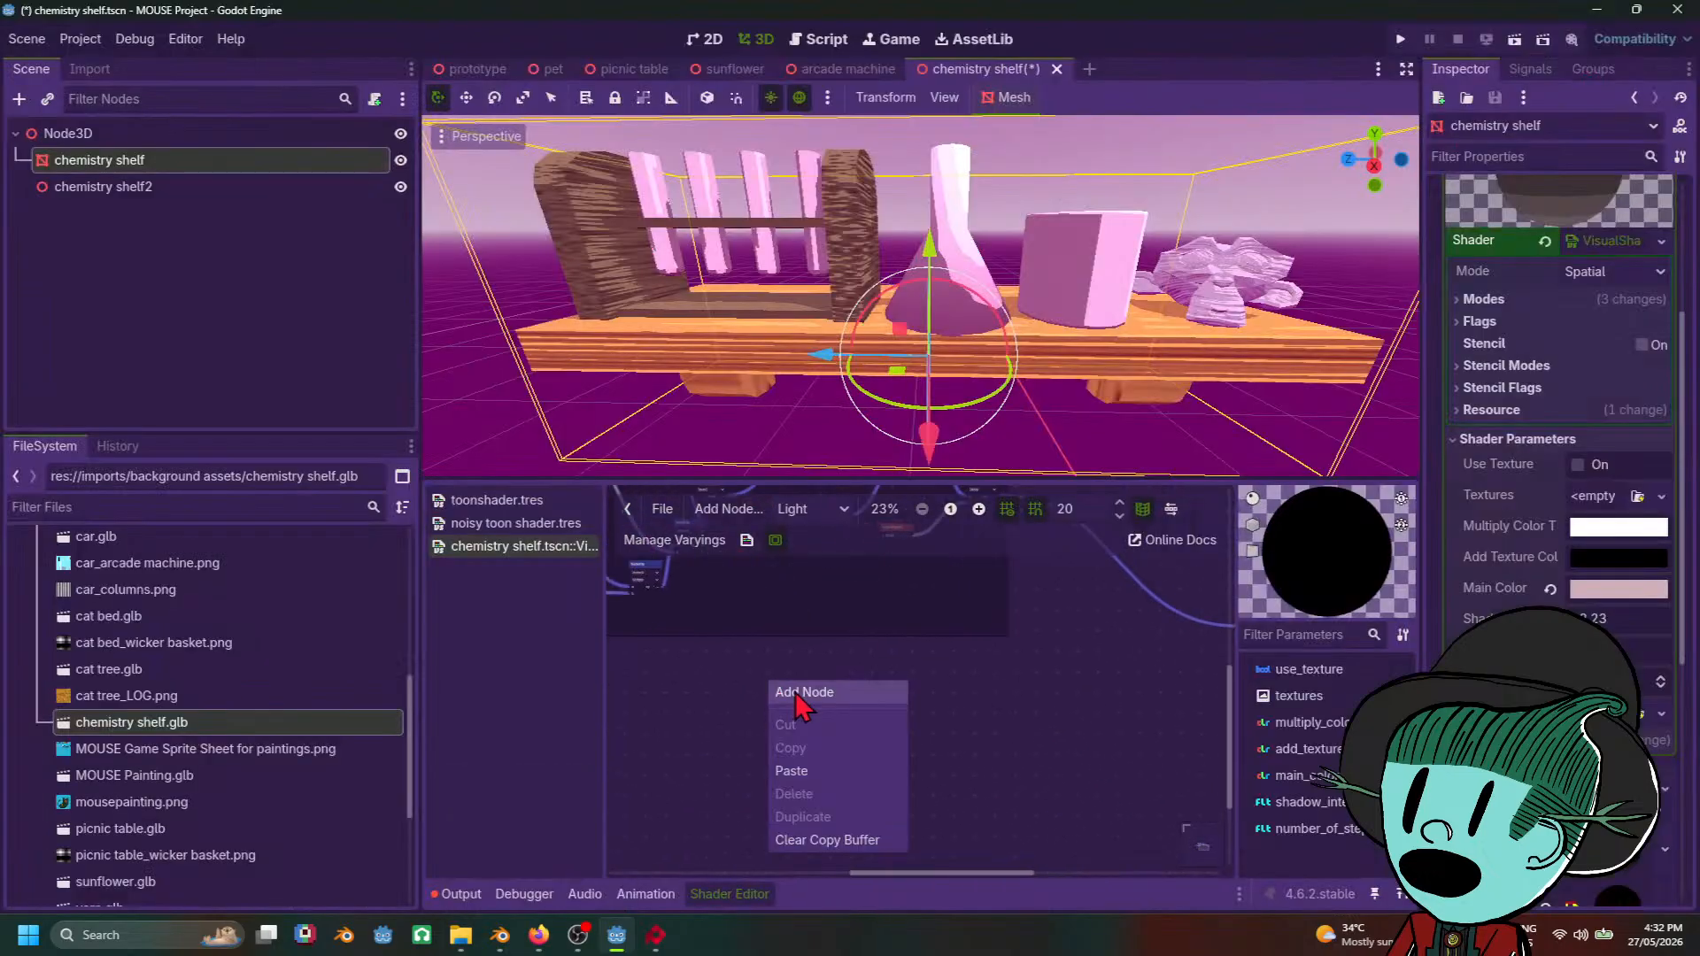
pyautogui.click(796, 694)
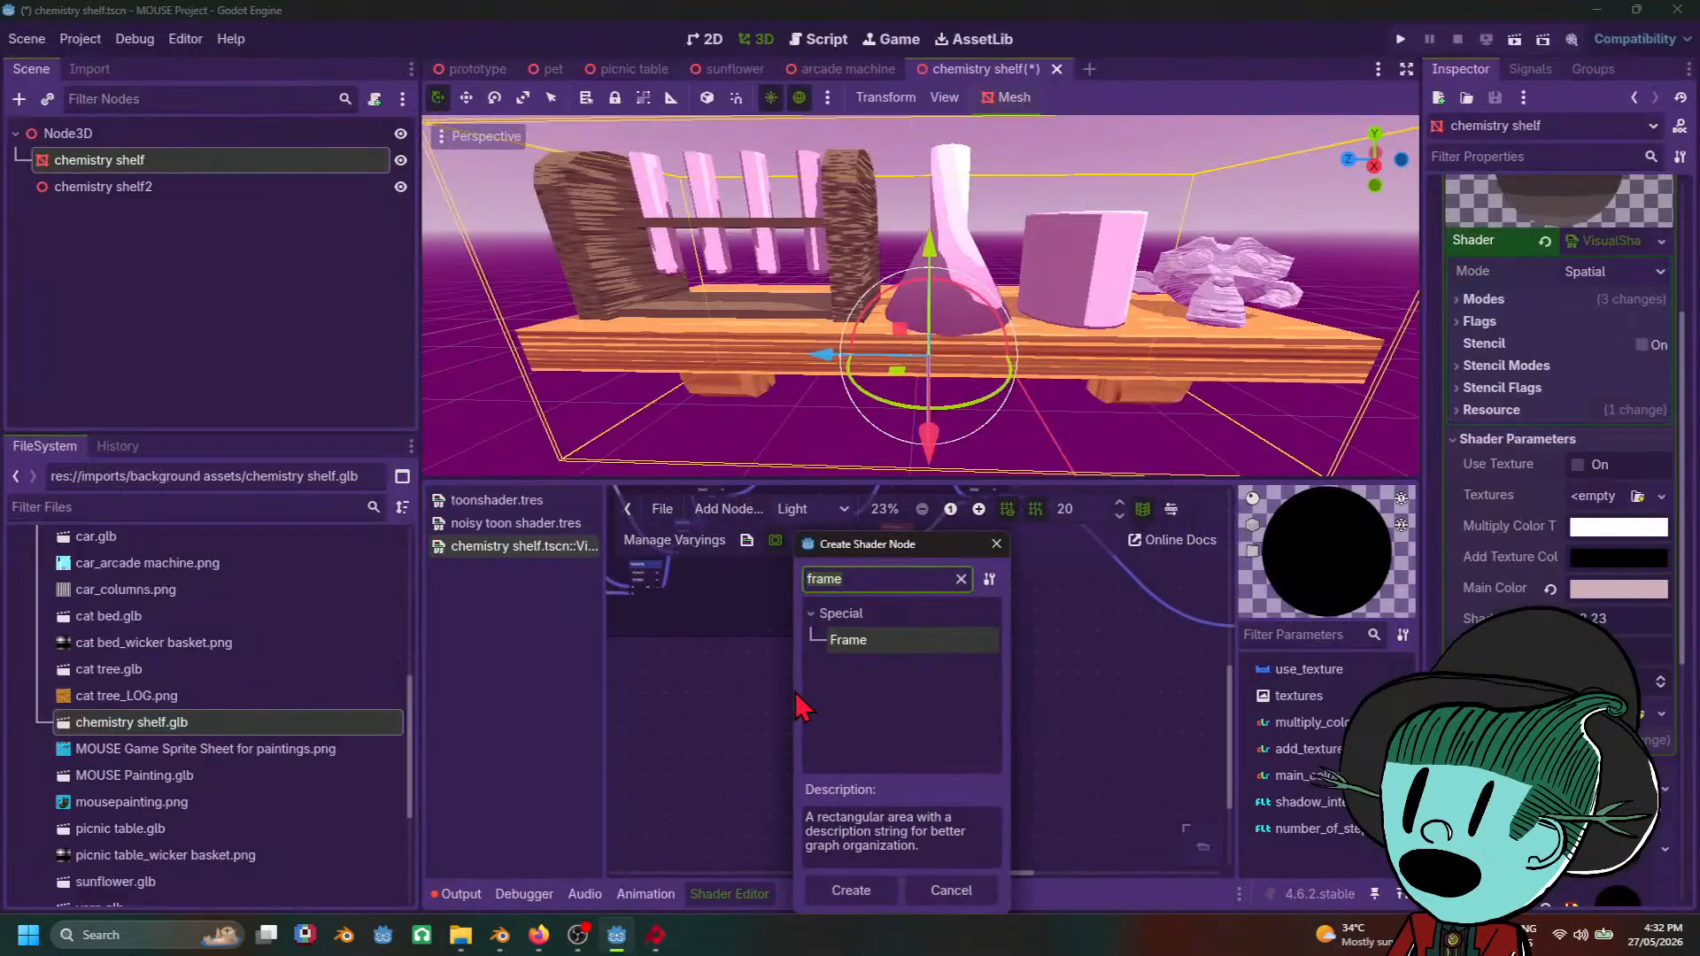
pyautogui.write('floa')
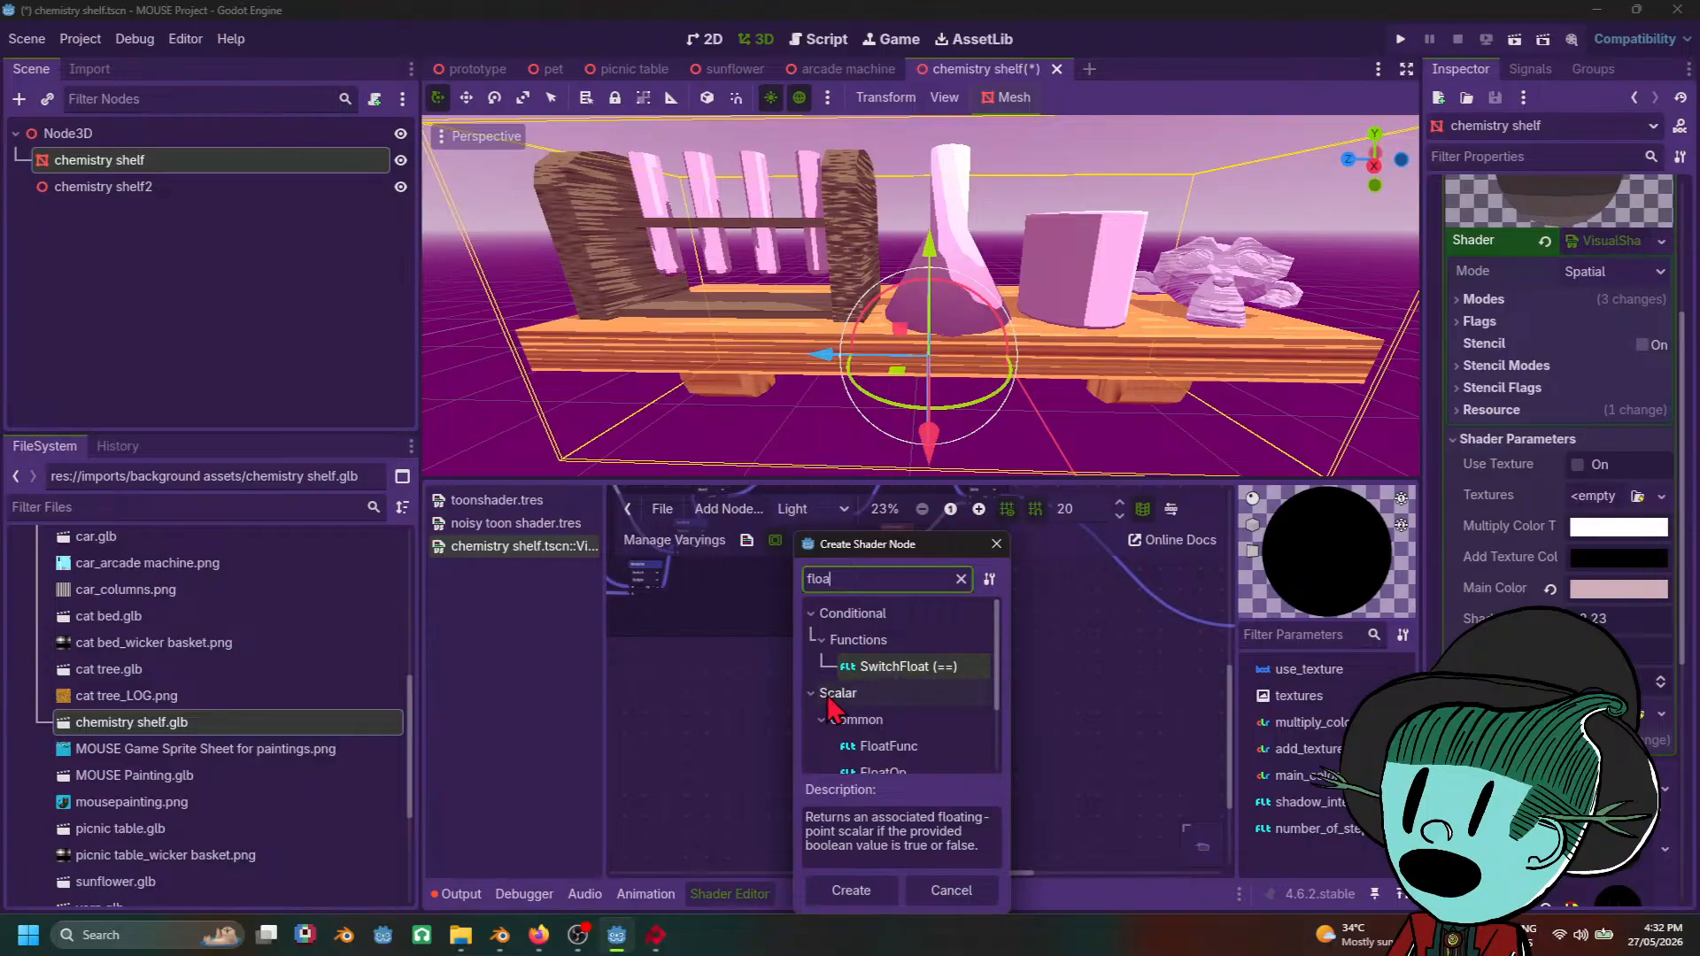
pyautogui.scroll(-4, 930, 748)
pyautogui.click(928, 731)
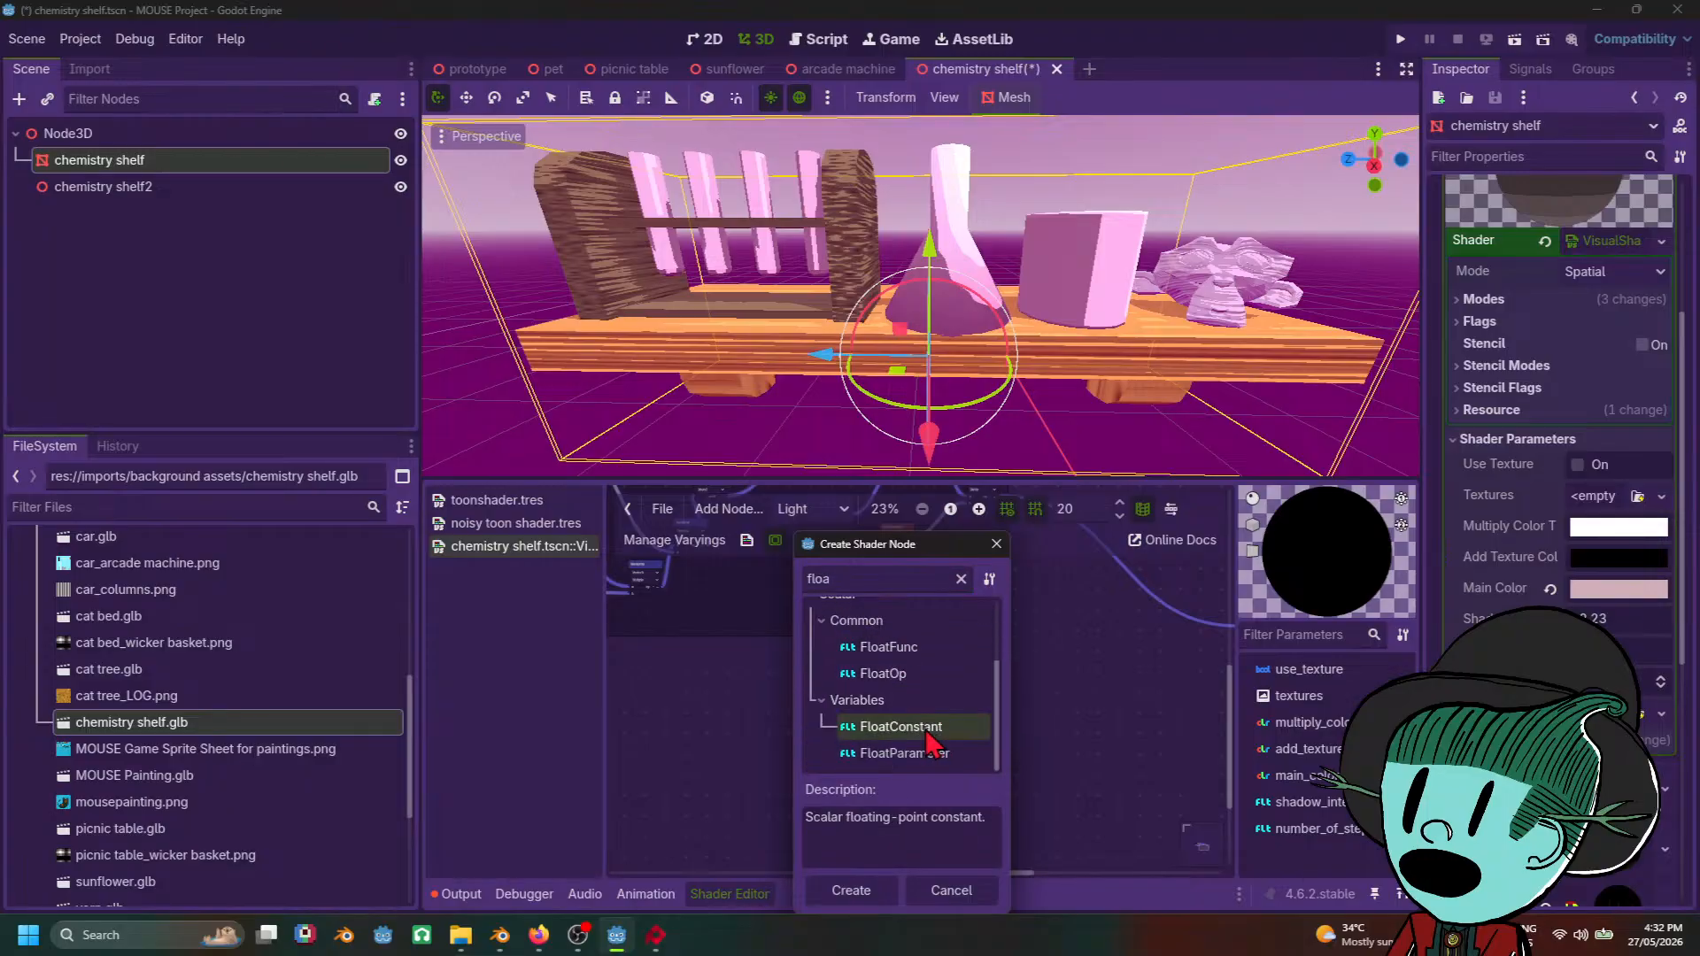
pyautogui.click(848, 890)
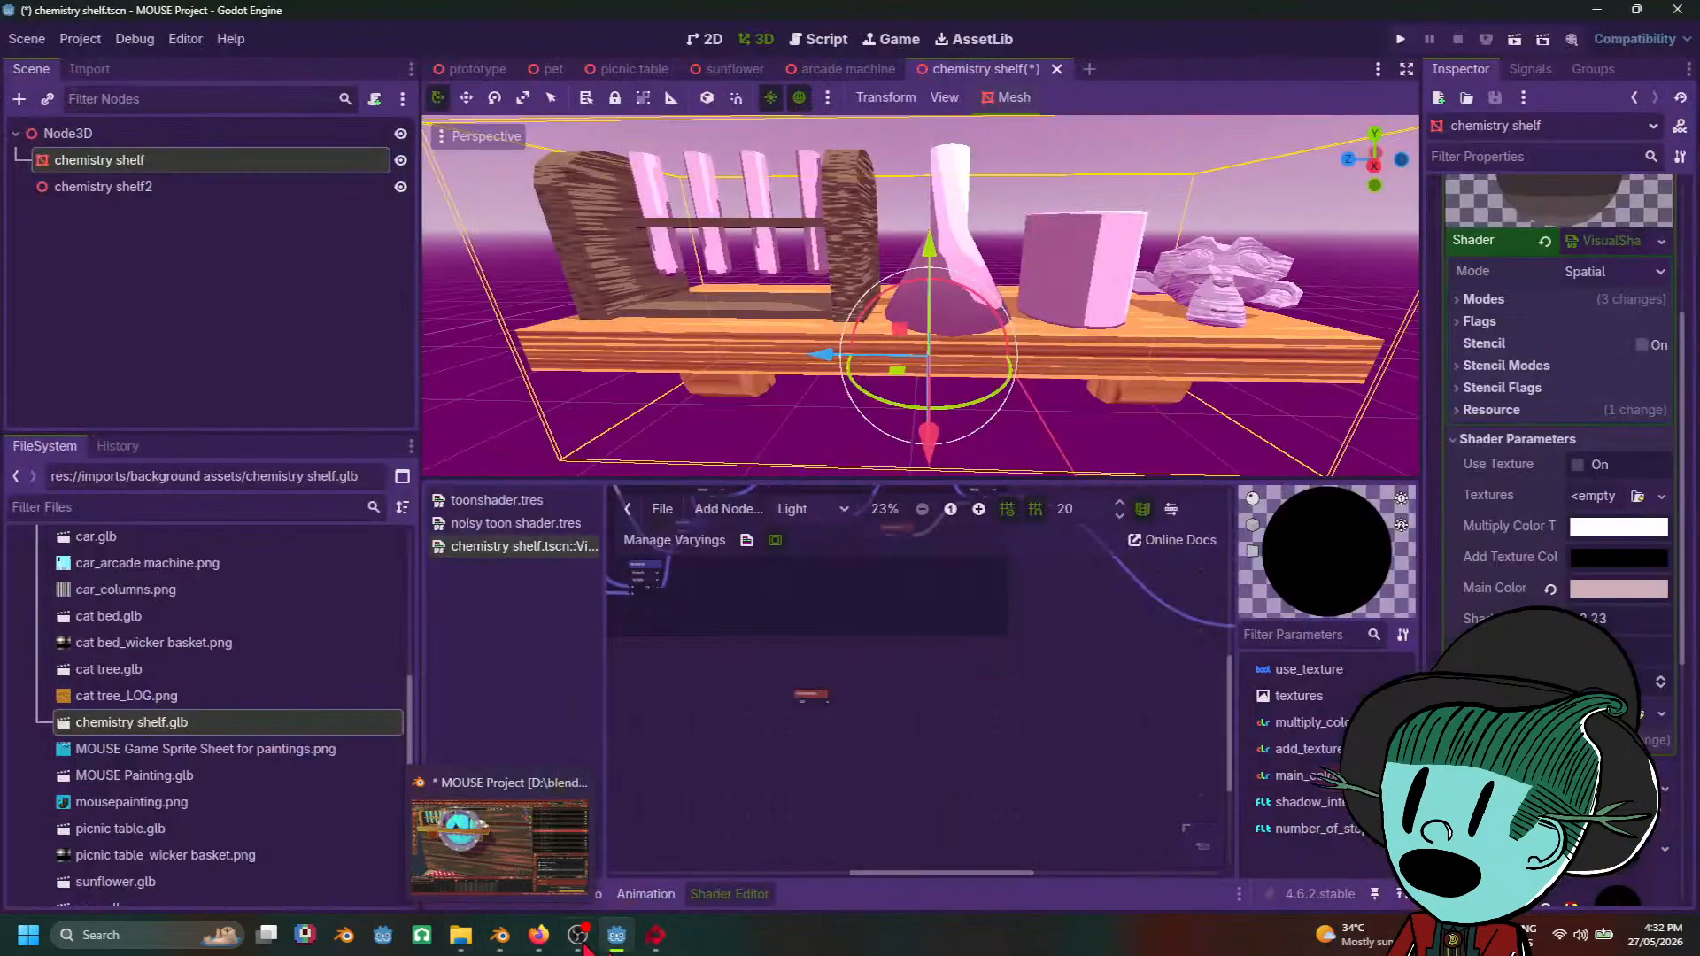
# Step: Switch to Firefox and read the fresnel function in the Rim light section of the Godot toon shading tutorial
pyautogui.click(542, 940)
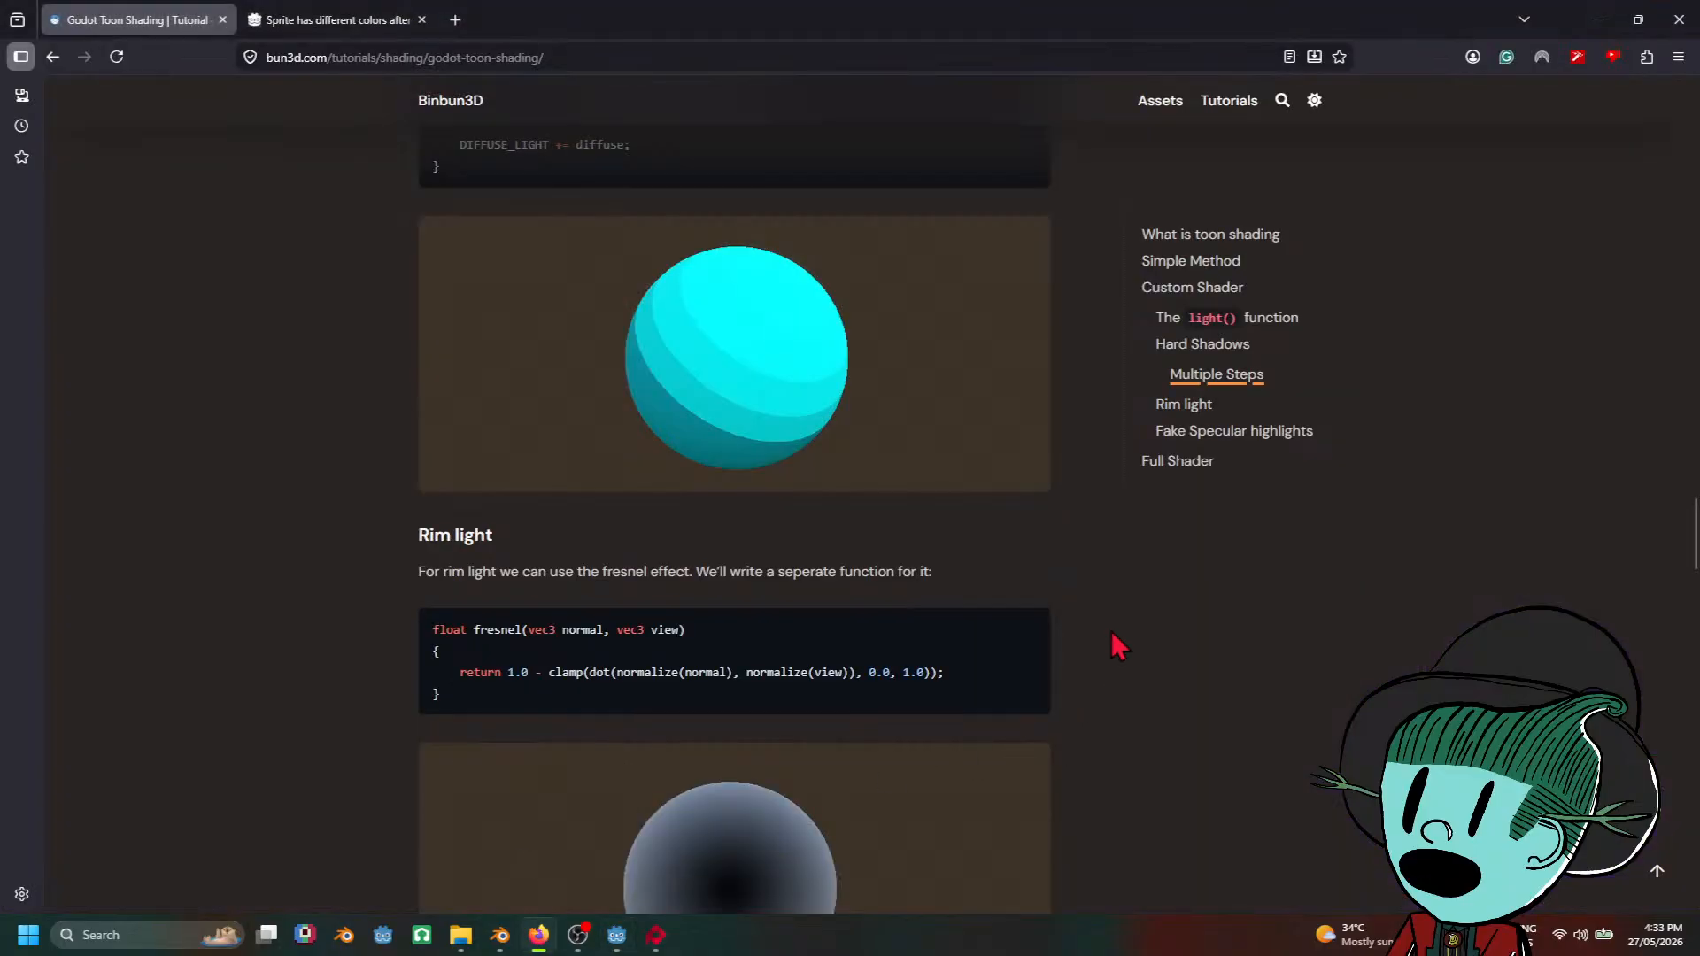
pyautogui.scroll(-5, 1114, 639)
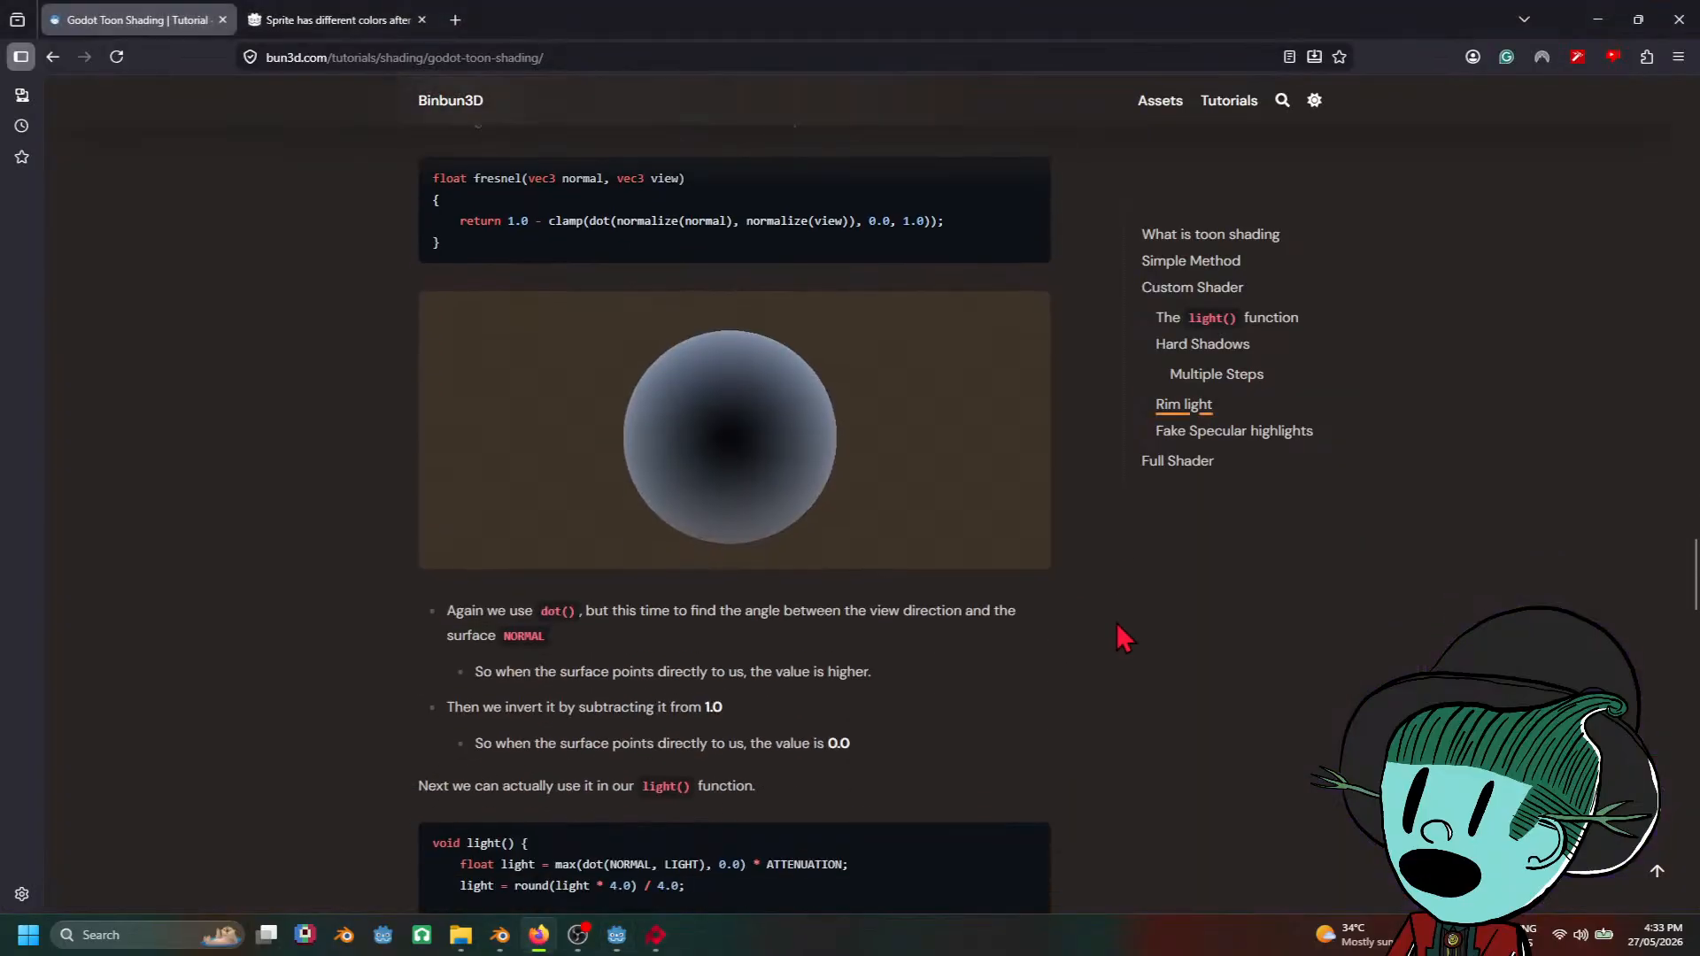
pyautogui.scroll(1, 1123, 638)
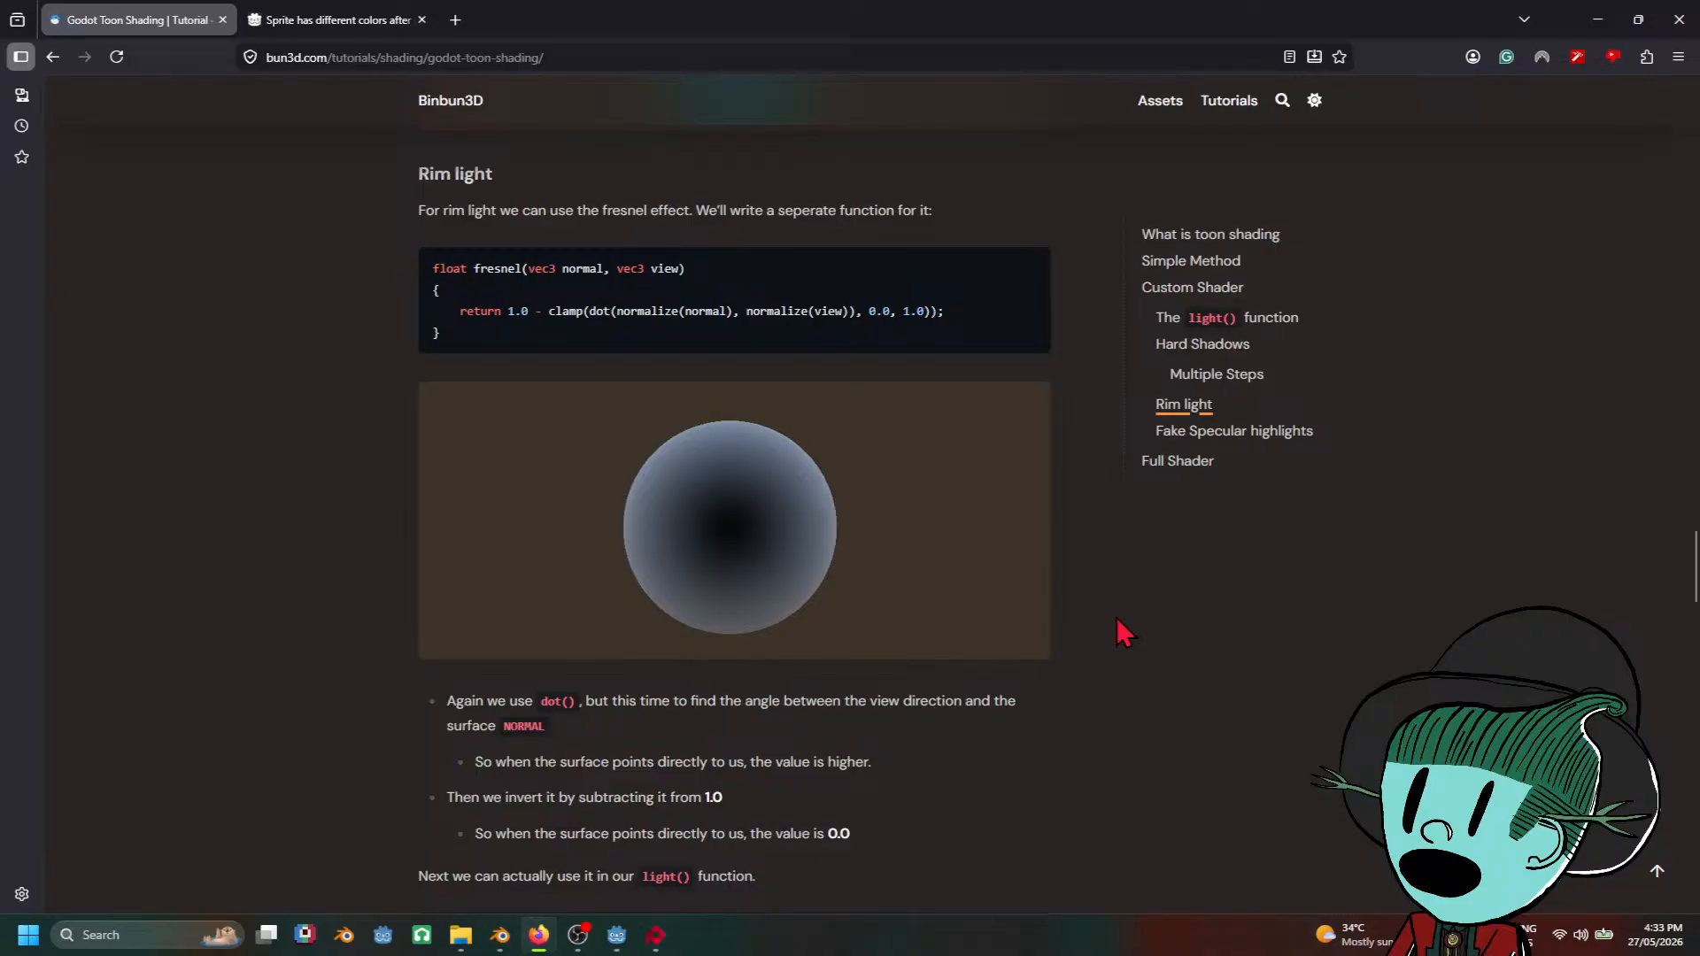
pyautogui.scroll(2, 1118, 619)
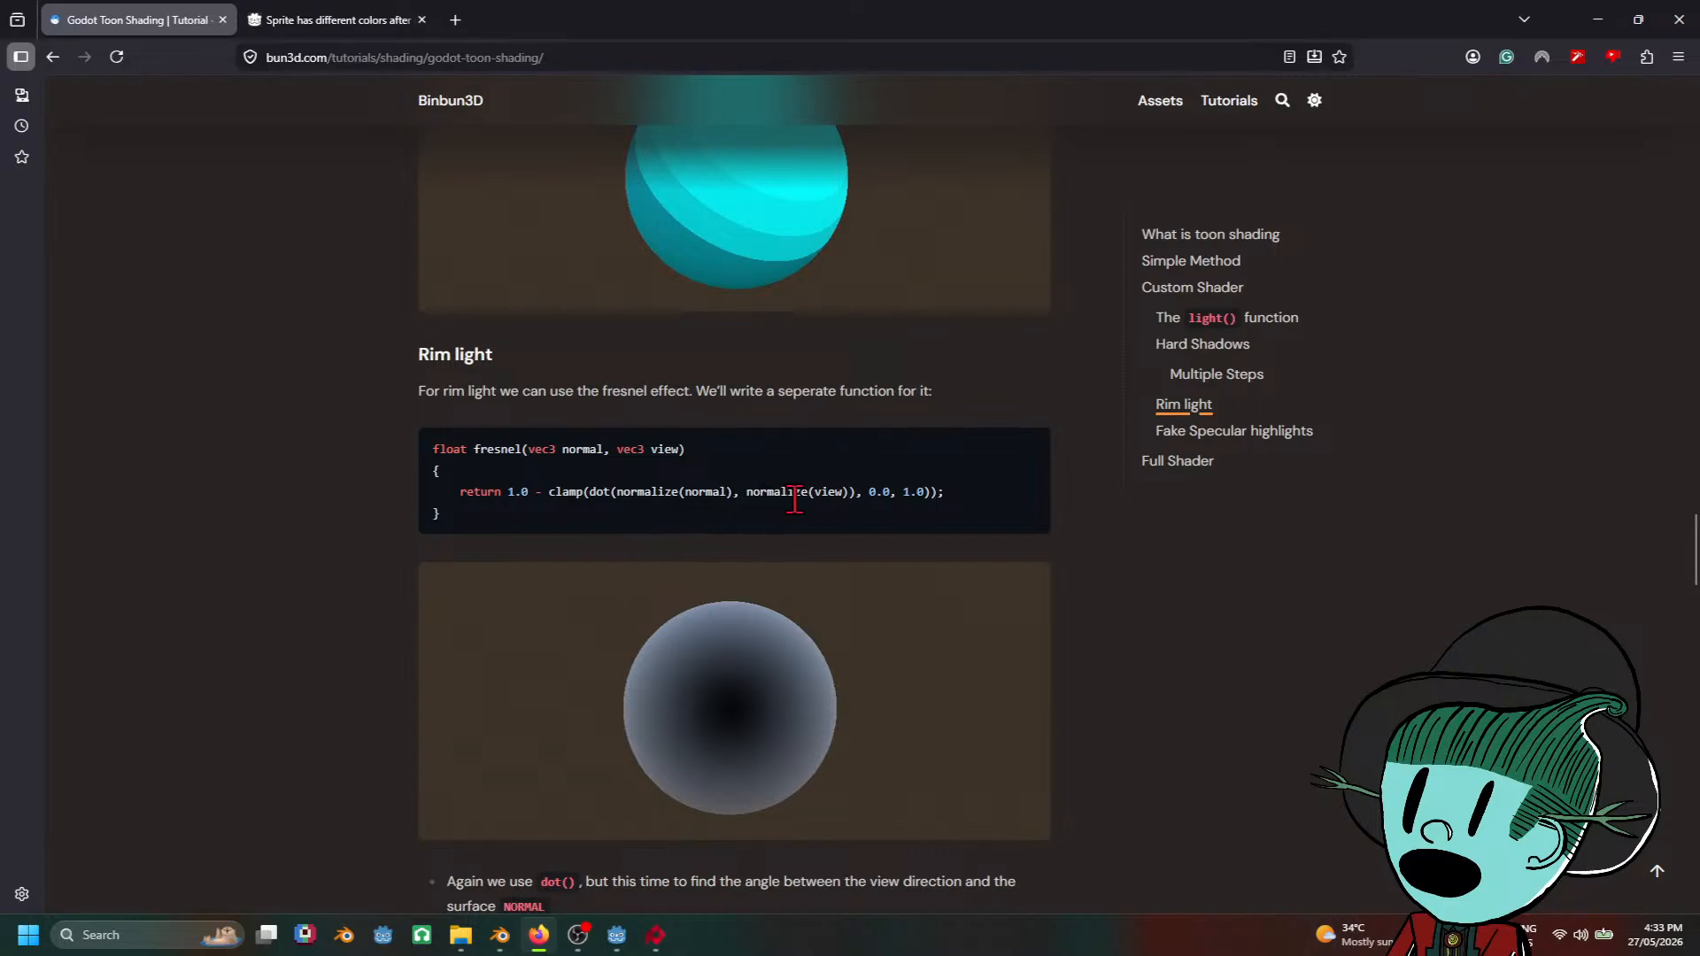
pyautogui.moveTo(660, 948)
# Step: Switch back to Godot and add a Vector3 Normalize node beside the FloatConstant node
pyautogui.click(617, 935)
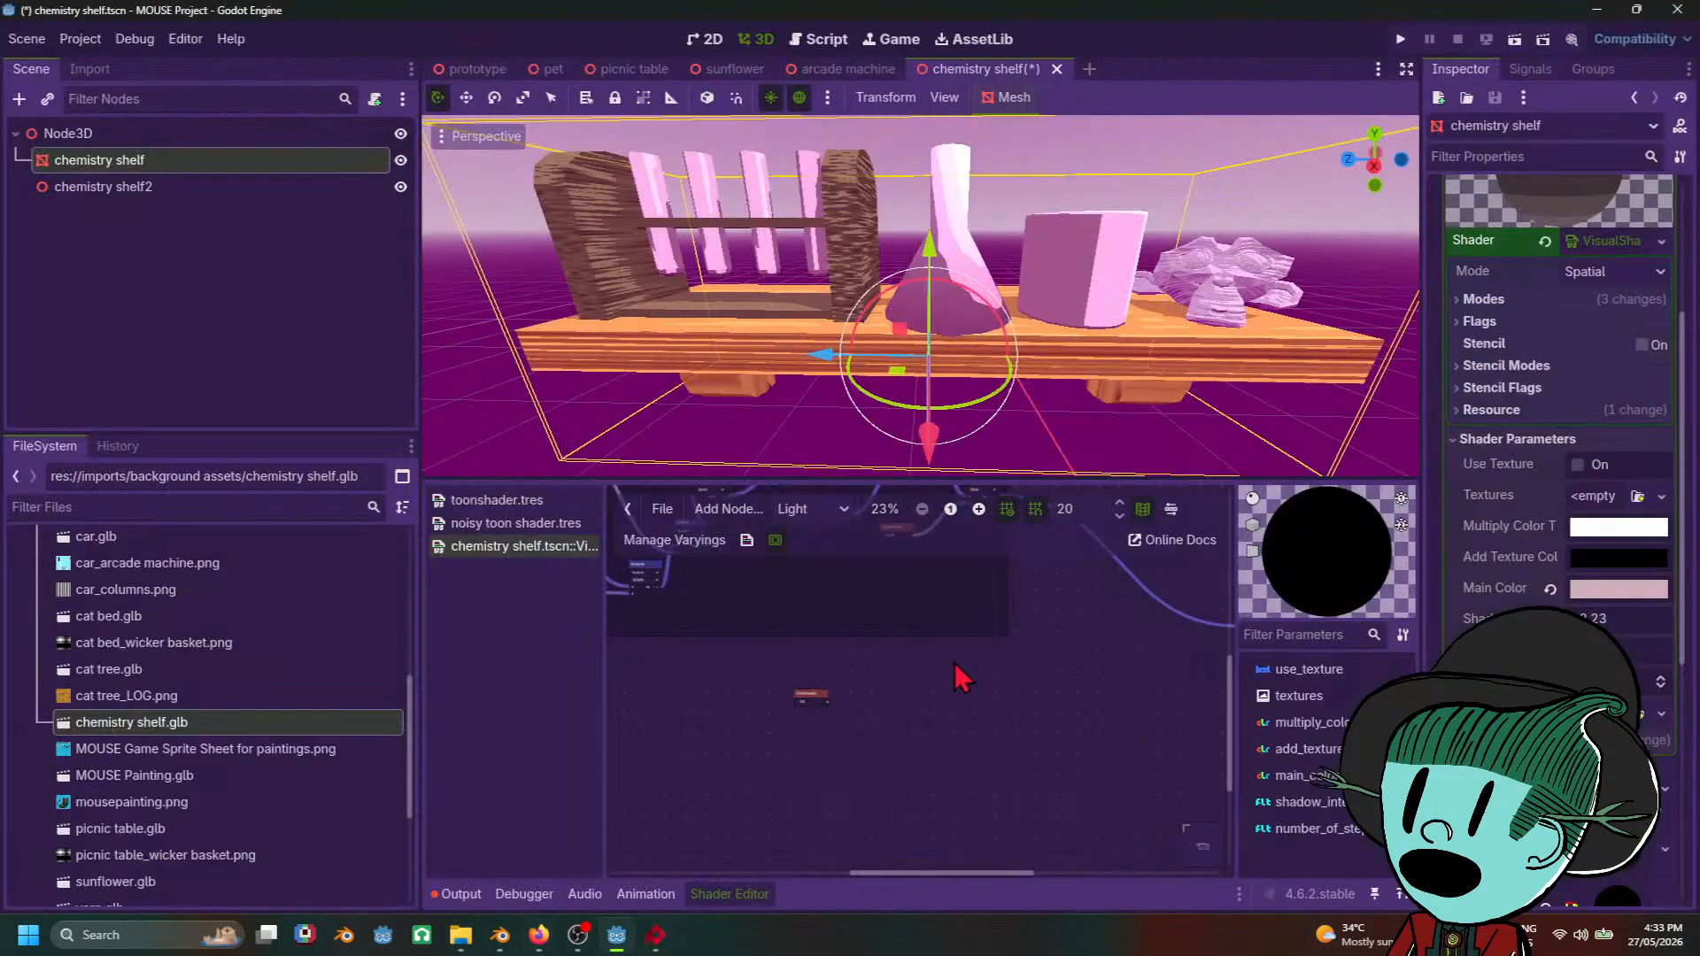
pyautogui.scroll(5, 921, 682)
pyautogui.rightClick(792, 699)
pyautogui.click(873, 707)
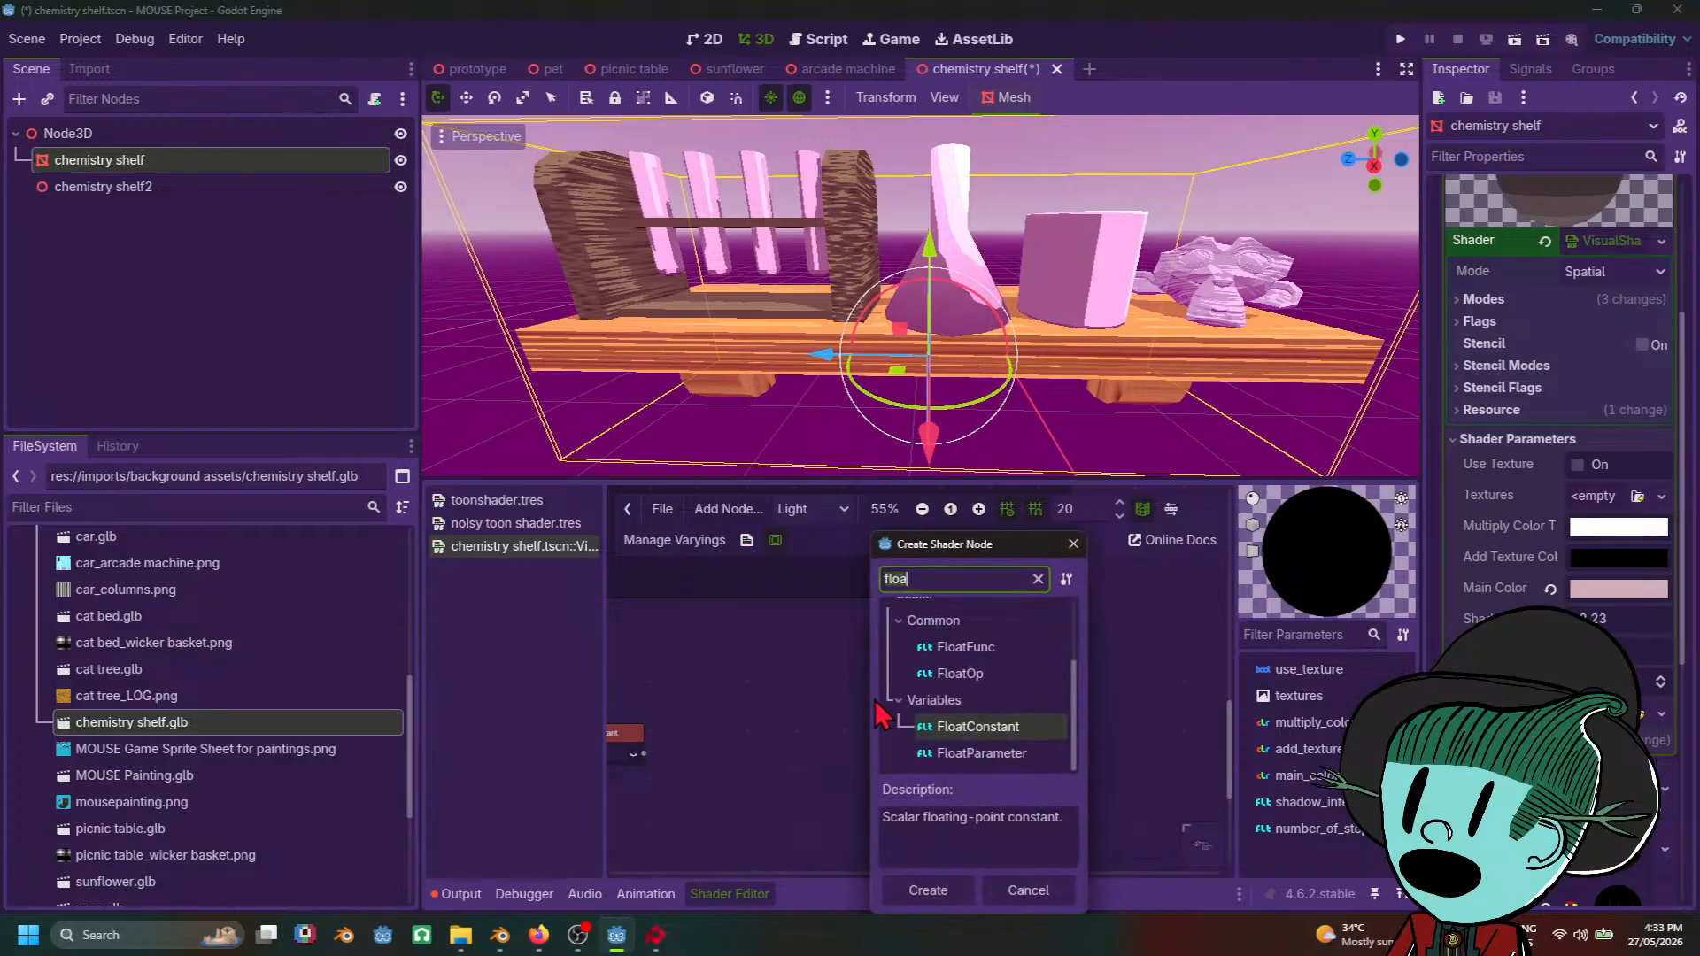
pyautogui.write('normal')
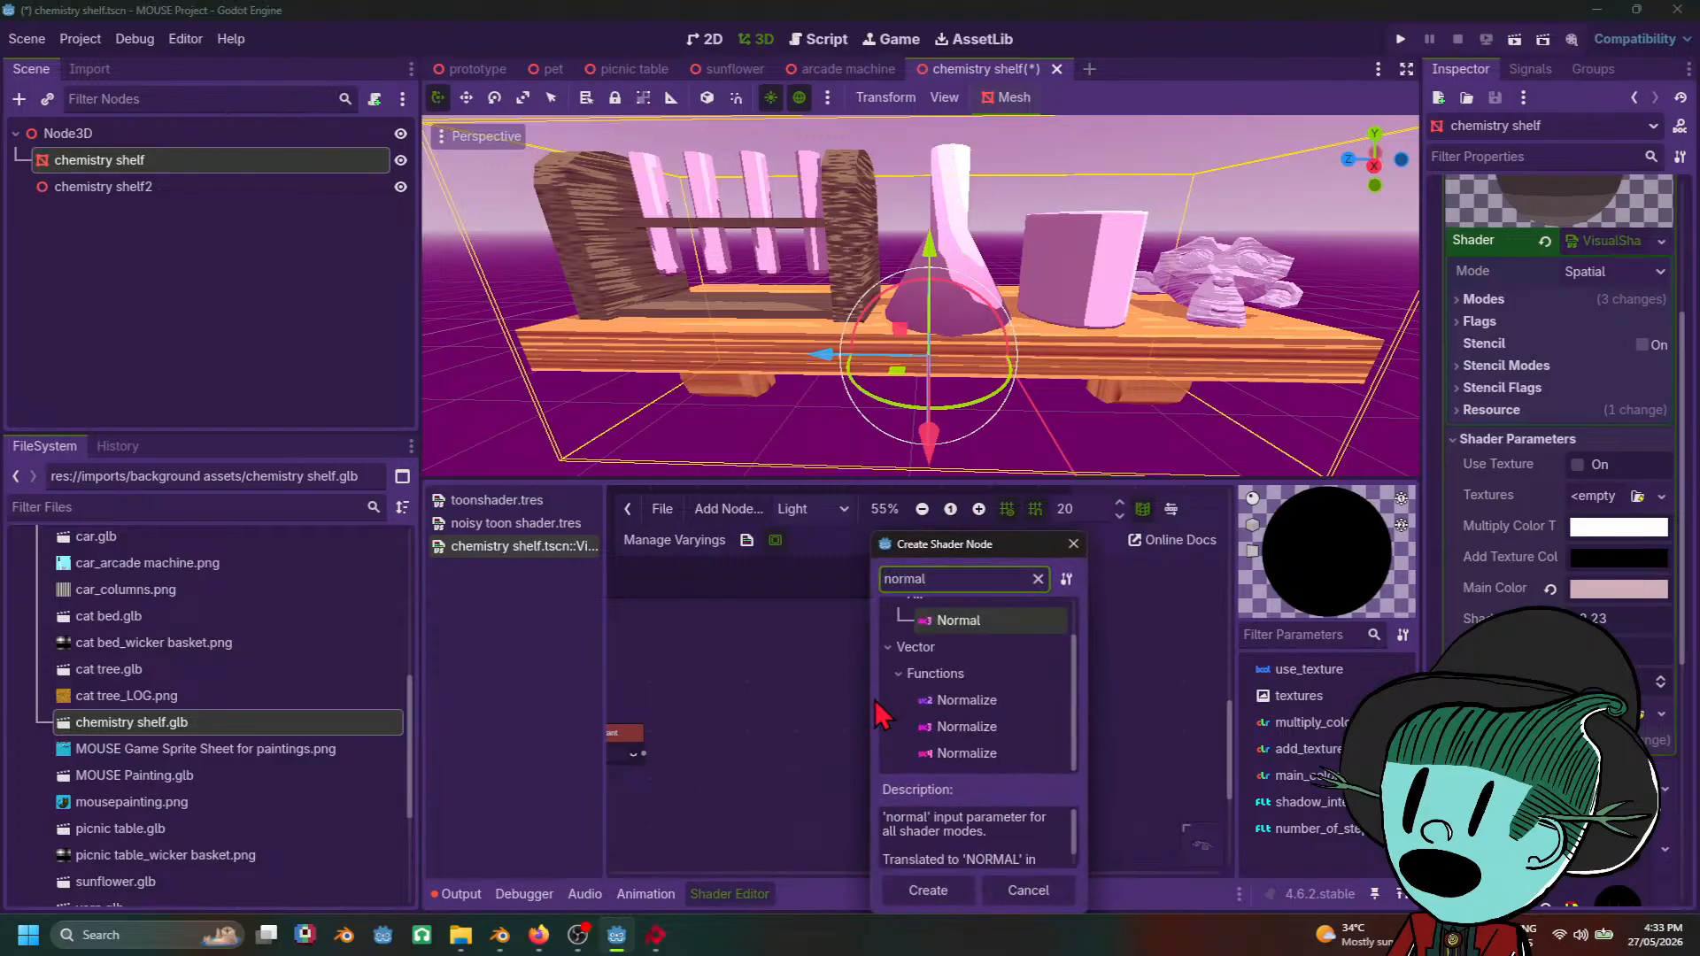
pyautogui.doubleClick(965, 727)
pyautogui.scroll(-2, 902, 760)
pyautogui.scroll(2, 797, 788)
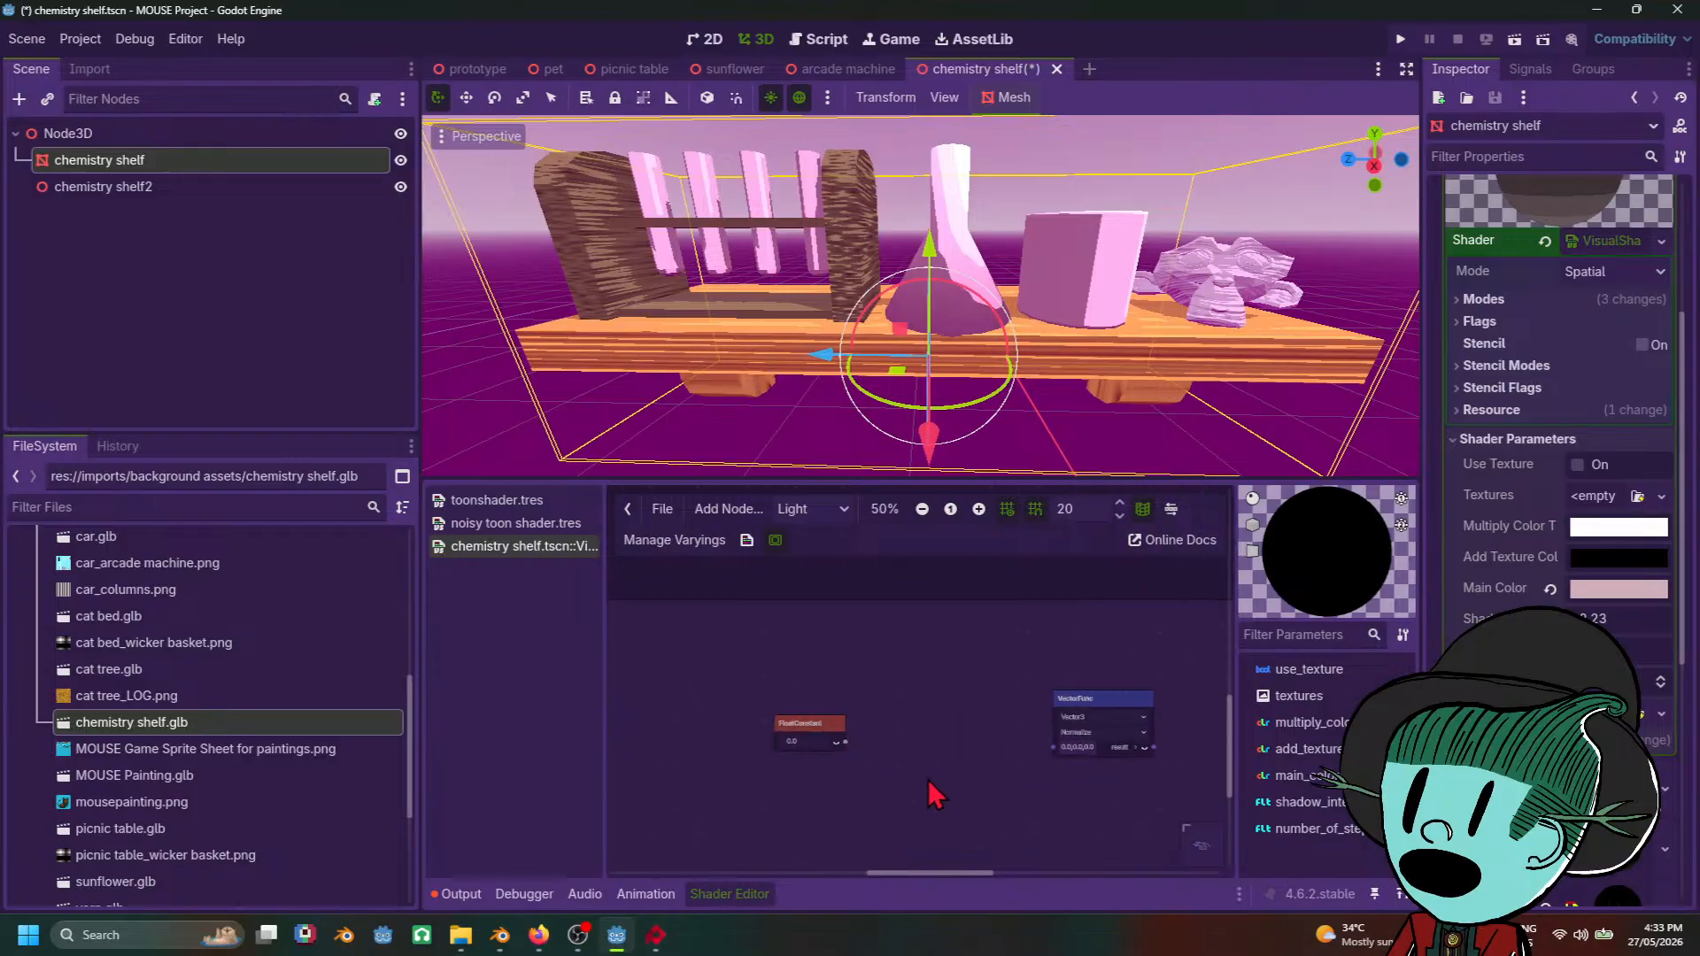
# Step: Duplicate the Normalize node and place the copy directly below the original
pyautogui.click(991, 725)
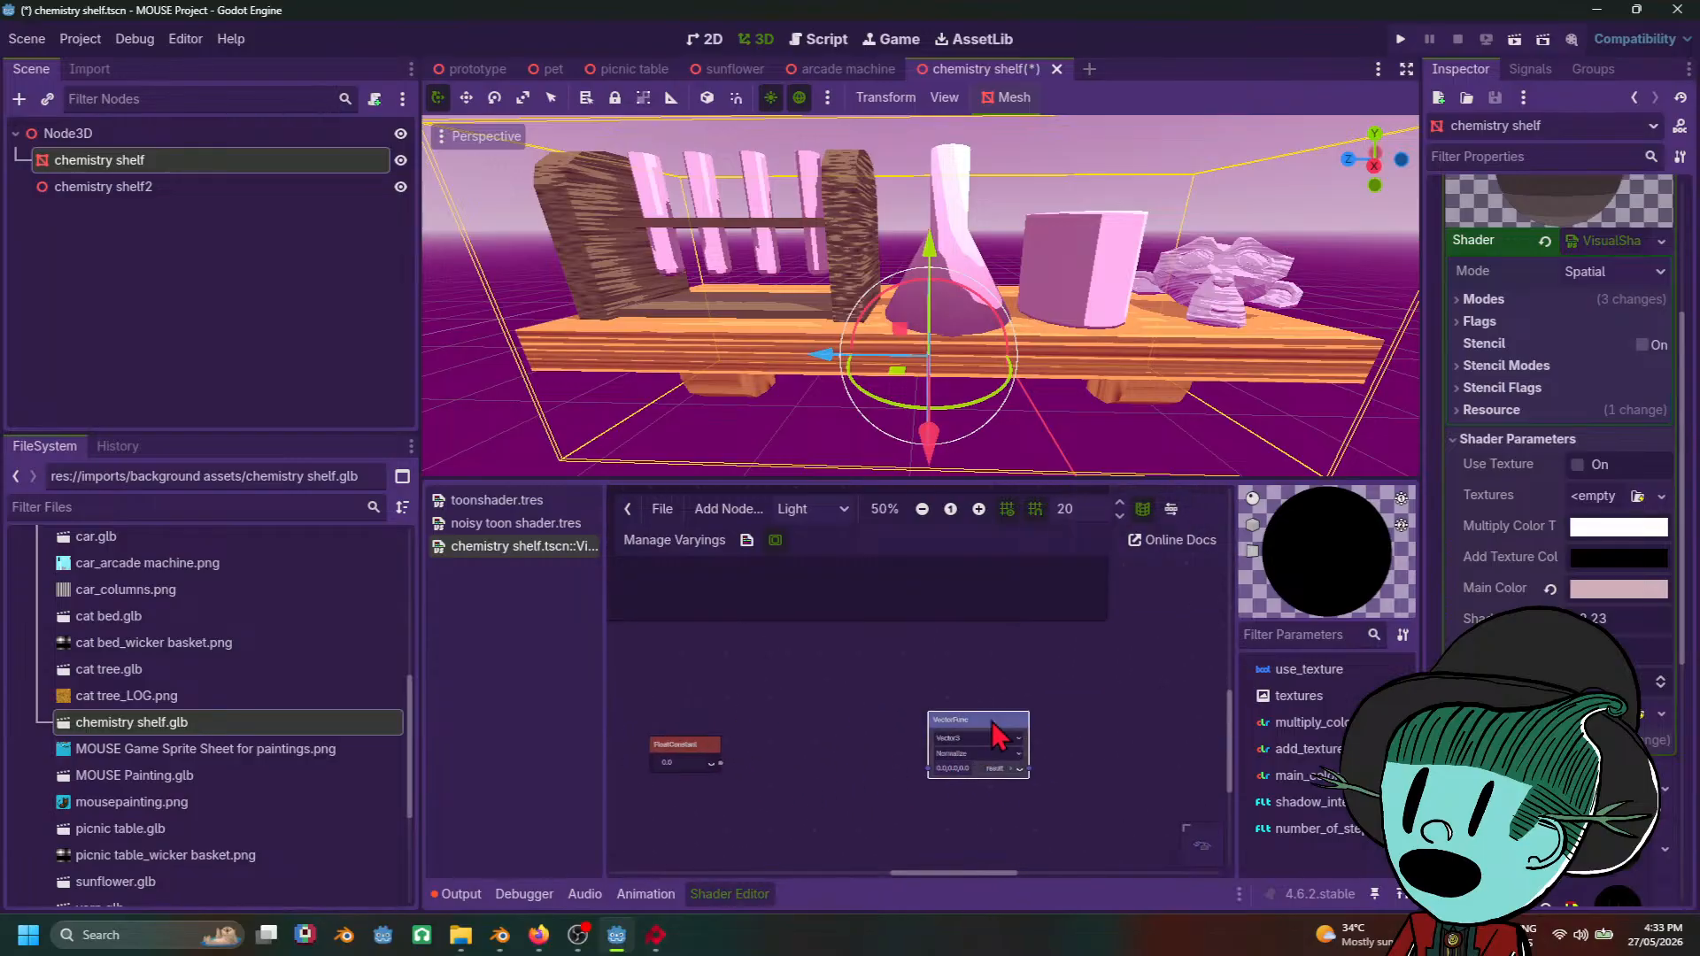
pyautogui.hotkey('ctrl', 'd')
pyautogui.moveTo(991, 723); pyautogui.dragTo(989, 810)
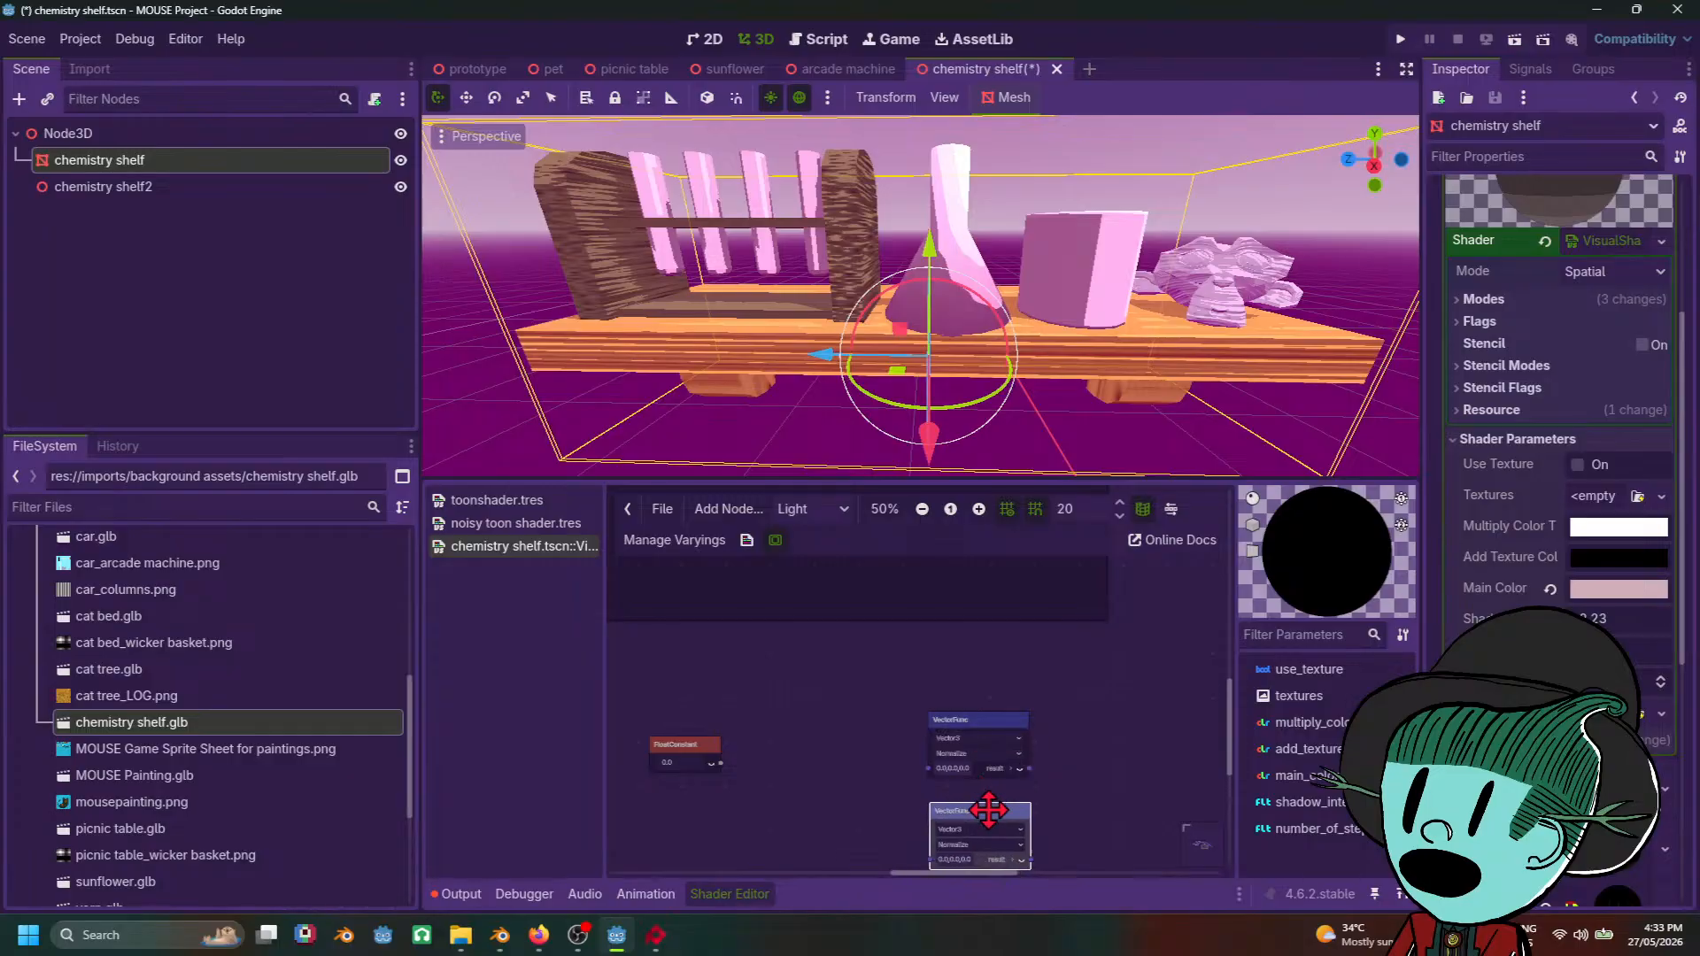
# Step: Add a View input node and connect its output to the upper Normalize node
pyautogui.rightClick(780, 748)
pyautogui.click(827, 758)
pyautogui.write('view')
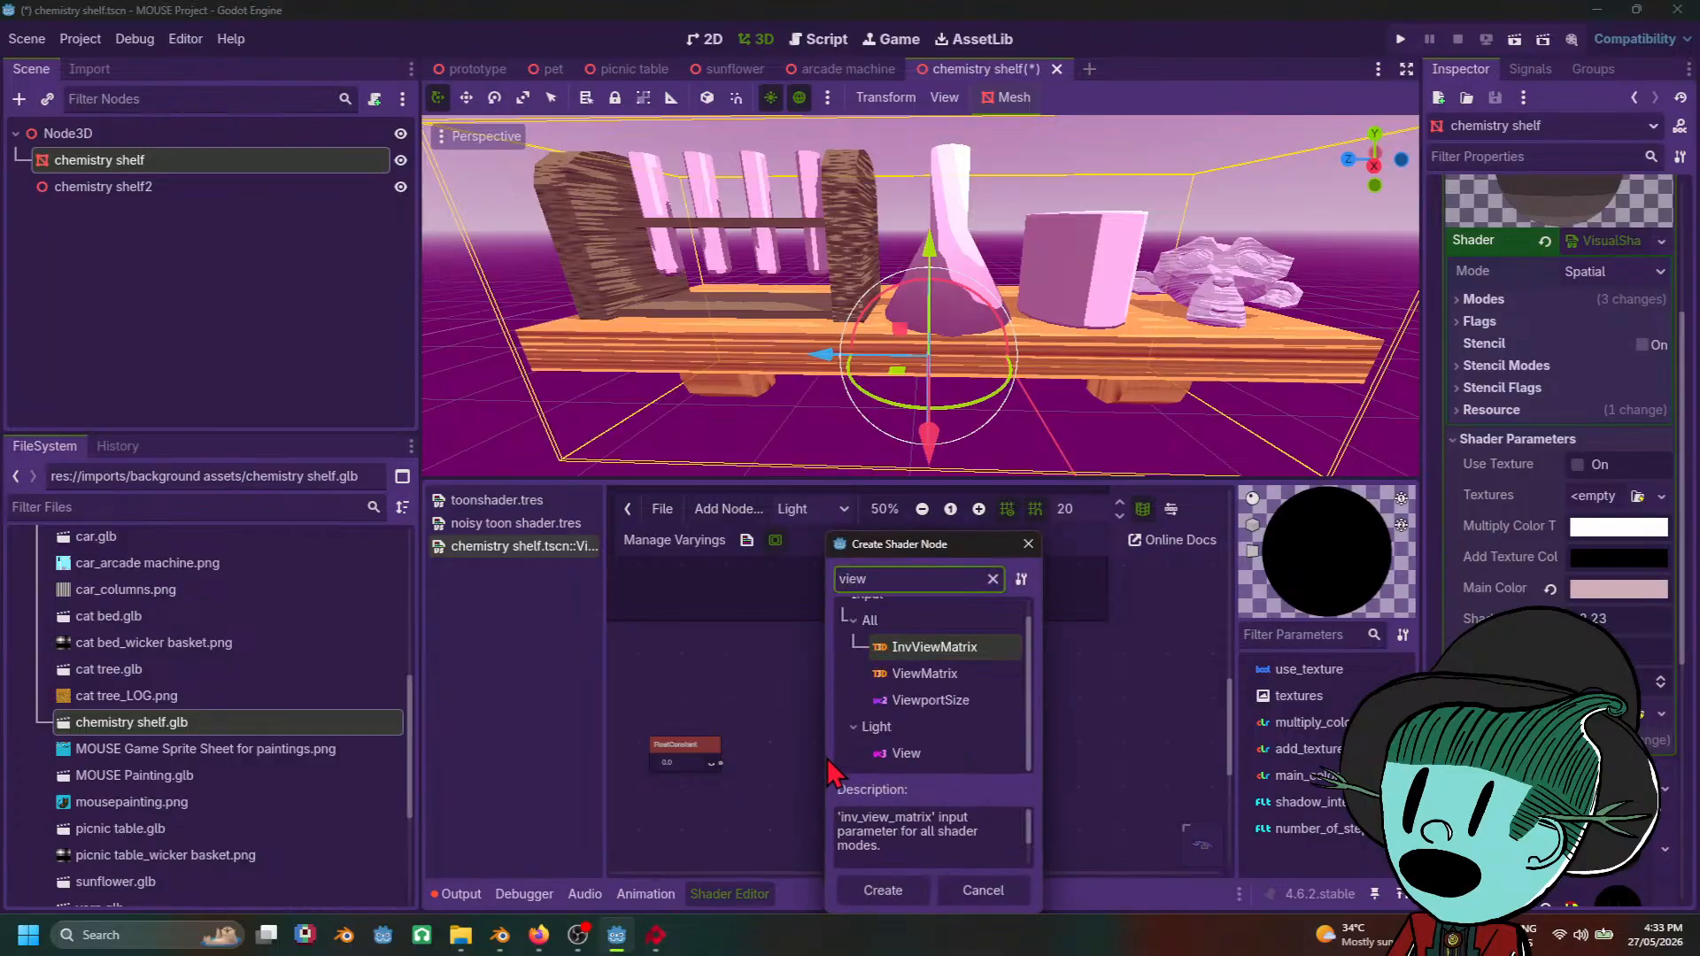
pyautogui.doubleClick(935, 753)
pyautogui.moveTo(906, 763)
pyautogui.mouseDown()
pyautogui.moveTo(813, 712)
pyautogui.moveTo(921, 784)
pyautogui.moveTo(930, 768)
pyautogui.mouseUp()
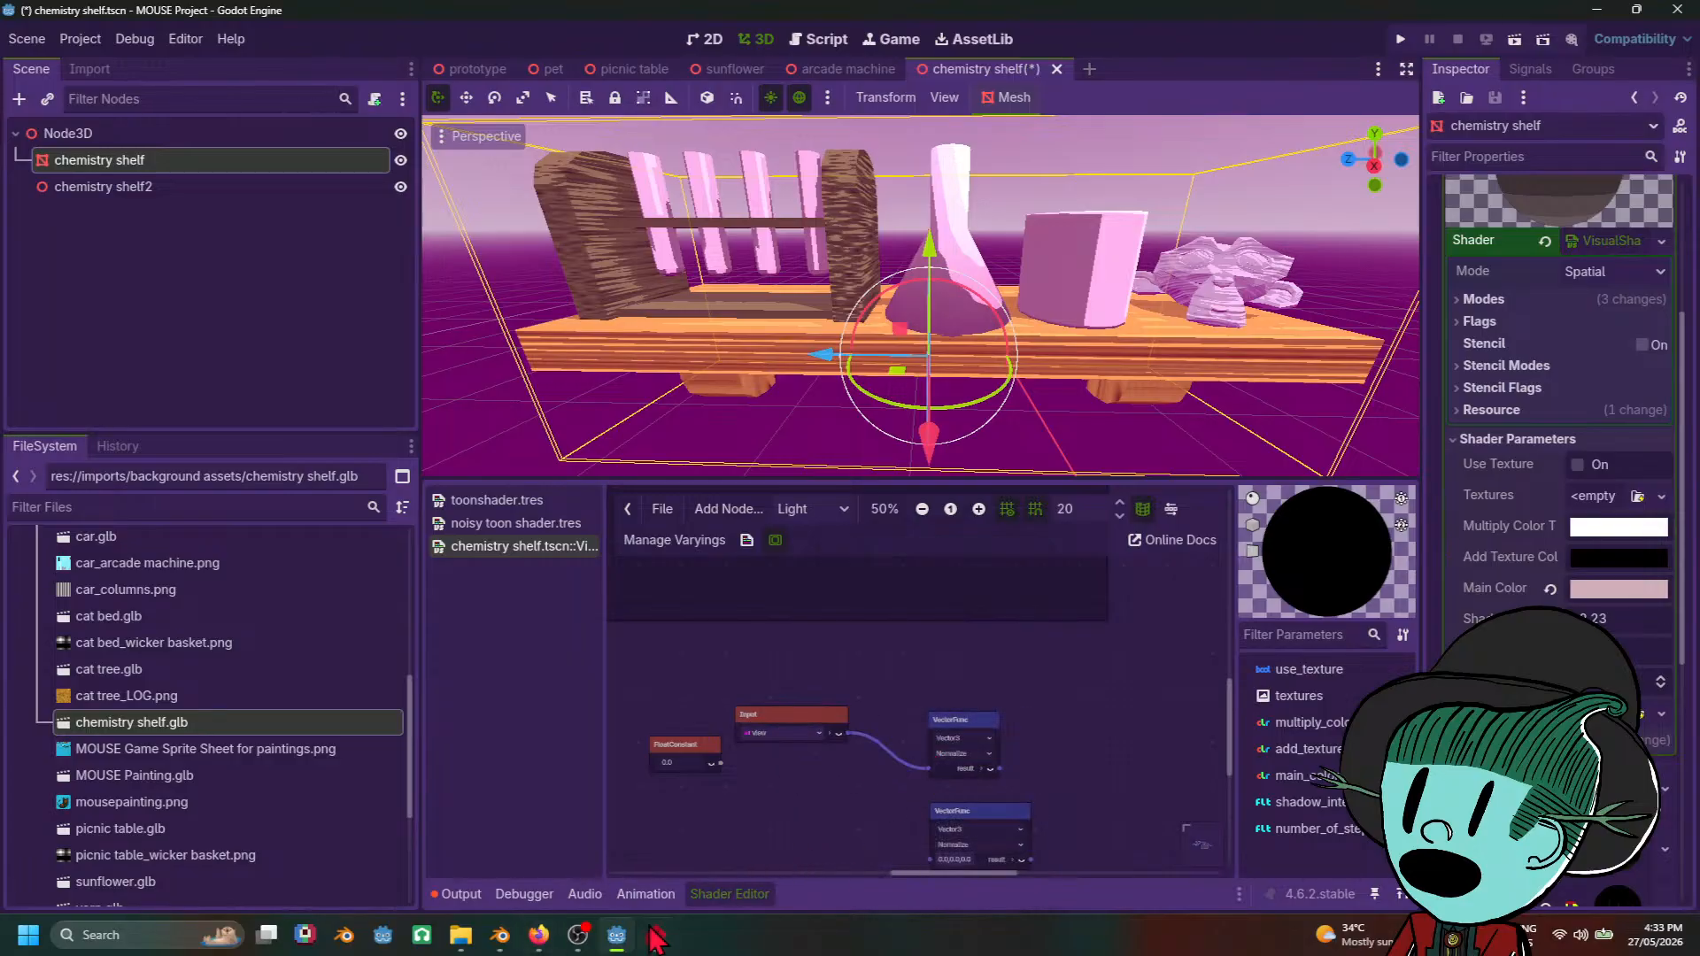
# Step: Duplicate the View input node and place the copy beside the lower Normalize node
pyautogui.moveTo(538, 936)
pyautogui.moveTo(529, 874)
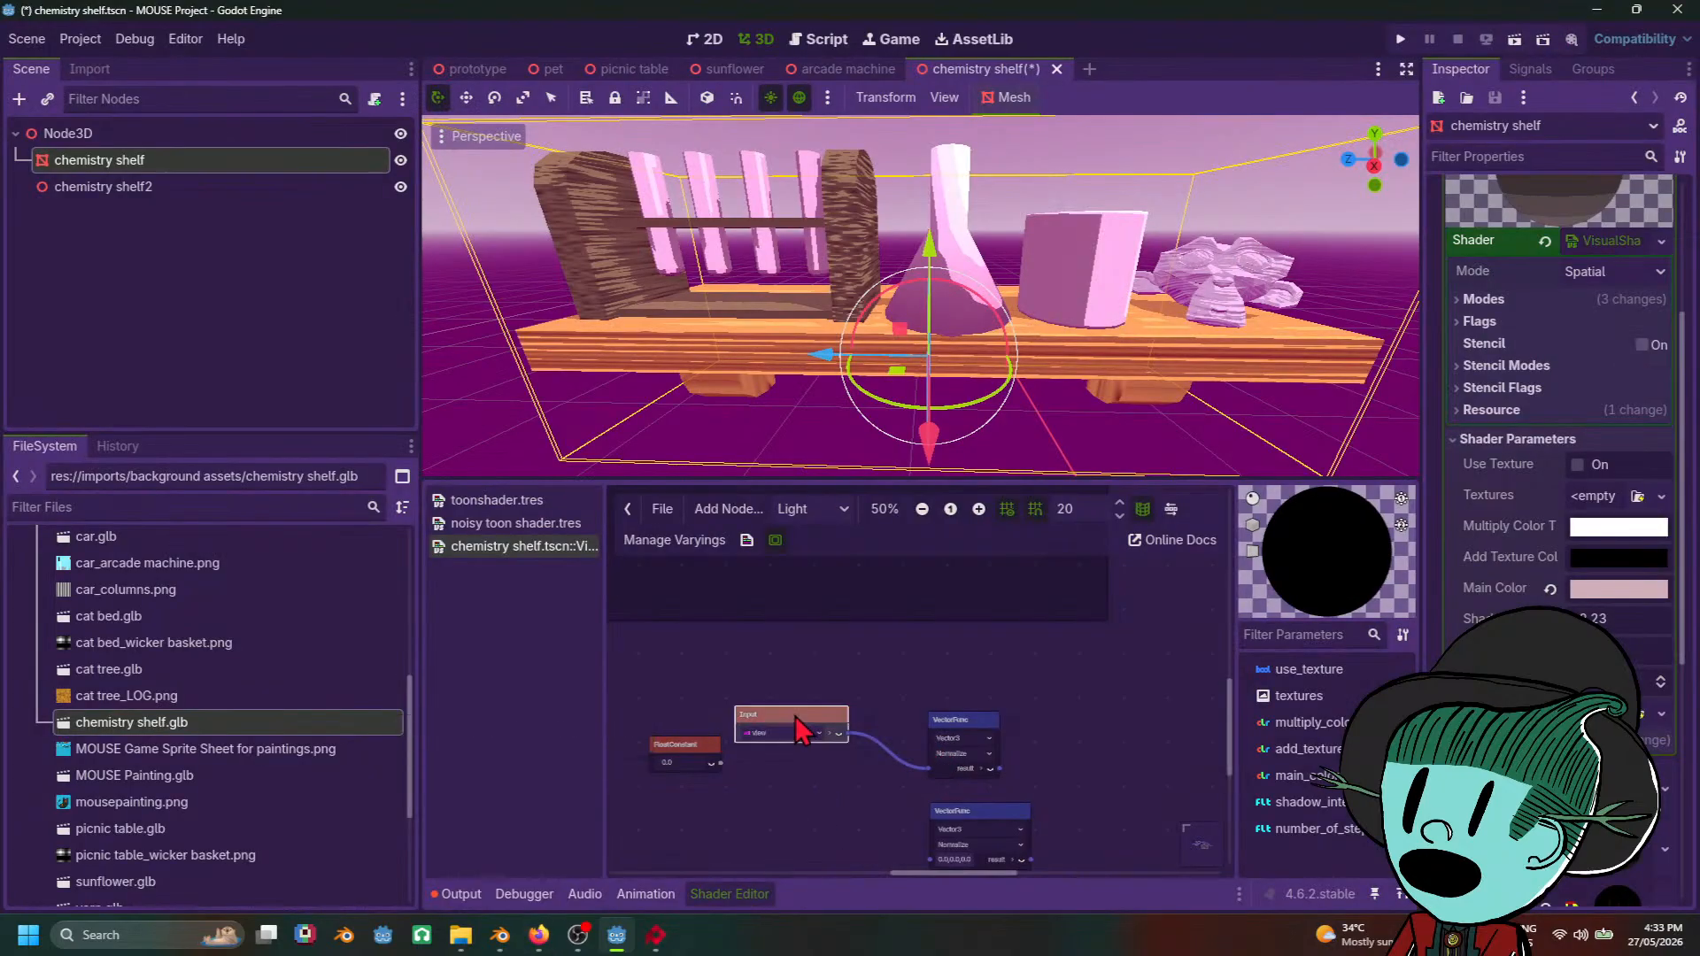
pyautogui.hotkey('ctrl', 'd')
pyautogui.moveTo(795, 716); pyautogui.dragTo(798, 822)
pyautogui.moveTo(833, 817); pyautogui.dragTo(828, 681, button='middle')
pyautogui.scroll(4, 827, 680)
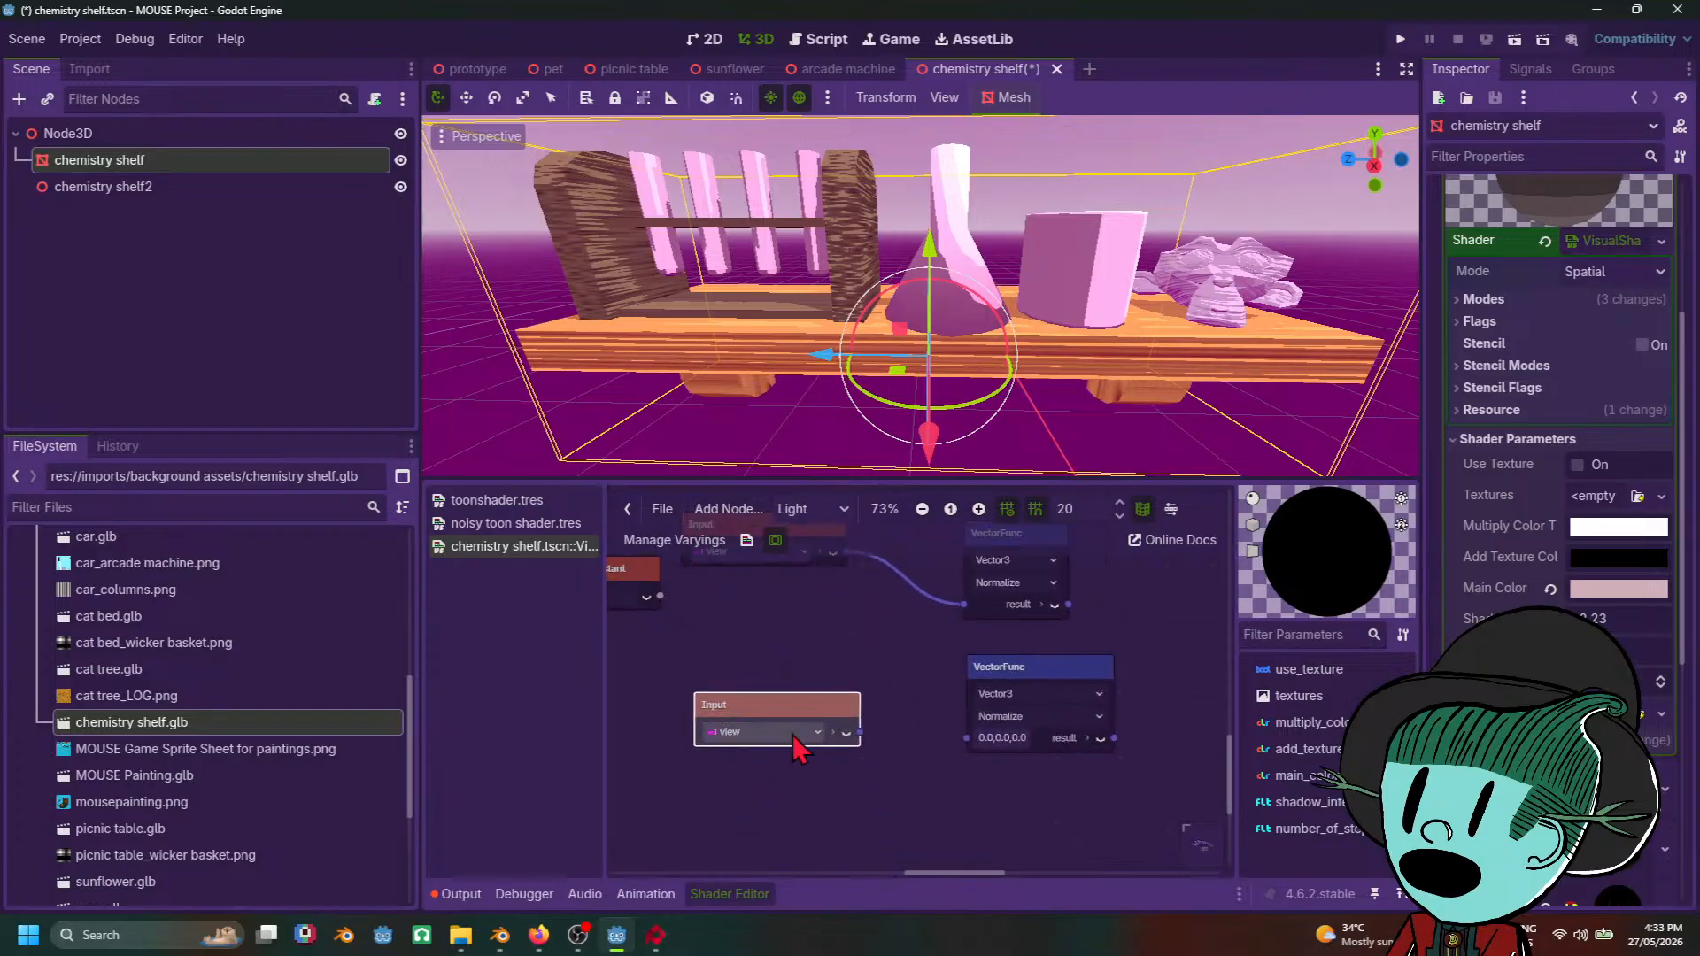
# Step: Set the copied input node to normal and connect its output to the lower Normalize node
pyautogui.click(794, 734)
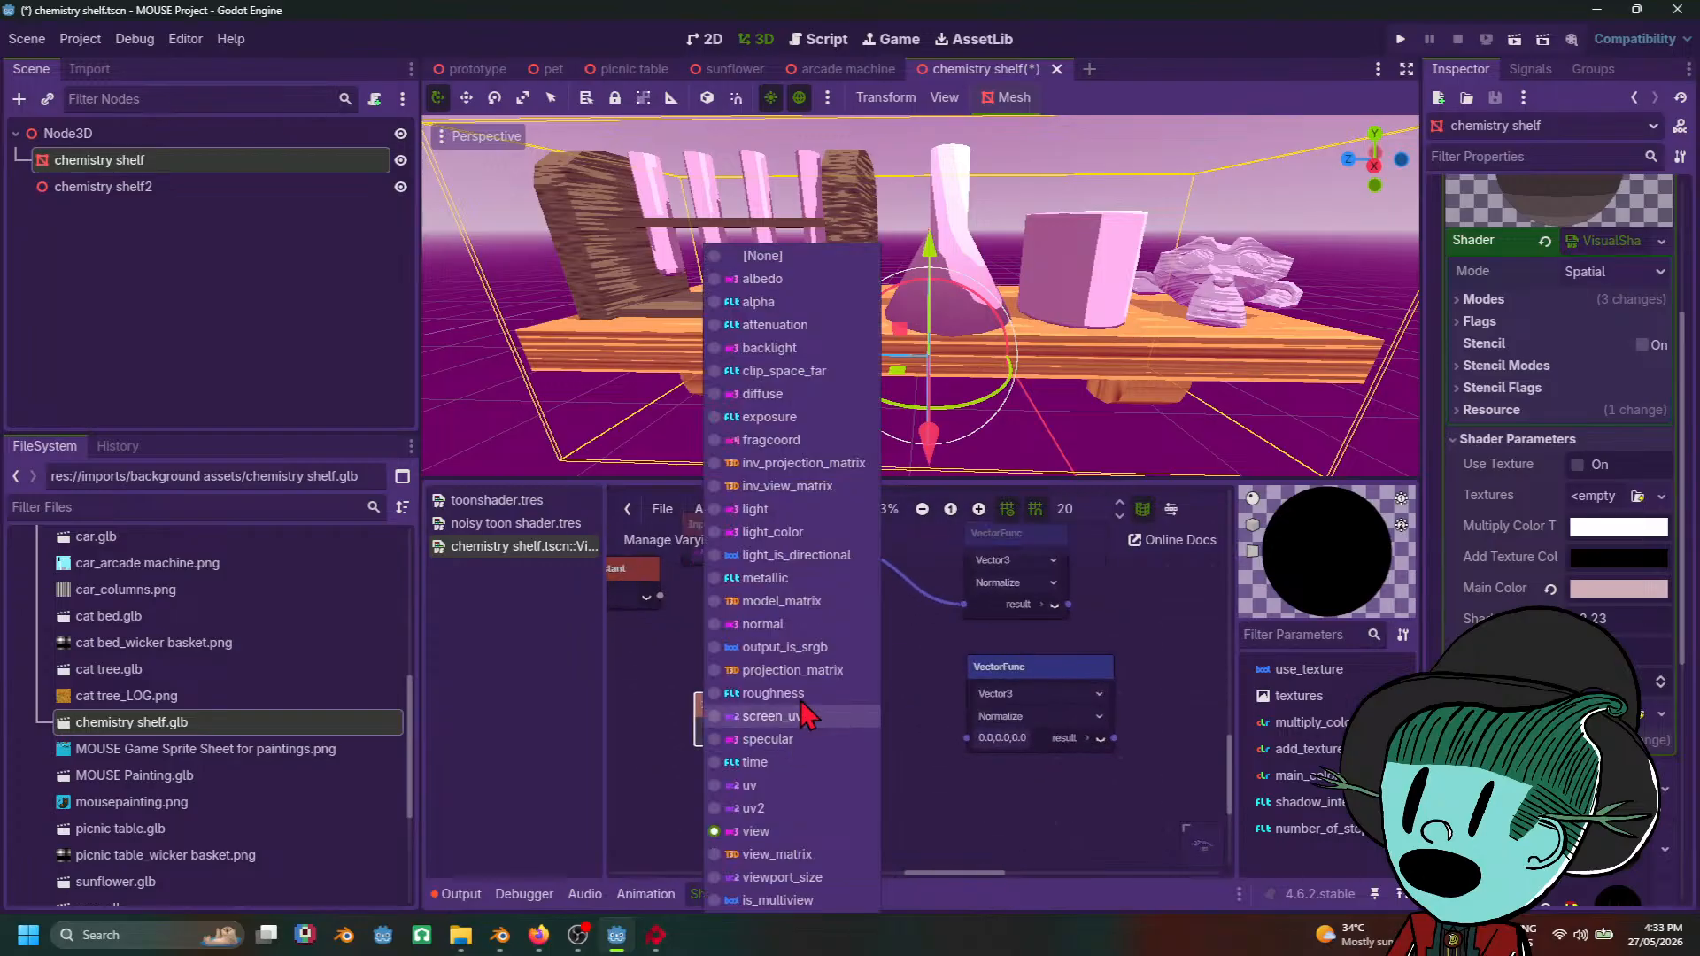
pyautogui.click(794, 631)
pyautogui.moveTo(859, 733); pyautogui.dragTo(967, 738)
pyautogui.scroll(-3, 883, 731)
pyautogui.moveTo(1101, 719); pyautogui.dragTo(1001, 733, button='middle')
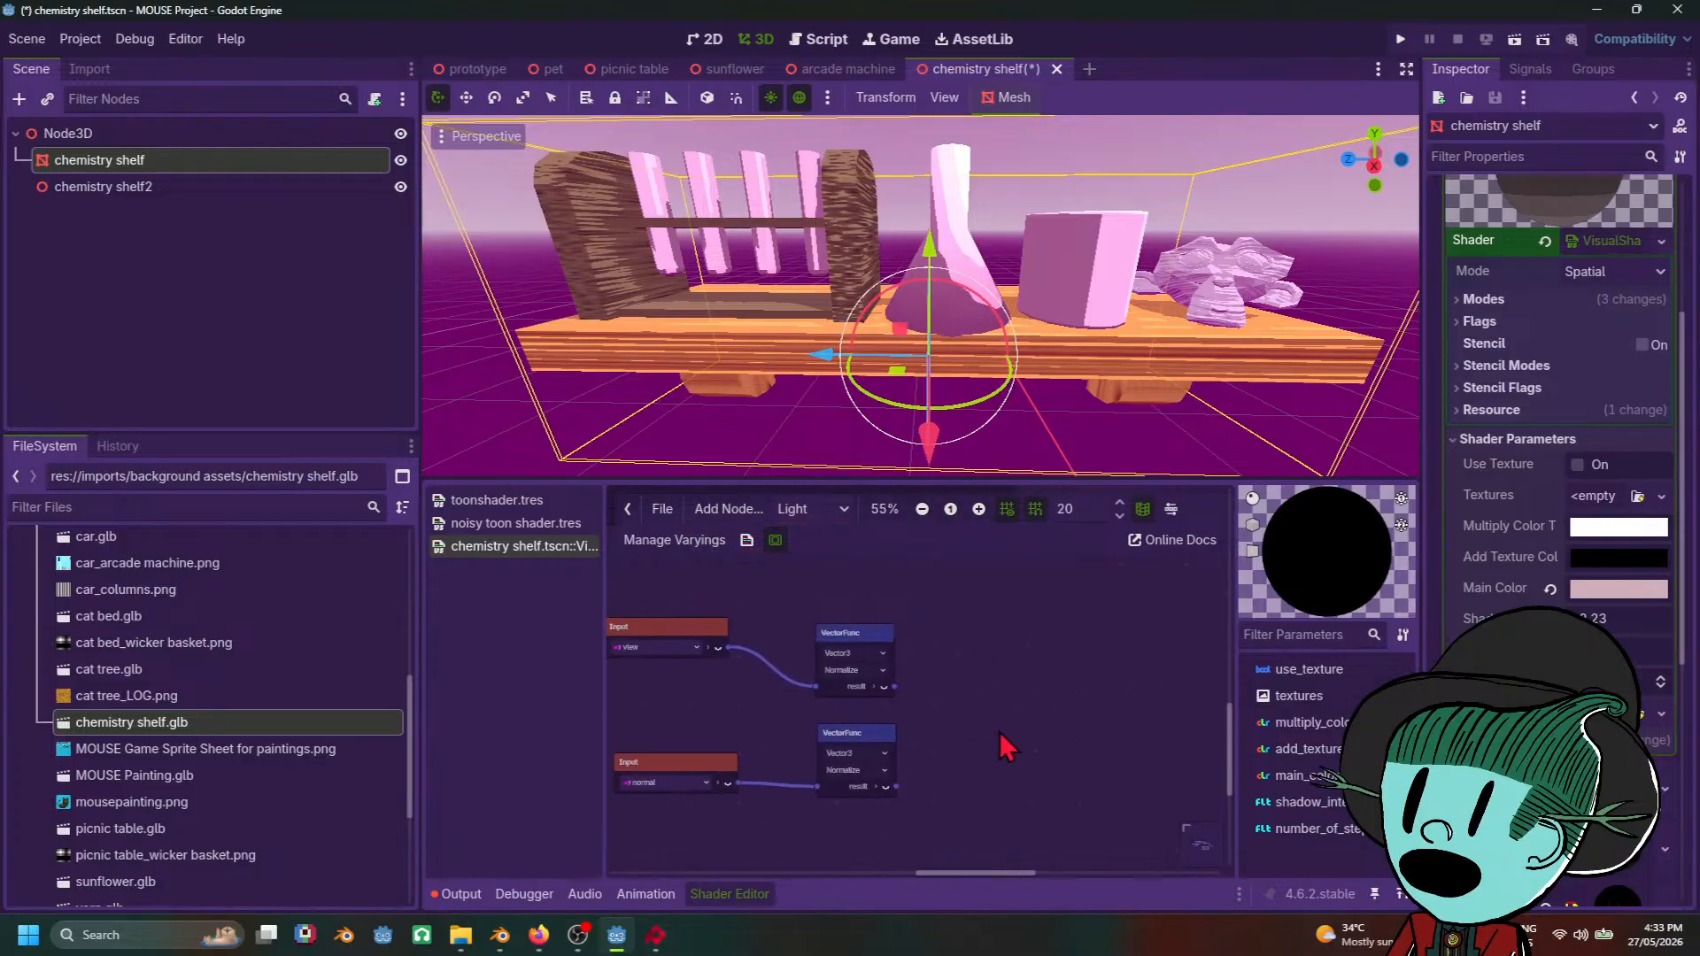
# Step: Add a DotProduct node beyond the outputs of the two Normalize nodes
pyautogui.rightClick(926, 667)
pyautogui.click(978, 679)
pyautogui.write('dot')
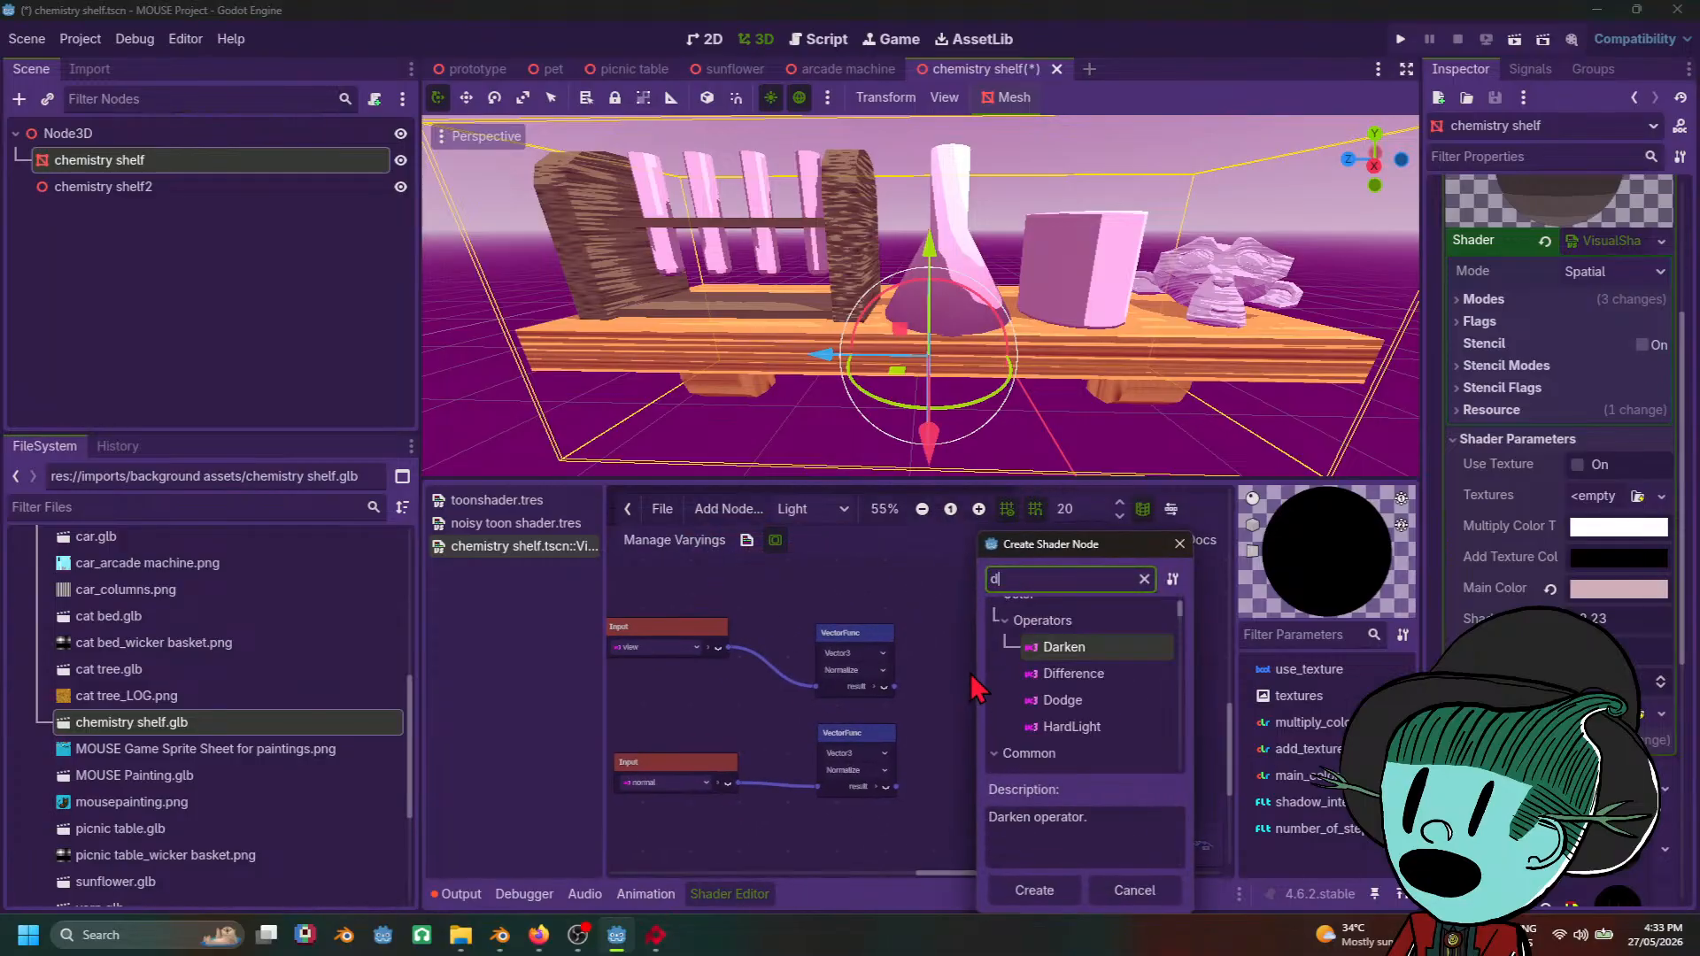
pyautogui.click(1053, 891)
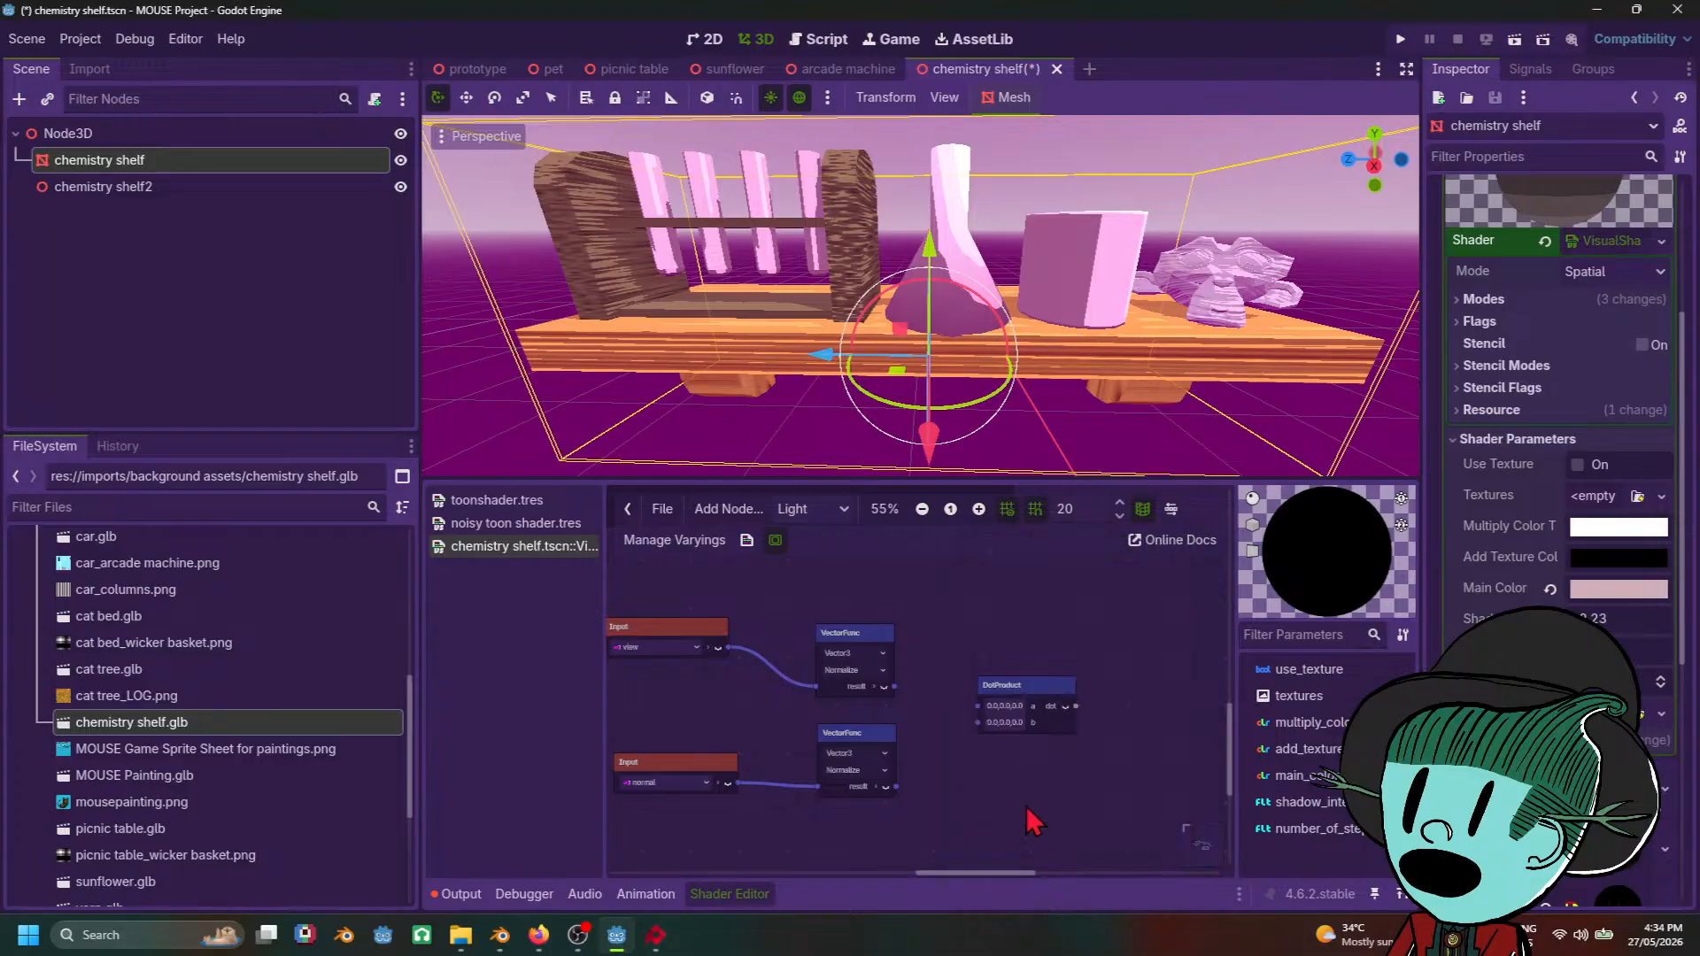
pyautogui.scroll(1, 1034, 822)
# Step: Connect the view Normalize result to the DotProduct's a input and the normal Normalize result to its b input
pyautogui.moveTo(654, 938)
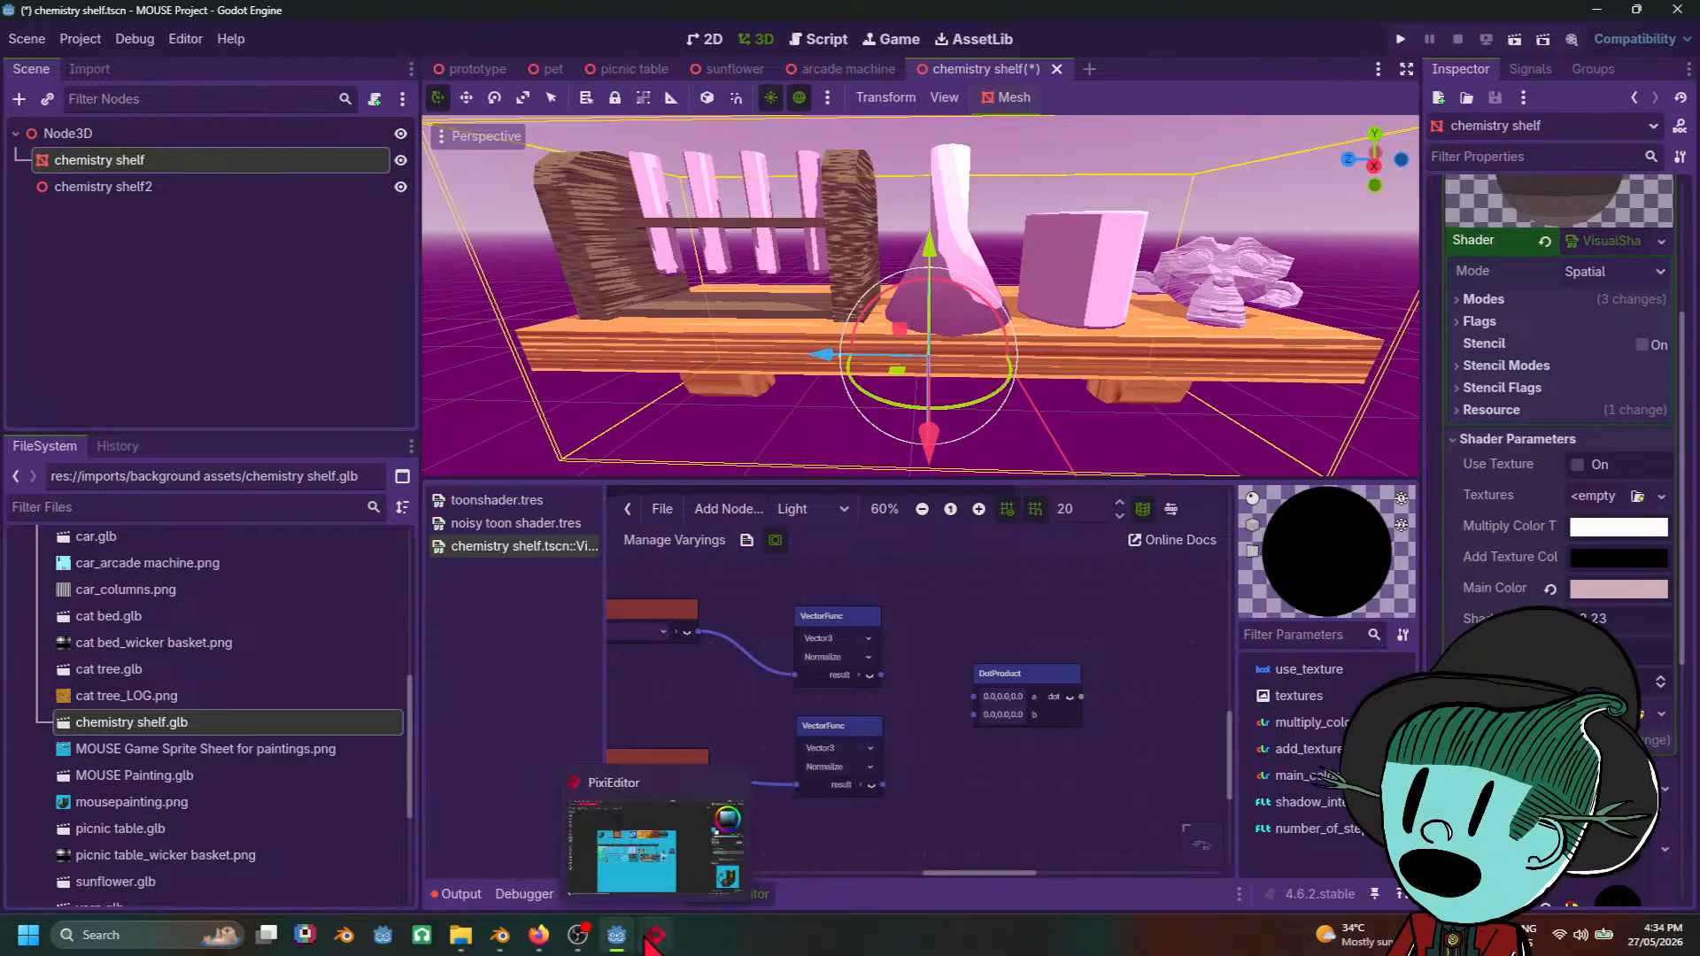
pyautogui.moveTo(541, 942)
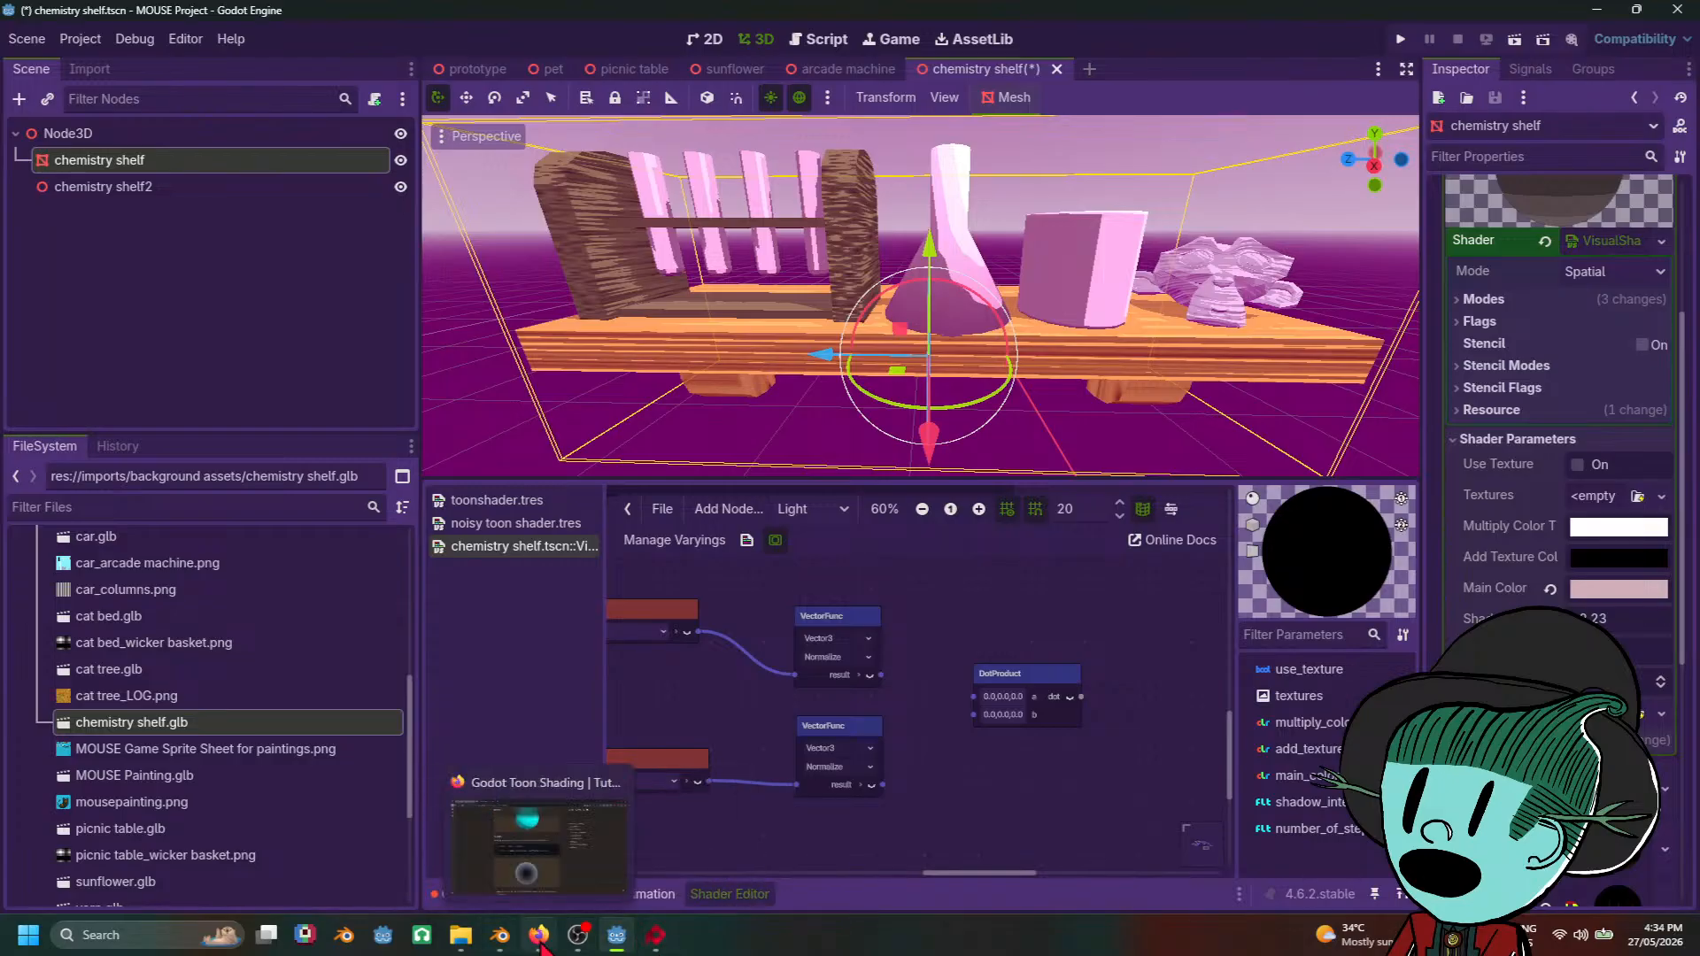
pyautogui.moveTo(567, 868)
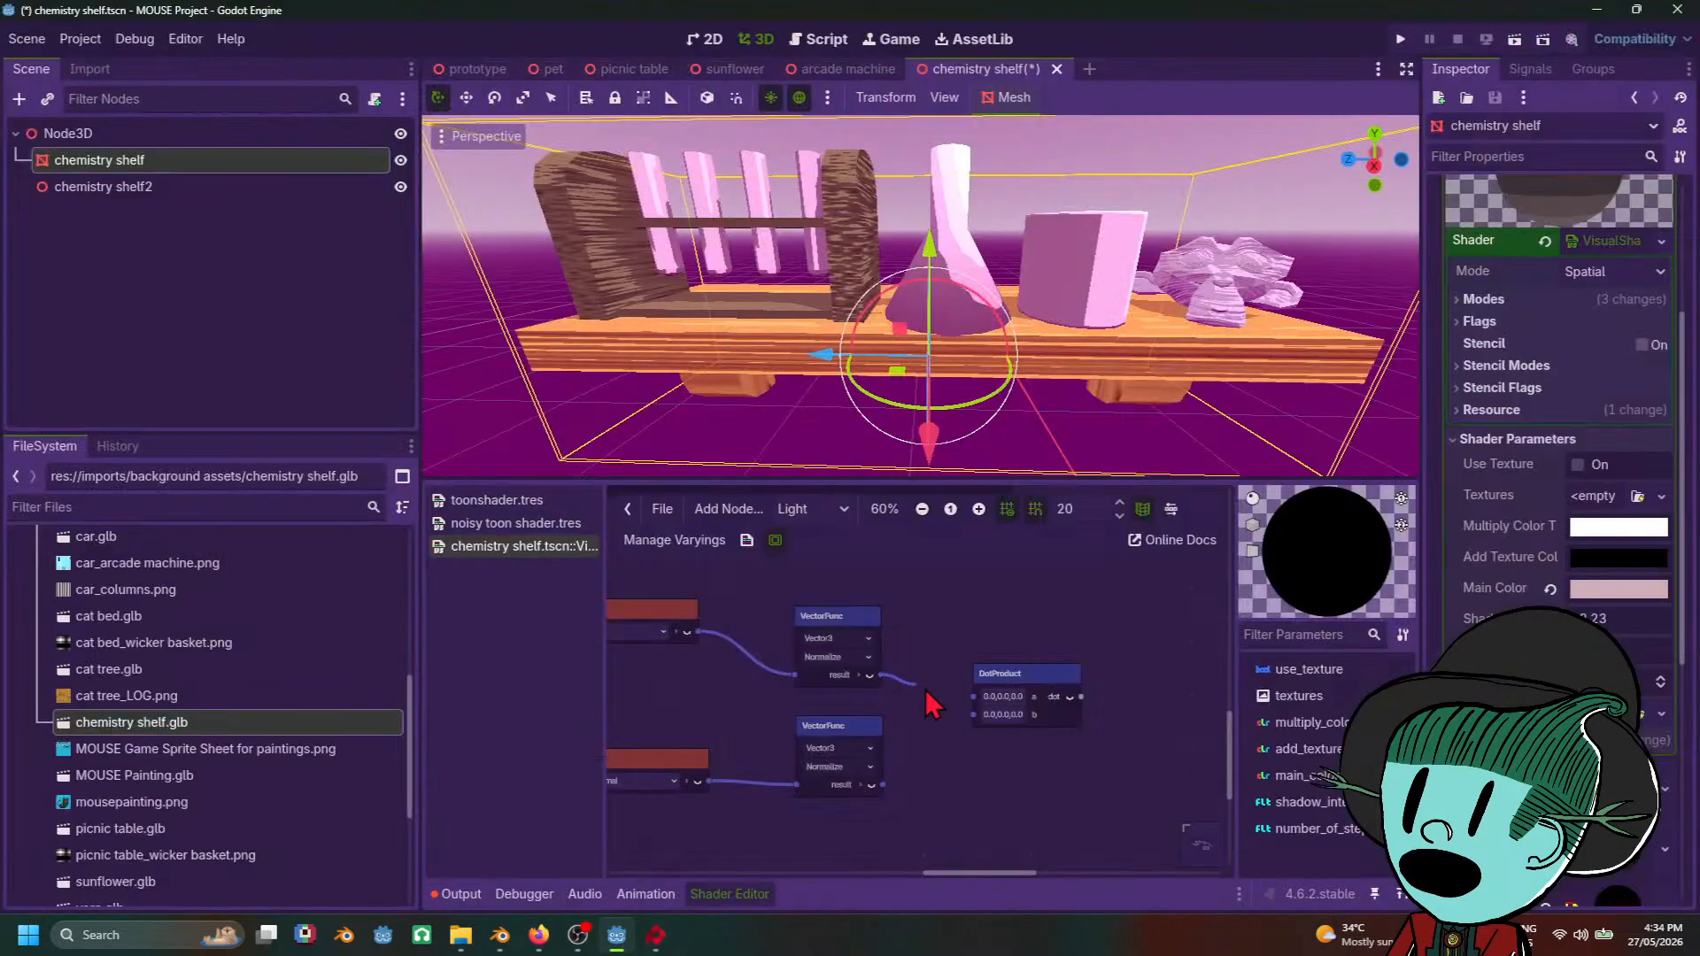
pyautogui.moveTo(929, 704); pyautogui.dragTo(974, 698)
pyautogui.moveTo(884, 785); pyautogui.dragTo(974, 716)
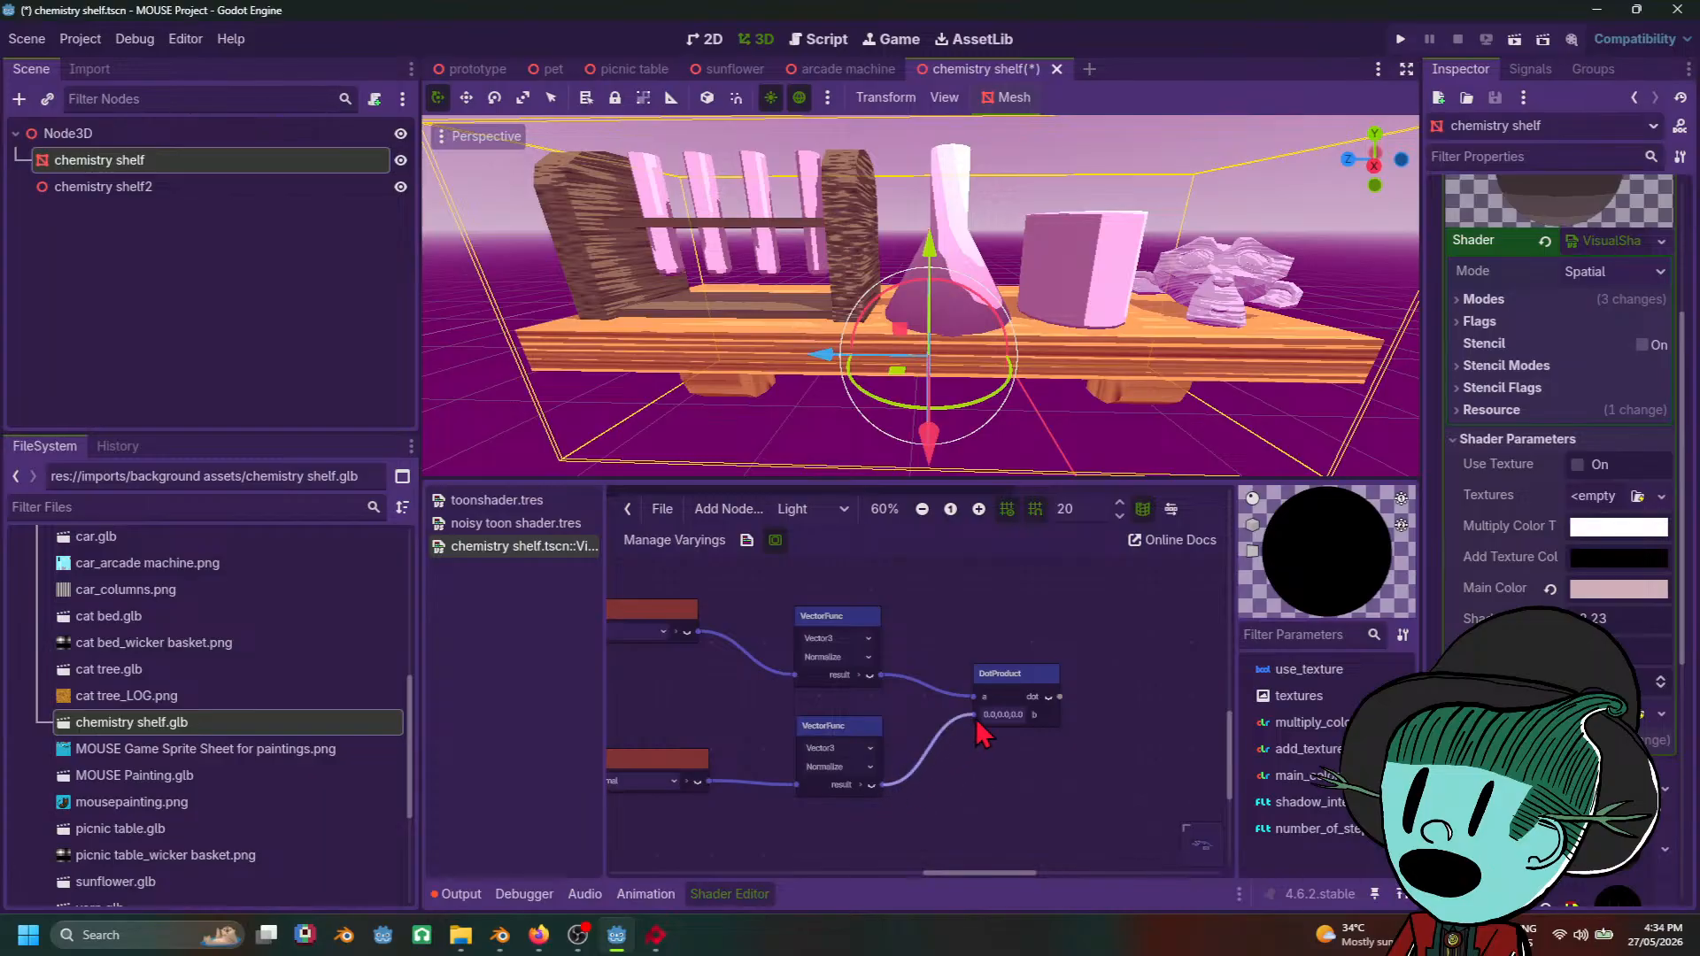
pyautogui.moveTo(1102, 772); pyautogui.dragTo(987, 778, button='middle')
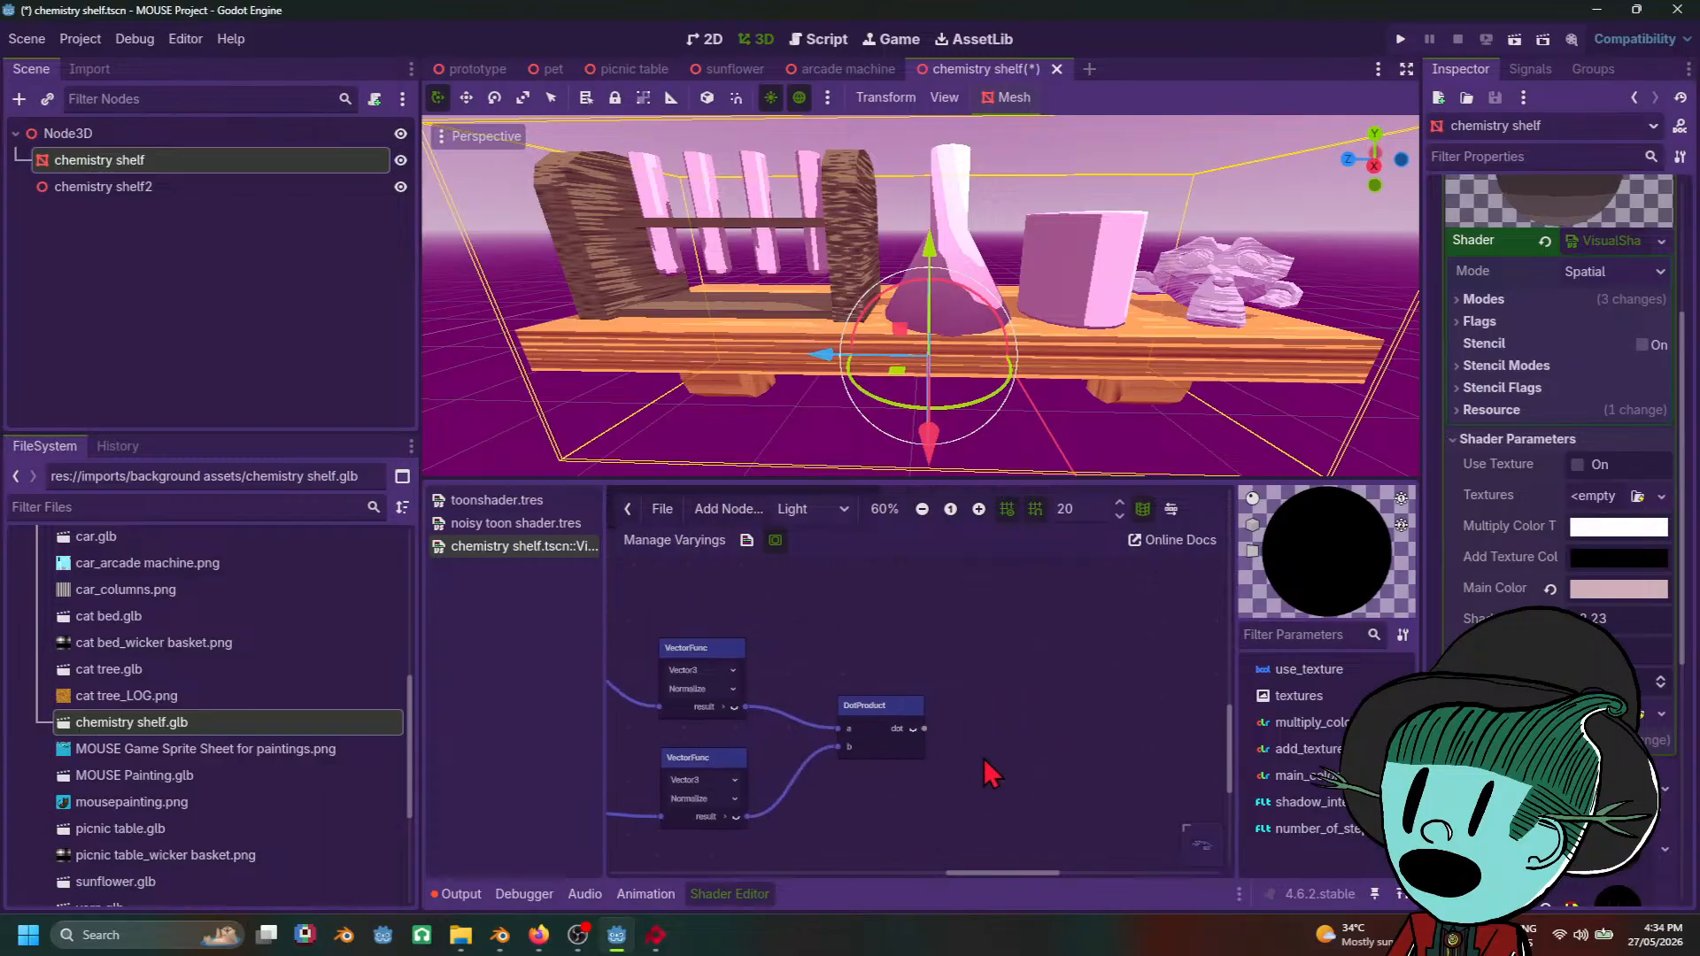
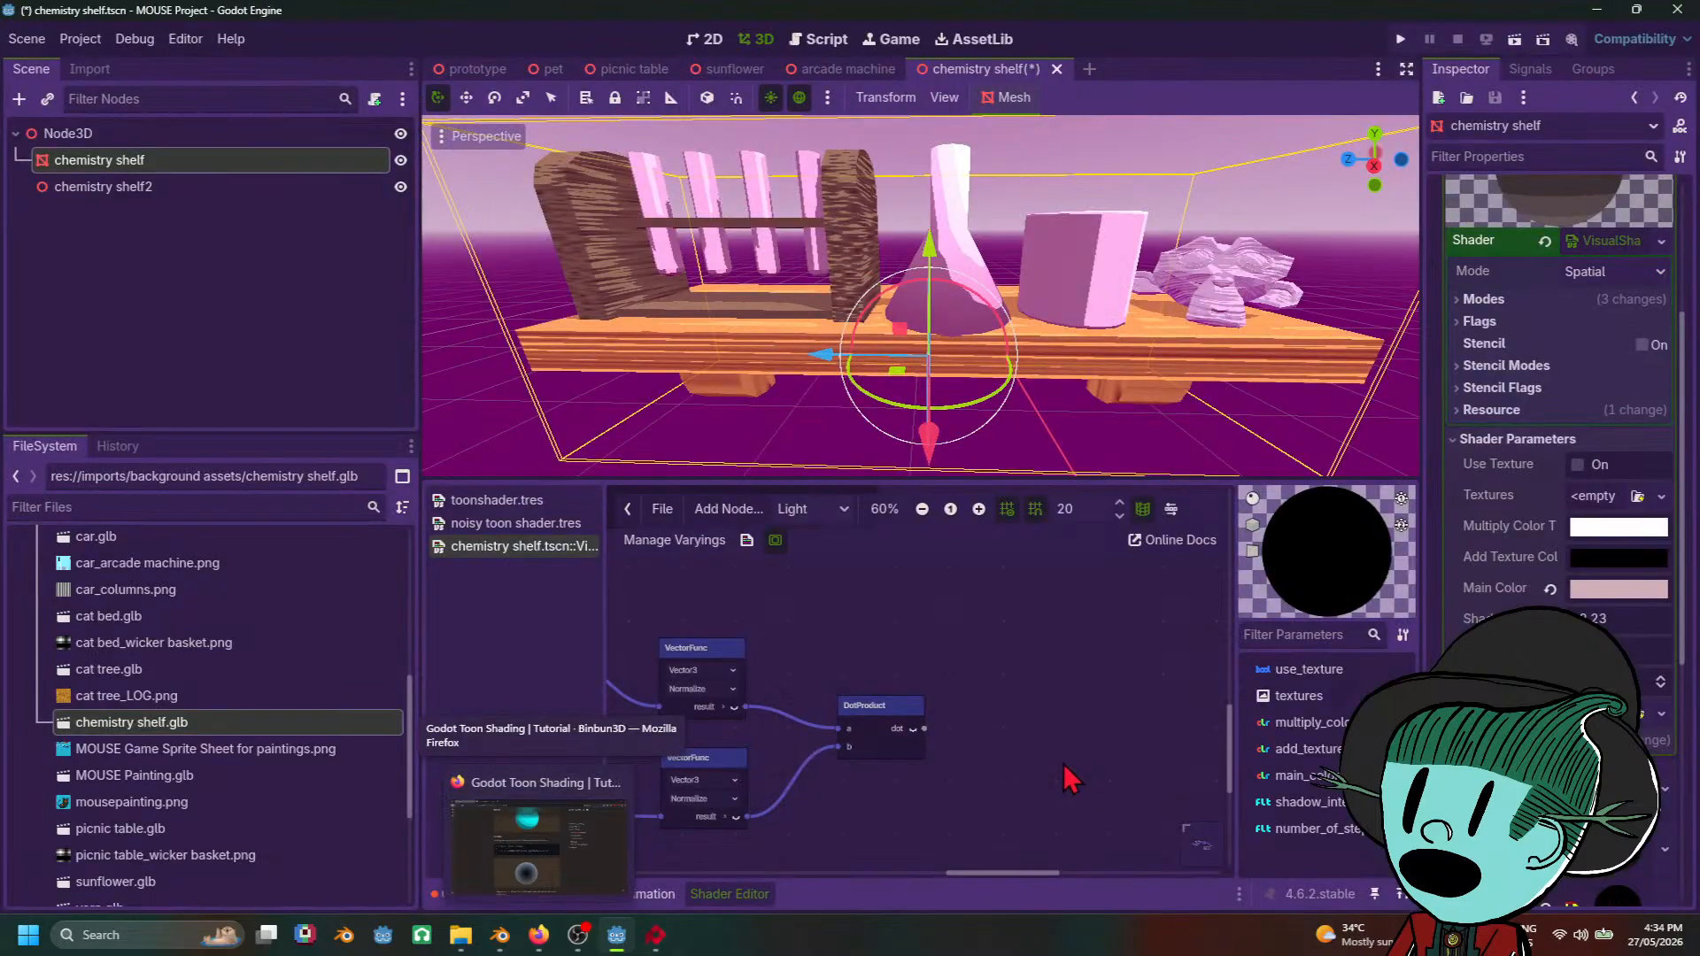
# Step: Add a Vector3Compose node and connect the DotProduct output to its x input
pyautogui.rightClick(1016, 690)
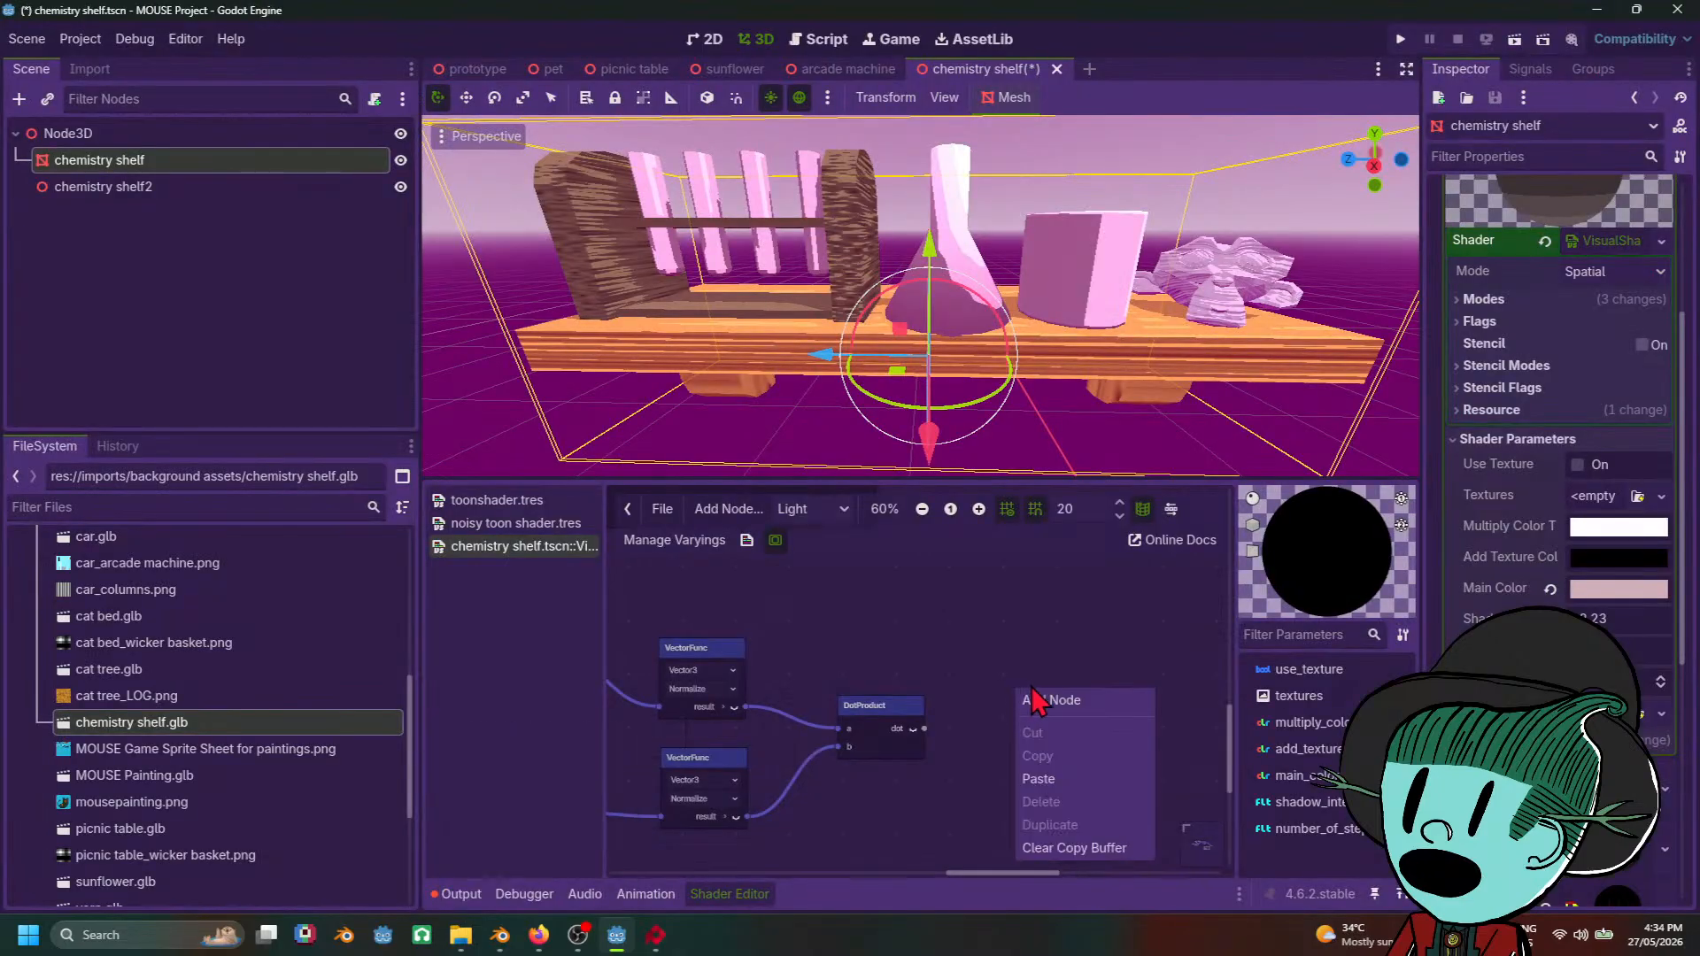
pyautogui.click(1032, 704)
pyautogui.press('BackSpace')
pyautogui.press('BackSpace')
pyautogui.press('BackSpace')
pyautogui.write('vector')
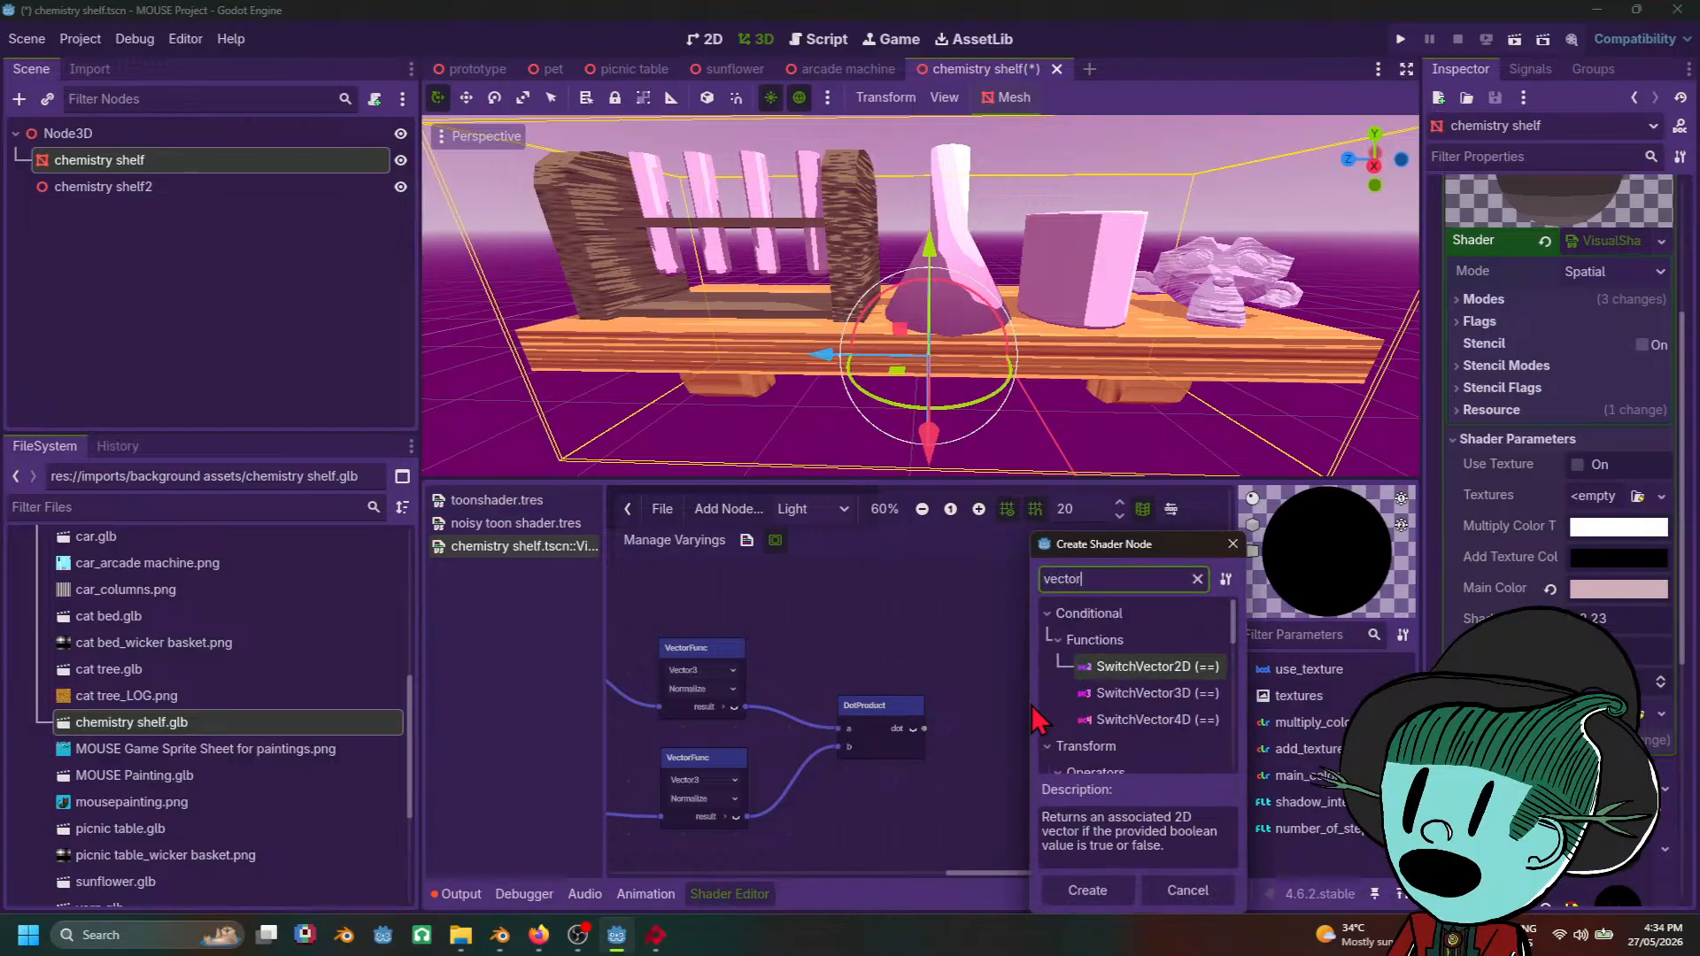
pyautogui.write('3')
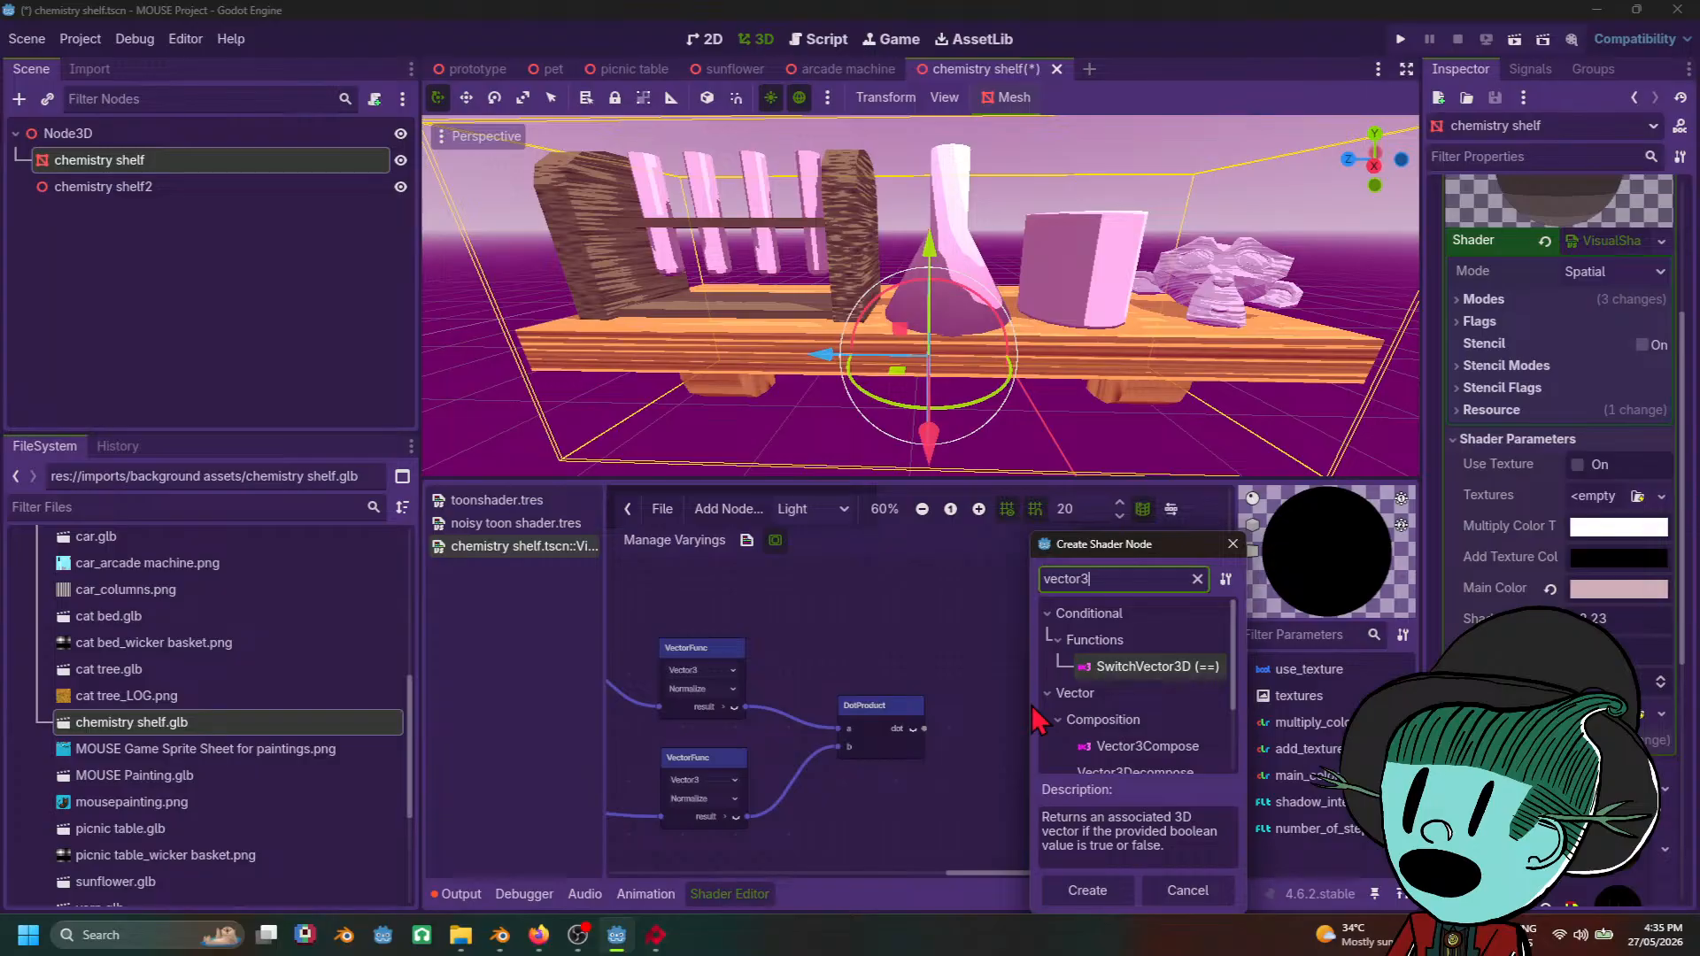
pyautogui.write('c')
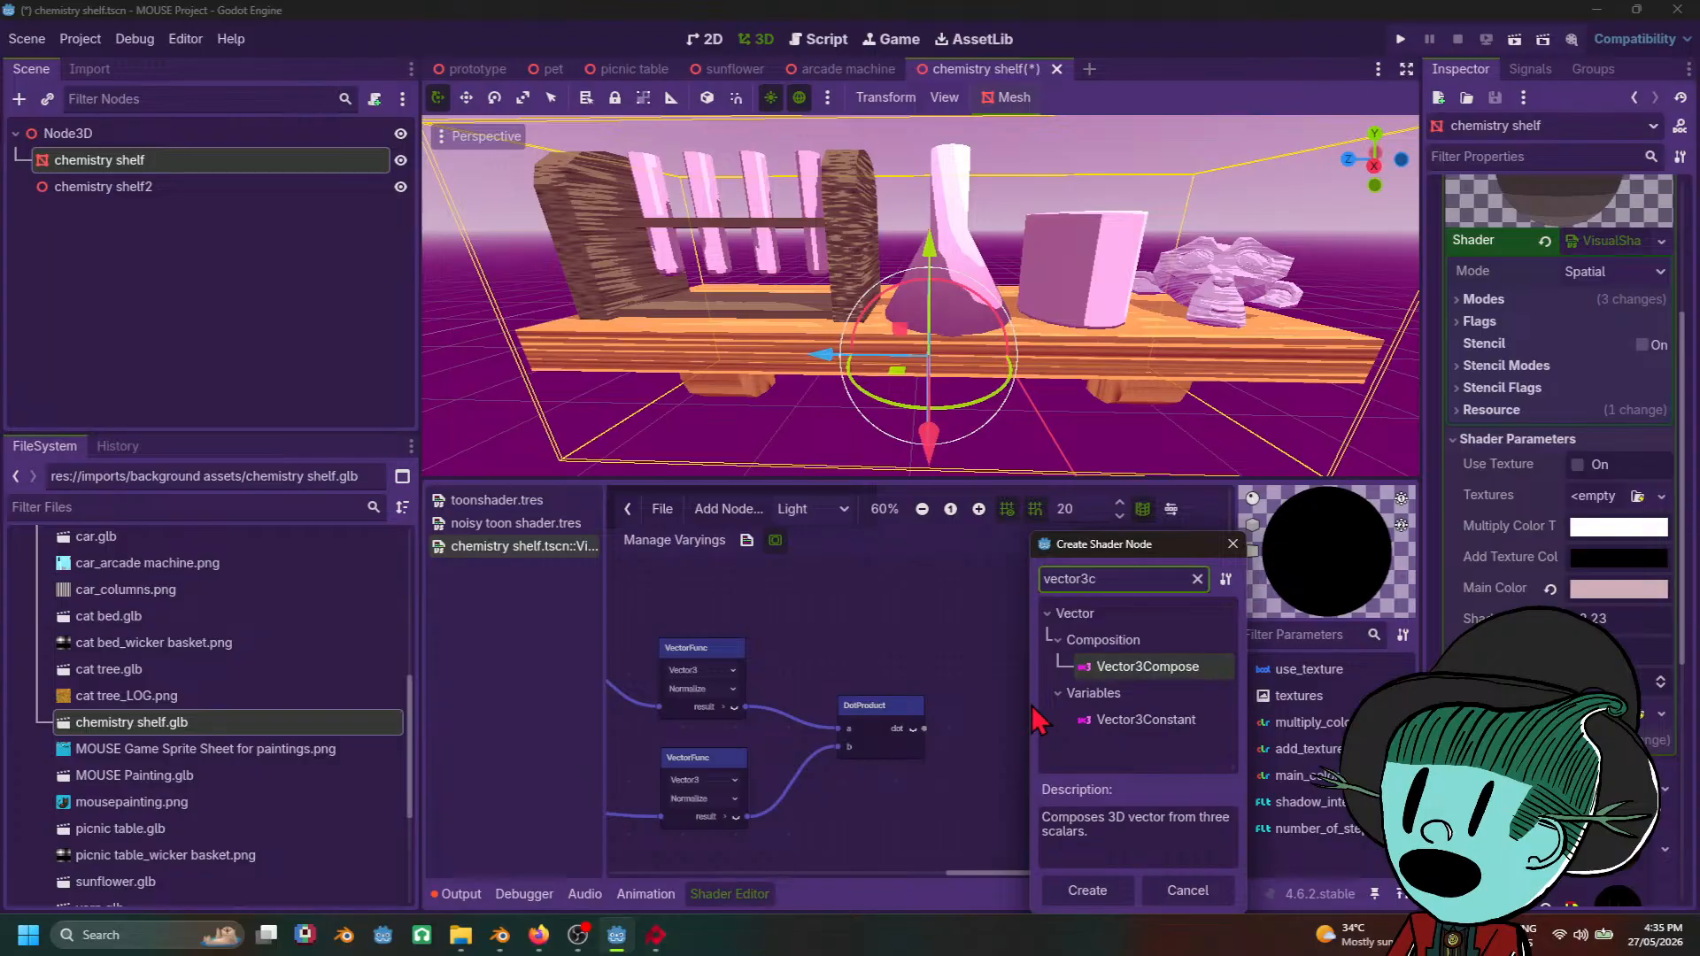
pyautogui.click(1089, 890)
pyautogui.moveTo(924, 728); pyautogui.dragTo(1032, 752)
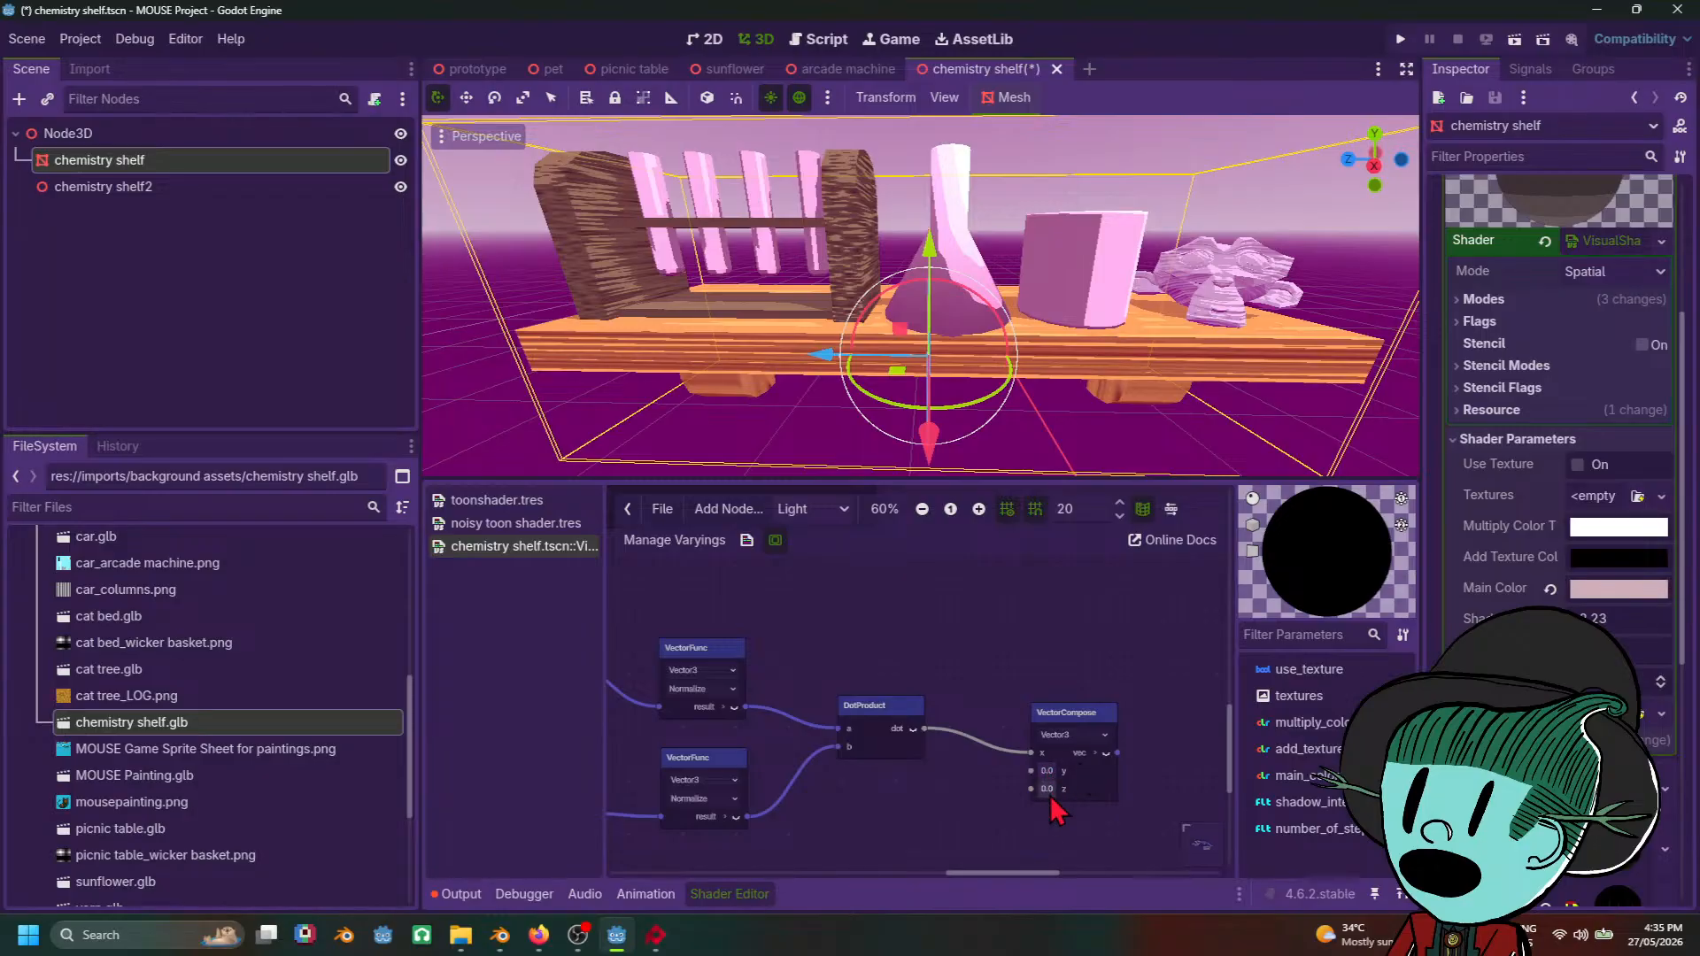
# Step: Set the z component of the VectorCompose node to 1.0
pyautogui.click(1049, 792)
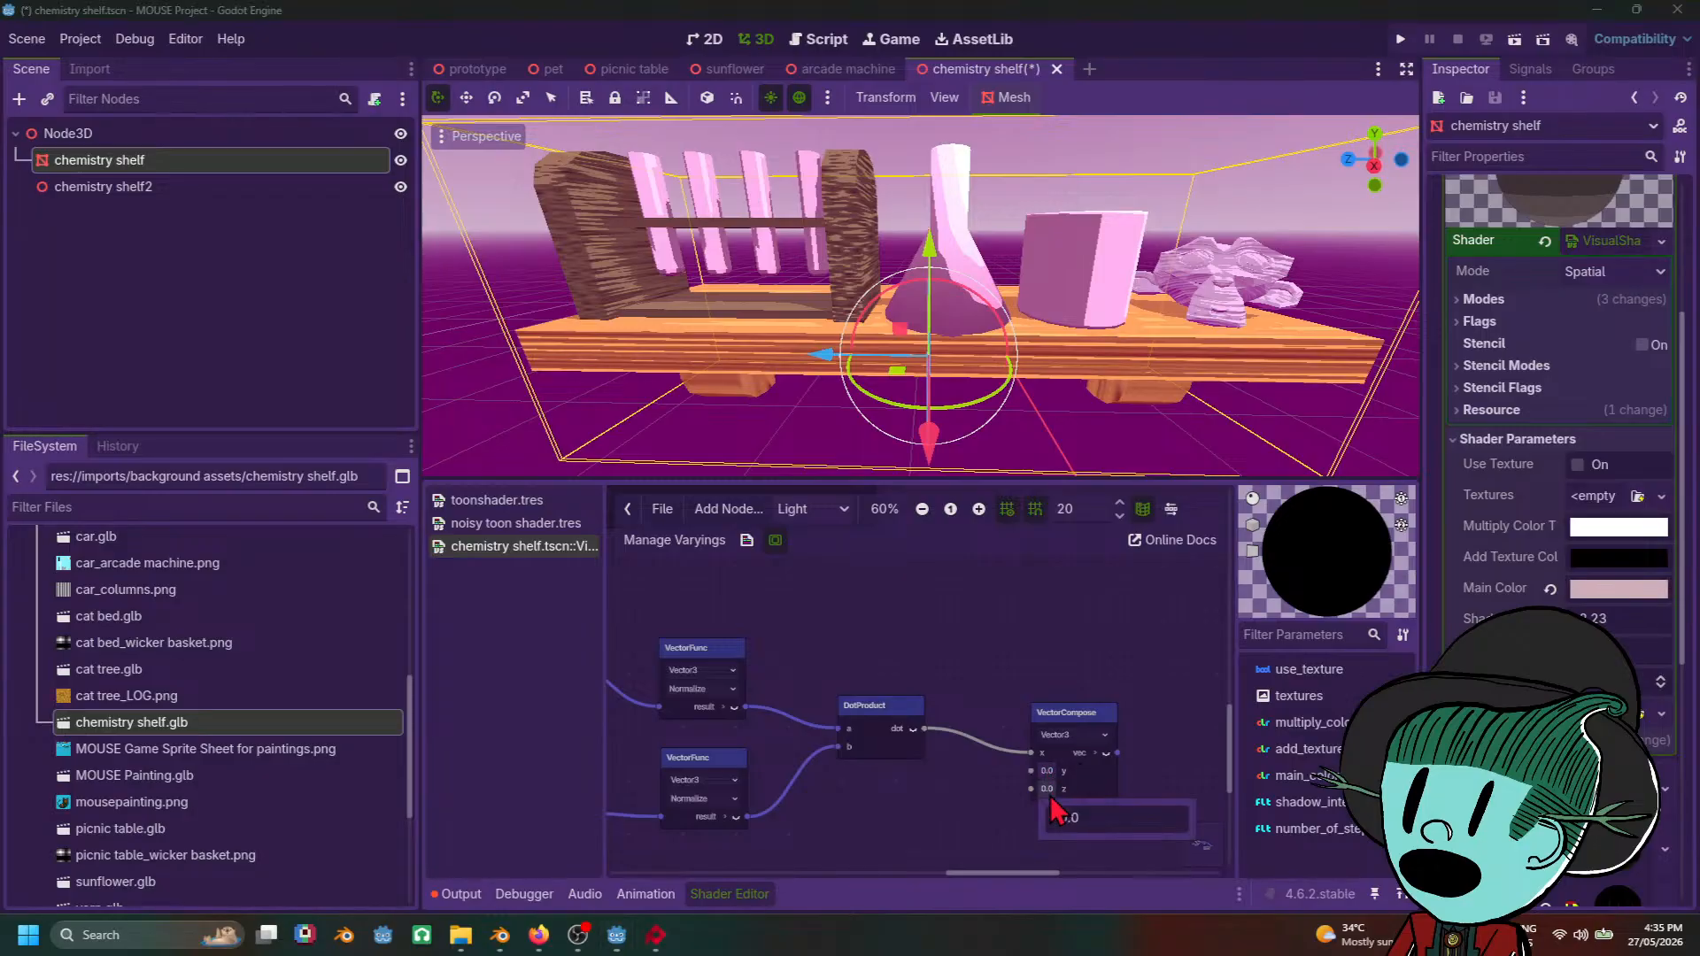
pyautogui.write('1')
pyautogui.press('Return')
pyautogui.scroll(-3, 1107, 715)
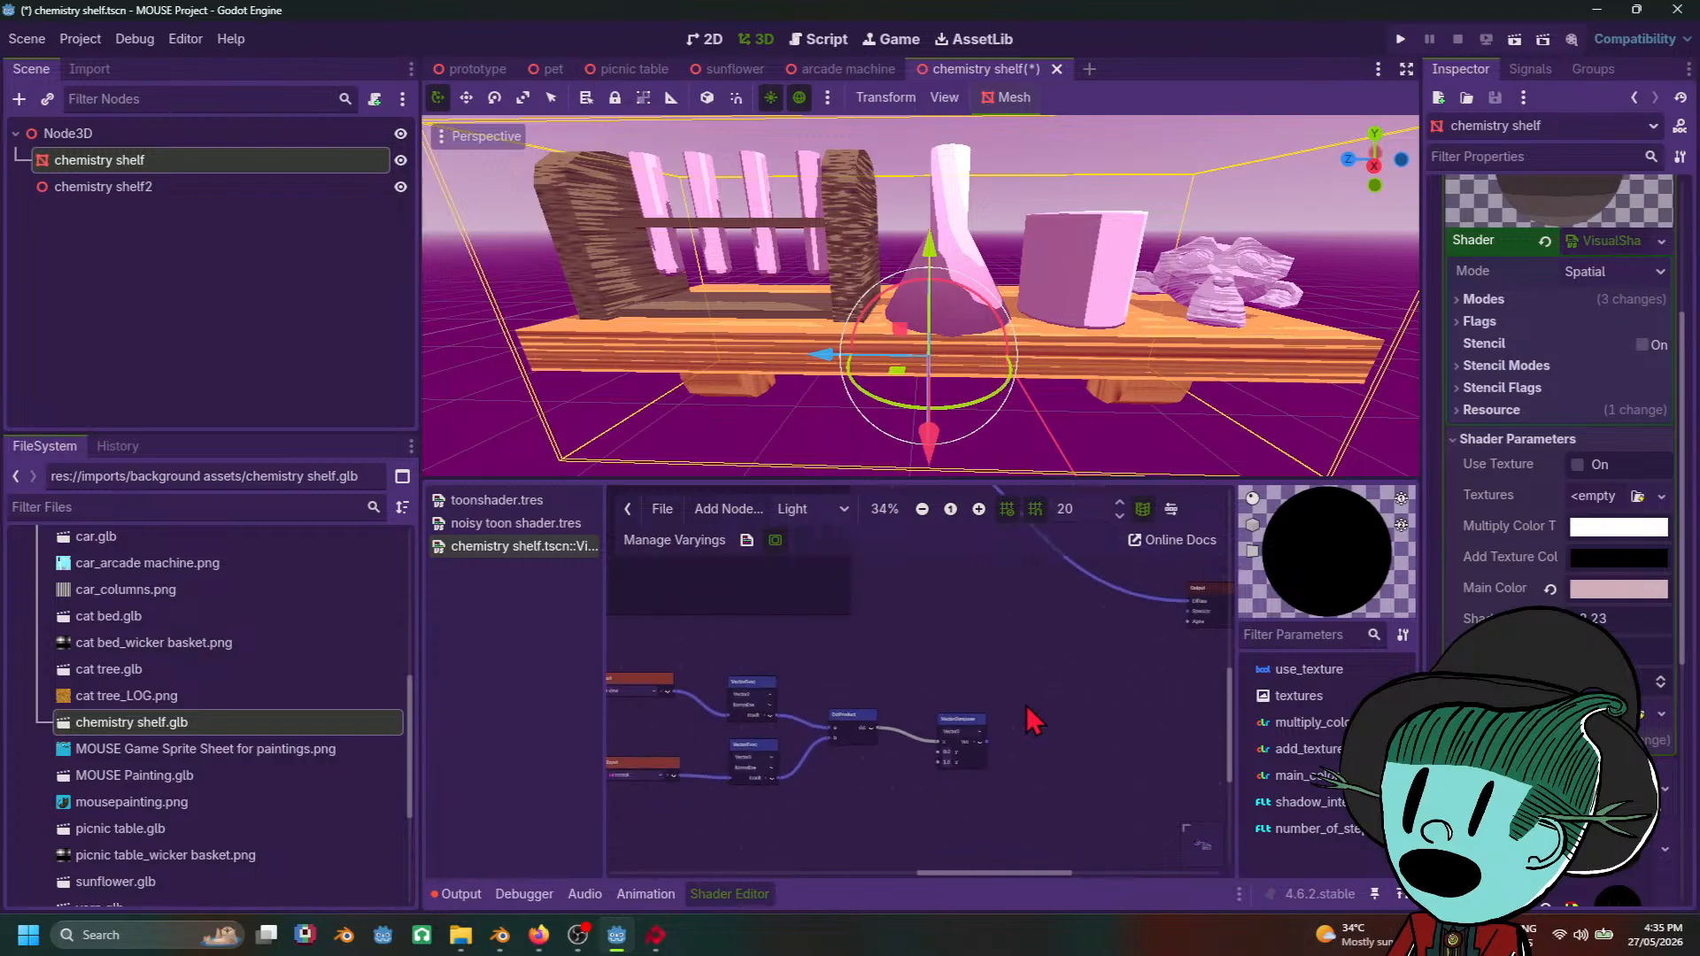
pyautogui.scroll(3, 1031, 719)
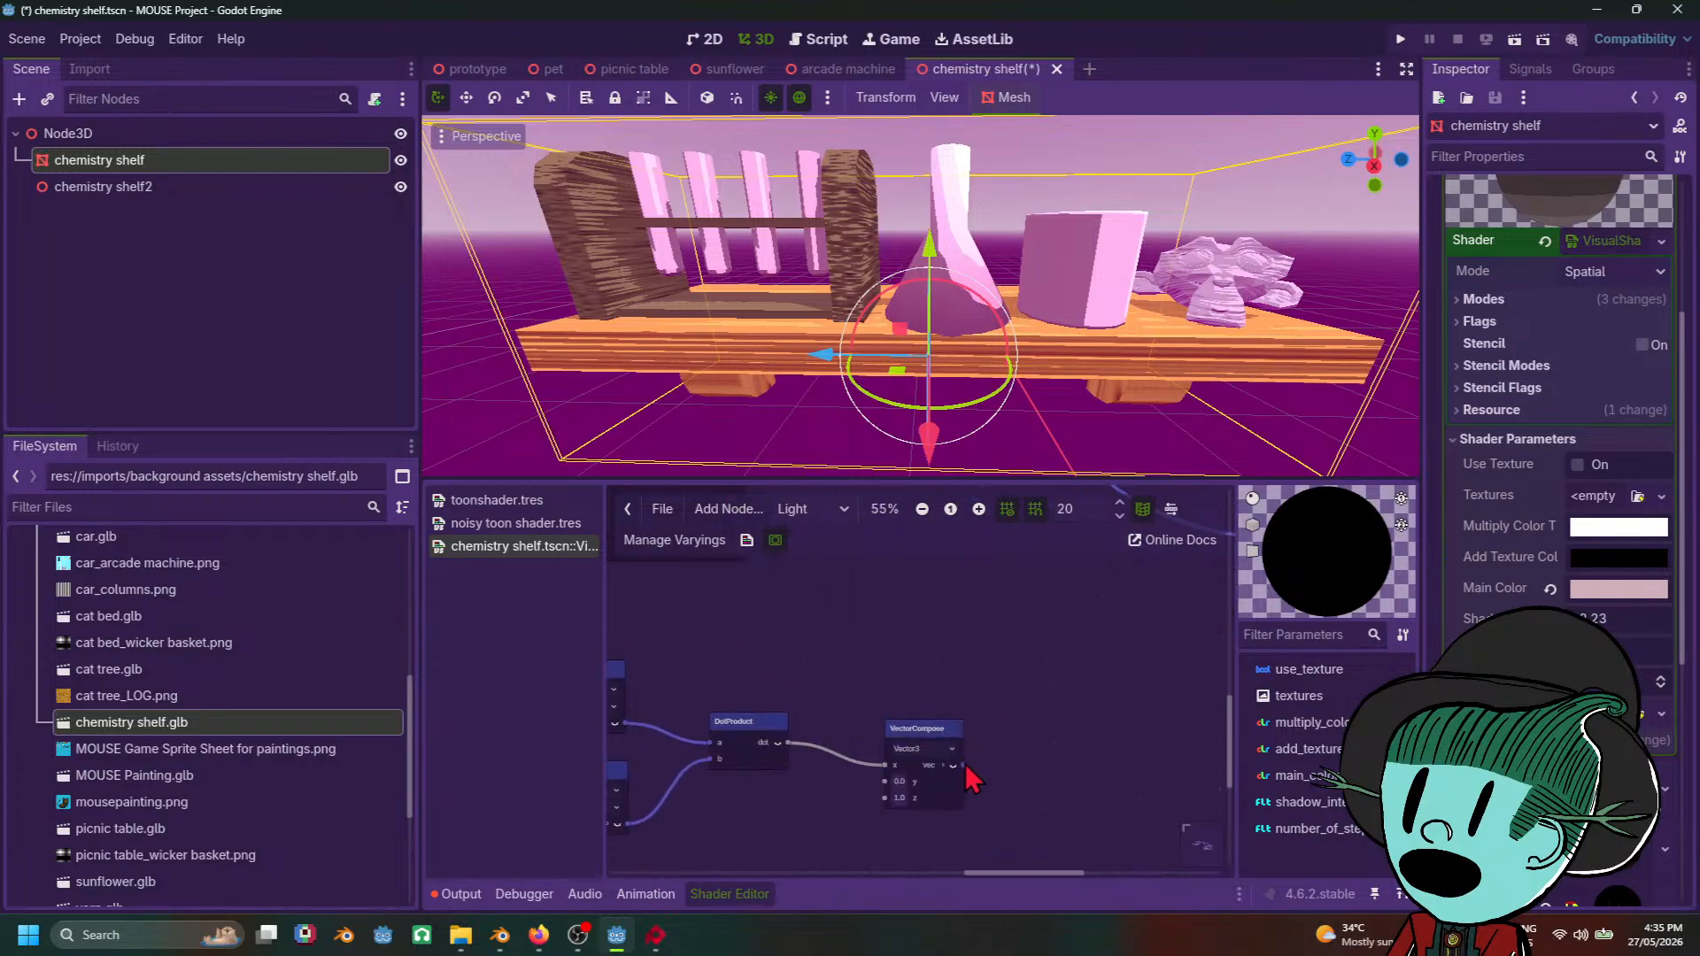
# Step: Add a Vector3 Clamp node fed by the VectorCompose output and place it slightly above that node's level
pyautogui.moveTo(965, 765); pyautogui.dragTo(1056, 757)
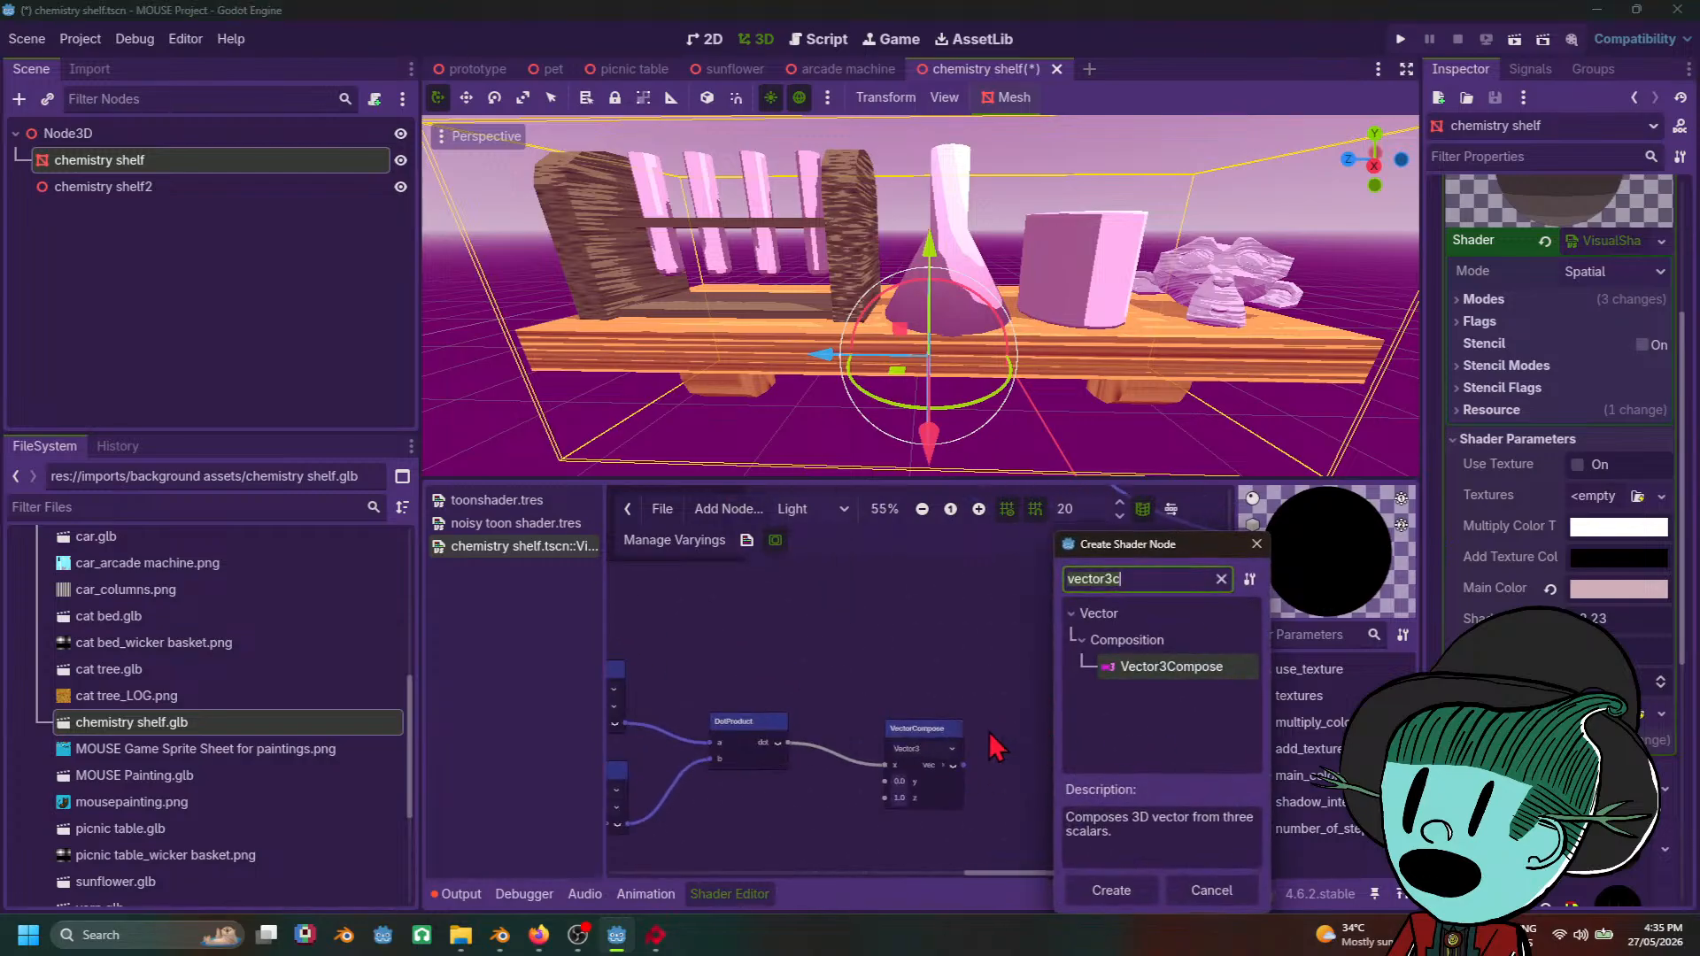
pyautogui.write('clap')
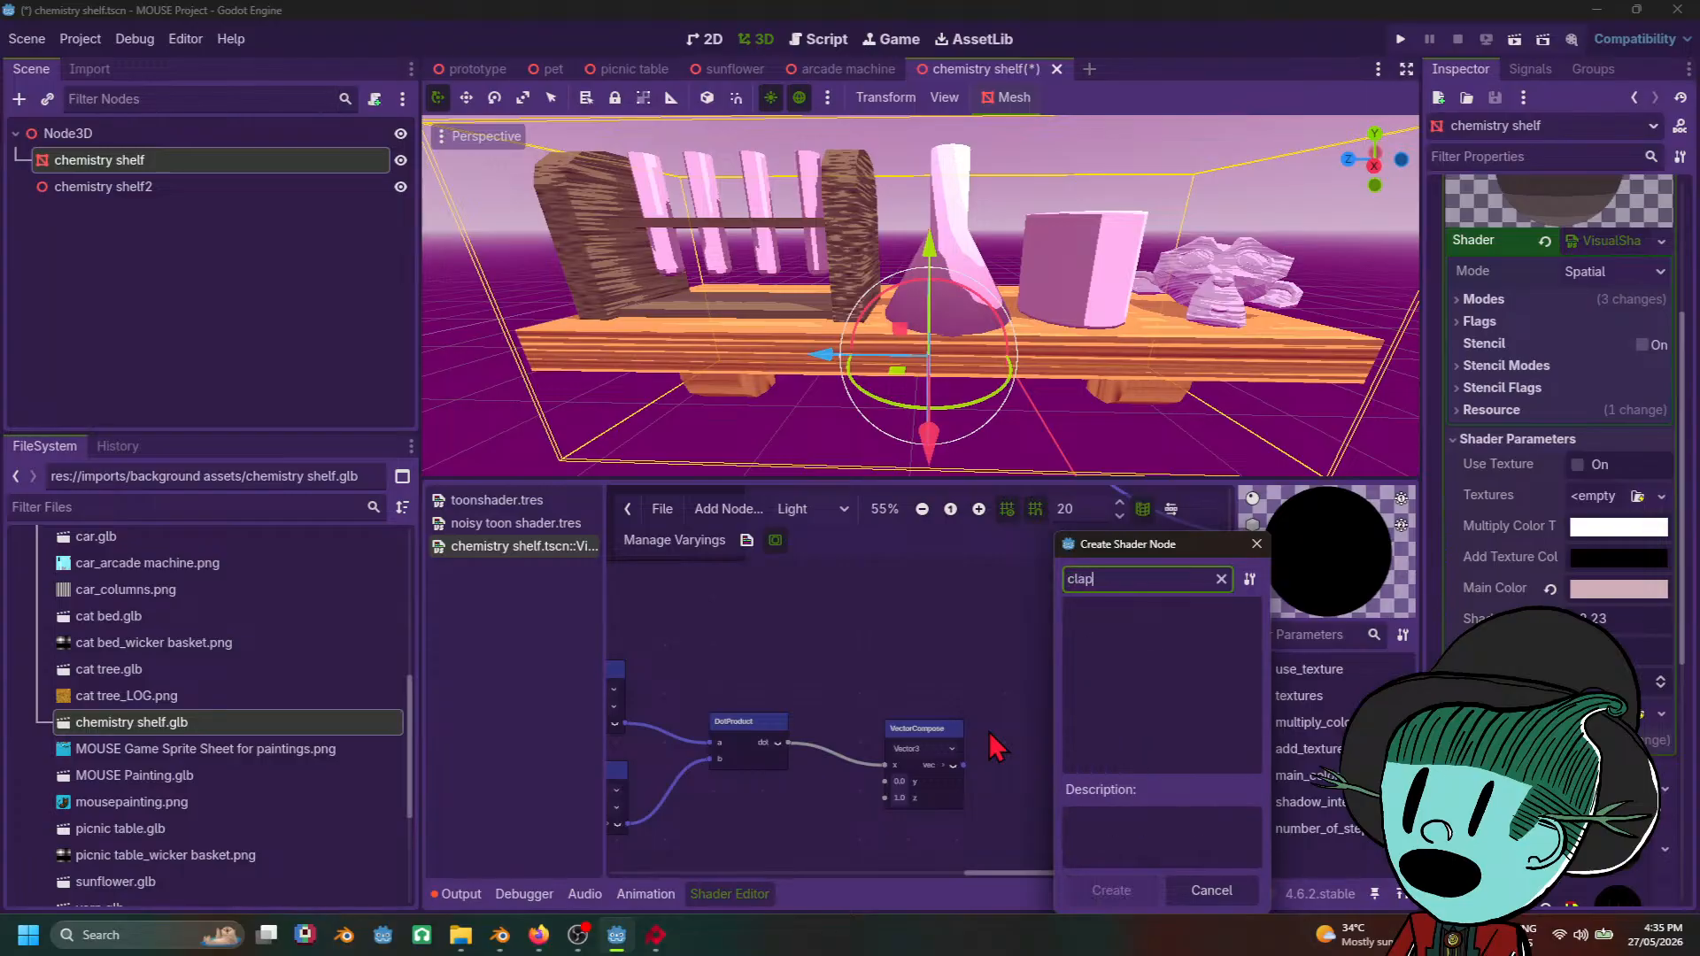
pyautogui.press('BackSpace')
pyautogui.write('mp')
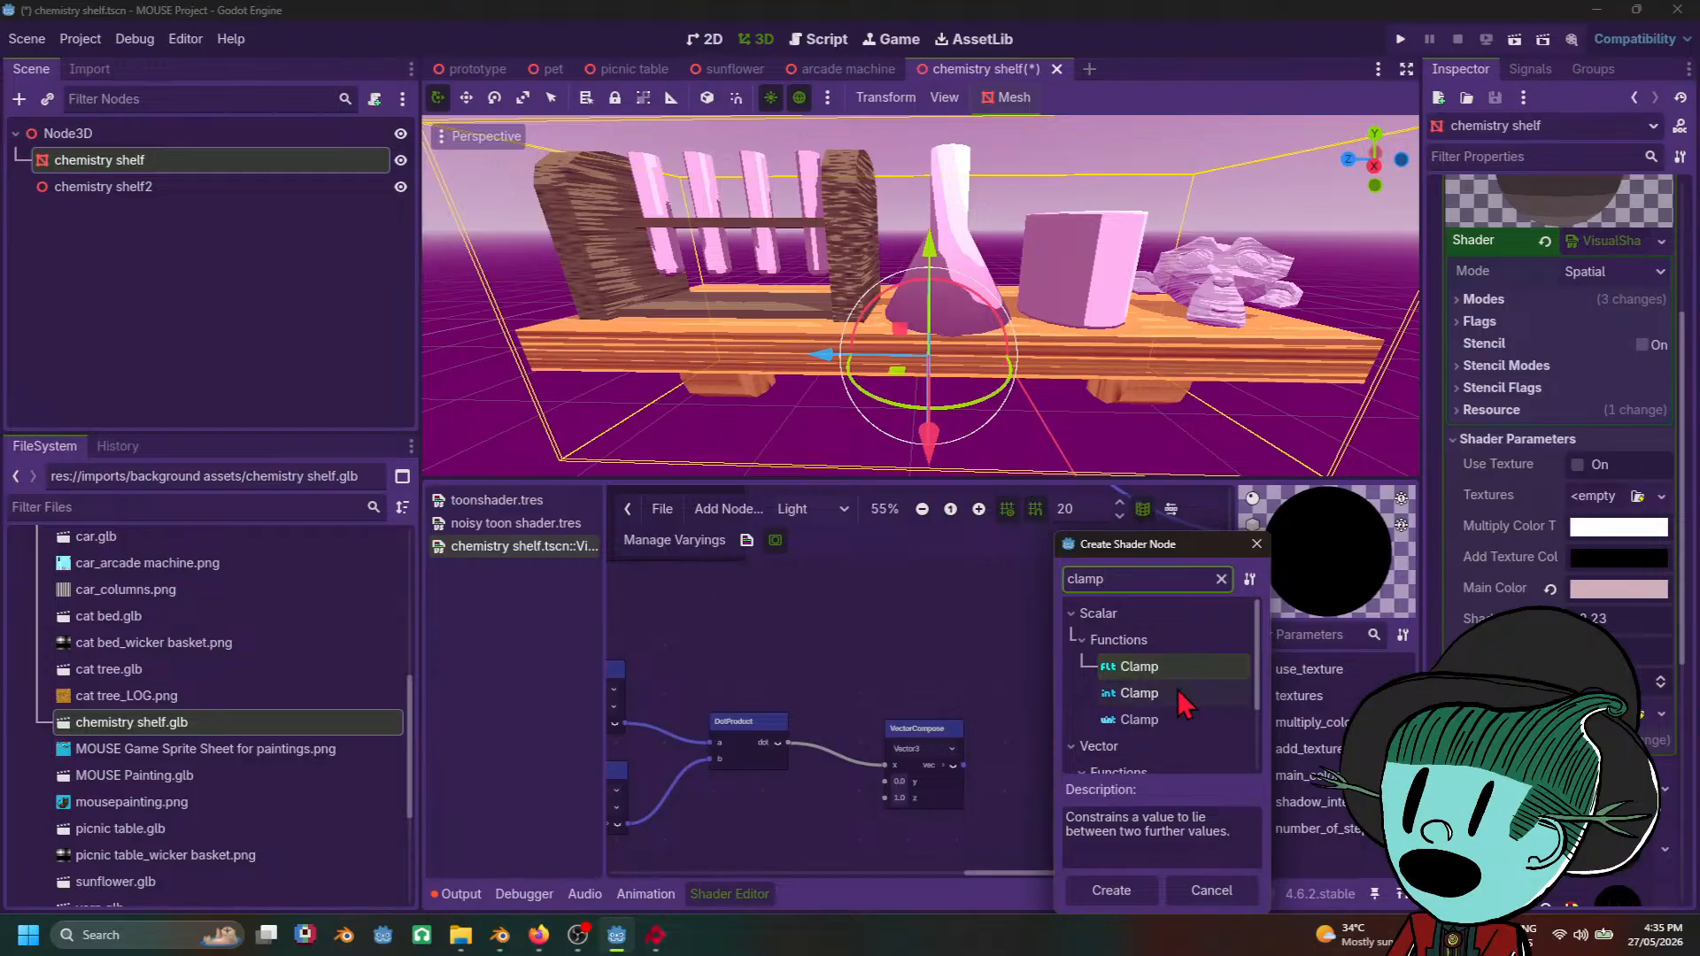
pyautogui.scroll(-3, 1178, 699)
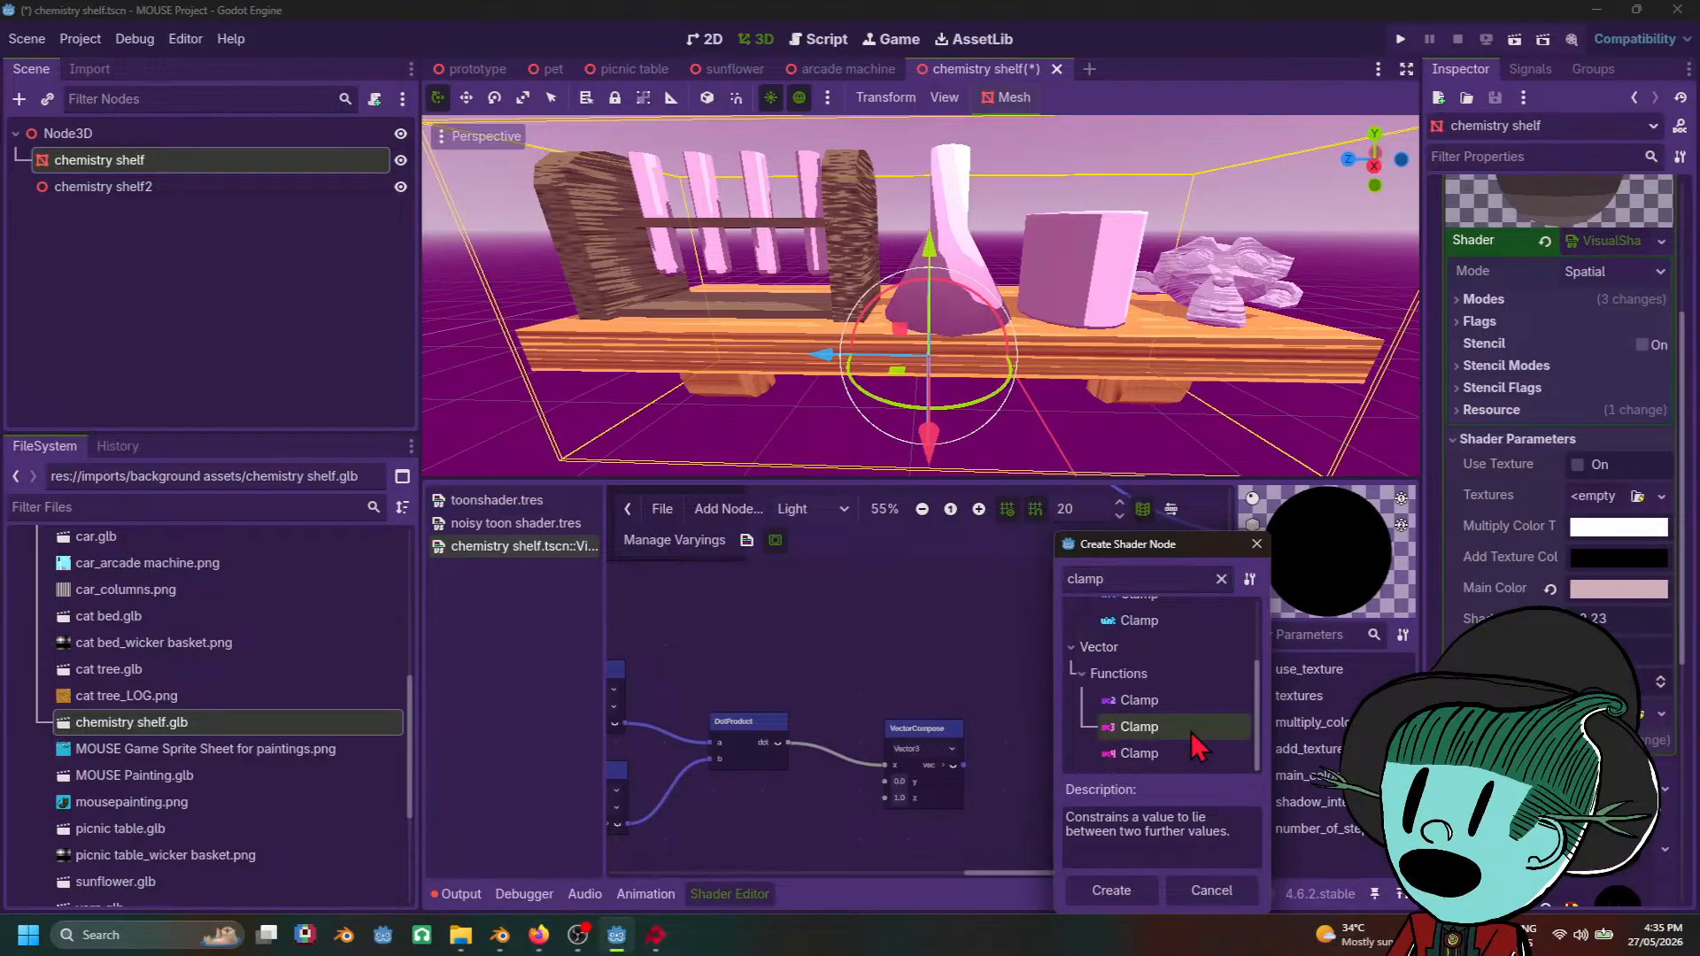
pyautogui.doubleClick(1187, 728)
pyautogui.scroll(2, 1061, 745)
pyautogui.moveTo(1100, 760); pyautogui.dragTo(1087, 669)
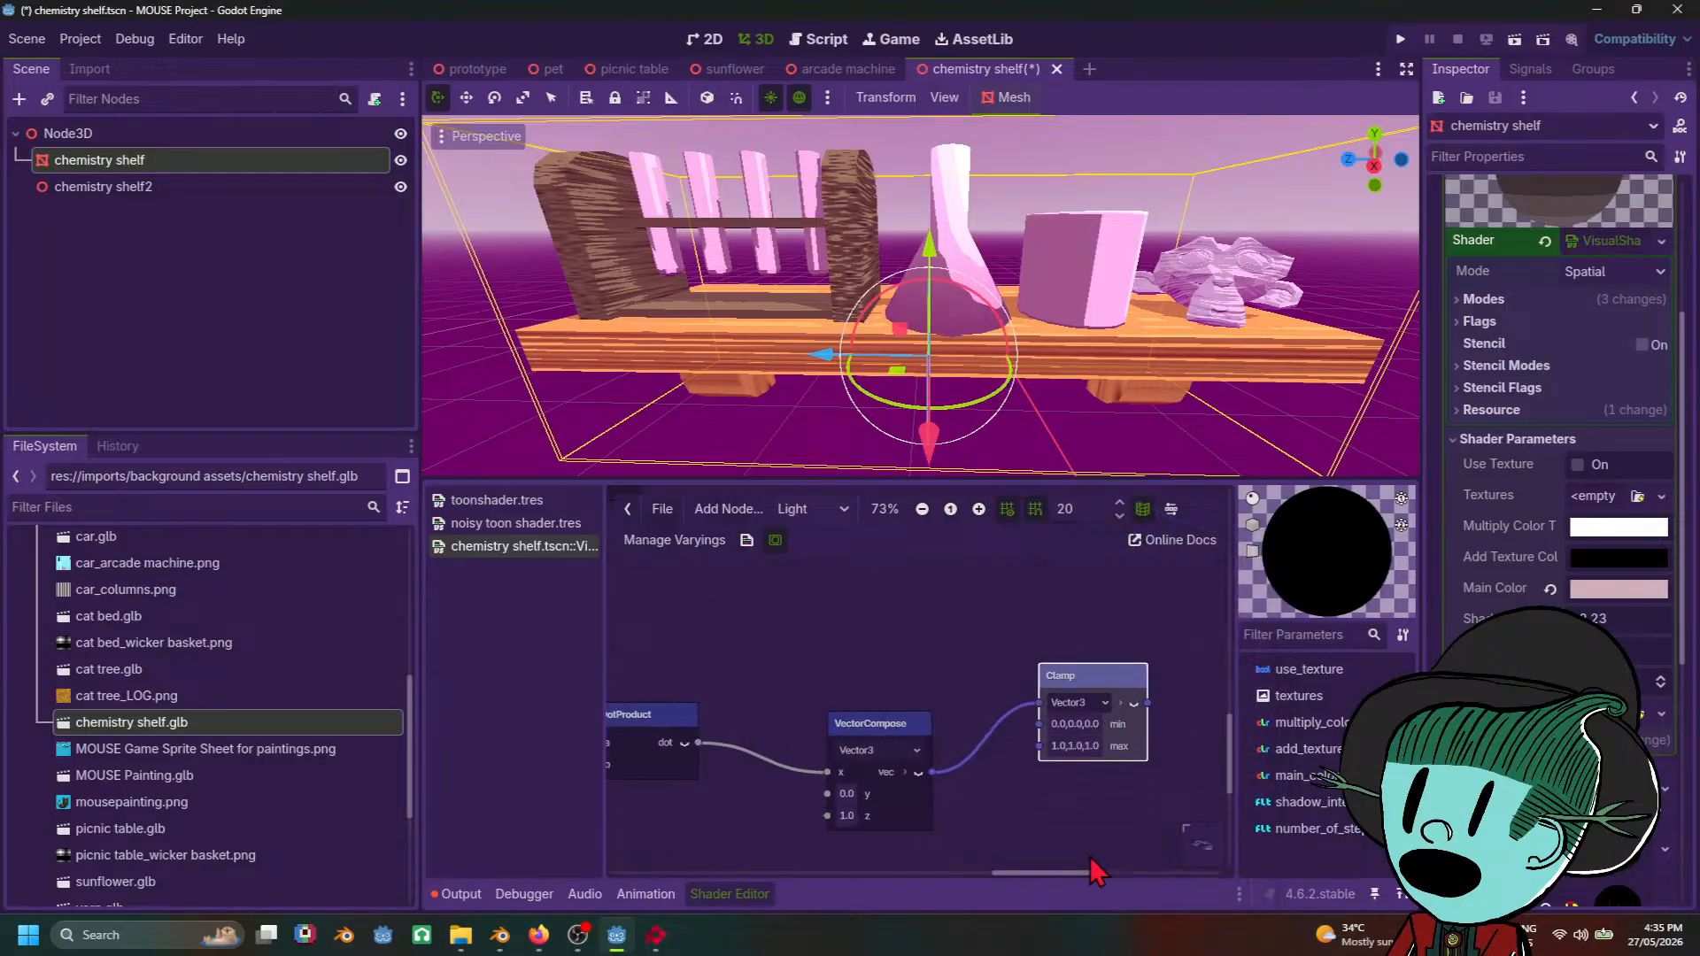
# Step: Connect the DotProduct output directly to the Clamp node's input and move the VectorCompose node down out of the way
pyautogui.moveTo(654, 937)
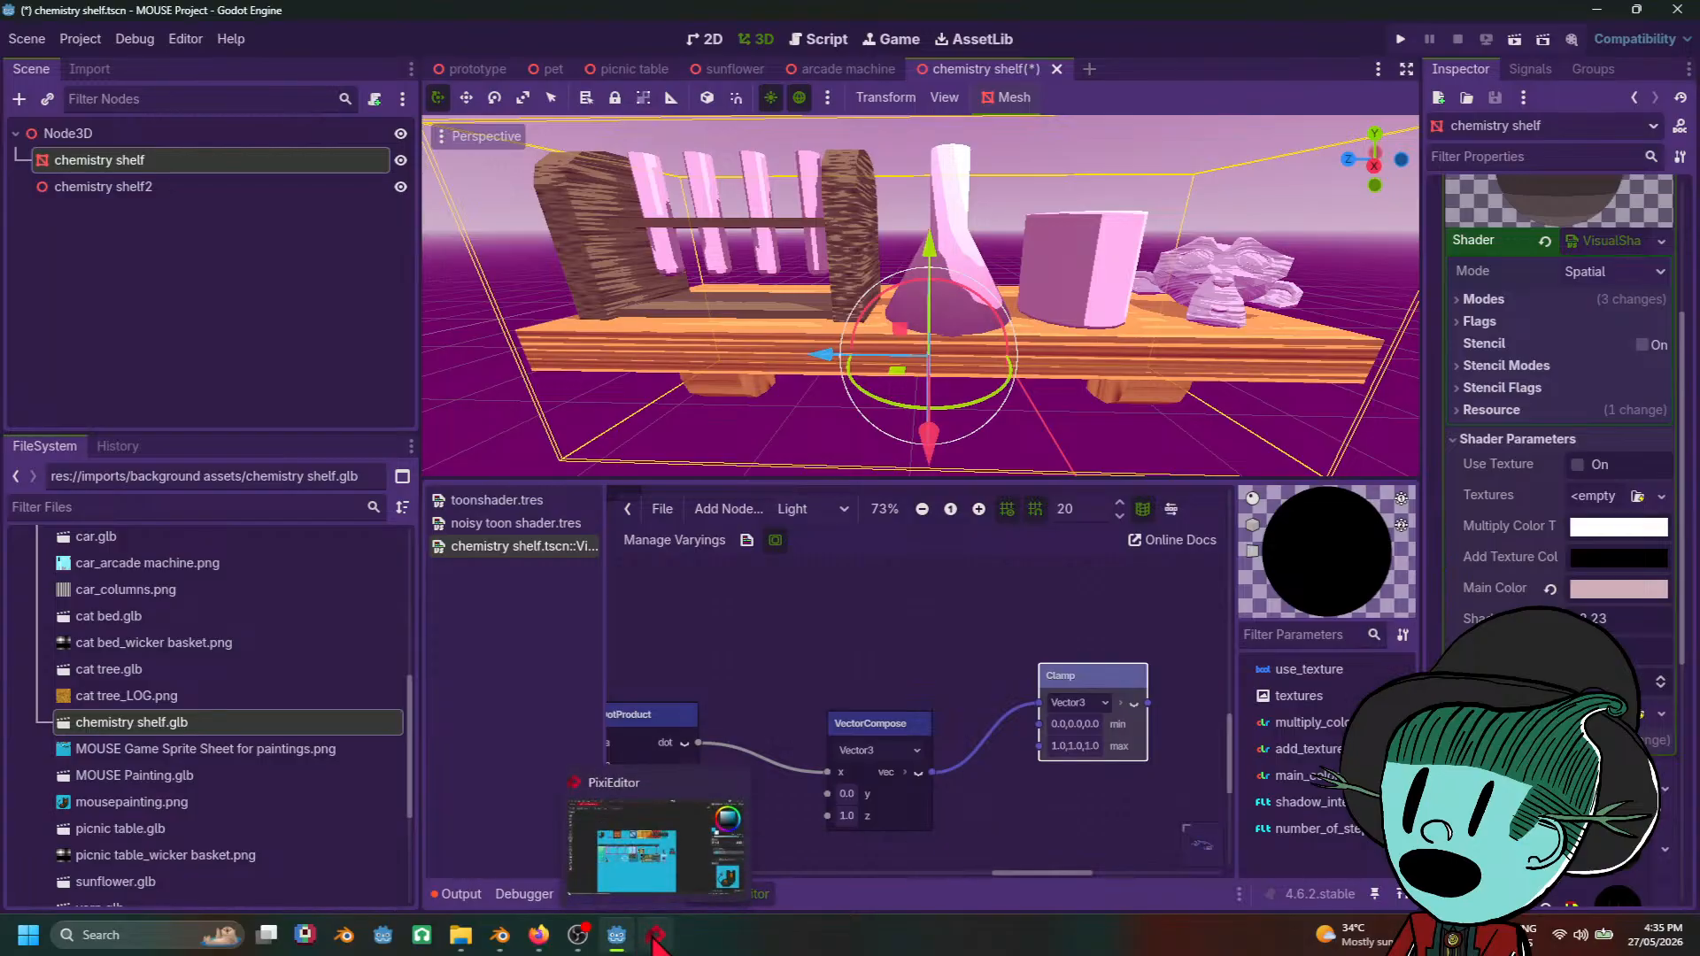
pyautogui.moveTo(585, 946)
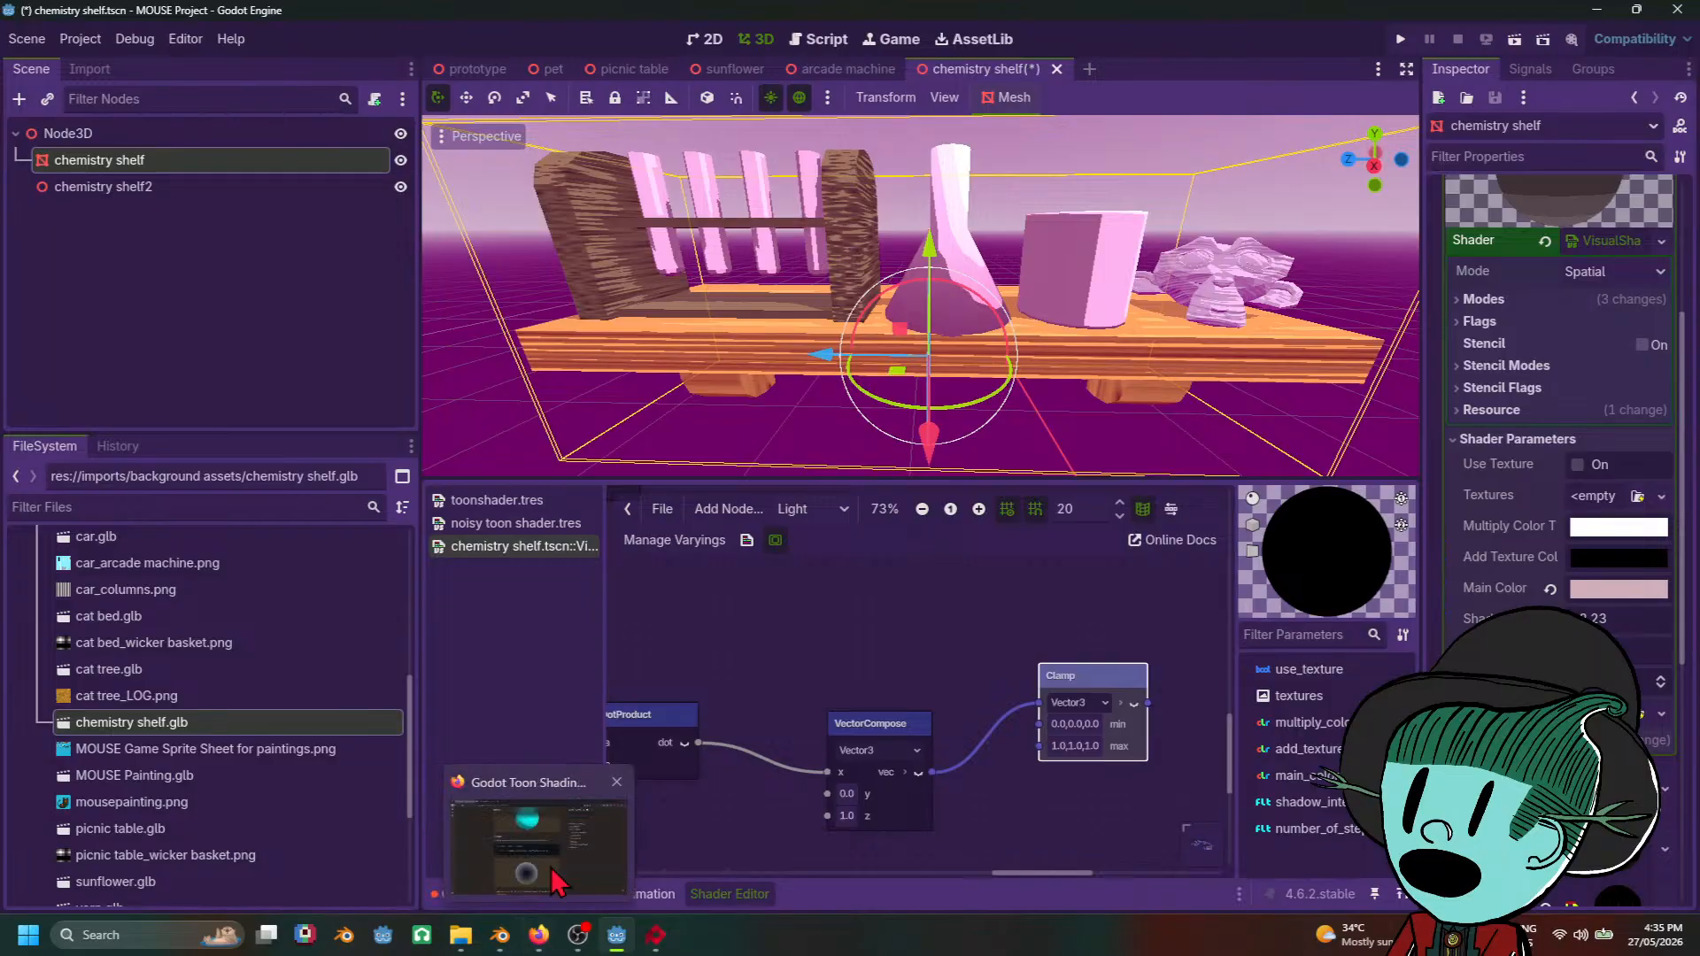
pyautogui.moveTo(542, 850)
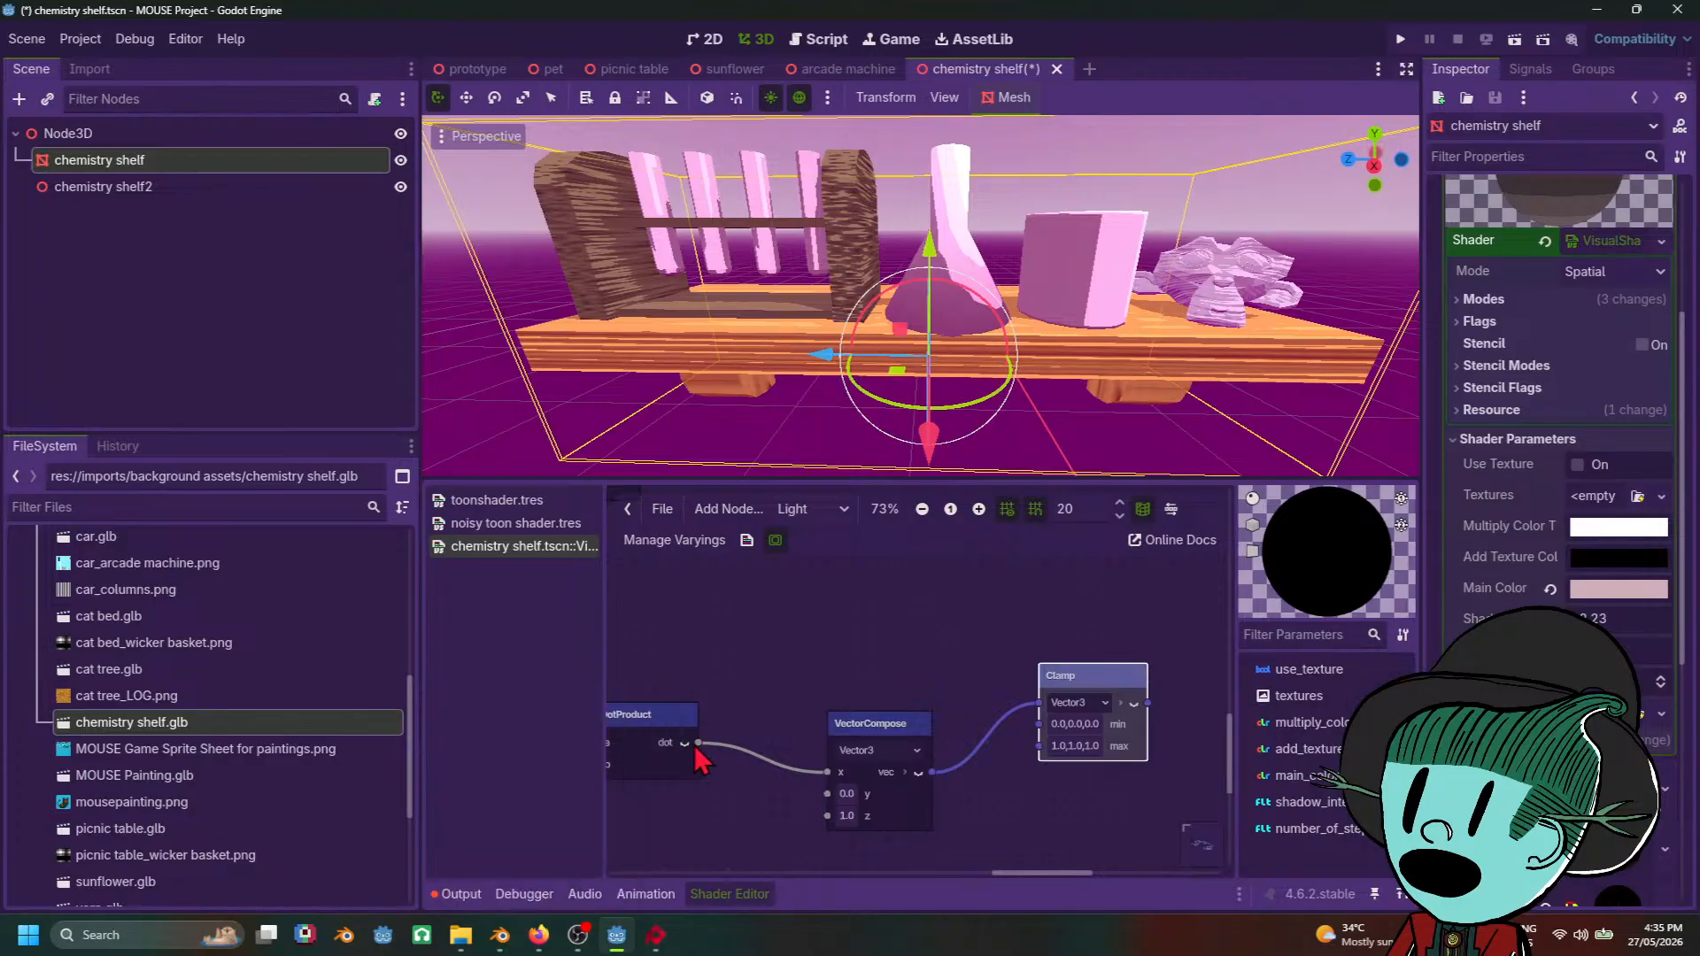
pyautogui.moveTo(699, 742); pyautogui.dragTo(1041, 704)
pyautogui.moveTo(884, 725); pyautogui.dragTo(837, 828)
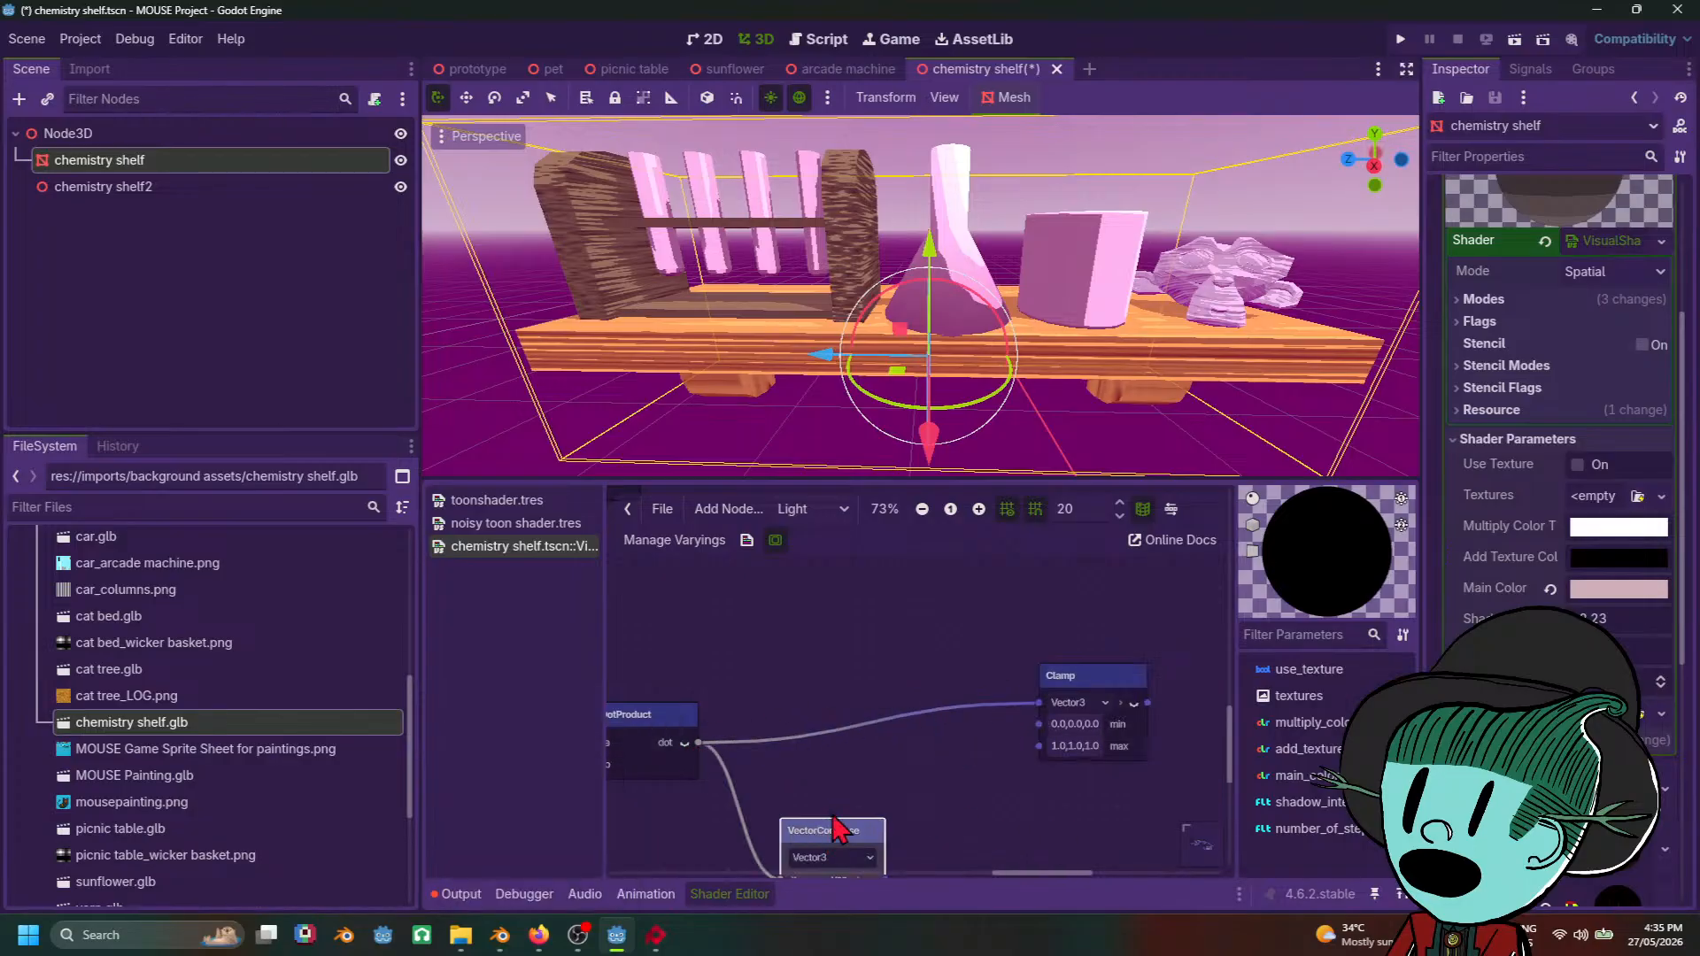
# Step: Examine the fresnel node chain from the view and normal inputs through the DotProduct to the Clamp node
pyautogui.moveTo(1011, 774); pyautogui.dragTo(874, 747, button='middle')
pyautogui.scroll(-1, 1059, 673)
pyautogui.scroll(1, 1059, 673)
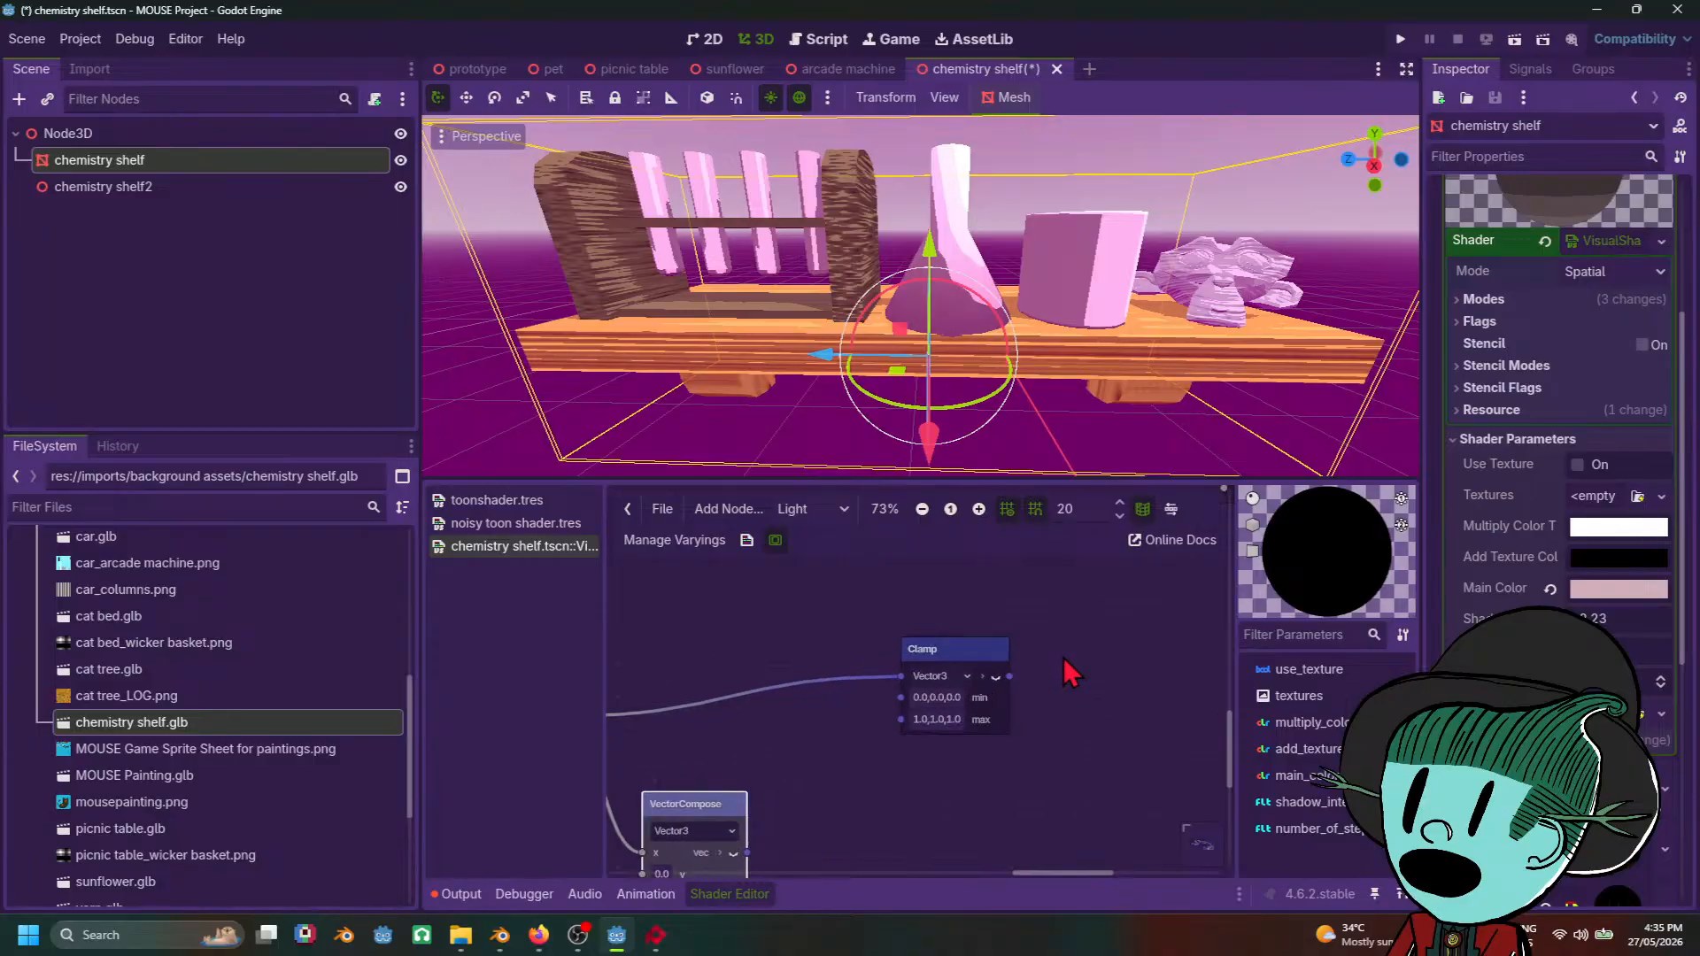
pyautogui.scroll(-2, 1064, 673)
pyautogui.moveTo(1066, 657); pyautogui.dragTo(1104, 682, button='middle')
pyautogui.scroll(-1, 816, 737)
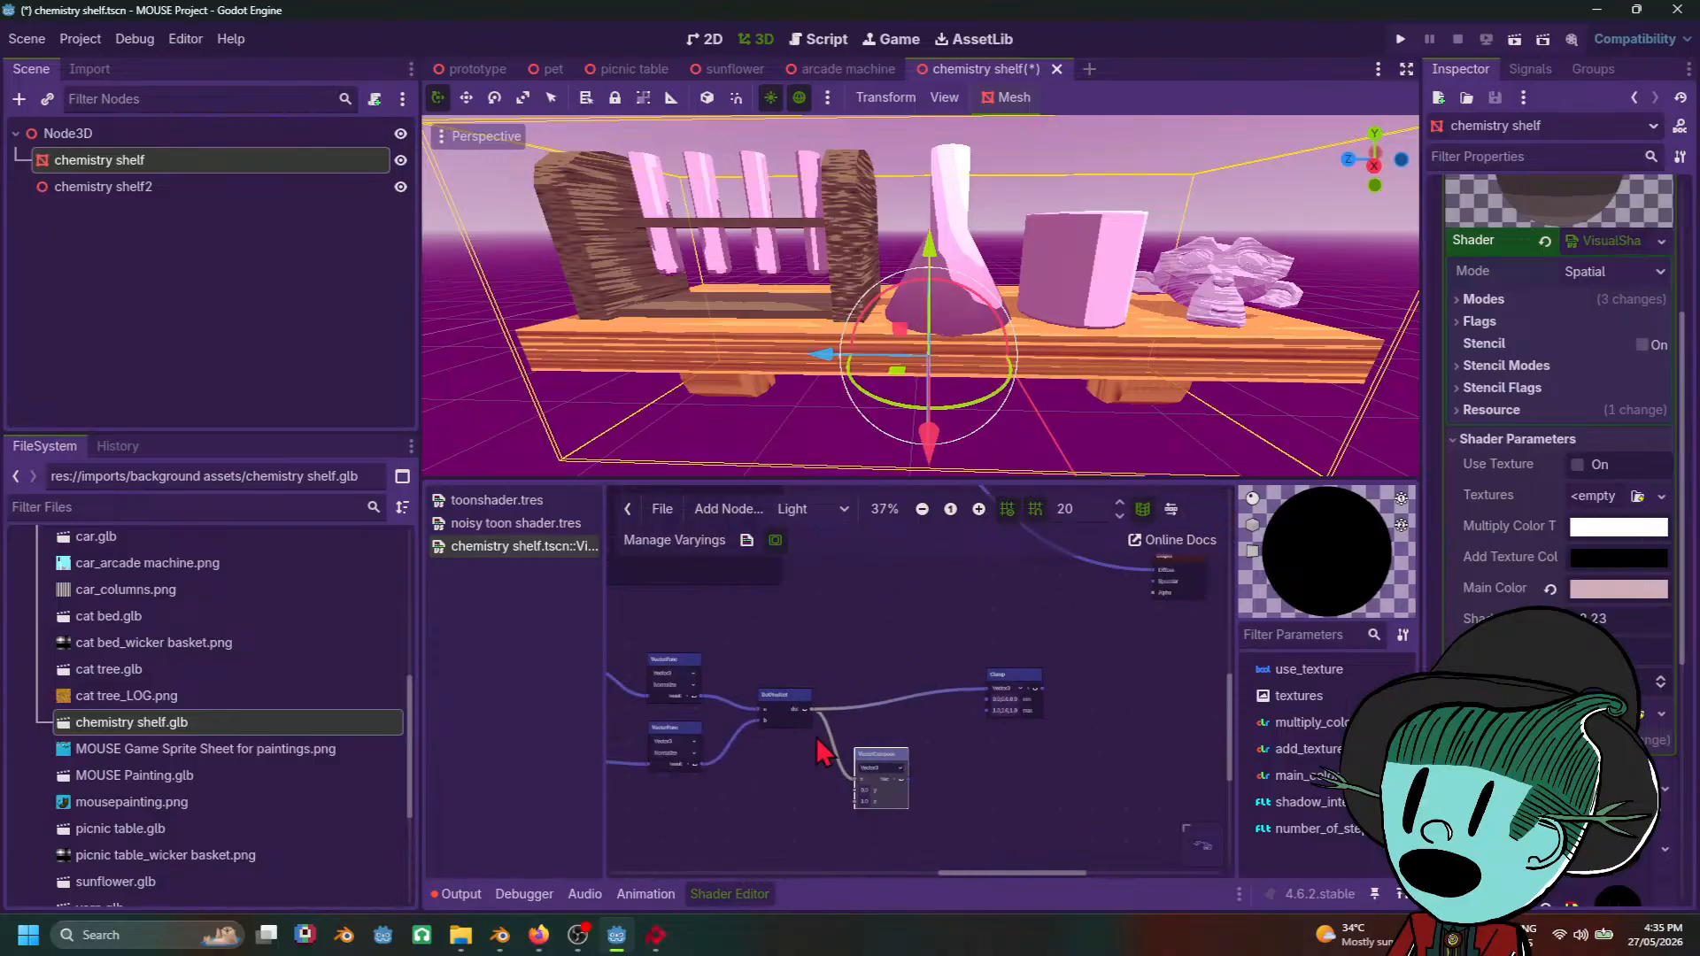
pyautogui.moveTo(816, 737); pyautogui.dragTo(1092, 735, button='middle')
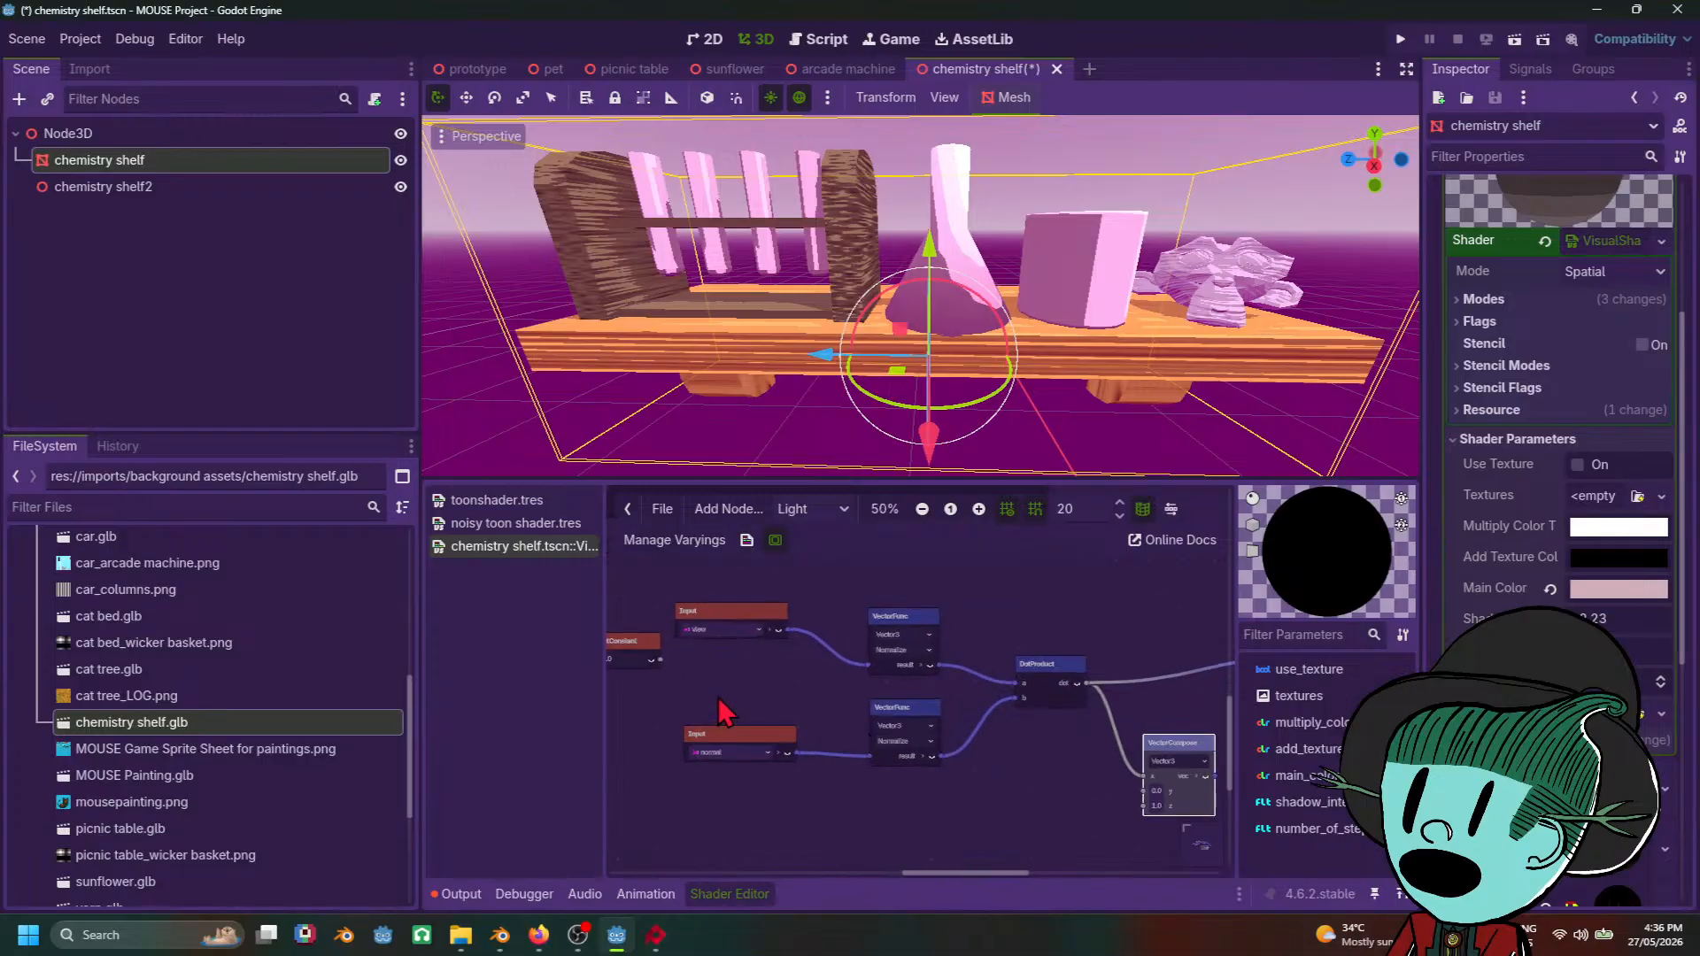
pyautogui.scroll(1, 748, 713)
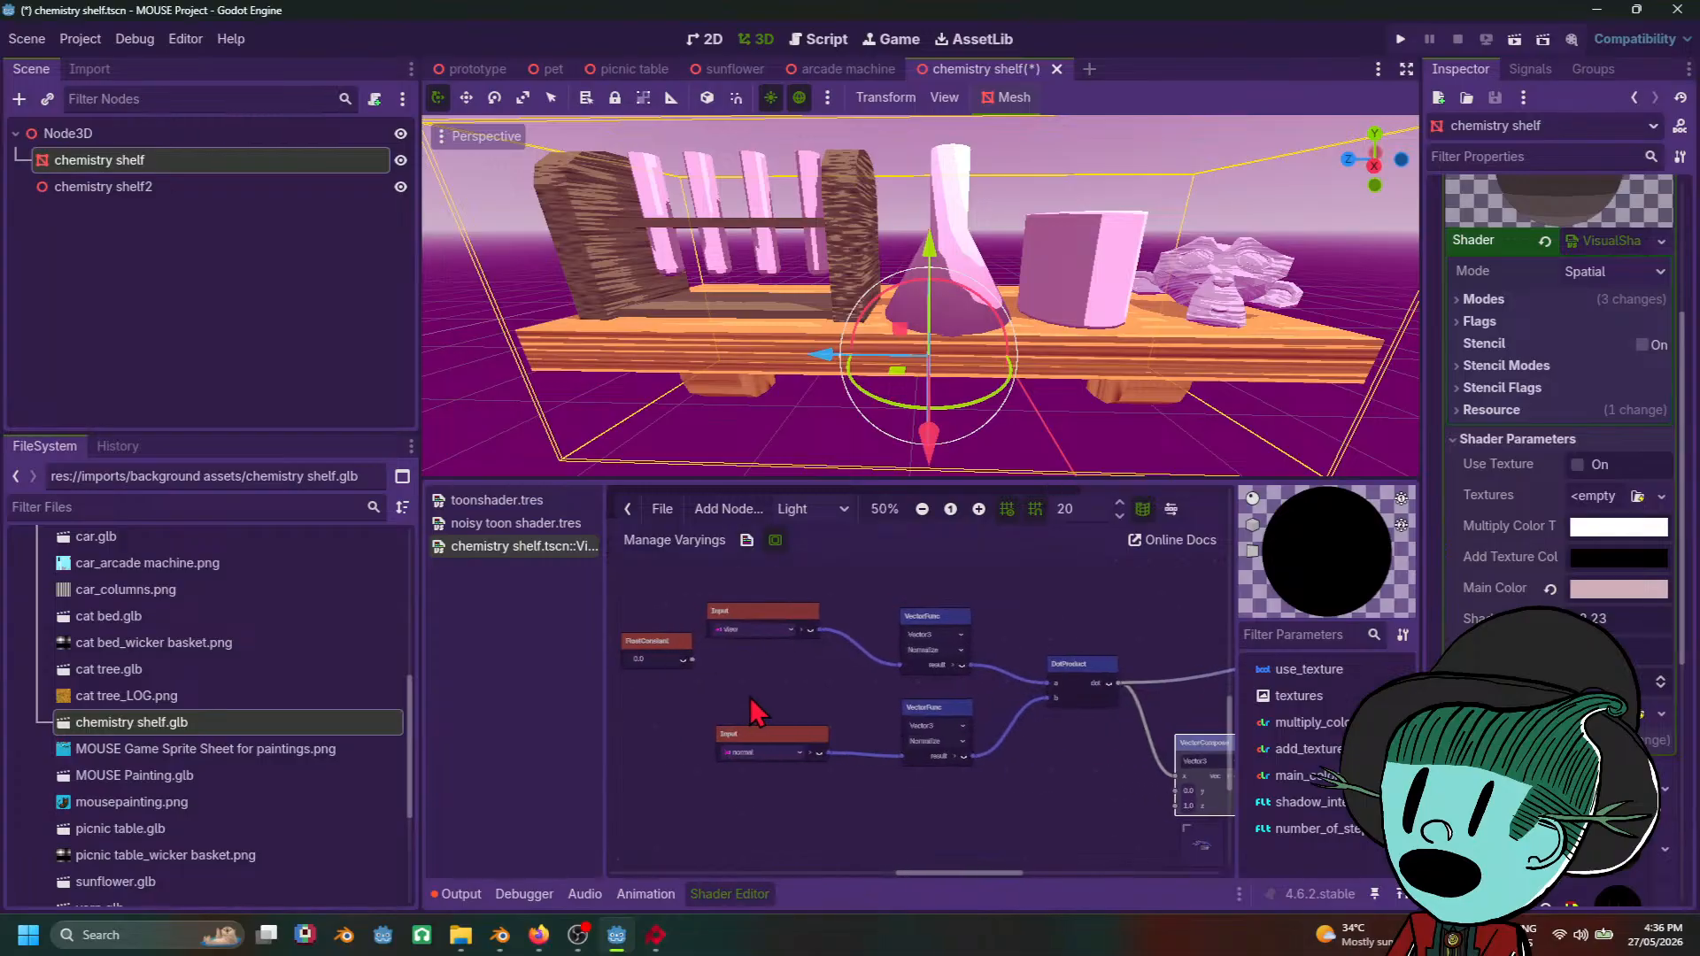
pyautogui.moveTo(1039, 646); pyautogui.dragTo(989, 645, button='middle')
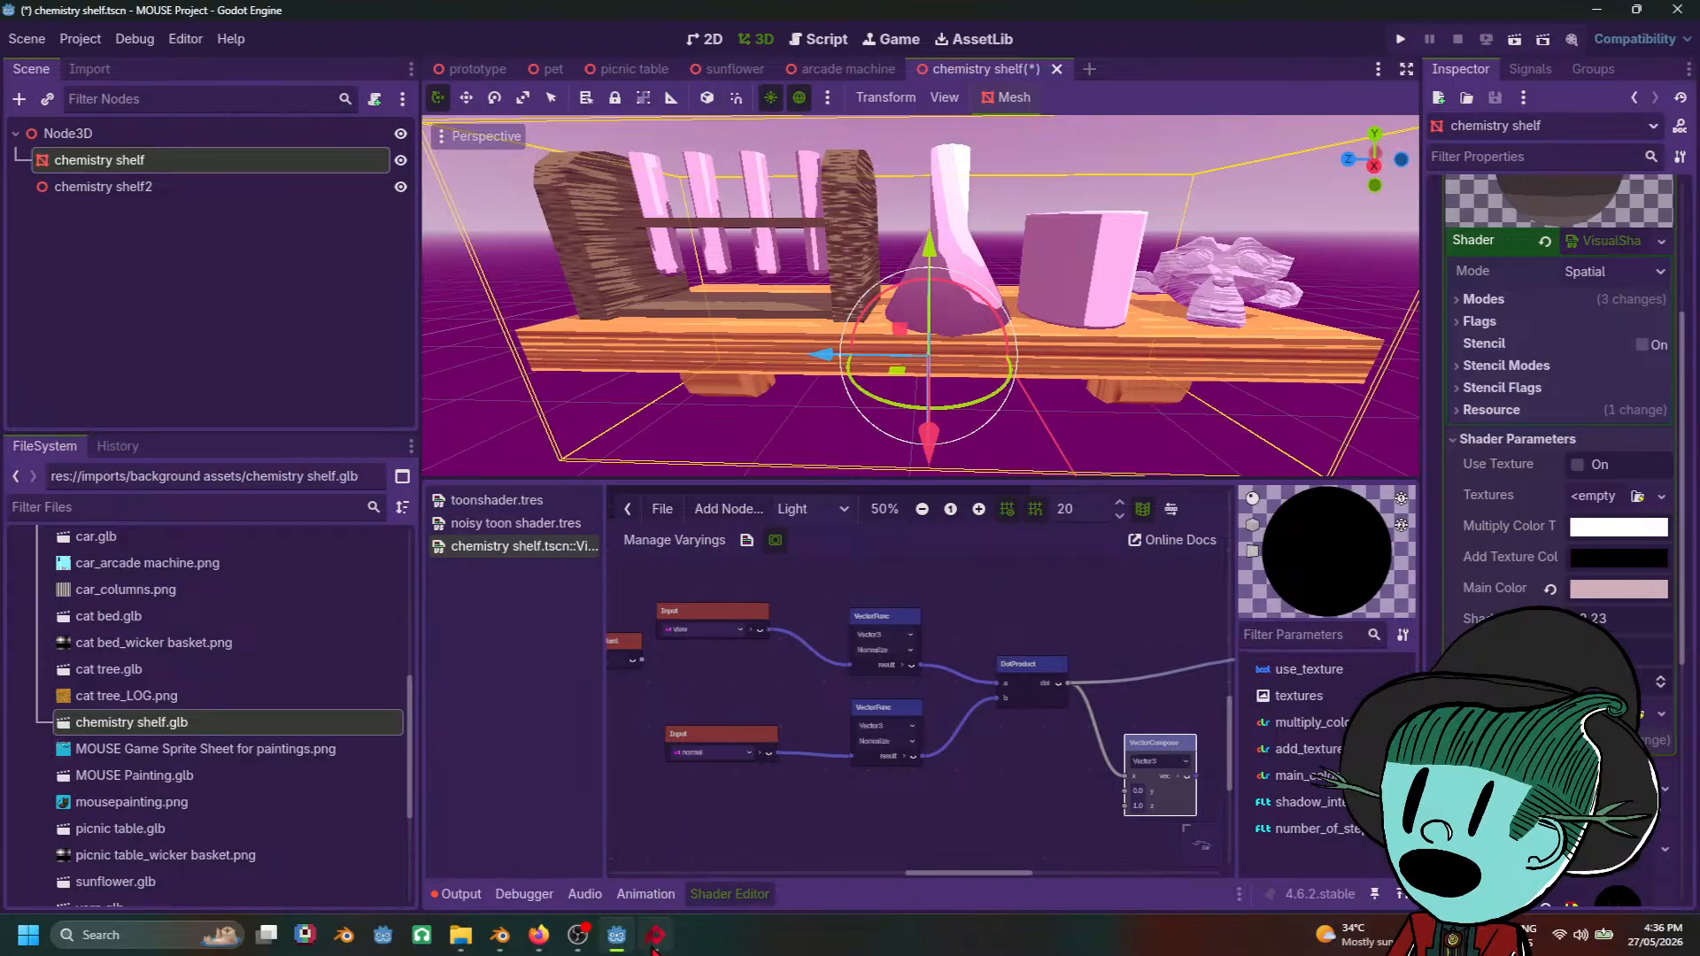
pyautogui.scroll(-2, 981, 742)
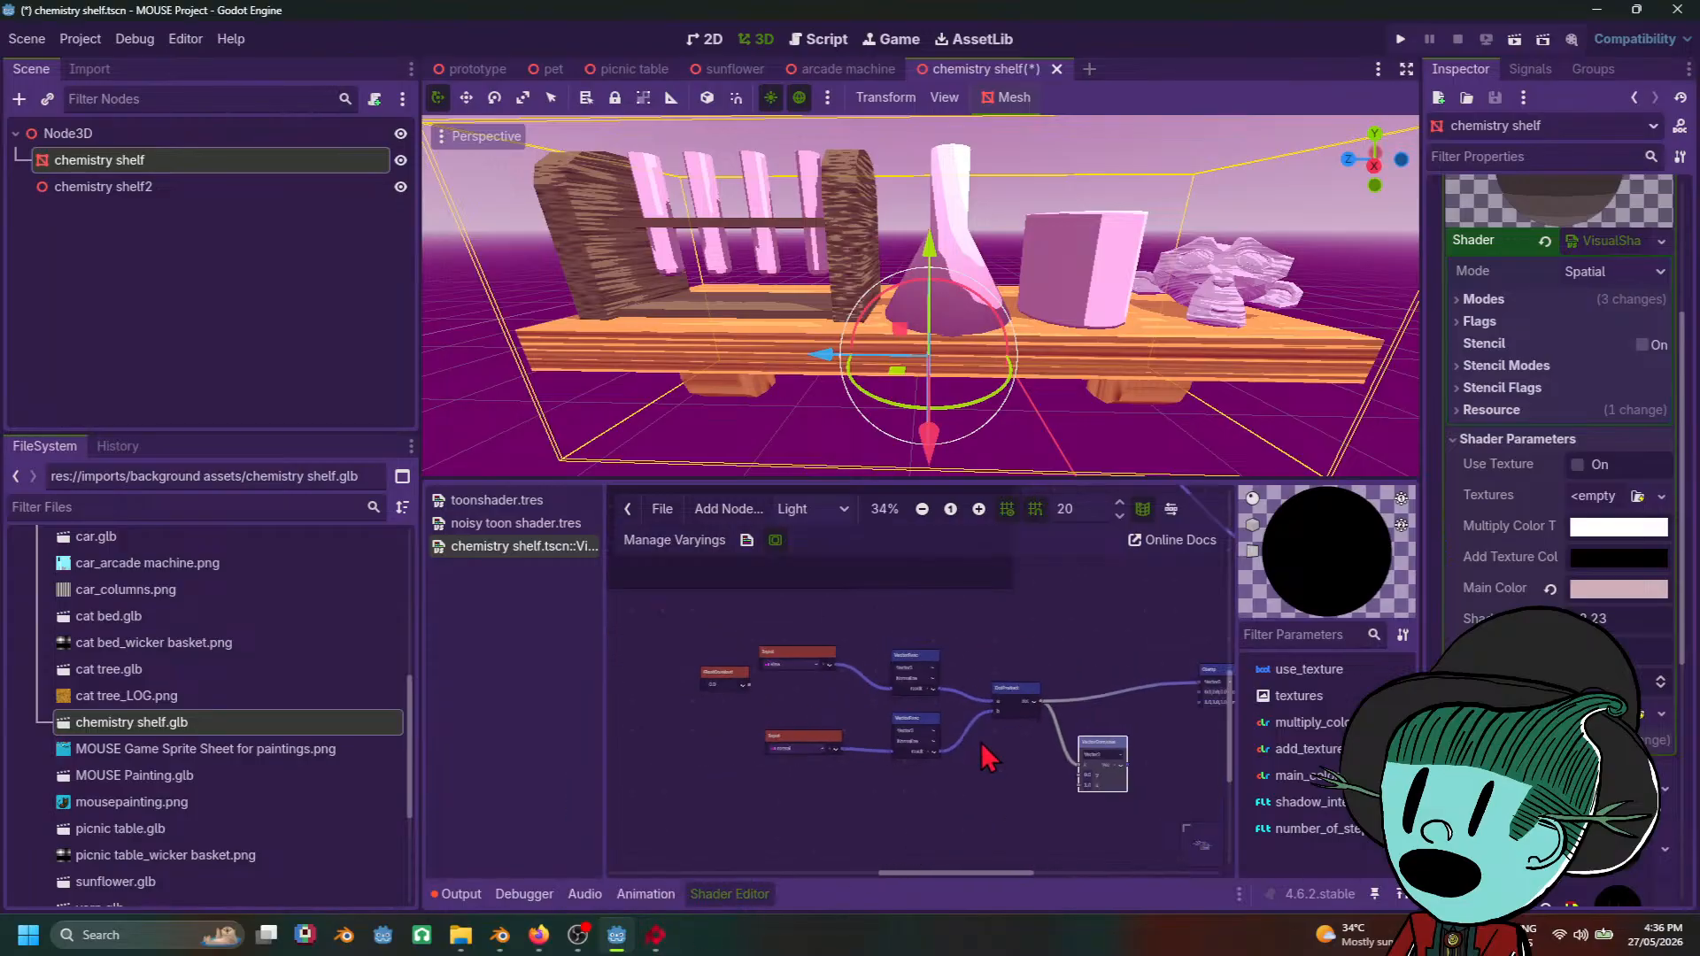
# Step: Place a FloatConstant node just above the Clamp node
pyautogui.moveTo(1112, 722); pyautogui.dragTo(1102, 657)
pyautogui.click(645, 706)
pyautogui.scroll(2, 918, 673)
pyautogui.scroll(2, 933, 689)
pyautogui.rightClick(934, 689)
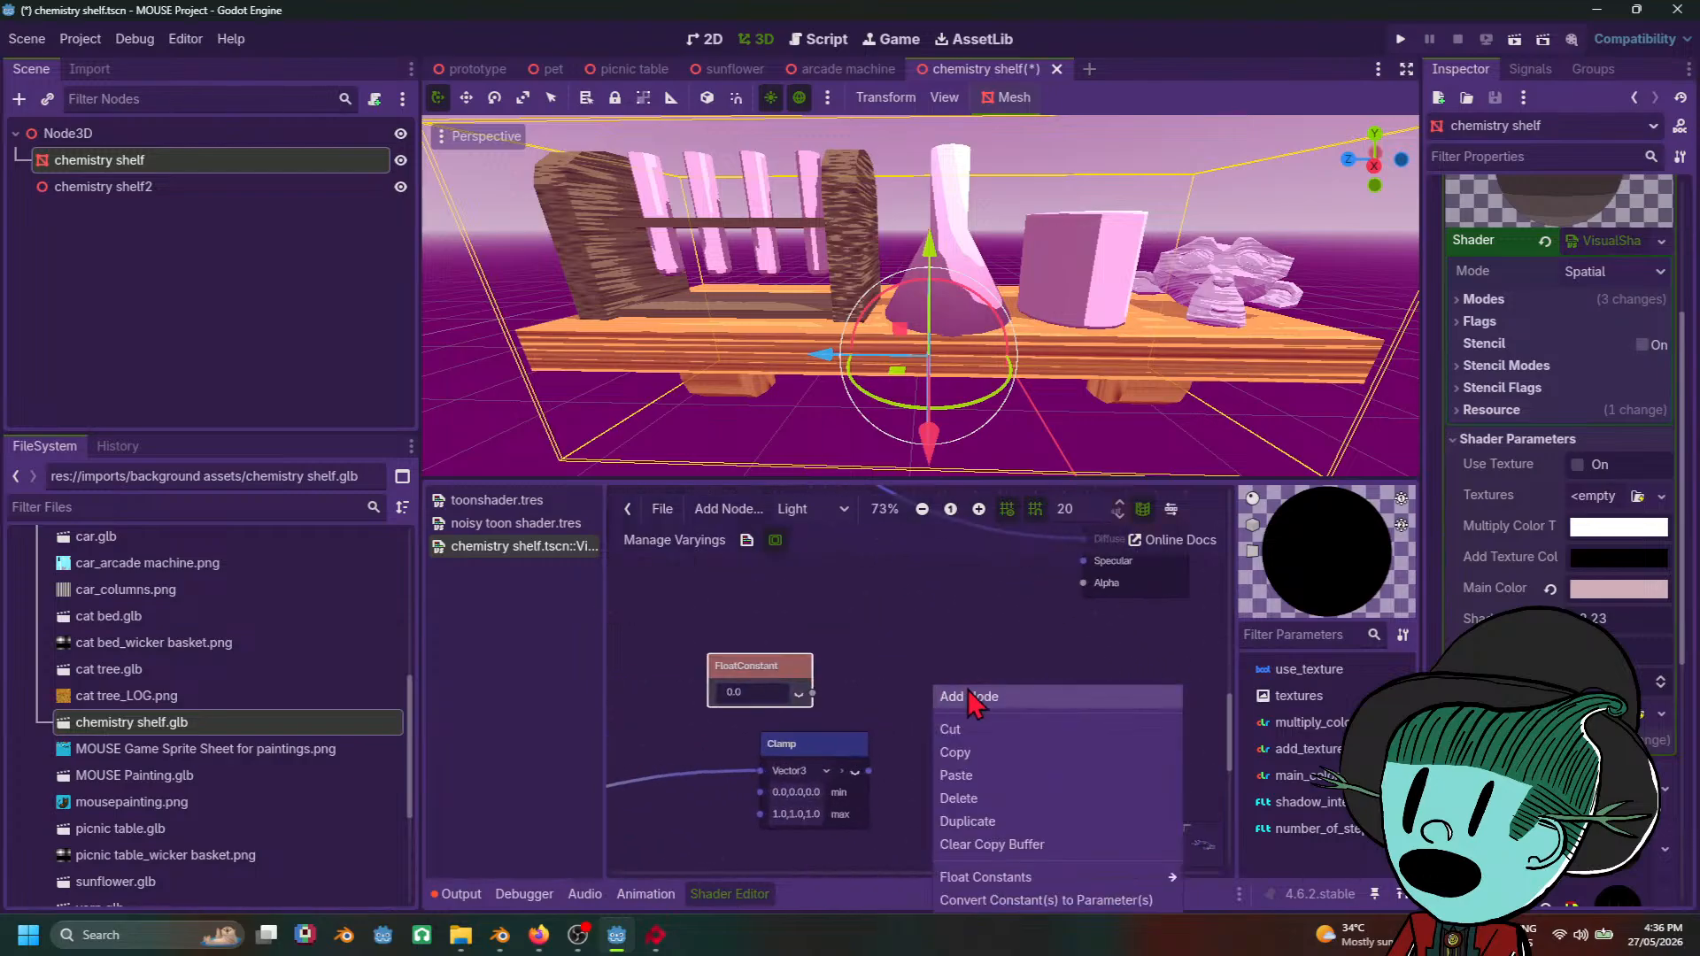
pyautogui.click(972, 695)
pyautogui.write('clamp')
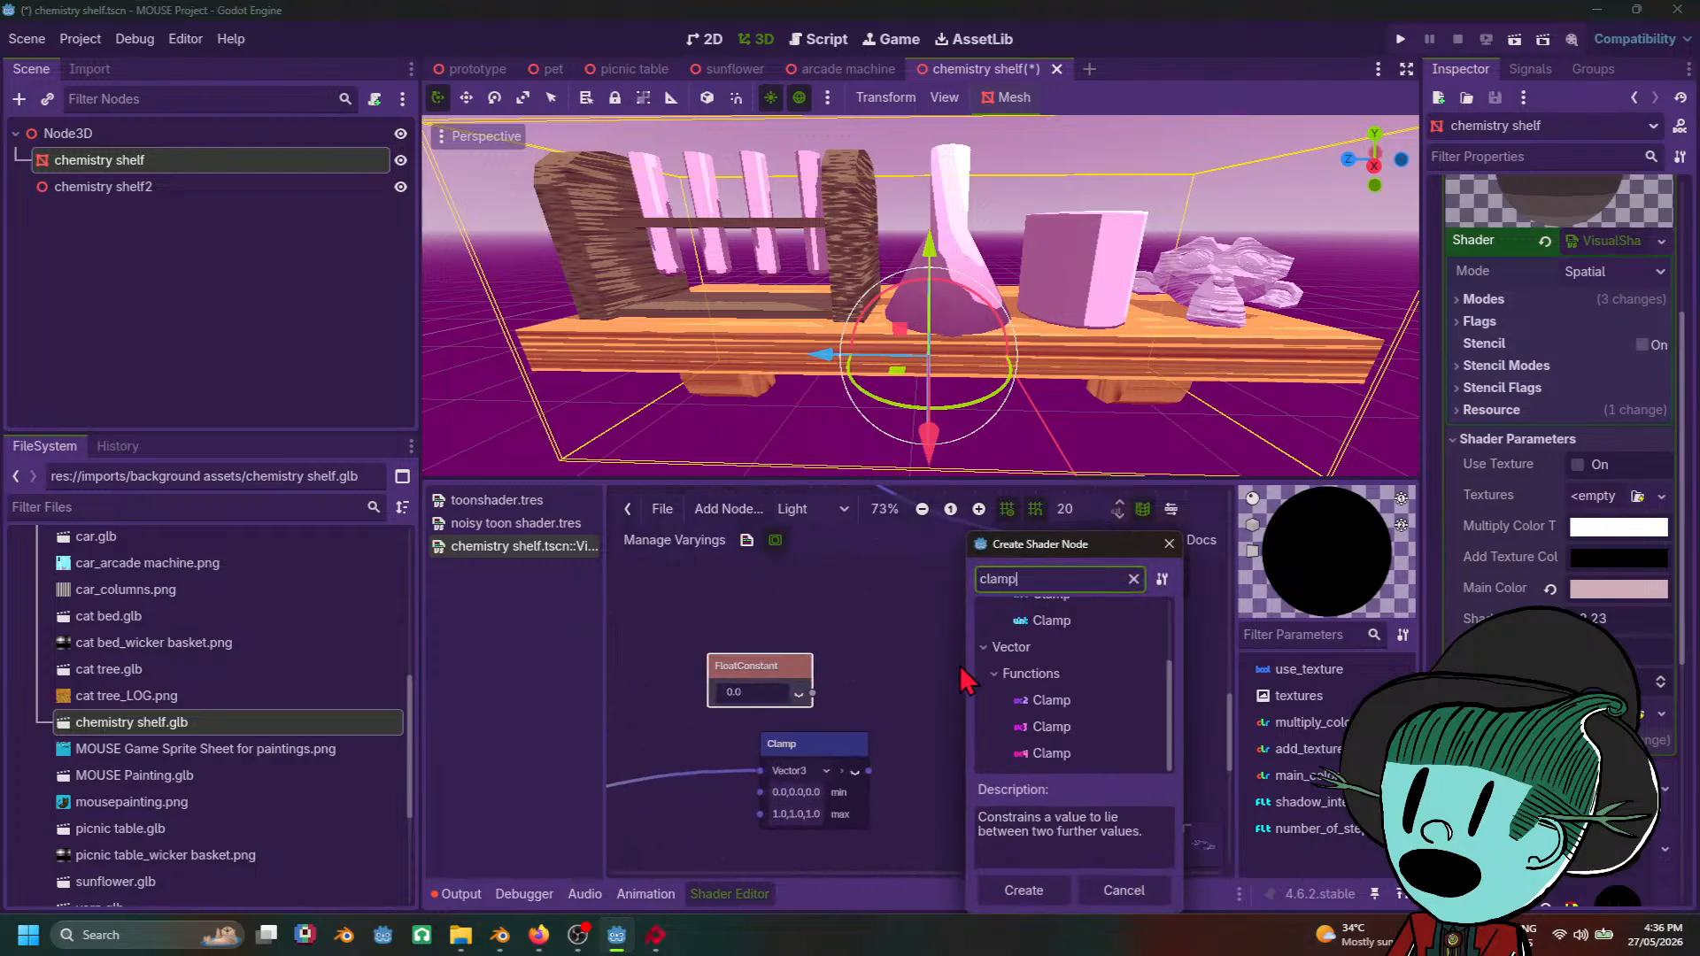
pyautogui.doubleClick(1061, 753)
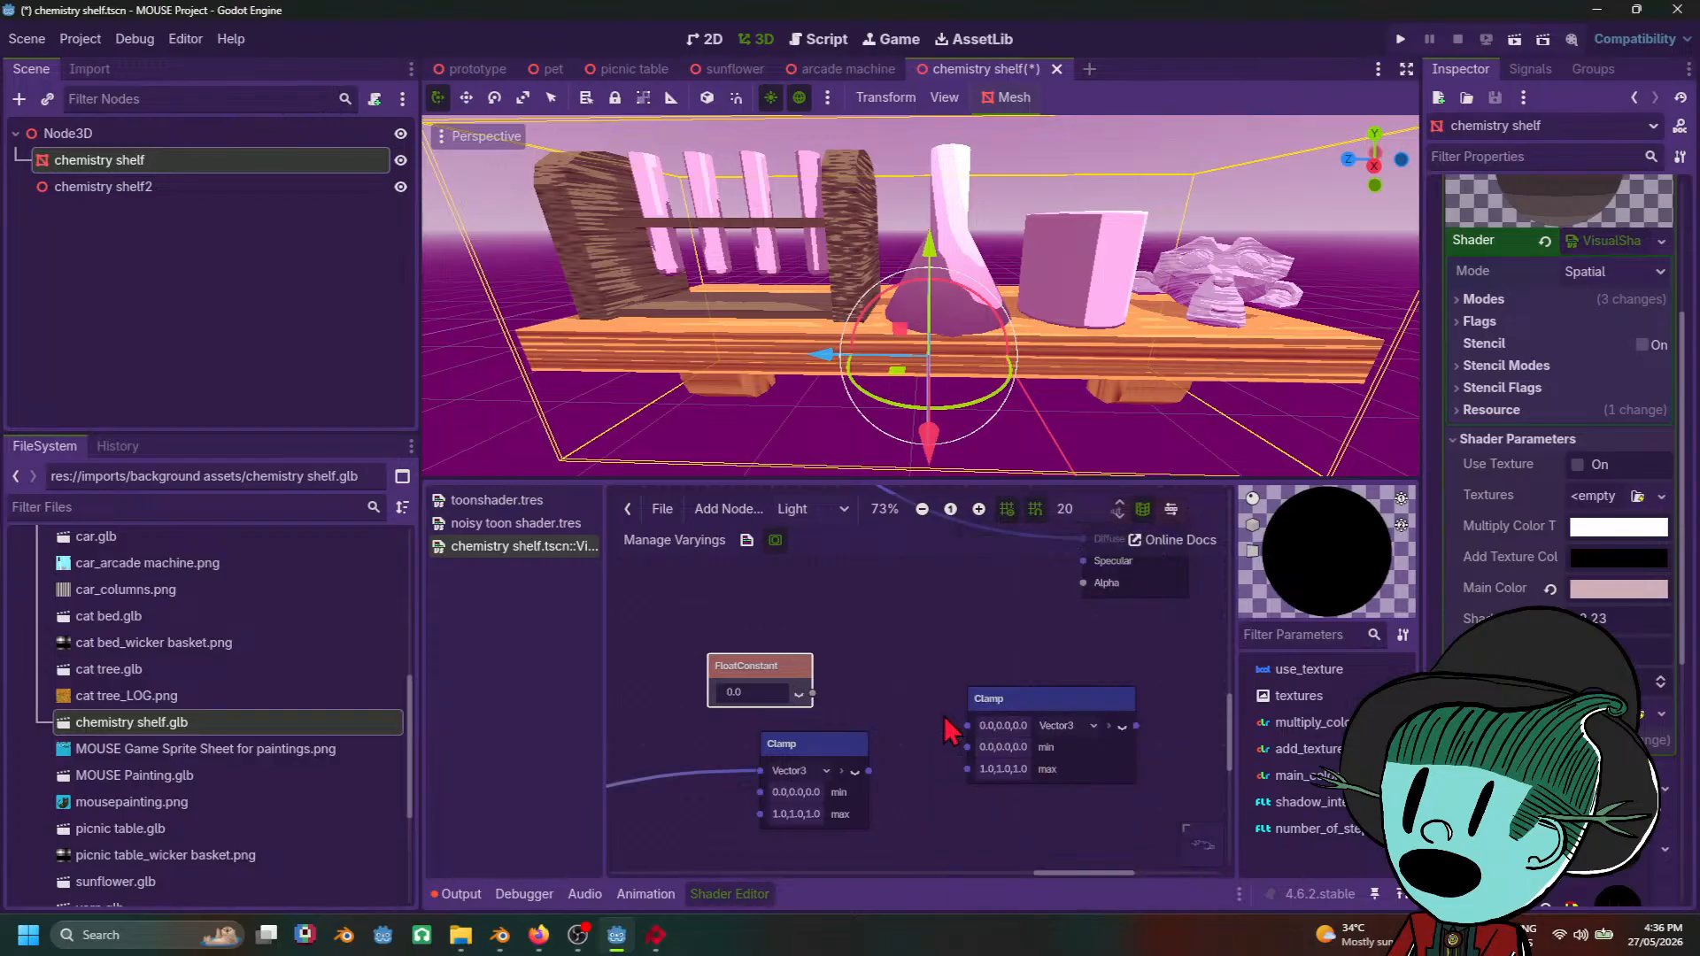
pyautogui.click(1049, 706)
pyautogui.moveTo(1047, 700); pyautogui.dragTo(1006, 654)
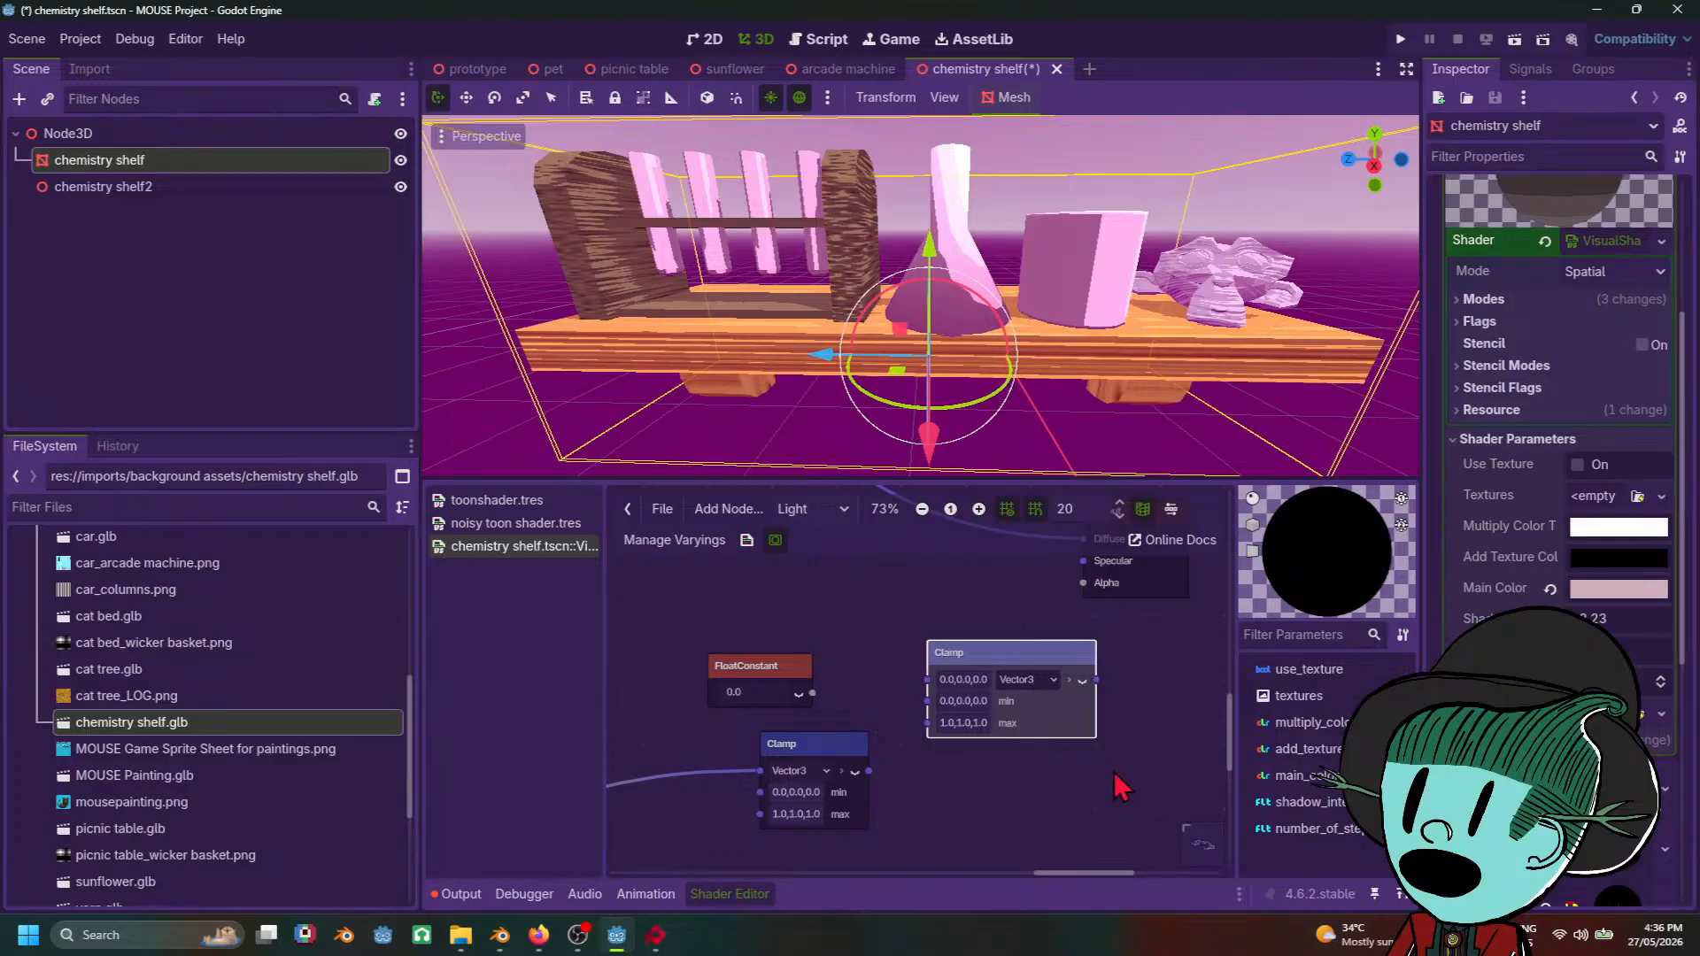
pyautogui.press('Delete')
# Step: Add a Vector3 Subtract node beside the FloatConstant and Clamp nodes
pyautogui.rightClick(1019, 671)
pyautogui.click(1063, 694)
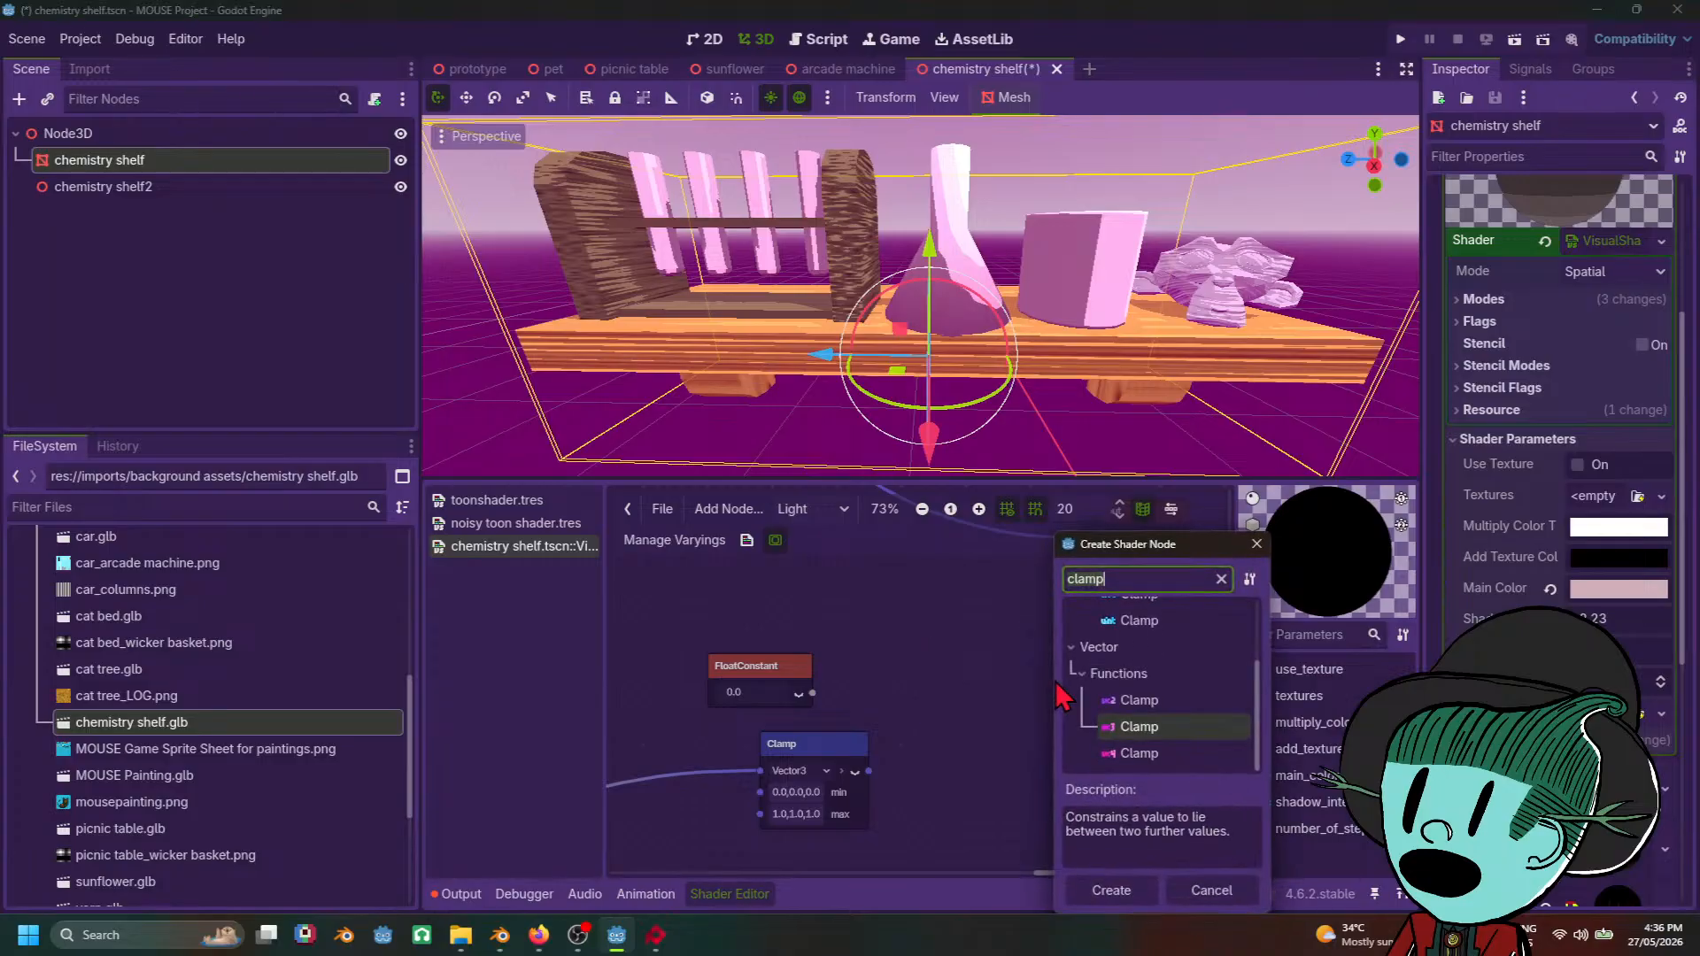
pyautogui.hotkey('ctrl', 'a')
pyautogui.write('sub')
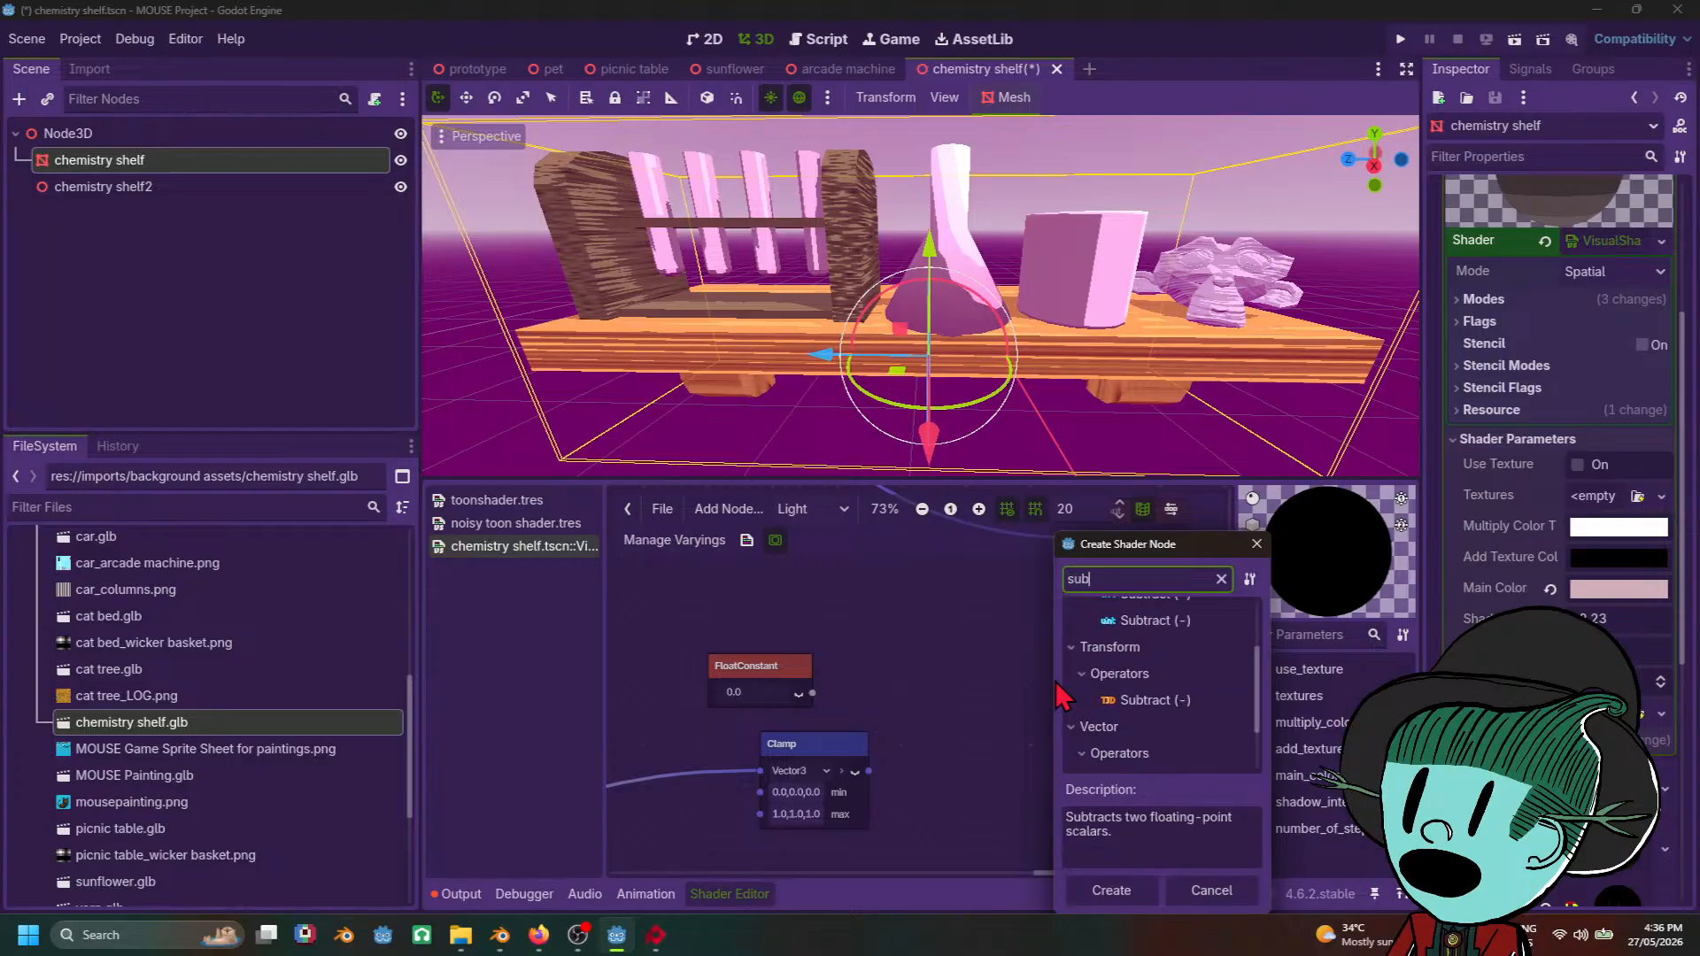
pyautogui.scroll(-3, 1107, 726)
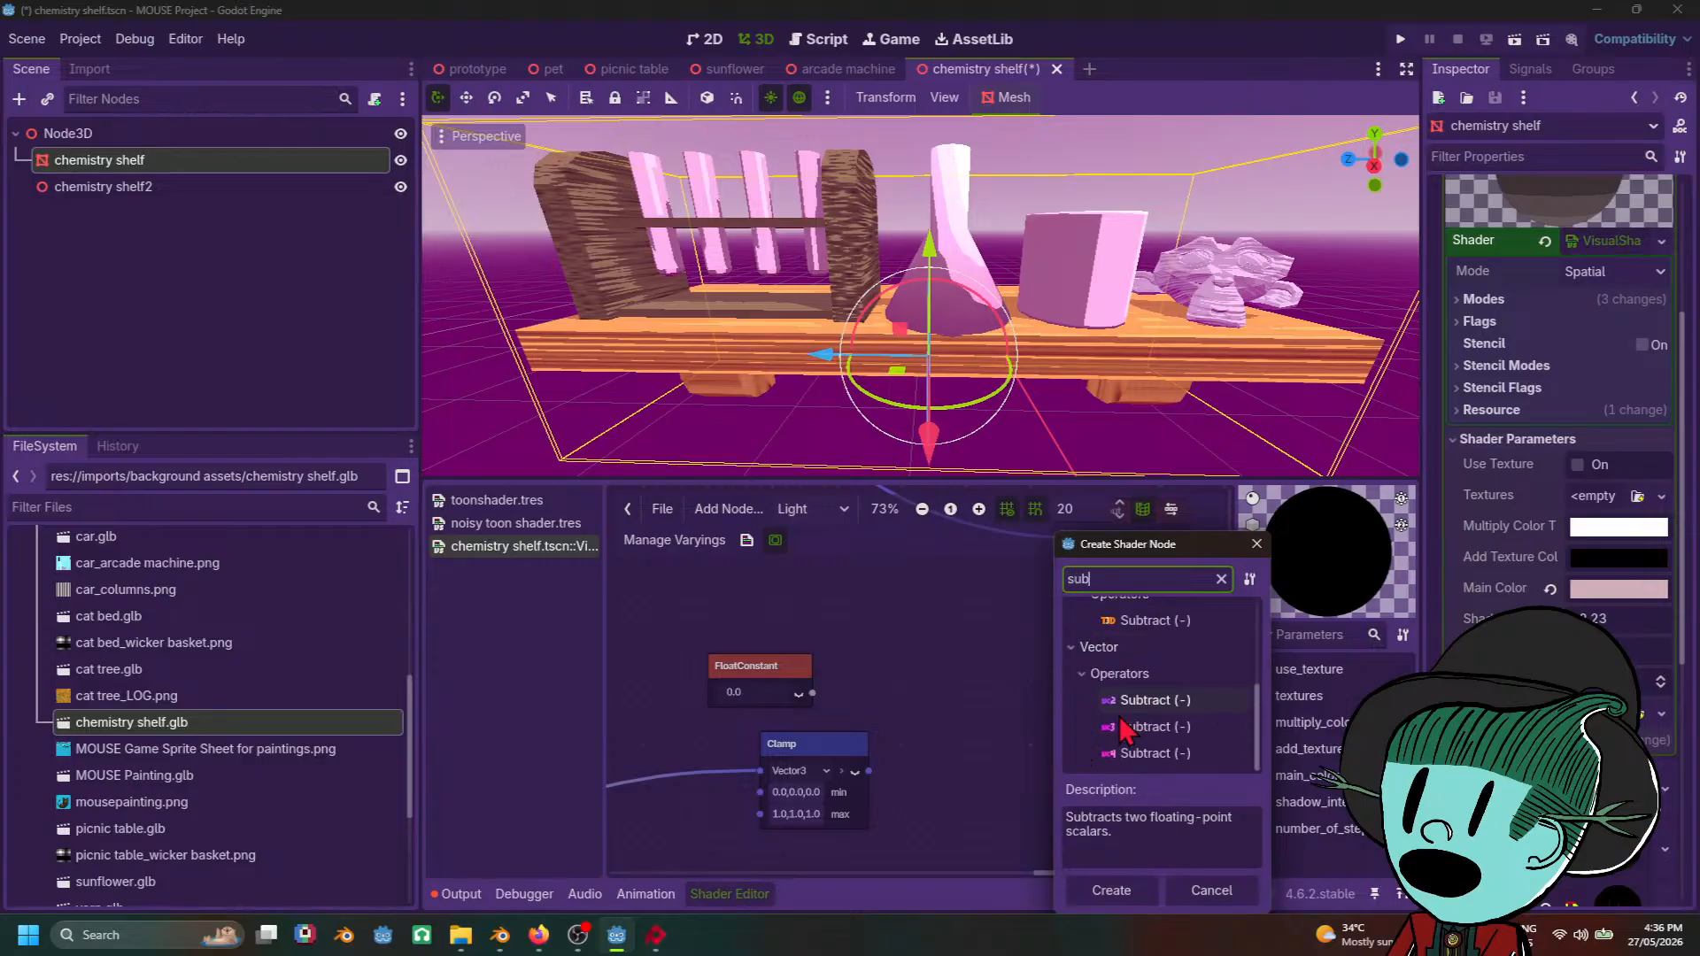
pyautogui.doubleClick(1138, 726)
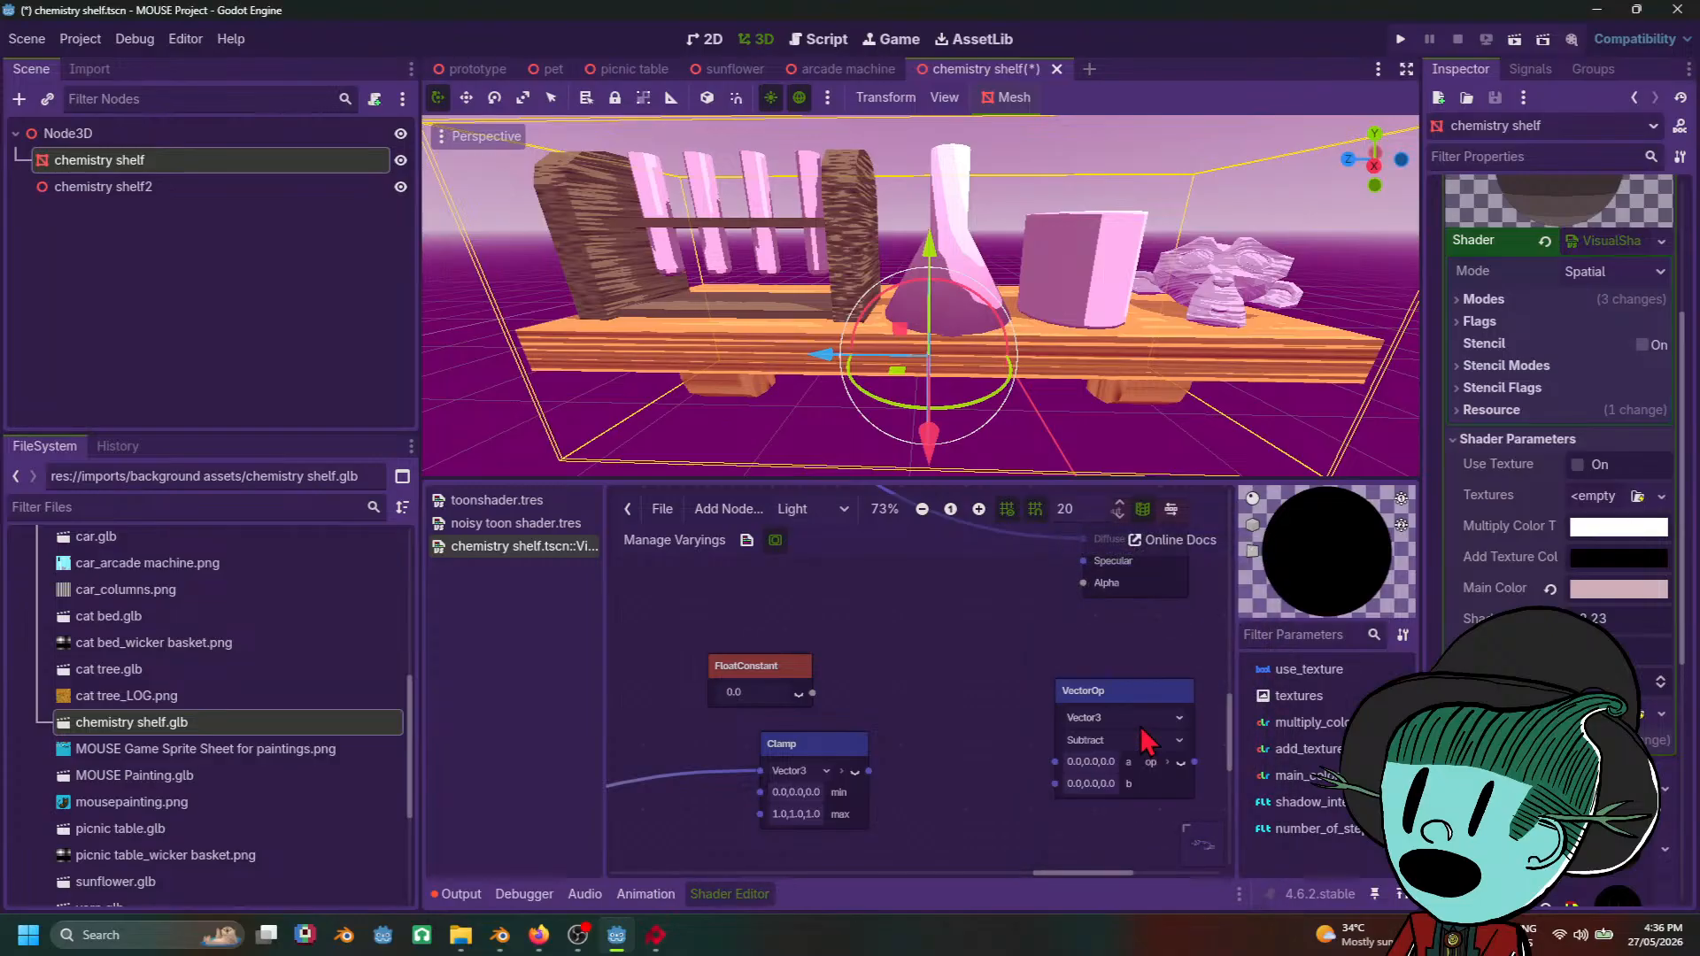
# Step: Connect the FloatConstant output to the Subtract node's a input and set the constant to 1.0
pyautogui.keyDown('shift'); pyautogui.hscroll(3, 901, 677); pyautogui.keyUp('shift')
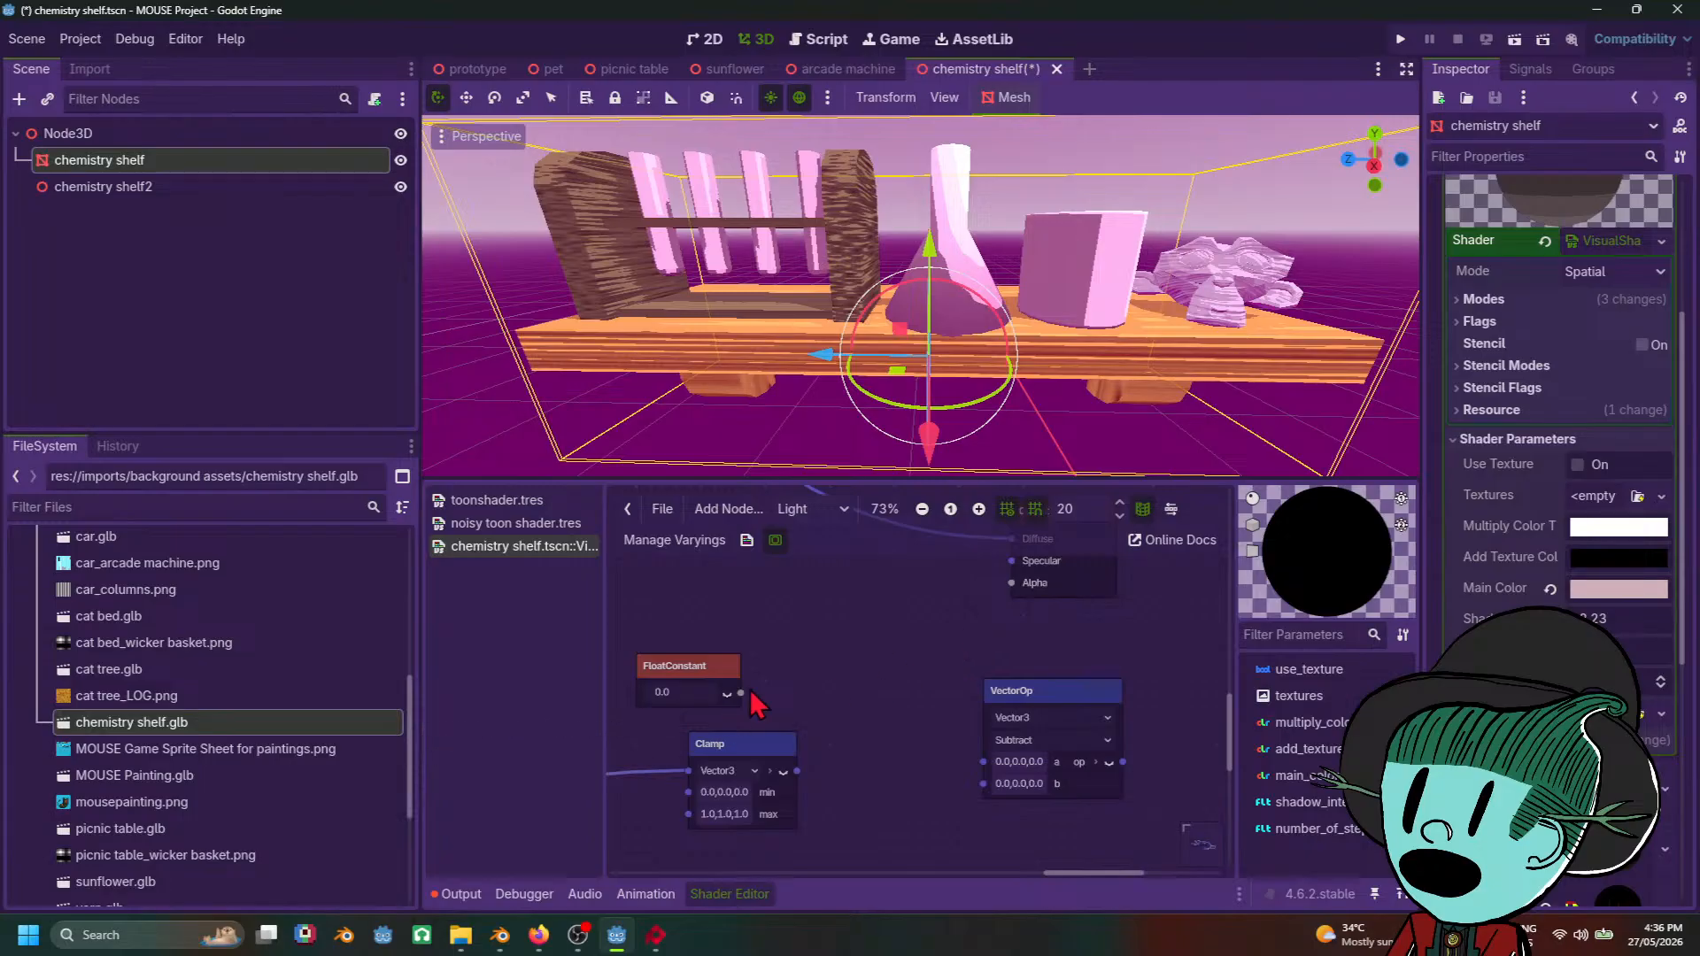
pyautogui.moveTo(741, 693); pyautogui.dragTo(984, 761)
pyautogui.click(673, 694)
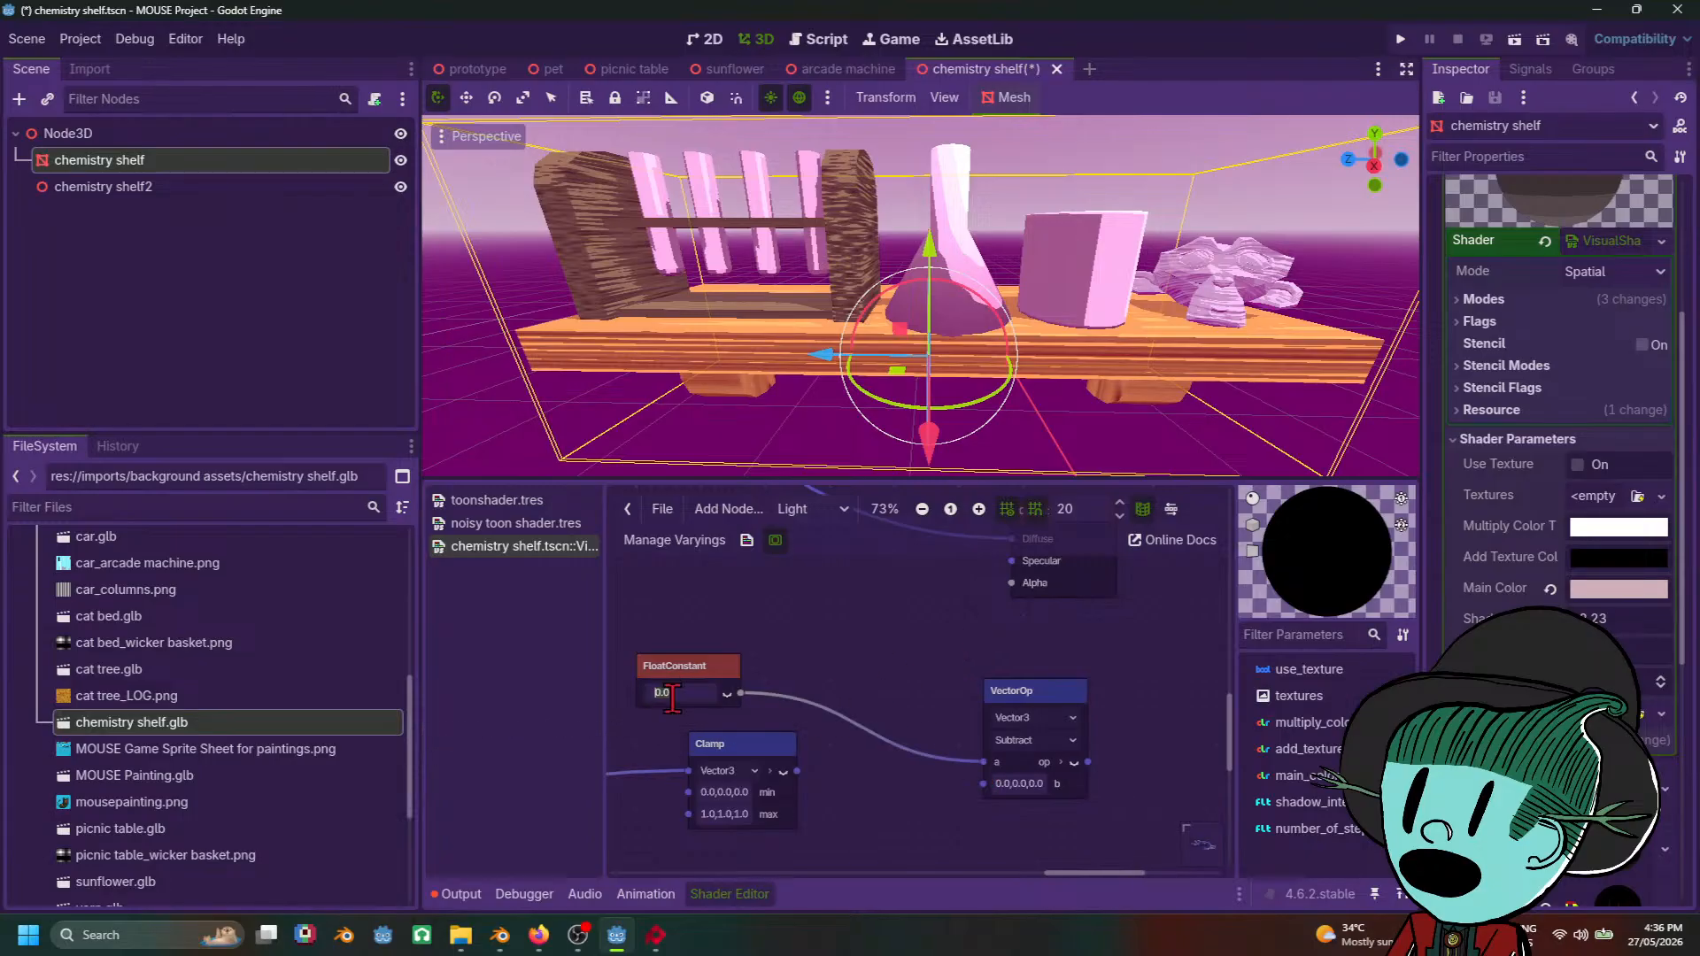
pyautogui.write('1')
pyautogui.press('Return')
# Step: Connect the Clamp output to the Subtract node's b input and space the Subtract and Output nodes apart
pyautogui.moveTo(800, 779); pyautogui.dragTo(849, 727)
pyautogui.hscroll(3, 1027, 736)
pyautogui.scroll(2, 1027, 737)
pyautogui.scroll(-2, 1027, 737)
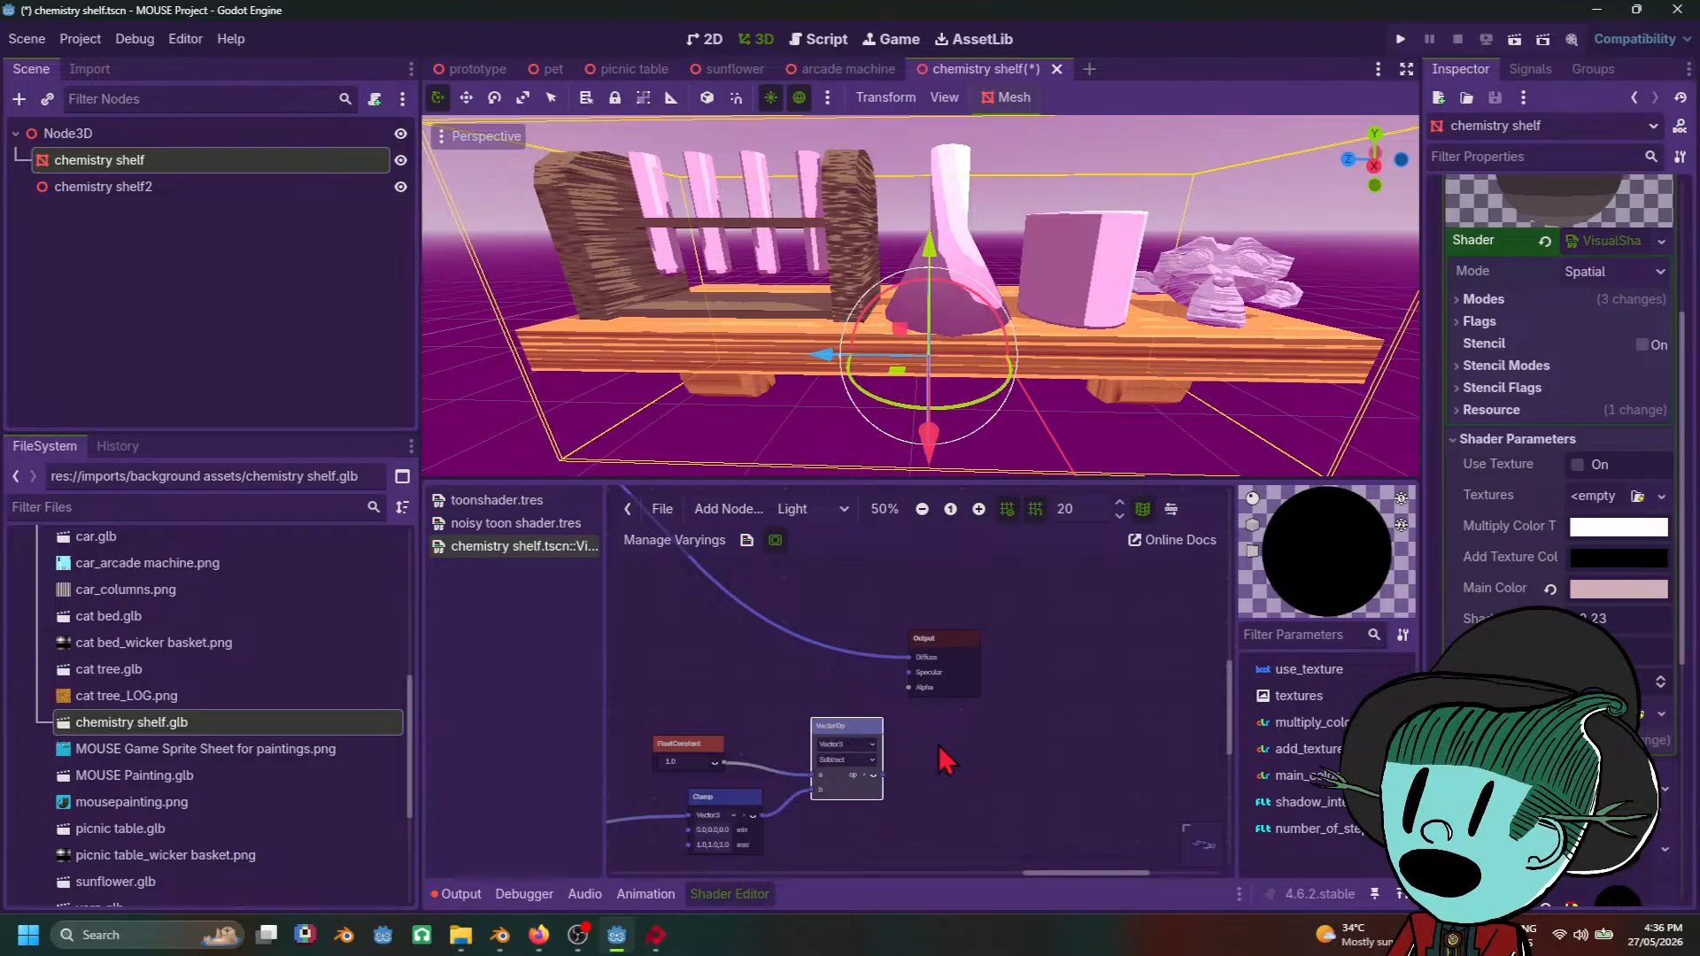
pyautogui.scroll(4, 939, 746)
pyautogui.moveTo(951, 595); pyautogui.dragTo(1105, 673)
# Step: Try the Subtract output on the Output node's Diffuse input, inspect the shelf model, and disconnect the input again
pyautogui.moveTo(859, 790); pyautogui.dragTo(1052, 695)
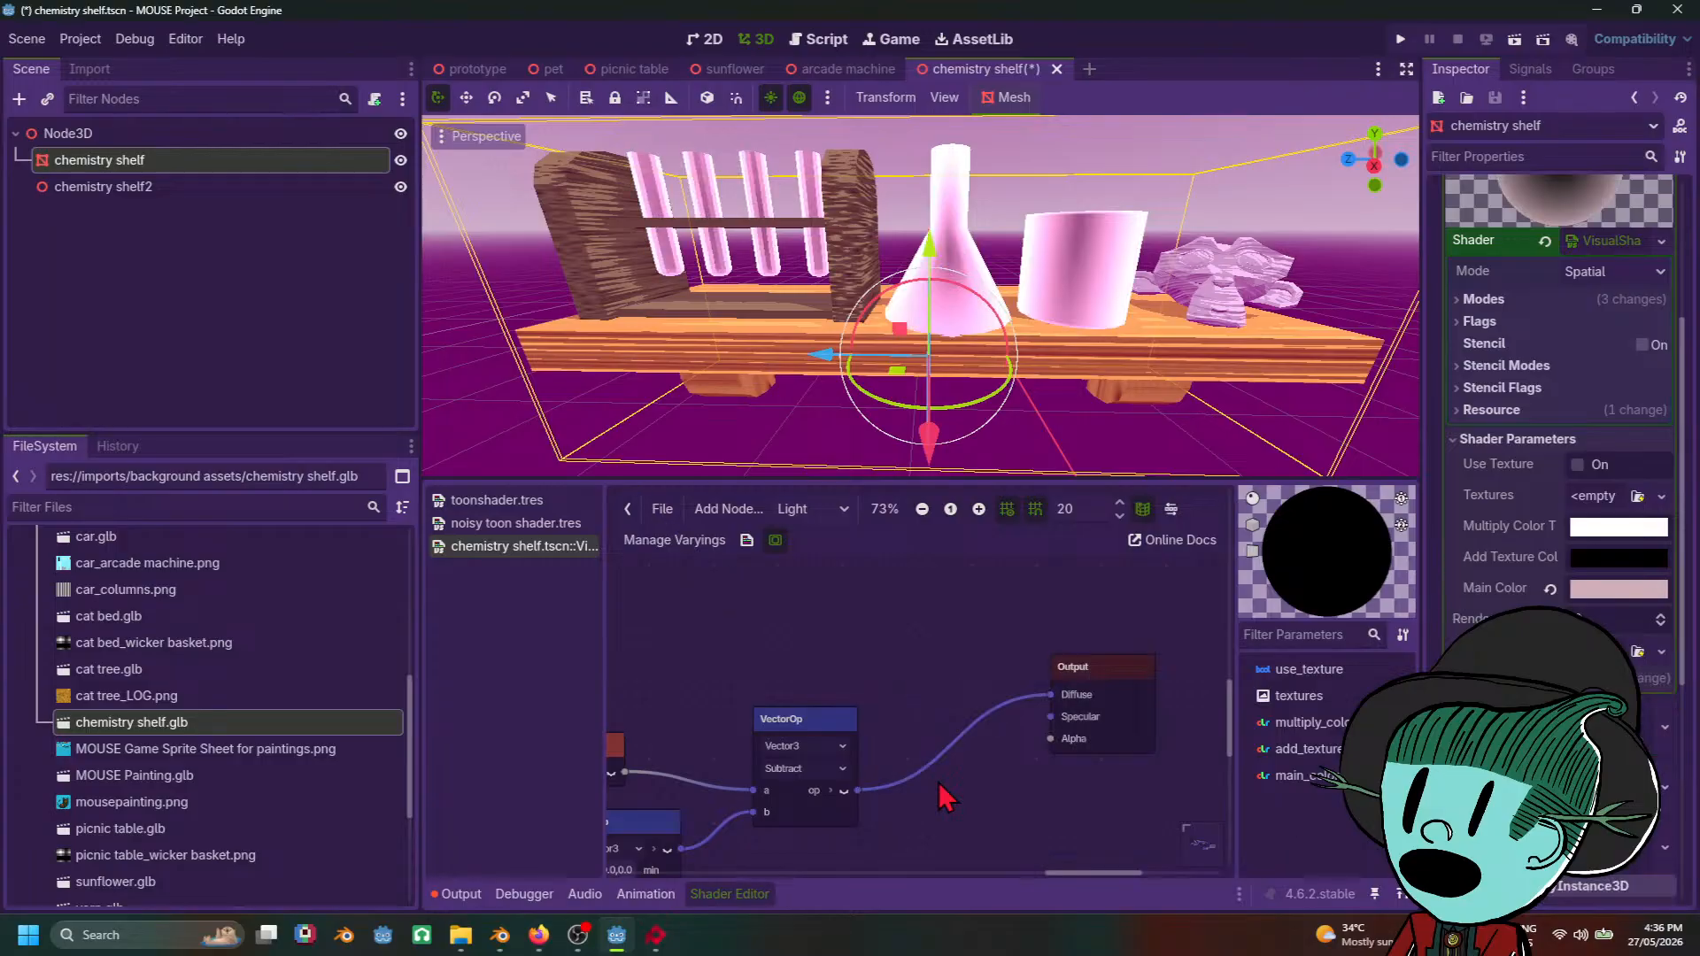
pyautogui.scroll(-10, 1052, 324)
pyautogui.moveTo(1121, 331); pyautogui.dragTo(1100, 390, button='middle')
pyautogui.scroll(8, 1191, 317)
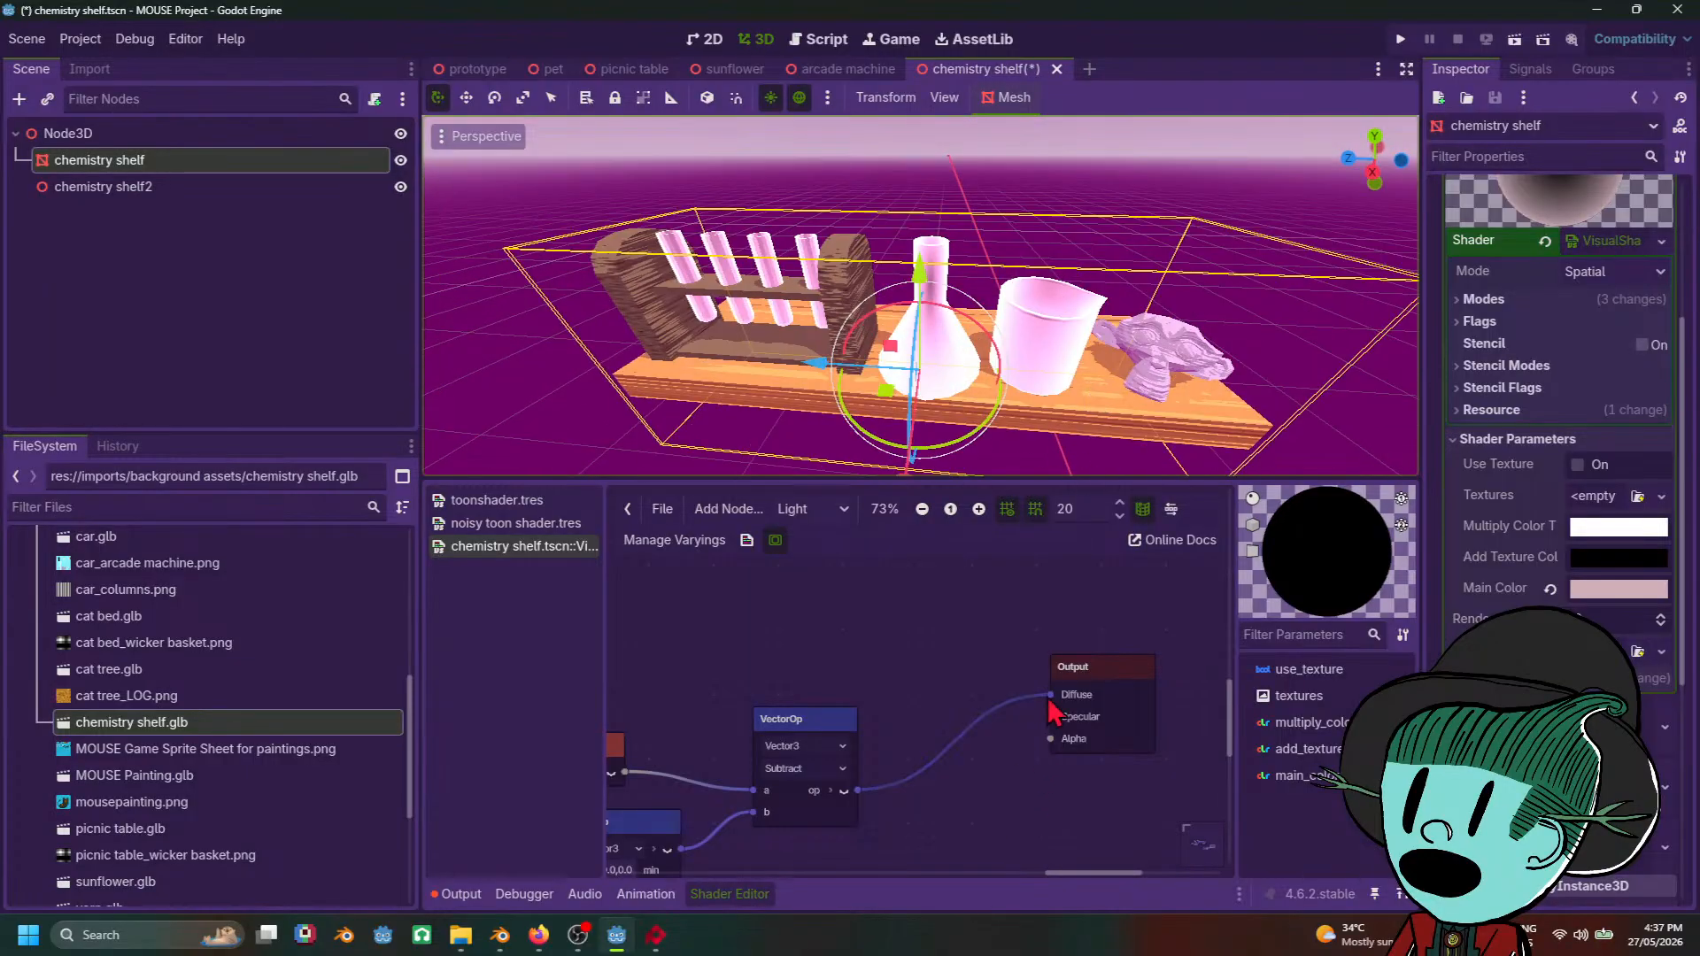
pyautogui.moveTo(1050, 695); pyautogui.dragTo(1031, 706)
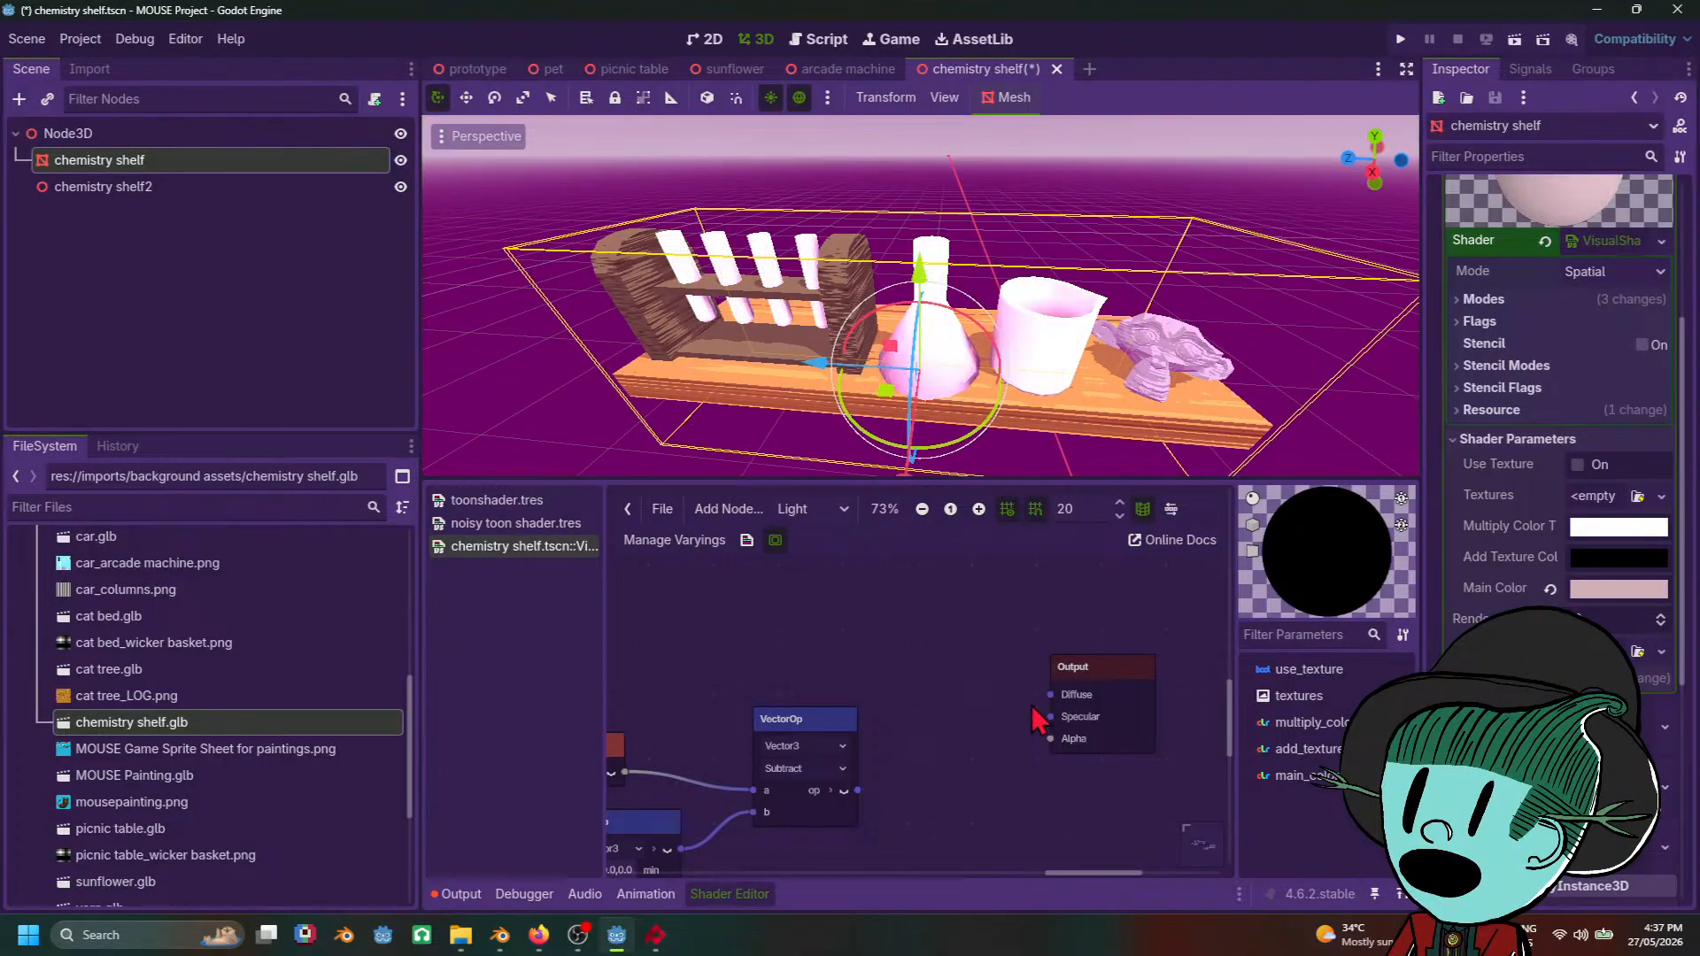
pyautogui.scroll(-5, 903, 734)
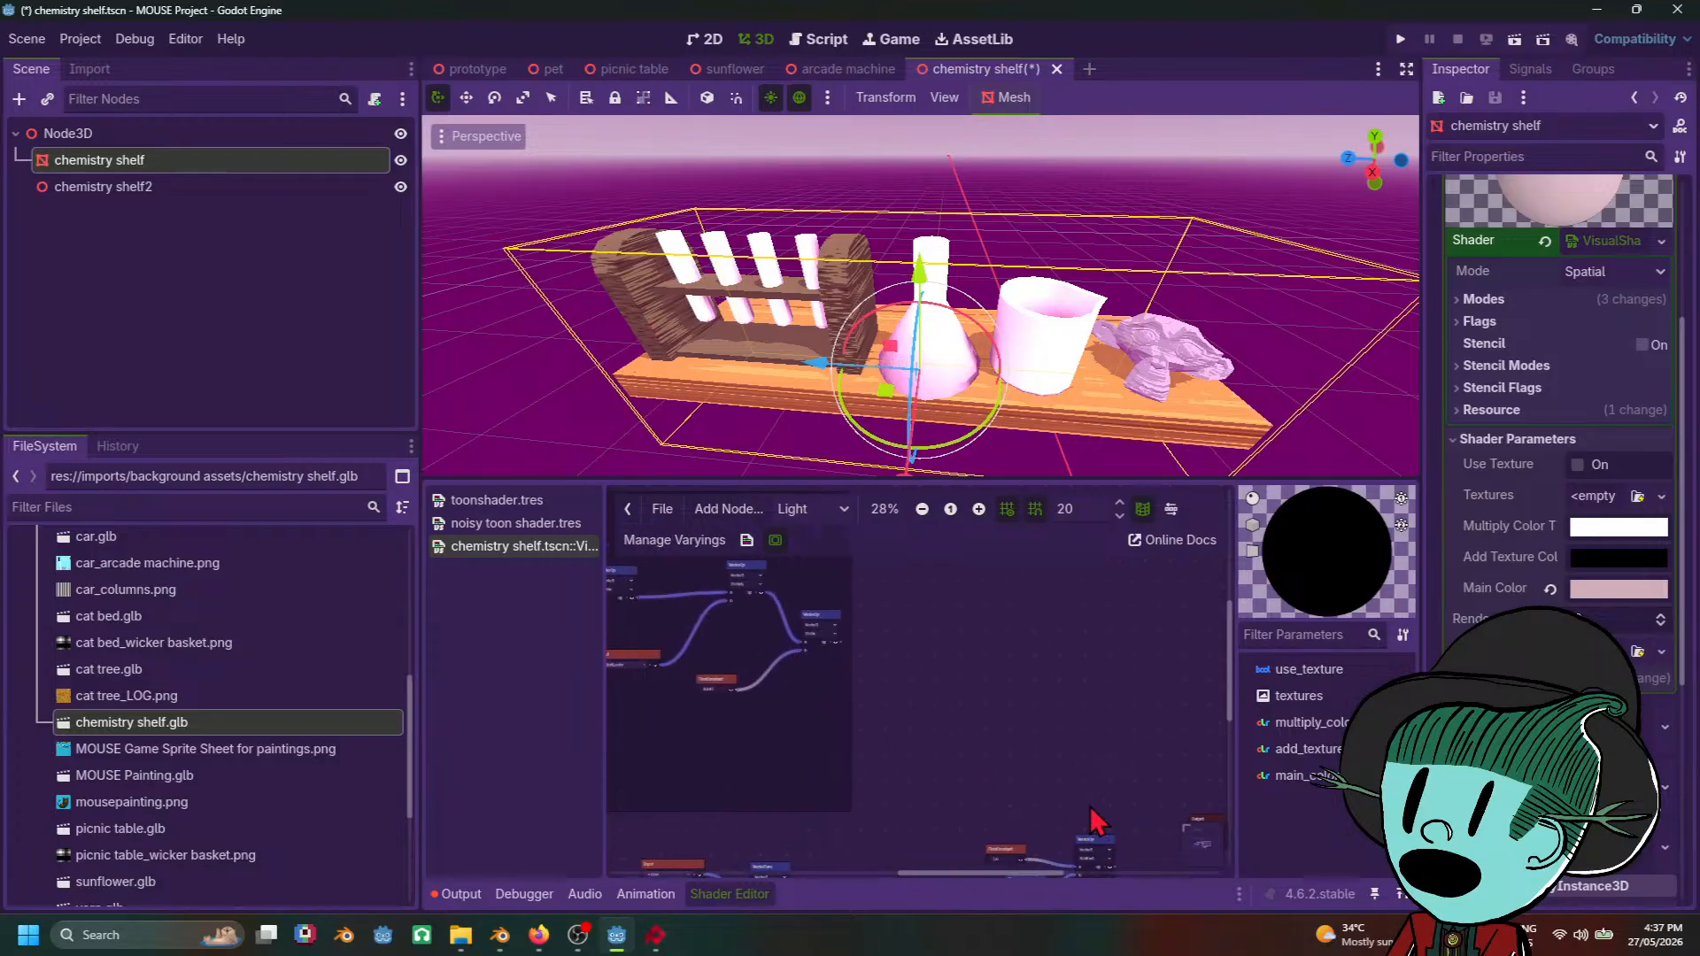
# Step: Switch to the browser and study how the tutorial's rim light section uses the fresnel function inside light()
pyautogui.moveTo(652, 941)
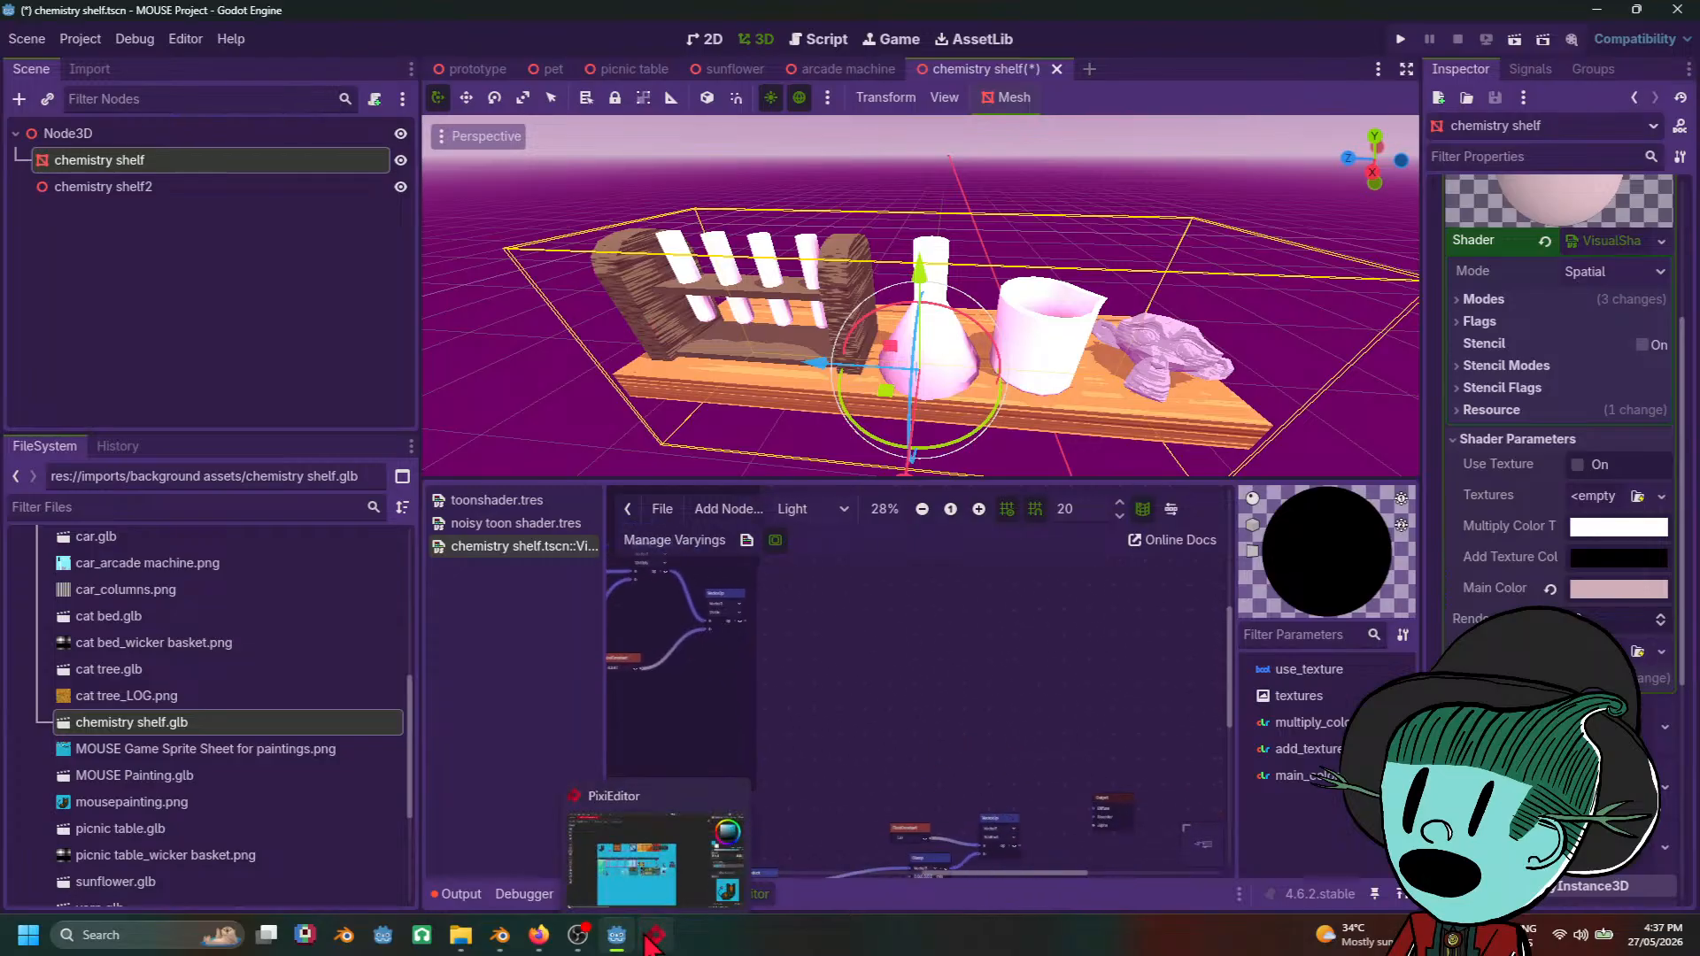
pyautogui.click(545, 881)
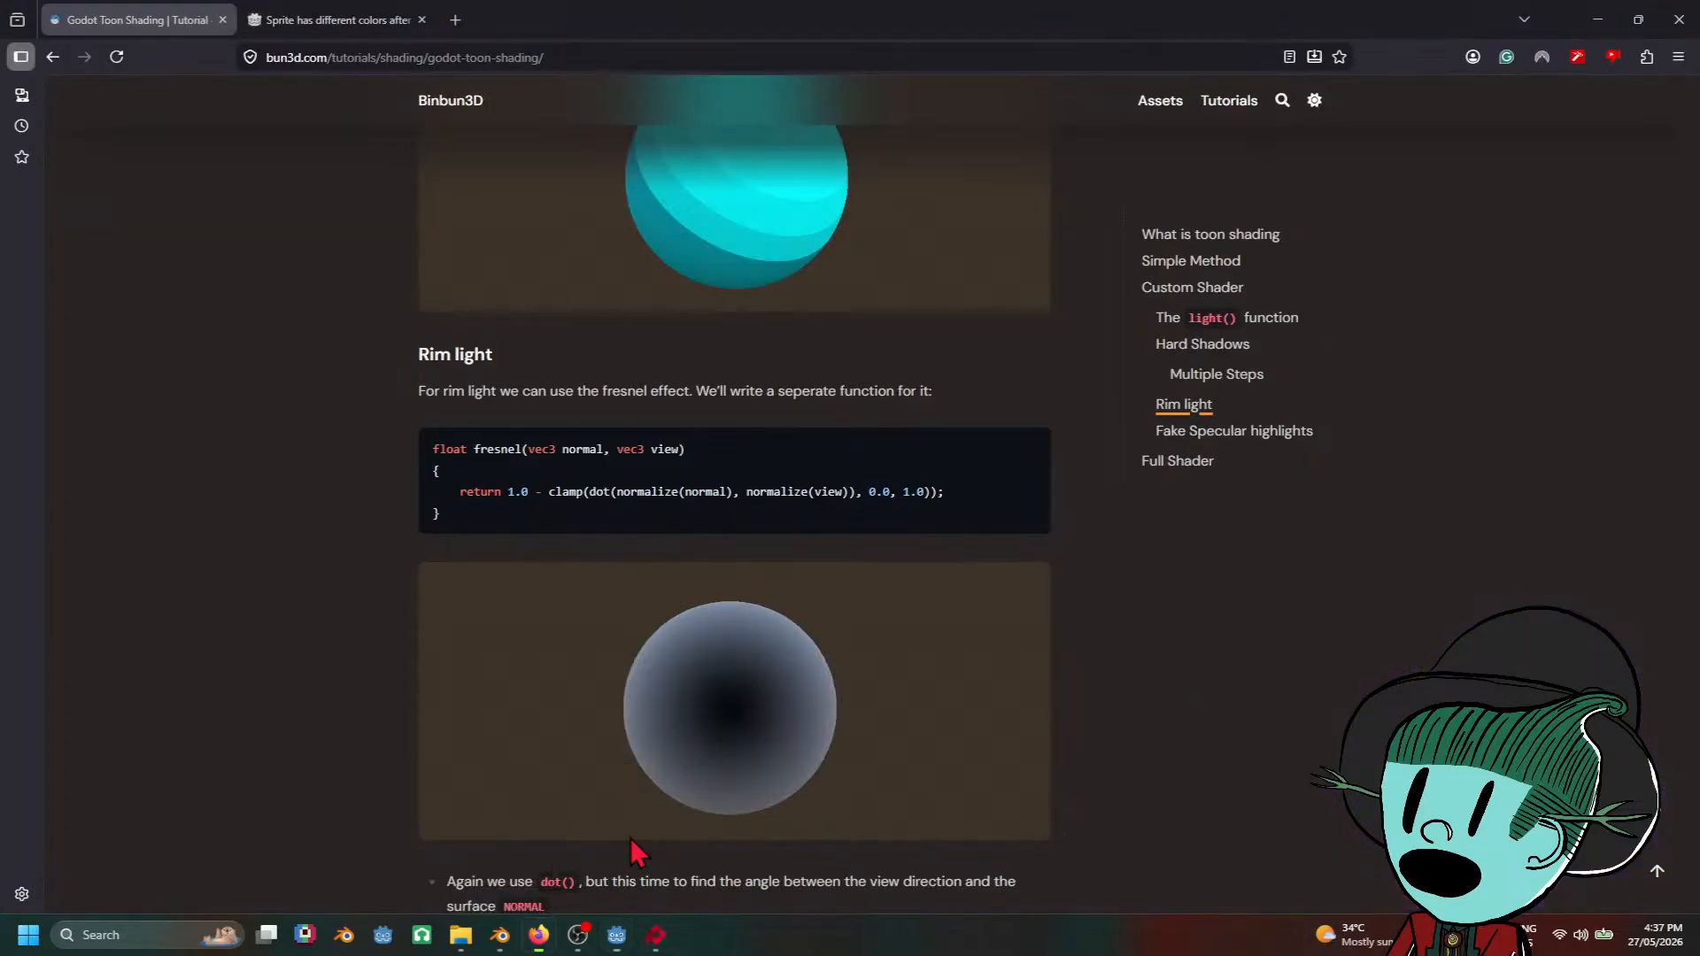
pyautogui.scroll(-5, 1139, 700)
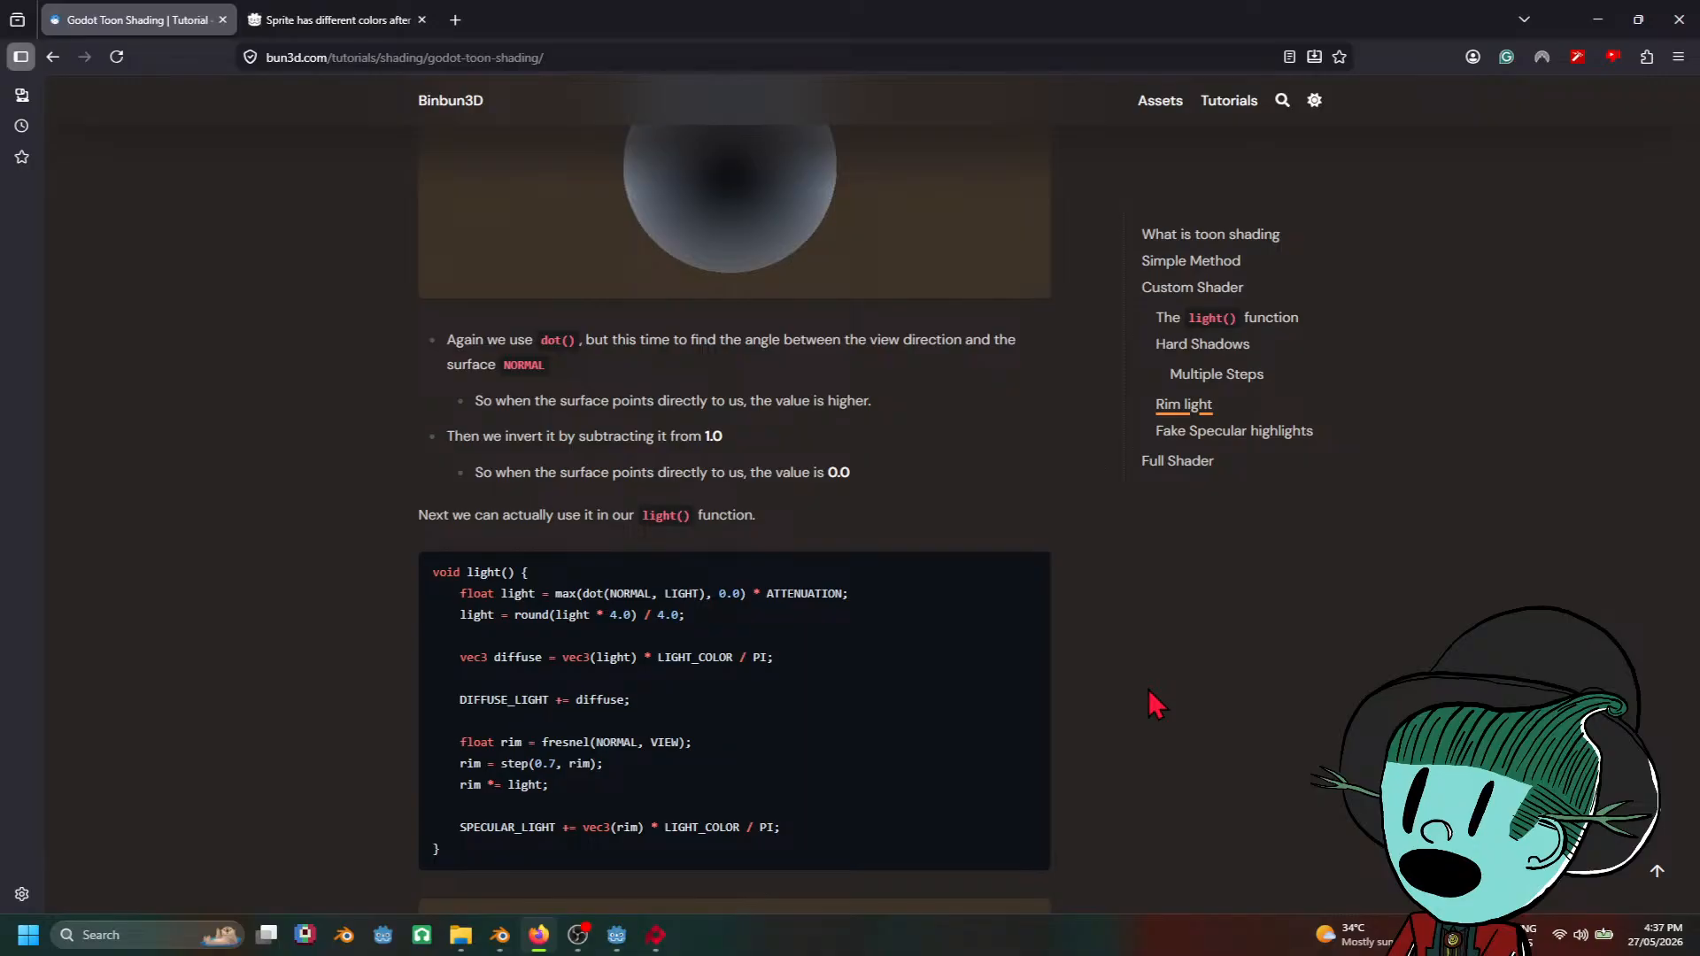
pyautogui.scroll(5, 1156, 684)
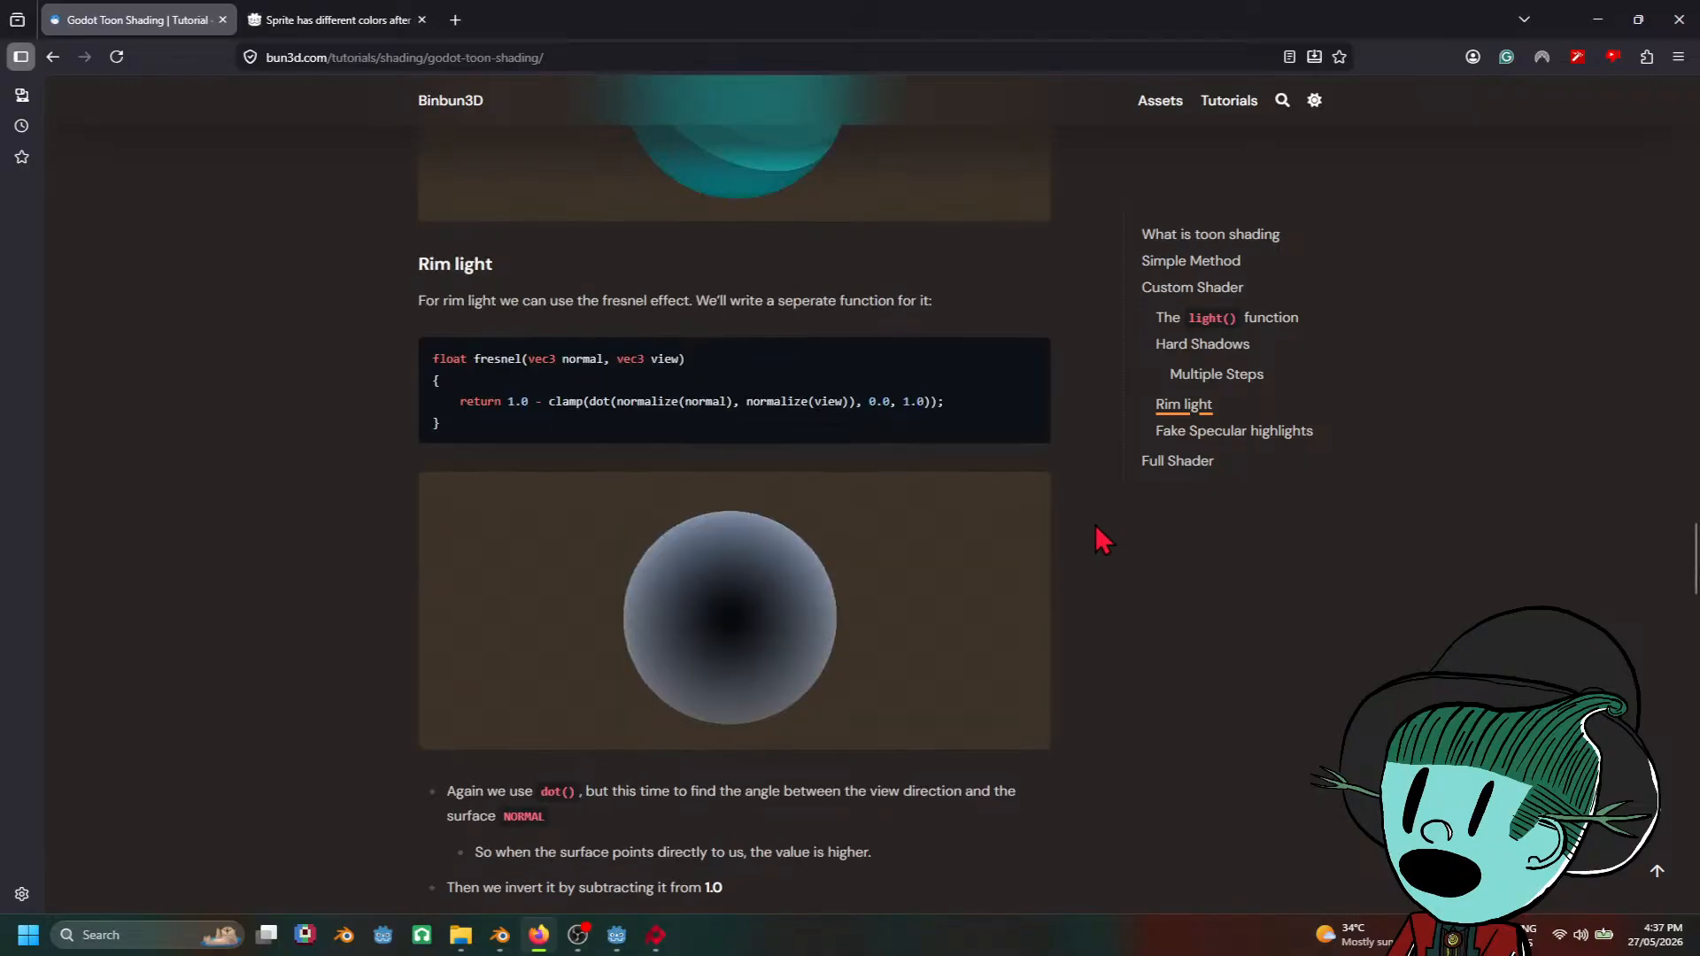
pyautogui.scroll(-5, 1282, 682)
pyautogui.scroll(5, 1279, 676)
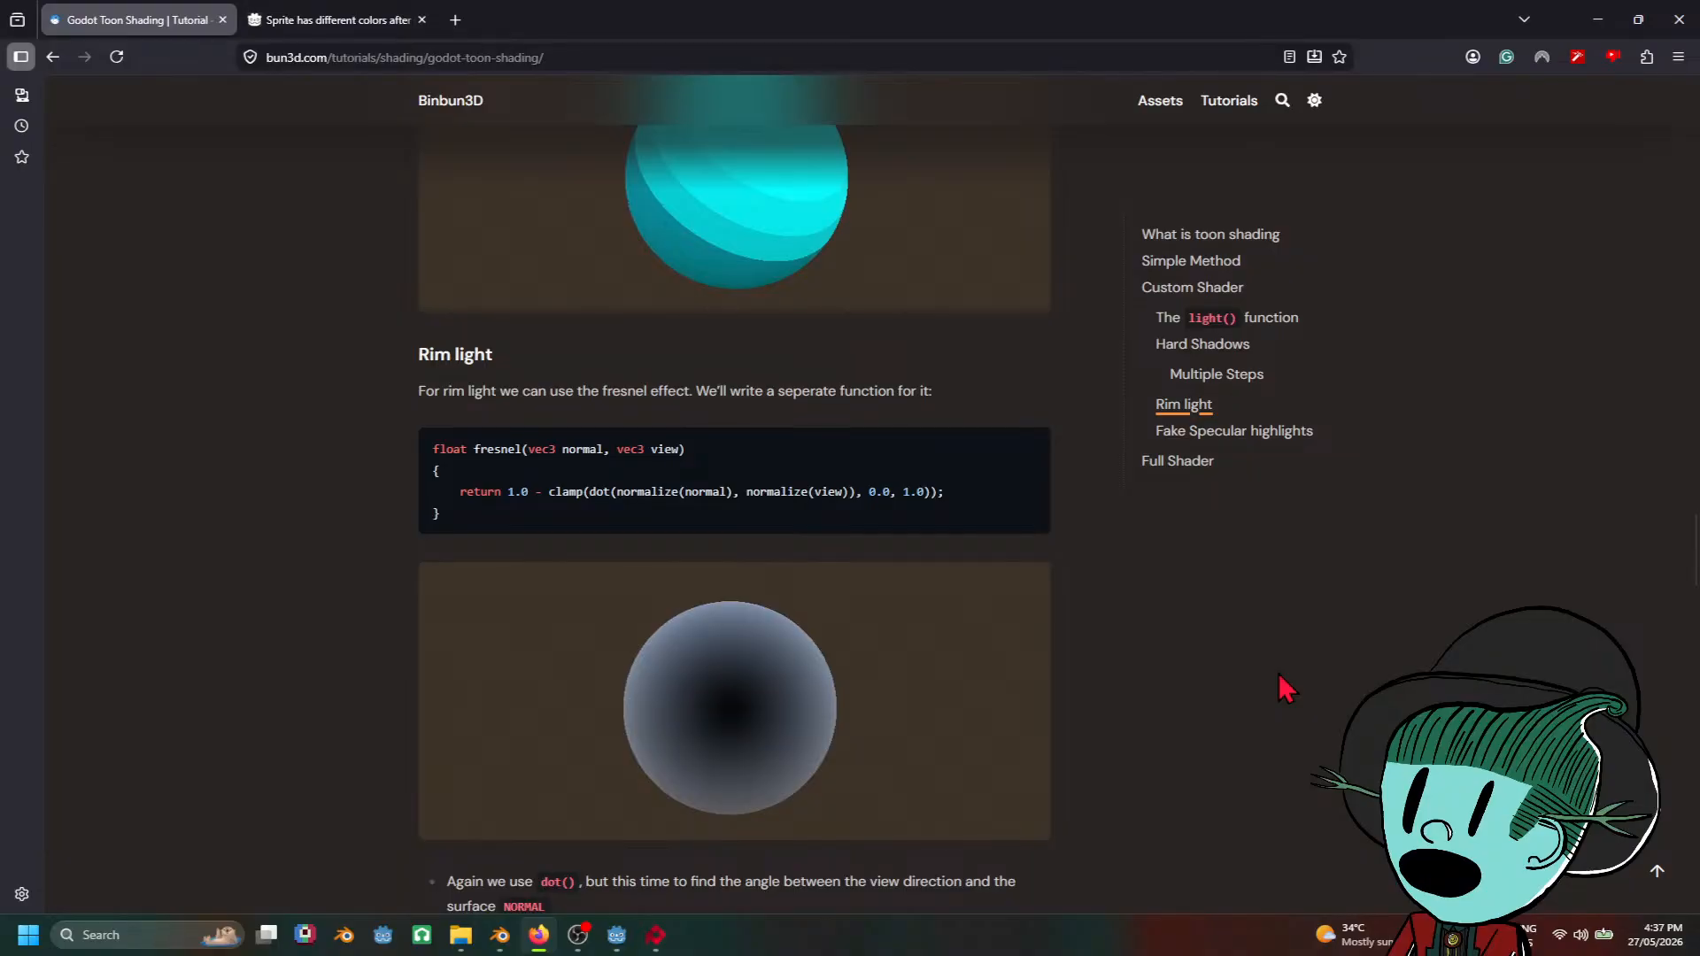
pyautogui.scroll(-6, 1285, 685)
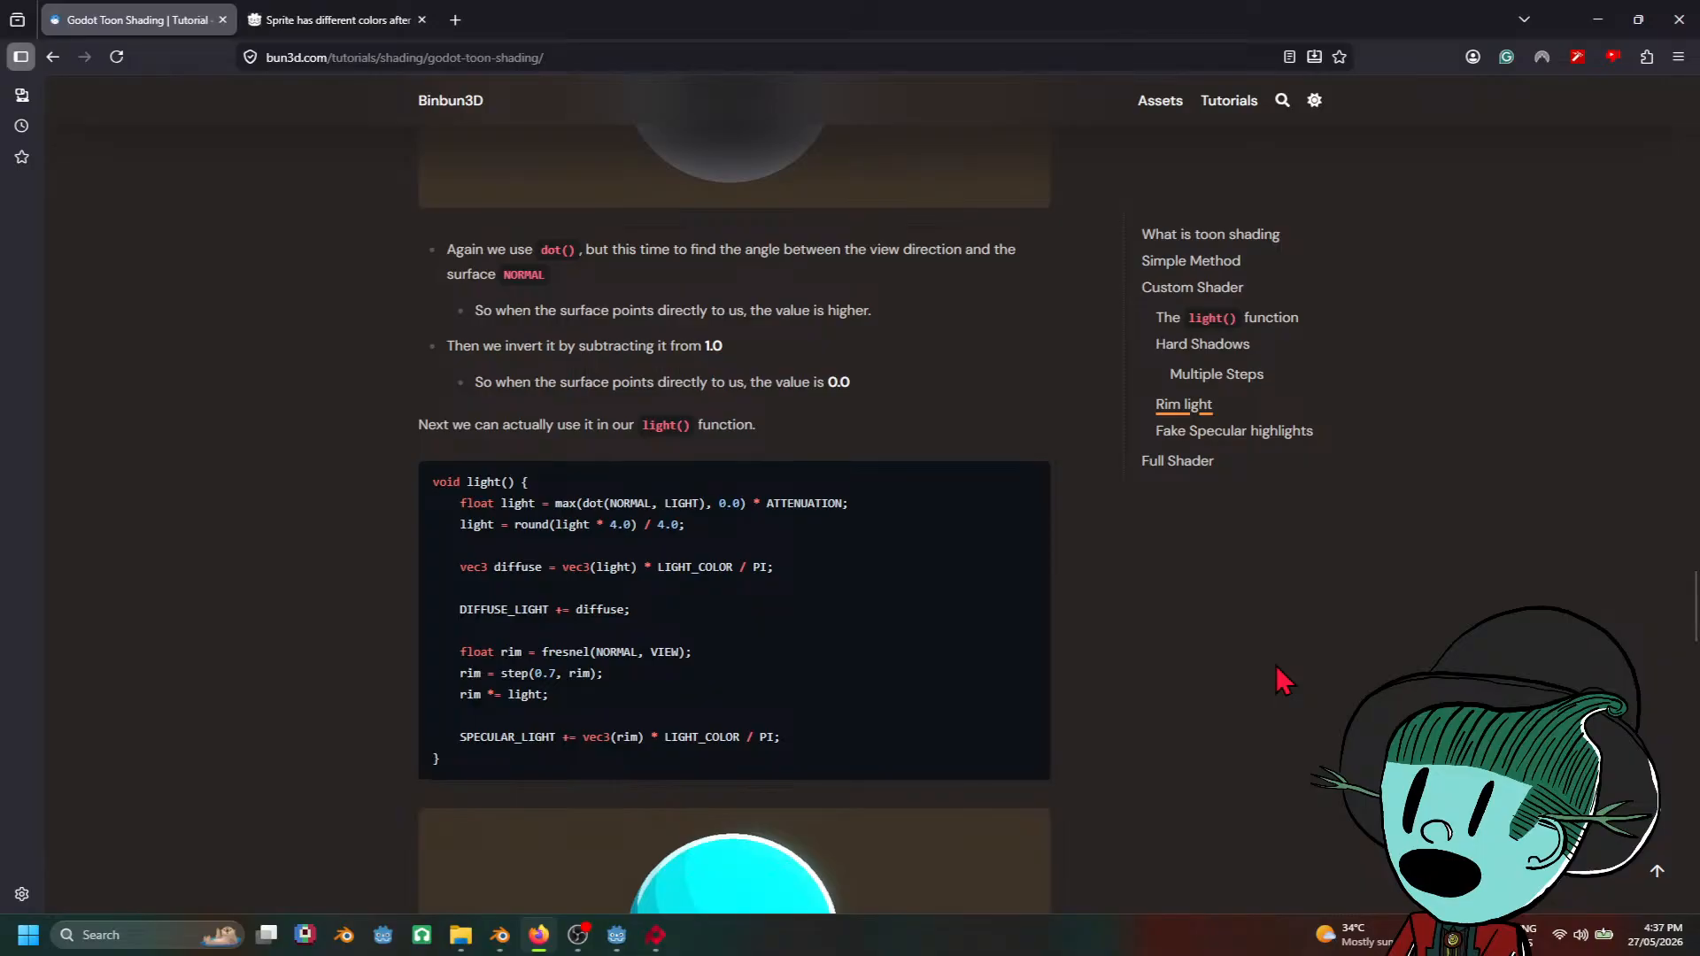
pyautogui.scroll(3, 1283, 681)
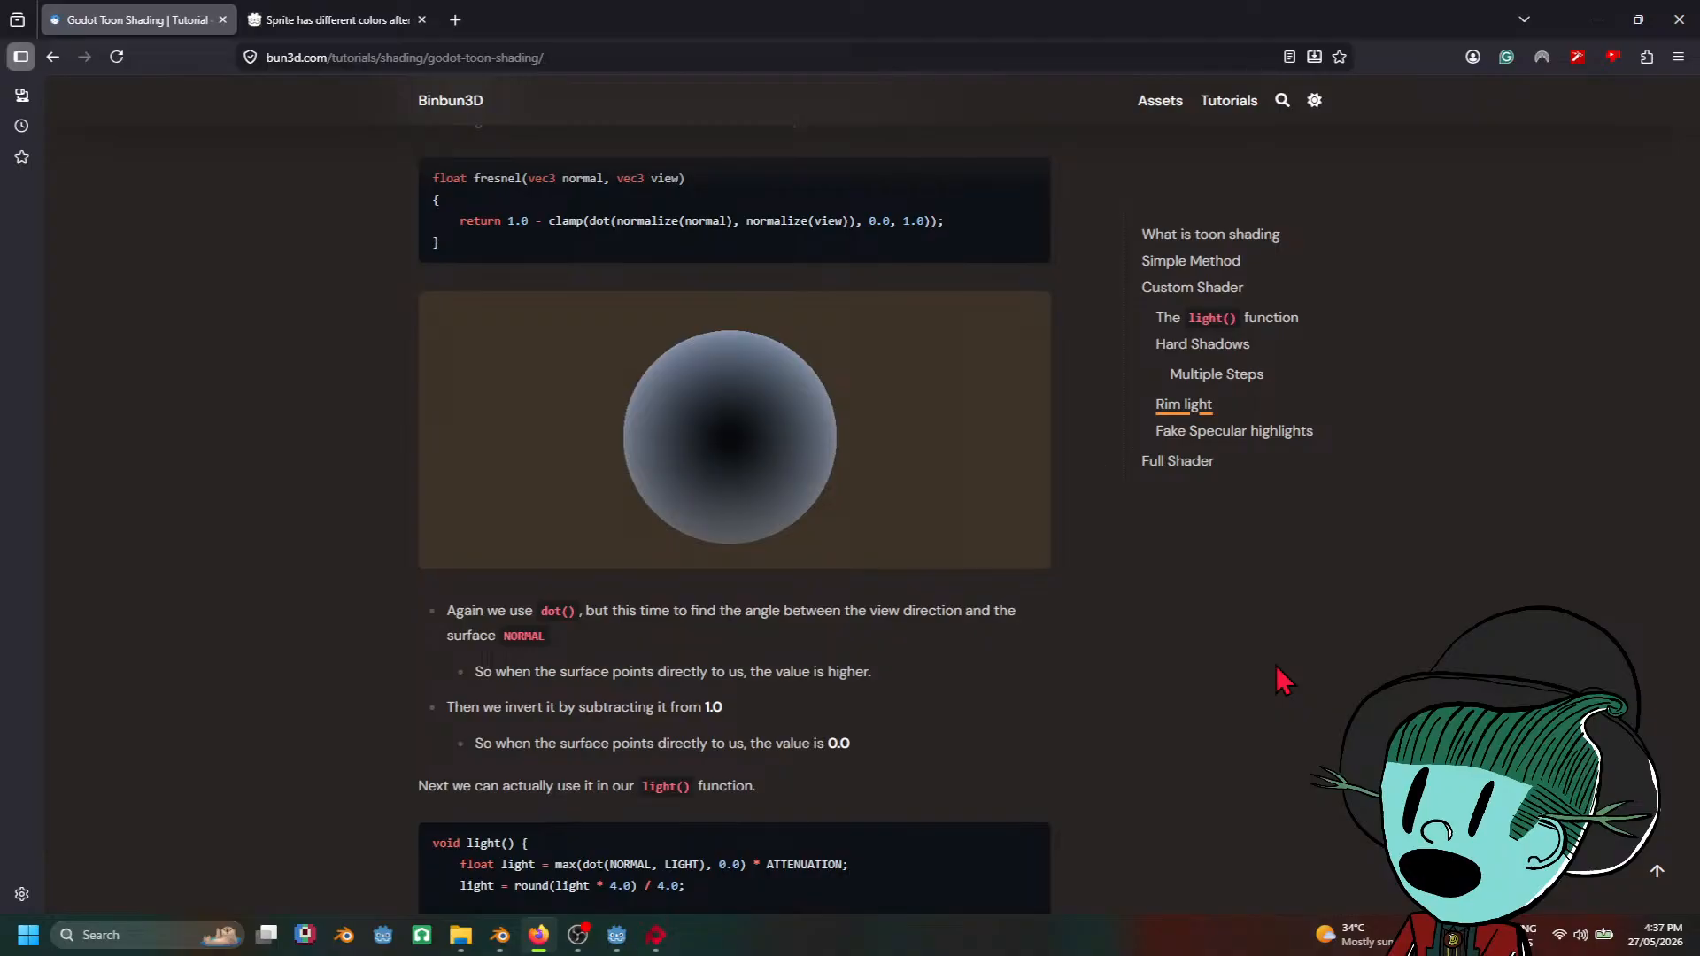
pyautogui.scroll(-4, 1284, 681)
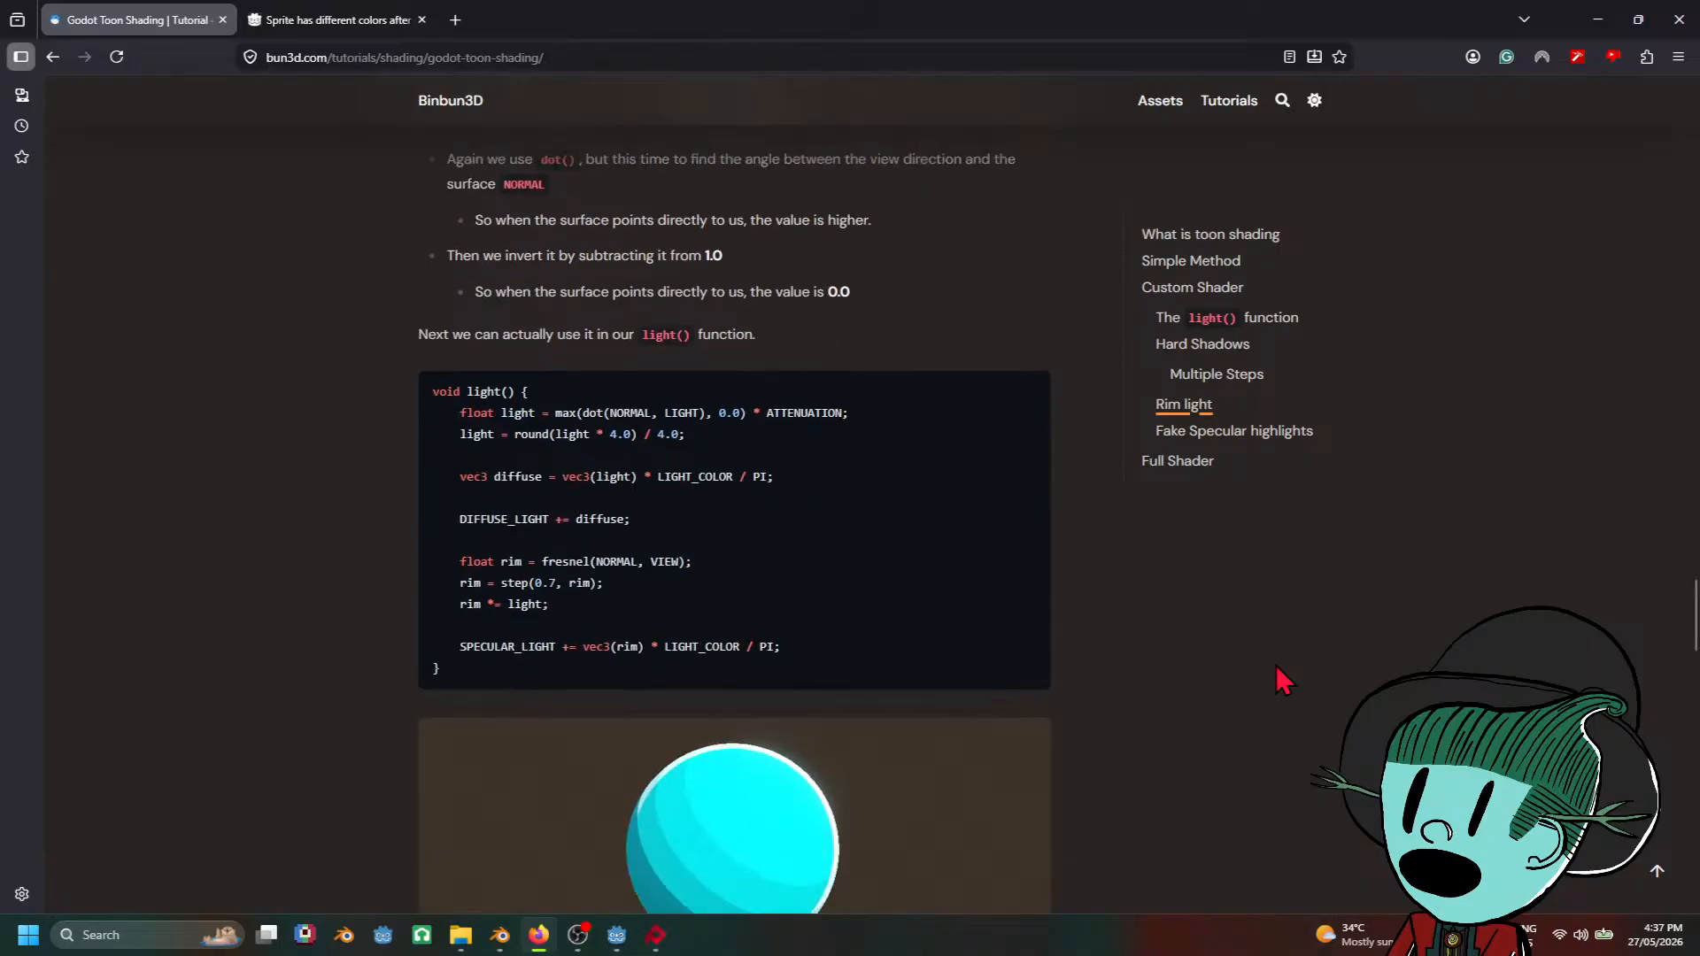
pyautogui.scroll(4, 1281, 681)
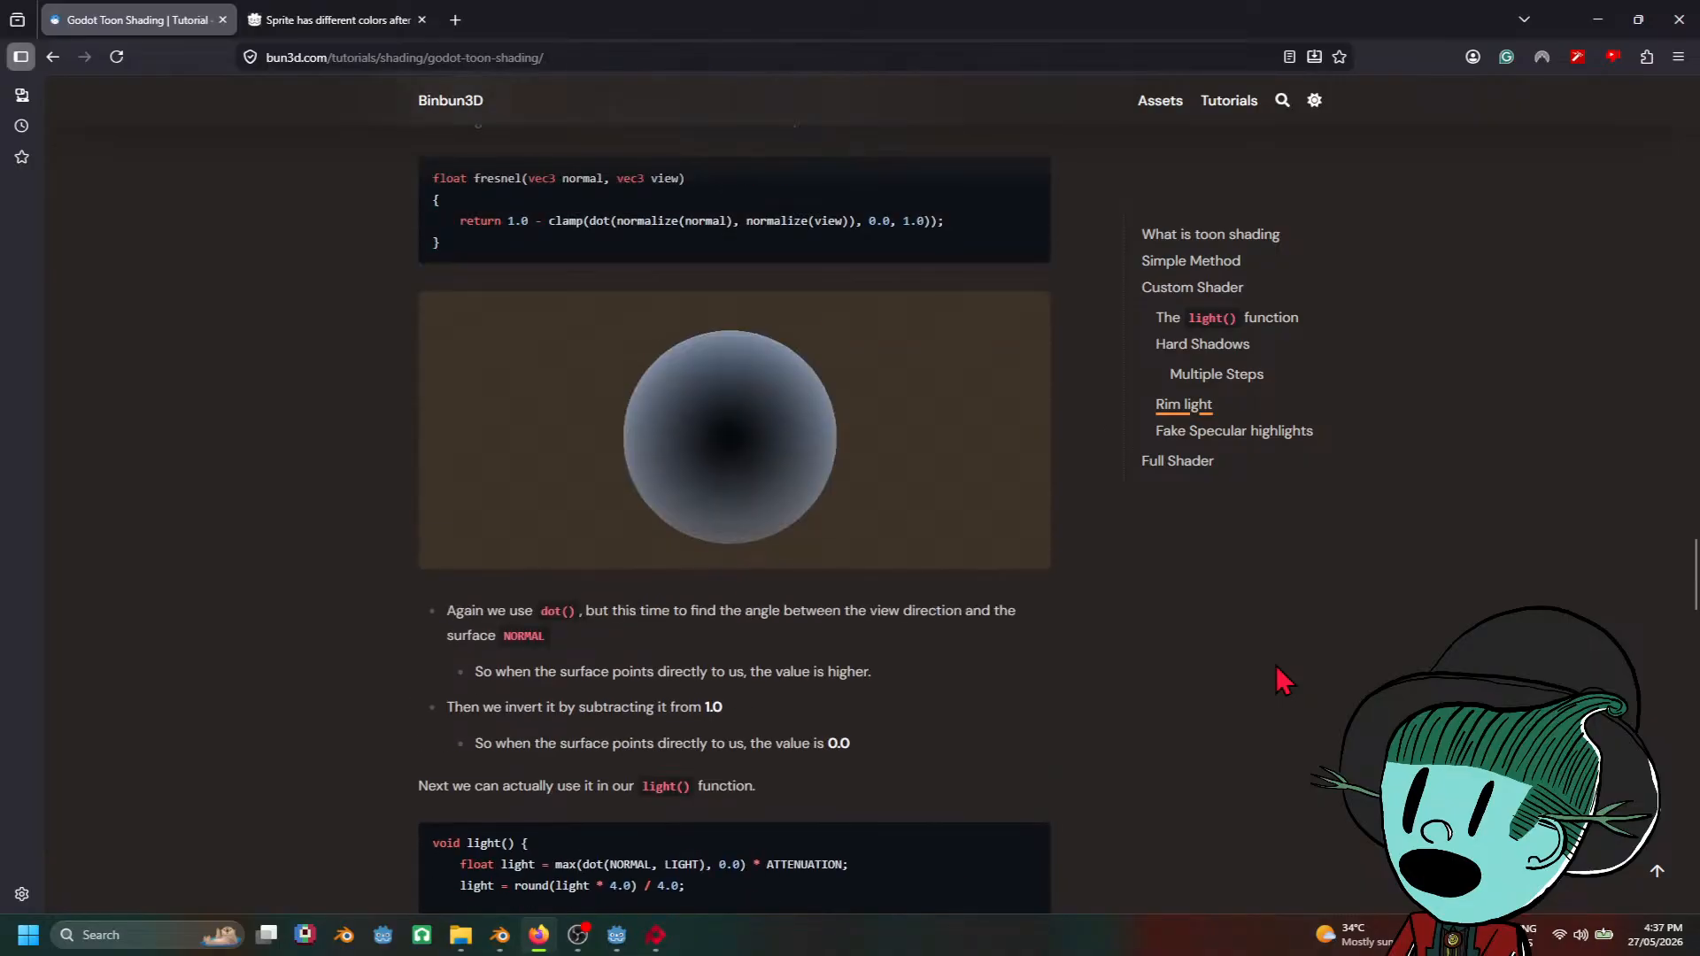
pyautogui.scroll(-4, 1281, 680)
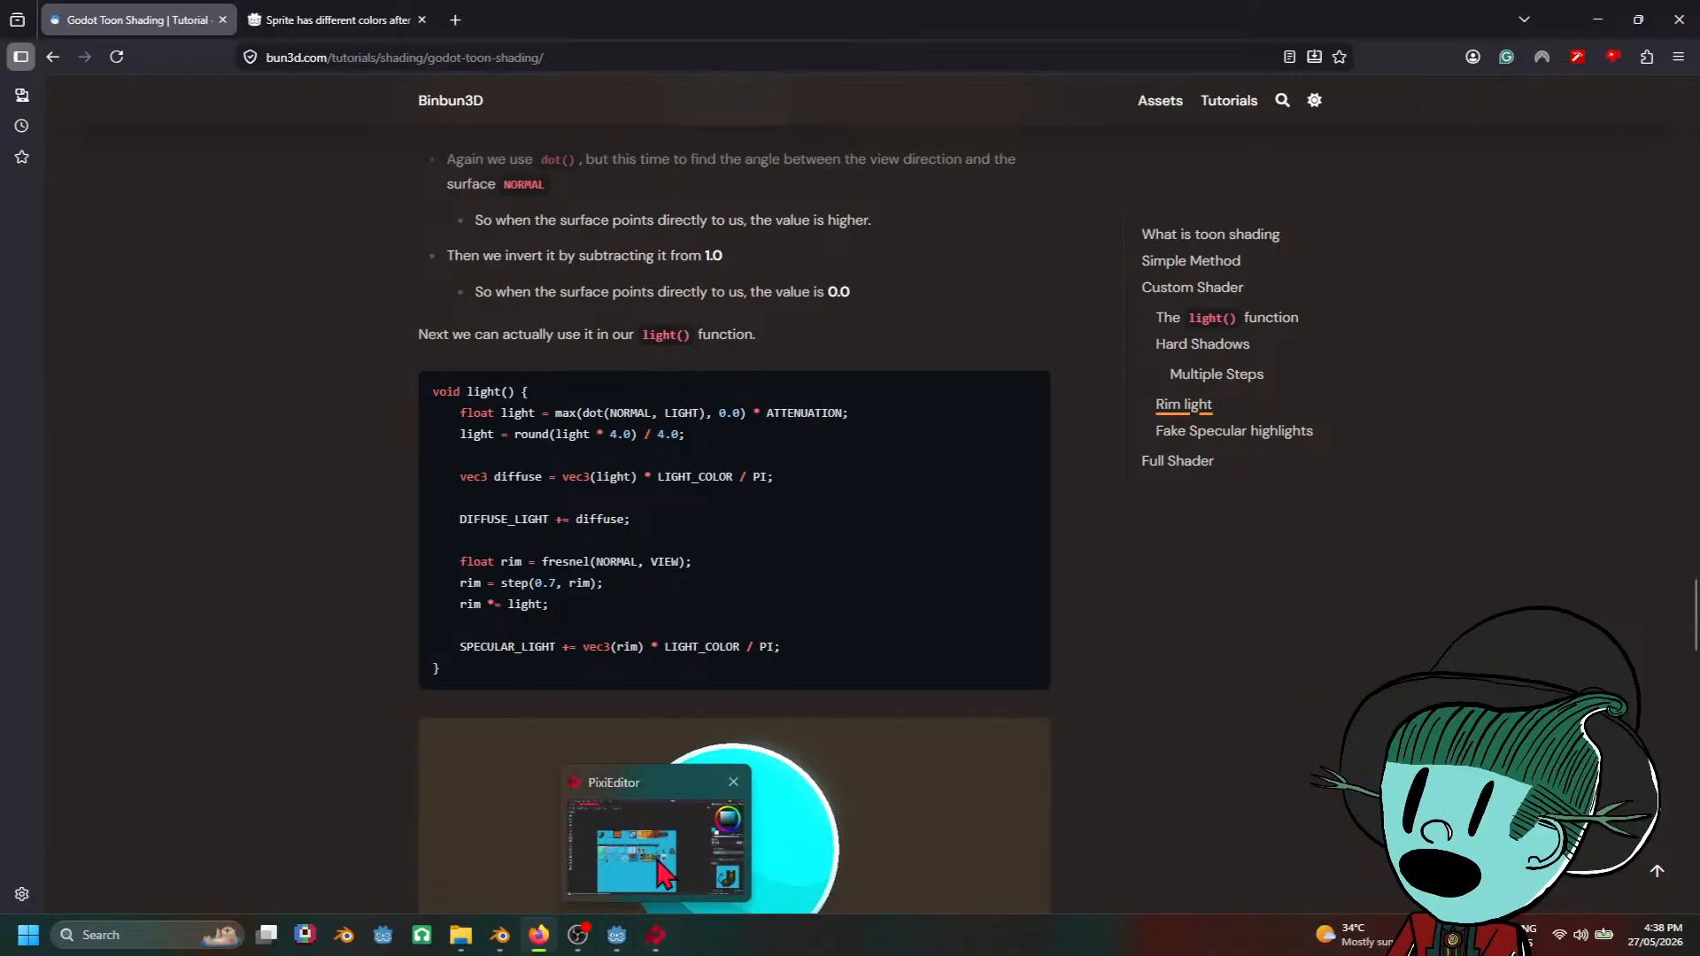
# Step: Switch back to Godot and reconnect the toon shading frame's final VectorOp output to the Output node's Diffuse input
pyautogui.click(617, 935)
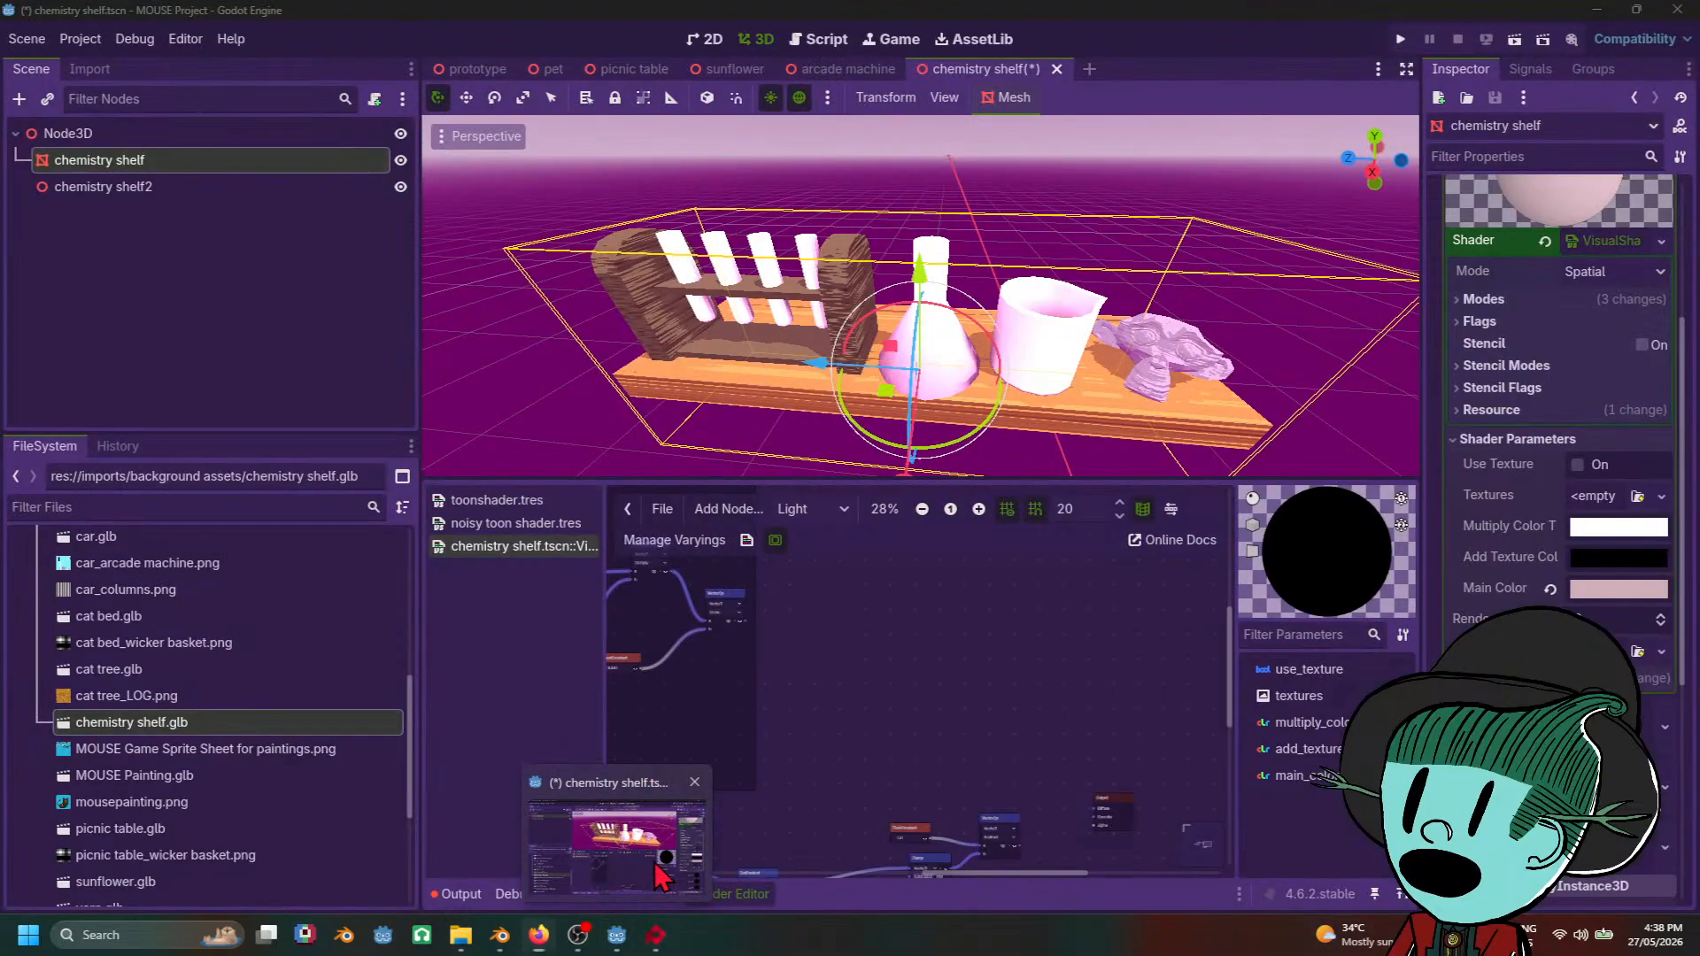
pyautogui.scroll(2, 997, 699)
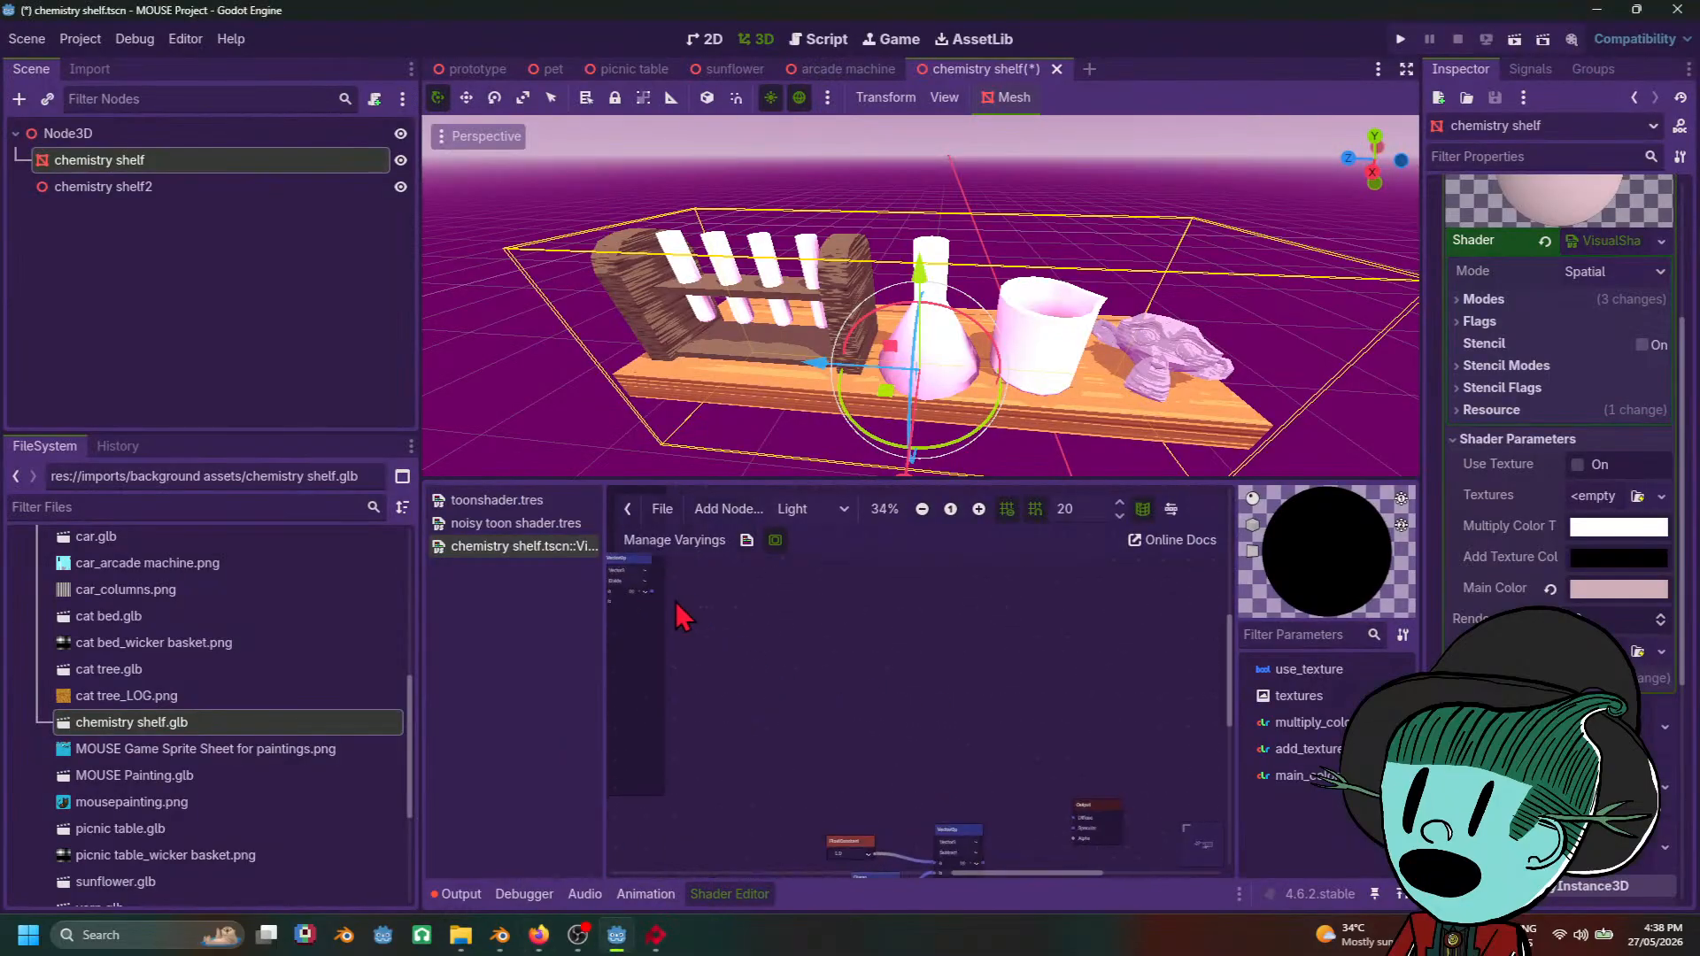
pyautogui.moveTo(653, 591); pyautogui.dragTo(1077, 828)
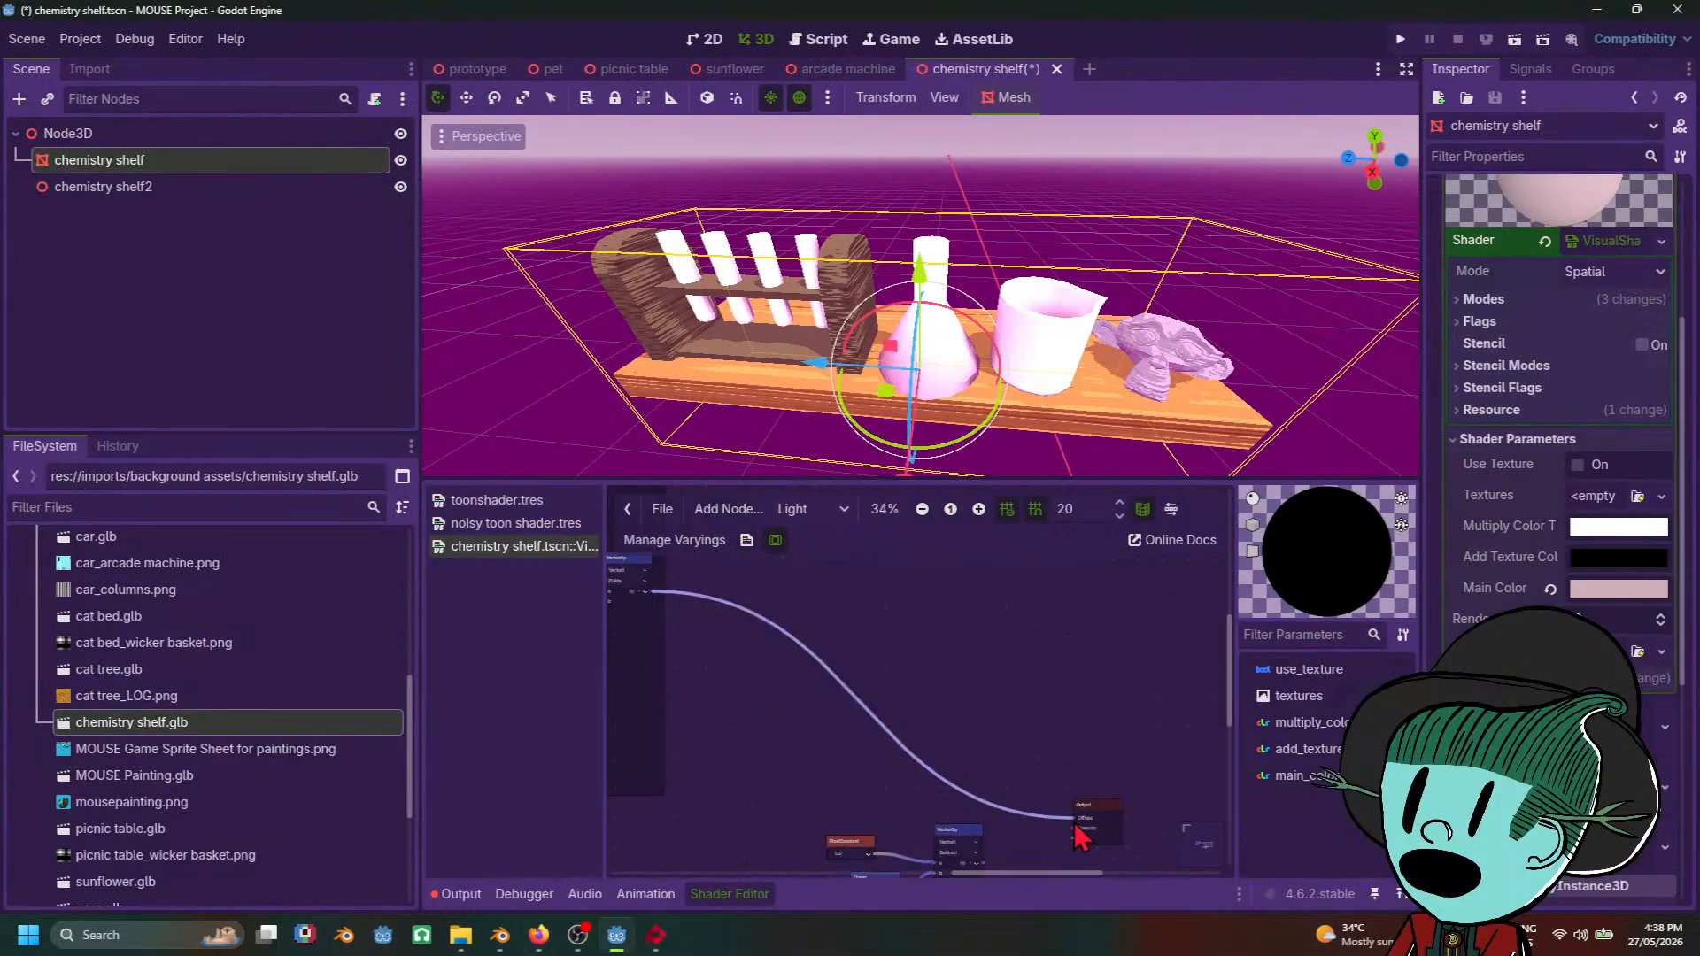
pyautogui.scroll(1, 846, 722)
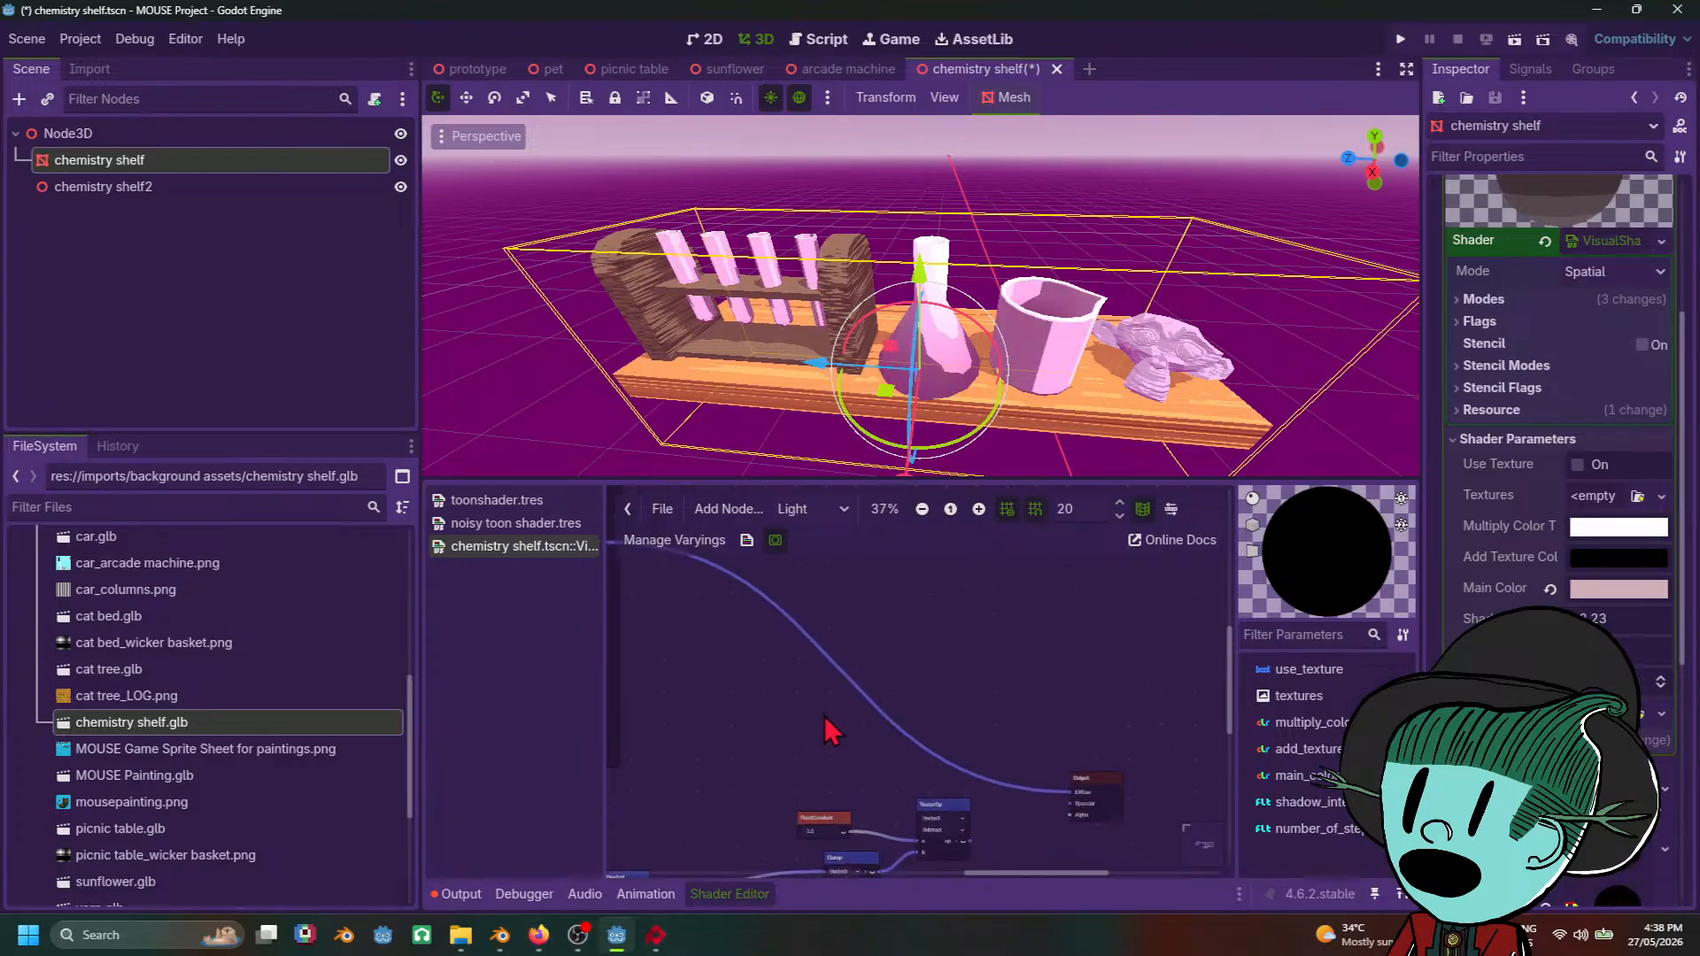
# Step: Connect the Subtract node's output to the Output node's Specular input and check the effect on the shelf model
pyautogui.scroll(4, 827, 728)
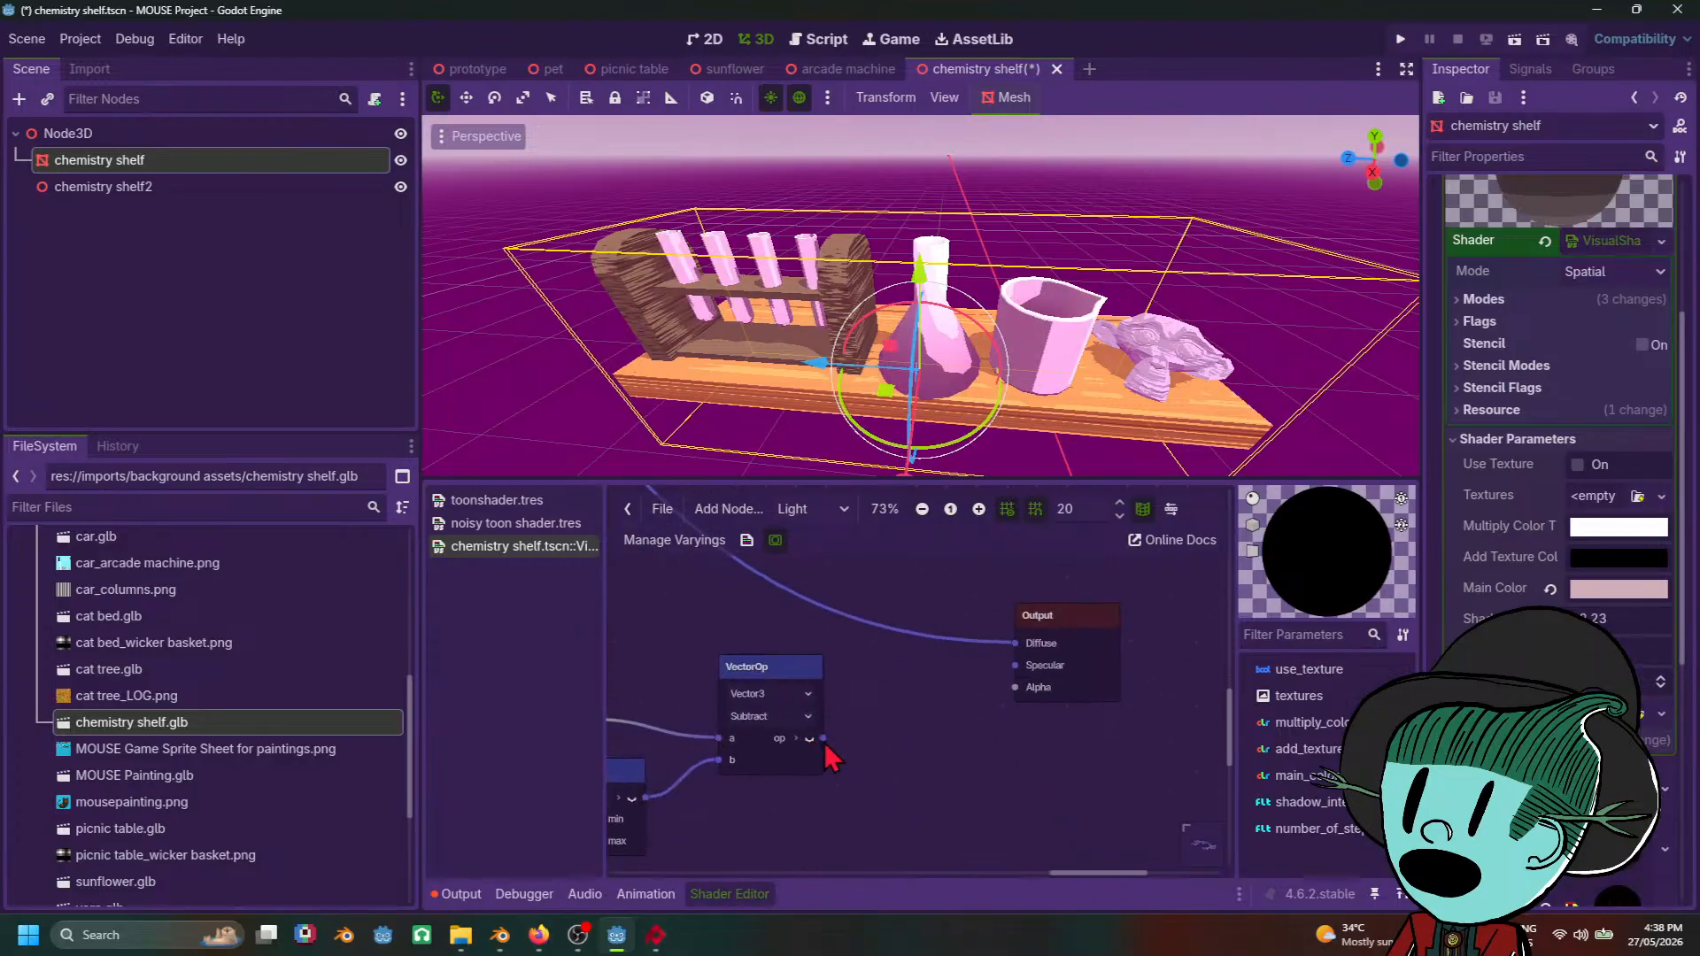
pyautogui.moveTo(822, 737); pyautogui.dragTo(1017, 666)
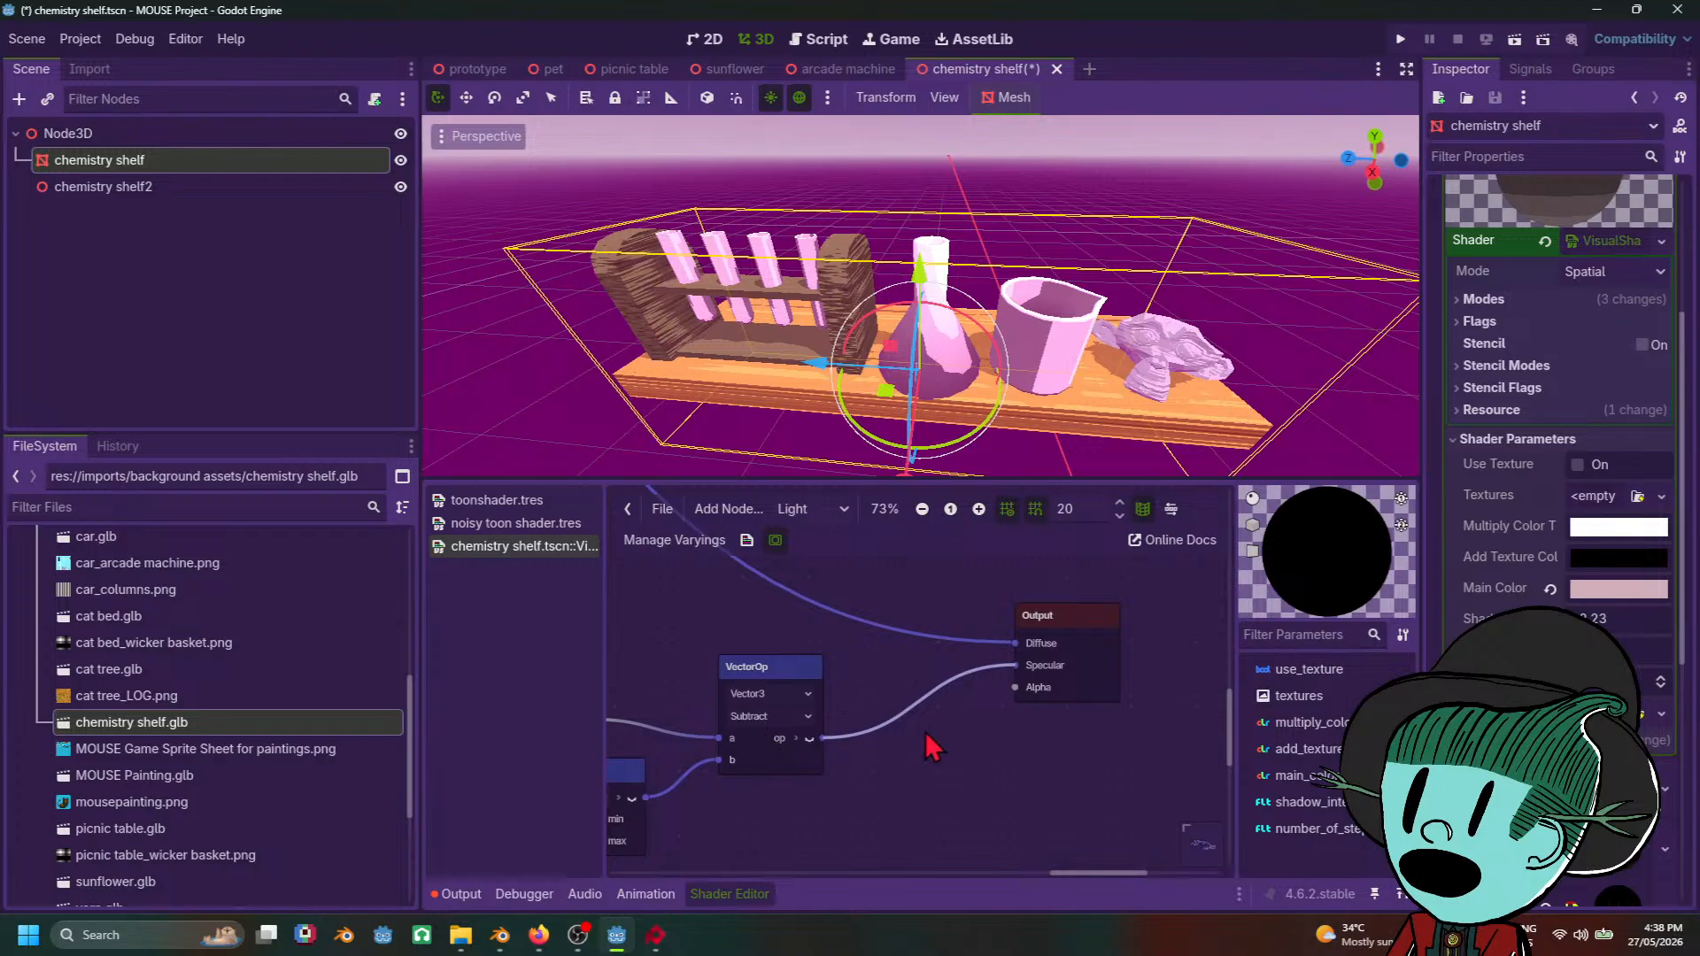
pyautogui.scroll(-5, 1056, 355)
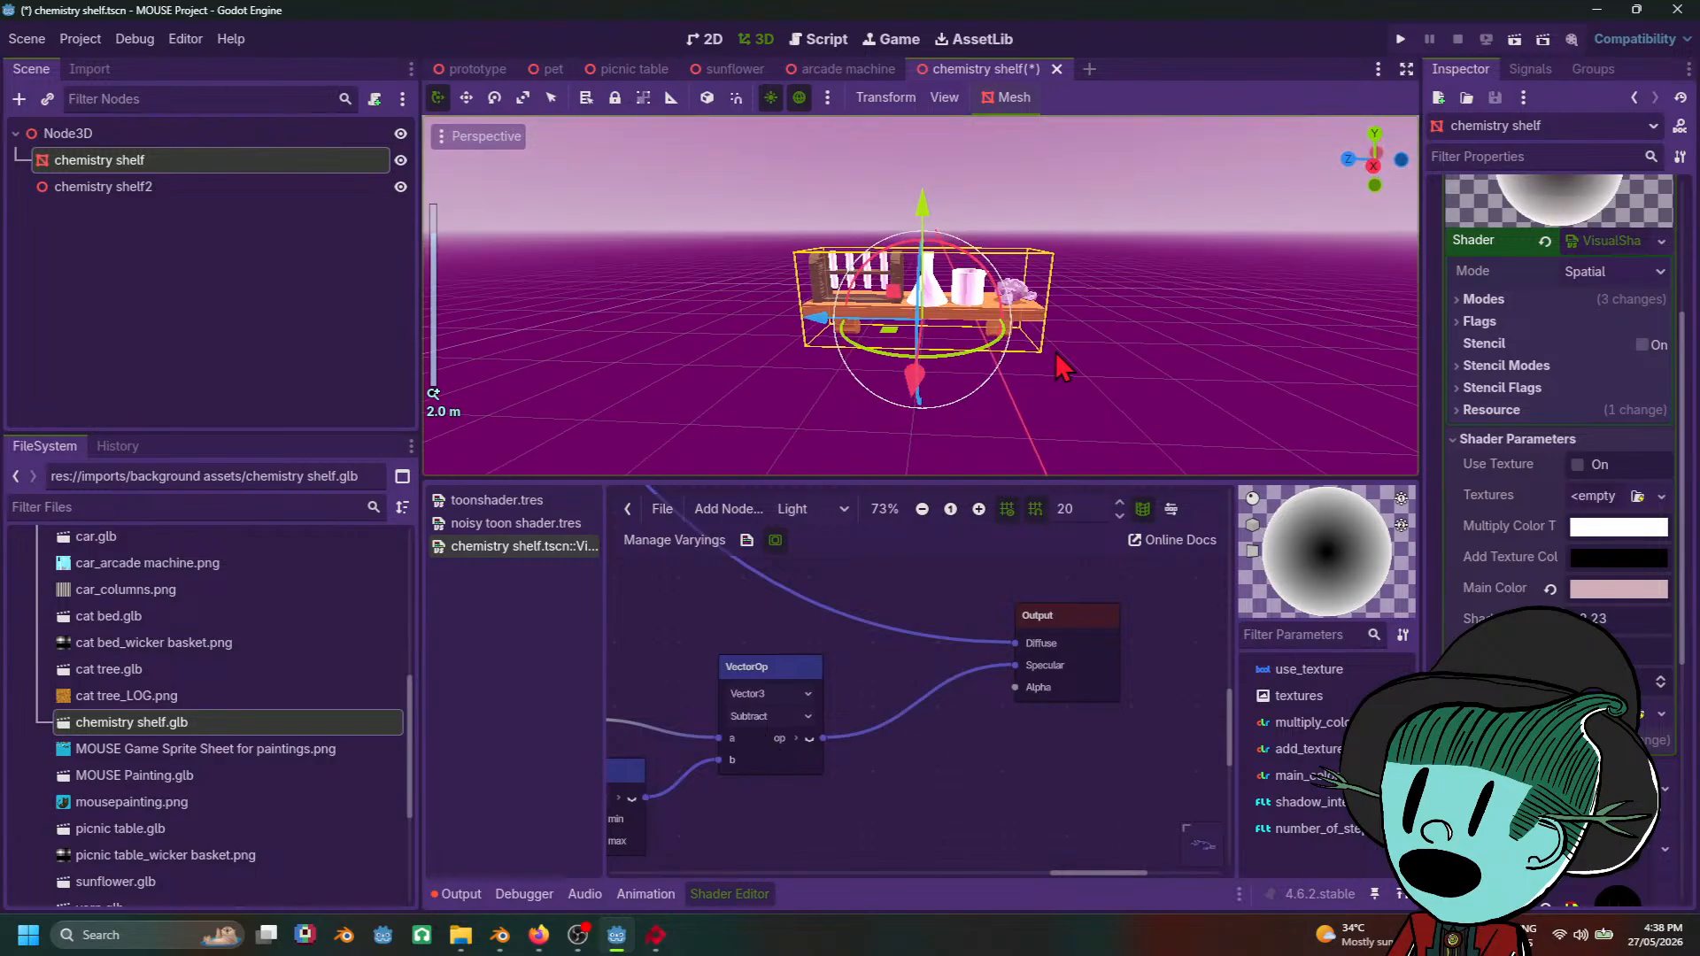
pyautogui.scroll(3, 1056, 352)
# Step: Switch to the browser and review the rim calculation in the tutorial's light() code
pyautogui.click(655, 935)
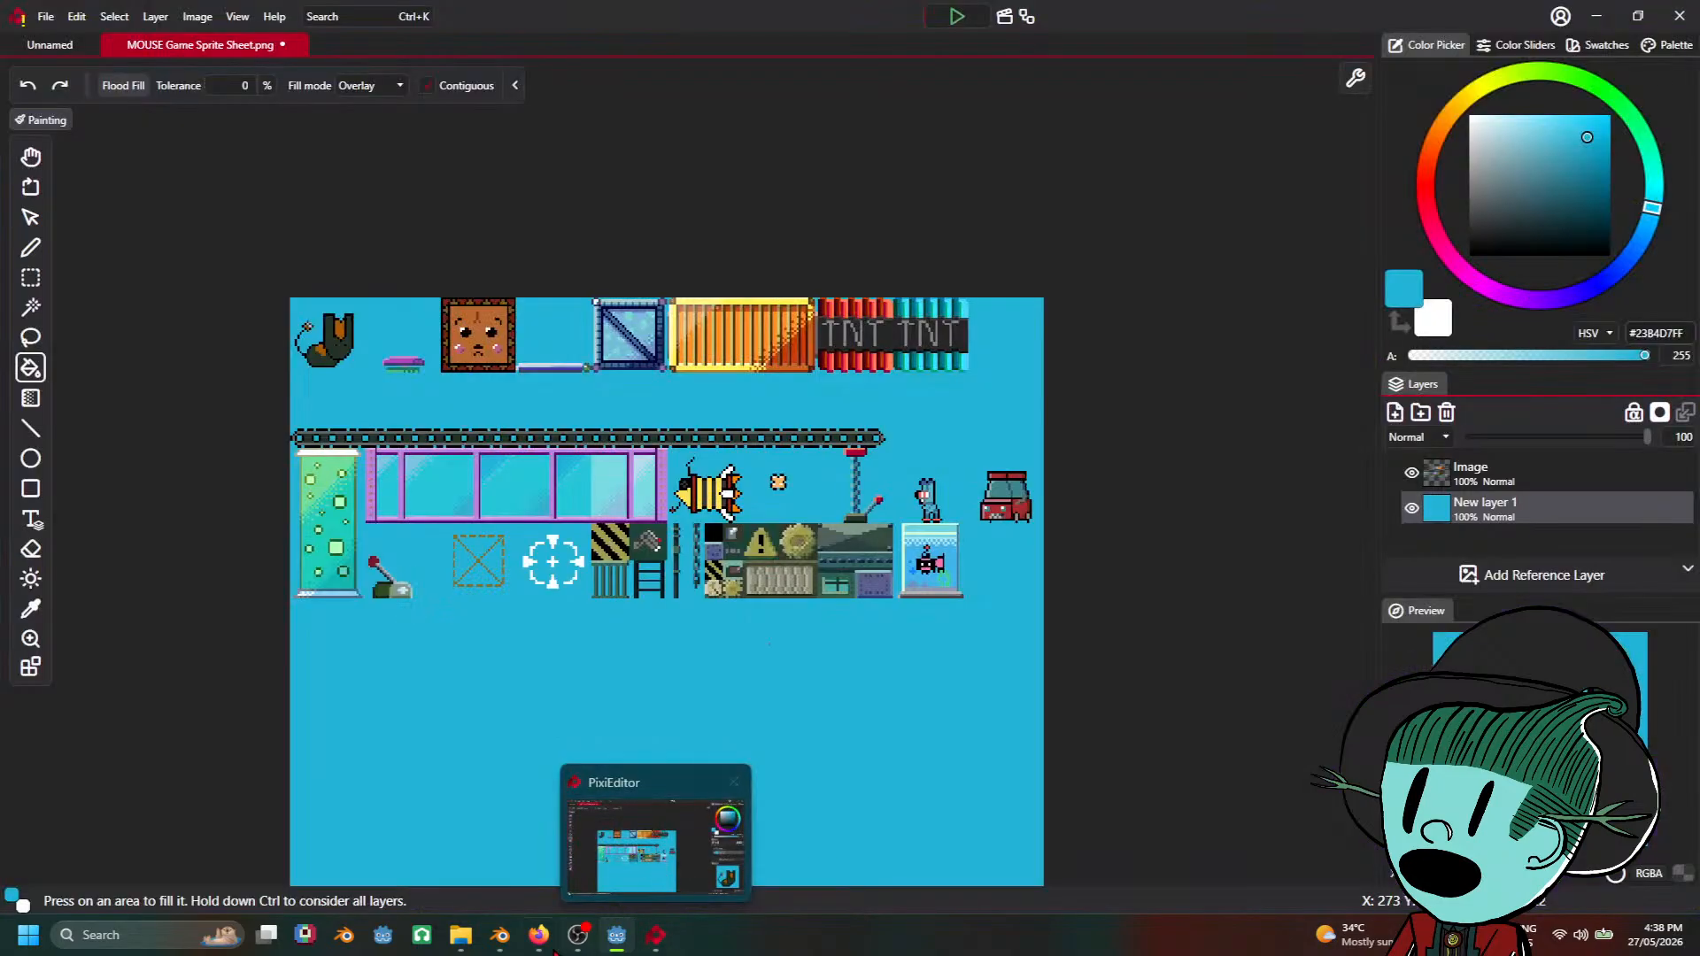
pyautogui.moveTo(555, 952)
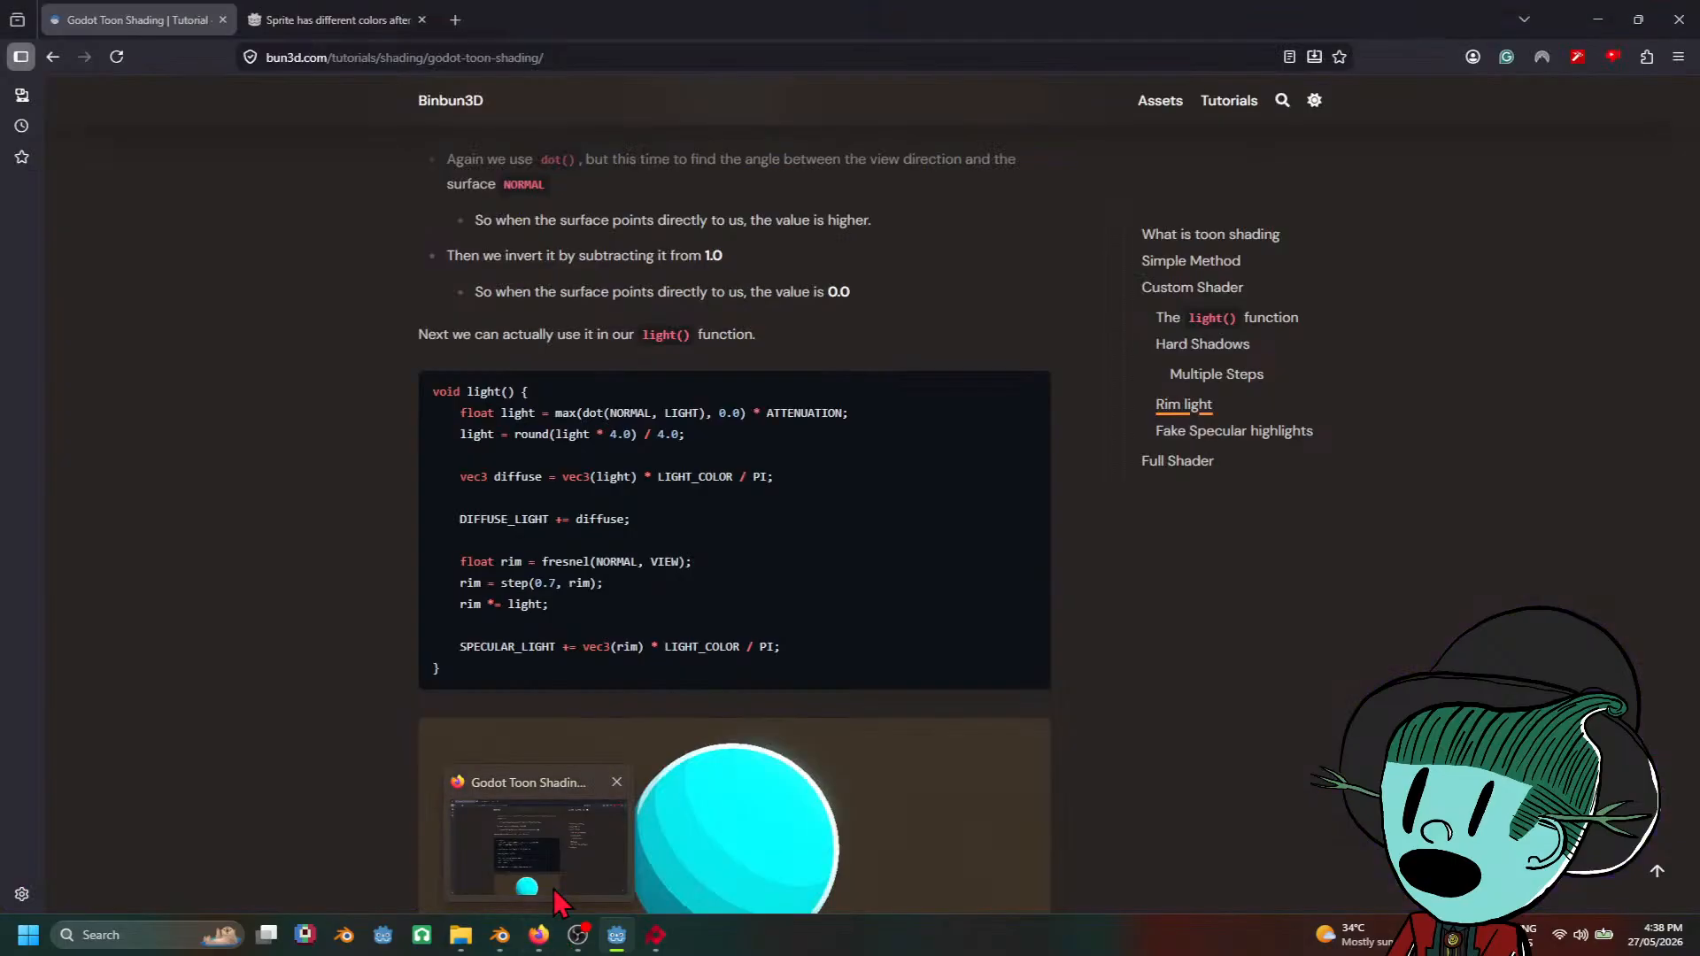
pyautogui.click(558, 902)
pyautogui.scroll(-4, 1125, 614)
pyautogui.scroll(4, 1125, 615)
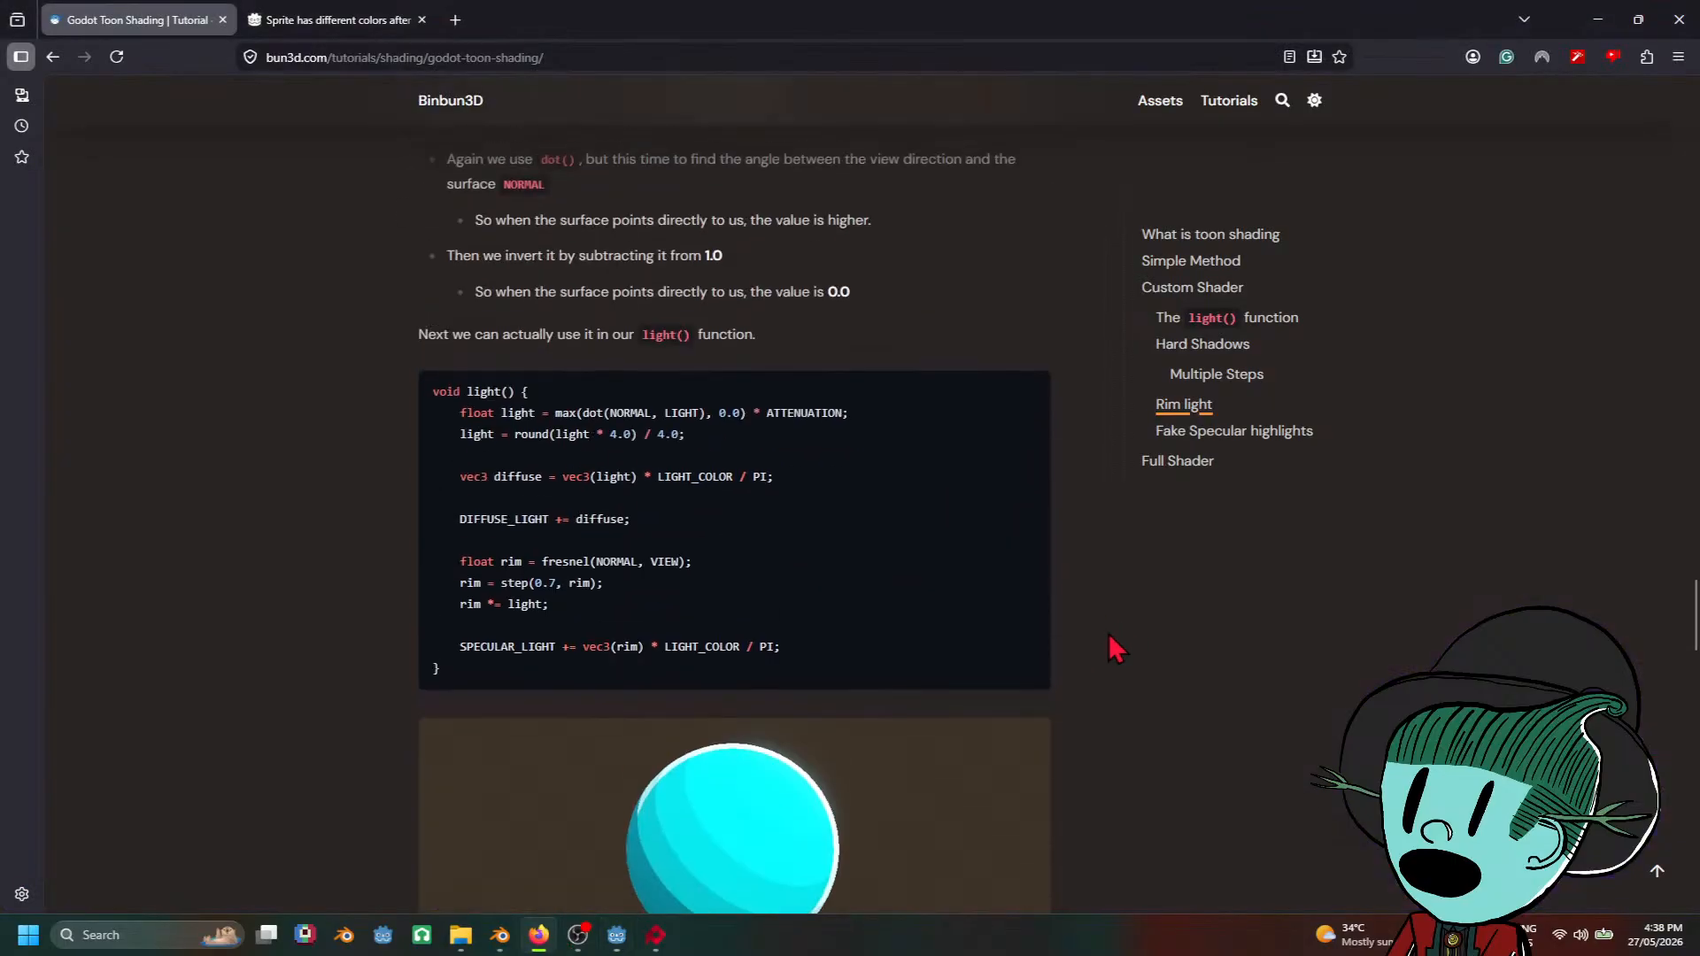
# Step: Review the rendered rim light example below the tutorial's light() code
pyautogui.scroll(-2, 1109, 634)
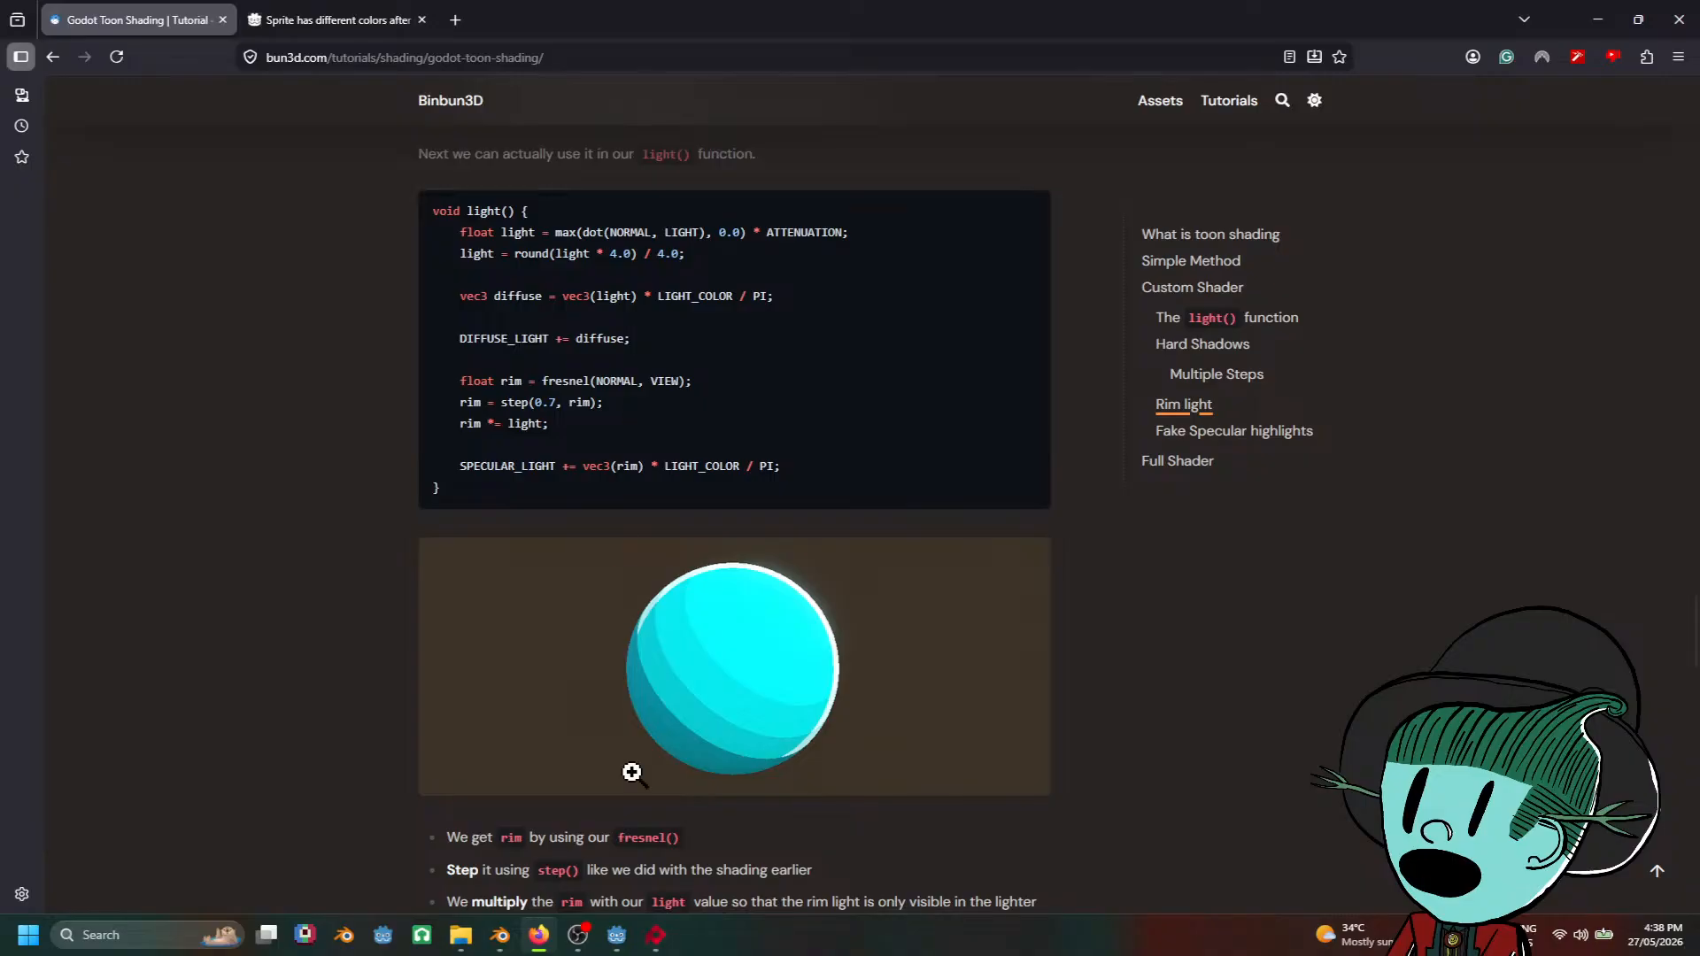
pyautogui.moveTo(656, 937)
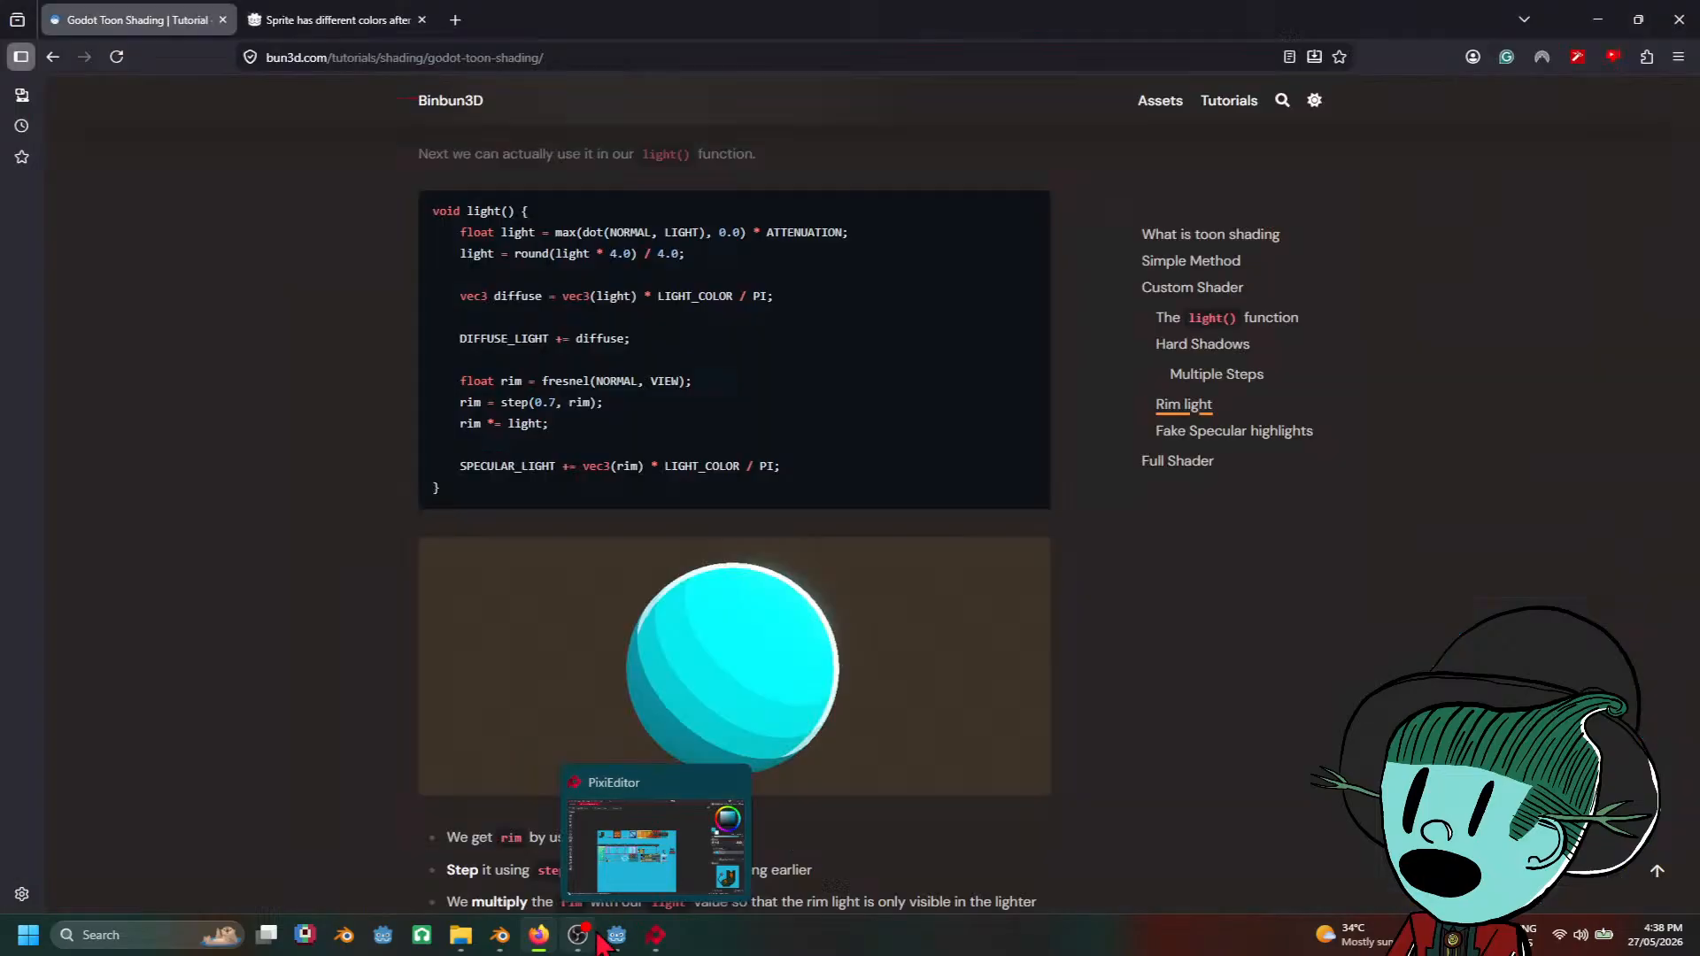
pyautogui.moveTo(592, 939)
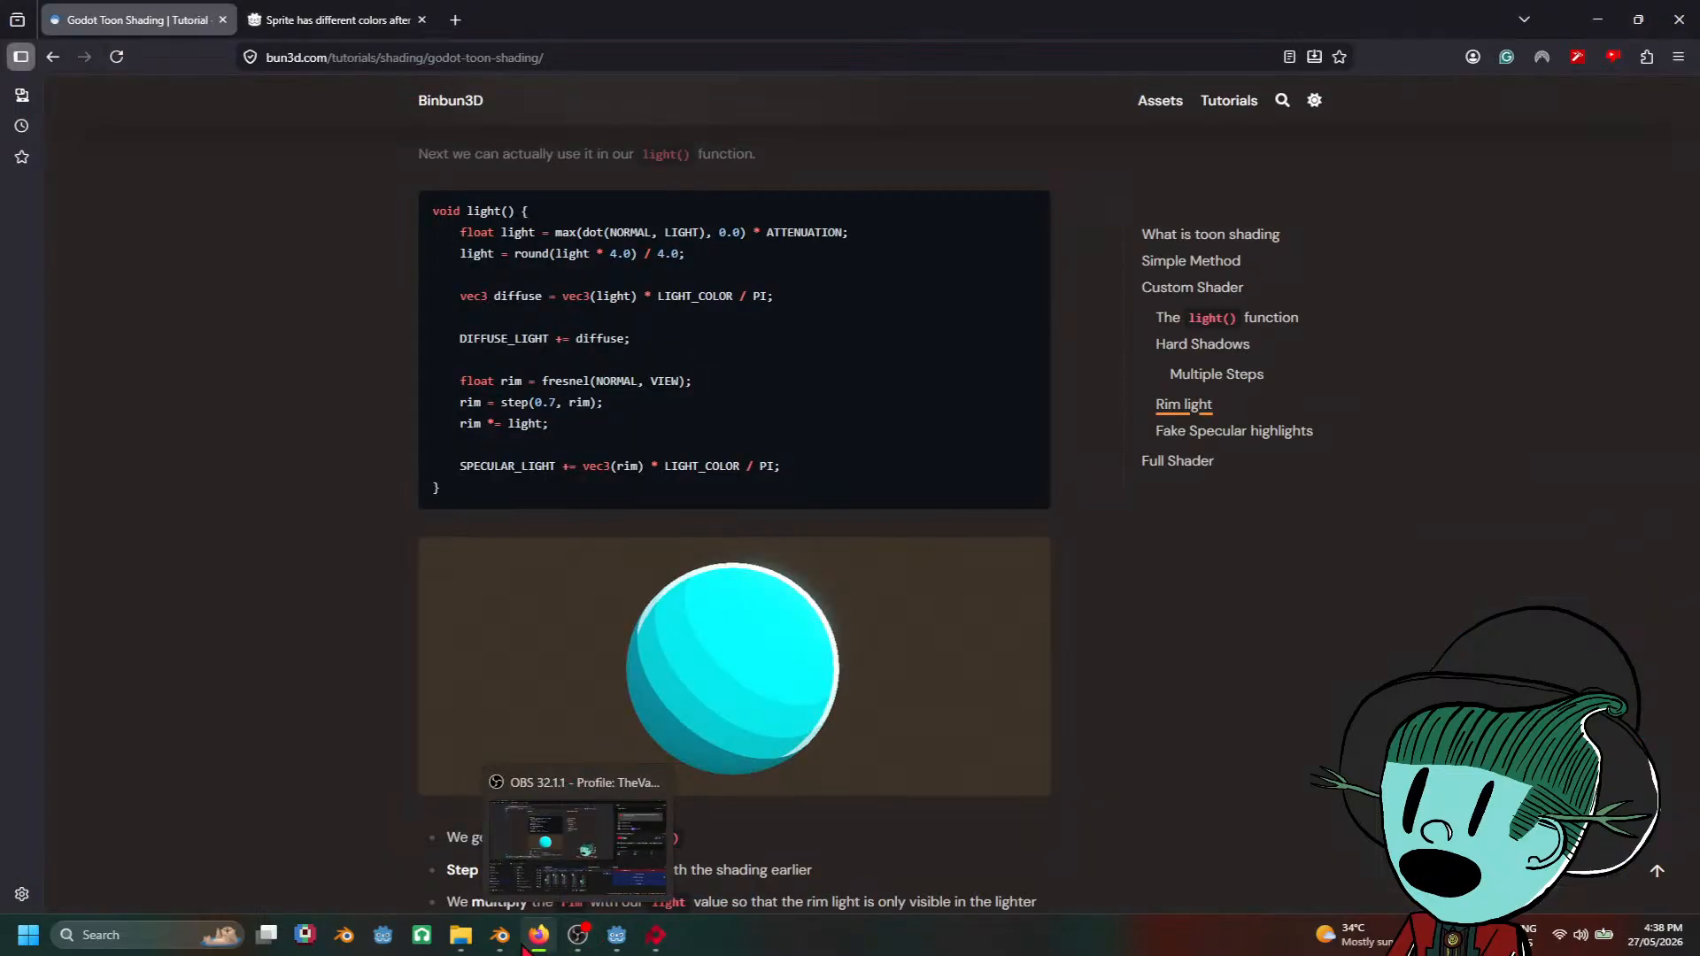
# Step: Switch back to Godot and add a Step node to the light graph below the Output node
pyautogui.click(492, 879)
pyautogui.click(615, 938)
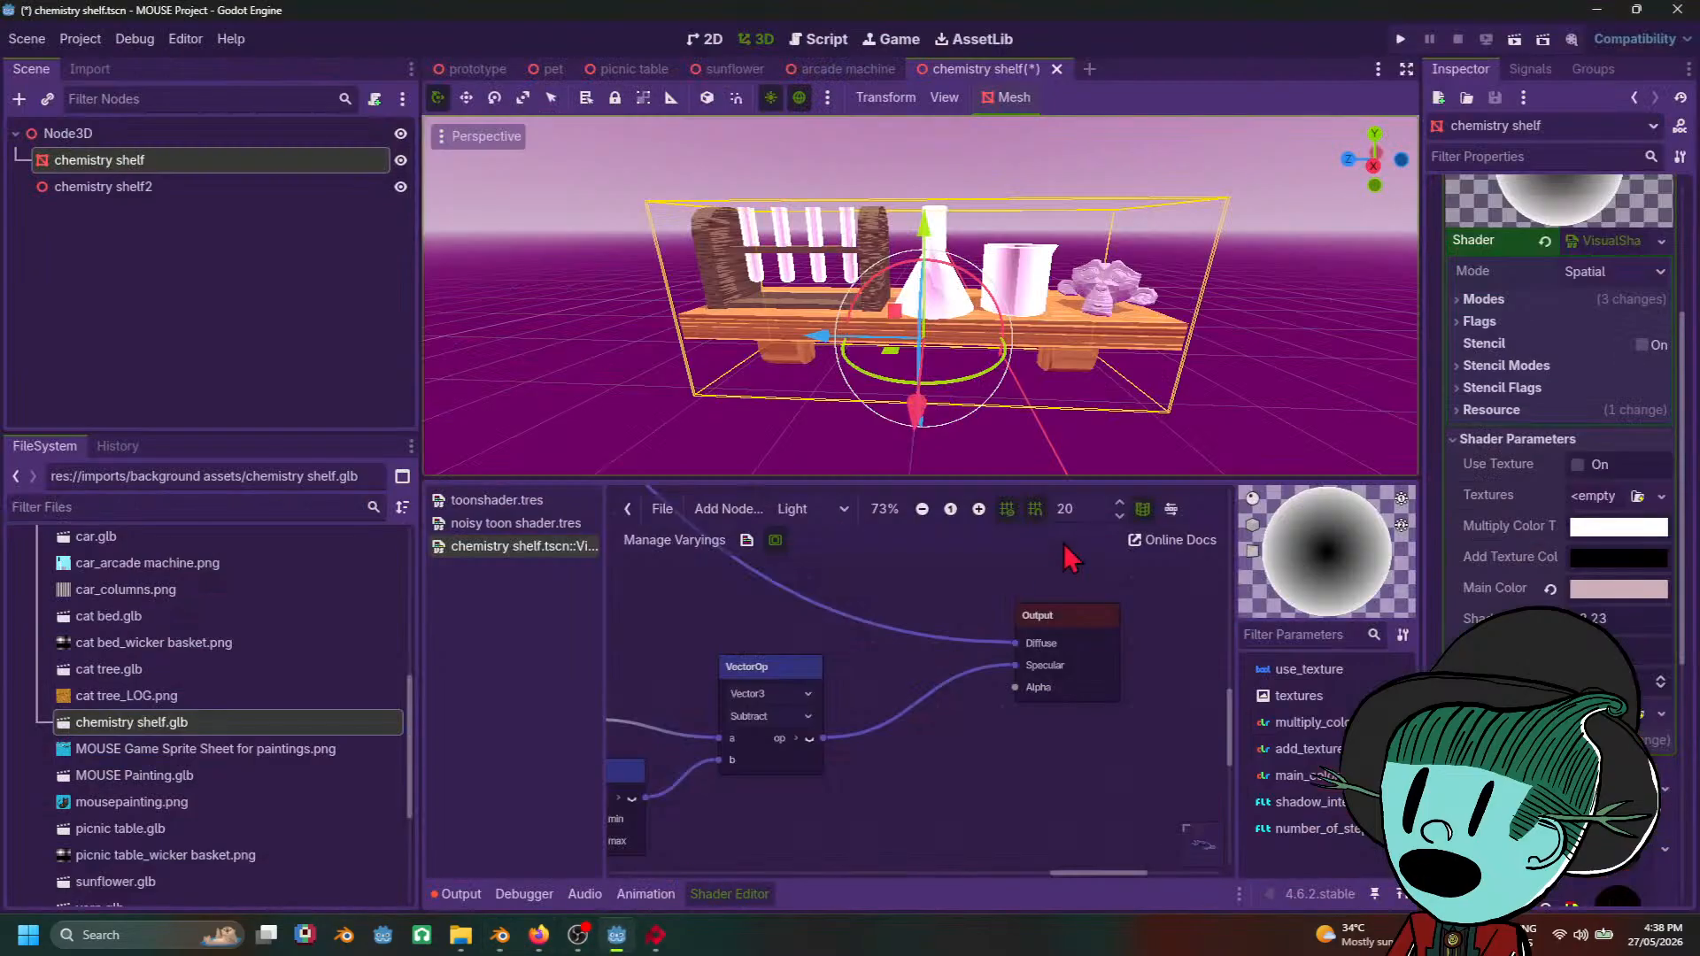
pyautogui.rightClick(935, 753)
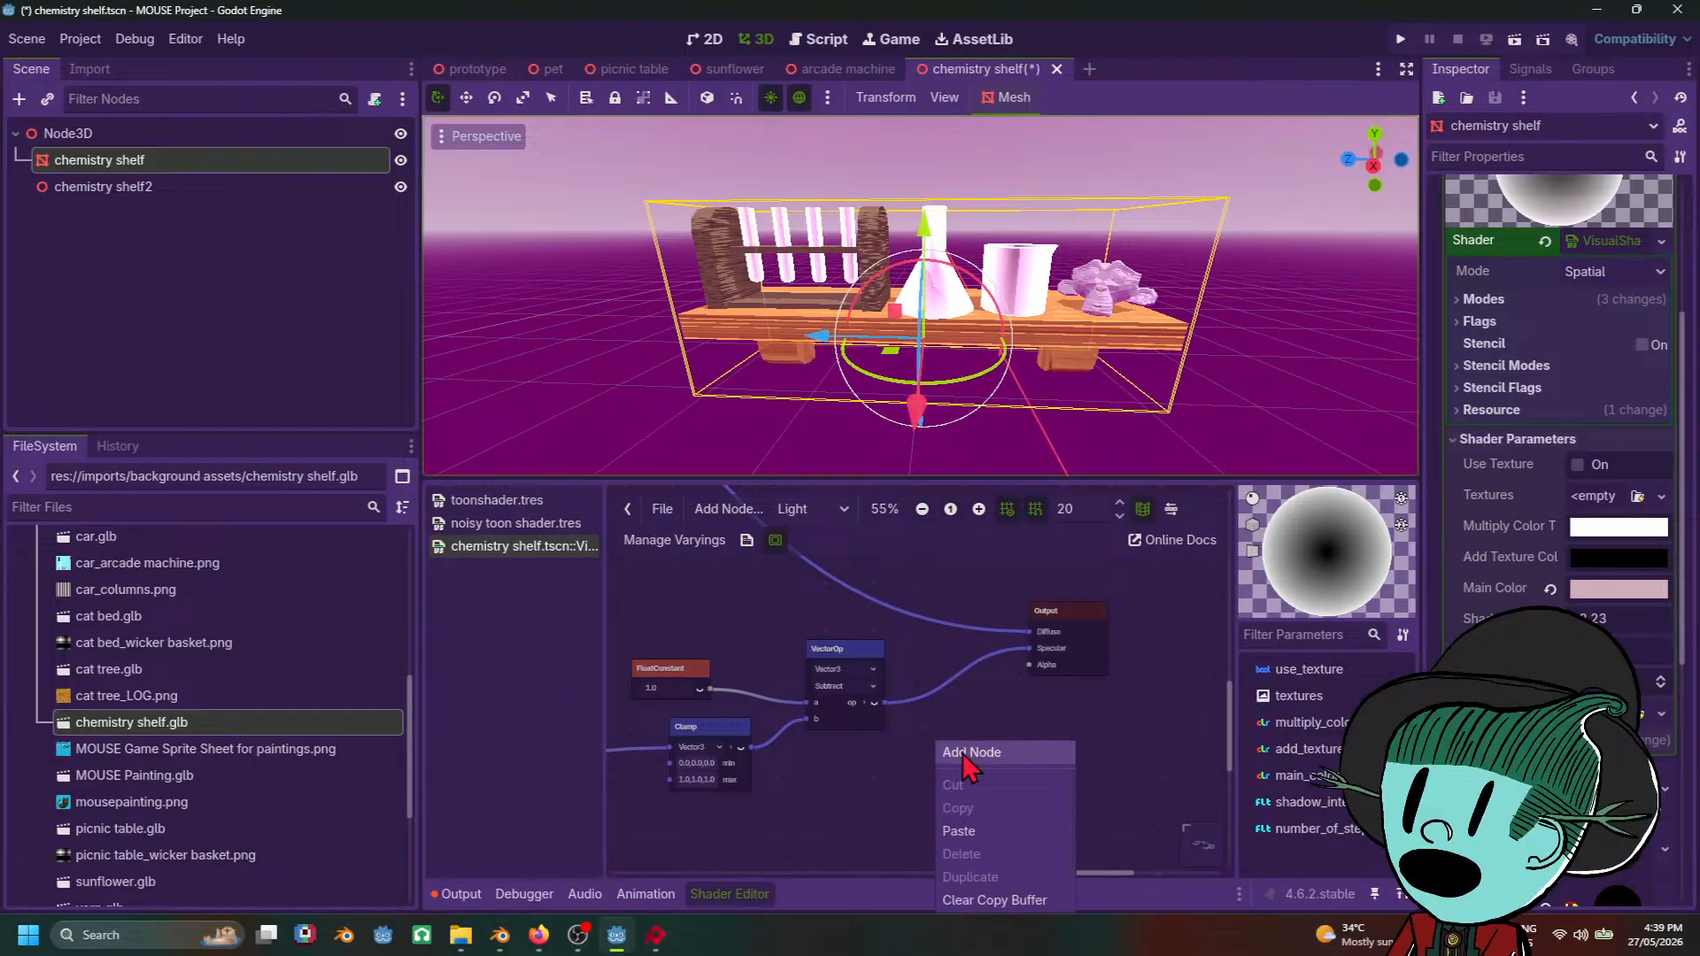
pyautogui.click(957, 753)
pyautogui.write('ste')
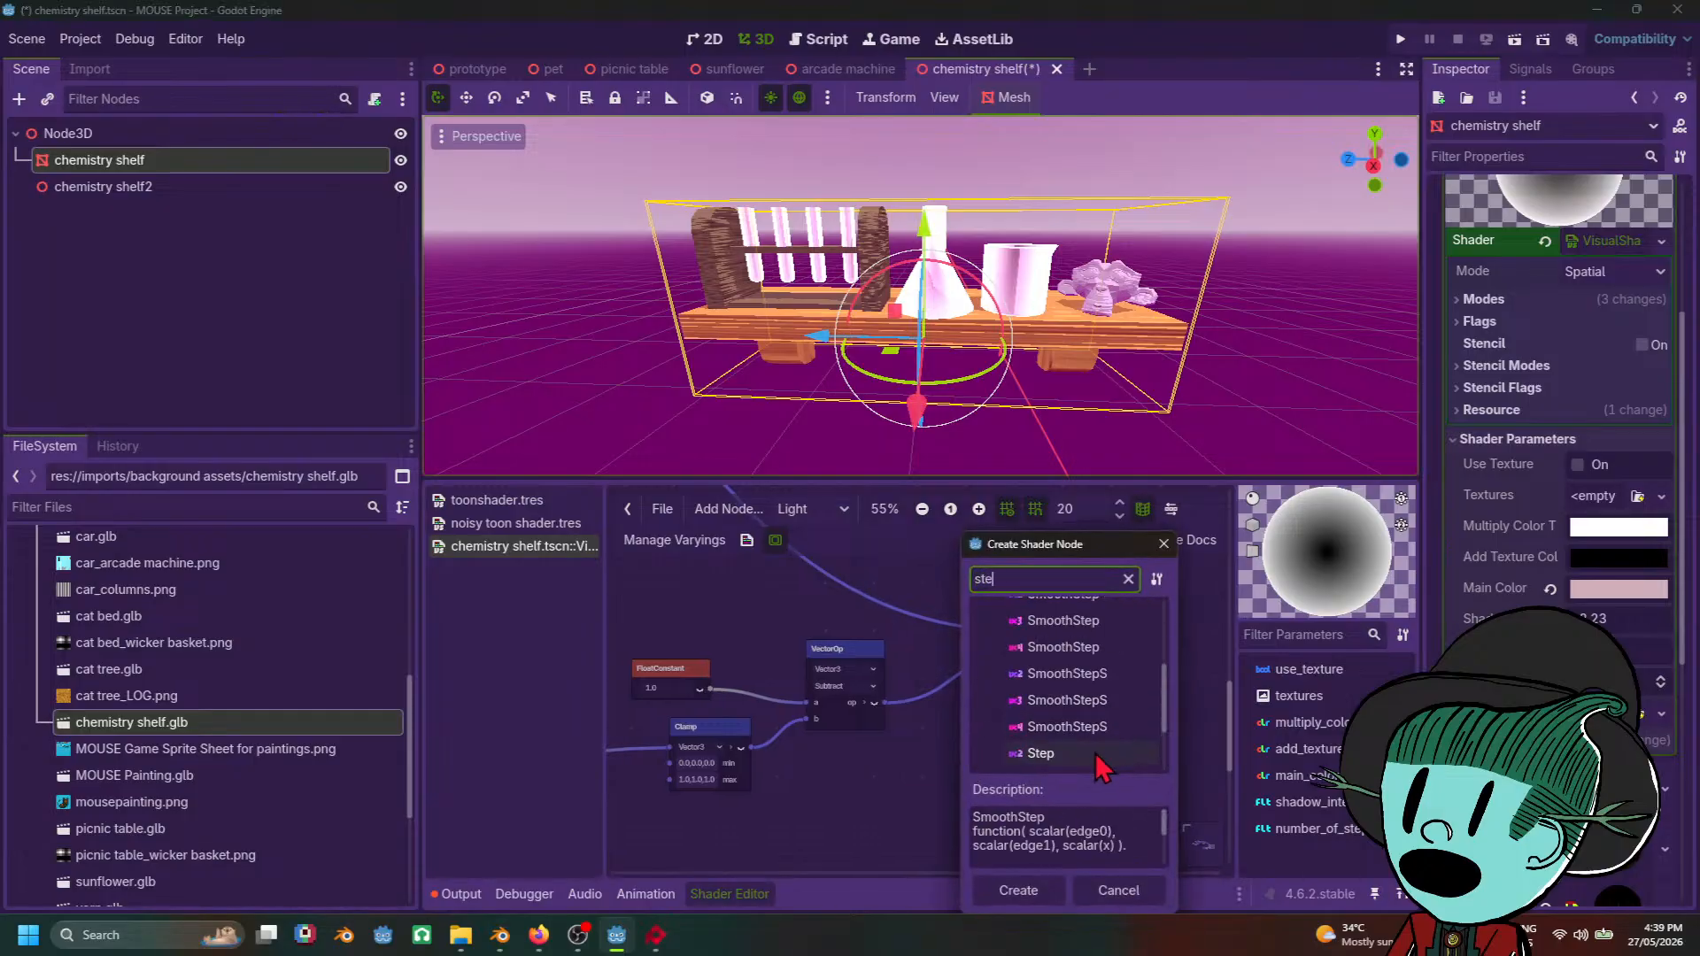
pyautogui.scroll(3, 1098, 758)
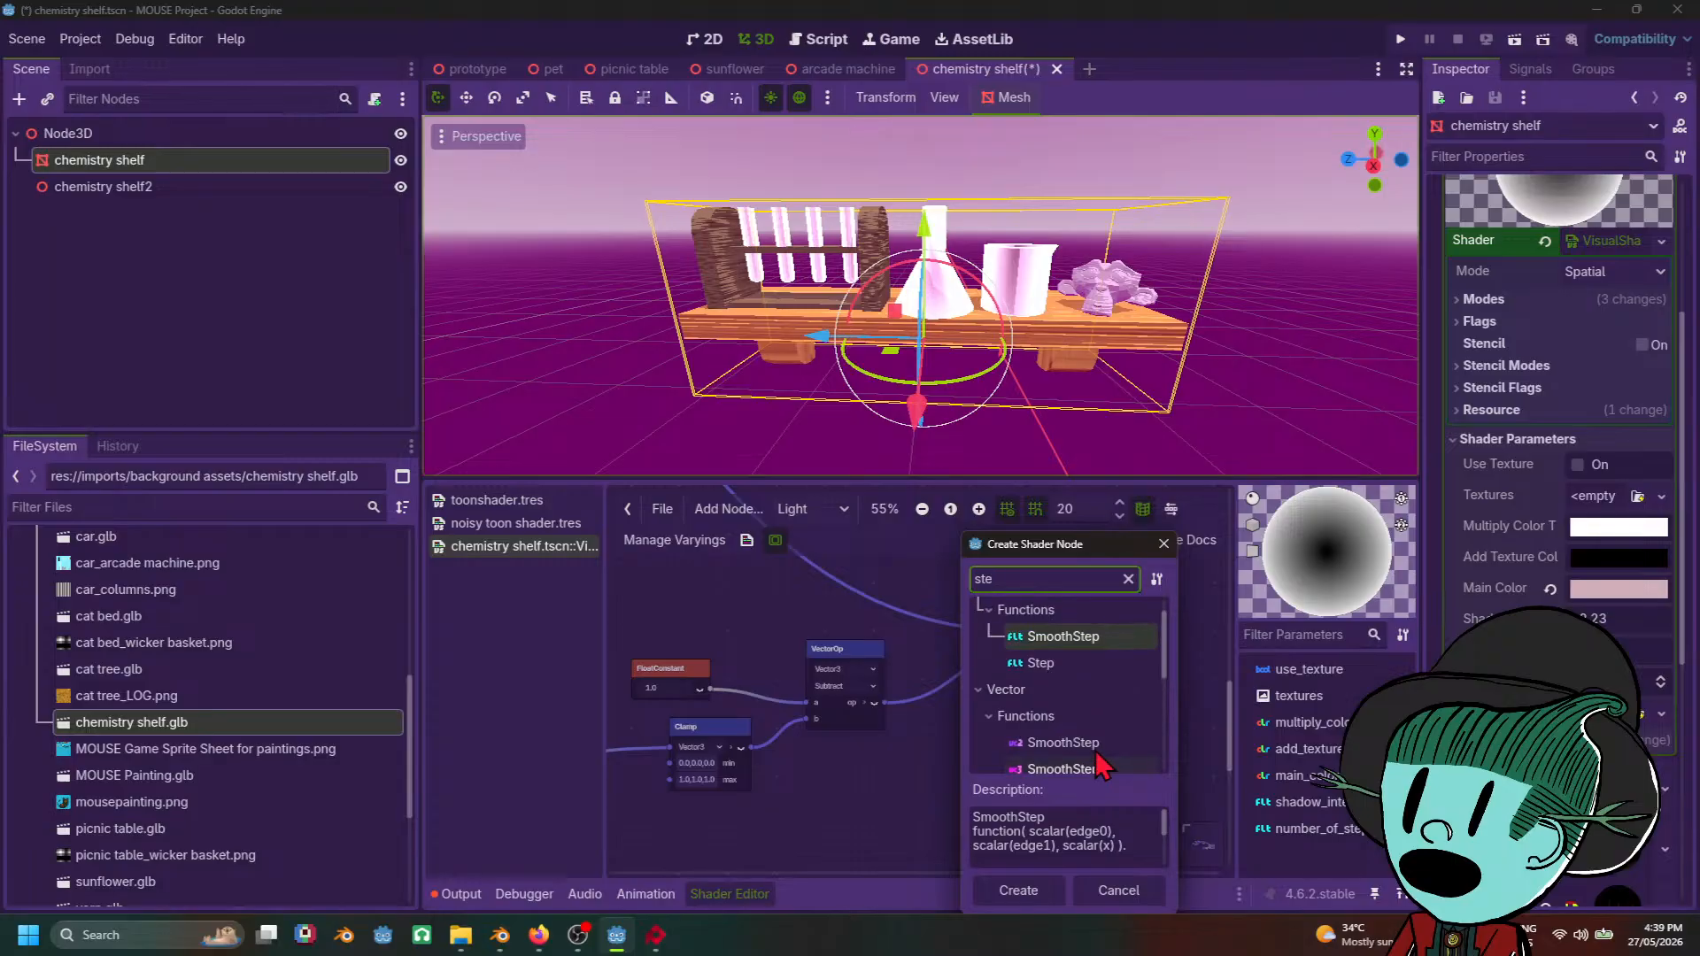
pyautogui.scroll(-3, 1098, 755)
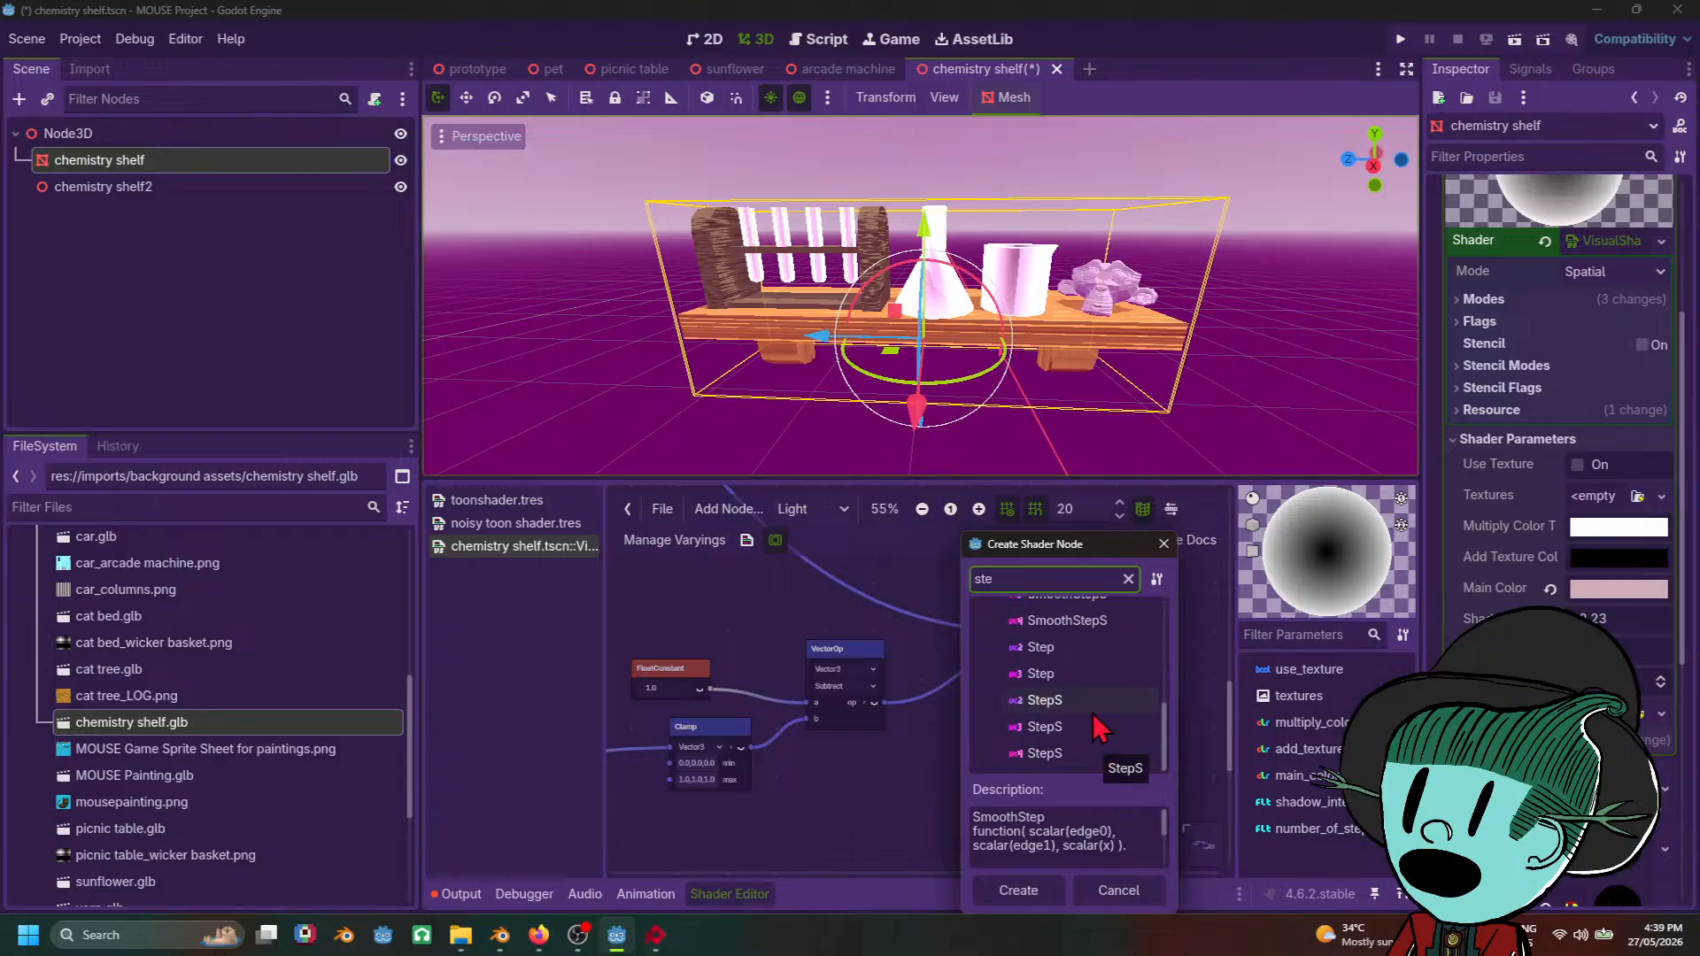
pyautogui.doubleClick(1084, 759)
pyautogui.scroll(4, 1045, 788)
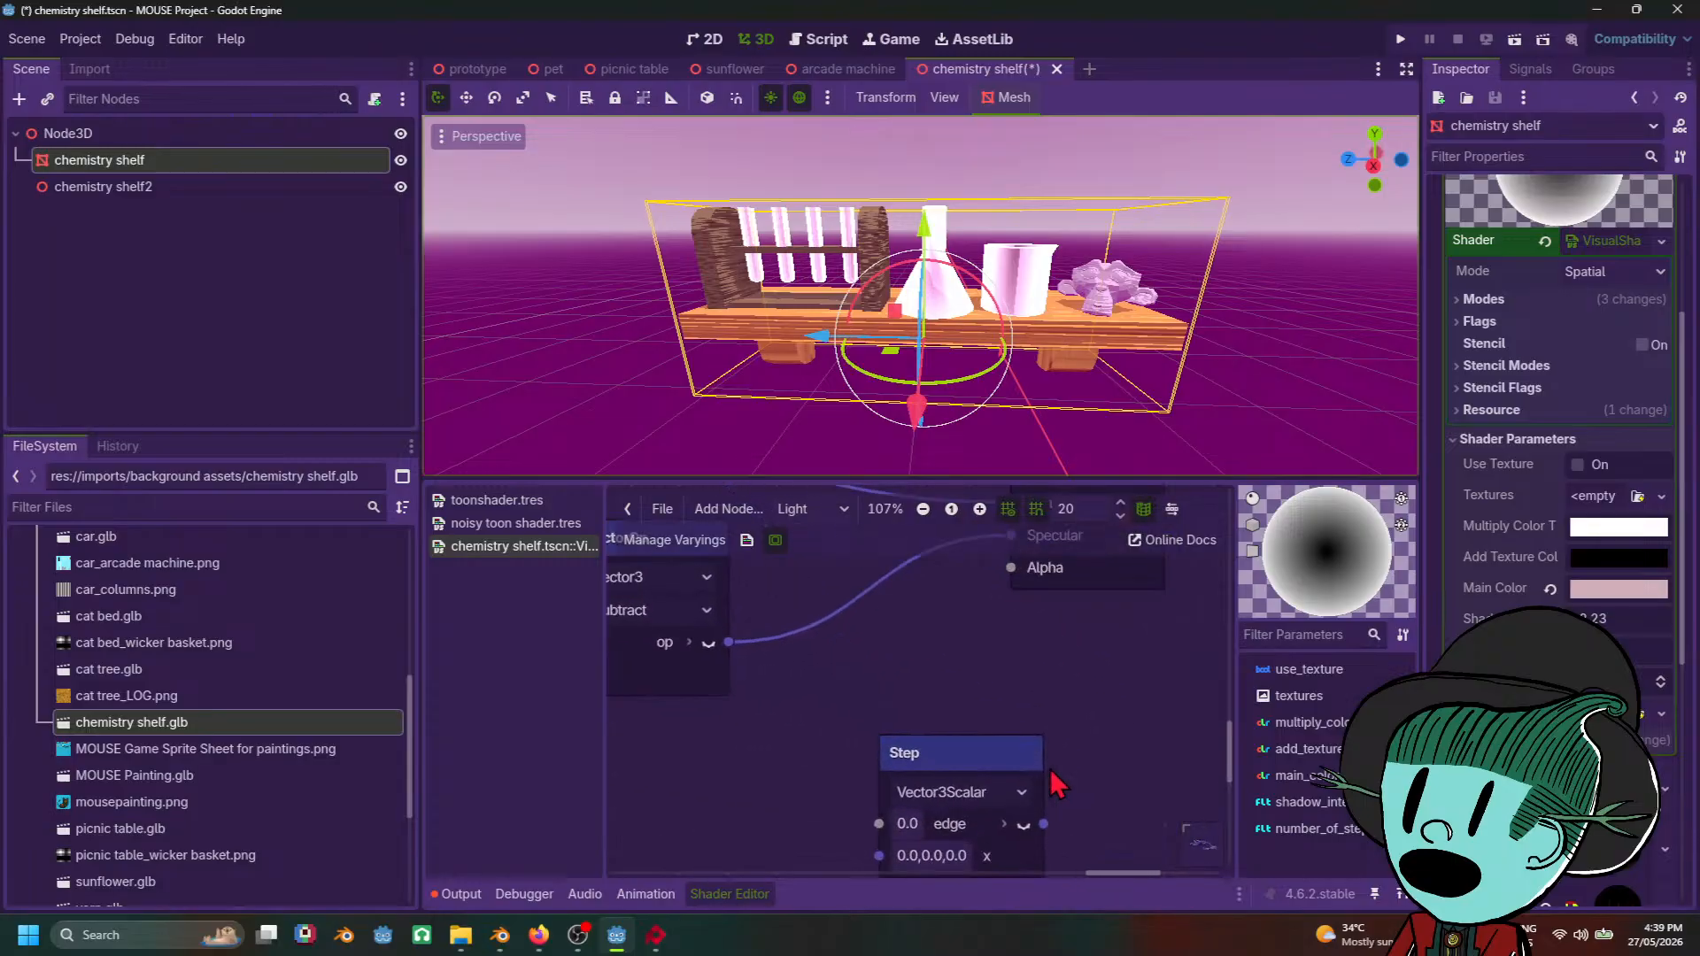
# Step: Set the Step node to Vector3 and insert it between the Subtract node and the Output's Specular input, feeding Step's x input
pyautogui.click(1015, 776)
pyautogui.rightClick(959, 679)
pyautogui.click(877, 687)
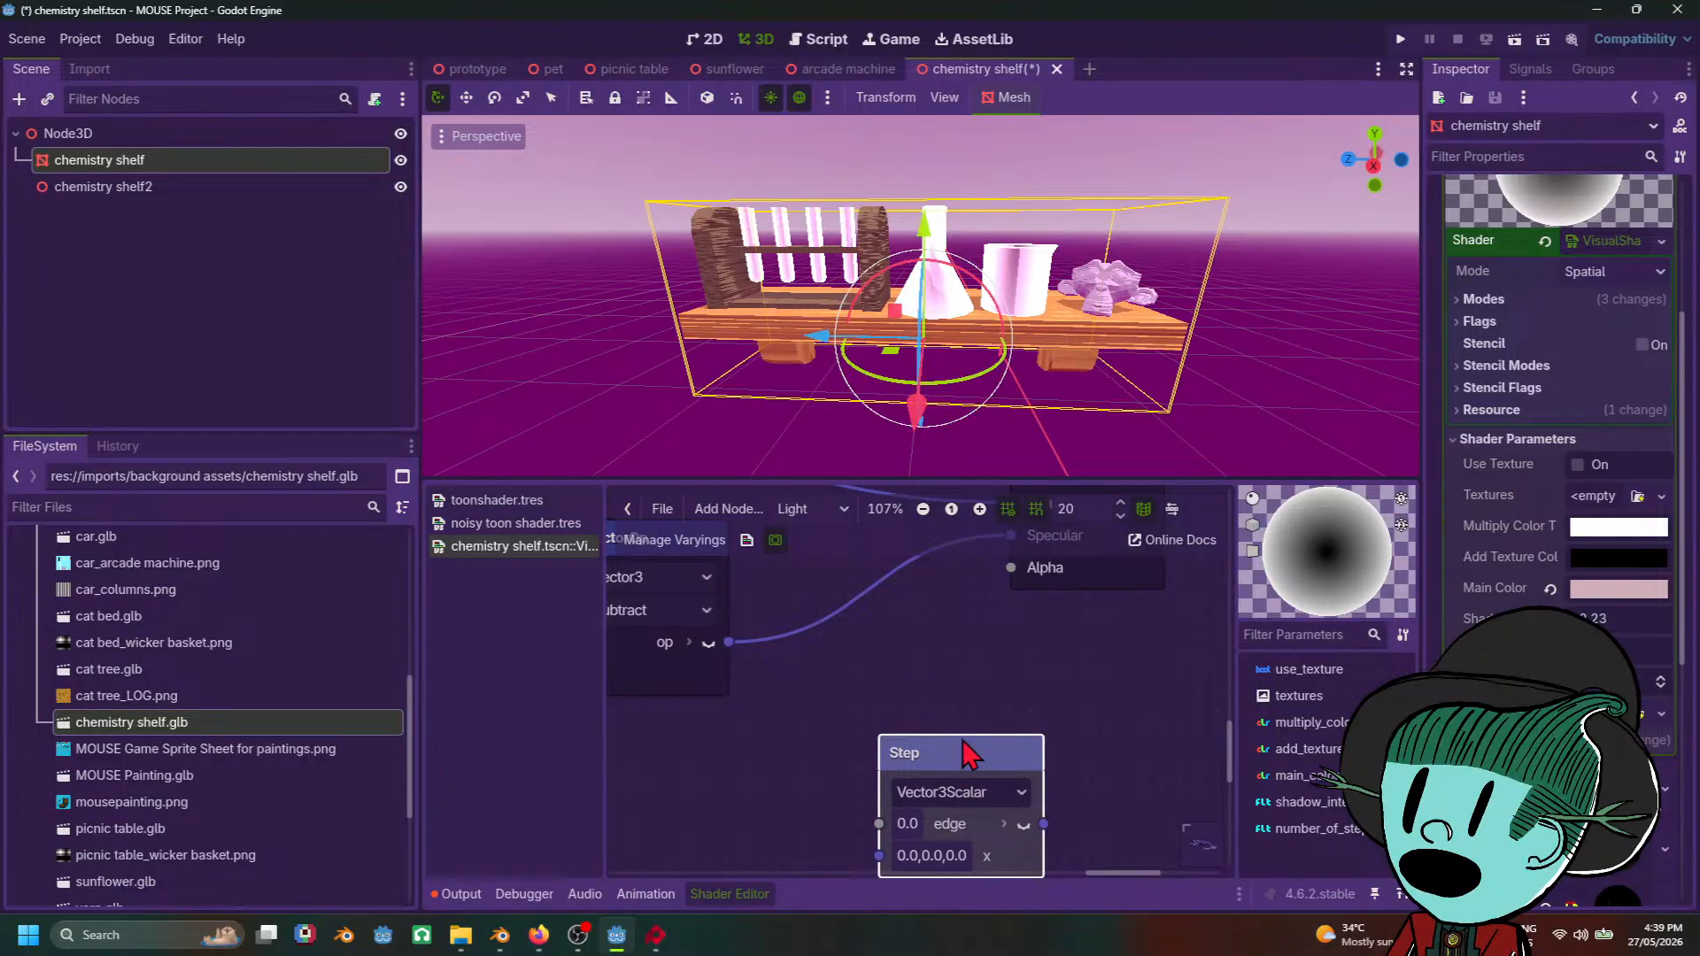
pyautogui.click(955, 793)
pyautogui.click(992, 833)
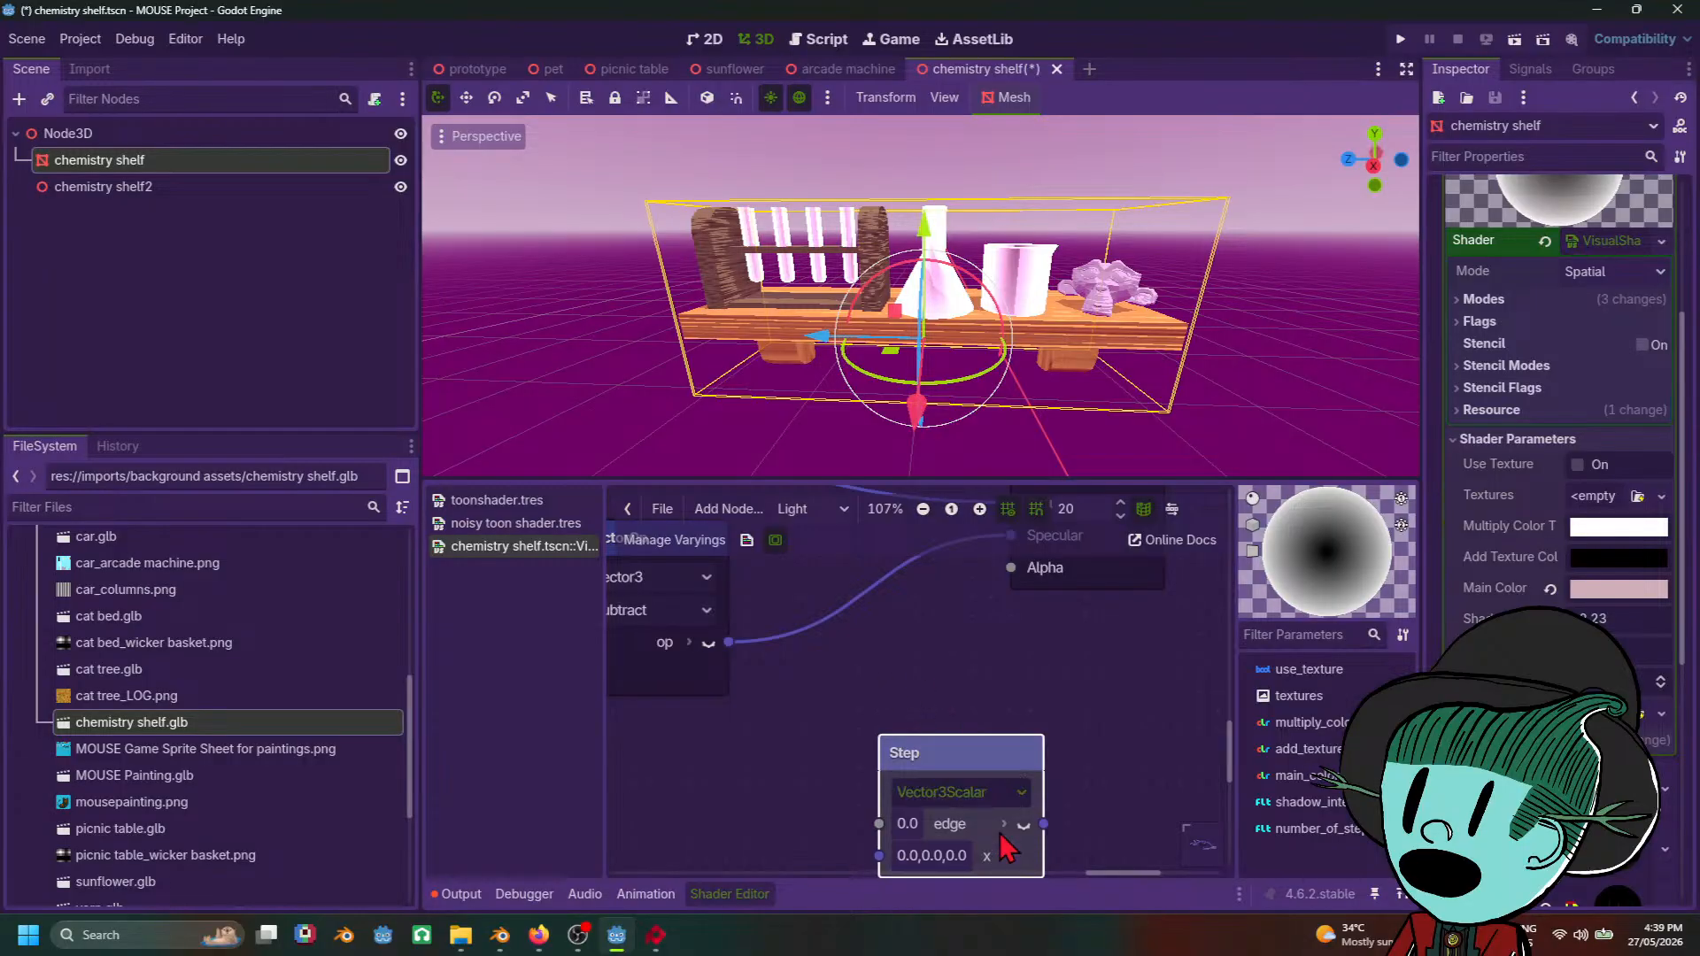
pyautogui.moveTo(978, 761); pyautogui.dragTo(869, 594)
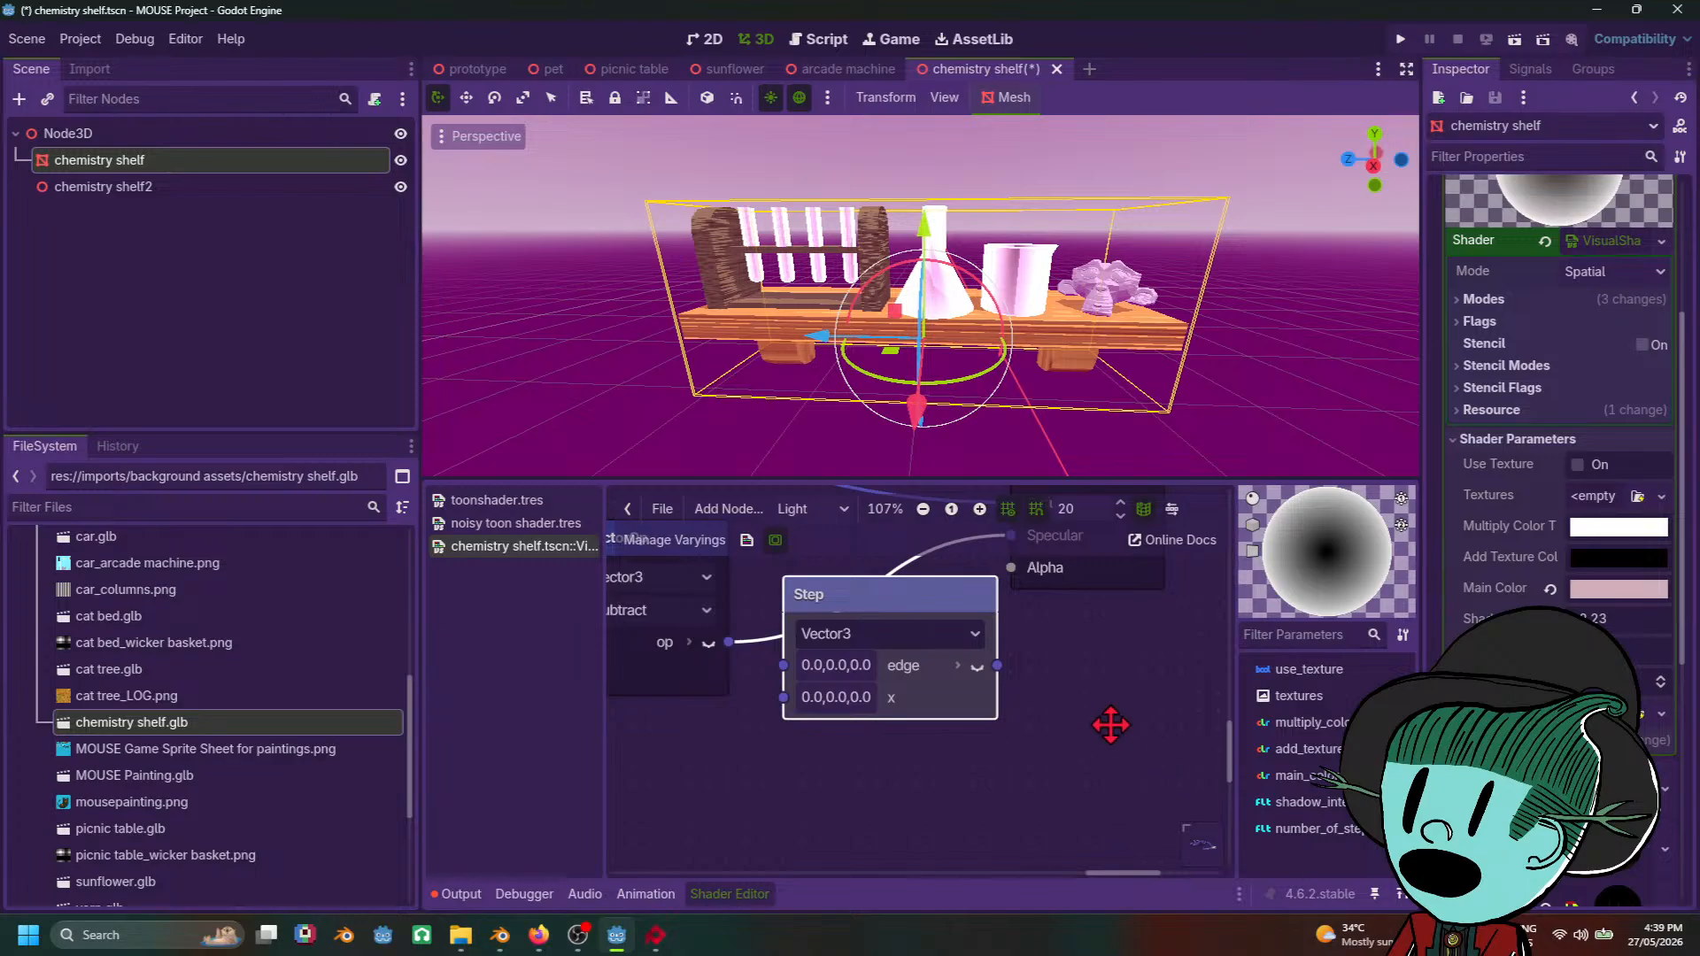
pyautogui.click(1080, 740)
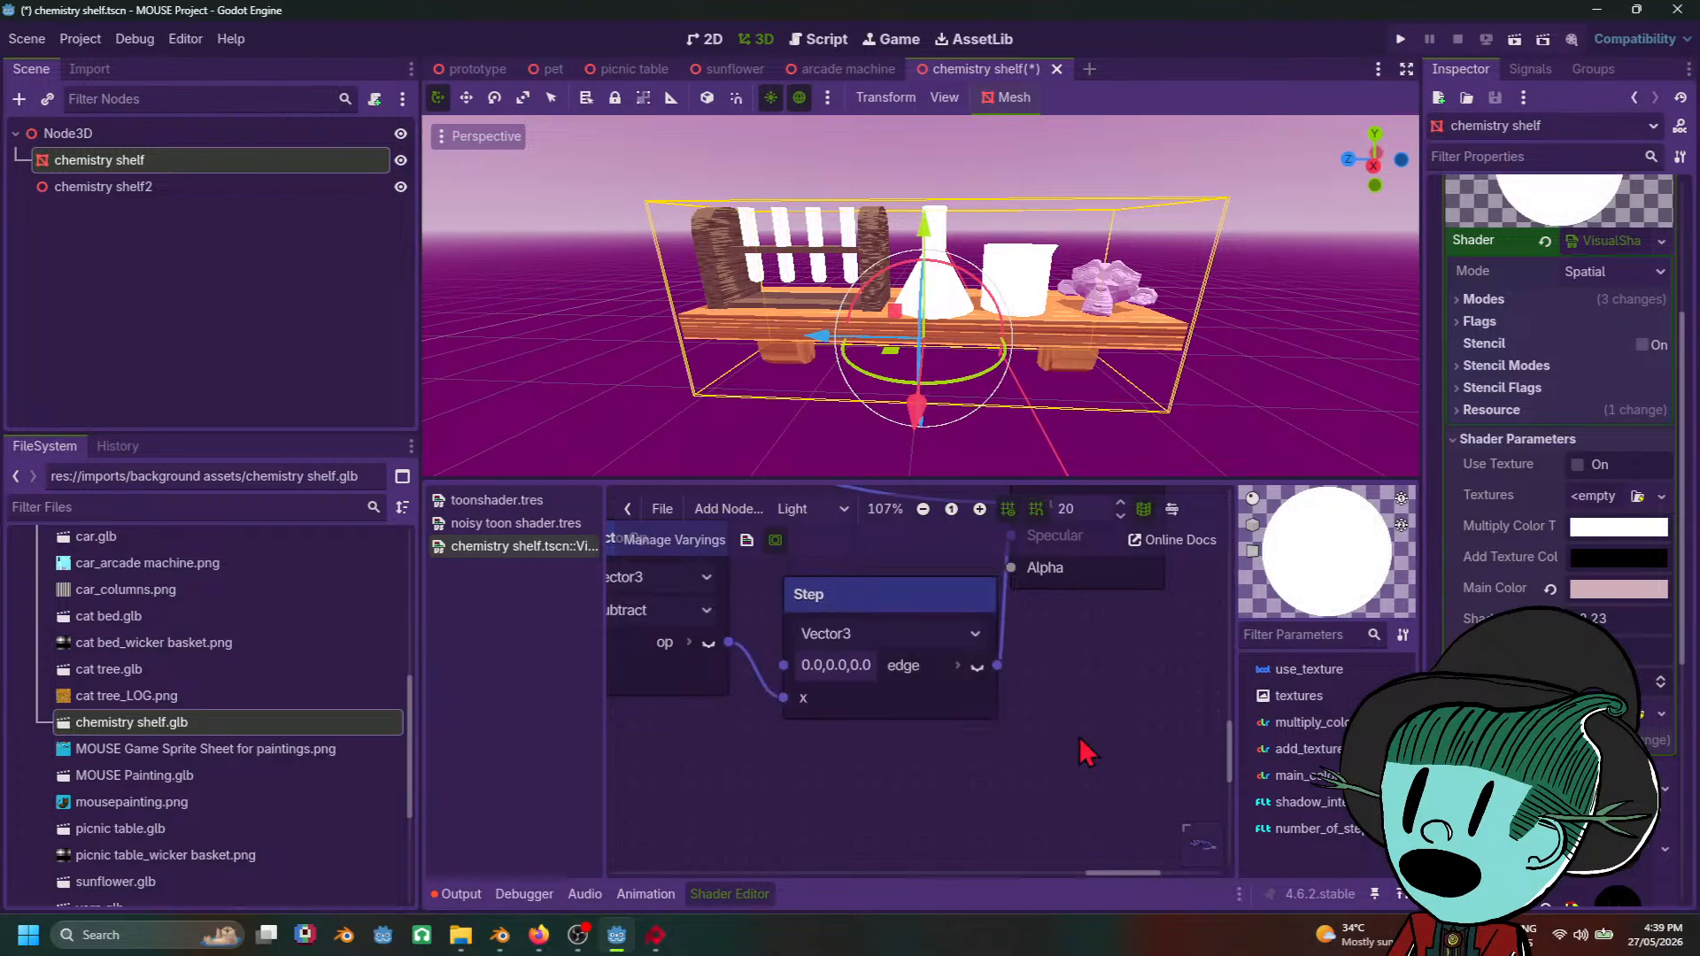
# Step: Space out the Output and Step nodes to leave room after the Subtract node
pyautogui.moveTo(1054, 705); pyautogui.dragTo(1005, 806, button='middle')
pyautogui.moveTo(1052, 637); pyautogui.dragTo(1223, 658)
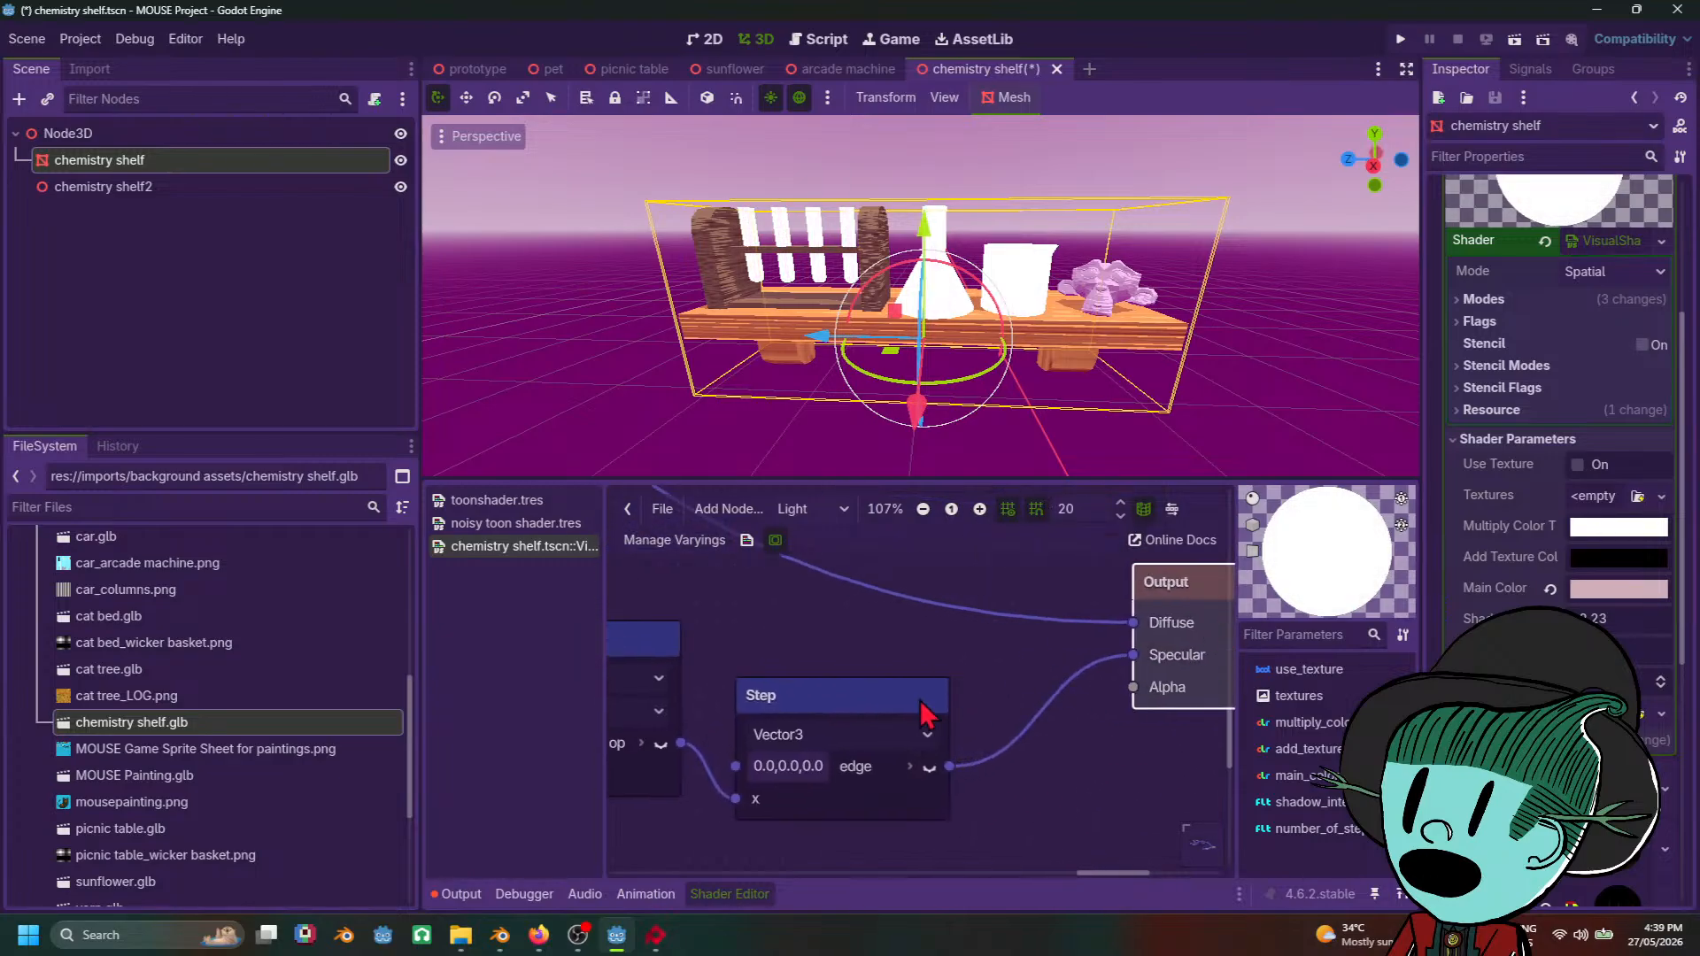
pyautogui.scroll(-2, 927, 699)
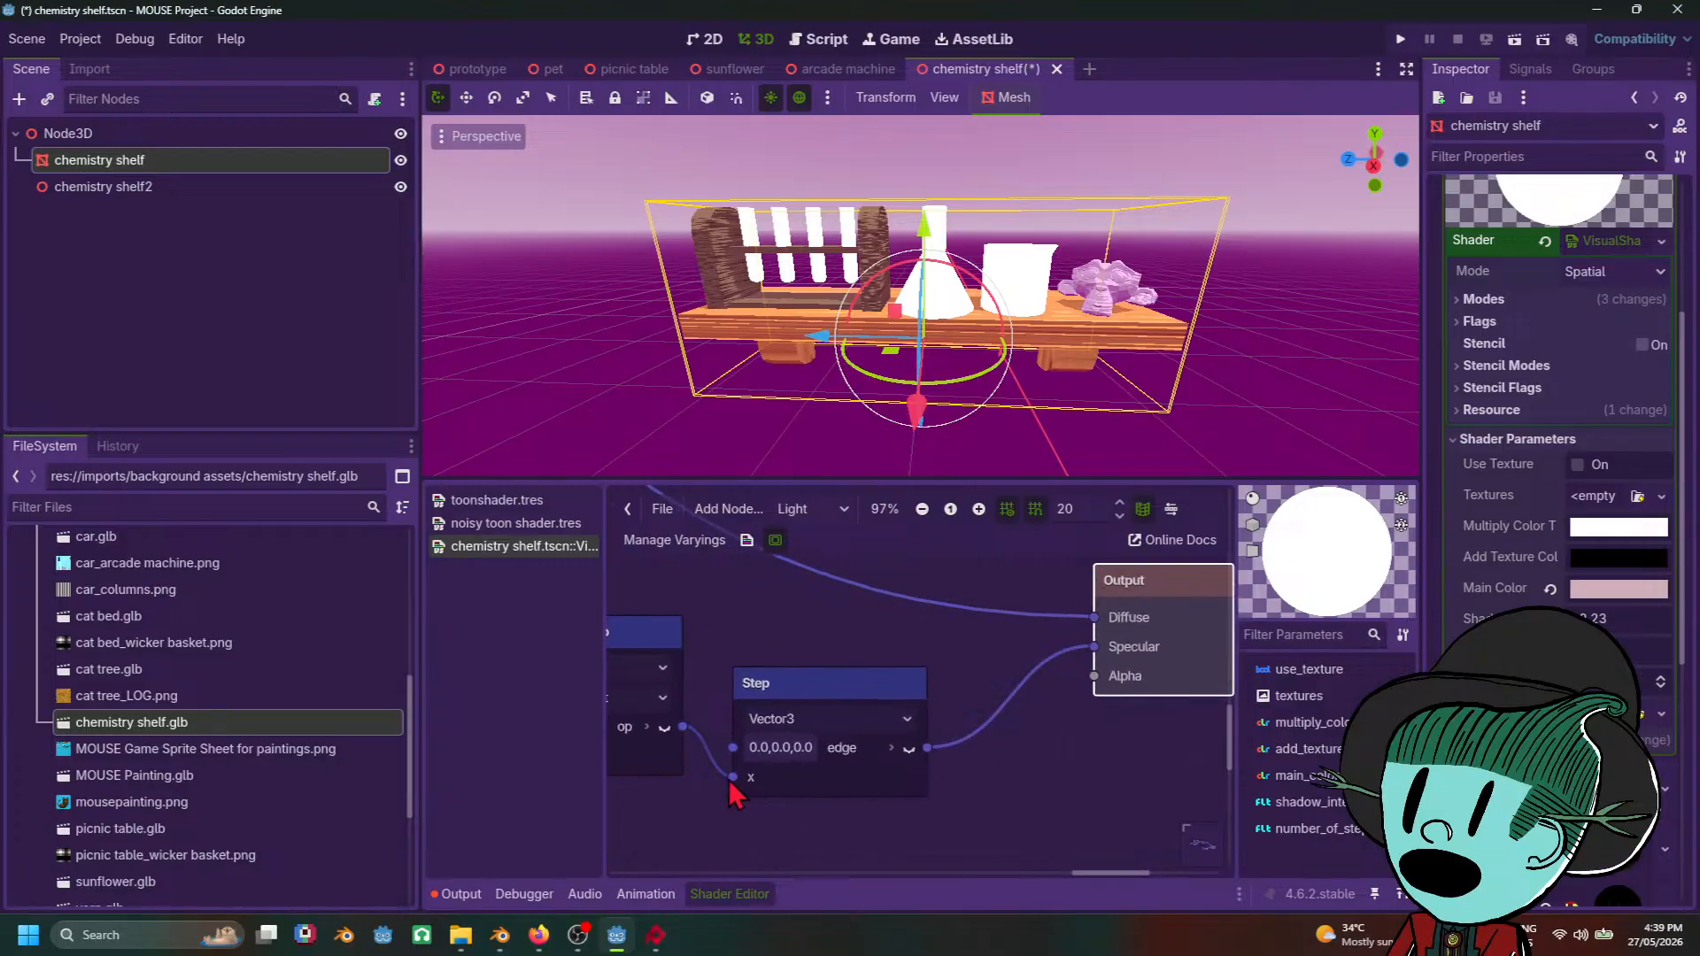
pyautogui.scroll(-2, 872, 754)
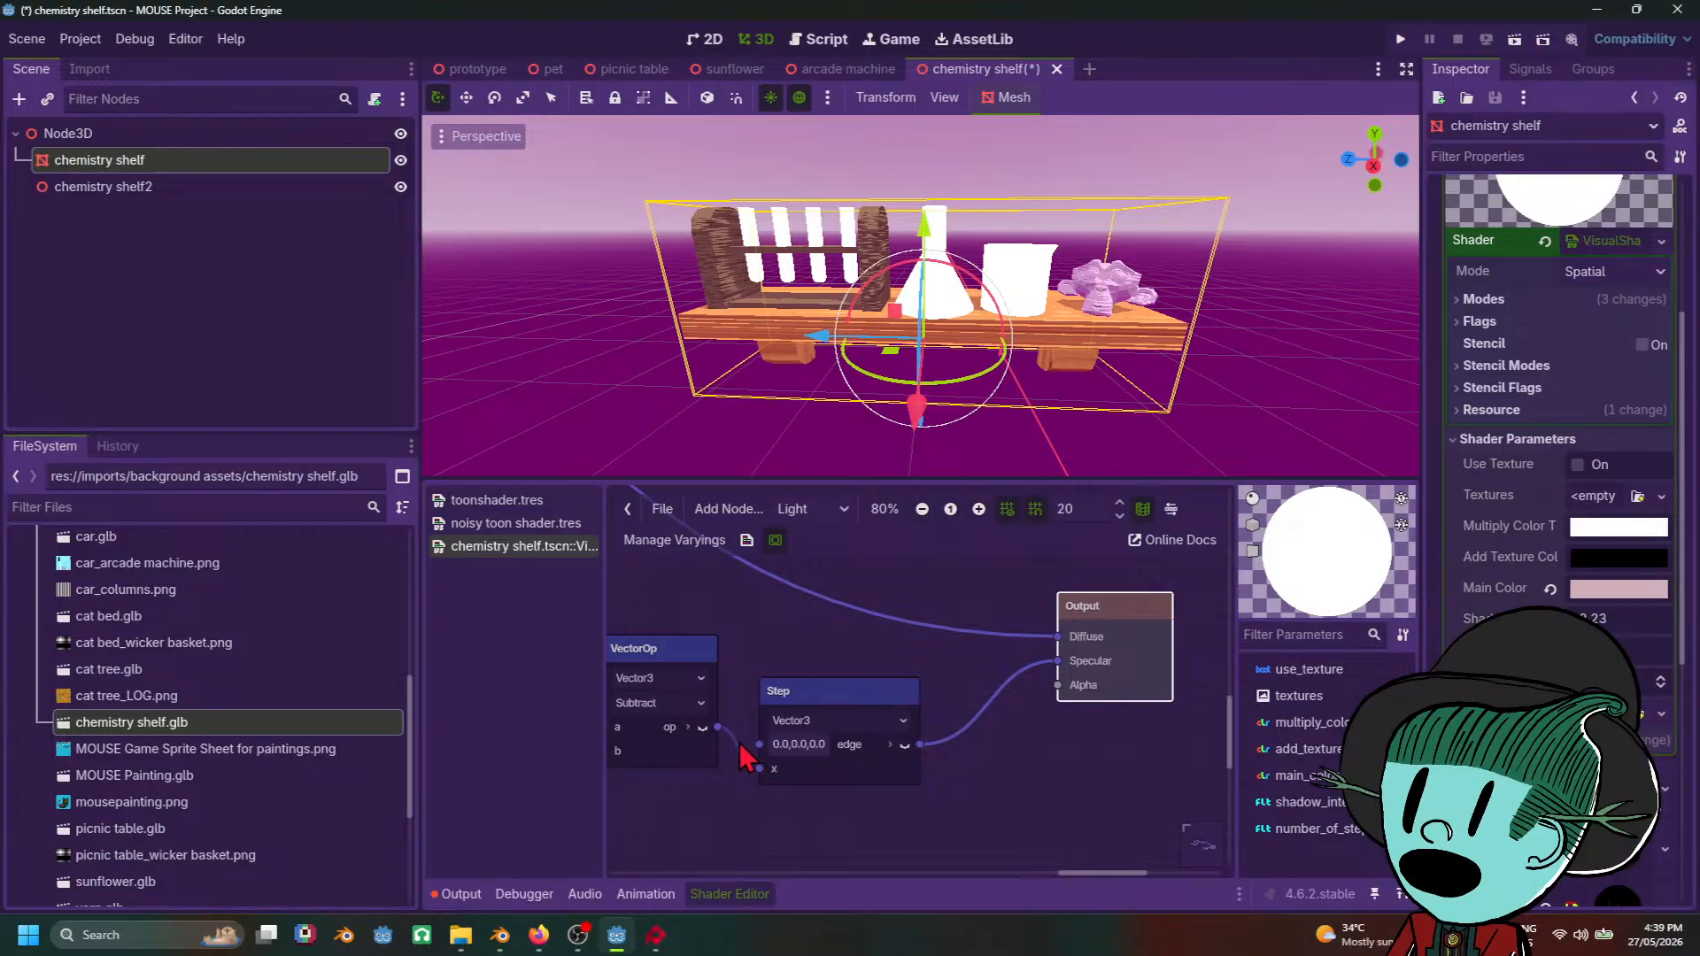
pyautogui.moveTo(756, 767); pyautogui.dragTo(760, 769)
pyautogui.moveTo(498, 950)
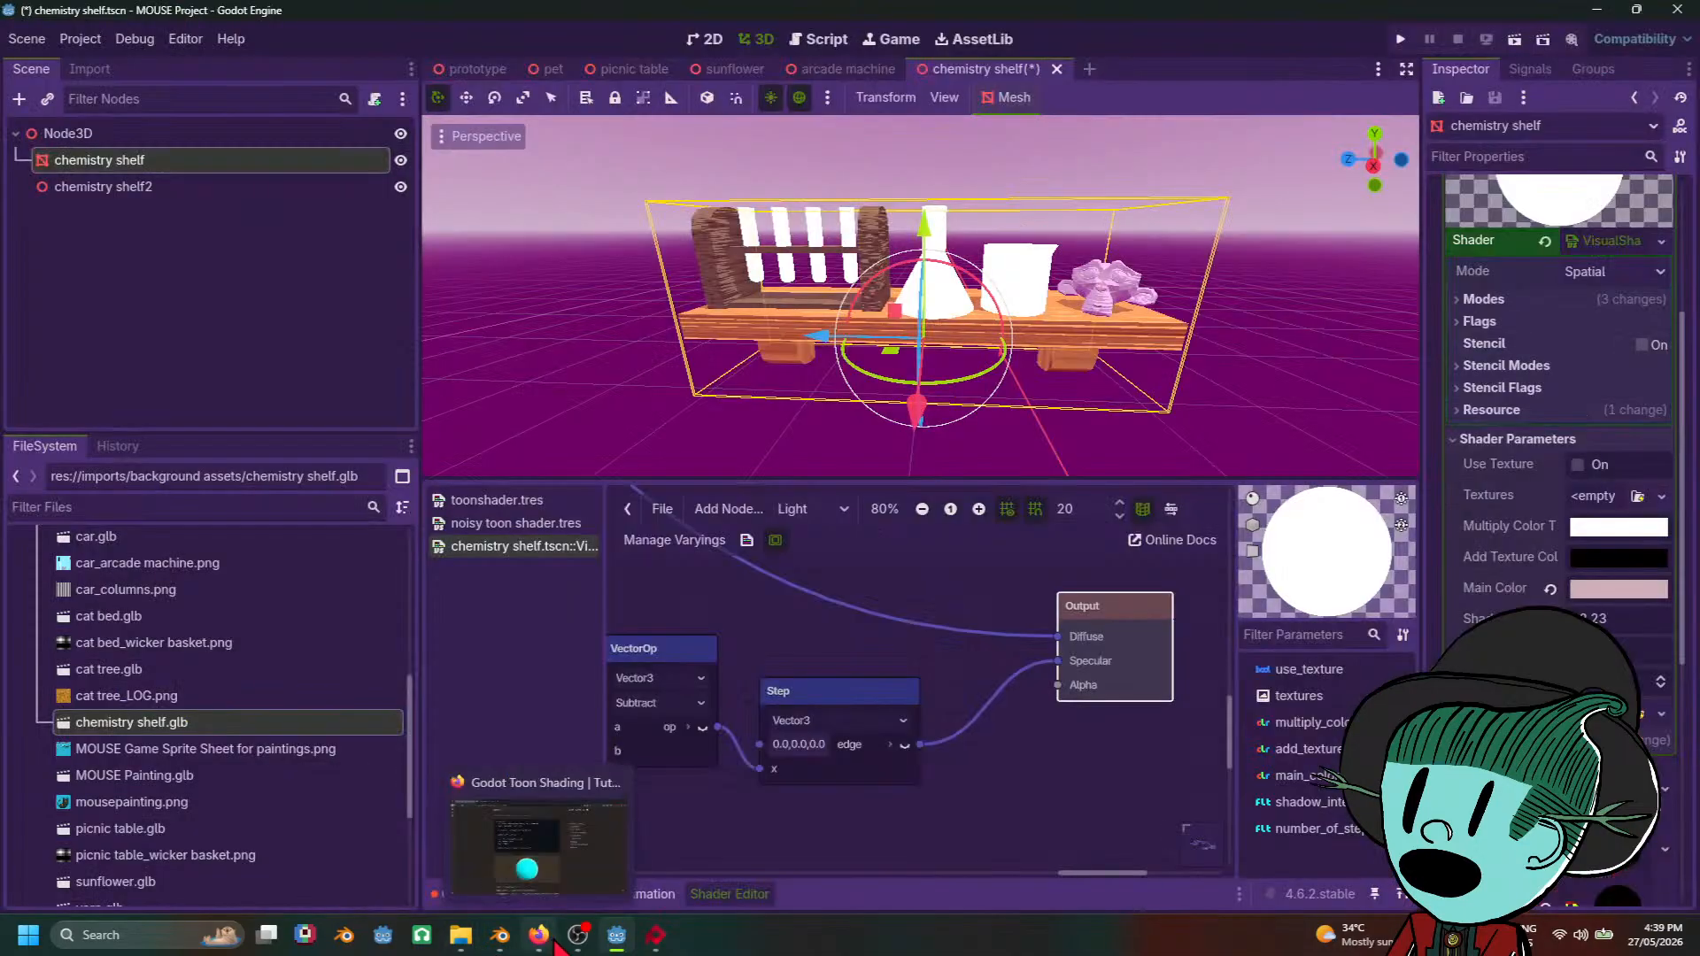
pyautogui.moveTo(559, 879)
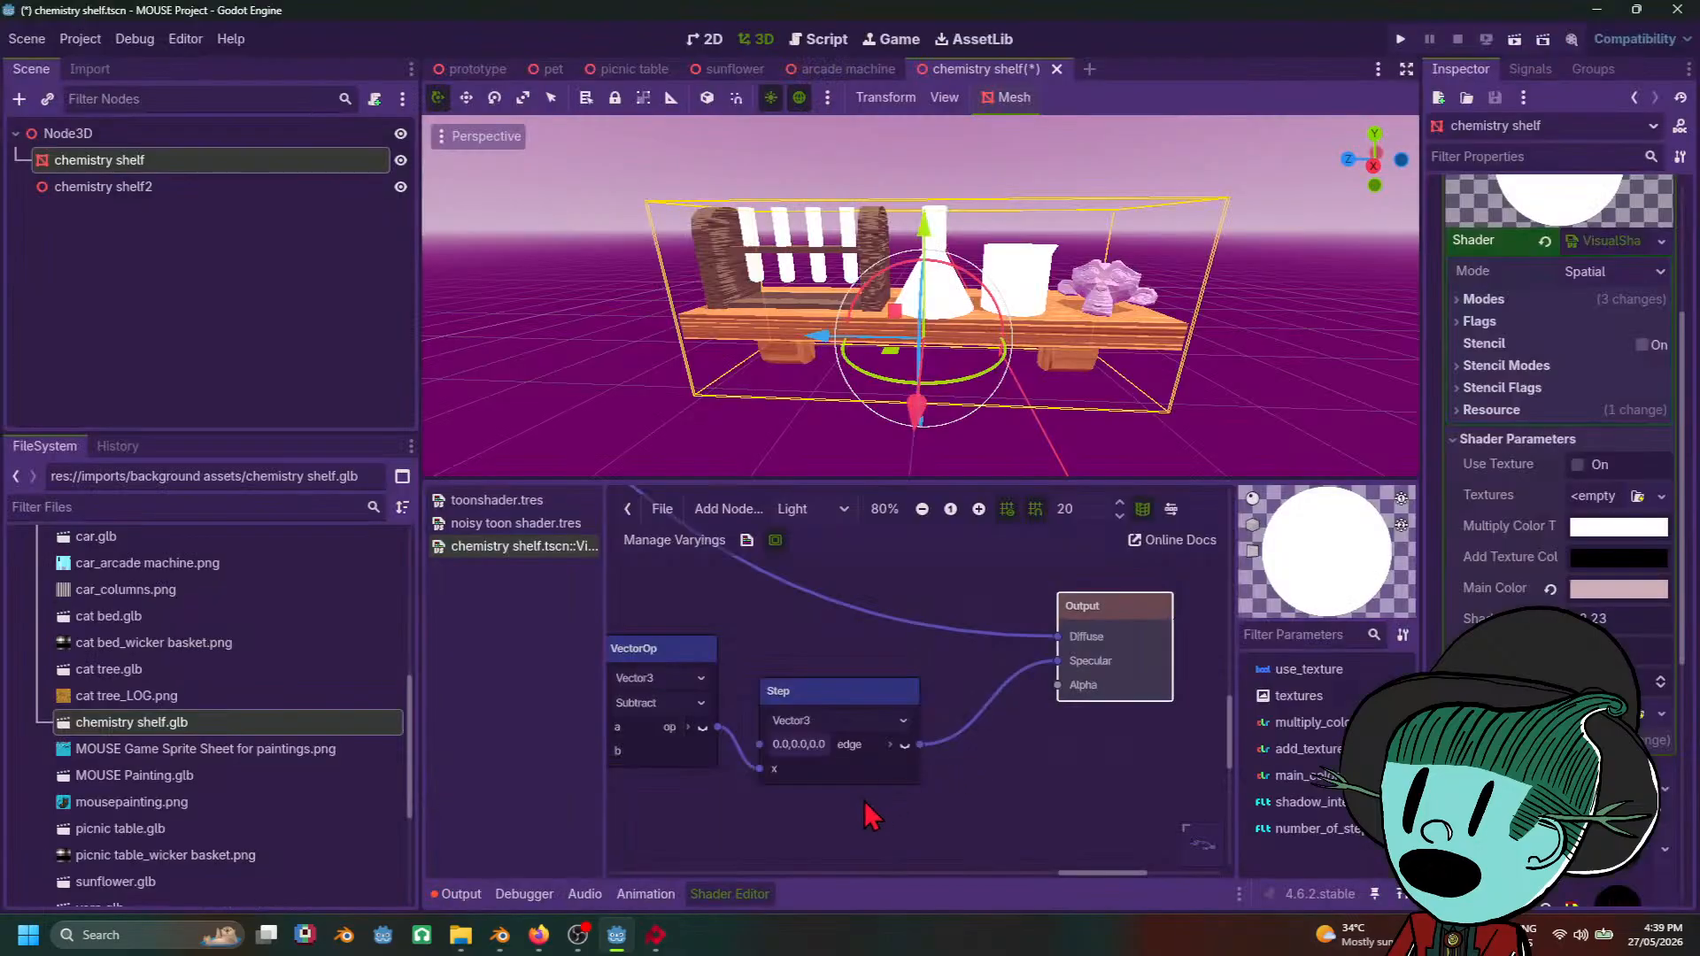
pyautogui.moveTo(881, 802); pyautogui.dragTo(958, 794, button='middle')
pyautogui.moveTo(901, 687); pyautogui.dragTo(967, 676)
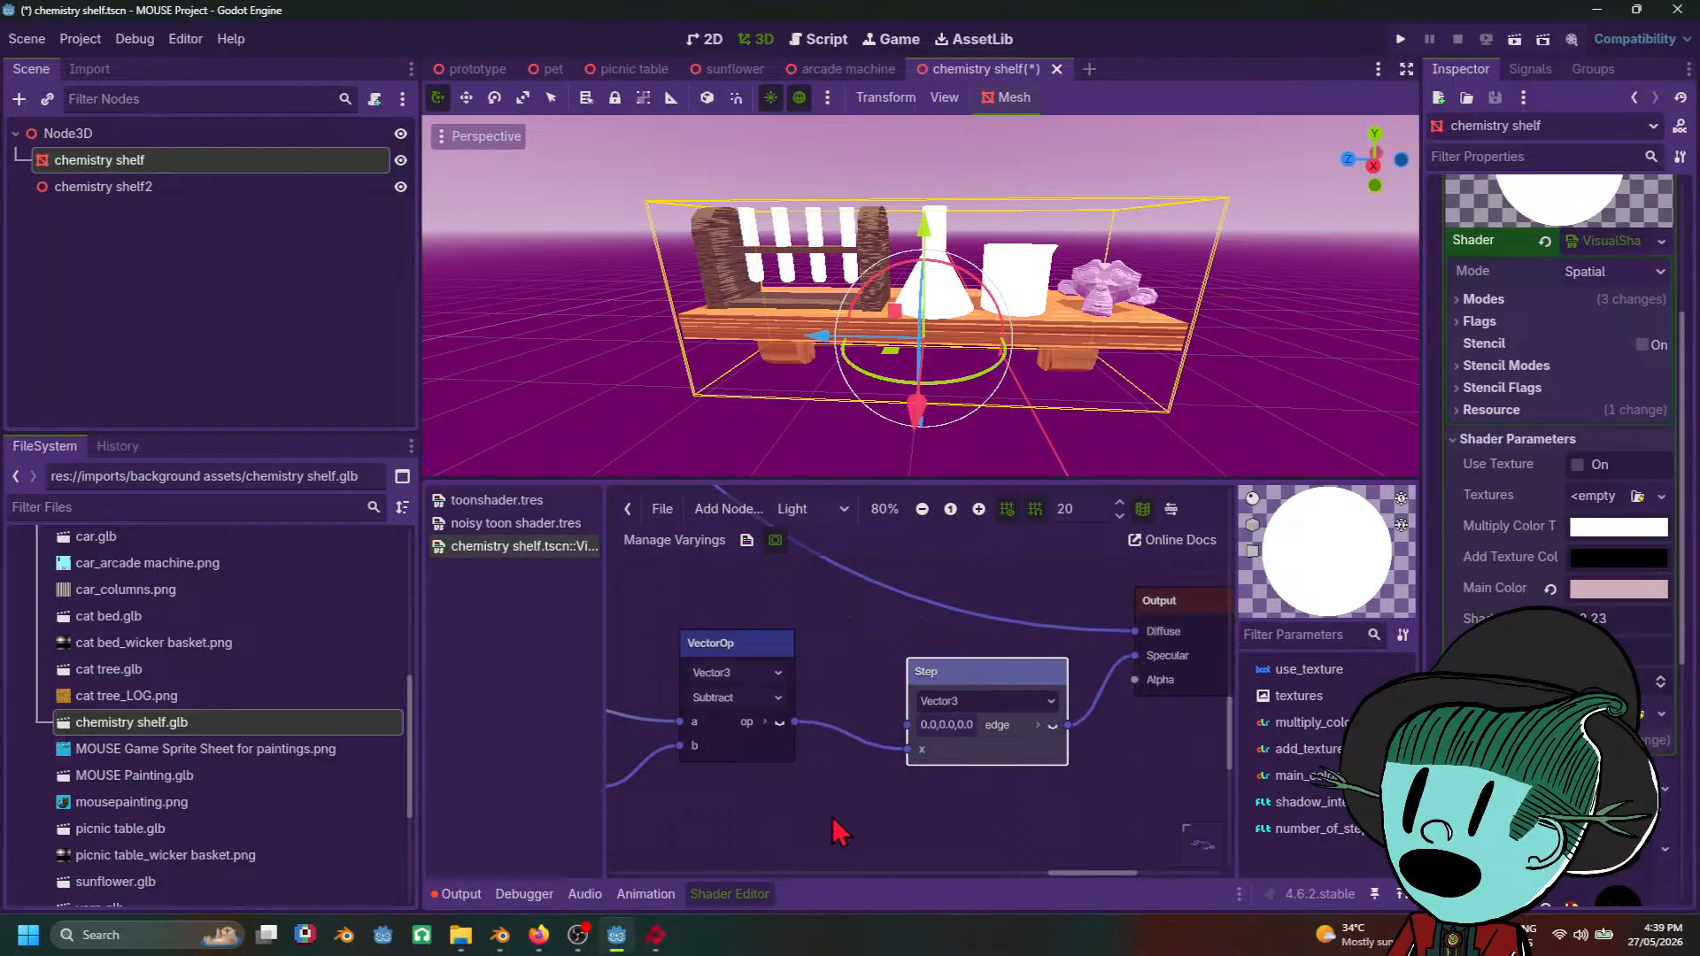
# Step: Add a FloatParameter node and place it below the Subtract node
pyautogui.rightClick(840, 832)
pyautogui.click(900, 754)
pyautogui.write('ste')
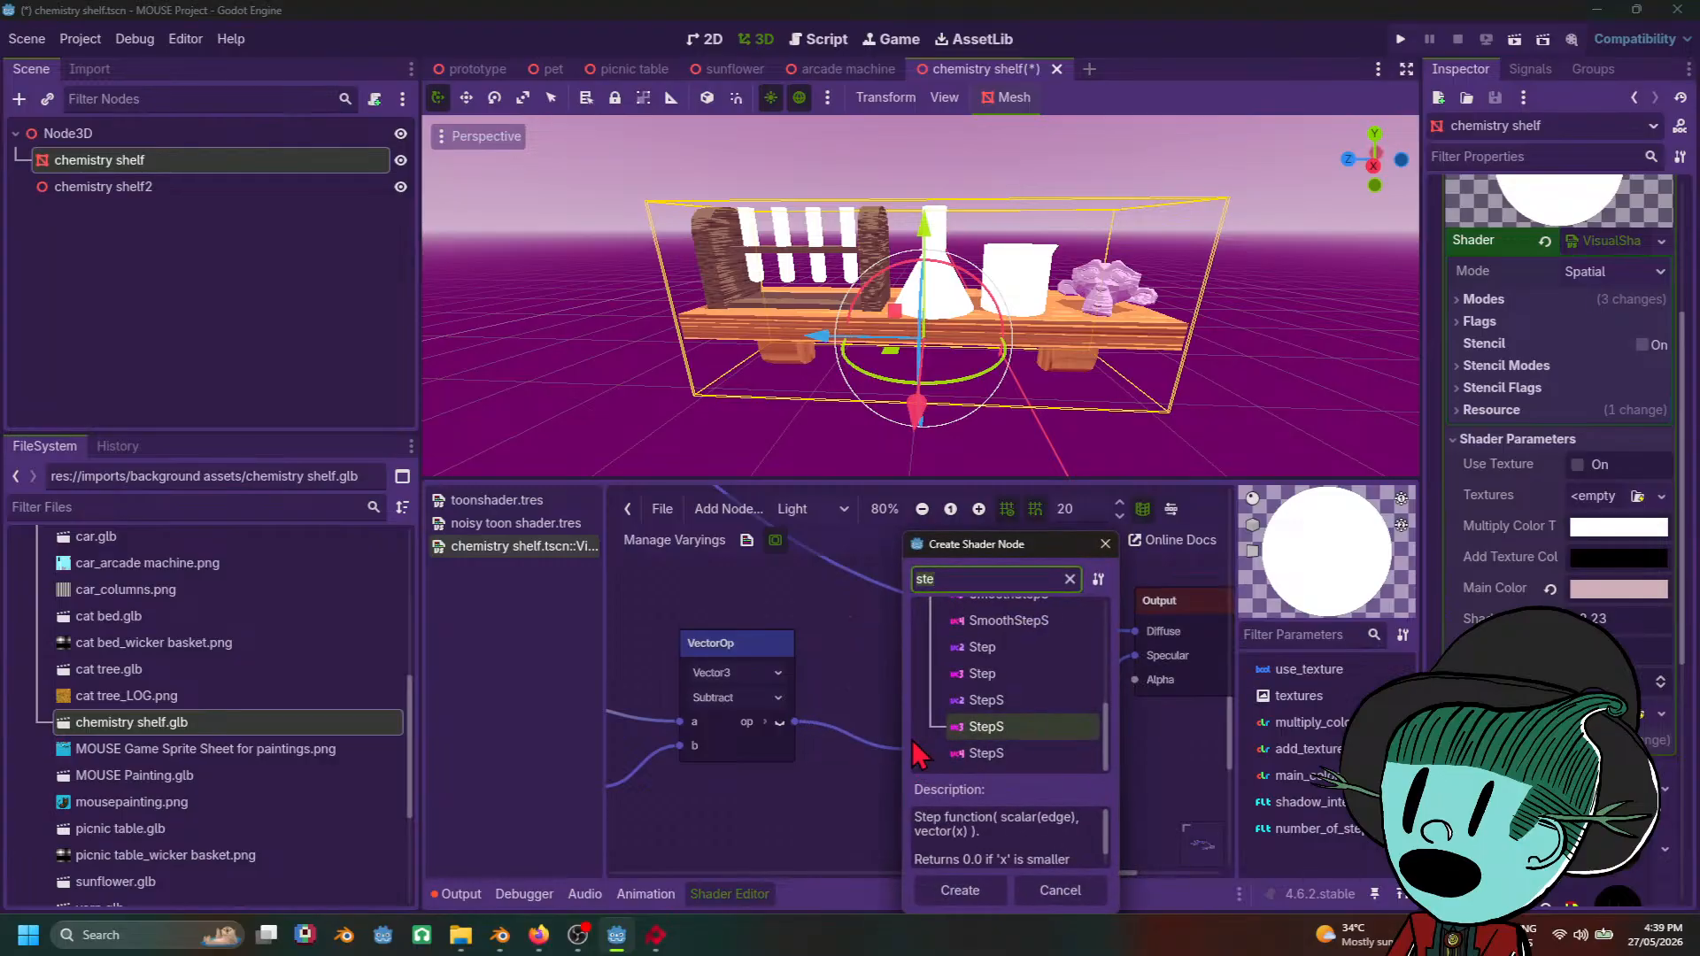
pyautogui.press('BackSpace')
pyautogui.press('BackSpace')
pyautogui.press('BackSpace')
pyautogui.write('float')
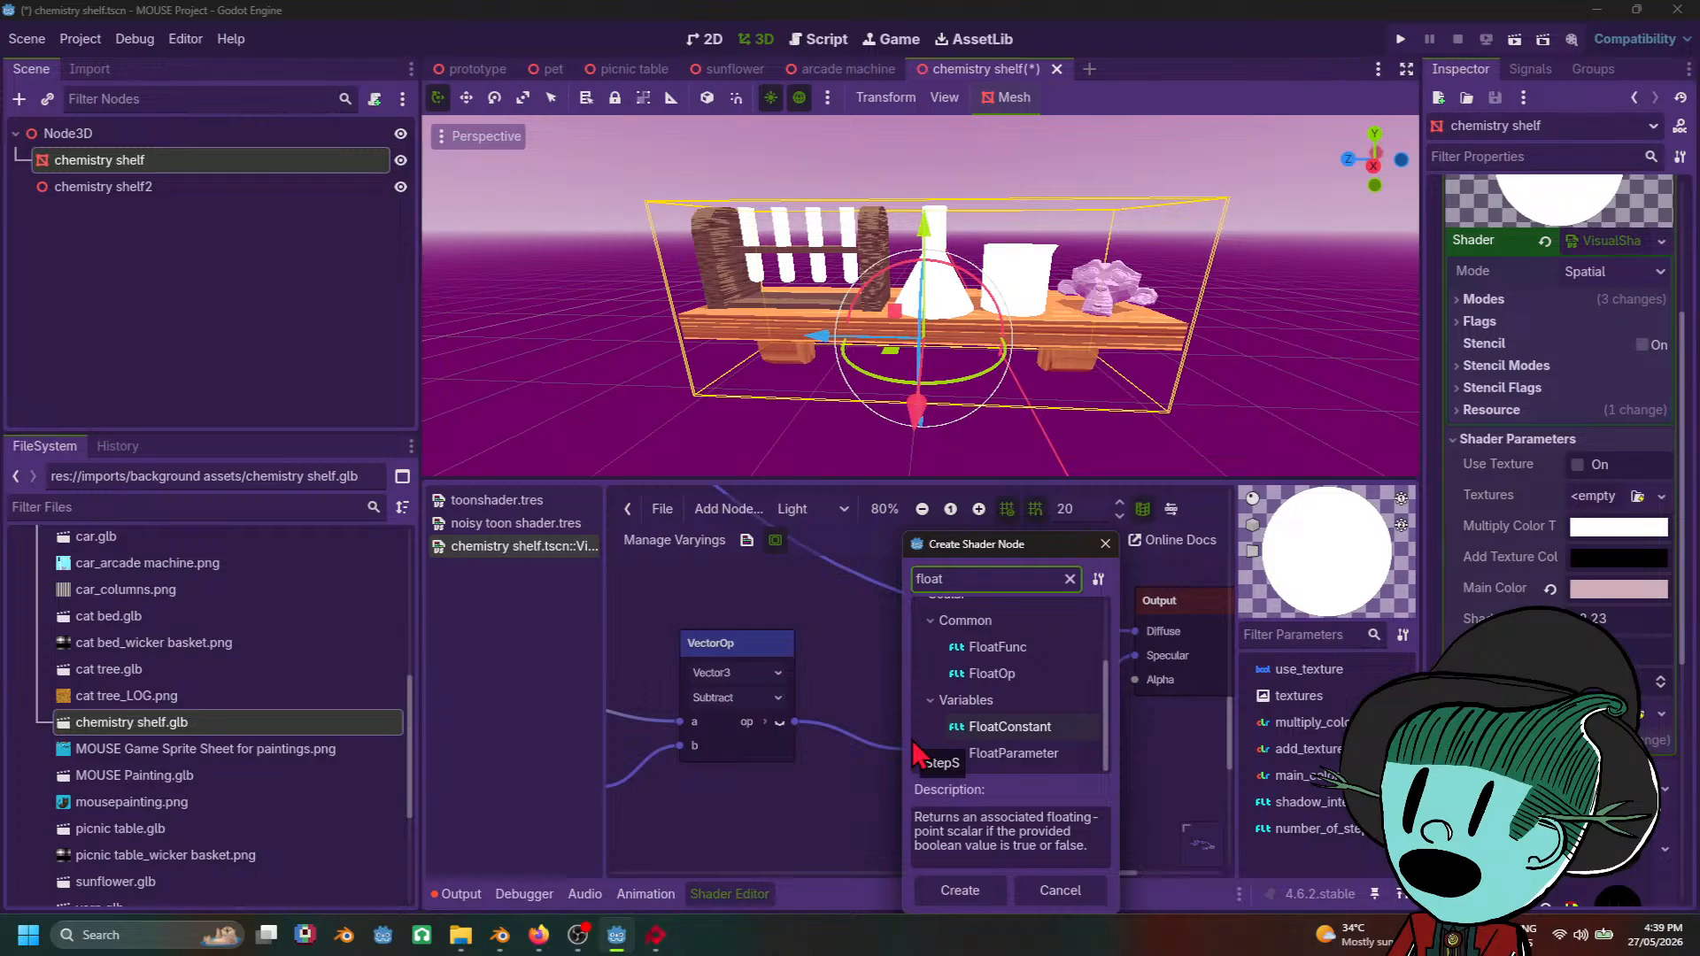
pyautogui.doubleClick(994, 754)
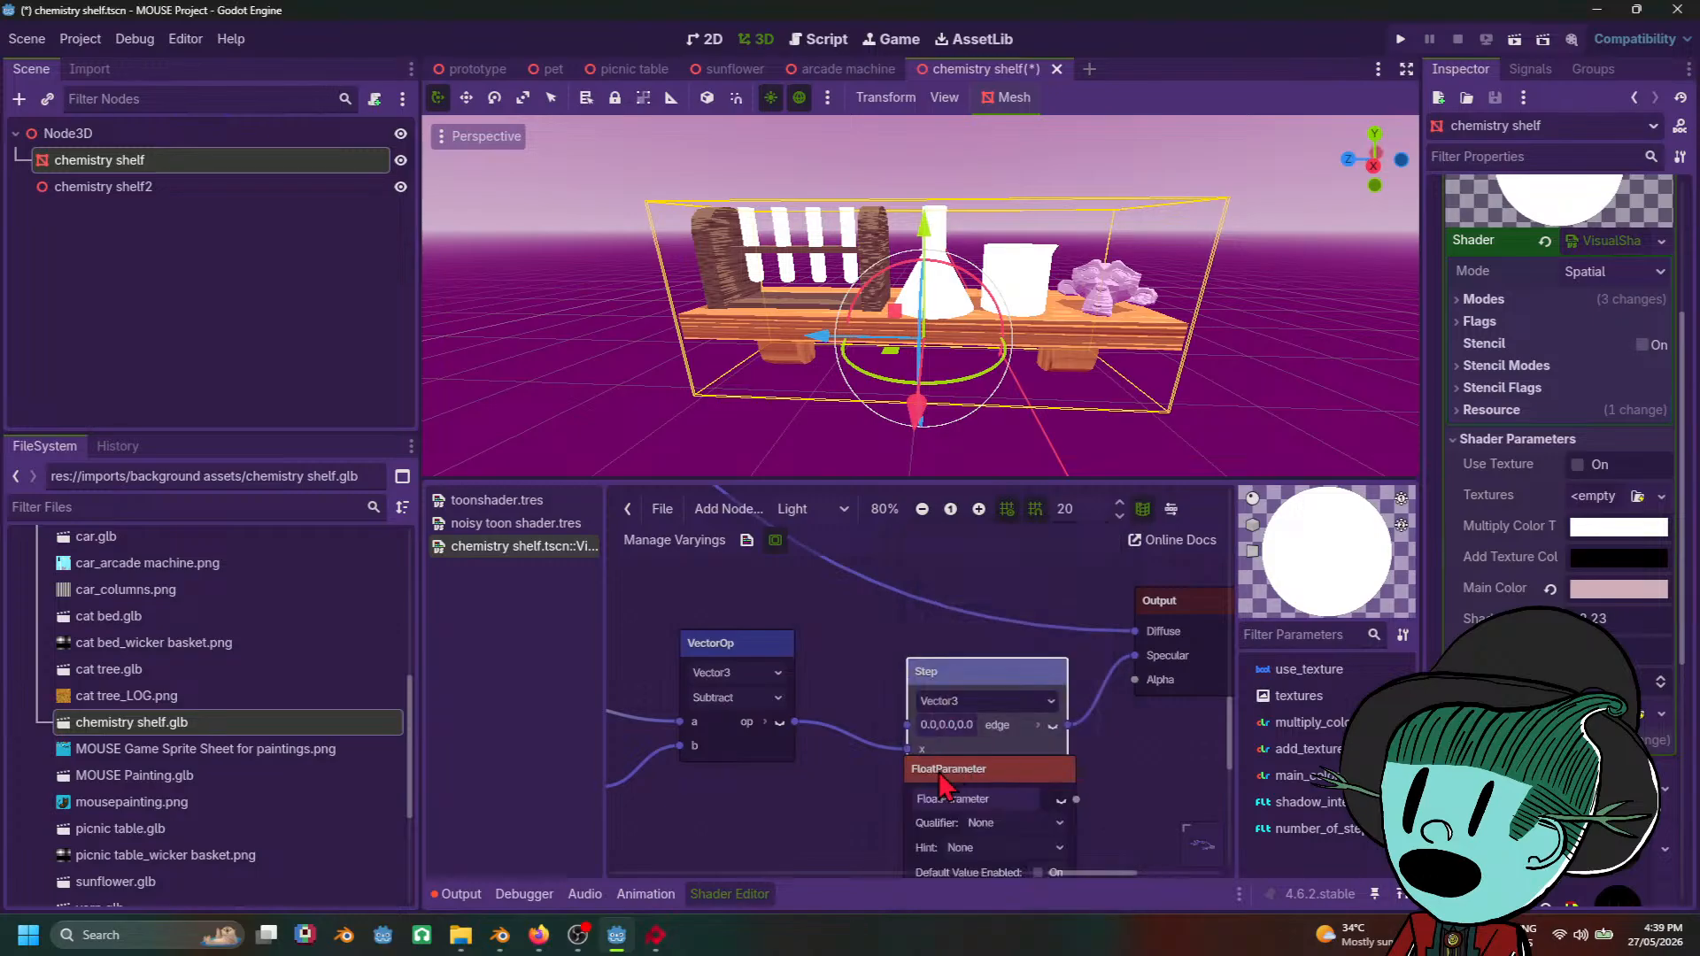
pyautogui.moveTo(946, 780); pyautogui.dragTo(622, 824)
pyautogui.moveTo(727, 865); pyautogui.dragTo(778, 786, button='middle')
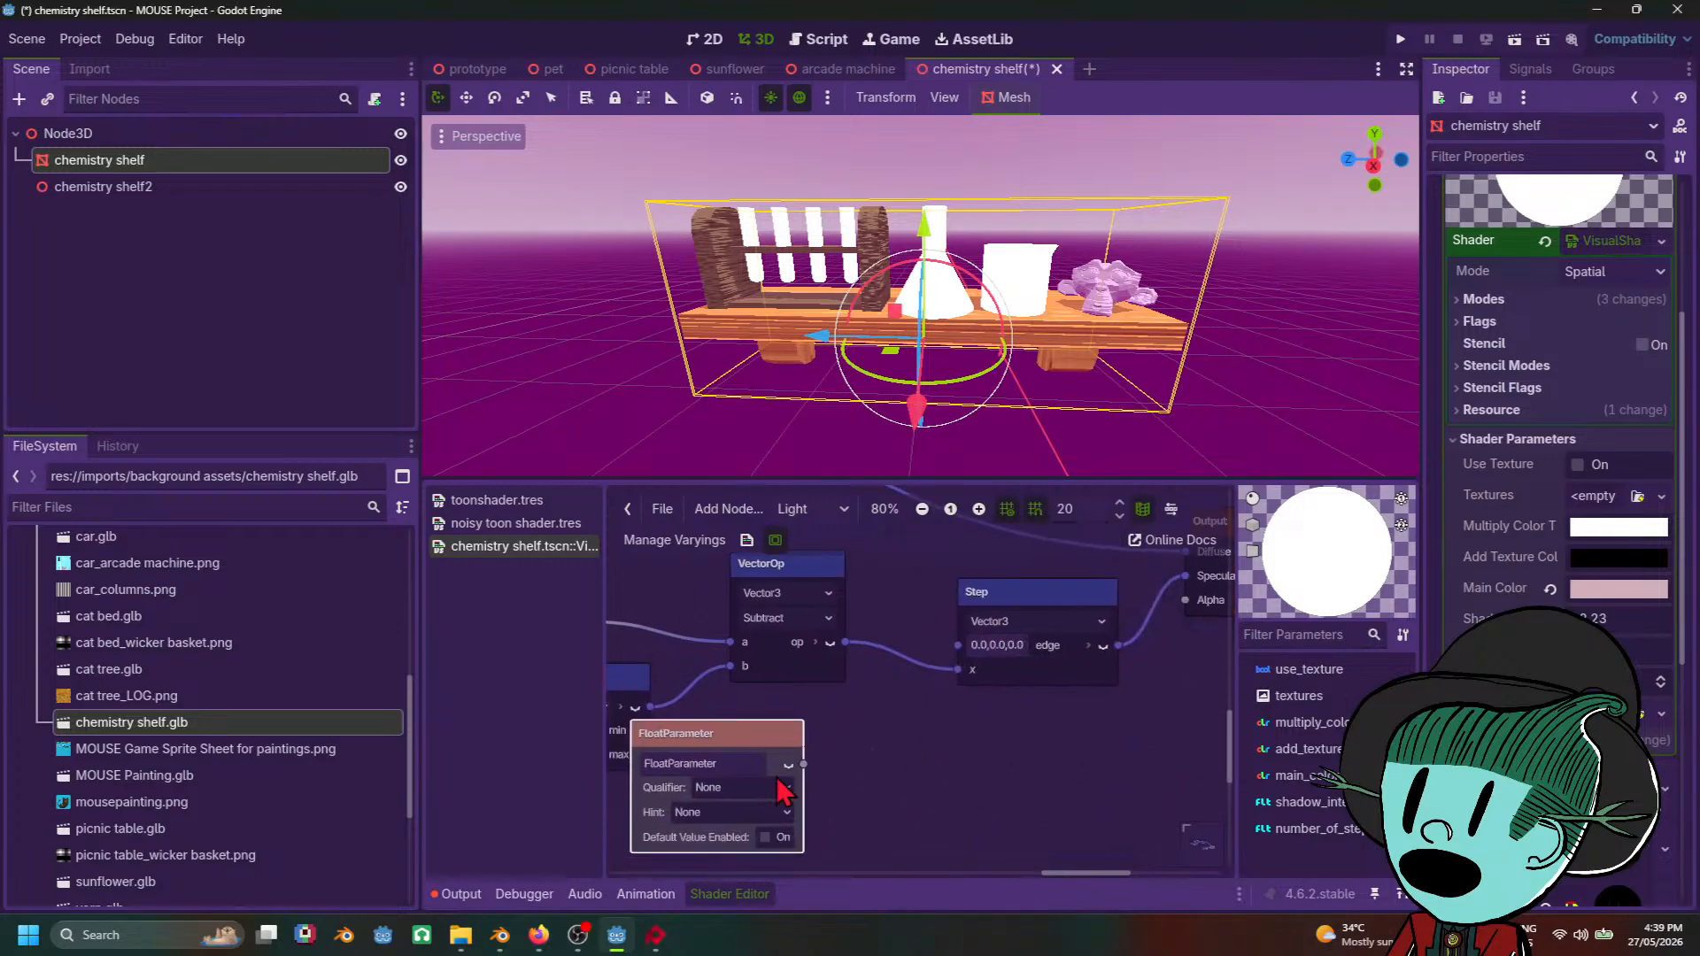
# Step: Enable the FloatParameter's default value, set it to 1.0, and connect its output to the Step node's edge input
pyautogui.click(764, 837)
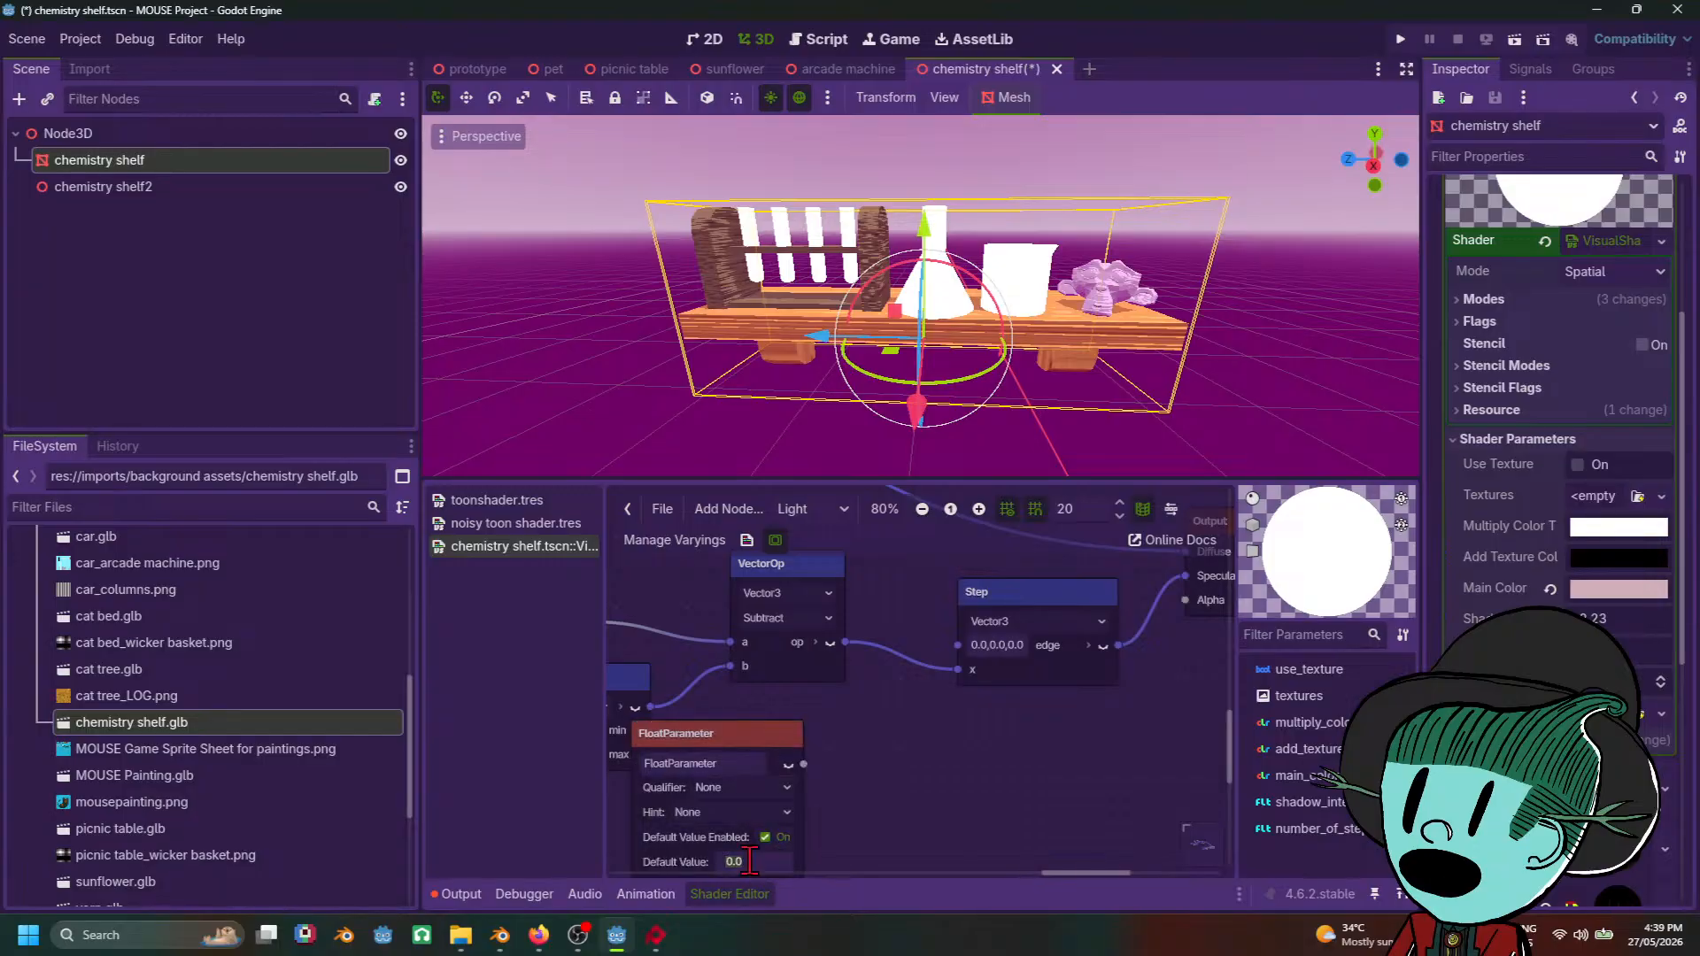
pyautogui.write('1')
pyautogui.press('Return')
pyautogui.moveTo(803, 764); pyautogui.dragTo(959, 646)
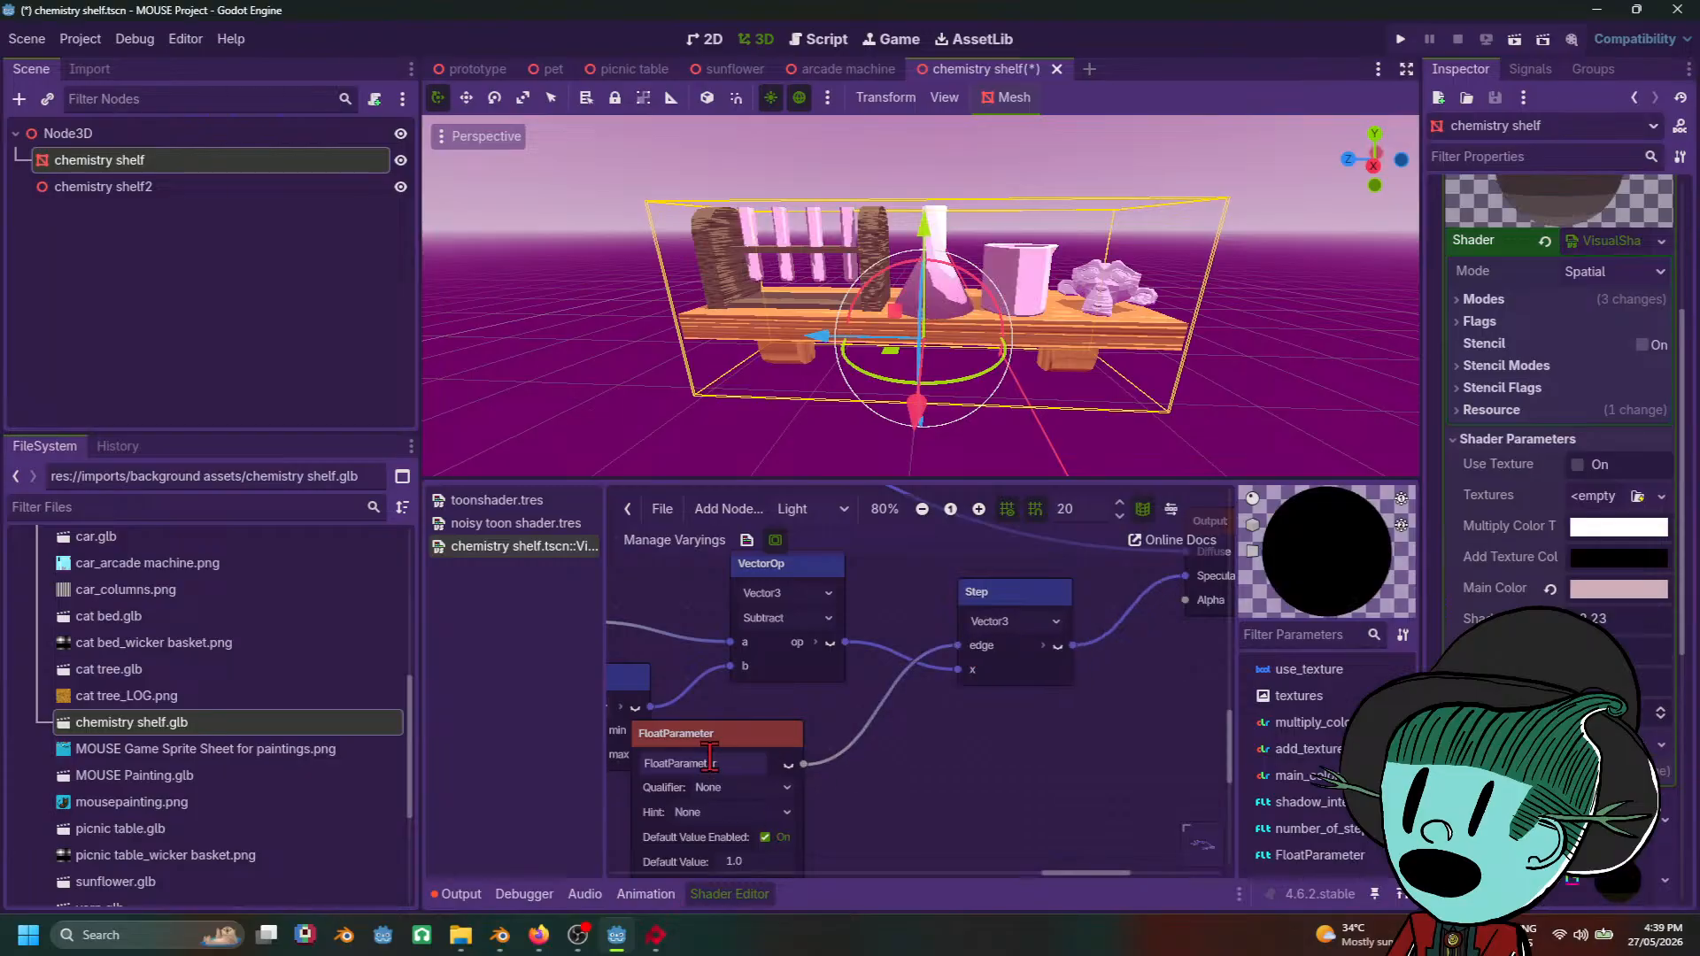
# Step: Rename the float parameter feeding the Step node to rim_light_intensity
pyautogui.doubleClick(730, 770)
pyautogui.write('specu')
pyautogui.press('BackSpace')
pyautogui.press('BackSpace')
pyautogui.press('BackSpace')
pyautogui.press('BackSpace')
pyautogui.press('BackSpace')
pyautogui.write('rim')
pyautogui.write(' light s')
pyautogui.write(' intenist')
pyautogui.press('BackSpace')
pyautogui.press('BackSpace')
pyautogui.write('sit')
pyautogui.write('ity')
pyautogui.press('Return')
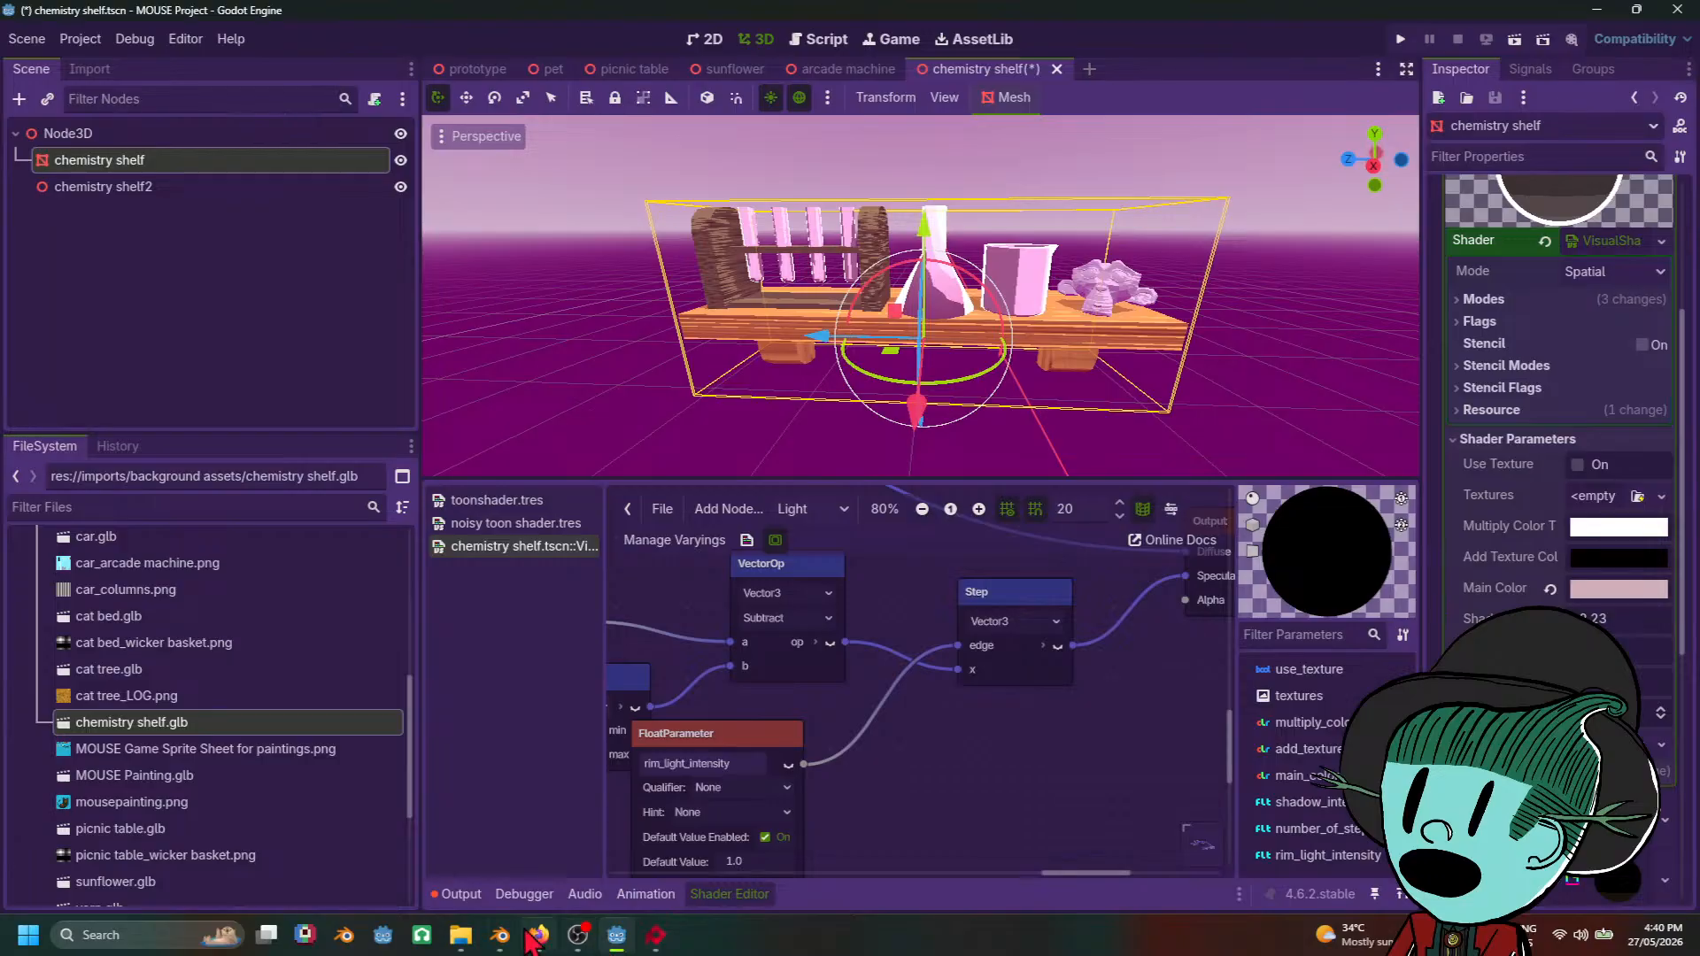
# Step: Switch to the browser, enlarge the tutorial page to 120%, and review how rim is stepped and multiplied by light
pyautogui.moveTo(534, 866)
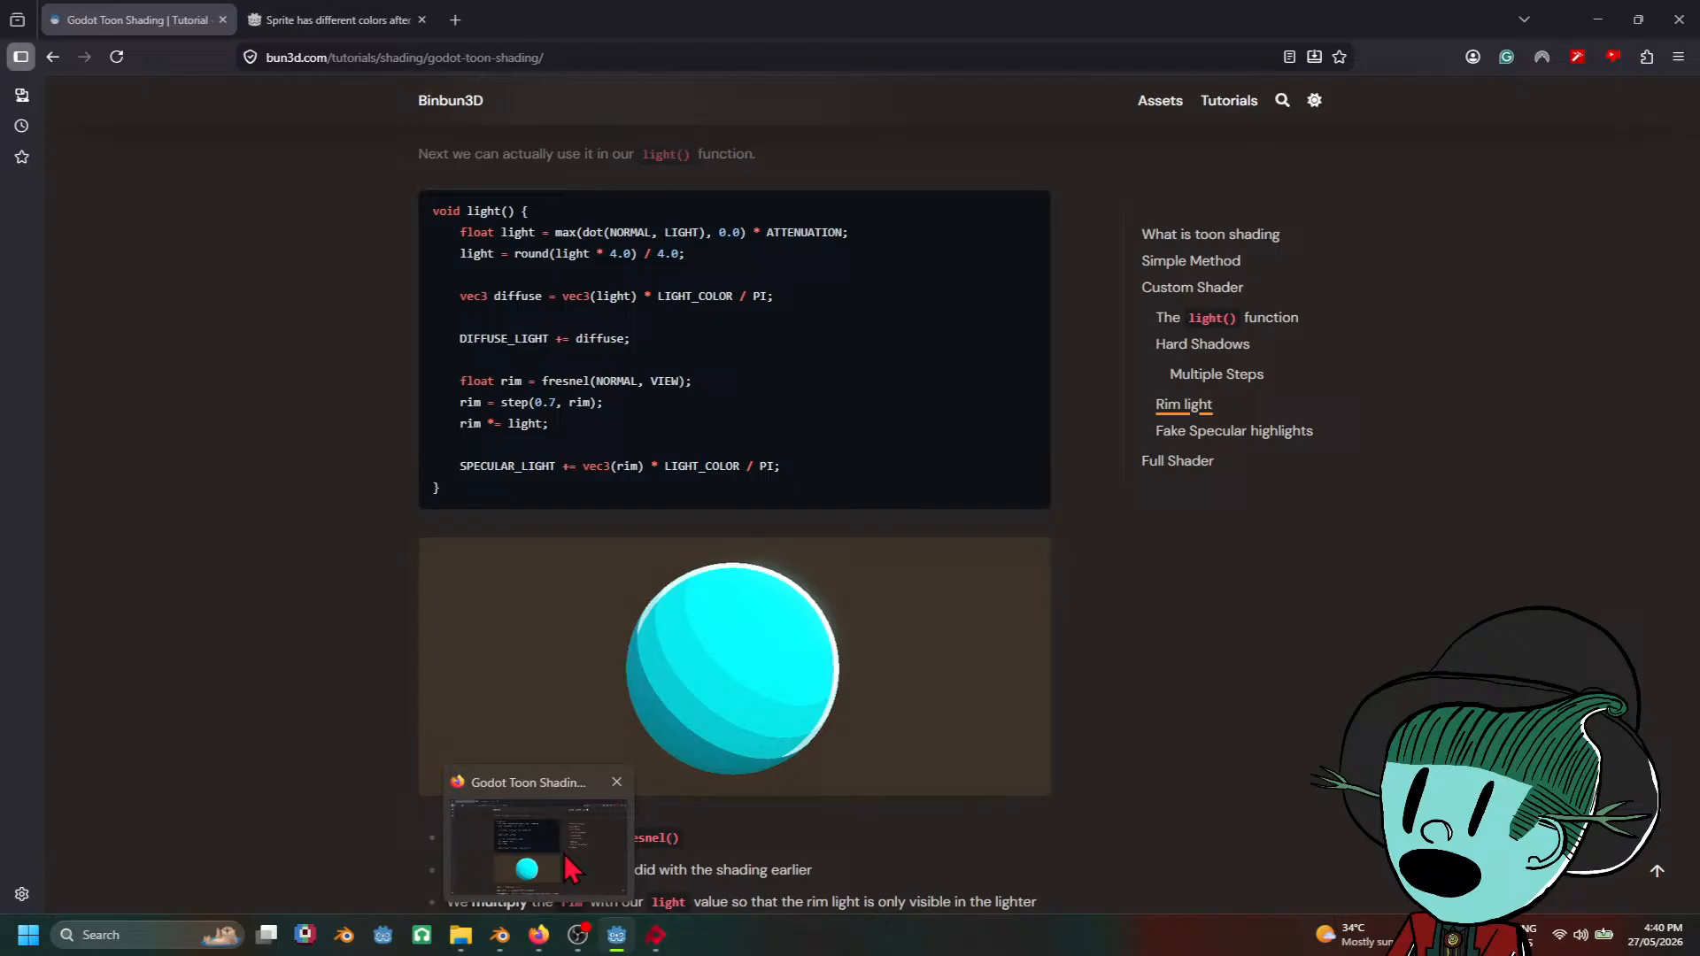
pyautogui.click(571, 868)
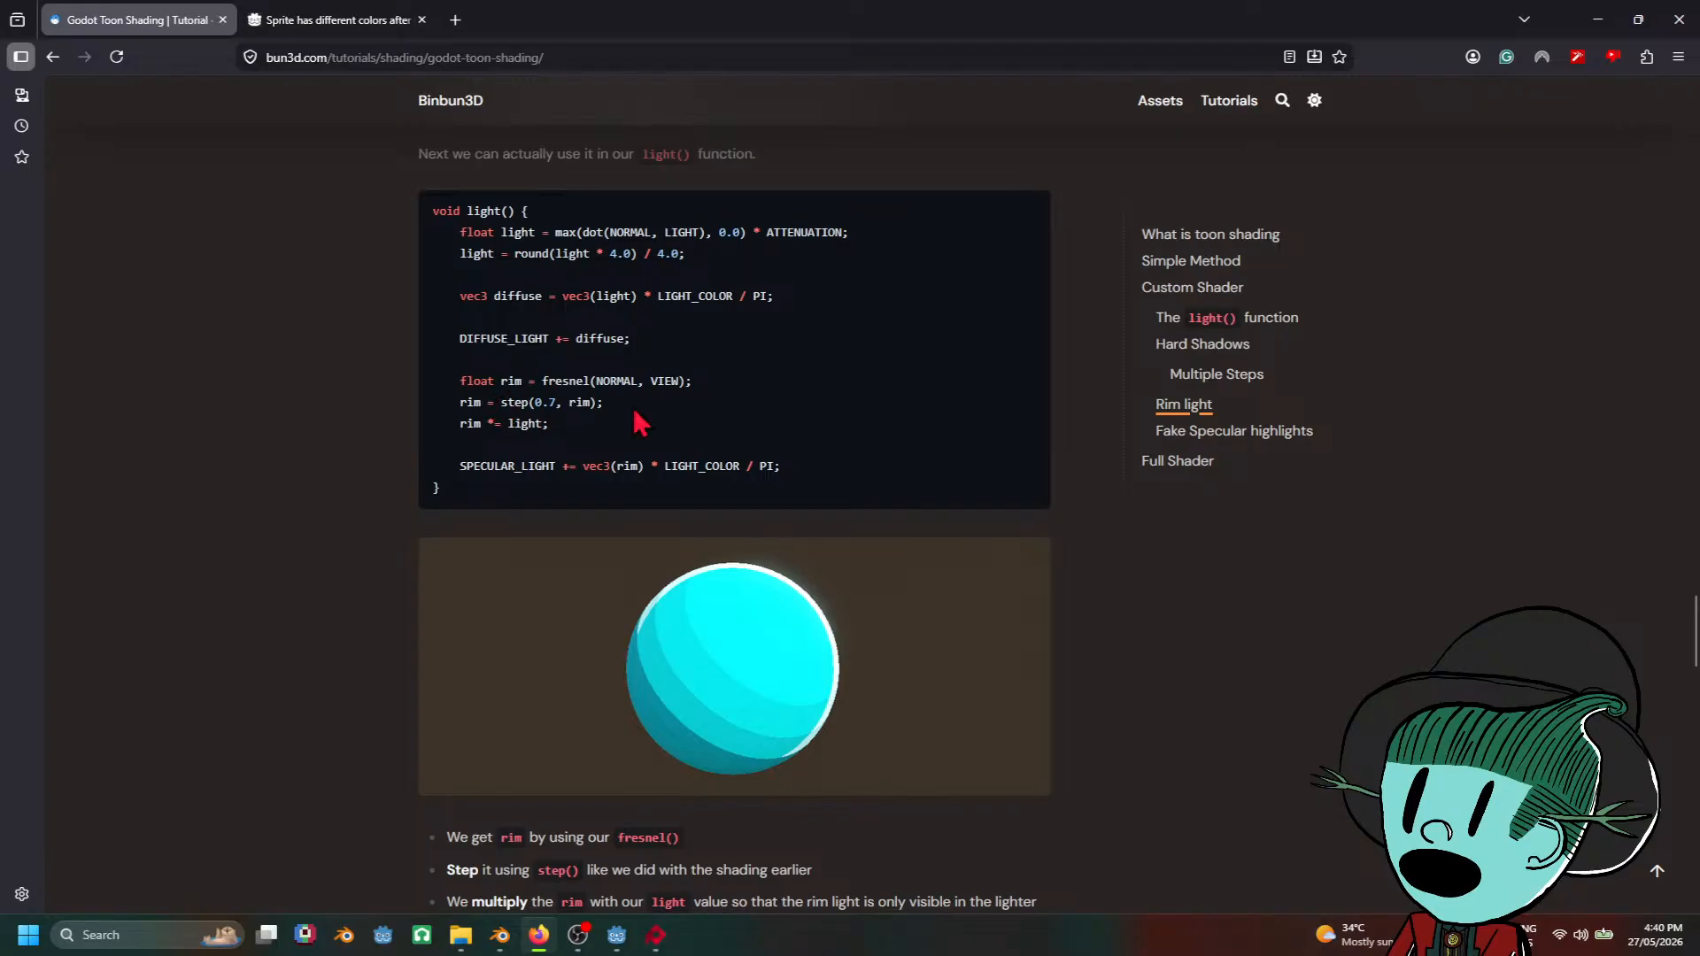
pyautogui.click(1678, 57)
pyautogui.click(1642, 483)
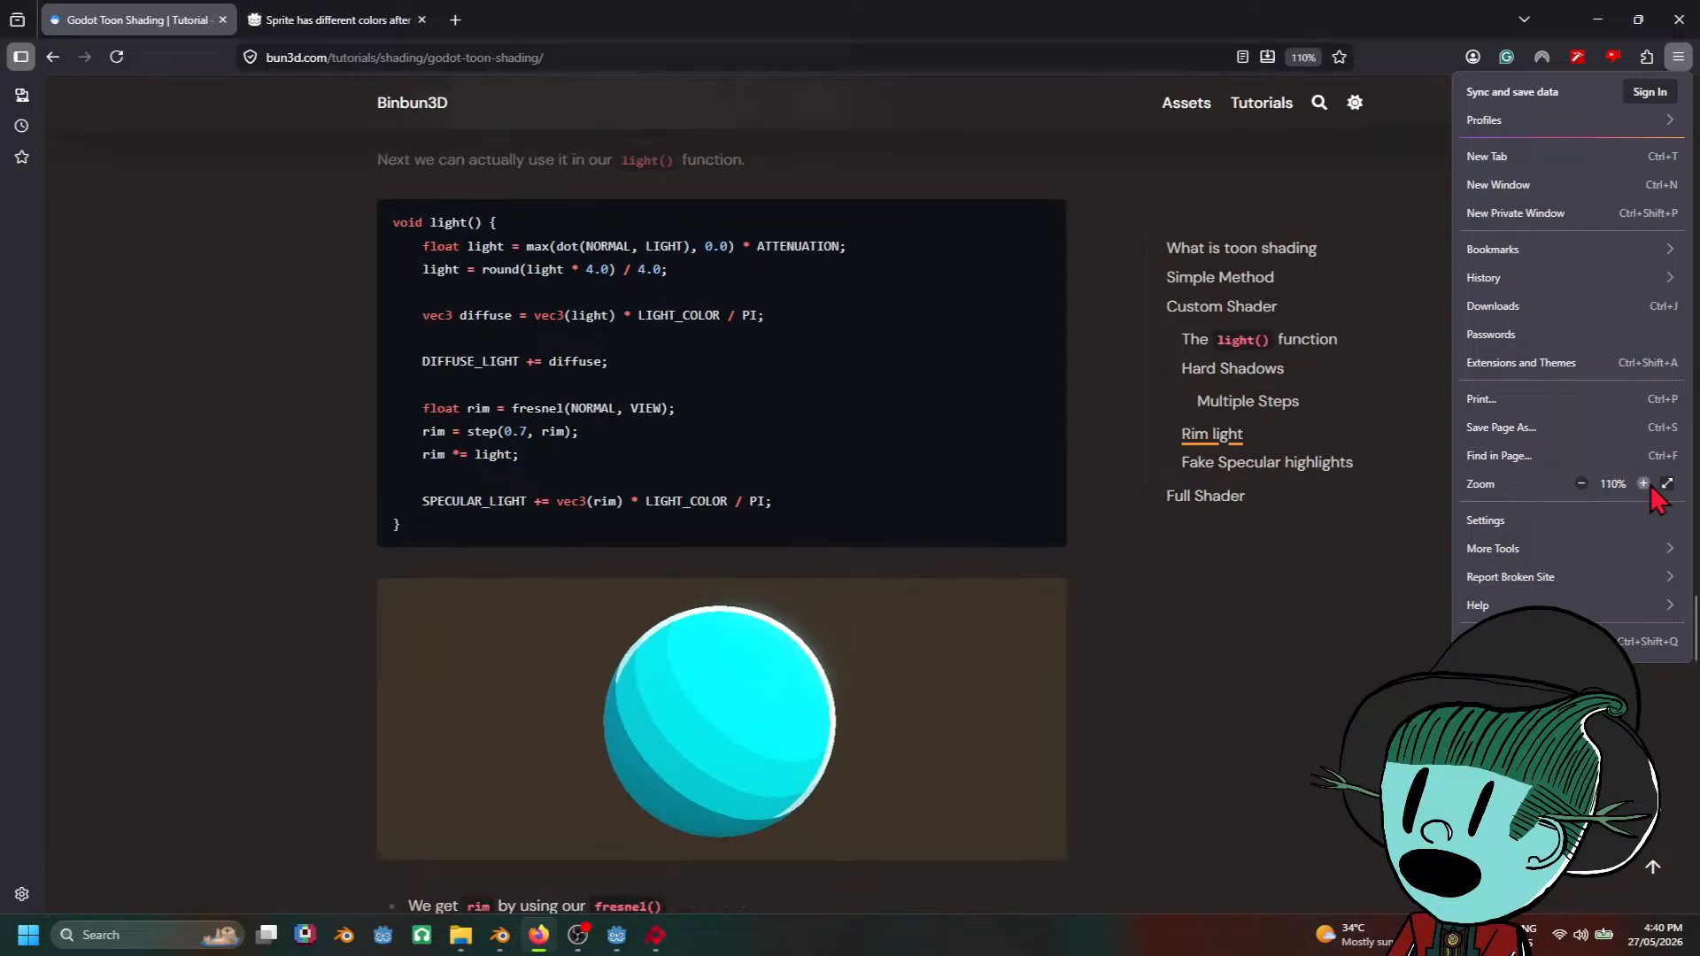
pyautogui.click(1643, 483)
pyautogui.click(519, 528)
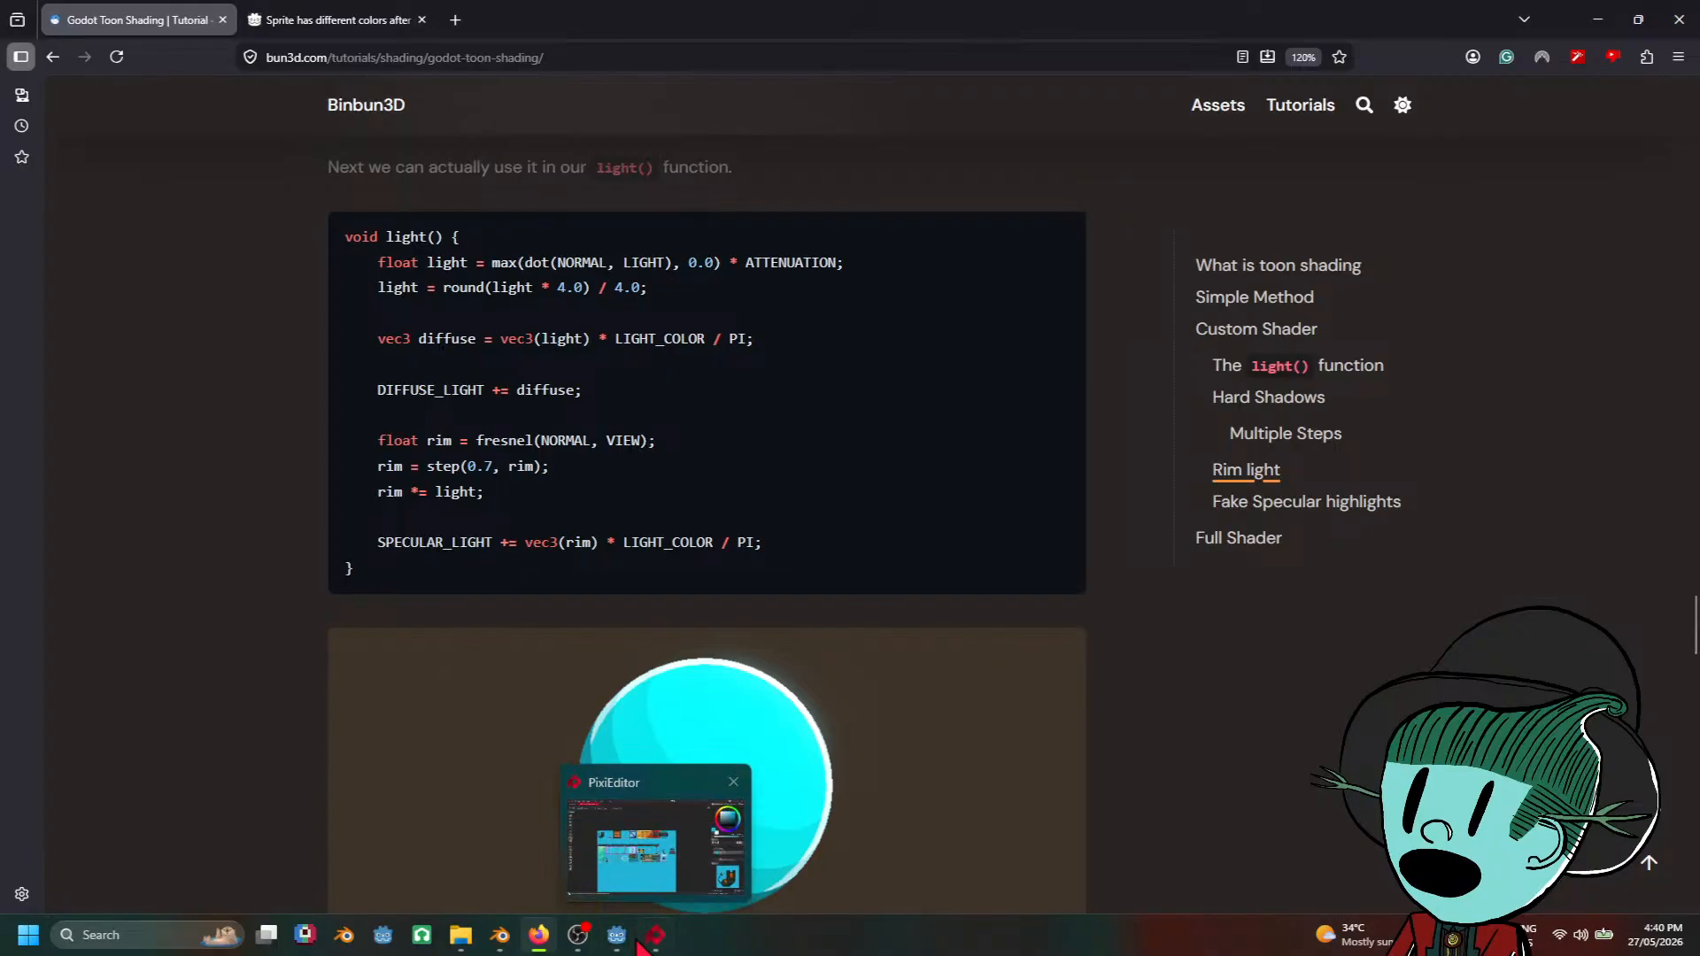
# Step: Switch to Godot and examine how the diffuse light's Multiply, Divide and FloatConstant nodes lead to the shader output
pyautogui.moveTo(577, 946)
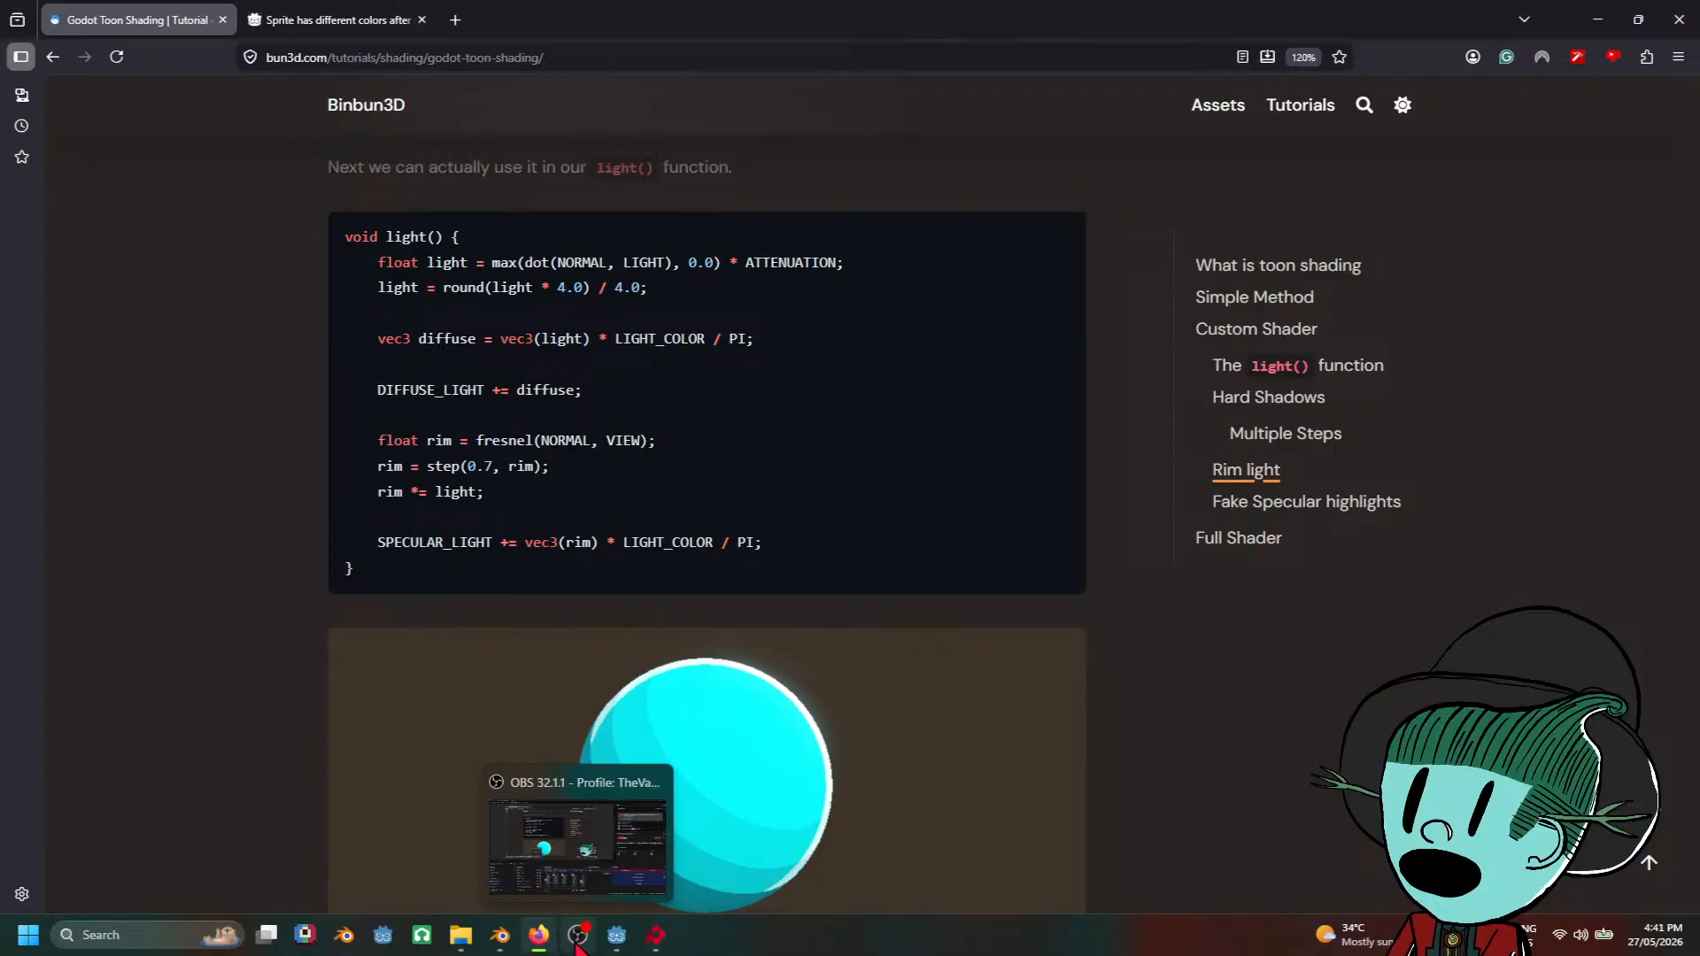
pyautogui.click(617, 937)
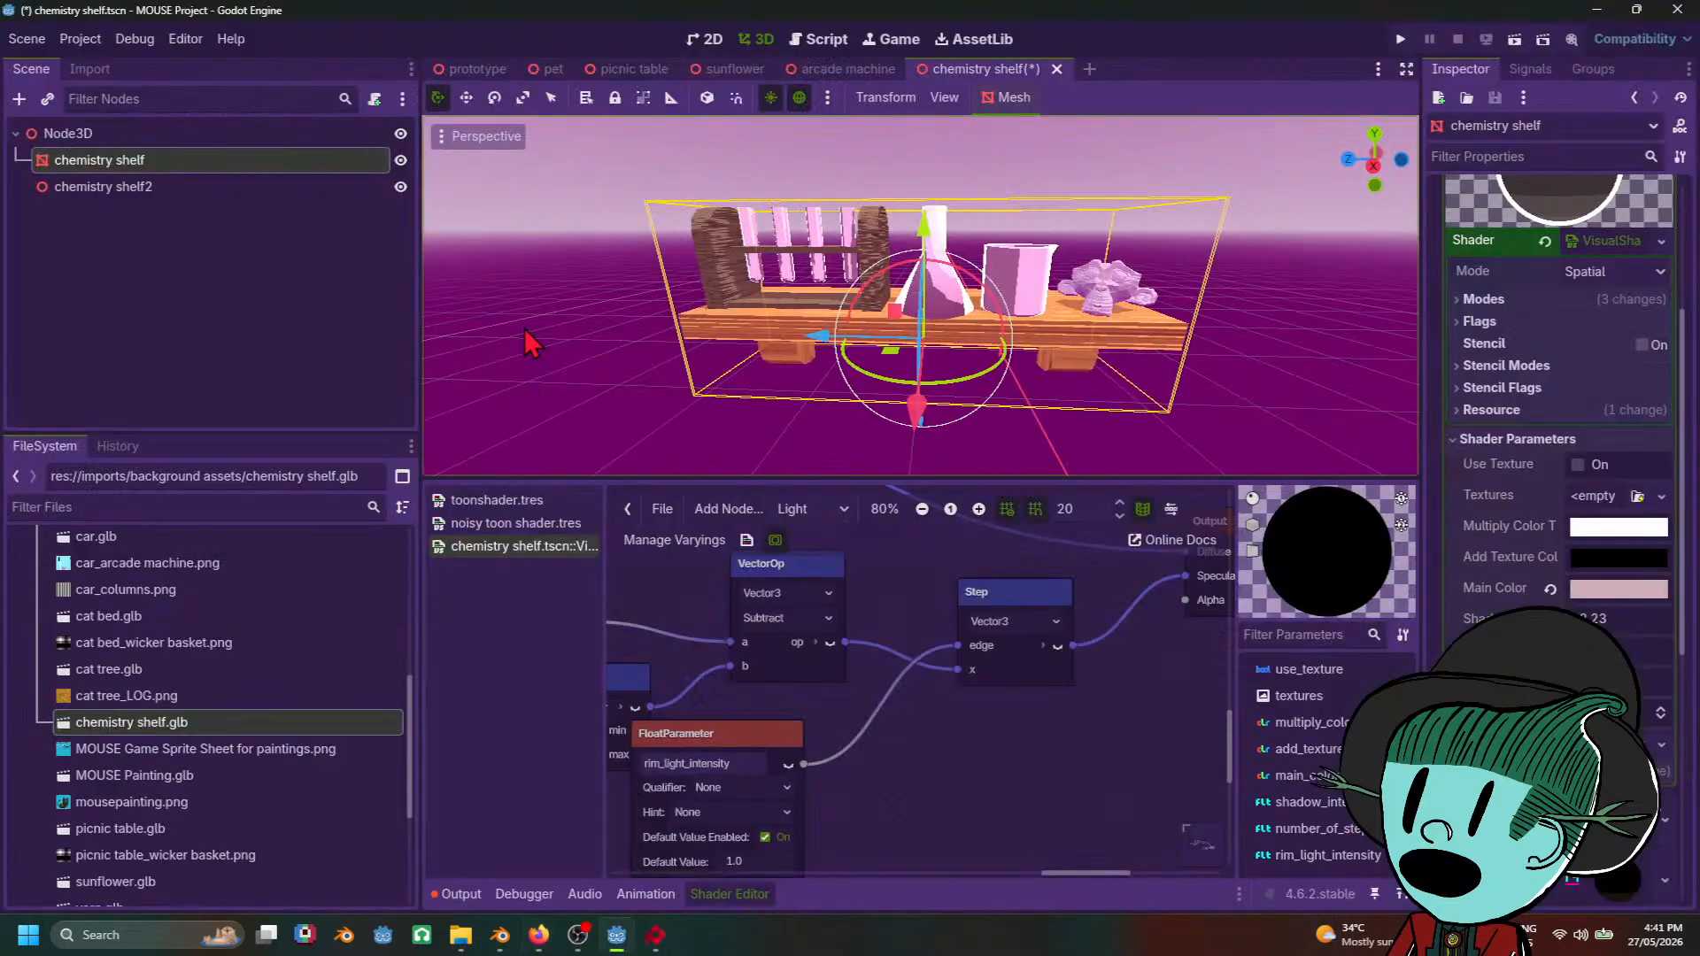
pyautogui.moveTo(684, 655); pyautogui.dragTo(969, 868, button='middle')
pyautogui.scroll(-3, 888, 753)
pyautogui.moveTo(890, 660); pyautogui.dragTo(1184, 531, button='middle')
pyautogui.scroll(3, 972, 669)
pyautogui.scroll(-2, 959, 735)
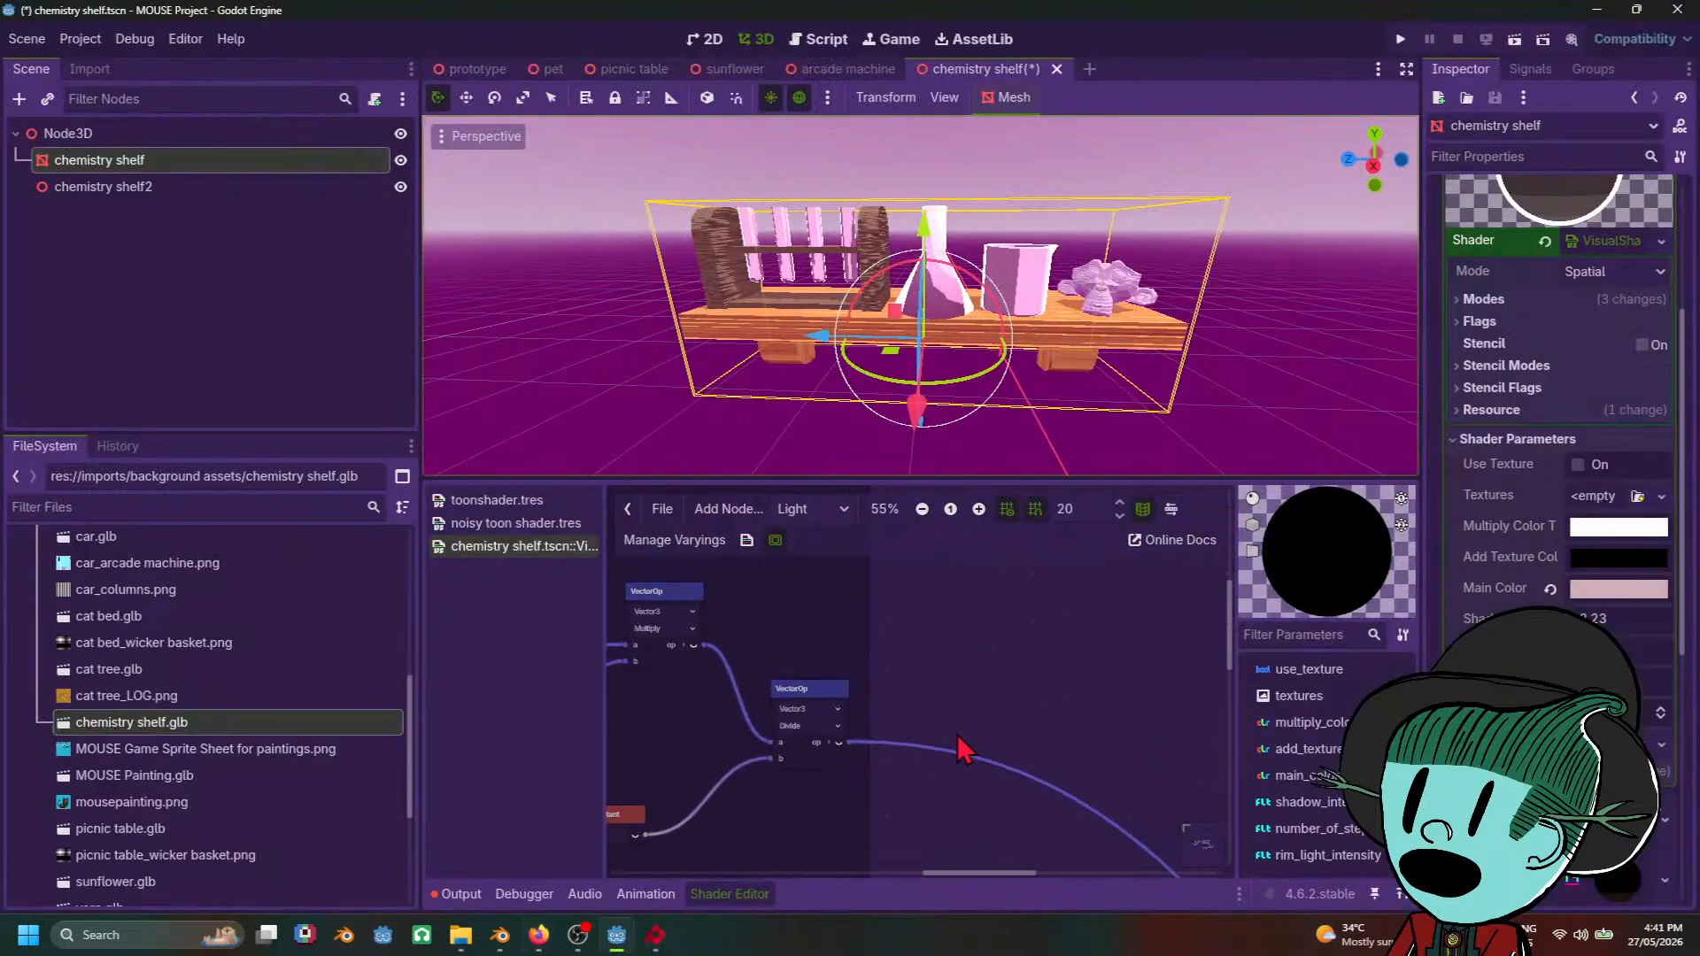
pyautogui.scroll(-1, 958, 738)
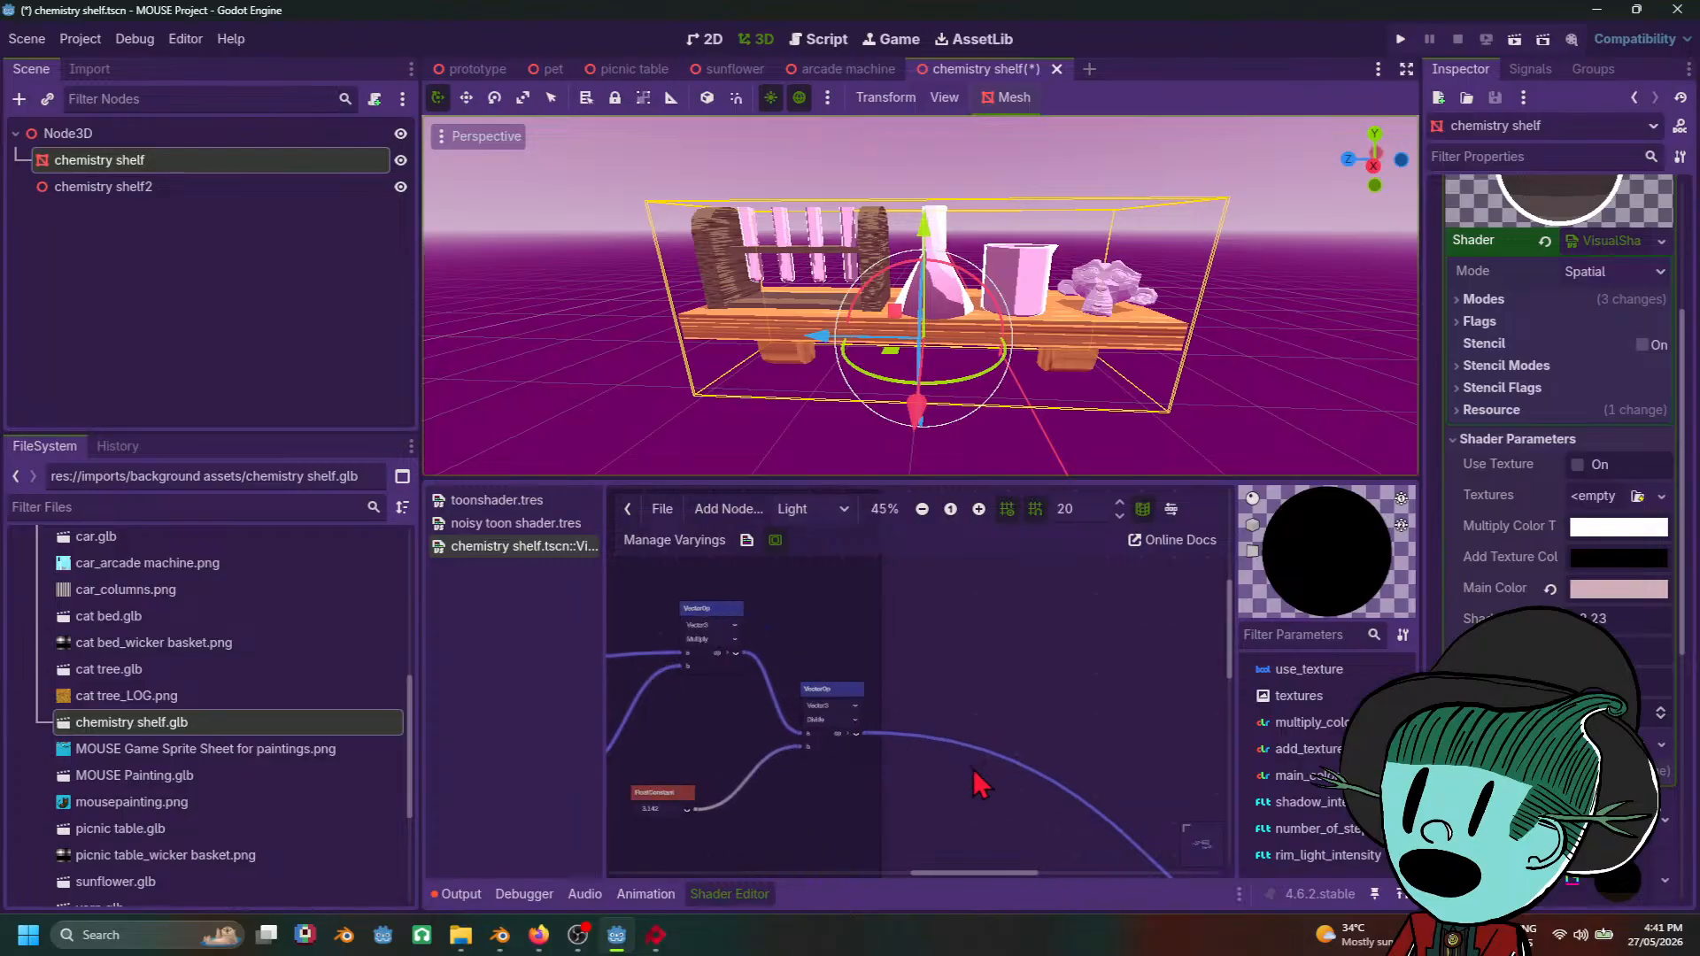
pyautogui.scroll(1, 981, 784)
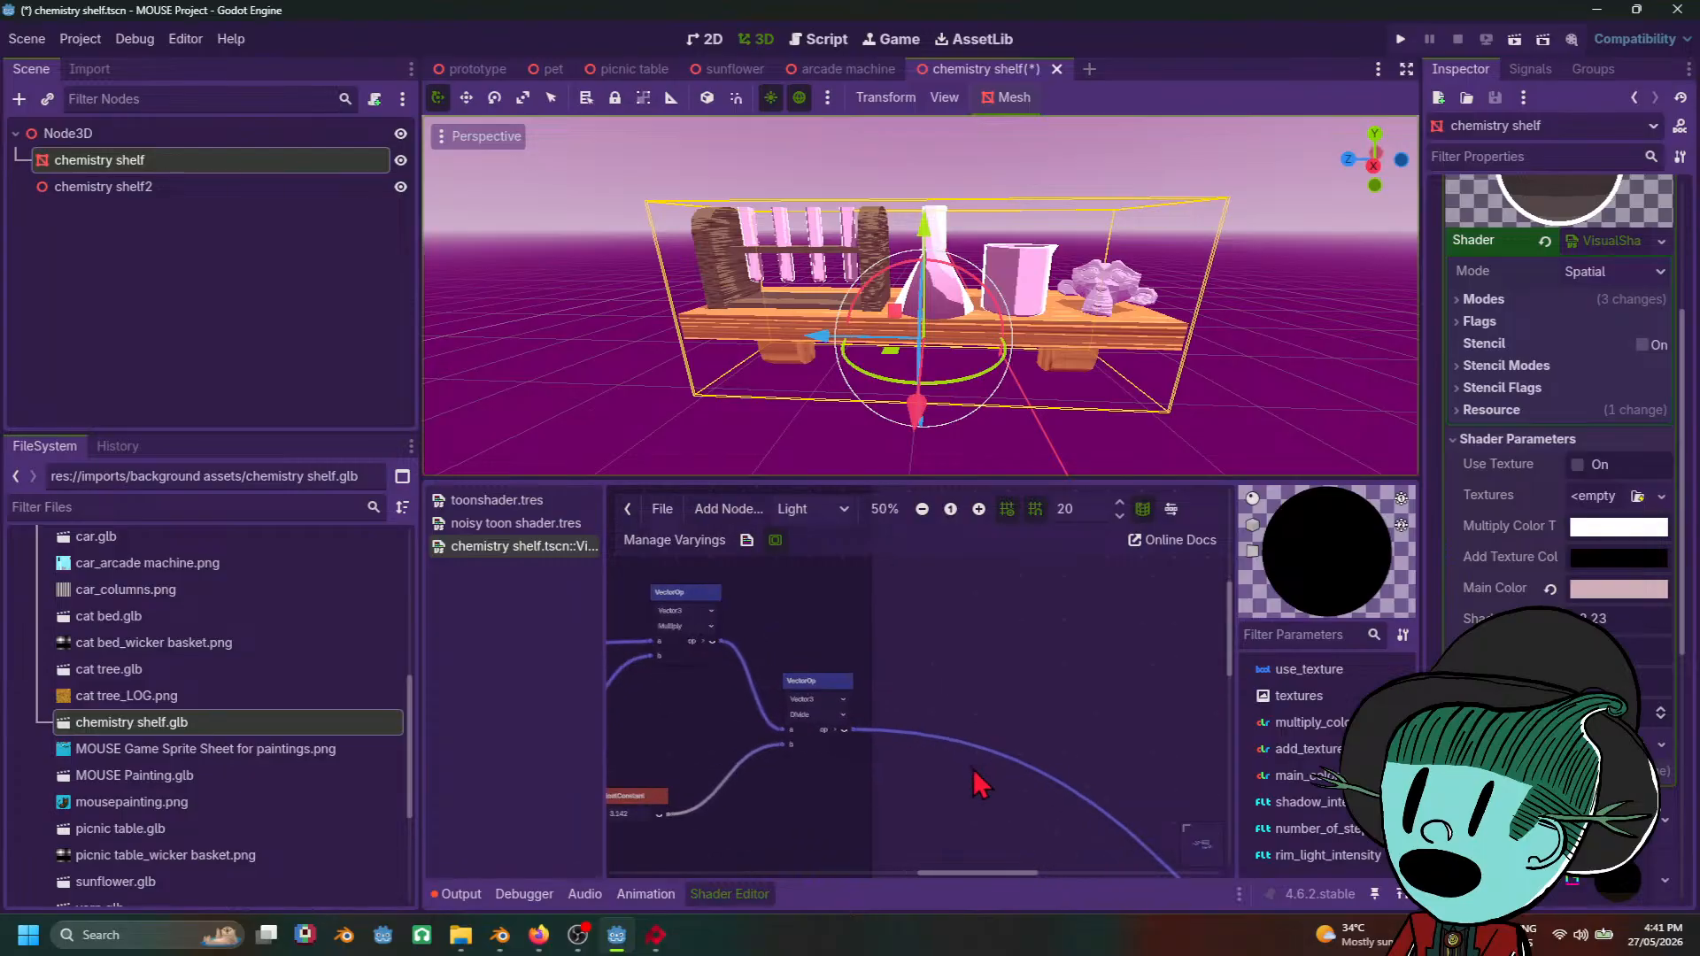
pyautogui.moveTo(974, 771); pyautogui.dragTo(1117, 672, button='middle')
pyautogui.scroll(-4, 1117, 671)
pyautogui.moveTo(992, 717); pyautogui.dragTo(916, 675, button='middle')
pyautogui.scroll(6, 916, 669)
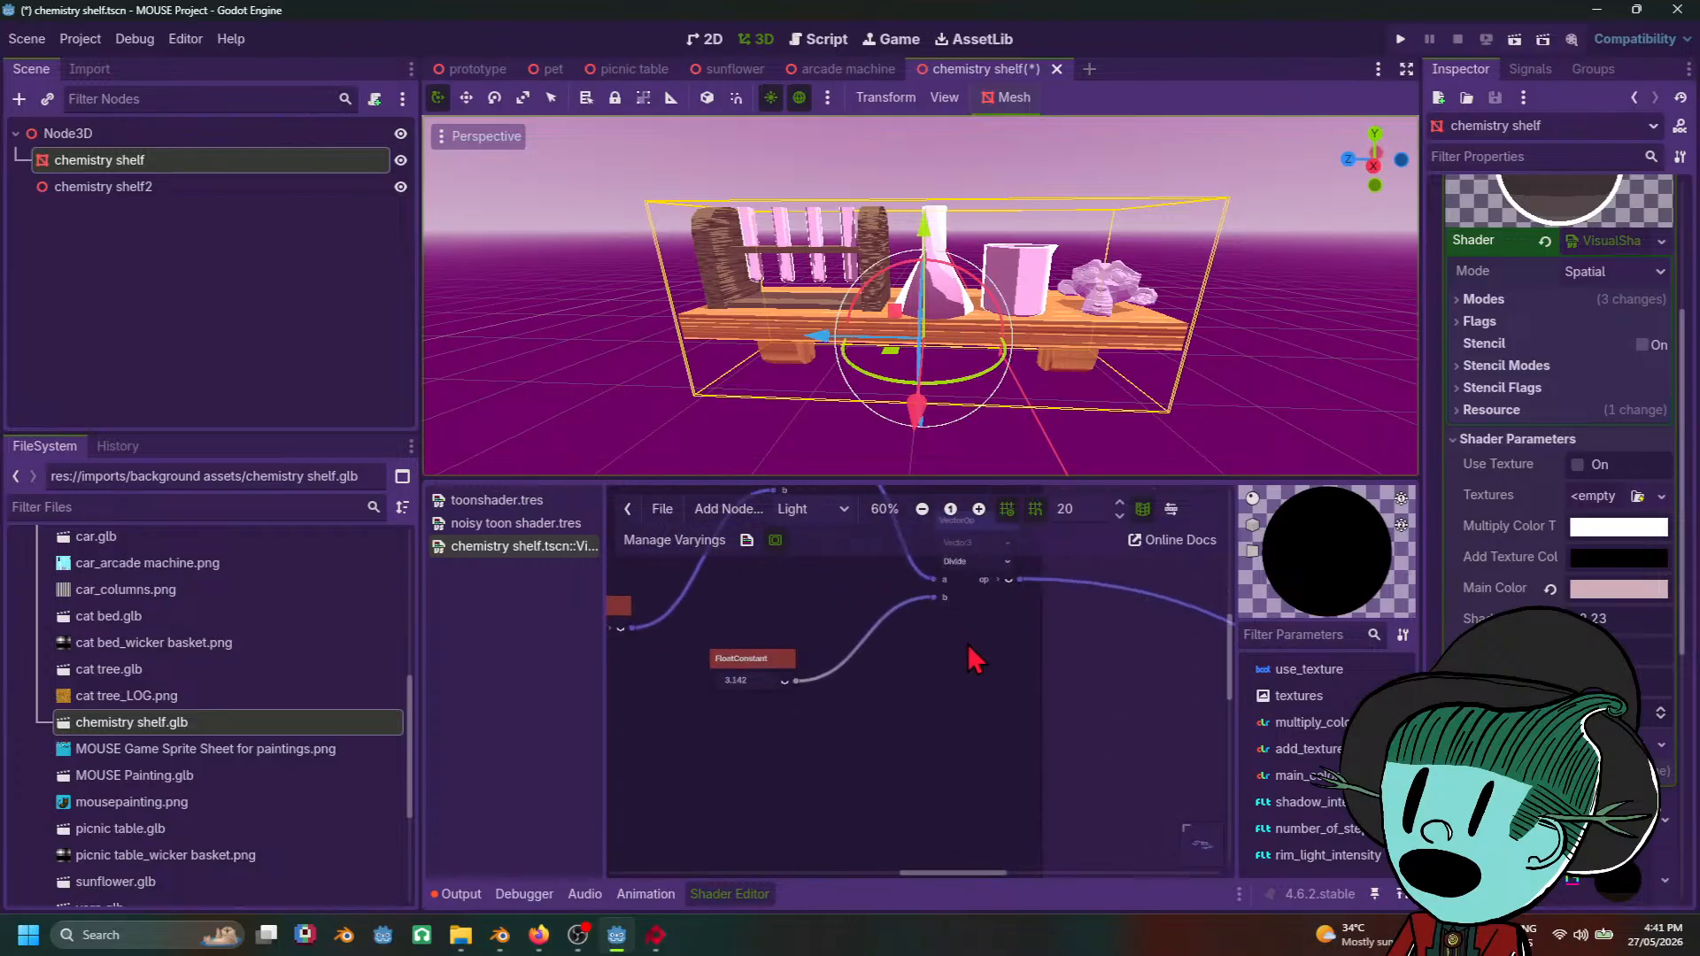
# Step: Switch to the browser and recheck the tutorial's light() code for the line multiplying rim by light
pyautogui.moveTo(538, 935)
pyautogui.click(560, 858)
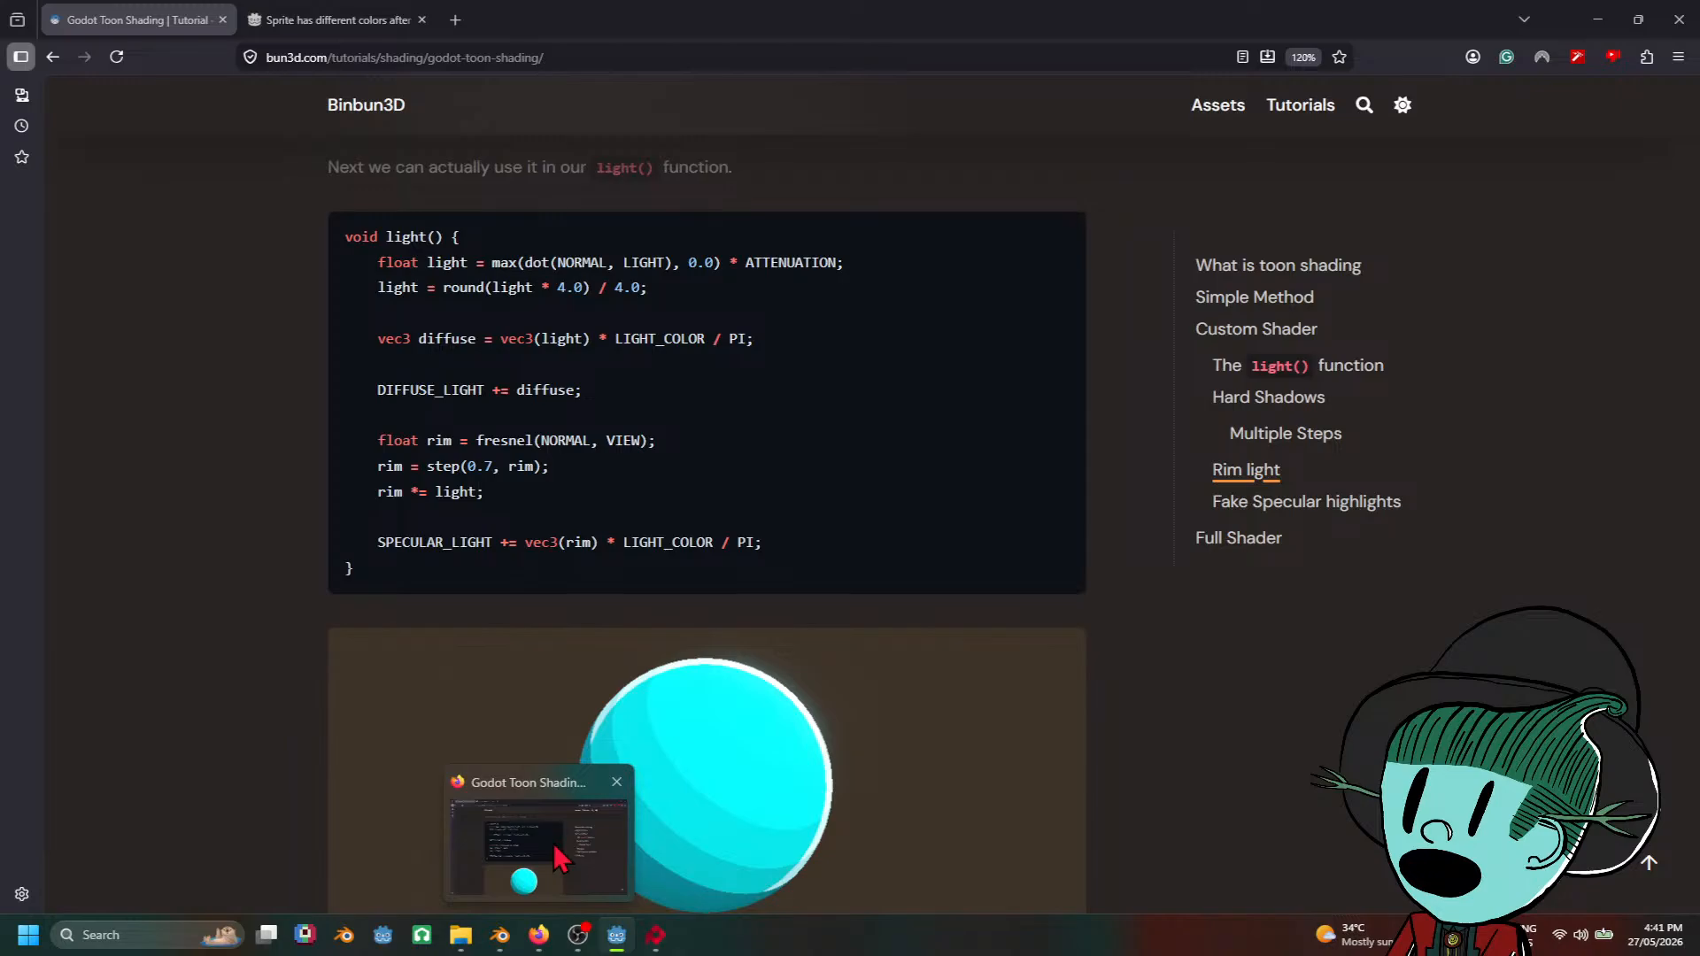
pyautogui.click(665, 872)
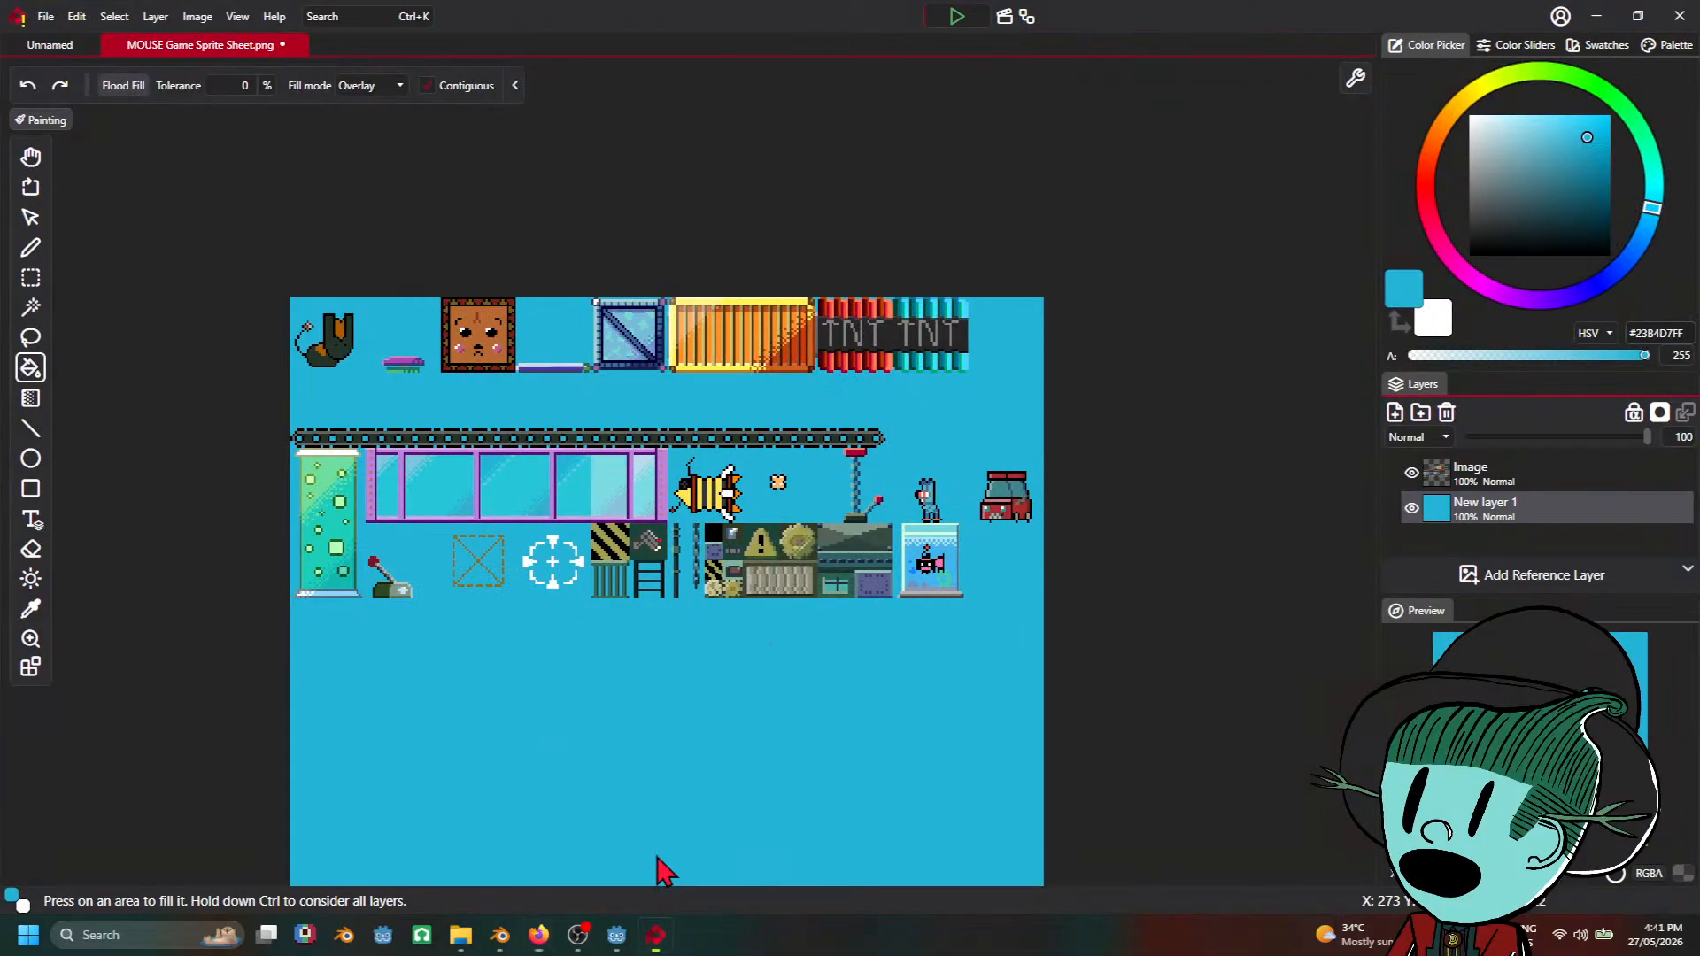
pyautogui.moveTo(538, 935)
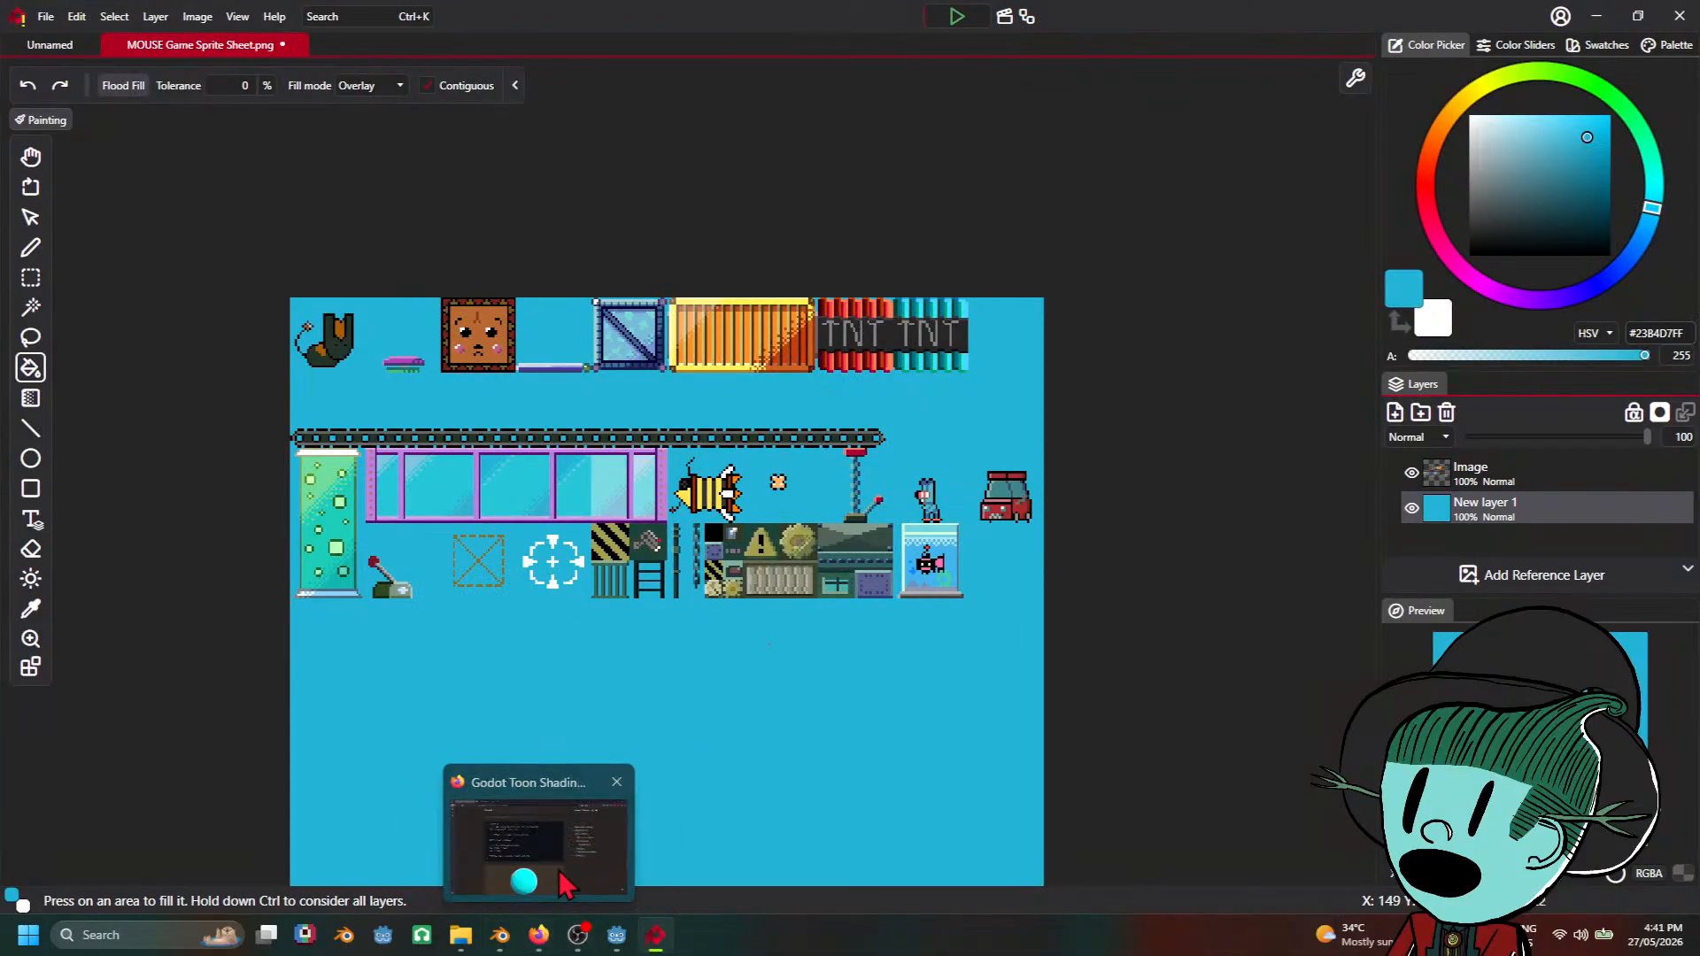
pyautogui.moveTo(564, 883)
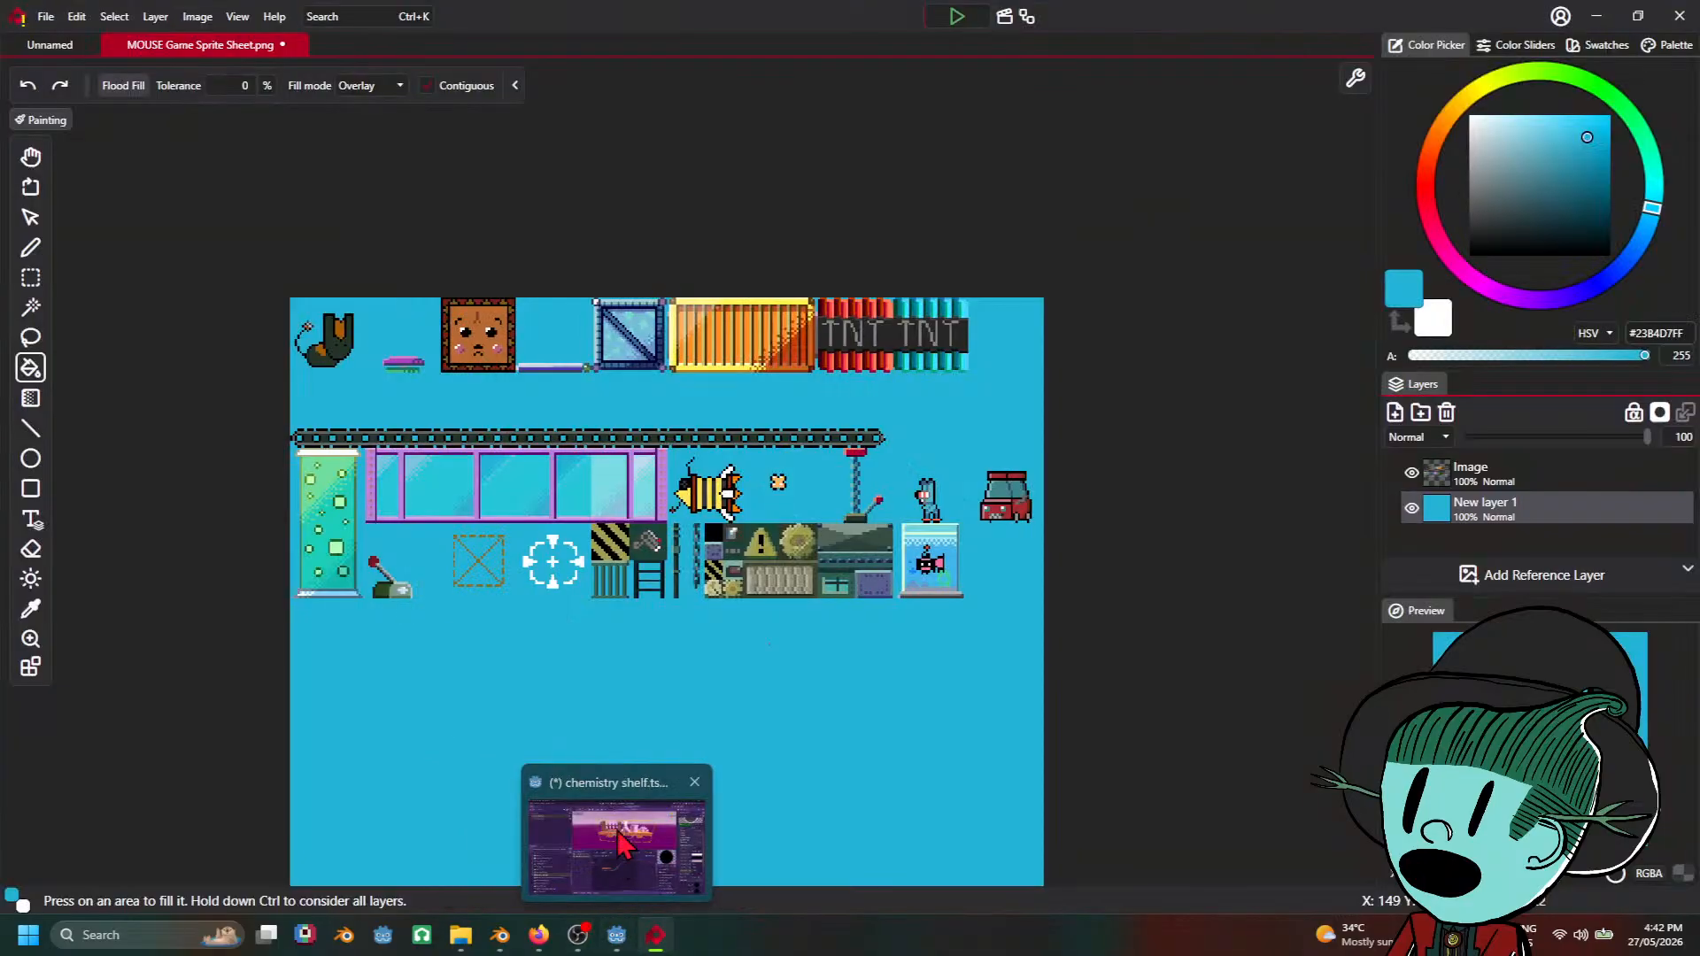
# Step: Return to Godot and add a Vector3 Multiply node between the Step node and the Output node
pyautogui.click(617, 833)
pyautogui.scroll(3, 912, 660)
pyautogui.keyDown('shift'); pyautogui.hscroll(3, 956, 706); pyautogui.keyUp('shift')
pyautogui.keyDown('ctrl'); pyautogui.scroll(-1, 979, 713); pyautogui.keyUp('ctrl')
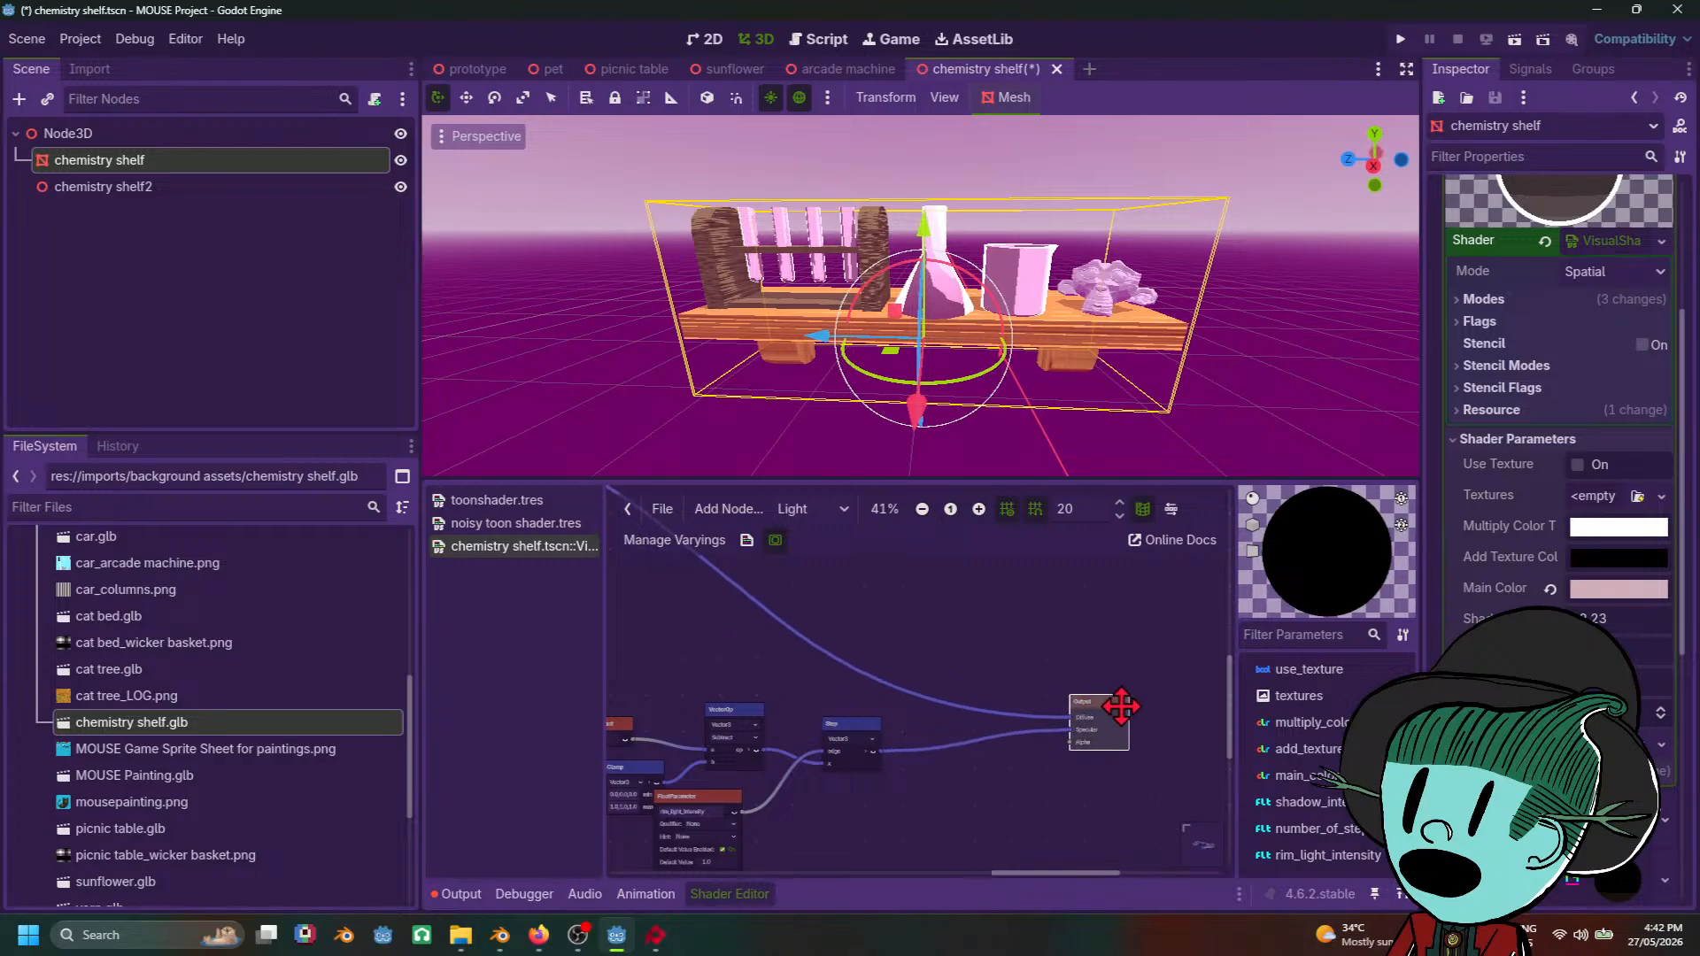
pyautogui.rightClick(934, 646)
pyautogui.click(961, 654)
pyautogui.write('float')
pyautogui.press('BackSpace')
pyautogui.press('BackSpace')
pyautogui.press('BackSpace')
pyautogui.press('BackSpace')
pyautogui.press('BackSpace')
pyautogui.write('mu')
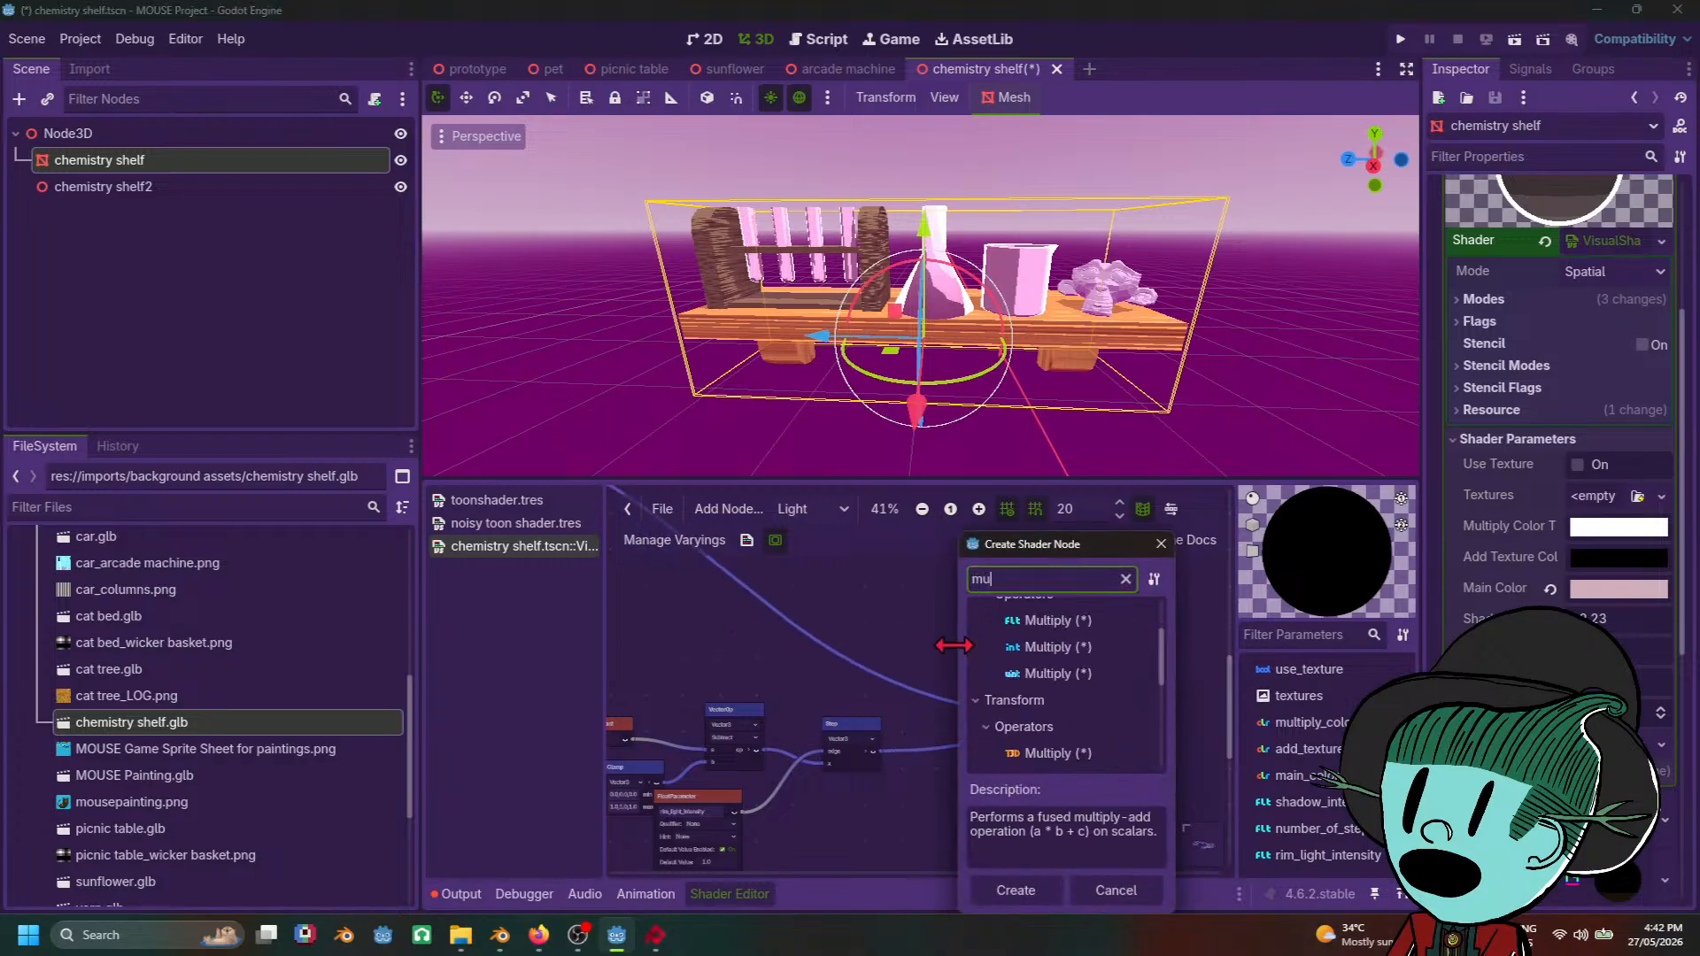
pyautogui.write('ltiop')
pyautogui.press('BackSpace')
pyautogui.press('BackSpace')
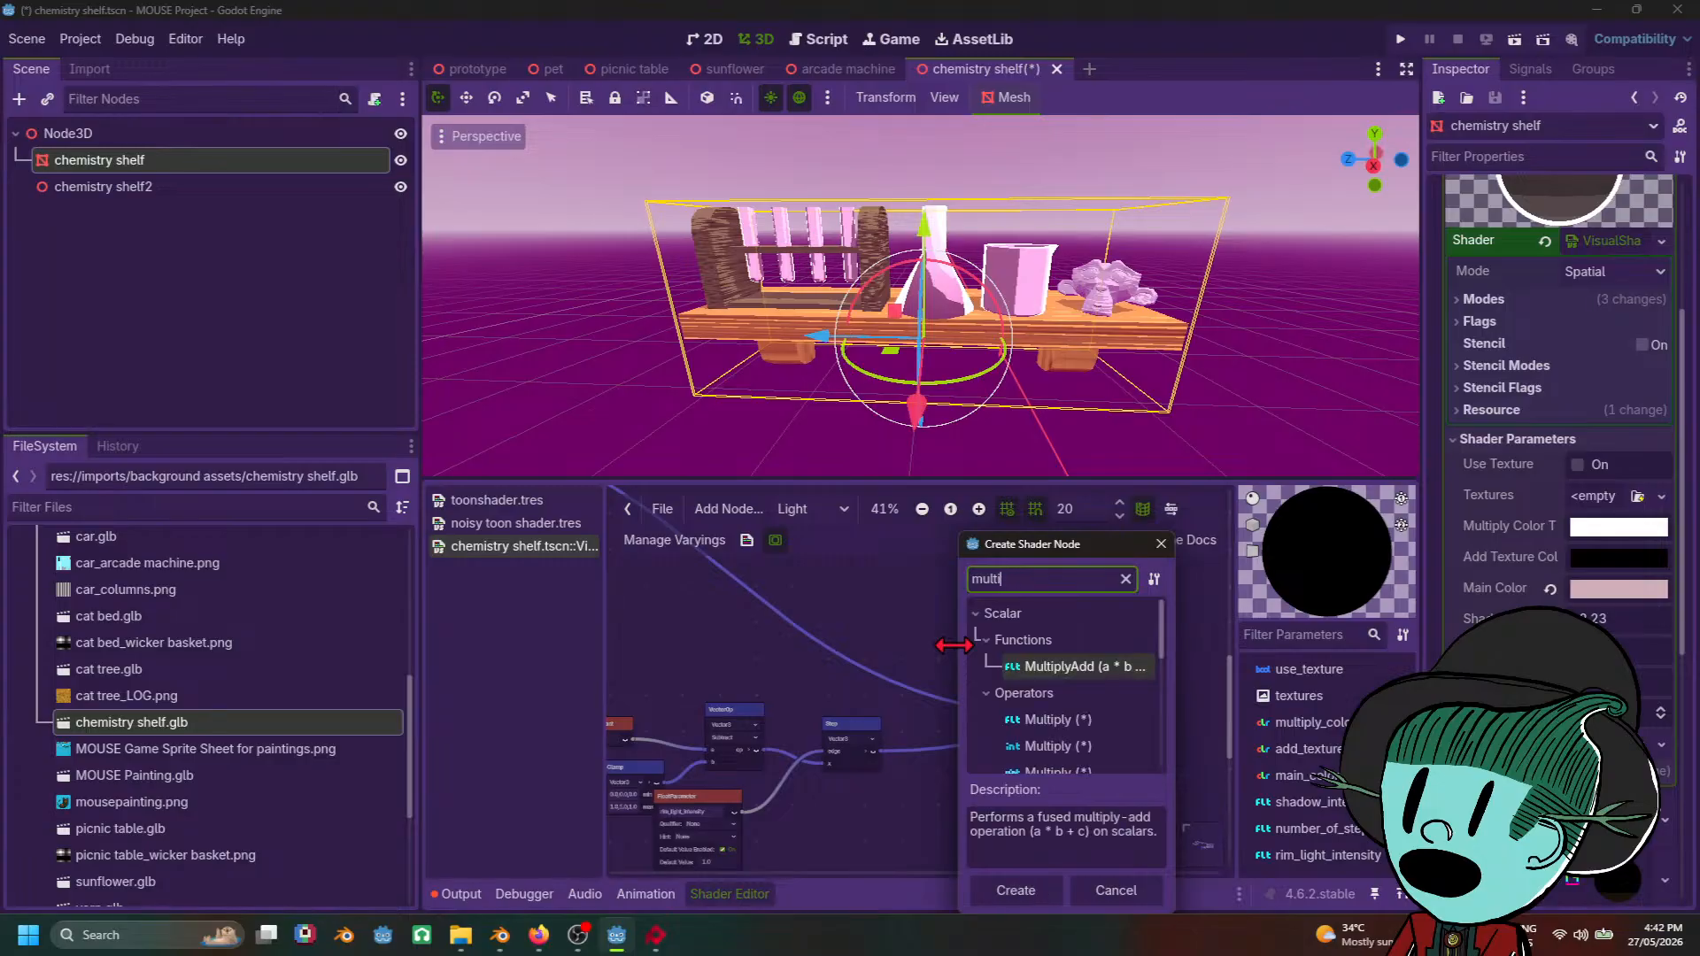
pyautogui.scroll(-5, 1018, 735)
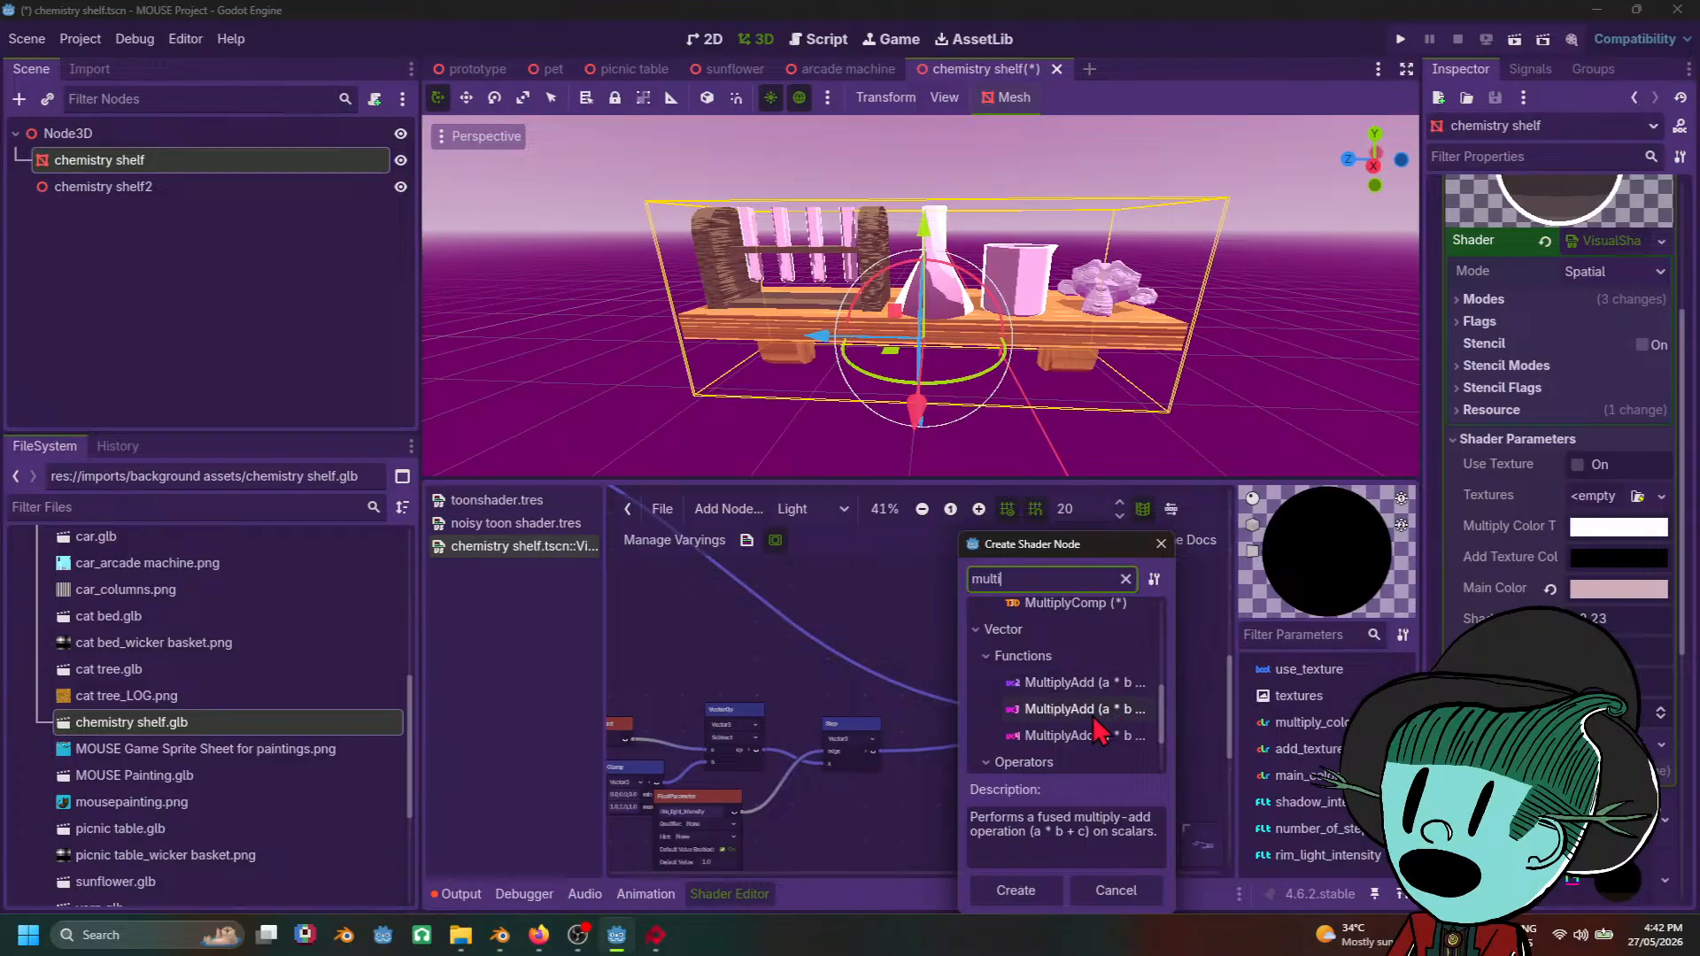
pyautogui.scroll(-3, 1093, 735)
pyautogui.doubleClick(1085, 728)
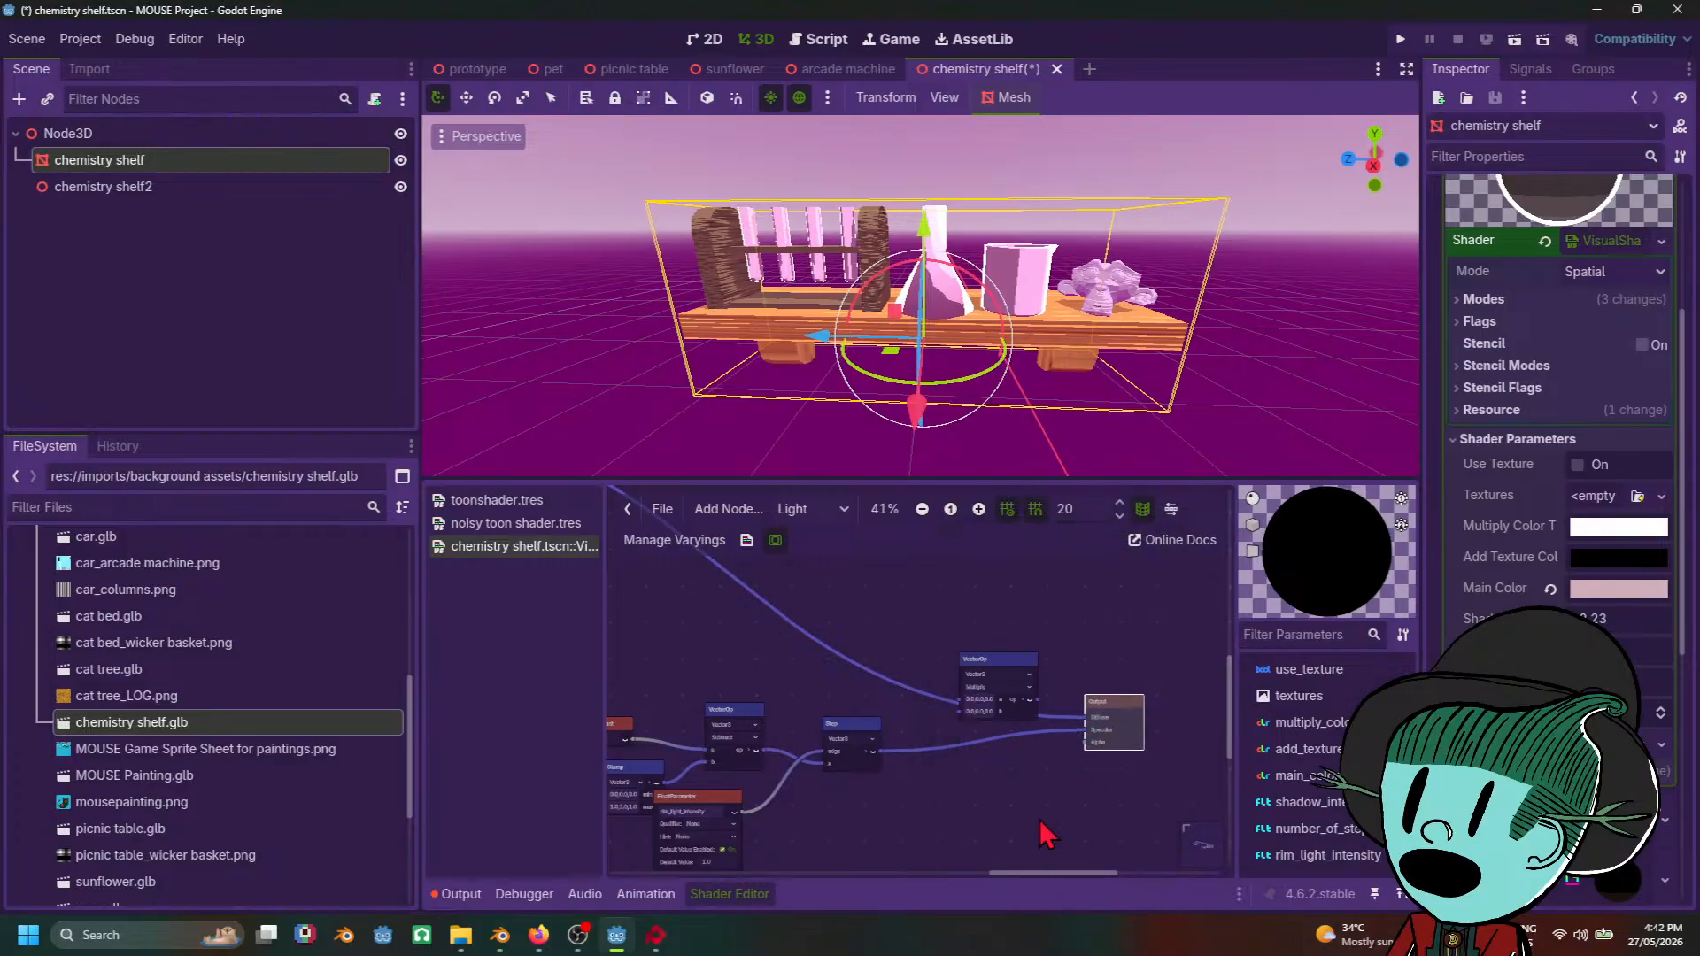
# Step: Connect the Step node's output to the new Multiply node's b input
pyautogui.scroll(4, 1036, 771)
pyautogui.moveTo(730, 731); pyautogui.dragTo(884, 654)
pyautogui.scroll(-4, 902, 684)
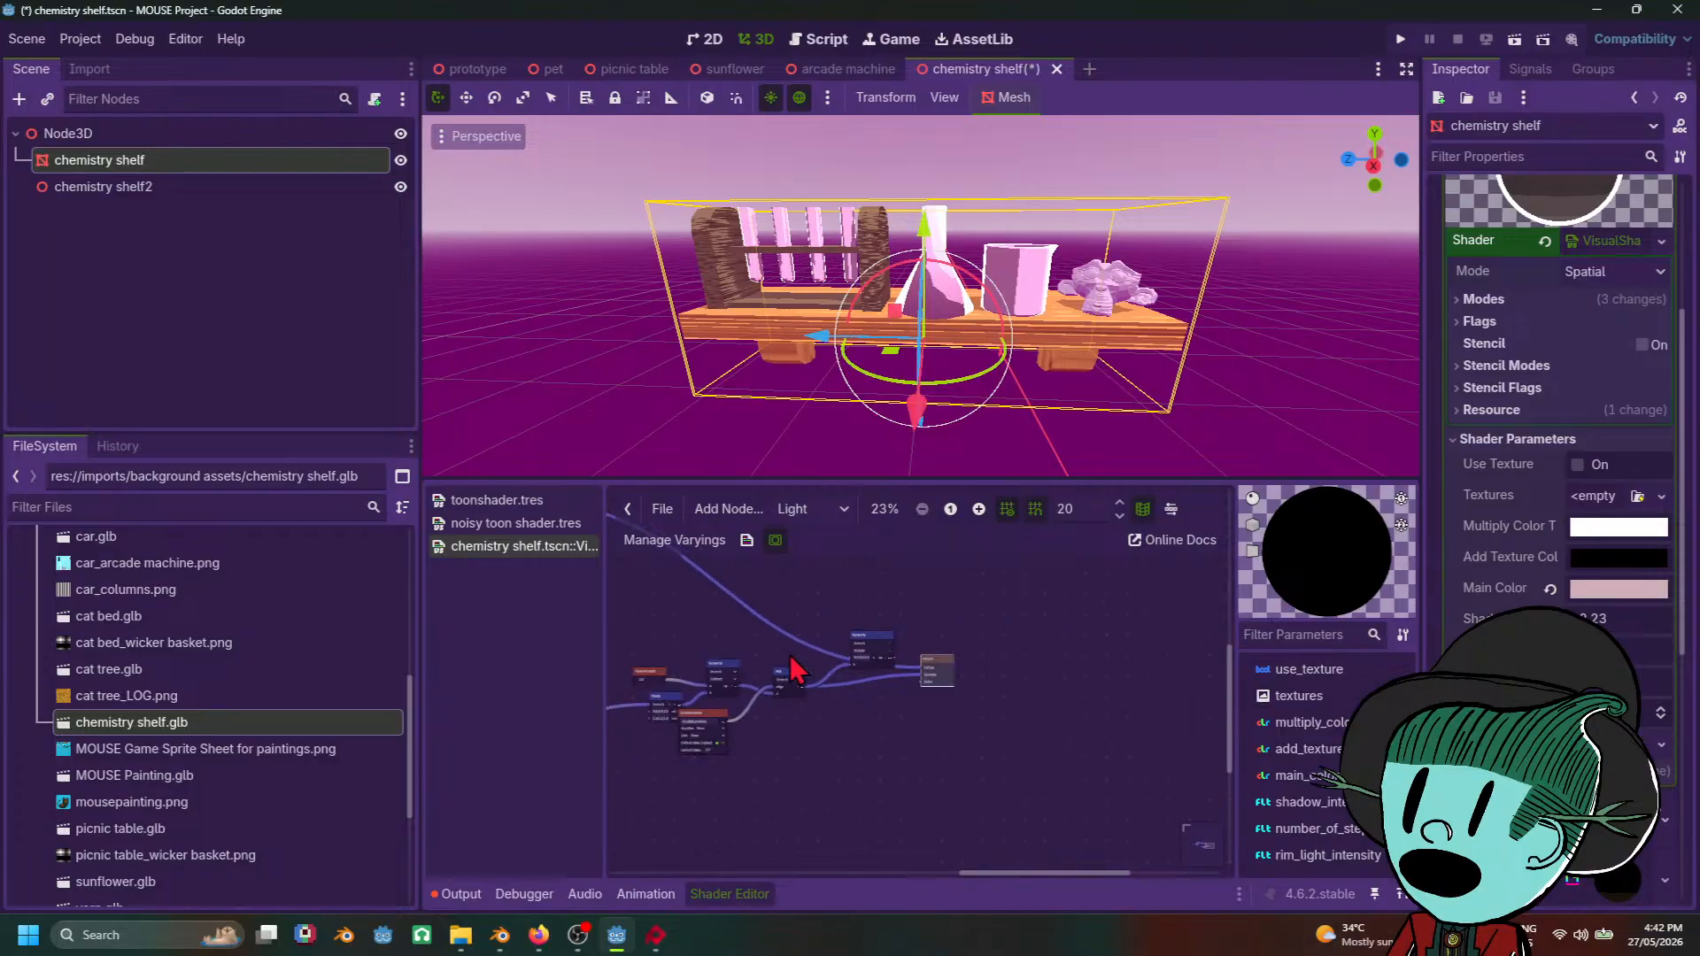
# Step: Trace the light node chain from the dot product through the attenuation Multiply to find the light value
pyautogui.moveTo(655, 935)
pyautogui.click(678, 837)
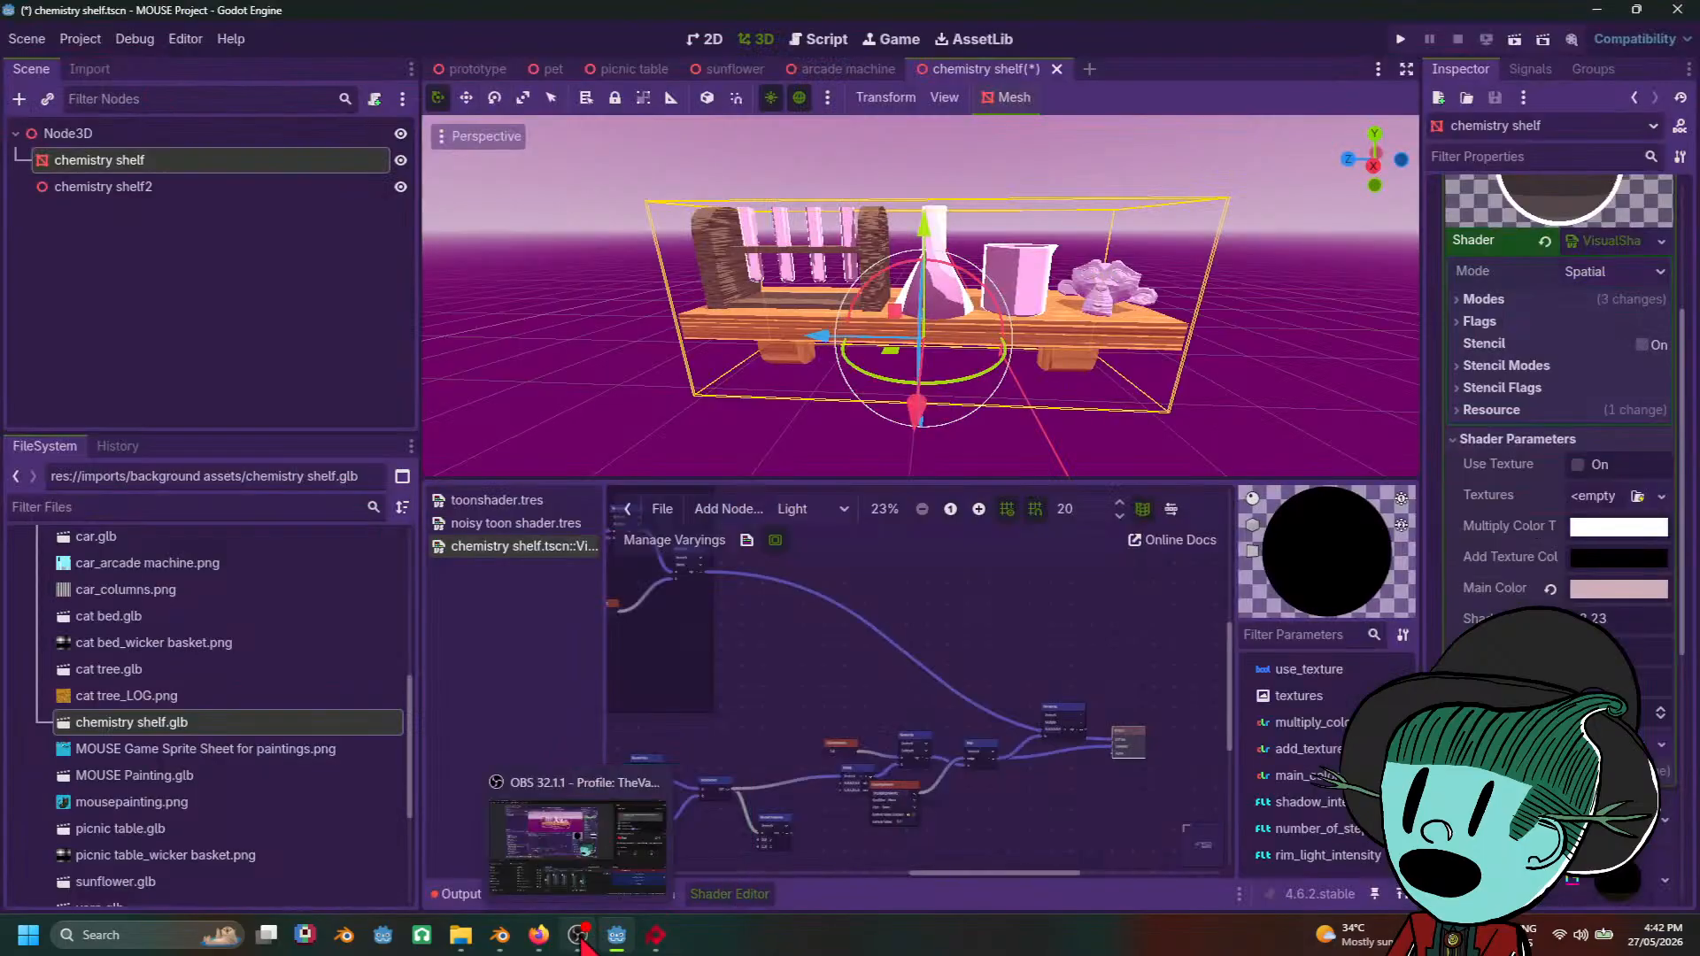
pyautogui.moveTo(539, 935)
pyautogui.moveTo(522, 883)
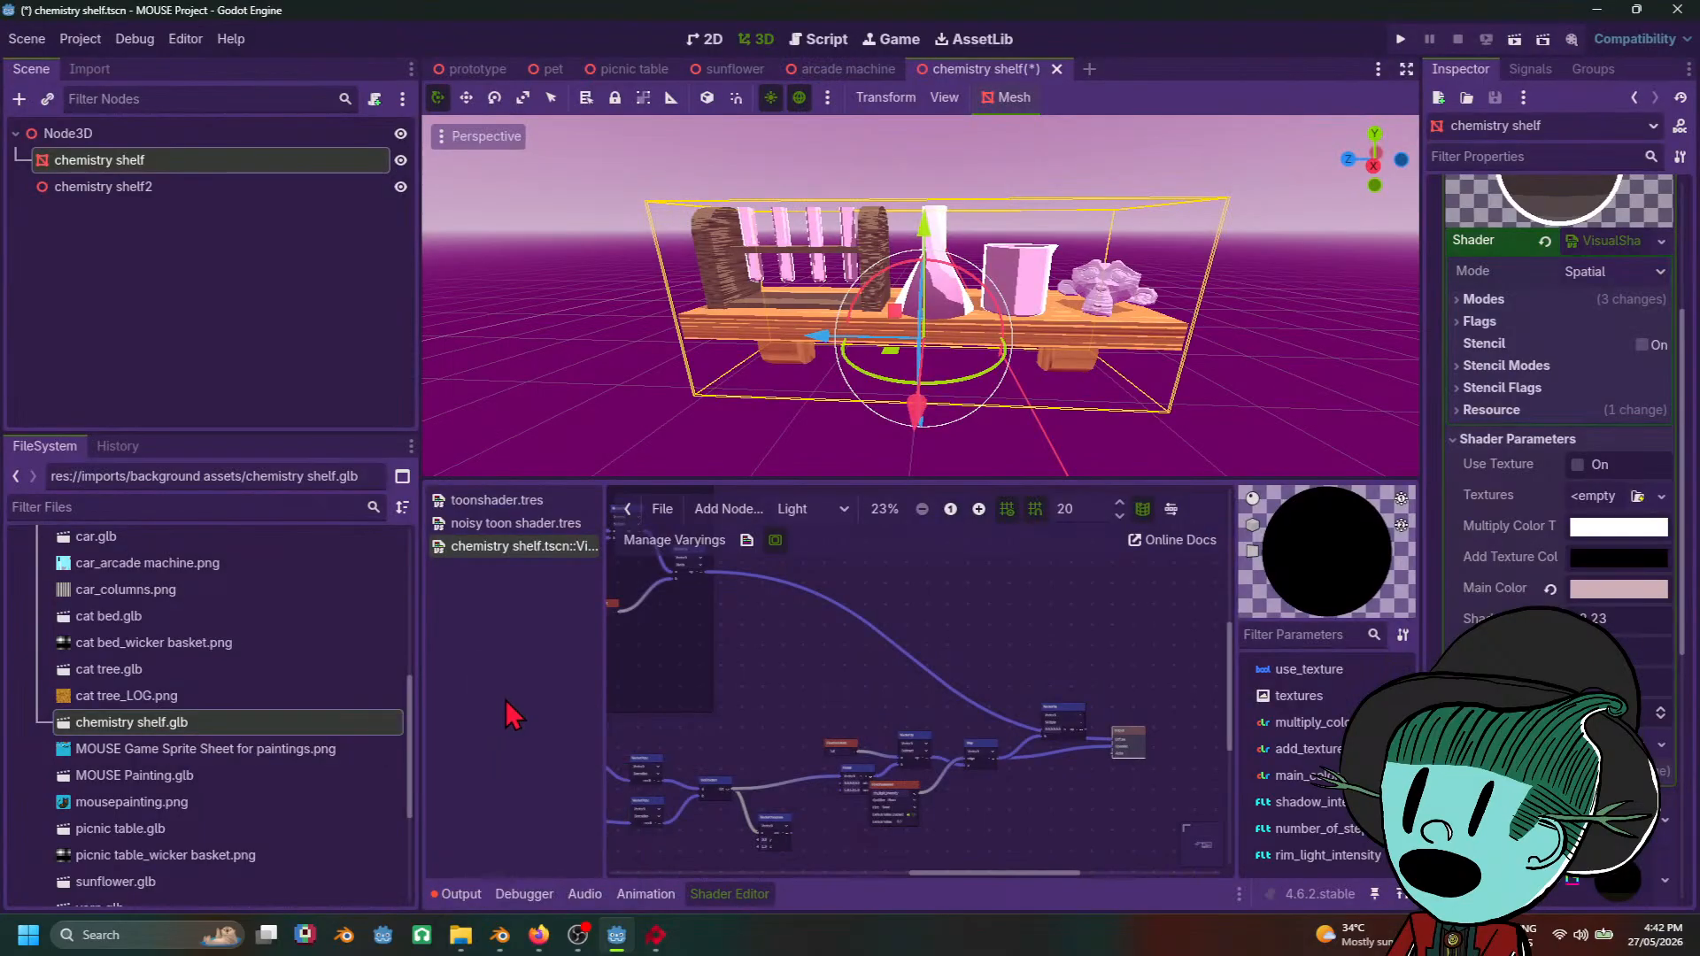
pyautogui.scroll(4, 797, 664)
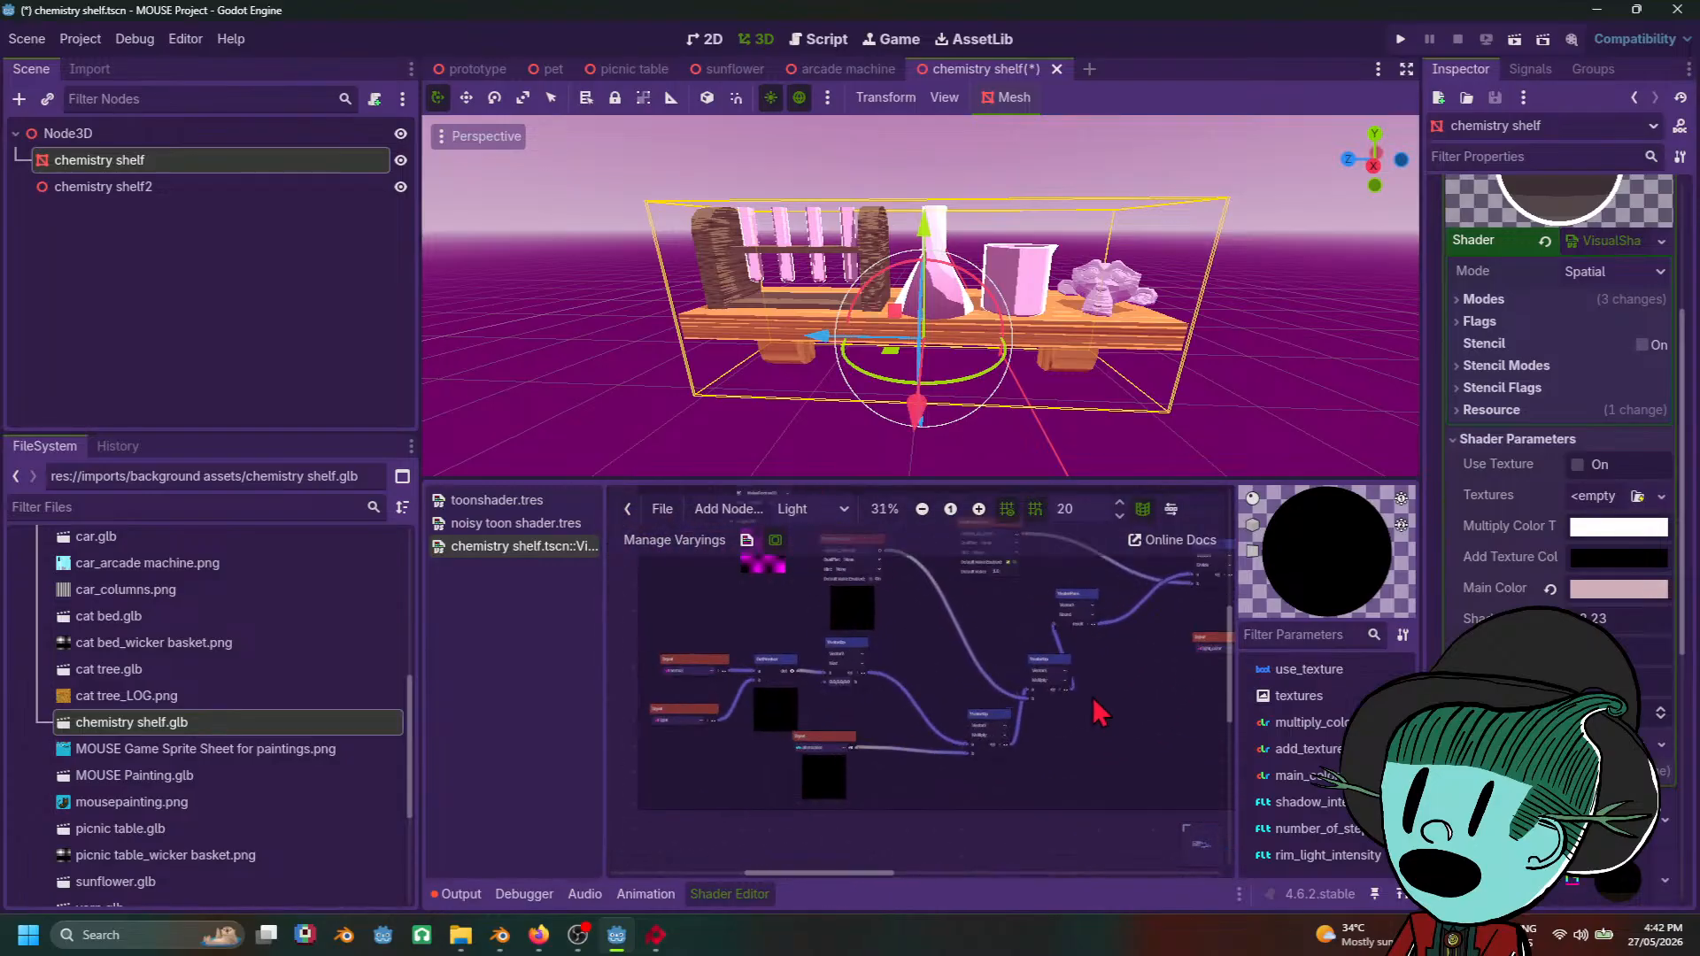
pyautogui.moveTo(1116, 757); pyautogui.dragTo(1151, 797, button='middle')
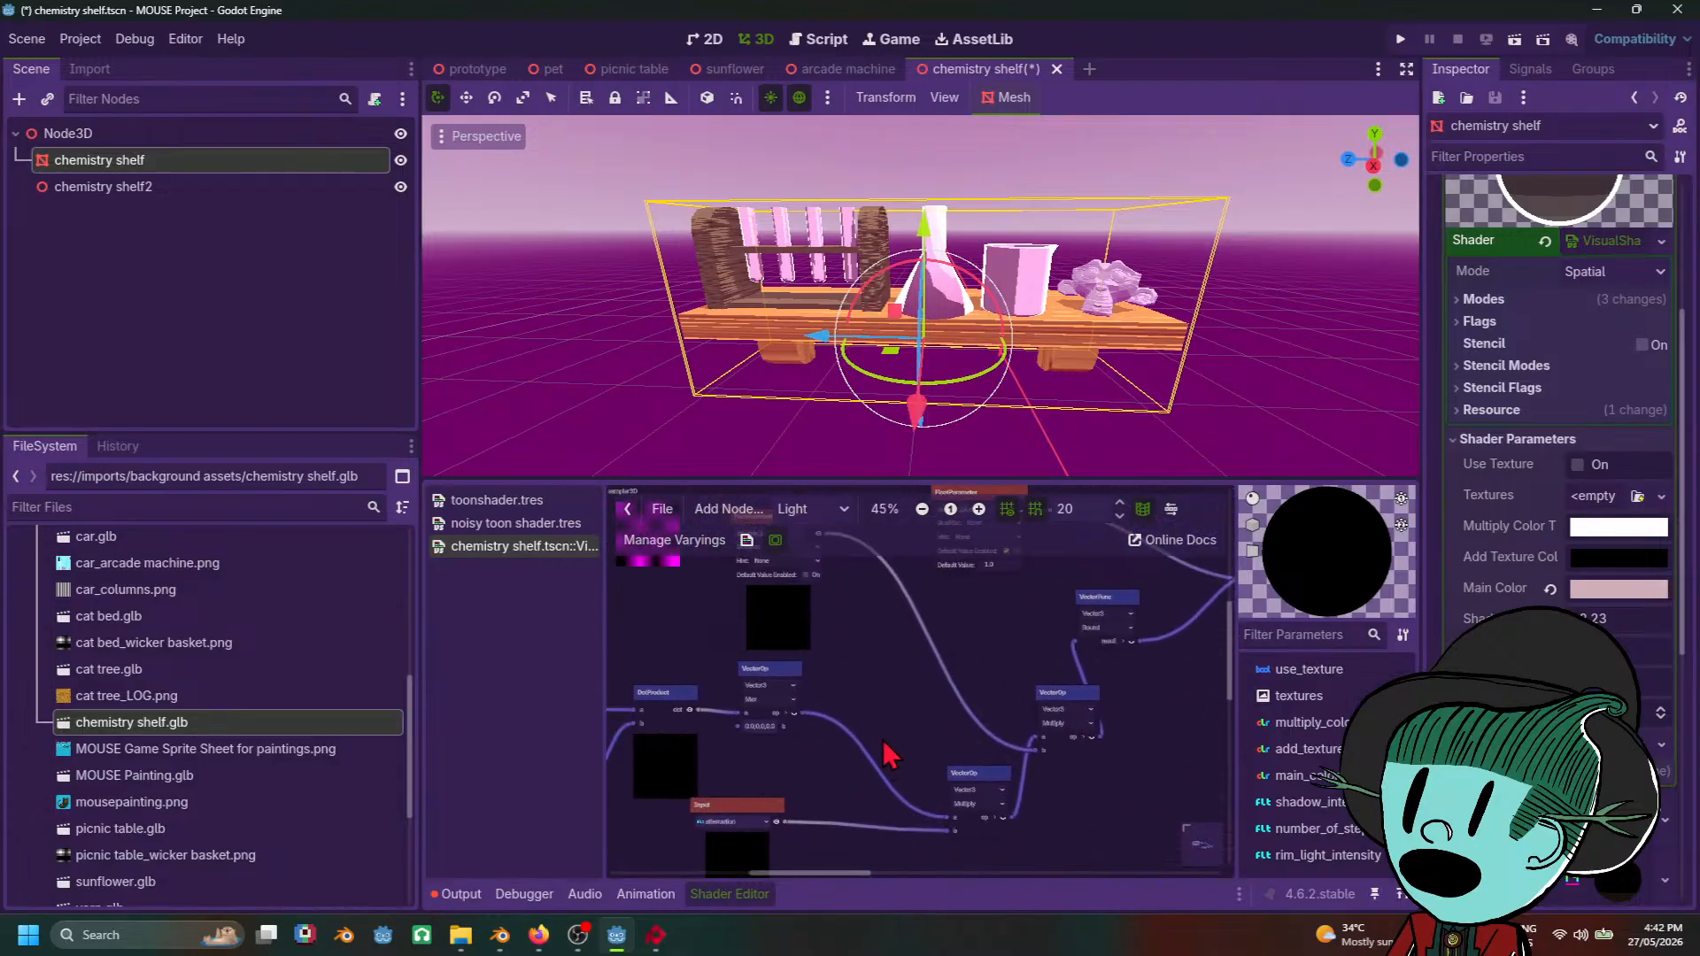
pyautogui.hscroll(3, 892, 770)
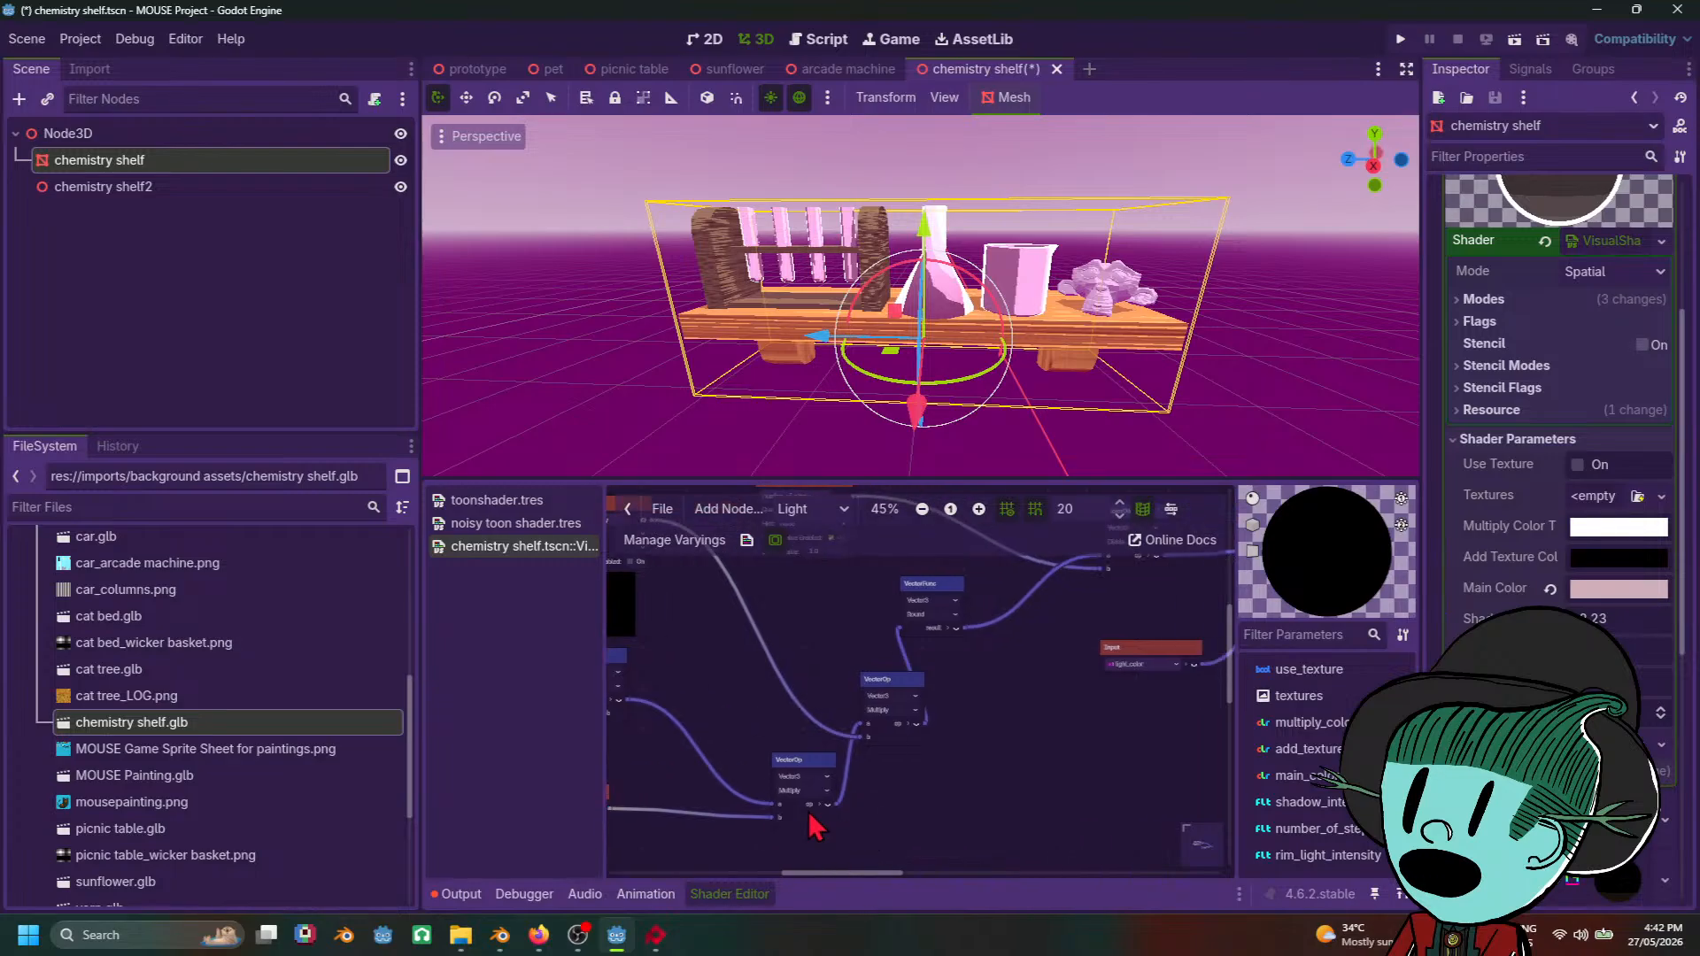
pyautogui.hscroll(-3, 992, 797)
pyautogui.scroll(-2, 900, 740)
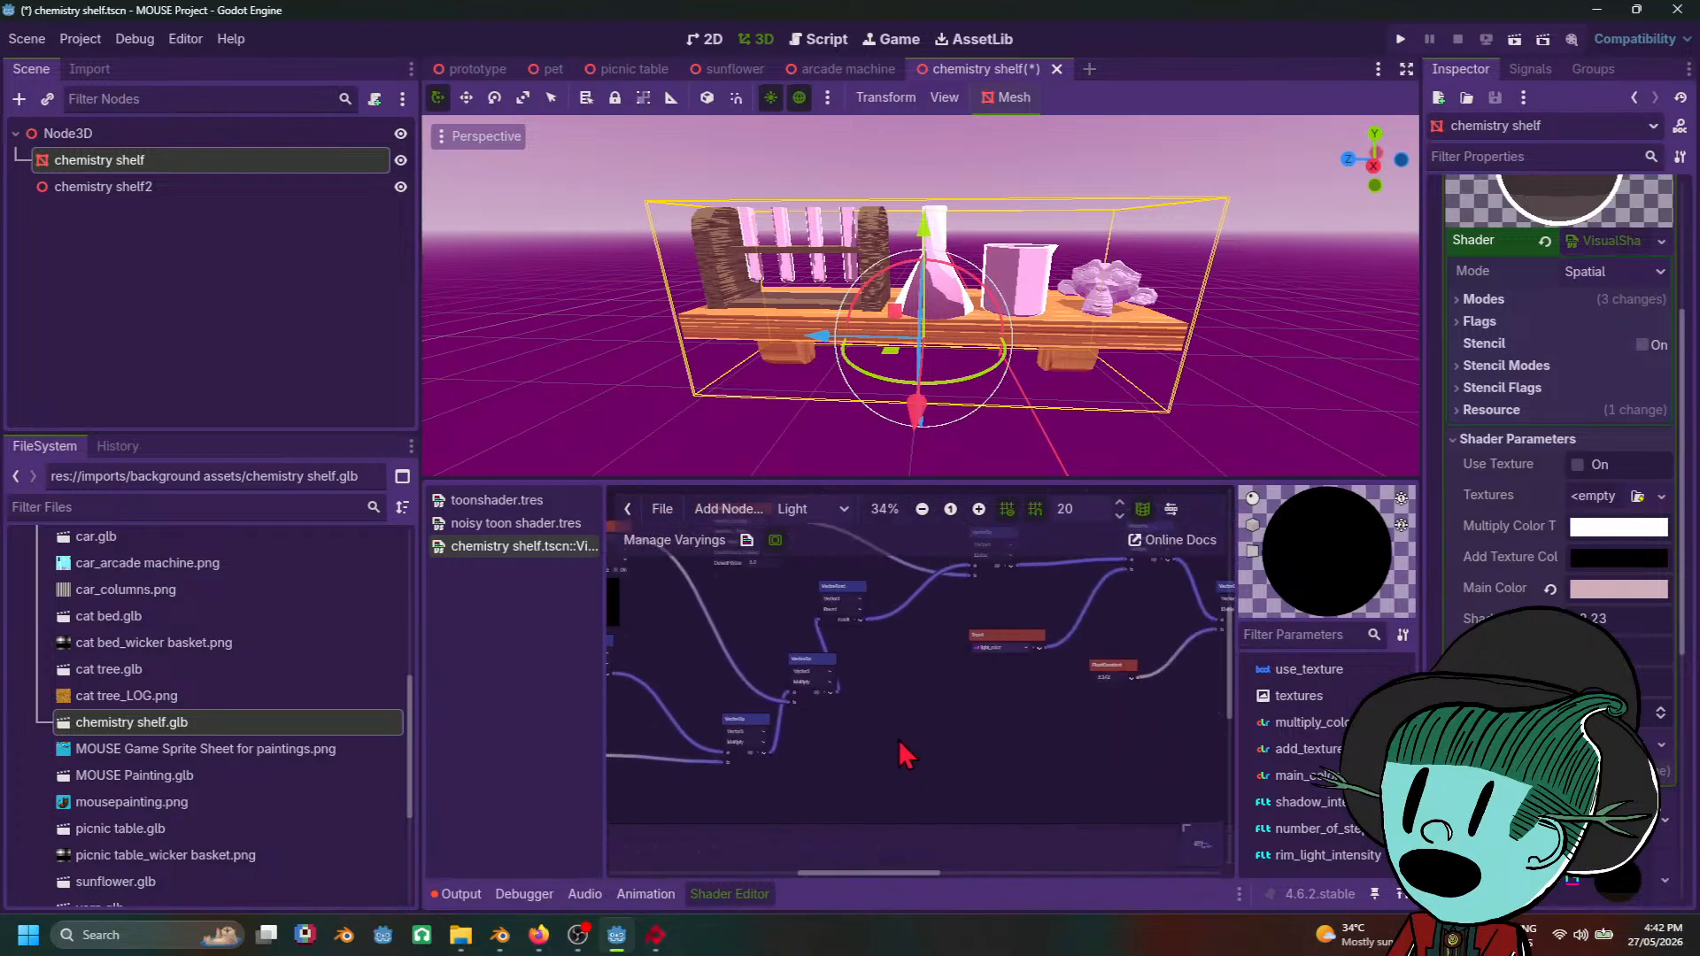
pyautogui.scroll(1, 1123, 806)
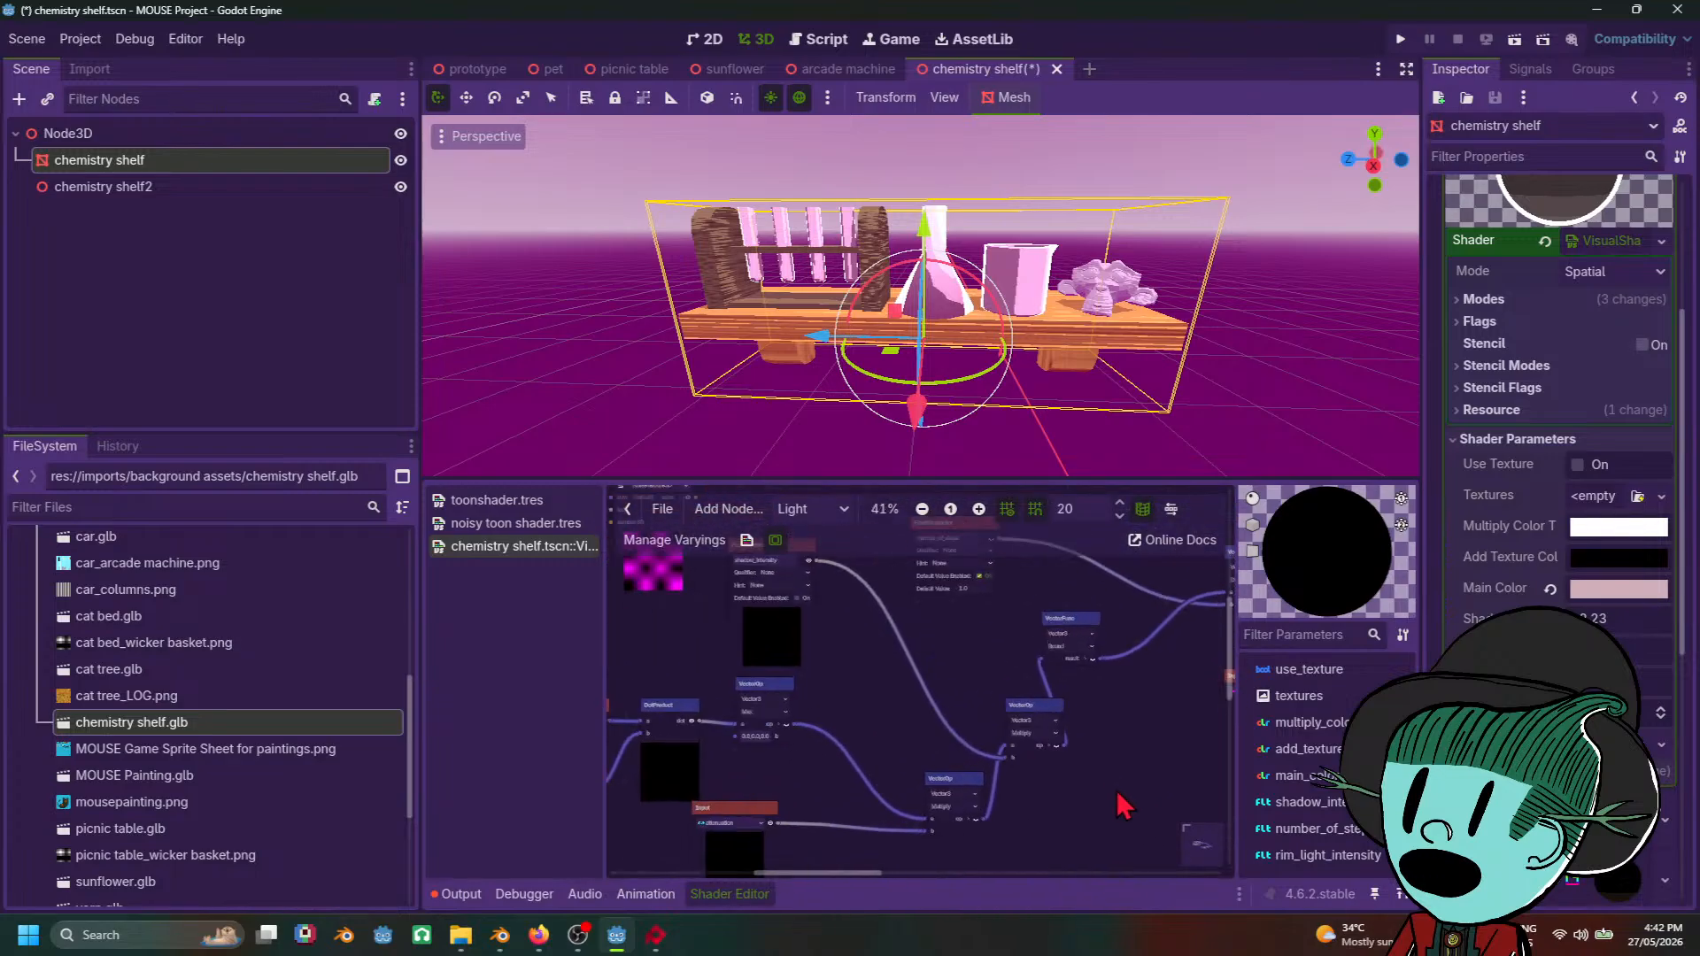
pyautogui.scroll(-3, 1123, 806)
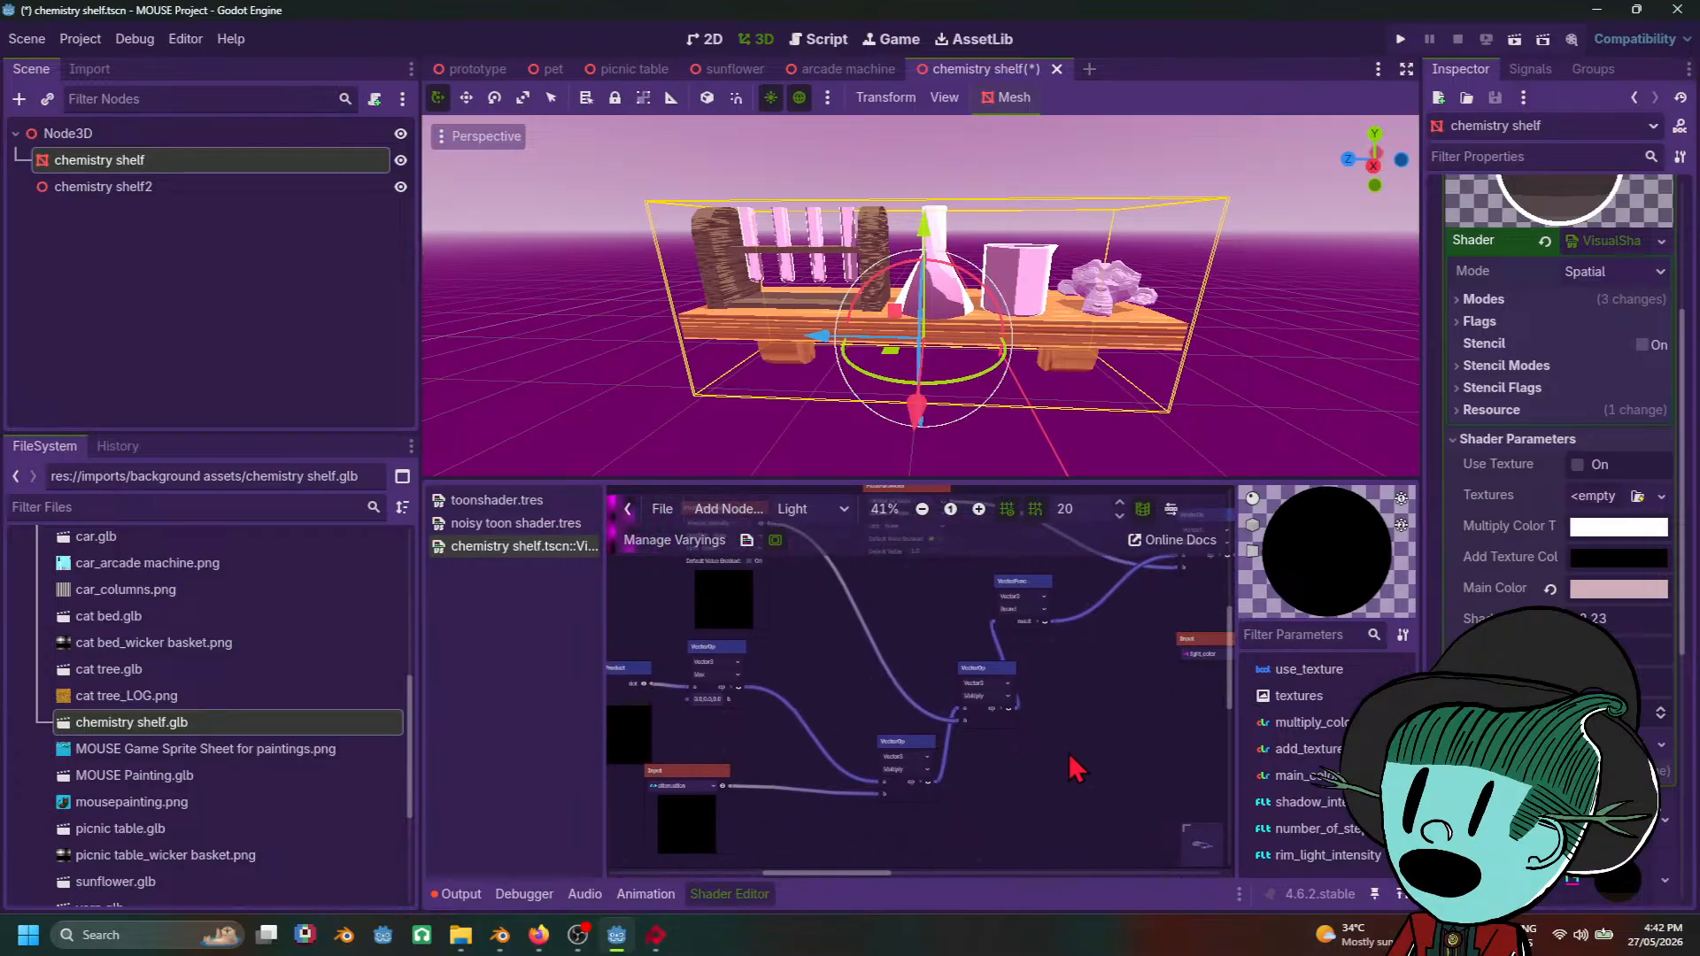
pyautogui.scroll(-2, 1075, 757)
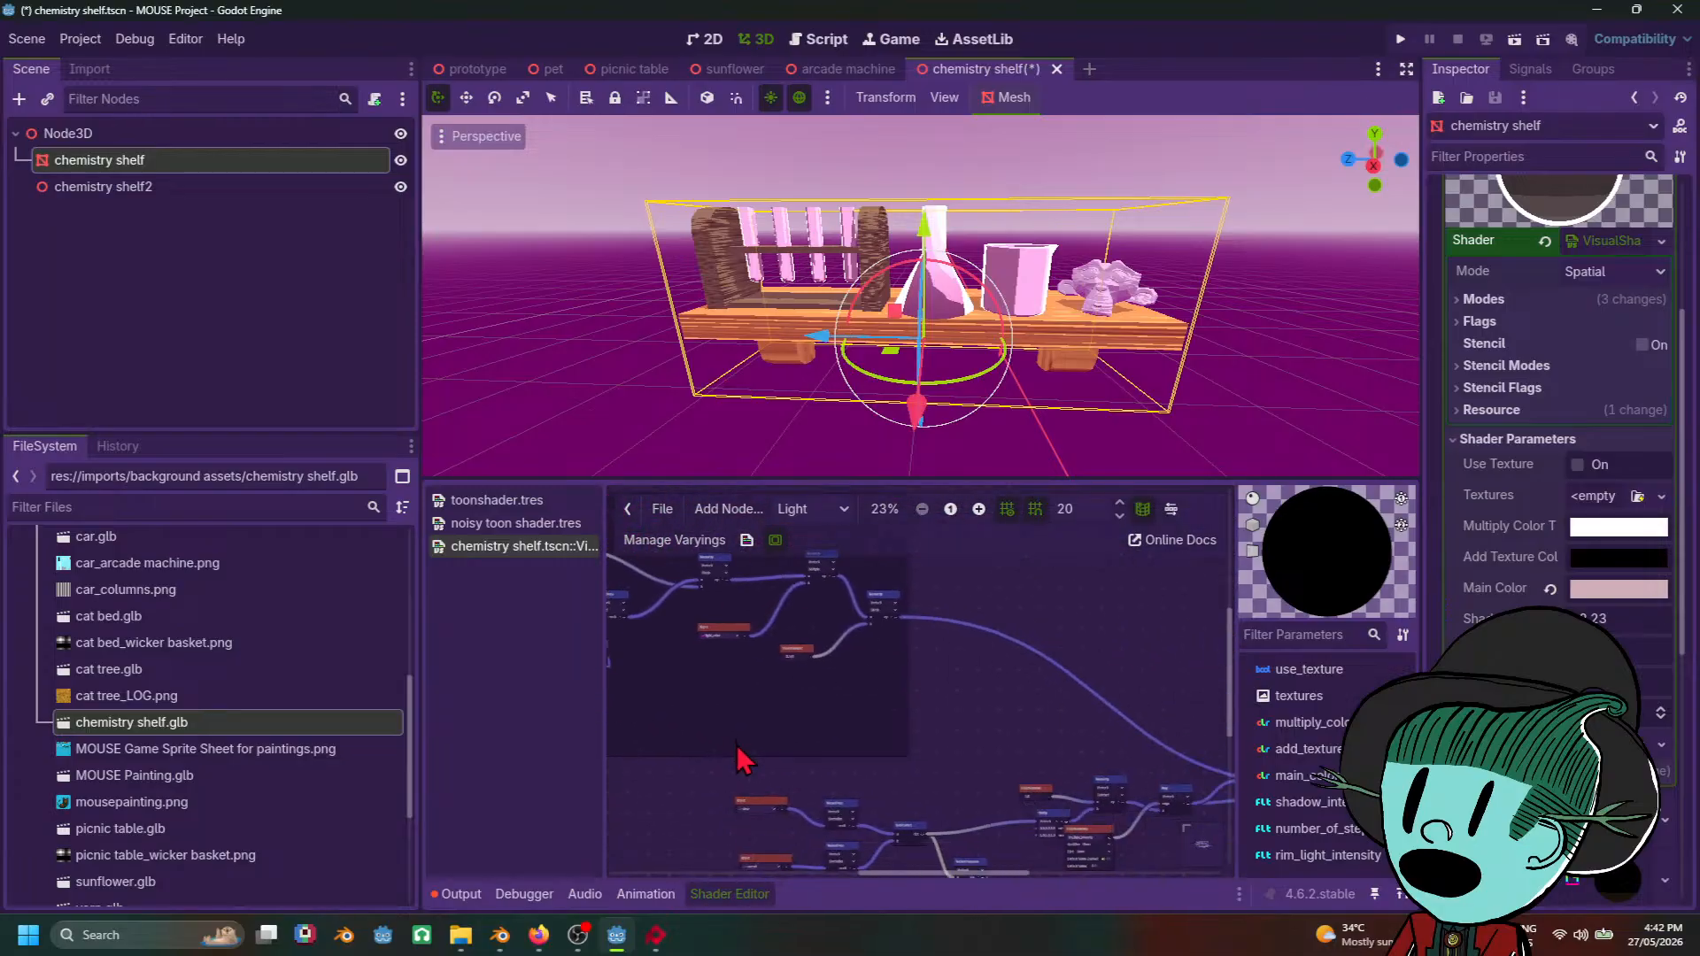
pyautogui.hscroll(-3, 797, 709)
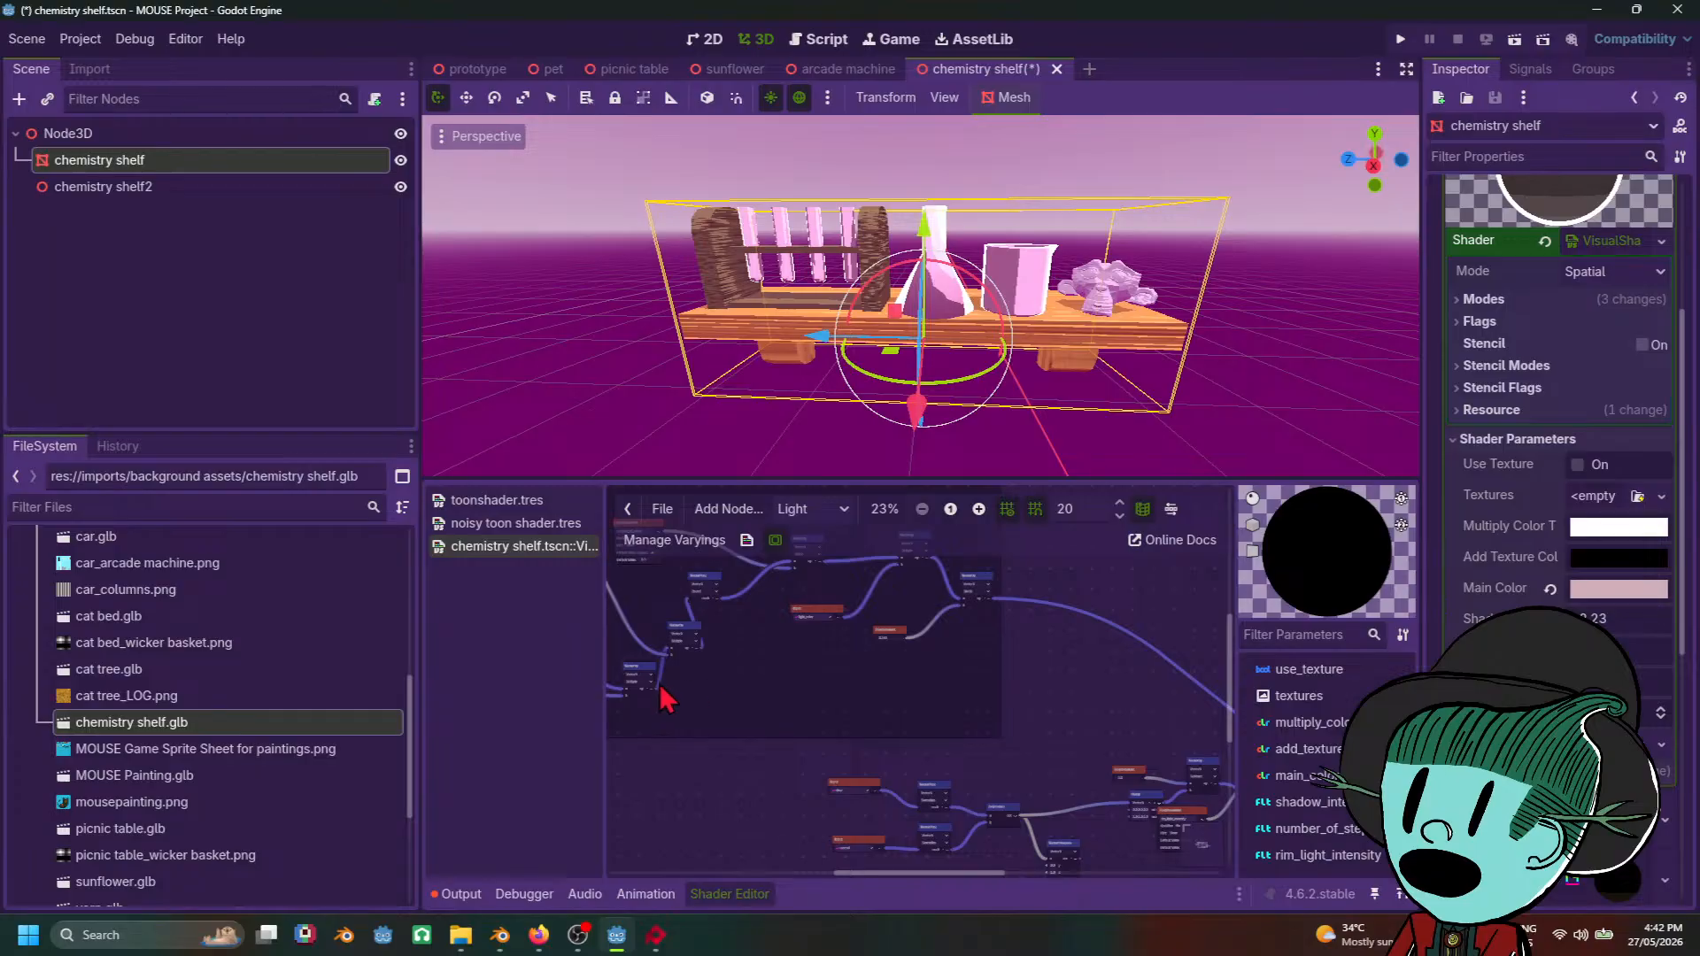
pyautogui.moveTo(660, 700); pyautogui.dragTo(1117, 744)
pyautogui.write('multi')
pyautogui.click(1081, 757)
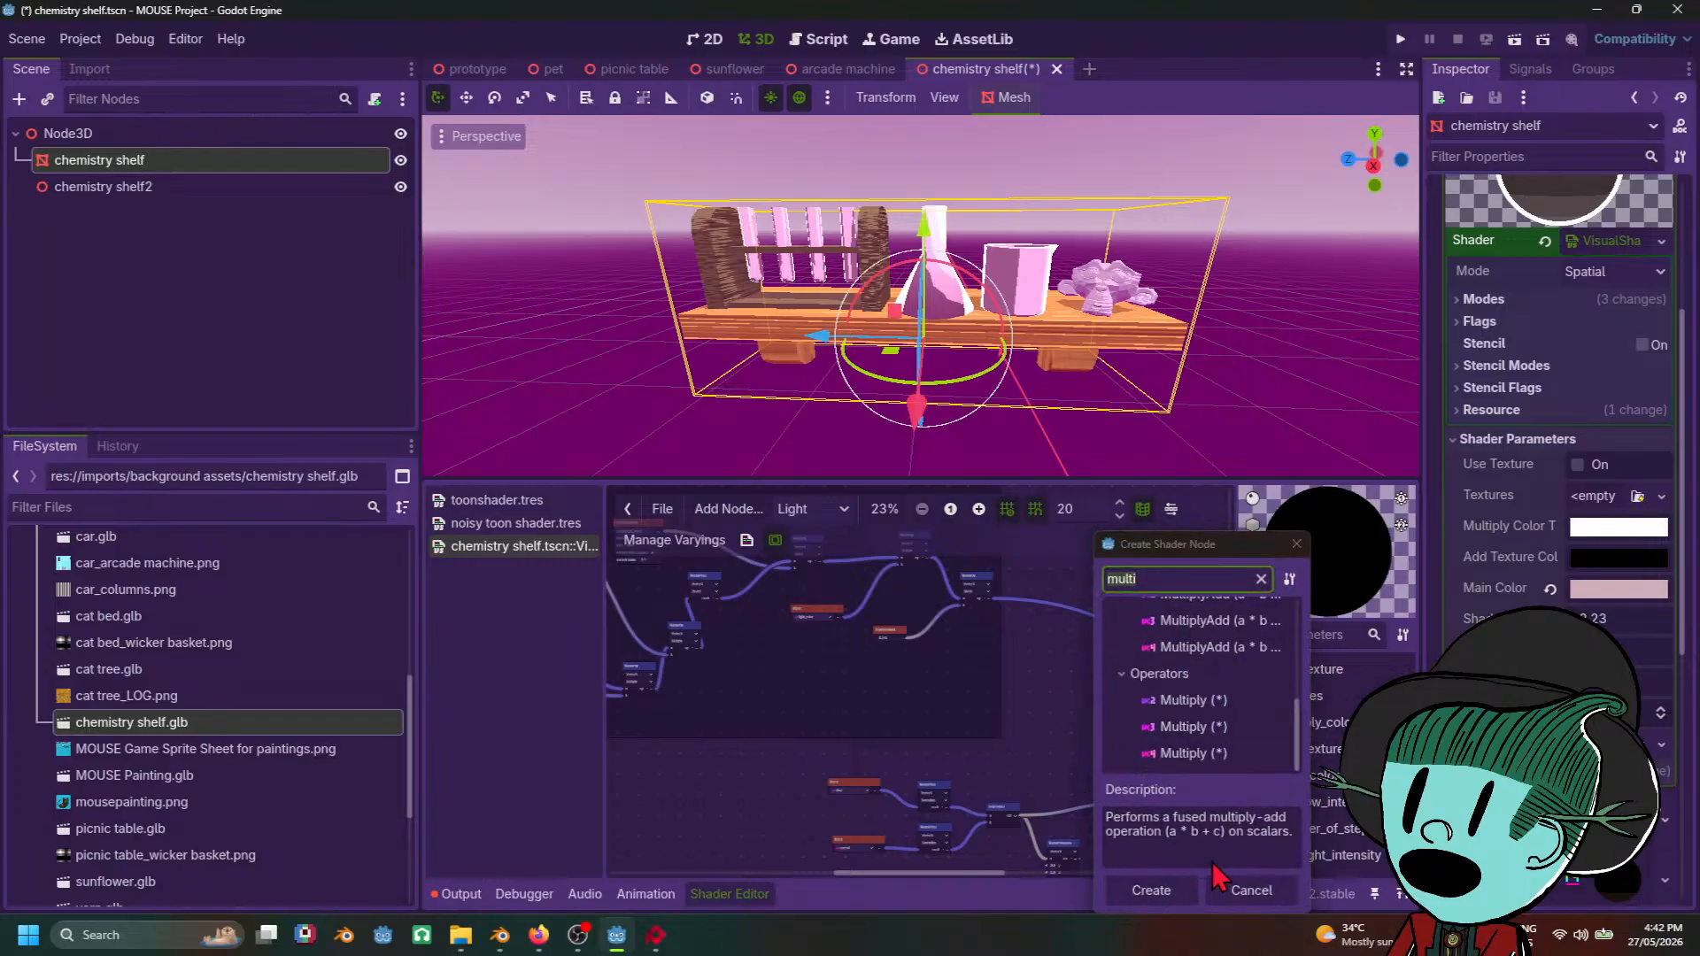
pyautogui.click(1239, 891)
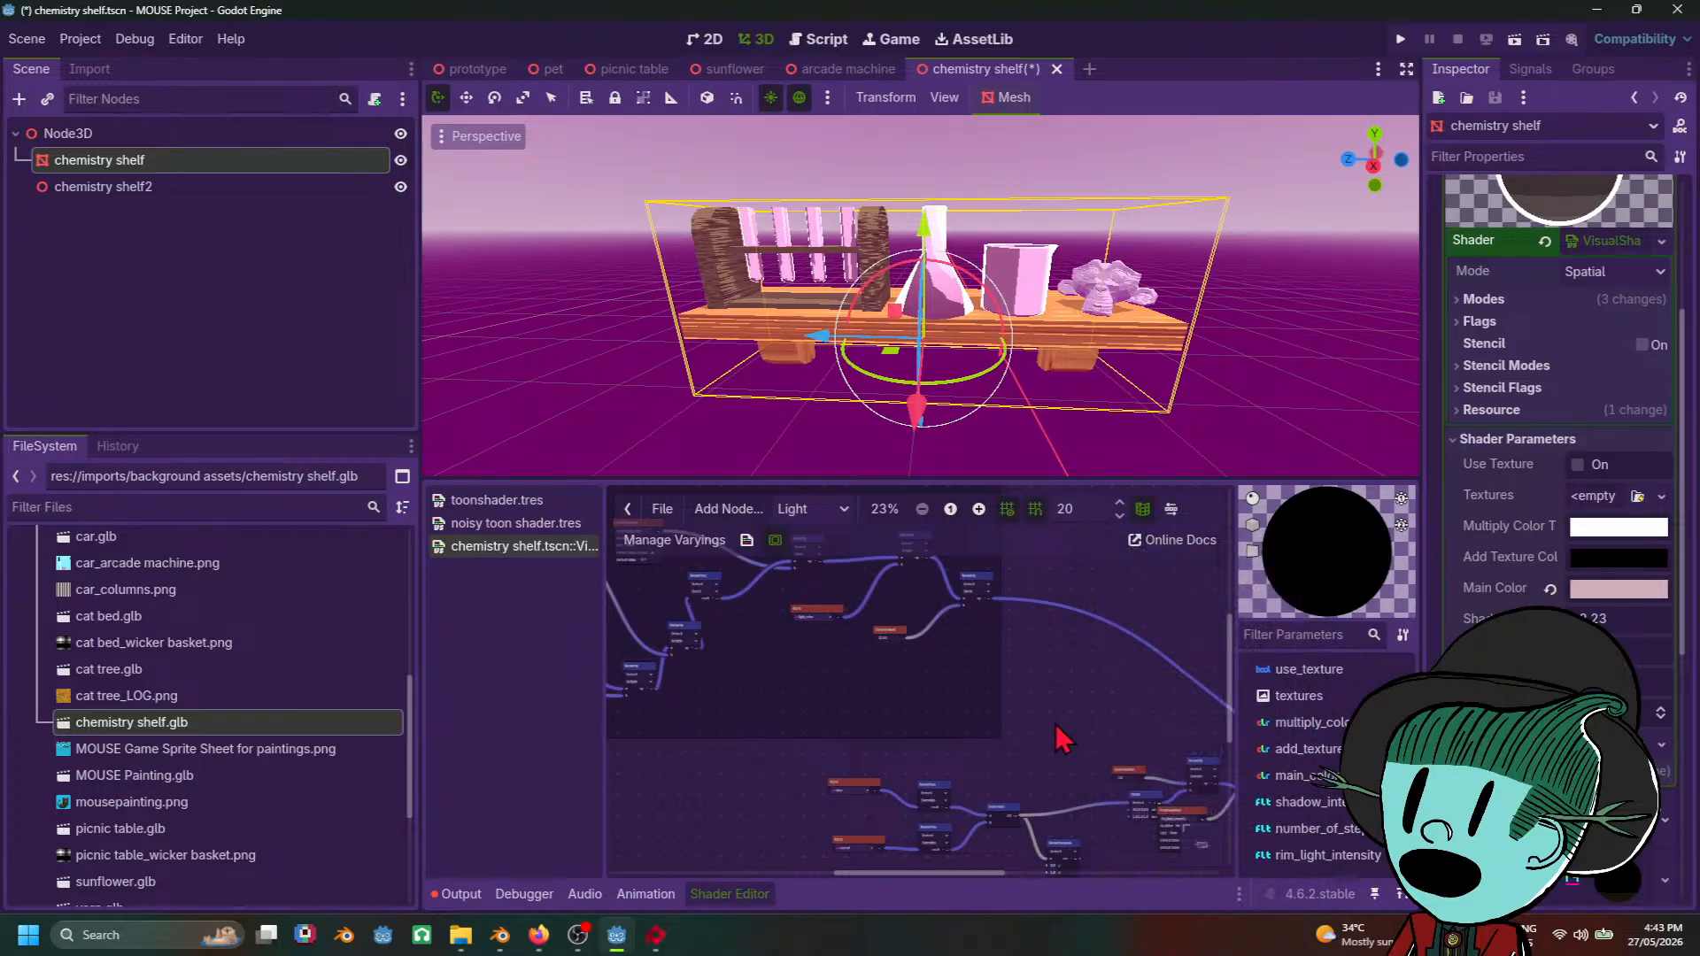
# Step: Move the attenuation Multiply node down beside the rim nodes and connect its output to the new Multiply node's a input
pyautogui.hscroll(3, 832, 704)
pyautogui.hscroll(-3, 845, 708)
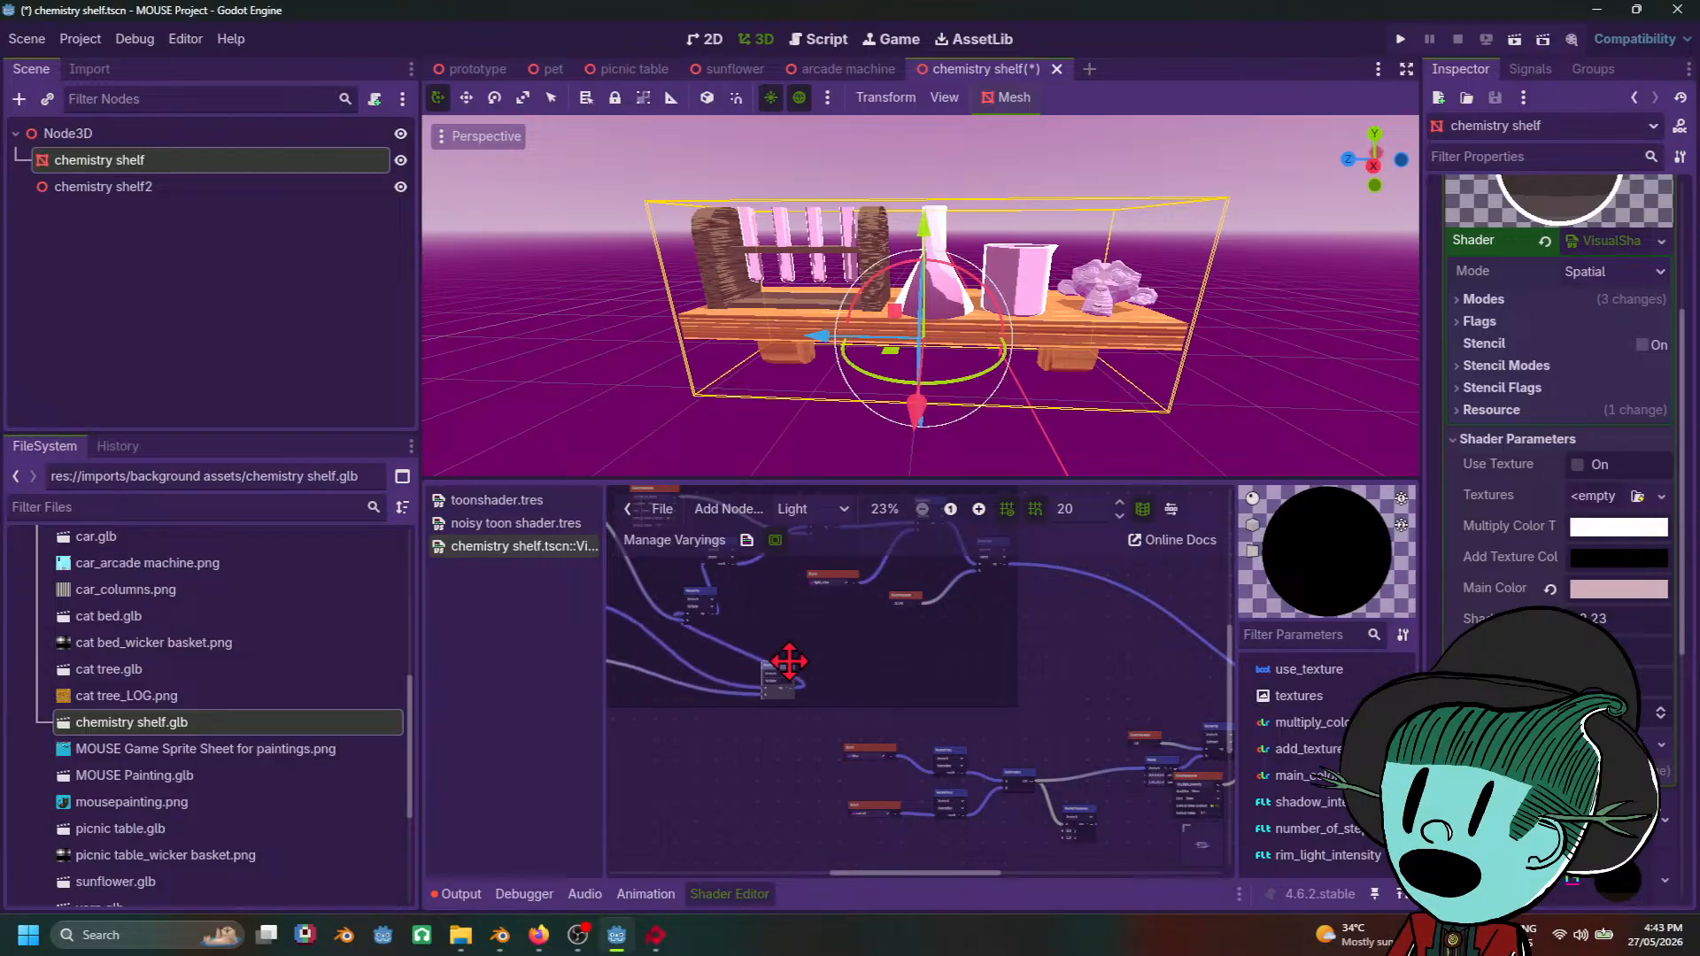
pyautogui.hscroll(5, 995, 664)
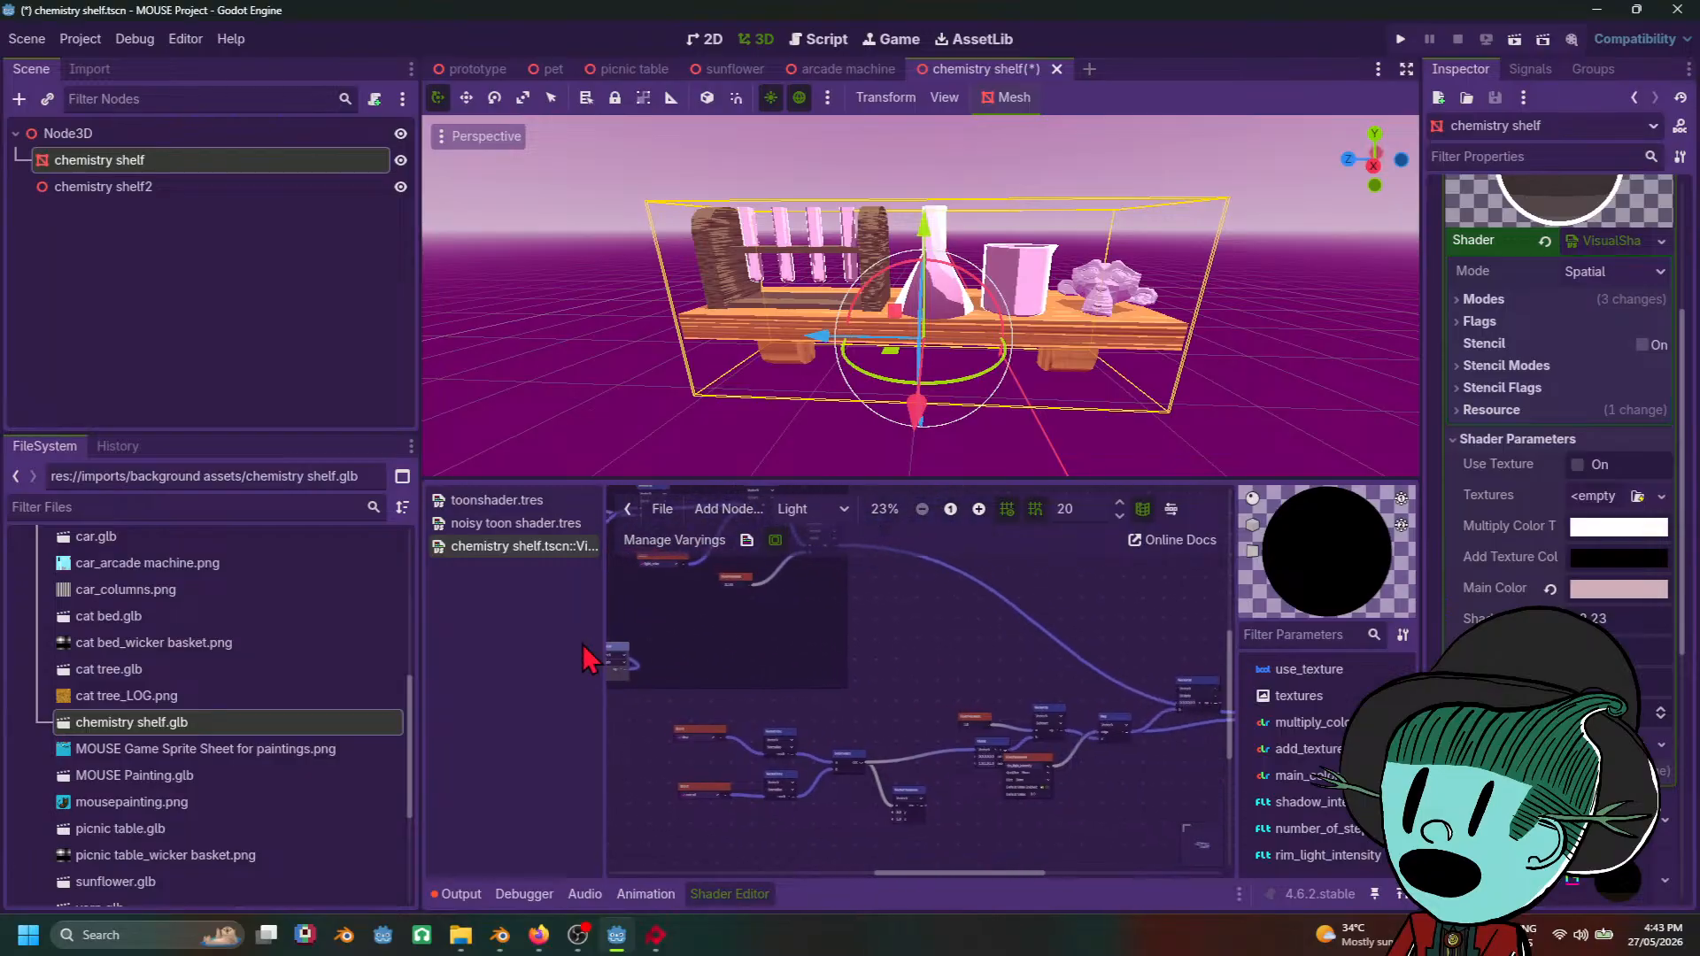
pyautogui.moveTo(633, 677); pyautogui.dragTo(1187, 716)
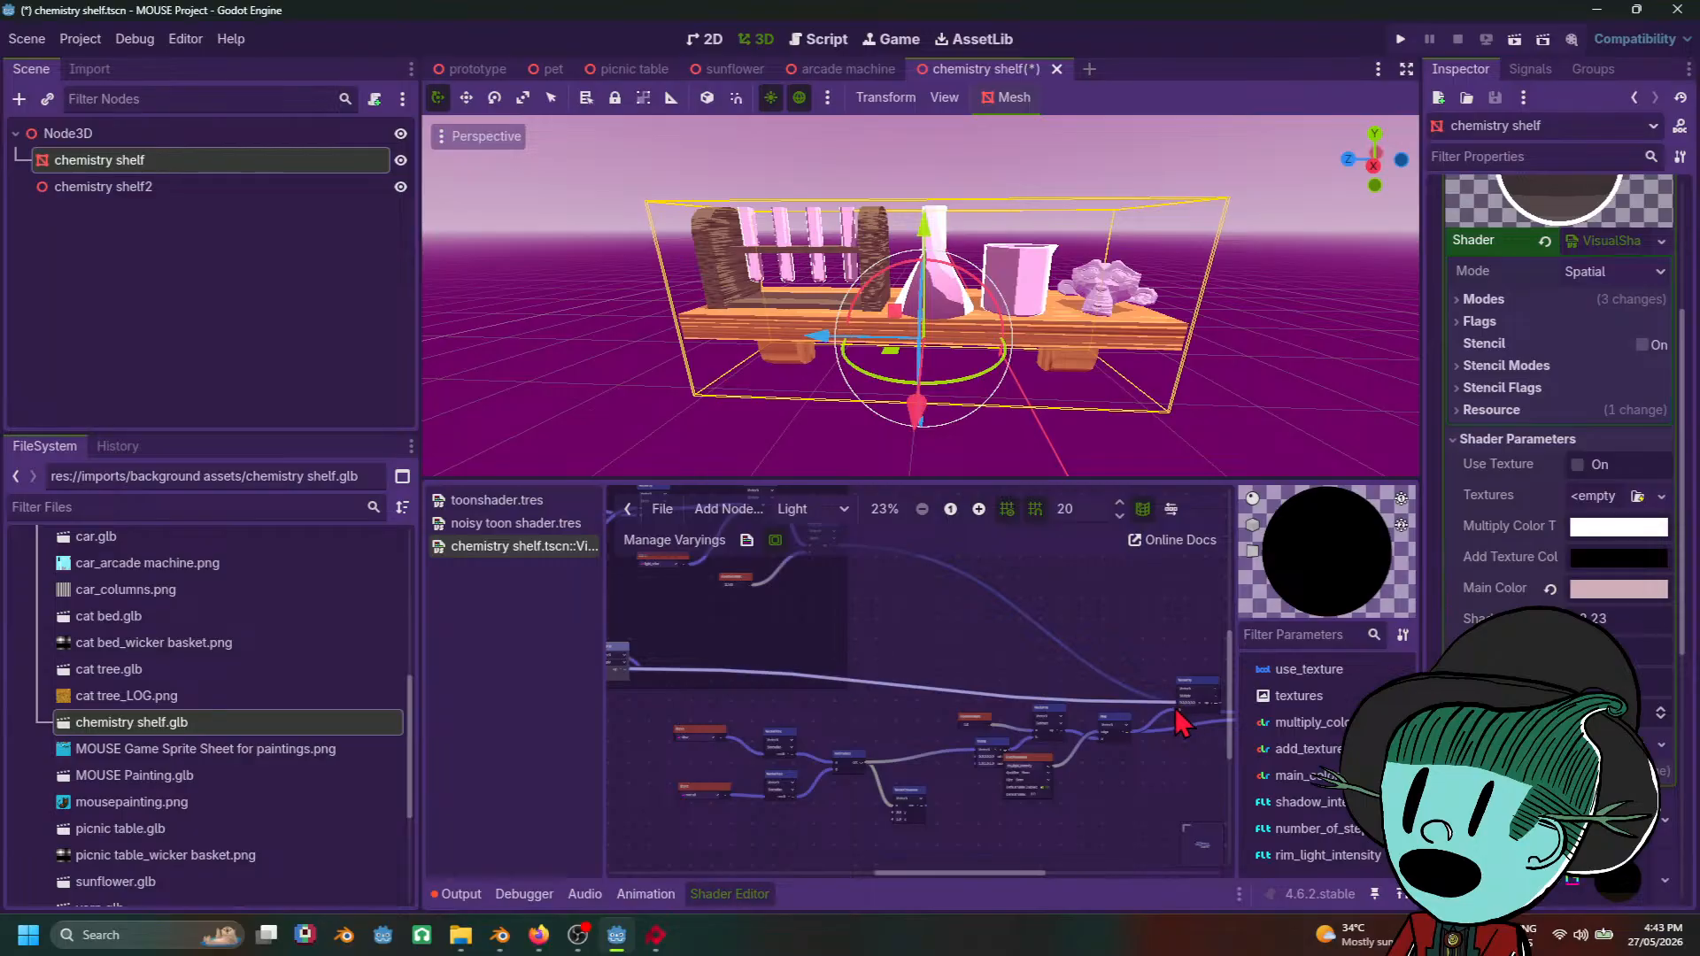
# Step: Move the Output node farther from the new Multiply node and connect the Multiply result to the Specular input
pyautogui.scroll(6, 1089, 700)
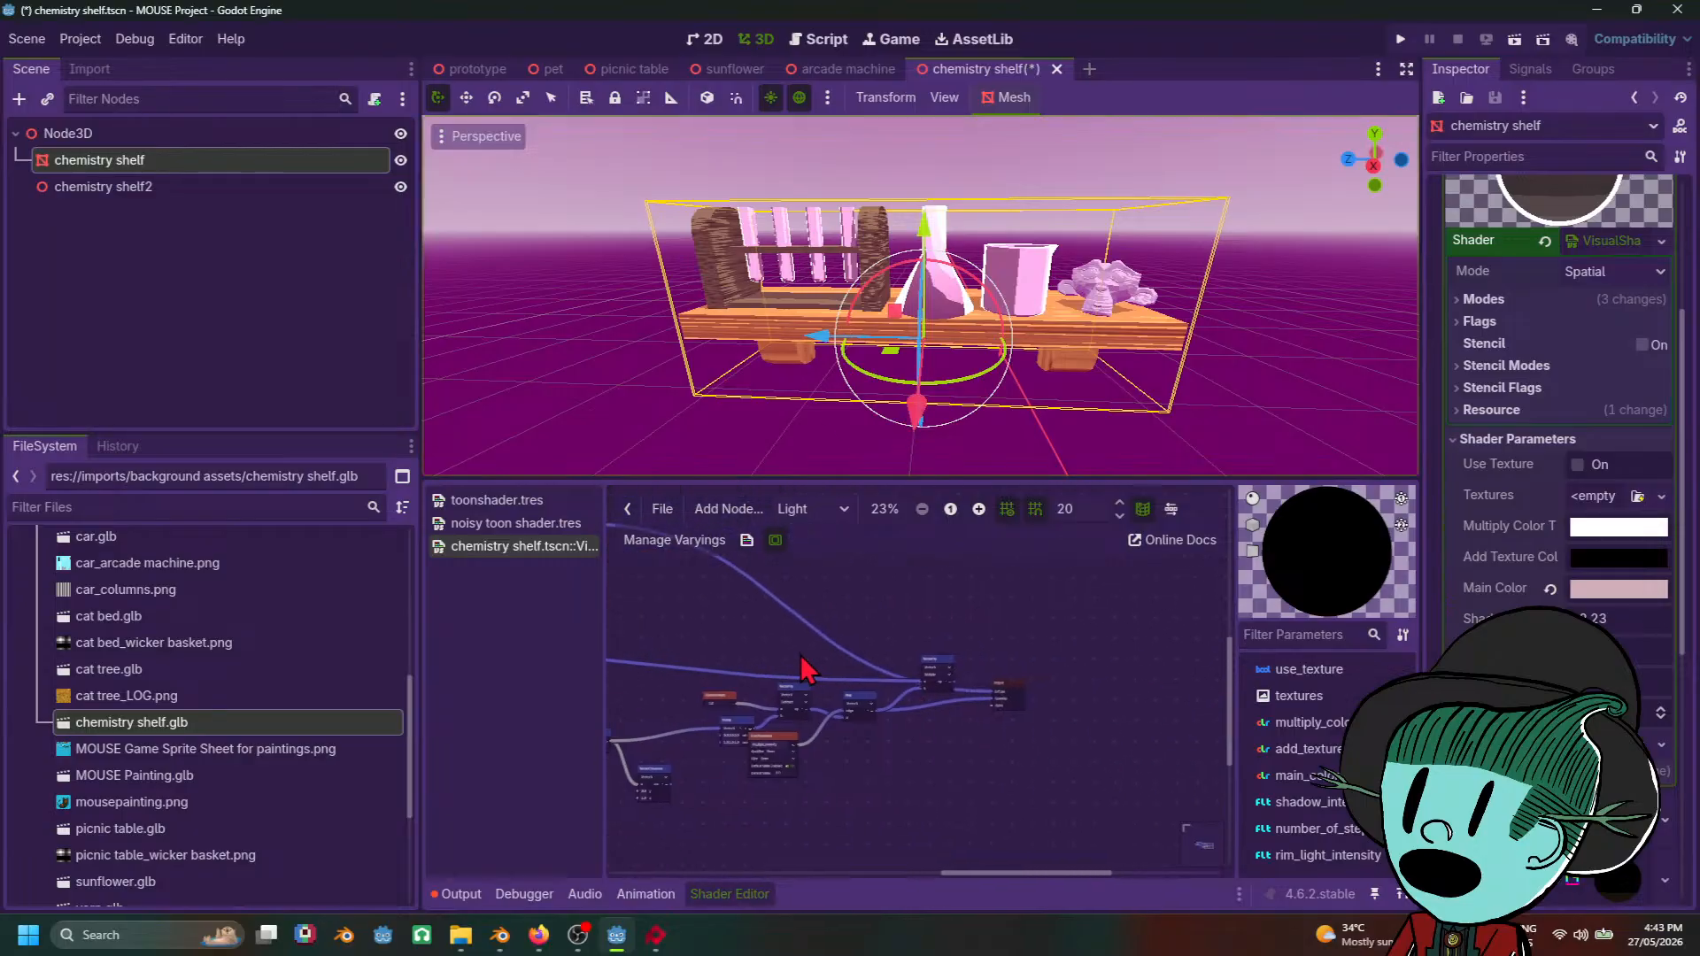
pyautogui.scroll(2, 904, 686)
pyautogui.moveTo(974, 751); pyautogui.dragTo(1142, 660)
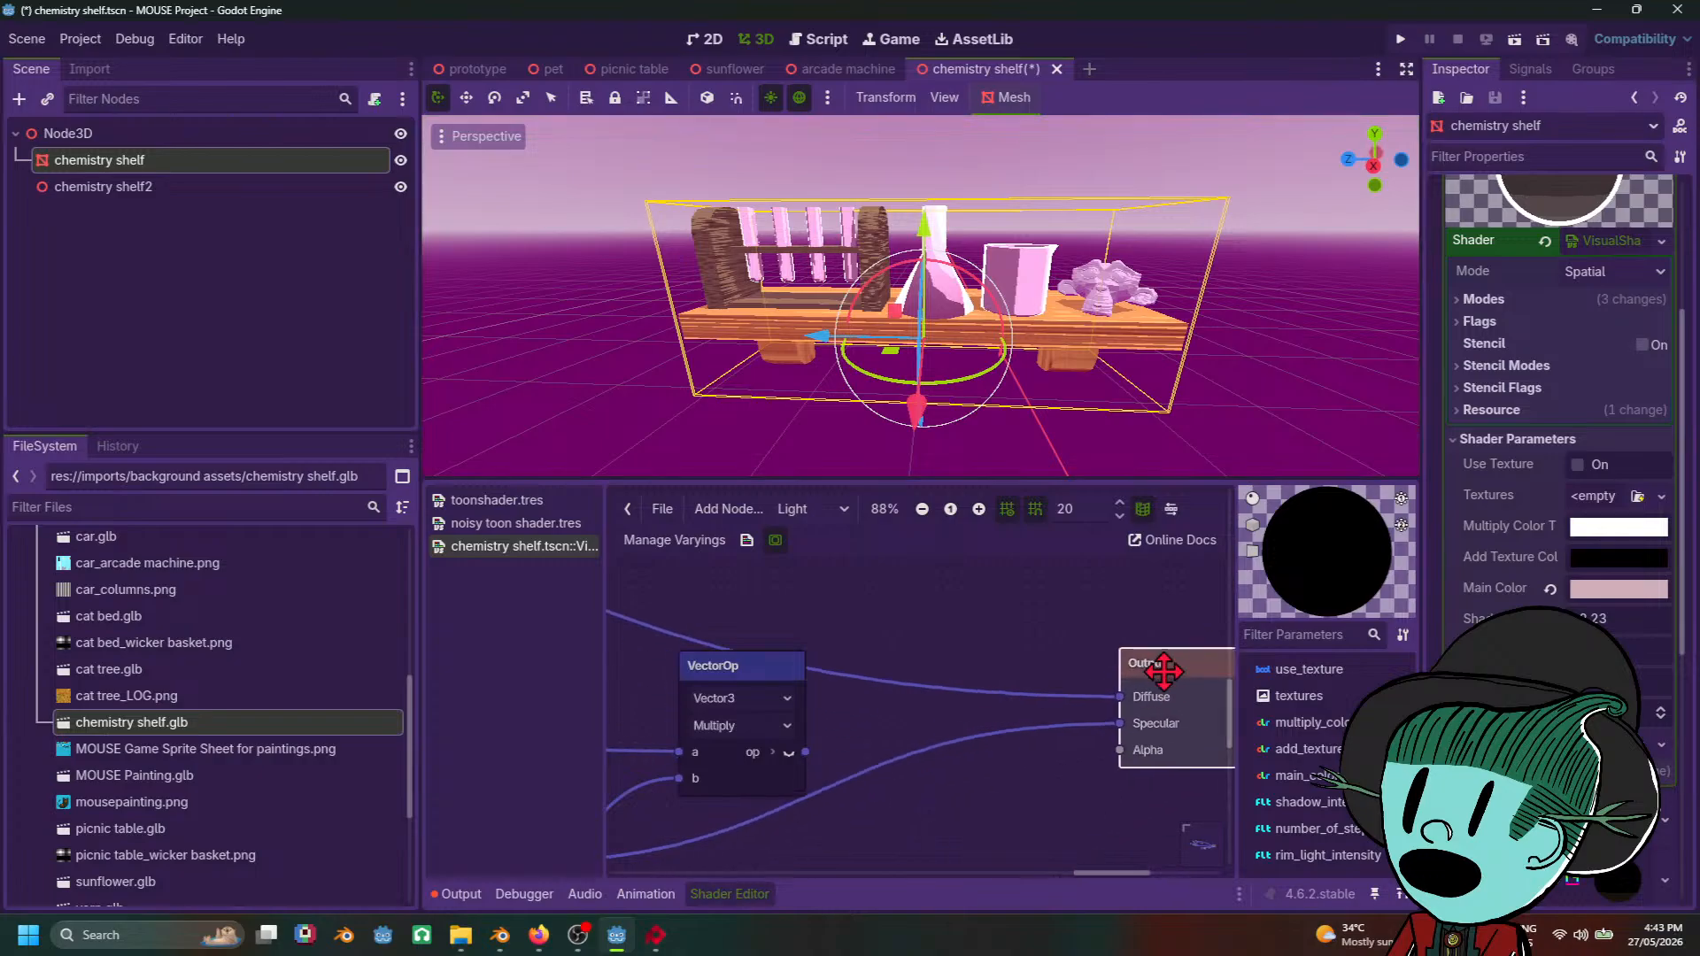
pyautogui.moveTo(806, 752); pyautogui.dragTo(1121, 725)
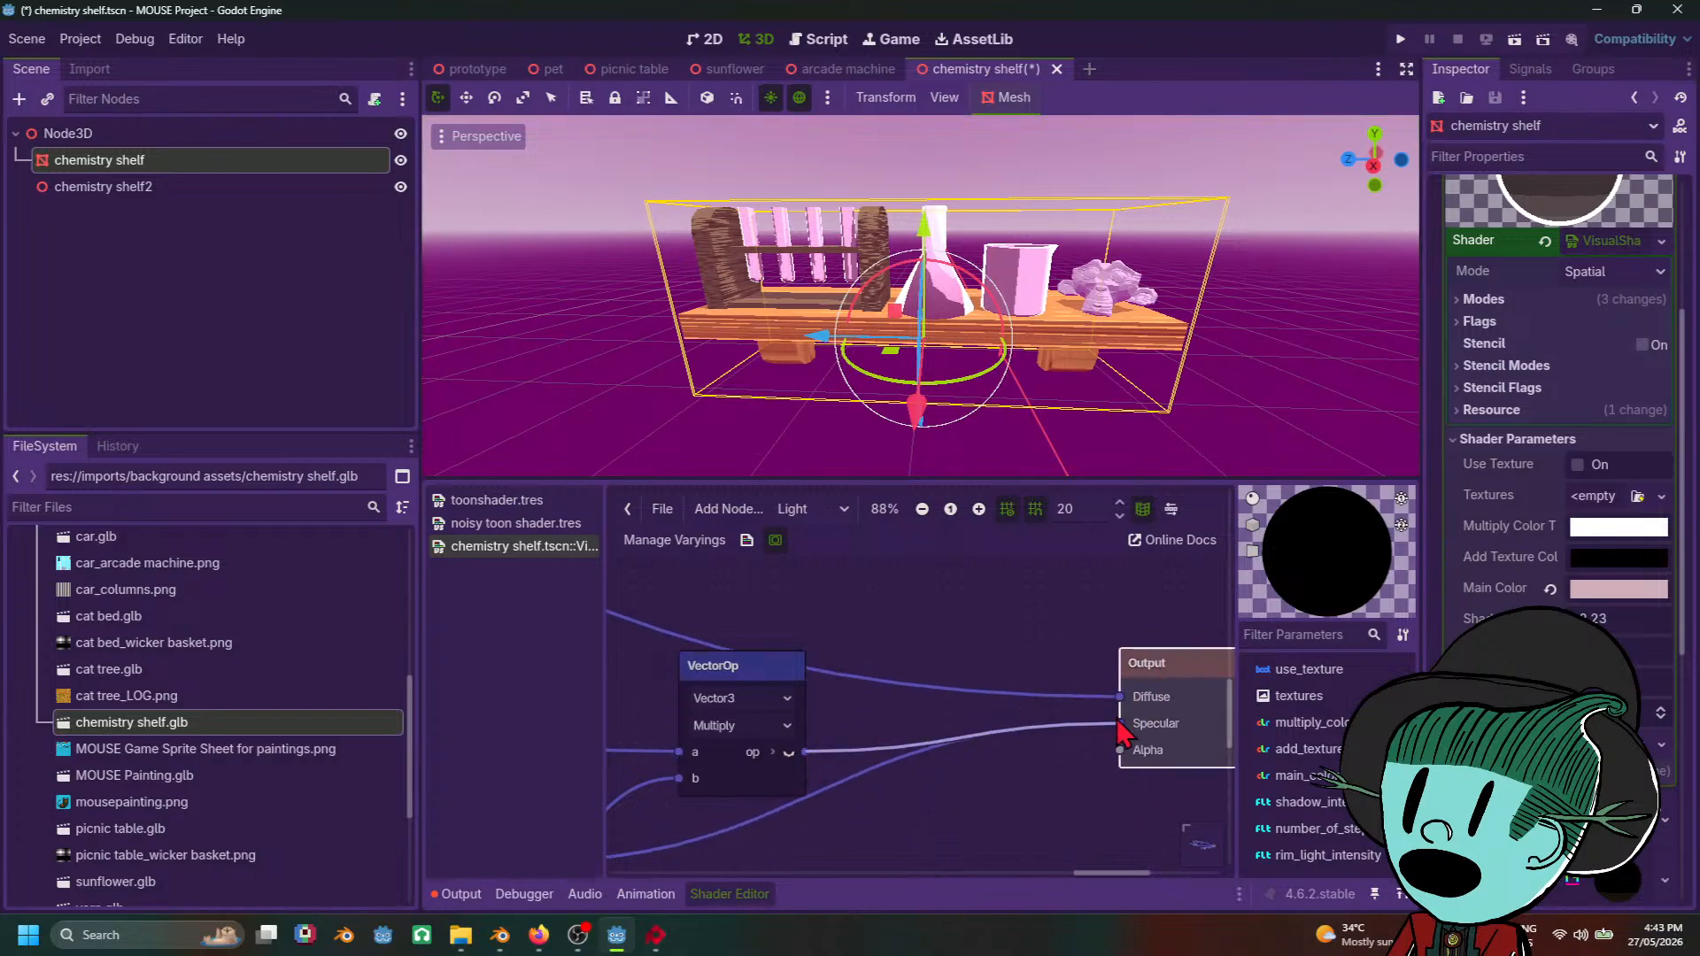
pyautogui.click(992, 796)
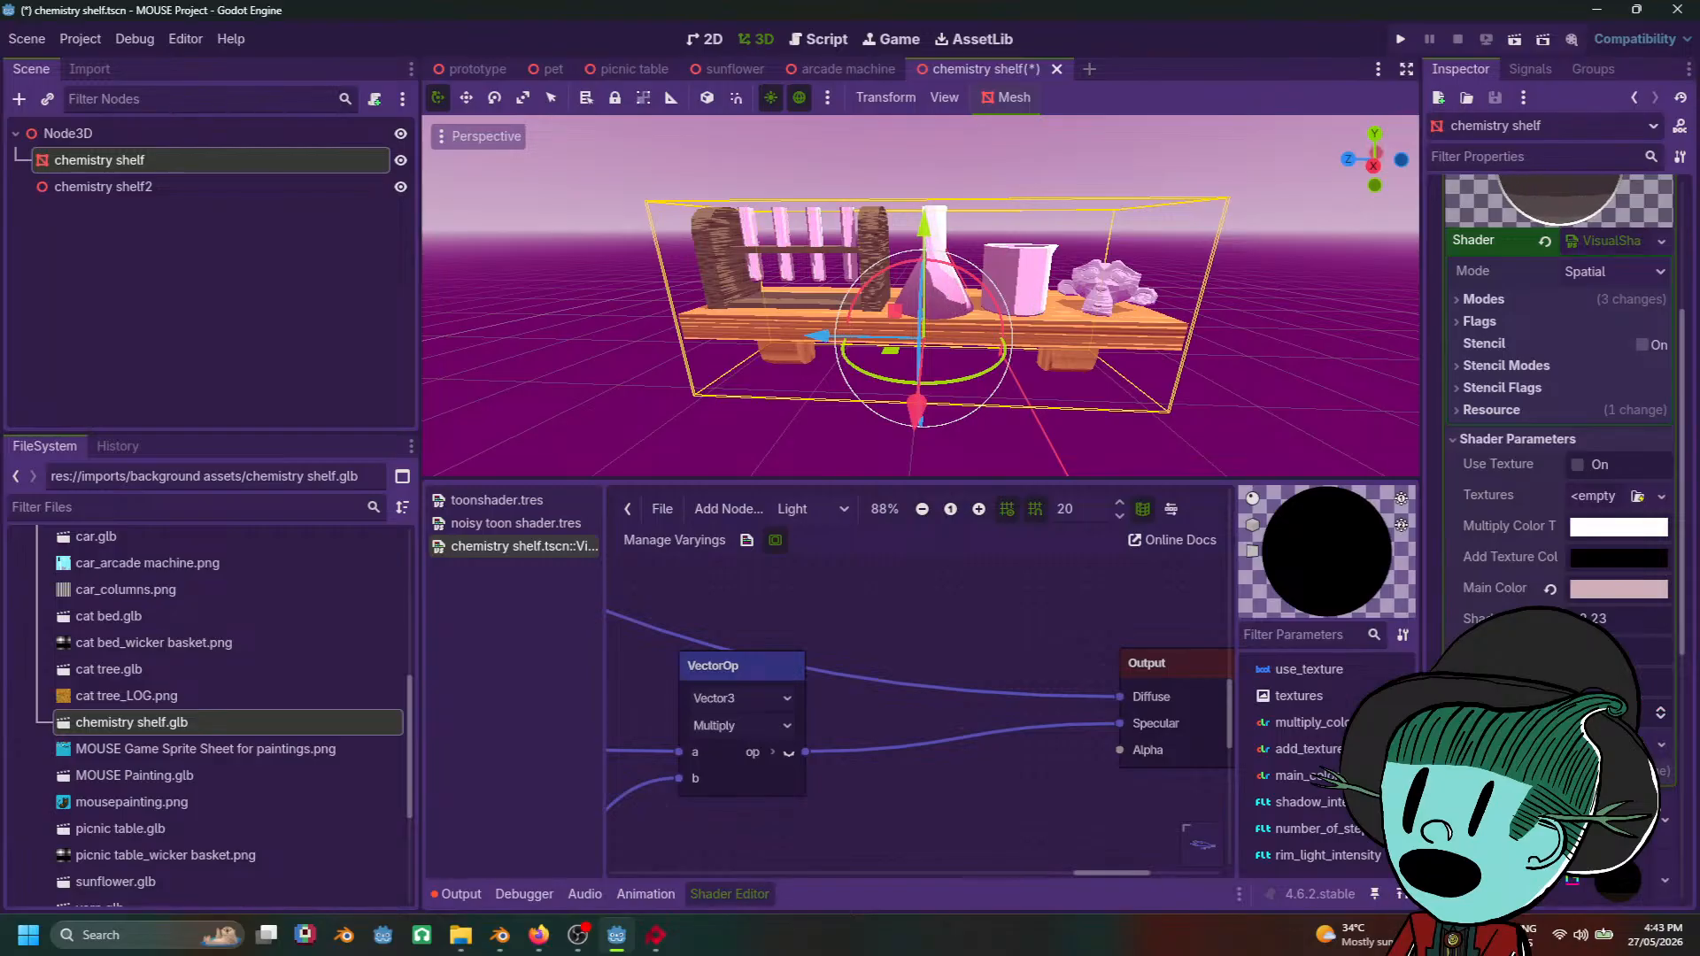
# Step: Inspect the chemistry shelf's rim lighting from several angles and compare the setup with the tutorial's light() function code
pyautogui.scroll(6, 1095, 328)
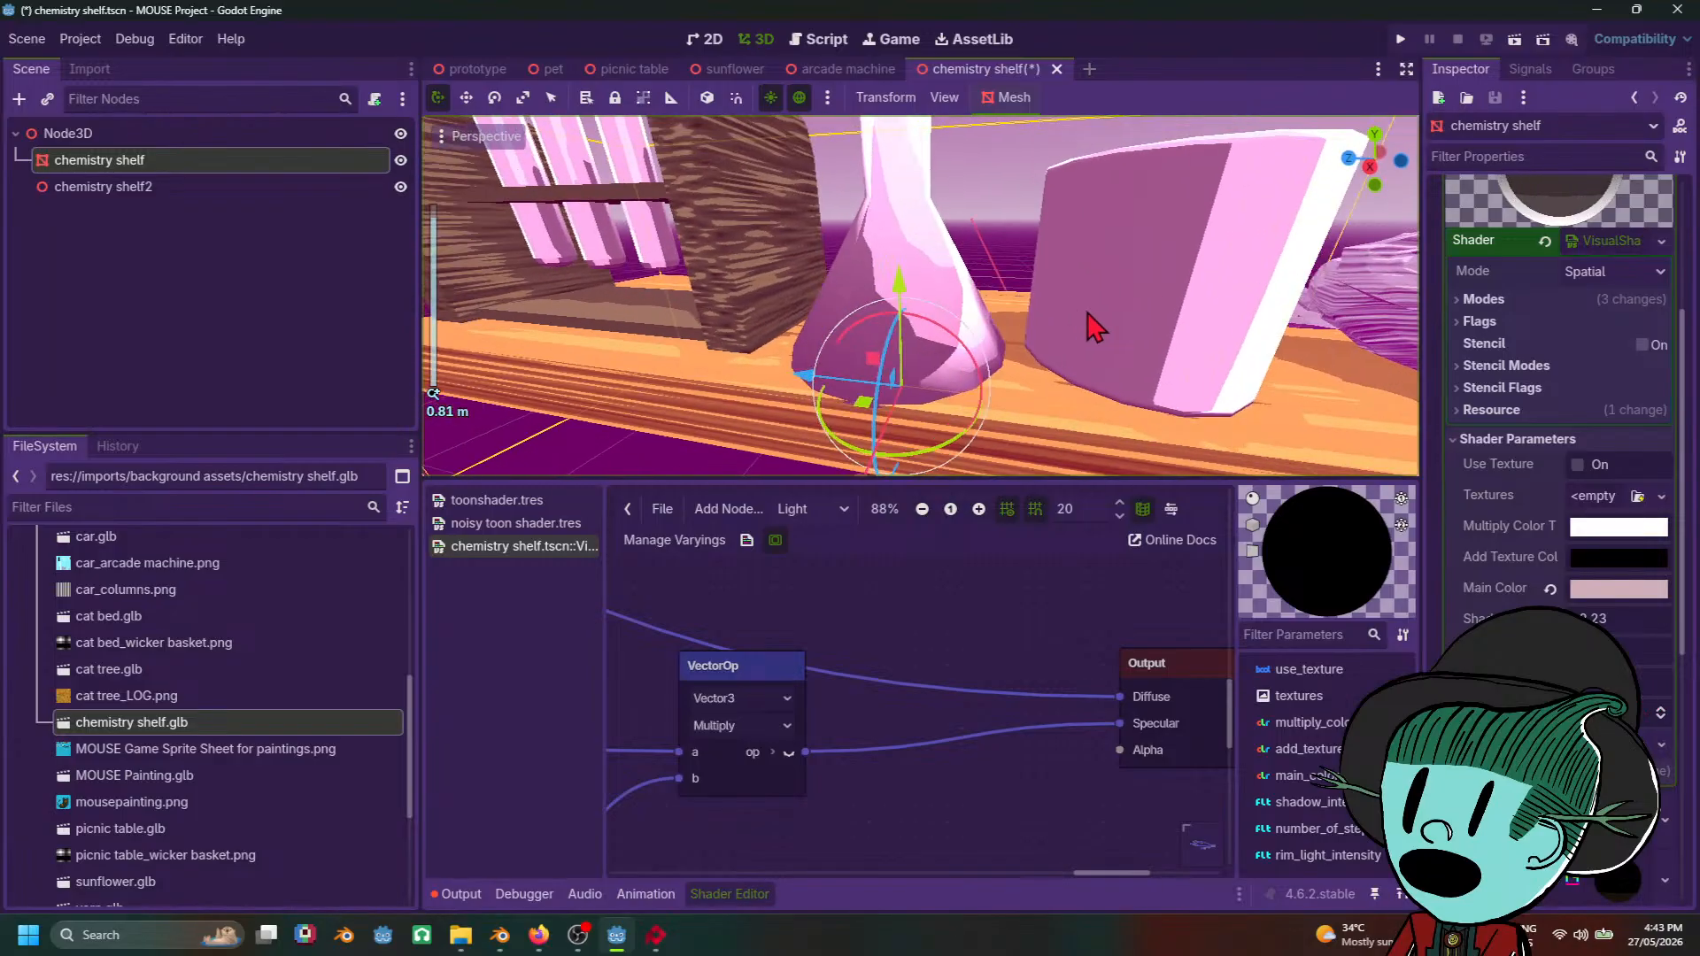
pyautogui.scroll(-6, 1096, 328)
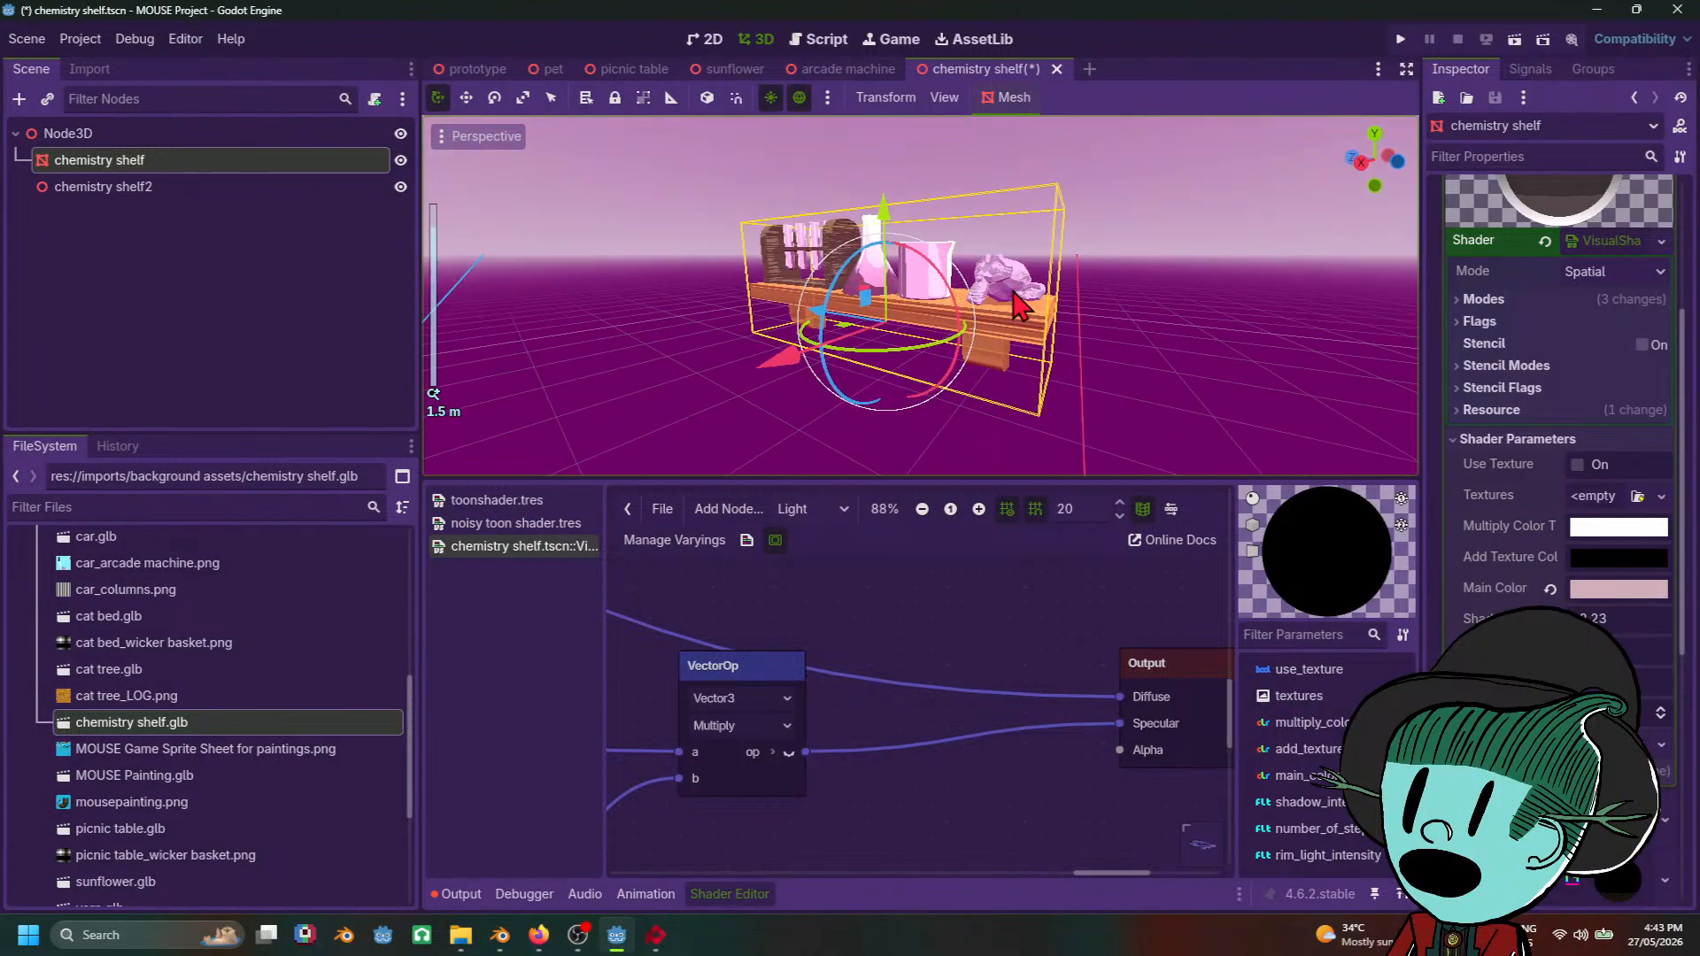
pyautogui.moveTo(1018, 305)
pyautogui.mouseDown(button='middle')
pyautogui.moveTo(1157, 302)
pyautogui.moveTo(1112, 321)
pyautogui.moveTo(986, 310)
pyautogui.moveTo(1015, 307)
pyautogui.mouseUp(button='middle')
pyautogui.scroll(5, 1112, 321)
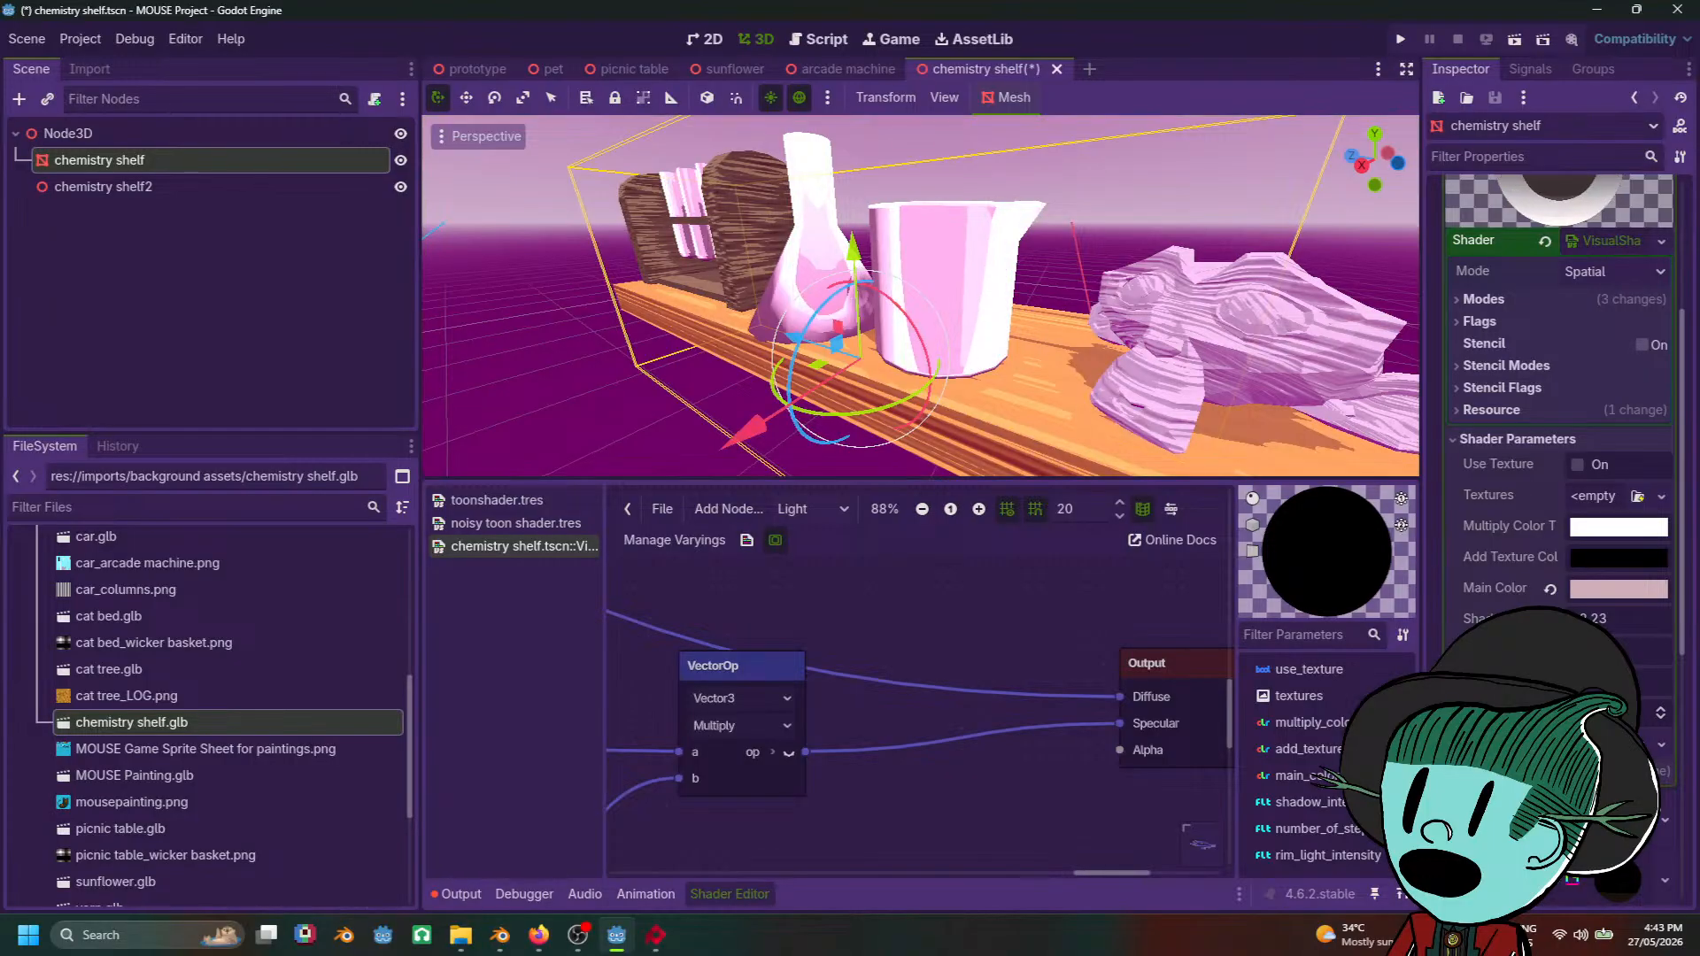
pyautogui.scroll(-9, 1145, 345)
pyautogui.moveTo(1059, 355); pyautogui.dragTo(1129, 355, button='middle')
pyautogui.scroll(5, 1129, 354)
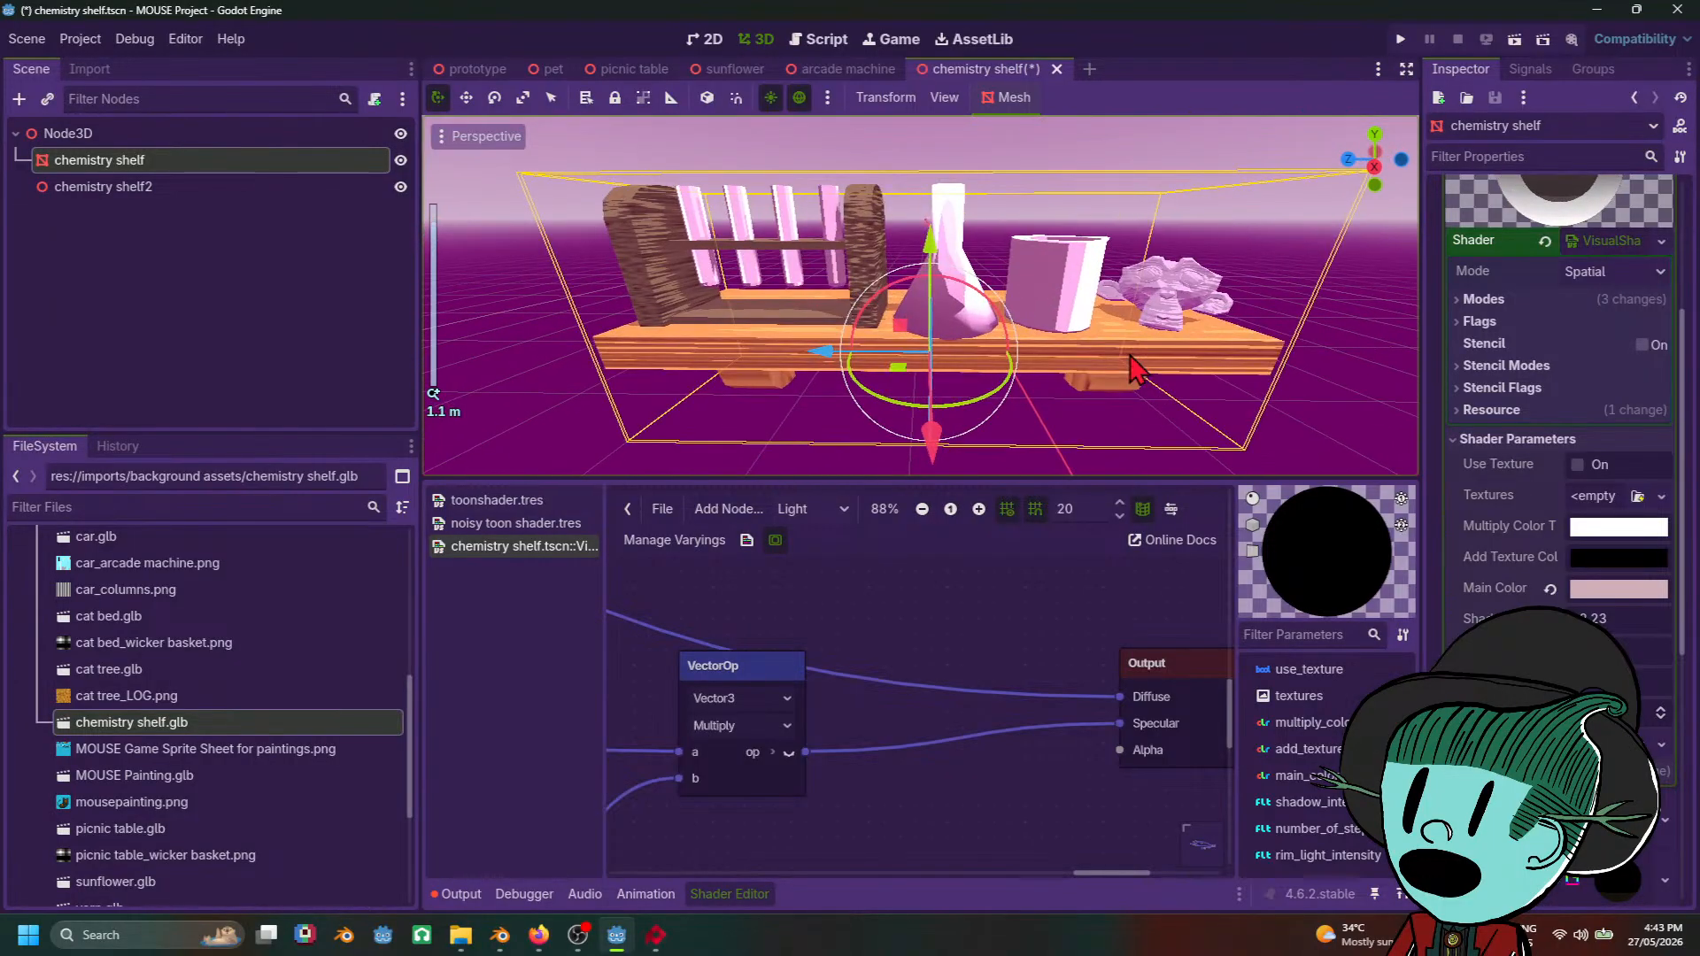
pyautogui.moveTo(538, 935)
pyautogui.moveTo(561, 871)
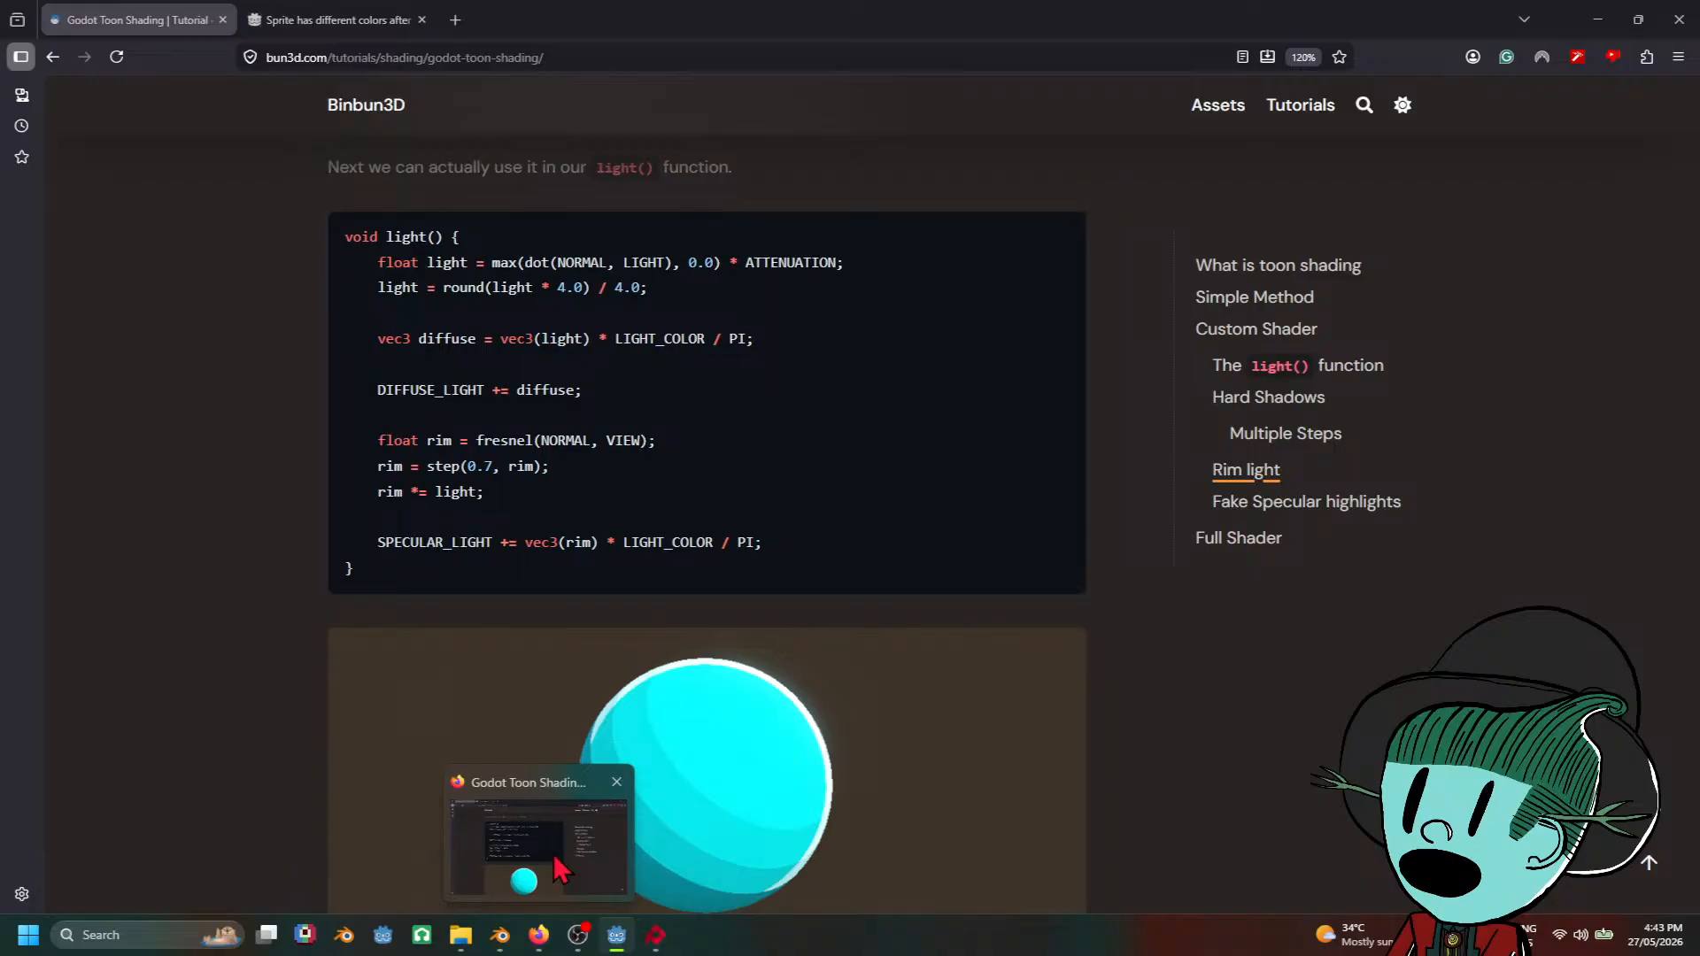
pyautogui.hotkey('alt', 'Tab')
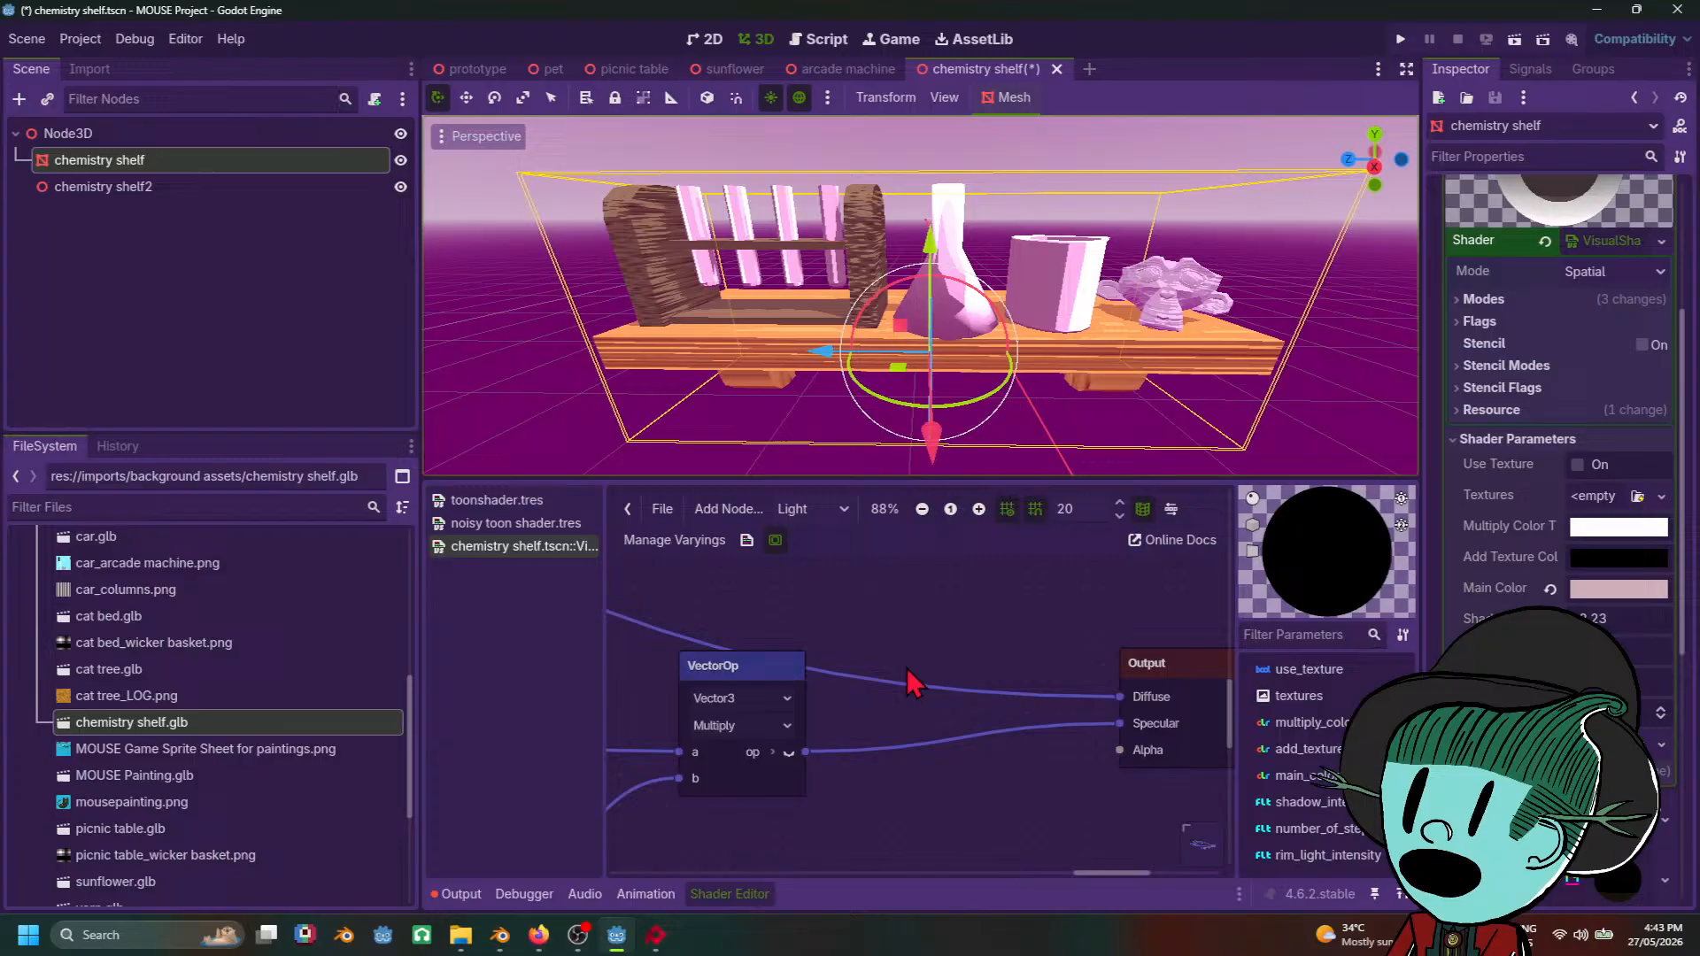
# Step: Duplicate the Vector3 Multiply node that feeds Specular and connect the original's output to the copy's a input
pyautogui.click(706, 676)
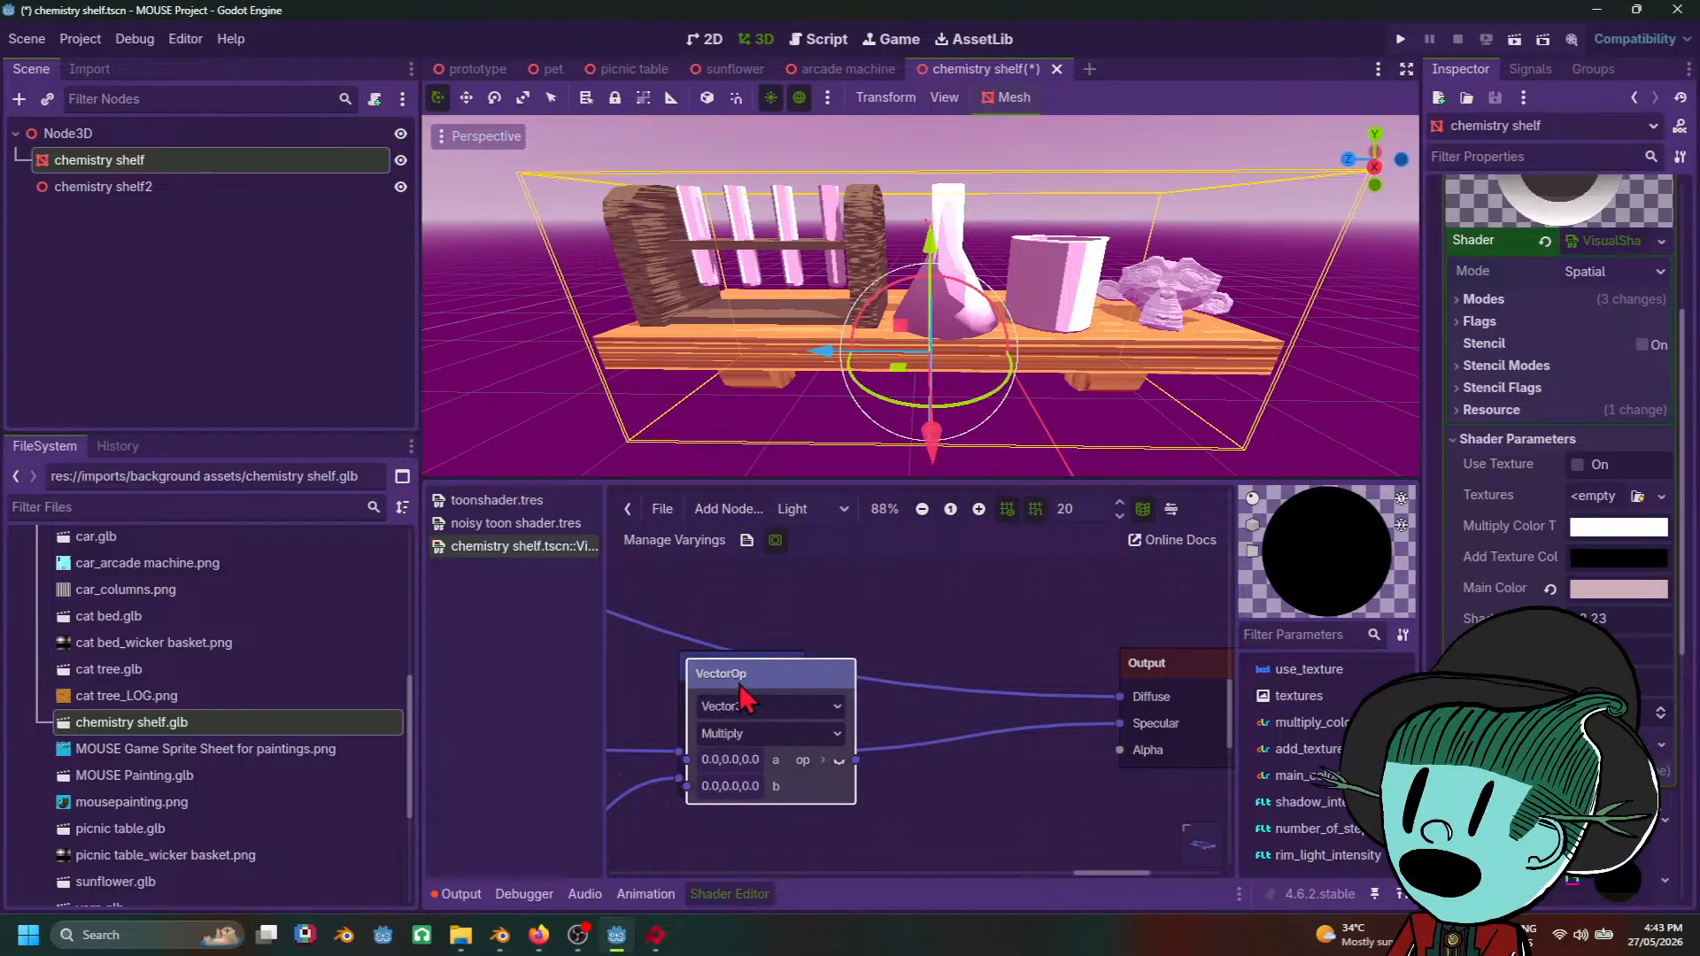
pyautogui.hotkey('ctrl', 'c')
pyautogui.hotkey('ctrl', 'v')
pyautogui.scroll(-2, 1009, 792)
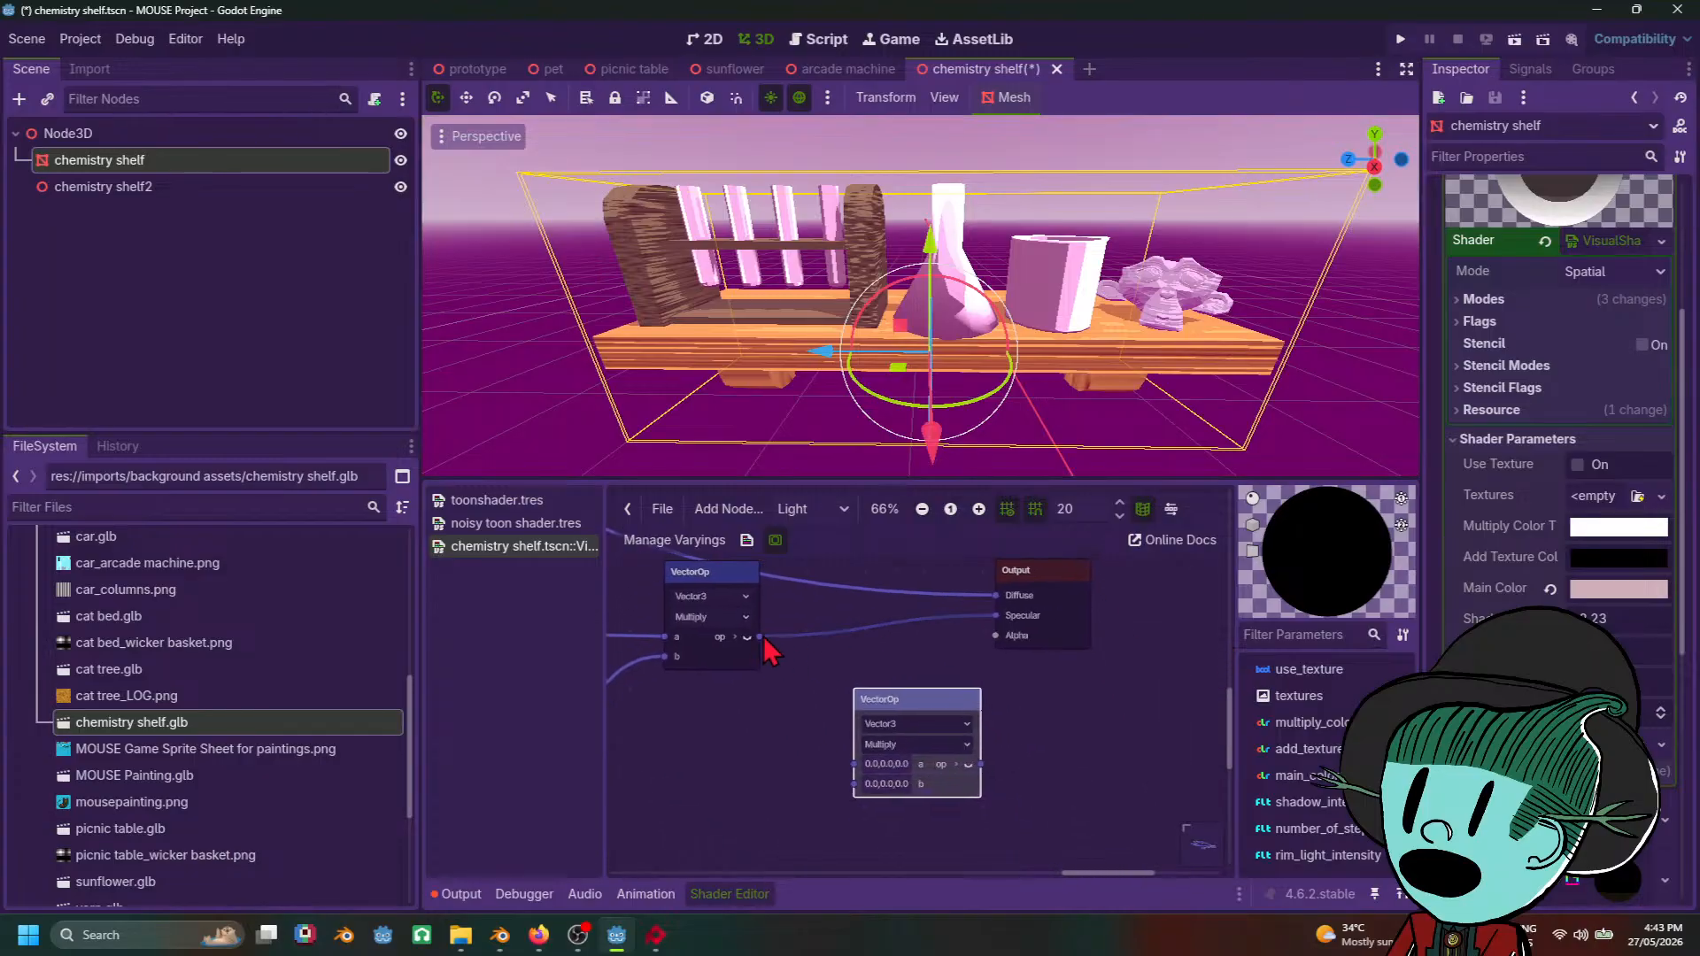
pyautogui.moveTo(759, 637); pyautogui.dragTo(853, 765)
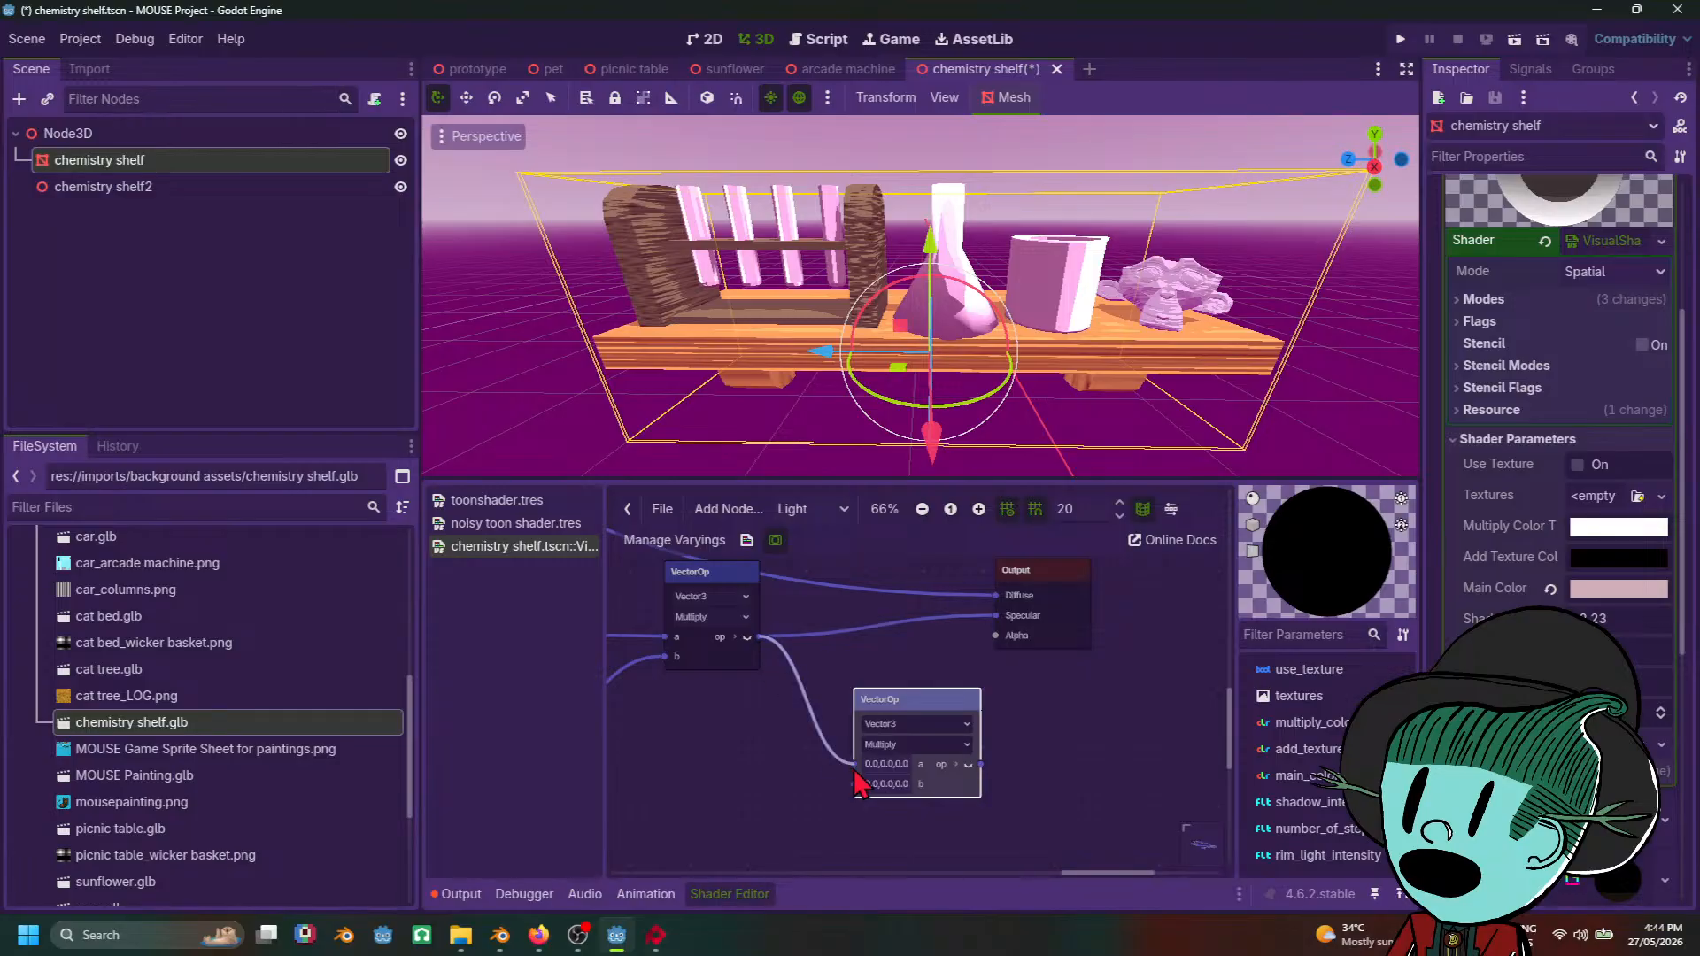
# Step: Add a LightColor input node and connect it to the duplicated Multiply node's b input
pyautogui.rightClick(749, 763)
pyautogui.click(763, 769)
pyautogui.write('multi')
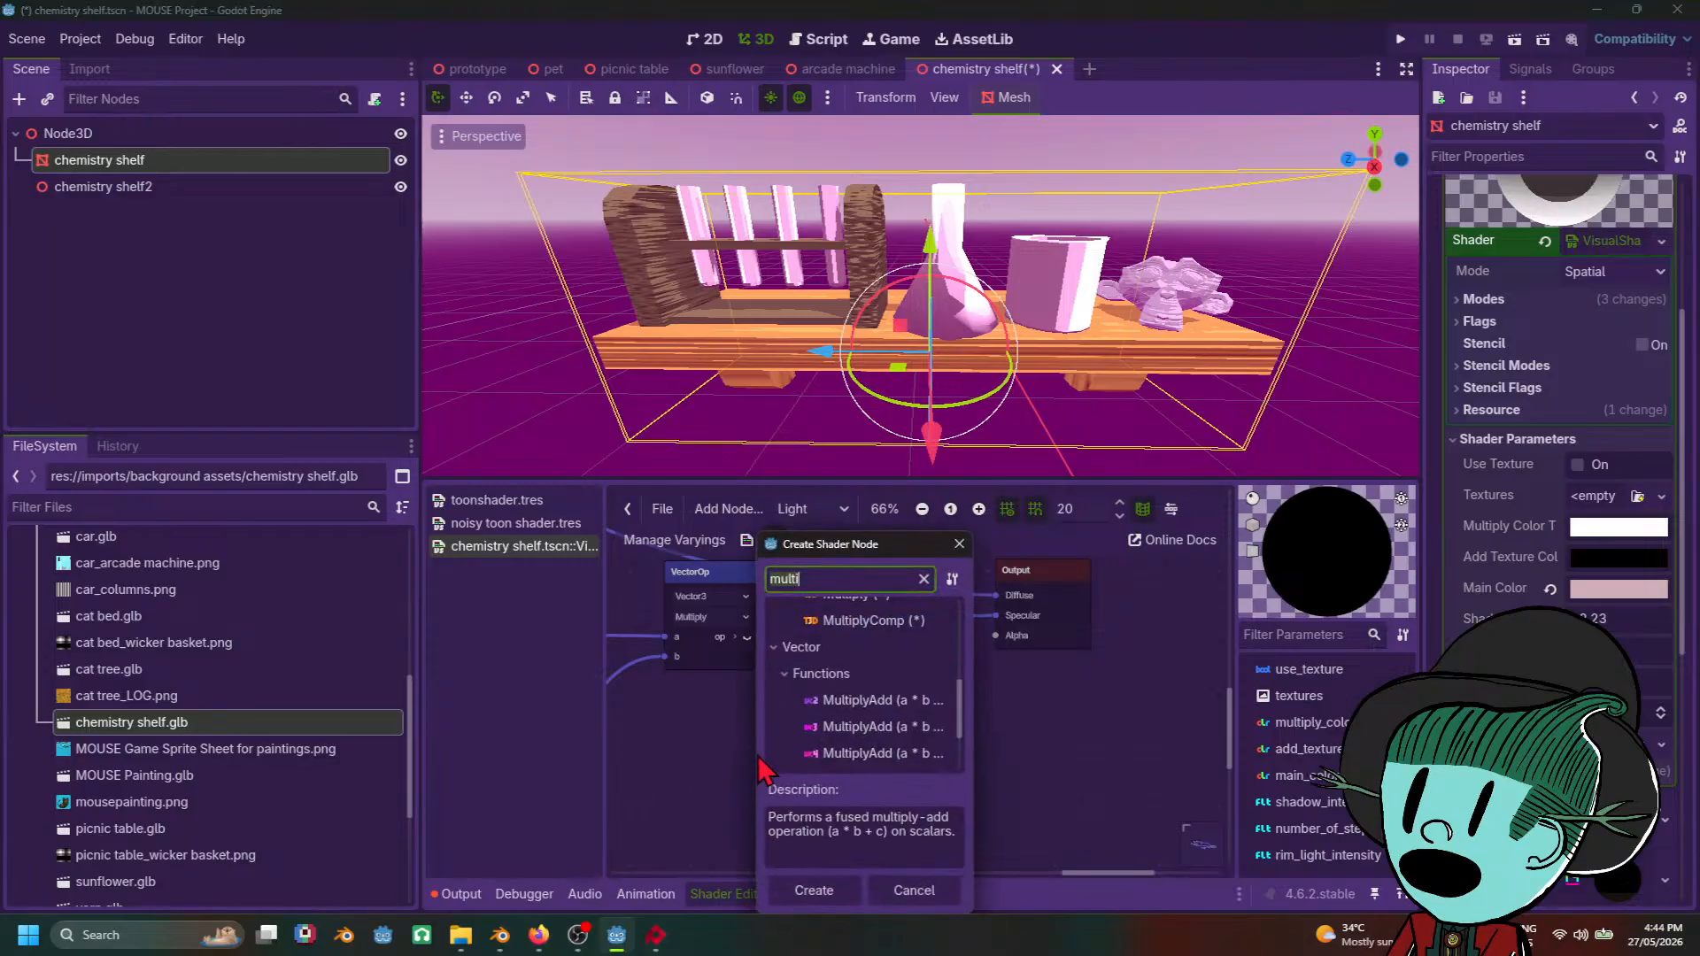
pyautogui.hotkey('ctrl', 'a')
pyautogui.write('light')
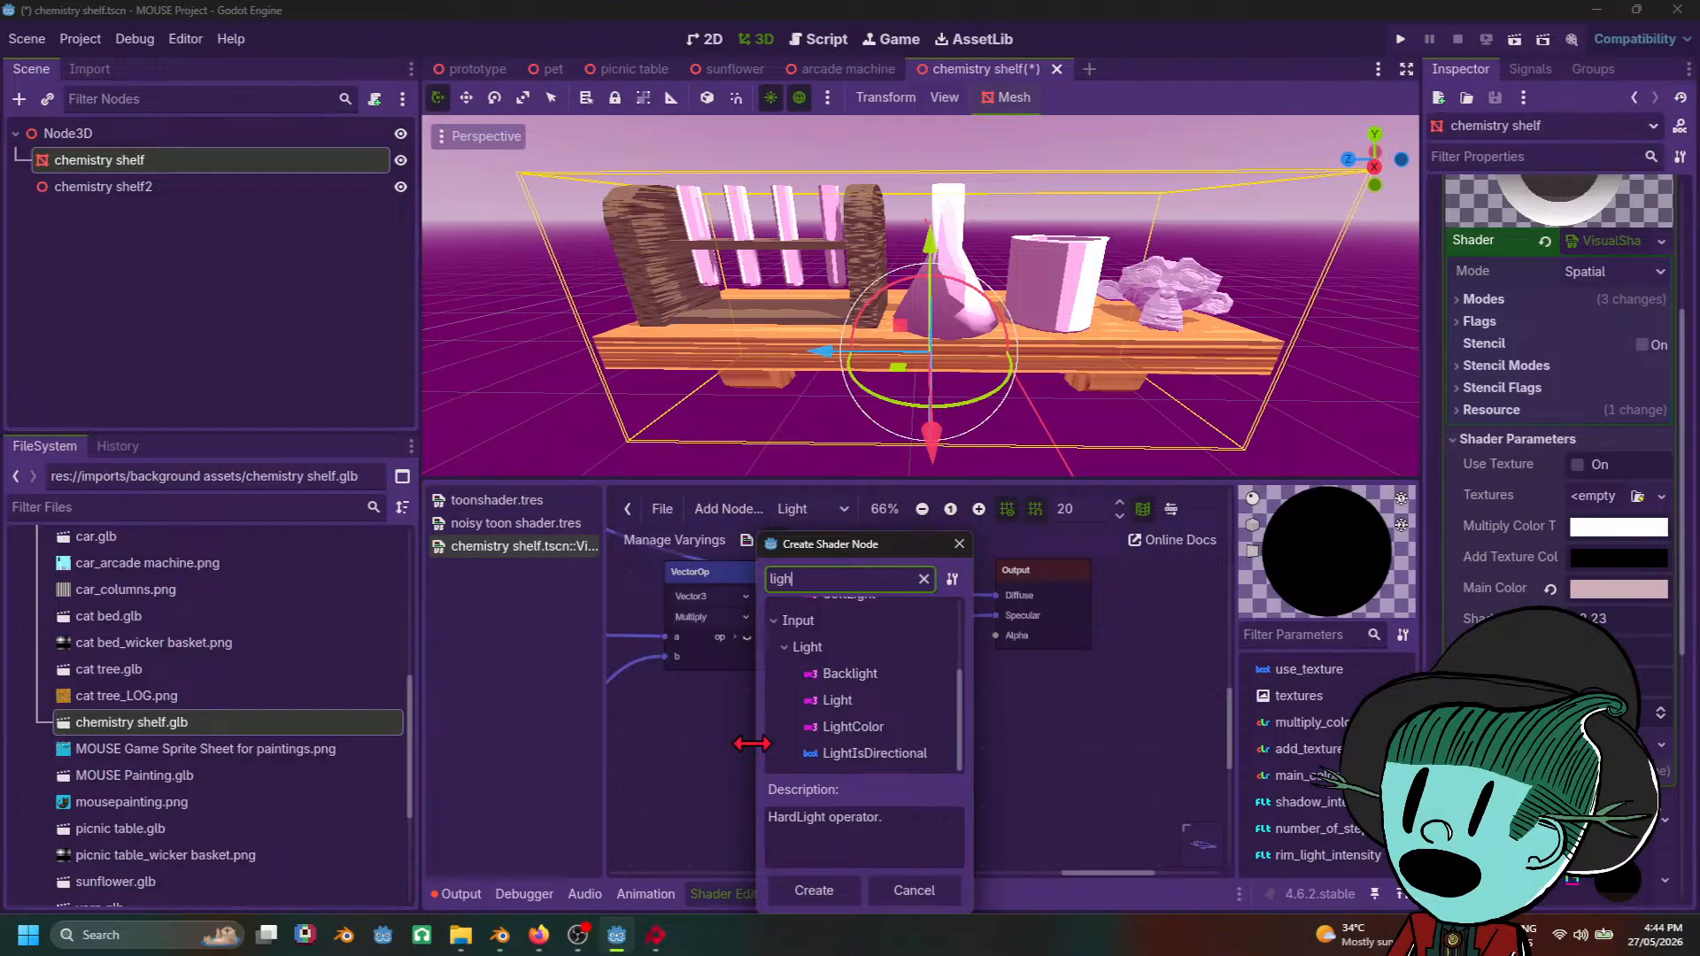
pyautogui.click(889, 728)
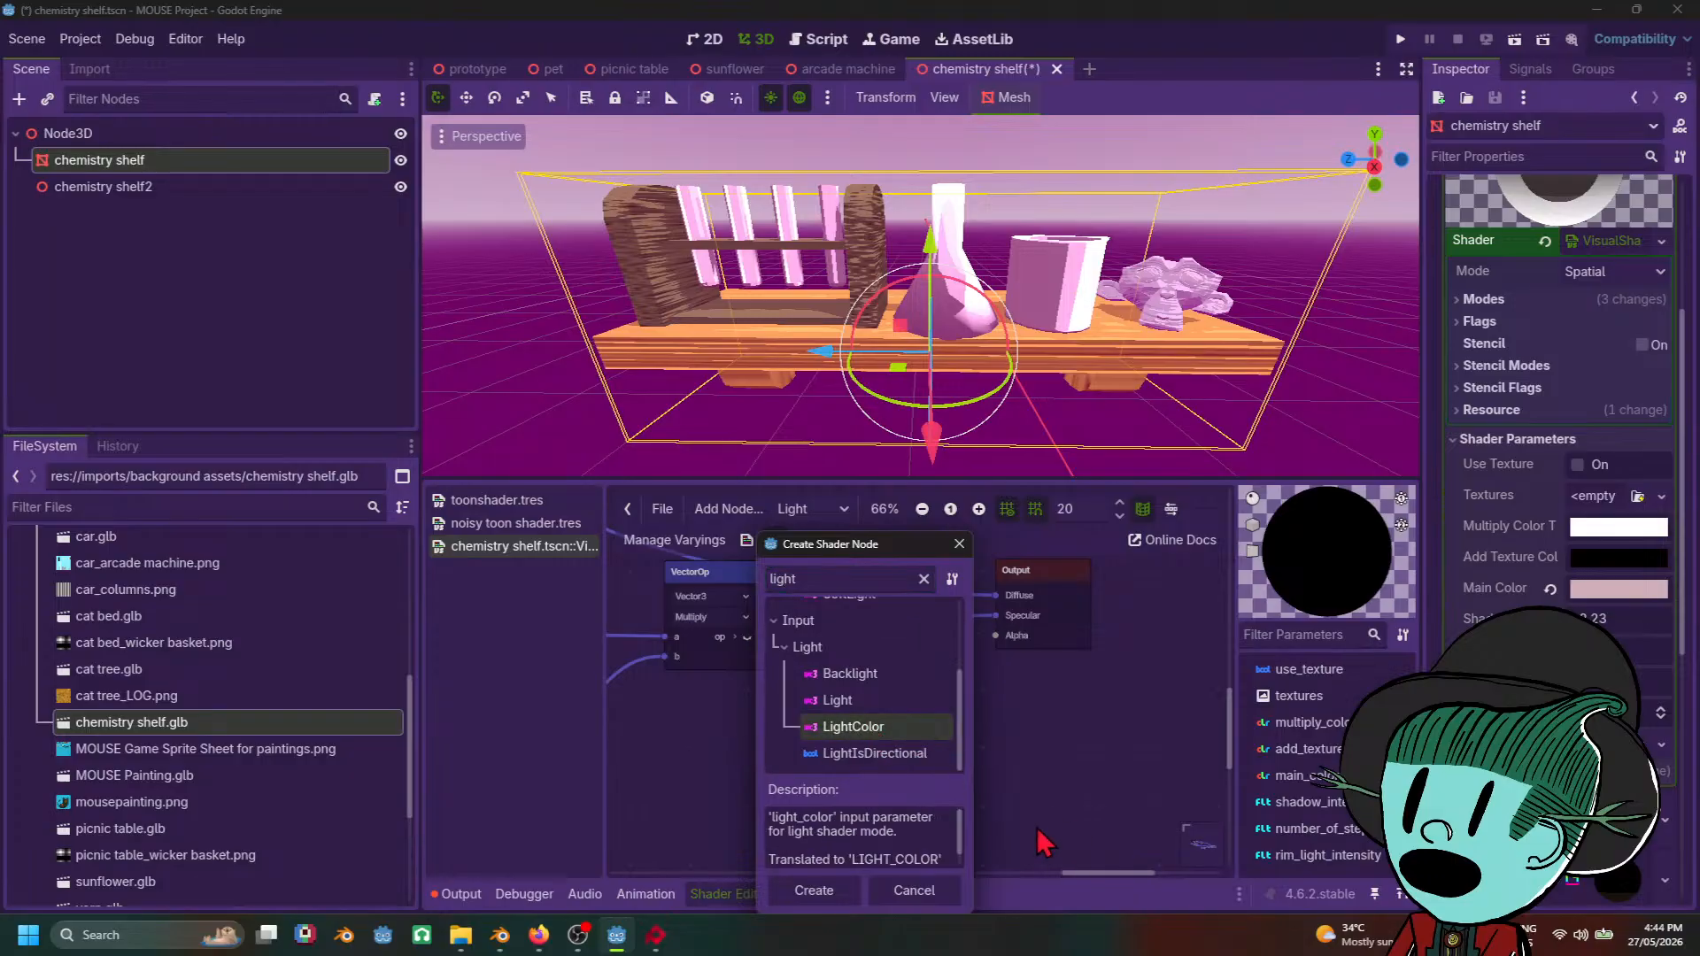
pyautogui.click(806, 884)
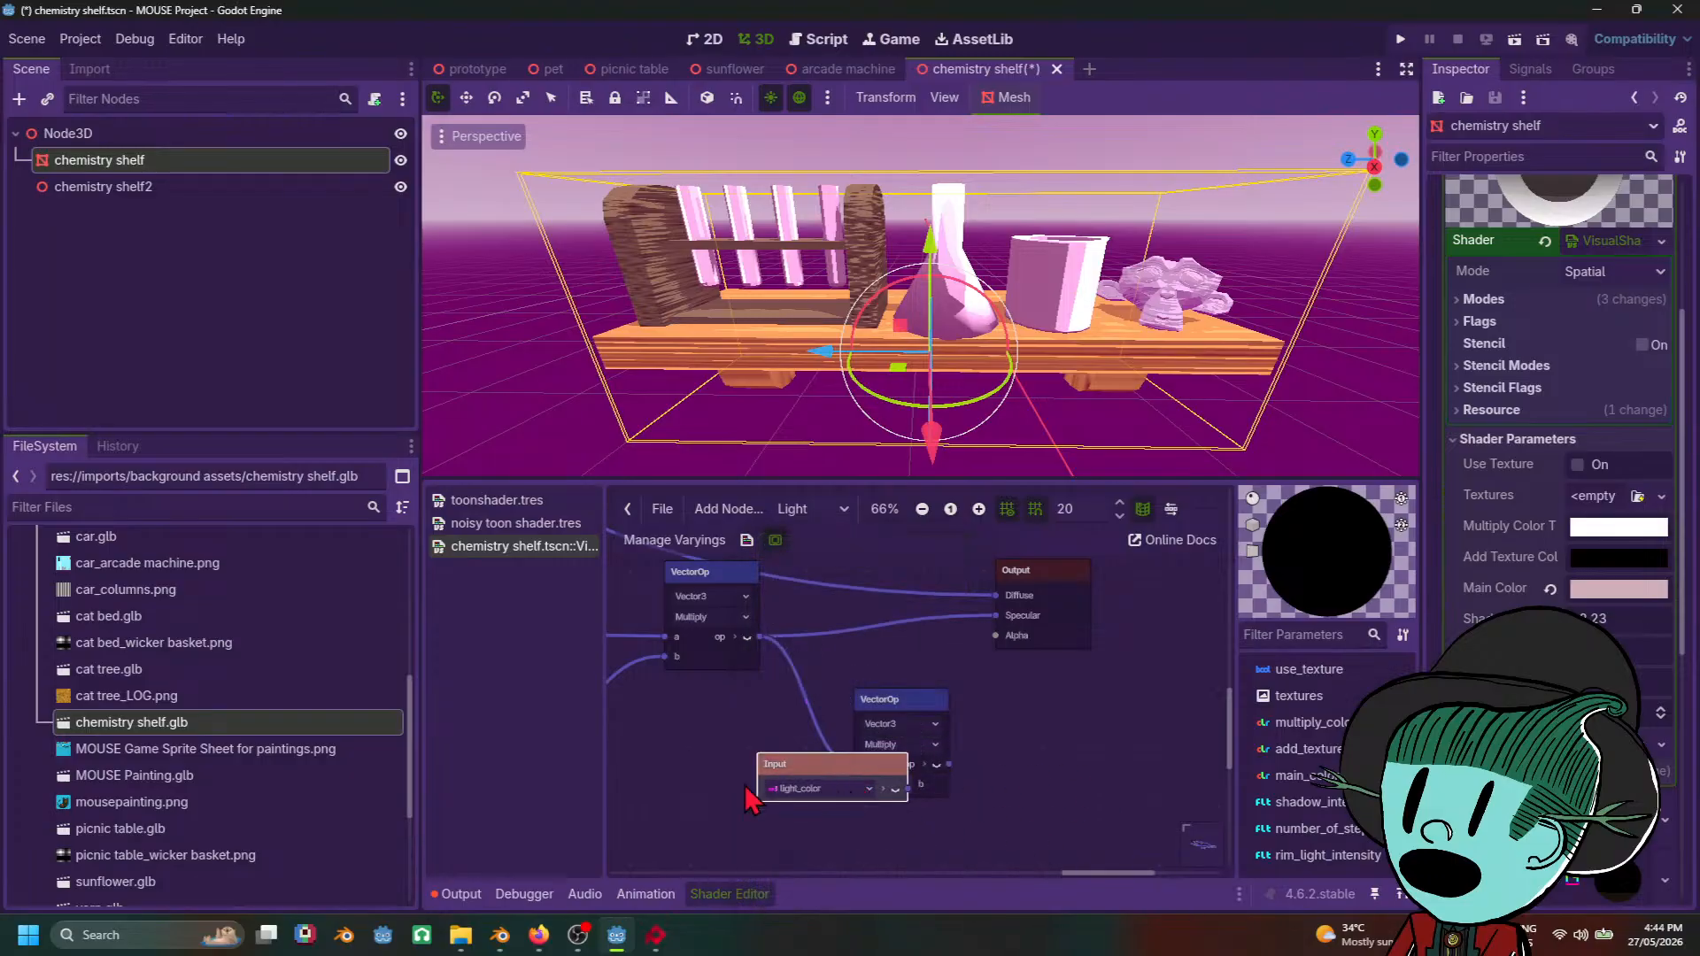
pyautogui.moveTo(863, 779)
pyautogui.mouseDown()
pyautogui.moveTo(722, 808)
pyautogui.moveTo(854, 784)
pyautogui.mouseUp()
# Step: Add a Vector3 Divide node fed by the light colour Multiply's output and place it beside that Multiply node
pyautogui.moveTo(950, 765); pyautogui.dragTo(1120, 763)
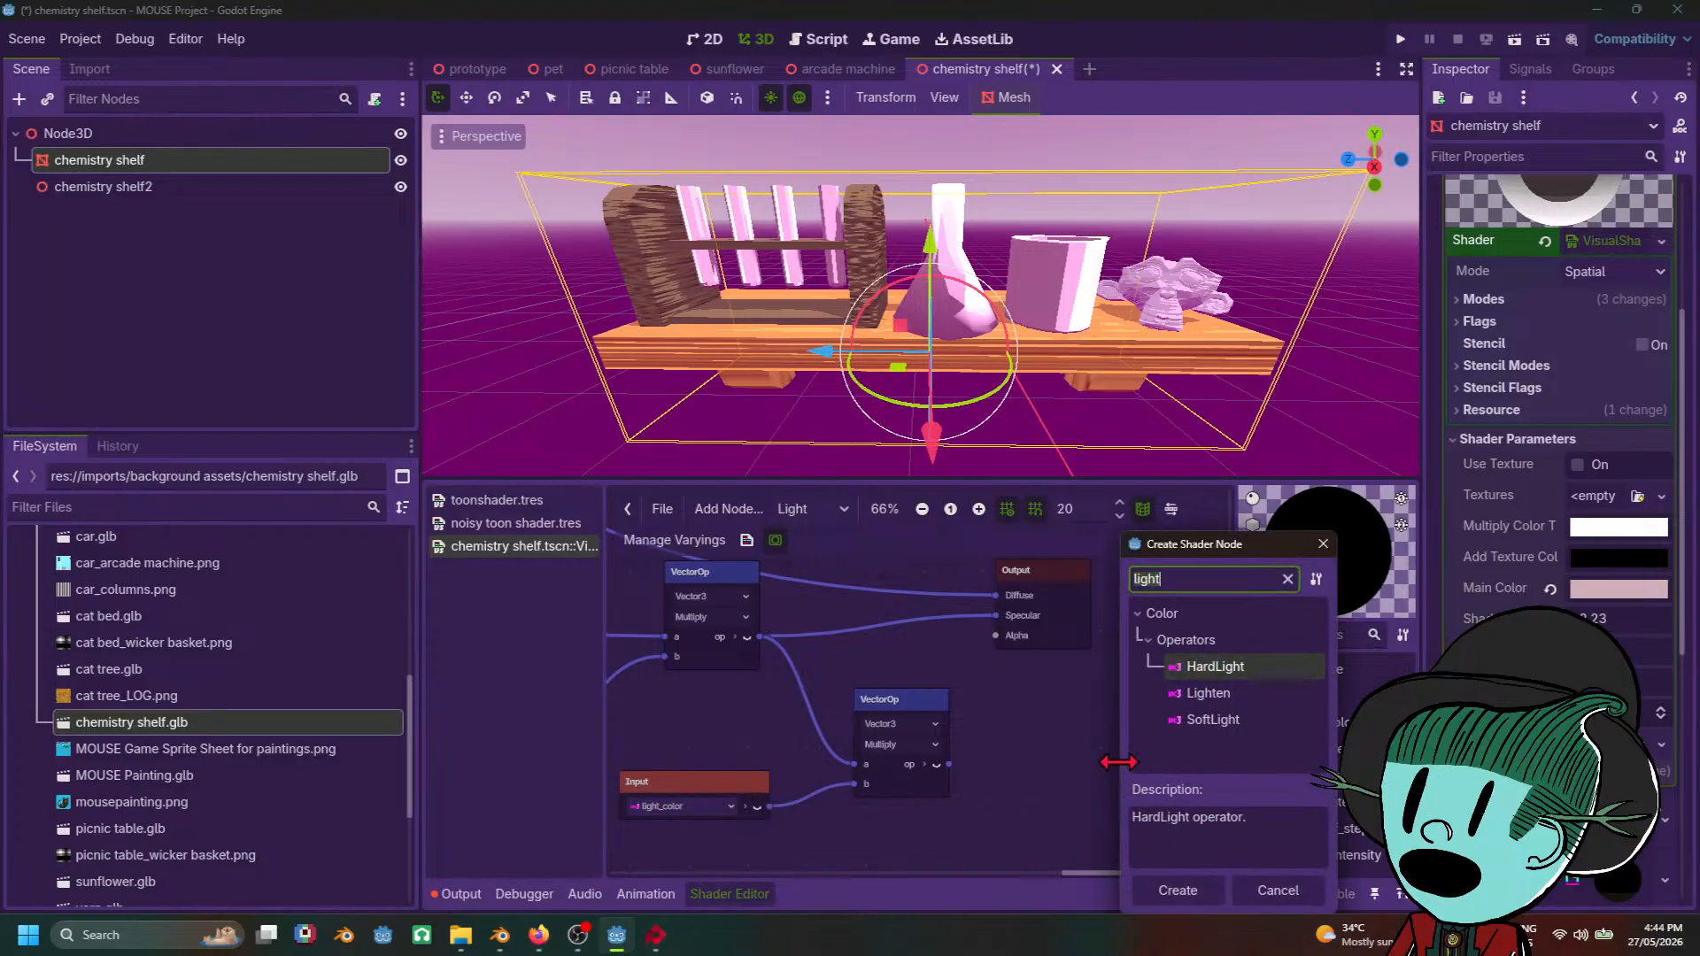
pyautogui.write('div')
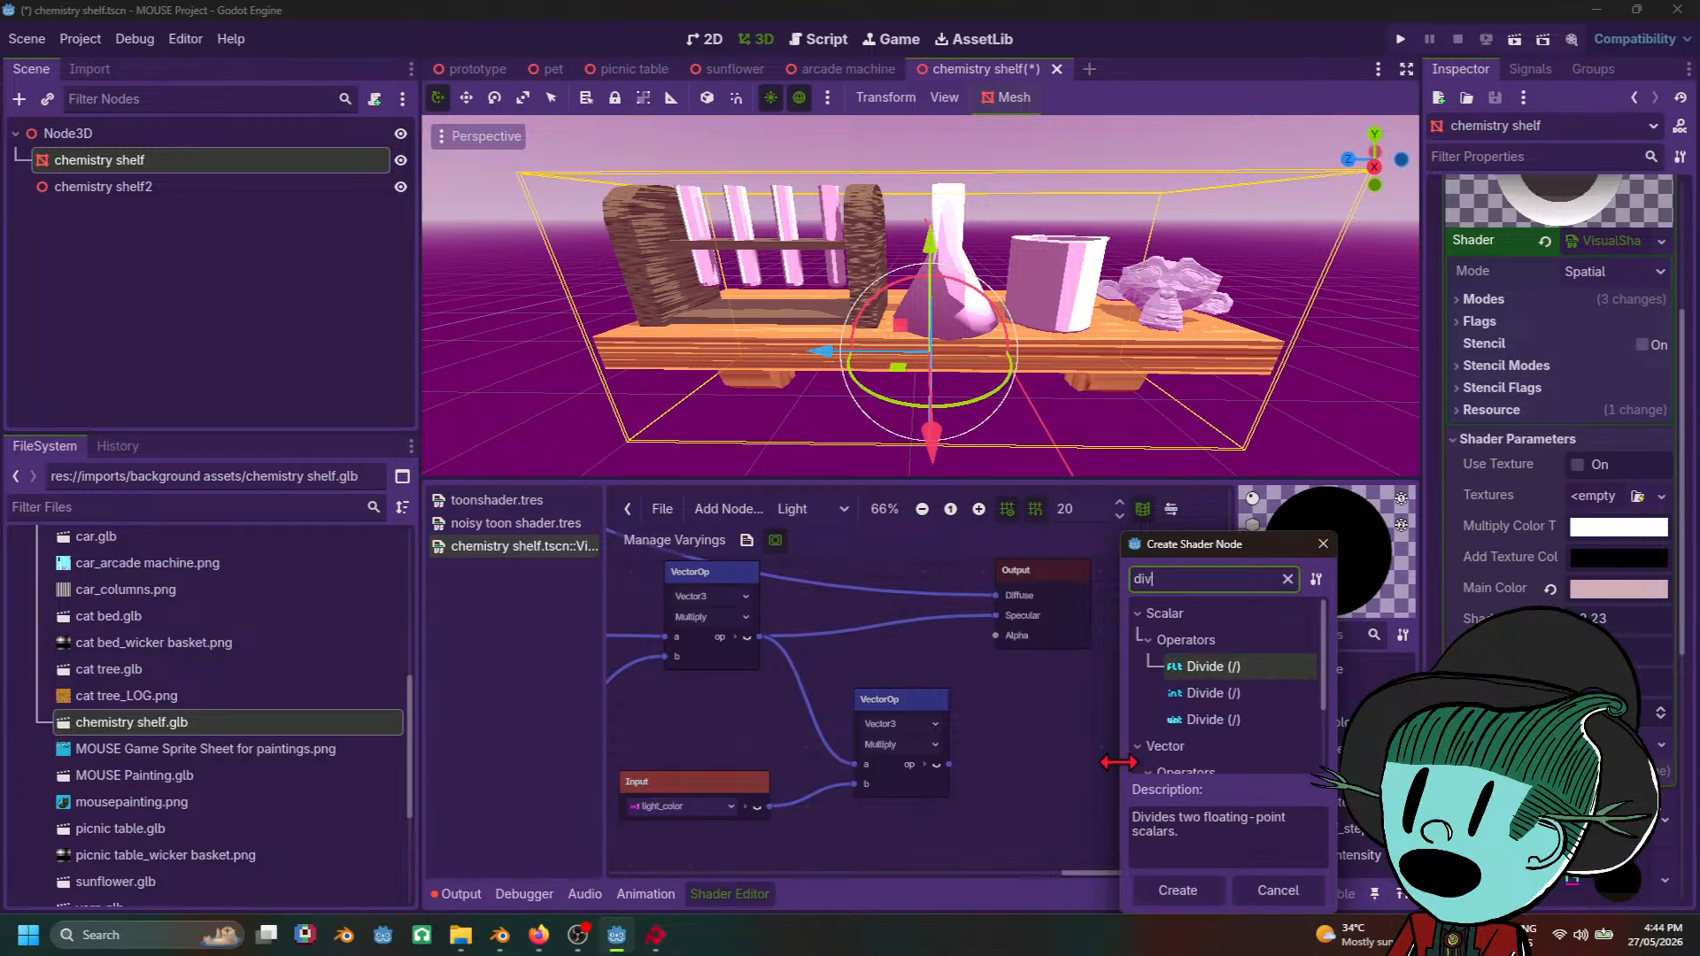
pyautogui.scroll(-5, 1250, 737)
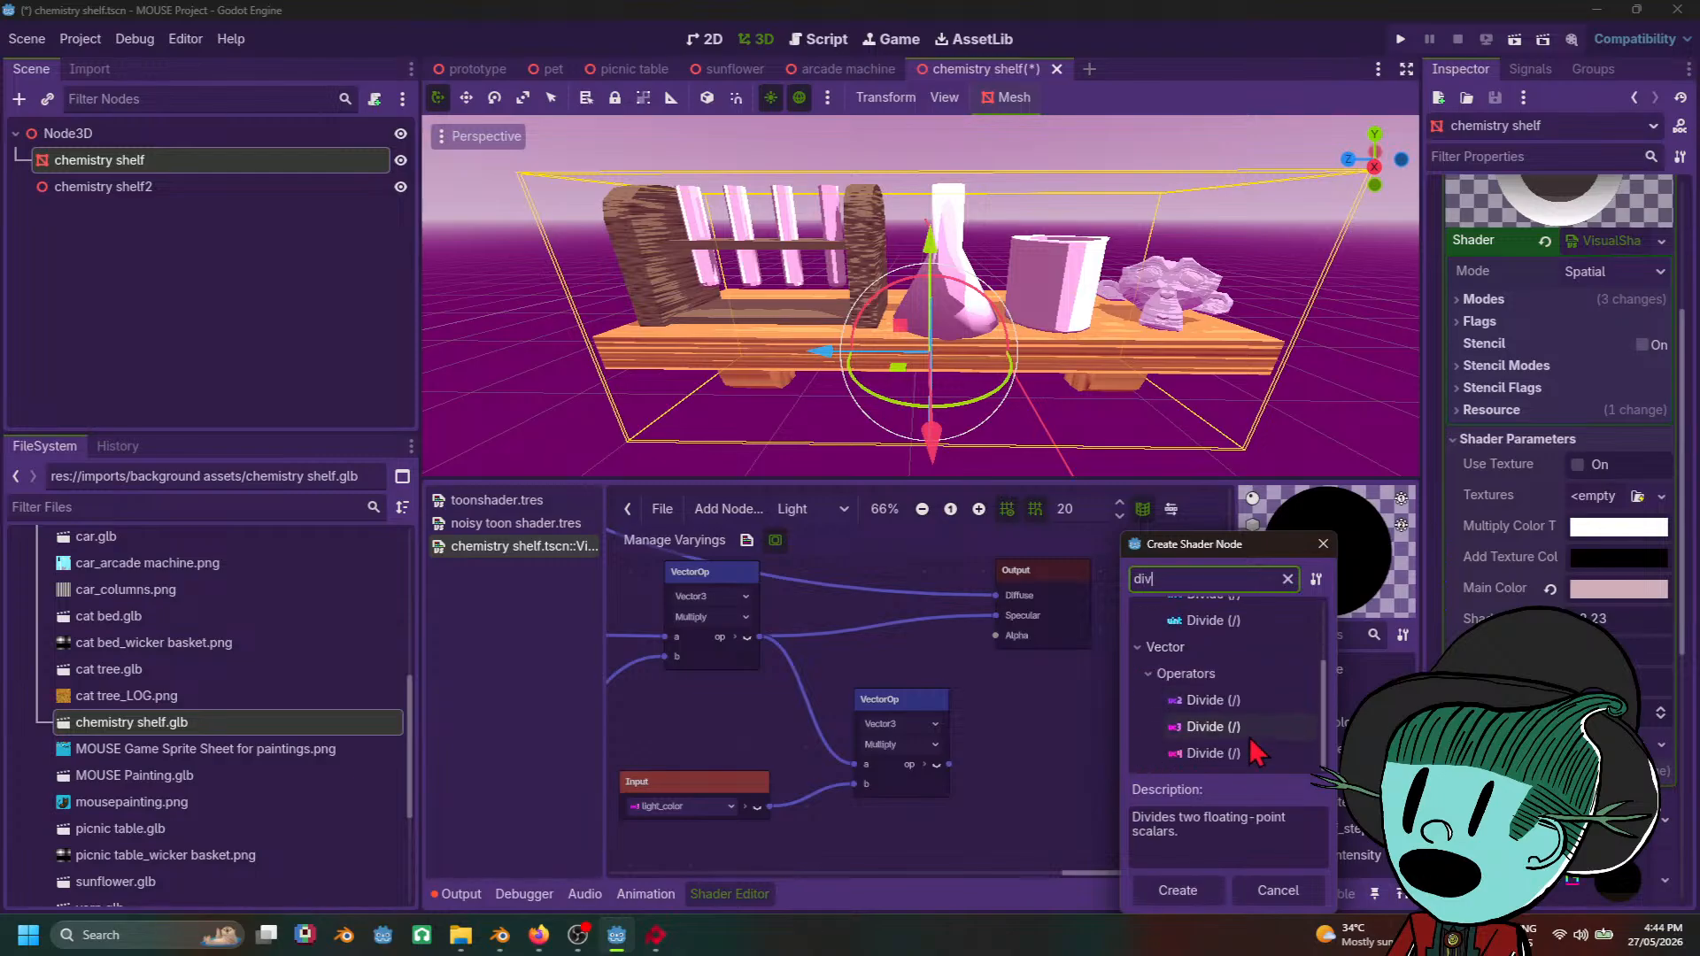
pyautogui.click(1250, 736)
pyautogui.doubleClick(1249, 738)
pyautogui.scroll(4, 1061, 775)
pyautogui.scroll(-3, 1083, 772)
pyautogui.moveTo(1084, 769); pyautogui.dragTo(867, 658, button='middle')
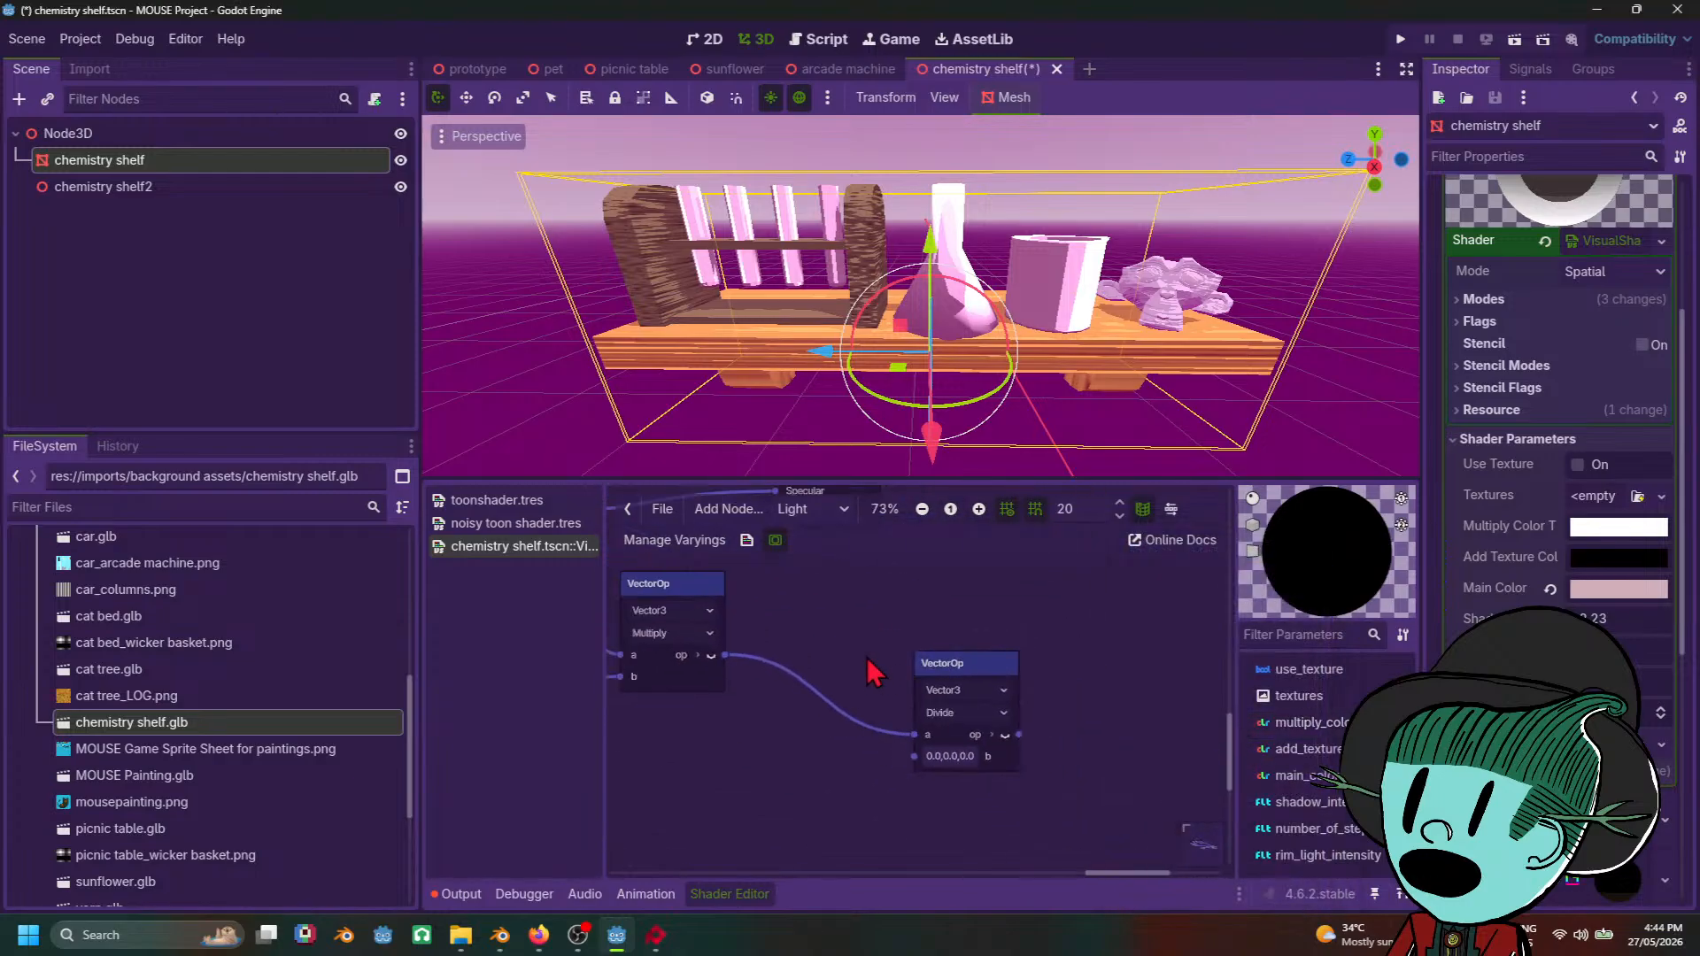
pyautogui.moveTo(965, 672); pyautogui.dragTo(903, 603)
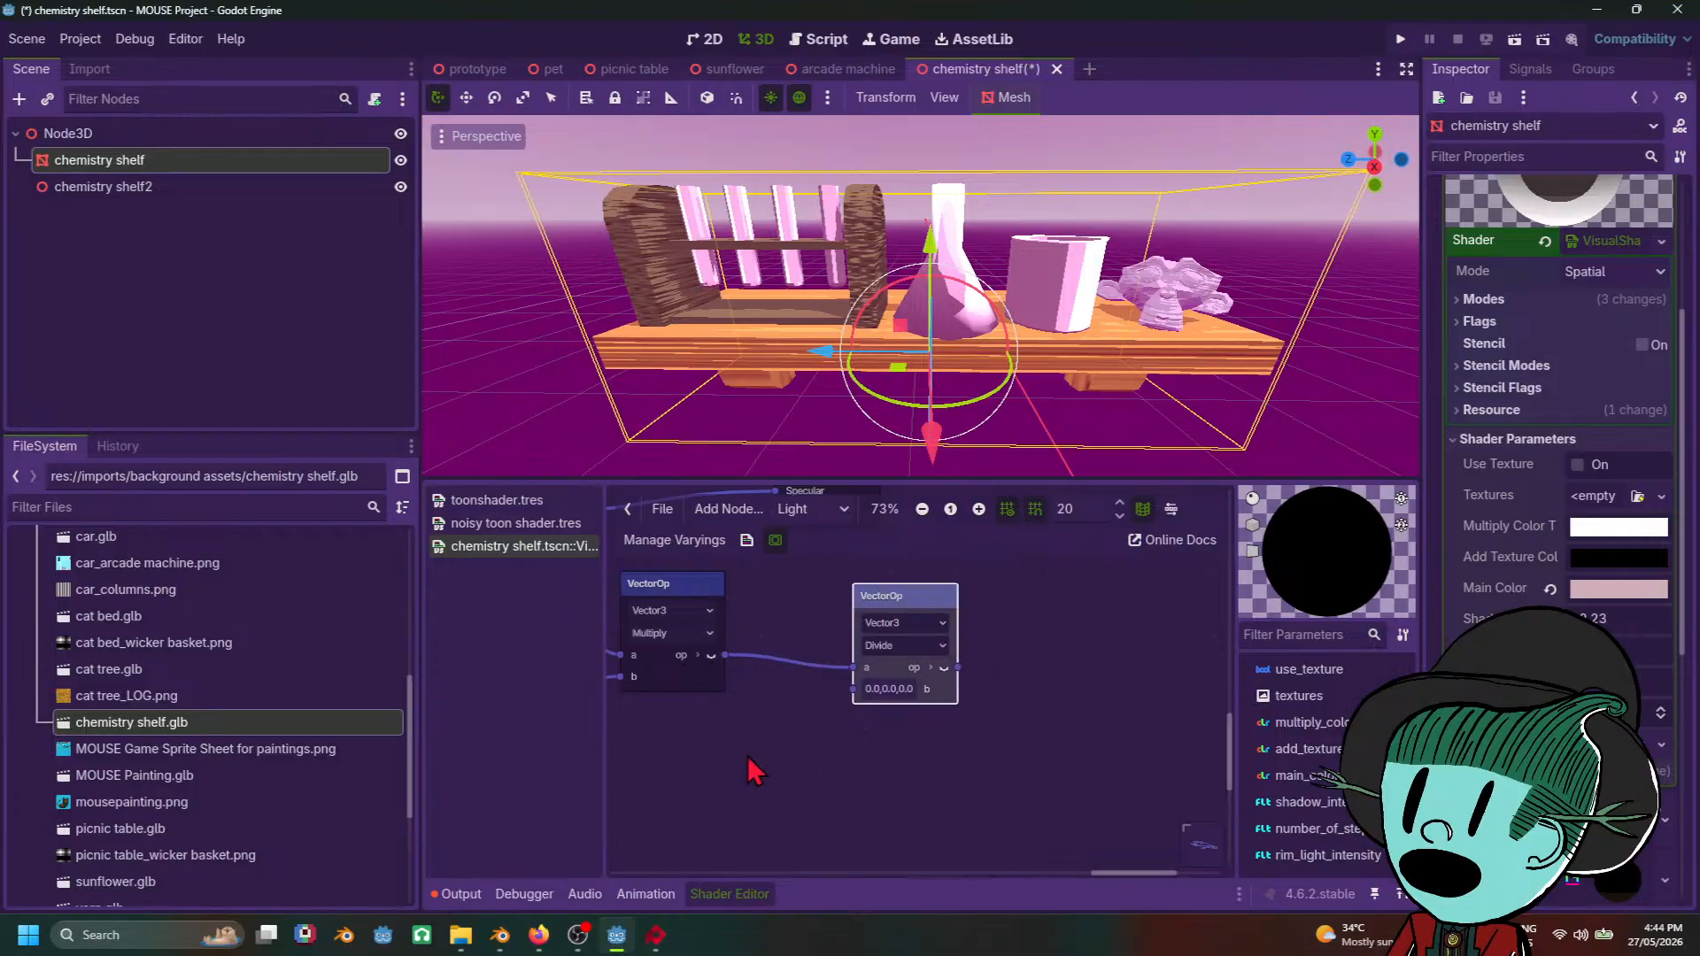
# Step: Add a Pi constant node below the Divide node and connect it to the Divide's b input
pyautogui.rightClick(776, 713)
pyautogui.click(780, 713)
pyautogui.write('pi')
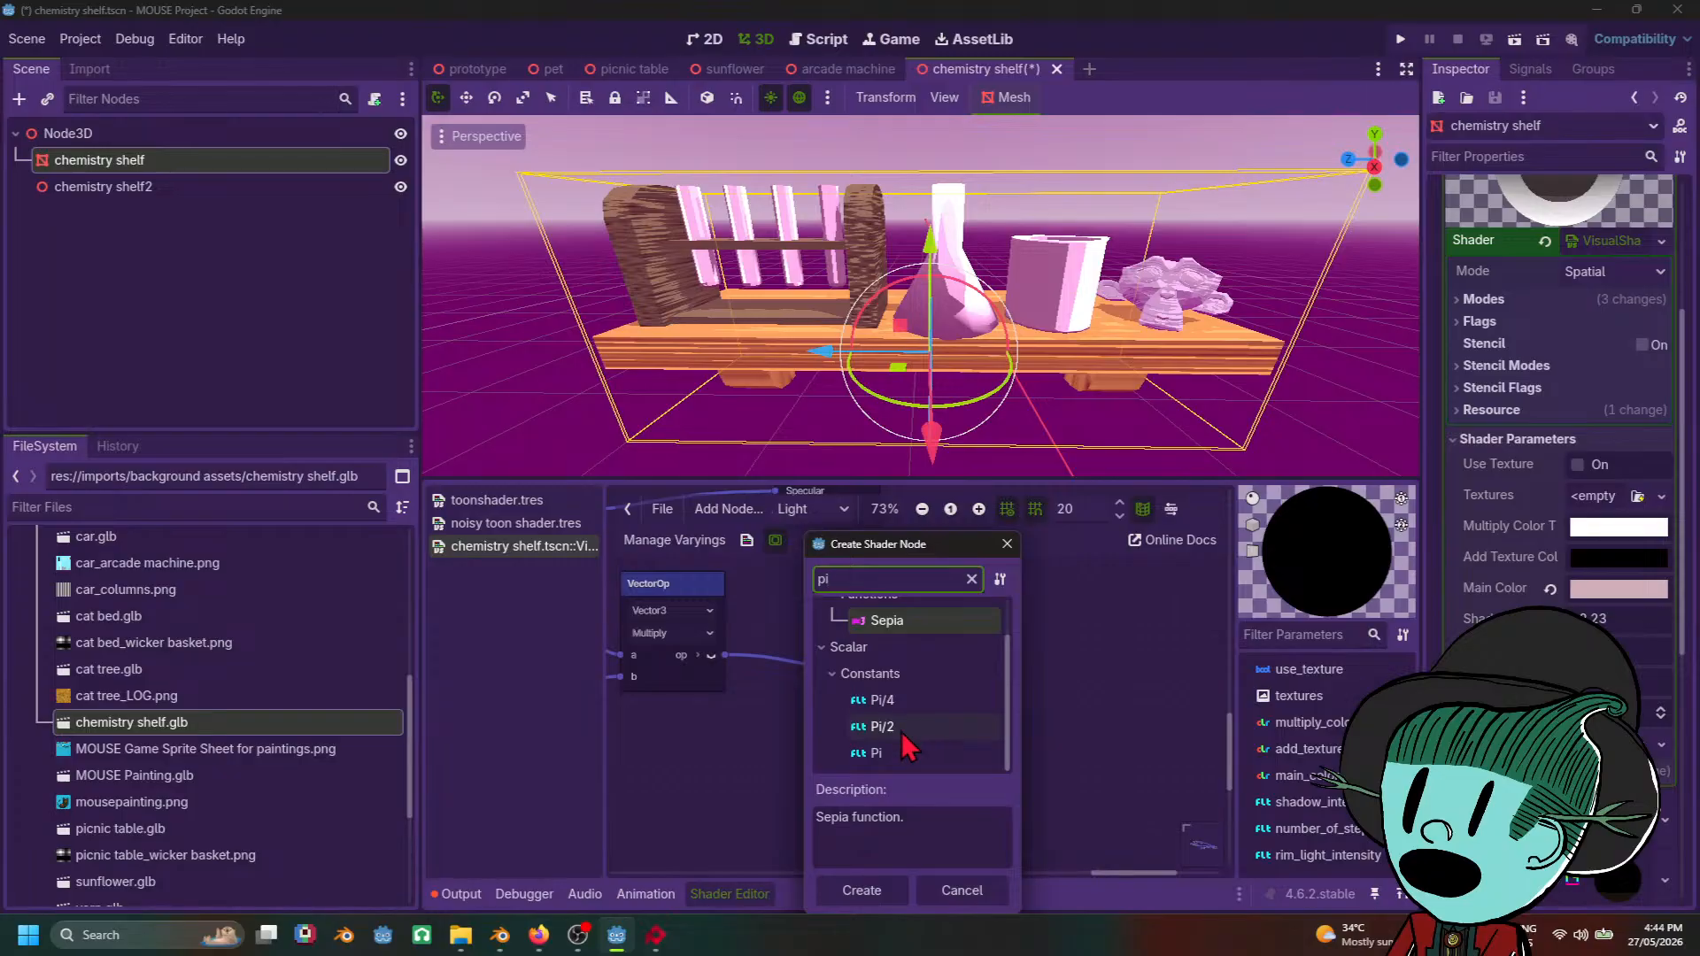
pyautogui.click(879, 753)
pyautogui.doubleClick(881, 754)
pyautogui.moveTo(873, 735); pyautogui.dragTo(753, 762)
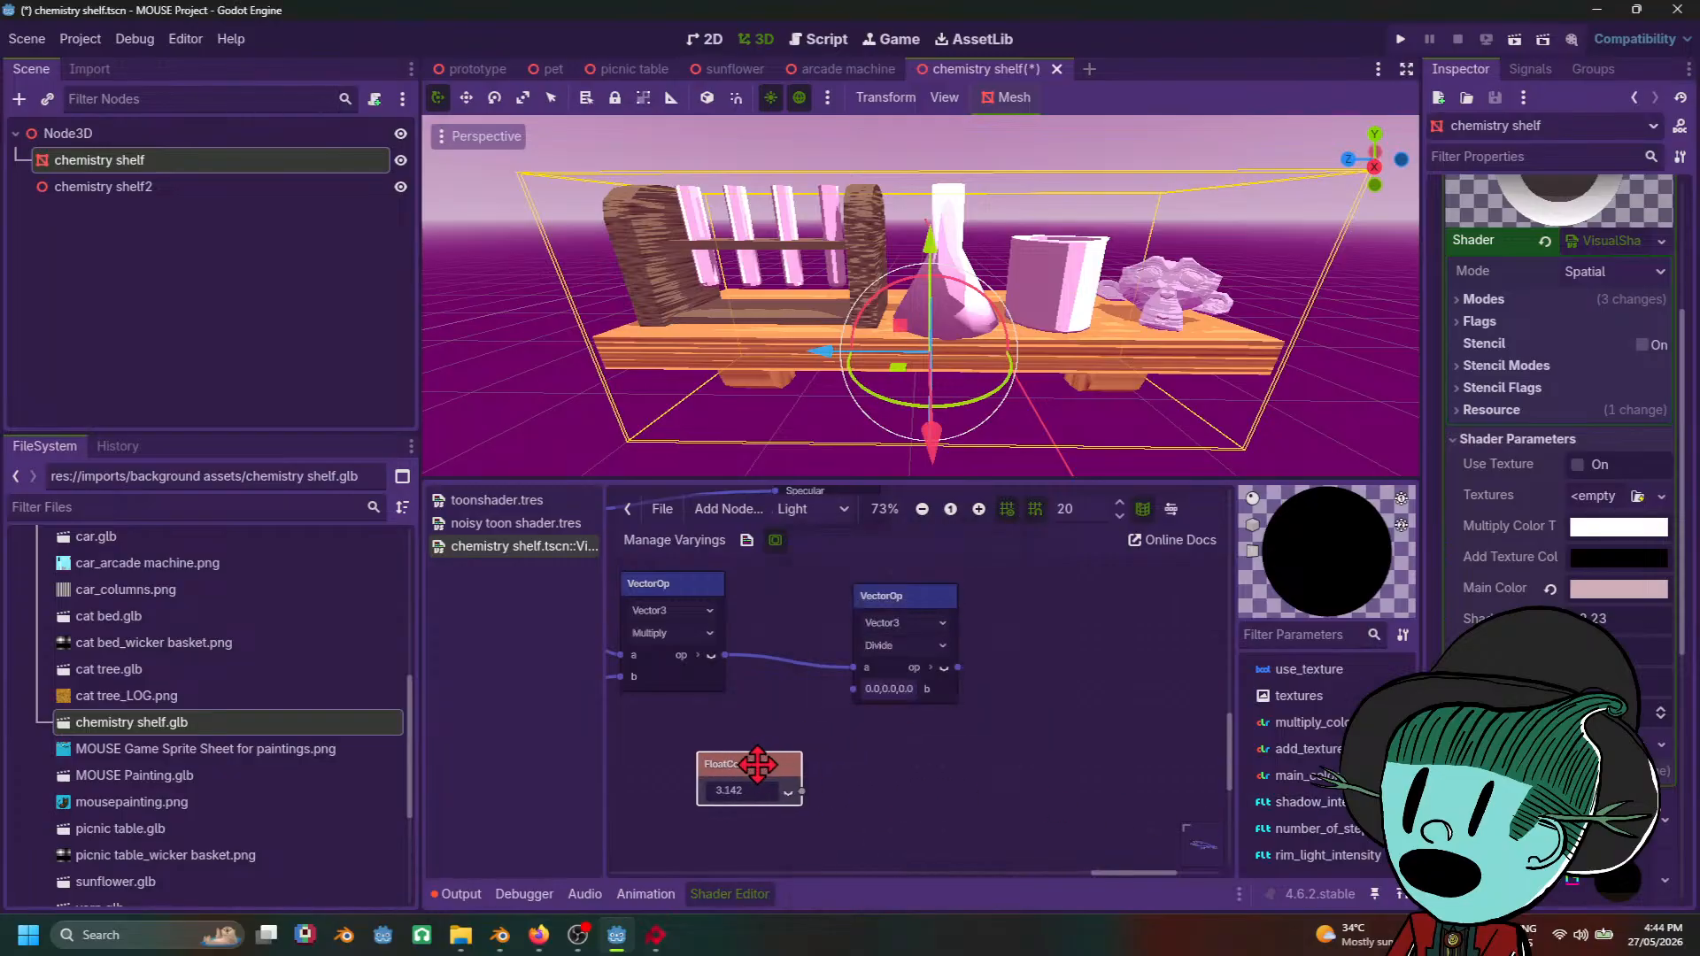
pyautogui.moveTo(870, 694); pyautogui.dragTo(859, 695)
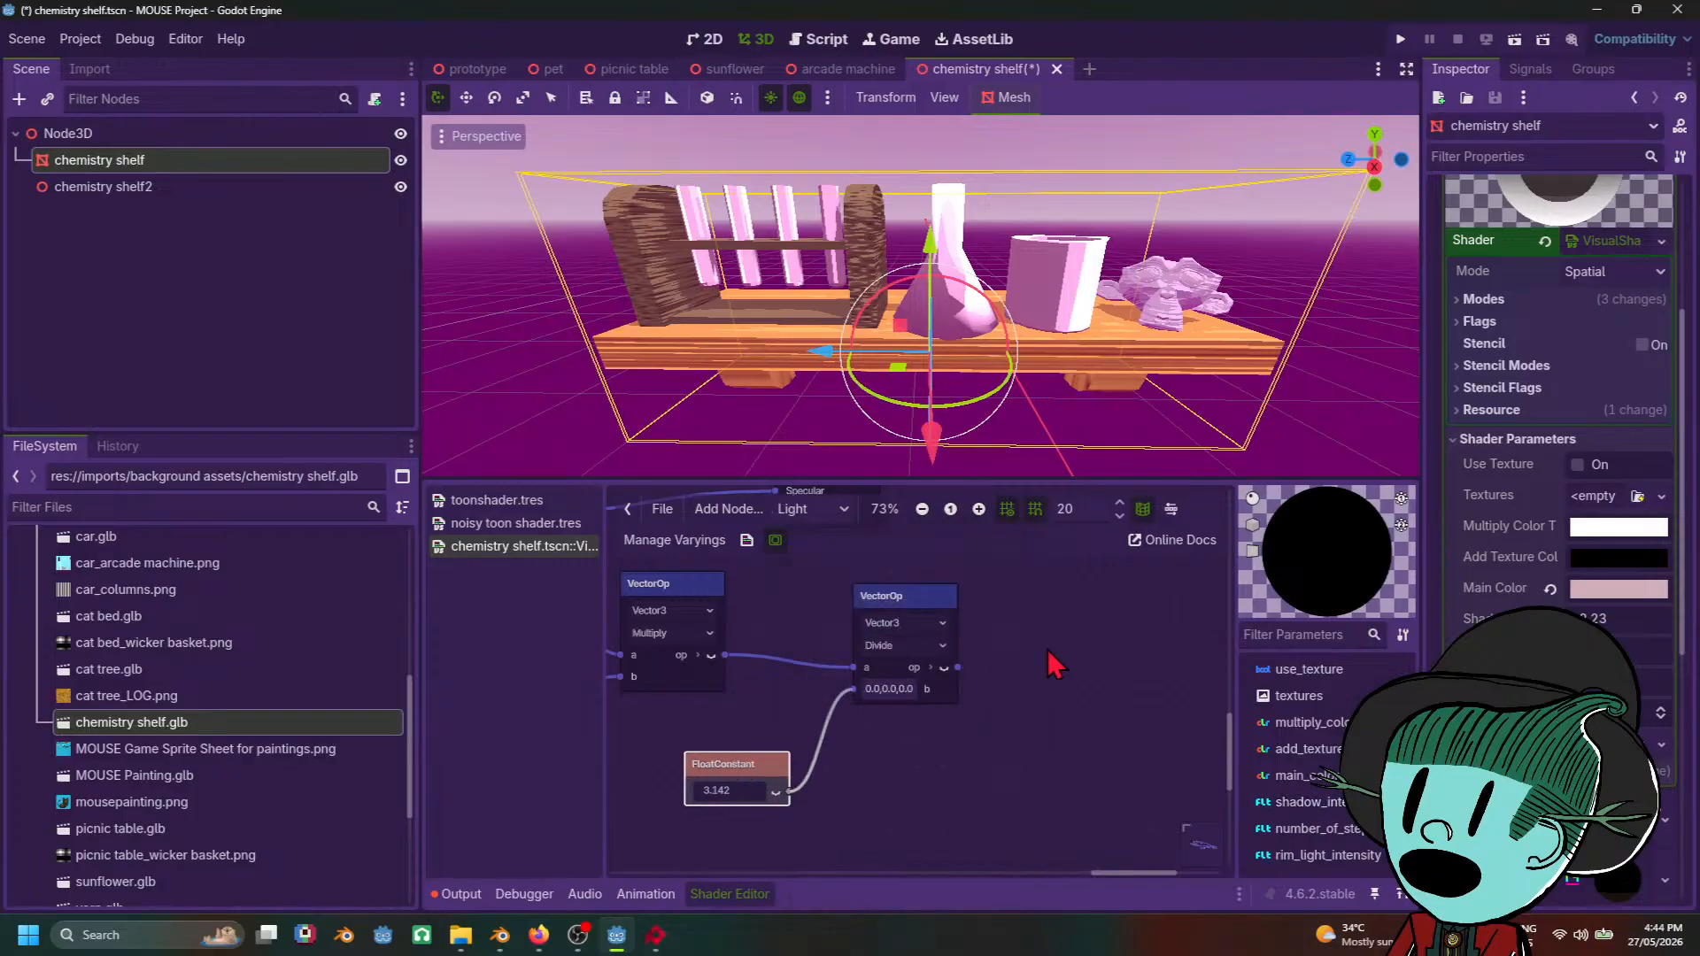
# Step: Move the Output node beyond the Divide node and connect the Divide result to the Specular input
pyautogui.moveTo(1073, 642); pyautogui.dragTo(968, 791, button='middle')
pyautogui.moveTo(736, 592); pyautogui.dragTo(1113, 657)
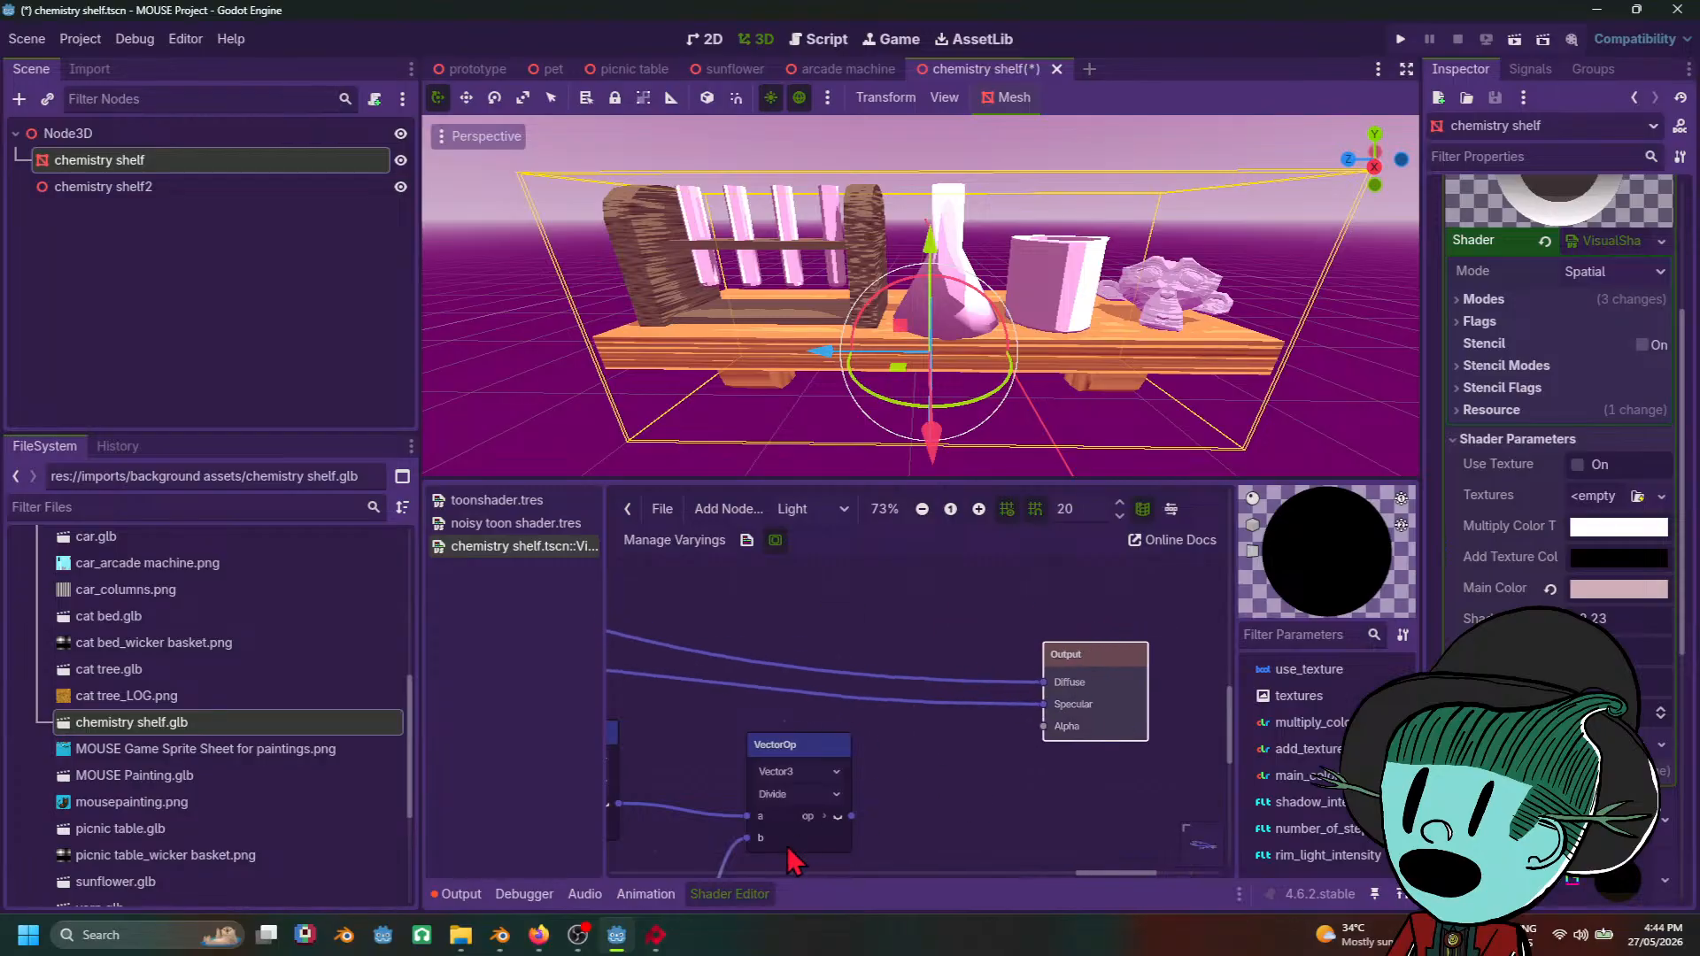
pyautogui.moveTo(858, 849); pyautogui.dragTo(842, 798, button='middle')
pyautogui.scroll(1, 843, 797)
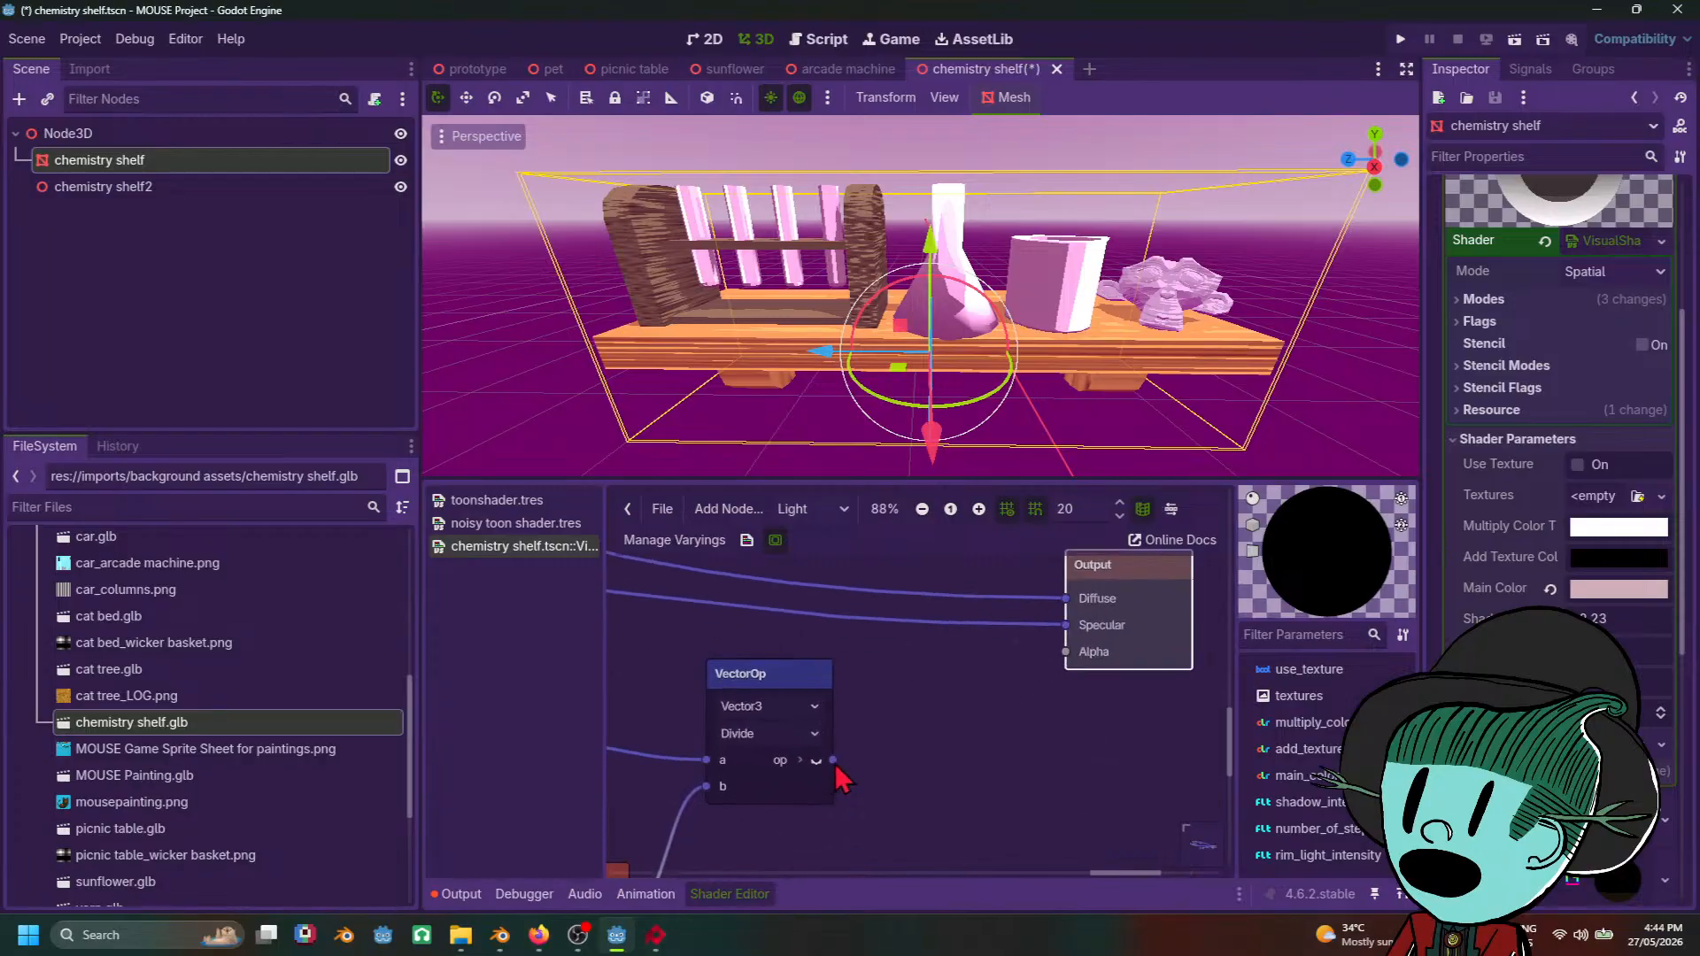
pyautogui.moveTo(833, 760); pyautogui.dragTo(1065, 625)
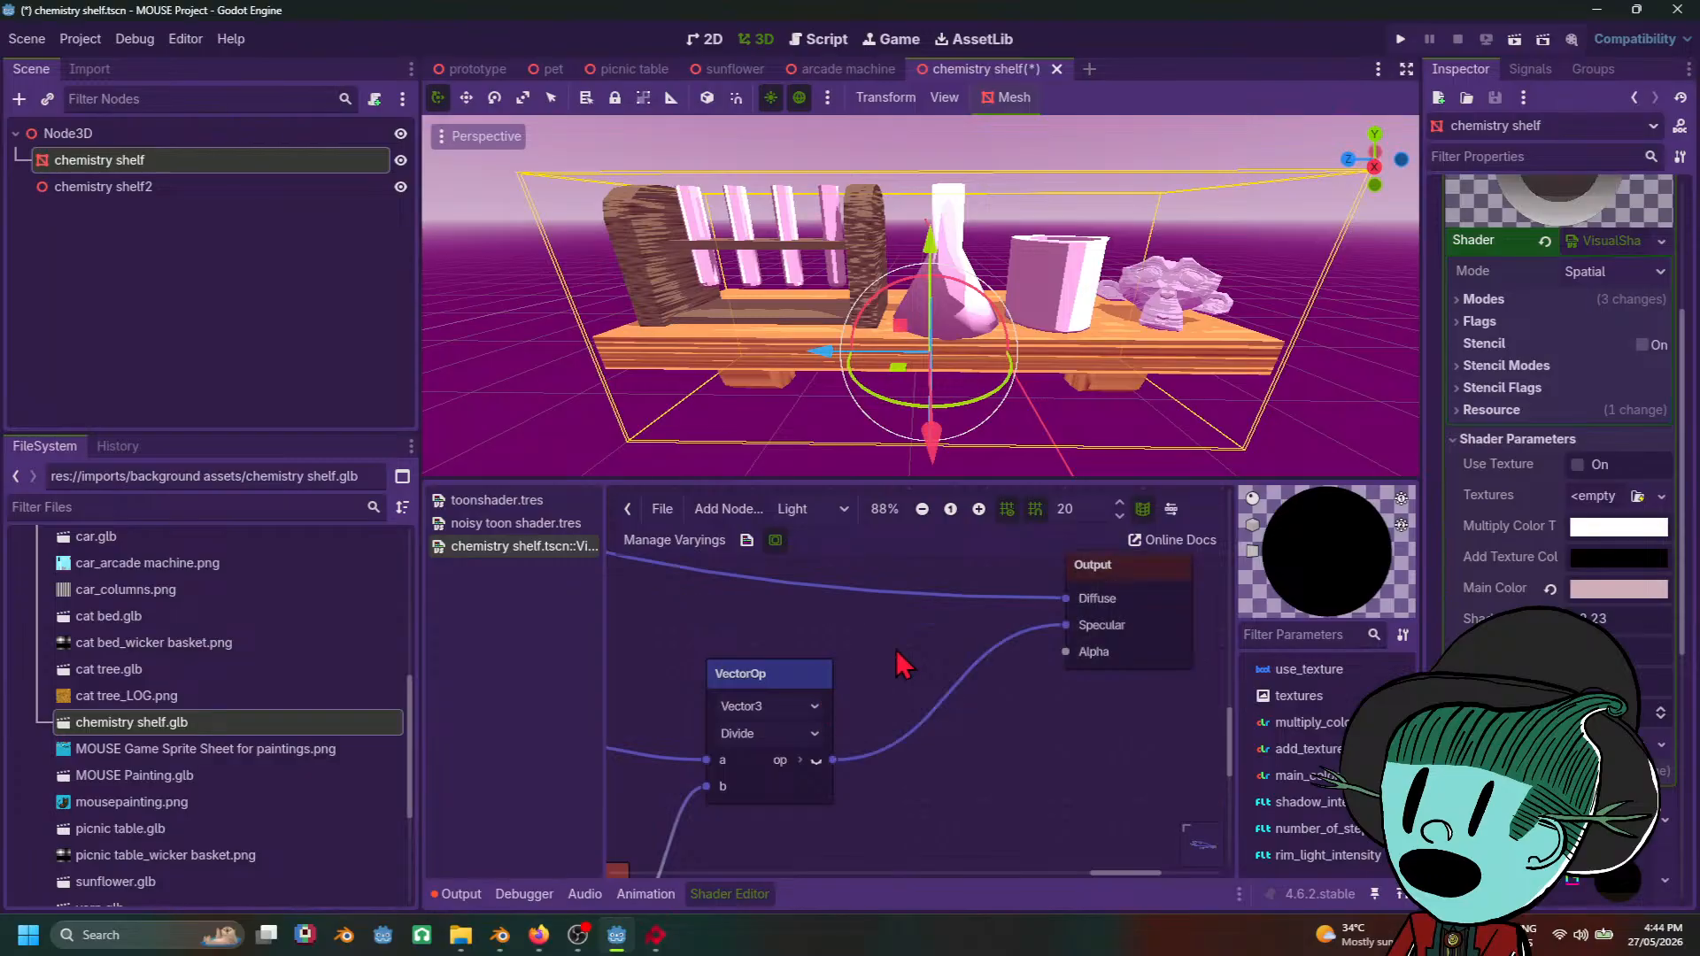
# Step: Examine the shelf from other angles, the new rim light node chain, and the tutorial's SPECULAR_LIGHT line
pyautogui.scroll(-6, 1118, 352)
pyautogui.moveTo(1107, 352); pyautogui.dragTo(1072, 355, button='middle')
pyautogui.scroll(-5, 788, 810)
pyautogui.moveTo(791, 809); pyautogui.dragTo(1124, 699, button='middle')
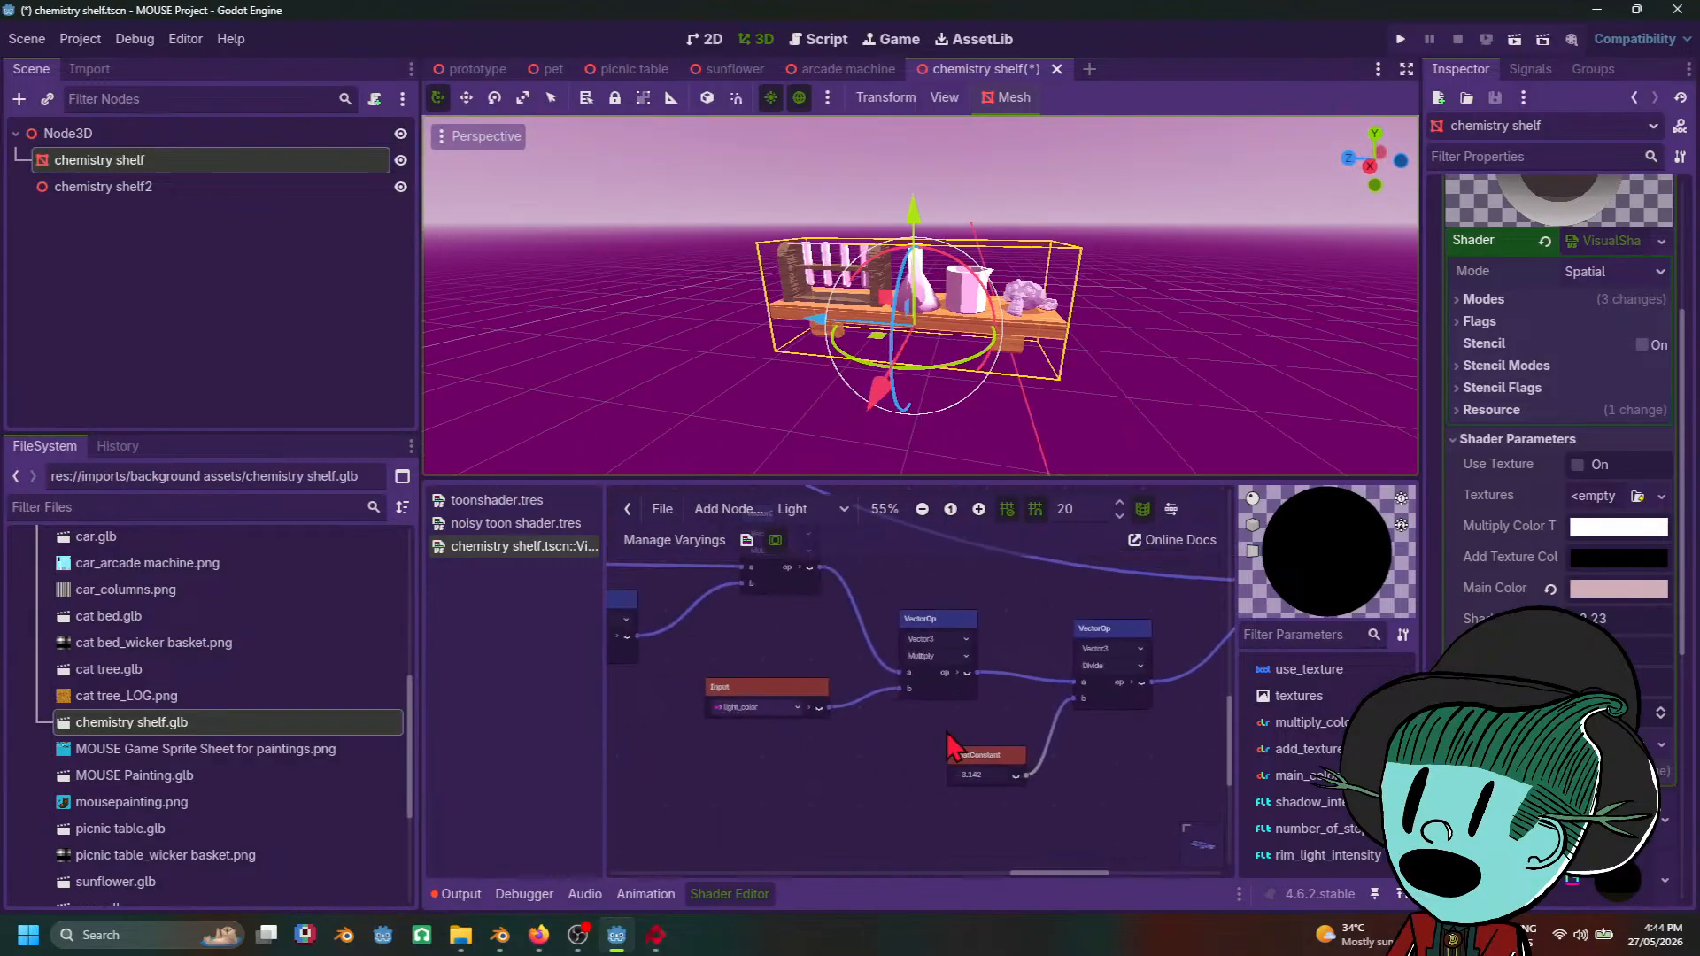
pyautogui.scroll(1, 1129, 716)
pyautogui.moveTo(1167, 402); pyautogui.dragTo(1080, 454, button='middle')
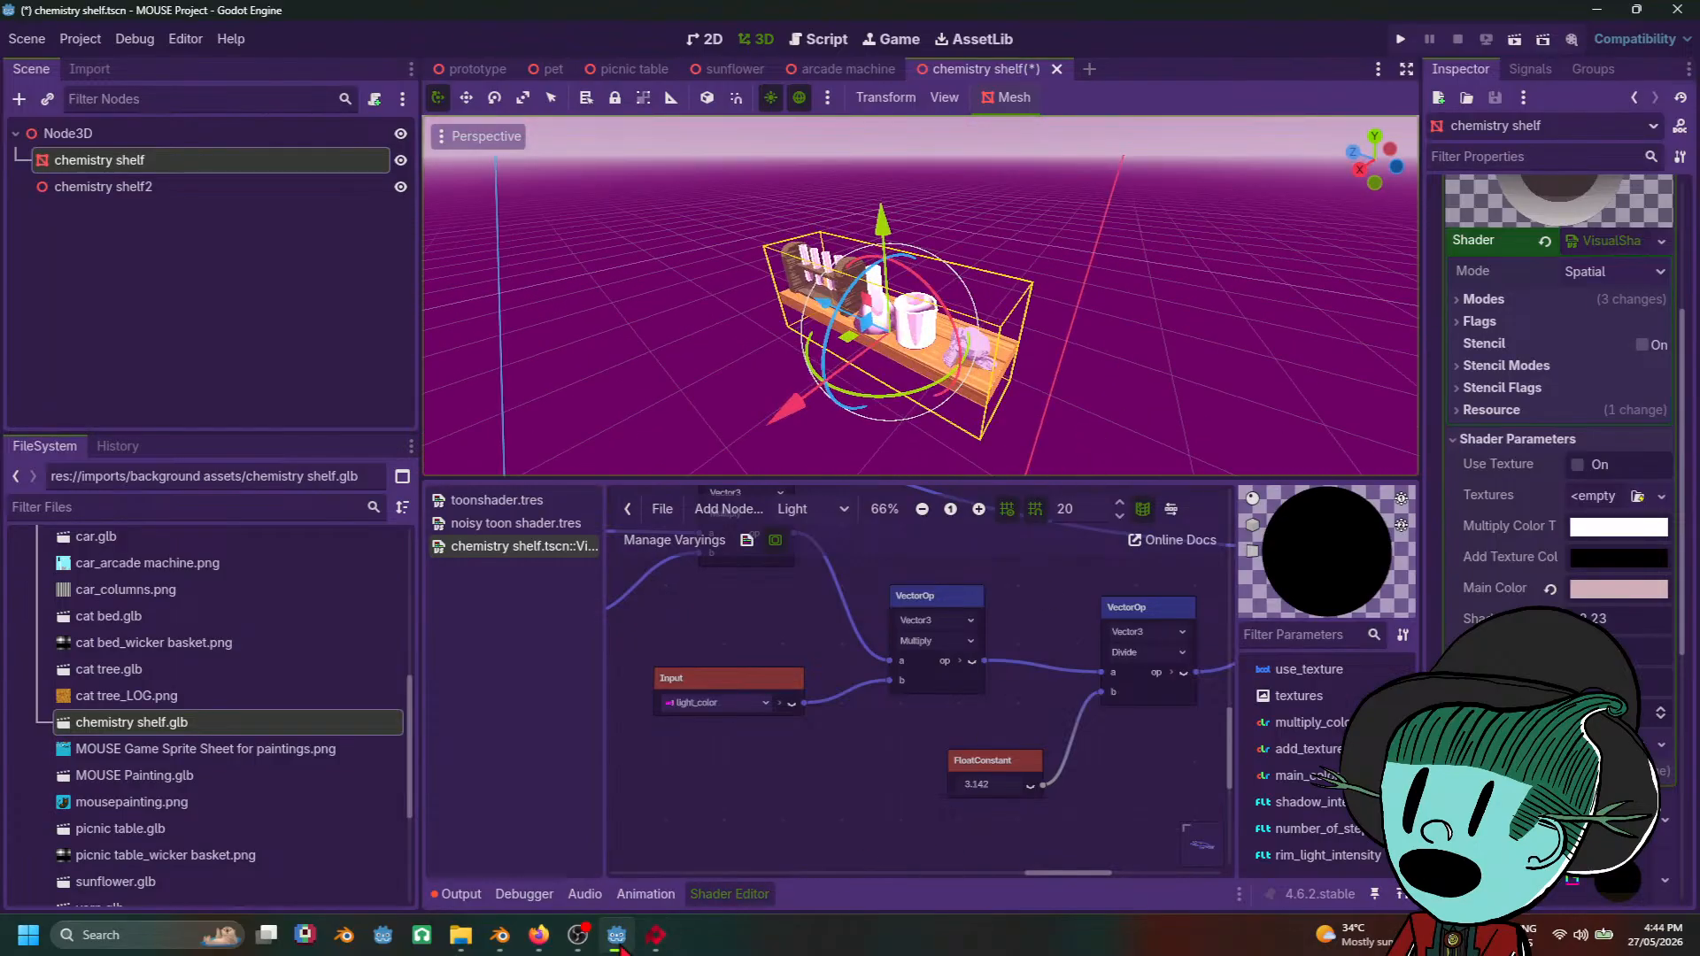
pyautogui.moveTo(549, 949)
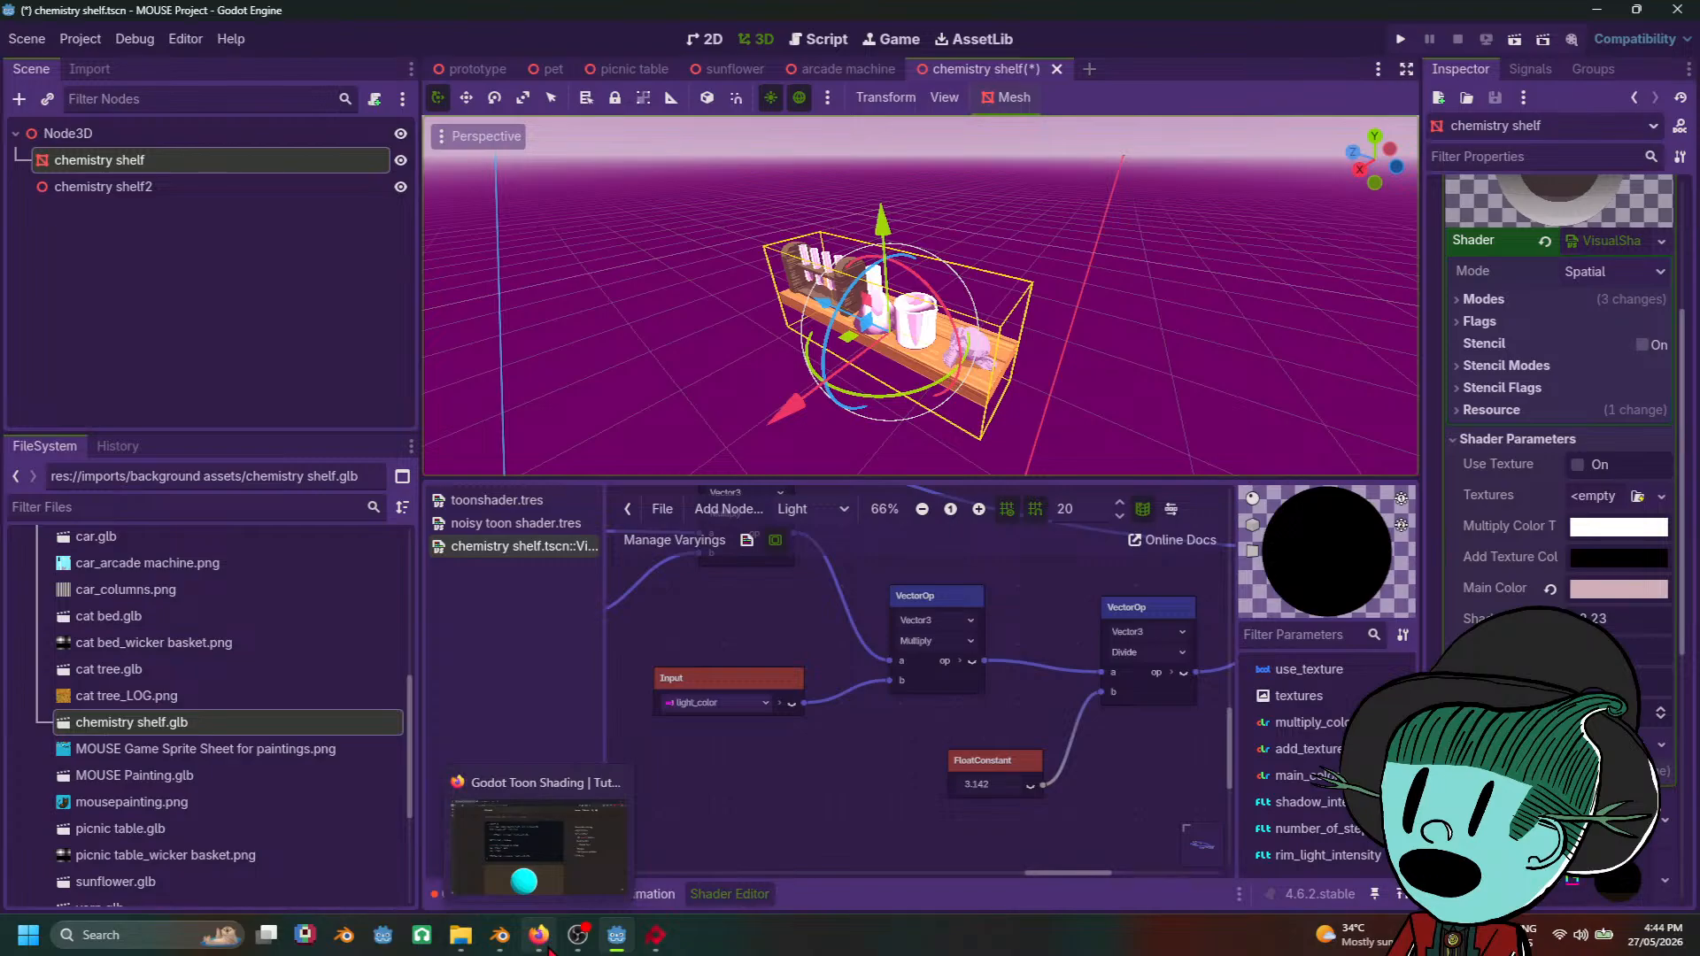
pyautogui.click(542, 861)
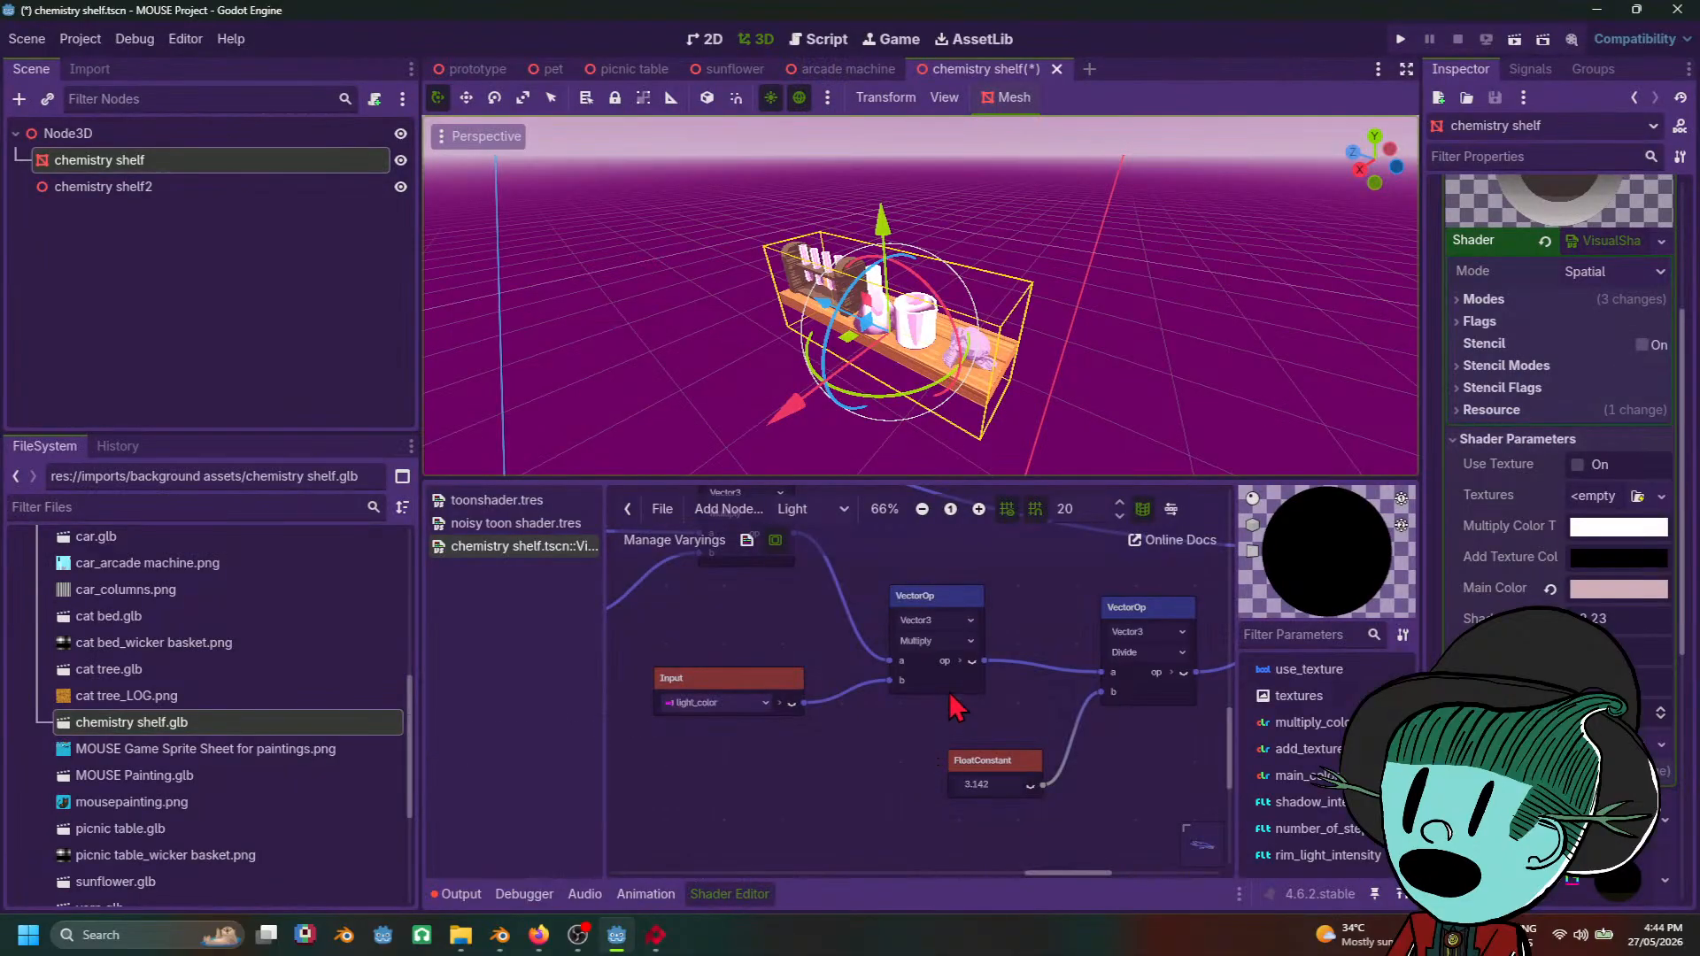
# Step: Add a Specular light input node and place it directly above the light_color input node
pyautogui.moveTo(864, 750); pyautogui.dragTo(903, 847, button='middle')
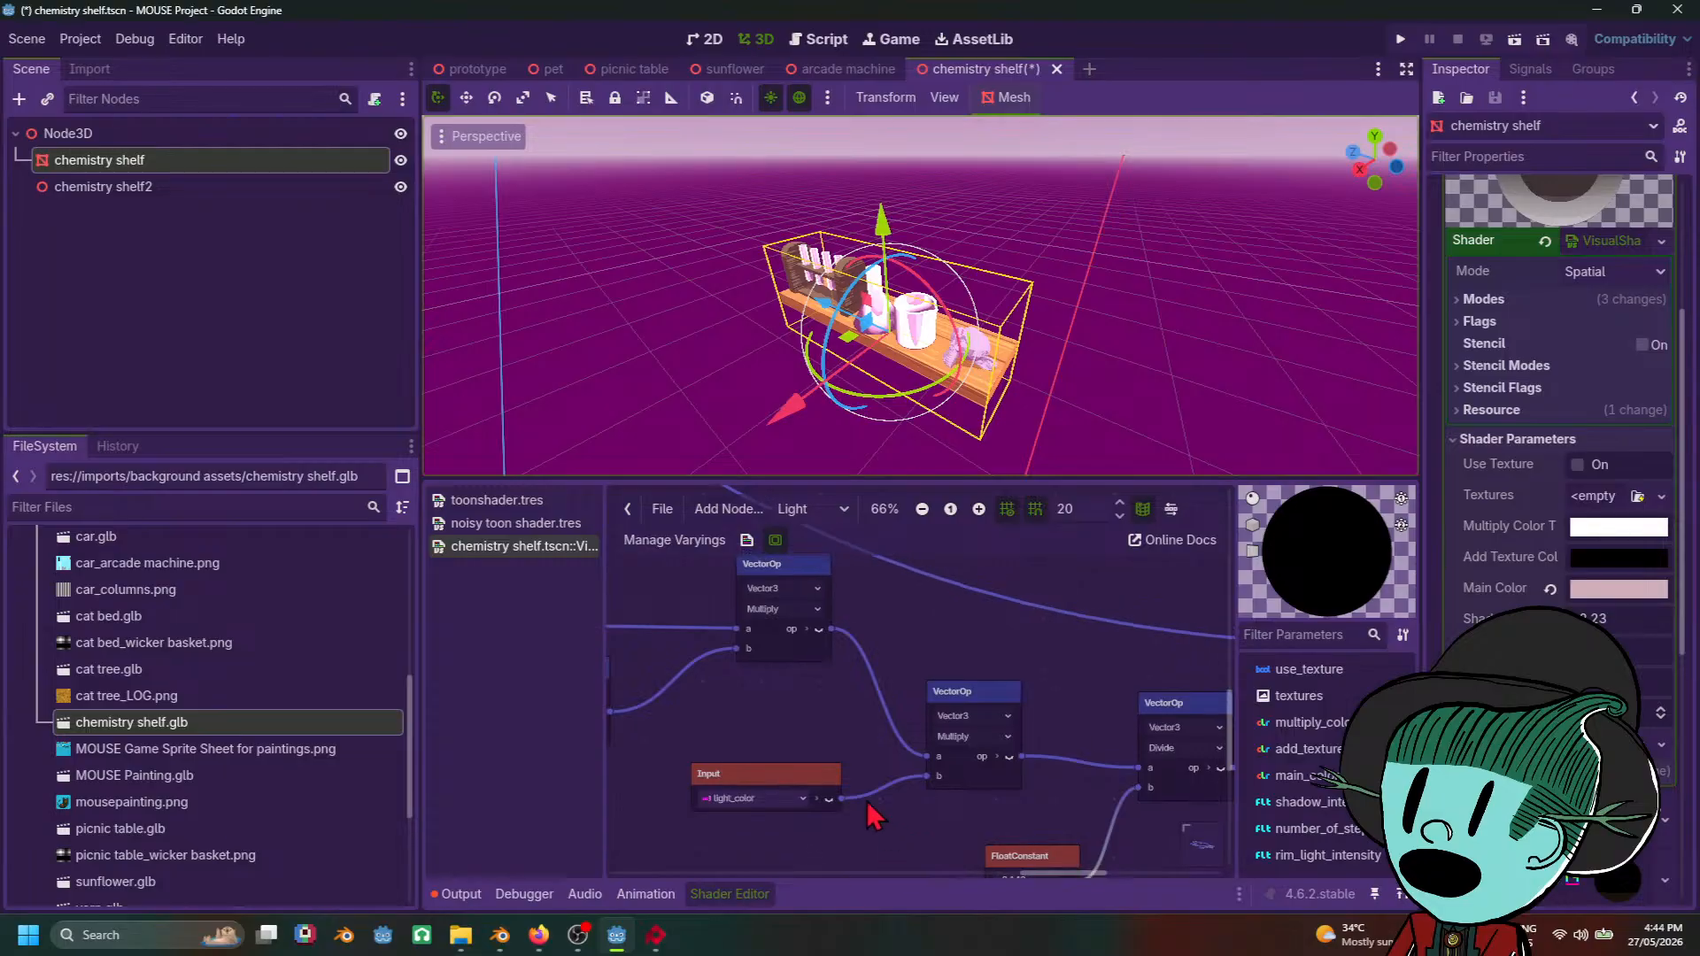
pyautogui.scroll(-2, 824, 738)
pyautogui.scroll(1, 832, 753)
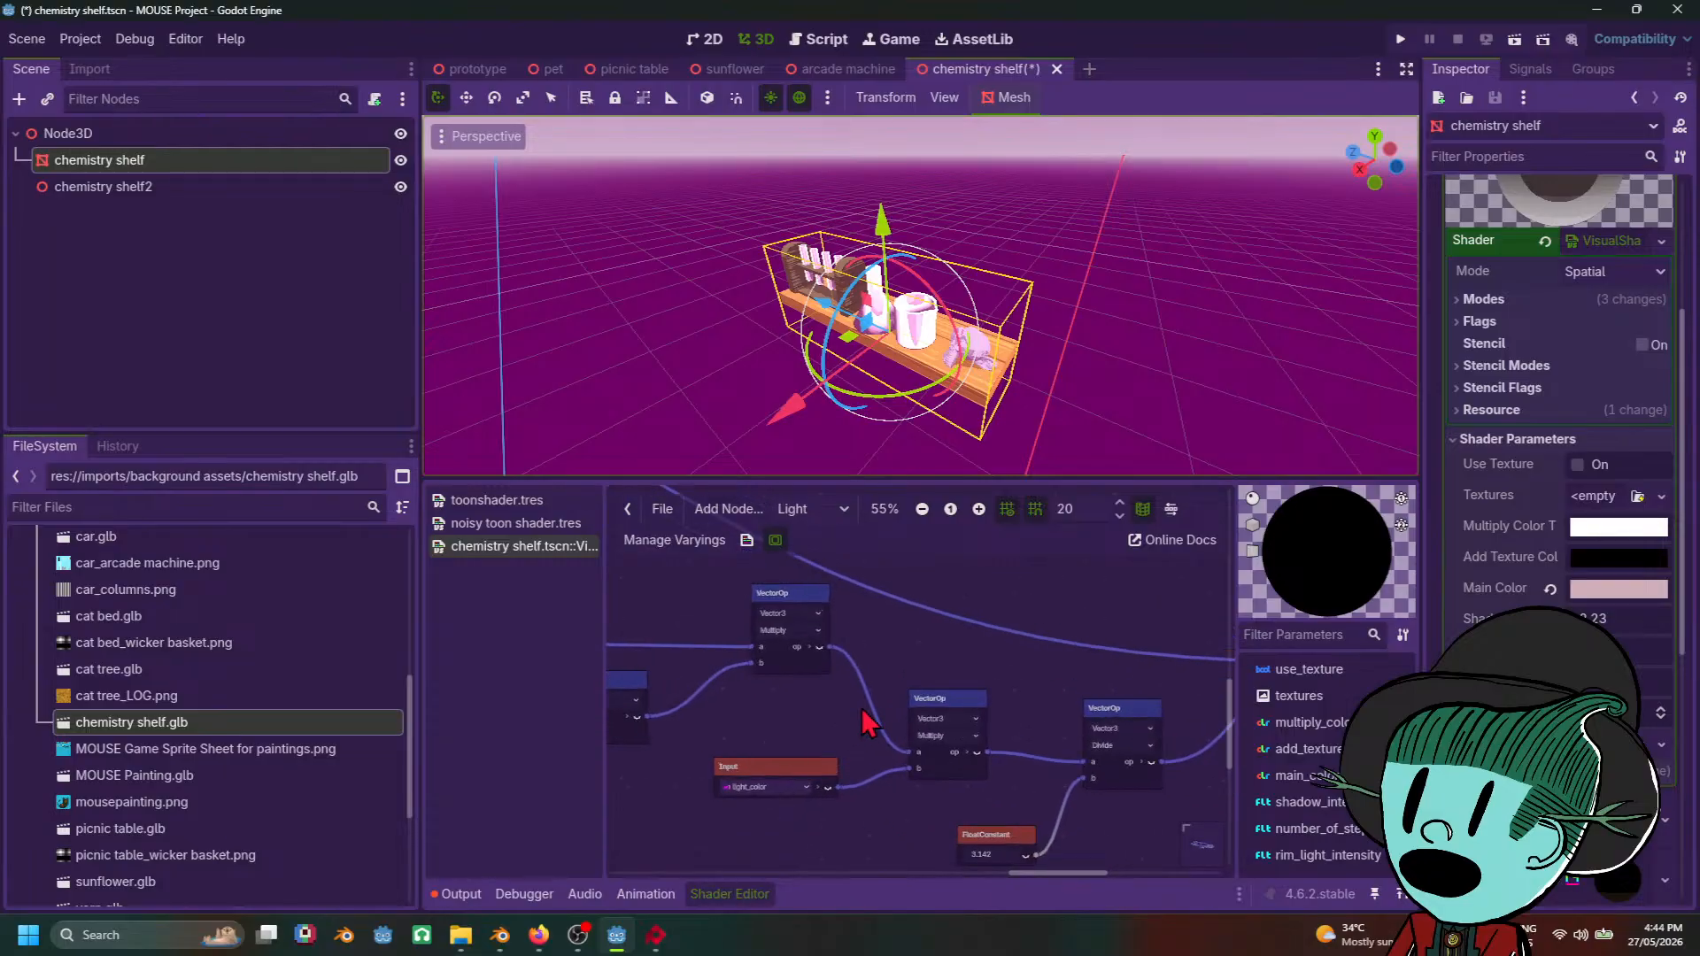
pyautogui.moveTo(1007, 682); pyautogui.dragTo(941, 668, button='middle')
pyautogui.rightClick(766, 693)
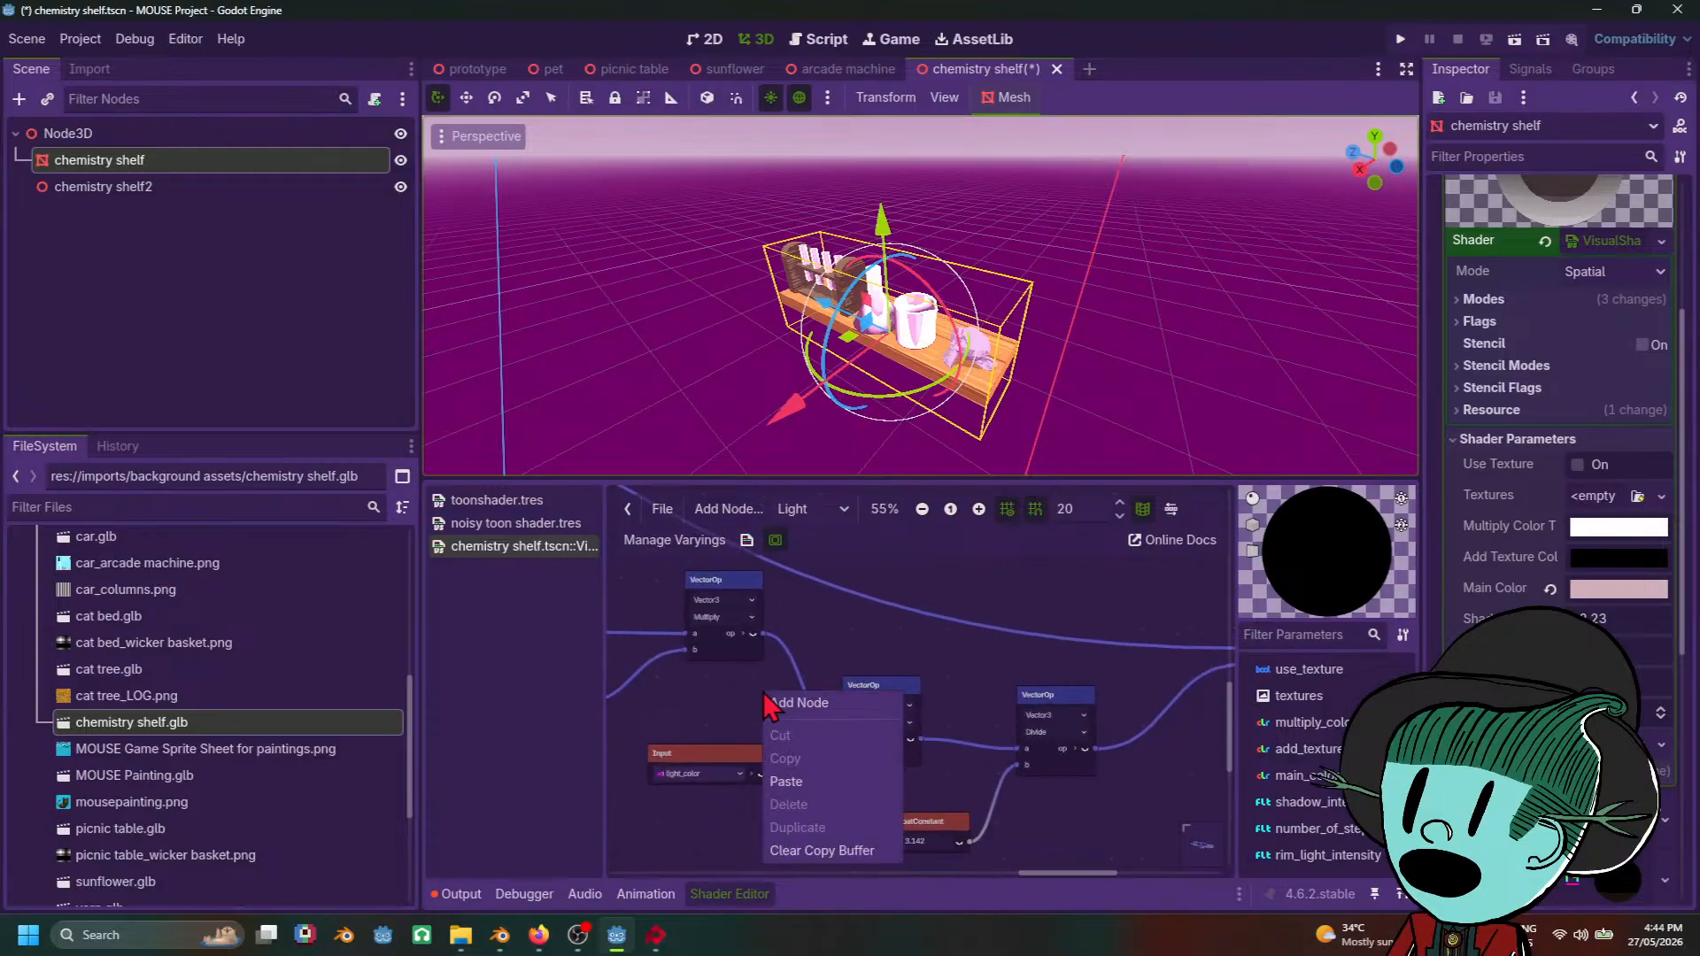
pyautogui.click(785, 698)
pyautogui.write('specil')
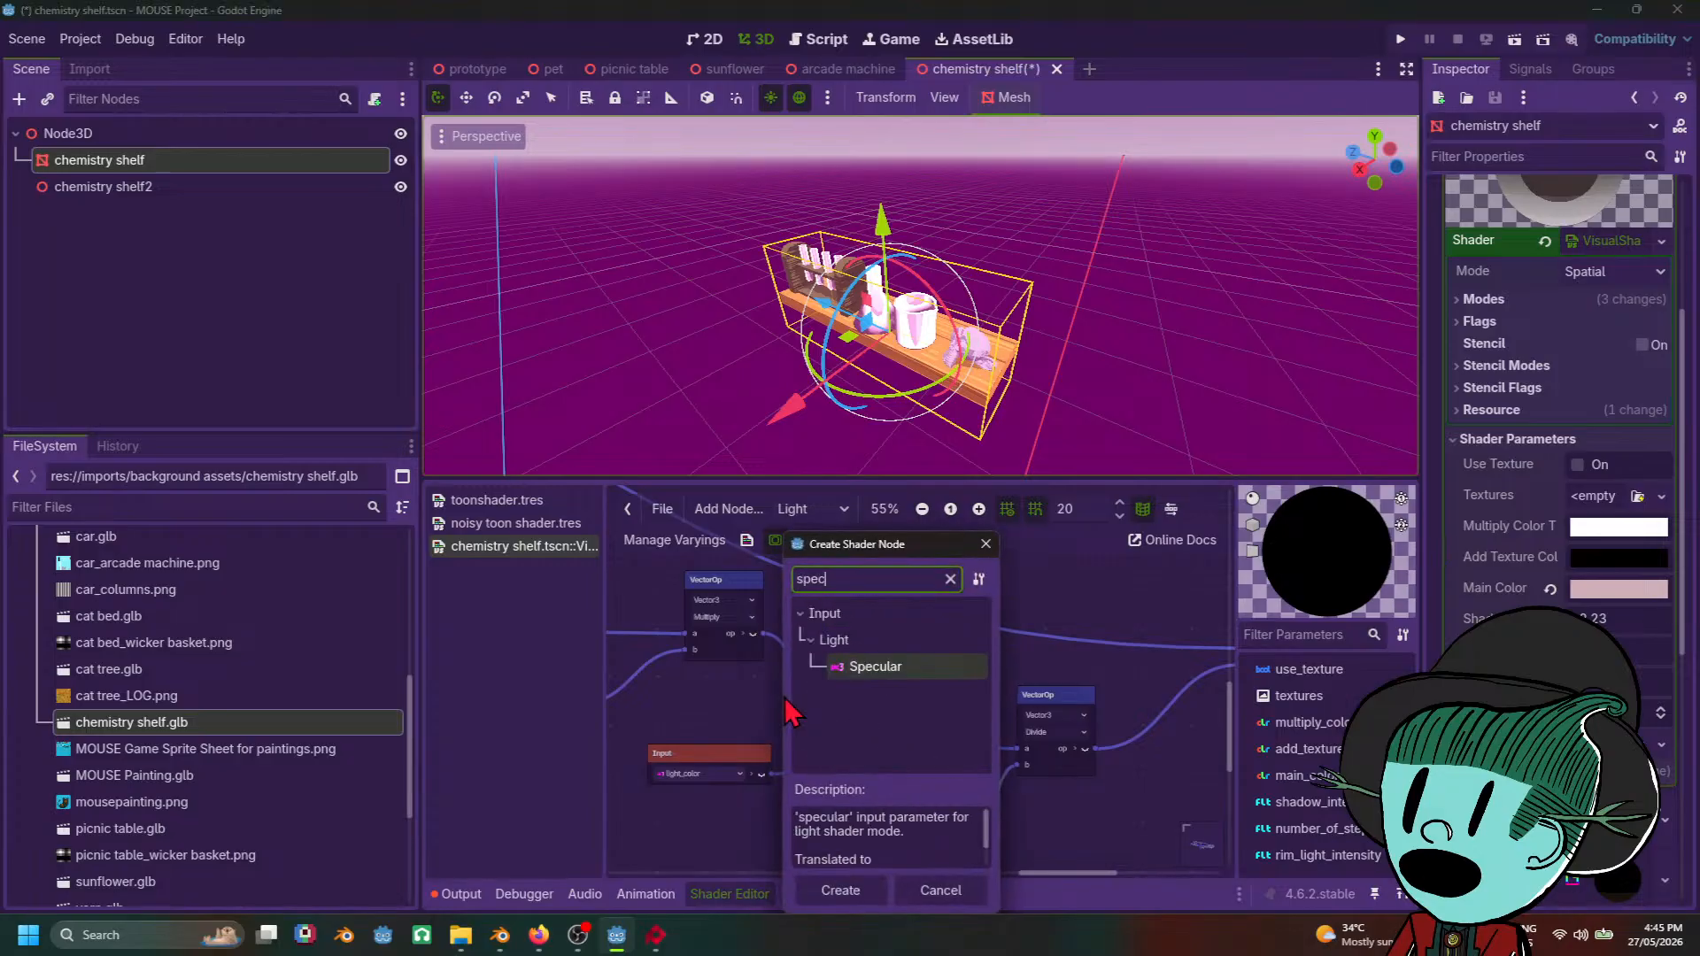
pyautogui.press('BackSpace')
pyautogui.click(840, 890)
pyautogui.moveTo(864, 706); pyautogui.dragTo(709, 709)
pyautogui.scroll(-3, 831, 745)
pyautogui.scroll(6, 839, 762)
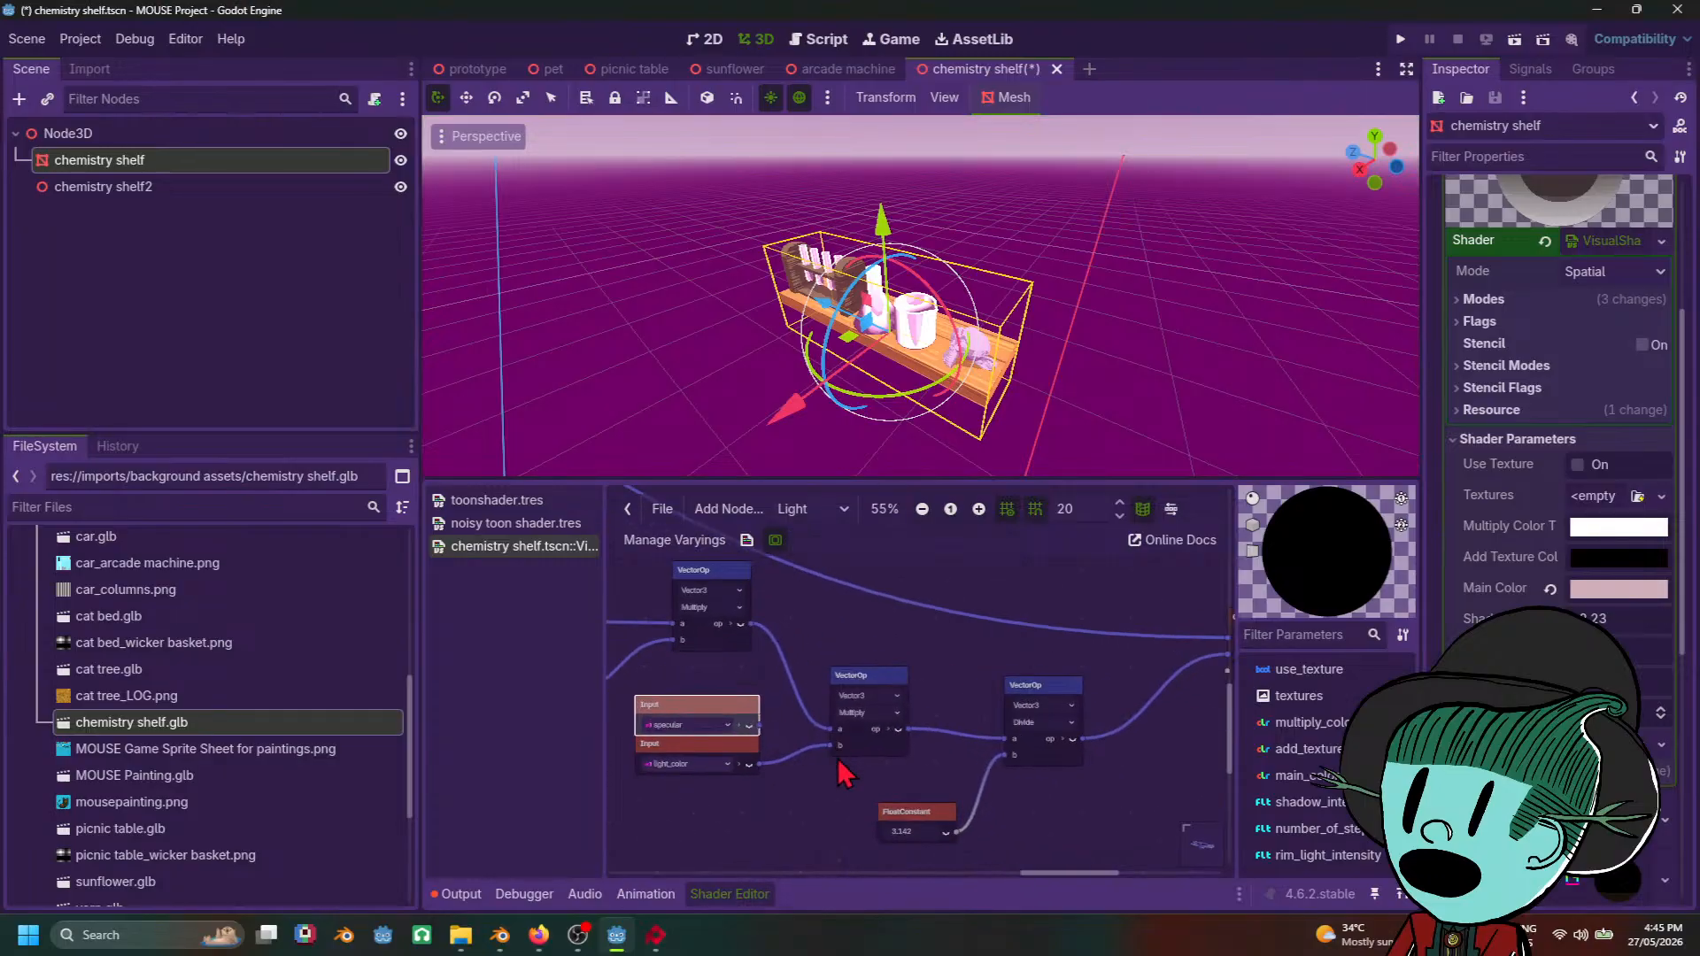
pyautogui.scroll(-4, 832, 766)
pyautogui.moveTo(794, 792)
pyautogui.mouseDown(button='middle')
pyautogui.moveTo(964, 789)
pyautogui.moveTo(770, 813)
pyautogui.mouseUp(button='middle')
pyautogui.scroll(-2, 974, 772)
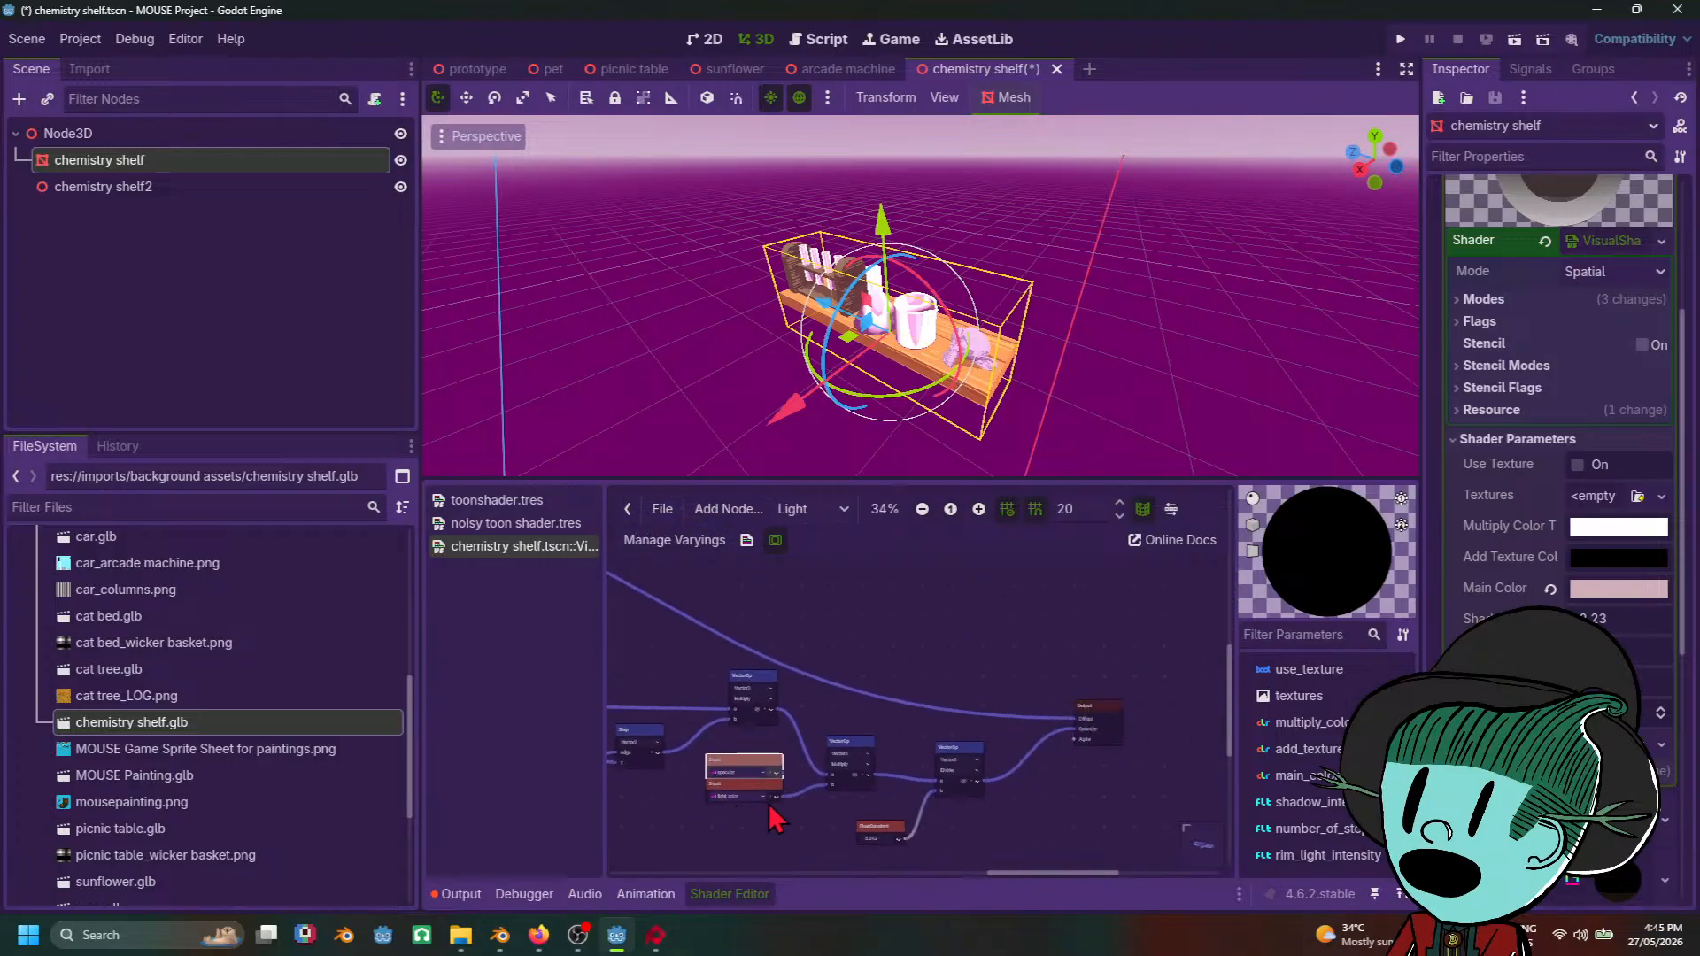
pyautogui.moveTo(671, 806); pyautogui.dragTo(948, 855)
pyautogui.click(1043, 820)
pyautogui.scroll(1, 1043, 820)
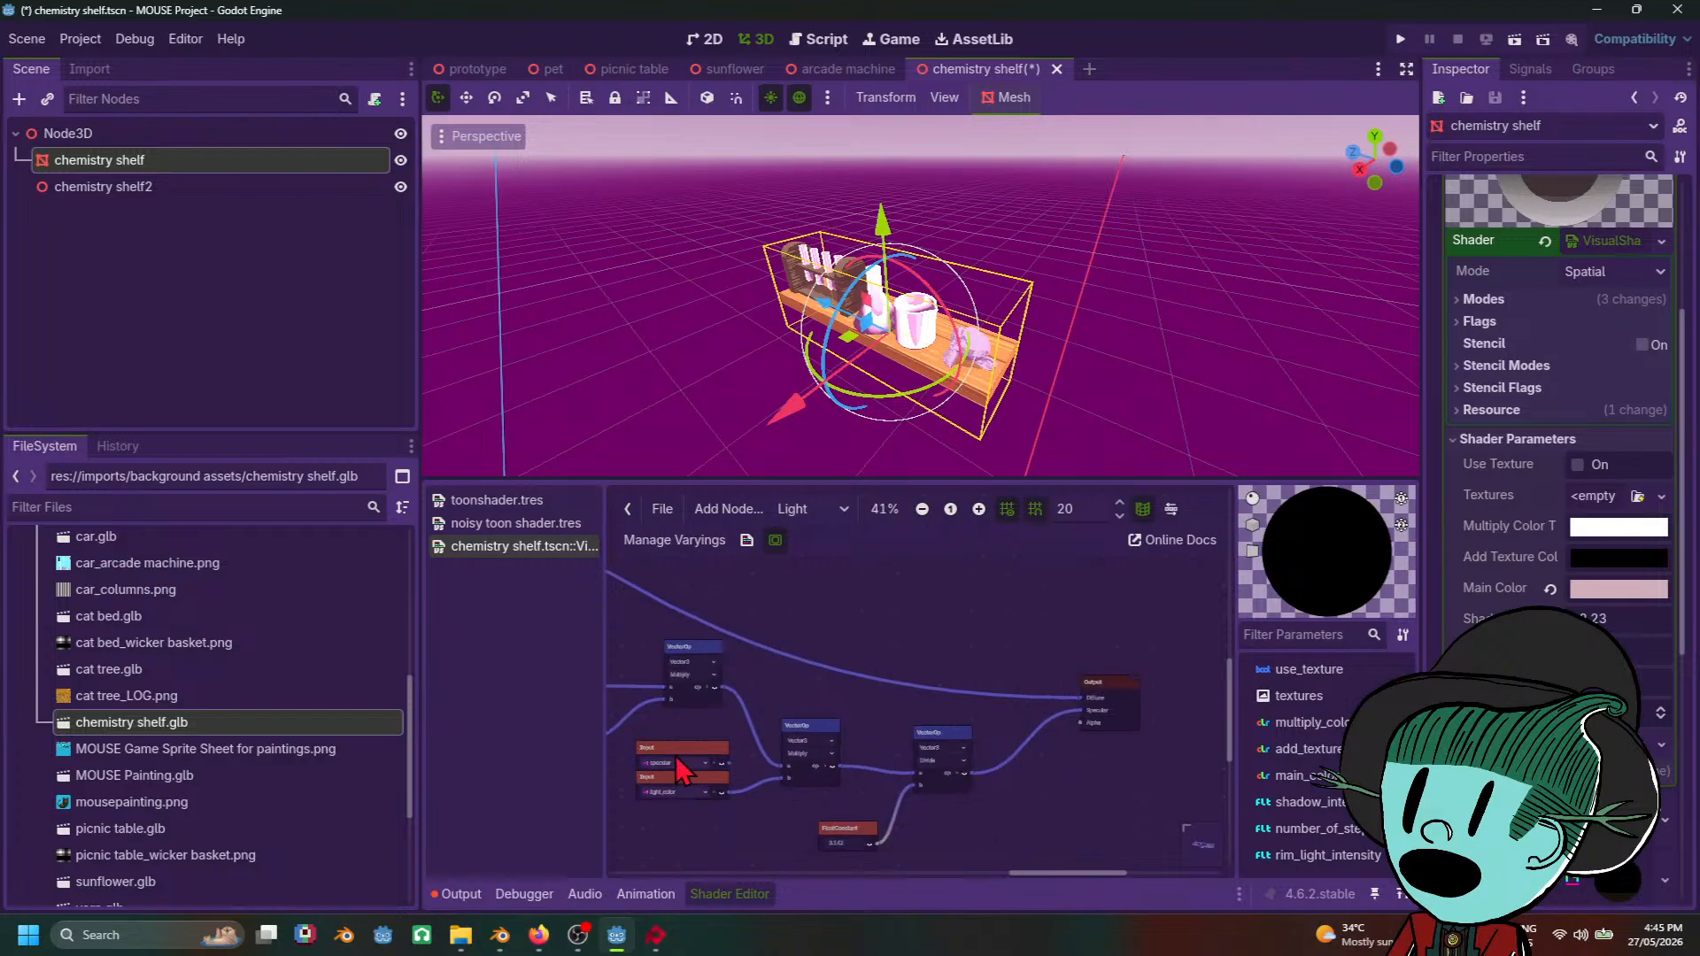
# Step: Move the specular input node above the Divide node and create a 3D vector Add node in the light graph
pyautogui.moveTo(677, 754); pyautogui.dragTo(909, 636)
pyautogui.scroll(3, 1038, 682)
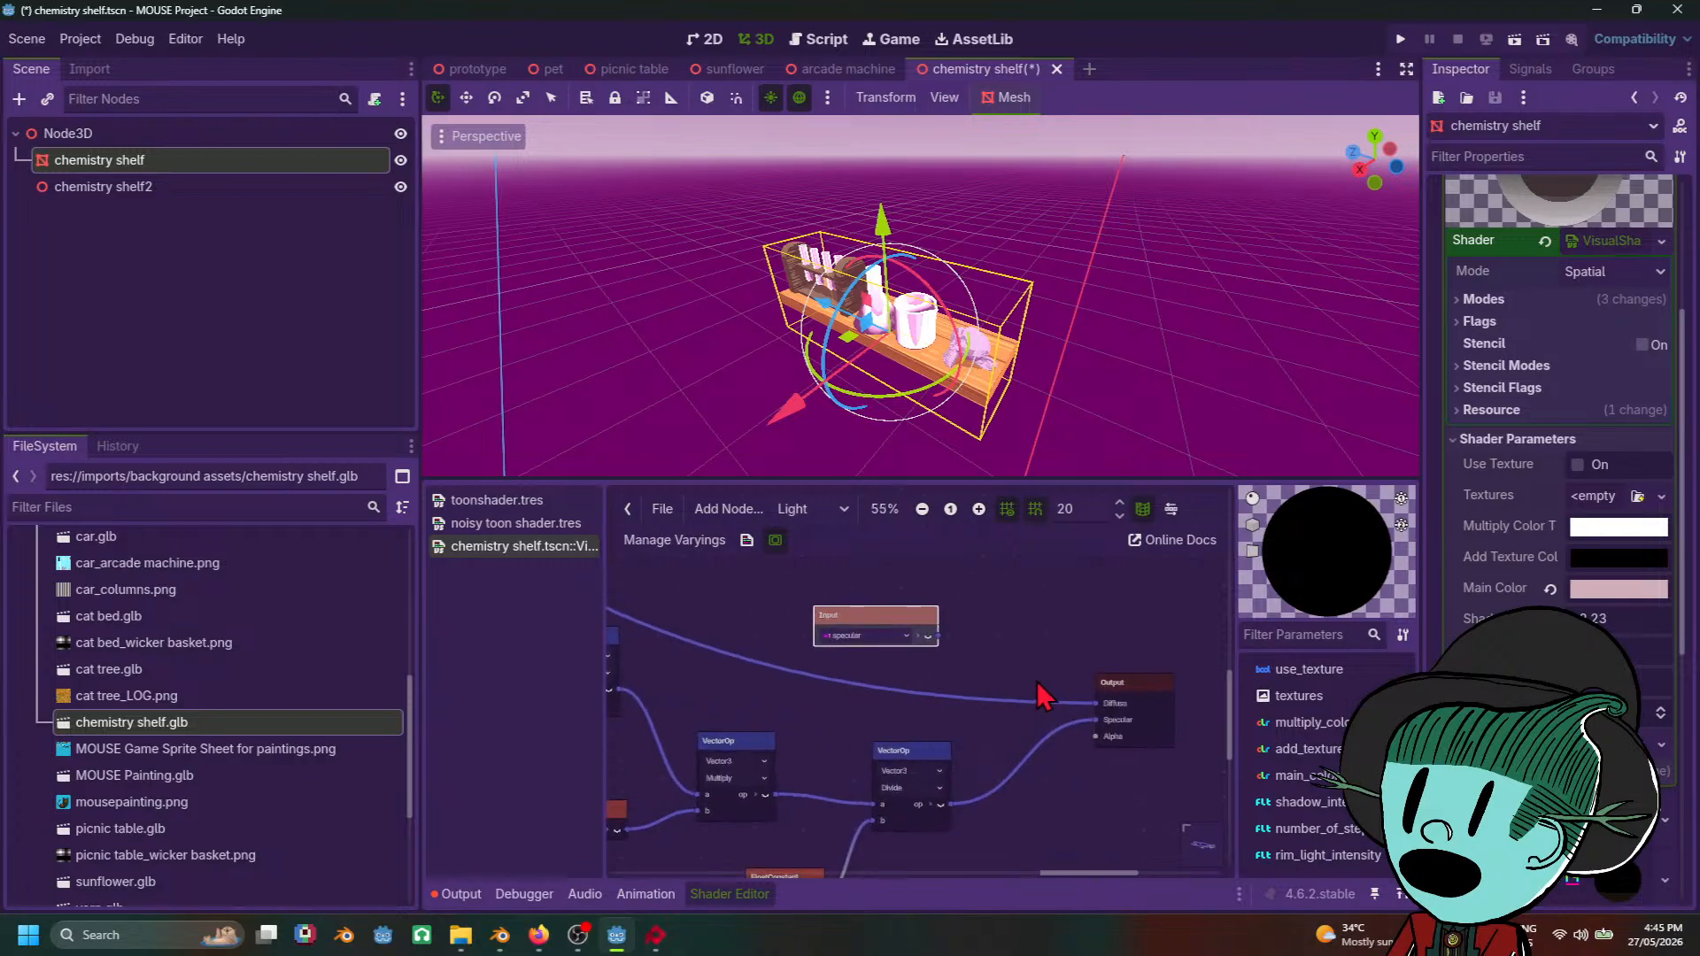
pyautogui.rightClick(940, 655)
pyautogui.click(979, 668)
pyautogui.write('spec')
pyautogui.press('BackSpace')
pyautogui.press('BackSpace')
pyautogui.press('BackSpace')
pyautogui.press('BackSpace')
pyautogui.write('add')
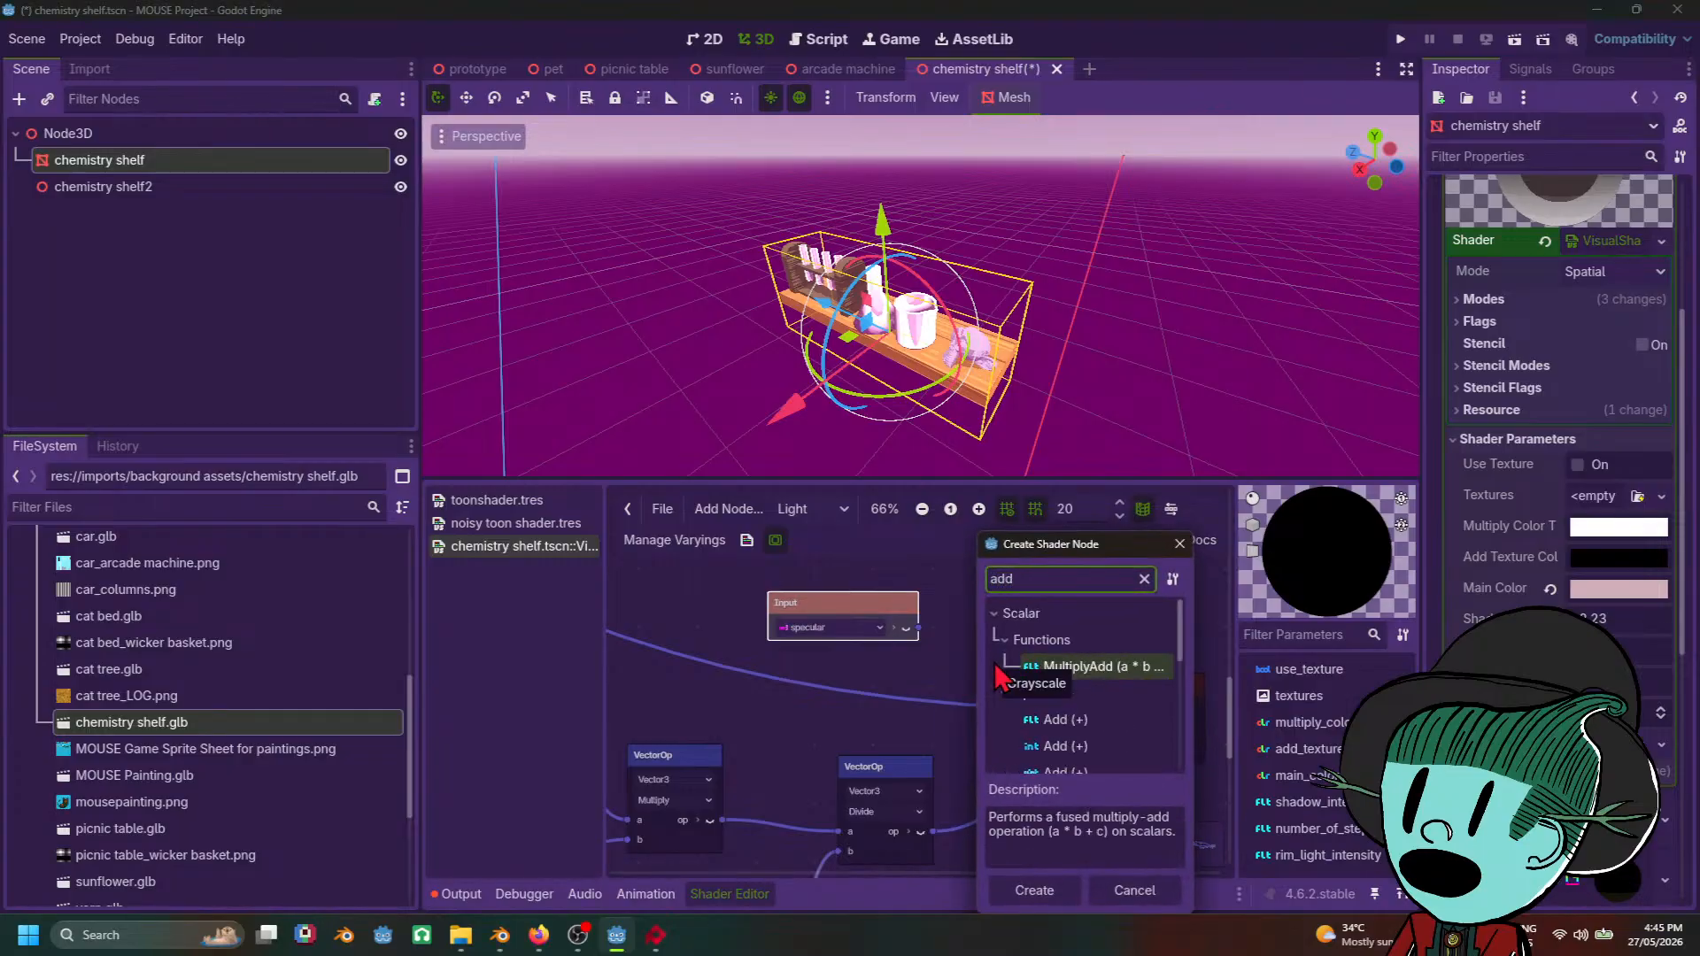
pyautogui.scroll(-4, 1062, 726)
pyautogui.scroll(-4, 1091, 759)
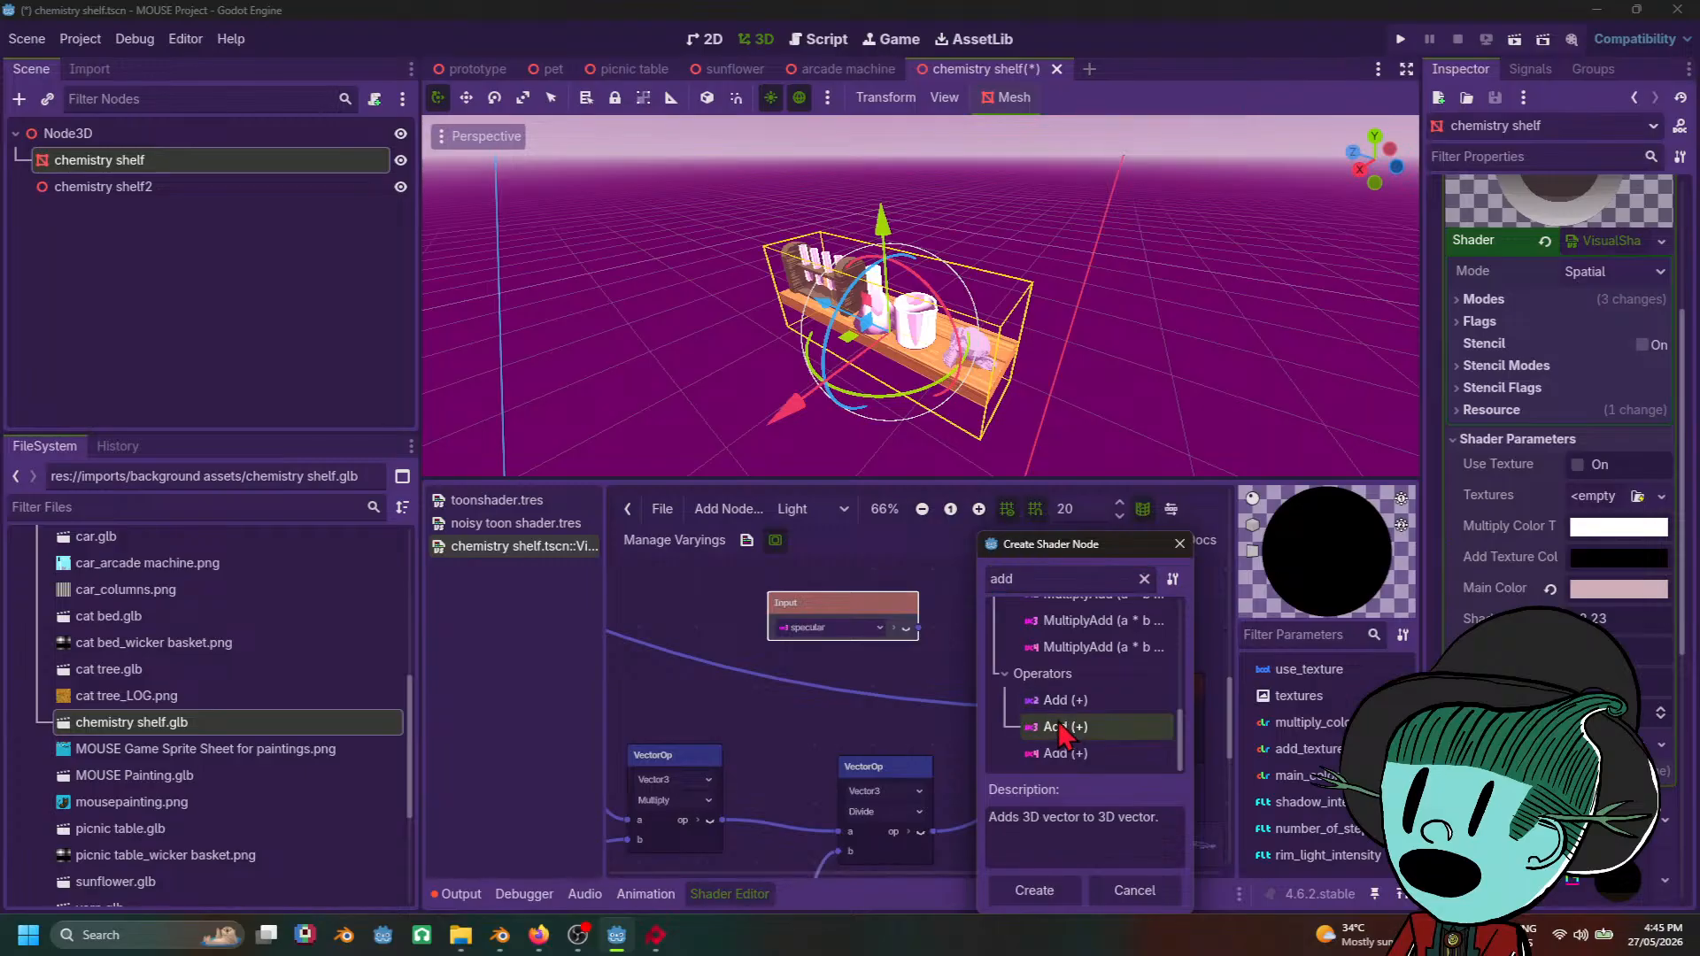
pyautogui.doubleClick(1072, 726)
# Step: Place the Add node above Output and wire specular into a, the Divide result into b, and its result into Output's Specular
pyautogui.moveTo(1026, 671); pyautogui.dragTo(1026, 553)
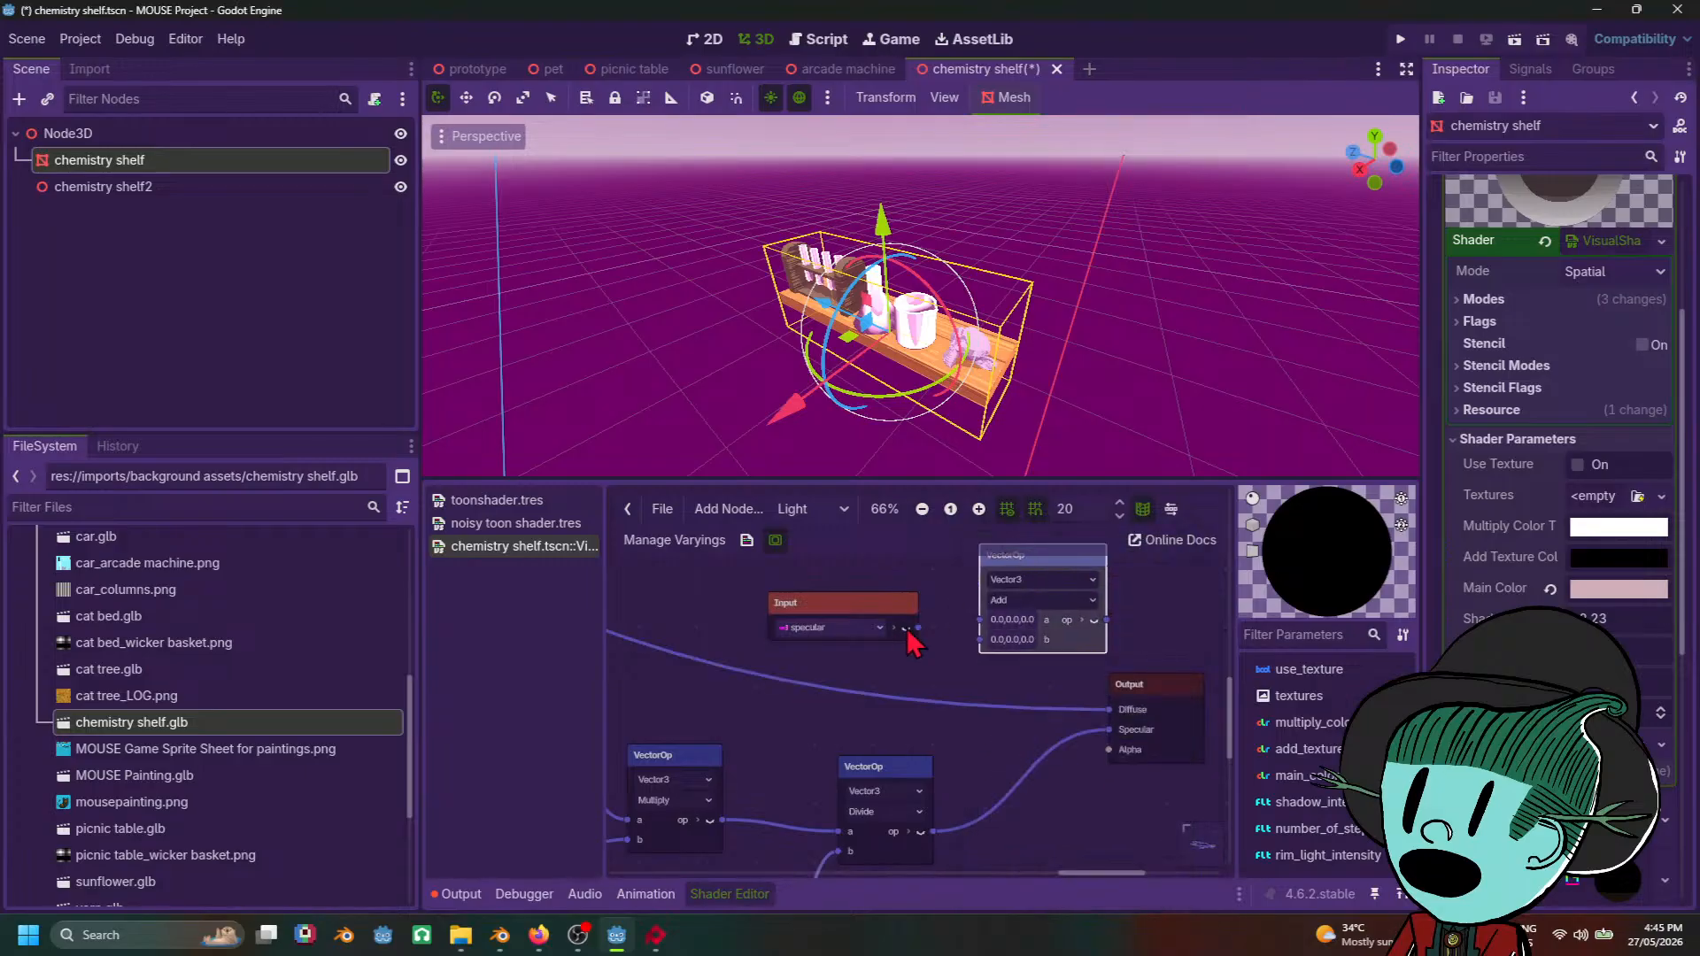
pyautogui.moveTo(917, 628); pyautogui.dragTo(980, 620)
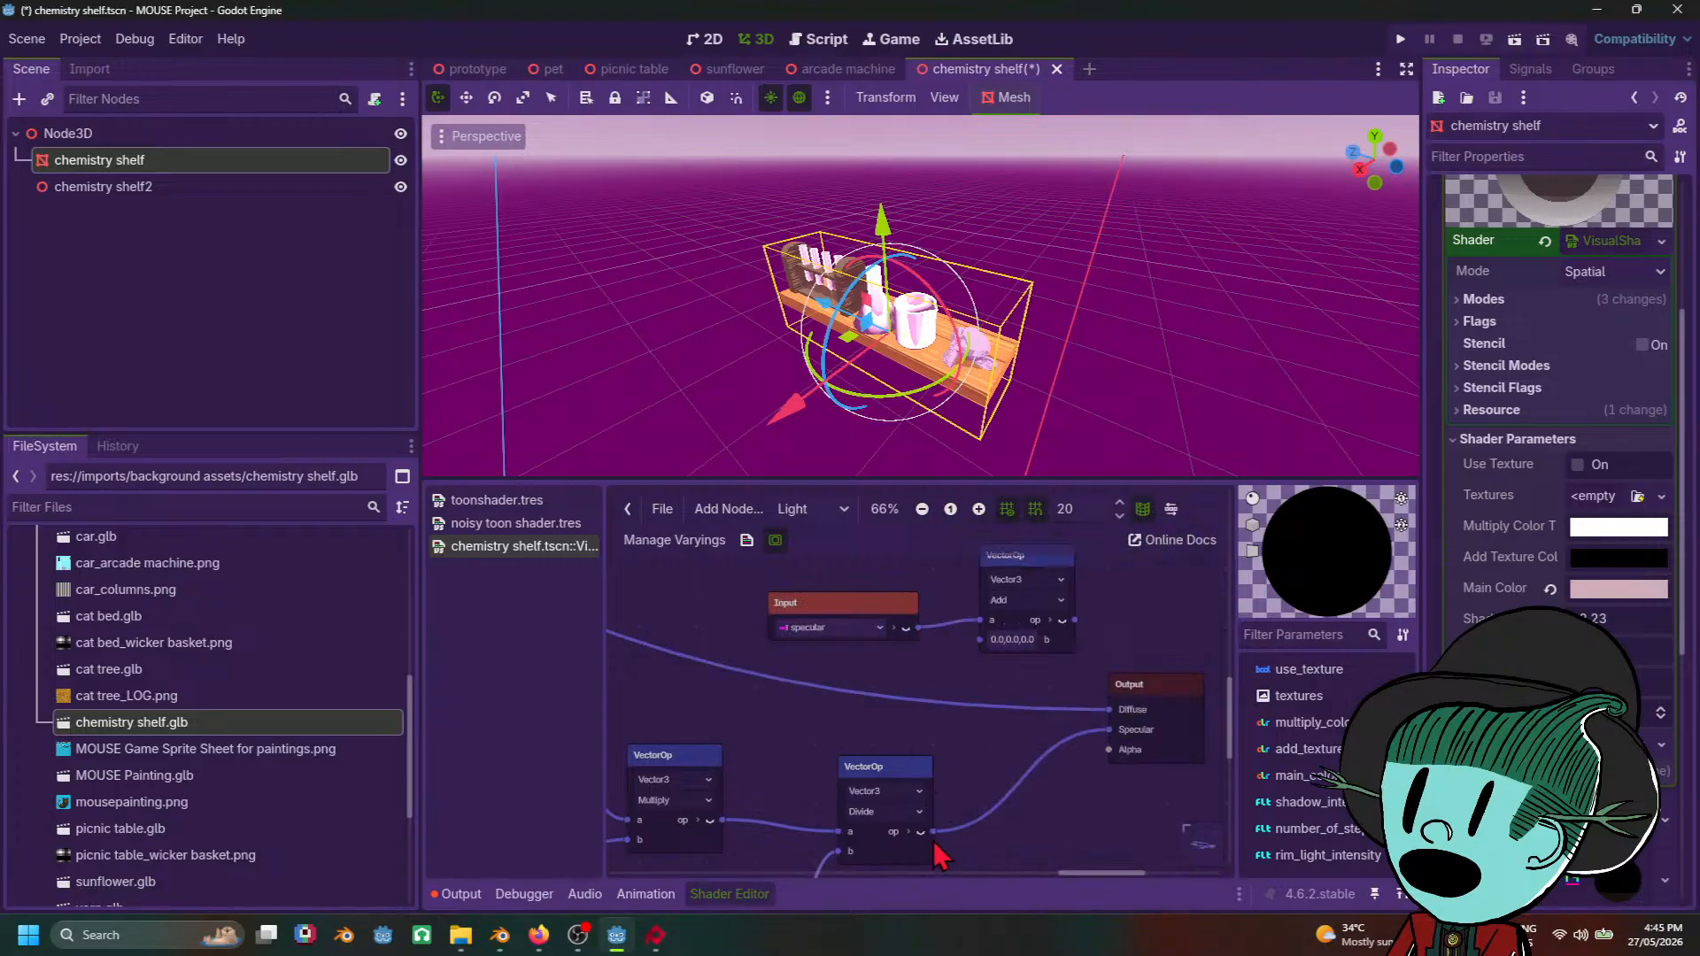
pyautogui.moveTo(934, 831); pyautogui.dragTo(1114, 746)
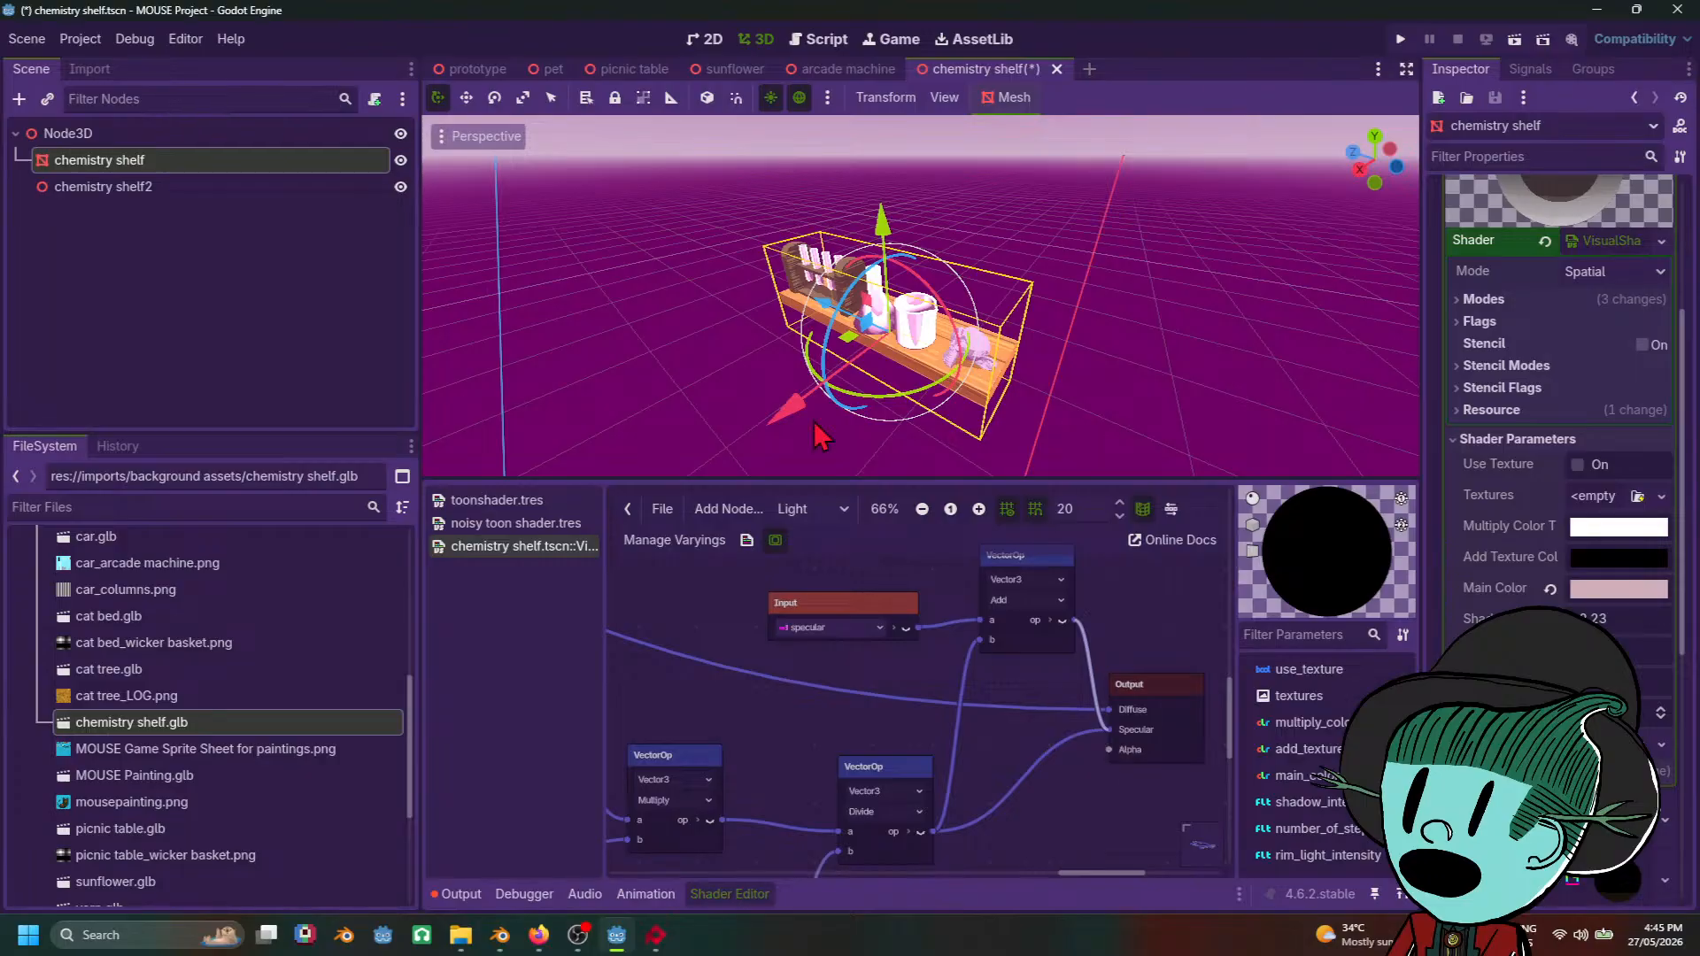
# Step: Examine the shelf's rim light from several angles and distances, with and without the selection outline
pyautogui.moveTo(1008, 379); pyautogui.dragTo(1162, 312, button='middle')
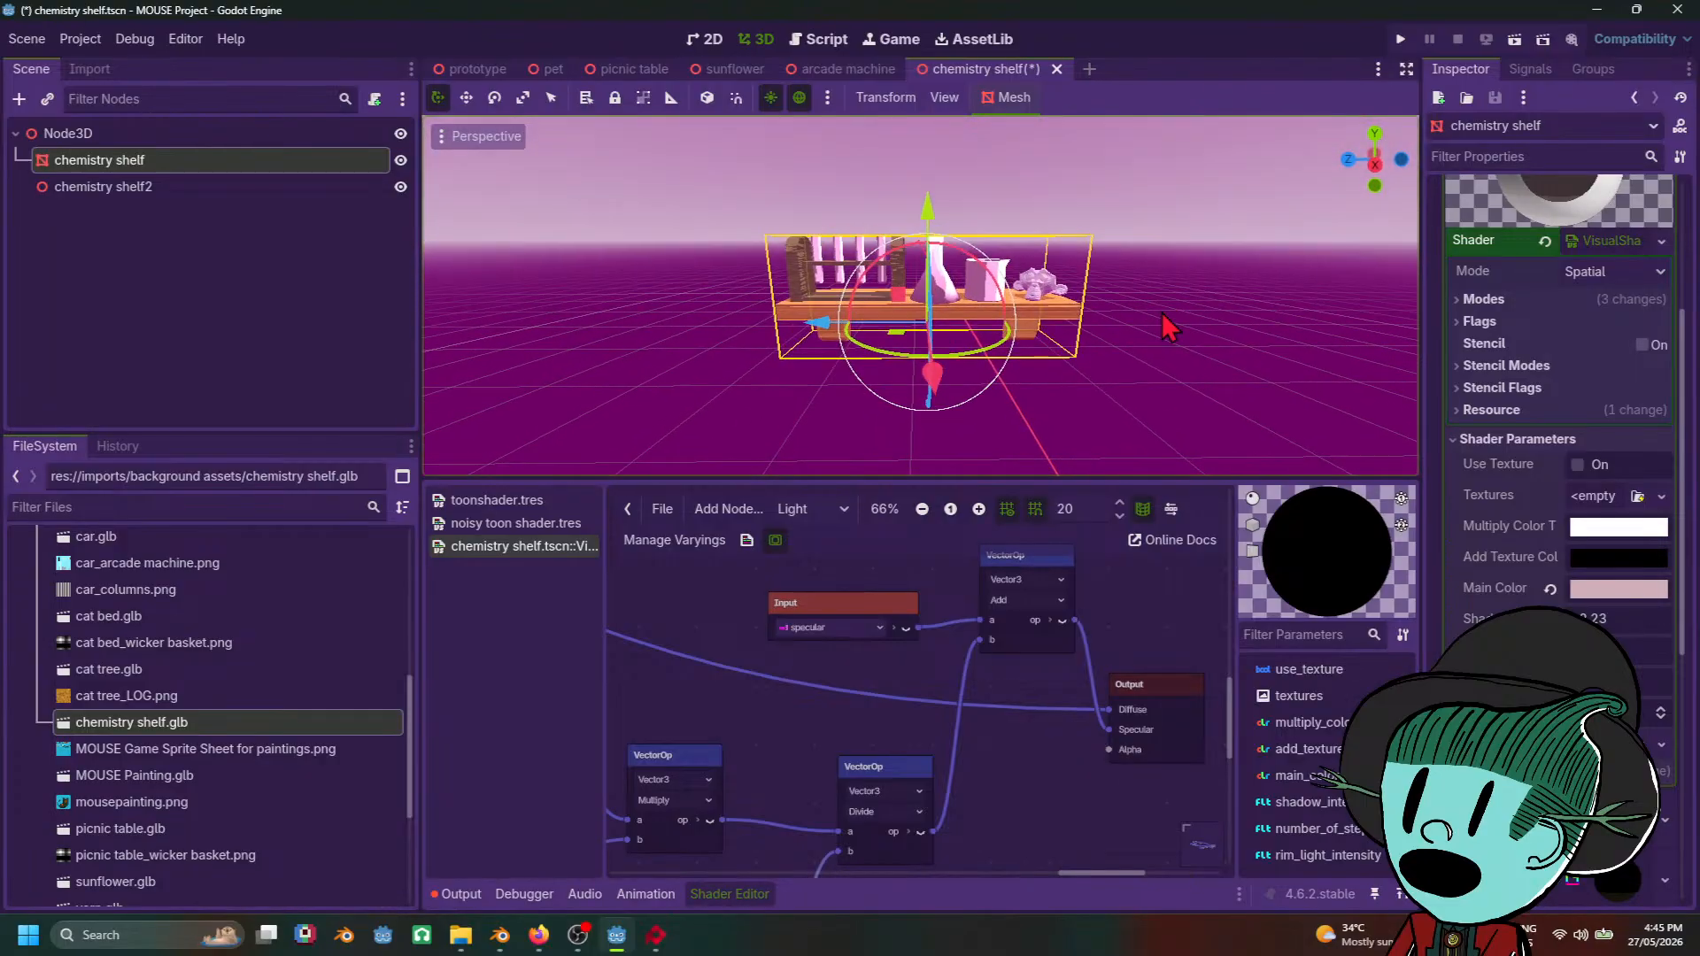
pyautogui.scroll(3, 1162, 312)
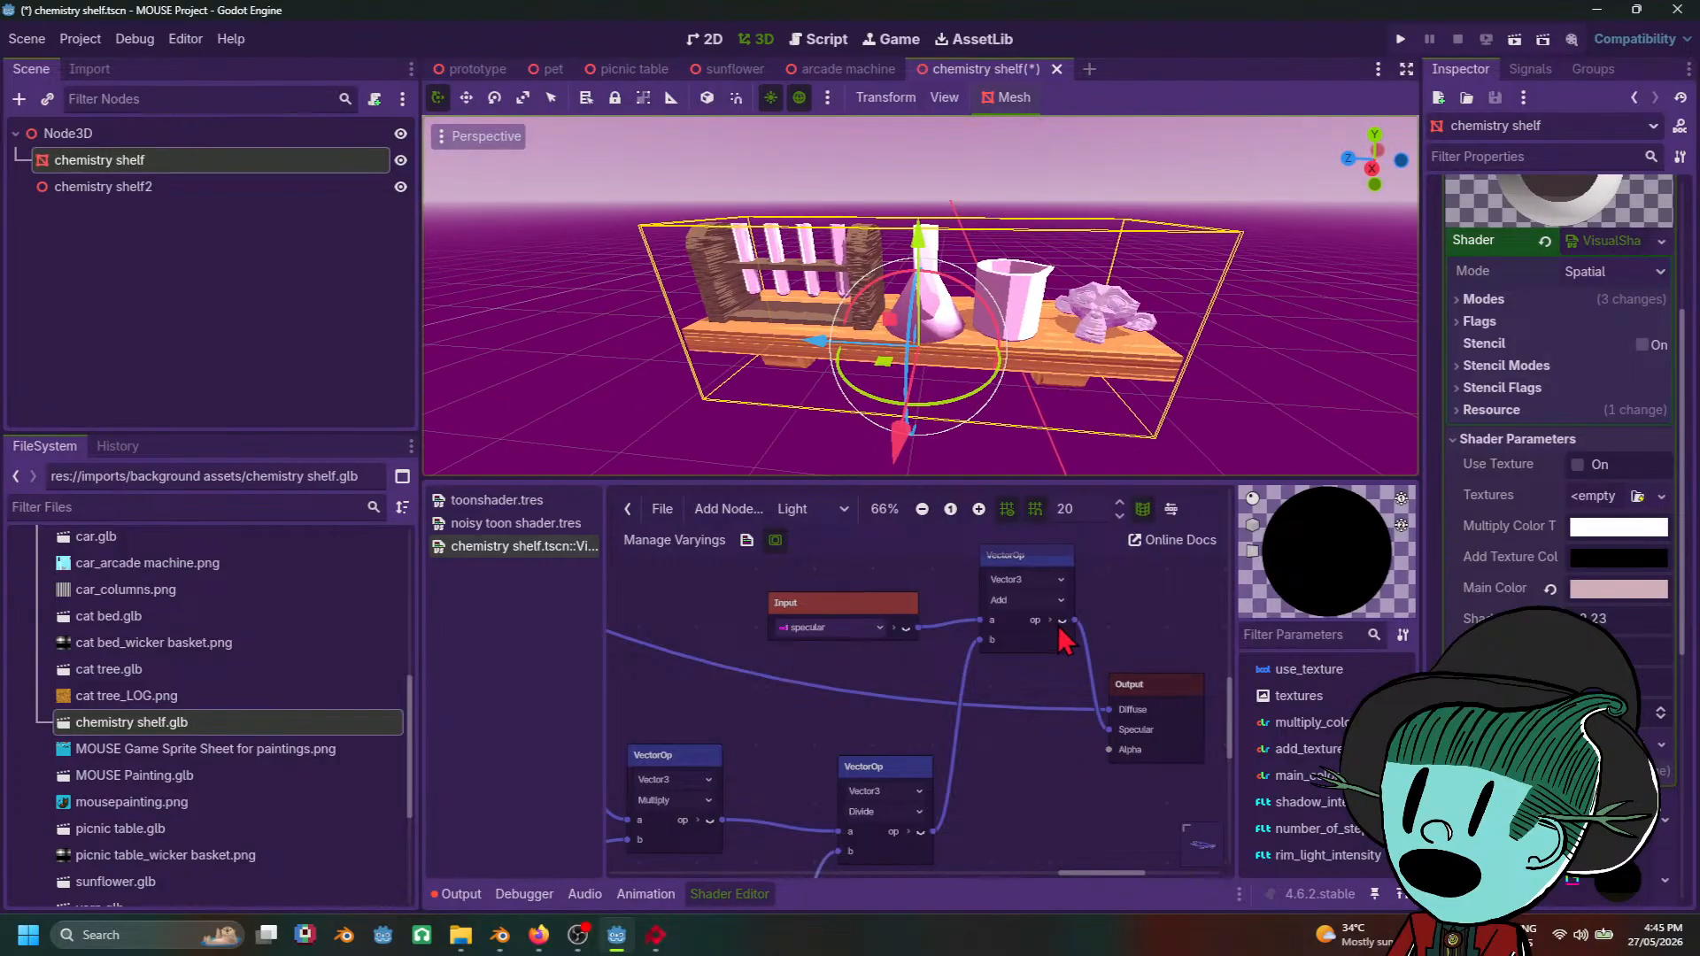
pyautogui.moveTo(1118, 306); pyautogui.dragTo(1098, 297, button='middle')
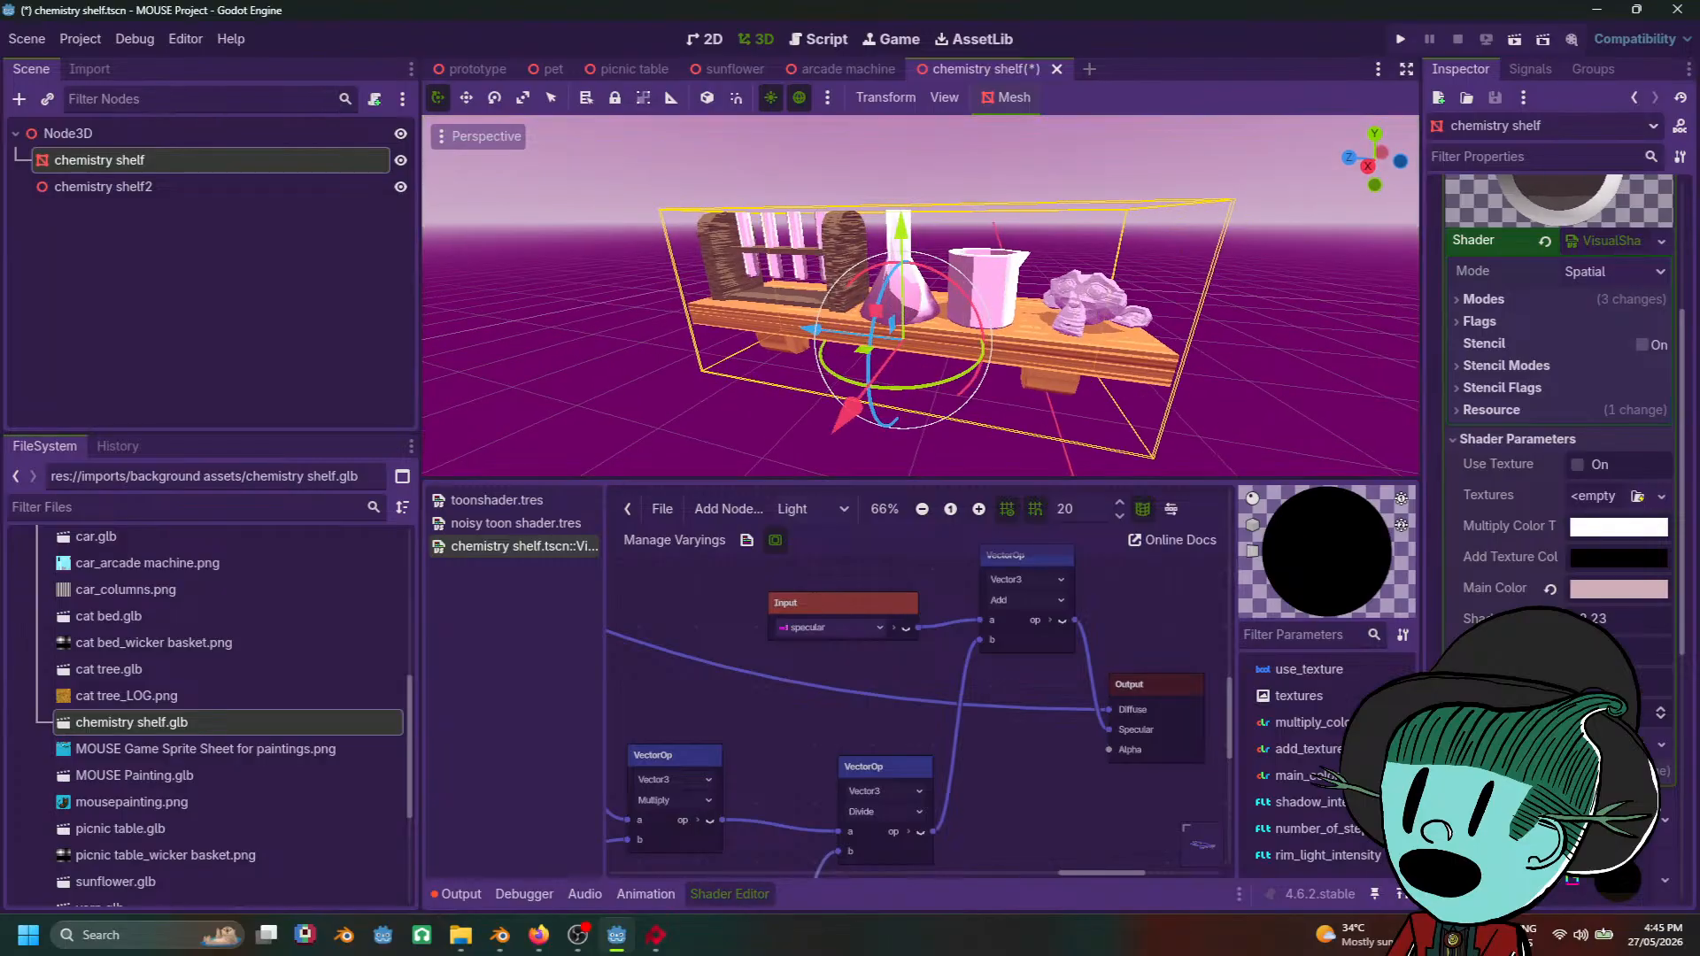
pyautogui.scroll(-3, 1123, 383)
pyautogui.click(1123, 368)
pyautogui.moveTo(1123, 369); pyautogui.dragTo(1162, 354, button='middle')
pyautogui.scroll(4, 1162, 355)
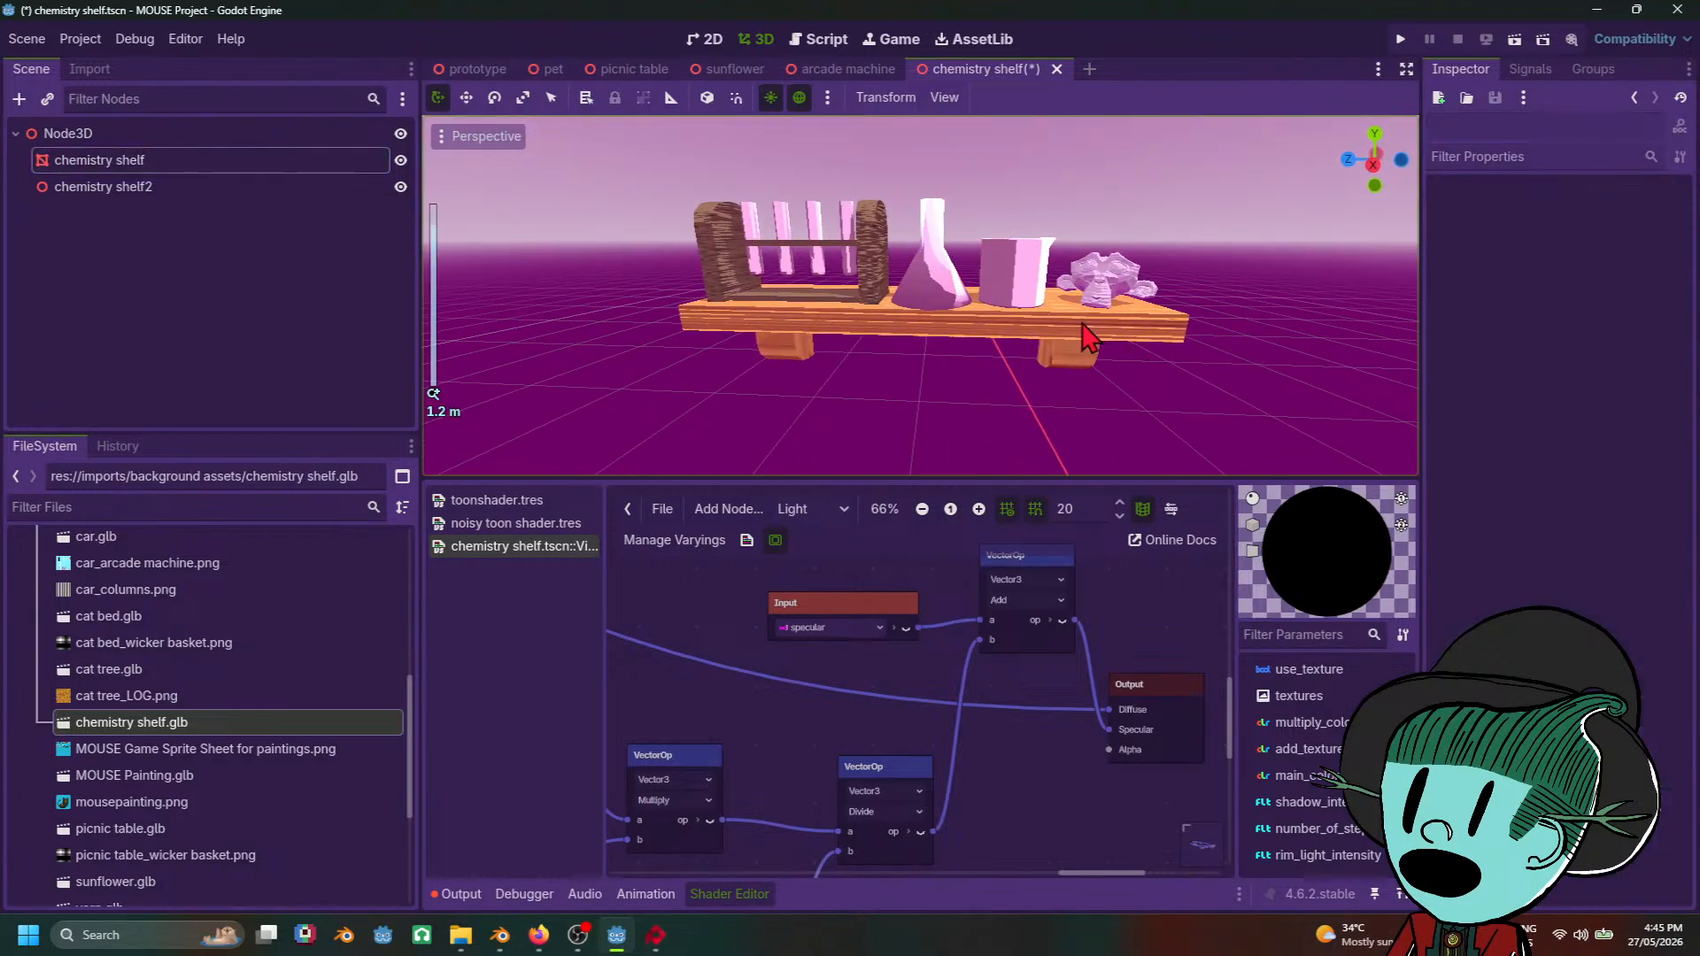
pyautogui.click(999, 274)
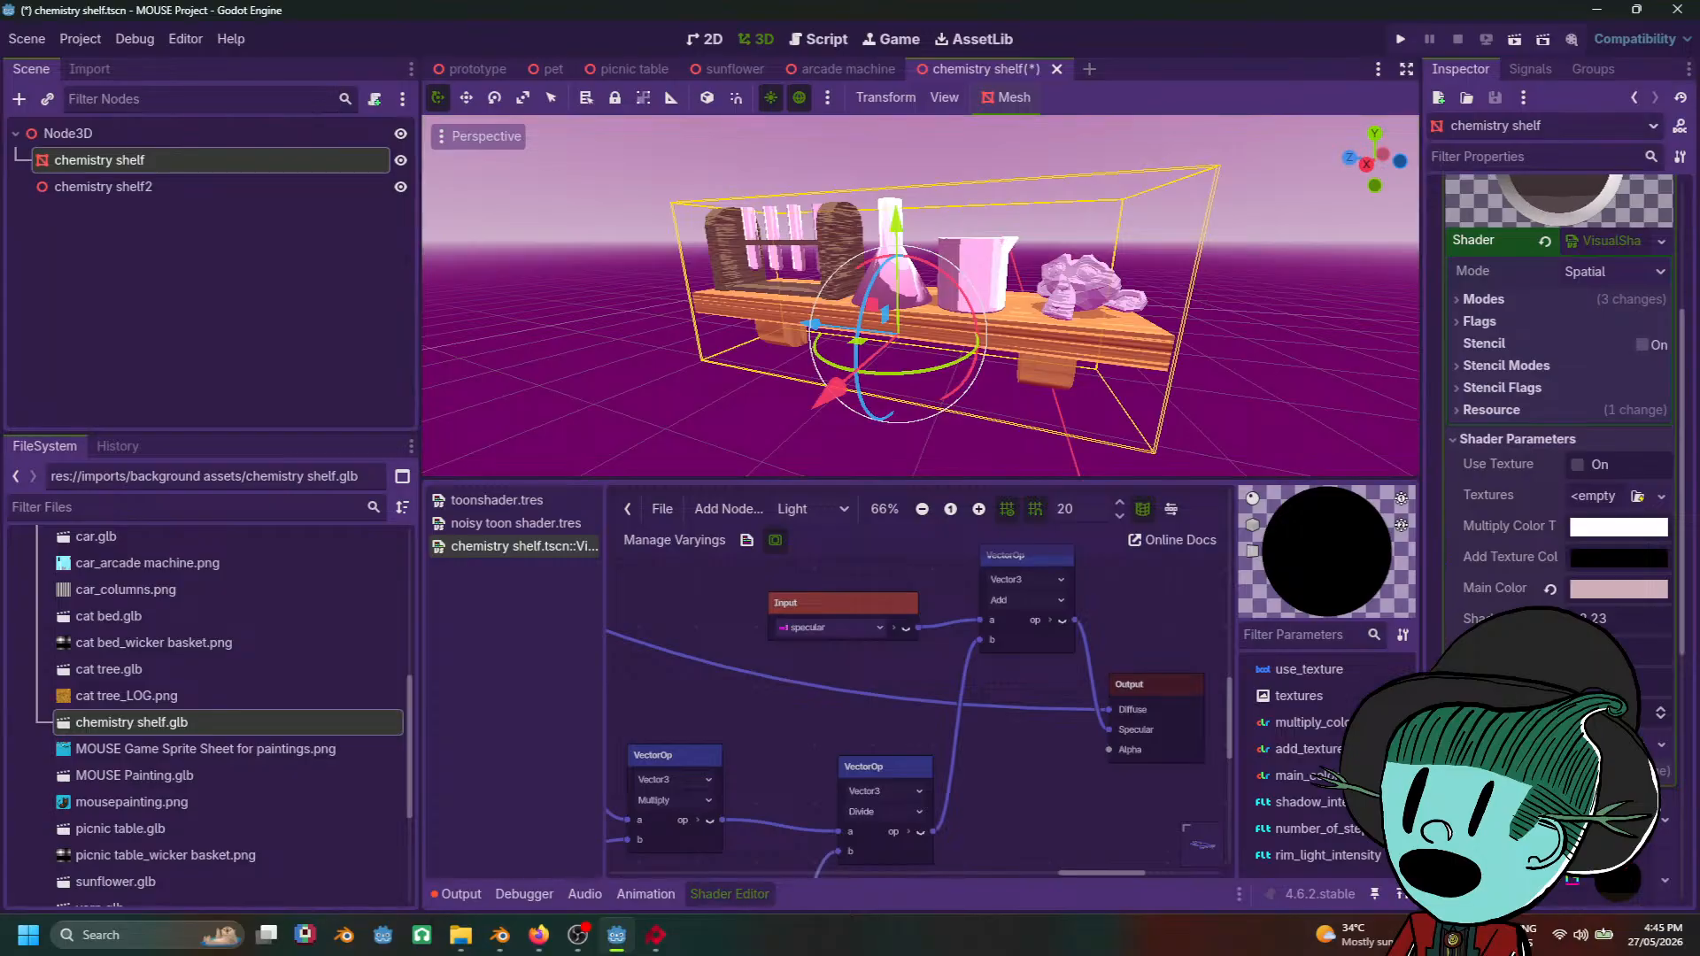
pyautogui.scroll(5, 1571, 575)
pyautogui.scroll(-3, 1571, 576)
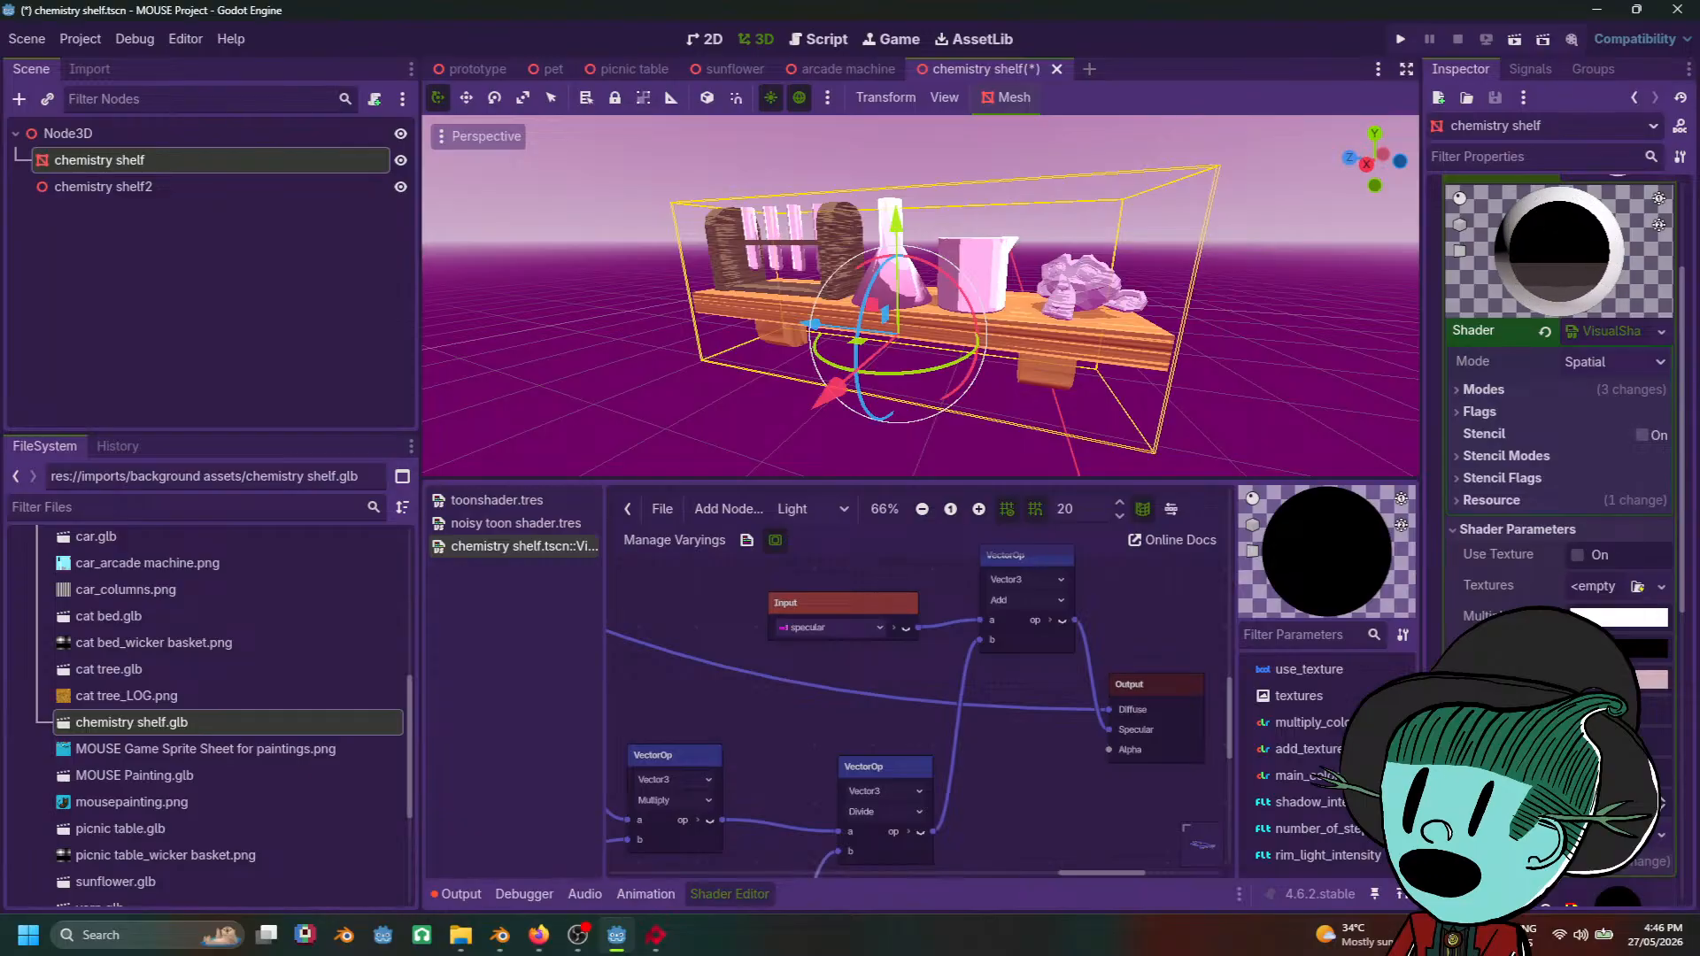
pyautogui.scroll(-6, 1210, 299)
pyautogui.click(1192, 363)
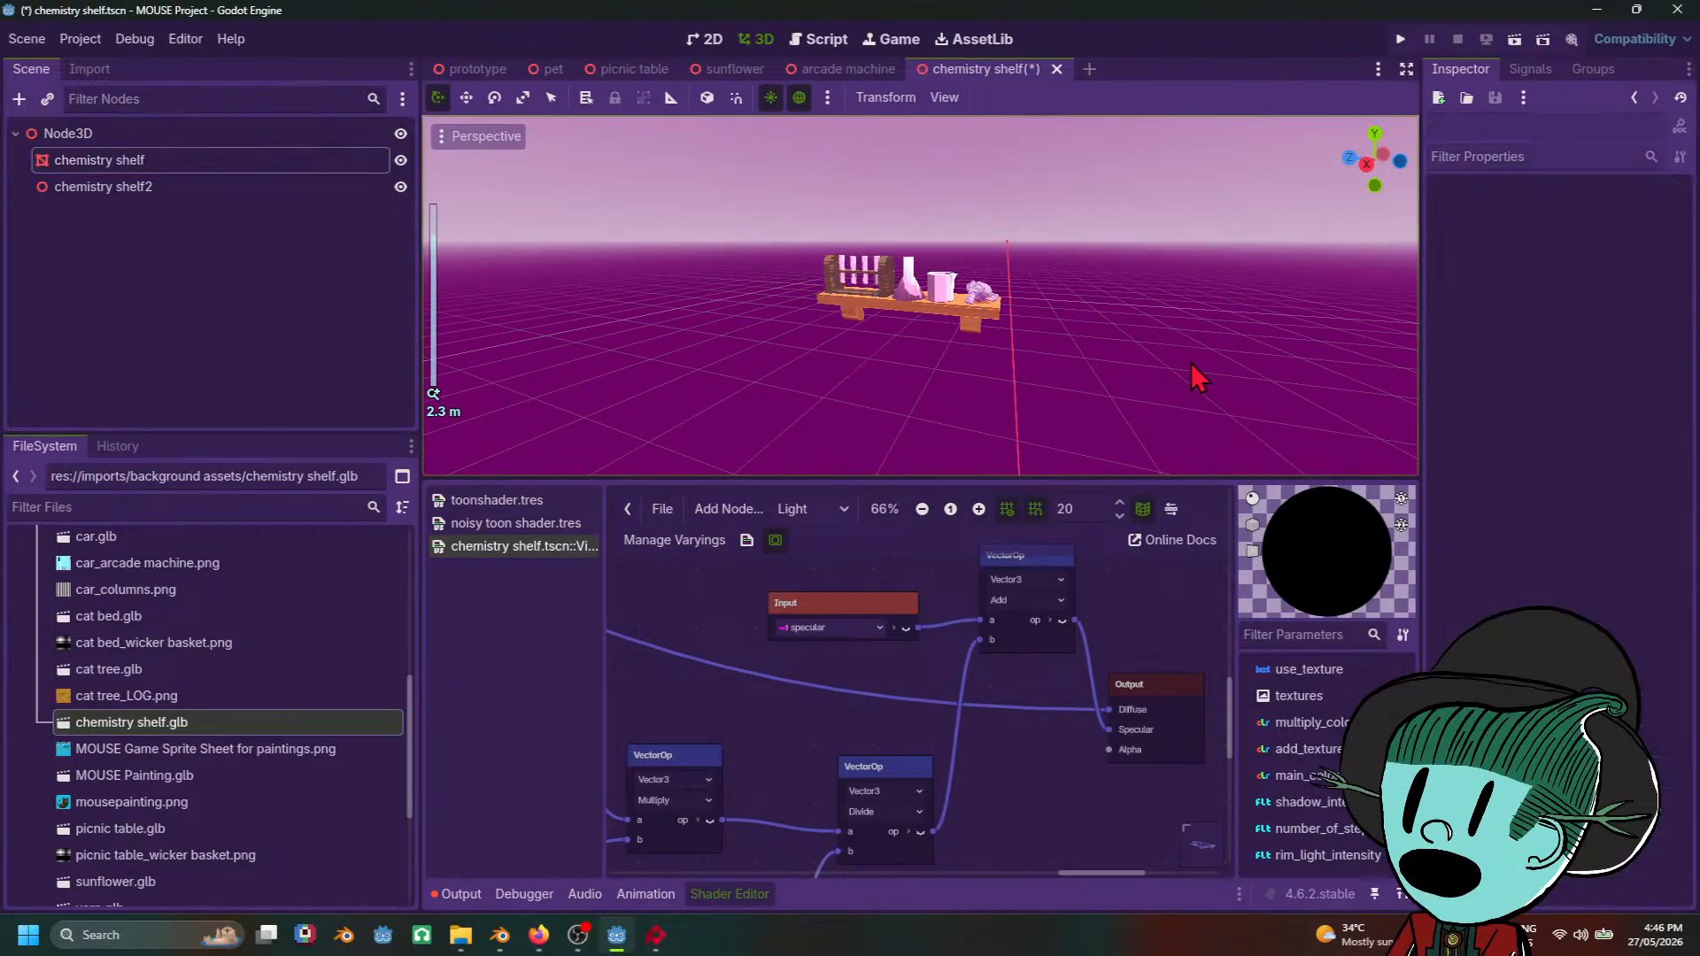
pyautogui.scroll(6, 1098, 395)
pyautogui.click(1098, 390)
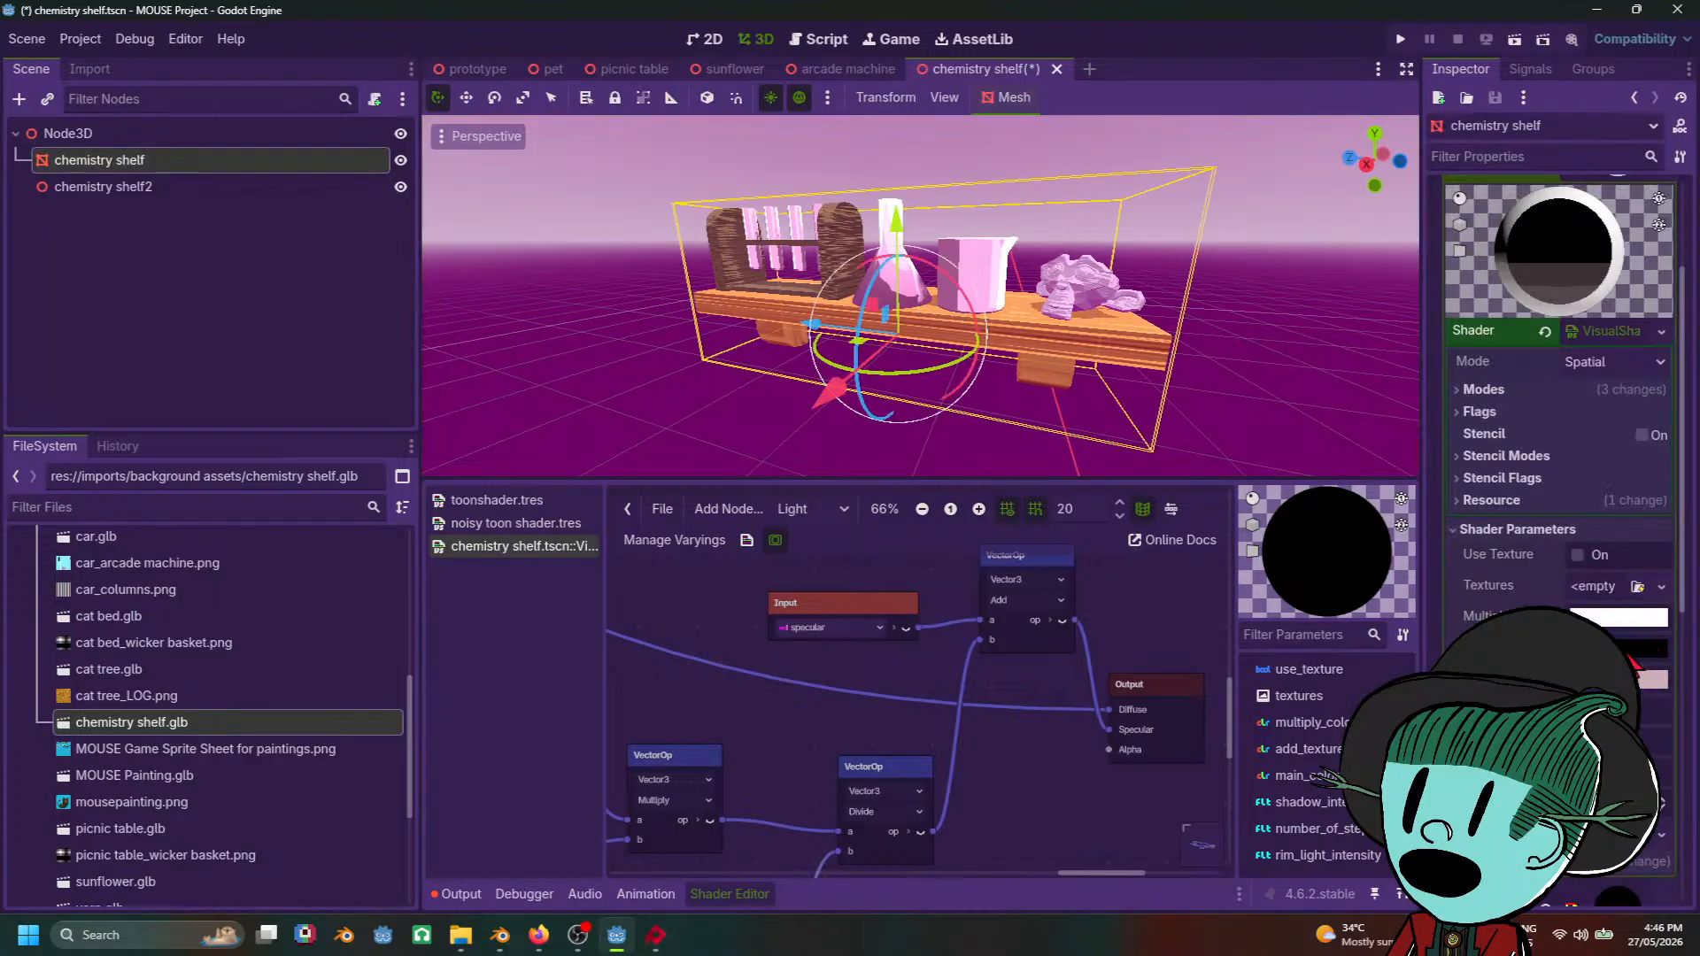
# Step: Set the shader's Add Texture Color to grey bdbdbd and its Multiply Color to white
pyautogui.click(1633, 660)
pyautogui.click(1677, 164)
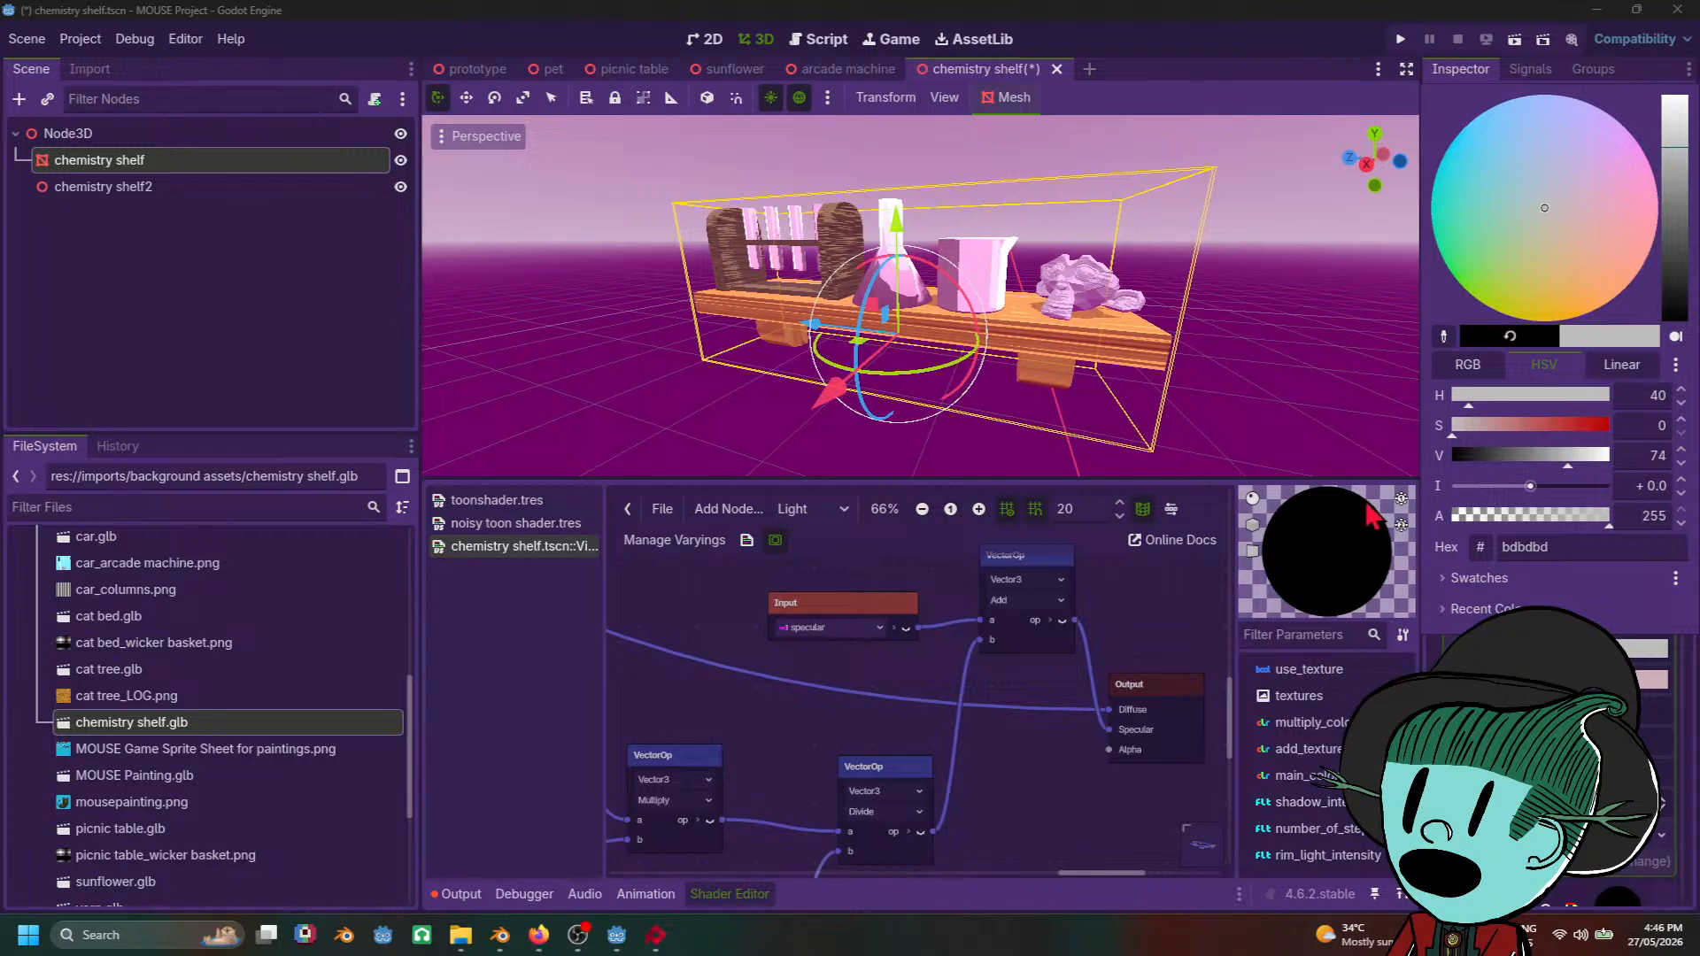
pyautogui.click(1293, 403)
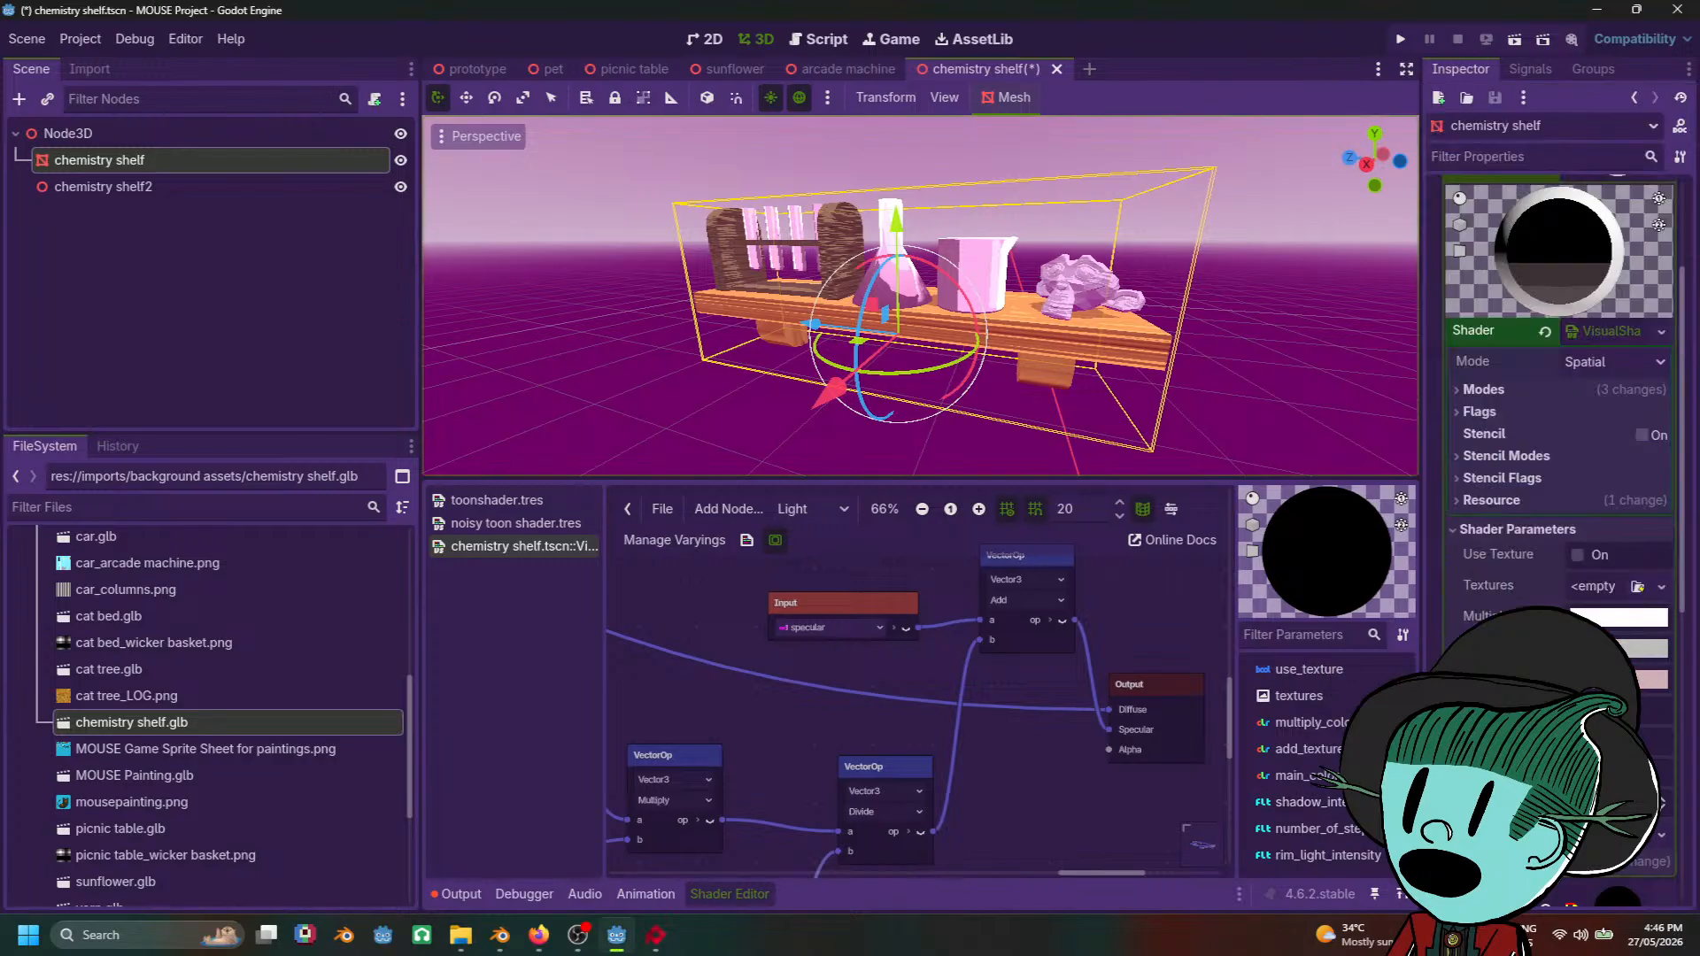
pyautogui.click(1625, 618)
pyautogui.moveTo(1674, 124); pyautogui.dragTo(1698, 53)
pyautogui.press('Escape')
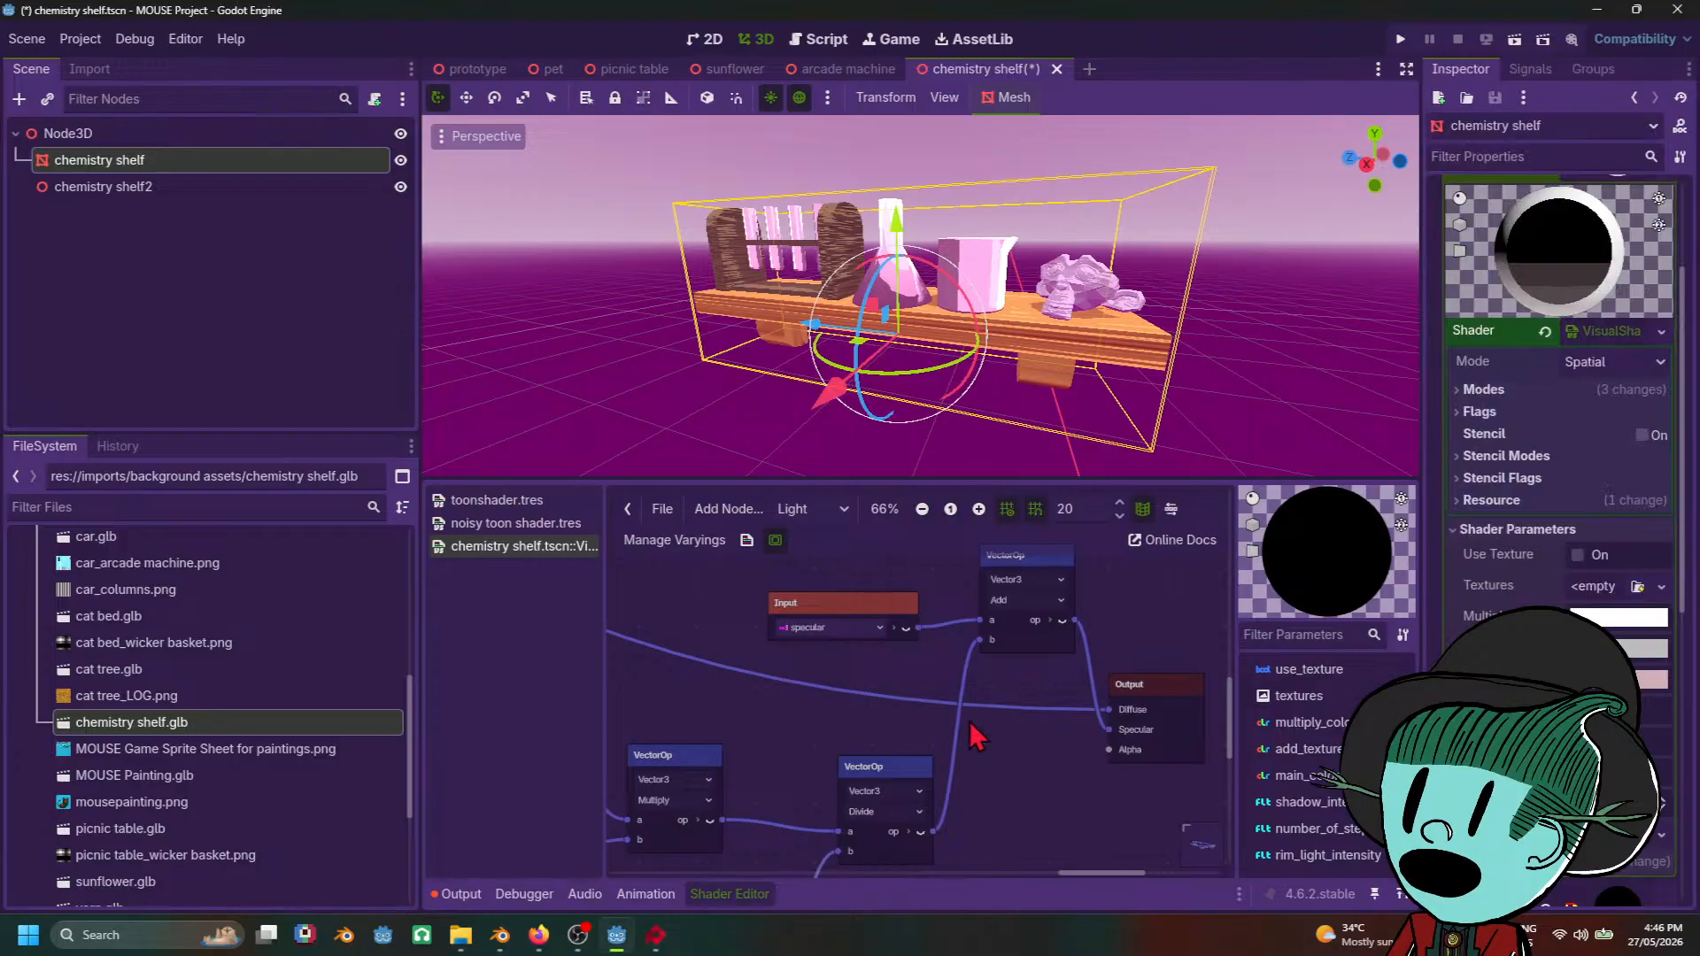
# Step: Switch the visual shader graph from the Light function to Fragment
pyautogui.scroll(-3, 972, 723)
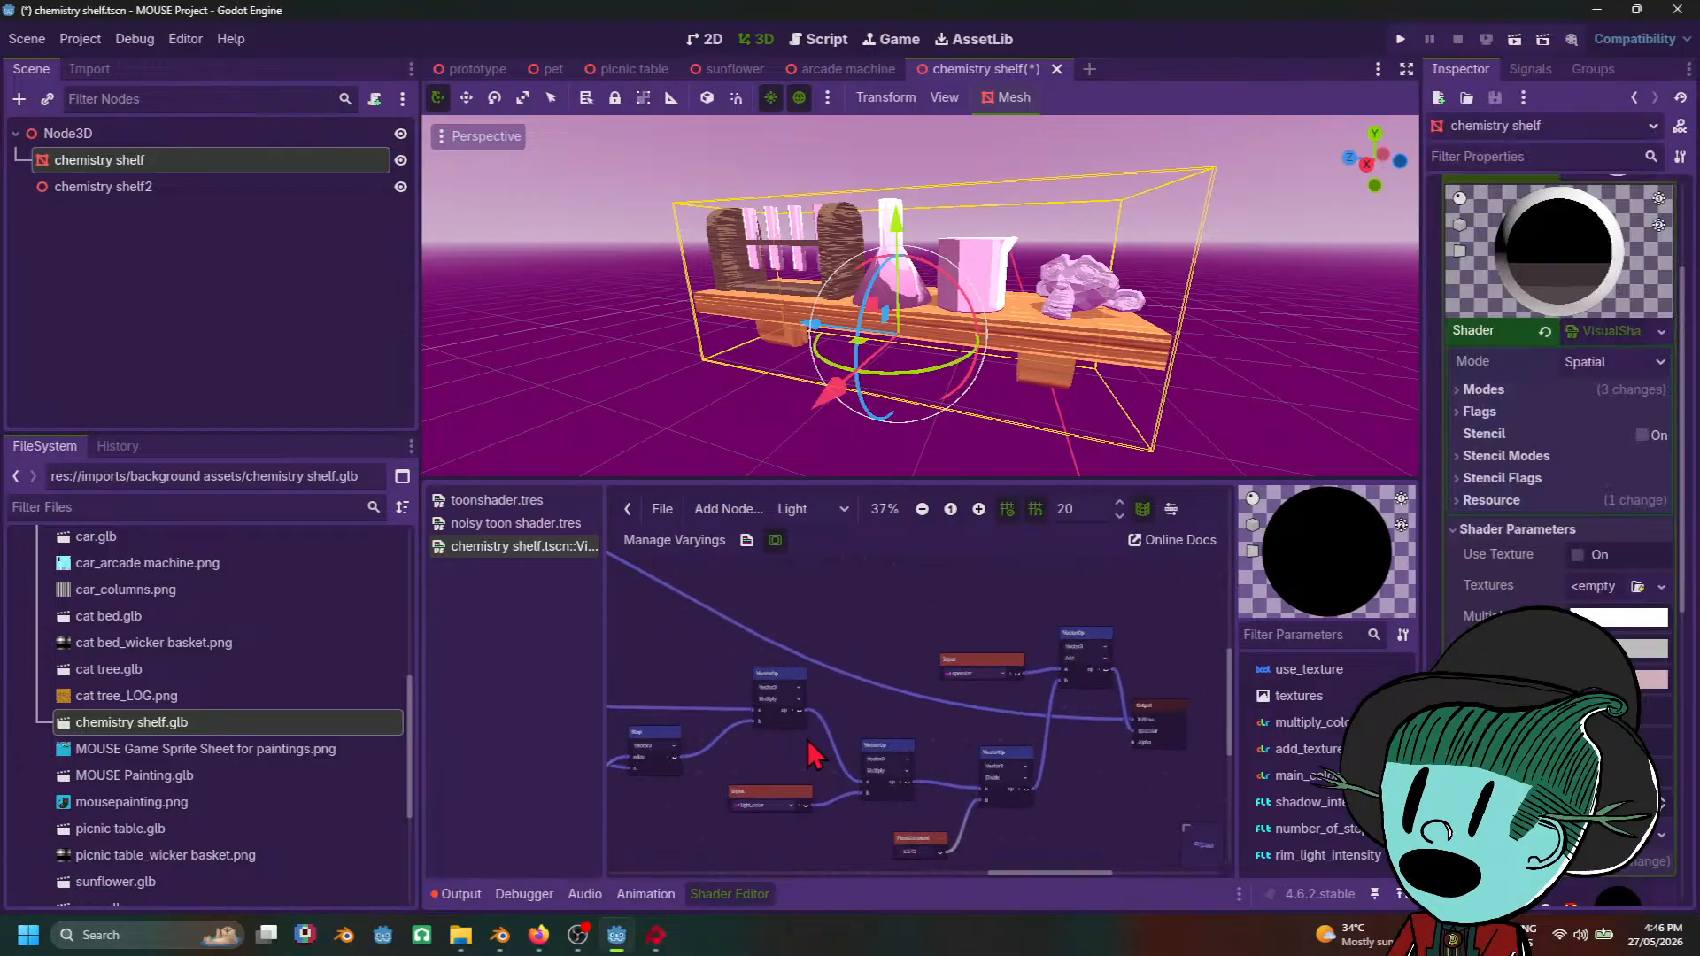
pyautogui.click(813, 517)
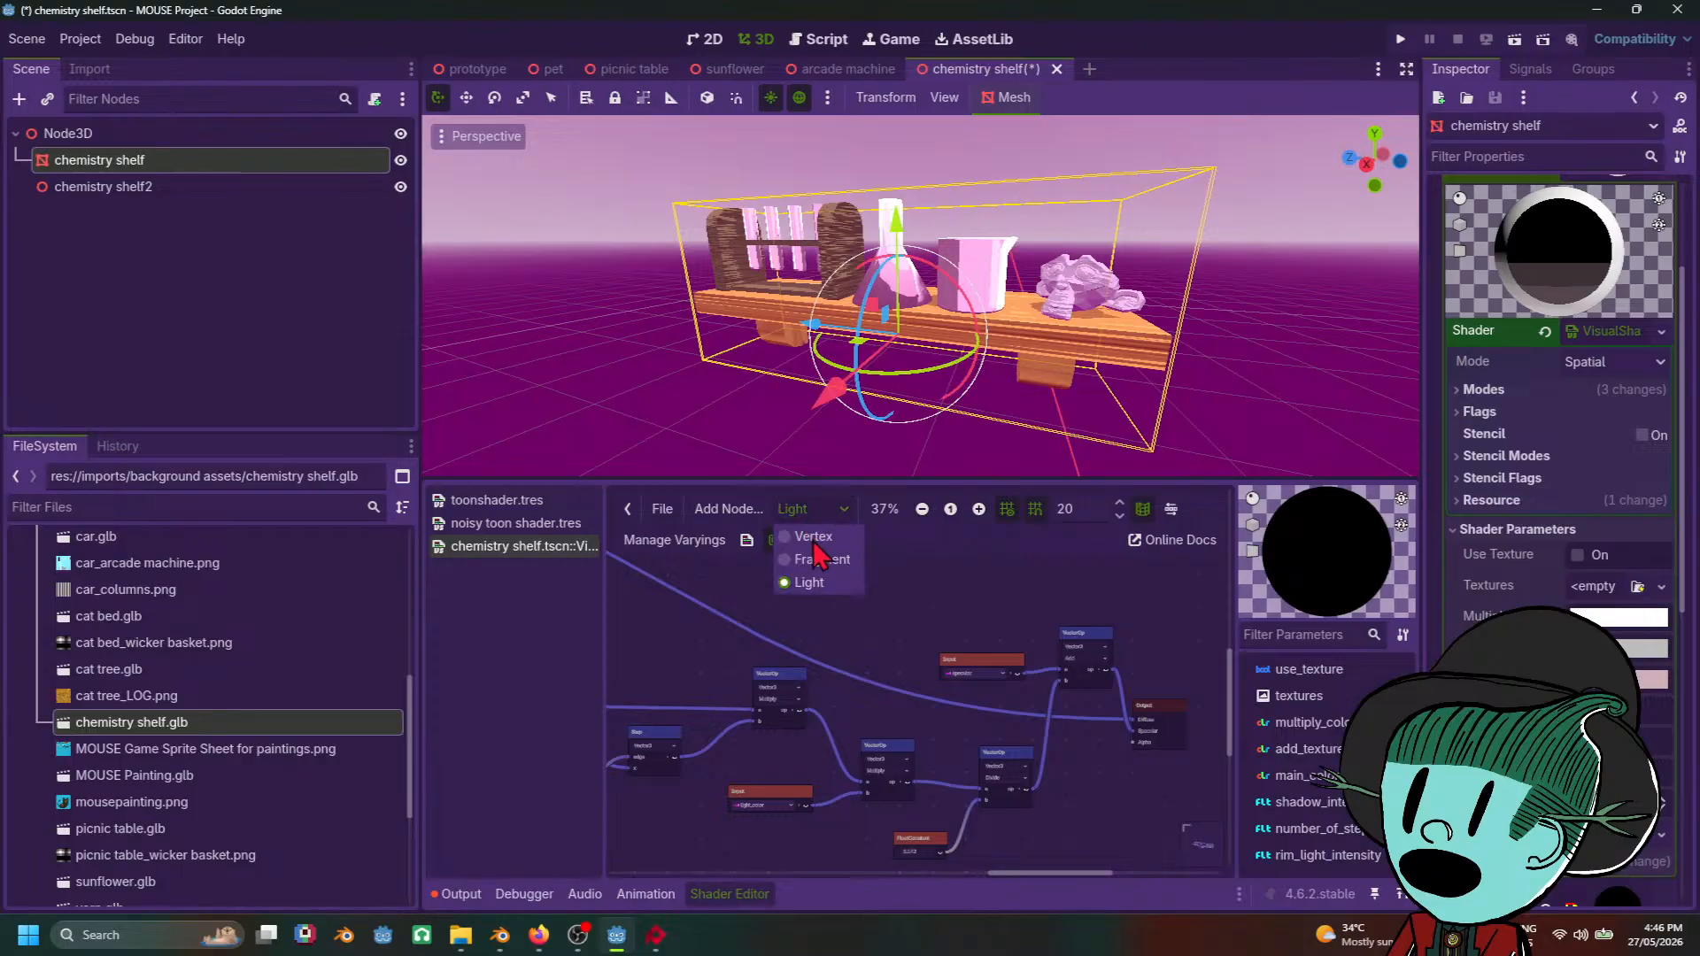
pyautogui.click(839, 560)
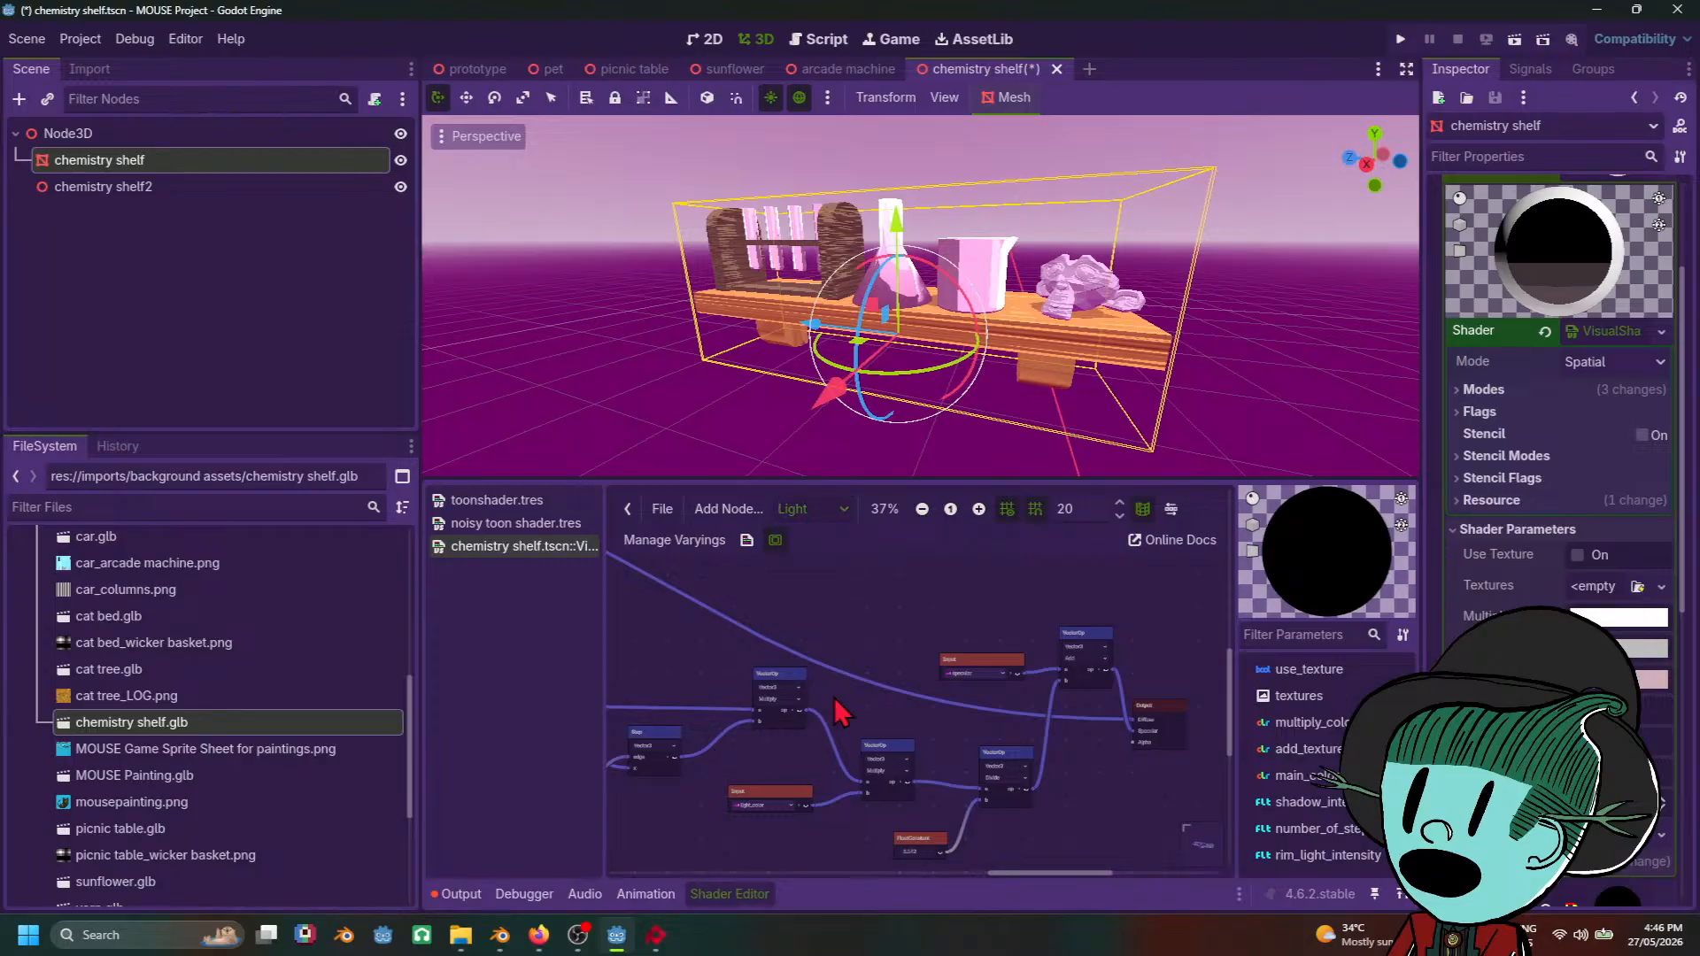
# Step: Enable the default value on the main_color ColorParameter node and set that default to grey
pyautogui.scroll(-5, 896, 706)
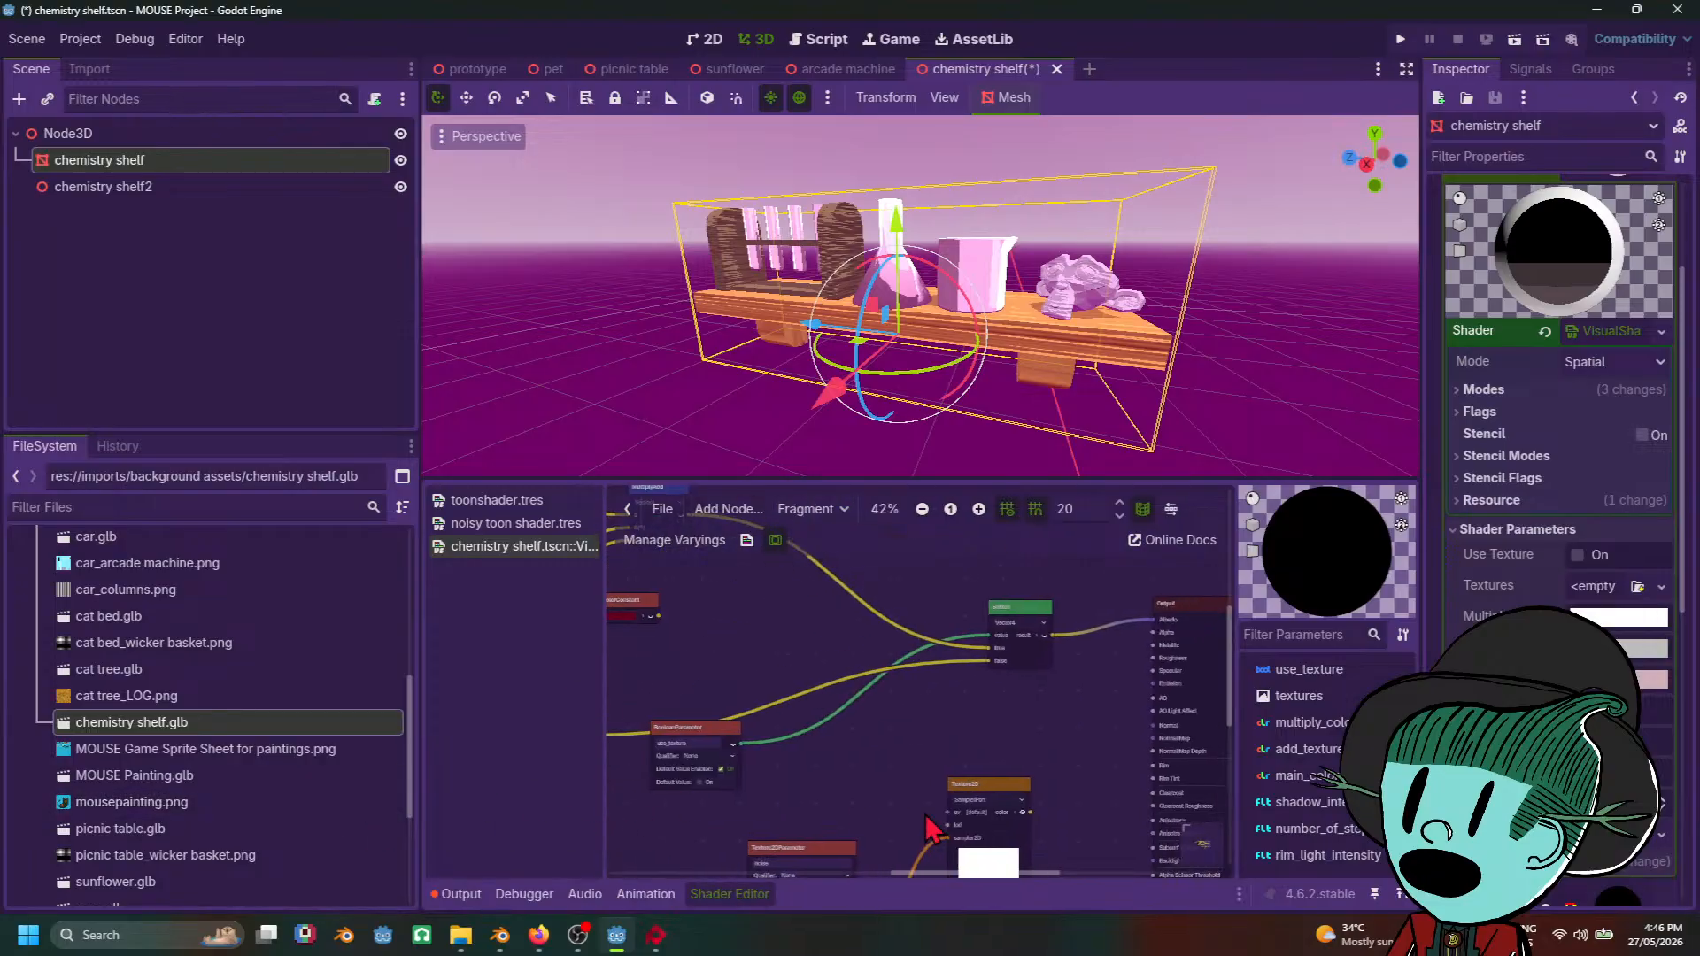
pyautogui.scroll(3, 868, 641)
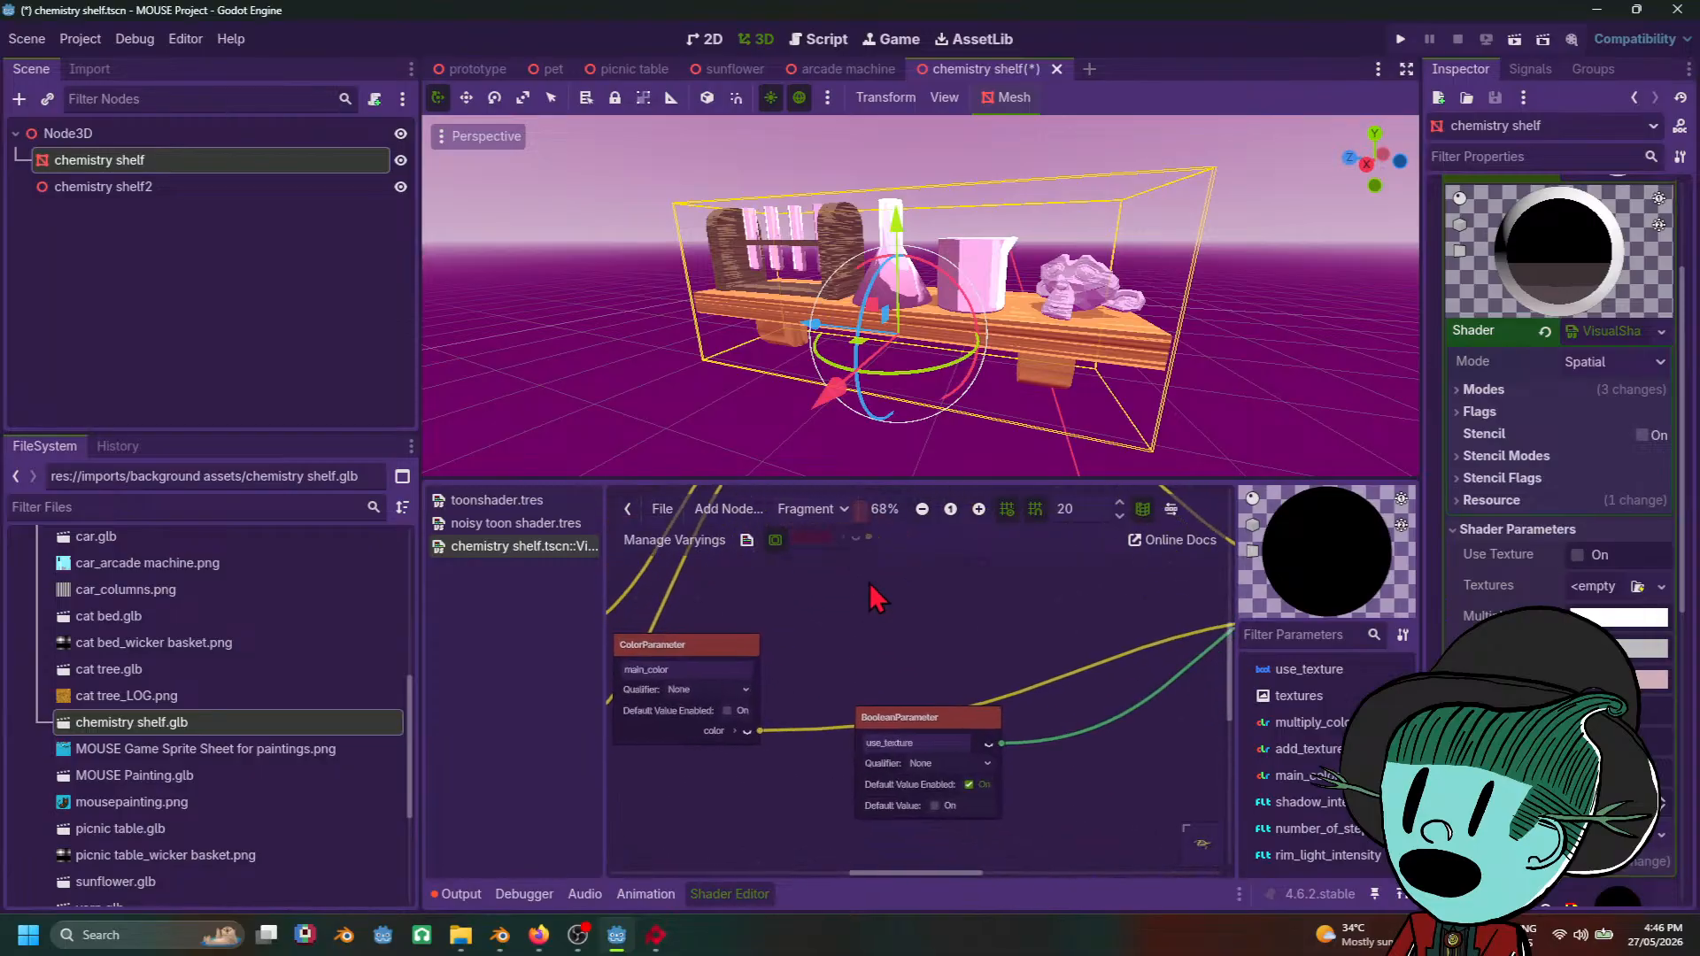
pyautogui.scroll(1, 1009, 670)
pyautogui.scroll(3, 943, 593)
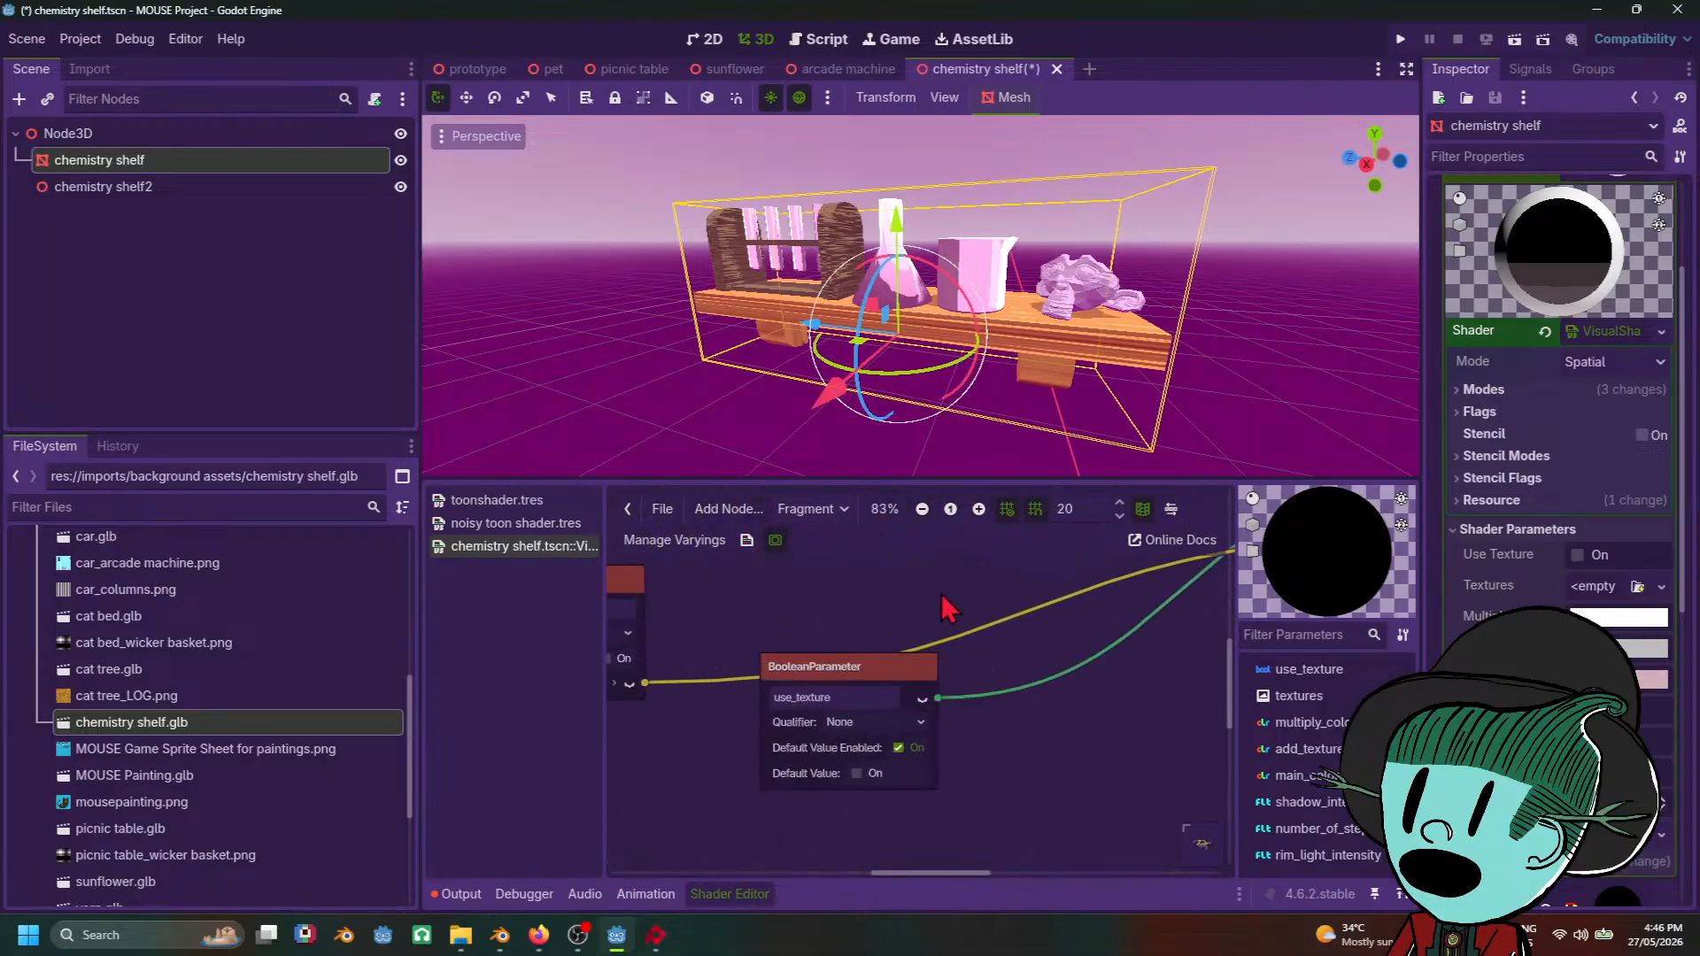
pyautogui.scroll(-6, 995, 673)
pyautogui.moveTo(1018, 719); pyautogui.dragTo(928, 757, button='middle')
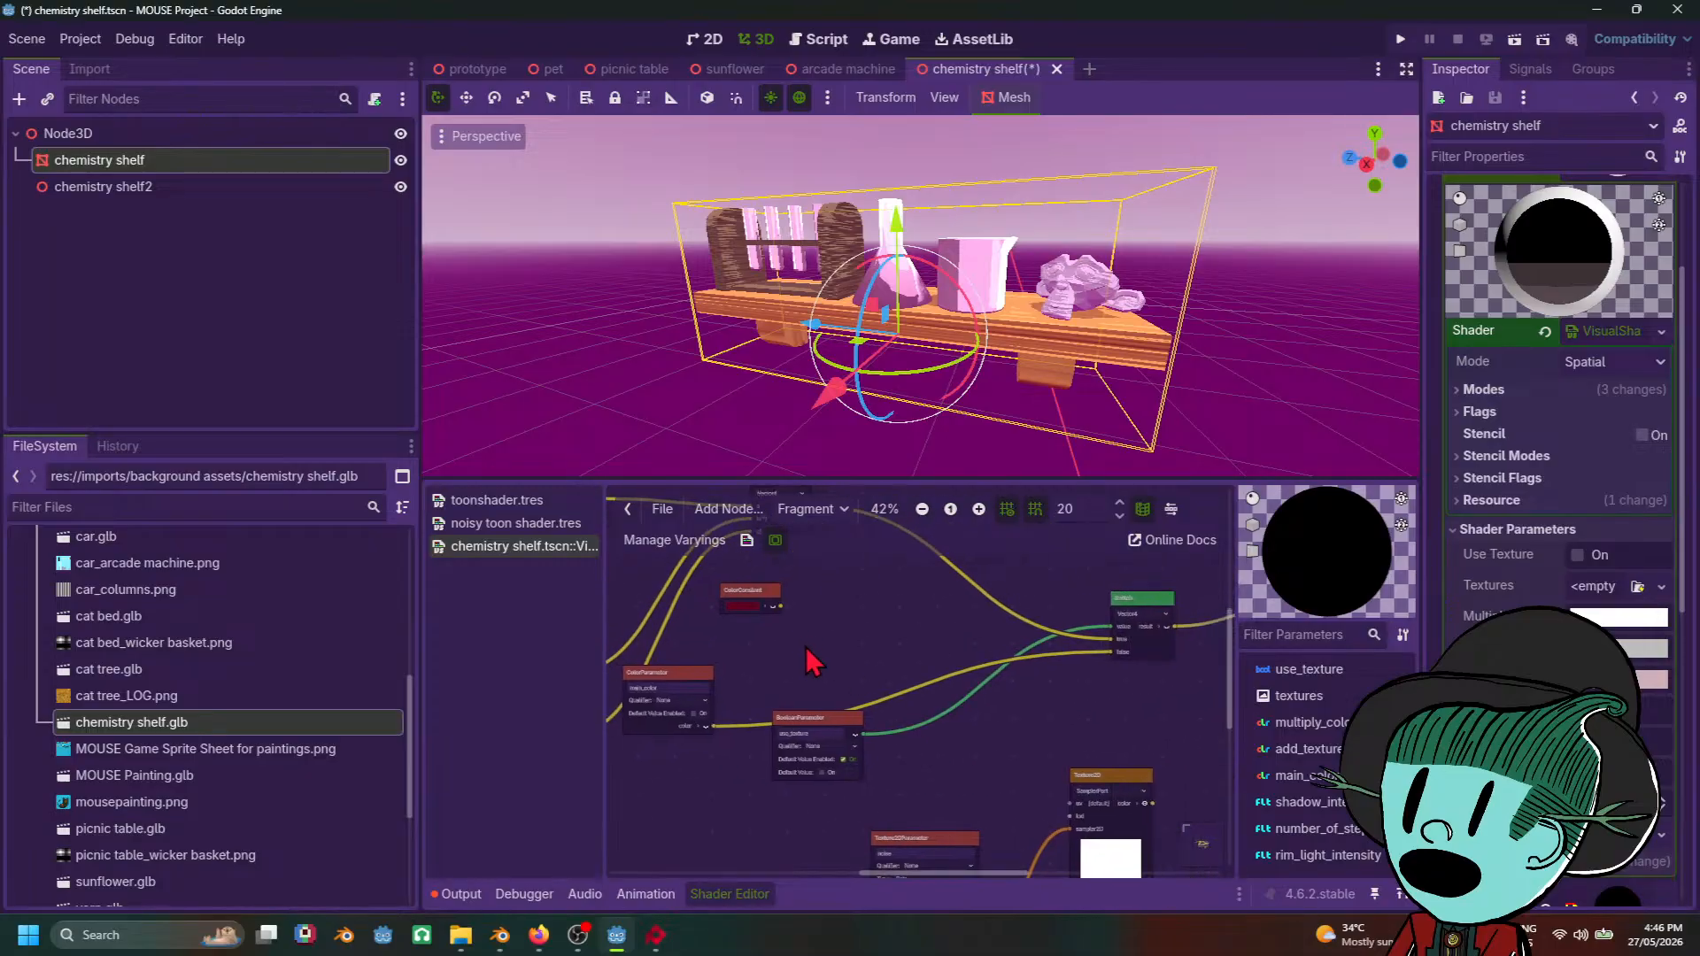
pyautogui.scroll(8, 810, 673)
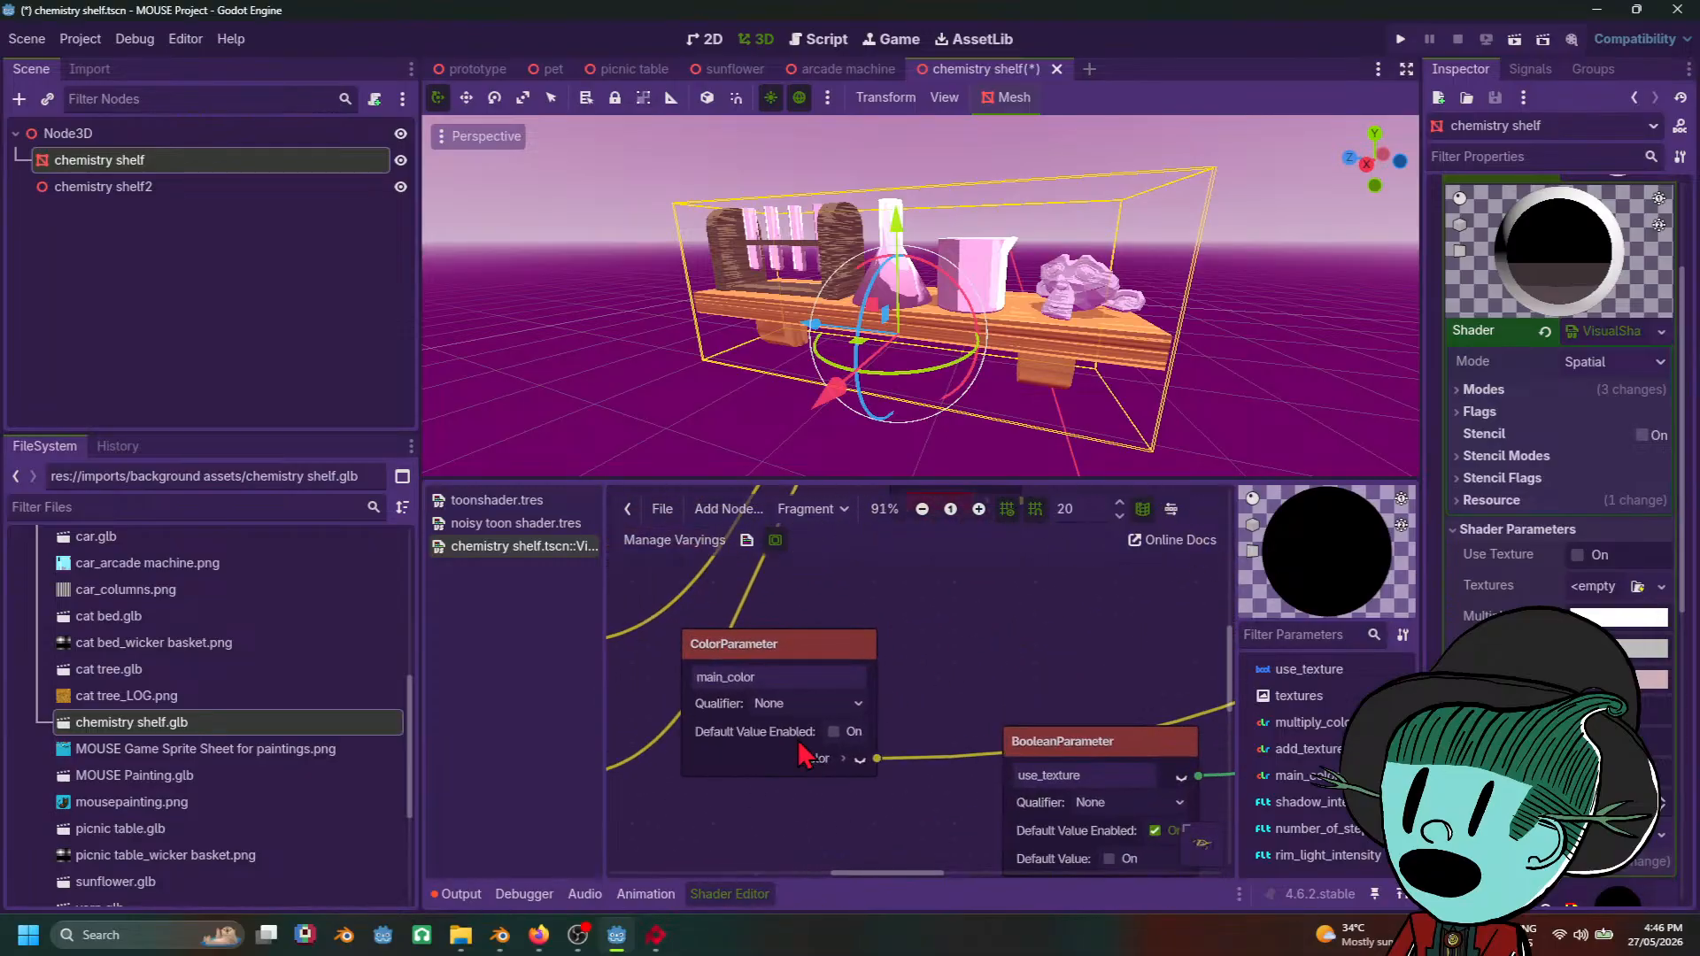
pyautogui.click(832, 732)
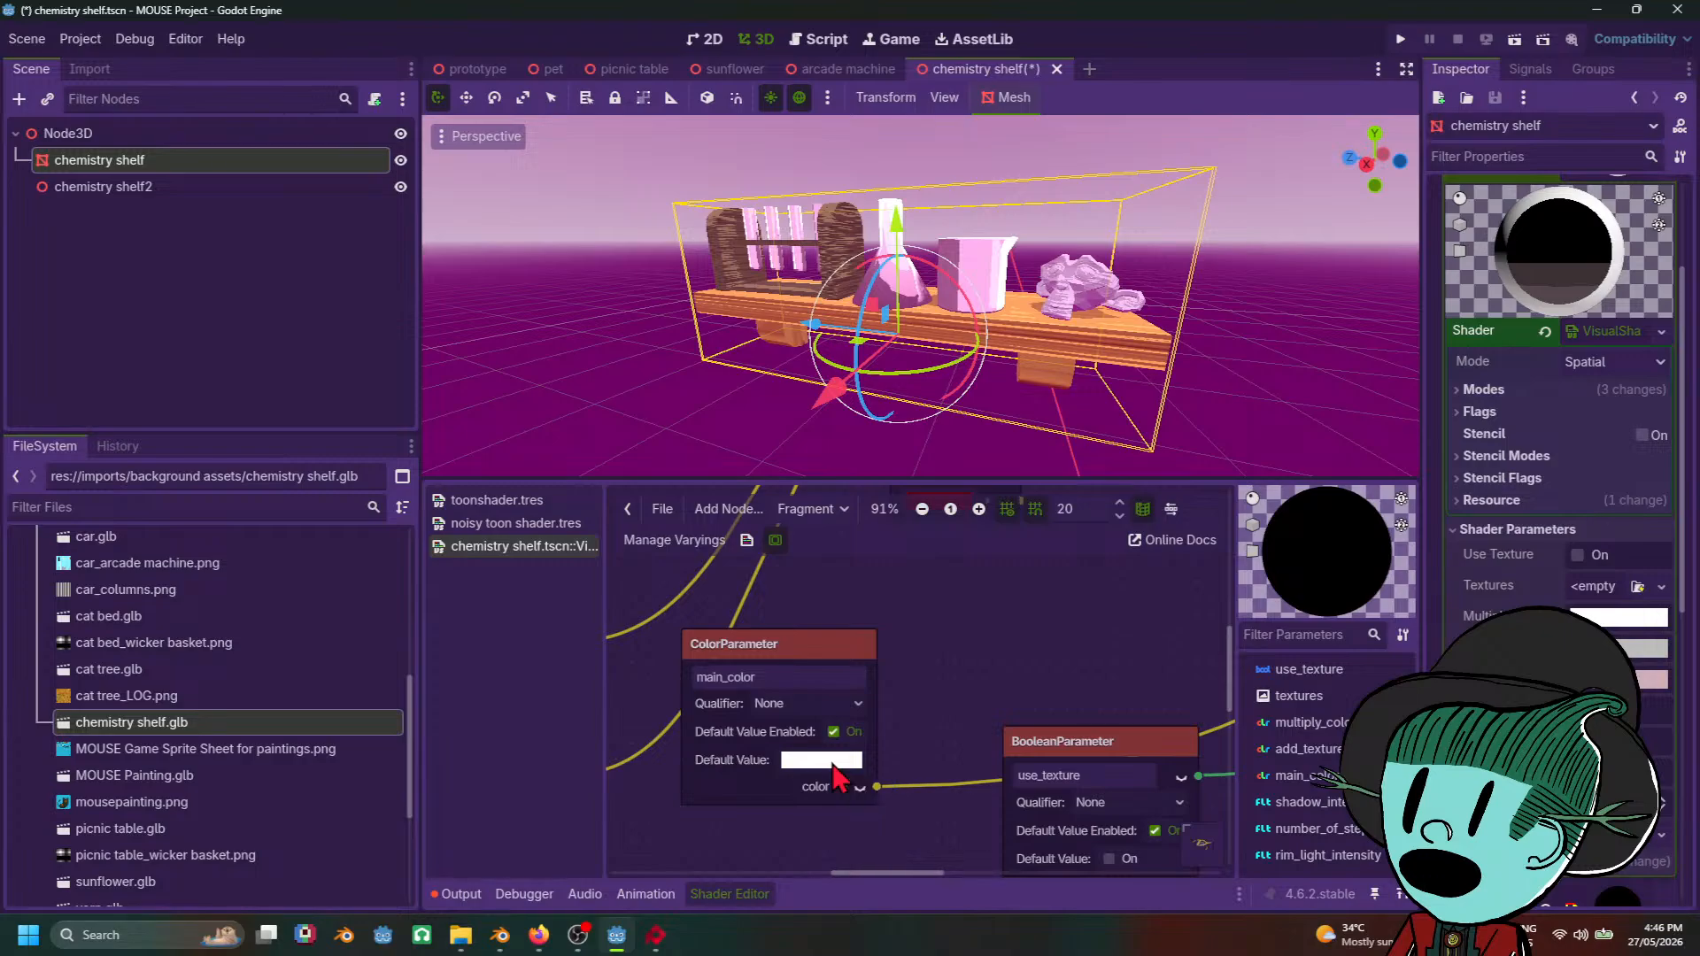
pyautogui.click(828, 760)
pyautogui.click(940, 328)
pyautogui.click(1098, 669)
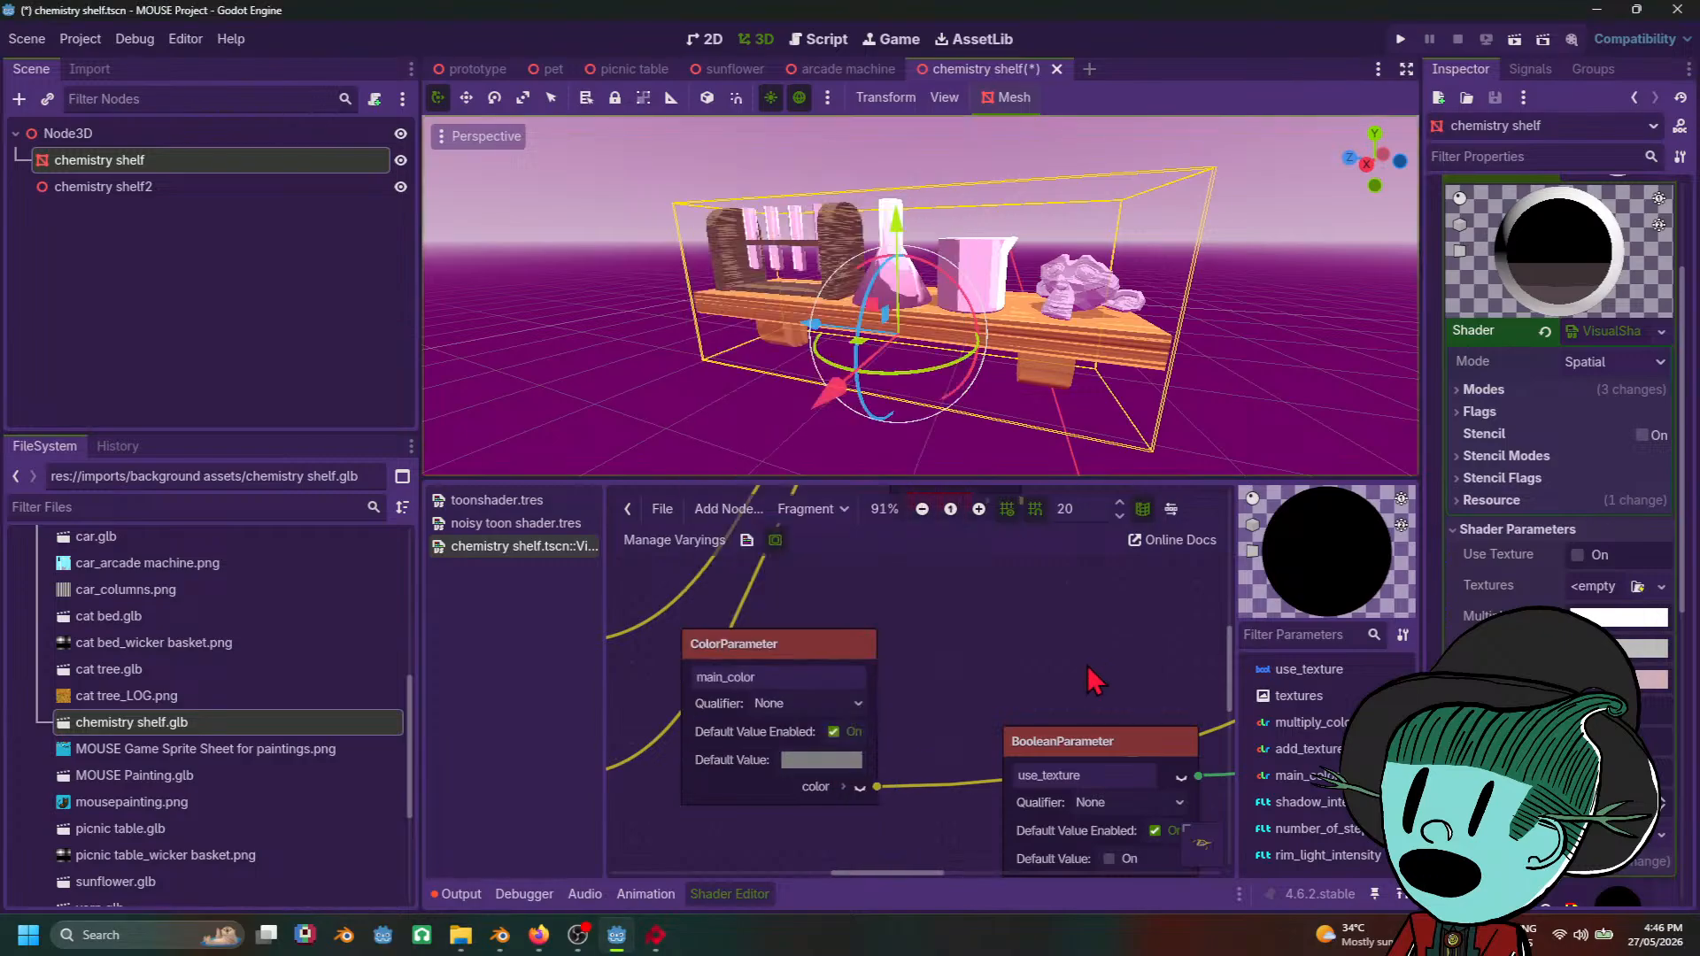
# Step: Save the shelf's shader resource as glass step shader.tres in the imports/Material/shaders folder
pyautogui.scroll(4, 1587, 469)
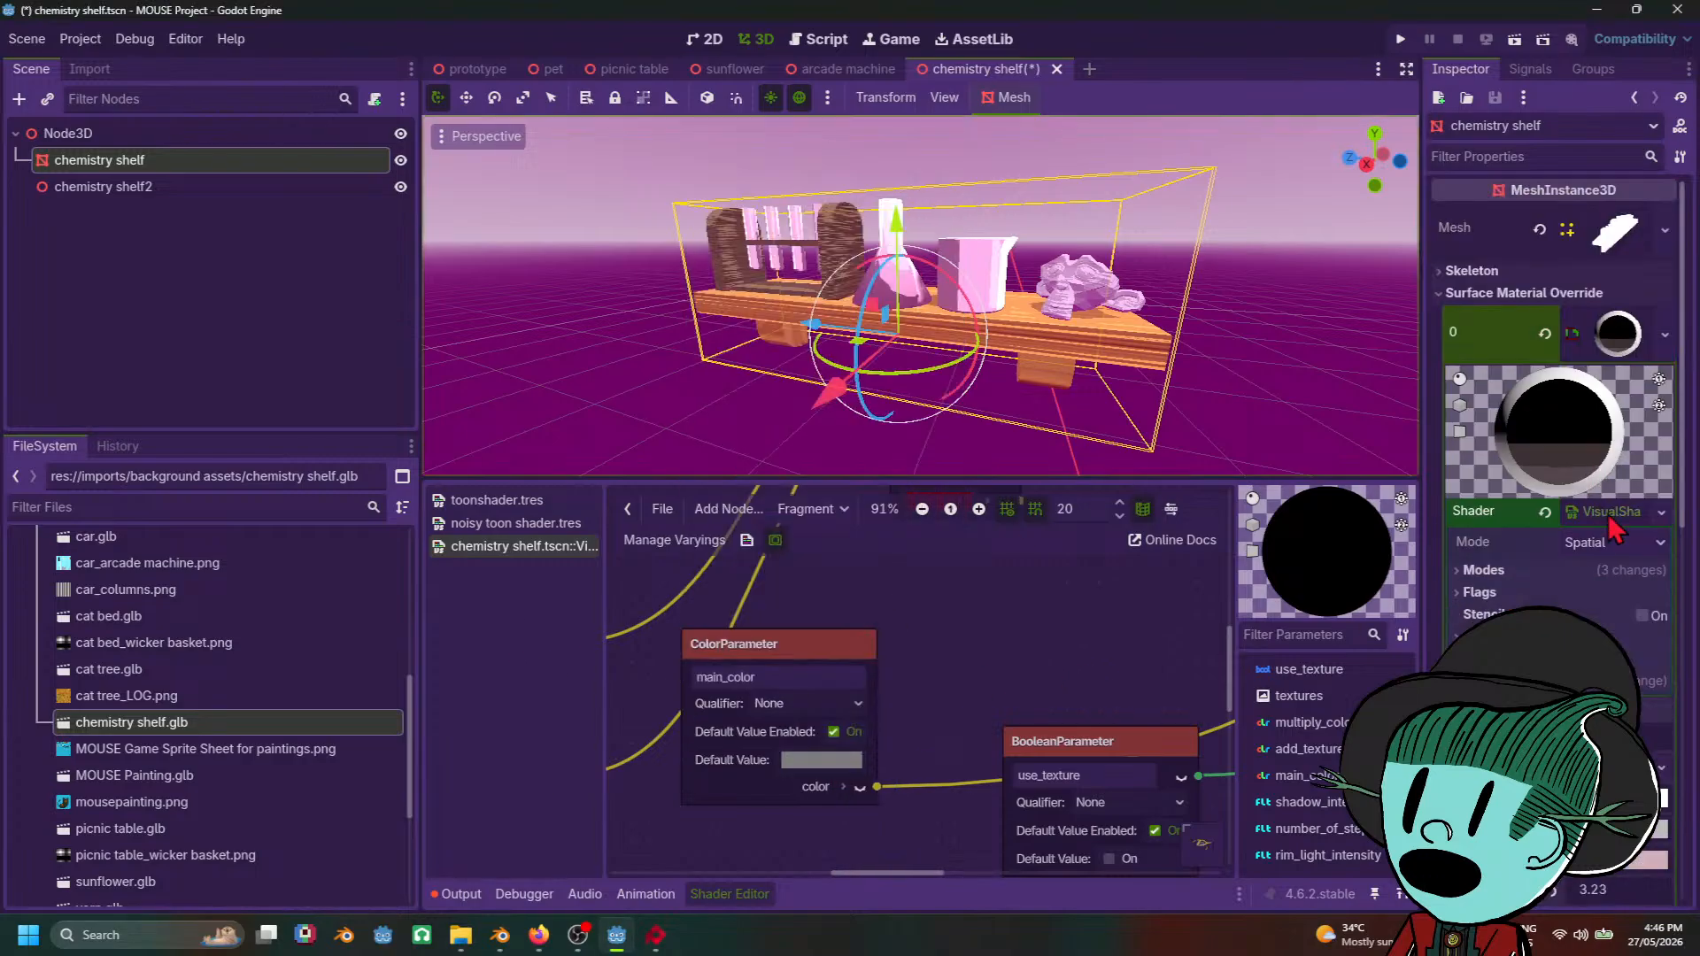
pyautogui.click(1663, 521)
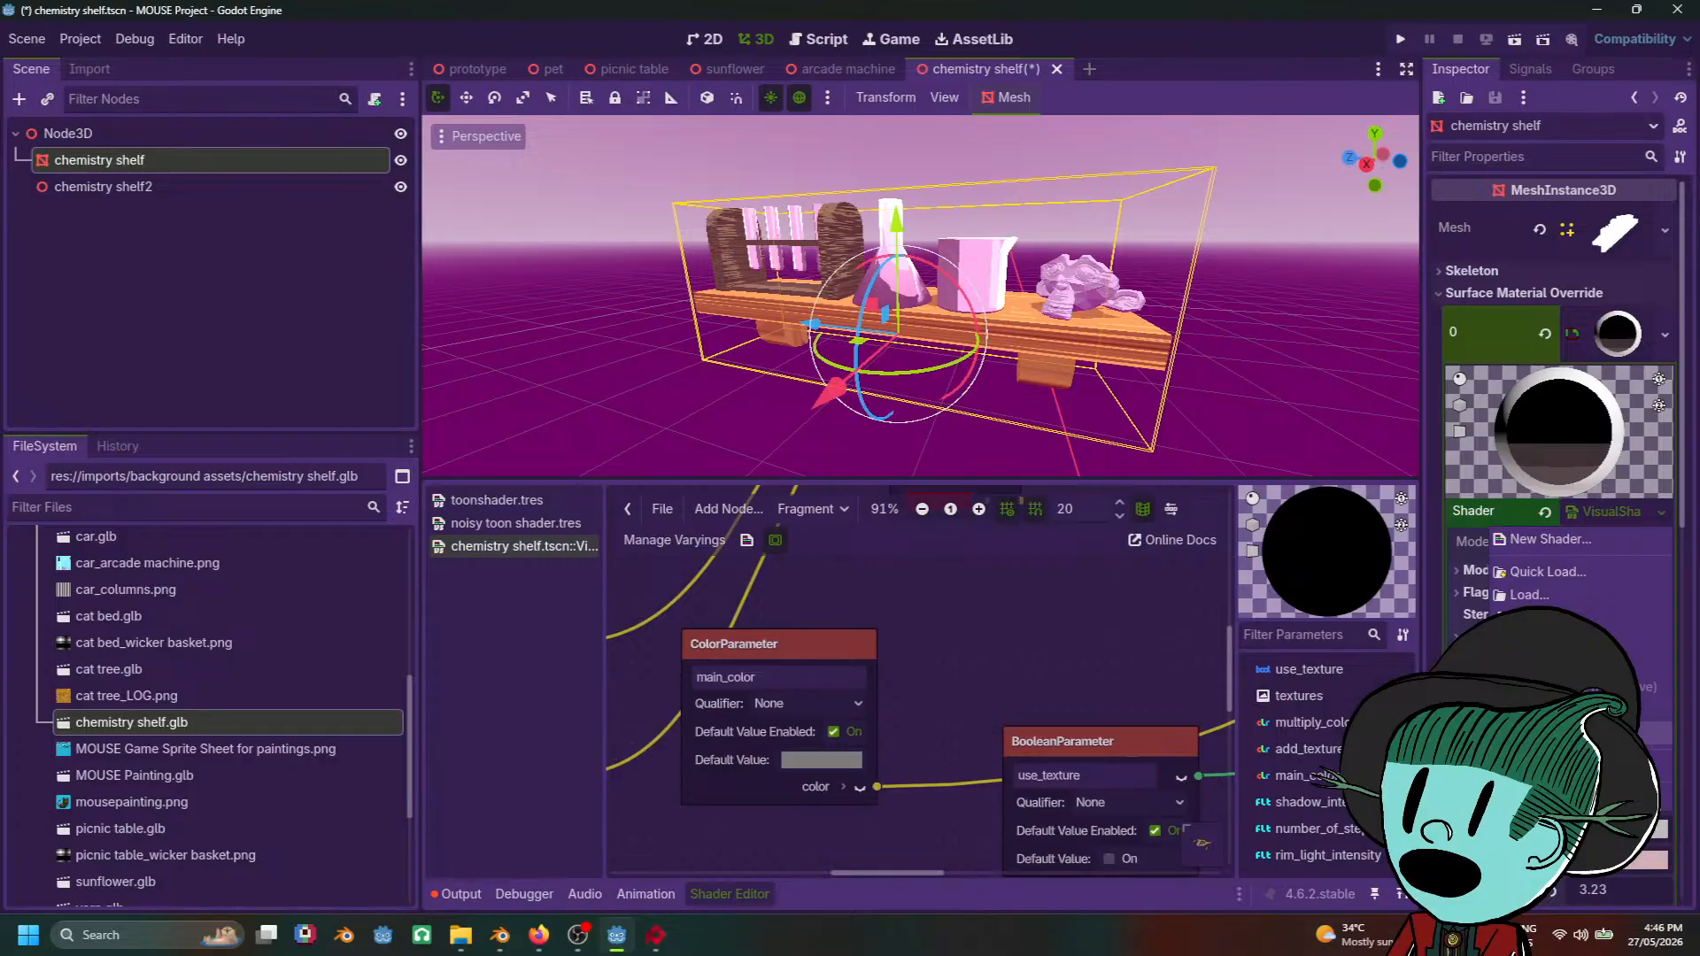
pyautogui.click(1545, 733)
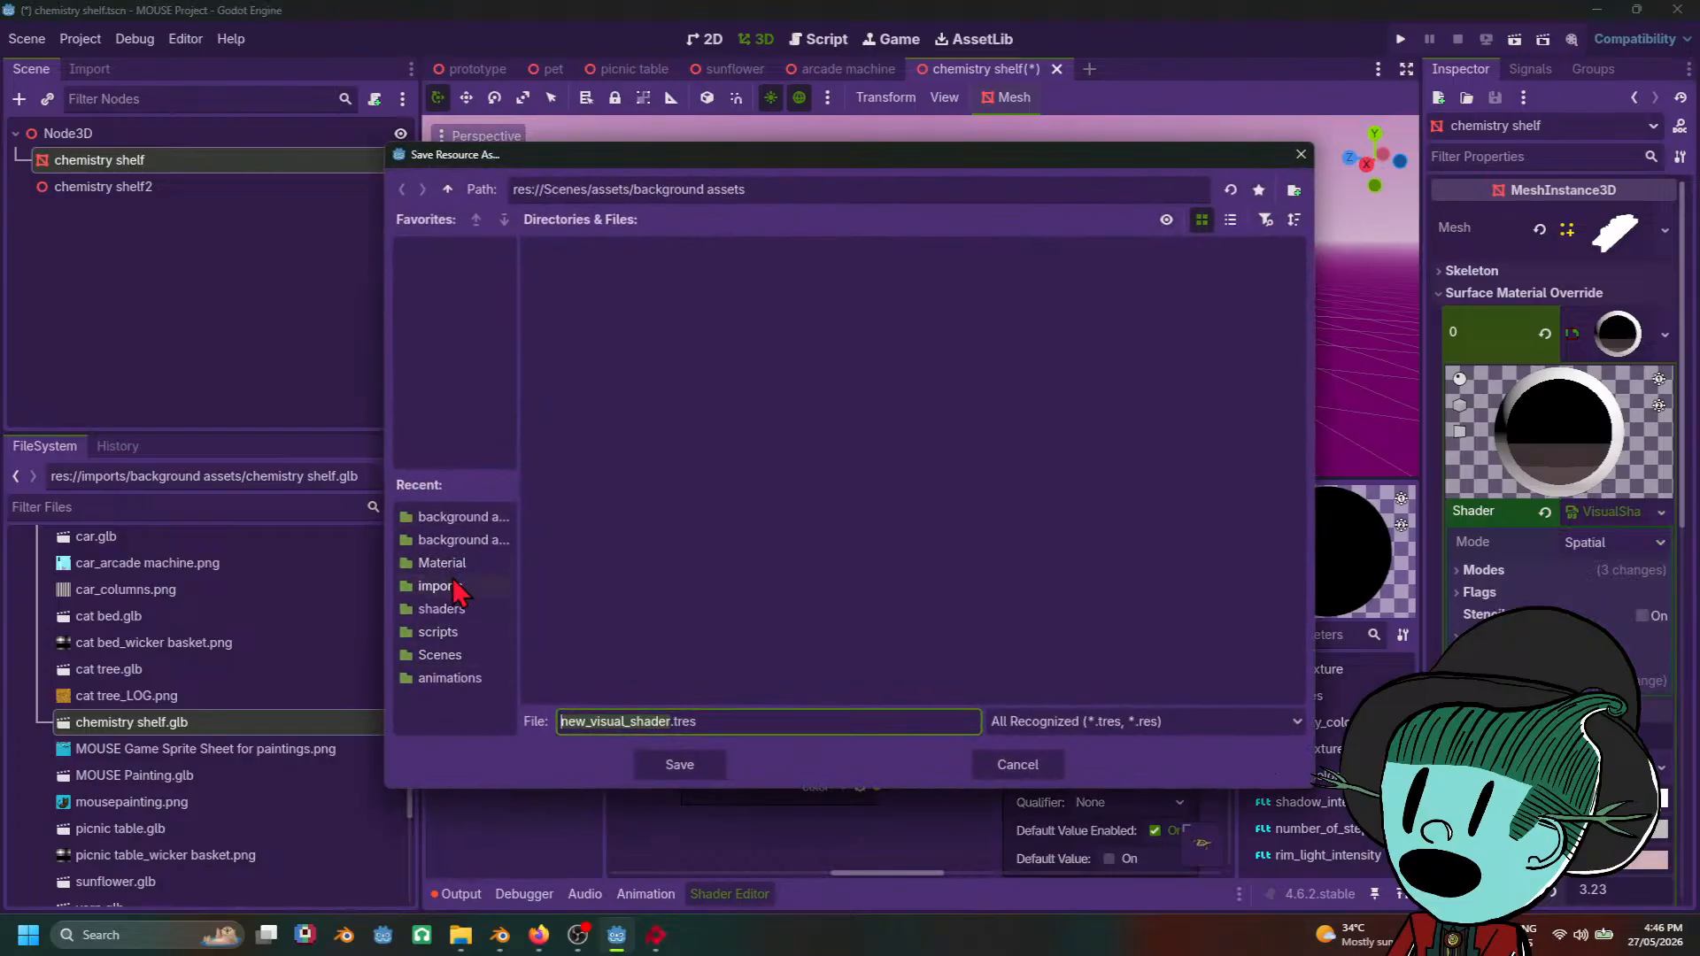
pyautogui.click(441, 609)
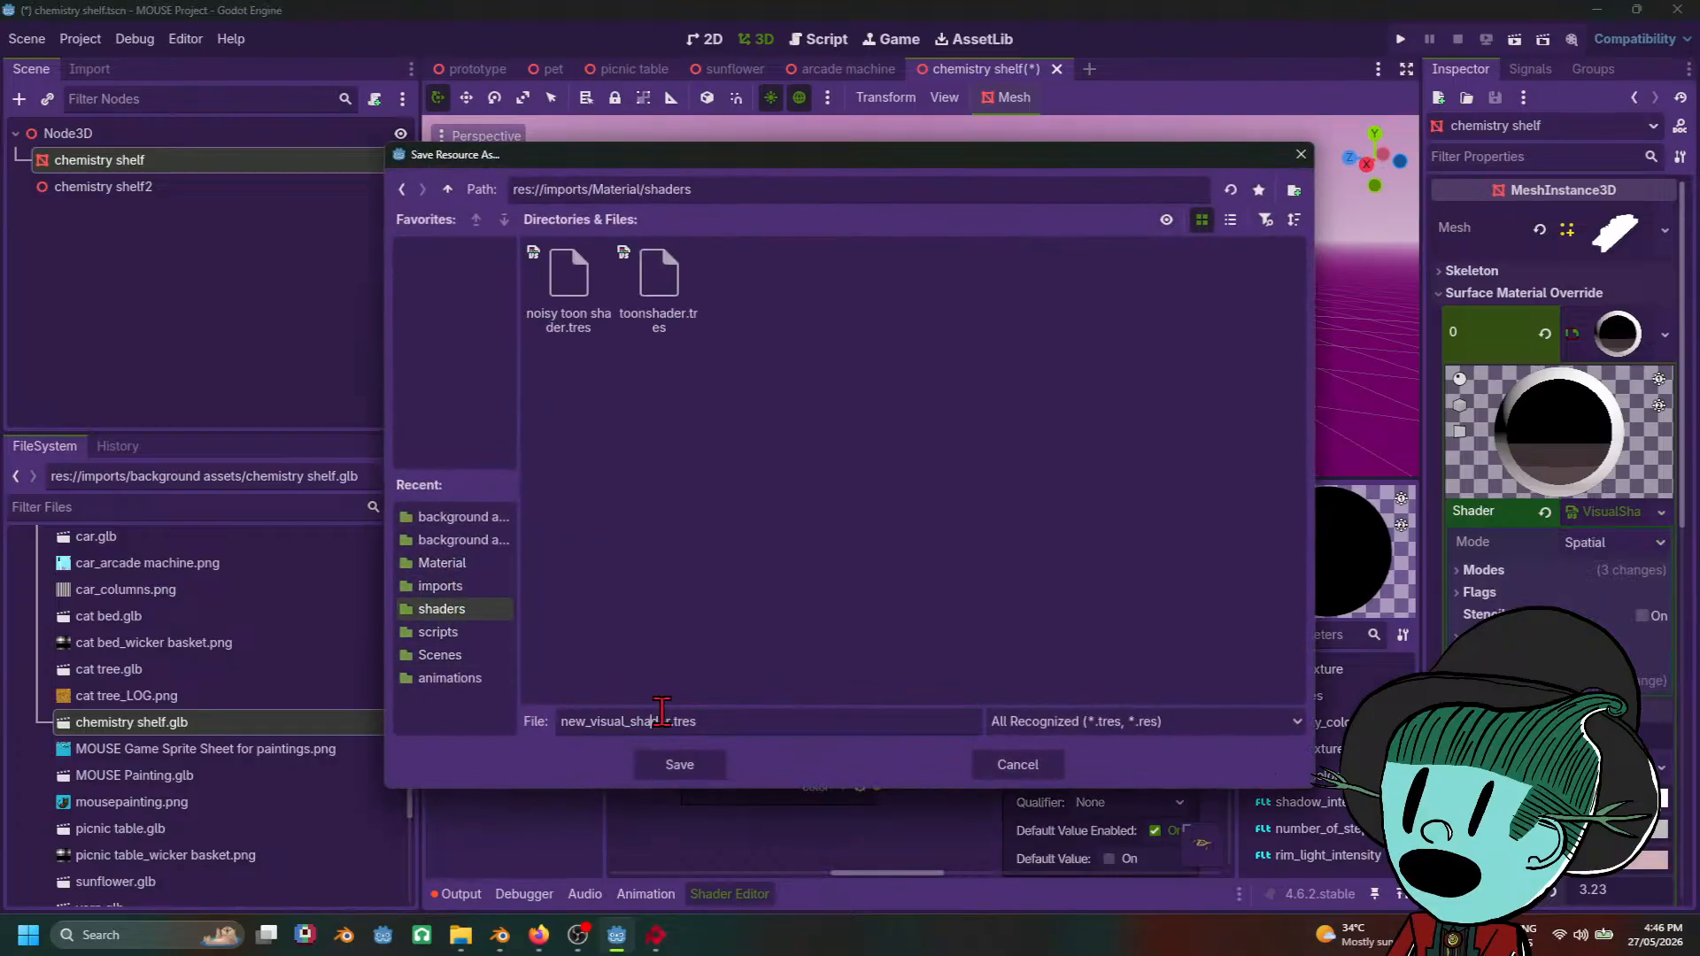
pyautogui.moveTo(630, 723); pyautogui.dragTo(545, 724)
pyautogui.write('glass step')
pyautogui.press('Return')
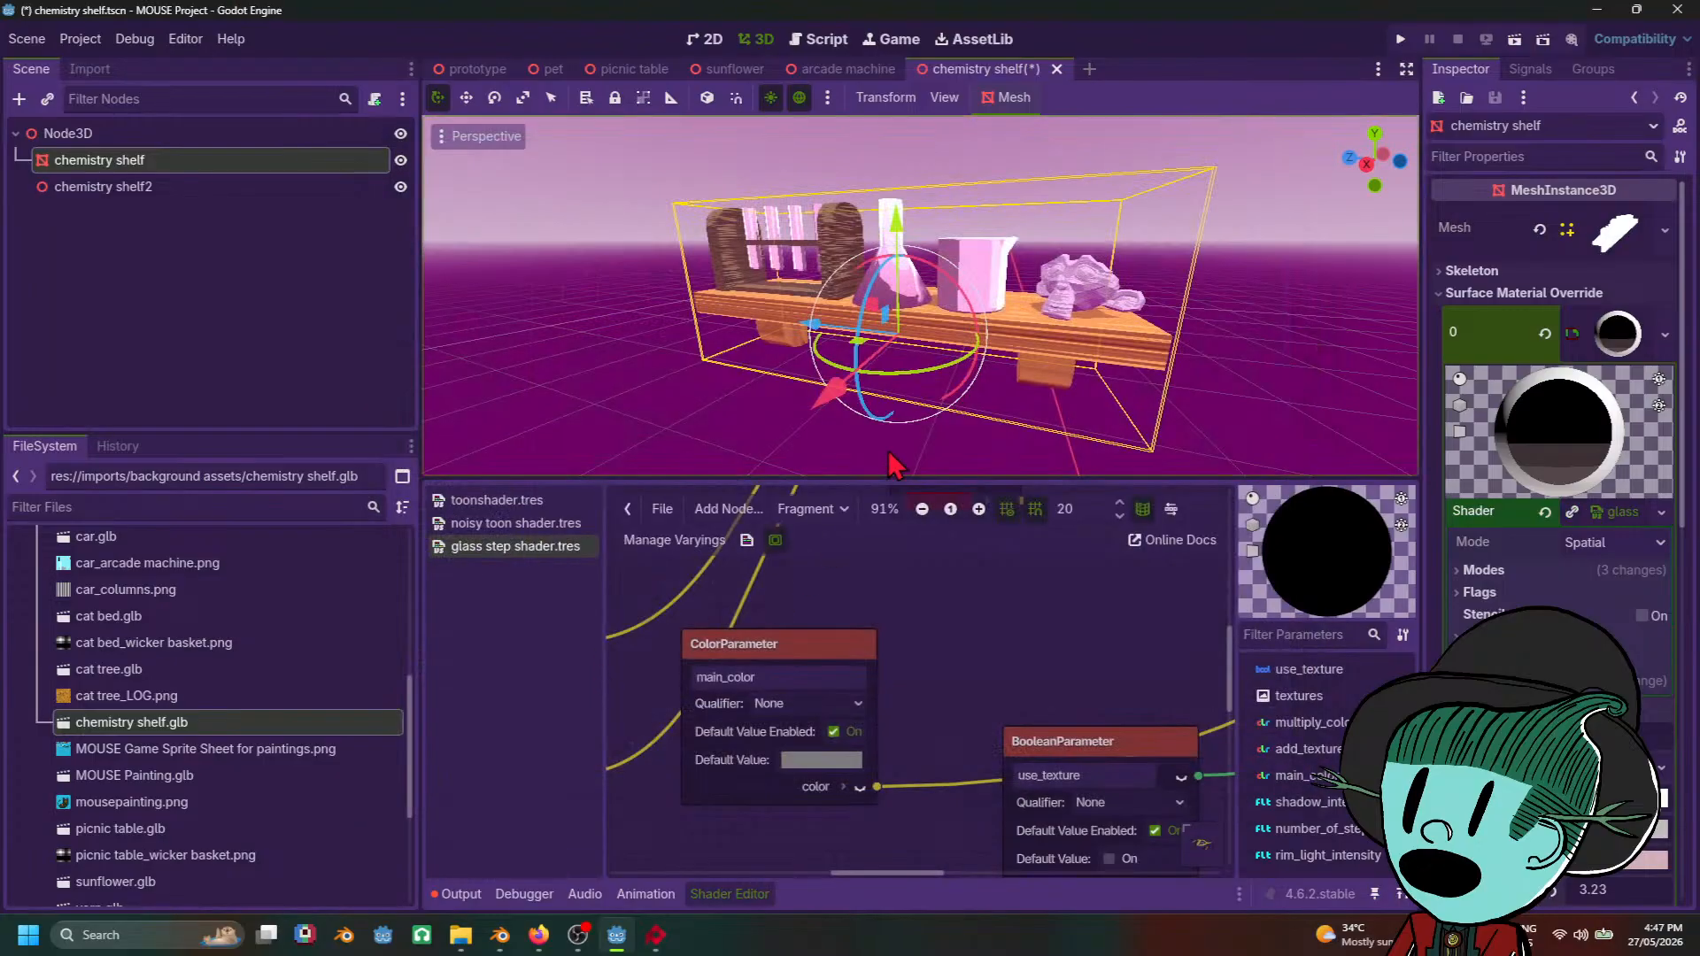
# Step: Save the chemistry shelf scene and check the shaded shelf from above and from the front
pyautogui.moveTo(1215, 312); pyautogui.dragTo(1120, 369, button='middle')
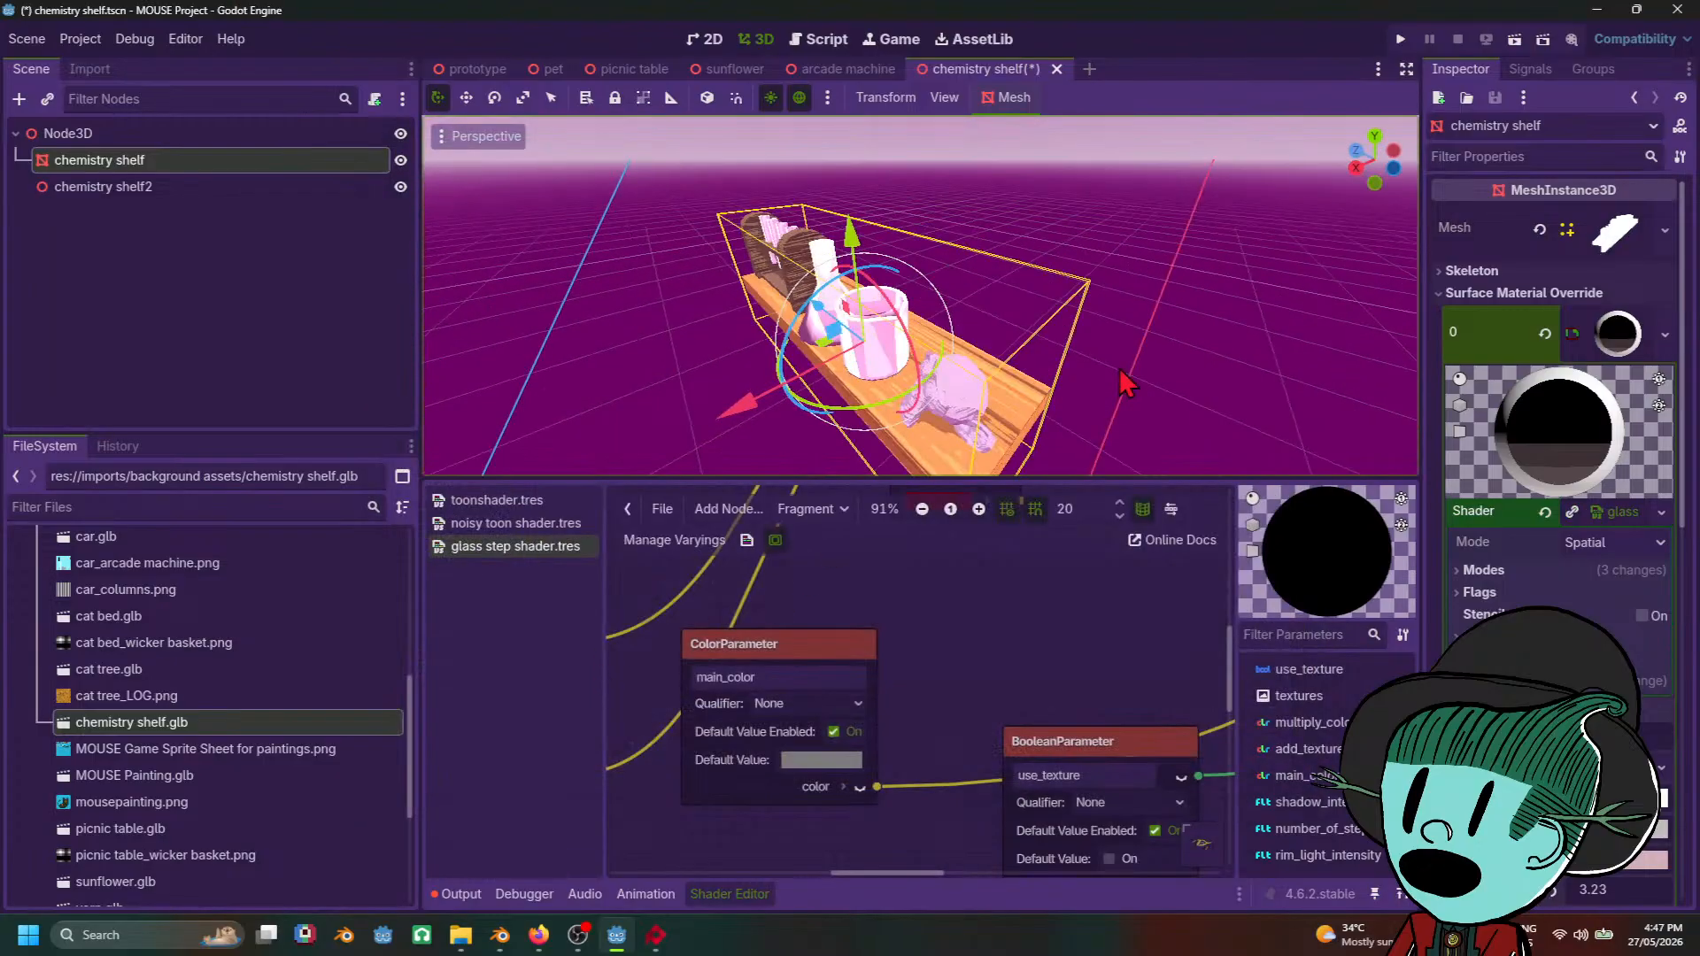
pyautogui.hotkey('ctrl', 's')
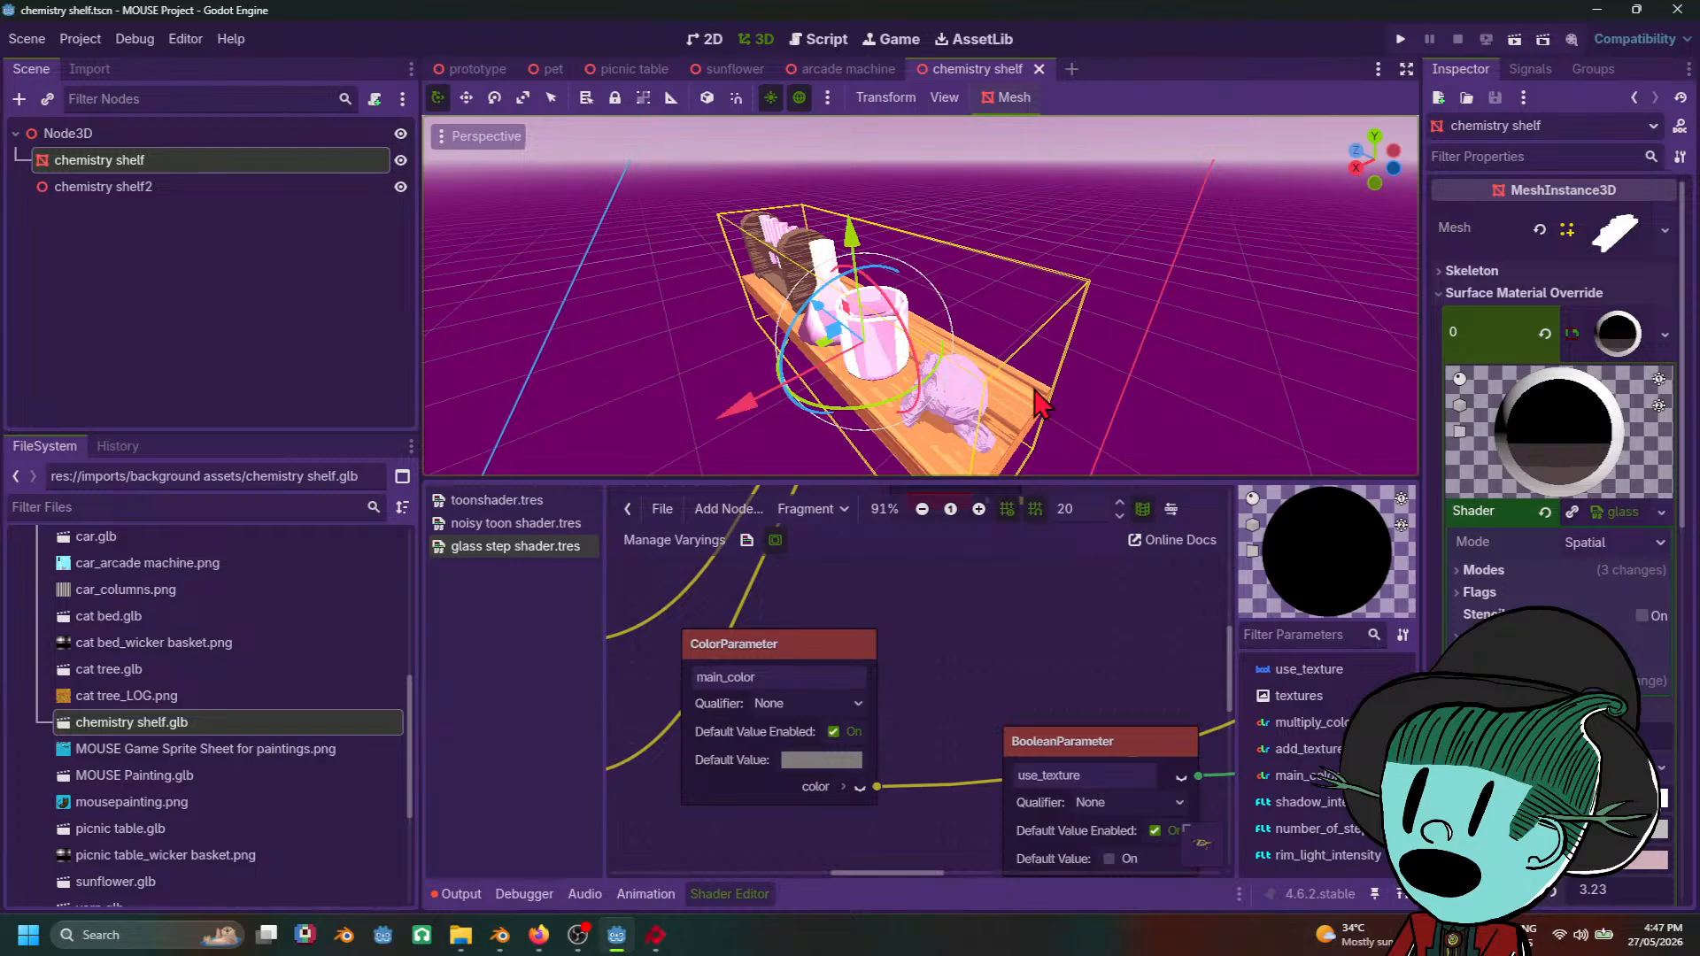
pyautogui.moveTo(980, 349); pyautogui.dragTo(1117, 301, button='middle')
pyautogui.hotkey('ctrl', 's')
pyautogui.scroll(2, 1118, 301)
pyautogui.scroll(-2, 1615, 682)
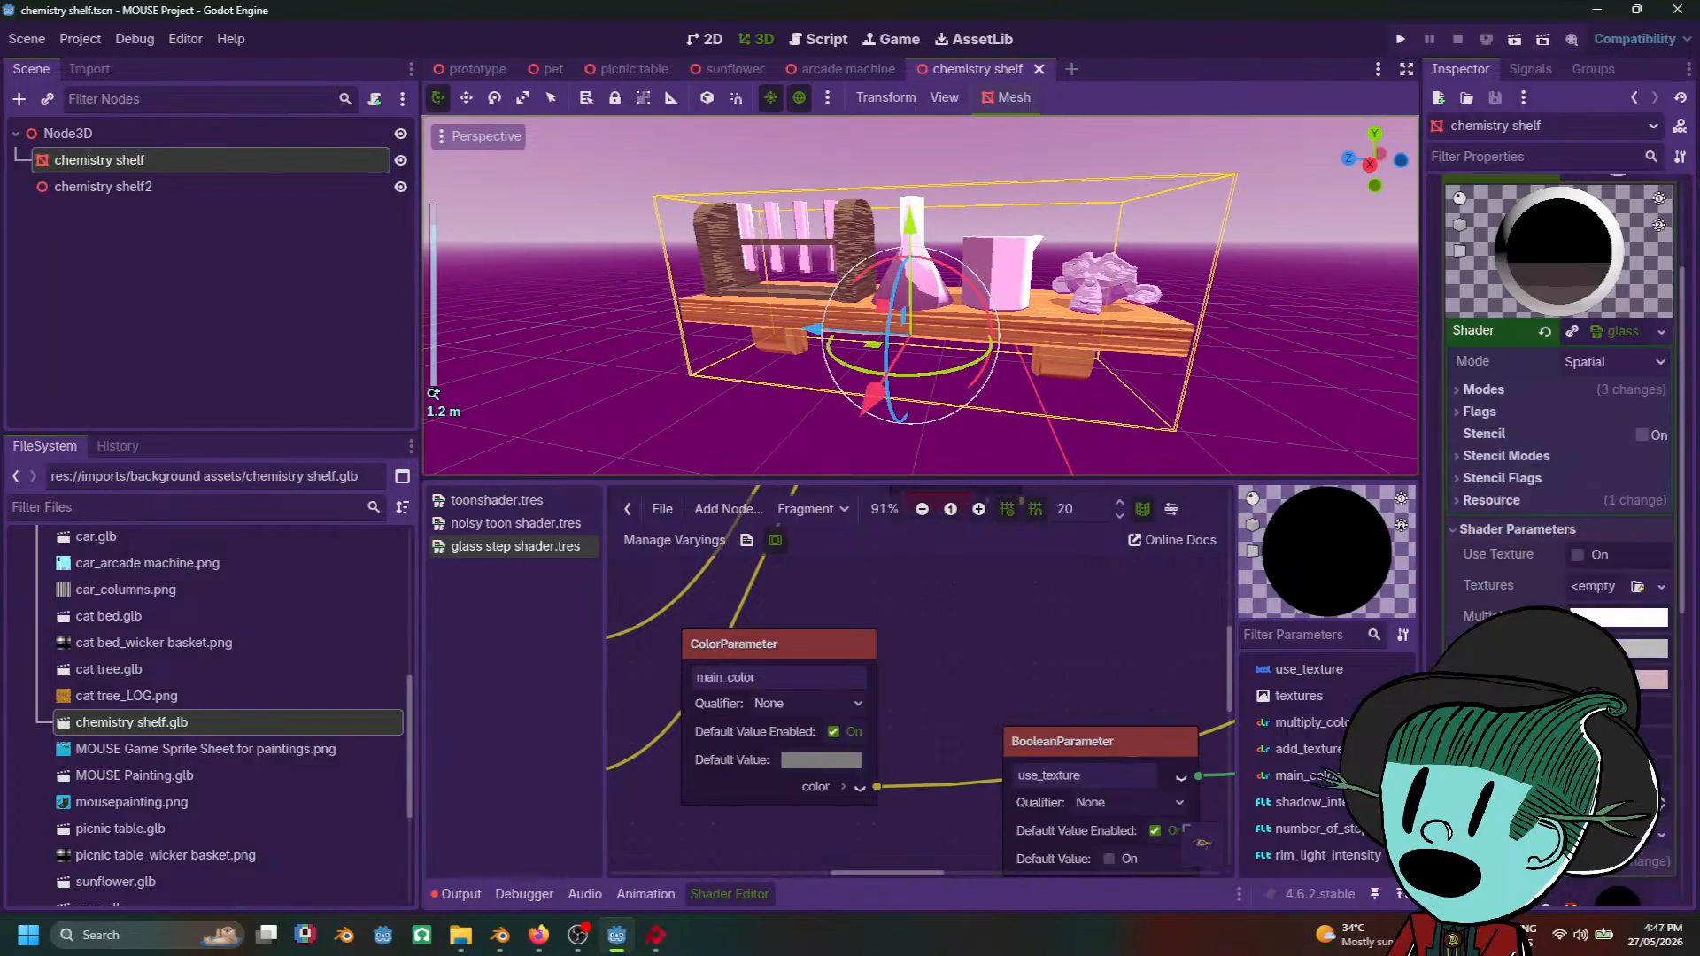
# Step: Set the glass material's Main Color shader parameter to light blue, hex 60c8ed, and check the recoloured shelf in the viewport
pyautogui.click(1616, 680)
pyautogui.moveTo(1585, 258); pyautogui.dragTo(1570, 294)
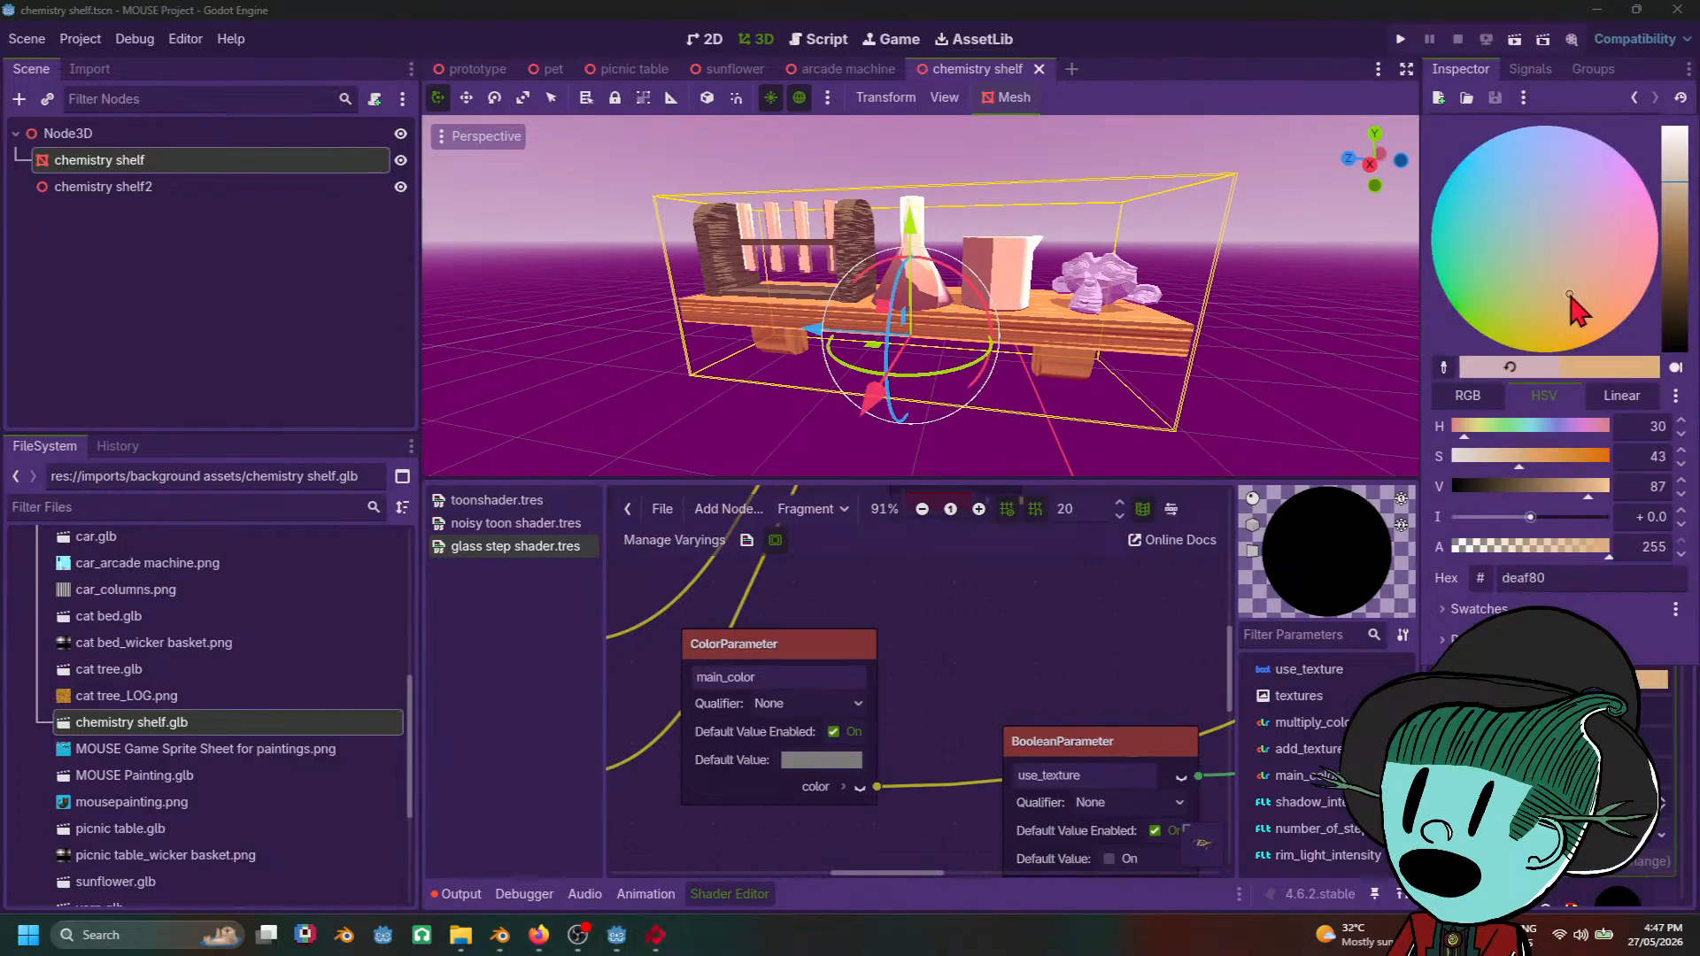
pyautogui.click(1482, 177)
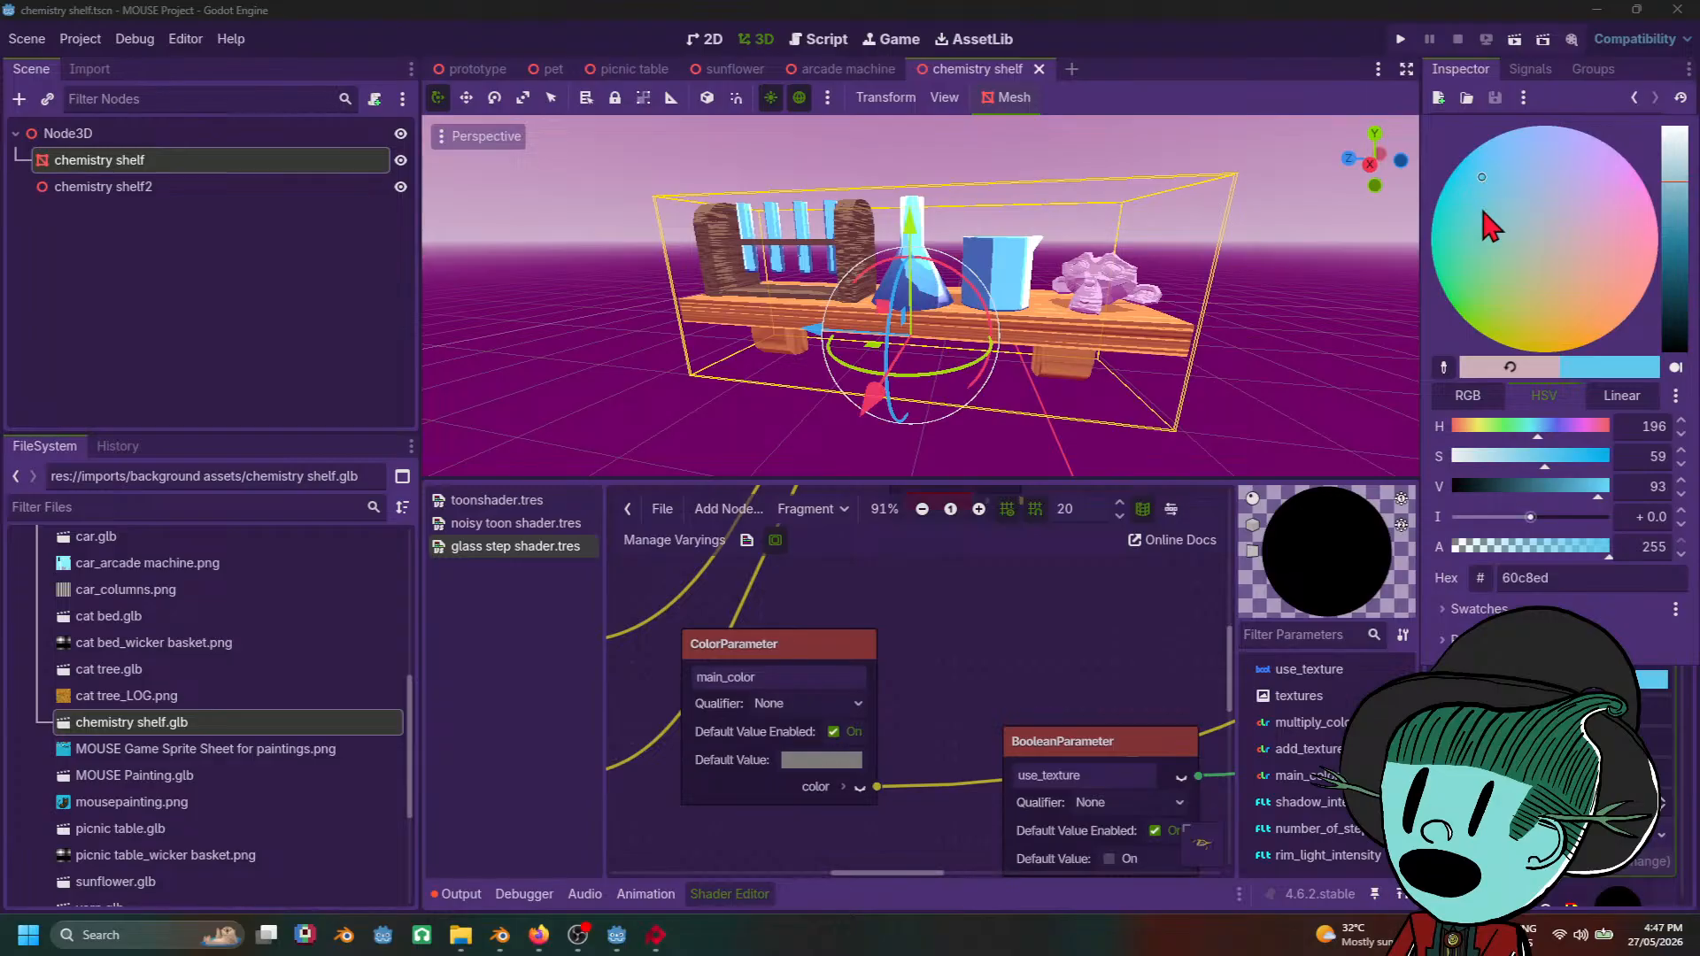
pyautogui.click(1203, 386)
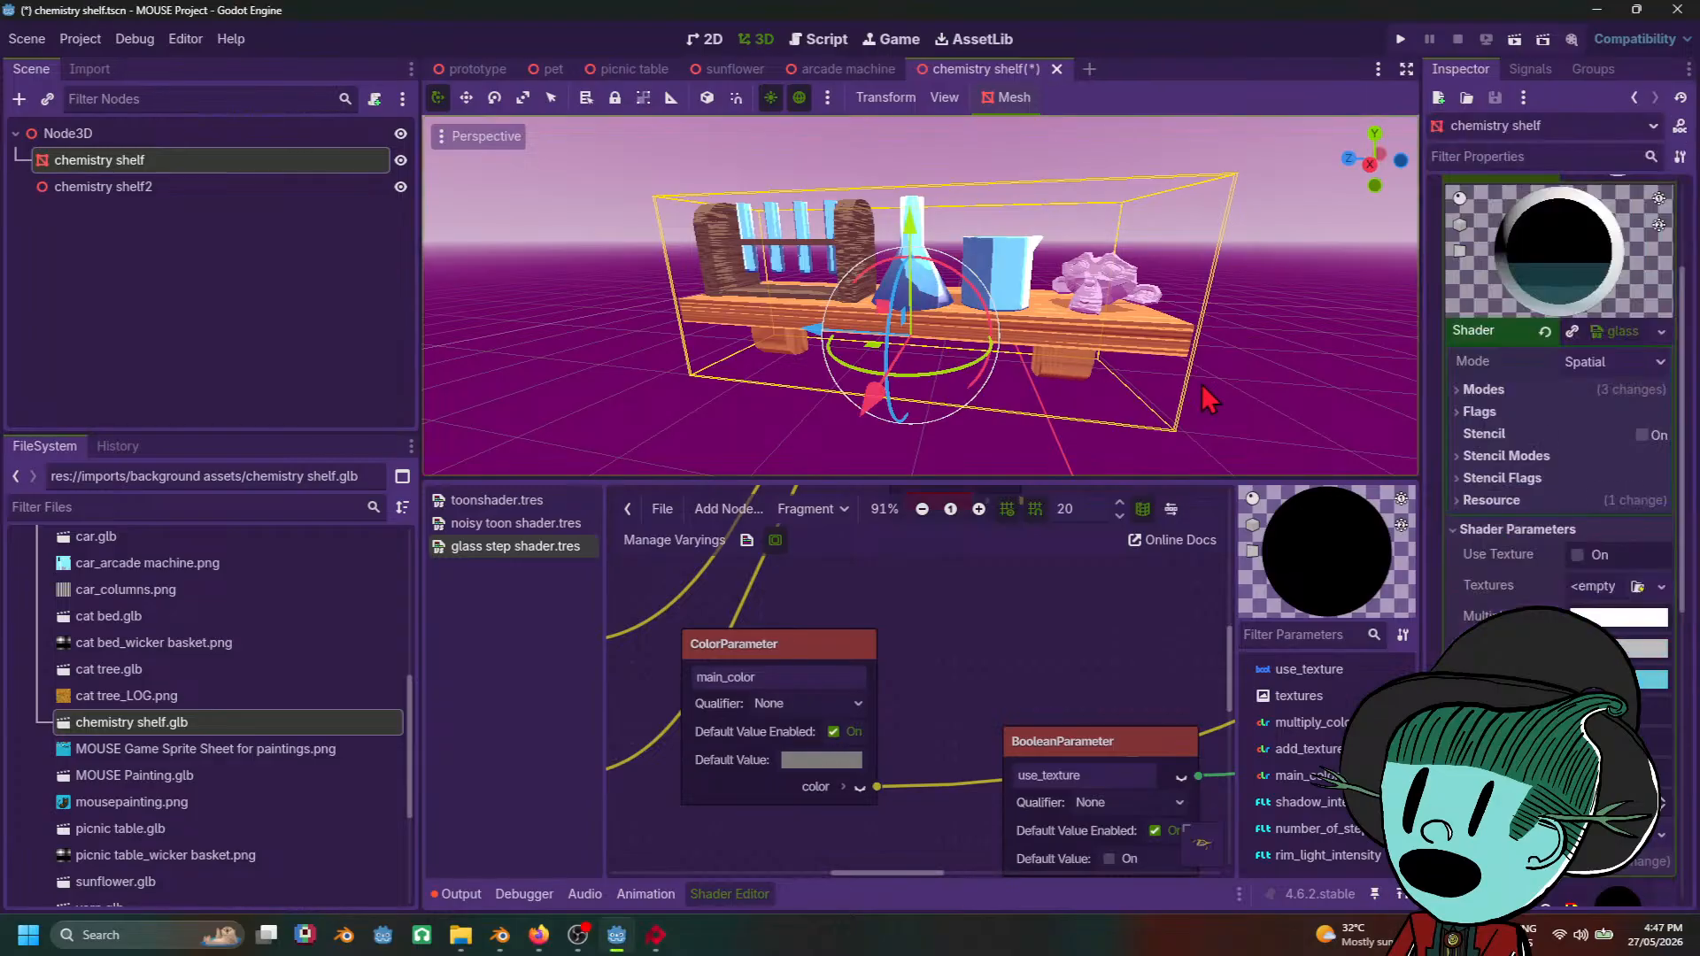
pyautogui.scroll(-10, 1203, 386)
pyautogui.click(1130, 403)
pyautogui.moveTo(1127, 403); pyautogui.dragTo(1082, 407, button='middle')
pyautogui.scroll(7, 940, 406)
pyautogui.scroll(3, 1202, 406)
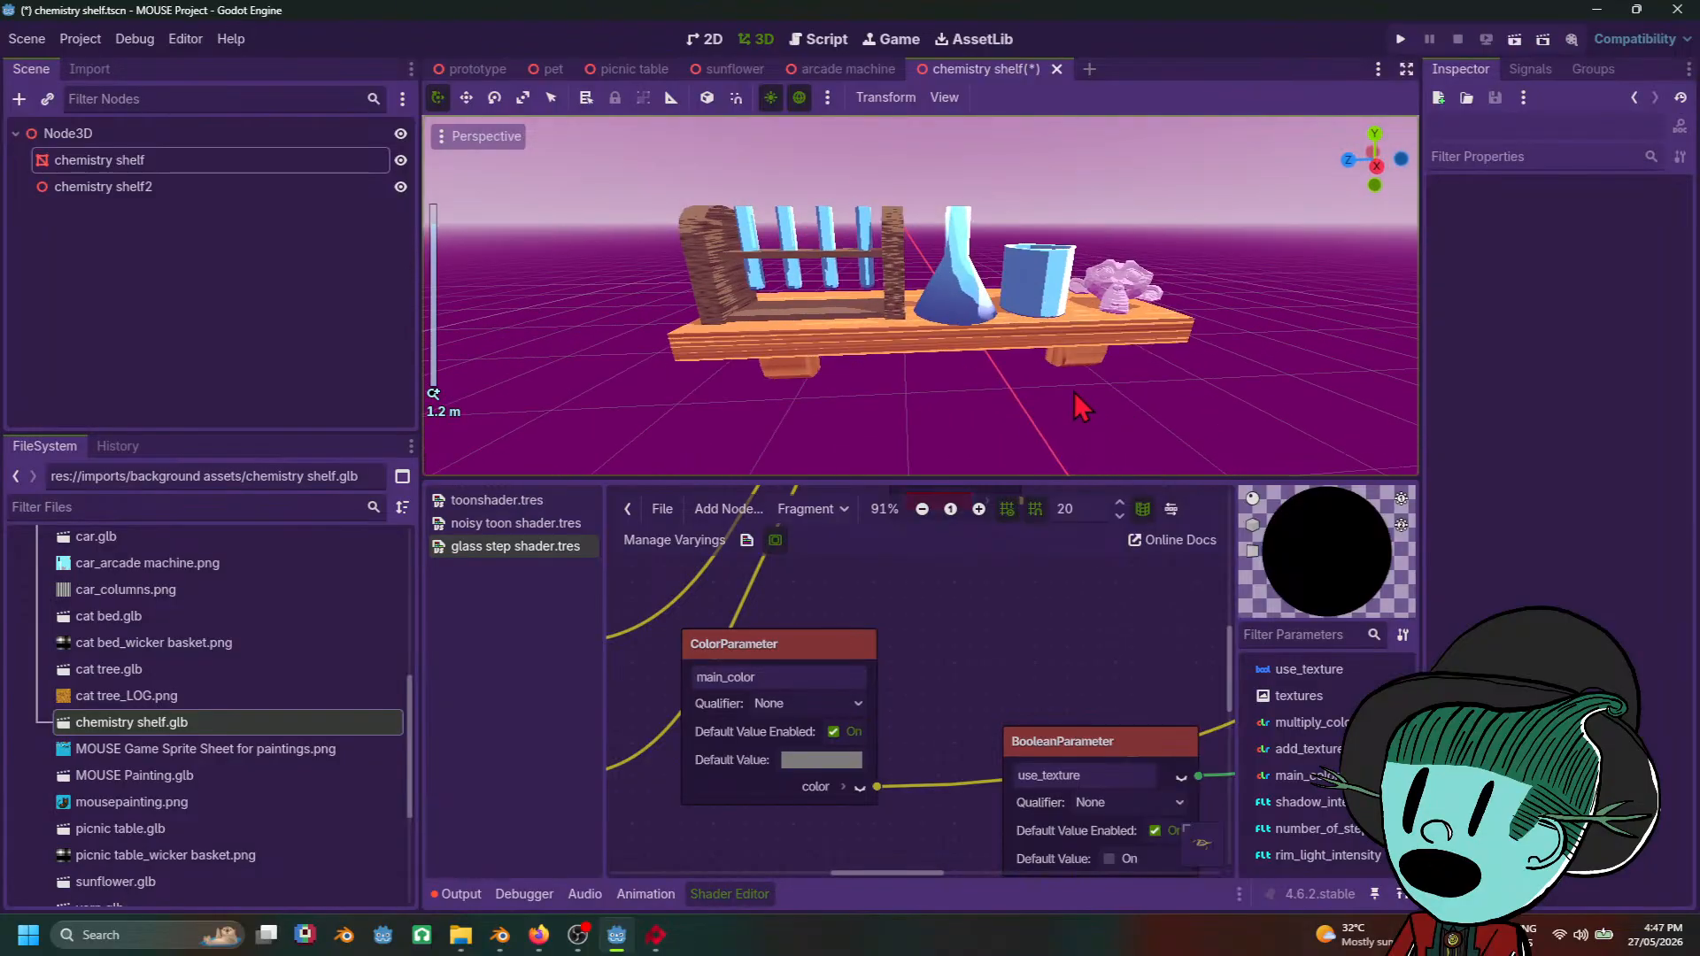
# Step: Switch to the Binbun3D tutorial in Firefox and review how the Hard Shadows light() code writes to DIFFUSE_LIGHT
pyautogui.click(967, 307)
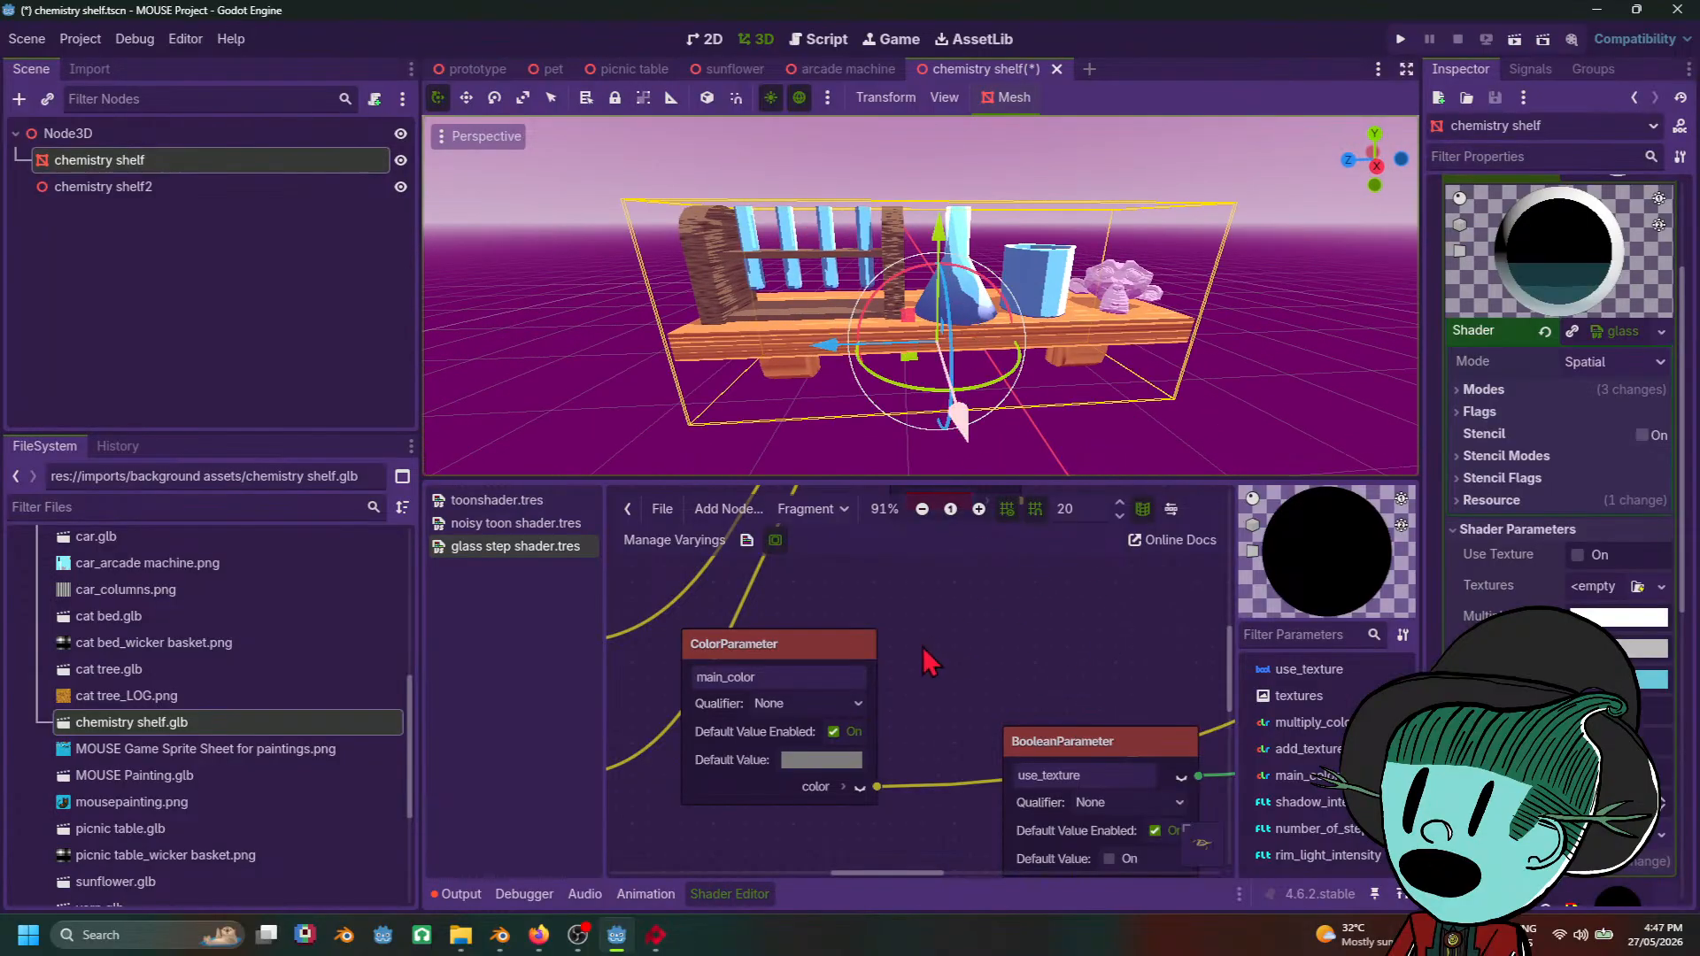
pyautogui.scroll(-7, 923, 651)
pyautogui.moveTo(656, 937)
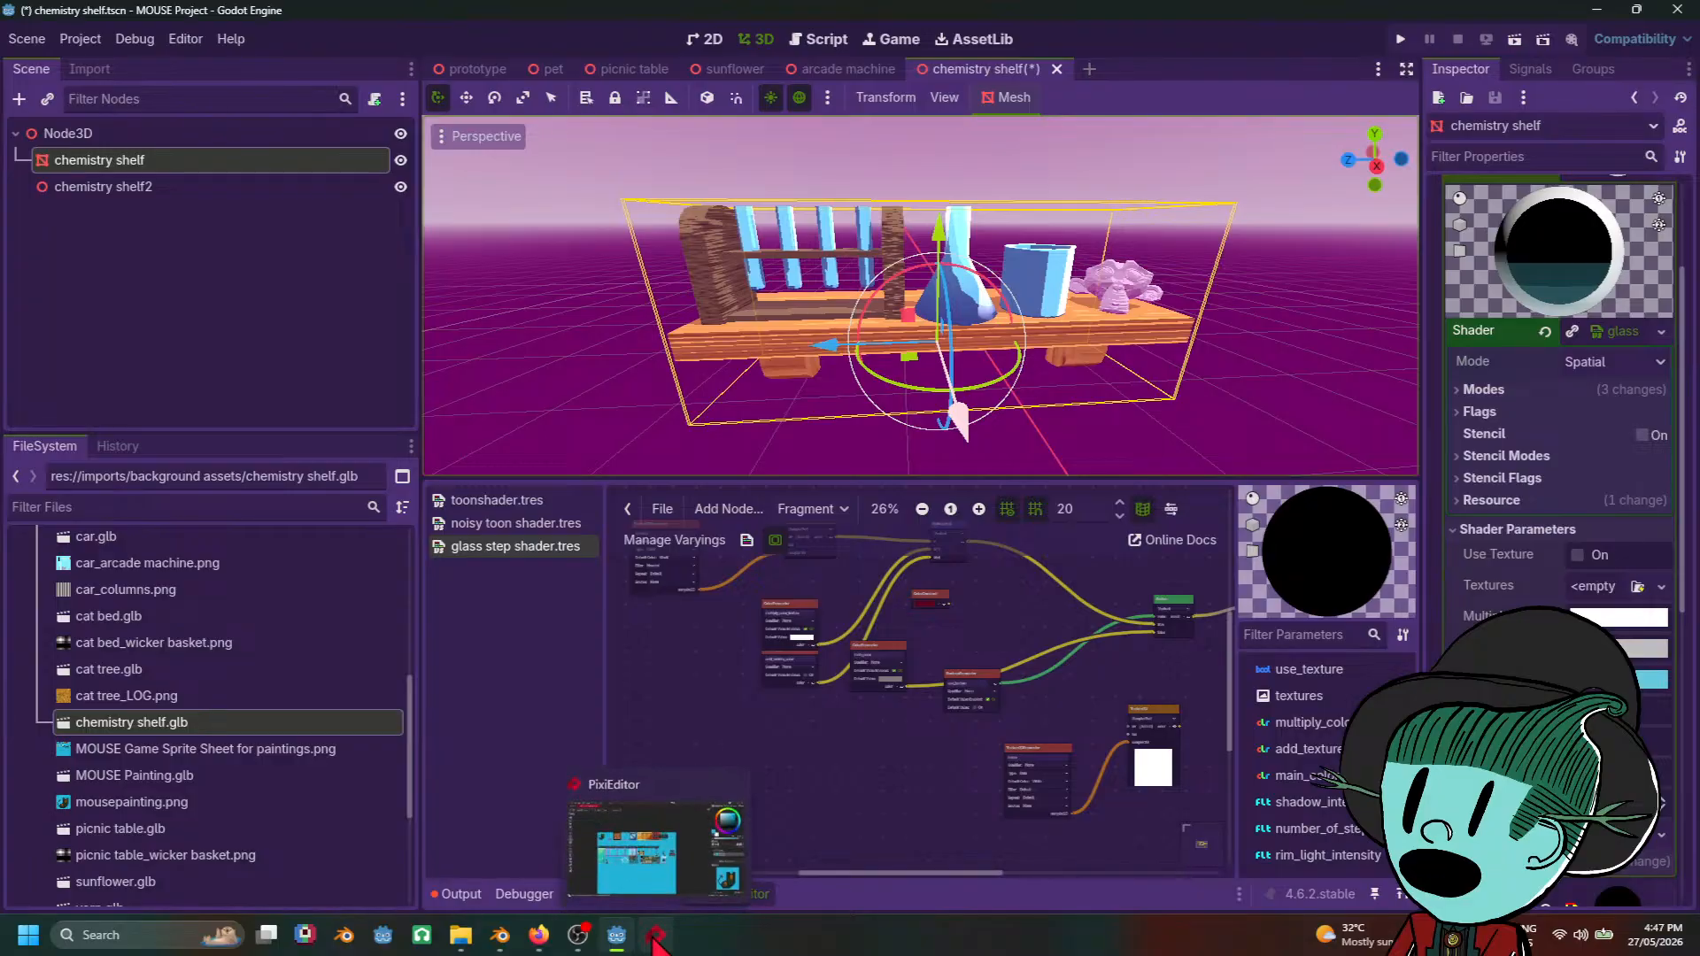
pyautogui.click(538, 935)
pyautogui.scroll(5, 937, 626)
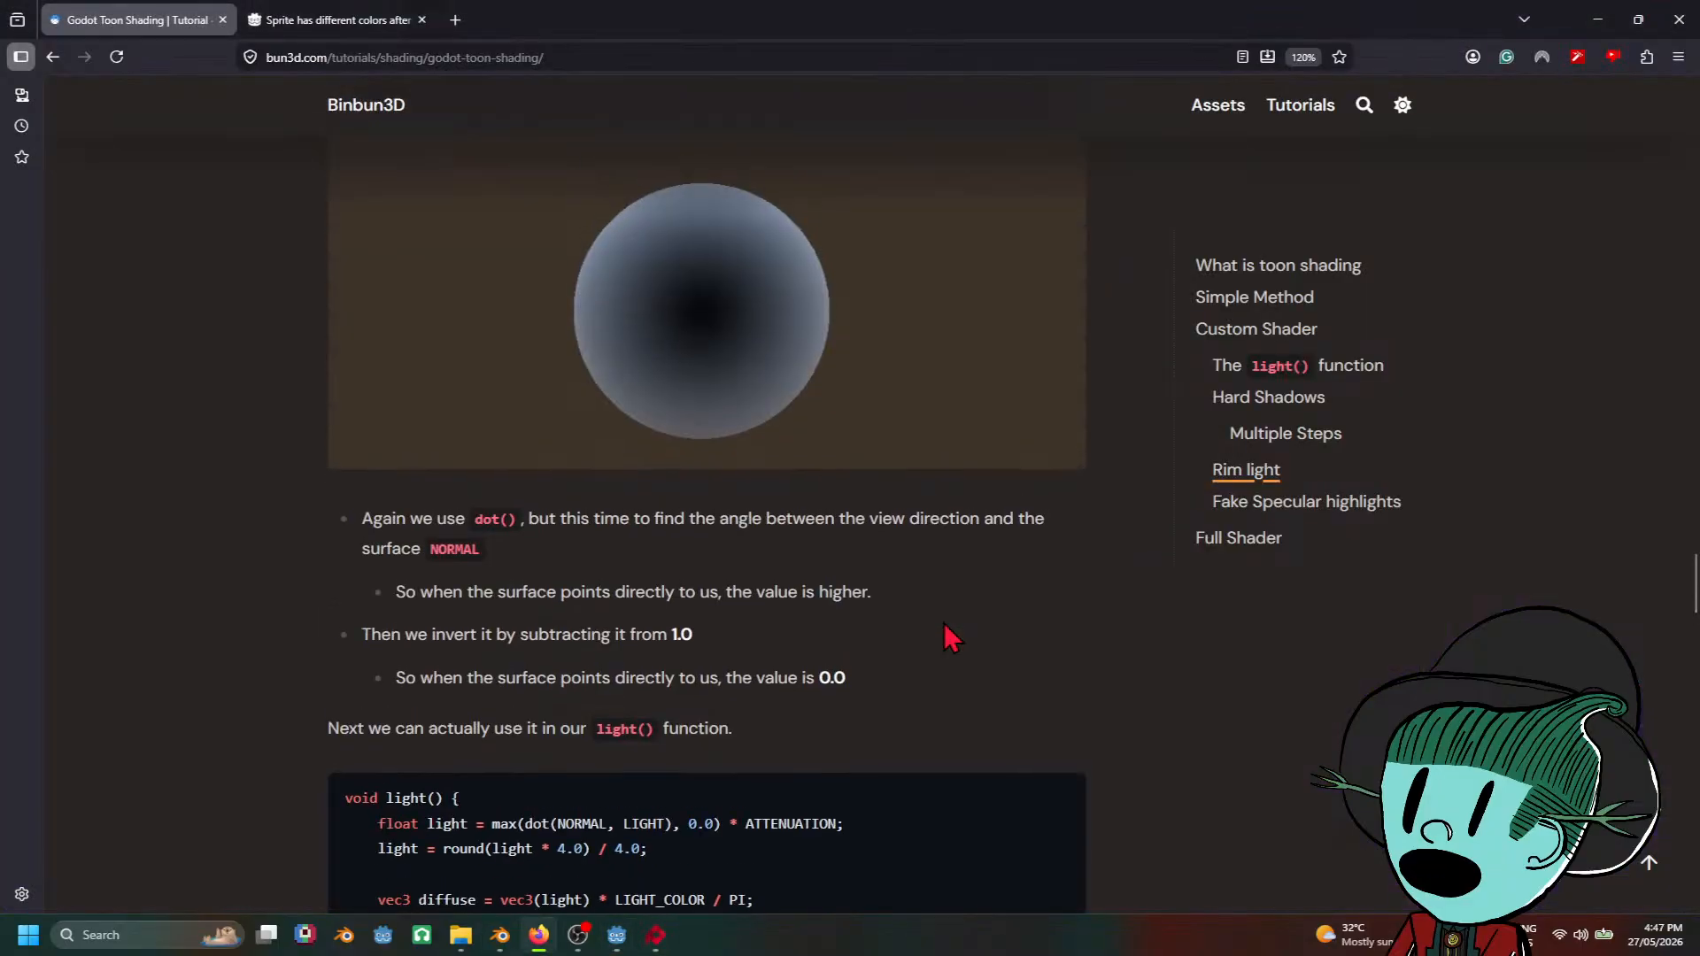
pyautogui.scroll(10, 952, 638)
pyautogui.scroll(-4, 952, 637)
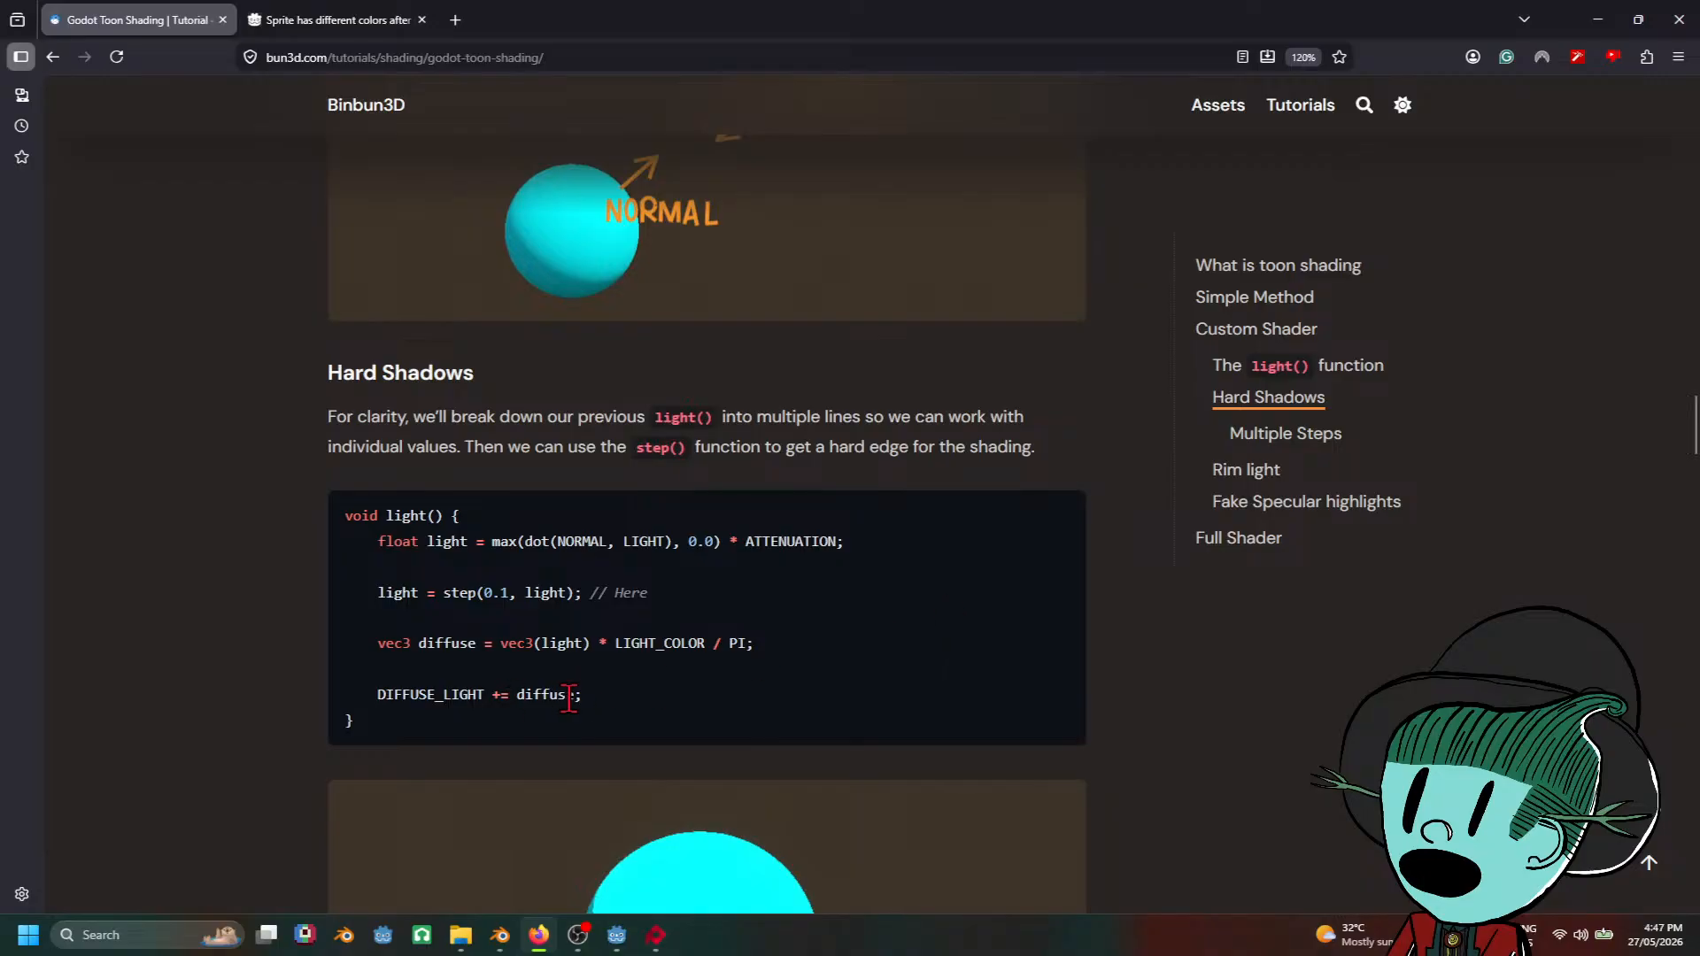
pyautogui.moveTo(666, 947)
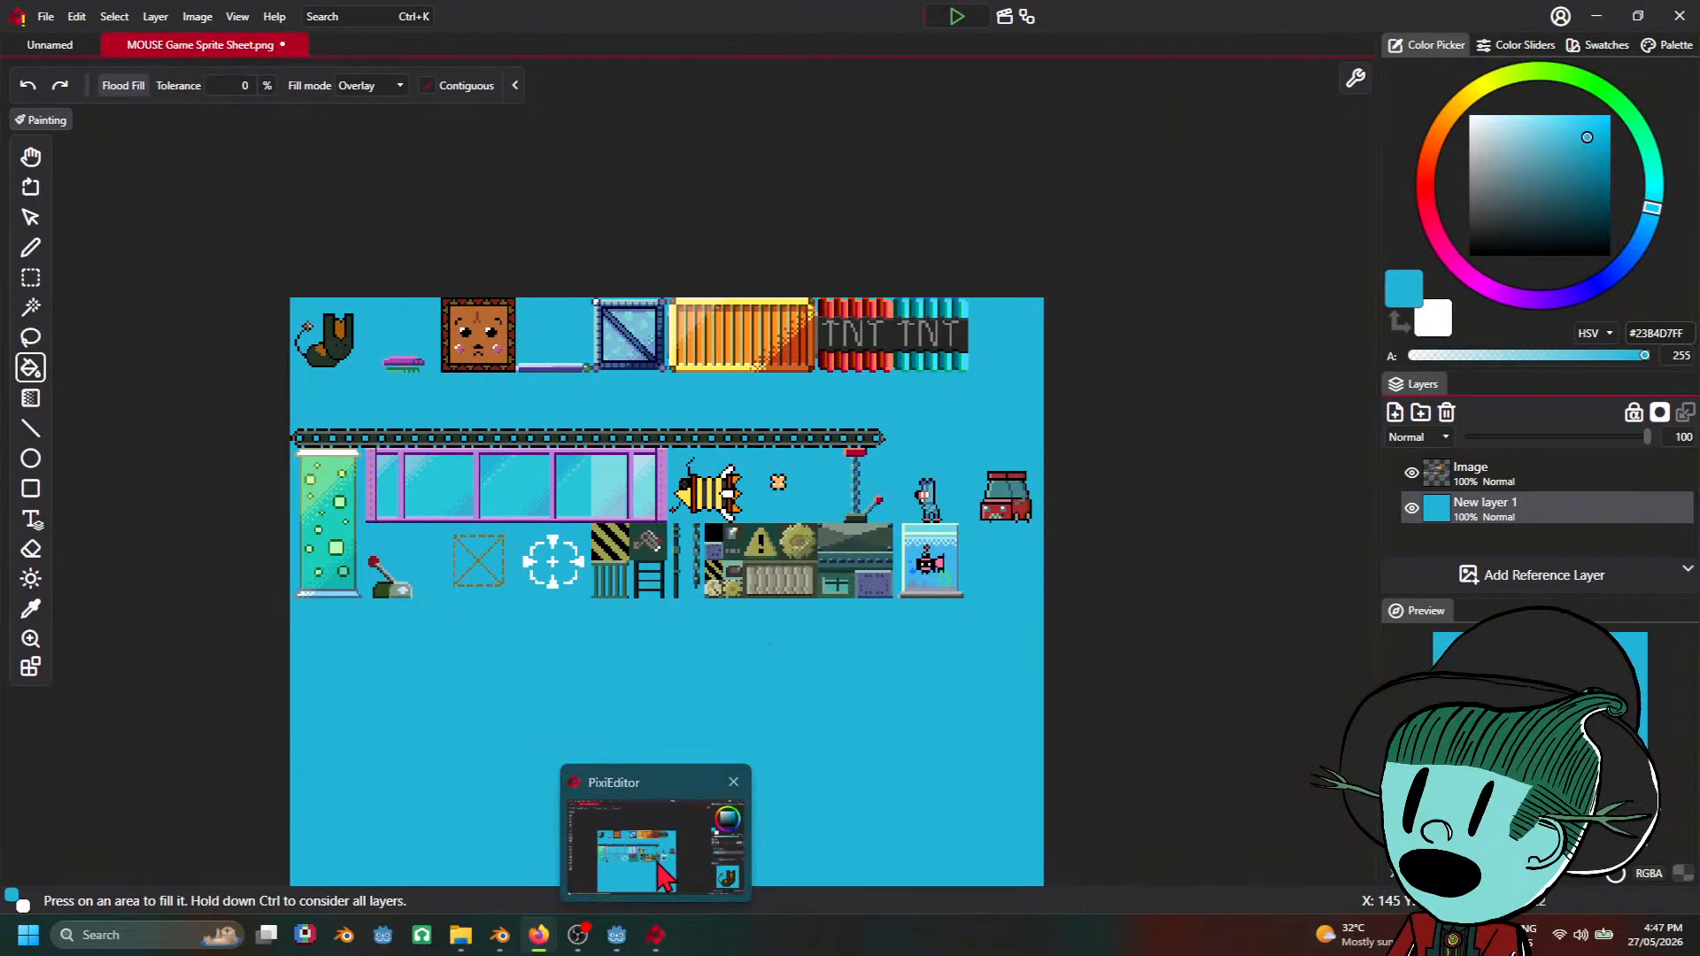
pyautogui.moveTo(580, 946)
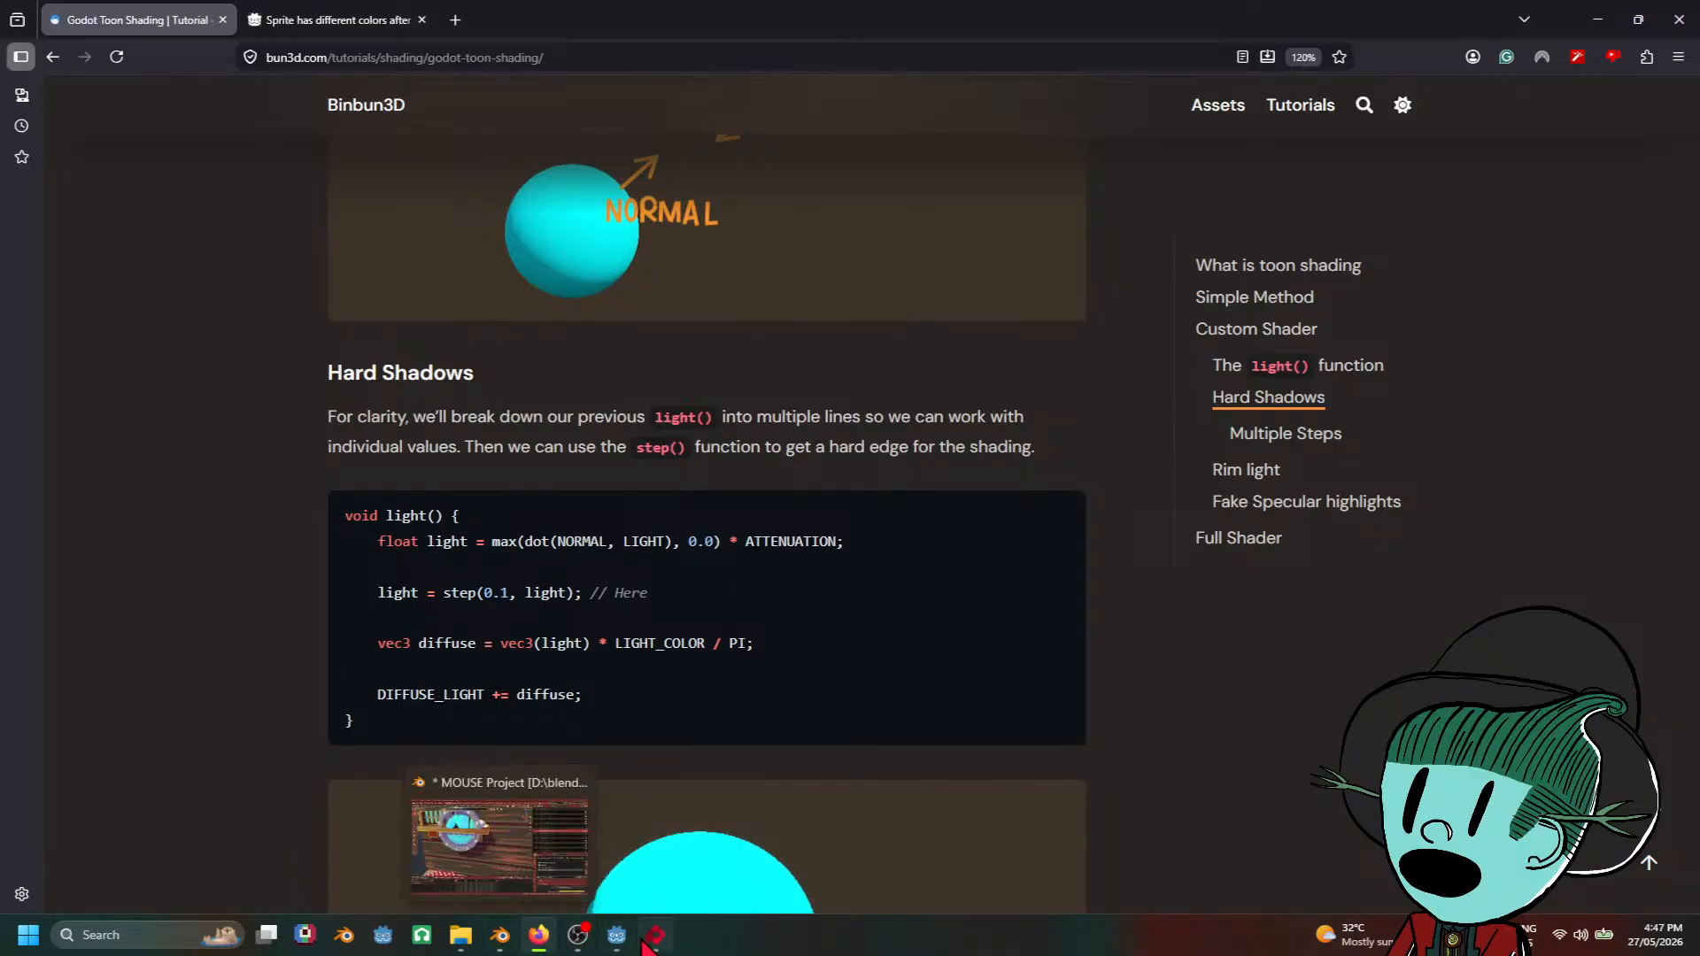
# Step: Return to Godot and switch the glass step shader's graph from the Fragment to the Light function
pyautogui.click(617, 936)
pyautogui.scroll(-1, 923, 666)
pyautogui.moveTo(923, 666); pyautogui.dragTo(813, 779, button='middle')
pyautogui.scroll(2, 875, 735)
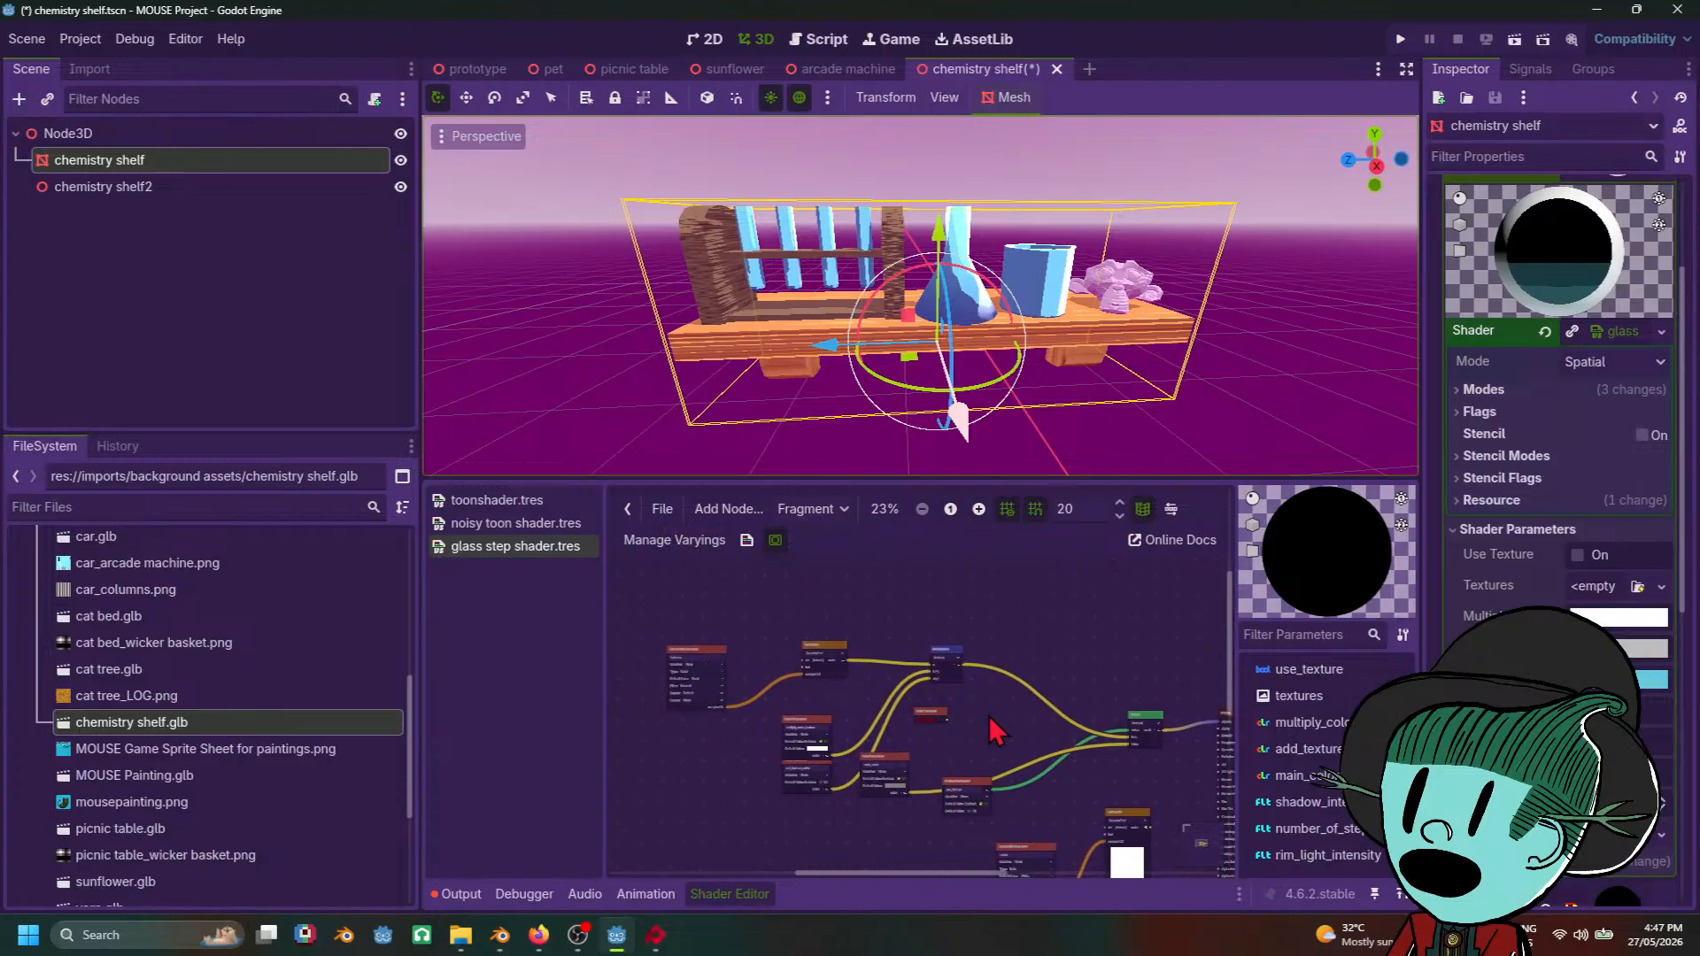
pyautogui.click(809, 509)
pyautogui.click(833, 584)
pyautogui.scroll(-8, 1013, 705)
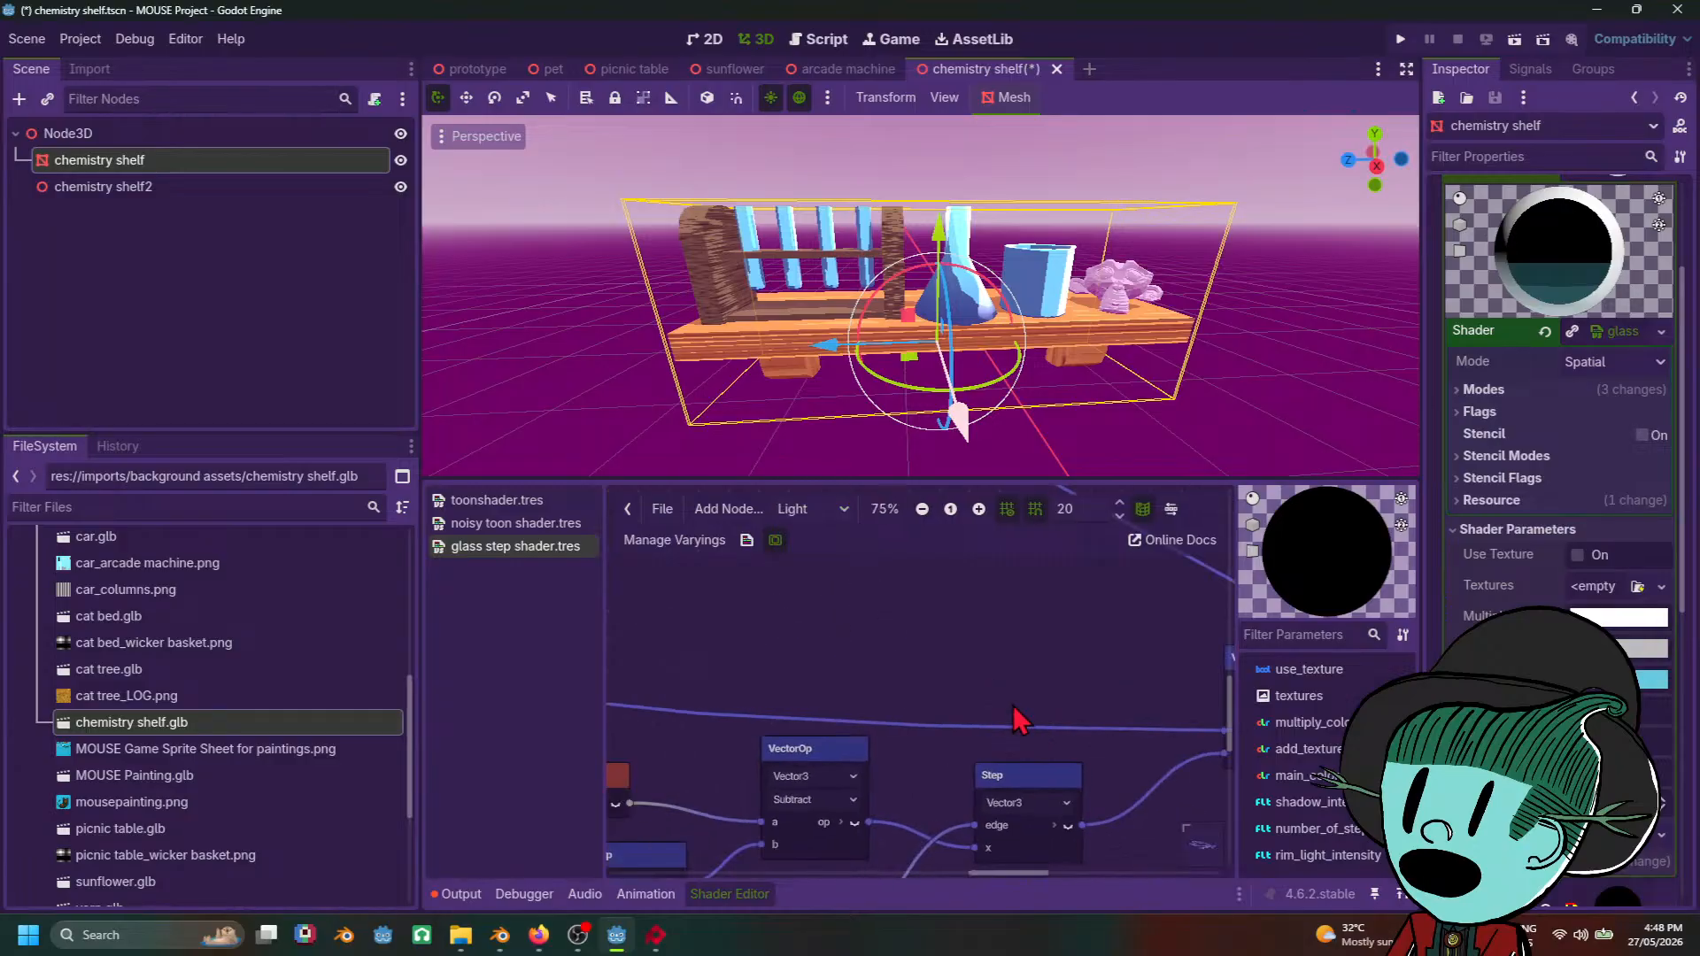
pyautogui.moveTo(988, 687); pyautogui.dragTo(1016, 762, button='middle')
pyautogui.scroll(3, 917, 687)
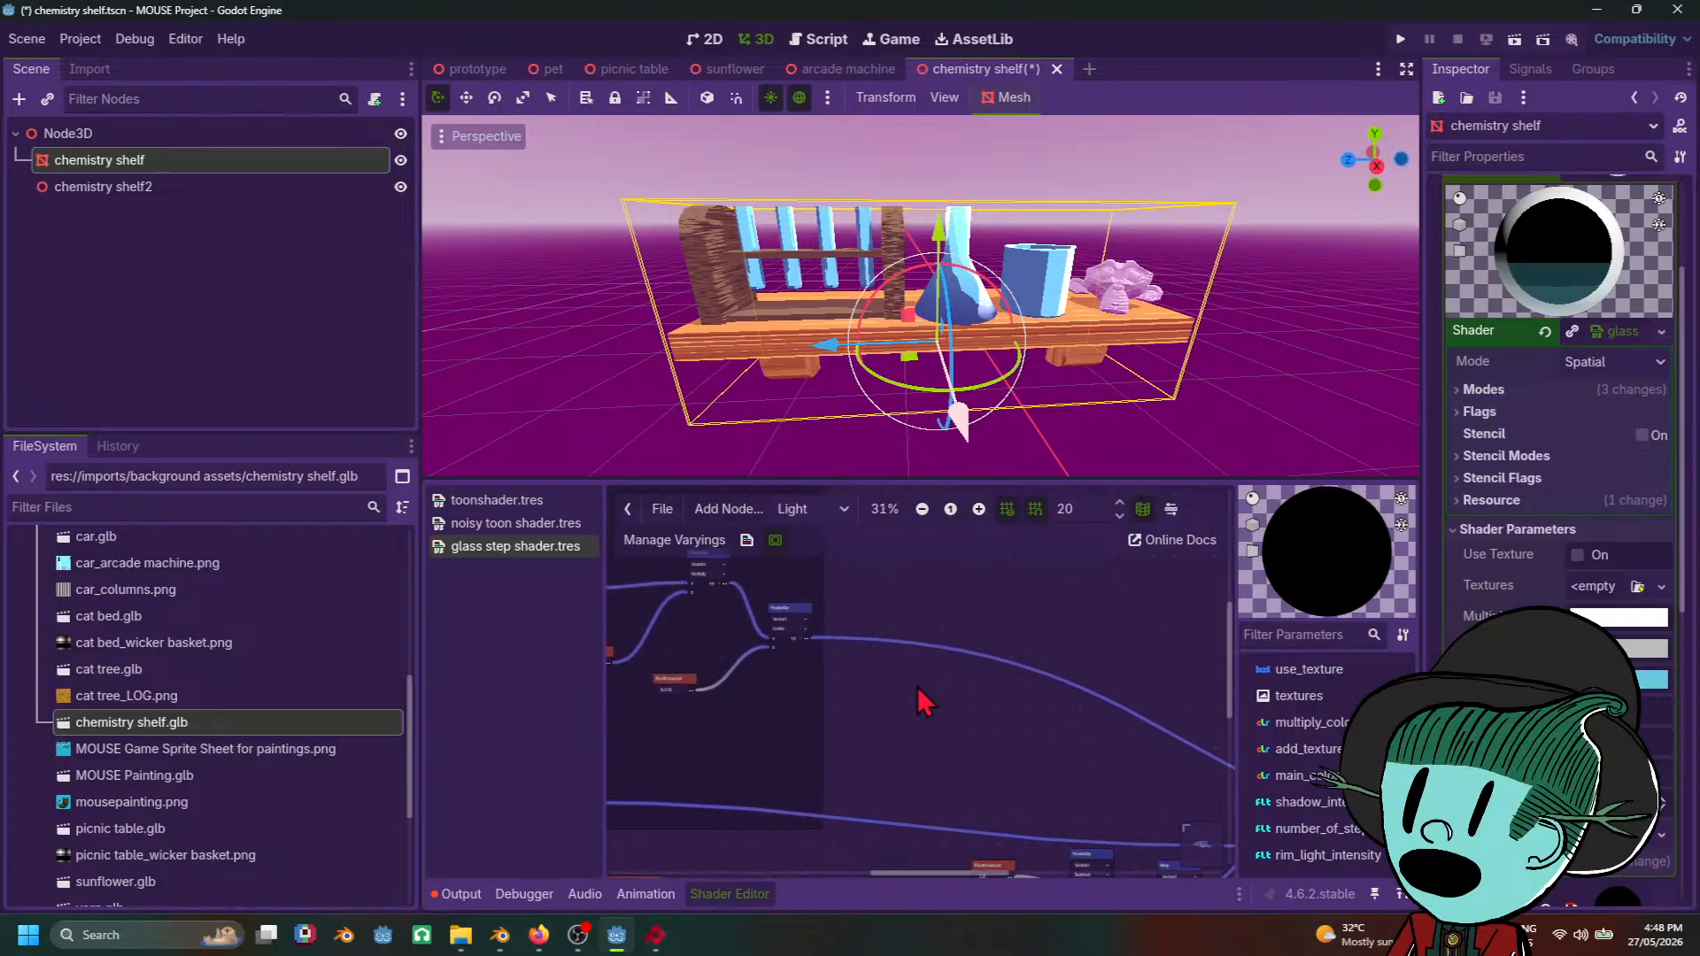
# Step: Add a Vector3 Add node to the Light graph and place it beyond the Divide VectorOp node
pyautogui.rightClick(714, 700)
pyautogui.click(771, 711)
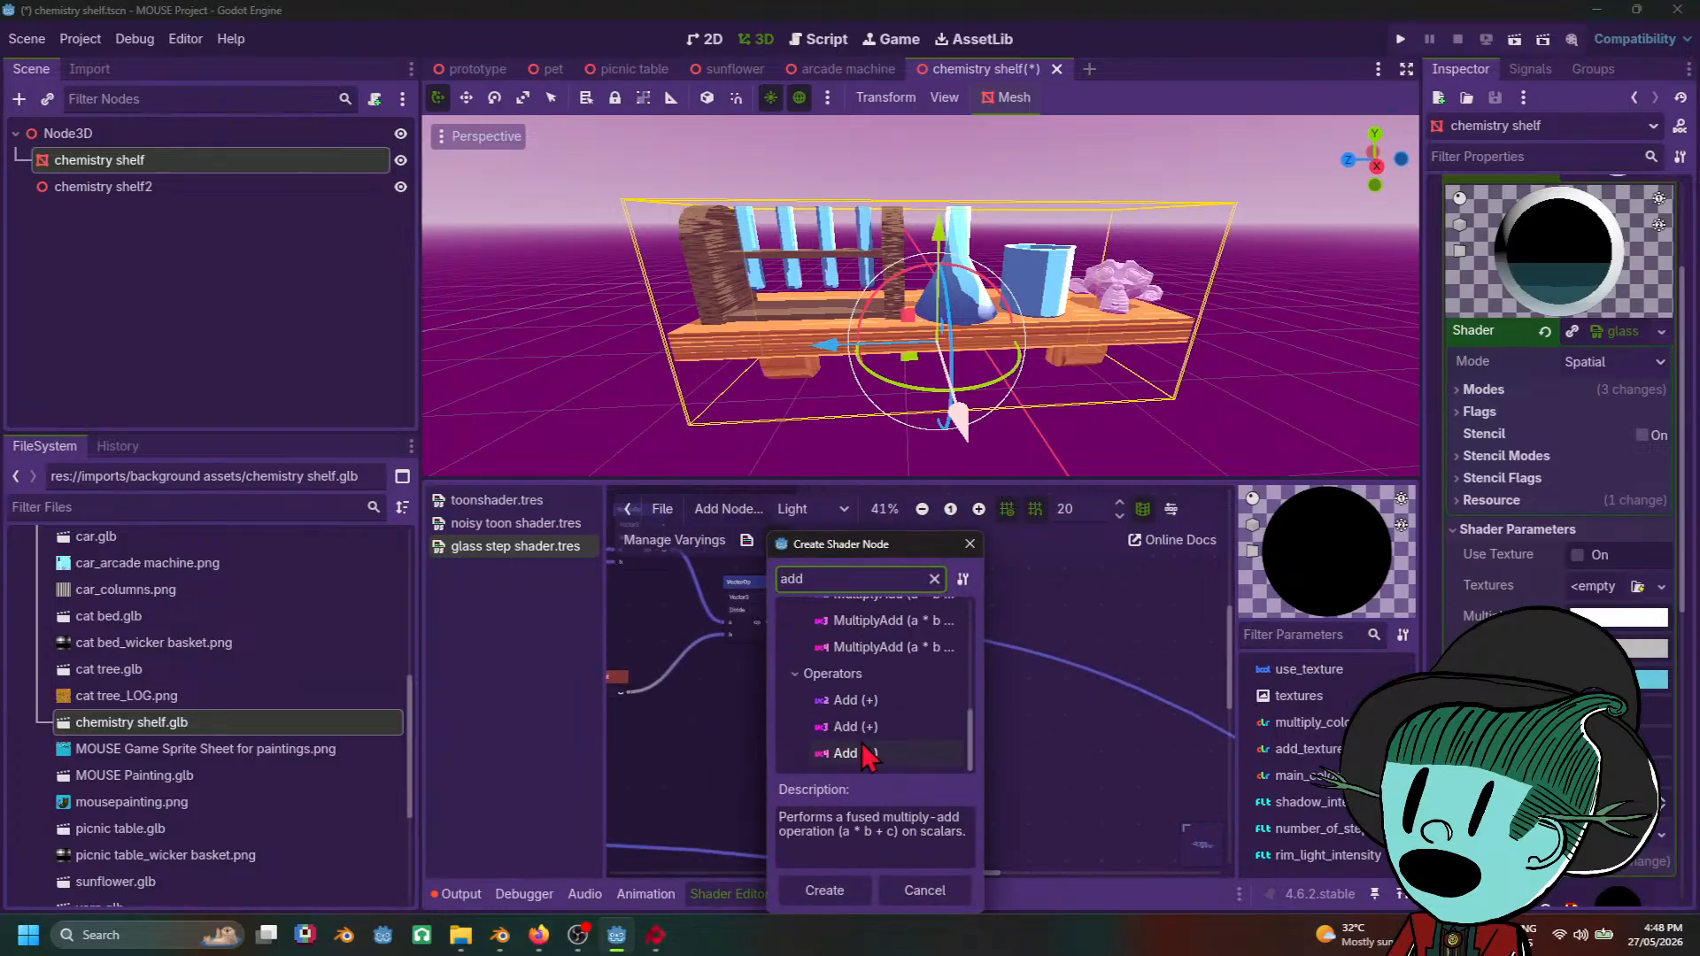
pyautogui.doubleClick(856, 726)
pyautogui.moveTo(801, 744); pyautogui.dragTo(965, 567)
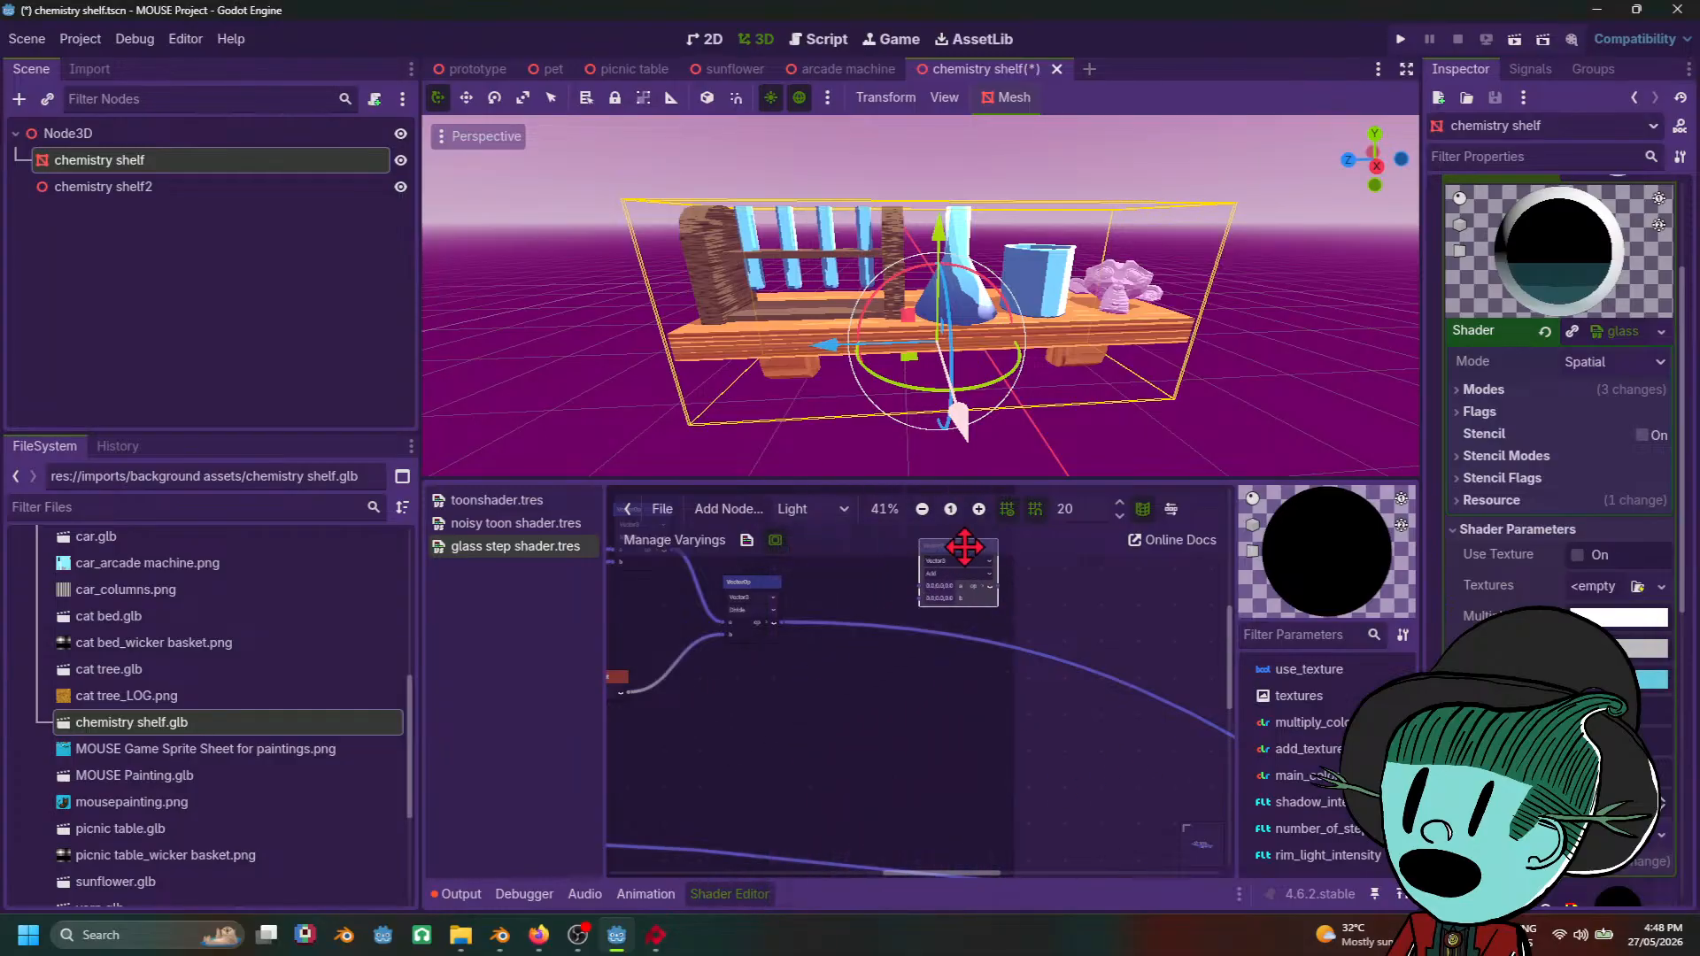
pyautogui.moveTo(885, 563); pyautogui.dragTo(893, 711, button='middle')
# Step: Create a diffuse Input node in the Light graph and connect it to input a of the new Add node
pyautogui.rightClick(887, 706)
pyautogui.click(928, 718)
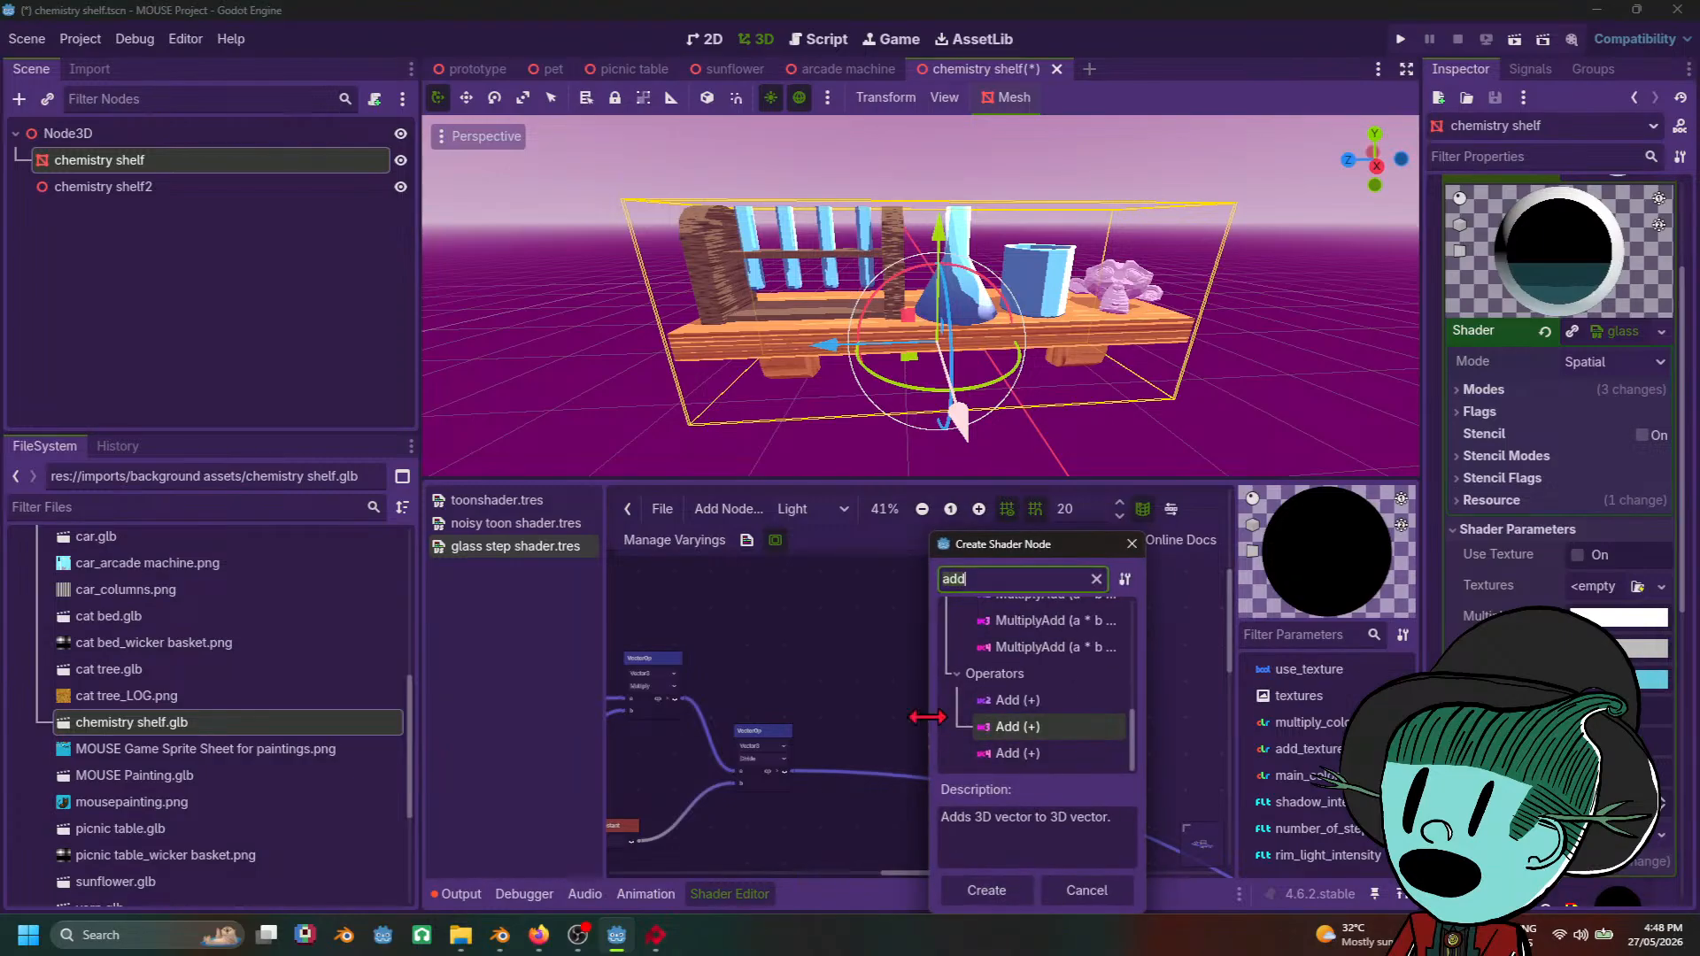
pyautogui.write('di')
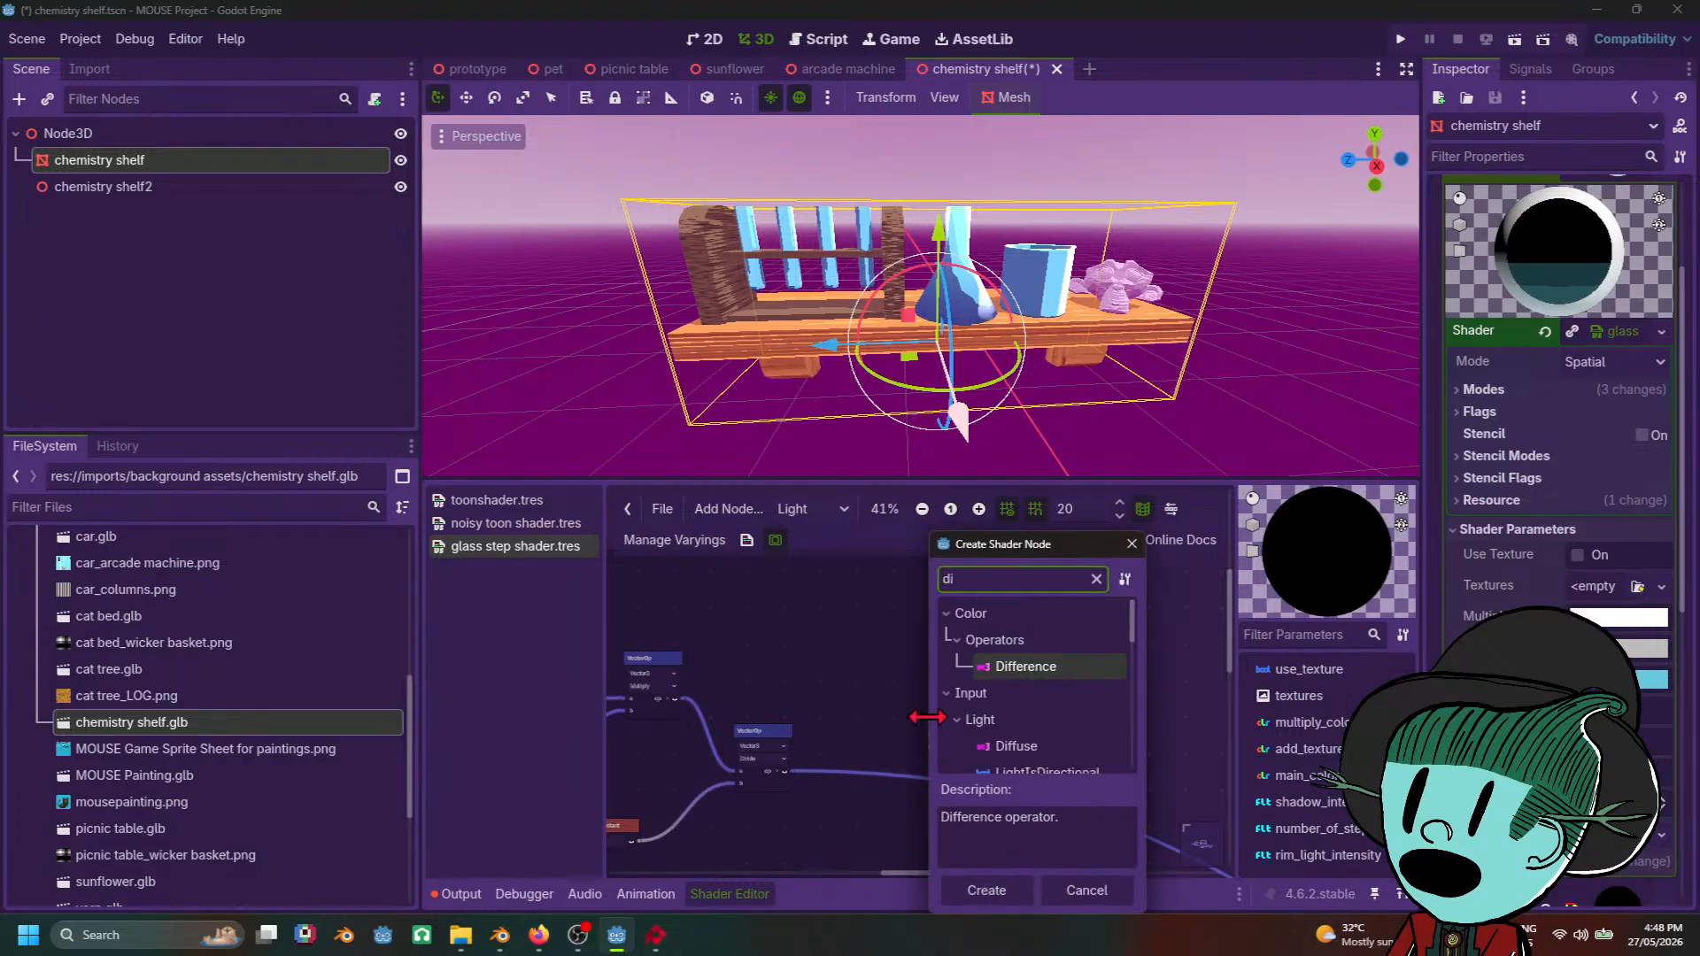
pyautogui.write('ff')
pyautogui.doubleClick(1017, 746)
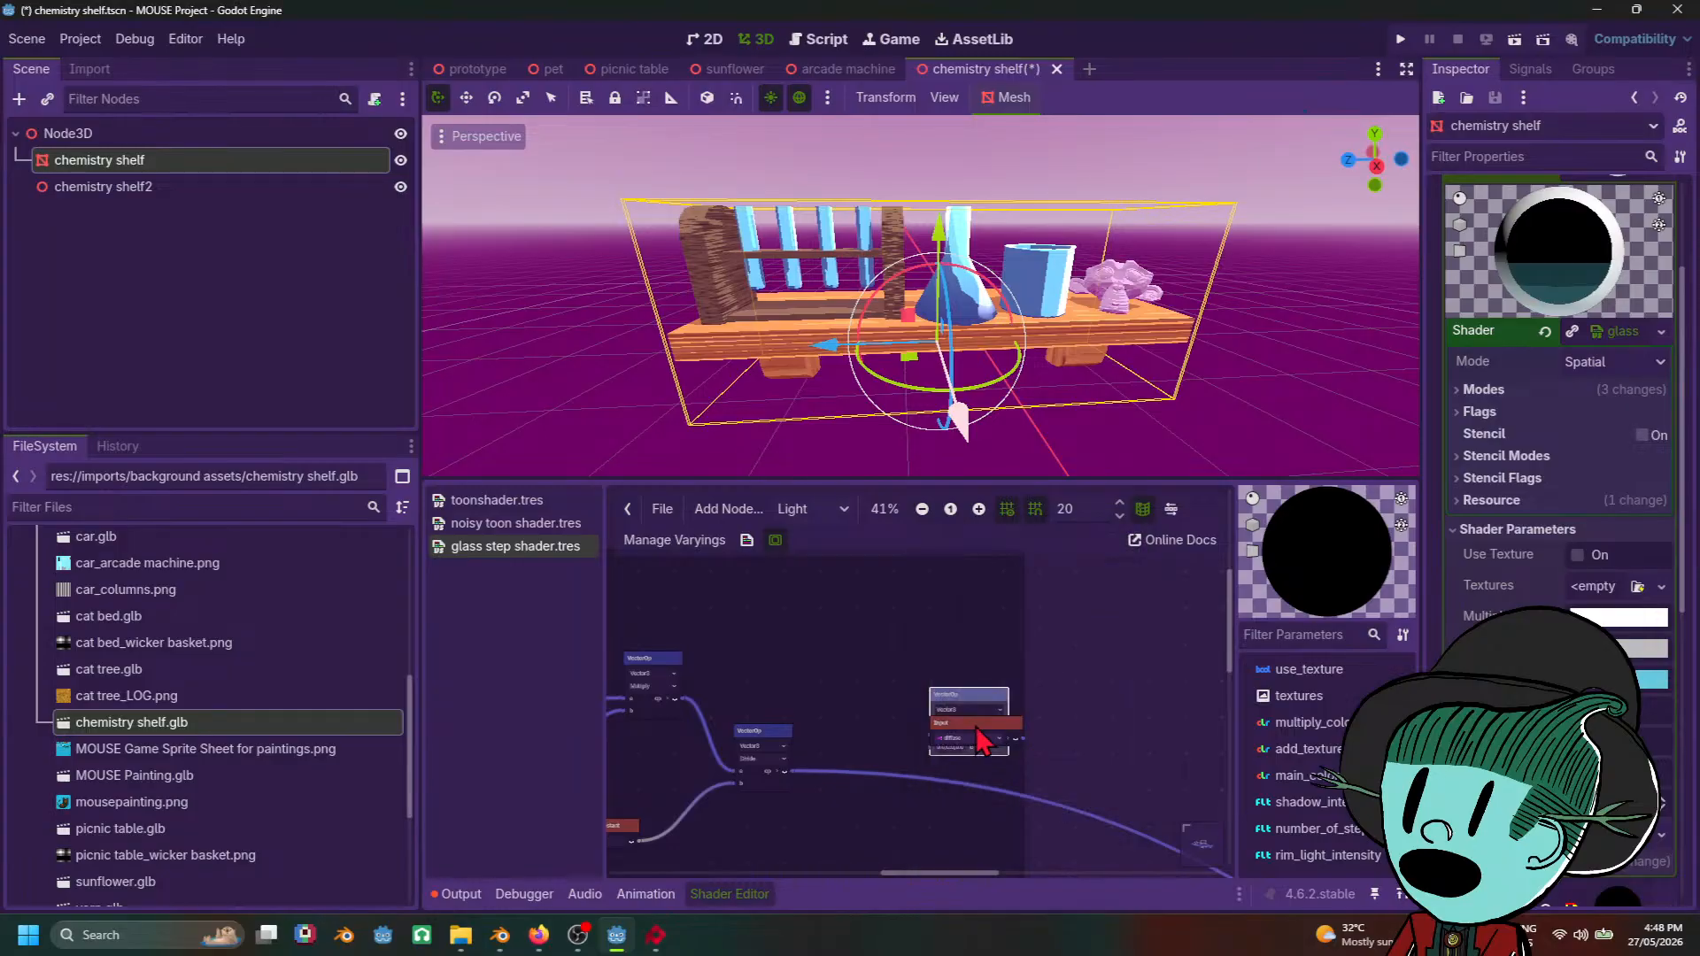
pyautogui.moveTo(921, 691); pyautogui.dragTo(779, 620)
pyautogui.scroll(2, 917, 669)
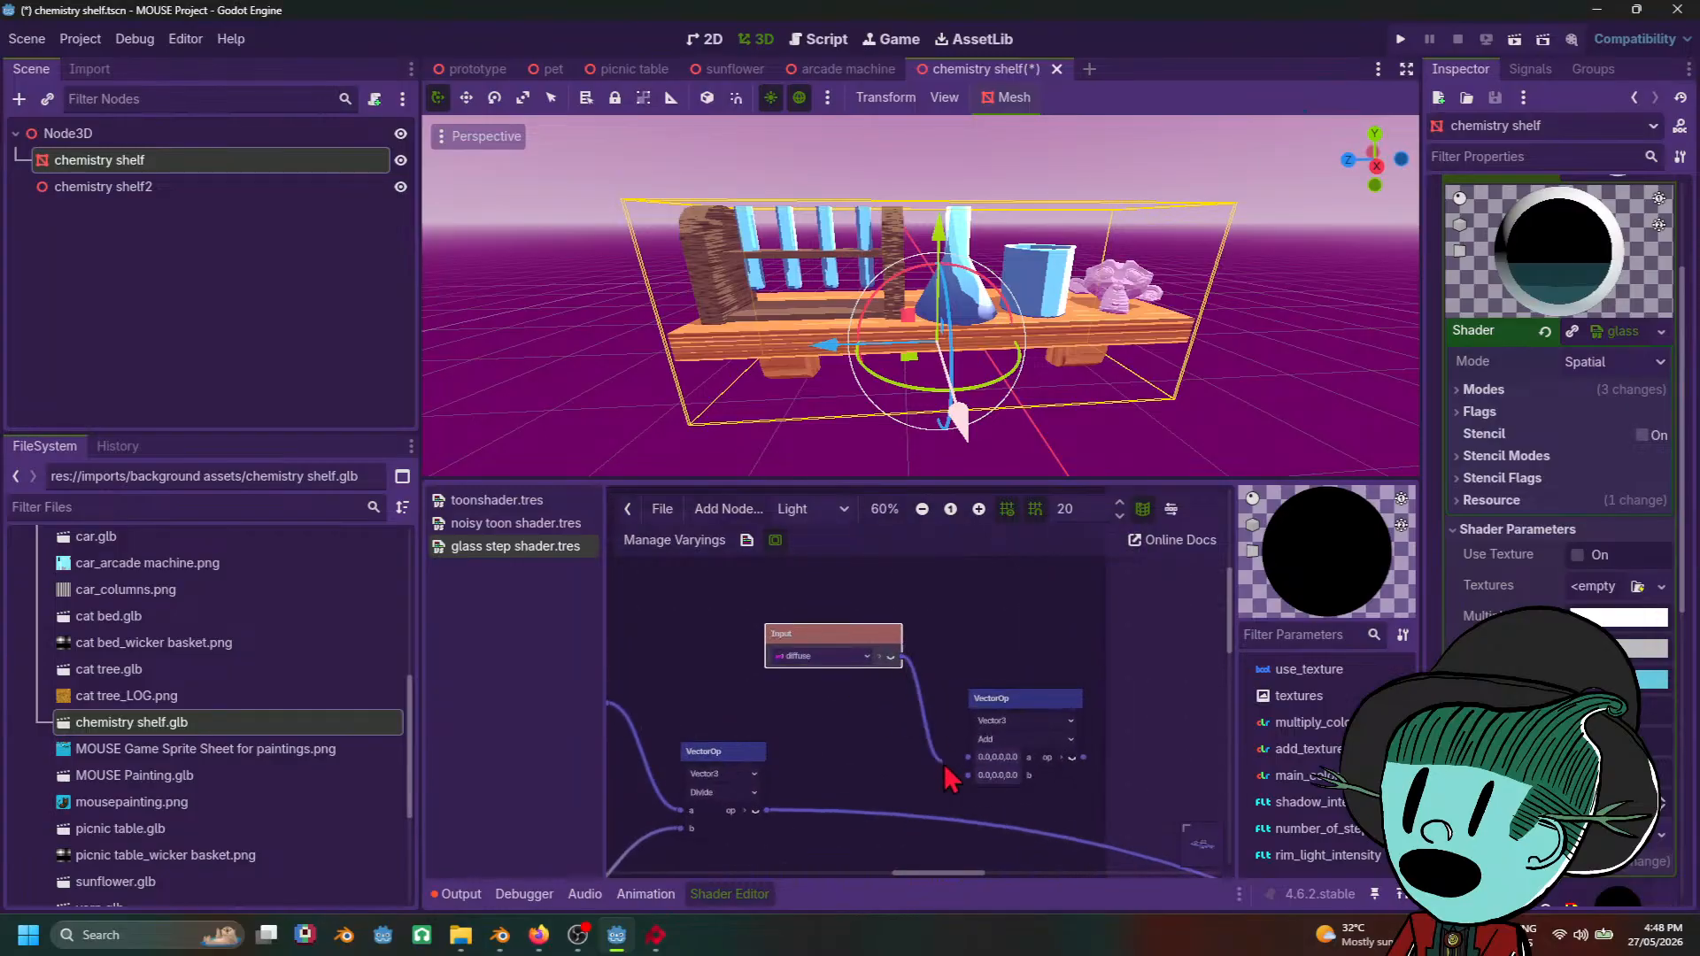
pyautogui.moveTo(944, 763); pyautogui.dragTo(969, 767)
pyautogui.moveTo(854, 777); pyautogui.dragTo(809, 742, button='middle')
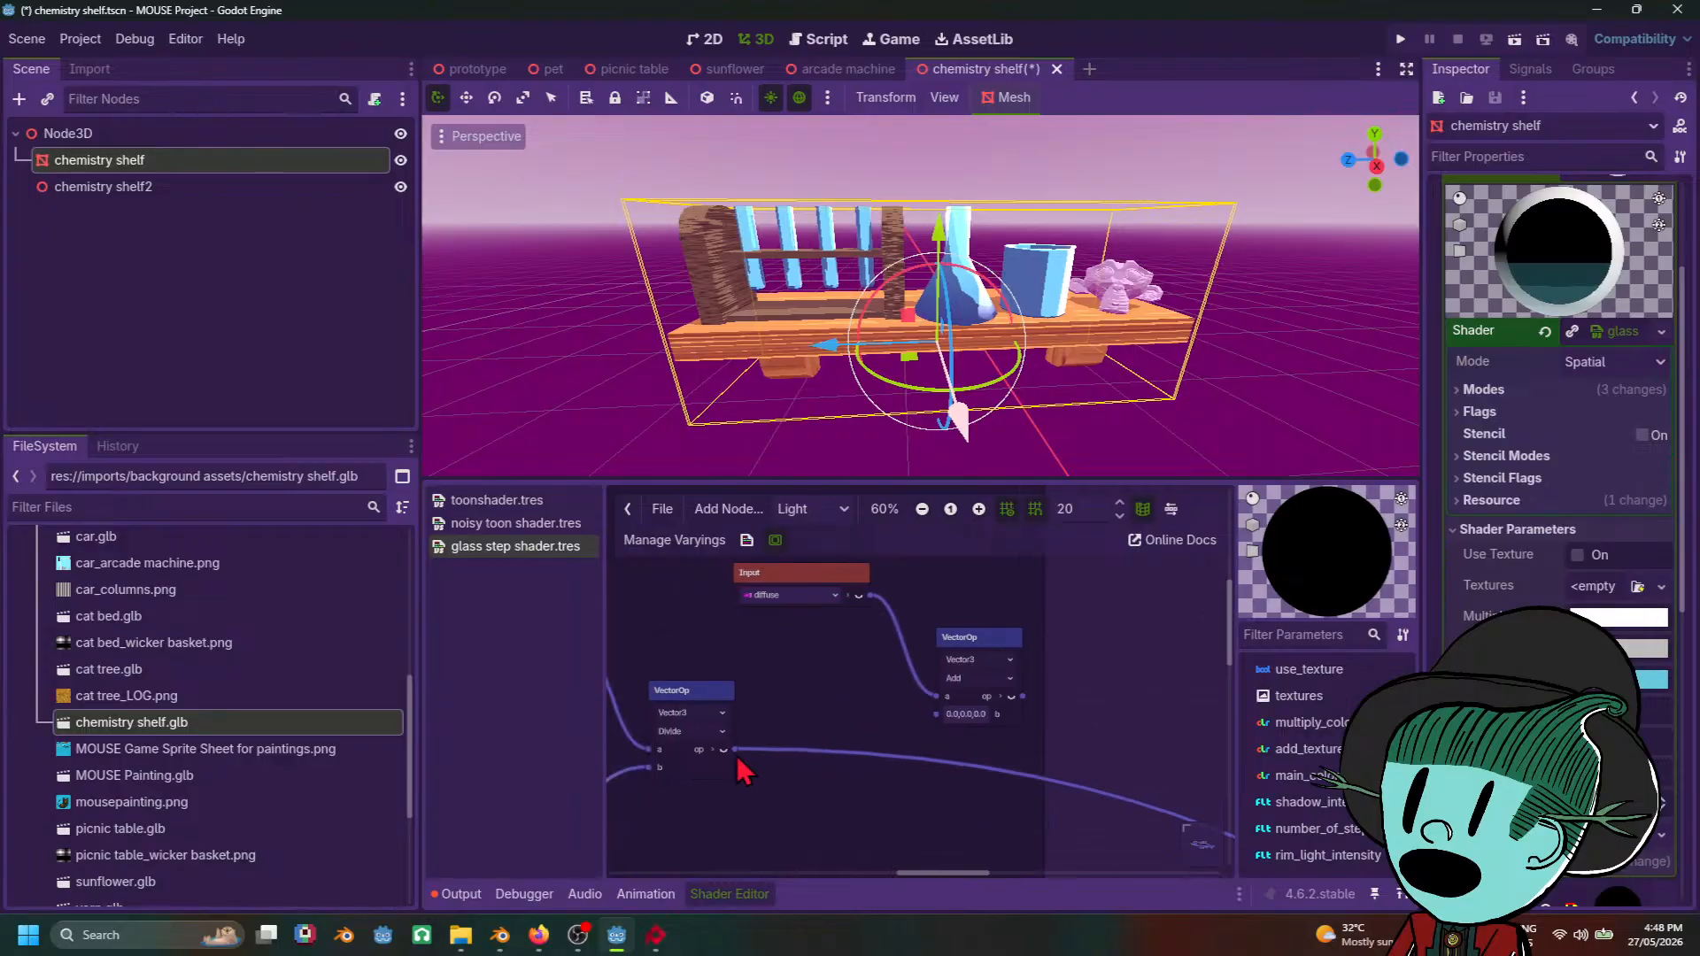
# Step: Connect the Divide node's result to input b of the Add node, and the Add result to the Output node's diffuse input
pyautogui.moveTo(735, 750); pyautogui.dragTo(937, 714)
pyautogui.scroll(-2, 1148, 697)
pyautogui.scroll(-3, 1144, 682)
pyautogui.moveTo(1144, 682); pyautogui.dragTo(822, 622, button='middle')
pyautogui.moveTo(1029, 687); pyautogui.dragTo(919, 662, button='middle')
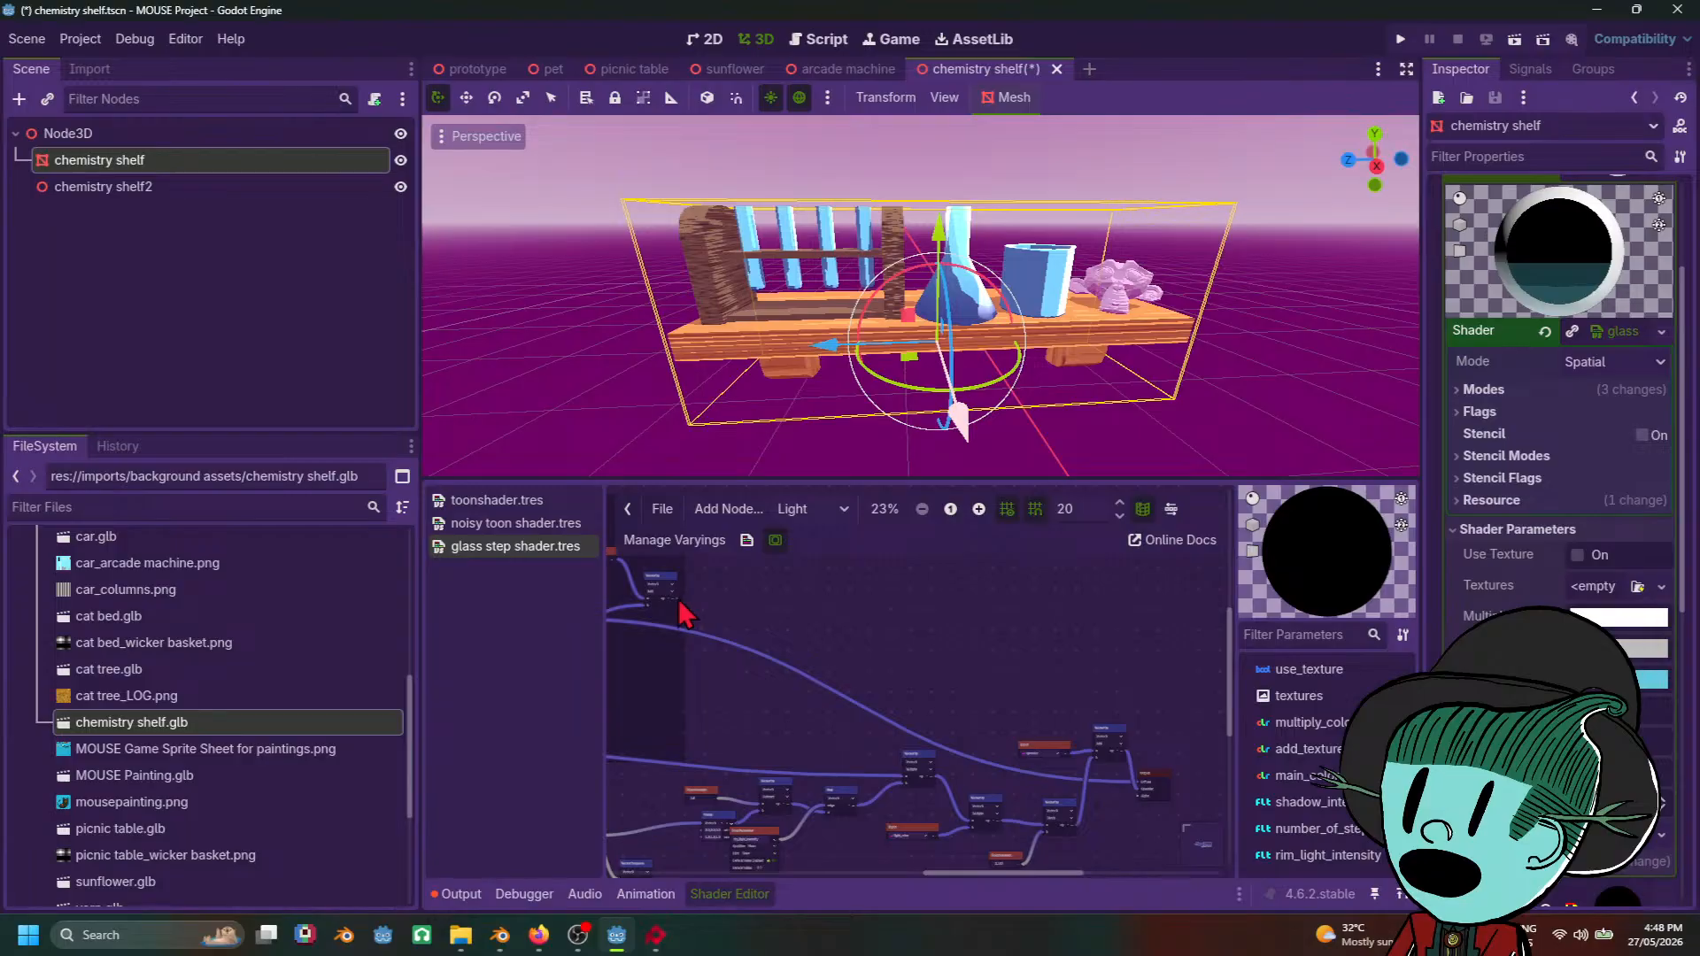
pyautogui.moveTo(676, 599); pyautogui.dragTo(1143, 795)
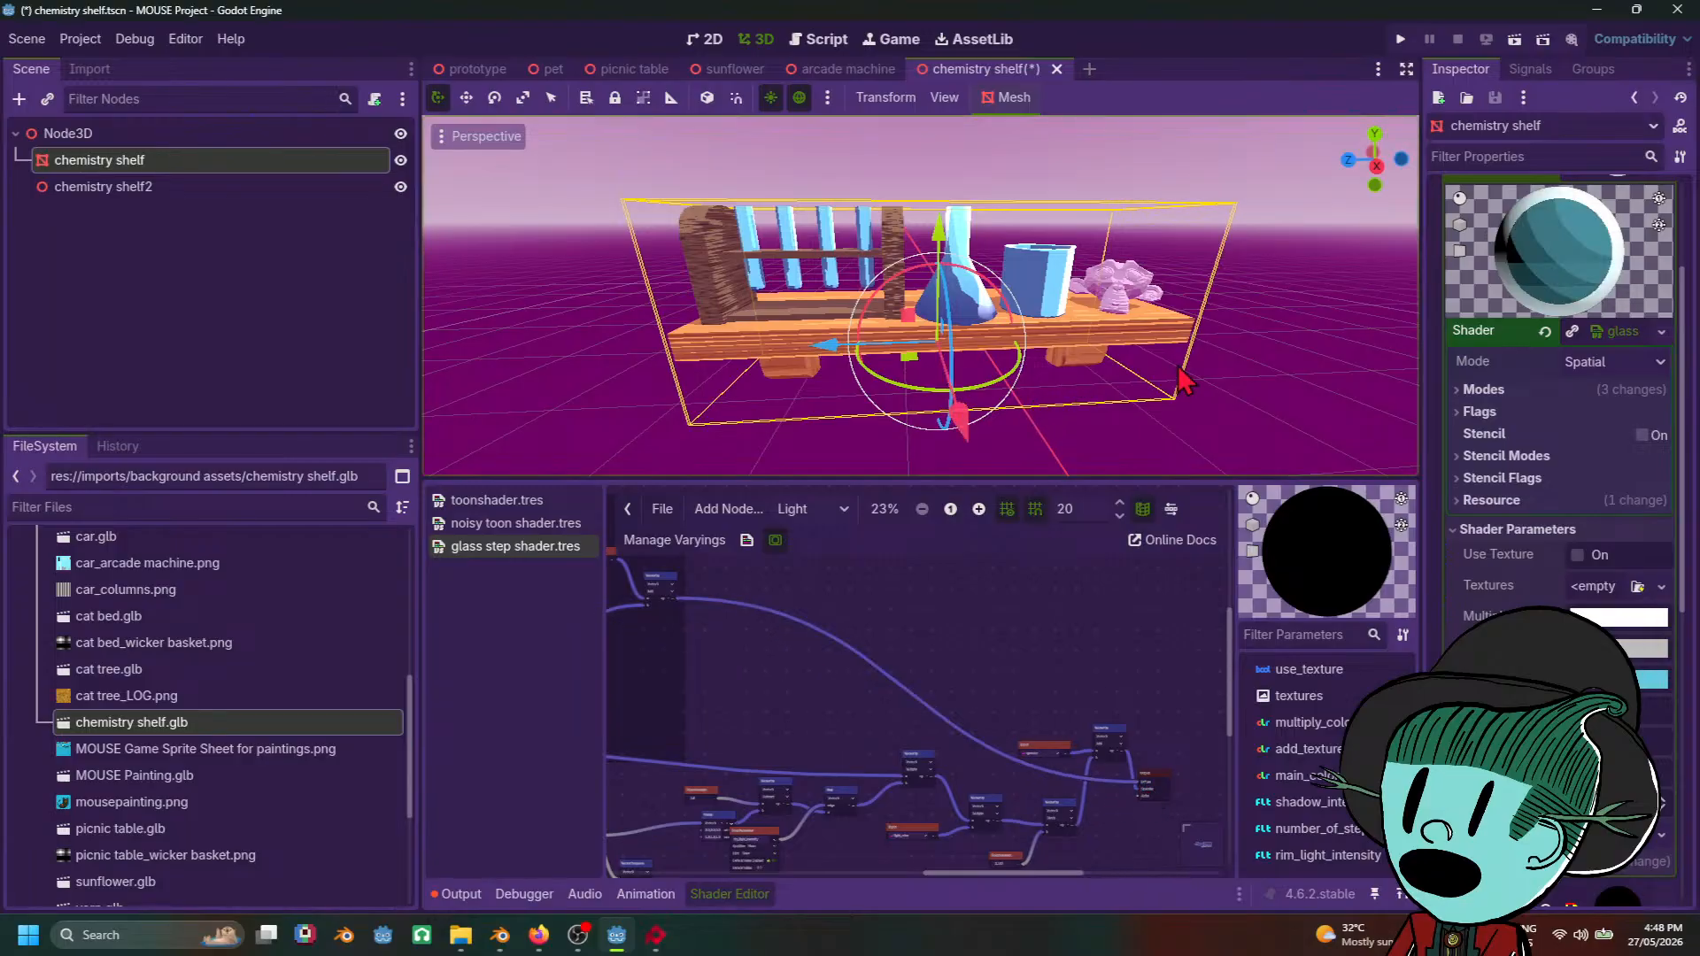
# Step: Inspect the shelf's glass shading and the rewired nodes from several angles, and save the chemistry shelf scene
pyautogui.moveTo(1180, 367)
pyautogui.mouseDown(button='middle')
pyautogui.moveTo(894, 380)
pyautogui.moveTo(1187, 390)
pyautogui.mouseUp(button='middle')
pyautogui.scroll(8, 1155, 362)
pyautogui.moveTo(1187, 396); pyautogui.dragTo(1157, 371, button='middle')
pyautogui.moveTo(682, 661); pyautogui.dragTo(1064, 689, button='middle')
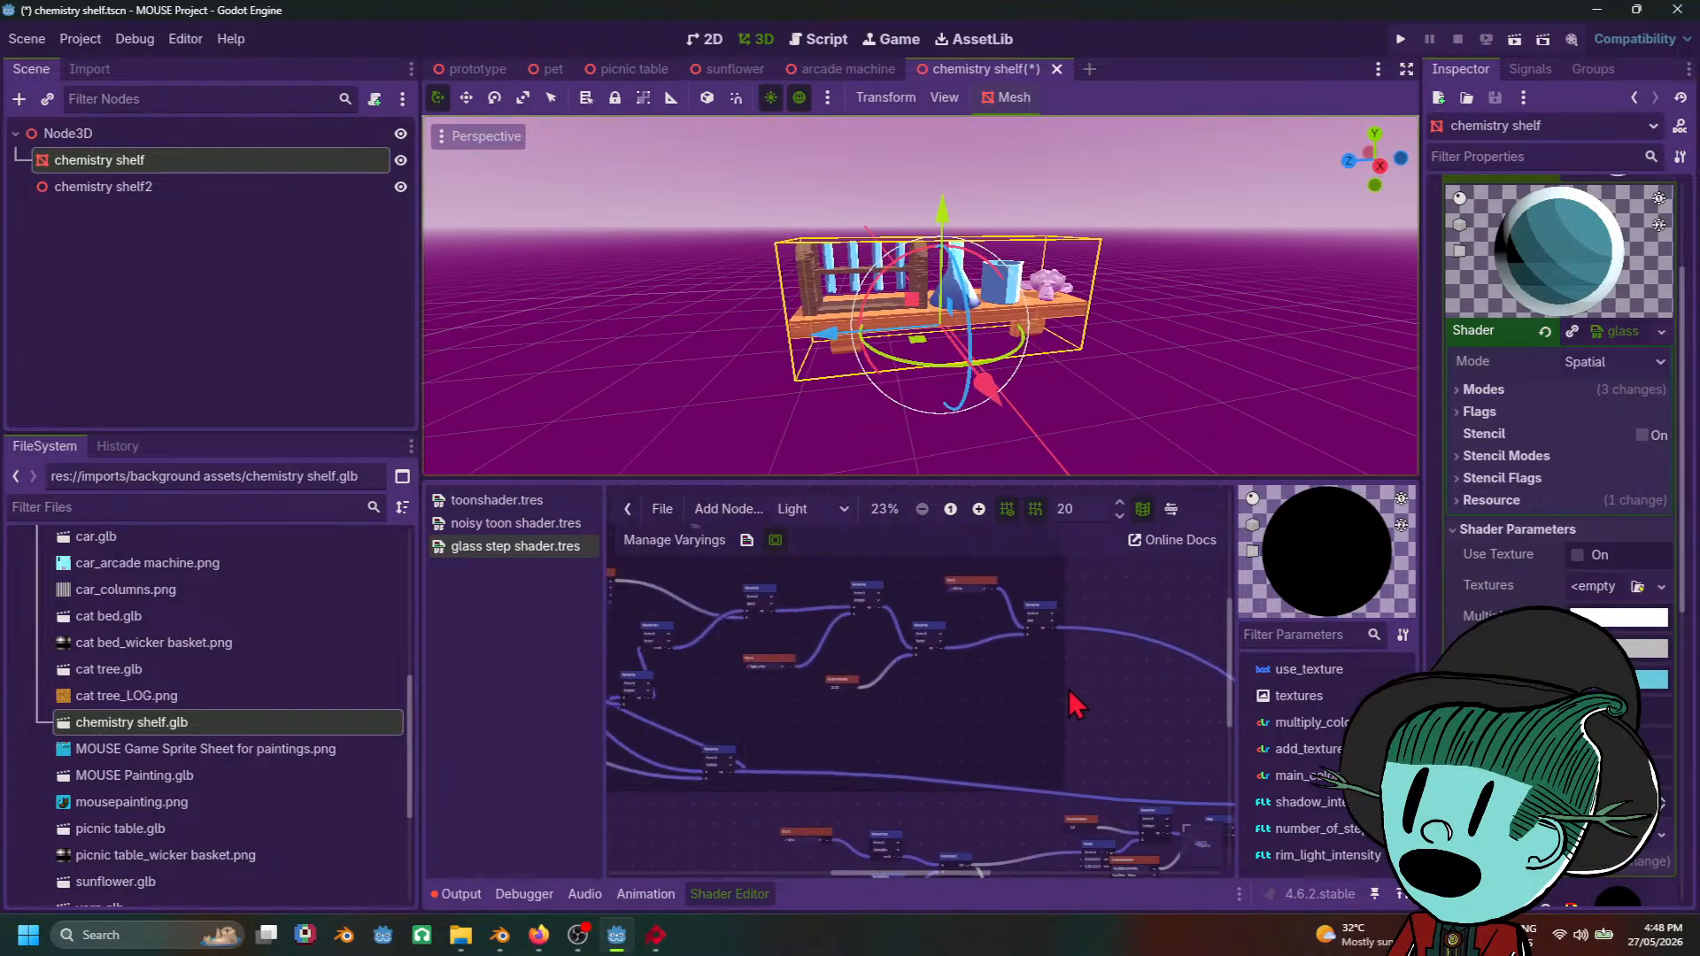
pyautogui.scroll(4, 1070, 689)
pyautogui.moveTo(969, 659); pyautogui.dragTo(983, 716, button='middle')
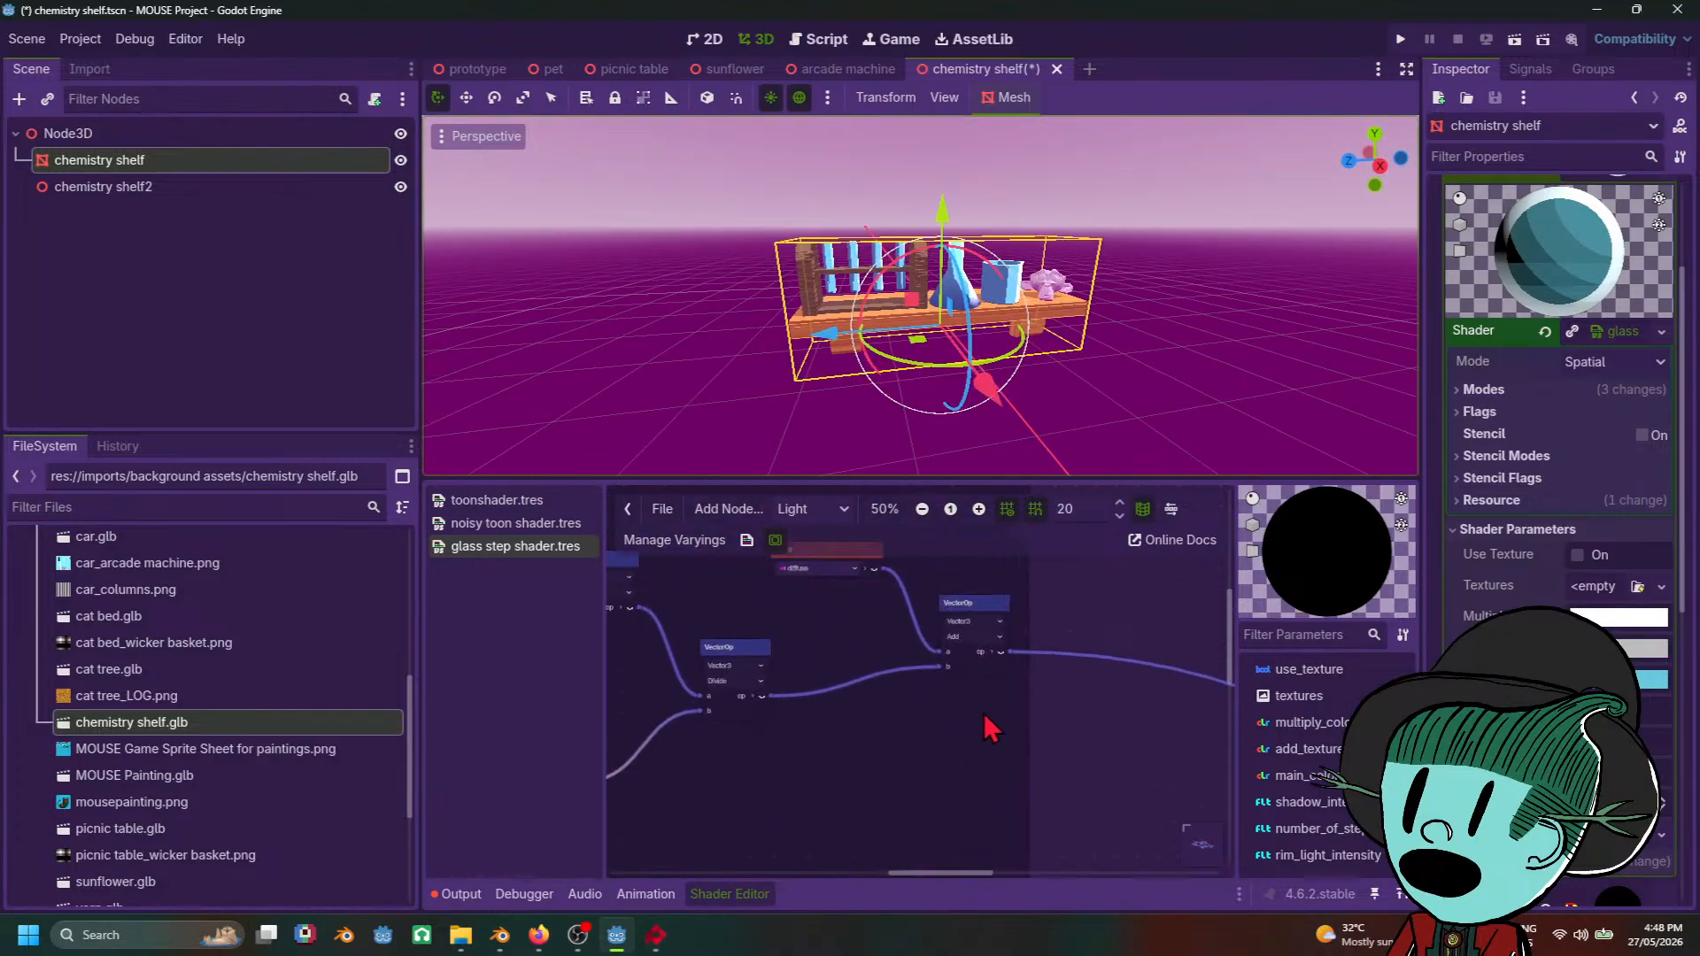
pyautogui.moveTo(1209, 217); pyautogui.dragTo(1038, 276, button='middle')
pyautogui.click(1038, 285)
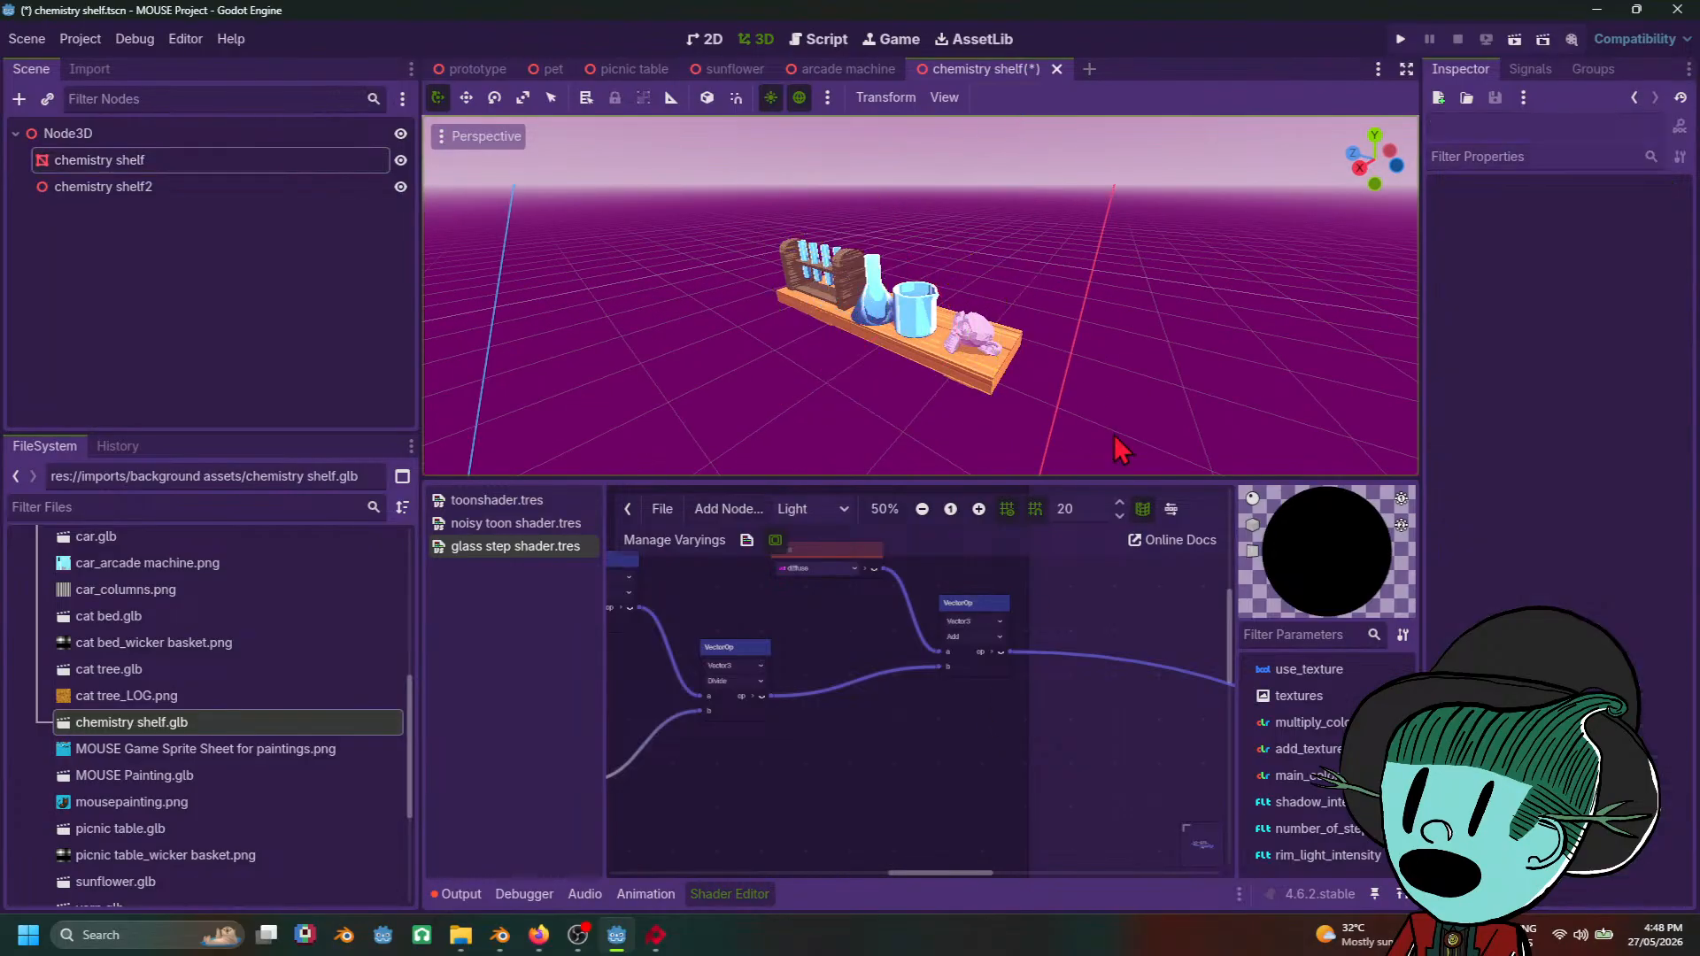
pyautogui.moveTo(1119, 448); pyautogui.dragTo(1188, 391, button='middle')
pyautogui.scroll(5, 1188, 395)
pyautogui.scroll(-2, 855, 417)
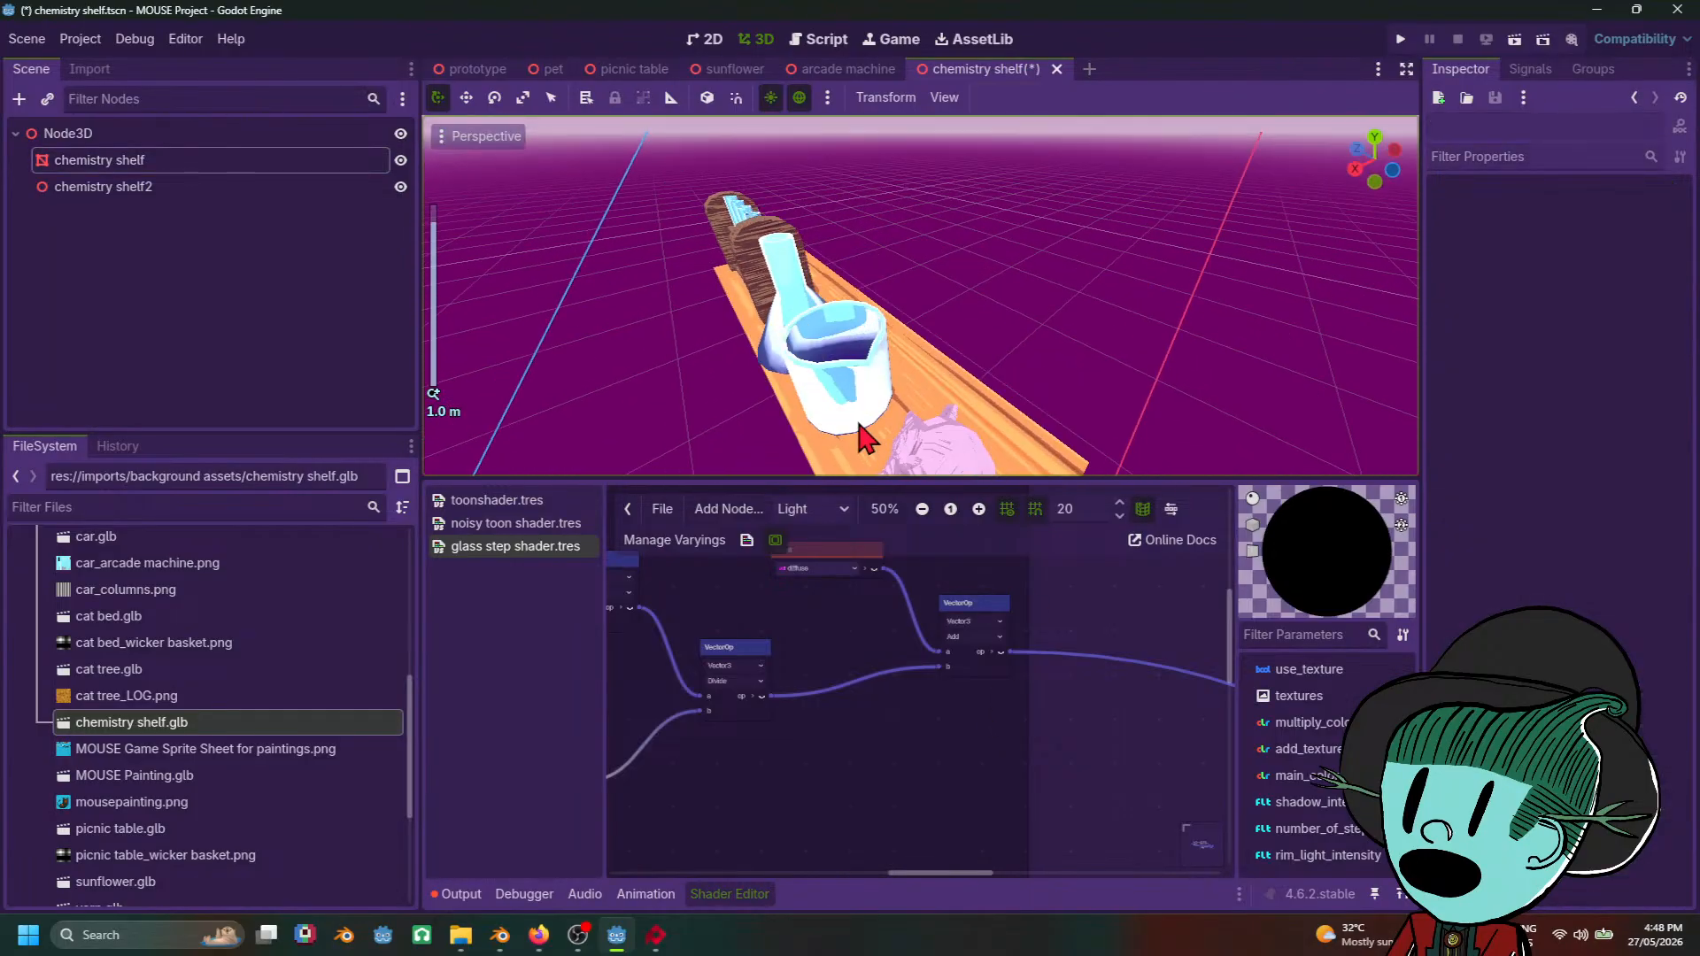
pyautogui.moveTo(856, 416); pyautogui.dragTo(1054, 391, button='middle')
pyautogui.scroll(3, 1048, 392)
pyautogui.hotkey('ctrl', 's')
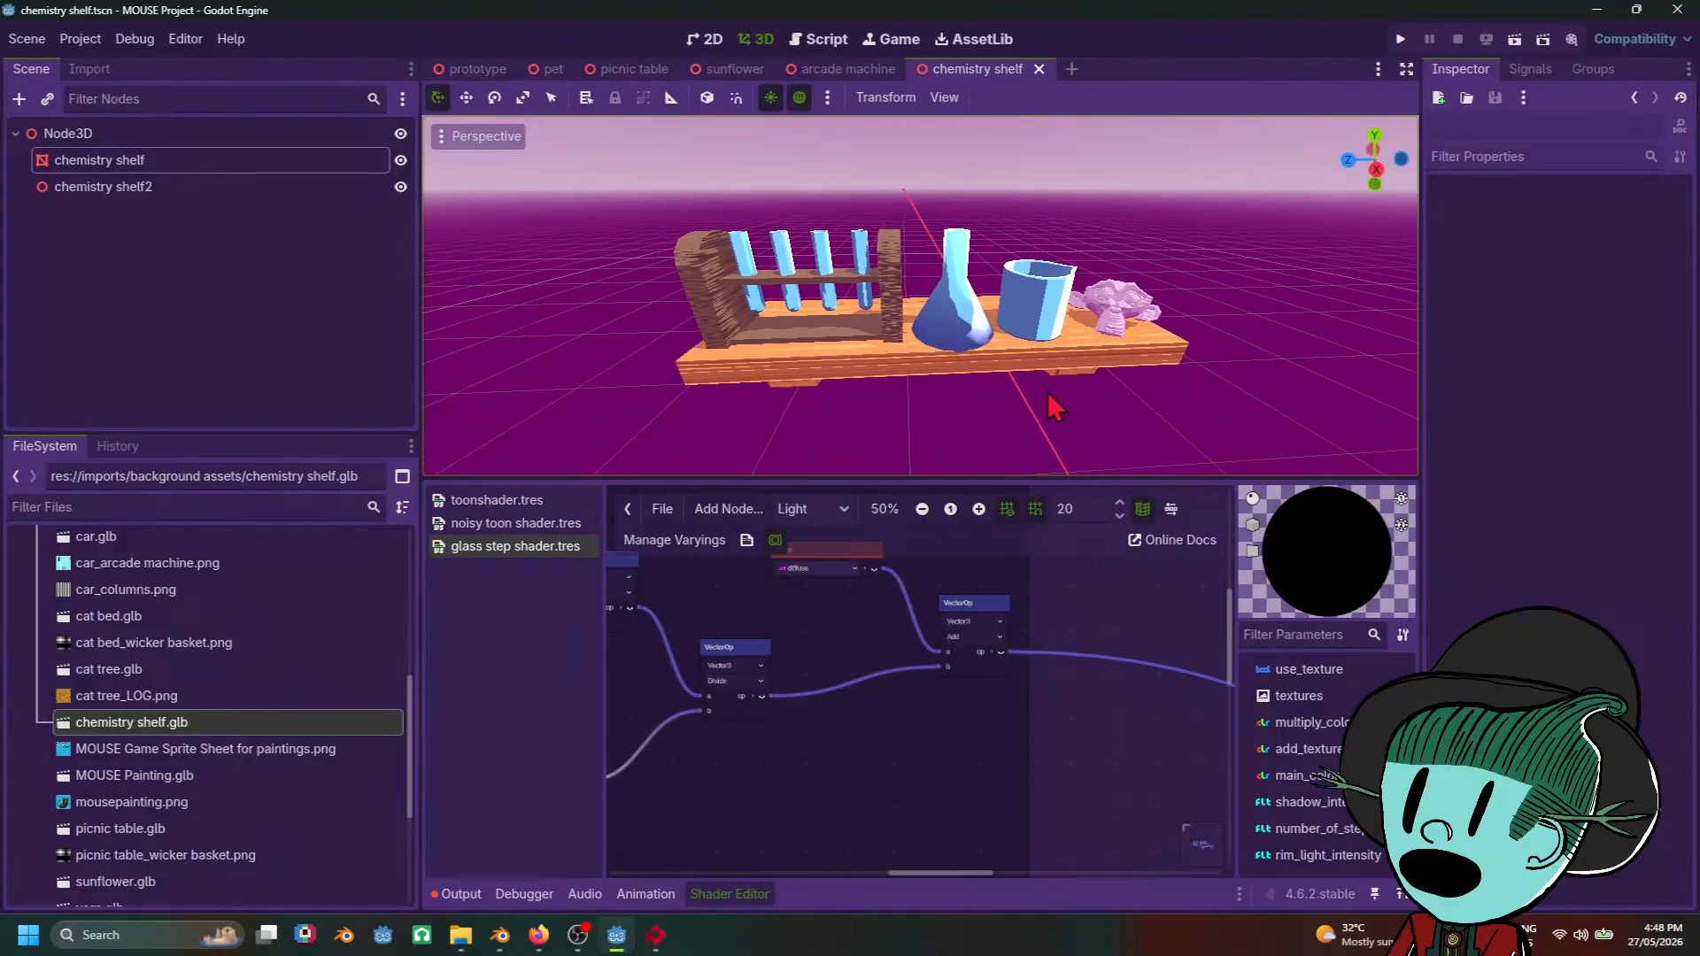
# Step: Examine the glass step shader resource assigned to the shelf's surface material override and its available resource actions
pyautogui.click(518, 524)
pyautogui.click(522, 546)
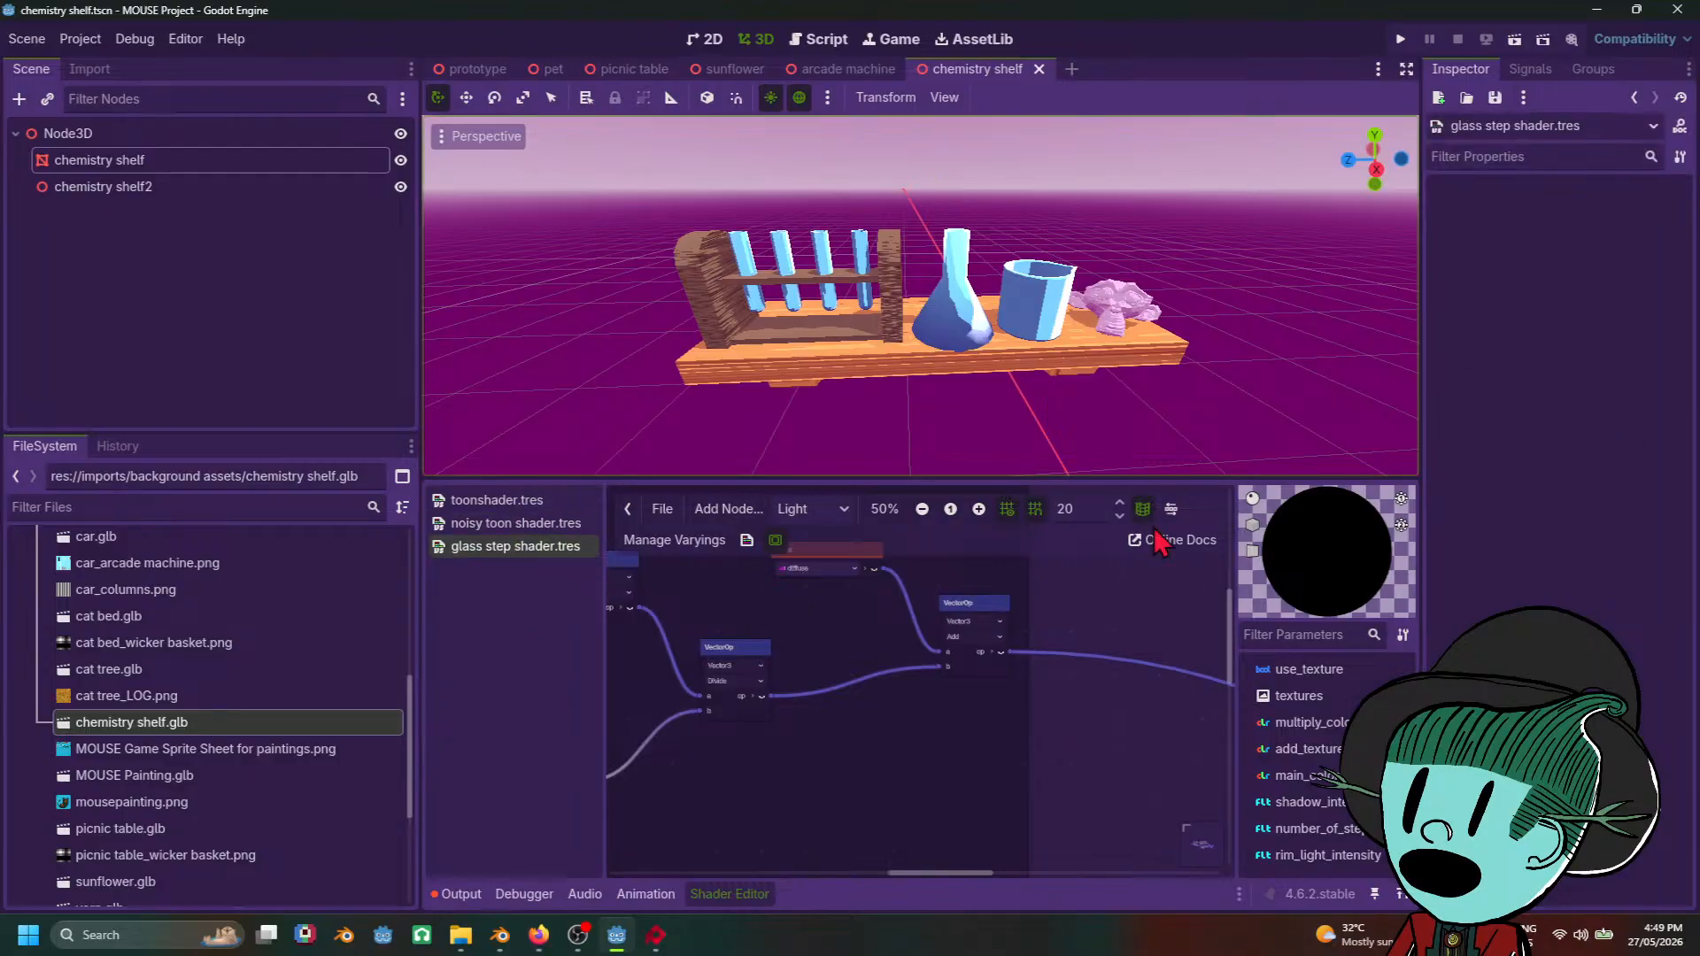
pyautogui.click(942, 394)
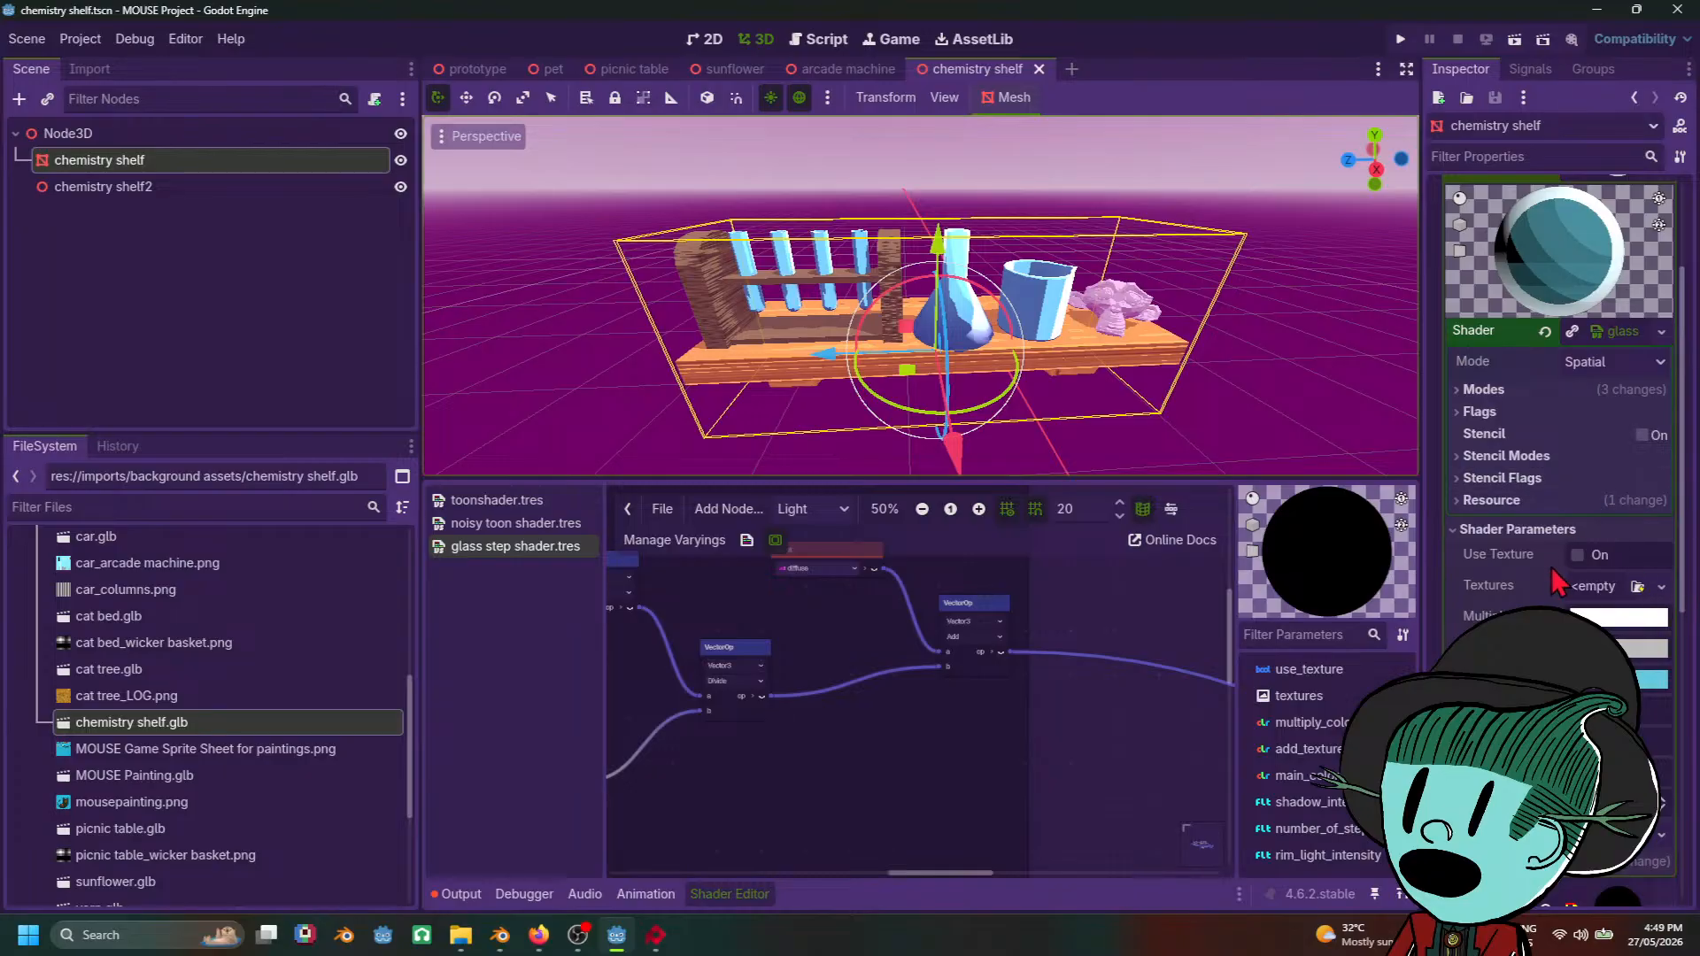
pyautogui.scroll(2, 1602, 455)
pyautogui.click(1626, 427)
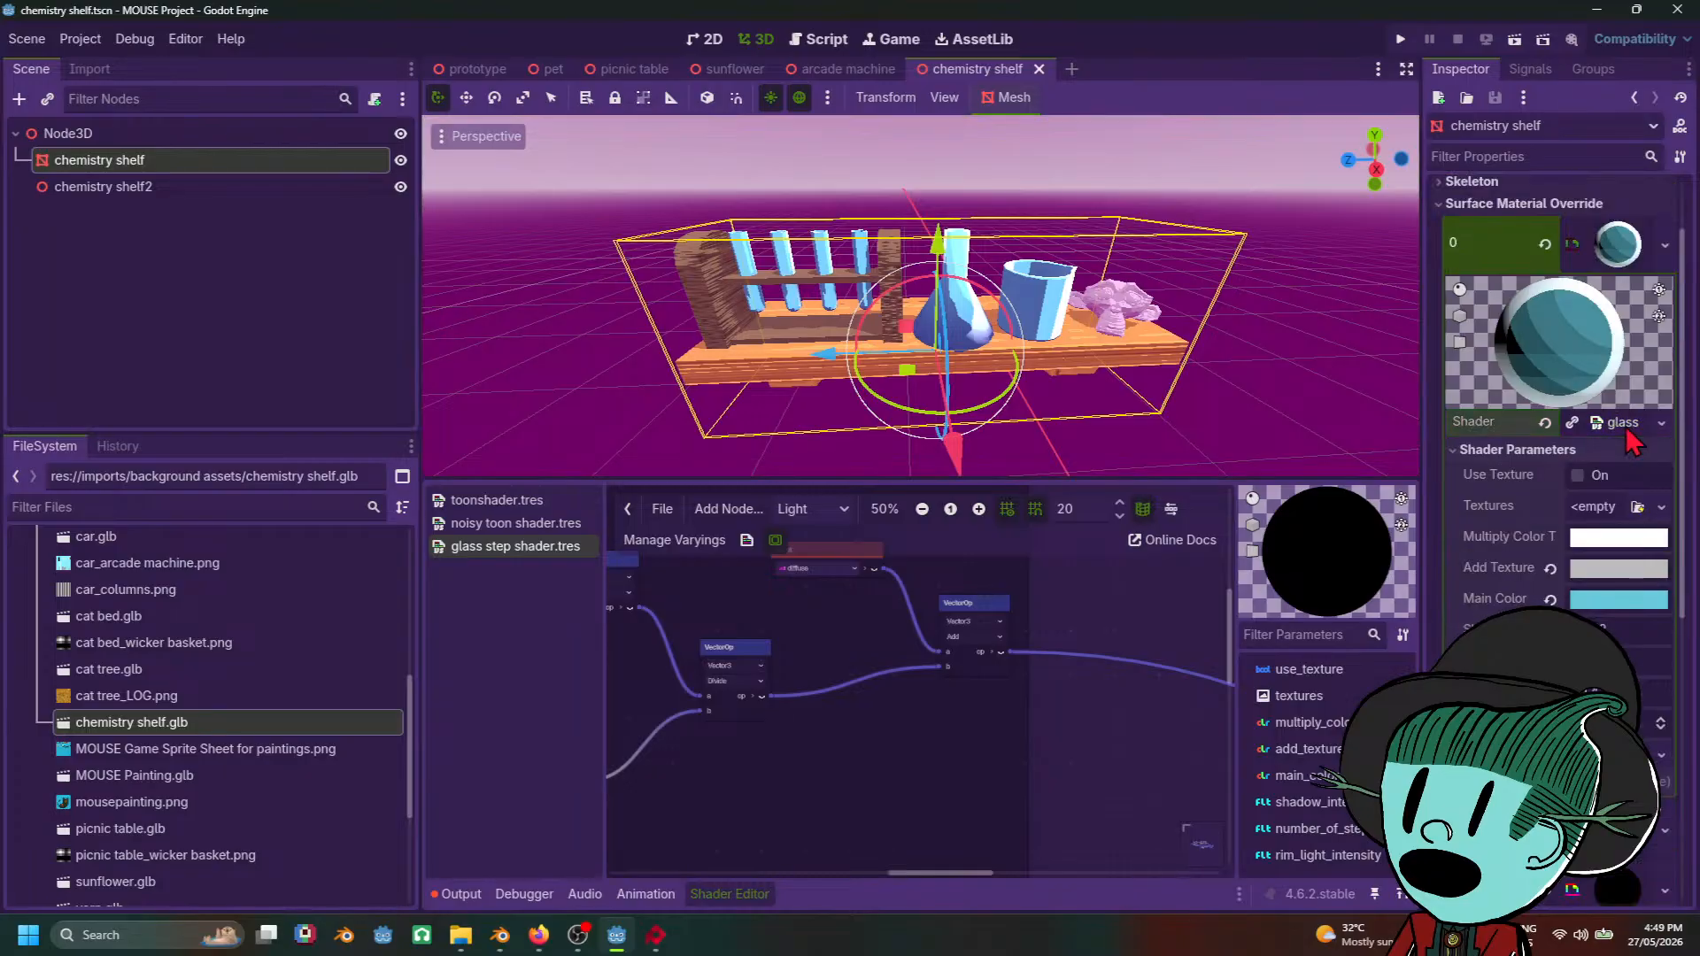
pyautogui.click(1626, 427)
pyautogui.click(1662, 423)
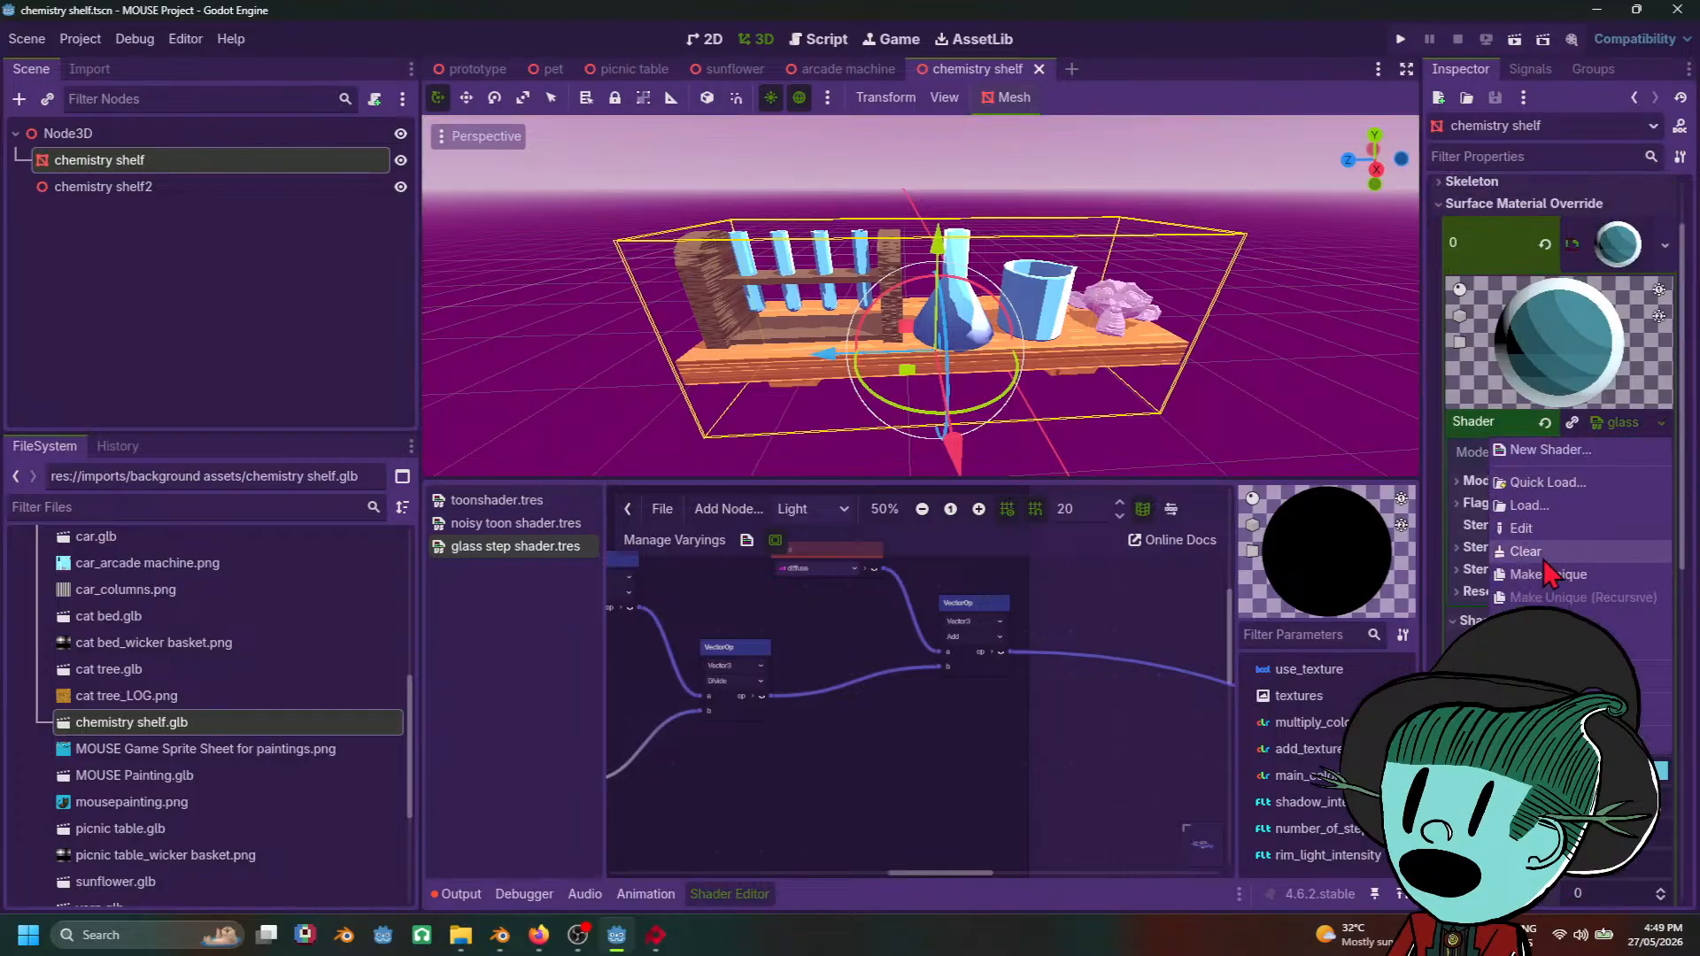
pyautogui.click(1089, 342)
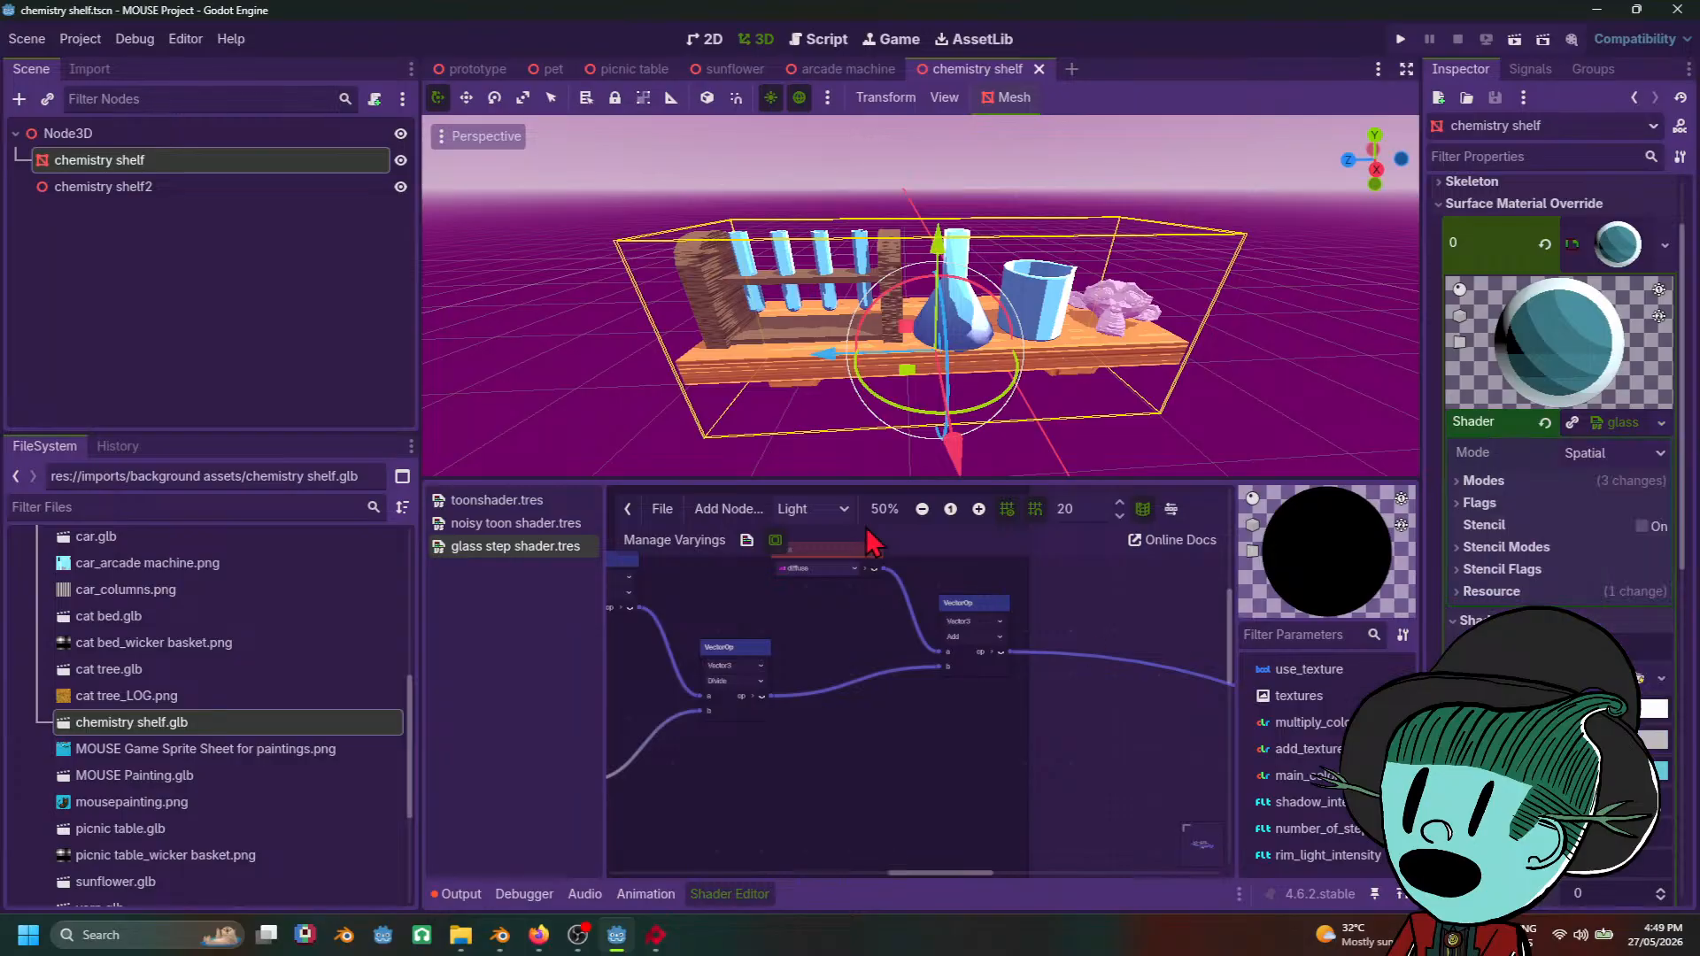
# Step: Save the chemistry shelf scene again and check the deselected shelf from its test tube rack end
pyautogui.scroll(-6, 1089, 342)
pyautogui.scroll(8, 997, 326)
pyautogui.moveTo(1042, 339); pyautogui.dragTo(1161, 410, button='middle')
pyautogui.scroll(-6, 1161, 402)
pyautogui.hotkey('ctrl', 's')
pyautogui.scroll(-1, 1169, 471)
pyautogui.click(1113, 434)
pyautogui.scroll(6, 1161, 409)
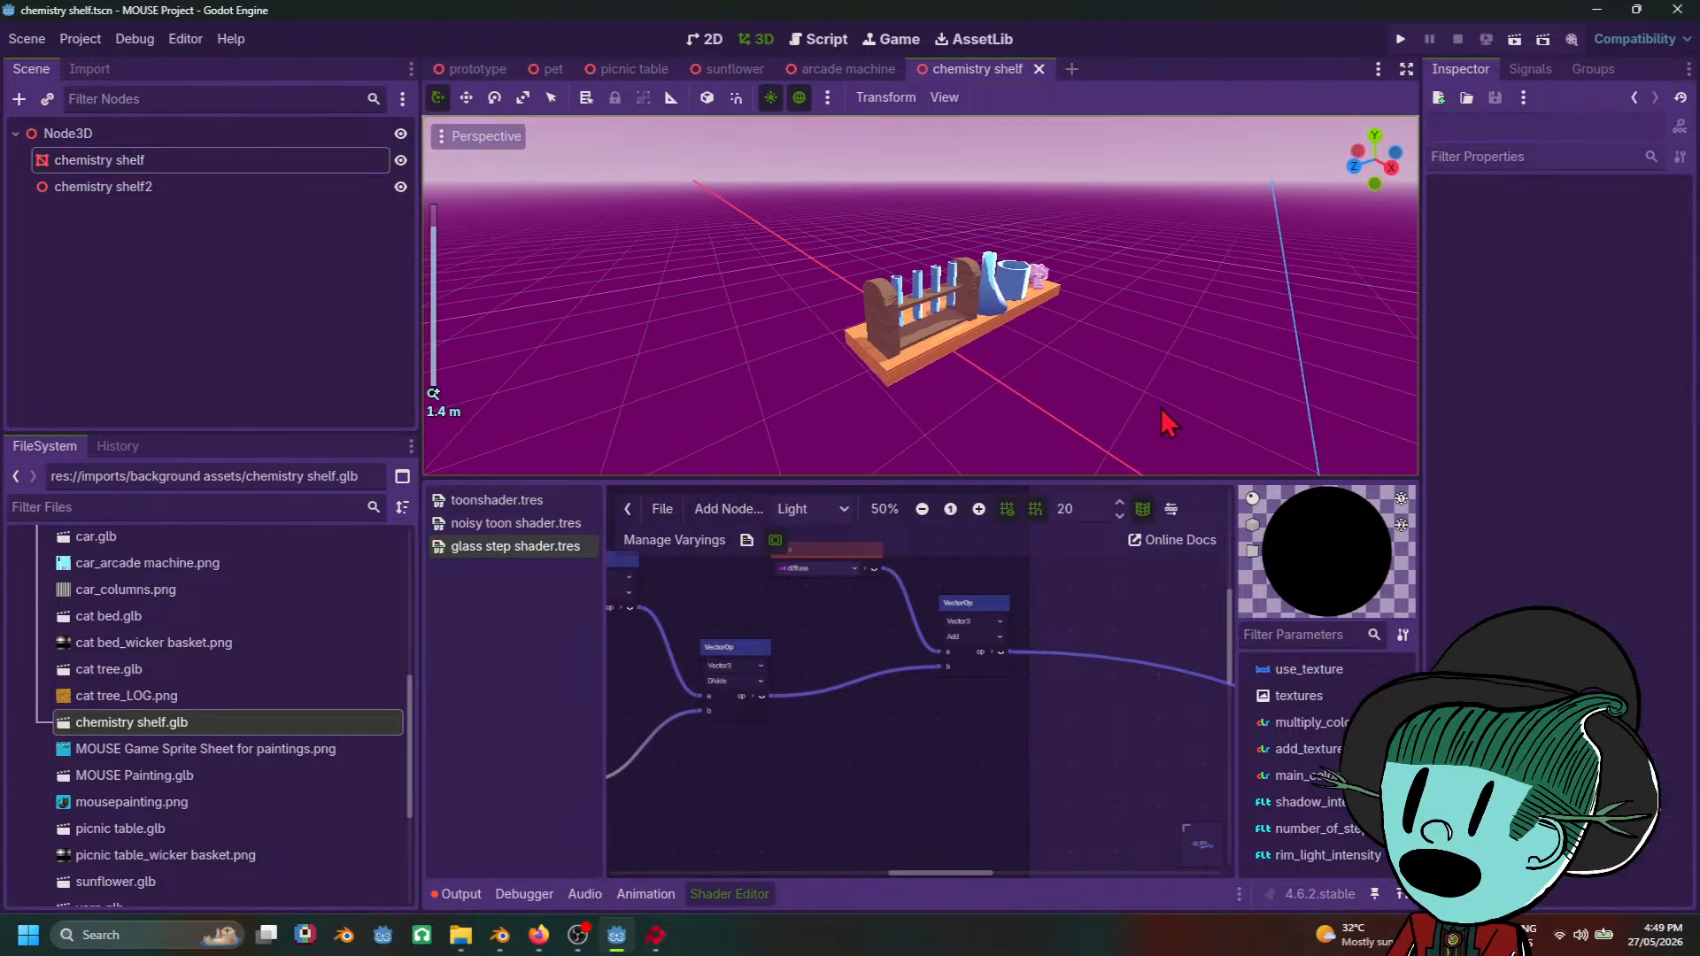
# Step: Switch to the Binbun3D tutorial in Firefox and read from the Rim light section to Fake Specular highlights
pyautogui.click(539, 936)
pyautogui.scroll(-6, 1009, 558)
pyautogui.scroll(-10, 1003, 547)
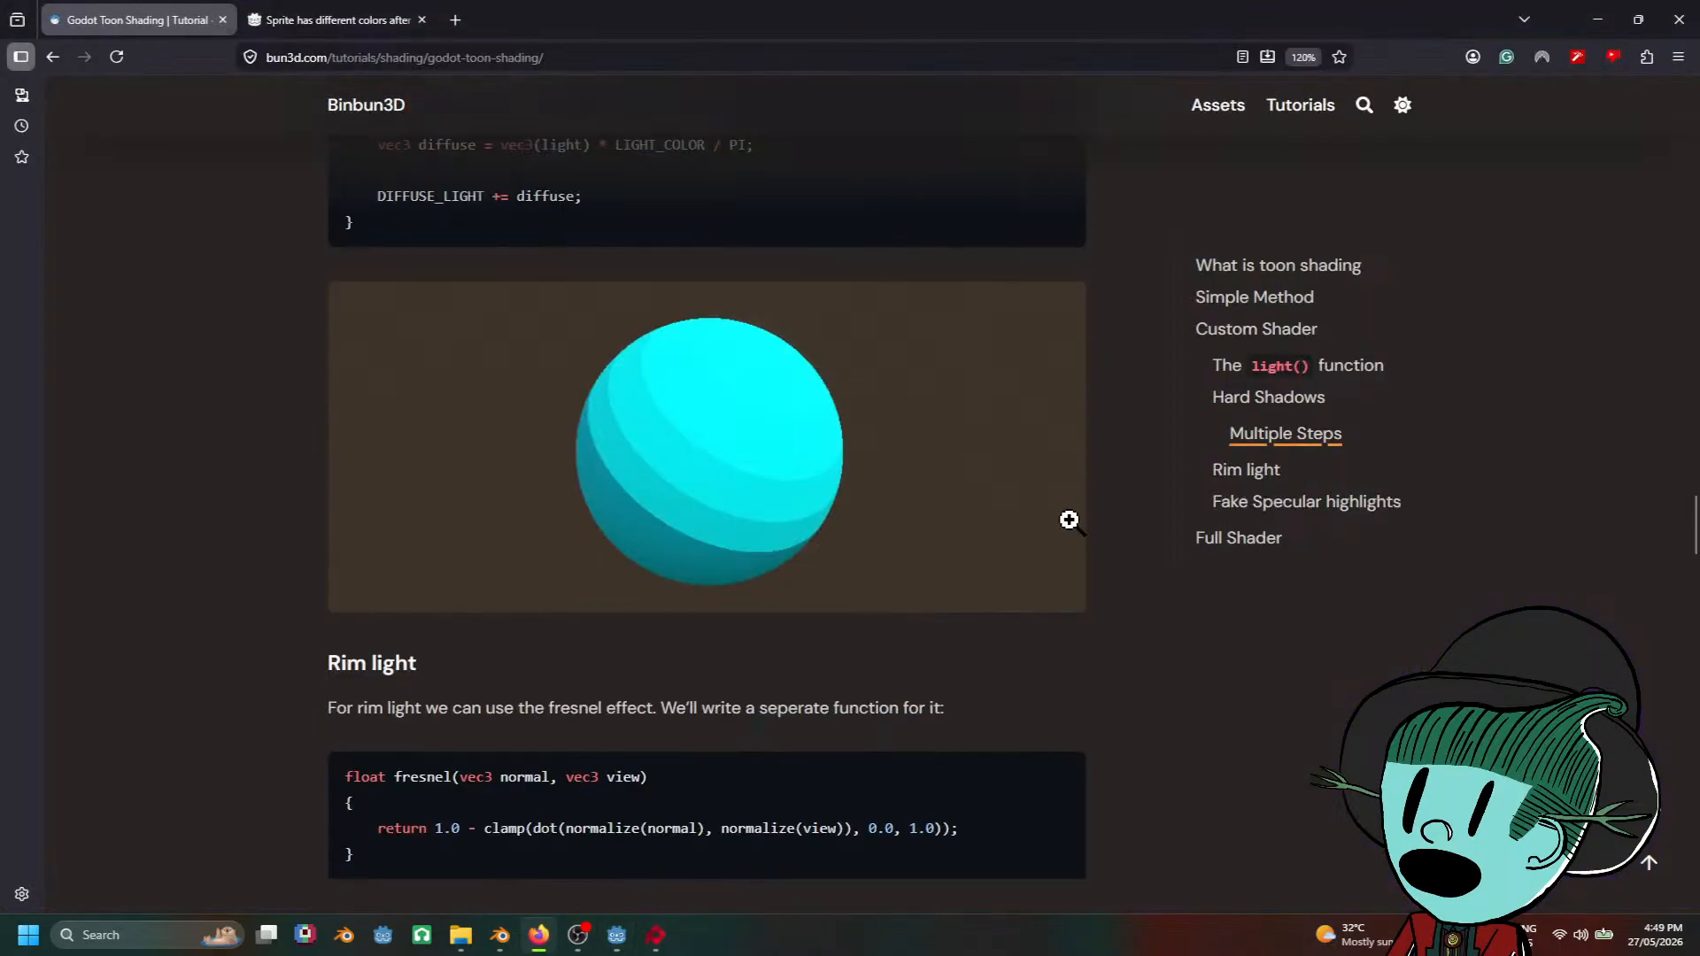
pyautogui.scroll(-15, 1100, 594)
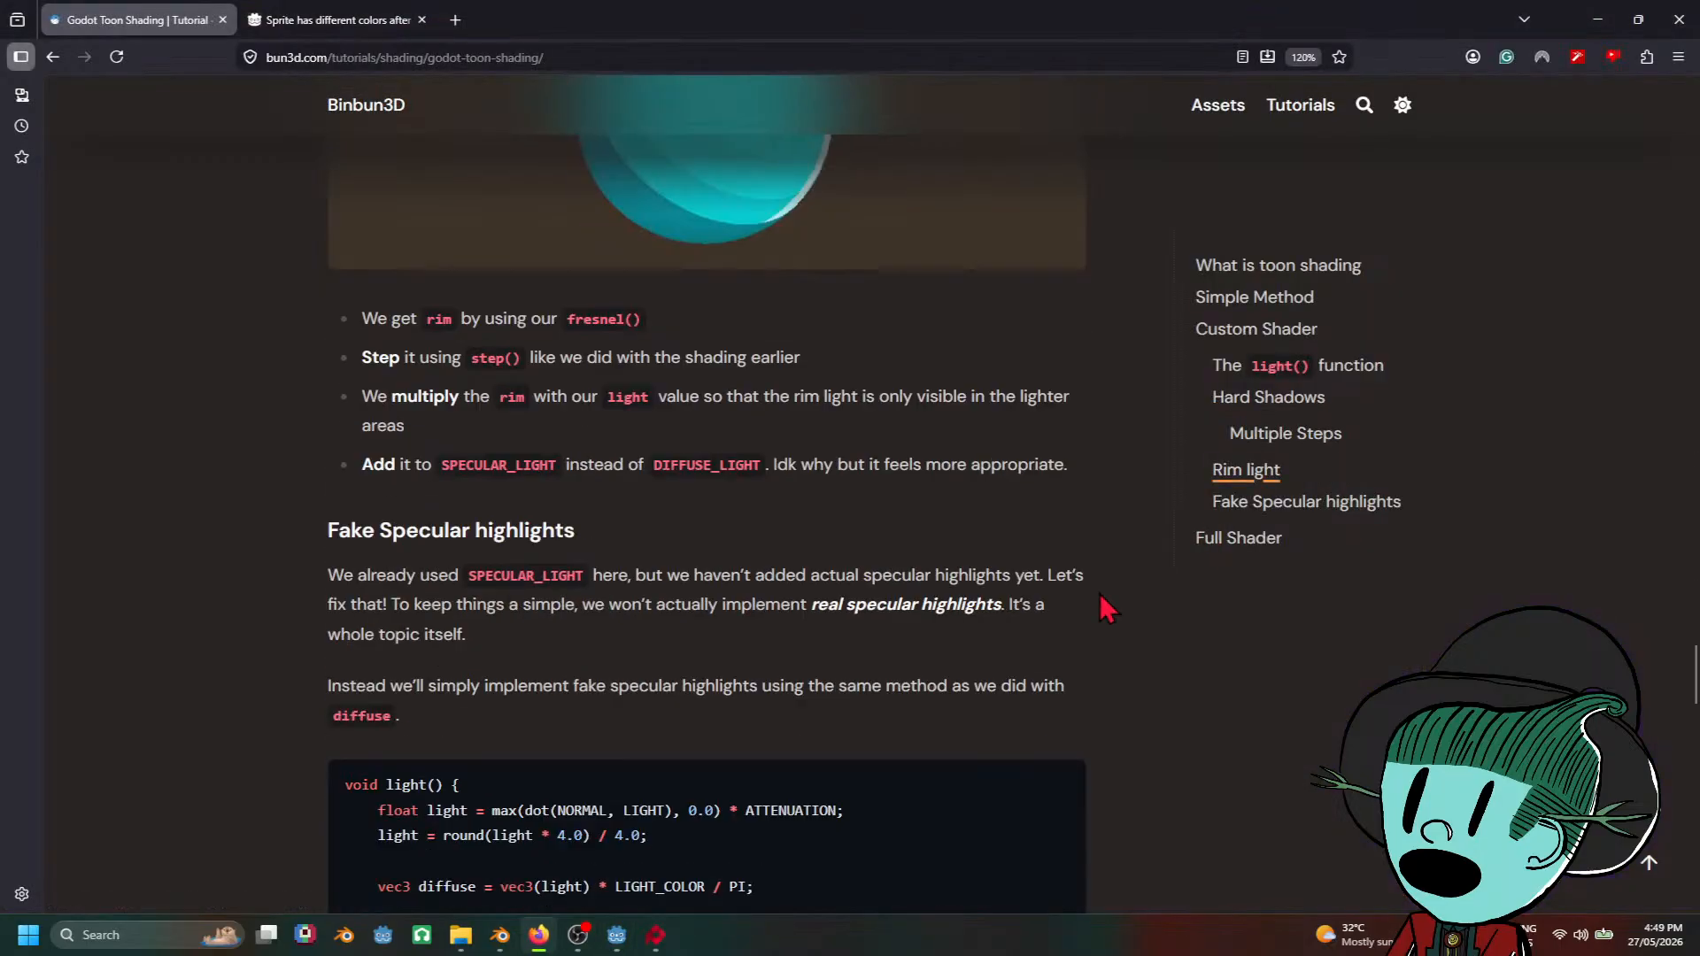
# Step: Reread the tutorial's fresnel function, stepped rim light code and explanation, and the Fake Specular highlights light() code
pyautogui.scroll(8, 1100, 593)
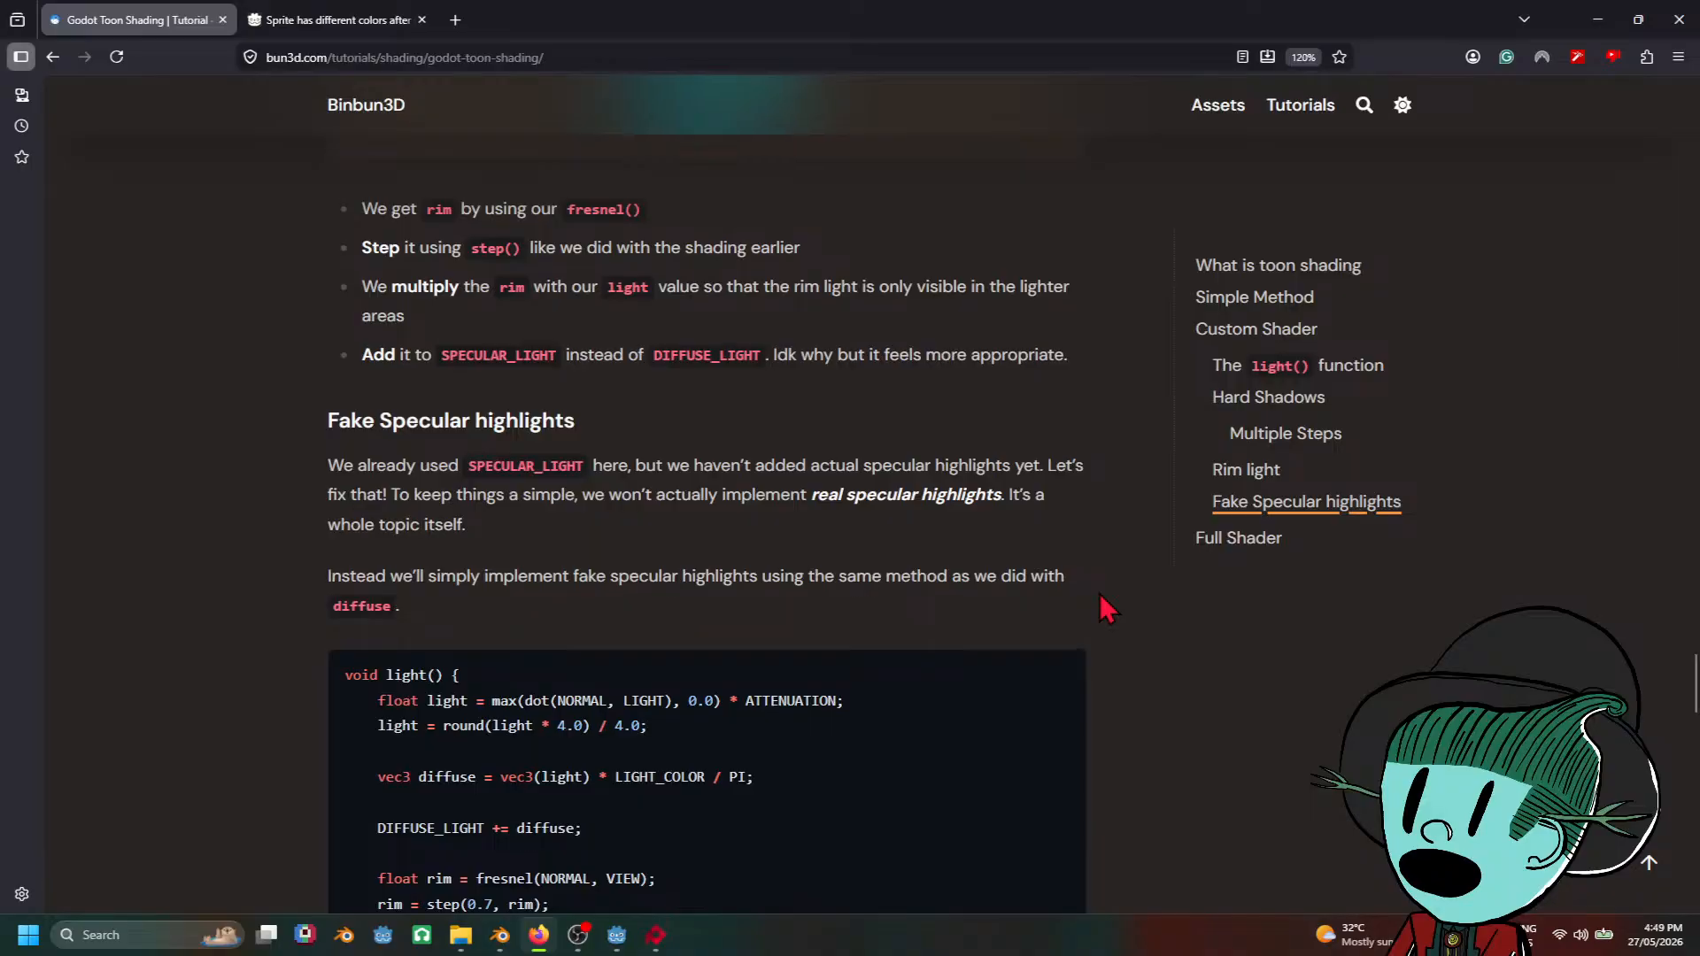
pyautogui.scroll(10, 1100, 595)
pyautogui.scroll(12, 1100, 595)
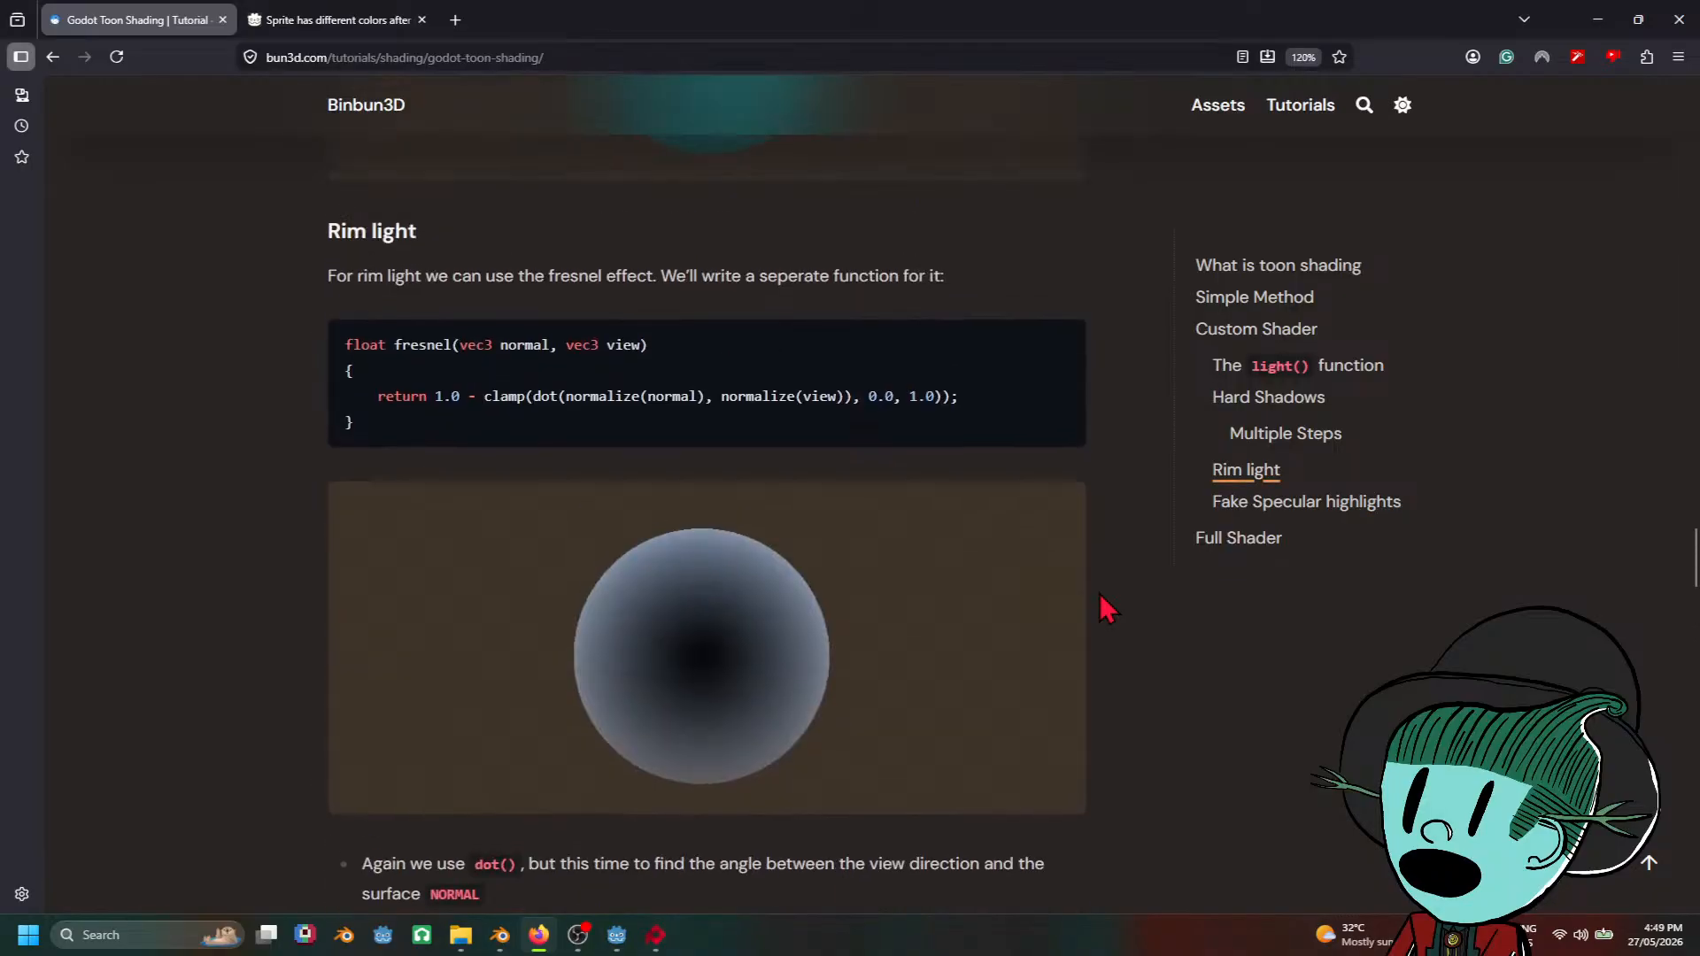
pyautogui.scroll(-14, 1100, 595)
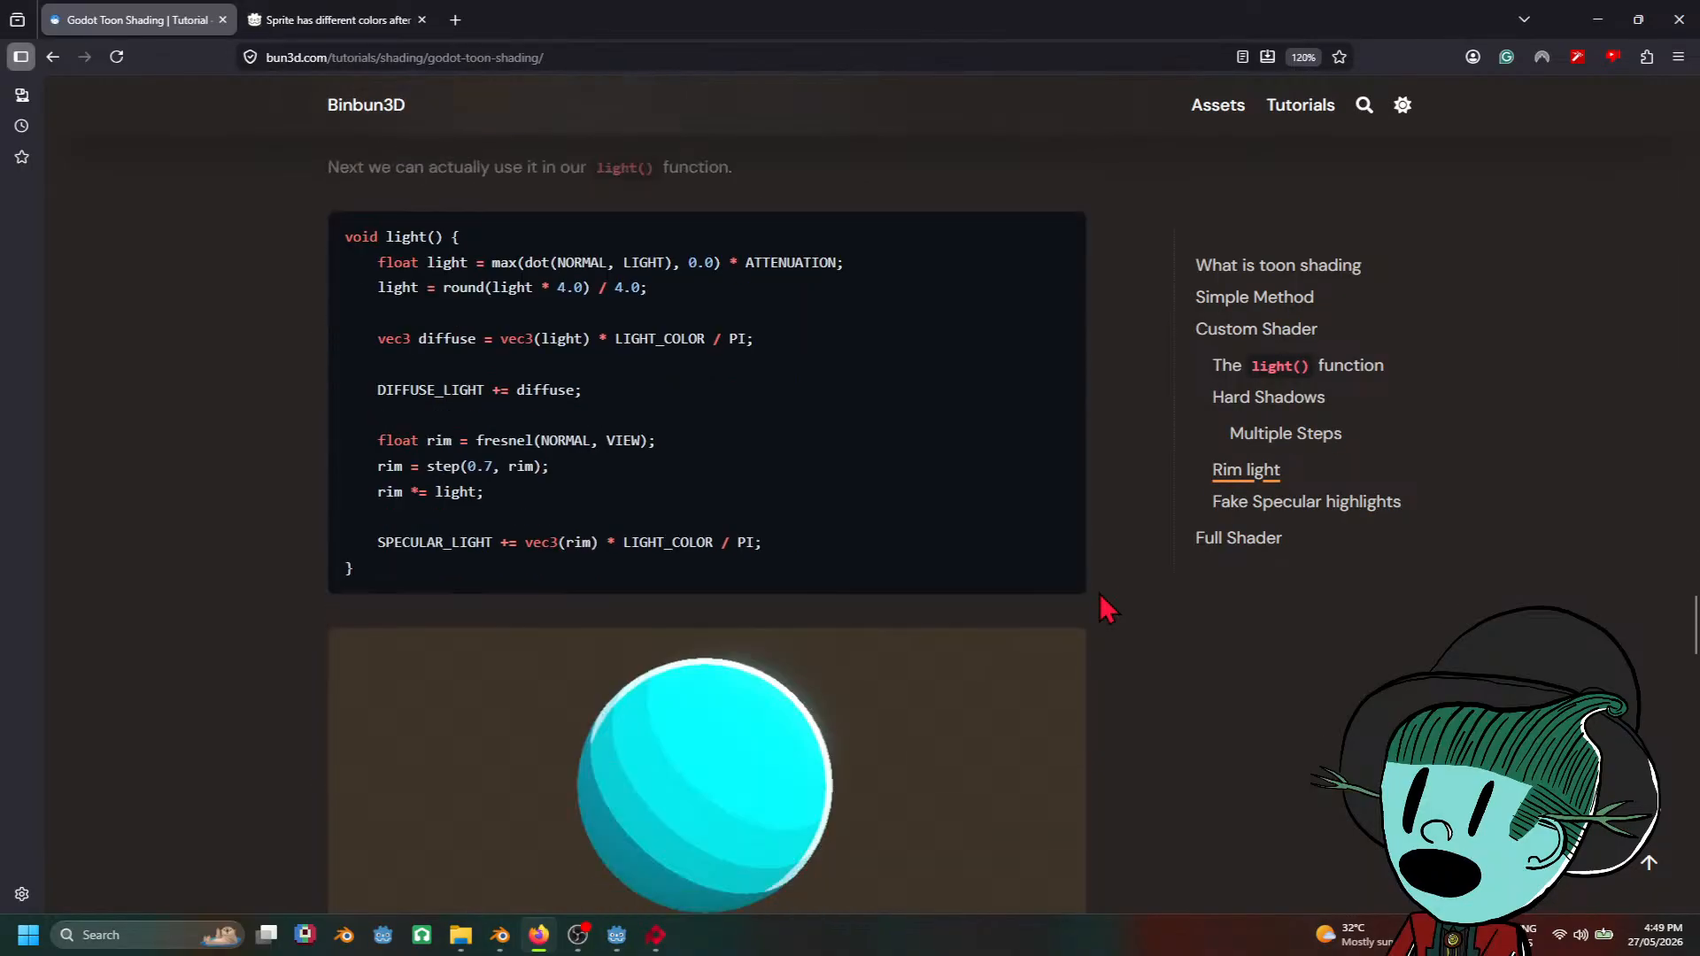
pyautogui.scroll(-7, 1100, 595)
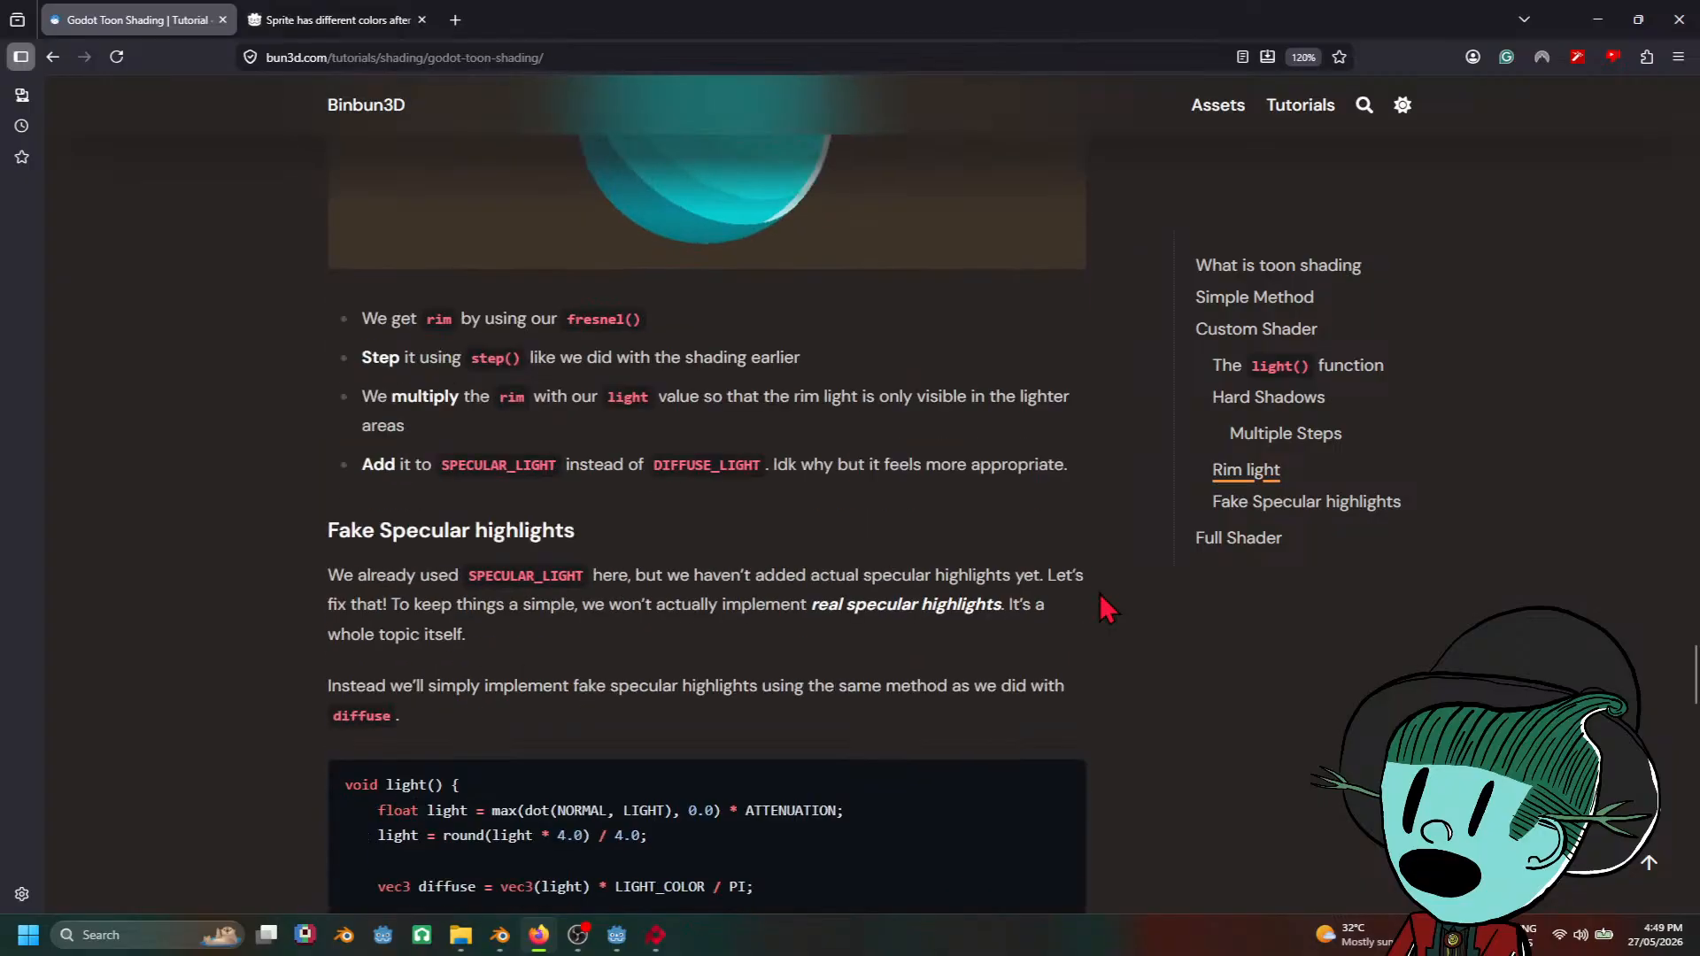
pyautogui.scroll(-2, 1100, 595)
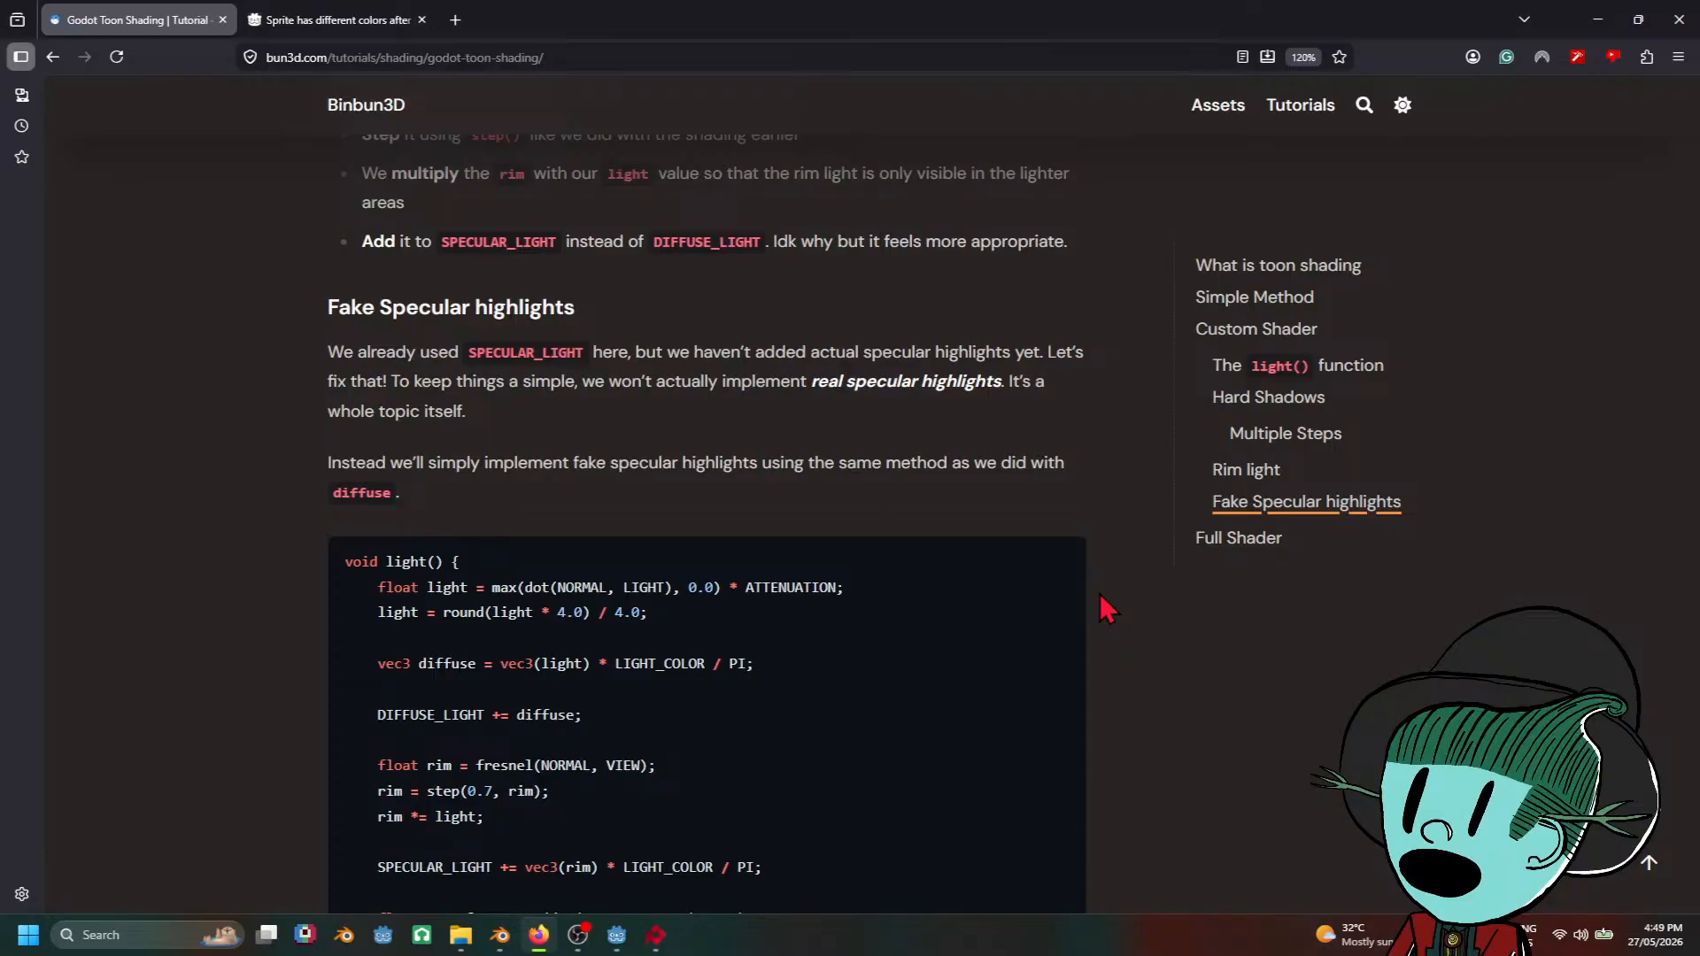
pyautogui.scroll(-5, 1100, 595)
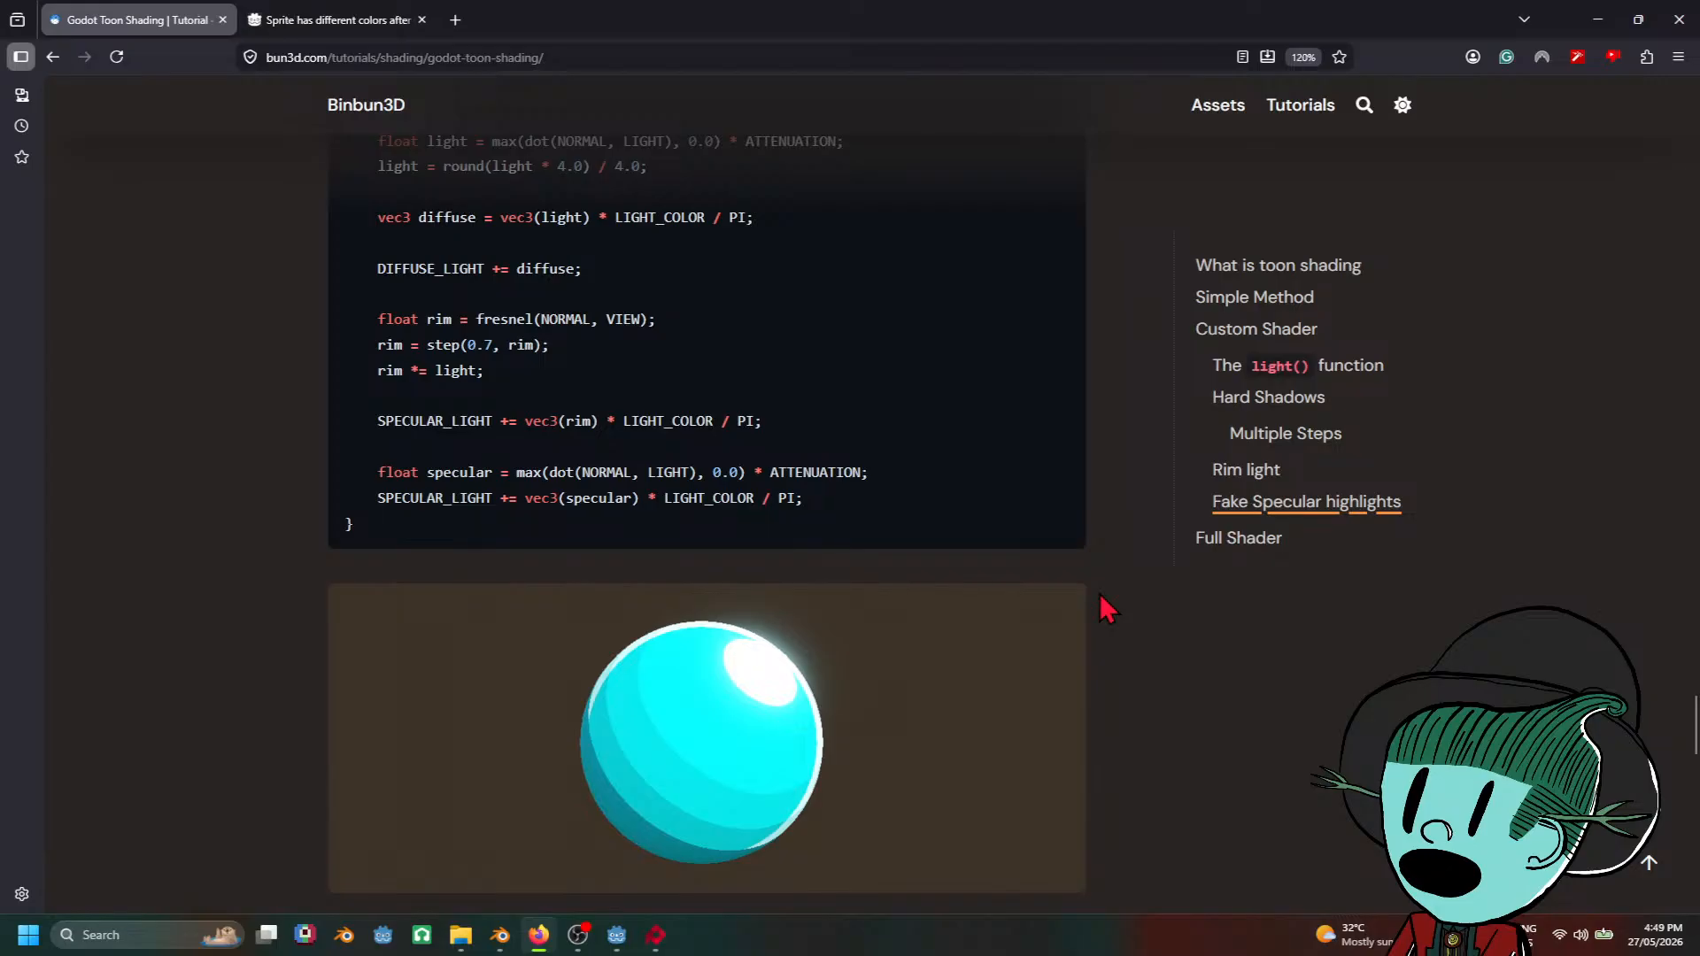
pyautogui.scroll(1, 1103, 607)
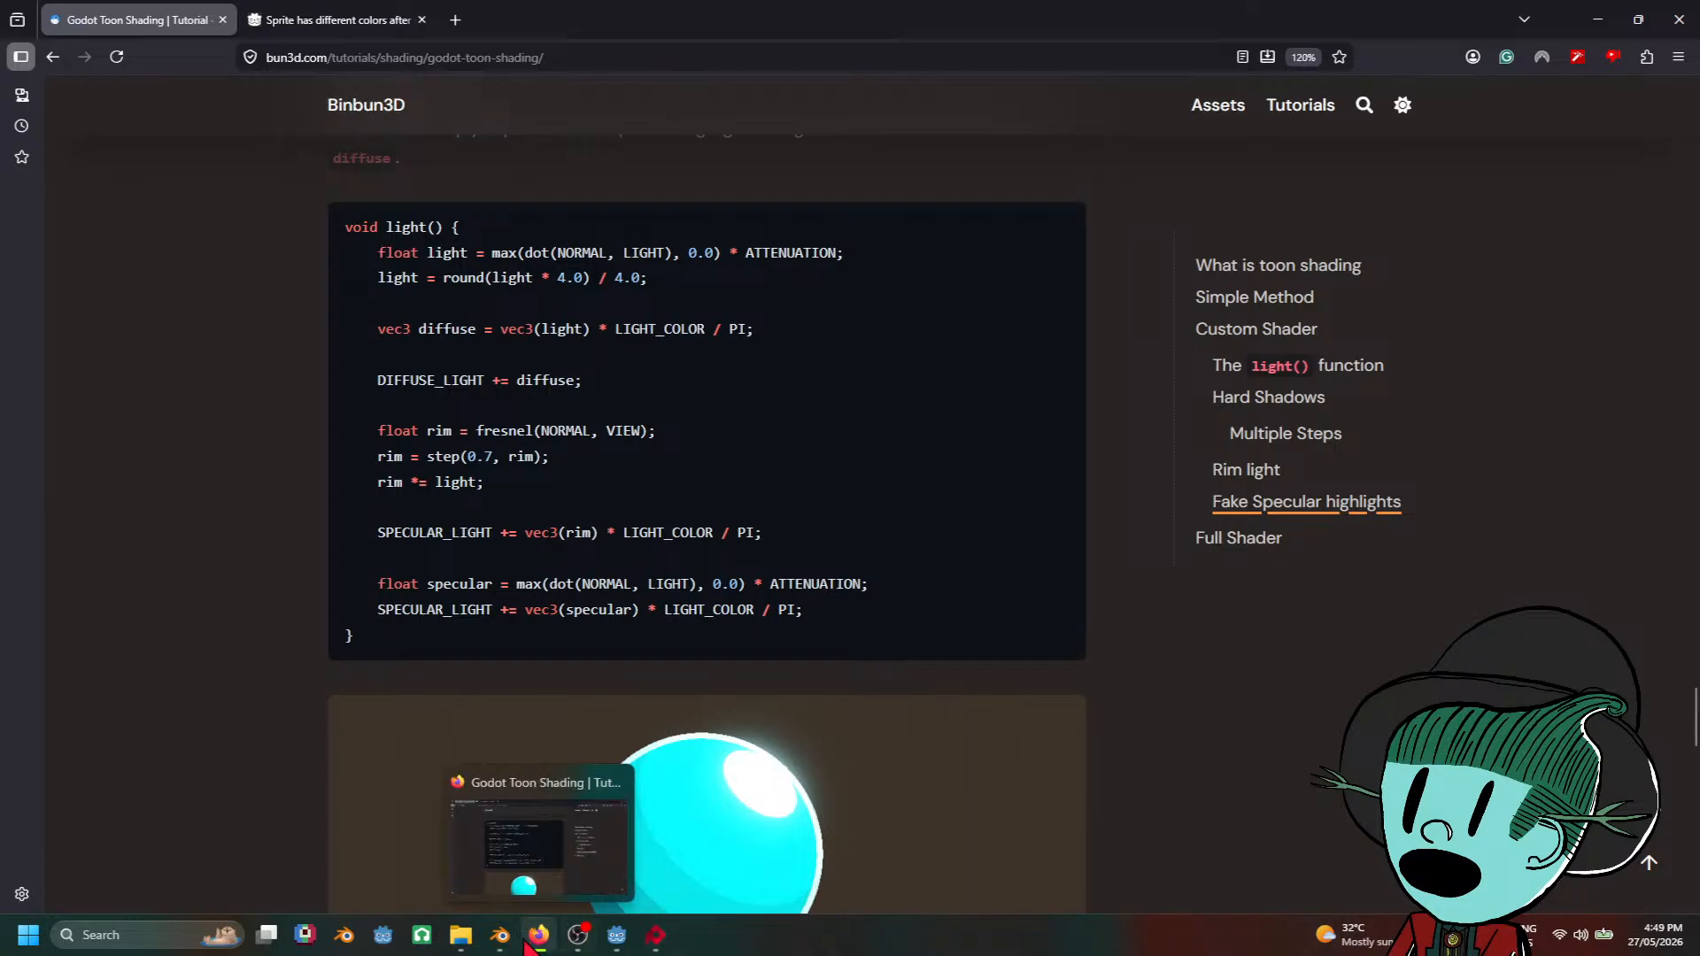
# Step: Switch to Godot, save the chemistry shelf scene, and enlarge the 3D viewport above the shader editor to view the shelf
pyautogui.click(501, 938)
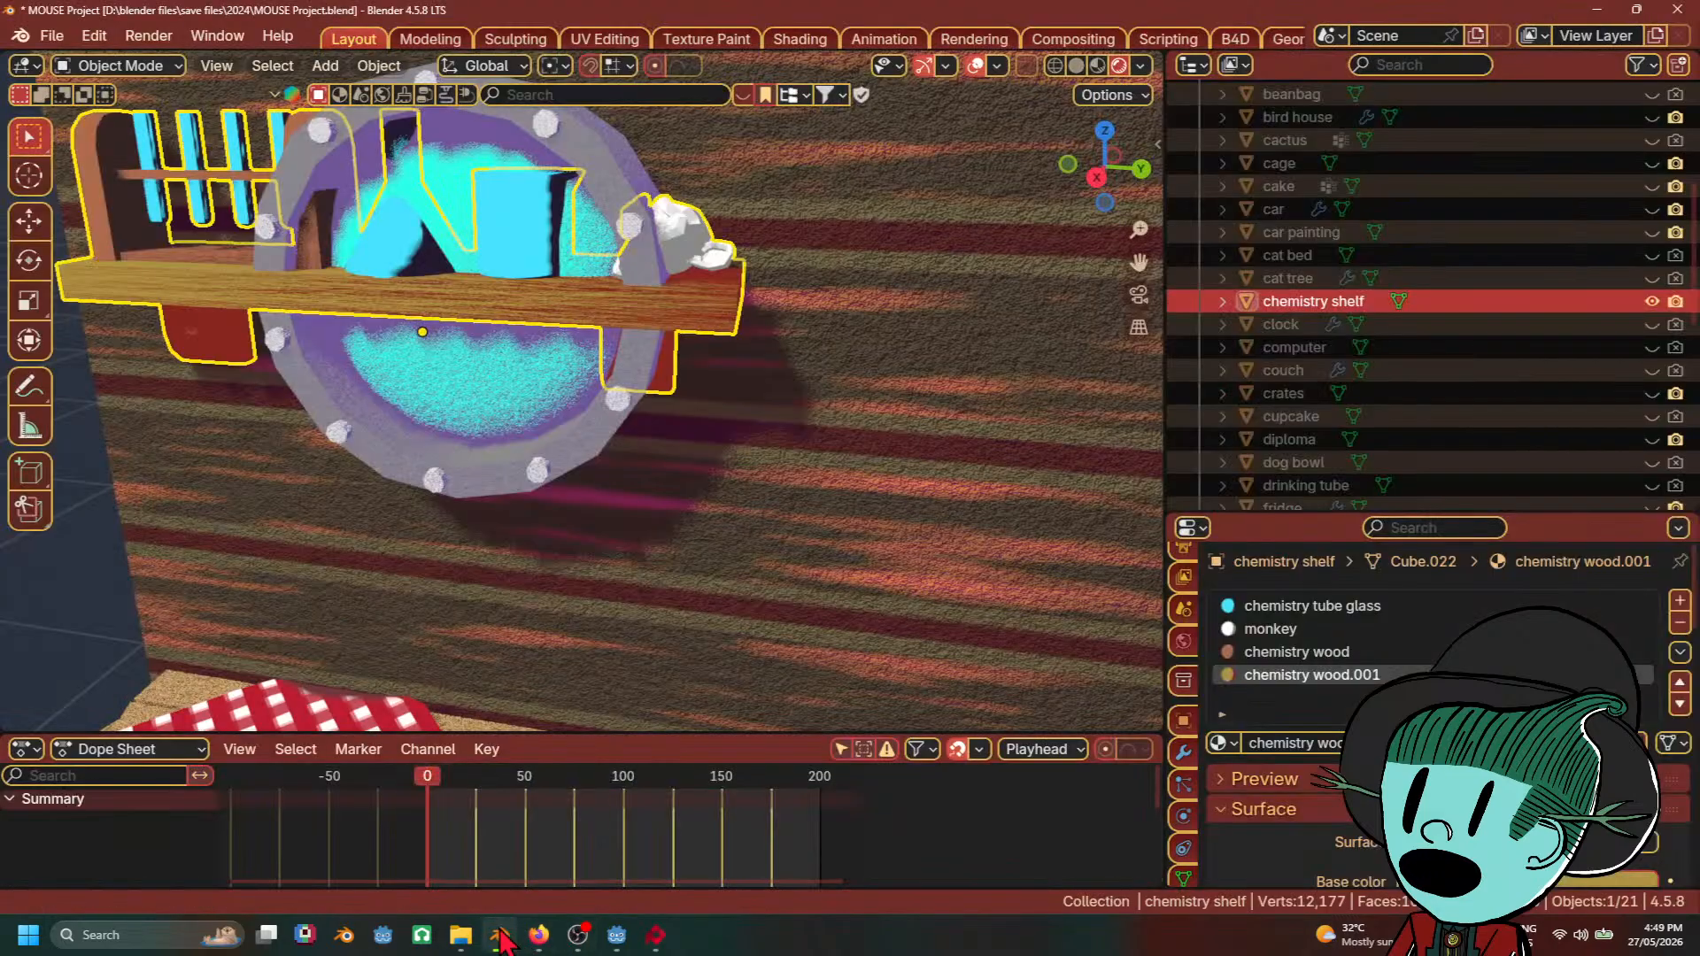
pyautogui.click(616, 937)
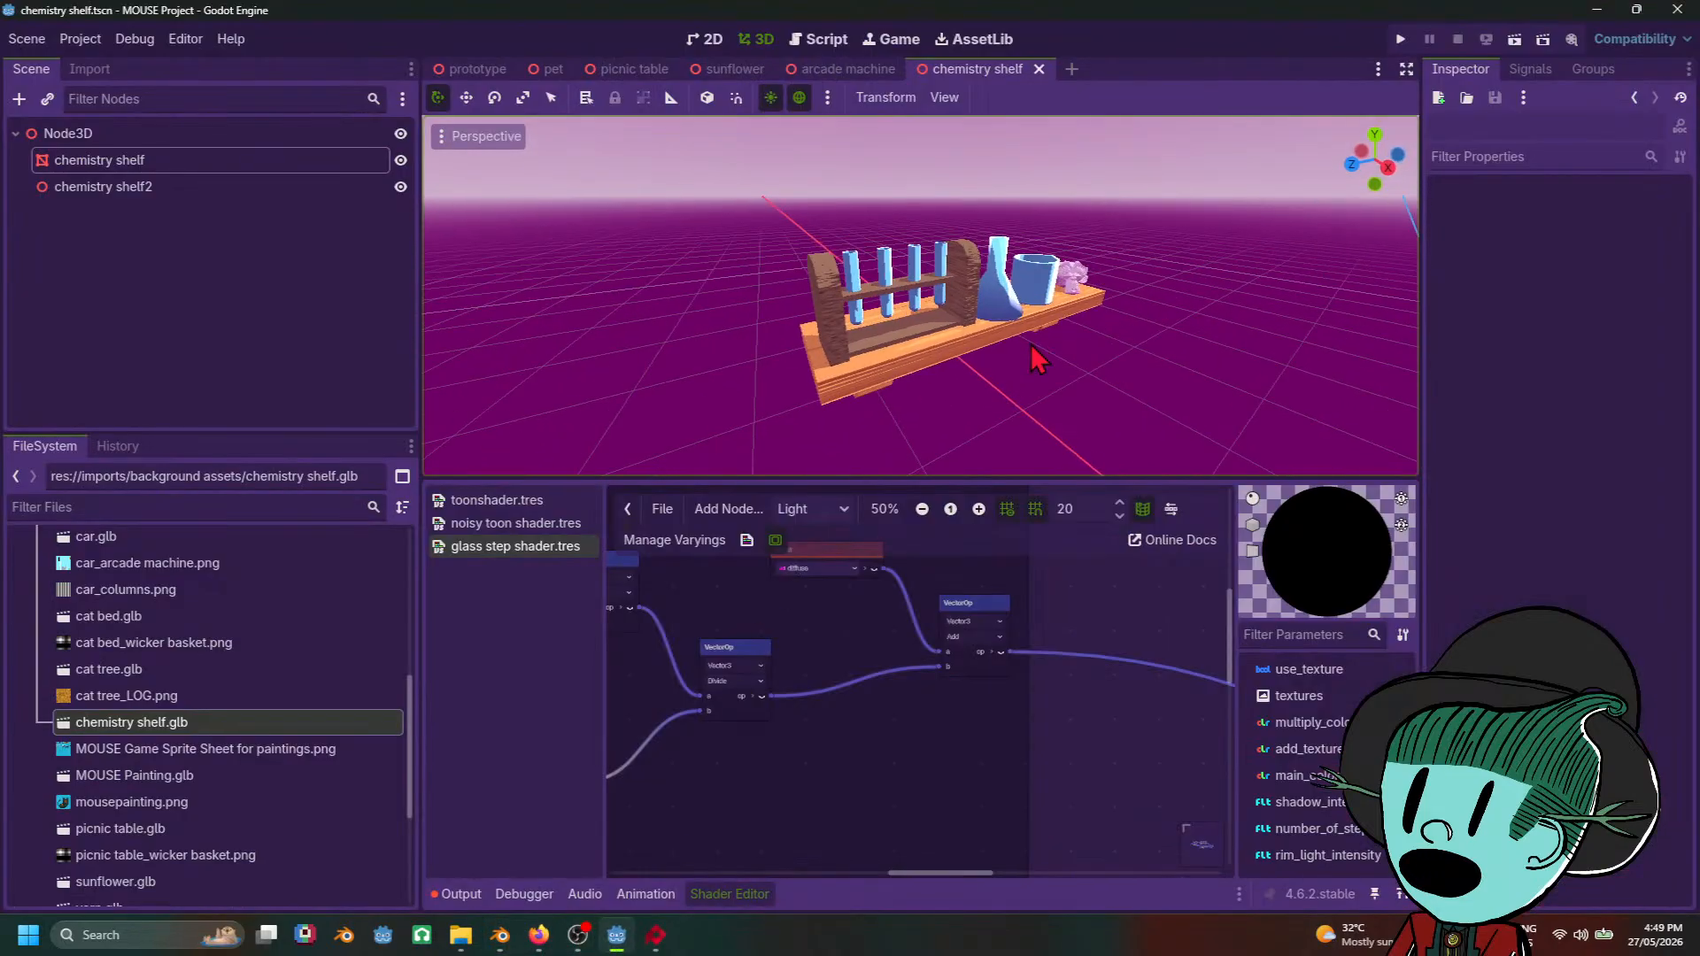
pyautogui.moveTo(1031, 344); pyautogui.dragTo(1046, 425, button='middle')
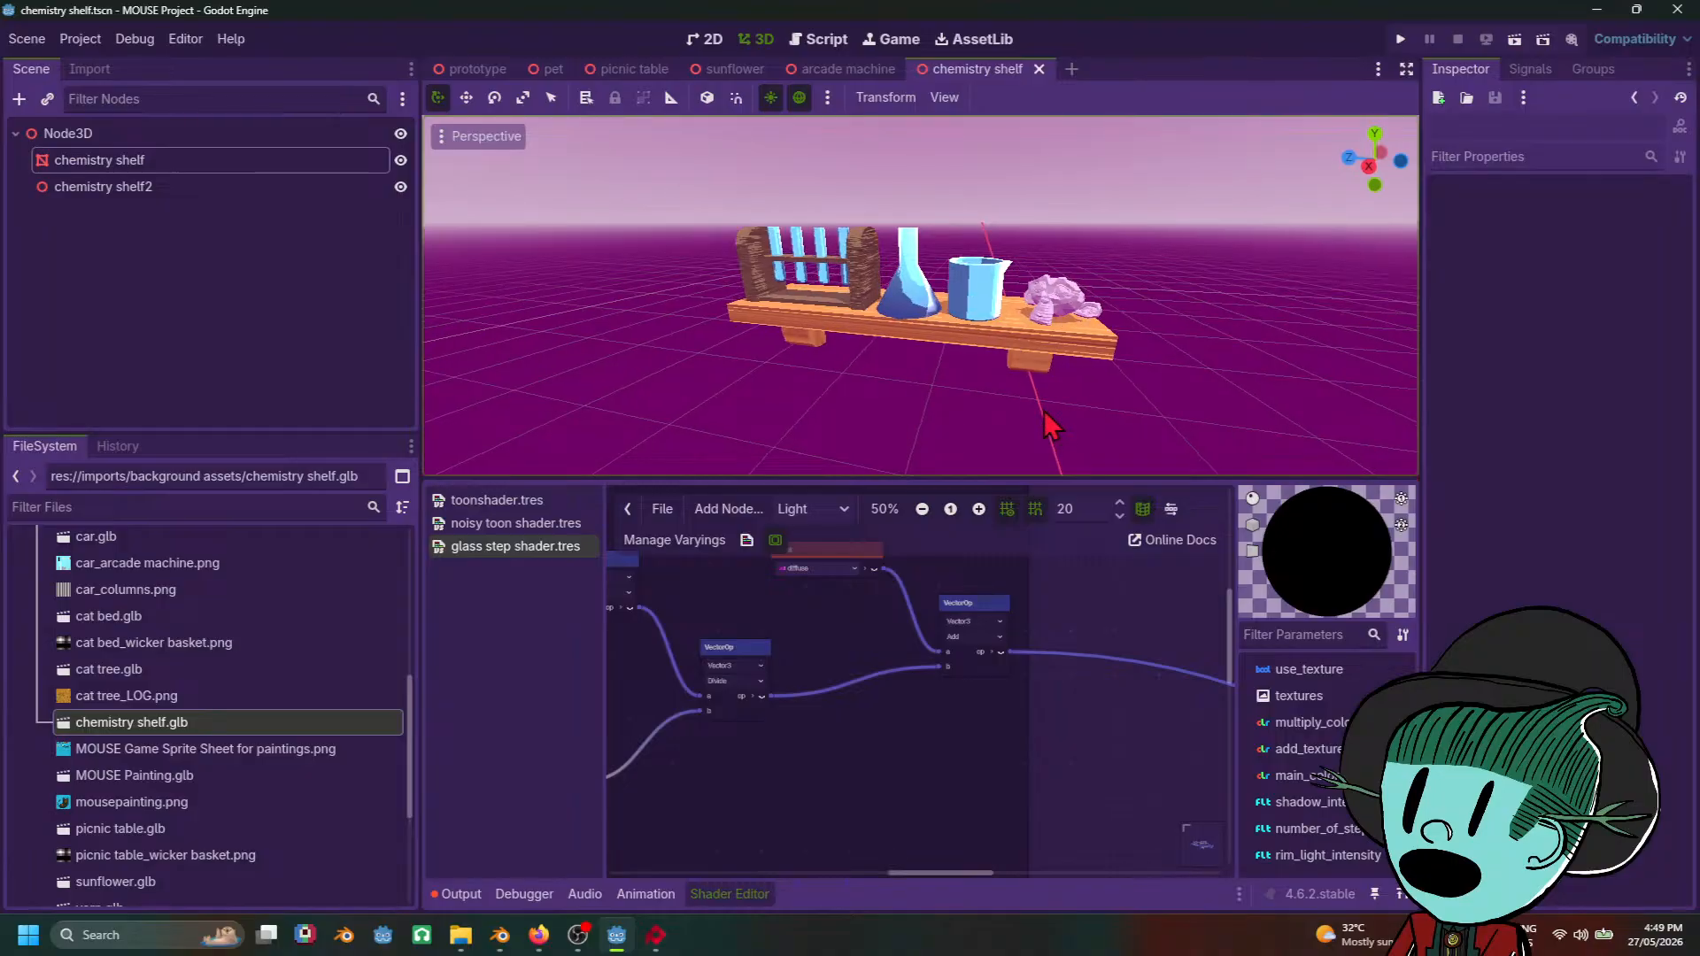
pyautogui.hotkey('ctrl', 's')
pyautogui.moveTo(873, 379); pyautogui.dragTo(1063, 455, button='middle')
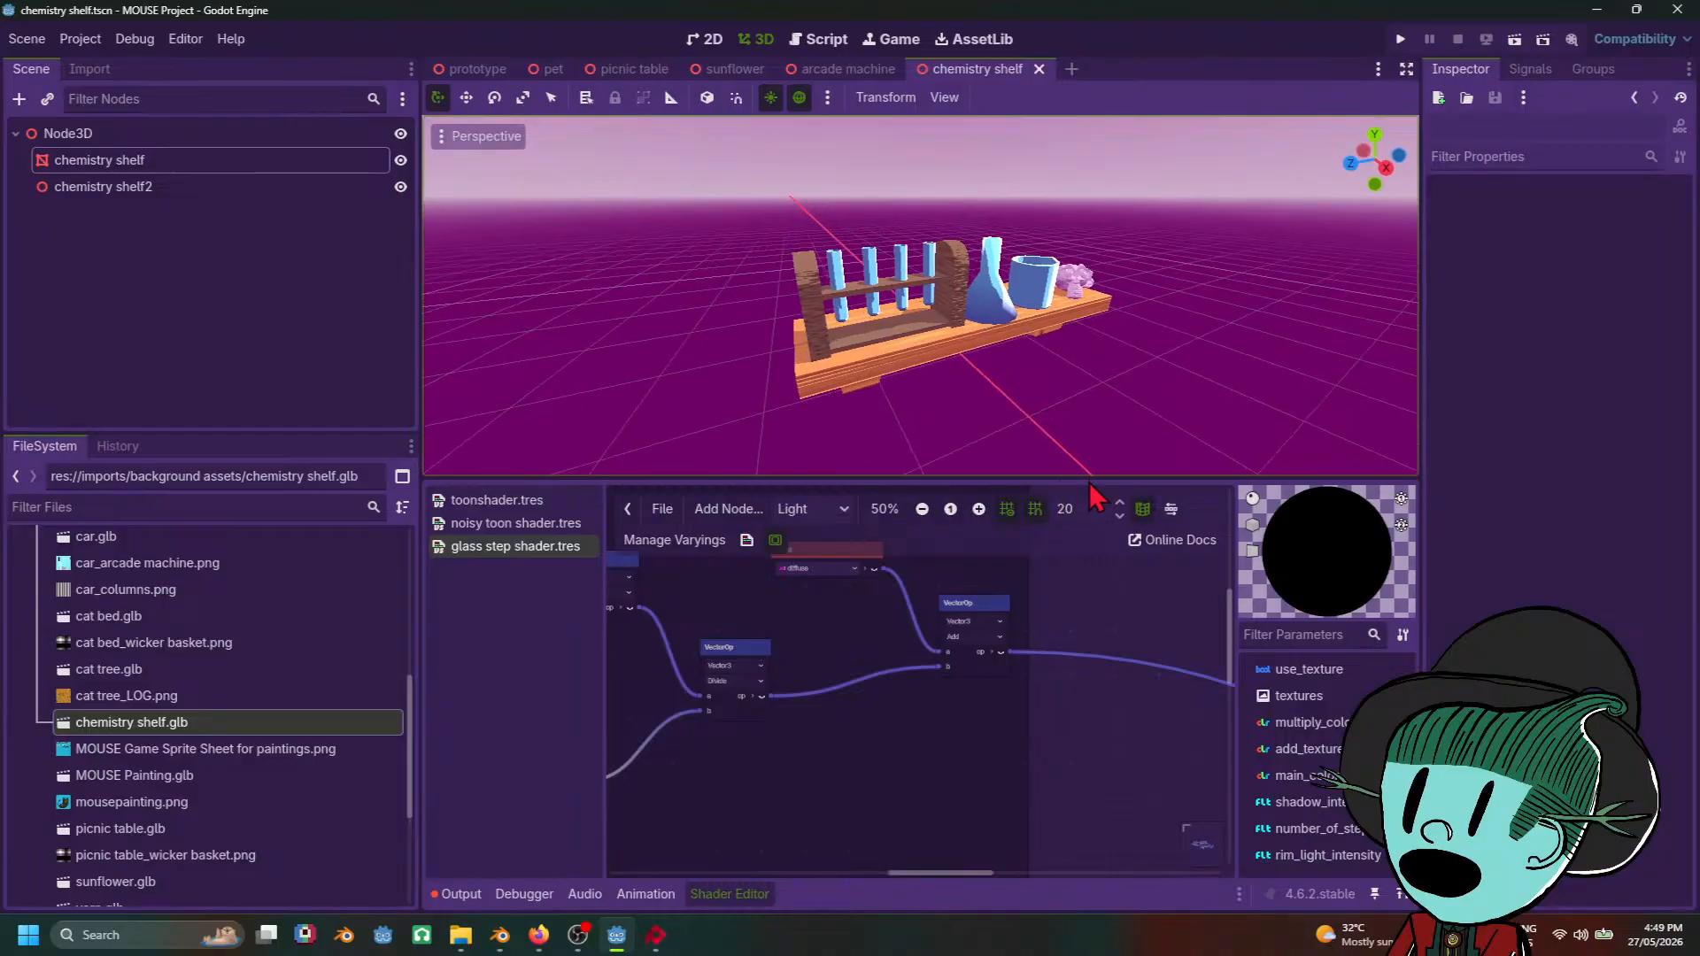
pyautogui.moveTo(1104, 481); pyautogui.dragTo(1104, 608)
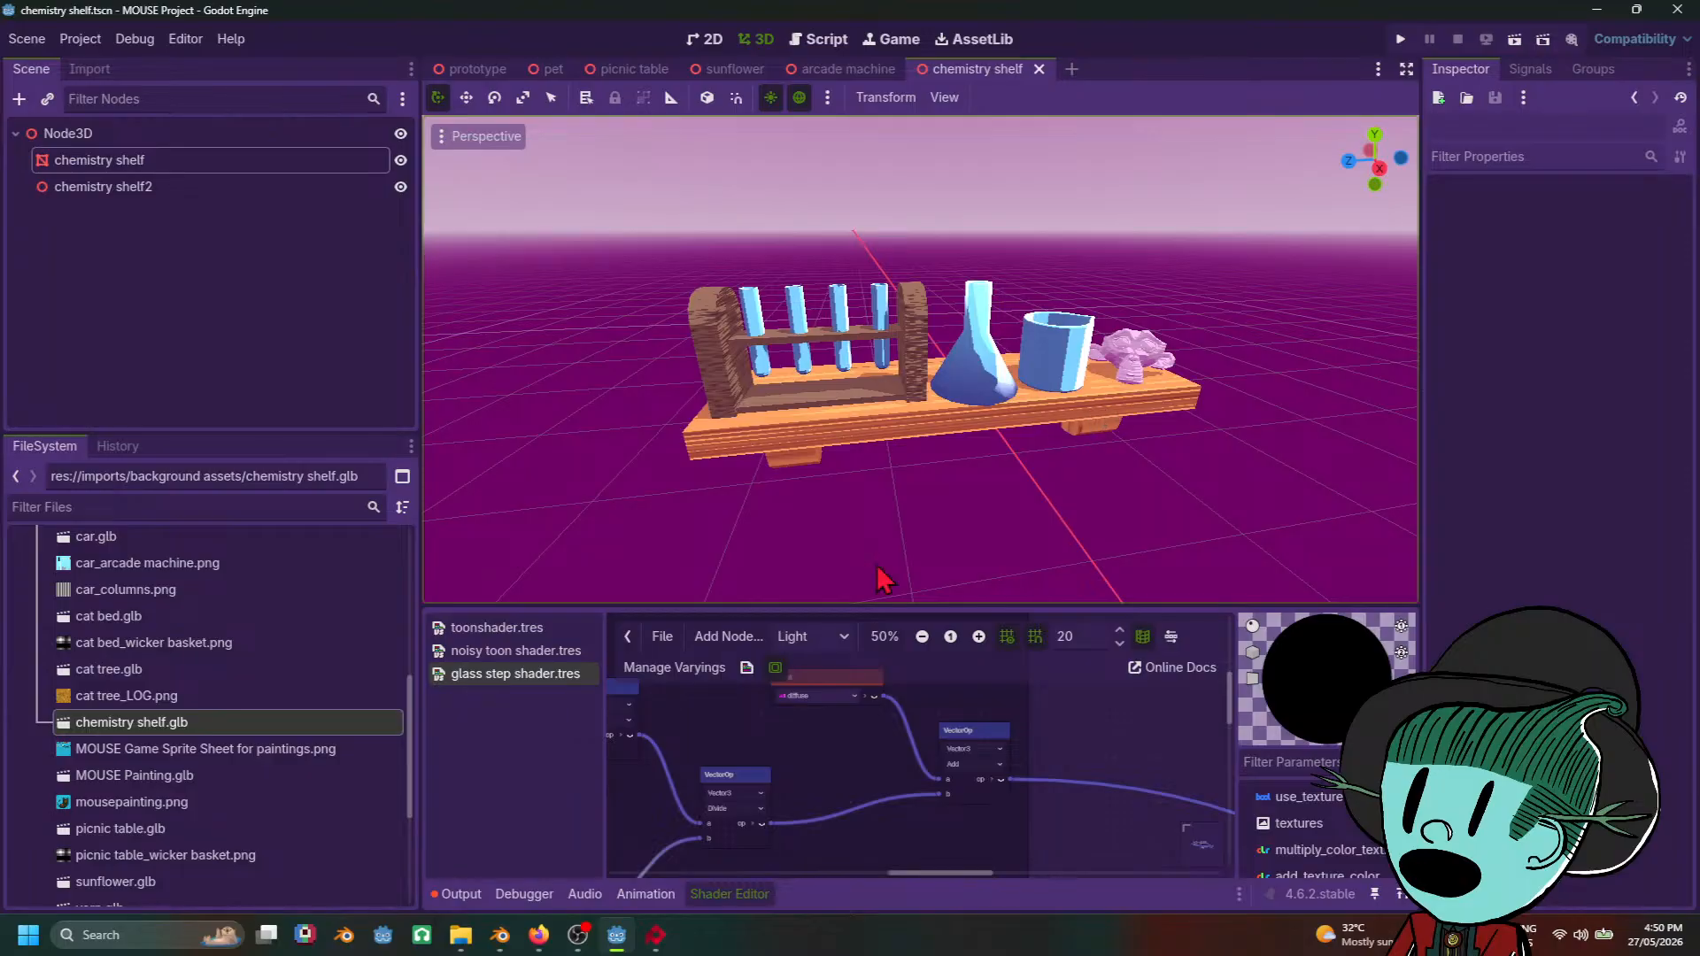
# Step: Return to the Binbun3D tutorial in Firefox and read from Fake Specular highlights to the specular lines of the Full Shader code
pyautogui.click(538, 936)
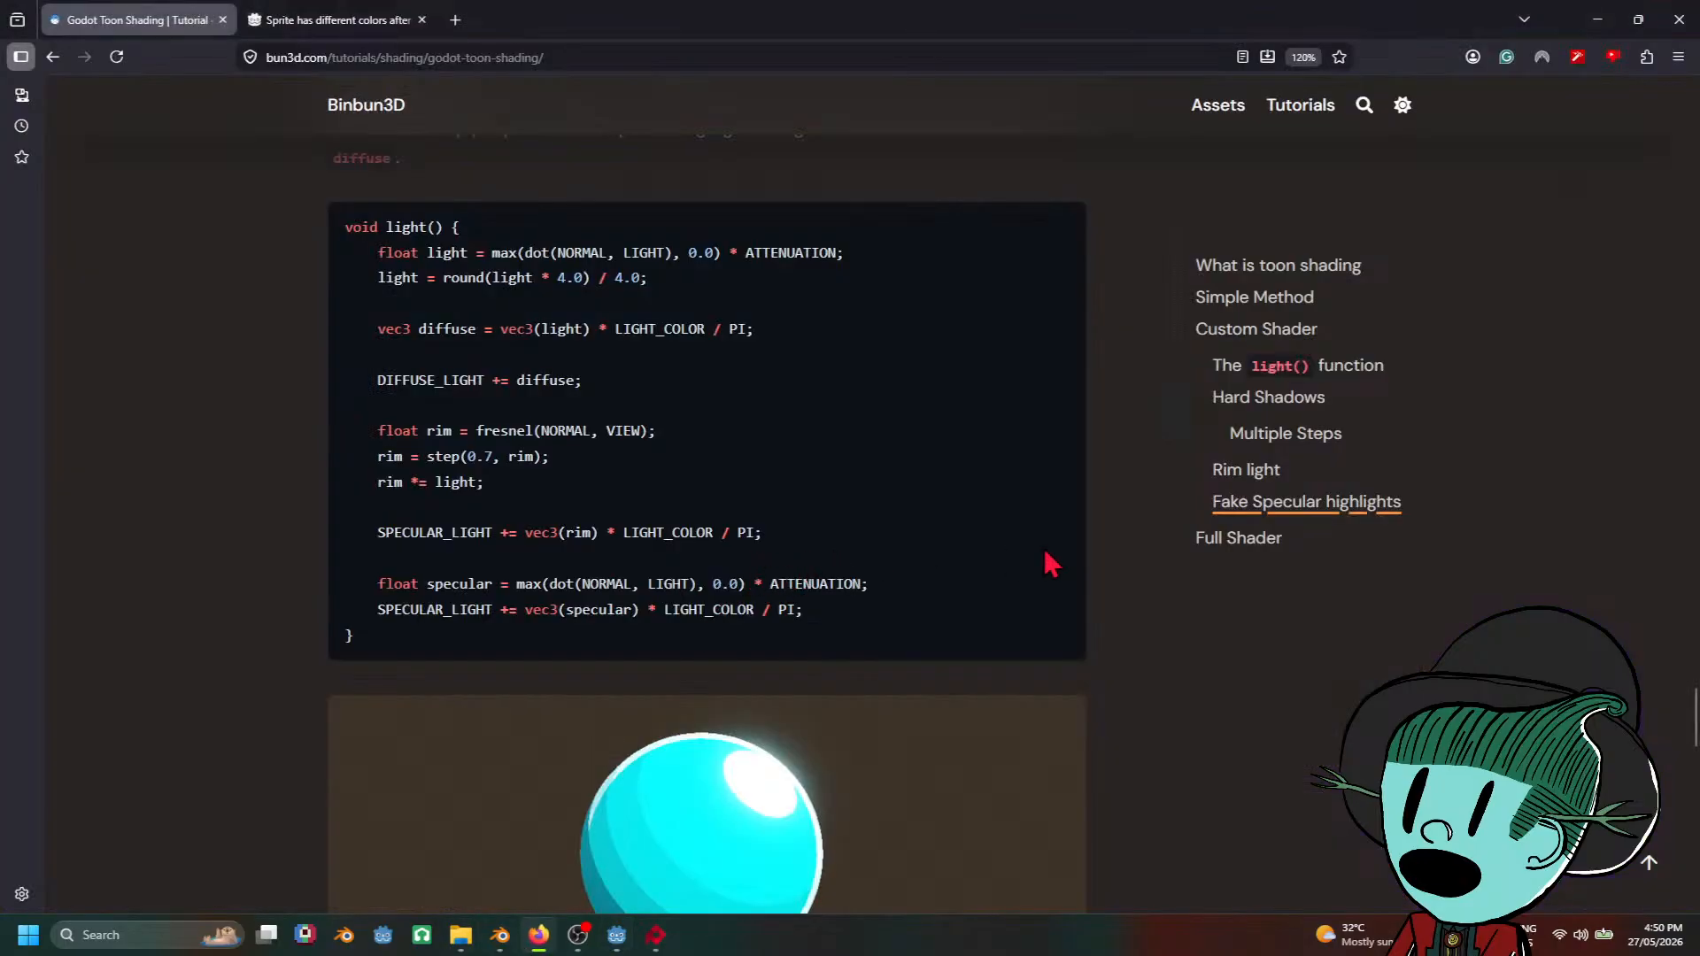
pyautogui.scroll(3, 1047, 561)
pyautogui.scroll(-2, 1051, 563)
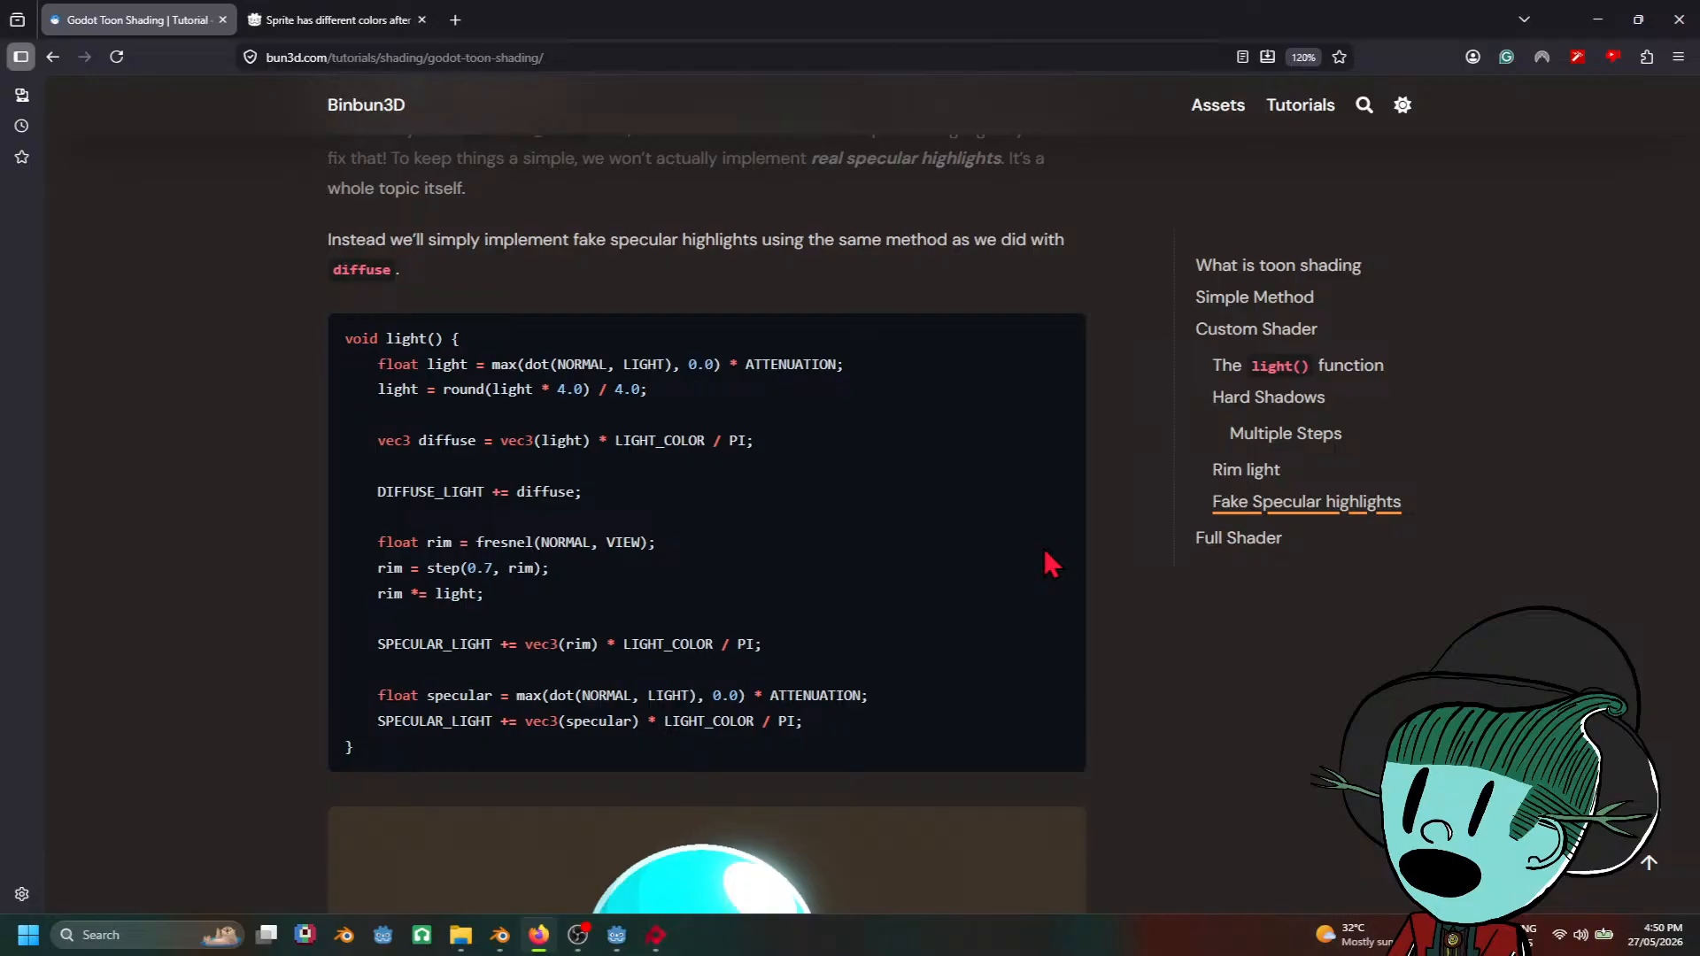
pyautogui.scroll(4, 1052, 563)
pyautogui.scroll(-5, 1051, 563)
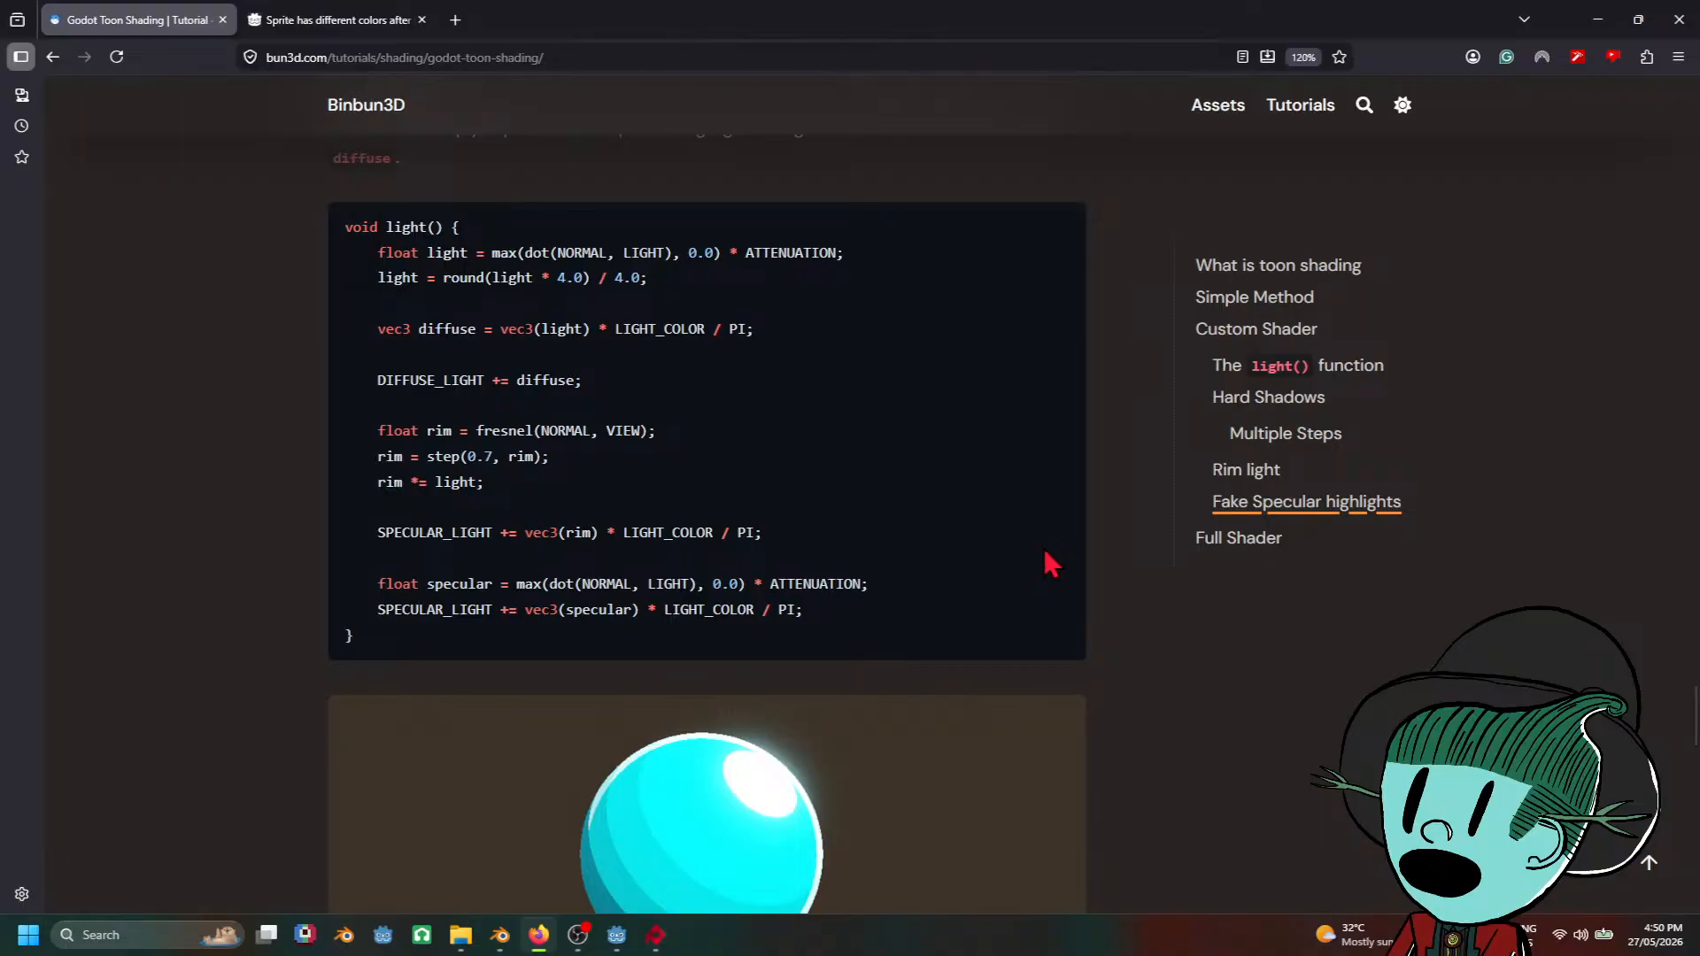
pyautogui.scroll(-7, 1051, 563)
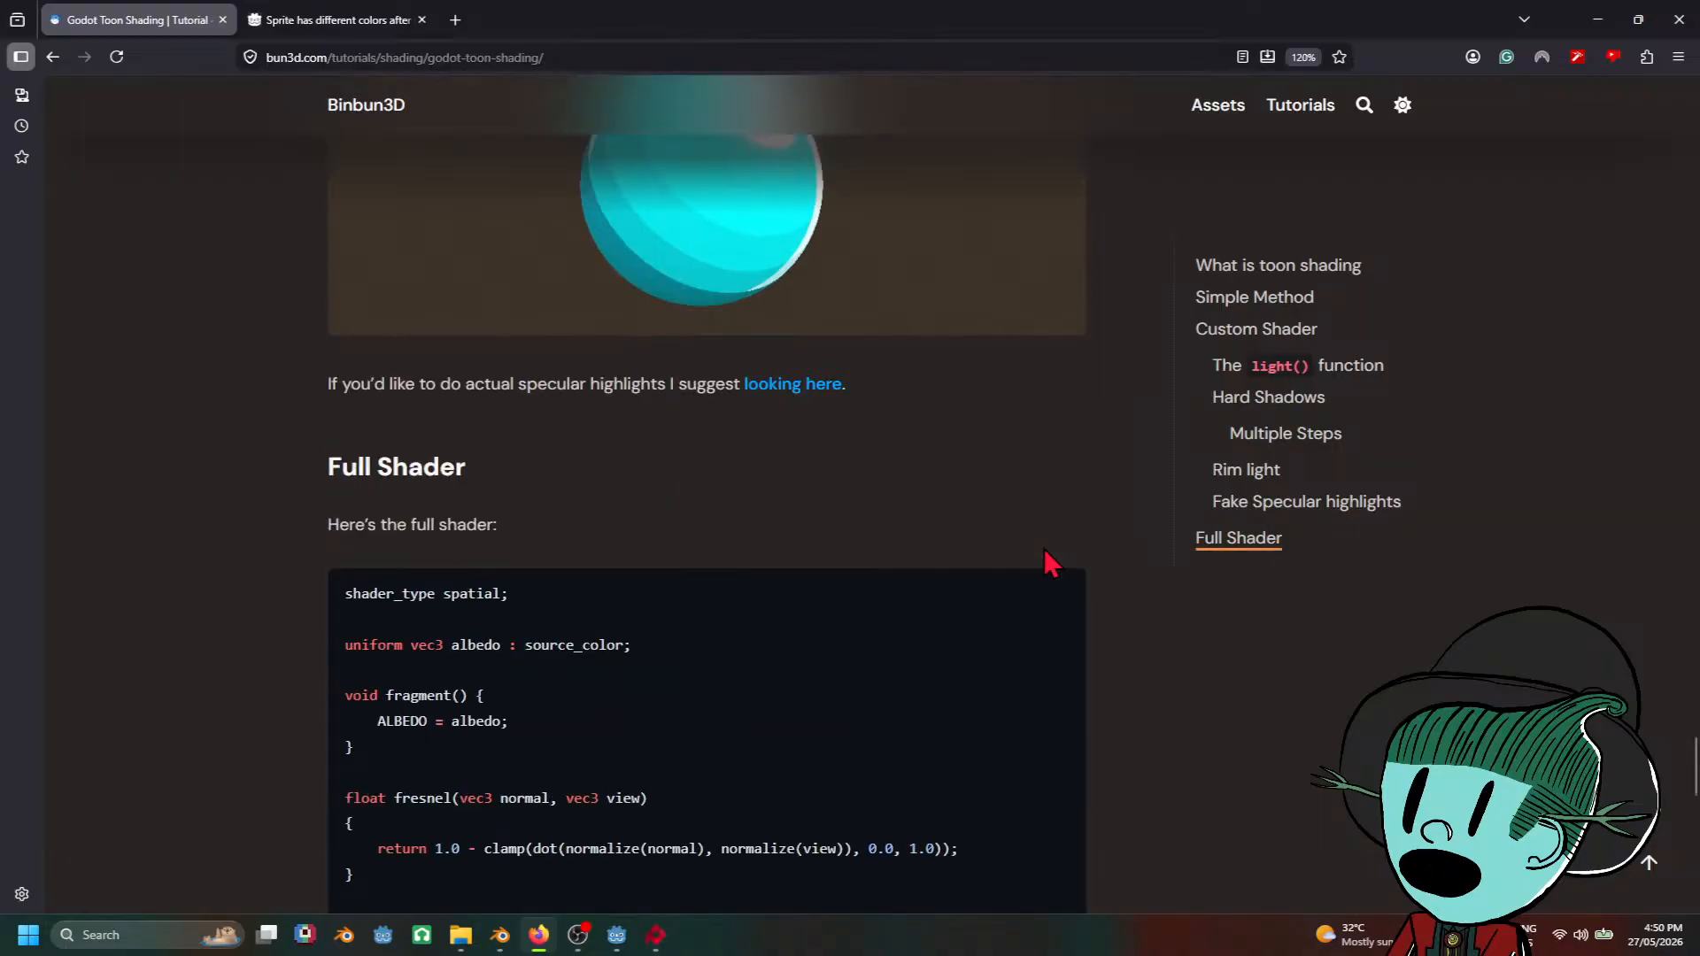
pyautogui.scroll(-5, 1051, 564)
pyautogui.scroll(-3, 1051, 564)
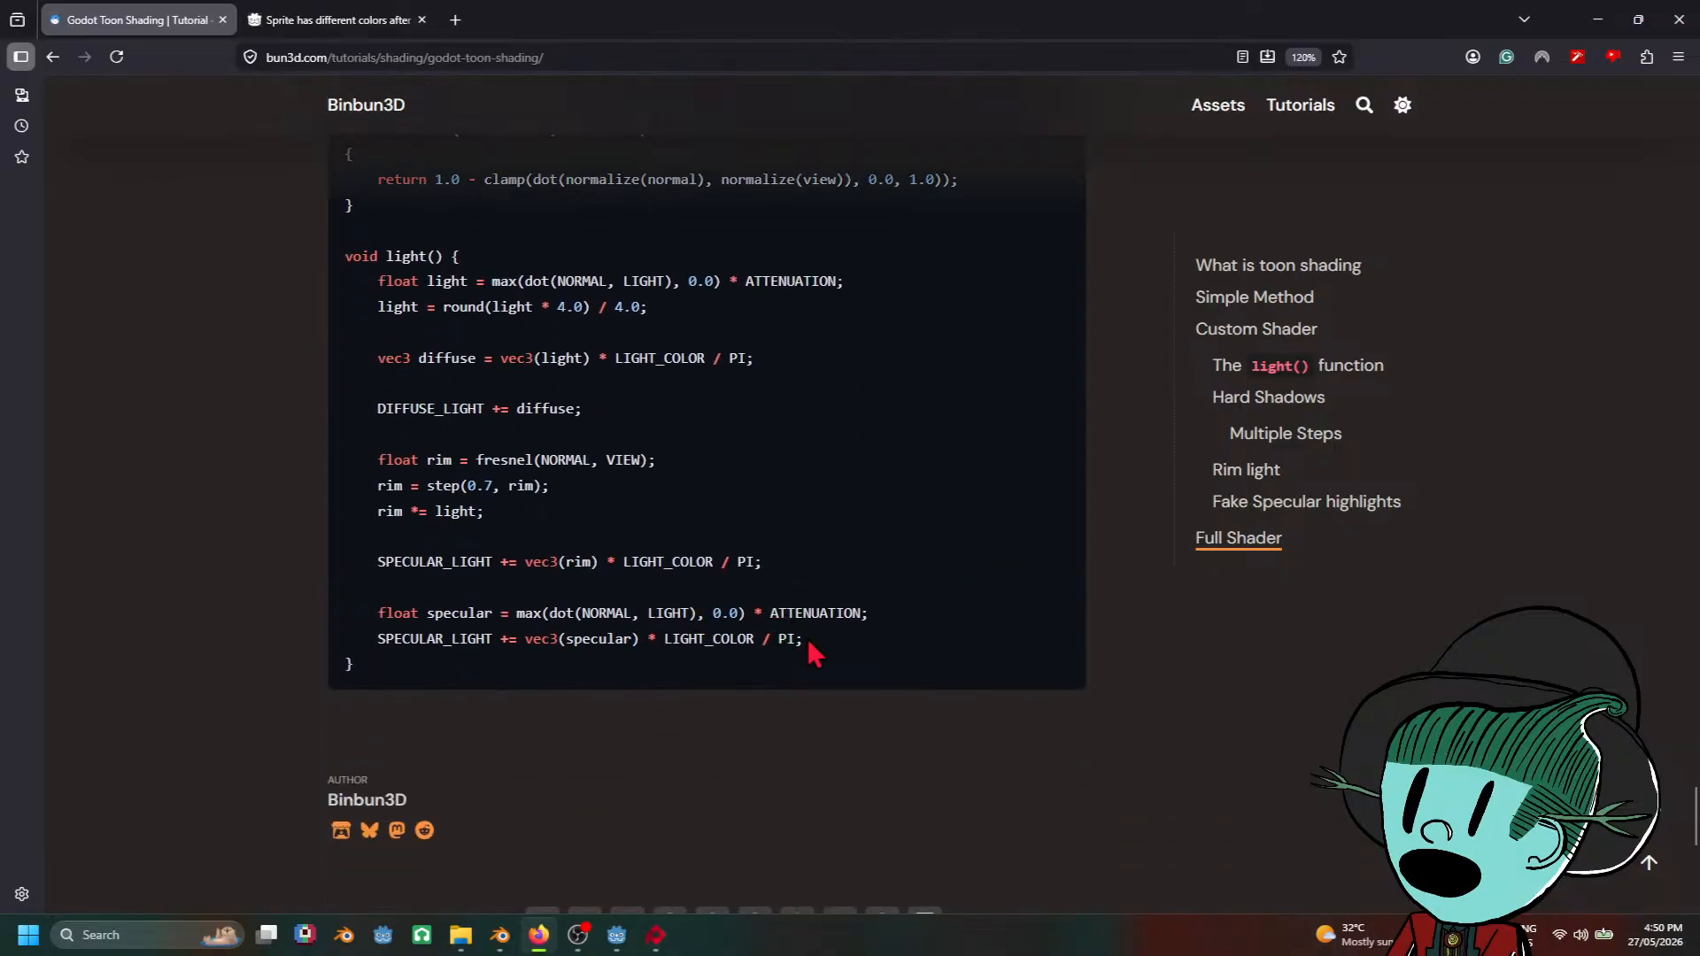
pyautogui.moveTo(802, 642); pyautogui.dragTo(383, 554)
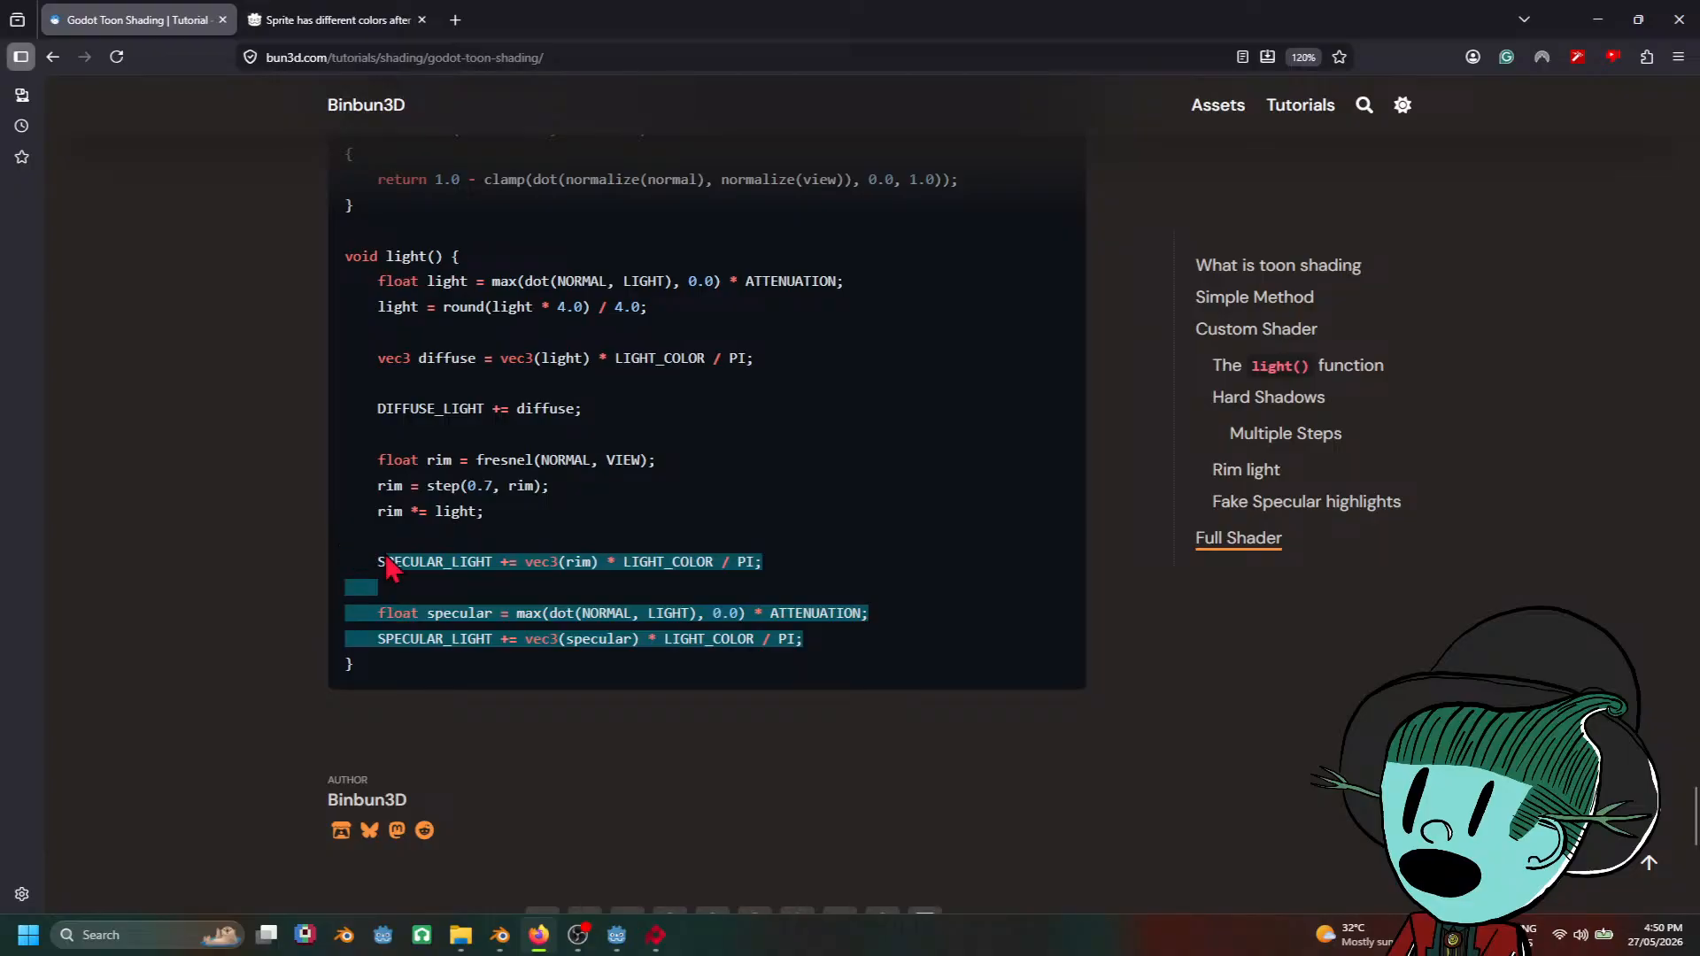
# Step: Compare the tutorial's Rim light light() code with the version extended for fake specular highlights
pyautogui.scroll(5, 911, 555)
pyautogui.scroll(8, 911, 554)
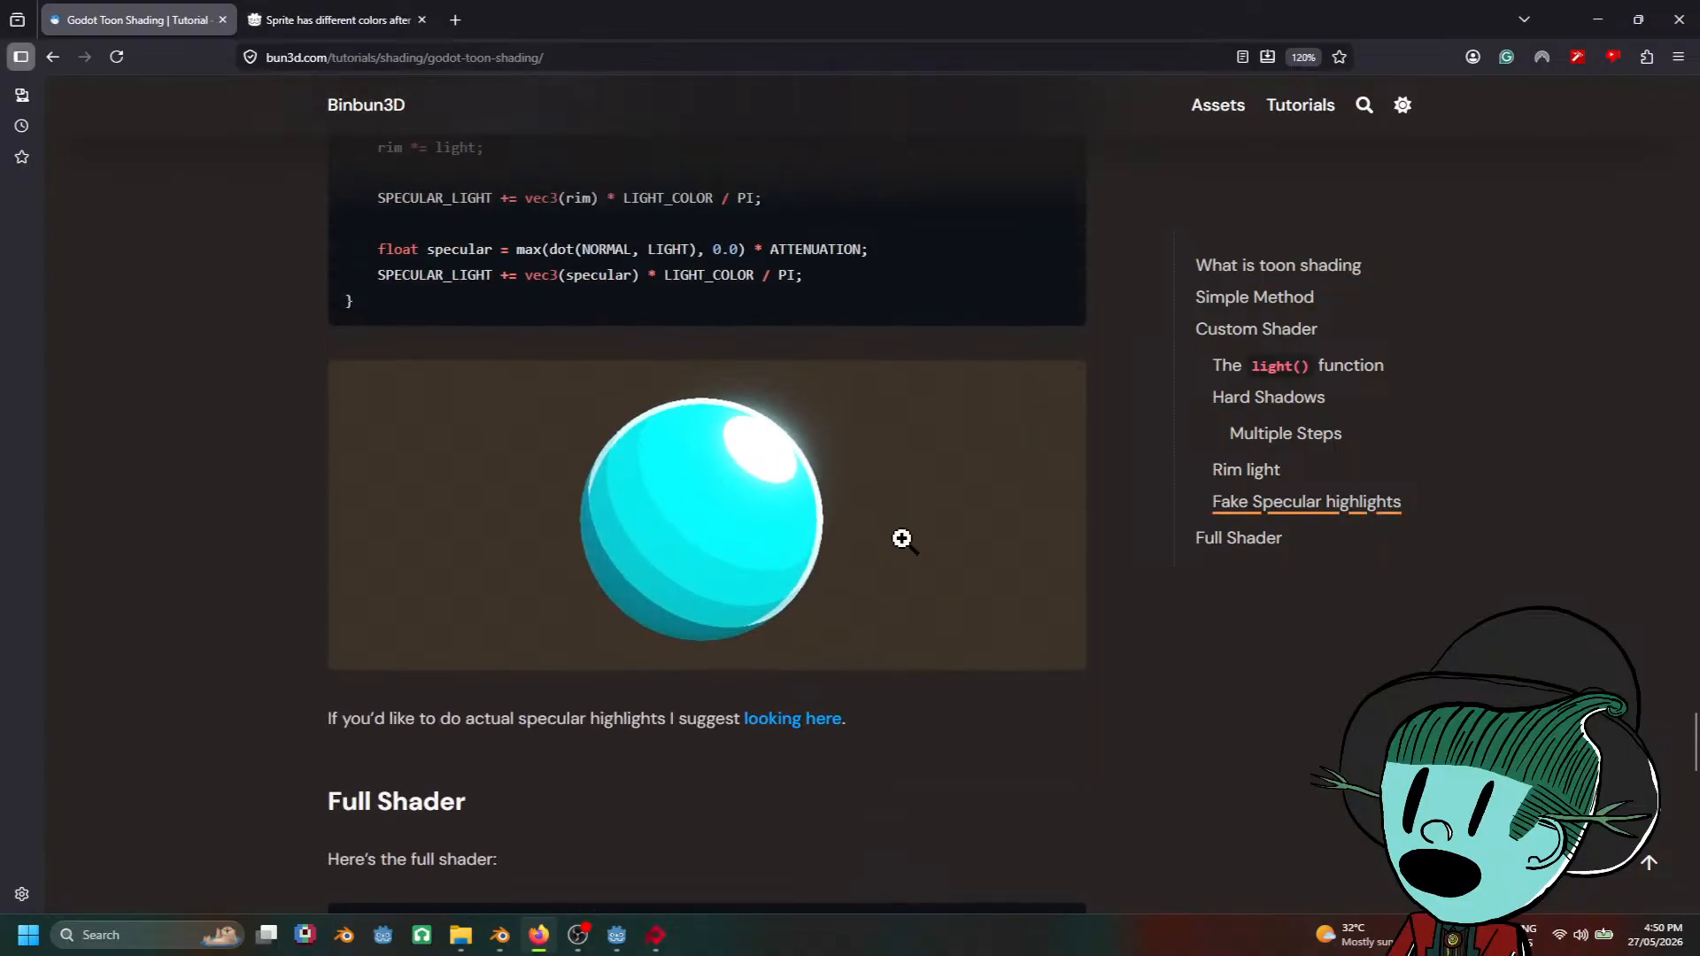
pyautogui.scroll(13, 911, 555)
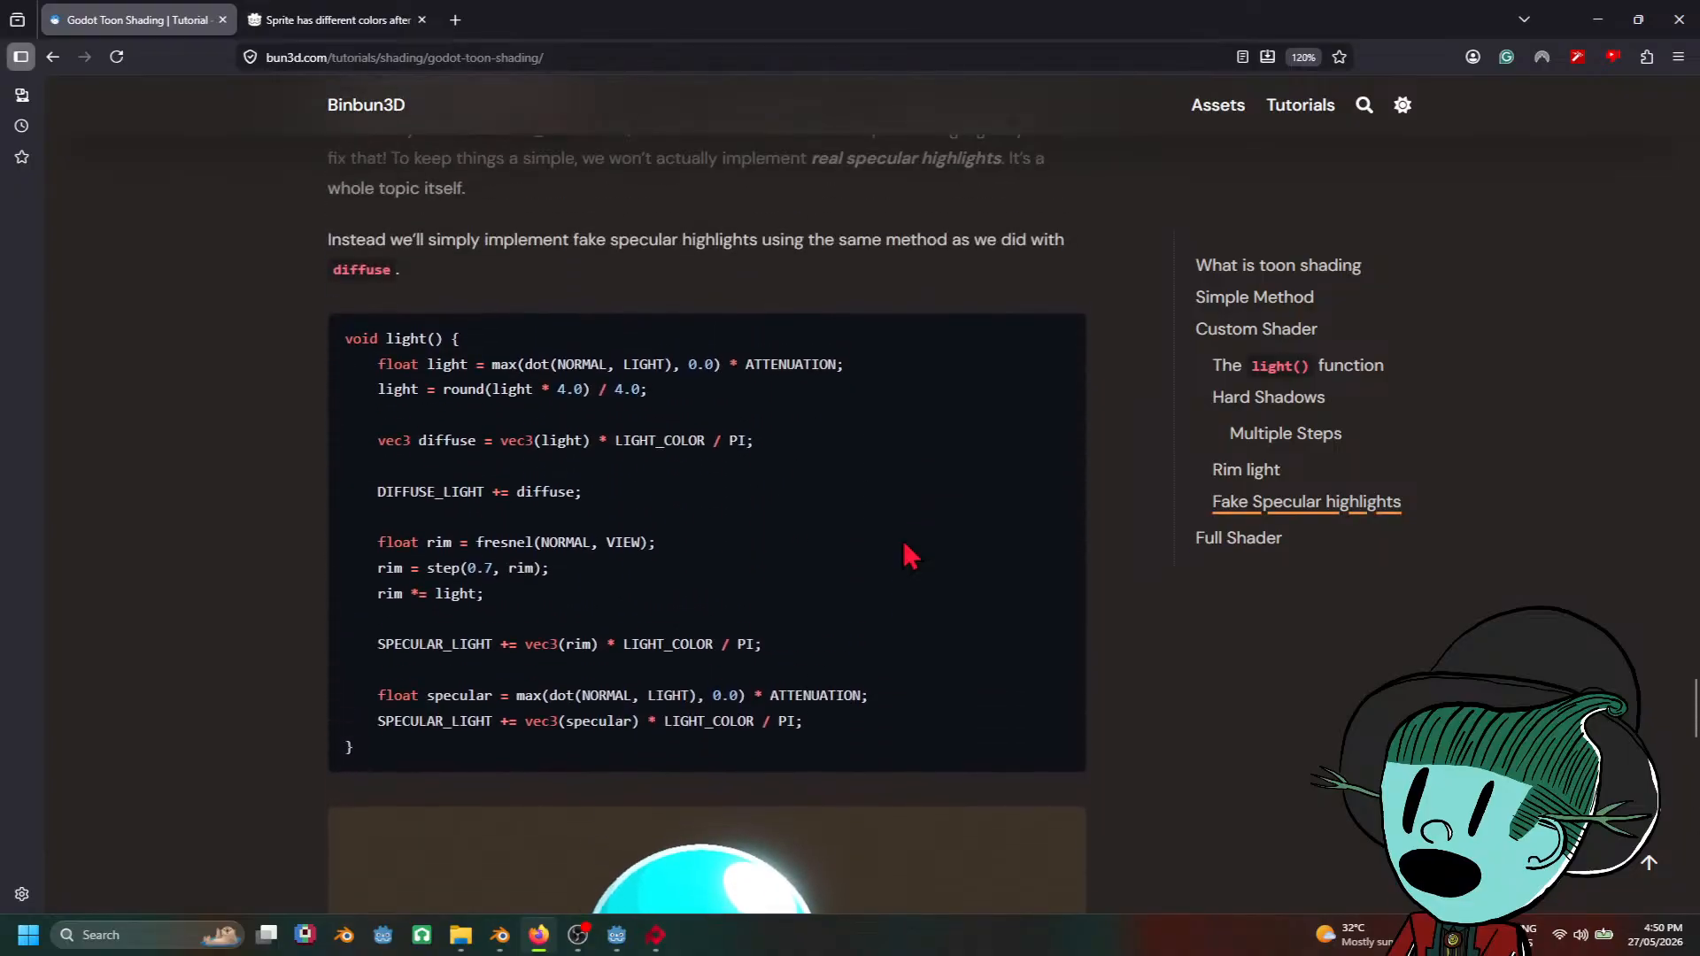
pyautogui.scroll(-7, 911, 555)
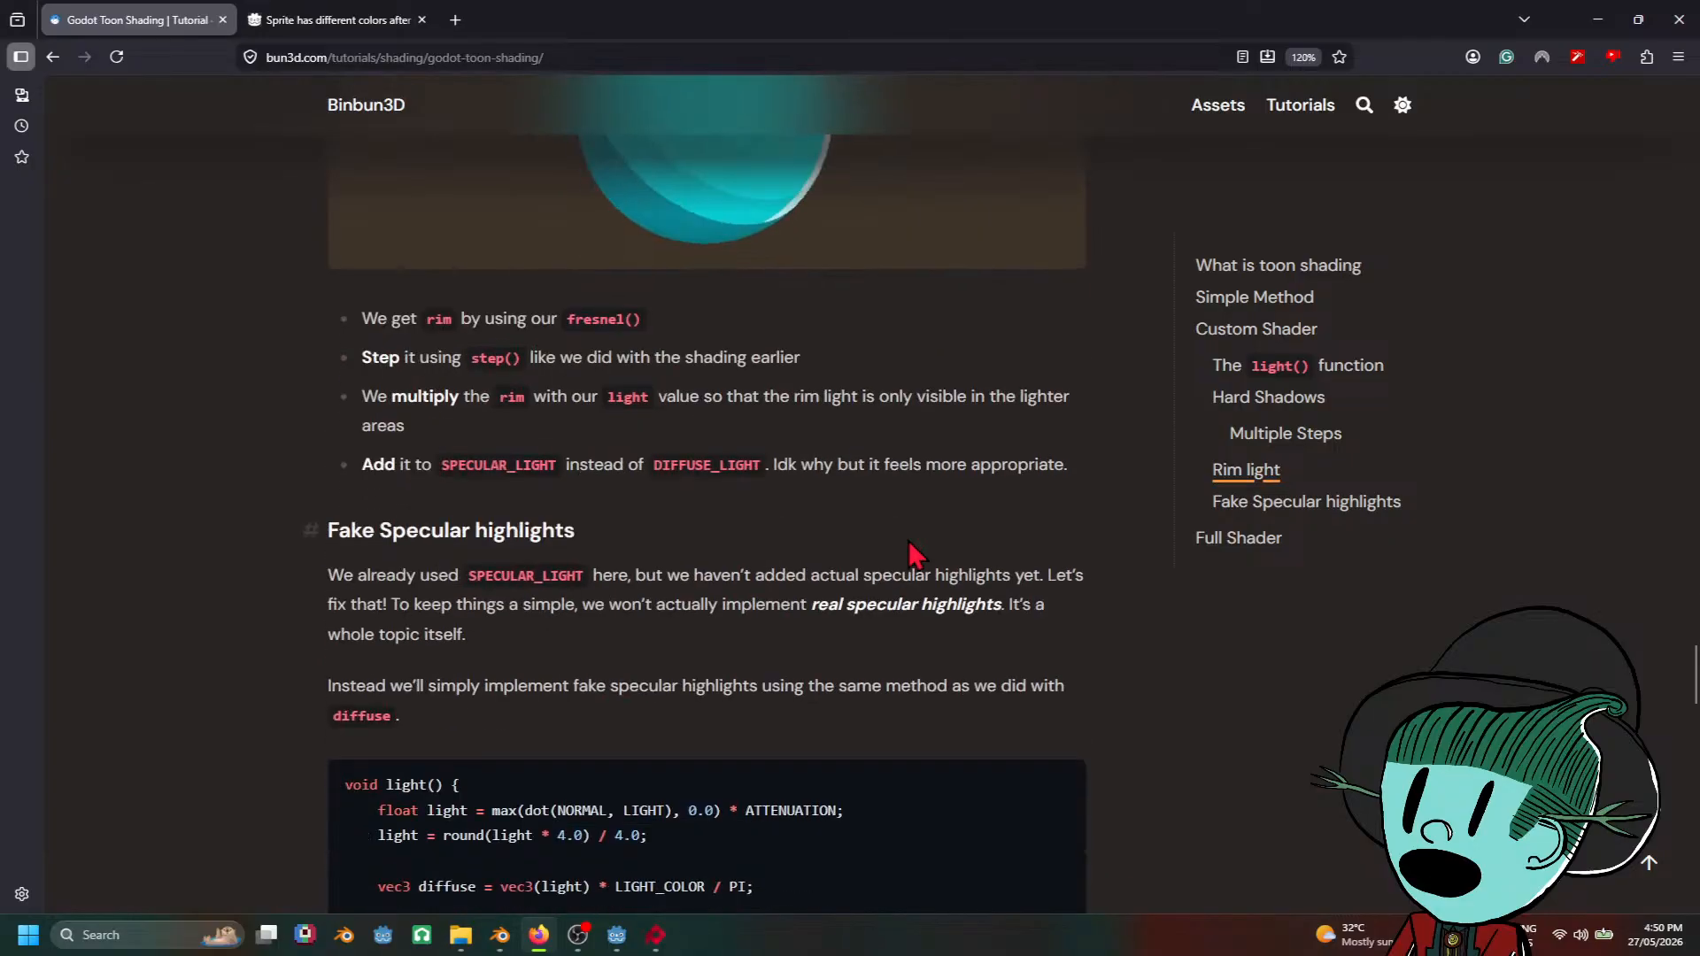
pyautogui.scroll(-6, 909, 542)
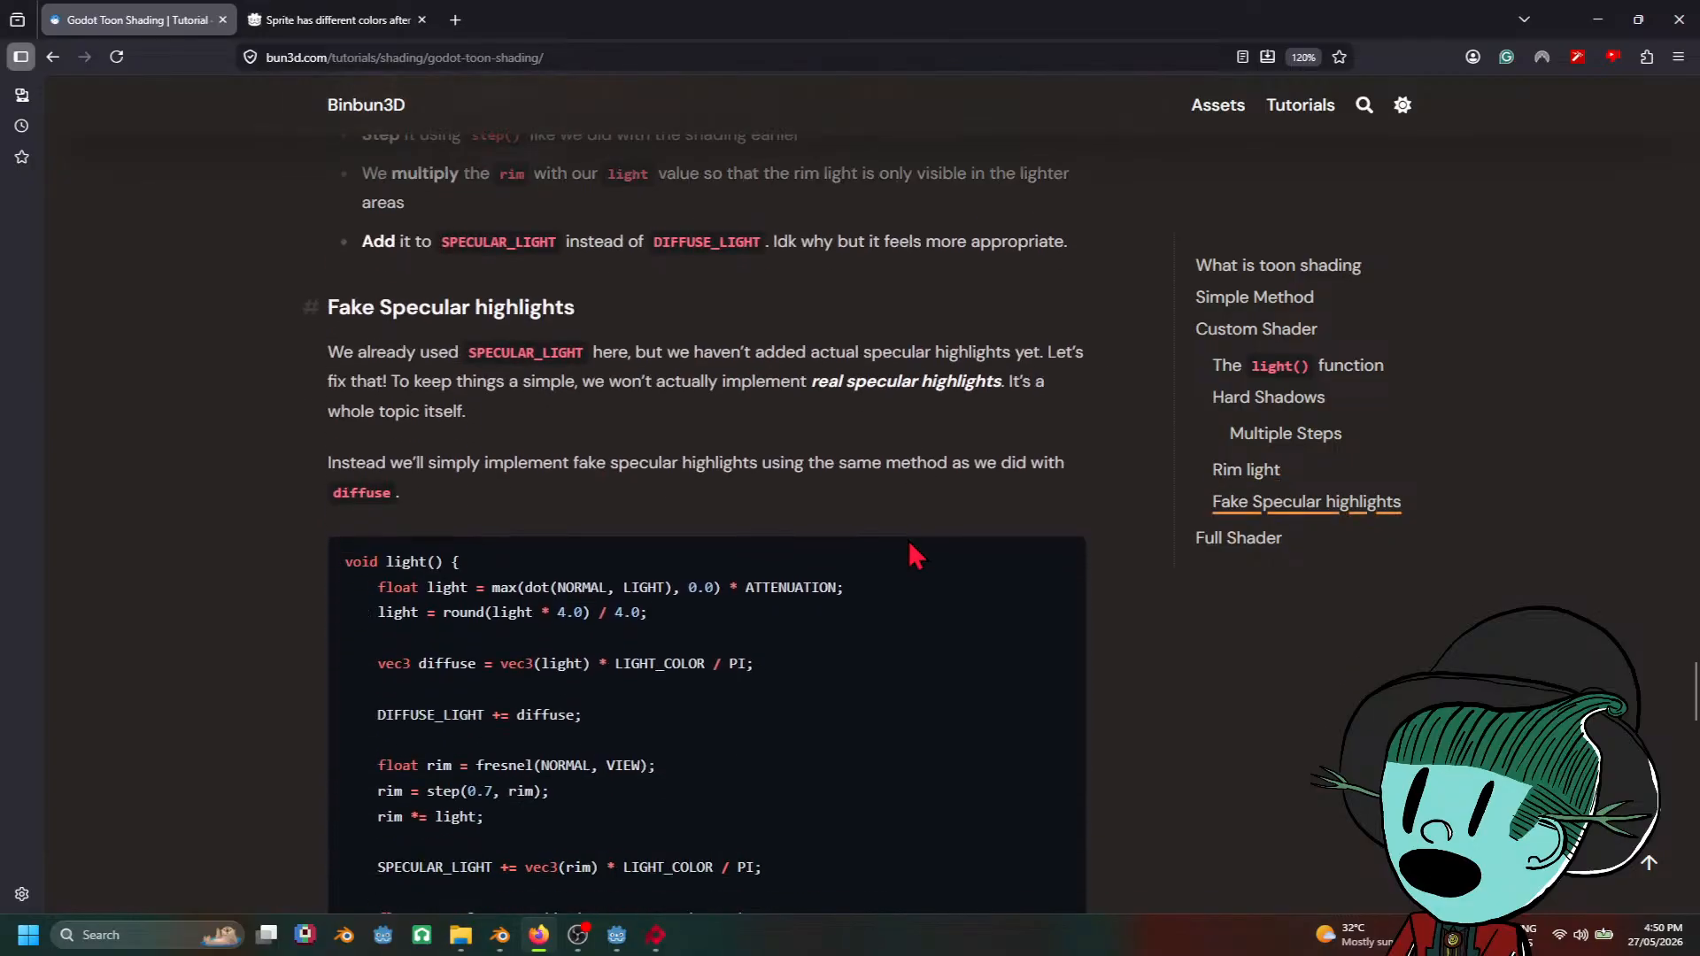
pyautogui.scroll(5, 910, 542)
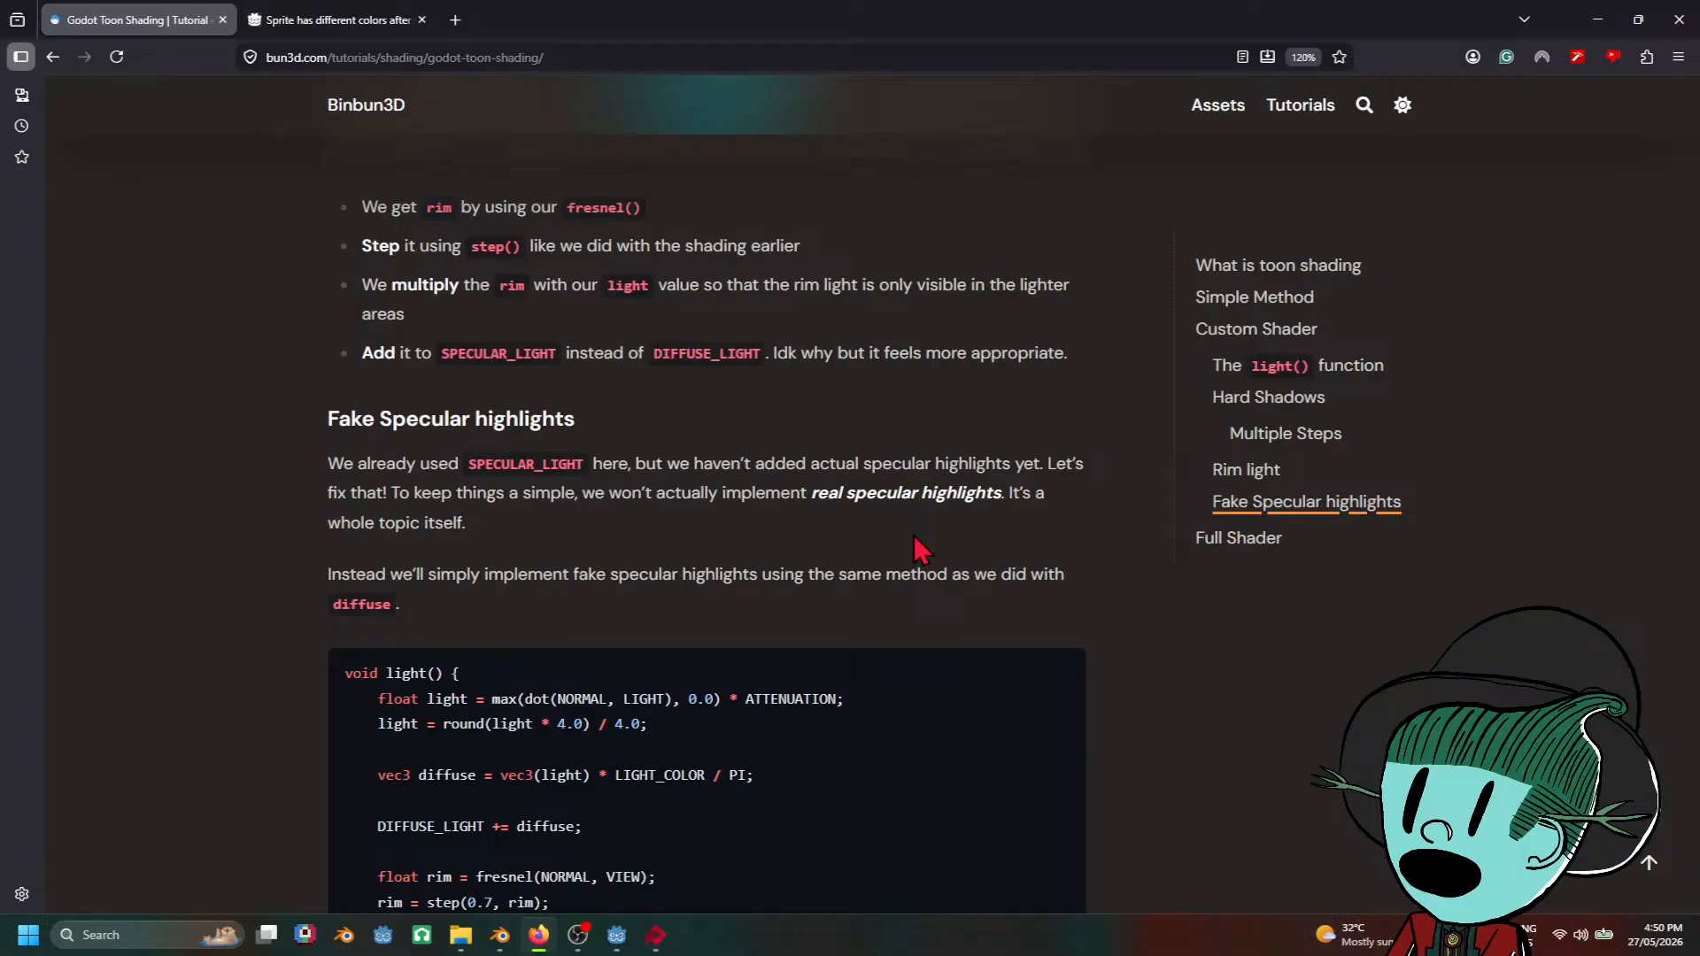
pyautogui.scroll(-3, 921, 549)
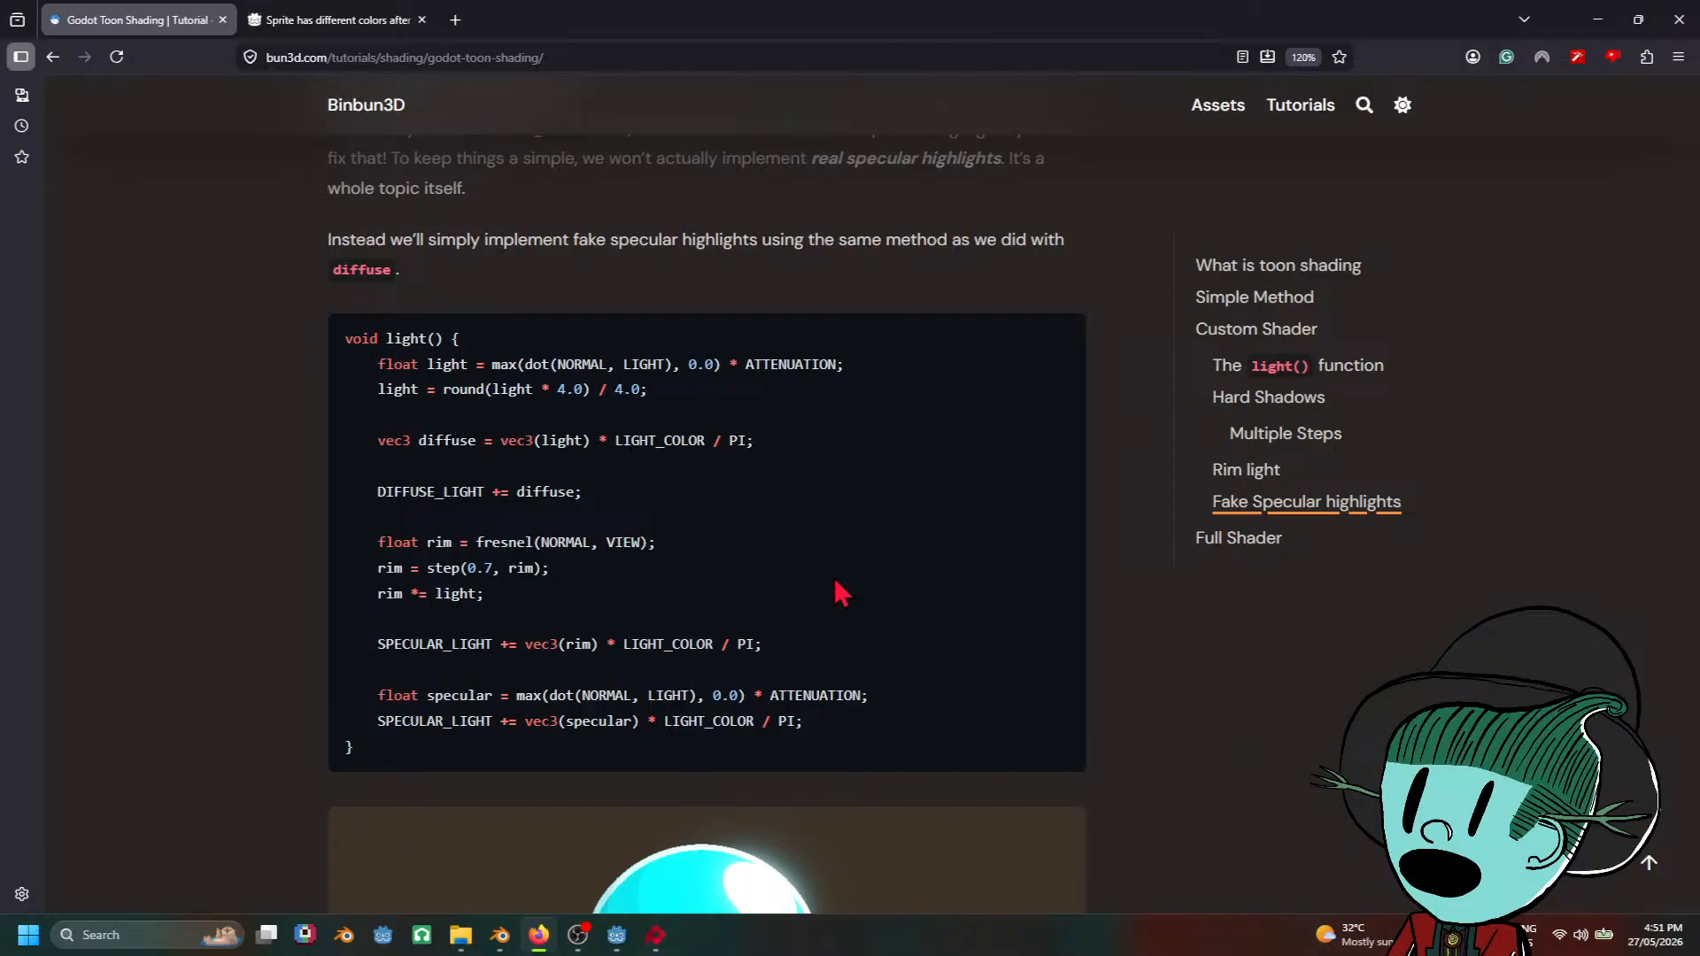
pyautogui.scroll(12, 846, 575)
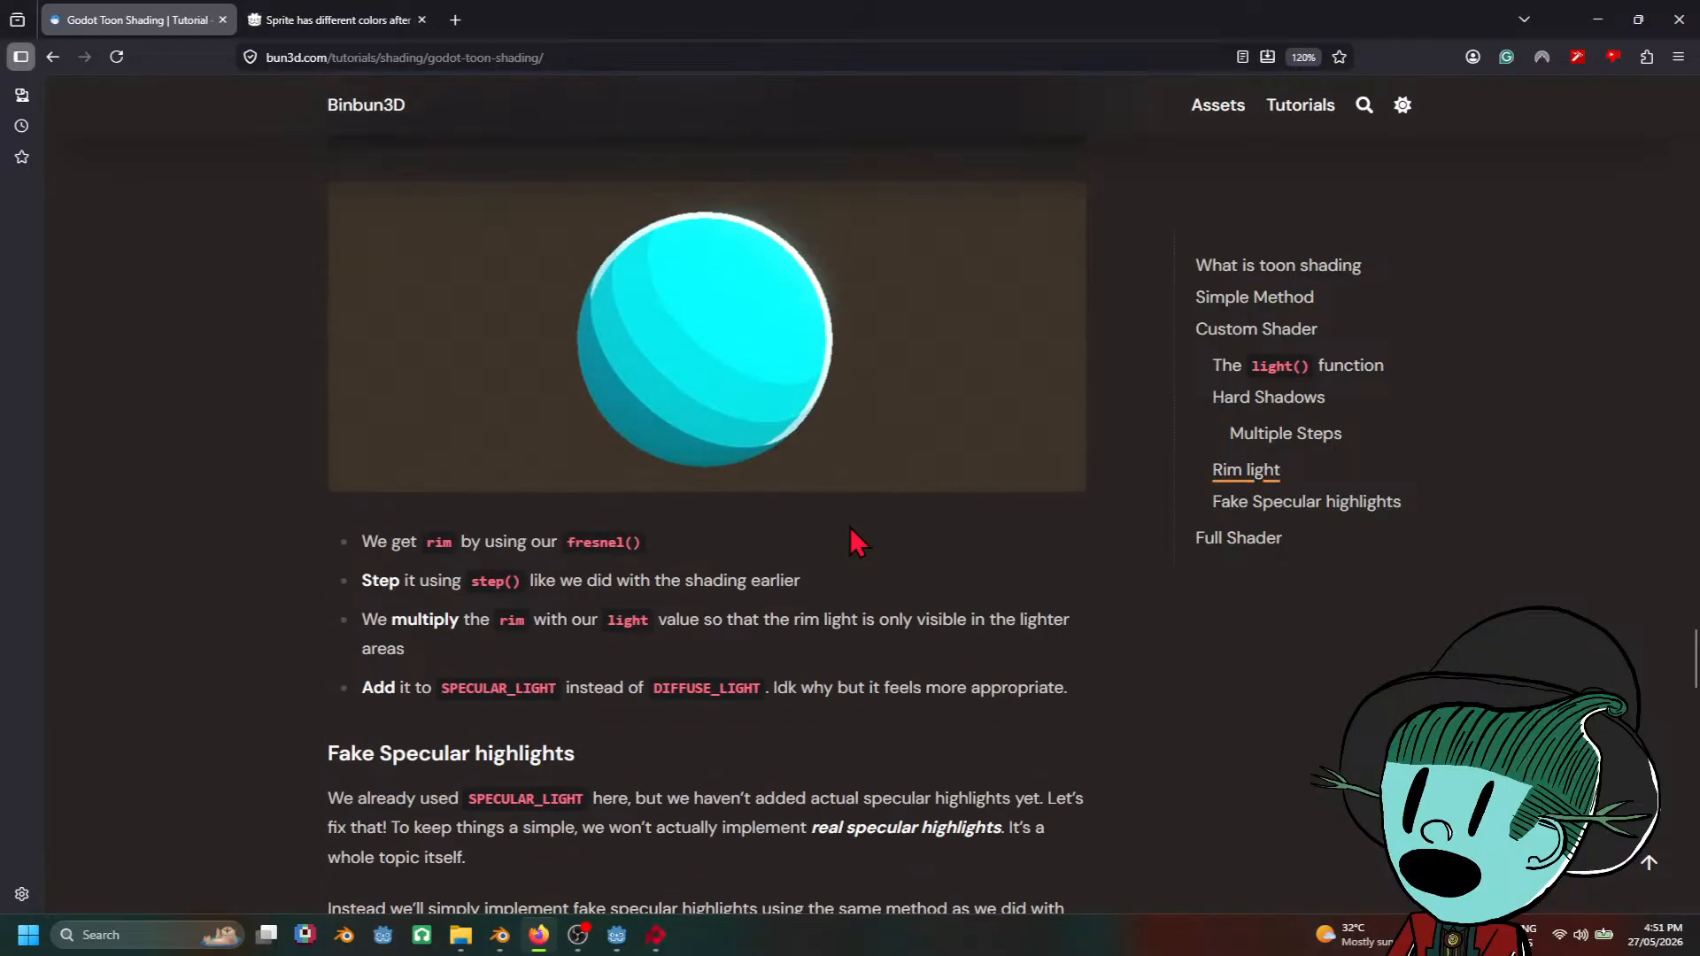
pyautogui.scroll(4, 857, 542)
pyautogui.scroll(-3, 858, 540)
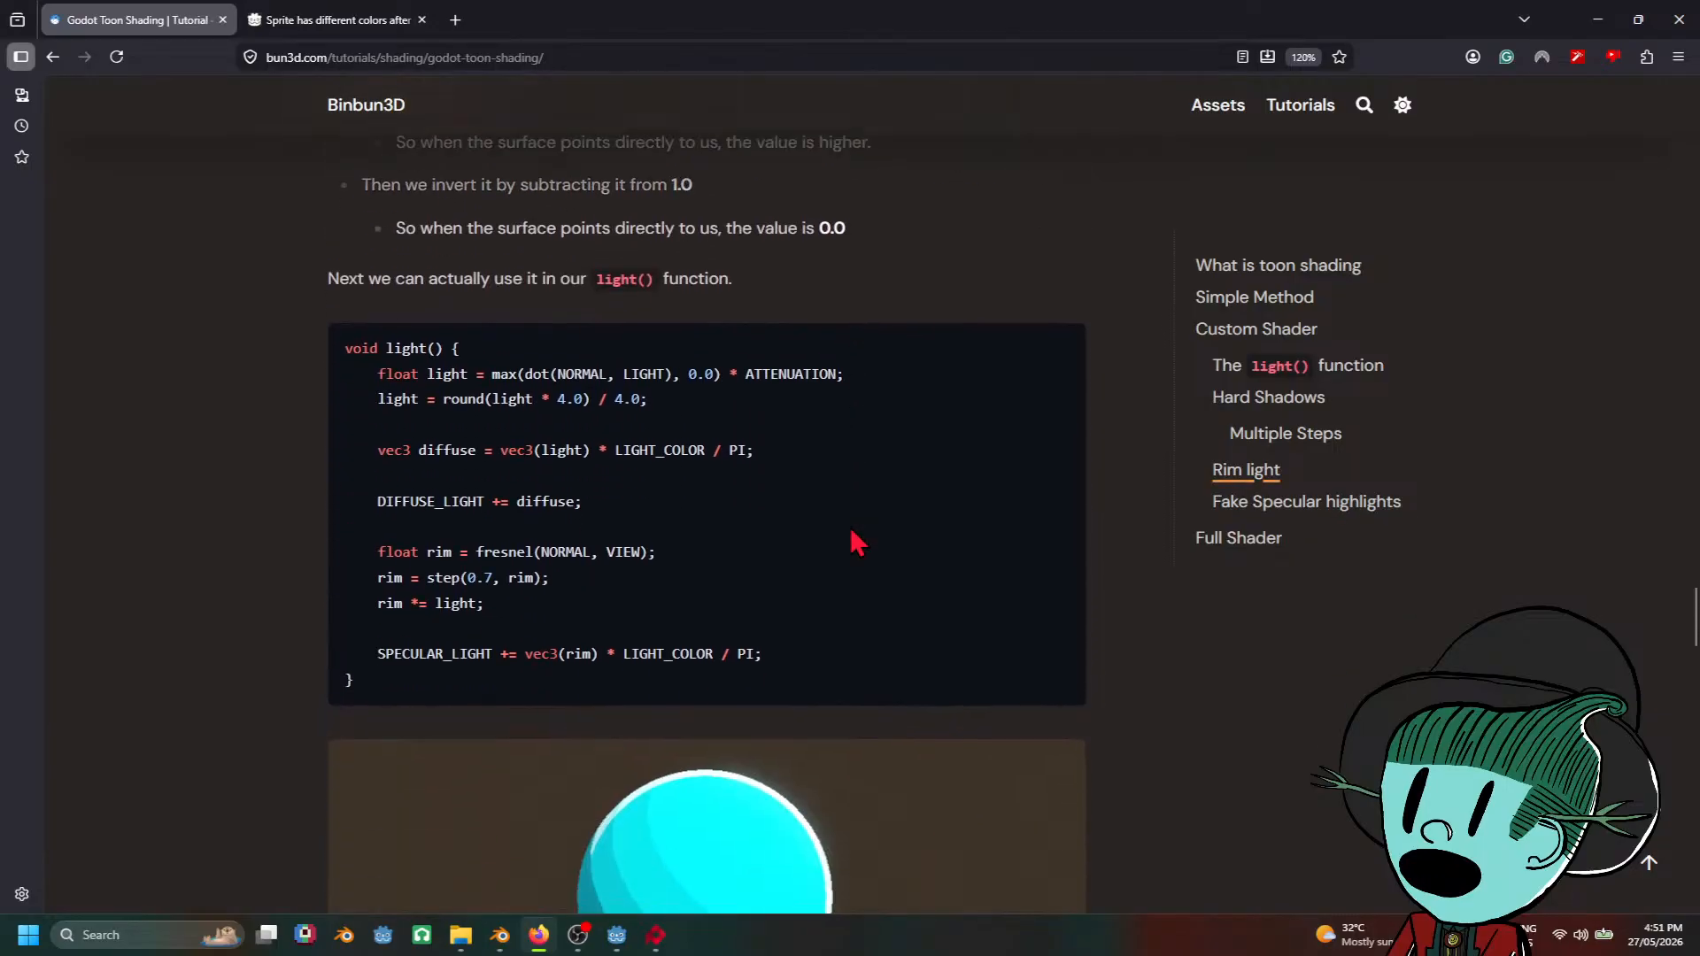
pyautogui.scroll(-14, 857, 542)
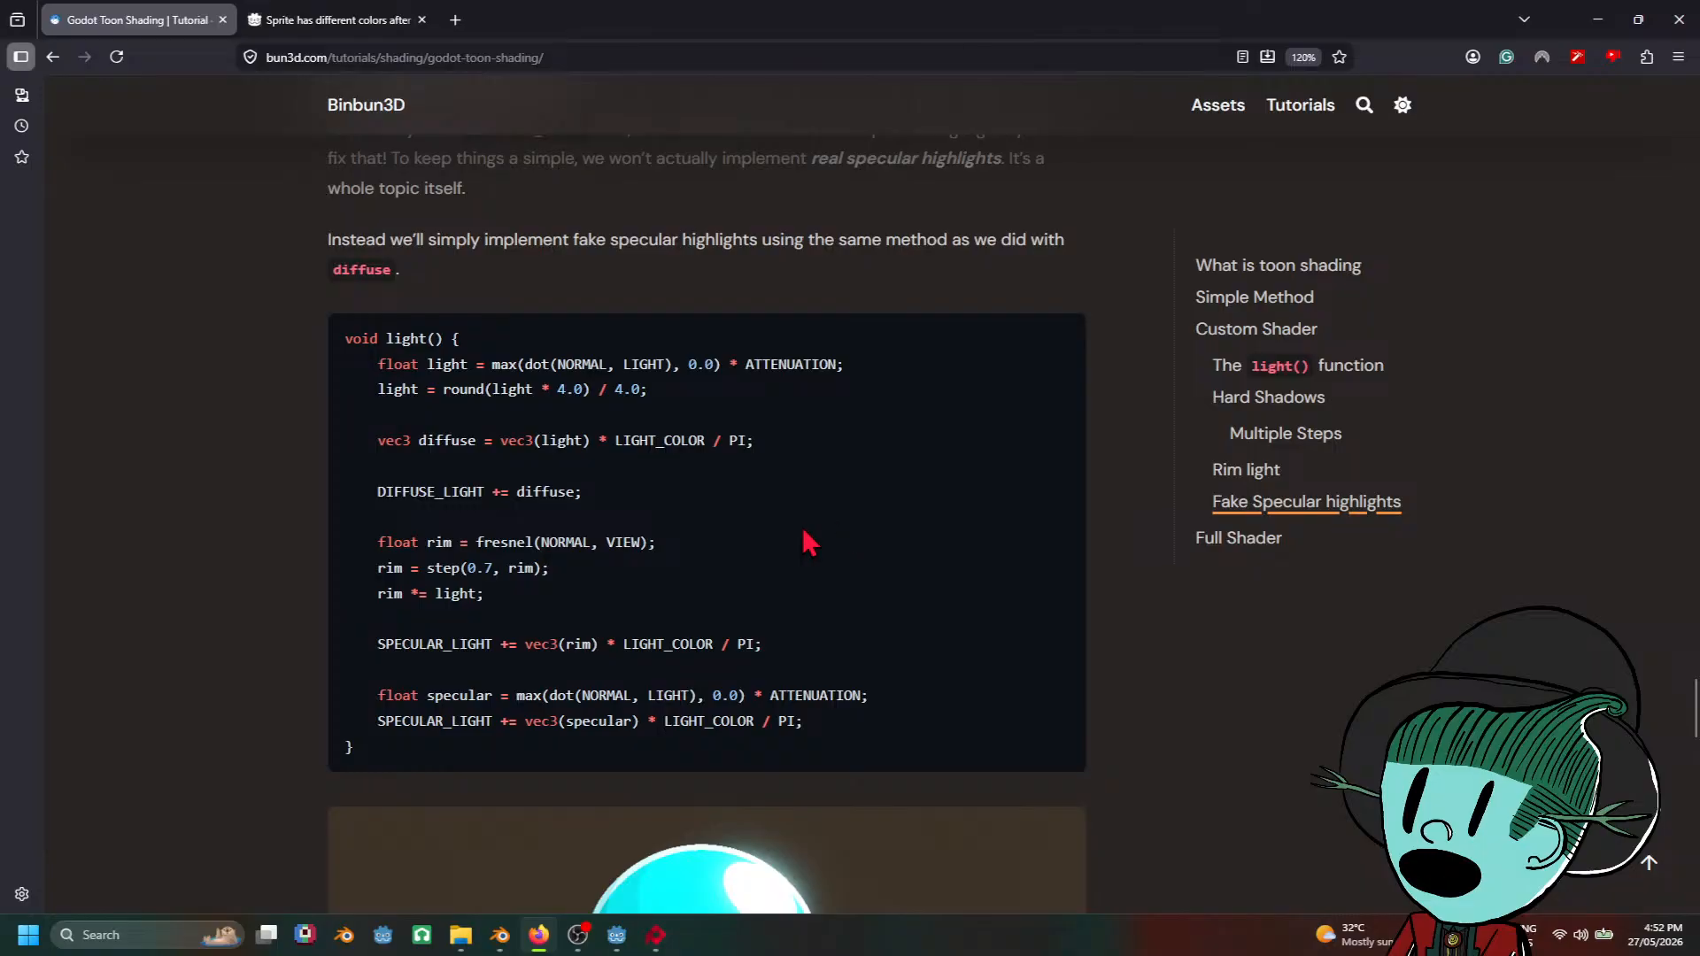
# Step: Switch to Godot and examine the glass step shader's light graph, from the rim light nodes to the Output's Diffuse and Specular inputs
pyautogui.click(618, 935)
pyautogui.keyDown('ctrl'); pyautogui.scroll(-2, 930, 795); pyautogui.keyUp('ctrl')
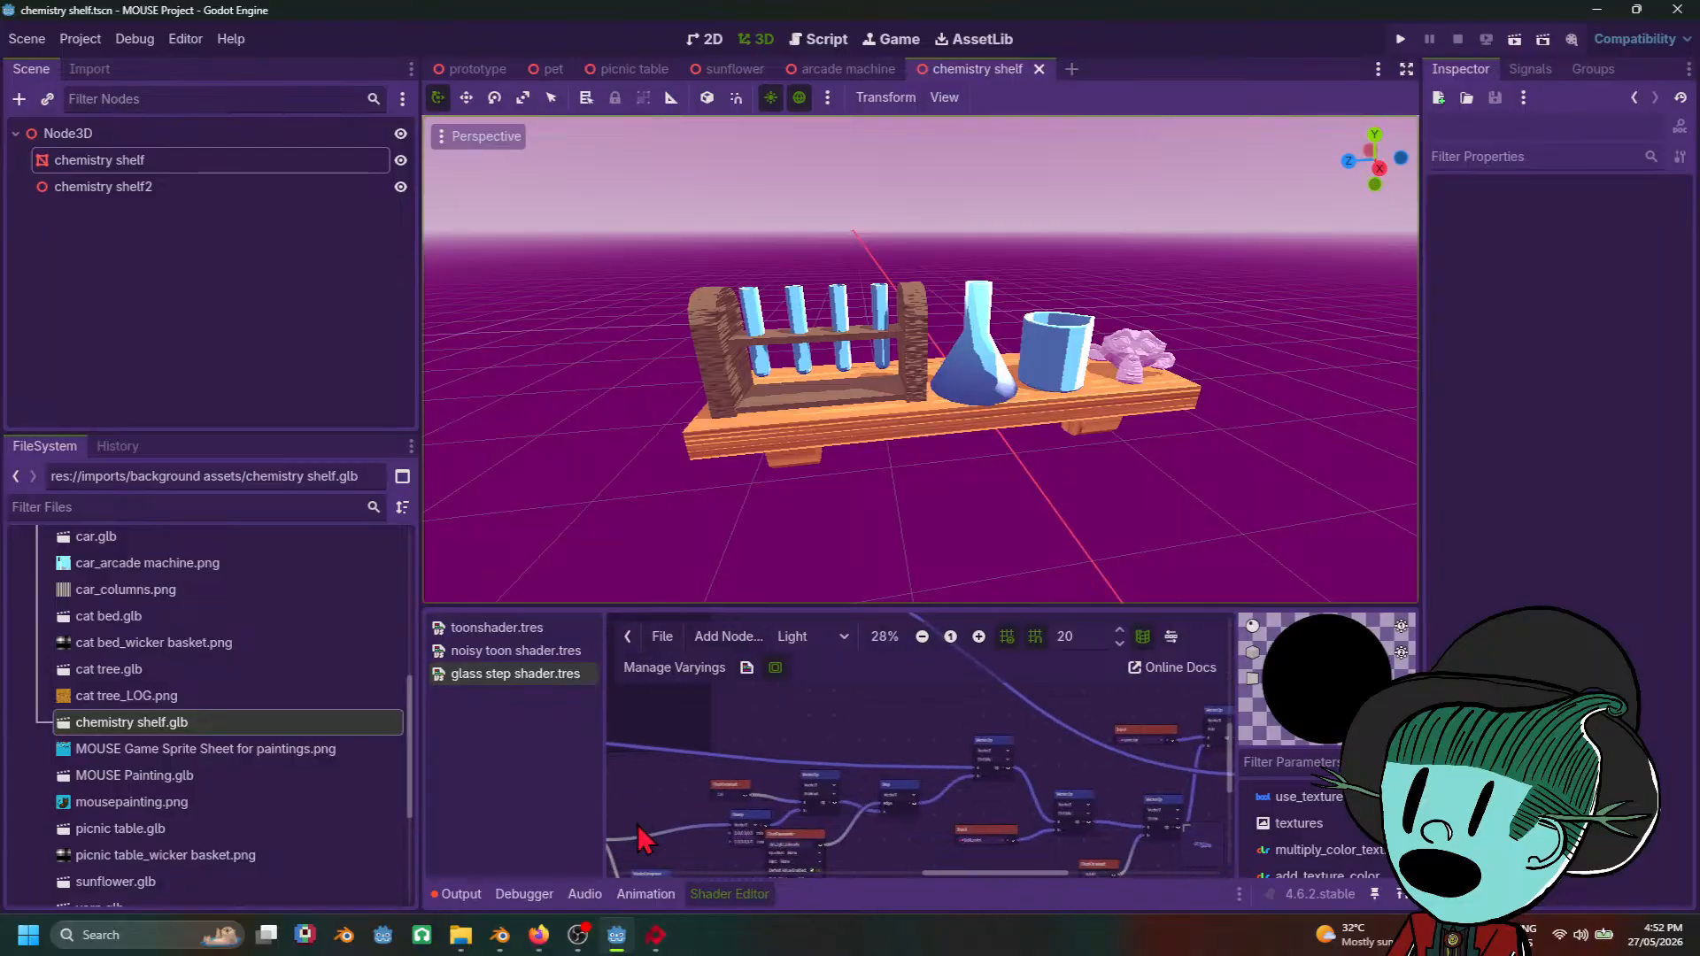
pyautogui.moveTo(1006, 812); pyautogui.dragTo(794, 711, button='middle')
pyautogui.moveTo(817, 772); pyautogui.dragTo(1132, 815, button='middle')
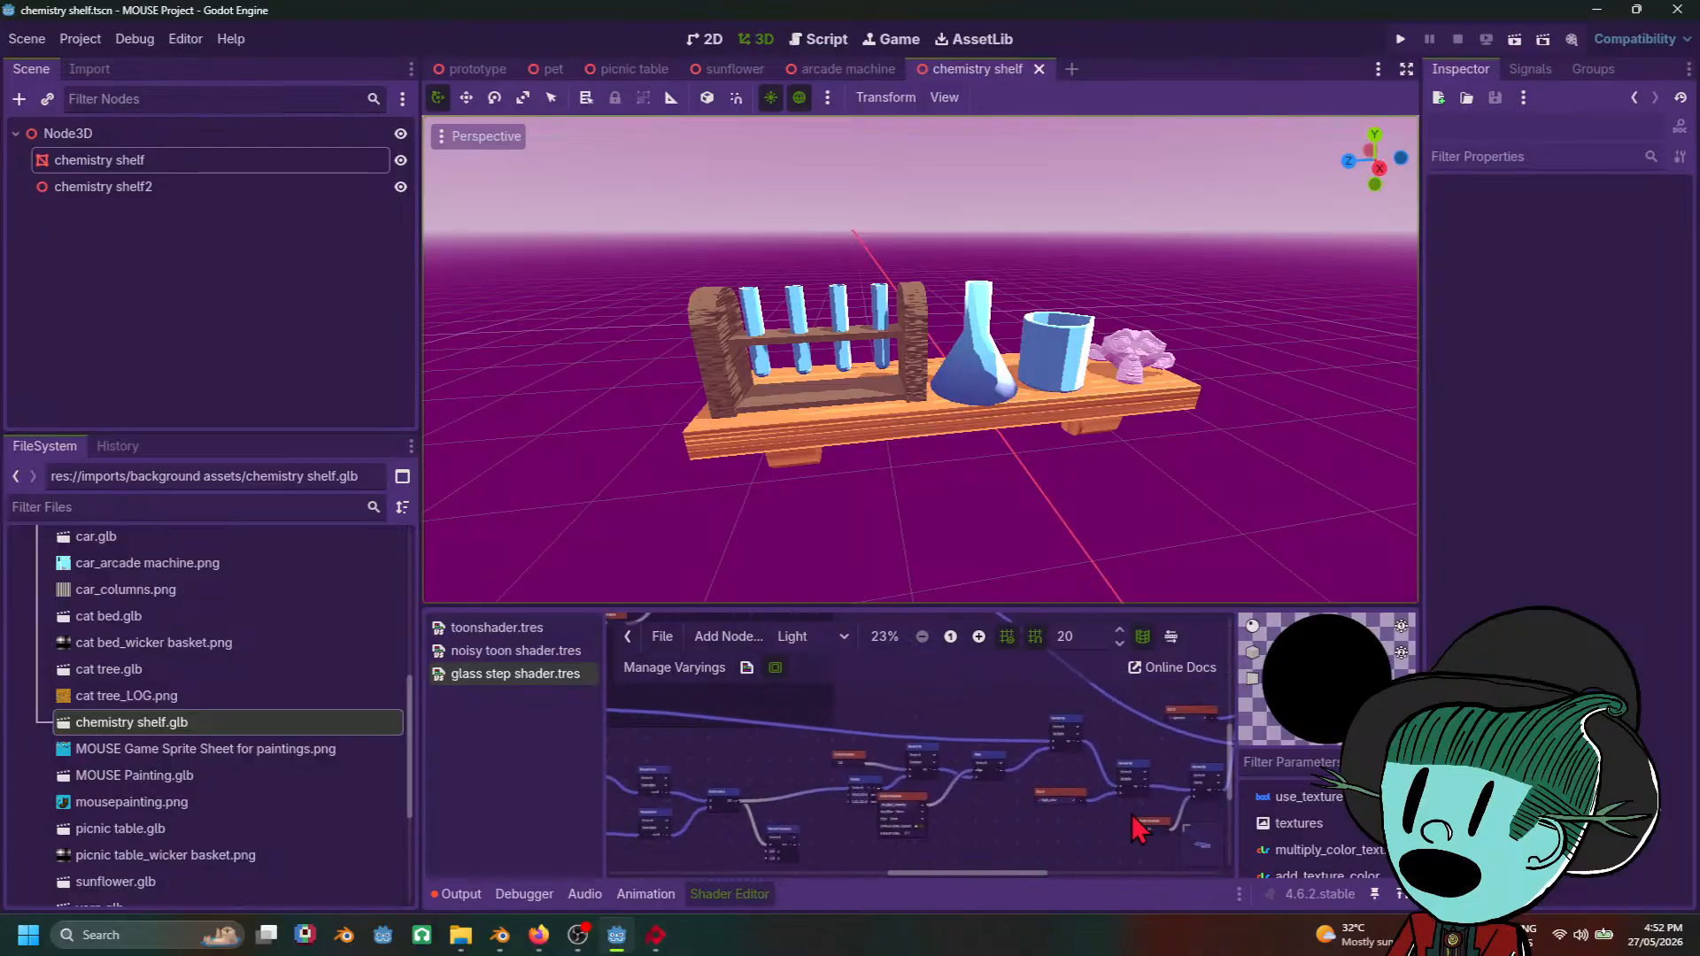
pyautogui.moveTo(845, 746); pyautogui.dragTo(884, 624, button='middle')
pyautogui.keyDown('ctrl'); pyautogui.scroll(4, 668, 816); pyautogui.keyUp('ctrl')
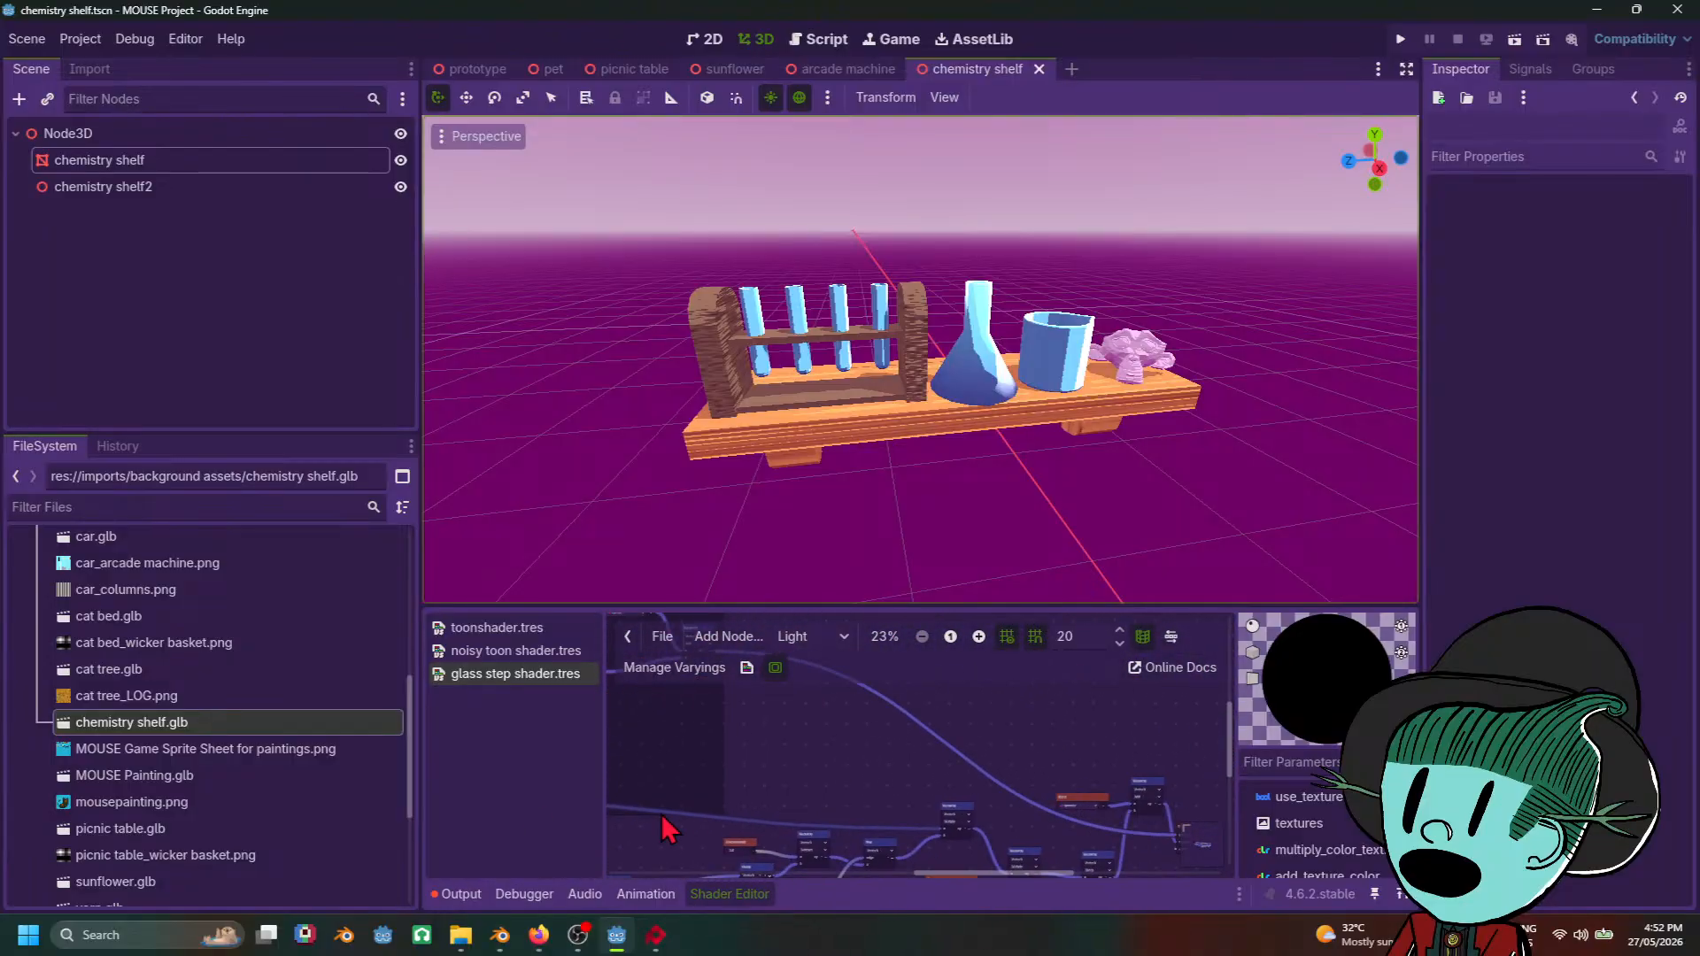
pyautogui.moveTo(667, 816); pyautogui.dragTo(885, 771, button='middle')
pyautogui.keyDown('ctrl'); pyautogui.scroll(1, 1121, 783); pyautogui.keyUp('ctrl')
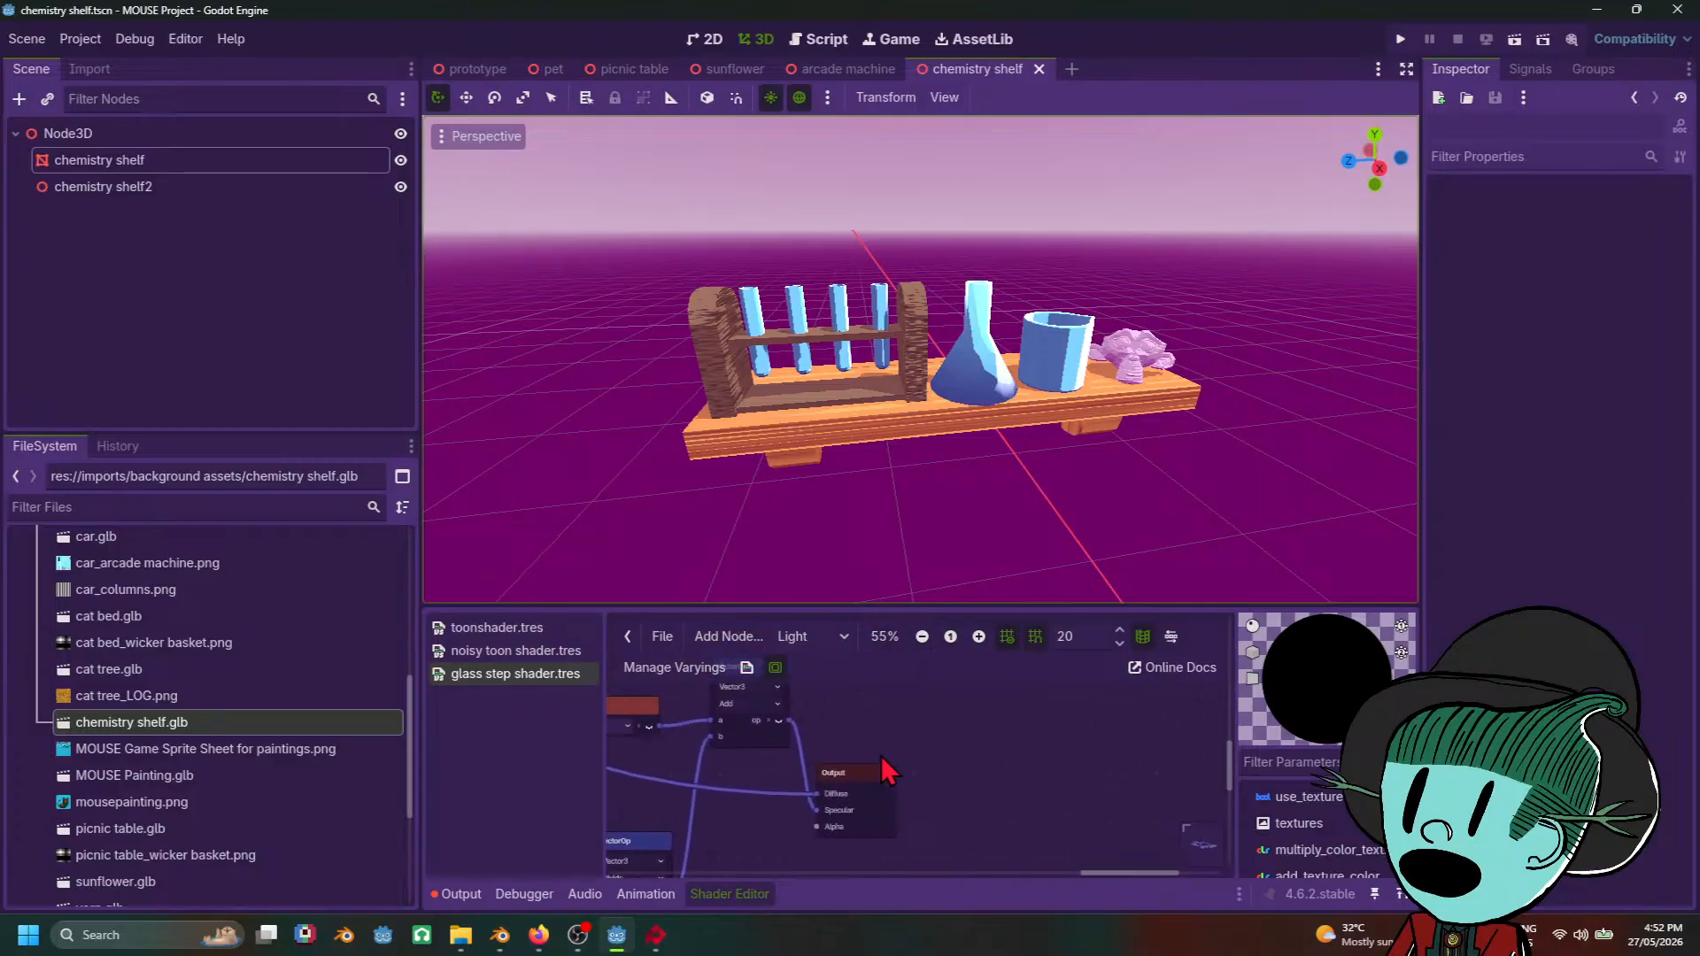
pyautogui.keyDown('ctrl'); pyautogui.scroll(-4, 915, 825); pyautogui.keyUp('ctrl')
pyautogui.moveTo(916, 825); pyautogui.dragTo(1109, 753, button='middle')
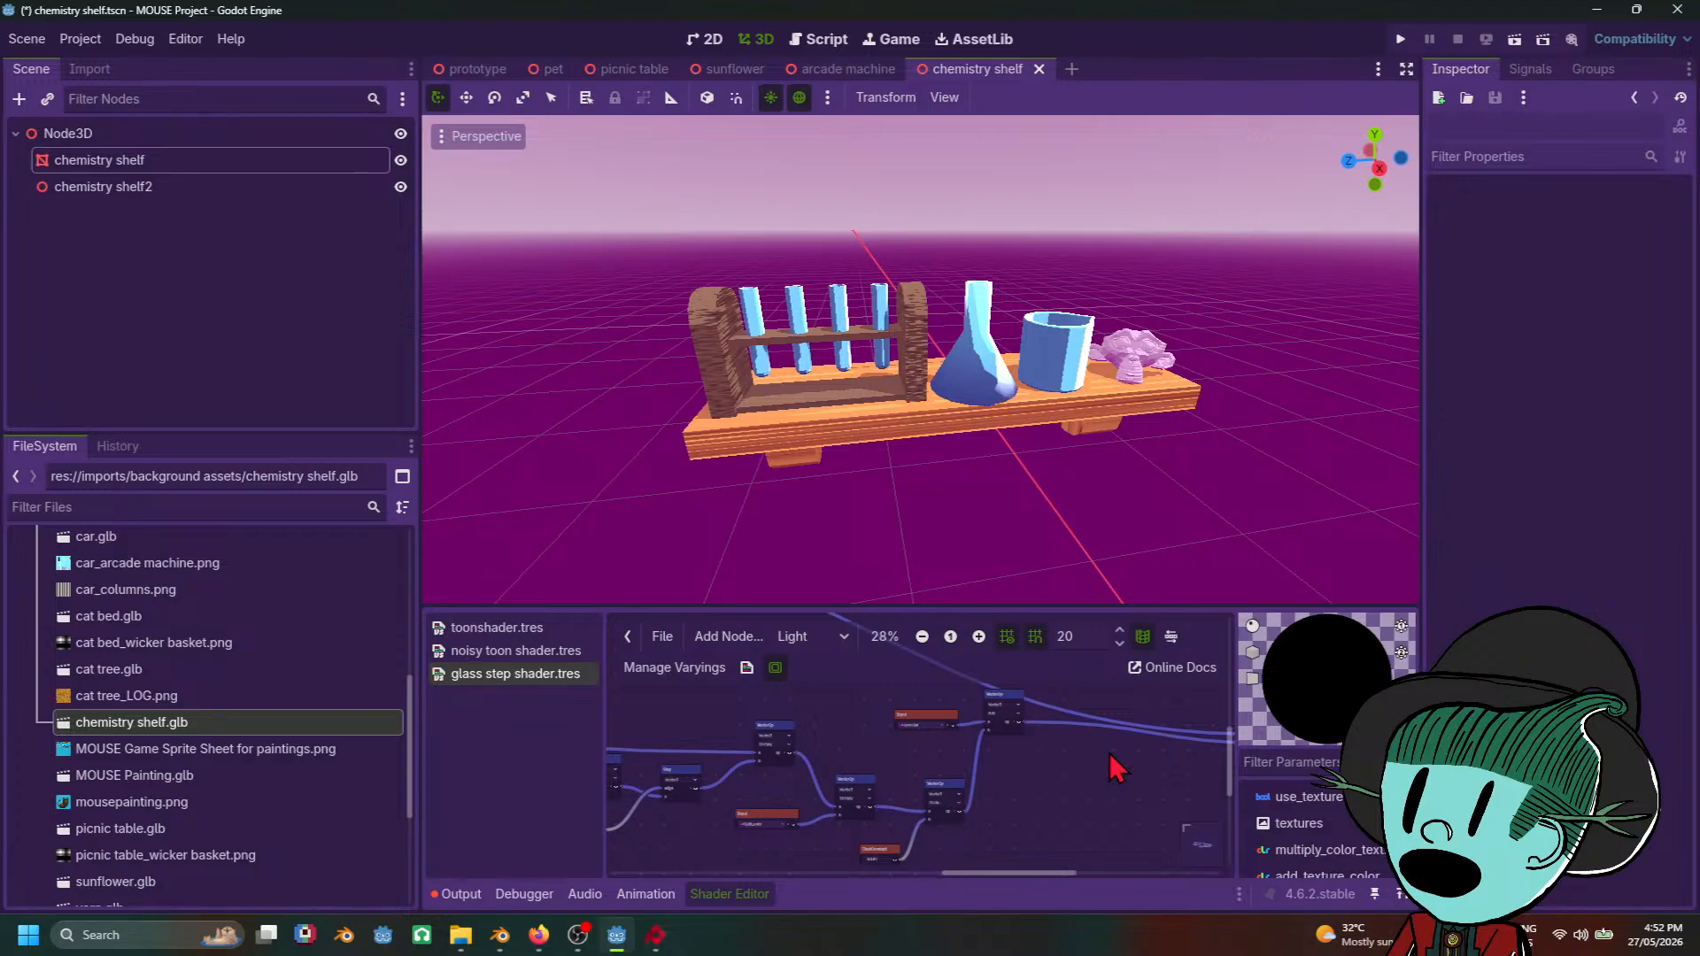
pyautogui.keyDown('ctrl'); pyautogui.scroll(3, 857, 761); pyautogui.keyUp('ctrl')
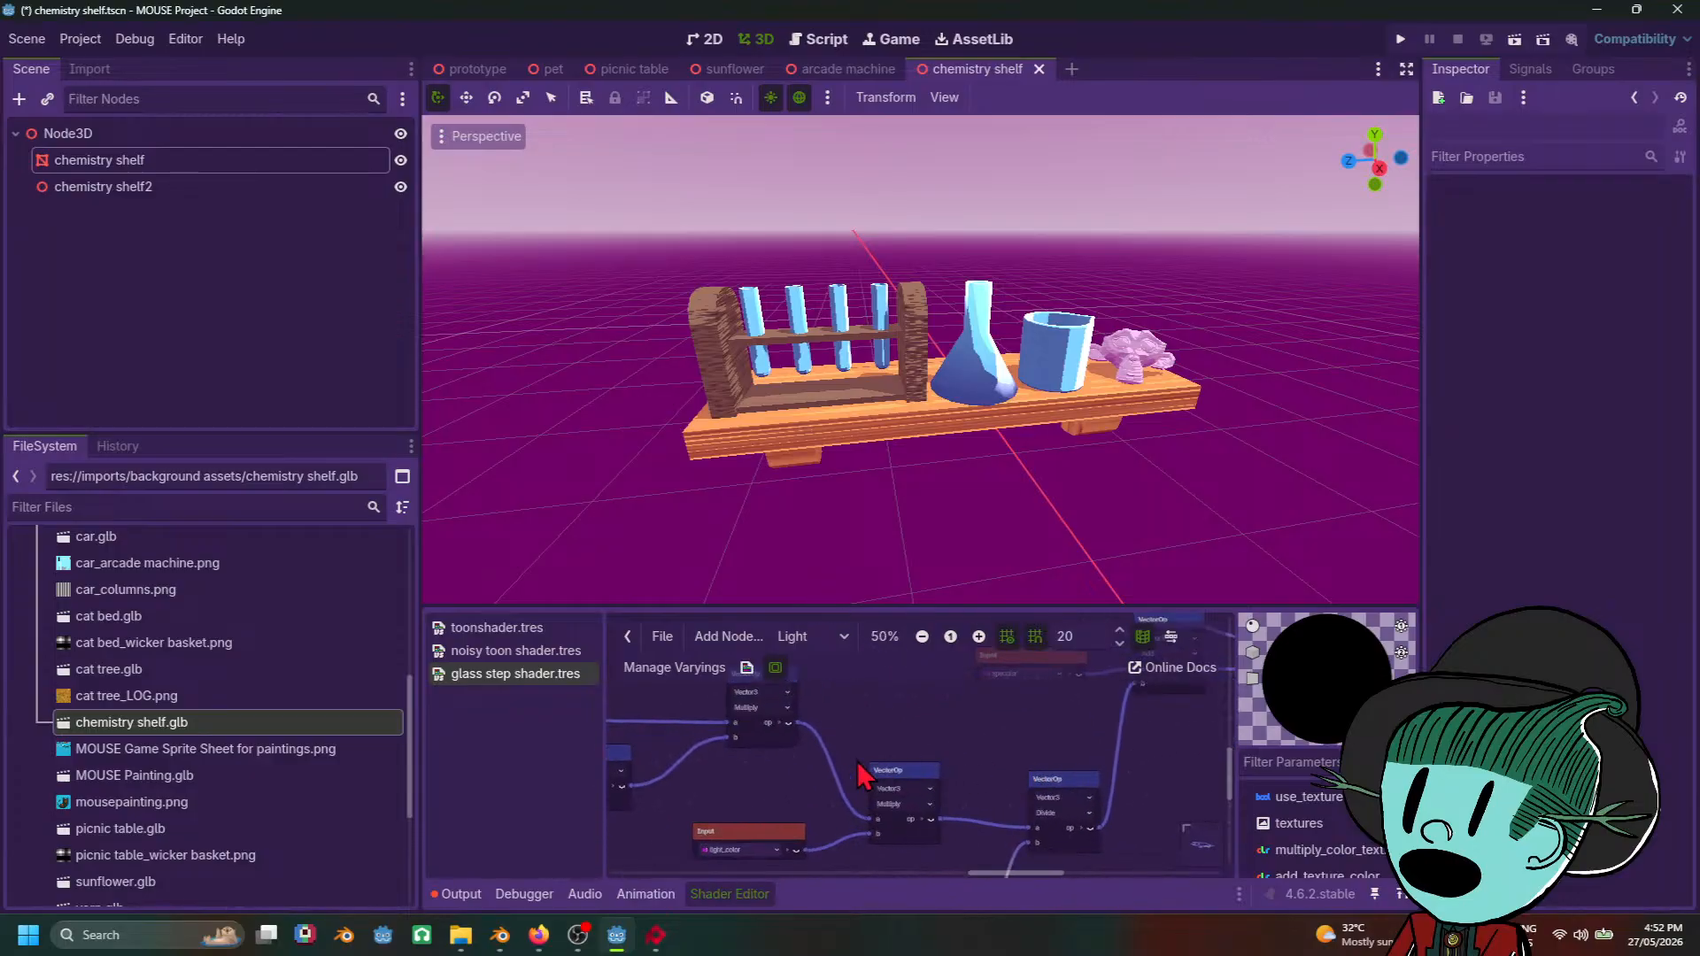
pyautogui.moveTo(858, 762); pyautogui.dragTo(890, 694, button='middle')
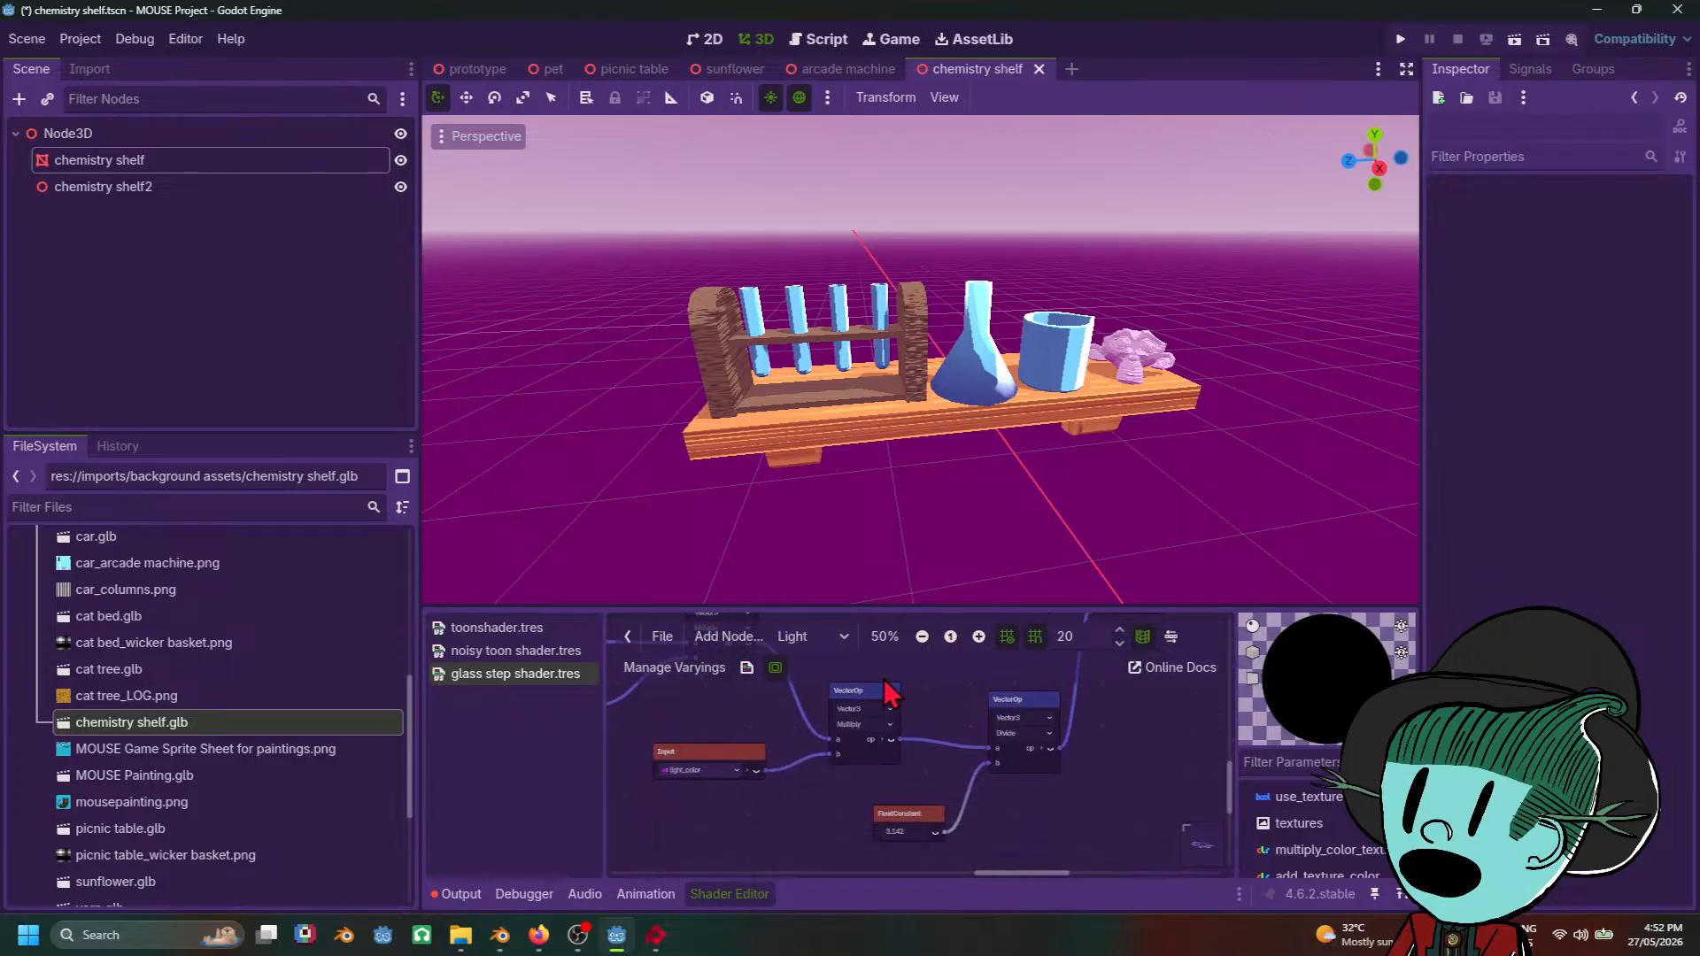
pyautogui.scroll(-3, 938, 797)
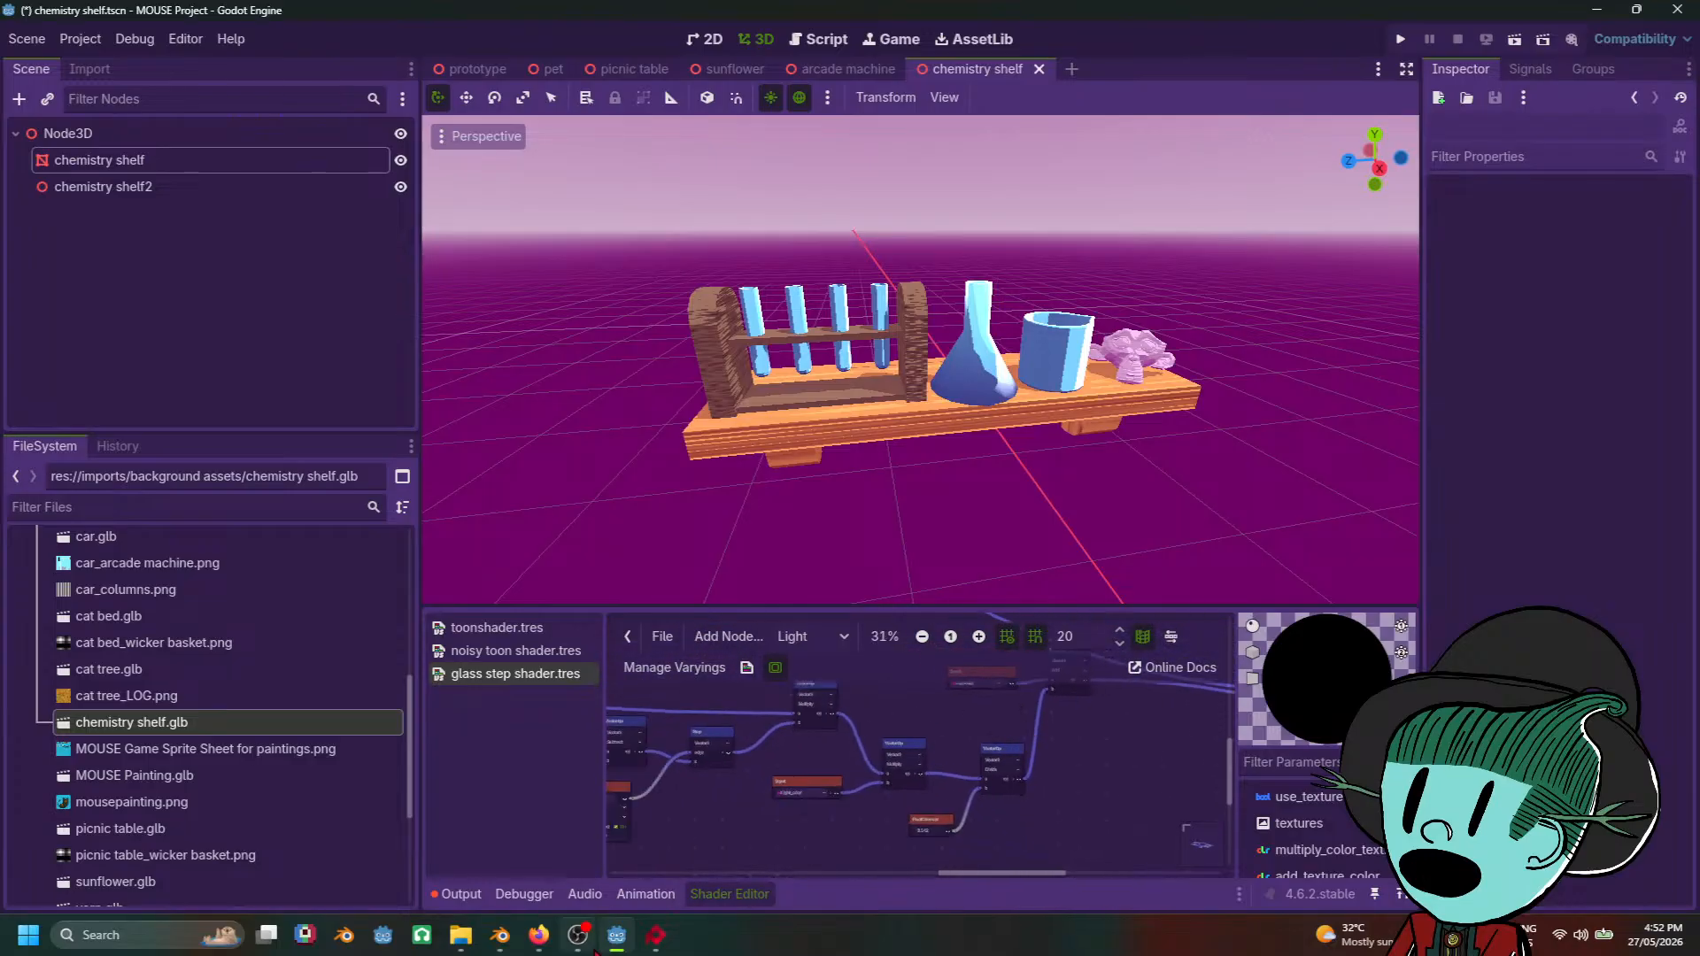
# Step: Return to the Binbun3D tutorial in Firefox and reread the Rim light code and the two specular lines of the Fake Specular highlights code
pyautogui.moveTo(545, 881)
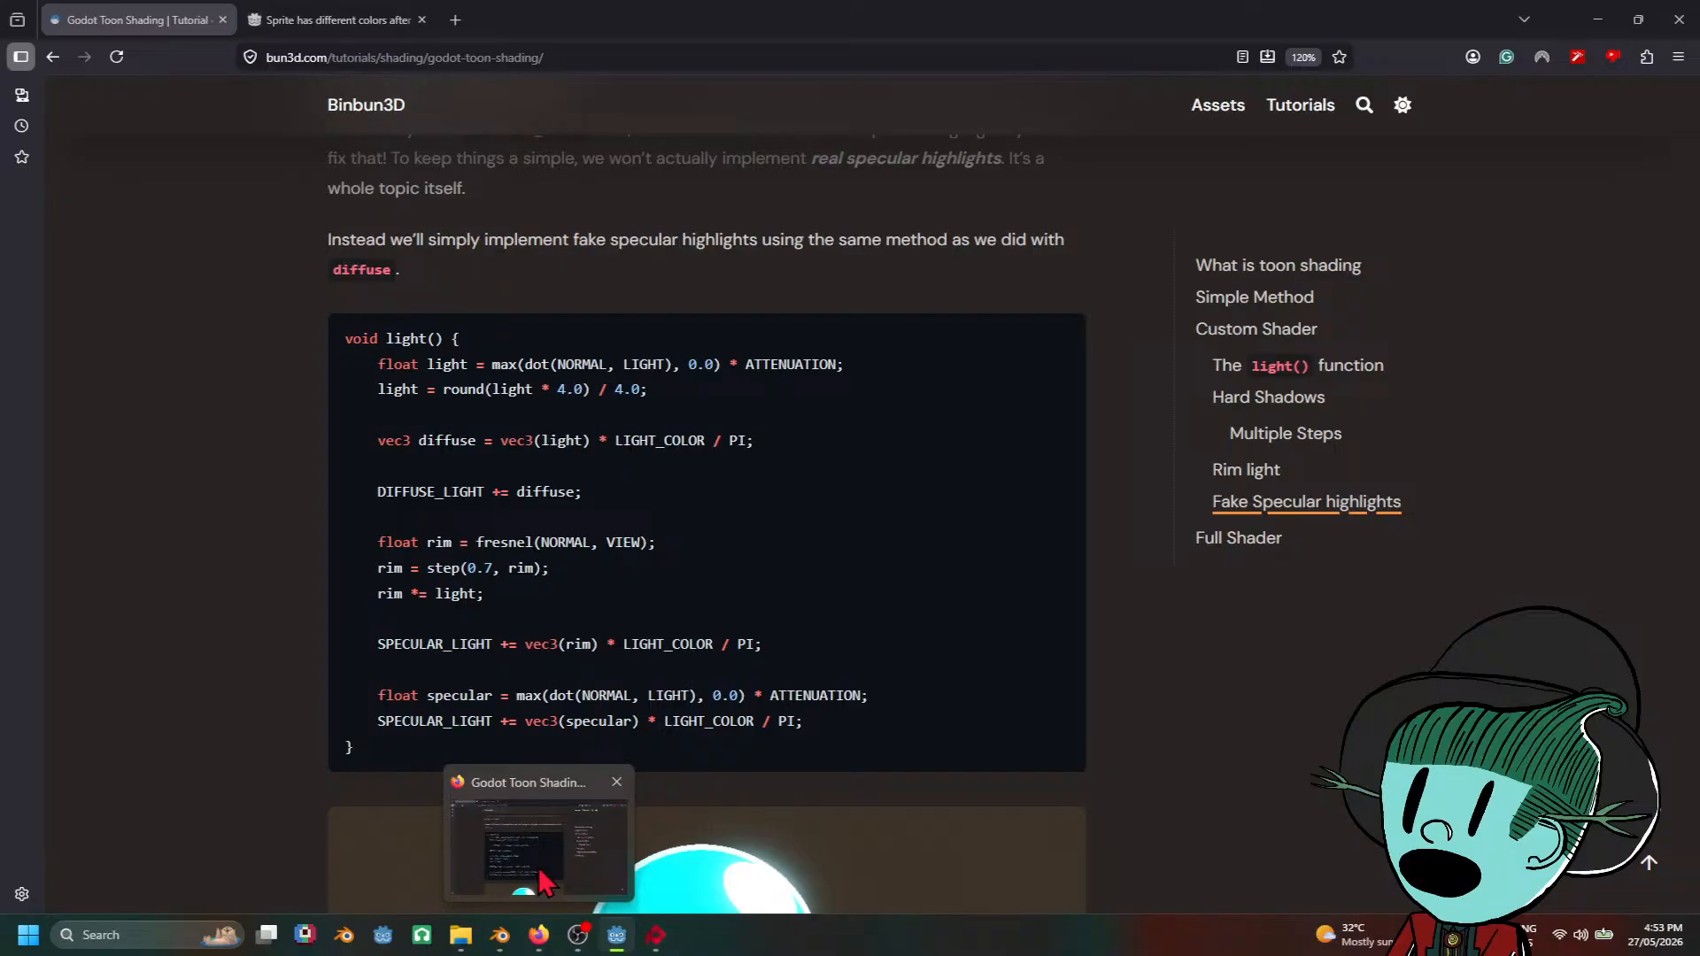
pyautogui.click(545, 882)
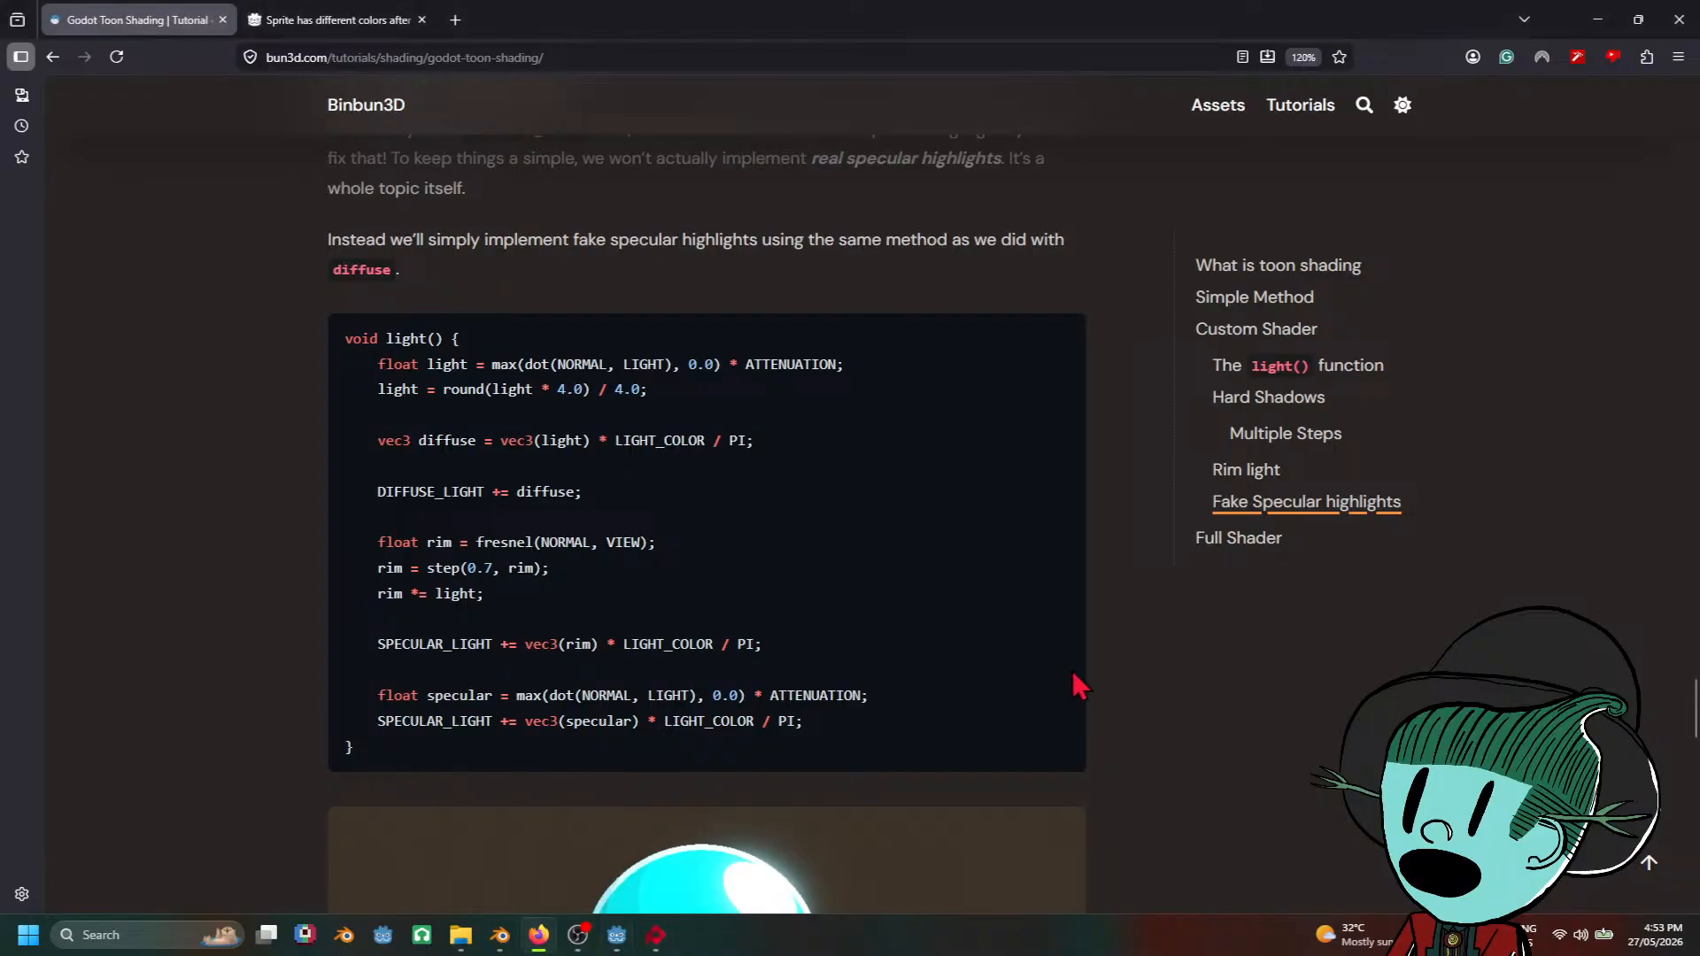
pyautogui.scroll(10, 1081, 687)
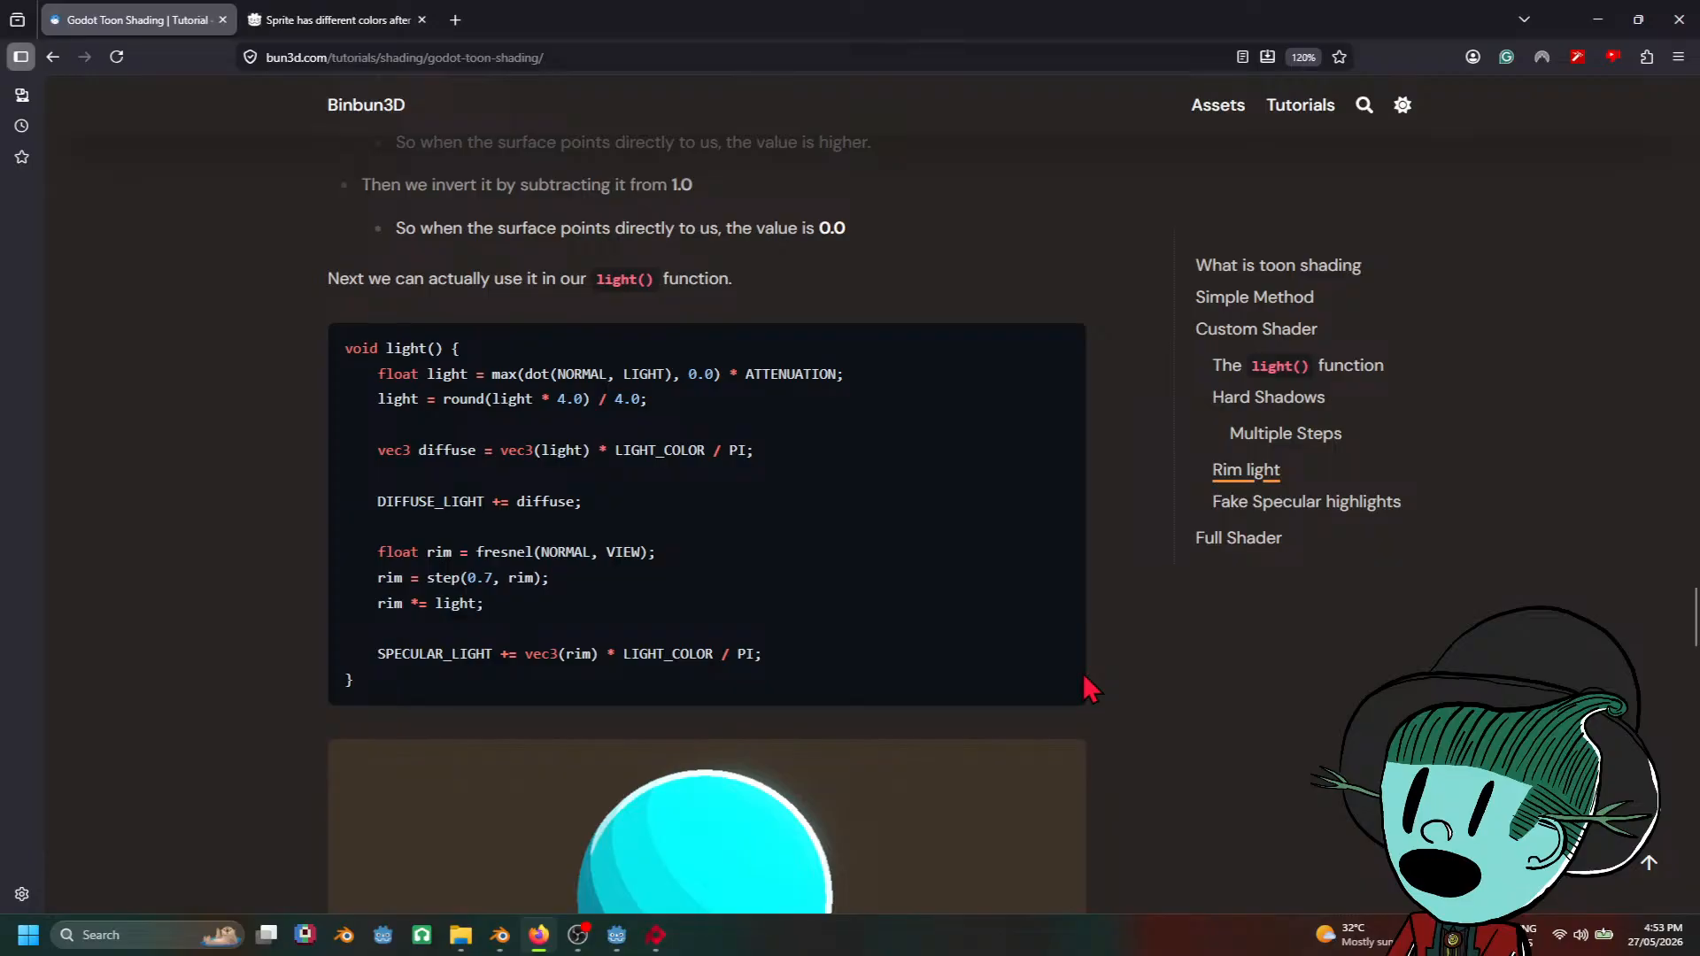
pyautogui.scroll(-15, 1091, 689)
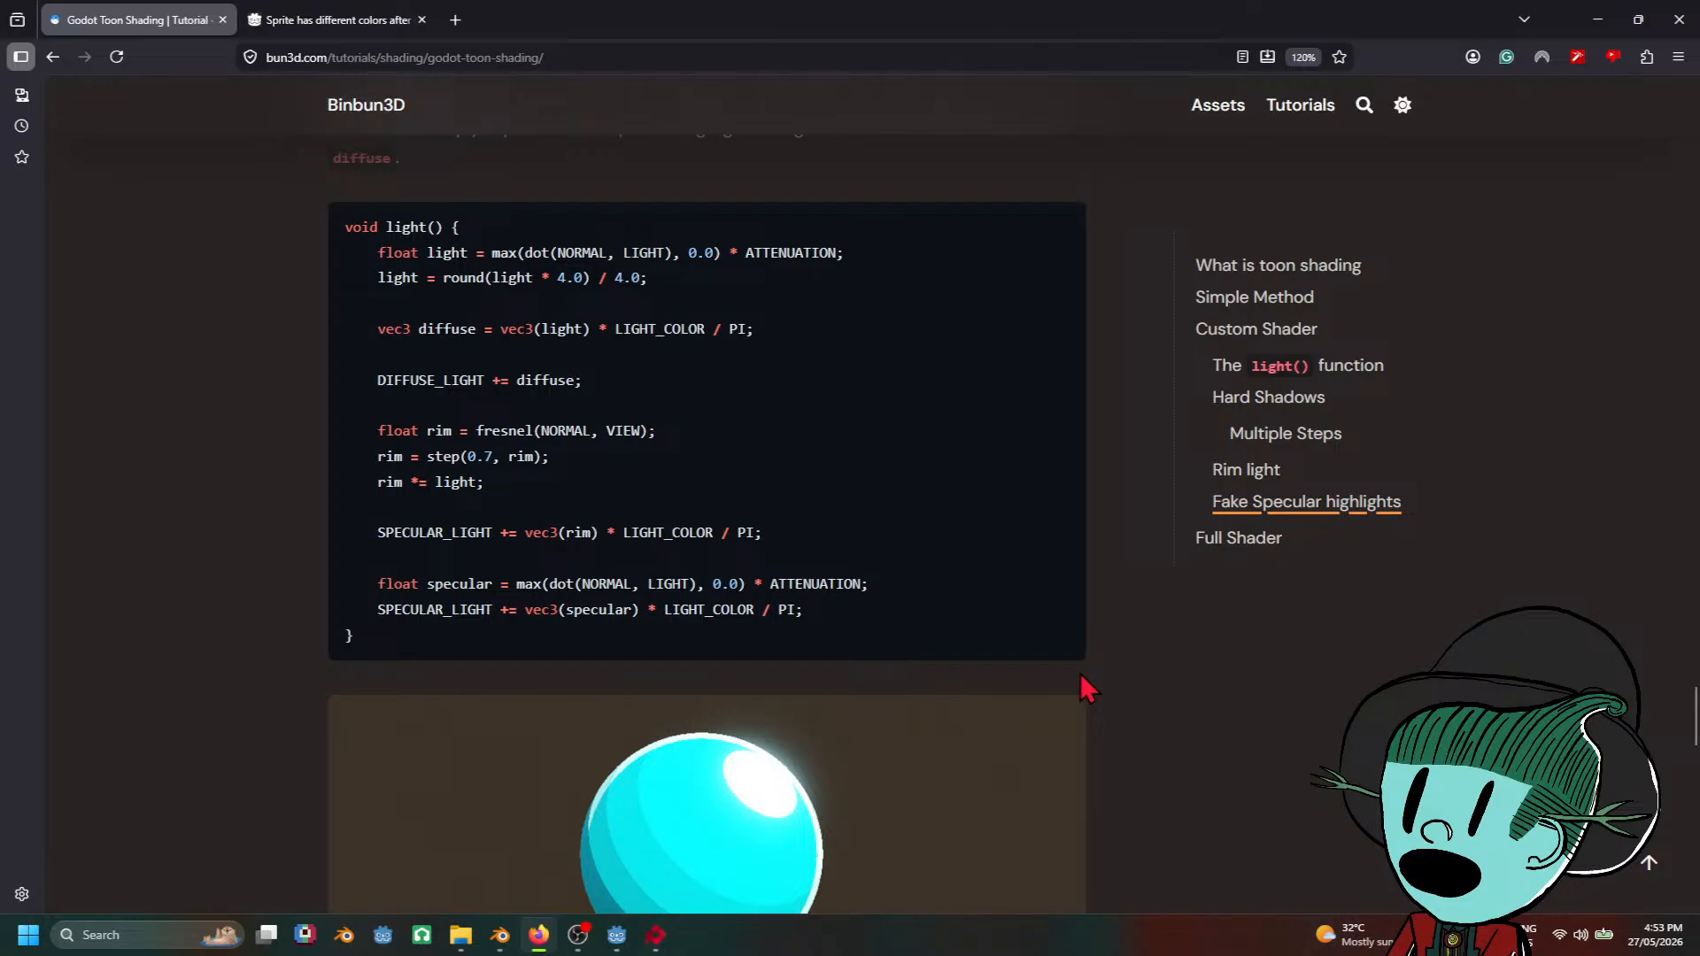
pyautogui.moveTo(656, 939)
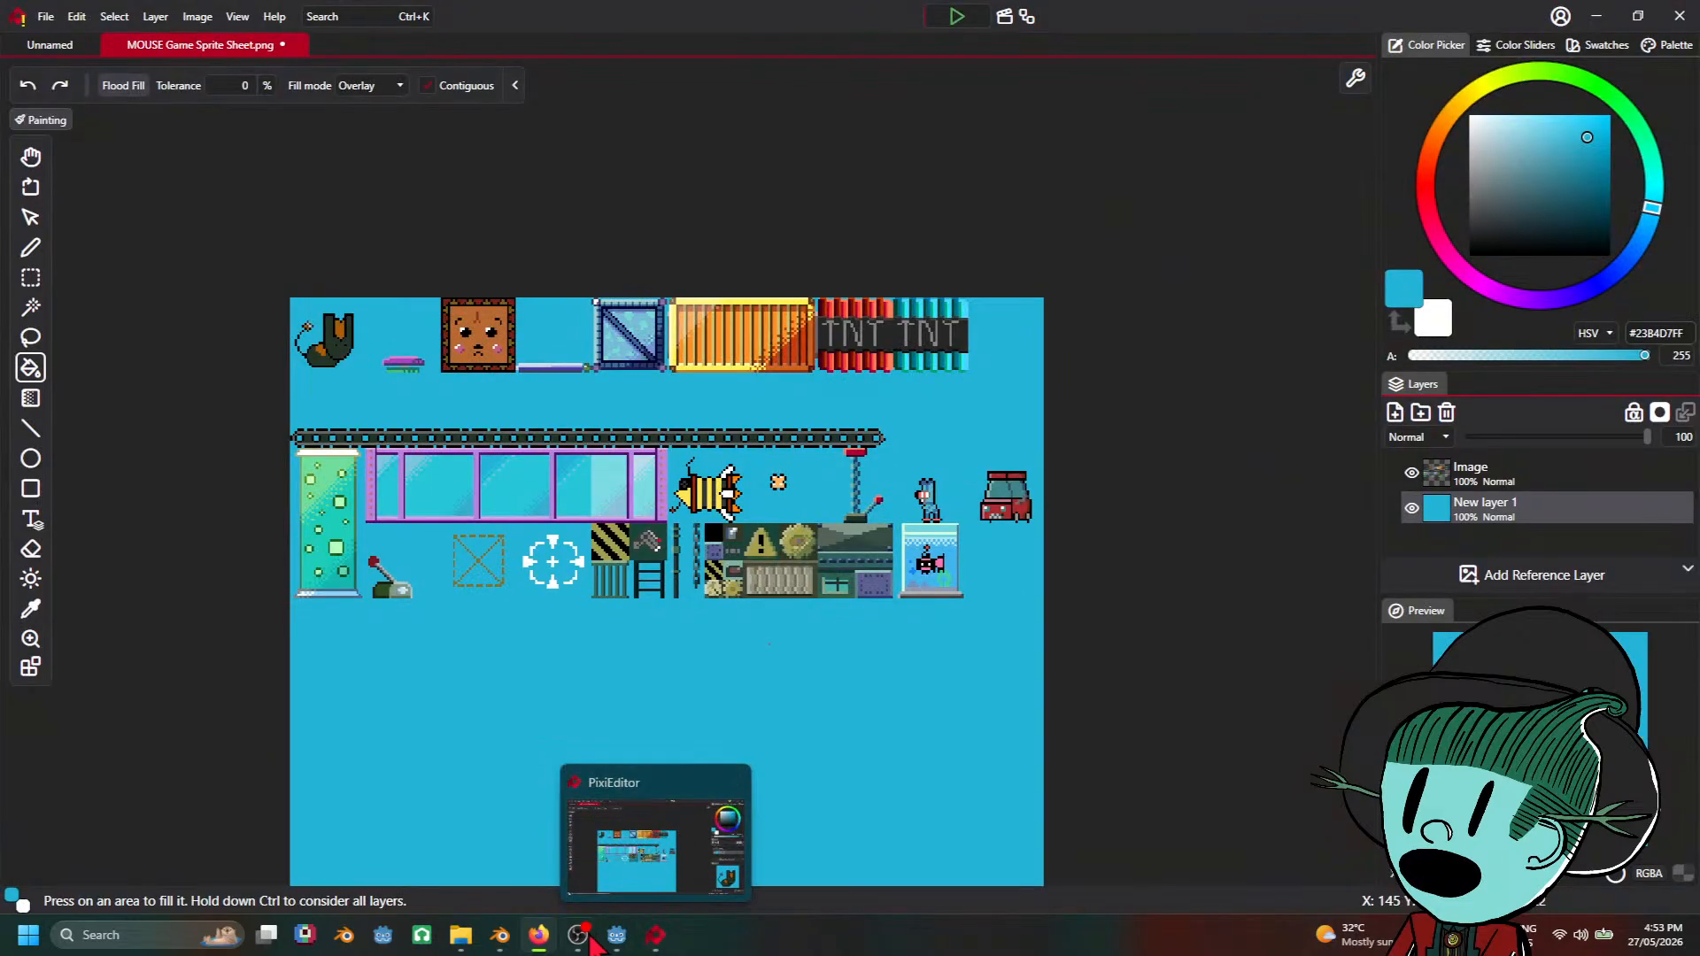
pyautogui.moveTo(582, 941)
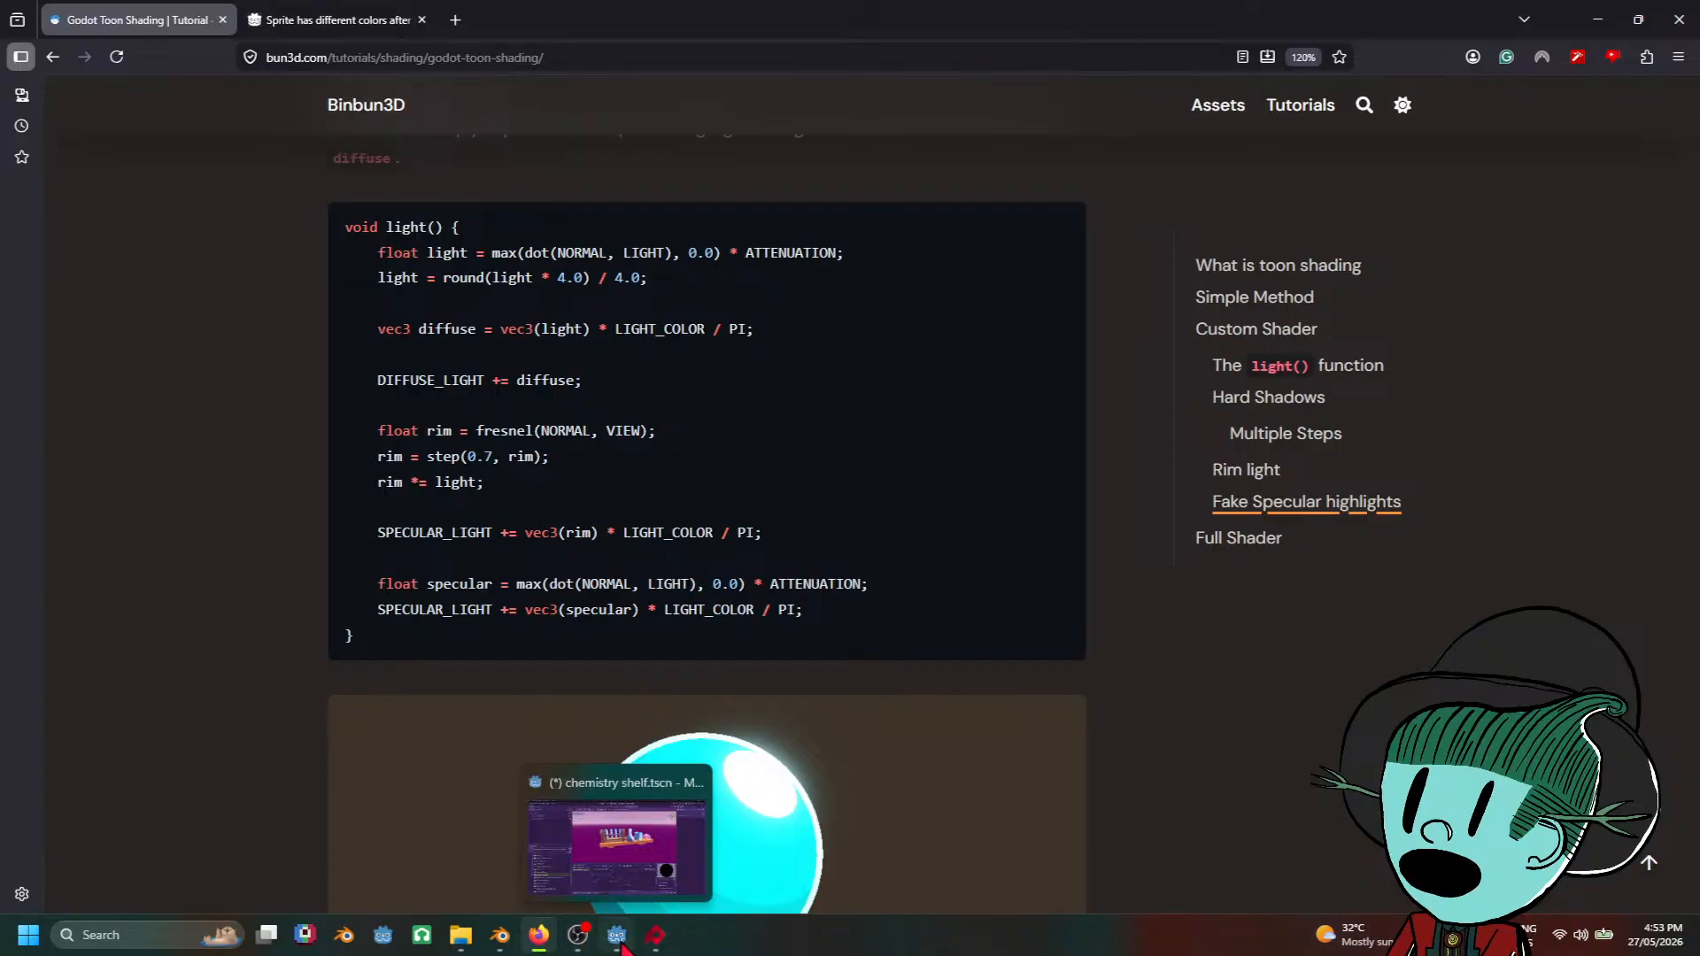
# Step: Switch to Godot and select the normal and light Input nodes and their DotProduct node in the diffuse lighting chain
pyautogui.click(617, 937)
pyautogui.moveTo(797, 762); pyautogui.dragTo(1127, 664, button='middle')
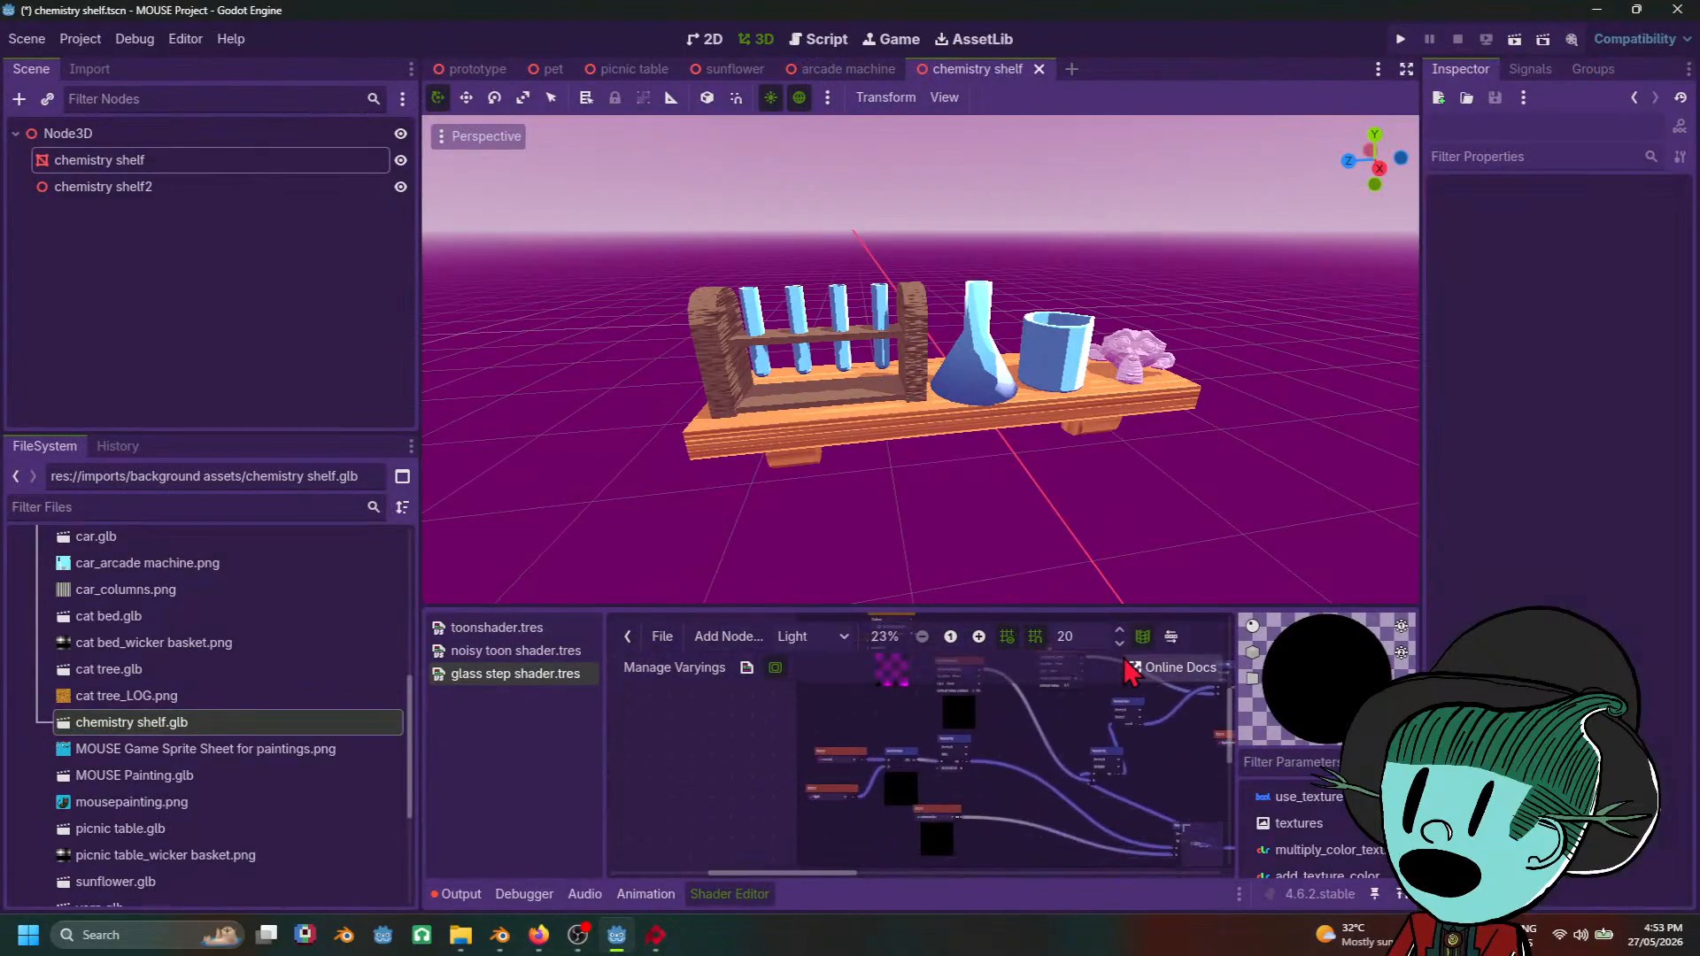
pyautogui.scroll(2, 1045, 790)
pyautogui.scroll(2, 1036, 804)
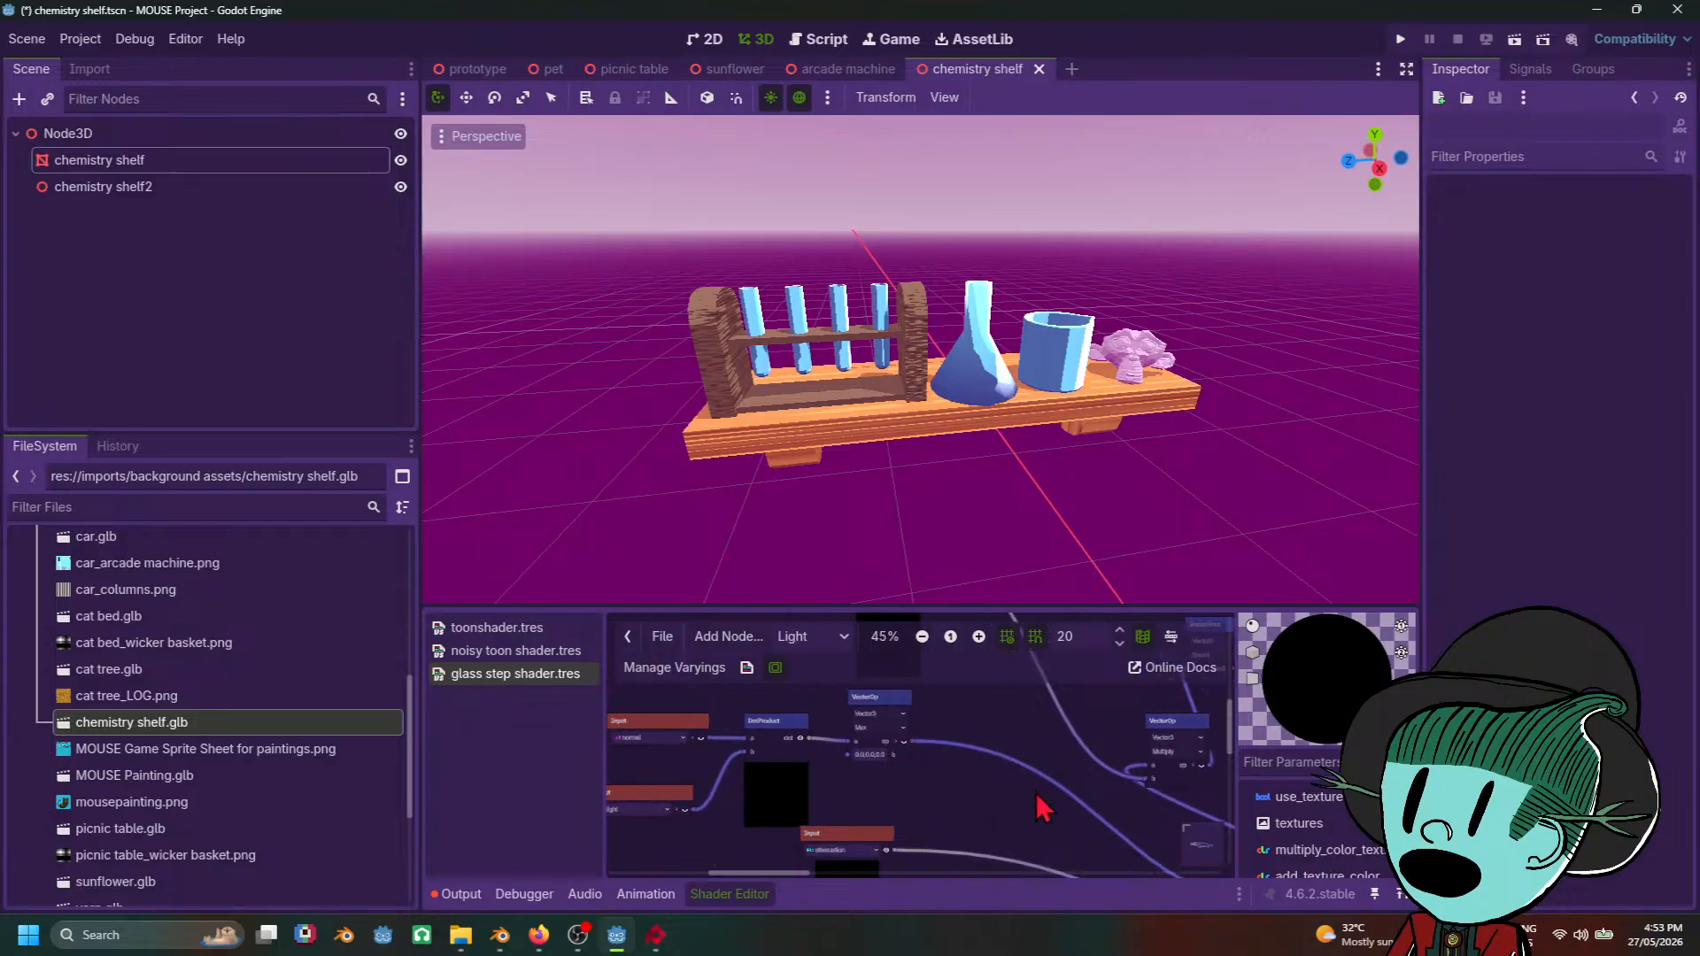
pyautogui.scroll(-3, 996, 807)
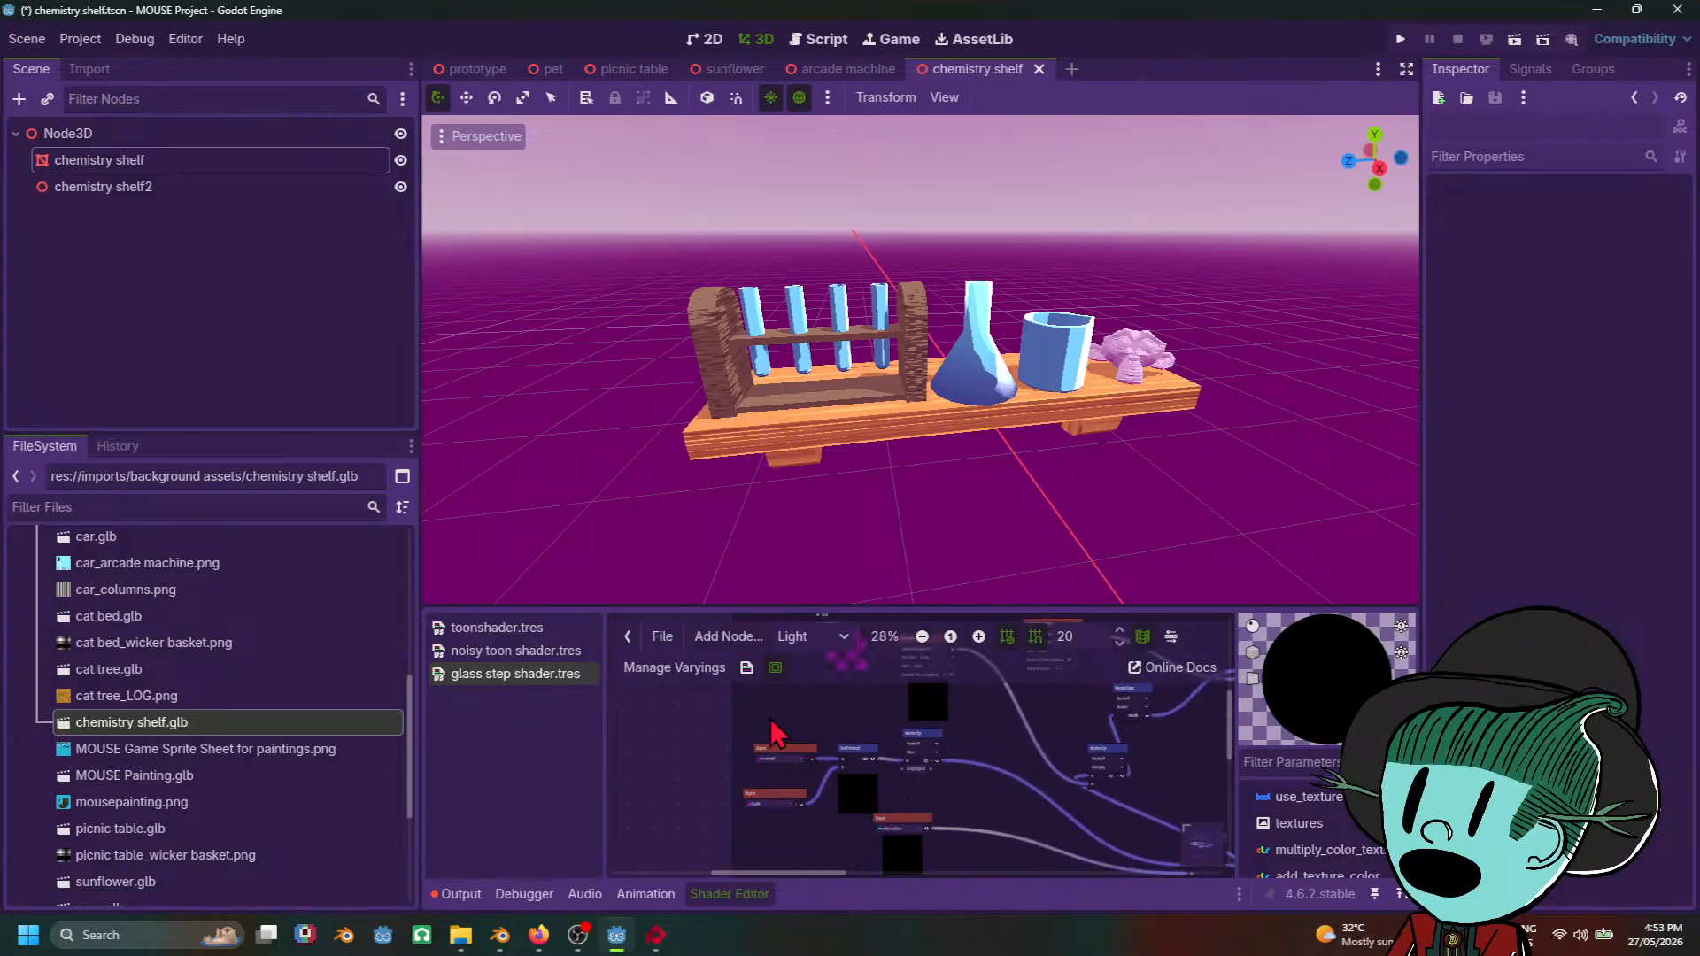
pyautogui.moveTo(768, 716); pyautogui.dragTo(833, 822)
pyautogui.moveTo(998, 797); pyautogui.dragTo(980, 776, button='middle')
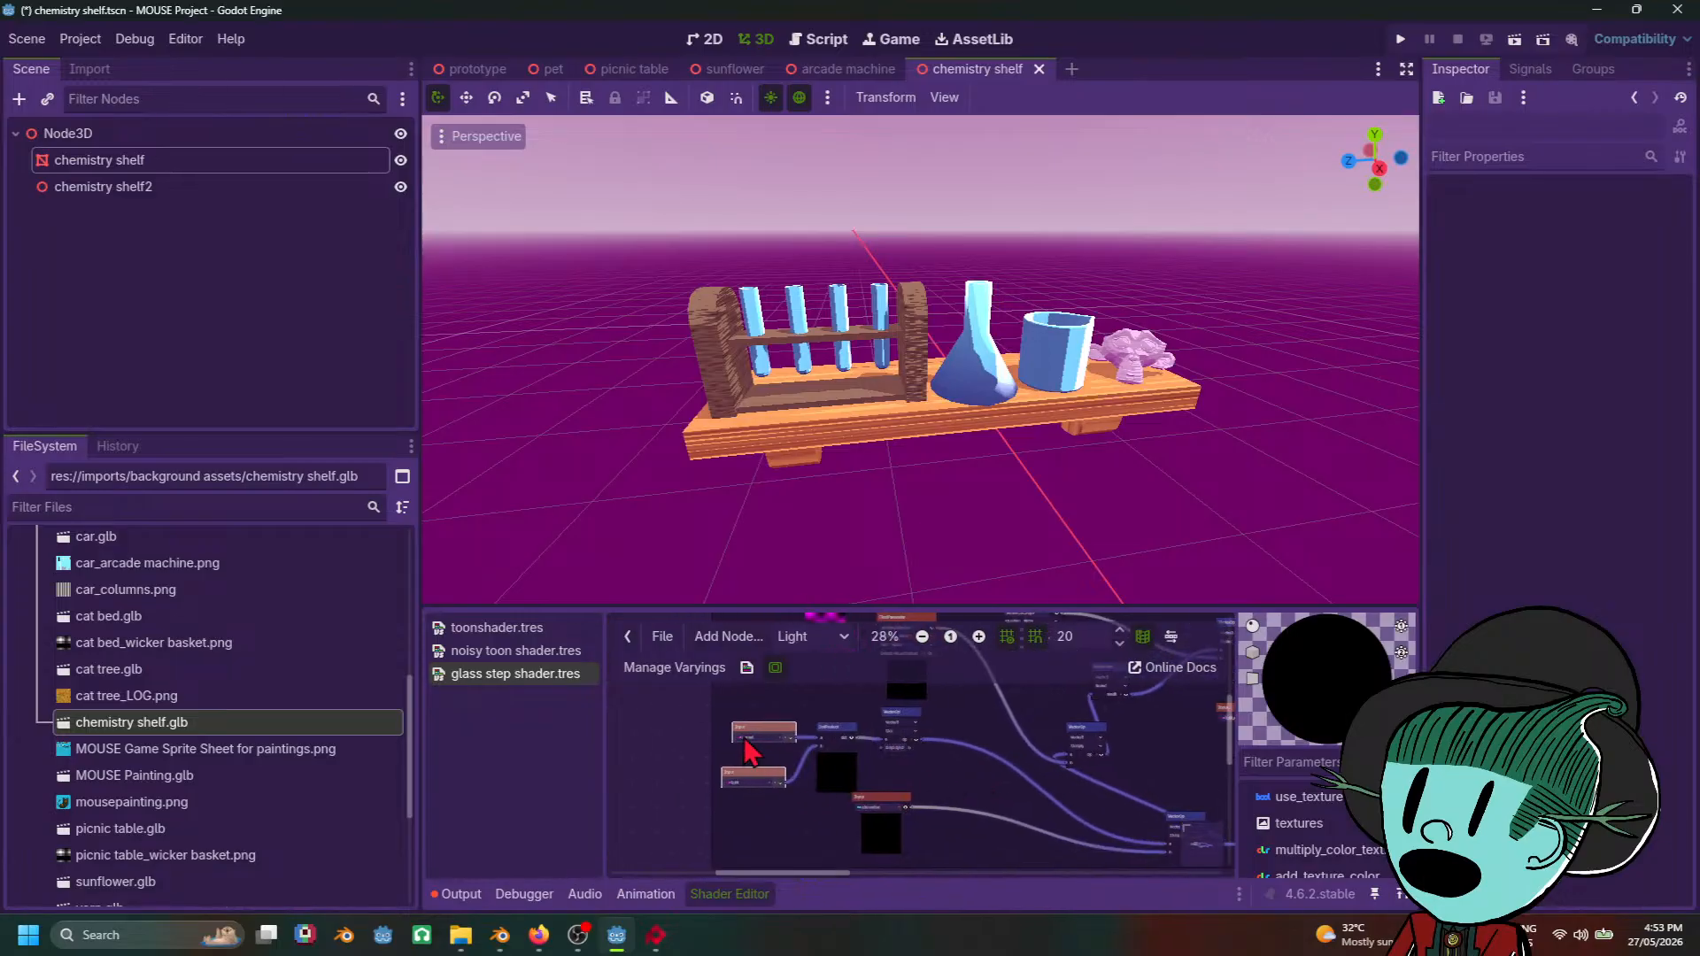
pyautogui.moveTo(710, 706); pyautogui.dragTo(866, 835)
pyautogui.scroll(5, 866, 828)
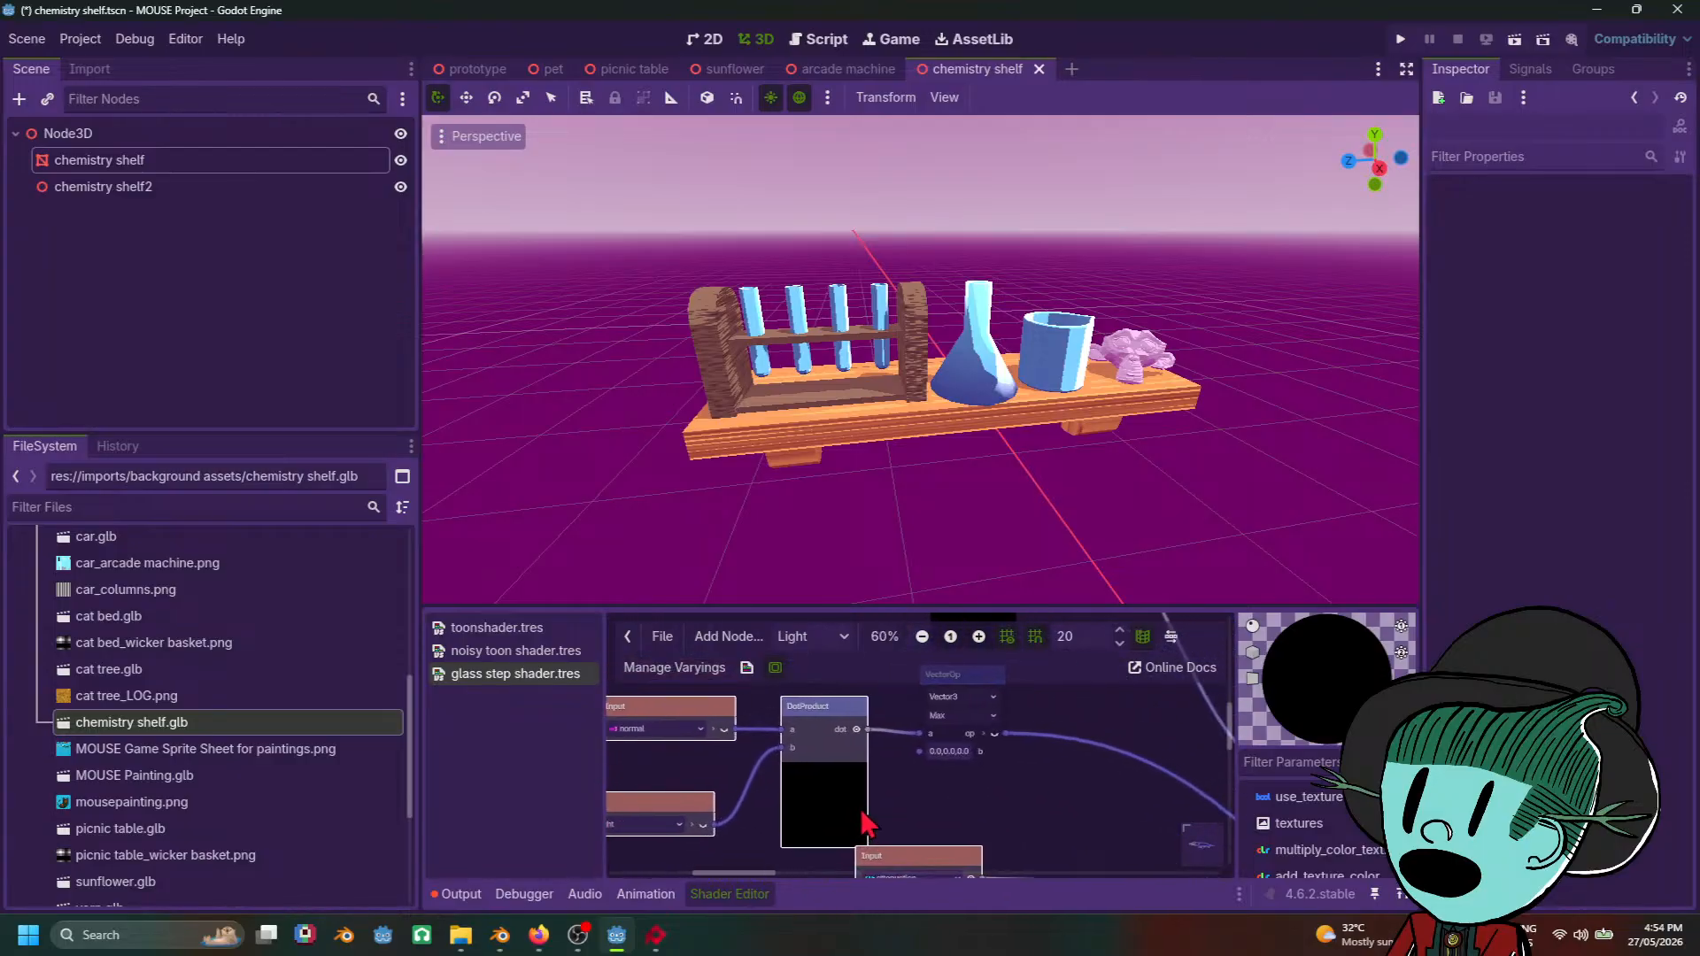
pyautogui.moveTo(862, 811); pyautogui.dragTo(827, 807, button='middle')
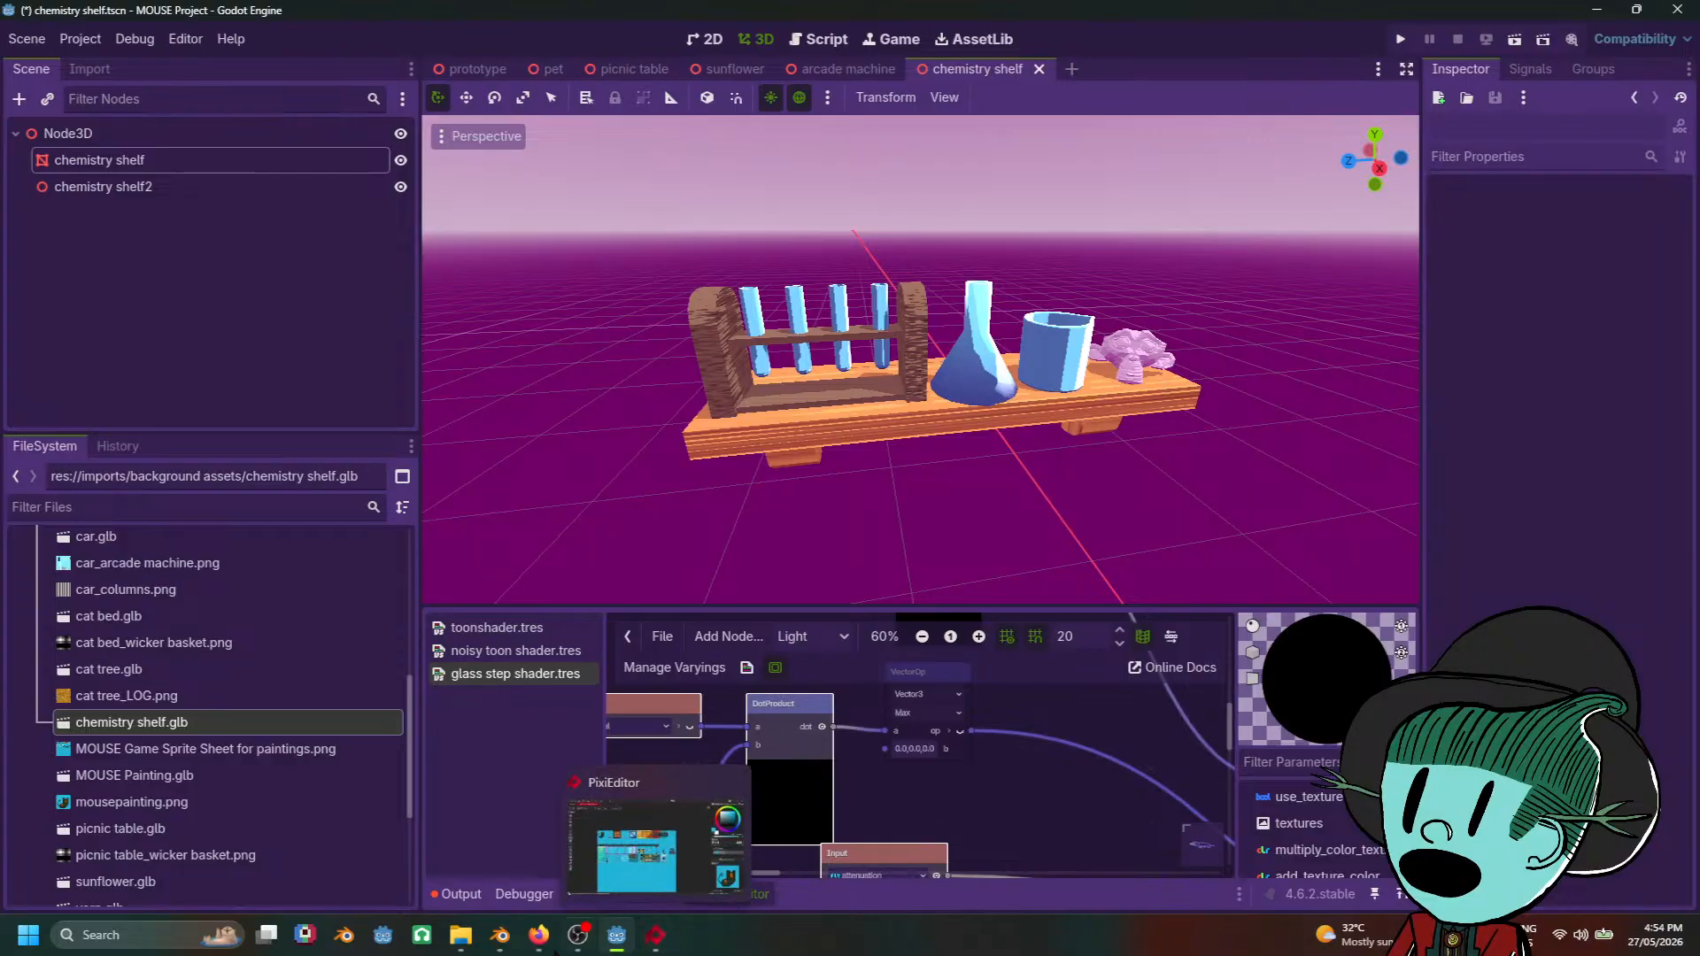
# Step: Recheck the tutorial's specular code and extend the selection to the diffuse chain's Max, attenuation and Multiply nodes
pyautogui.click(546, 875)
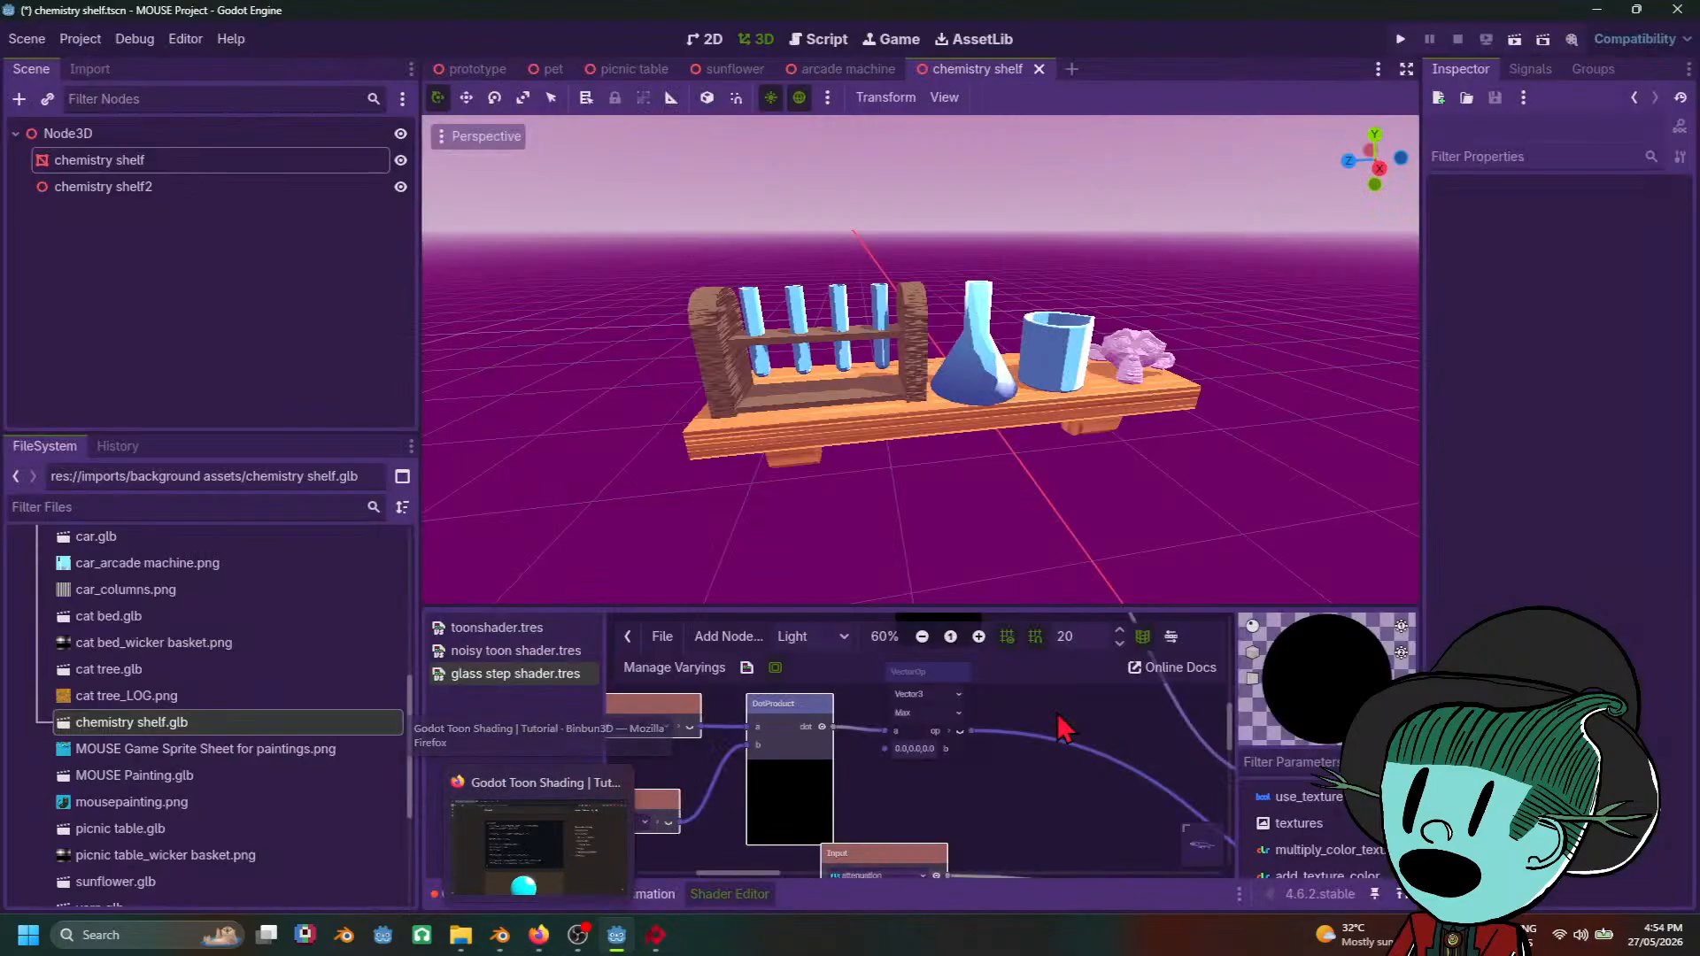
pyautogui.scroll(-3, 1057, 741)
pyautogui.moveTo(1058, 745); pyautogui.dragTo(873, 762, button='middle')
pyautogui.scroll(-3, 832, 772)
pyautogui.moveTo(628, 698); pyautogui.dragTo(950, 840)
pyautogui.moveTo(1156, 823); pyautogui.dragTo(1067, 802, button='middle')
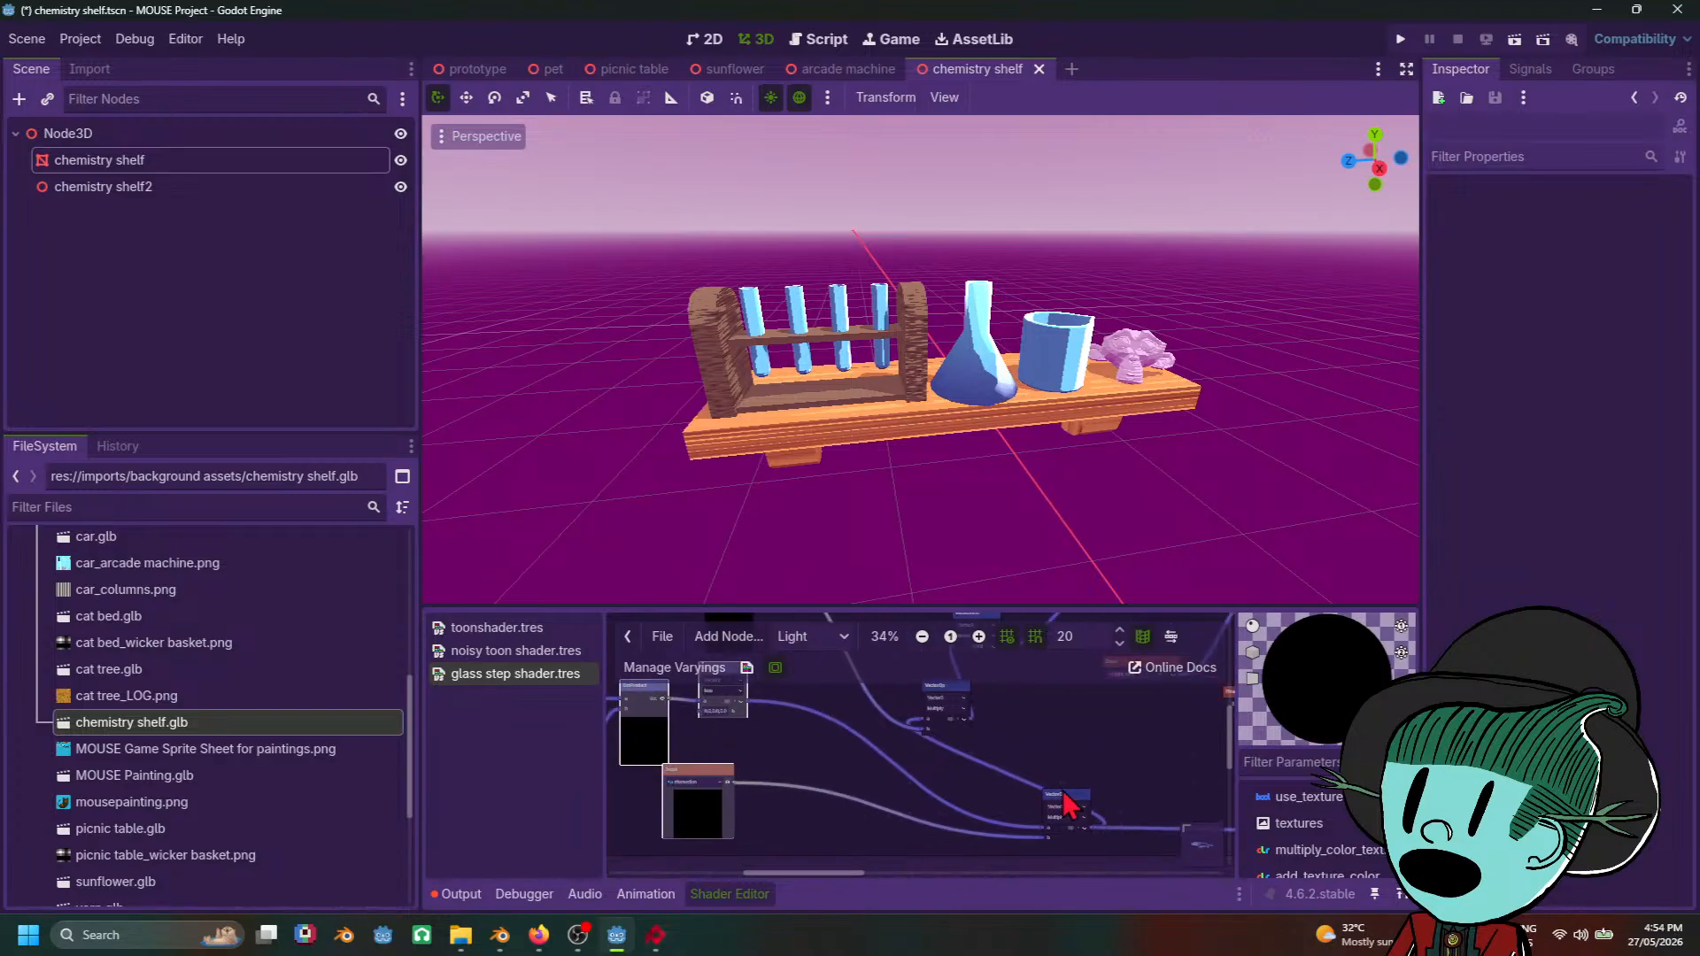
pyautogui.click(1074, 813)
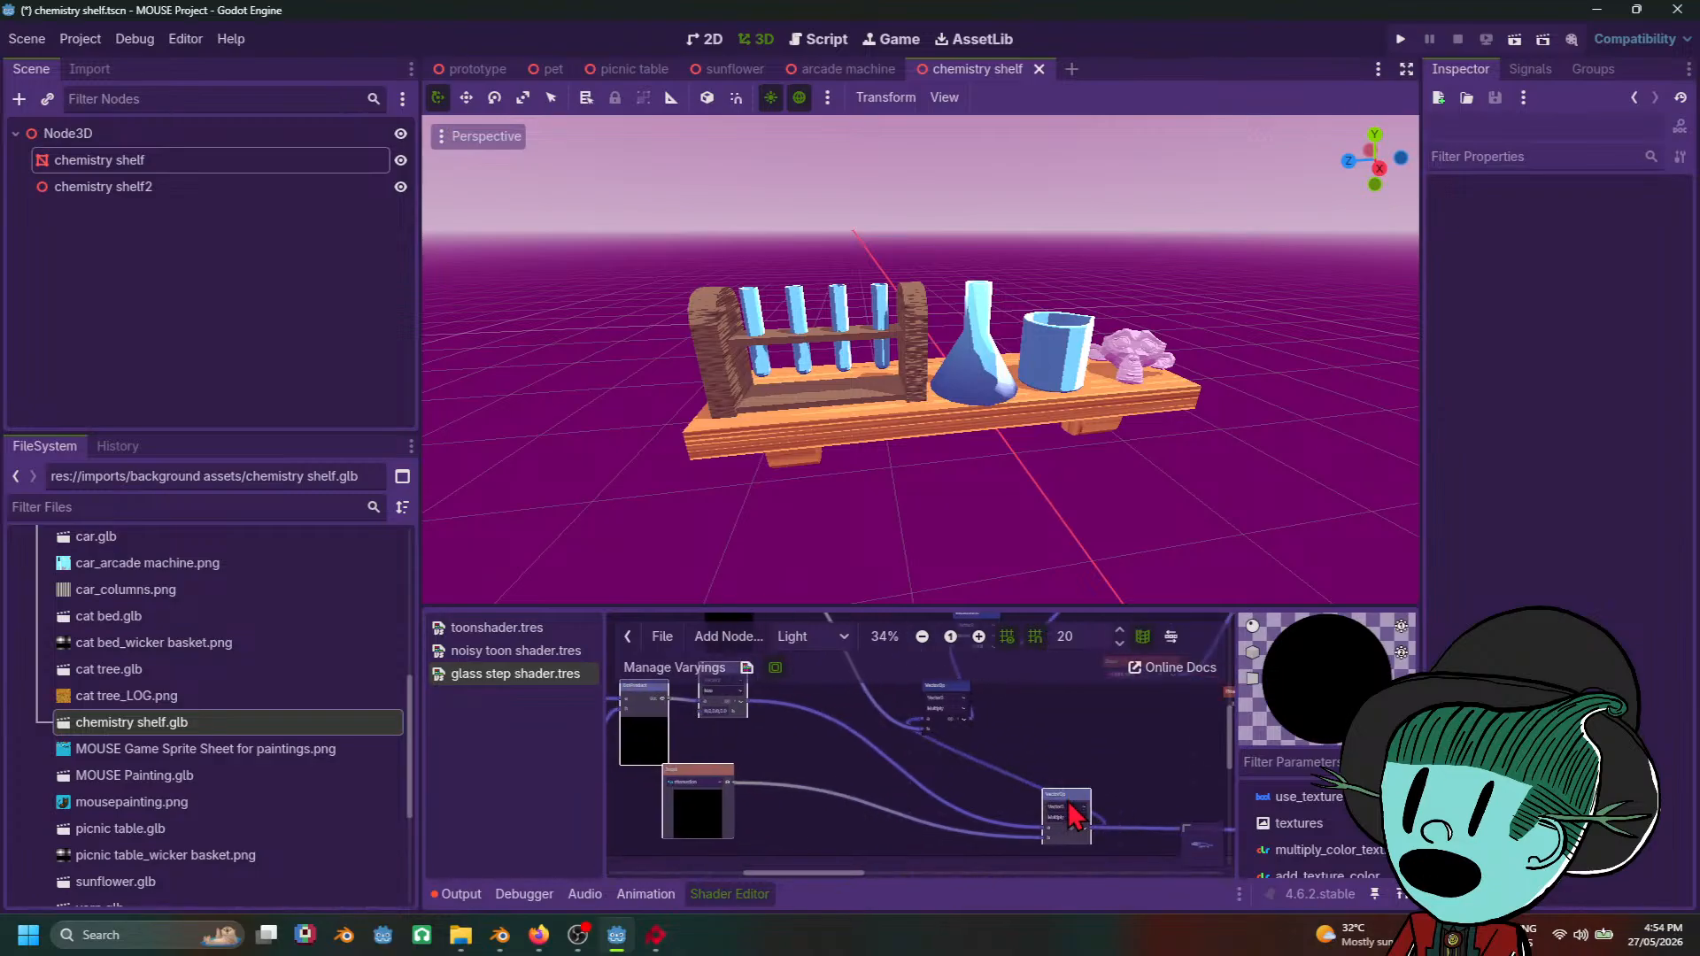
# Step: Paste a copy of the selected diffuse lighting nodes, move it below the original chain and detach it from its parent frame
pyautogui.scroll(-1, 855, 786)
pyautogui.moveTo(854, 782); pyautogui.dragTo(999, 771, button='middle')
pyautogui.scroll(1, 813, 764)
pyautogui.scroll(5, 813, 761)
pyautogui.scroll(-7, 959, 766)
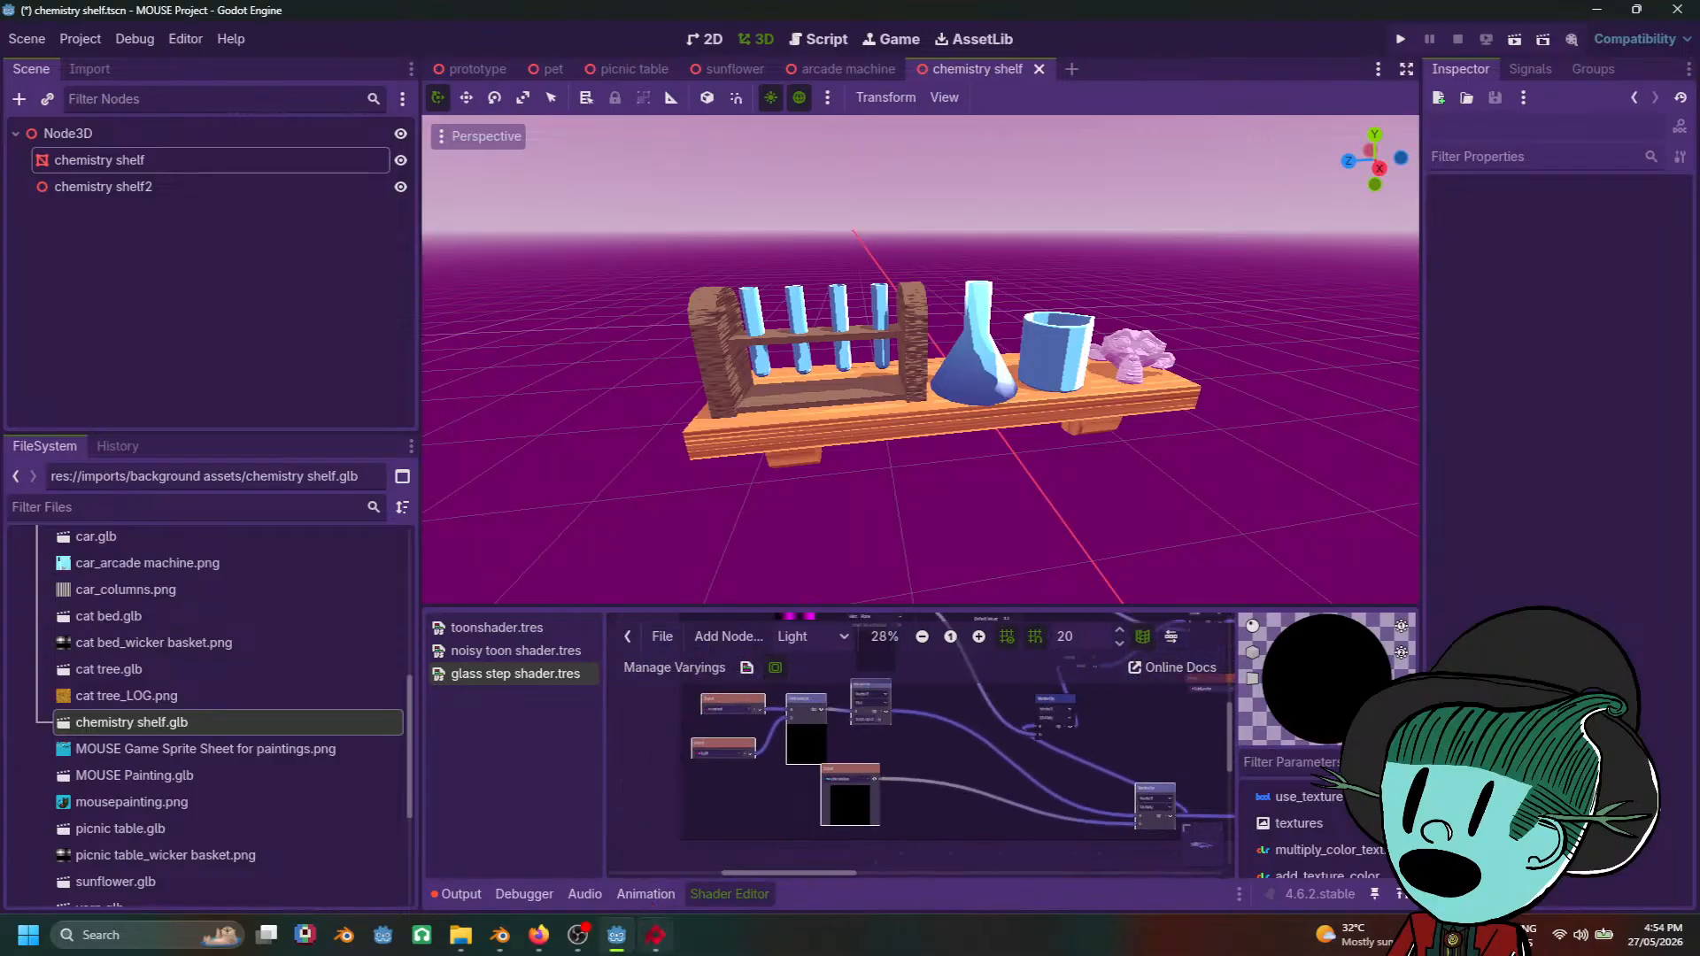
pyautogui.moveTo(536, 931)
pyautogui.moveTo(492, 848)
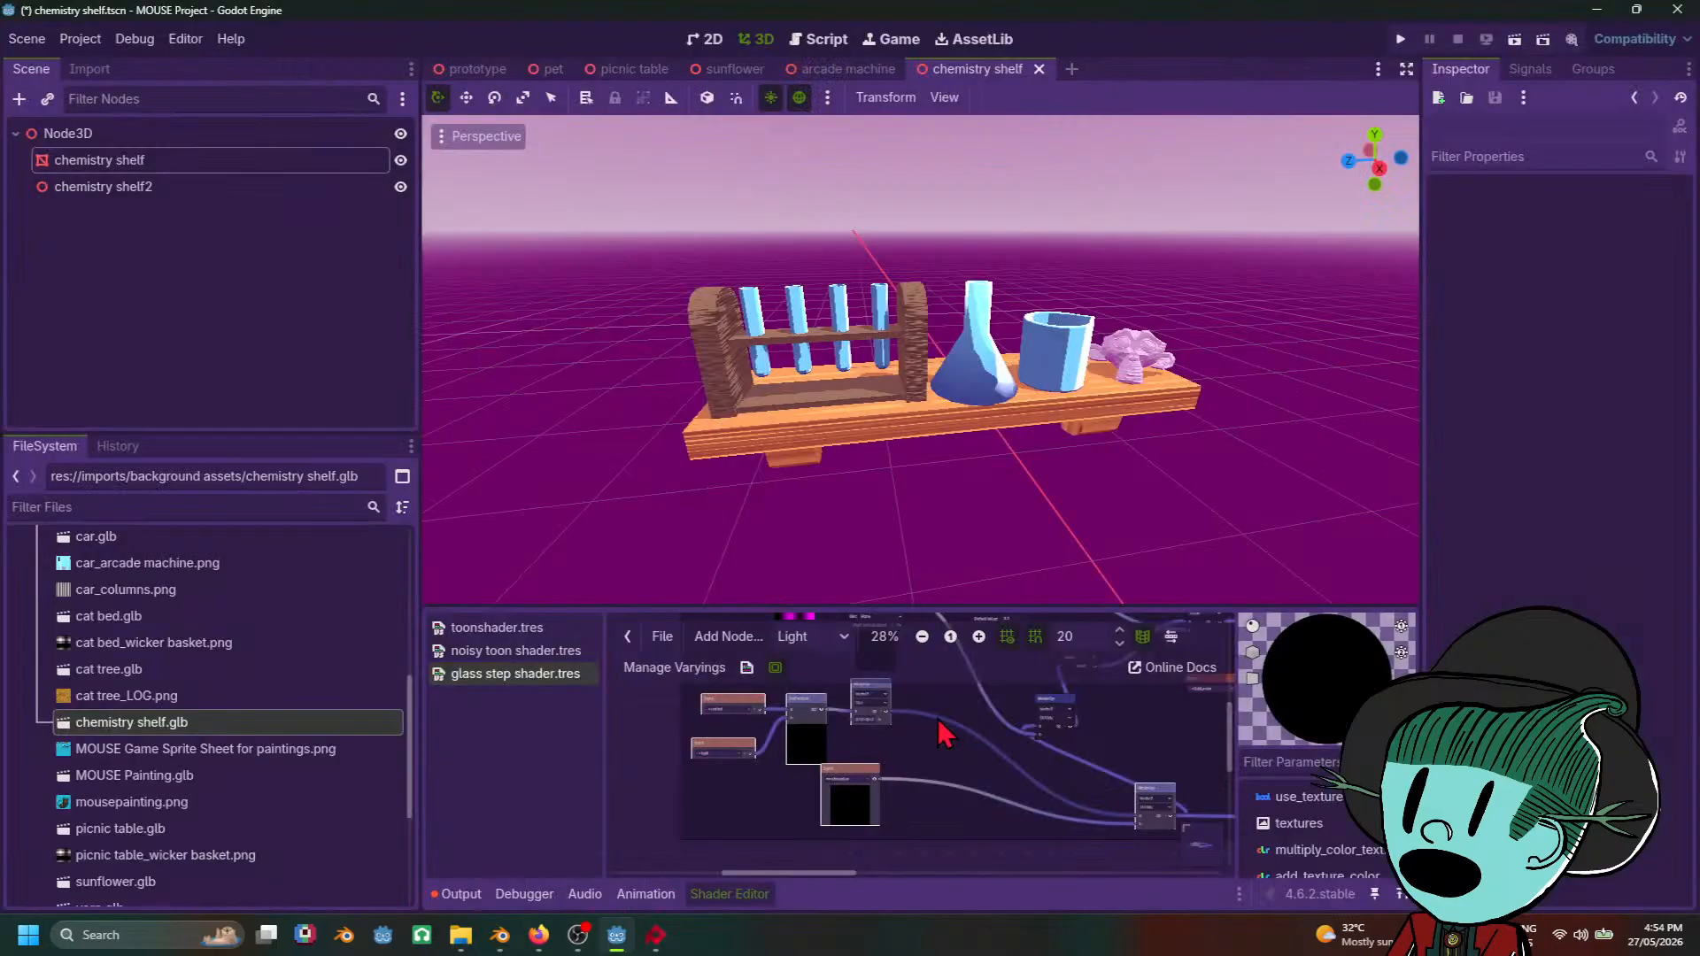
pyautogui.scroll(4, 946, 751)
pyautogui.scroll(-5, 945, 751)
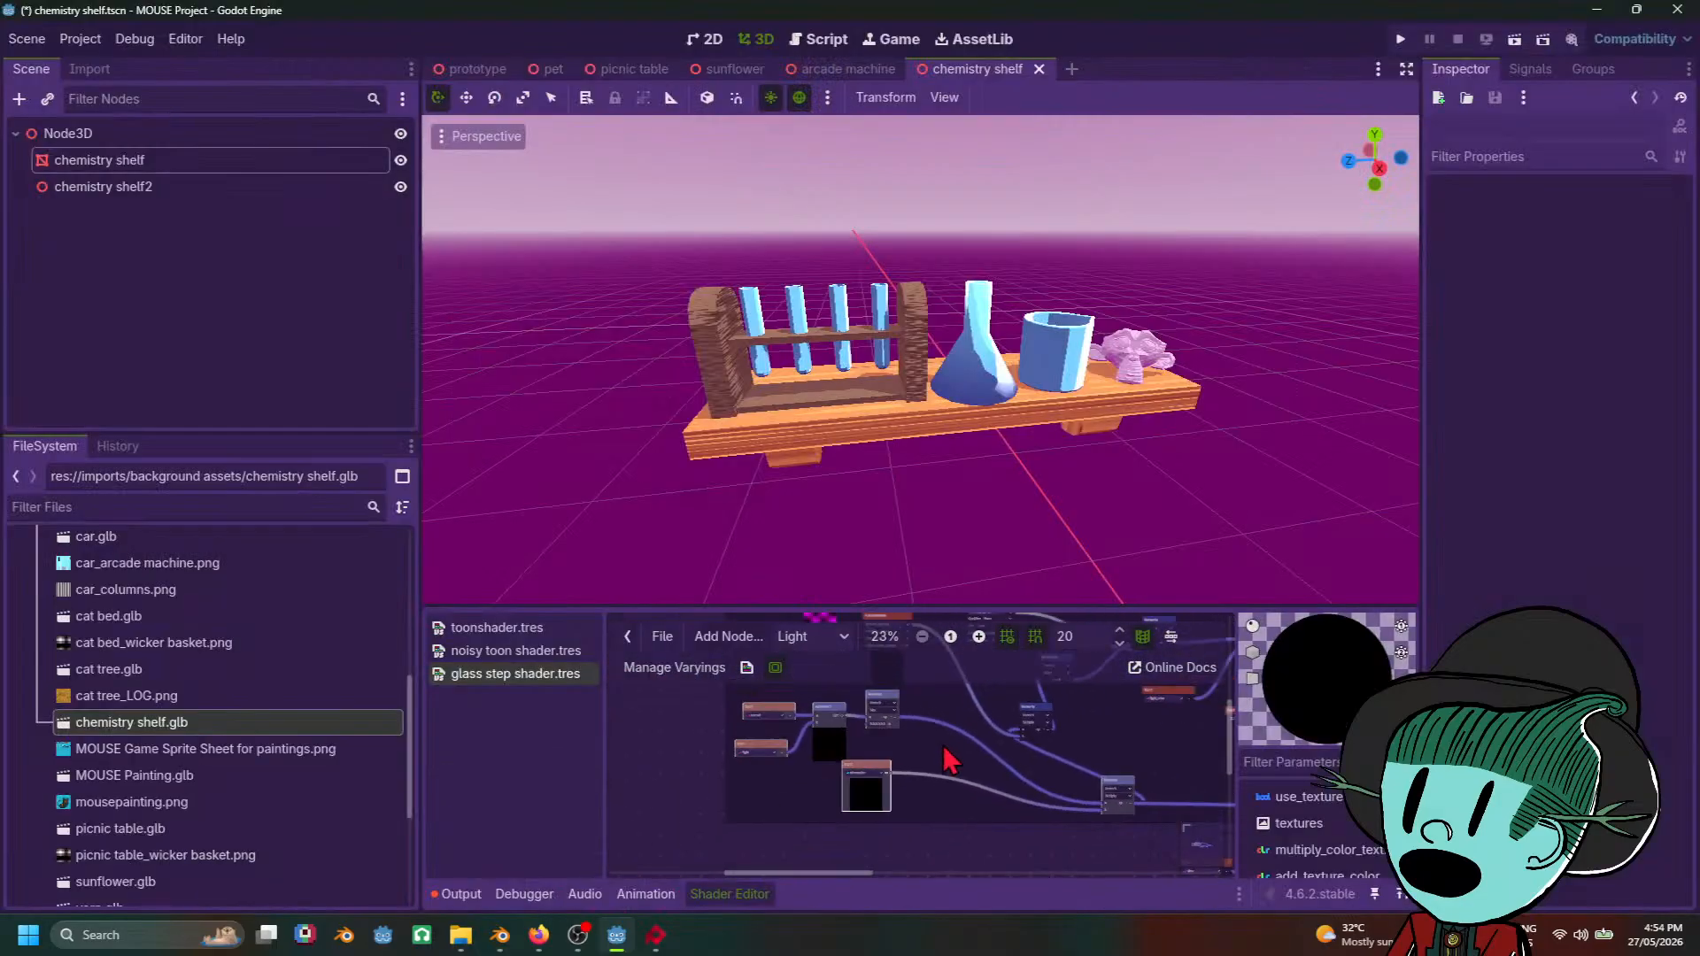
pyautogui.hotkey('ctrl', 'v')
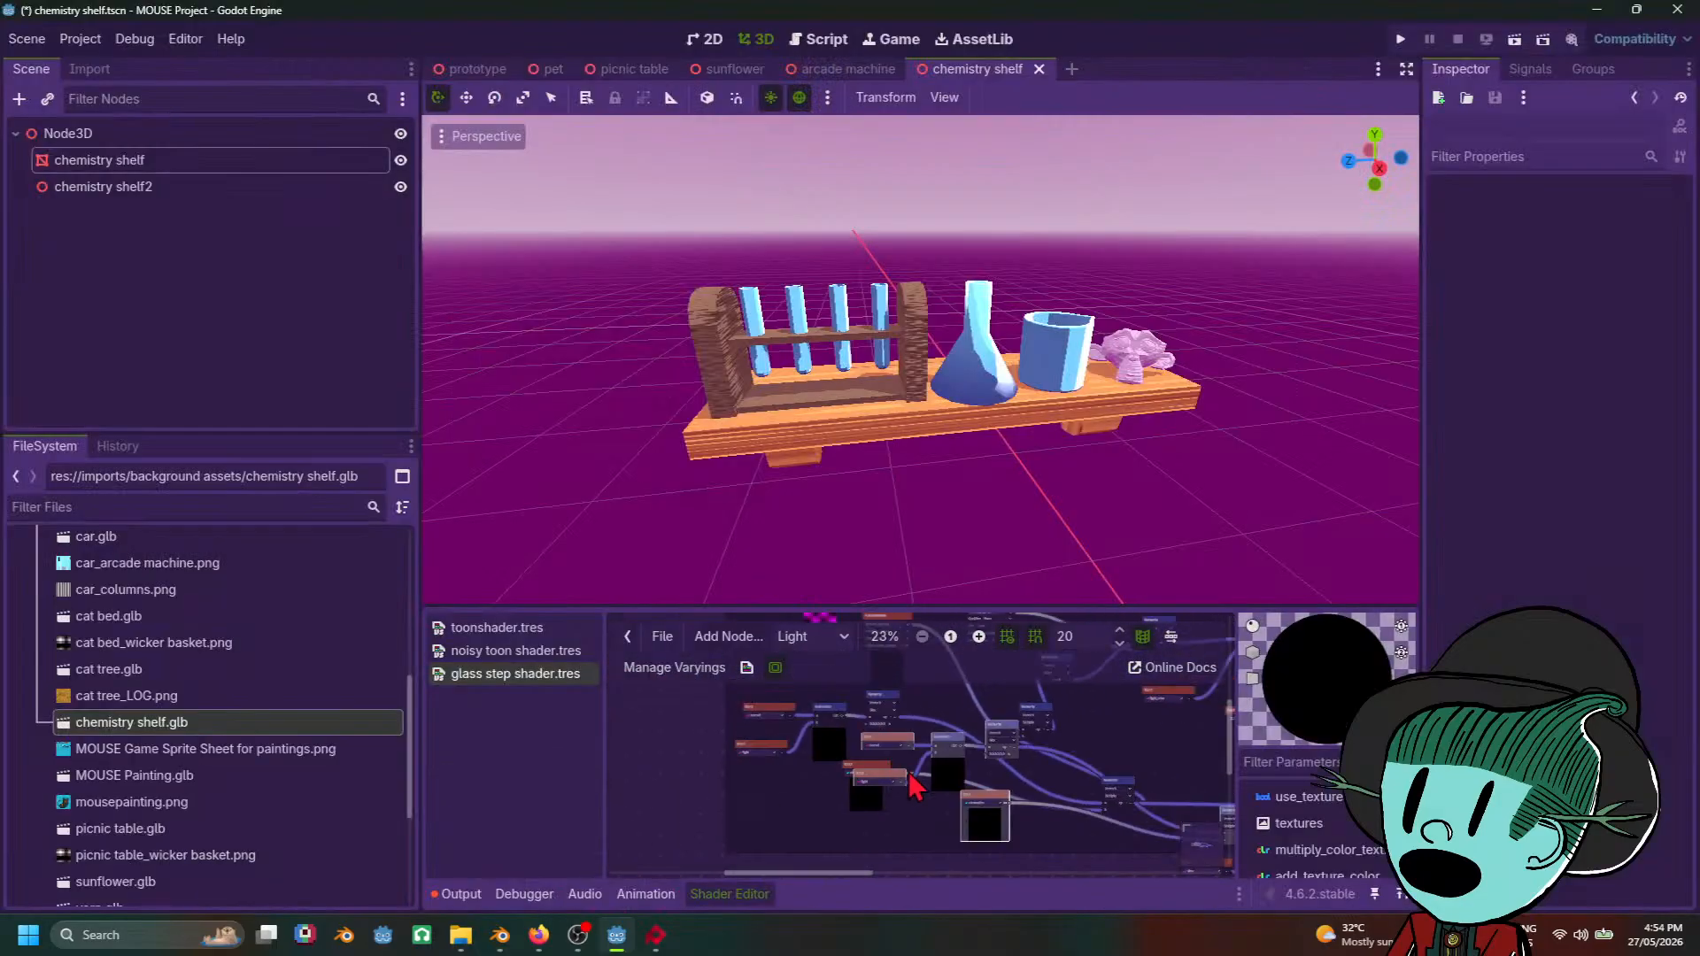
pyautogui.moveTo(895, 788); pyautogui.dragTo(753, 833)
pyautogui.rightClick(752, 833)
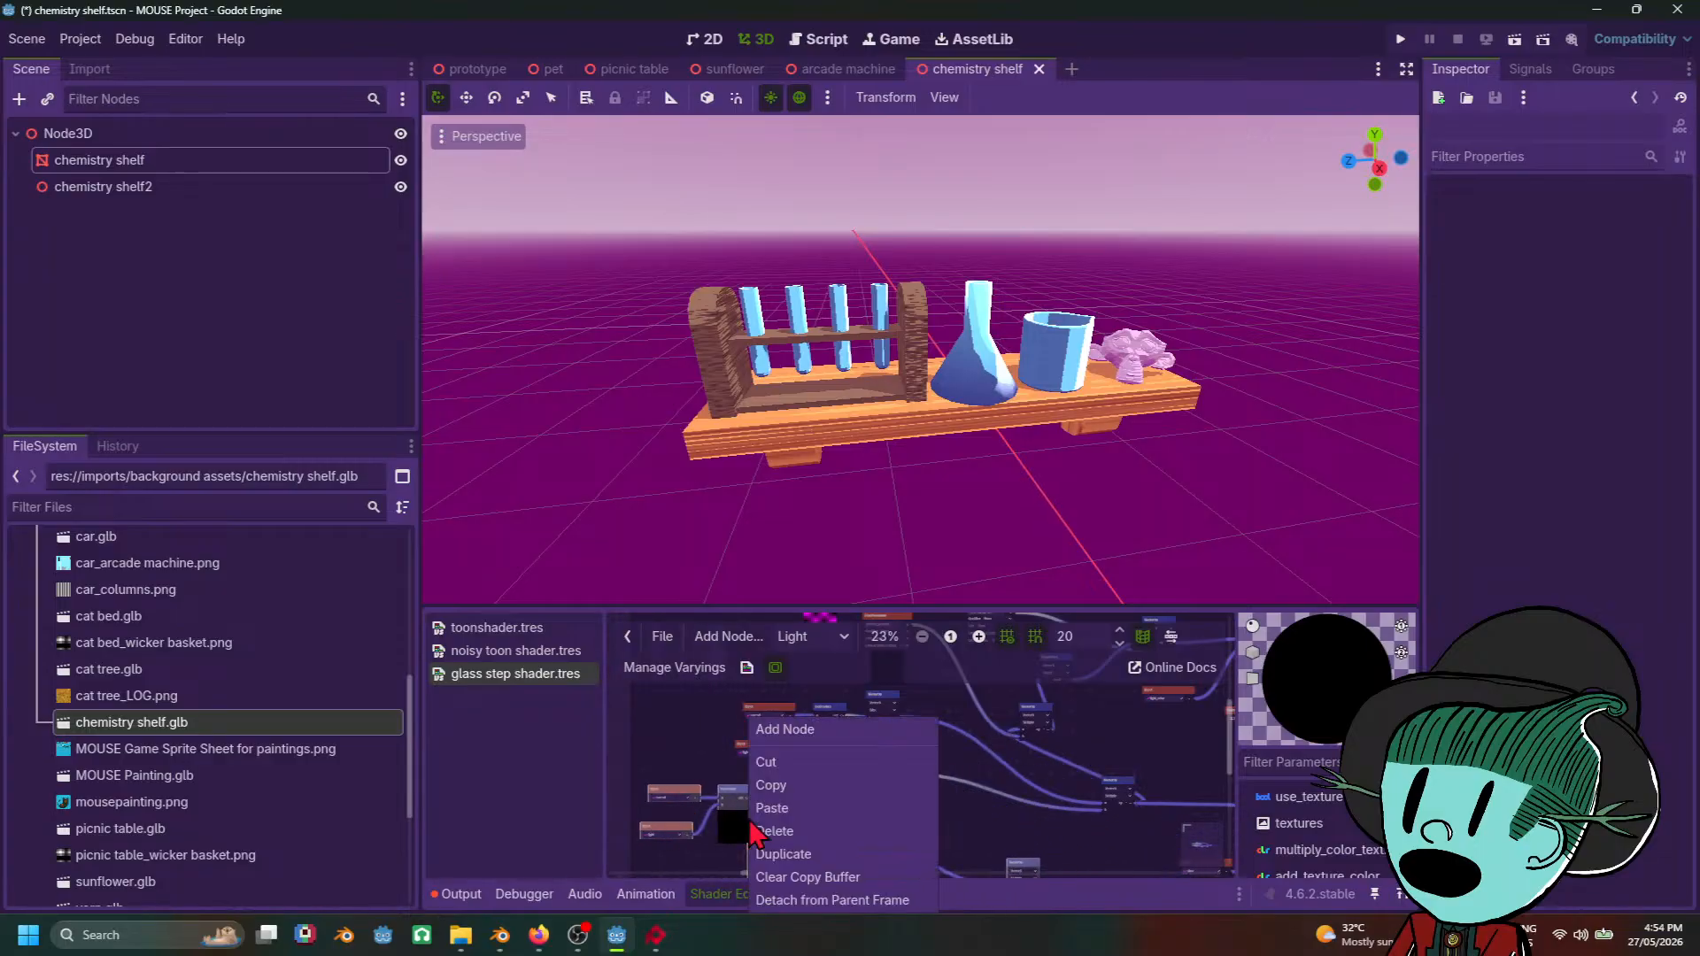
pyautogui.click(833, 901)
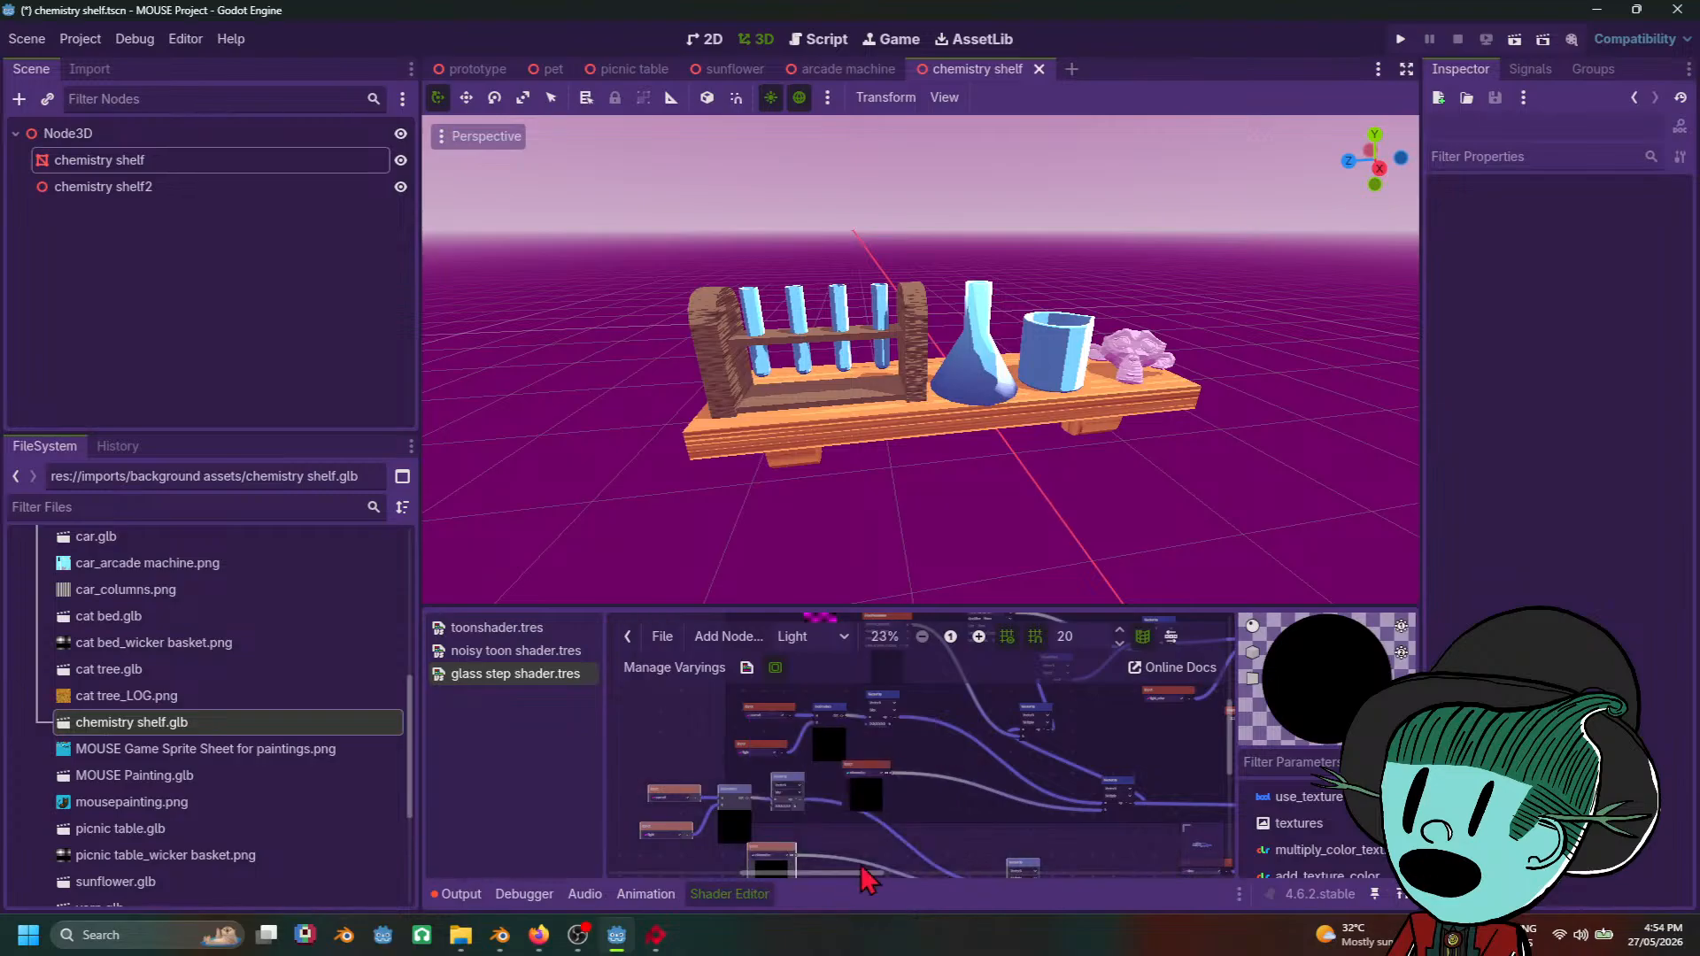
# Step: Move the copied lighting nodes farther down into empty graph space, clear of the original diffuse chain
pyautogui.moveTo(937, 795); pyautogui.dragTo(857, 734, button='middle')
pyautogui.moveTo(945, 803); pyautogui.dragTo(909, 861)
pyautogui.moveTo(946, 805); pyautogui.dragTo(890, 703, button='middle')
pyautogui.moveTo(828, 762)
pyautogui.mouseDown()
pyautogui.moveTo(1041, 792)
pyautogui.moveTo(831, 746)
pyautogui.mouseUp()
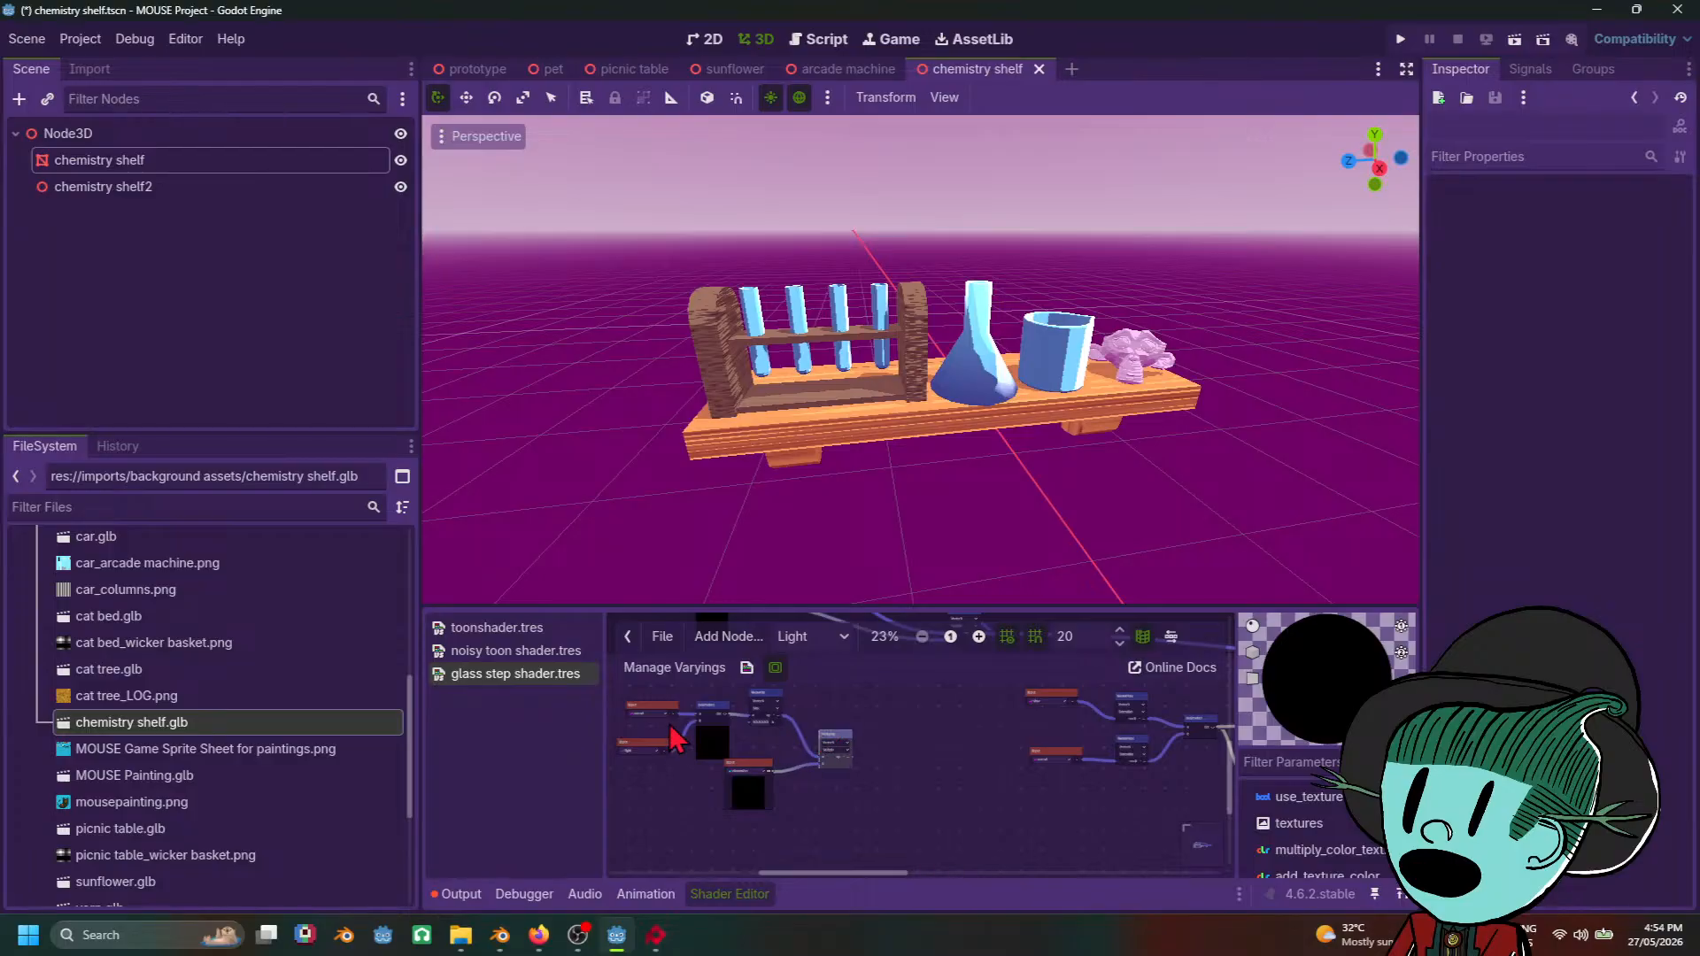
# Step: Select the whole copied chain and move it past the rim light nodes to the empty area beneath the Output node
pyautogui.moveTo(616, 699); pyautogui.dragTo(846, 807)
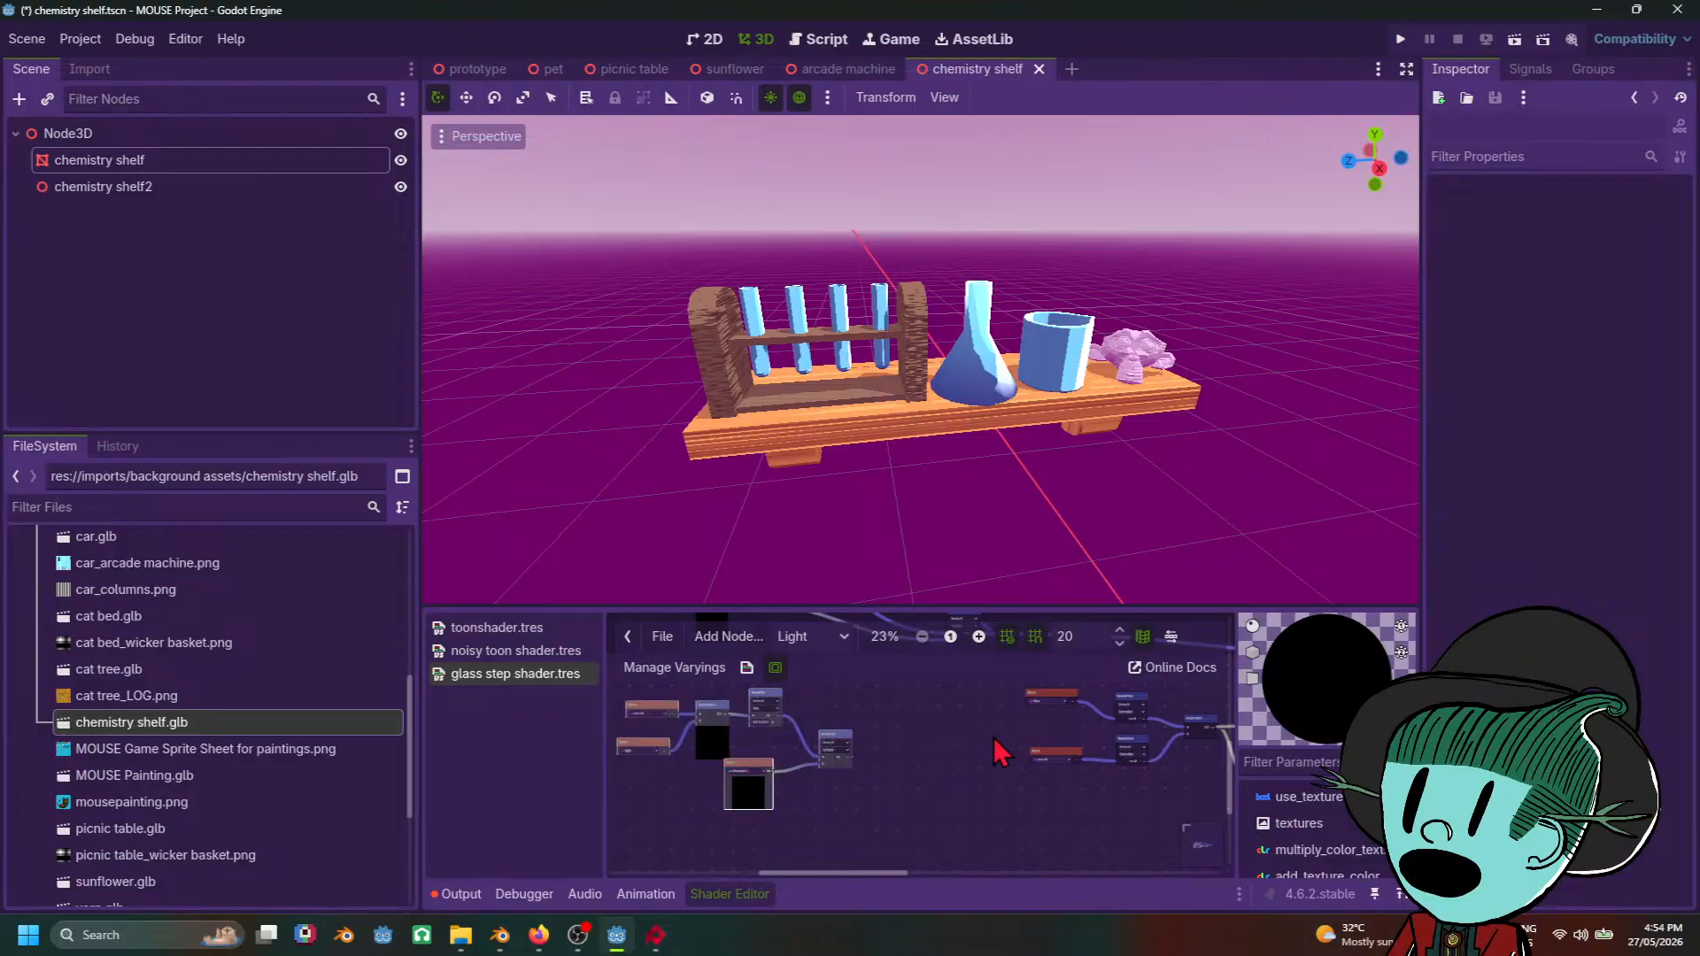
pyautogui.moveTo(992, 740); pyautogui.dragTo(870, 759, button='middle')
pyautogui.click(708, 763)
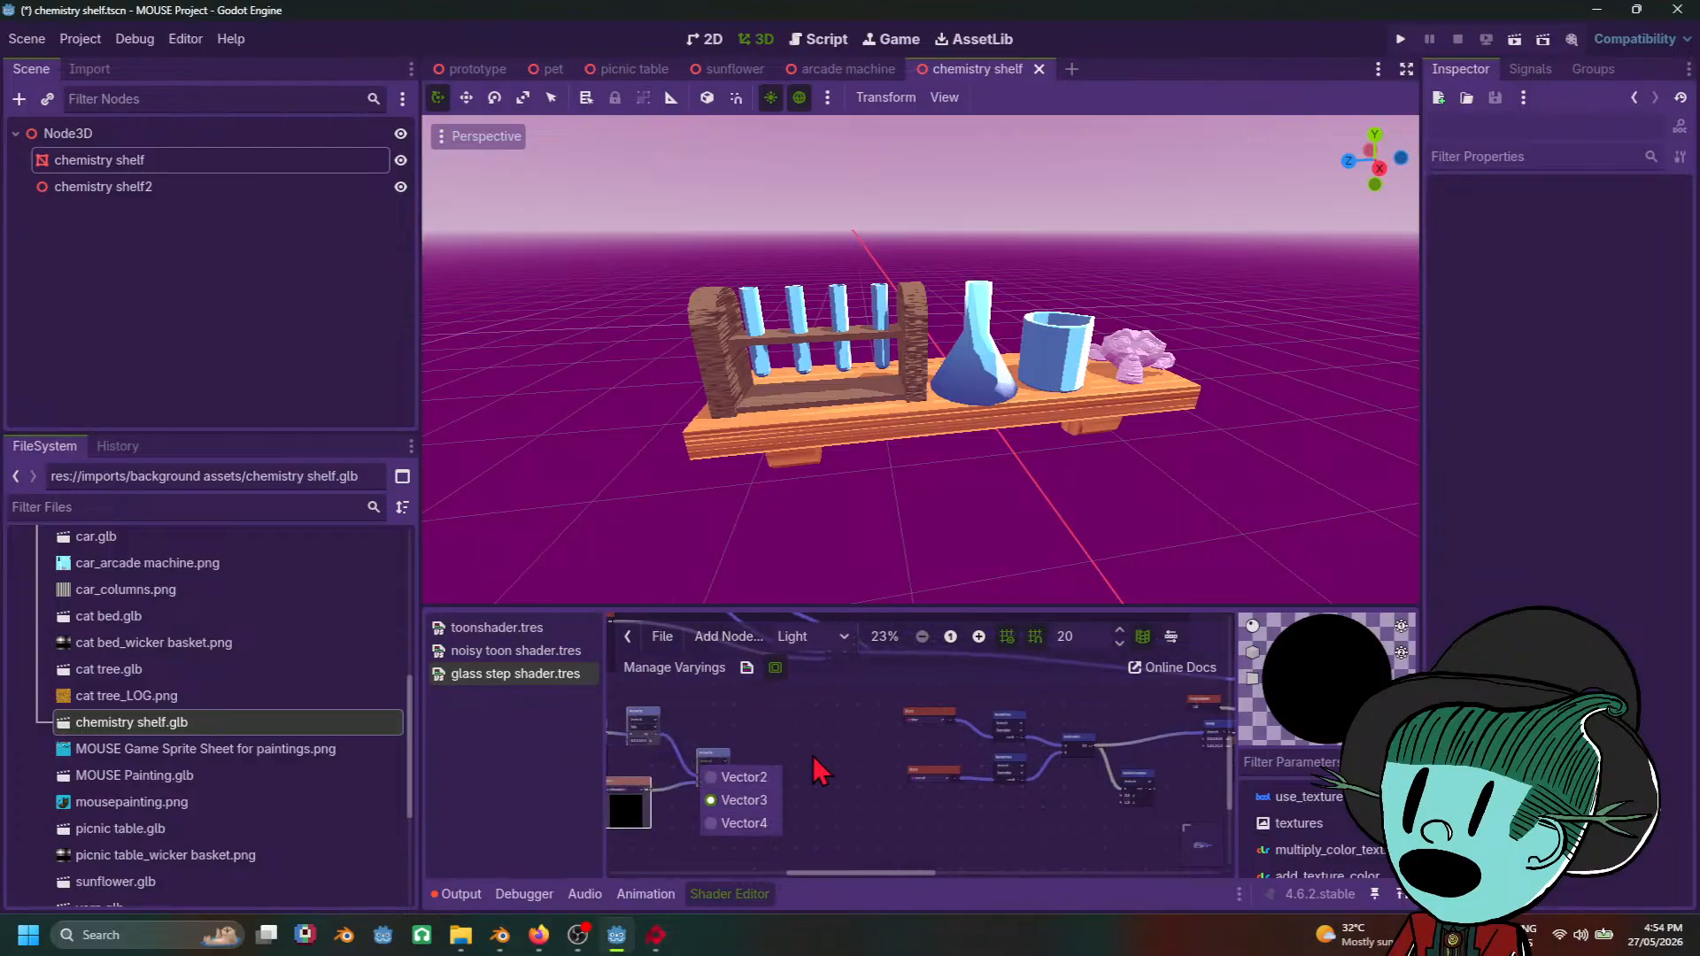
pyautogui.click(737, 734)
pyautogui.moveTo(714, 753); pyautogui.dragTo(1088, 824)
pyautogui.moveTo(1089, 828); pyautogui.dragTo(1240, 773, button='middle')
pyautogui.moveTo(1027, 758); pyautogui.dragTo(611, 785, button='middle')
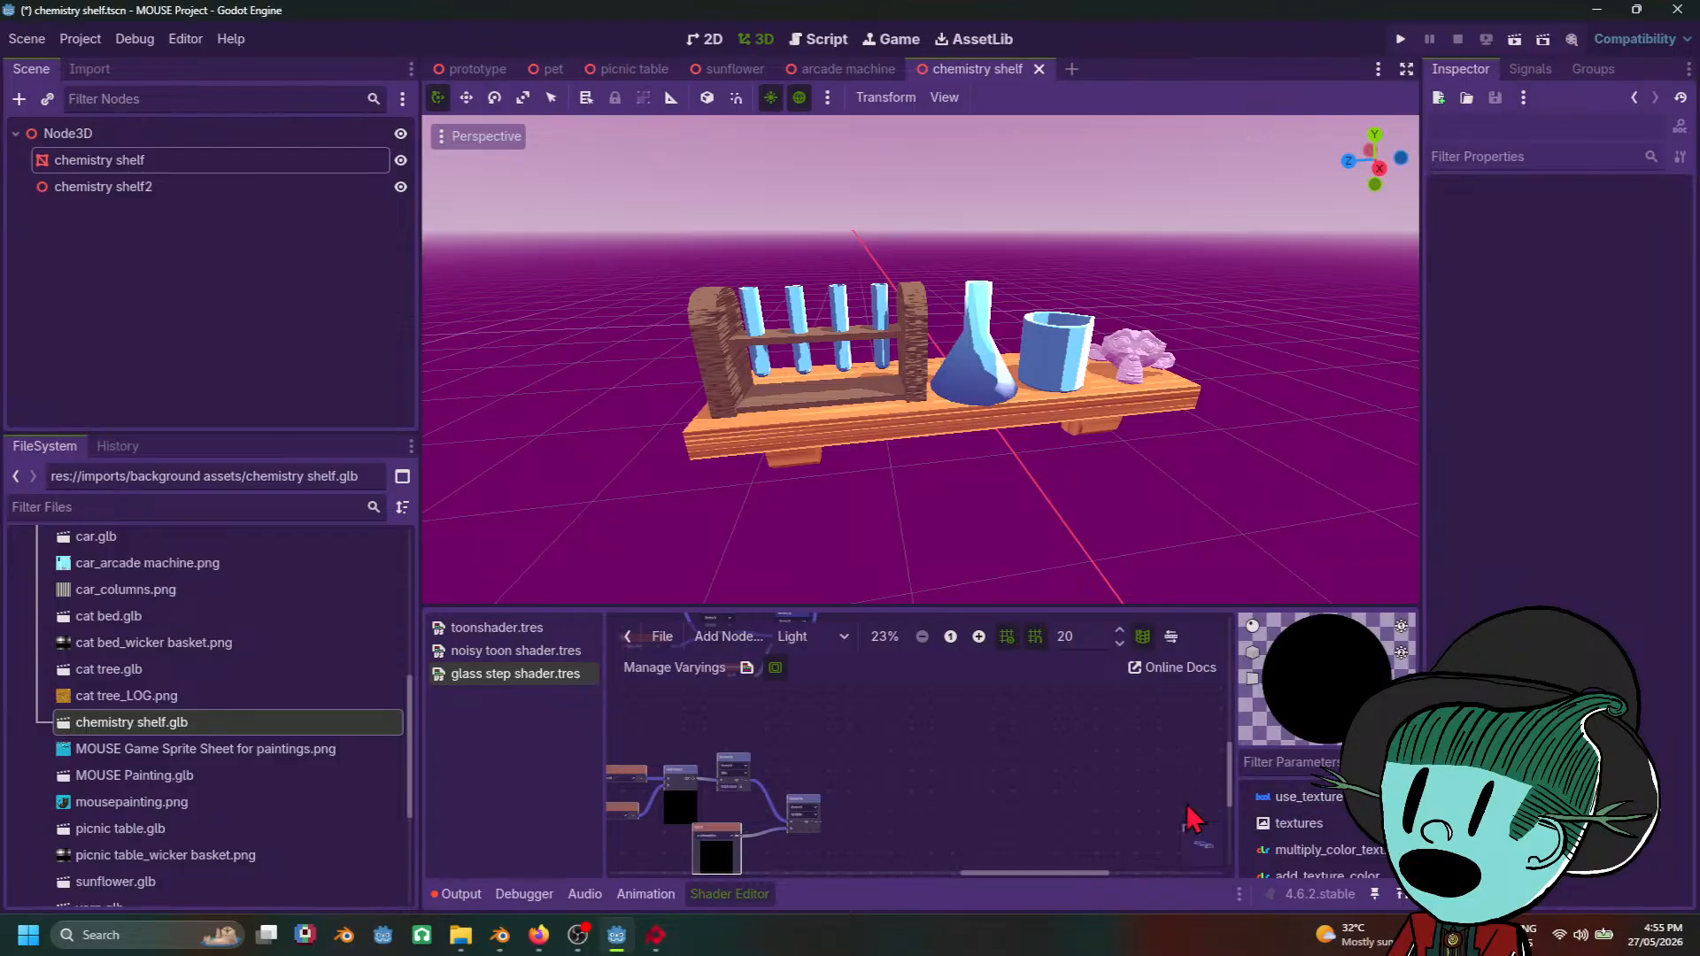
pyautogui.moveTo(797, 801); pyautogui.dragTo(1007, 701, button='middle')
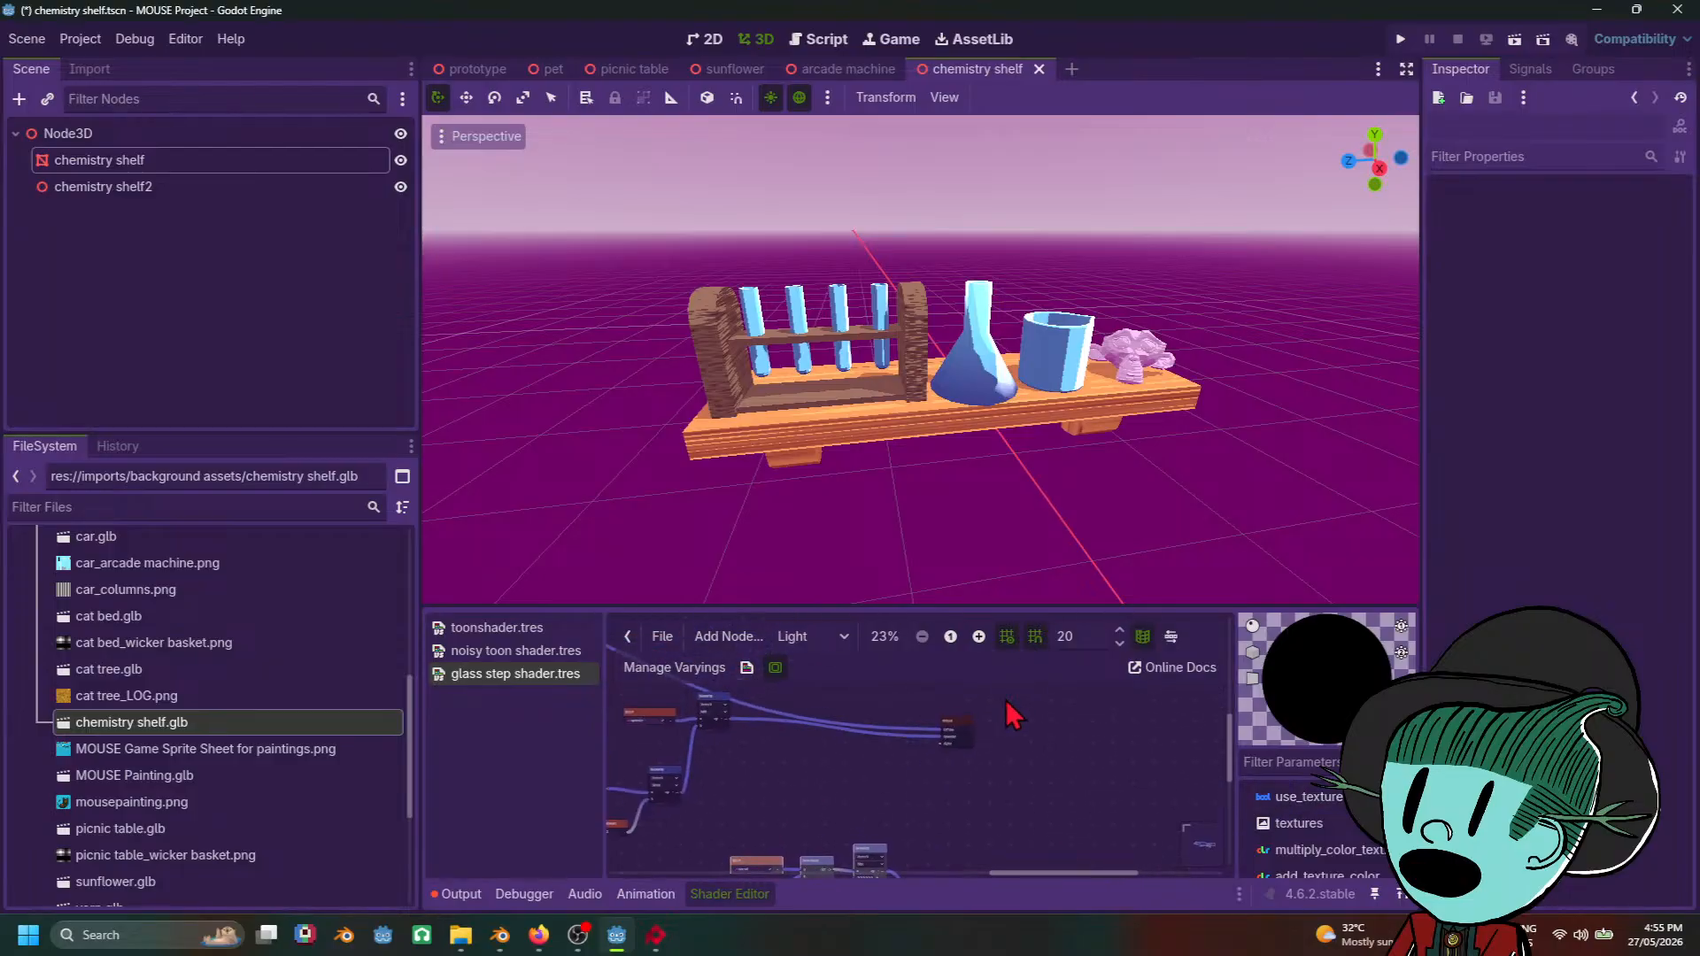
# Step: Move the Output node farther from the rim light nodes and position the copied chain slightly closer beneath it
pyautogui.scroll(3, 968, 754)
pyautogui.moveTo(927, 696); pyautogui.dragTo(1042, 764)
pyautogui.moveTo(886, 845); pyautogui.dragTo(988, 739, button='middle')
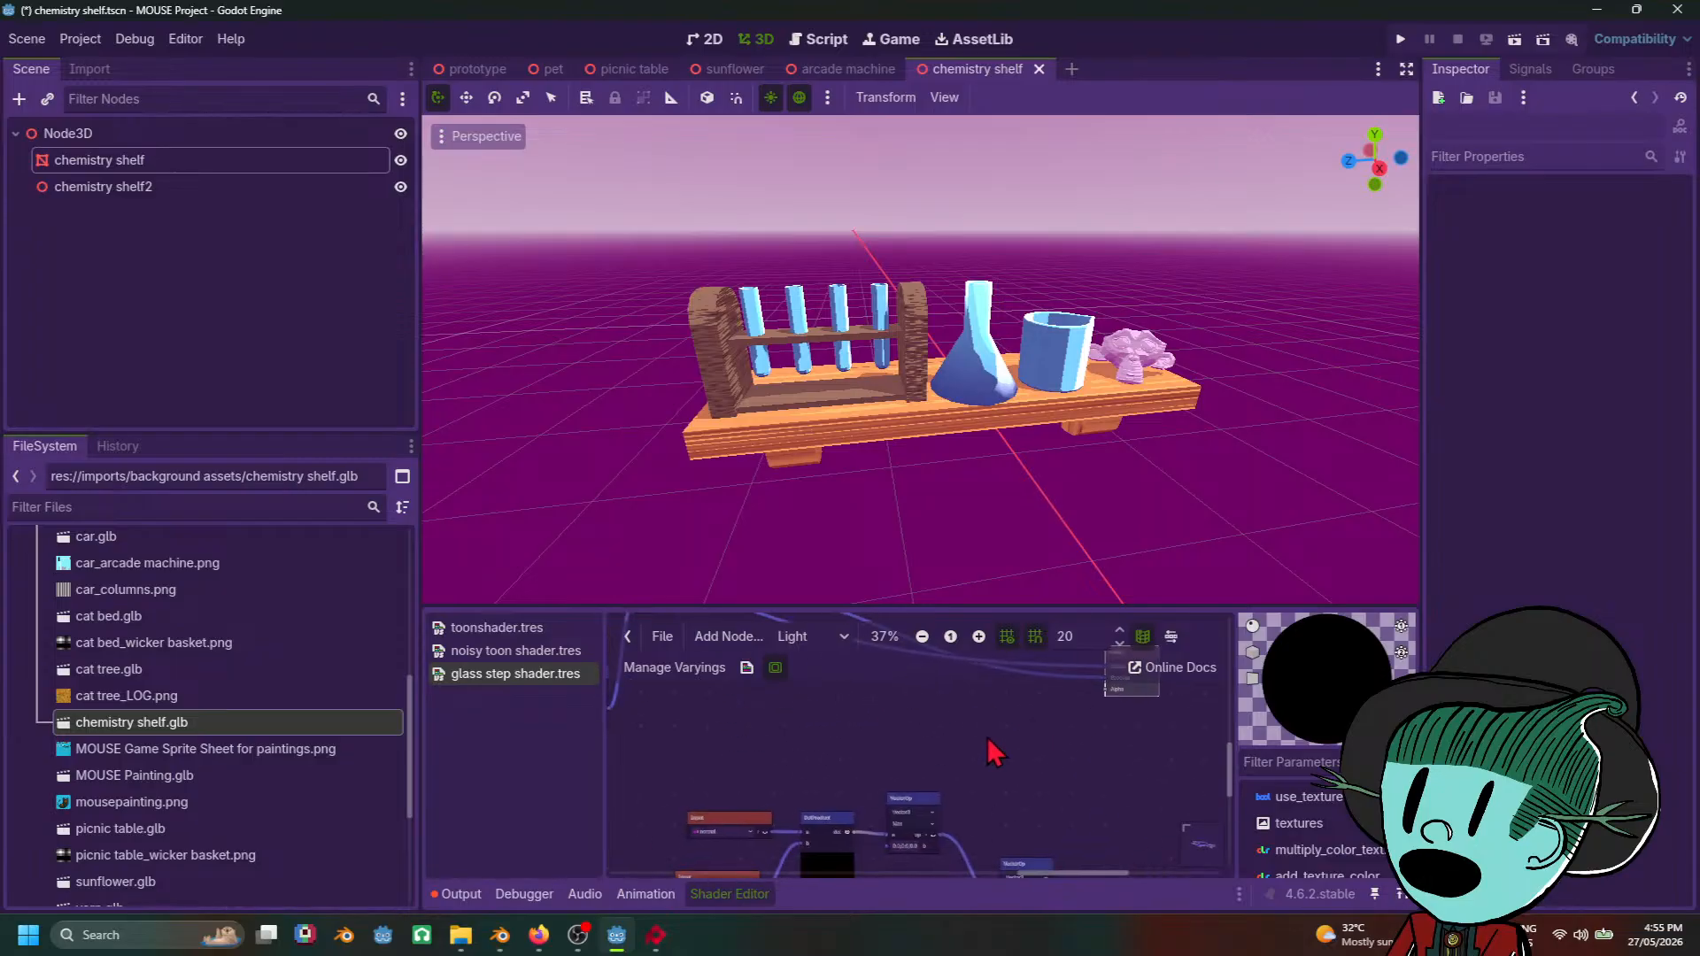
pyautogui.scroll(-2, 996, 757)
pyautogui.scroll(-2, 1054, 814)
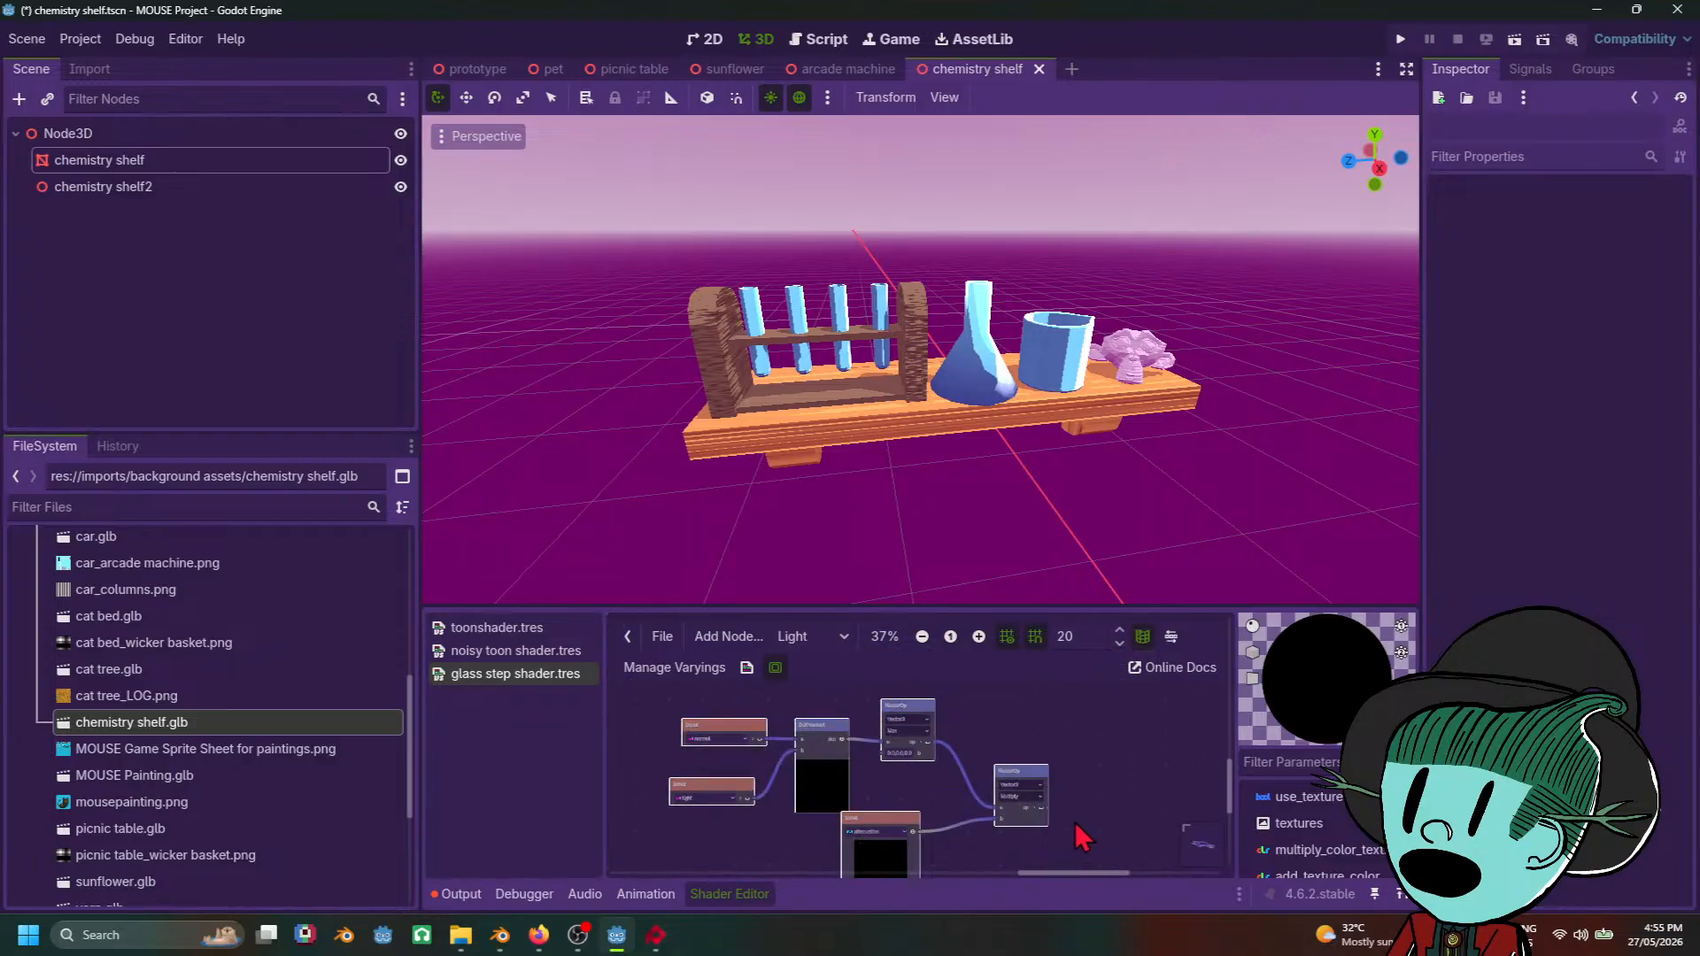
pyautogui.moveTo(1018, 782); pyautogui.dragTo(1079, 778, button='middle')
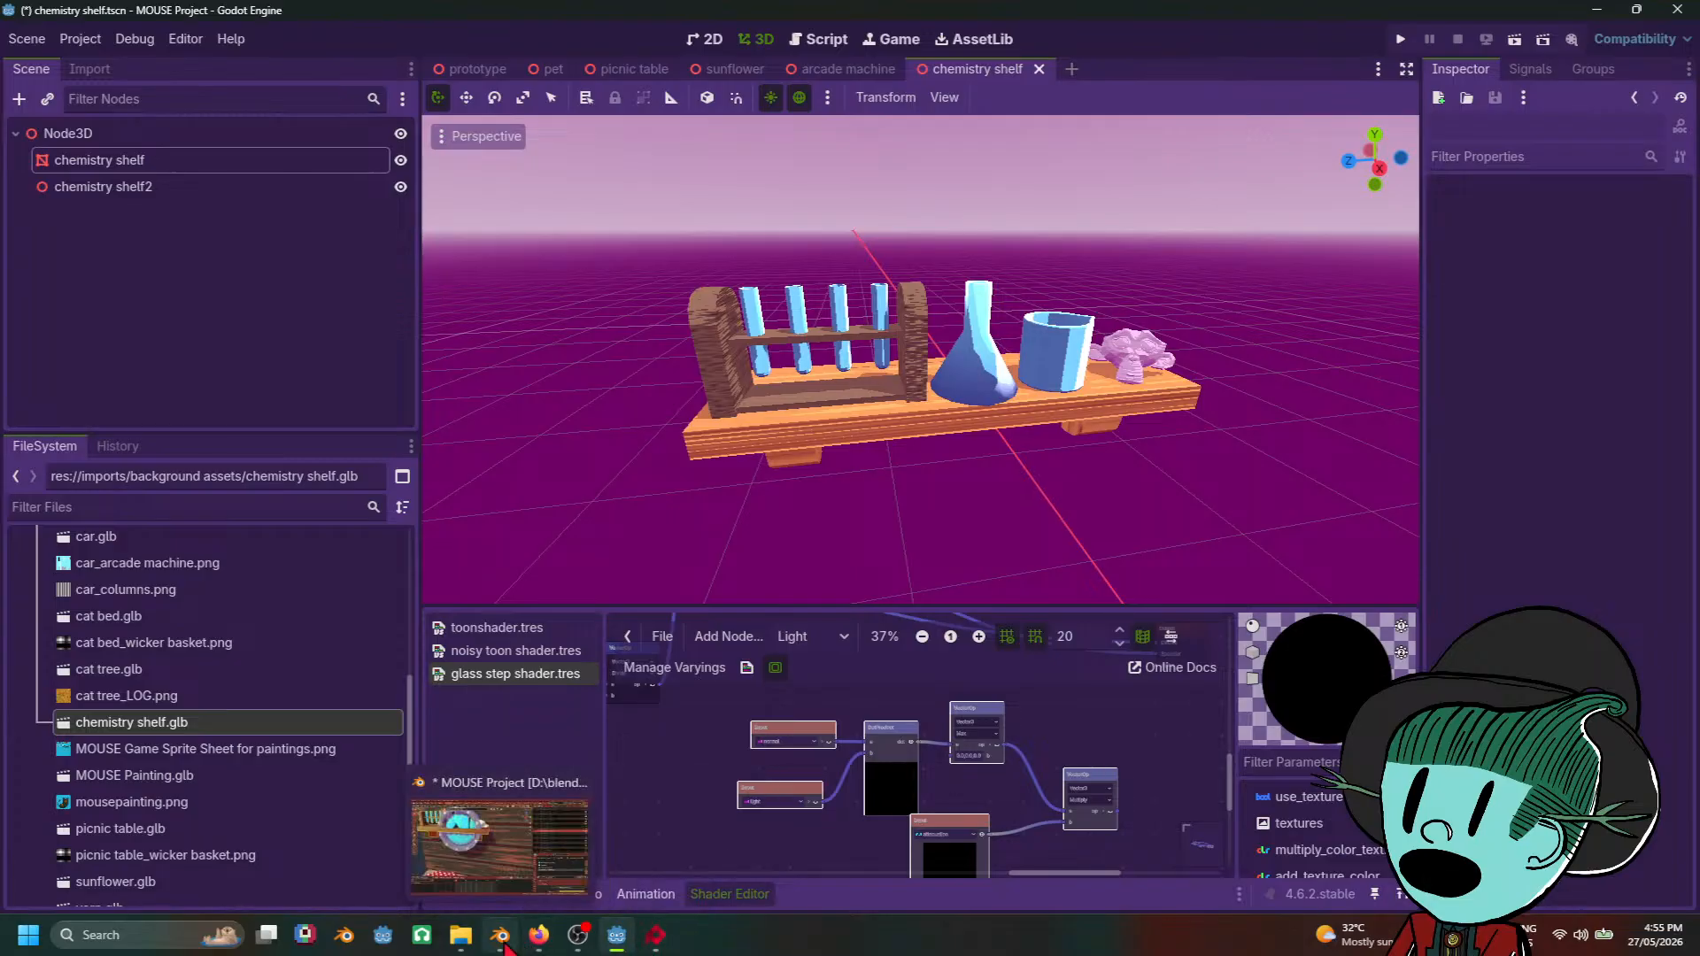
# Step: Check the tutorial's specular lines again and examine the rim light chain's Step, Multiply, light_color, Divide and Add nodes
pyautogui.click(528, 866)
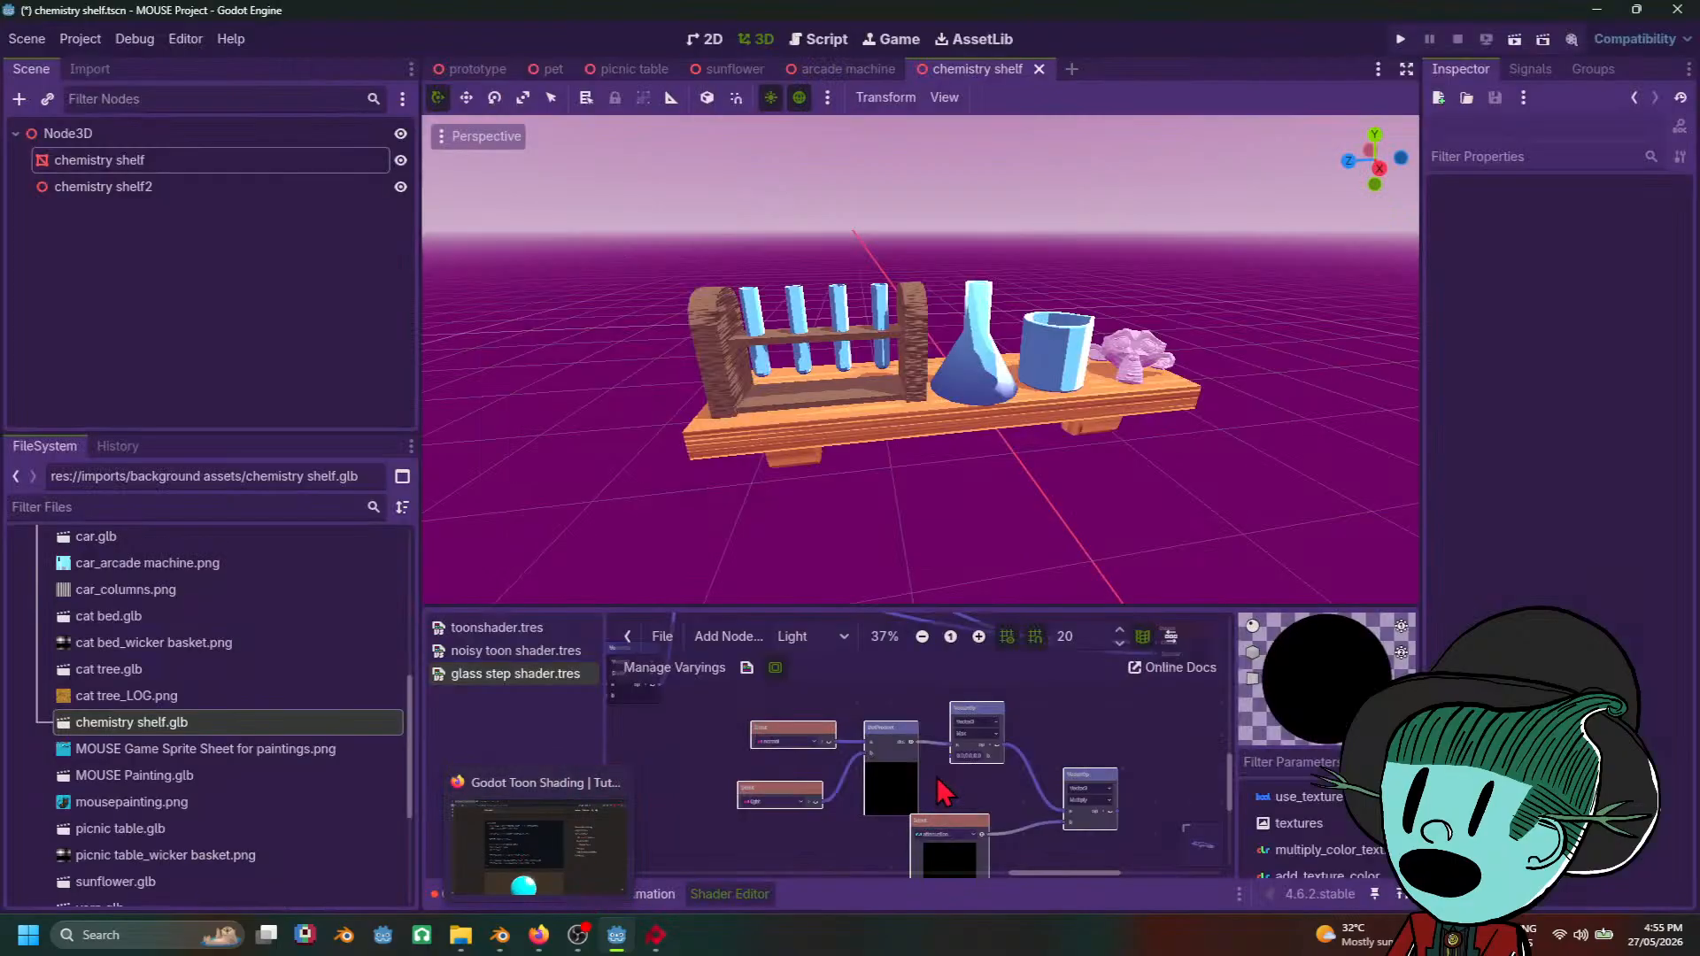
pyautogui.scroll(-2, 910, 798)
pyautogui.moveTo(1117, 806); pyautogui.dragTo(1162, 868, button='middle')
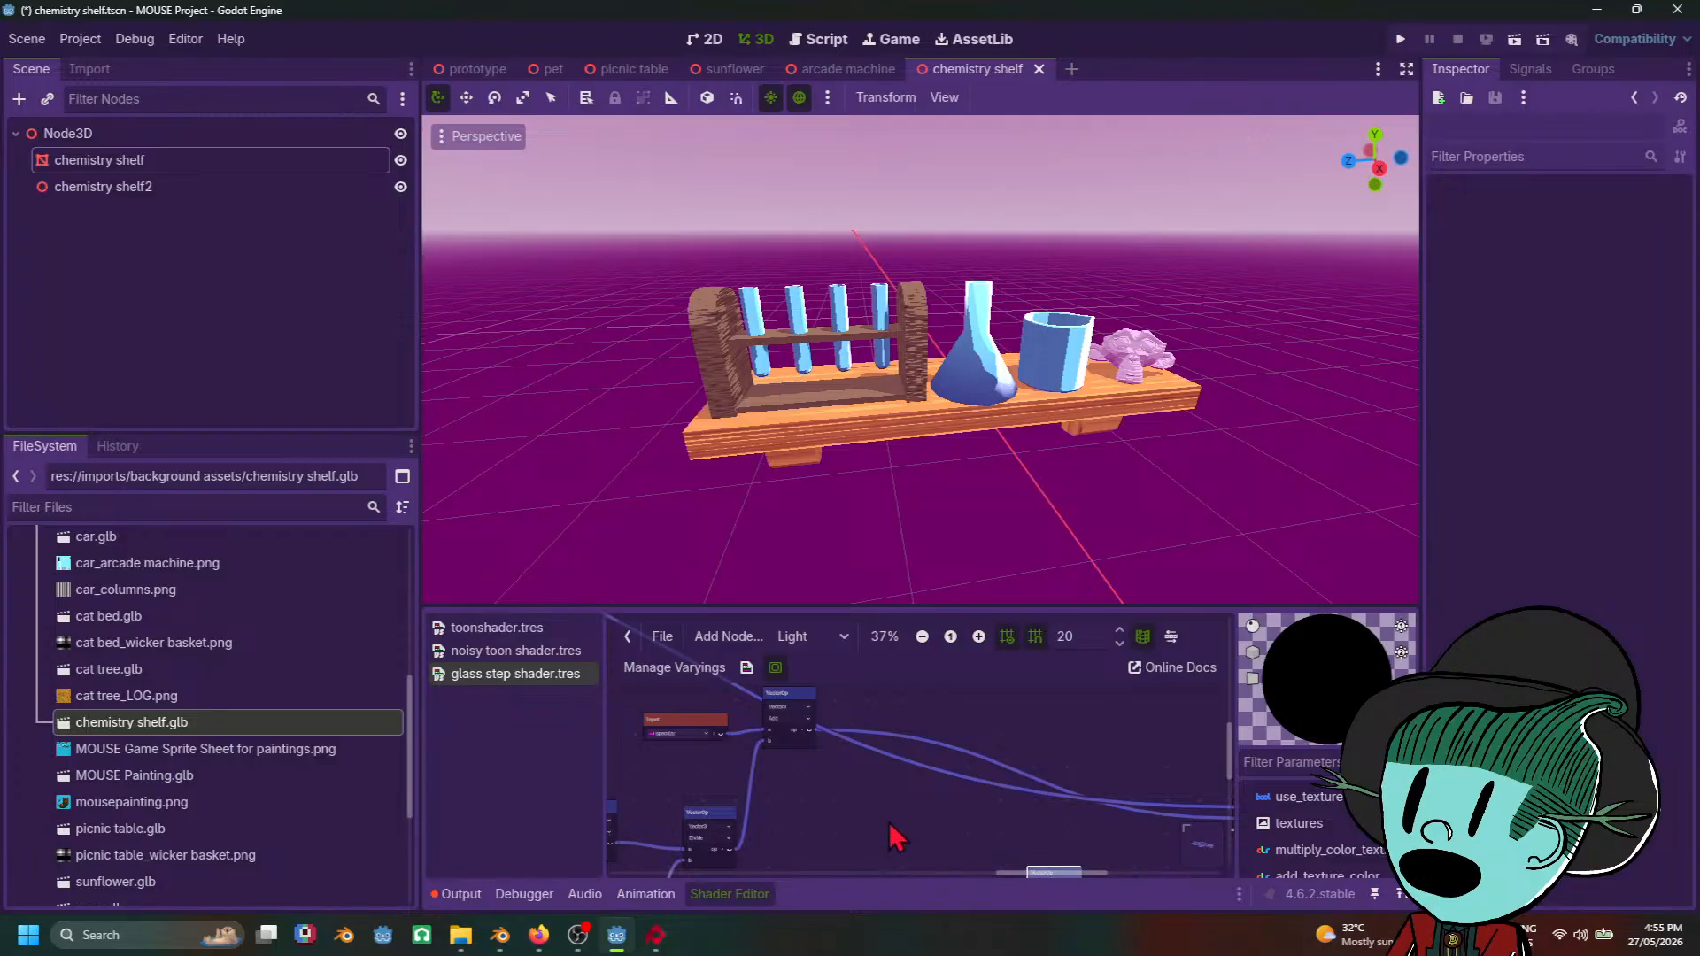
pyautogui.scroll(1, 889, 822)
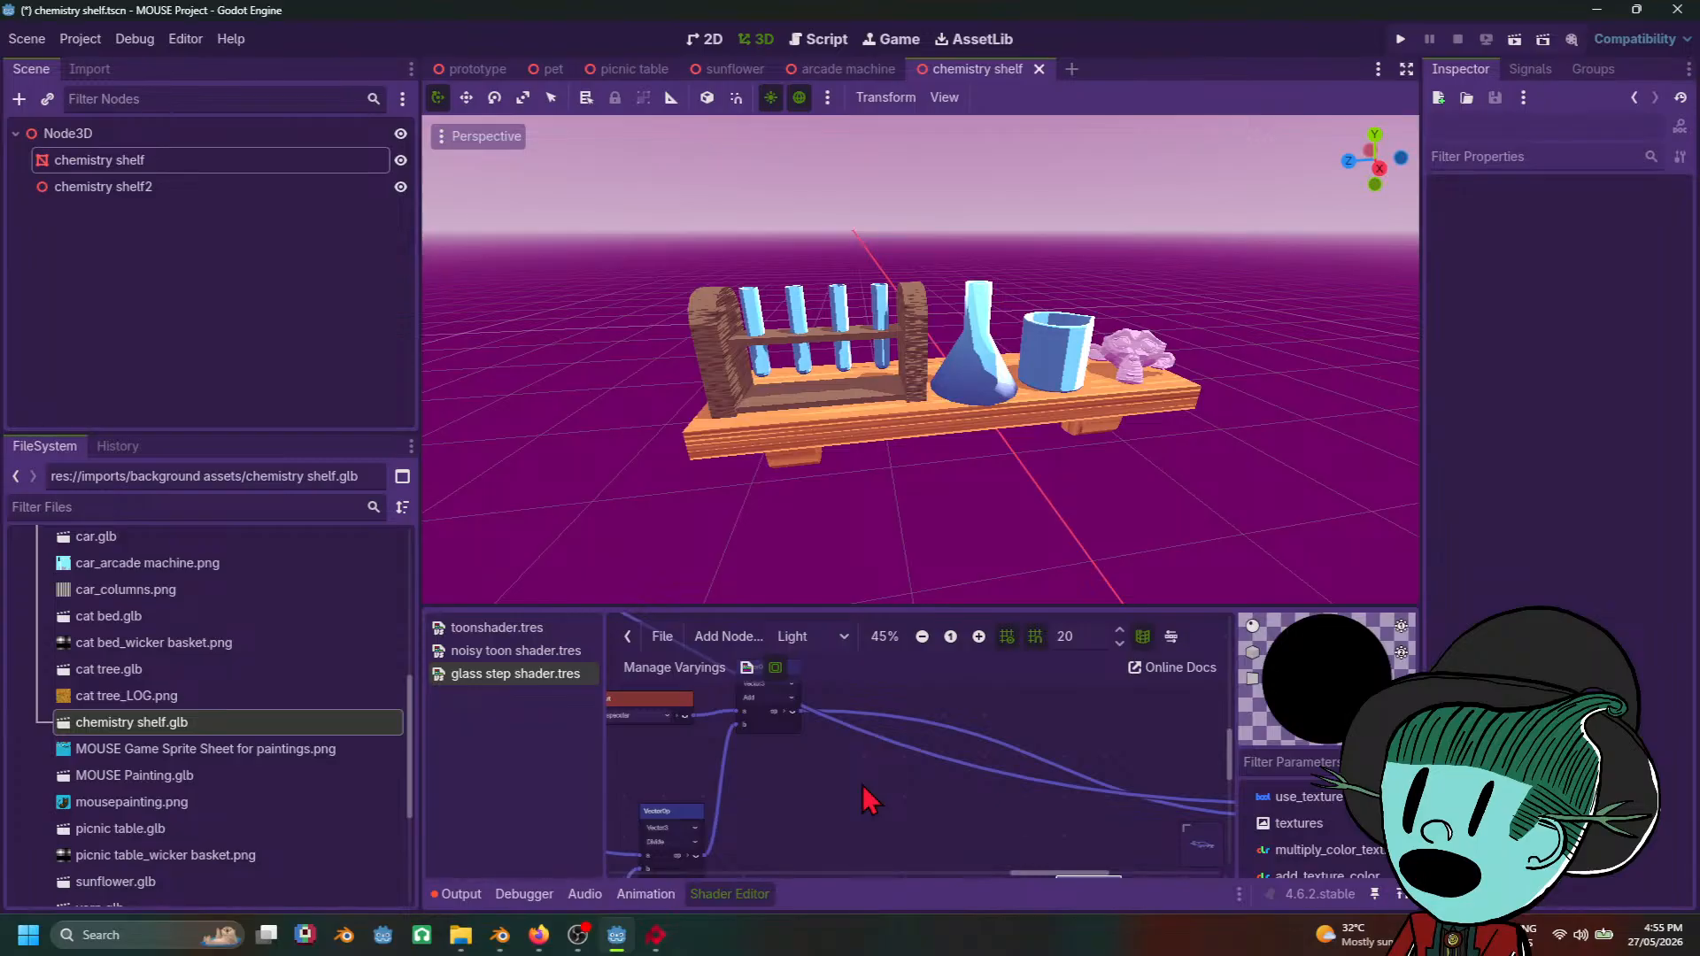
pyautogui.scroll(-3, 863, 785)
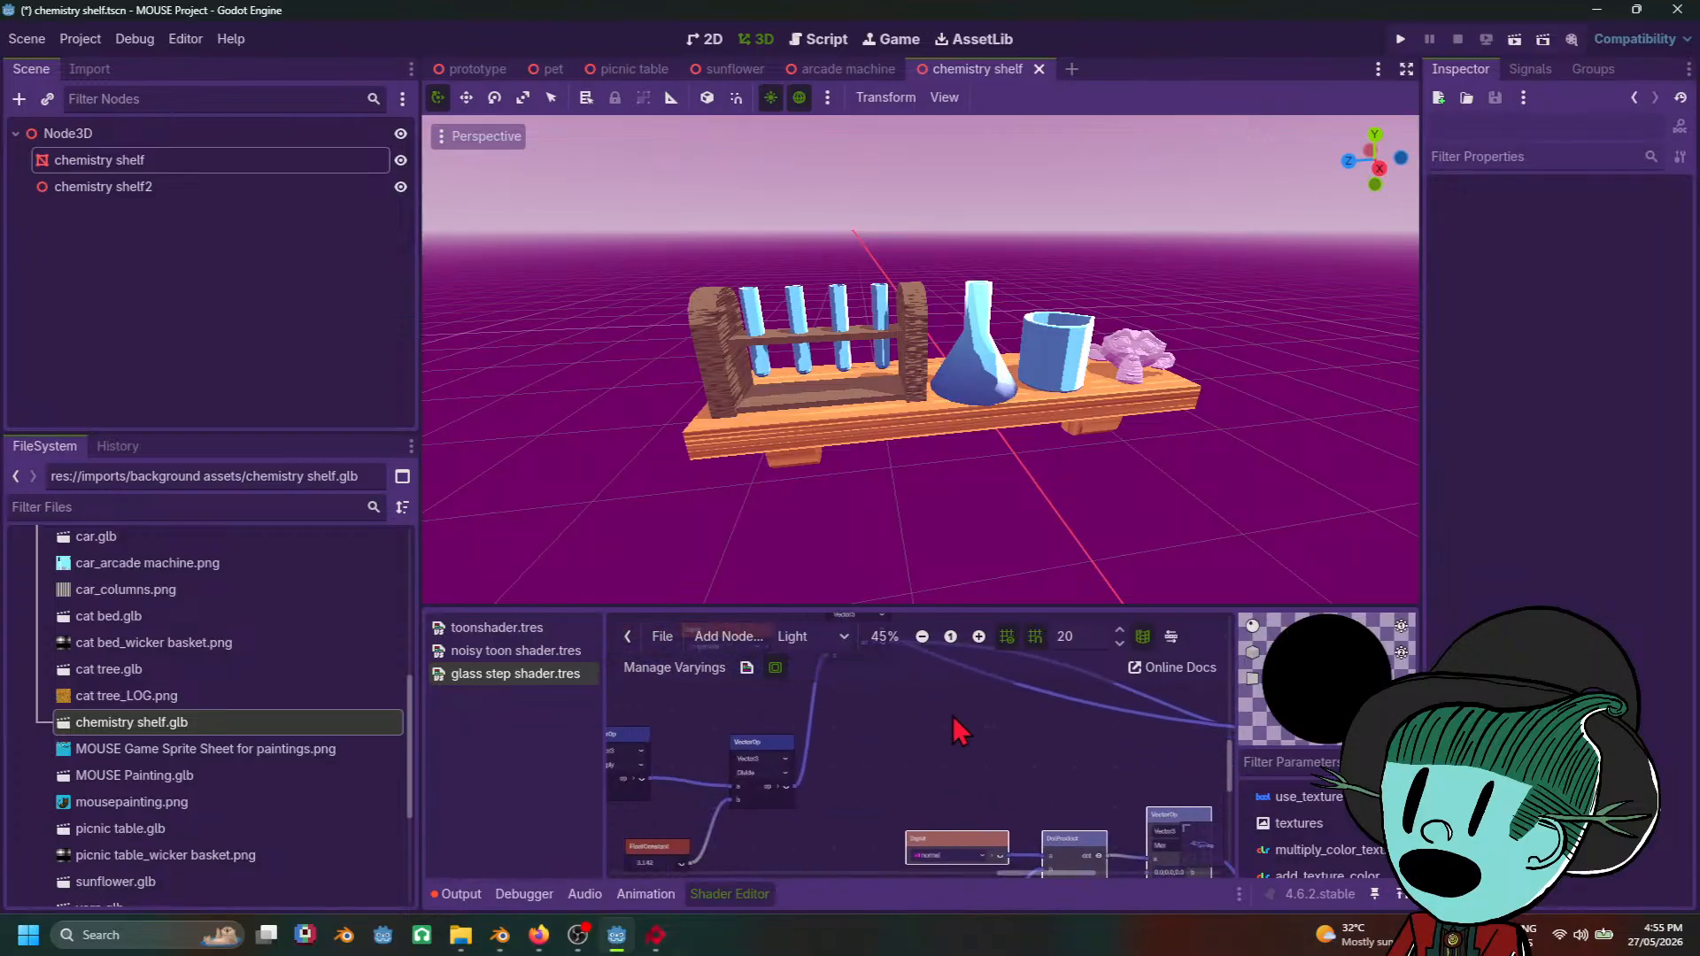
pyautogui.moveTo(996, 758)
pyautogui.mouseDown(button='middle')
pyautogui.moveTo(1158, 745)
pyautogui.moveTo(999, 786)
pyautogui.mouseUp(button='middle')
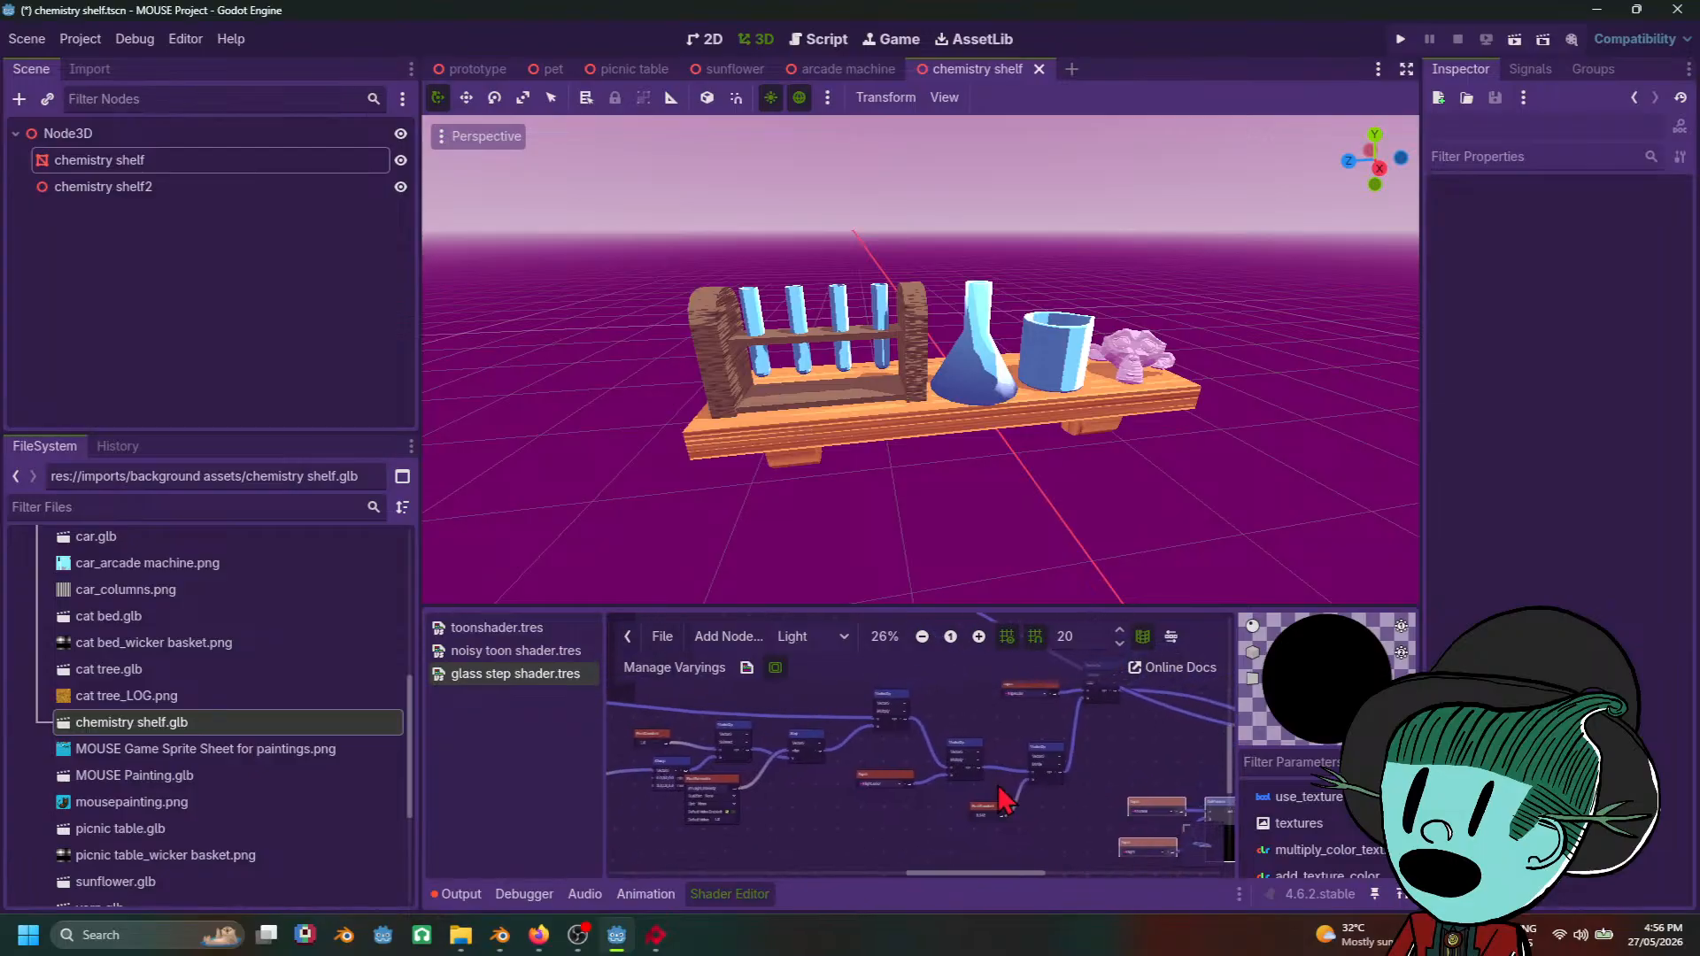
pyautogui.scroll(2, 846, 819)
pyautogui.scroll(2, 842, 826)
pyautogui.moveTo(864, 779); pyautogui.dragTo(863, 824, button='middle')
pyautogui.scroll(-1, 831, 804)
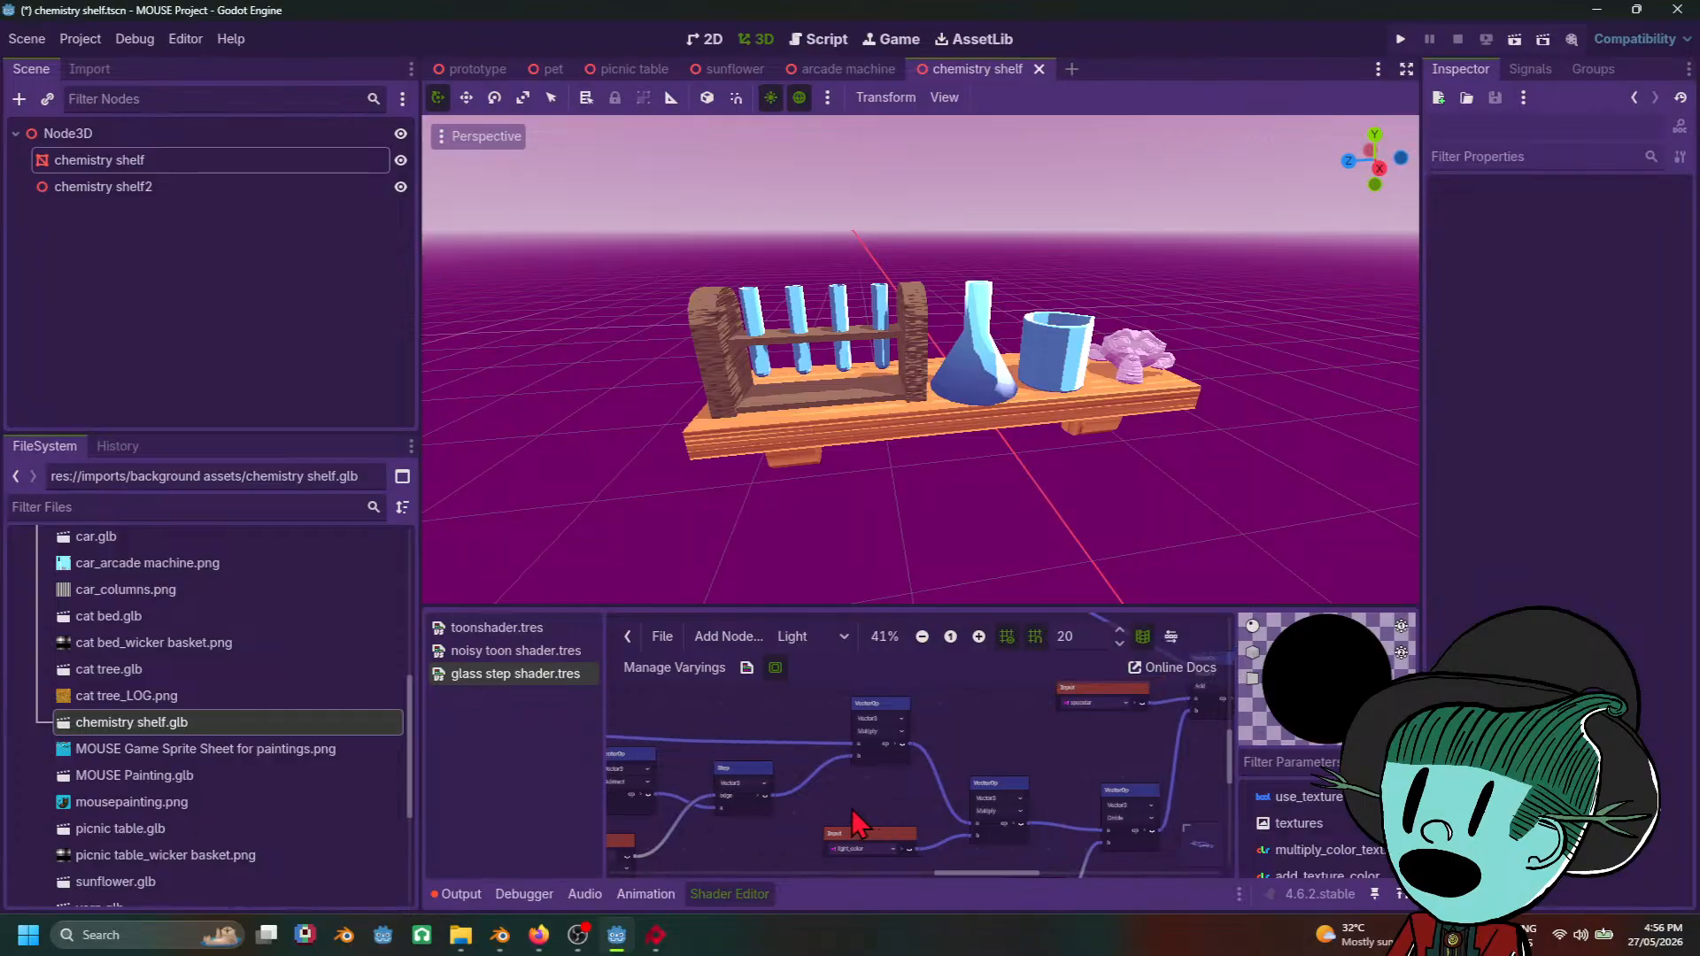
# Step: Copy the rim light chain's two Multiply, light_color and Divide nodes, place the copies past the Add node, and move Output farther out
pyautogui.moveTo(656, 935)
pyautogui.moveTo(666, 899)
pyautogui.scroll(-2, 866, 757)
pyautogui.scroll(1, 866, 758)
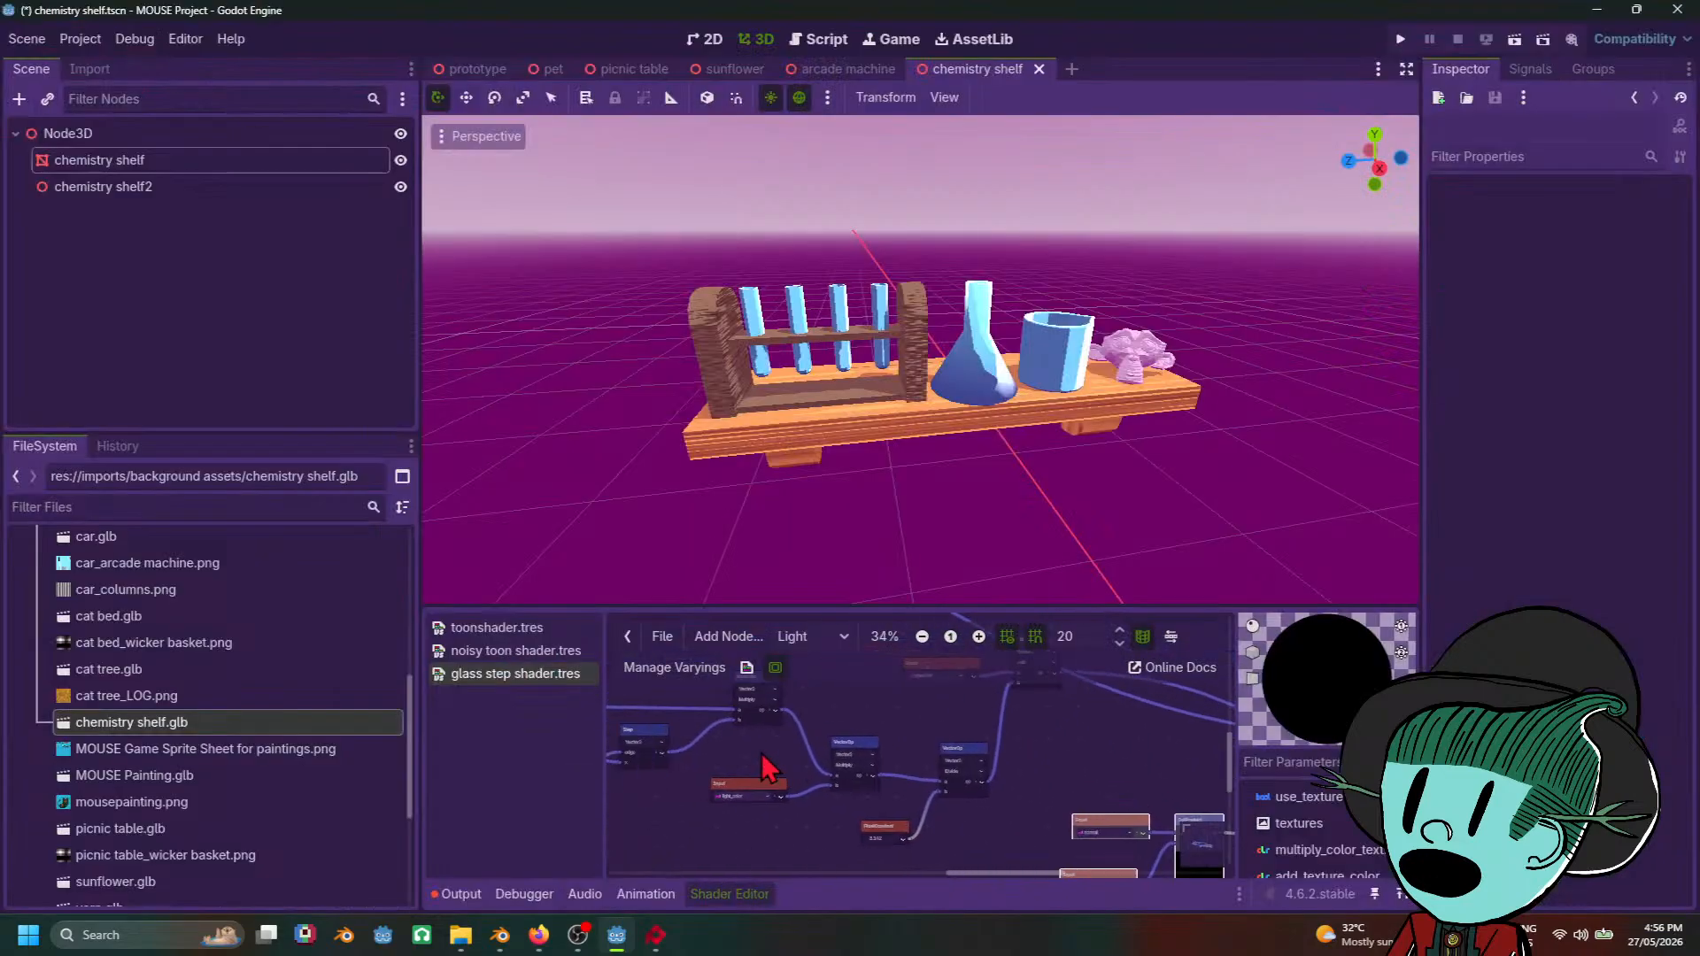
pyautogui.moveTo(713, 696); pyautogui.dragTo(952, 816)
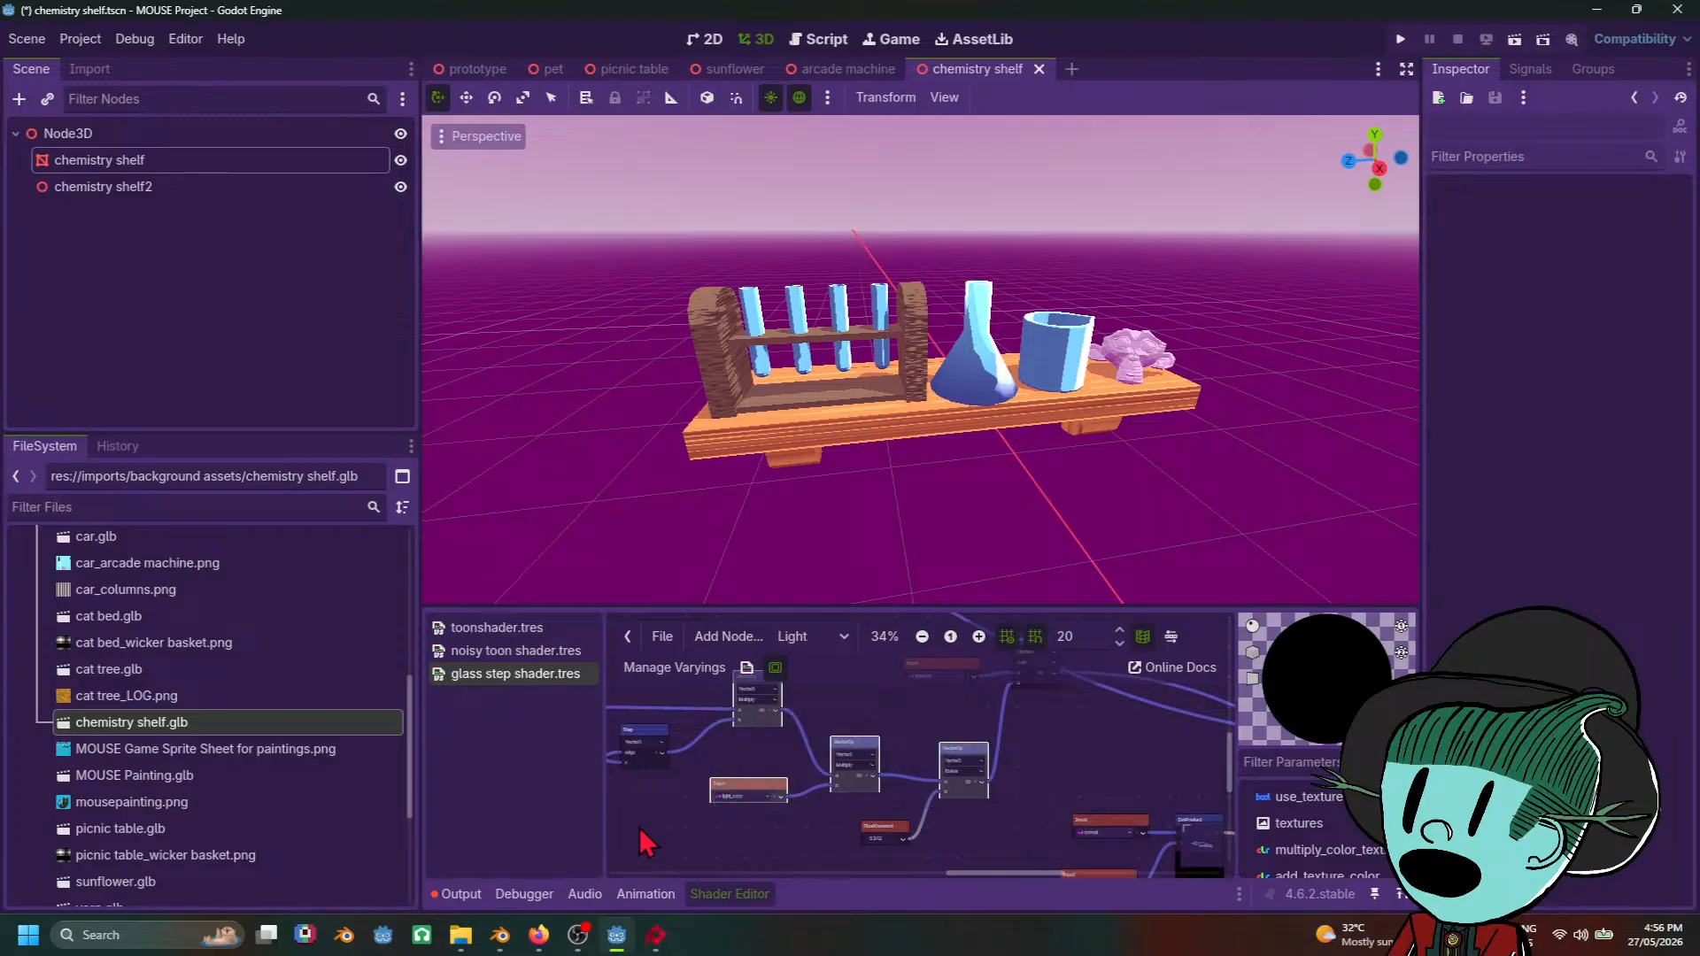
pyautogui.moveTo(639, 827); pyautogui.dragTo(819, 859, button='middle')
pyautogui.scroll(1, 883, 827)
pyautogui.scroll(3, 879, 814)
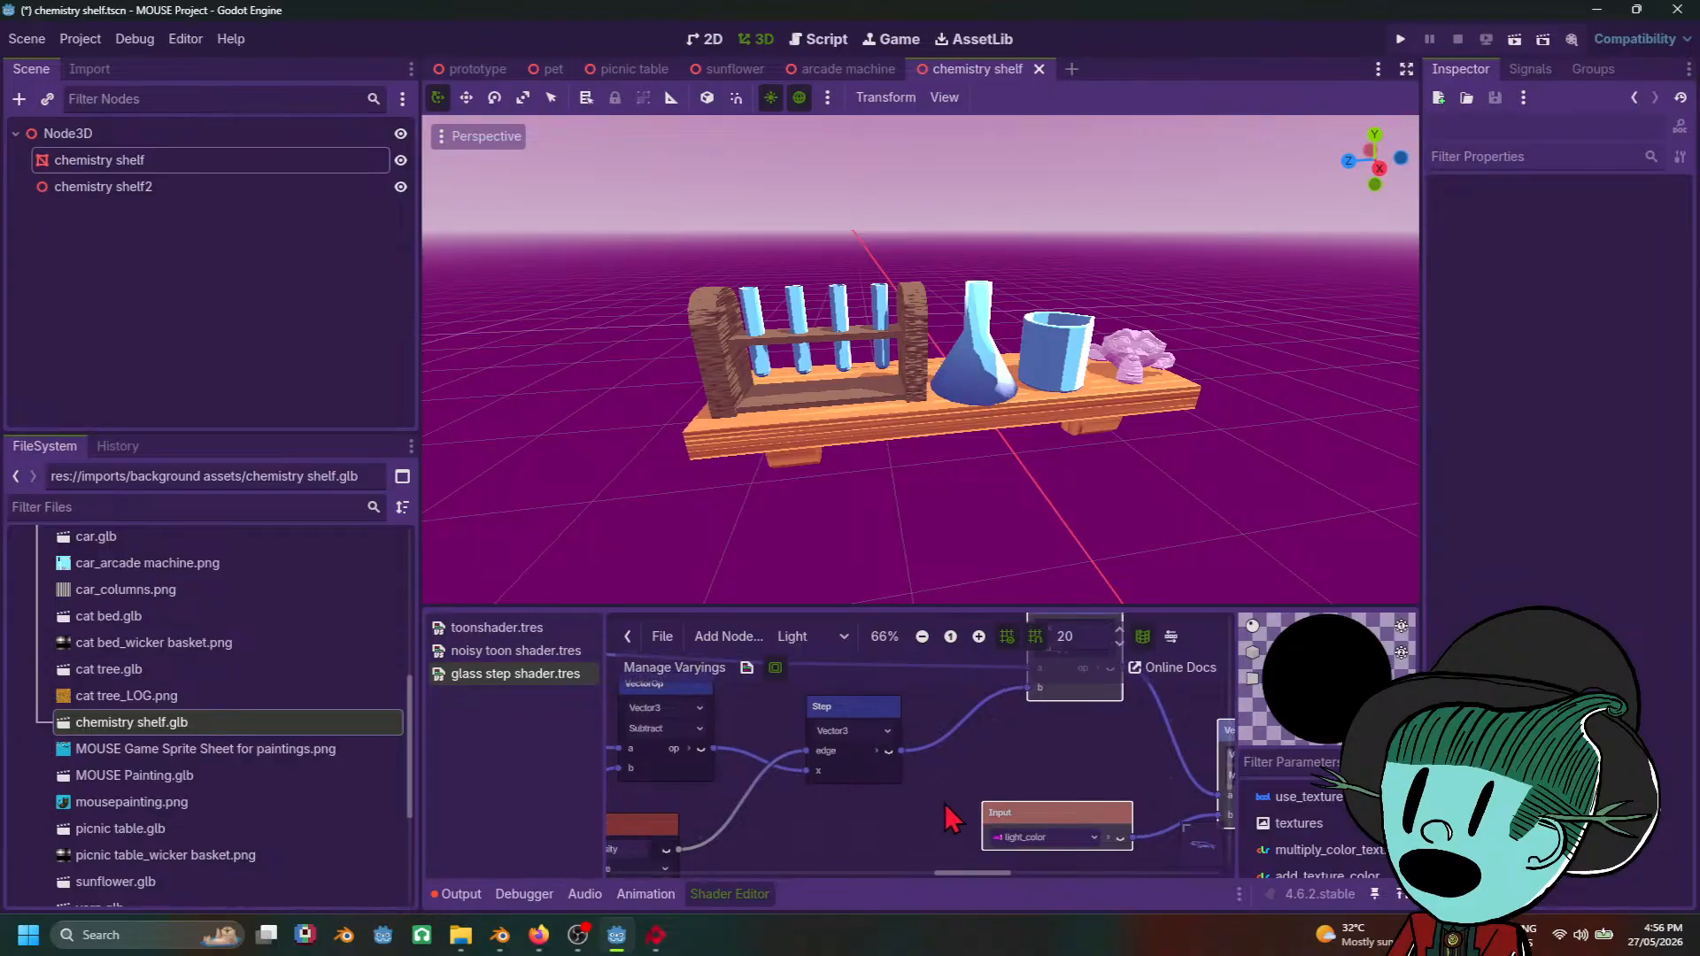
pyautogui.scroll(-6, 914, 791)
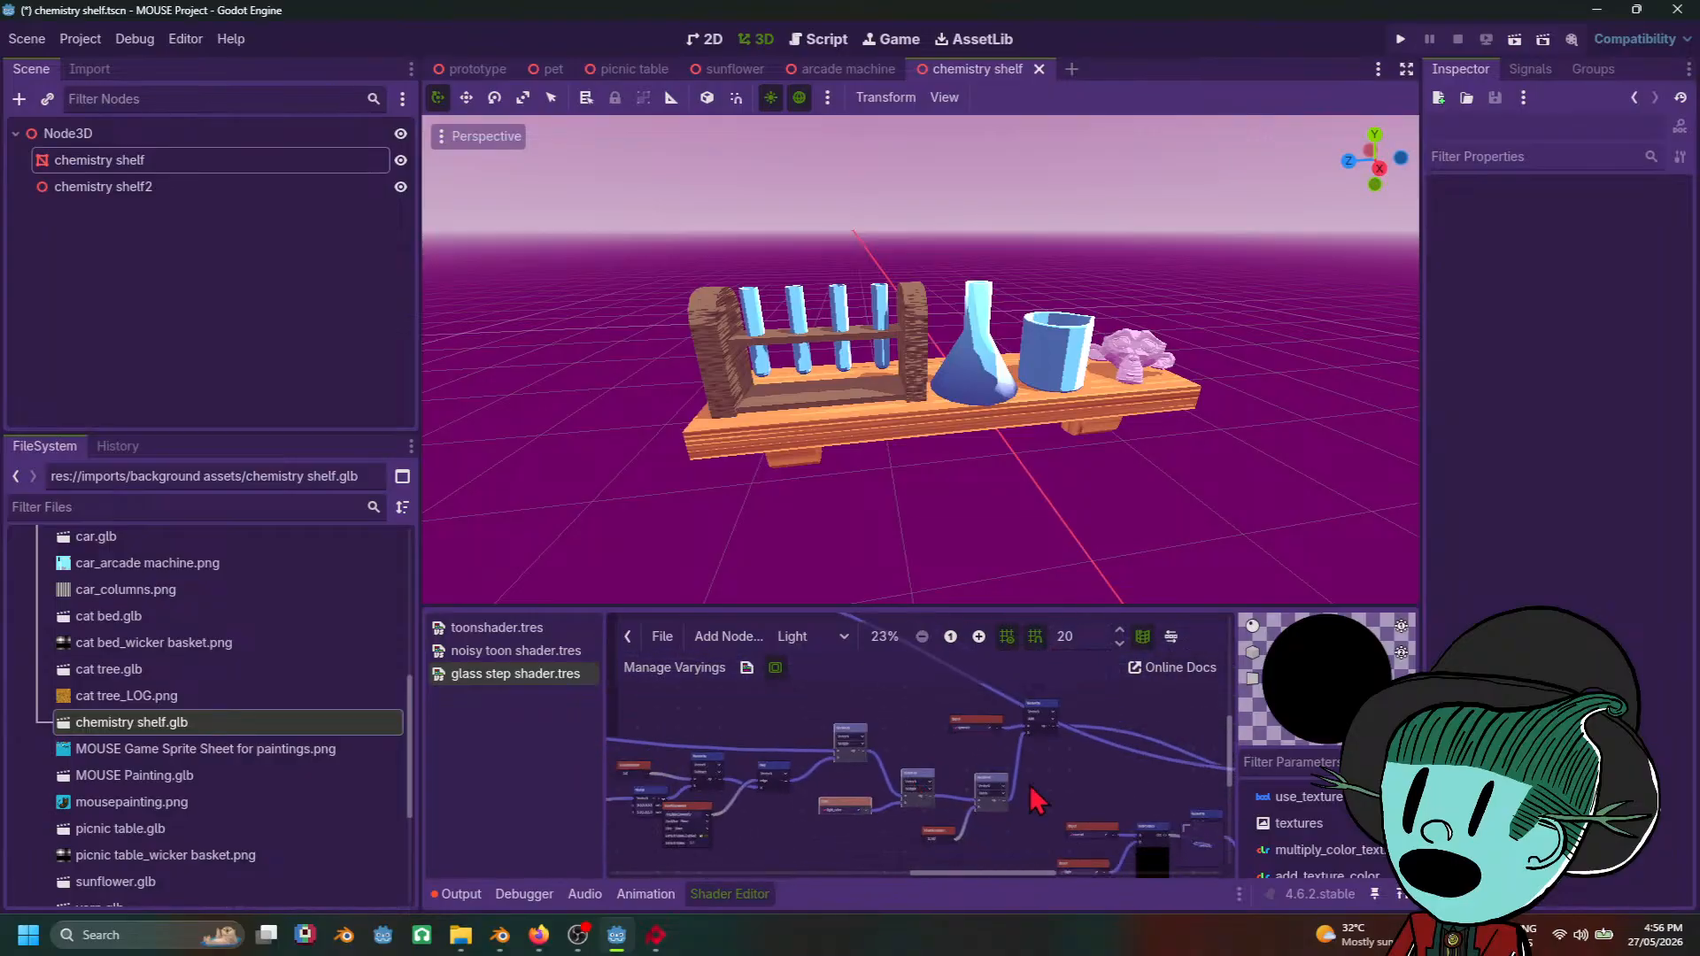
pyautogui.moveTo(1098, 812); pyautogui.dragTo(881, 777, button='middle')
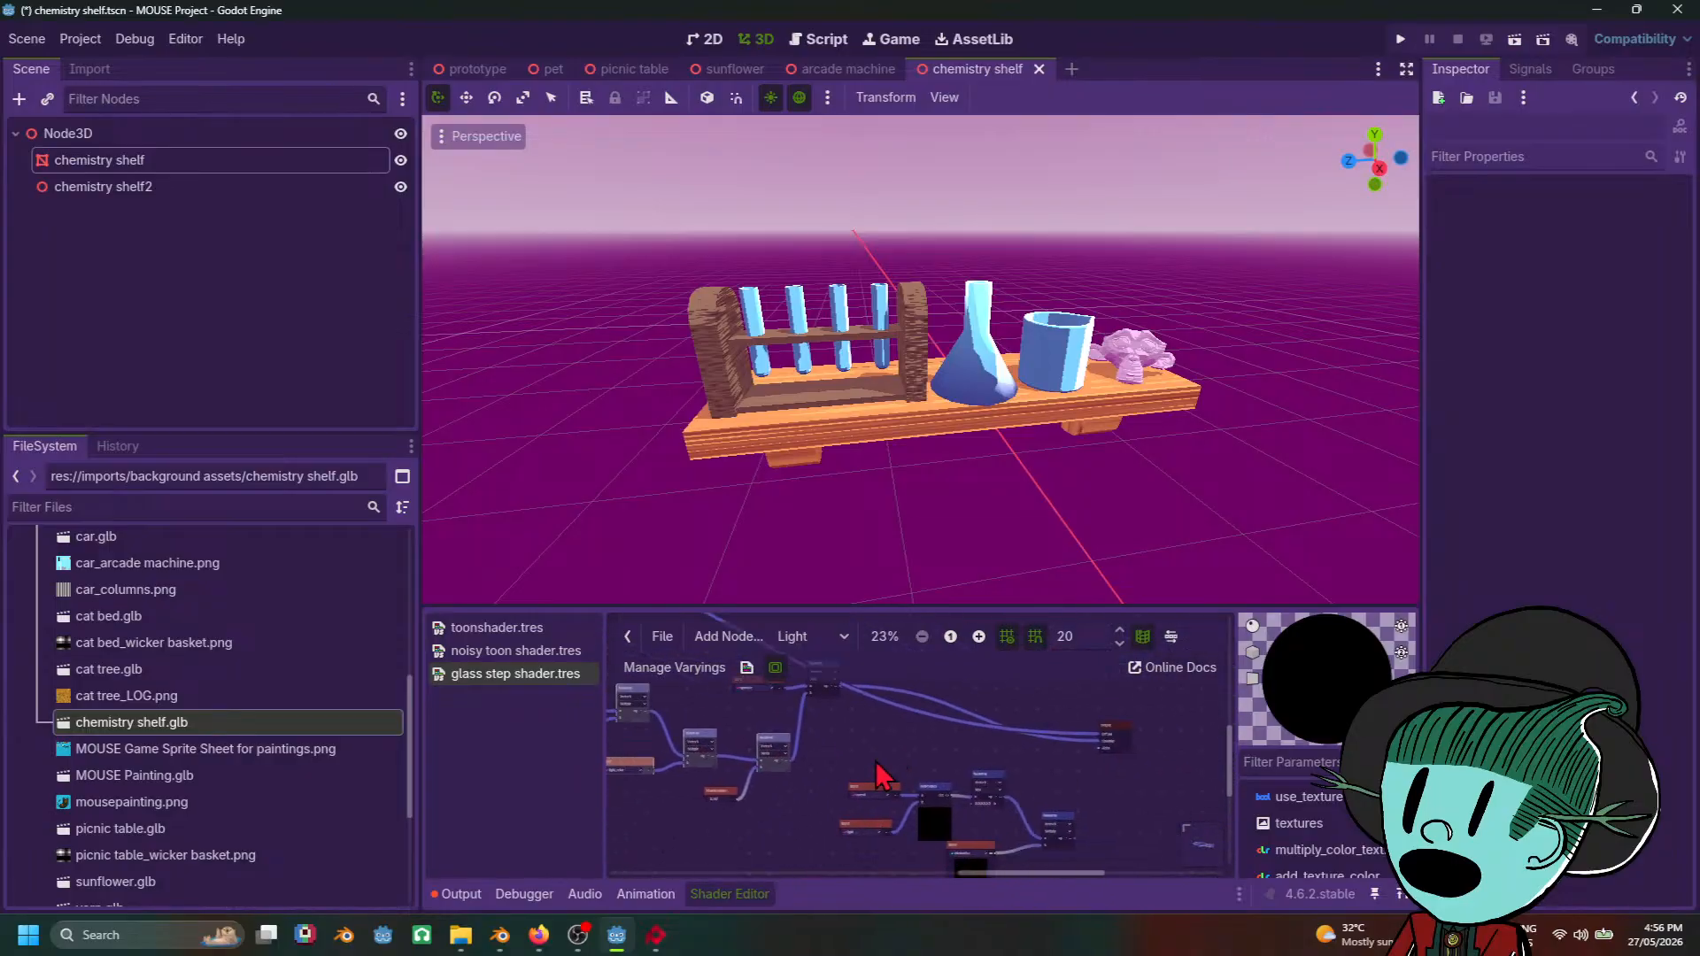
pyautogui.hotkey('ctrl', 'v')
pyautogui.moveTo(861, 737); pyautogui.dragTo(925, 596)
pyautogui.moveTo(1132, 718); pyautogui.dragTo(994, 790, button='middle')
pyautogui.moveTo(971, 802); pyautogui.dragTo(1123, 708)
# Step: Examine the pasted Multiply, light_color and Divide nodes and check the toon shading tutorial's code
pyautogui.scroll(3, 885, 744)
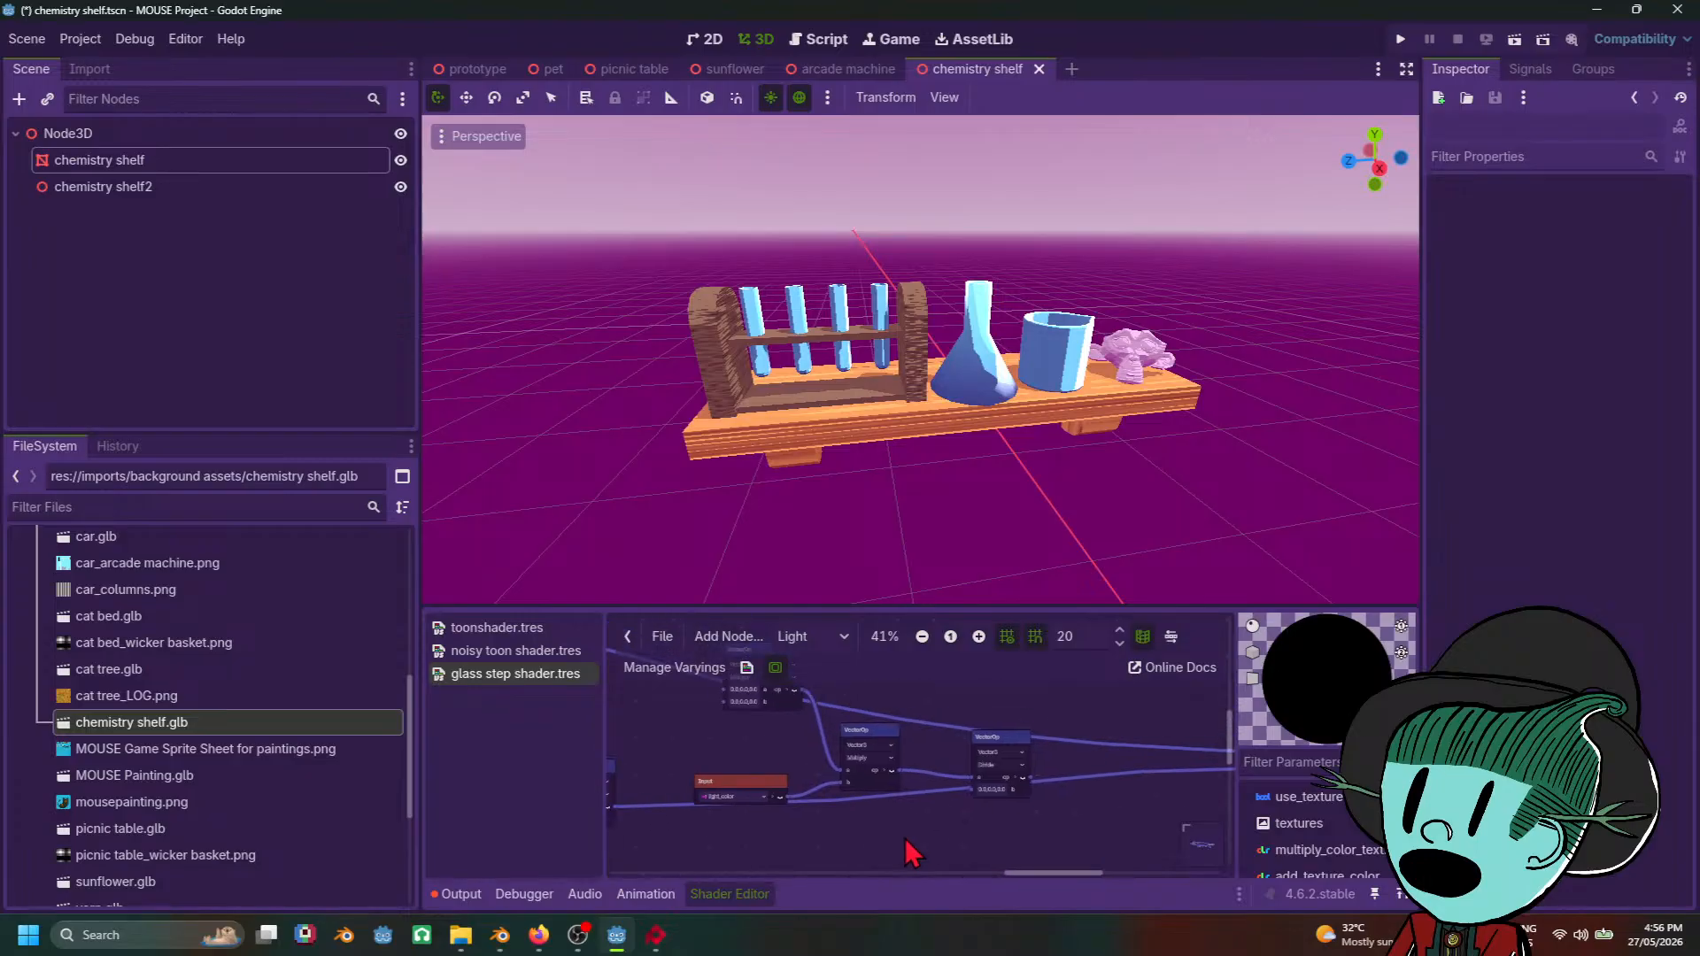
pyautogui.scroll(1, 905, 838)
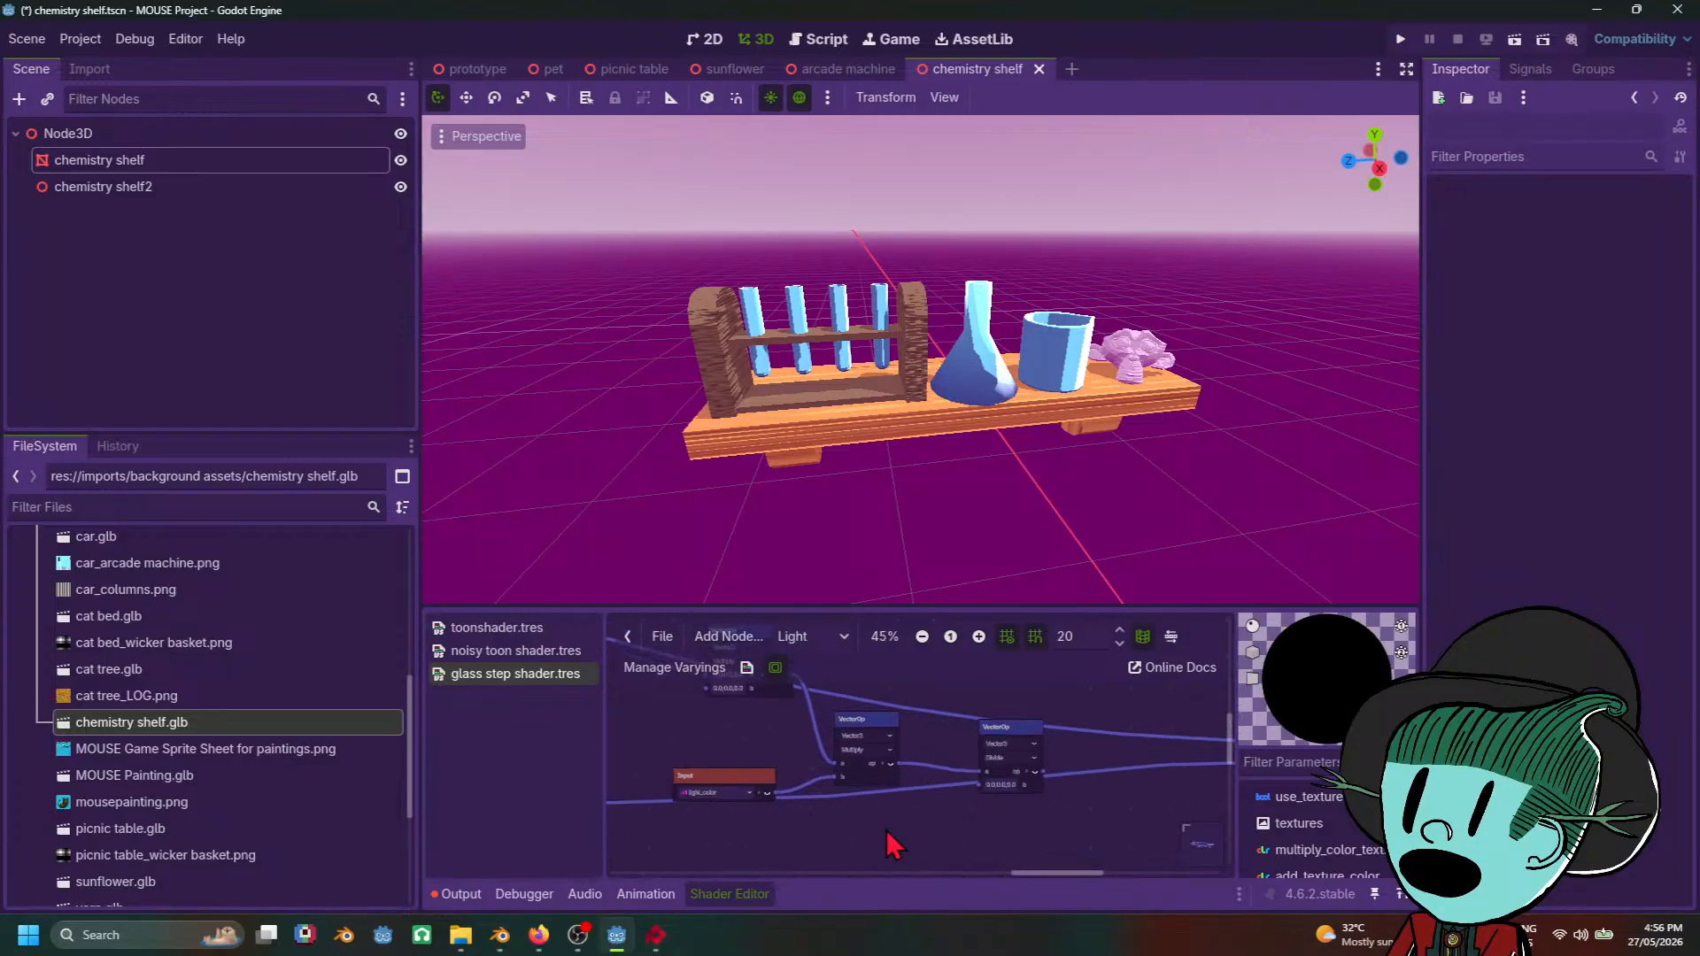
pyautogui.moveTo(895, 846); pyautogui.dragTo(1008, 873, button='middle')
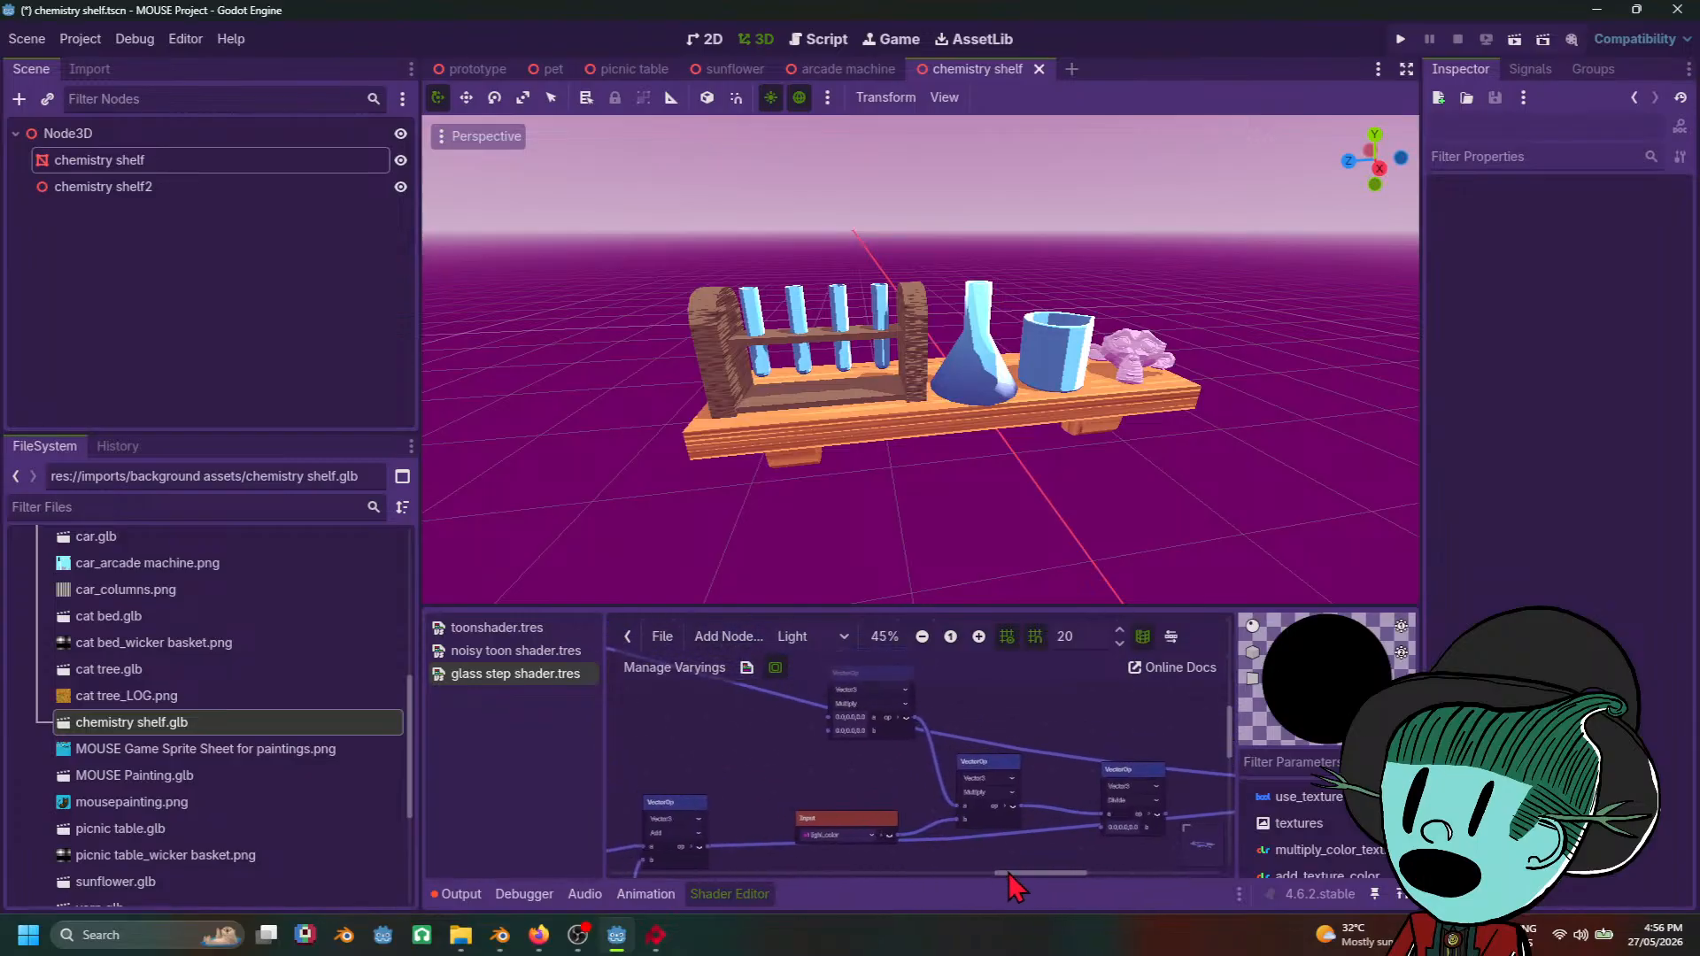
pyautogui.scroll(-1, 1001, 868)
pyautogui.scroll(-1, 978, 810)
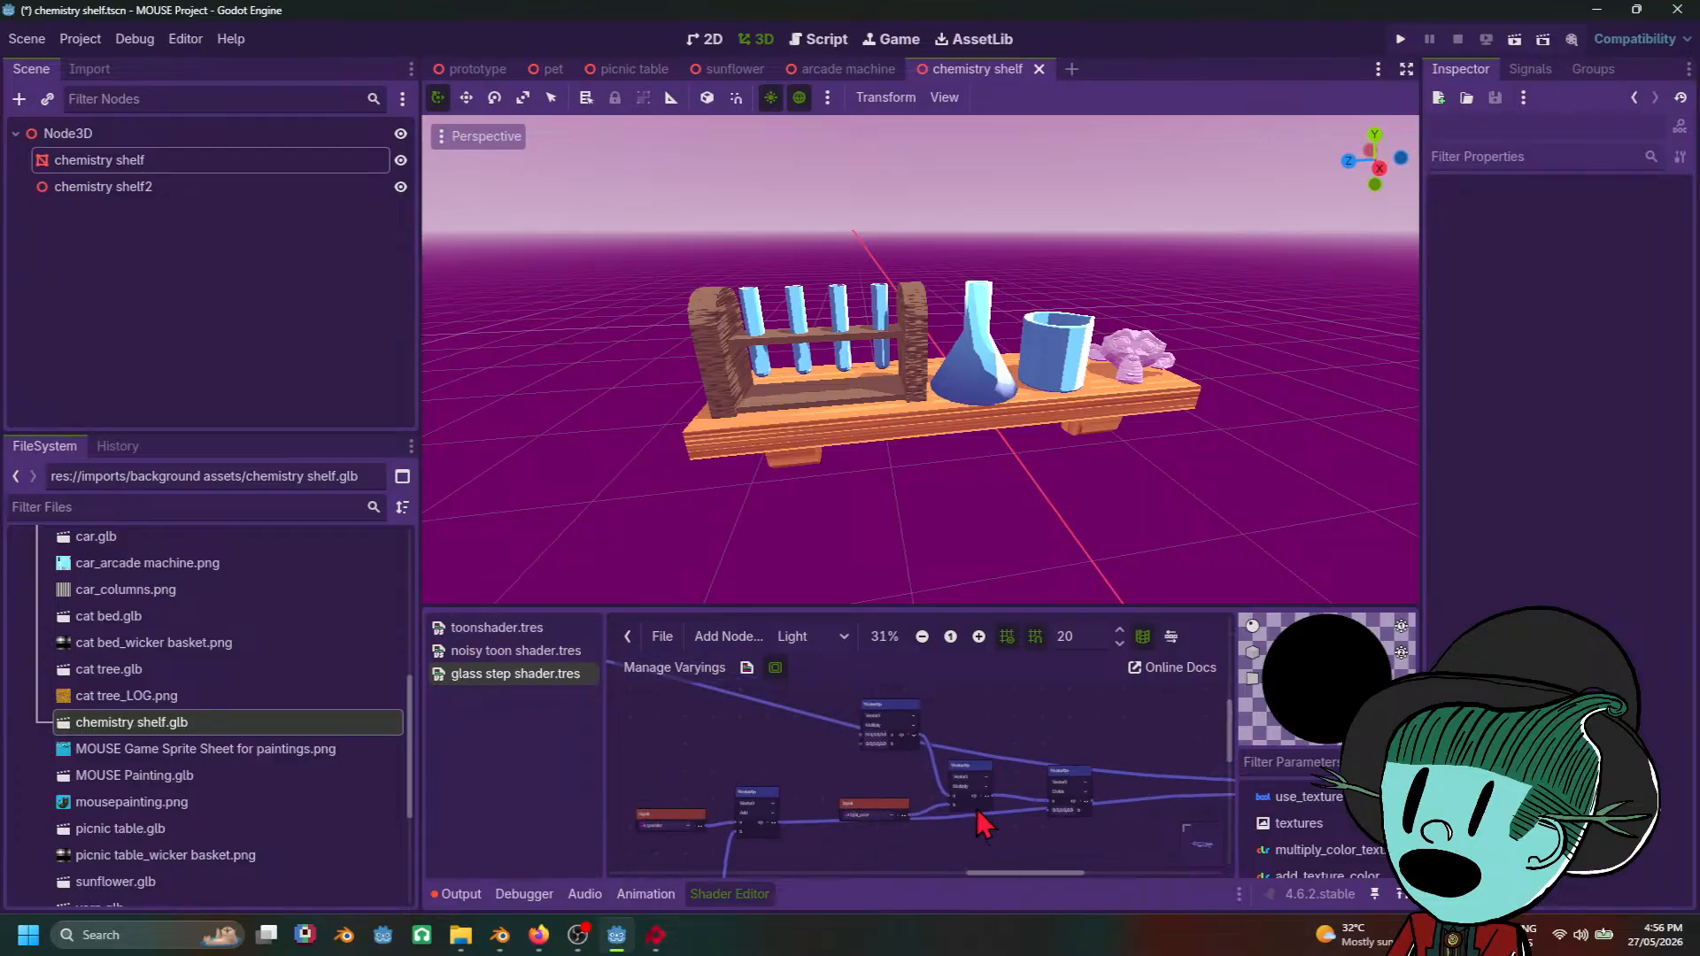
pyautogui.moveTo(976, 809); pyautogui.dragTo(952, 716, button='middle')
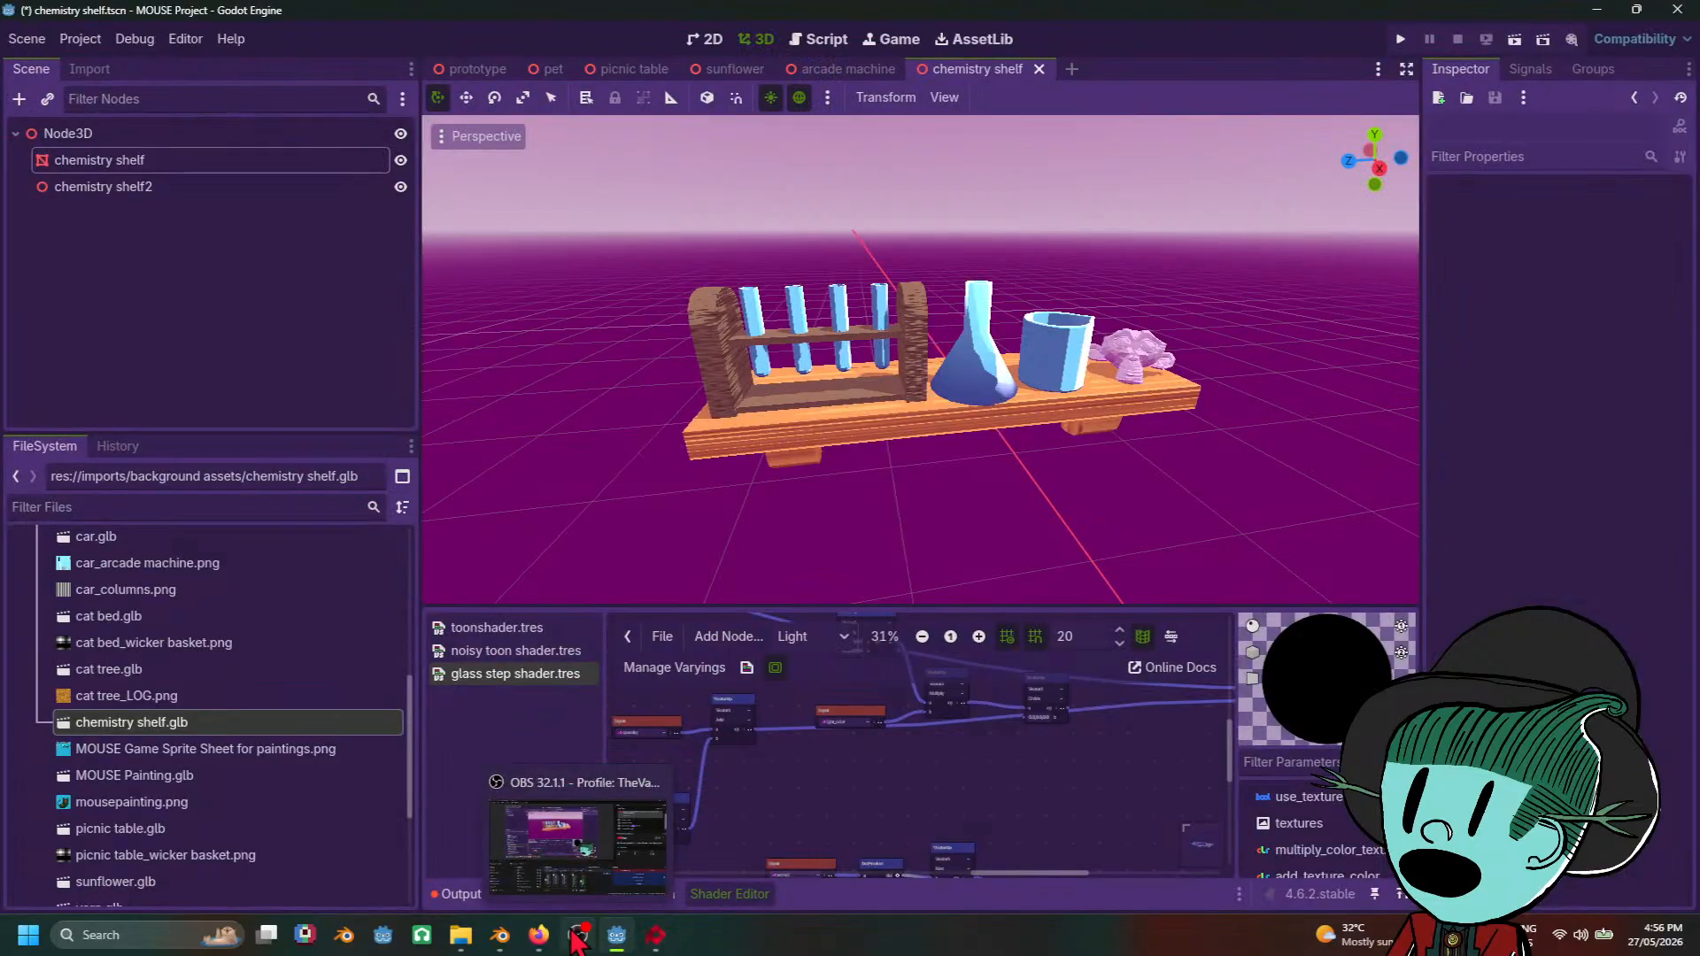
pyautogui.moveTo(523, 945)
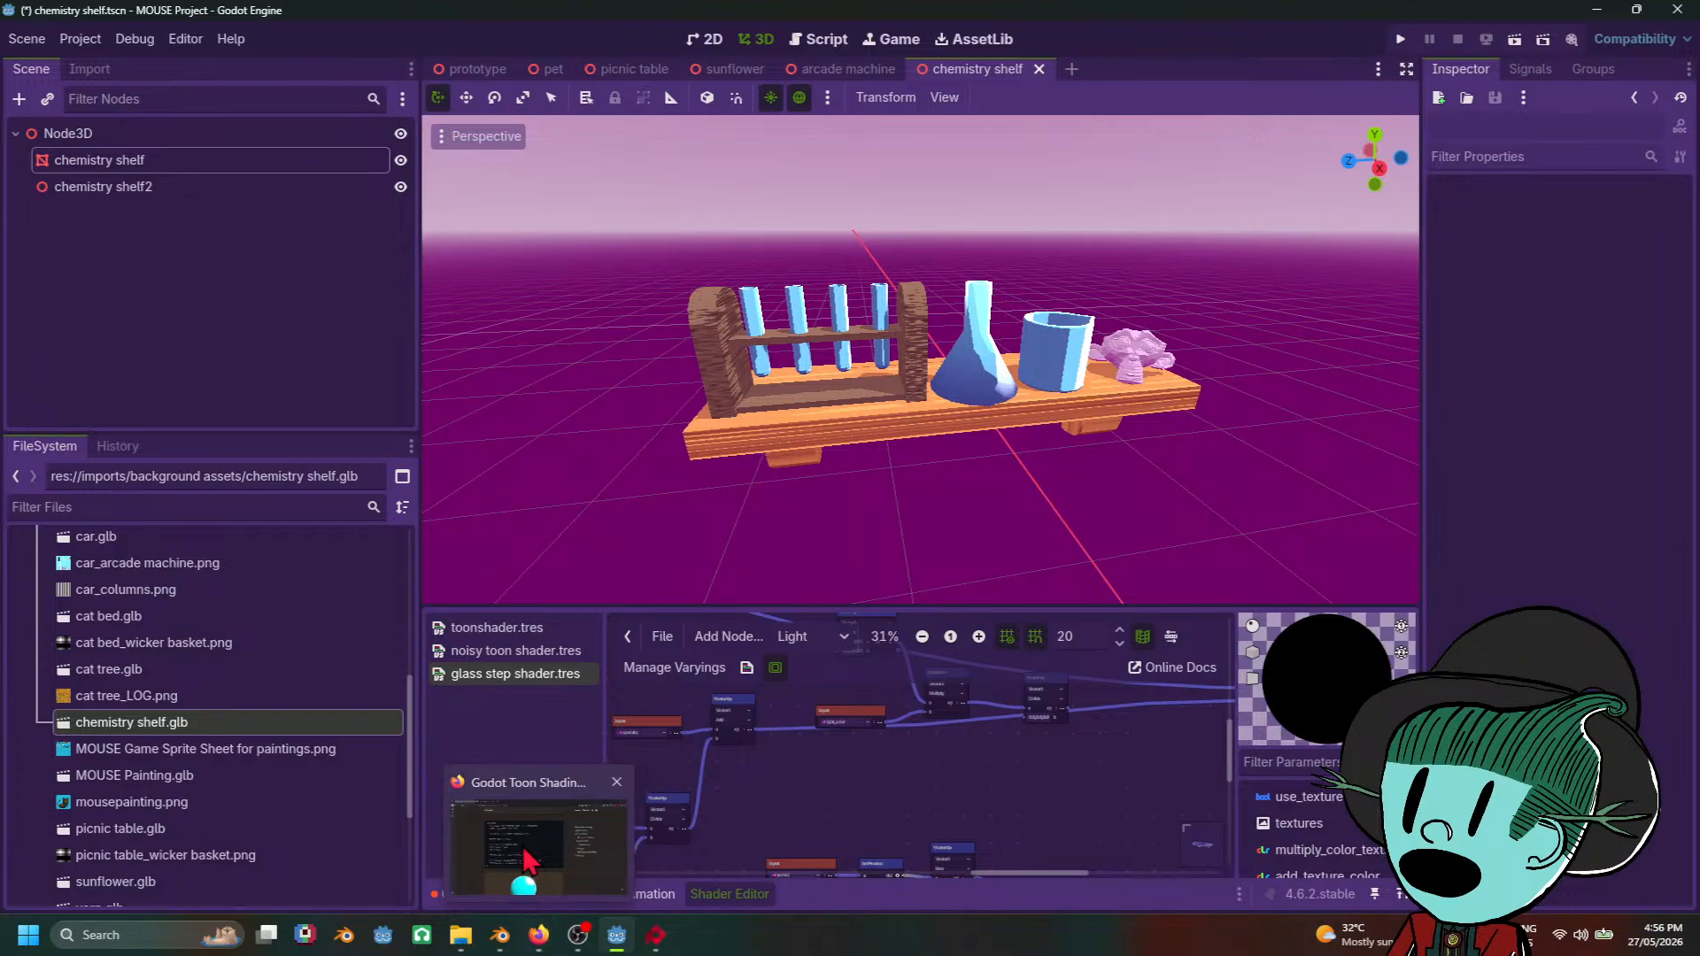
pyautogui.click(530, 855)
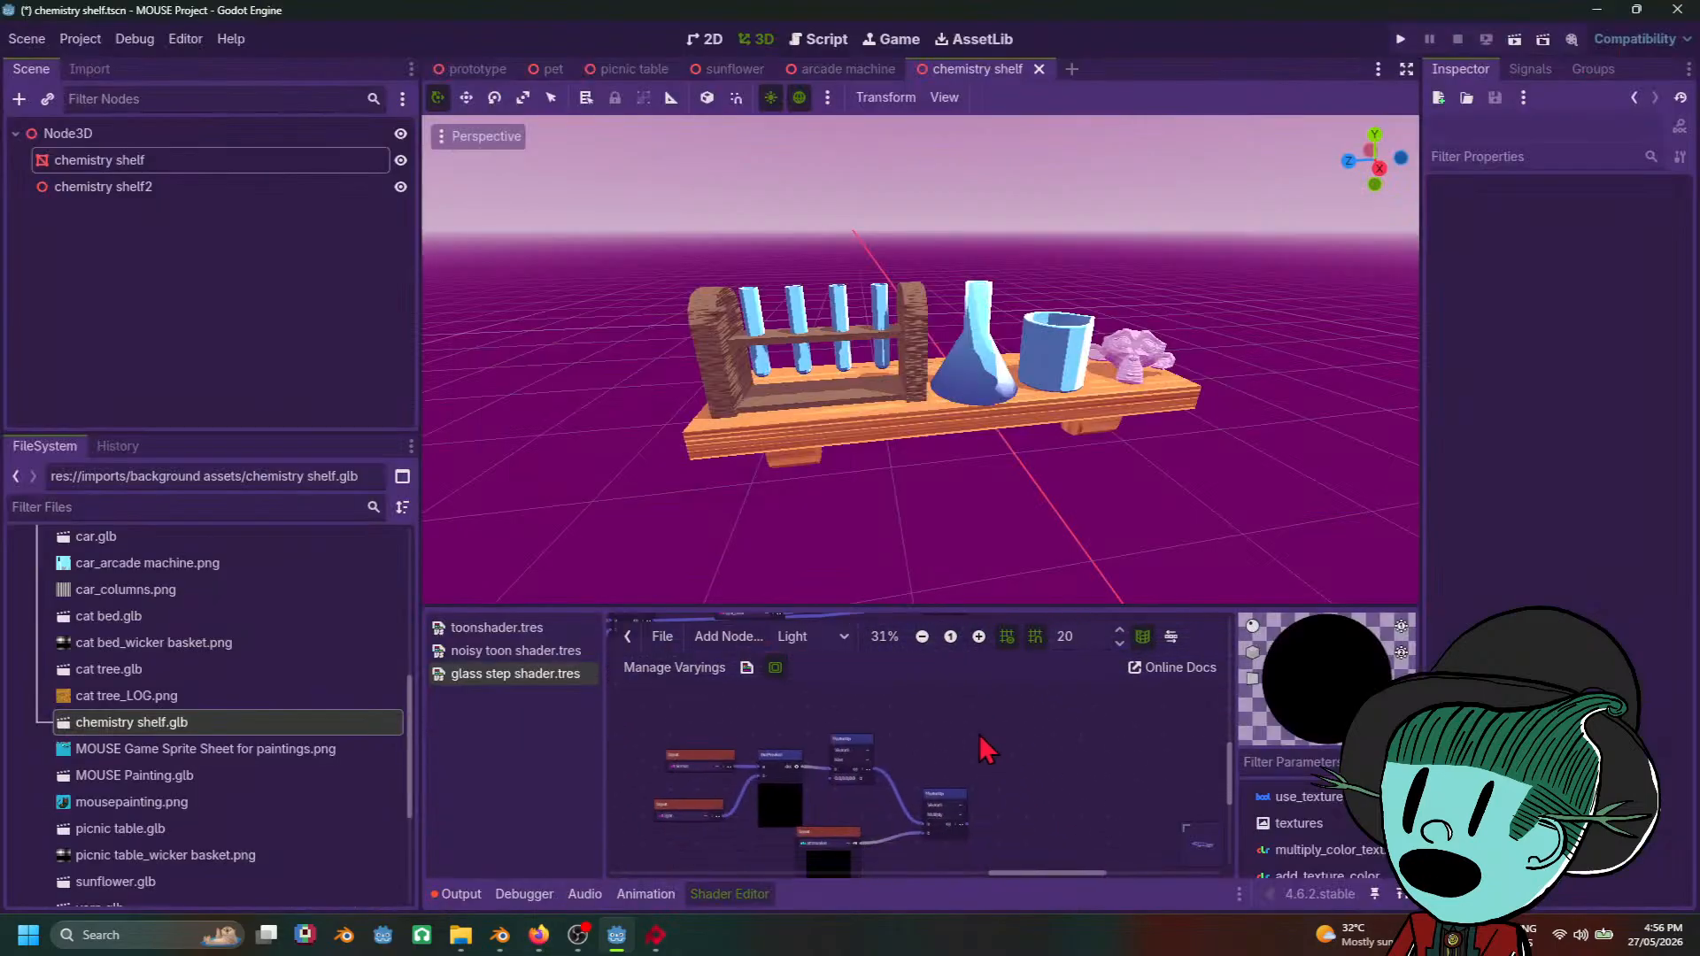
pyautogui.moveTo(971, 829); pyautogui.dragTo(925, 544)
pyautogui.write('diff')
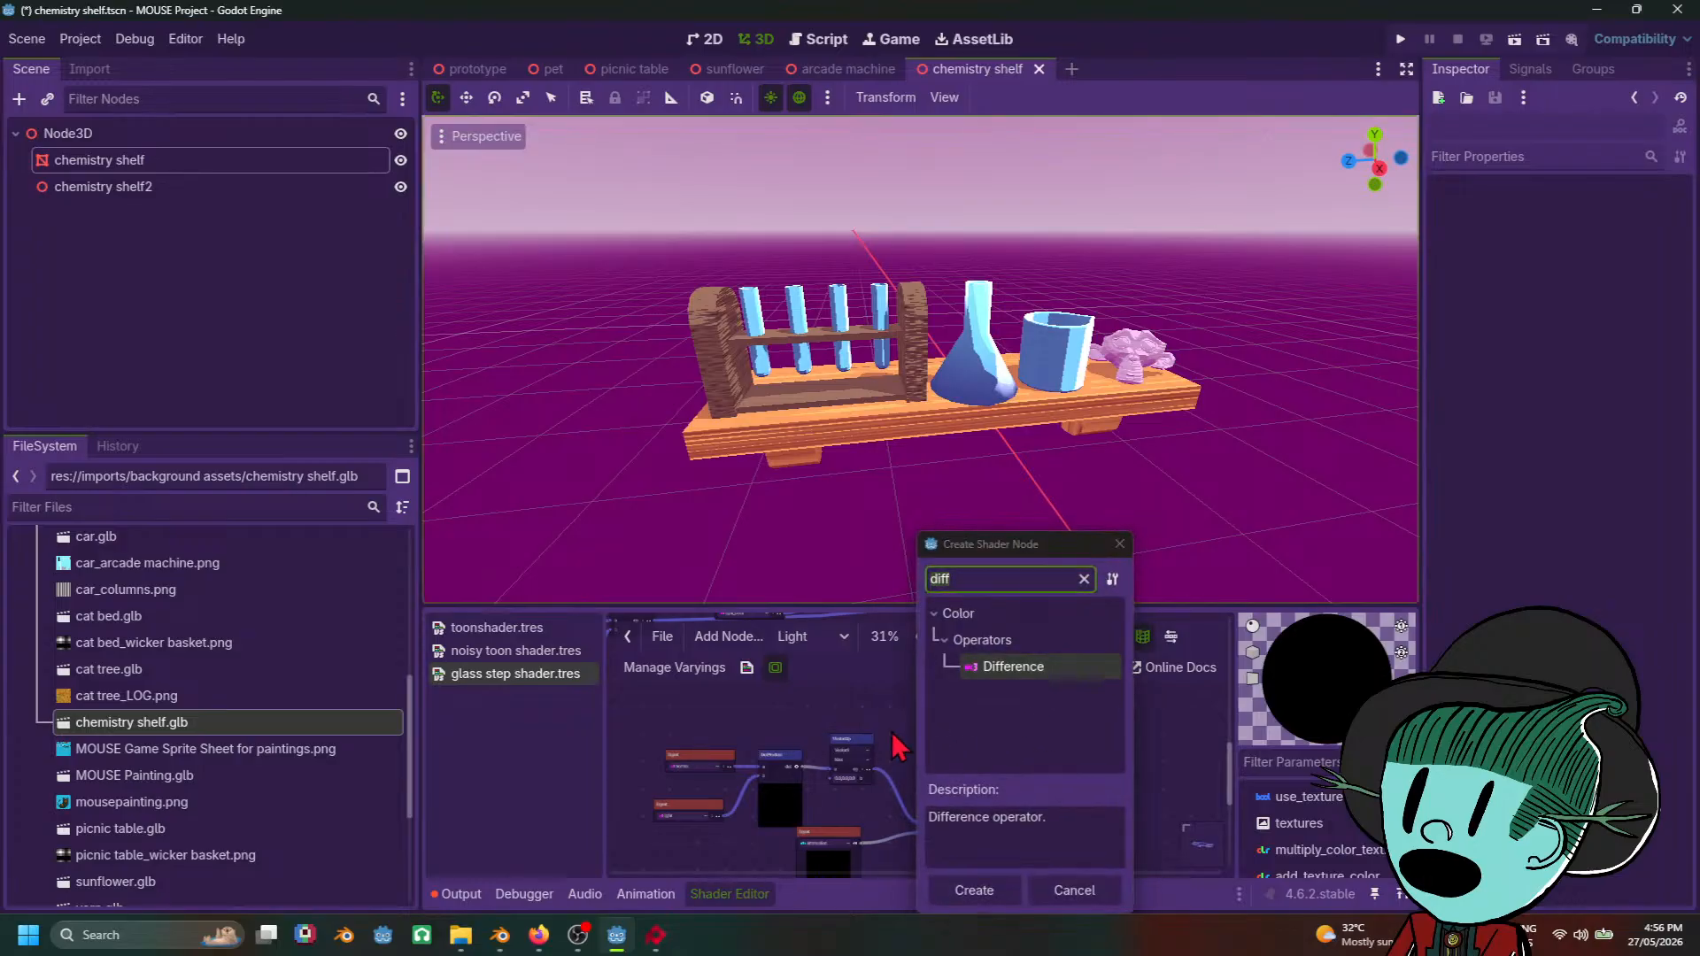
pyautogui.click(1072, 890)
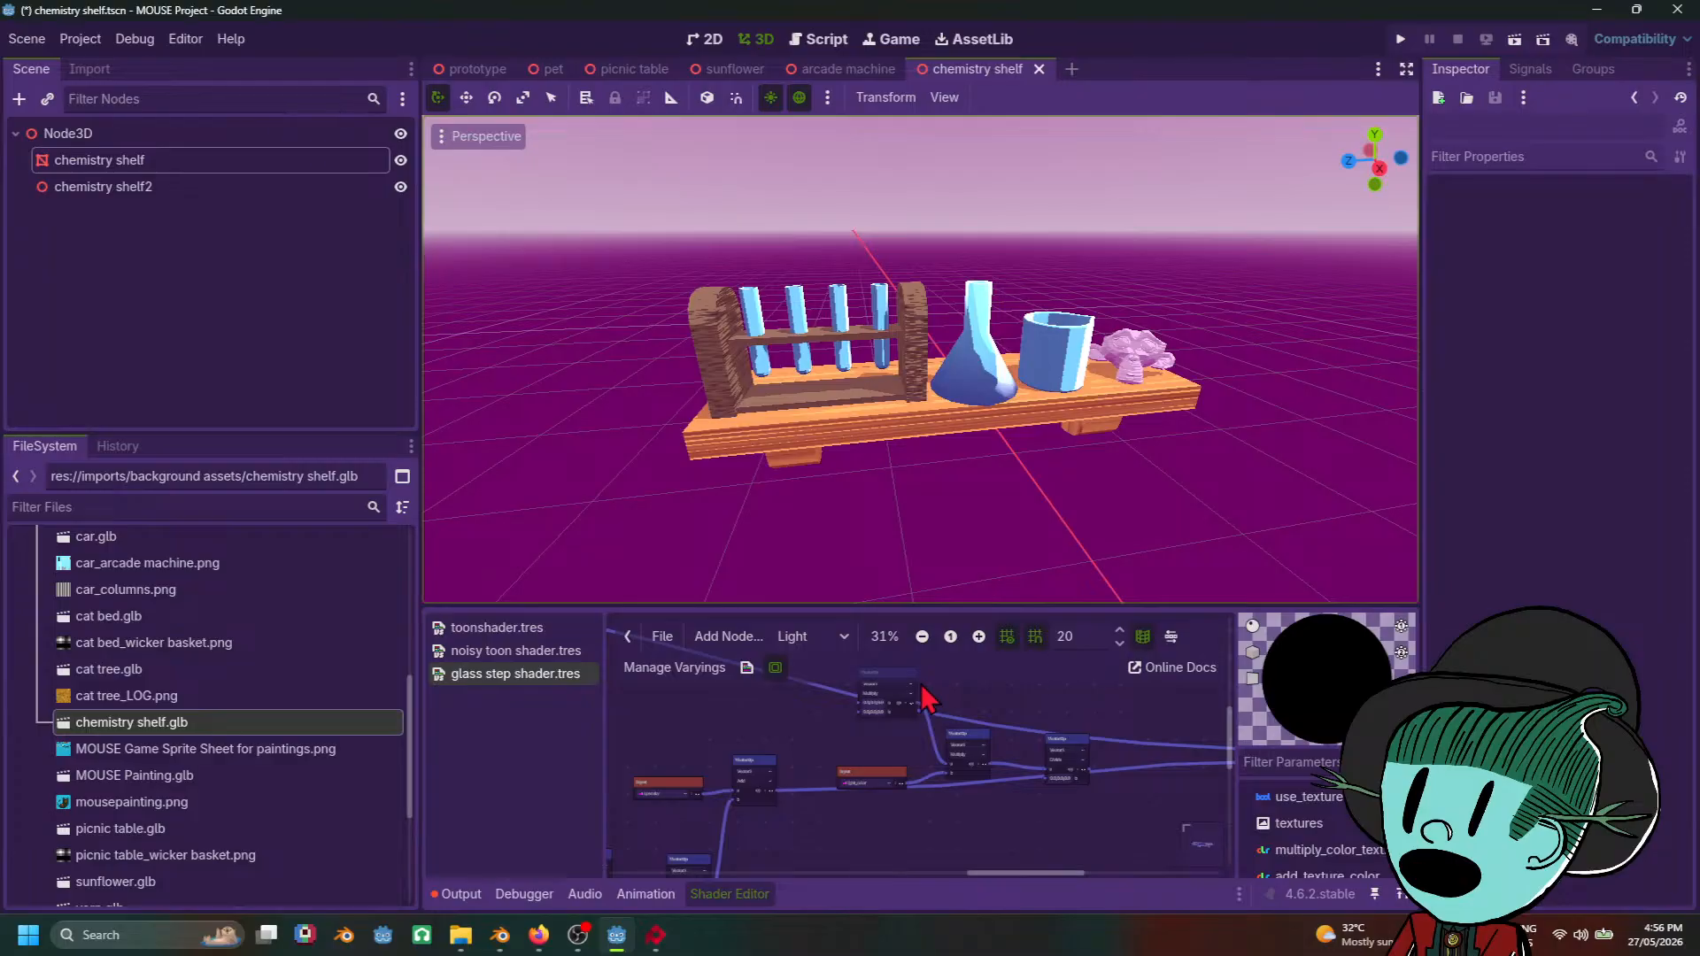
# Step: Move the first pasted Multiply node down below the pasted light_color node
pyautogui.click(902, 681)
pyautogui.hotkey('ctrl', 'd')
pyautogui.moveTo(902, 680); pyautogui.dragTo(930, 796)
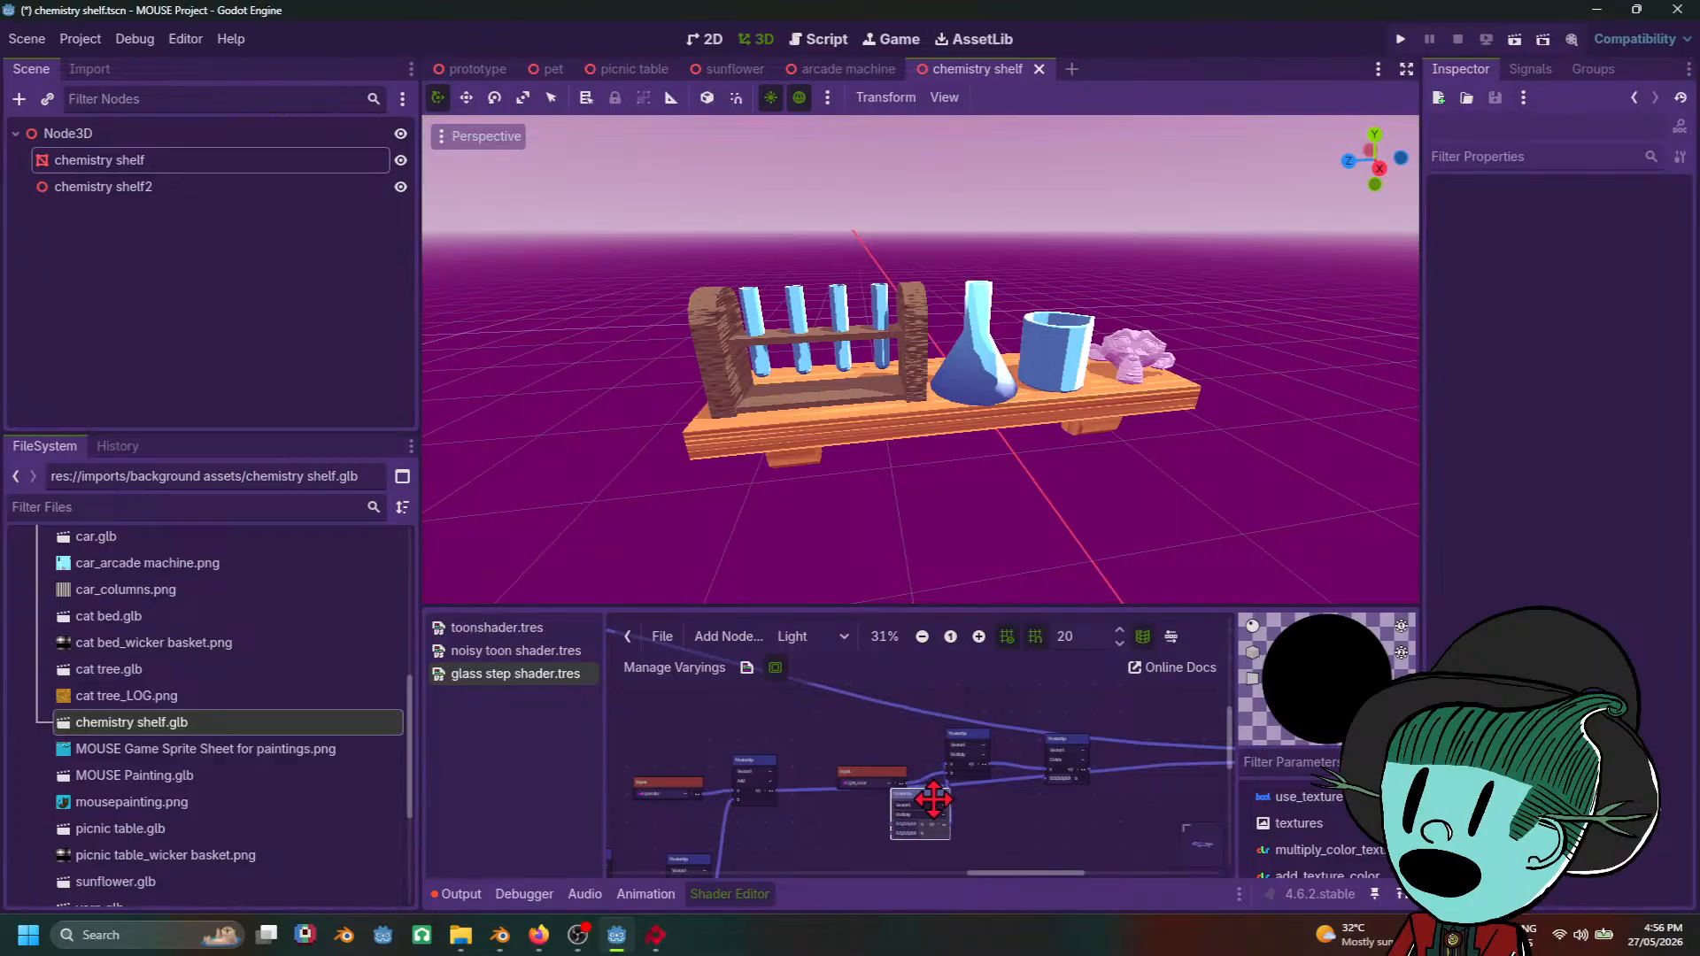
pyautogui.moveTo(1121, 805); pyautogui.dragTo(1030, 677, button='middle')
pyautogui.scroll(1, 1034, 736)
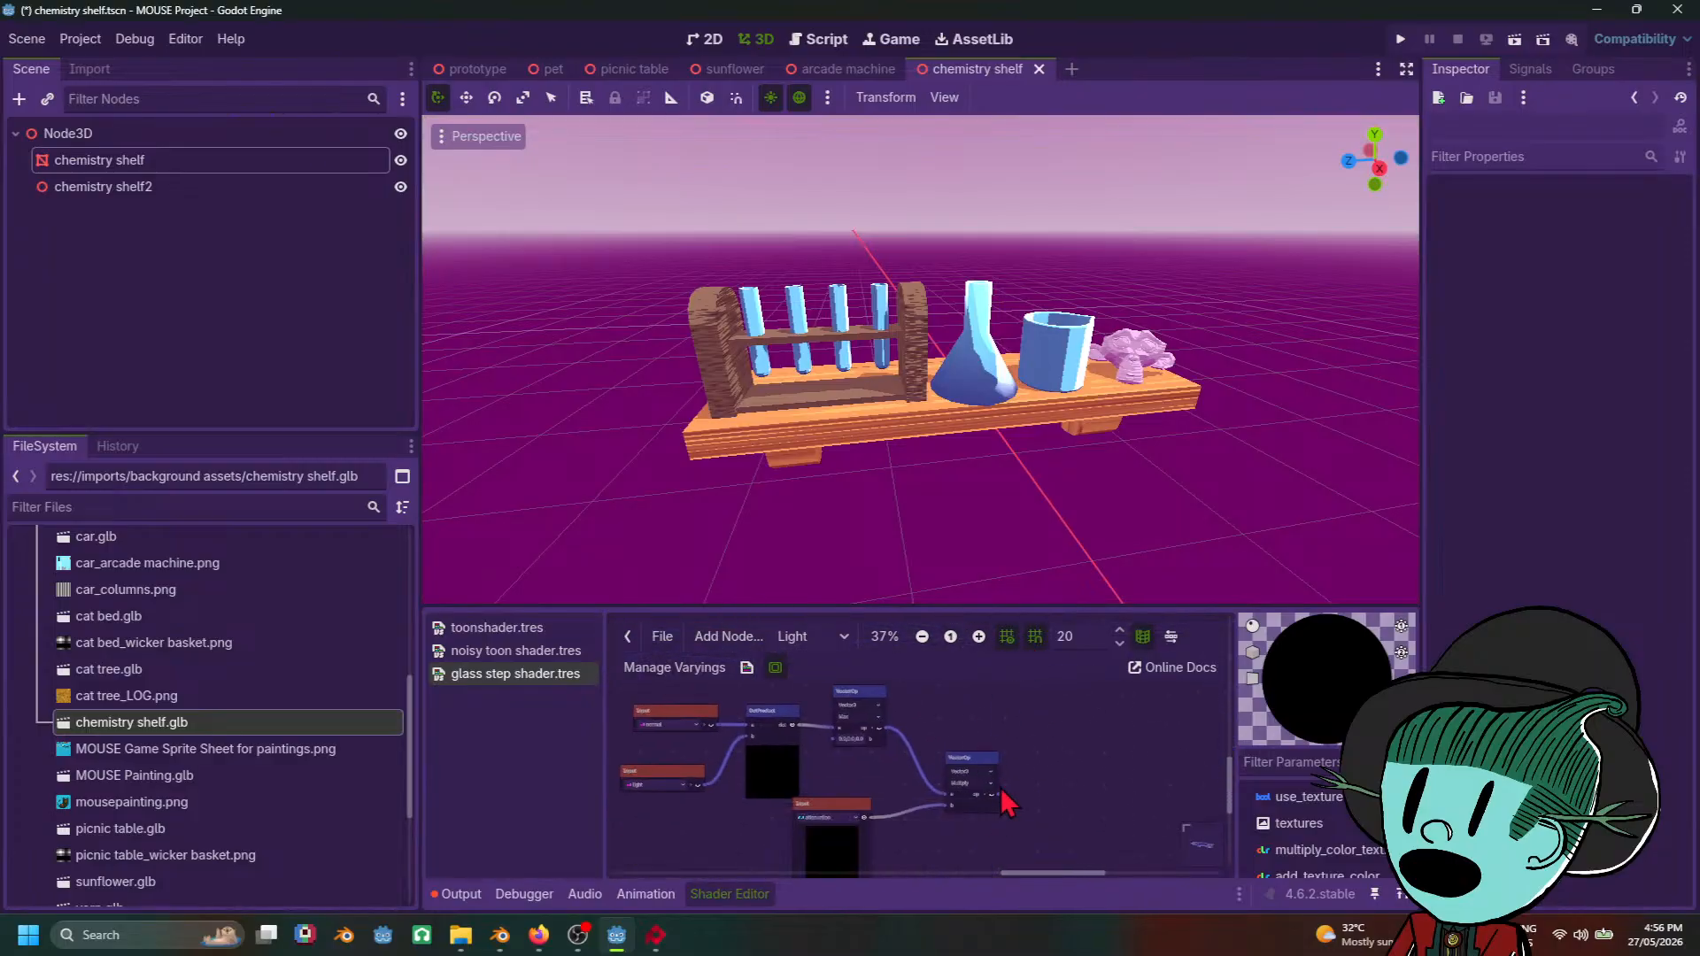
pyautogui.moveTo(999, 795); pyautogui.dragTo(850, 726)
pyautogui.write('diff')
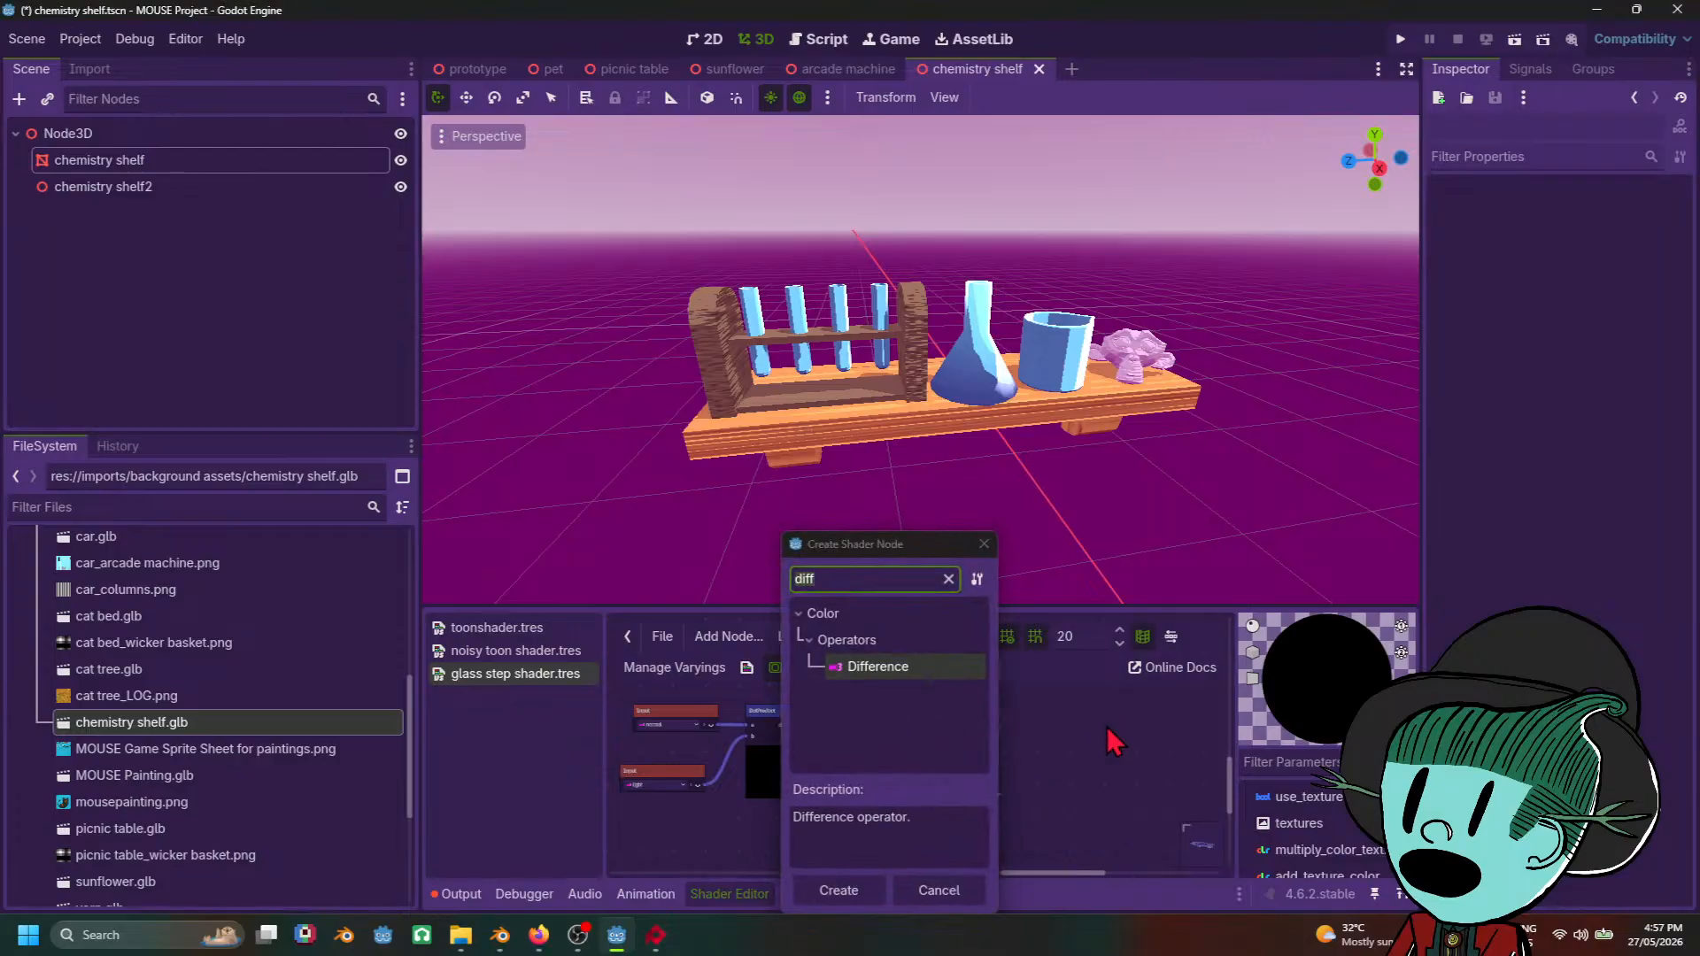
pyautogui.click(912, 896)
# Step: Bring the first pasted Multiply beside the copied diffuse chain and connect the attenuation Multiply's output to its input
pyautogui.moveTo(1069, 772); pyautogui.dragTo(1091, 876, button='middle')
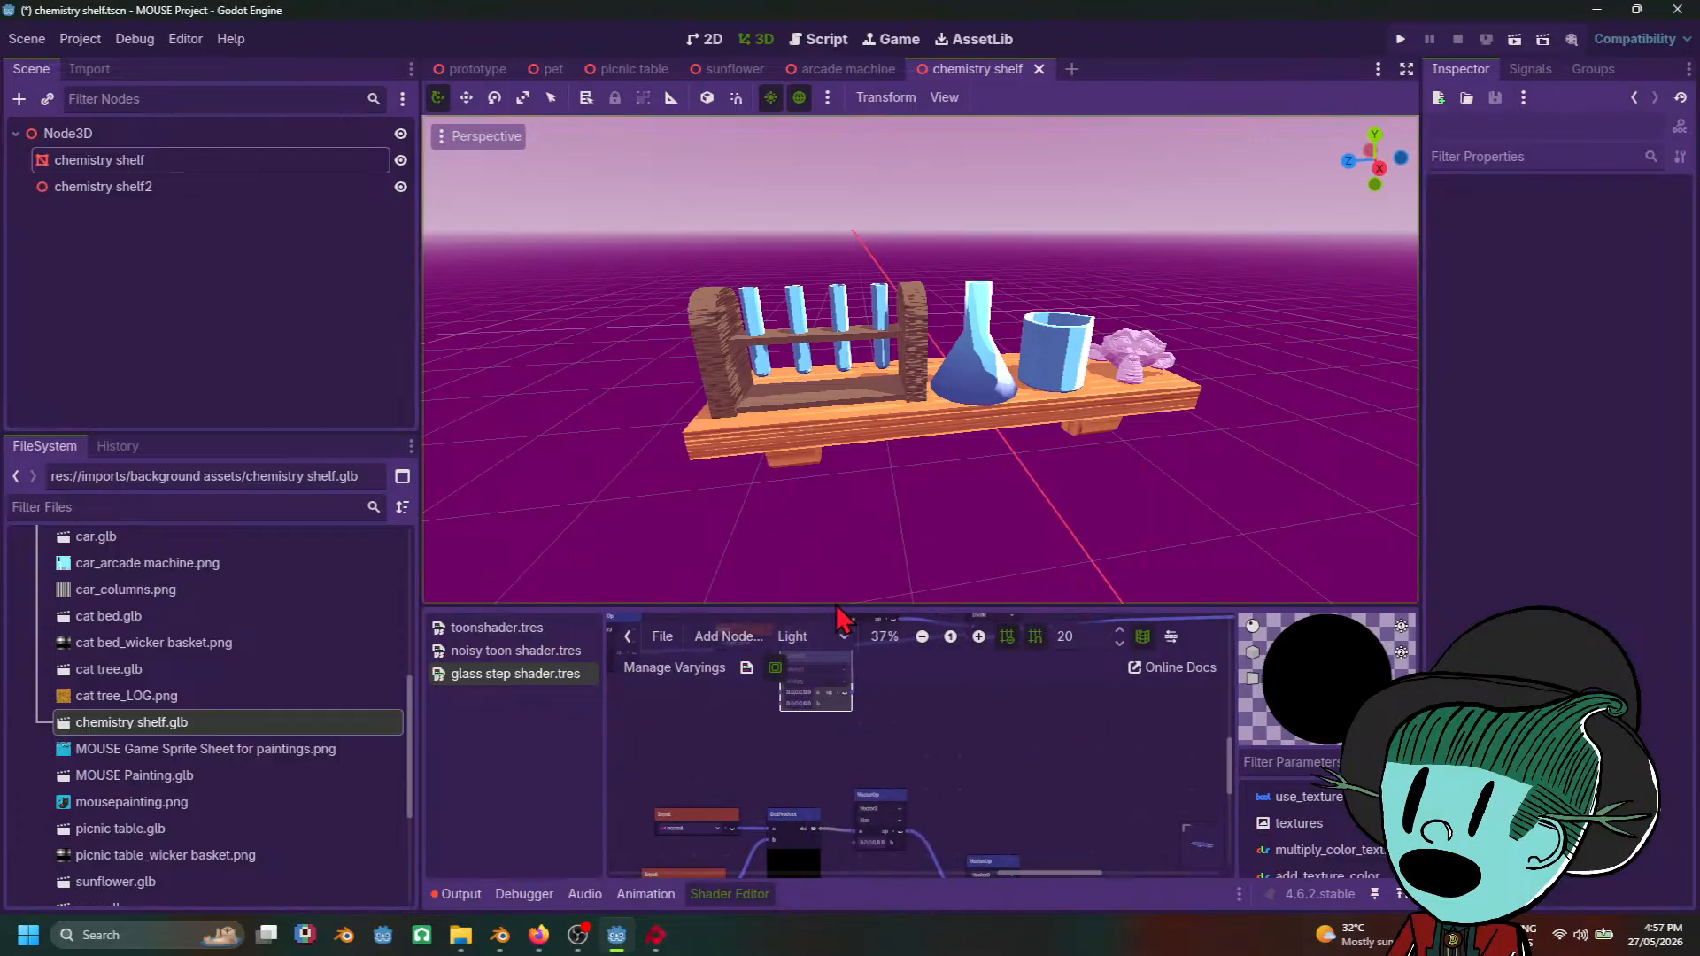
pyautogui.moveTo(837, 728); pyautogui.dragTo(1043, 767, button='middle')
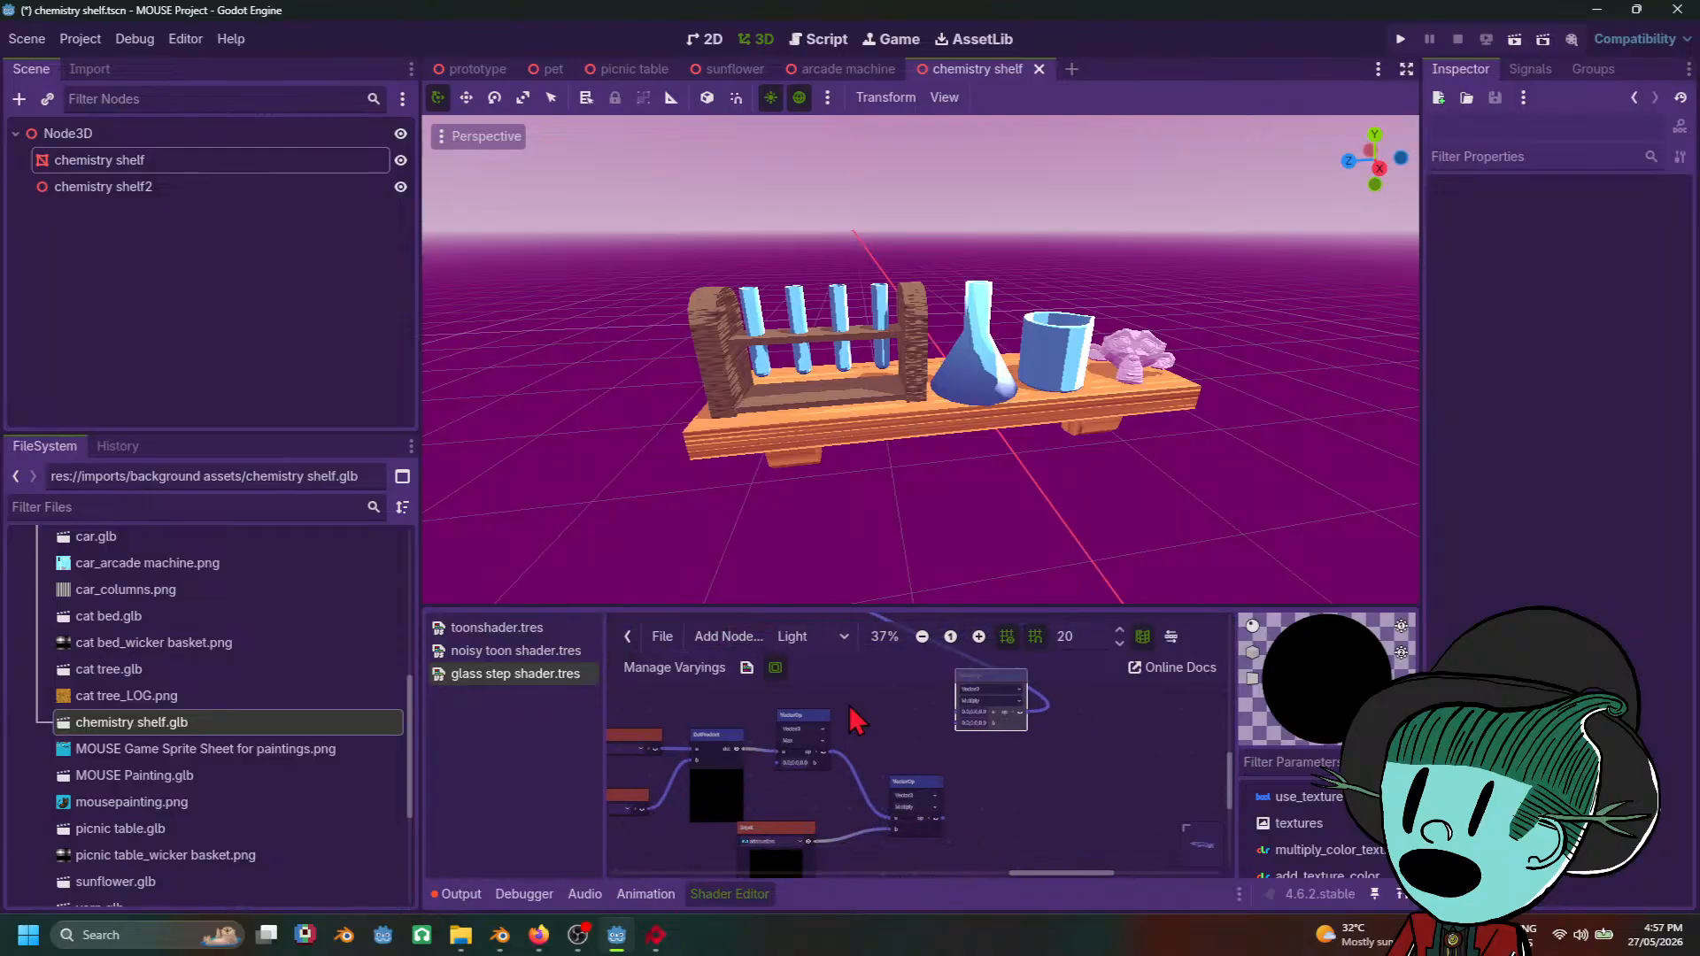
pyautogui.scroll(1, 980, 845)
pyautogui.moveTo(946, 830); pyautogui.dragTo(1042, 795)
pyautogui.write('diff')
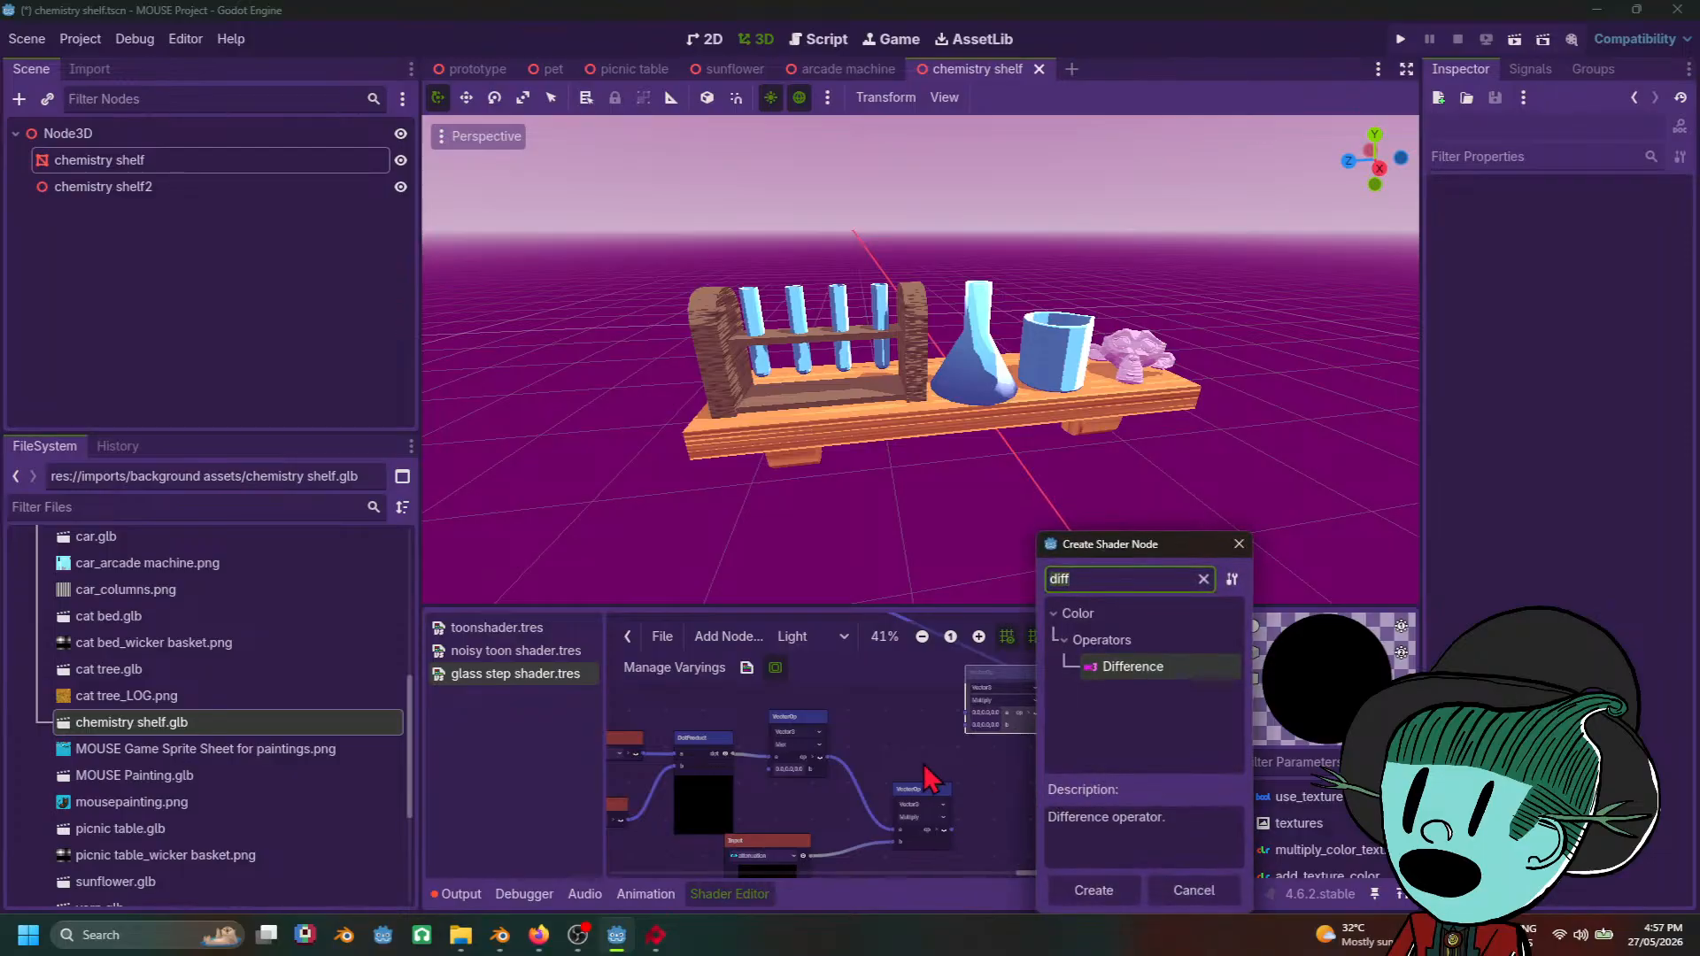
pyautogui.click(1151, 885)
pyautogui.moveTo(954, 834); pyautogui.dragTo(963, 715)
# Step: Compare the rim light chain's light_color, Multiply, Divide and constant nodes with the pasted nodes, checking their connections
pyautogui.moveTo(931, 737); pyautogui.dragTo(1134, 684, button='middle')
pyautogui.scroll(-3, 831, 748)
pyautogui.scroll(5, 1027, 721)
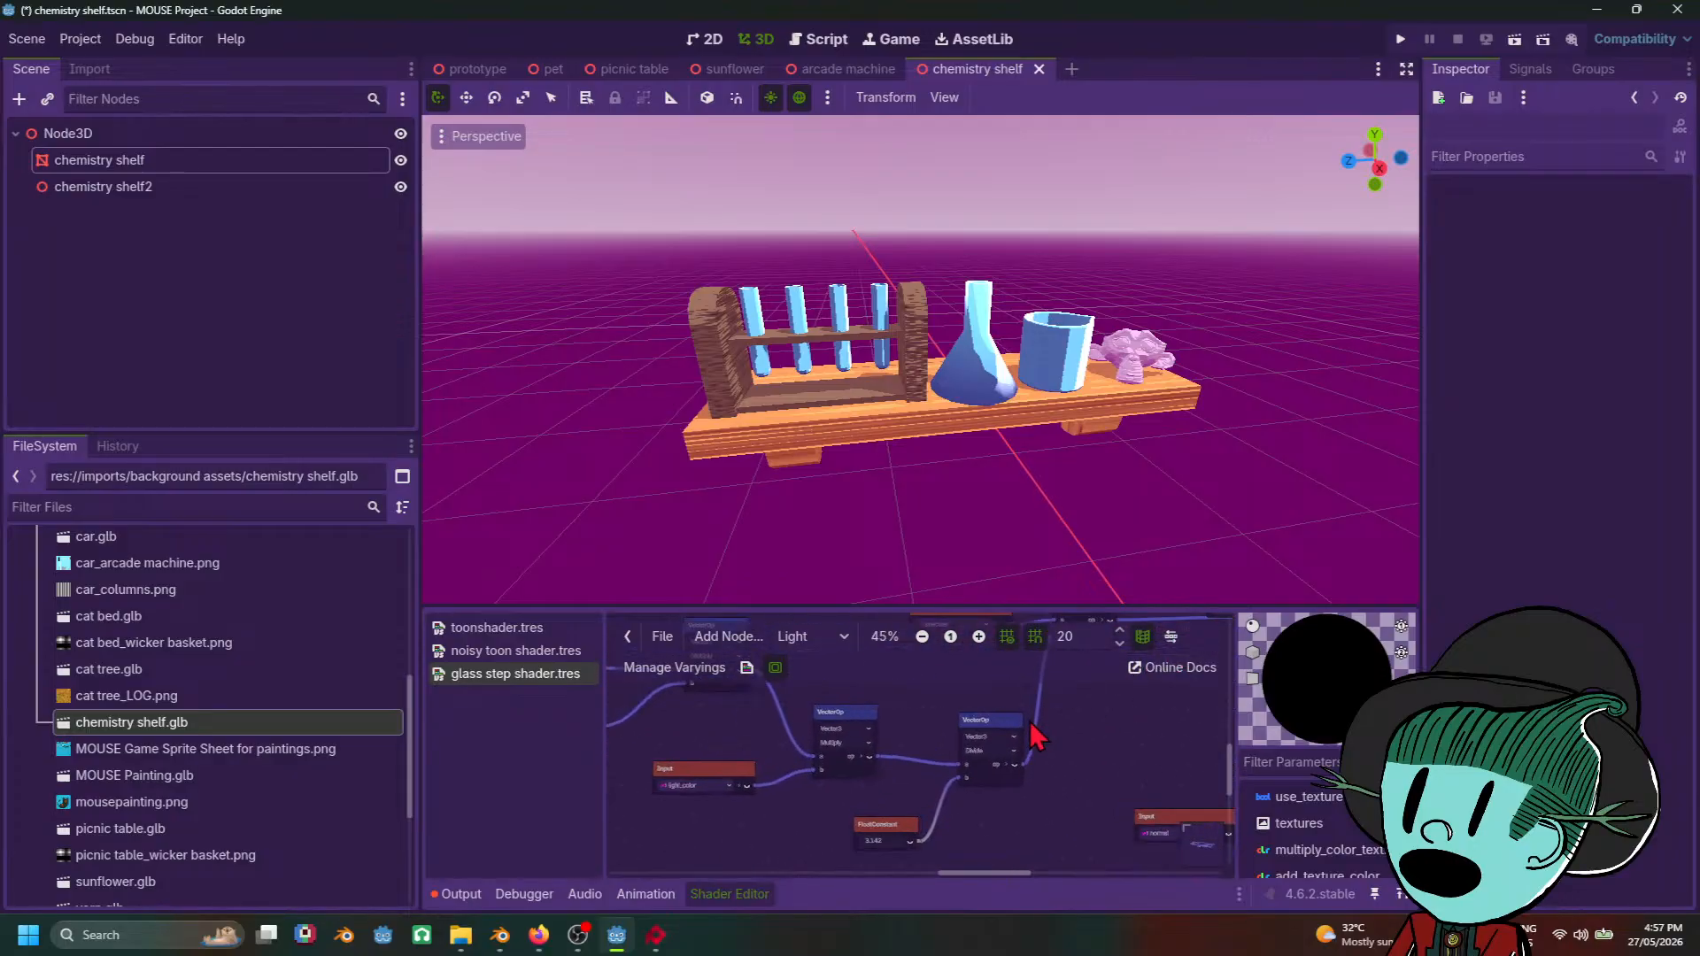
pyautogui.moveTo(1027, 721); pyautogui.dragTo(726, 634, button='middle')
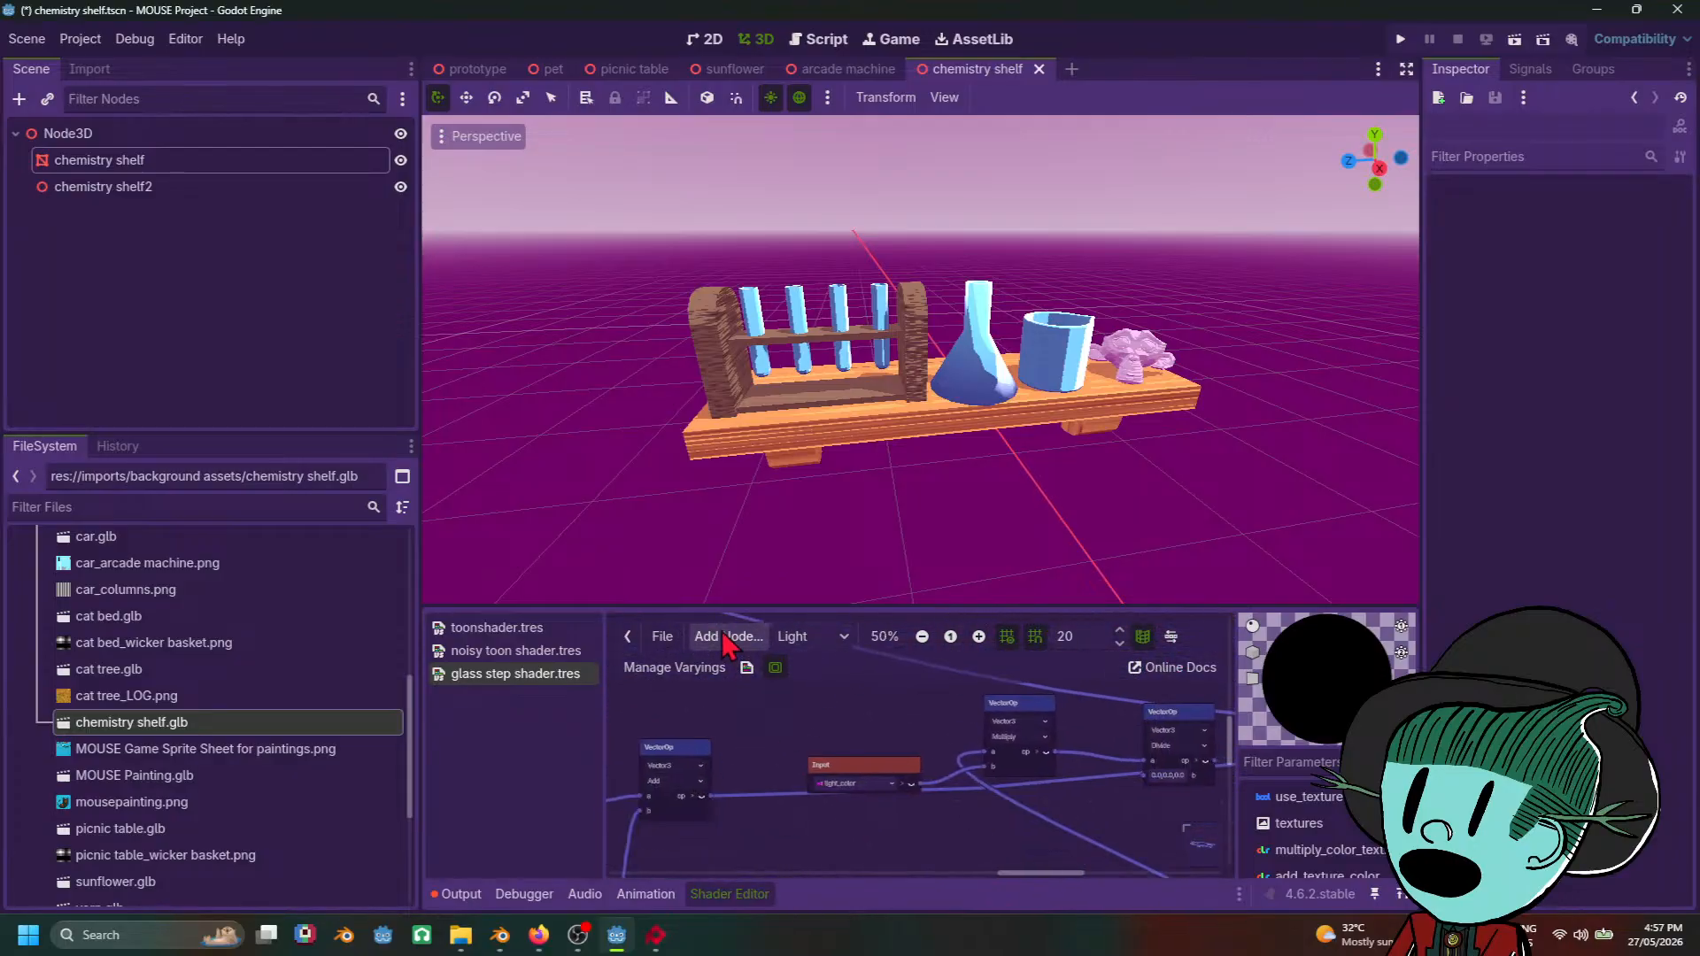
pyautogui.moveTo(950, 734); pyautogui.dragTo(788, 677, button='middle')
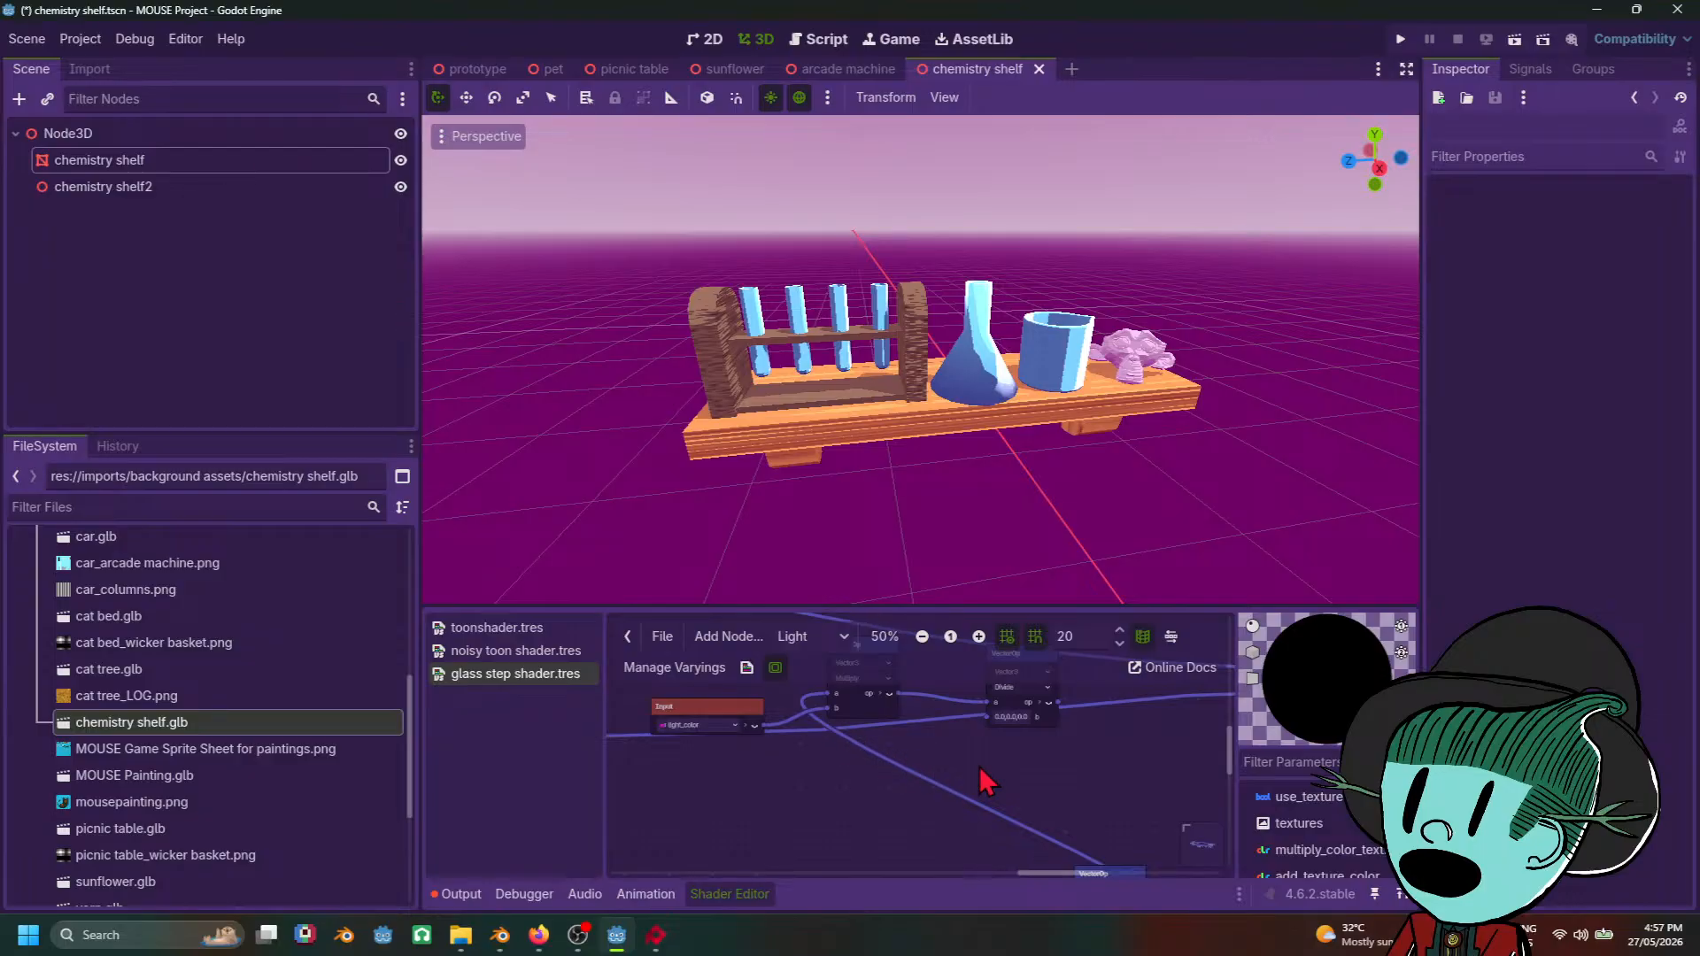
pyautogui.scroll(-1, 980, 767)
pyautogui.scroll(-1, 958, 795)
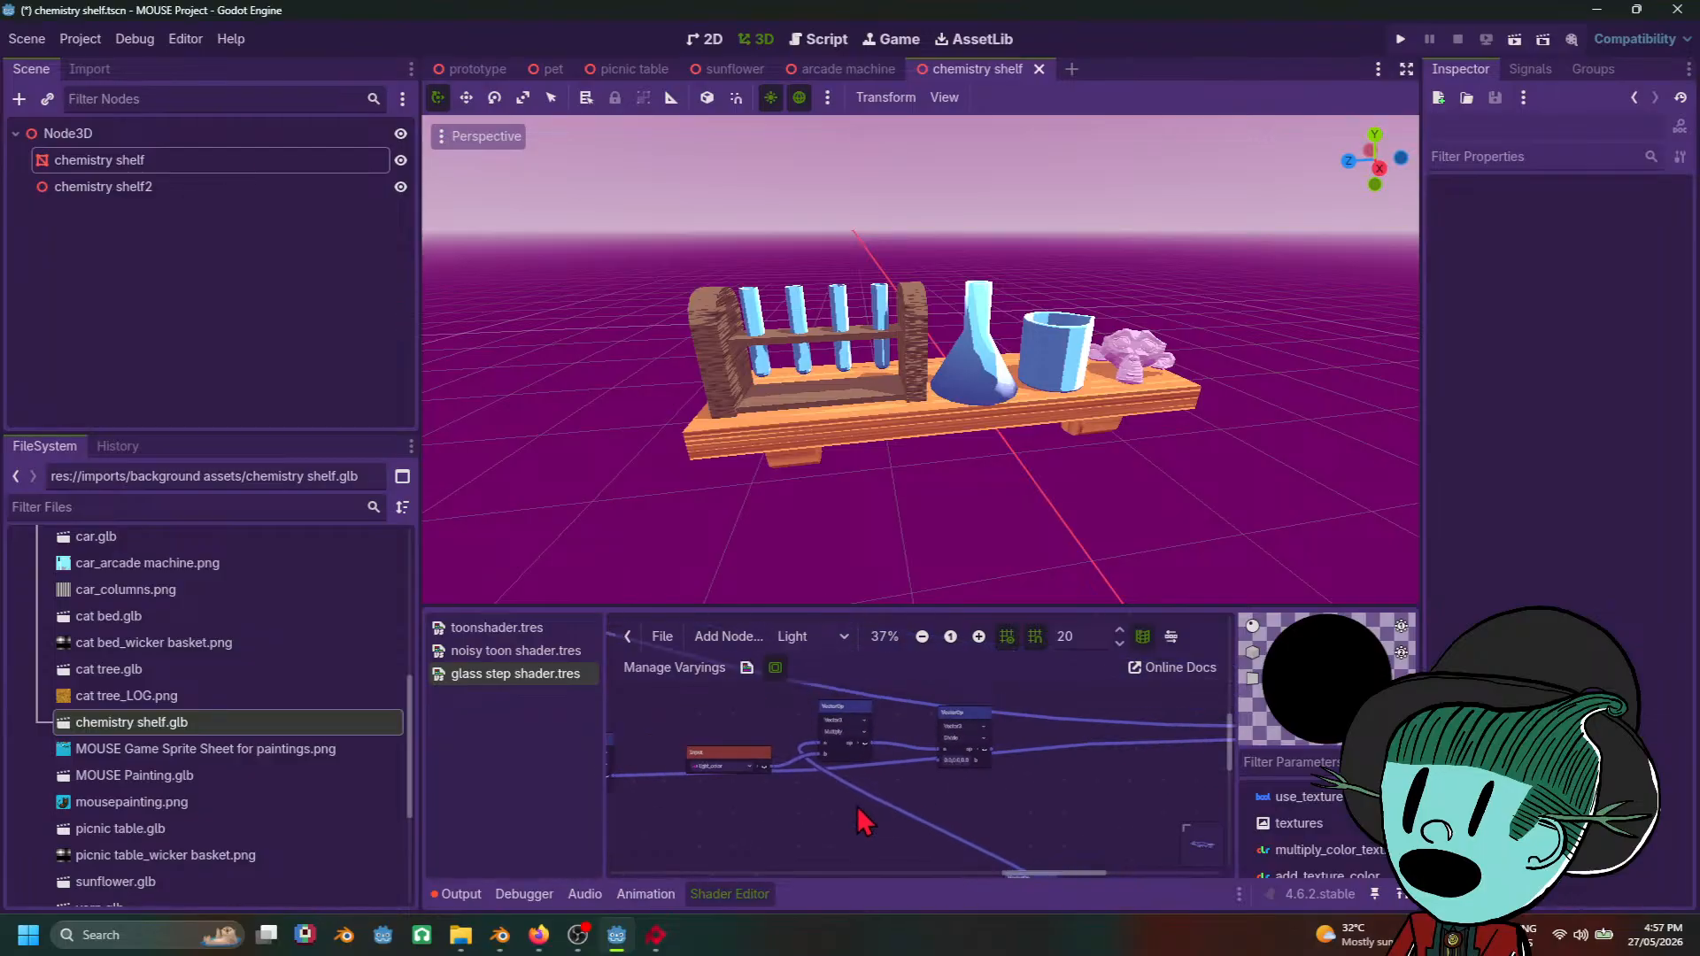
pyautogui.moveTo(858, 809); pyautogui.dragTo(877, 735, button='middle')
pyautogui.moveTo(657, 934)
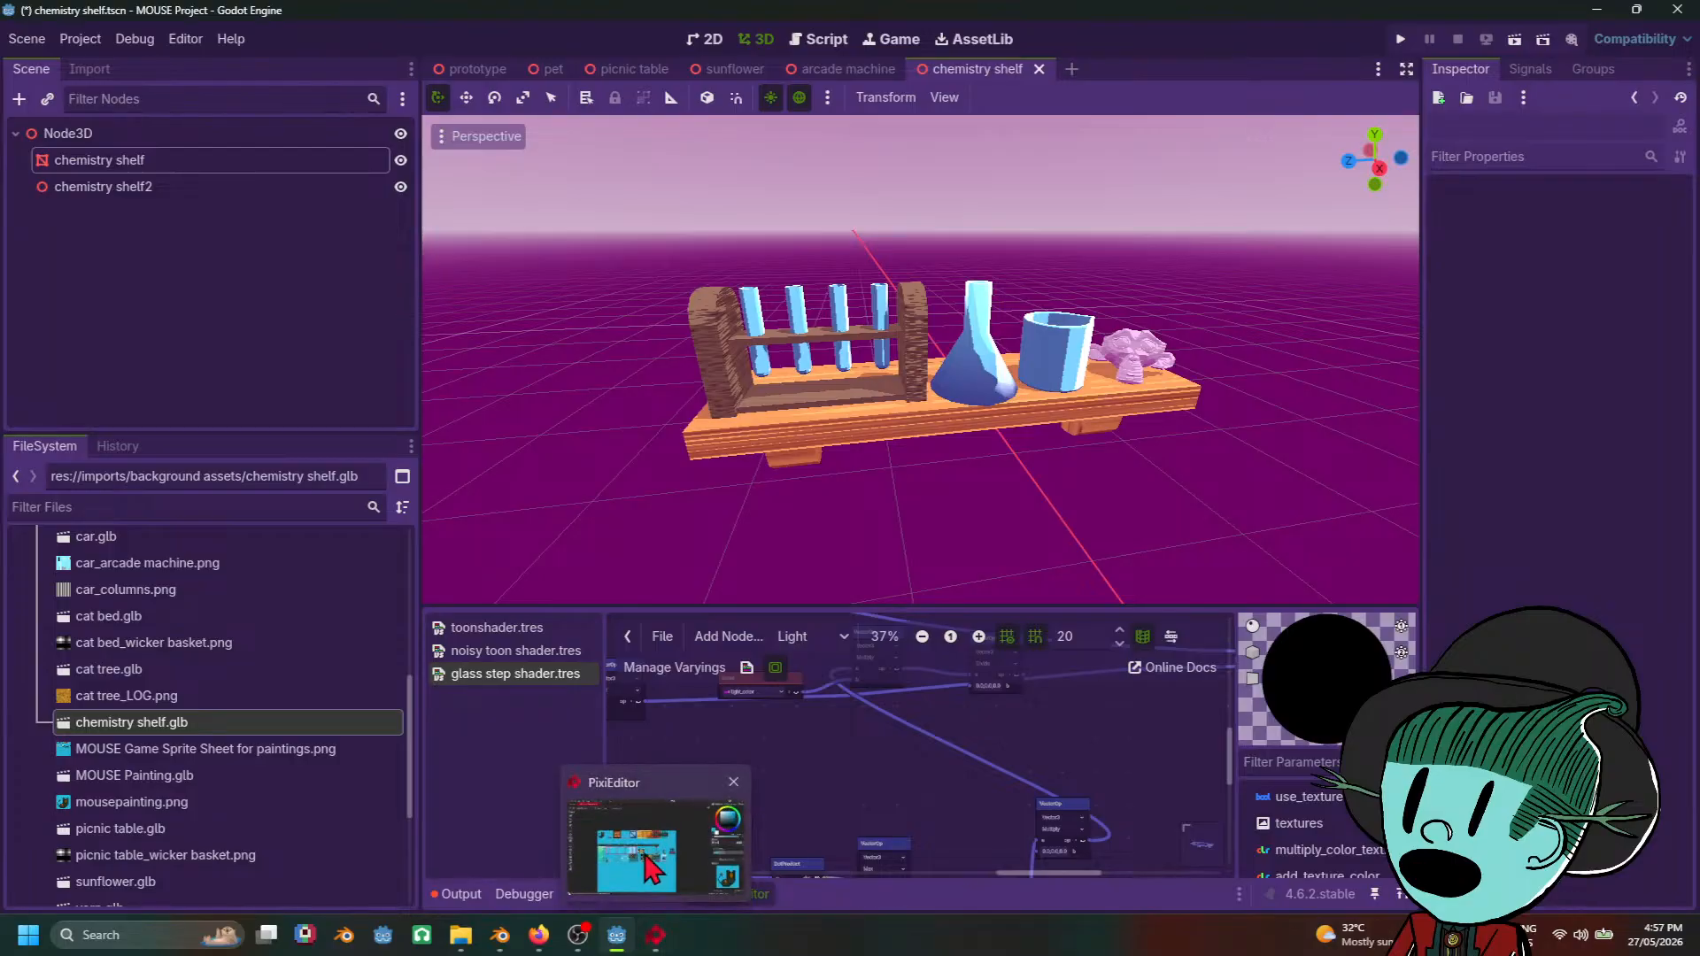
pyautogui.moveTo(538, 934)
pyautogui.moveTo(560, 880)
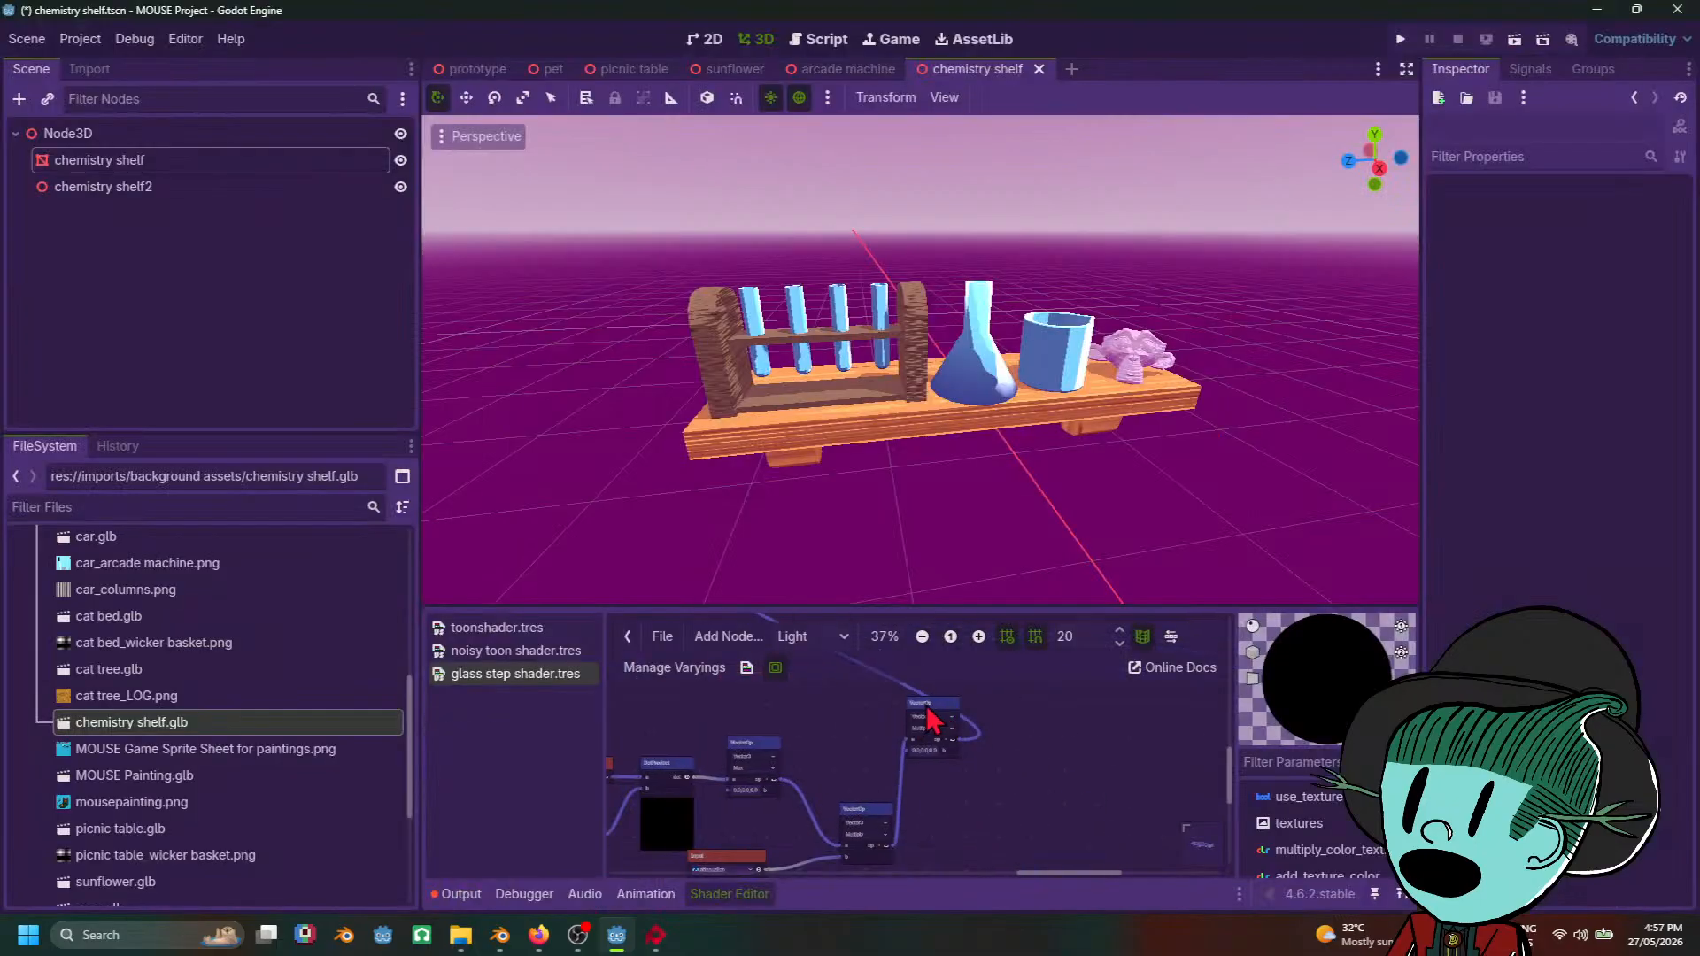
# Step: Delete the extra pasted Multiply node beside the copied diffuse chain
pyautogui.click(930, 722)
pyautogui.press('Delete')
pyautogui.moveTo(888, 707); pyautogui.dragTo(1052, 654, button='middle')
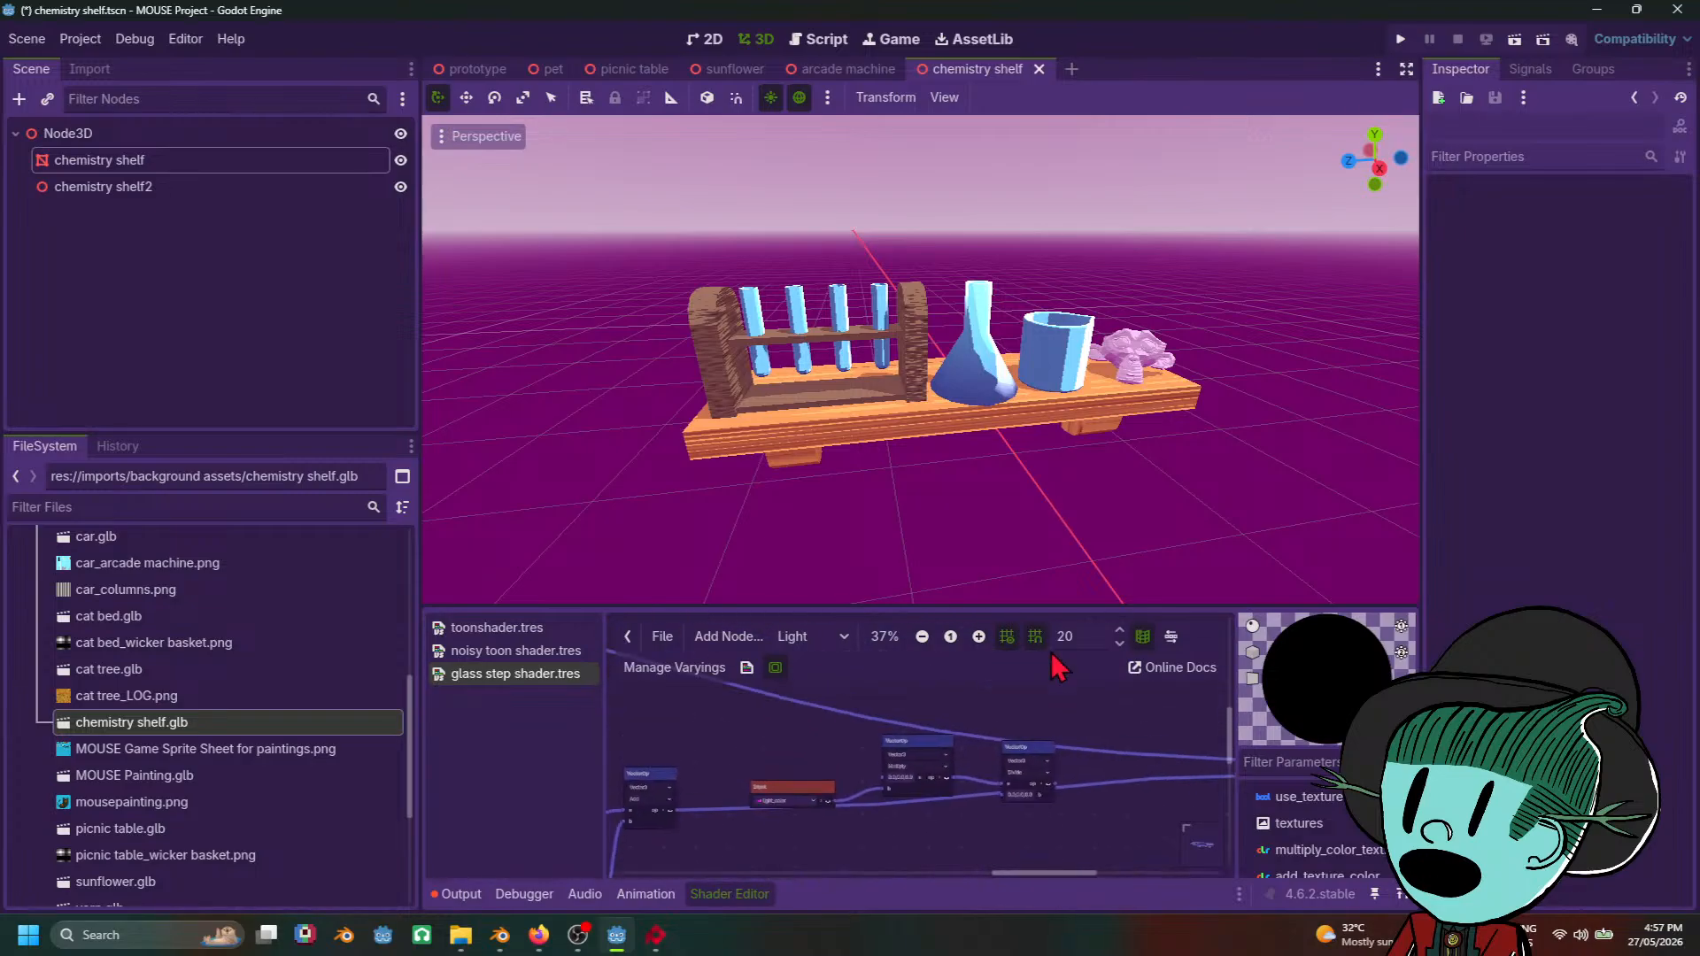
pyautogui.scroll(-5, 785, 773)
pyautogui.moveTo(769, 778); pyautogui.dragTo(737, 623, button='middle')
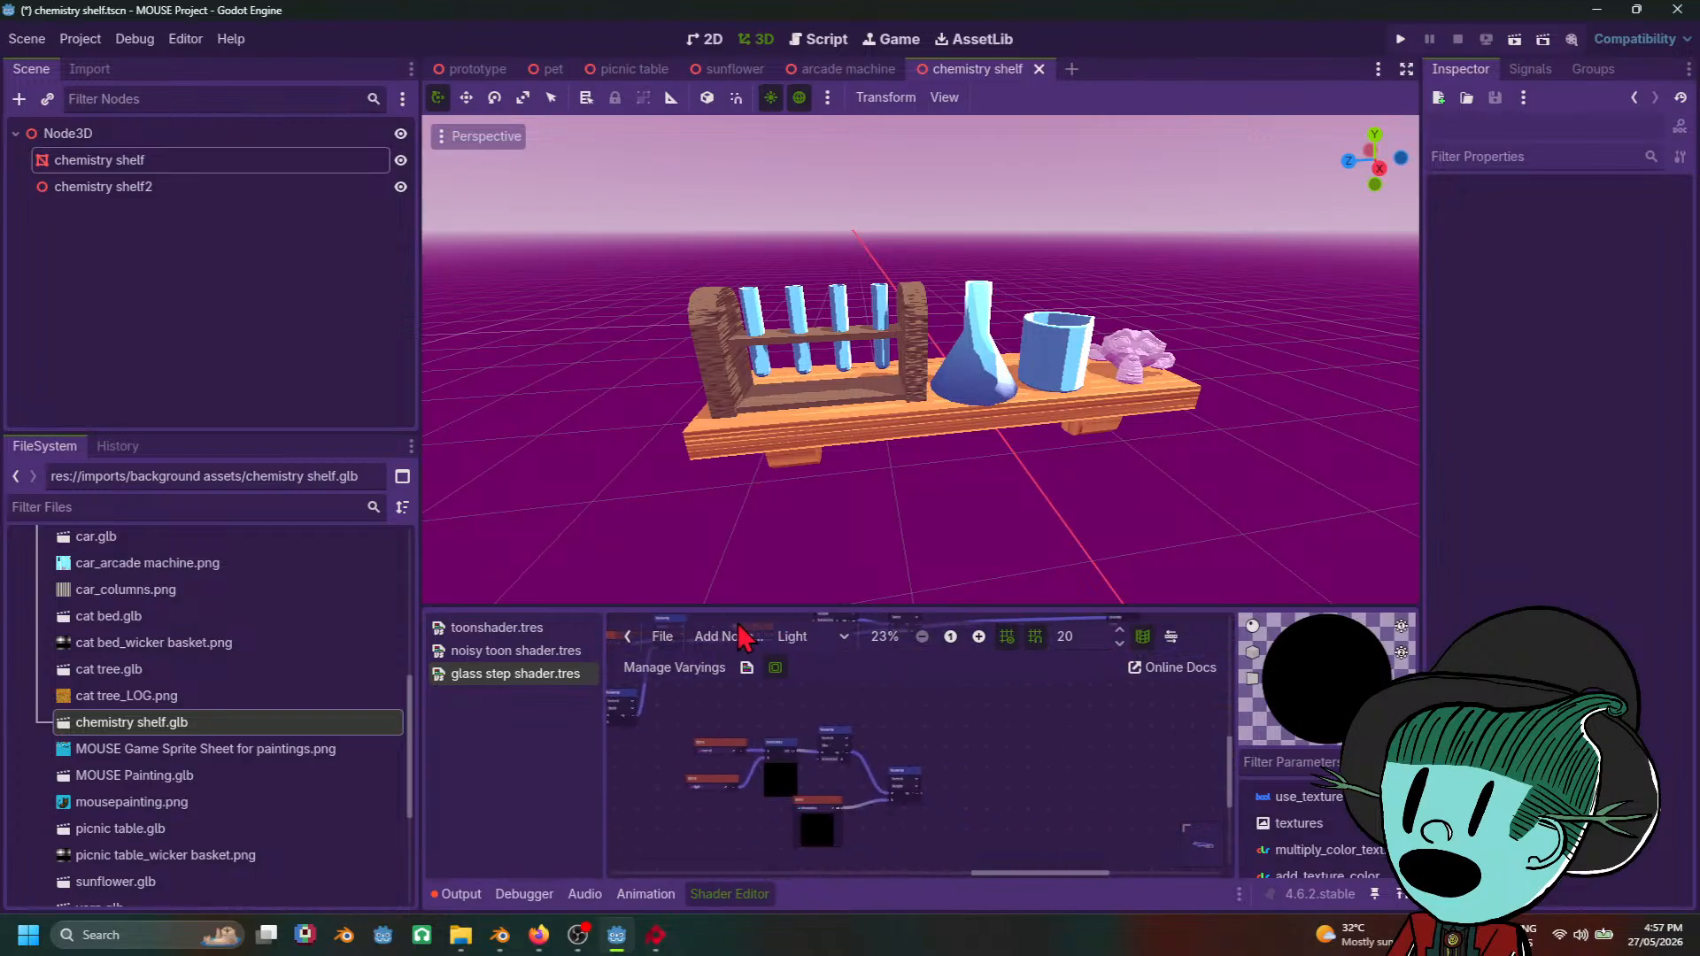
pyautogui.scroll(4, 911, 746)
pyautogui.scroll(4, 859, 746)
pyautogui.moveTo(859, 746); pyautogui.dragTo(999, 695, button='middle')
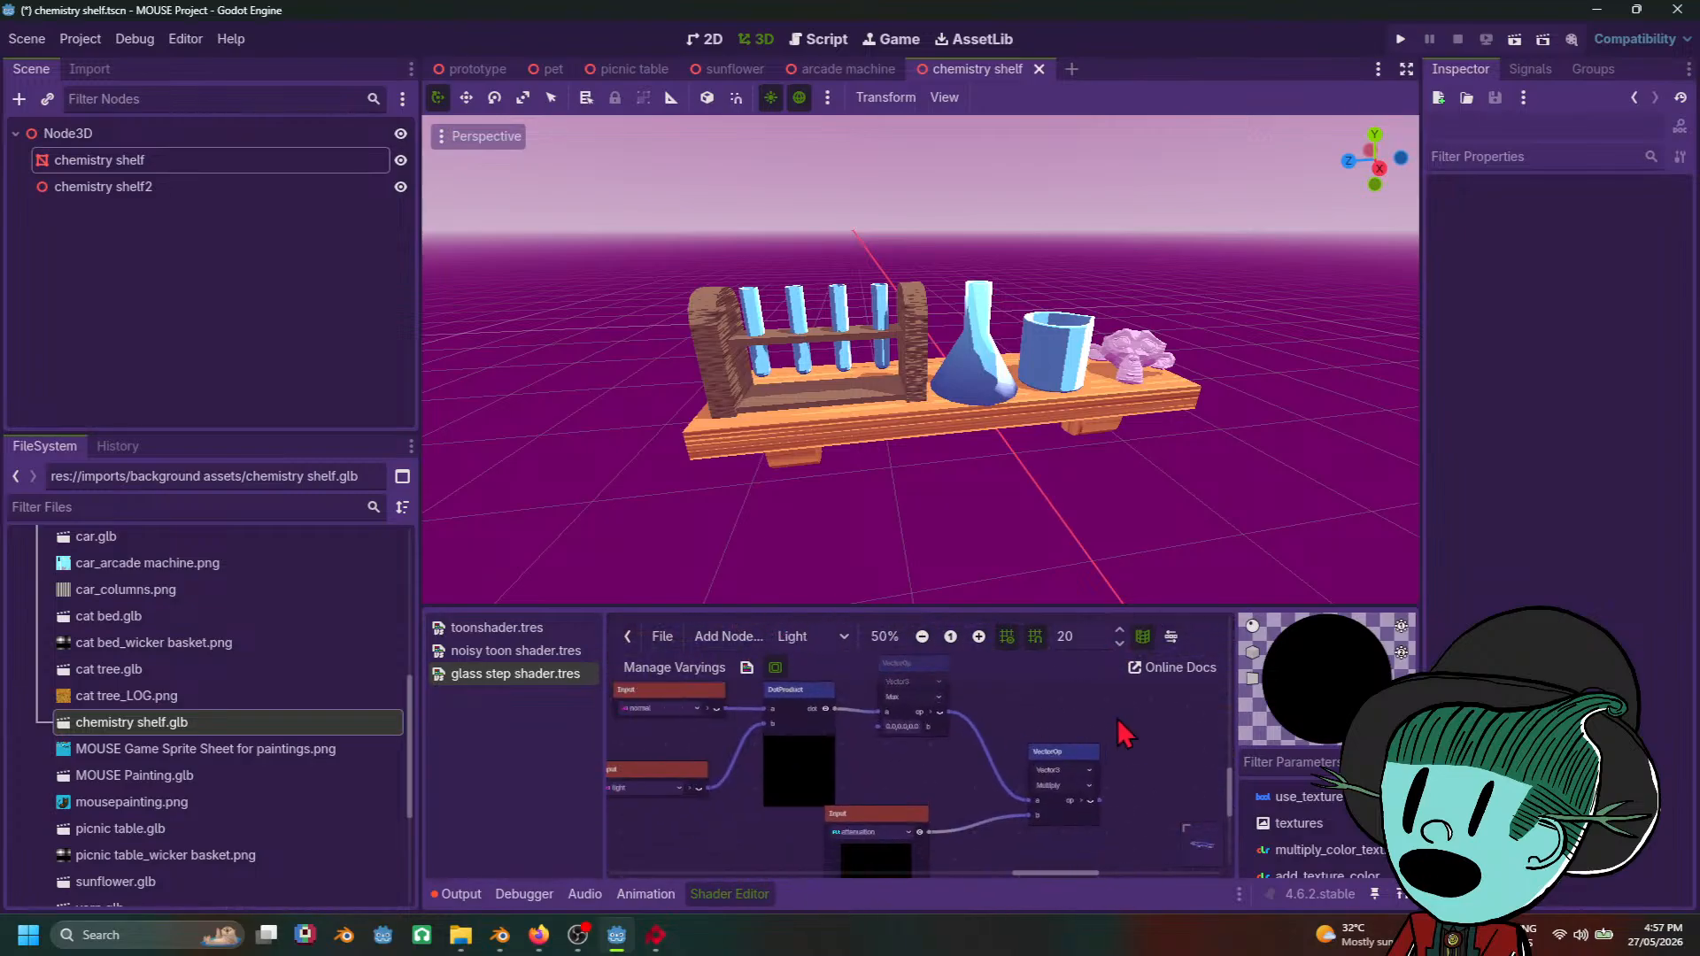
pyautogui.moveTo(1116, 720); pyautogui.dragTo(875, 735, button='middle')
pyautogui.scroll(-3, 950, 749)
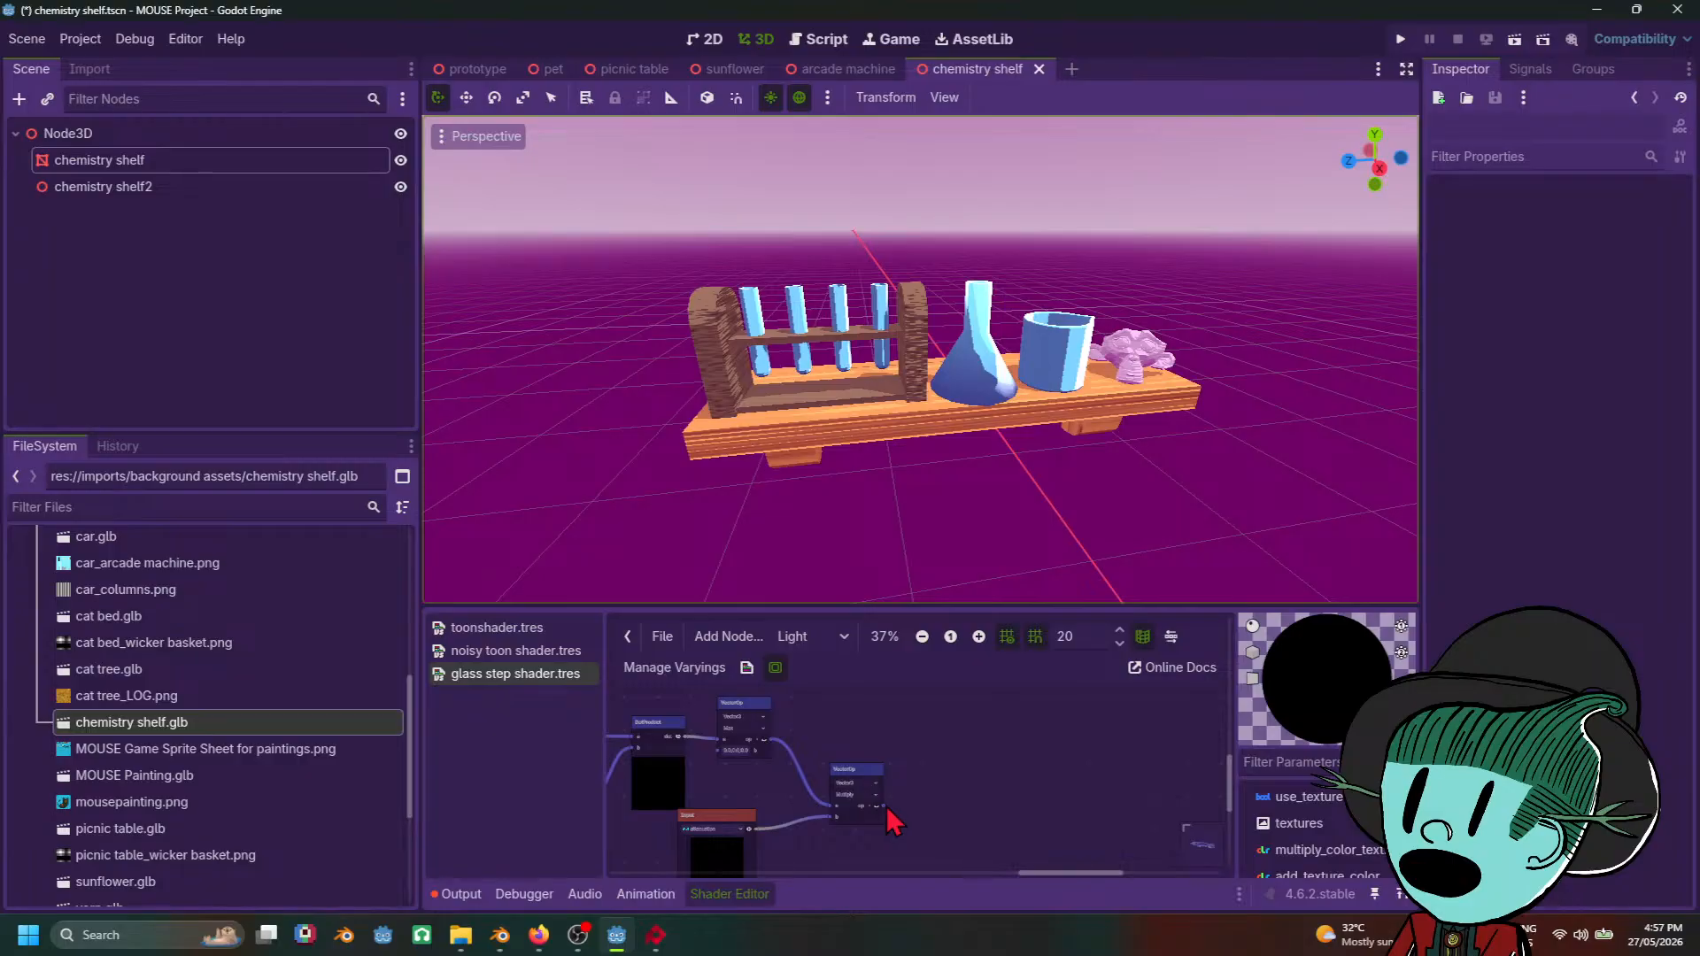
pyautogui.click(728, 636)
pyautogui.write('diff')
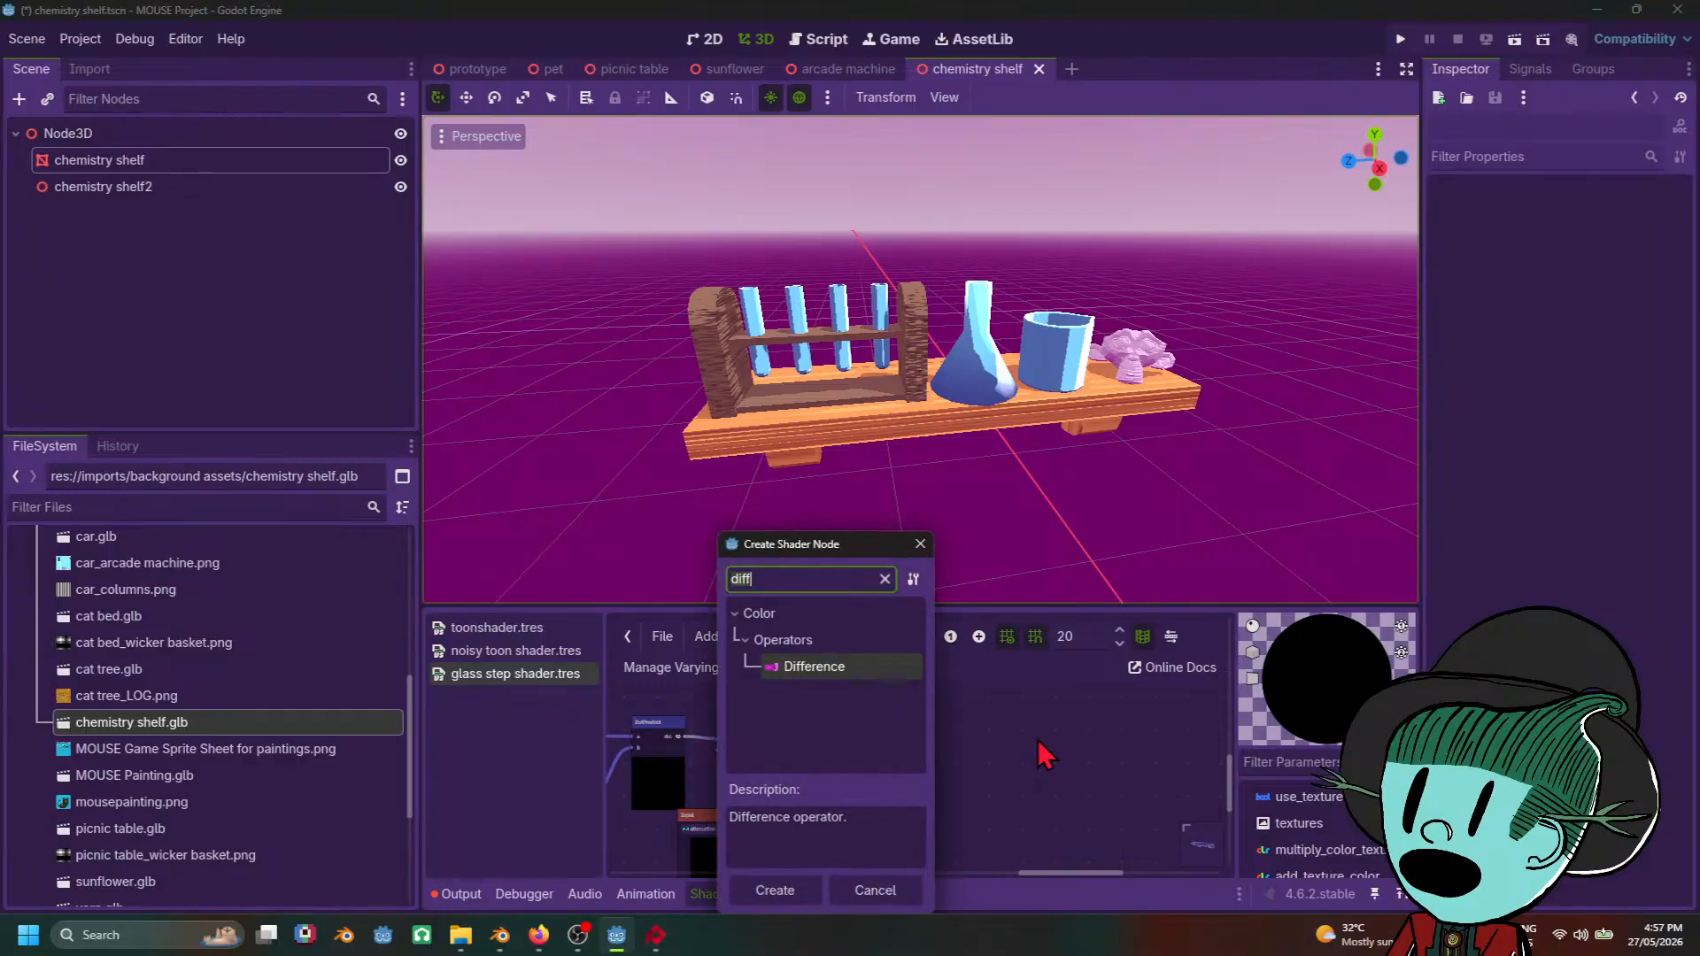
pyautogui.click(903, 876)
# Step: Move the pasted light_color Multiply closer to the copied diffuse chain and connect the attenuation Multiply's output into it
pyautogui.moveTo(1035, 775); pyautogui.dragTo(1131, 669, button='middle')
pyautogui.moveTo(858, 698); pyautogui.dragTo(926, 789)
pyautogui.moveTo(1067, 809); pyautogui.dragTo(969, 670, button='middle')
pyautogui.moveTo(965, 752)
pyautogui.mouseDown(button='middle')
pyautogui.moveTo(1028, 786)
pyautogui.moveTo(1043, 821)
pyautogui.mouseUp(button='middle')
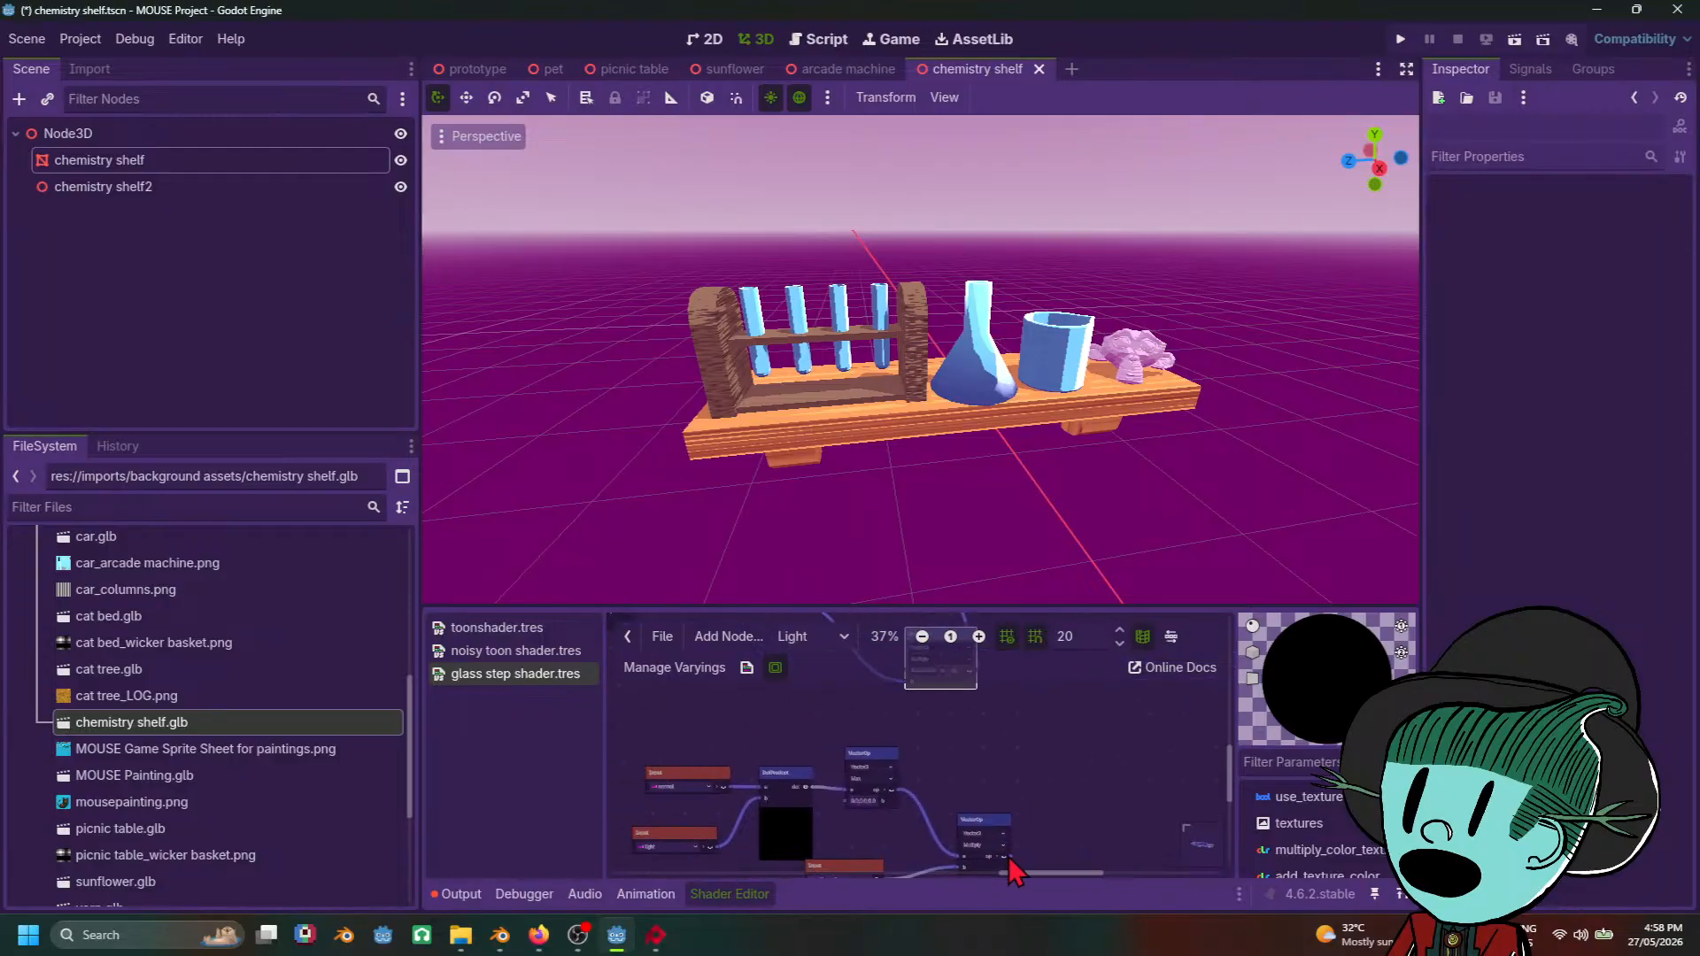
pyautogui.moveTo(1007, 857); pyautogui.dragTo(919, 695)
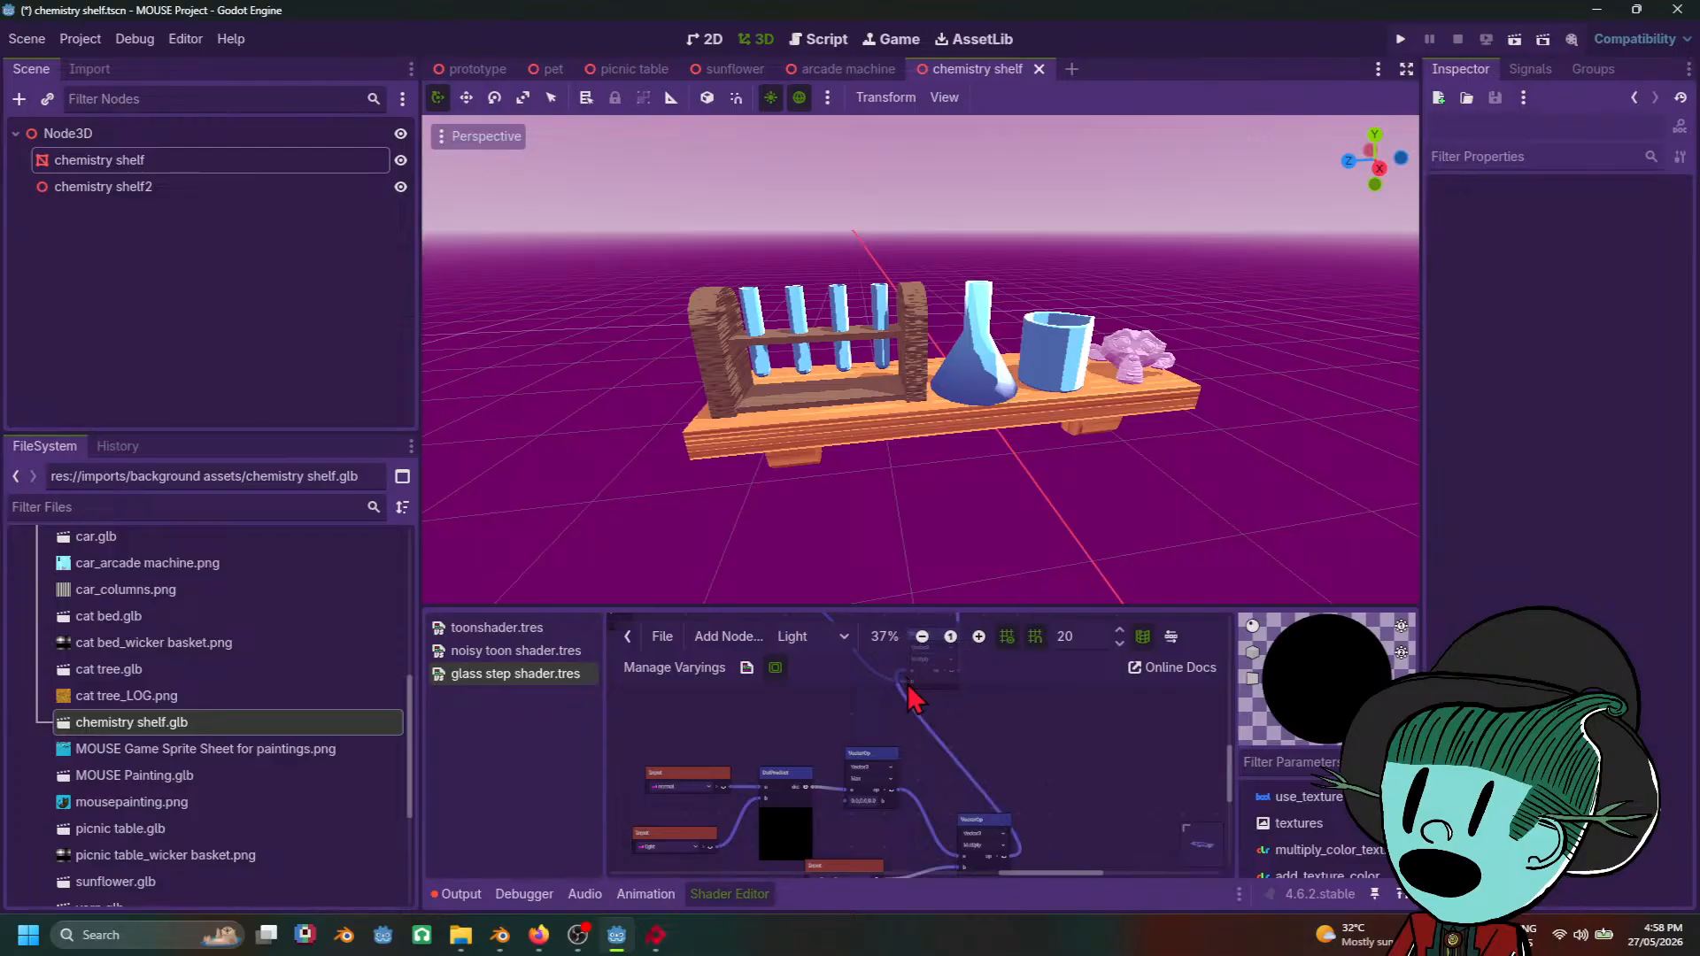
# Step: Reposition the light_color Multiply and the pasted Divide node below the Output connections, beside the copied diffuse chain
pyautogui.moveTo(931, 686); pyautogui.dragTo(1016, 753)
pyautogui.moveTo(1048, 763); pyautogui.dragTo(946, 631, button='middle')
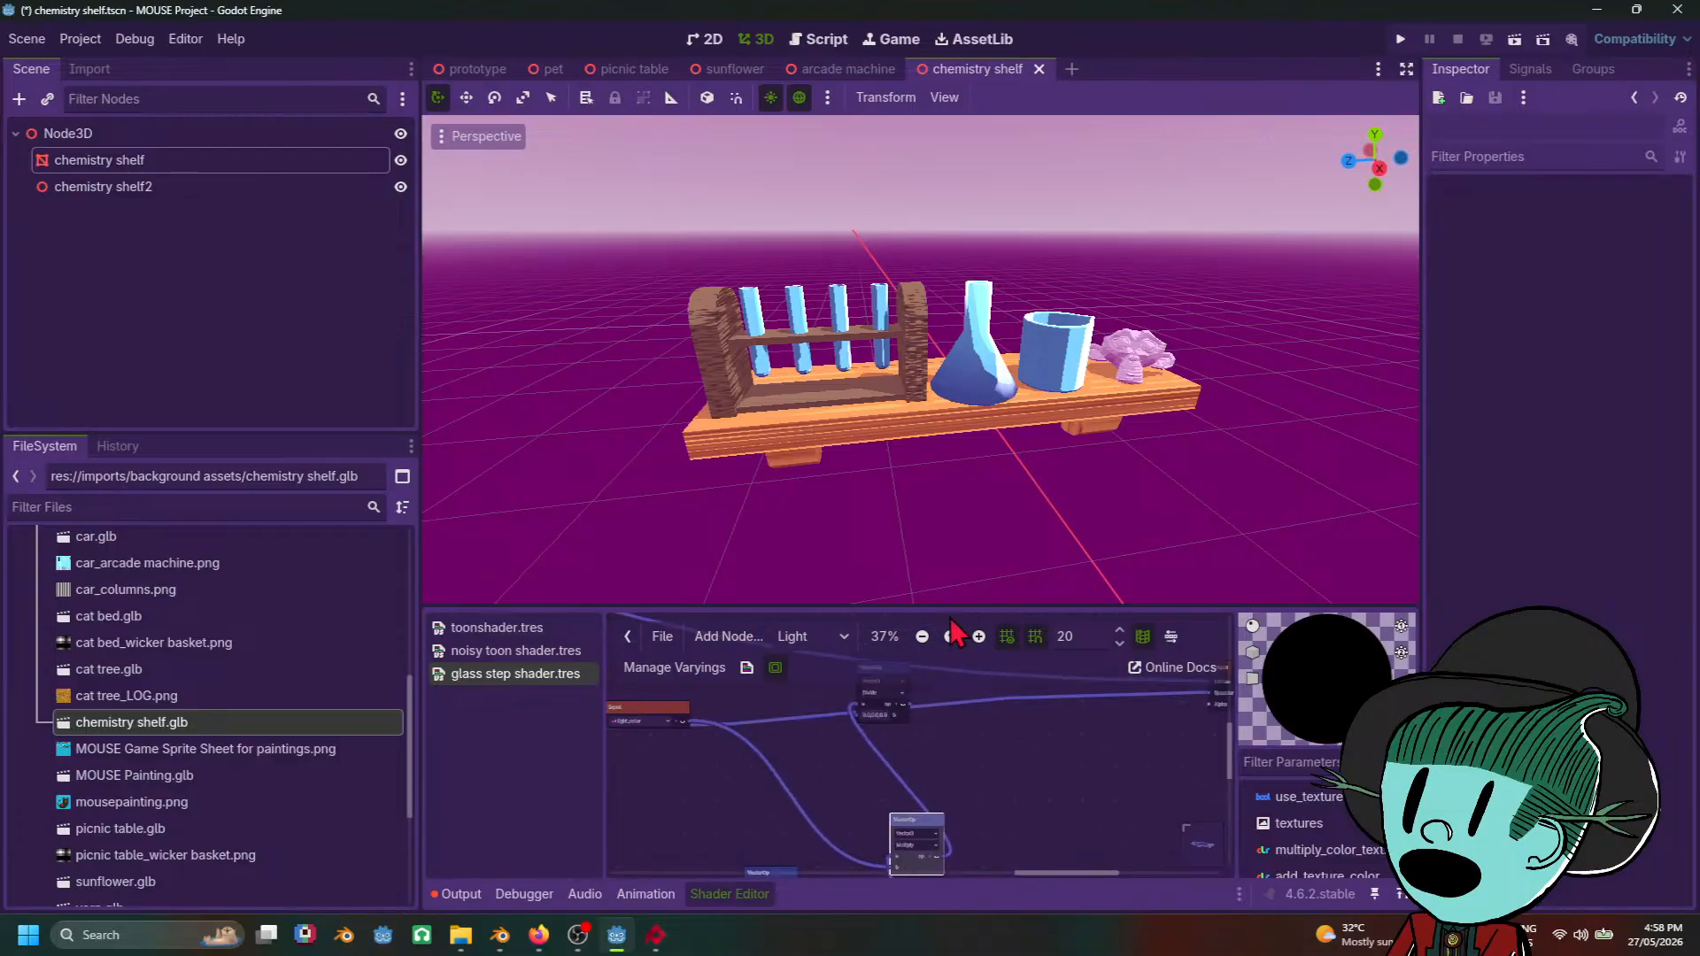
pyautogui.moveTo(899, 682); pyautogui.dragTo(1028, 770)
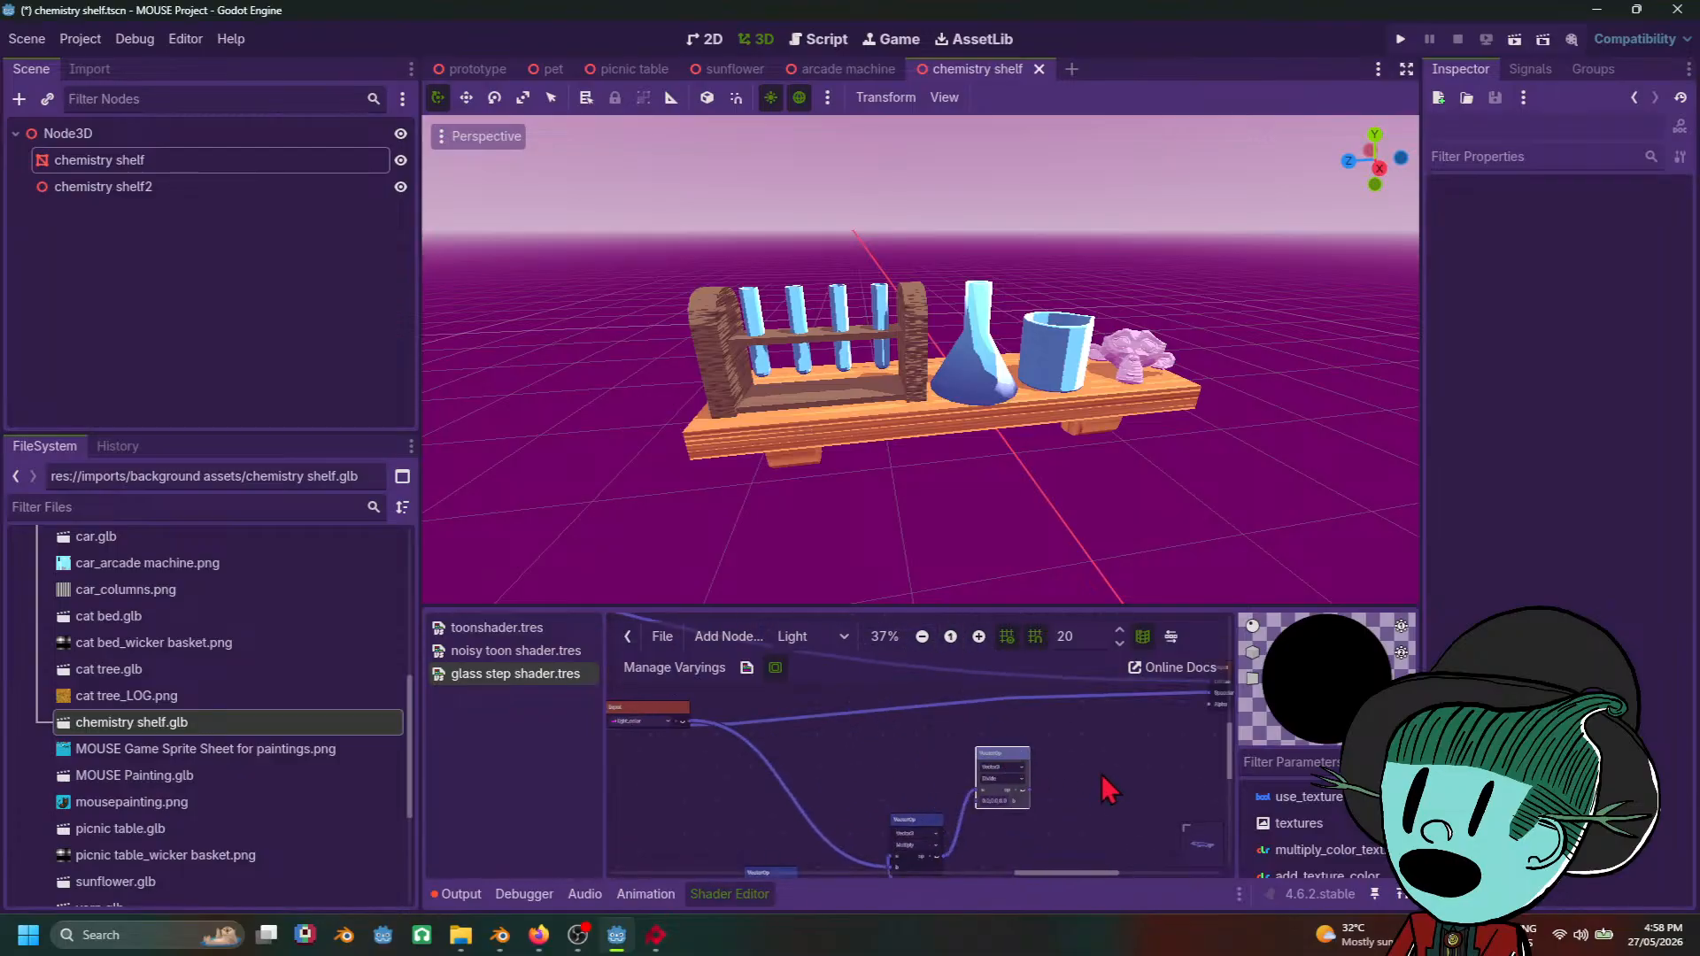
# Step: Move the attenuation Multiply node of the copied chain closer to its Max and attenuation input nodes
pyautogui.moveTo(1108, 786); pyautogui.dragTo(1035, 771, button='middle')
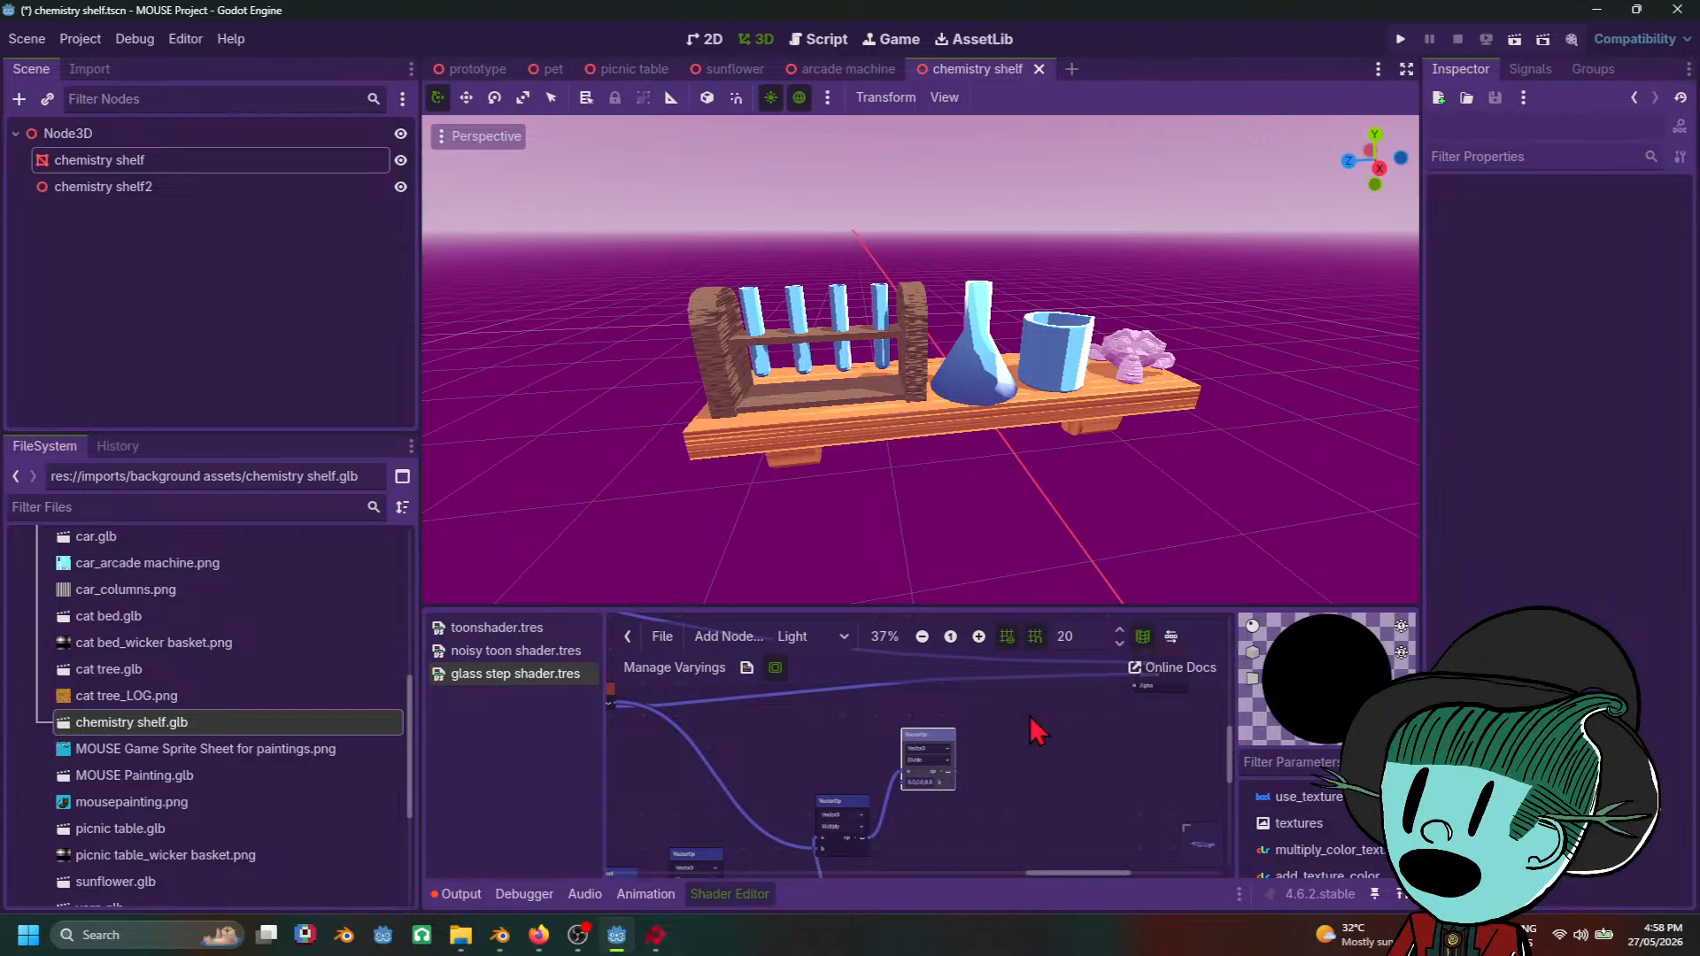
pyautogui.moveTo(1007, 793)
pyautogui.mouseDown(button='middle')
pyautogui.moveTo(1040, 758)
pyautogui.moveTo(1111, 736)
pyautogui.moveTo(1057, 698)
pyautogui.mouseUp(button='middle')
pyautogui.scroll(2, 1063, 713)
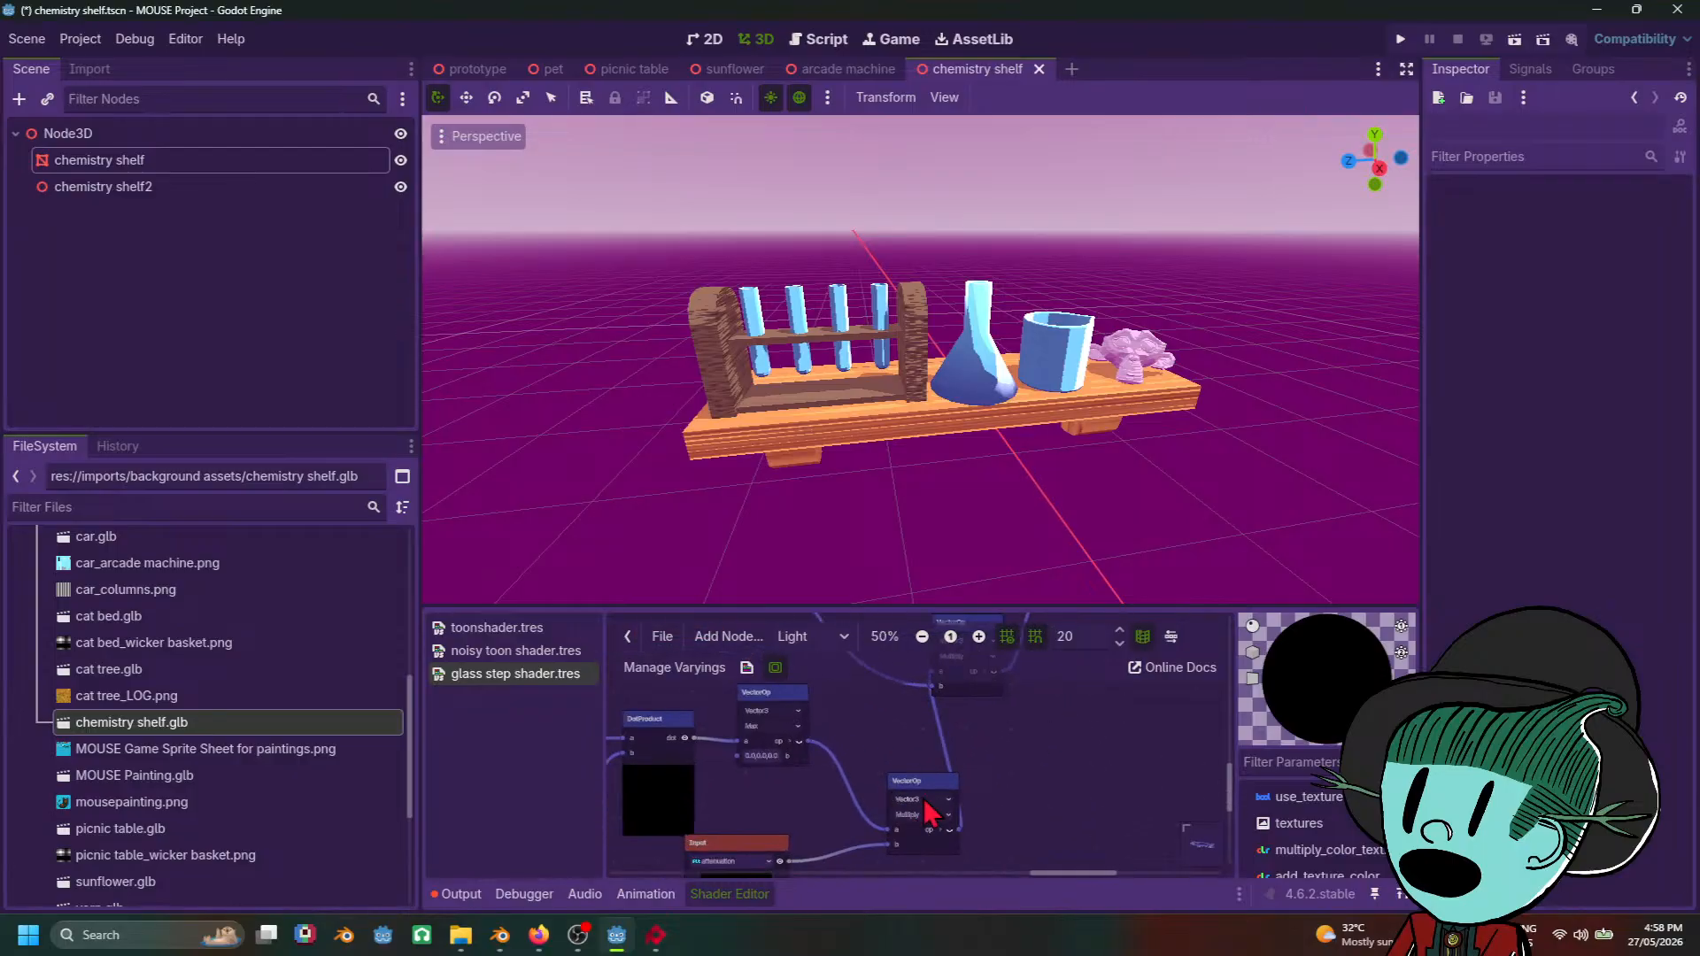
pyautogui.moveTo(923, 789); pyautogui.dragTo(859, 742)
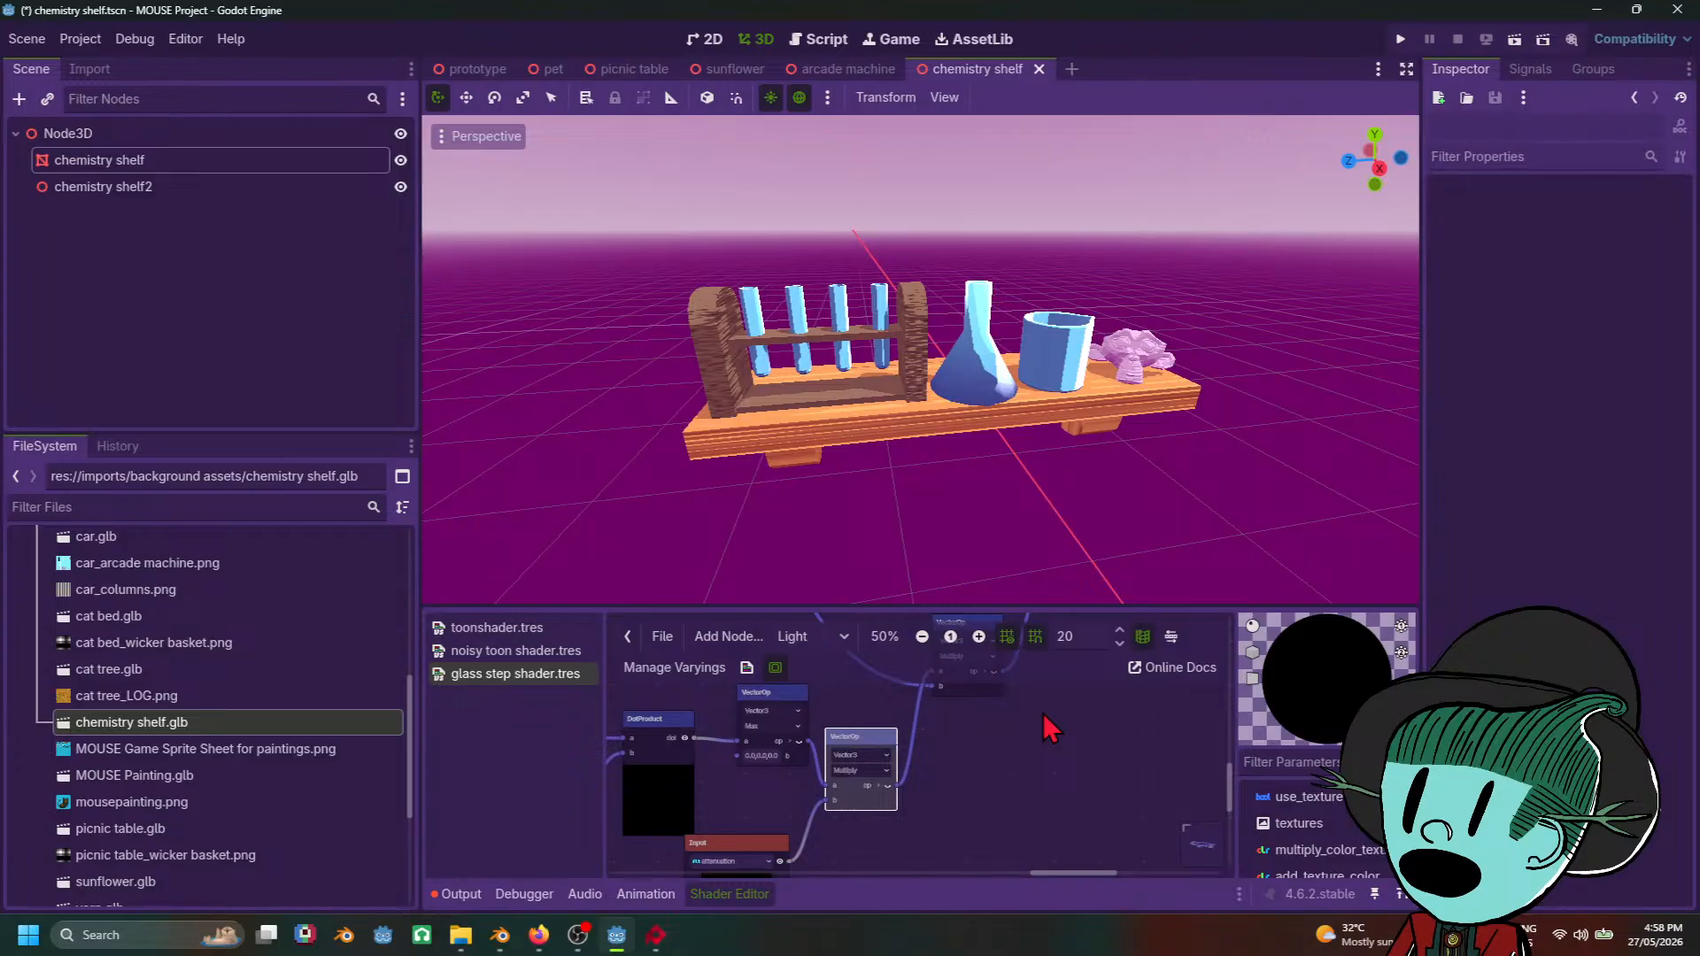
pyautogui.scroll(-2, 1140, 726)
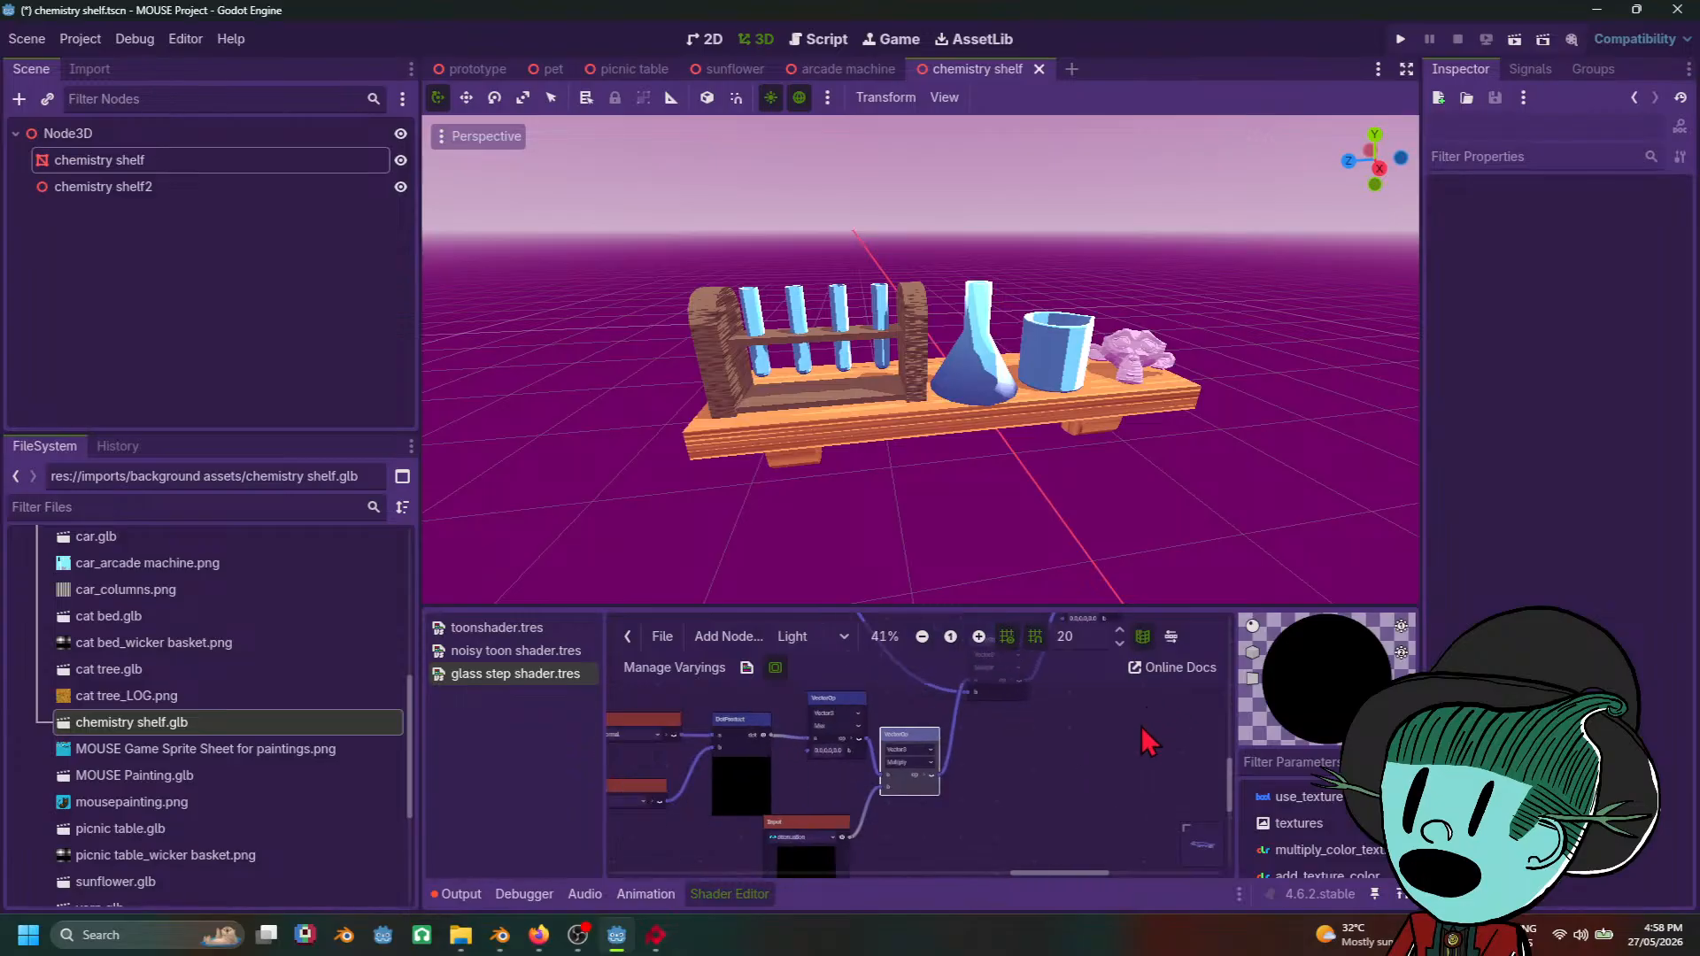
# Step: Examine the copied specular chain's connections from the DotProduct and attenuation nodes through to the Divide node
pyautogui.moveTo(1141, 726); pyautogui.dragTo(883, 680, button='middle')
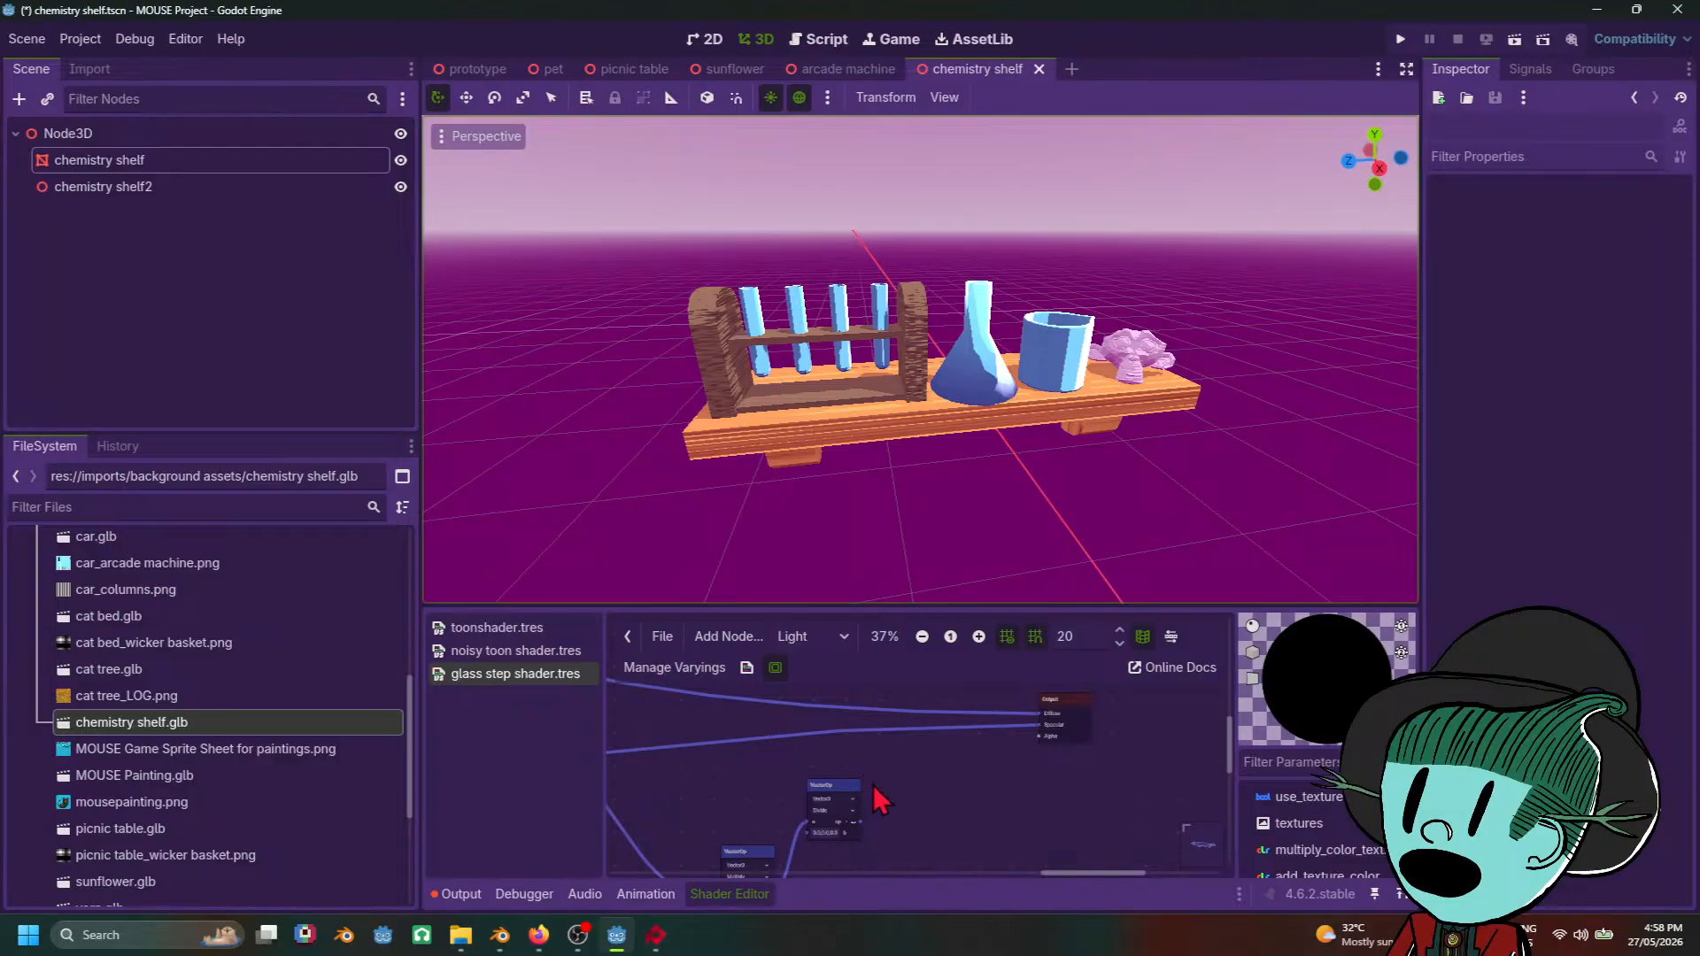
pyautogui.moveTo(1019, 788); pyautogui.dragTo(1164, 716, button='middle')
pyautogui.moveTo(1010, 825); pyautogui.dragTo(1107, 662, button='middle')
pyautogui.moveTo(1098, 798); pyautogui.dragTo(1050, 682, button='middle')
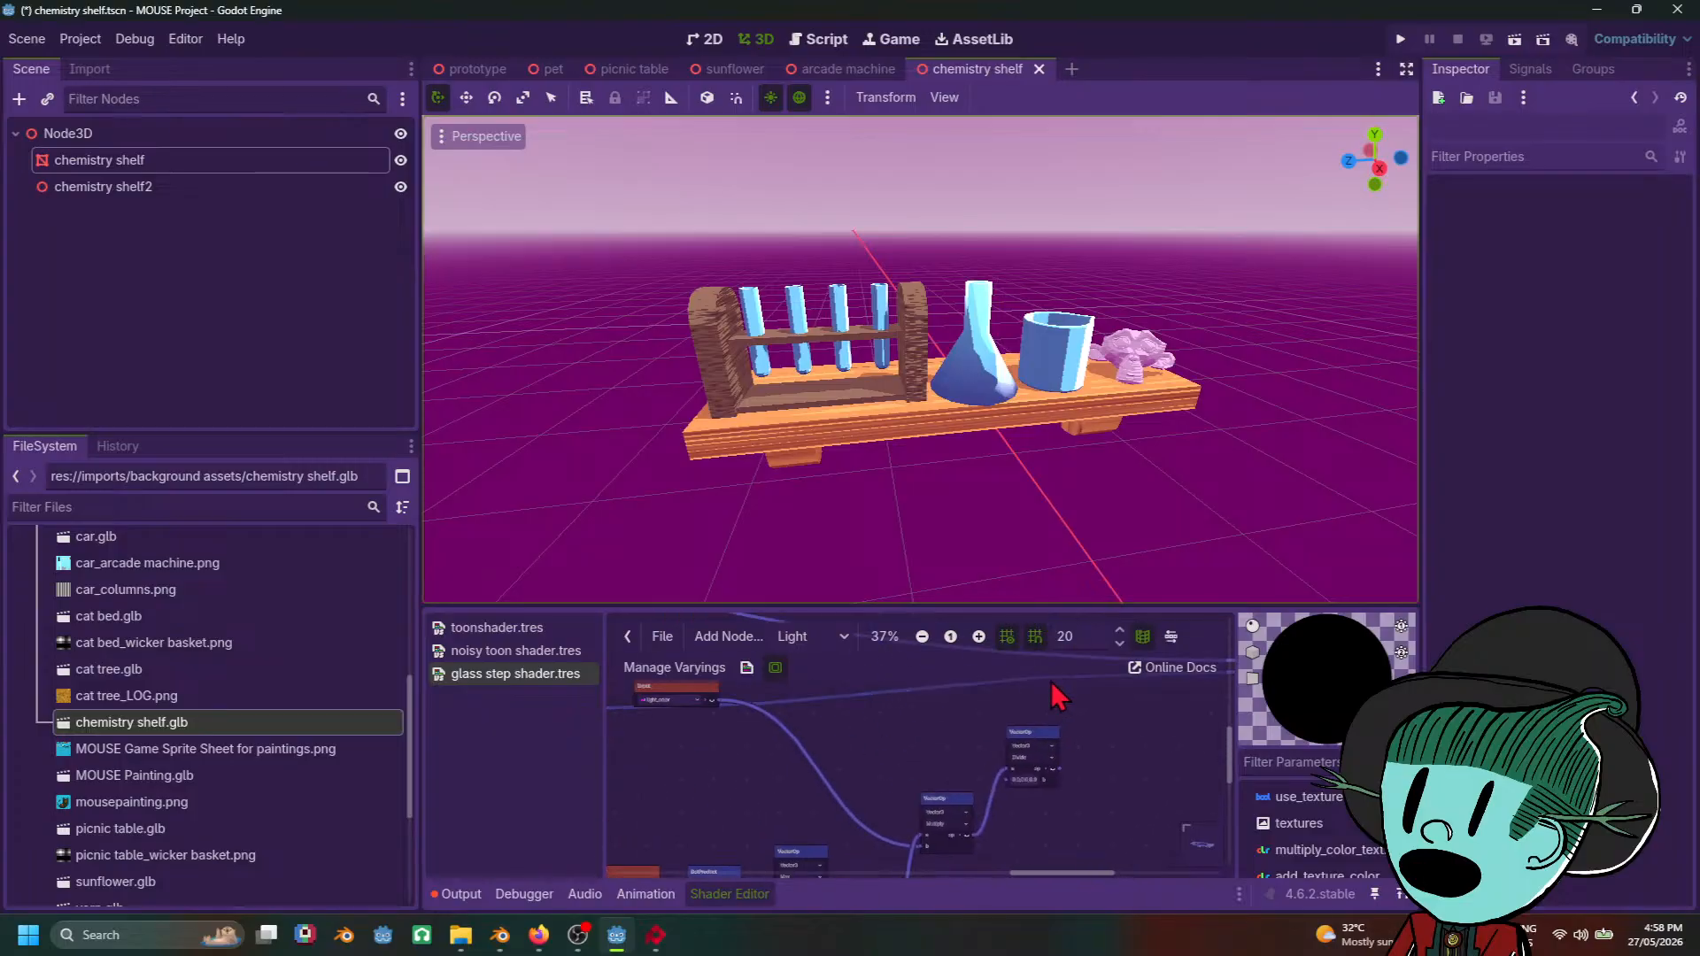
pyautogui.scroll(1, 1043, 852)
pyautogui.moveTo(1028, 813); pyautogui.dragTo(1094, 843, button='middle')
pyautogui.scroll(-3, 878, 767)
pyautogui.scroll(-3, 878, 767)
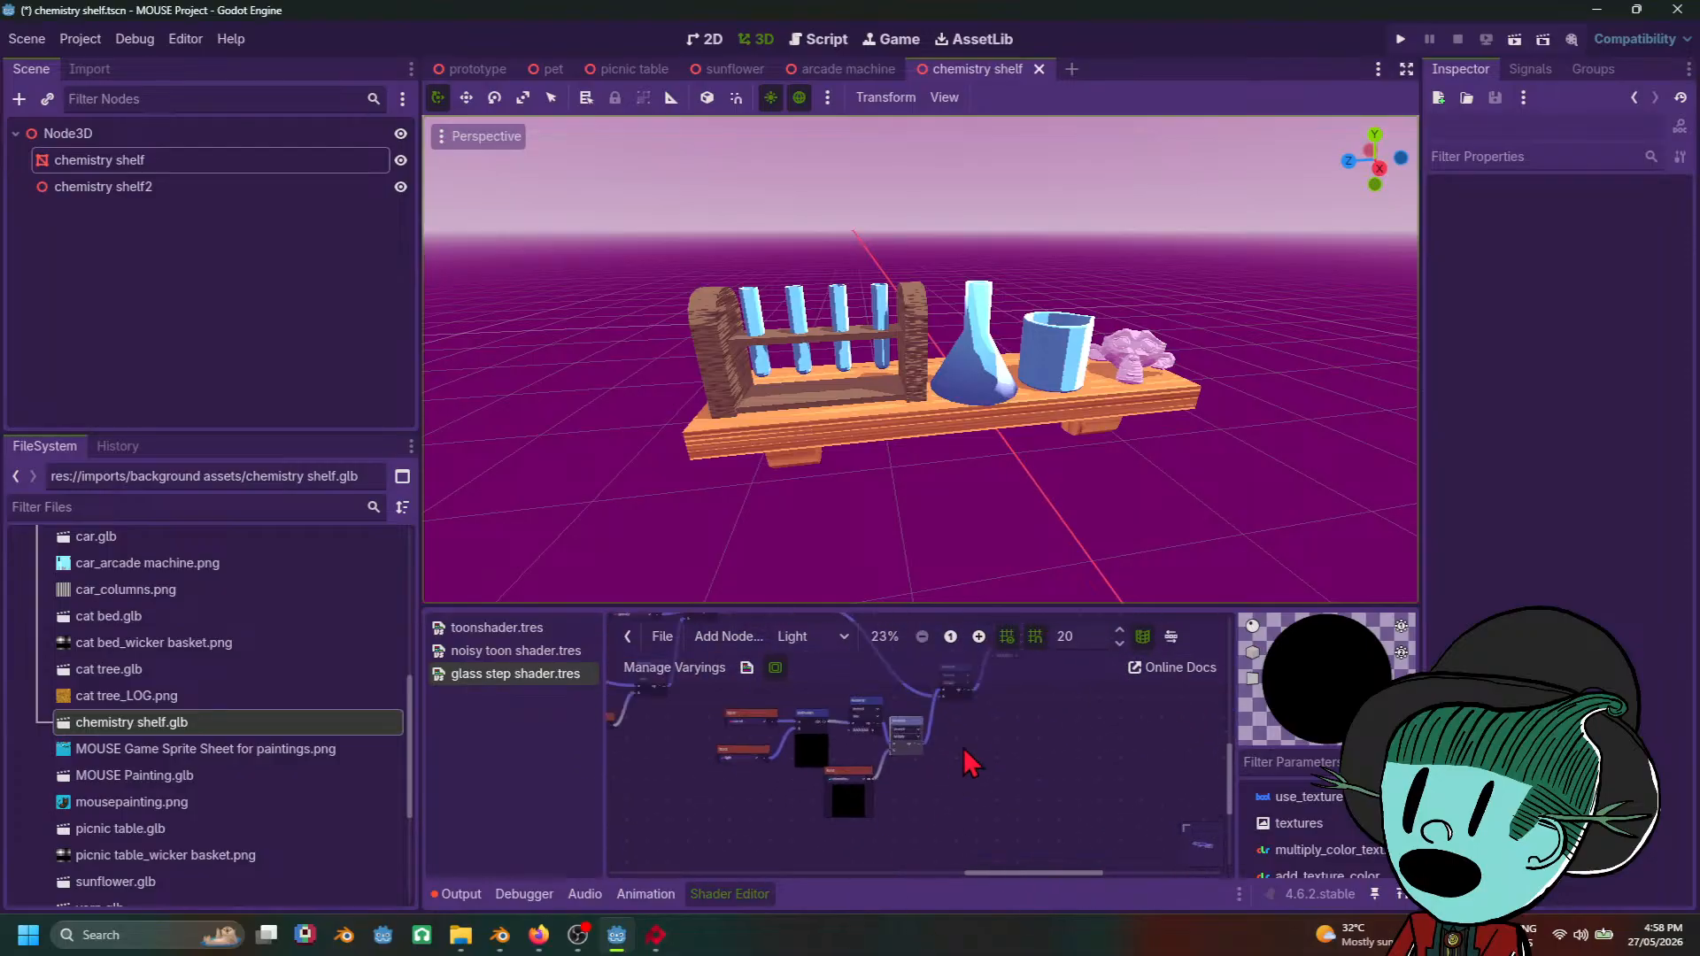
pyautogui.moveTo(964, 749); pyautogui.dragTo(1016, 631, button='middle')
pyautogui.scroll(1, 1010, 794)
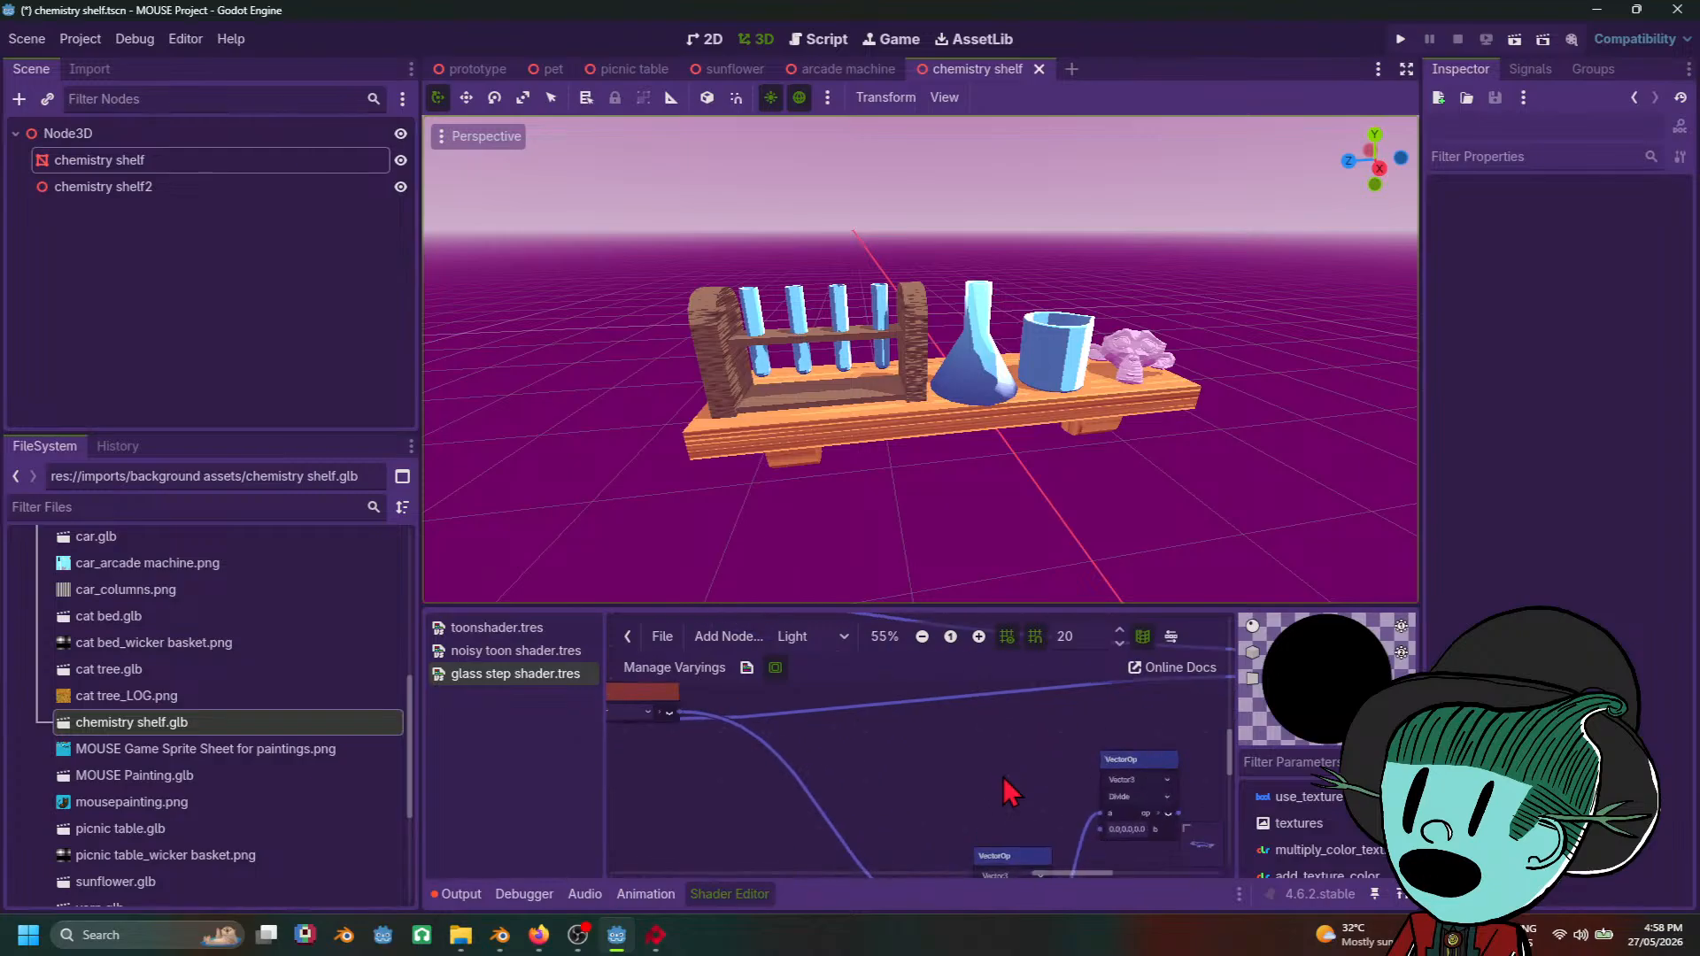
# Step: Add a Pi constant node beside the Divide node and connect it to the Divide's b input
pyautogui.moveTo(1010, 794); pyautogui.dragTo(921, 740, button='middle')
pyautogui.rightClick(921, 740)
pyautogui.click(942, 751)
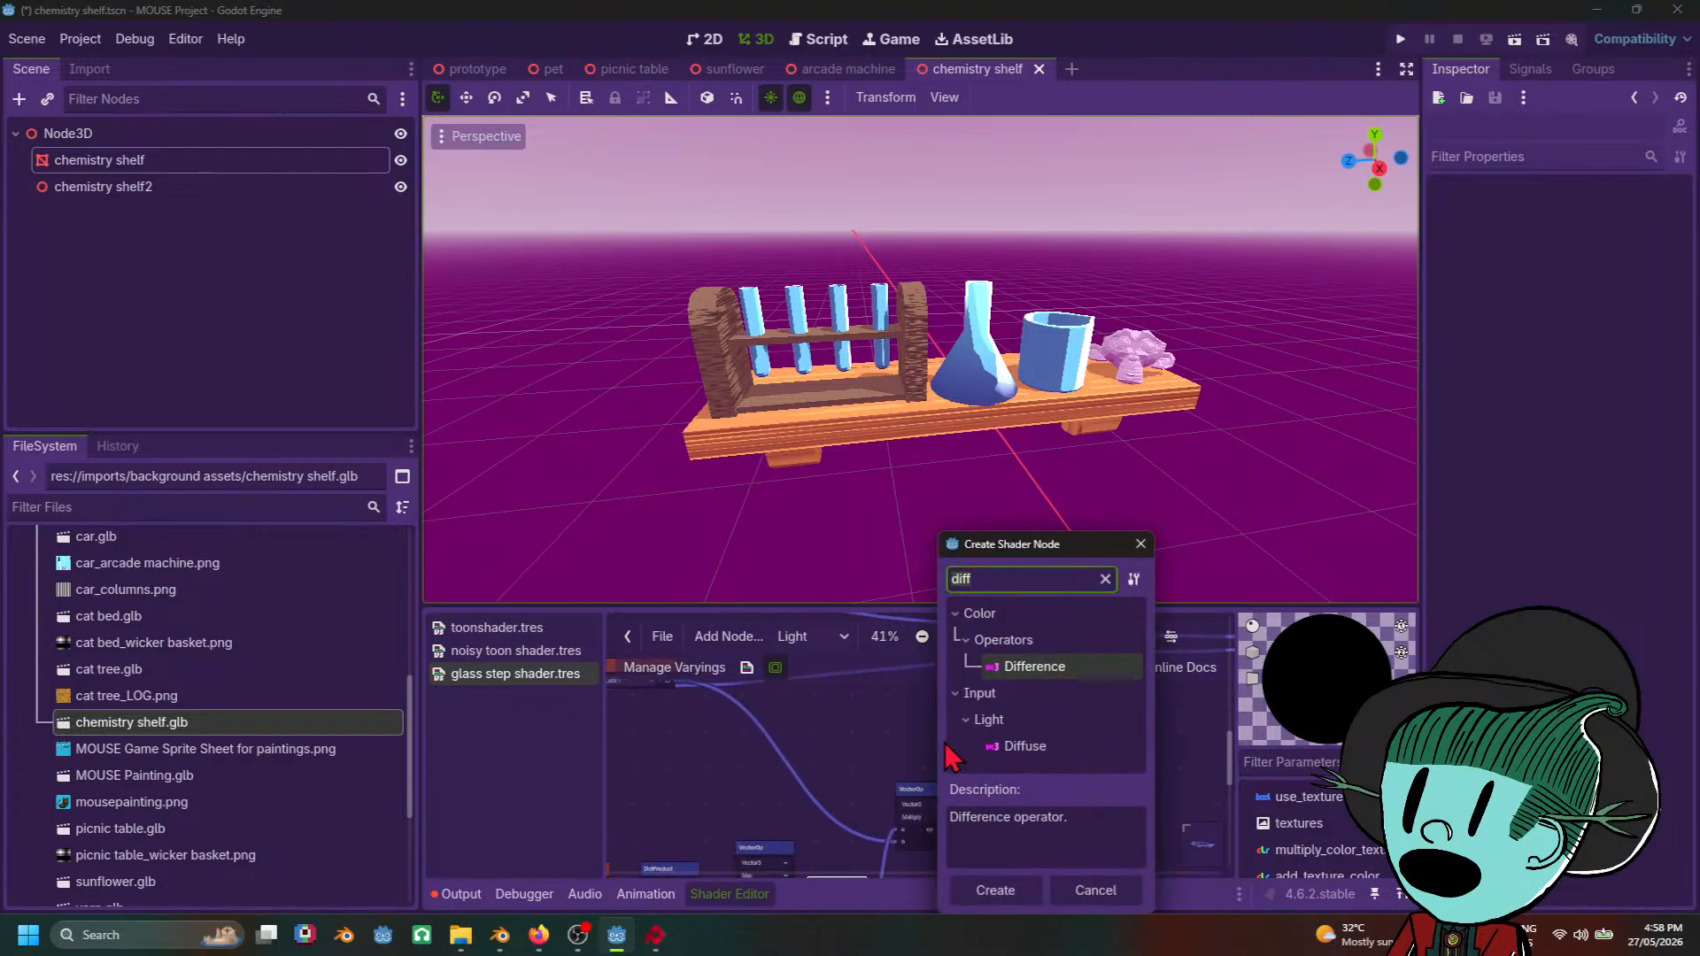
pyautogui.press('BackSpace')
pyautogui.press('BackSpace')
pyautogui.press('BackSpace')
pyautogui.press('BackSpace')
pyautogui.write('pi')
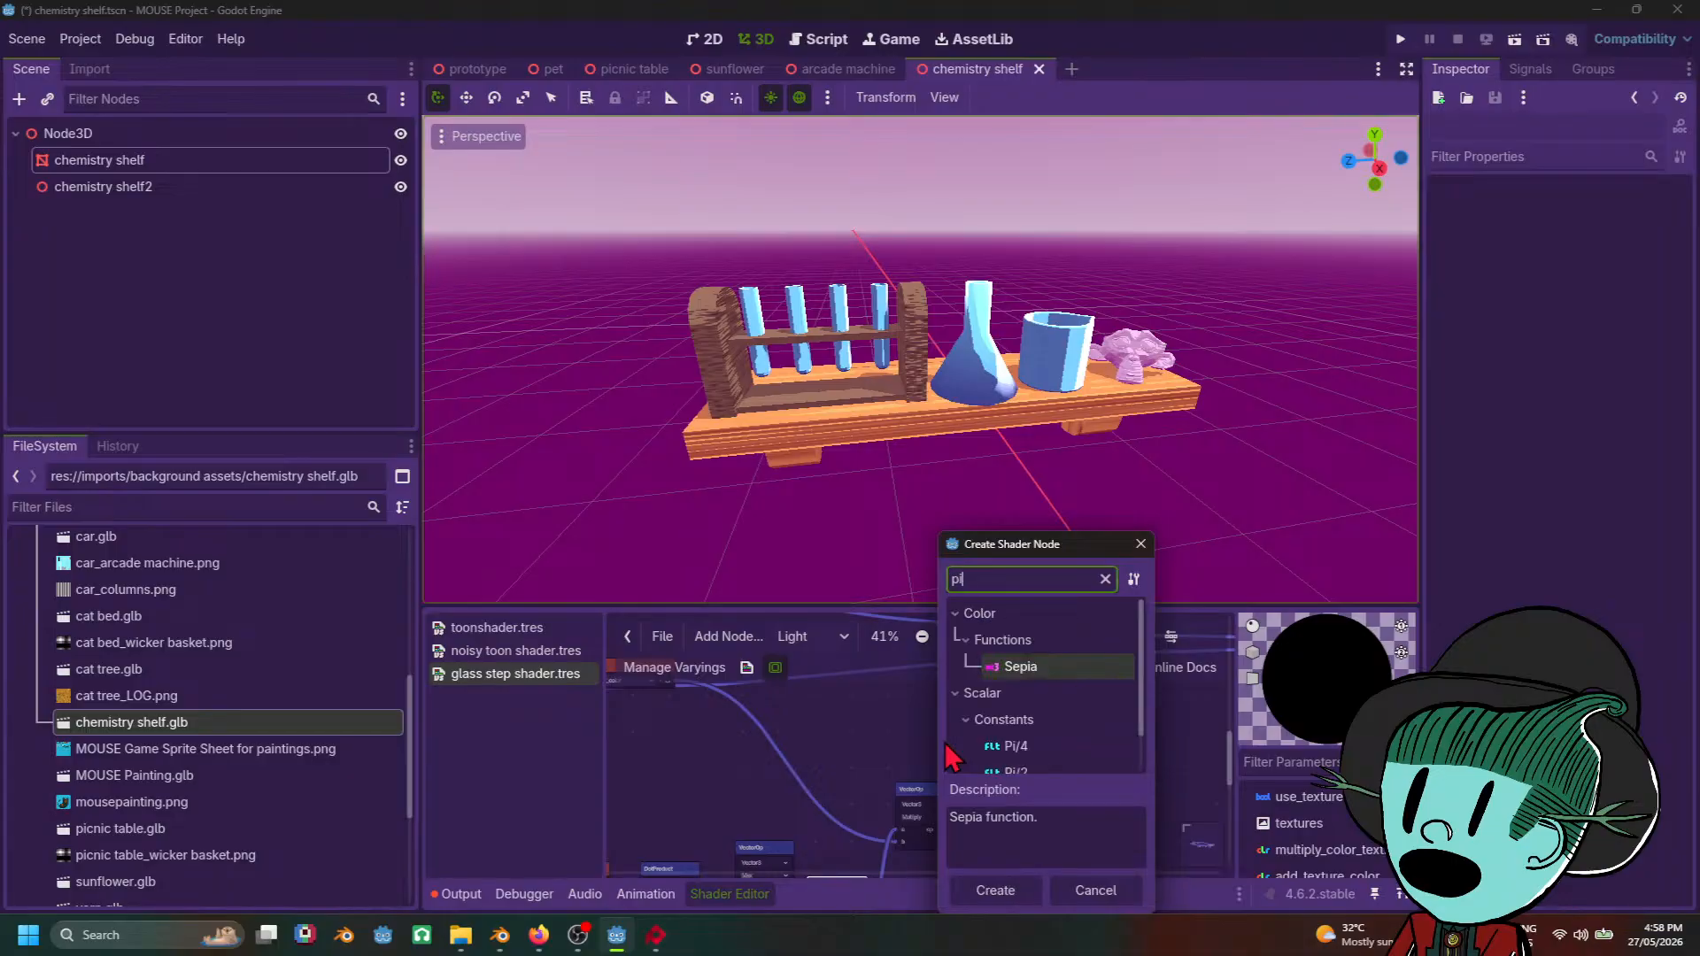
pyautogui.scroll(-1, 1048, 753)
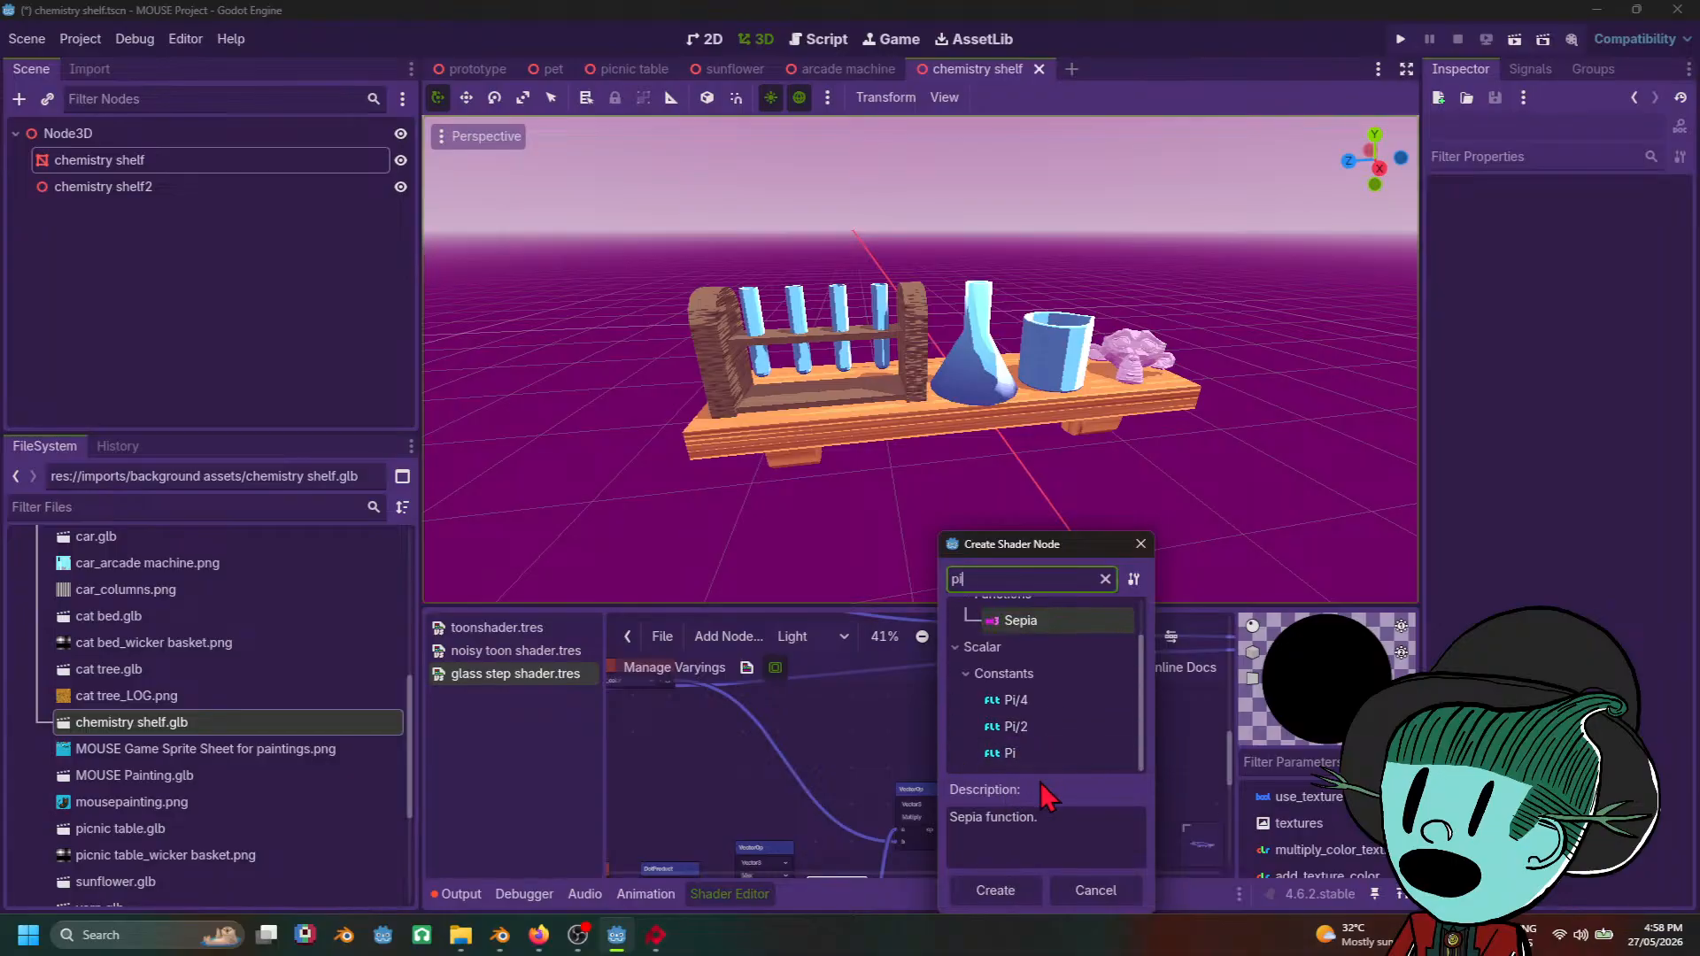
pyautogui.doubleClick(1044, 764)
pyautogui.scroll(2, 1072, 767)
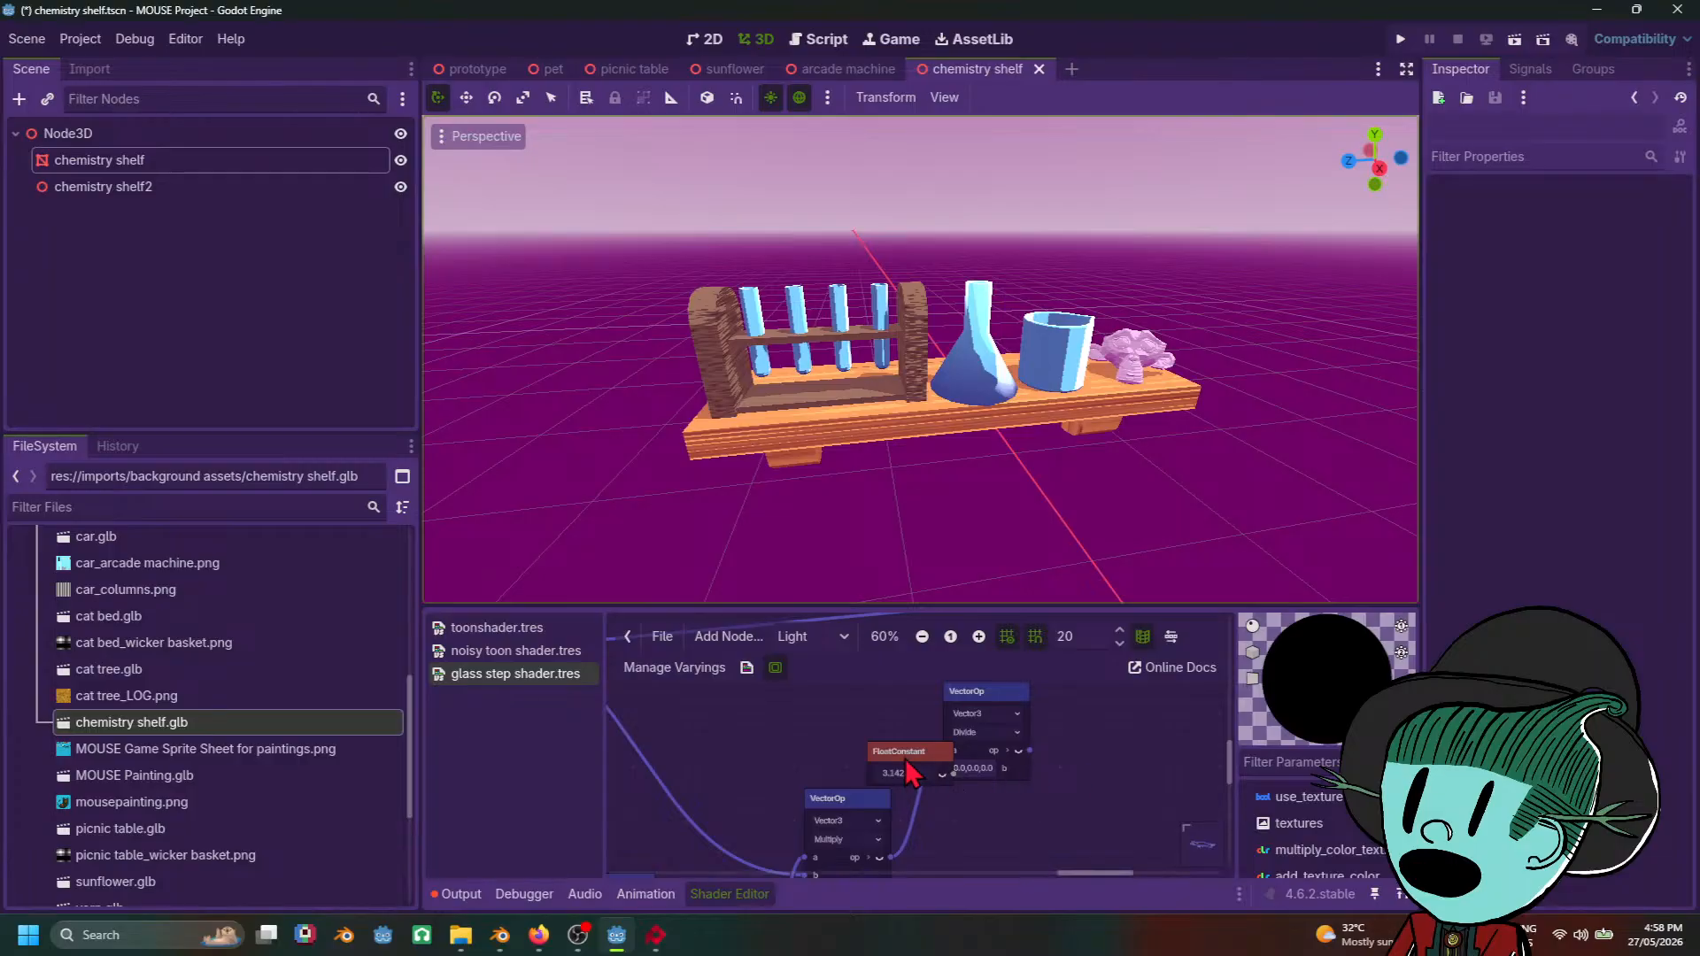
pyautogui.moveTo(905, 759); pyautogui.dragTo(944, 768)
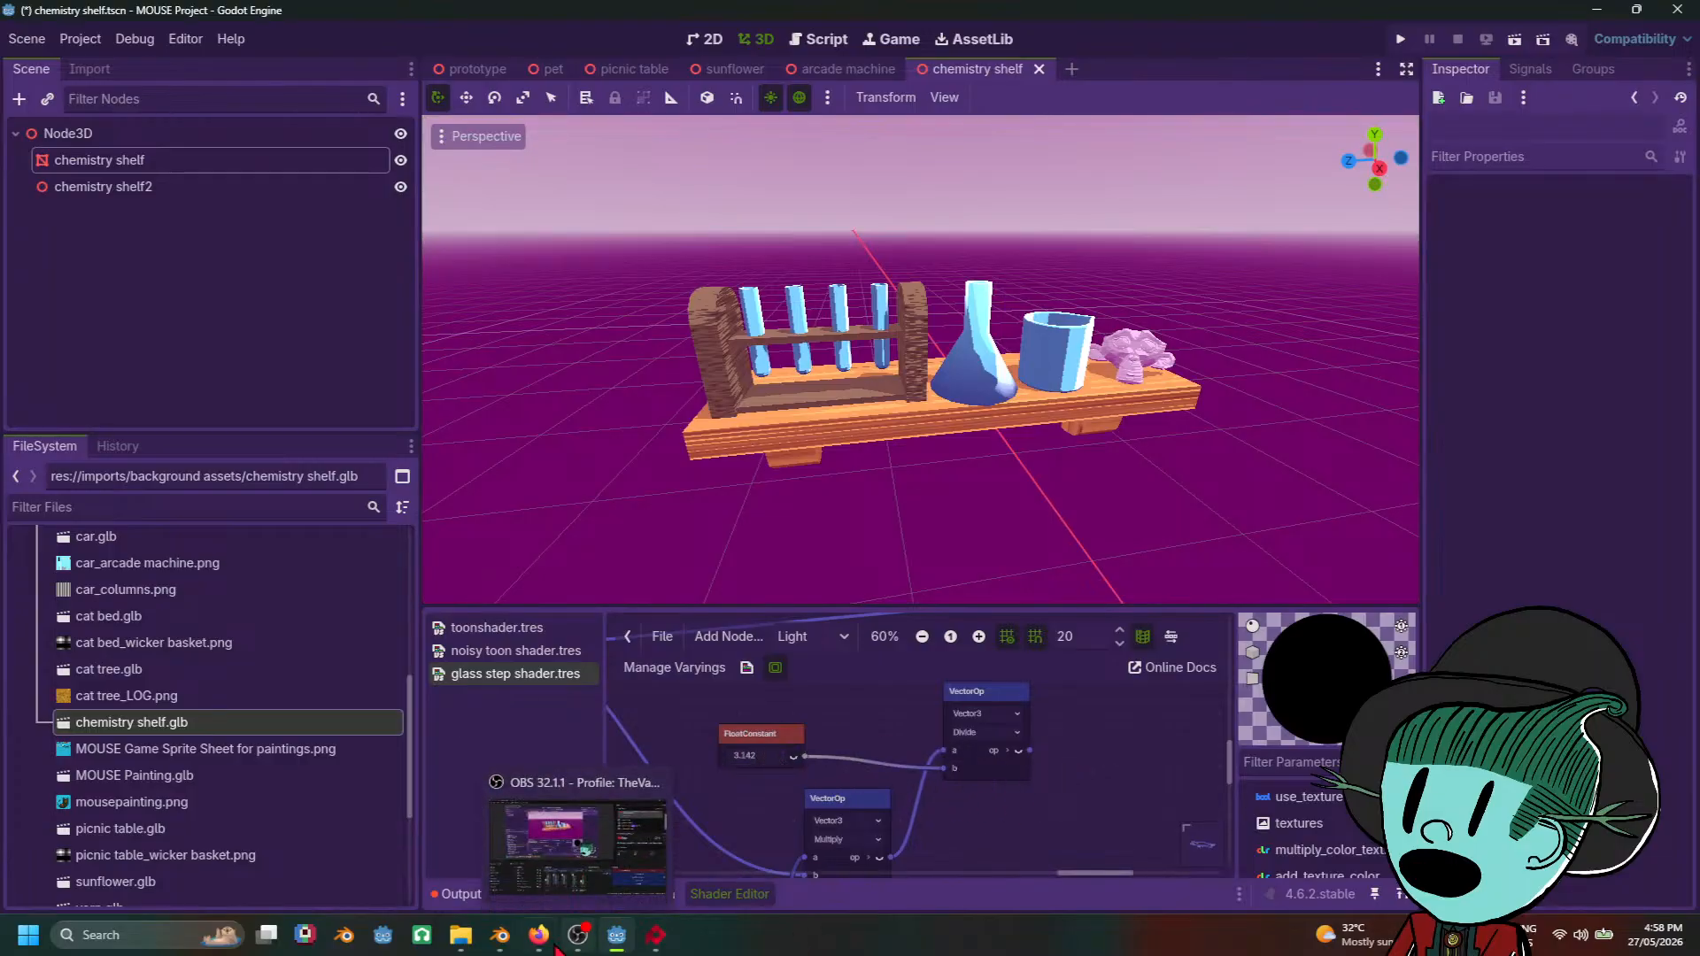
# Step: Check the fake specular lines of the light() function in the Binbun3D tutorial in Firefox
pyautogui.click(547, 885)
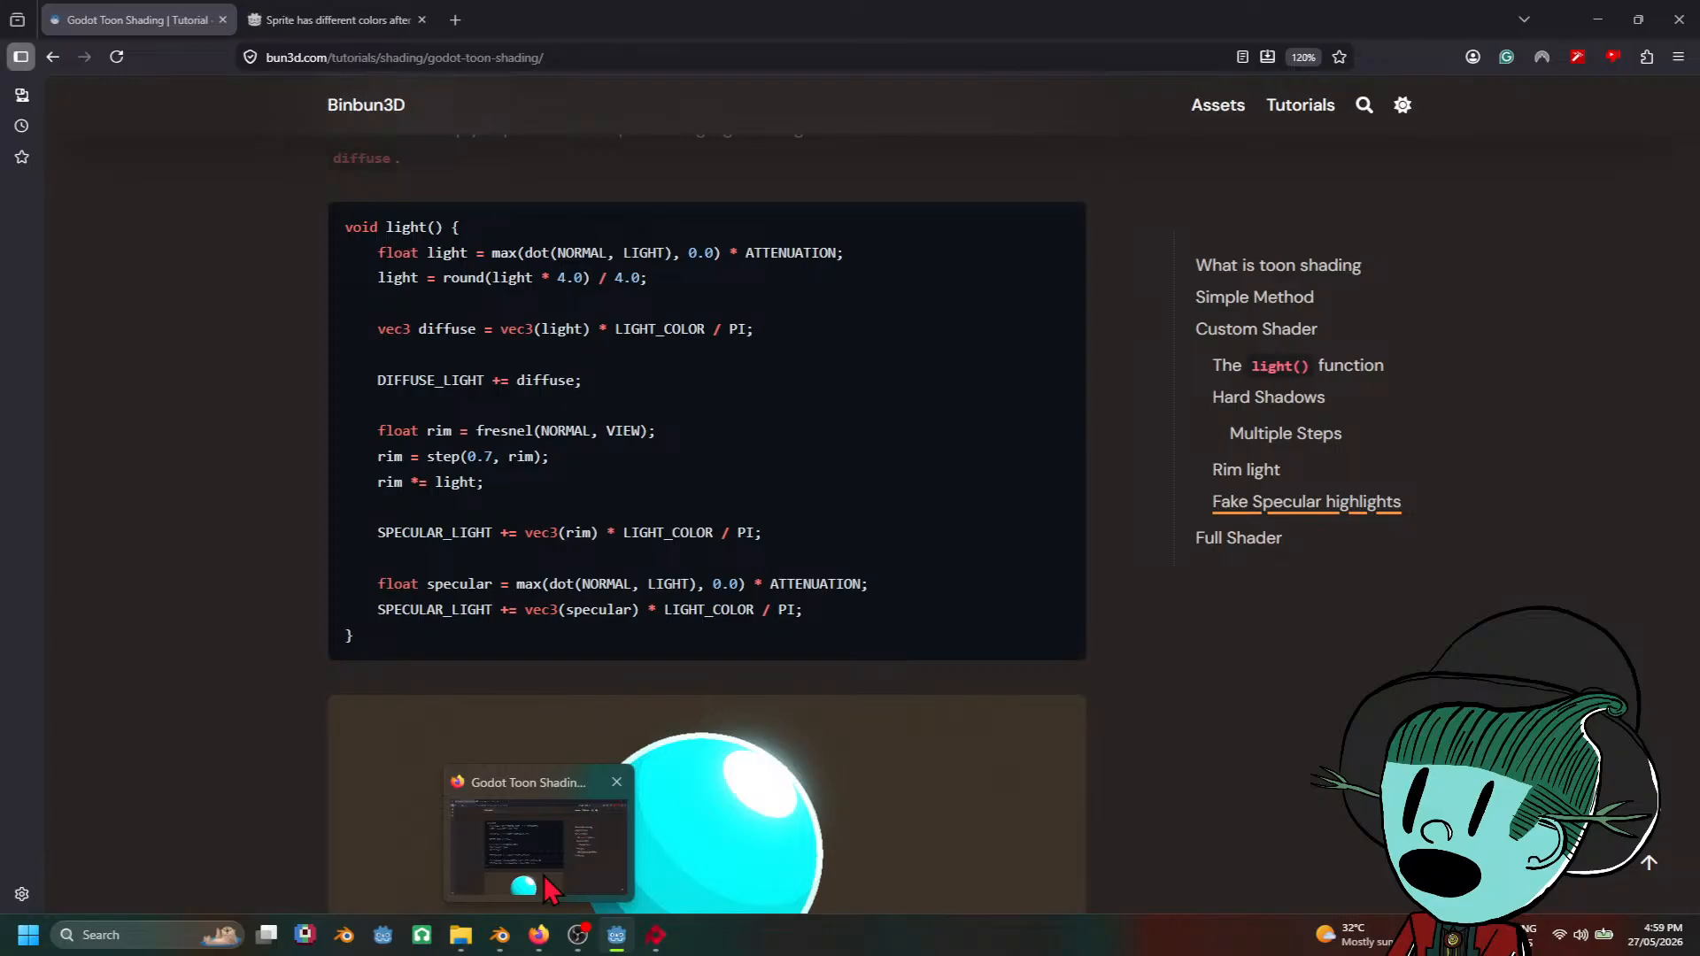
pyautogui.click(547, 885)
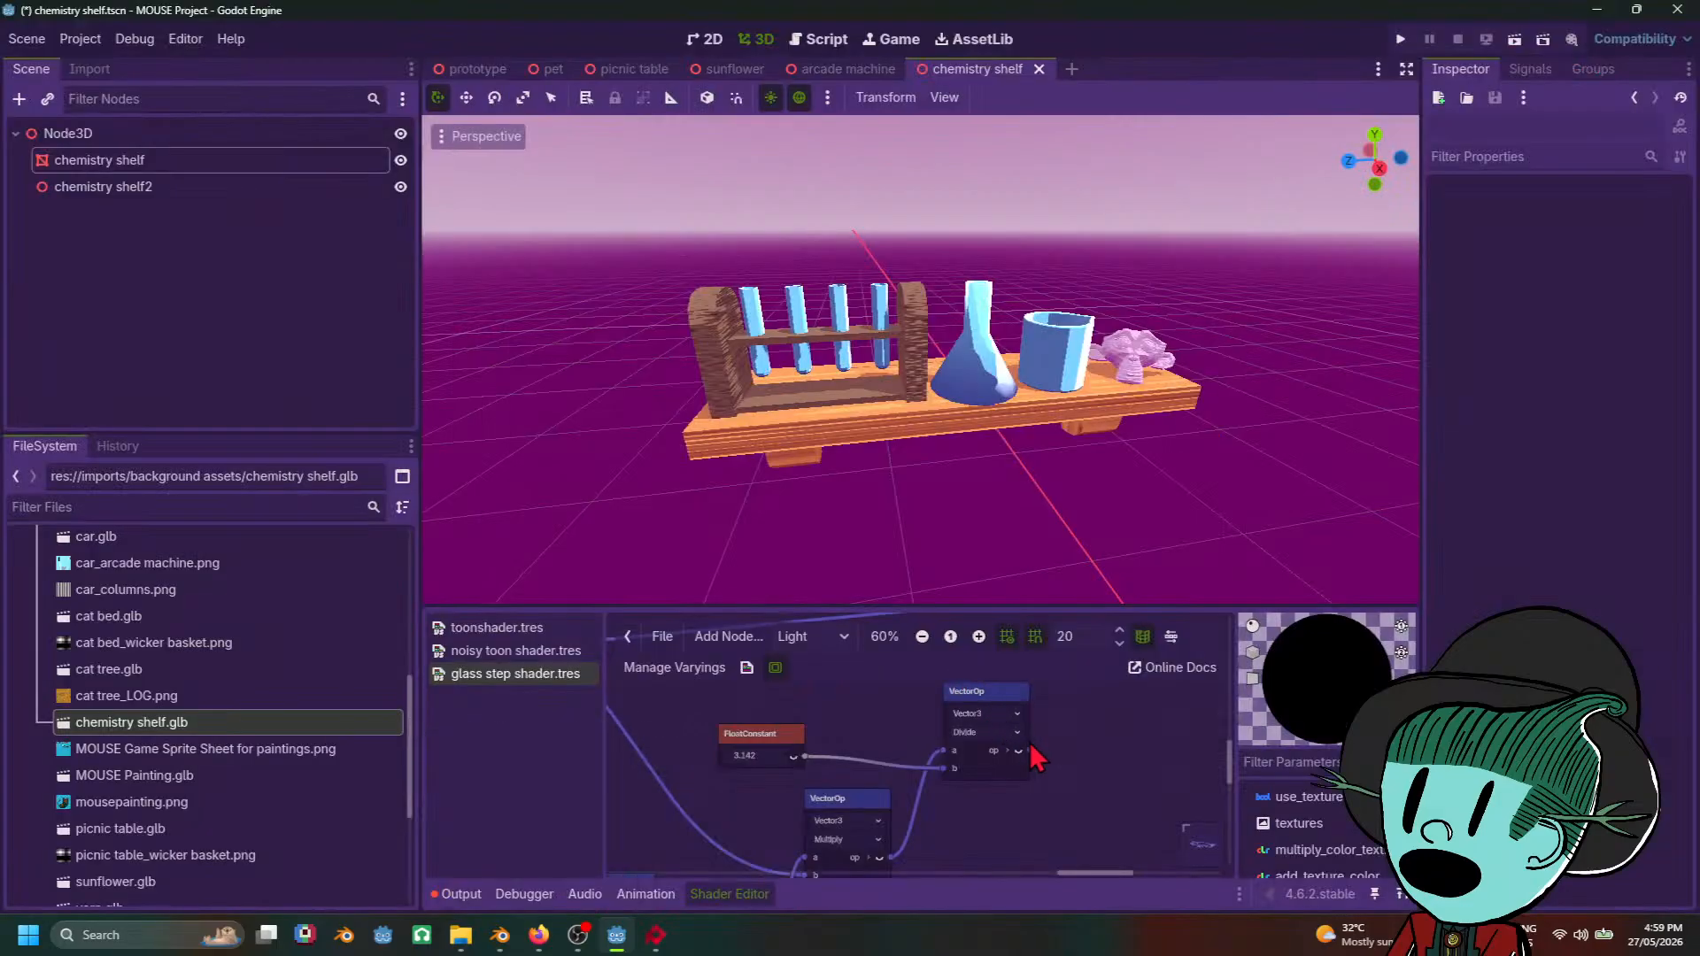
# Step: Duplicate the Vector3 Add node that receives the specular input
pyautogui.scroll(-2, 719, 733)
pyautogui.scroll(-1, 715, 735)
pyautogui.moveTo(715, 735); pyautogui.dragTo(916, 822, button='middle')
pyautogui.moveTo(790, 741); pyautogui.dragTo(929, 810, button='middle')
pyautogui.scroll(2, 973, 808)
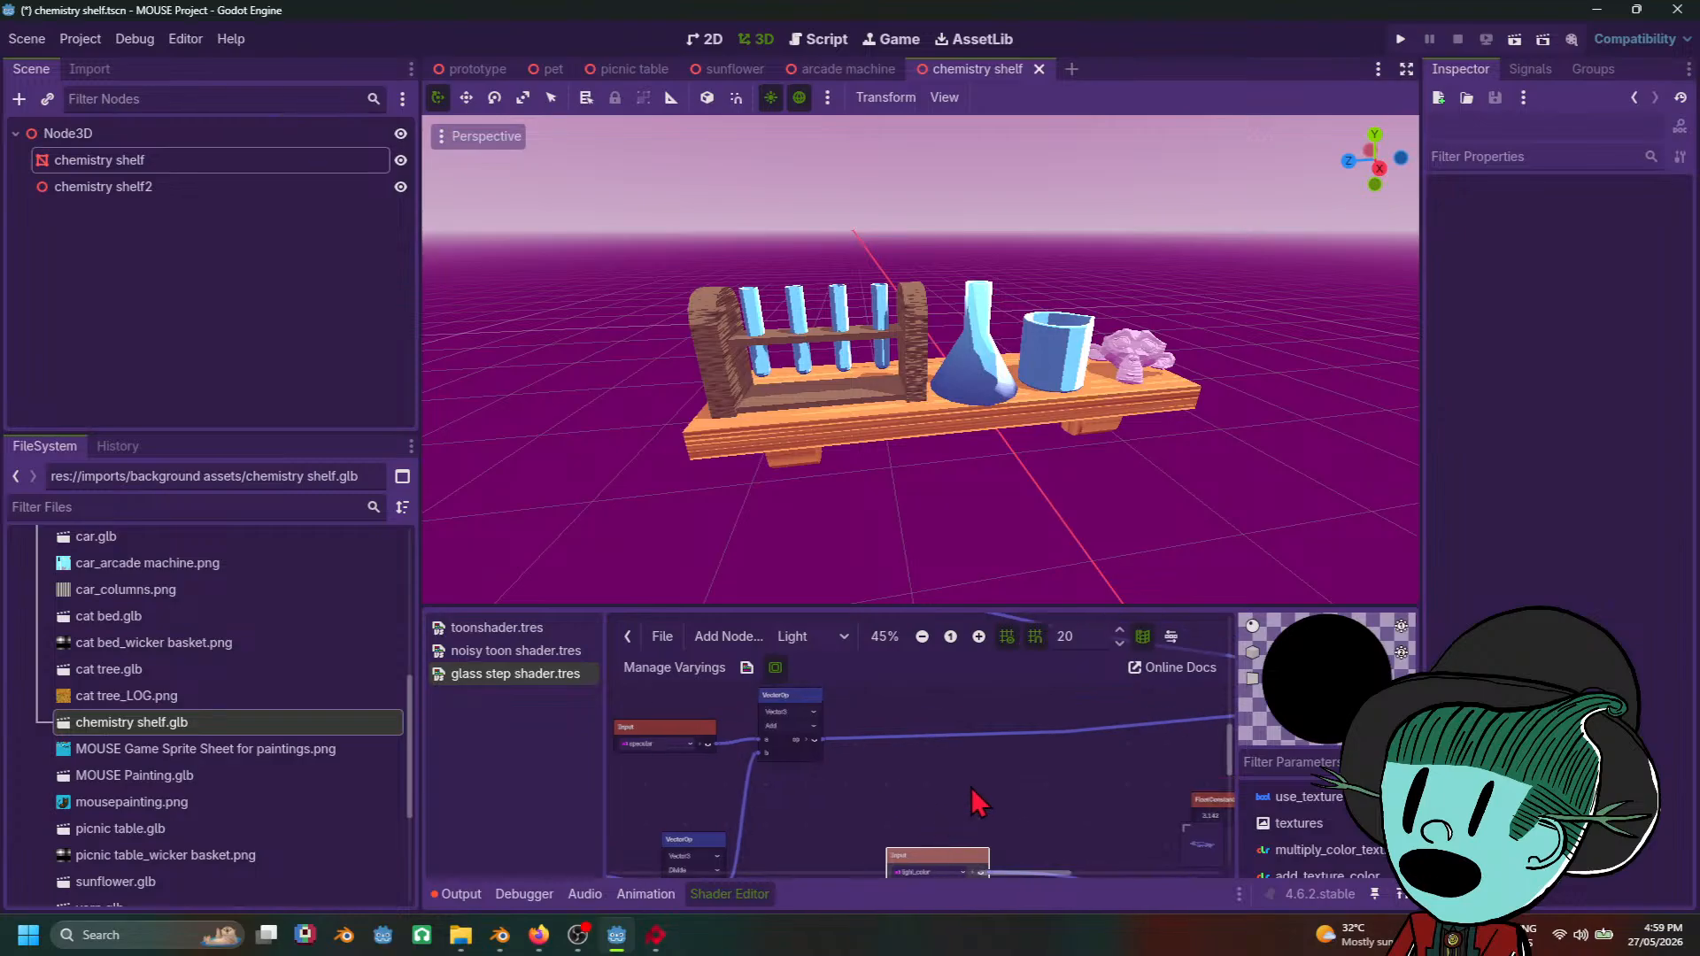
pyautogui.click(785, 702)
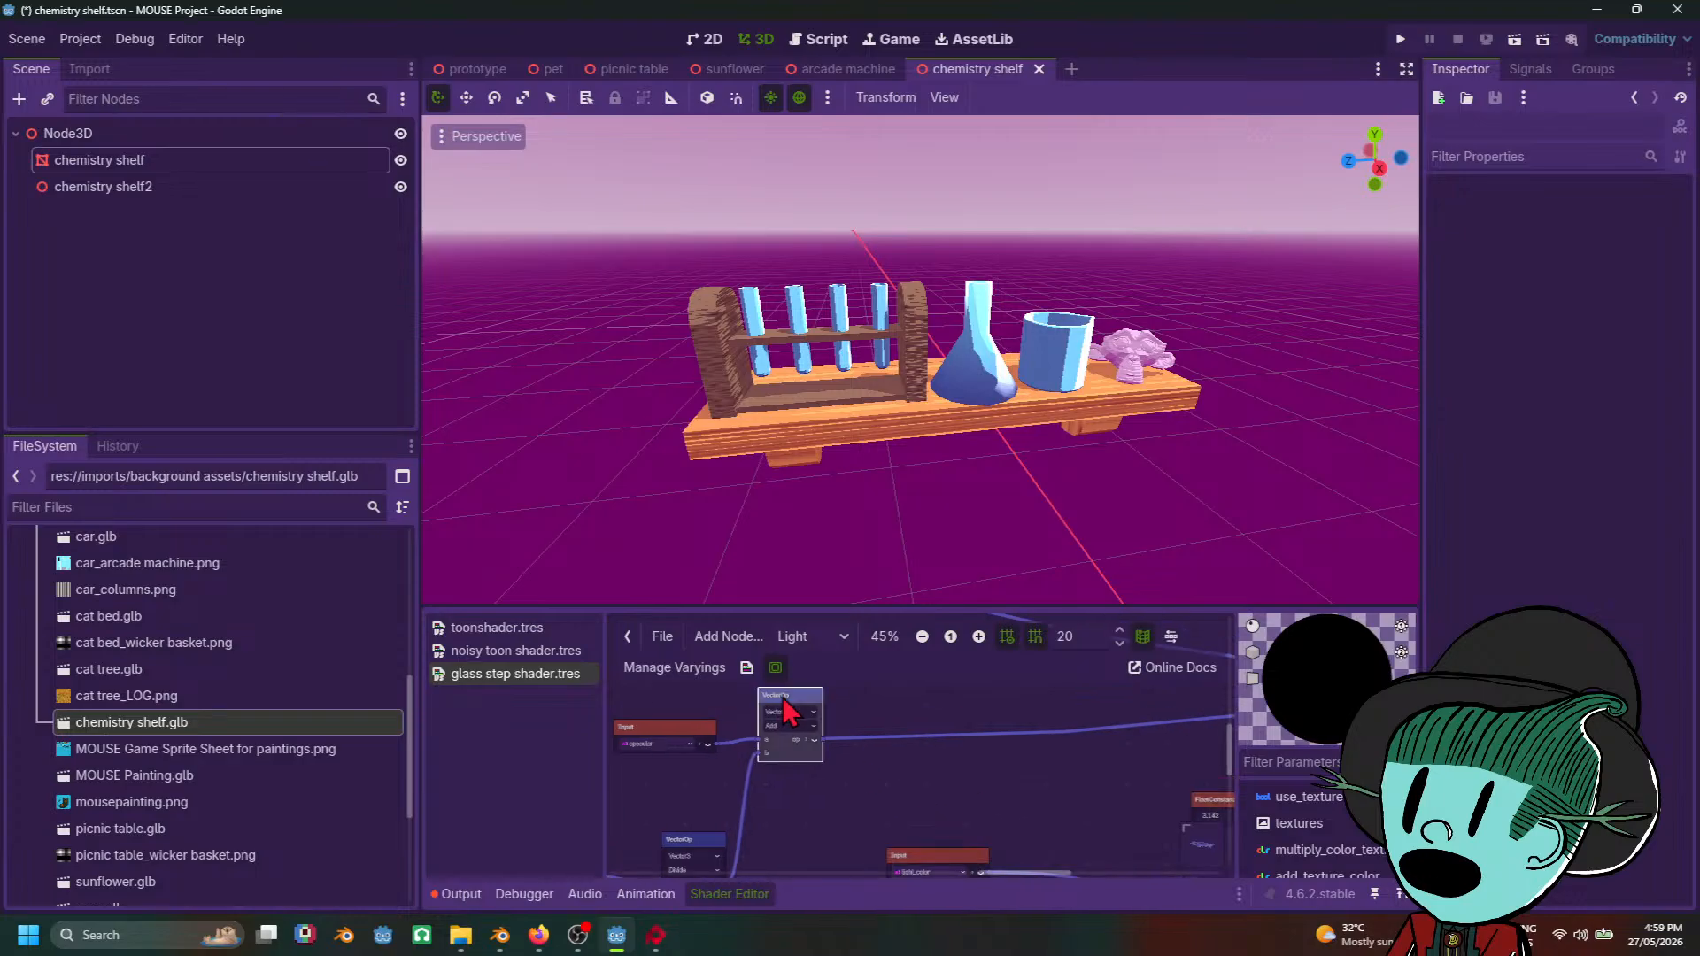
pyautogui.hotkey('ctrl', 'c')
pyautogui.hotkey('ctrl', 'v')
# Step: Insert the duplicated Add node into the specular connection between the original Add and the Output node
pyautogui.moveTo(803, 705); pyautogui.dragTo(1074, 770)
pyautogui.moveTo(1064, 771); pyautogui.dragTo(687, 782, button='middle')
pyautogui.moveTo(693, 783); pyautogui.dragTo(1102, 711)
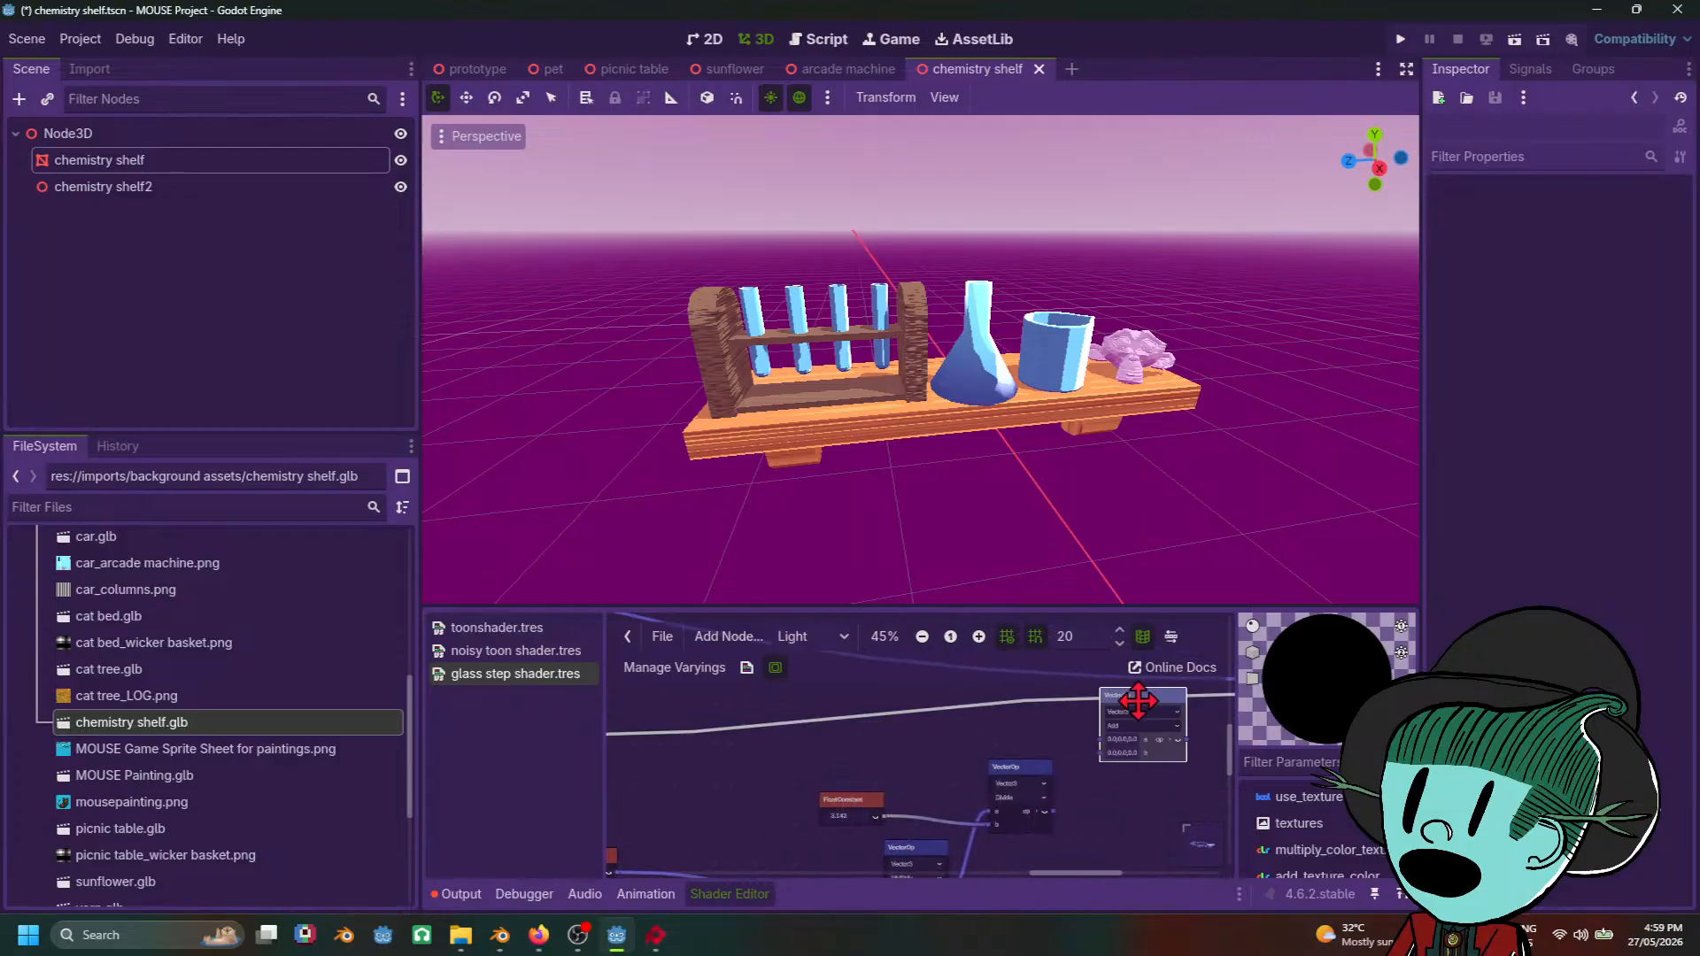
pyautogui.moveTo(1067, 828); pyautogui.dragTo(1067, 831)
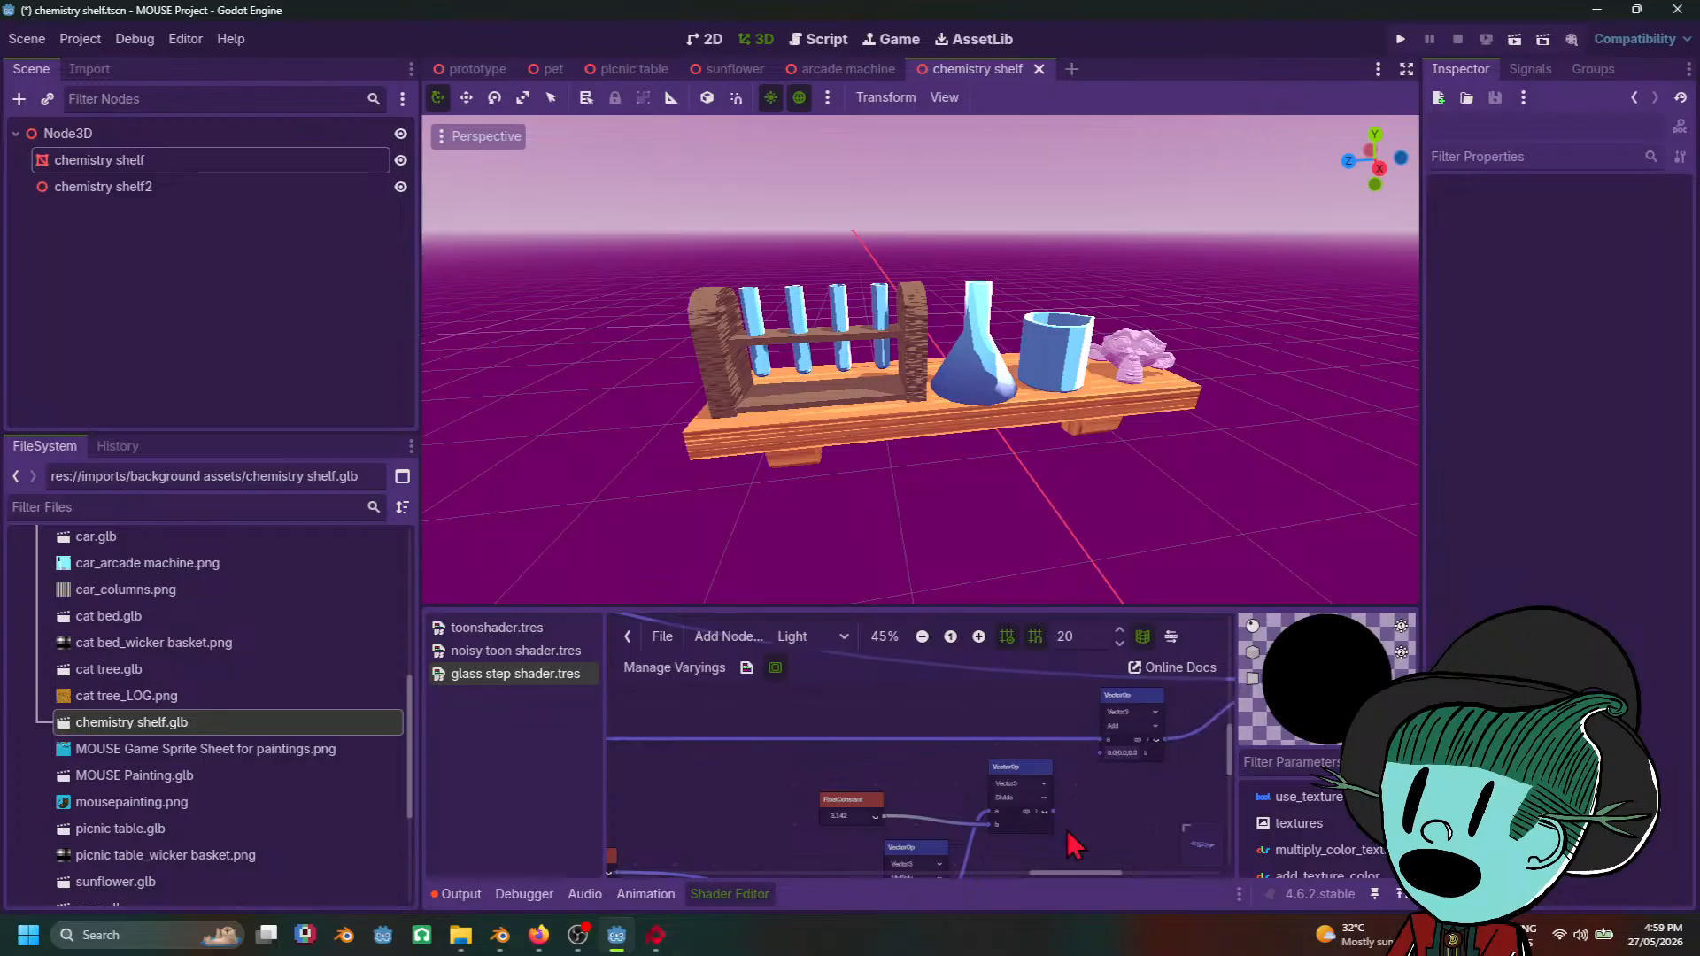
pyautogui.scroll(-3, 926, 783)
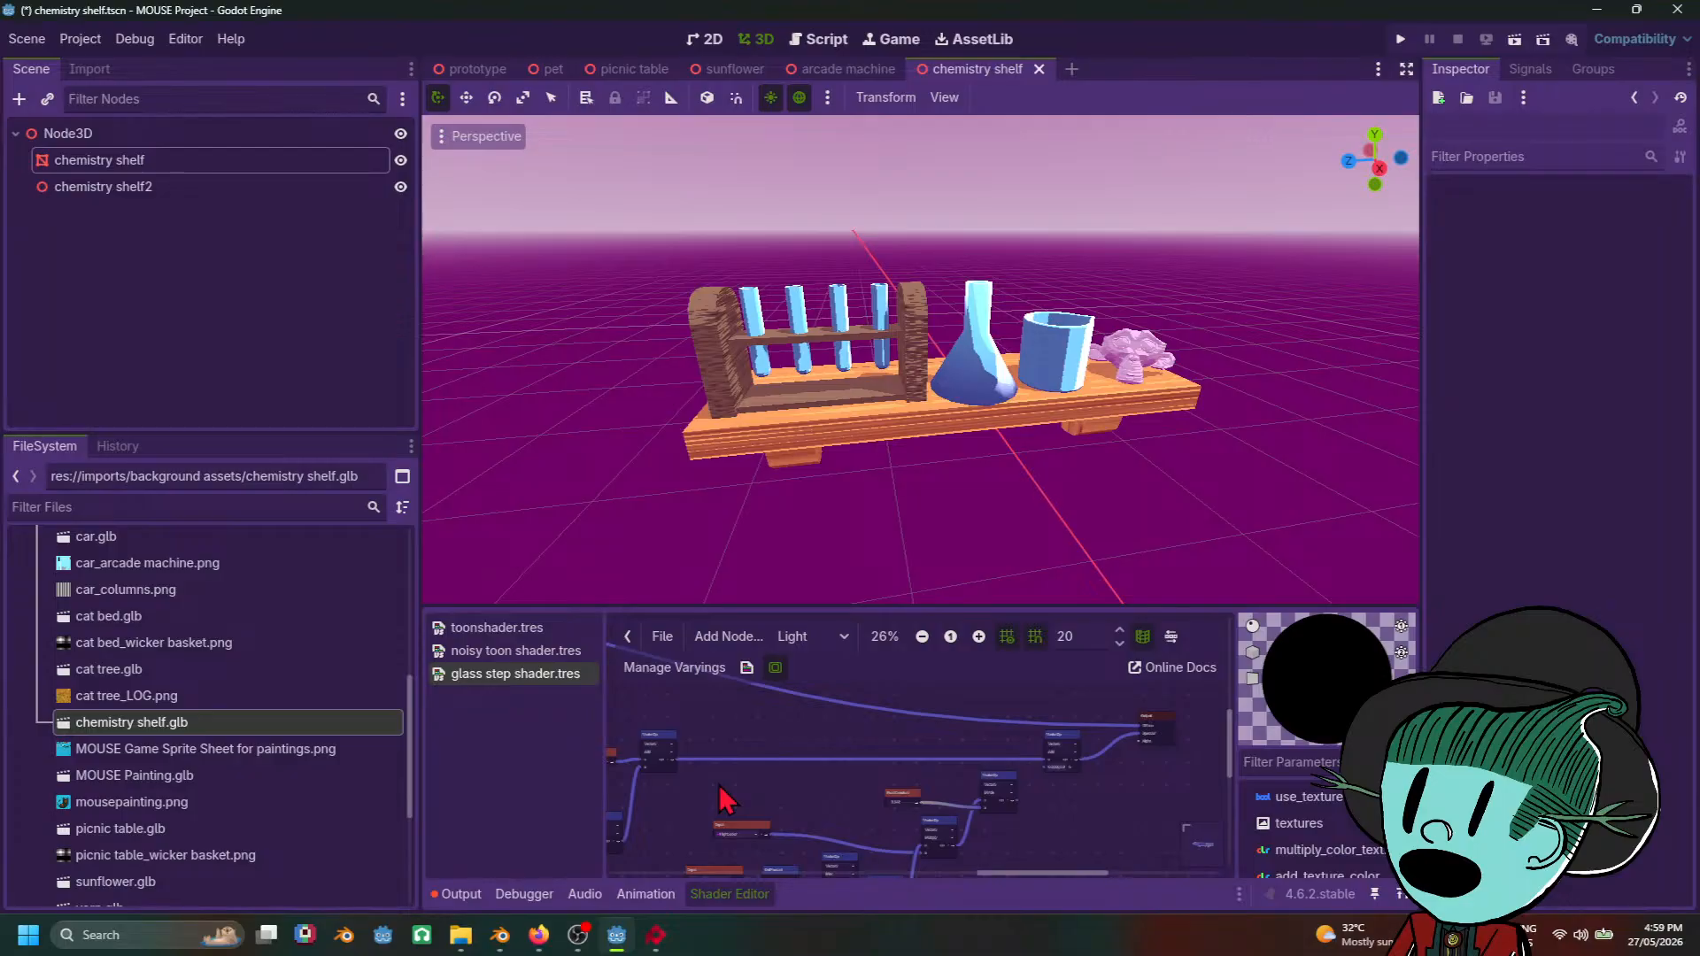
pyautogui.scroll(2, 724, 800)
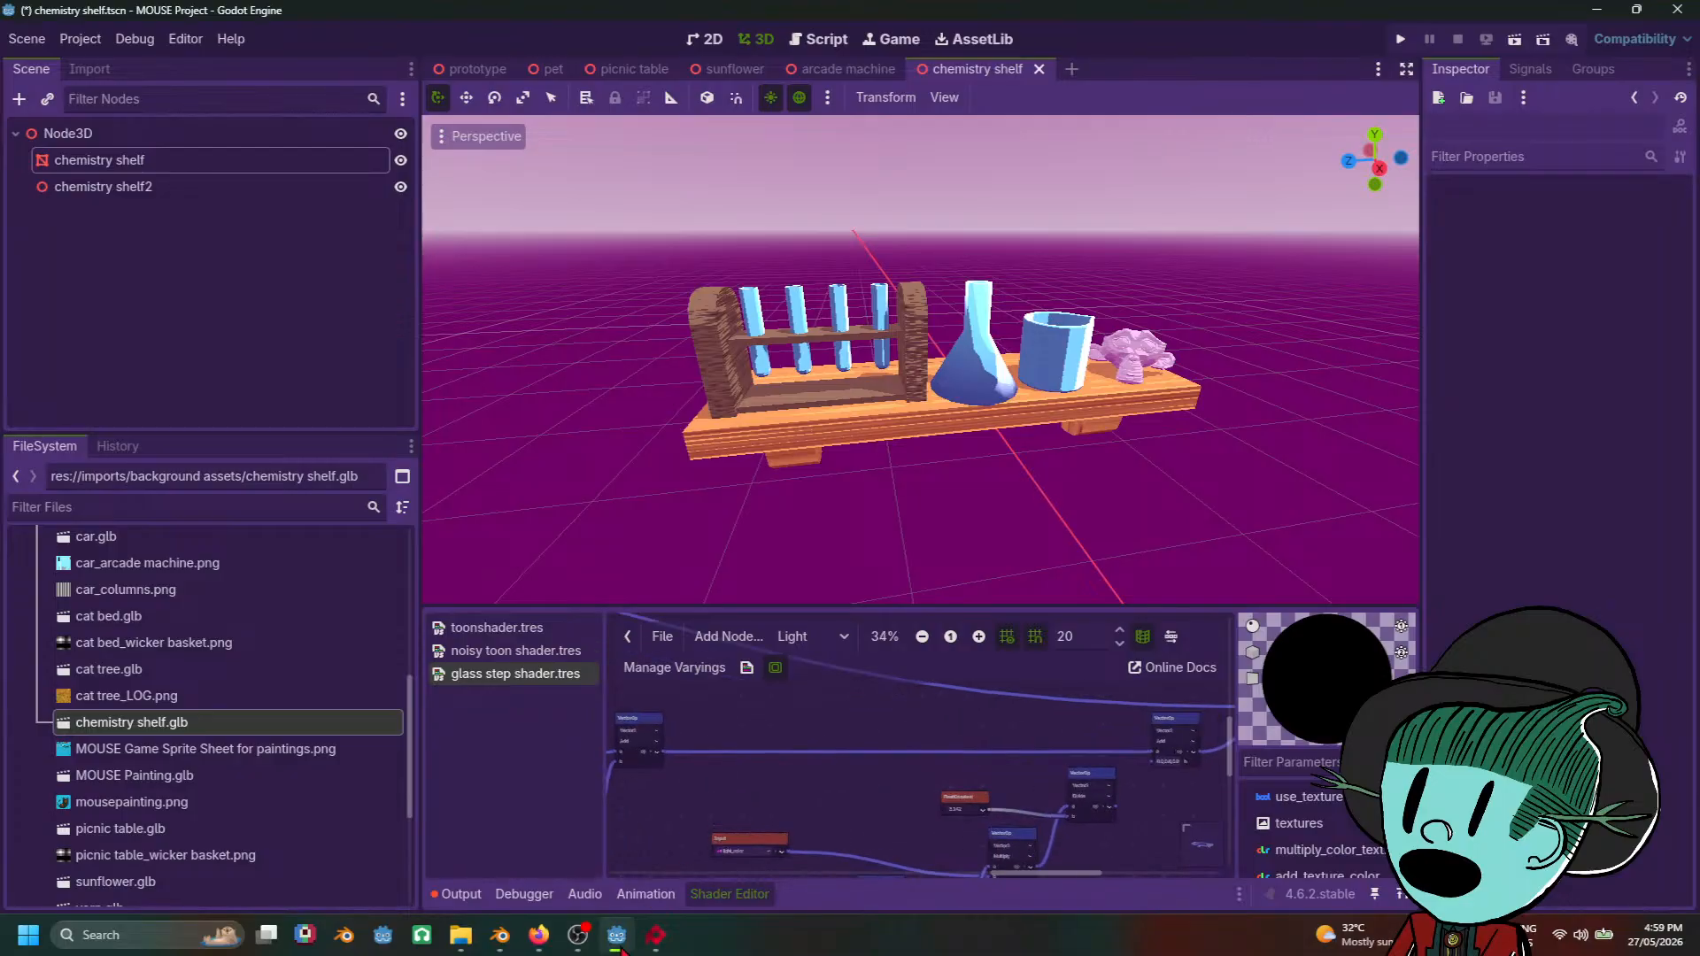
pyautogui.moveTo(657, 936)
pyautogui.click(671, 842)
pyautogui.moveTo(578, 935)
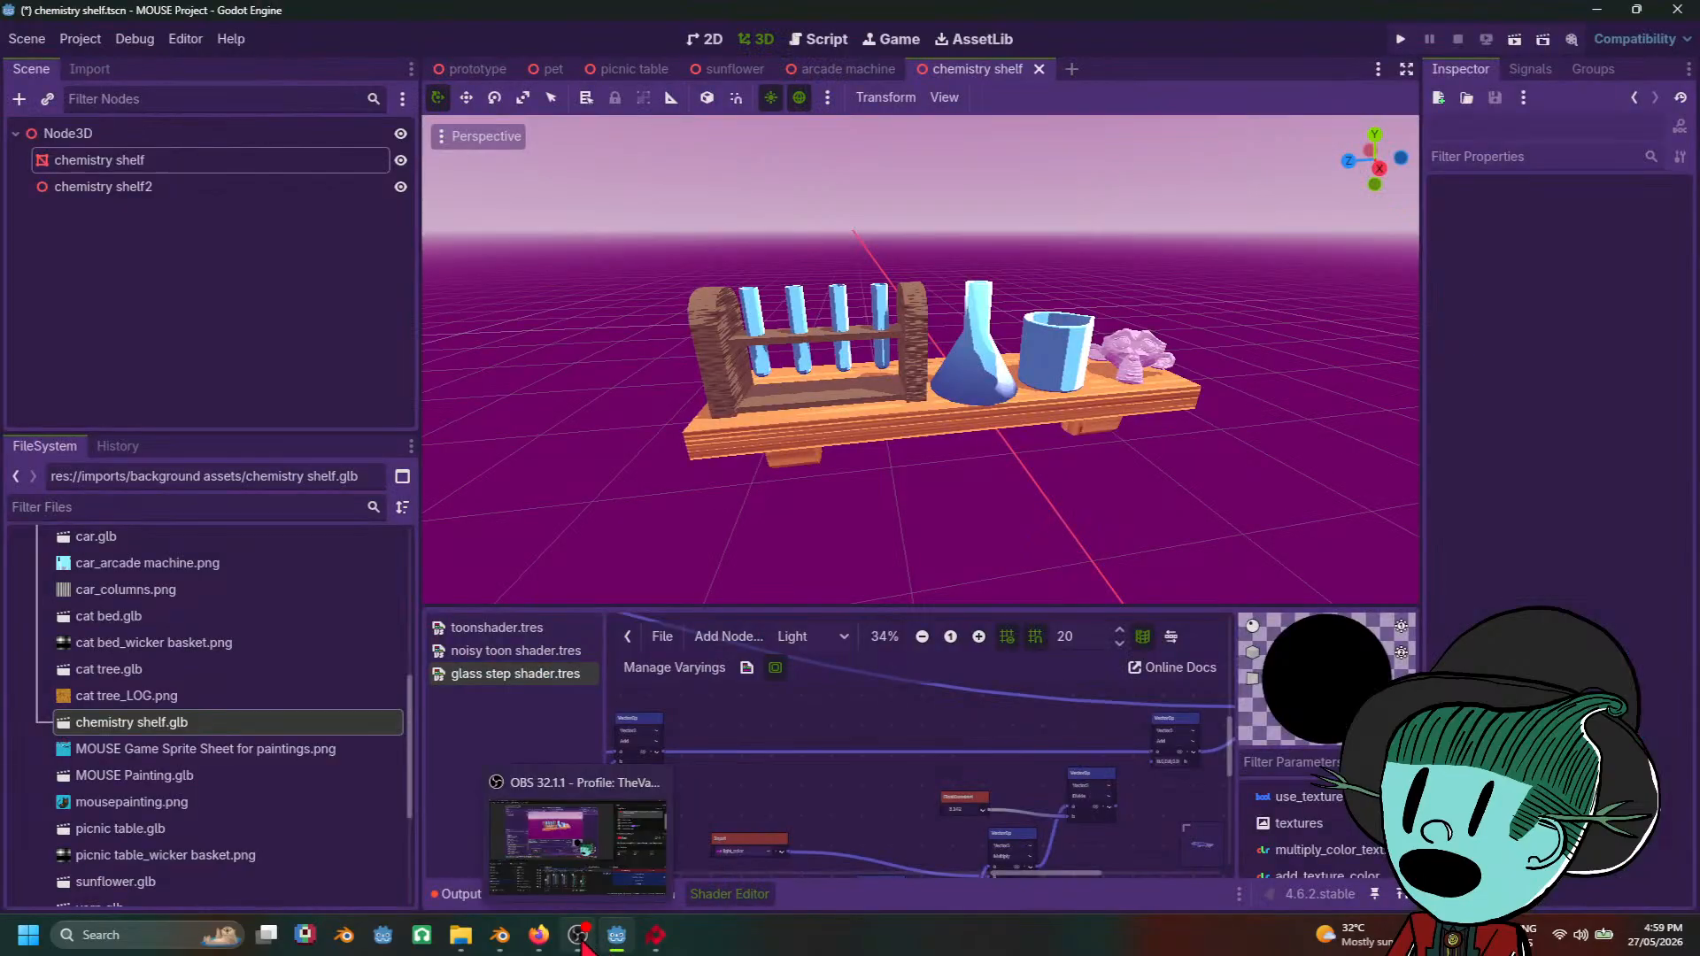
pyautogui.moveTo(585, 857)
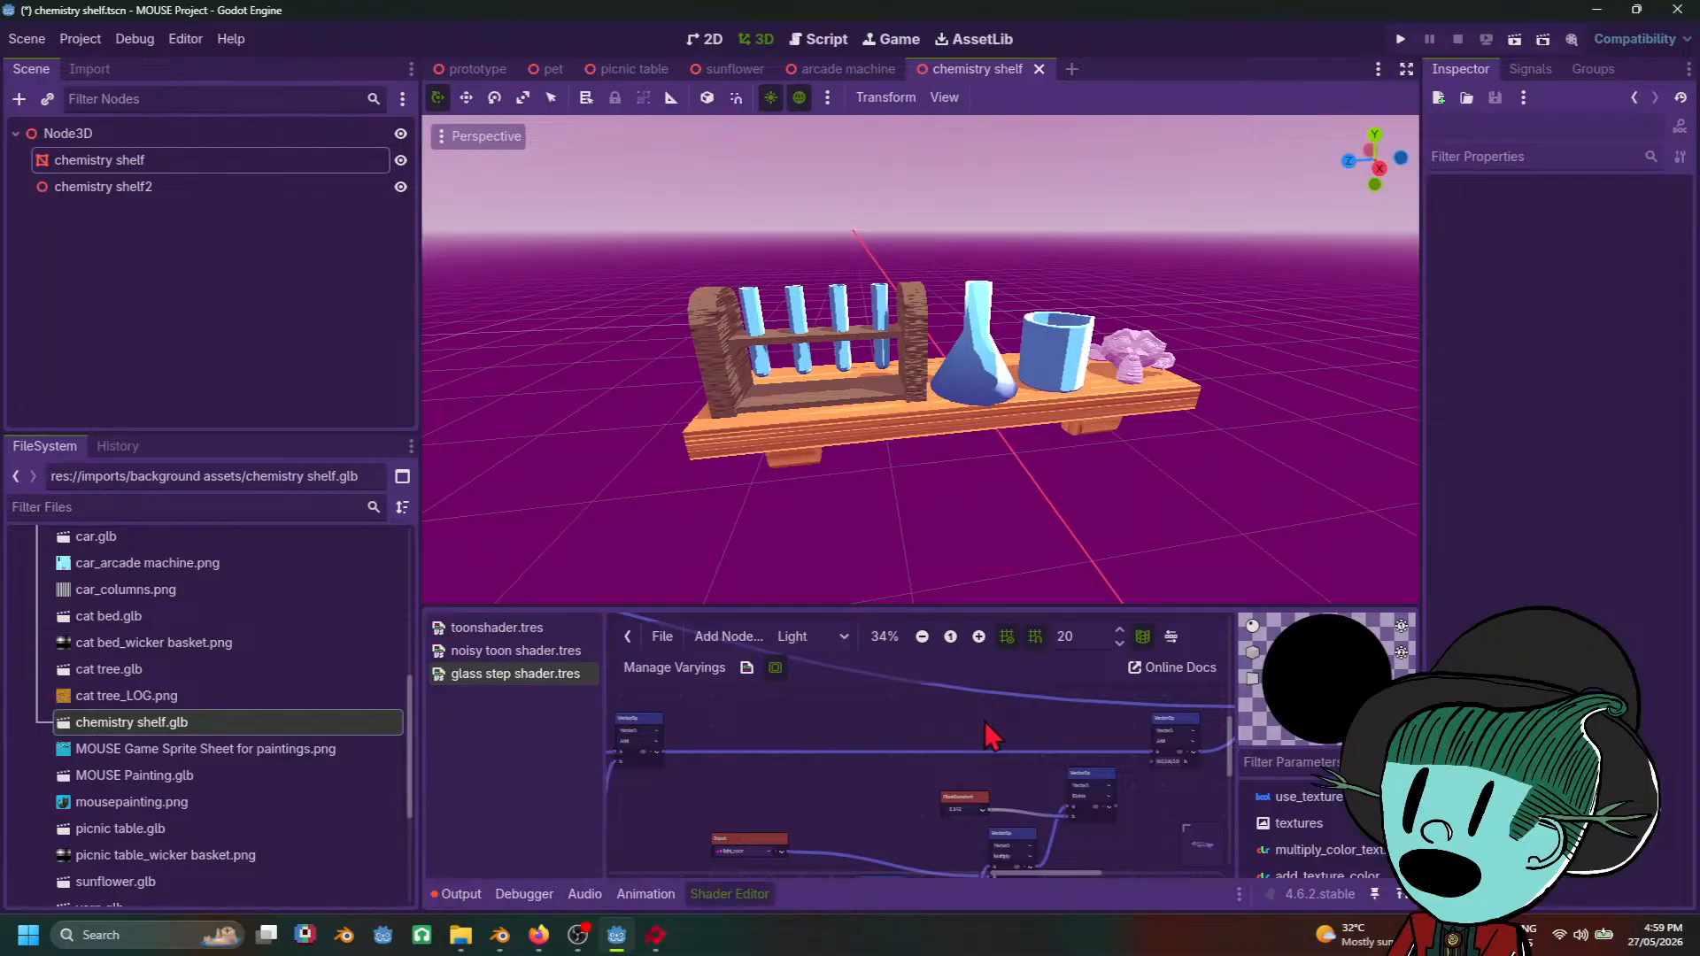
# Step: Connect the Divide VectorOp's output to input b of the Add VectorOp feeding the light output, and inspect the glassware up close
pyautogui.moveTo(915, 823); pyautogui.dragTo(678, 797, button='middle')
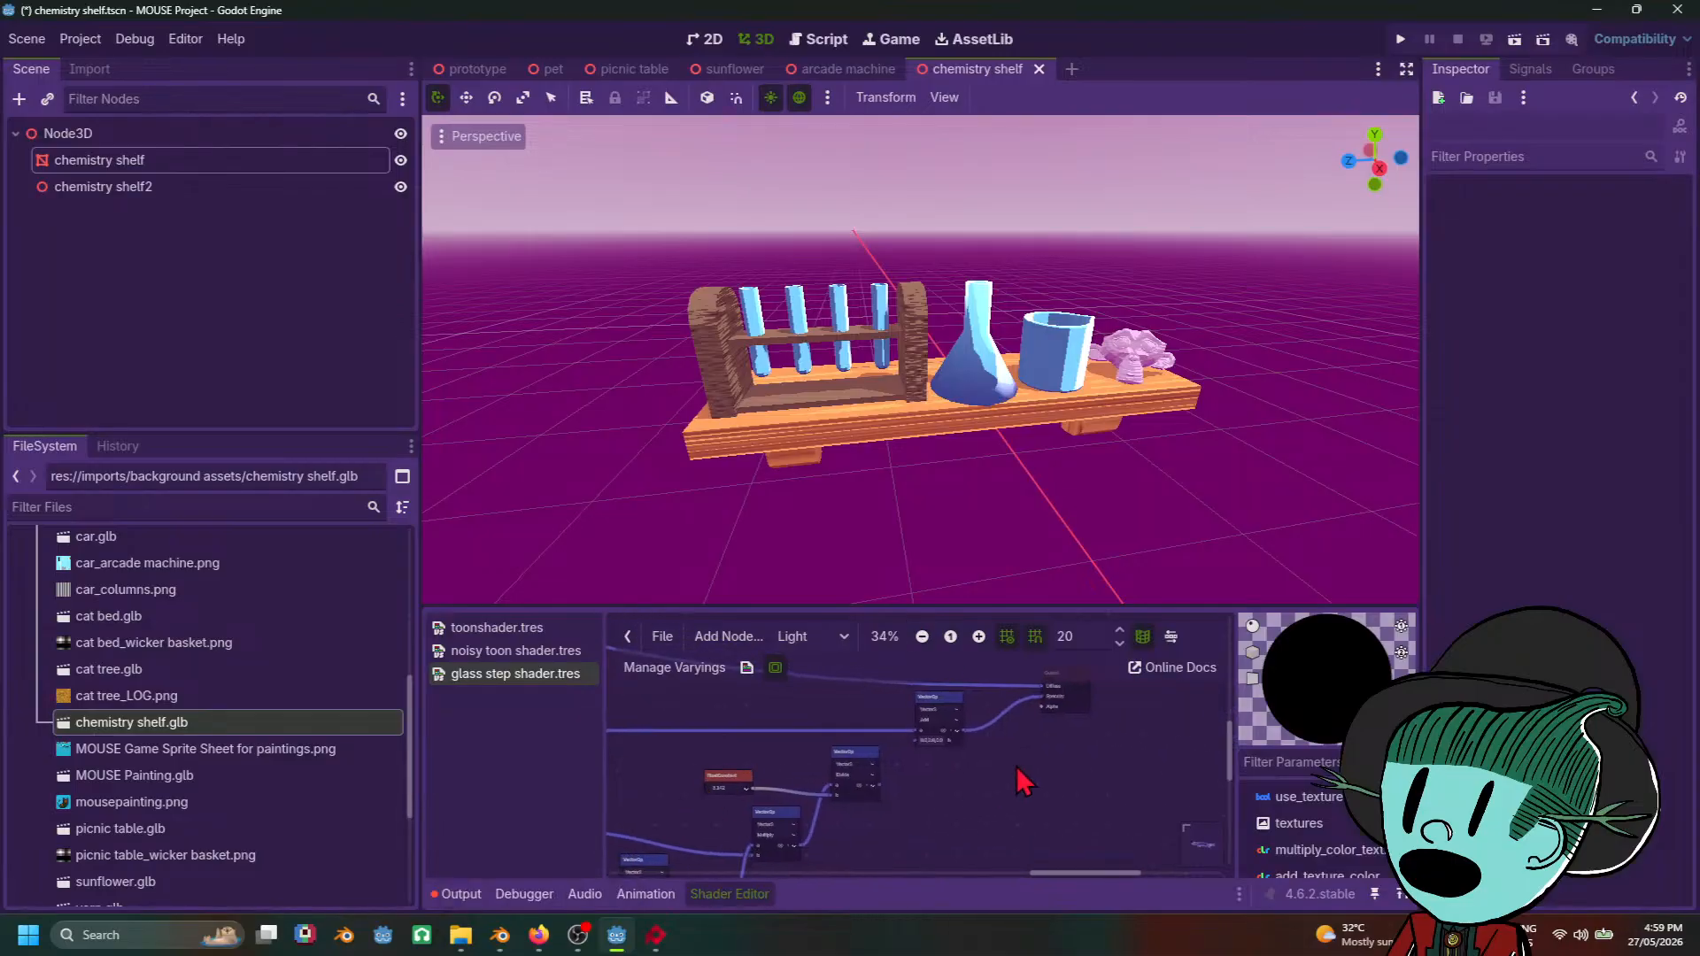
pyautogui.scroll(3, 1009, 770)
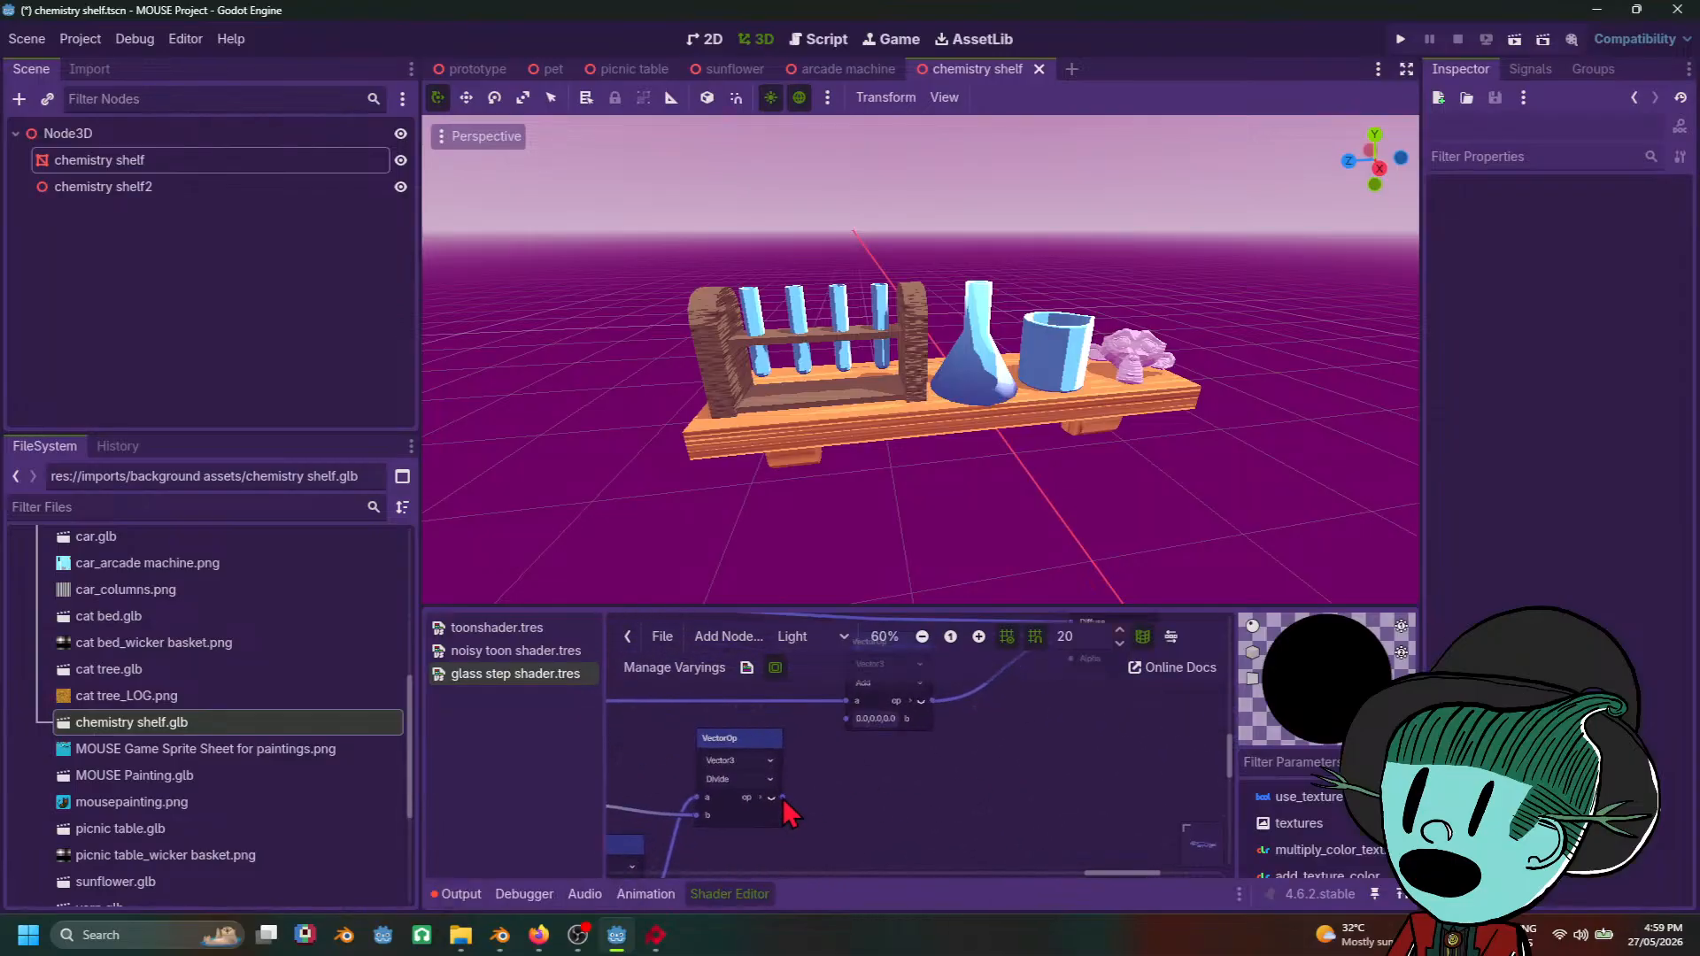
pyautogui.moveTo(783, 798); pyautogui.dragTo(852, 731)
pyautogui.moveTo(1229, 399); pyautogui.dragTo(1022, 448, button='middle')
pyautogui.scroll(5, 1018, 448)
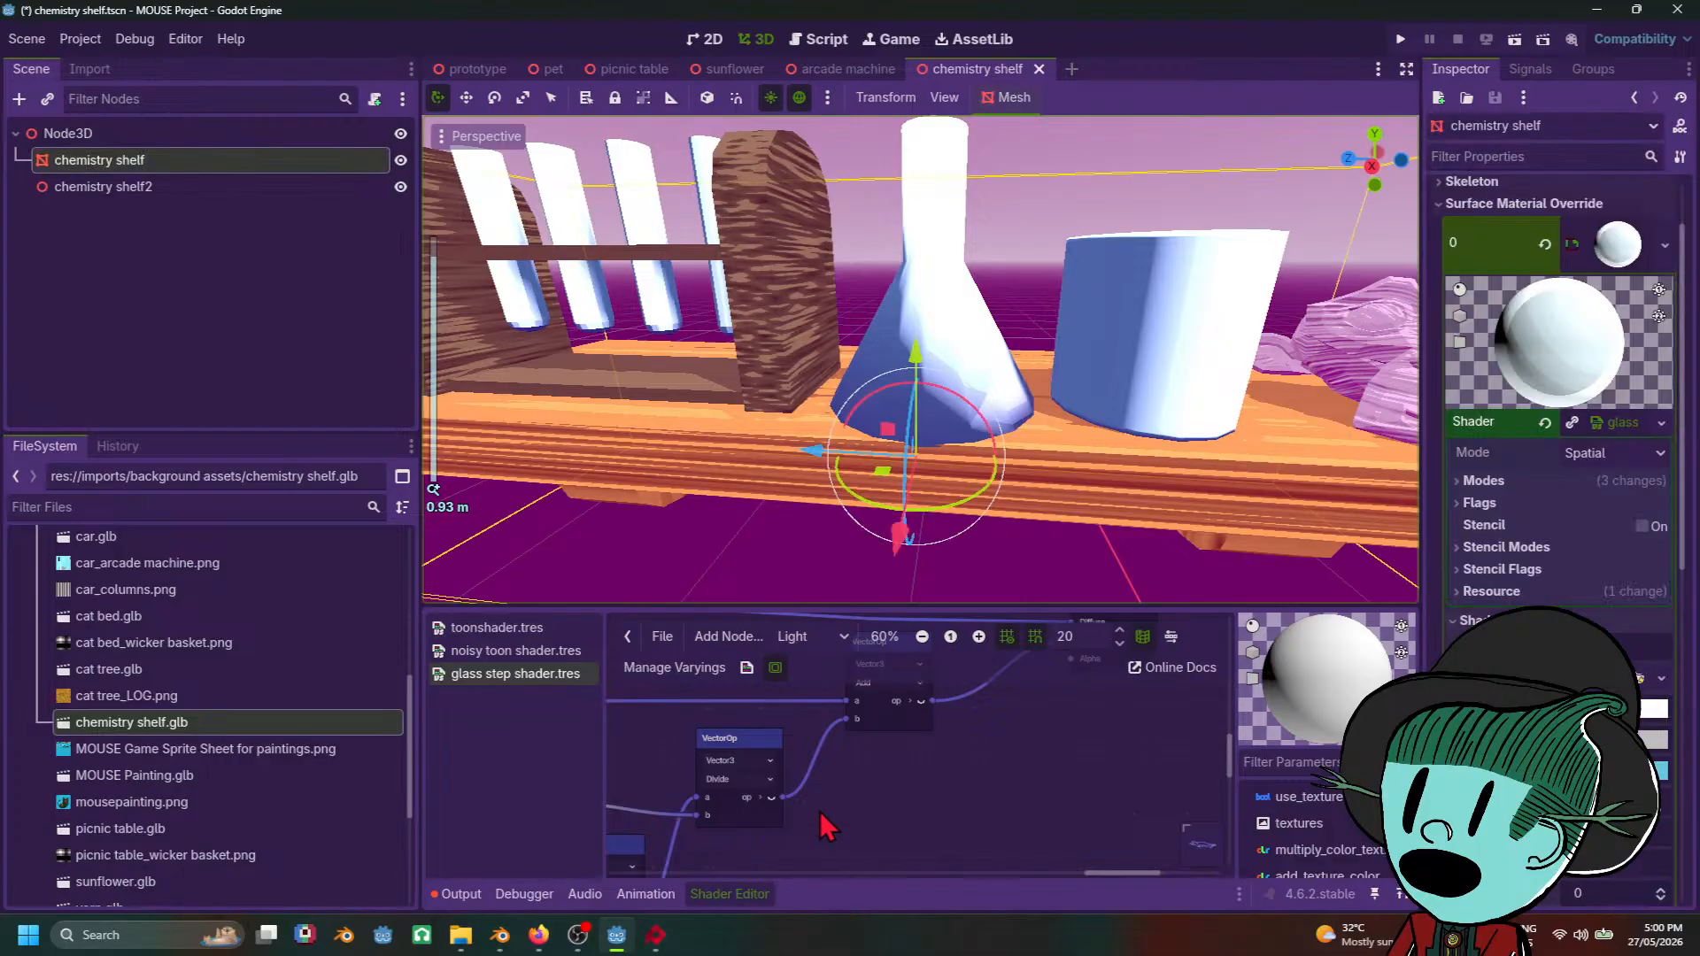
# Step: Examine the DotProduct, Max and Multiply chain in the glass step shader against the toon shading tutorial and the shelf preview
pyautogui.moveTo(820, 812); pyautogui.dragTo(1142, 848, button='middle')
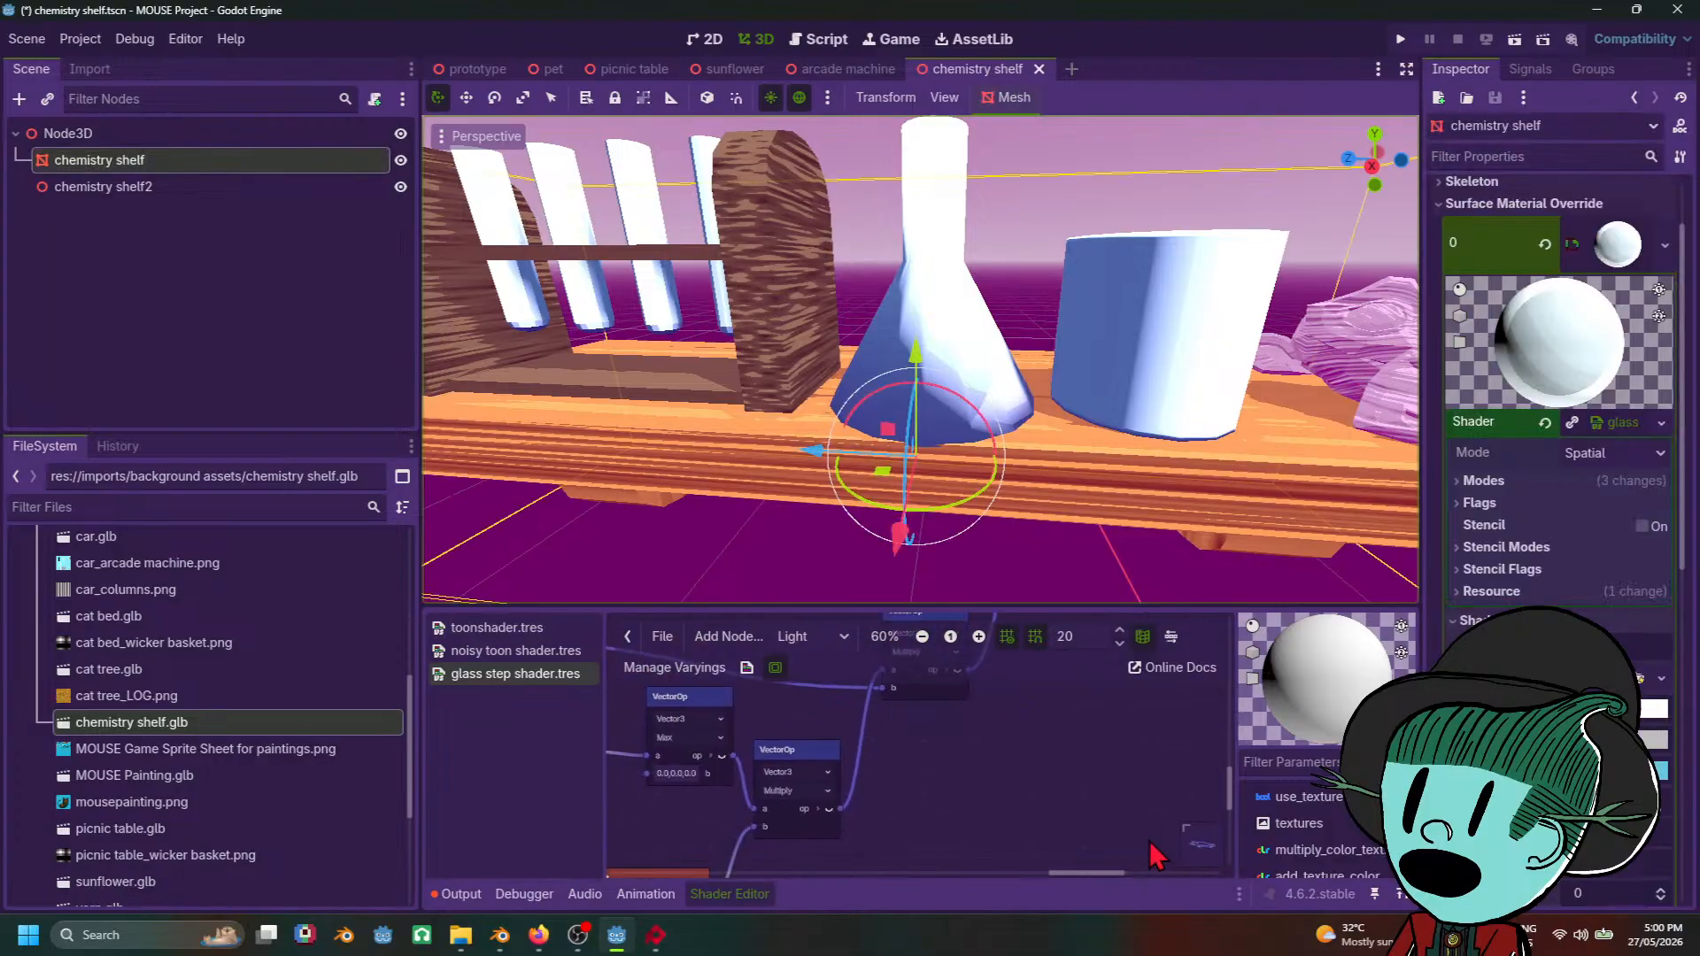
pyautogui.moveTo(972, 831); pyautogui.dragTo(1113, 751, button='middle')
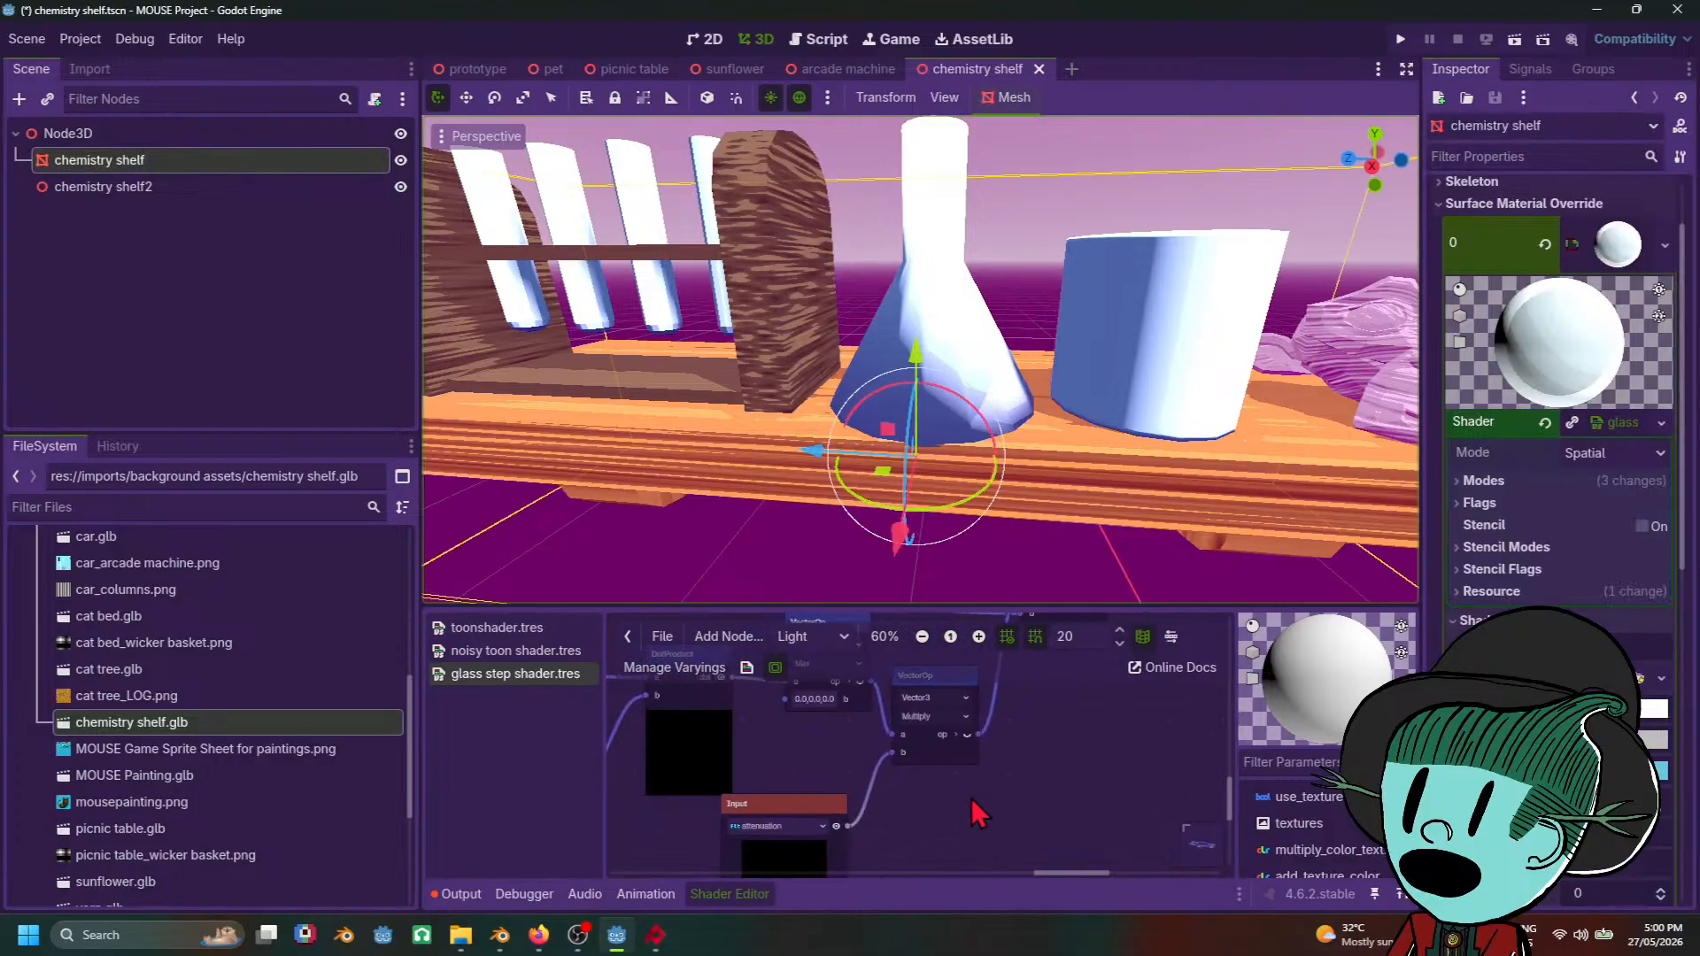
pyautogui.moveTo(971, 799); pyautogui.dragTo(1039, 859, button='middle')
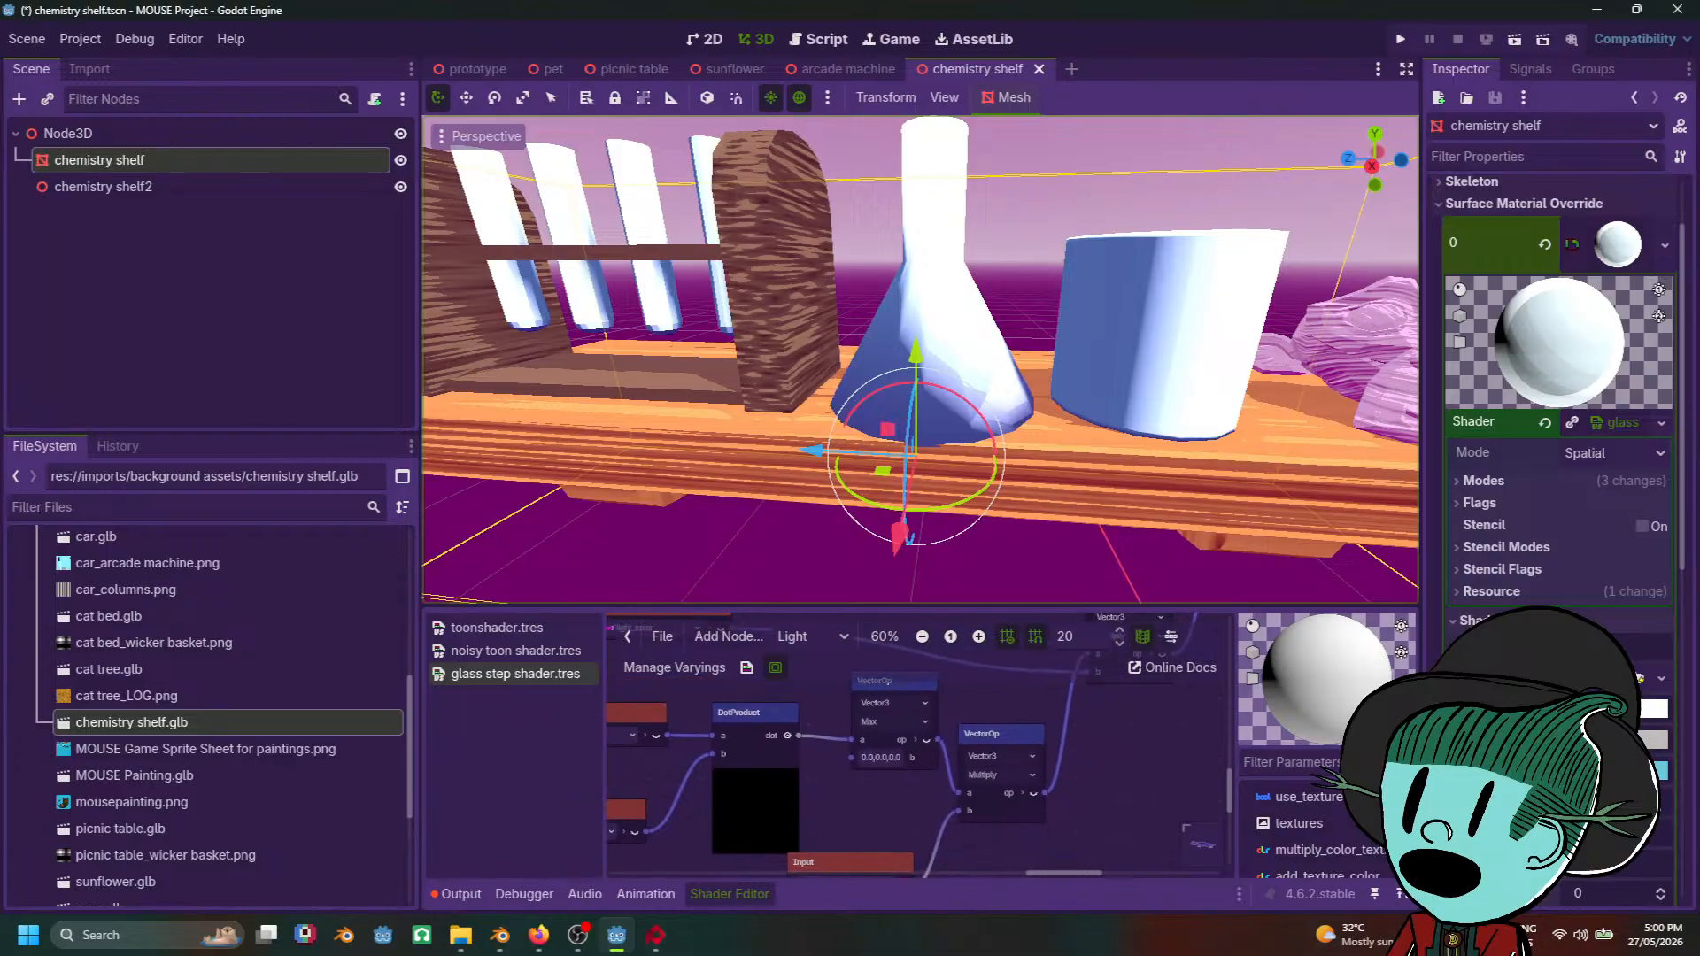
pyautogui.click(539, 935)
pyautogui.scroll(-10, 1011, 384)
pyautogui.moveTo(1076, 432)
pyautogui.mouseDown(button='middle')
pyautogui.moveTo(981, 472)
pyautogui.moveTo(1074, 410)
pyautogui.moveTo(1073, 432)
pyautogui.mouseUp(button='middle')
pyautogui.scroll(3, 1074, 432)
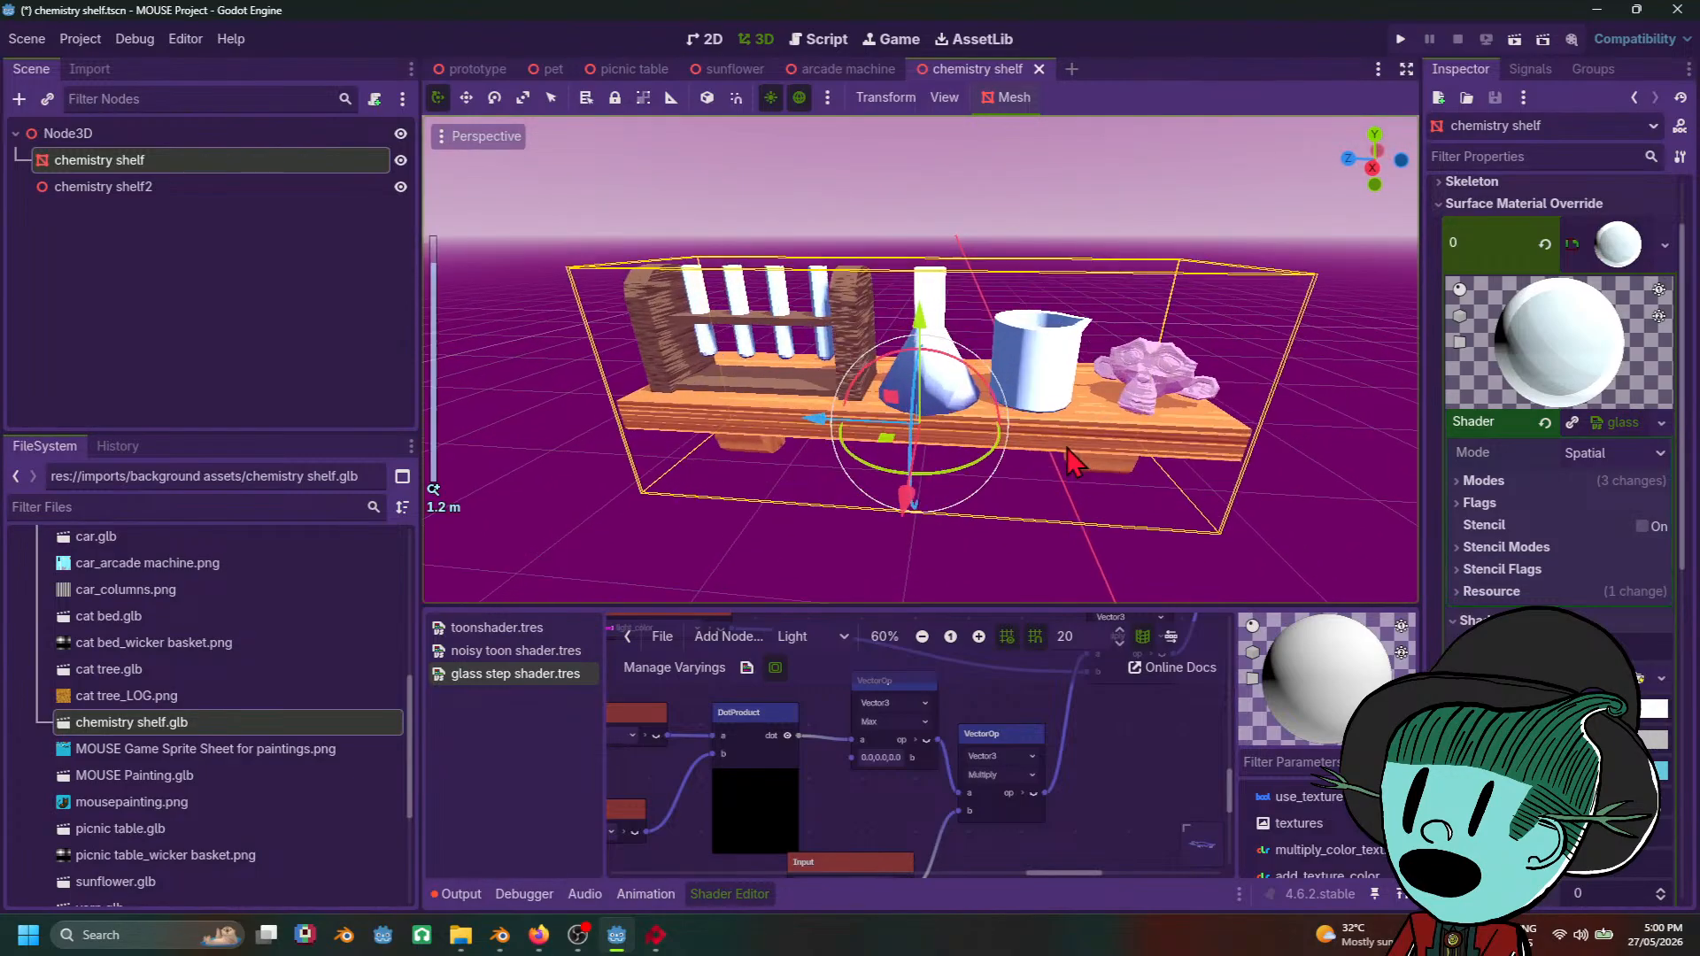
pyautogui.moveTo(884, 831); pyautogui.dragTo(966, 836, button='middle')
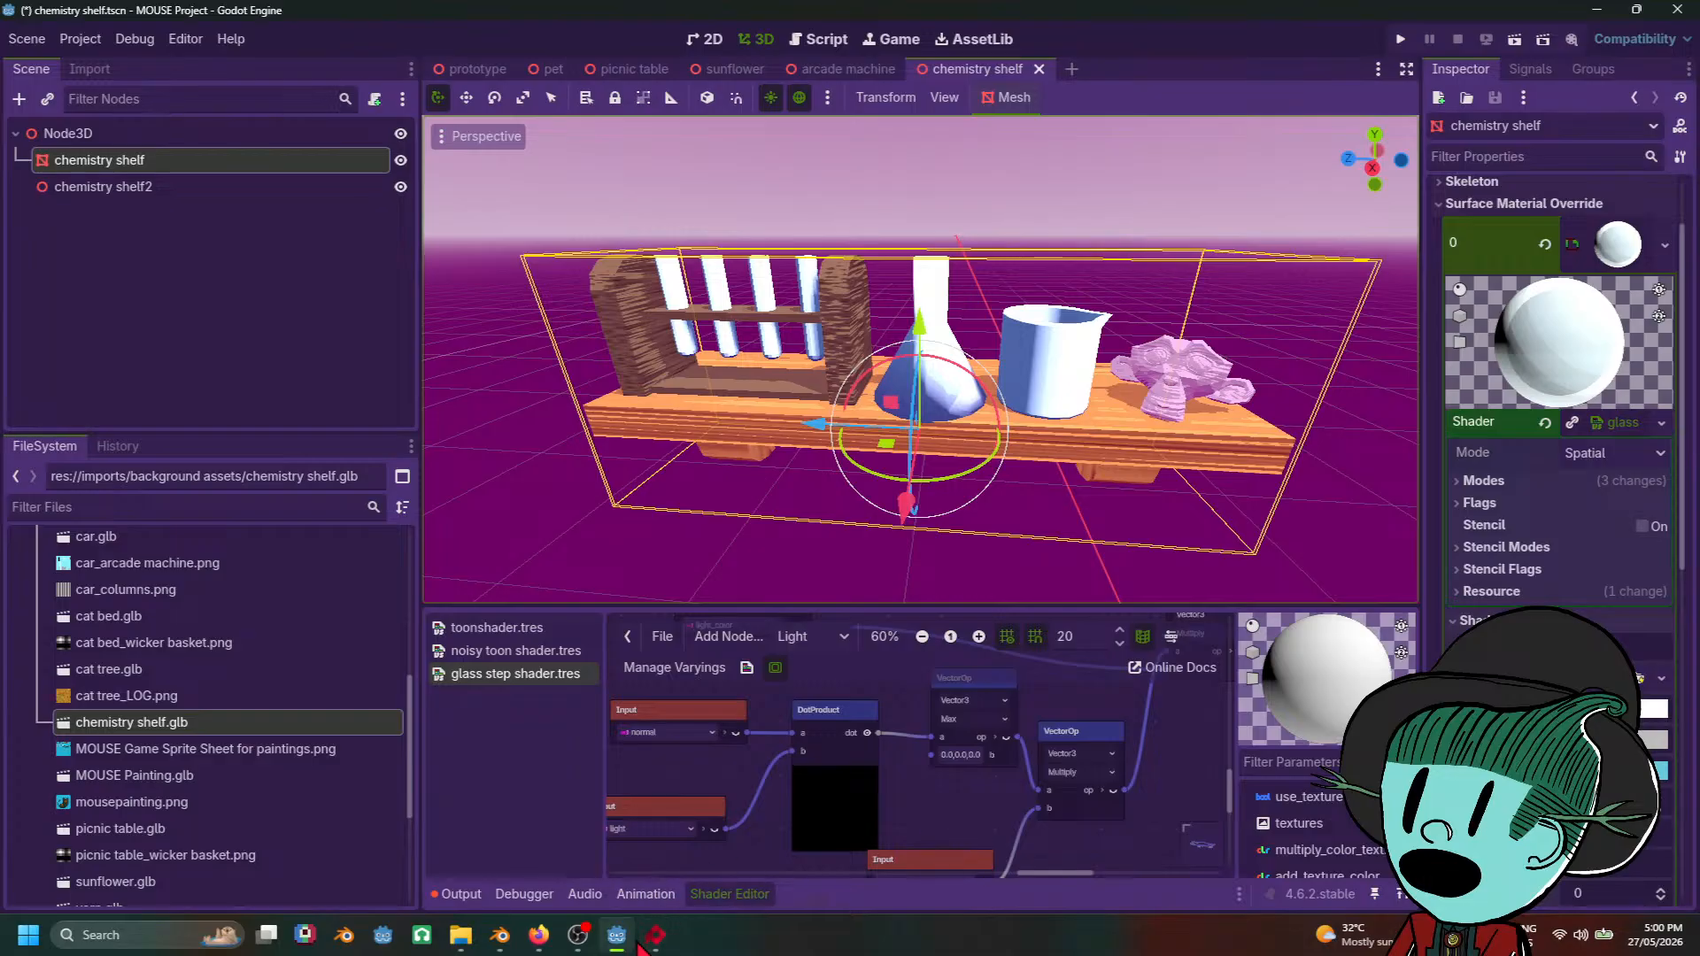
pyautogui.moveTo(654, 942)
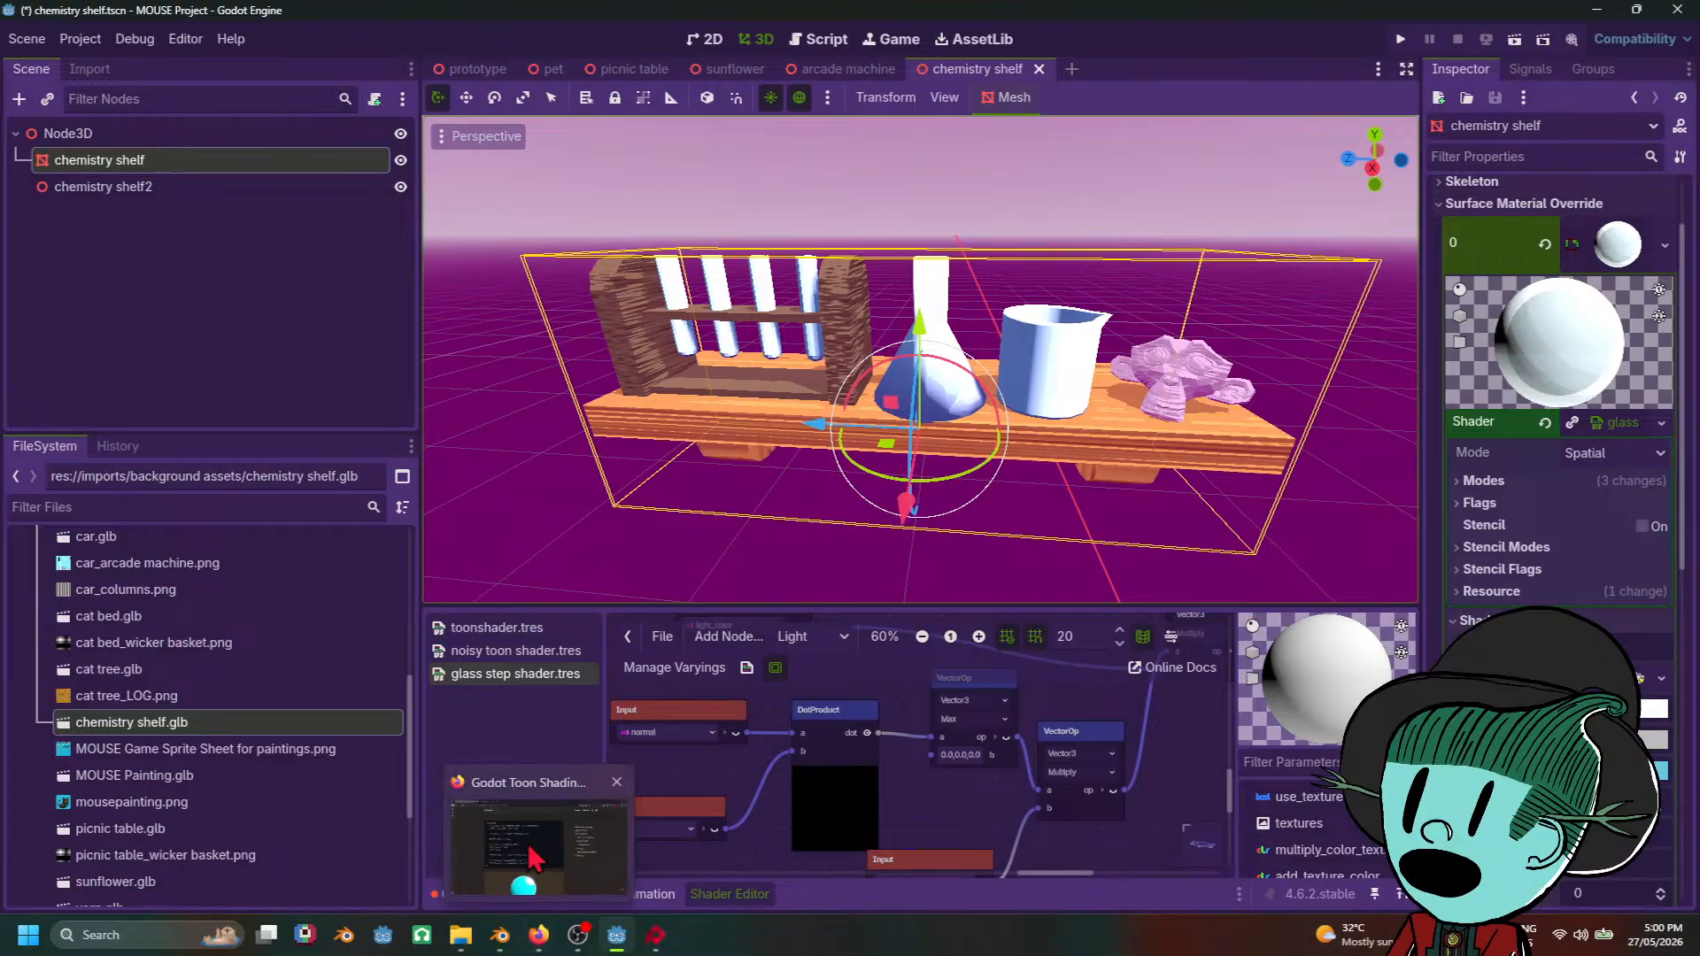
pyautogui.click(534, 857)
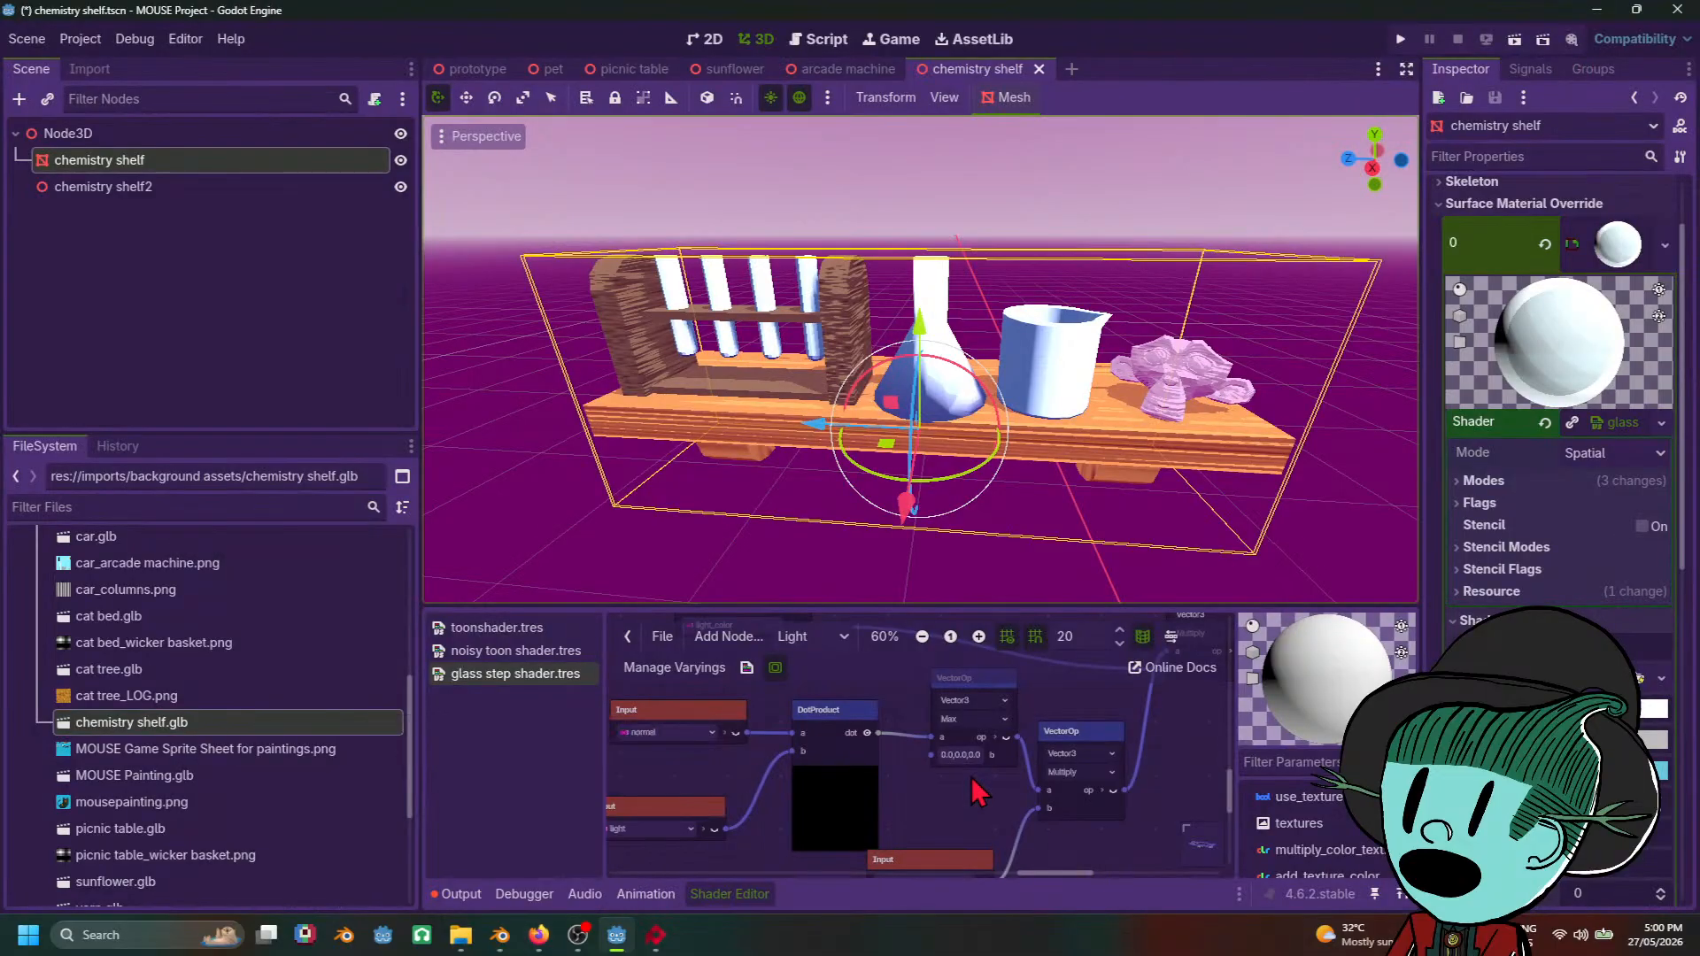
# Step: Add a FloatParameter node to the glass step shader's Light graph
pyautogui.scroll(2, 974, 783)
pyautogui.rightClick(881, 802)
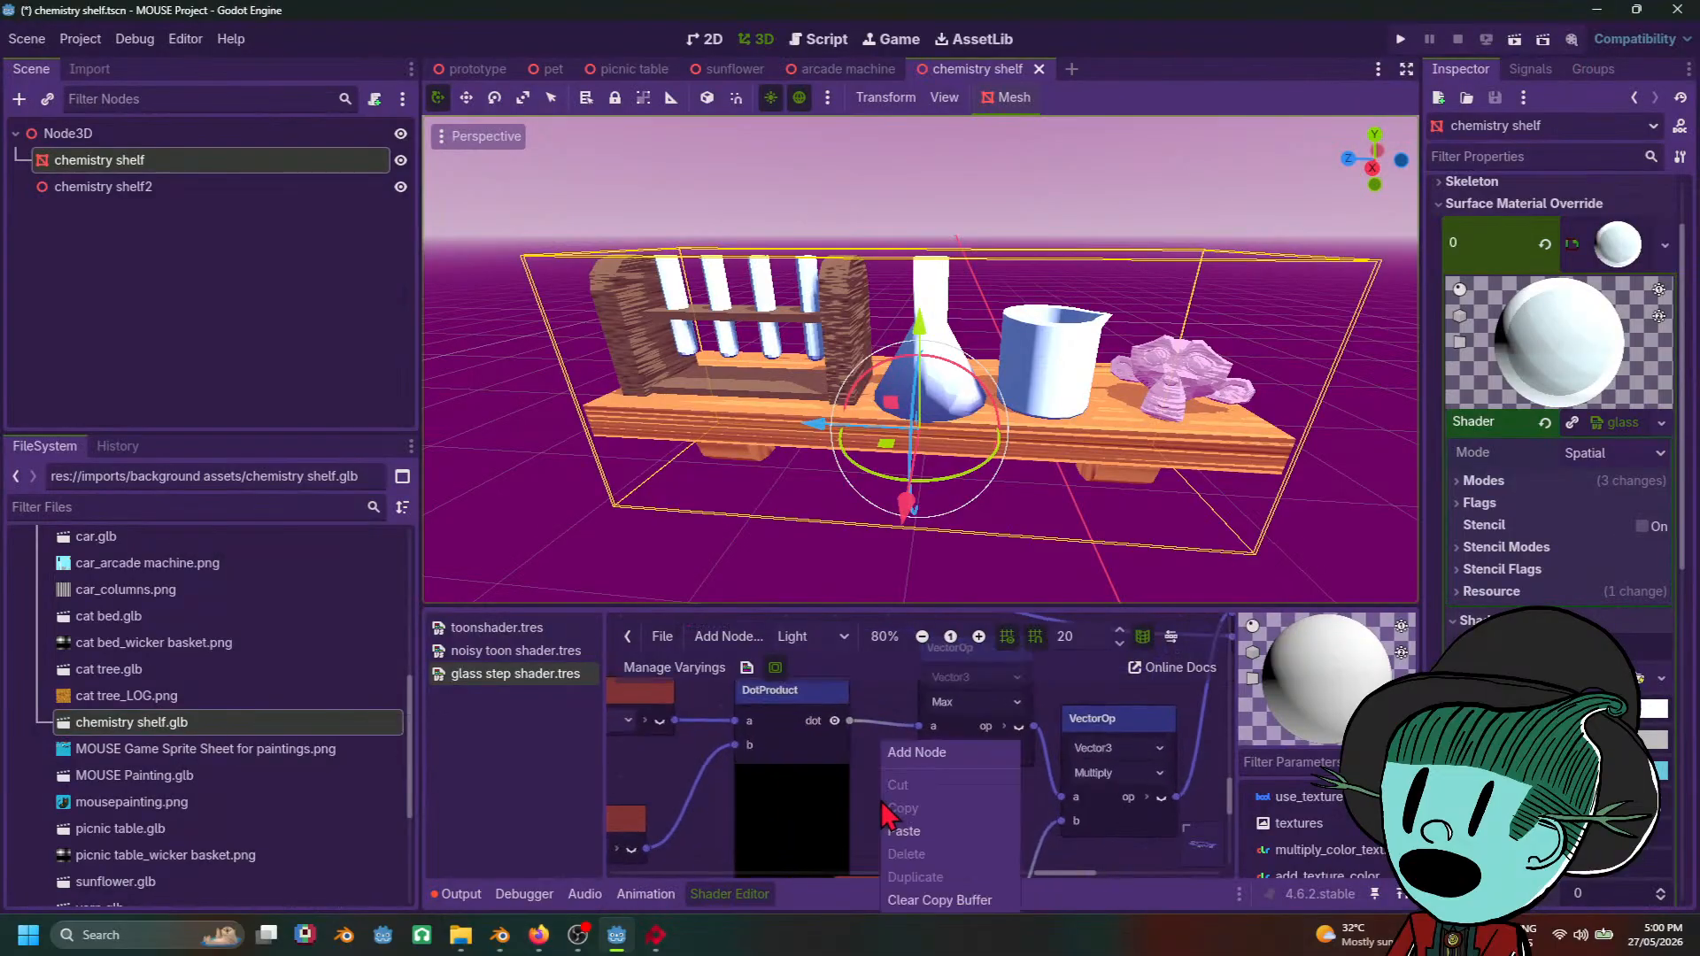
pyautogui.click(917, 751)
pyautogui.write('flo')
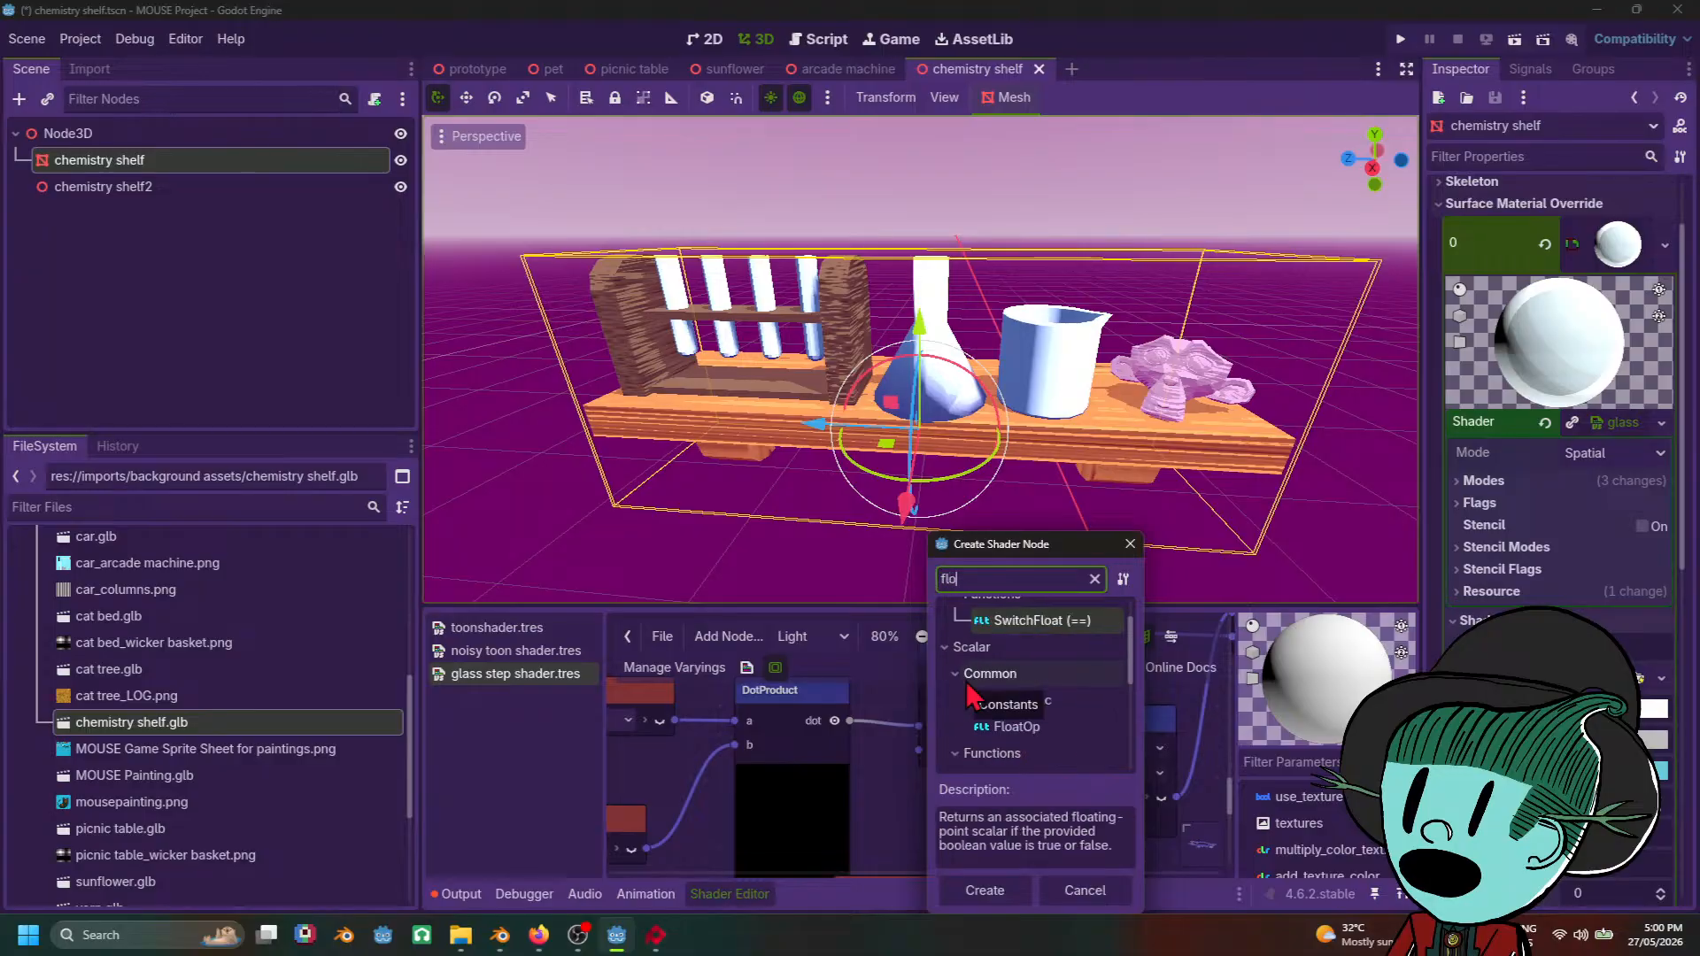
pyautogui.write('ar')
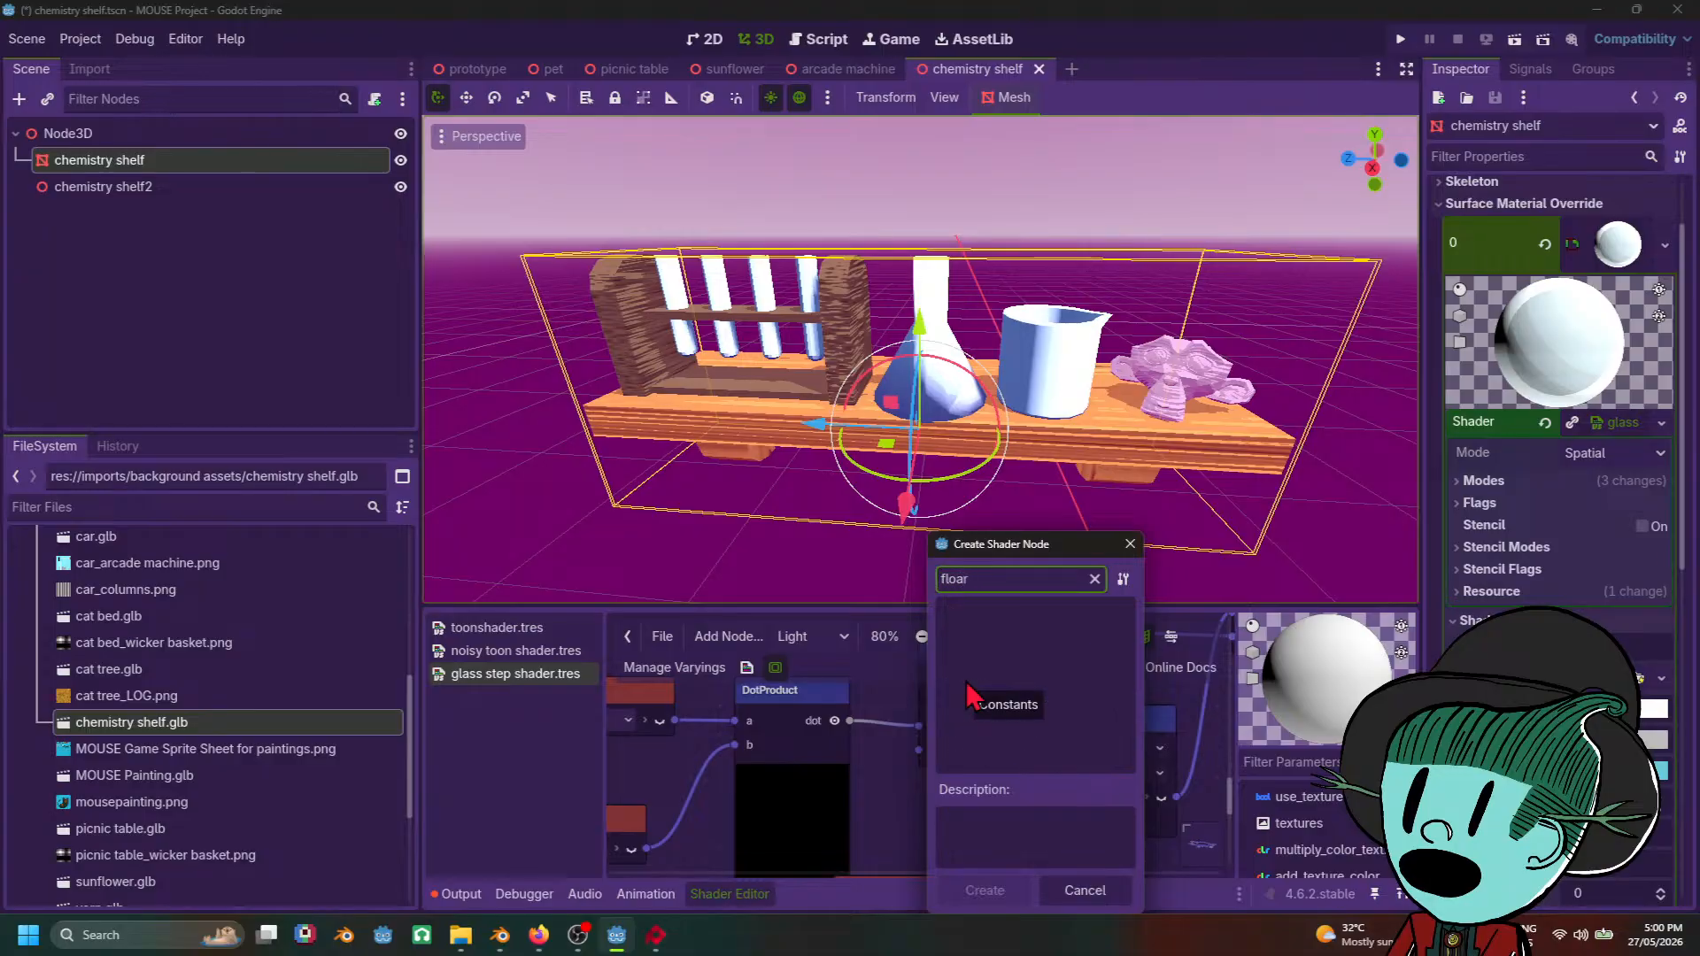
pyautogui.press('BackSpace')
pyautogui.write('tpar')
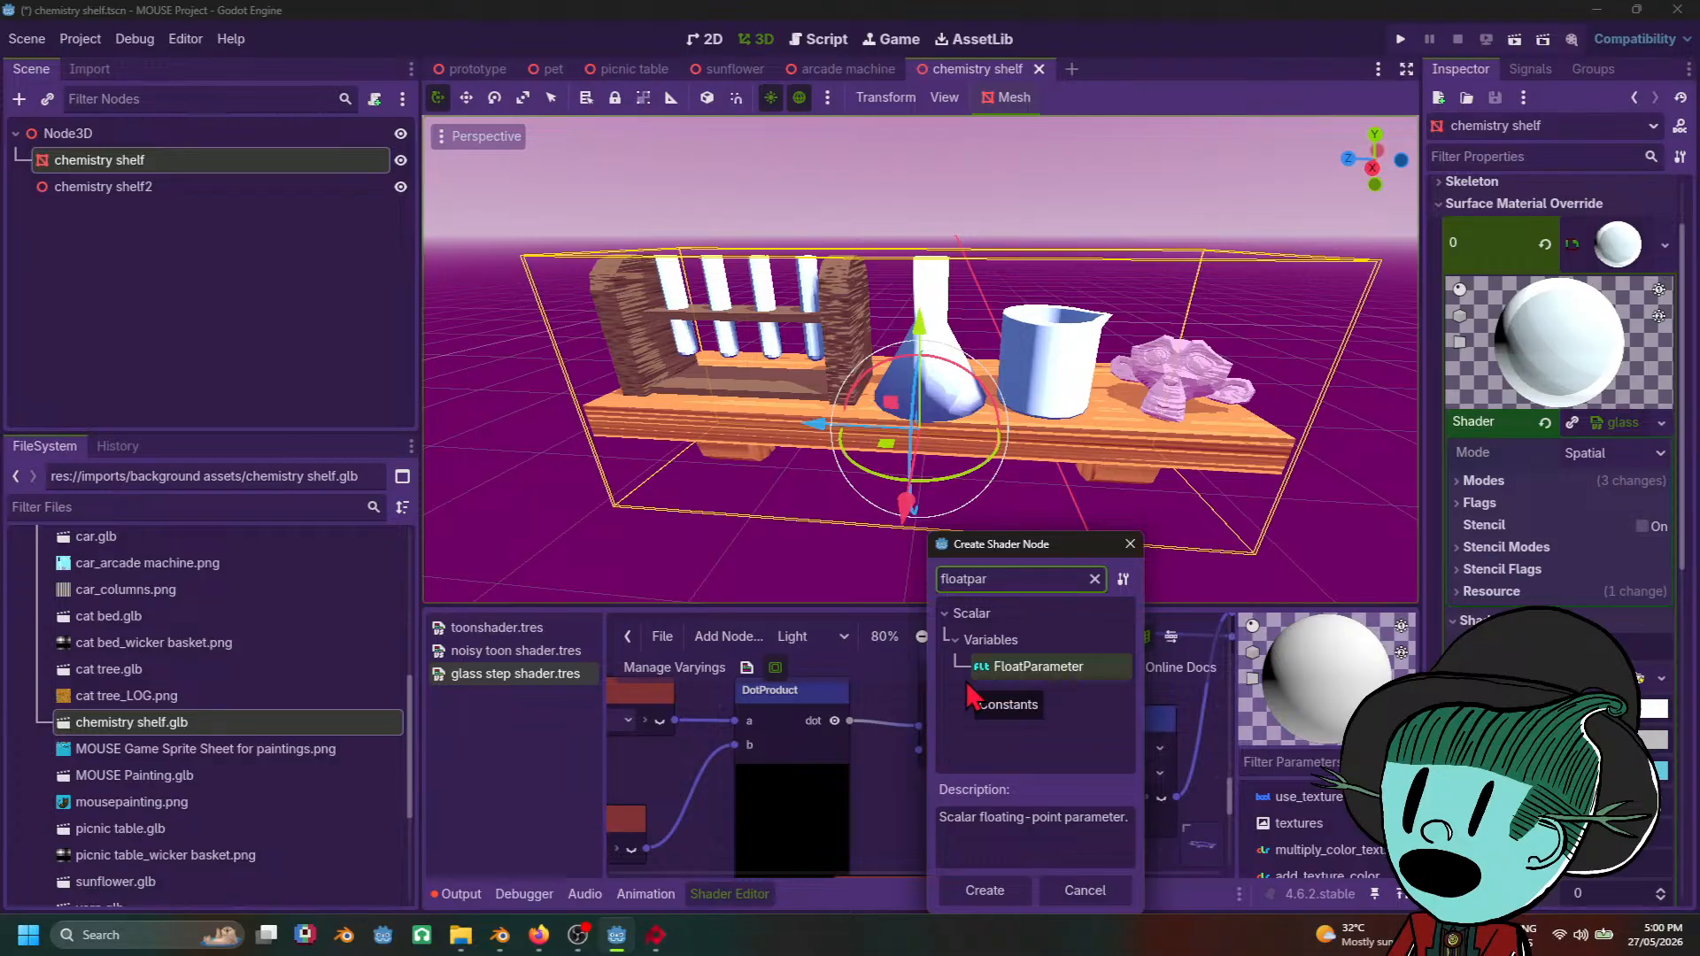
pyautogui.click(973, 889)
# Step: Place the FloatParameter node beneath the DotProduct node and connect its output to input b of the Max VectorOp
pyautogui.moveTo(974, 758); pyautogui.dragTo(709, 818)
pyautogui.scroll(-2, 936, 824)
pyautogui.scroll(2, 905, 767)
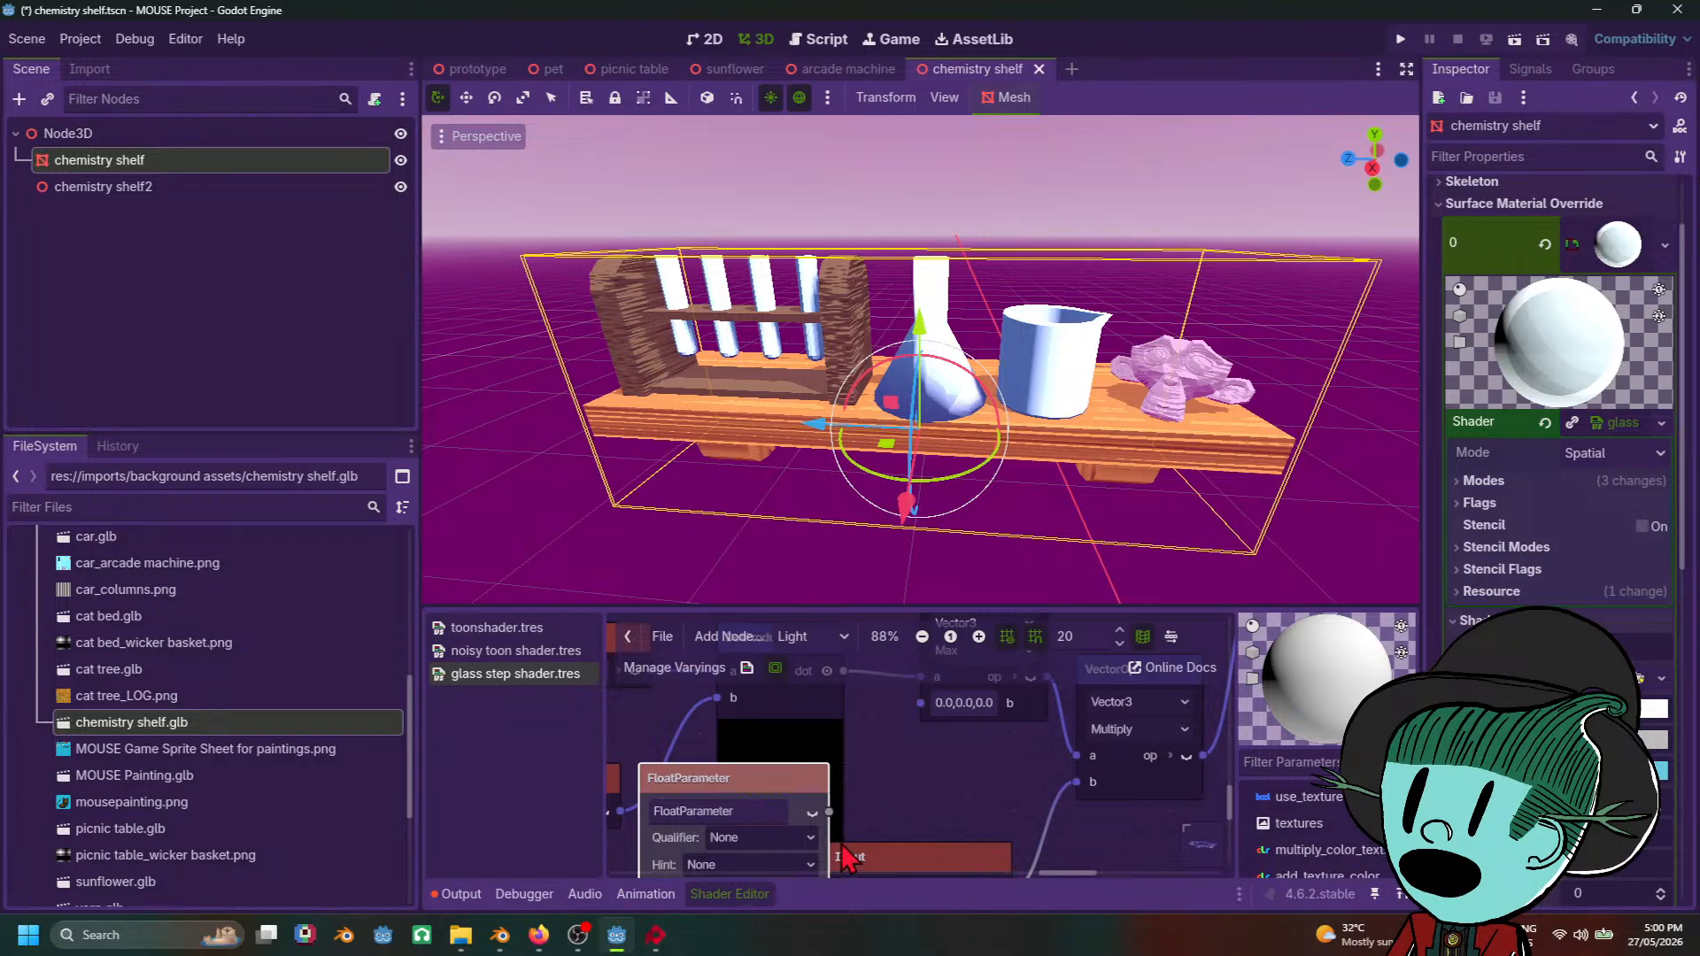
pyautogui.moveTo(833, 819); pyautogui.dragTo(813, 852)
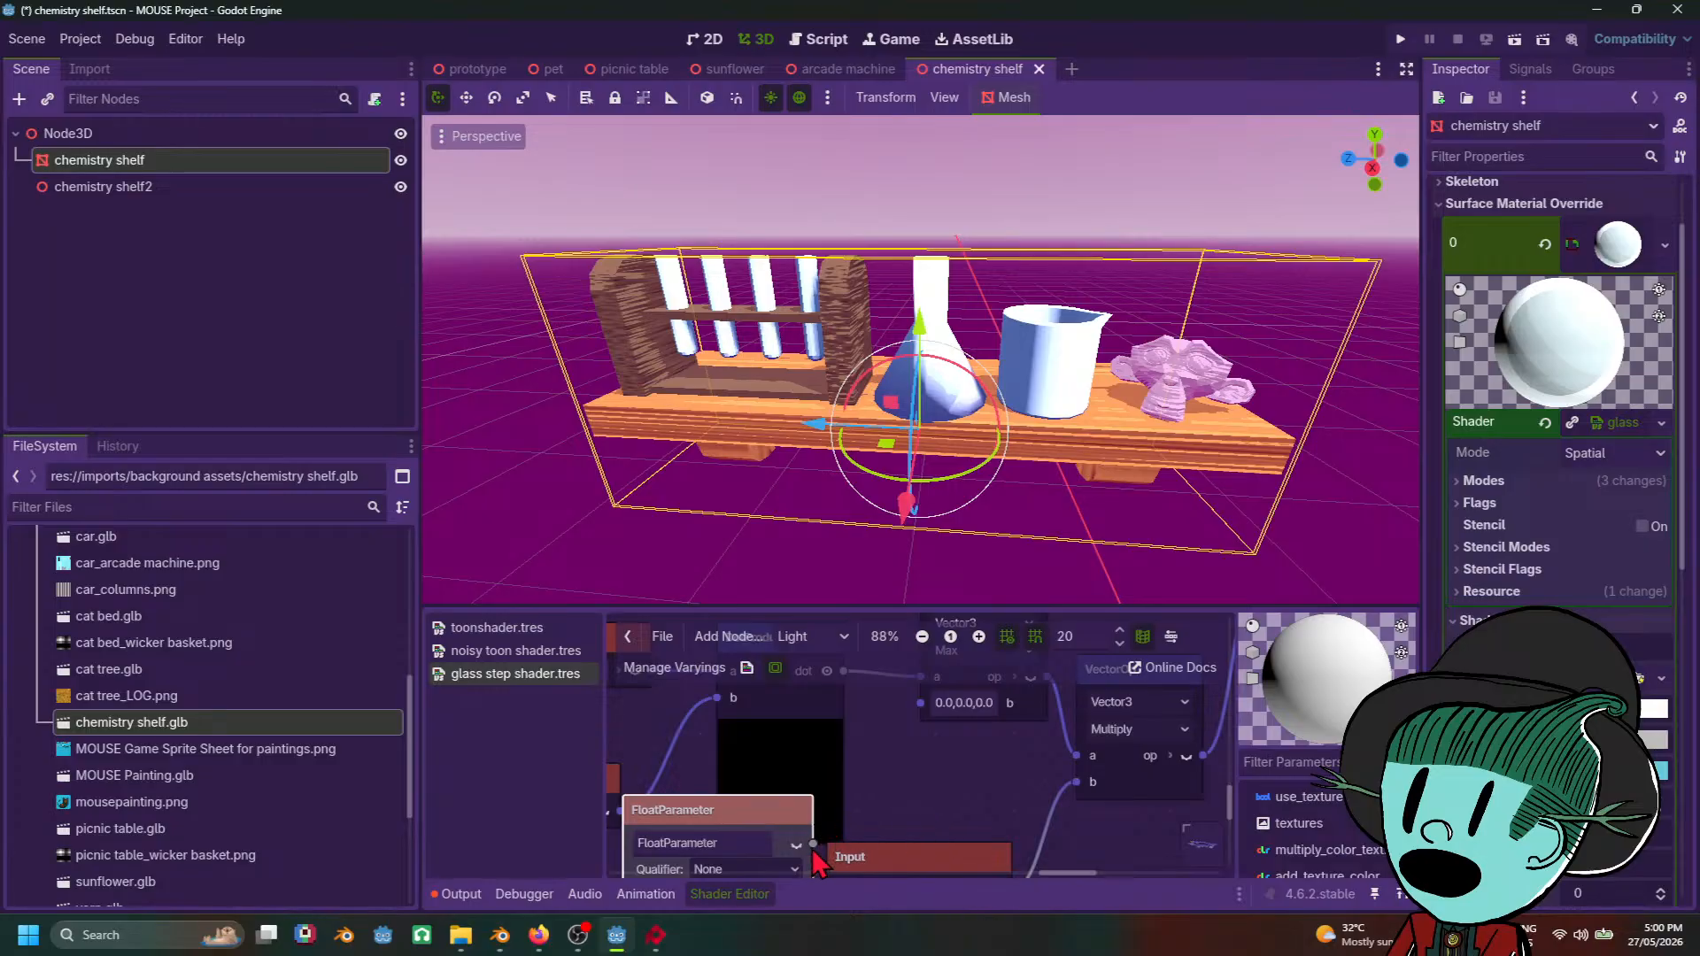
pyautogui.moveTo(852, 836); pyautogui.dragTo(921, 719)
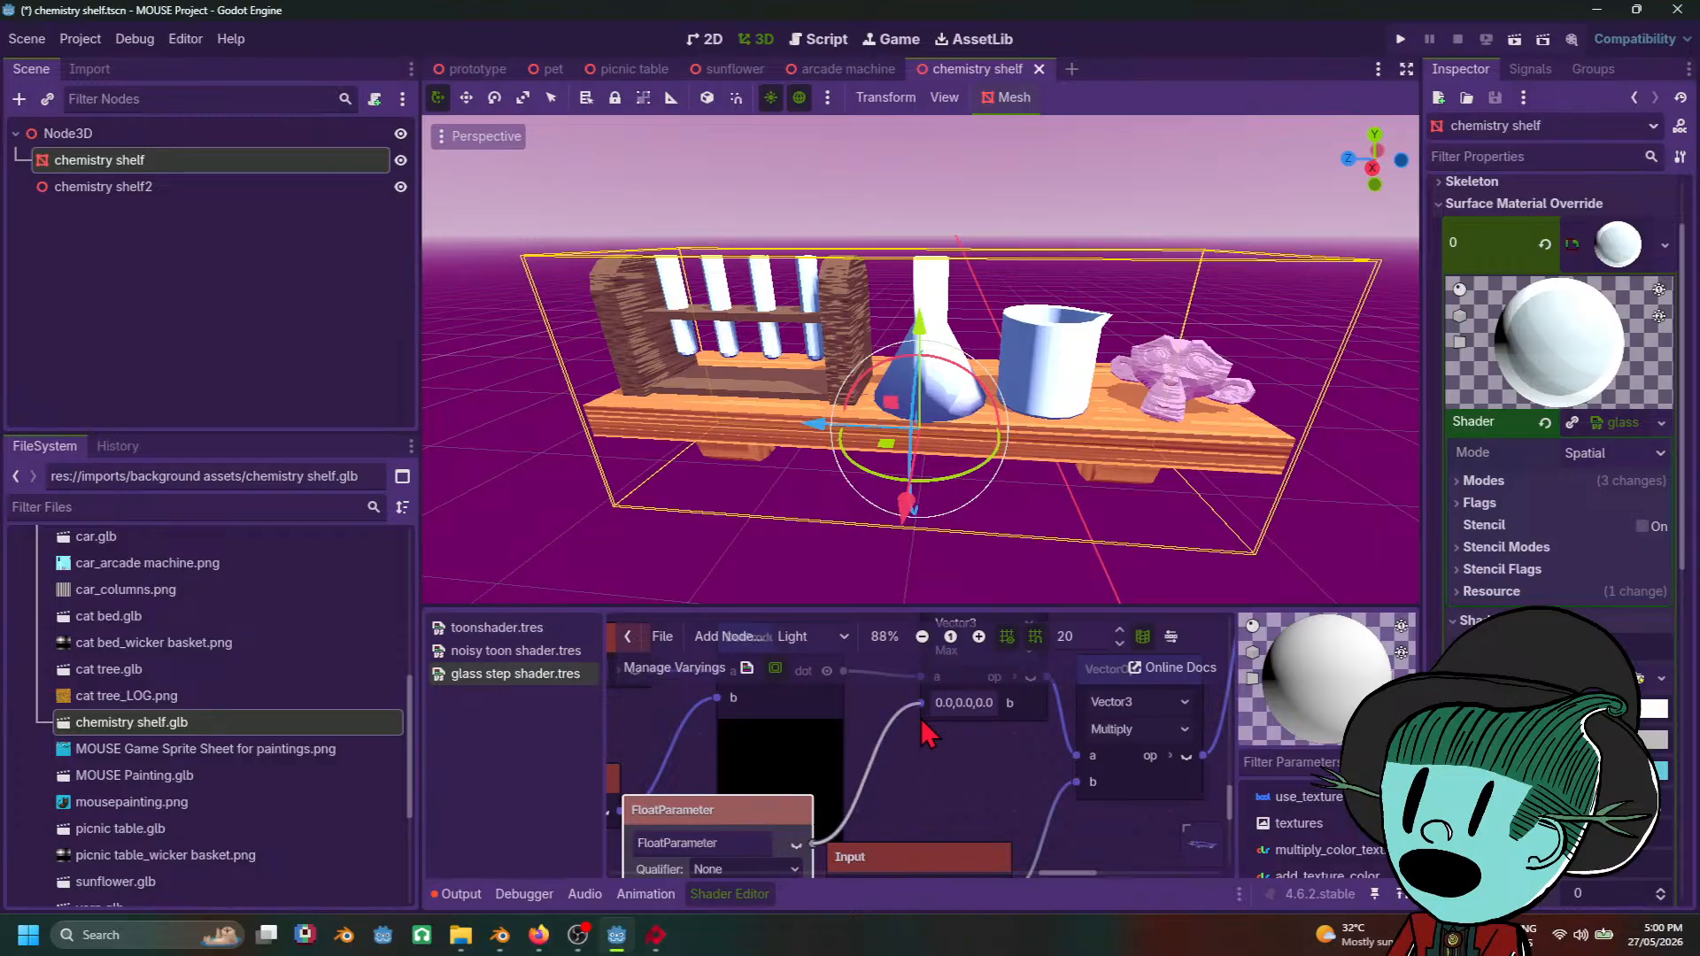
pyautogui.click(932, 767)
pyautogui.scroll(1, 932, 767)
pyautogui.moveTo(932, 767); pyautogui.dragTo(986, 735, button='middle')
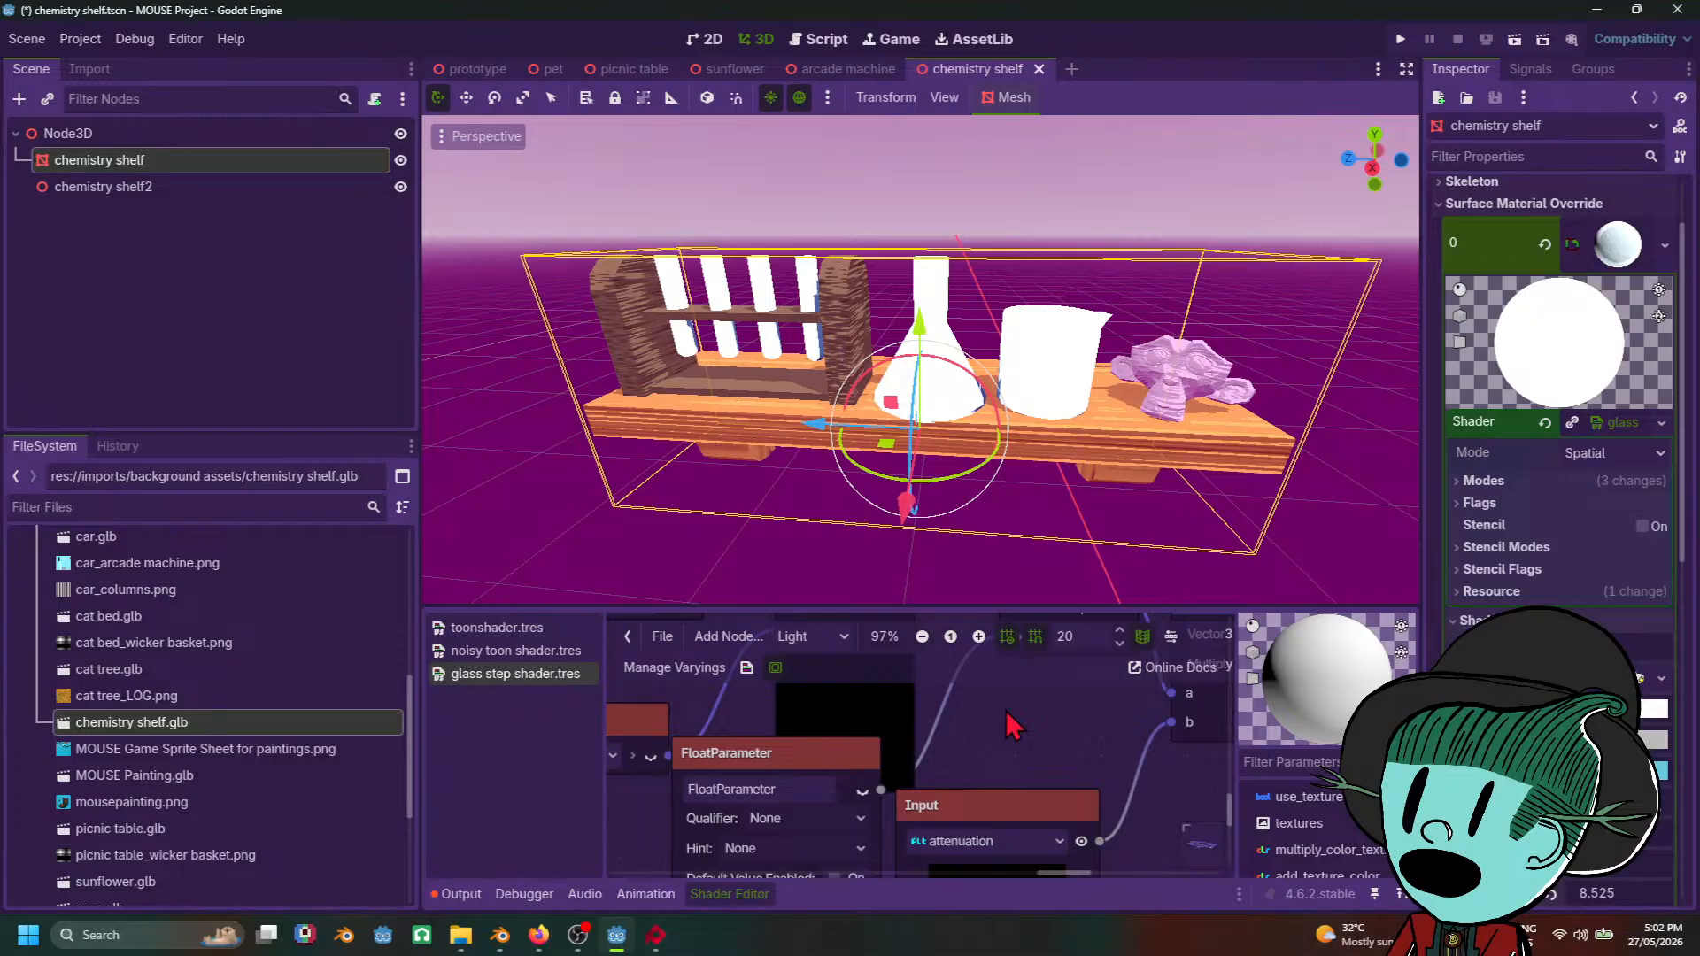
# Step: Set the material's Float Parameter value to 6.395 and rename the FloatParameter node specular_light
pyautogui.scroll(-5, 1558, 576)
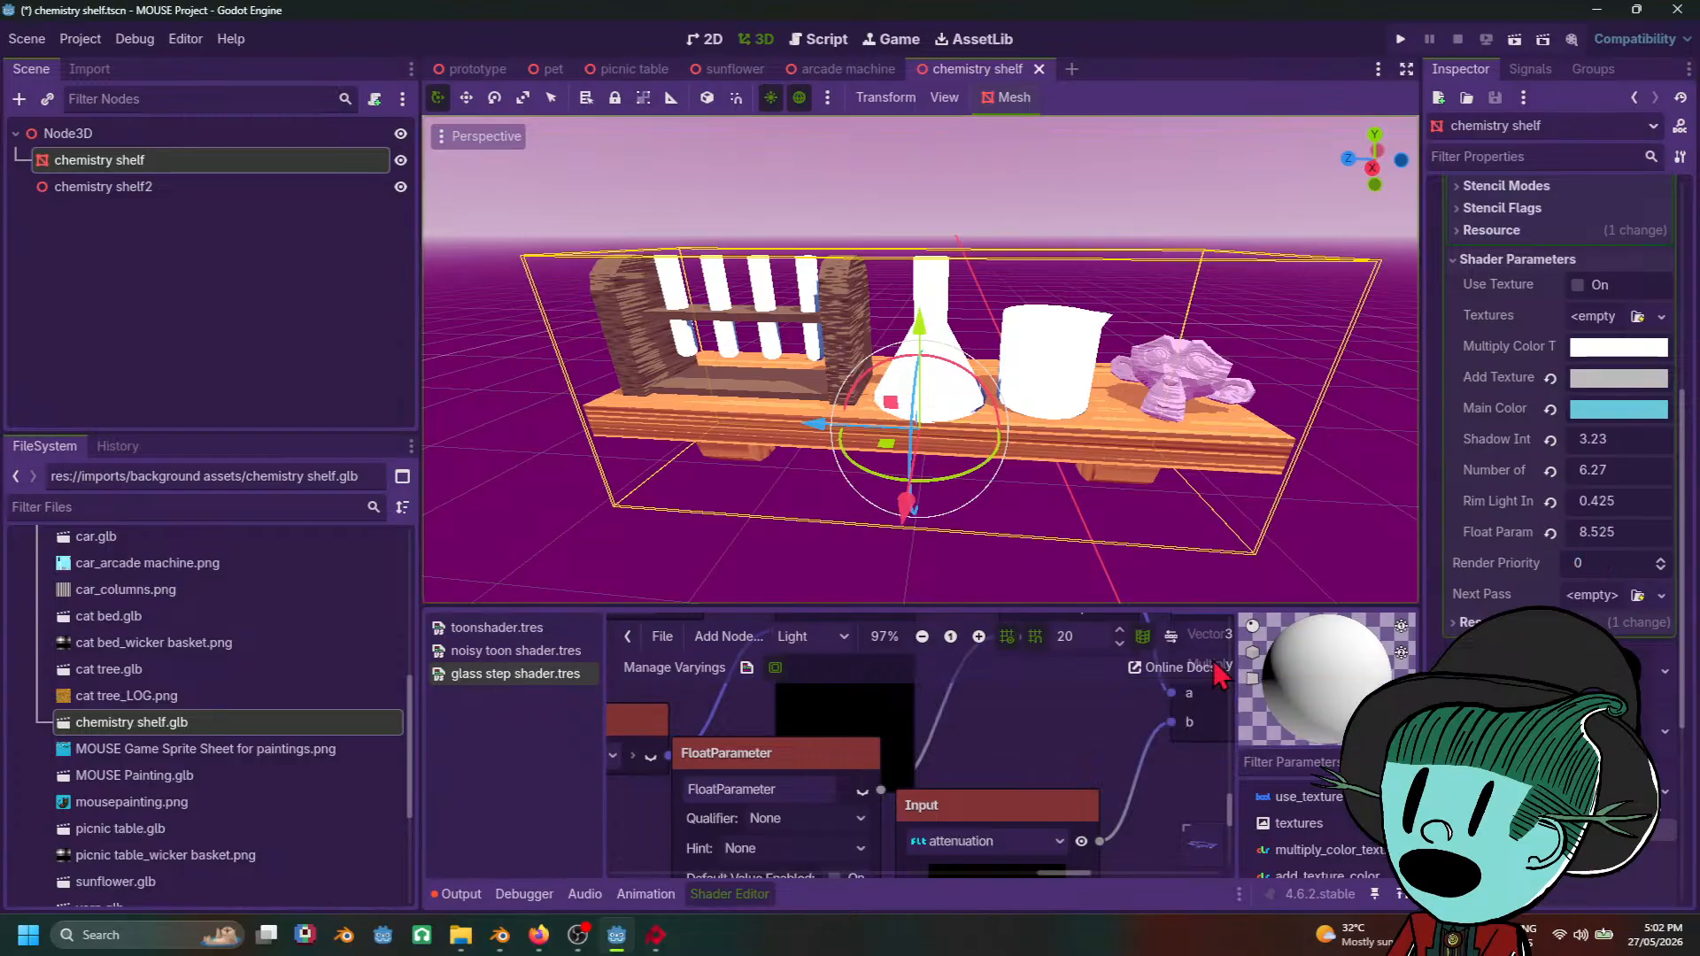
pyautogui.moveTo(1607, 536)
pyautogui.mouseDown()
pyautogui.moveTo(1555, 537)
pyautogui.moveTo(1609, 536)
pyautogui.mouseUp()
pyautogui.scroll(-3, 988, 722)
pyautogui.moveTo(1003, 760); pyautogui.dragTo(977, 781, button='middle')
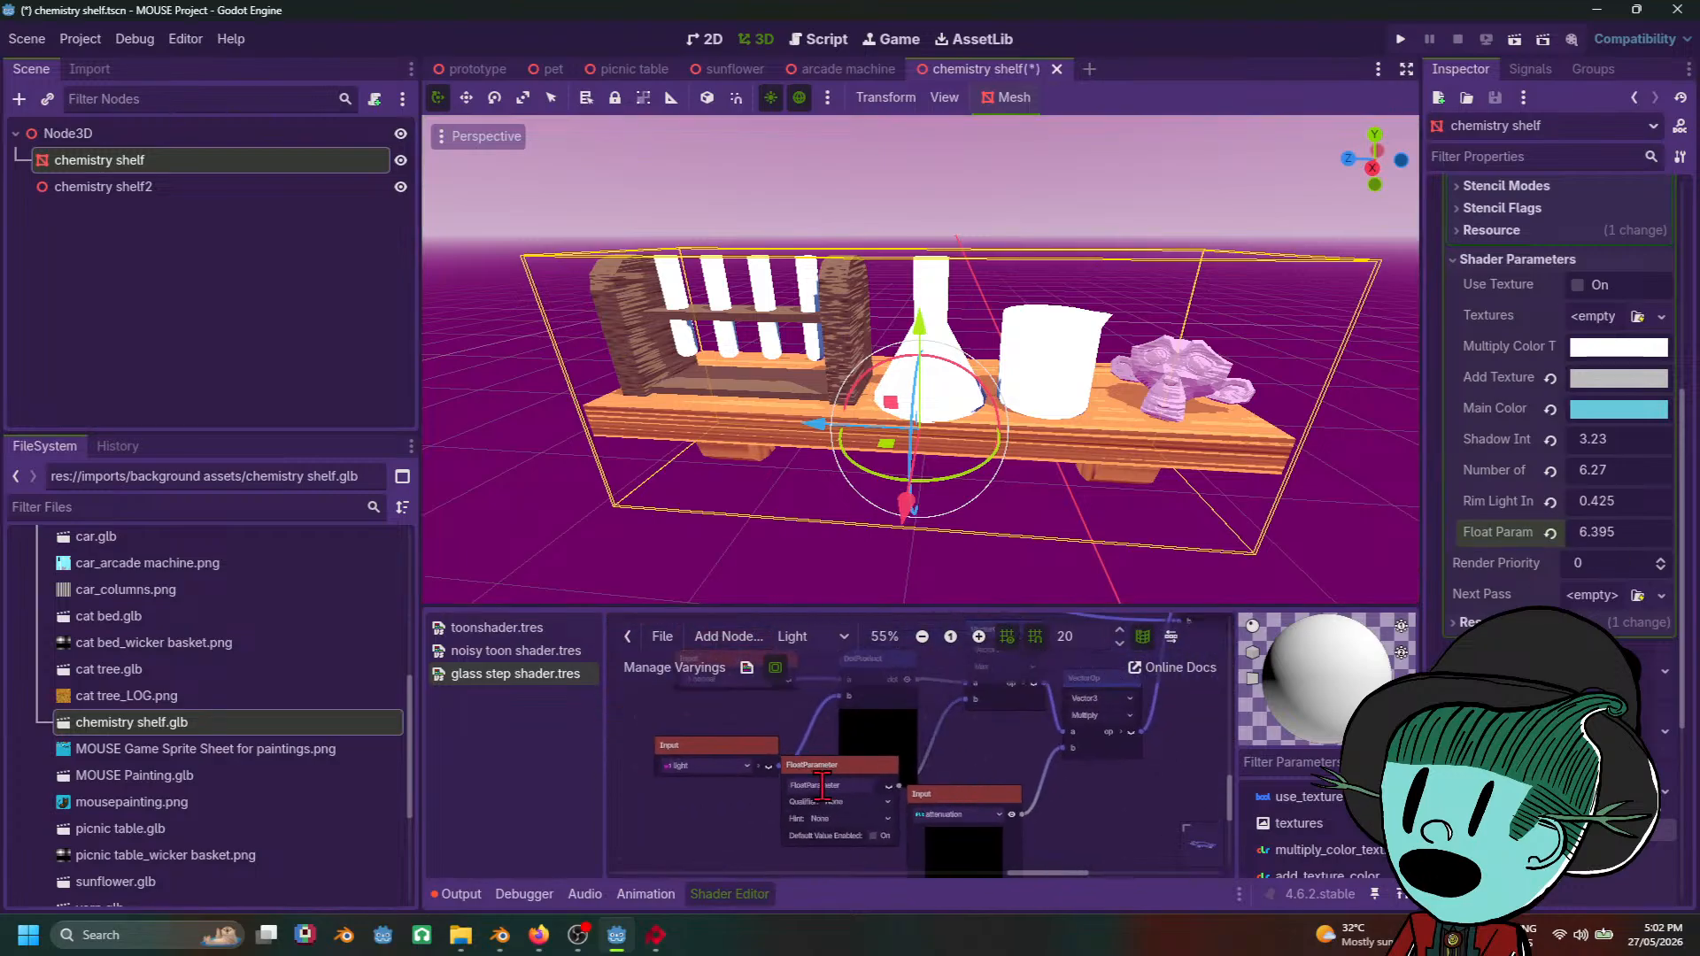
pyautogui.moveTo(843, 784); pyautogui.dragTo(610, 801)
pyautogui.write('specular_ light')
pyautogui.press('Return')
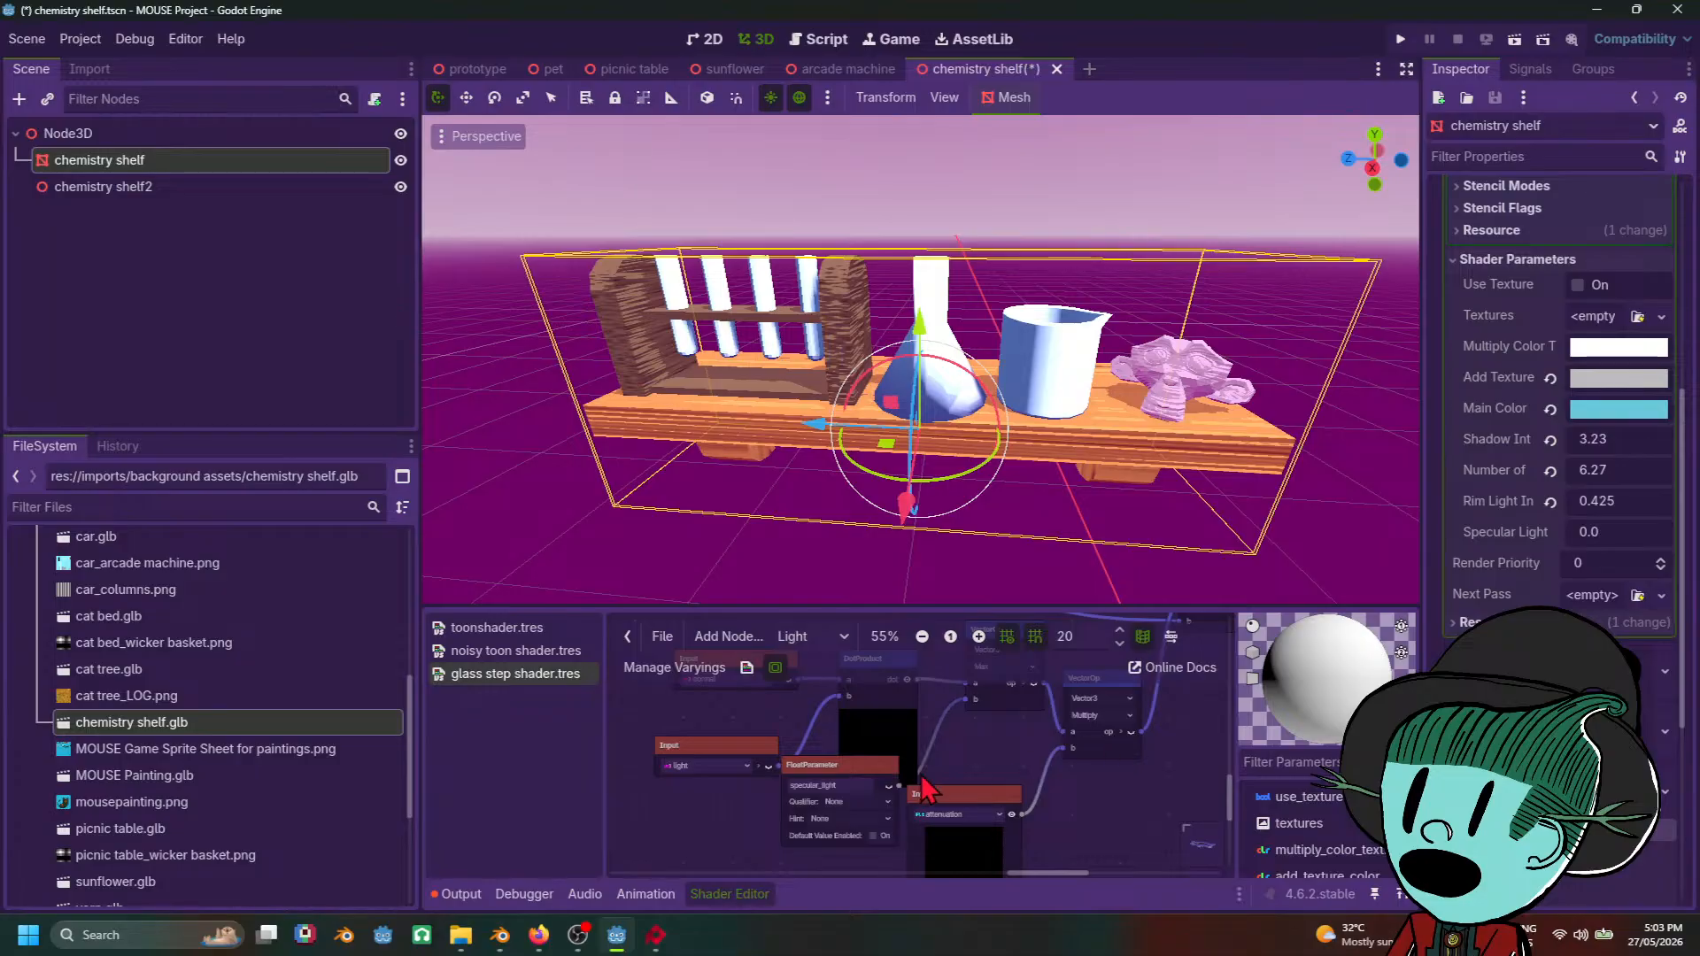
# Step: Set the material's Specular Light parameter to -0.565 and move the specular_light node clear of the attenuation input node
pyautogui.scroll(2, 923, 788)
pyautogui.moveTo(1596, 533); pyautogui.dragTo(1506, 534)
pyautogui.moveTo(1030, 774); pyautogui.dragTo(1023, 758, button='middle')
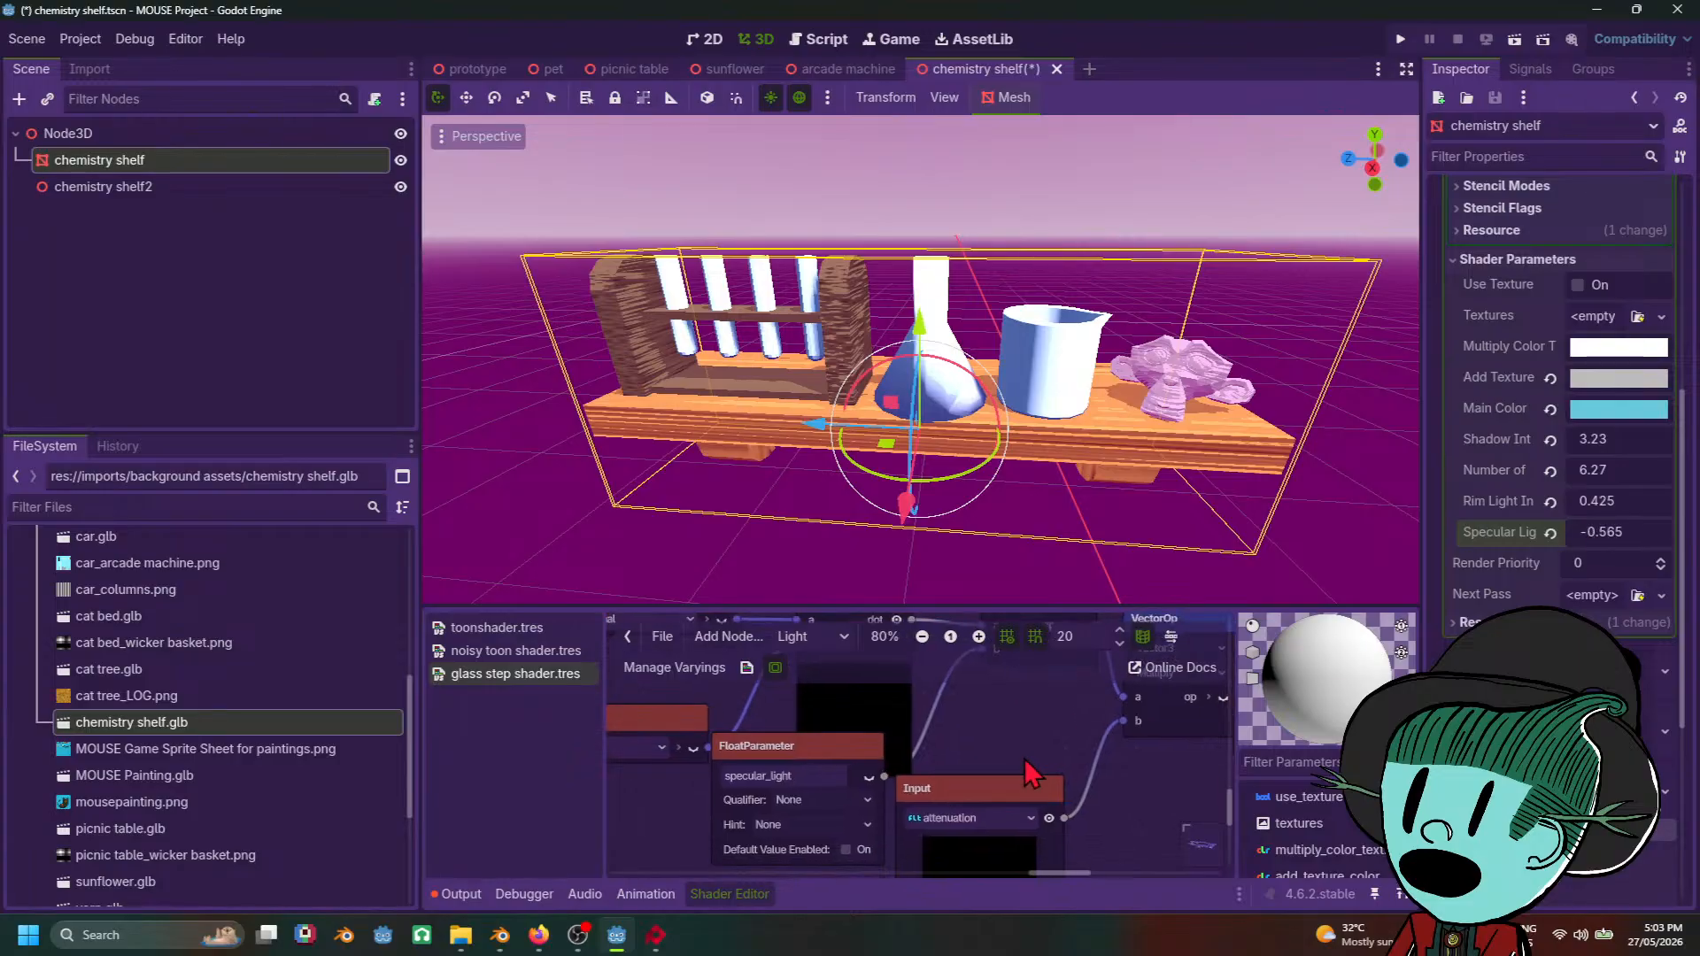
pyautogui.moveTo(820, 753); pyautogui.dragTo(762, 795)
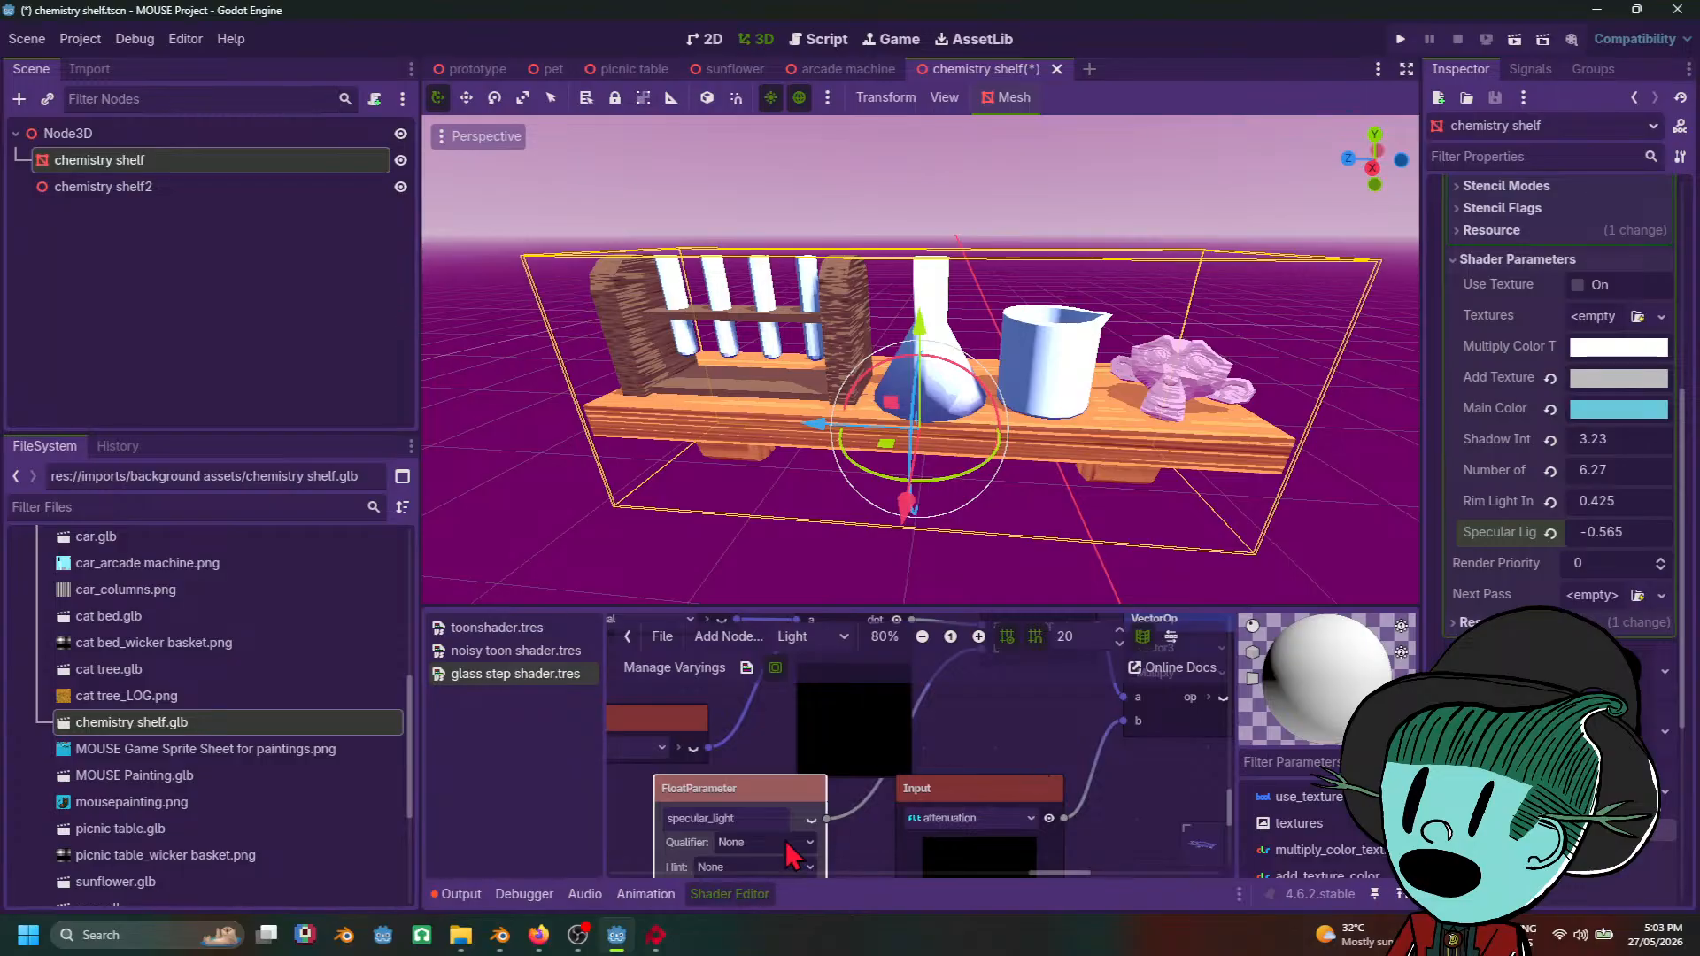
# Step: Compare the specular lines of the tutorial's light() code with the normal, light and attenuation nodes in the Godot shader graph
pyautogui.click(538, 935)
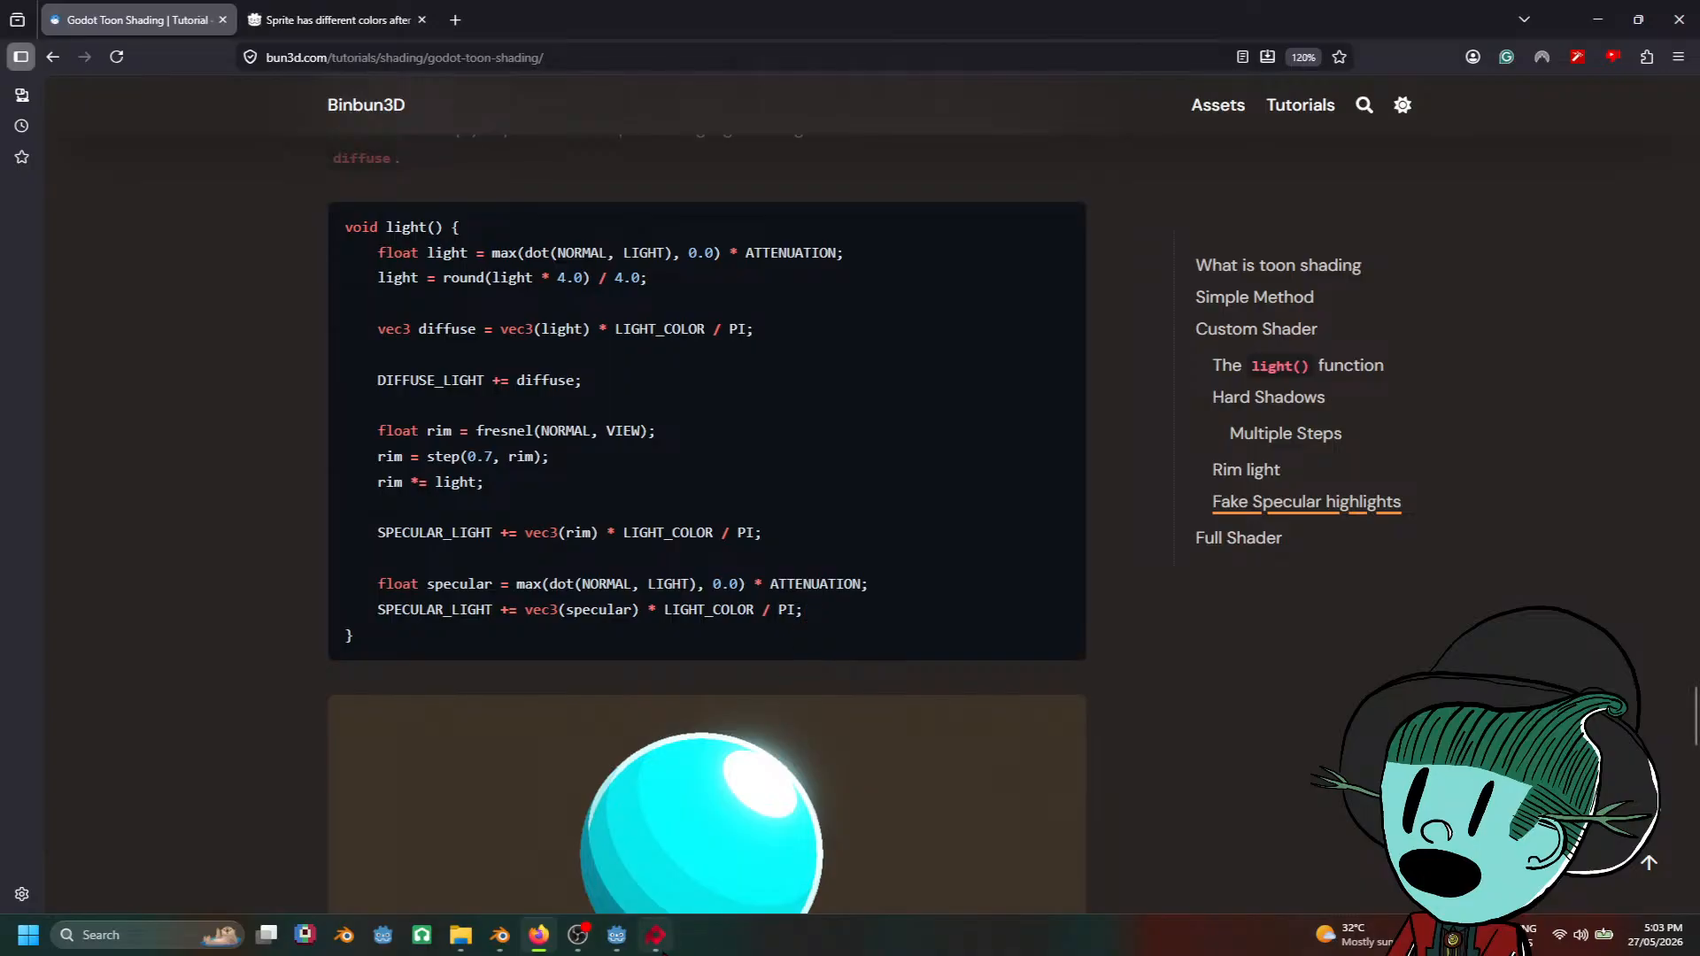
pyautogui.moveTo(571, 946)
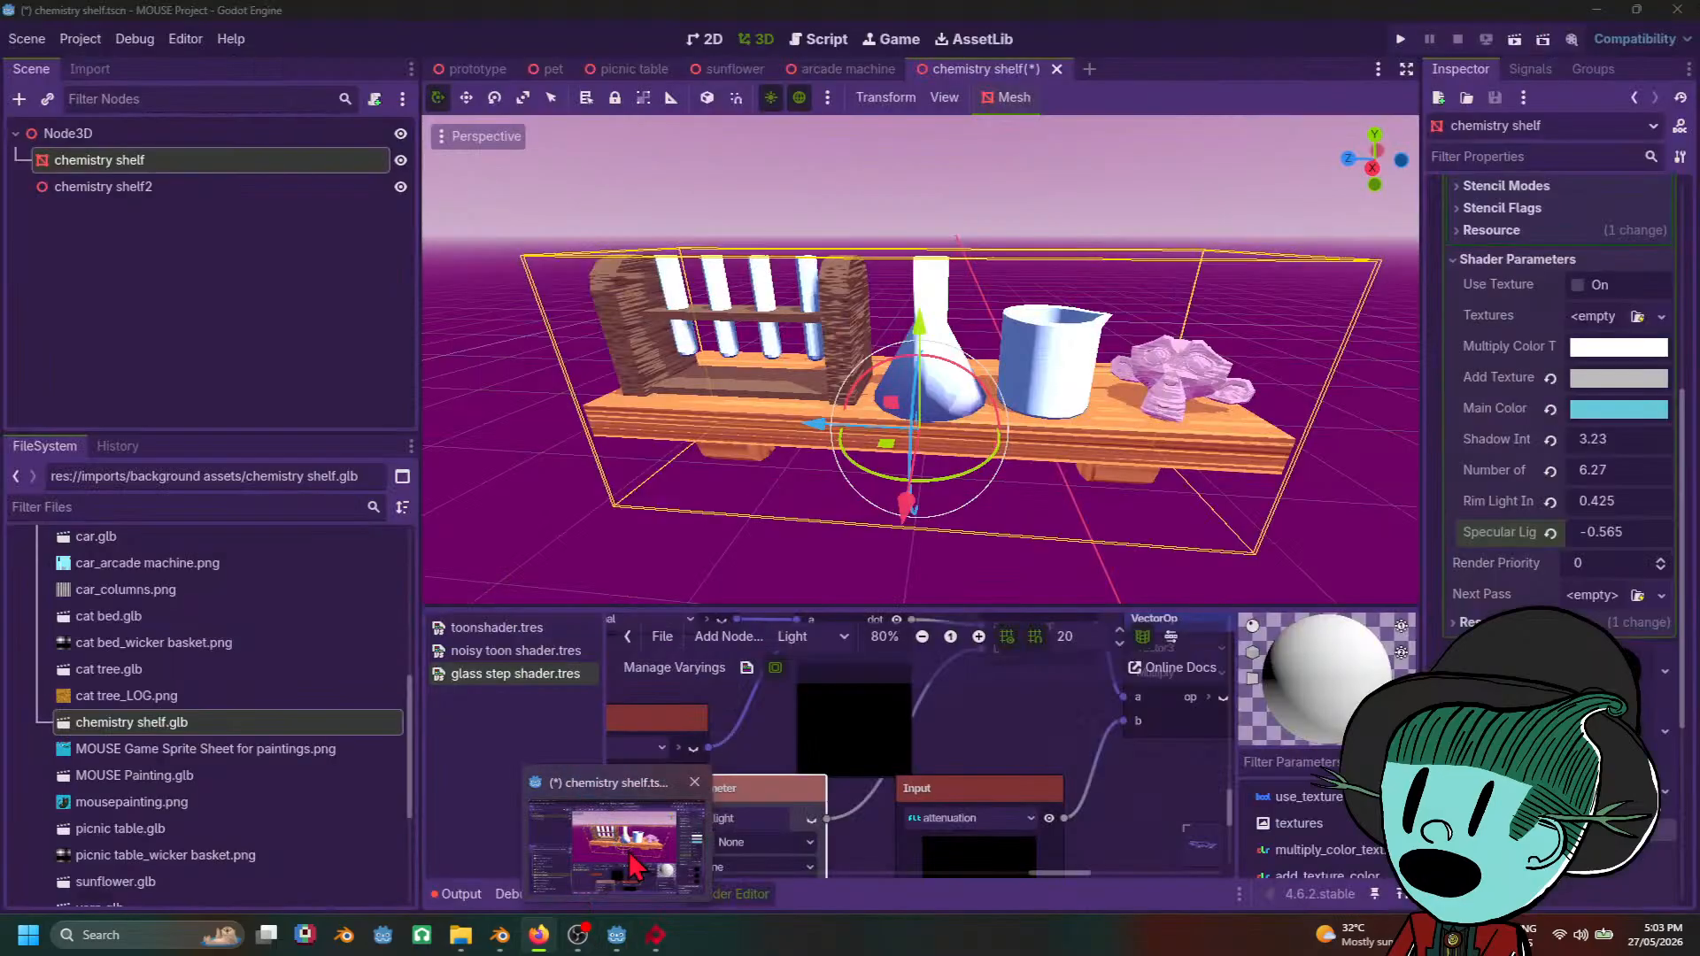
pyautogui.click(611, 841)
pyautogui.moveTo(939, 711); pyautogui.dragTo(1006, 670, button='middle')
pyautogui.moveTo(836, 812); pyautogui.dragTo(1003, 801, button='middle')
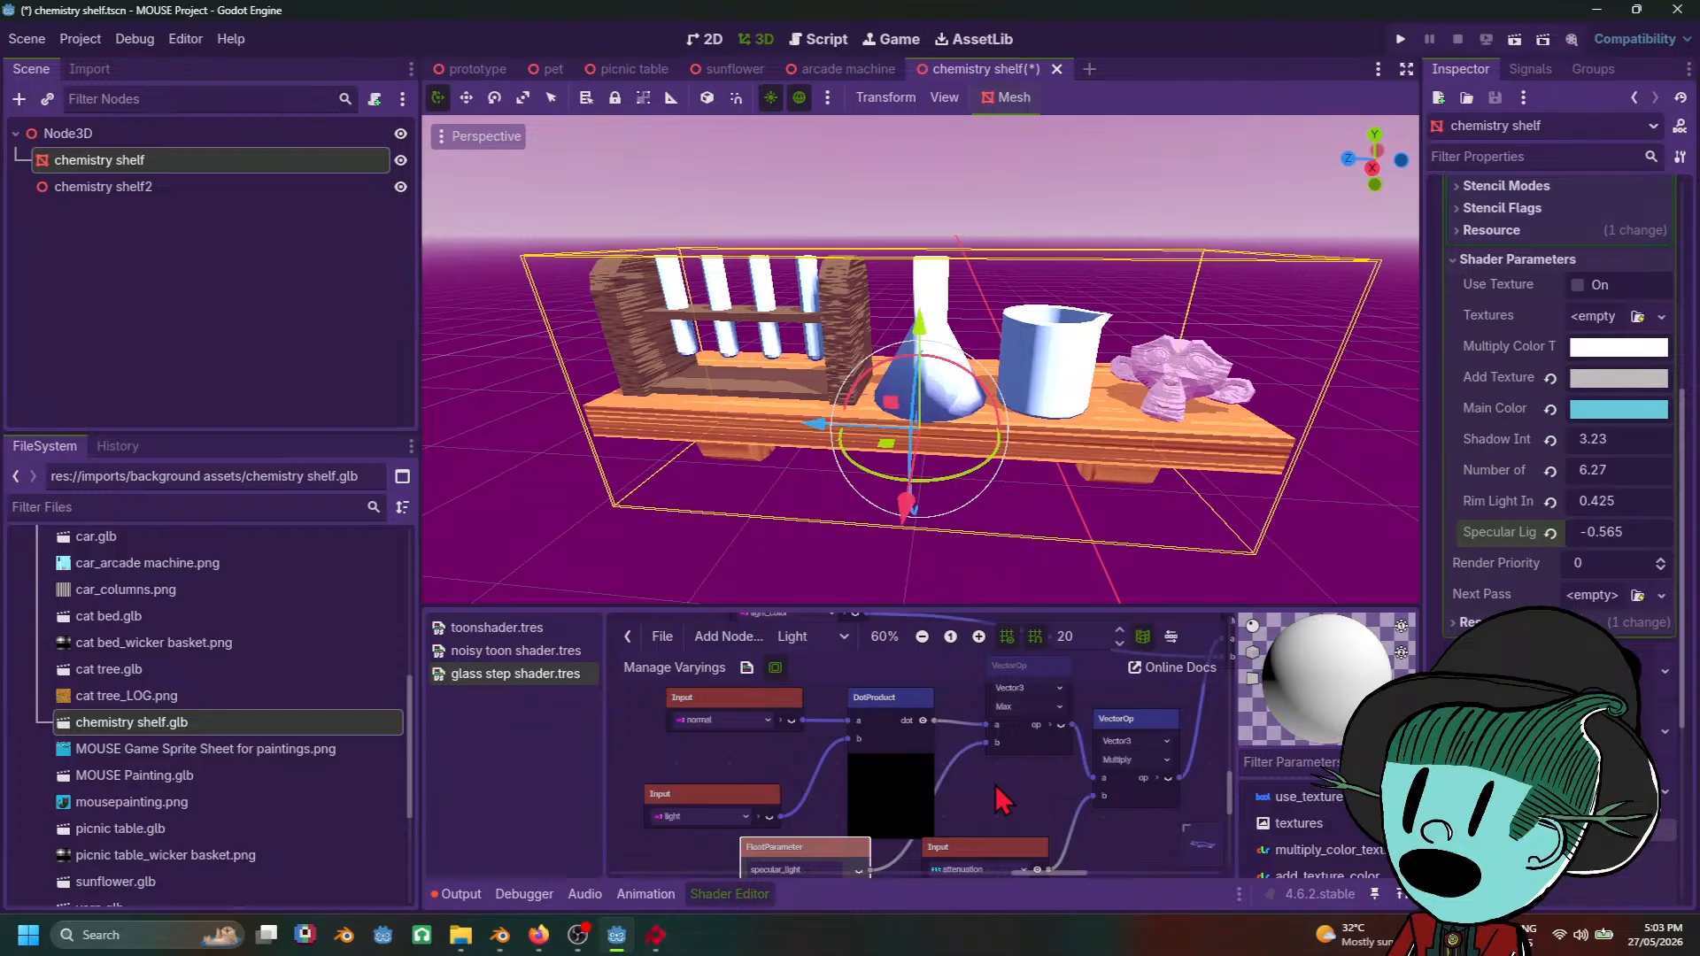
pyautogui.moveTo(1002, 801); pyautogui.dragTo(1017, 738, button='middle')
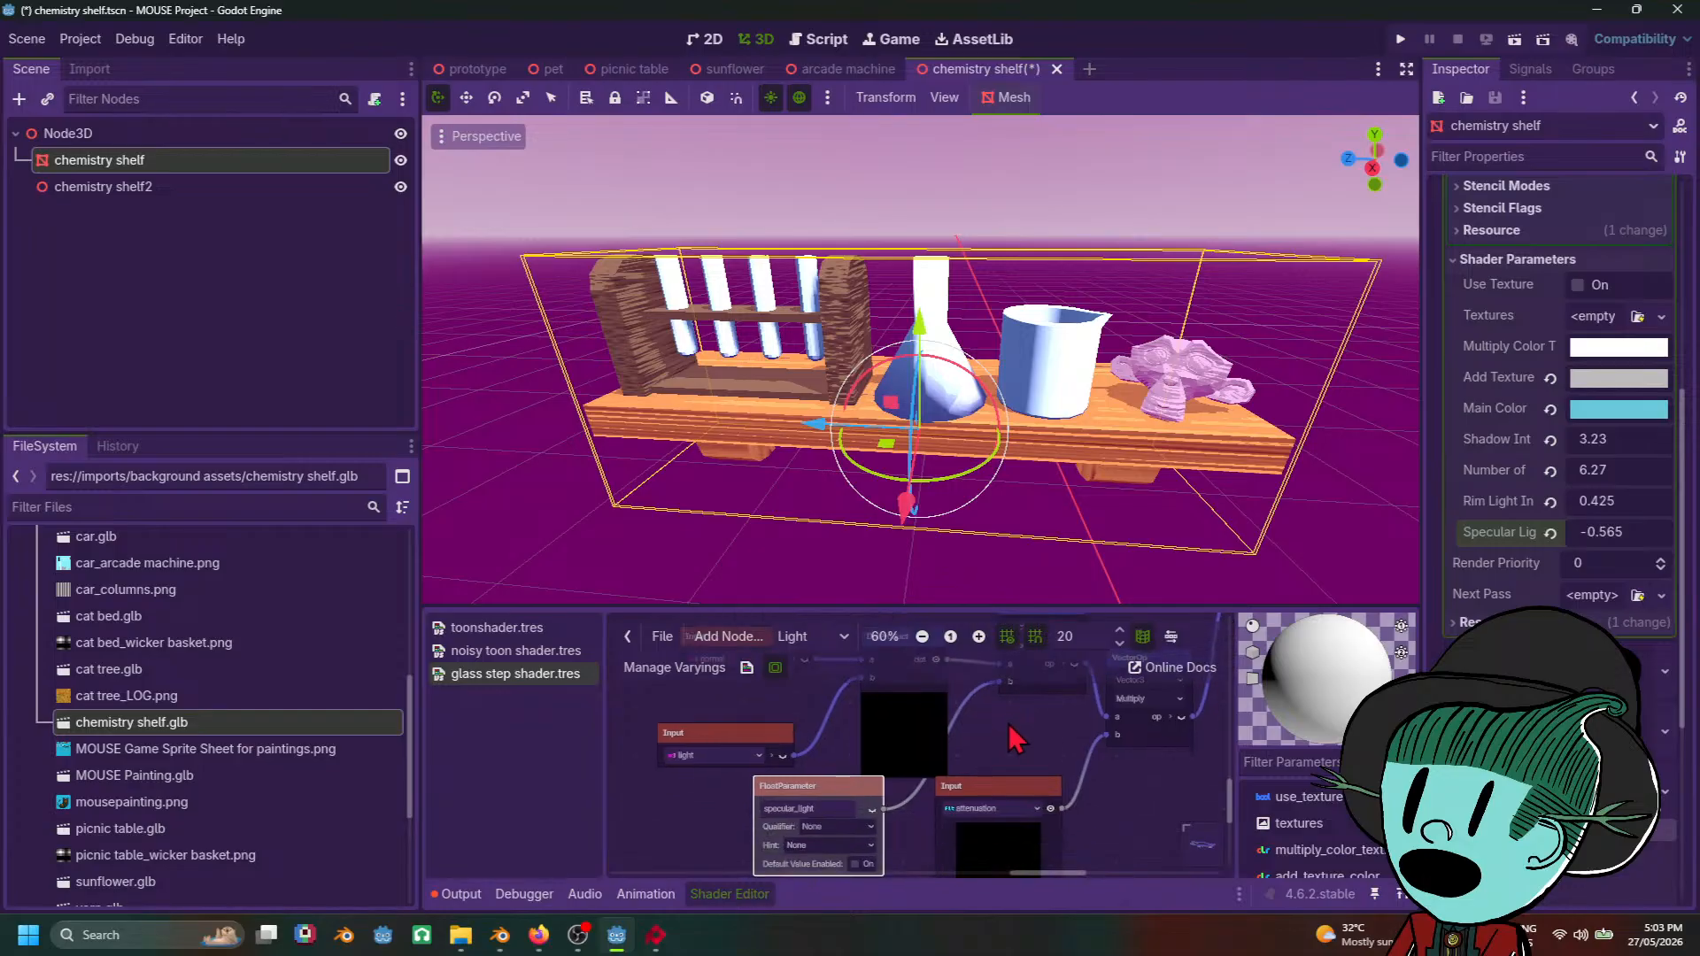
# Step: Recheck the specular node chain, then review the Fake Specular highlights example through to the Full Shader section in the Firefox tutorial
pyautogui.moveTo(501, 935)
pyautogui.click(494, 855)
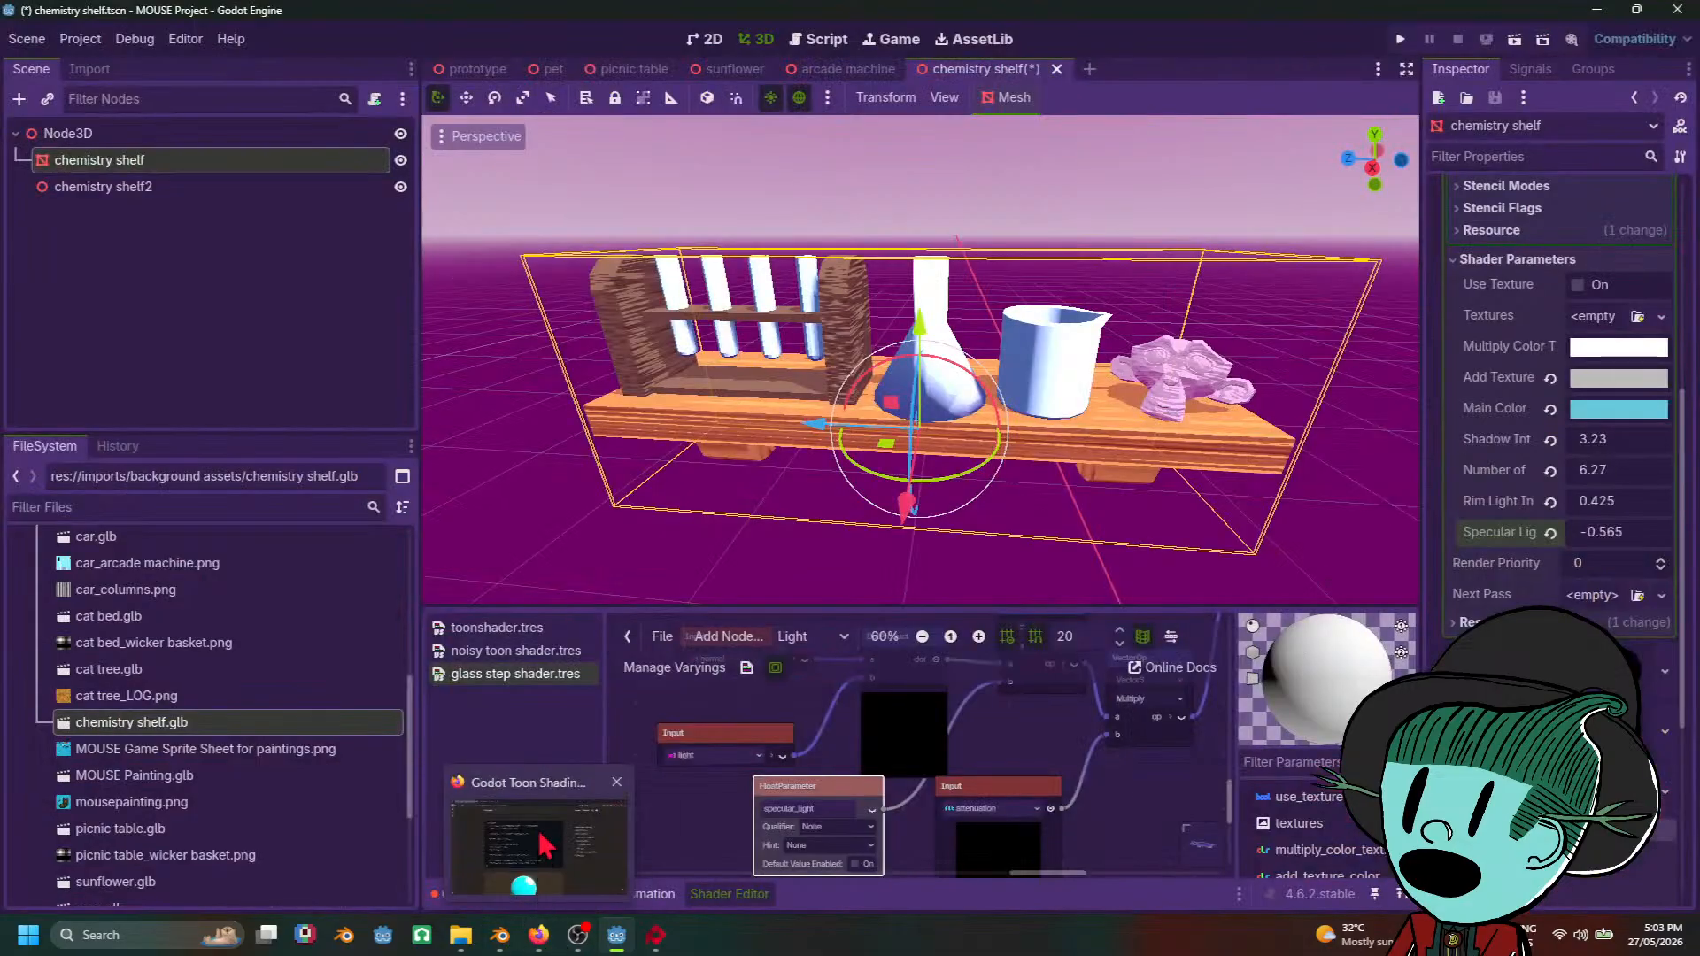
pyautogui.moveTo(540, 833)
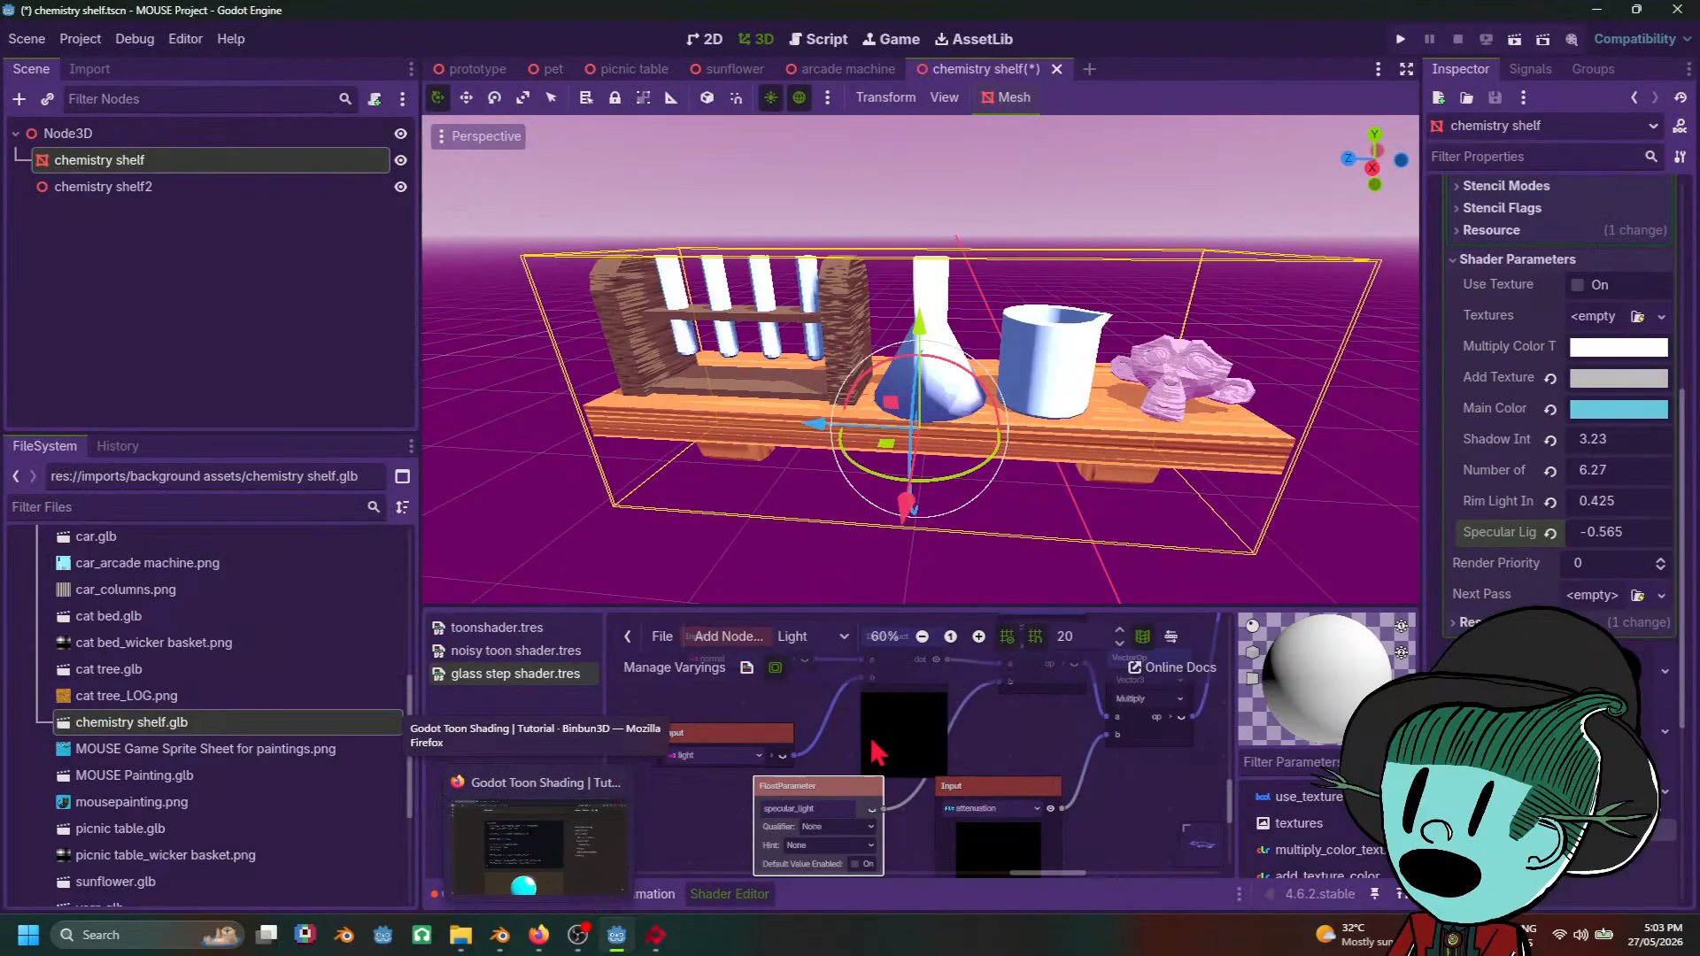
pyautogui.moveTo(1075, 751); pyautogui.dragTo(1048, 807, button='middle')
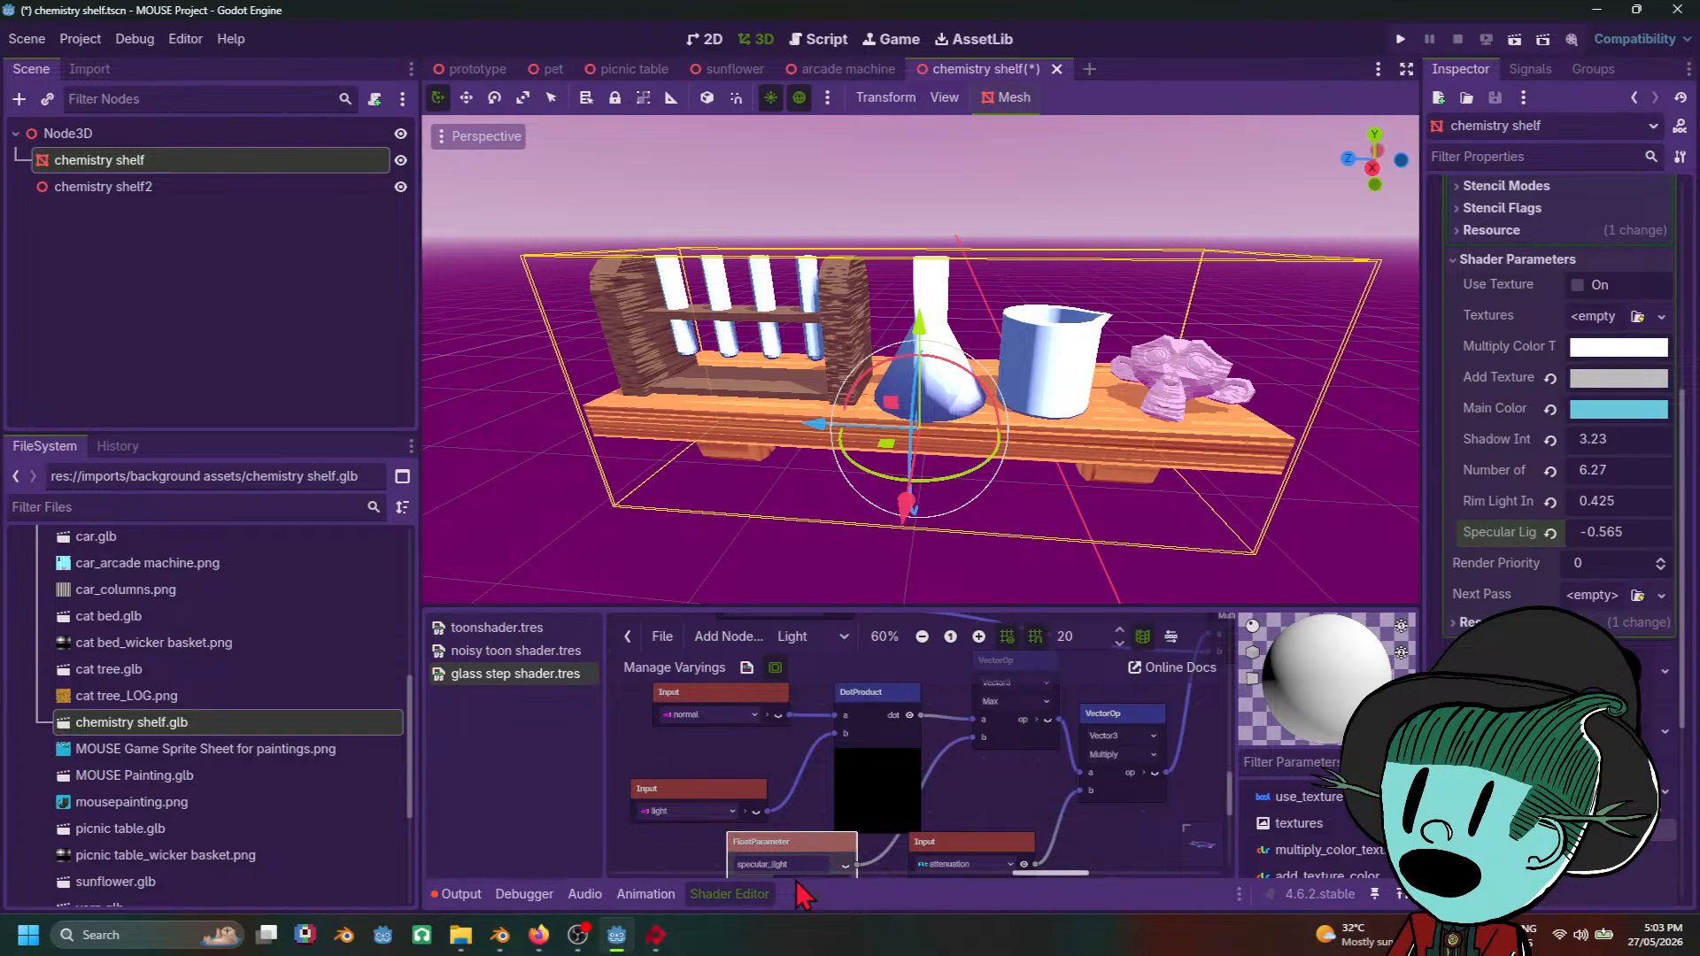
pyautogui.moveTo(651, 943)
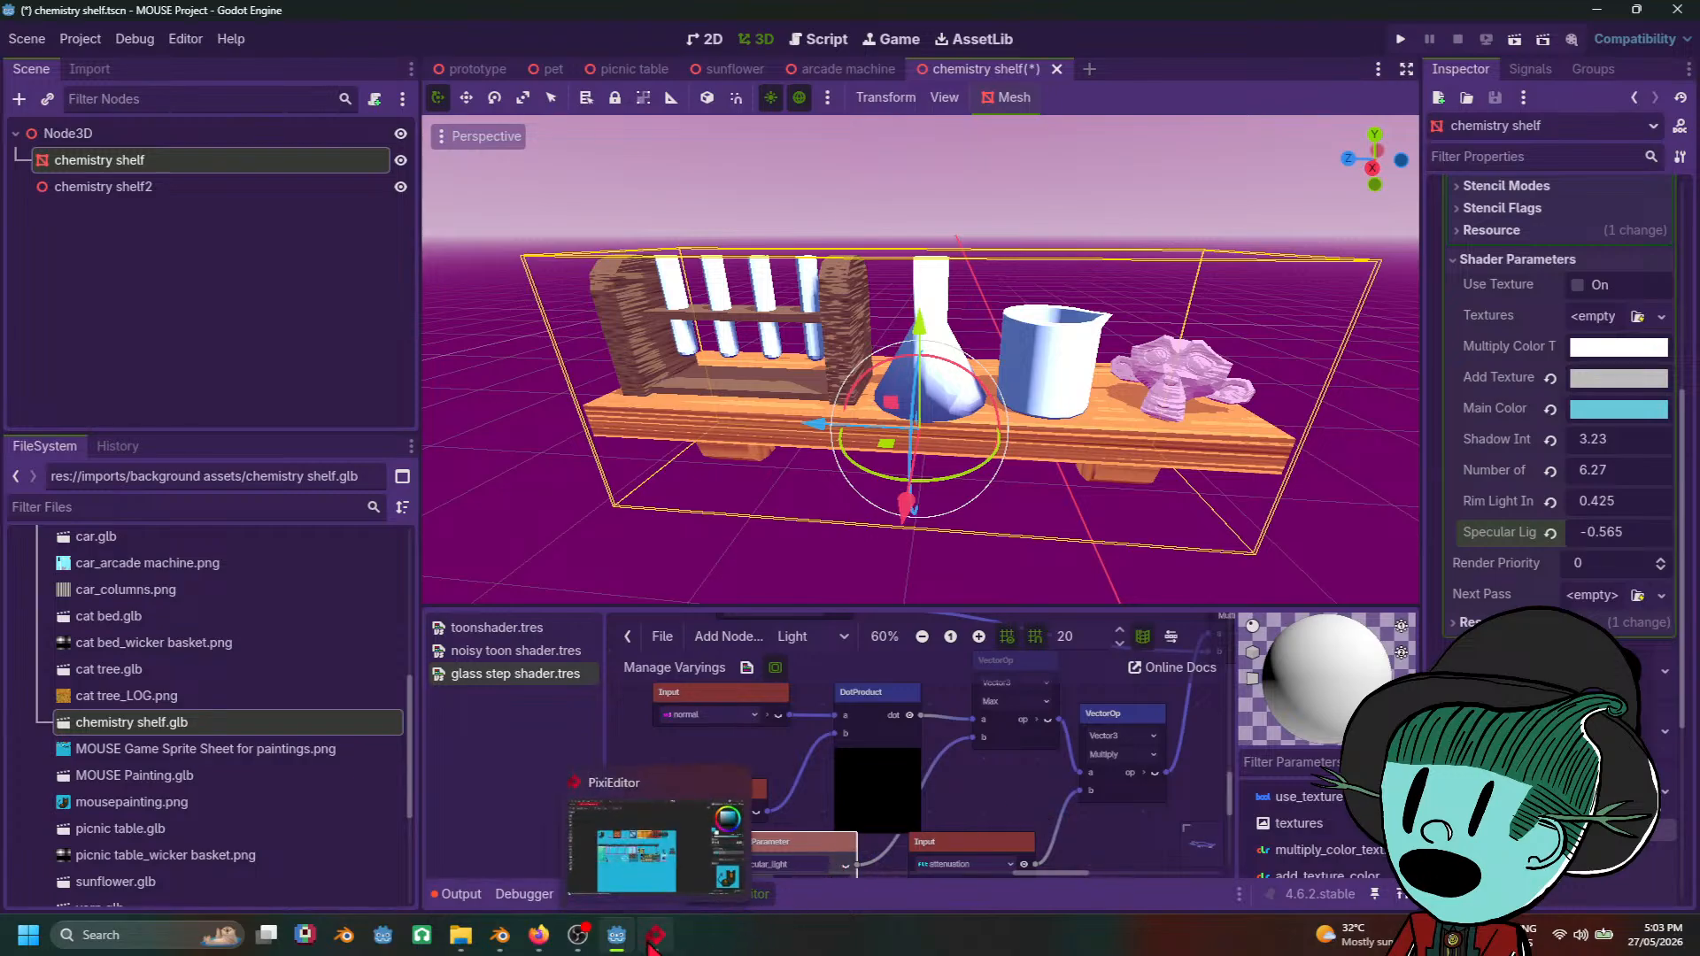
pyautogui.moveTo(673, 876)
pyautogui.click(538, 935)
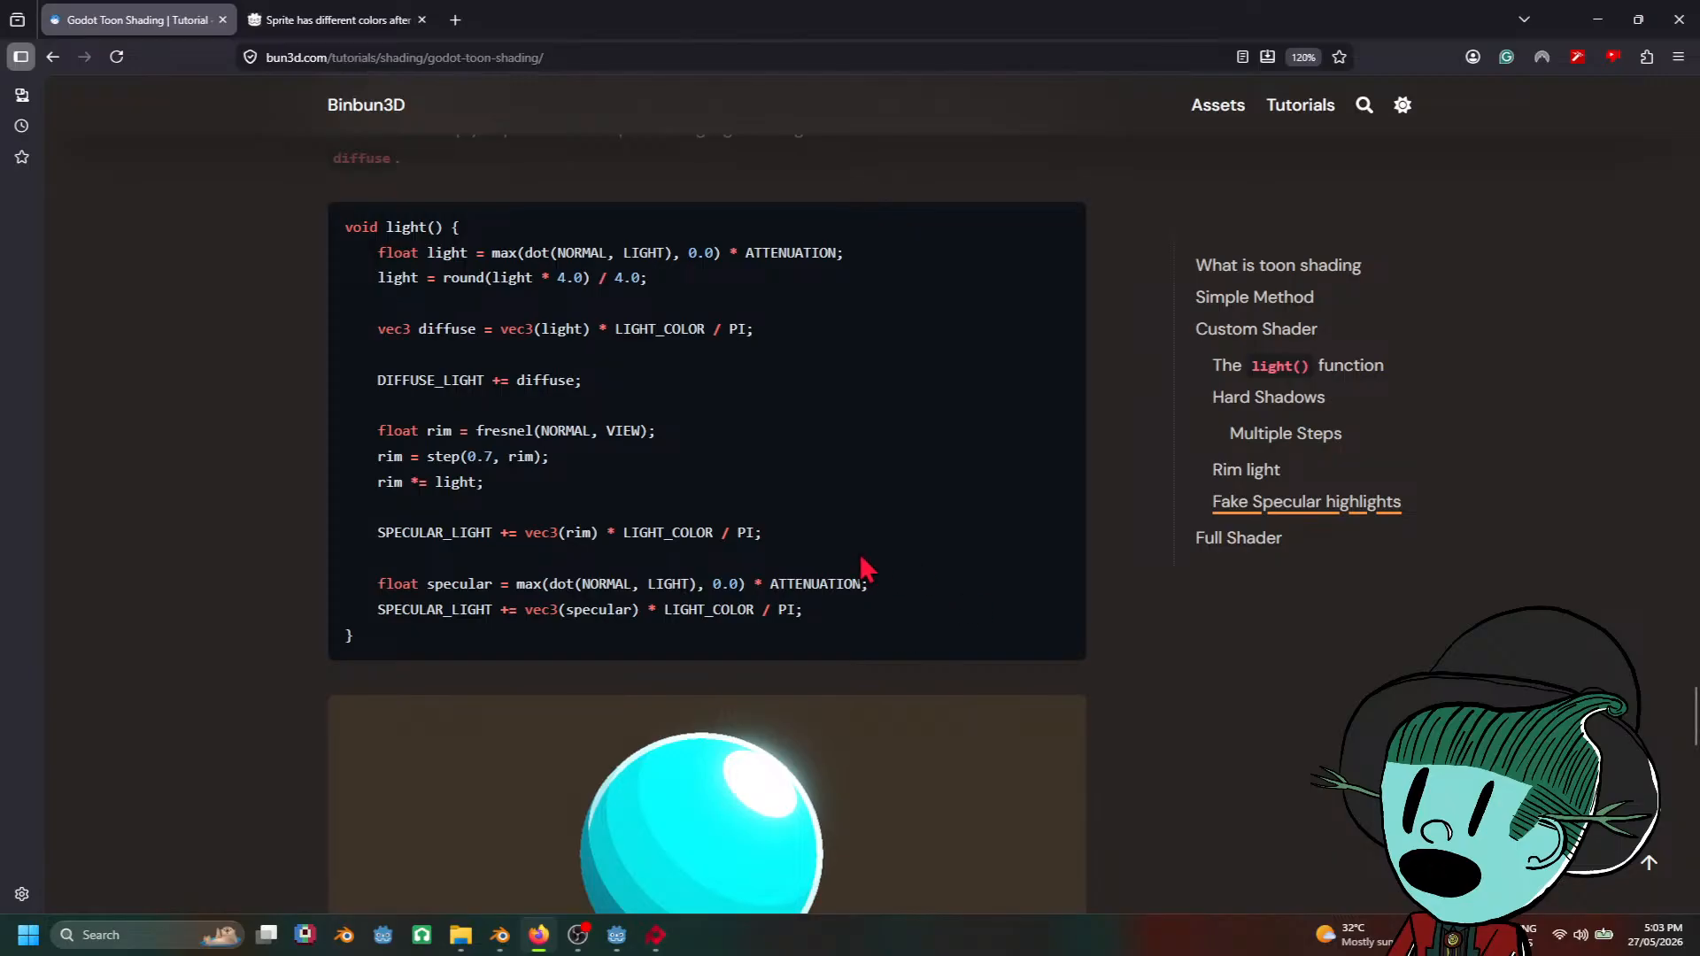
pyautogui.scroll(-5, 865, 570)
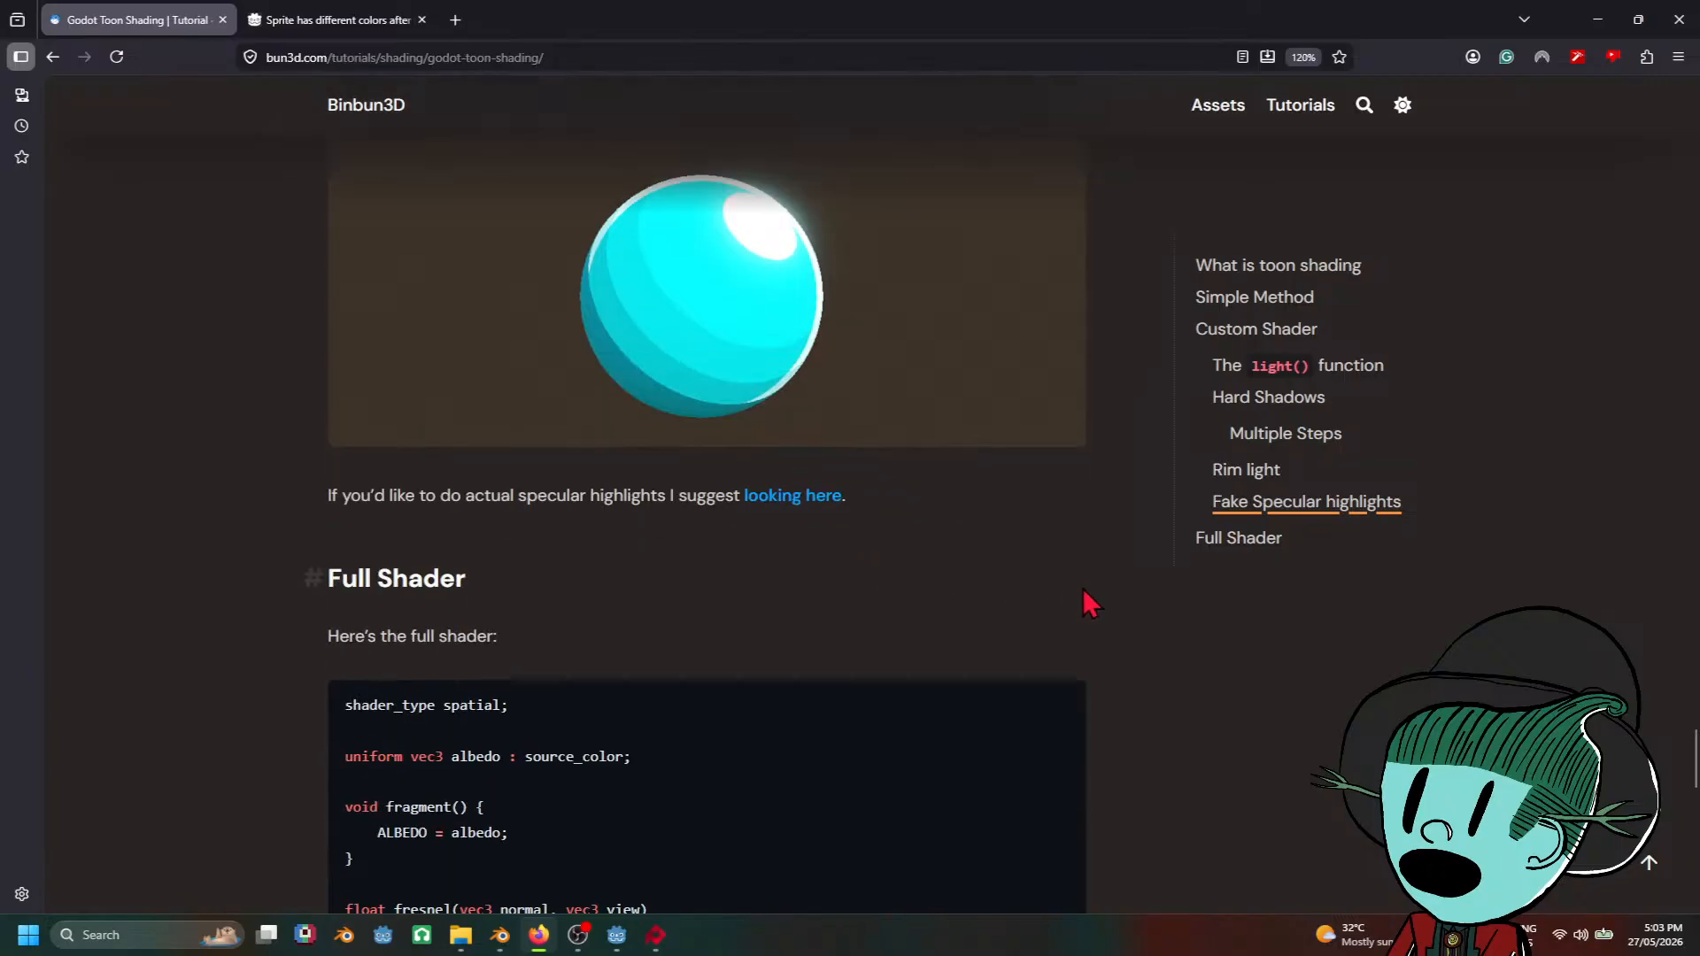
# Step: Compare the specular lines of the tutorial's light() code with the VectorOp, DotProduct and light color nodes in the Godot shader graph
pyautogui.scroll(5, 1084, 592)
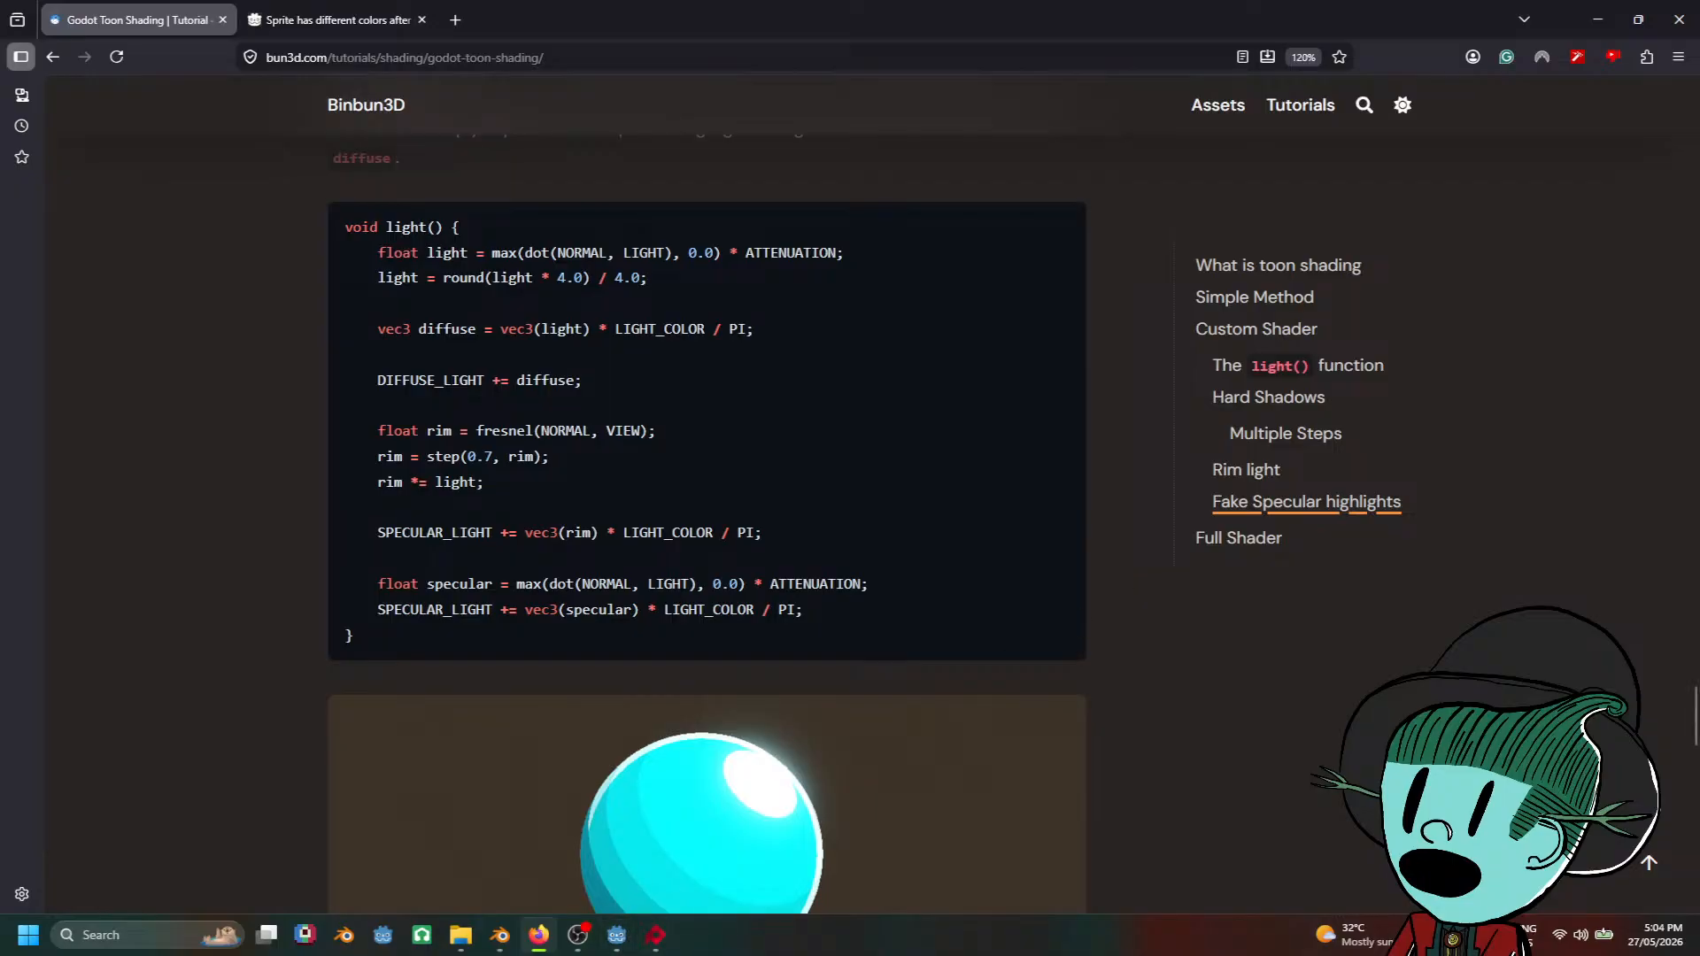
pyautogui.moveTo(622, 918)
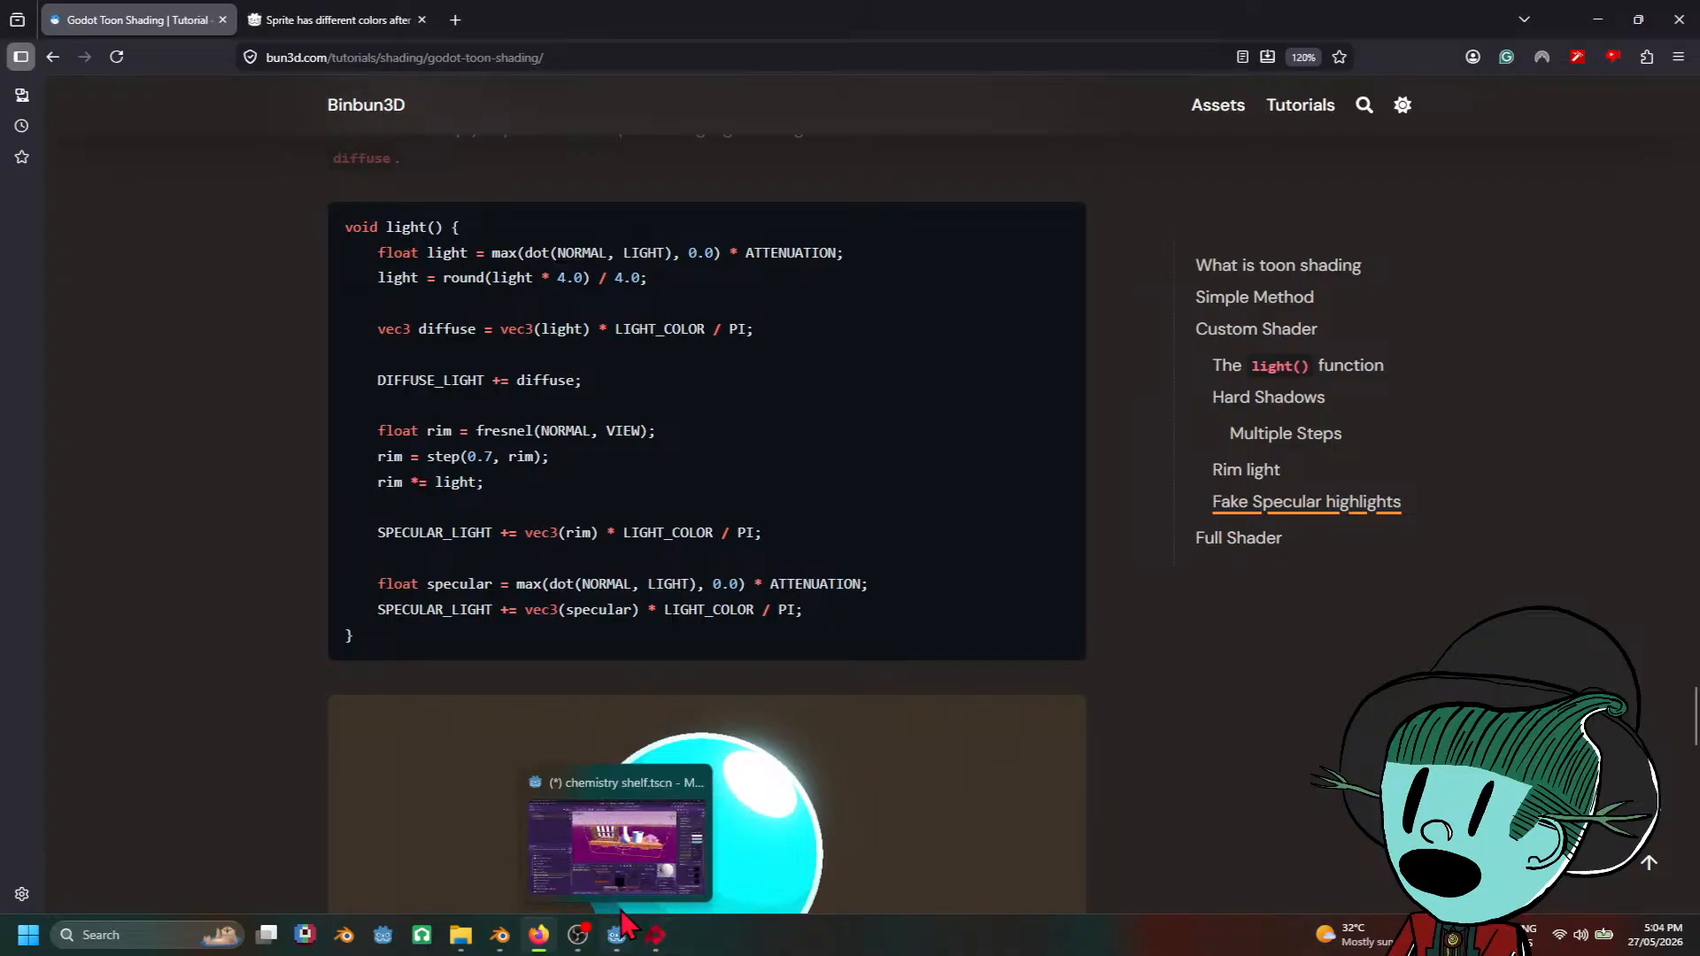
pyautogui.click(631, 852)
pyautogui.moveTo(900, 709); pyautogui.dragTo(670, 726, button='middle')
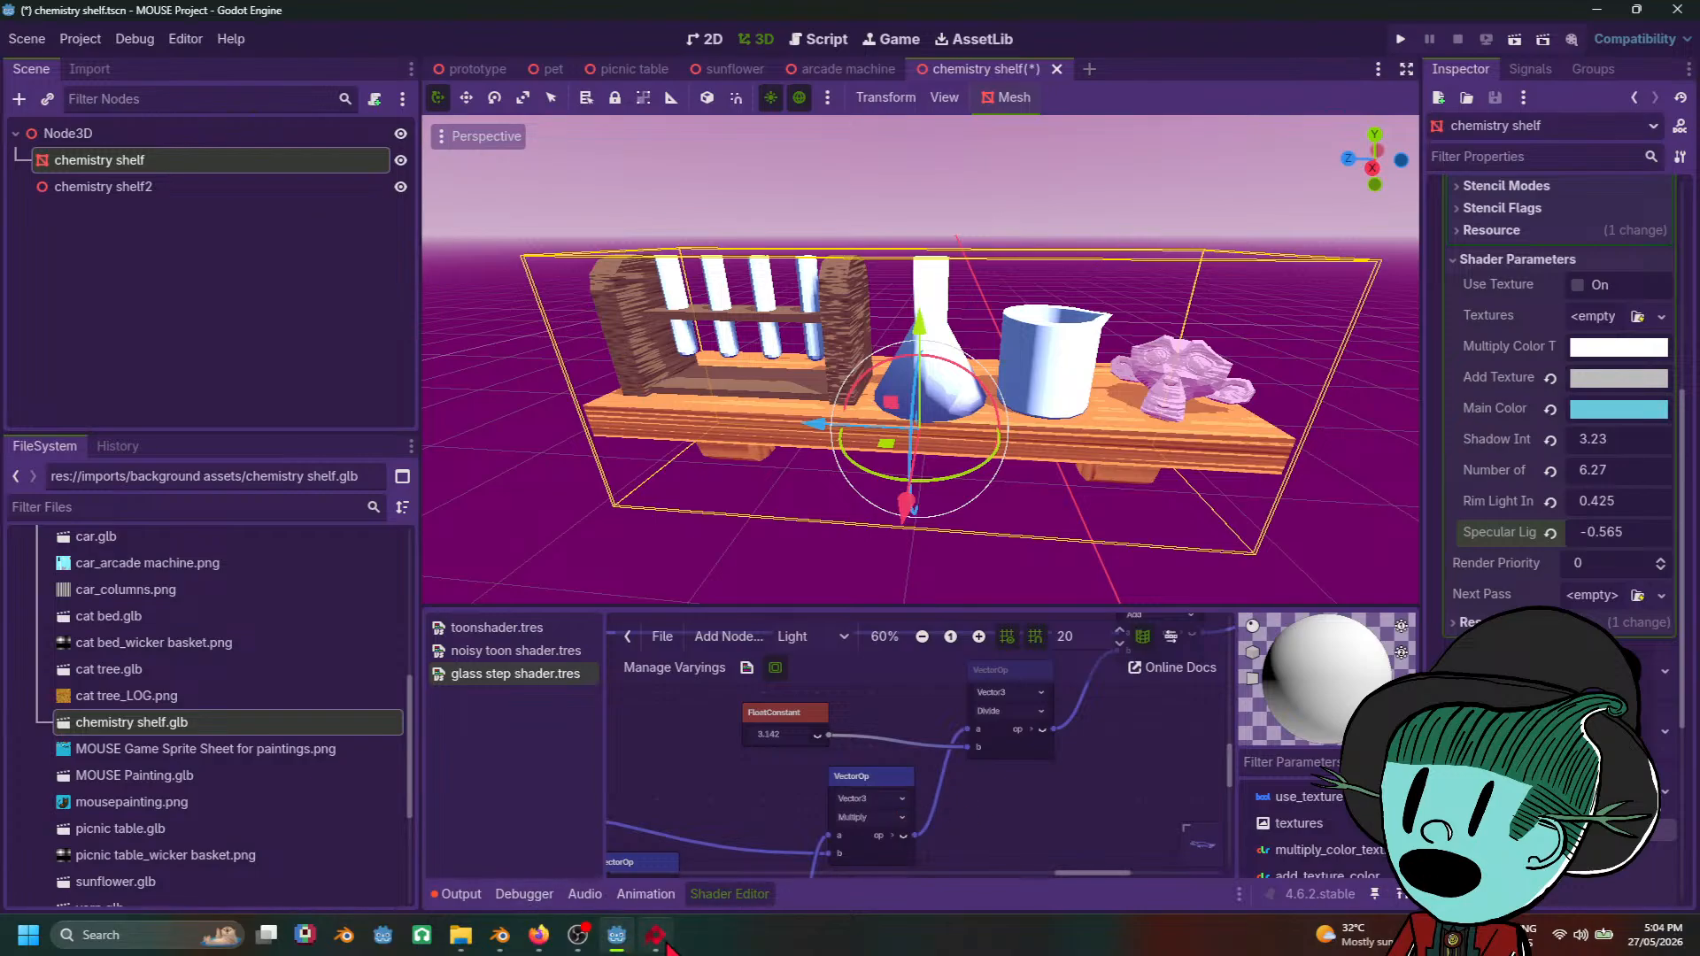
pyautogui.moveTo(989, 799); pyautogui.dragTo(1233, 724, button='middle')
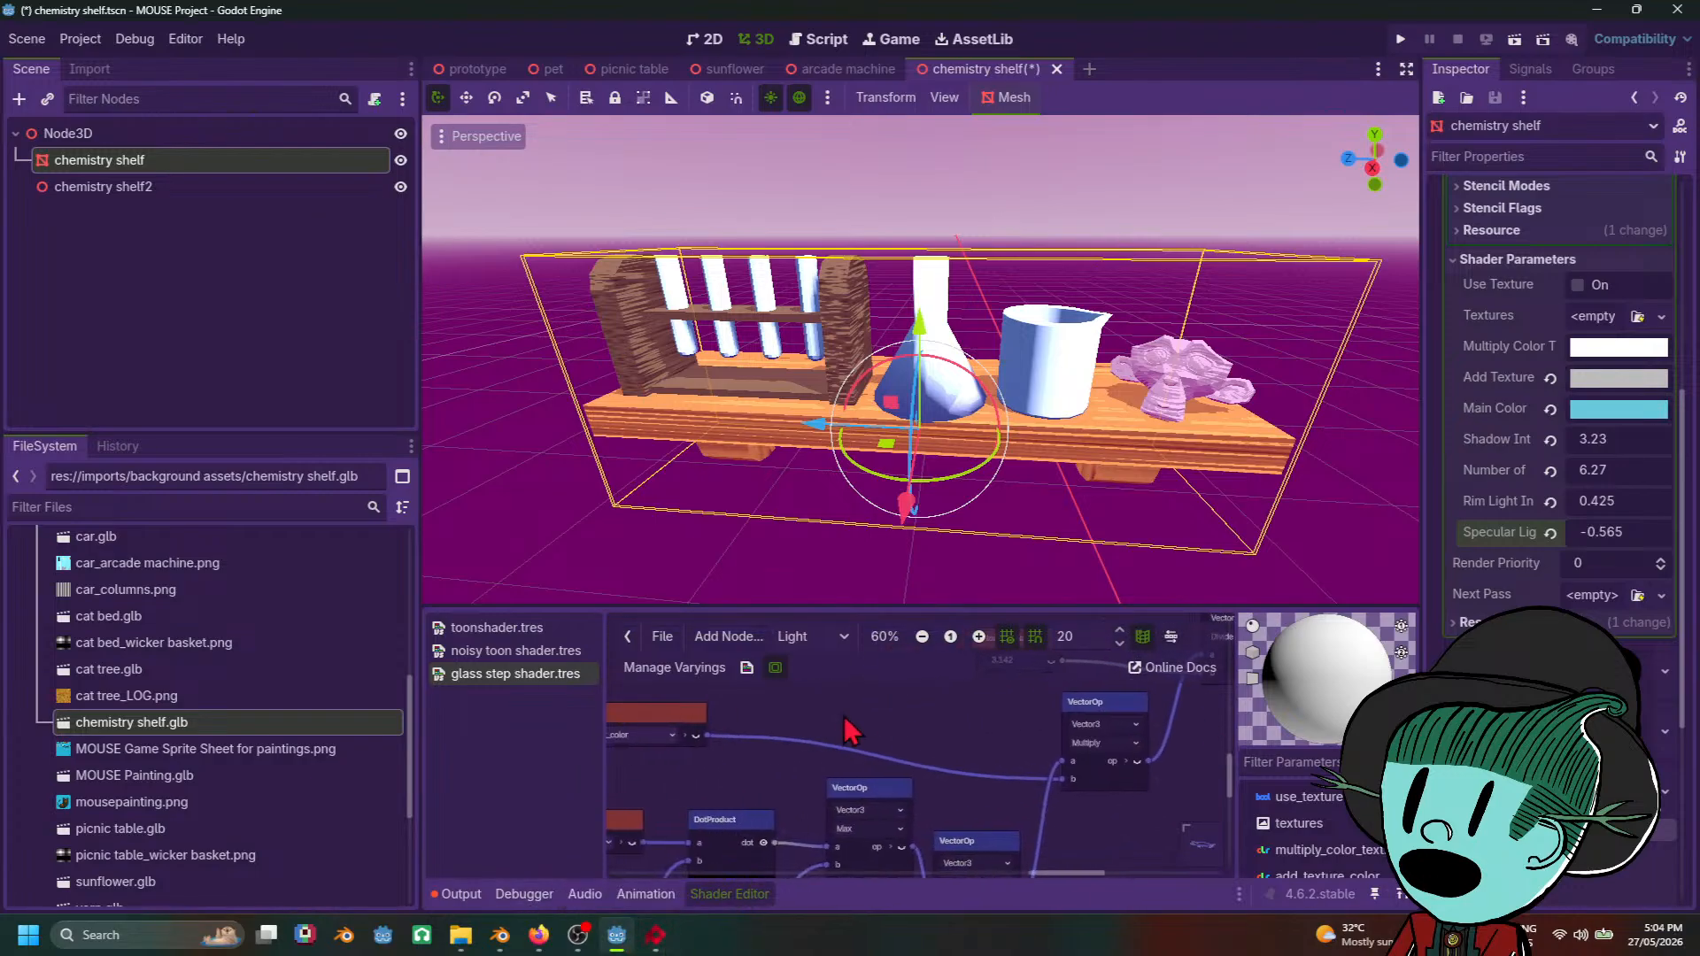
pyautogui.moveTo(845, 720); pyautogui.dragTo(821, 753, button='middle')
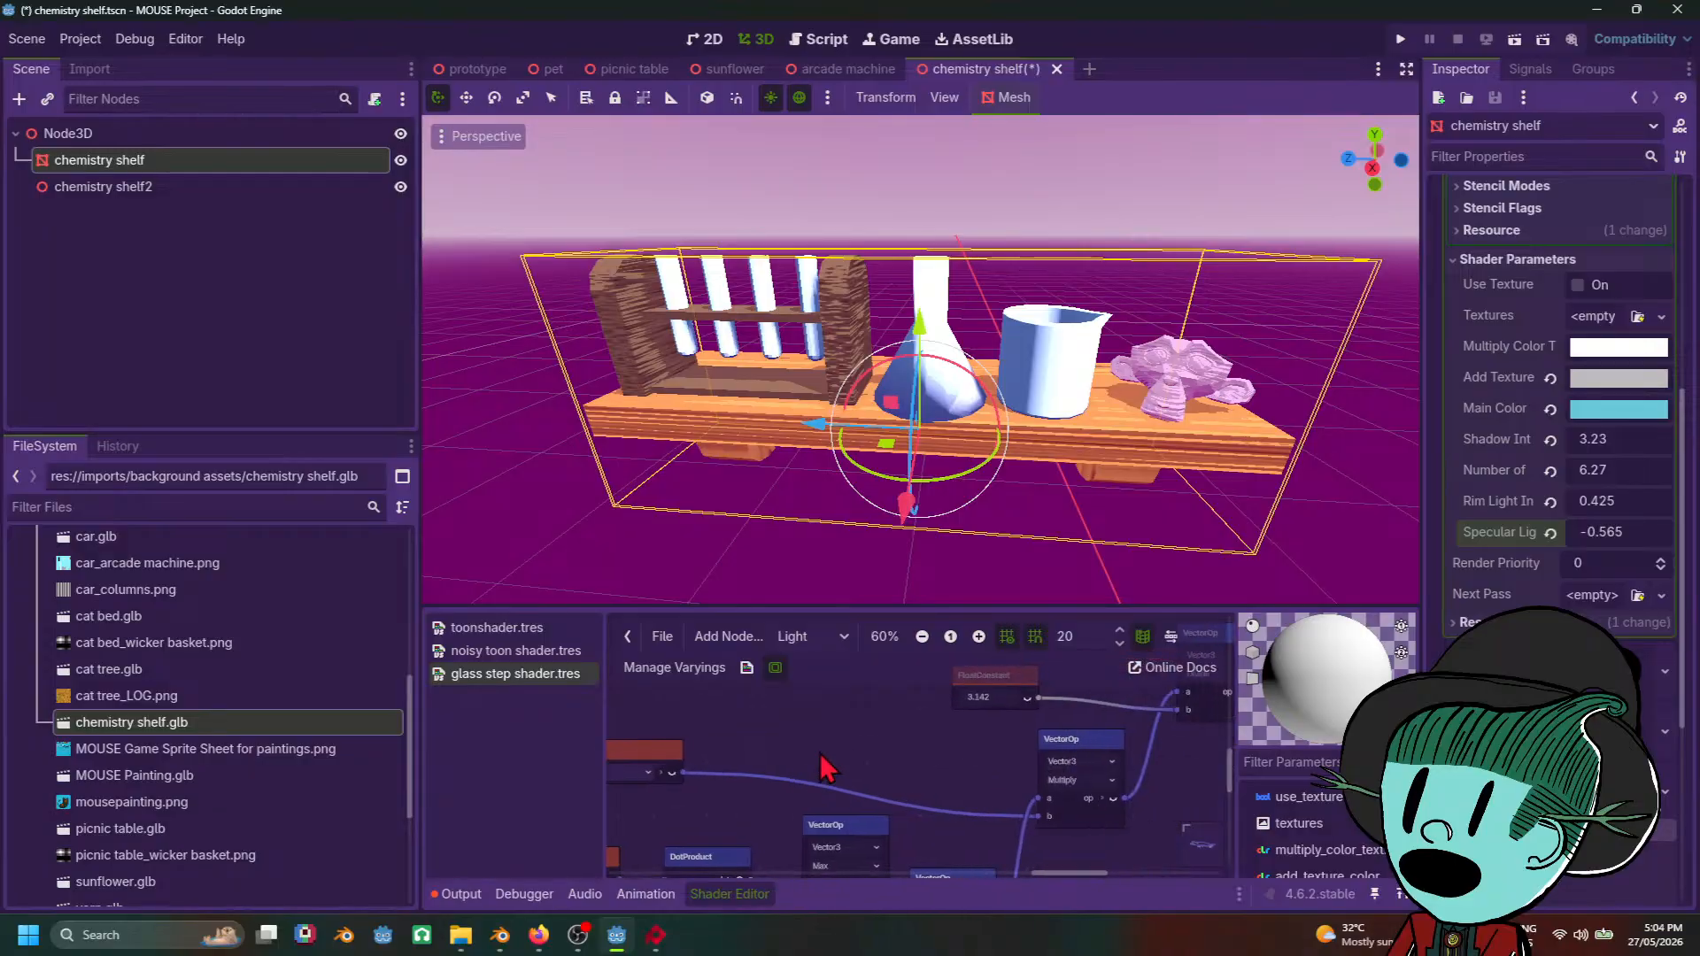
pyautogui.click(649, 932)
pyautogui.click(617, 932)
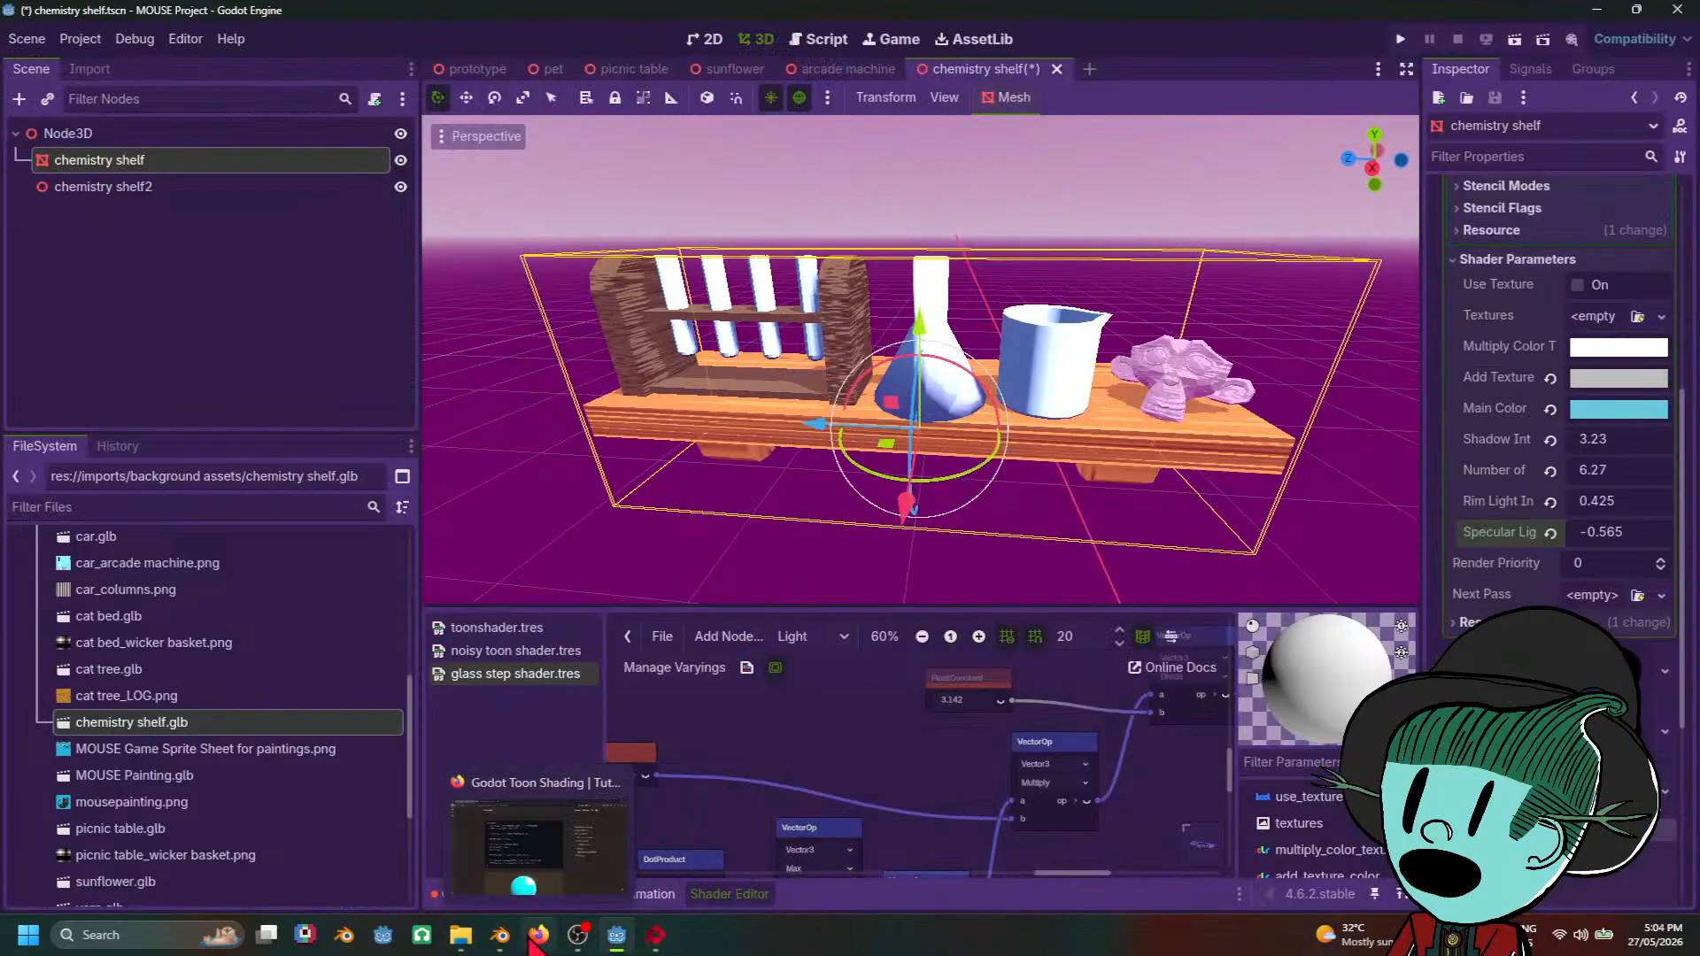
pyautogui.click(540, 877)
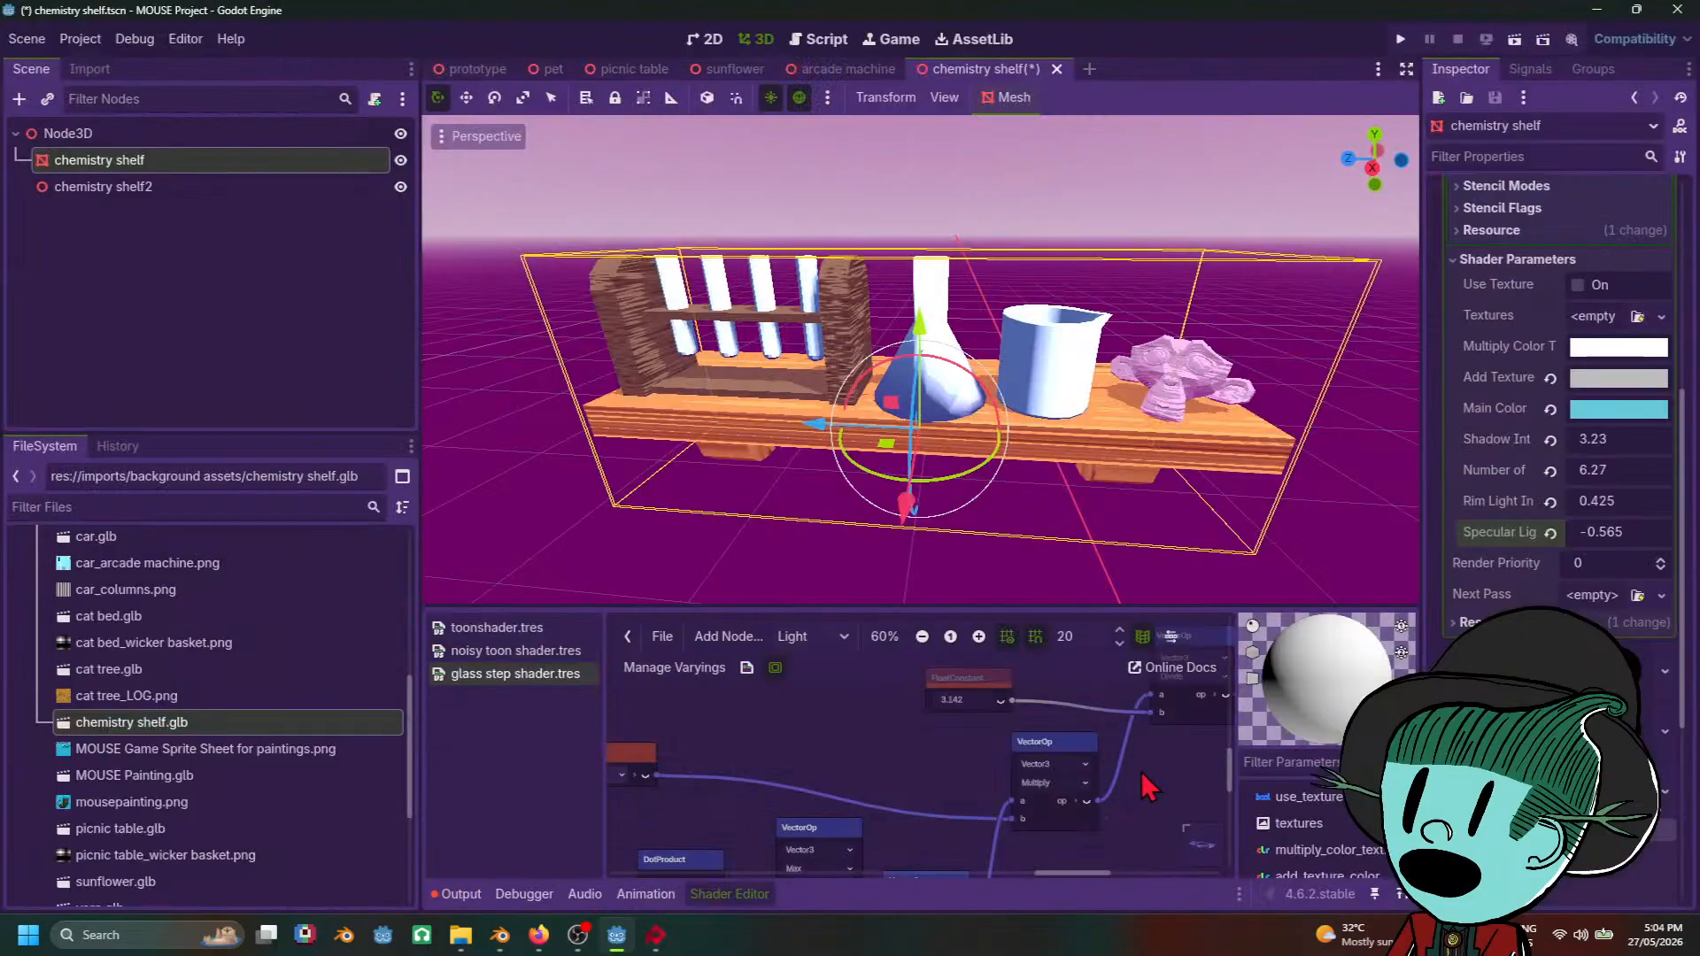
# Step: Trace how the specular Divide and Add nodes connect to the output node in the glass step shader's Light graph
pyautogui.moveTo(1139, 770); pyautogui.dragTo(817, 655, button='middle')
pyautogui.scroll(-3, 824, 670)
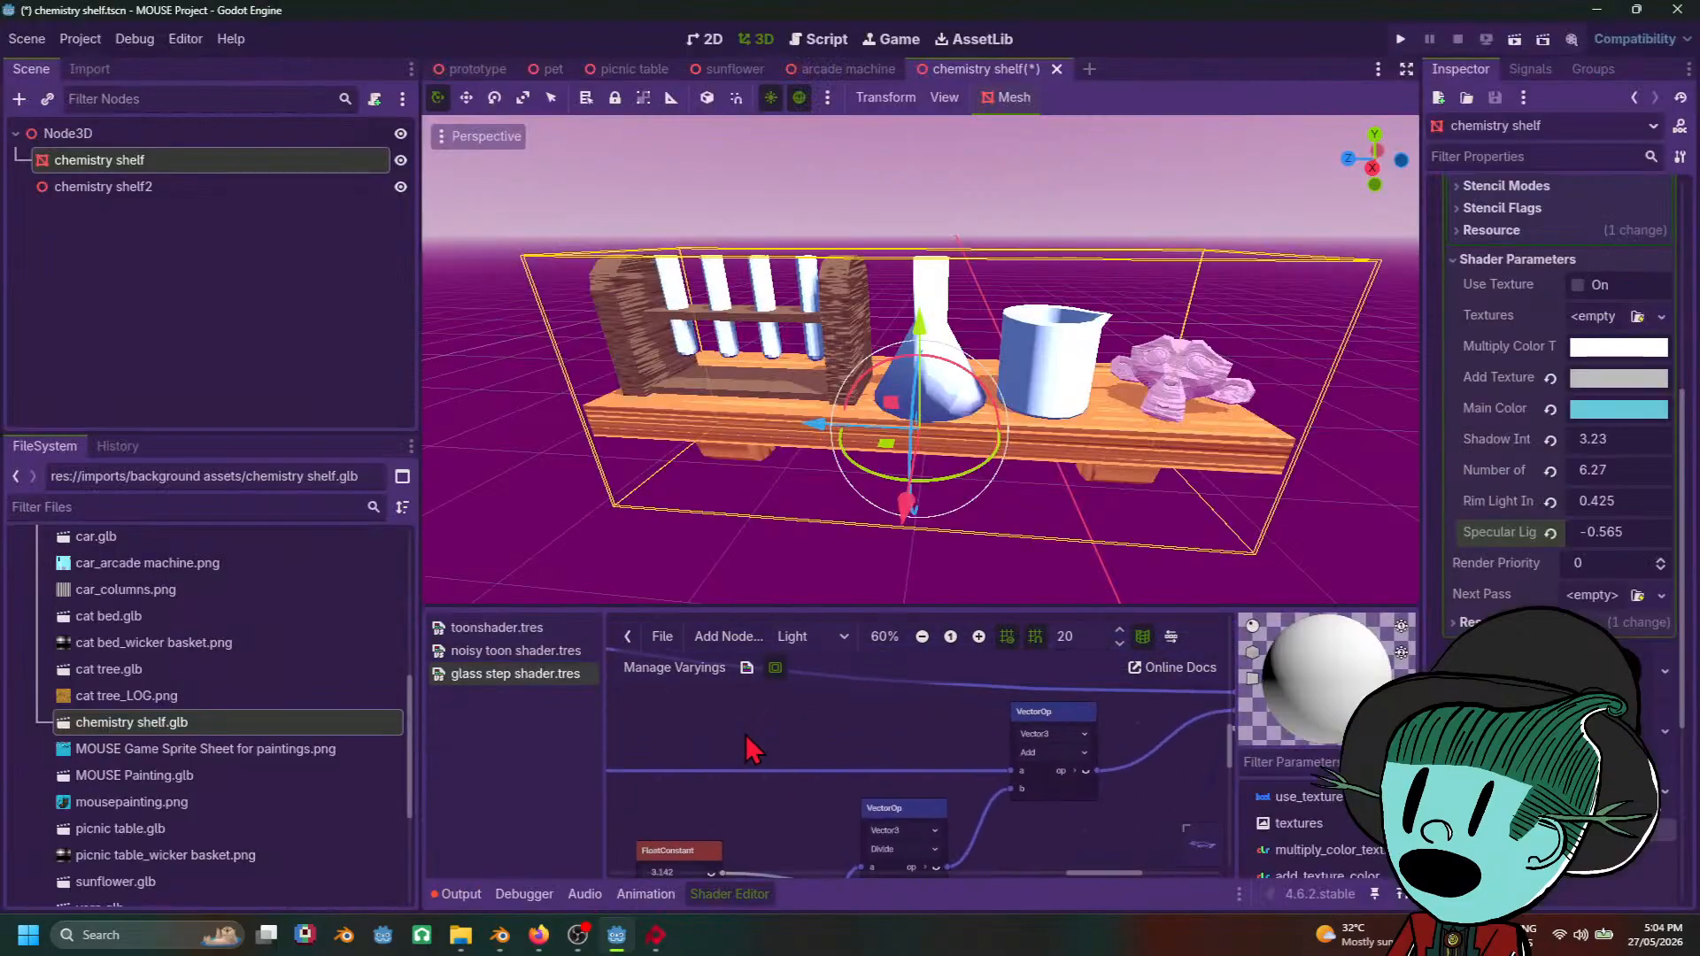
pyautogui.moveTo(878, 737); pyautogui.dragTo(995, 735, button='middle')
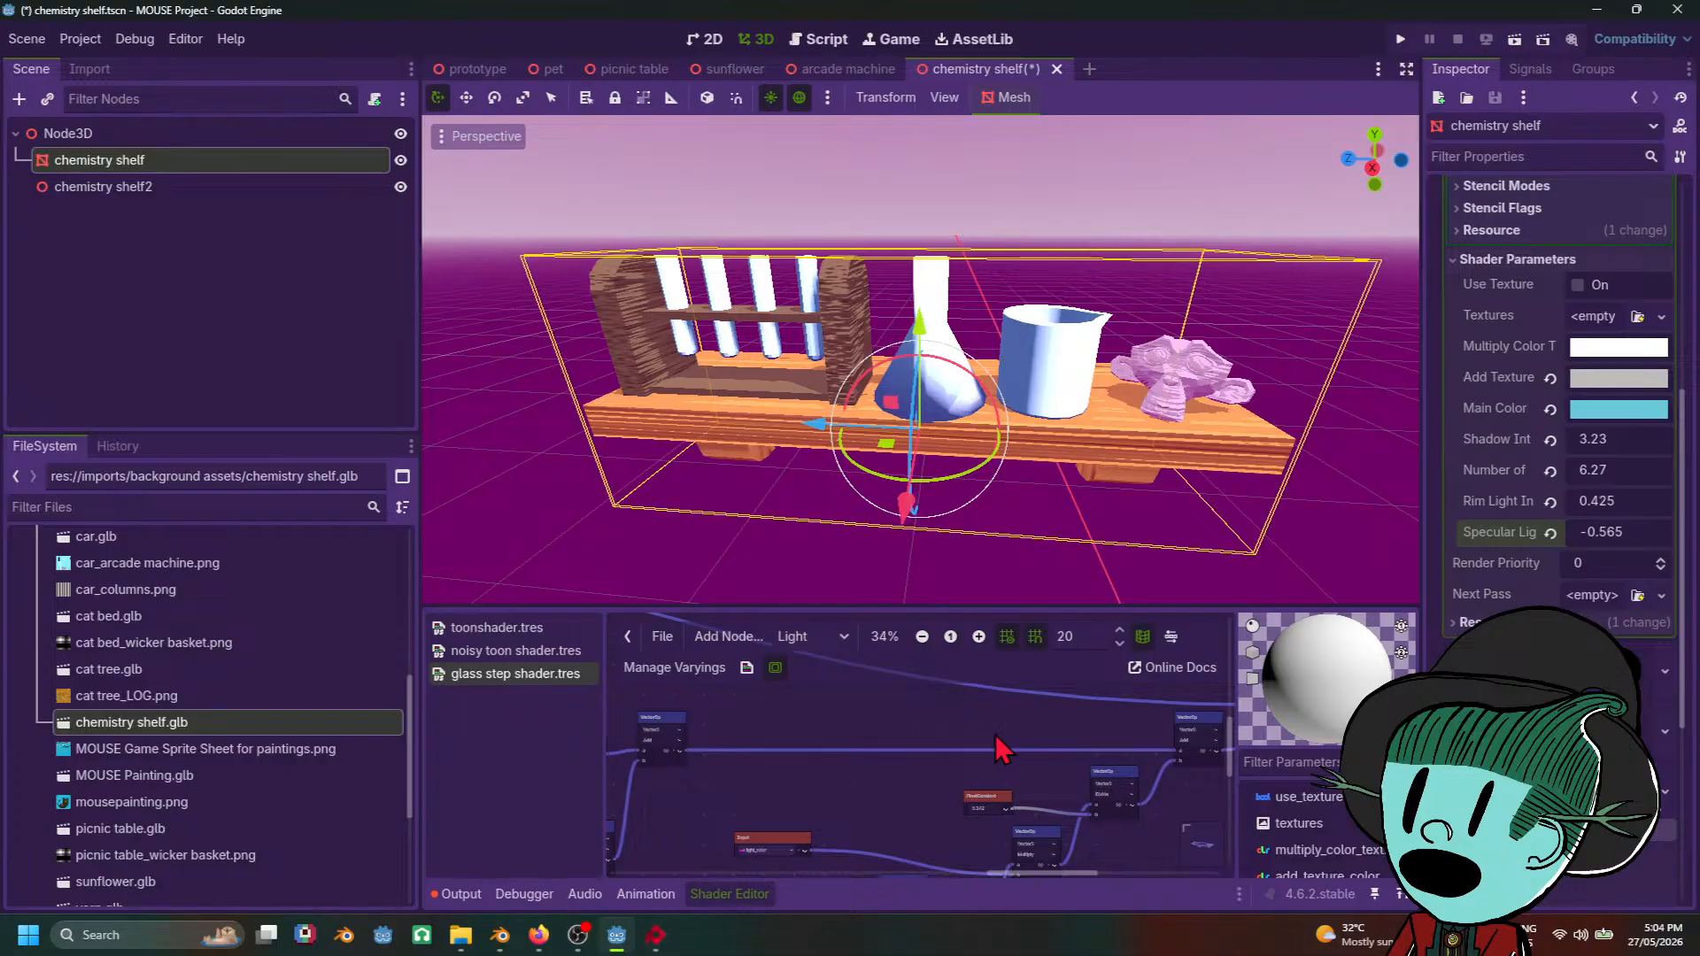
pyautogui.moveTo(997, 735); pyautogui.dragTo(1074, 725, button='middle')
pyautogui.moveTo(886, 734); pyautogui.dragTo(724, 763, button='middle')
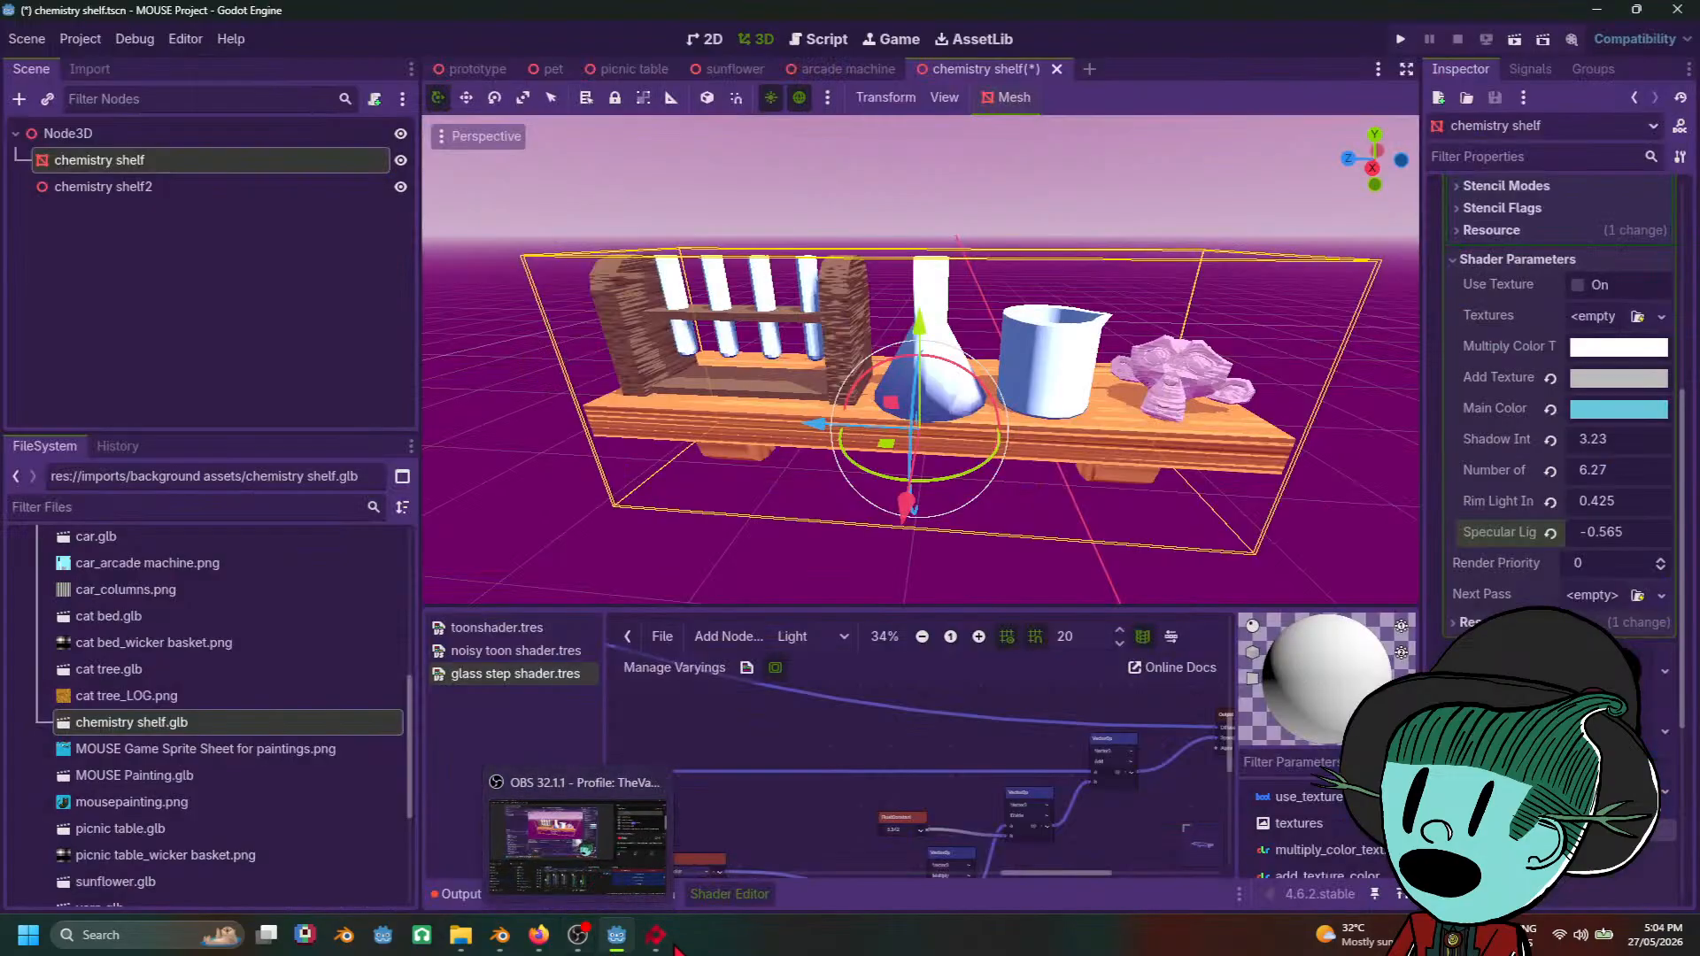
pyautogui.moveTo(659, 948)
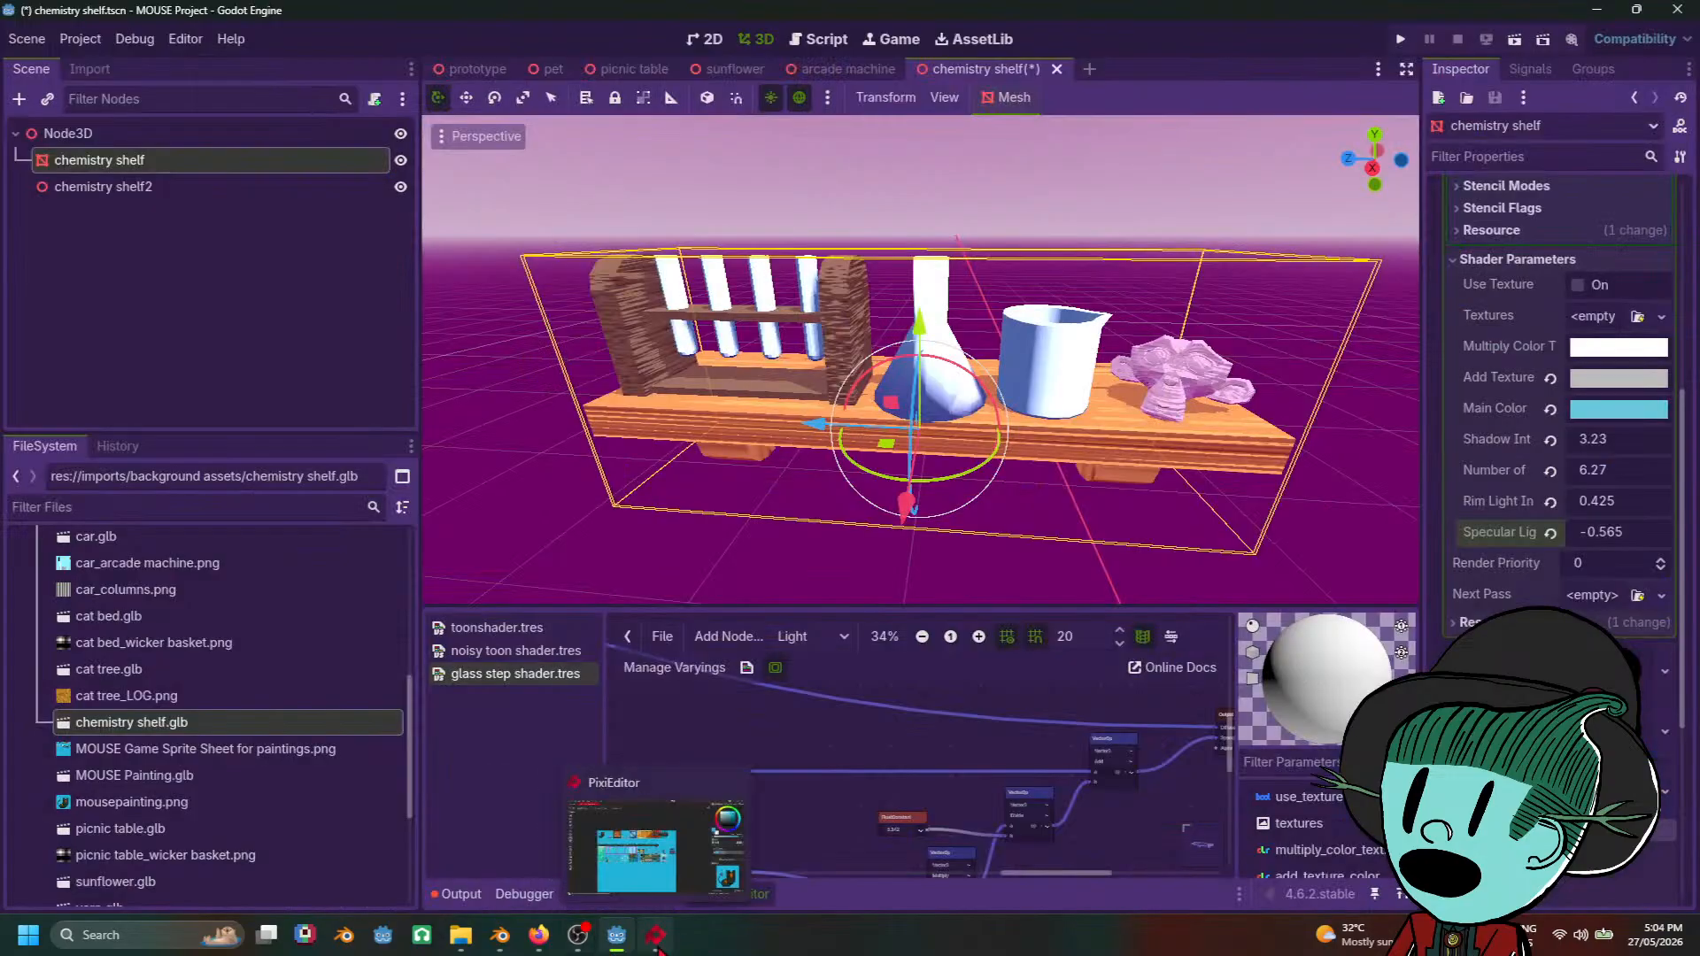
pyautogui.moveTo(672, 859)
pyautogui.moveTo(539, 935)
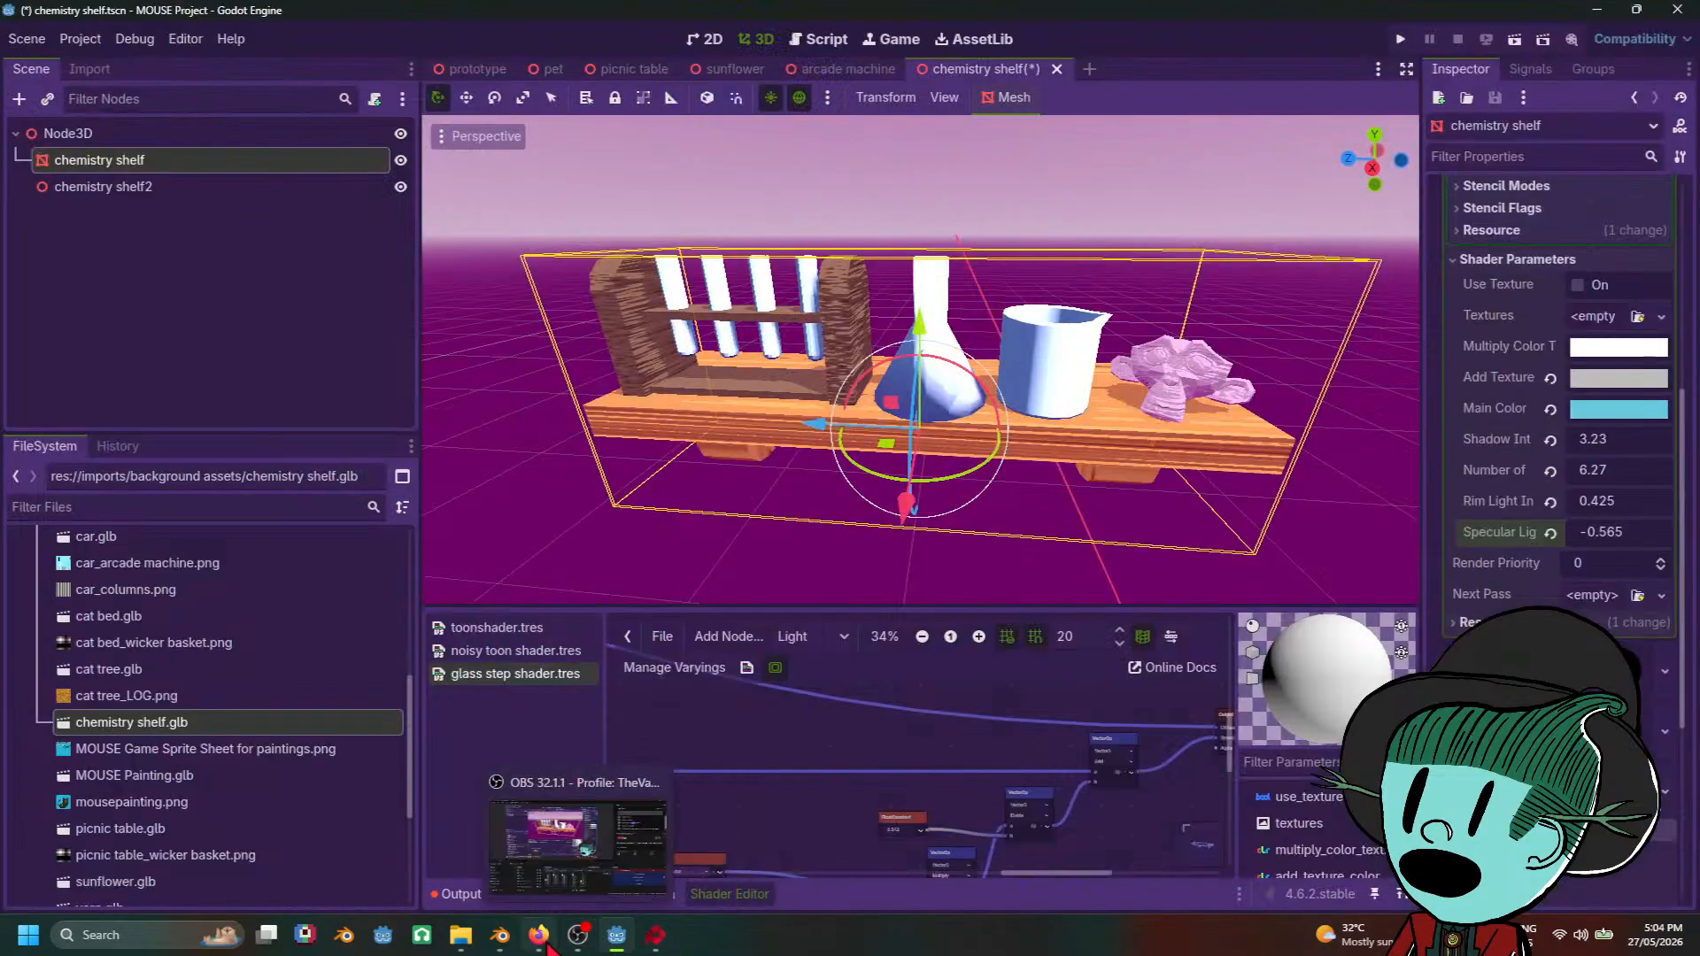
pyautogui.moveTo(546, 884)
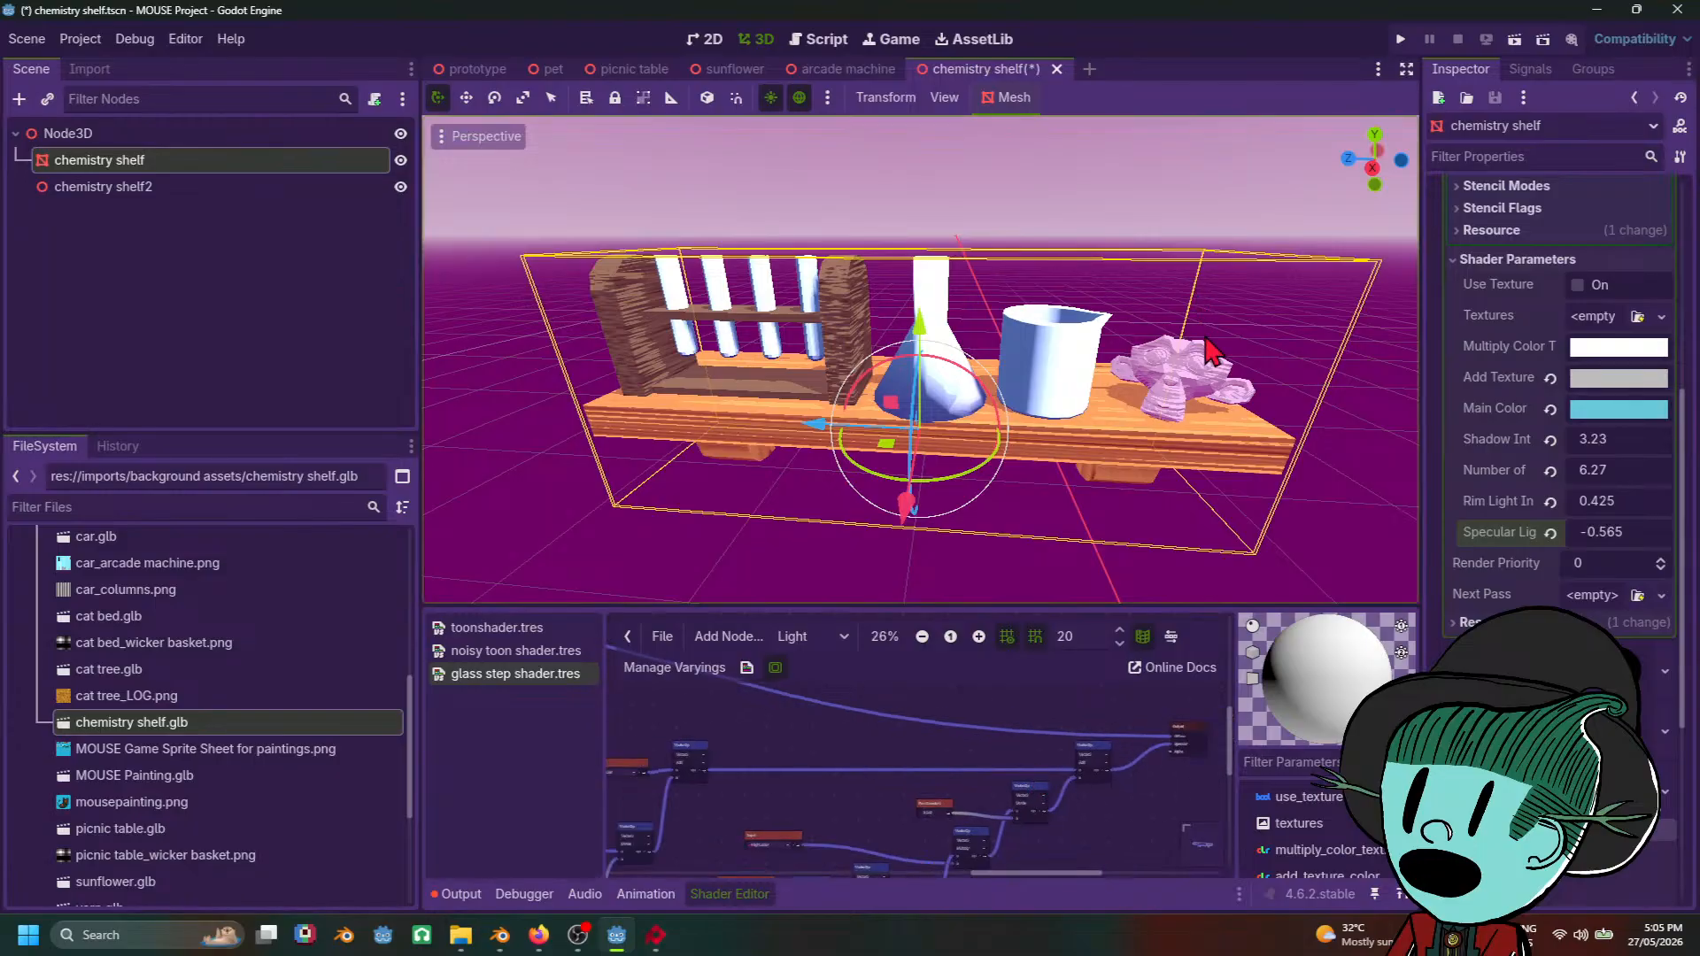
# Step: Examine the shelf's glass from the side and recheck the whole specular chain against the Fake Specular highlights section in Firefox
pyautogui.moveTo(1213, 354); pyautogui.dragTo(1084, 283, button='middle')
pyautogui.scroll(-2, 749, 709)
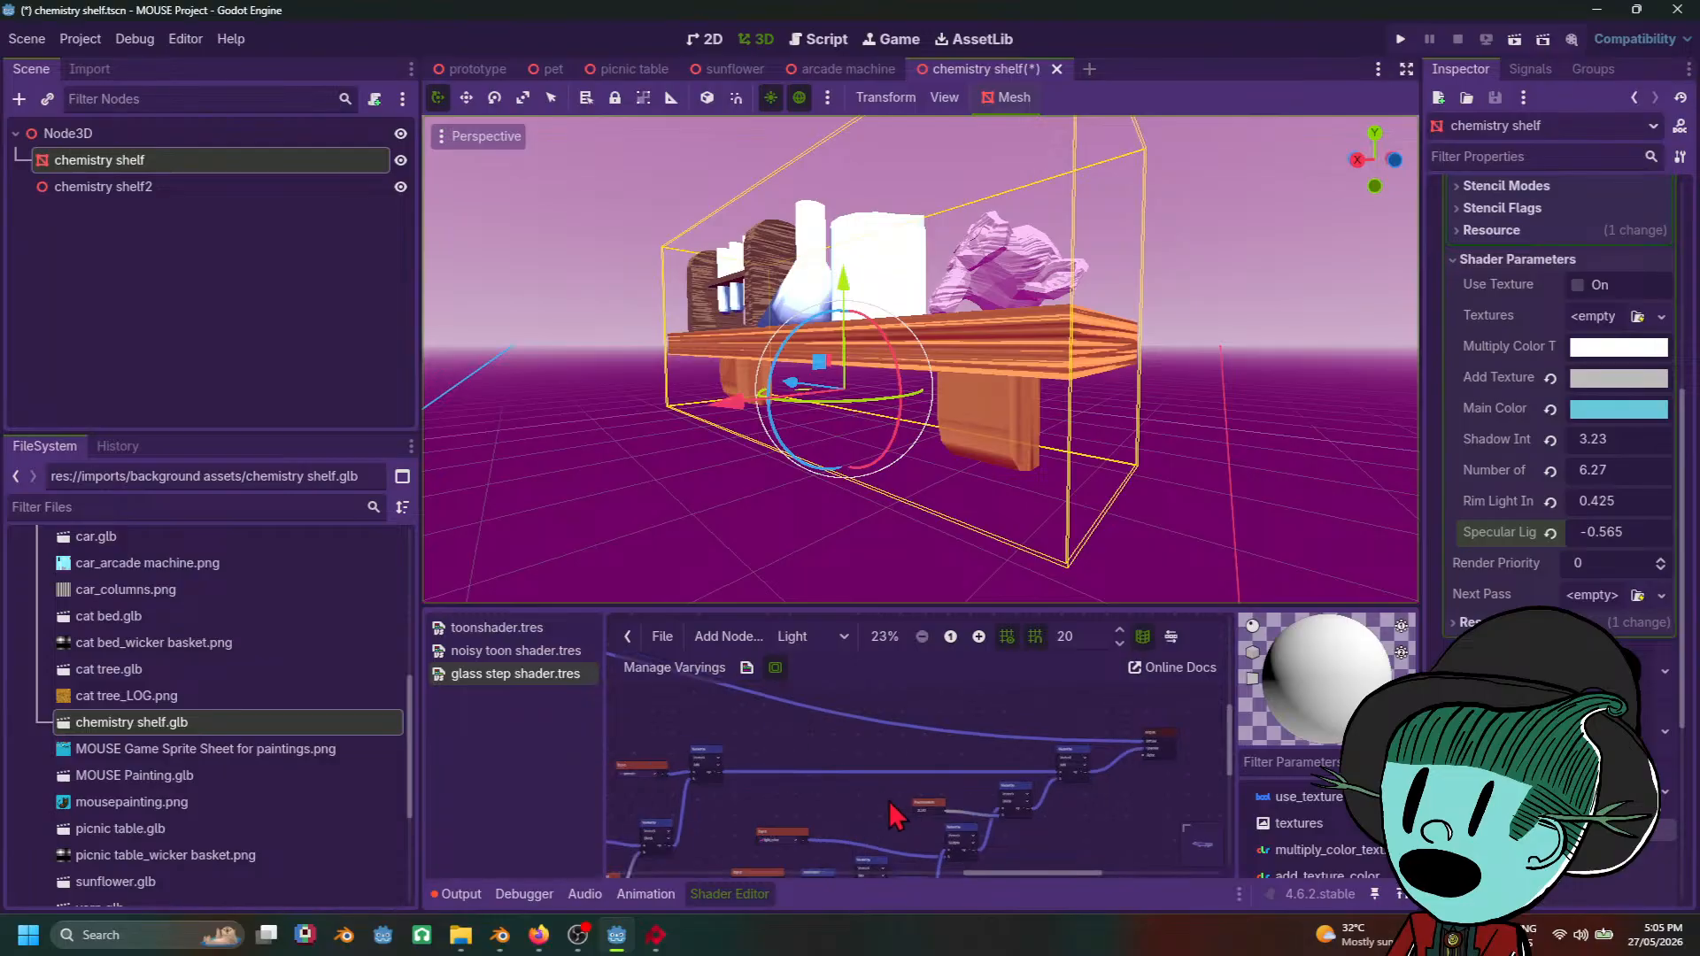
pyautogui.moveTo(776, 742); pyautogui.dragTo(991, 728, button='middle')
pyautogui.moveTo(848, 706); pyautogui.dragTo(983, 797)
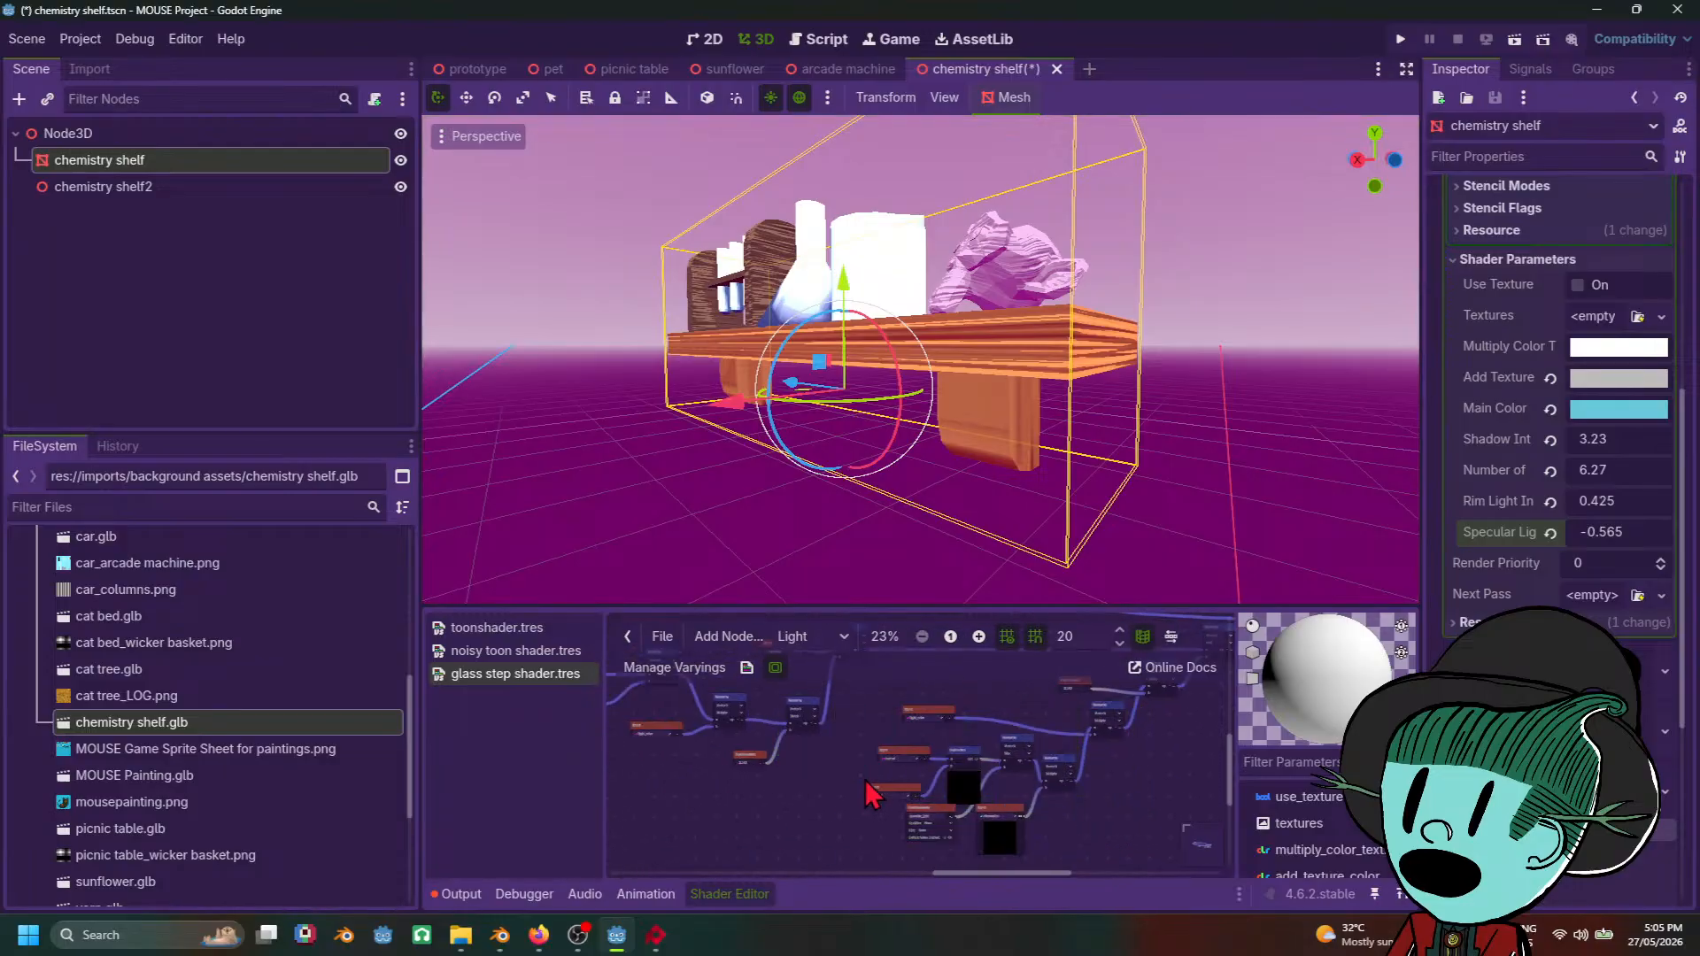
pyautogui.moveTo(864, 779); pyautogui.dragTo(777, 852, button='middle')
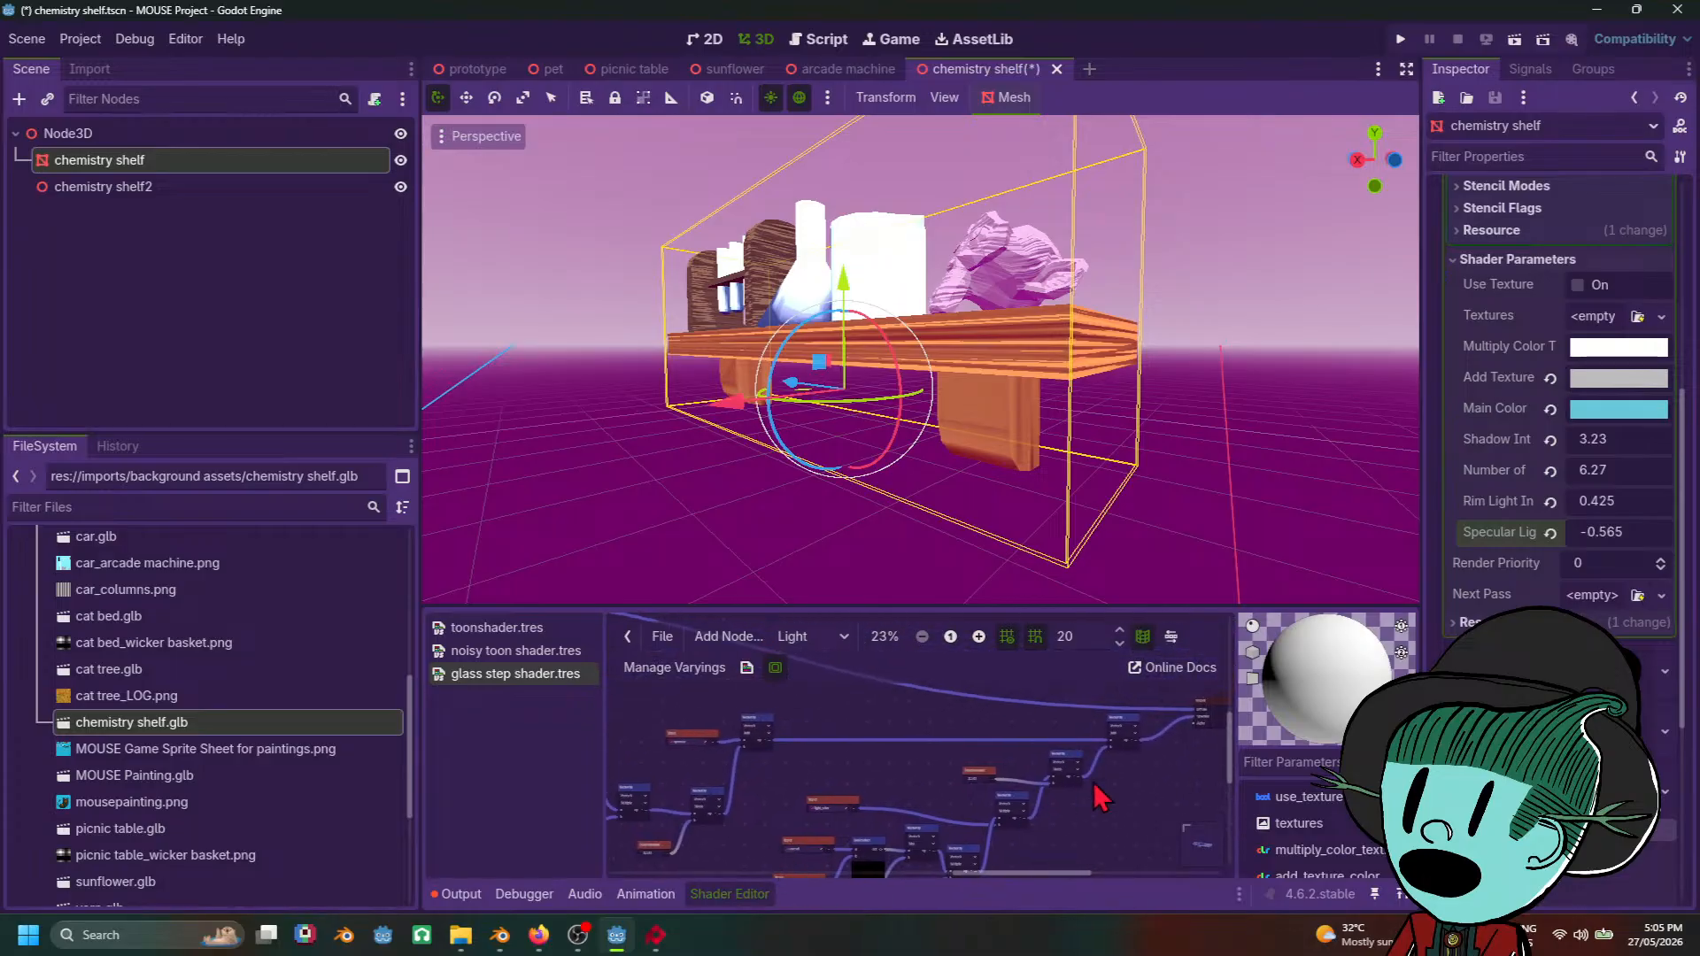
pyautogui.click(538, 935)
pyautogui.scroll(5, 944, 607)
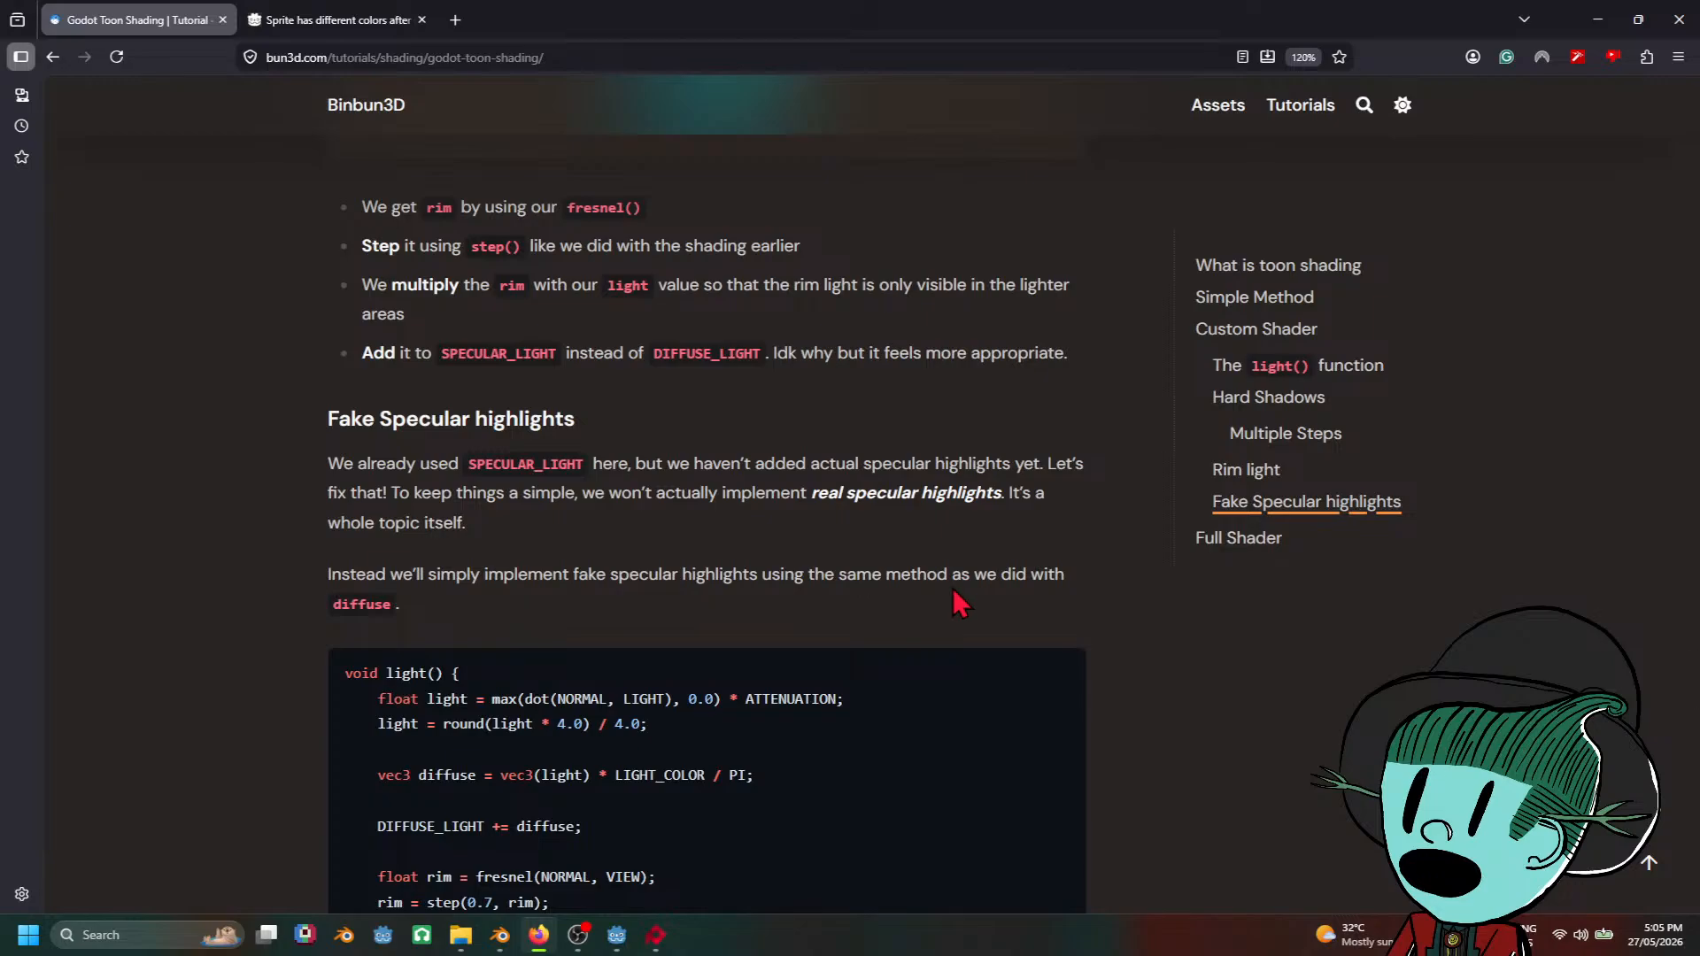
pyautogui.scroll(-4, 959, 605)
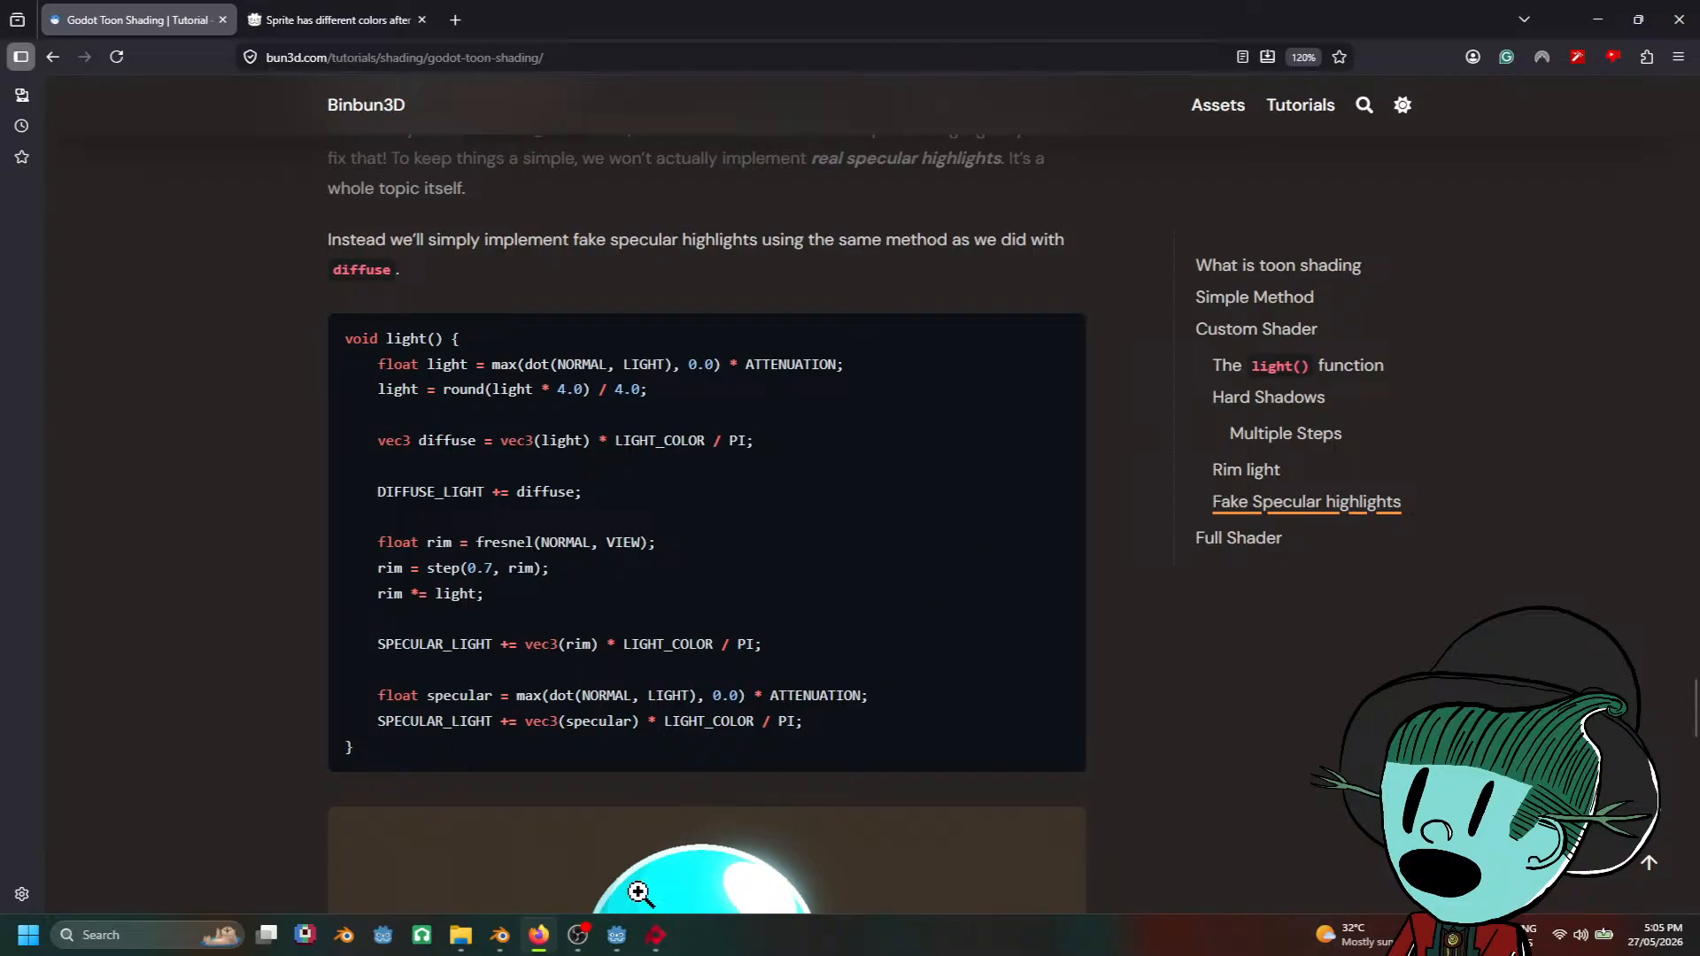
pyautogui.moveTo(617, 935)
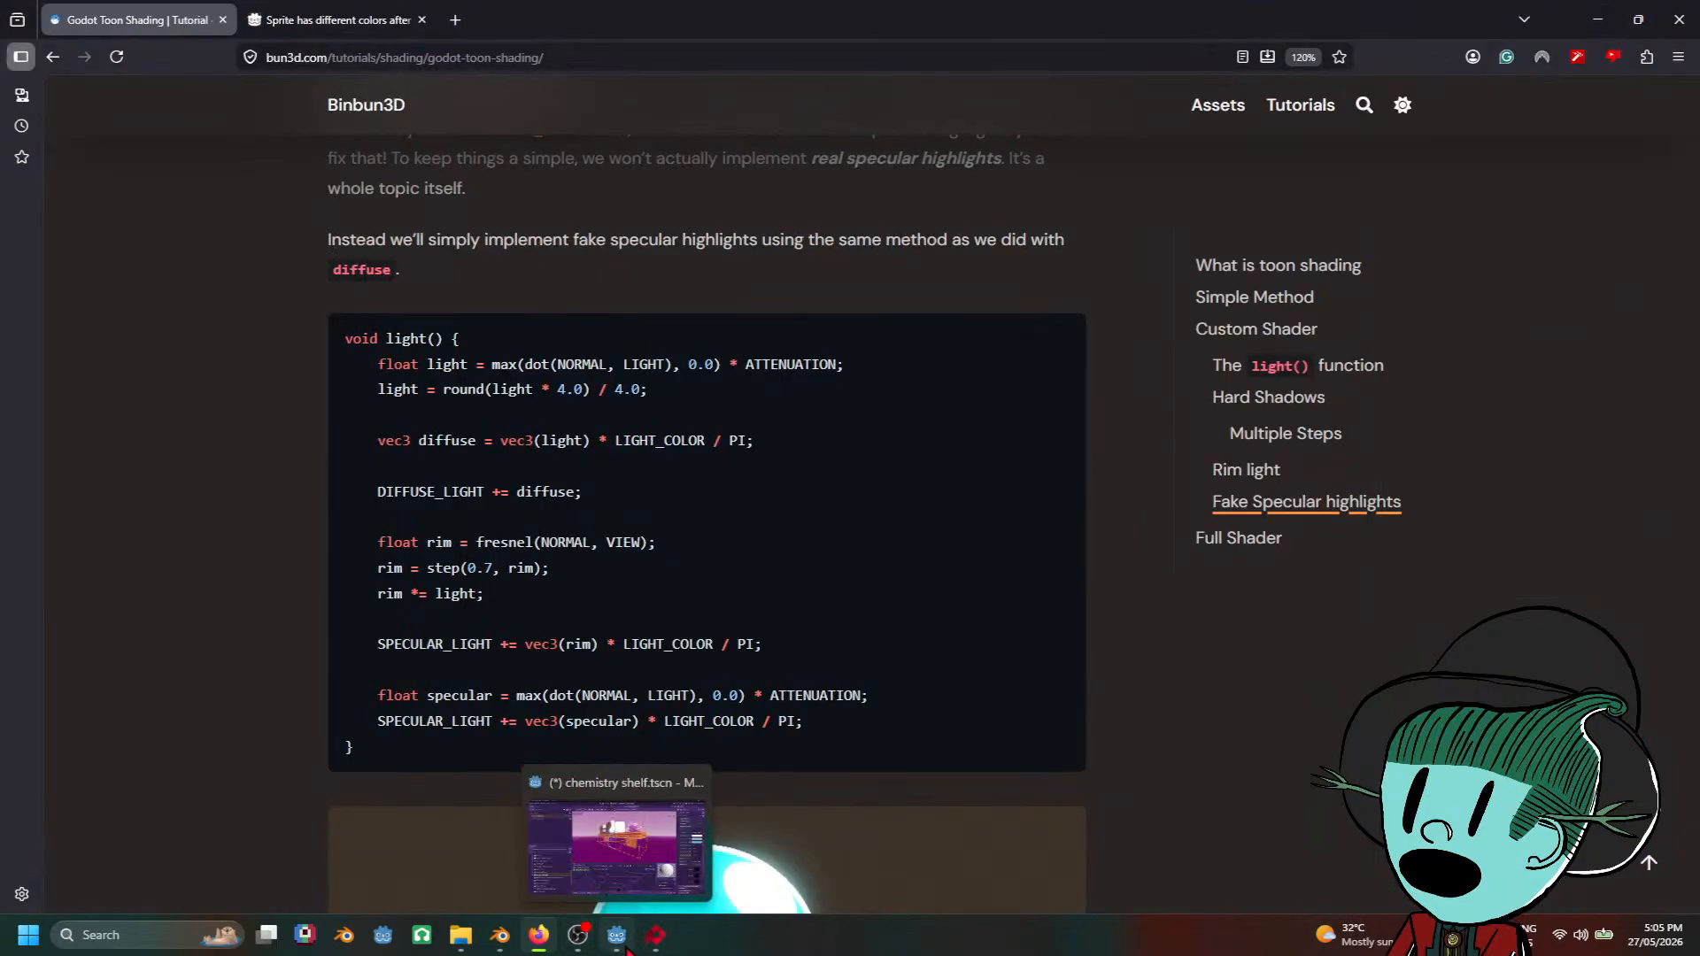
pyautogui.click(617, 935)
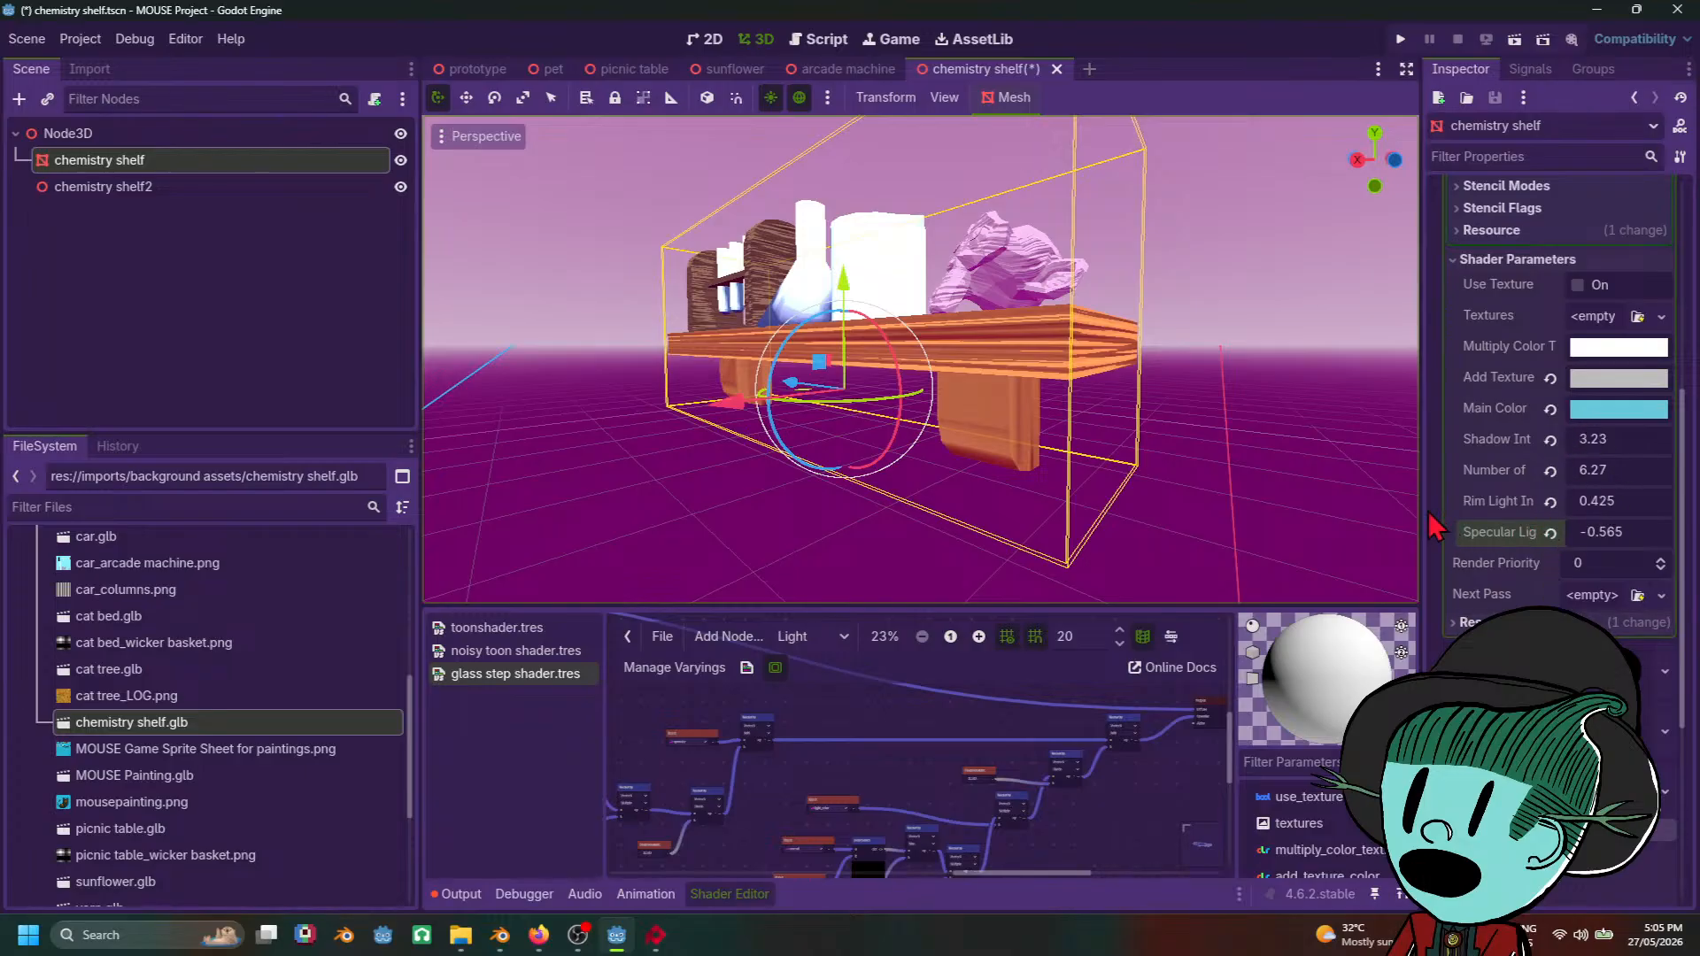
# Step: Widen the Inspector to show full parameter names and set the glass material's Rim Light Intensity to 0.505
pyautogui.moveTo(1422, 511); pyautogui.dragTo(1310, 510)
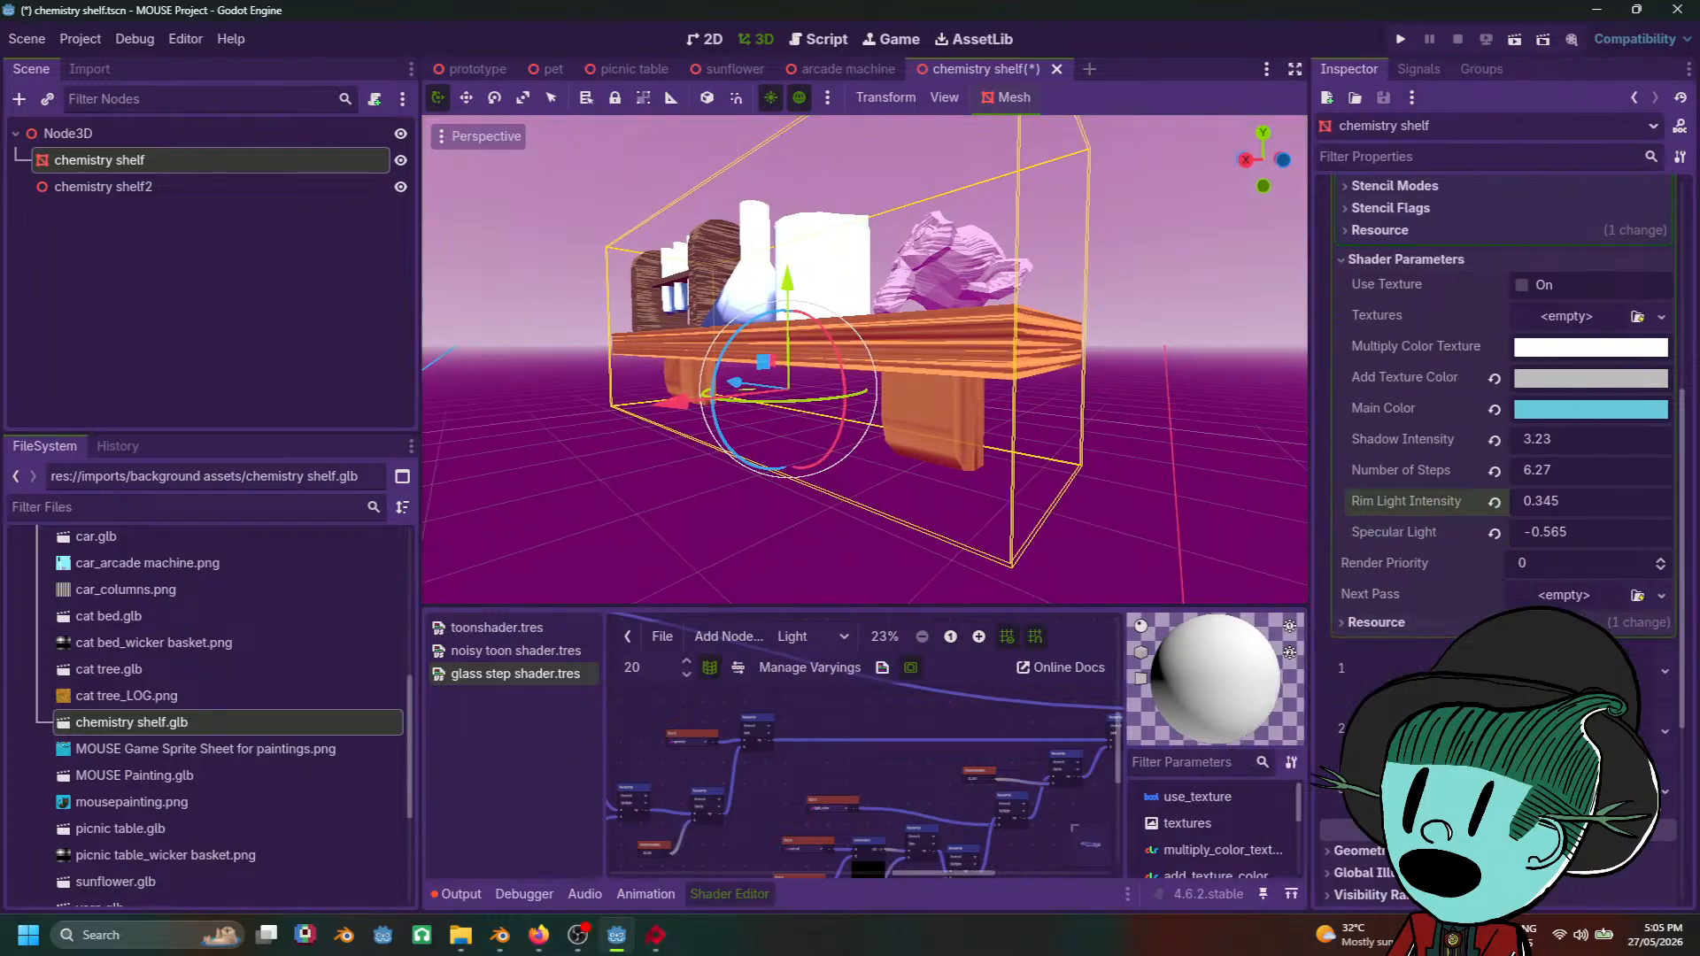
pyautogui.moveTo(1546, 502)
pyautogui.mouseDown()
pyautogui.moveTo(1519, 501)
pyautogui.moveTo(1551, 501)
pyautogui.mouseUp()
pyautogui.moveTo(656, 937)
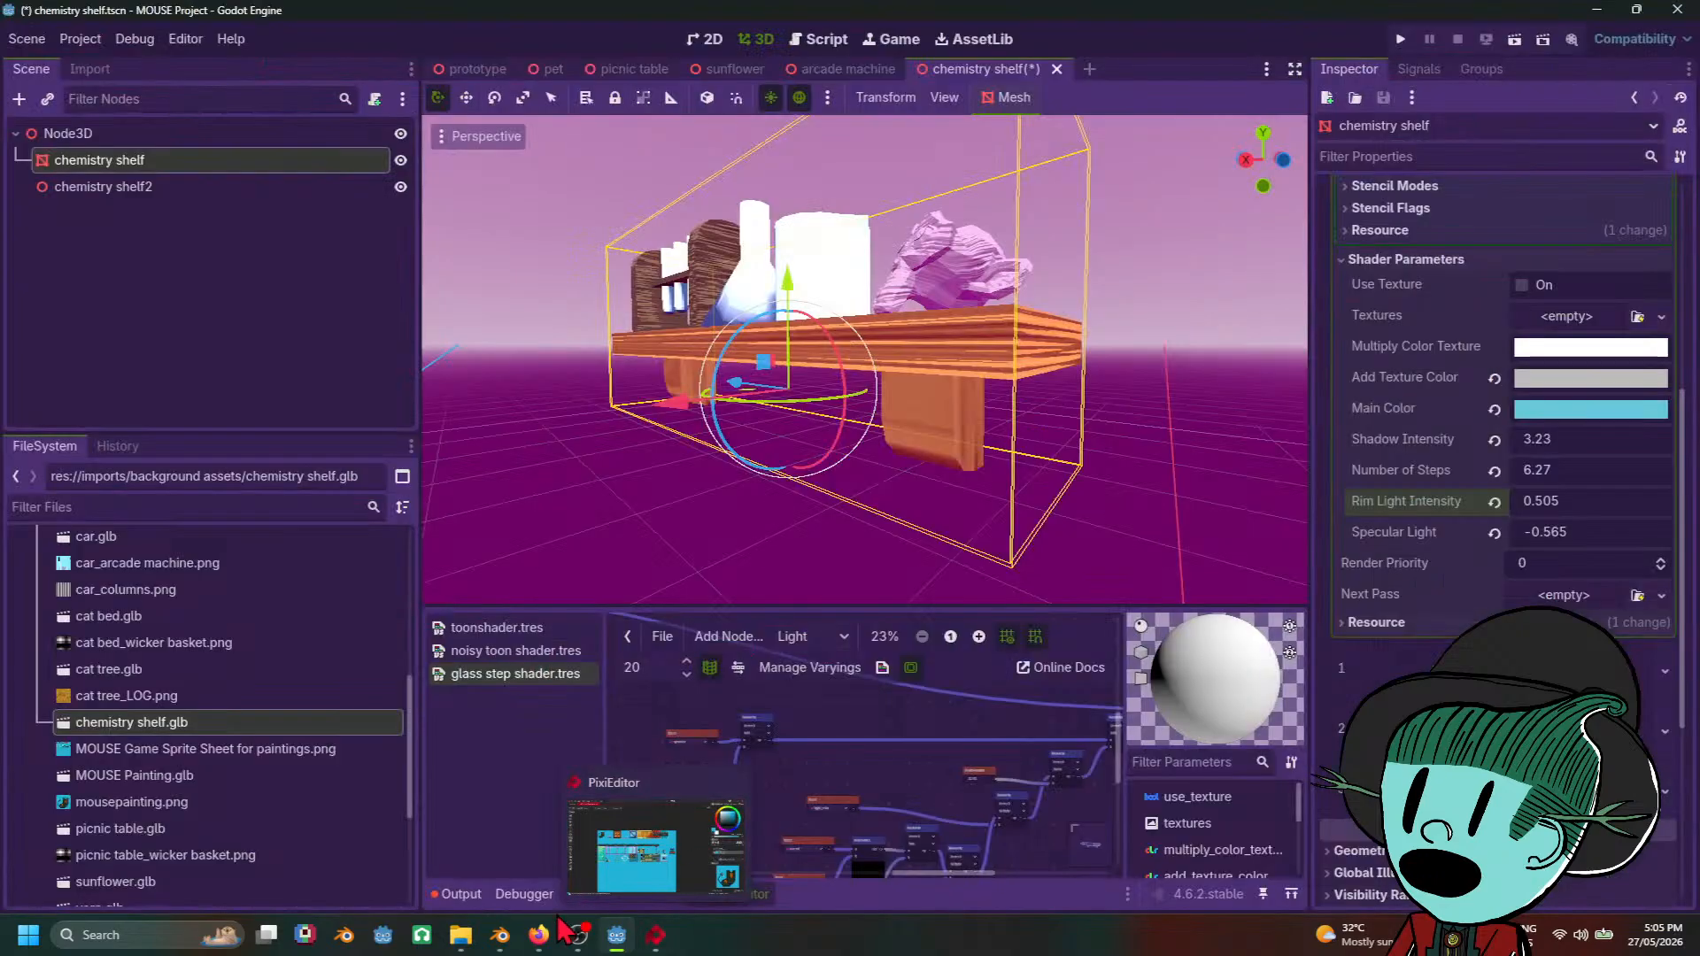
pyautogui.moveTo(538, 937)
pyautogui.moveTo(544, 872)
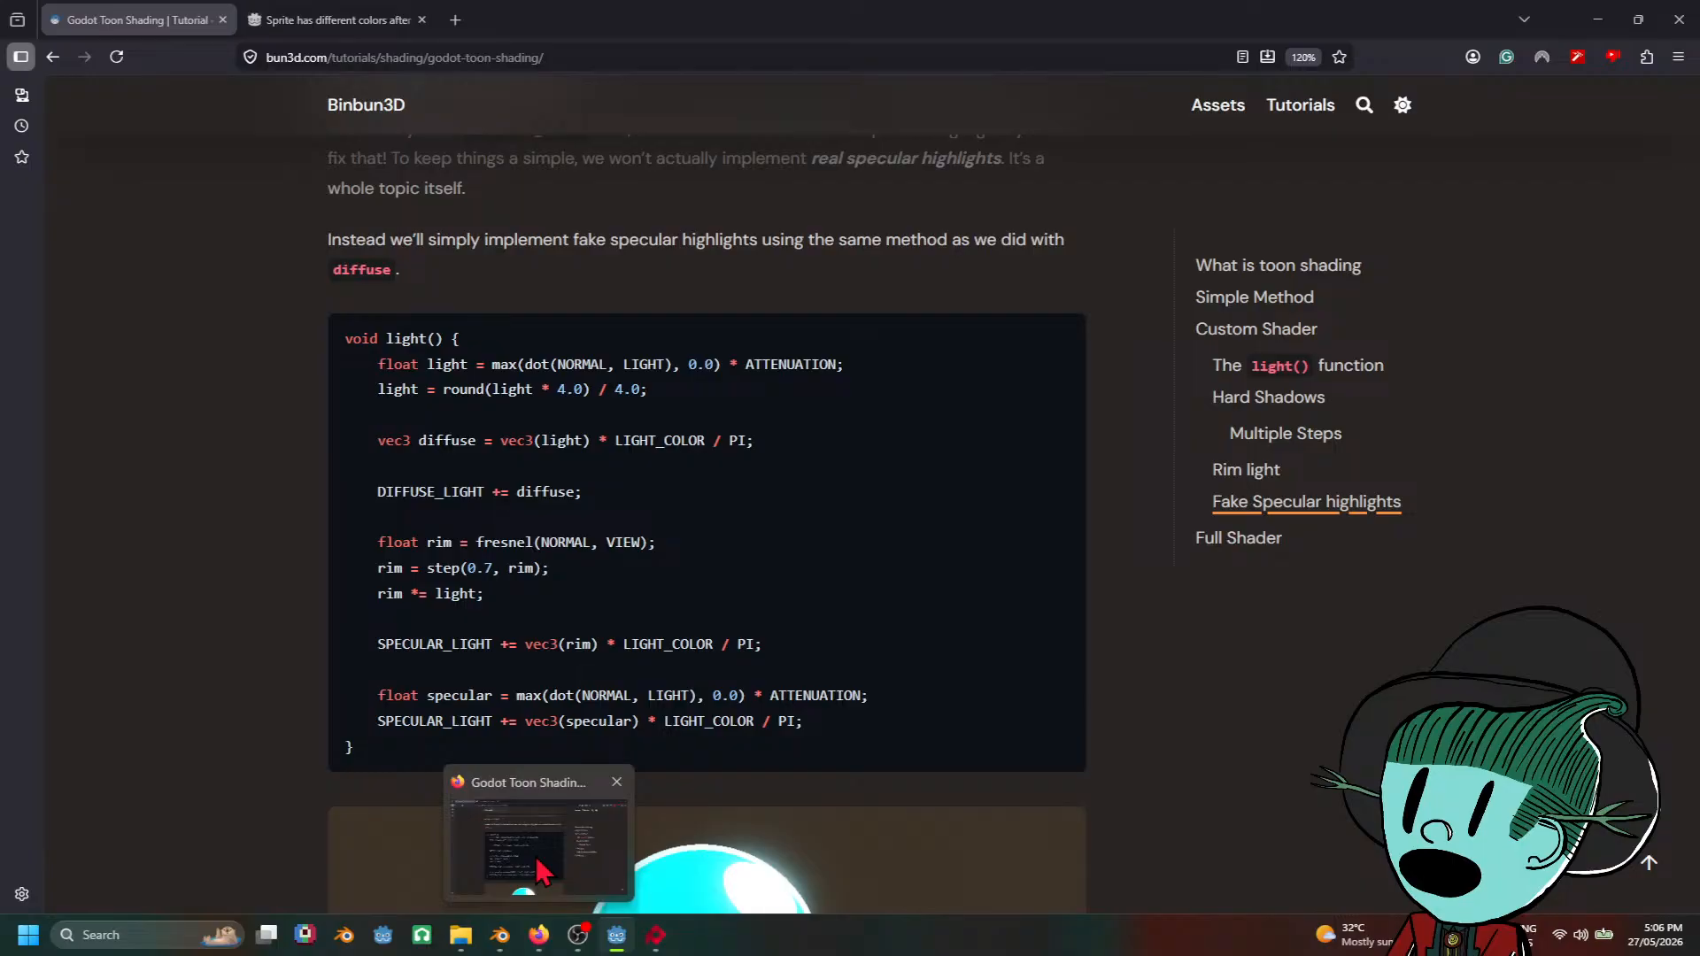
pyautogui.hotkey('alt', 'Tab')
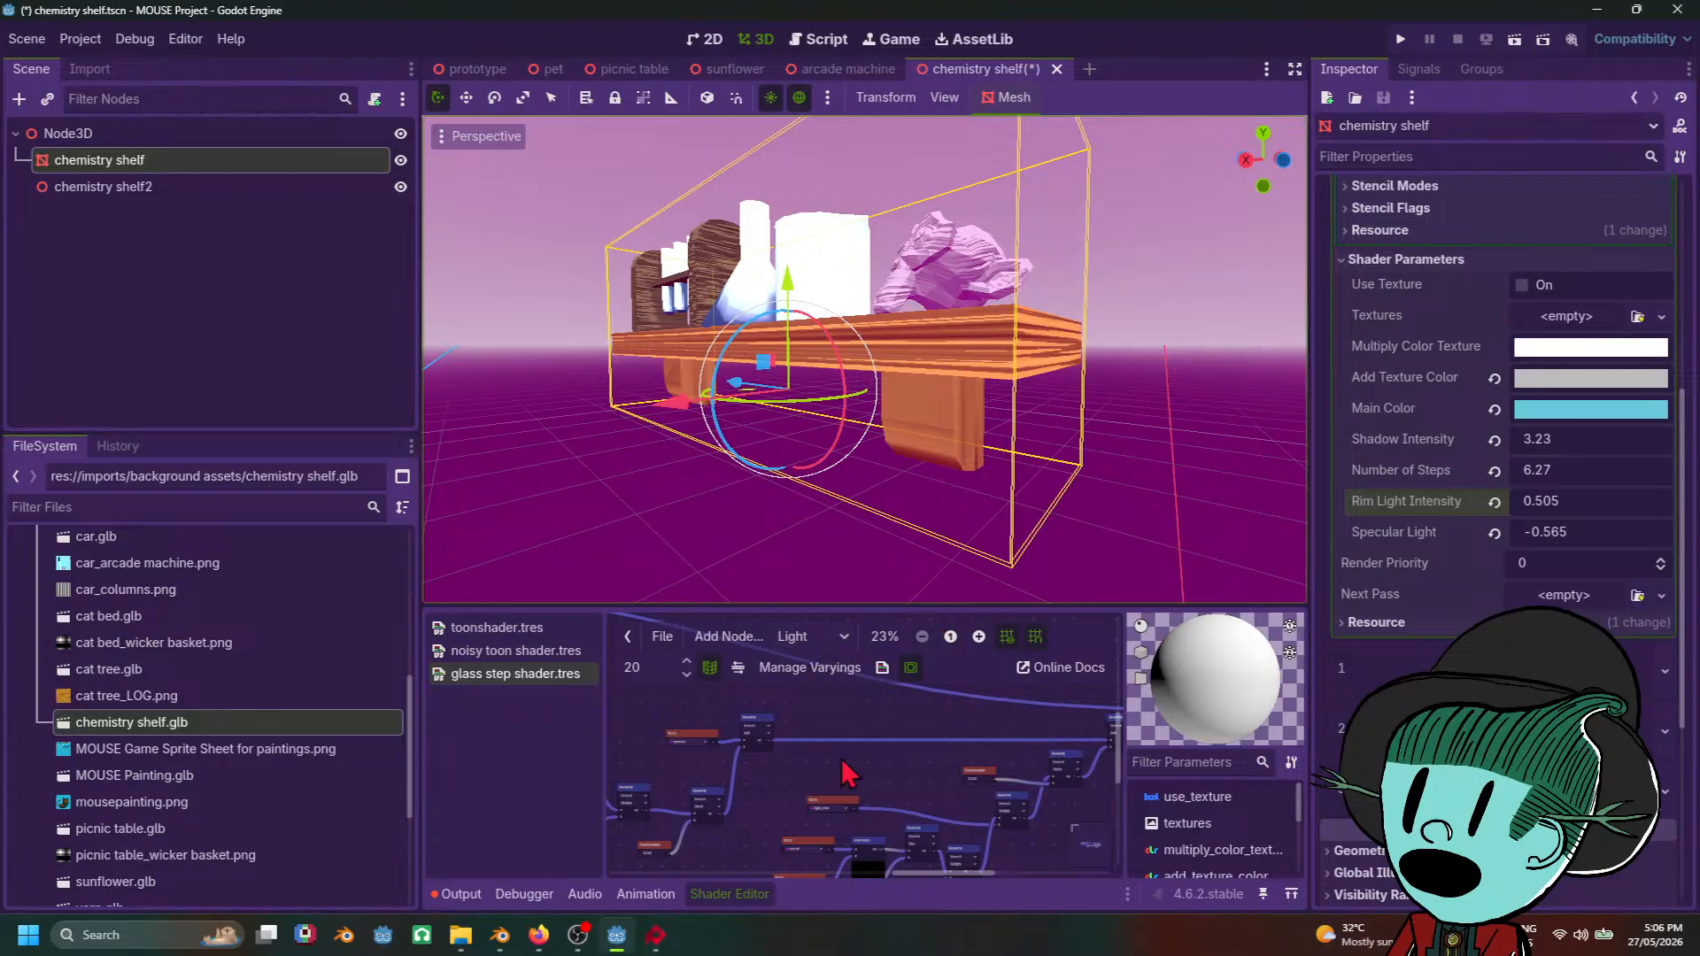
# Step: Delete the specular highlight node chain, keeping the 3.142 constant and the final Add node in the Light graph
pyautogui.moveTo(719, 730); pyautogui.dragTo(759, 708)
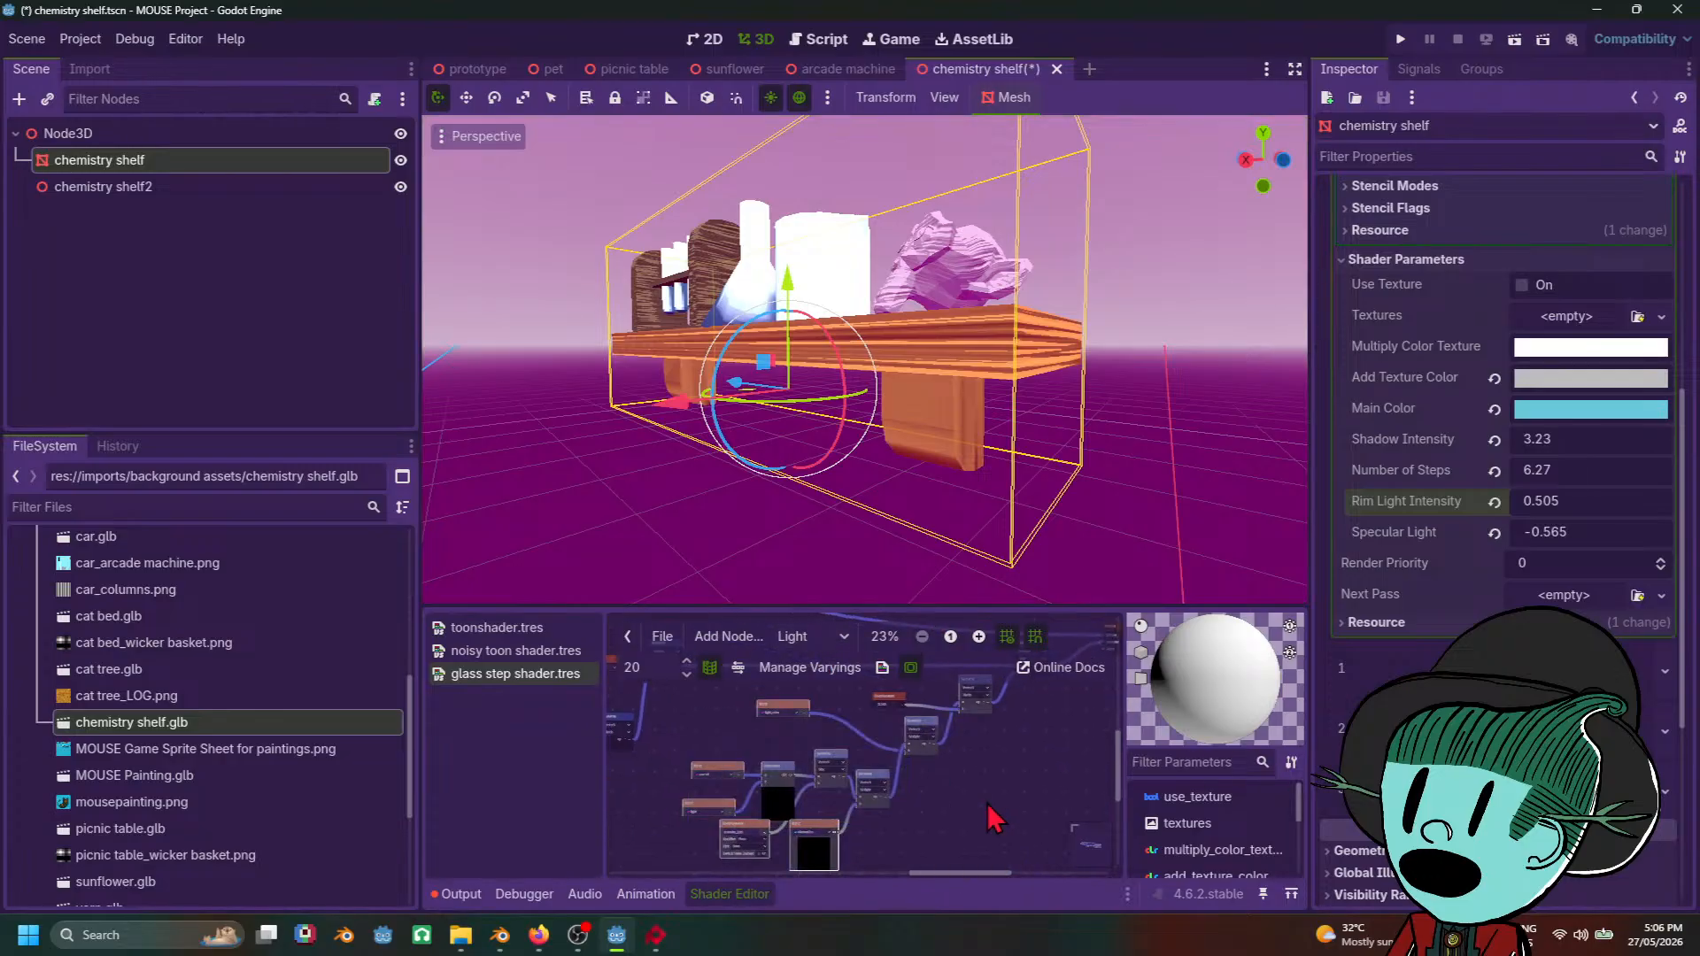
pyautogui.moveTo(986, 804); pyautogui.dragTo(931, 822, button='middle')
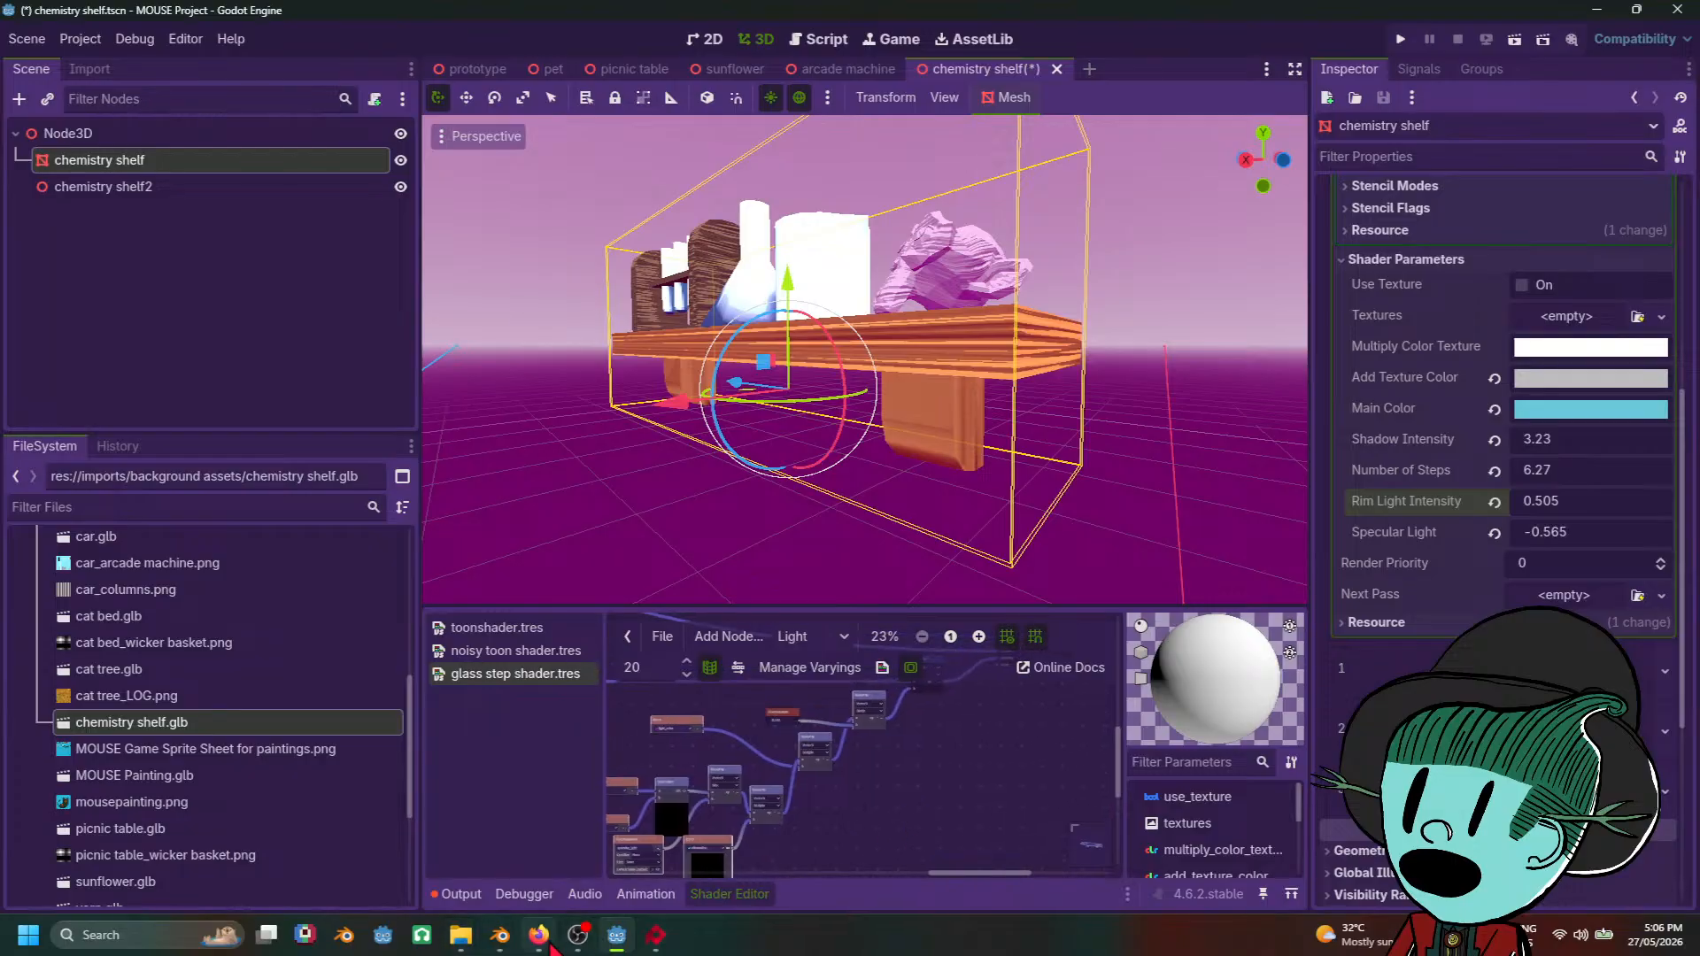
pyautogui.click(551, 871)
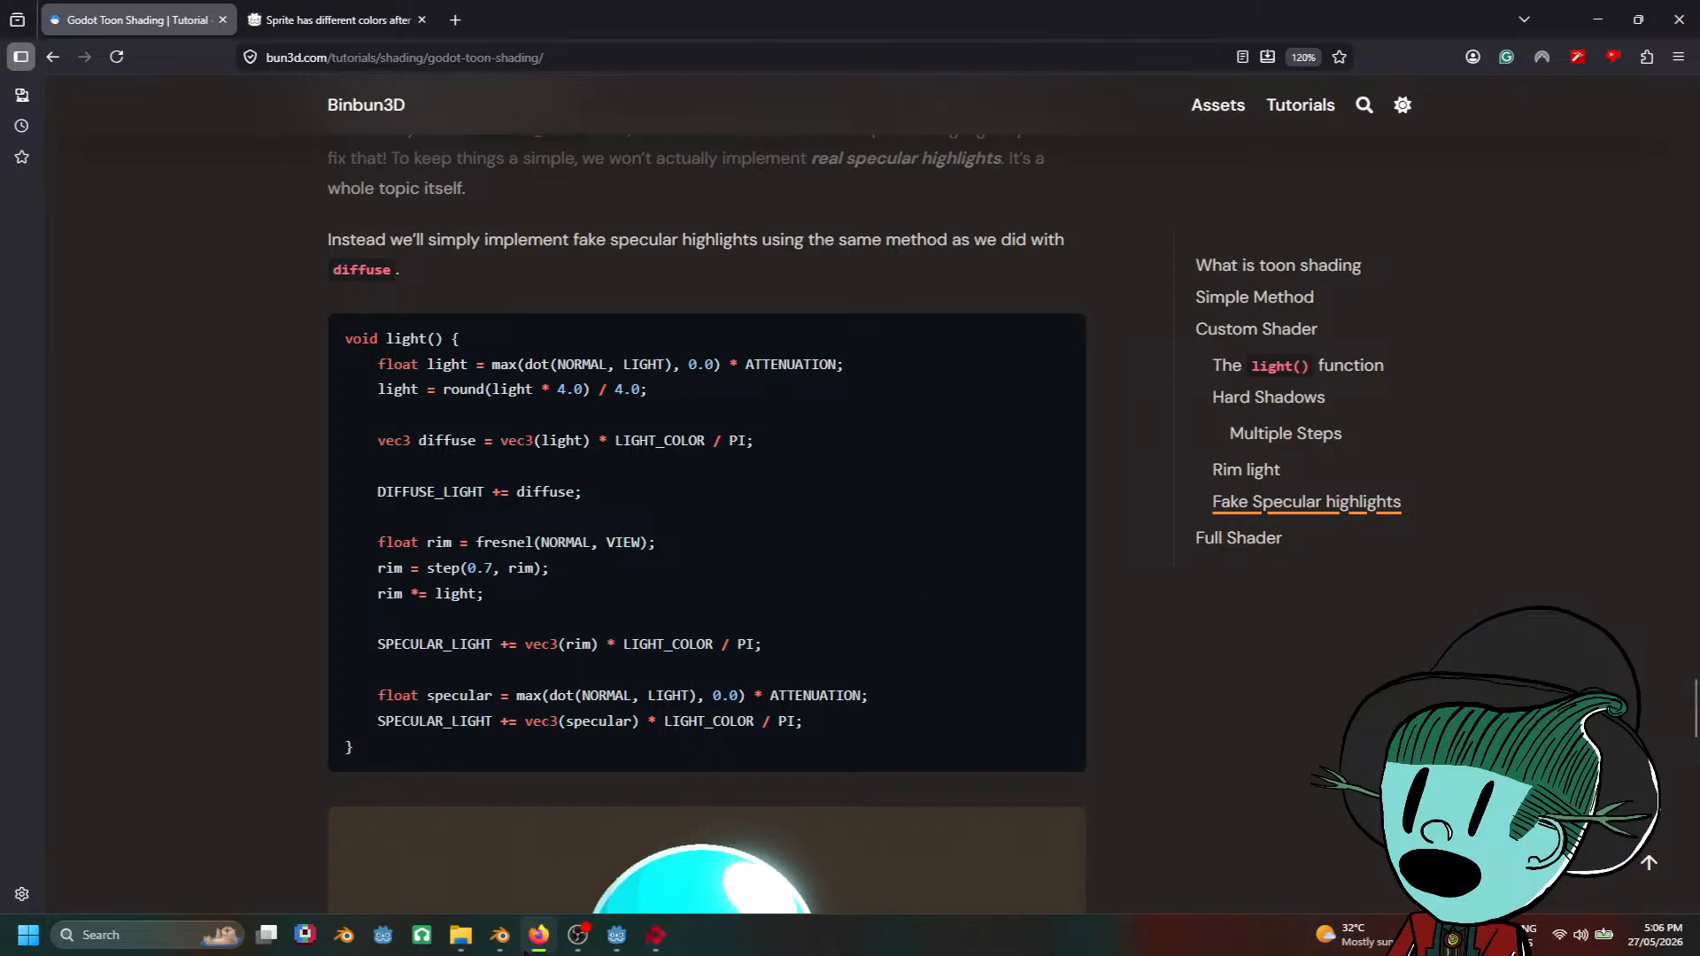
pyautogui.click(617, 935)
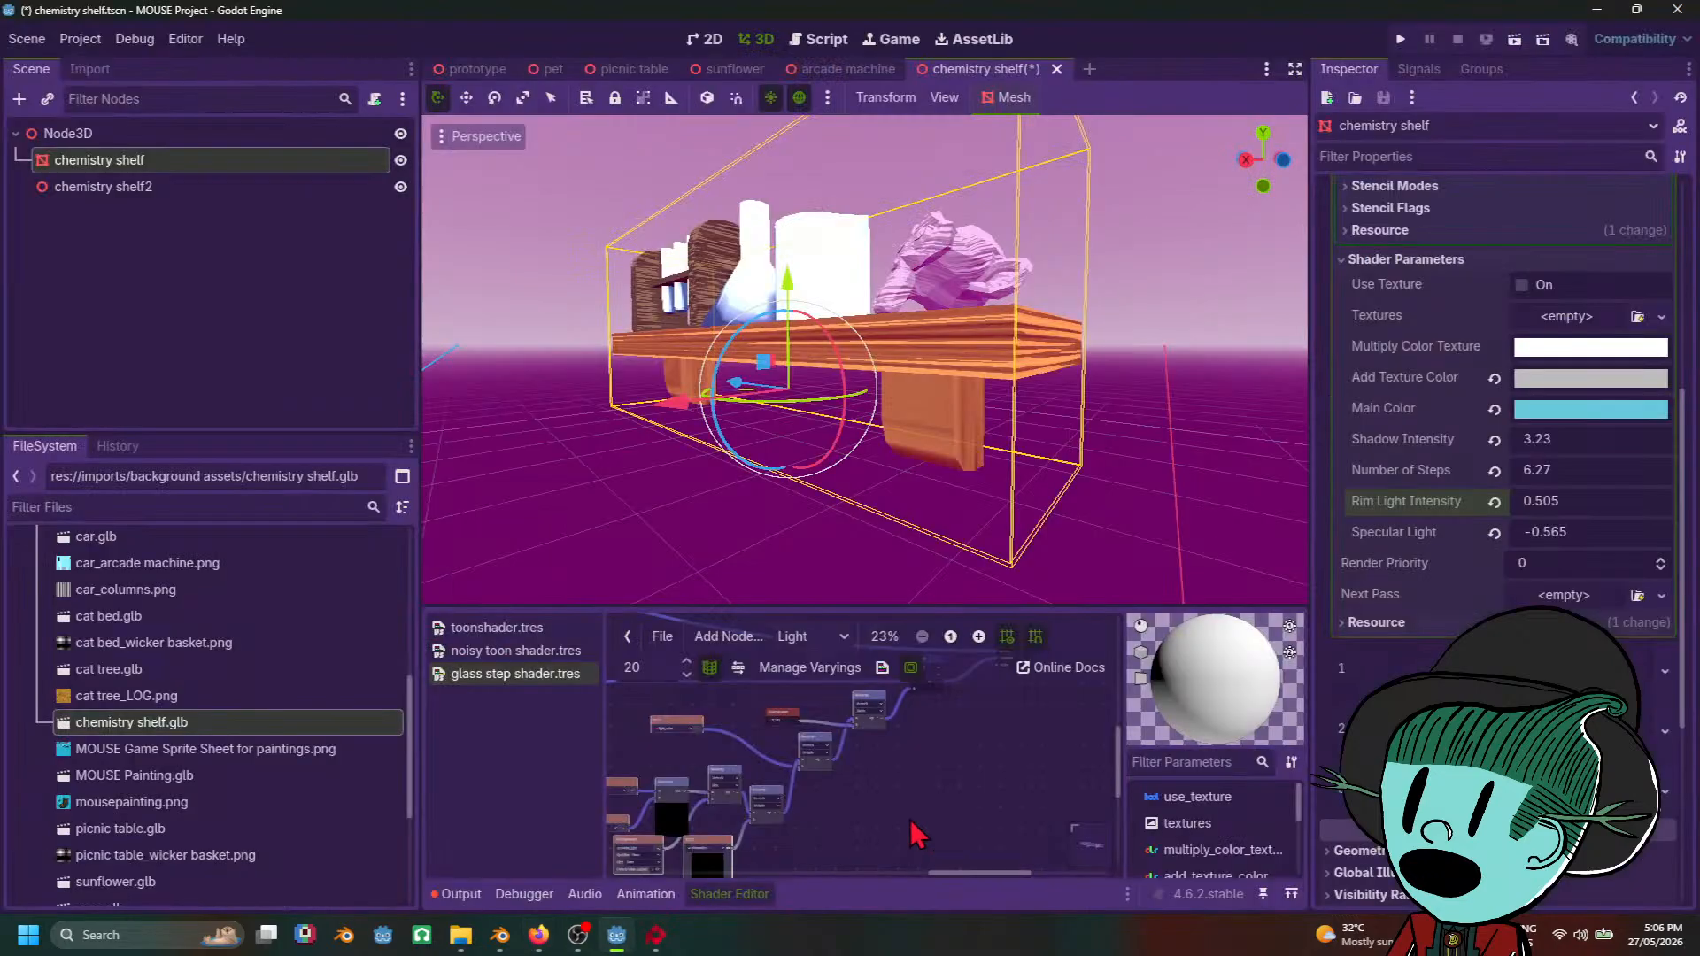
pyautogui.press('Delete')
pyautogui.moveTo(960, 748); pyautogui.dragTo(907, 843, button='middle')
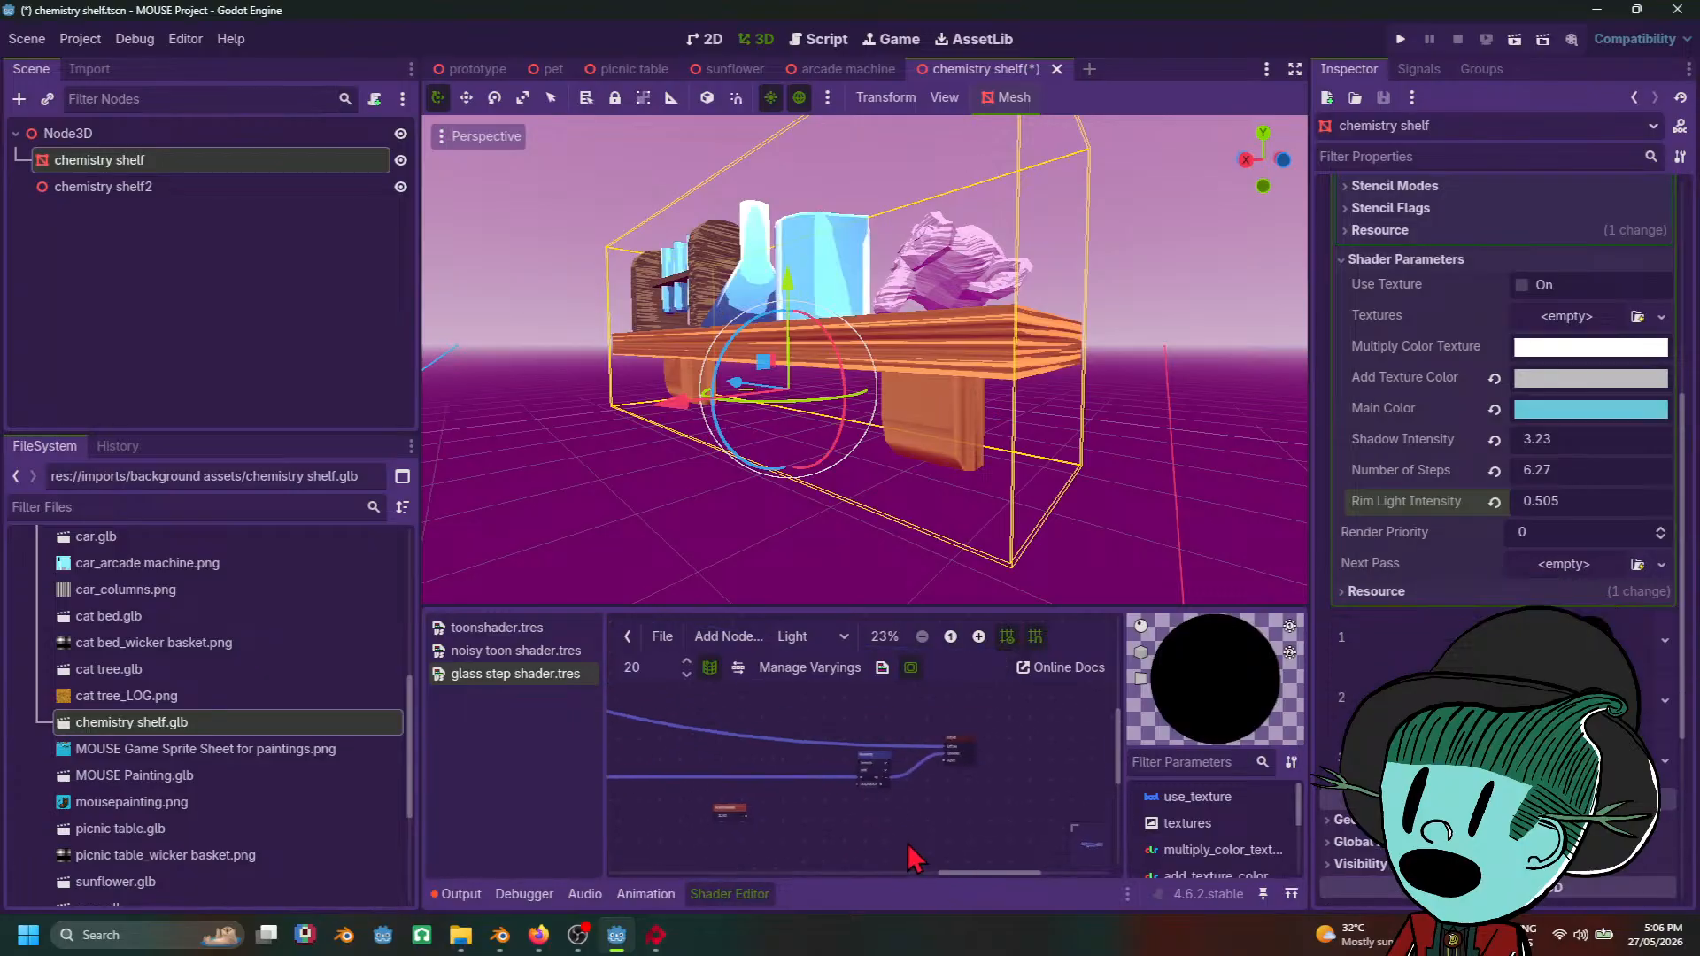
pyautogui.scroll(3, 875, 790)
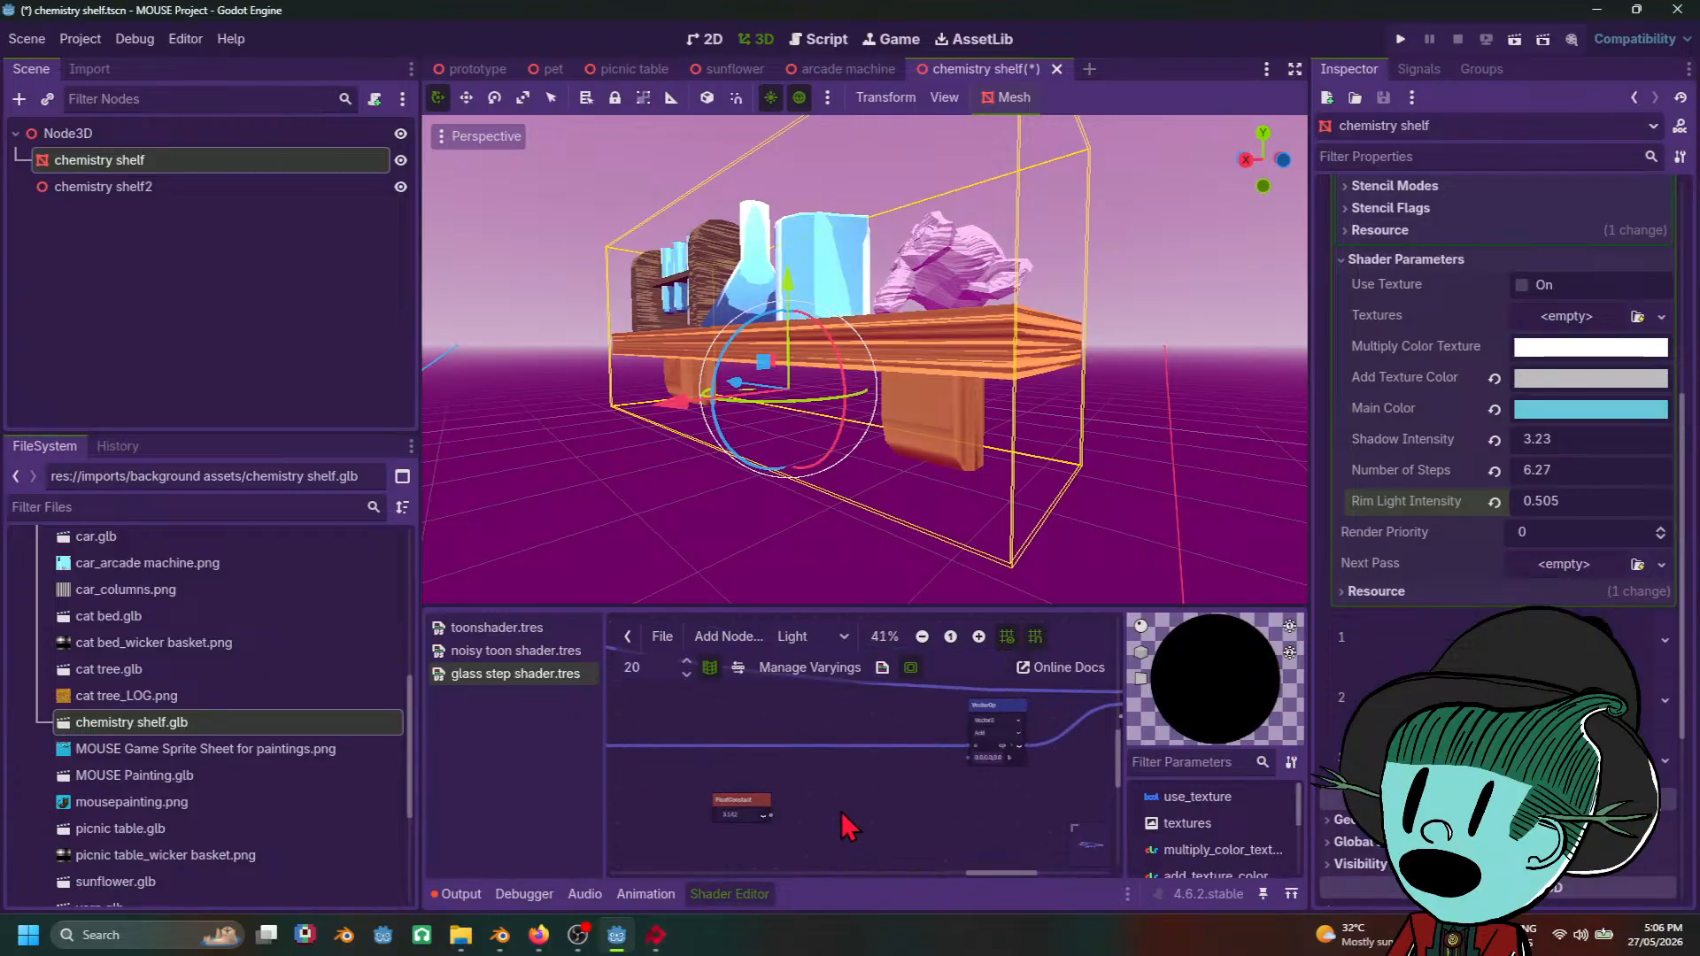
pyautogui.scroll(-3, 822, 795)
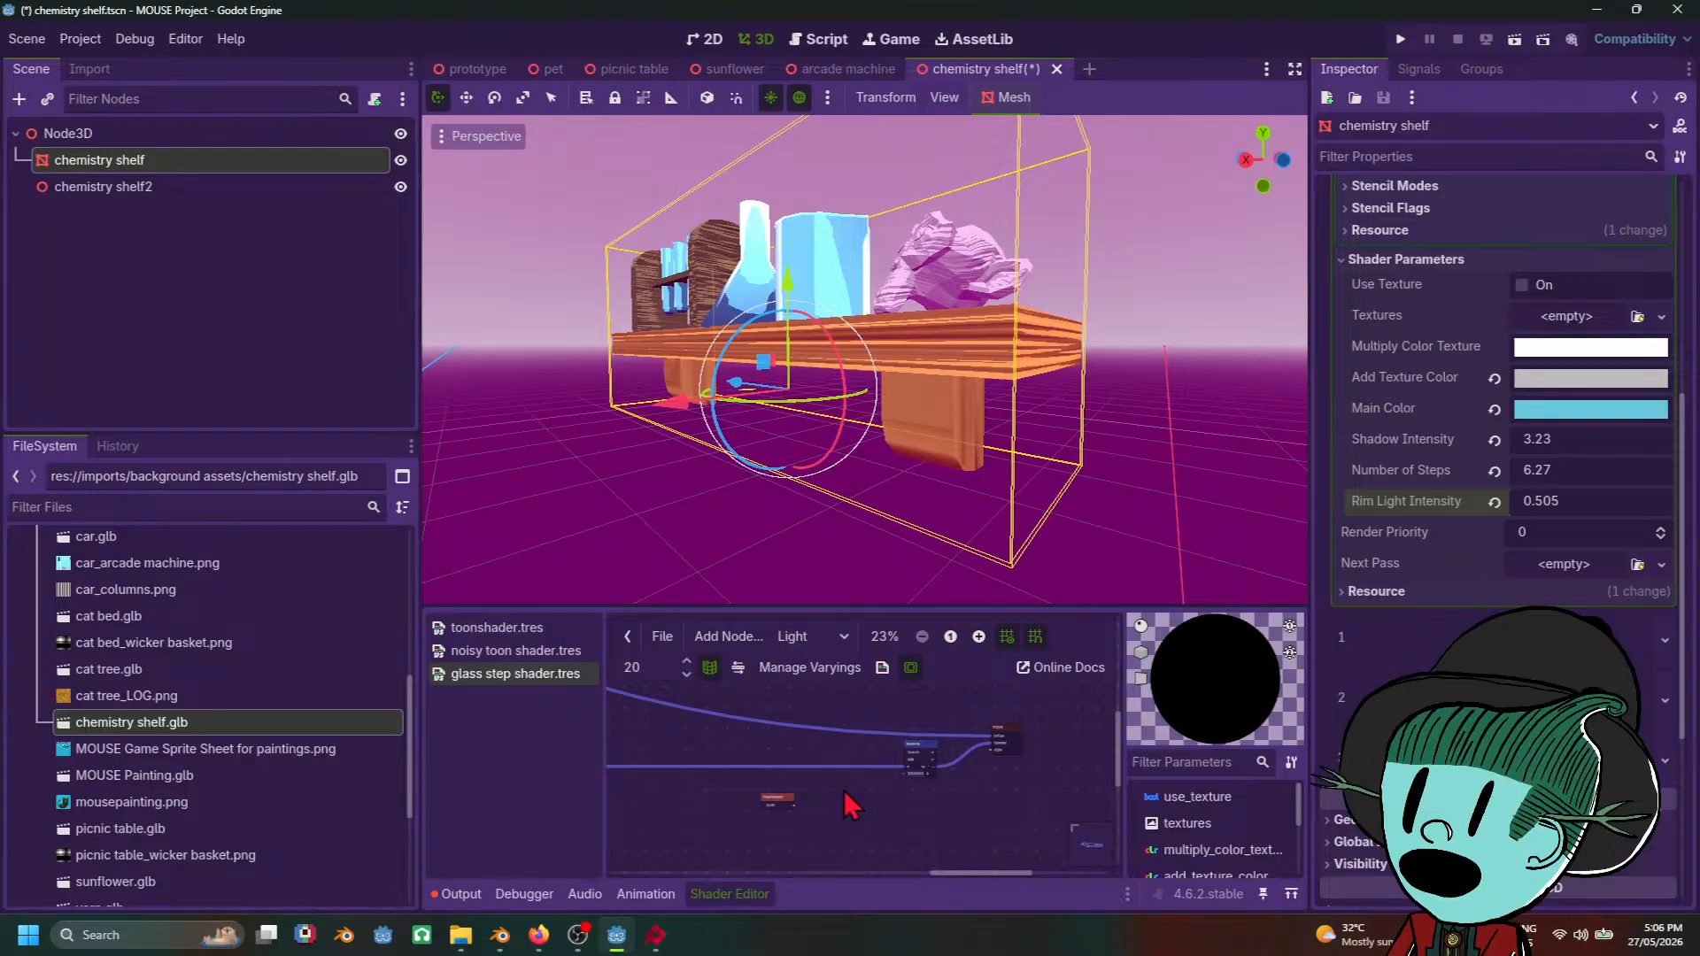
pyautogui.moveTo(843, 790)
pyautogui.mouseDown(button='middle')
pyautogui.moveTo(1001, 779)
pyautogui.moveTo(873, 796)
pyautogui.mouseUp(button='middle')
# Step: Check the glass from the front, deselect the chemistry shelf and save the scene
pyautogui.moveTo(953, 379); pyautogui.dragTo(1043, 399, button='middle')
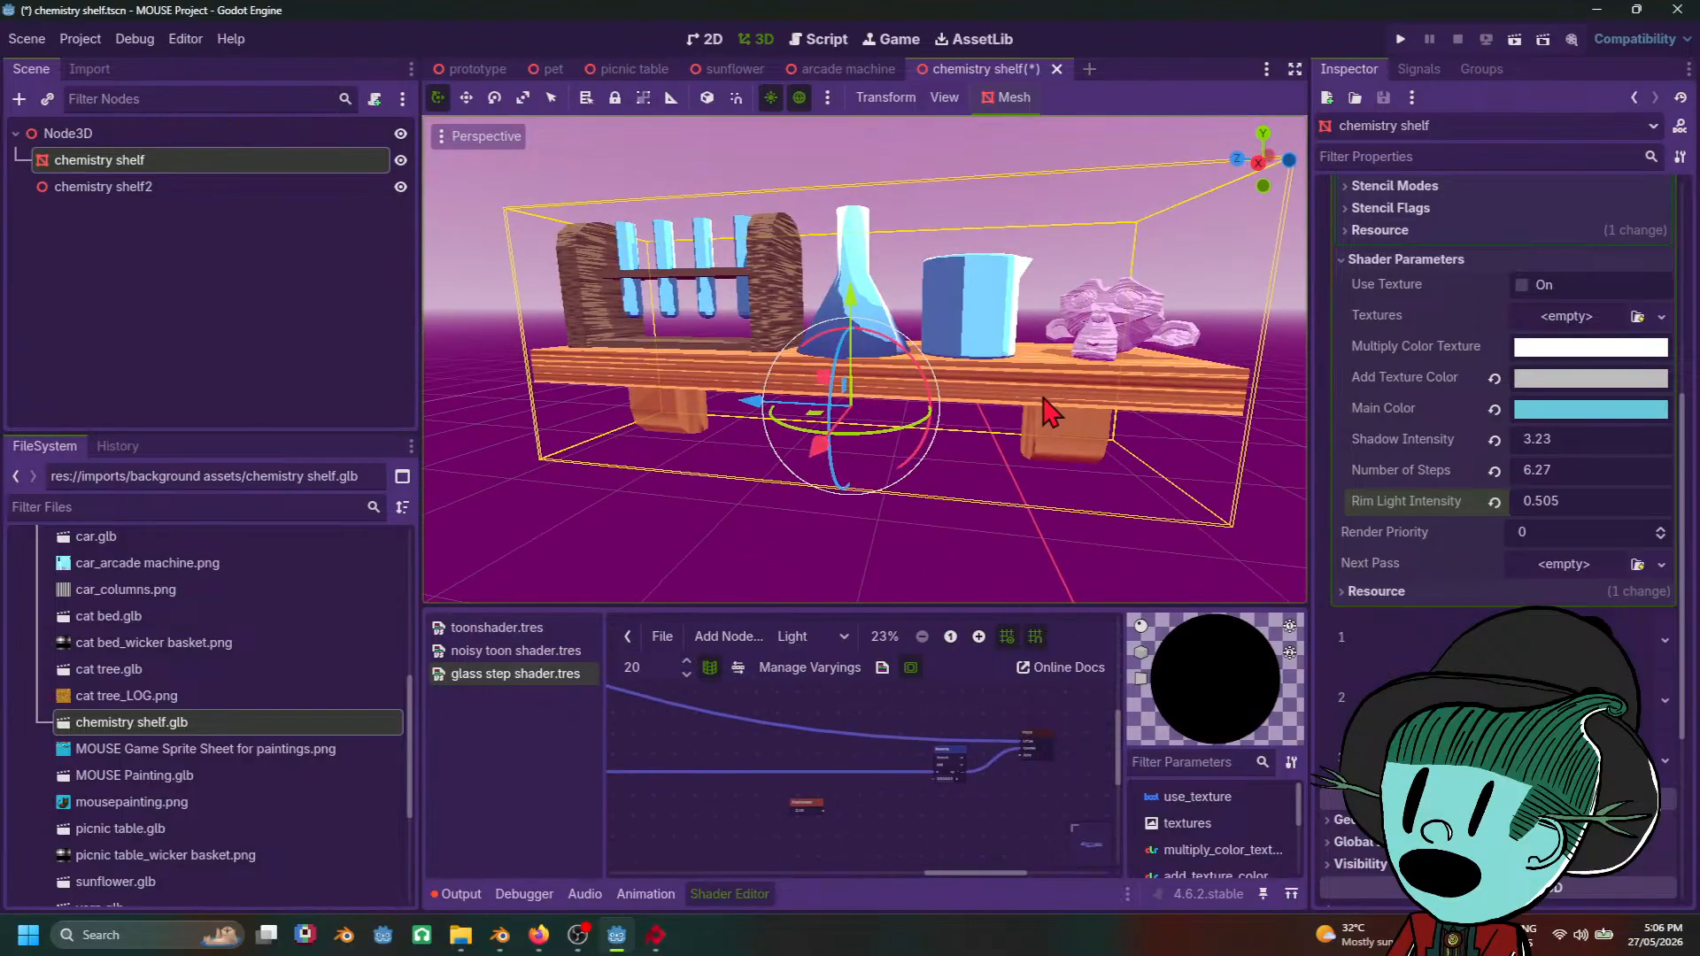
pyautogui.scroll(-4, 1027, 443)
pyautogui.click(1006, 520)
pyautogui.scroll(2, 1003, 518)
pyautogui.hotkey('ctrl', 's')
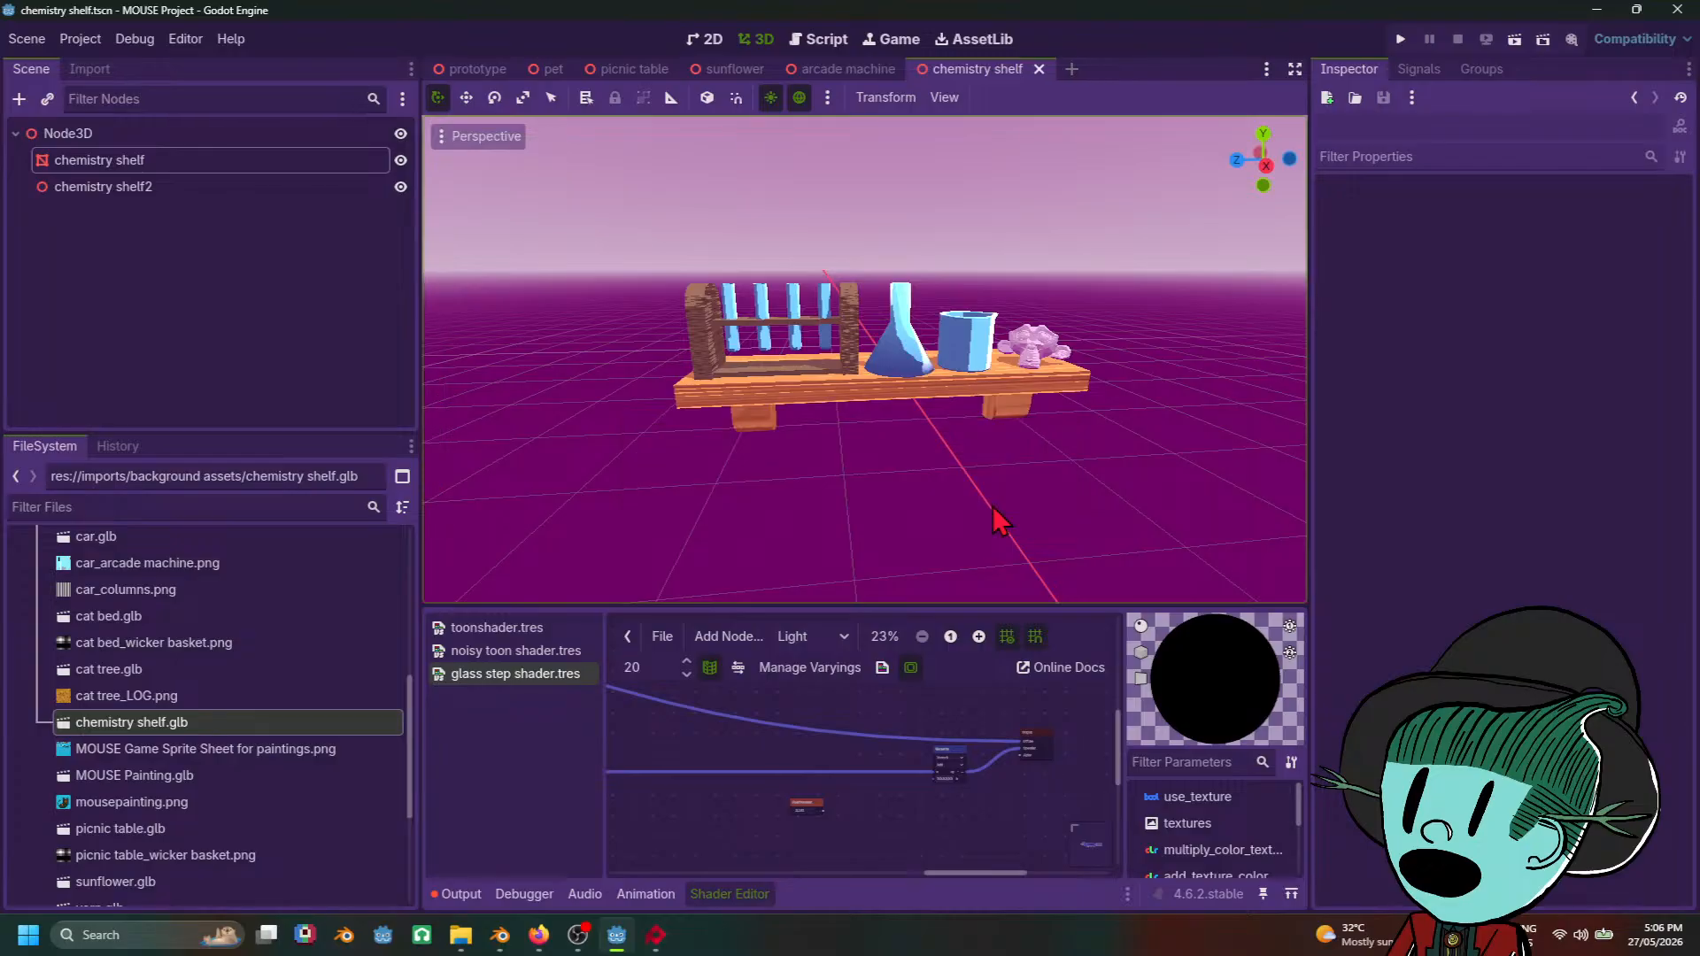
# Step: Inspect the shelf's glass from a higher angle and switch to OBS to check the stream
pyautogui.moveTo(1028, 448); pyautogui.dragTo(890, 517, button='middle')
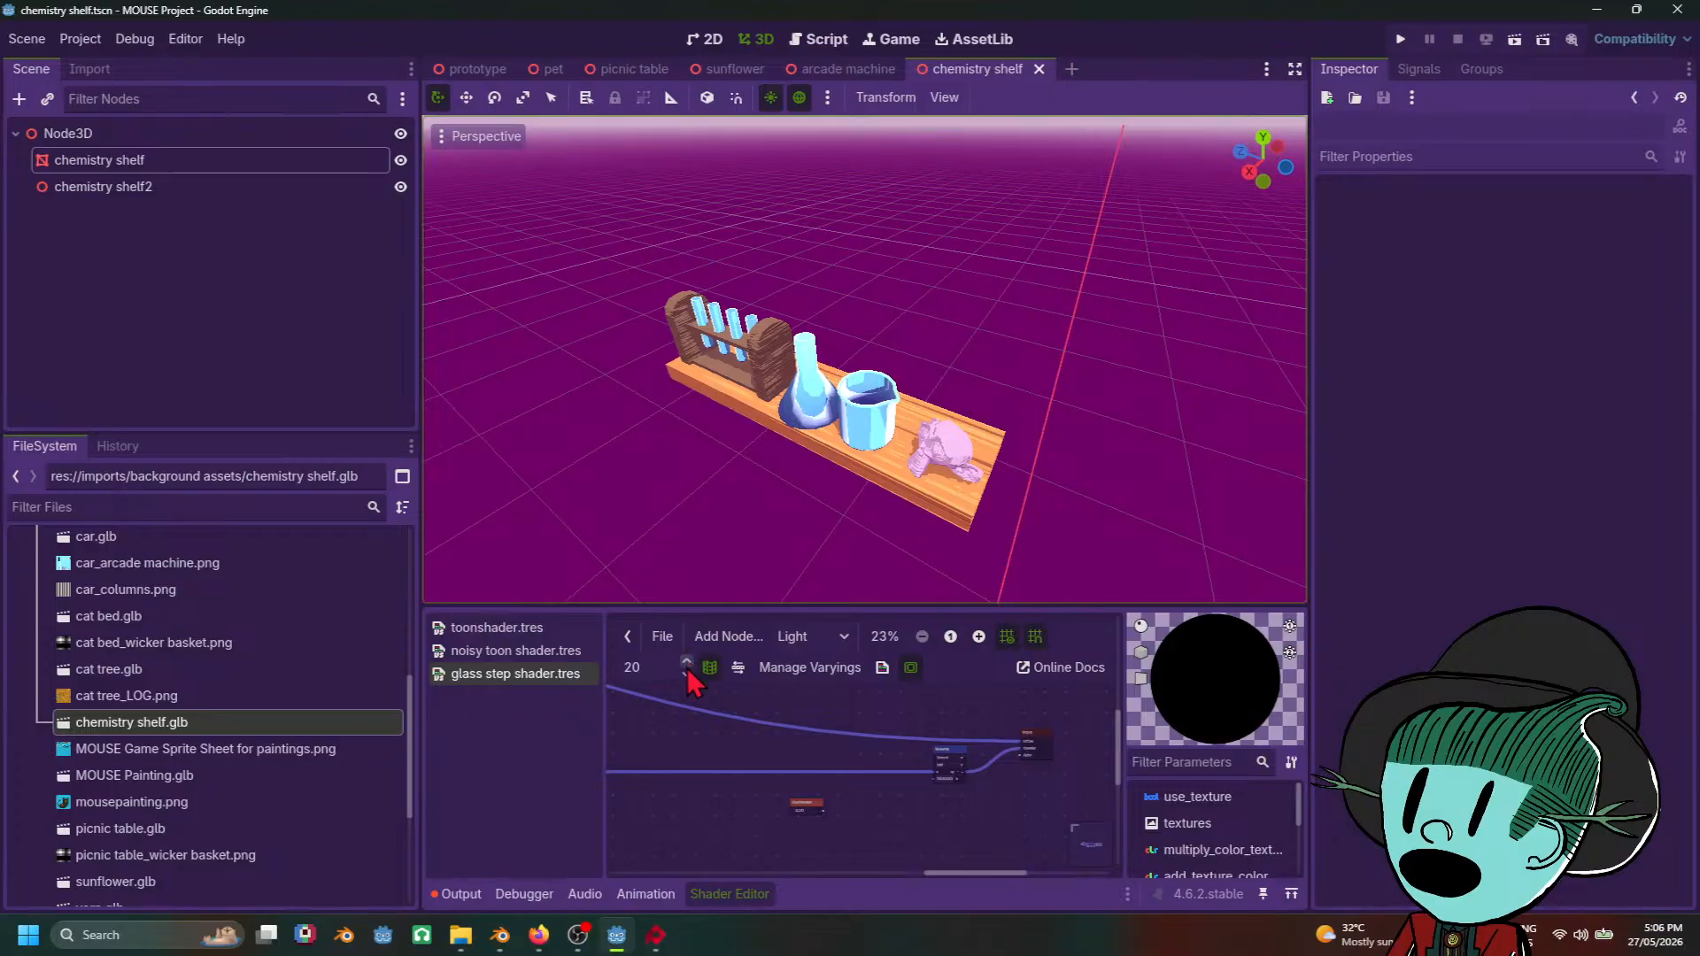
pyautogui.click(571, 857)
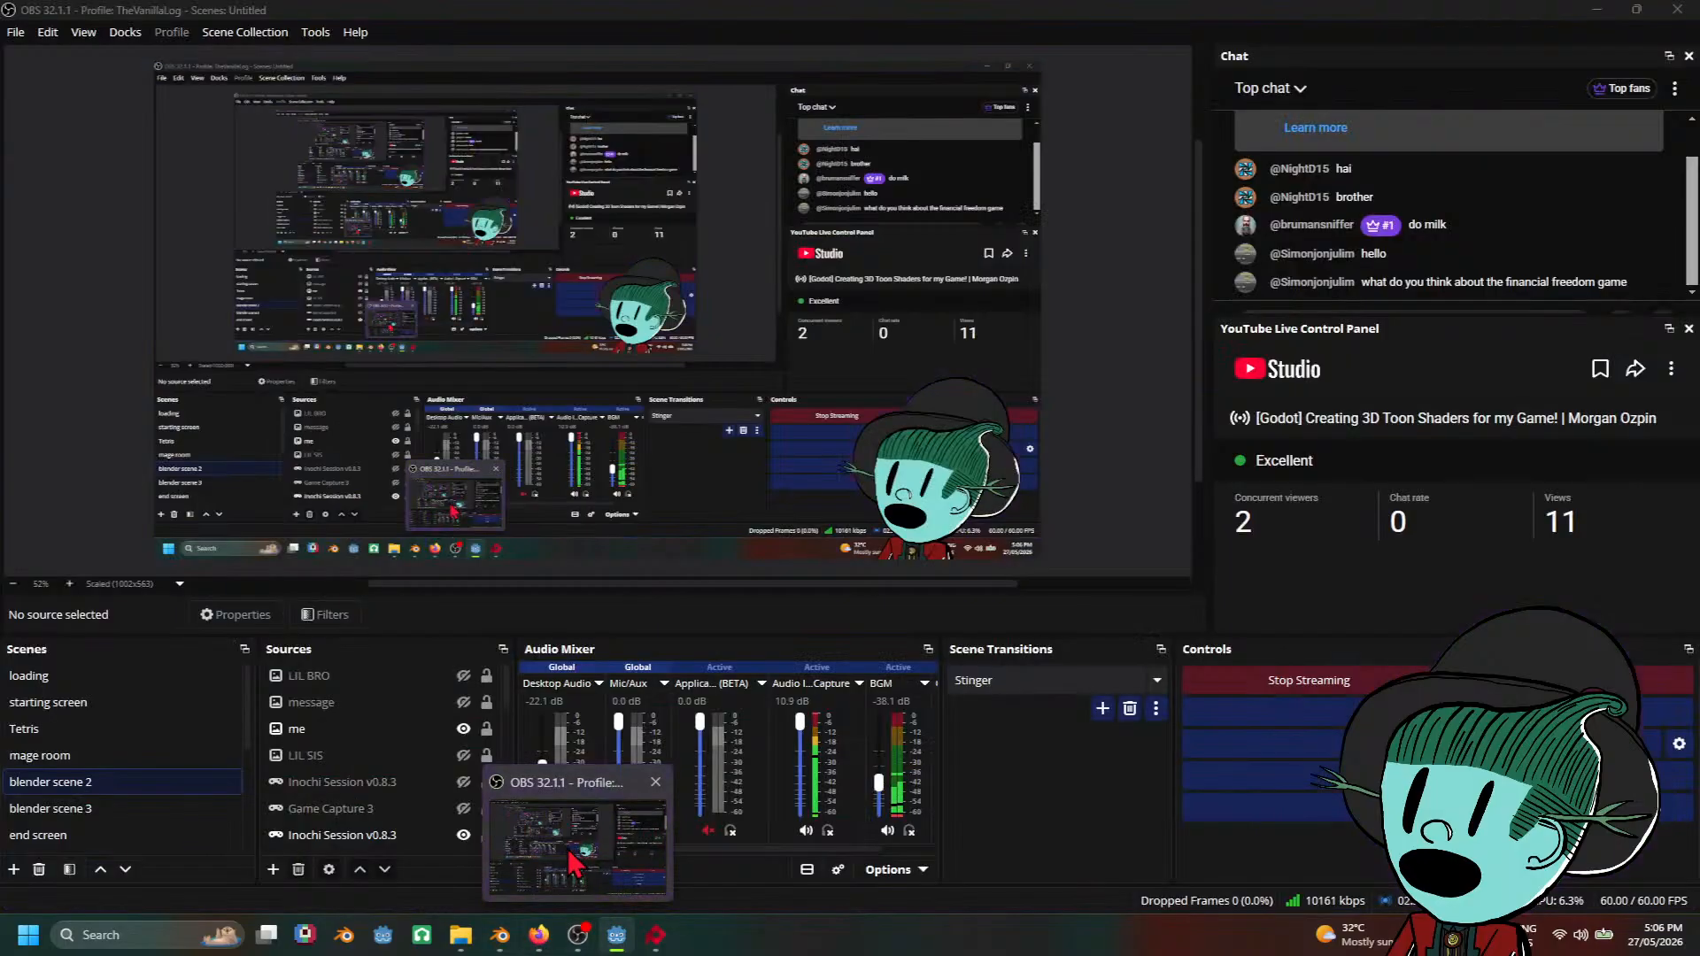
# Step: Switch back to Godot and save both the chemistry shelf and arcade machine scenes, ending on the chemistry shelf
pyautogui.click(571, 858)
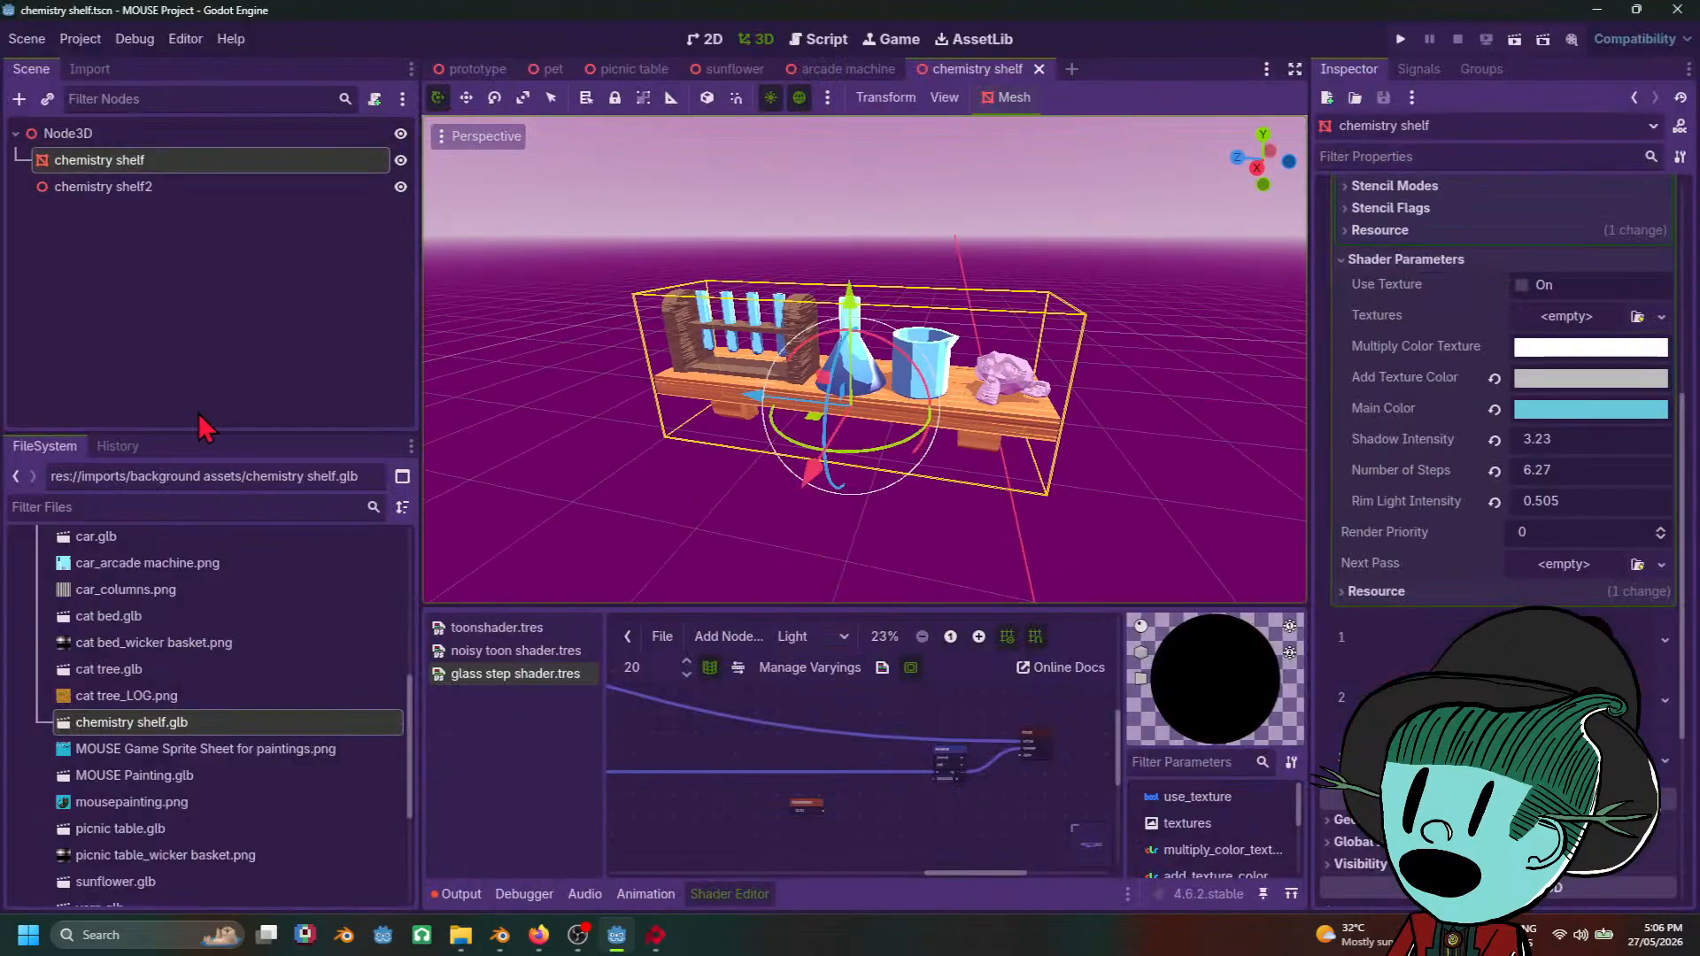
pyautogui.hotkey('ctrl', 's')
pyautogui.click(844, 70)
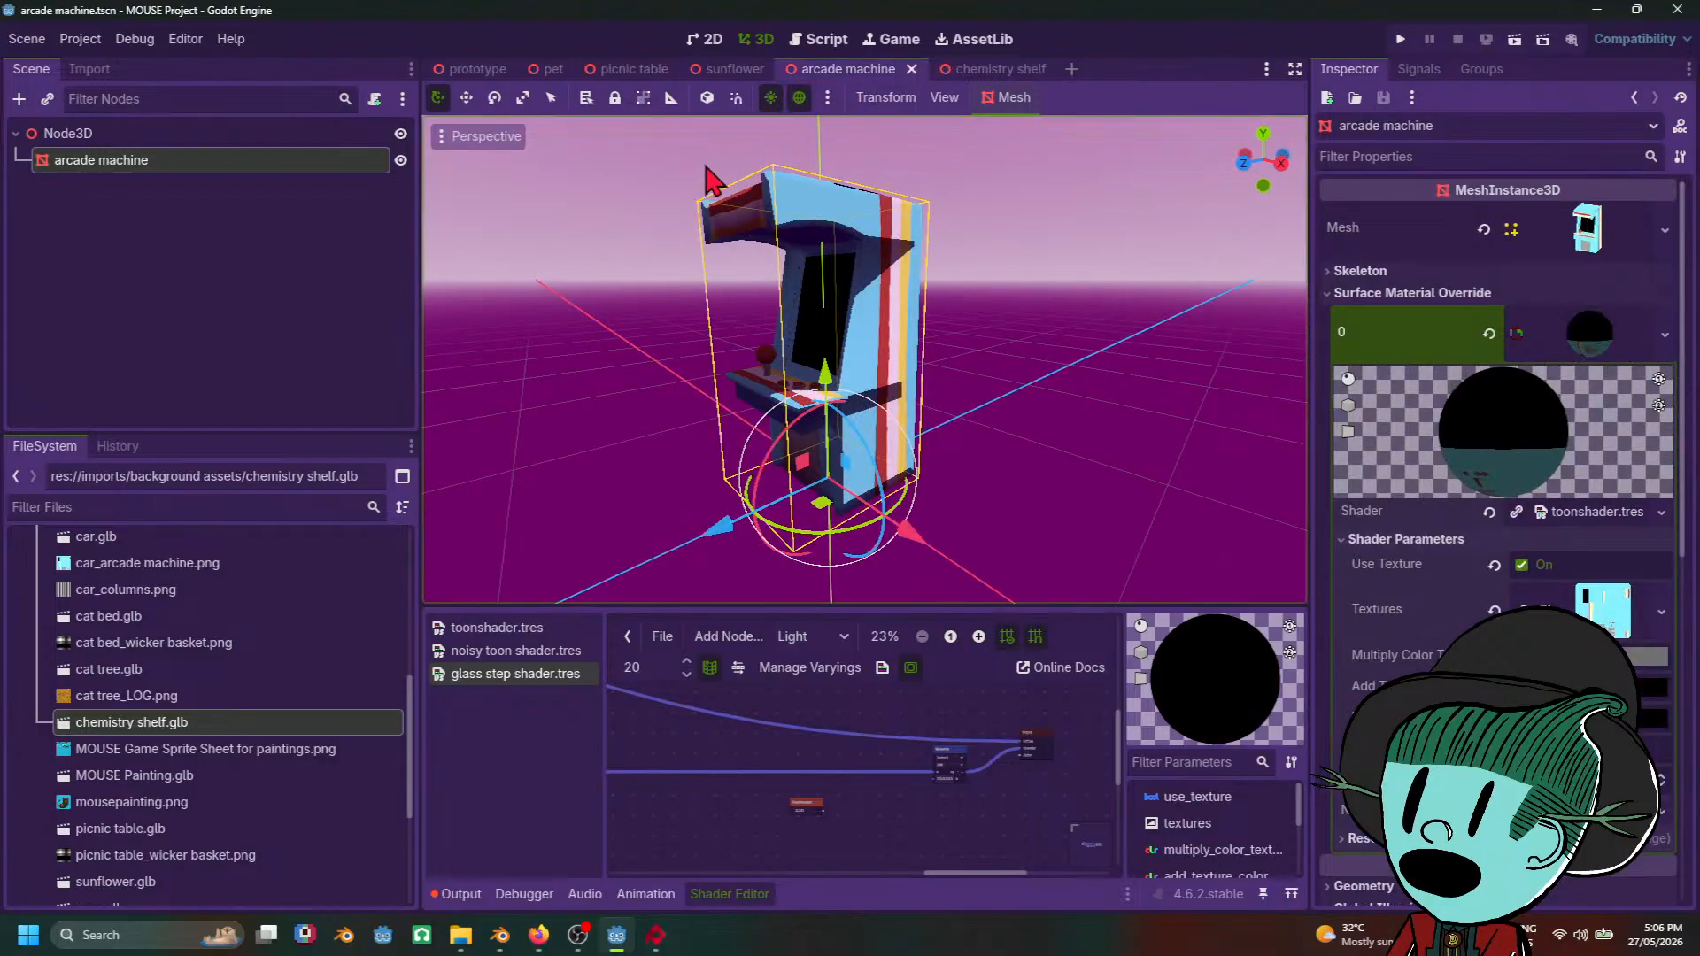
pyautogui.click(991, 69)
pyautogui.hotkey('ctrl', 's')
pyautogui.click(839, 69)
pyautogui.hotkey('ctrl', 's')
pyautogui.click(979, 69)
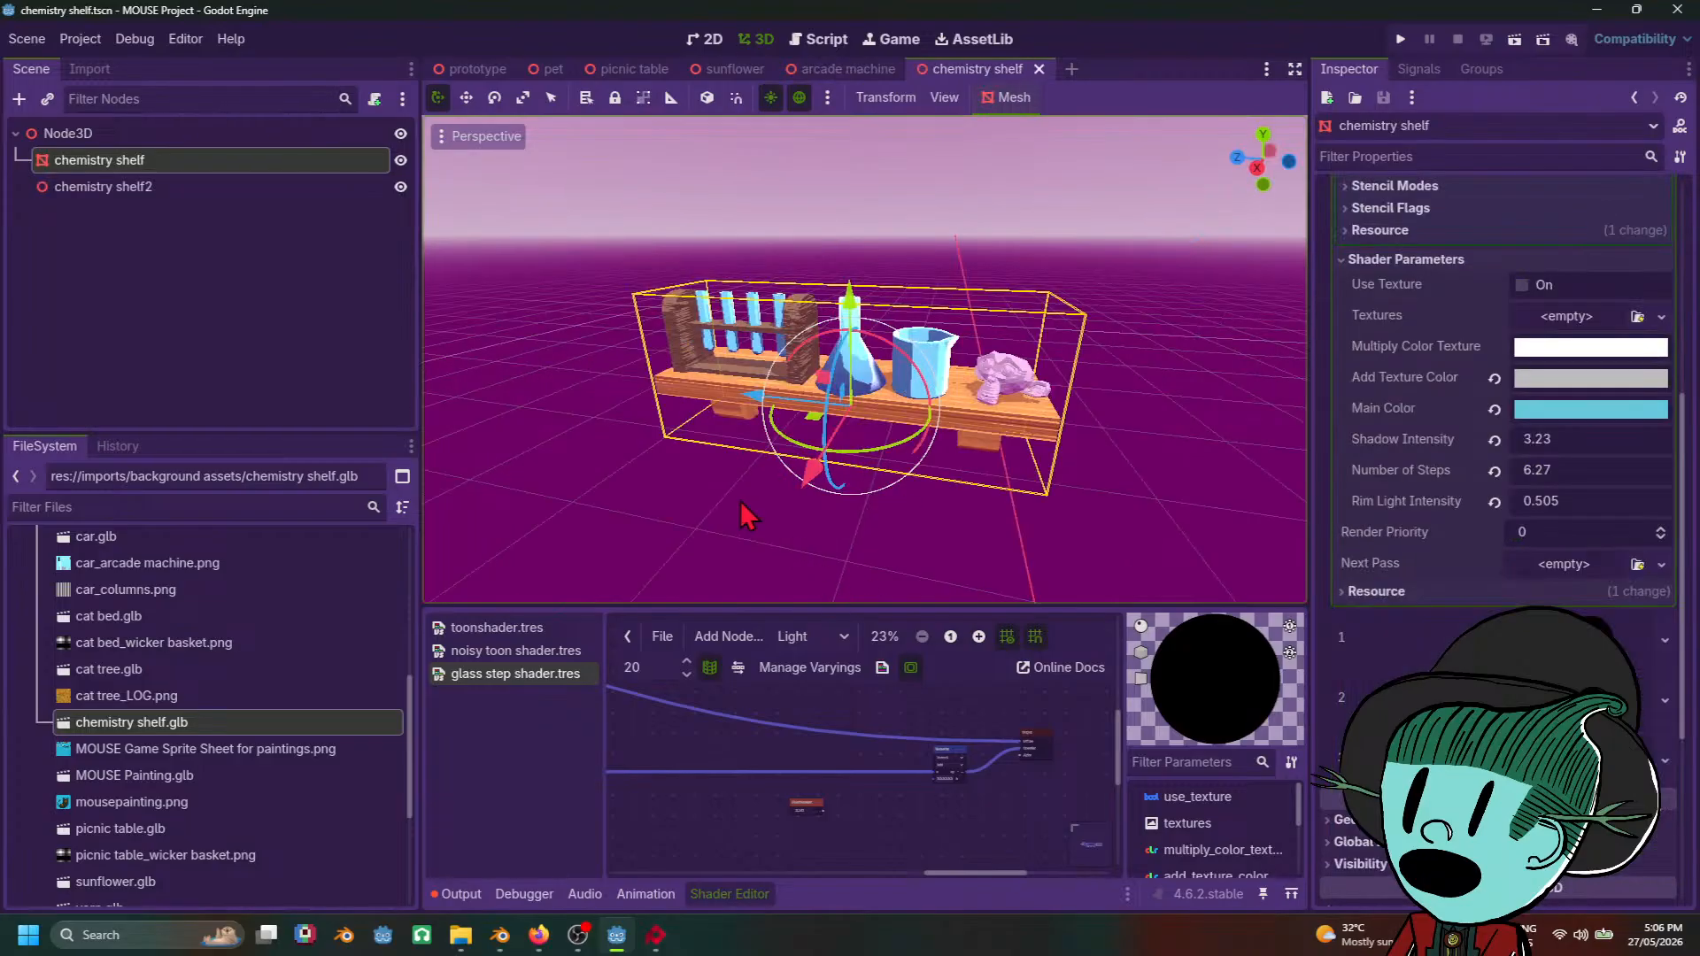
# Step: Collapse the glass material, move the chemistry shelf to the scene origin through its transform position, and save the scene
pyautogui.scroll(5, 1399, 593)
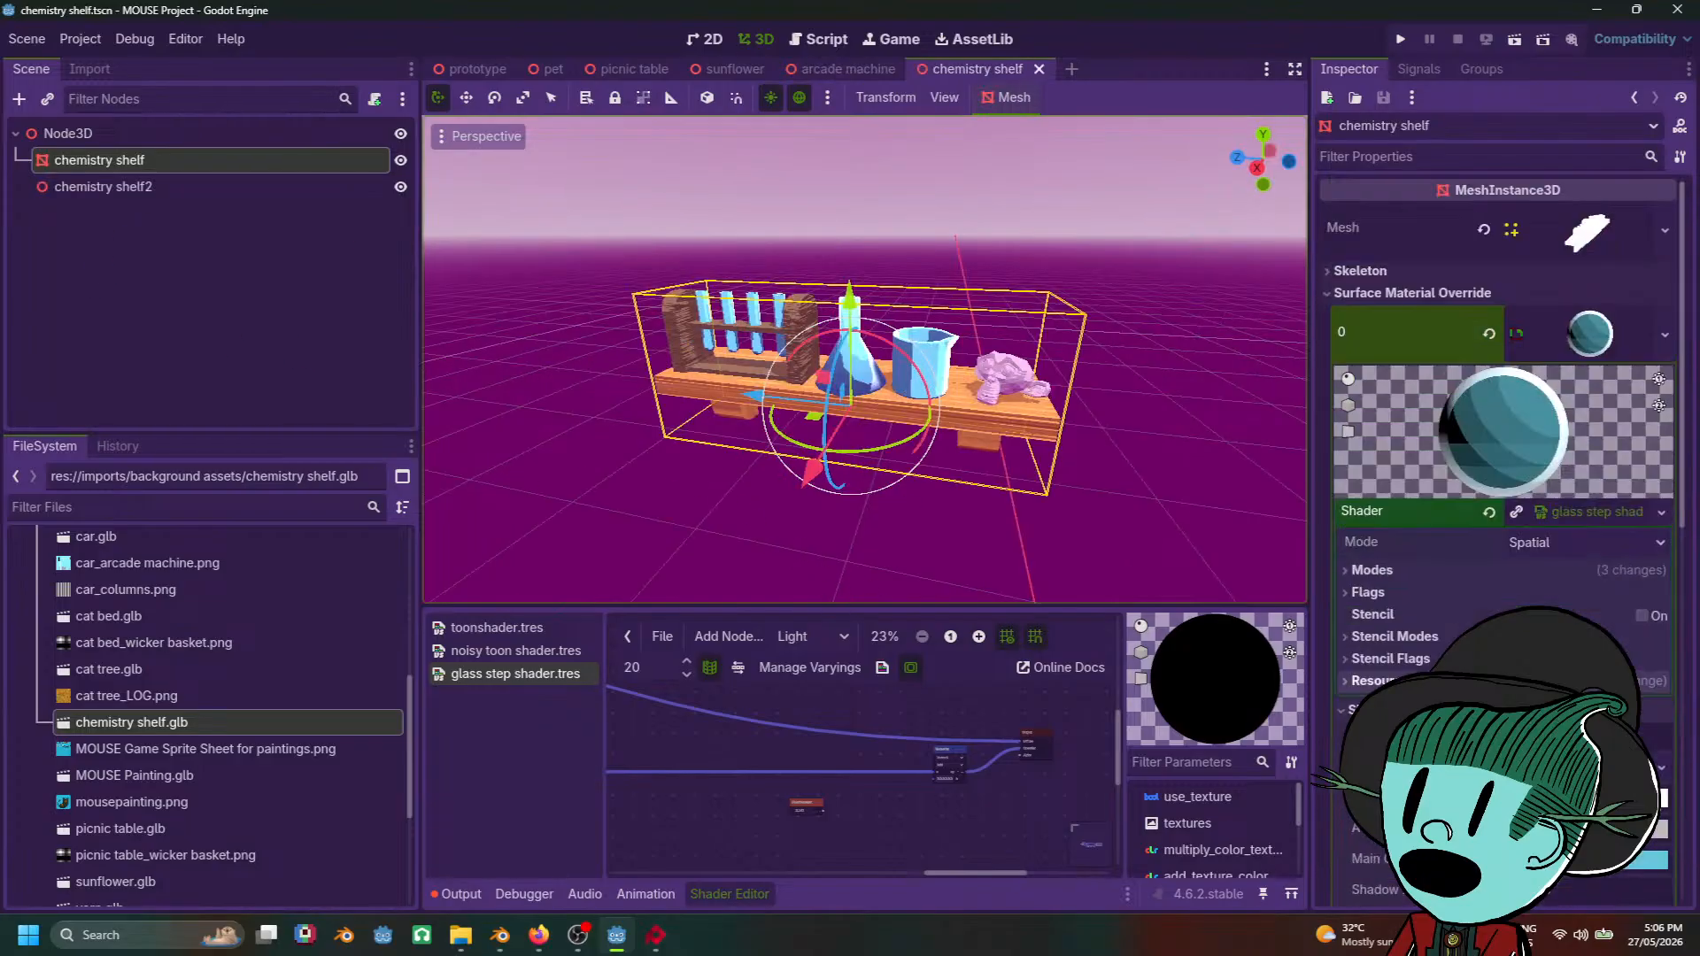
pyautogui.click(1598, 346)
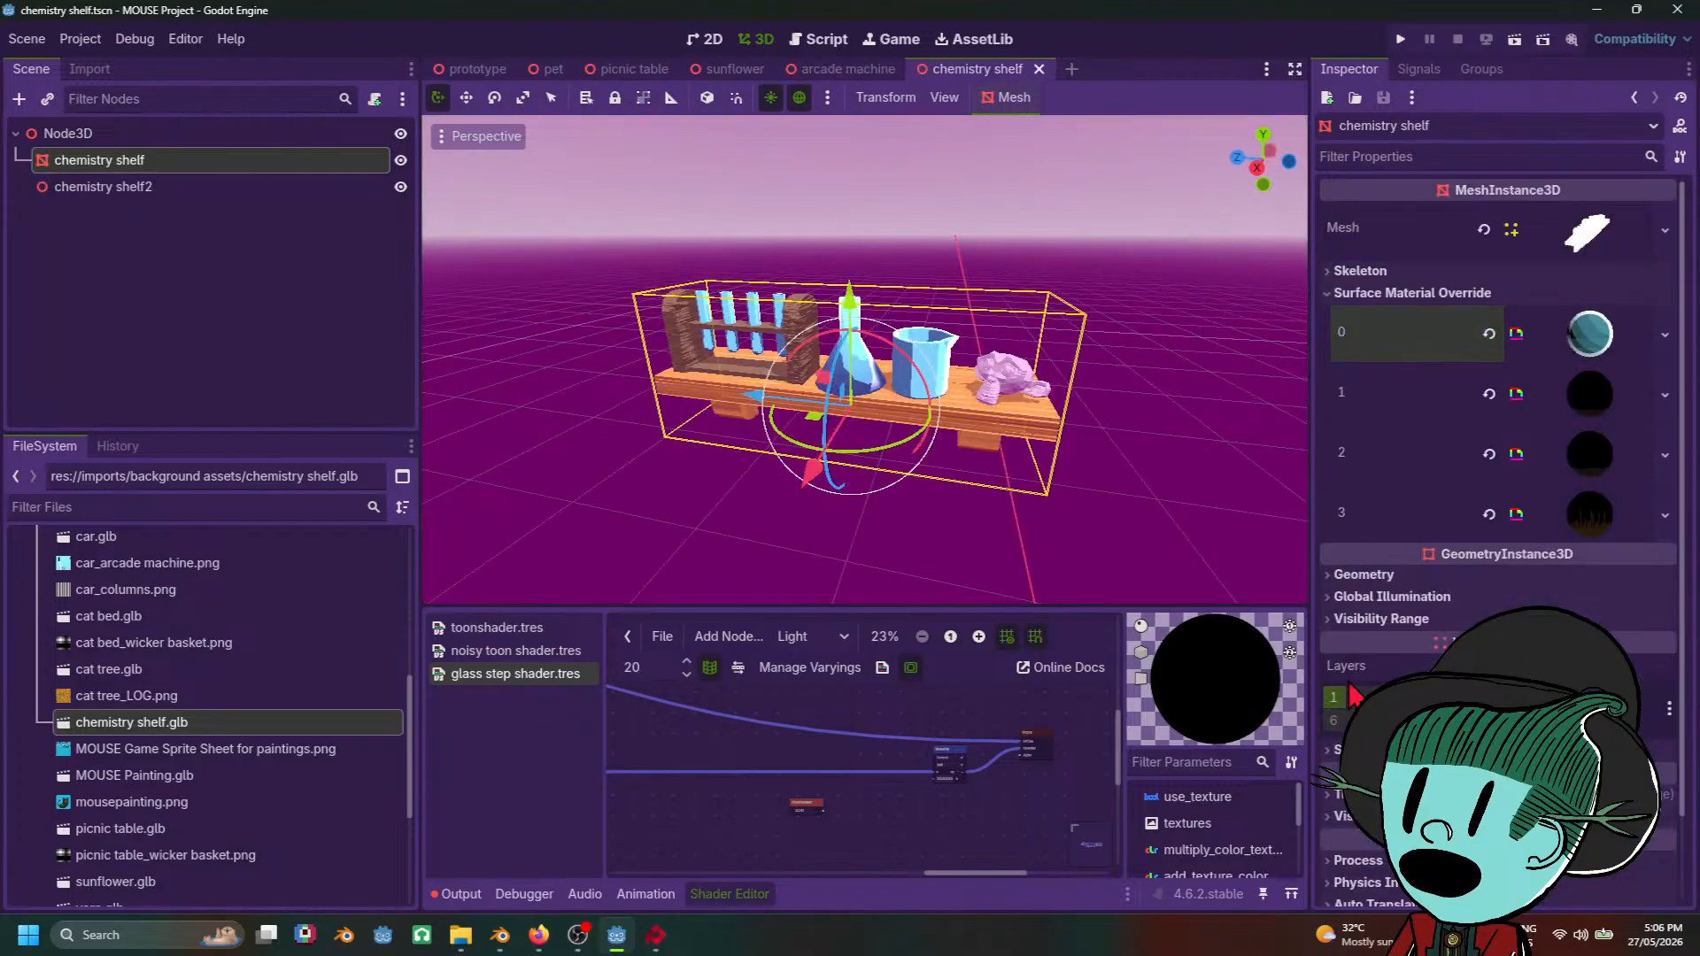
pyautogui.scroll(-2, 1332, 749)
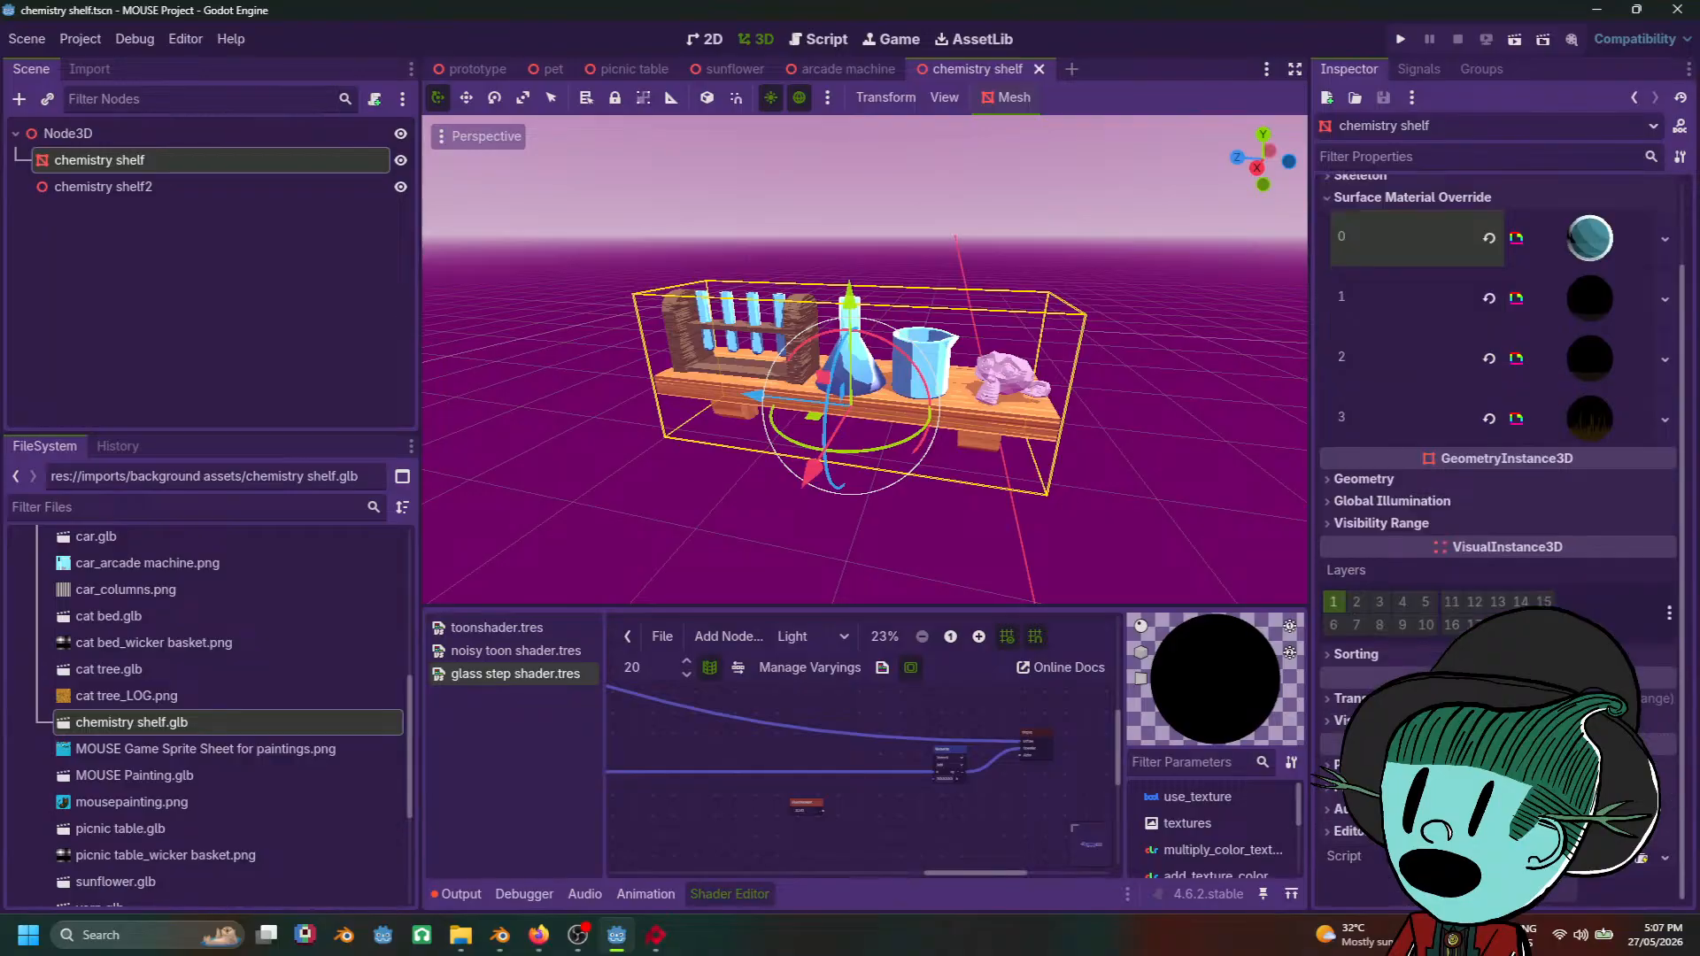
pyautogui.click(1346, 699)
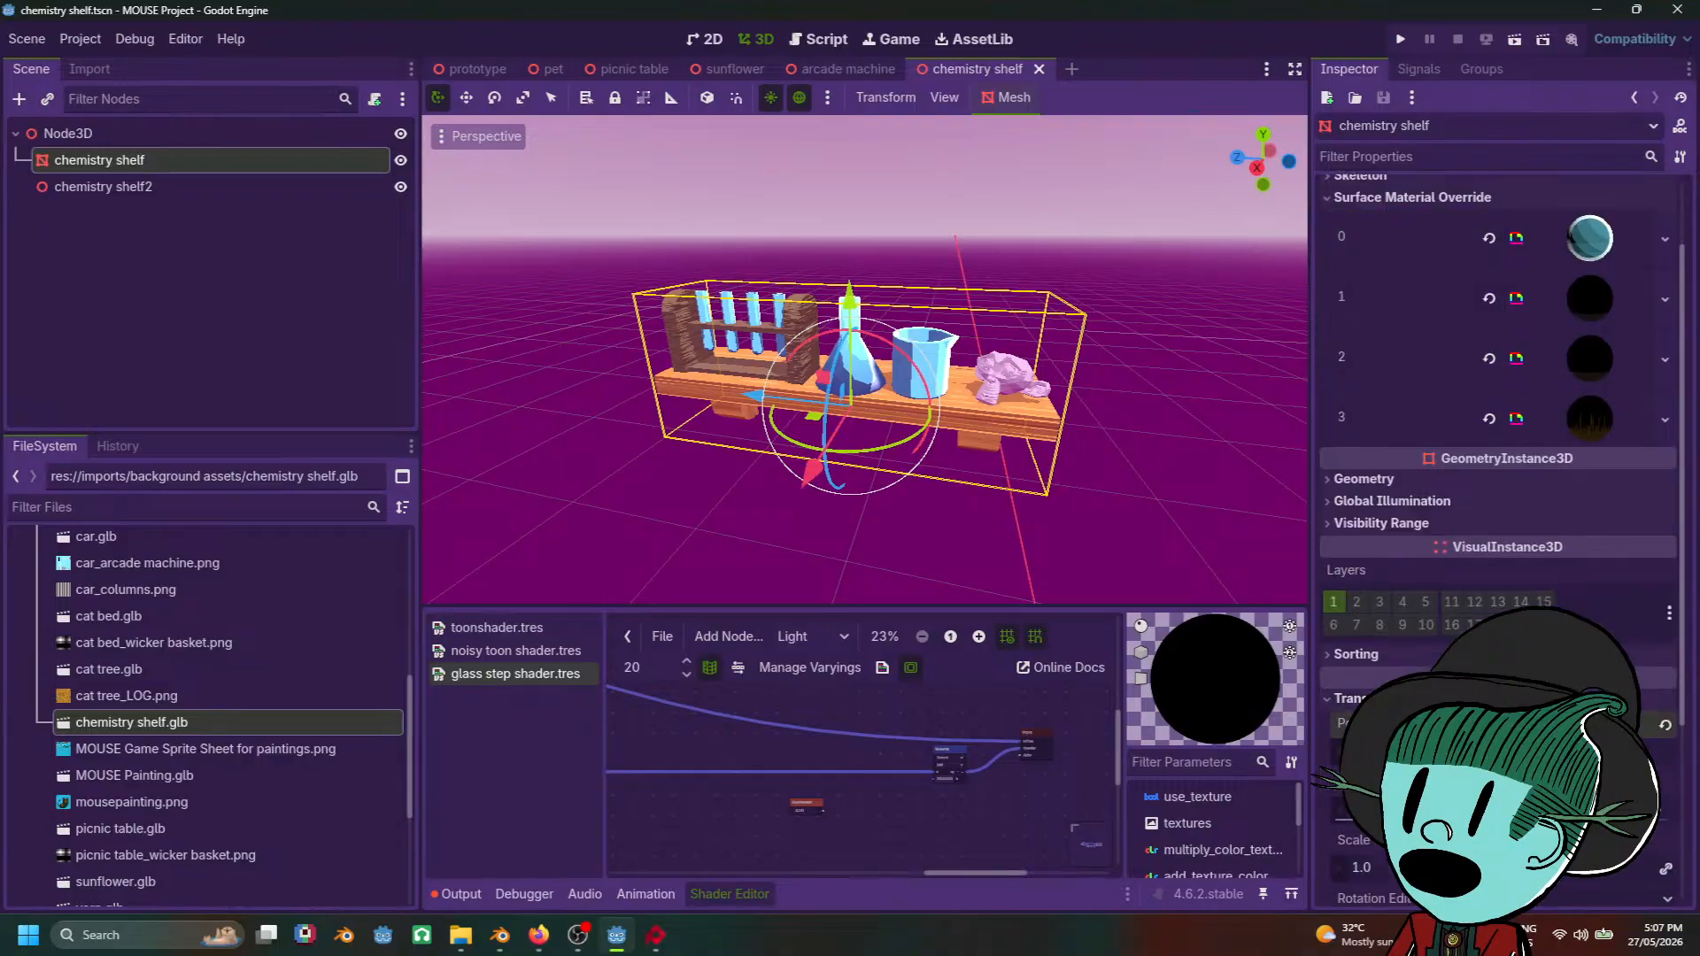
pyautogui.moveTo(1497, 753); pyautogui.dragTo(1408, 753)
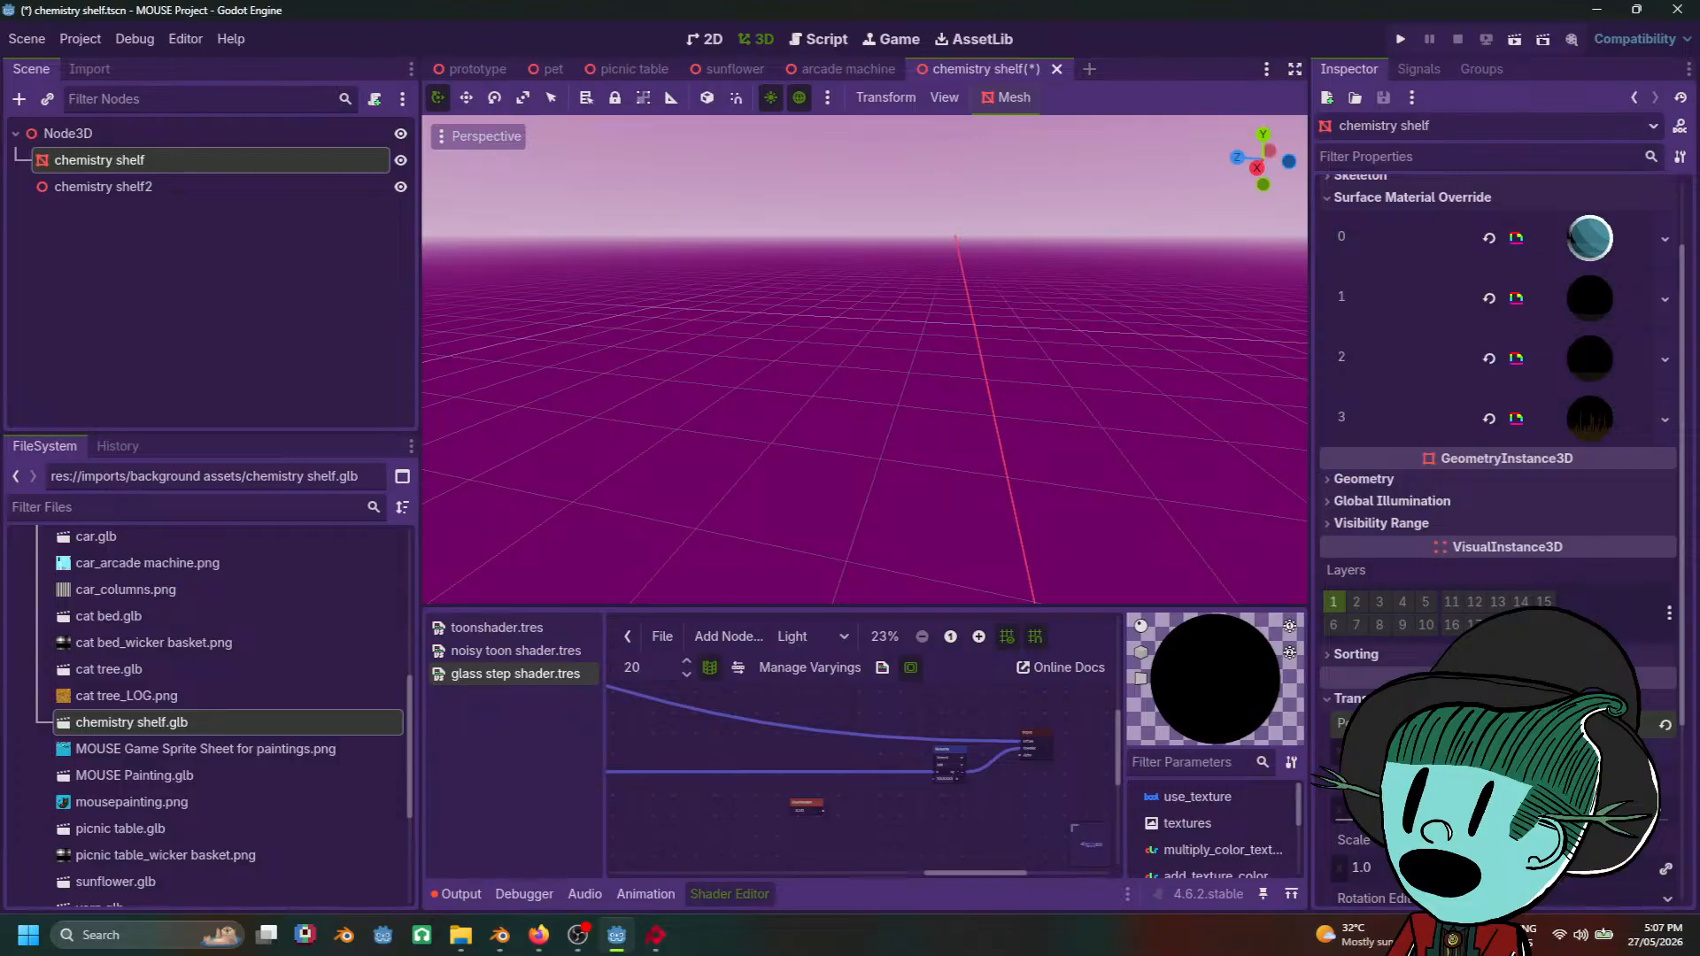
pyautogui.scroll(-2, 937, 512)
pyautogui.keyDown('shift'); pyautogui.moveTo(937, 512); pyautogui.dragTo(799, 159, button='middle'); pyautogui.keyUp('shift')
pyautogui.scroll(4, 1138, 441)
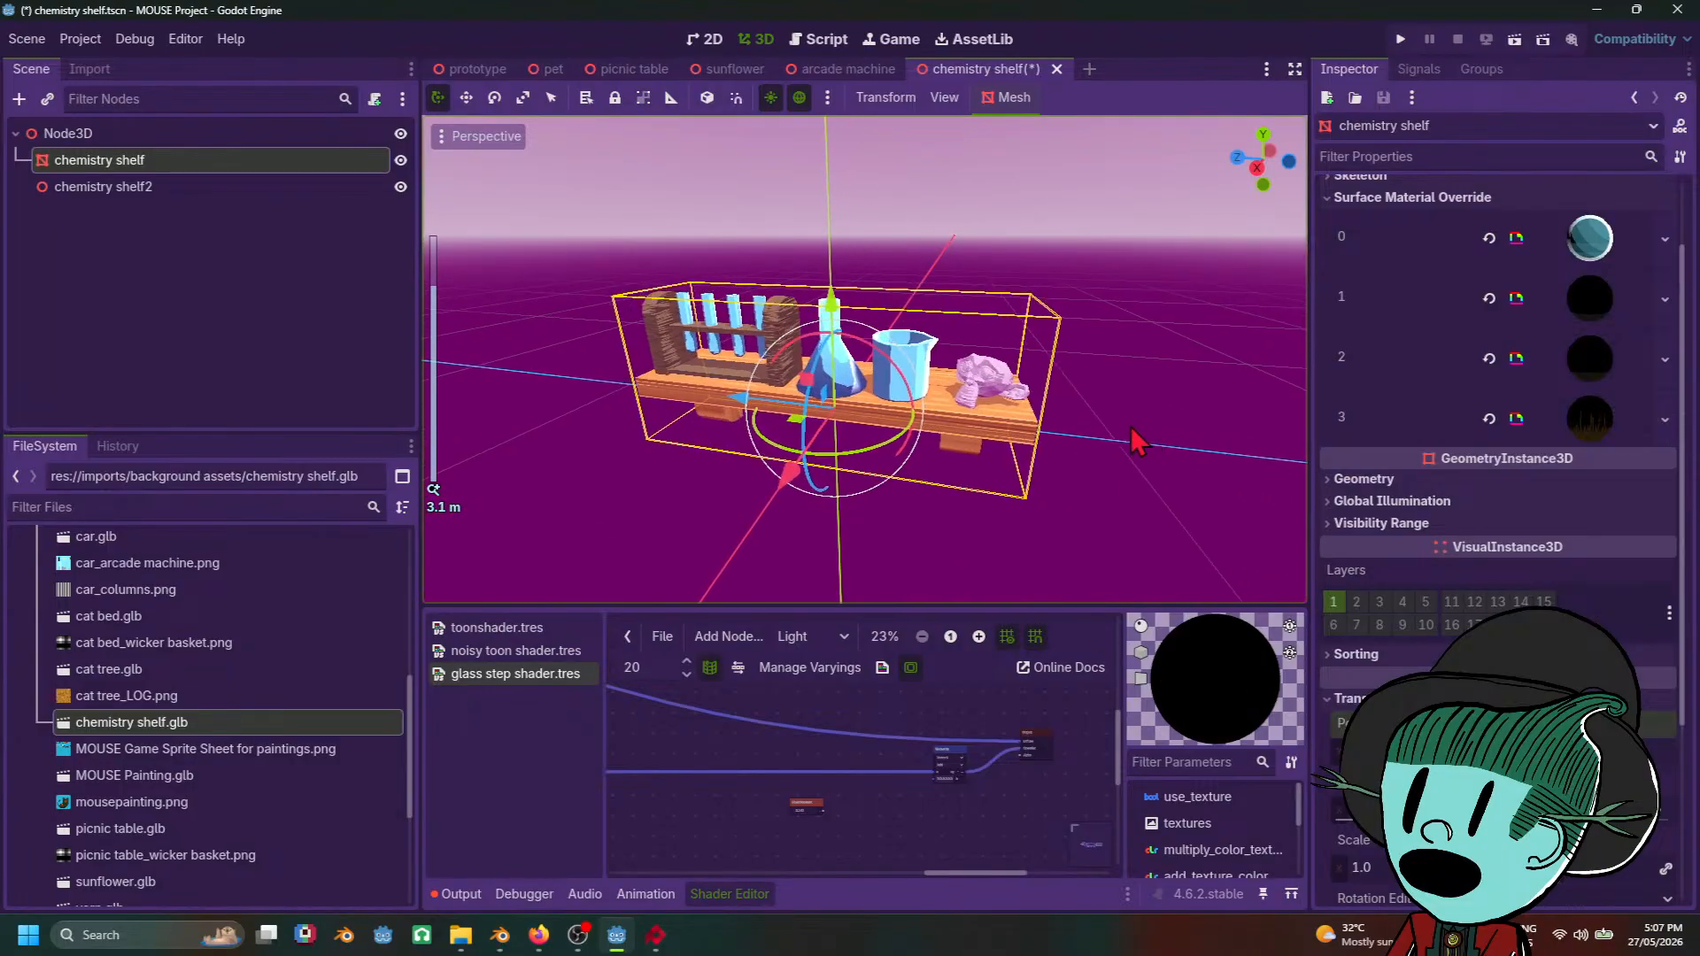
pyautogui.hotkey('ctrl', 's')
pyautogui.scroll(-3, 1151, 449)
pyautogui.scroll(2, 1142, 449)
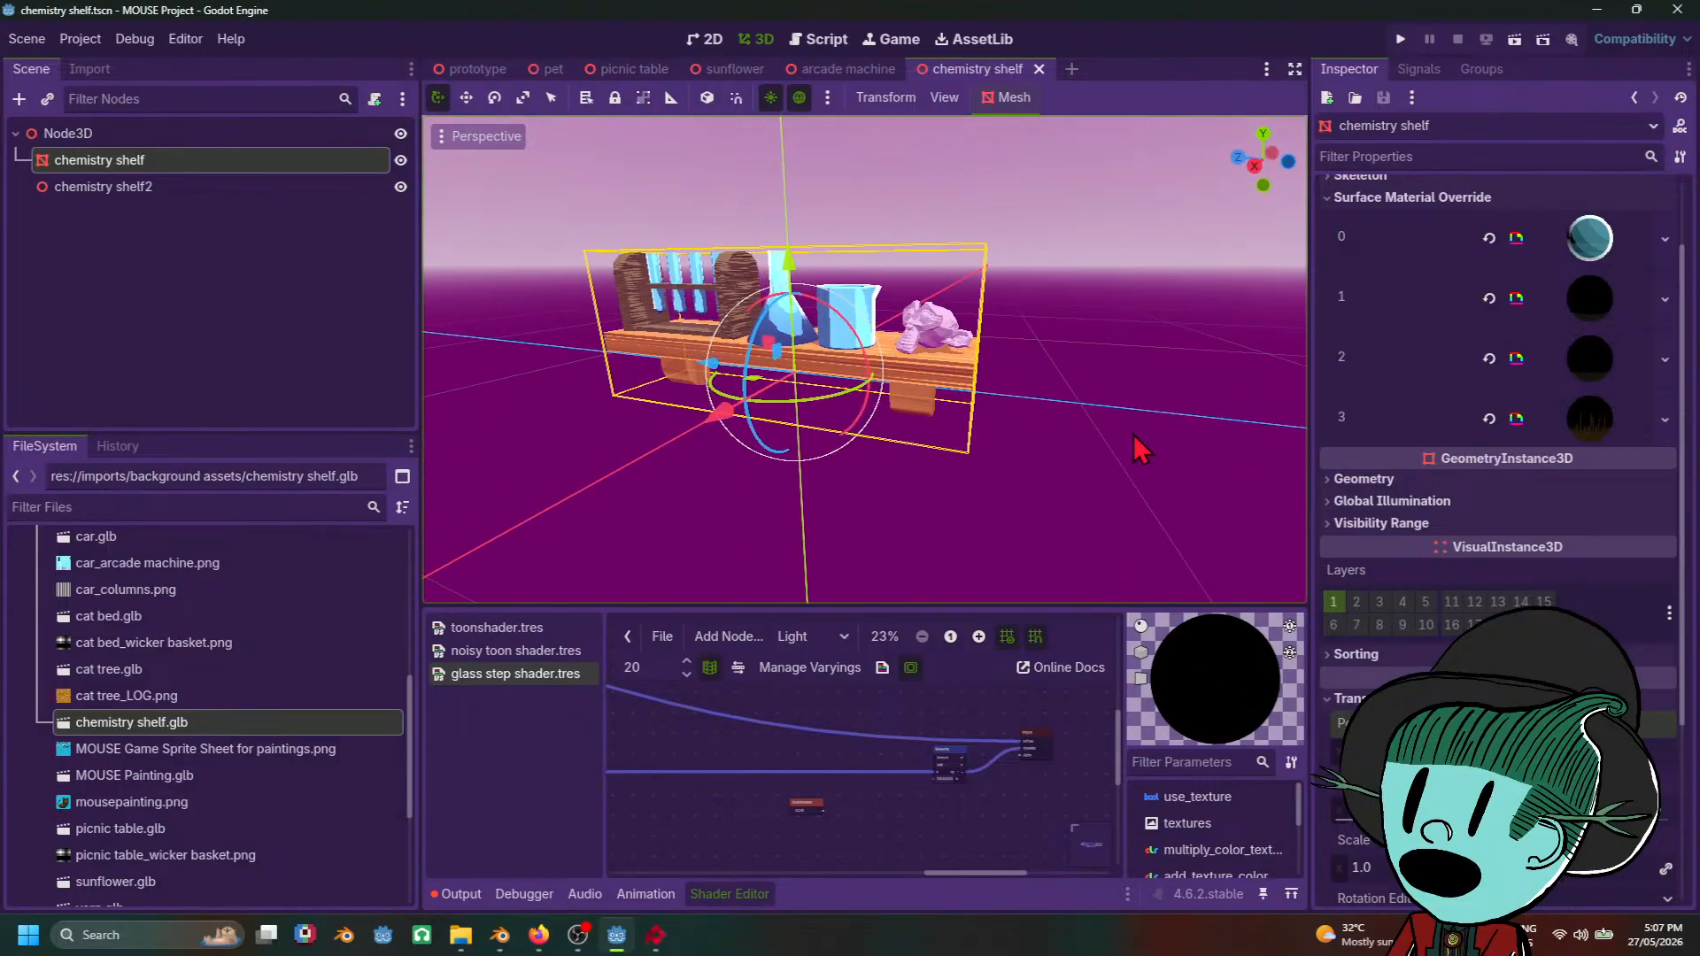
# Step: Add an empty scene tab, reopen the shelf's glass material with the glass step shader, and save the chemistry shelf scene
pyautogui.click(1072, 69)
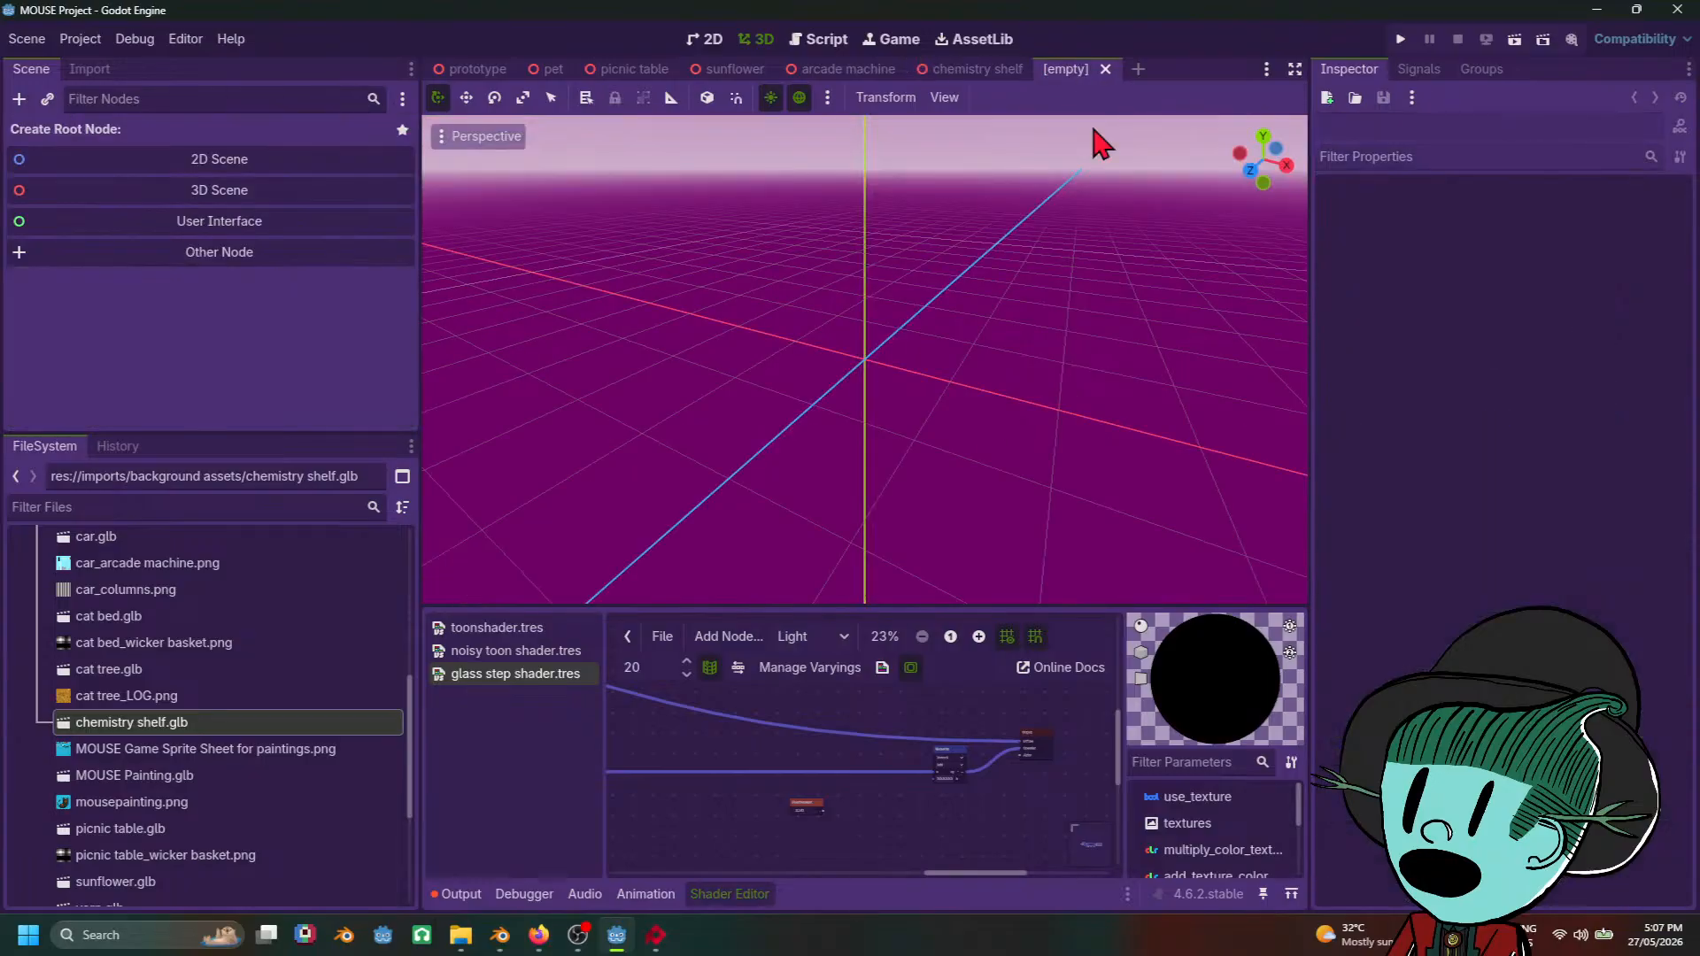
pyautogui.moveTo(549, 939)
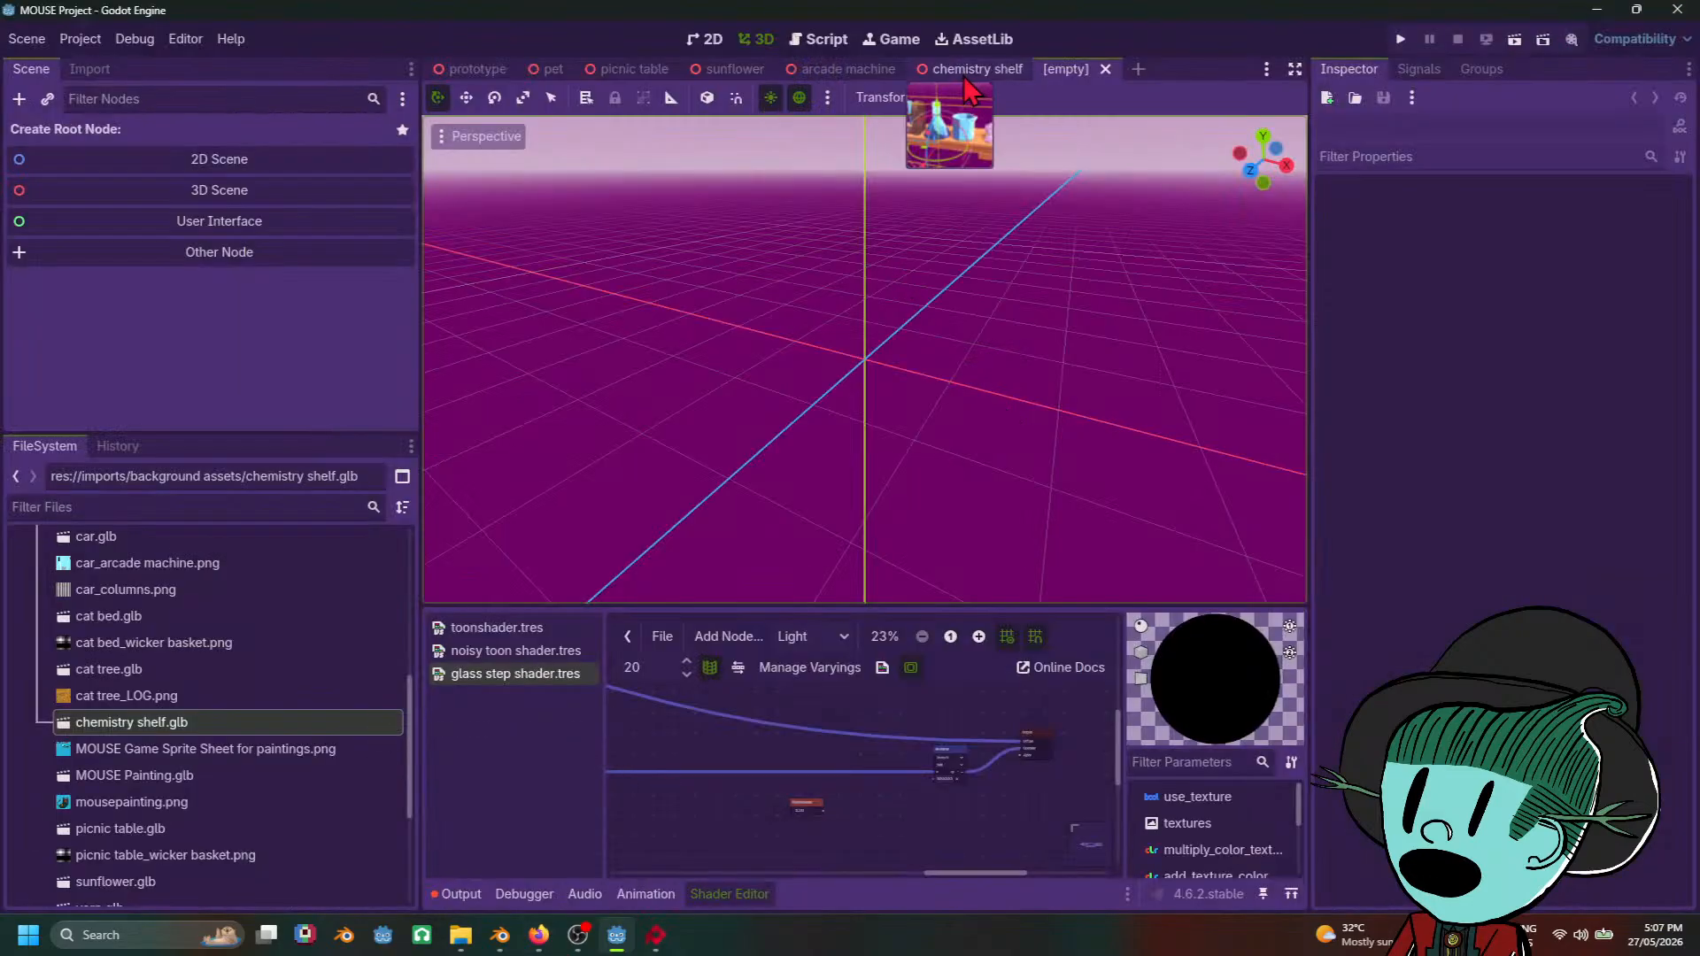
pyautogui.click(965, 71)
pyautogui.click(1603, 341)
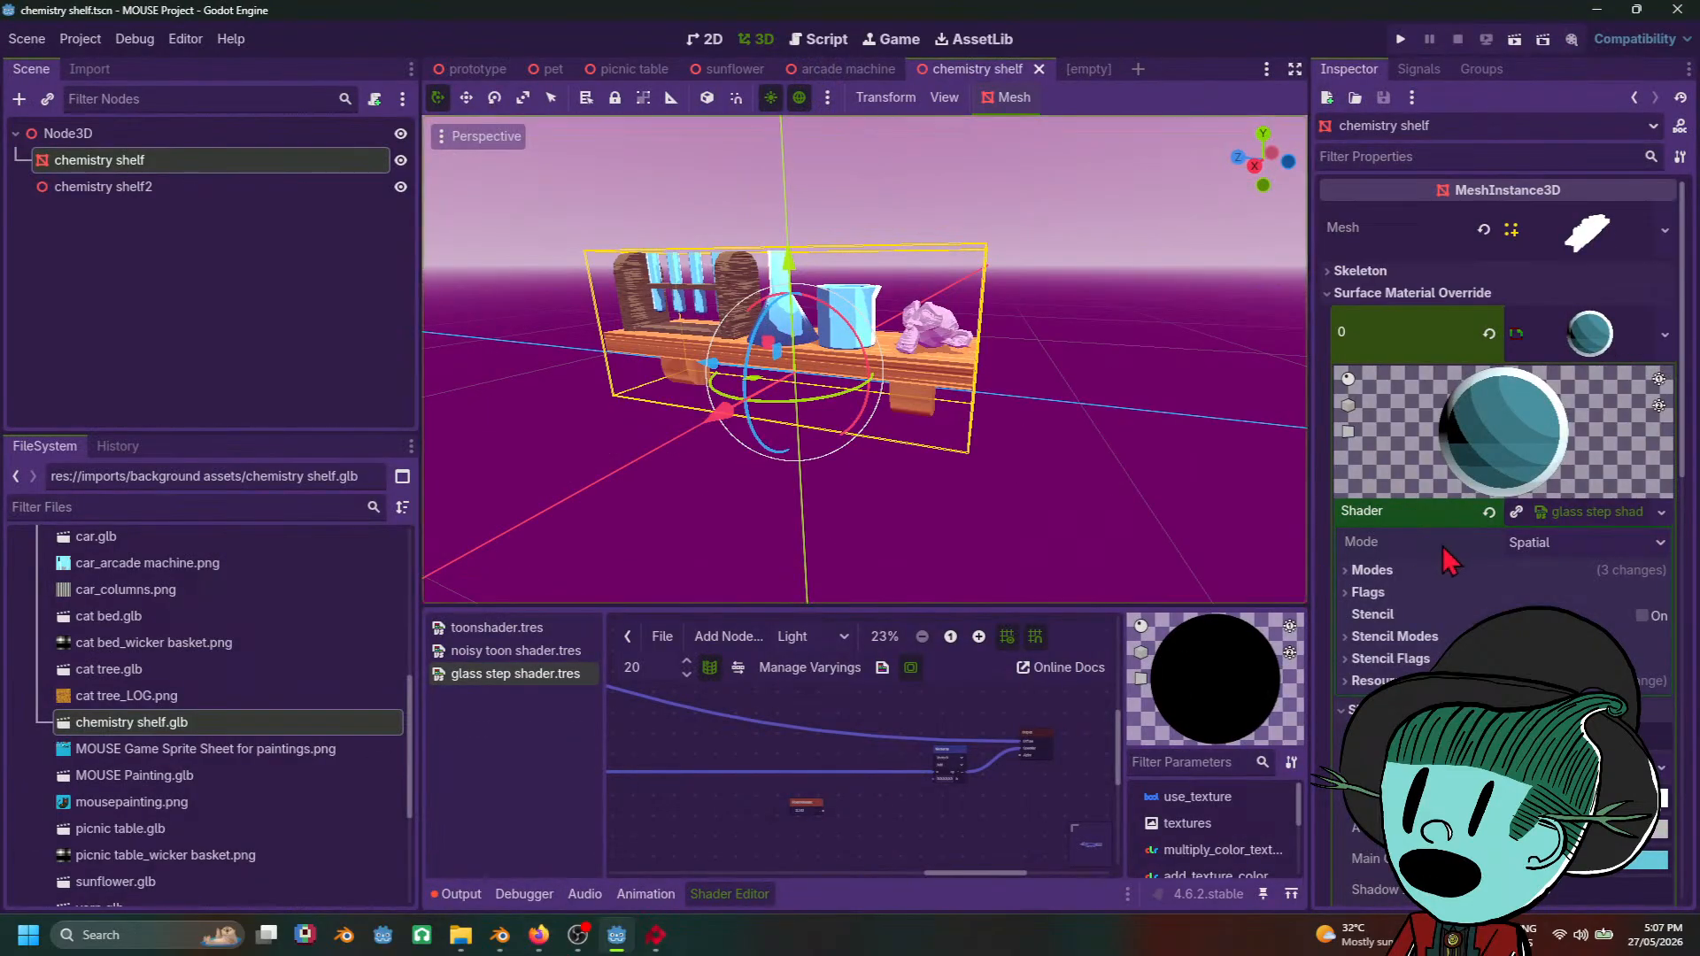
pyautogui.click(1661, 513)
pyautogui.click(1564, 695)
pyautogui.hotkey('ctrl', 's')
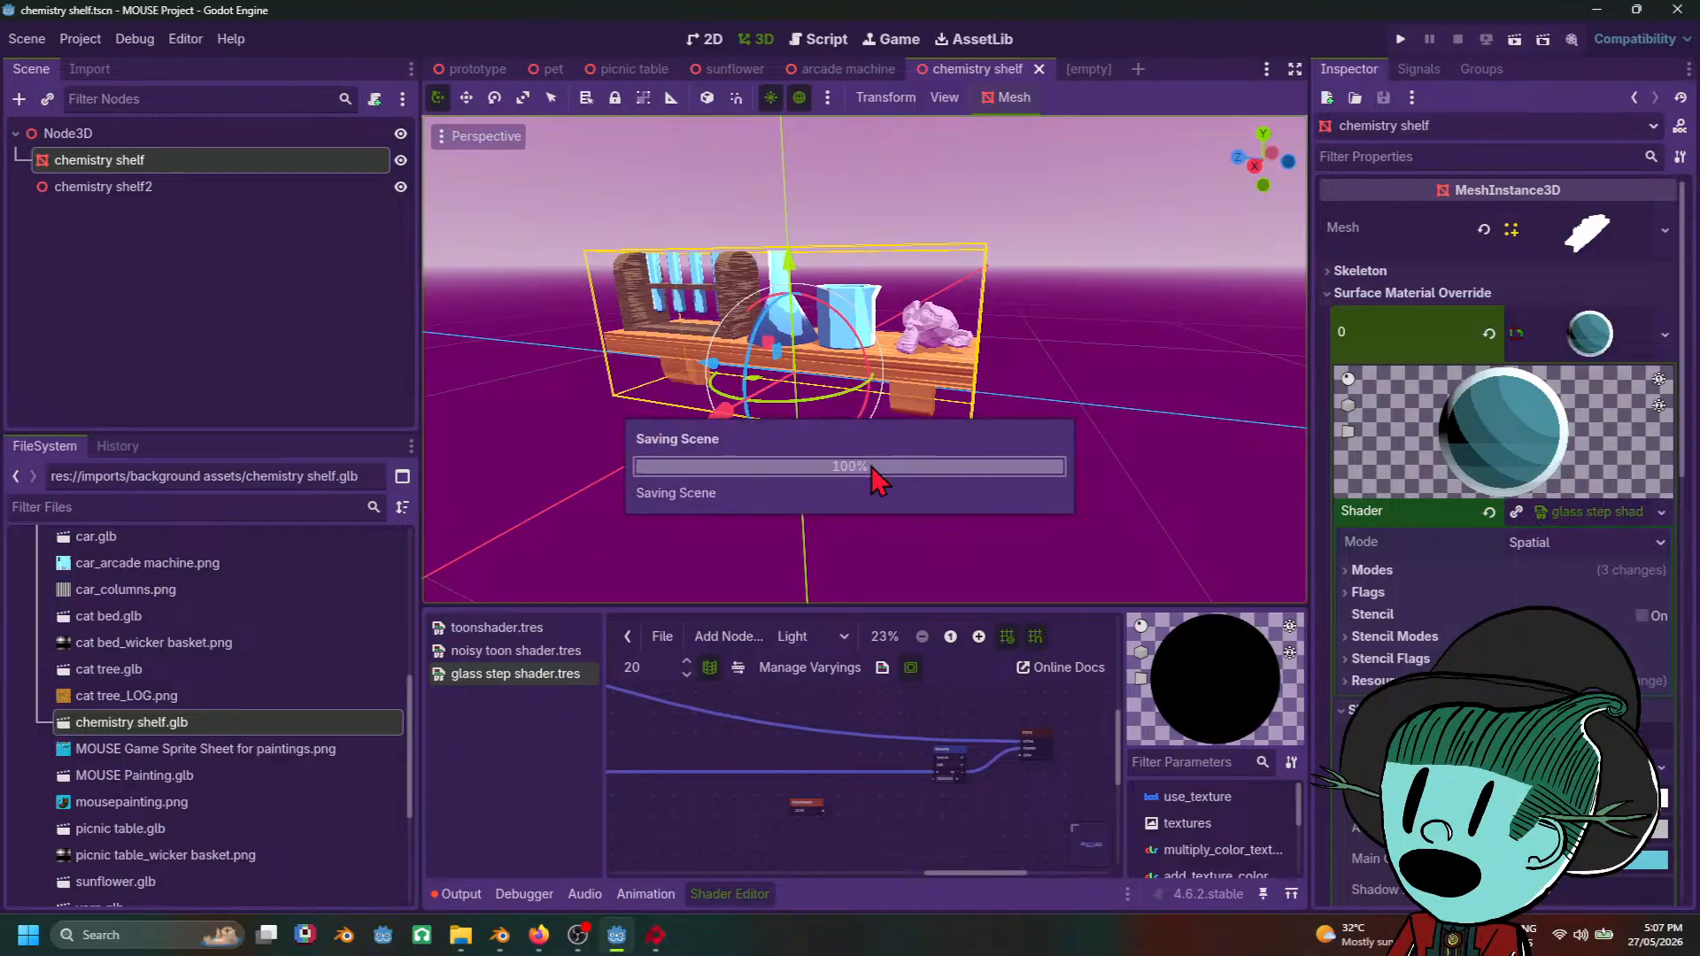
# Step: Switch to Blender, hide the chemistry shelf and select the clock inside the round wall window
pyautogui.moveTo(650, 946)
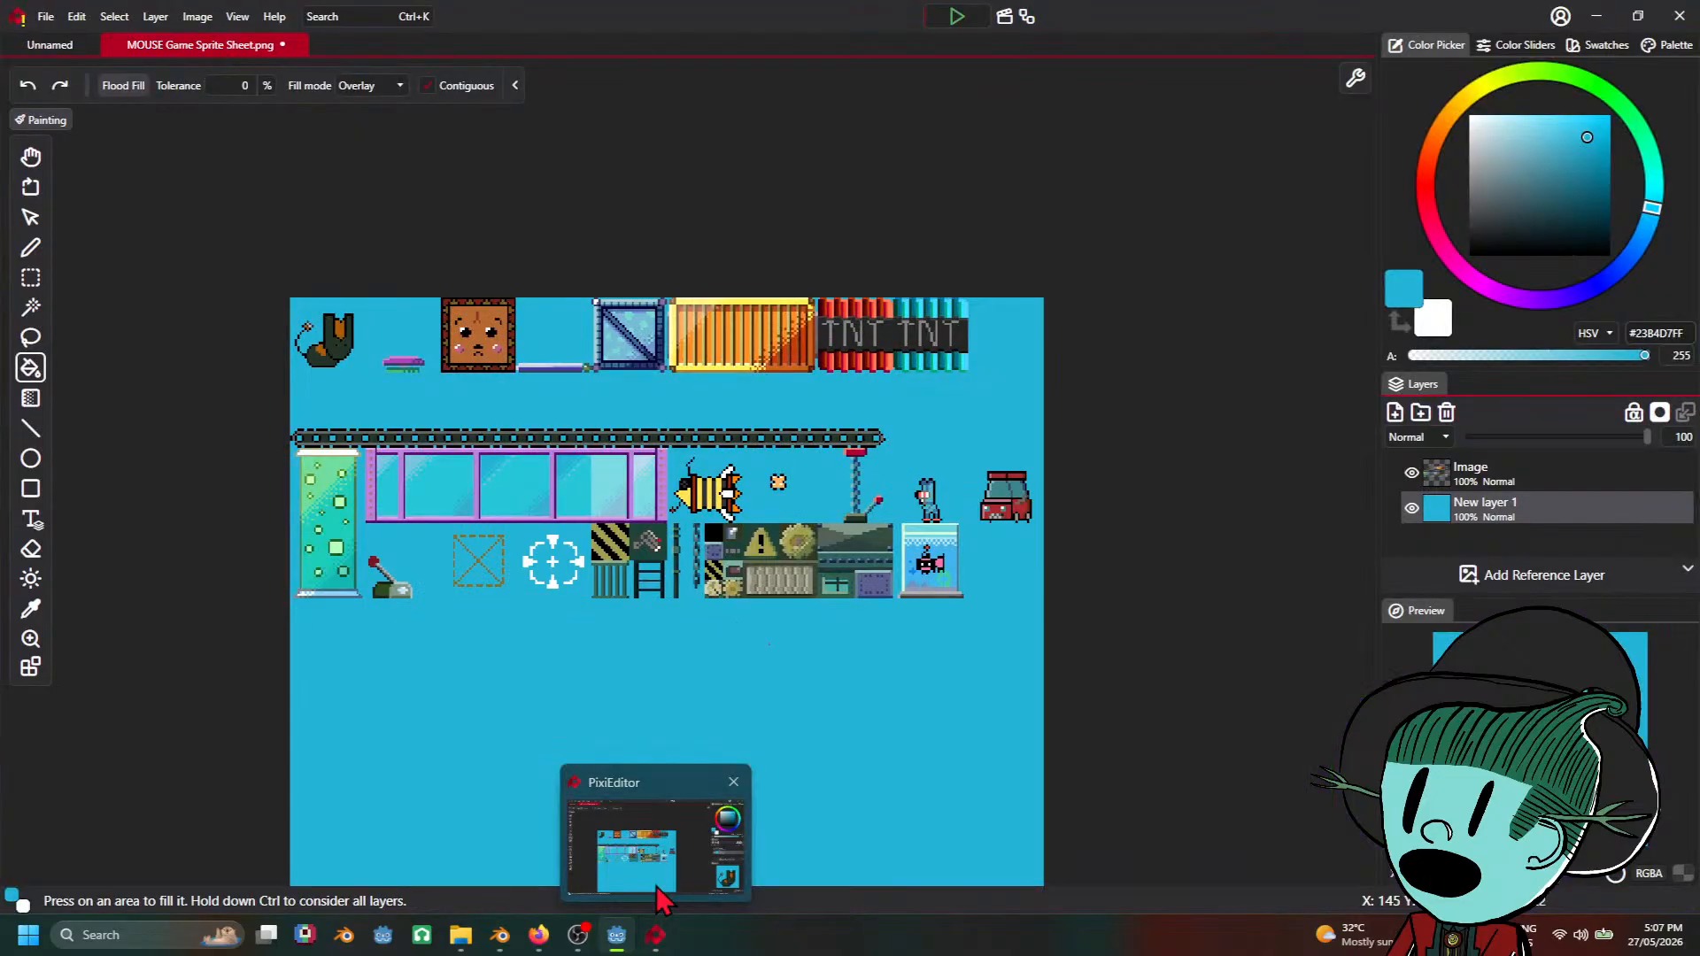
pyautogui.moveTo(575, 946)
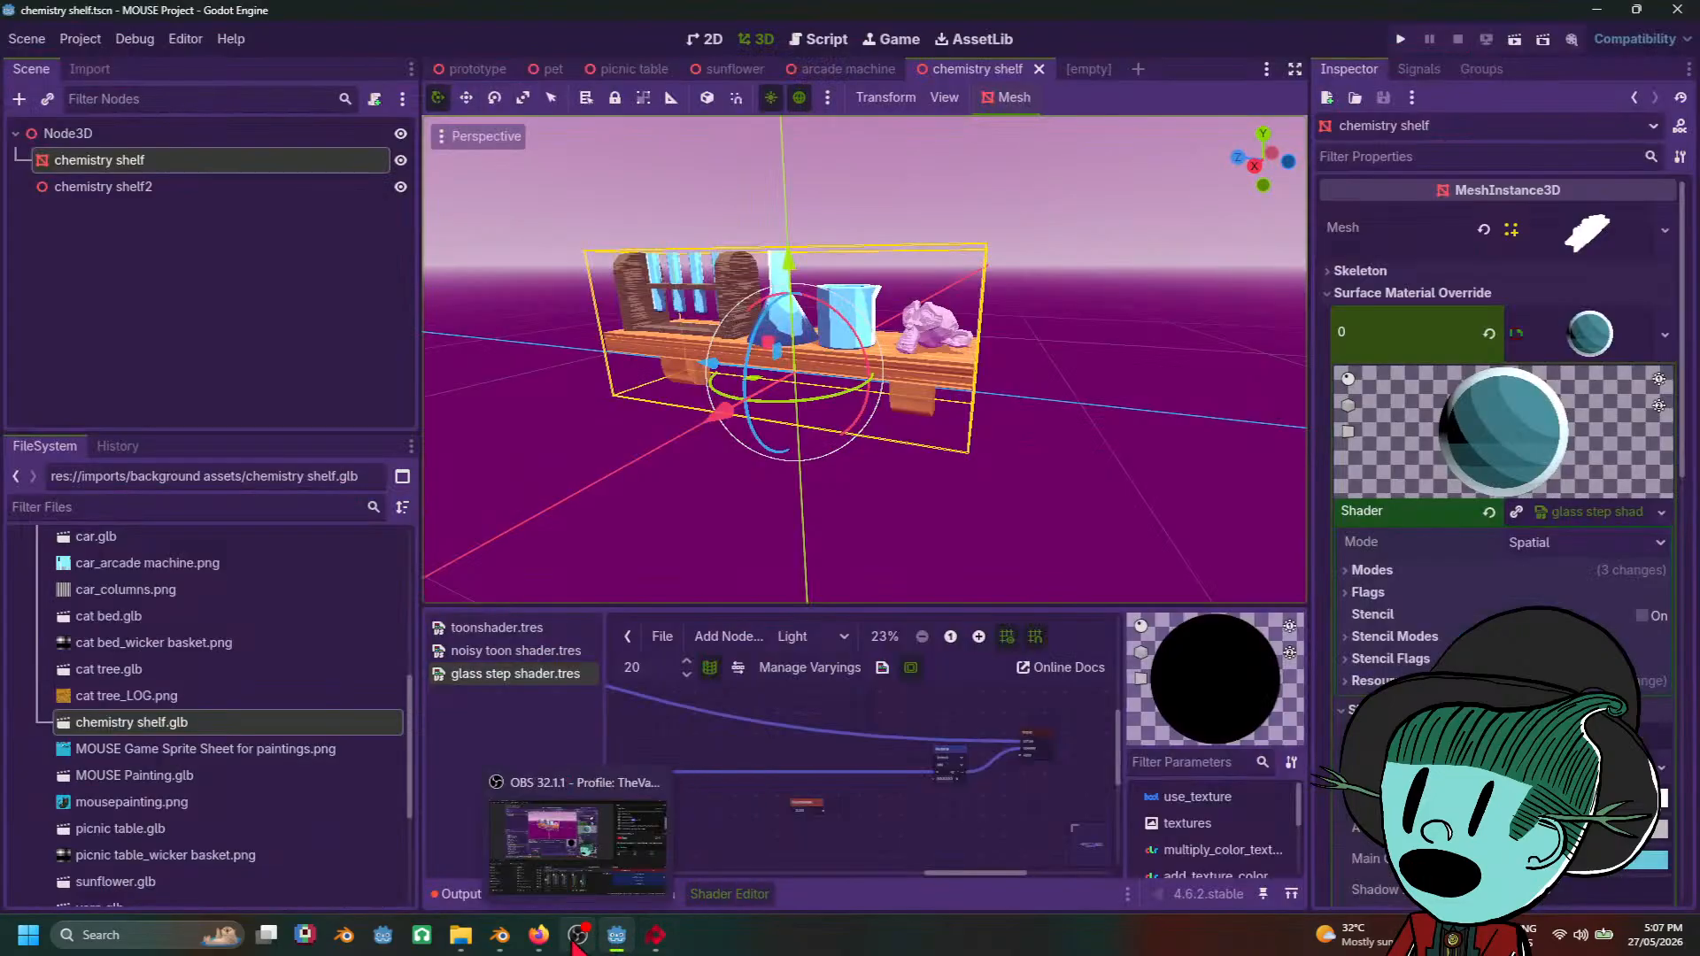
pyautogui.click(500, 936)
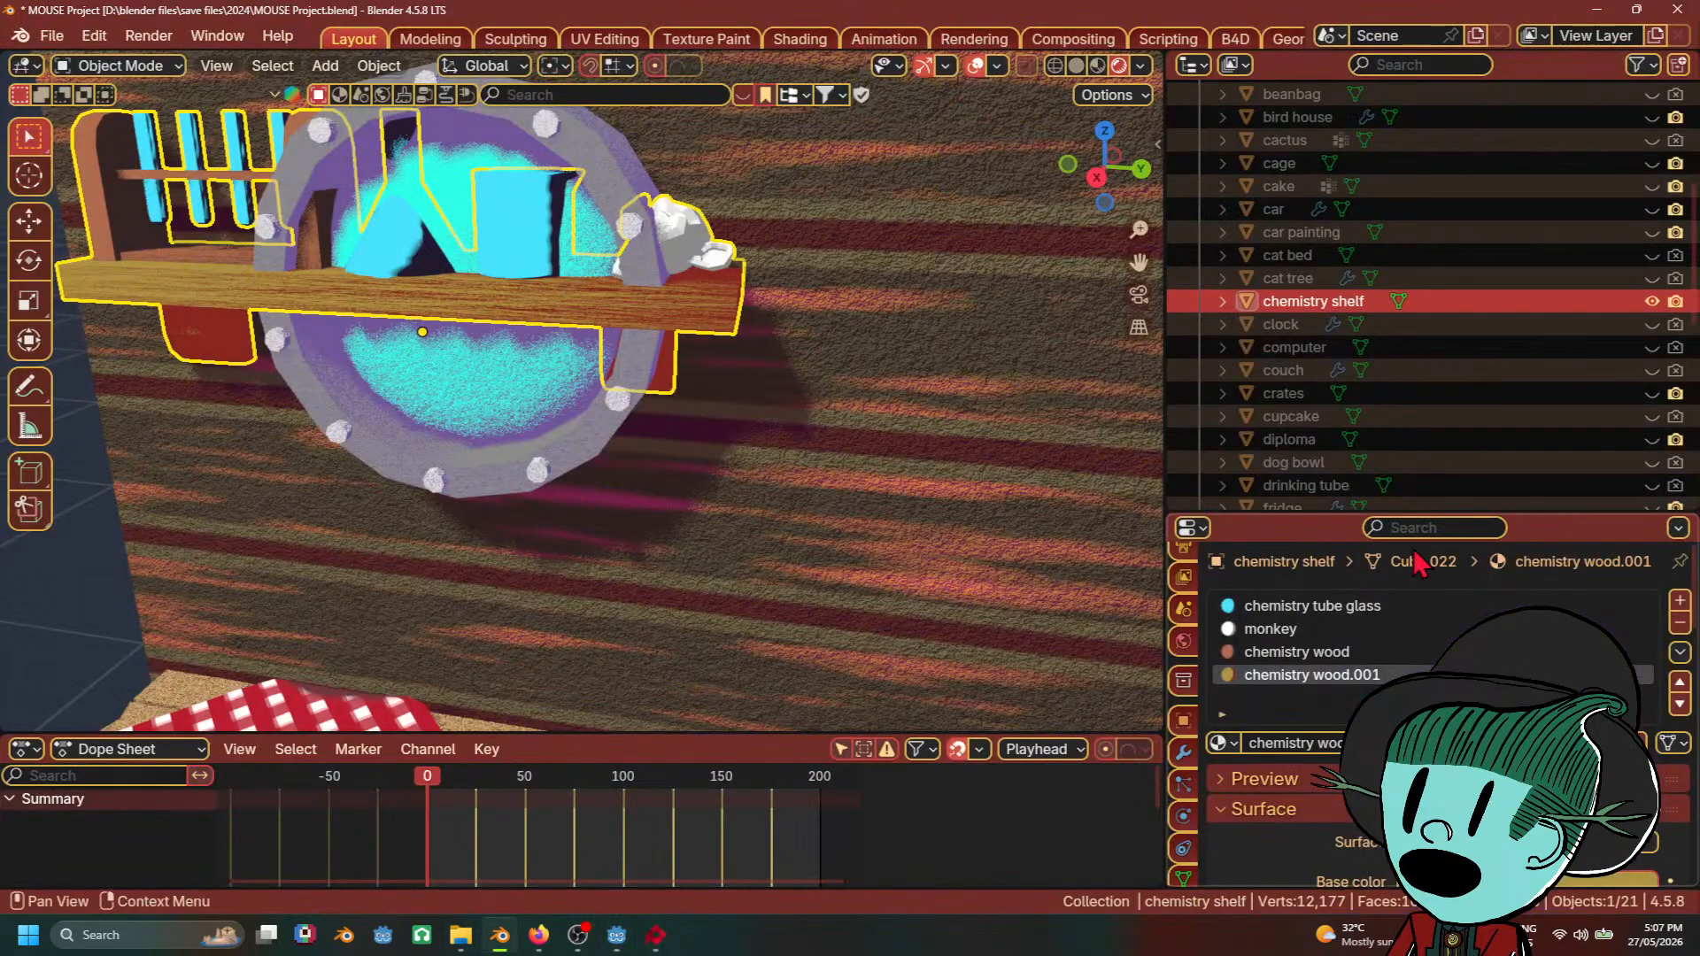
pyautogui.click(1652, 301)
pyautogui.scroll(-5, 726, 479)
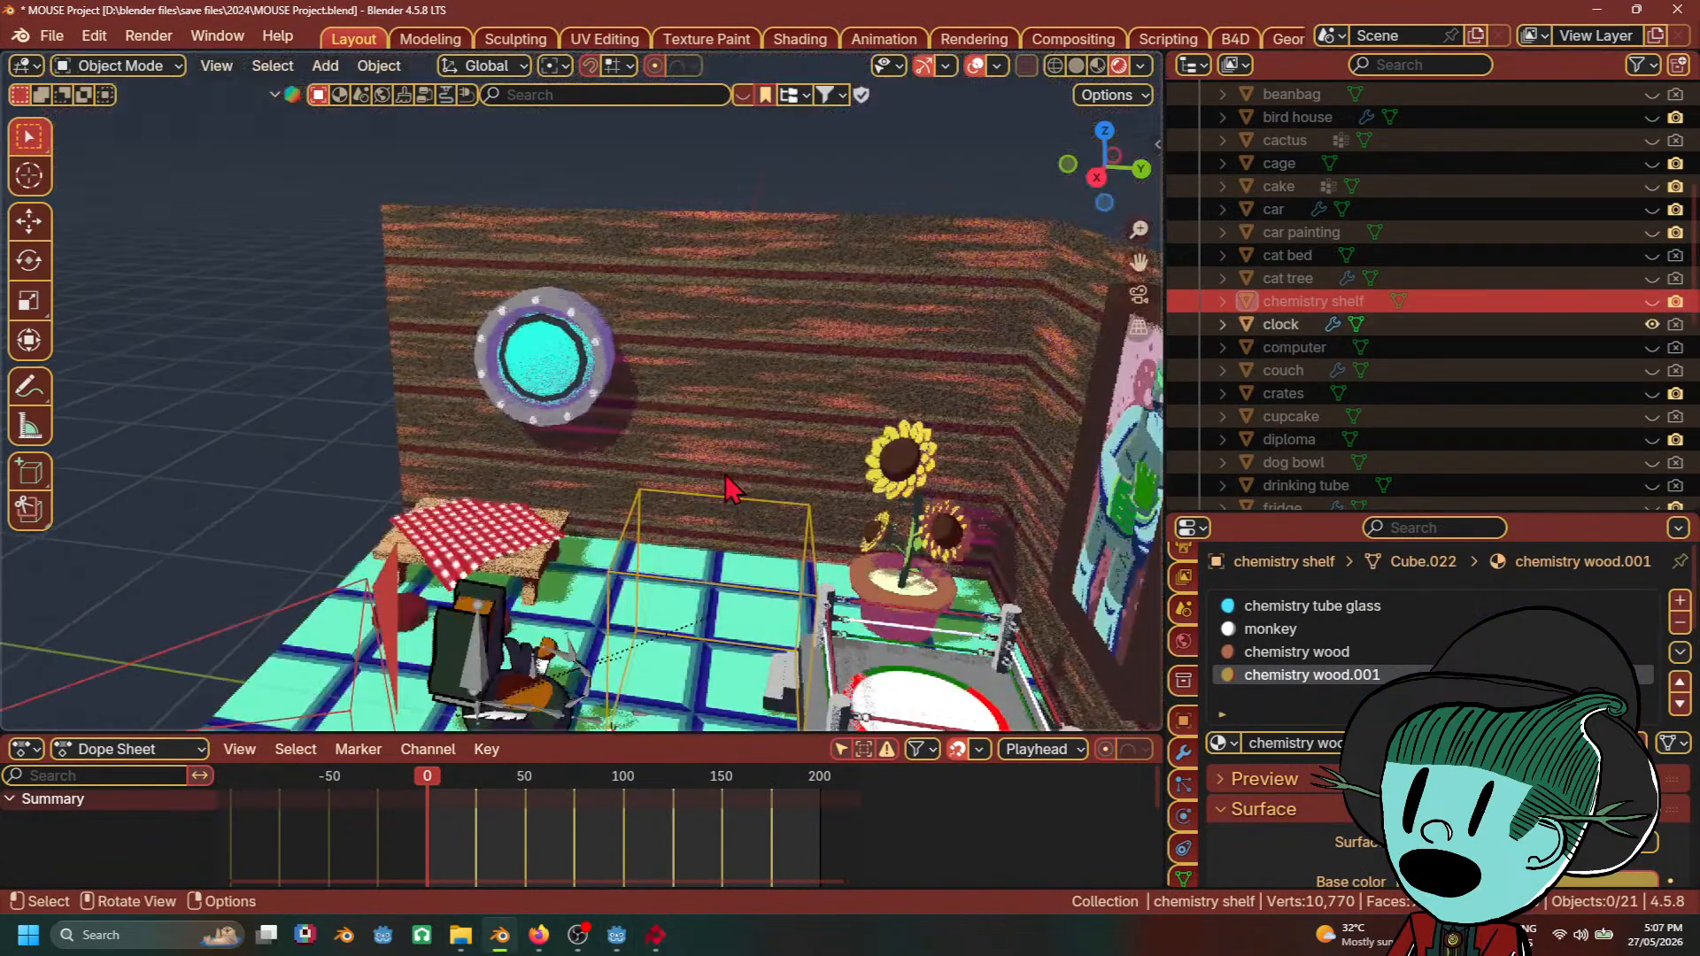
pyautogui.moveTo(725, 475); pyautogui.dragTo(819, 483, button='middle')
pyautogui.scroll(3, 751, 316)
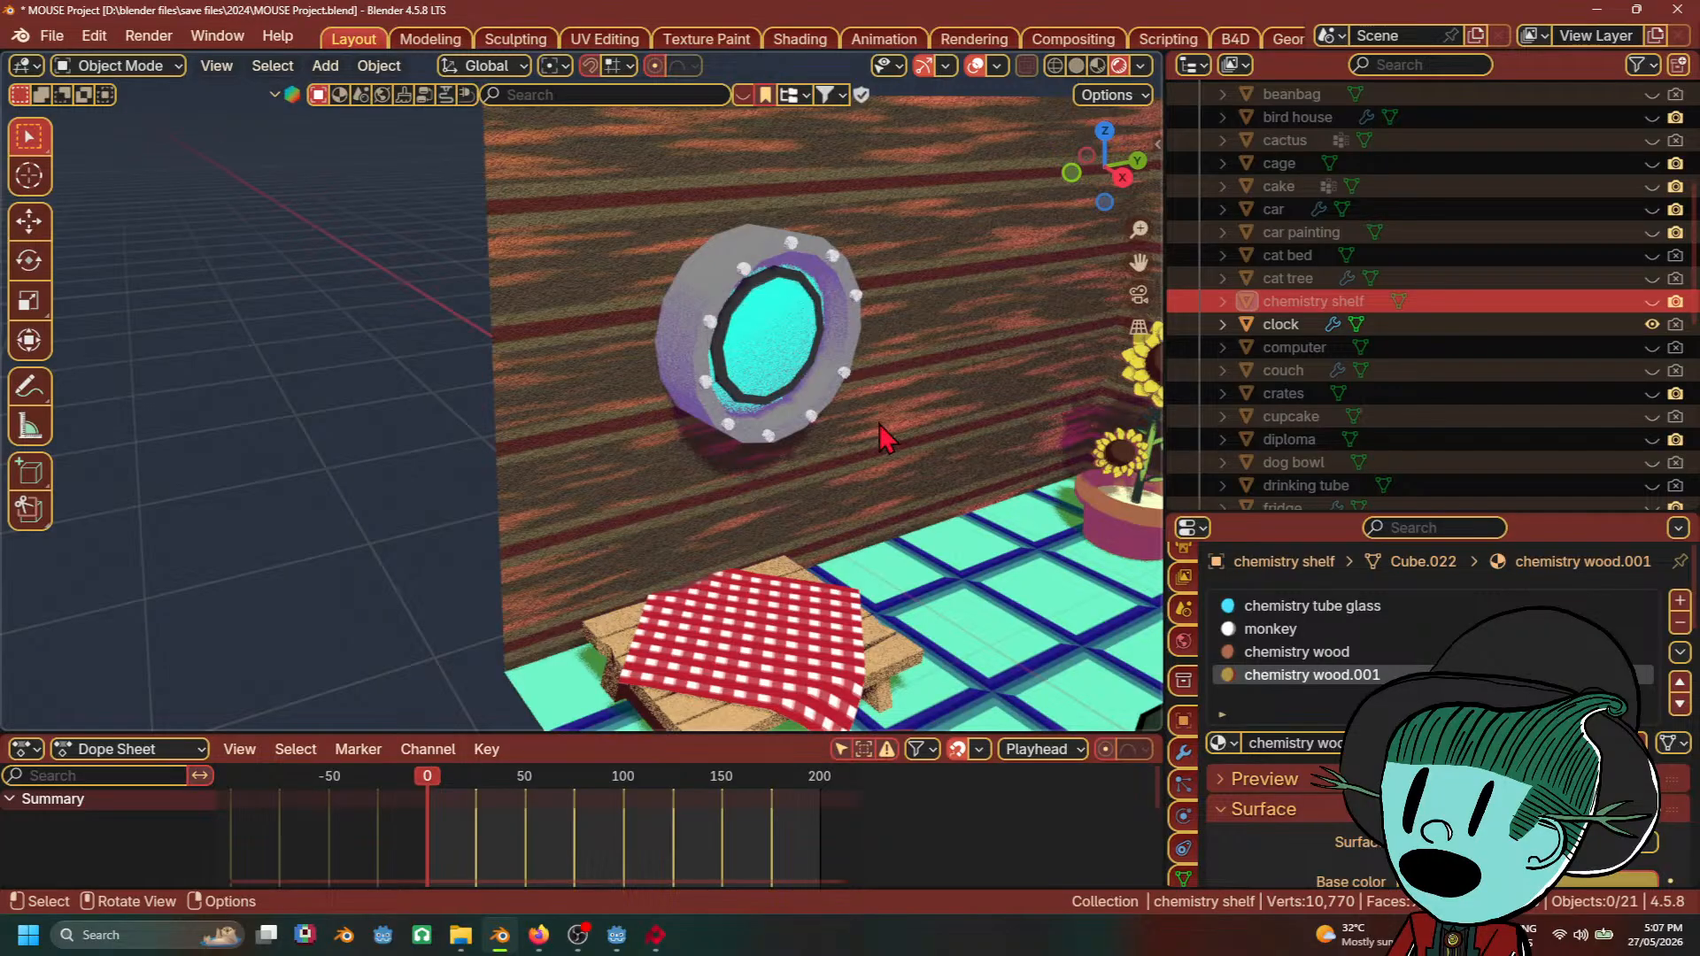
pyautogui.click(1284, 324)
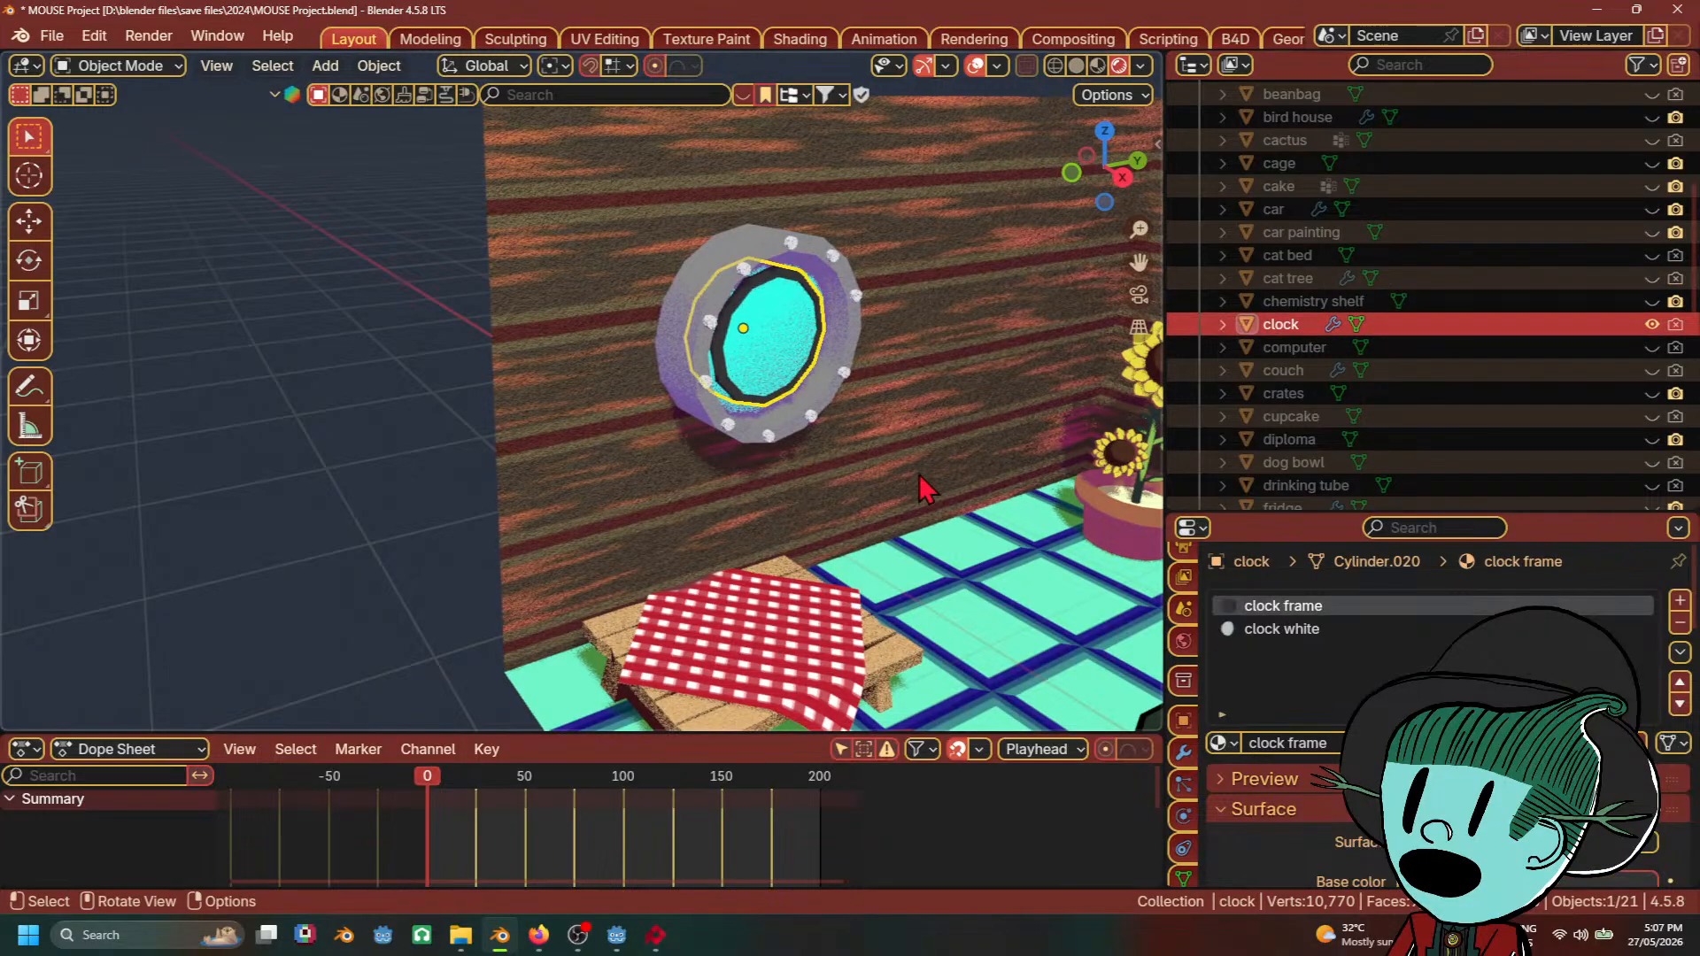
pyautogui.press('g')
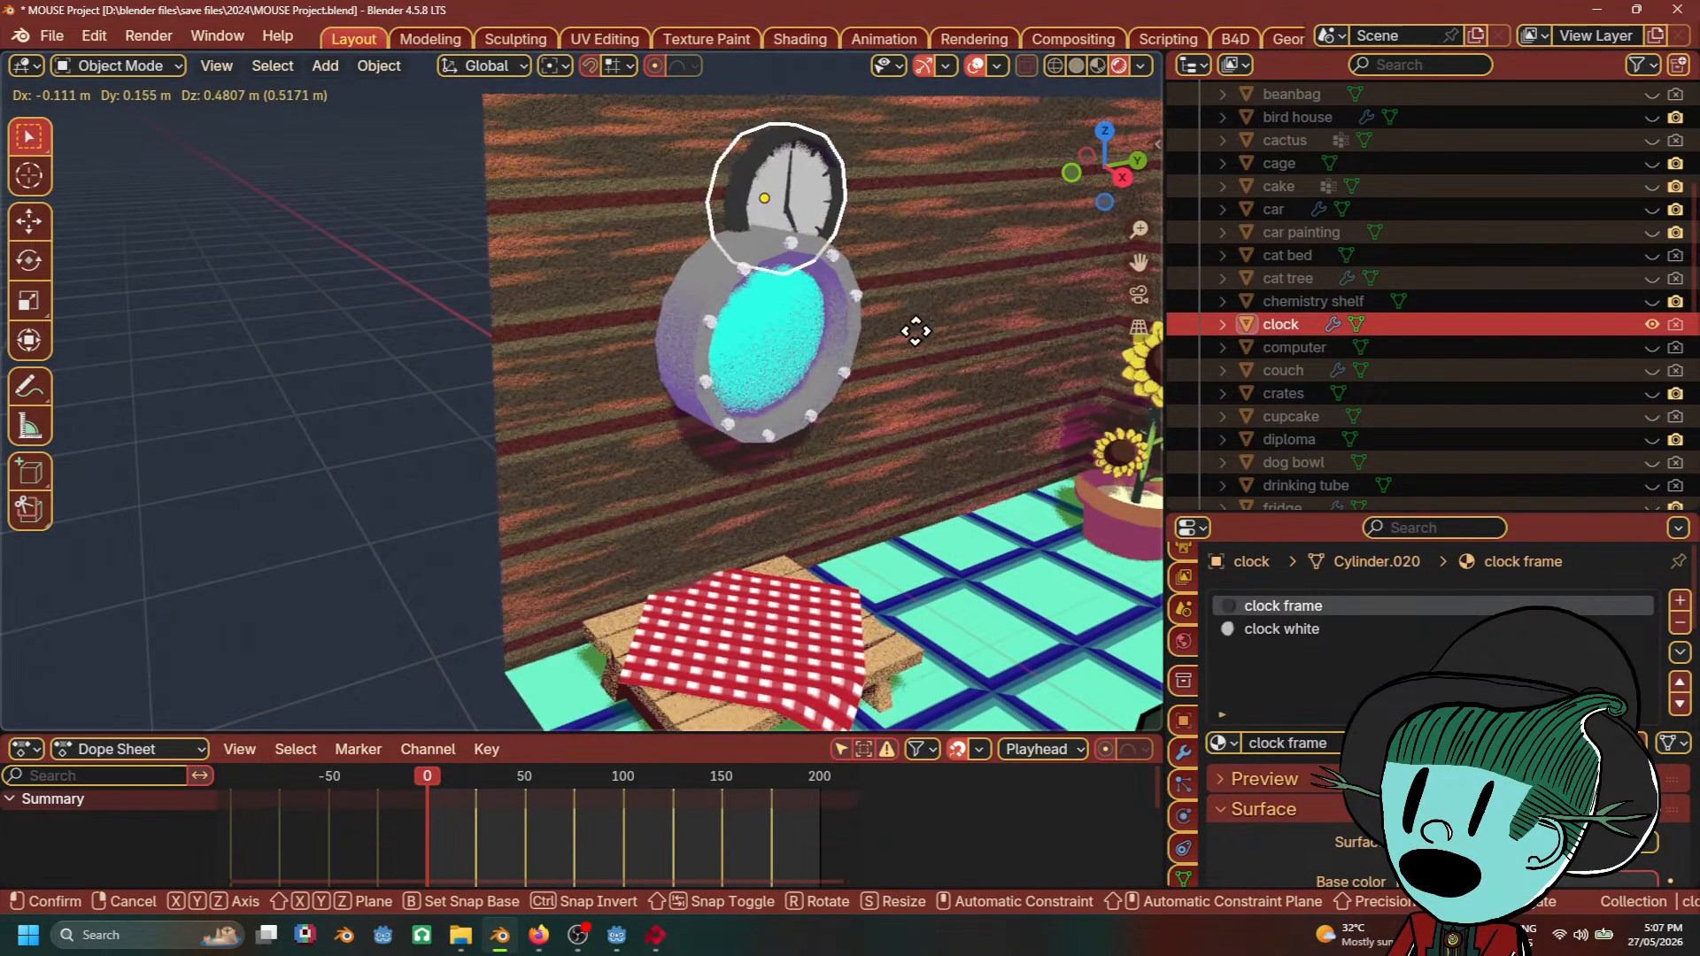
pyautogui.rightClick(917, 333)
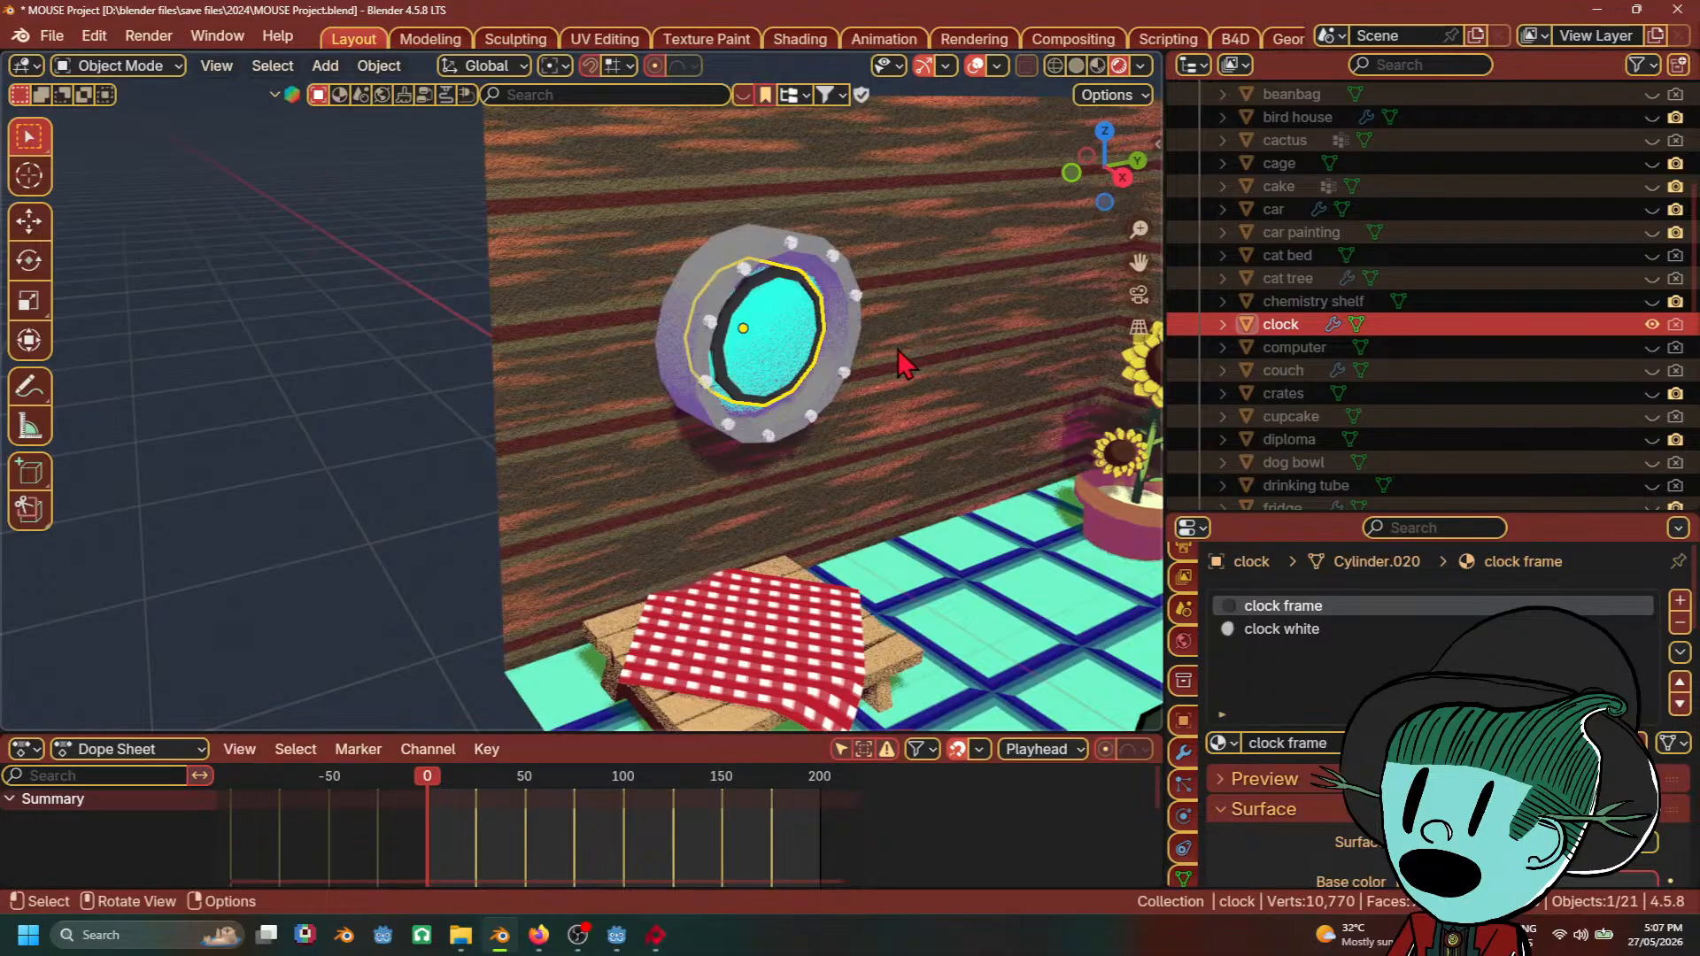
pyautogui.press('m')
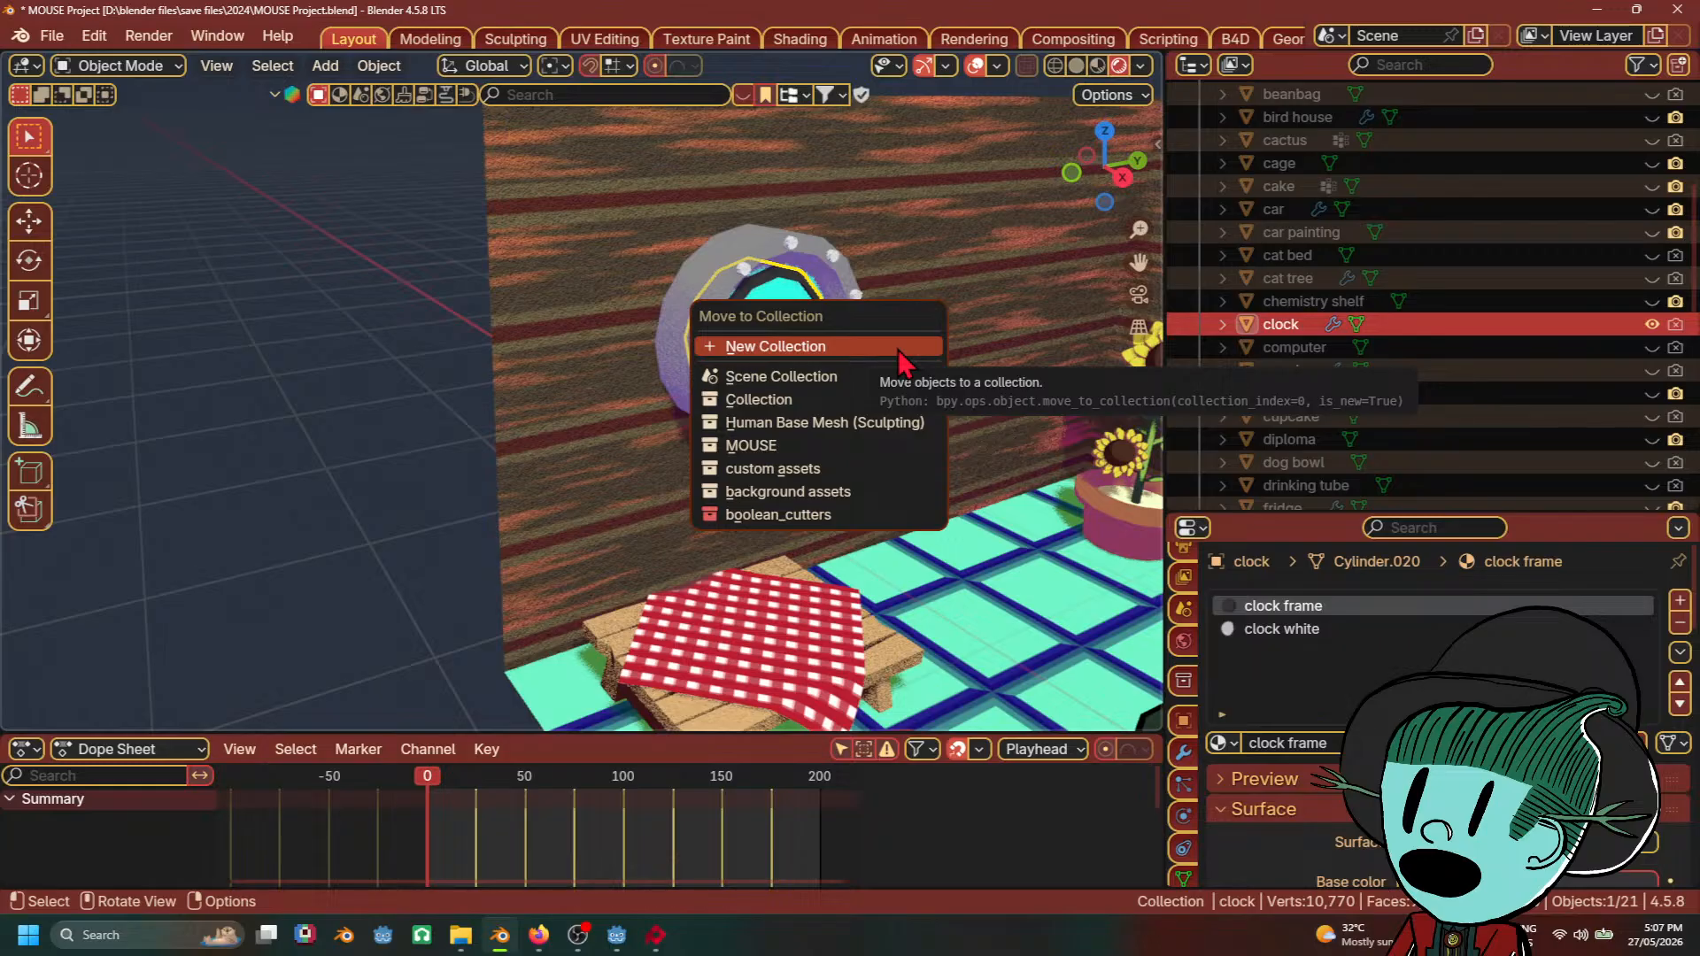
# Step: Export the clock as a glTF Binary file named clock into the Mouse project's background assets folder
pyautogui.click(52, 35)
pyautogui.moveTo(104, 388)
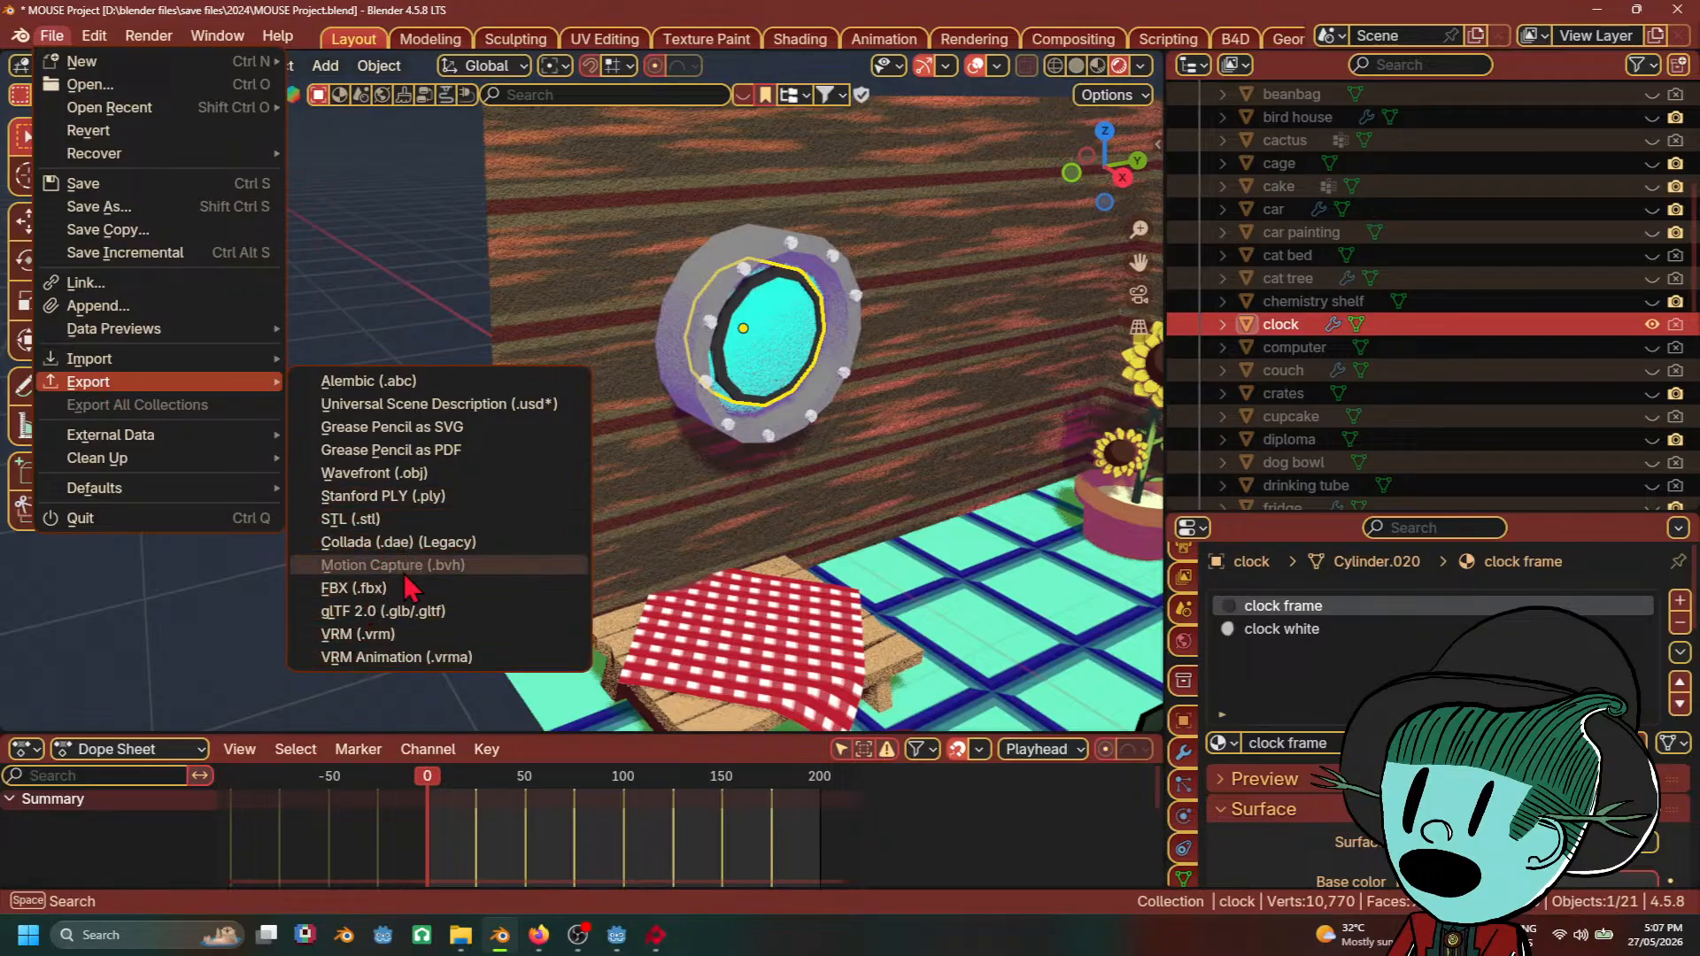
pyautogui.click(418, 613)
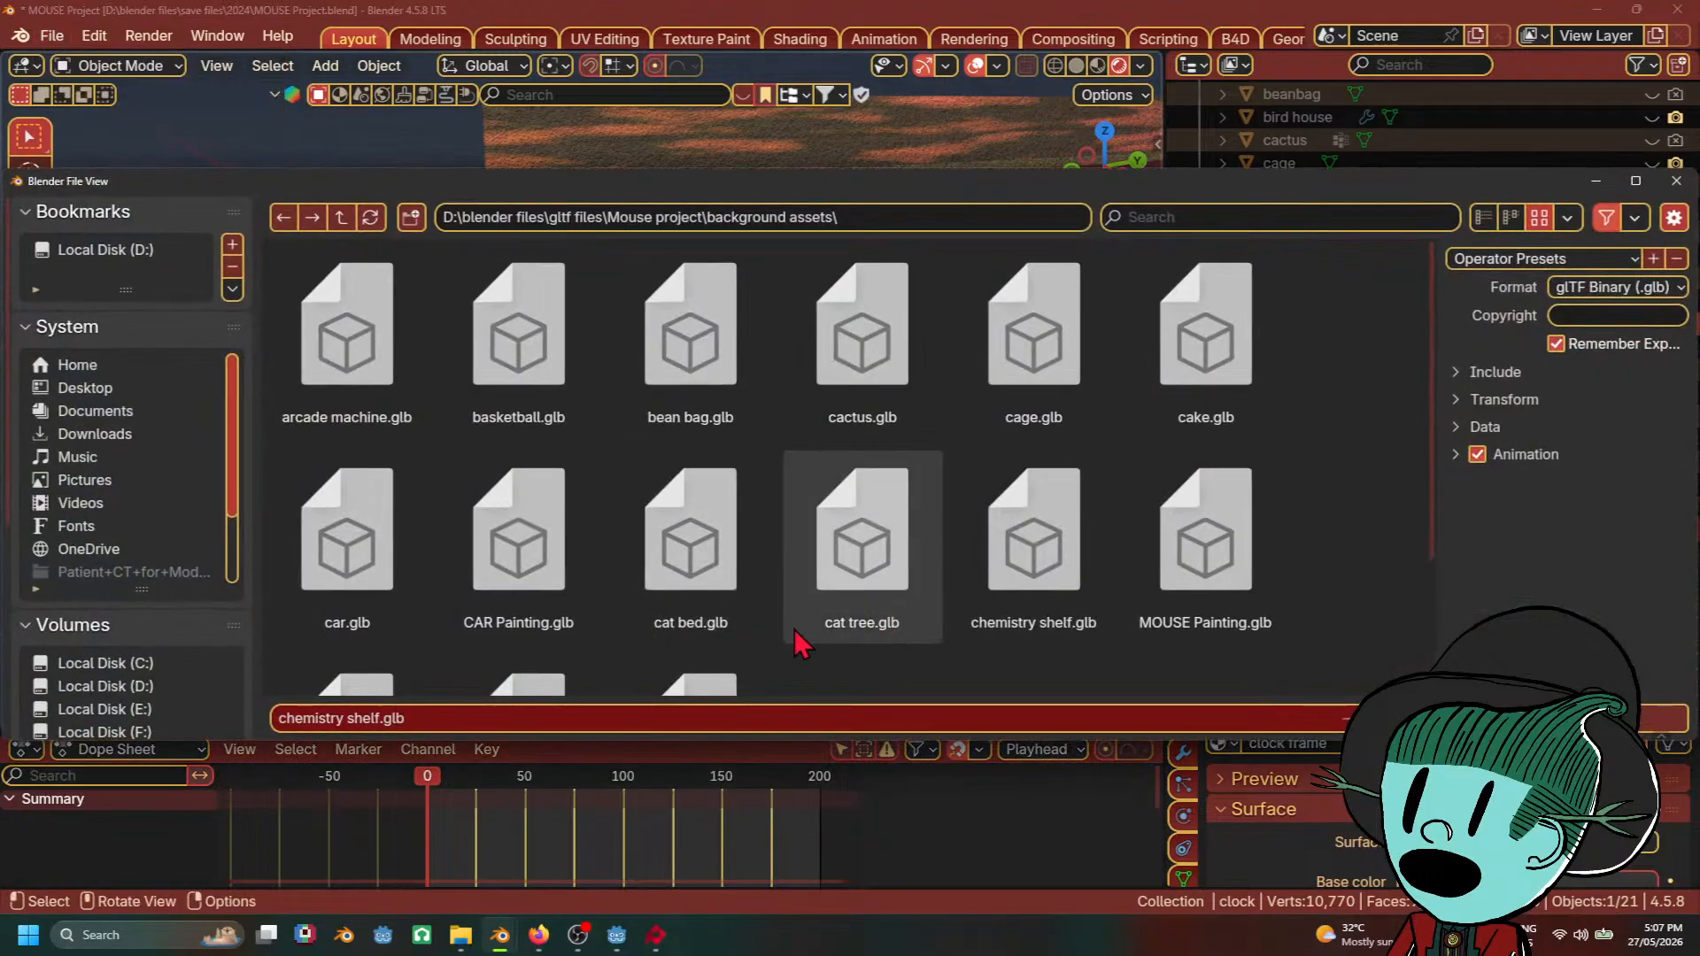
pyautogui.scroll(-2, 886, 611)
pyautogui.scroll(3, 857, 540)
pyautogui.scroll(-3, 866, 531)
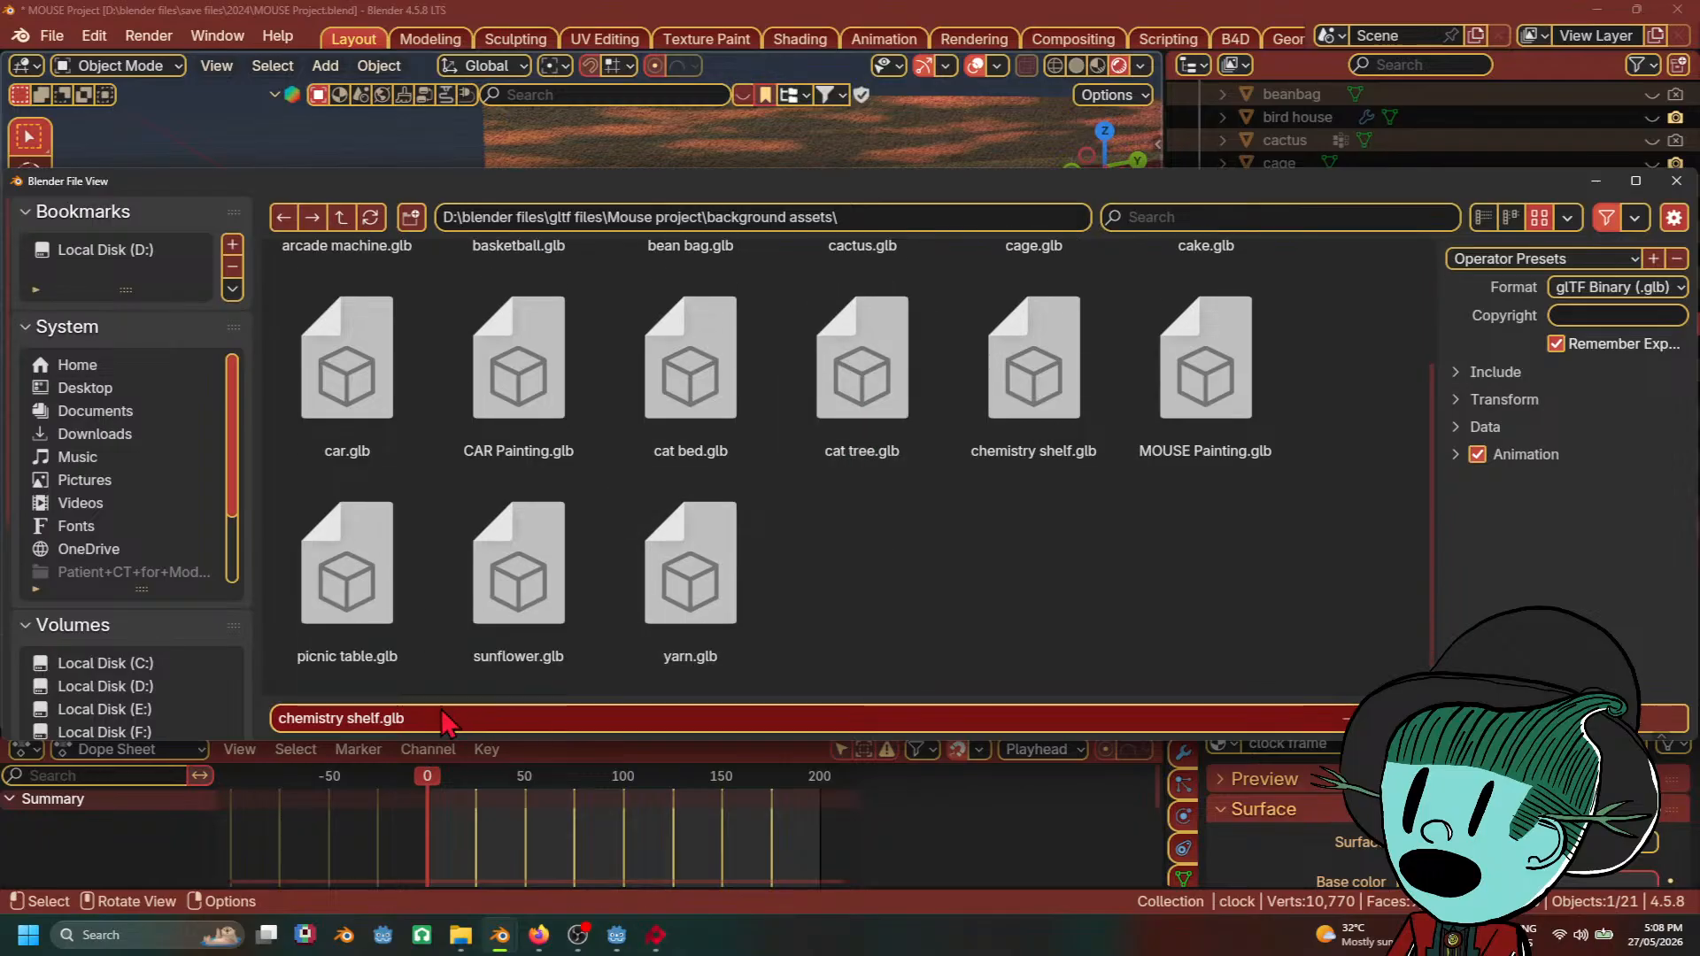
pyautogui.click(447, 719)
pyautogui.write('clock')
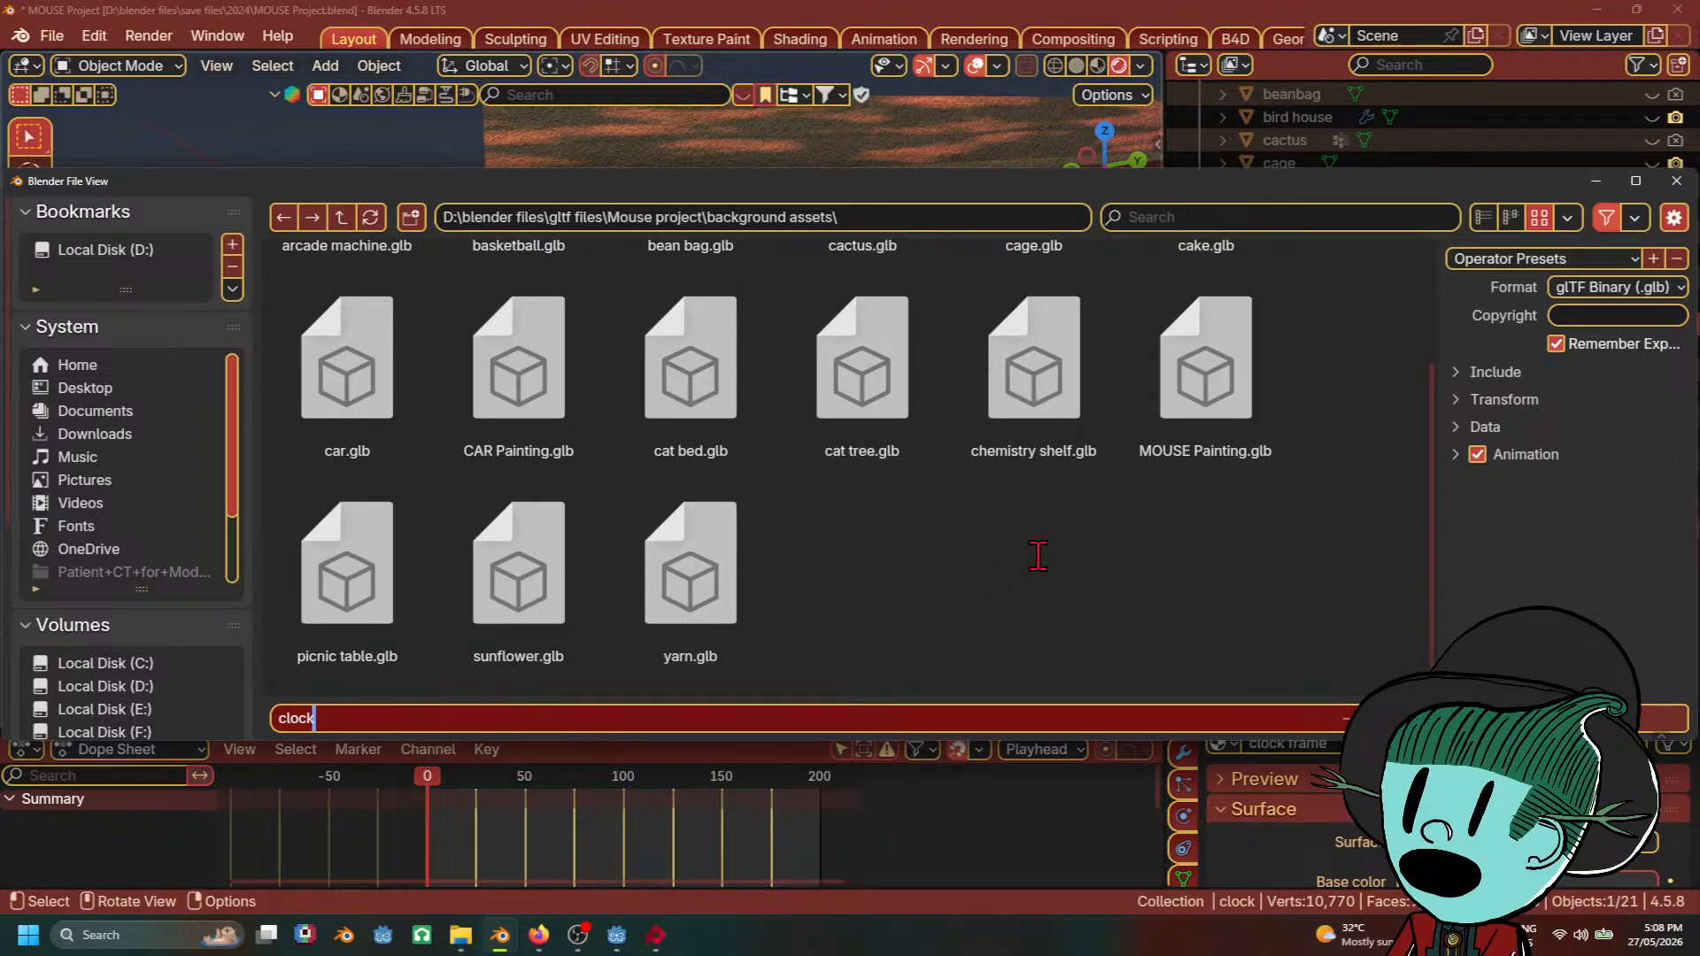
pyautogui.press('Return')
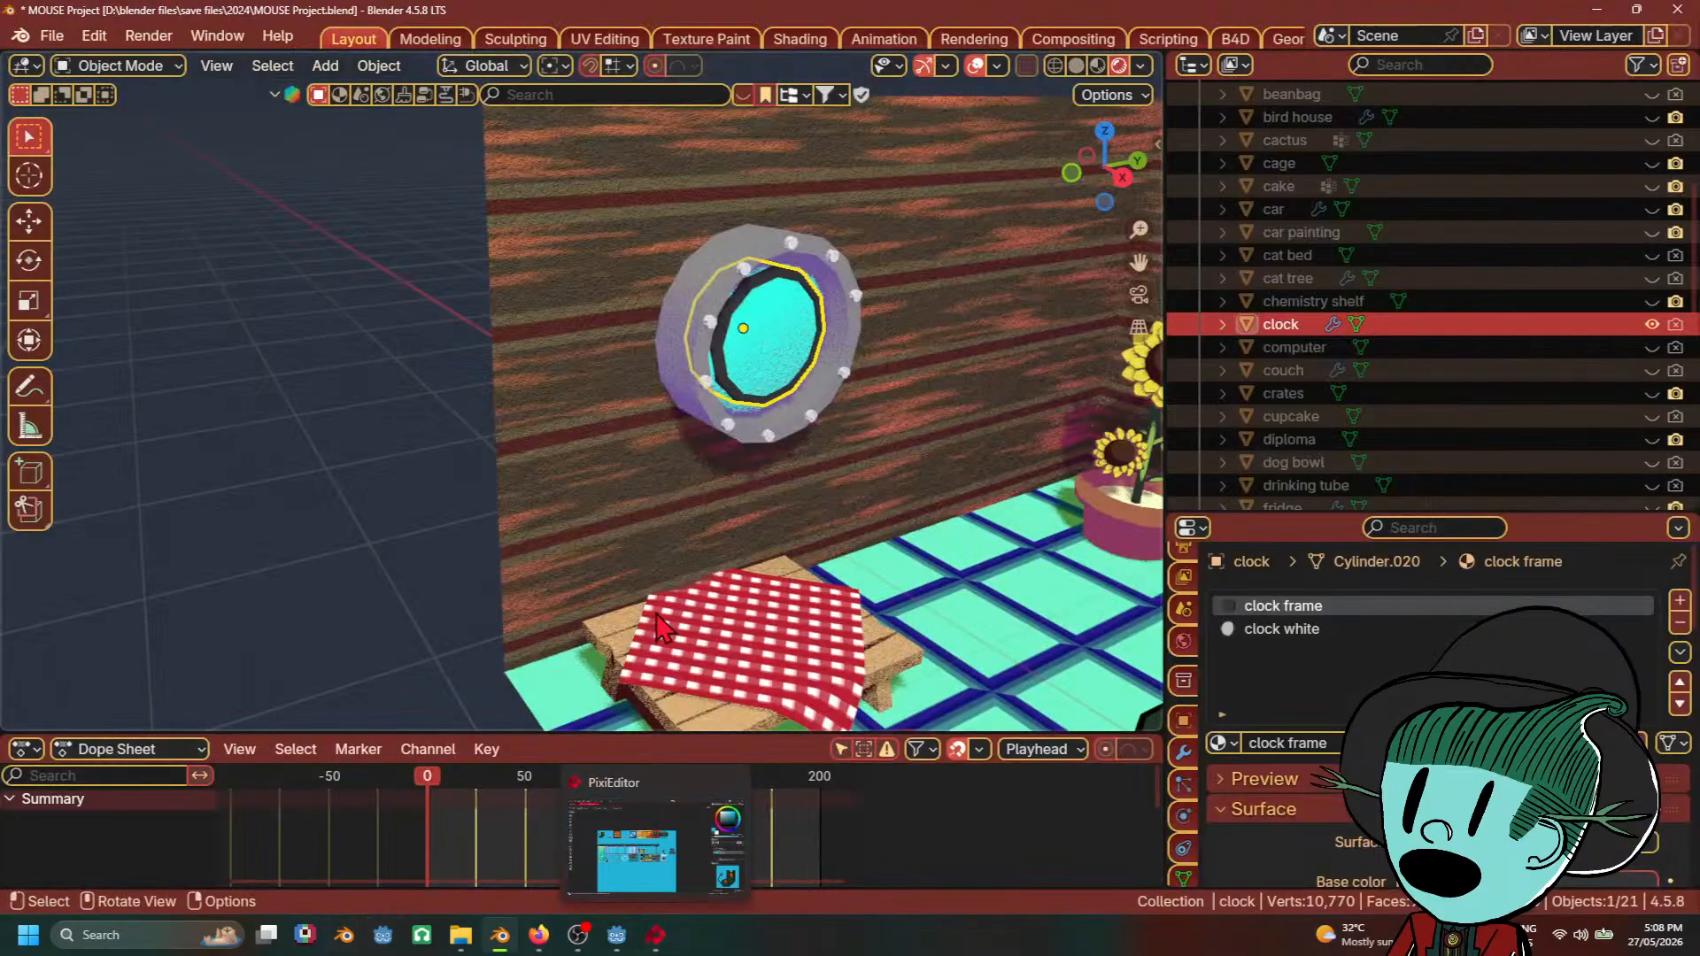
# Step: Look at the clock on the wall from several angles and save the MOUSE Project Blender file
pyautogui.moveTo(832, 427); pyautogui.dragTo(729, 462, button='middle')
pyautogui.scroll(1, 691, 482)
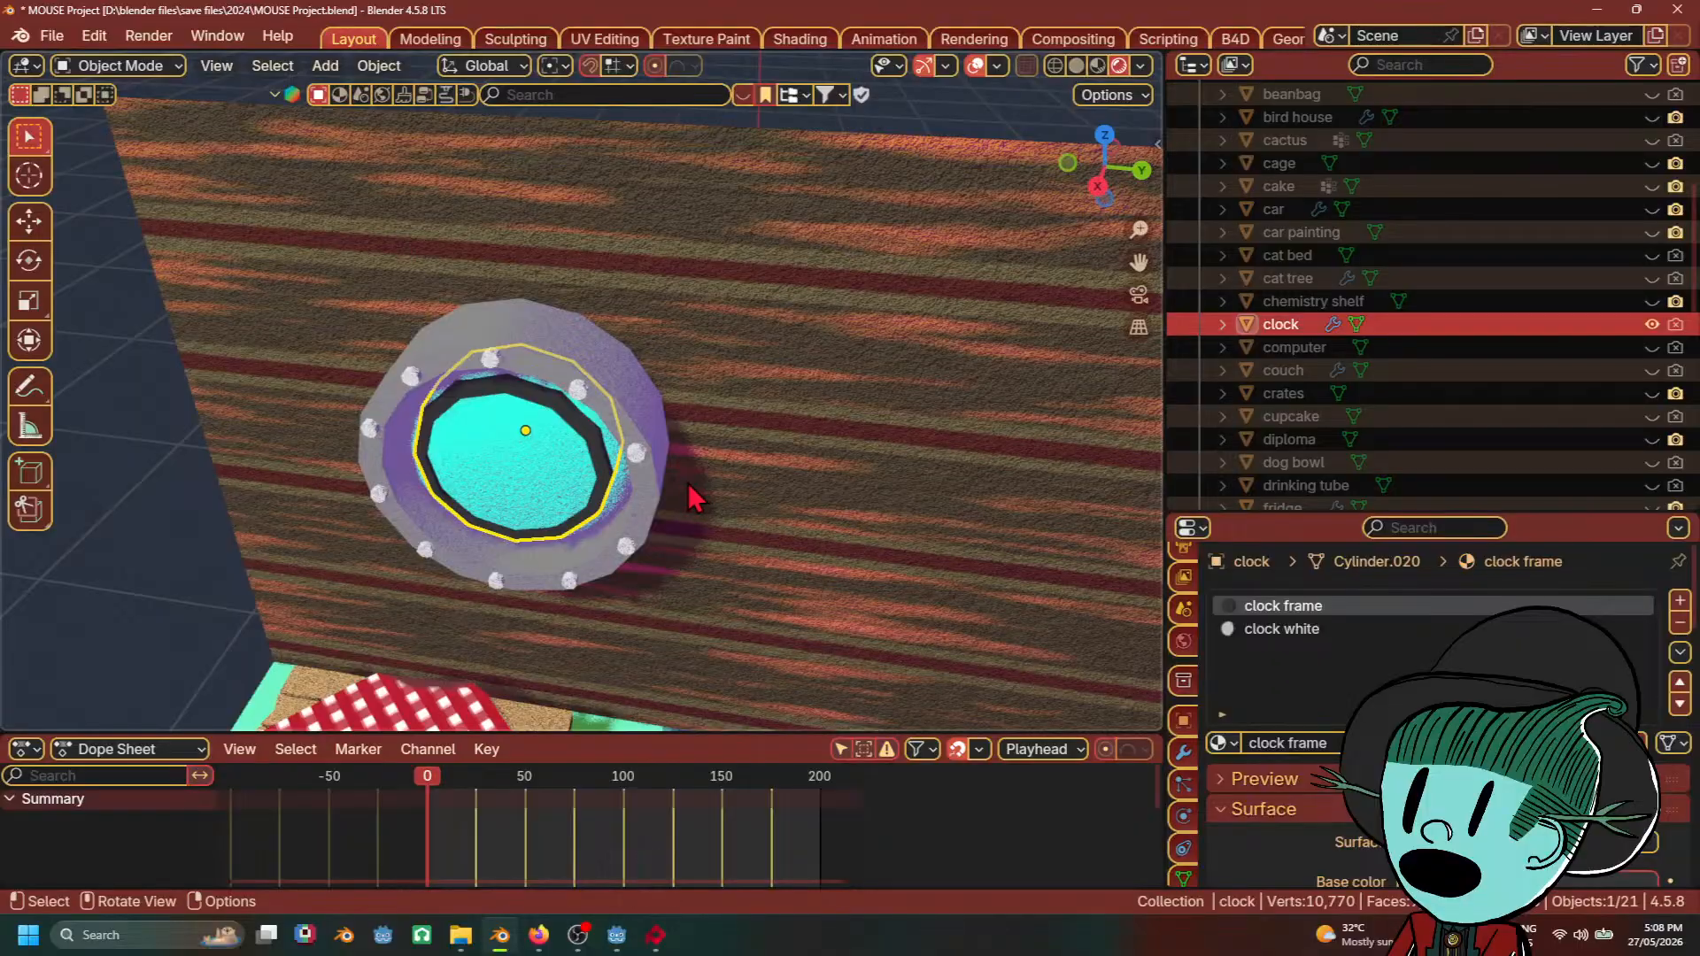
pyautogui.moveTo(688, 481); pyautogui.dragTo(787, 496, button='middle')
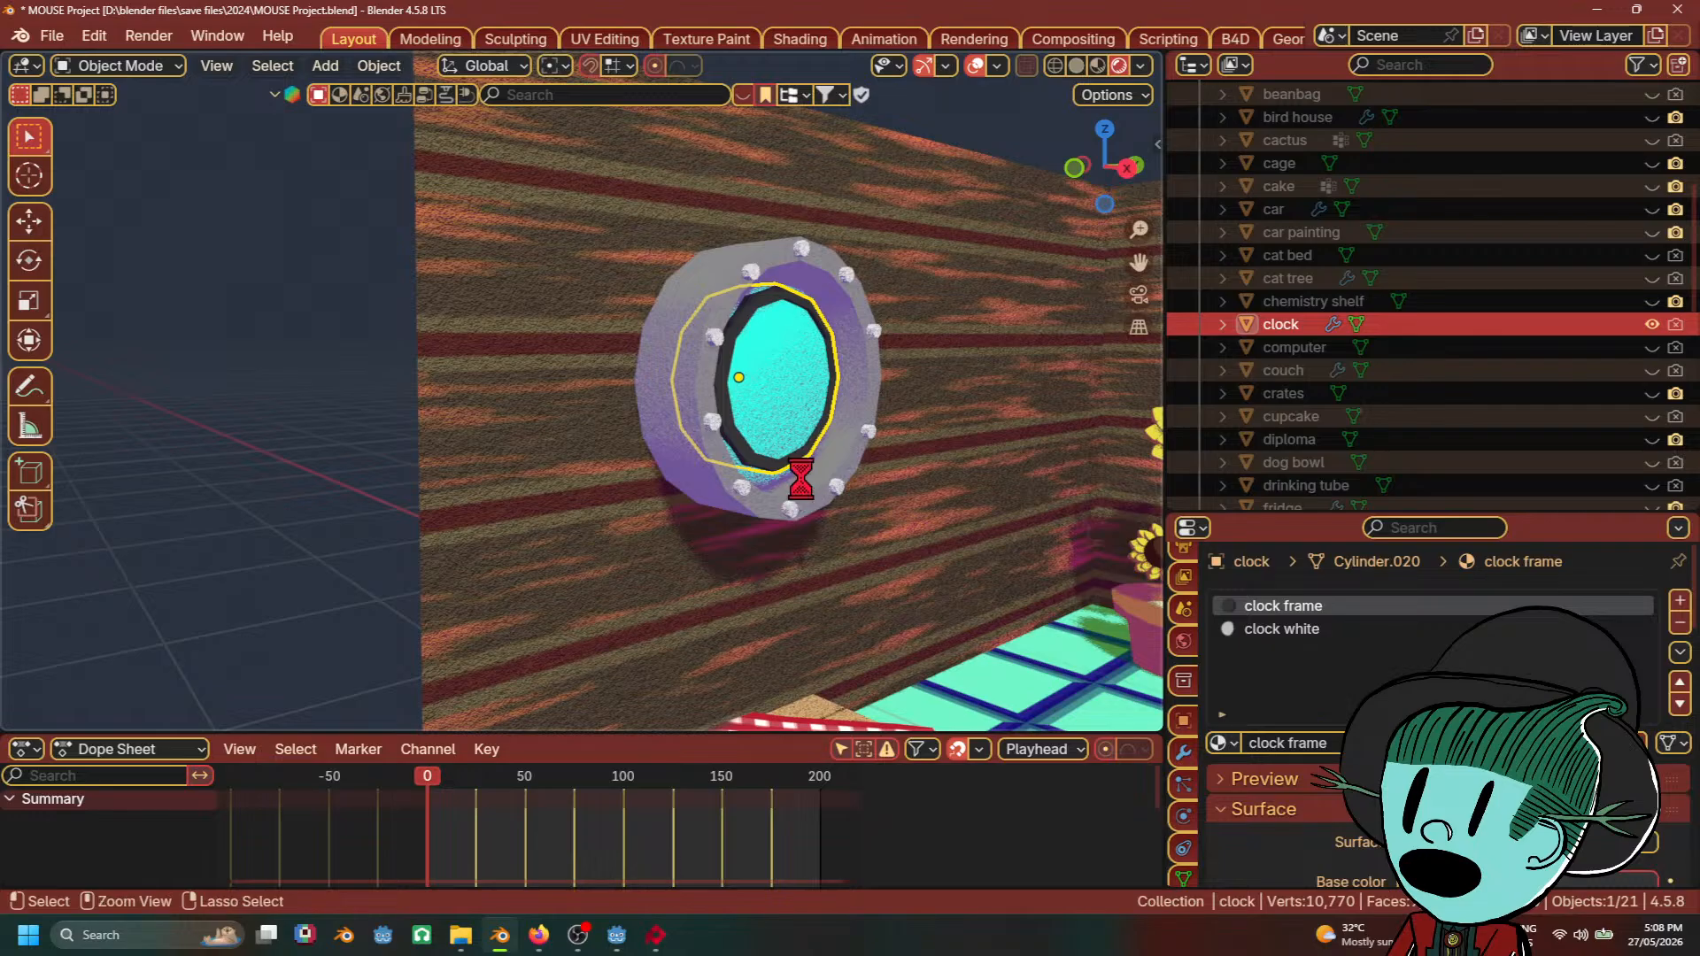
pyautogui.hotkey('ctrl', 's')
pyautogui.moveTo(782, 486)
pyautogui.keyDown('shift'); pyautogui.mouseDown(button='middle')
pyautogui.moveTo(704, 507)
pyautogui.moveTo(885, 501)
pyautogui.moveTo(778, 608)
pyautogui.moveTo(827, 474)
pyautogui.moveTo(808, 497)
pyautogui.moveTo(753, 484)
pyautogui.mouseUp(button='middle'); pyautogui.keyUp('shift')
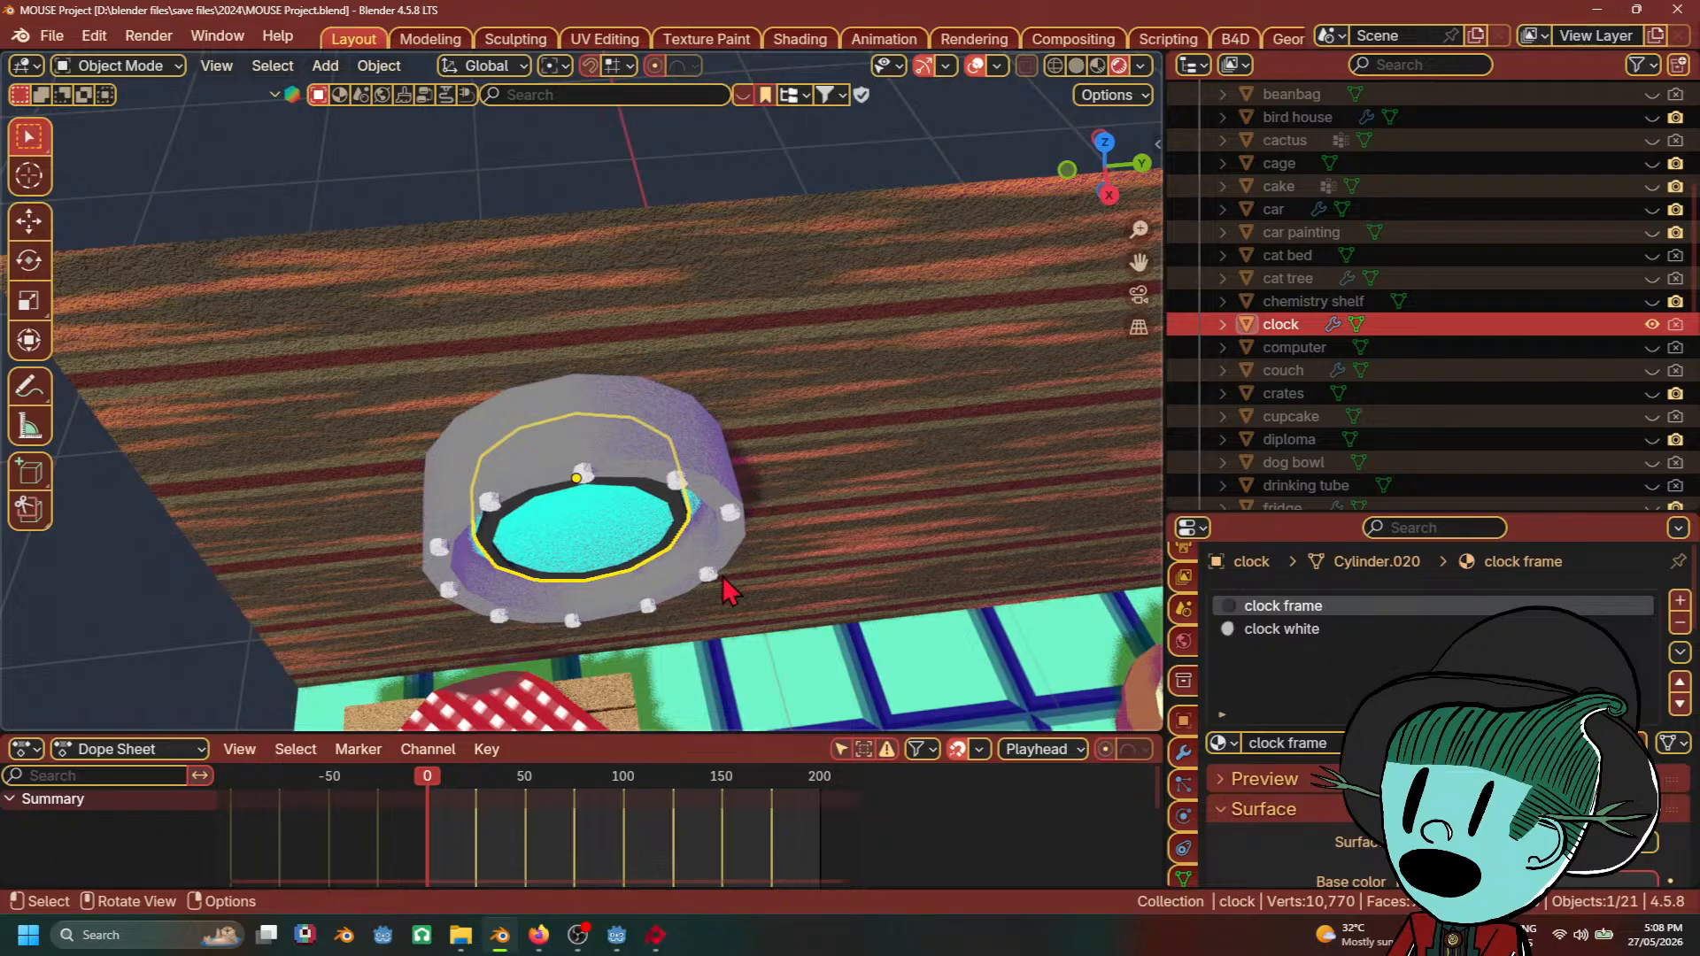
# Step: Switch to Godot and create a 3D Scene root node in the empty scene
pyautogui.click(617, 935)
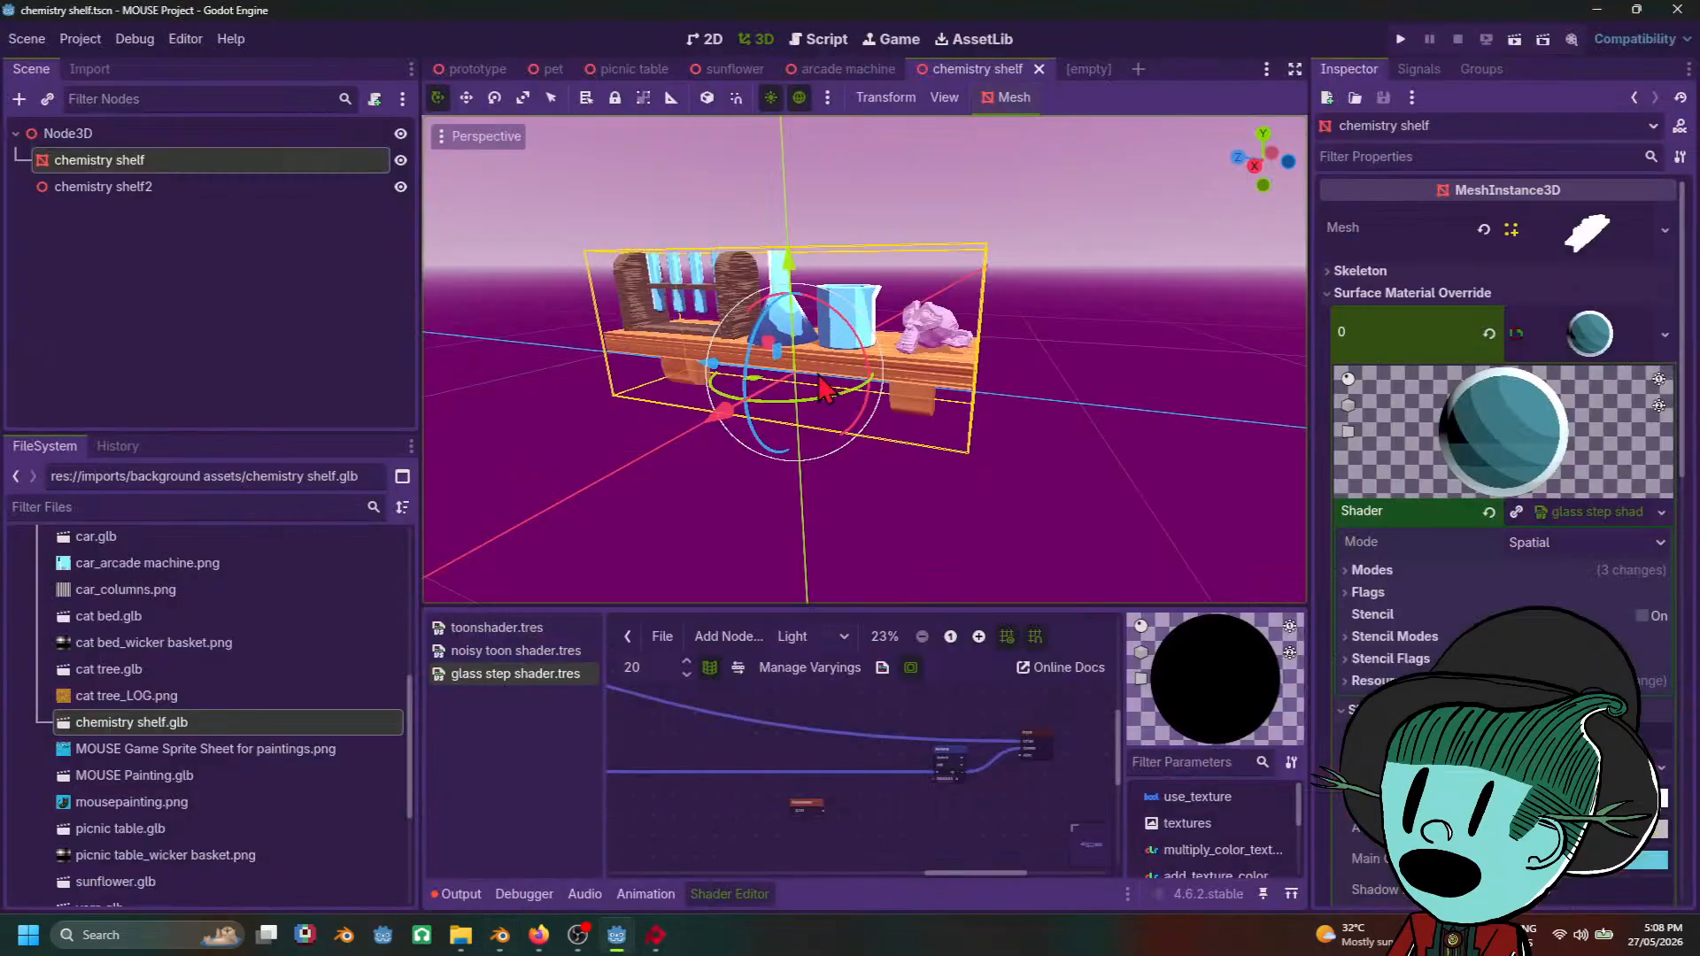
pyautogui.click(1088, 69)
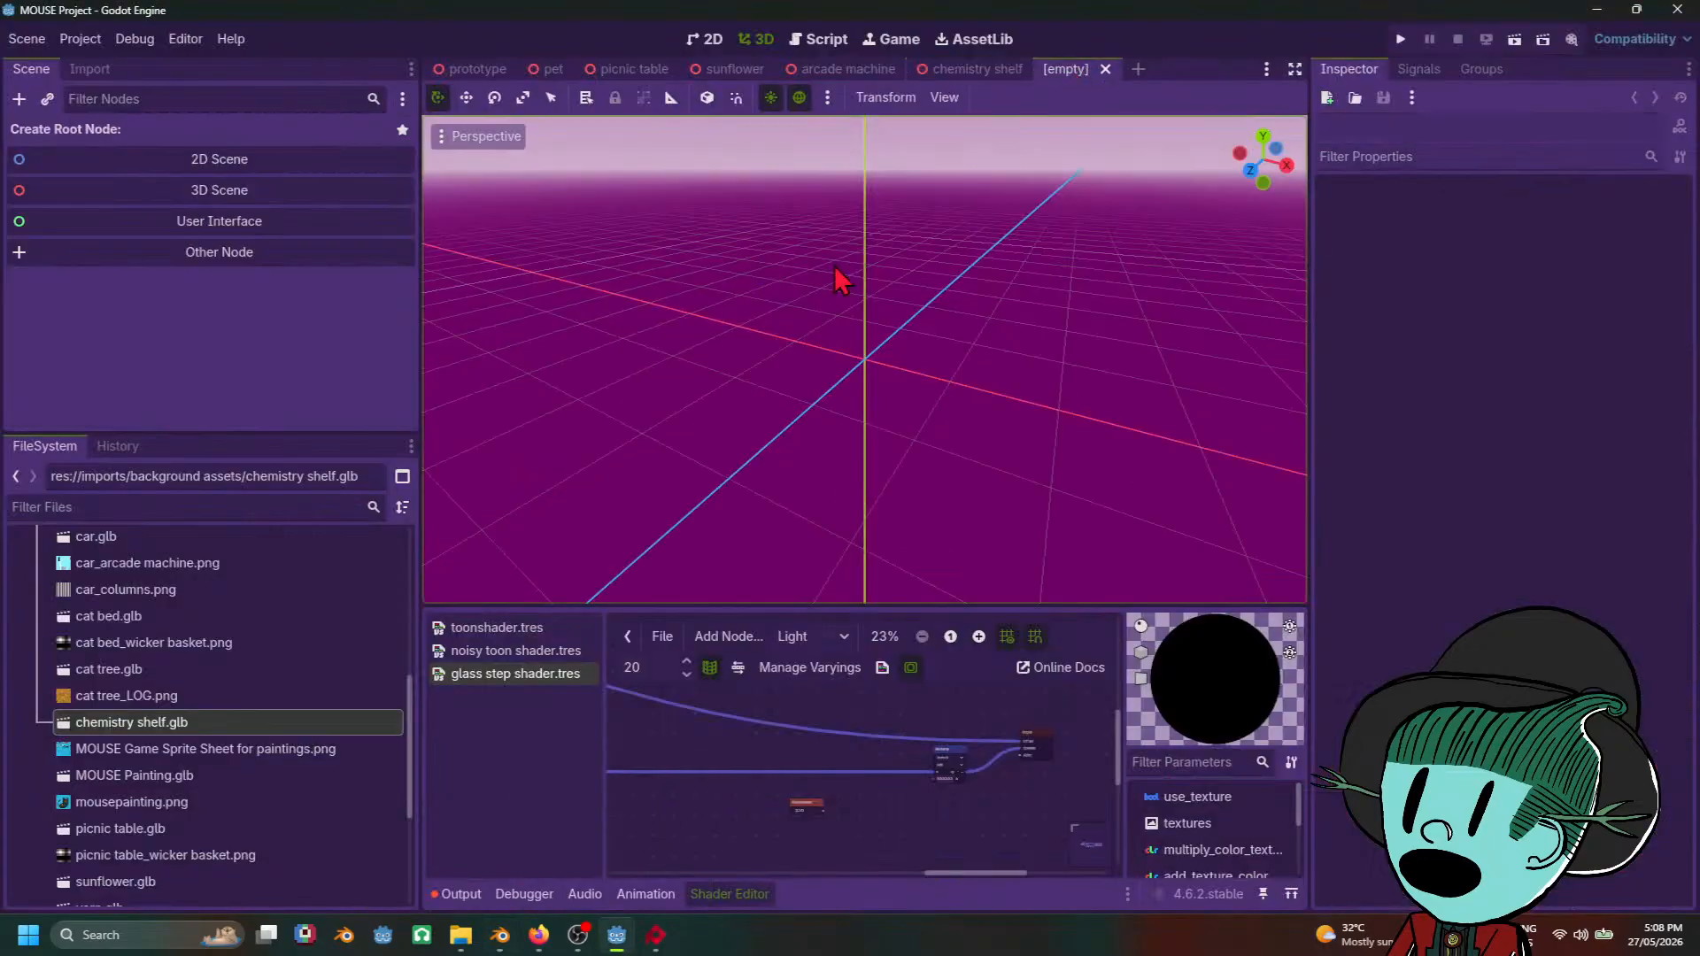
pyautogui.click(199, 188)
# Step: Bring clock.glb from the background assets folder in File Explorer into the project's imports/background assets folder
pyautogui.scroll(-5, 216, 850)
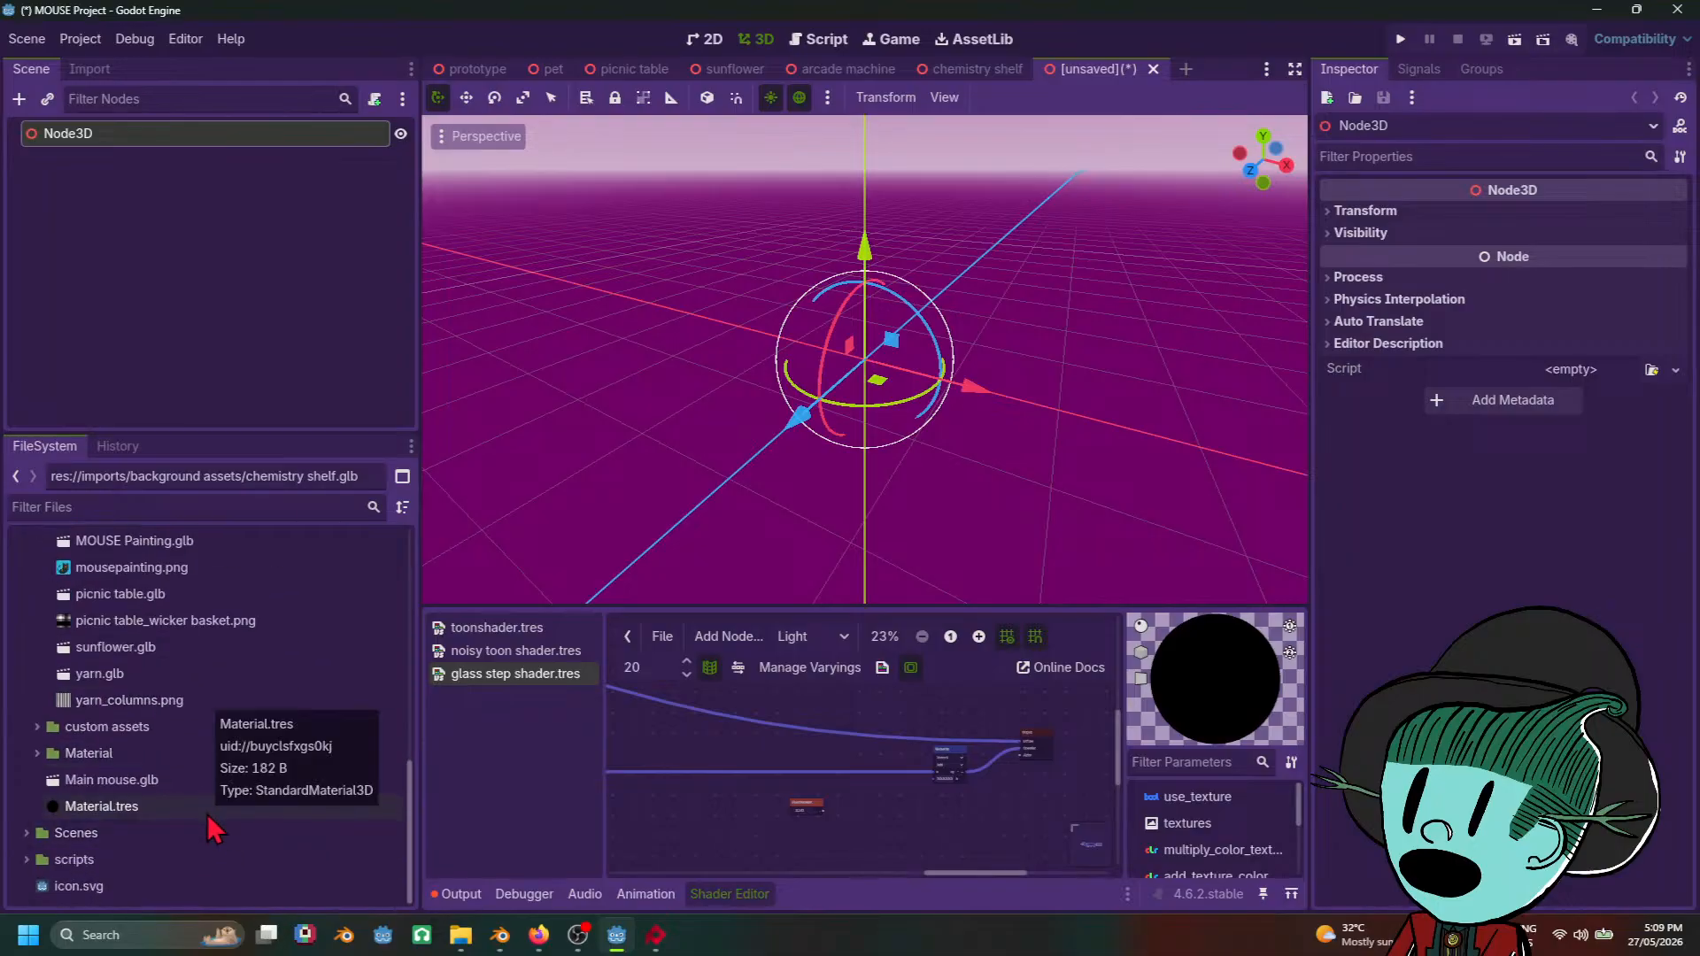
pyautogui.scroll(5, 207, 819)
pyautogui.scroll(8, 207, 820)
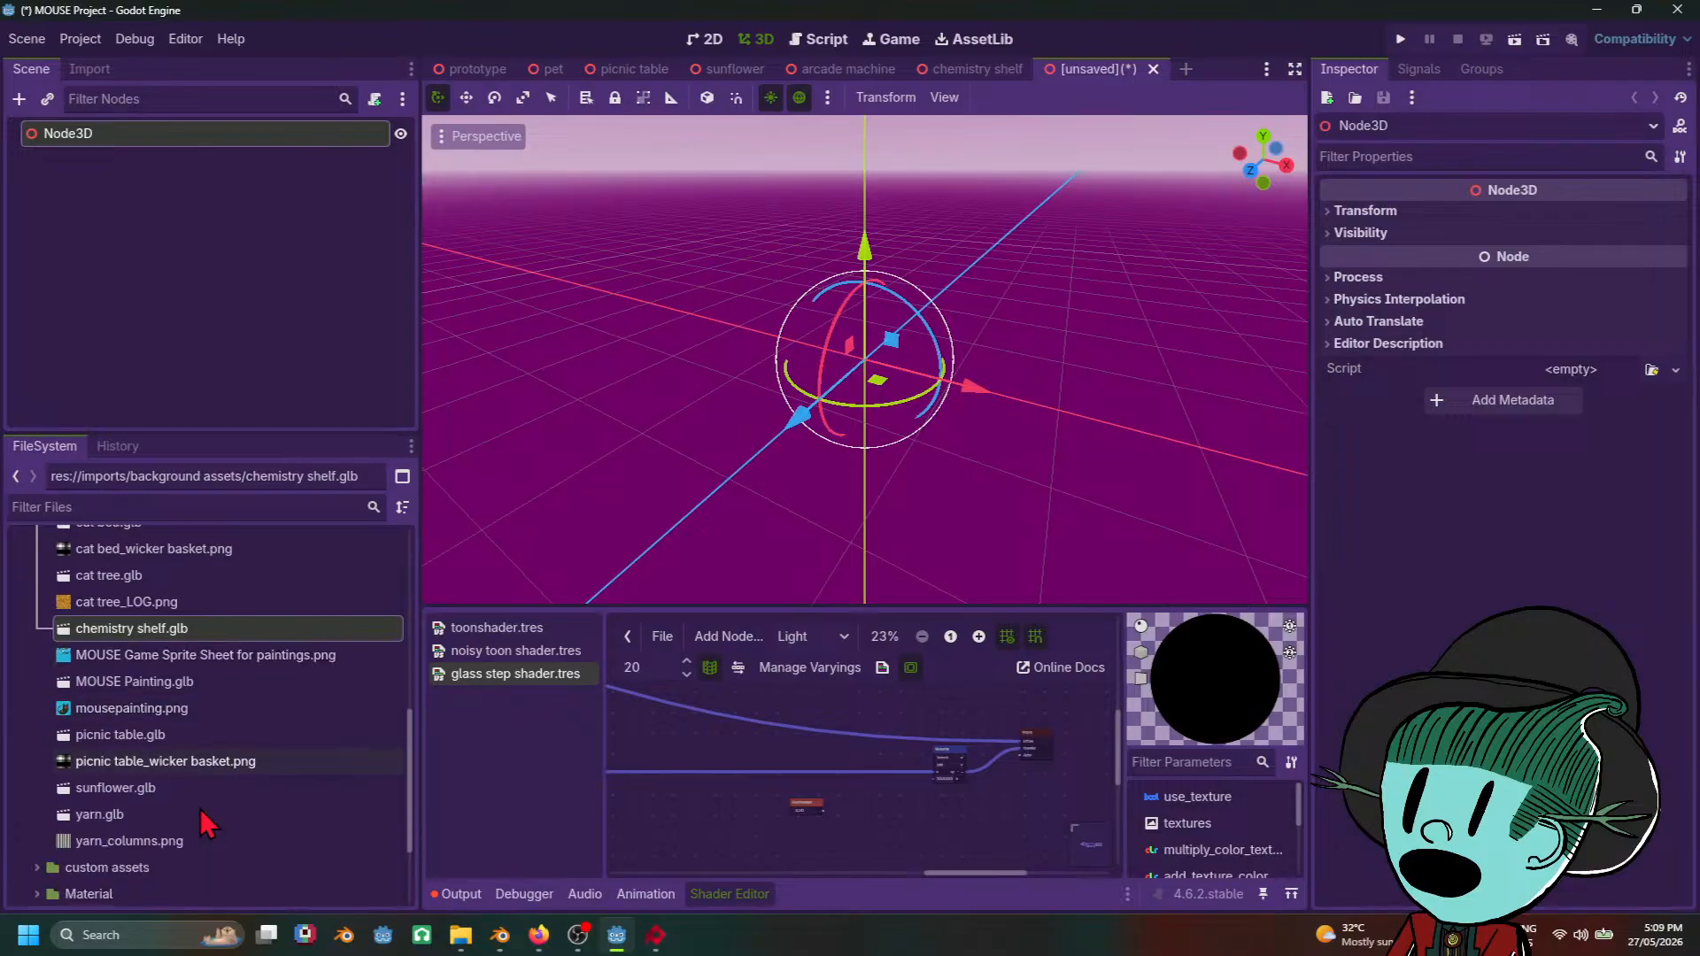
pyautogui.scroll(-4, 197, 726)
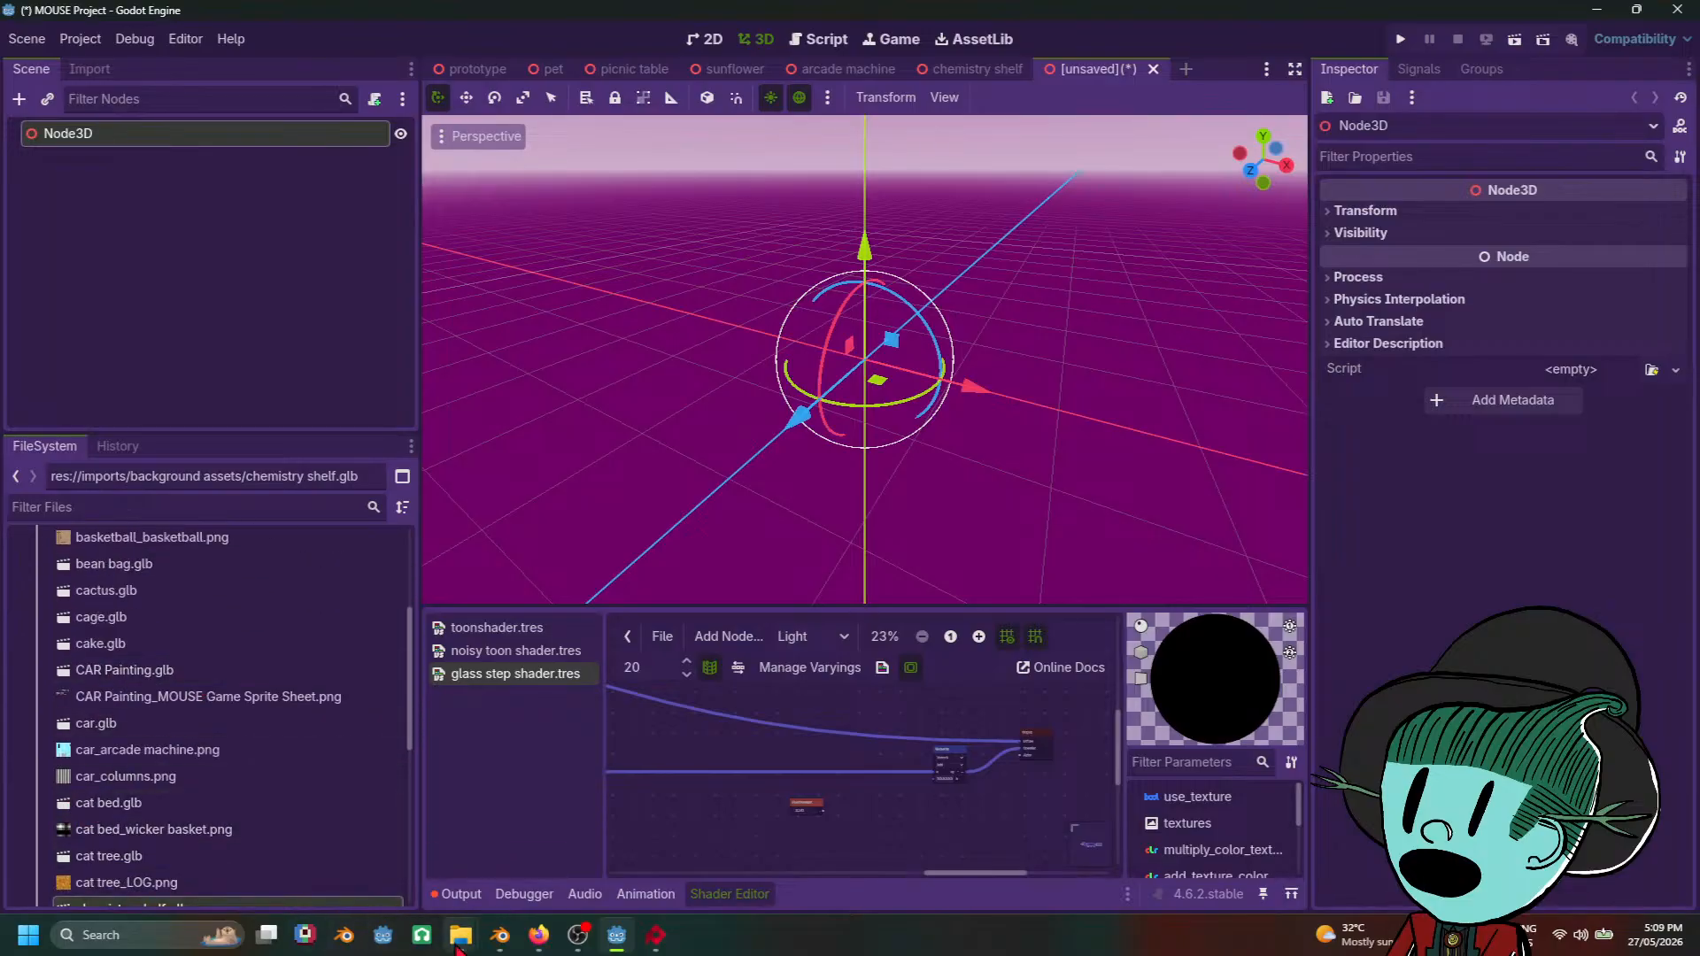
pyautogui.moveTo(460, 937)
pyautogui.moveTo(503, 886)
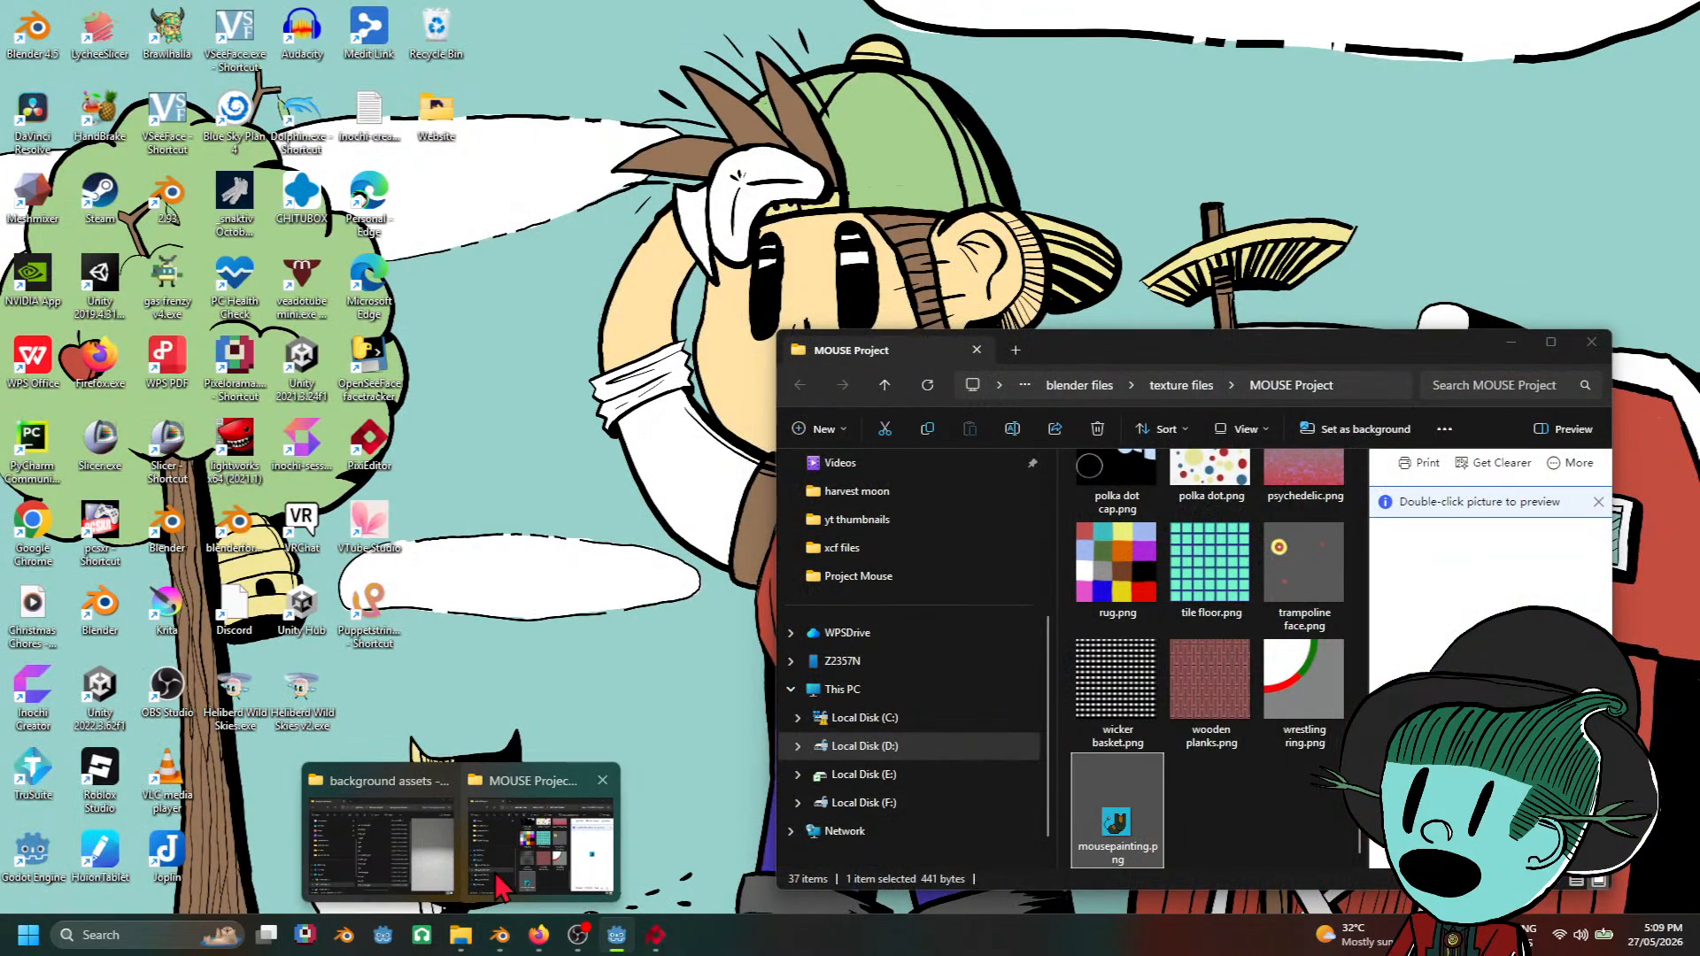
pyautogui.click(380, 841)
pyautogui.scroll(-1, 1176, 801)
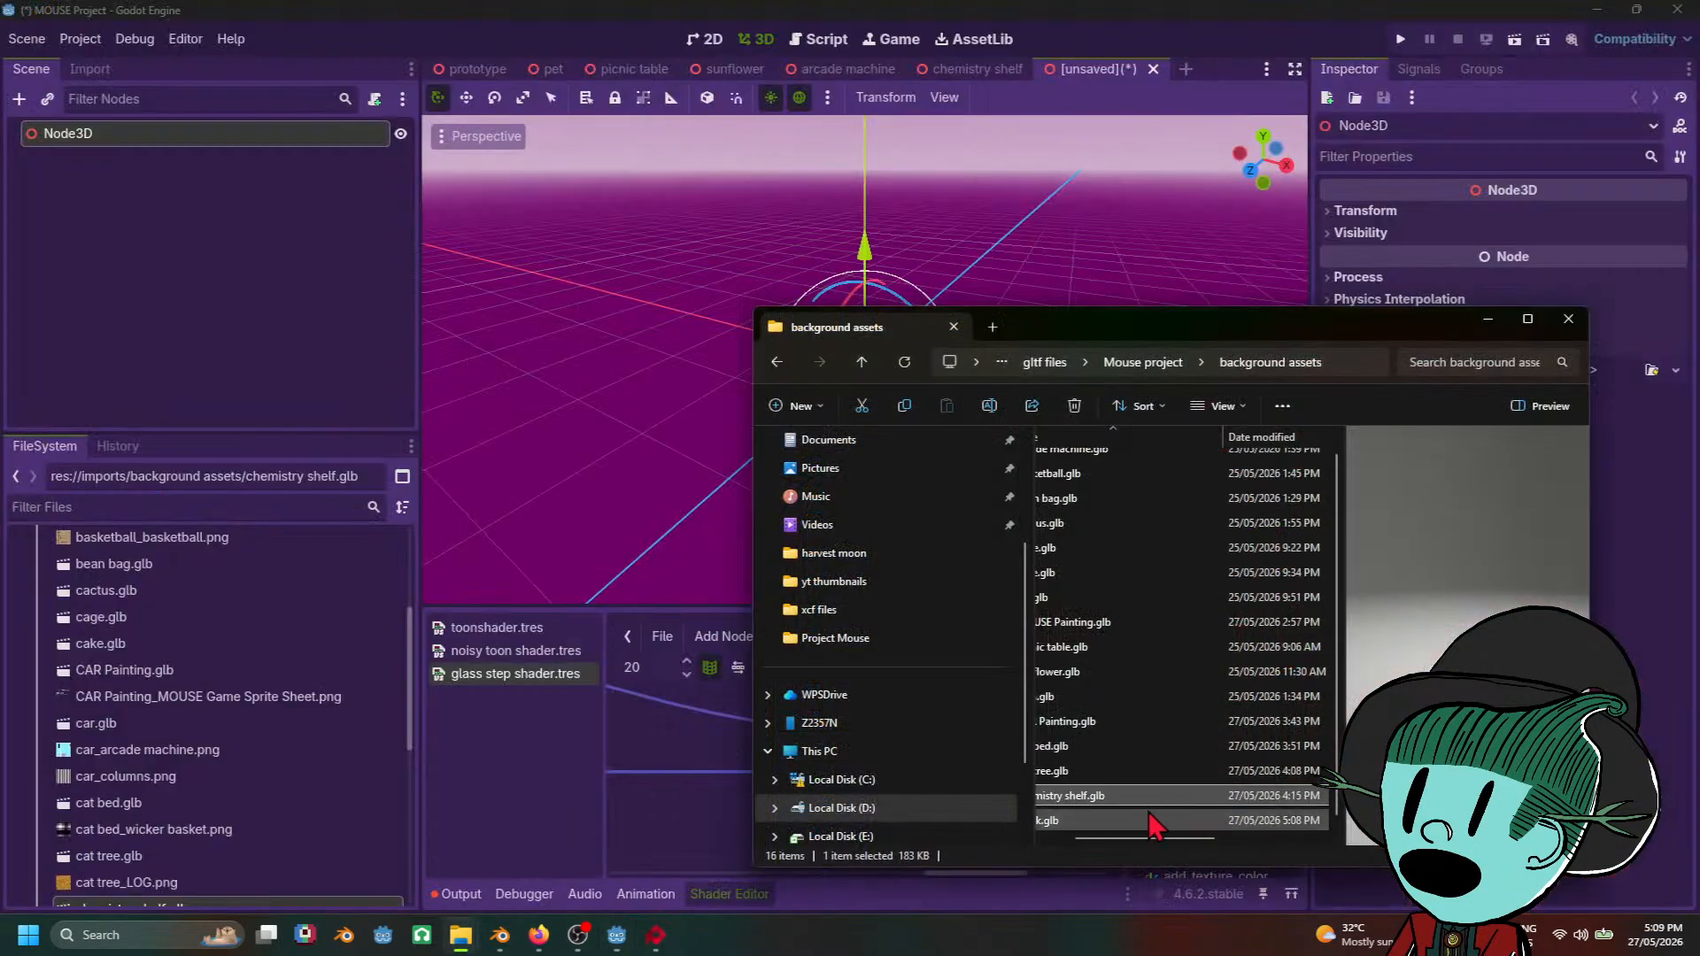
pyautogui.click(1151, 819)
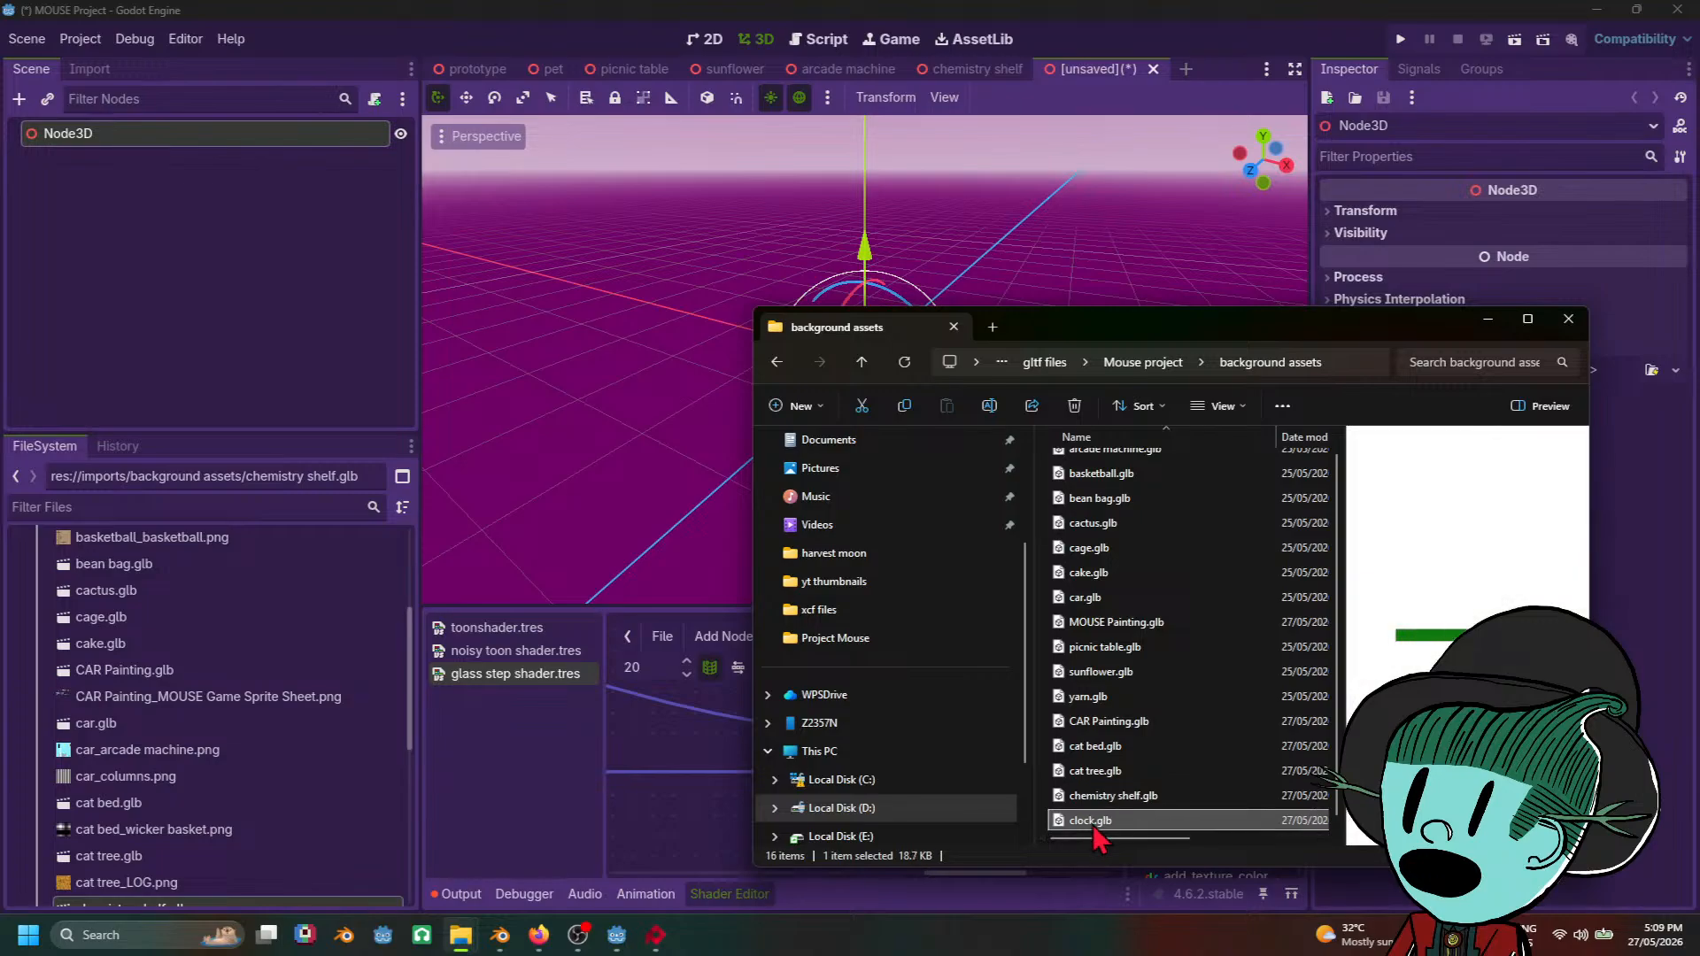
pyautogui.moveTo(1095, 828)
pyautogui.mouseDown()
pyautogui.moveTo(172, 747)
pyautogui.moveTo(214, 607)
pyautogui.mouseUp()
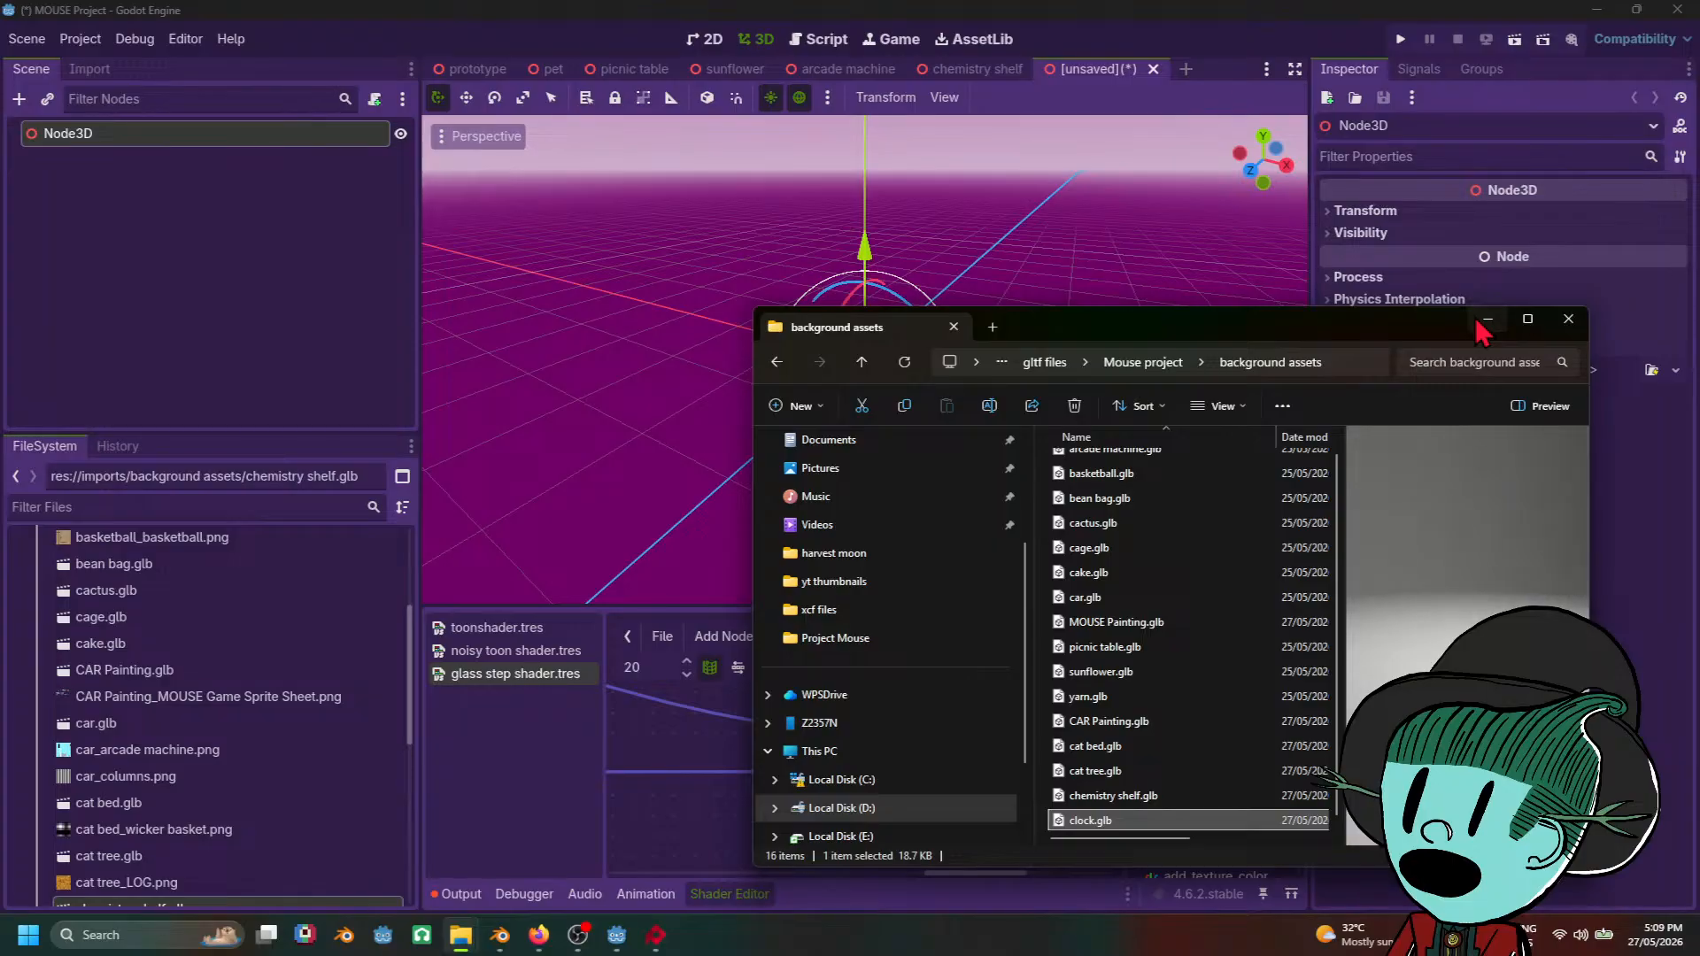
pyautogui.click(1479, 323)
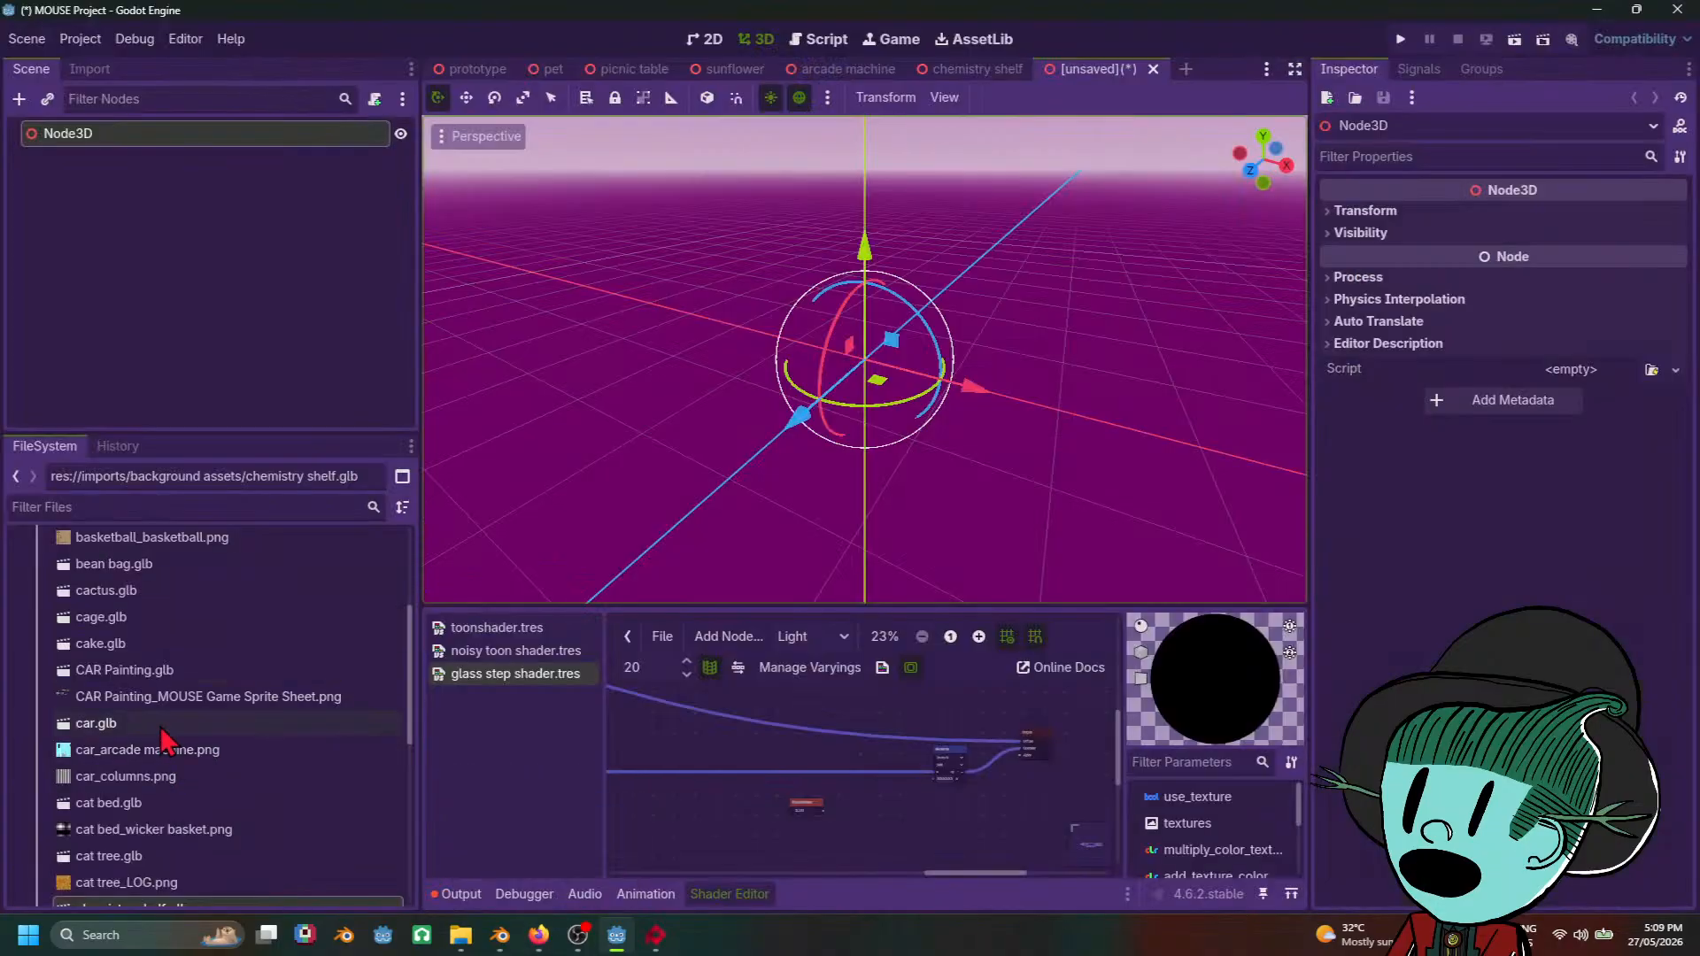
# Step: Instance clock.glb as a child of the Node3D root
pyautogui.scroll(-2, 275, 802)
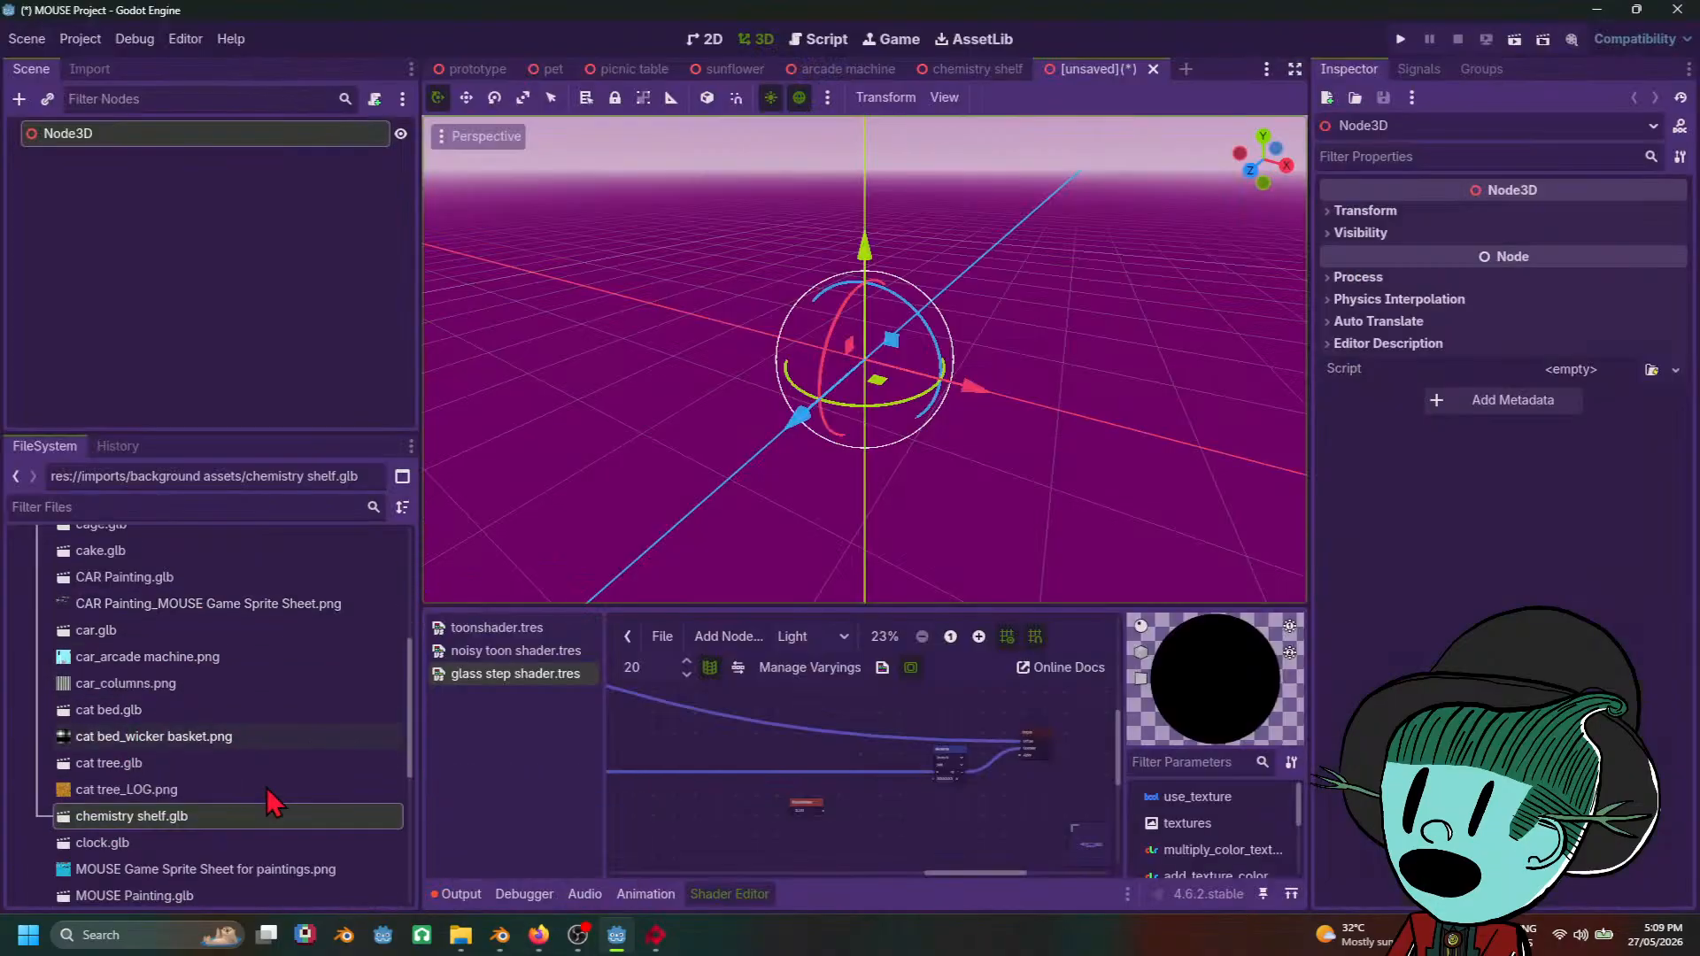
pyautogui.scroll(-1, 274, 802)
pyautogui.doubleClick(114, 797)
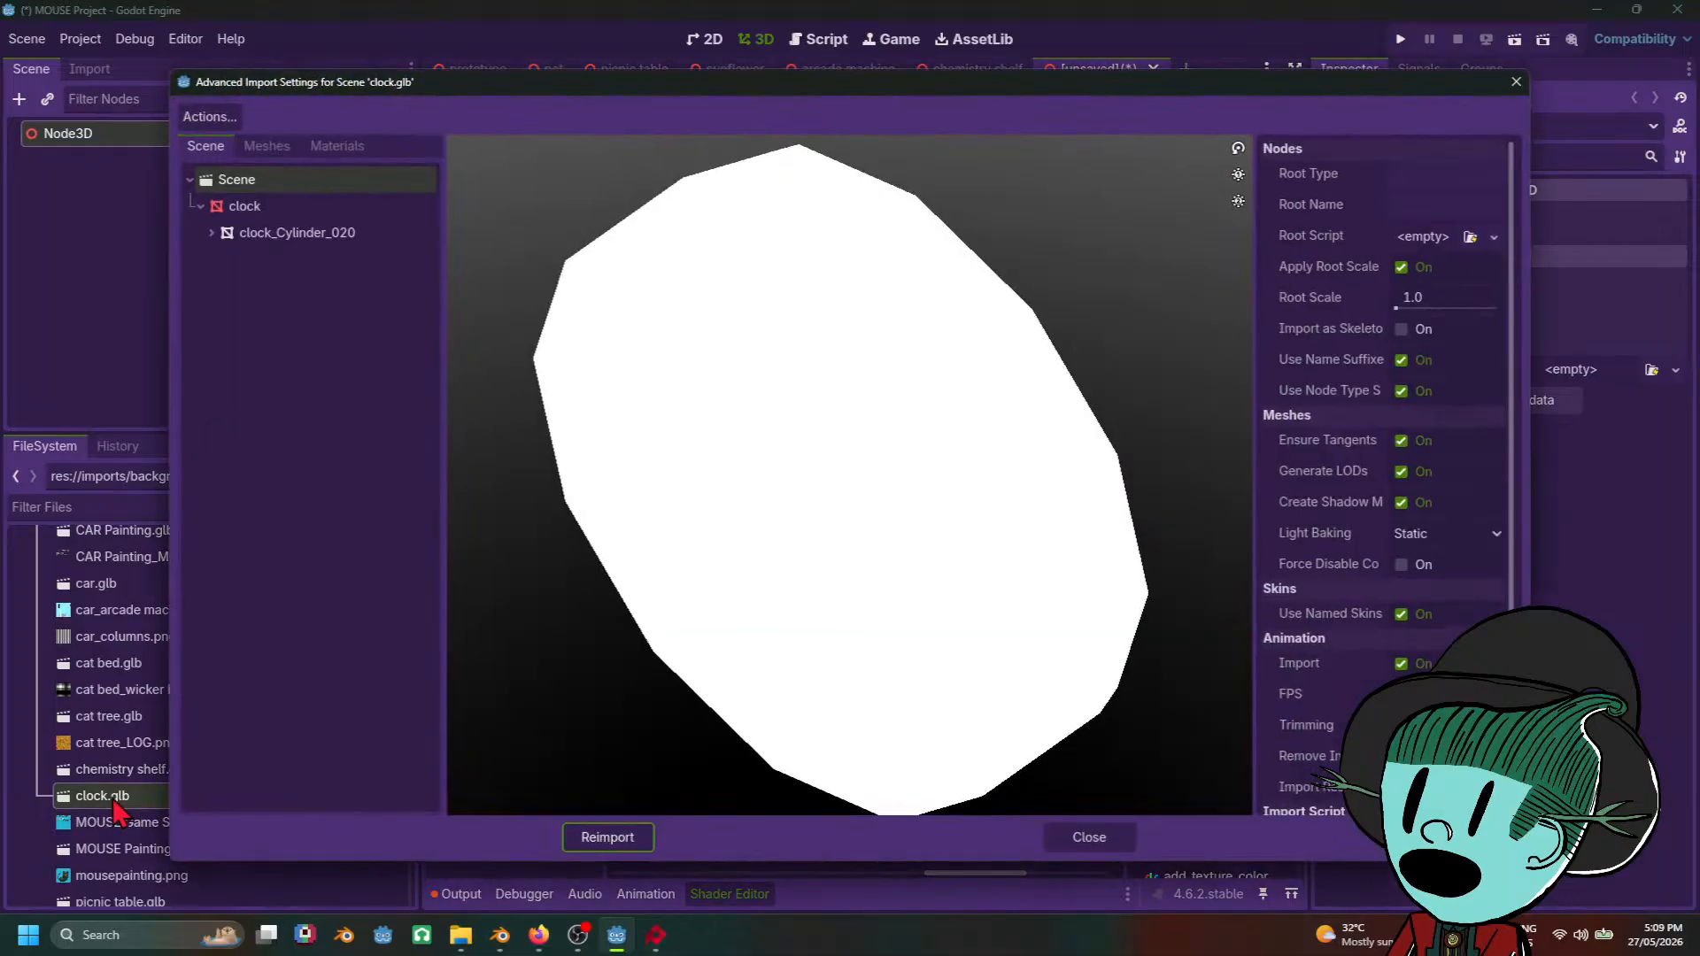
pyautogui.click(1089, 837)
pyautogui.moveTo(115, 802); pyautogui.dragTo(124, 138)
# Step: Make the clock instance local and reparent its clock mesh directly under the Node3D root
pyautogui.rightClick(168, 168)
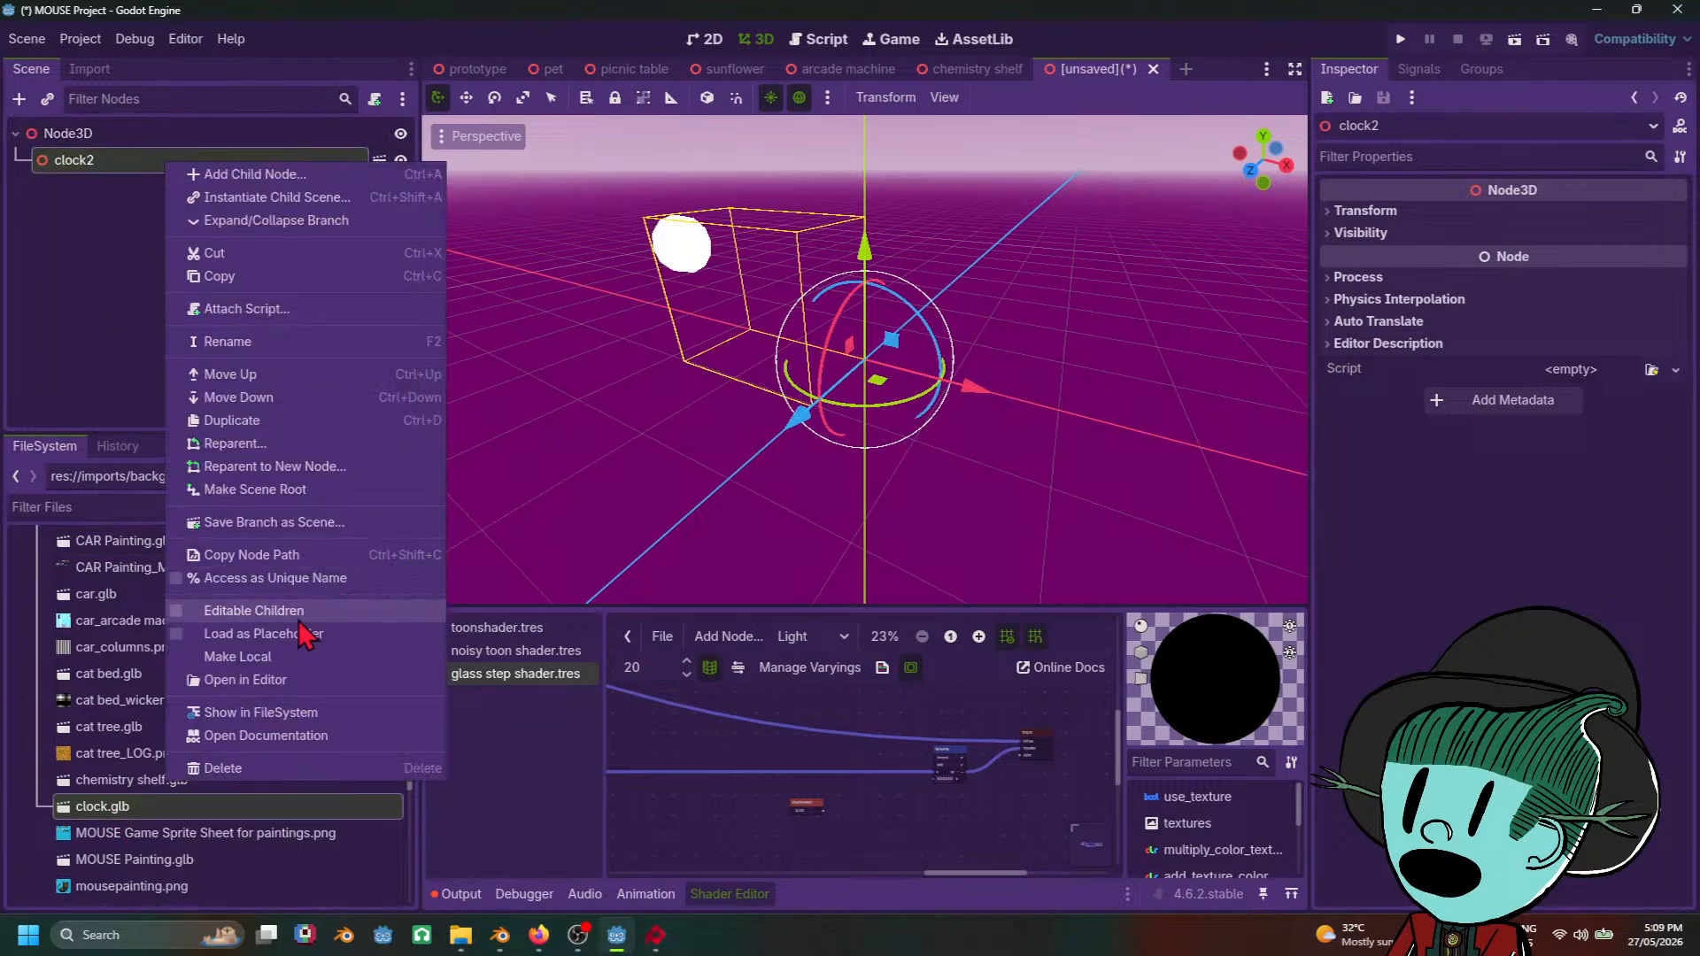
pyautogui.click(270, 657)
pyautogui.click(97, 187)
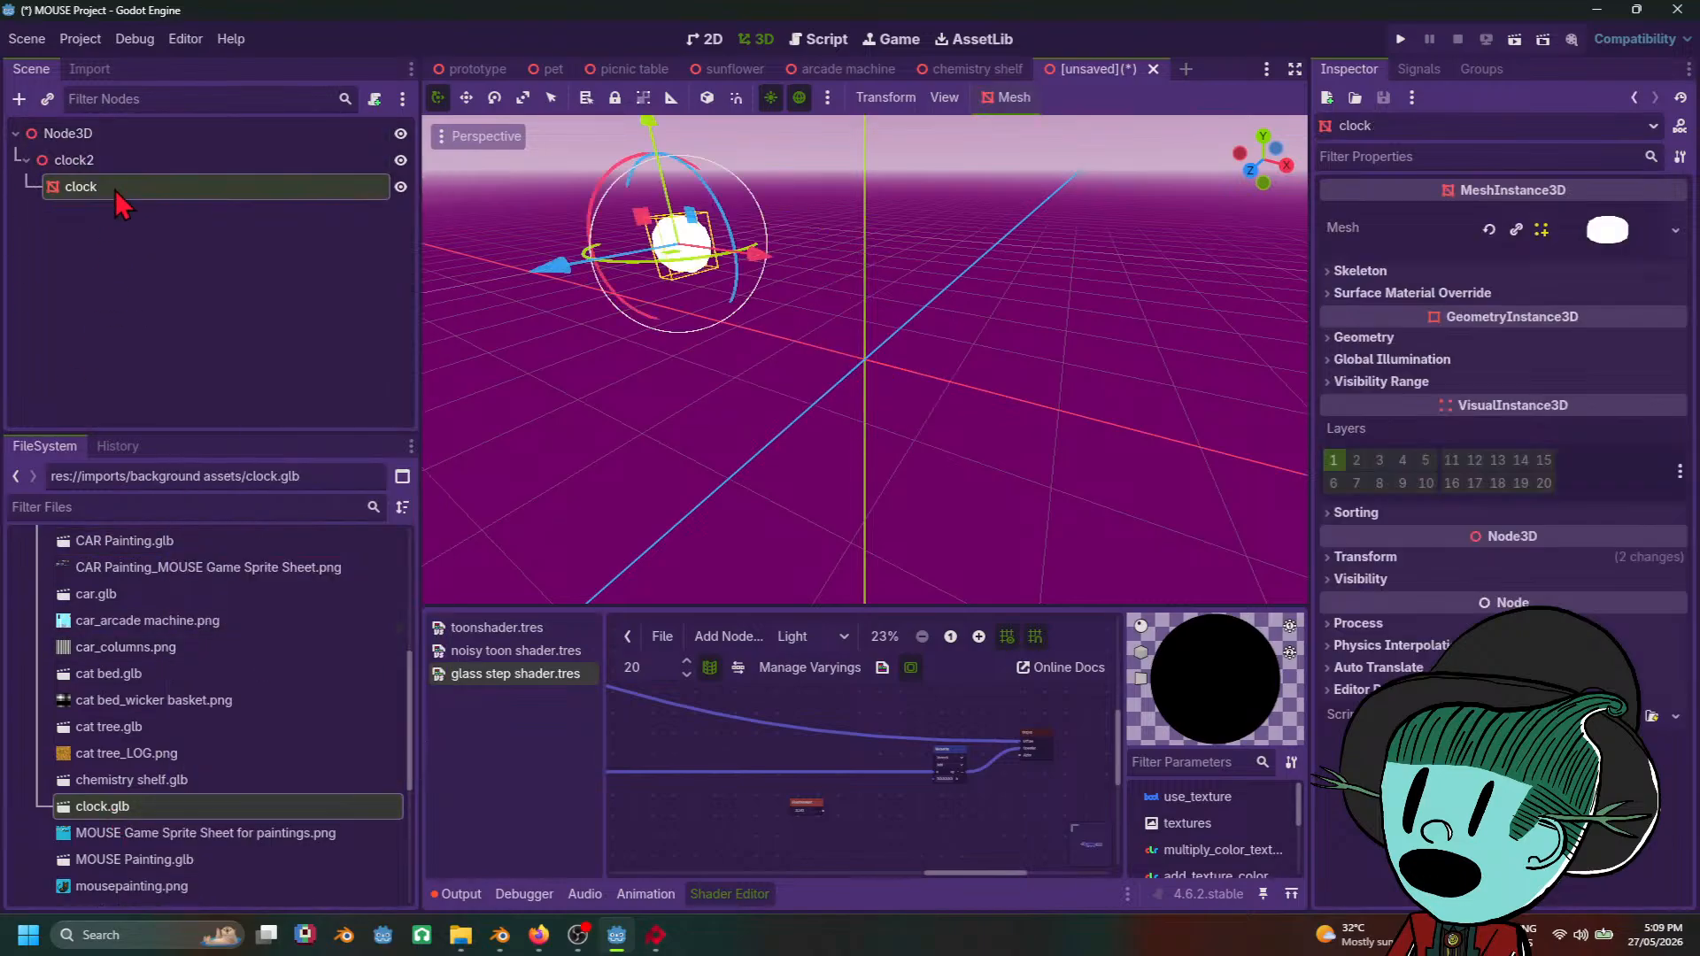
pyautogui.moveTo(97, 187); pyautogui.dragTo(177, 148)
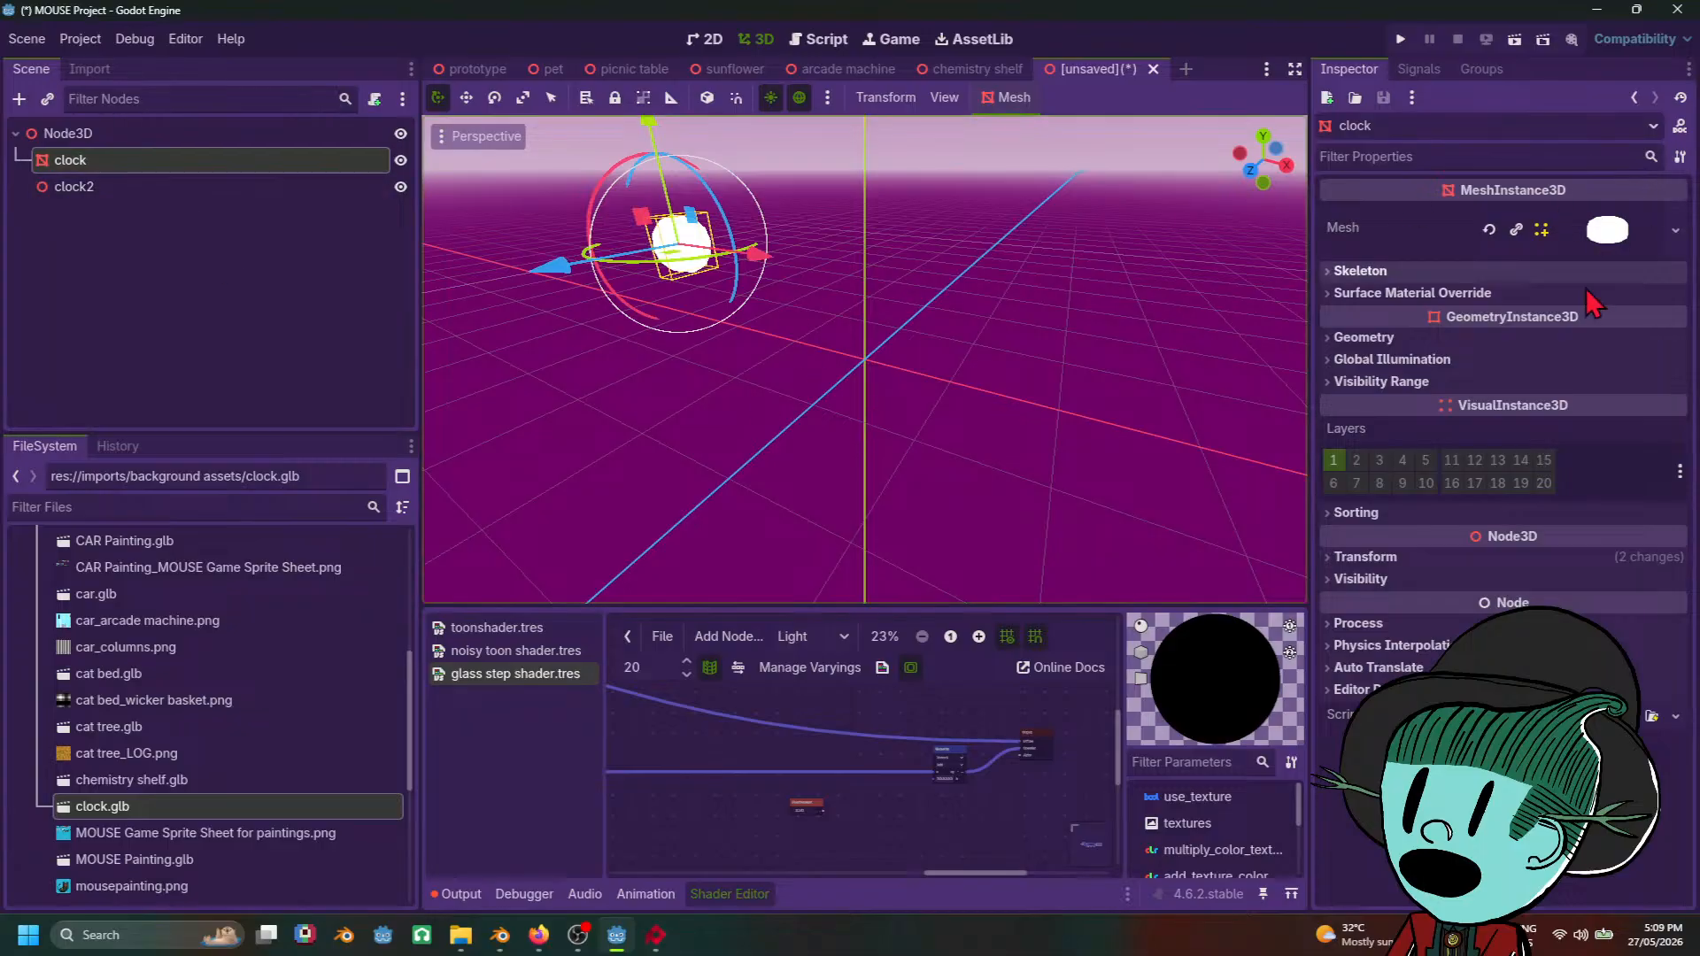
# Step: Assign a new ShaderMaterial to surface material override 0 of the clock mesh
pyautogui.click(1428, 299)
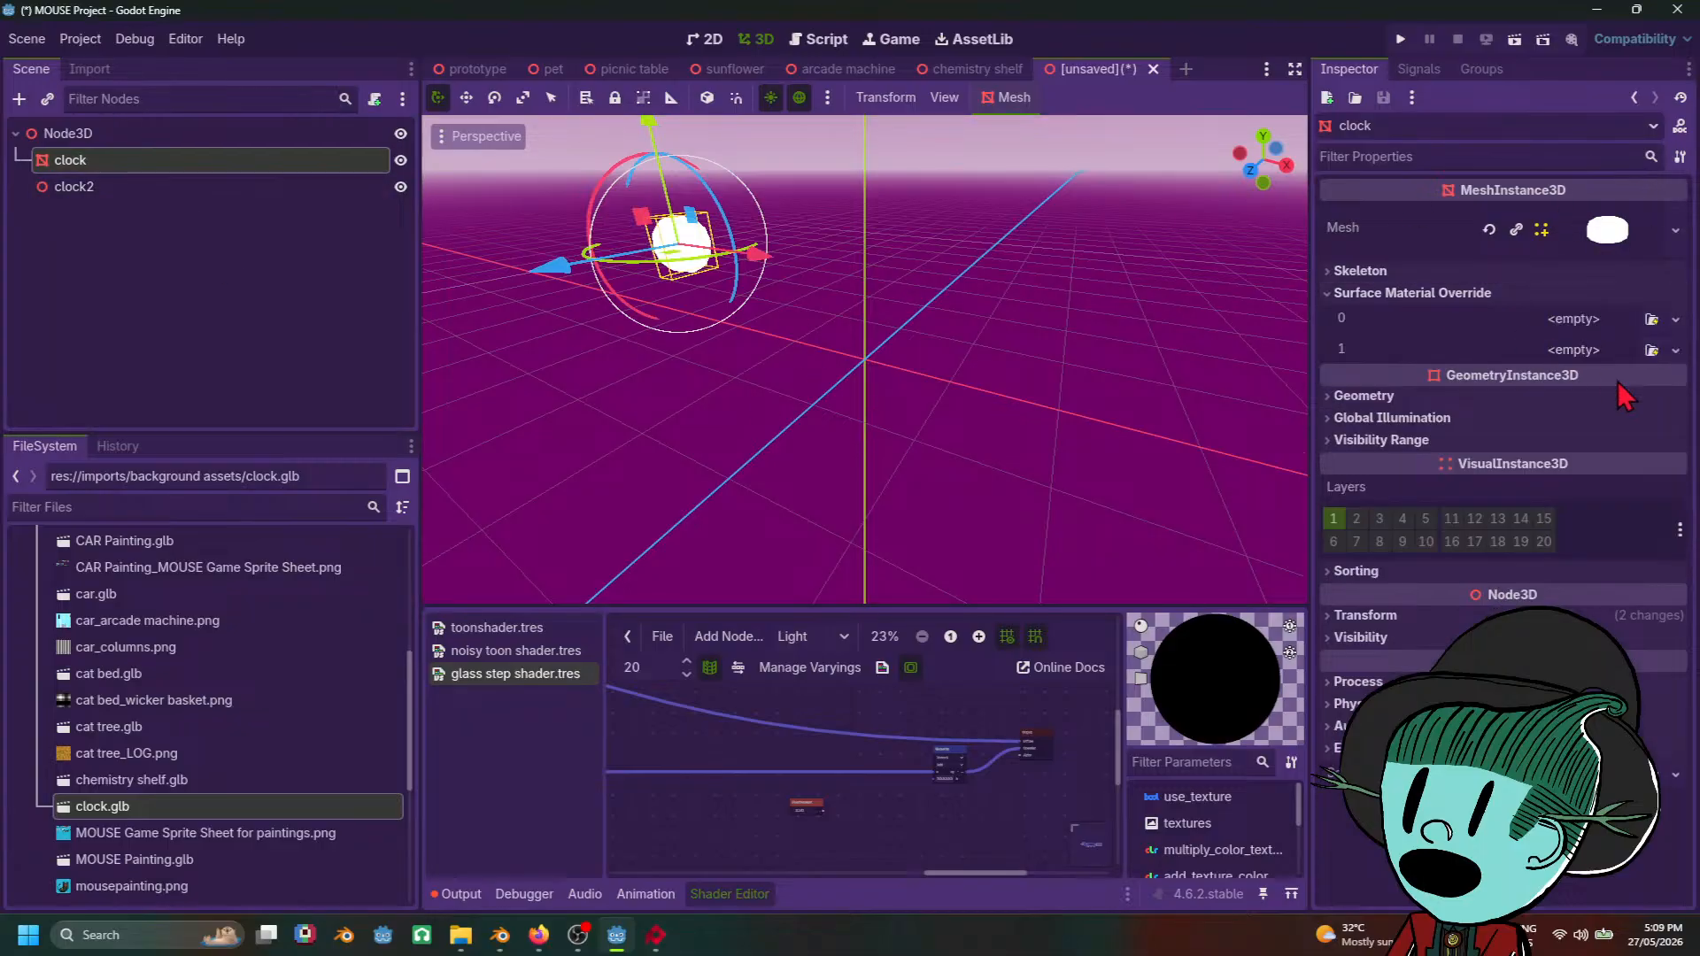
pyautogui.click(1574, 319)
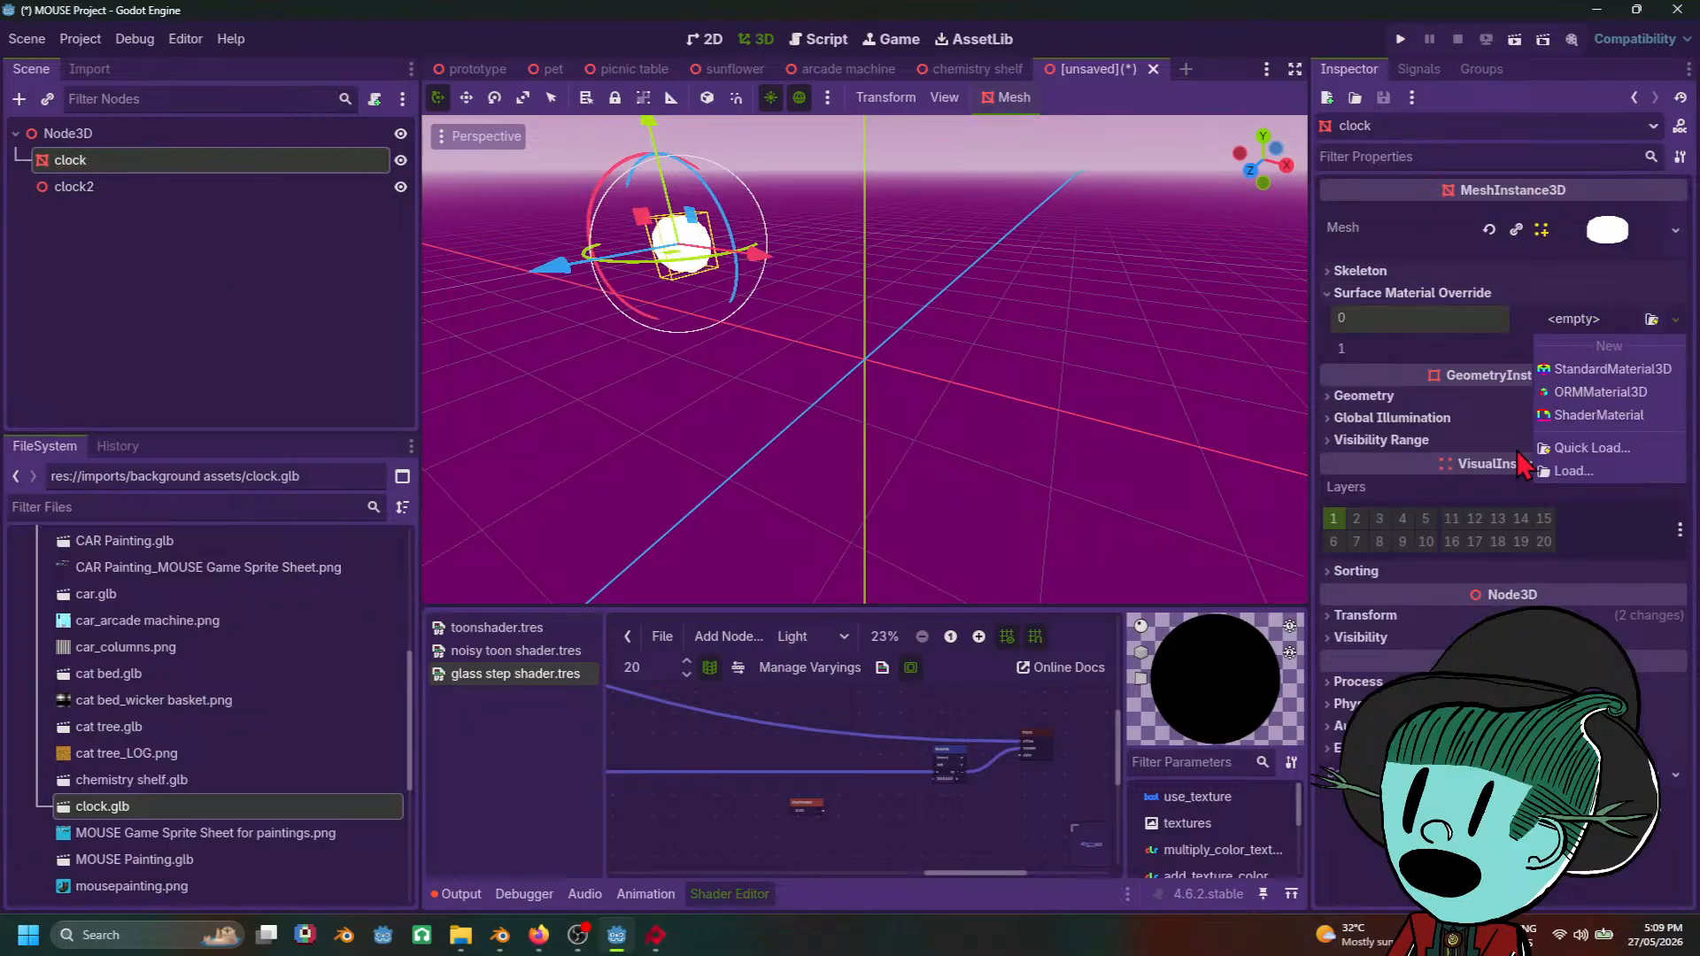
pyautogui.click(1577, 415)
pyautogui.scroll(2, 759, 284)
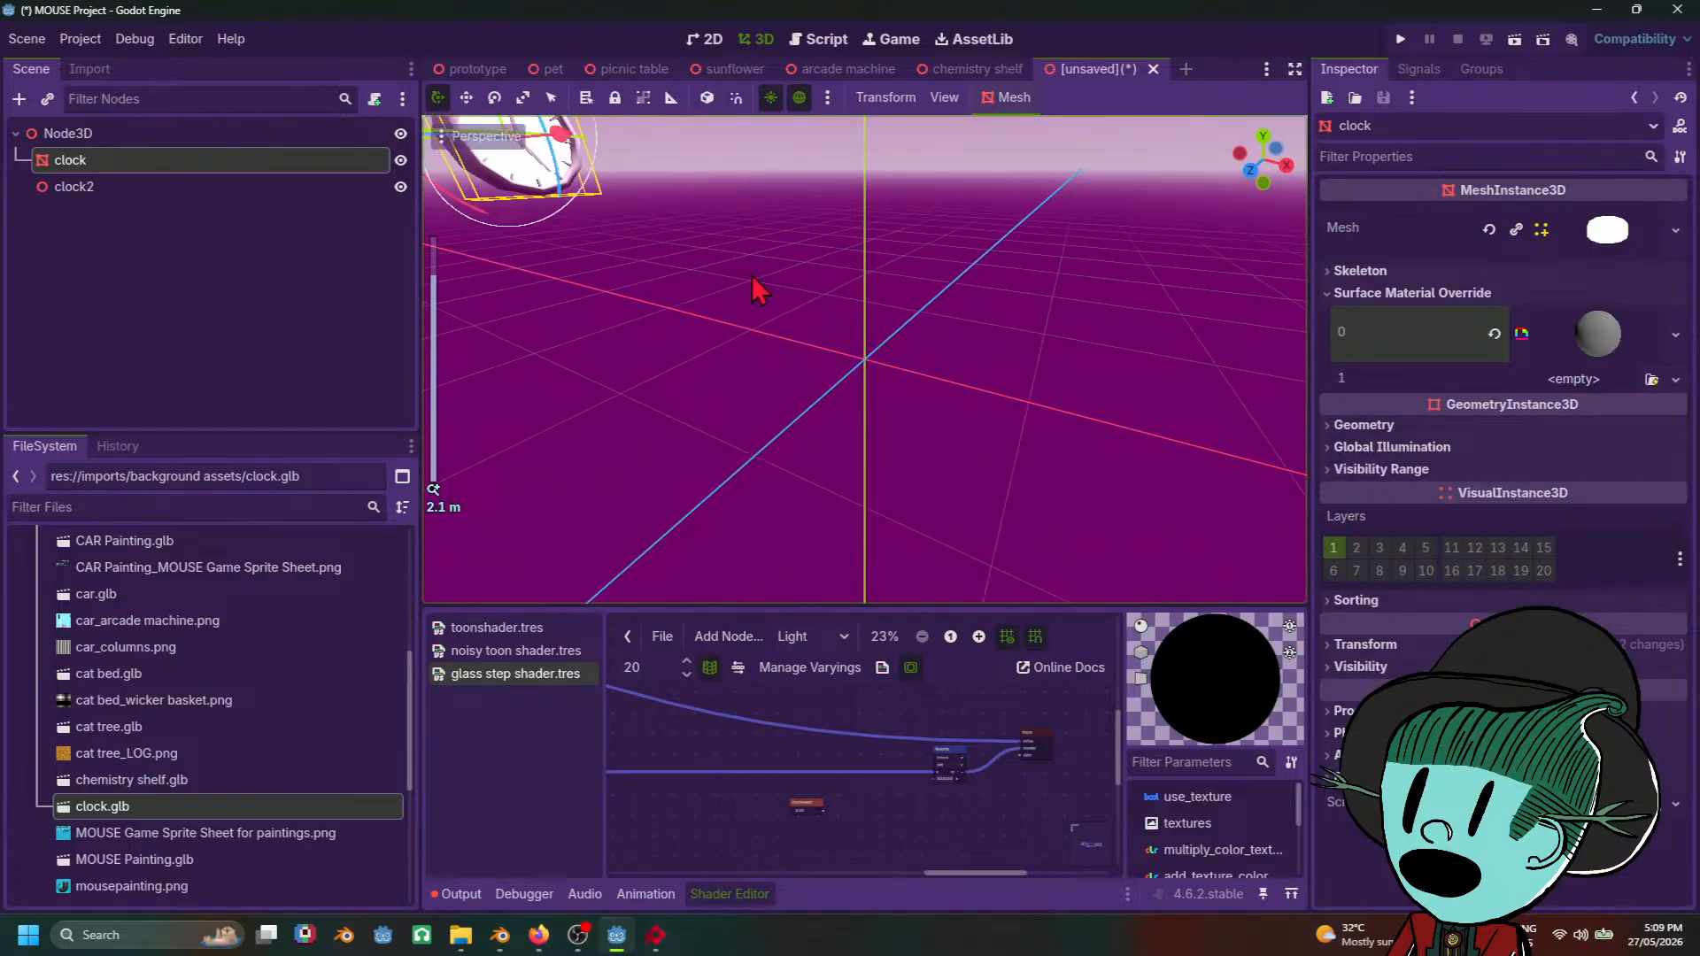
pyautogui.press('f')
pyautogui.scroll(3, 987, 482)
pyautogui.scroll(3, 912, 381)
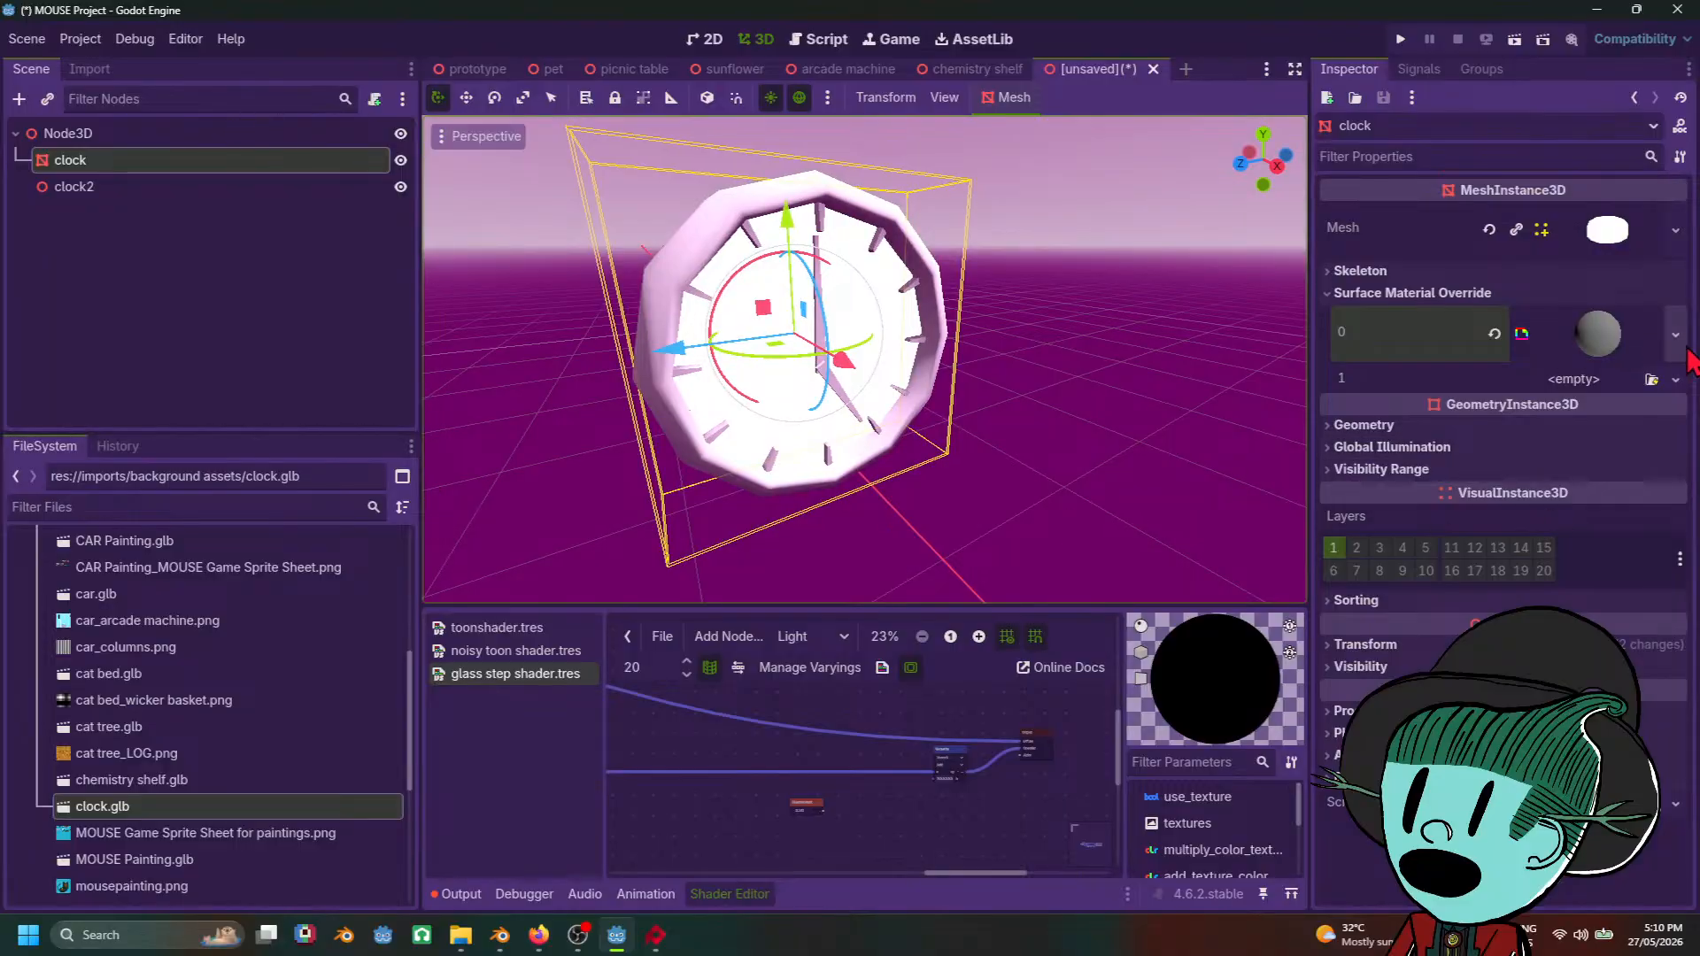
pyautogui.click(1675, 334)
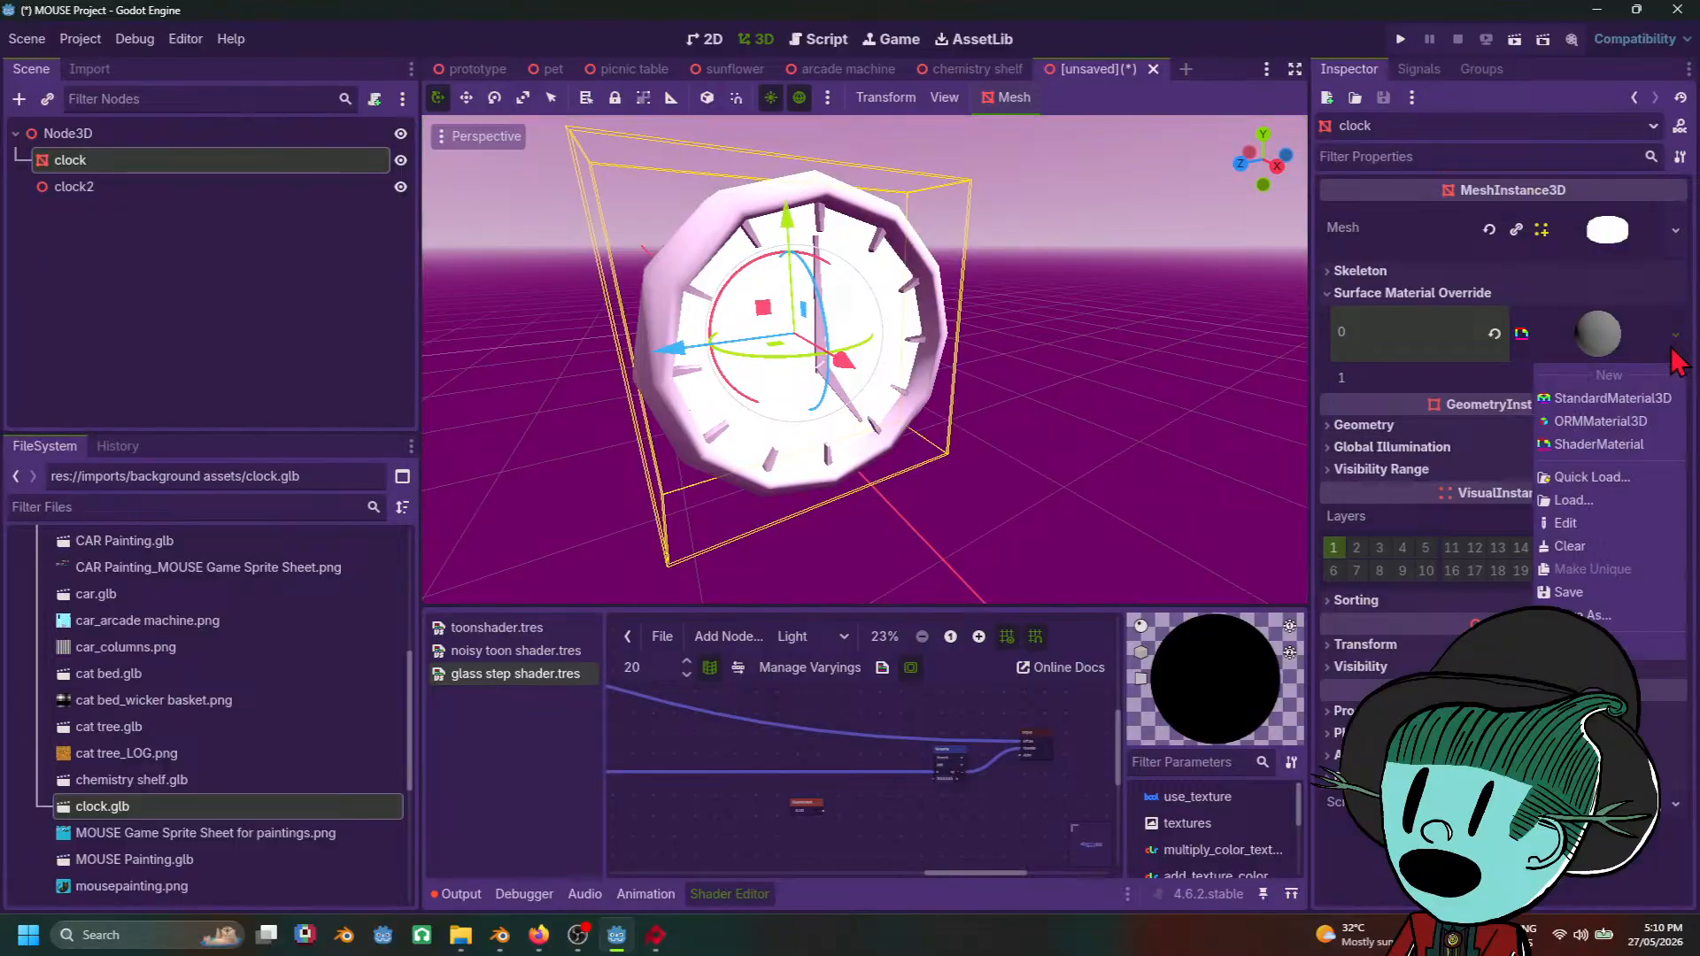
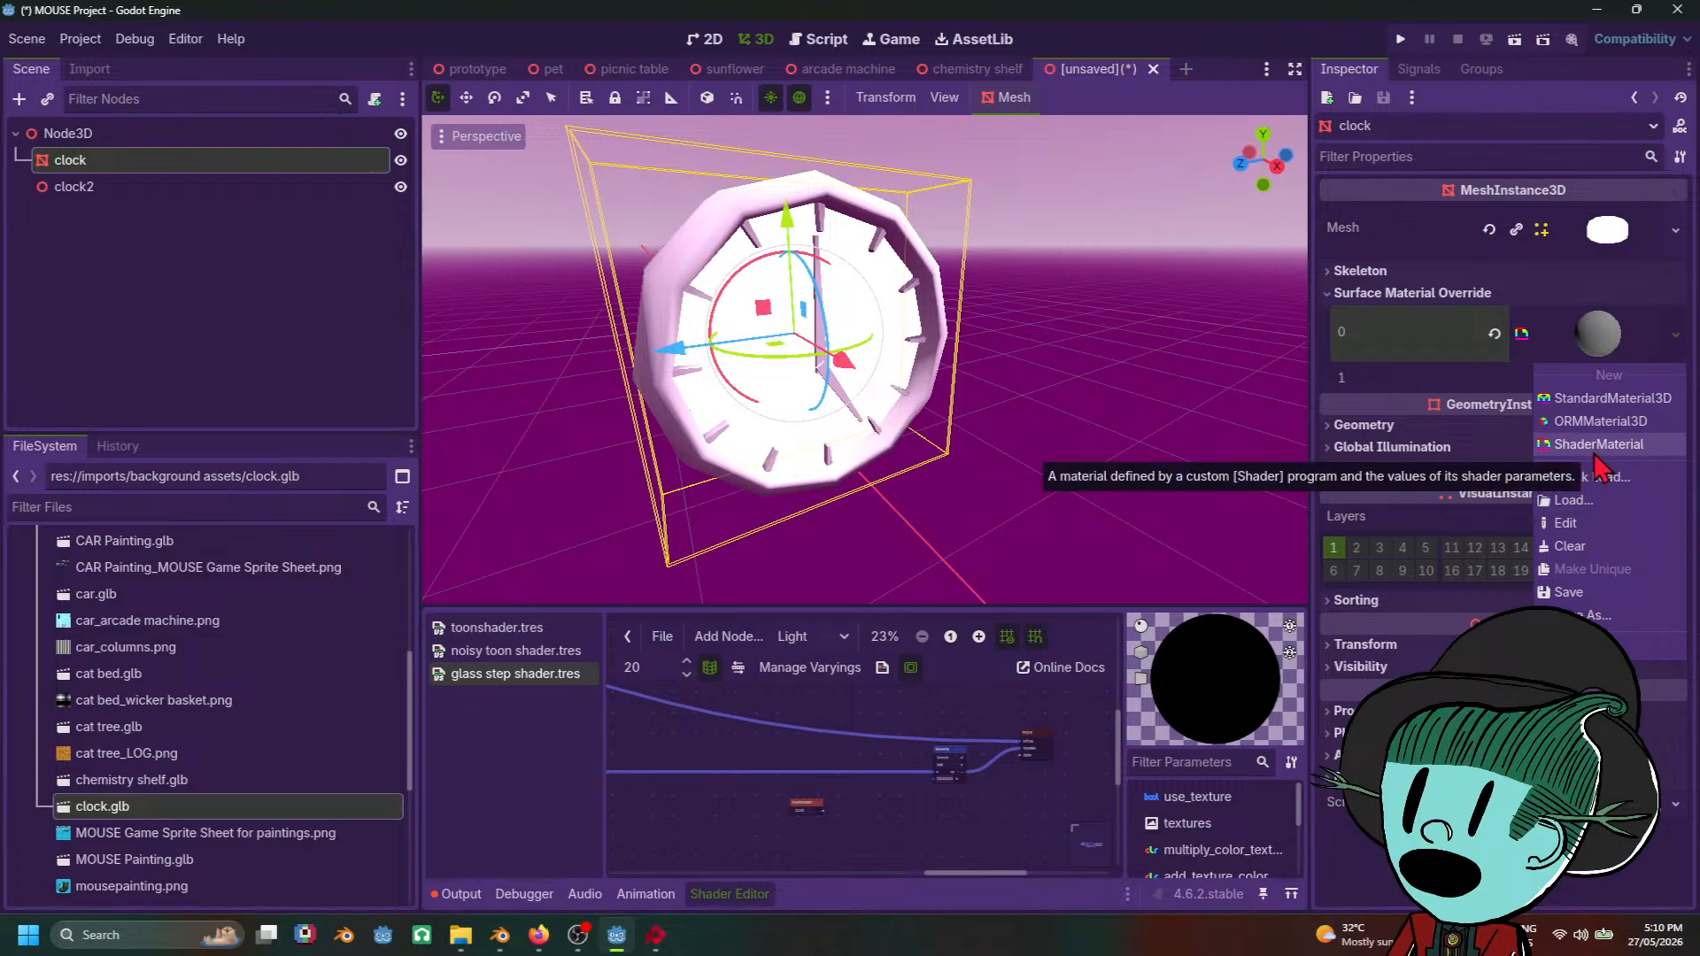
pyautogui.click(1597, 451)
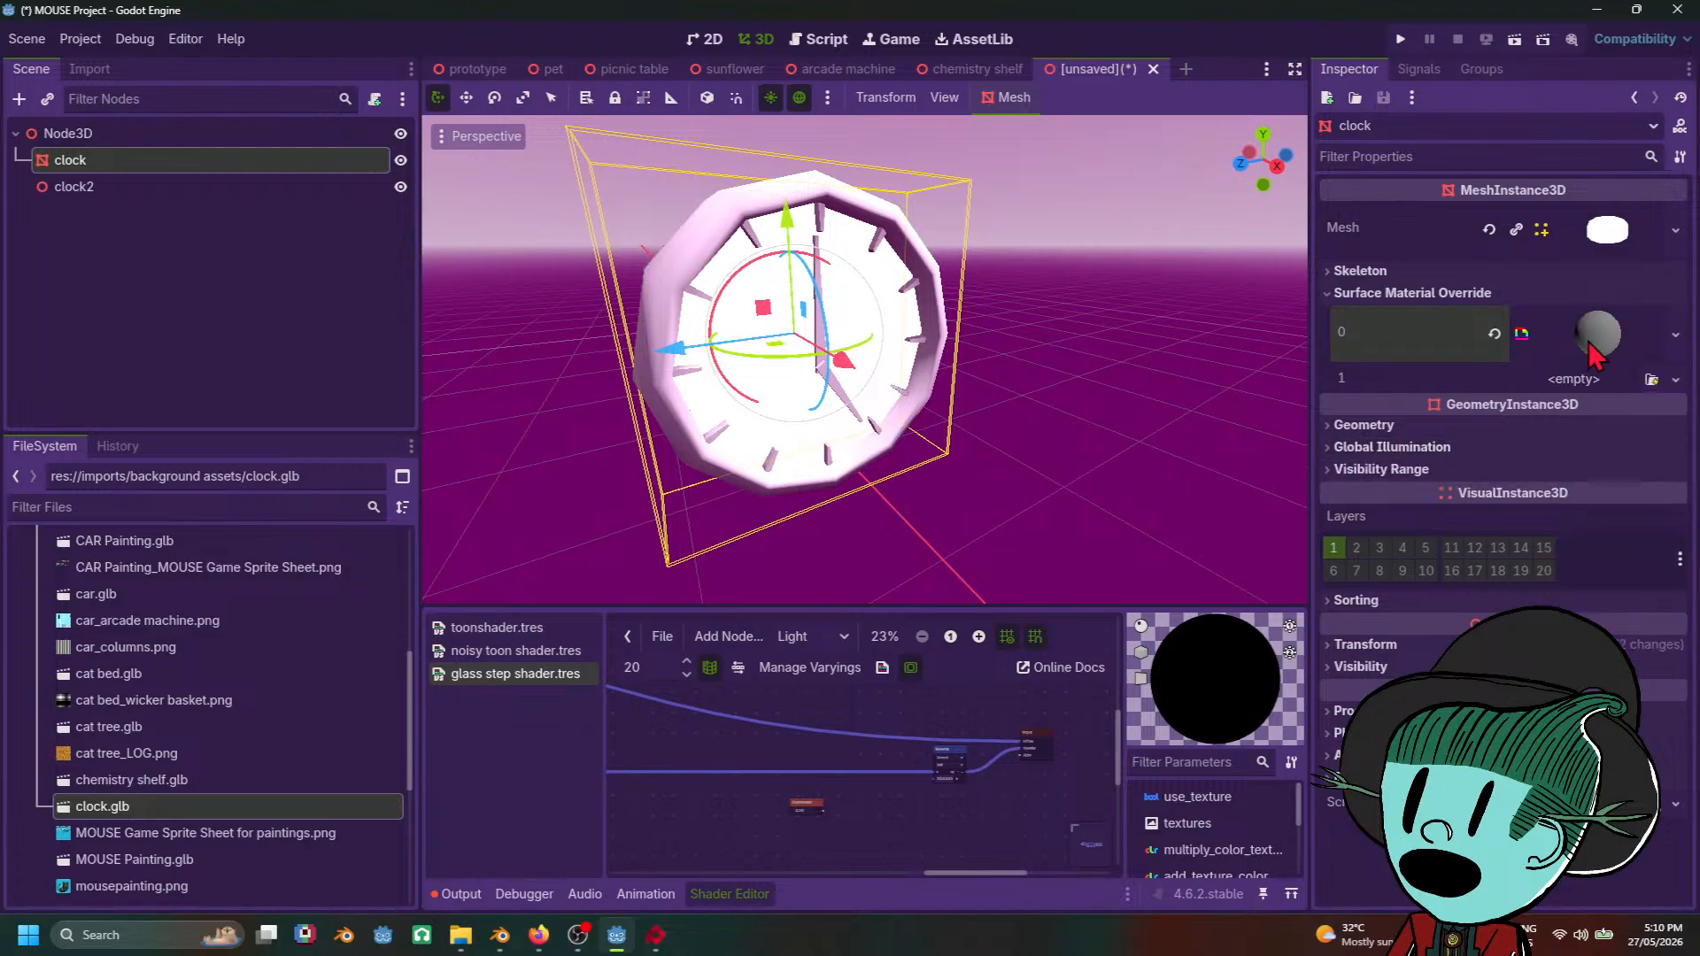
# Step: Load glass step shader.tres as the shader of the clock's surface 0 material
pyautogui.click(1649, 351)
pyautogui.click(1603, 513)
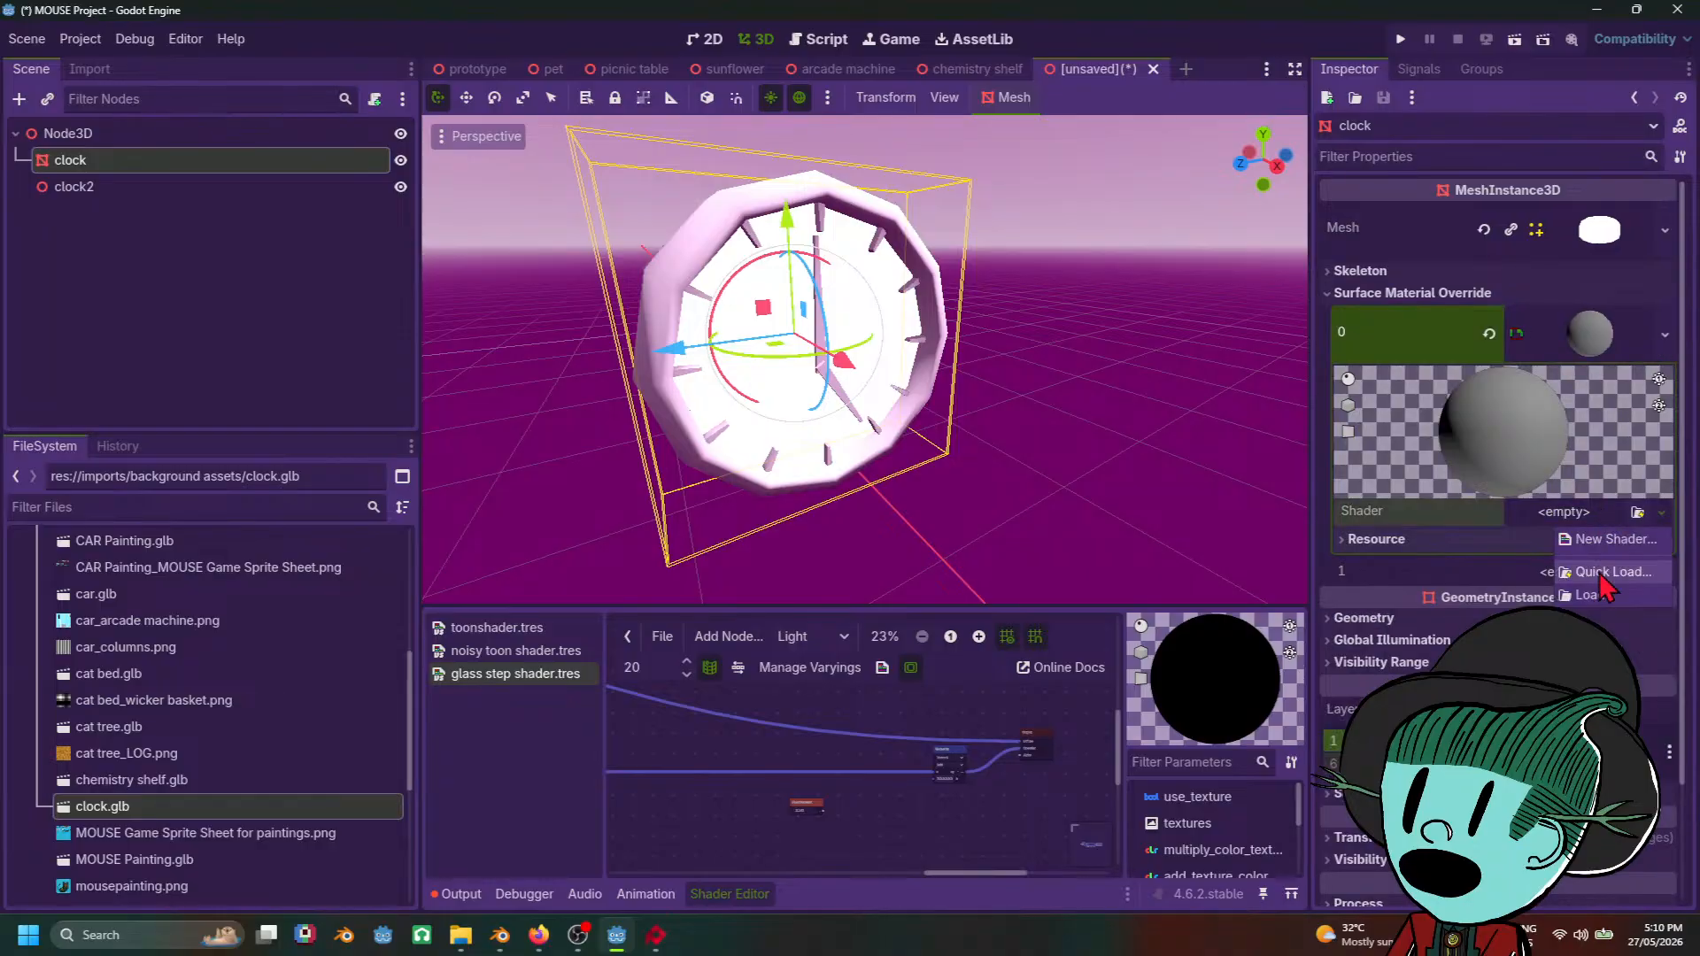
pyautogui.click(1608, 567)
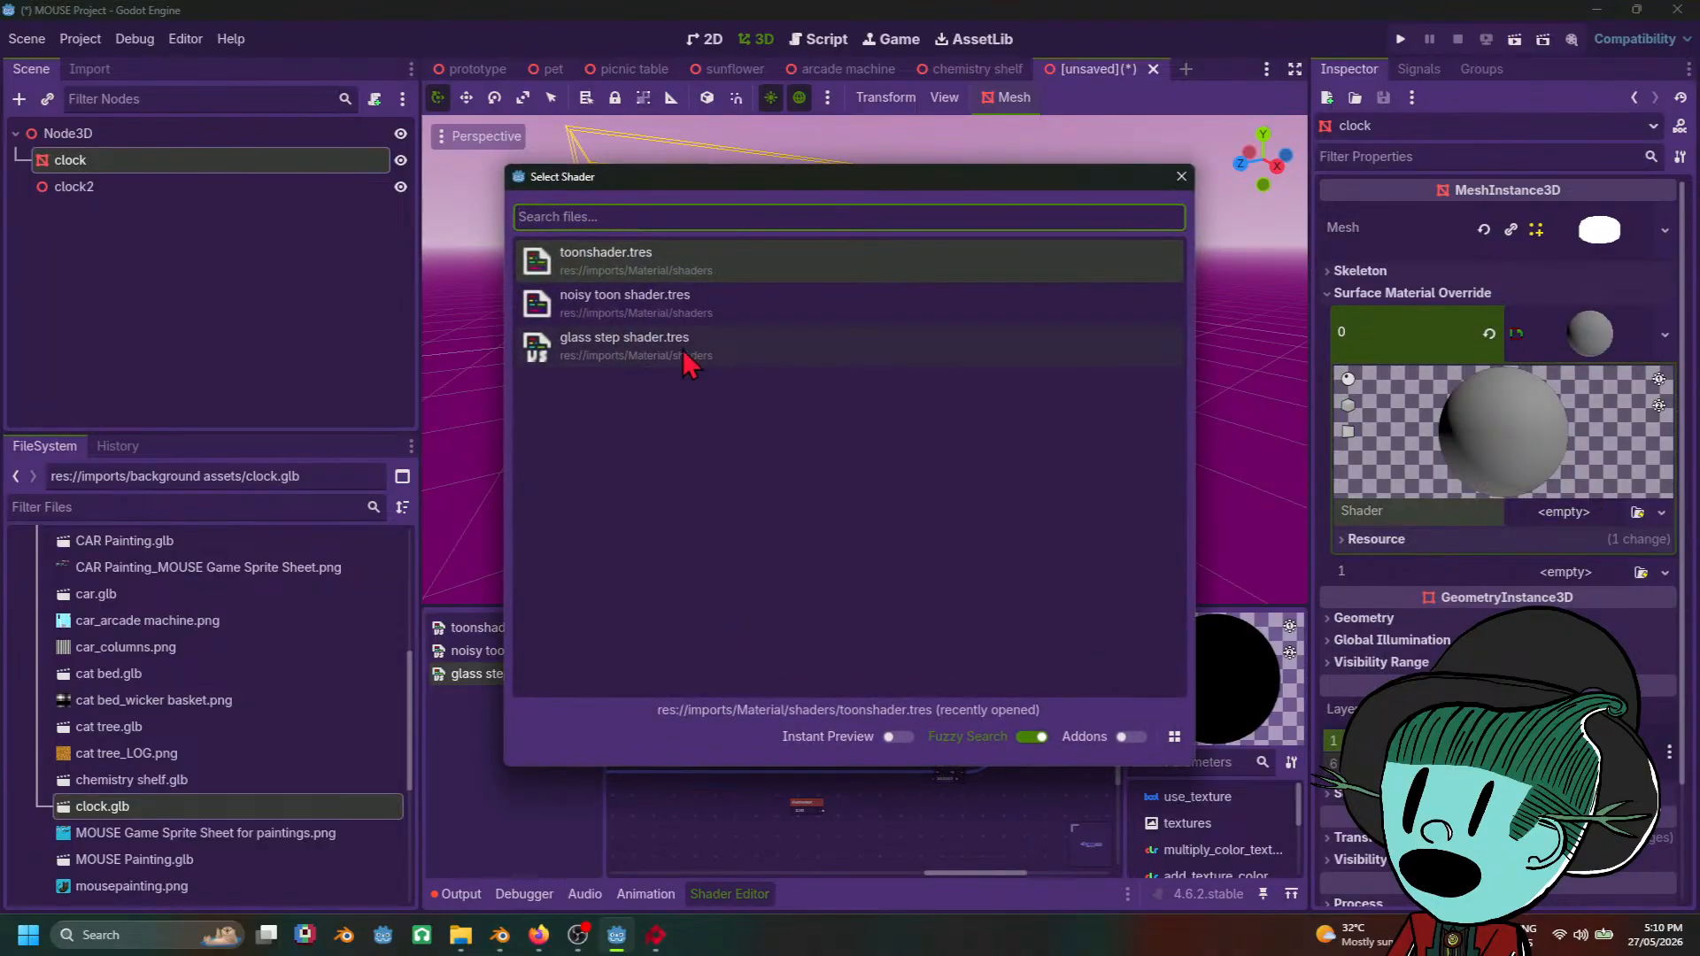
pyautogui.click(682, 349)
pyautogui.scroll(-10, 1122, 443)
pyautogui.moveTo(1119, 446); pyautogui.dragTo(841, 430, button='middle')
pyautogui.scroll(8, 1040, 412)
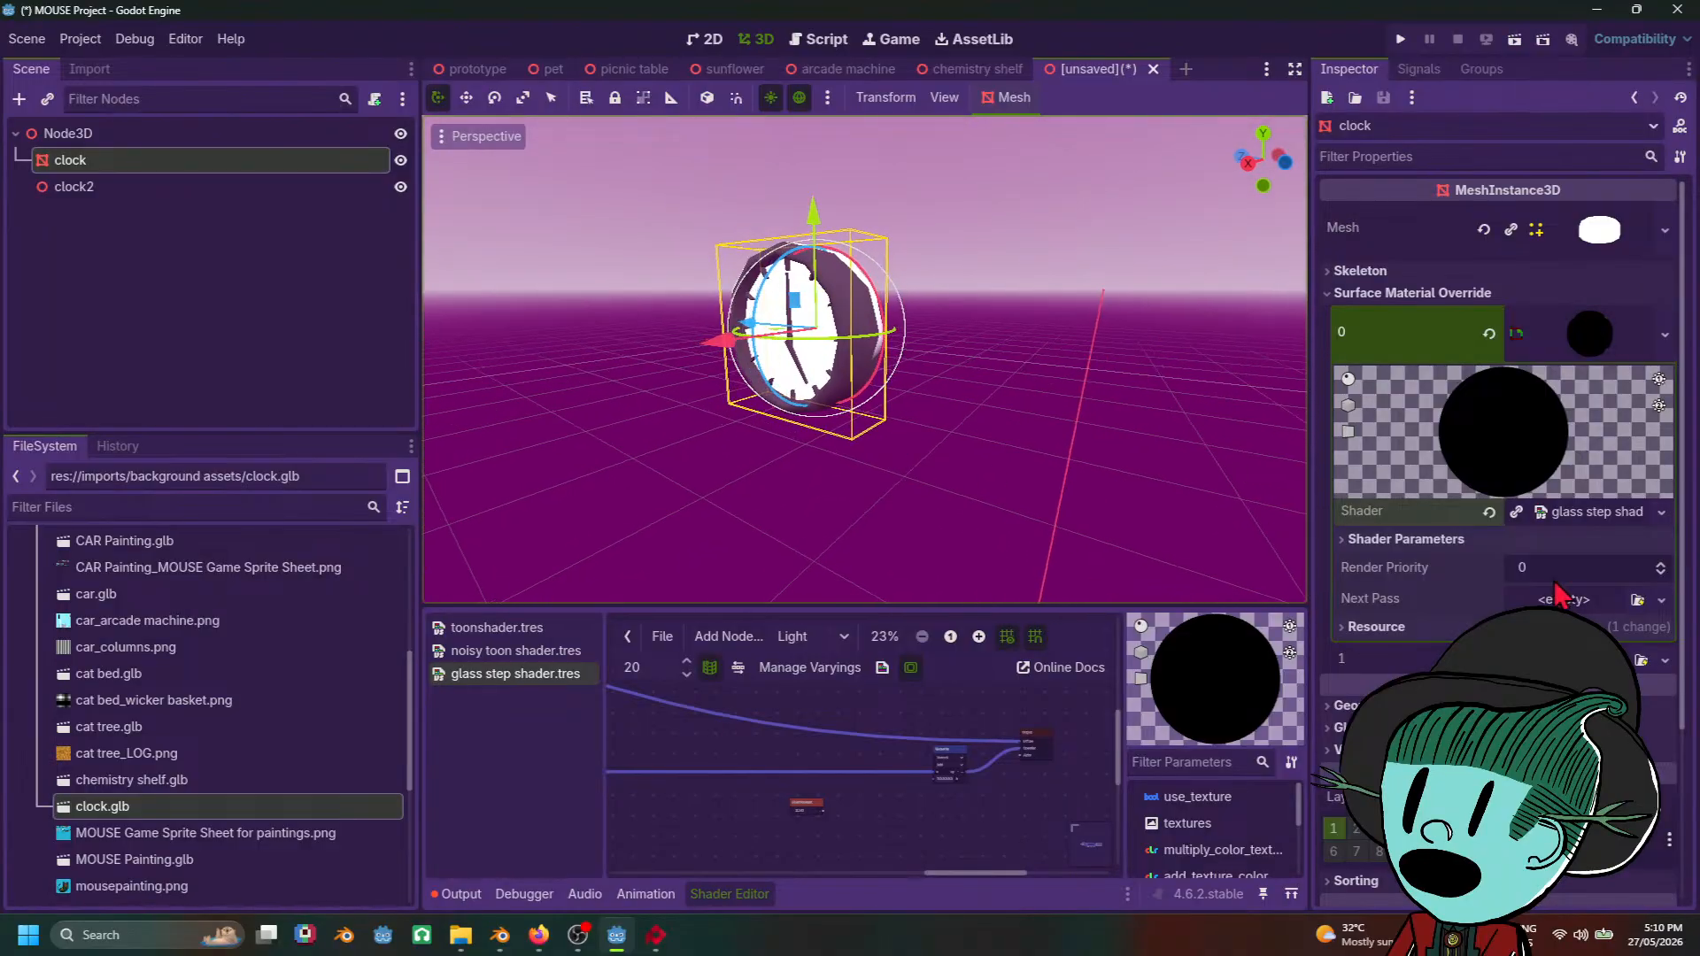
# Step: Reveal the clock material's shader parameters and examine the glass shading on the clock from several angles
pyautogui.click(1590, 516)
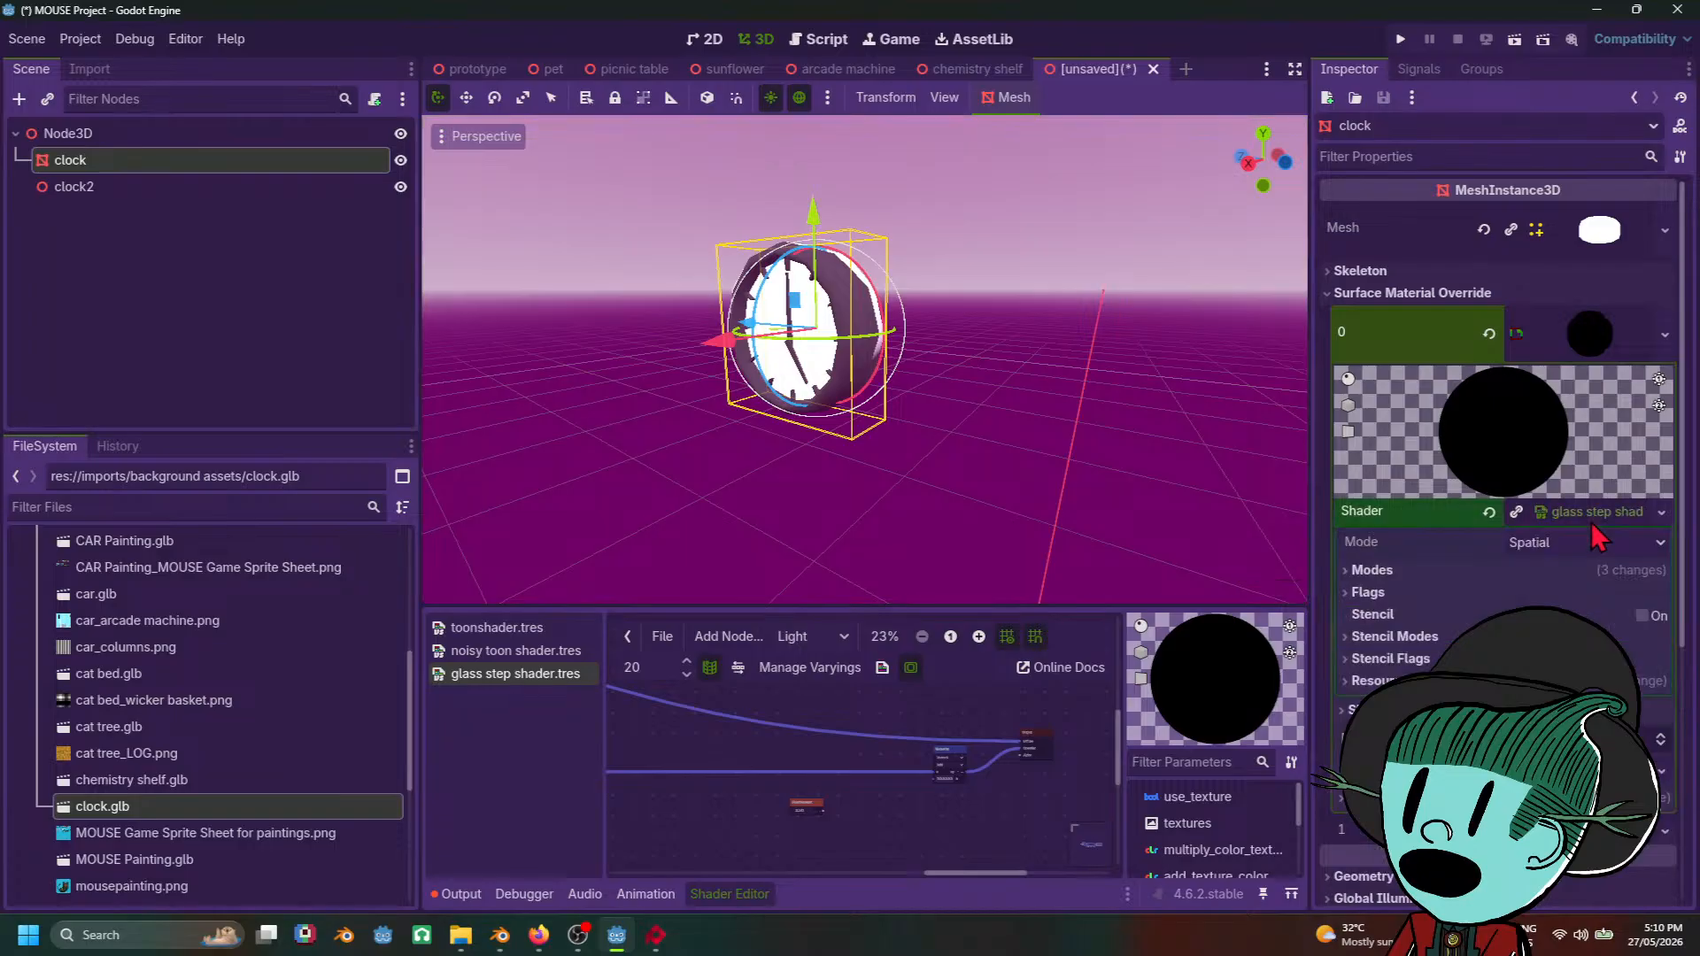
pyautogui.click(1603, 513)
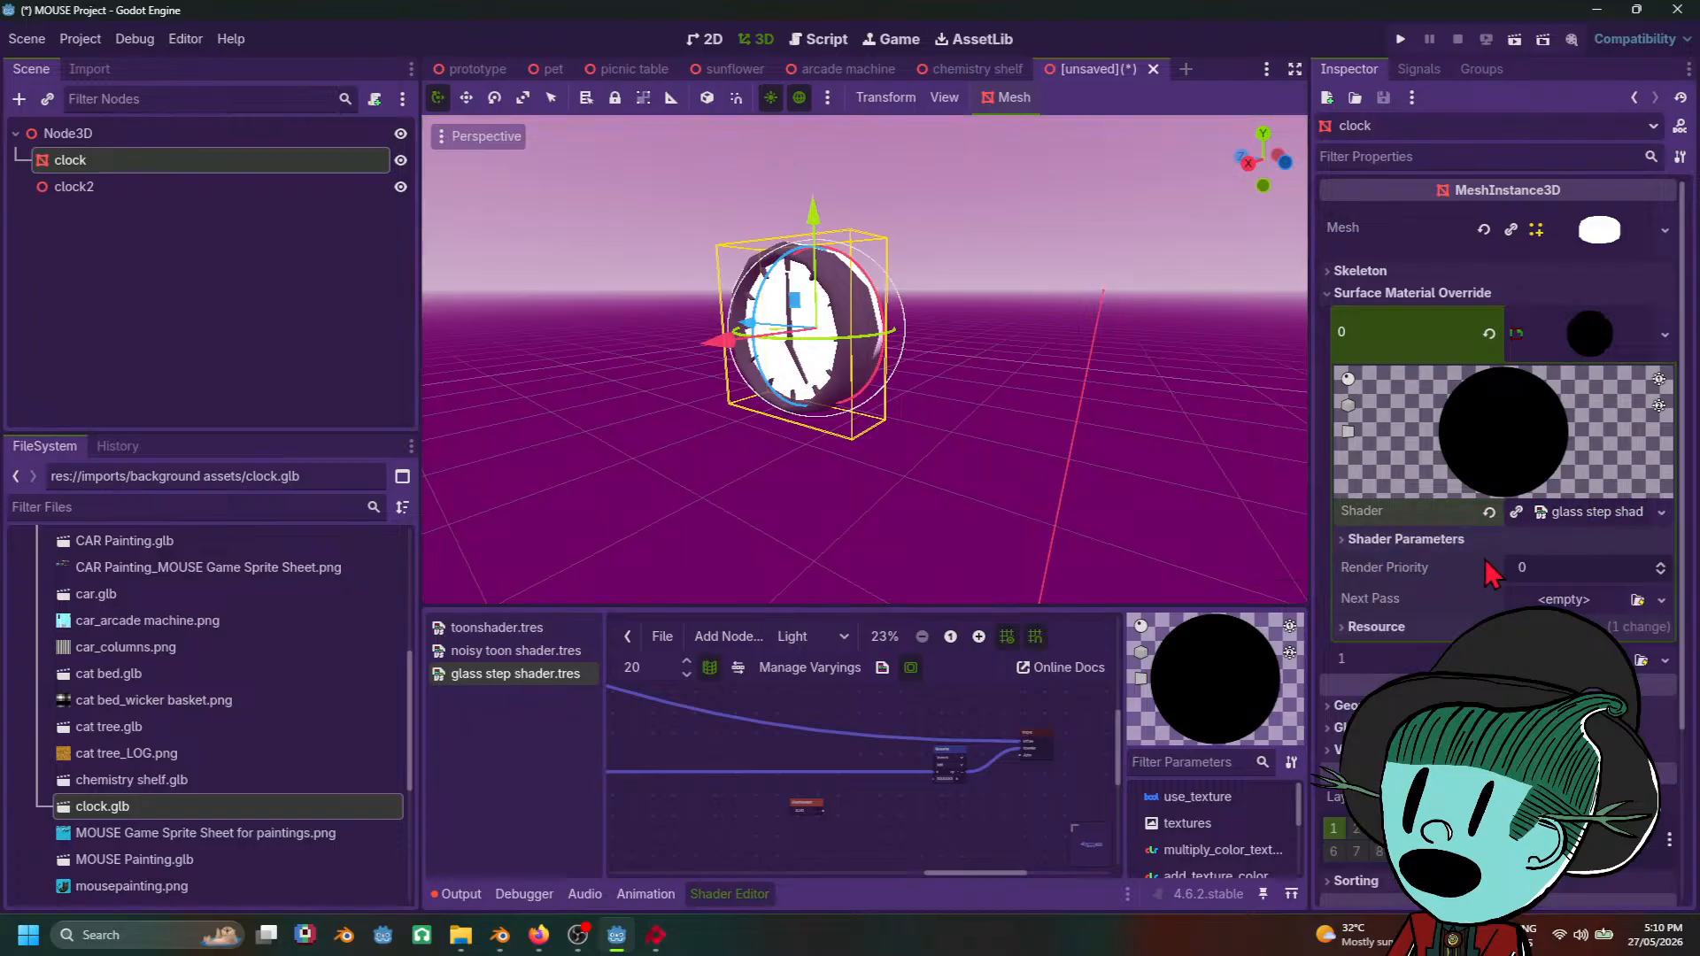
pyautogui.click(1408, 539)
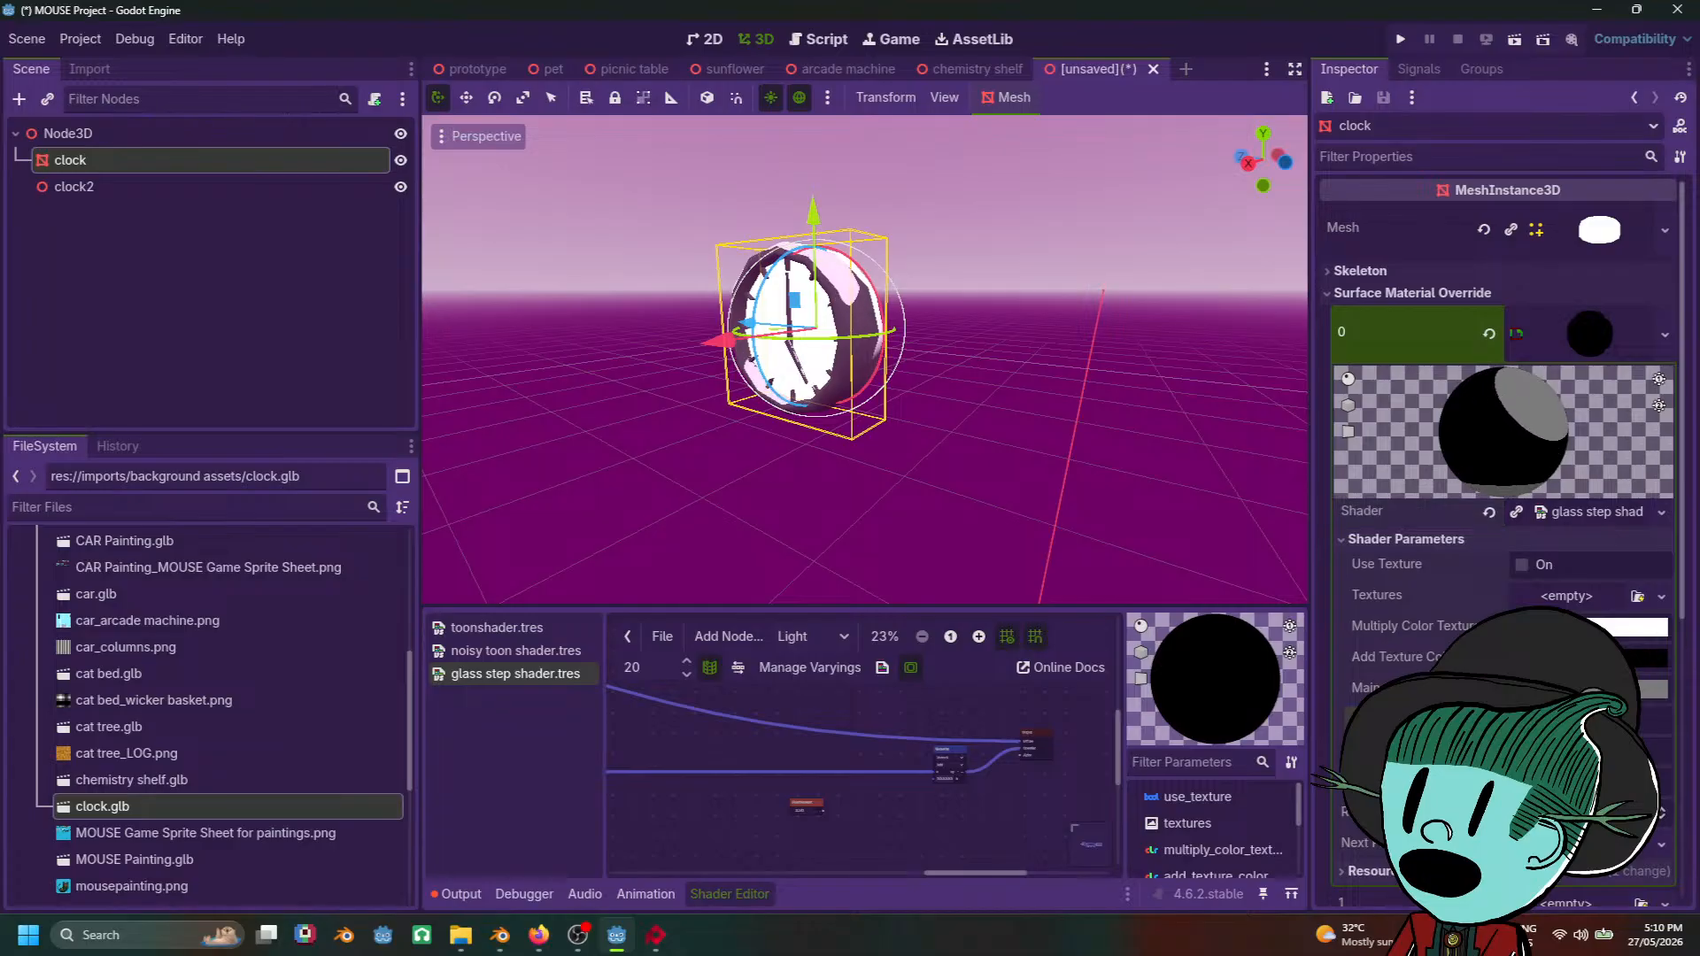
pyautogui.click(1045, 416)
pyautogui.moveTo(1031, 460); pyautogui.dragTo(1158, 454, button='middle')
pyautogui.click(872, 368)
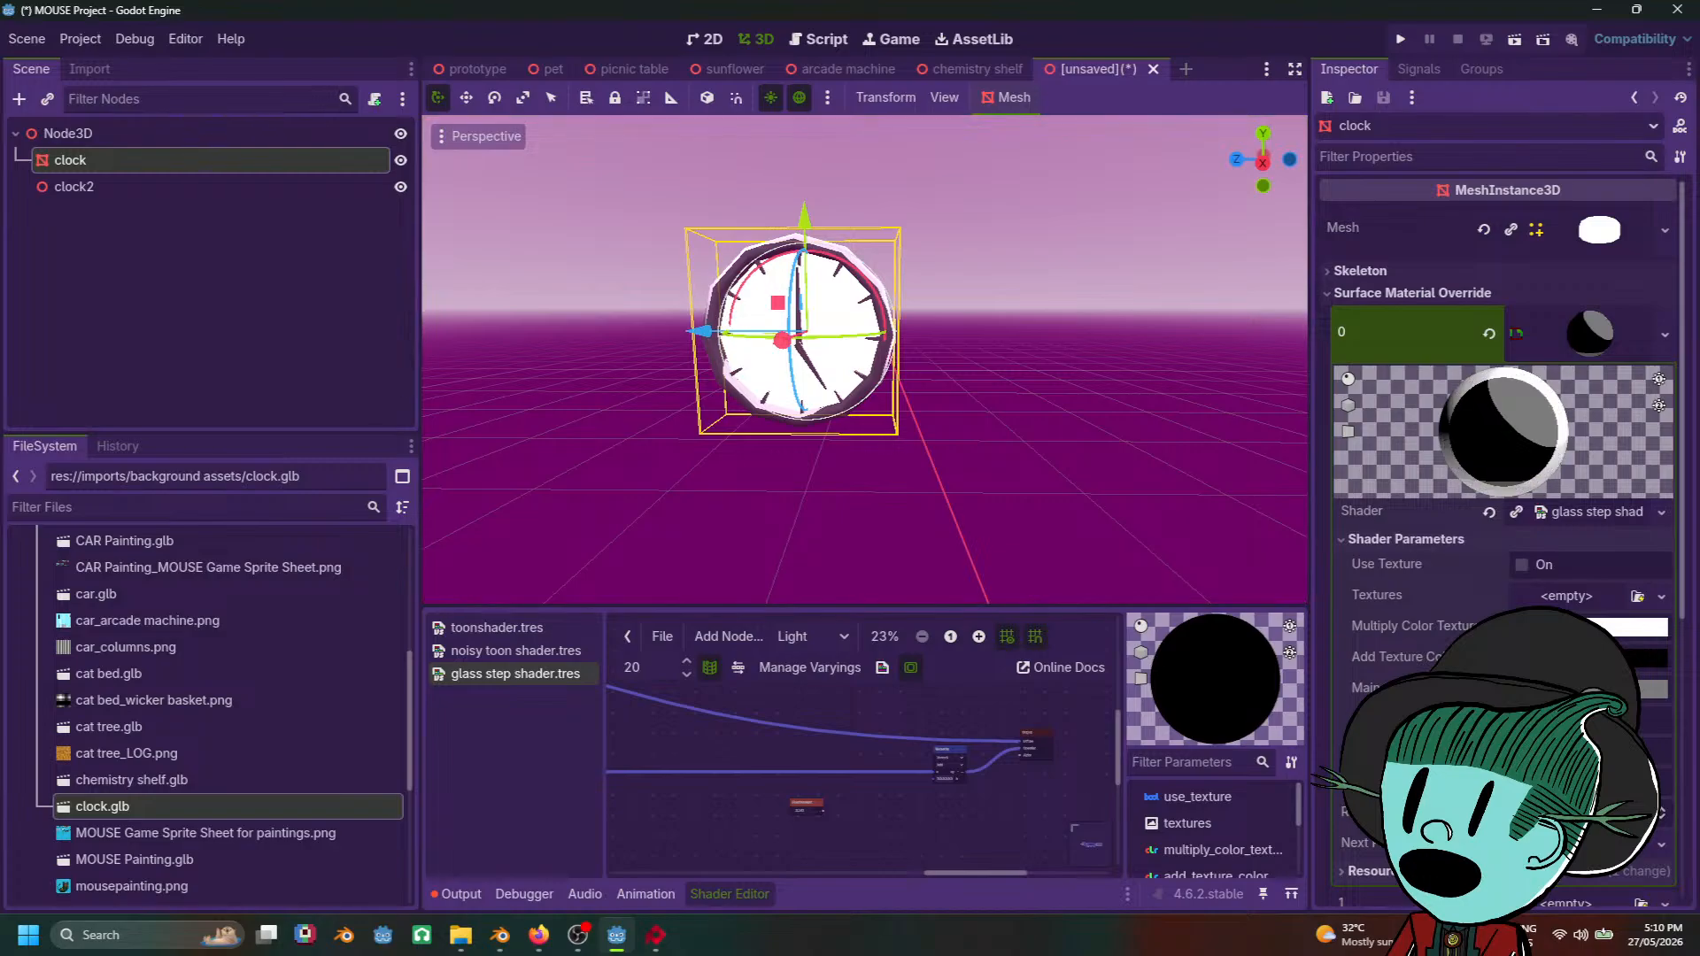
pyautogui.scroll(-3, 1050, 499)
pyautogui.click(1050, 498)
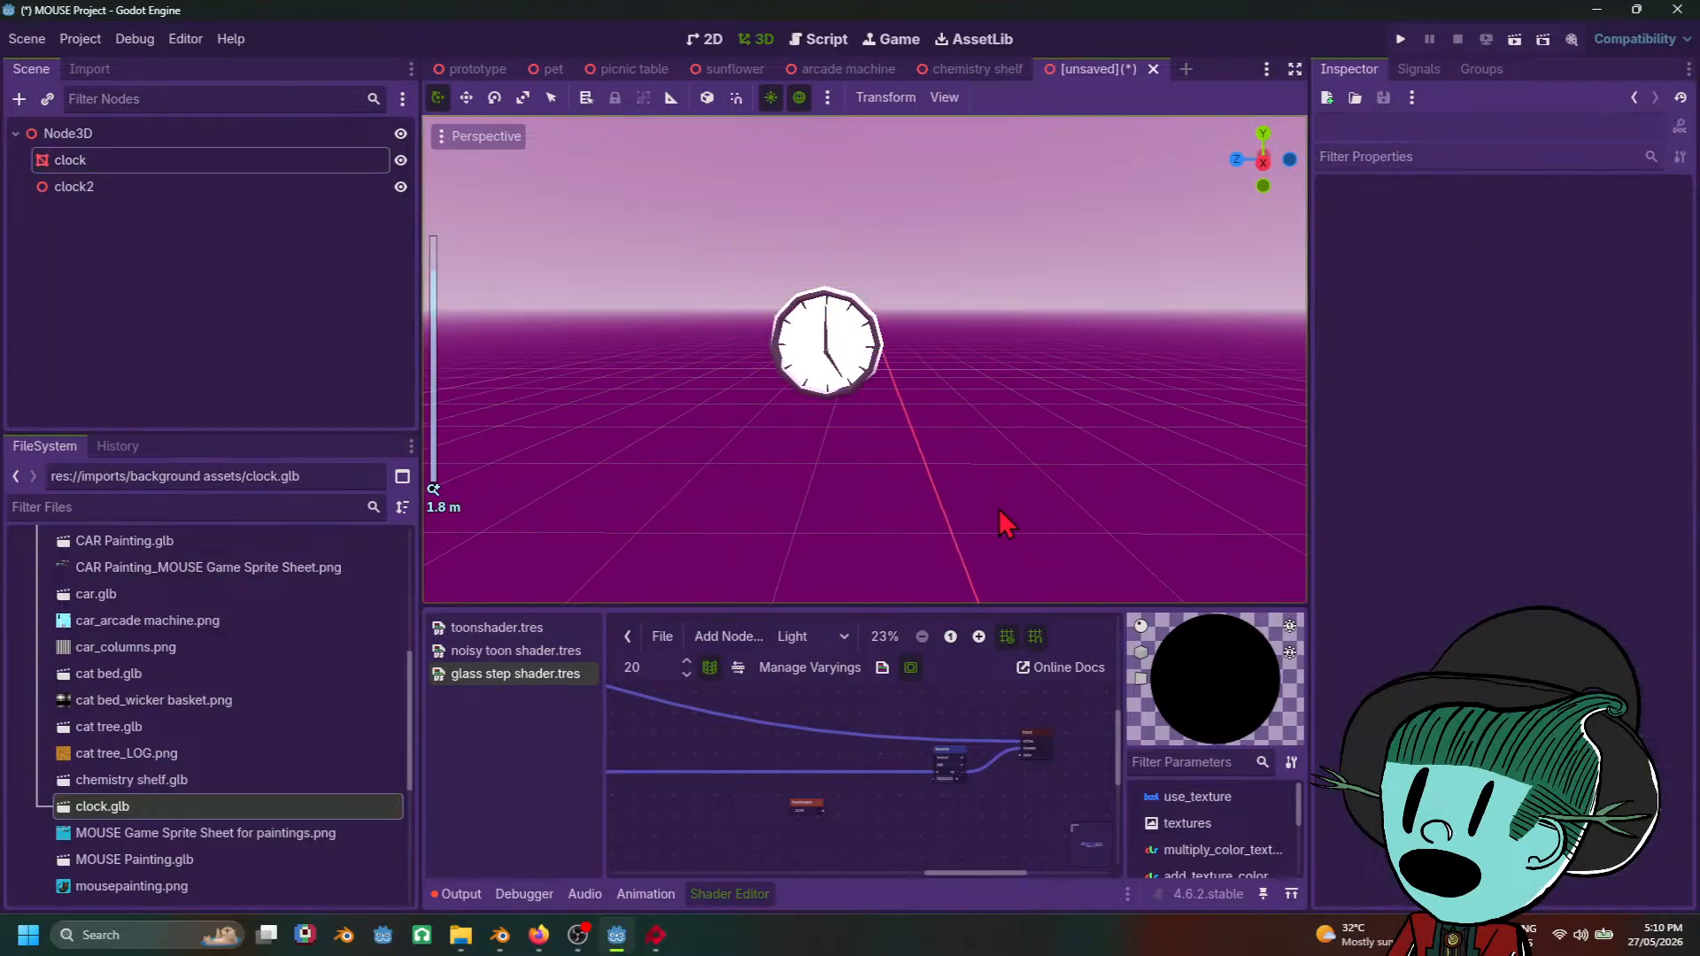
pyautogui.moveTo(999, 509); pyautogui.dragTo(1087, 510, button='middle')
pyautogui.scroll(4, 789, 410)
pyautogui.click(775, 333)
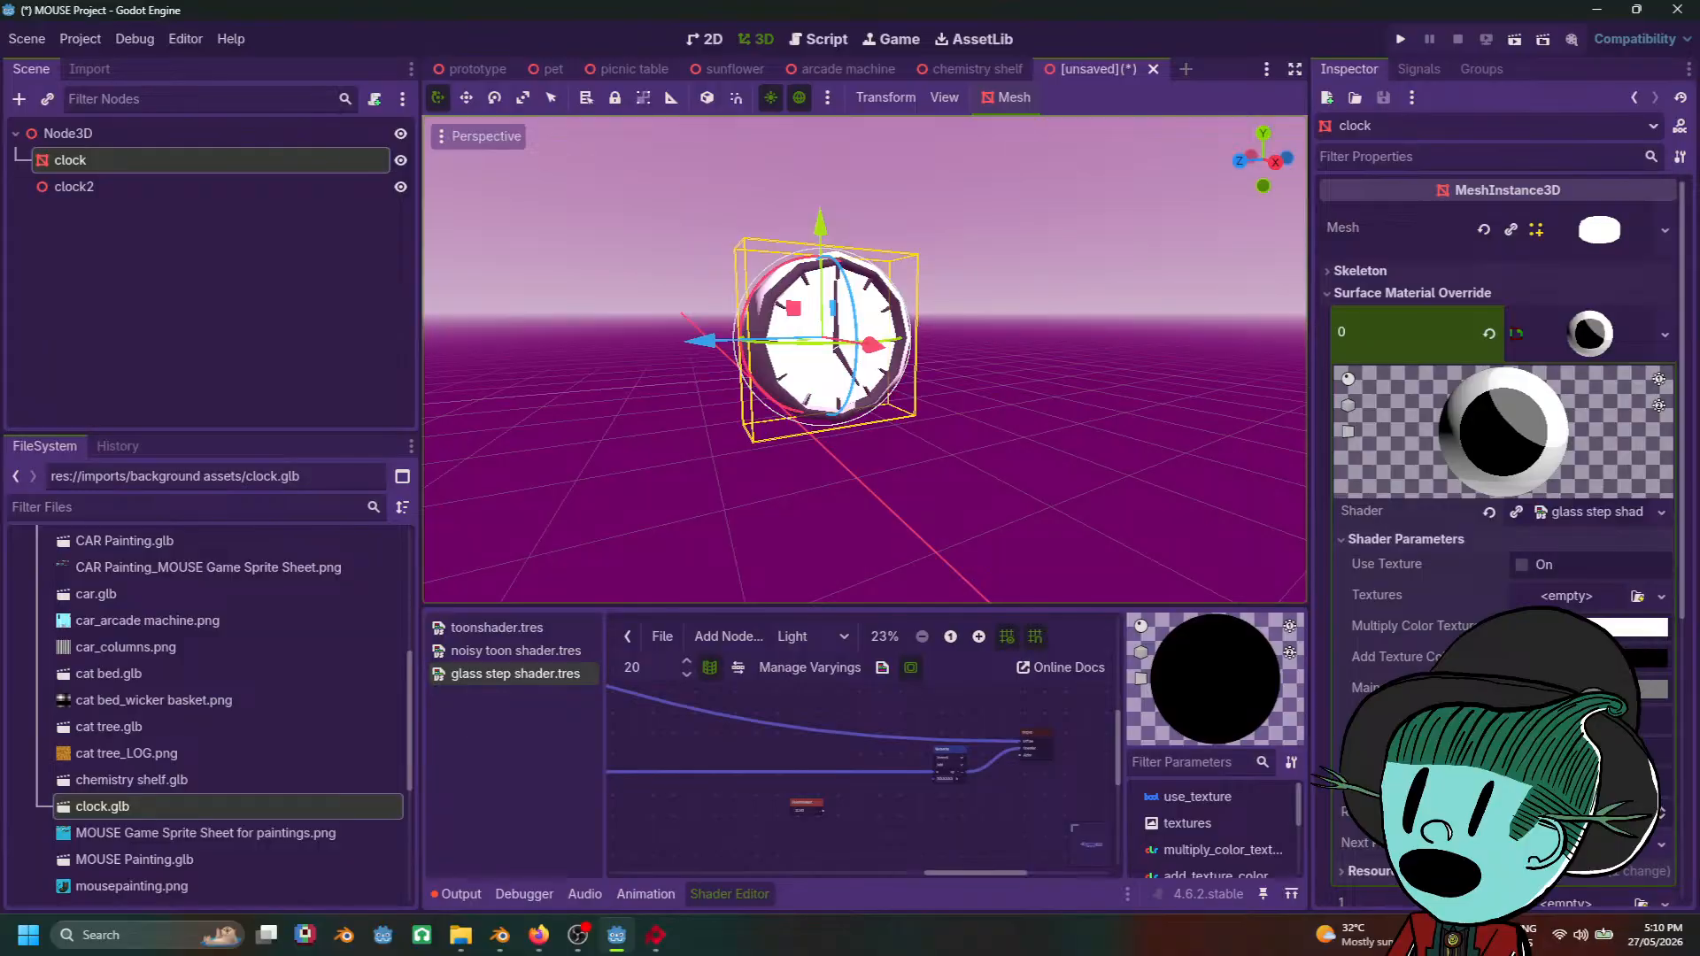
# Step: Set the main color of the clock's surface 0 material to black (000000) and check the frame from another angle
pyautogui.click(1638, 689)
pyautogui.moveTo(1682, 341); pyautogui.dragTo(1681, 453)
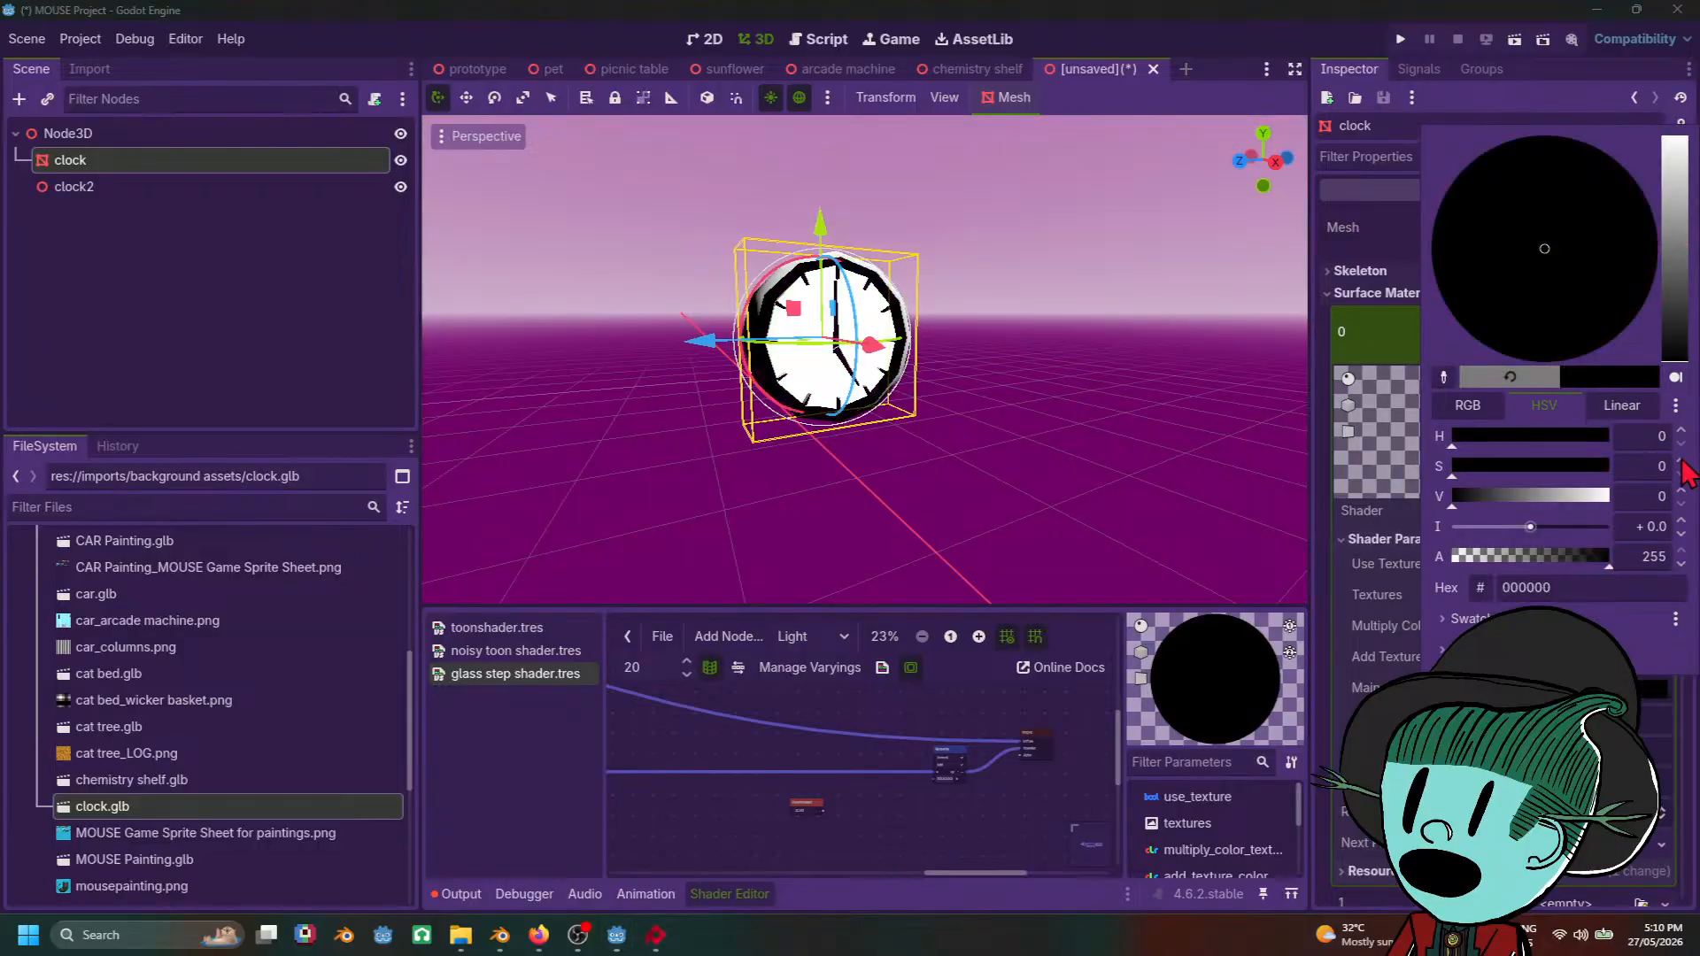
pyautogui.click(1070, 487)
pyautogui.click(1097, 485)
pyautogui.moveTo(1097, 485); pyautogui.dragTo(1014, 433, button='middle')
pyautogui.click(785, 382)
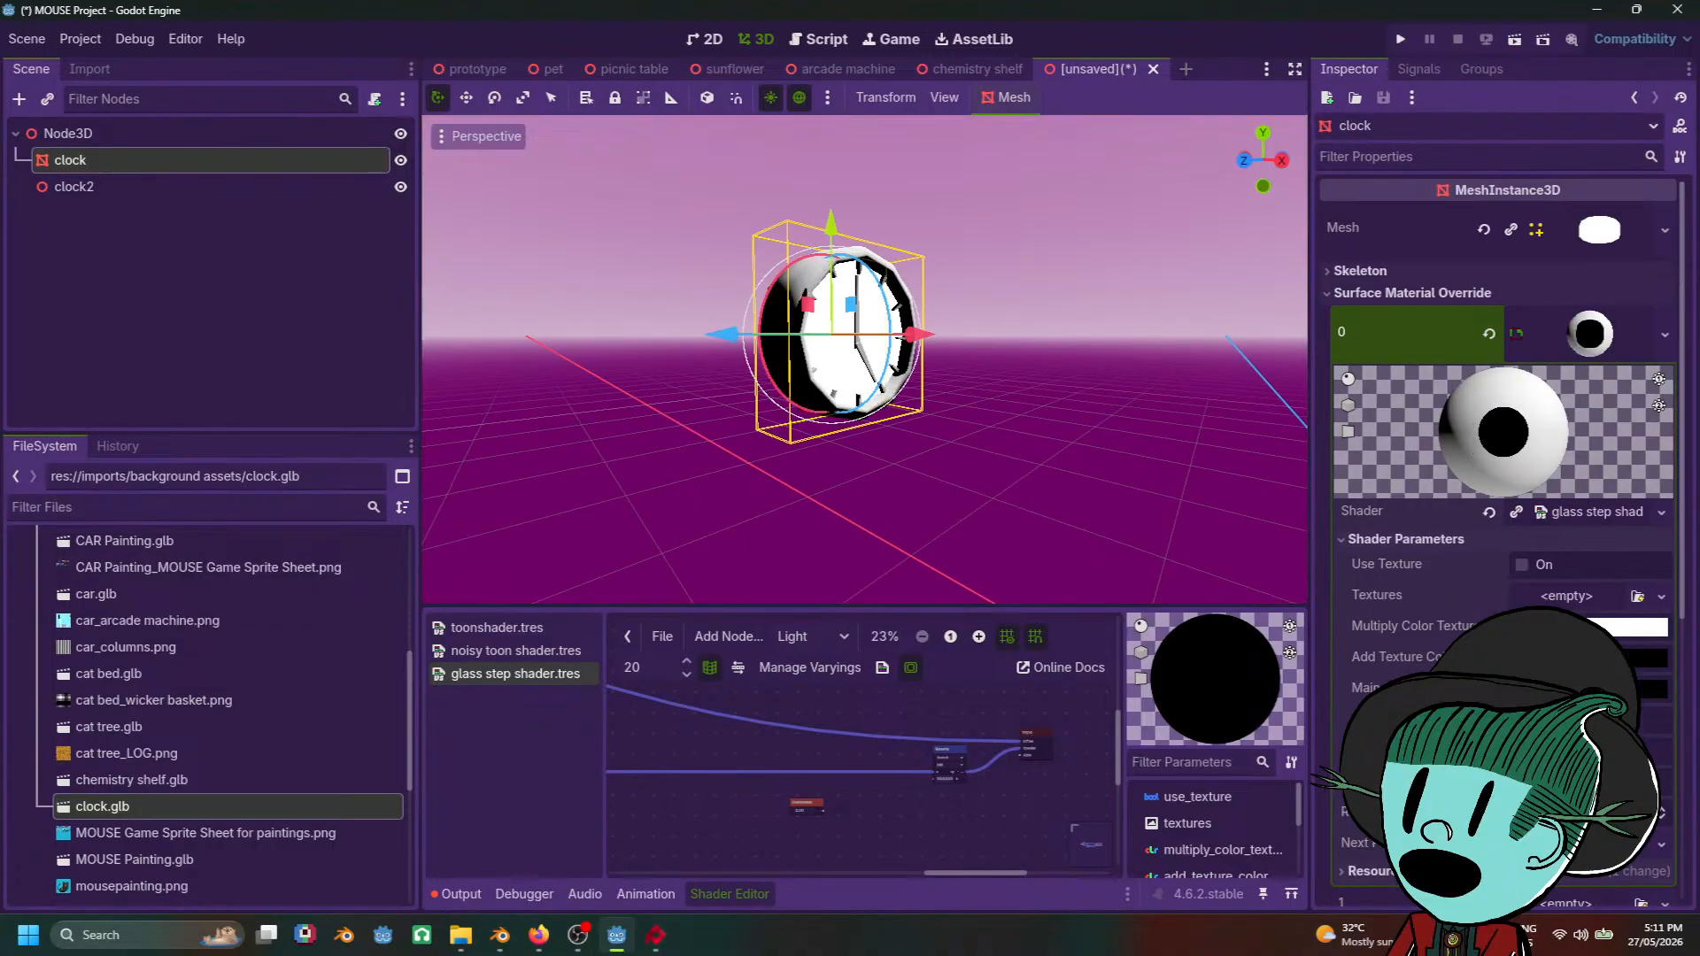
pyautogui.click(1084, 439)
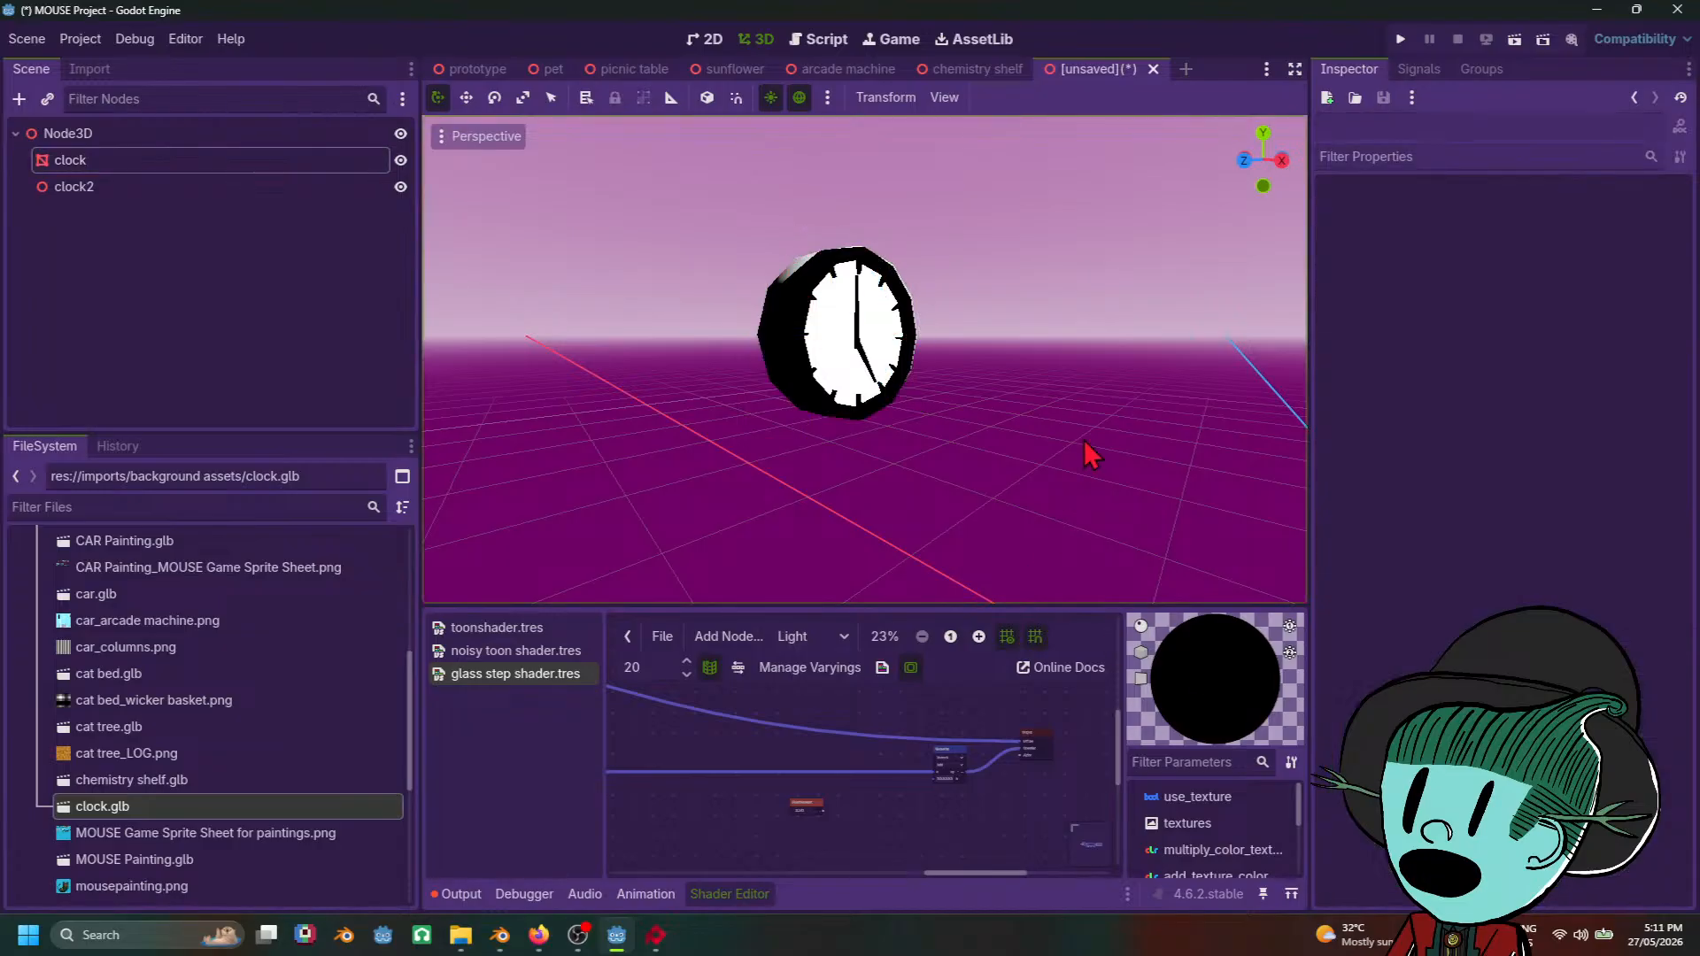
pyautogui.moveTo(1092, 439); pyautogui.dragTo(1119, 482, button='middle')
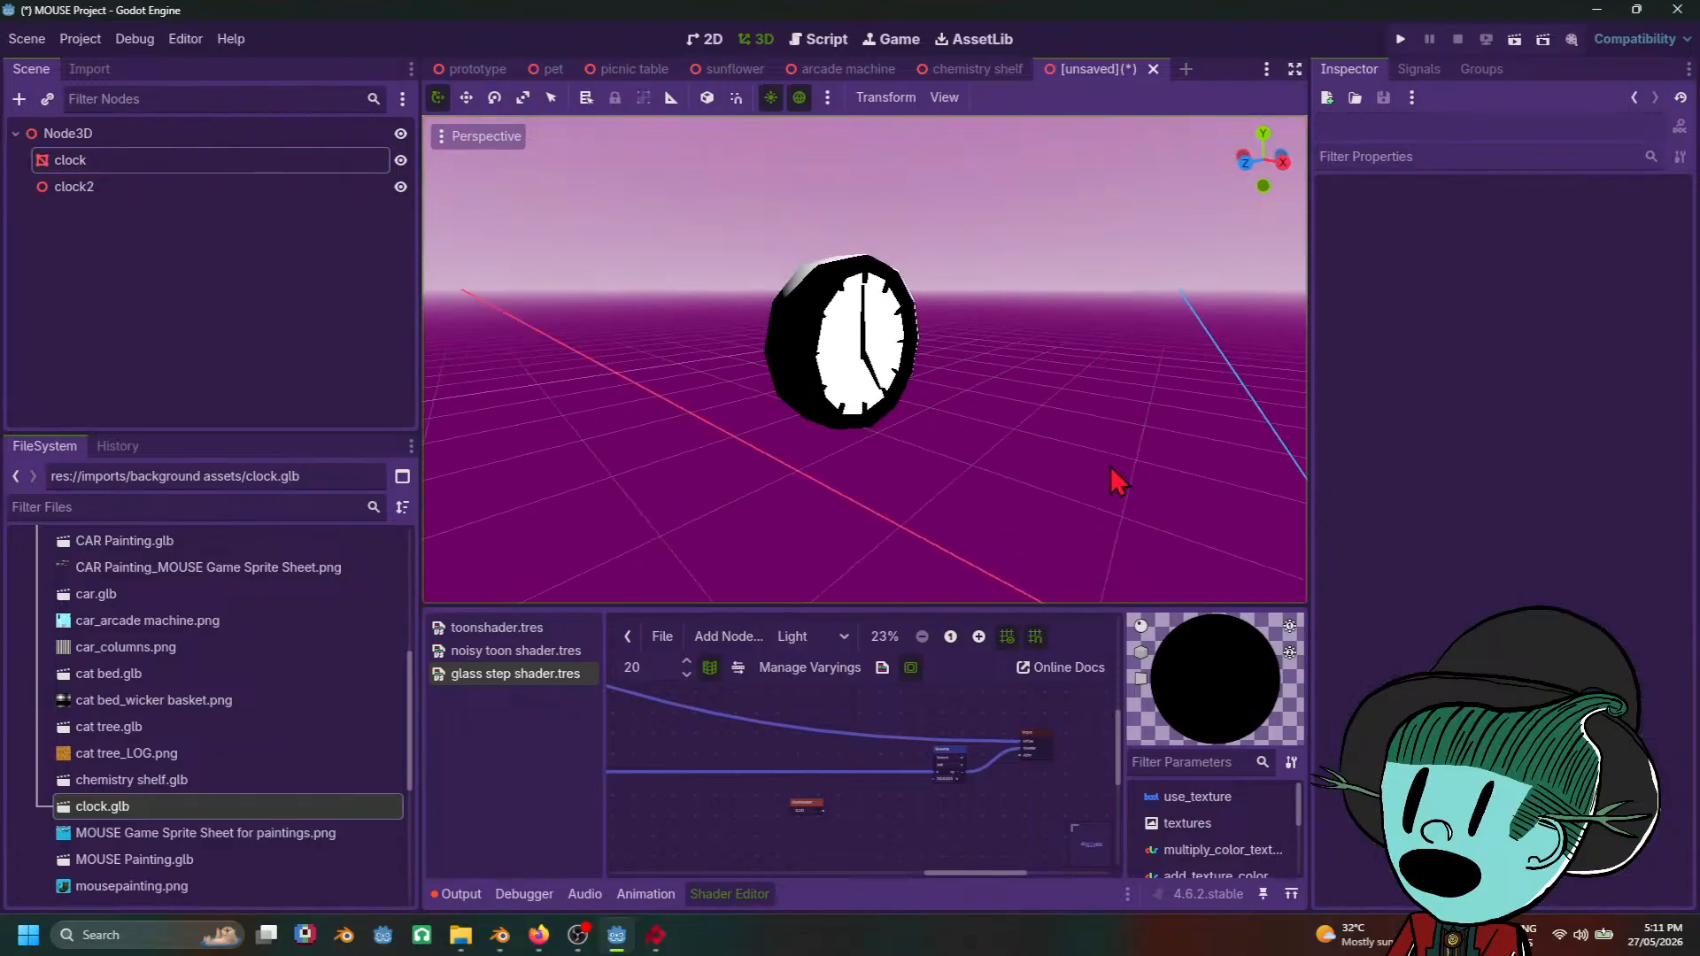
# Step: Try dark grey (545454) as the main color of the clock's surface 0 material
pyautogui.click(789, 375)
pyautogui.click(1601, 688)
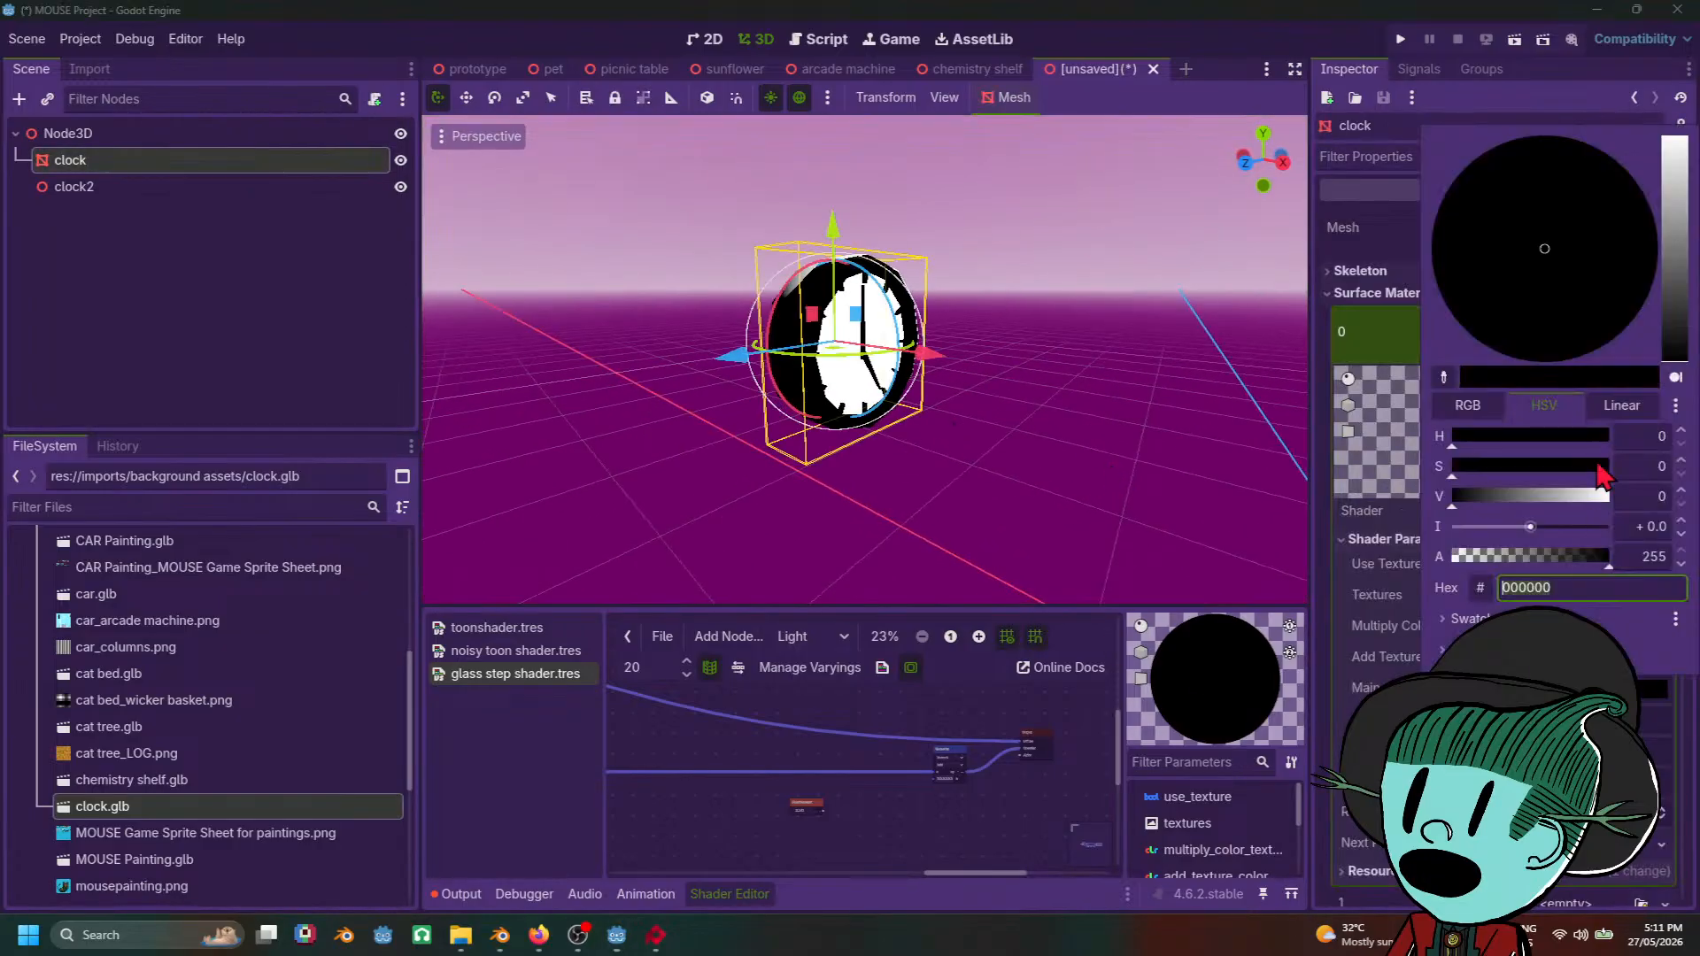
pyautogui.click(1681, 293)
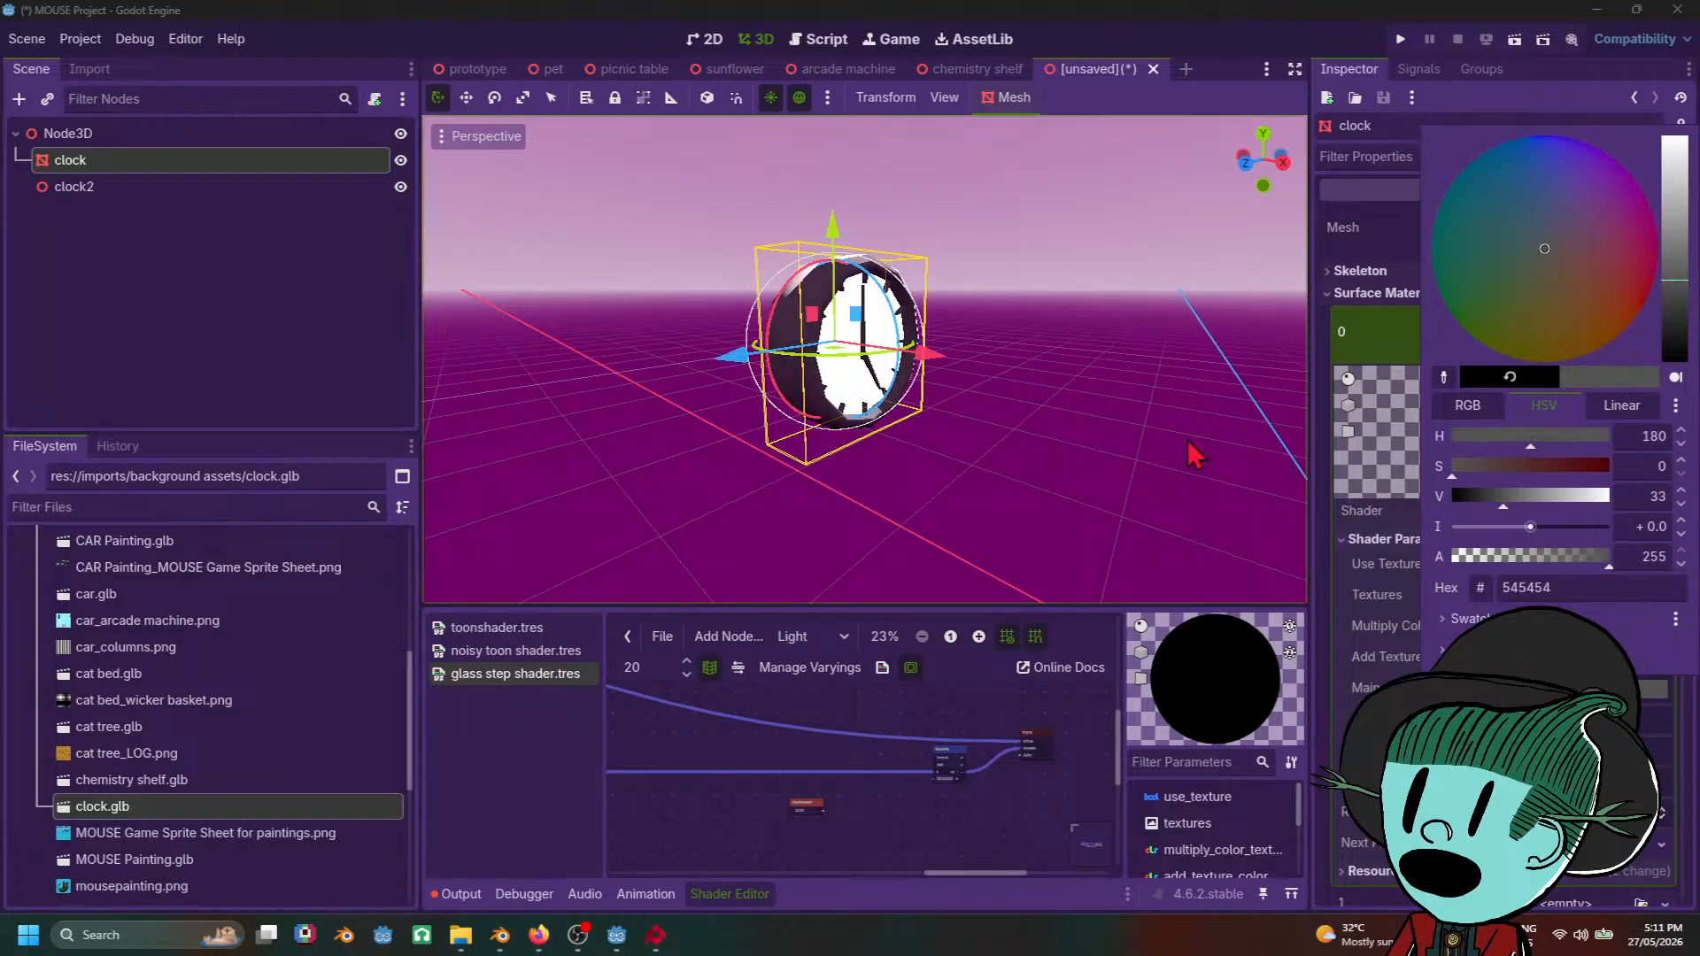
pyautogui.click(1166, 455)
pyautogui.click(1167, 455)
# Step: Try a light grey main color on the clock's surface 0 material and check the frame from another angle
pyautogui.click(864, 385)
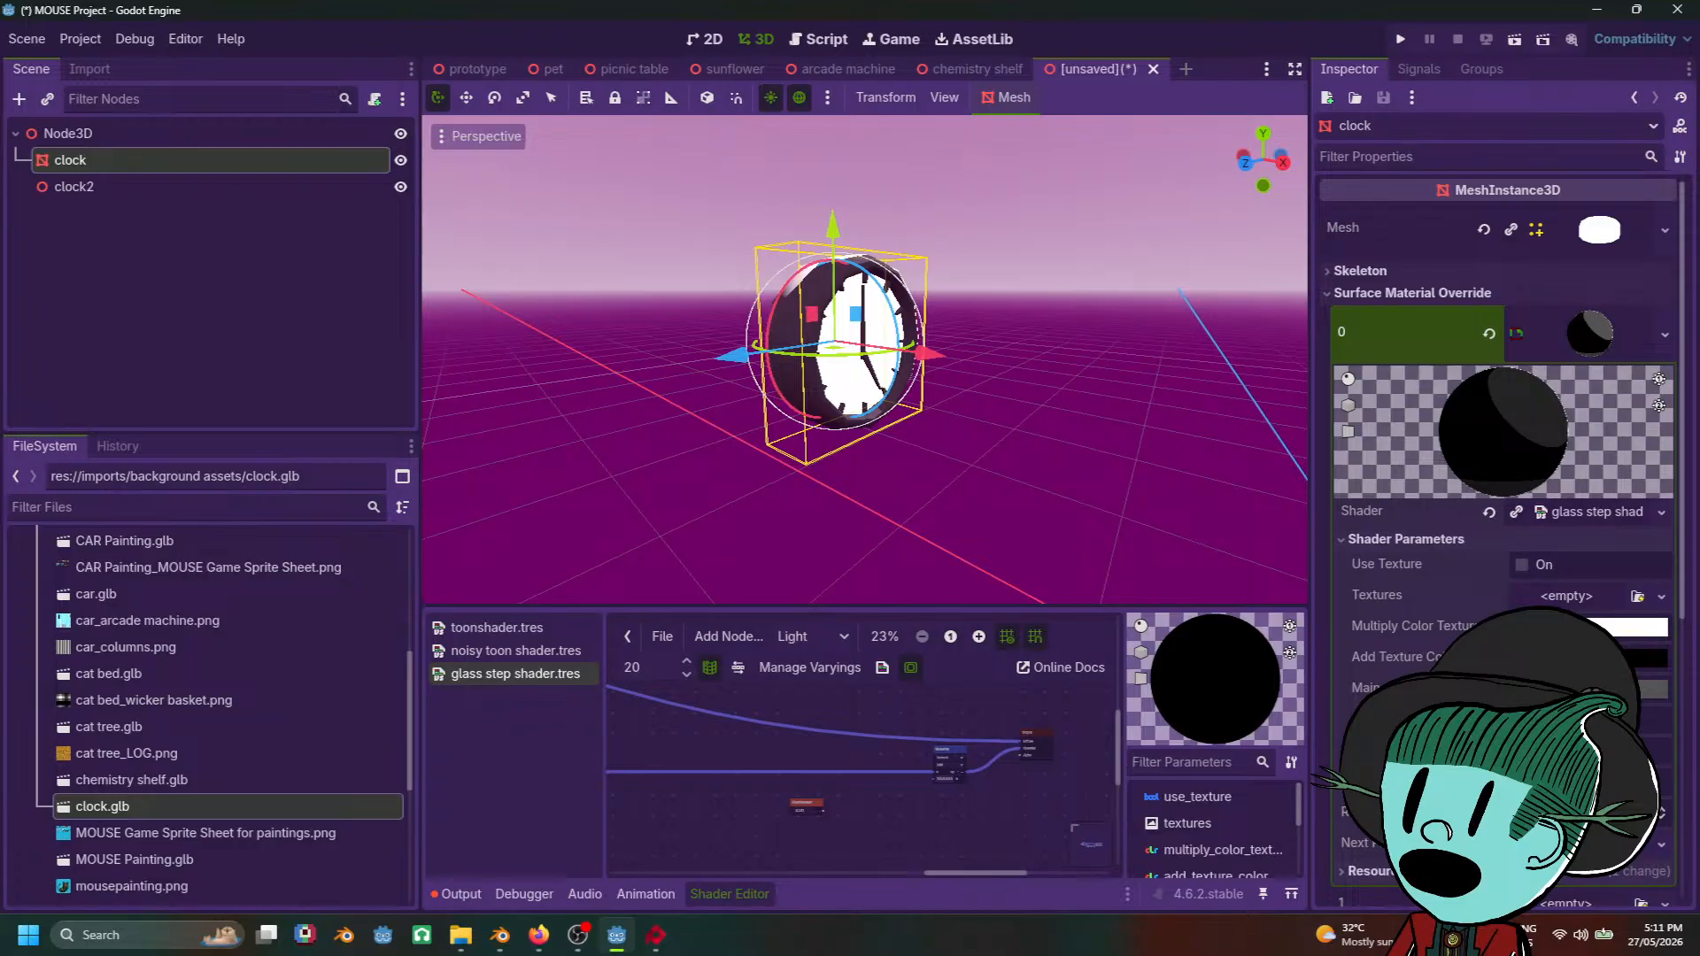
pyautogui.click(1625, 689)
pyautogui.click(1680, 177)
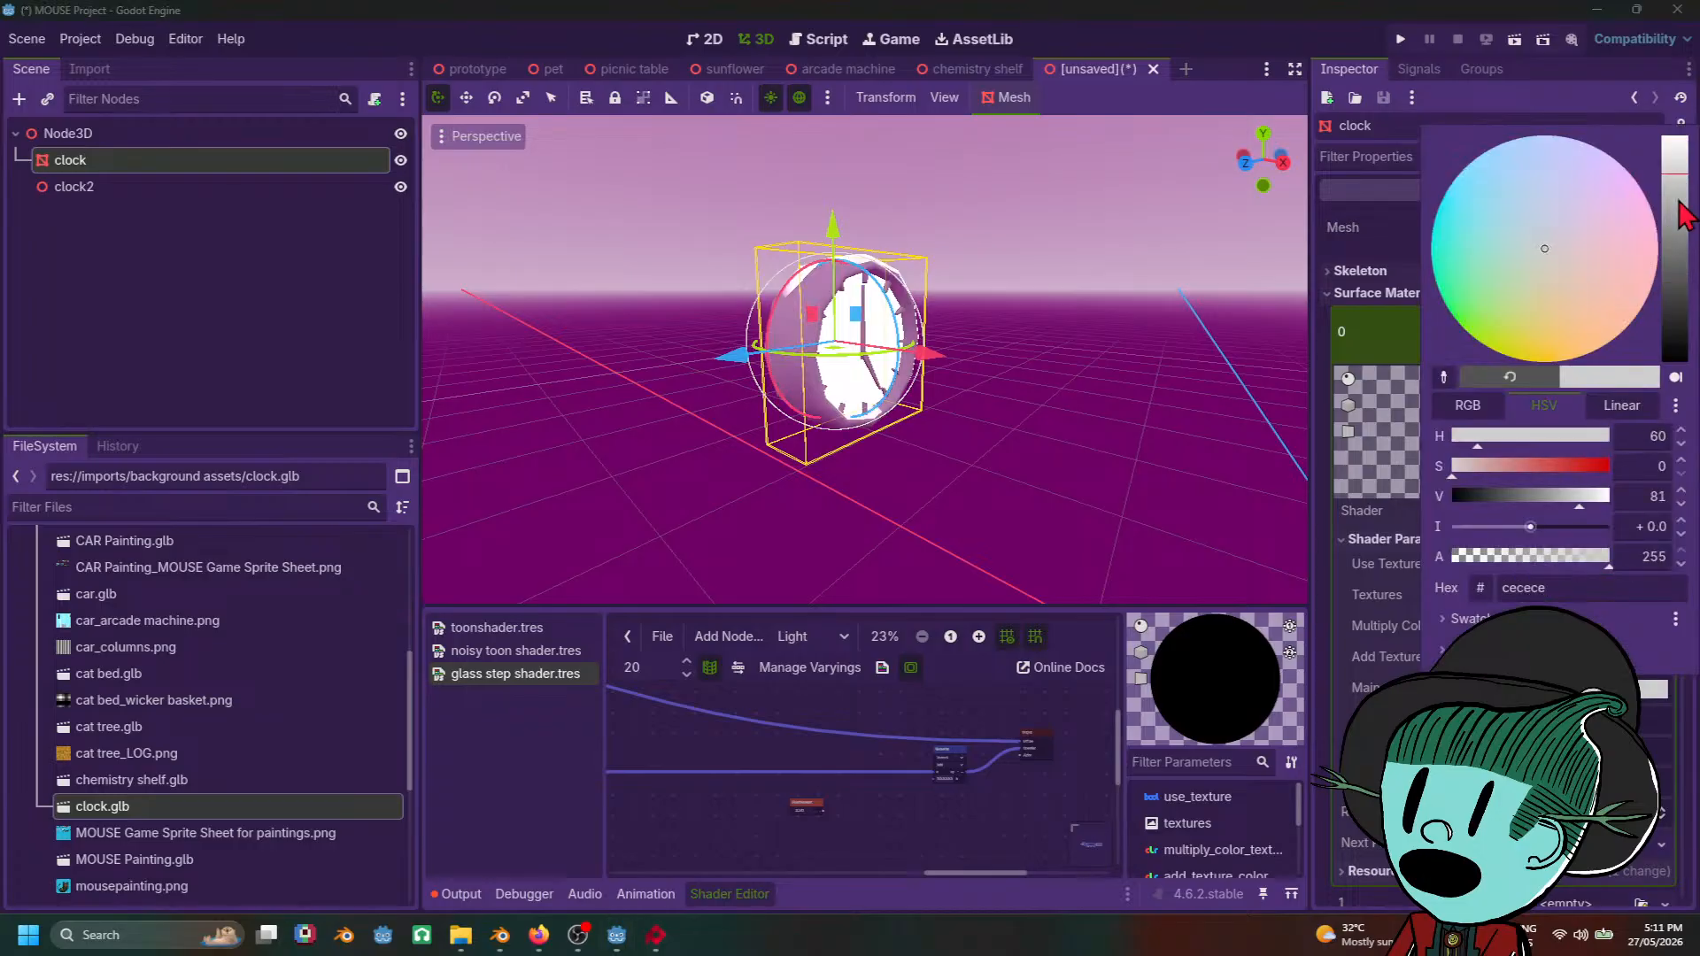
pyautogui.click(1680, 202)
pyautogui.click(921, 471)
pyautogui.moveTo(1105, 517); pyautogui.dragTo(904, 410, button='middle')
pyautogui.click(985, 475)
pyautogui.scroll(1, 1041, 487)
pyautogui.click(777, 356)
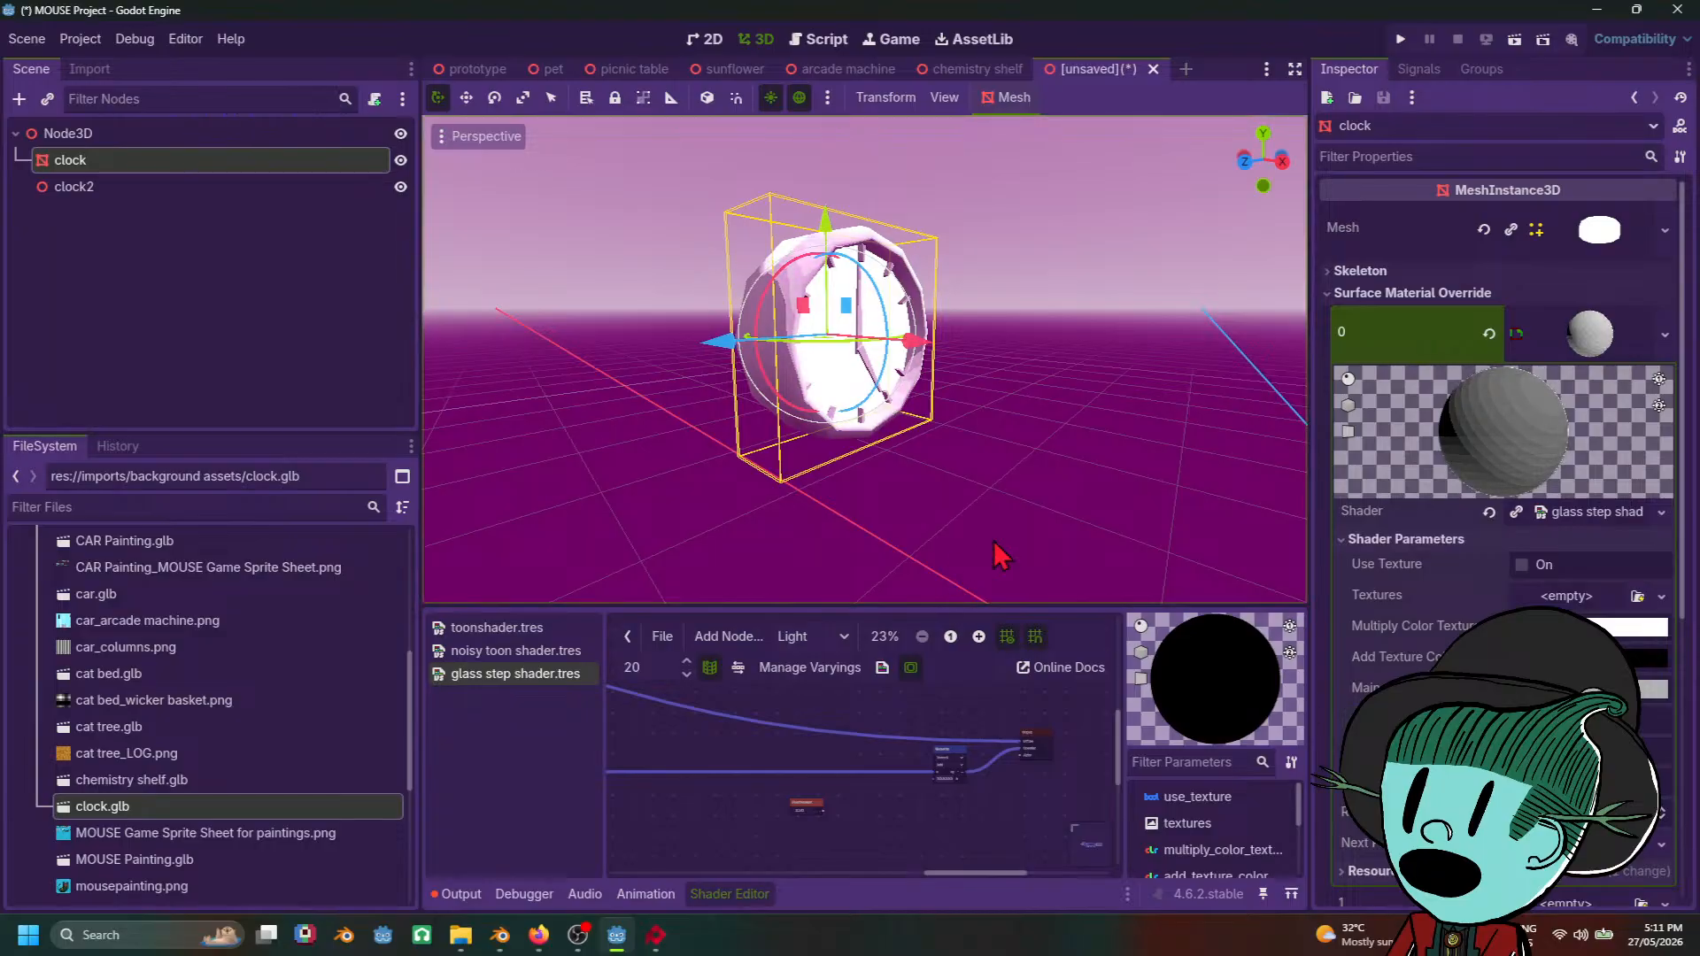
pyautogui.click(1158, 392)
pyautogui.moveTo(1159, 392); pyautogui.dragTo(1089, 448, button='middle')
# Step: Set the main color of the clock's surface 0 material to dark grey, about 515151
pyautogui.click(795, 323)
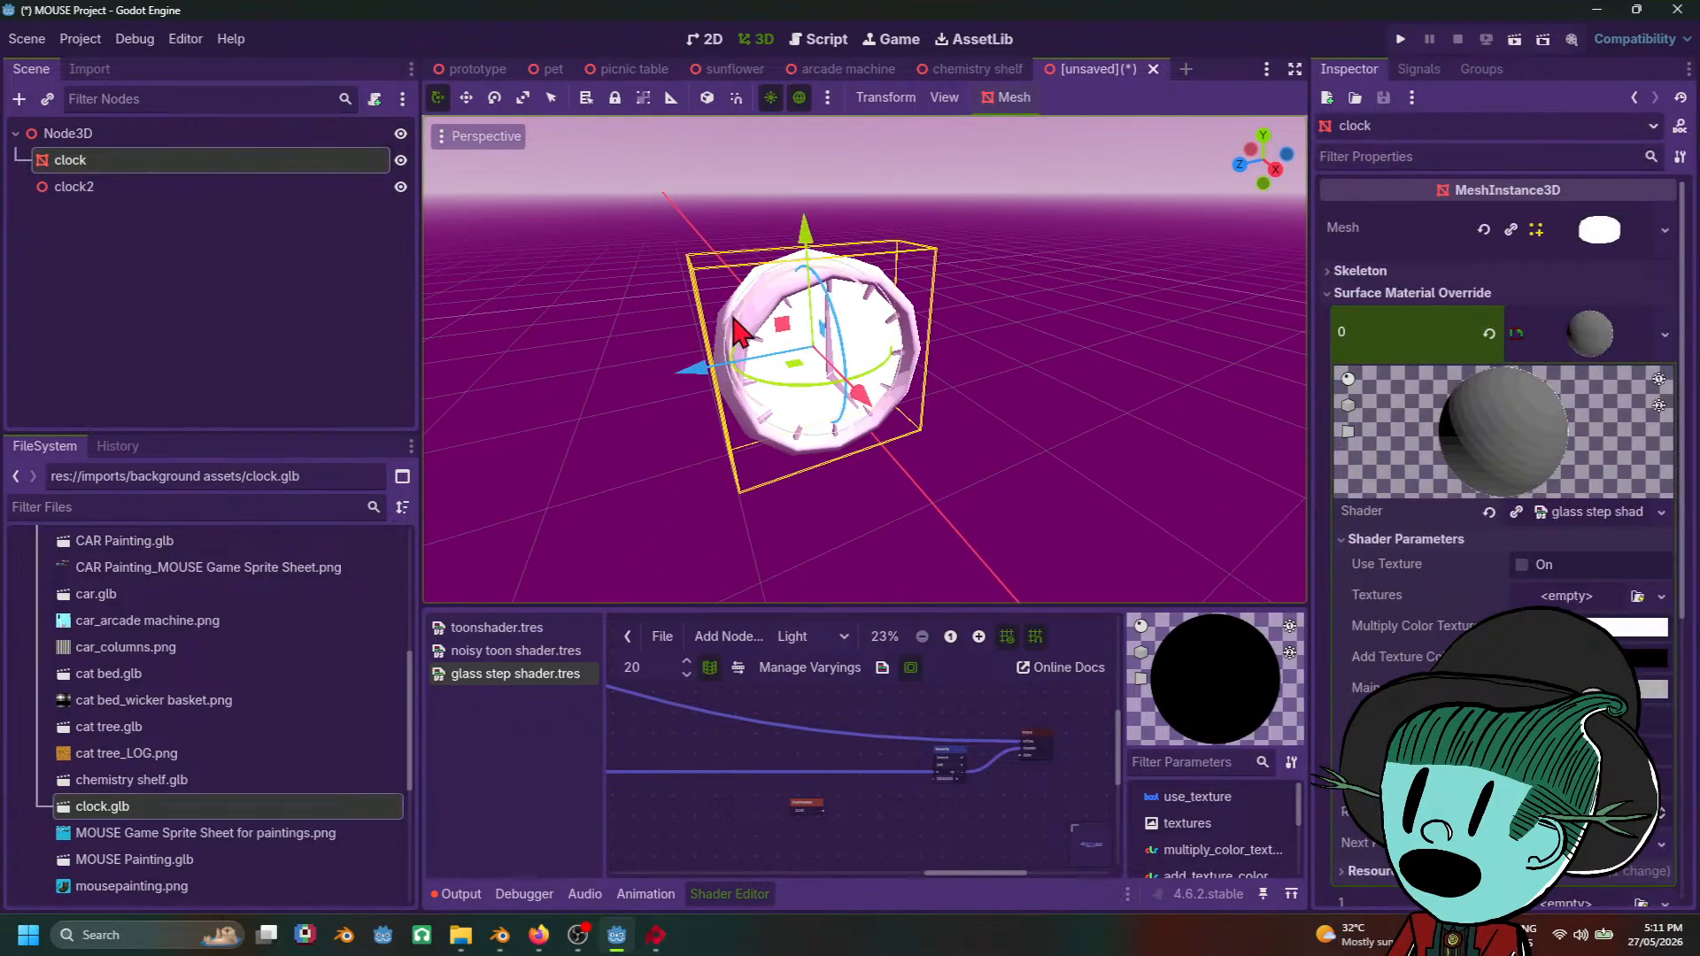
pyautogui.click(1653, 689)
pyautogui.click(1677, 287)
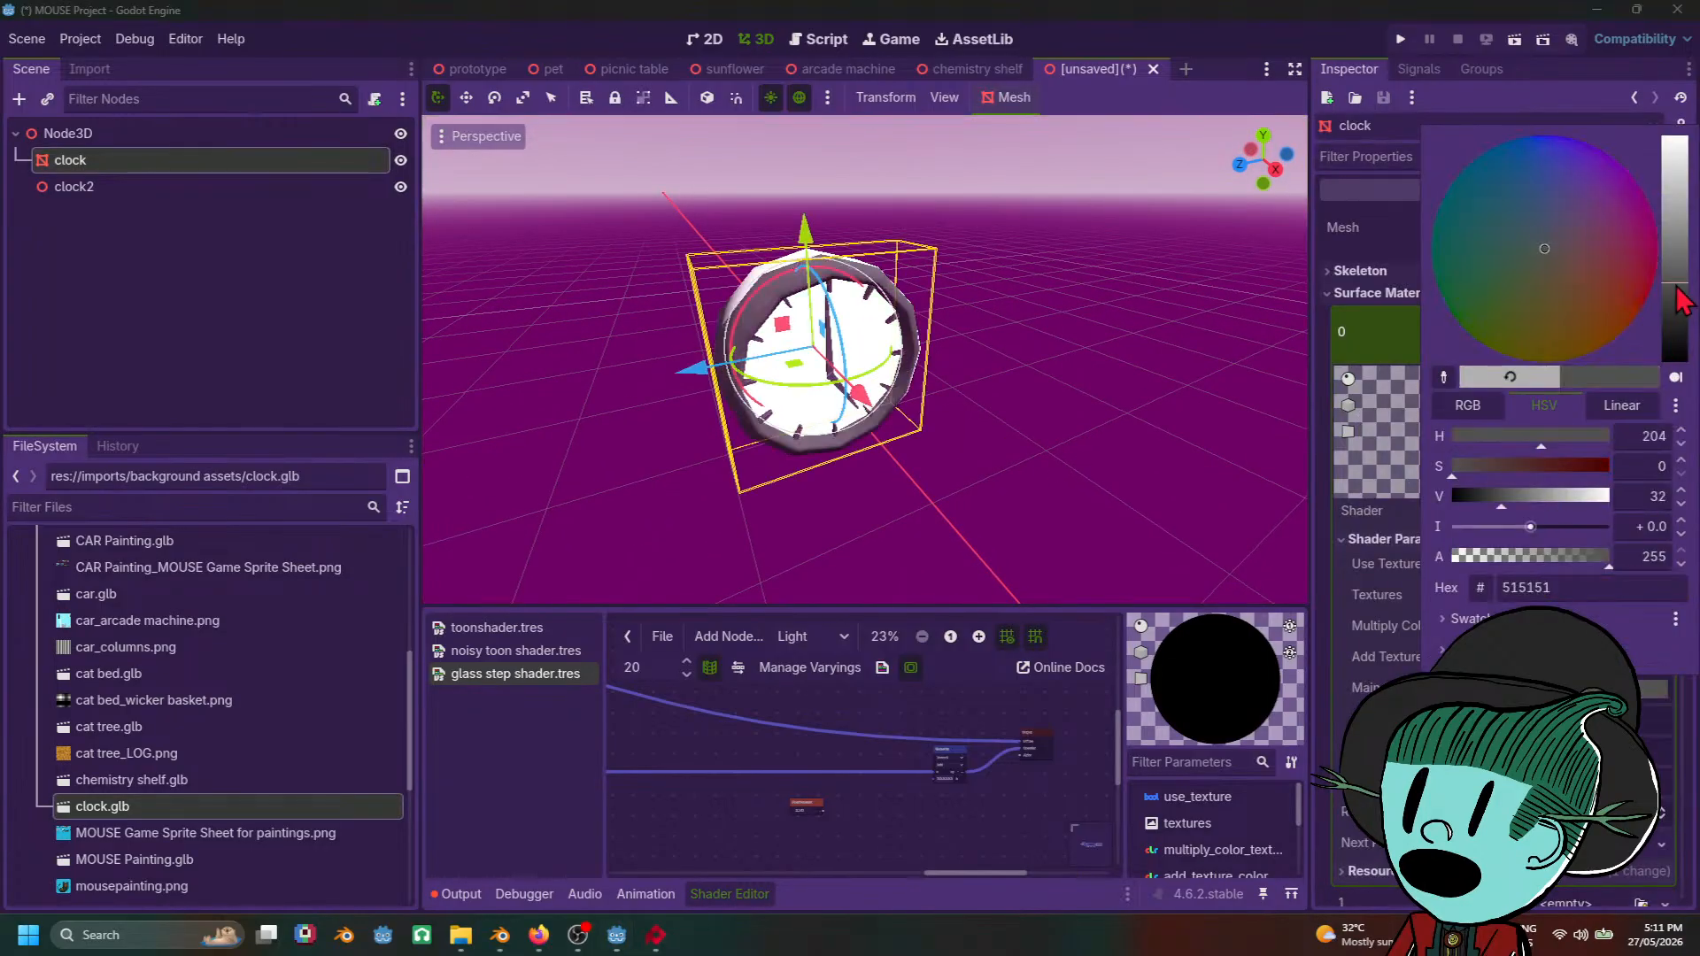
pyautogui.moveTo(1678, 287)
pyautogui.mouseDown()
pyautogui.moveTo(1678, 302)
pyautogui.moveTo(1677, 288)
pyautogui.mouseUp()
pyautogui.click(941, 563)
# Step: Examine the dark grey clock frame's shading from several angles and distances
pyautogui.click(947, 574)
pyautogui.moveTo(949, 570); pyautogui.dragTo(1044, 503, button='middle')
pyautogui.scroll(5, 1063, 459)
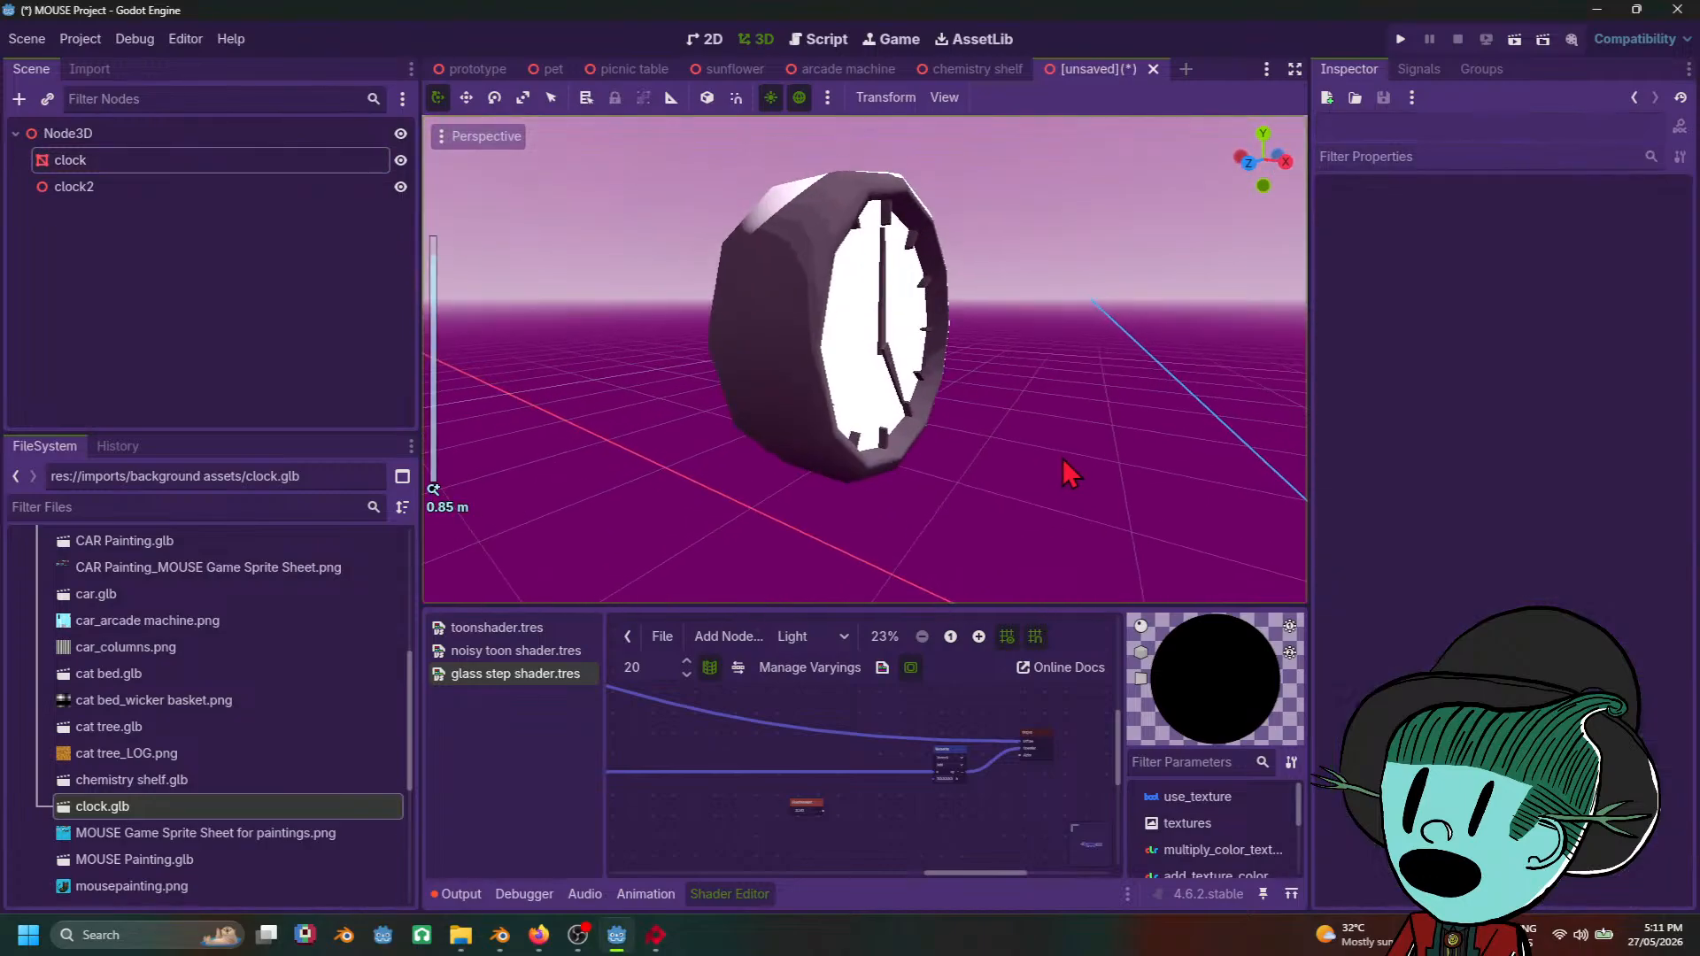
pyautogui.moveTo(1093, 450); pyautogui.dragTo(1172, 498, button='middle')
pyautogui.scroll(-4, 1089, 492)
pyautogui.scroll(5, 1065, 423)
pyautogui.scroll(-7, 930, 501)
pyautogui.click(848, 417)
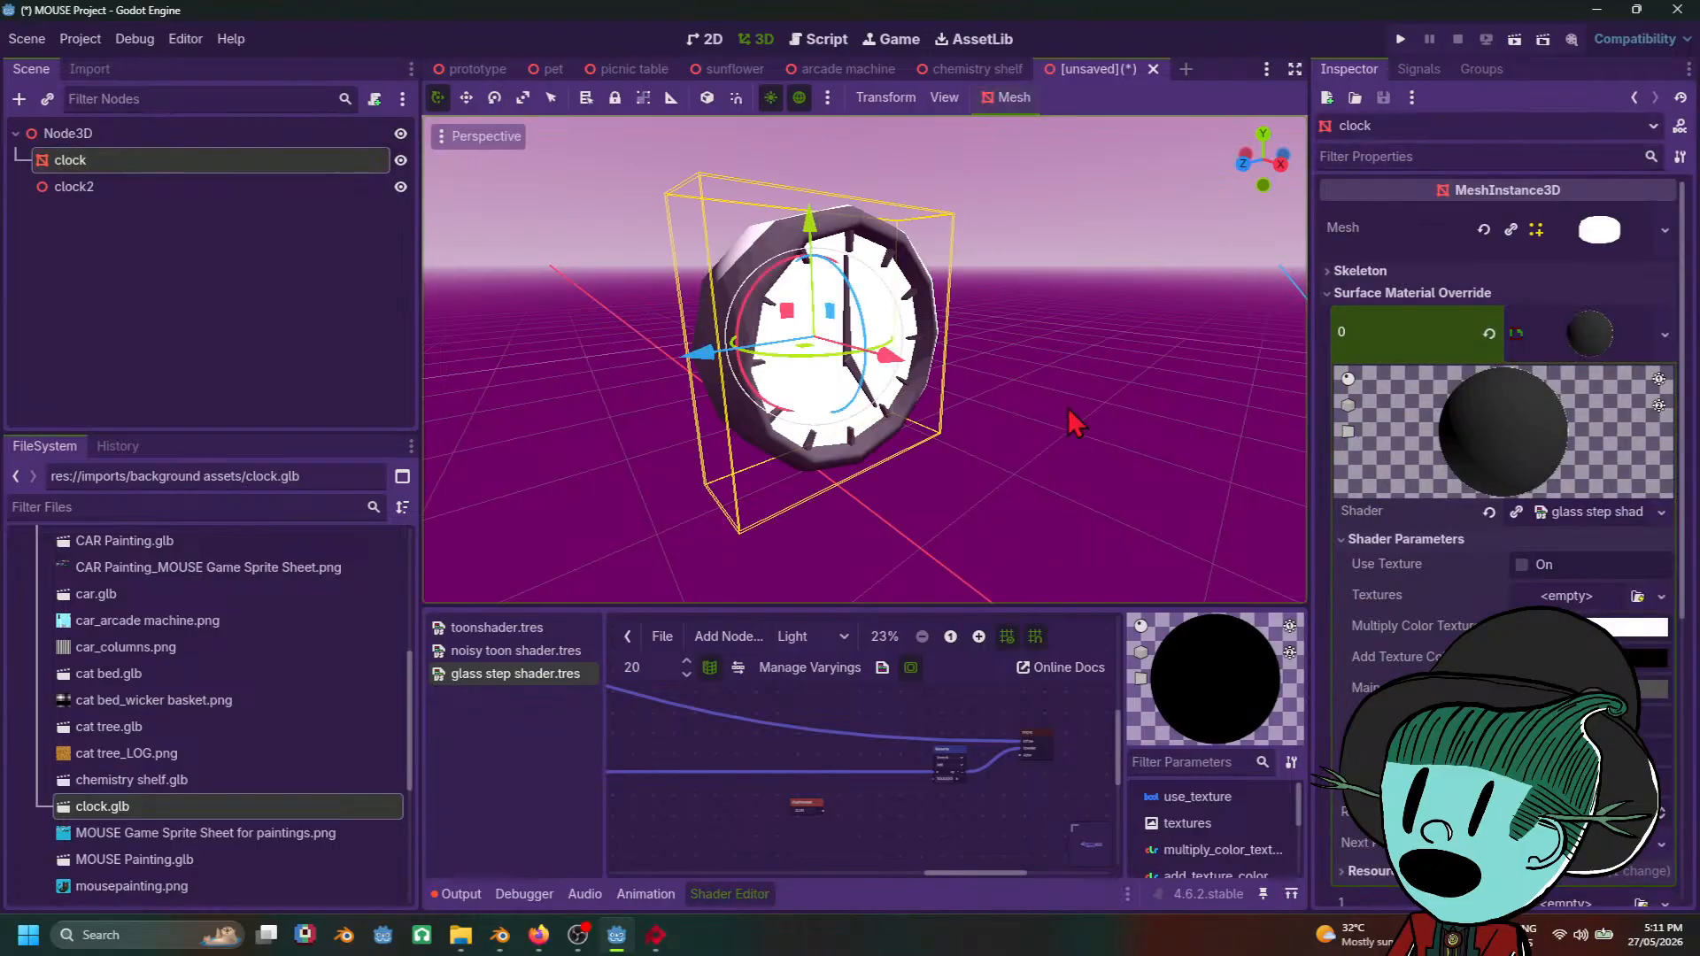
pyautogui.scroll(-8, 1070, 427)
pyautogui.click(1071, 432)
pyautogui.scroll(7, 1054, 432)
# Step: Assign a new ShaderMaterial to surface material override 1 of the clock mesh and expand it
pyautogui.click(792, 377)
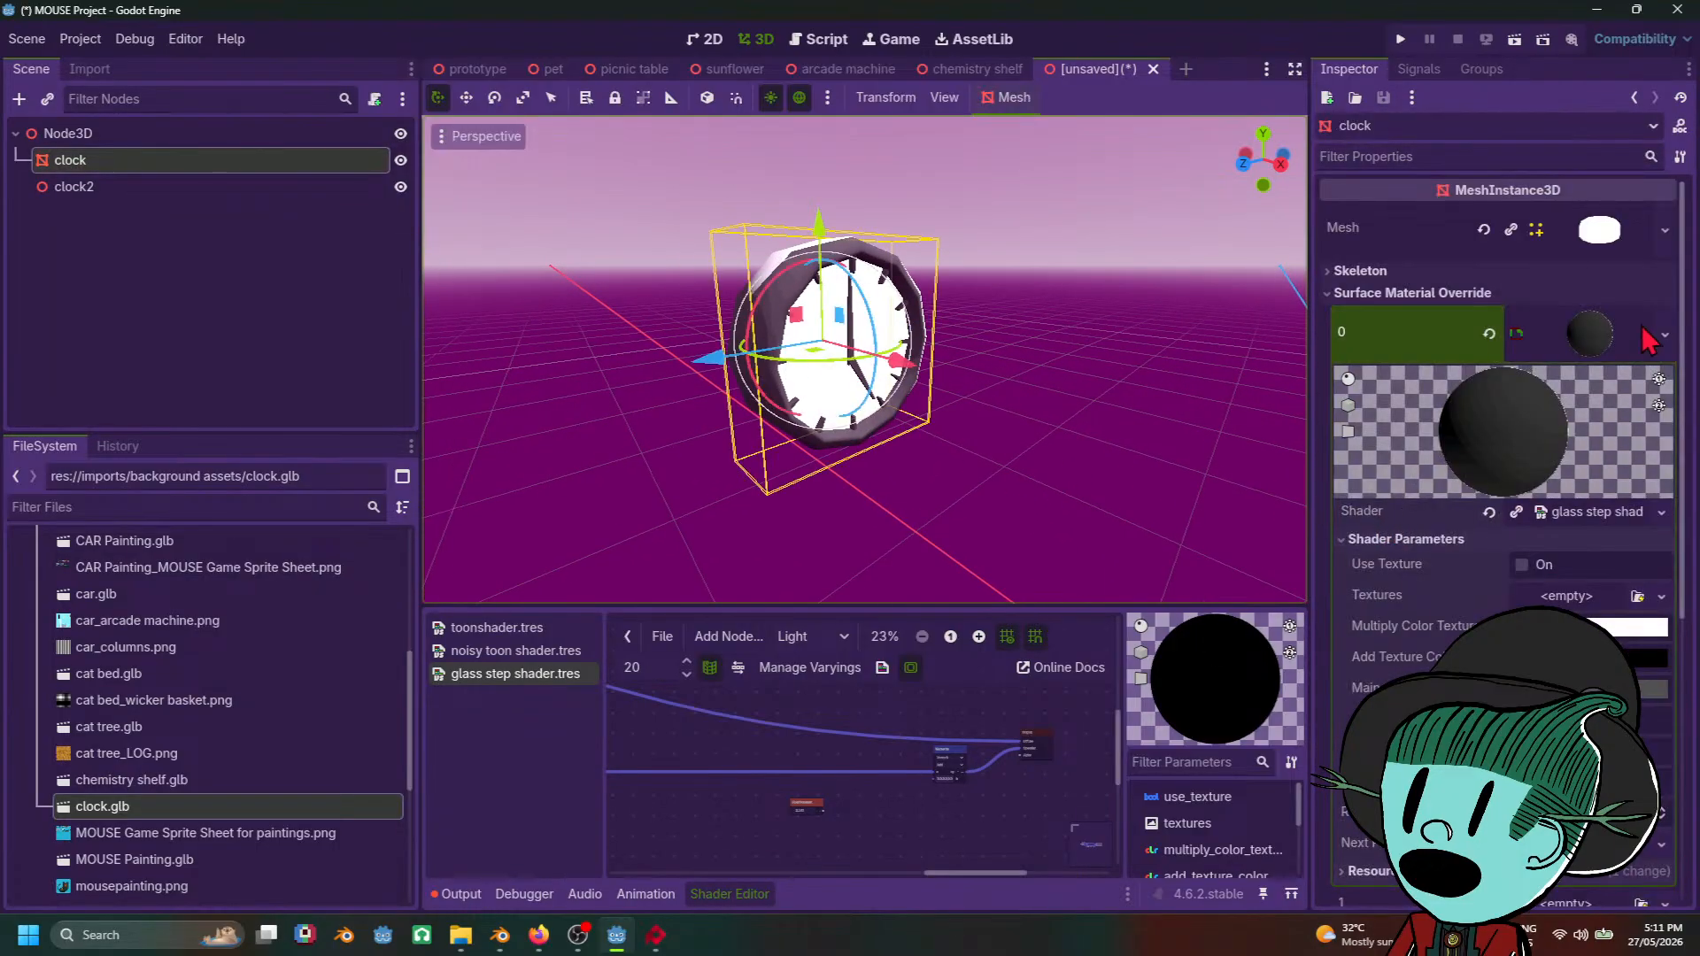
pyautogui.click(1603, 348)
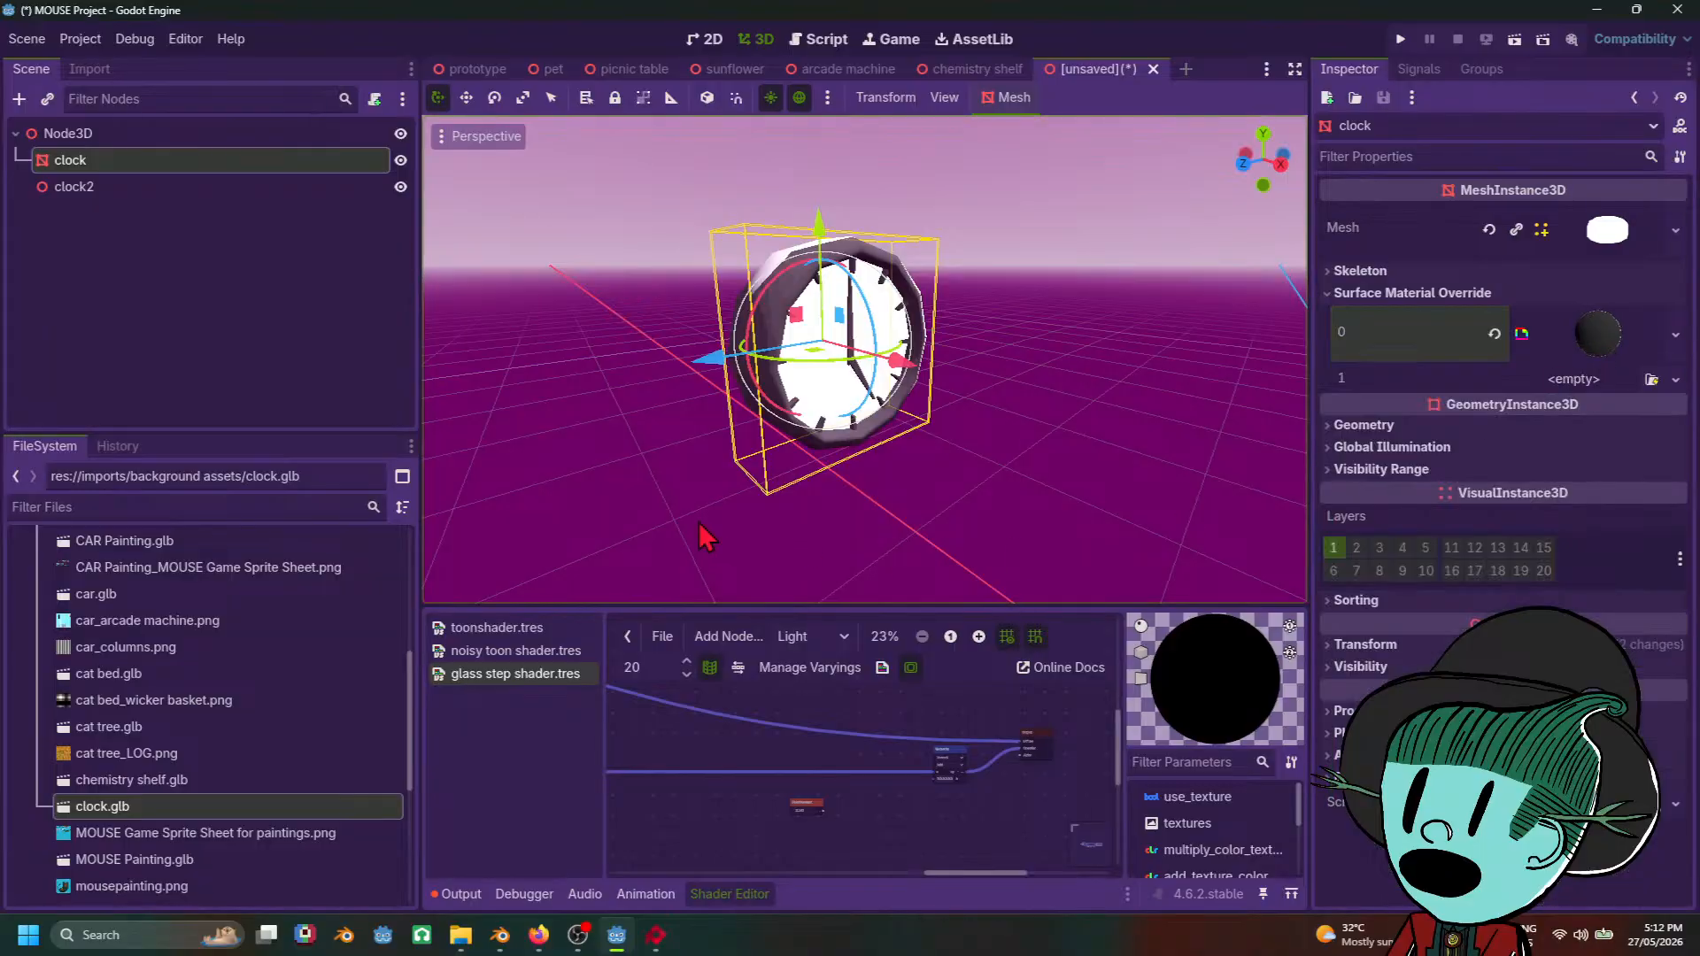
pyautogui.click(1587, 381)
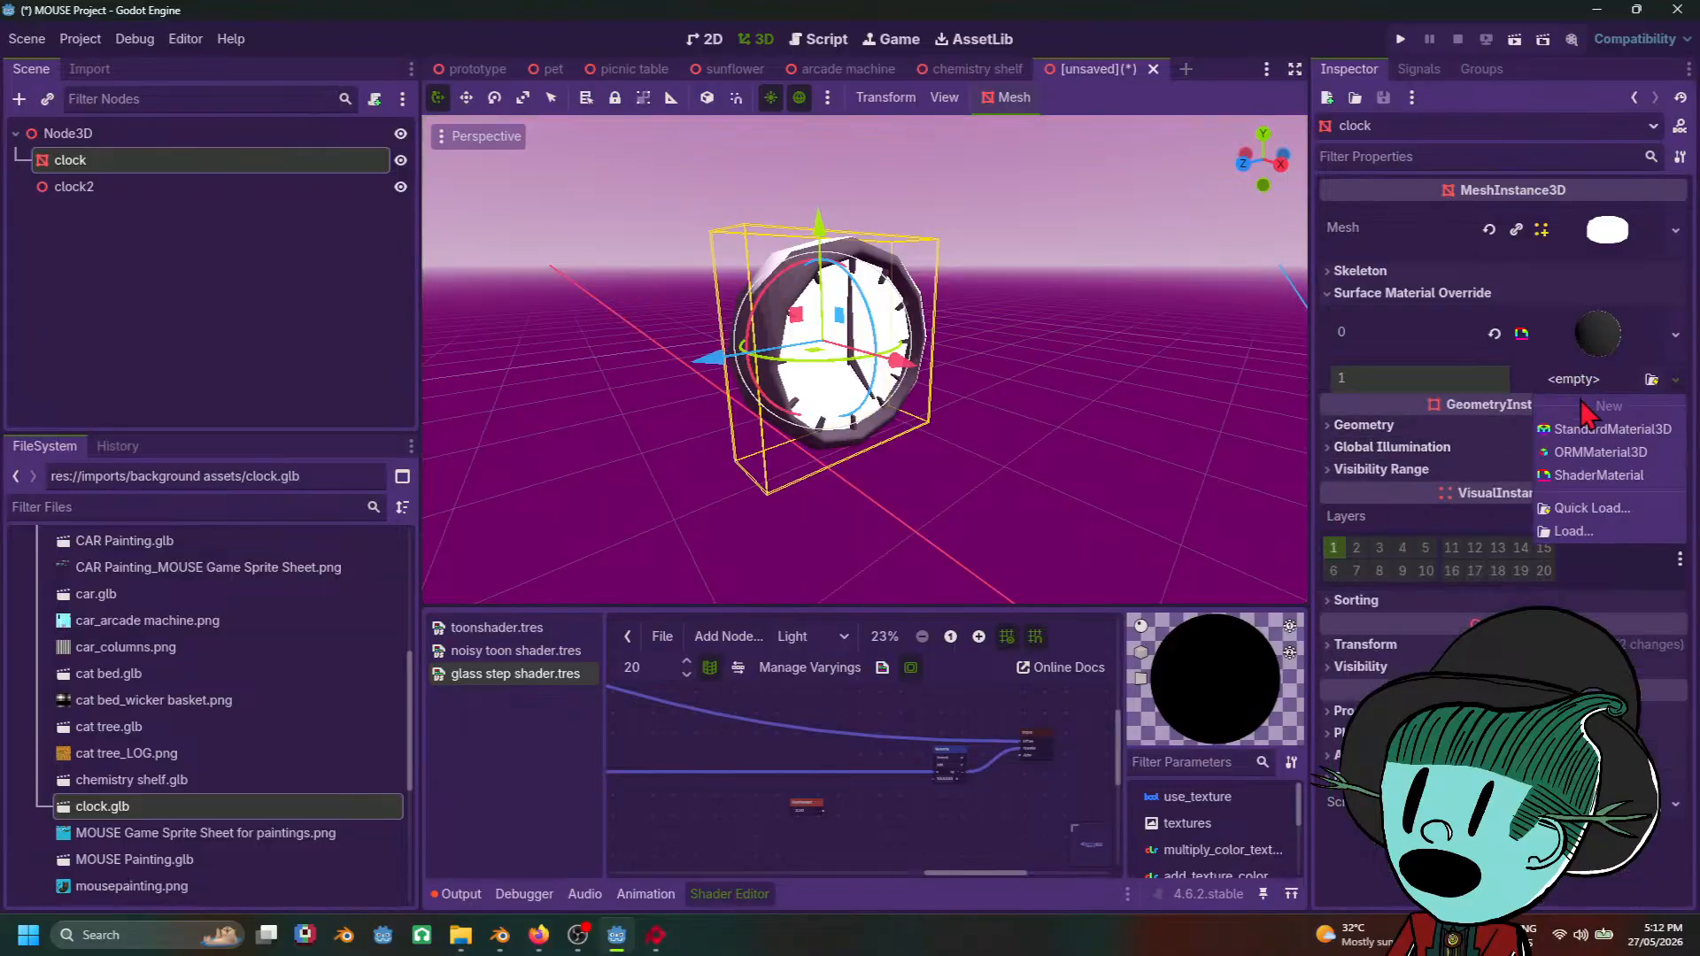
pyautogui.click(1598, 476)
pyautogui.click(1624, 413)
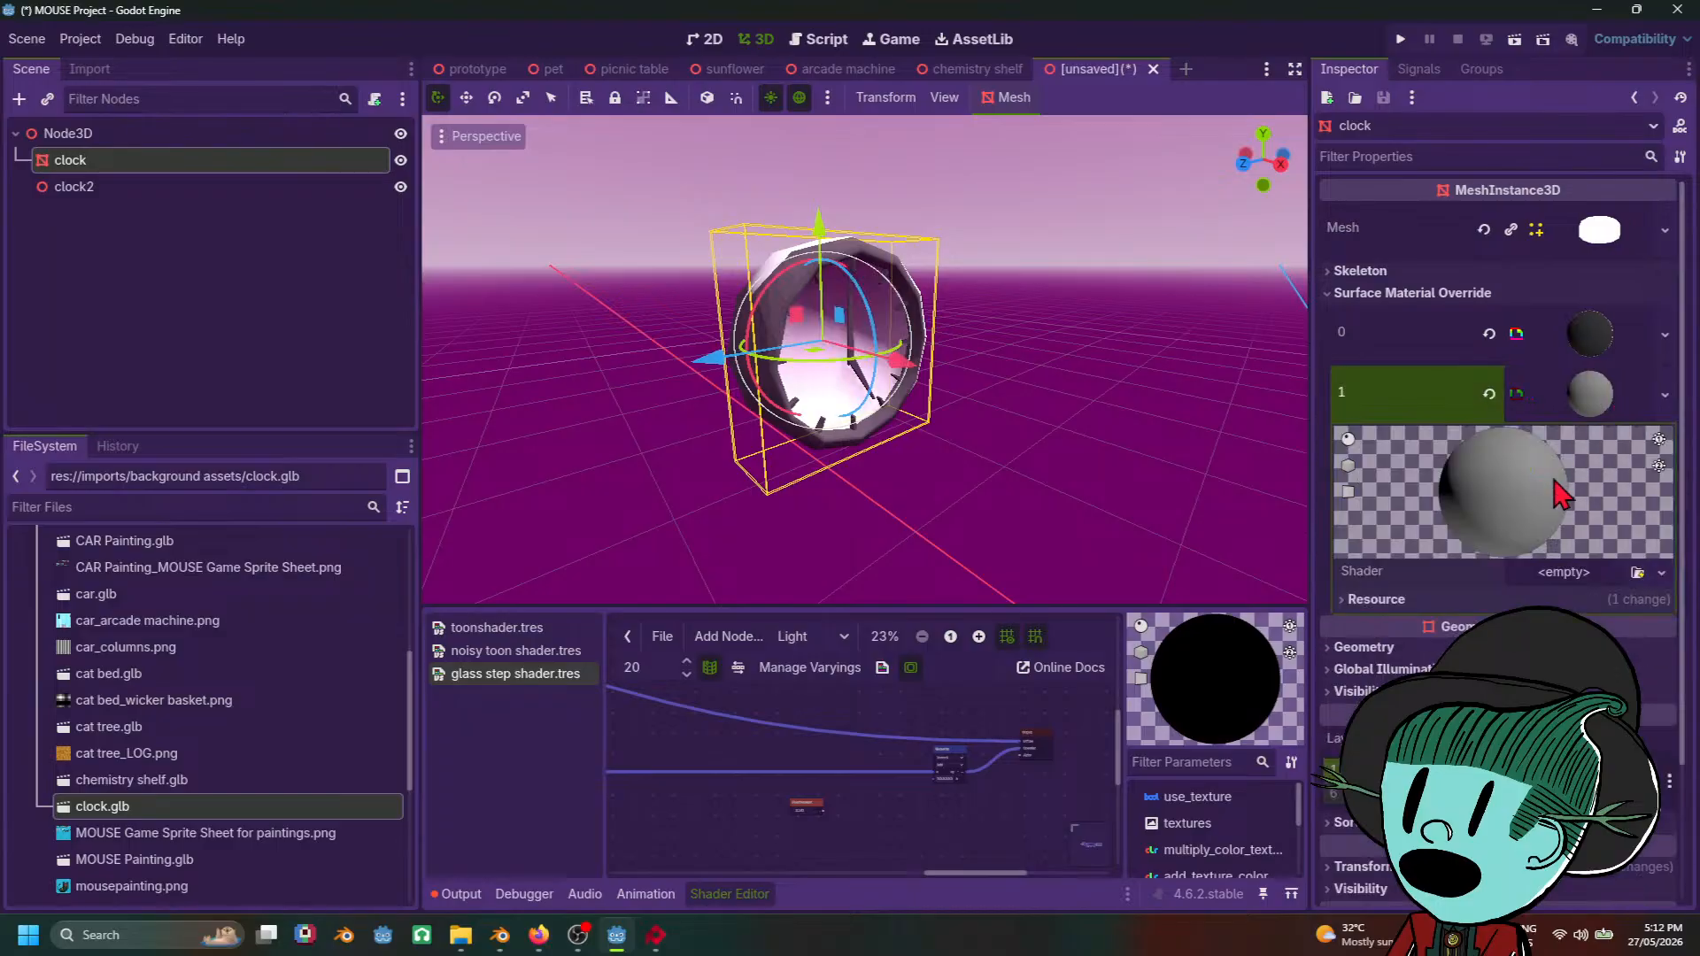
pyautogui.click(1667, 395)
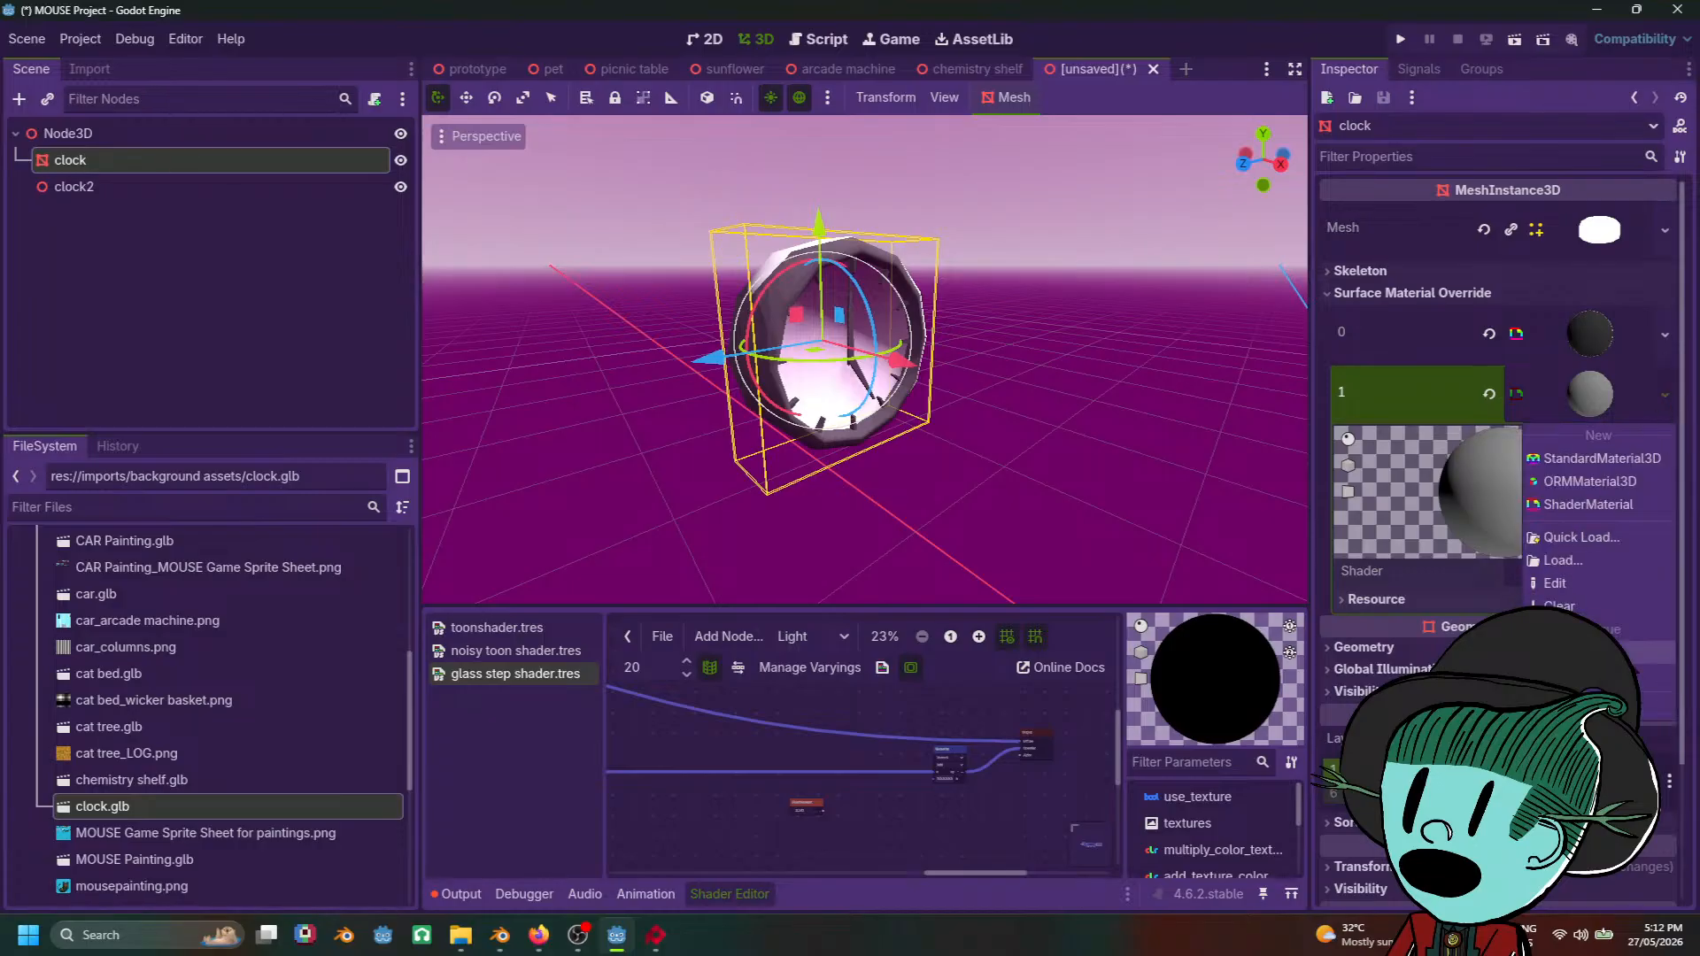
pyautogui.click(1612, 505)
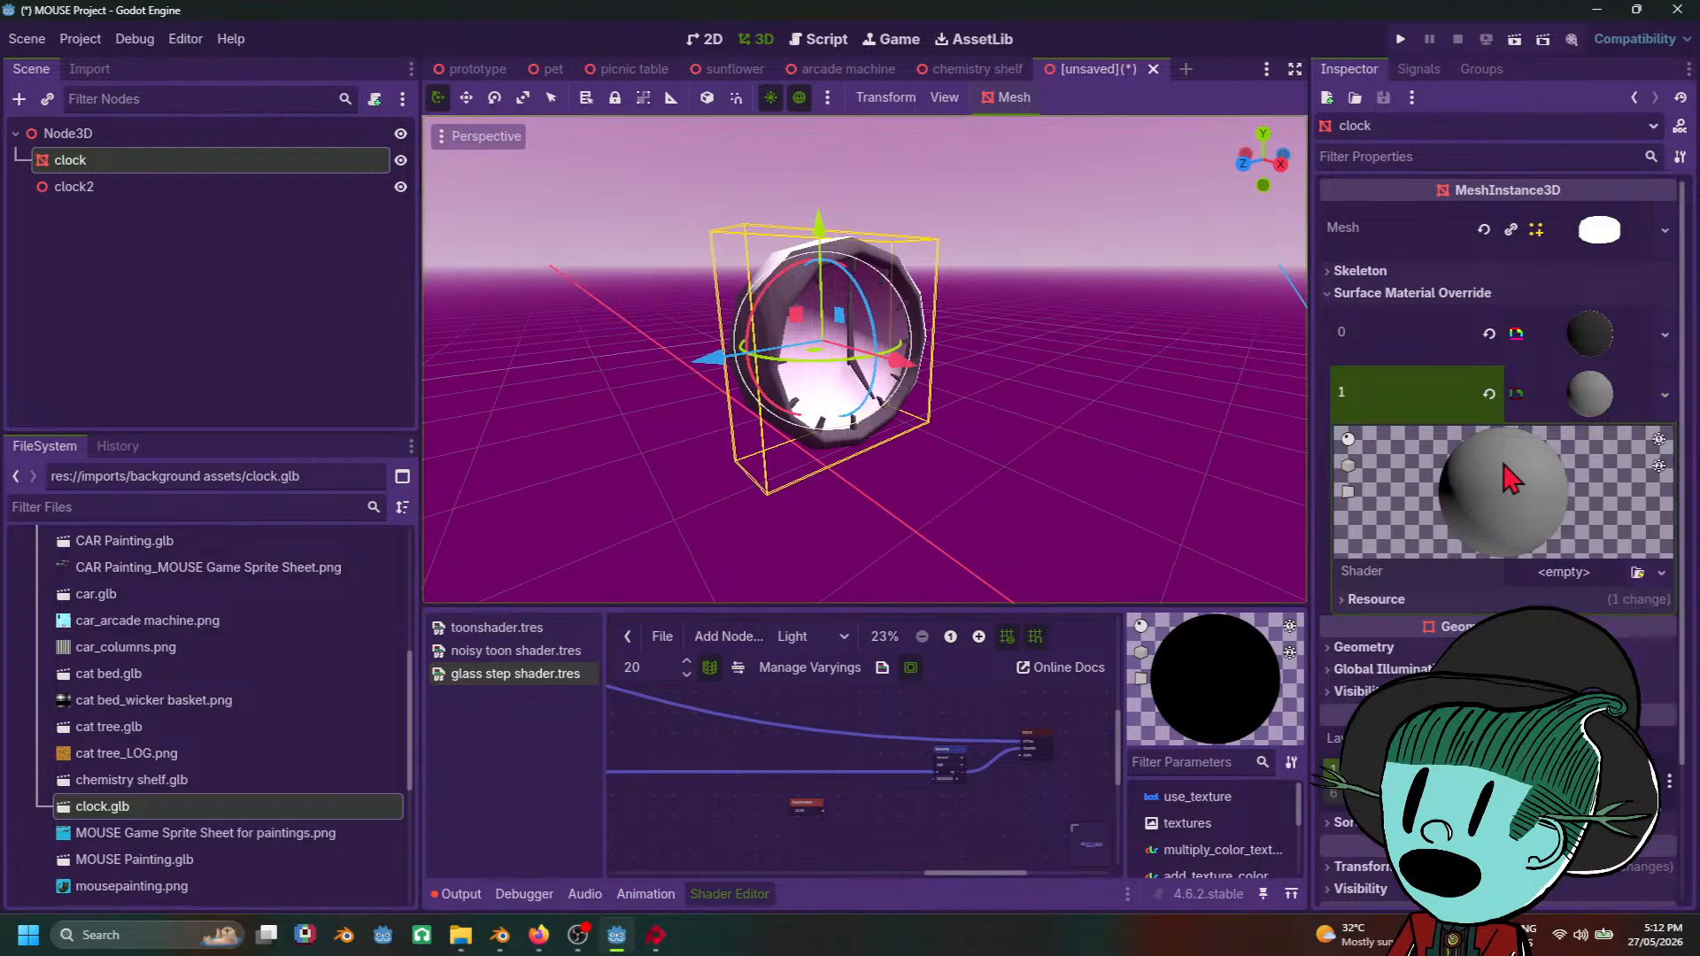
# Step: Load toonshader.tres as the shader of the clock's surface 1 material and view the clock face up close
pyautogui.click(1564, 573)
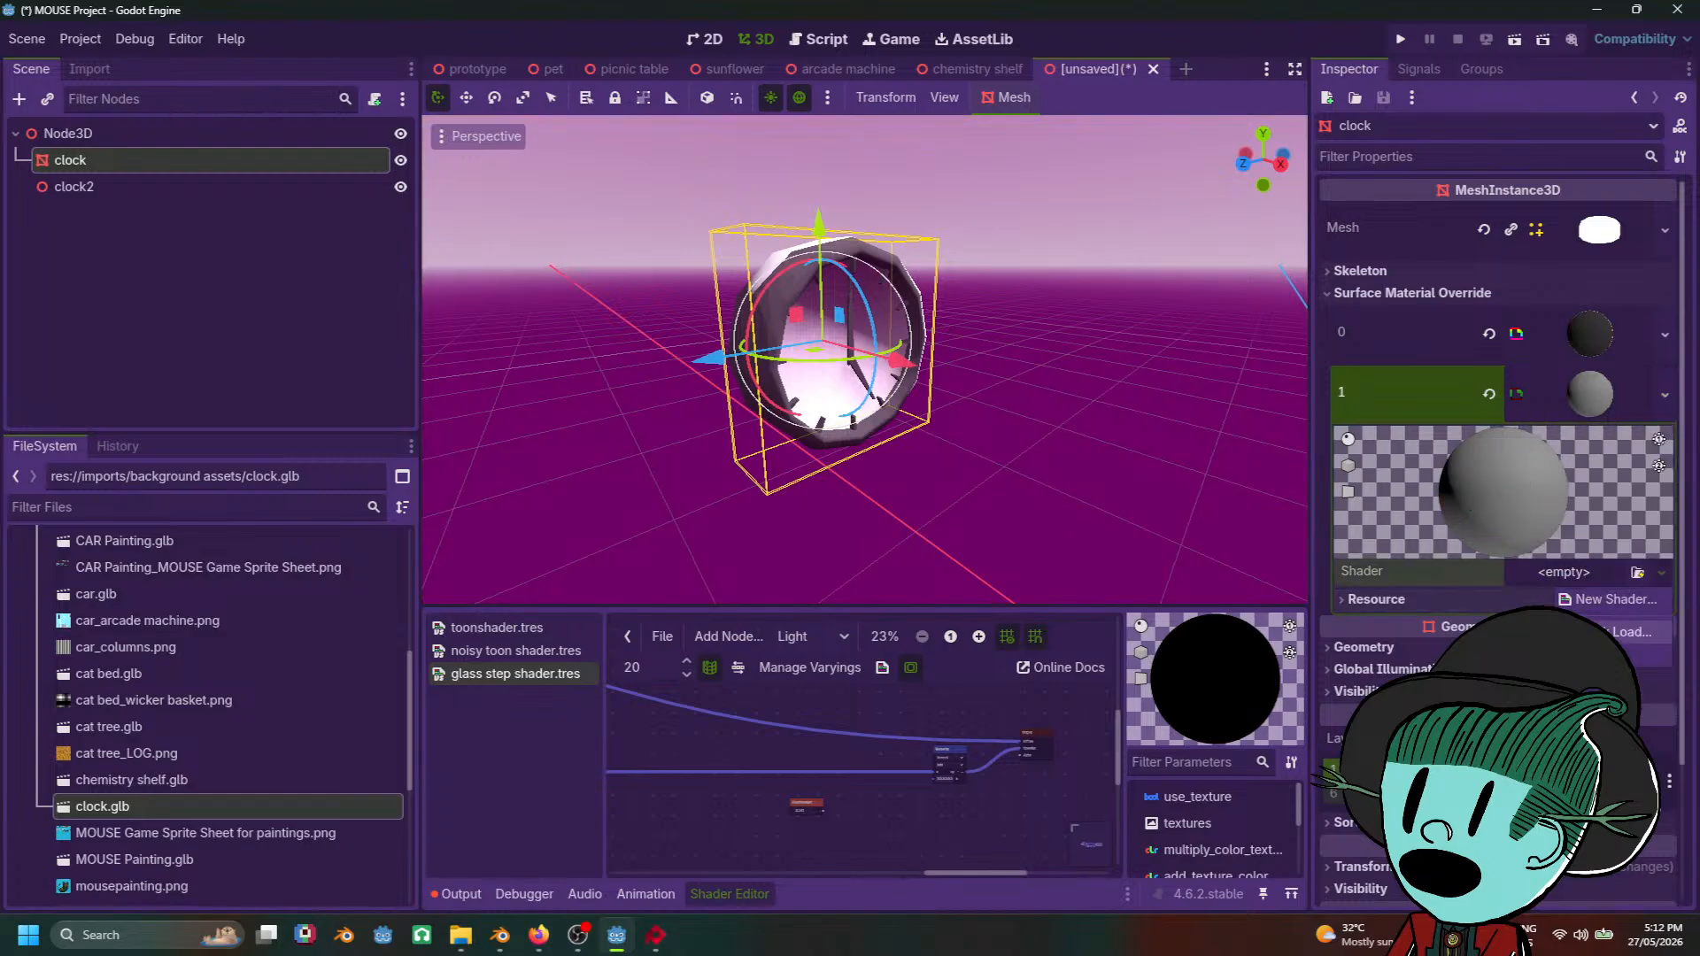
pyautogui.click(1621, 632)
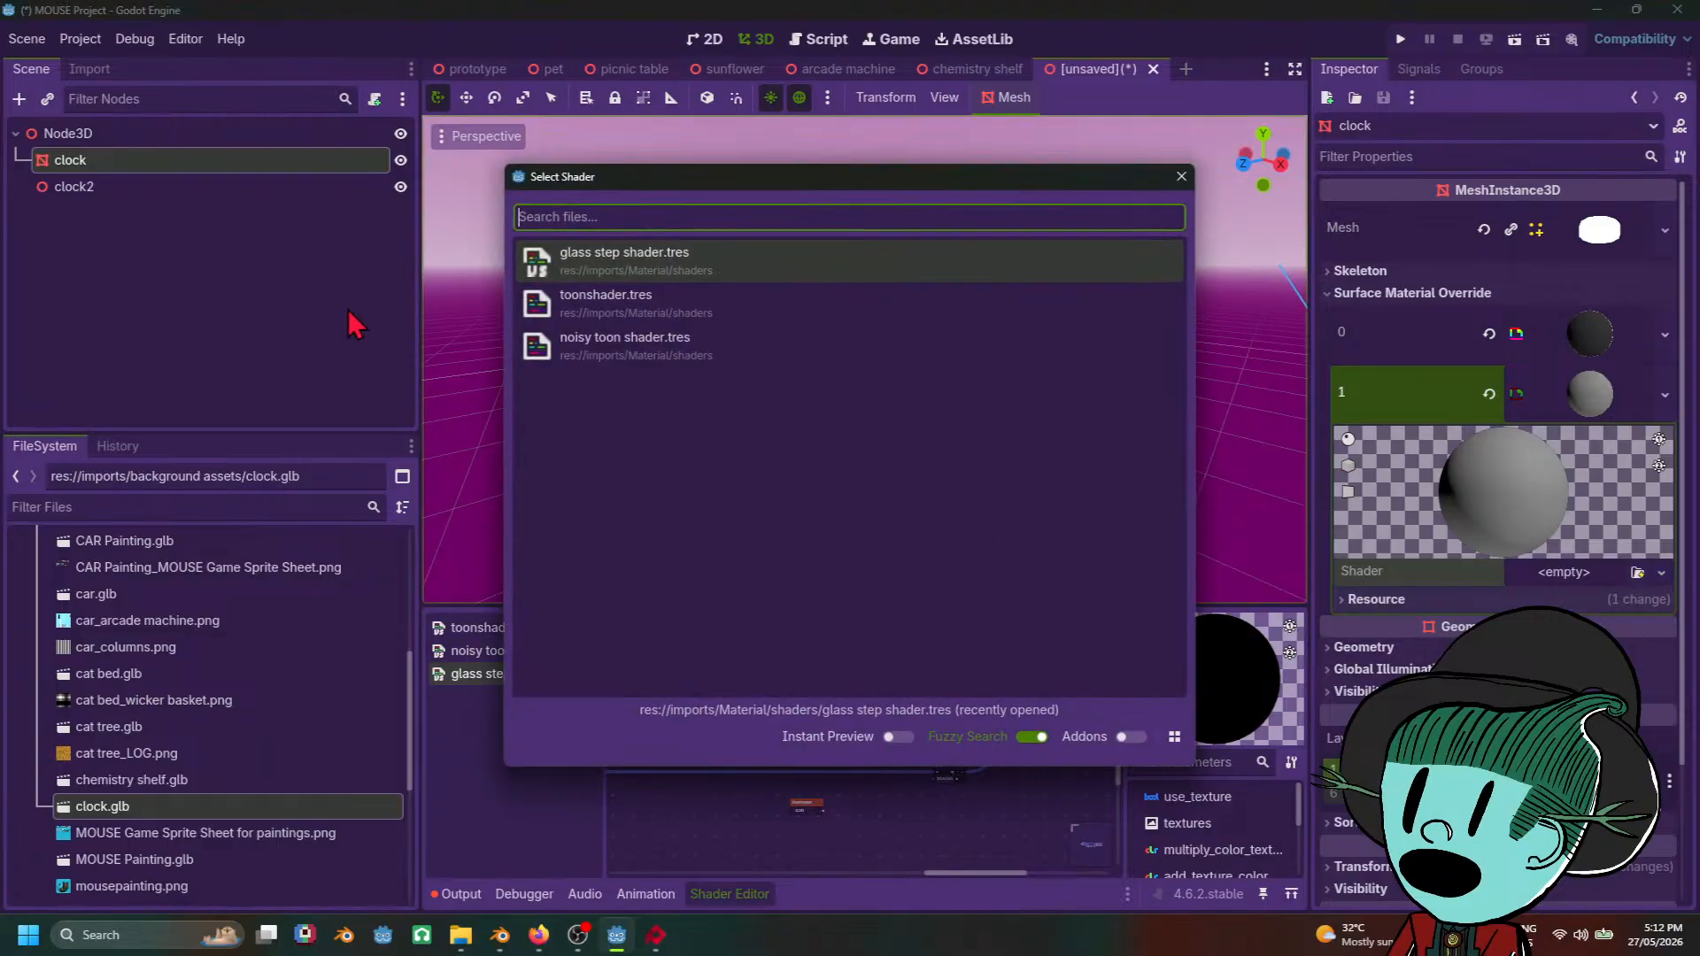
pyautogui.click(712, 299)
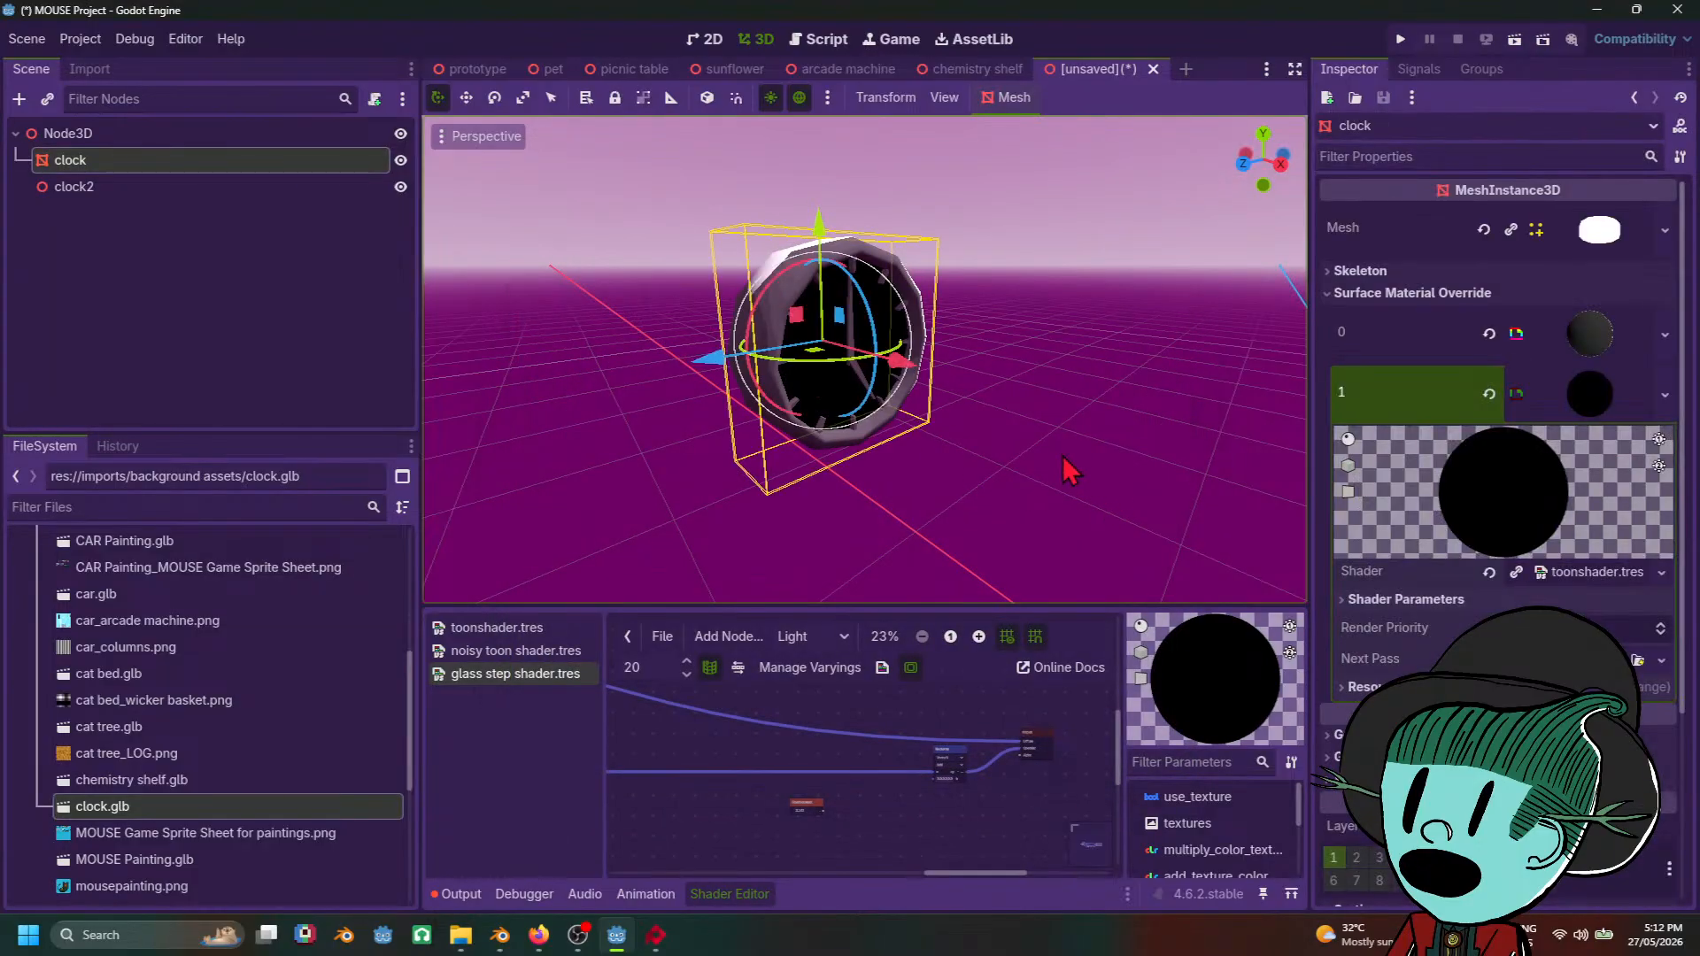
pyautogui.scroll(3, 1071, 472)
pyautogui.moveTo(1071, 471); pyautogui.dragTo(1020, 475, button='middle')
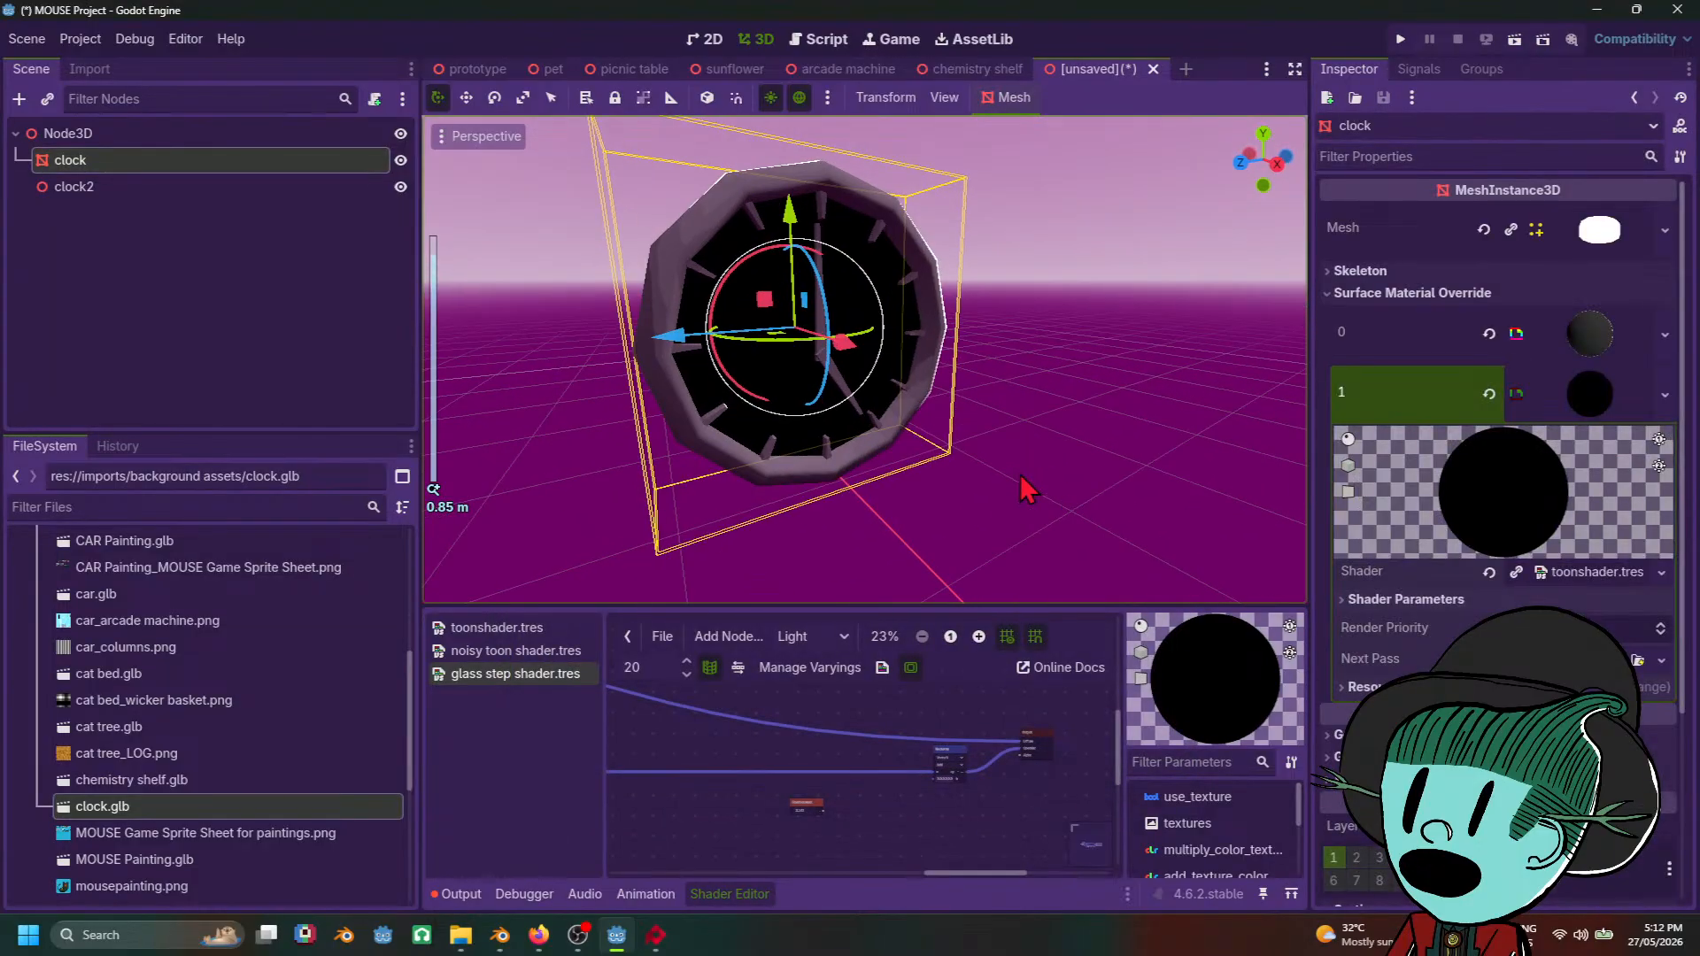
# Step: Reveal the surface 1 material's shader parameters and set its main color to near white
pyautogui.click(1603, 580)
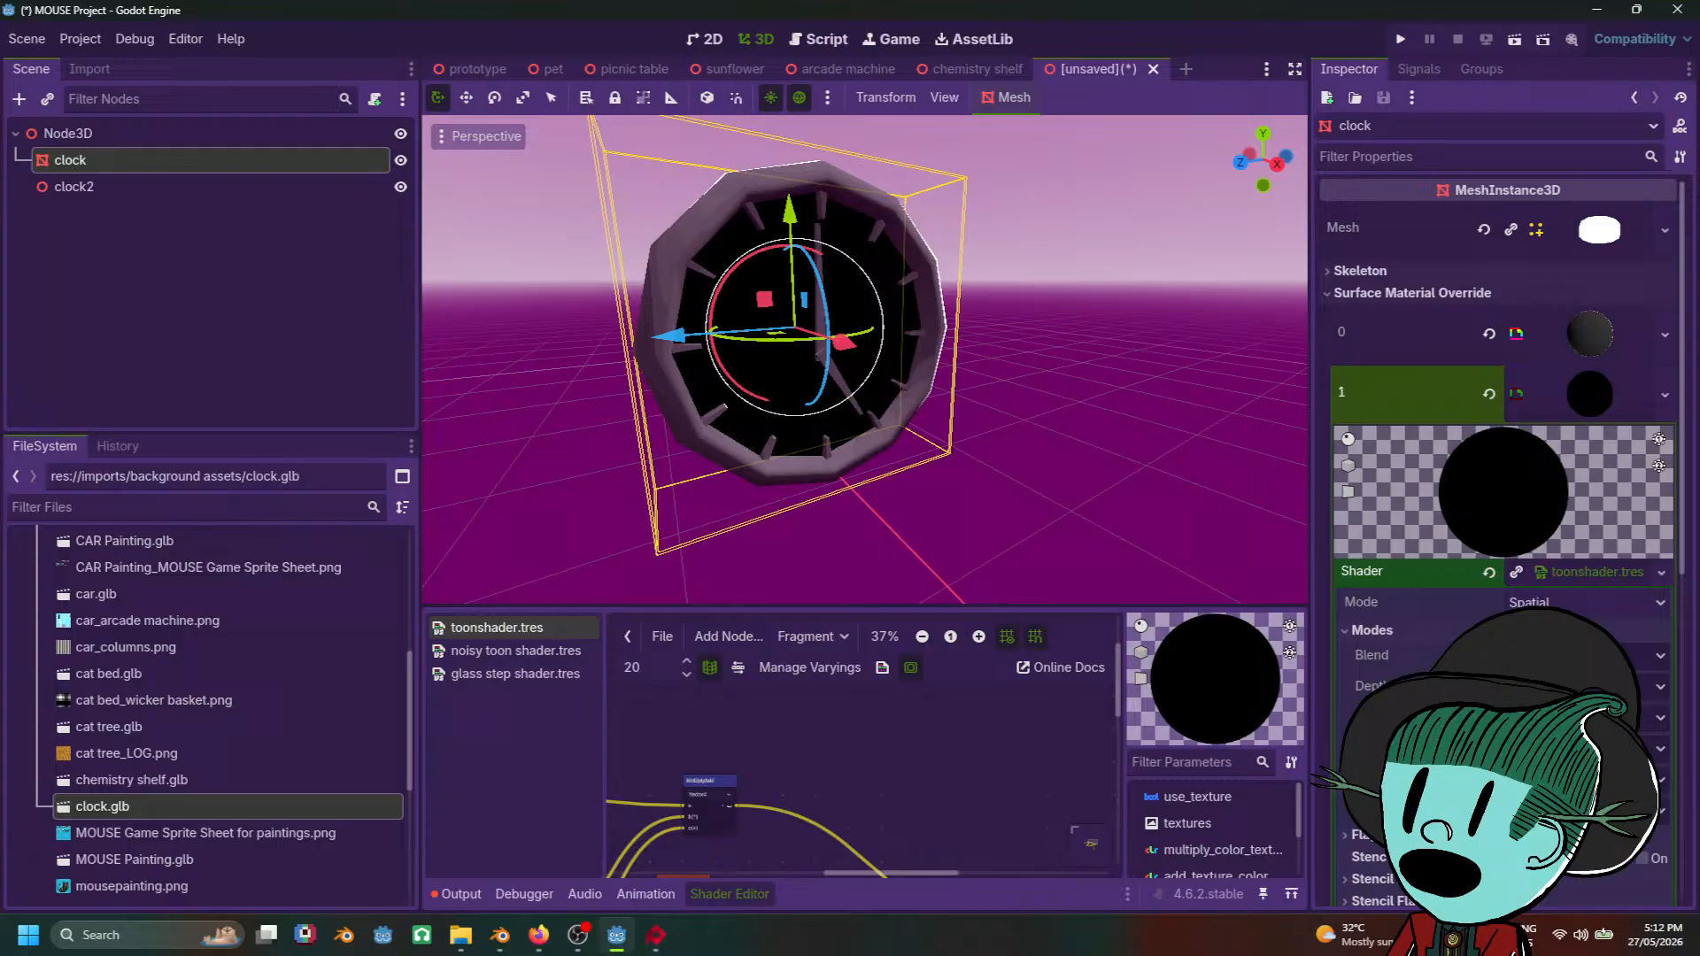
pyautogui.click(1602, 578)
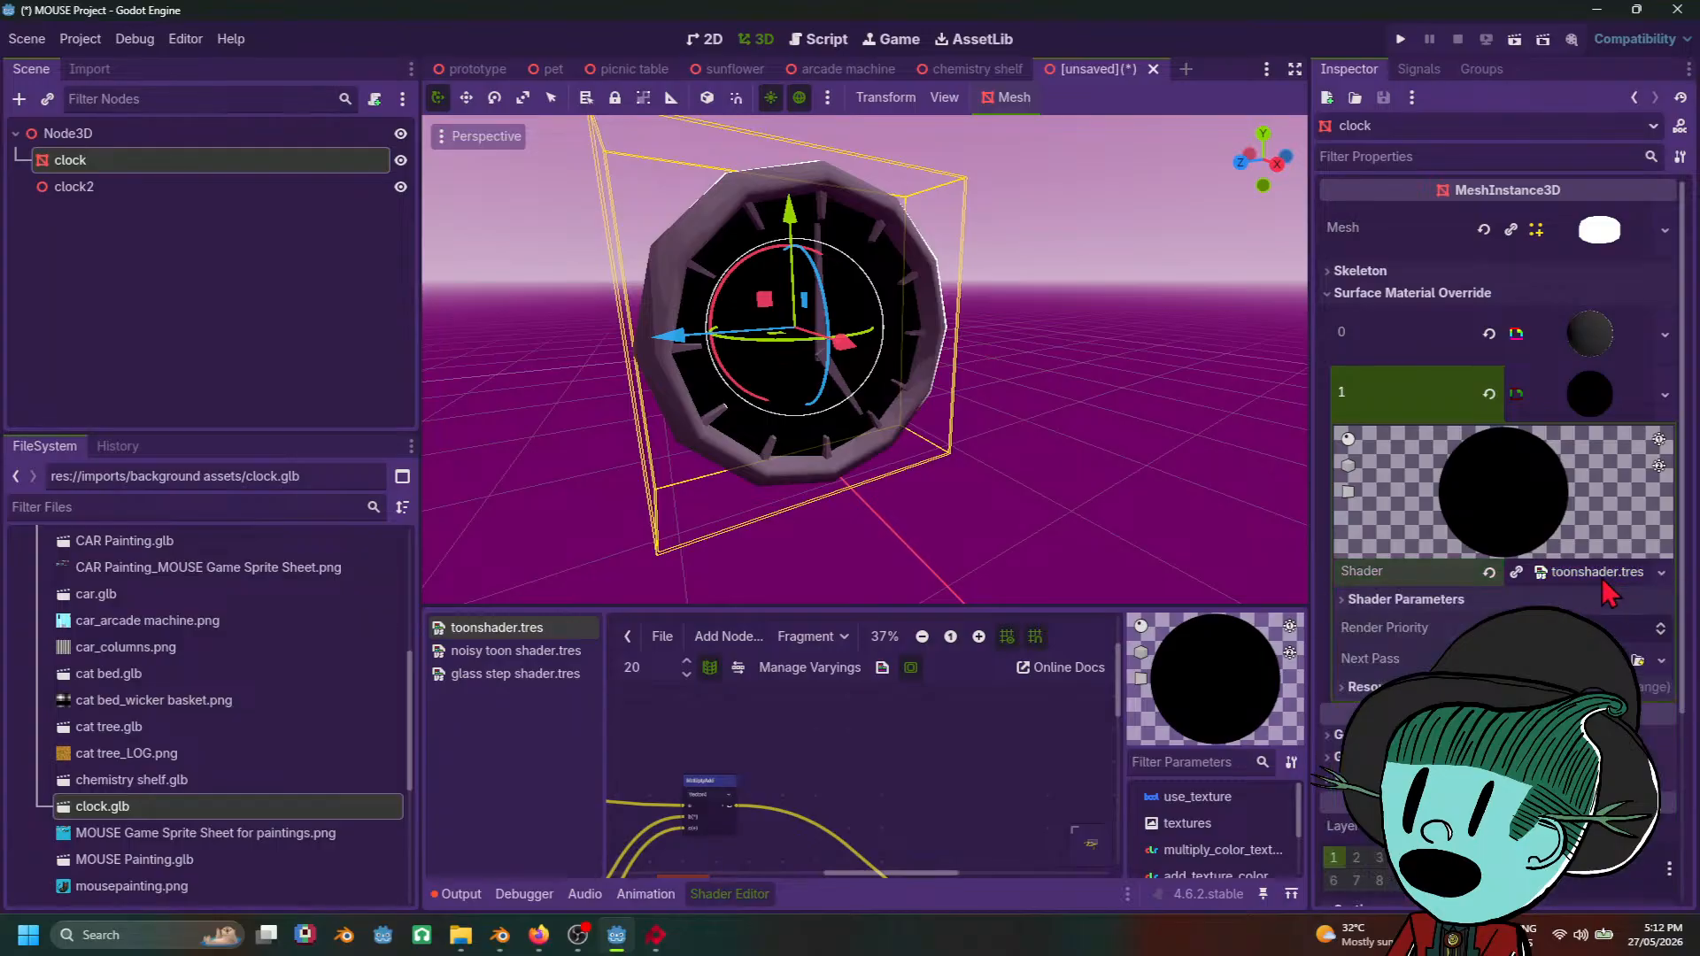
pyautogui.click(1602, 577)
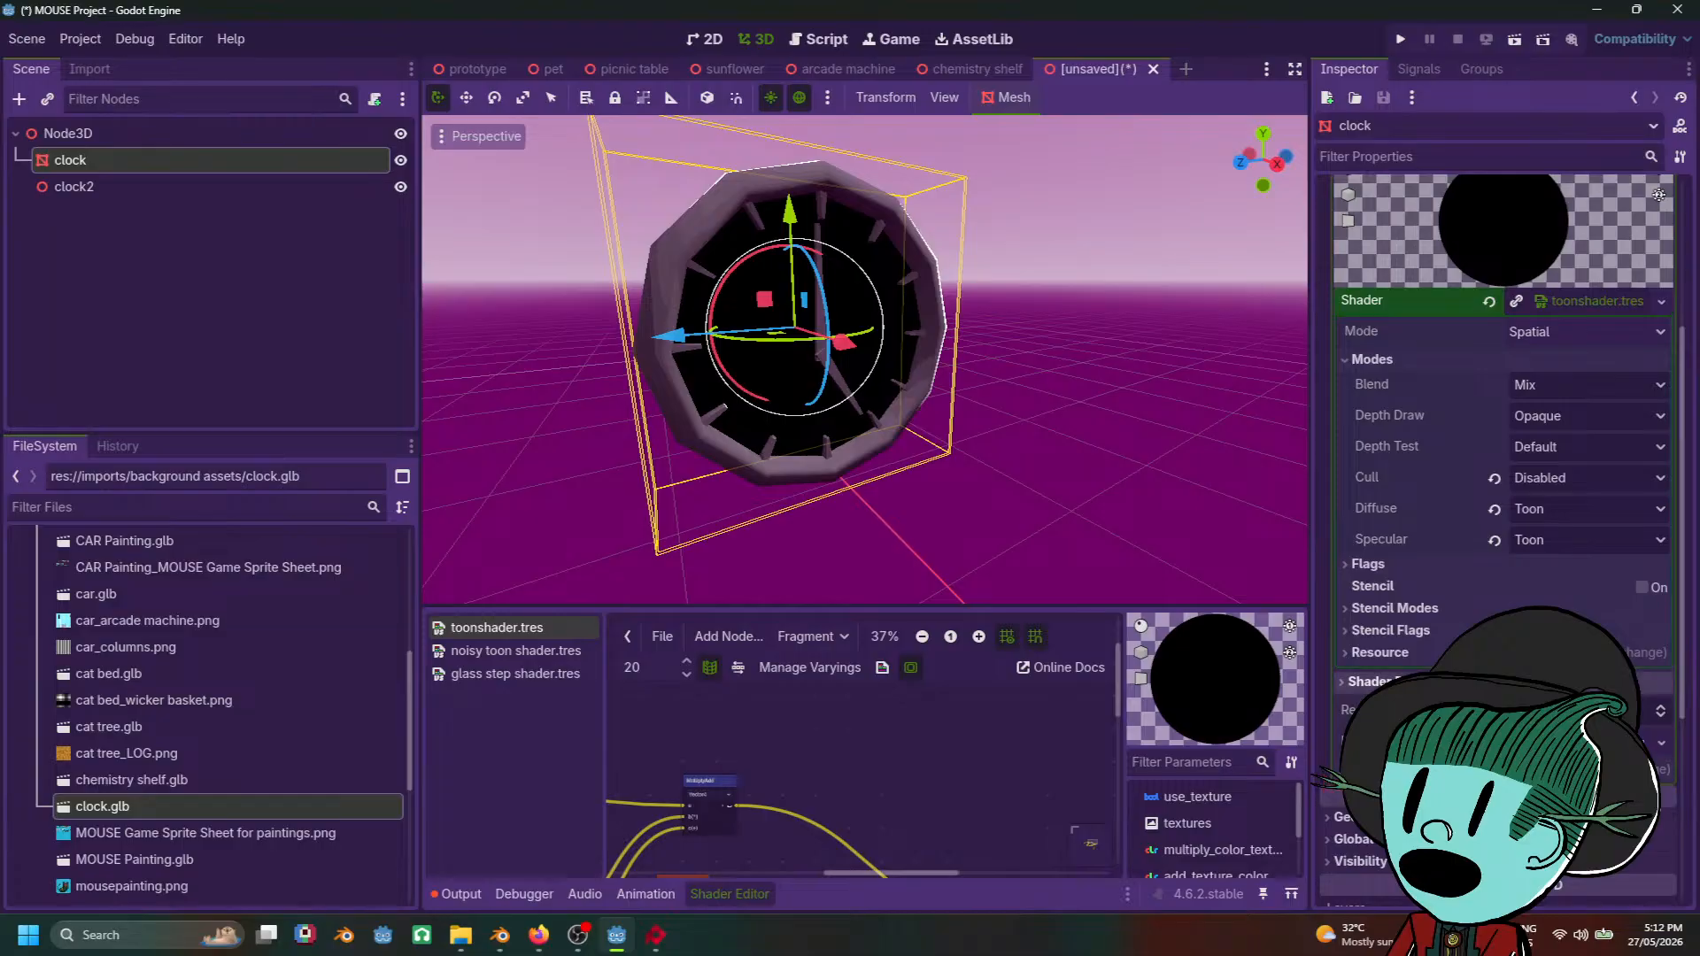
pyautogui.scroll(-3, 1505, 442)
pyautogui.click(1530, 563)
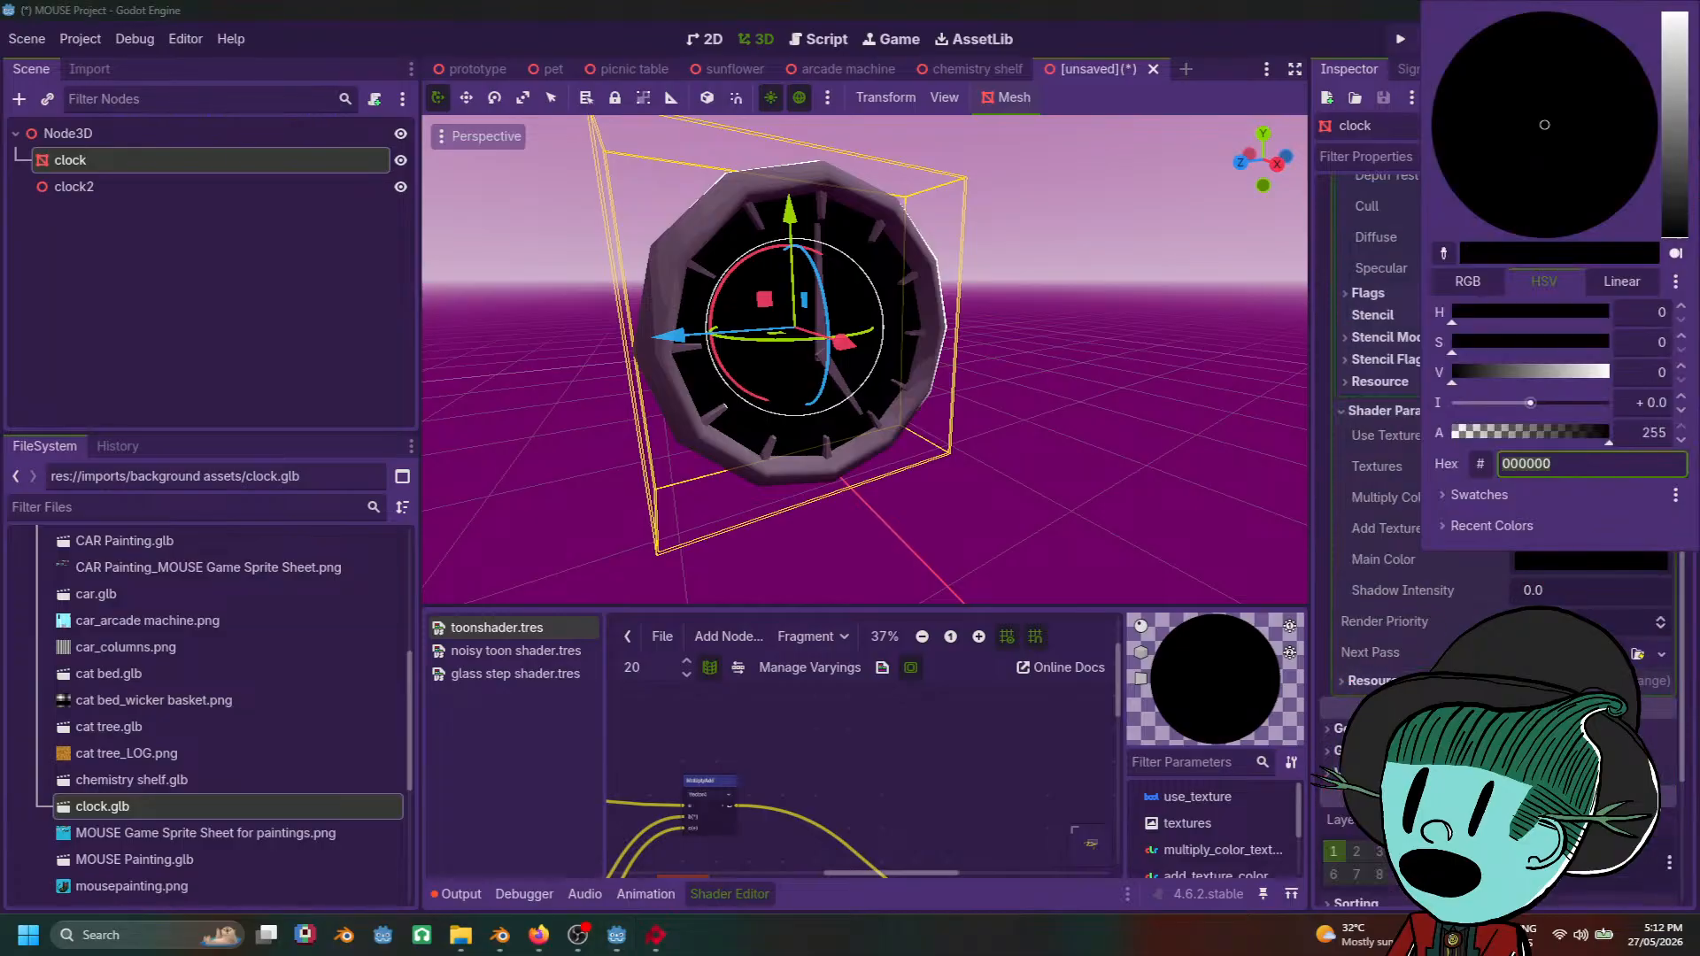
pyautogui.moveTo(1674, 84); pyautogui.dragTo(1689, 28)
pyautogui.click(1425, 622)
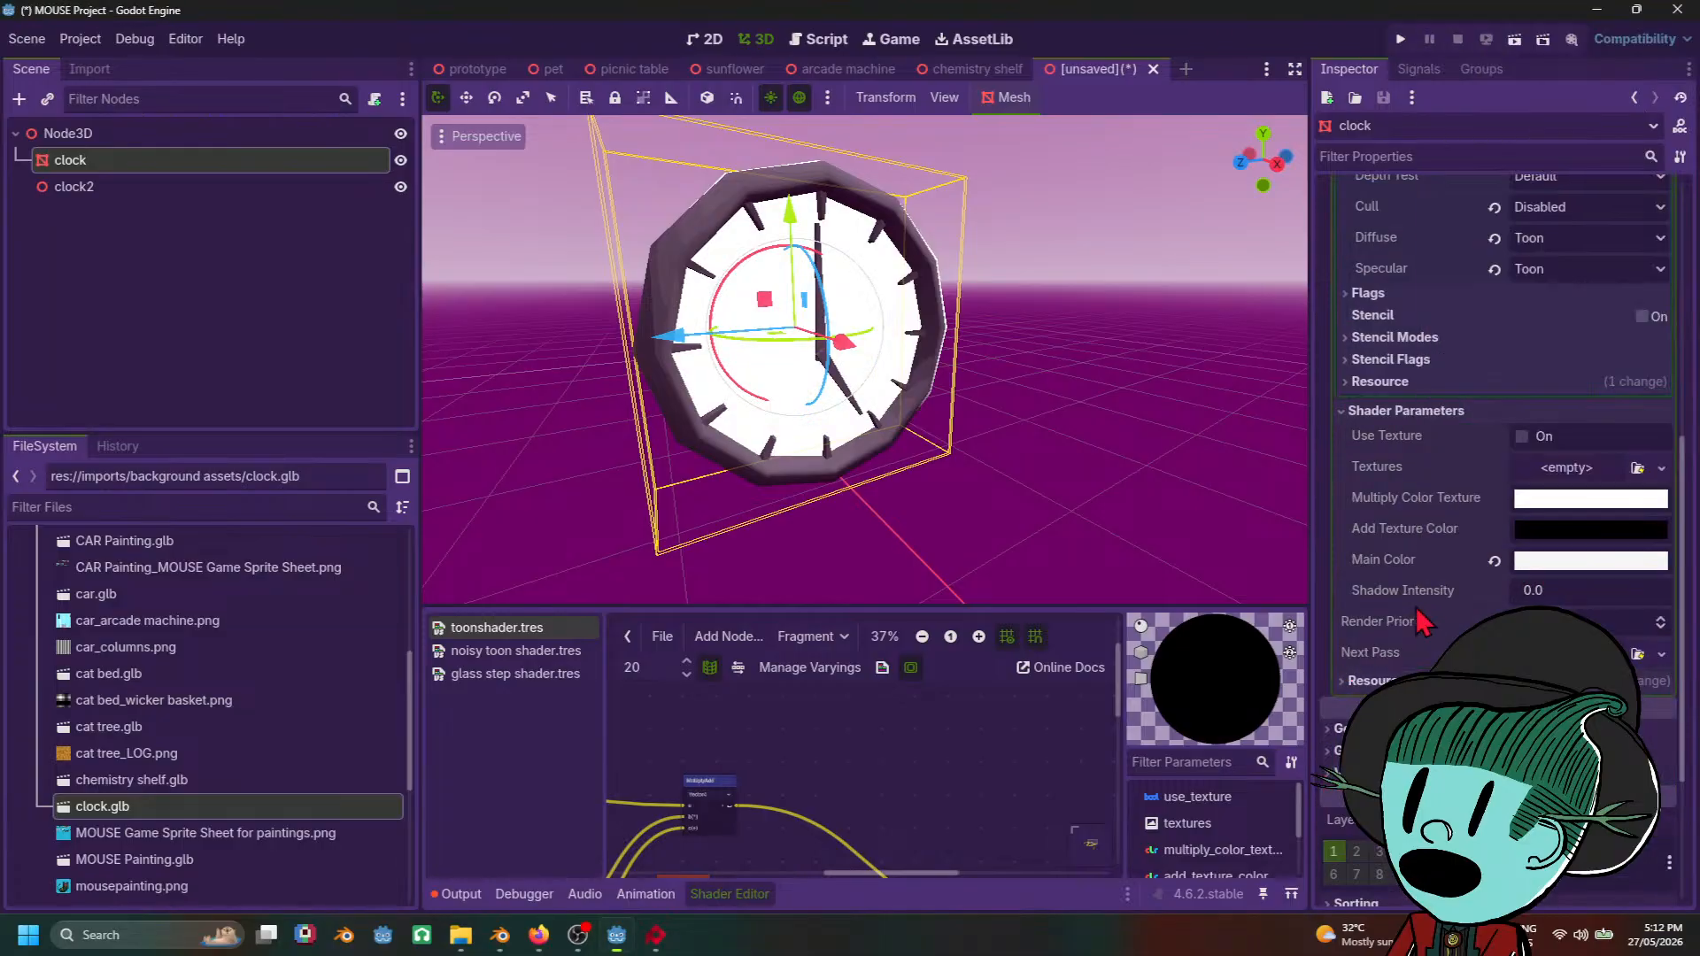
# Step: Set the shadow intensity of the clock's surface 1 material to 0.365 and check the clock face's shading
pyautogui.moveTo(1546, 595); pyautogui.dragTo(1603, 595)
pyautogui.click(1005, 402)
pyautogui.scroll(-4, 1005, 402)
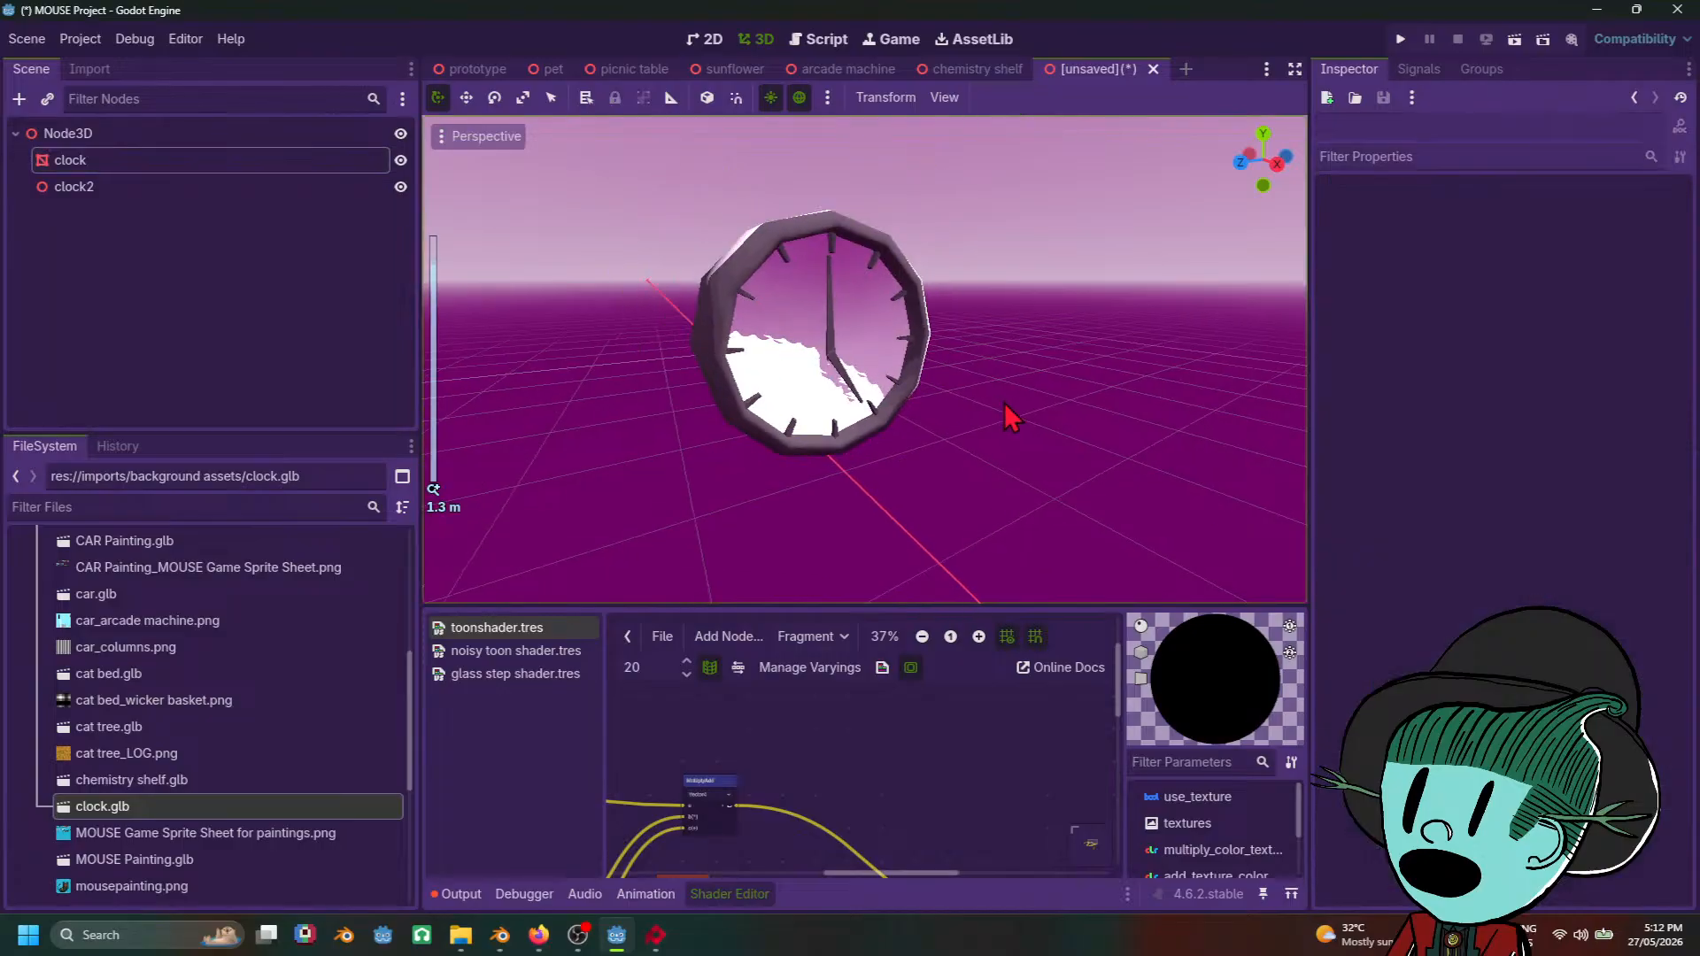
pyautogui.scroll(2, 1004, 402)
pyautogui.hotkey('ctrl', 'z')
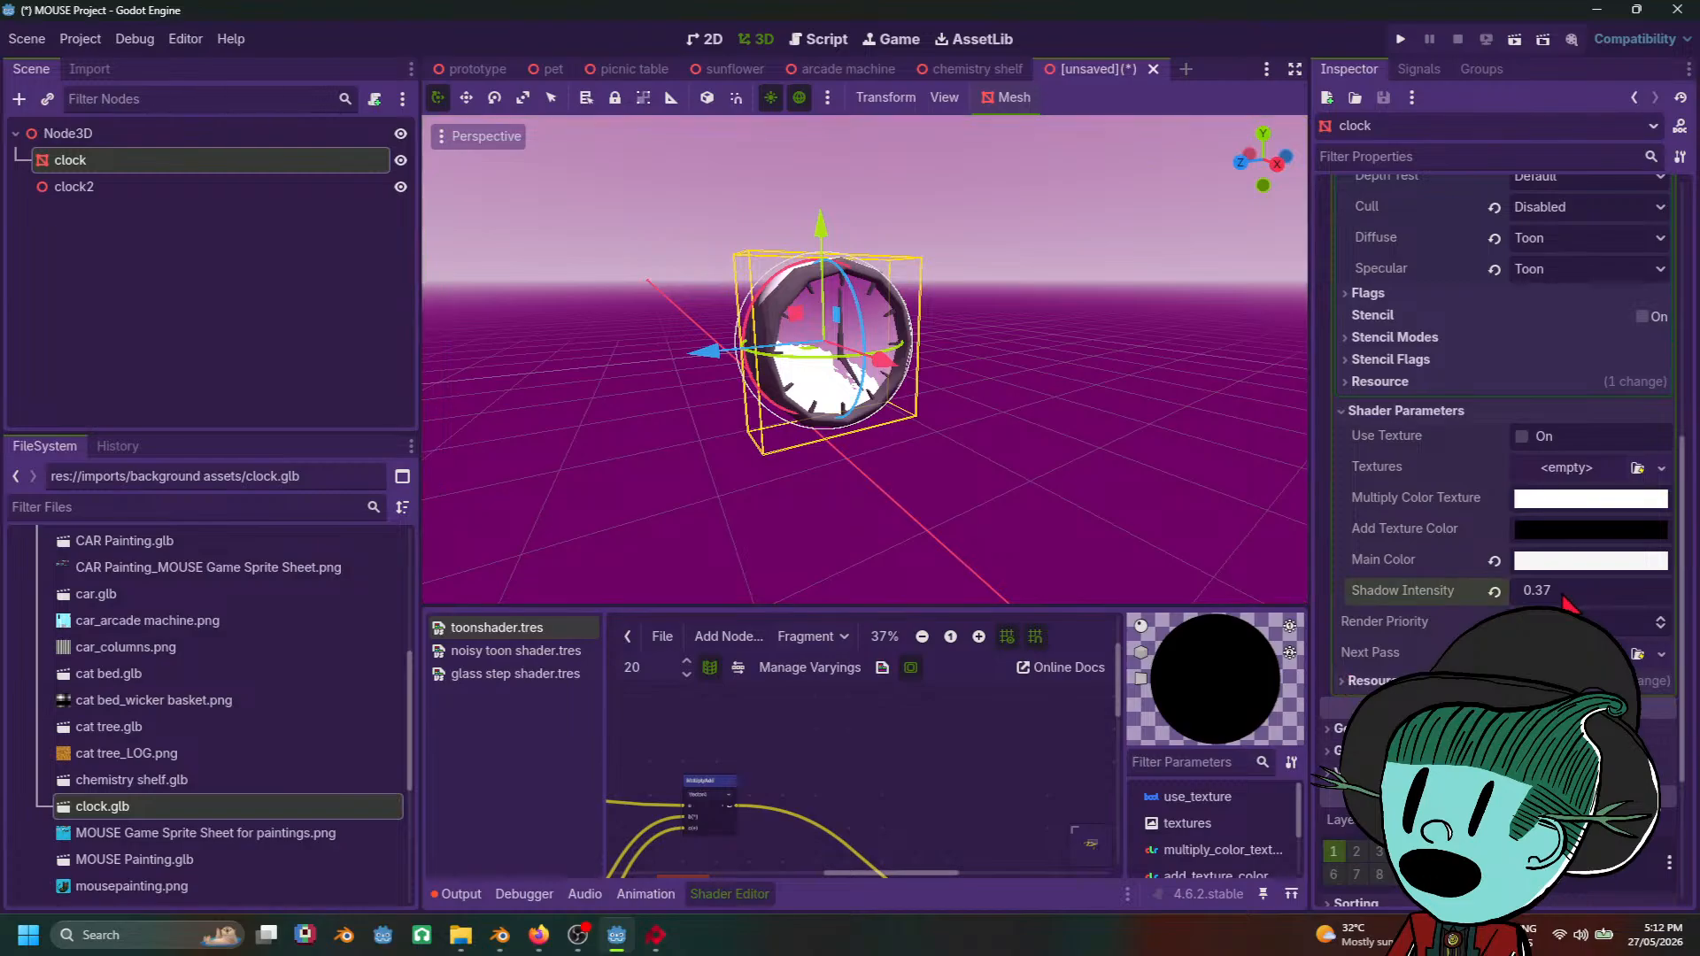
pyautogui.click(1048, 406)
pyautogui.scroll(-5, 1046, 417)
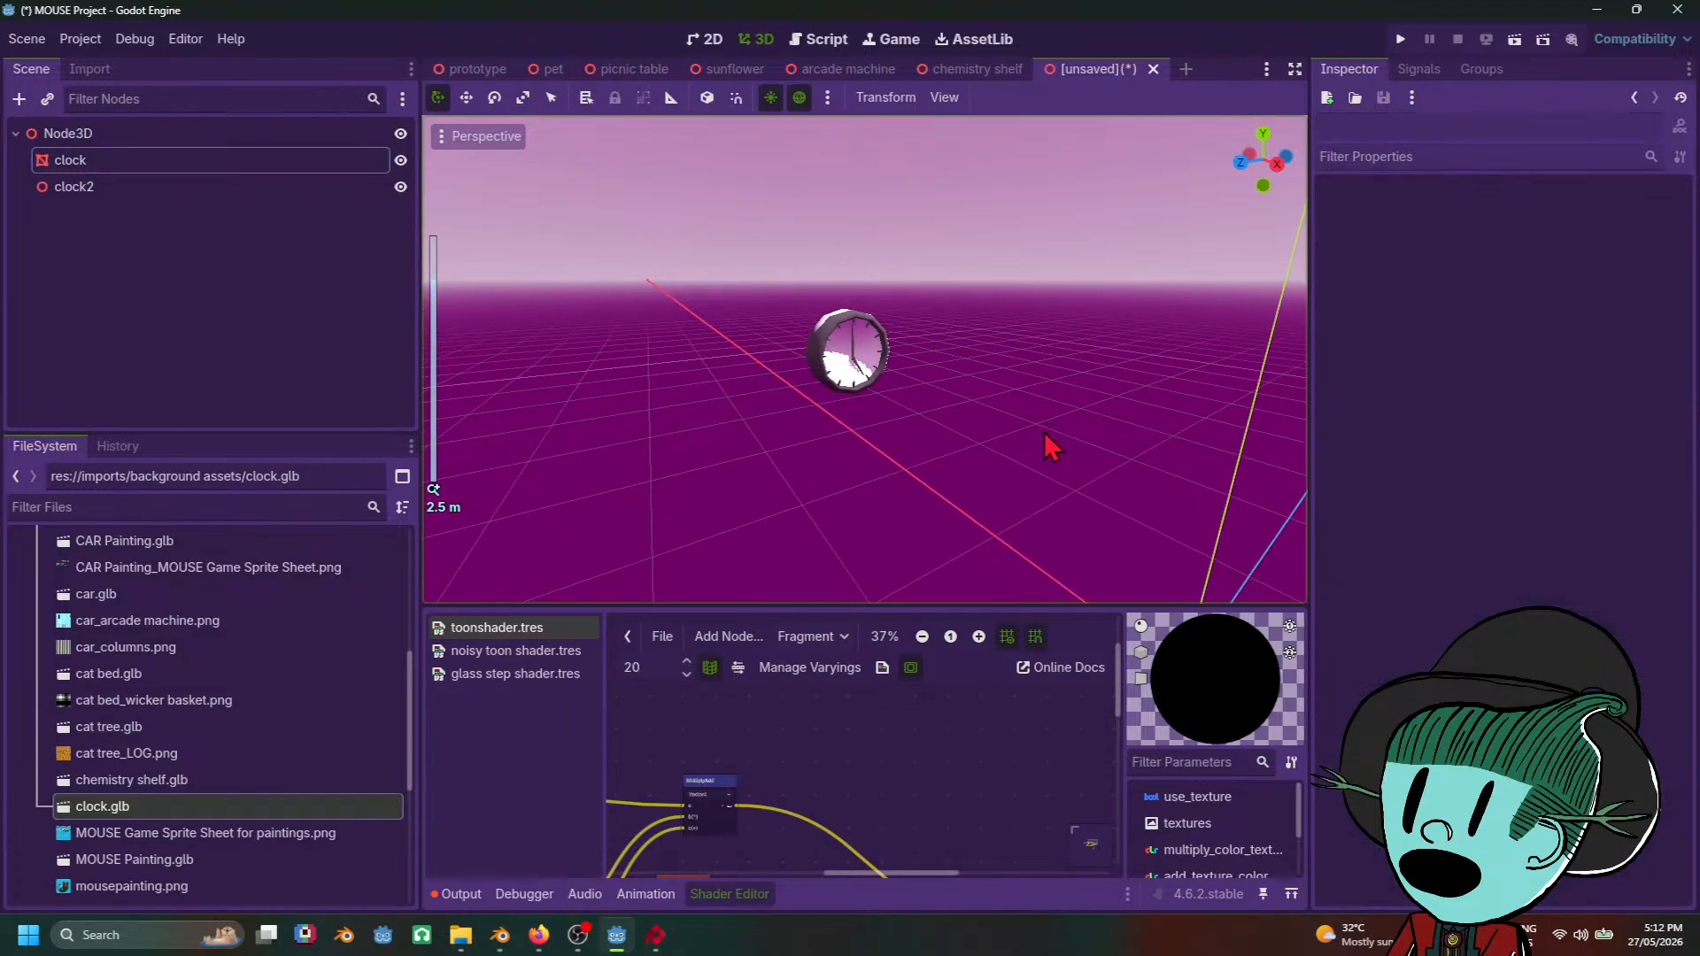
pyautogui.moveTo(949, 462); pyautogui.dragTo(996, 480, button='middle')
pyautogui.scroll(3, 1103, 434)
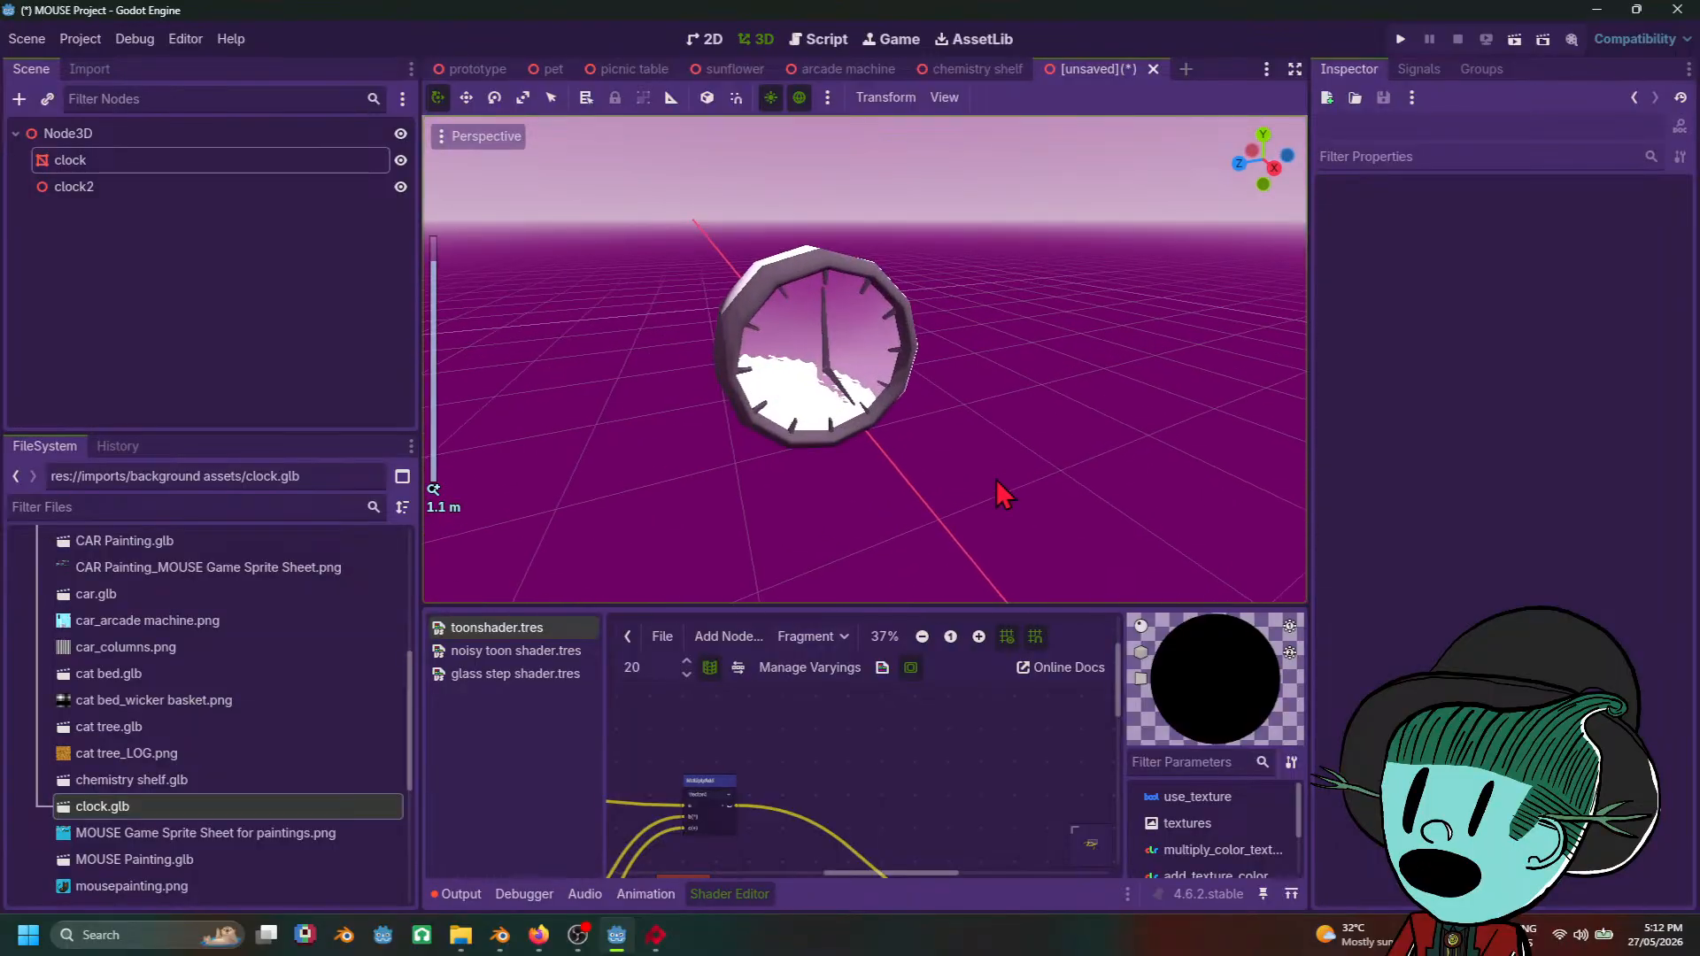
pyautogui.hotkey('ctrl', 's')
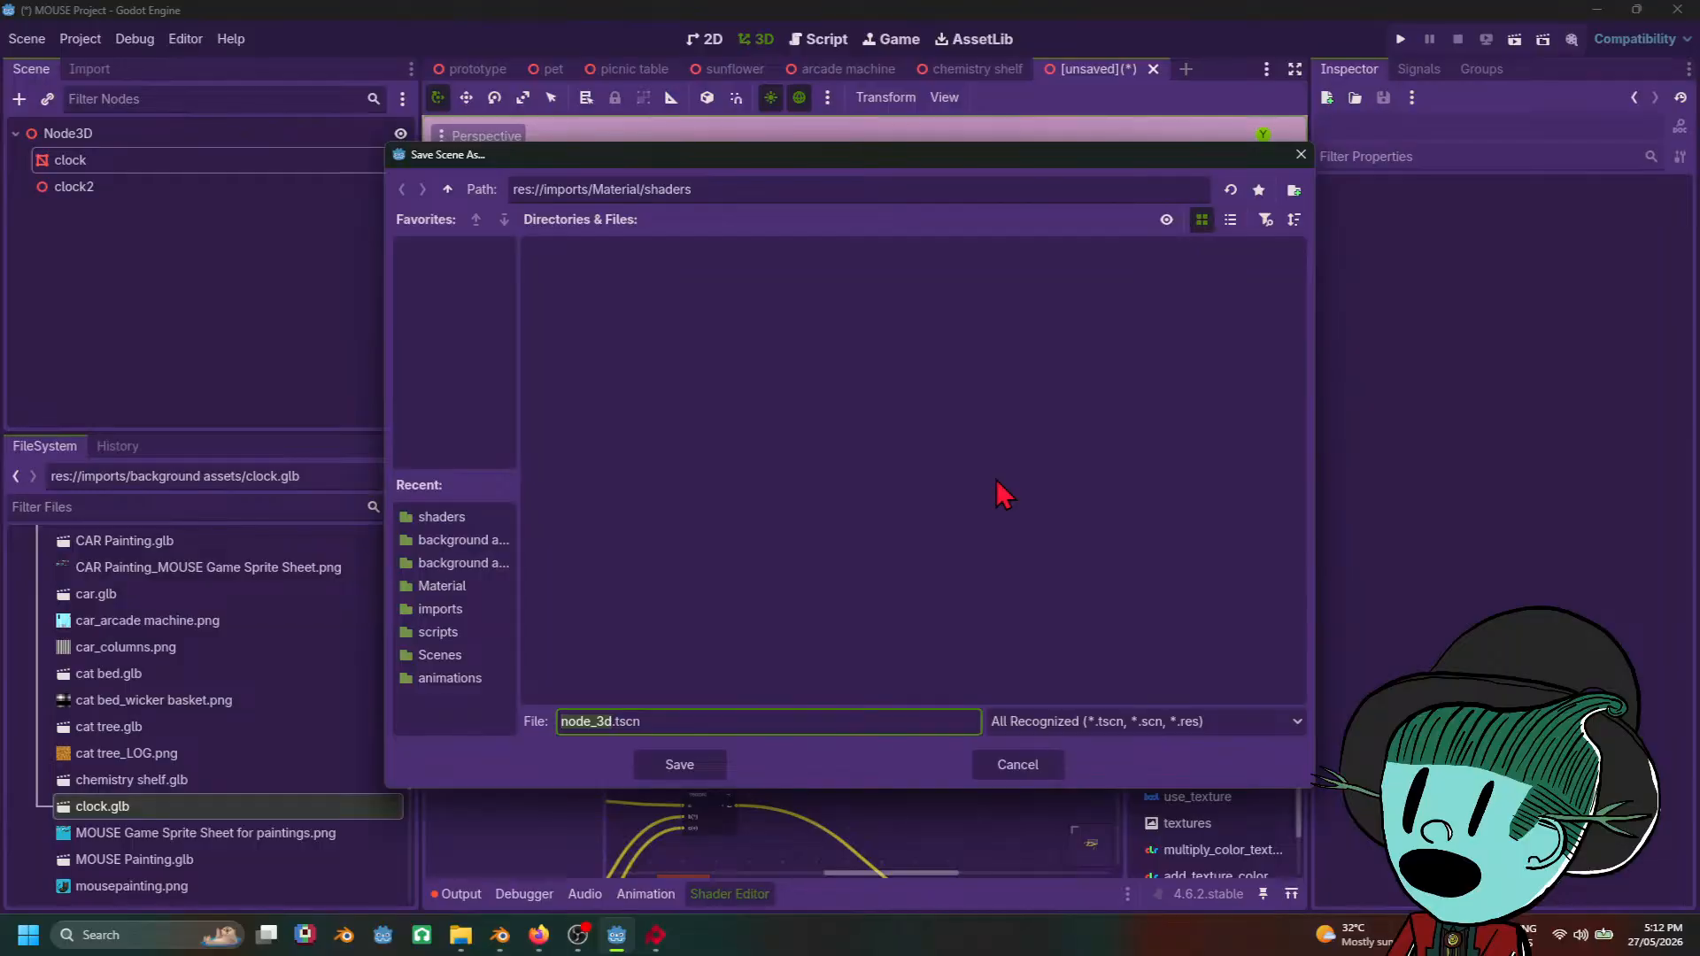
pyautogui.click(465, 519)
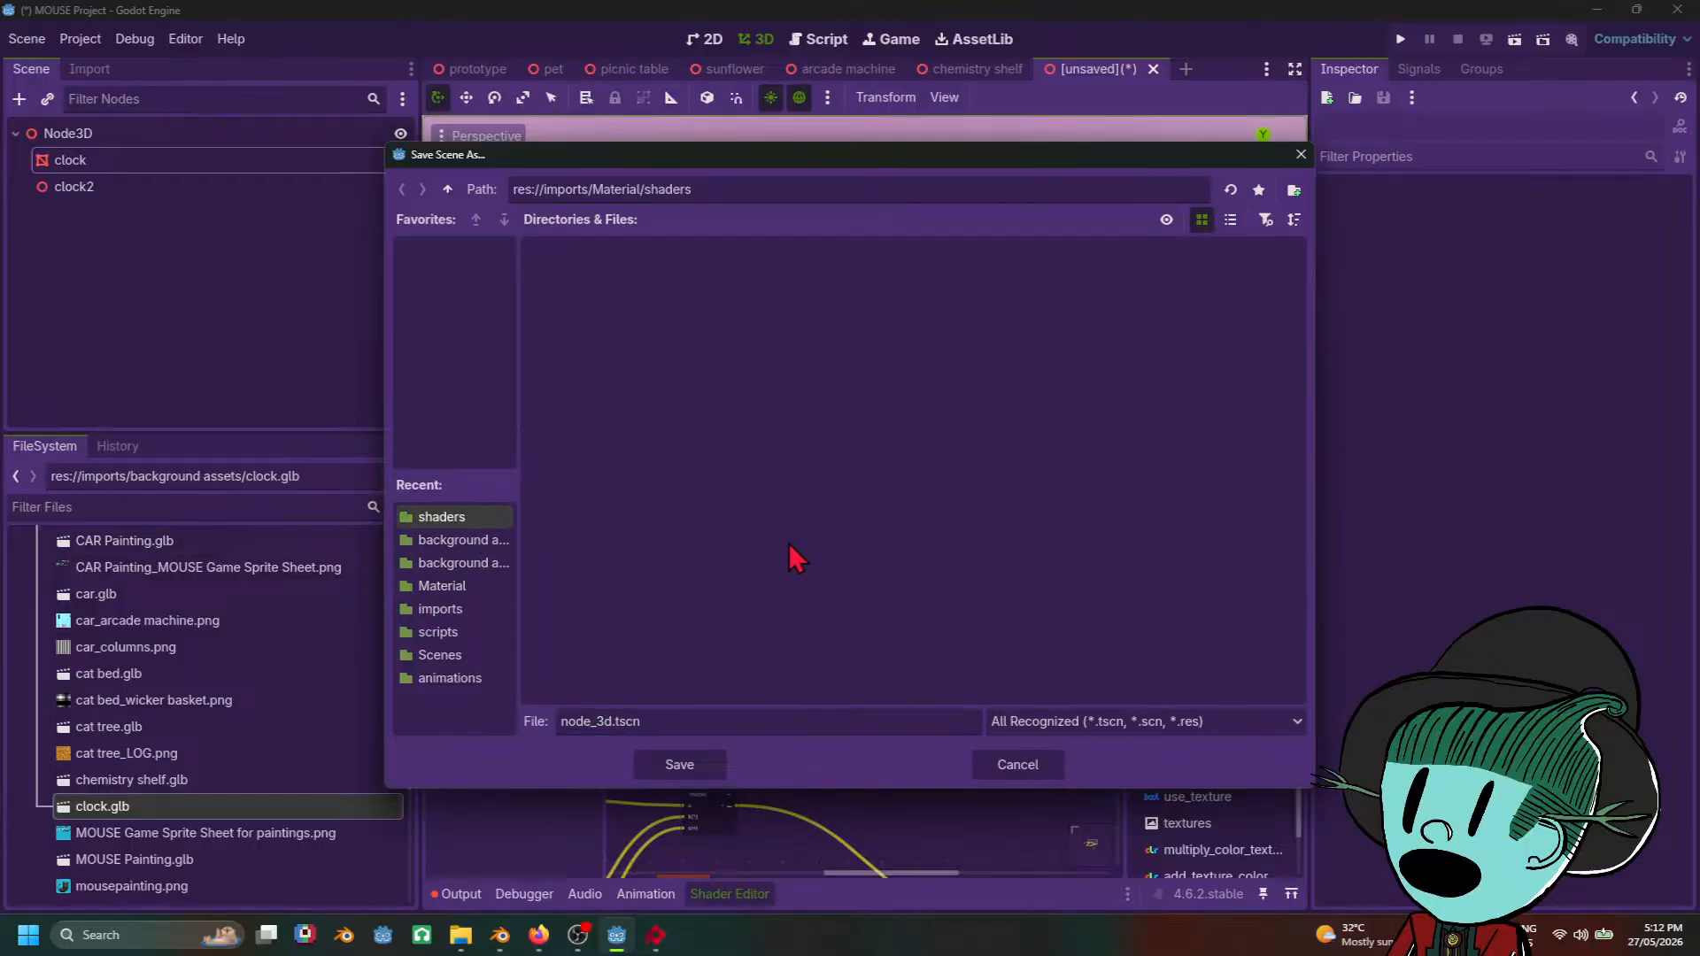
pyautogui.click(1021, 766)
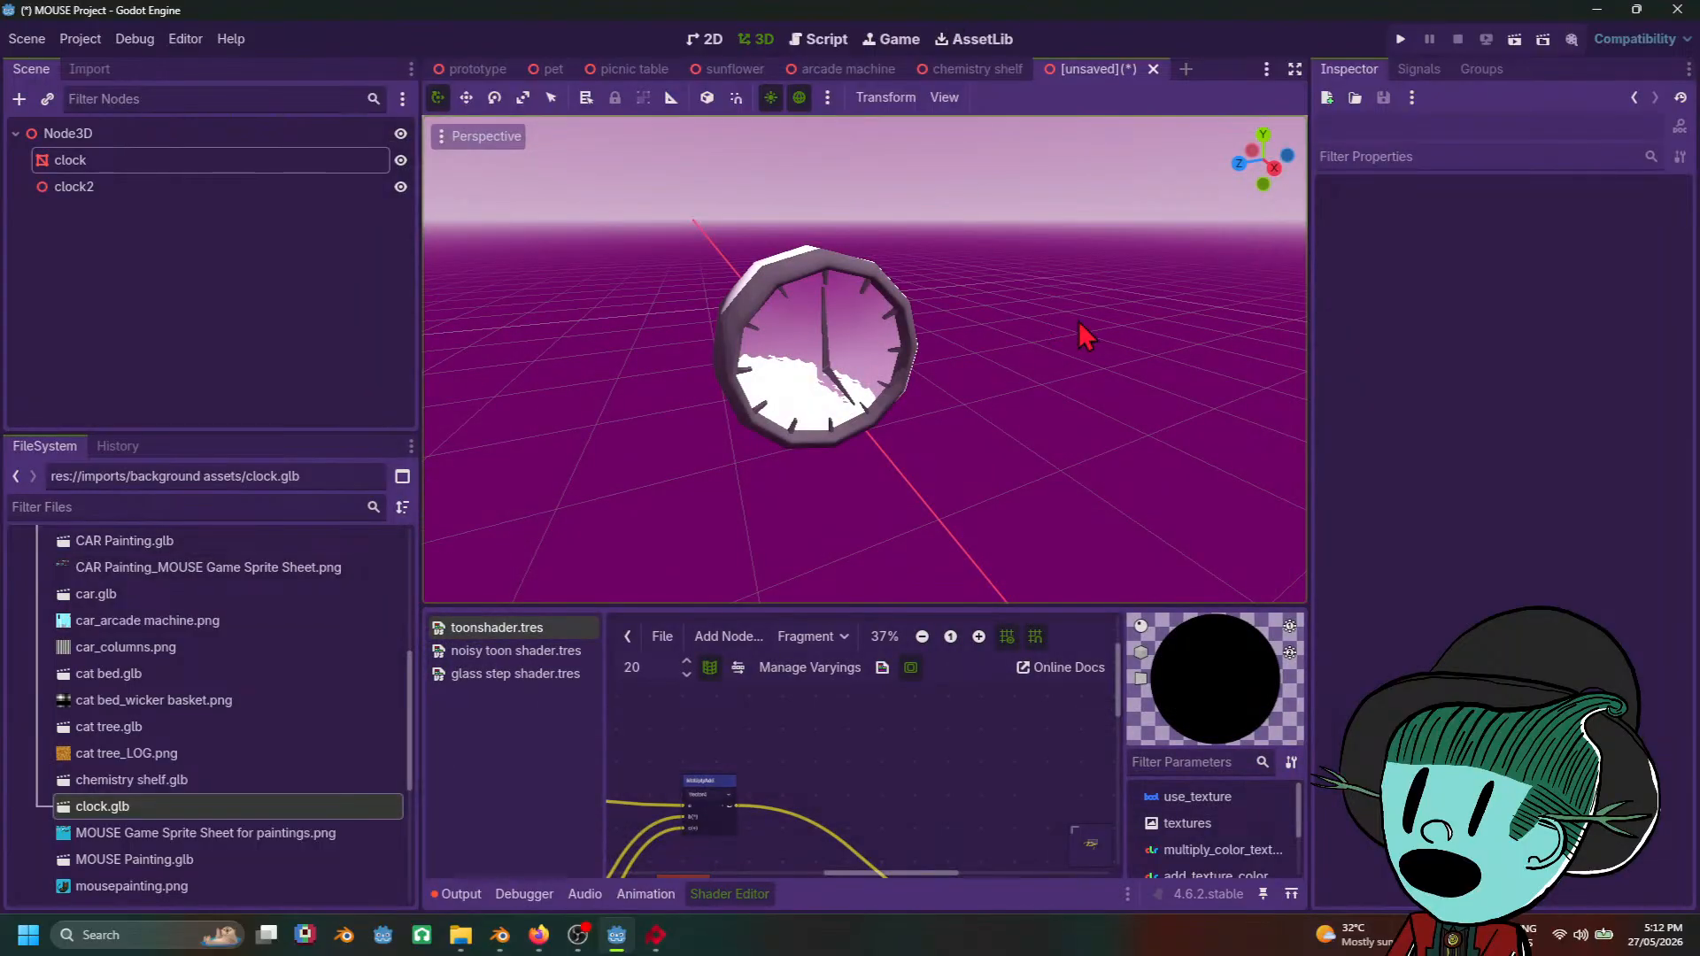
# Step: Select the clock mesh, collapse its surface 1 material, and reset the clock's position to the scene origin
pyautogui.scroll(-3, 886, 345)
pyautogui.click(884, 390)
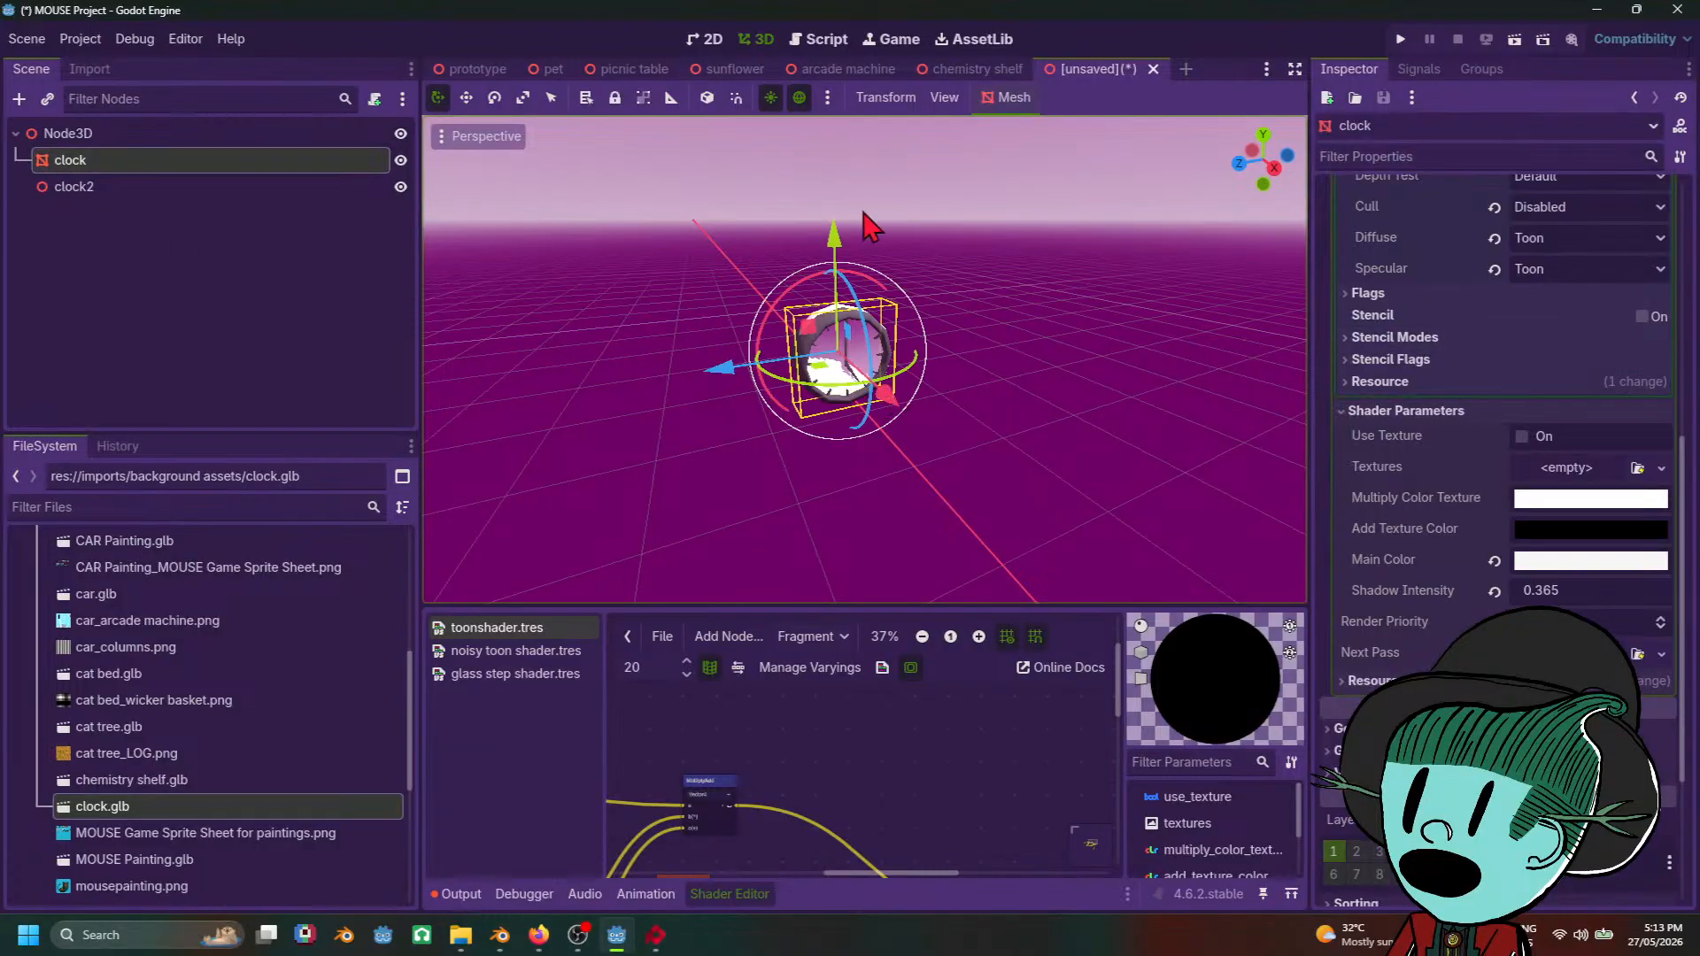
pyautogui.scroll(4, 1379, 337)
pyautogui.scroll(3, 1379, 337)
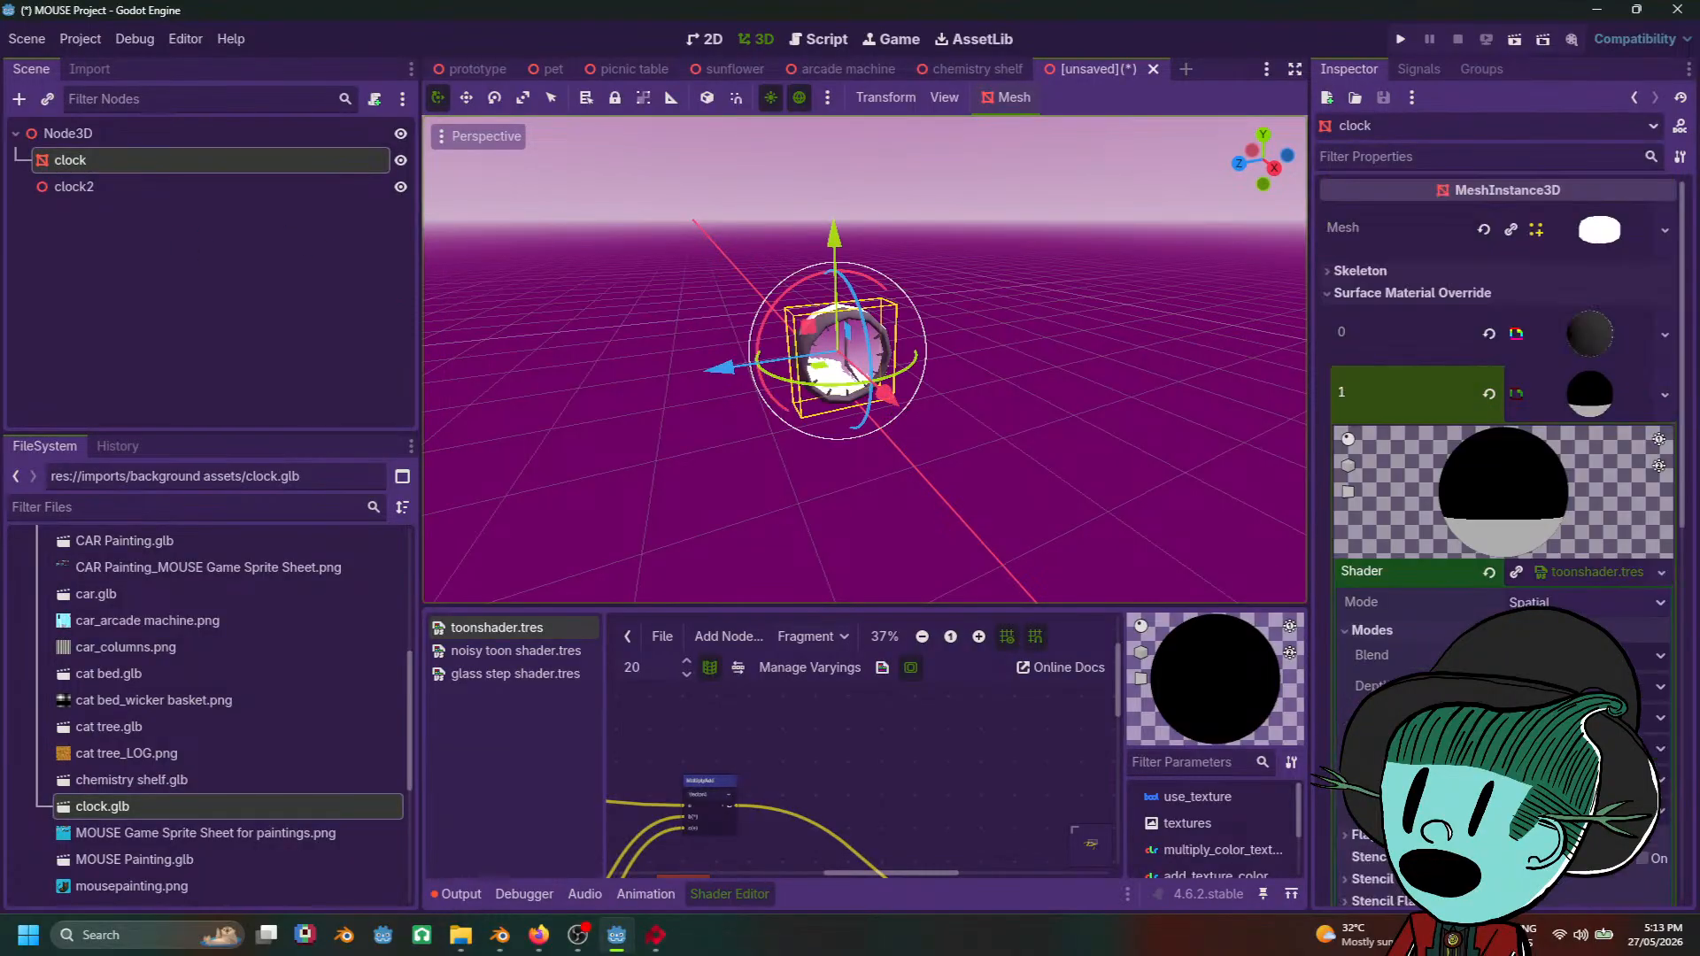
pyautogui.click(1575, 409)
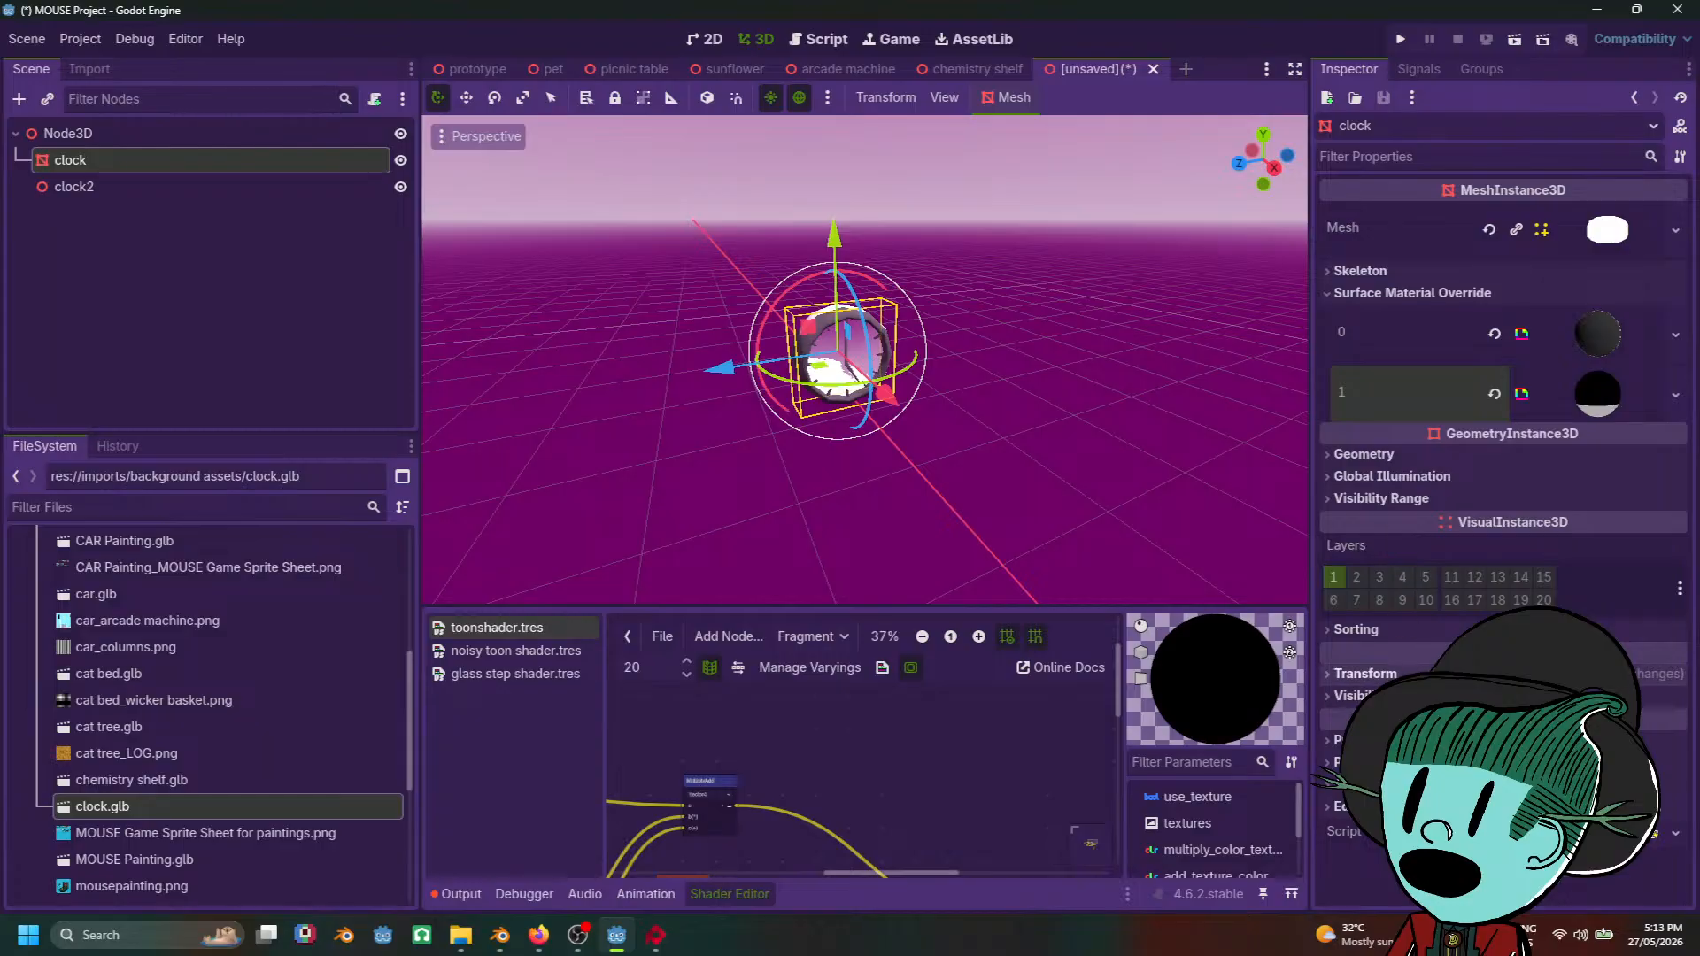
pyautogui.click(1369, 673)
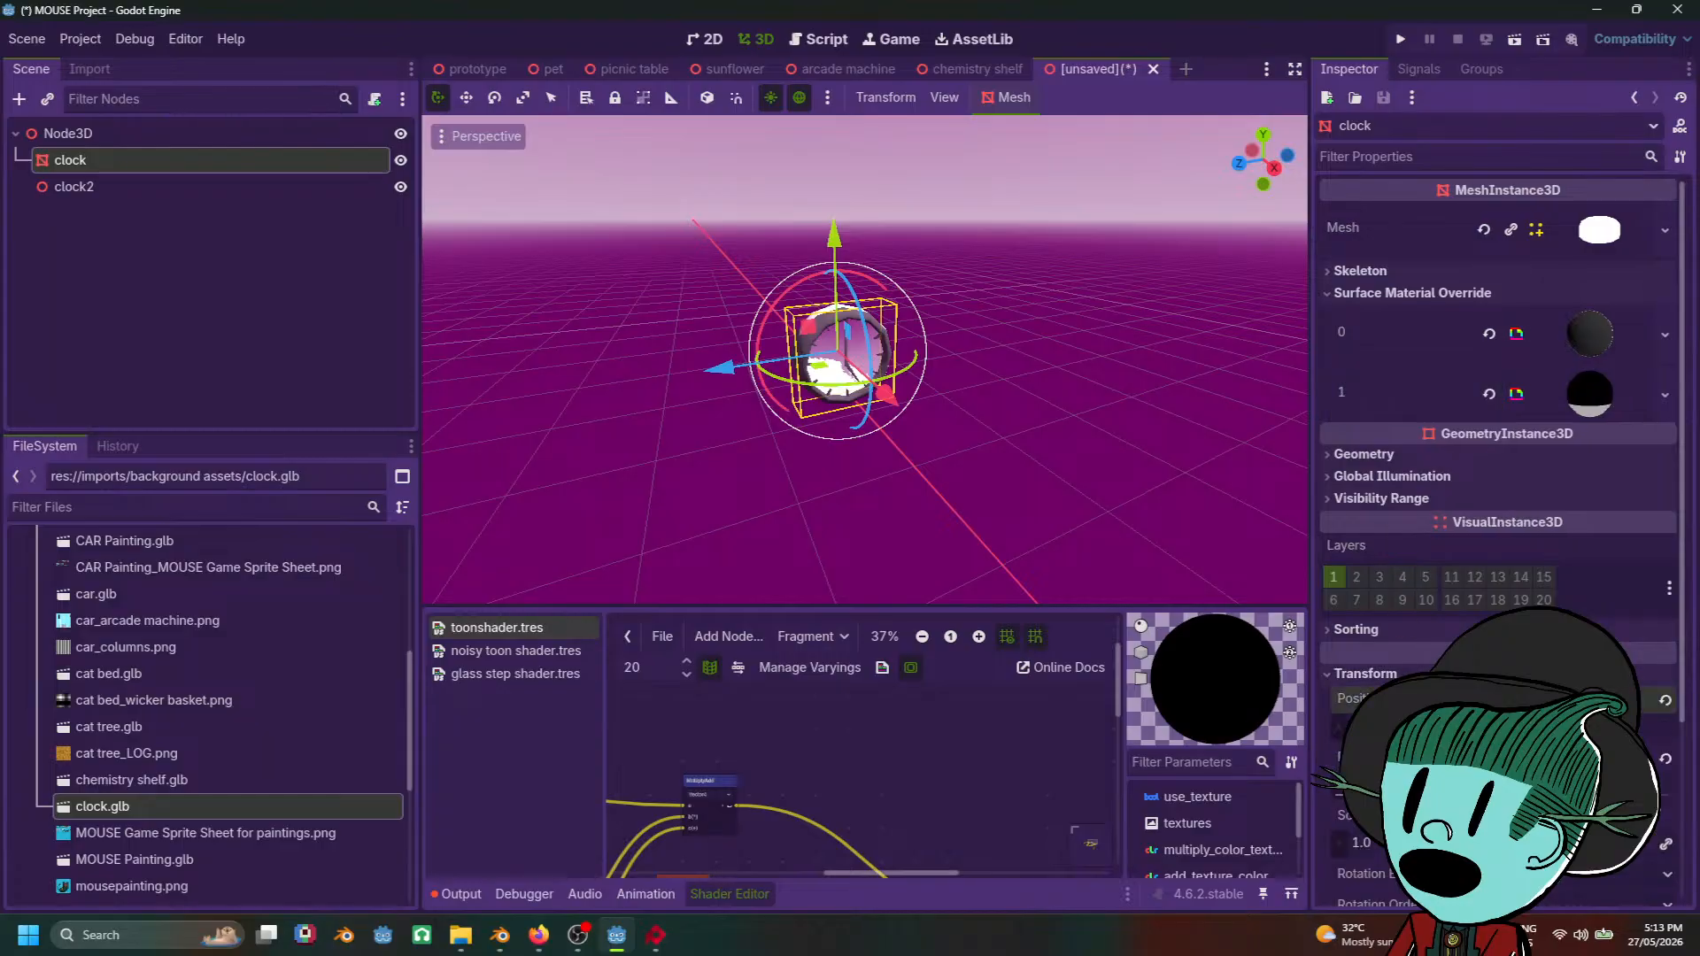
pyautogui.moveTo(1341, 728); pyautogui.dragTo(1342, 728)
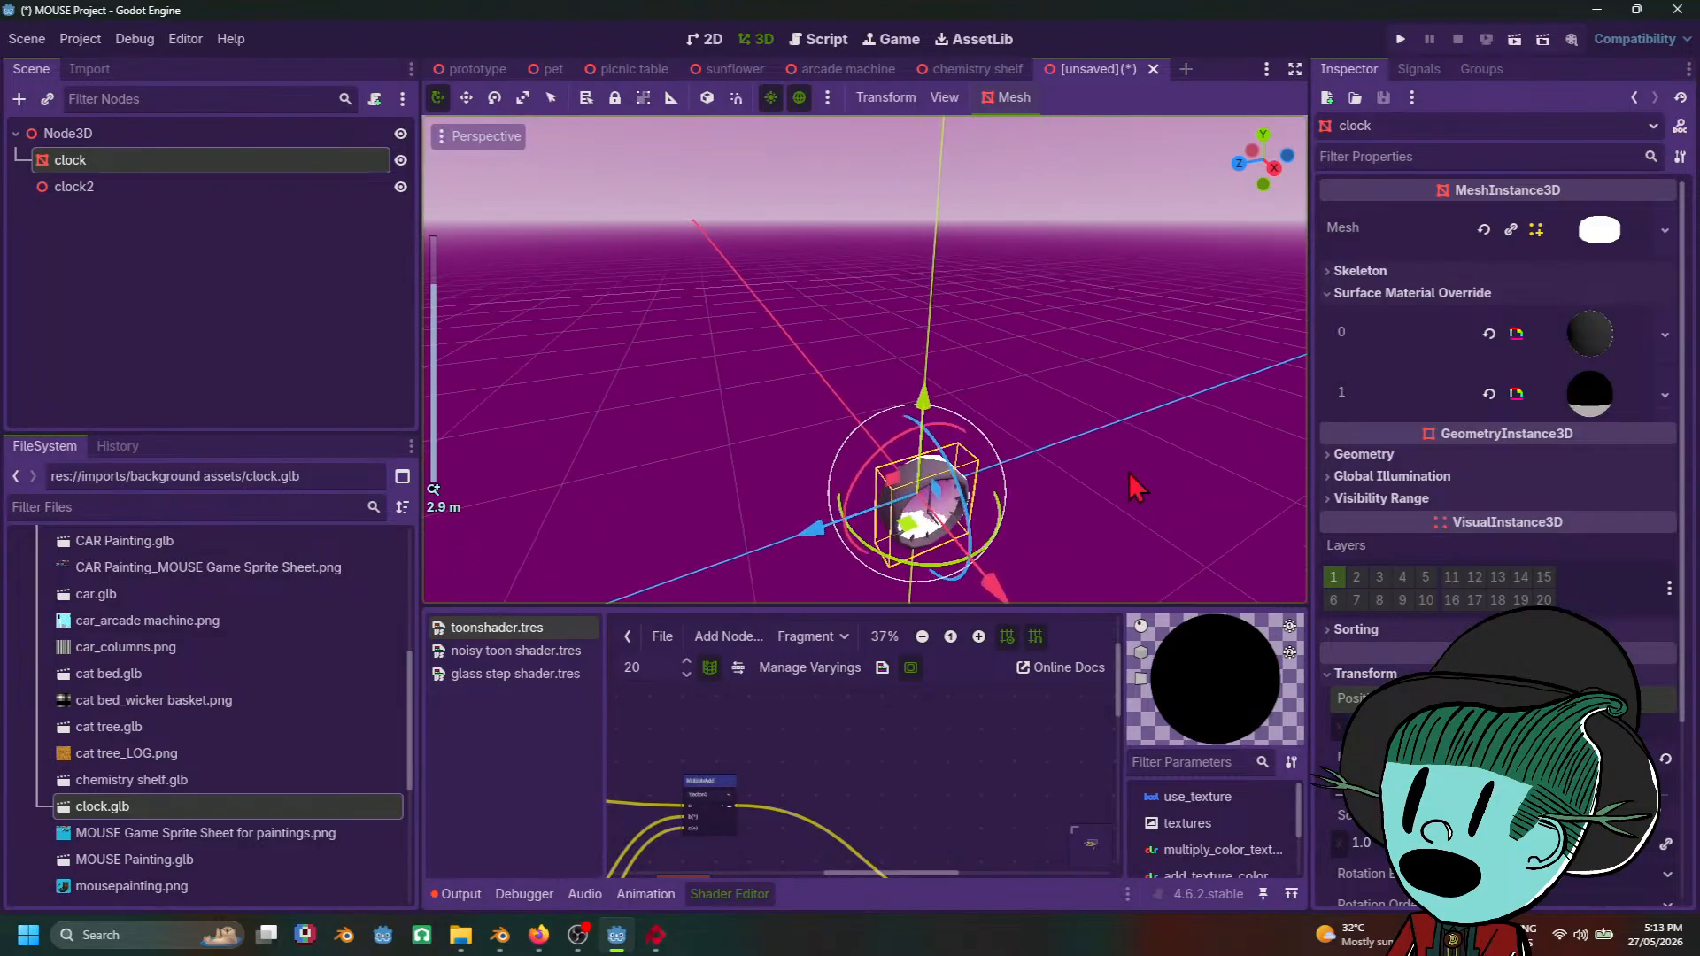
pyautogui.moveTo(1129, 471); pyautogui.dragTo(1045, 443, button='middle')
pyautogui.hotkey('ctrl', 's')
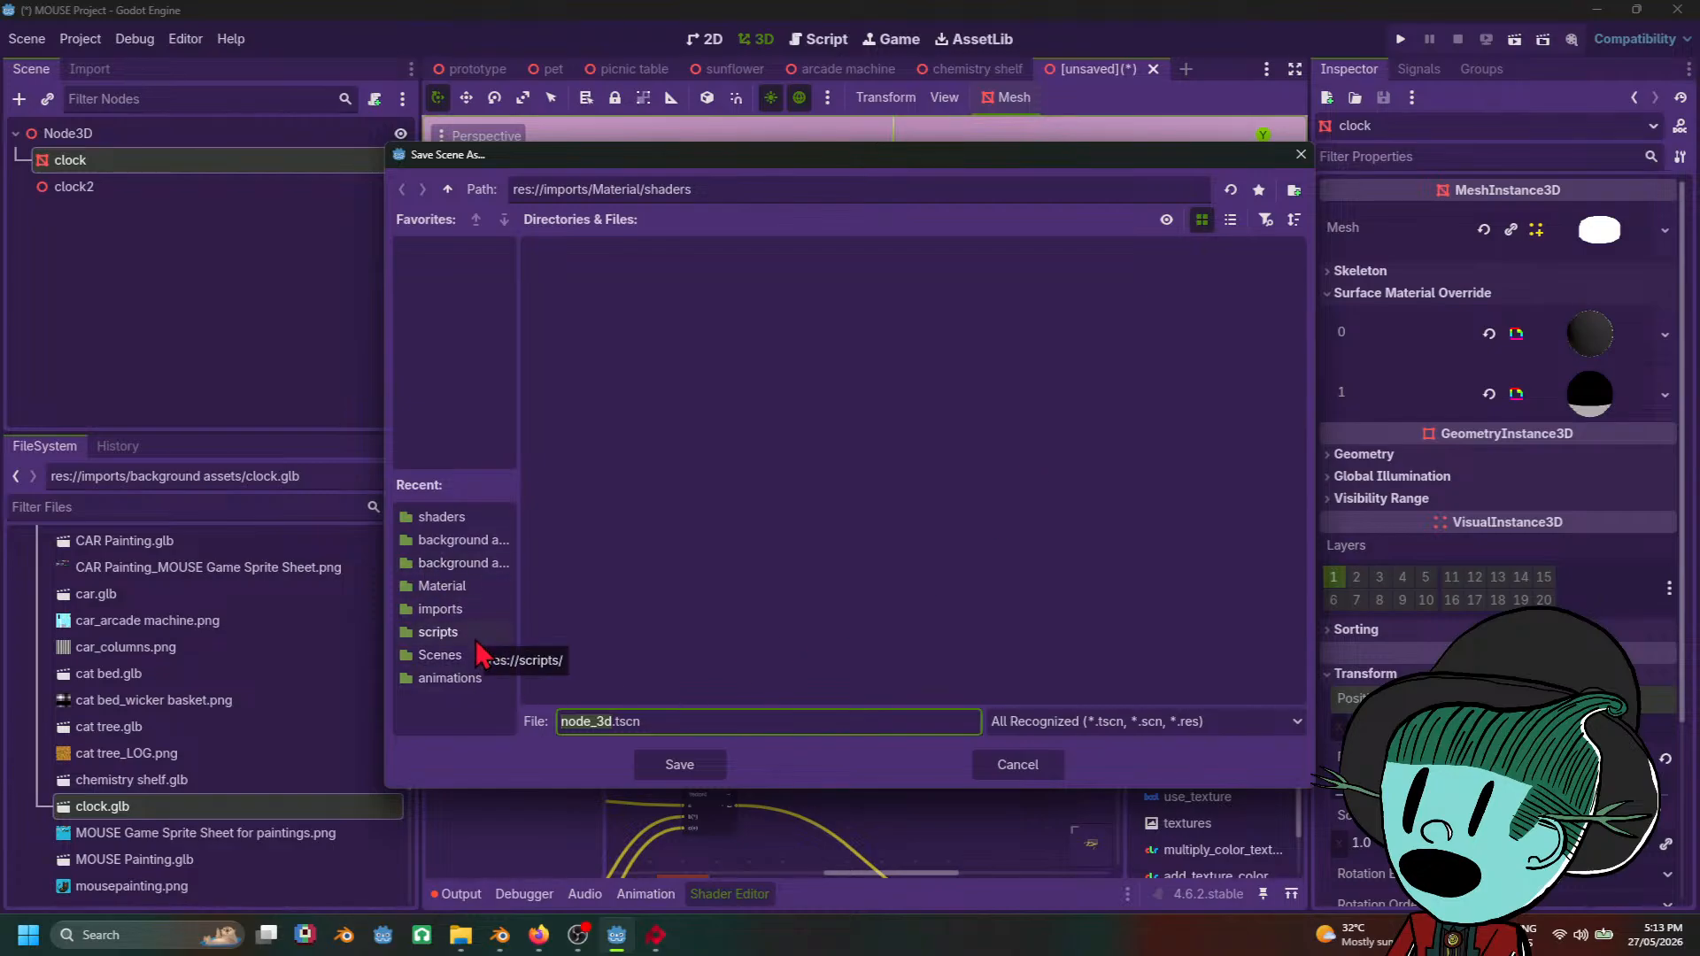
pyautogui.click(1018, 766)
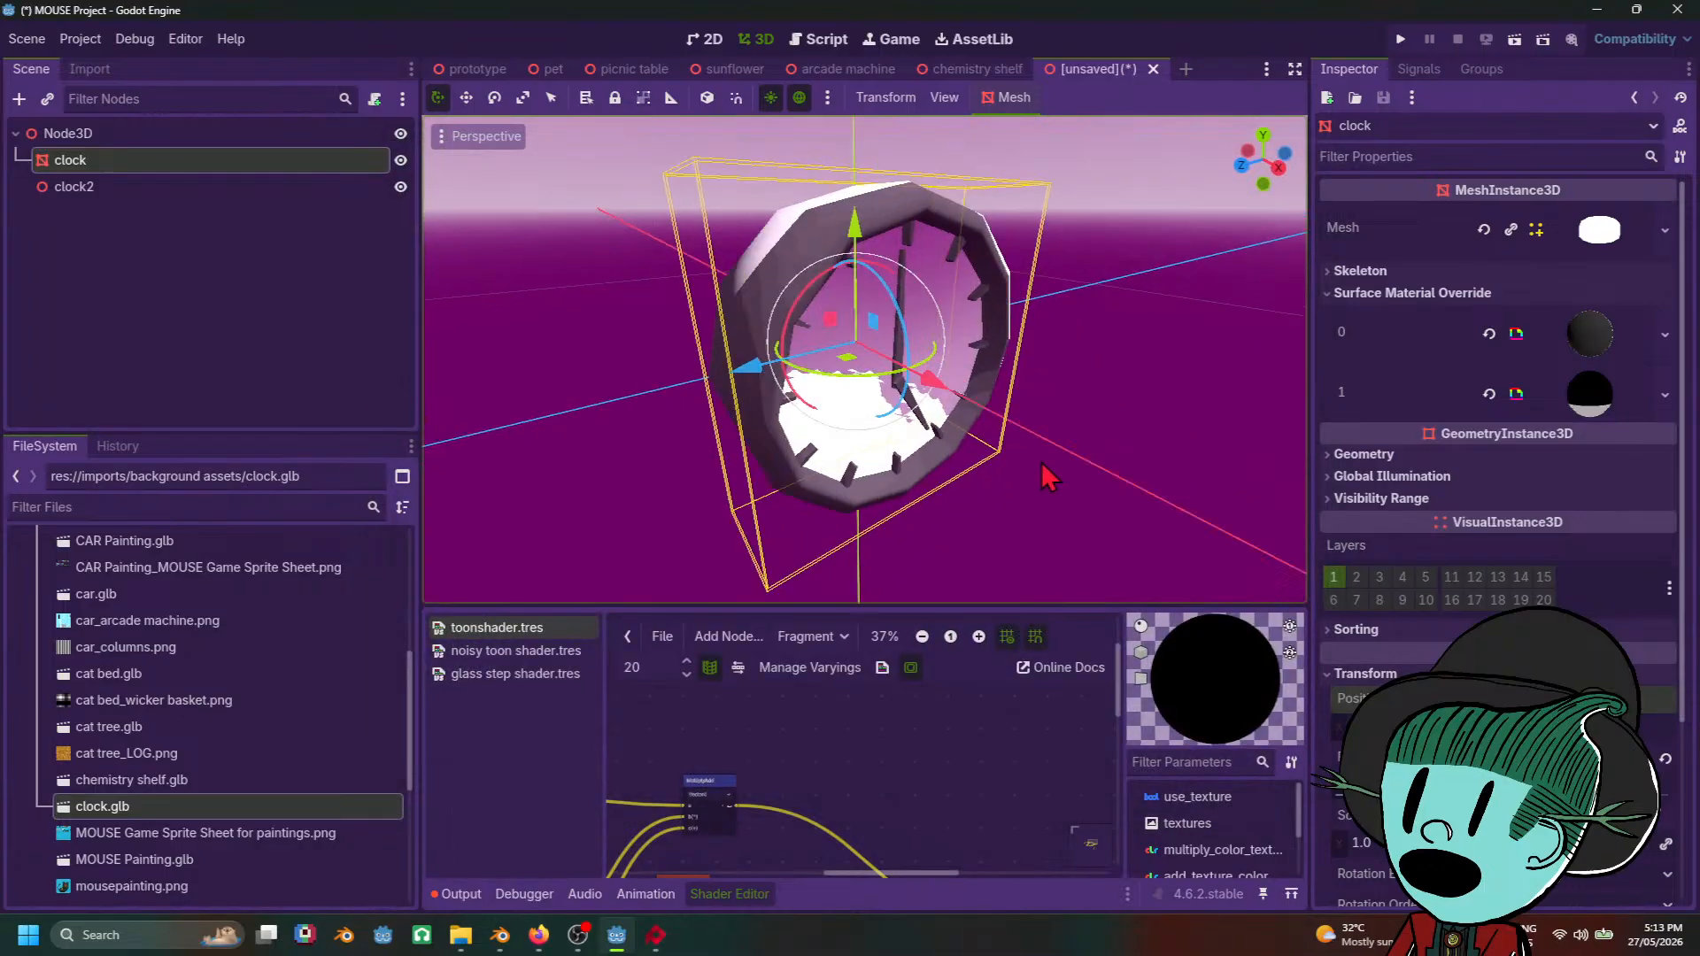
pyautogui.scroll(5, 1033, 448)
pyautogui.scroll(-5, 1032, 449)
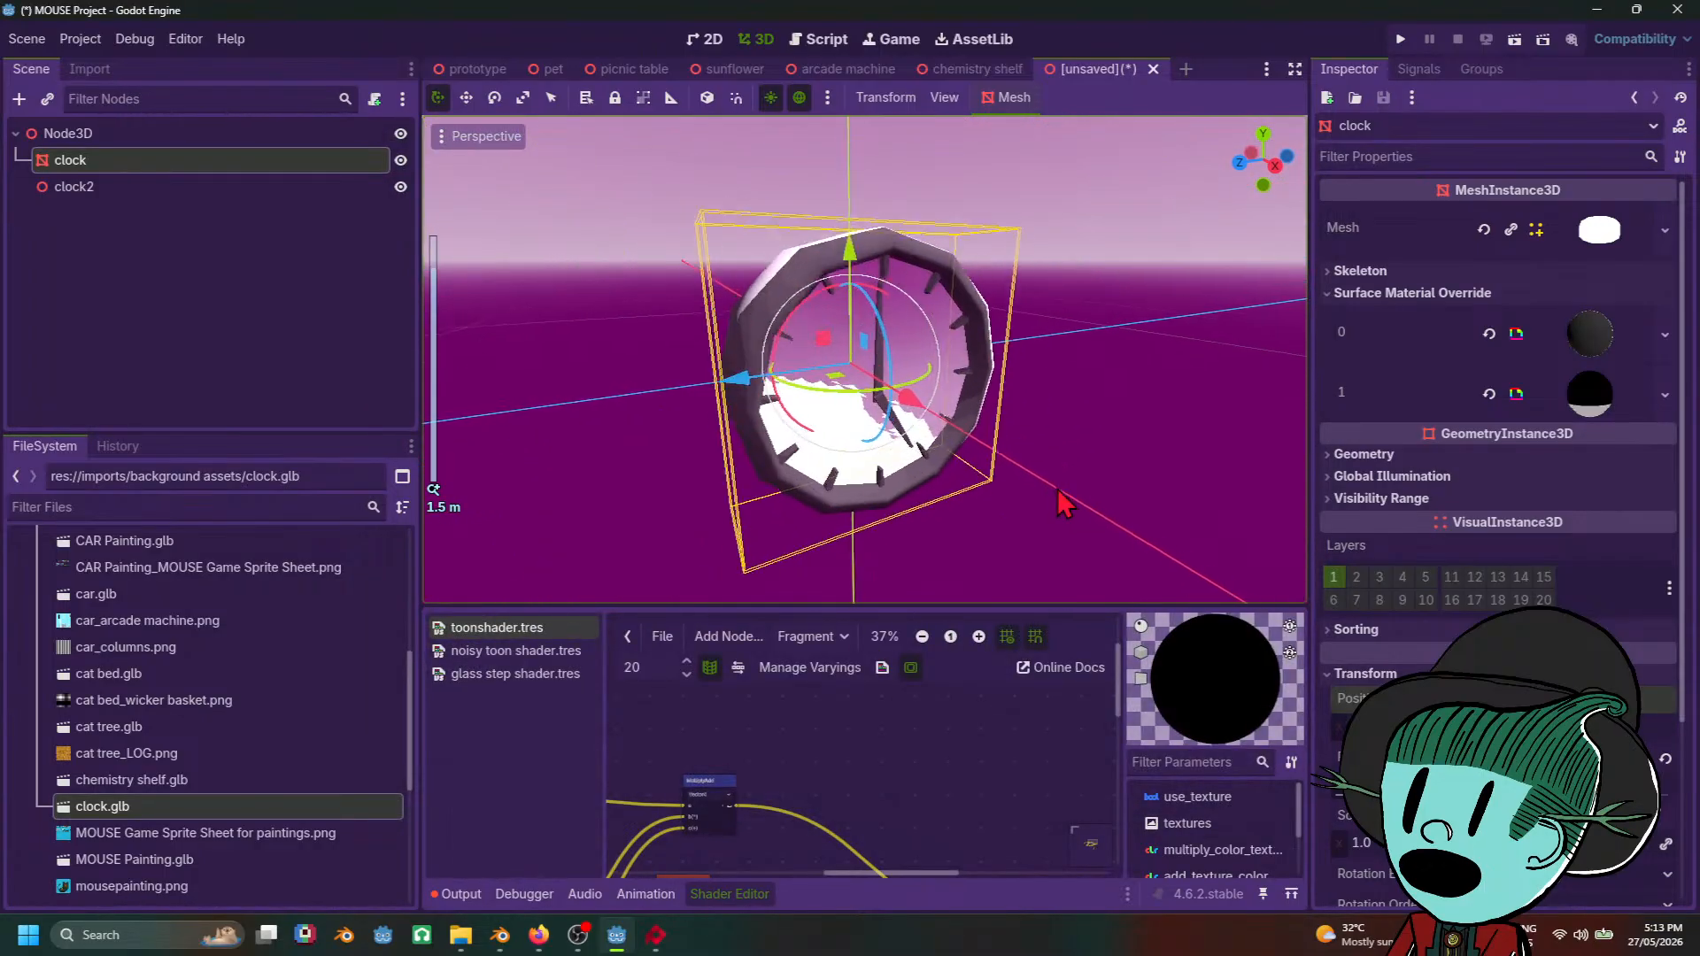
pyautogui.scroll(1, 1065, 504)
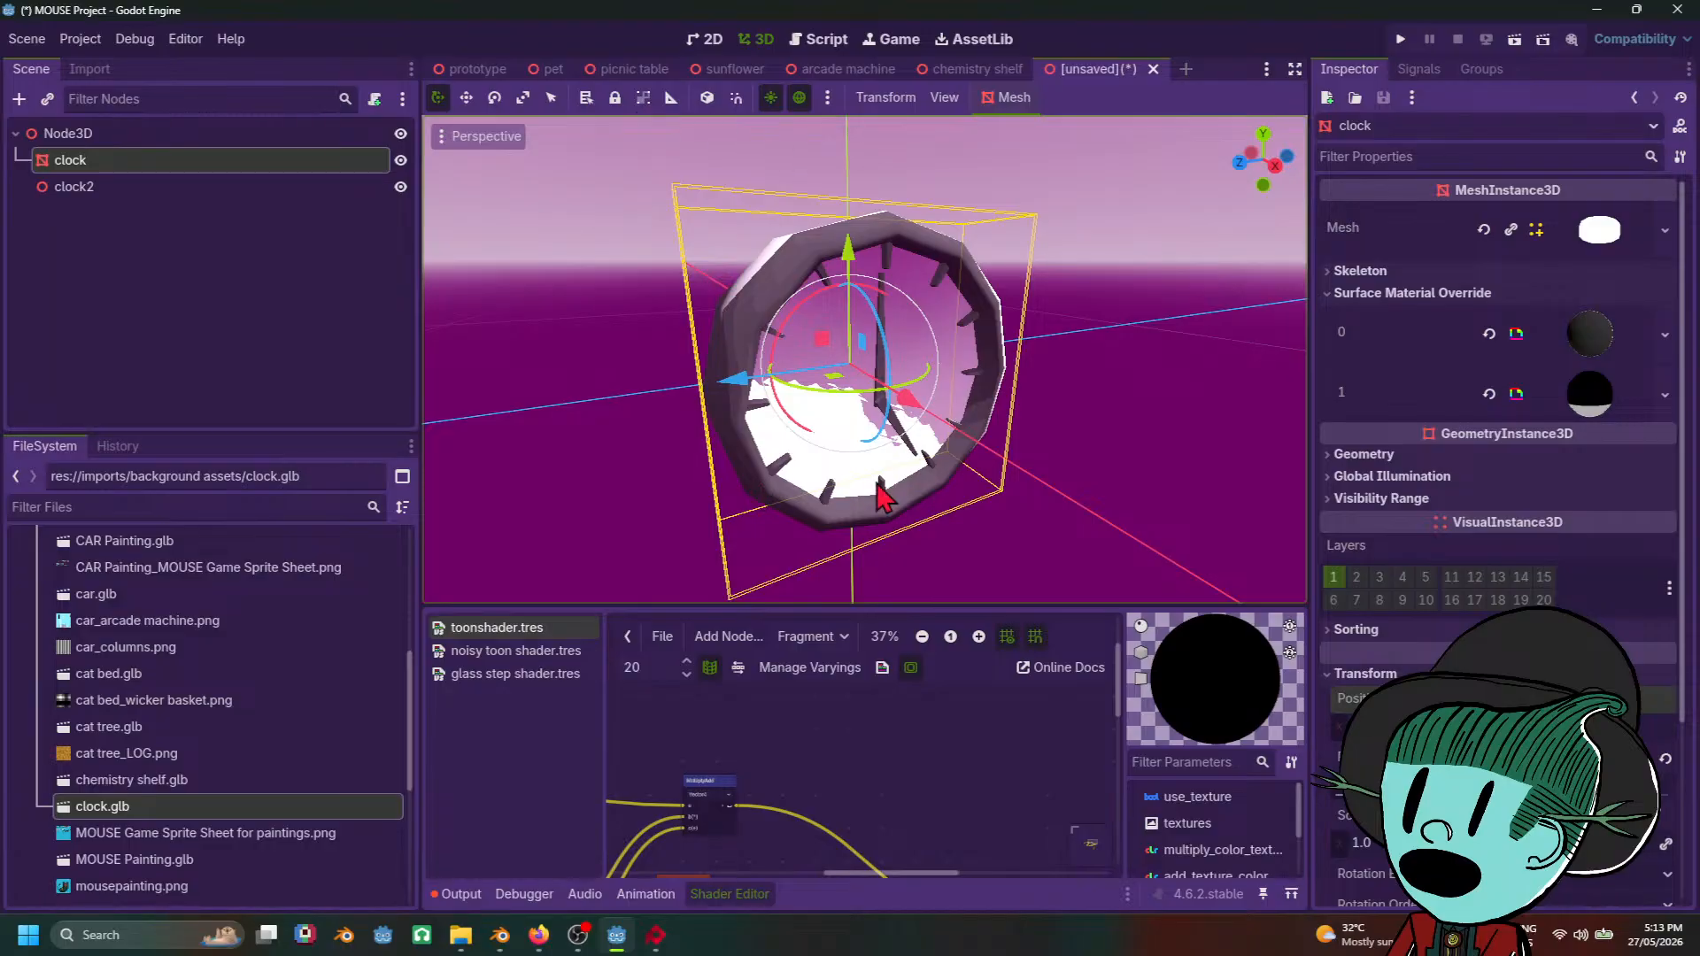
# Step: Save the scene as clock.tscn in res://Scenes/assets/background assets
pyautogui.hotkey('ctrl', 's')
pyautogui.click(467, 571)
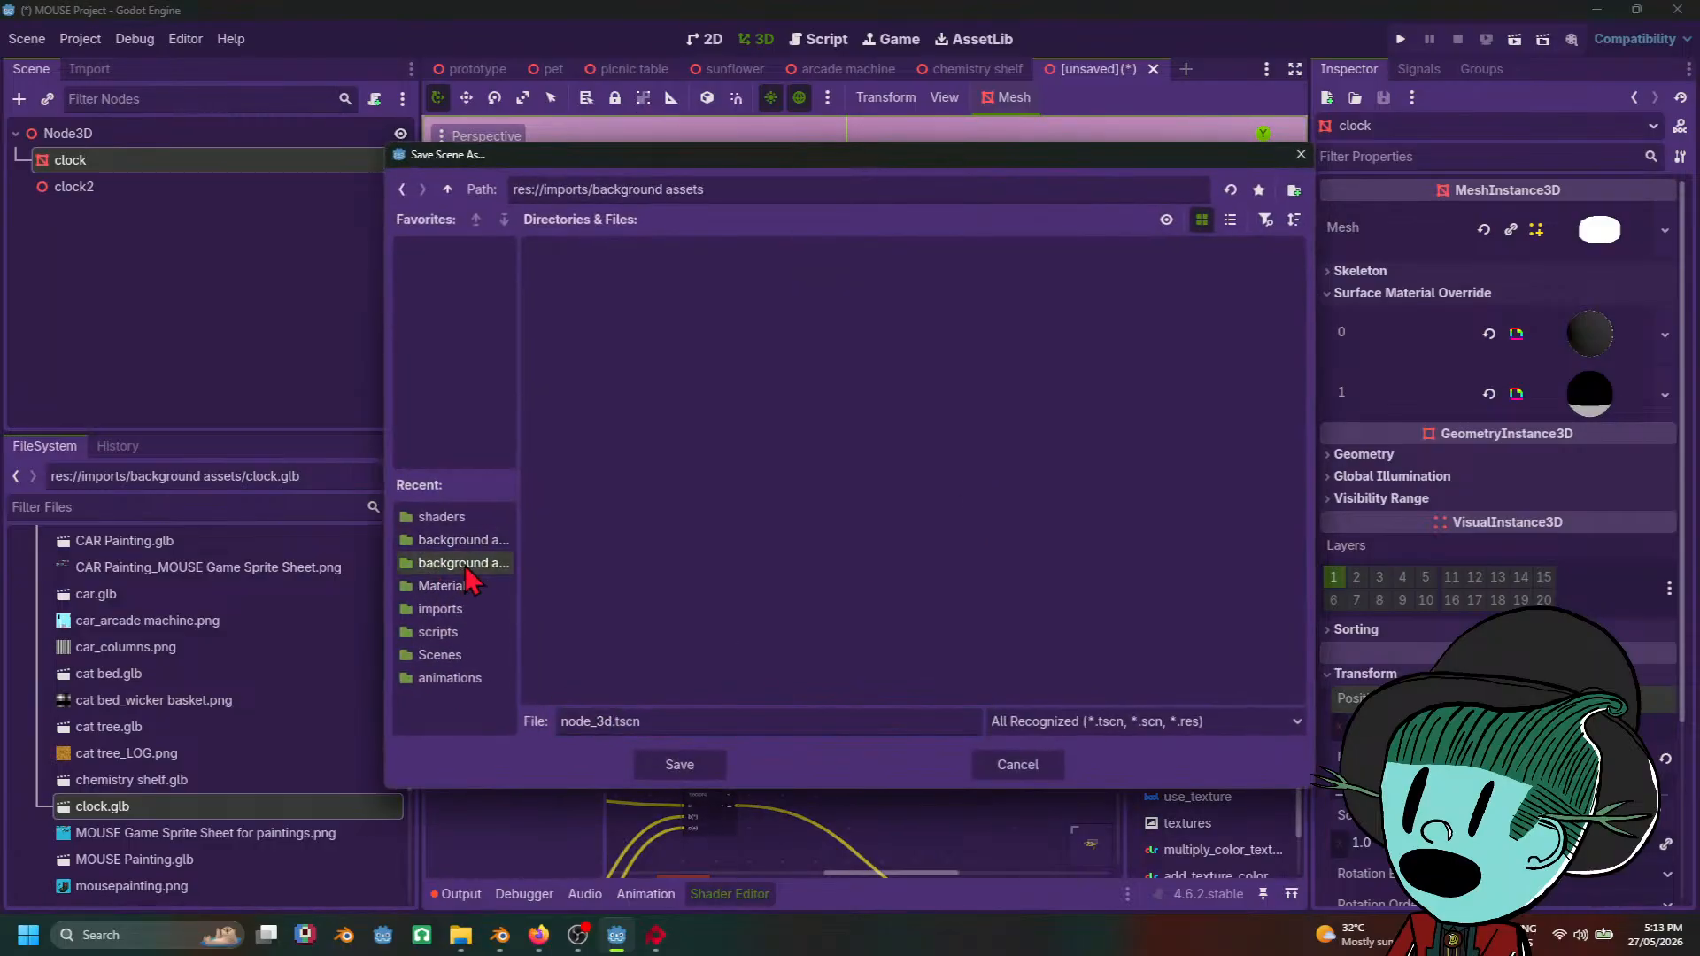
pyautogui.click(490, 544)
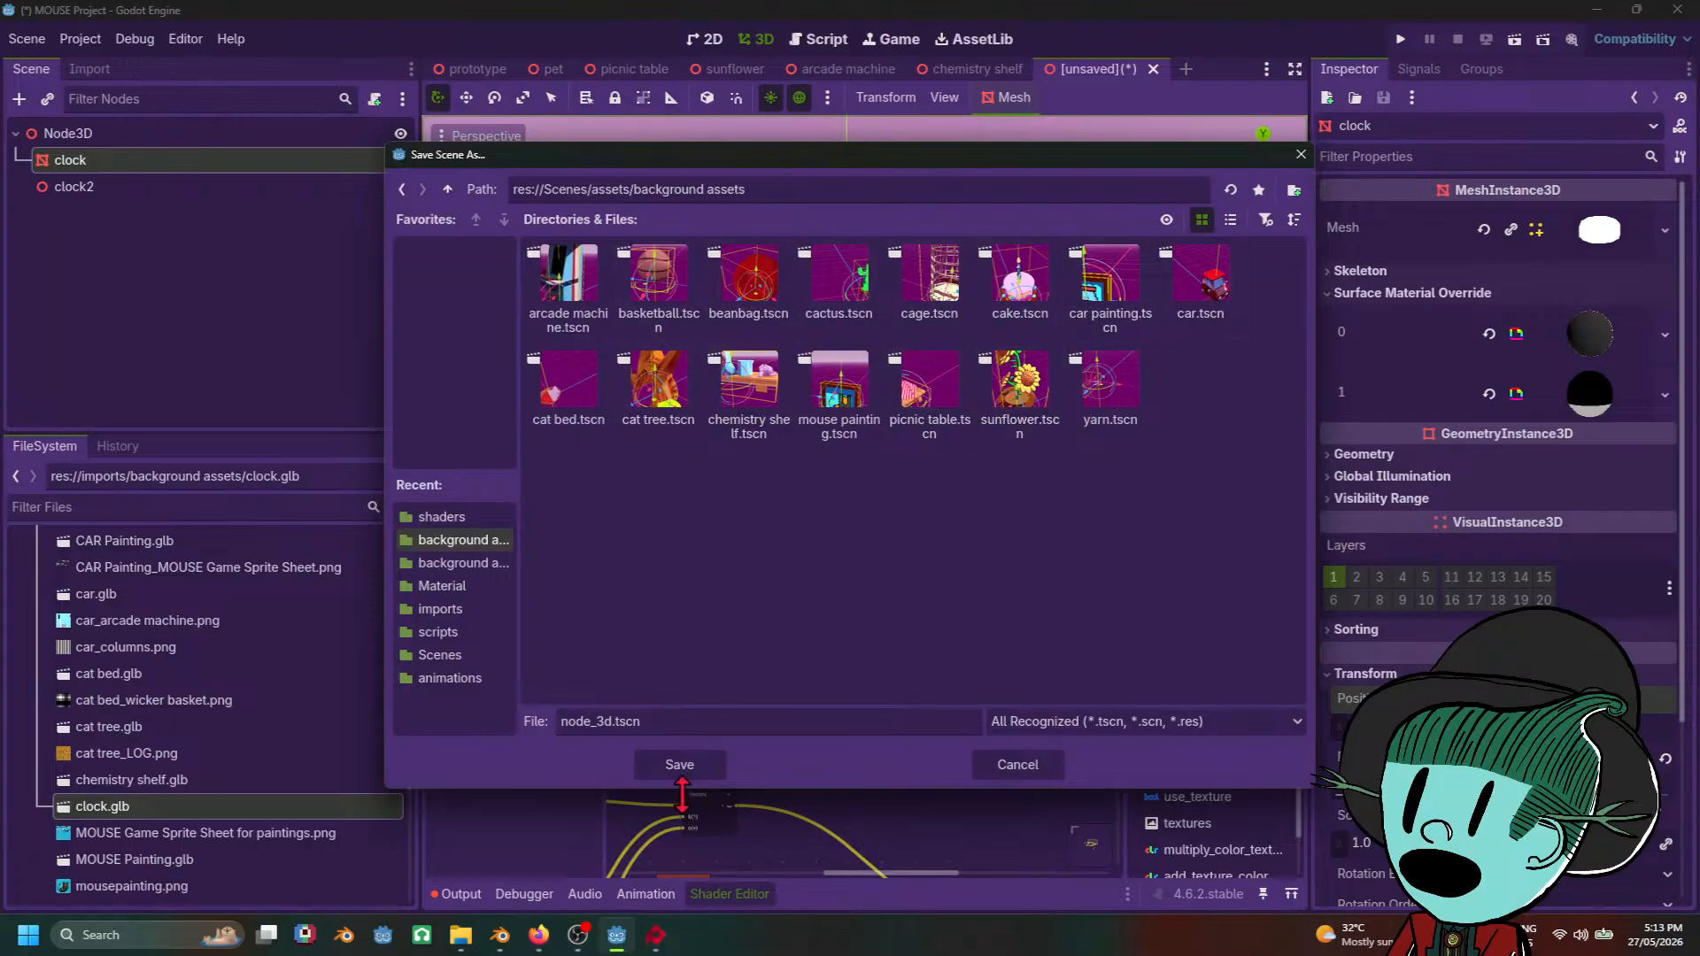
pyautogui.moveTo(613, 720); pyautogui.dragTo(547, 720)
pyautogui.click(680, 764)
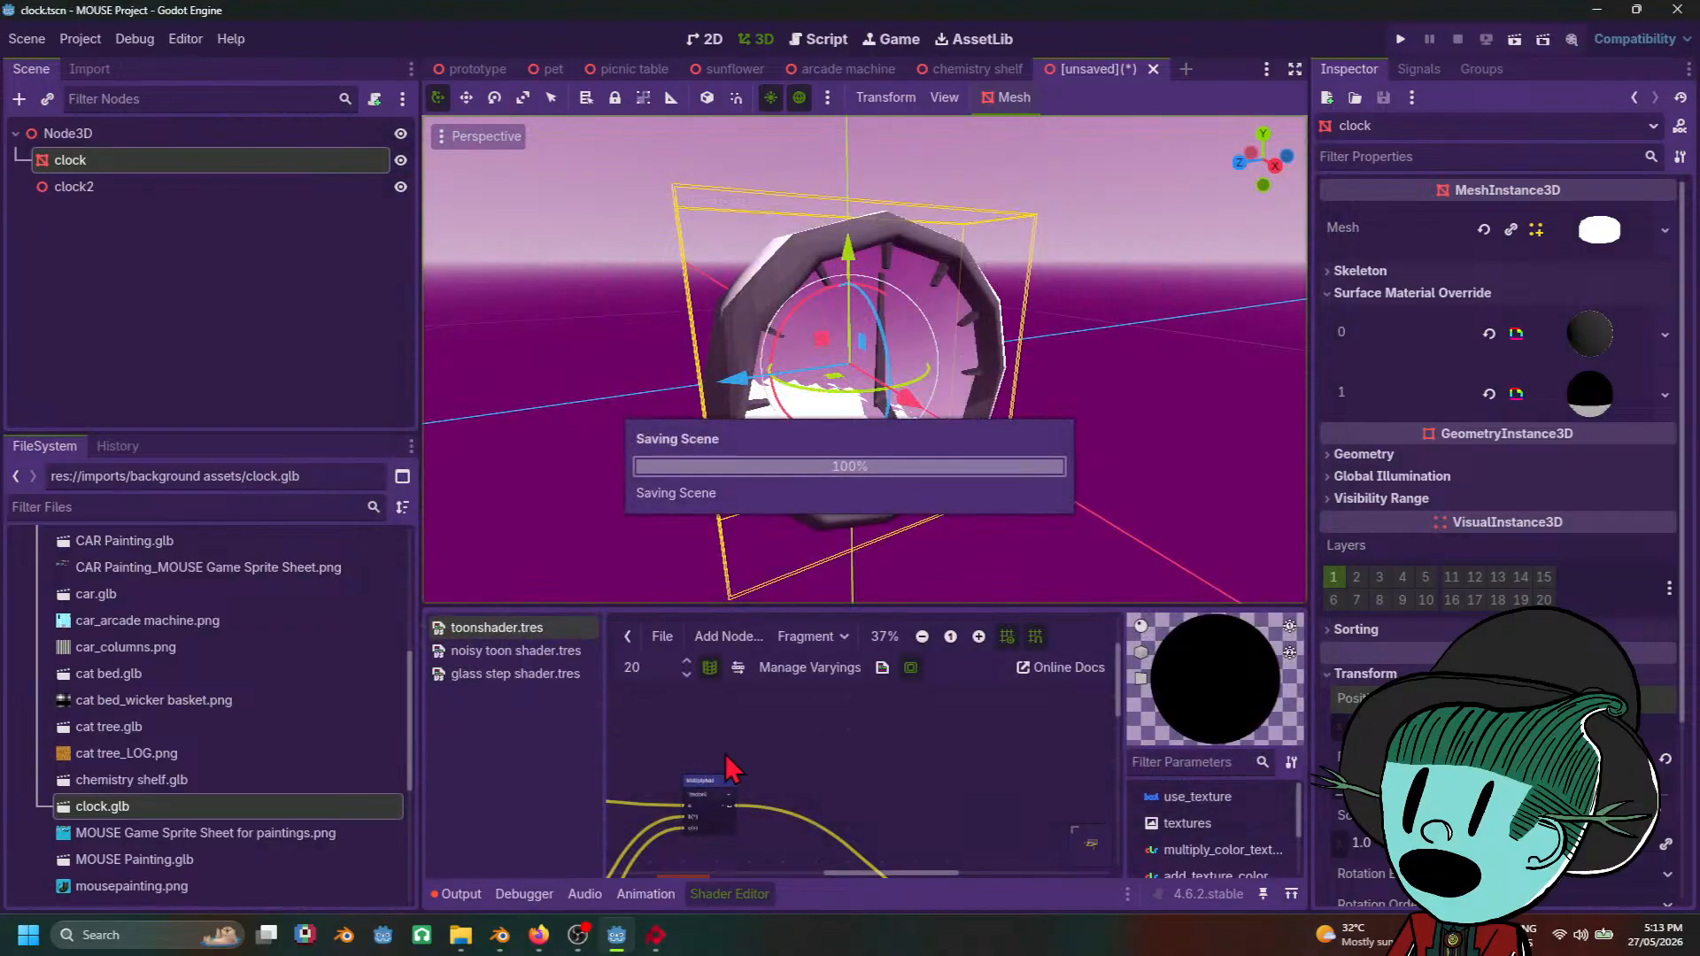
# Step: Delete the leftover clock2 node from the clock scene and save the scene
pyautogui.scroll(-3, 1083, 345)
pyautogui.moveTo(1085, 412); pyautogui.dragTo(1171, 554, button='middle')
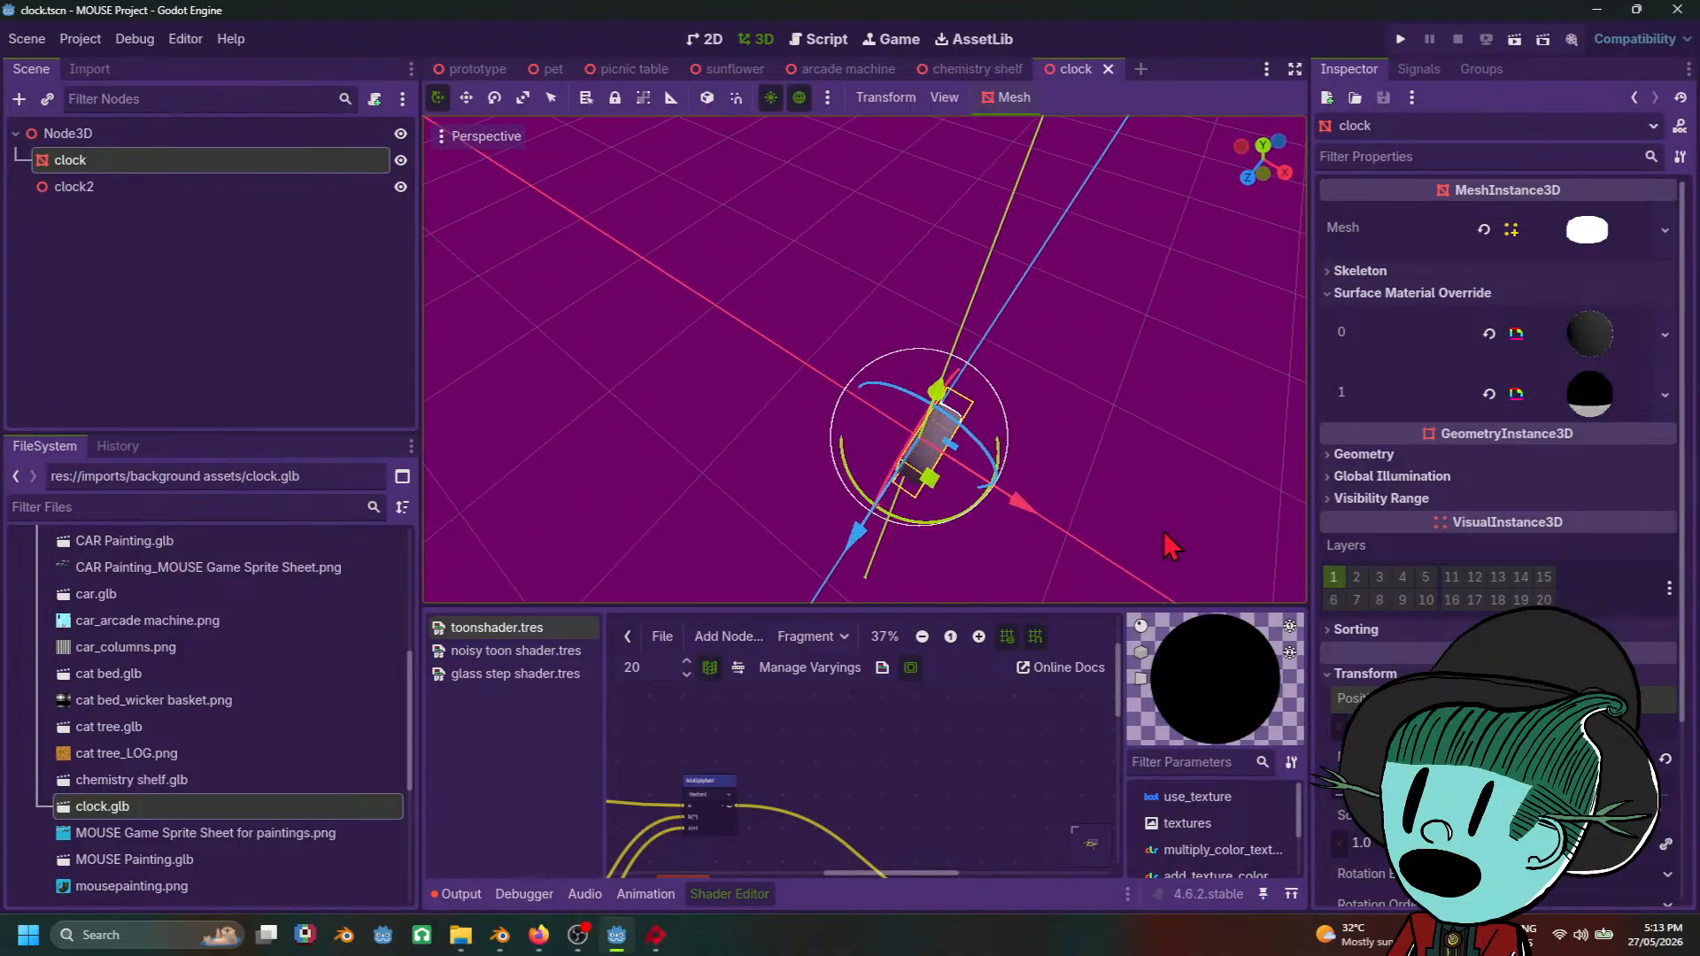
pyautogui.rightClick(112, 186)
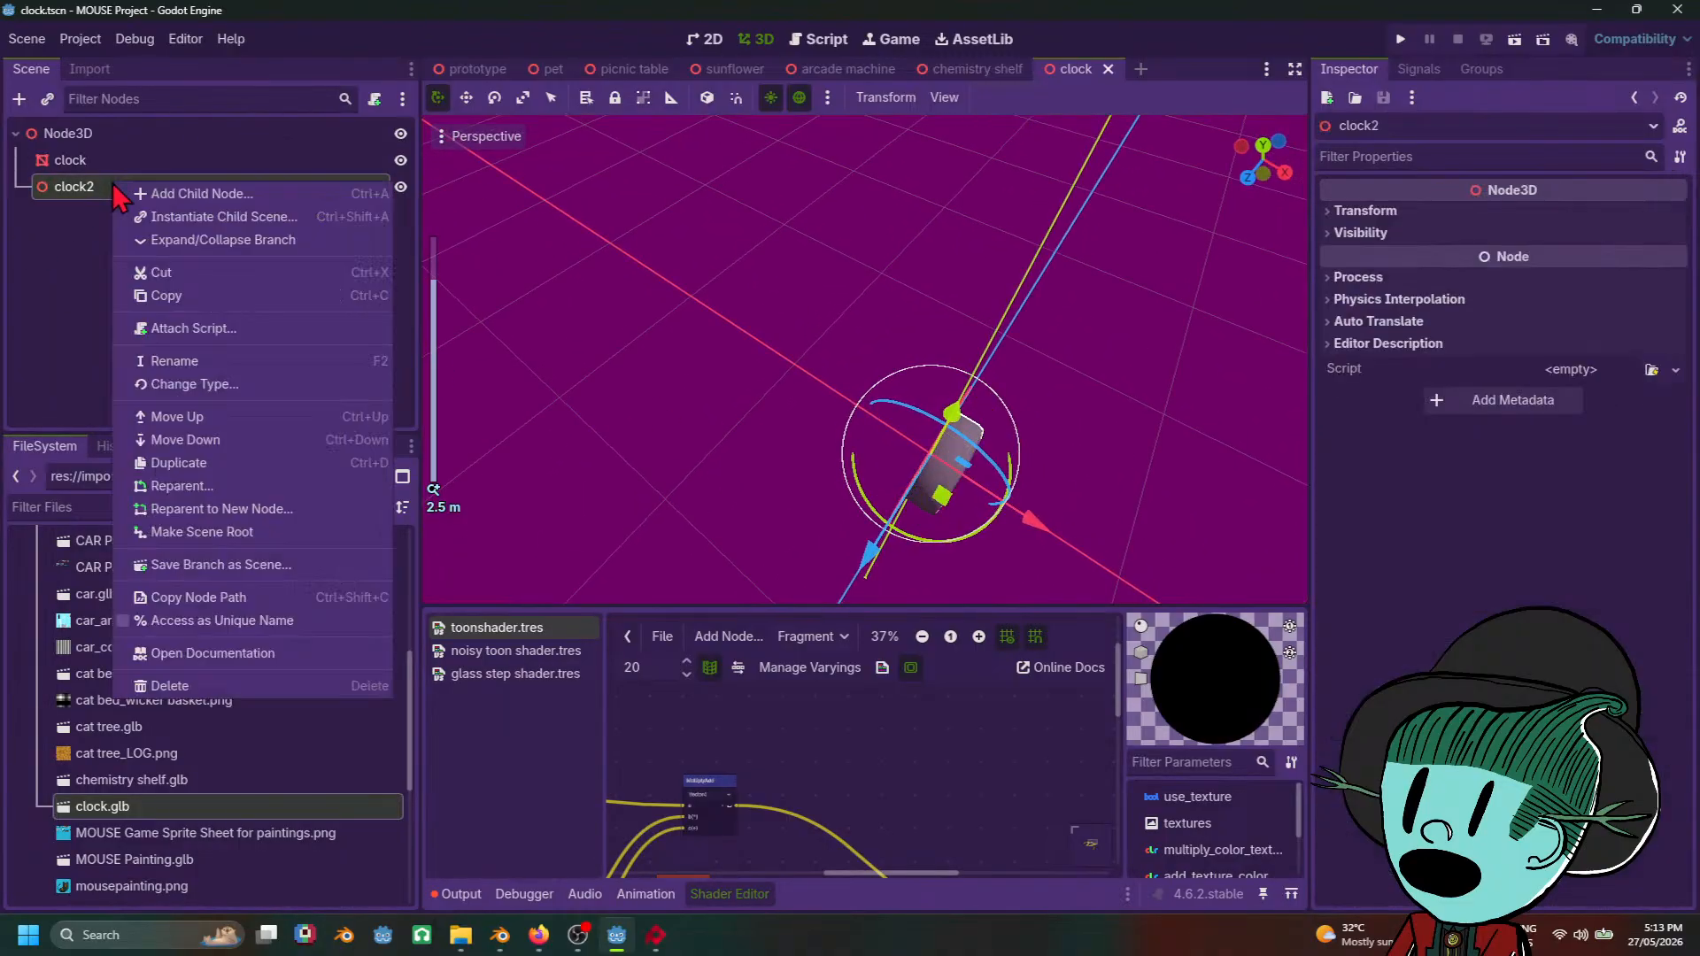
pyautogui.click(204, 686)
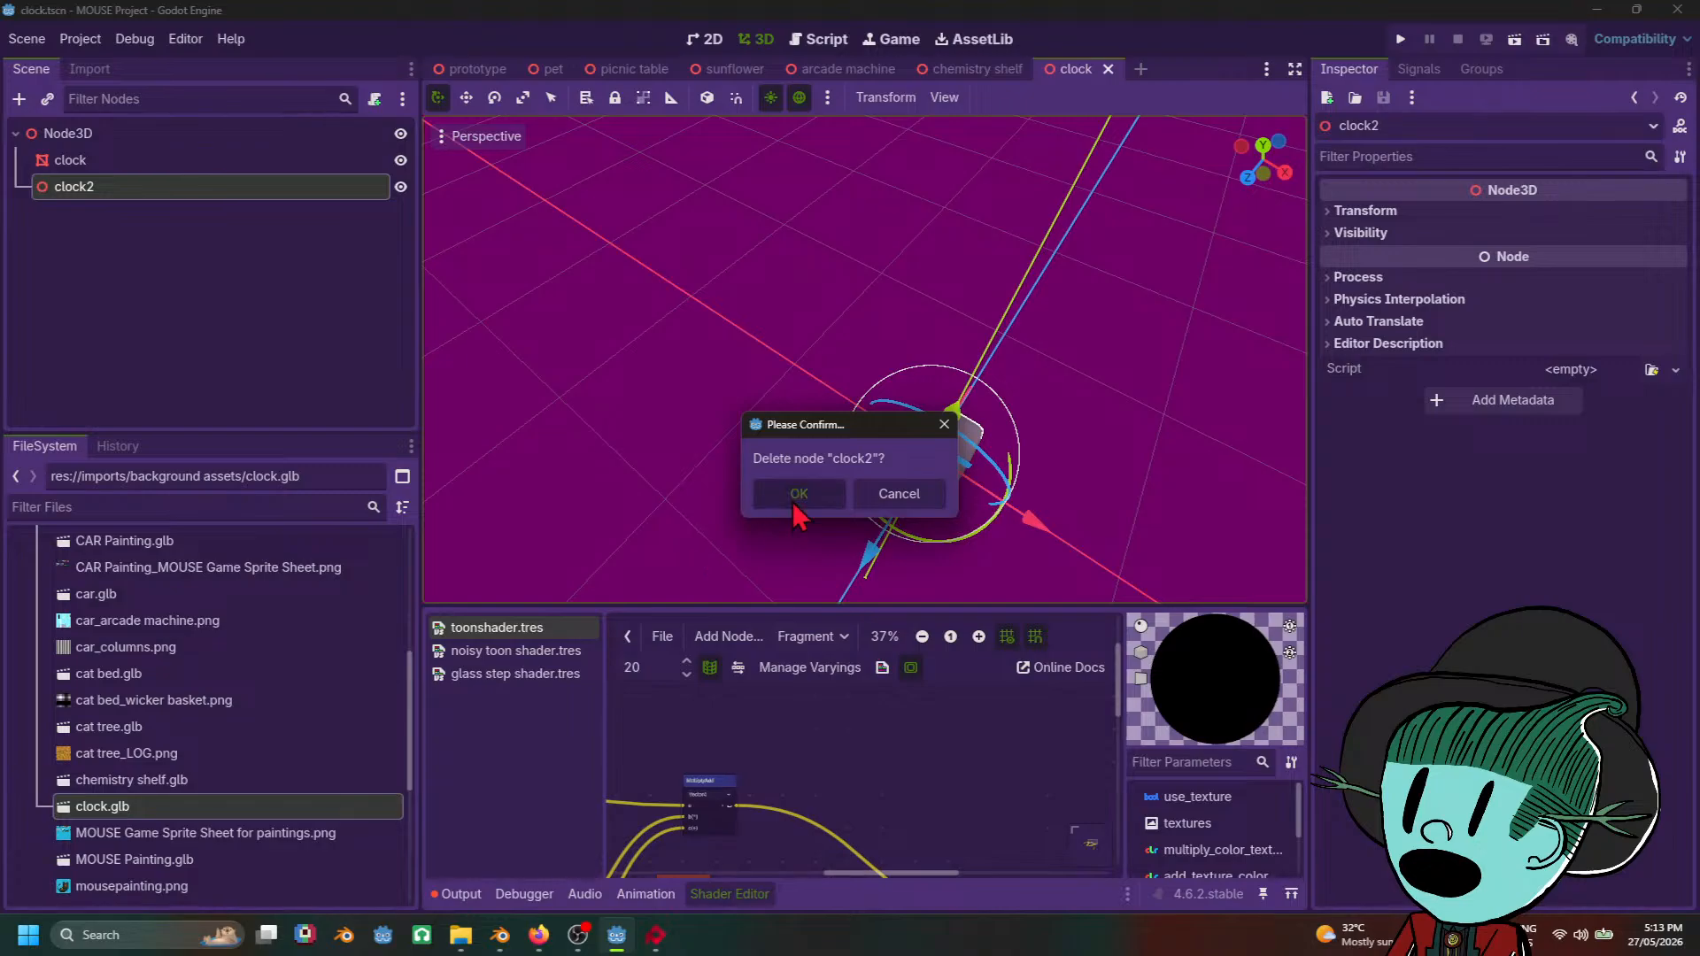
pyautogui.click(798, 494)
pyautogui.hotkey('ctrl', 's')
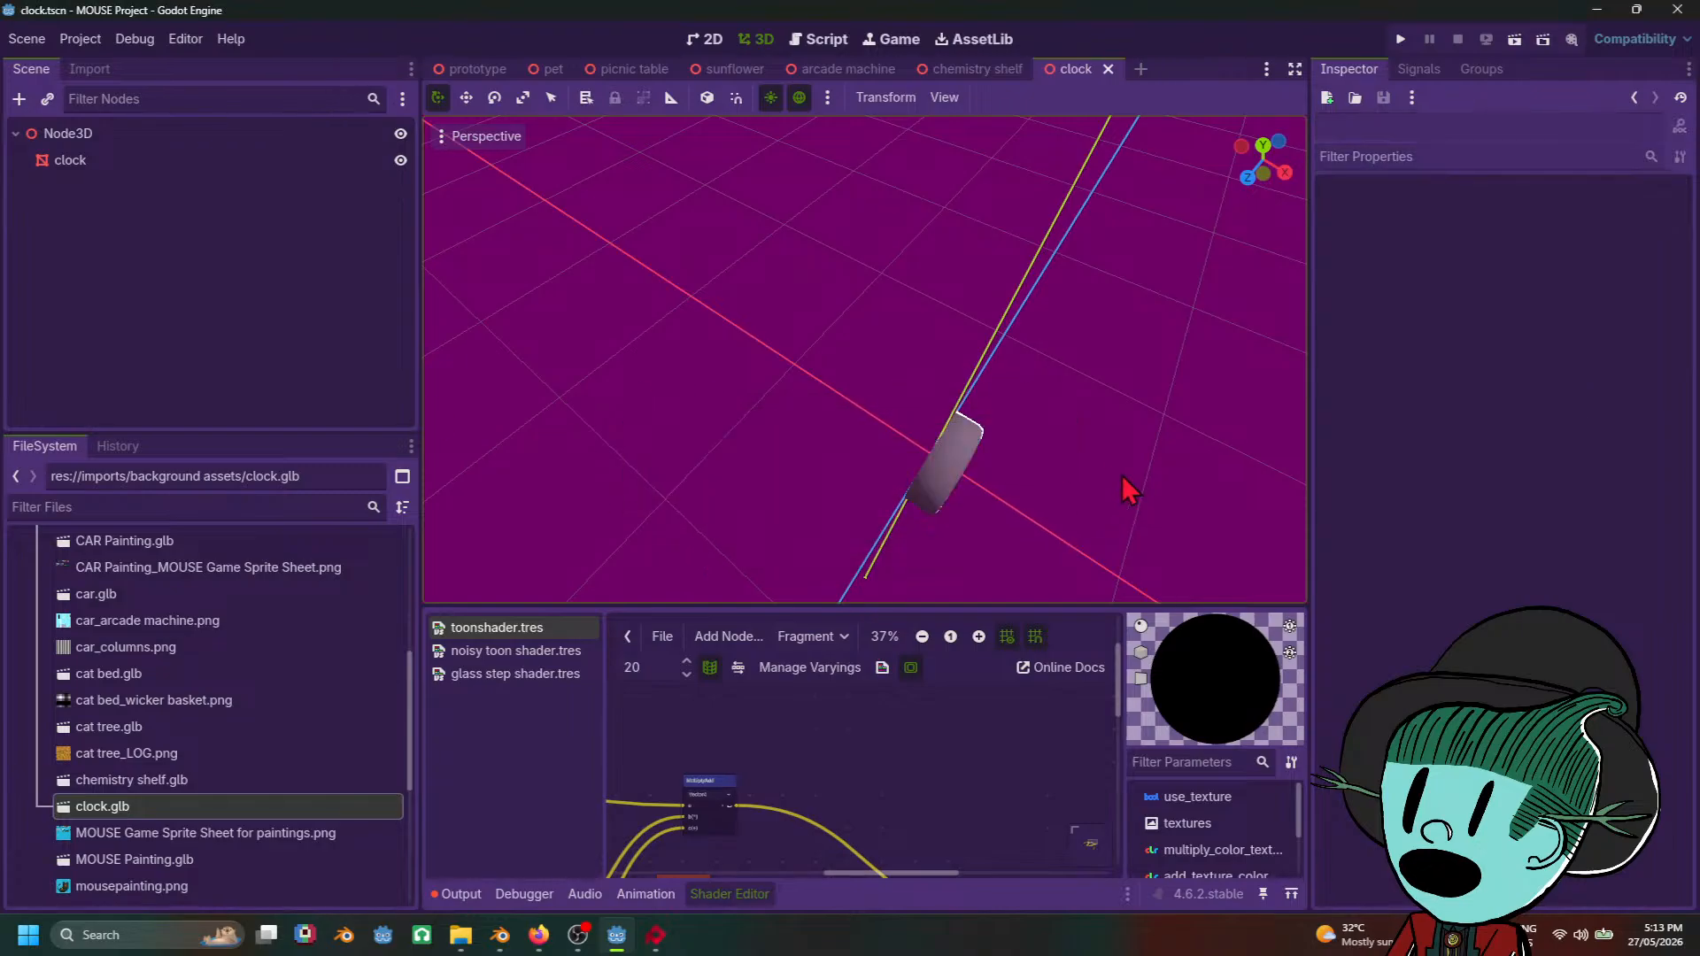
# Step: Select the clock mesh and expand its surface 0 material to show the glass step shader parameters
pyautogui.moveTo(1121, 477); pyautogui.dragTo(923, 381, button='middle')
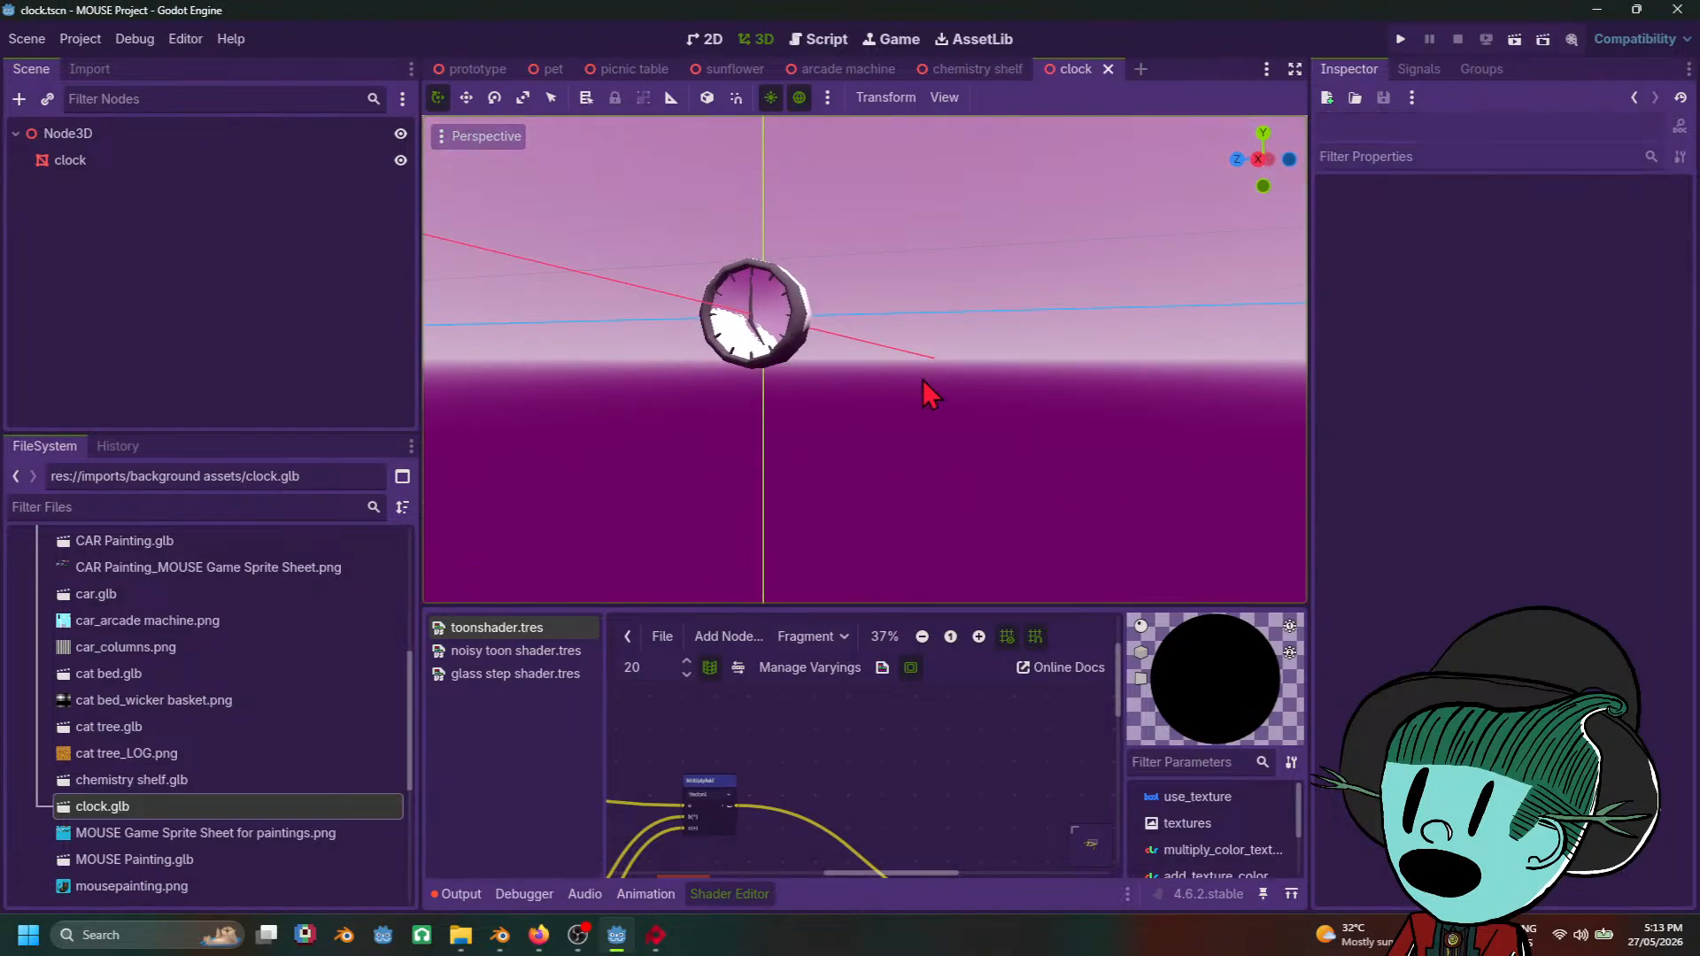
pyautogui.scroll(2, 923, 381)
pyautogui.click(754, 320)
pyautogui.moveTo(755, 320); pyautogui.dragTo(1059, 503, button='middle')
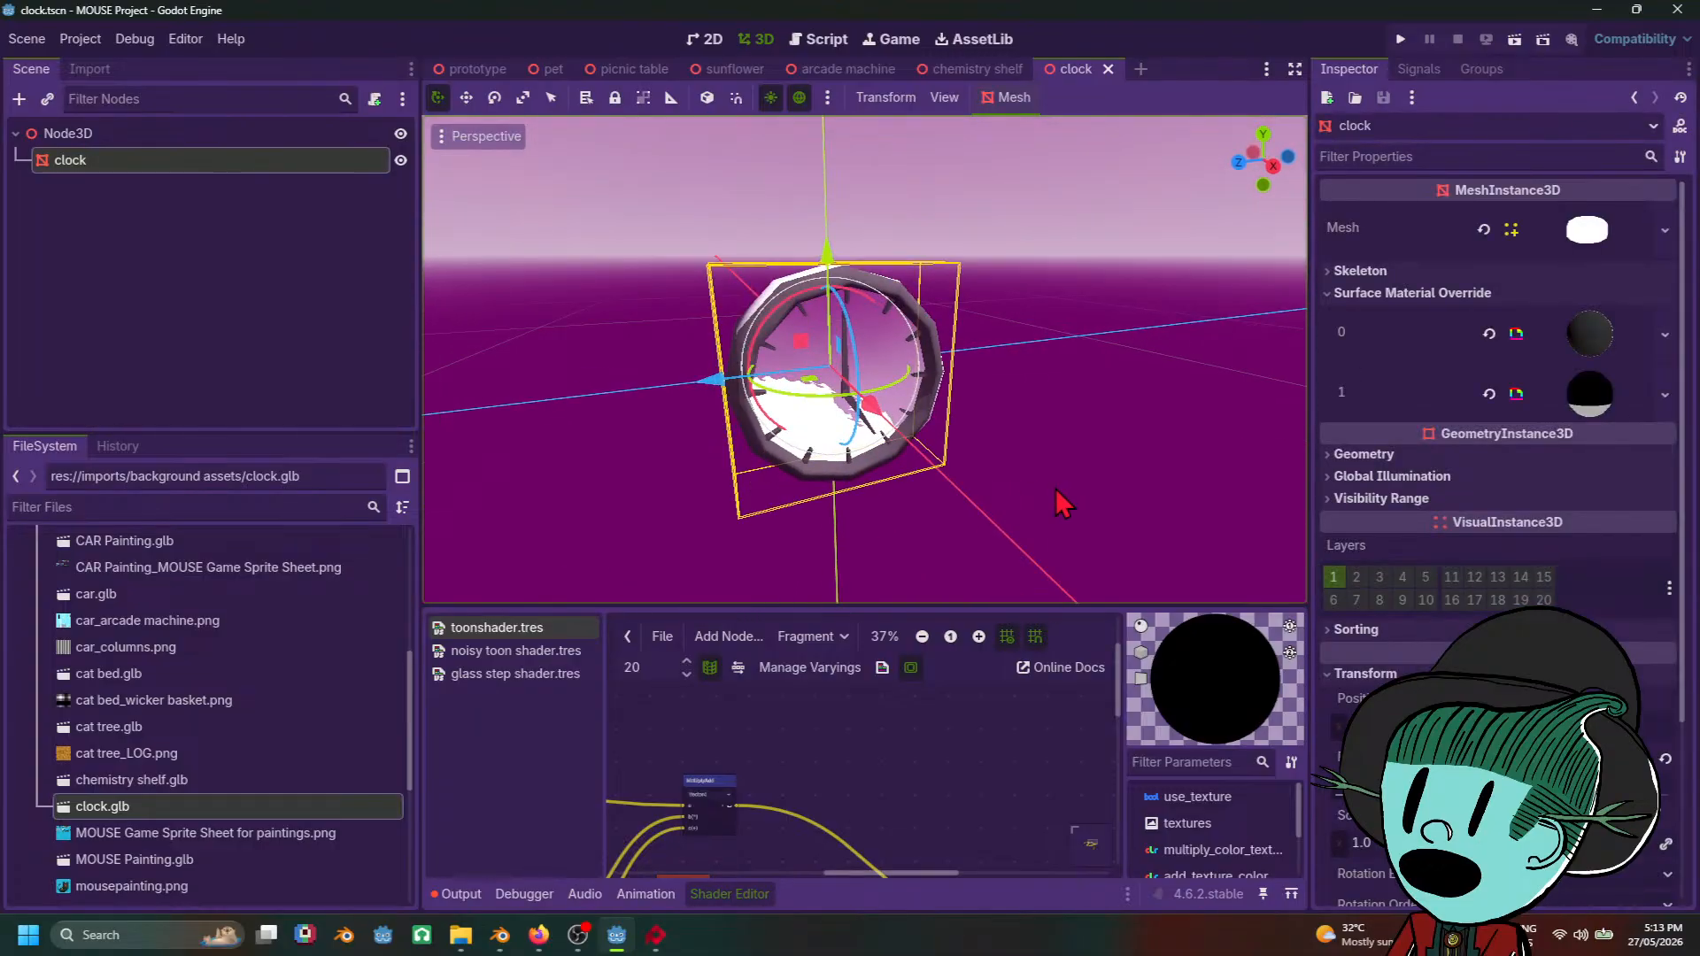
pyautogui.click(1592, 359)
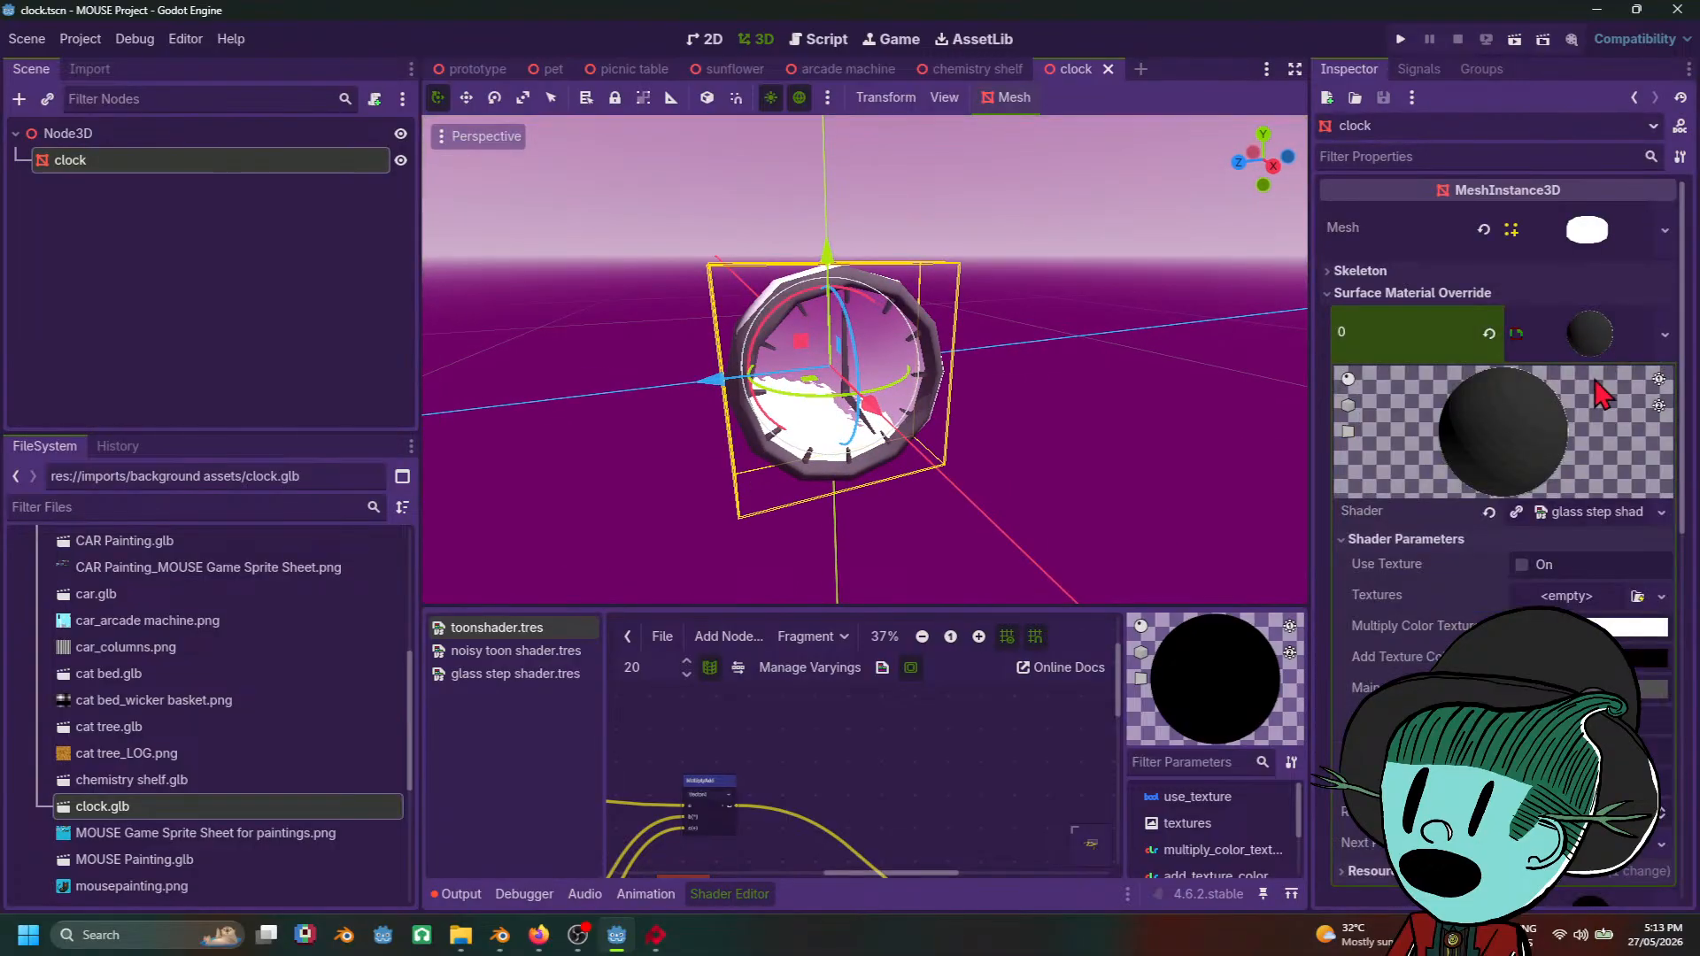
# Step: Set the main color of the clock's surface 0 material to a slightly darker grey and save the scene
pyautogui.click(1648, 689)
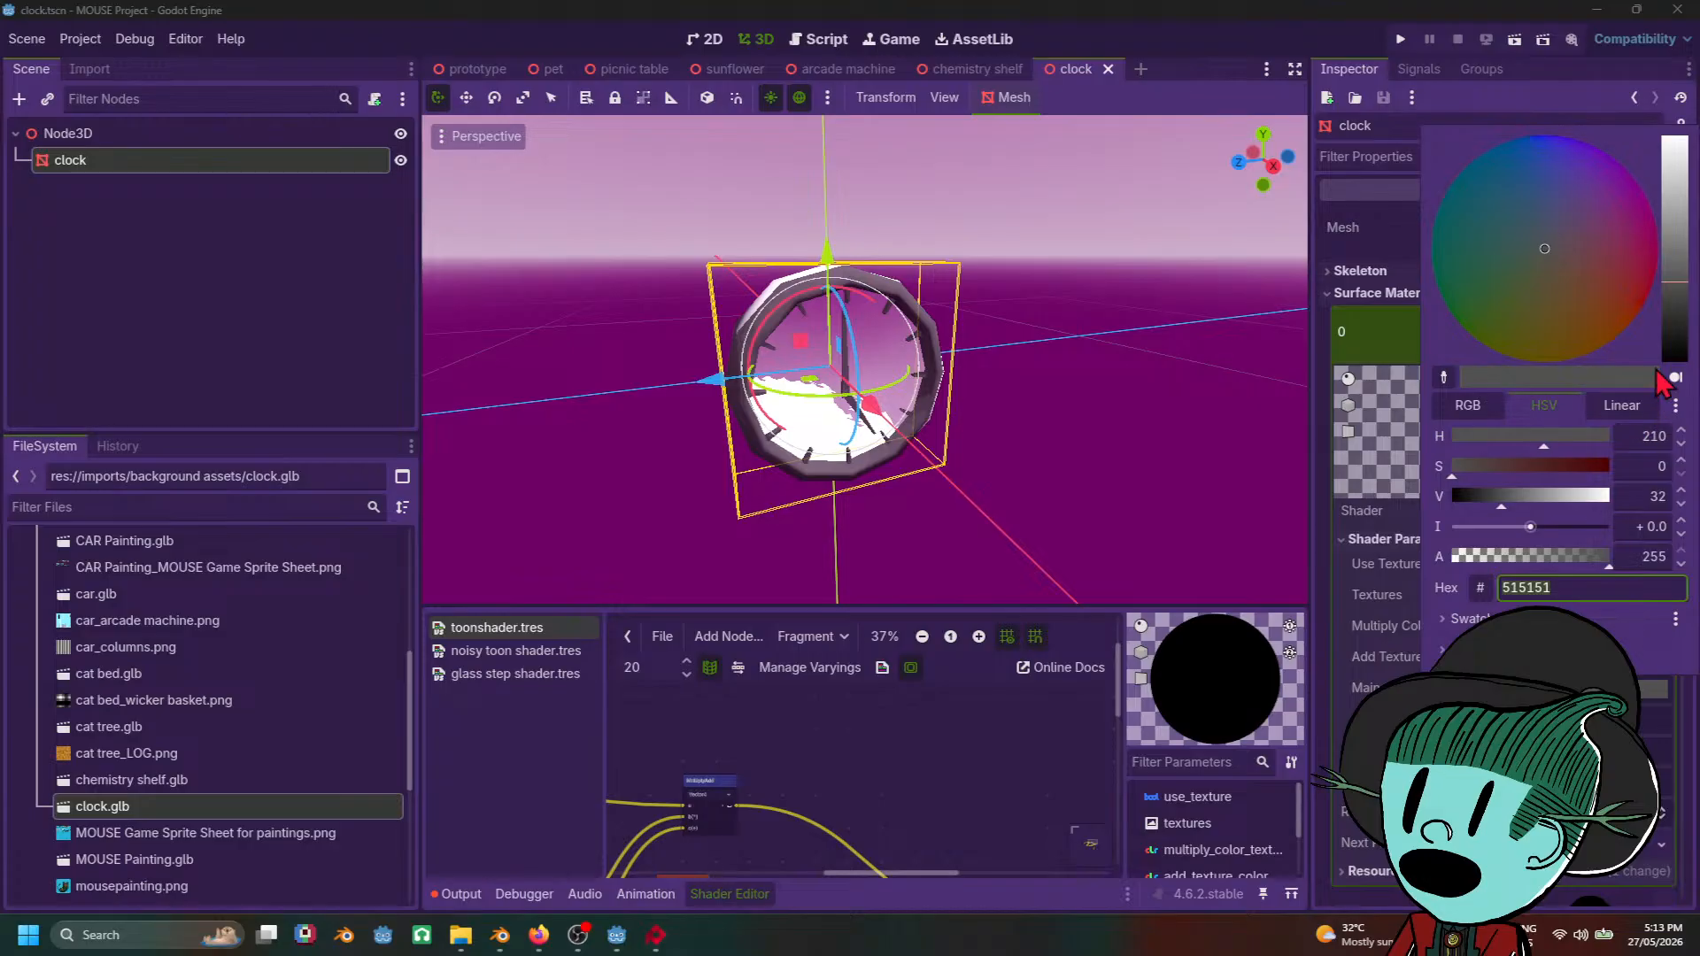
pyautogui.click(1681, 323)
pyautogui.click(1673, 287)
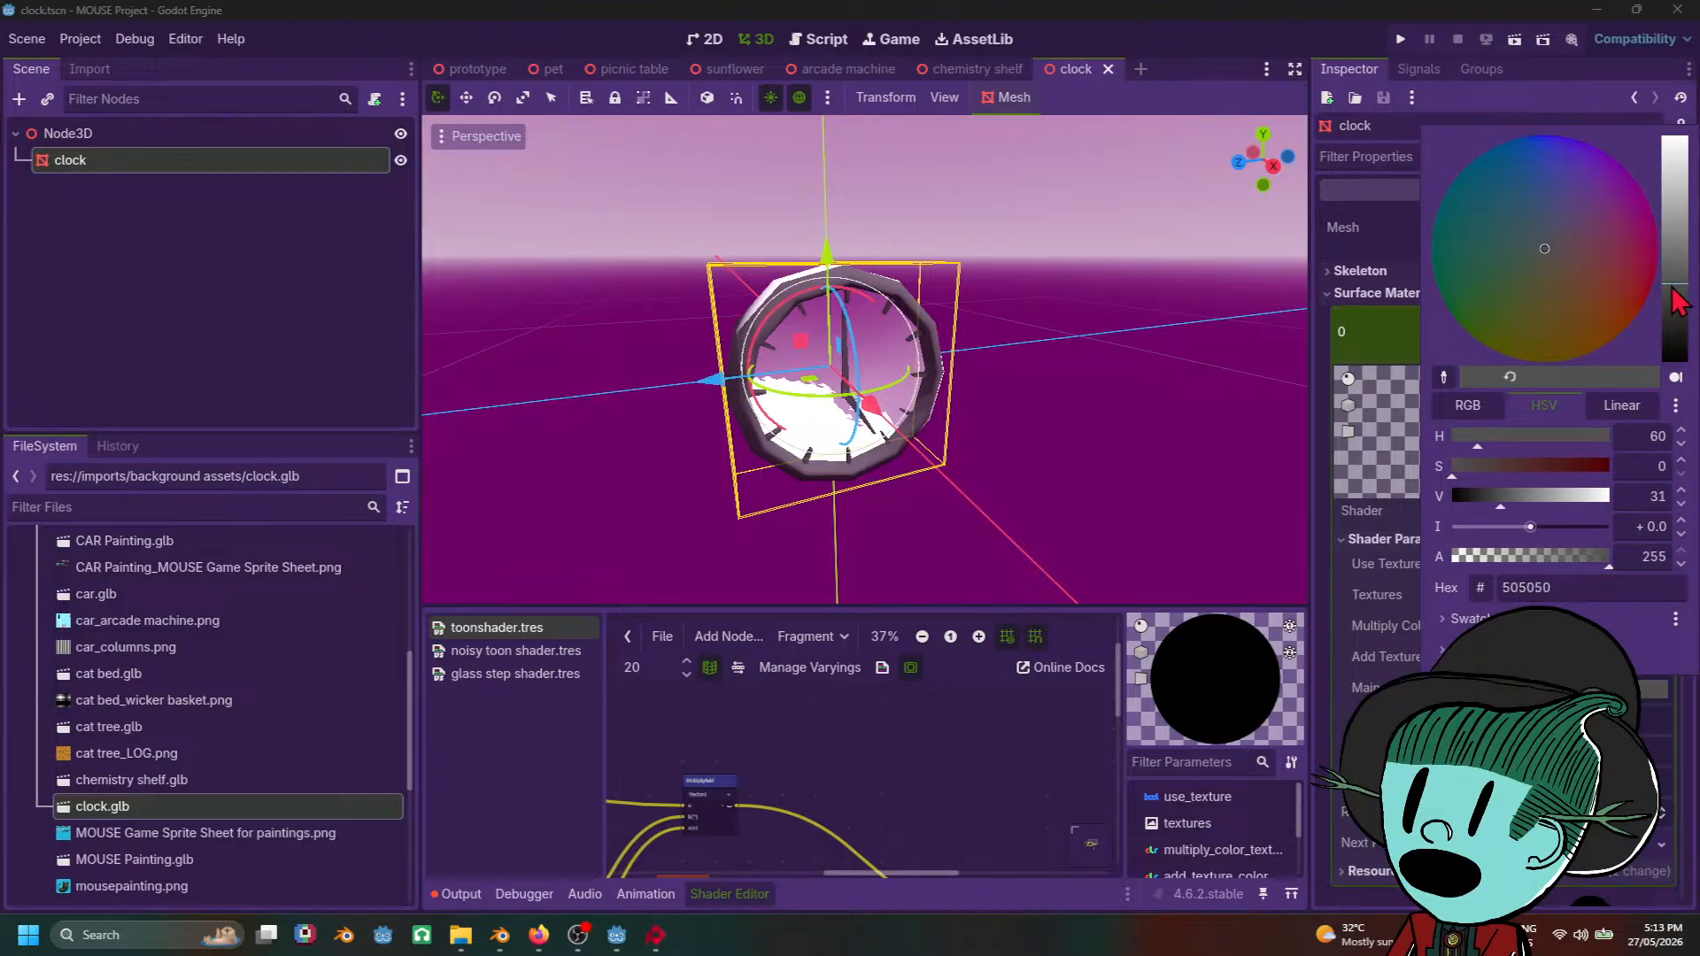
pyautogui.click(1674, 304)
pyautogui.click(1049, 456)
pyautogui.click(1048, 455)
pyautogui.moveTo(1048, 456); pyautogui.dragTo(816, 380, button='middle')
pyautogui.hotkey('ctrl', 's')
# Step: Tone down the highlights on the clock frame through the surface 0 material's shader parameters and save the scene
pyautogui.click(795, 370)
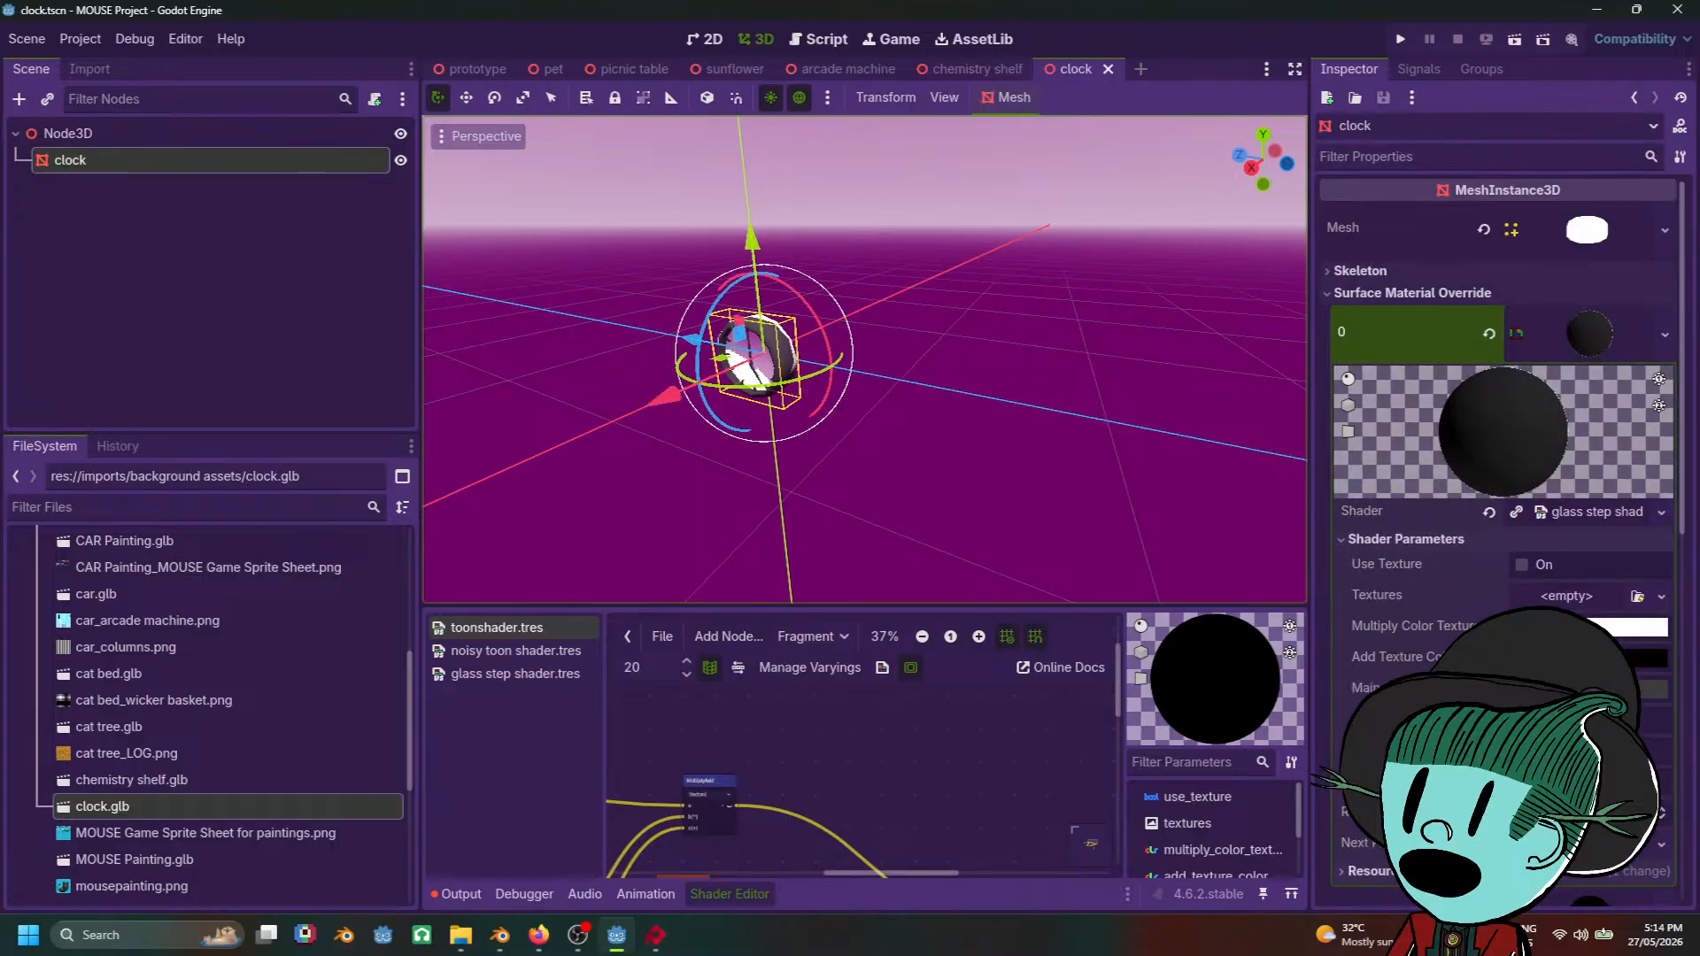
pyautogui.moveTo(1585, 750); pyautogui.dragTo(1594, 750)
pyautogui.moveTo(1019, 460); pyautogui.dragTo(1061, 488, button='middle')
pyautogui.click(993, 412)
pyautogui.scroll(3, 1001, 433)
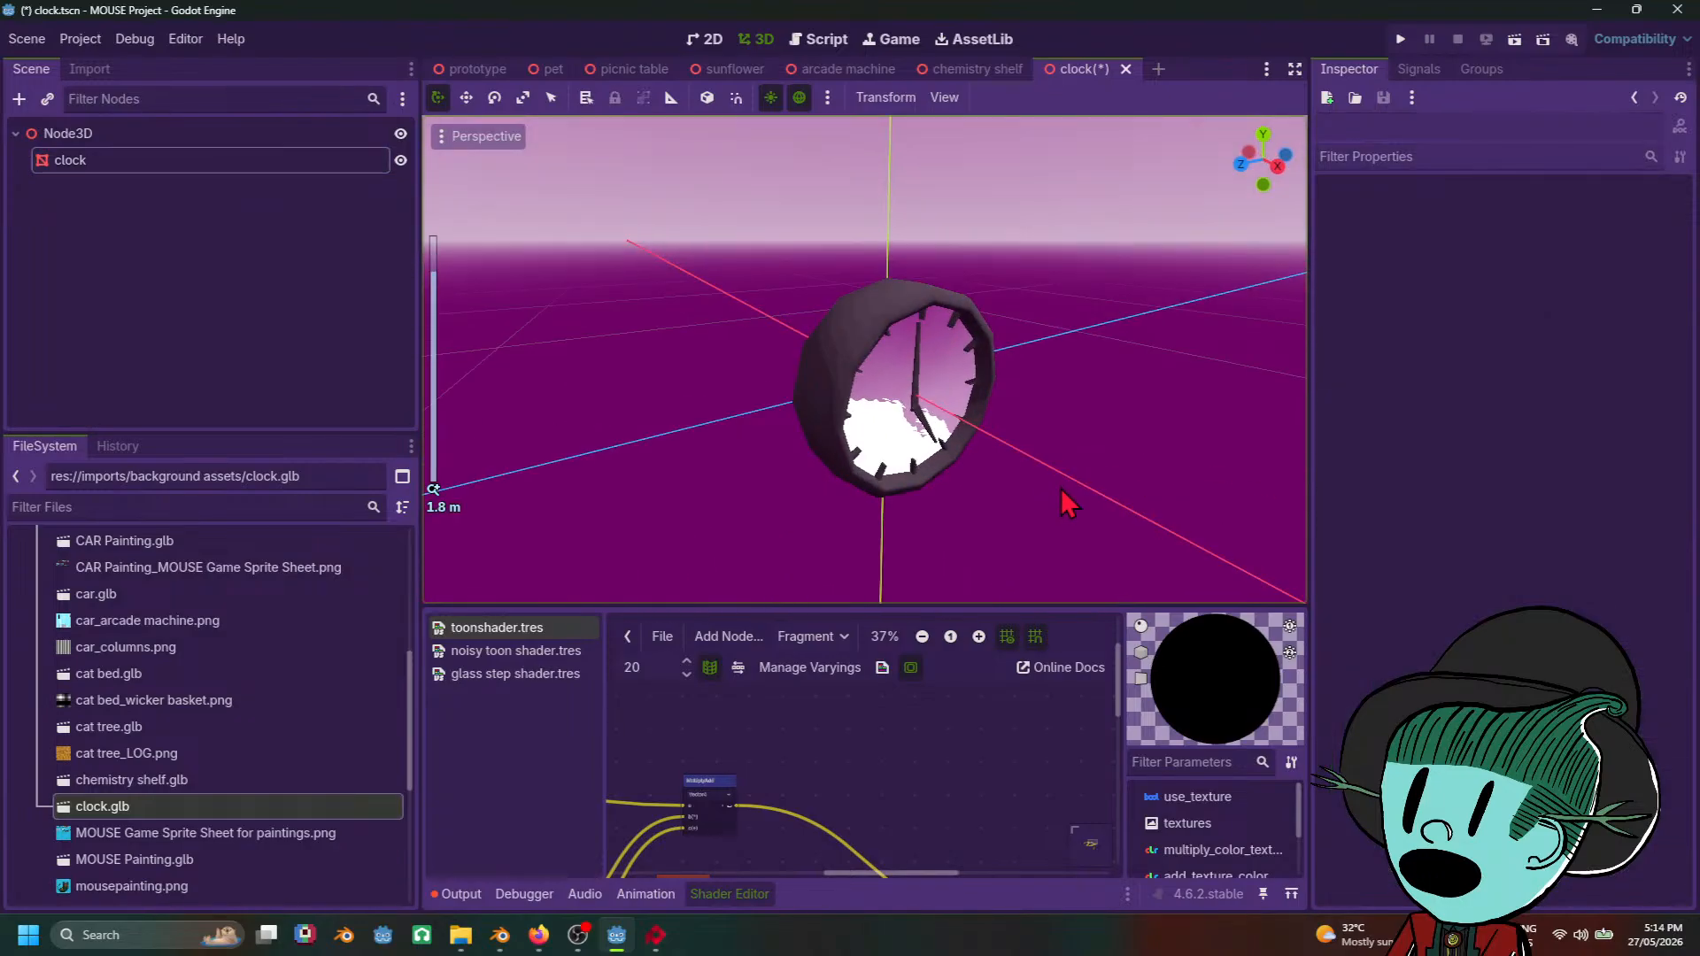
pyautogui.scroll(-3, 1045, 452)
pyautogui.scroll(2, 1045, 452)
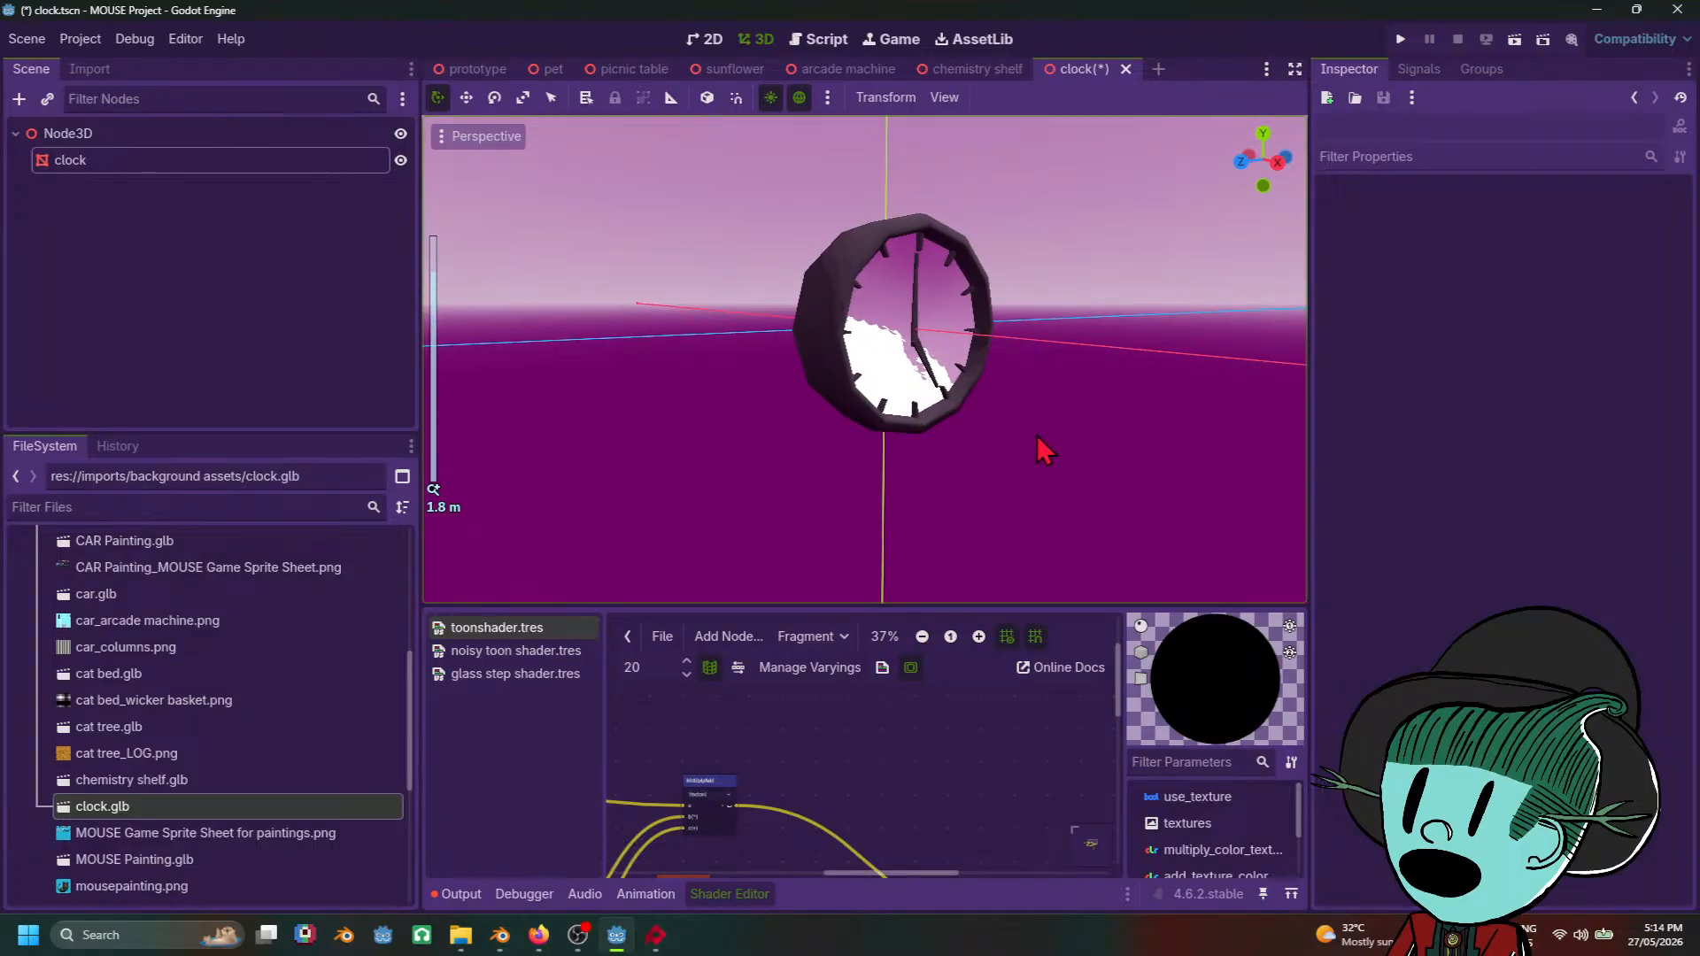
pyautogui.hotkey('ctrl', 's')
pyautogui.moveTo(1071, 427); pyautogui.dragTo(1107, 398, button='middle')
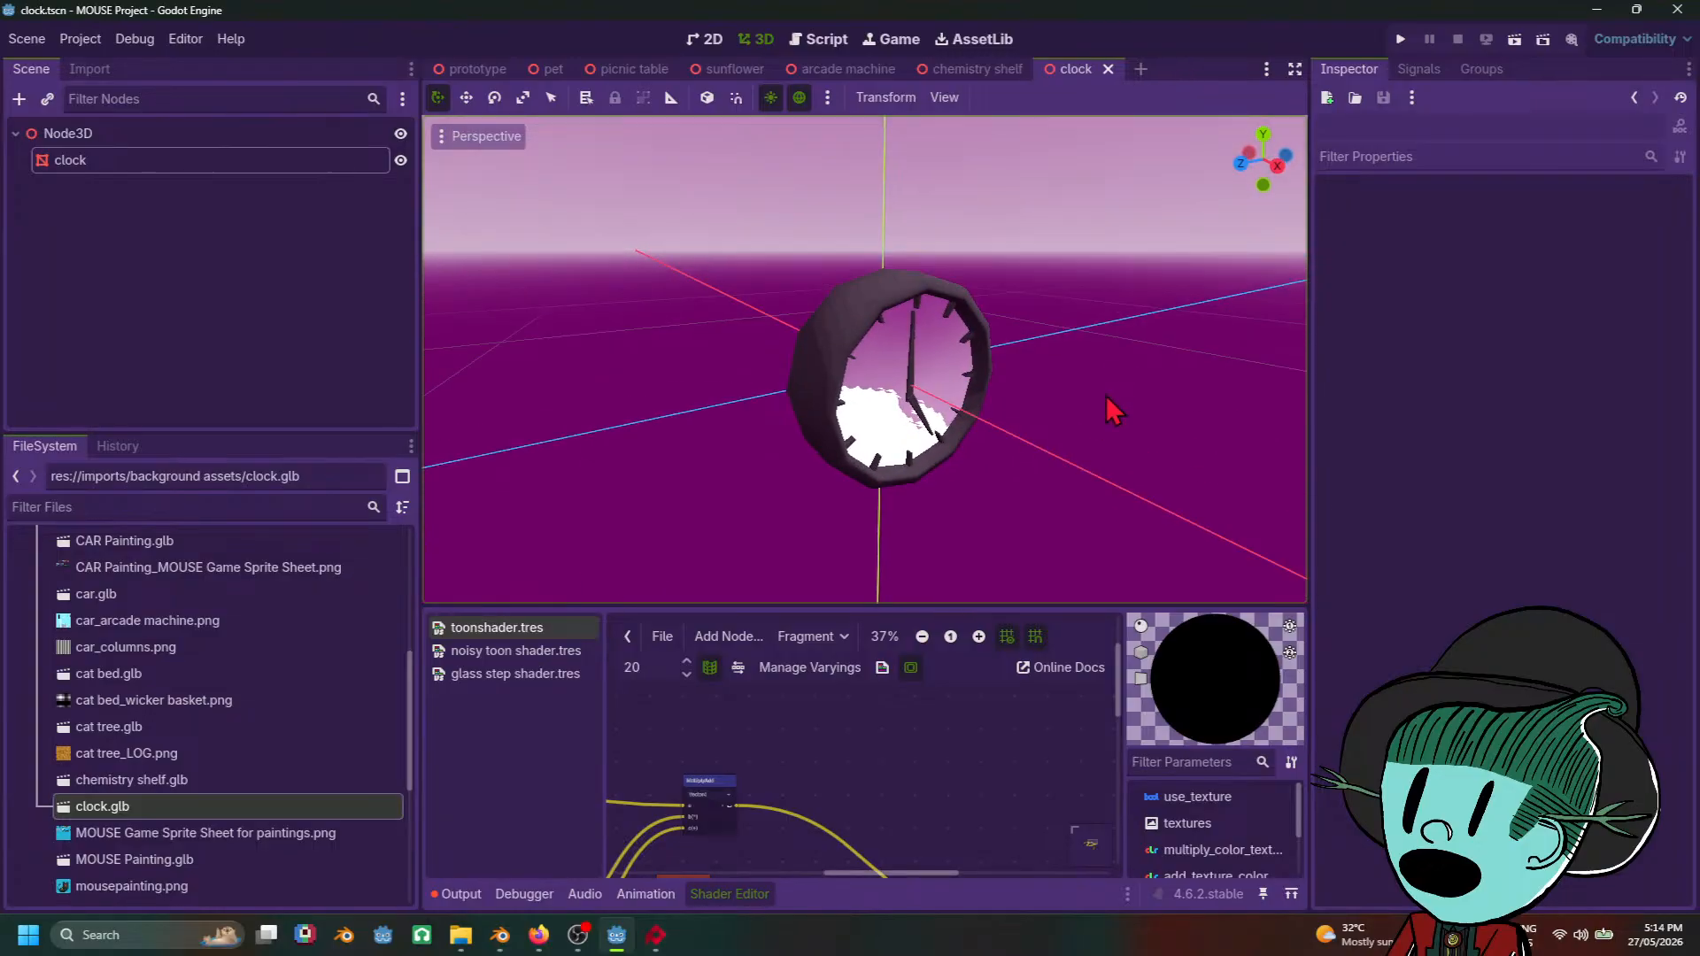
# Step: Open a new empty scene and close the clock and arcade machine scenes
pyautogui.click(1141, 69)
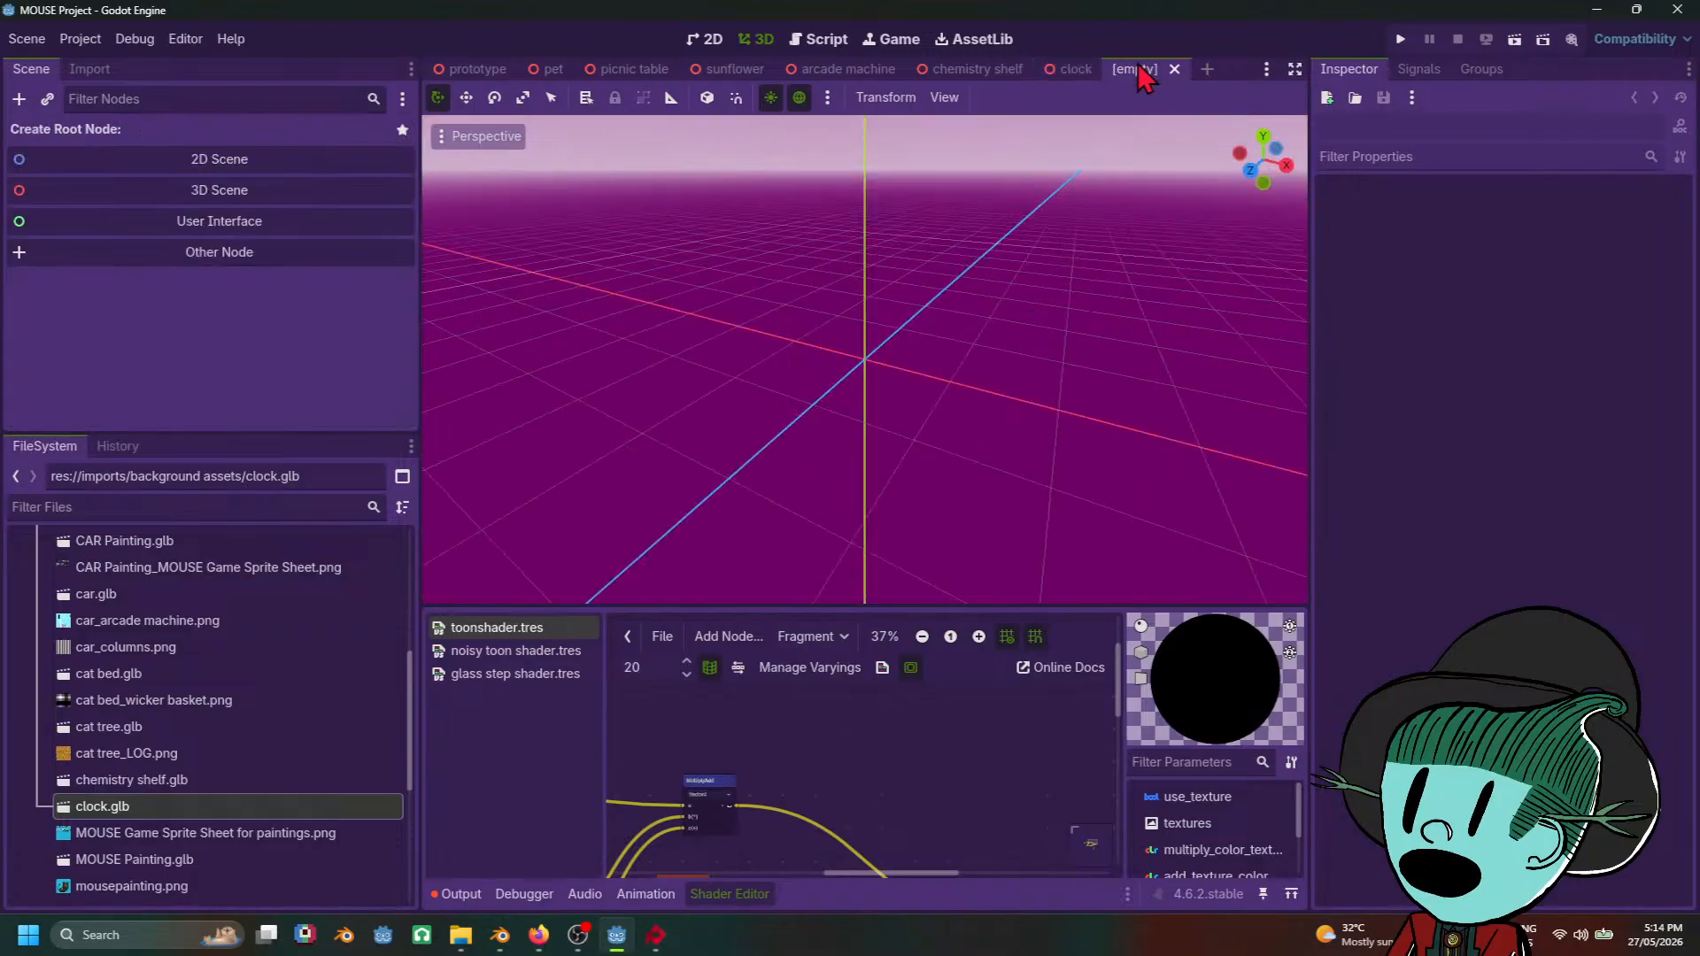
pyautogui.click(1097, 69)
pyautogui.click(1108, 69)
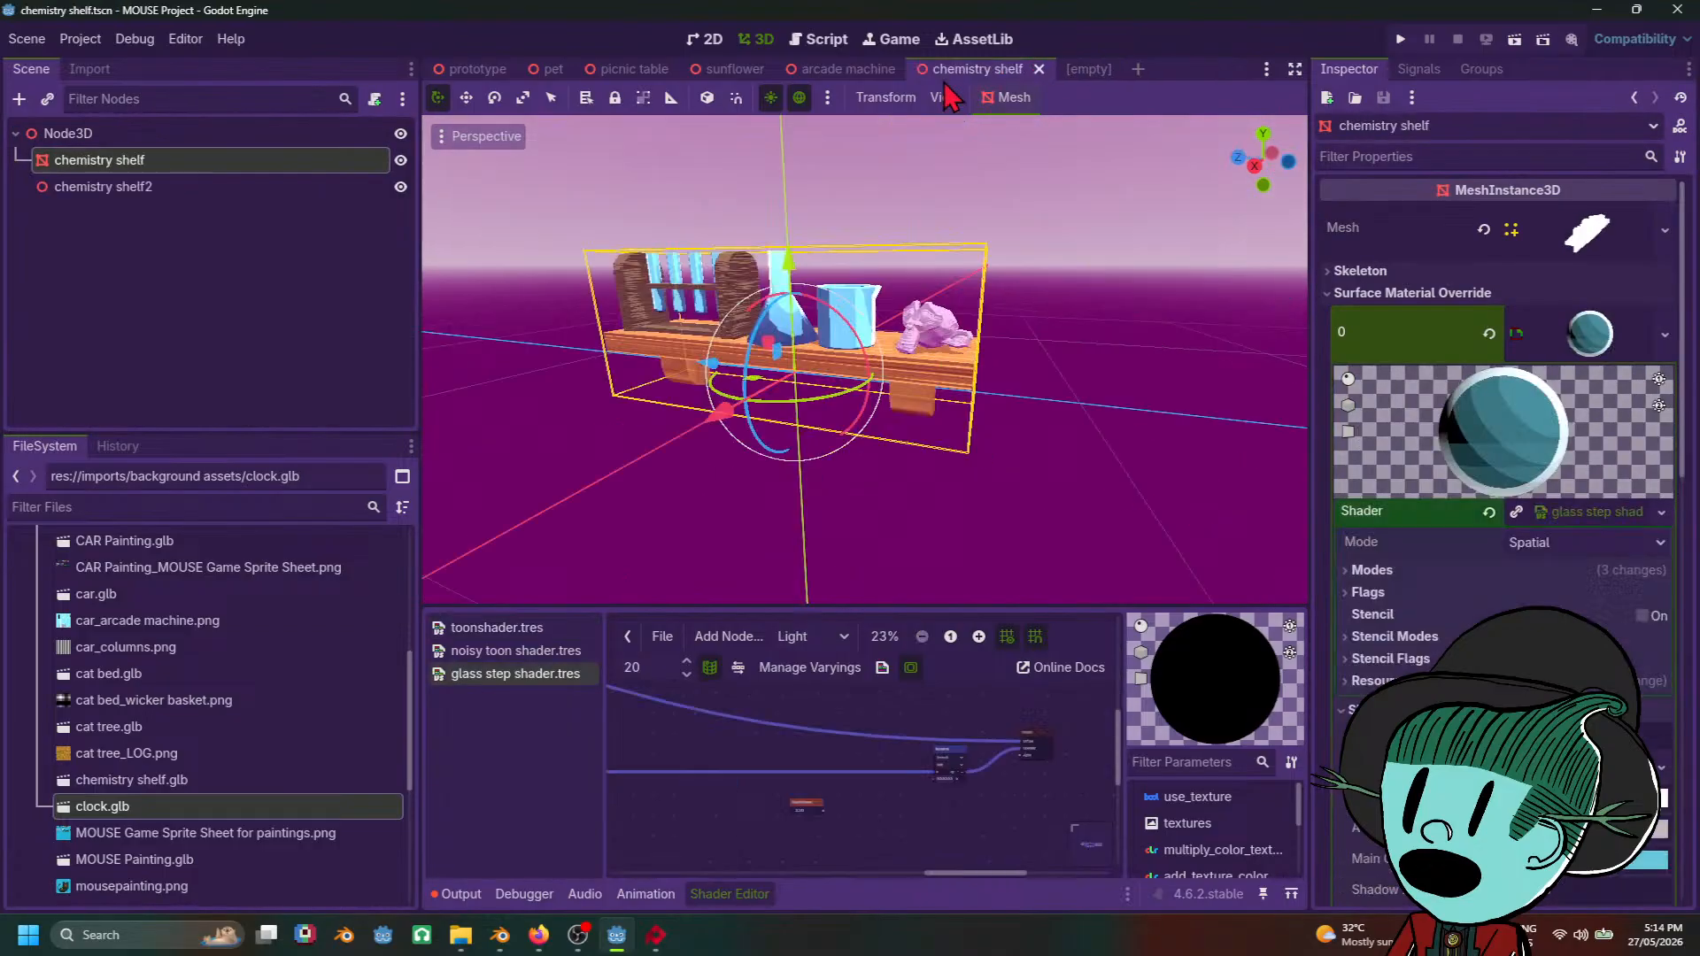
pyautogui.click(841, 69)
pyautogui.click(911, 69)
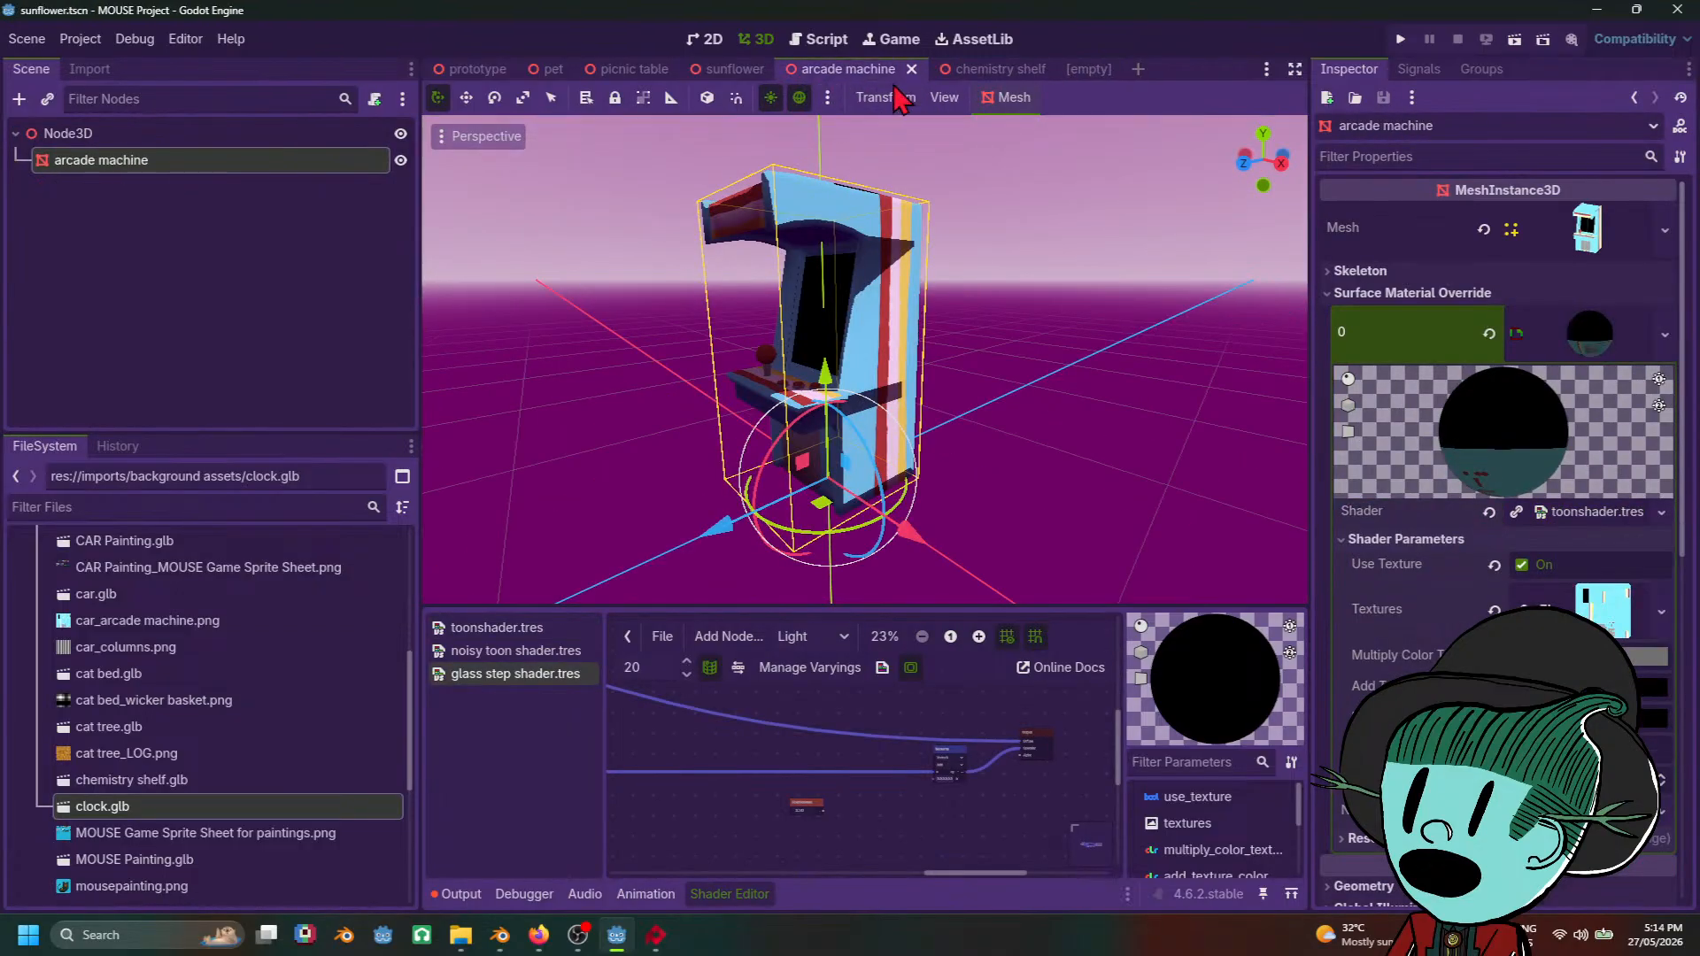
pyautogui.click(970, 69)
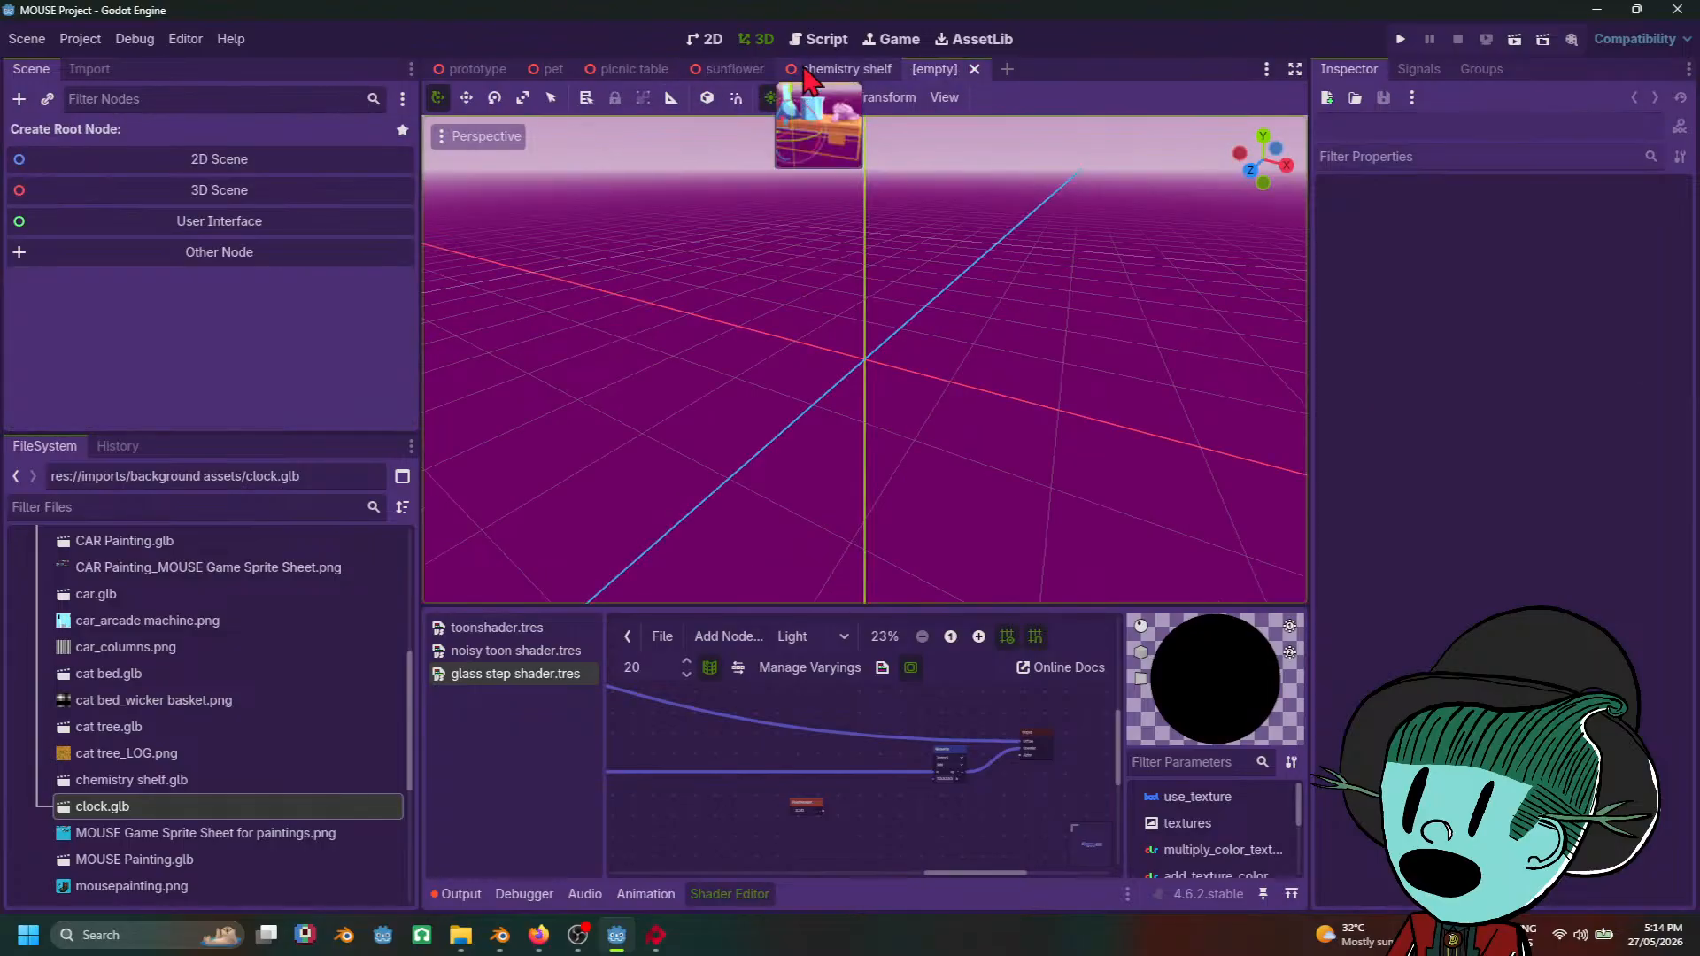
# Step: Look over the chemistry shelf scene and return to the empty scene
pyautogui.click(841, 71)
pyautogui.scroll(-8, 1031, 391)
pyautogui.scroll(9, 1006, 407)
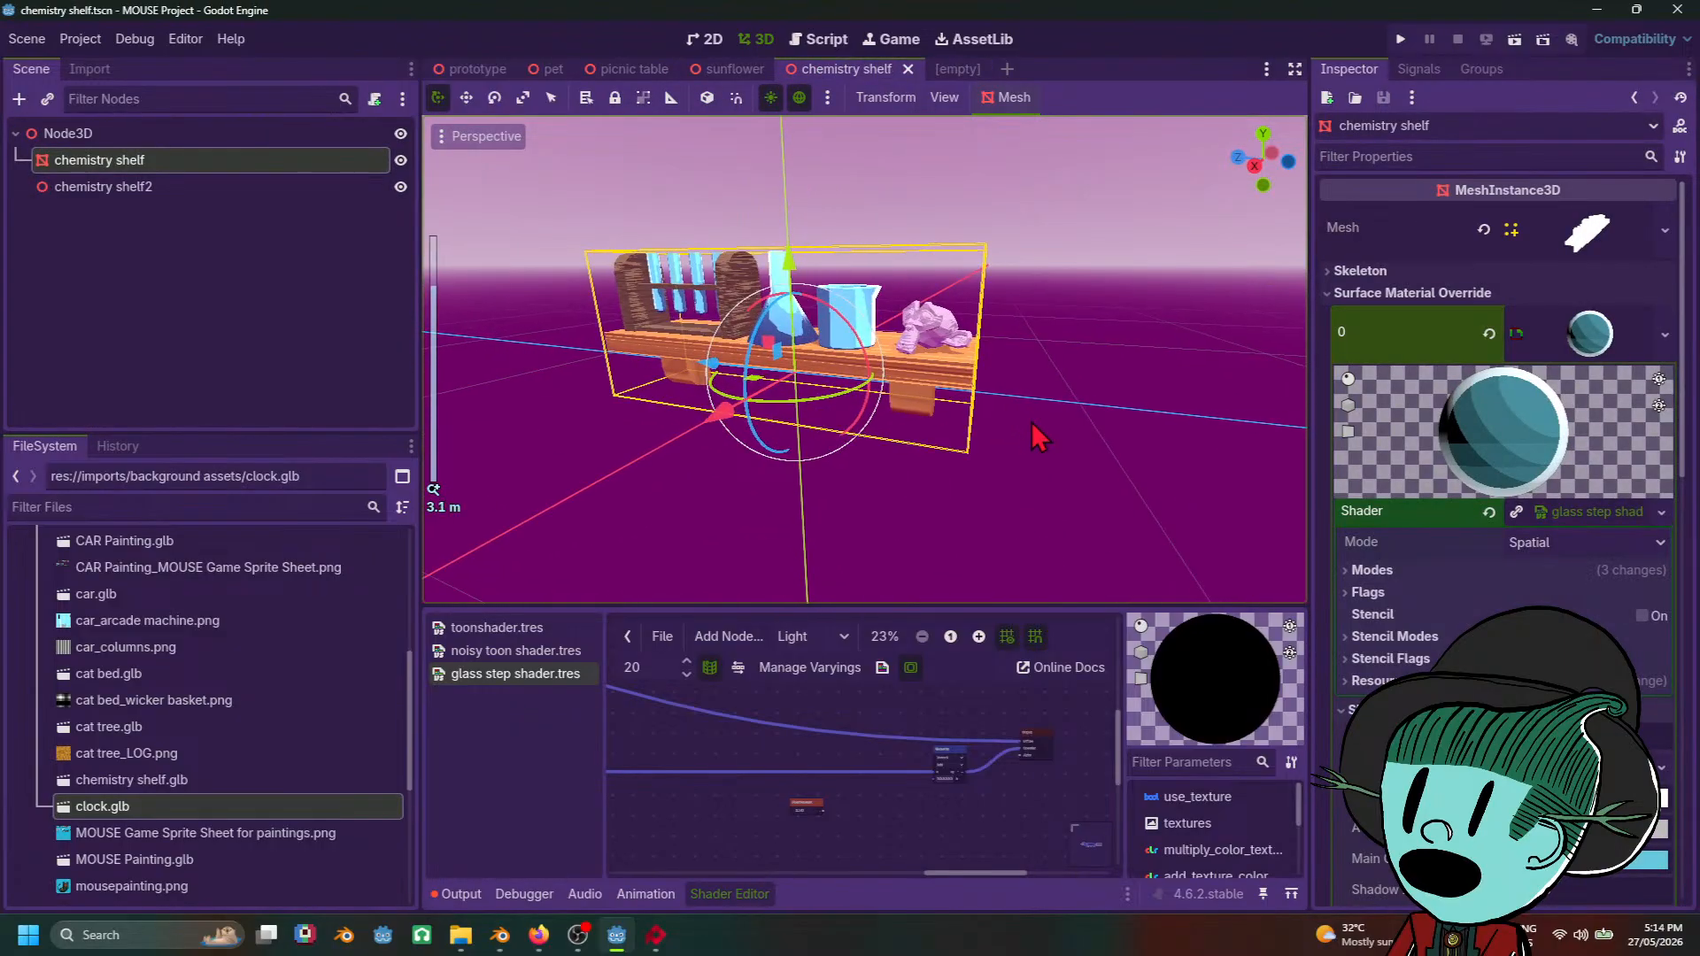
pyautogui.click(949, 71)
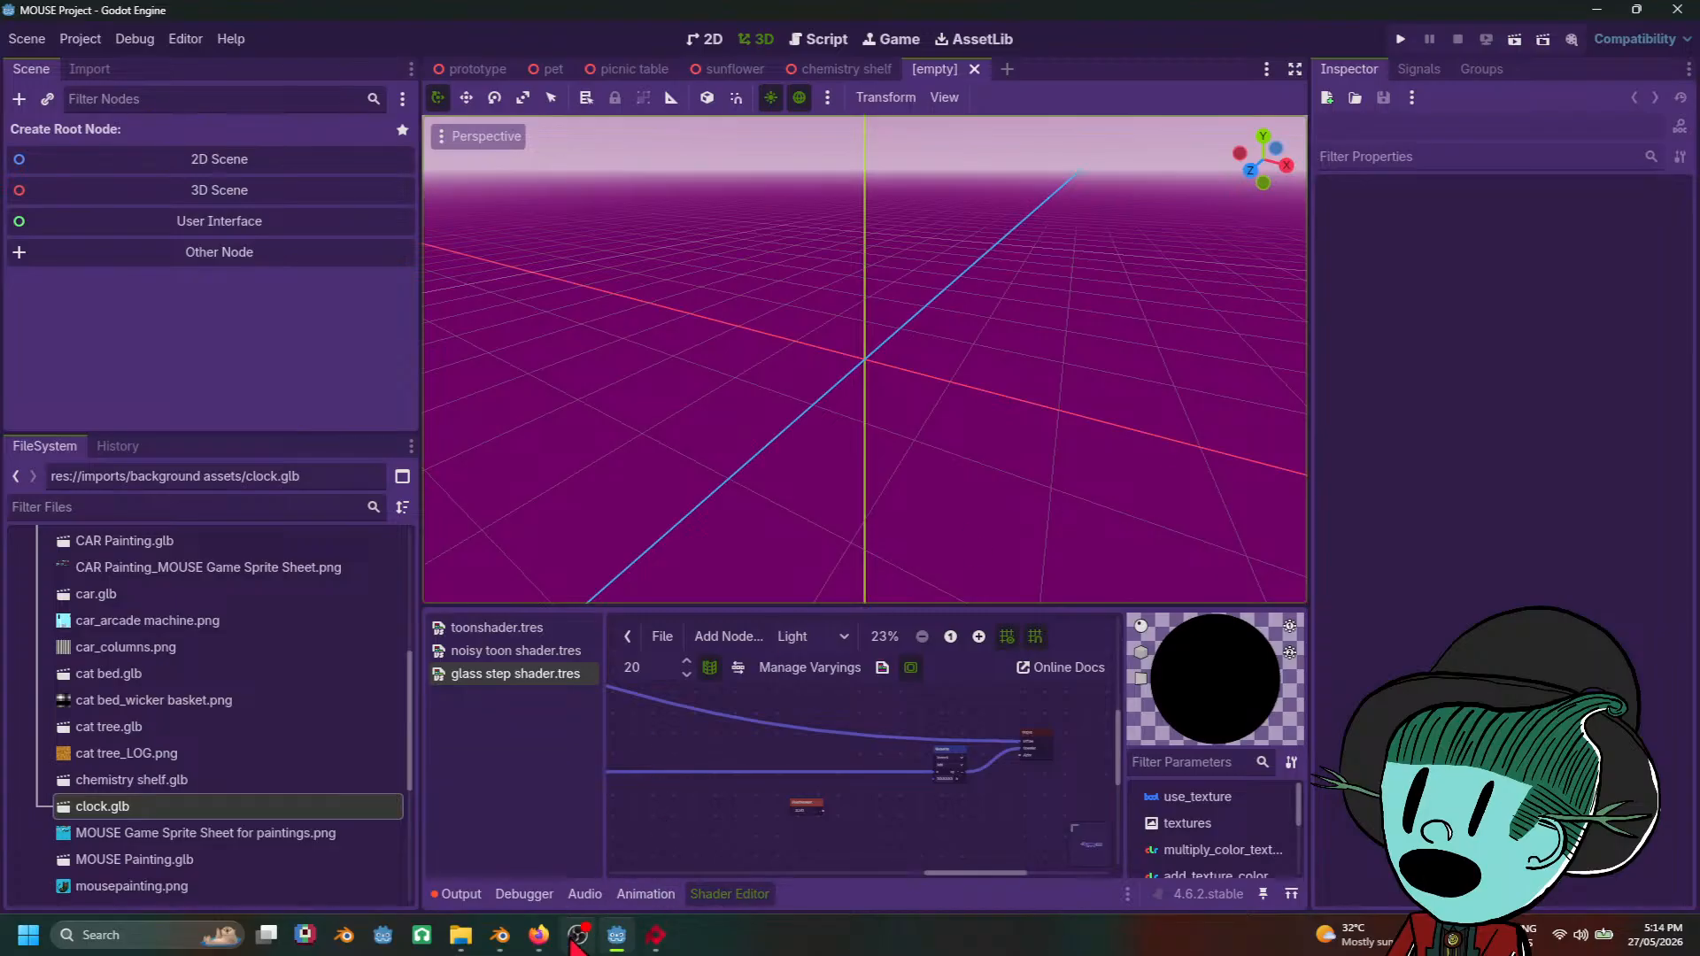
# Step: Switch to the MOUSE Project file in Blender, hide the clock object and show the computer object
pyautogui.moveTo(576, 940)
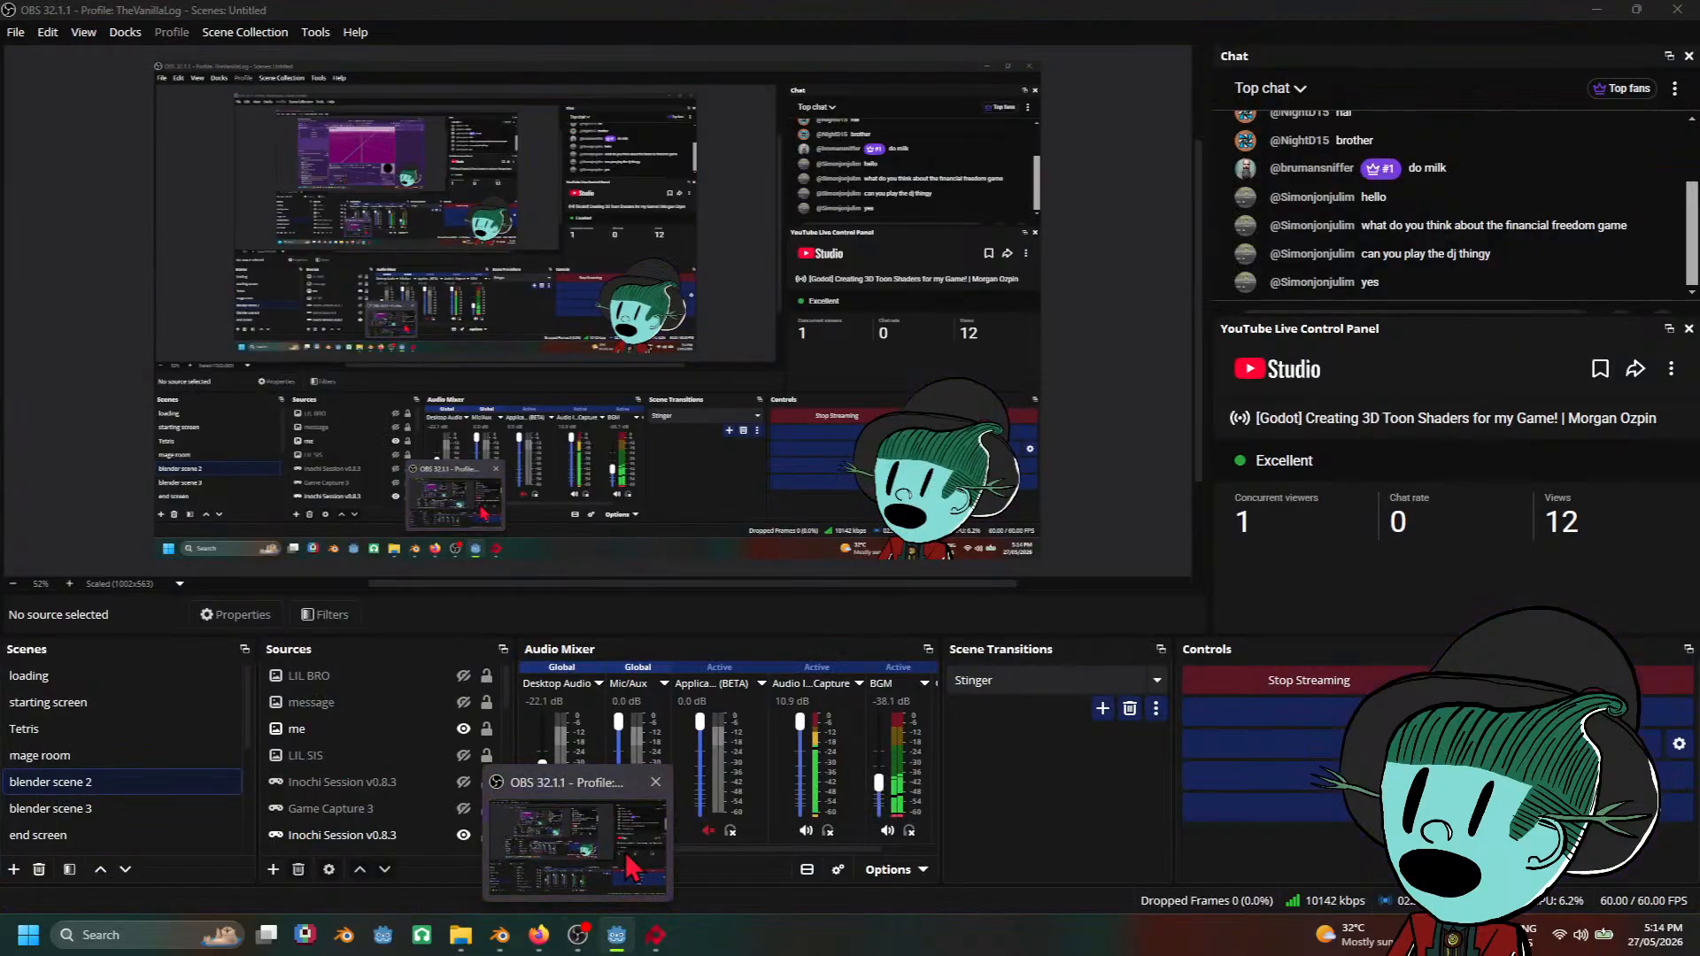
pyautogui.moveTo(657, 946)
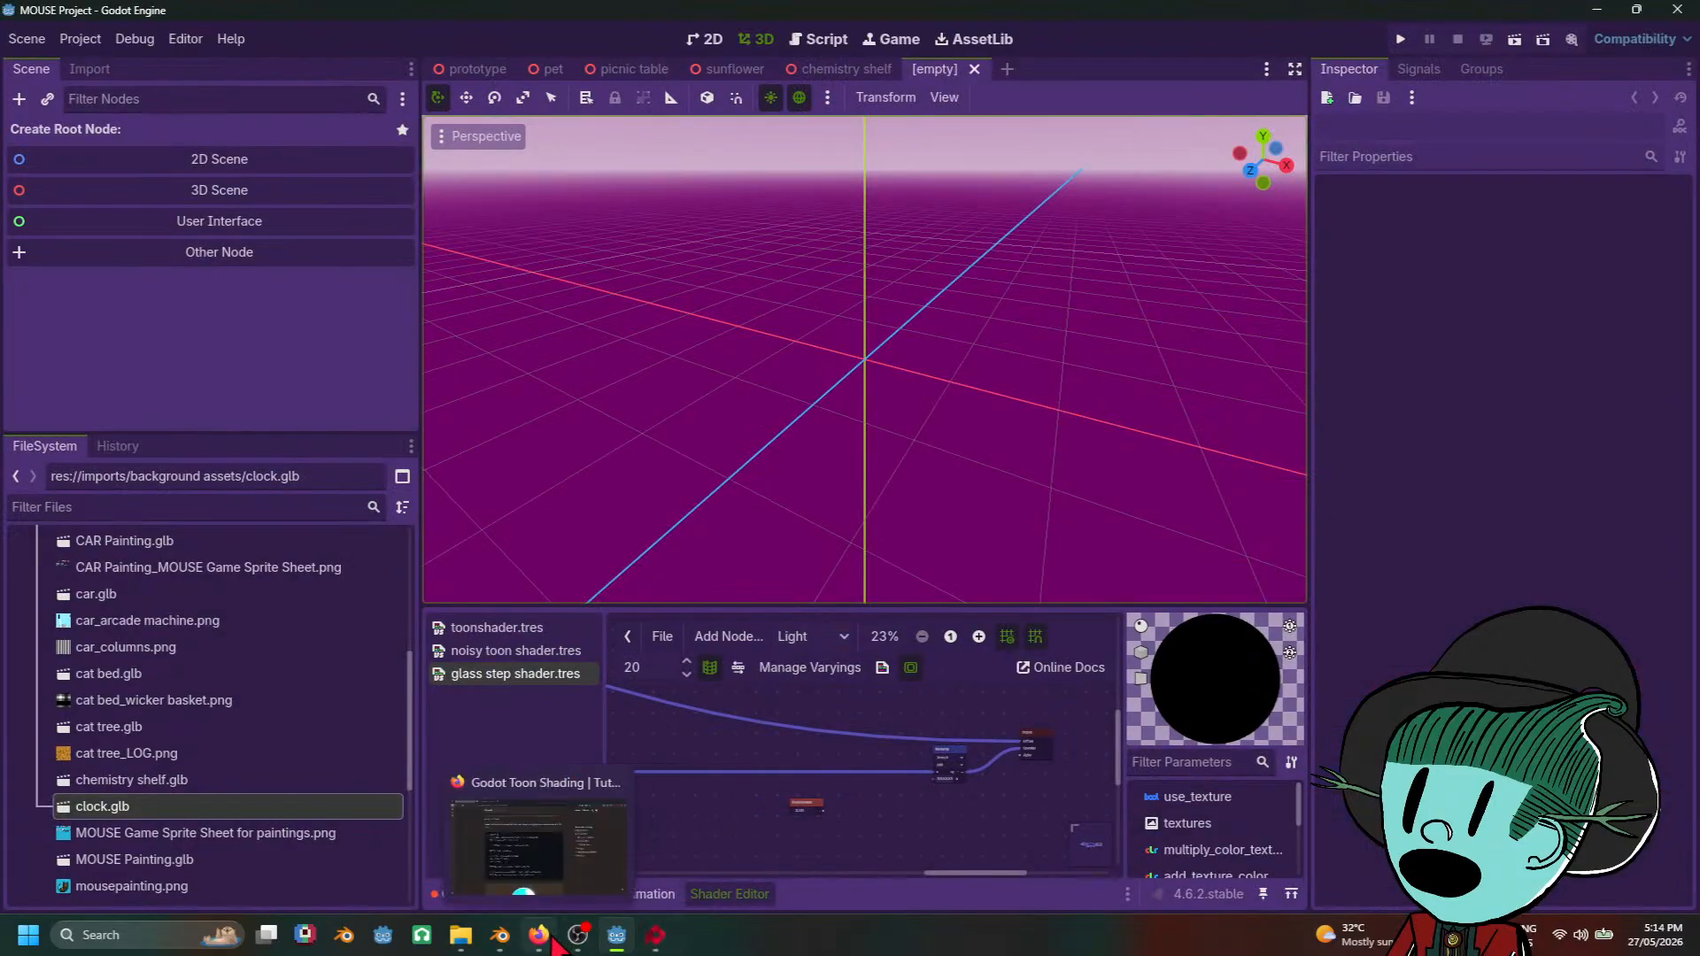
pyautogui.click(527, 855)
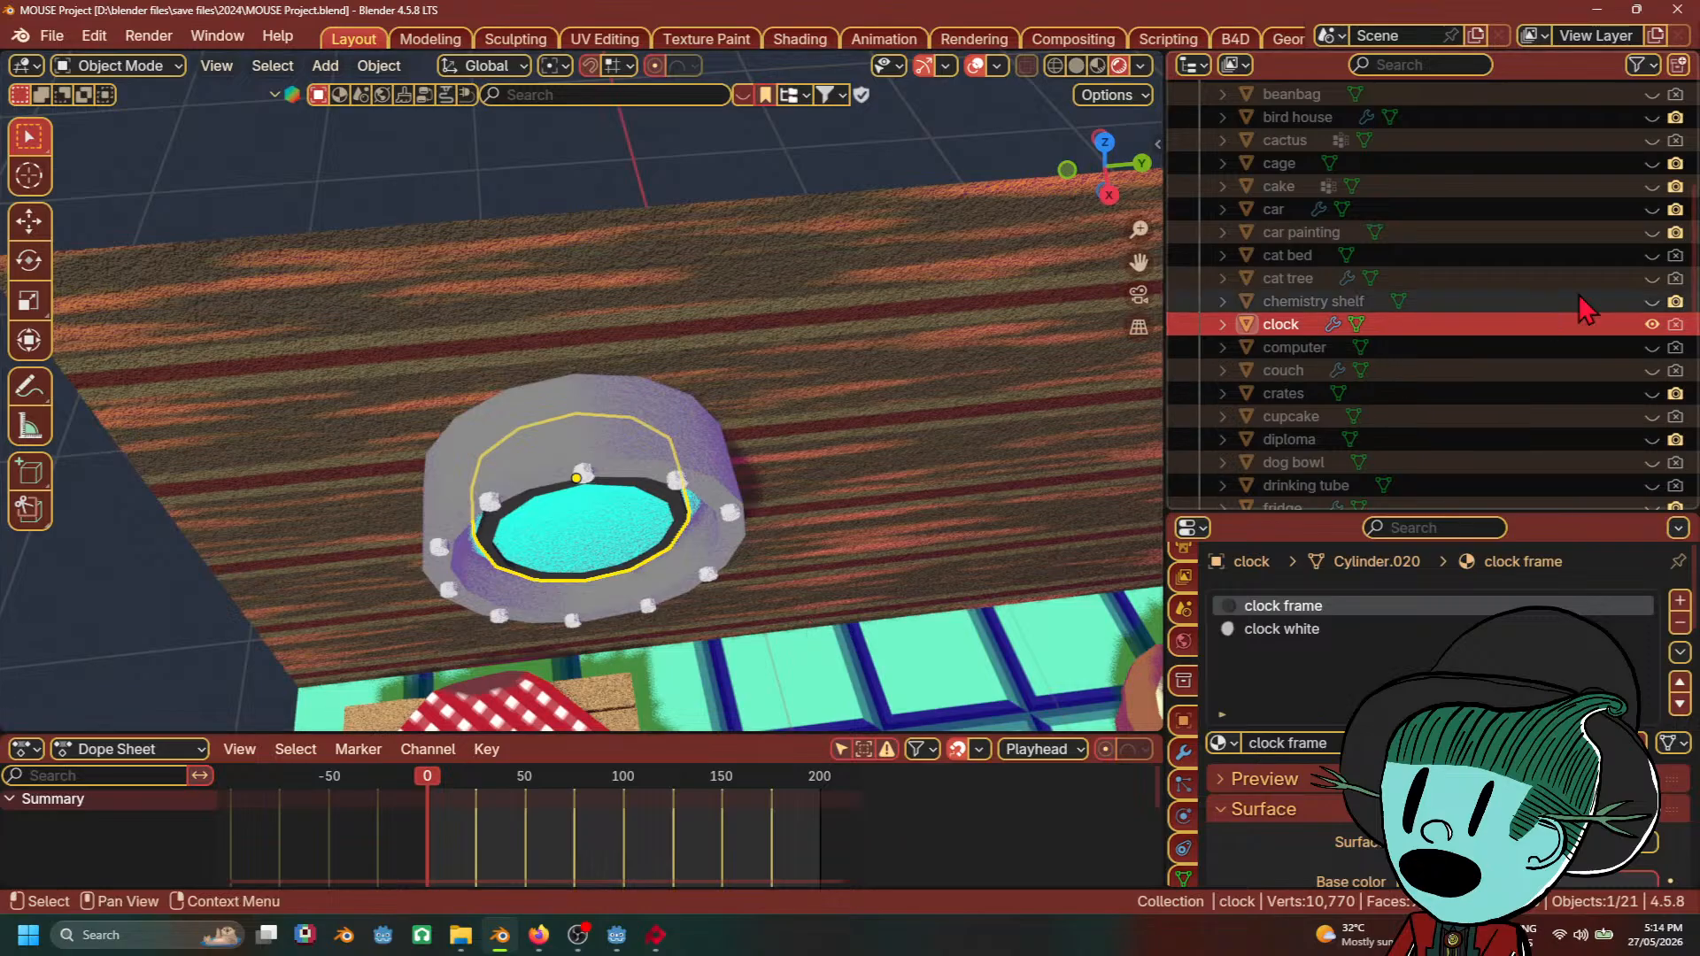
pyautogui.click(1652, 325)
pyautogui.click(1652, 349)
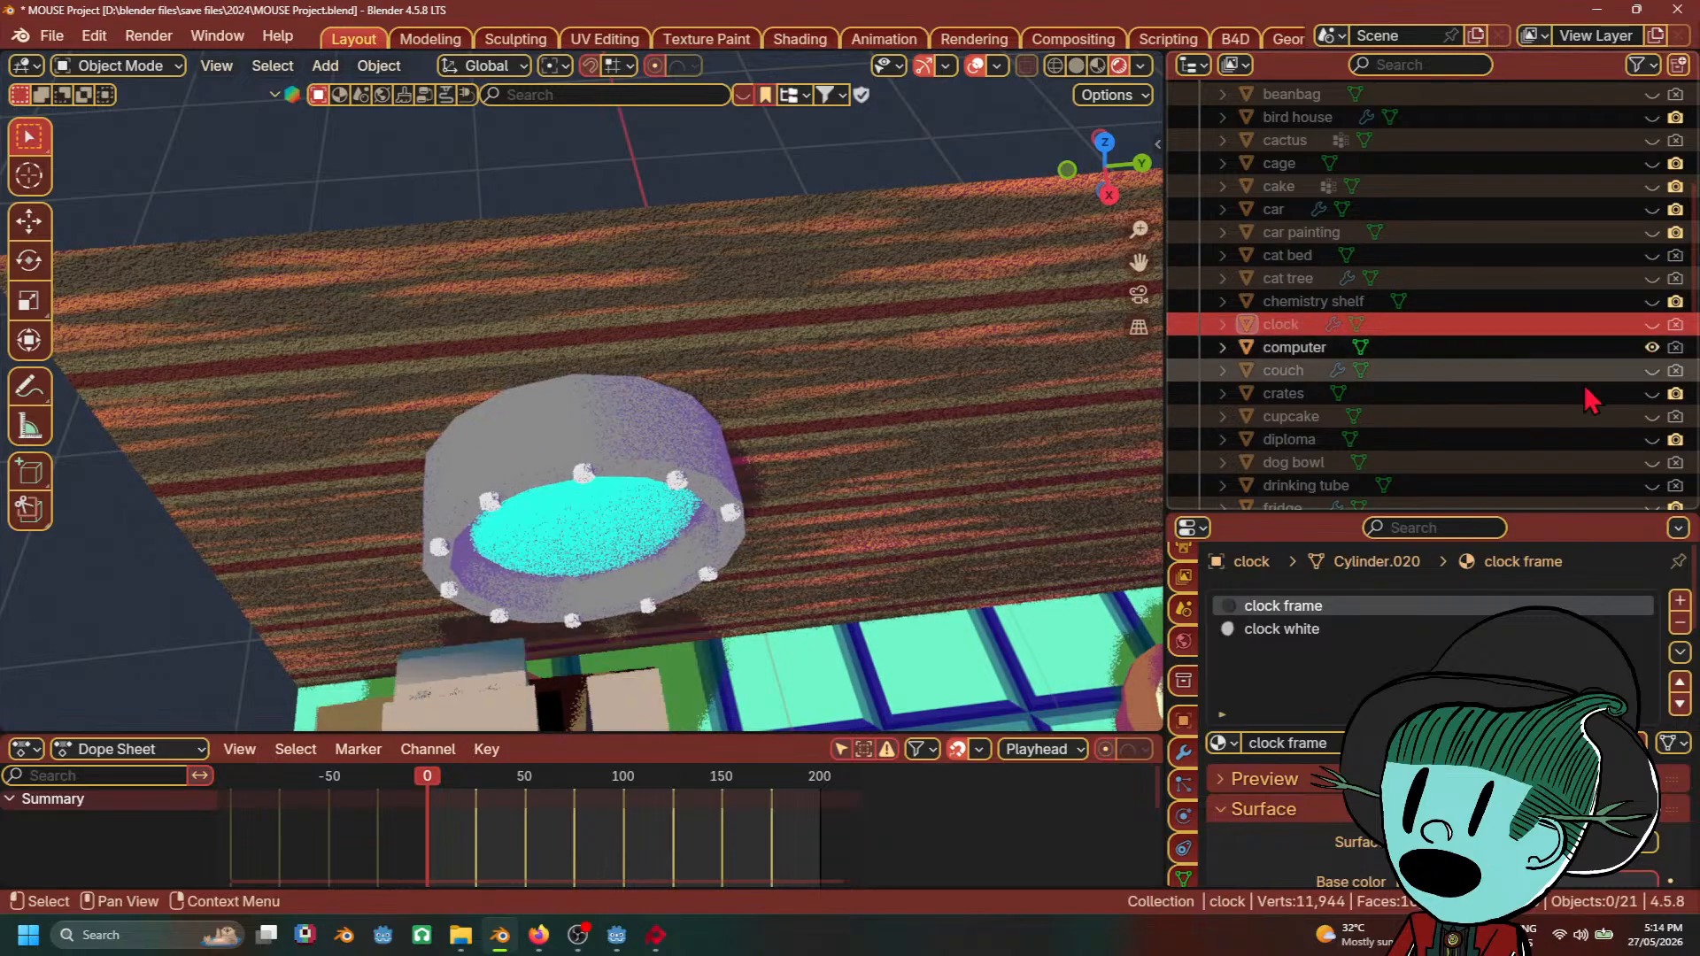
# Step: Select the computer desk object, look through its material slots and inspect the model from several sides
pyautogui.scroll(-5, 759, 647)
pyautogui.moveTo(758, 646); pyautogui.dragTo(827, 479, button='middle')
pyautogui.scroll(3, 826, 478)
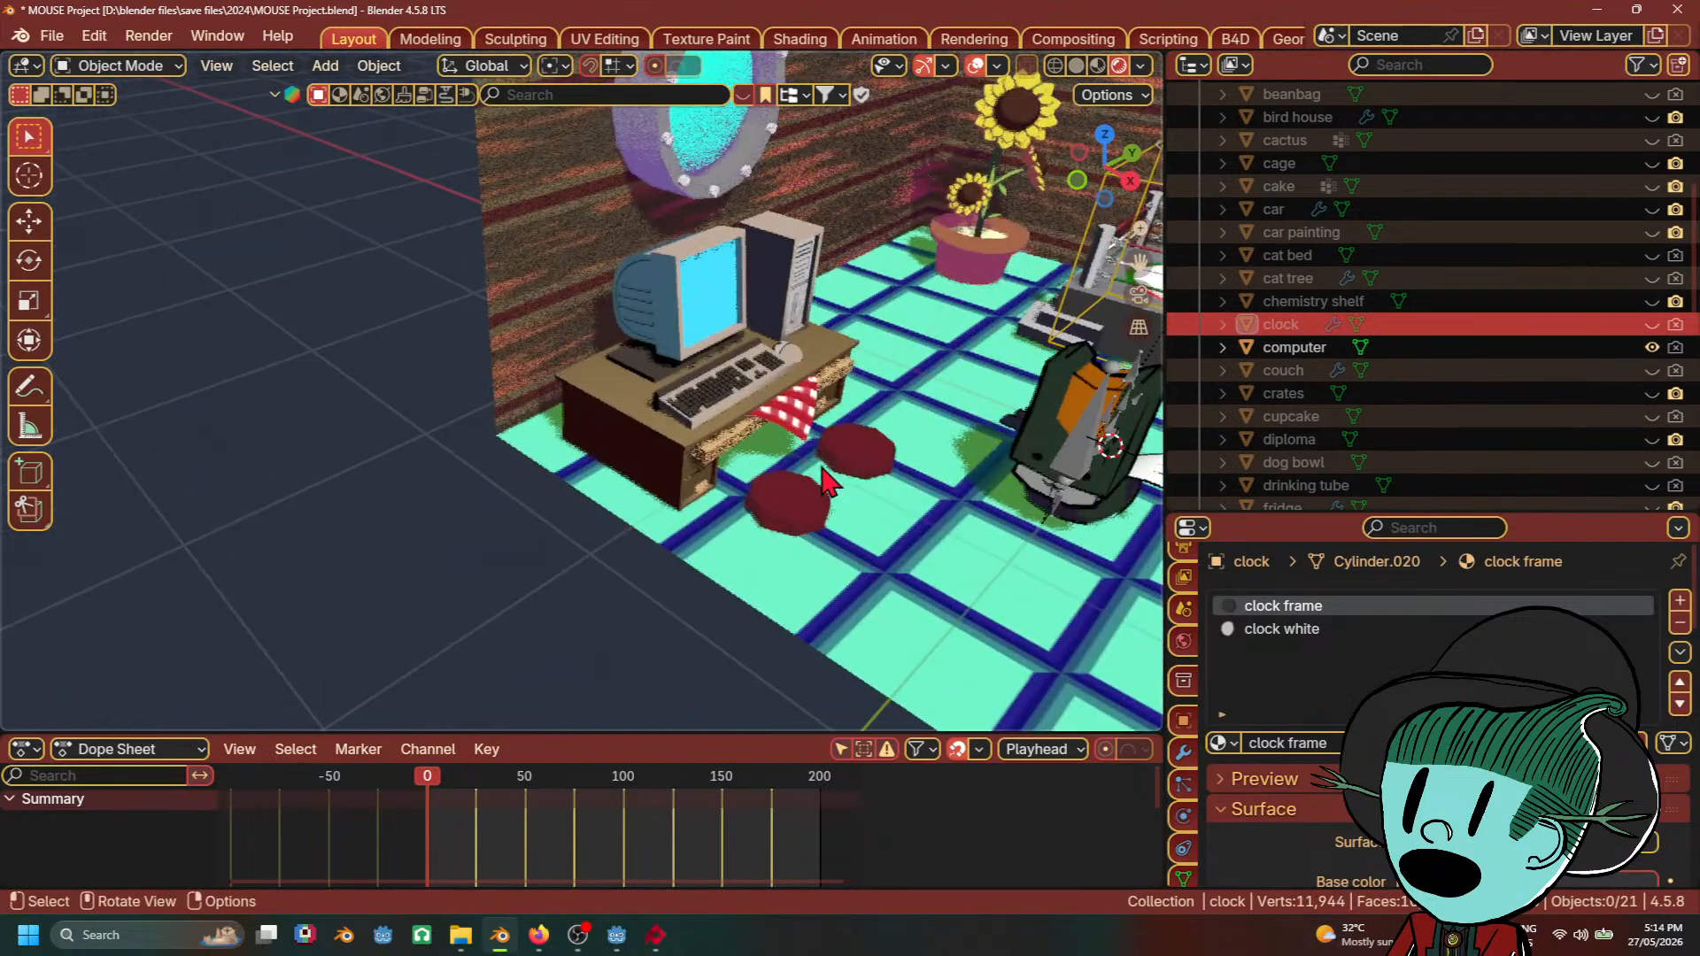
pyautogui.click(704, 302)
pyautogui.scroll(-2, 1361, 697)
pyautogui.scroll(2, 1361, 697)
pyautogui.scroll(-2, 1359, 697)
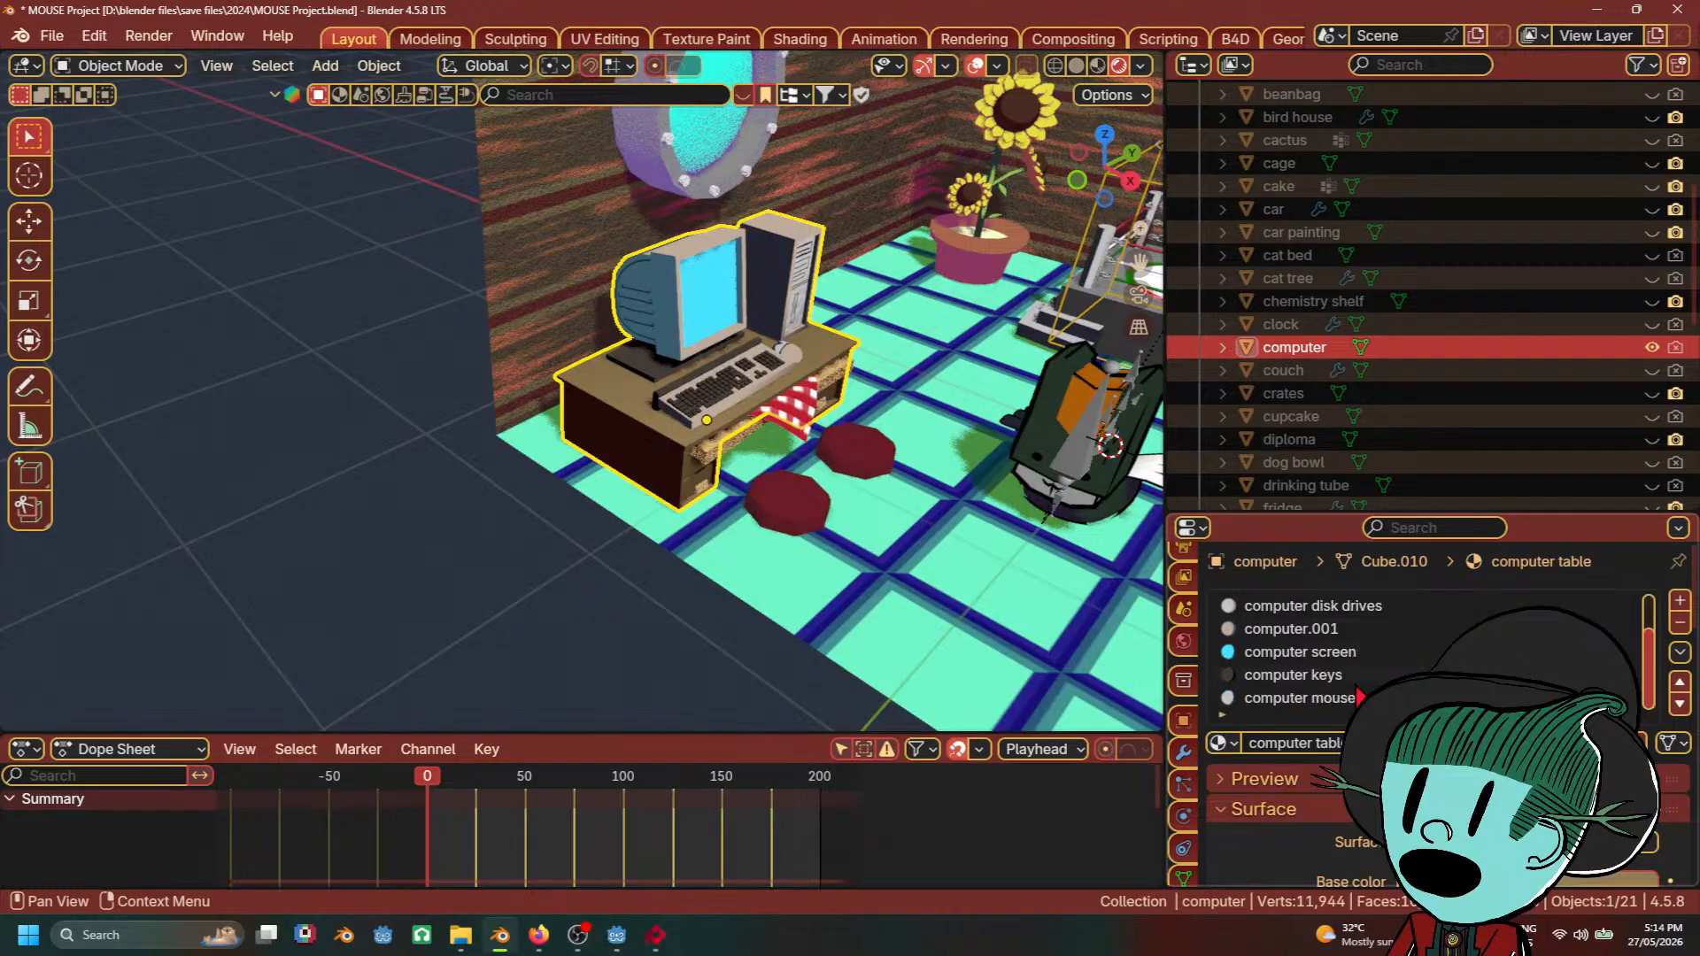
pyautogui.scroll(2, 1360, 697)
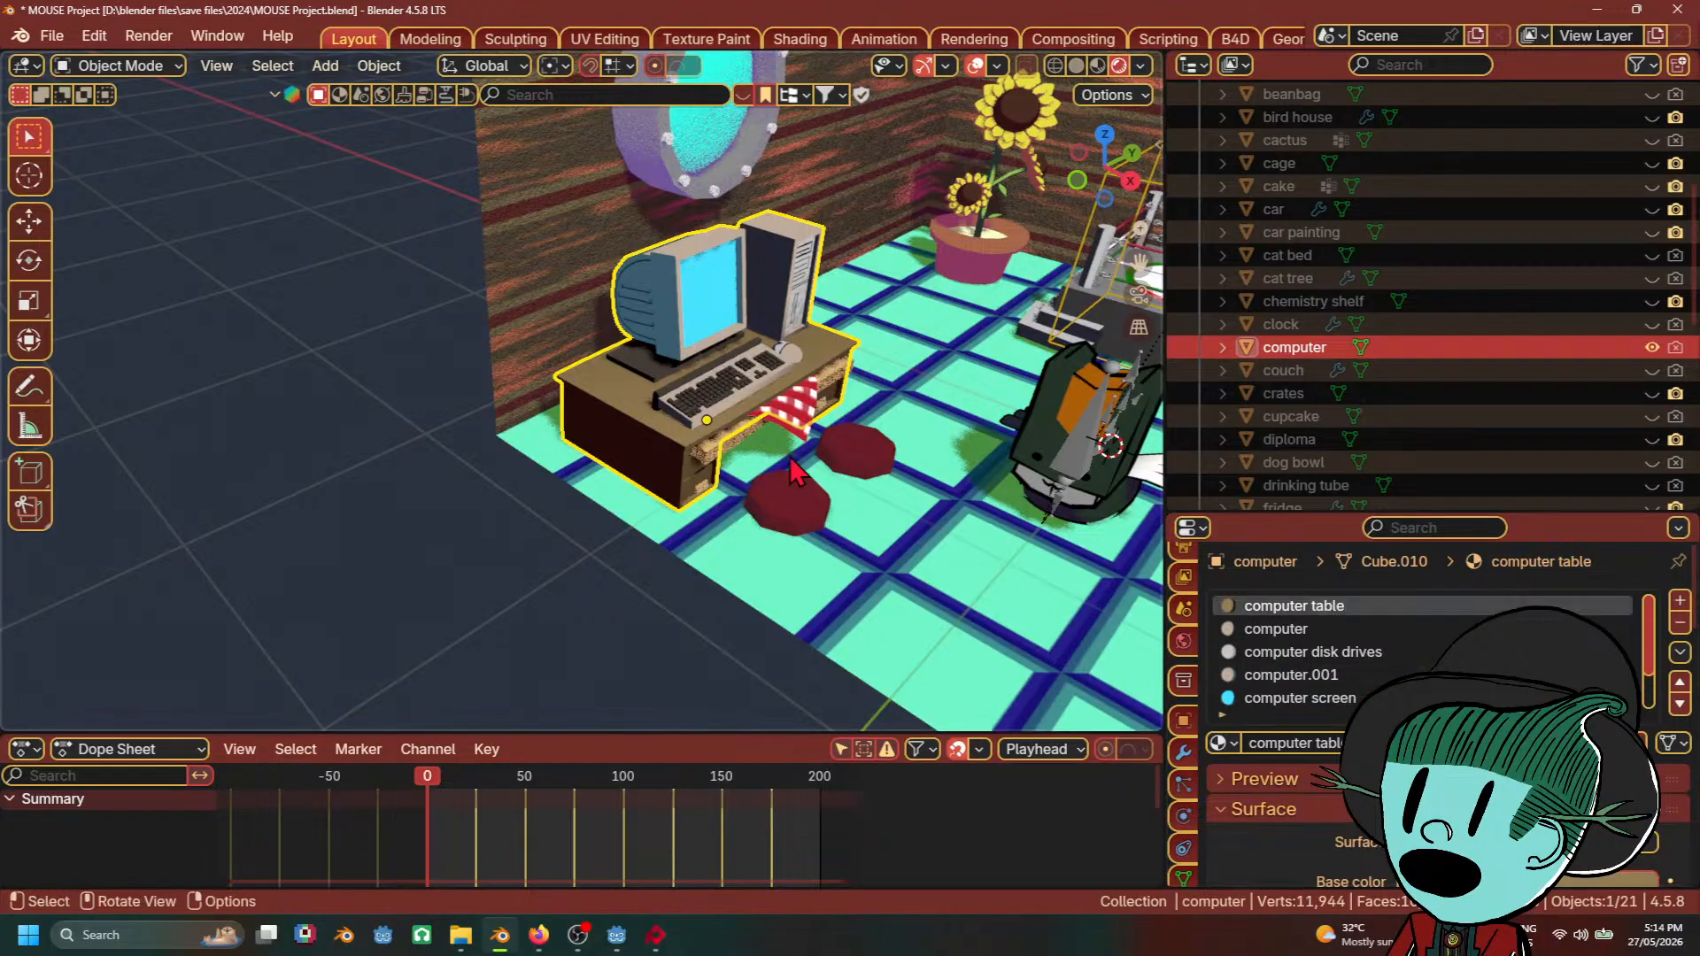
pyautogui.moveTo(790, 459); pyautogui.dragTo(1031, 558, button='middle')
pyautogui.scroll(3, 708, 429)
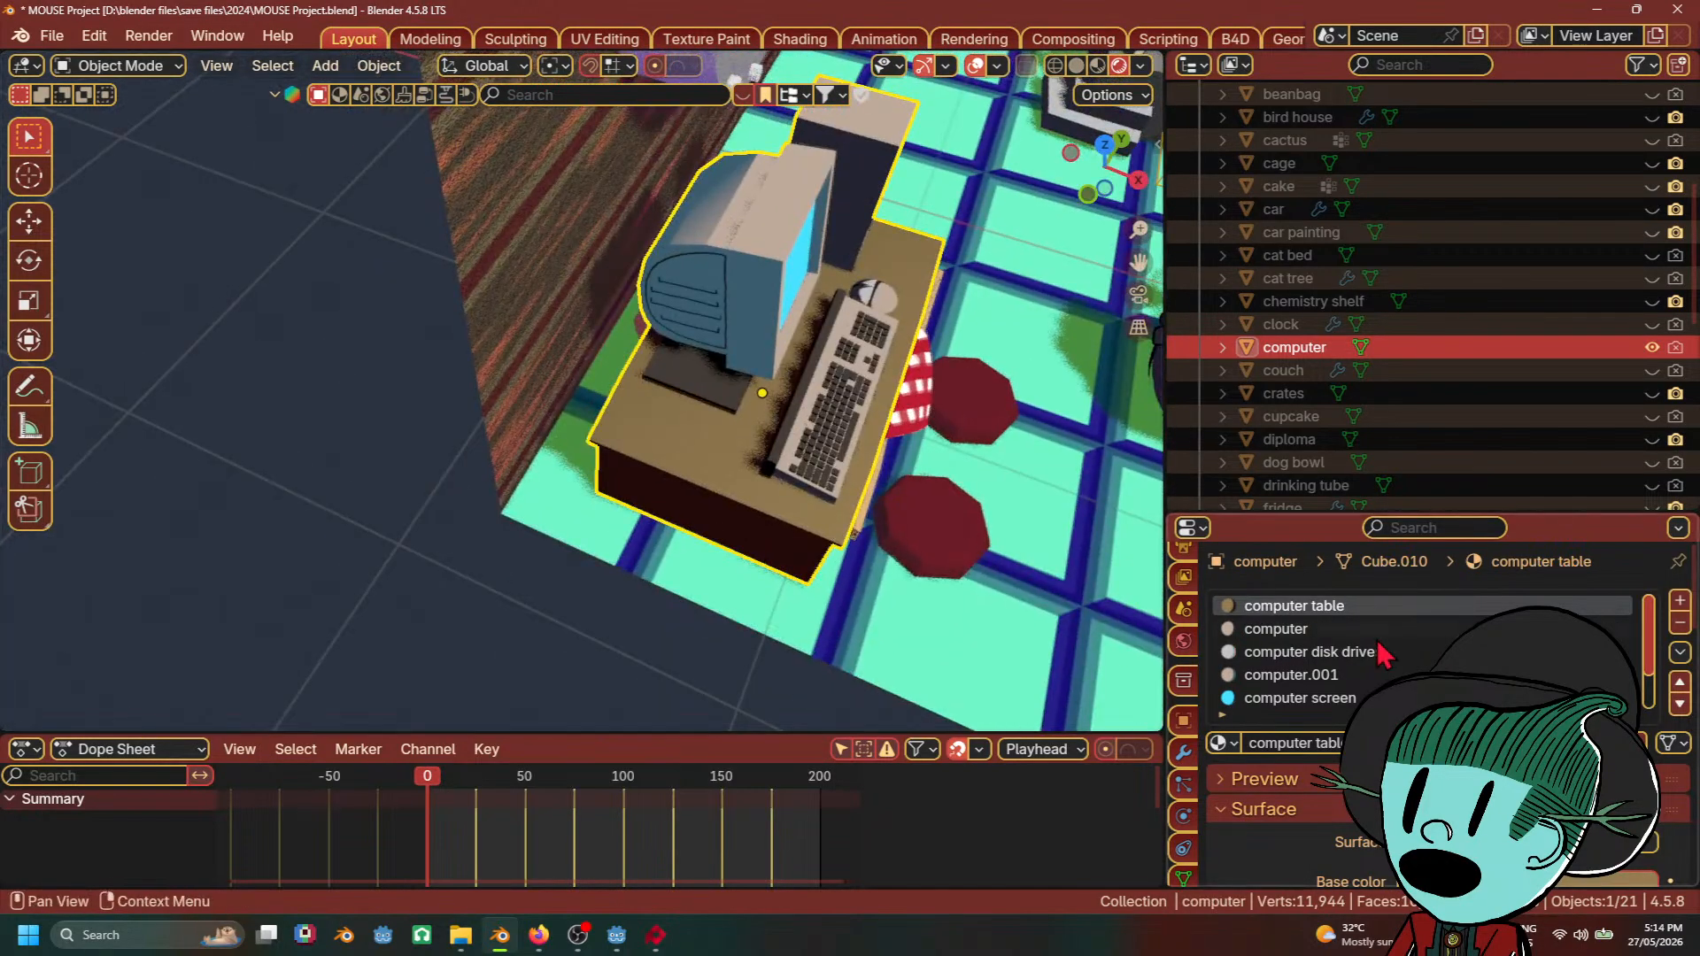
pyautogui.scroll(-2, 1392, 666)
pyautogui.scroll(2, 1322, 682)
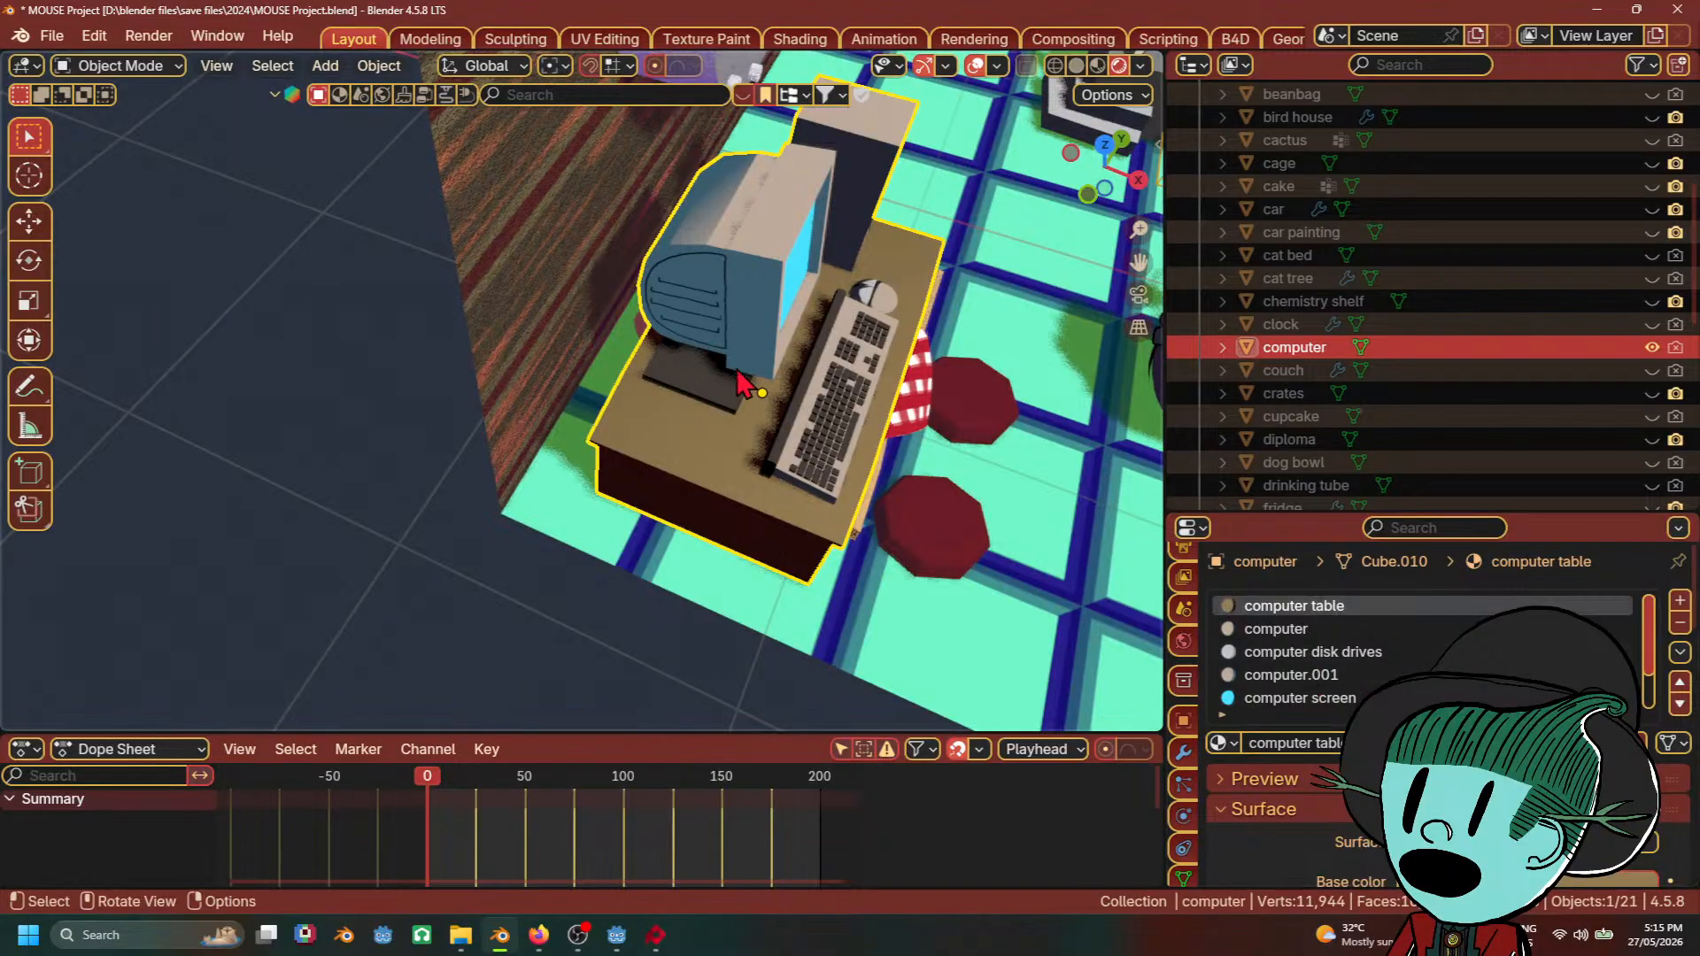
pyautogui.moveTo(740, 370); pyautogui.dragTo(522, 299, button='middle')
pyautogui.keyDown('shift'); pyautogui.moveTo(624, 330); pyautogui.dragTo(514, 432, button='middle'); pyautogui.keyUp('shift')
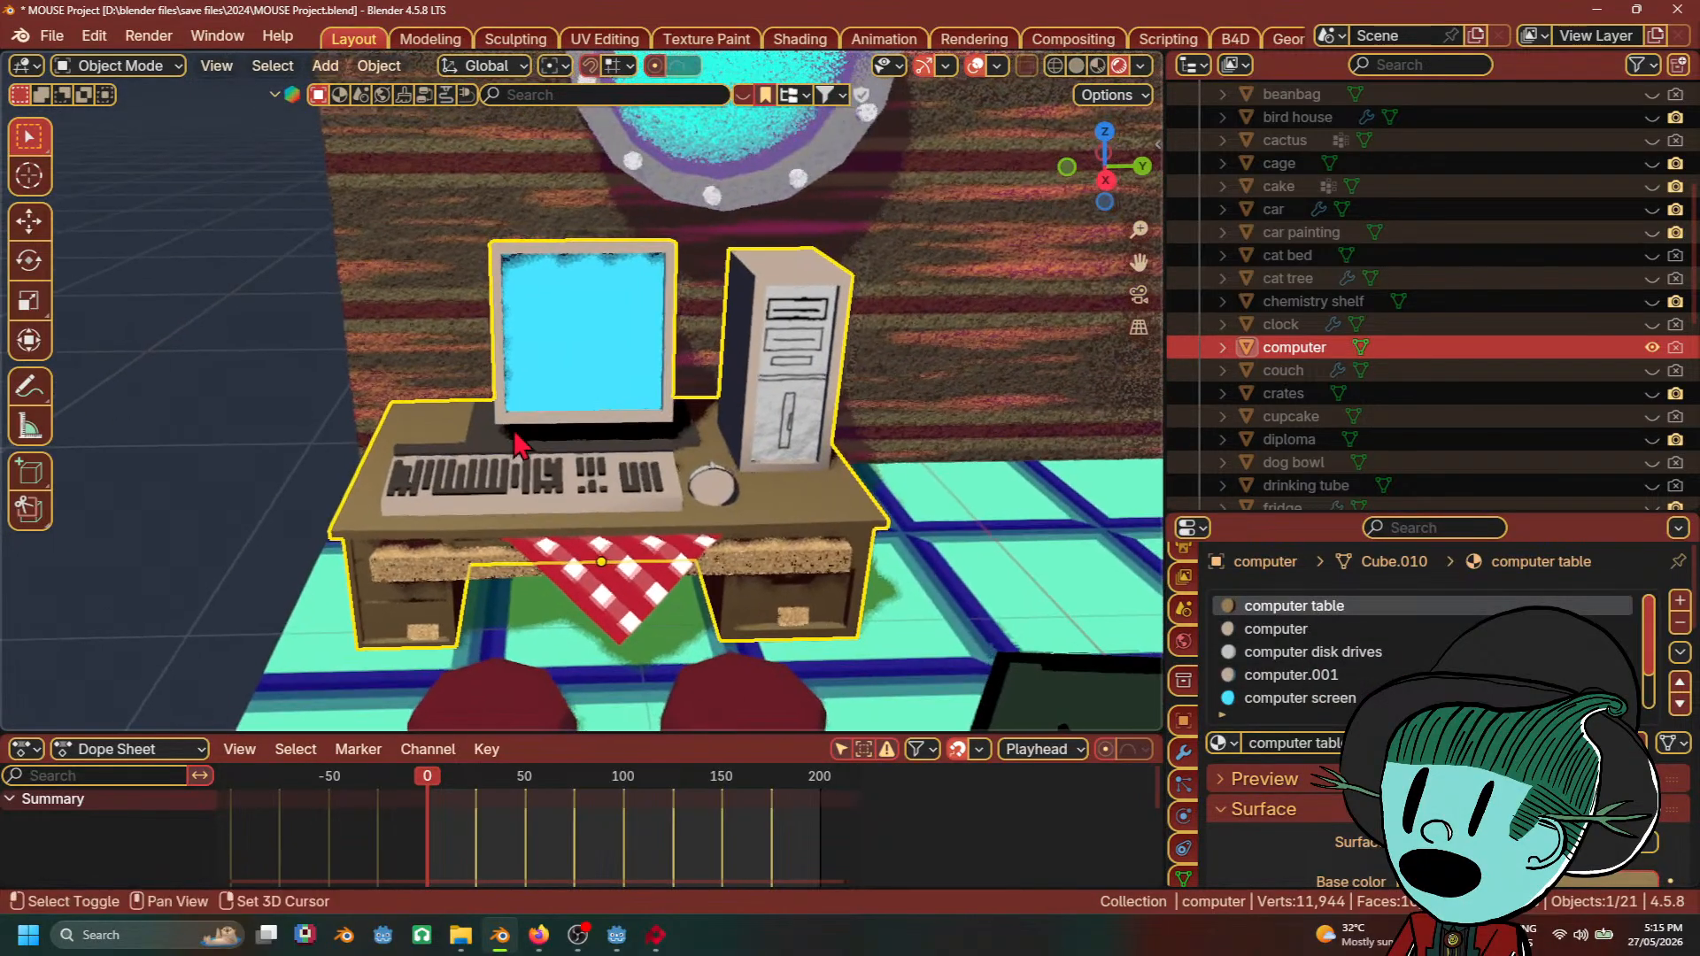
# Step: Export the computer model as a glTF Binary file named computer in the Mouse project's background assets folder
pyautogui.click(52, 36)
pyautogui.moveTo(177, 383)
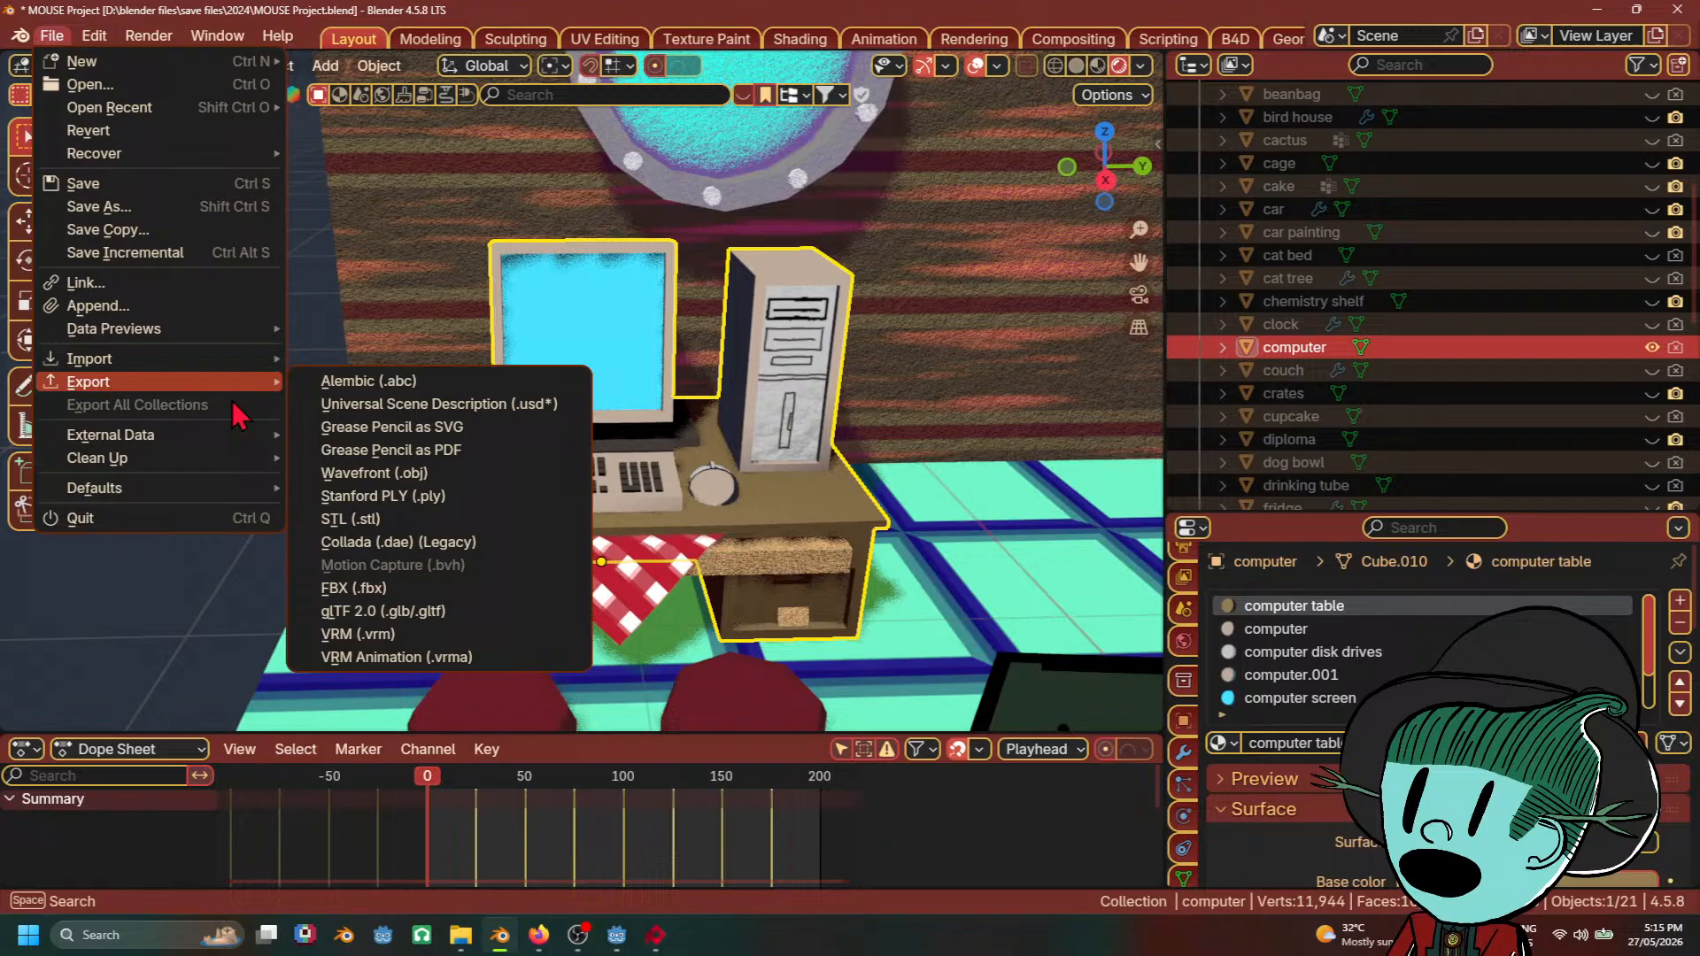
pyautogui.click(416, 611)
pyautogui.scroll(-4, 1006, 538)
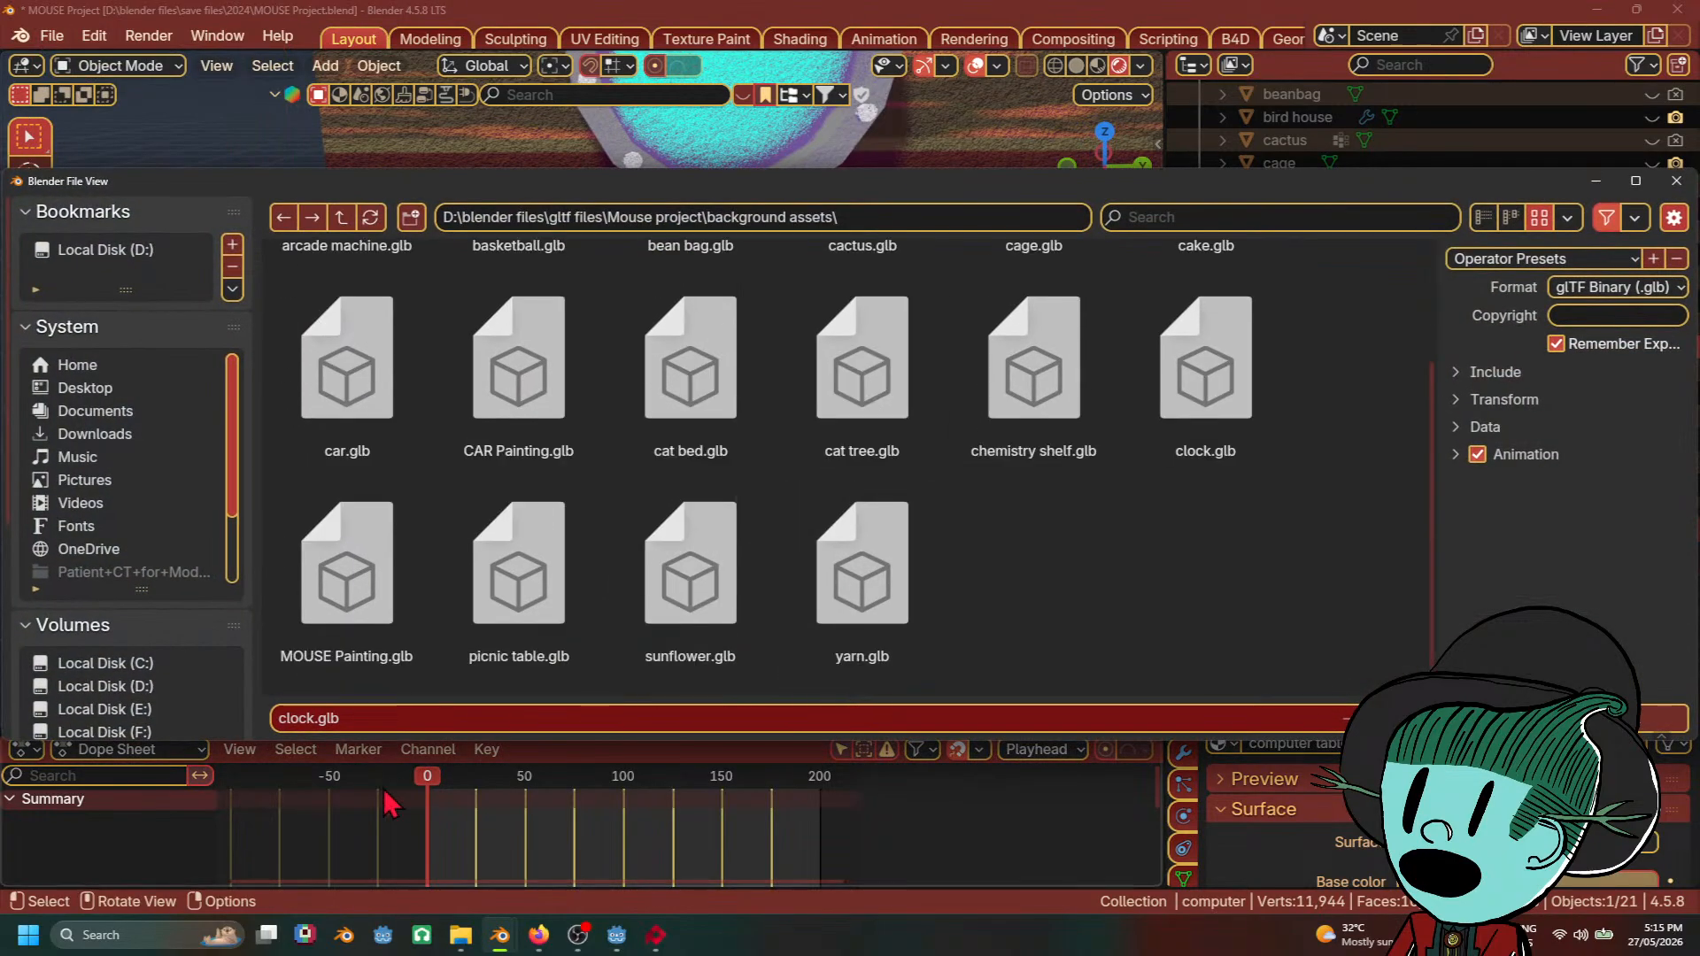
pyautogui.click(322, 718)
pyautogui.write('com')
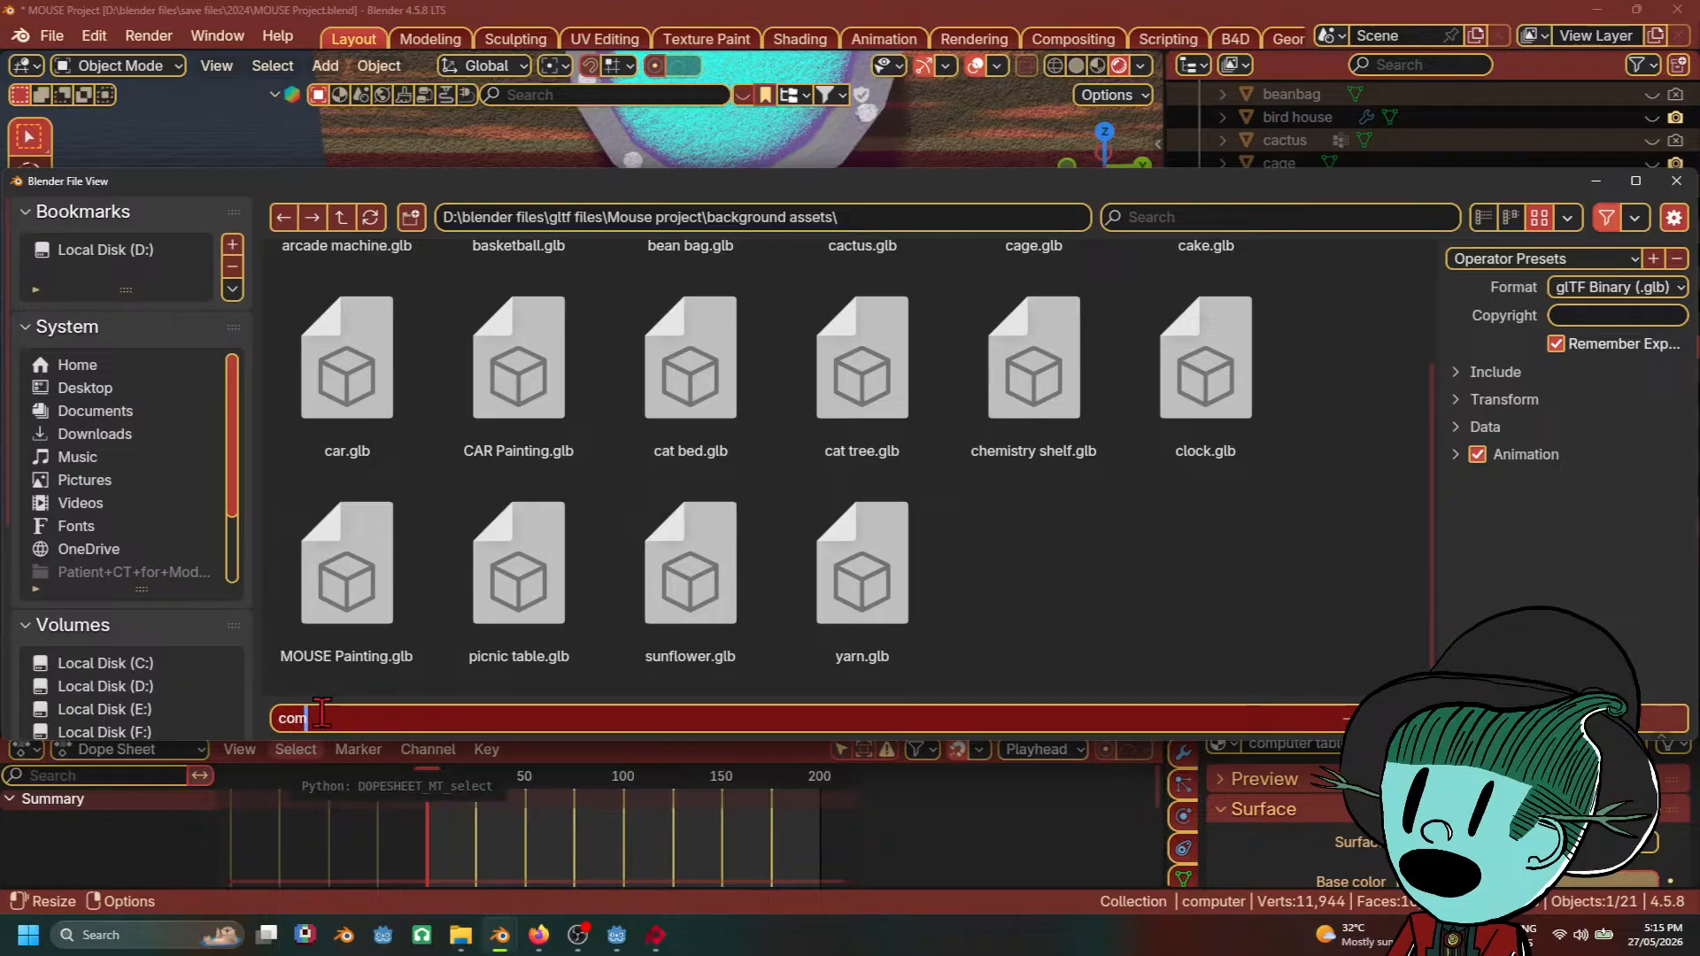
pyautogui.write('puter')
pyautogui.press('Return')
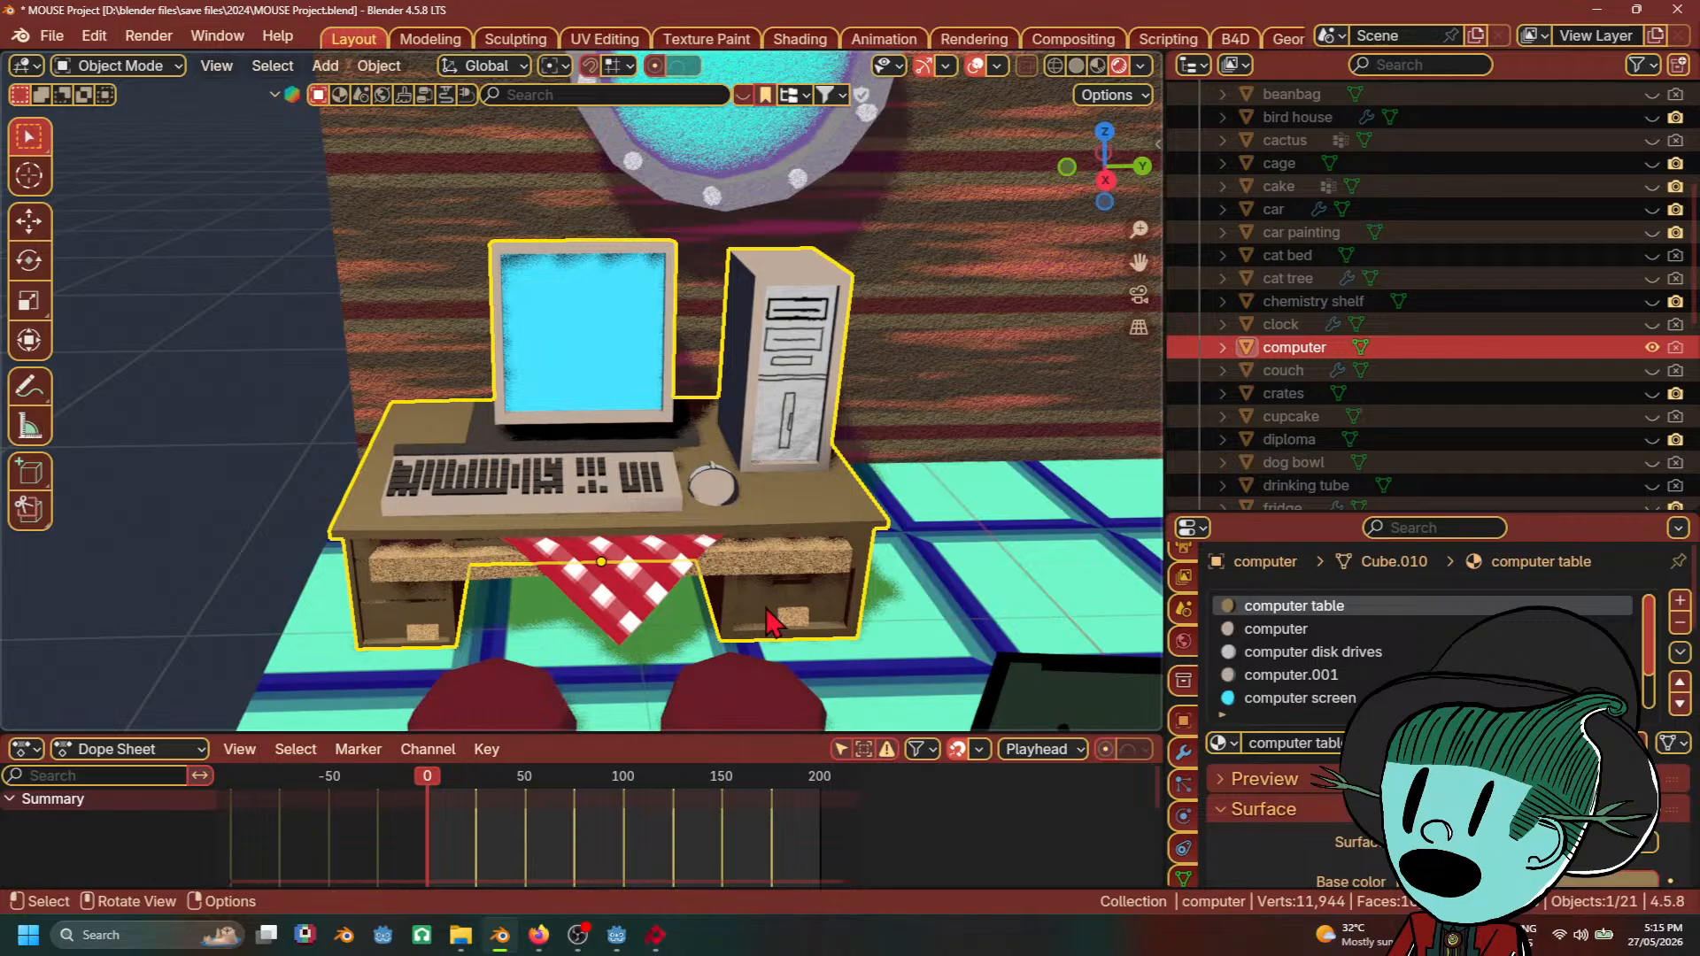
# Step: Select the picnic table overlapping the computer desk and hide it
pyautogui.moveTo(769, 620); pyautogui.dragTo(660, 620, button='middle')
pyautogui.moveTo(816, 619); pyautogui.dragTo(842, 416, button='middle')
pyautogui.scroll(-2, 1384, 660)
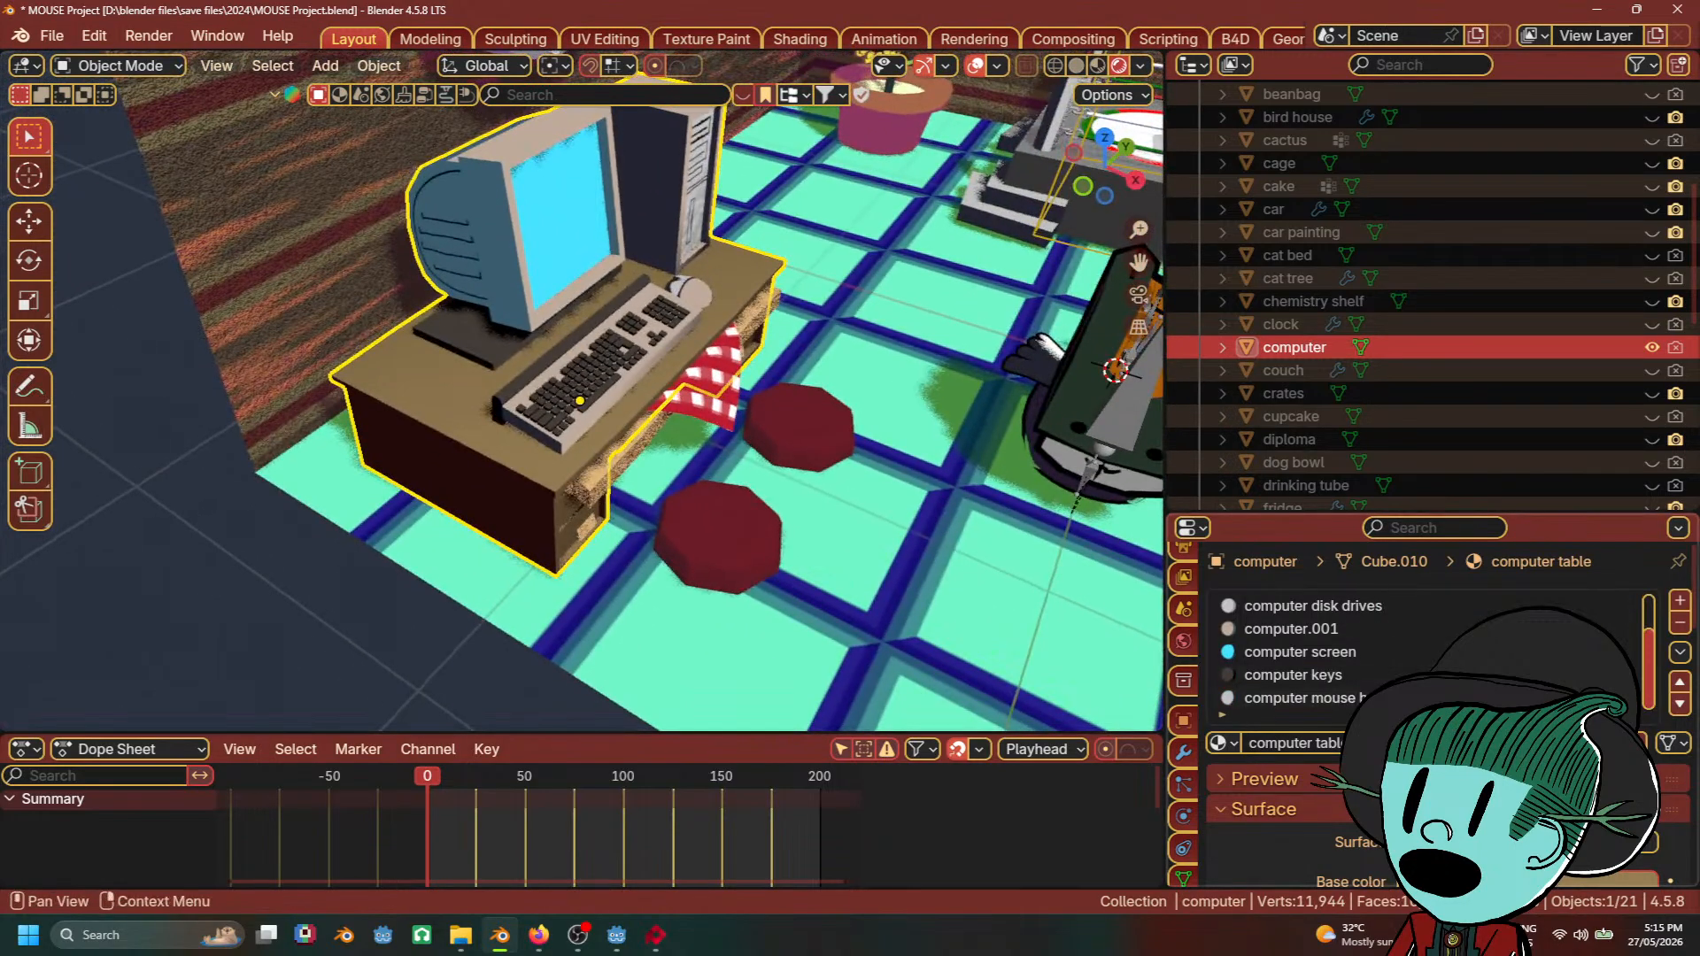
pyautogui.moveTo(758, 522); pyautogui.dragTo(683, 482, button='middle')
pyautogui.click(706, 466)
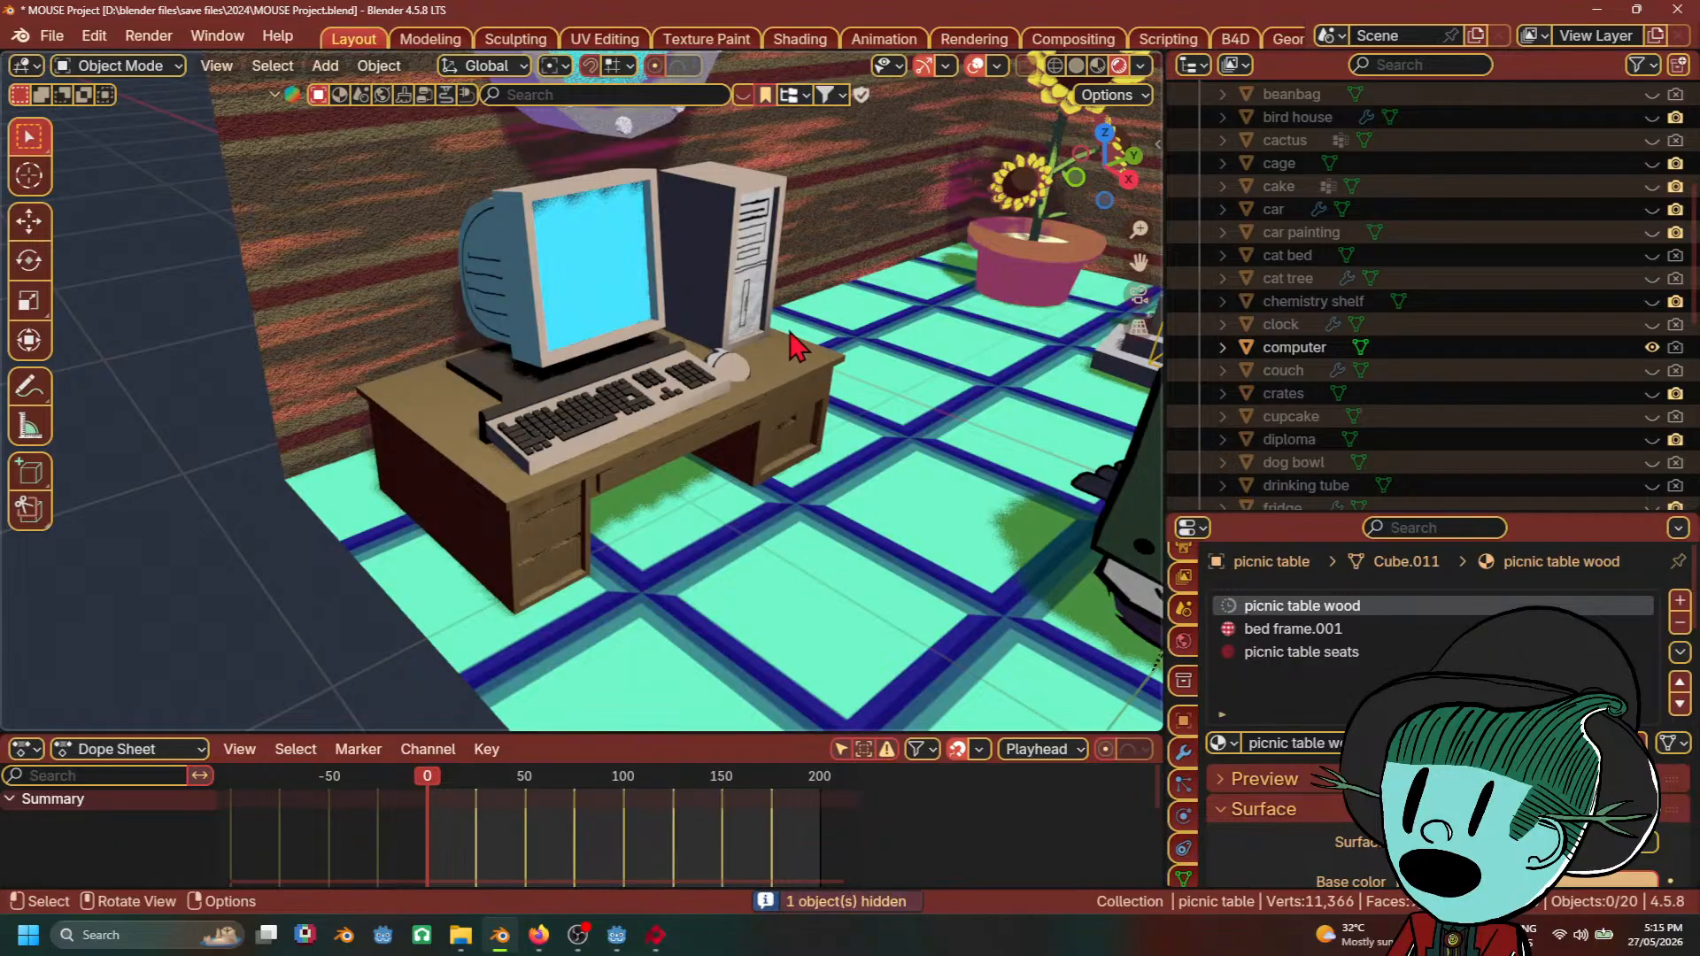
# Step: Switch to Godot and import computer.glb from File Explorer into the imports/background assets folder, putting the Explorer window away
pyautogui.click(616, 935)
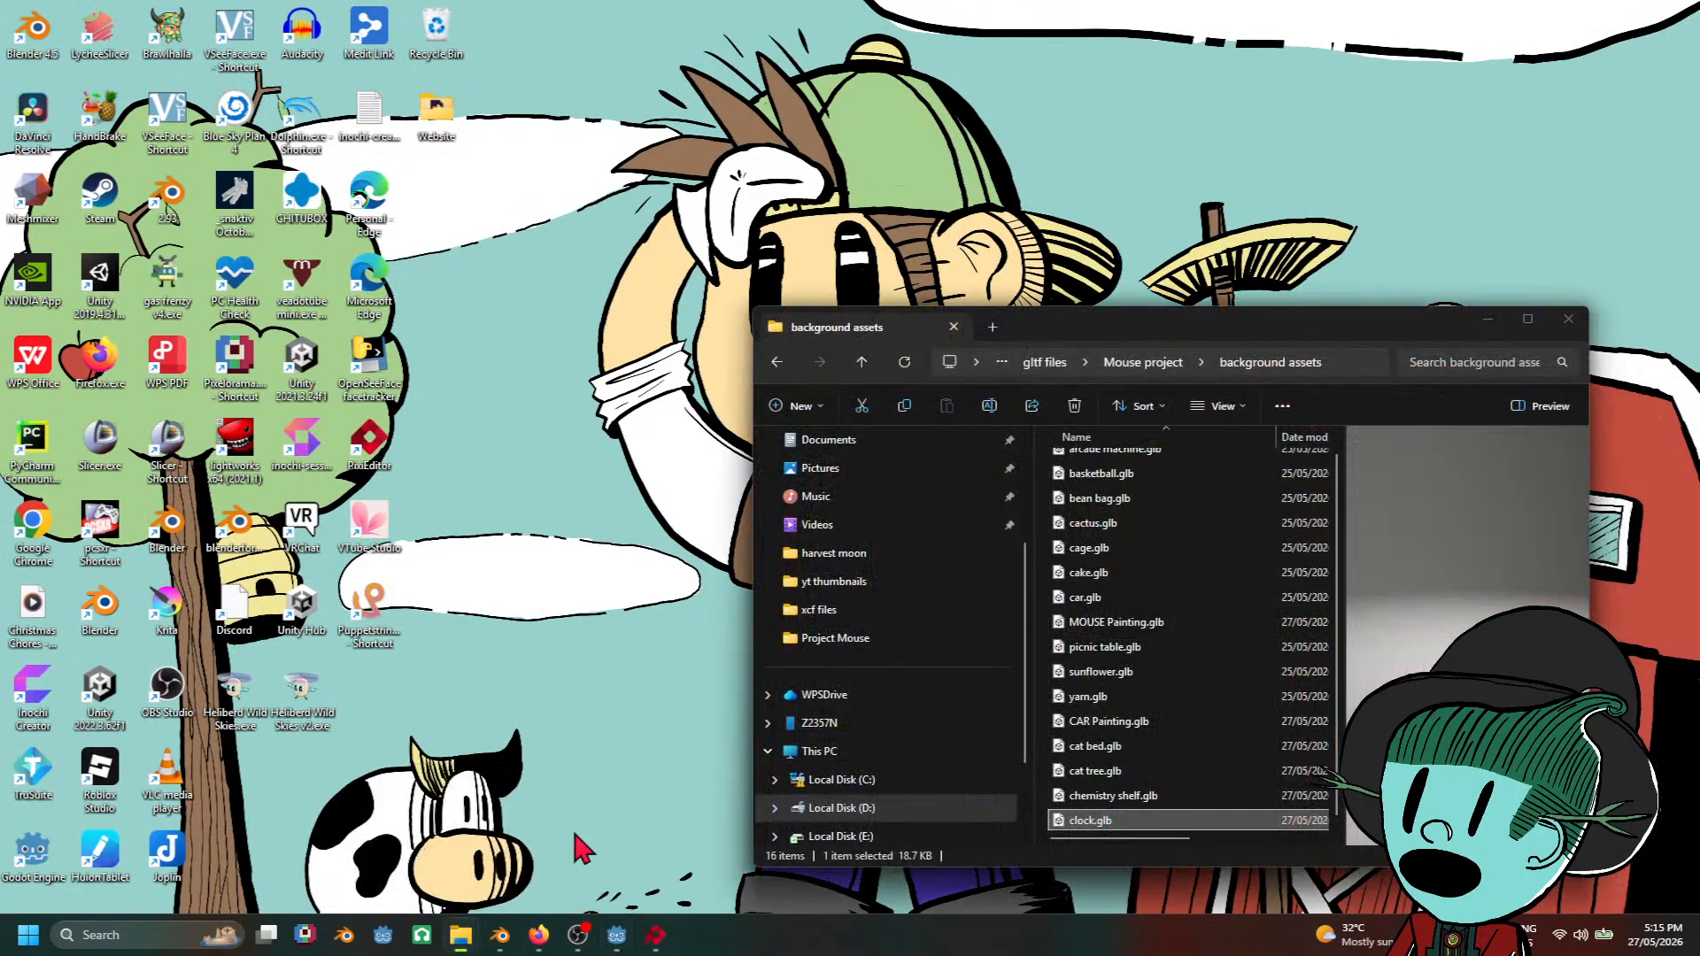
pyautogui.click(426, 836)
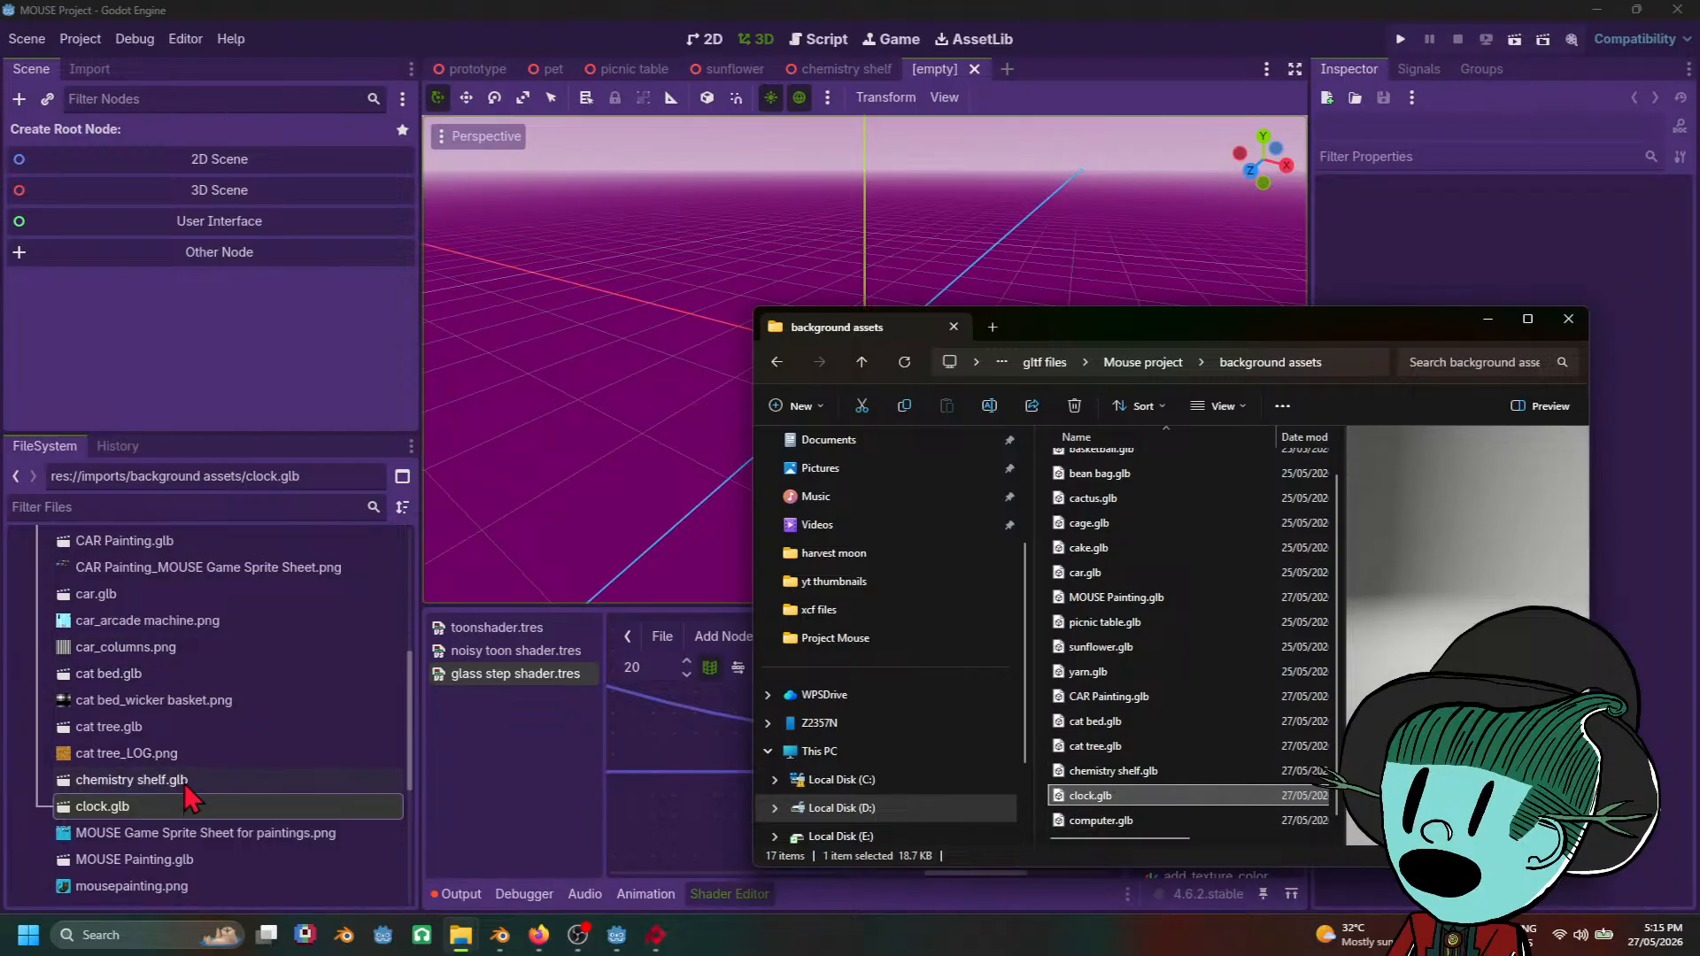
pyautogui.scroll(3, 191, 797)
pyautogui.scroll(3, 195, 797)
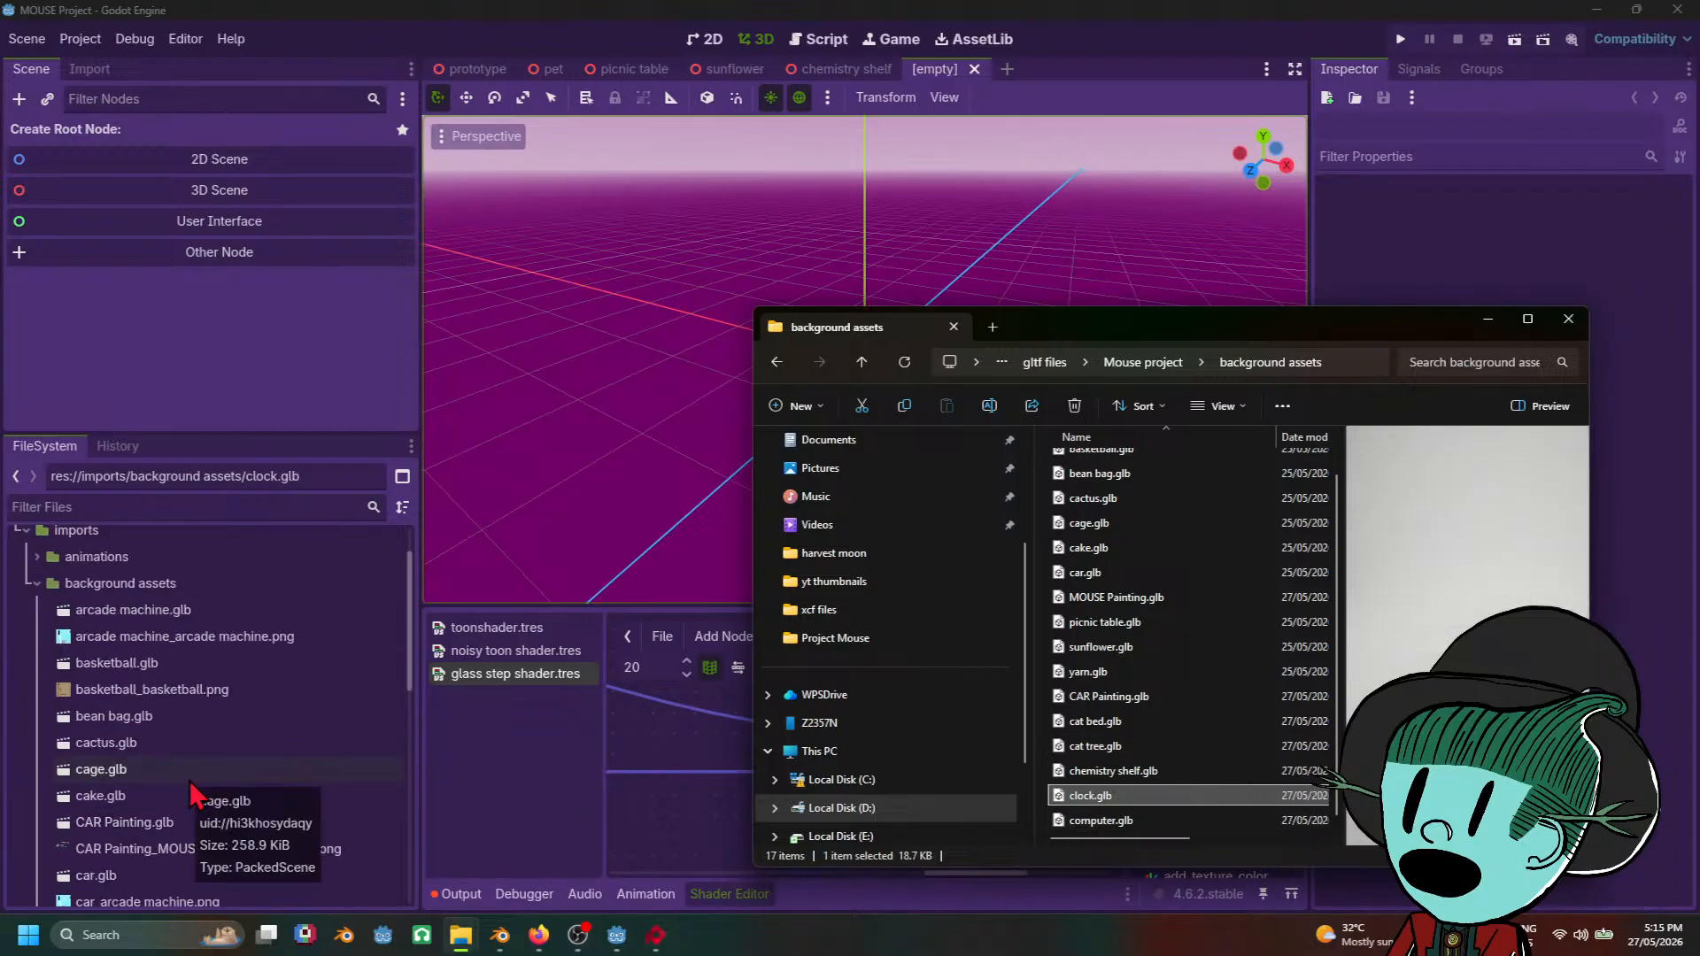
pyautogui.scroll(-3, 197, 795)
pyautogui.scroll(-3, 197, 795)
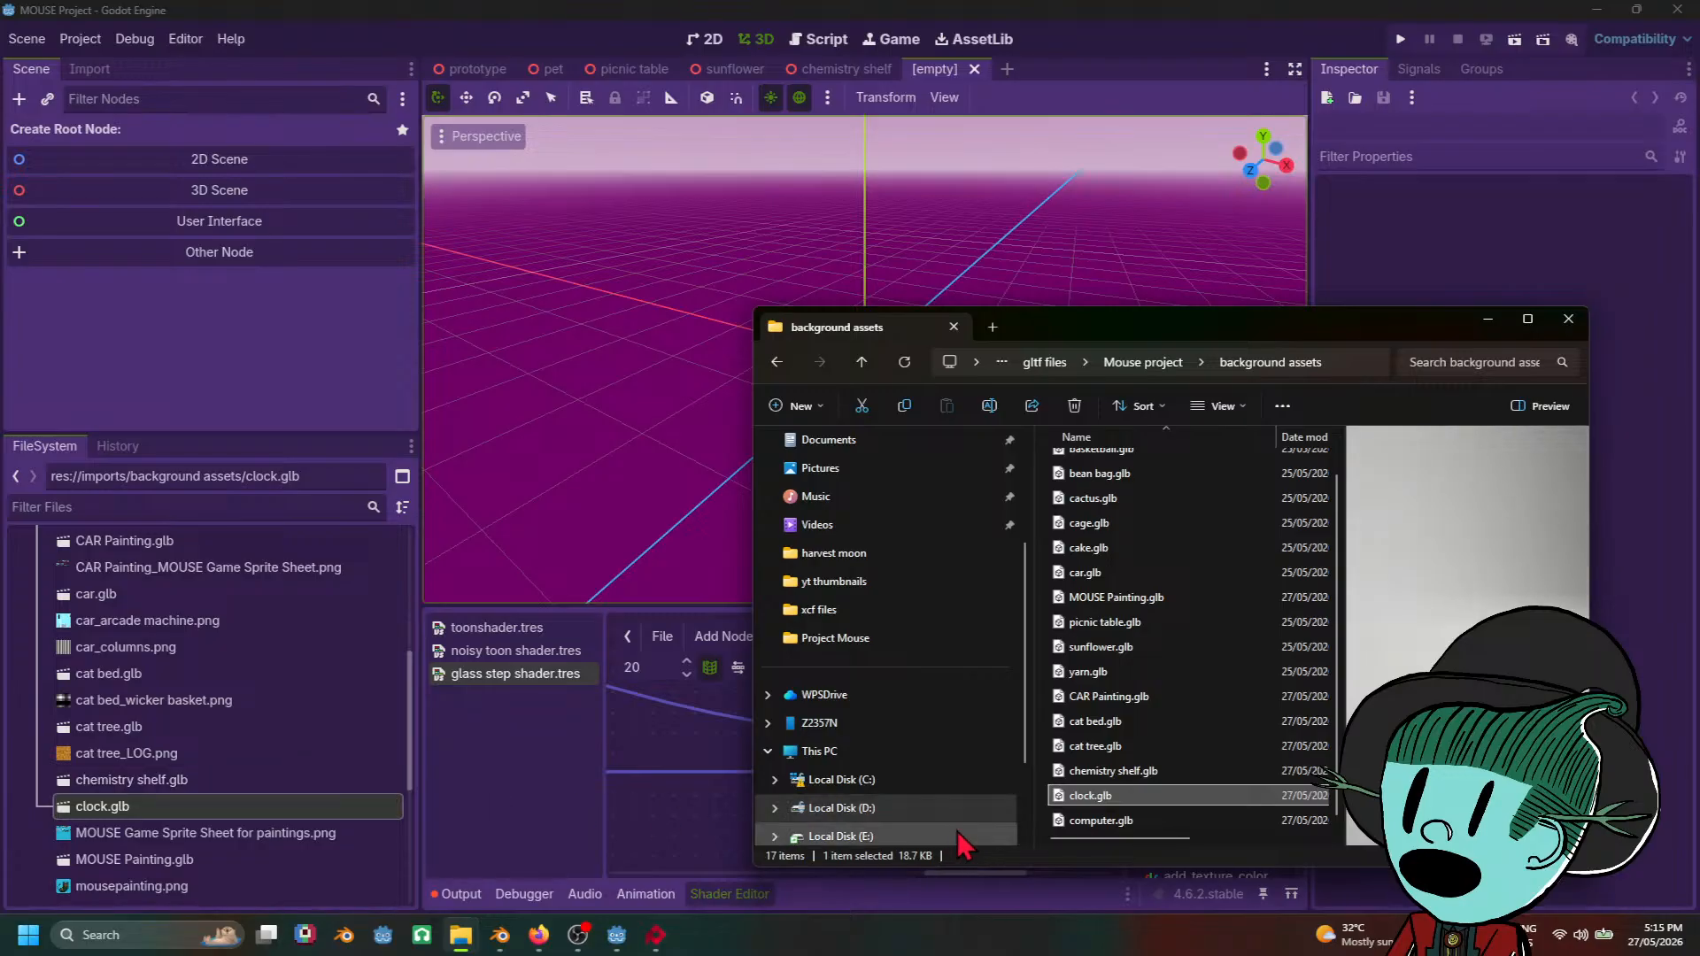
pyautogui.moveTo(1088, 829); pyautogui.dragTo(145, 720)
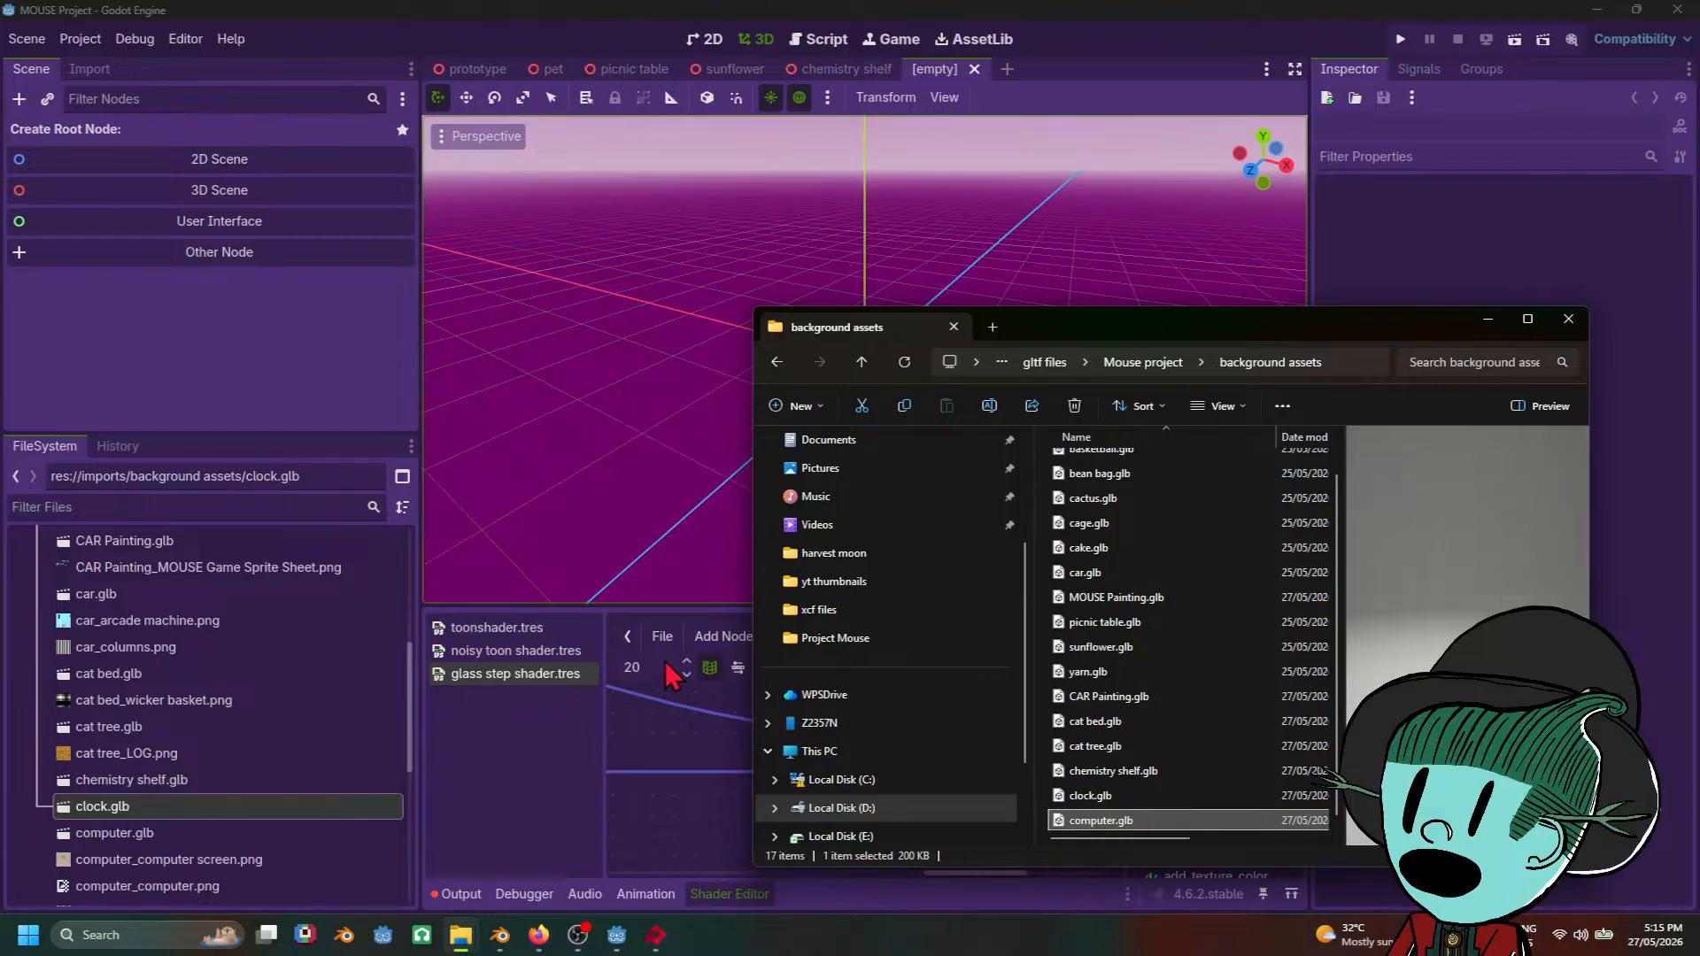
pyautogui.click(1487, 335)
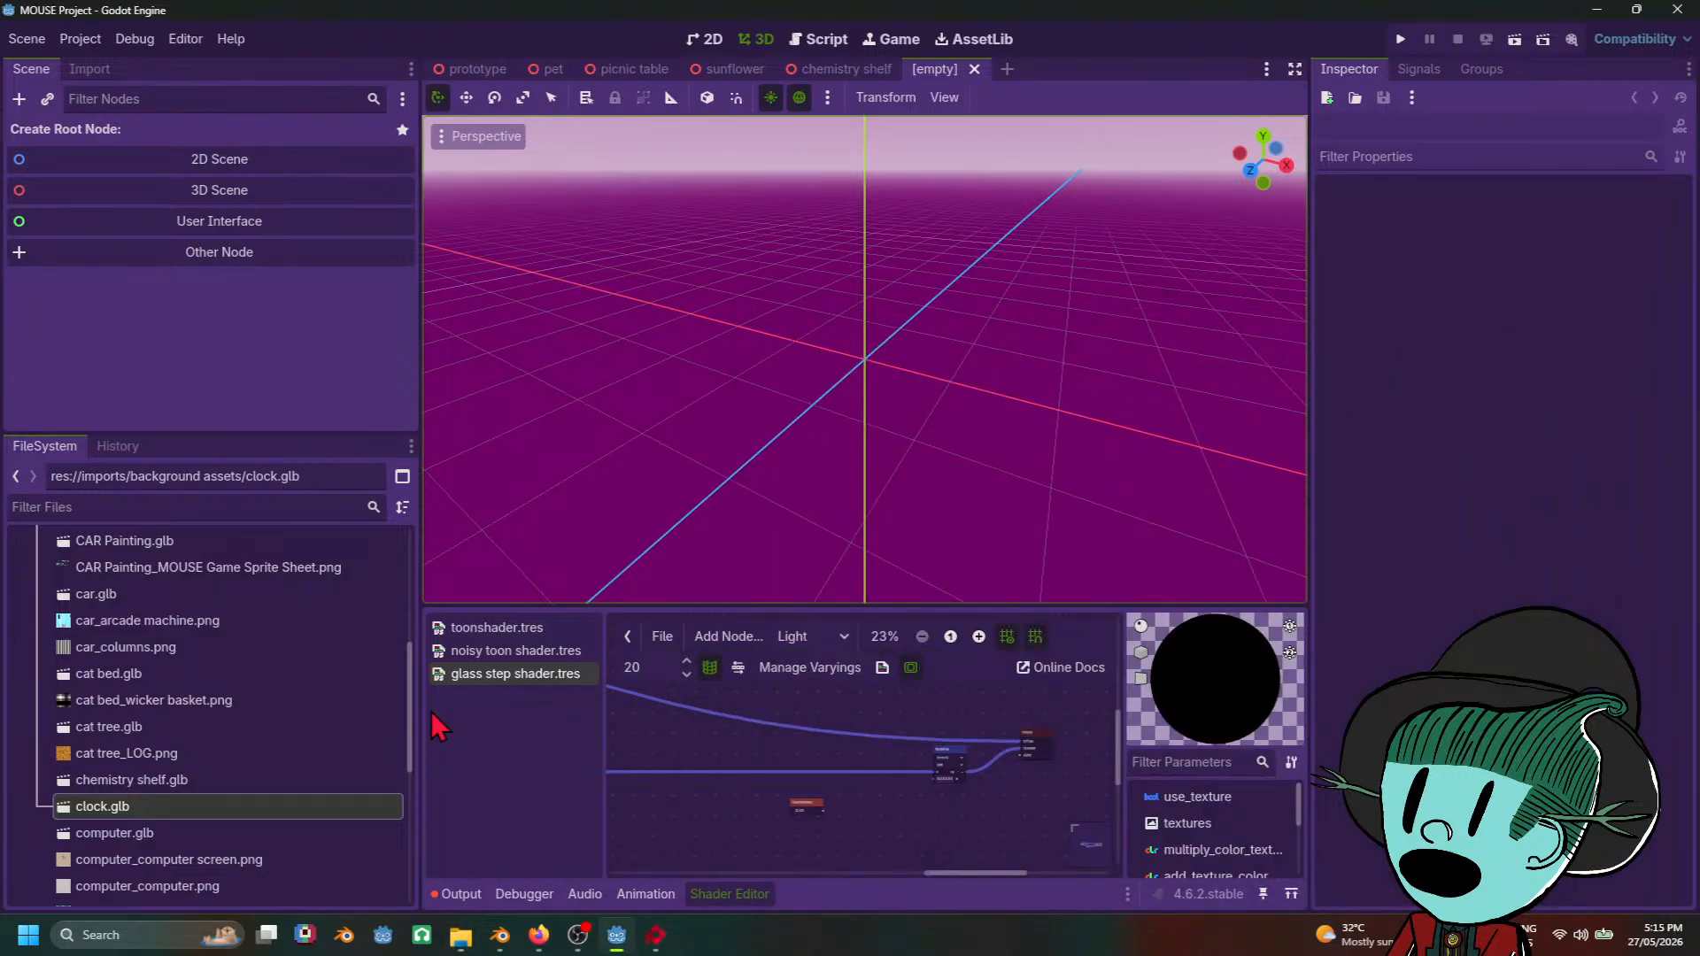
# Step: Create a 3D scene root node and add computer.glb from the background assets as its child
pyautogui.scroll(-3, 191, 824)
pyautogui.scroll(2, 252, 761)
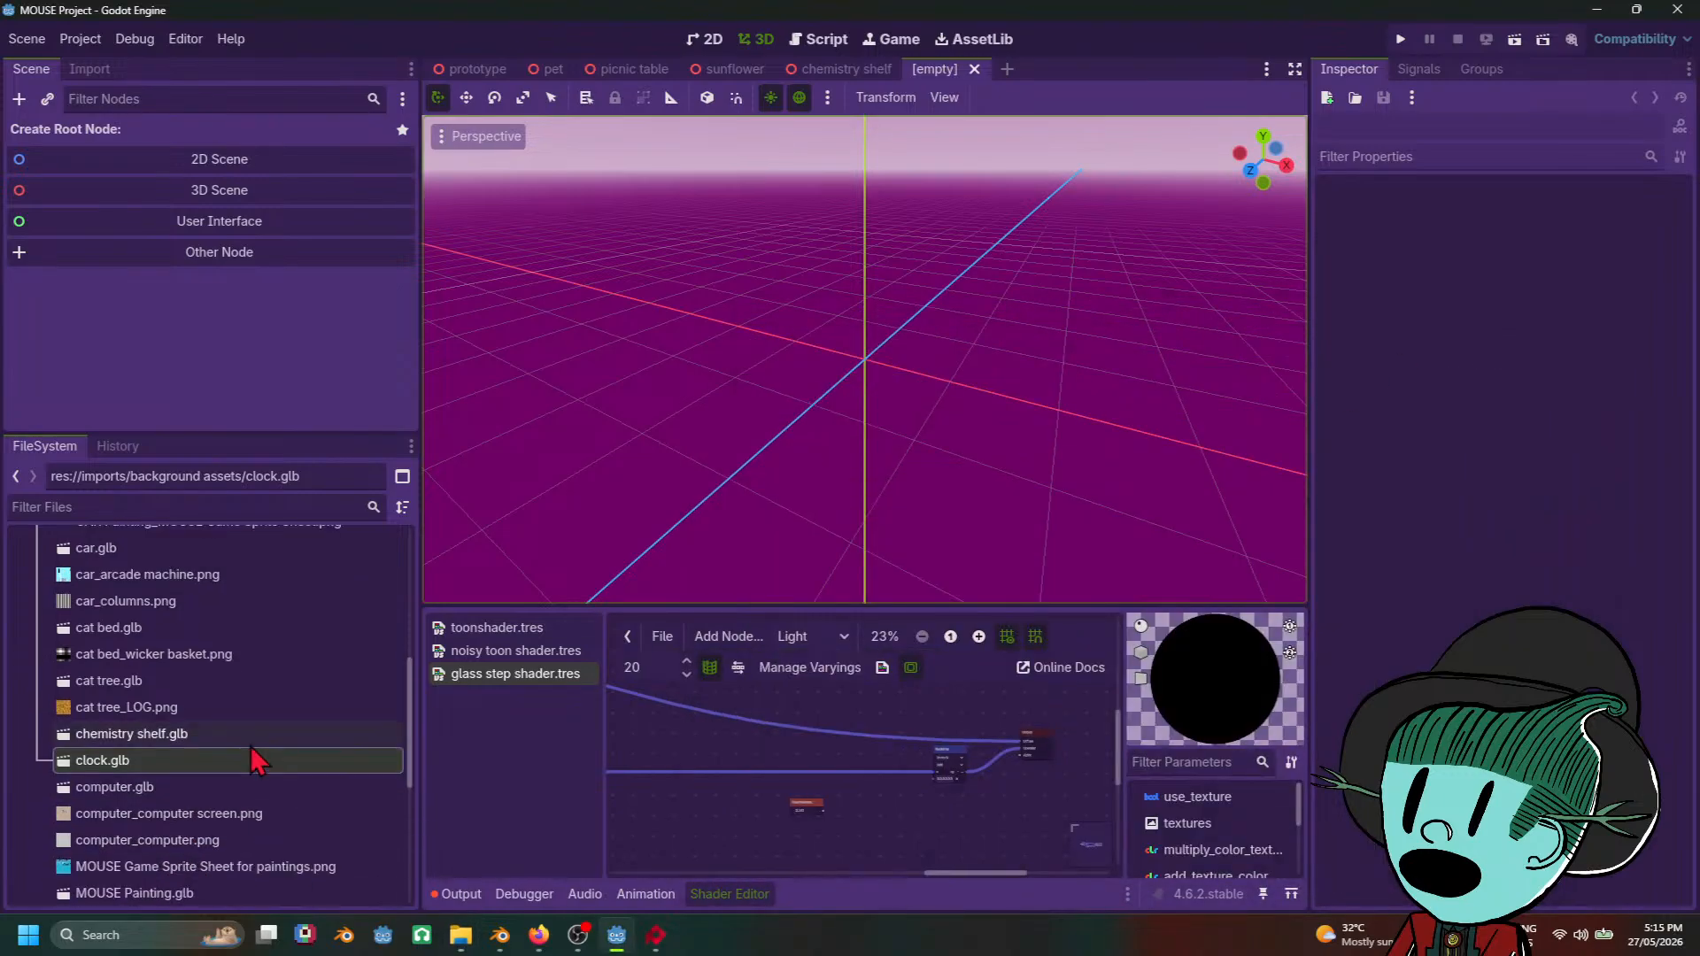
pyautogui.click(190, 793)
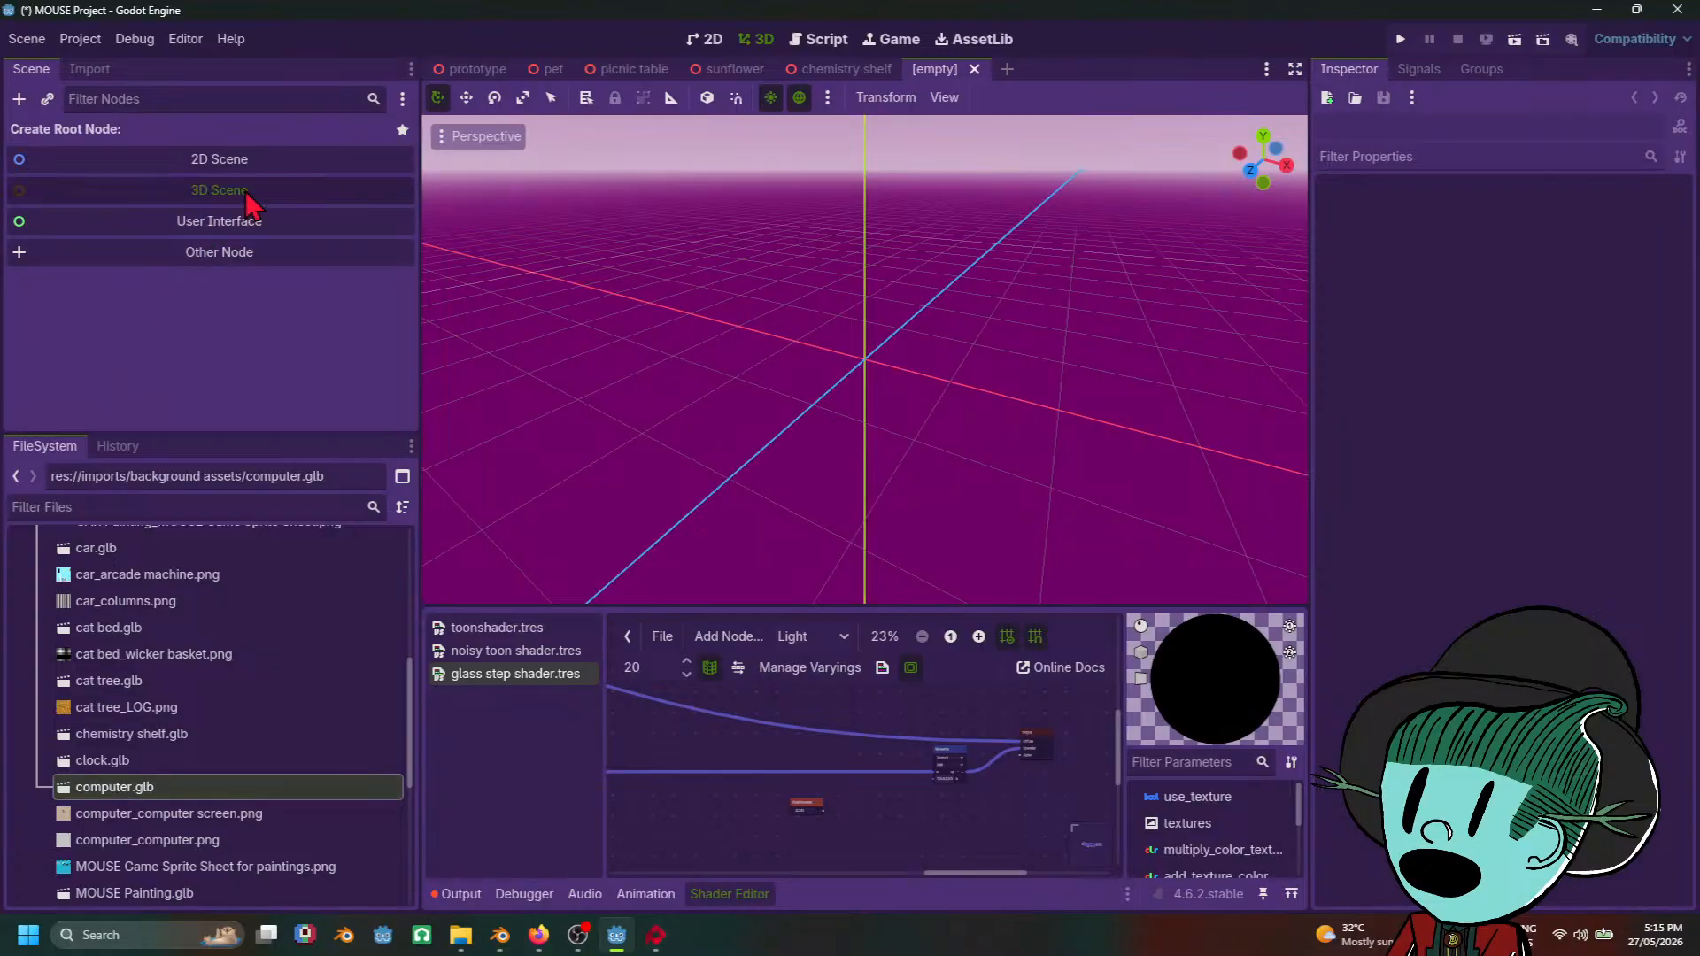
pyautogui.click(146, 189)
pyautogui.moveTo(124, 797); pyautogui.dragTo(101, 140)
pyautogui.moveTo(837, 416); pyautogui.dragTo(1019, 395, button='middle')
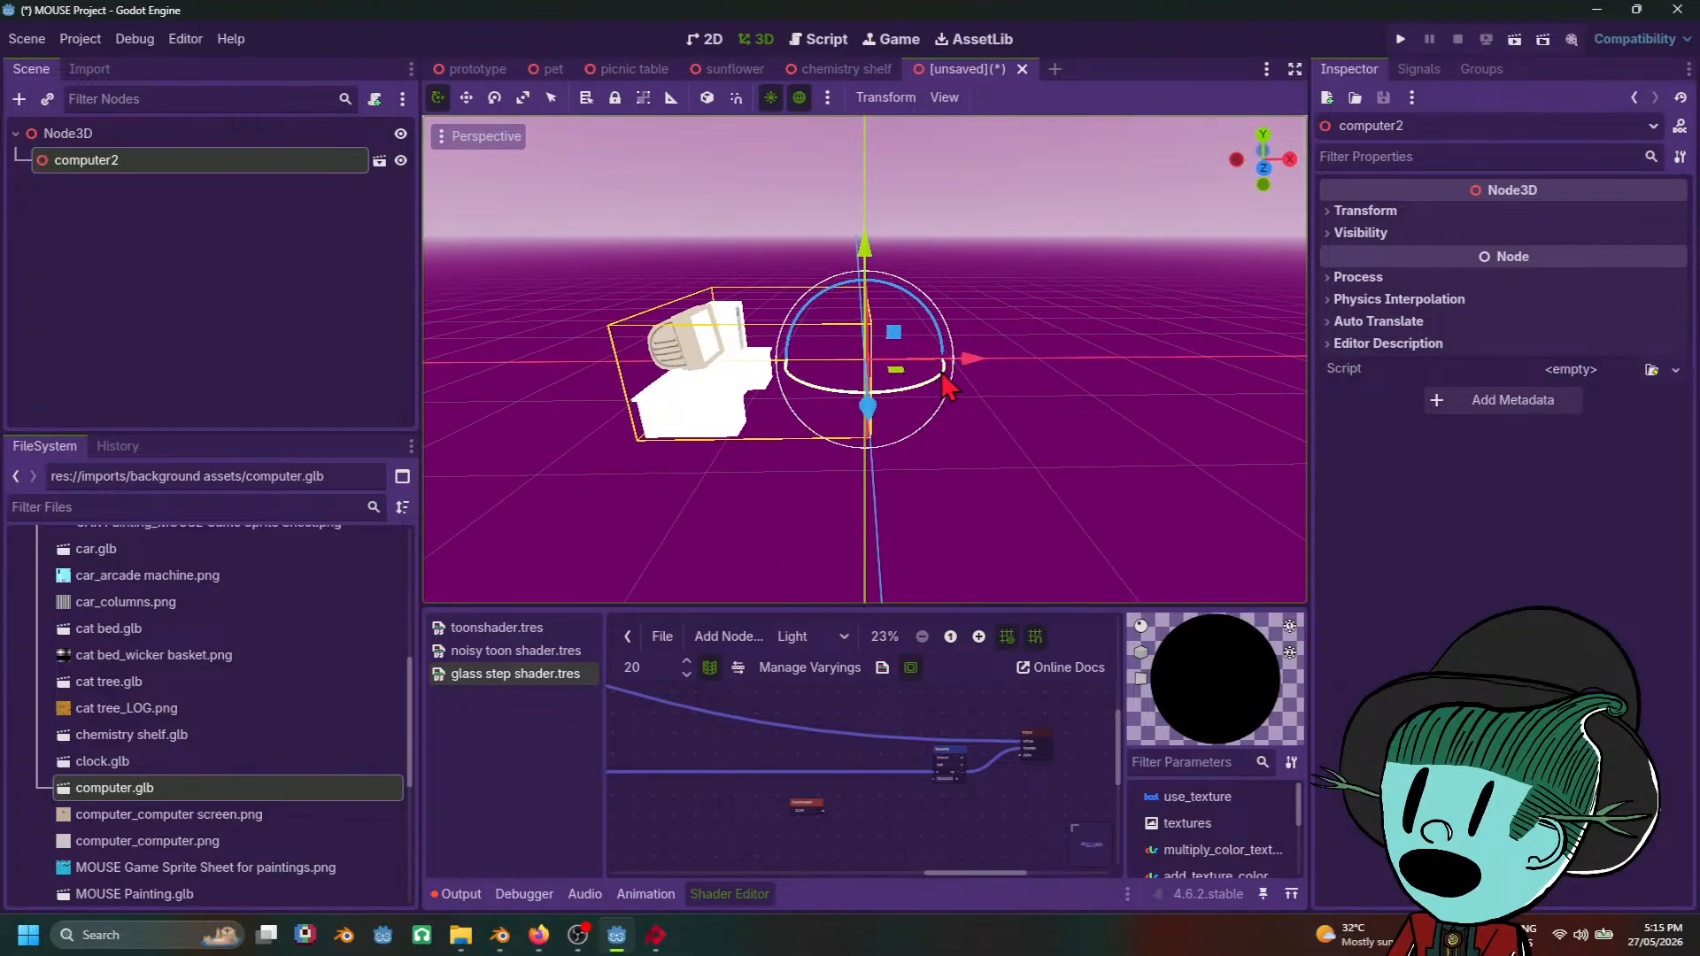
pyautogui.scroll(3, 1060, 387)
pyautogui.scroll(-3, 1054, 458)
pyautogui.moveTo(1054, 458); pyautogui.dragTo(928, 477, button='middle')
pyautogui.moveTo(509, 469); pyautogui.dragTo(649, 502, button='middle')
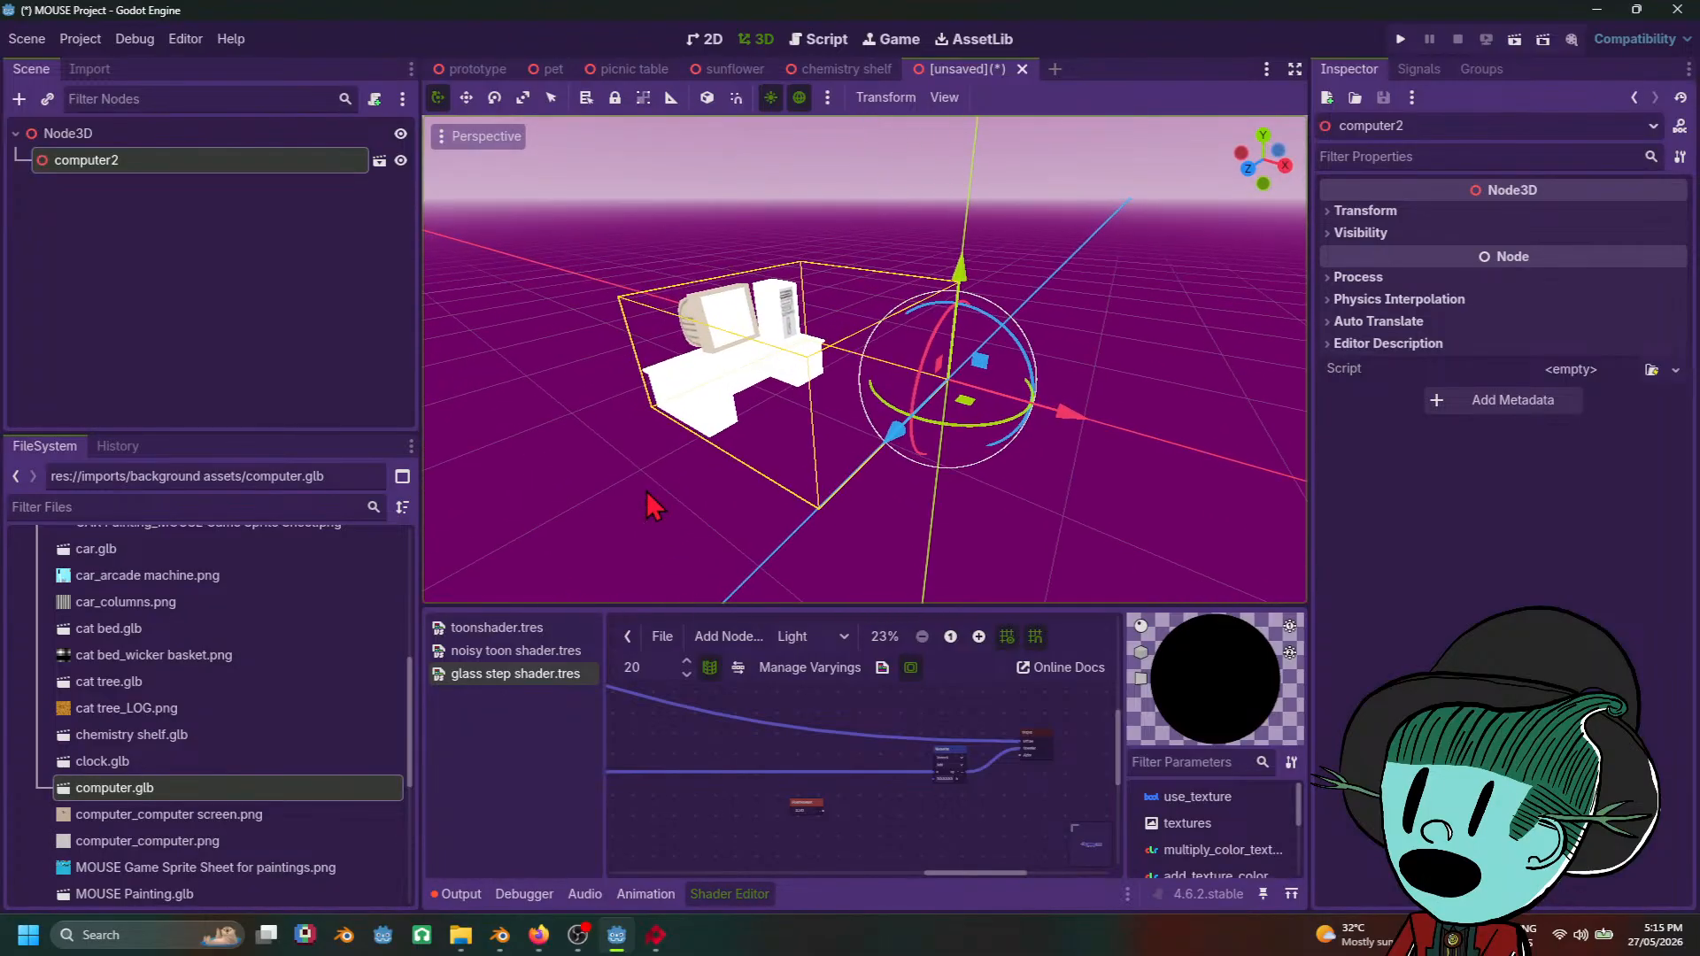
# Step: Make the computer2 instance local and reparent its computer mesh directly under the Node3D root
pyautogui.rightClick(120, 170)
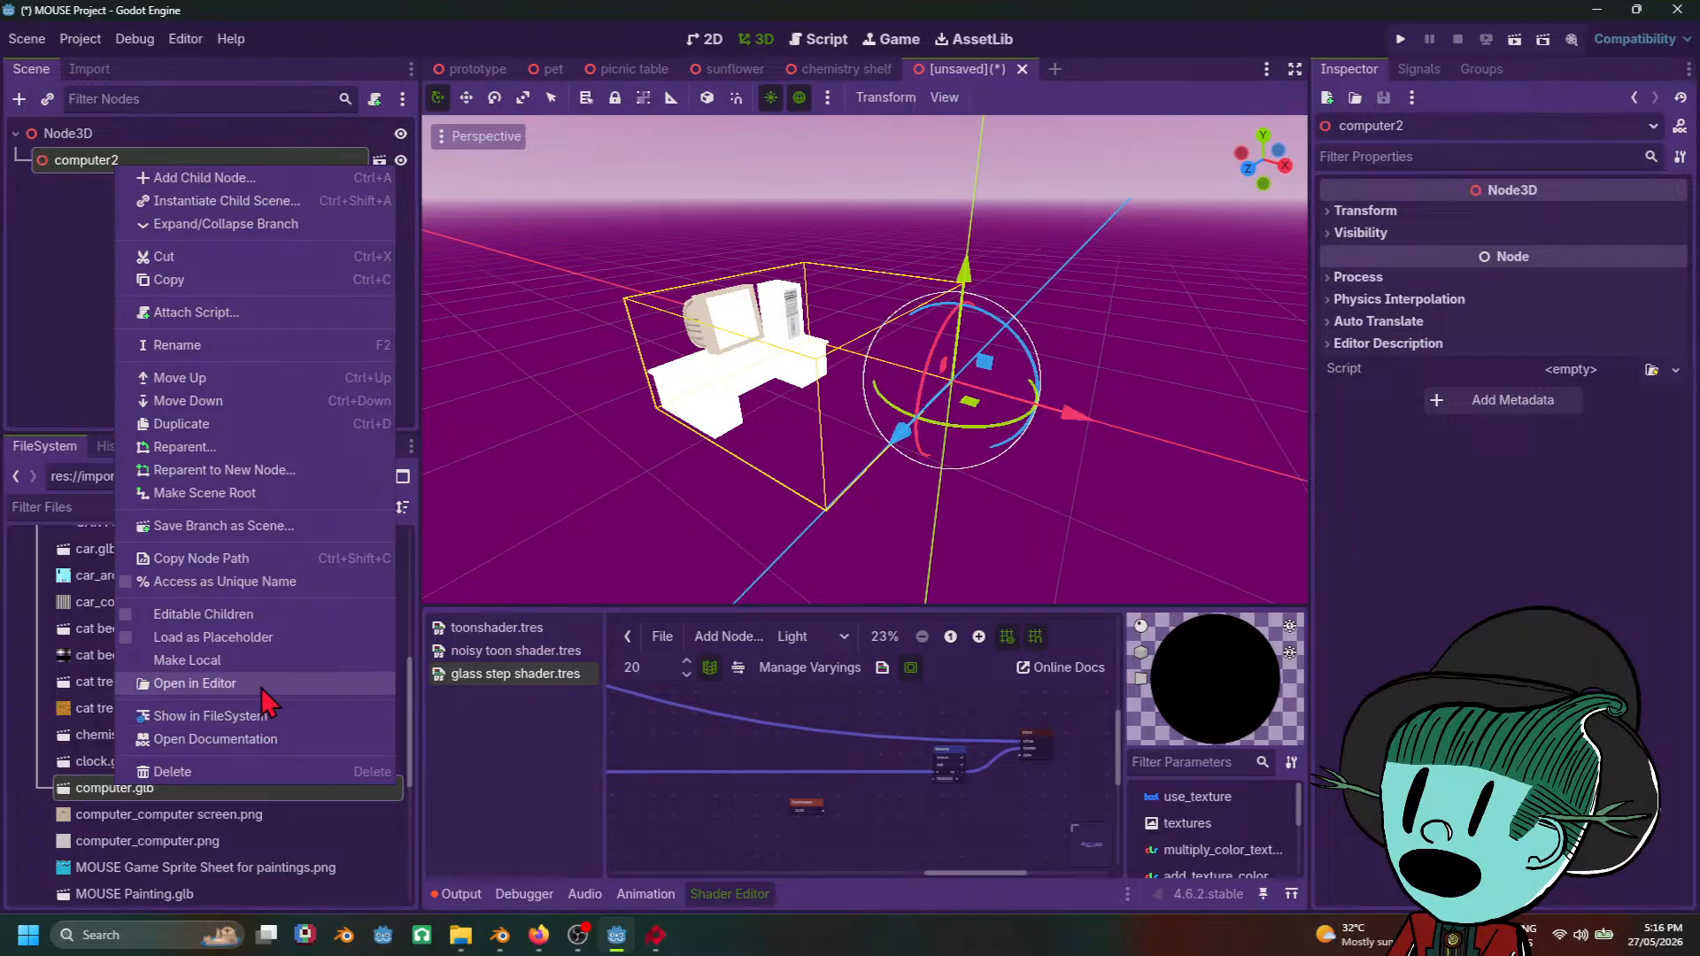
pyautogui.click(258, 661)
pyautogui.click(106, 187)
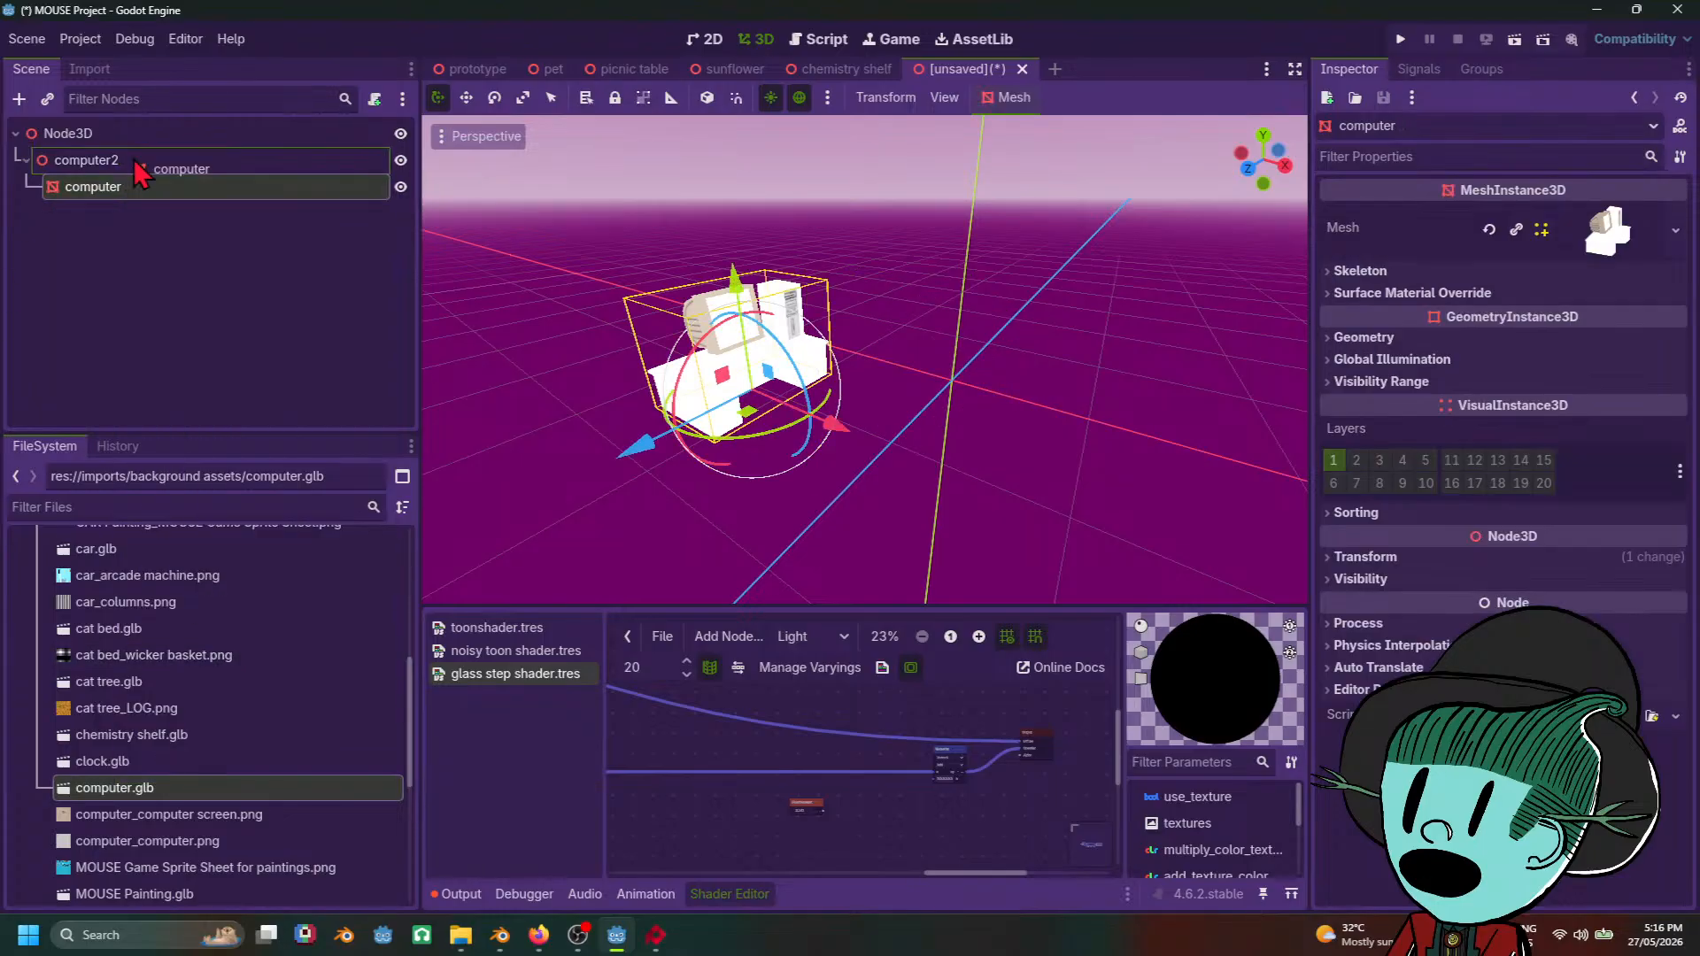
pyautogui.moveTo(133, 186); pyautogui.dragTo(160, 149)
# Step: Frame the computer mesh, assign a new ShaderMaterial to surface material override 0 and expand it for editing
pyautogui.press('f')
pyautogui.moveTo(1058, 493); pyautogui.dragTo(842, 456, button='middle')
pyautogui.scroll(3, 1027, 486)
pyautogui.scroll(3, 1019, 483)
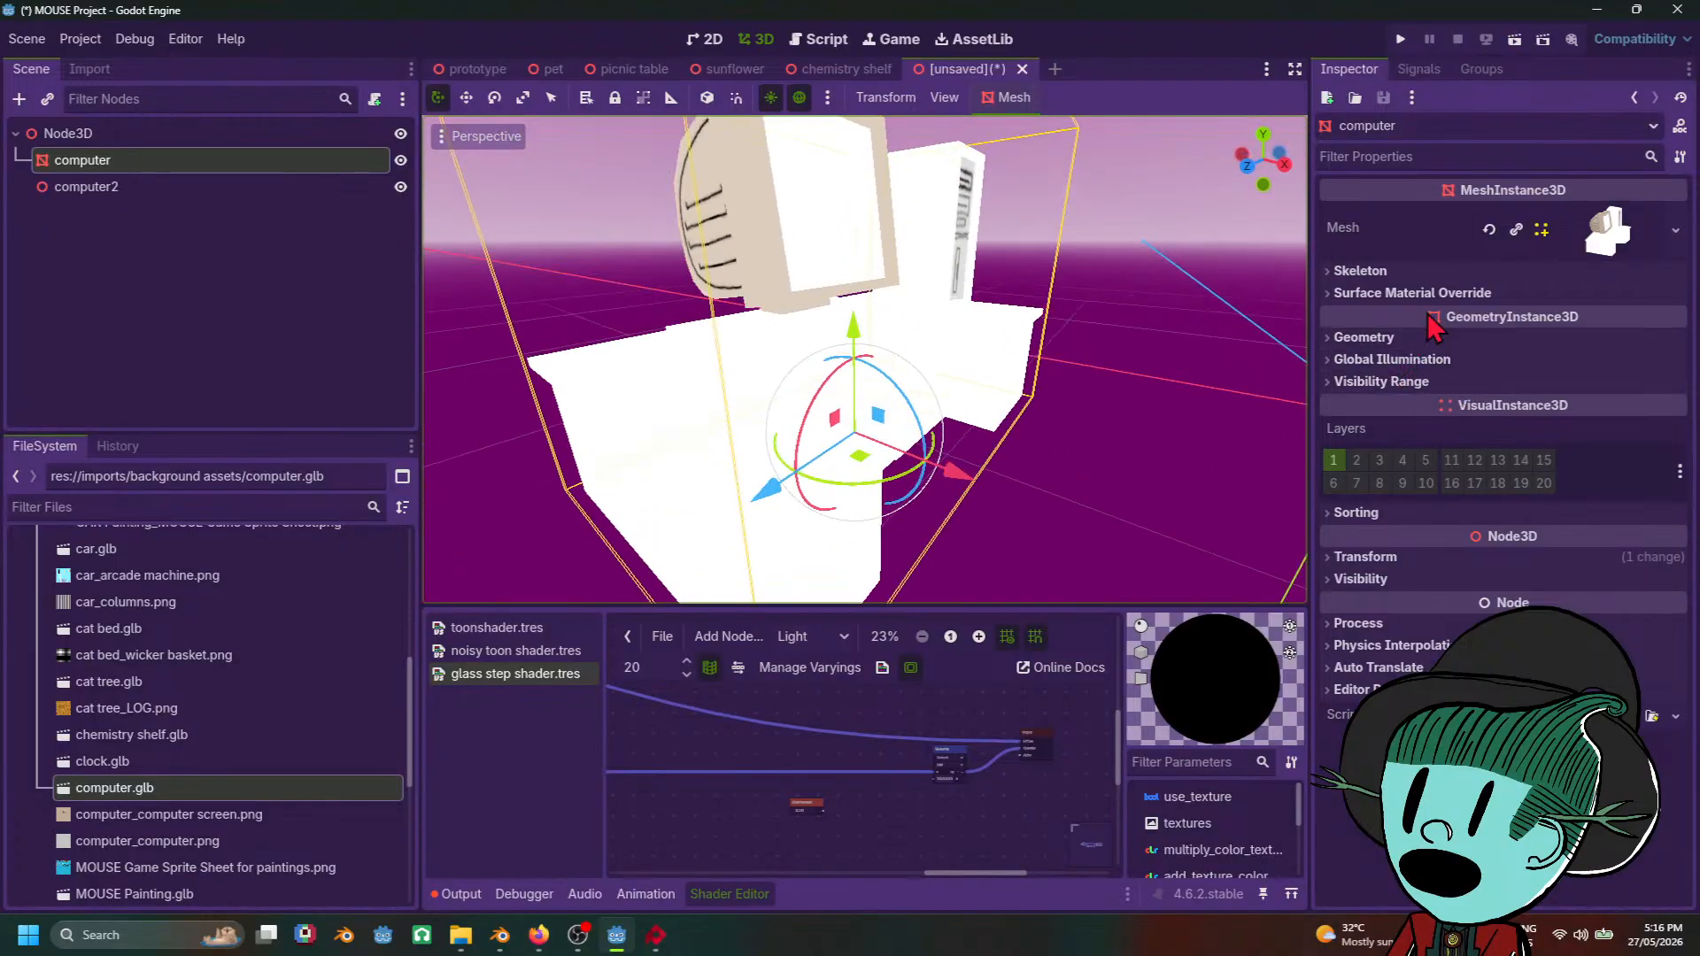
pyautogui.click(1453, 292)
pyautogui.click(1594, 321)
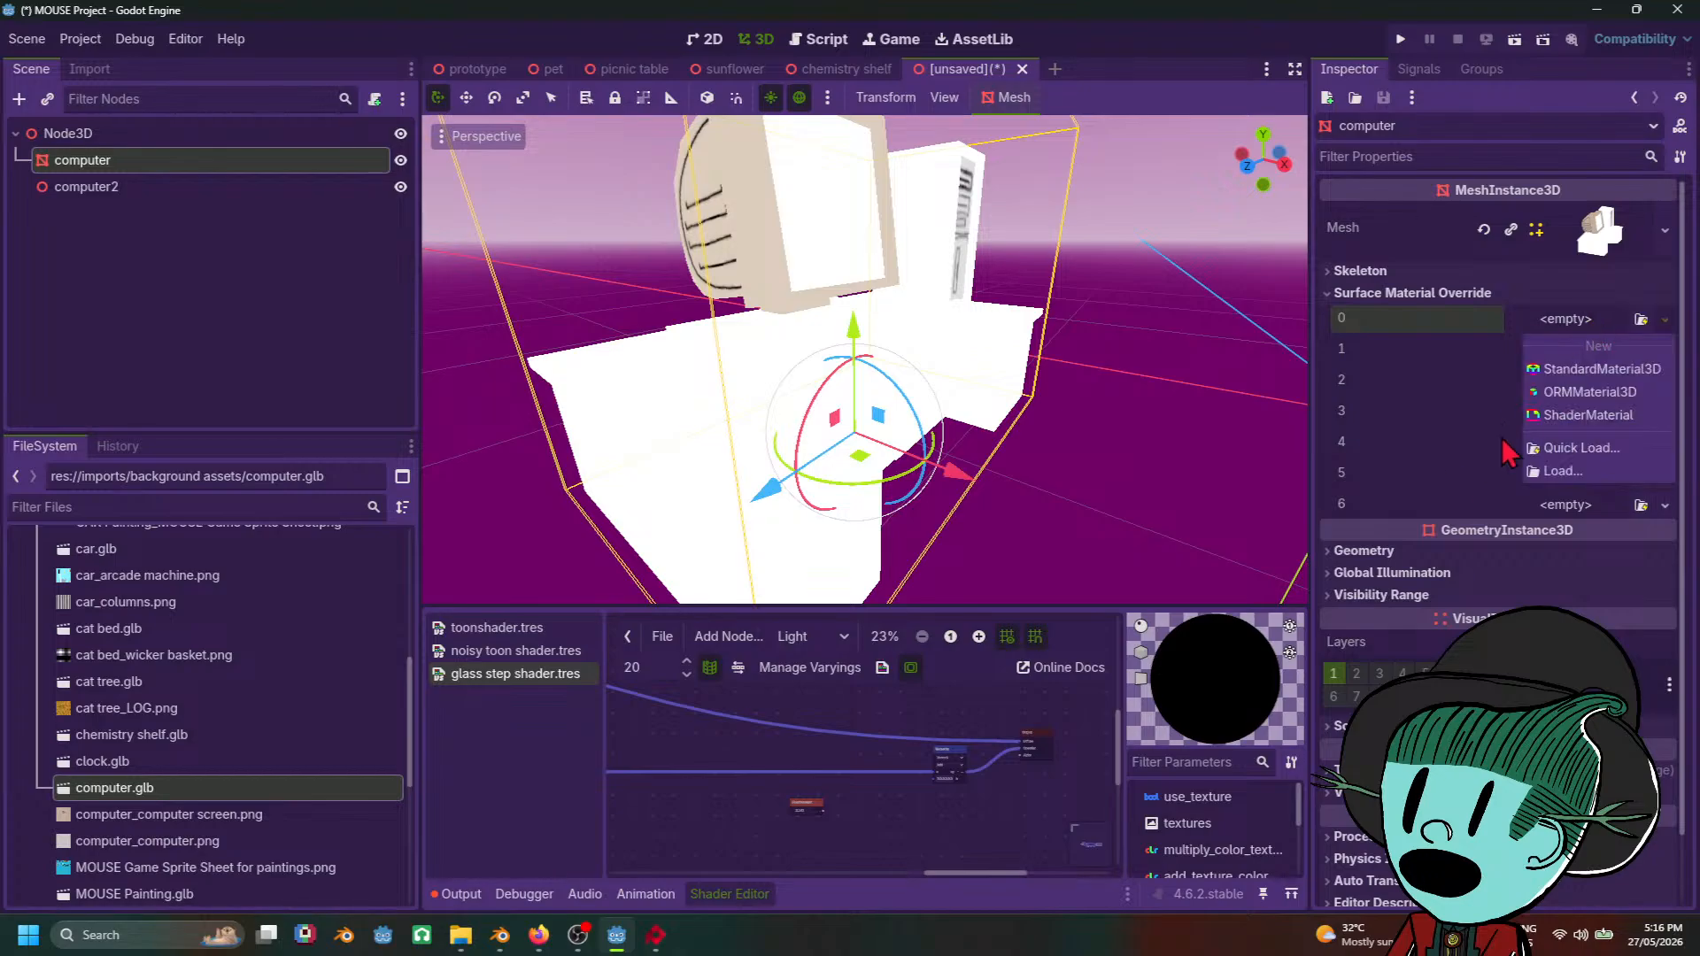
pyautogui.click(1568, 416)
pyautogui.moveTo(1070, 417); pyautogui.dragTo(1018, 412, button='middle')
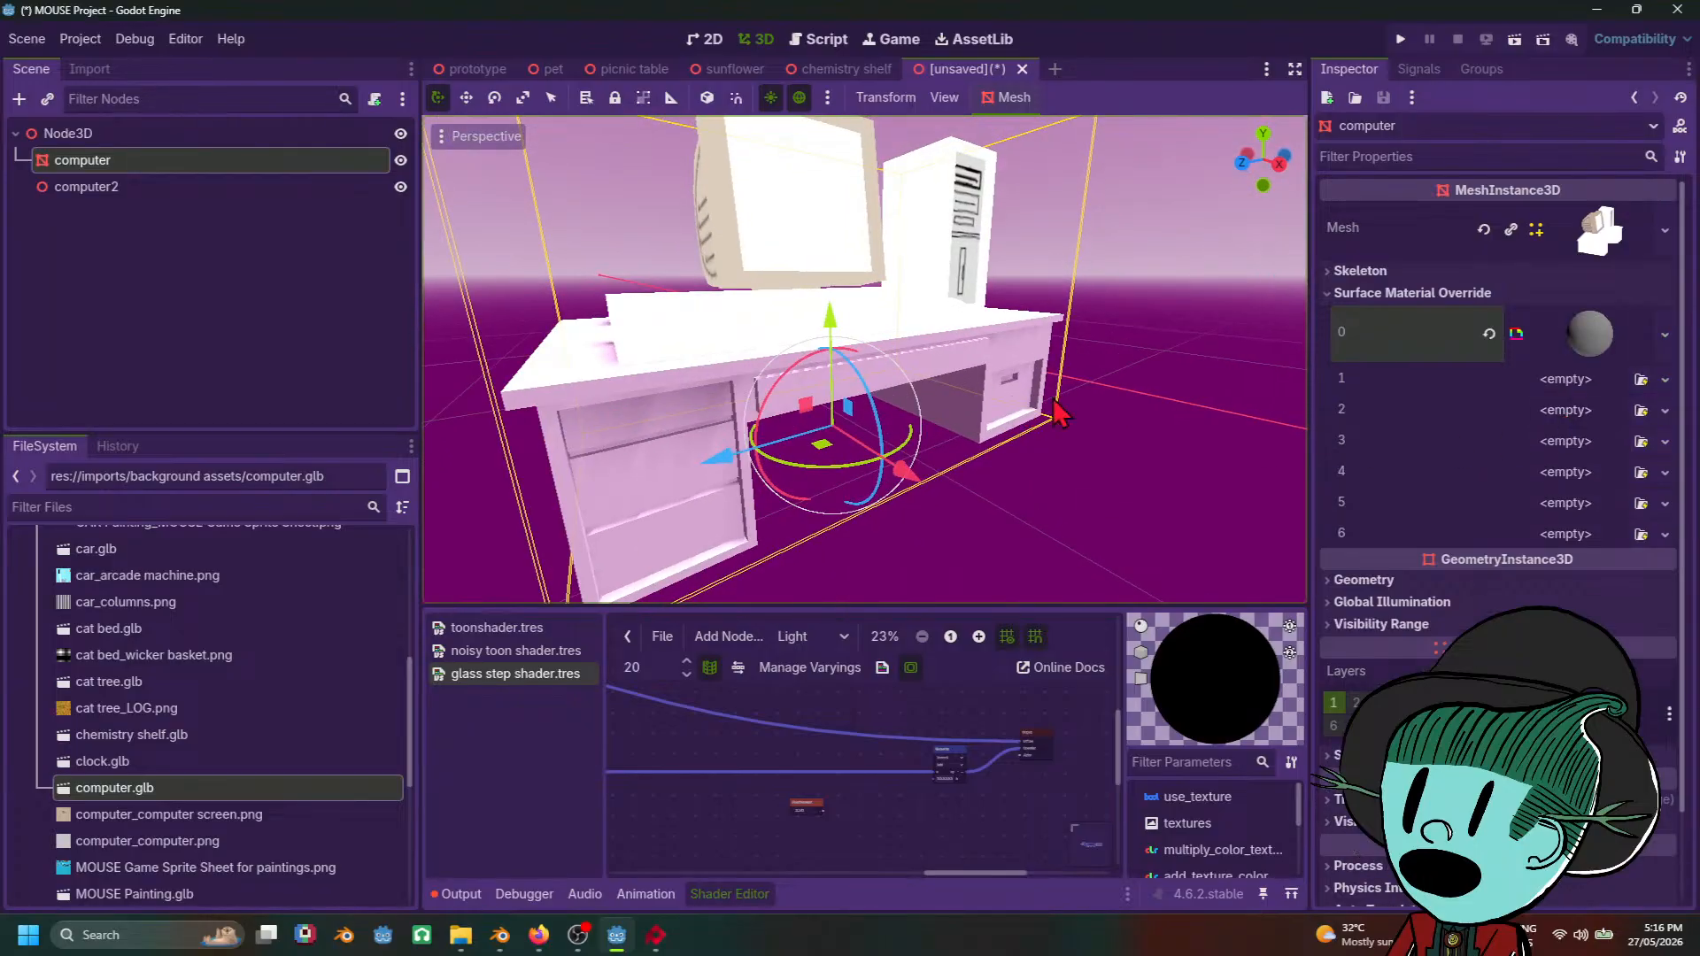
pyautogui.click(1627, 349)
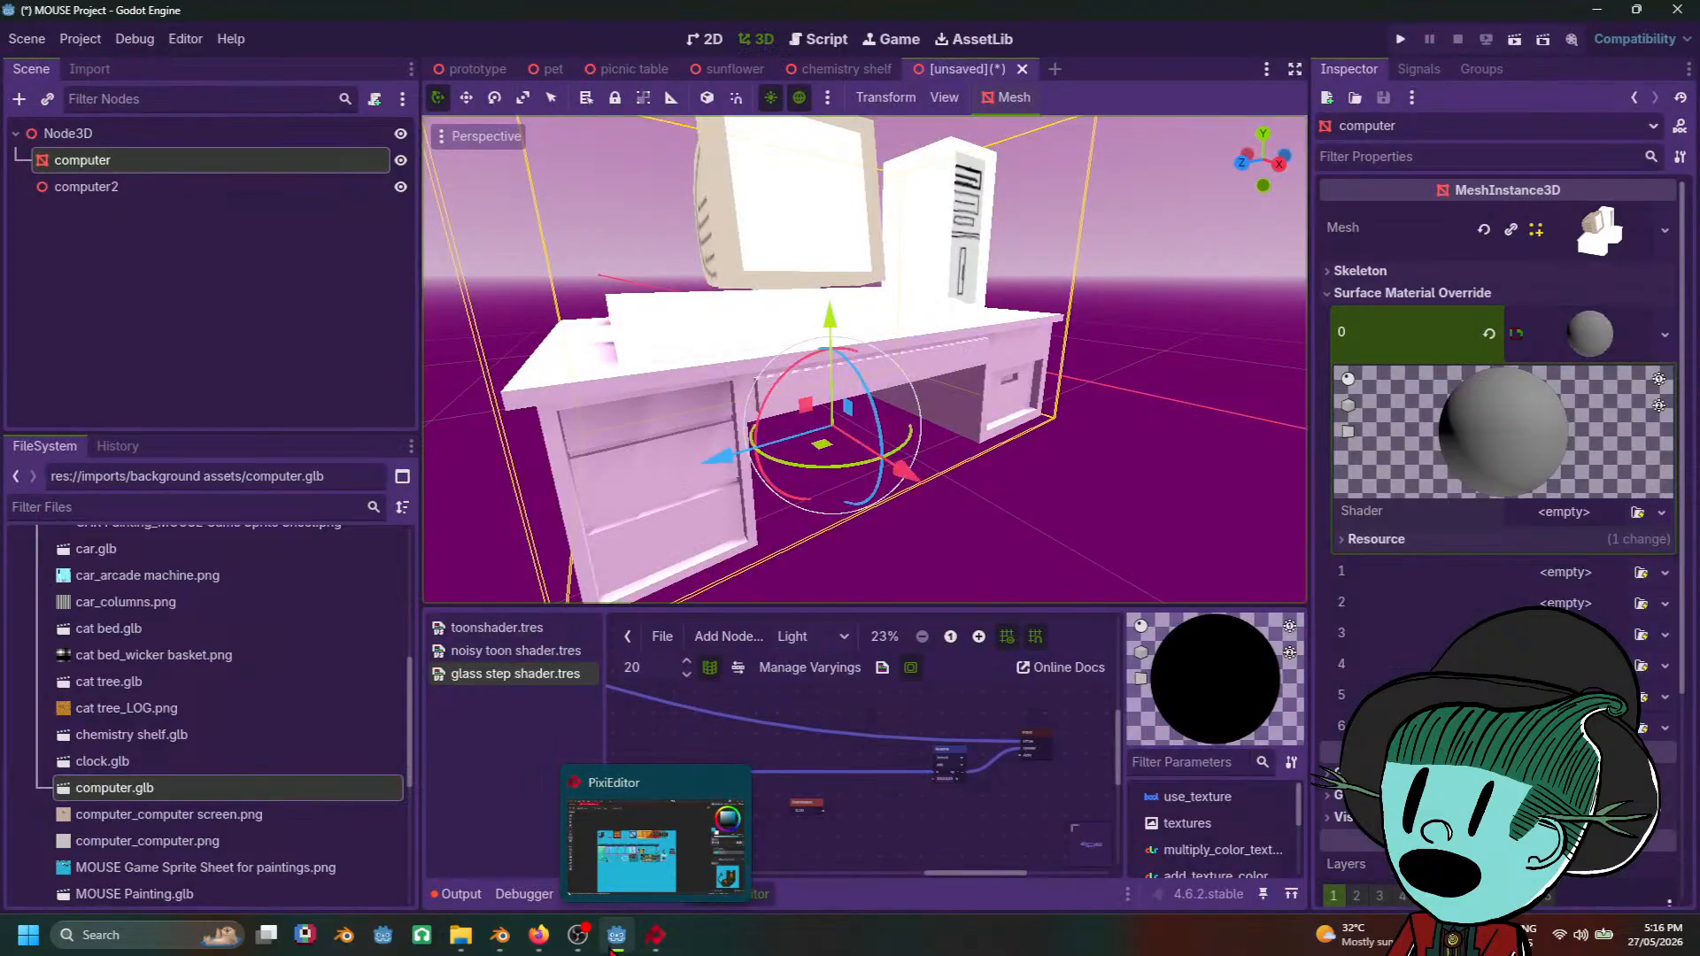
# Step: Compare the desk with its Blender original, load noisy toon shader.tres into the surface 0 material and open its shader parameters
pyautogui.moveTo(544, 945)
pyautogui.click(516, 852)
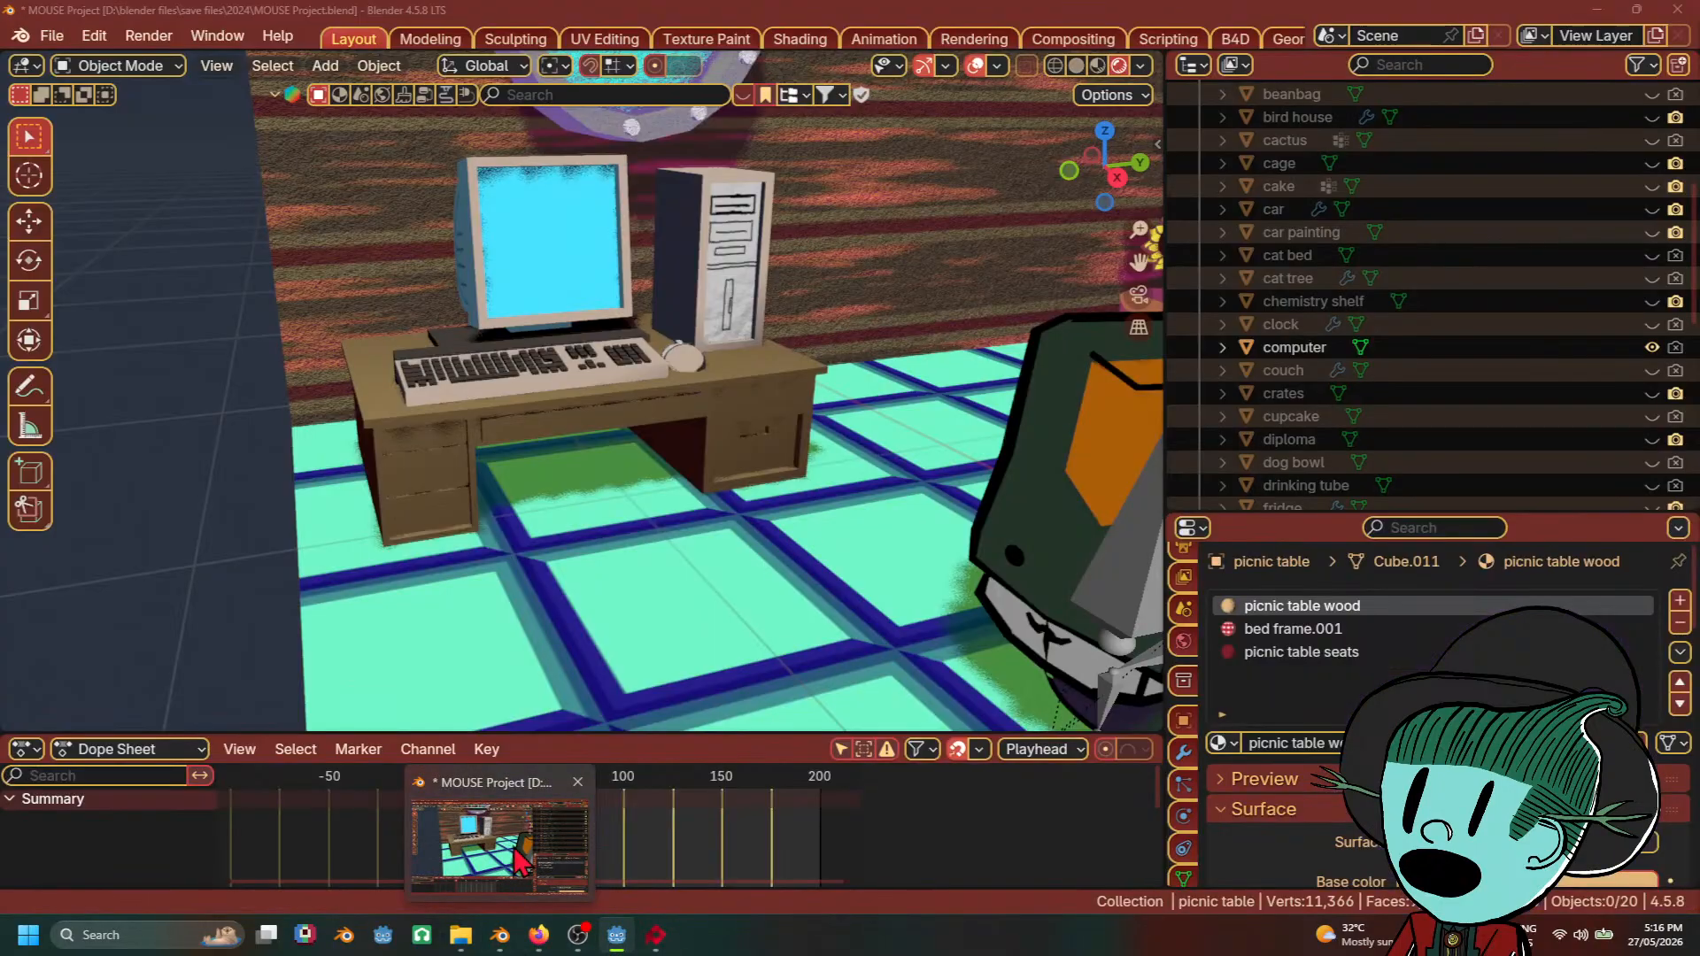
pyautogui.click(522, 857)
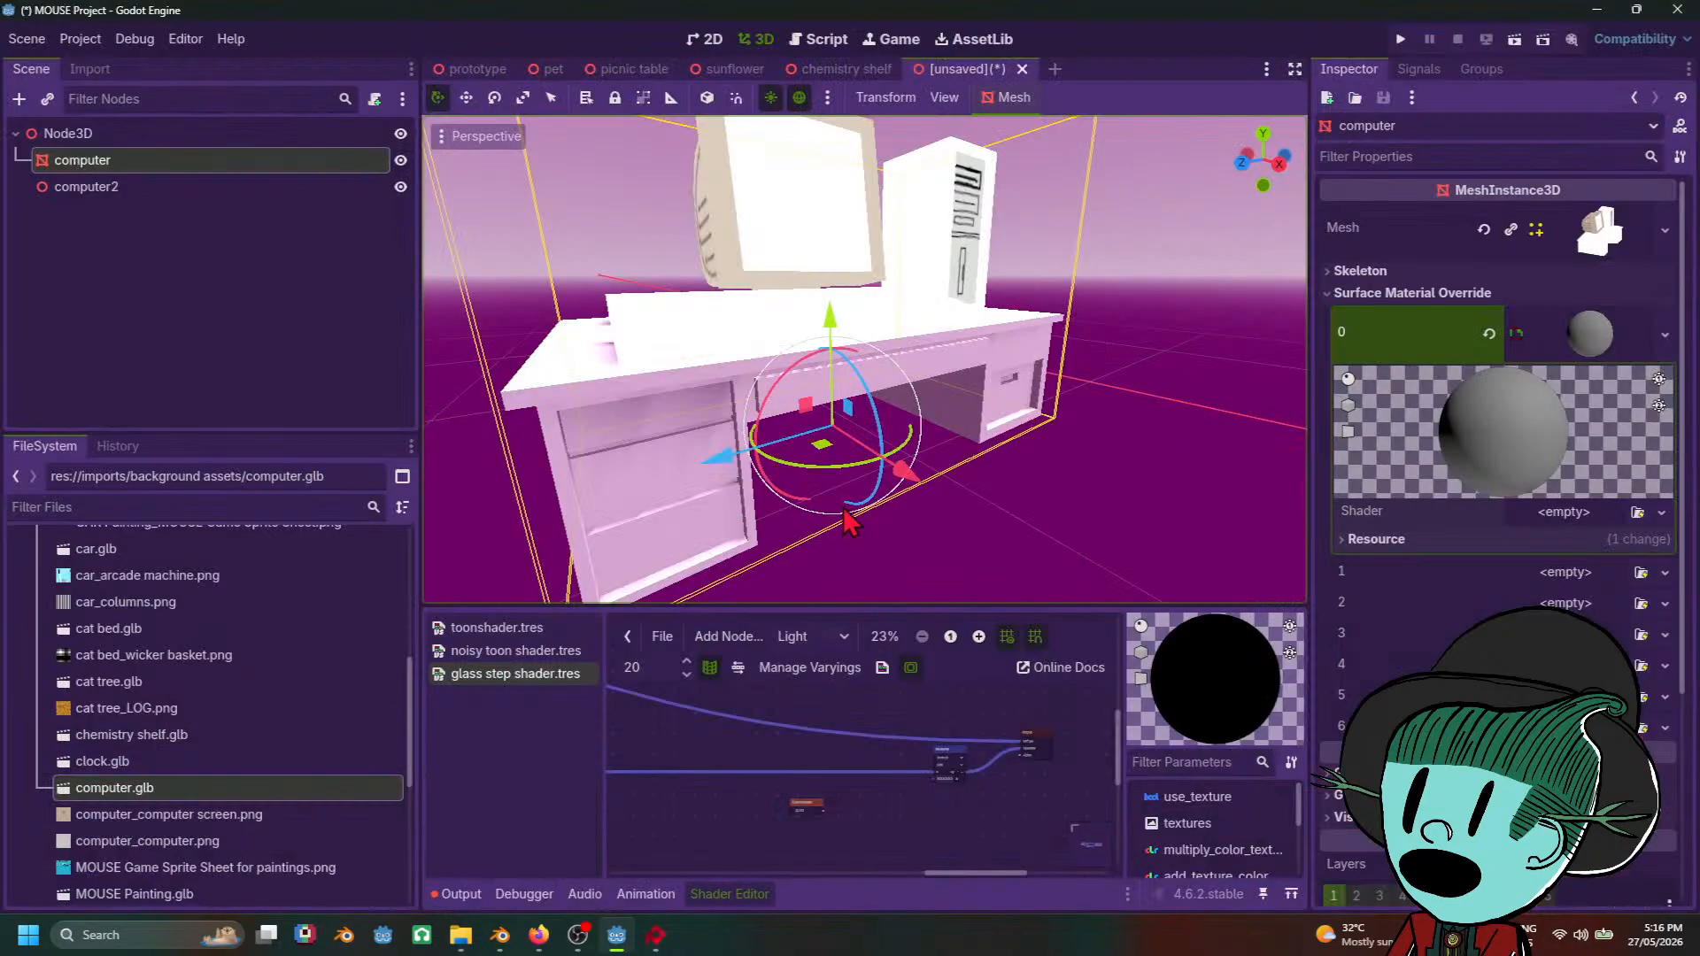
pyautogui.click(1665, 333)
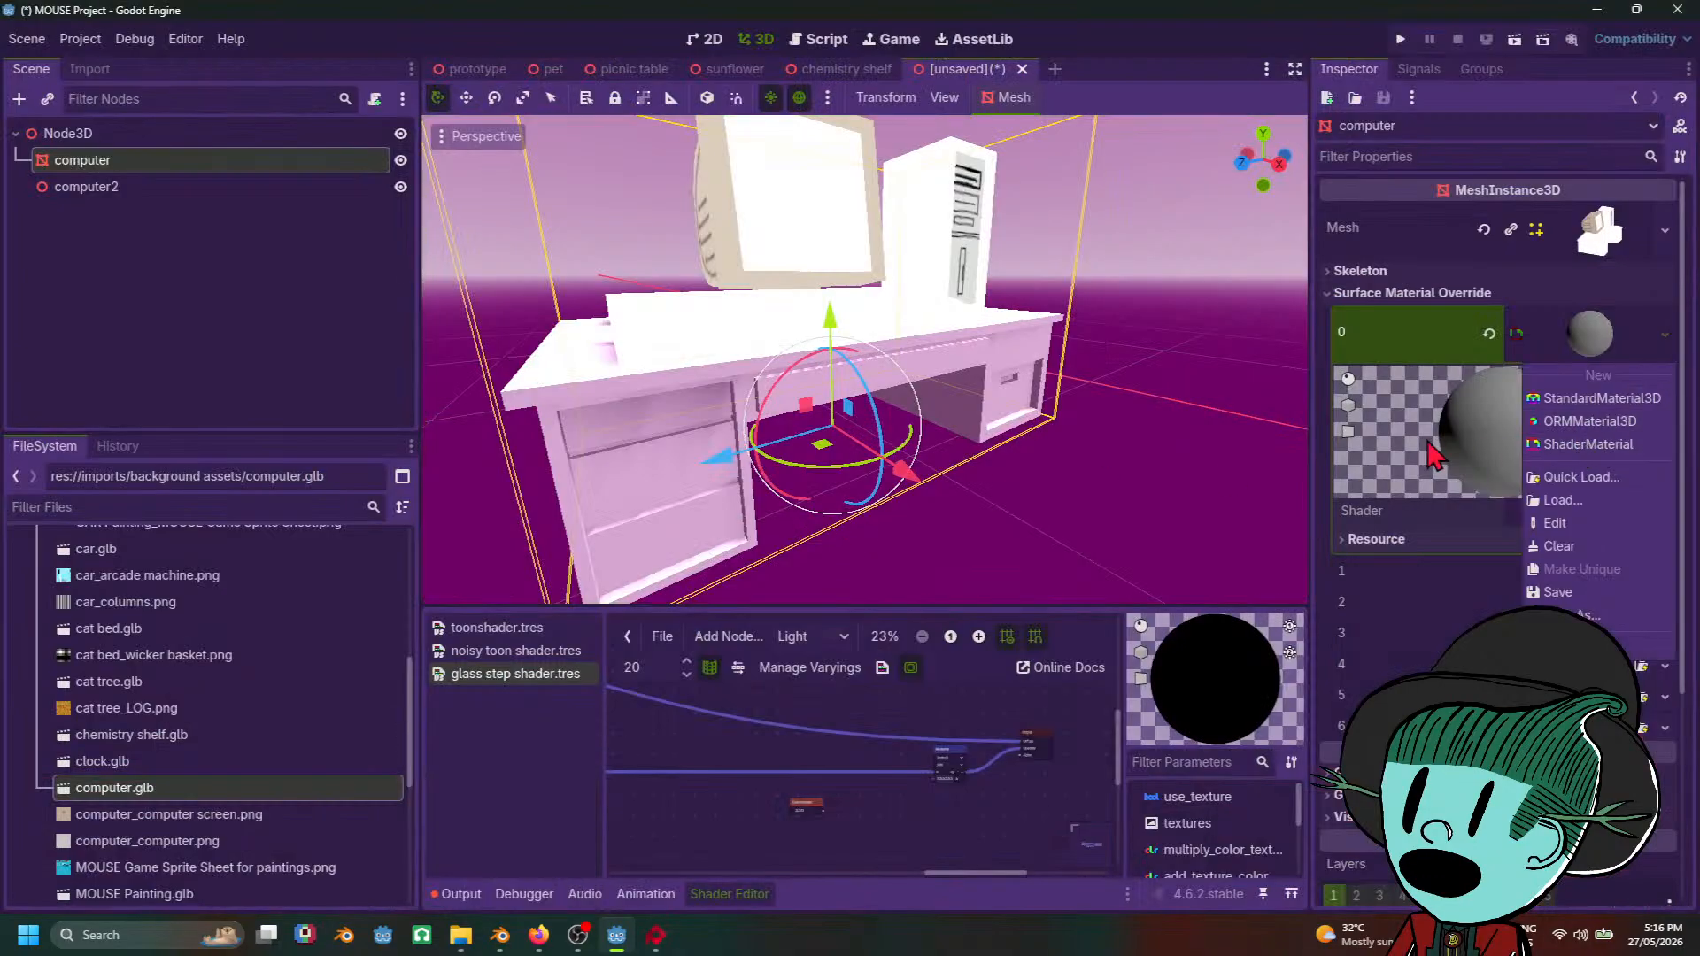
pyautogui.click(1546, 522)
pyautogui.click(1547, 518)
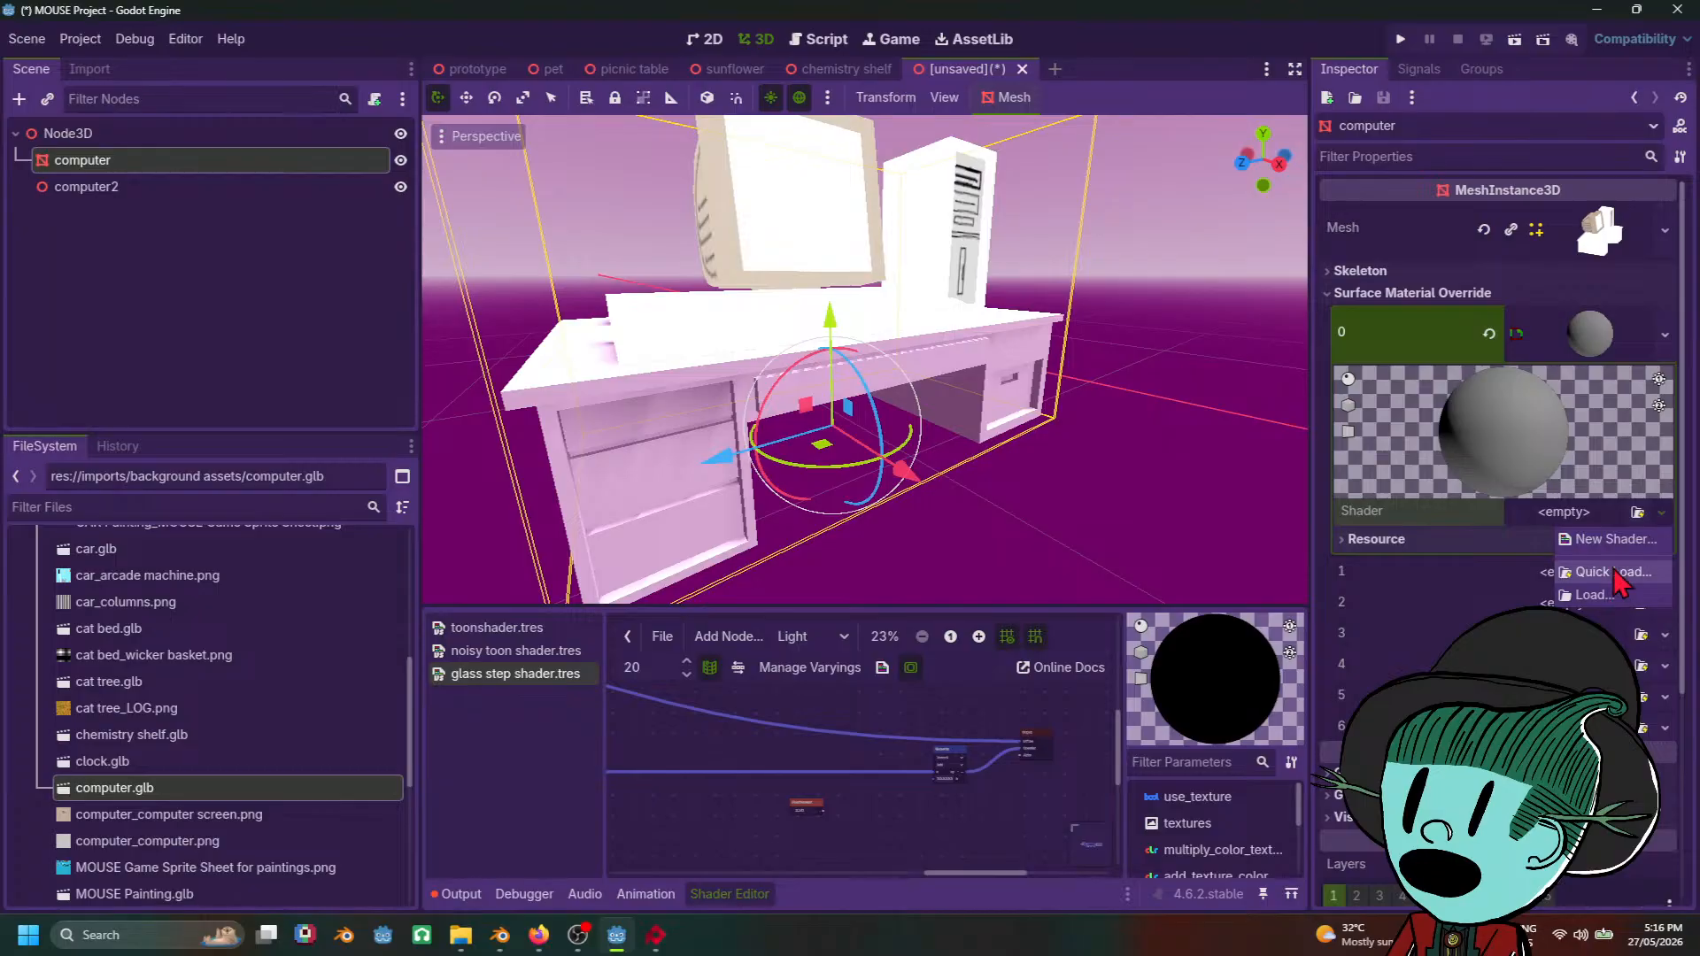
pyautogui.click(1612, 572)
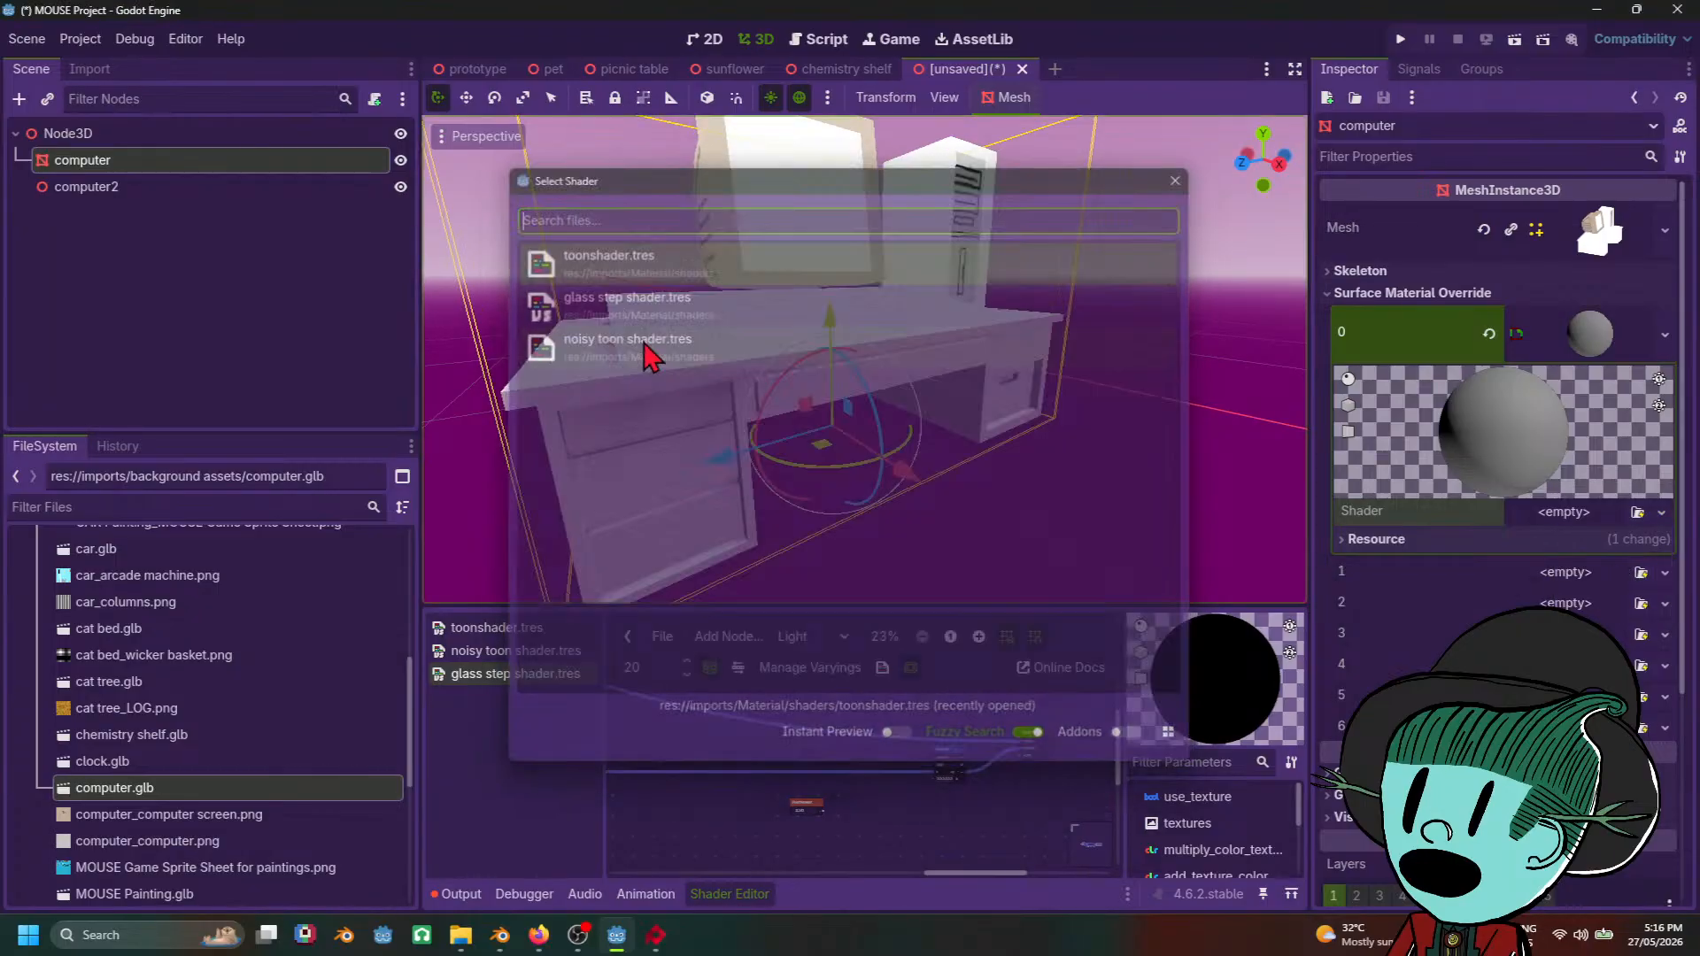
pyautogui.click(651, 357)
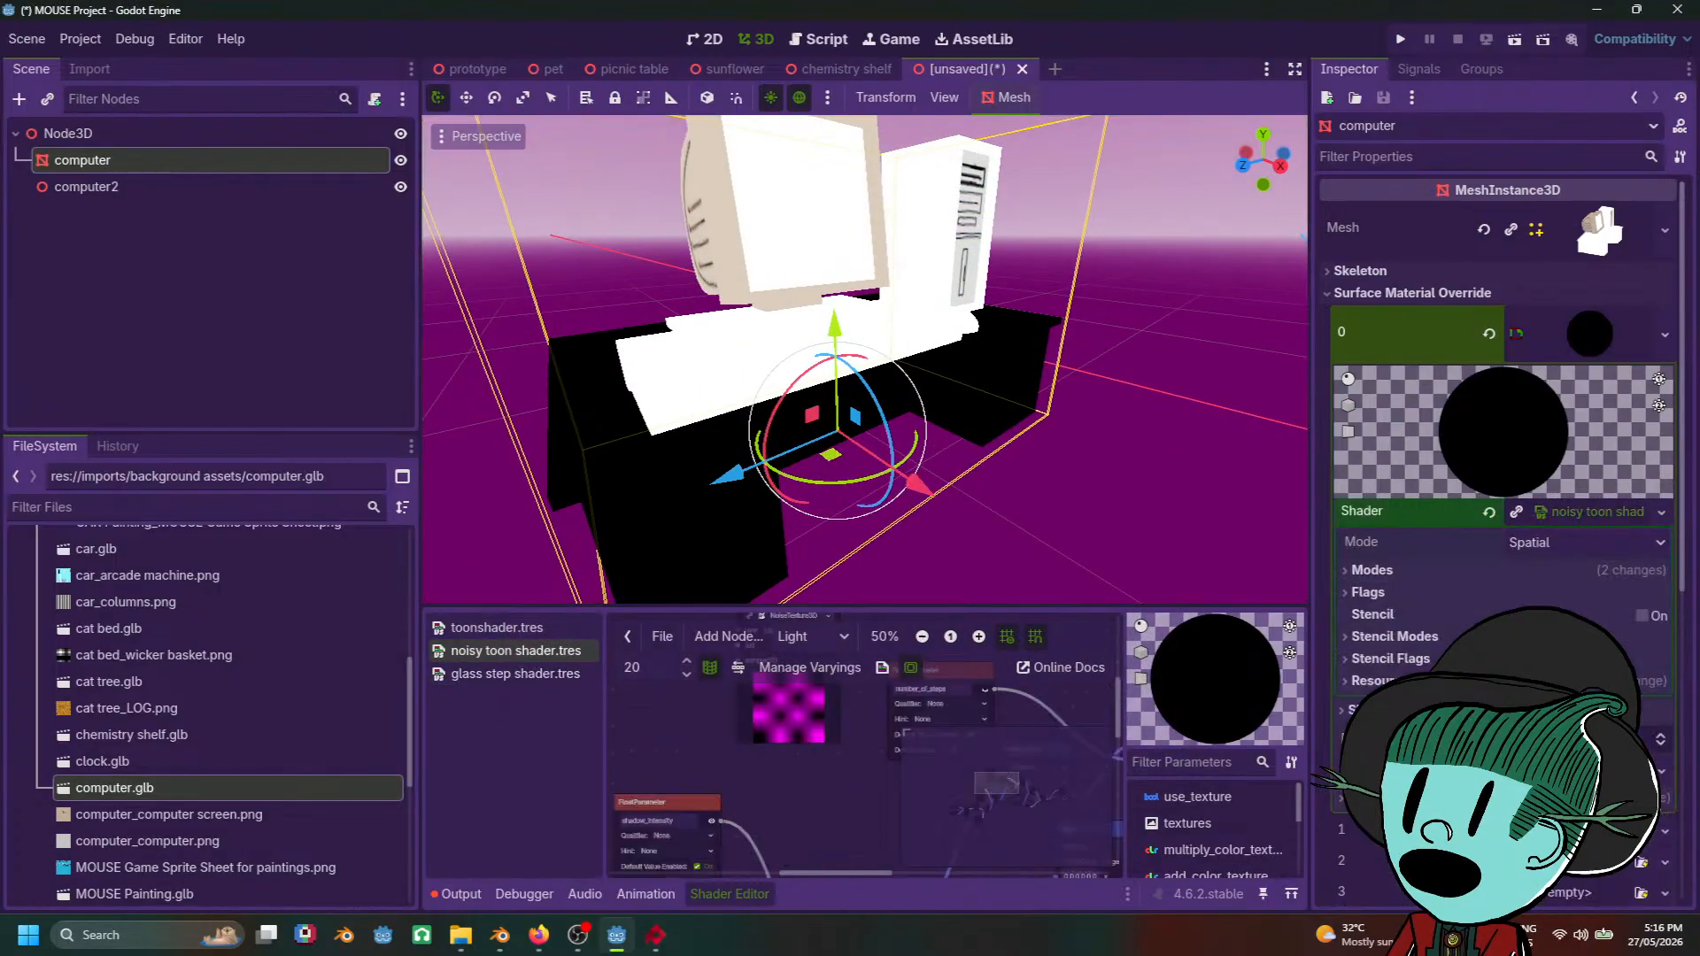
pyautogui.click(1594, 518)
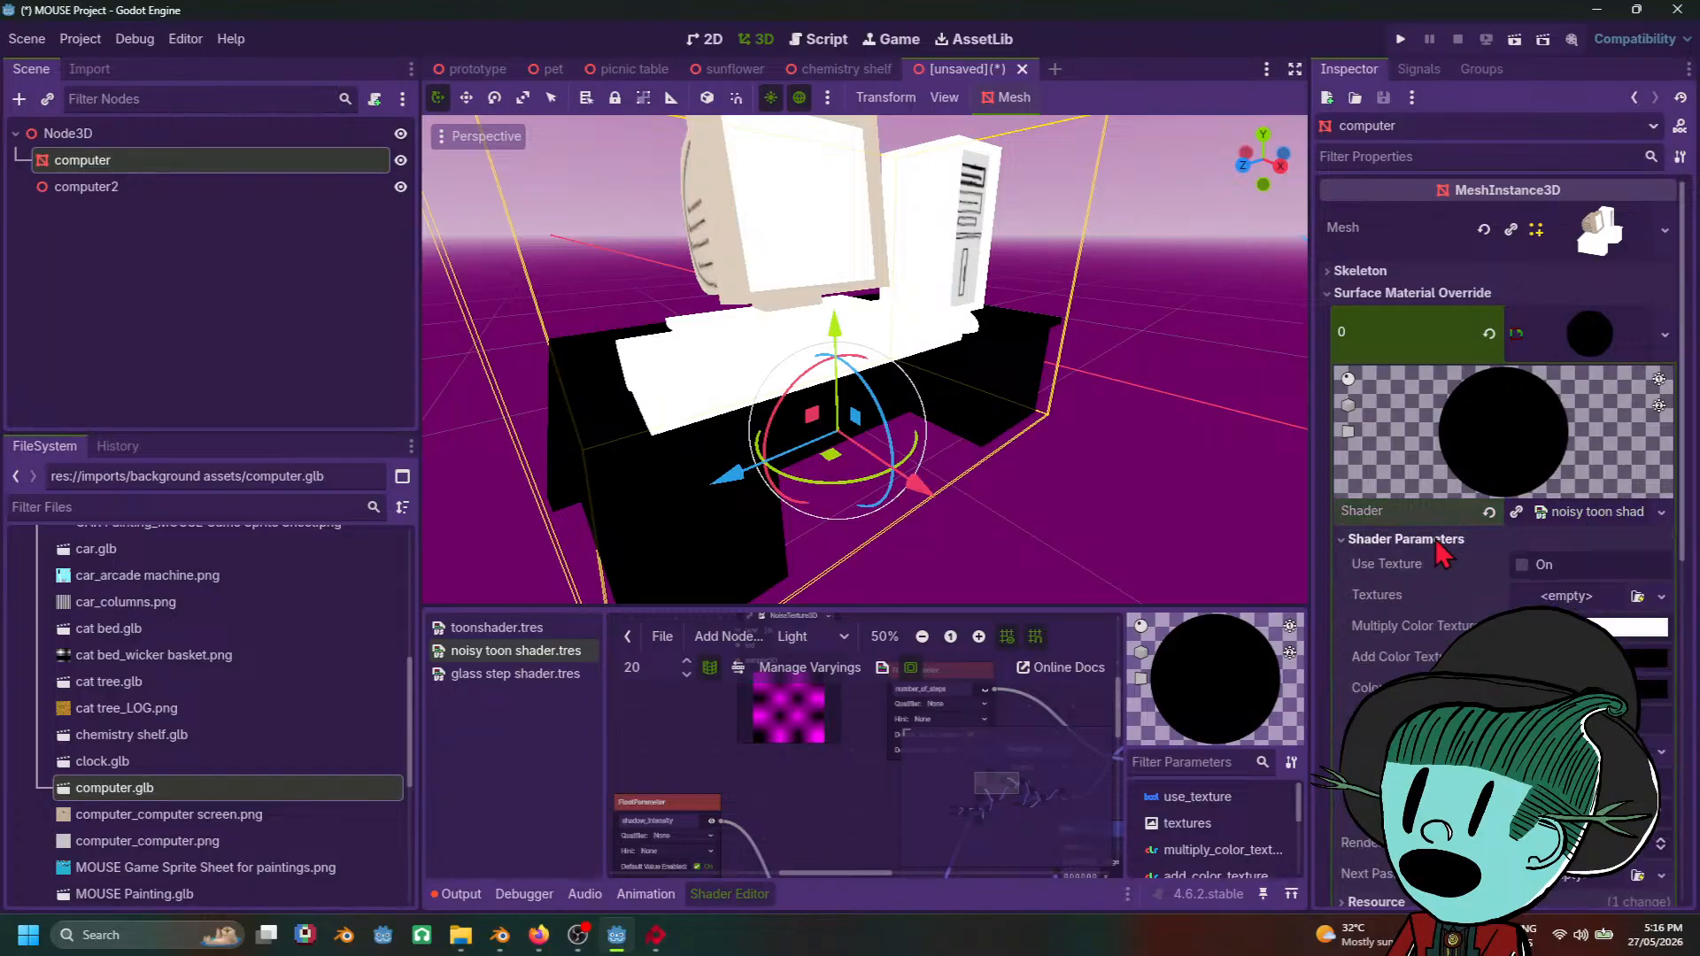
# Step: Set the desk material's Color Parameter to the olive green a7b35b
pyautogui.click(1638, 689)
pyautogui.click(1684, 221)
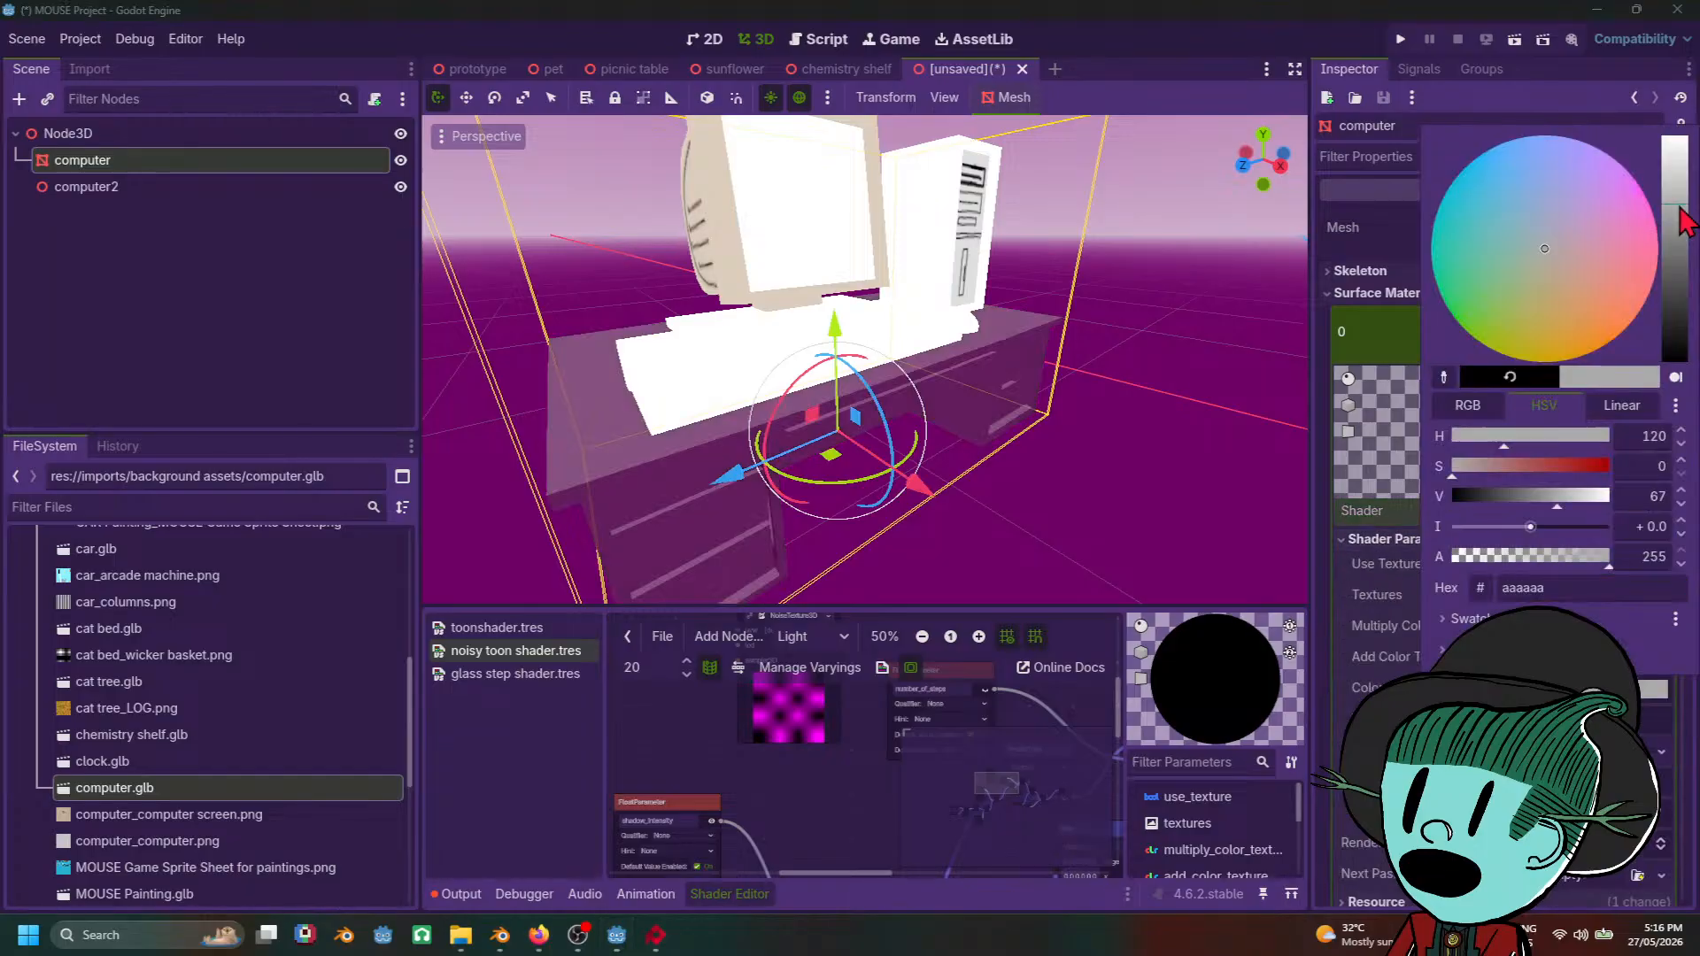
pyautogui.moveTo(1579, 348); pyautogui.dragTo(1514, 315)
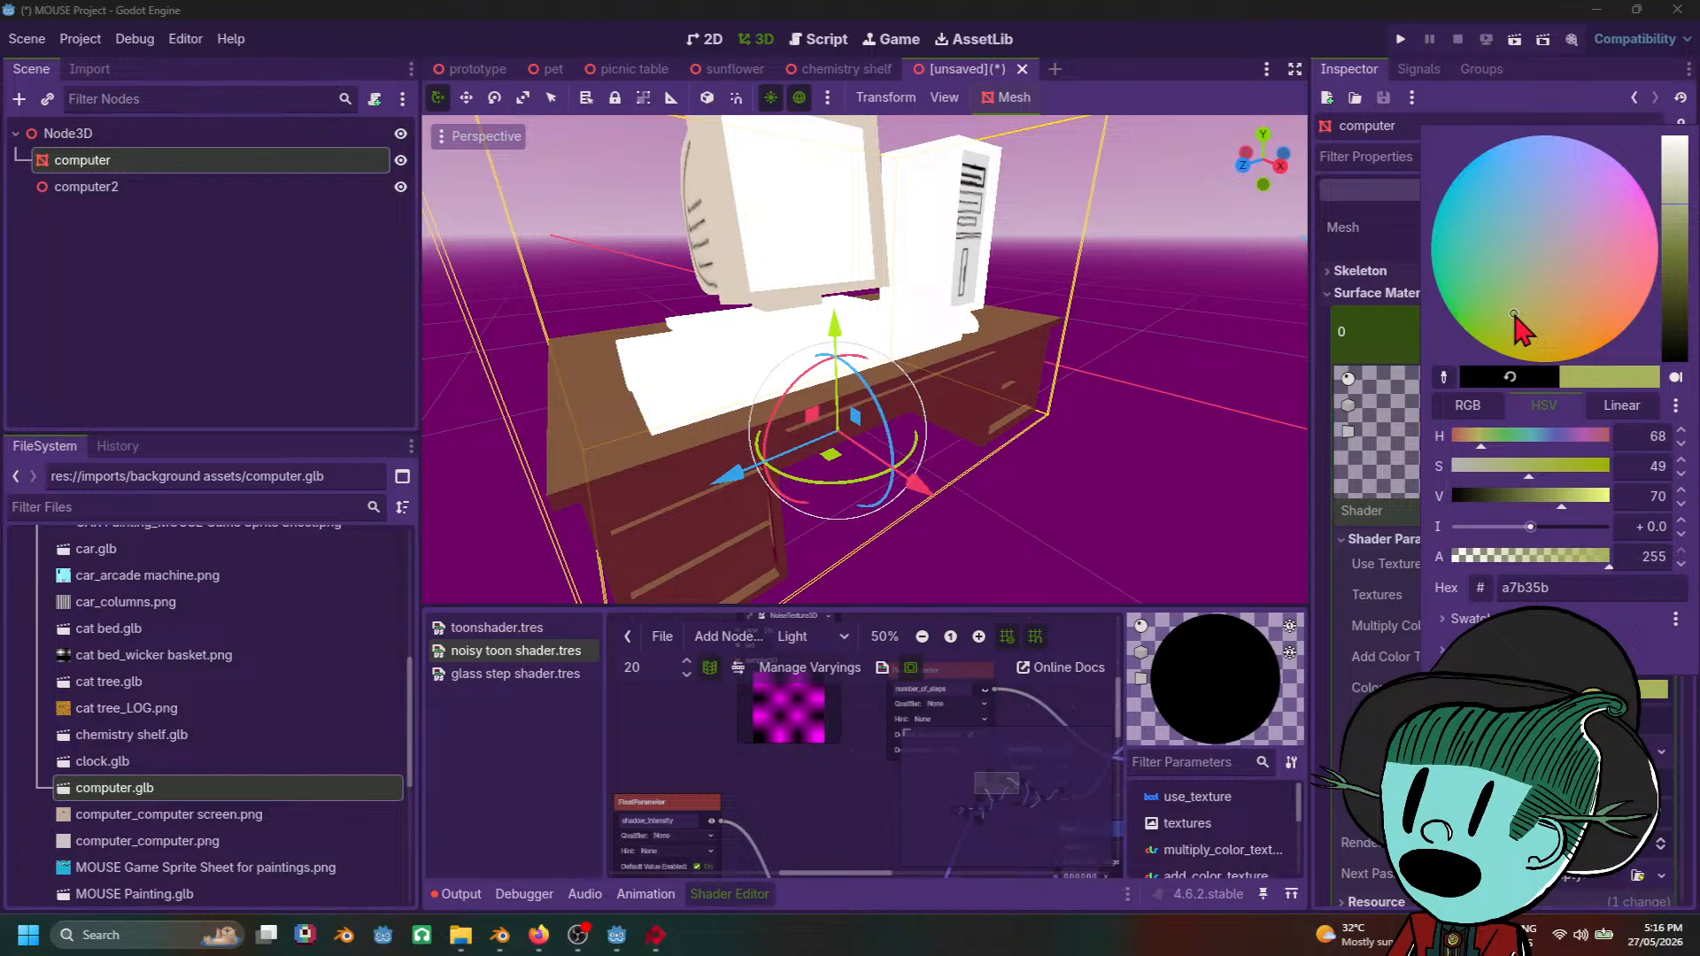
pyautogui.click(1371, 630)
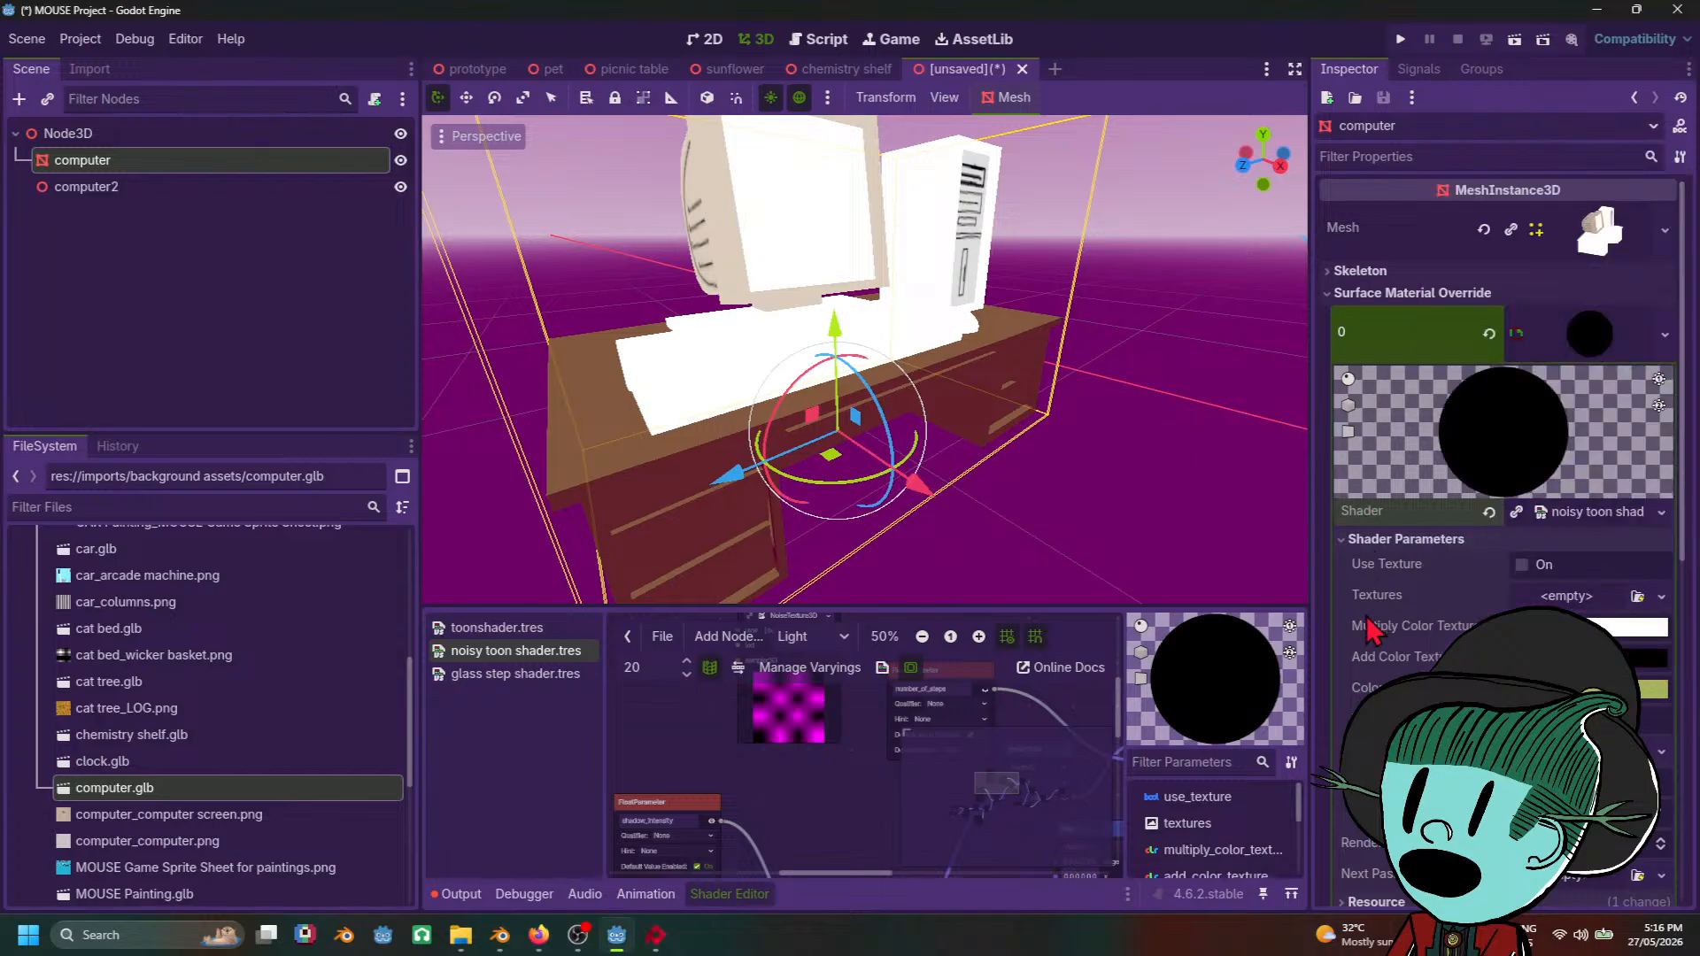
# Step: Give the desk material's Texture 2d Parameter a NoiseTexture2D with FastNoiseLite noise at frequency 0.135
pyautogui.click(1661, 596)
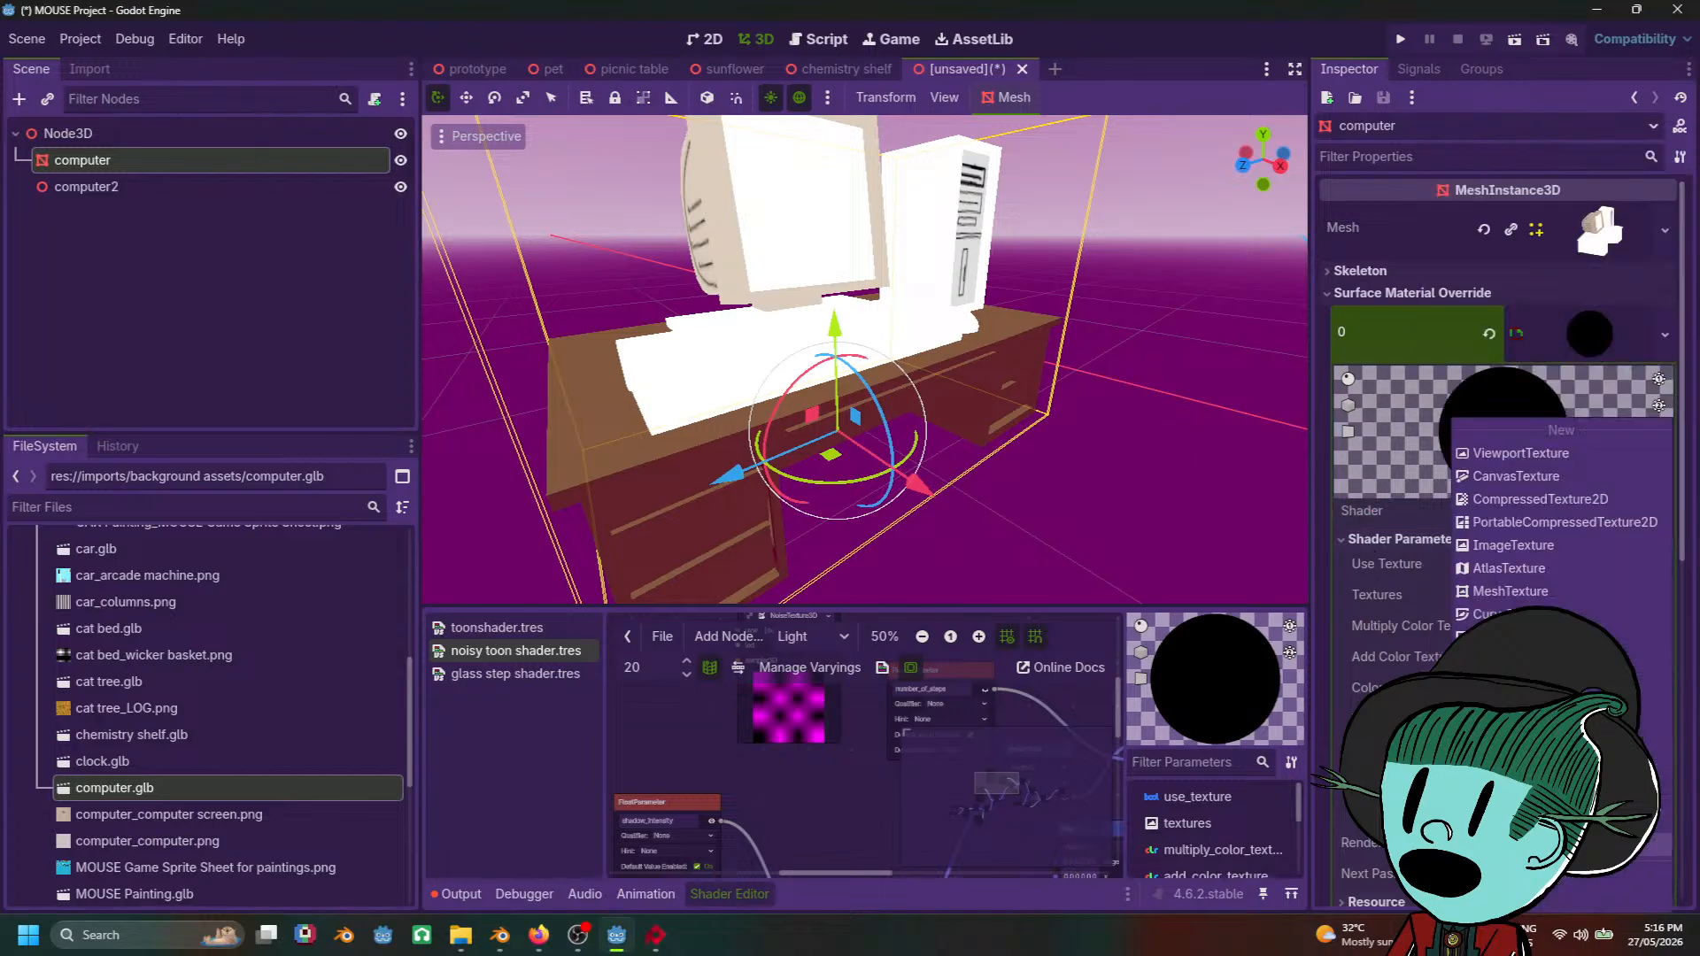
pyautogui.press('Escape')
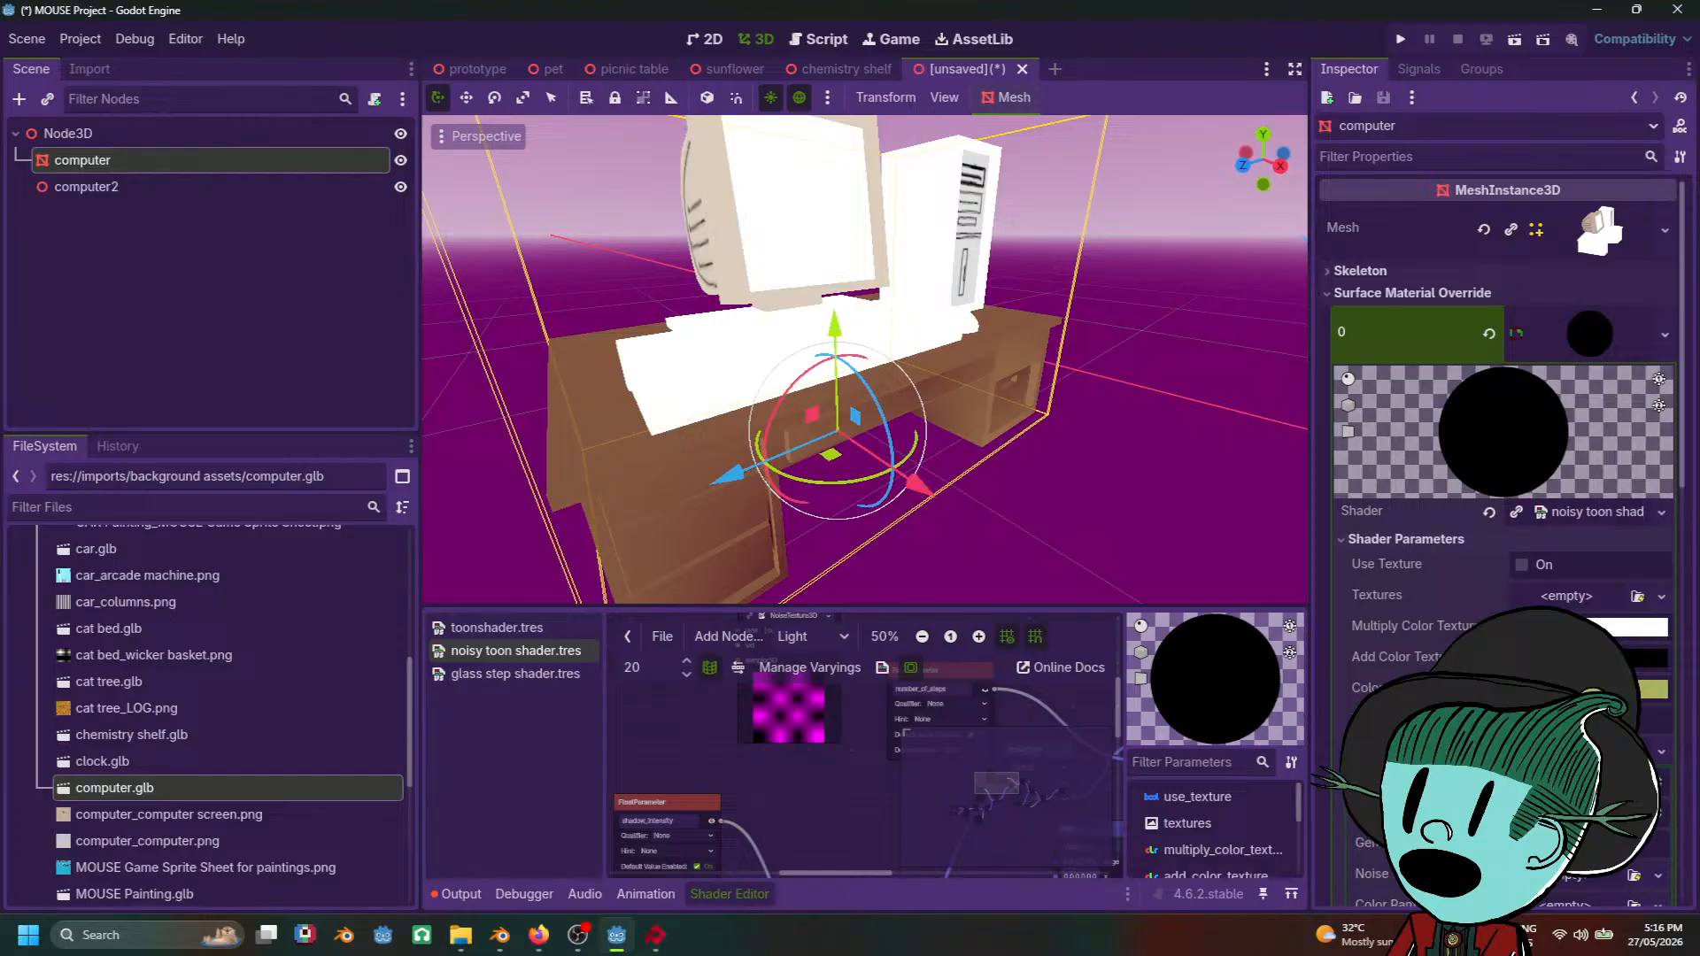
pyautogui.scroll(-3, 1497, 531)
pyautogui.click(1658, 604)
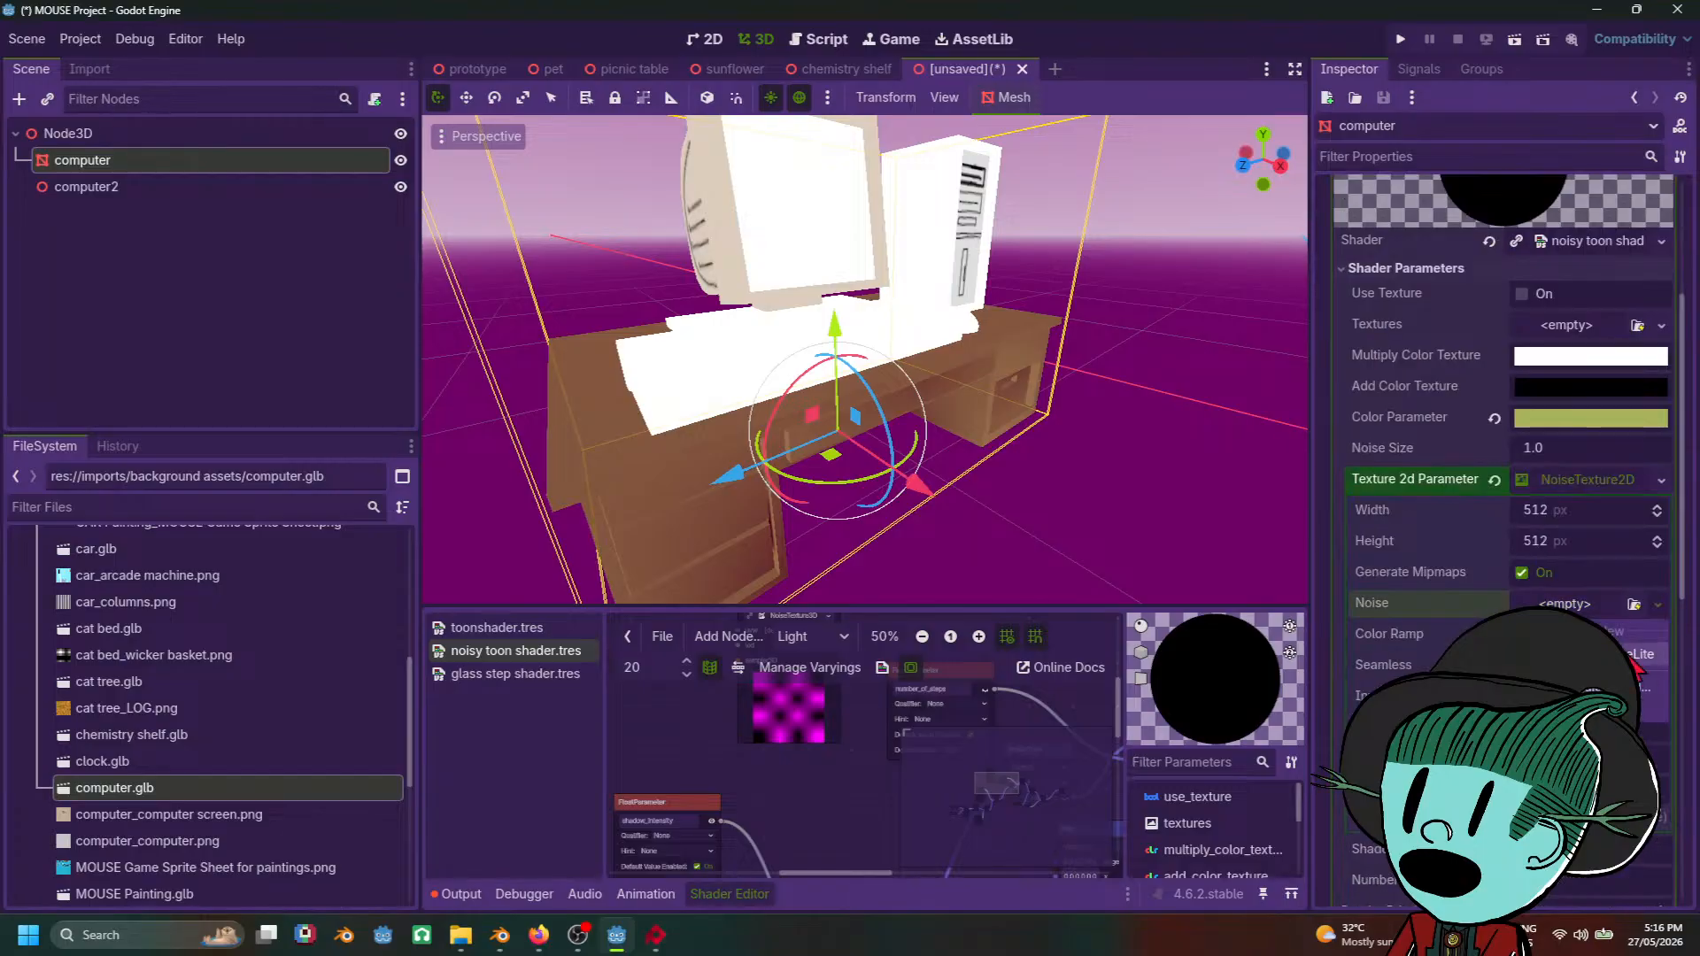
pyautogui.click(1640, 655)
pyautogui.click(1605, 606)
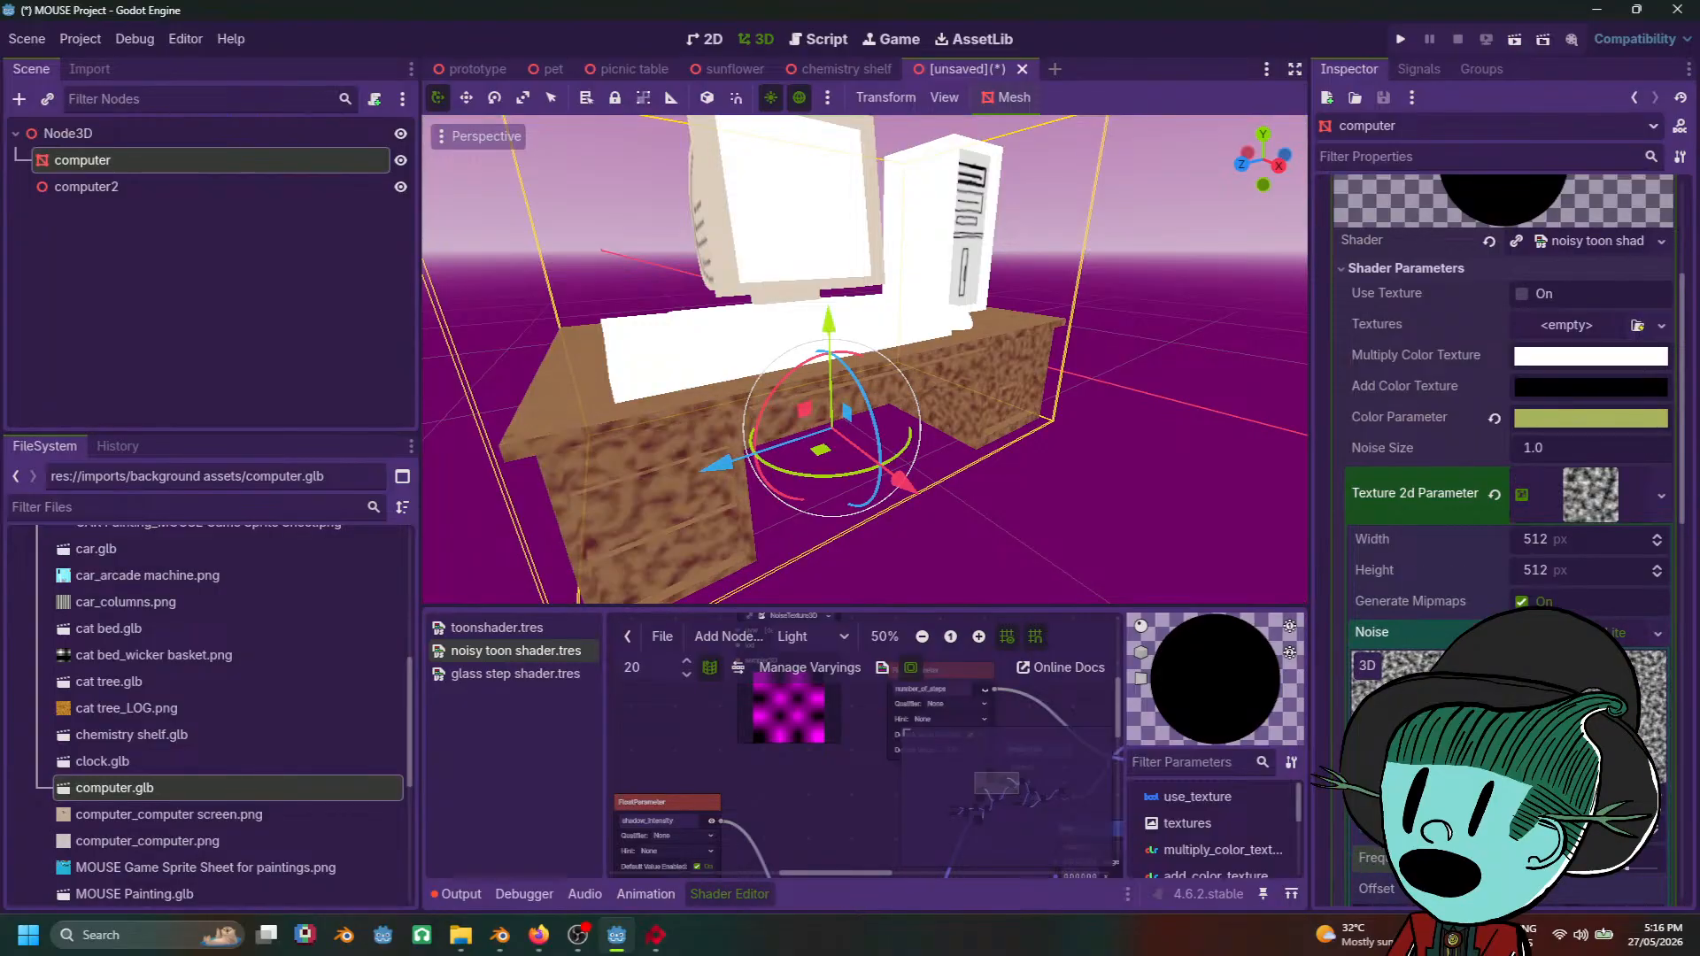
pyautogui.scroll(-5, 1505, 442)
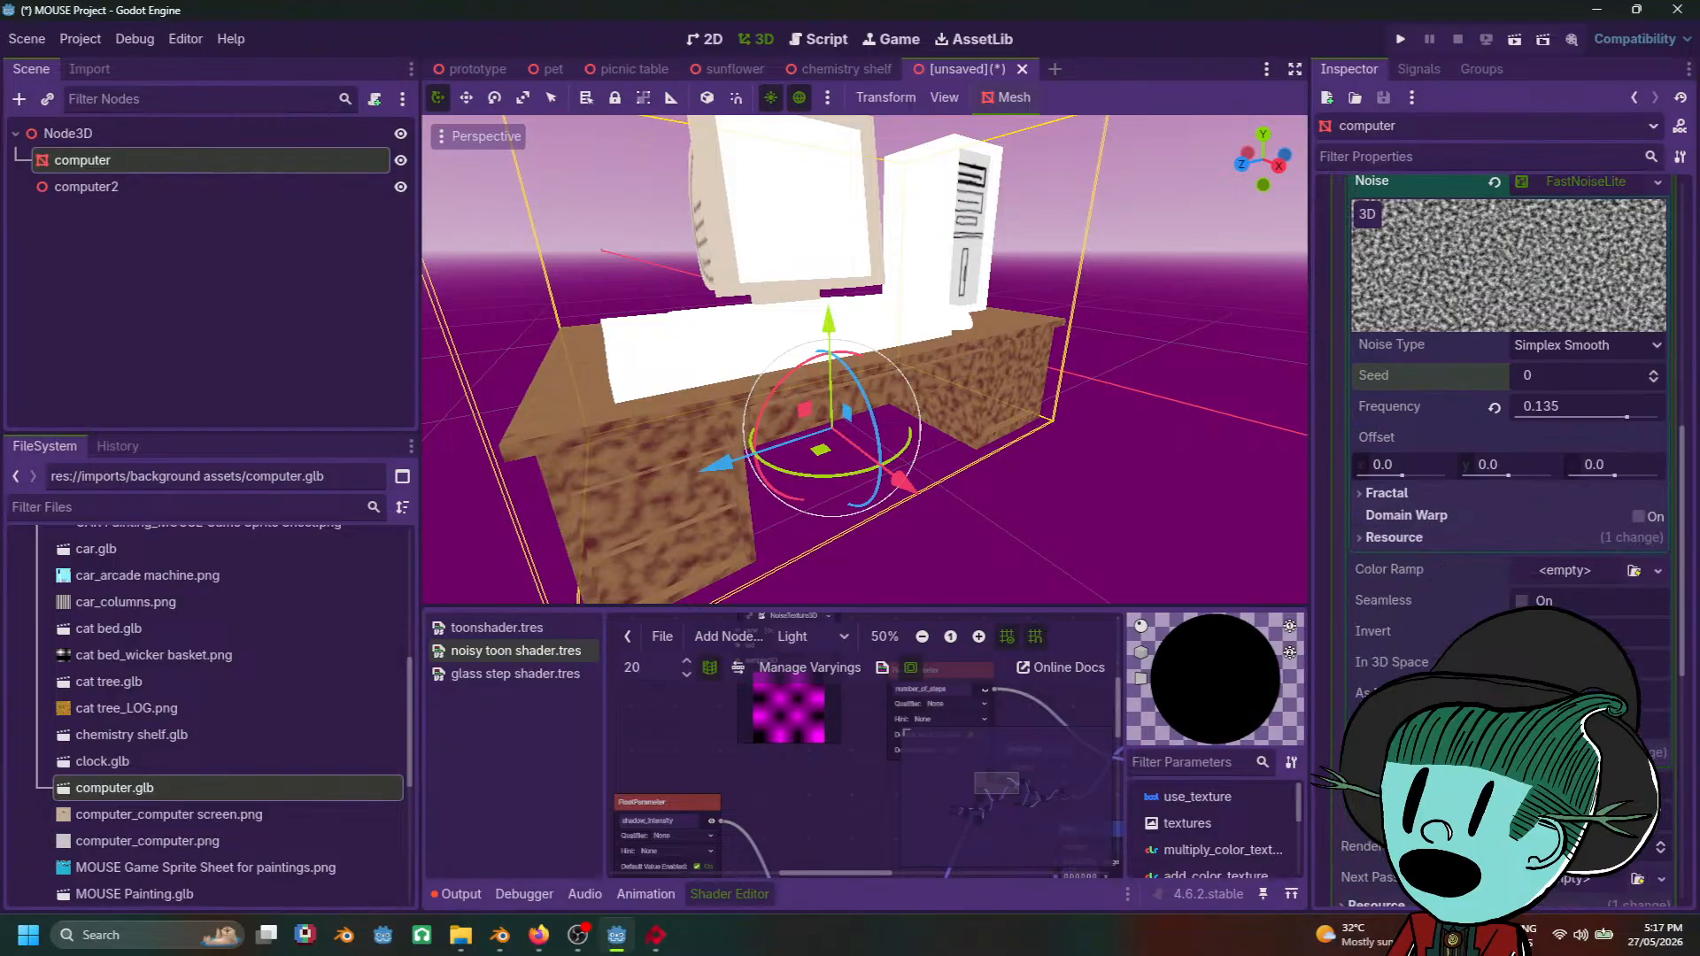
# Step: Set the desk material's Shadow Intensity to 0.96 and check the effect on the desk
pyautogui.scroll(-2, 1505, 443)
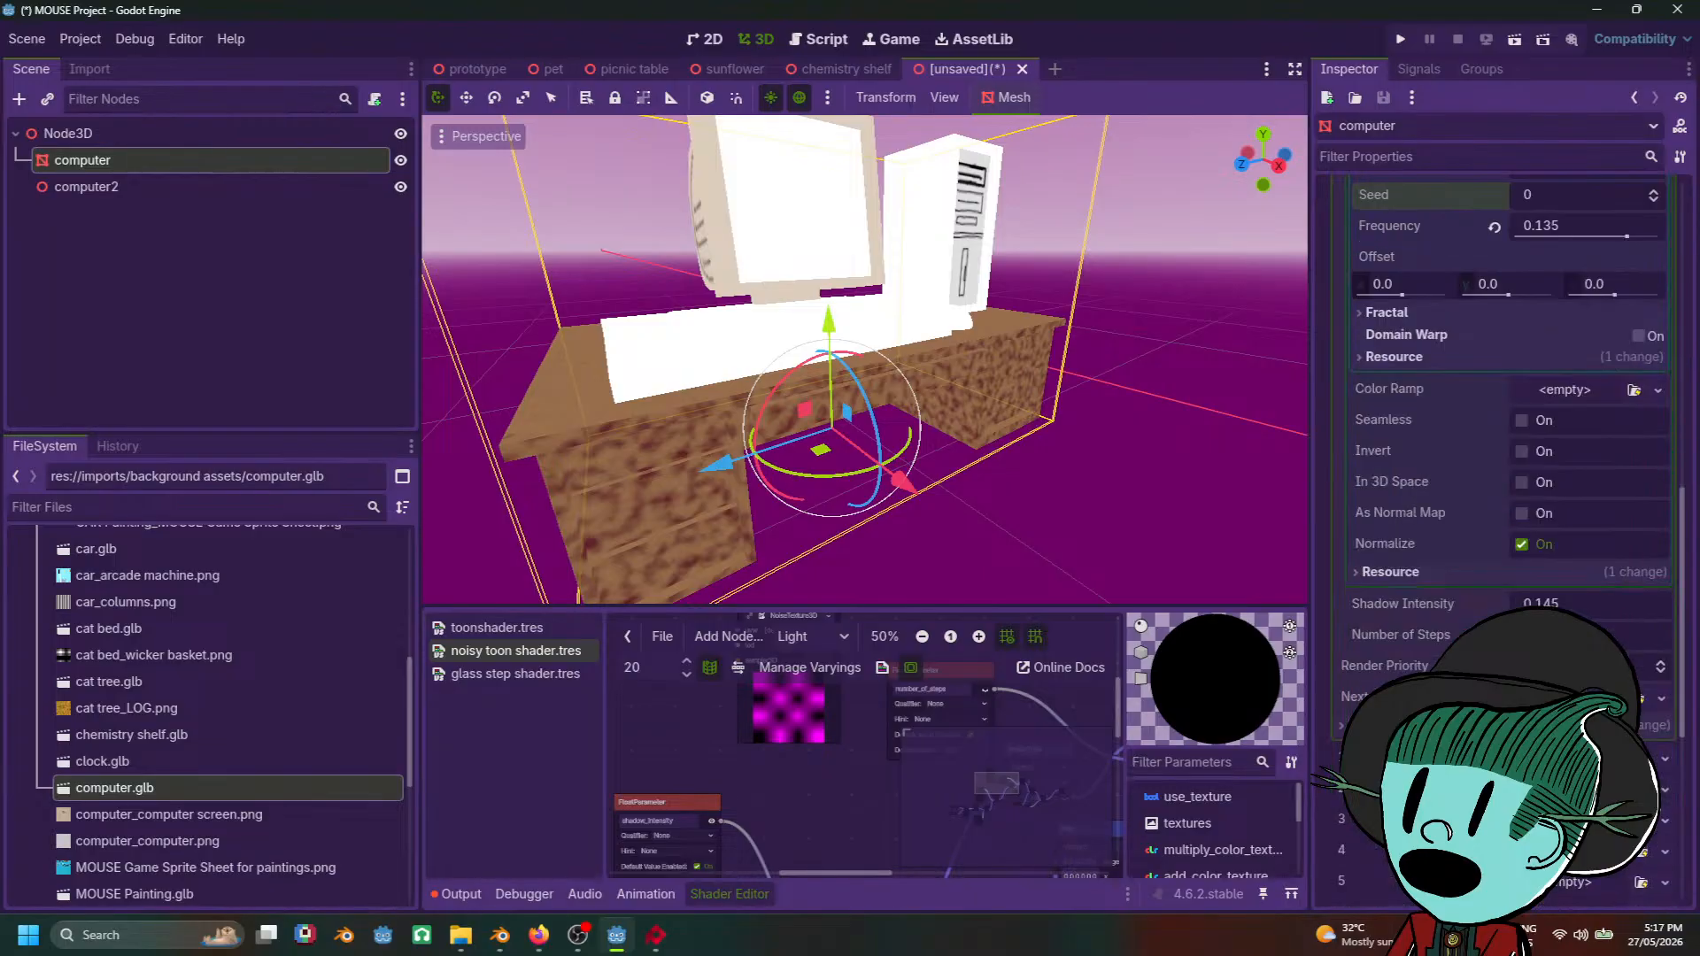
pyautogui.moveTo(1558, 604); pyautogui.dragTo(1625, 604)
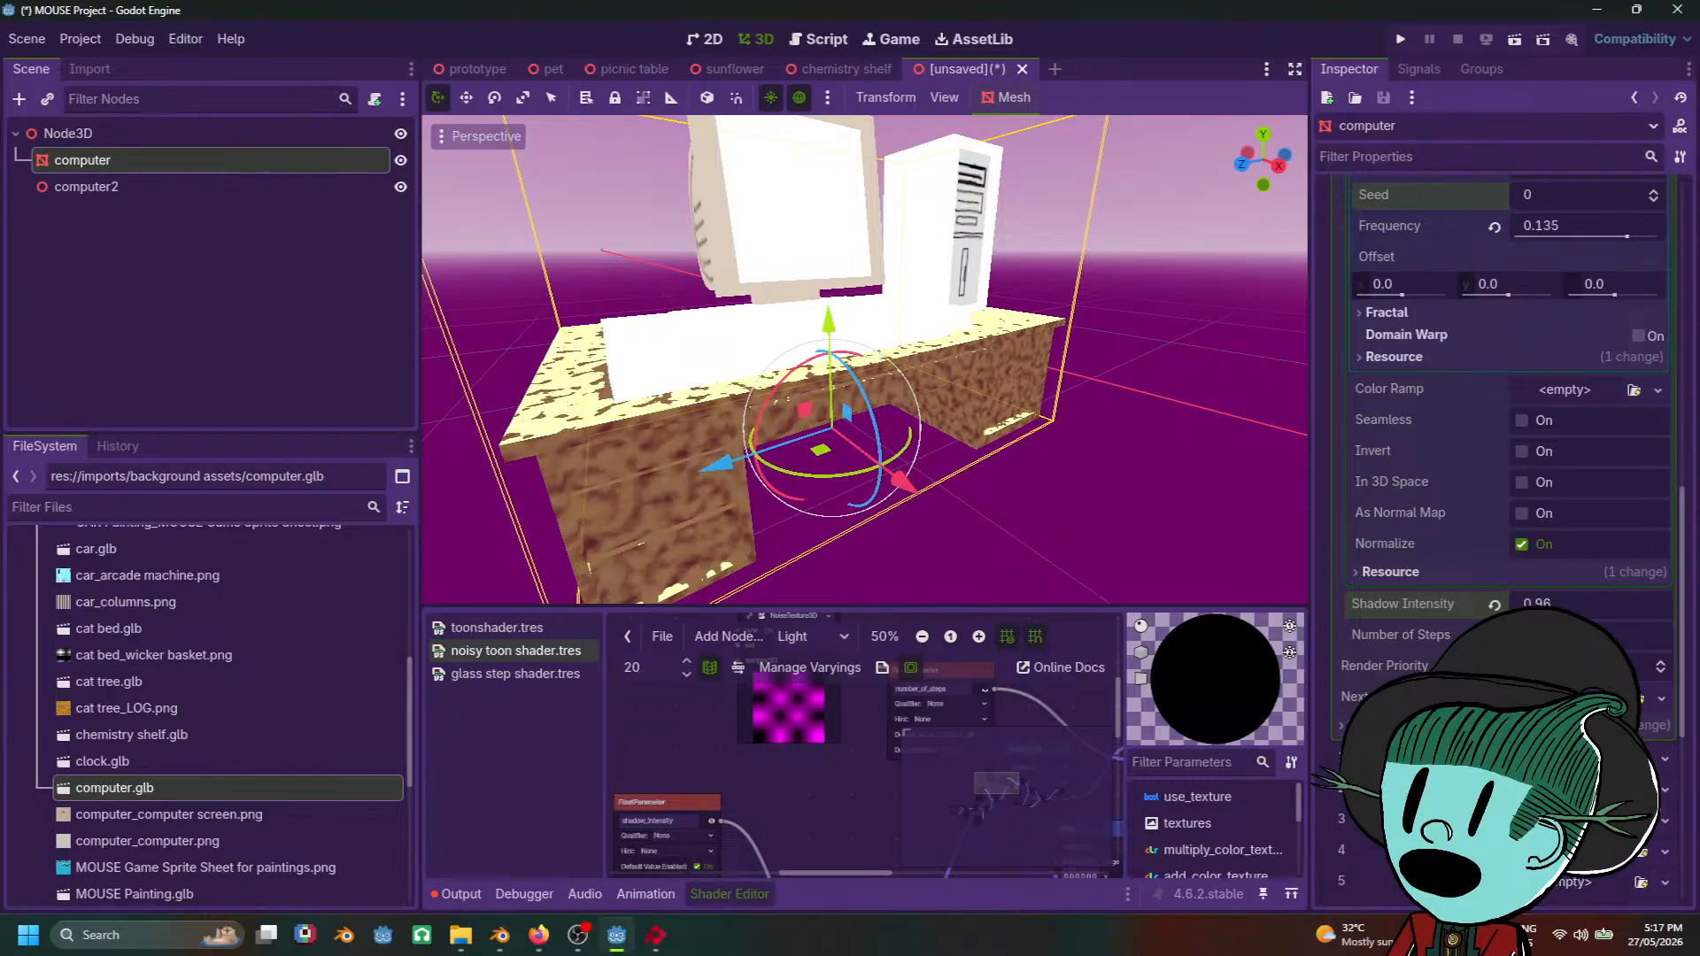
pyautogui.scroll(-8, 709, 399)
pyautogui.moveTo(967, 444); pyautogui.dragTo(1024, 429, button='middle')
pyautogui.scroll(6, 1057, 413)
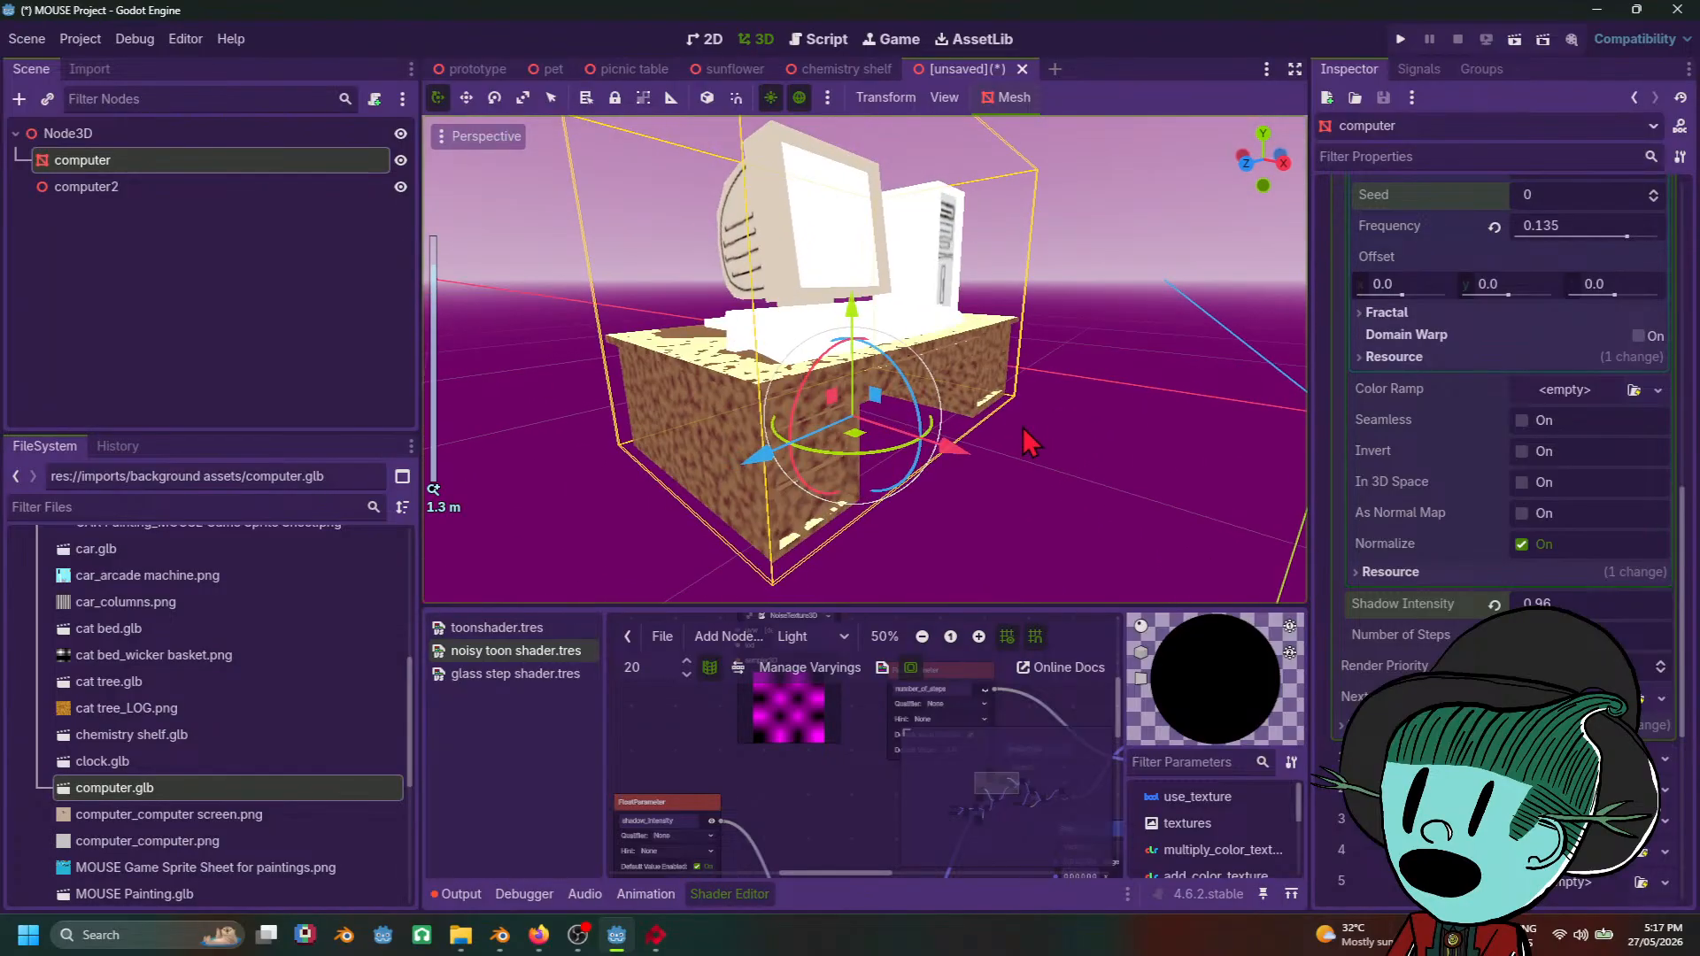
pyautogui.scroll(1, 1628, 350)
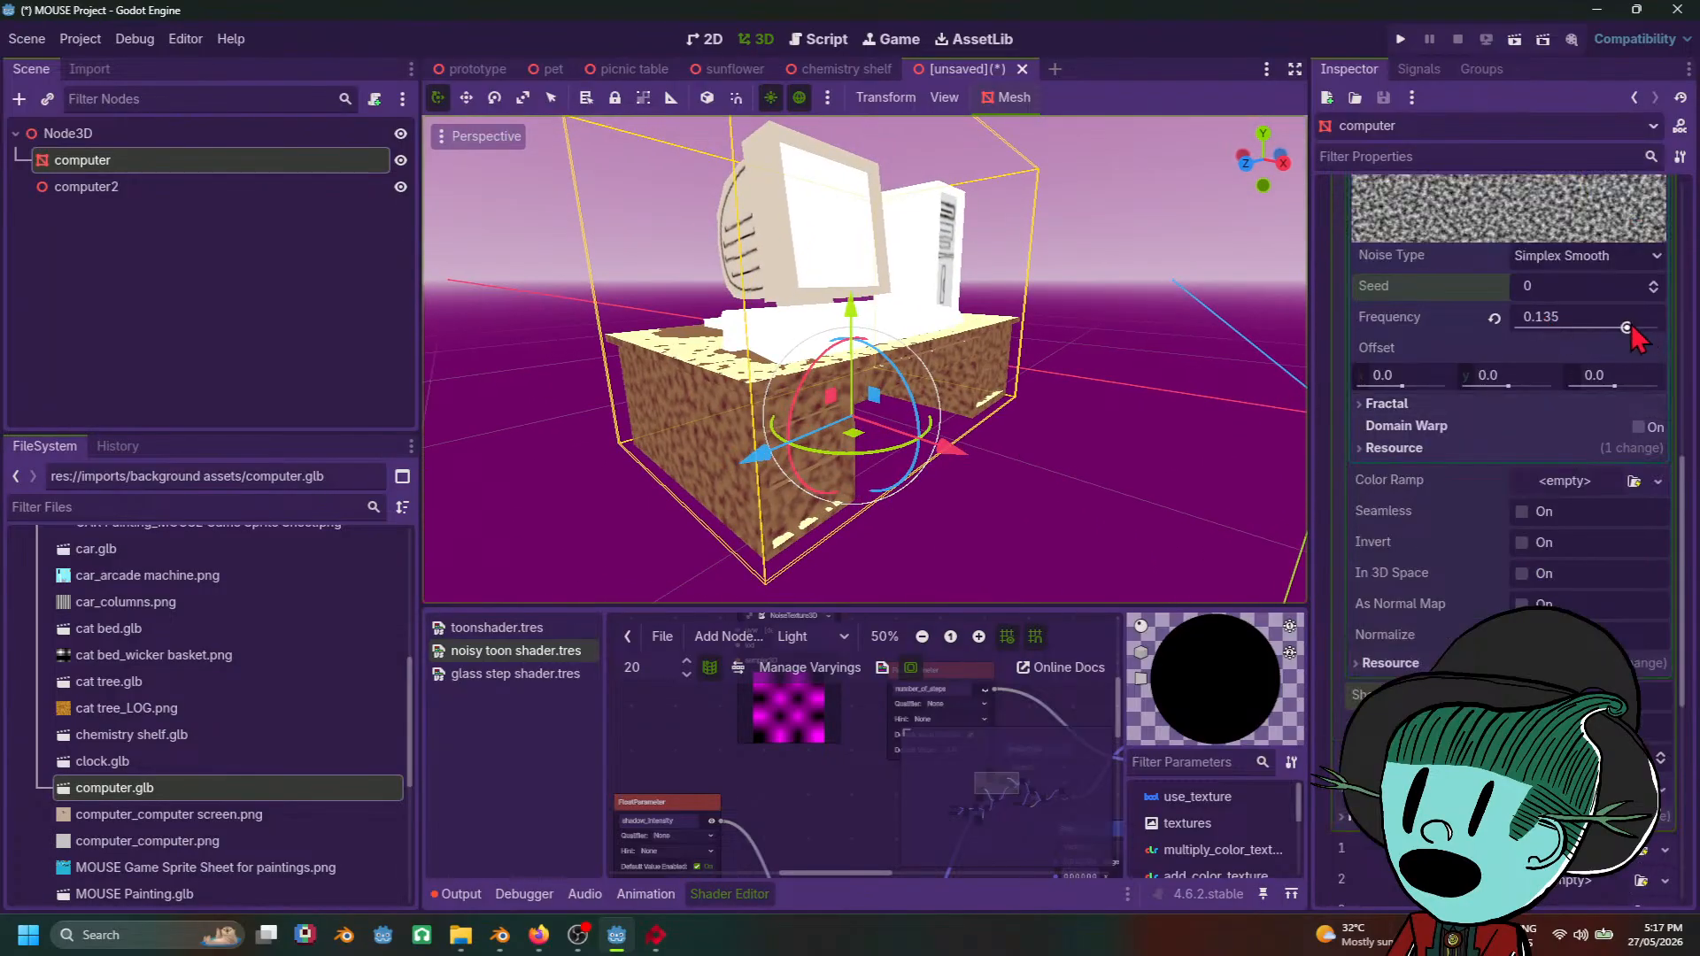
# Step: Raise the desk noise frequency to 1.0 and check the finer grain from near and far
pyautogui.moveTo(1626, 328); pyautogui.dragTo(1665, 328)
pyautogui.moveTo(1177, 439); pyautogui.dragTo(1116, 437, button='middle')
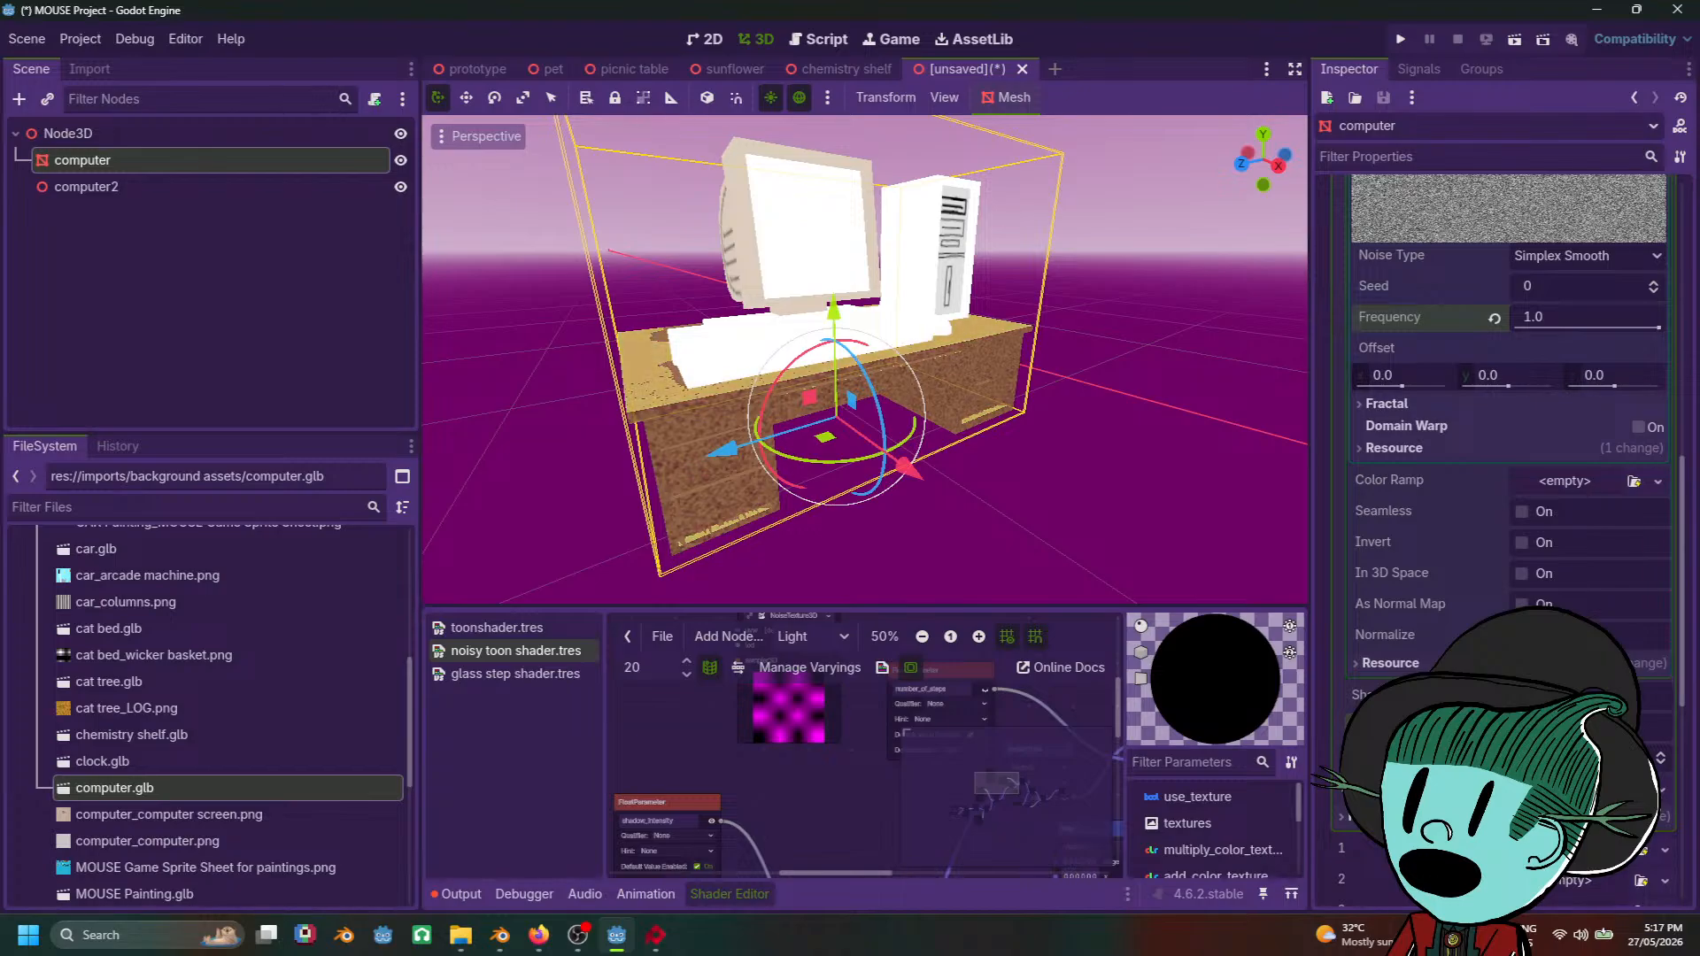
pyautogui.scroll(-5, 1201, 517)
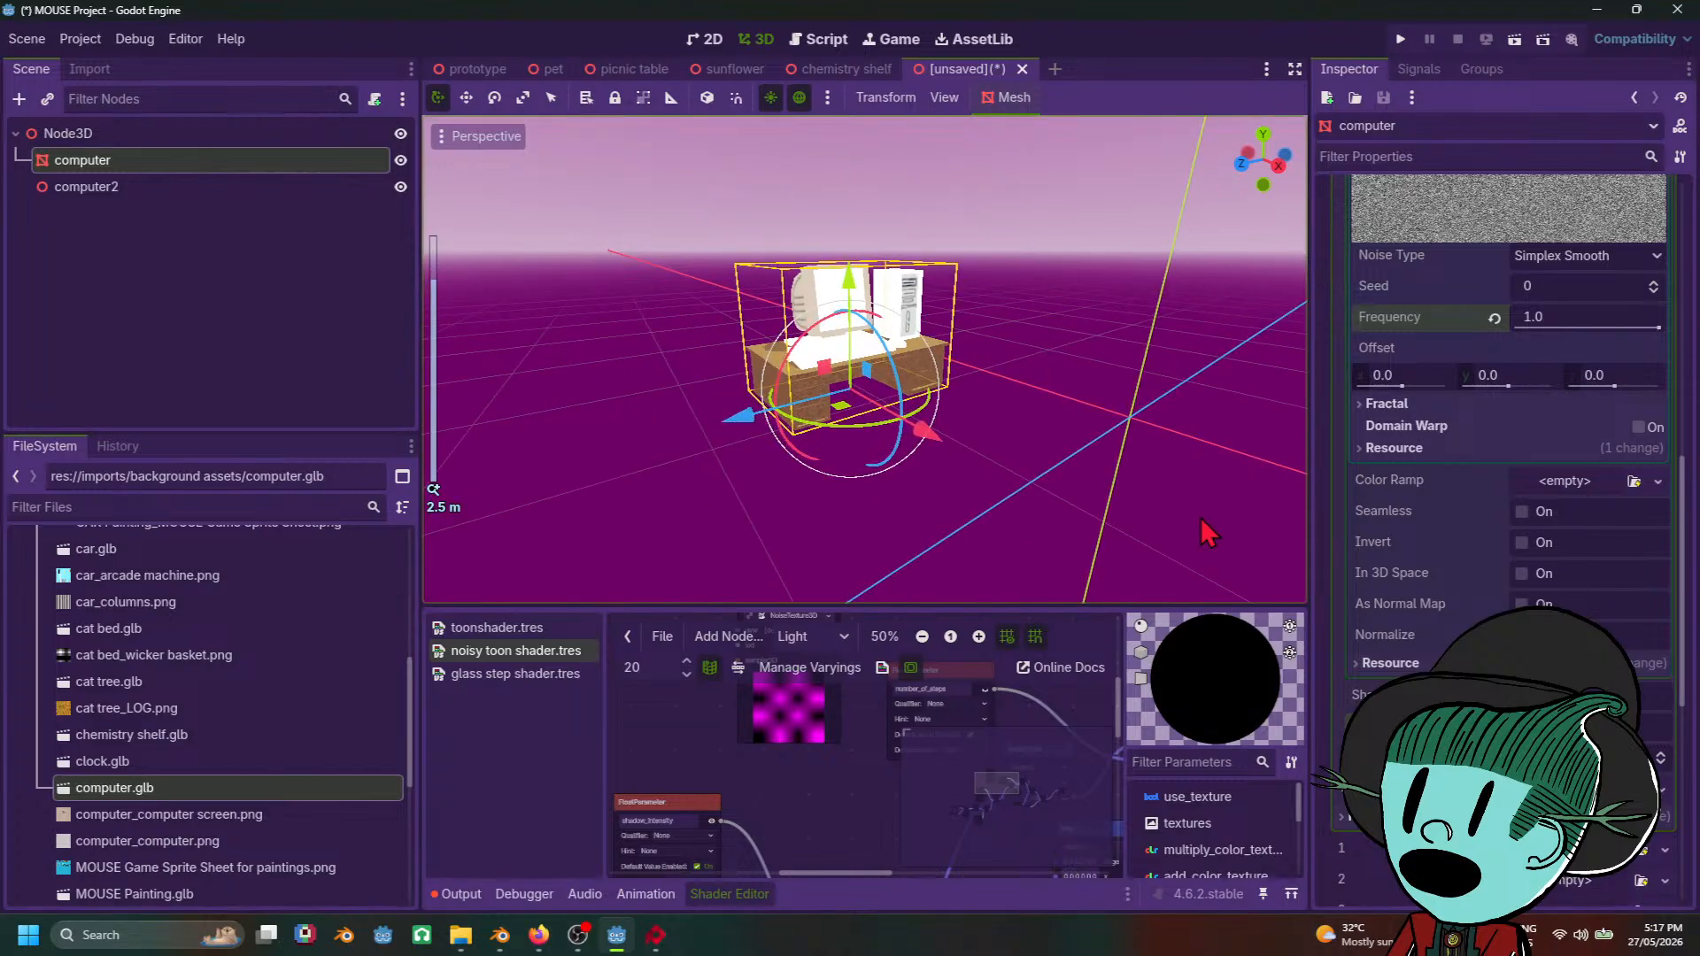
pyautogui.click(1200, 518)
pyautogui.scroll(5, 1060, 438)
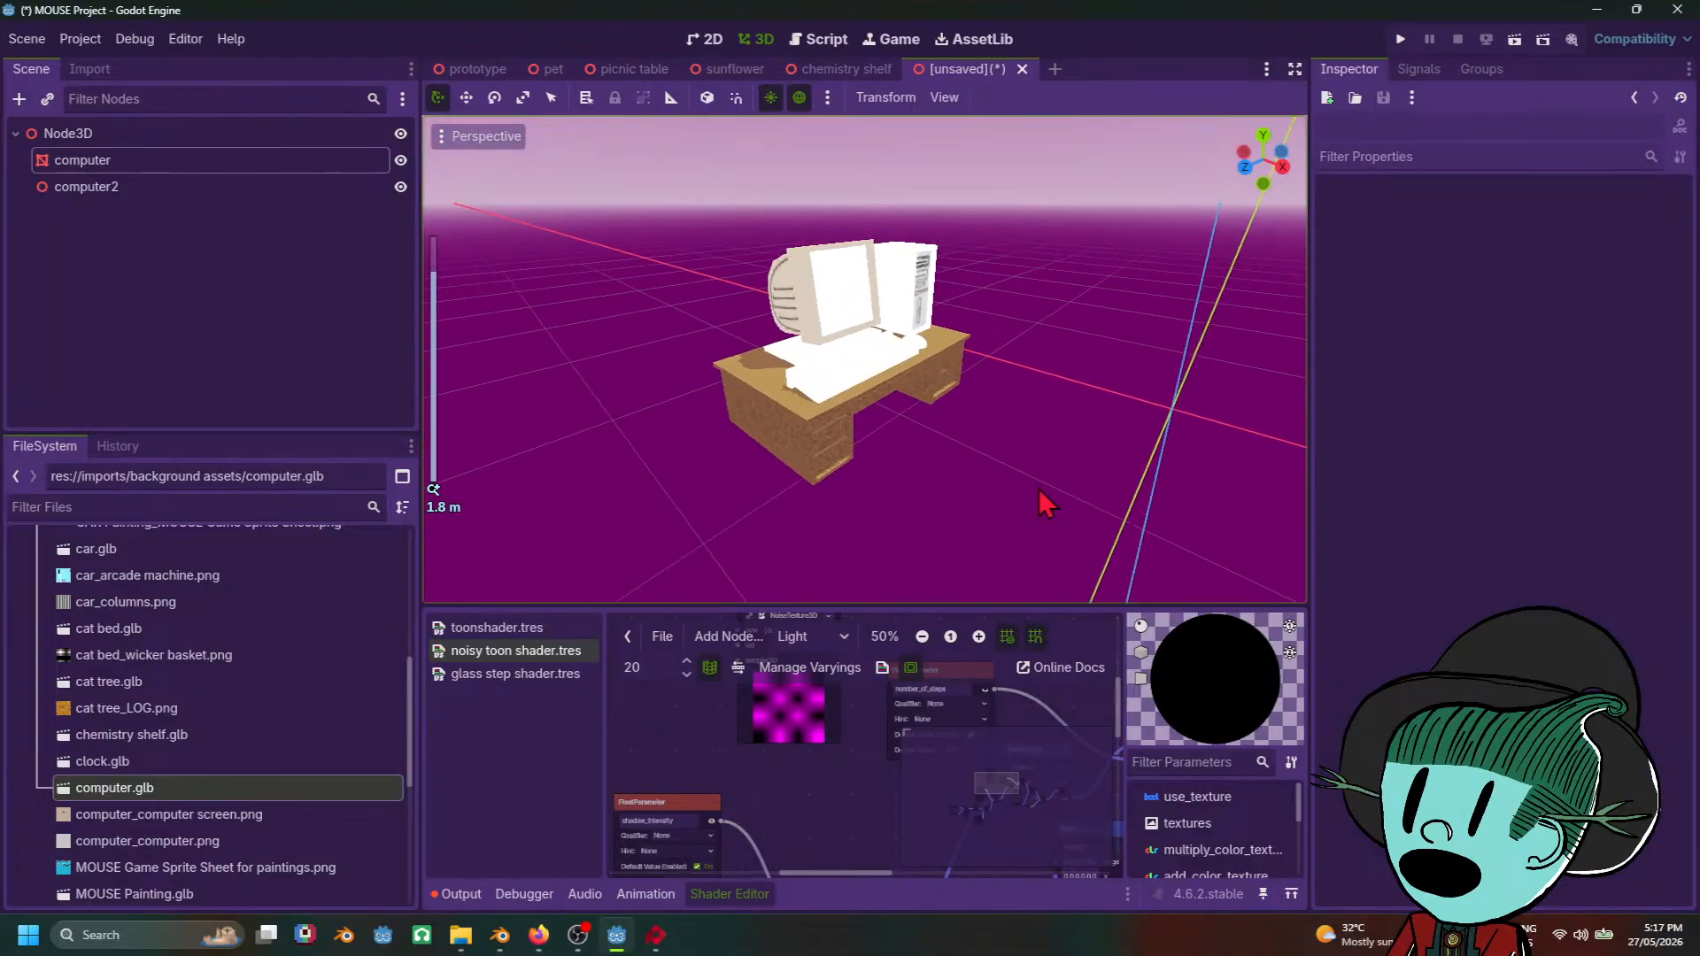
pyautogui.click(799, 450)
pyautogui.scroll(3, 1273, 587)
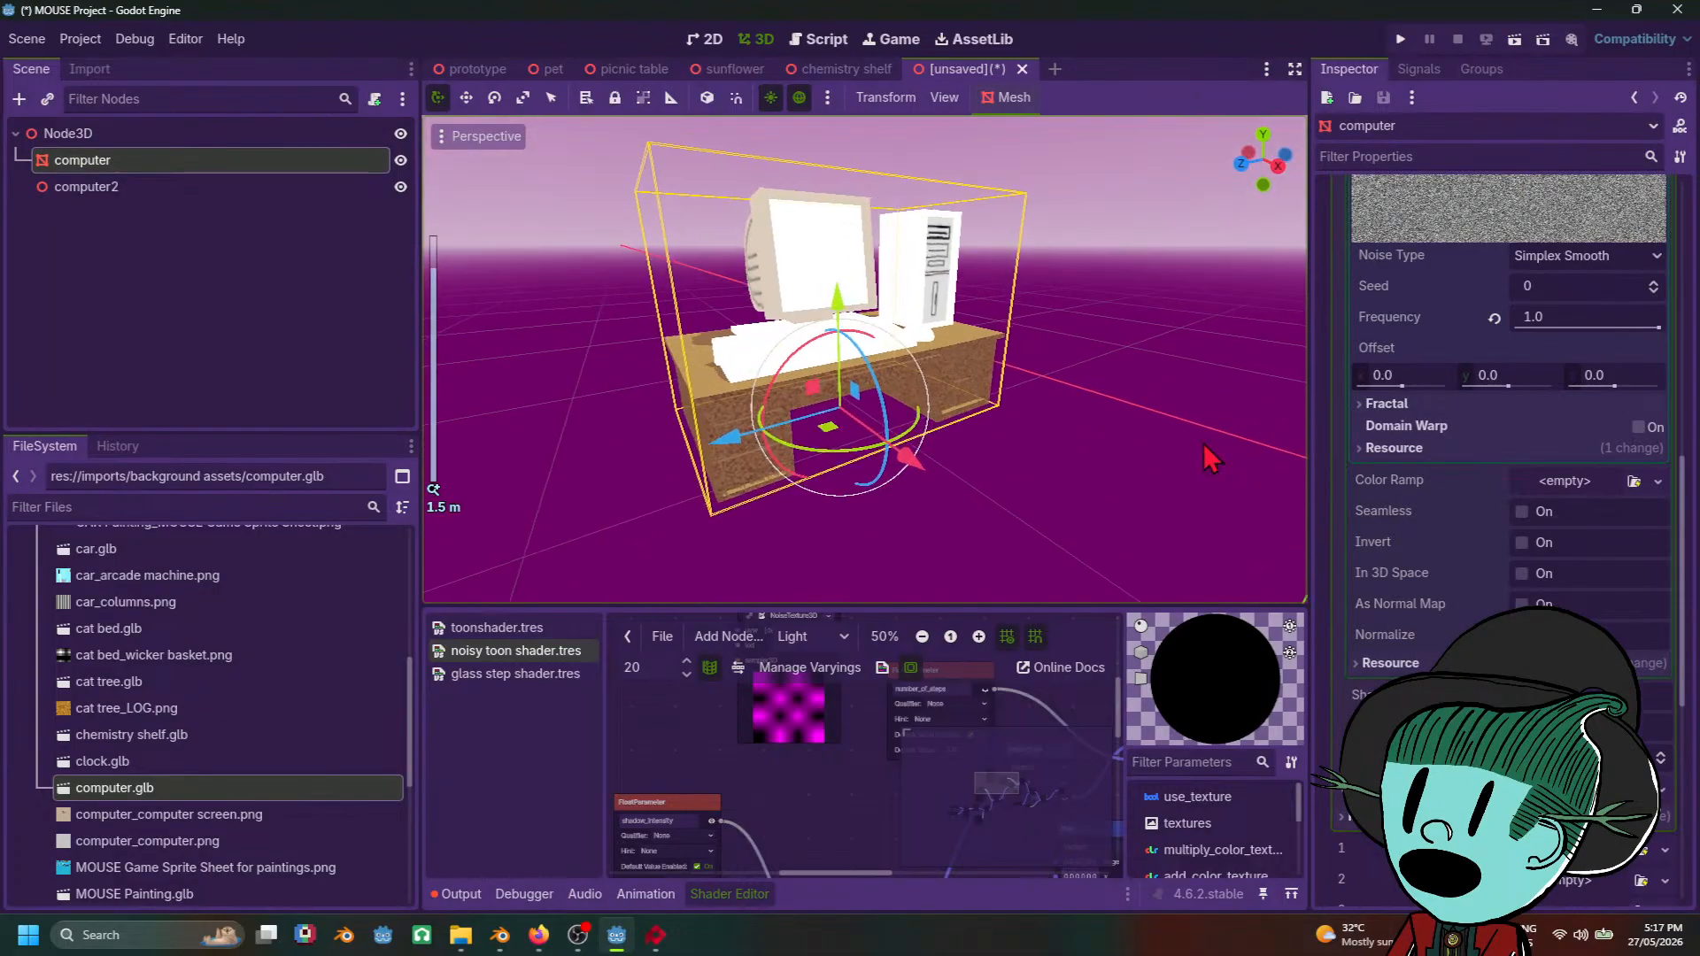
# Step: Set the noise texture's width to 46 px to stretch the noise into wood grain, and check the desk's other side
pyautogui.scroll(5, 1588, 384)
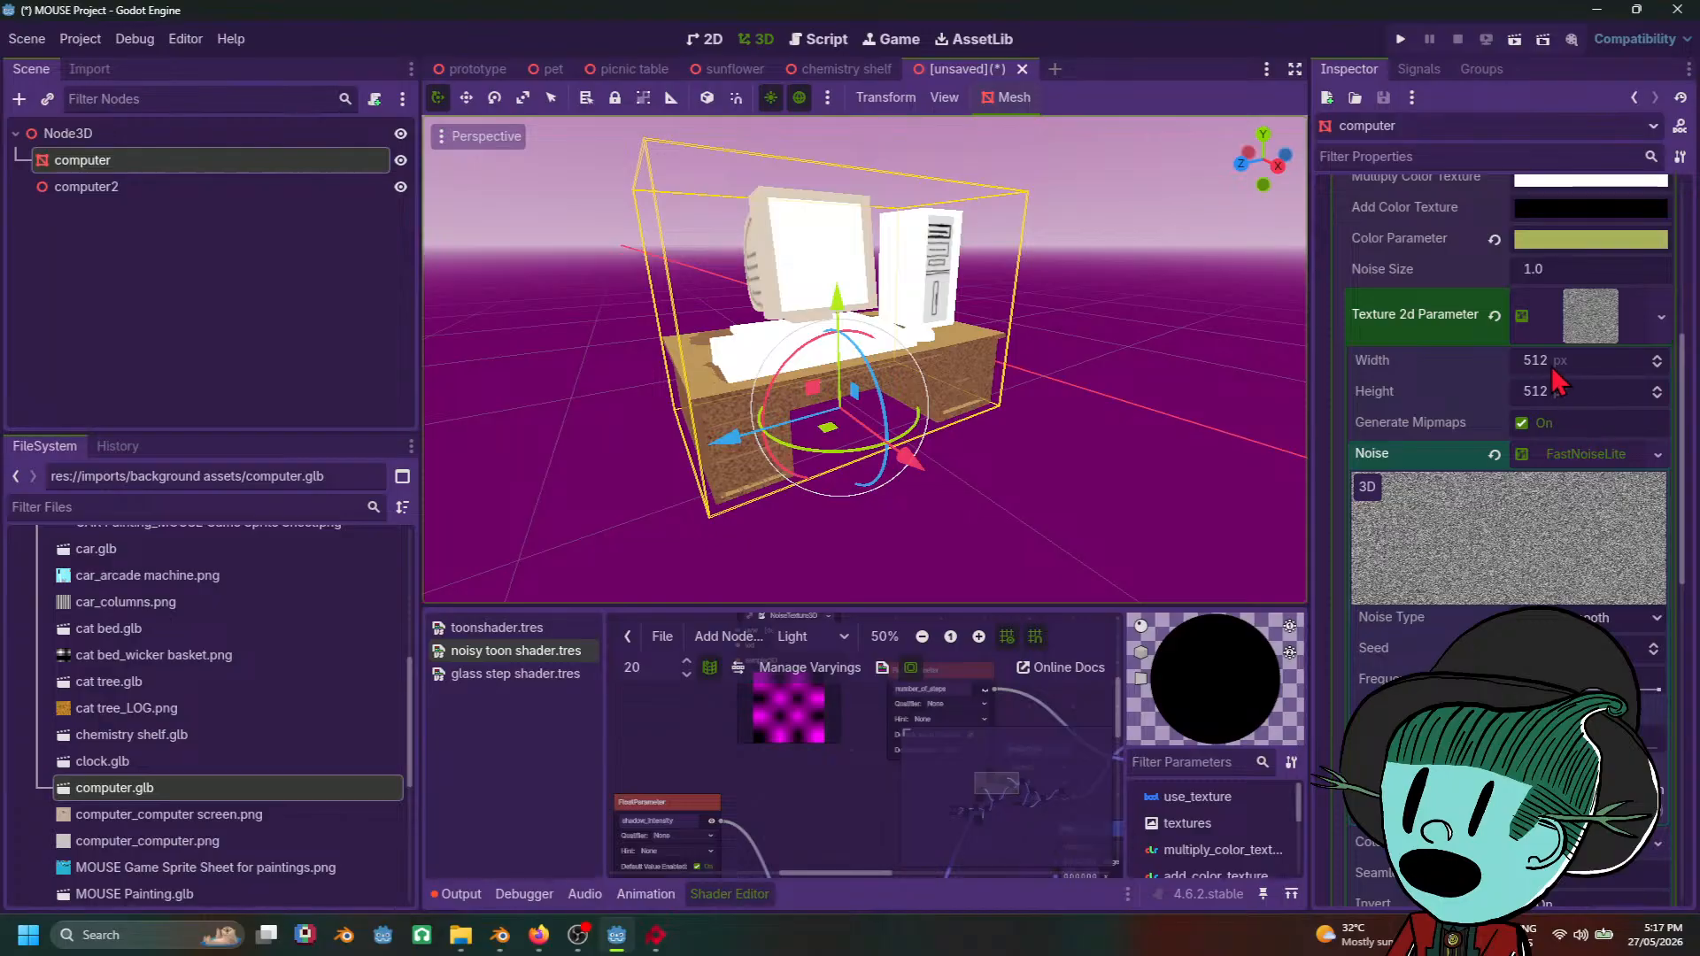
pyautogui.moveTo(1554, 371)
pyautogui.mouseDown()
pyautogui.moveTo(1200, 371)
pyautogui.moveTo(1240, 371)
pyautogui.mouseUp()
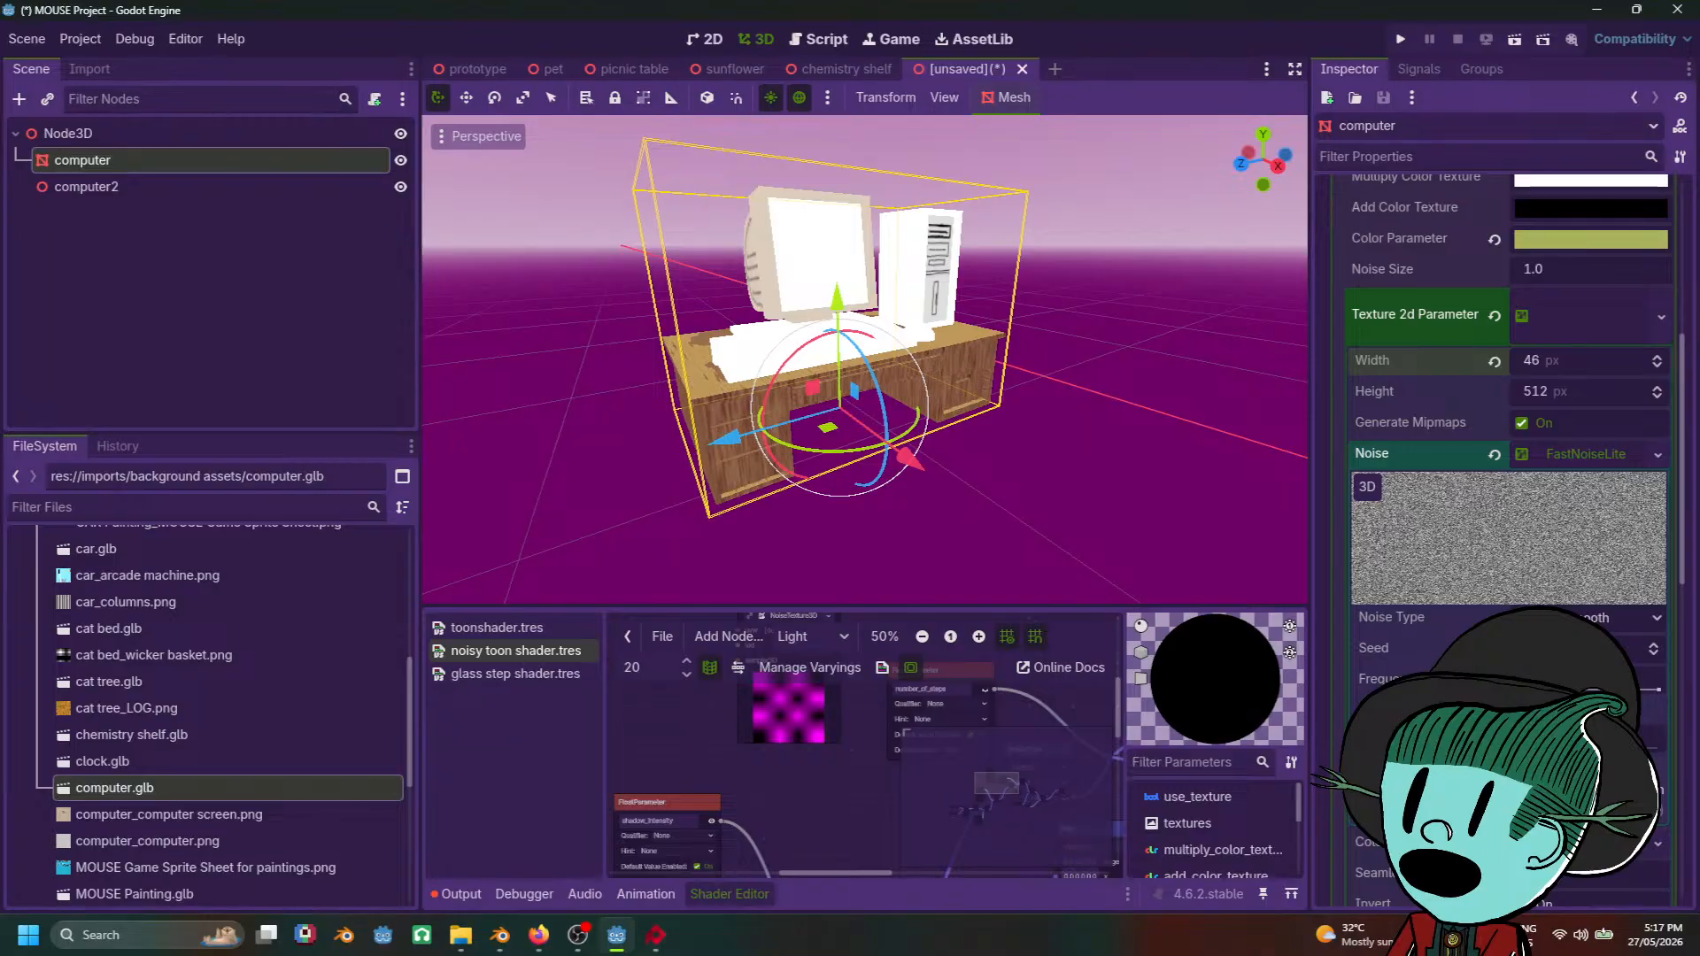
pyautogui.click(1094, 459)
pyautogui.moveTo(1097, 459); pyautogui.dragTo(851, 492, button='middle')
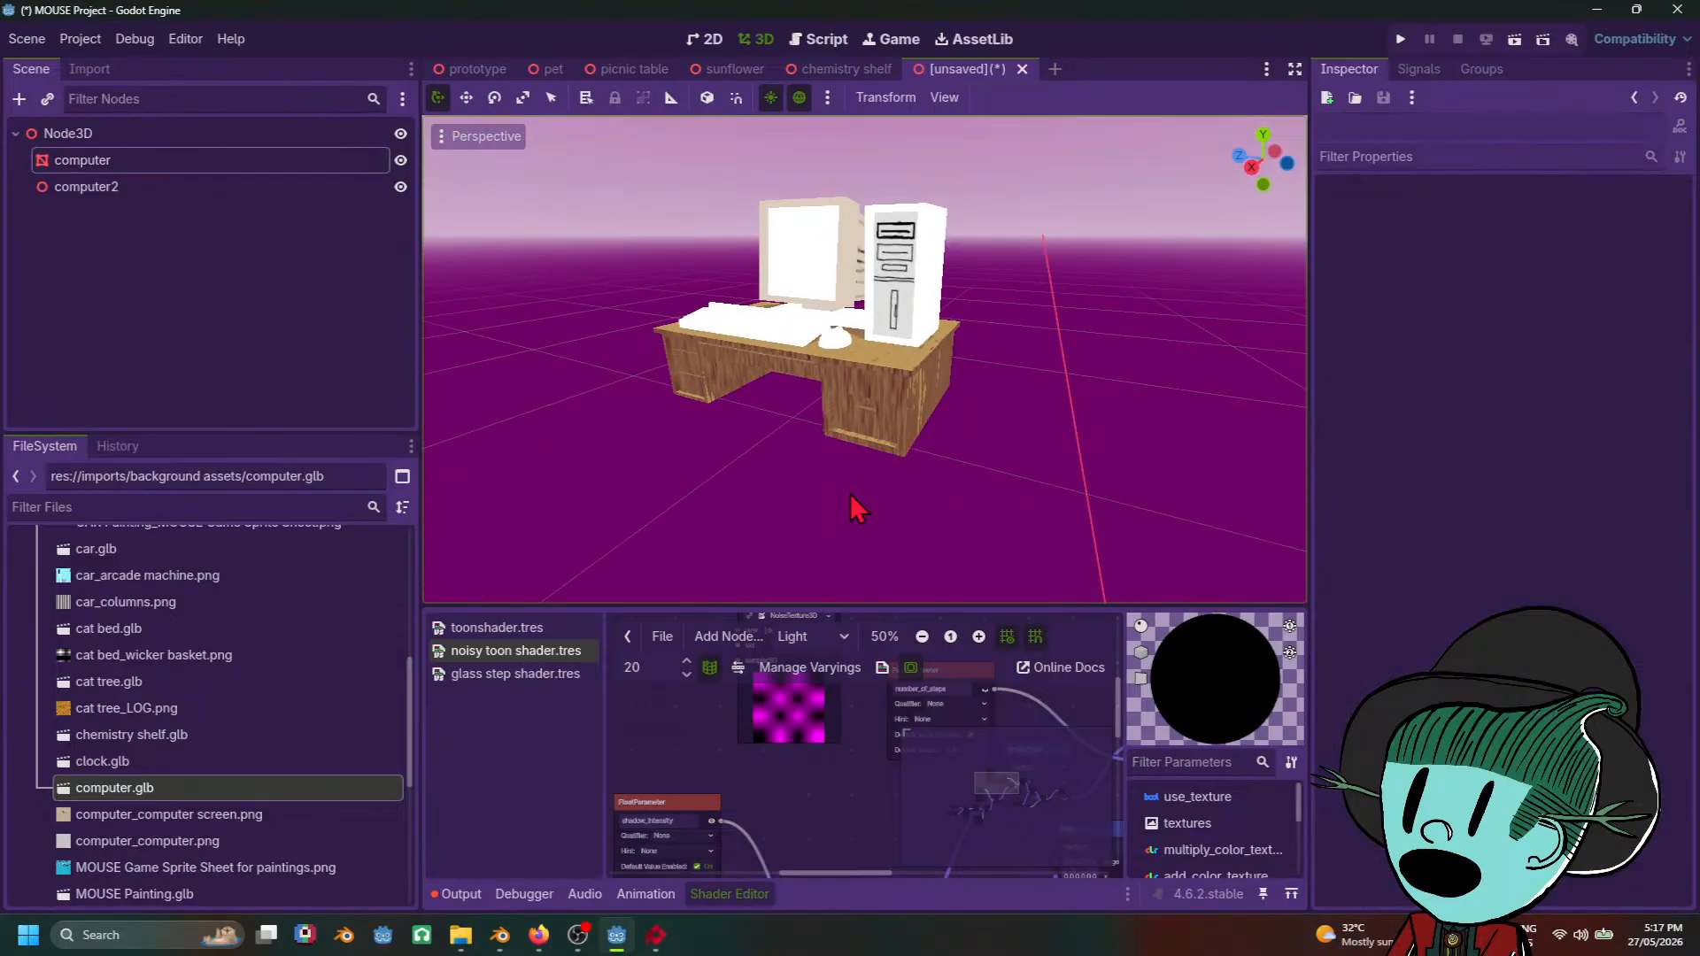
pyautogui.click(944, 453)
# Step: Change the noise type to Perlin, set its frequency to 0.5033 and inspect the grain up close
pyautogui.moveTo(1655, 693)
pyautogui.mouseDown()
pyautogui.moveTo(1587, 692)
pyautogui.moveTo(1659, 689)
pyautogui.mouseUp()
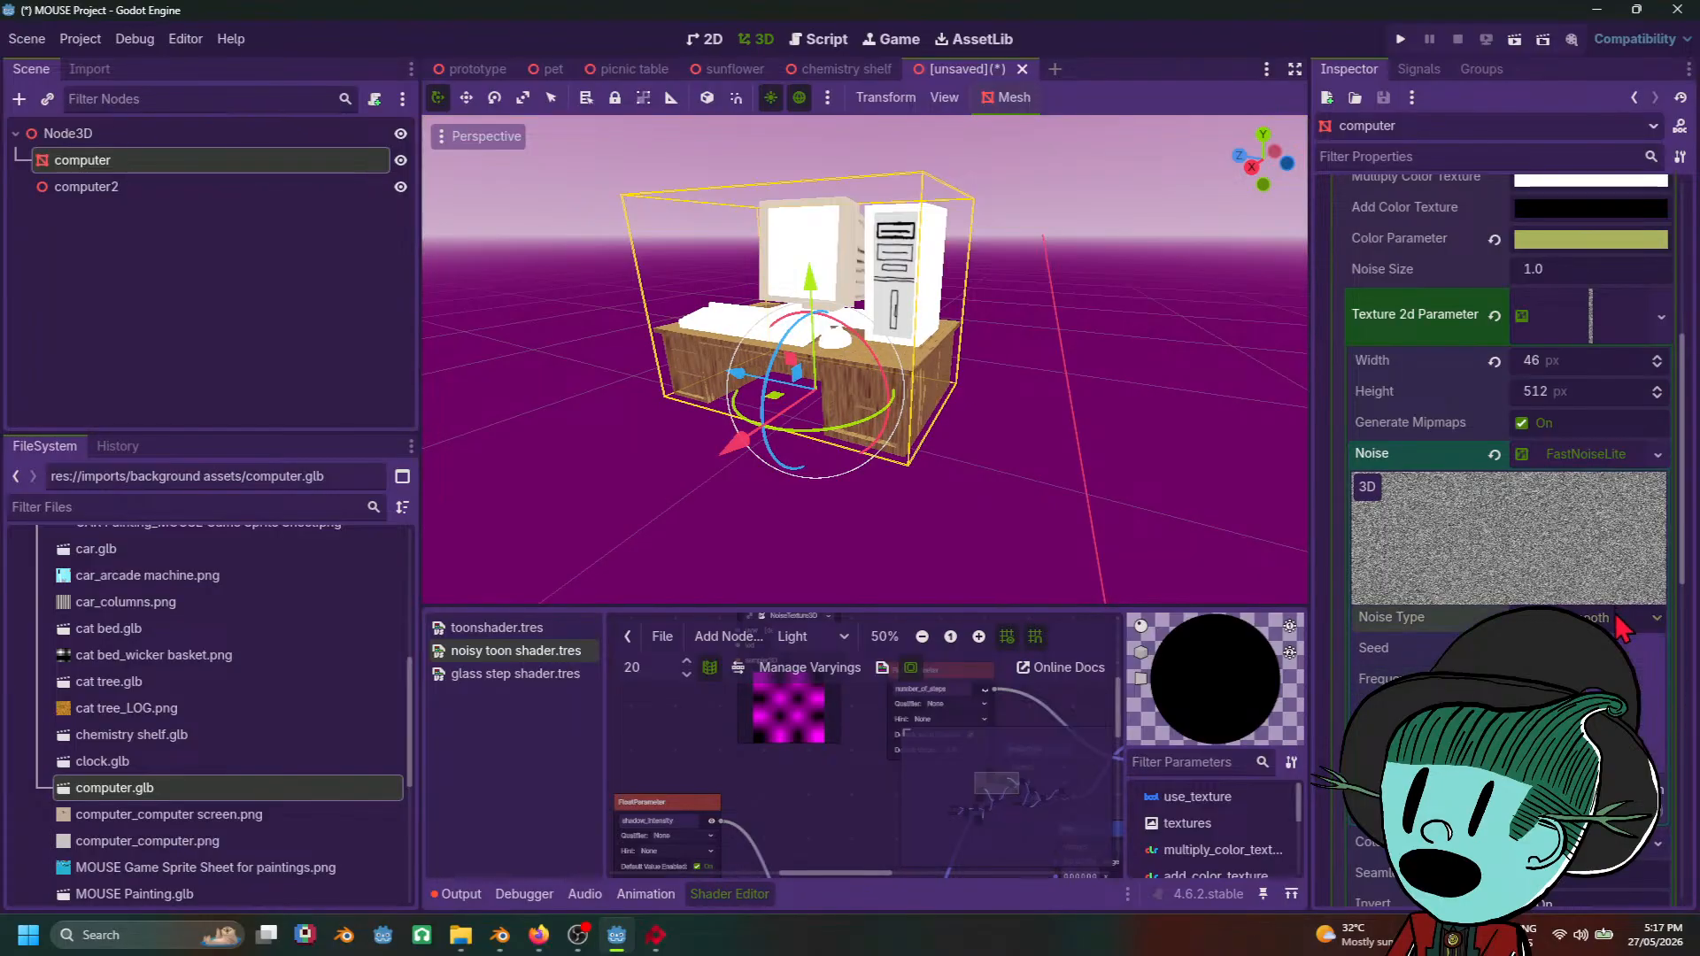
pyautogui.click(1581, 714)
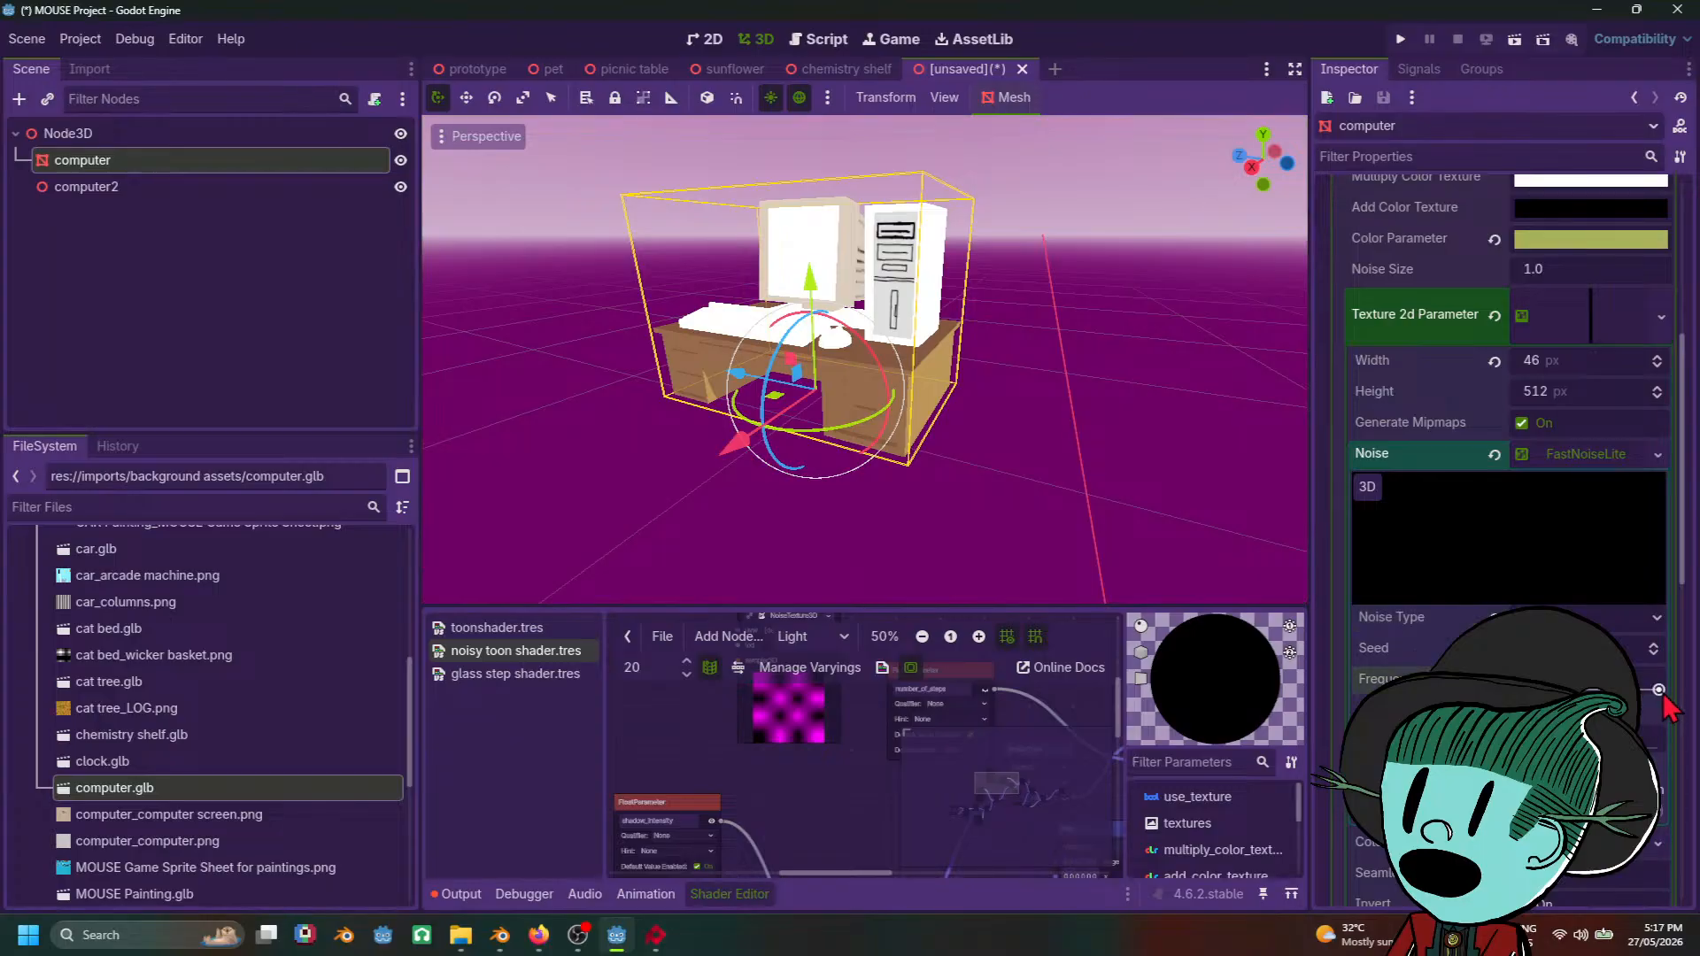
pyautogui.moveTo(1656, 690); pyautogui.dragTo(1648, 691)
pyautogui.click(827, 531)
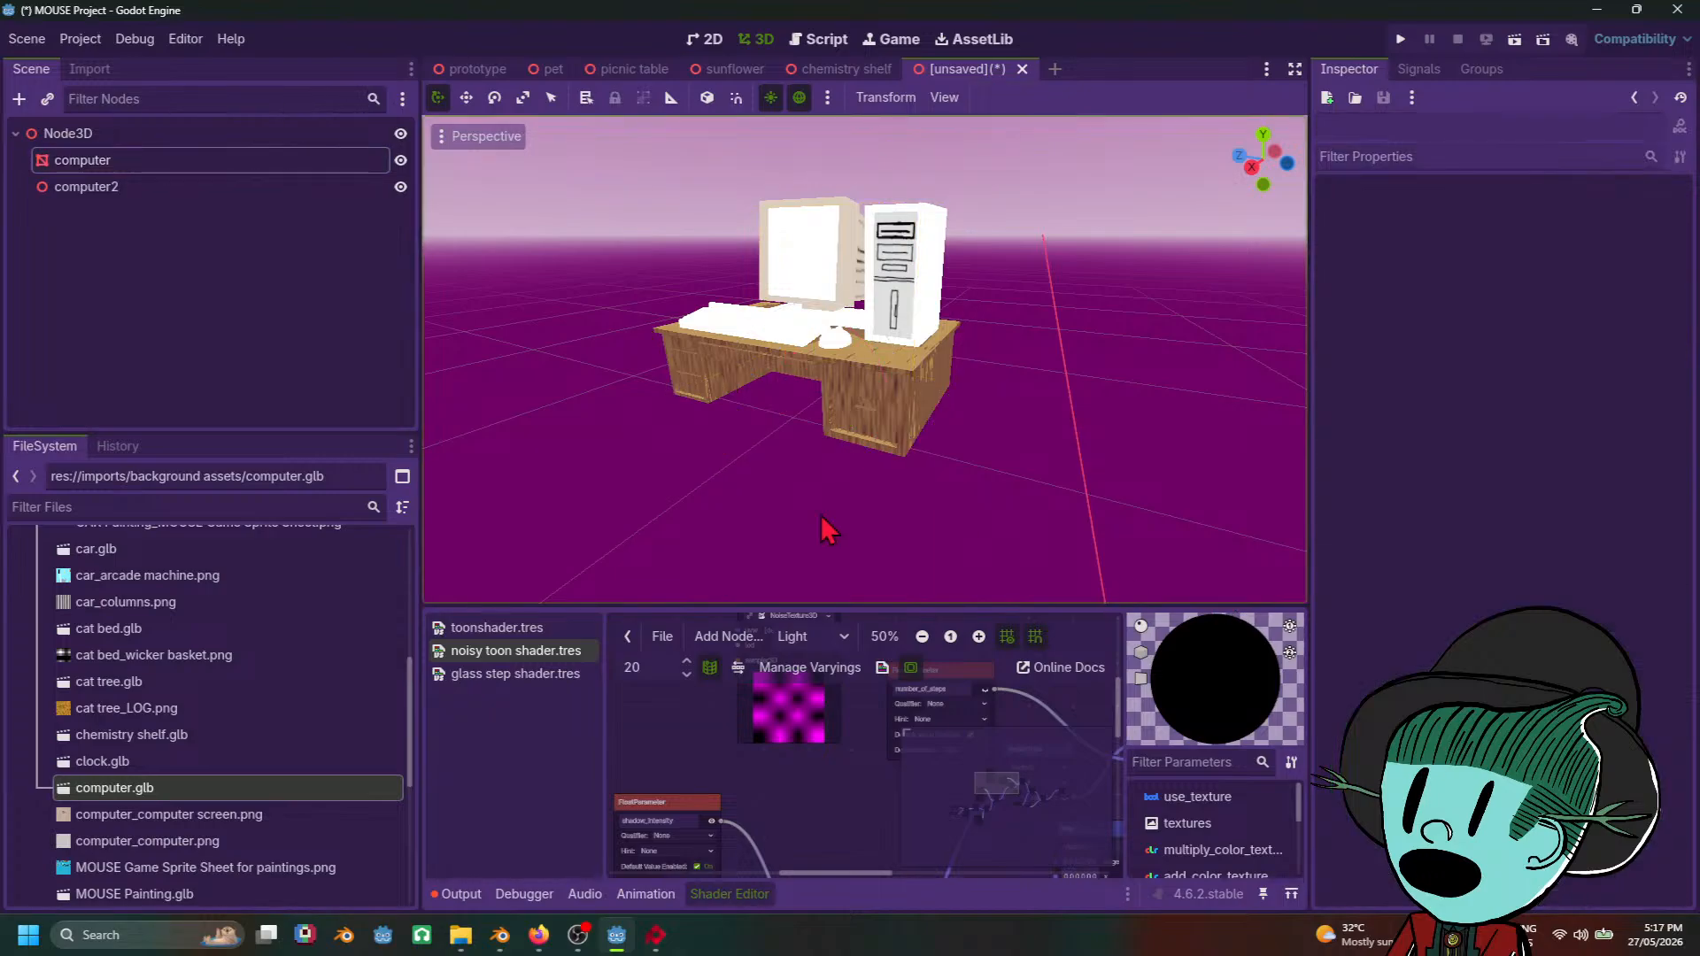
pyautogui.moveTo(827, 531); pyautogui.dragTo(978, 480, button='middle')
pyautogui.scroll(3, 977, 480)
pyautogui.scroll(2, 975, 464)
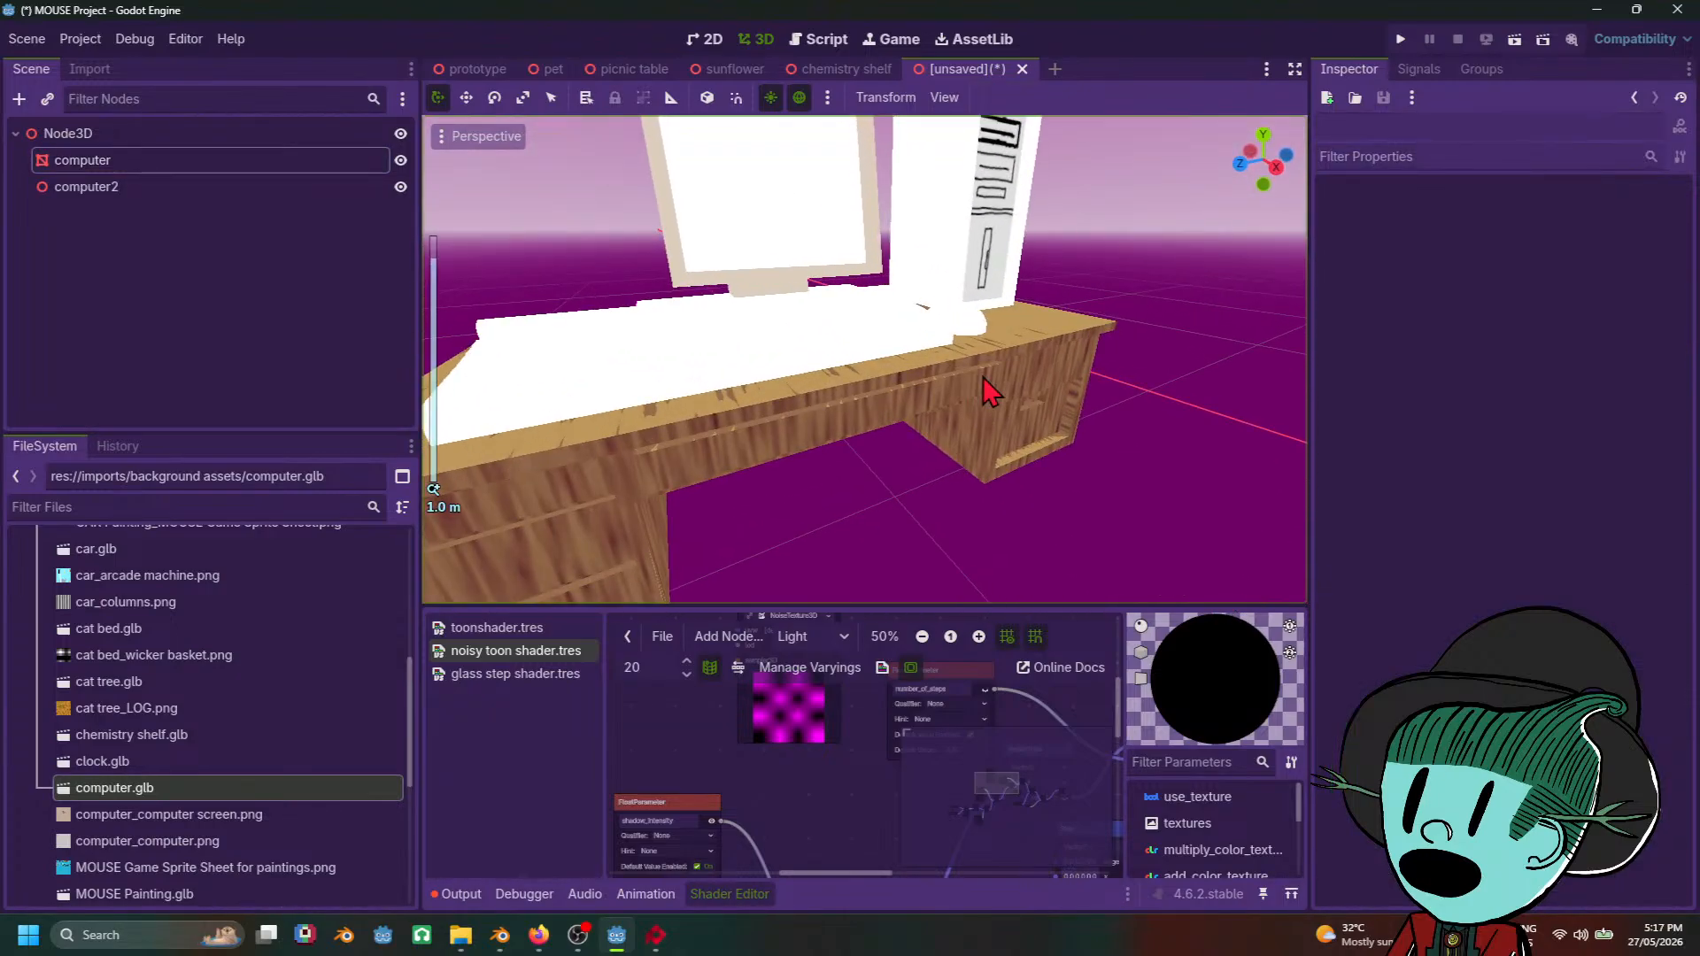
pyautogui.click(983, 380)
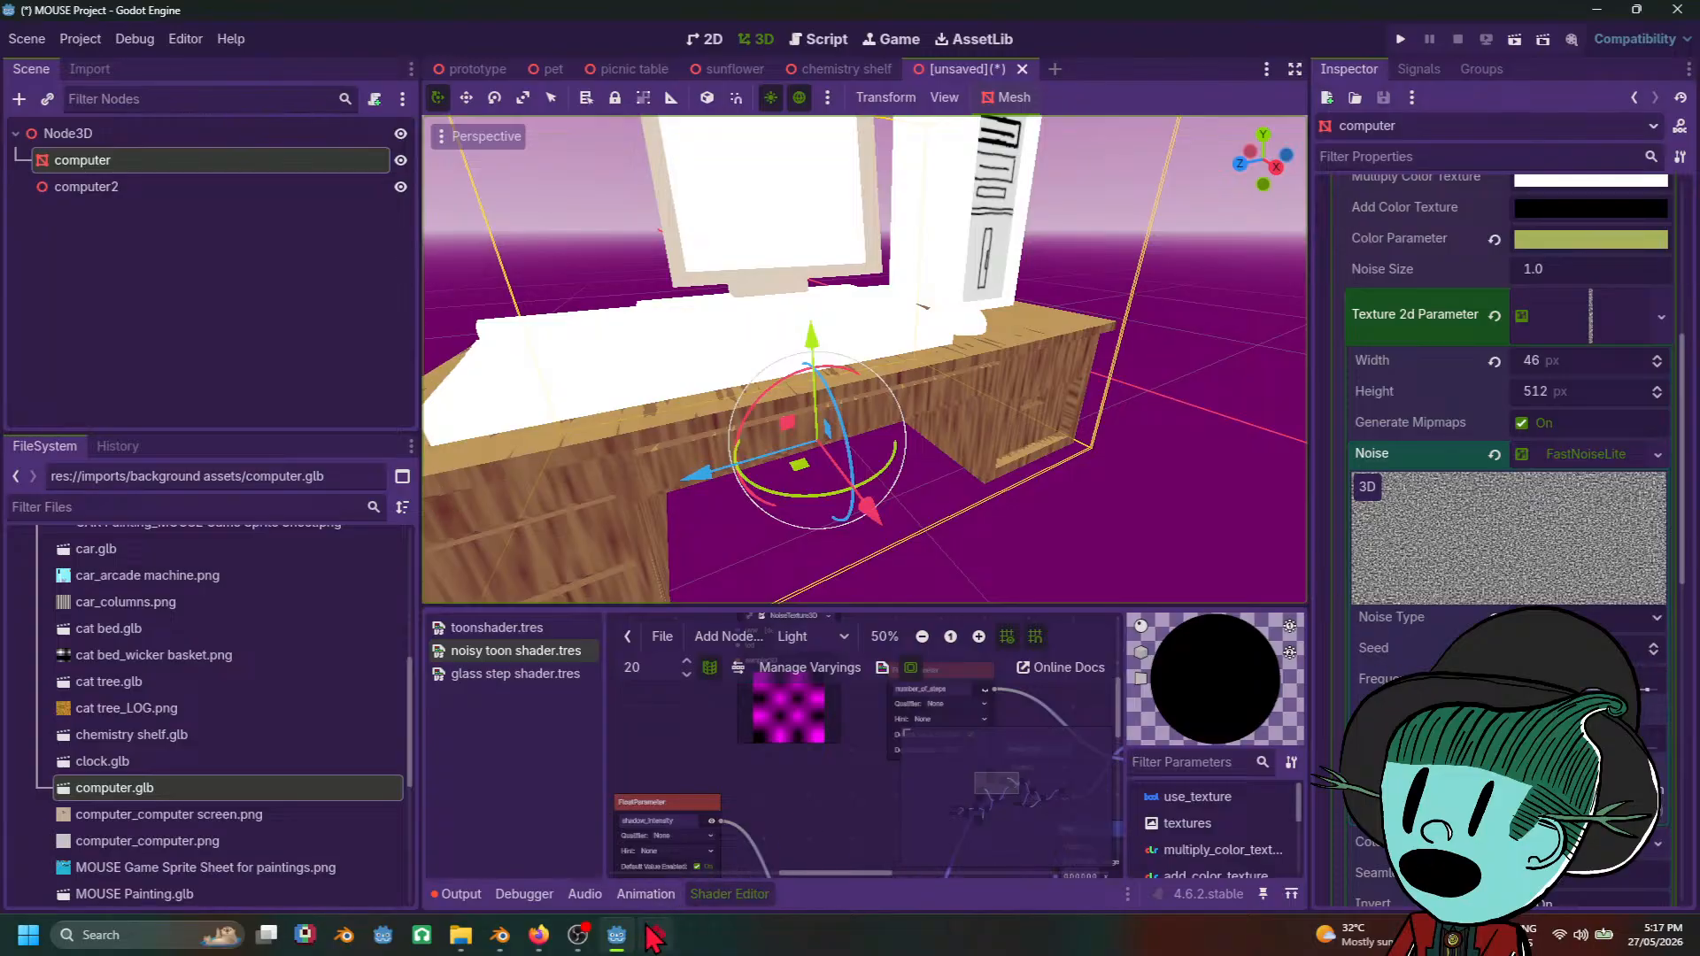
# Step: Mute the desk's Color Parameter to a duller olive with about hue 65, saturation 37 and value 69, and check it on the model
pyautogui.click(549, 872)
pyautogui.scroll(-5, 1058, 493)
pyautogui.scroll(1, 1134, 452)
pyautogui.scroll(2, 1665, 717)
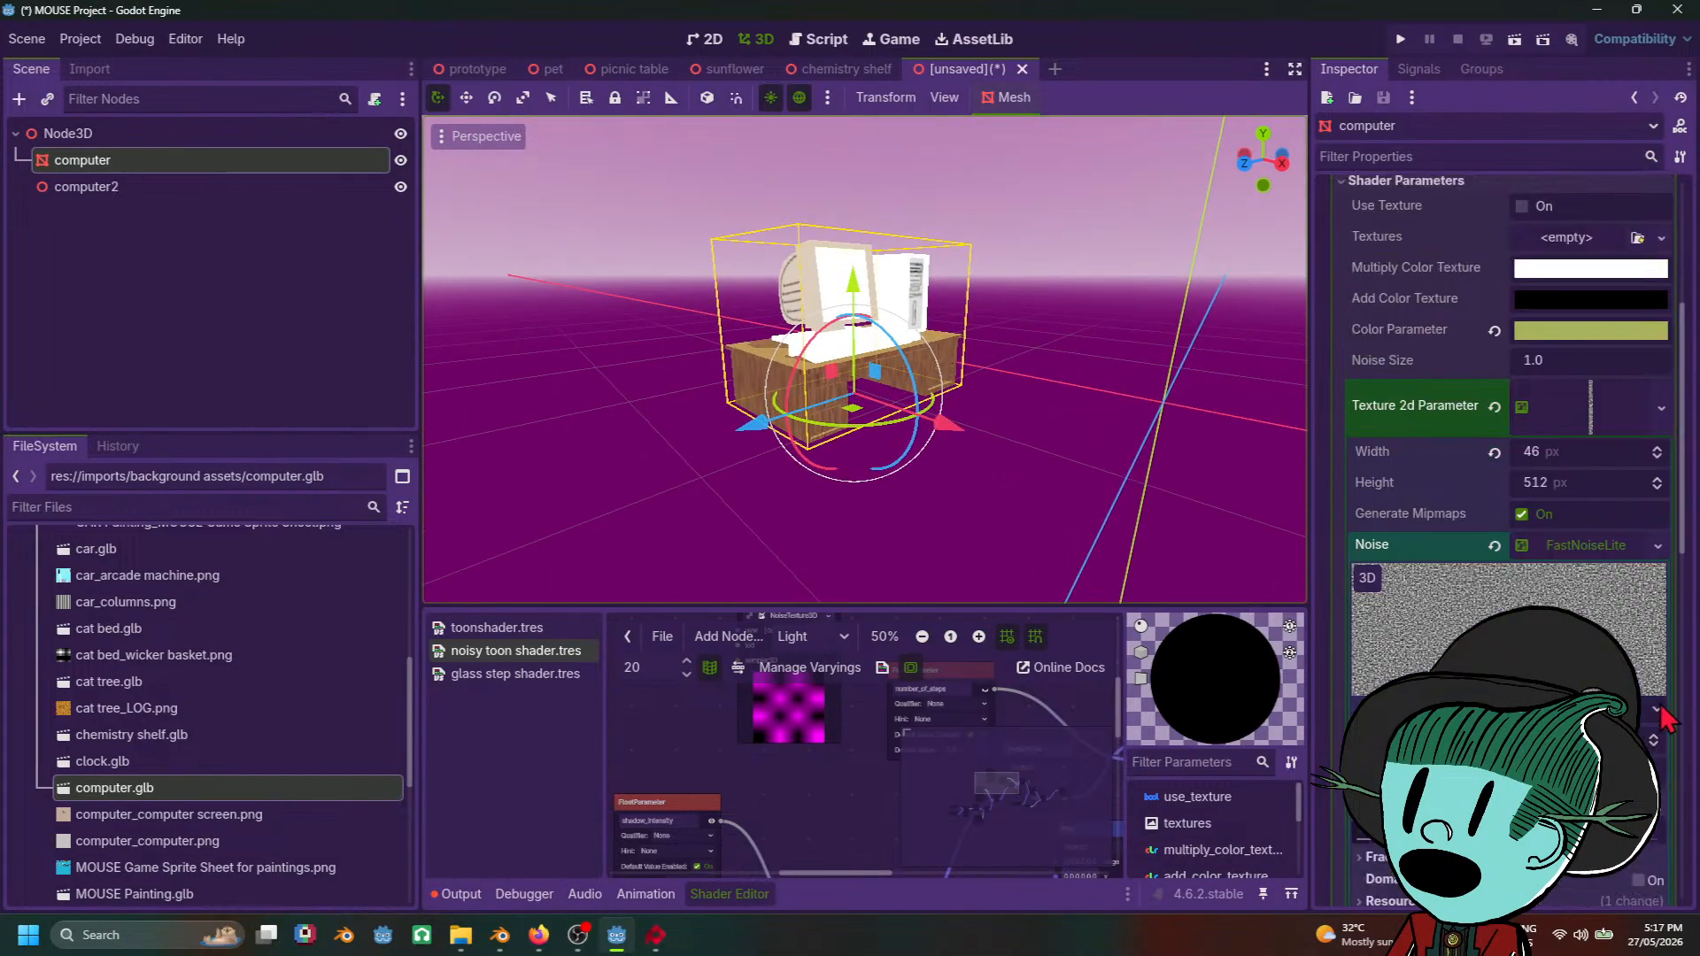
pyautogui.click(1617, 336)
pyautogui.moveTo(1573, 515)
pyautogui.mouseDown()
pyautogui.moveTo(1493, 544)
pyautogui.moveTo(1513, 544)
pyautogui.mouseUp()
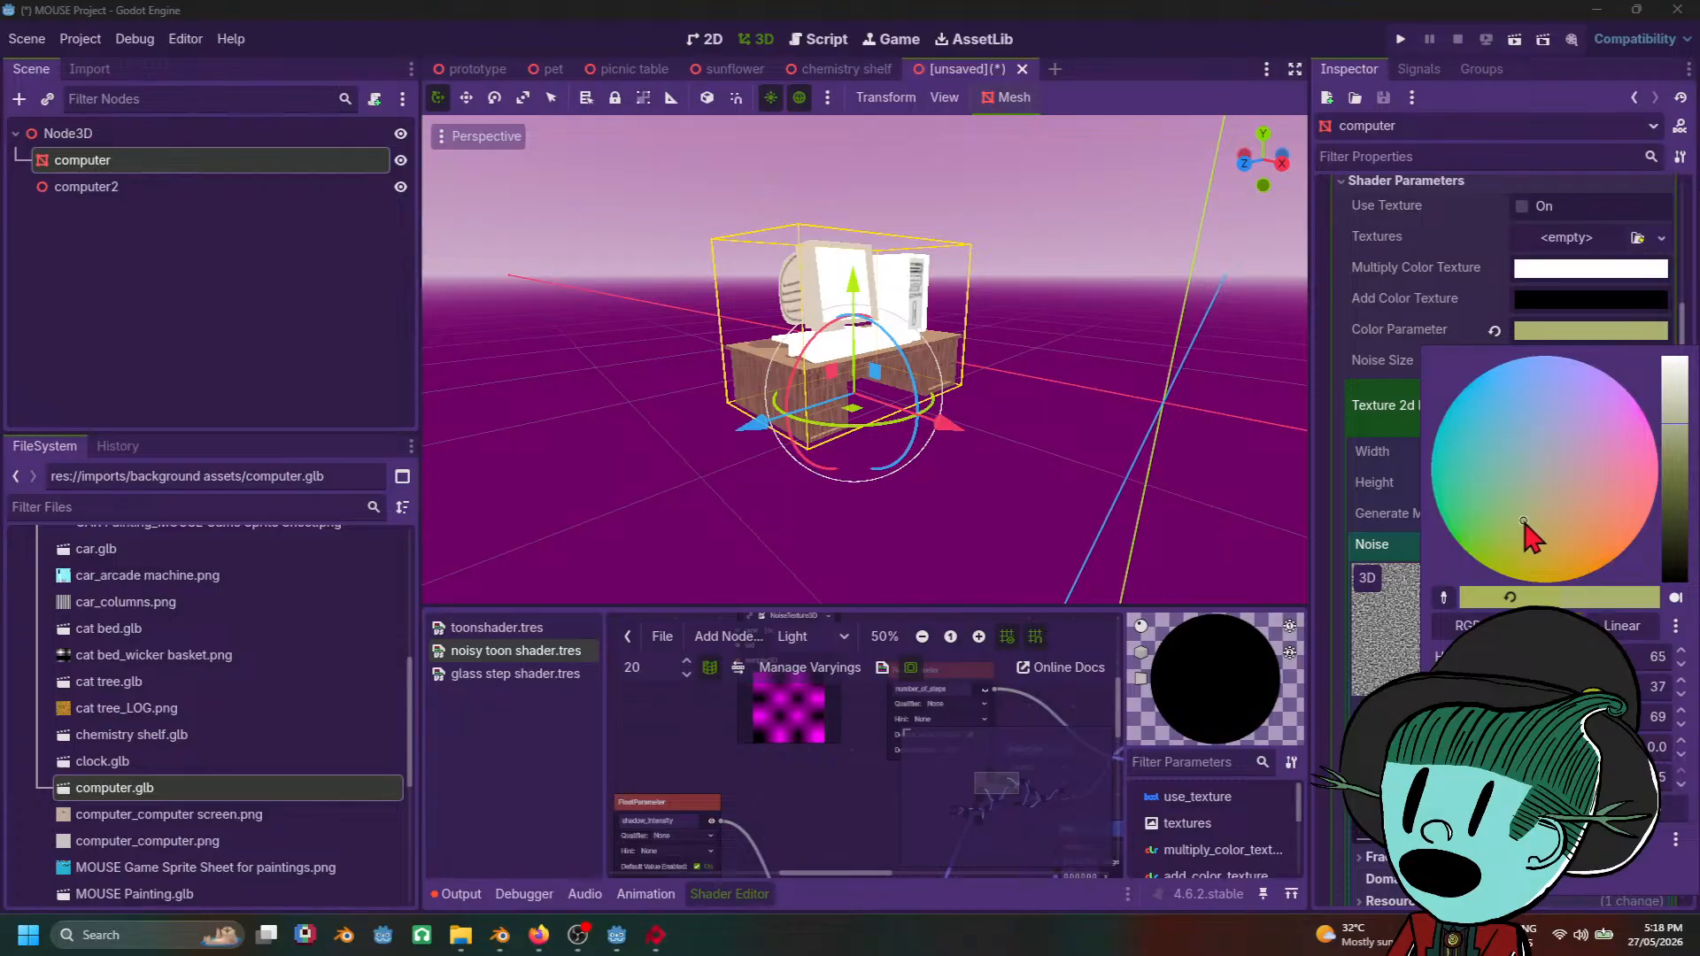
pyautogui.click(1046, 445)
pyautogui.moveTo(1090, 443); pyautogui.dragTo(1116, 510, button='middle')
pyautogui.click(948, 482)
pyautogui.scroll(3, 893, 485)
pyautogui.click(751, 506)
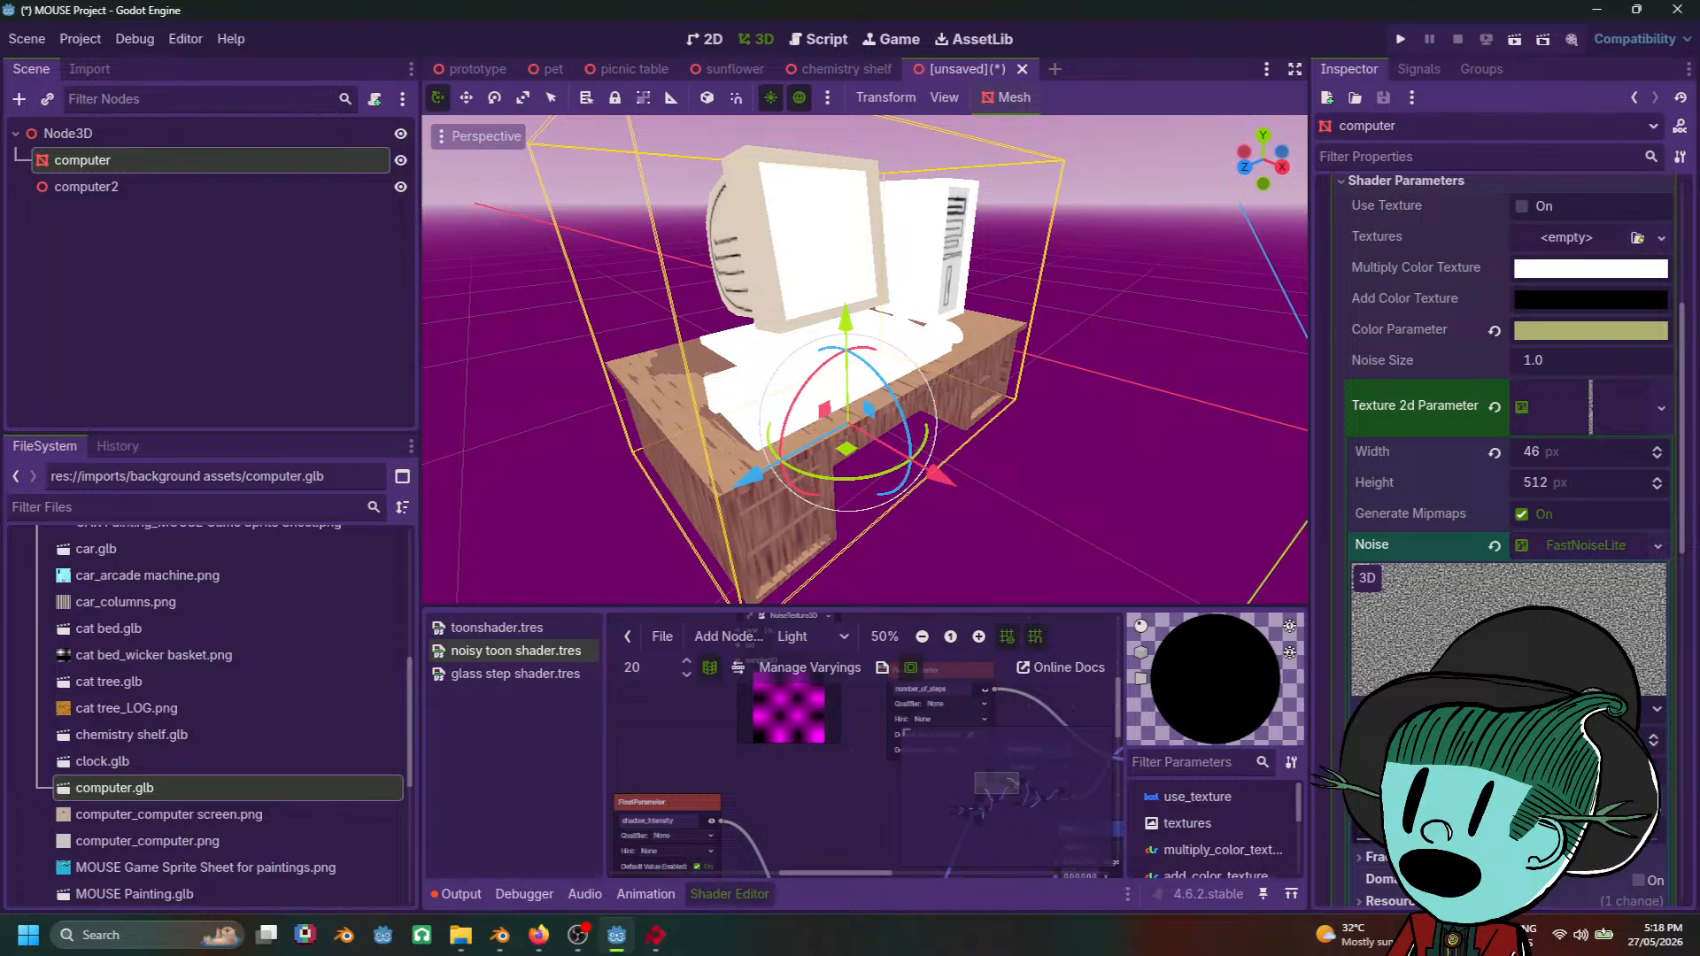
# Step: Expand the noise's Fractal settings, set the fractal type to Ping-Pong and check the desk from the front
pyautogui.scroll(-4, 1506, 531)
pyautogui.click(1386, 676)
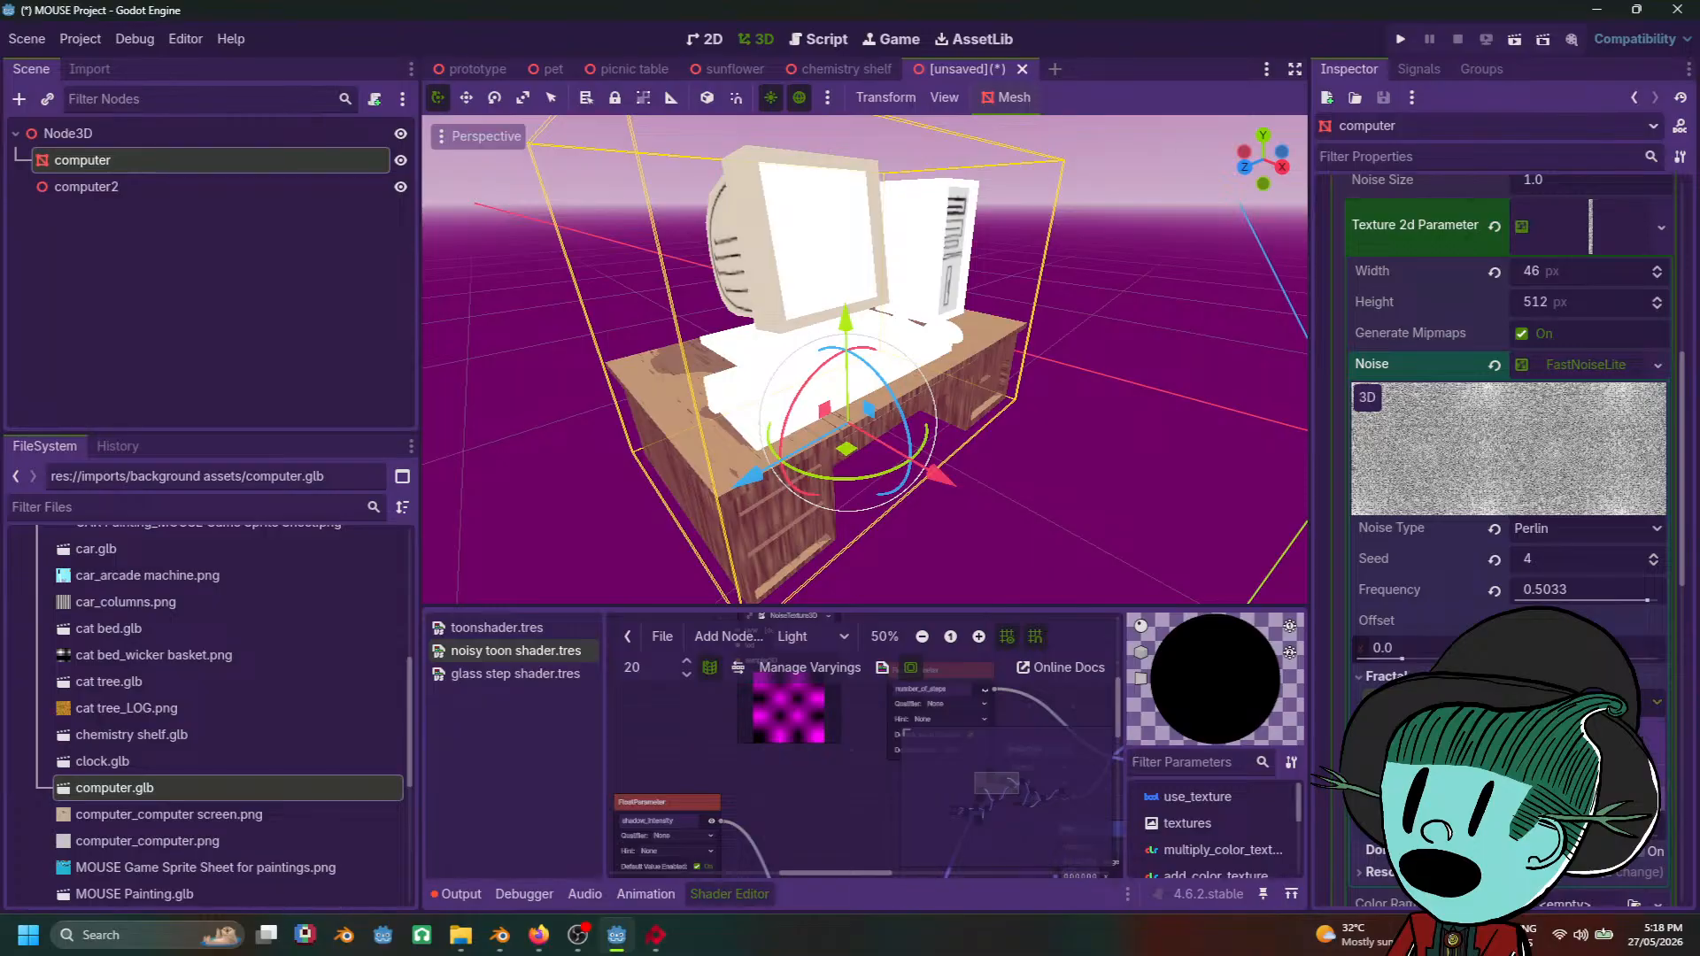
pyautogui.click(1576, 797)
pyautogui.moveTo(1142, 526); pyautogui.dragTo(825, 324, button='middle')
pyautogui.click(1151, 496)
pyautogui.click(846, 379)
pyautogui.moveTo(840, 390); pyautogui.dragTo(1009, 523, button='middle')
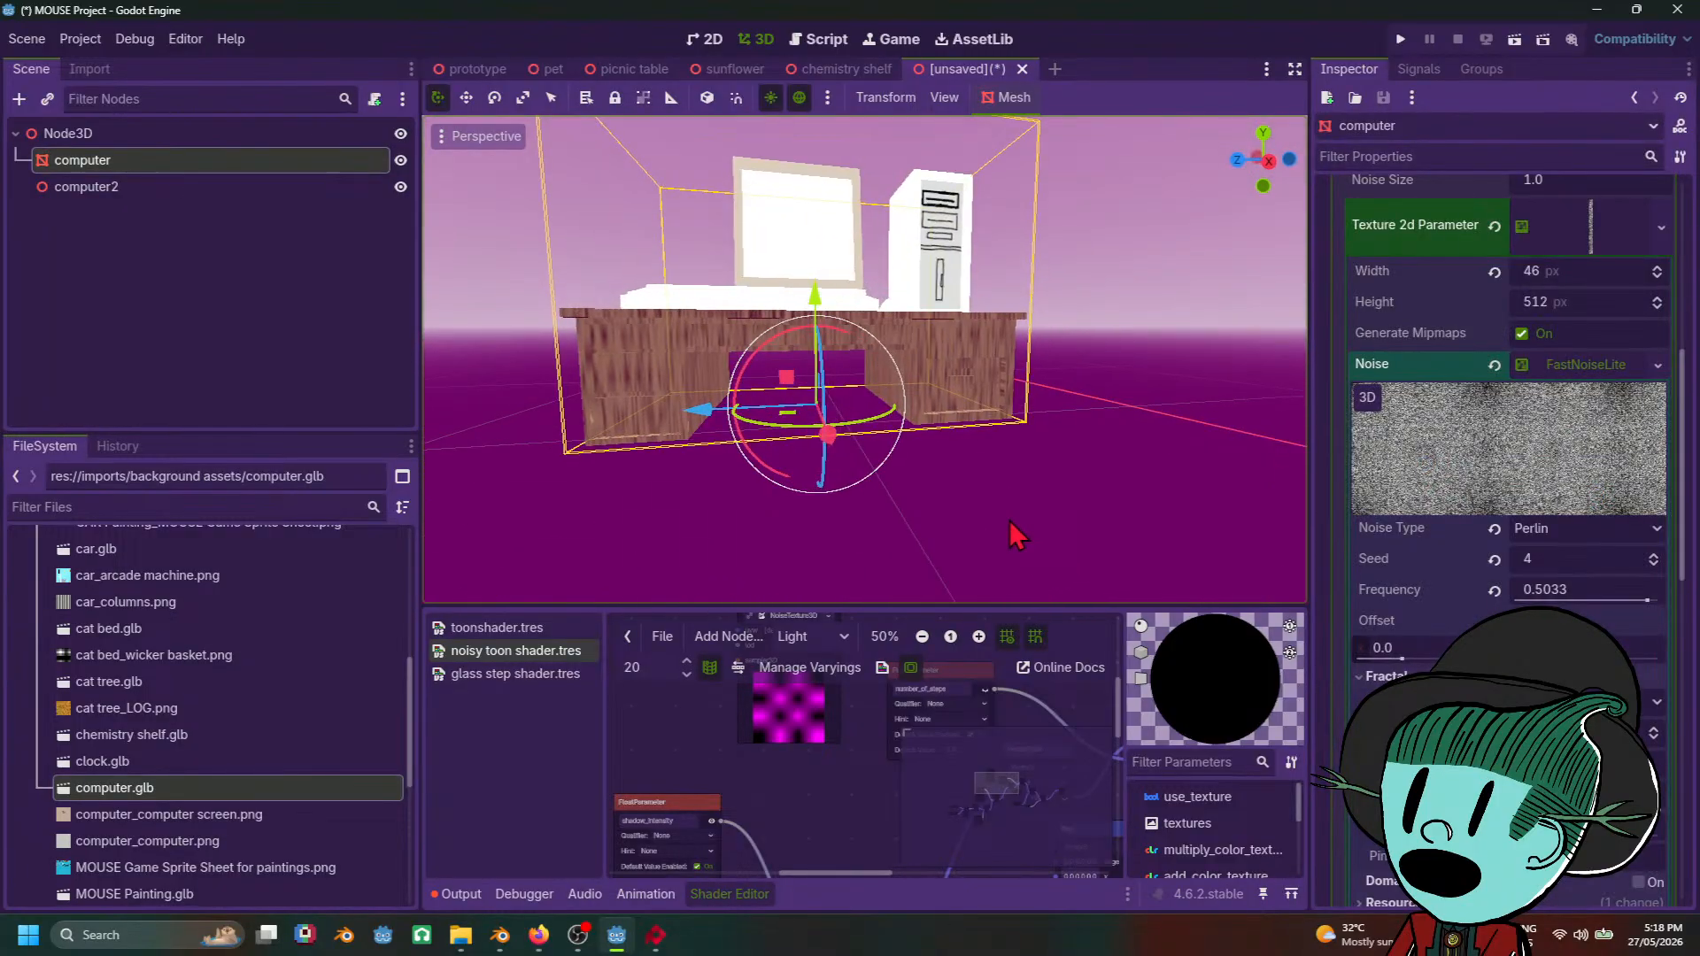
# Step: Readjust the desk material's Shadow Intensity while comparing the grain and shadows from above and from the side
pyautogui.scroll(-10, 1506, 443)
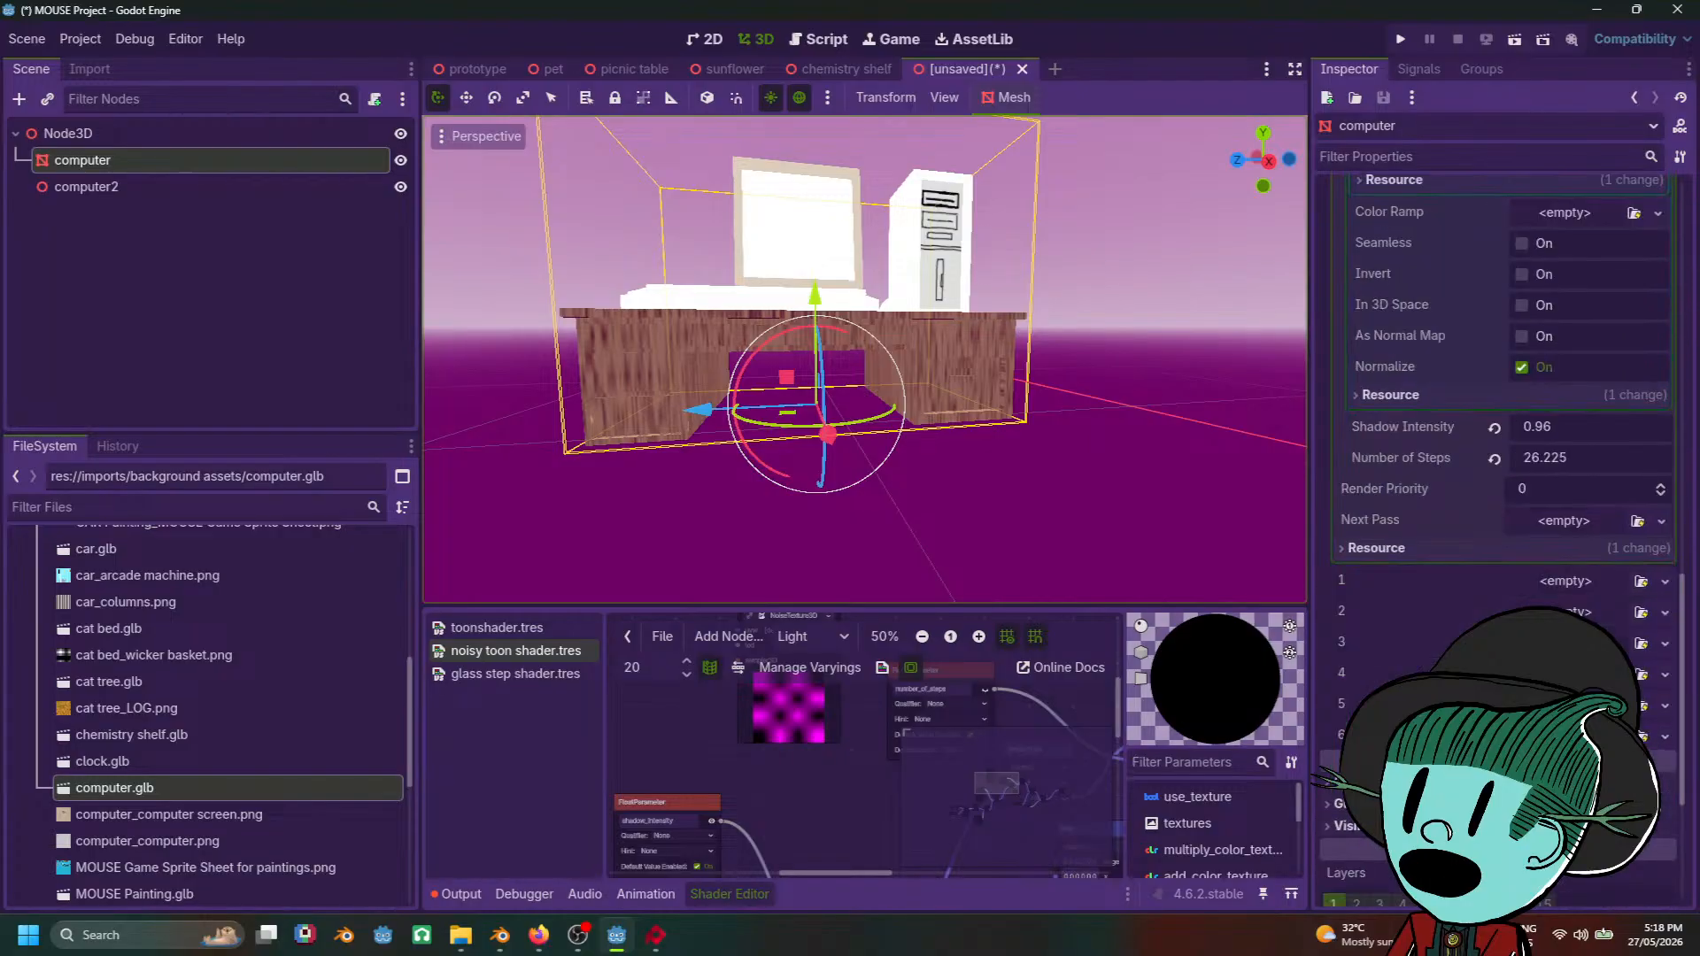
pyautogui.scroll(3, 1440, 480)
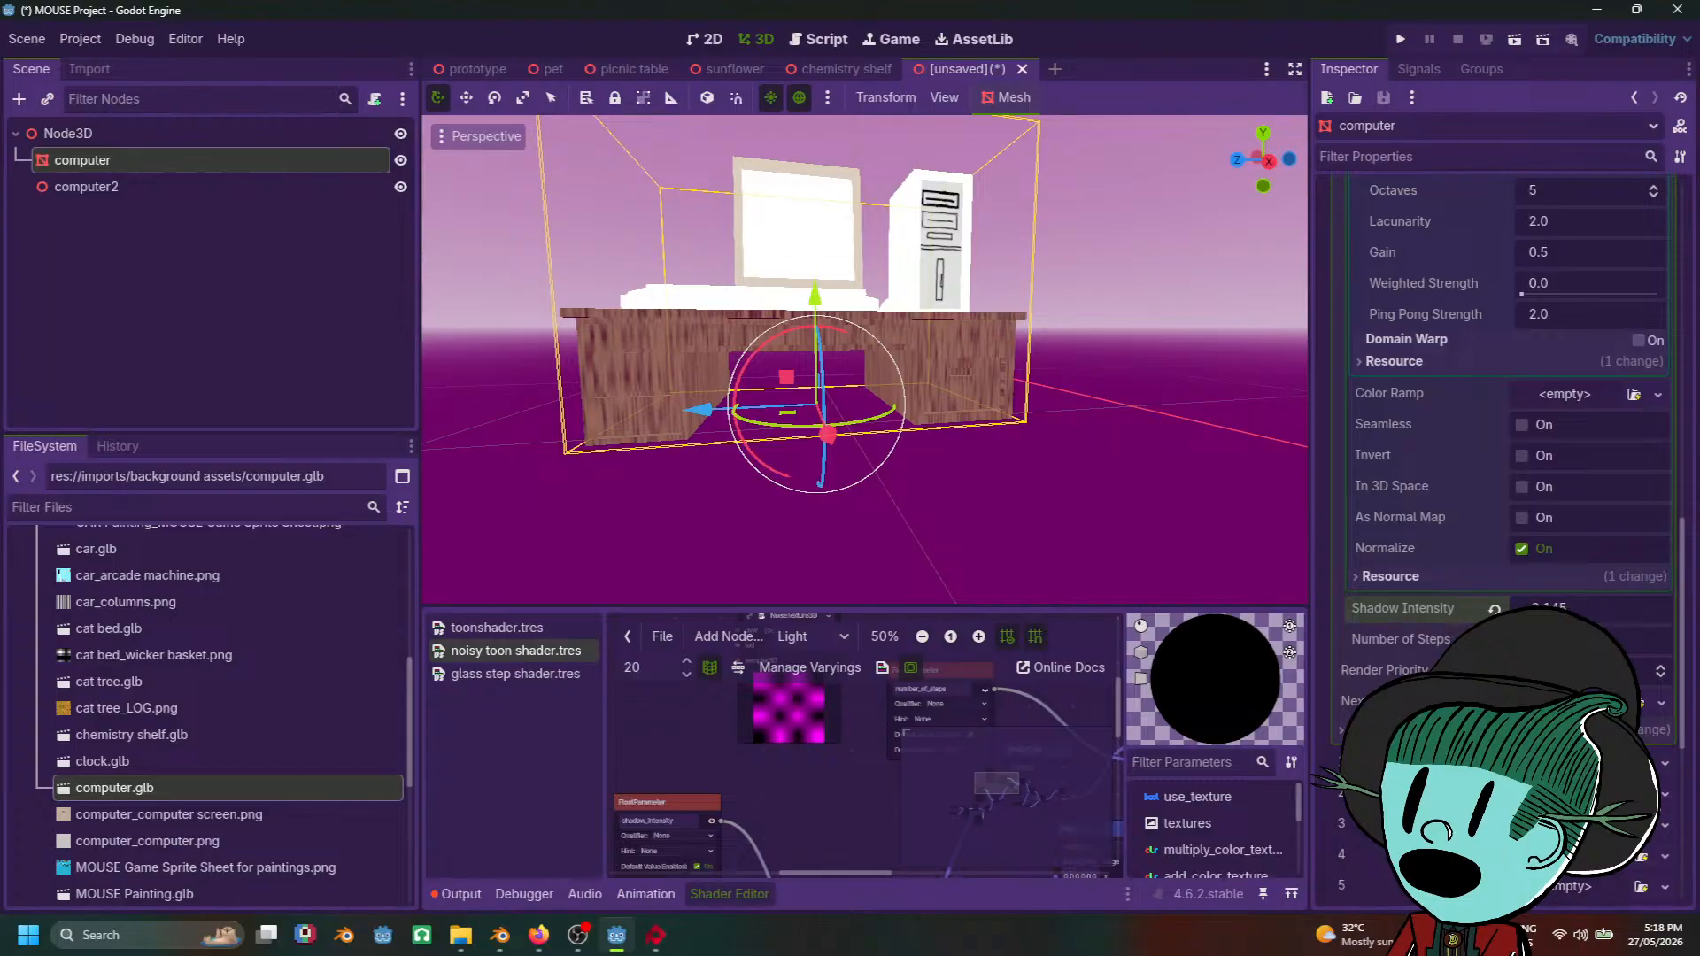
pyautogui.moveTo(1056, 341); pyautogui.dragTo(1105, 460, button='middle')
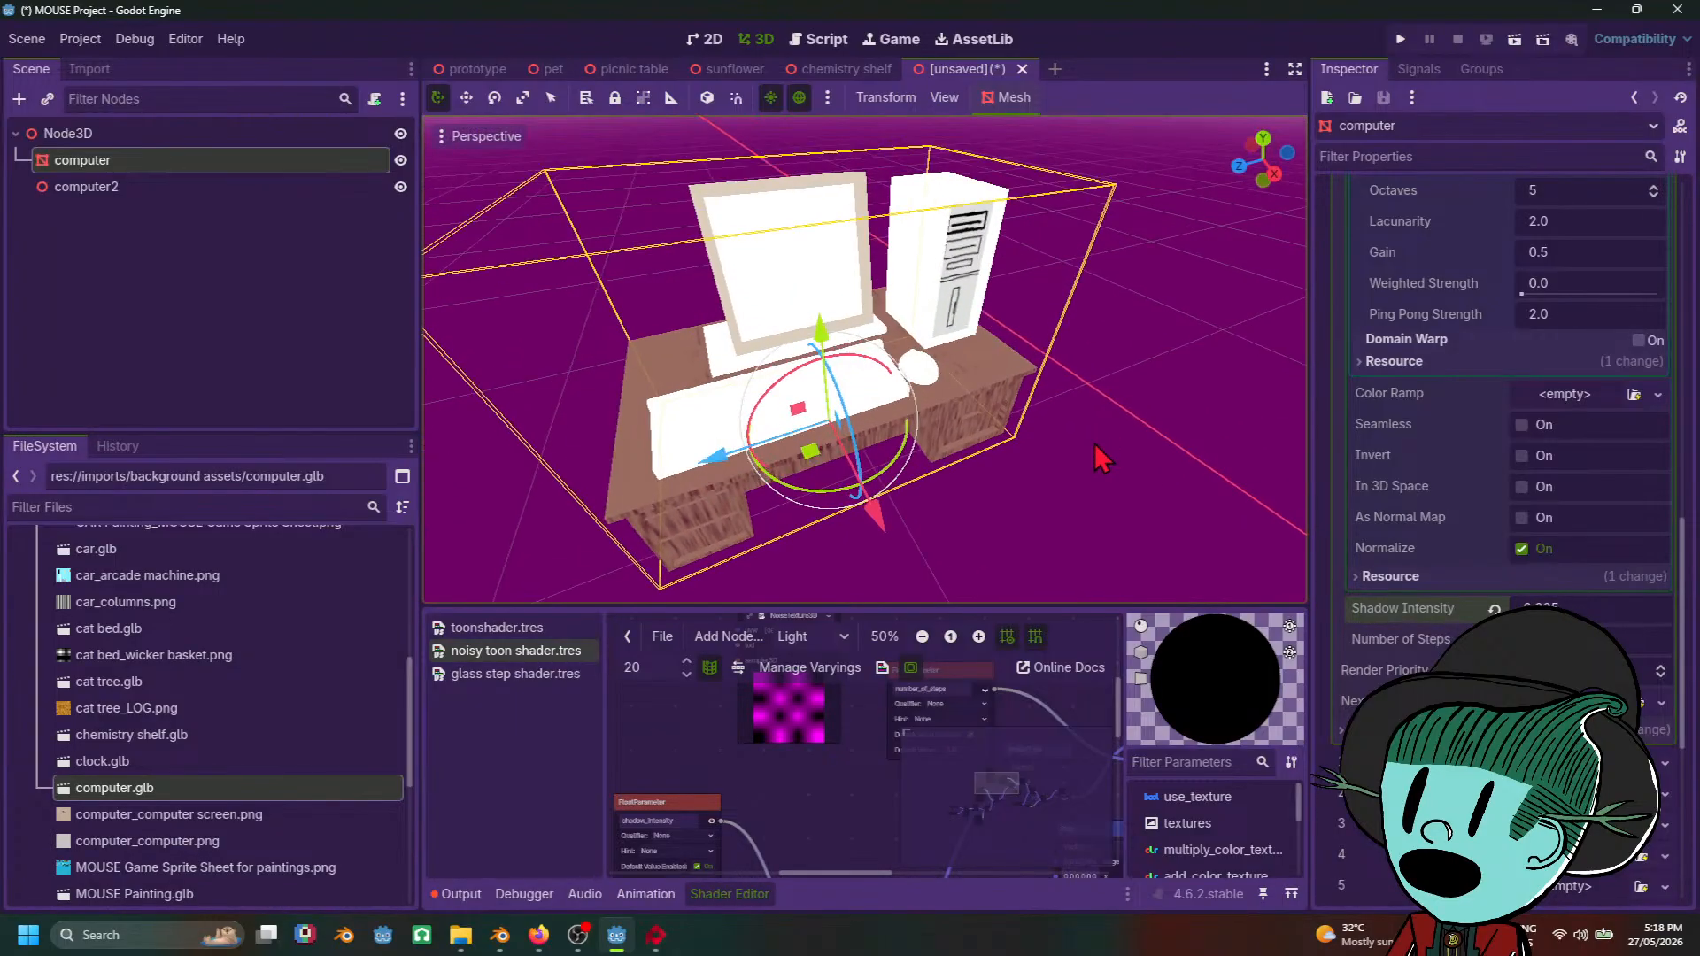
pyautogui.moveTo(1559, 608); pyautogui.dragTo(1617, 608)
pyautogui.moveTo(977, 467); pyautogui.dragTo(1044, 375, button='middle')
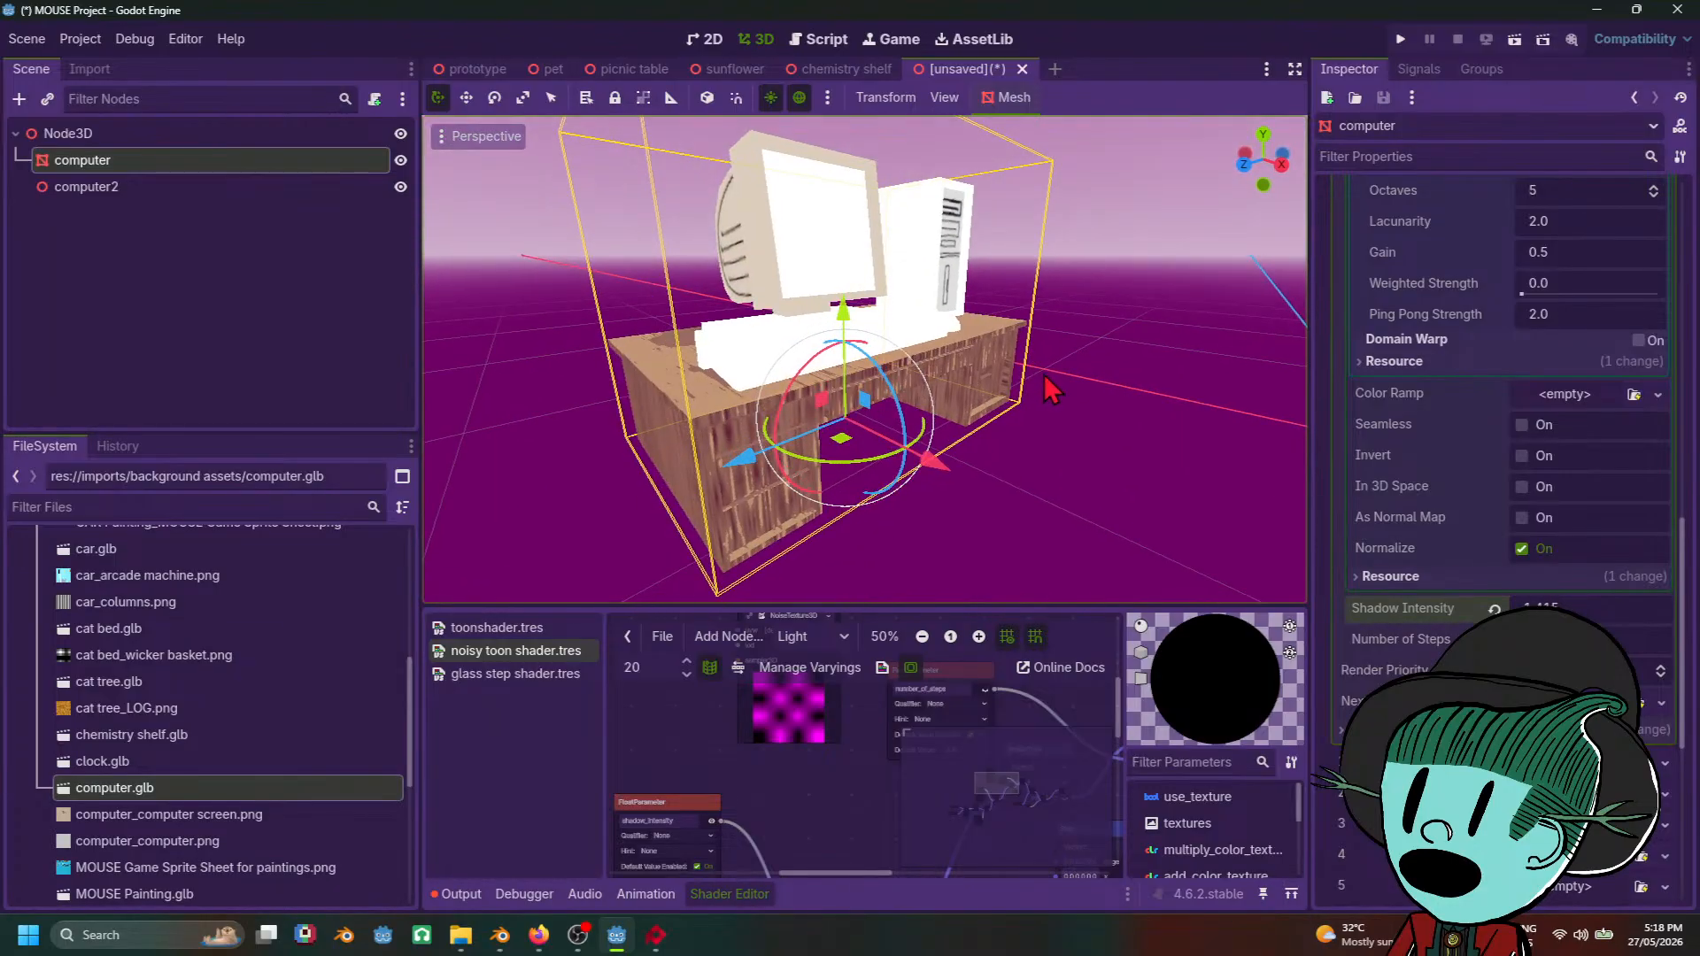
# Step: Examine the desk's wood grain and shading from several angles and distances
pyautogui.click(1113, 466)
pyautogui.moveTo(1044, 480); pyautogui.dragTo(850, 443, button='middle')
pyautogui.click(630, 487)
pyautogui.moveTo(629, 487); pyautogui.dragTo(819, 497, button='middle')
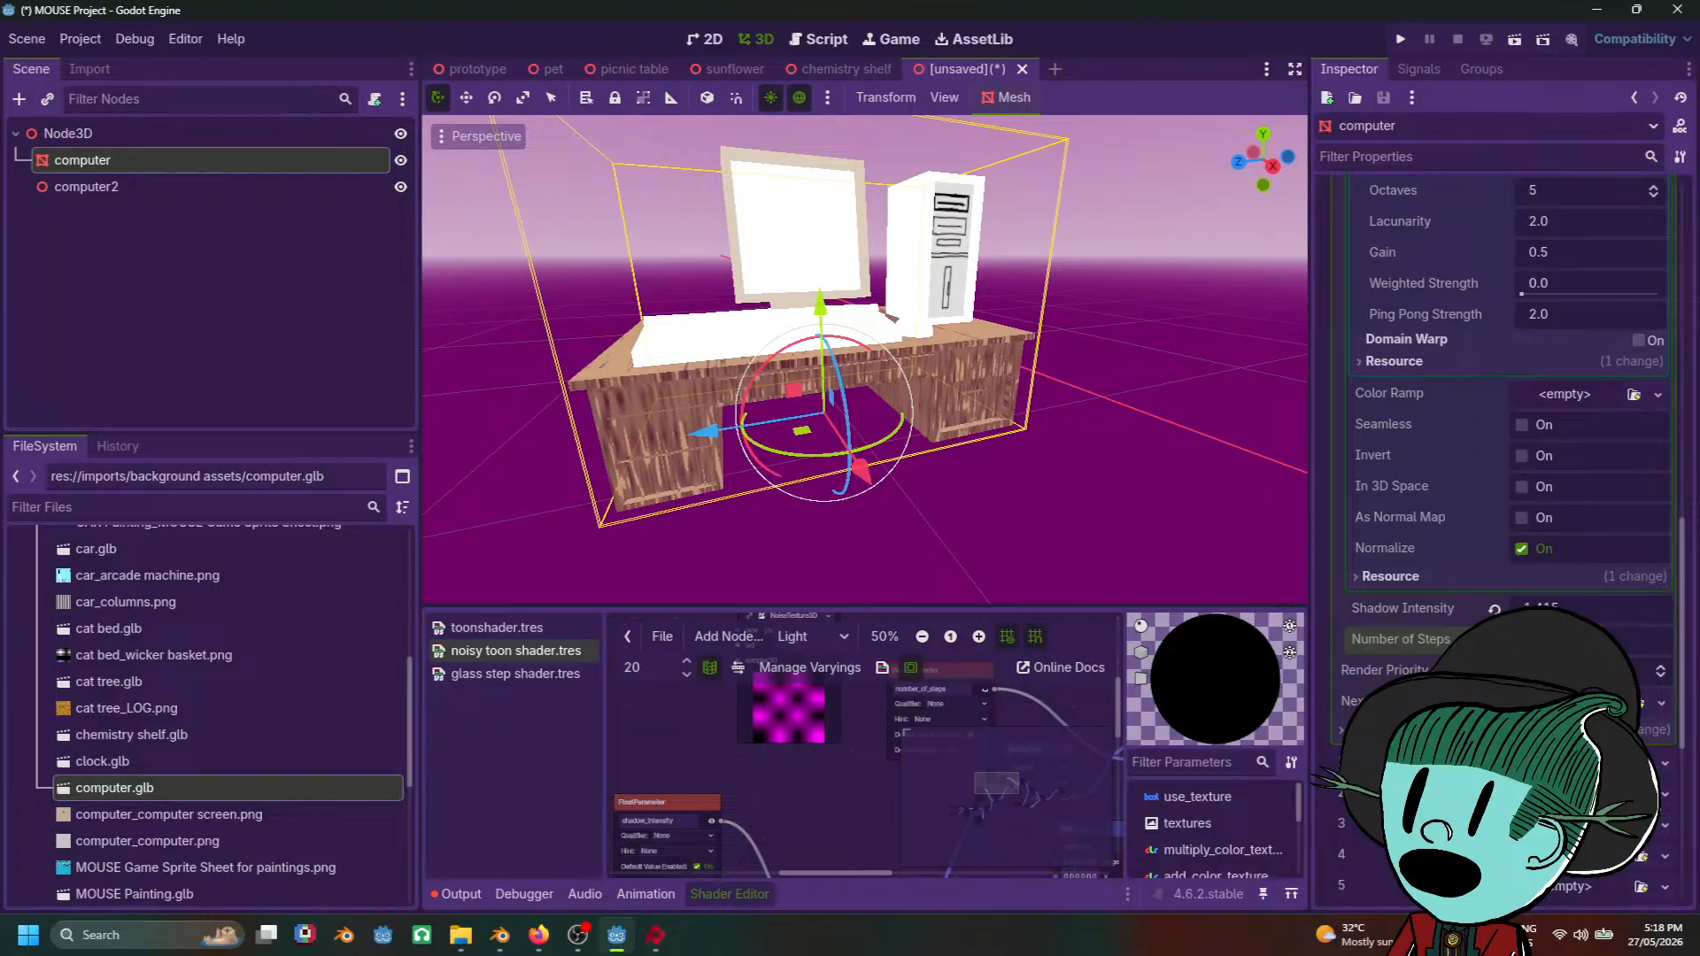
pyautogui.click(1118, 471)
pyautogui.scroll(-5, 1023, 466)
pyautogui.moveTo(1023, 466); pyautogui.dragTo(975, 497, button='middle')
pyautogui.scroll(3, 938, 523)
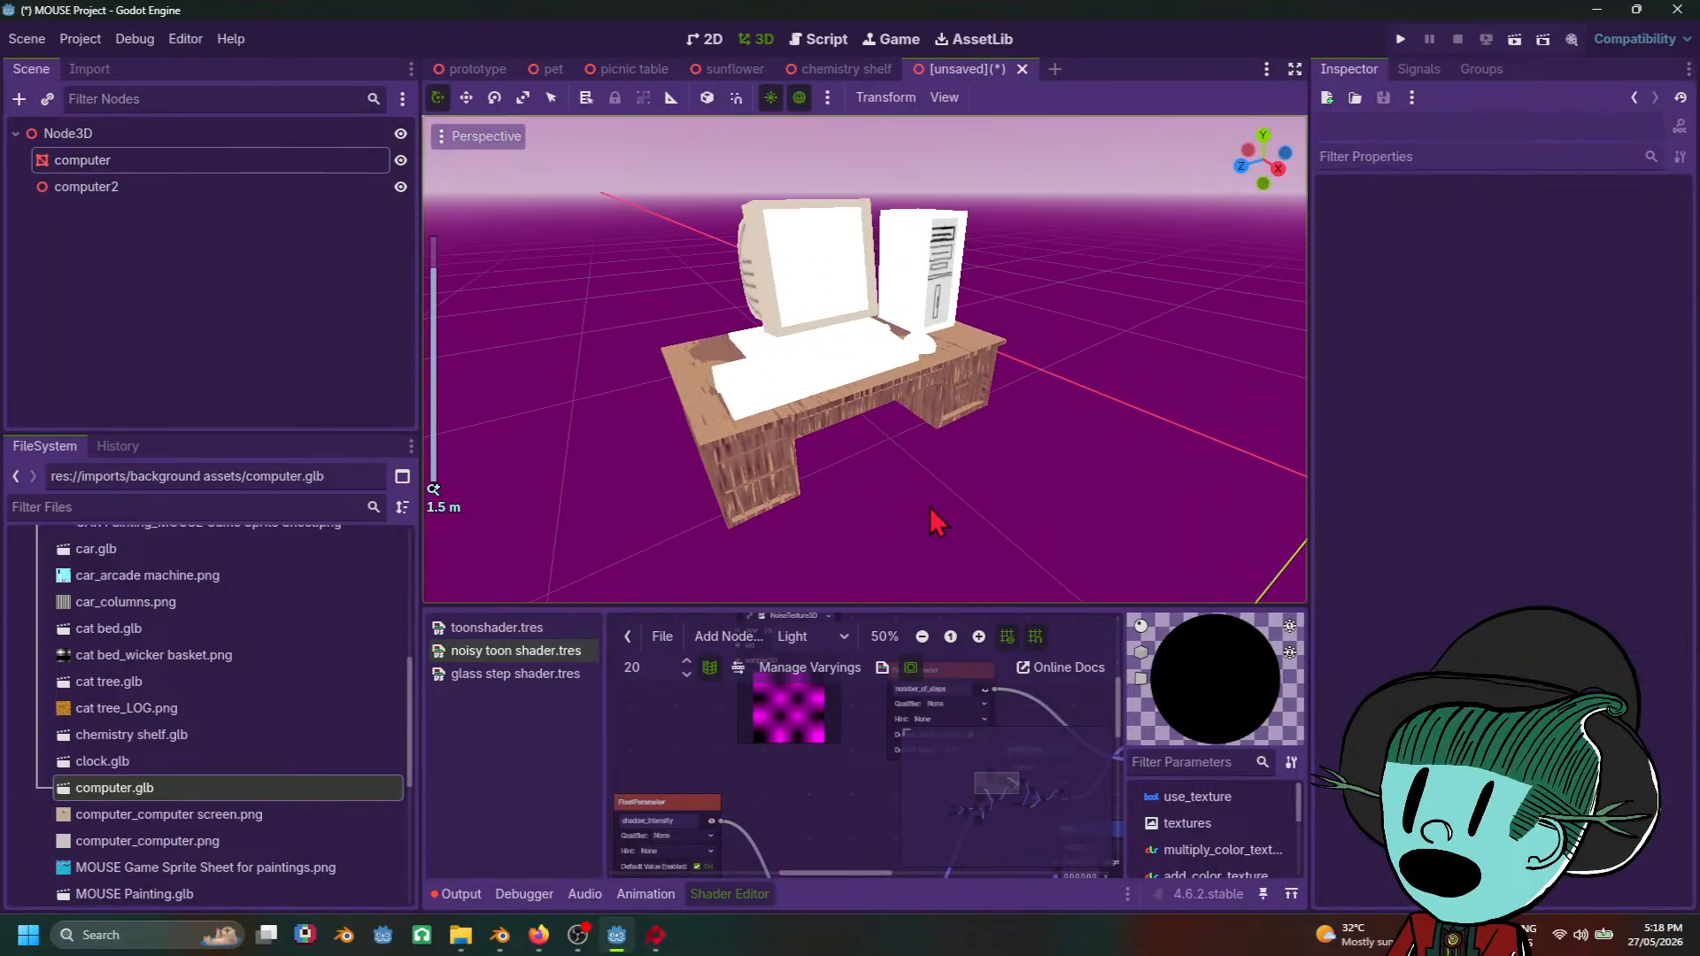
# Step: Select the computer mesh and create a new ShaderMaterial in surface material override slot 1, then expand it
pyautogui.click(881, 351)
pyautogui.scroll(10, 1591, 556)
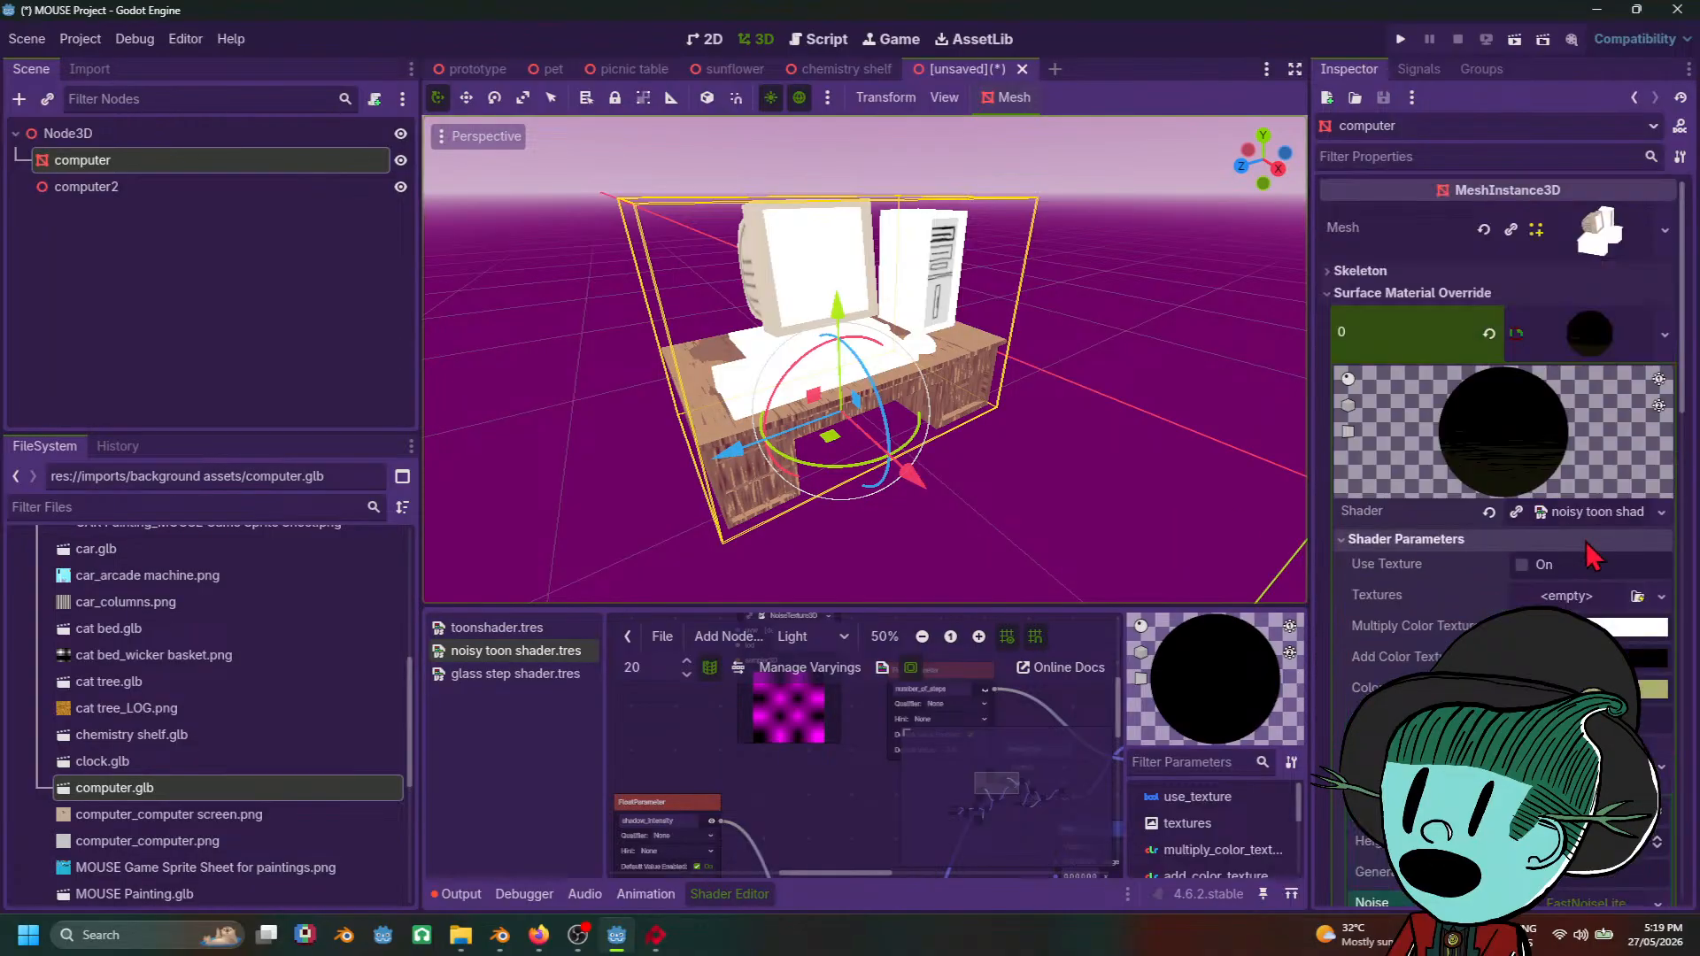
pyautogui.scroll(-10, 1591, 556)
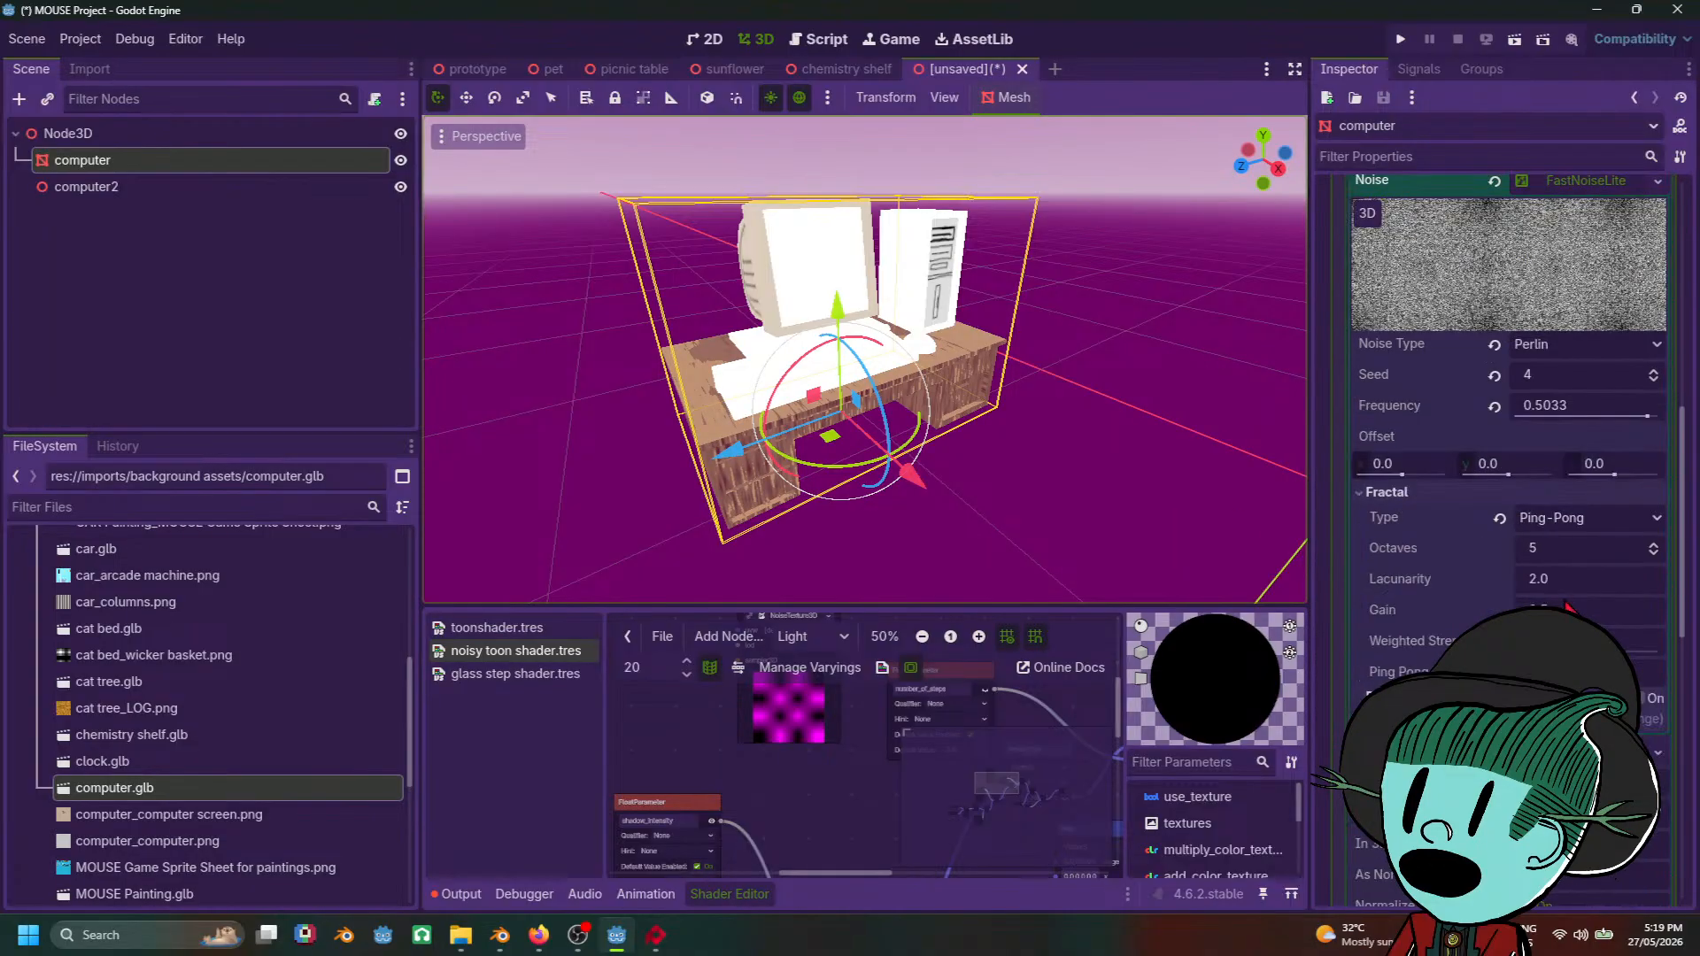
pyautogui.scroll(5, 1567, 607)
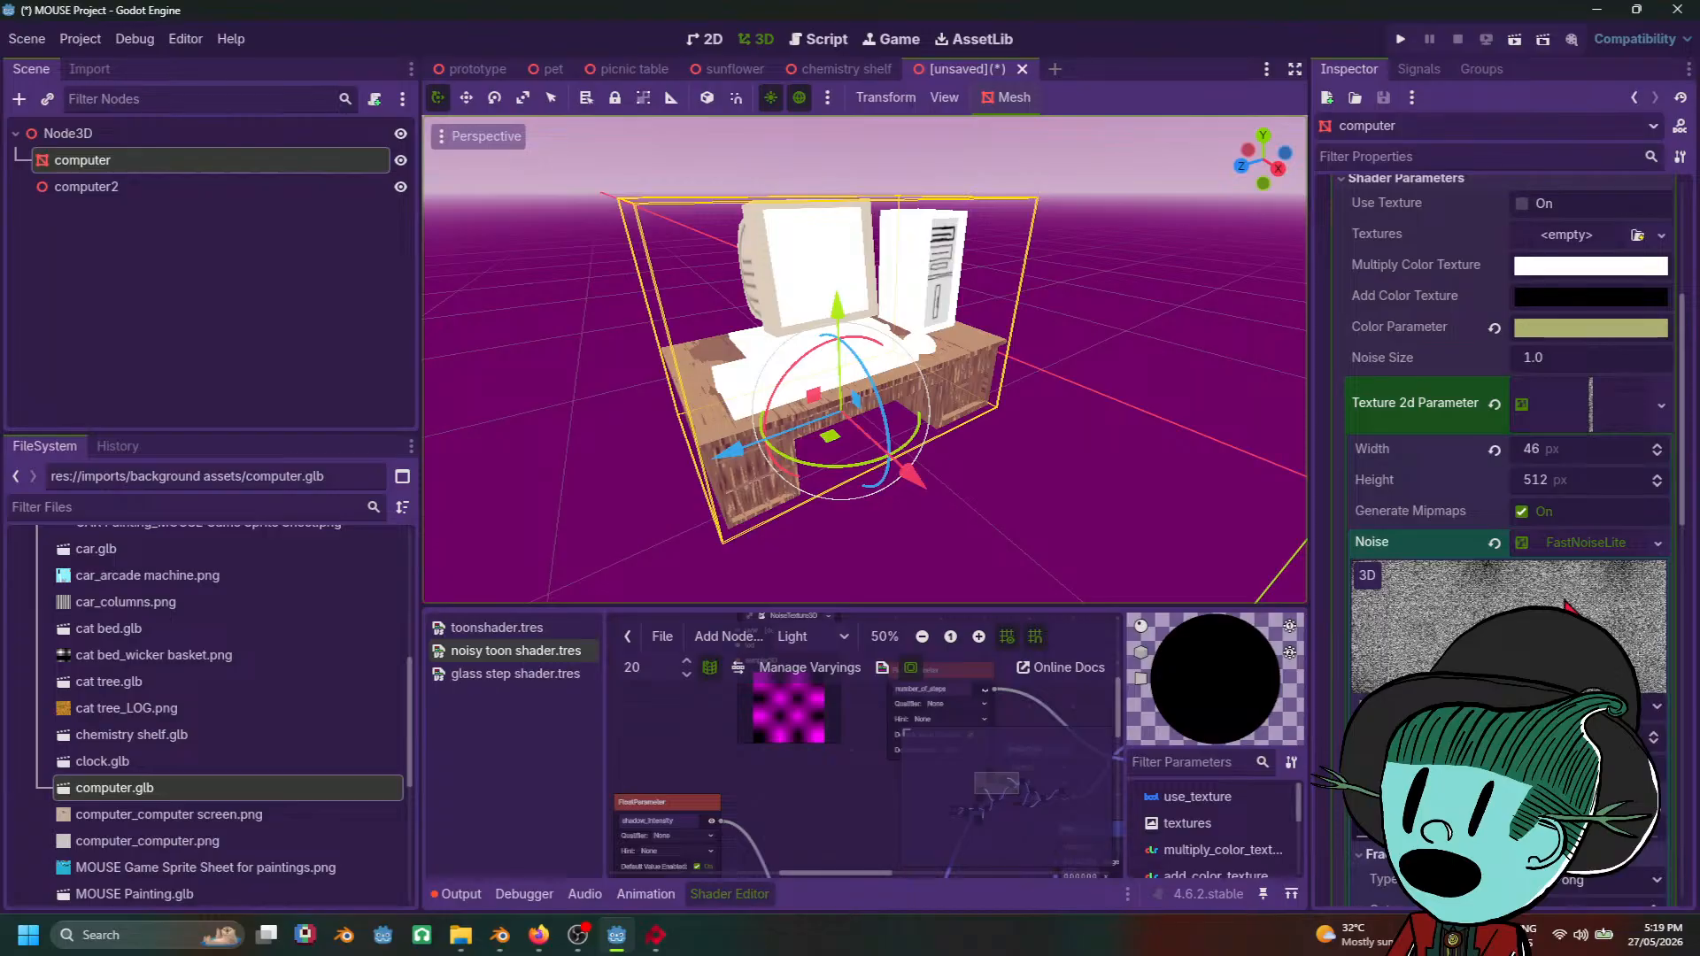
pyautogui.scroll(5, 1567, 608)
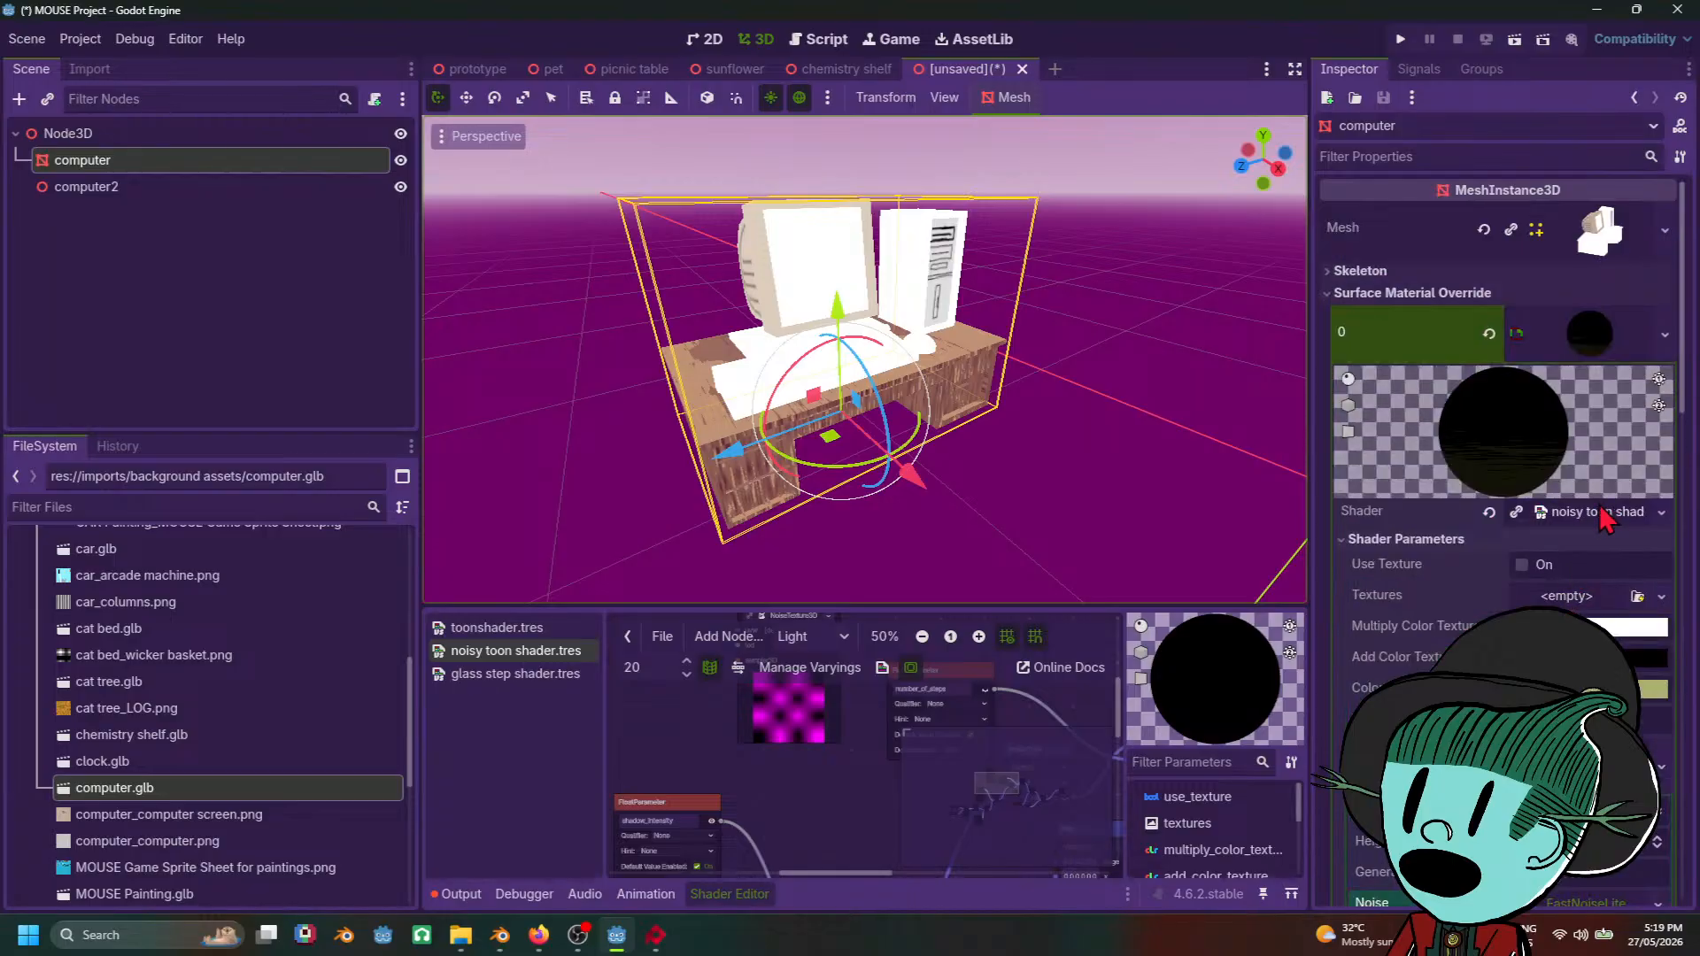
pyautogui.click(1603, 334)
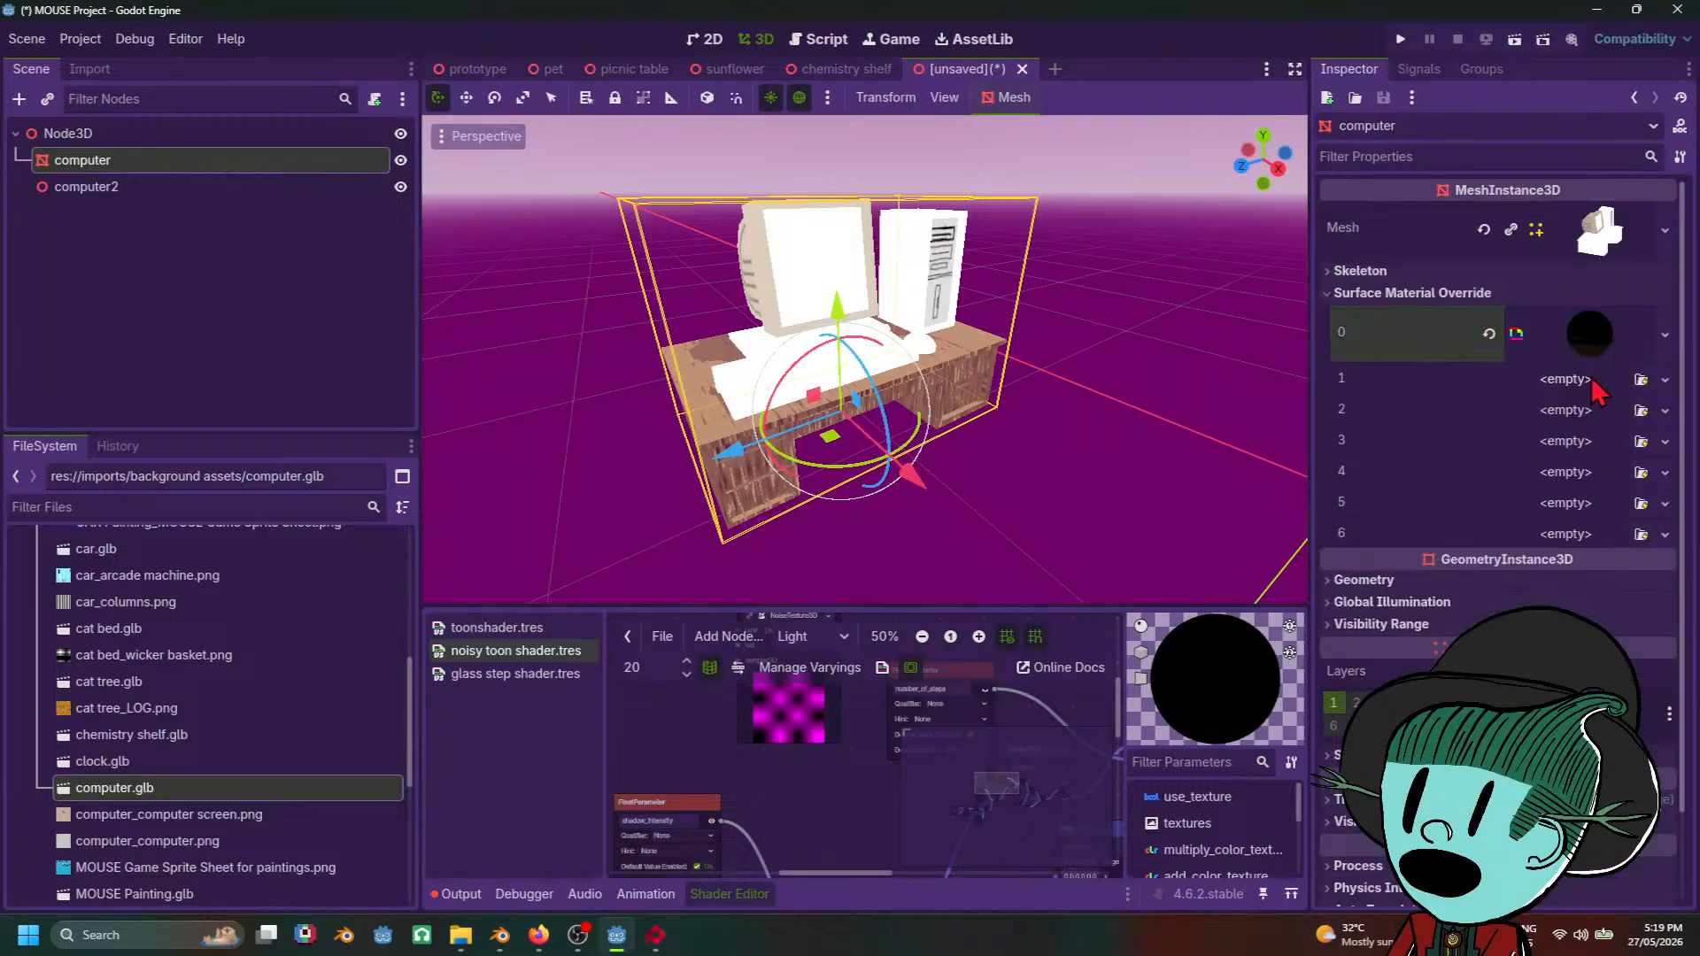
pyautogui.click(1596, 386)
pyautogui.click(1603, 476)
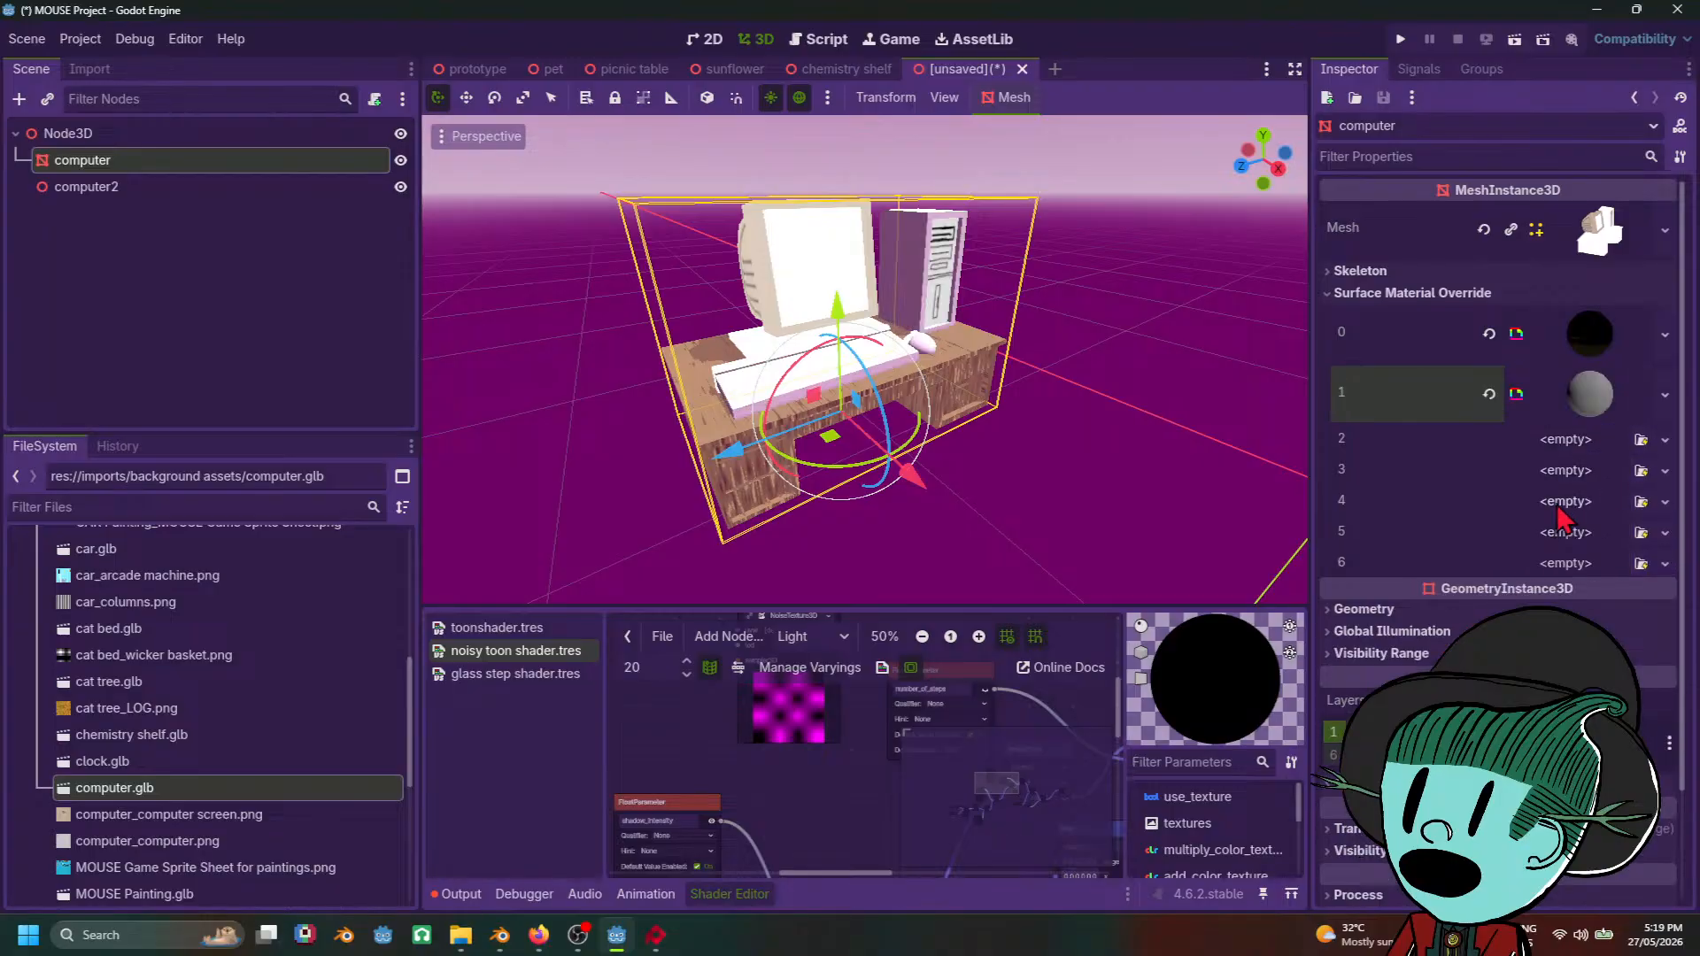
pyautogui.scroll(5, 1002, 441)
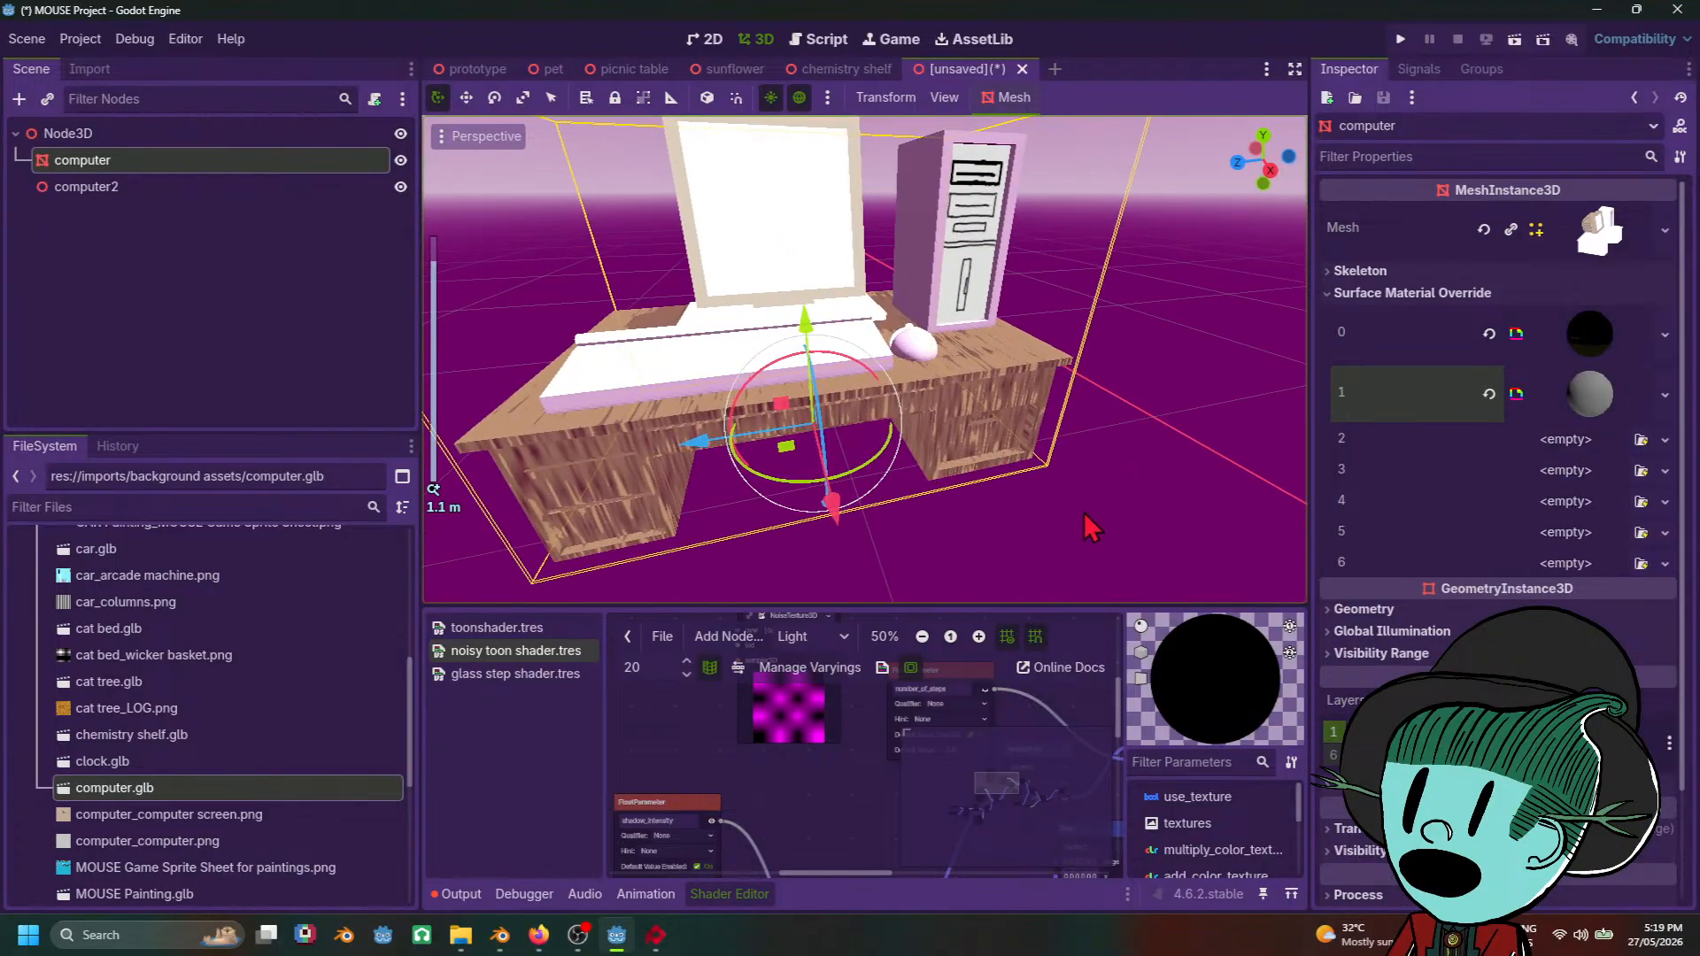
pyautogui.click(1603, 409)
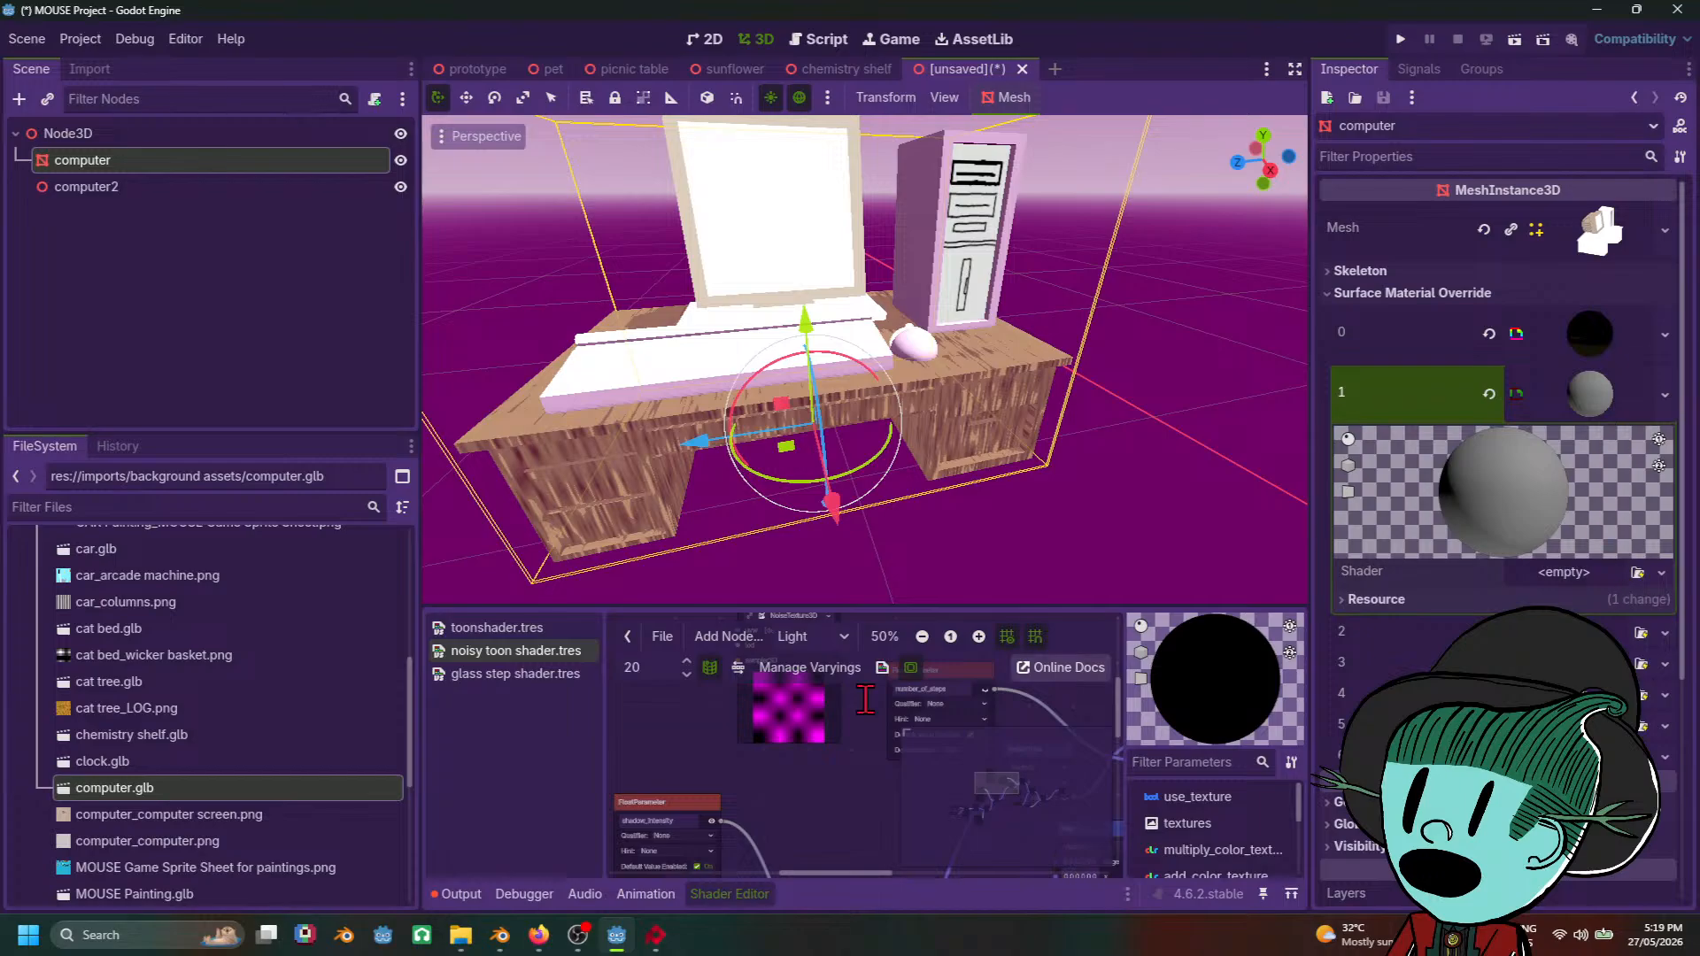
# Step: Check the Blender scene's preview for reference and load glass step shader.tres as the shader of the slot 1 material
pyautogui.moveTo(499, 939)
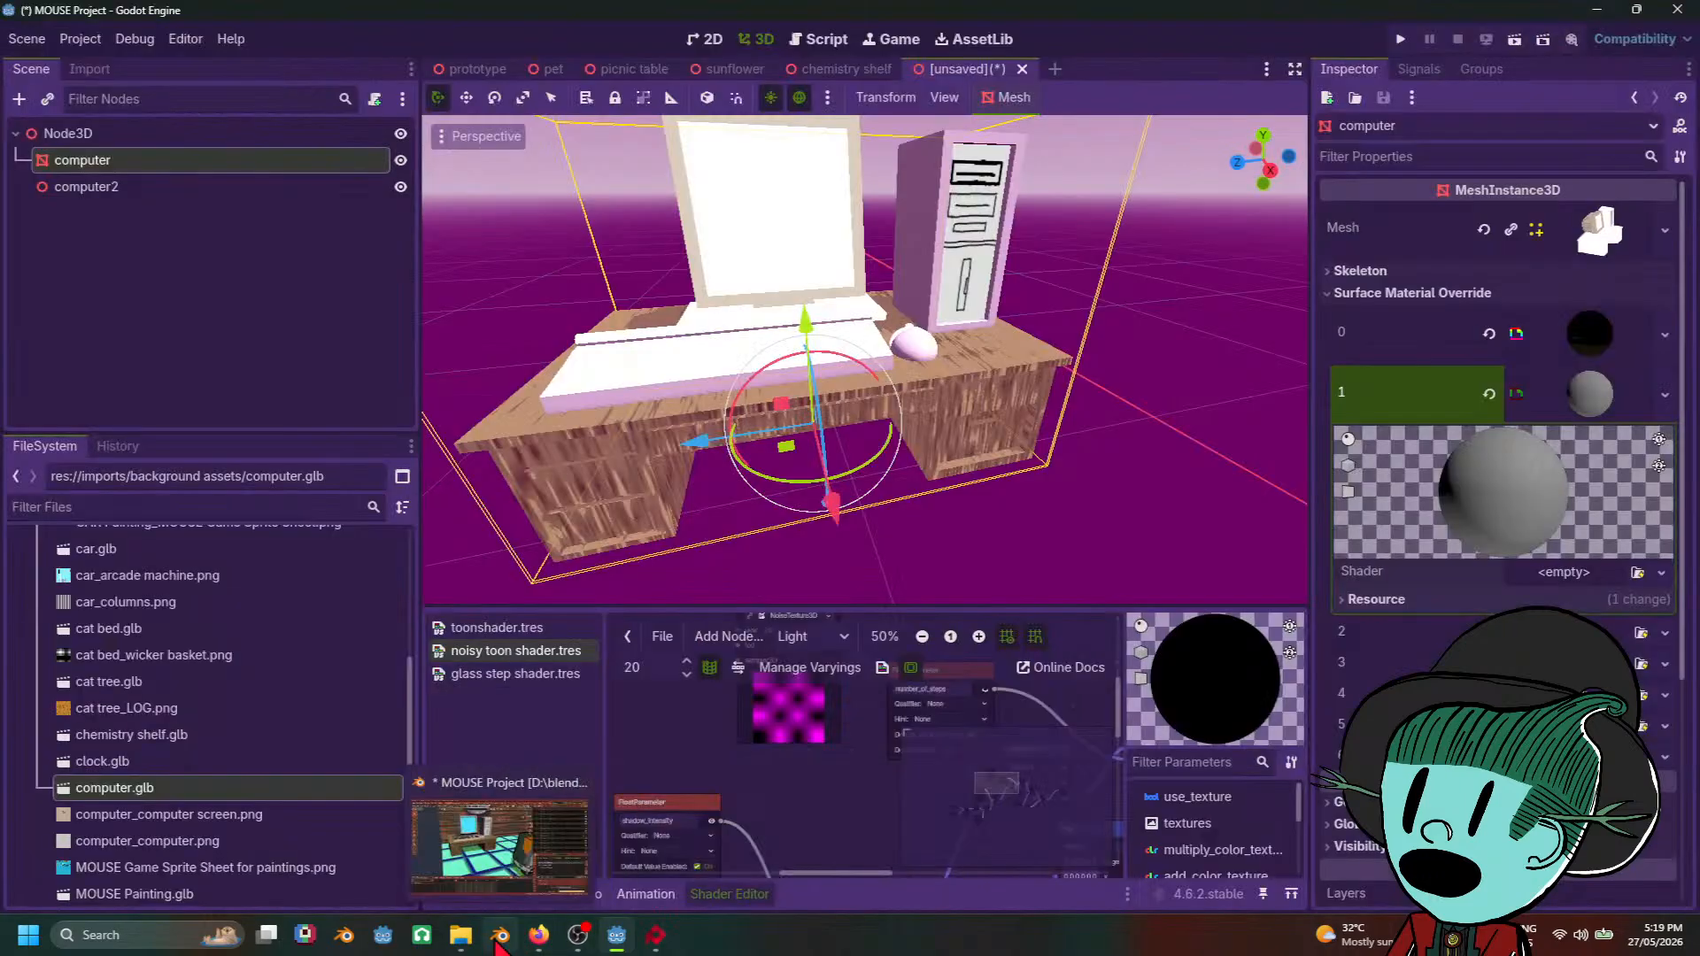
pyautogui.click(498, 877)
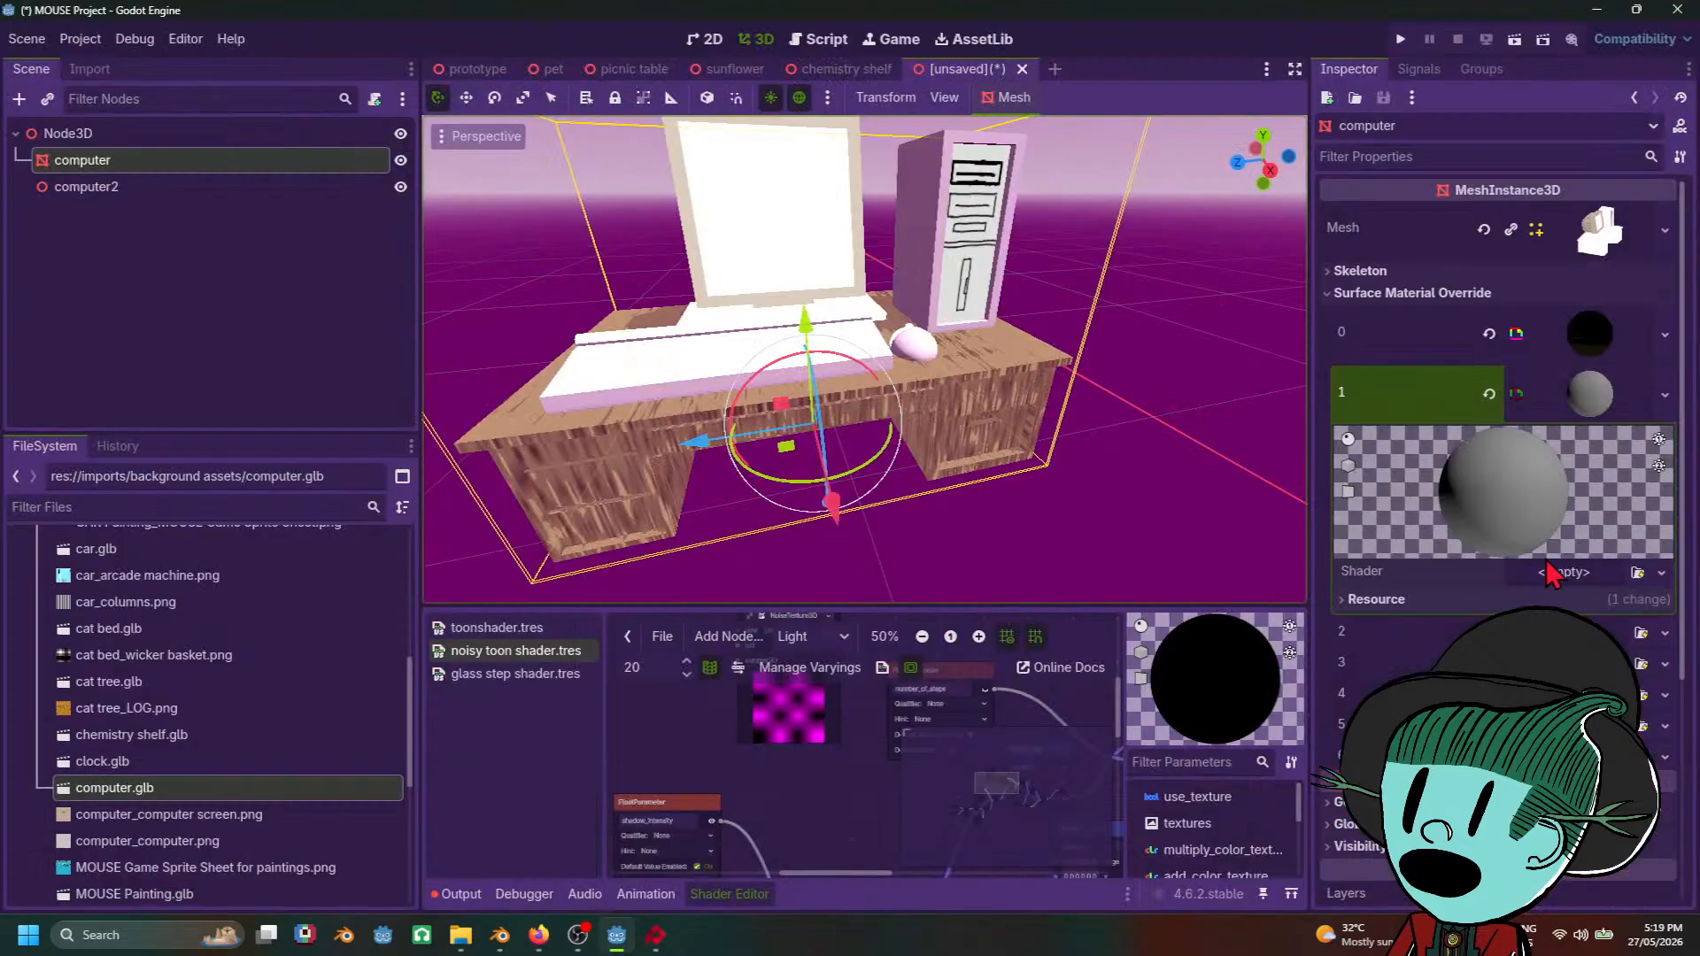
pyautogui.click(1603, 405)
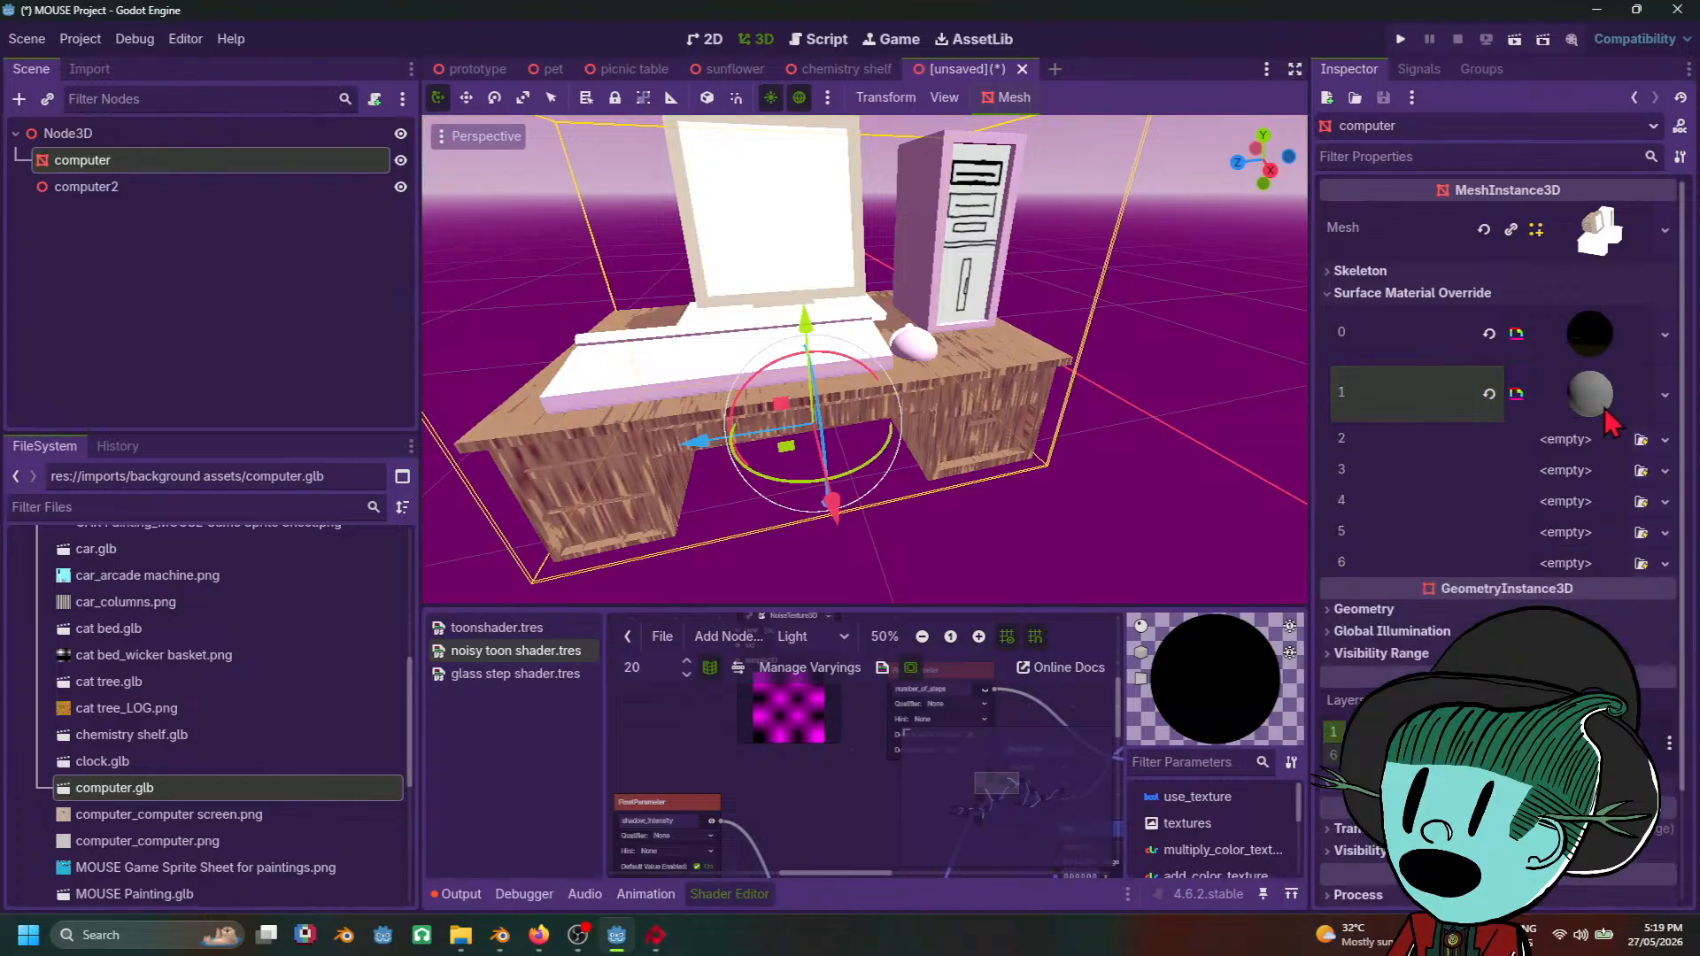
pyautogui.click(1605, 408)
pyautogui.click(1665, 395)
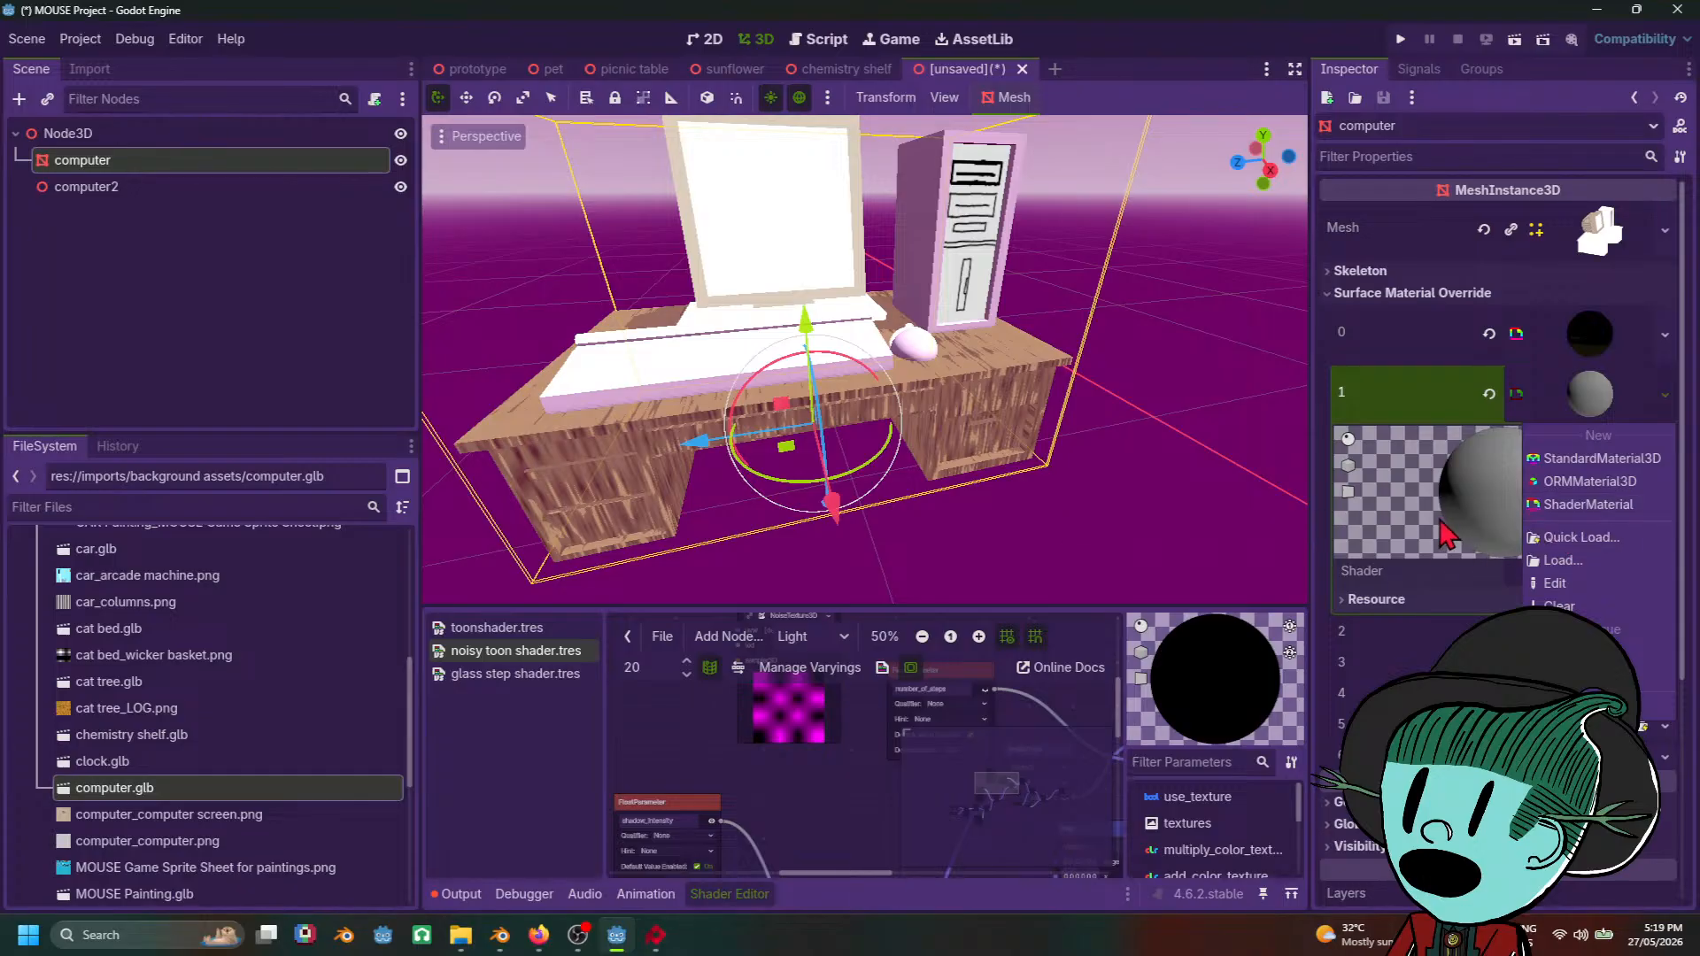
pyautogui.click(1448, 536)
pyautogui.click(1661, 572)
pyautogui.click(1629, 632)
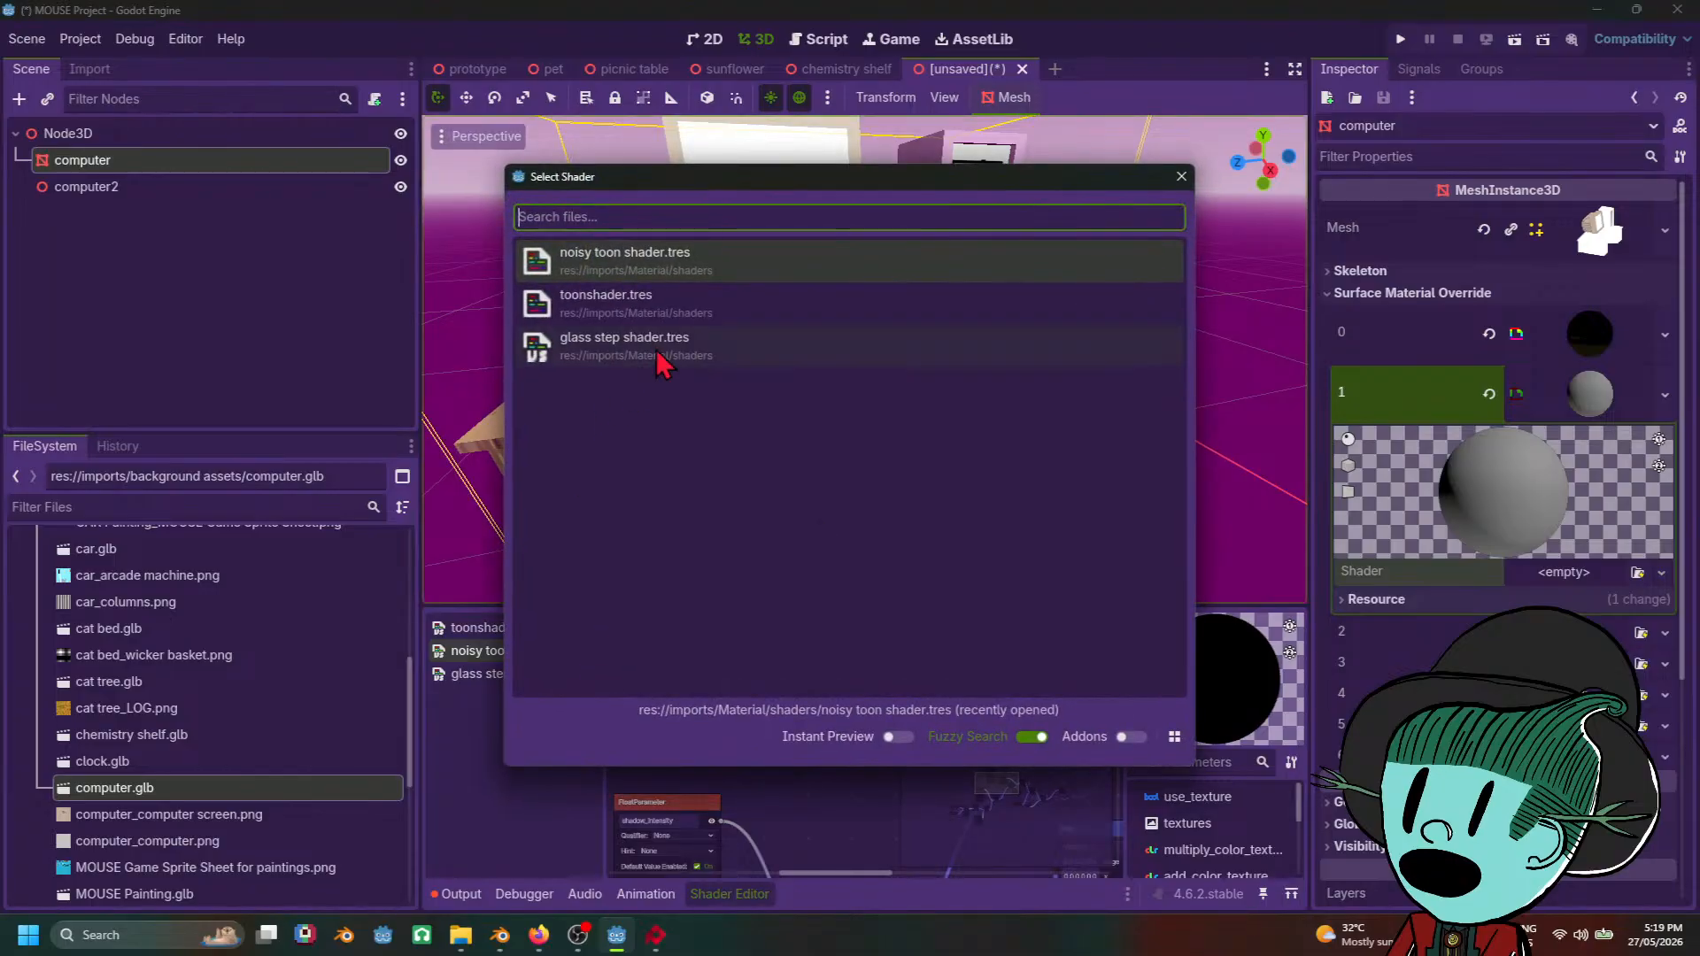
pyautogui.doubleClick(661, 347)
pyautogui.scroll(3, 1063, 489)
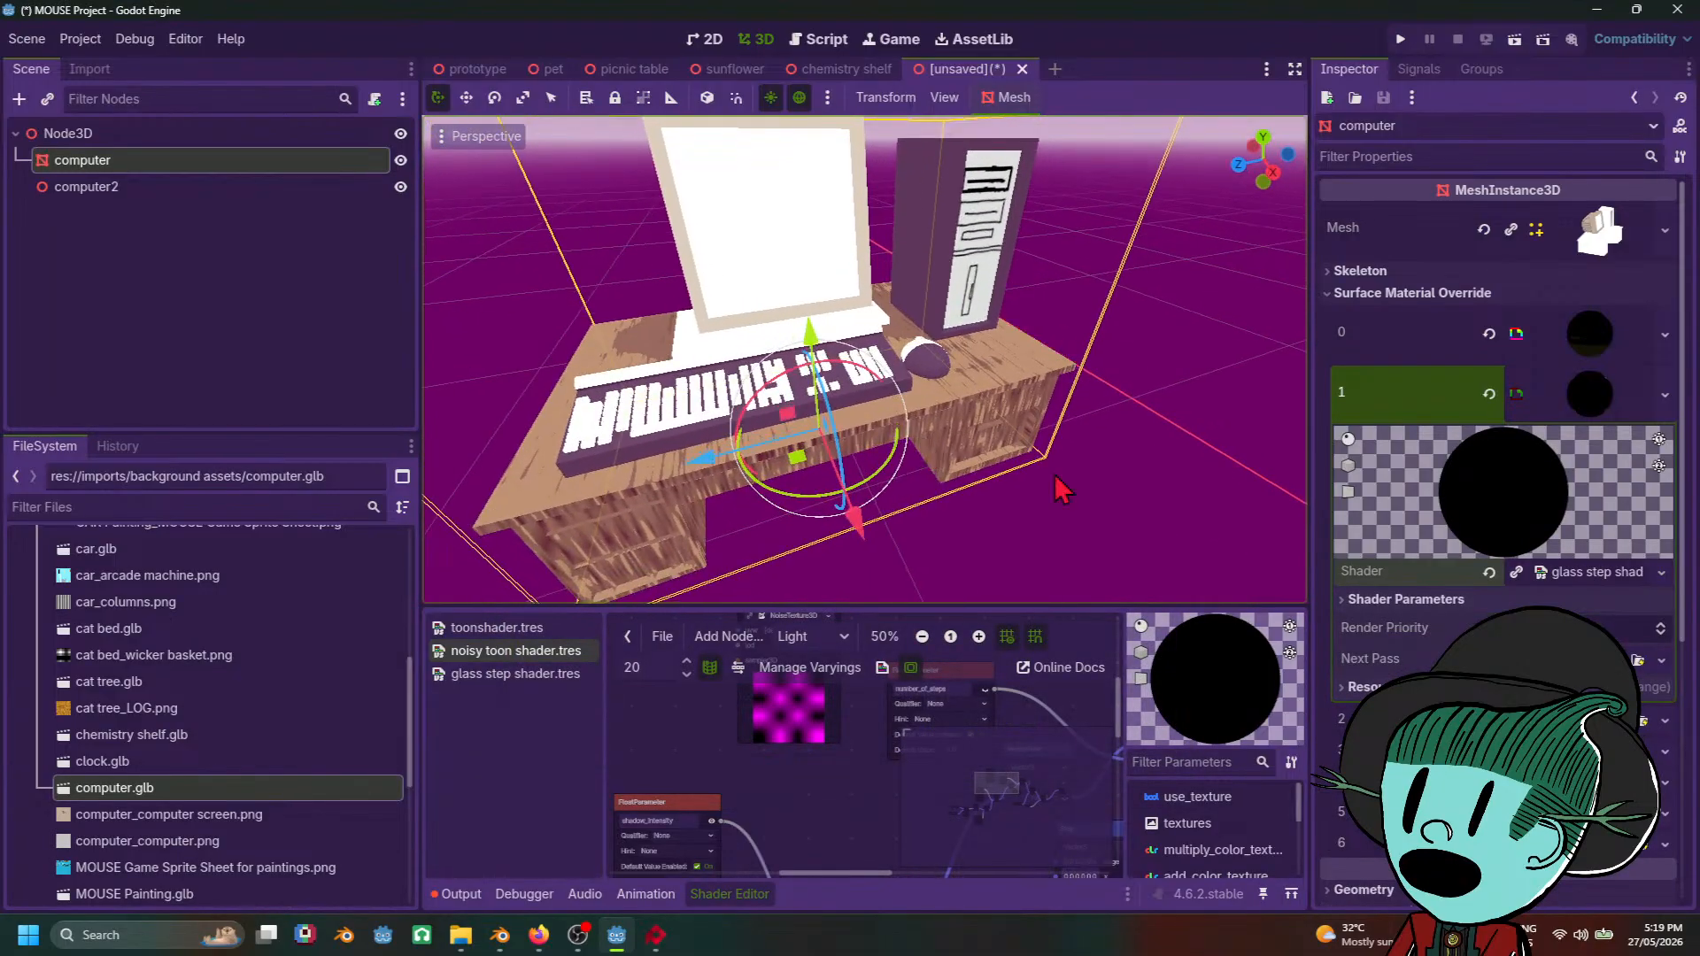
# Step: Expand the shader parameters of the slot 1 material and inspect the tower and keyboard shading from another angle
pyautogui.click(1576, 572)
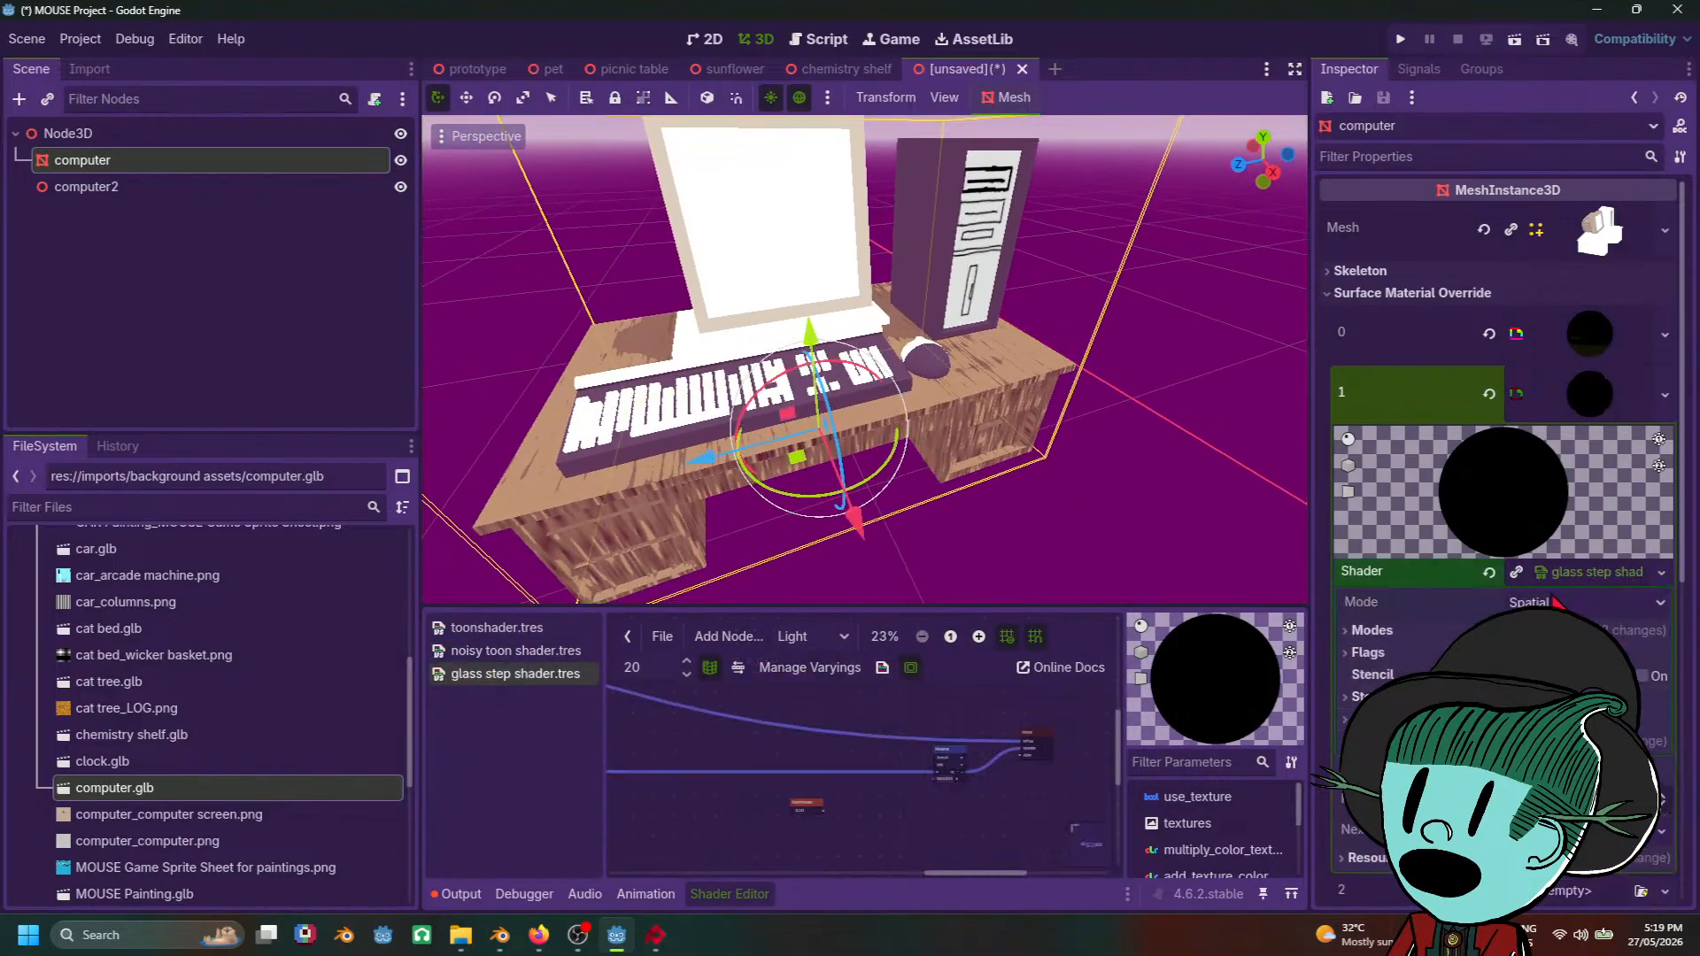
pyautogui.click(1579, 574)
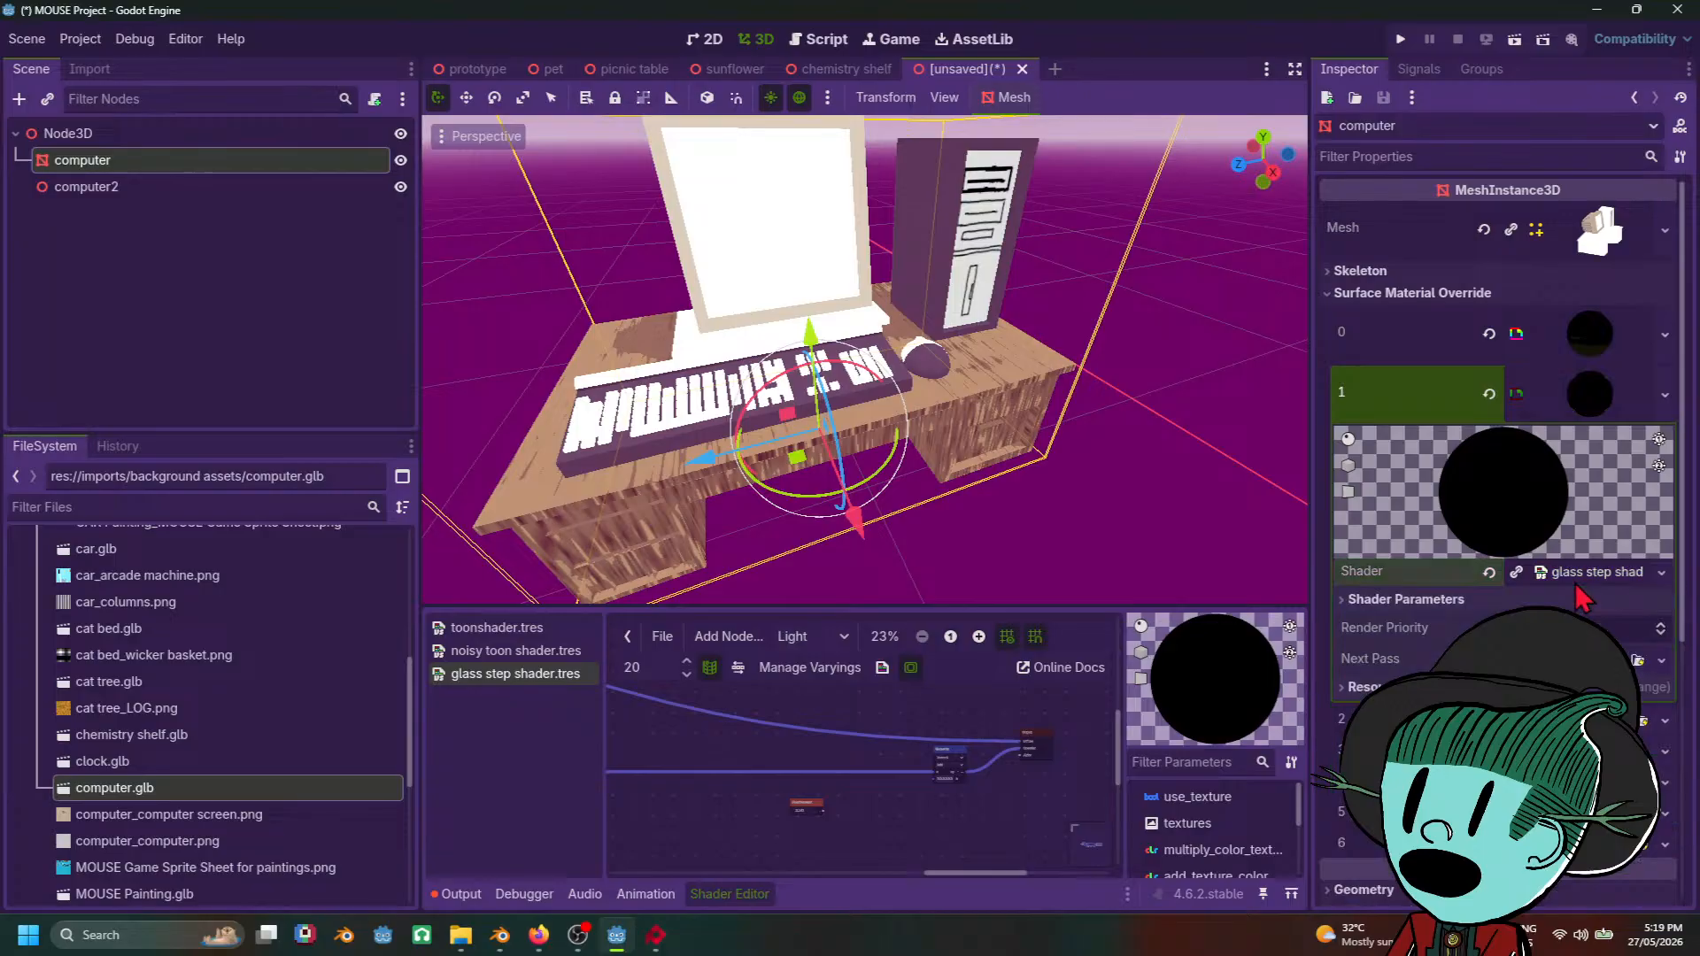
pyautogui.click(1452, 600)
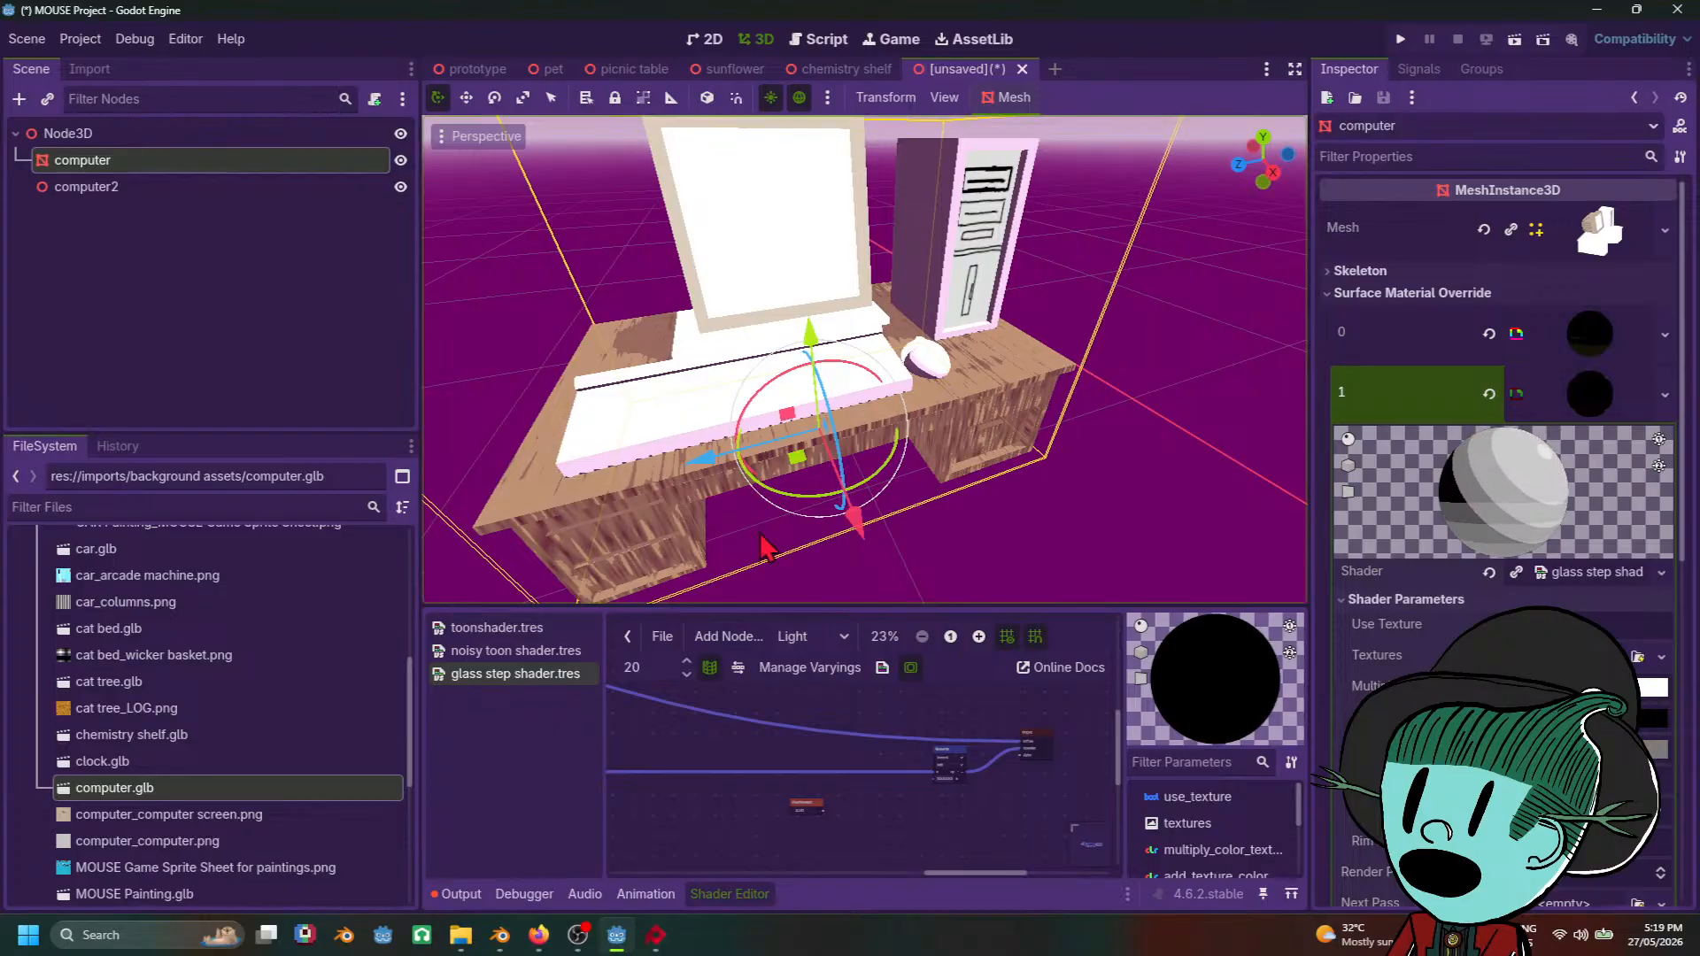
pyautogui.moveTo(1069, 430); pyautogui.dragTo(1112, 549, button='middle')
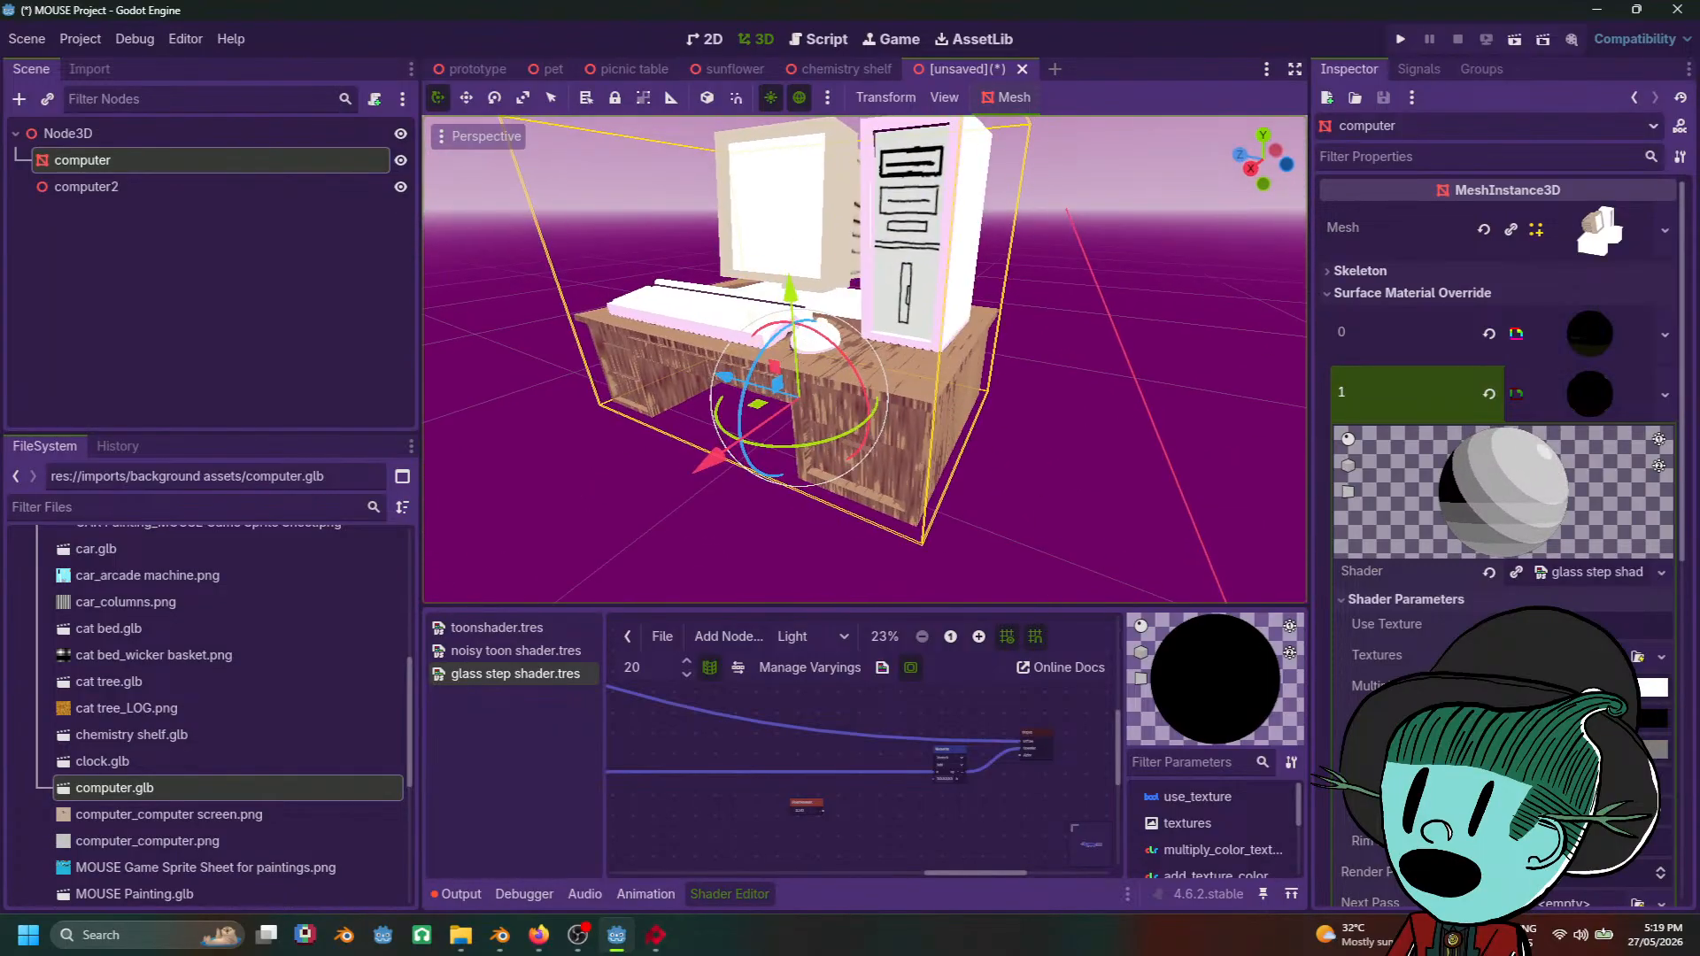
# Step: Set the slot 1 material's Color Parameter to a greyish beige with about hue 51, saturation 18 and value 39
pyautogui.click(1652, 719)
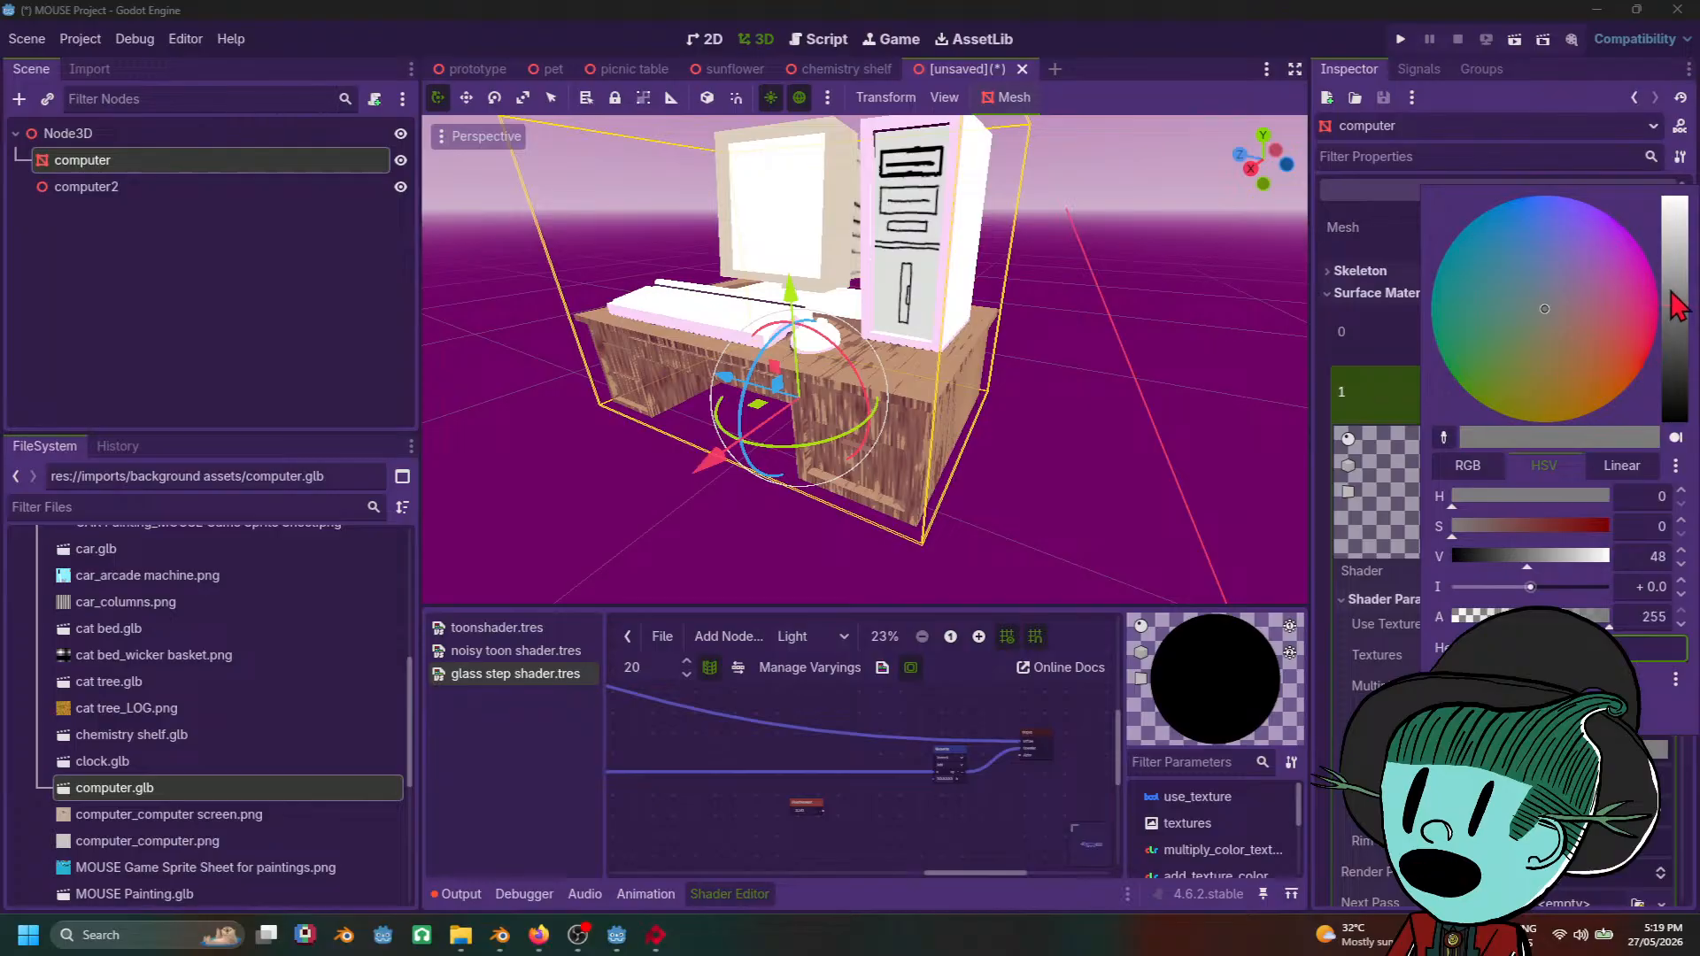
pyautogui.moveTo(1683, 327); pyautogui.dragTo(1683, 381)
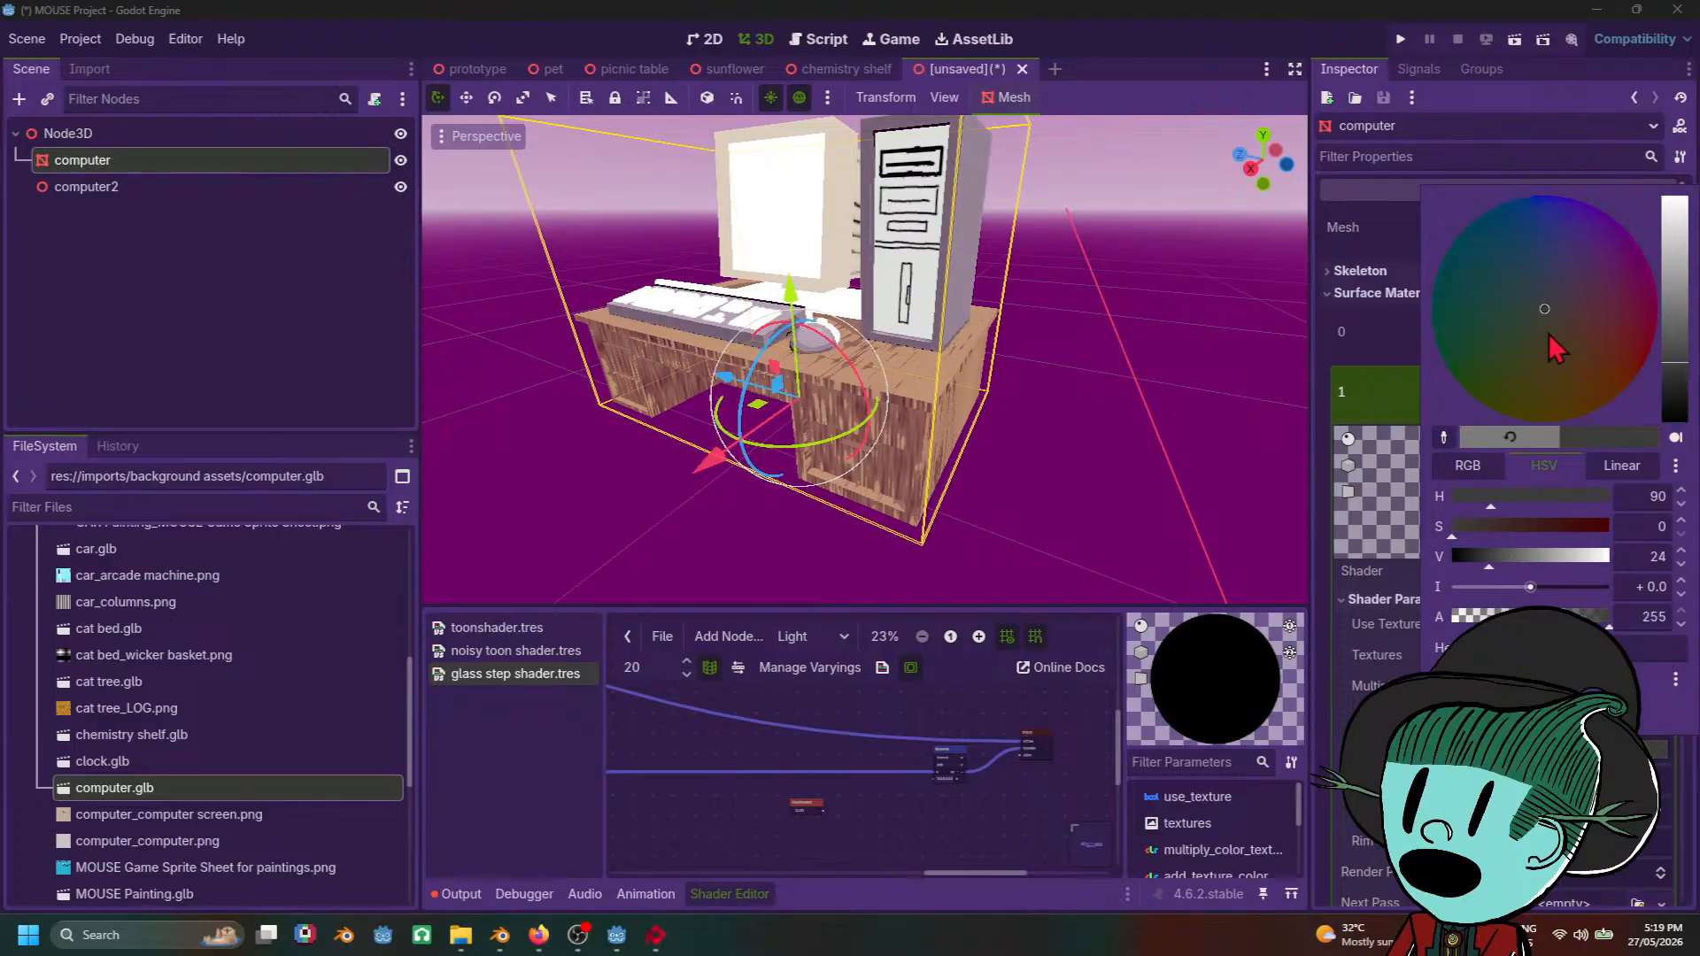
pyautogui.moveTo(1548, 345)
pyautogui.mouseDown()
pyautogui.moveTo(1527, 358)
pyautogui.moveTo(1542, 325)
pyautogui.mouseUp()
pyautogui.click(1680, 317)
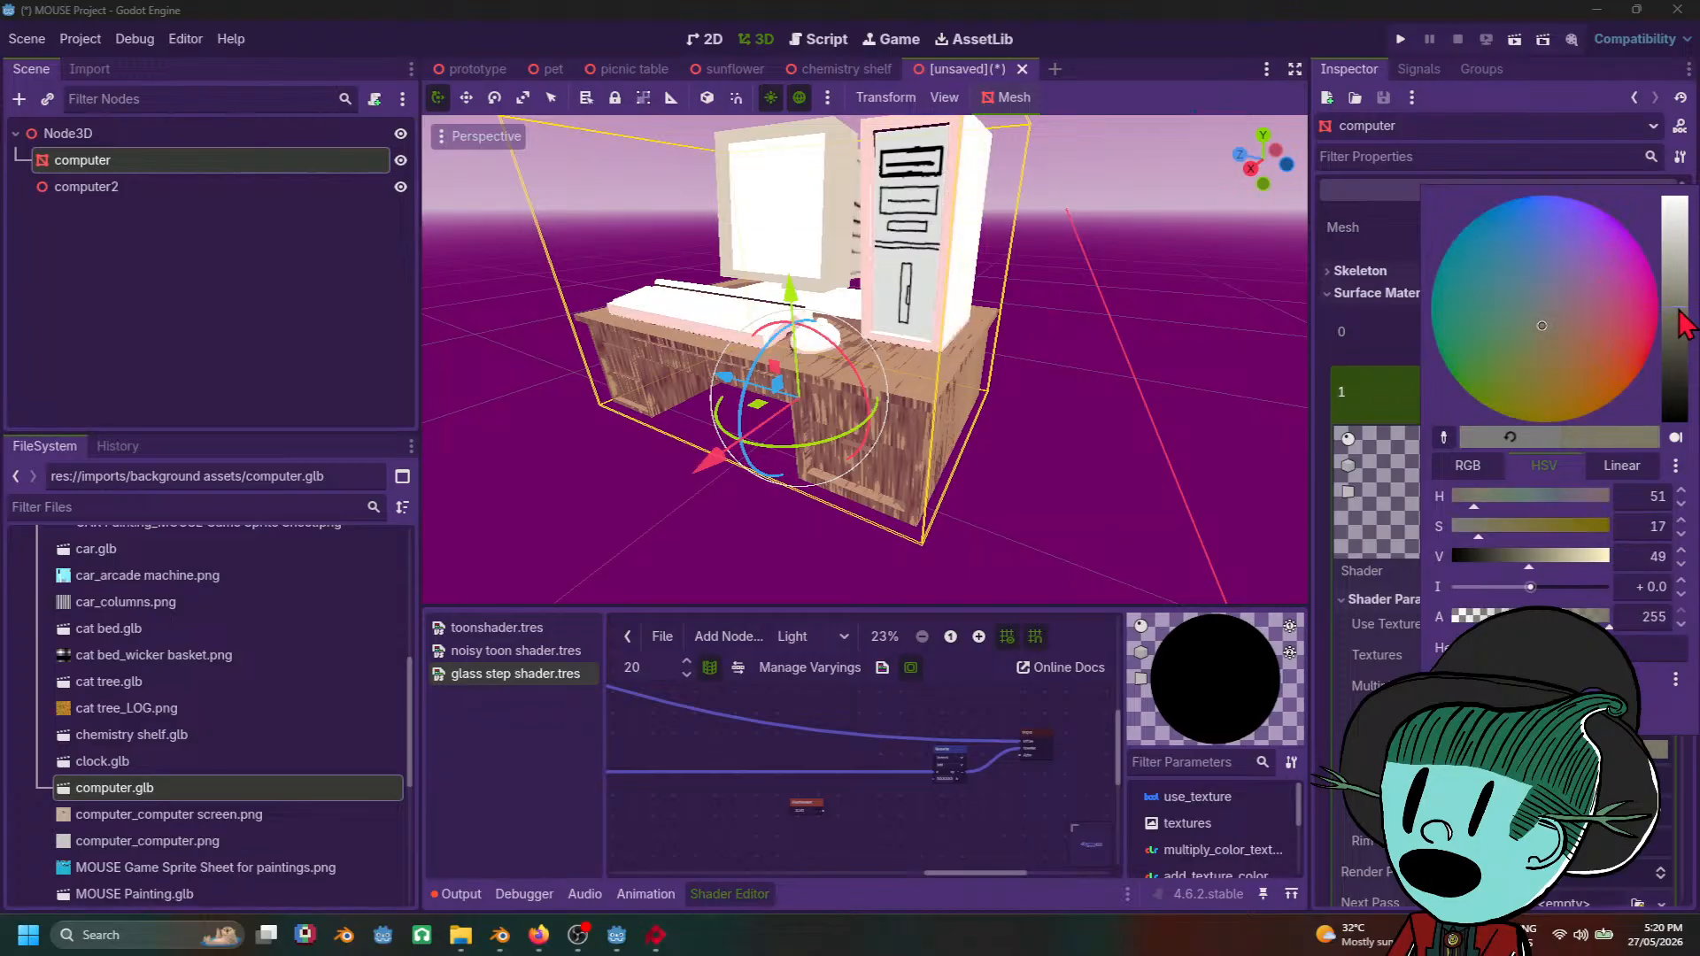
pyautogui.moveTo(1679, 316); pyautogui.dragTo(1679, 328)
pyautogui.click(918, 449)
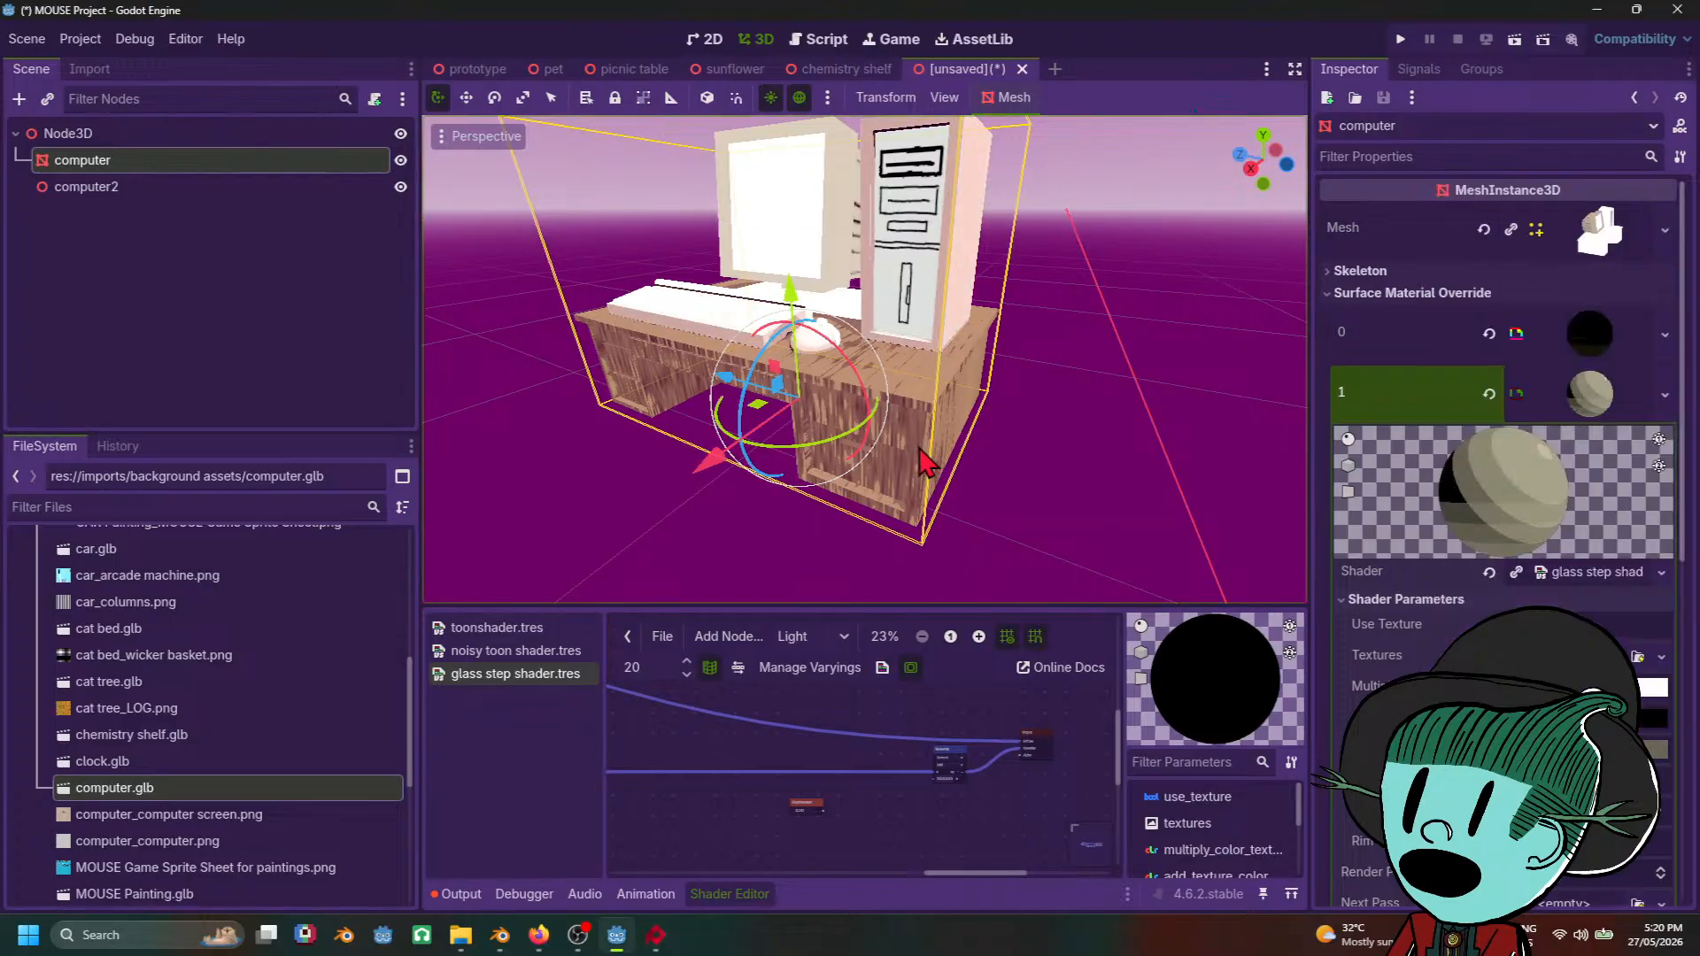
pyautogui.moveTo(905, 506); pyautogui.dragTo(1079, 479, button='middle')
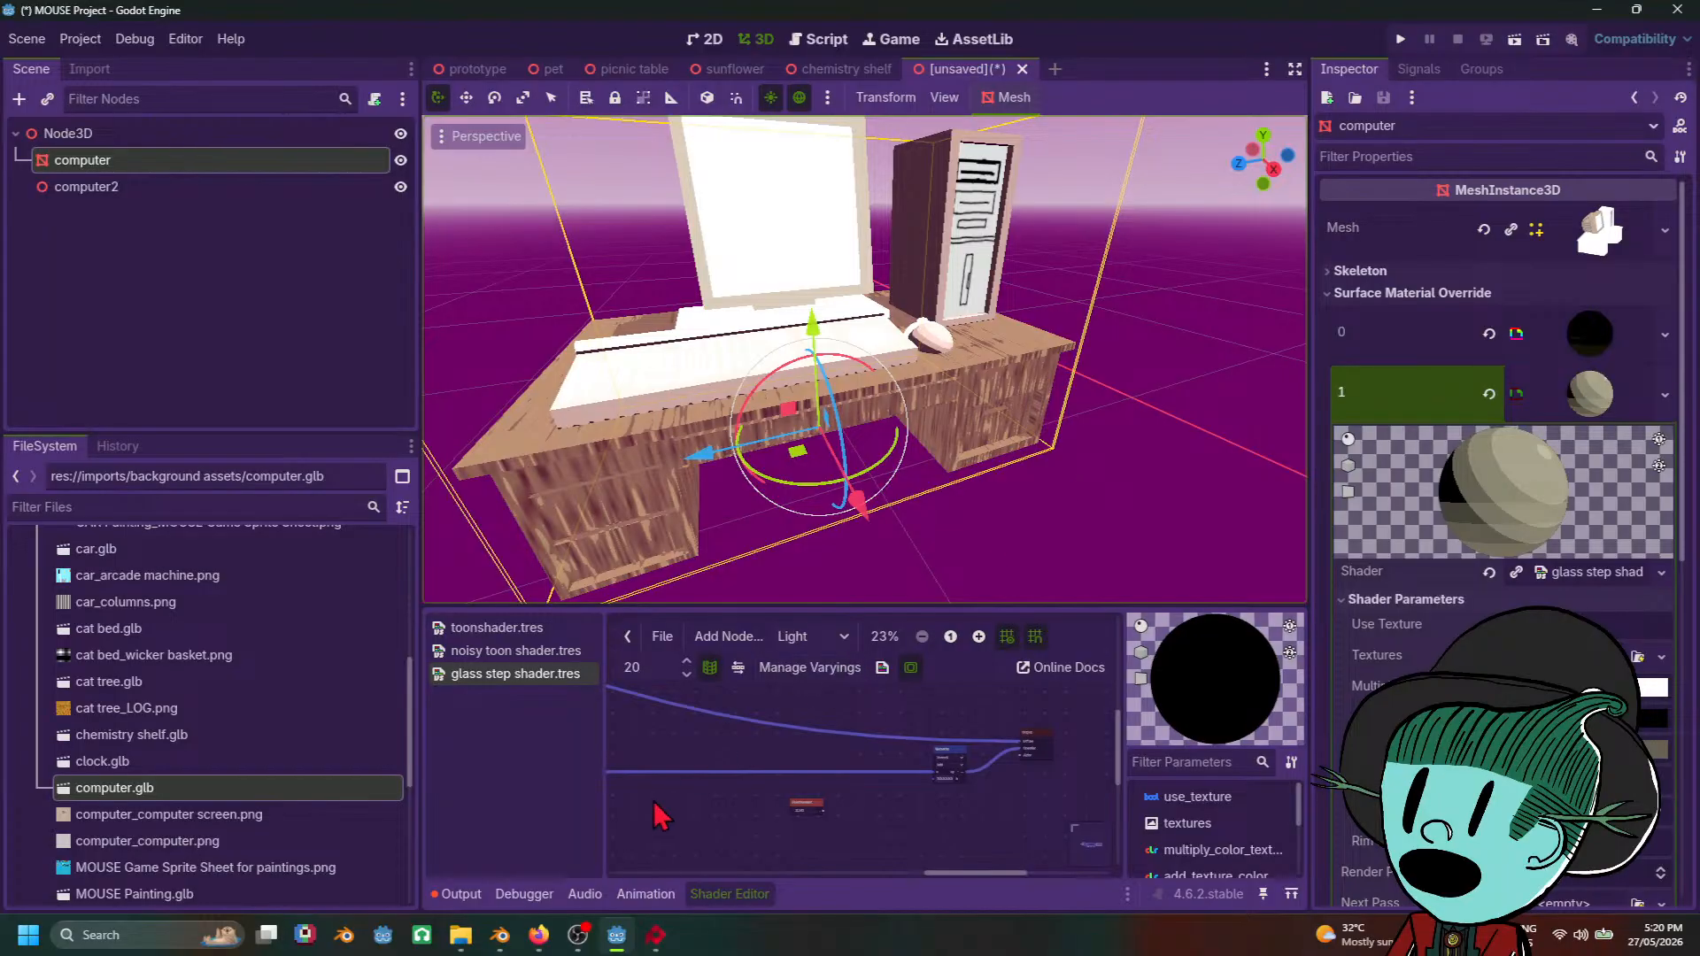
# Step: Darken the slot 1 material's Color Parameter to a value of about 27 and check the keyboard and tower up close
pyautogui.moveTo(564, 951)
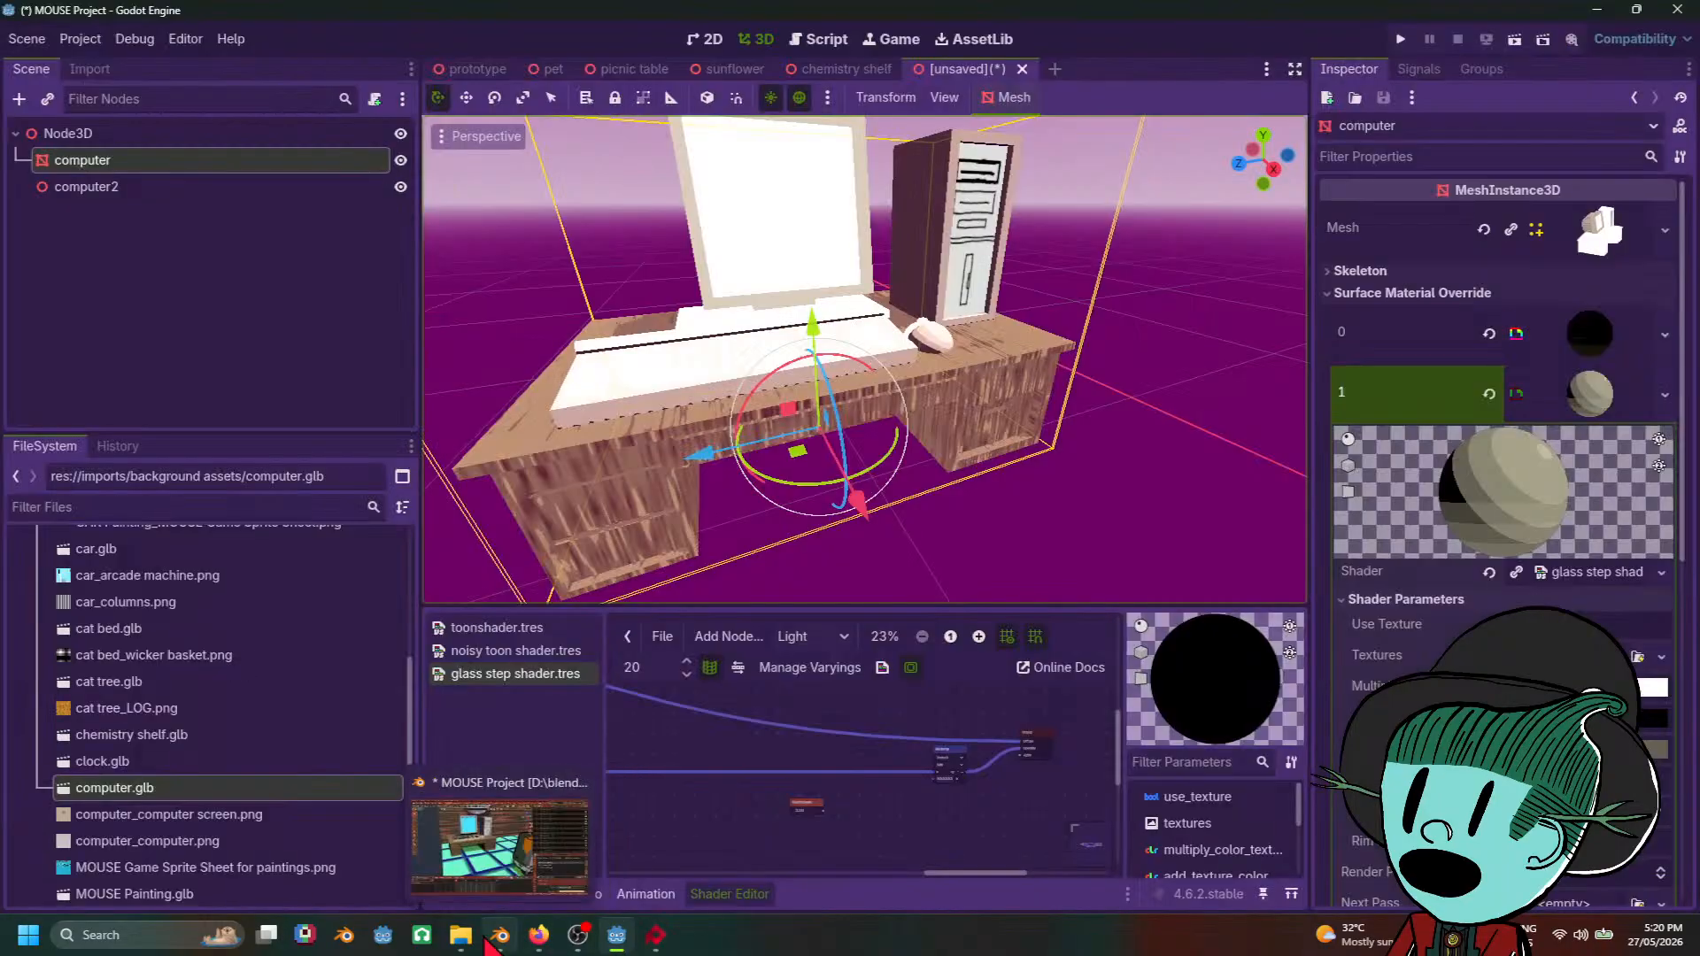
pyautogui.moveTo(516, 870)
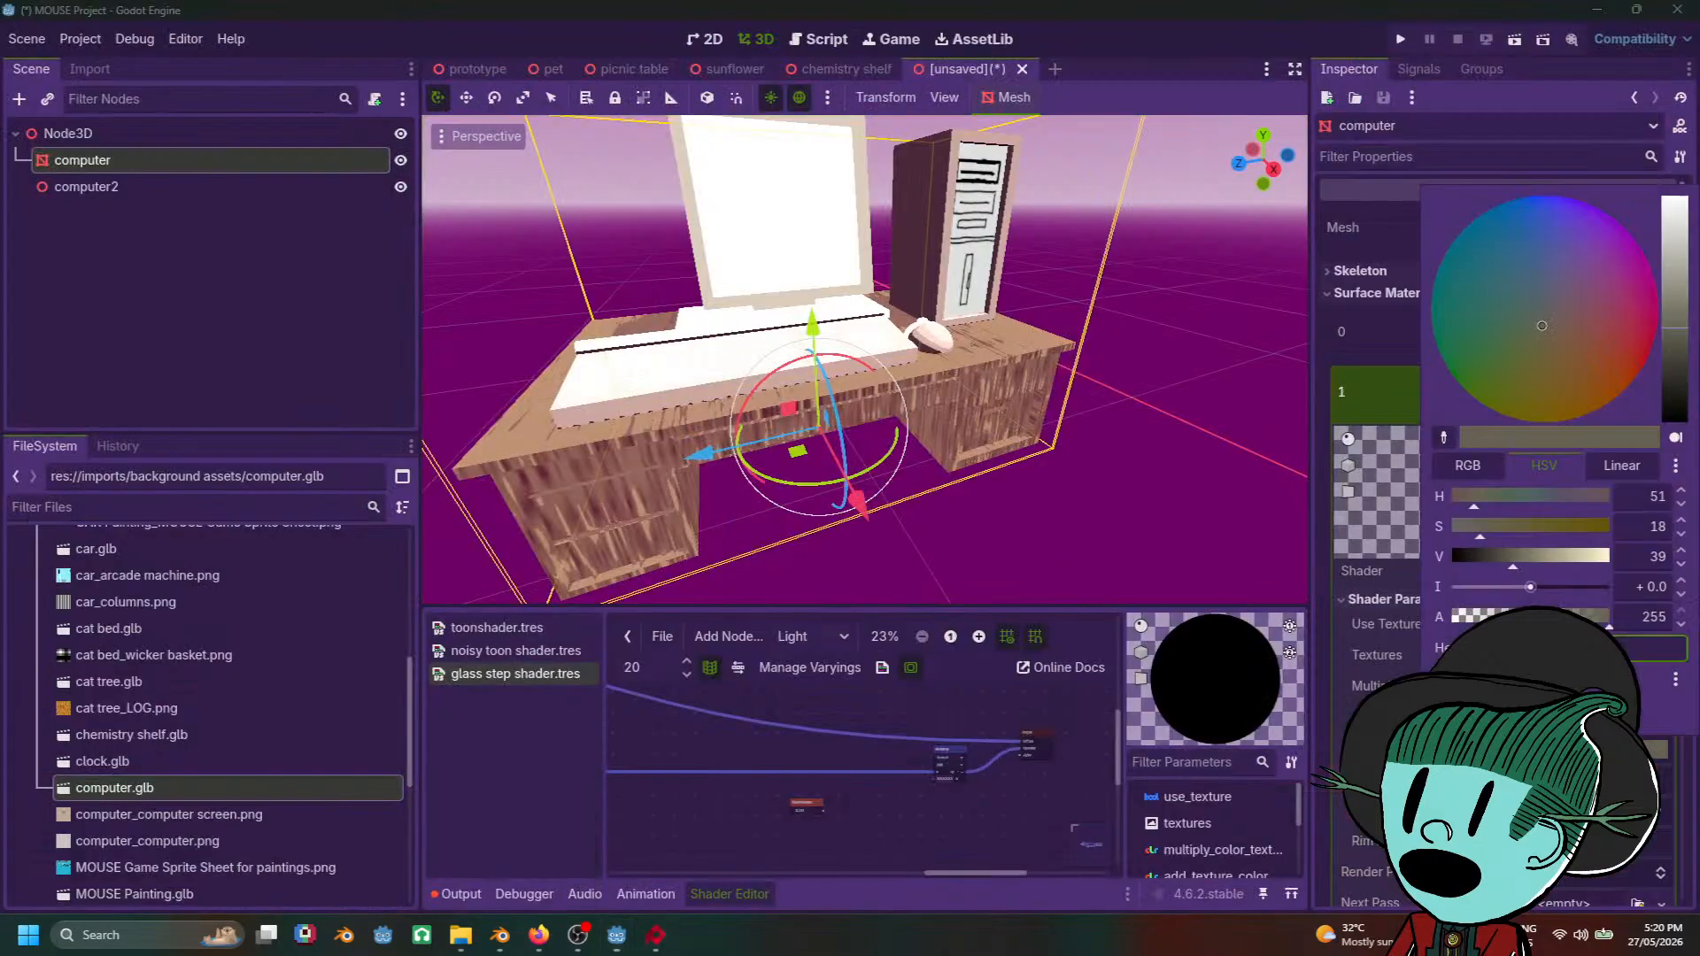
pyautogui.click(1654, 749)
pyautogui.click(1678, 370)
pyautogui.moveTo(1678, 370); pyautogui.dragTo(1671, 363)
pyautogui.click(1105, 377)
pyautogui.scroll(-10, 1105, 379)
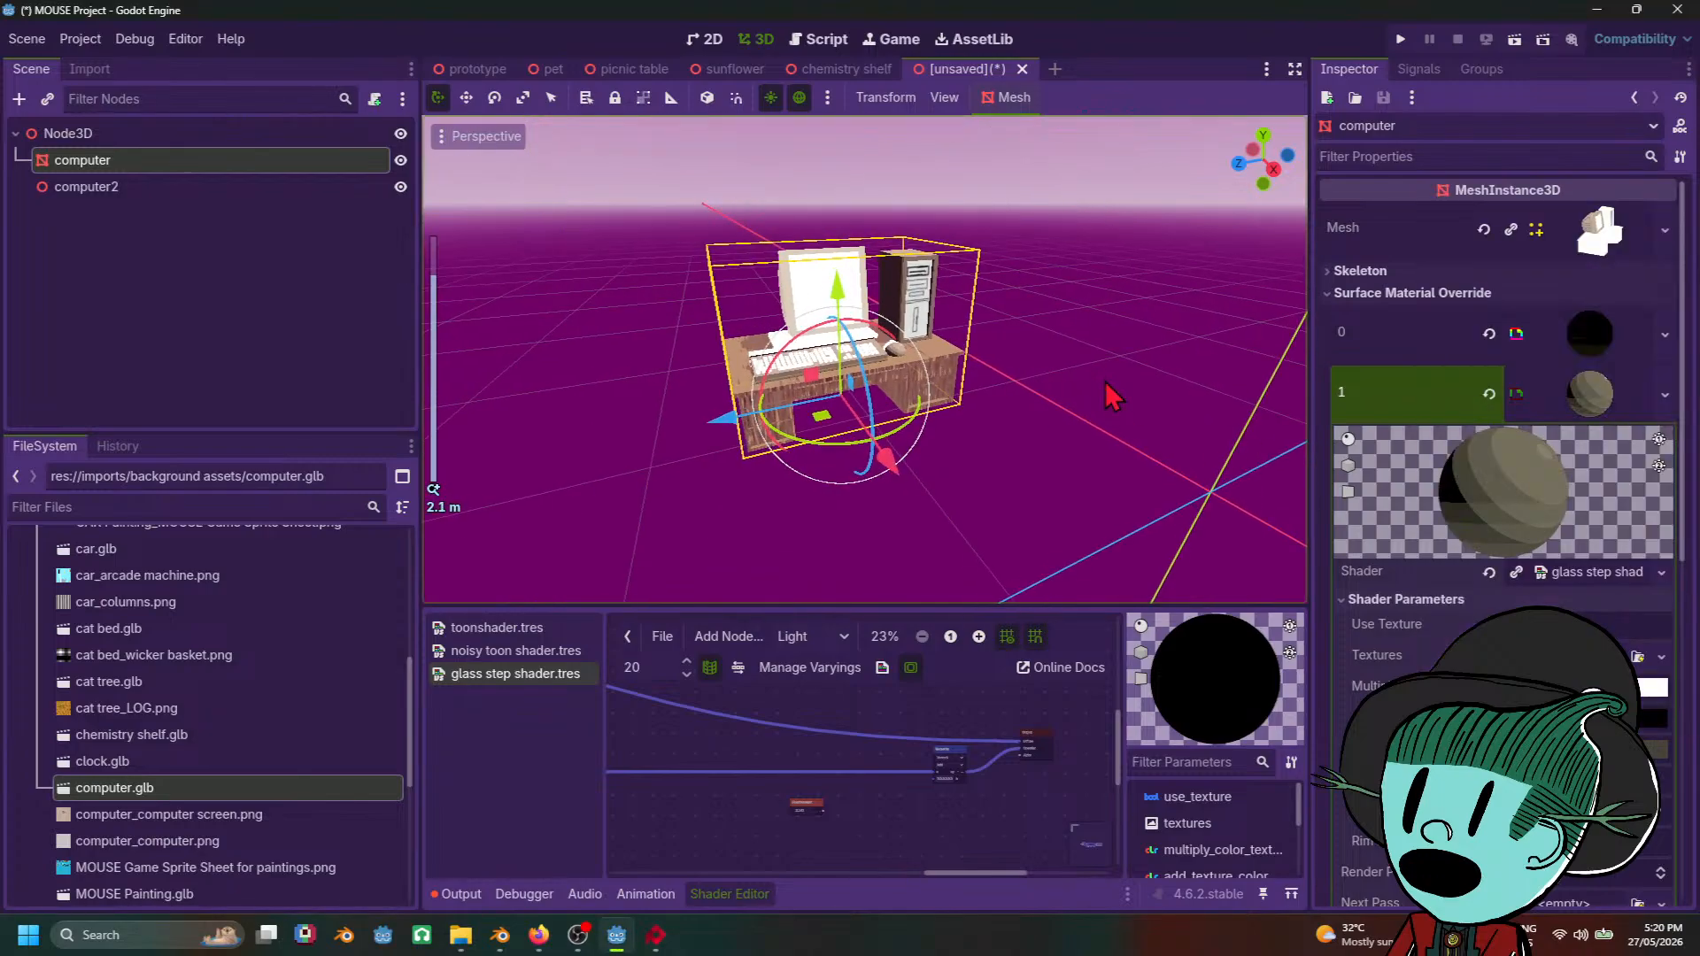
pyautogui.moveTo(1105, 381); pyautogui.dragTo(1161, 412, button='middle')
pyautogui.scroll(6, 895, 375)
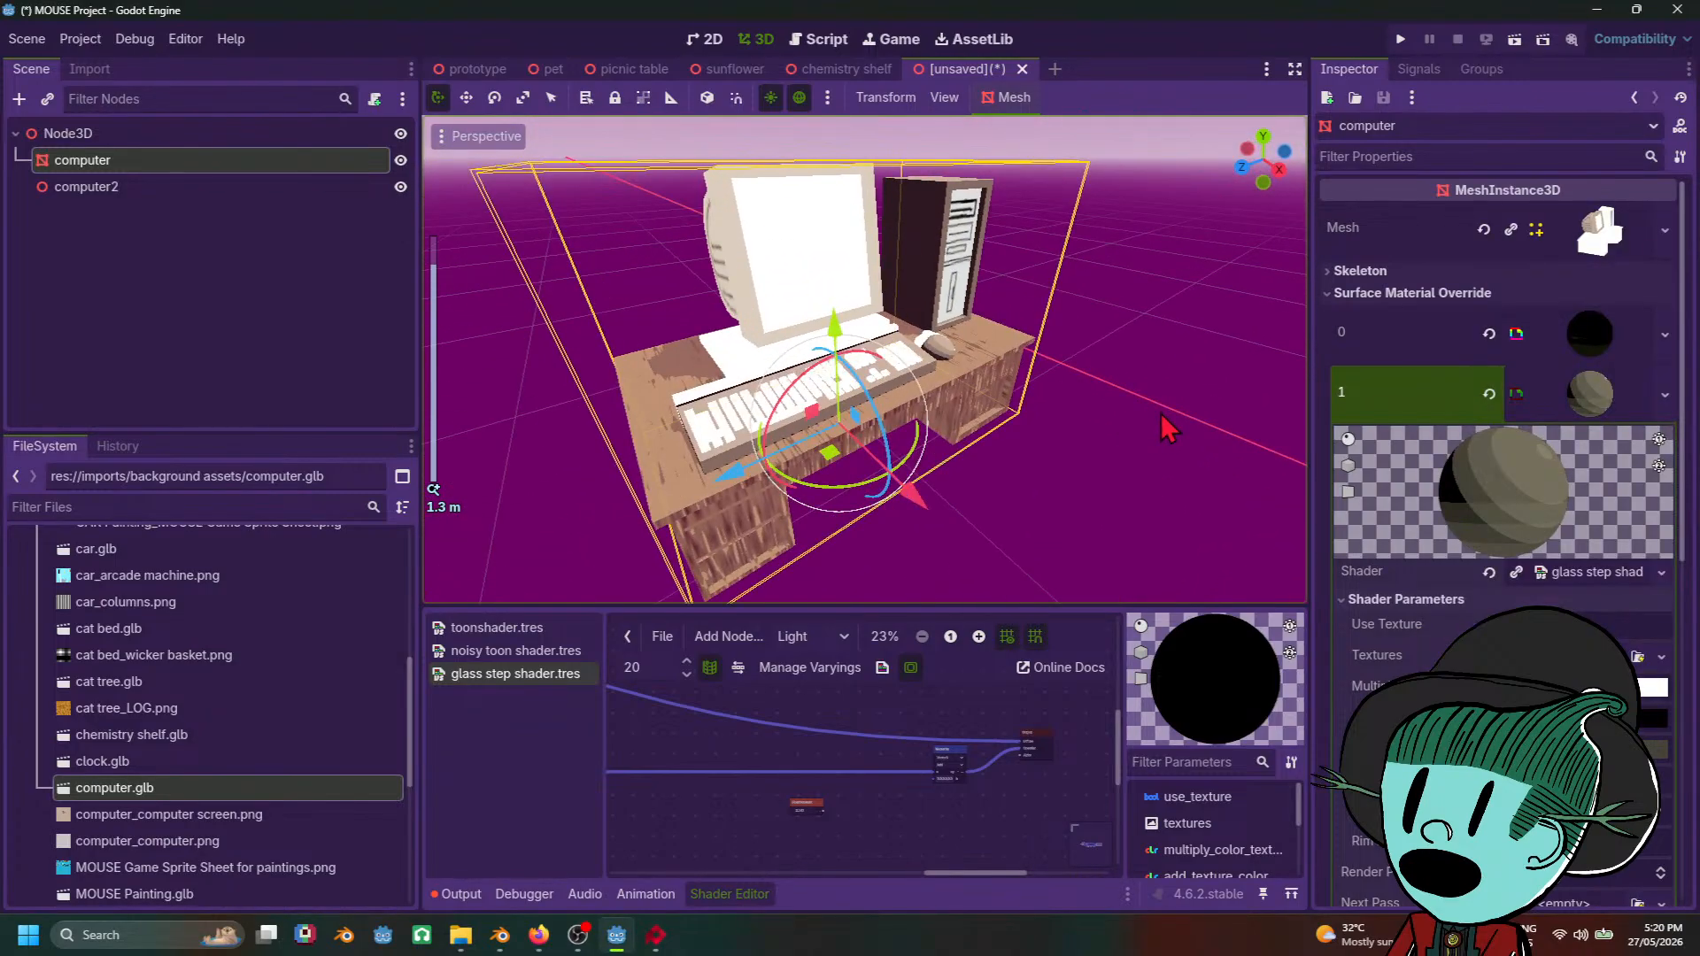
pyautogui.scroll(3, 1161, 413)
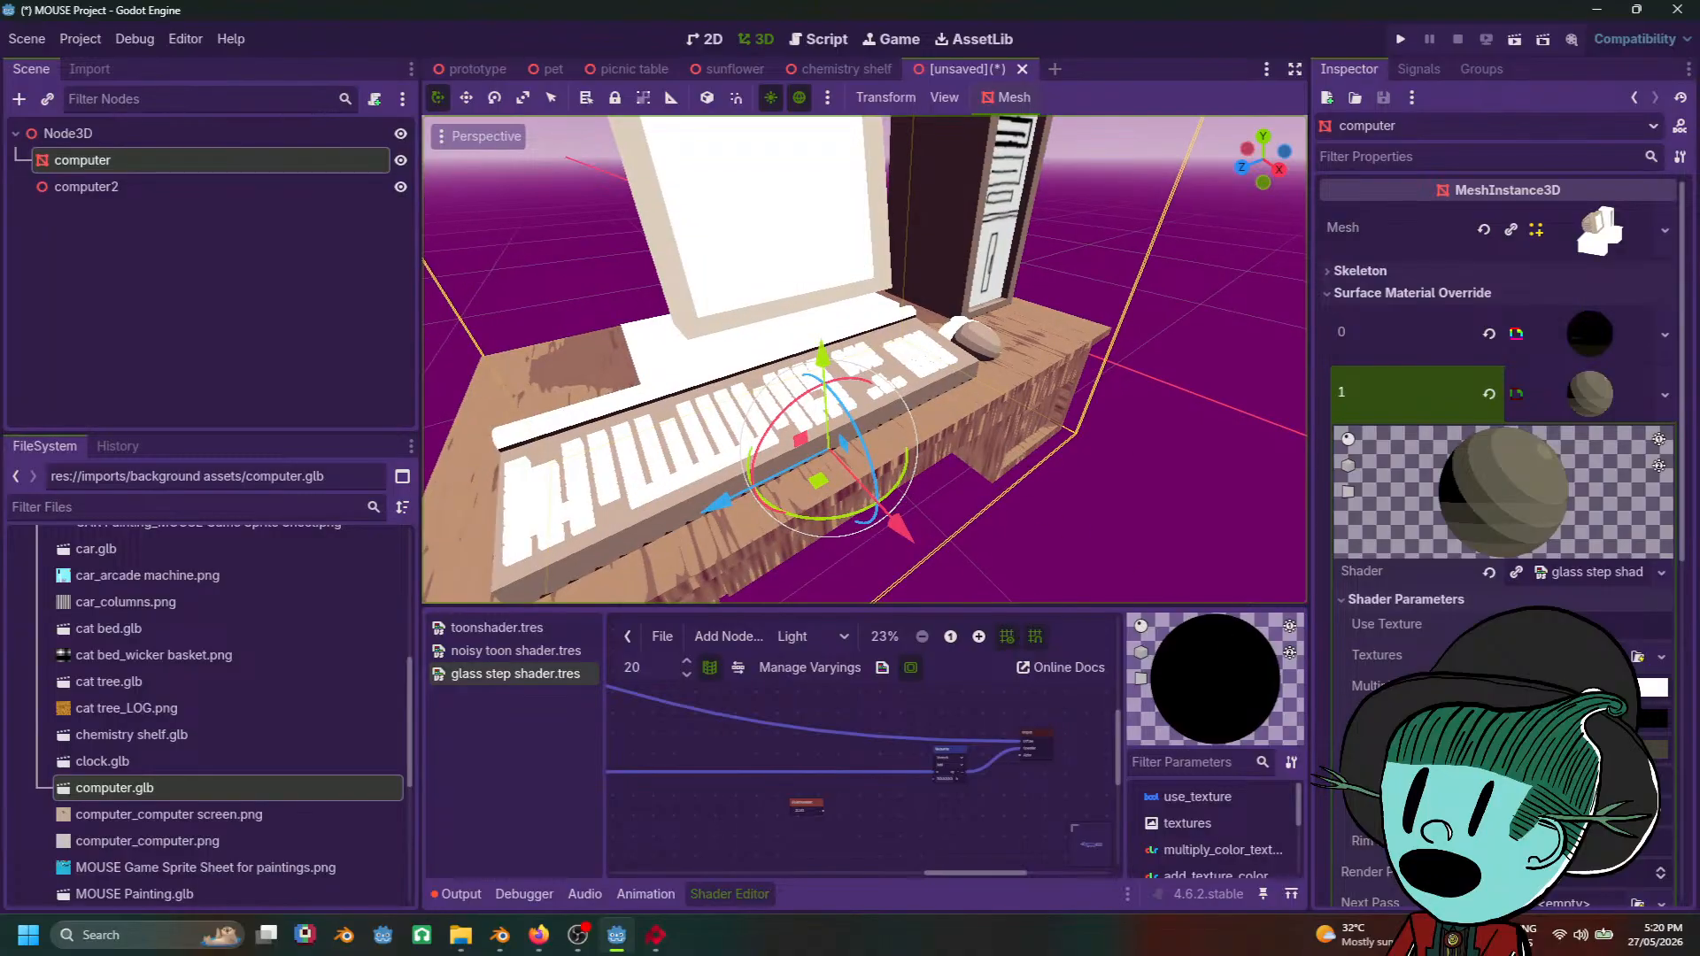
# Step: Sample the monitor frame's beige from the model as the slot 1 material's Color Parameter
pyautogui.click(1599, 750)
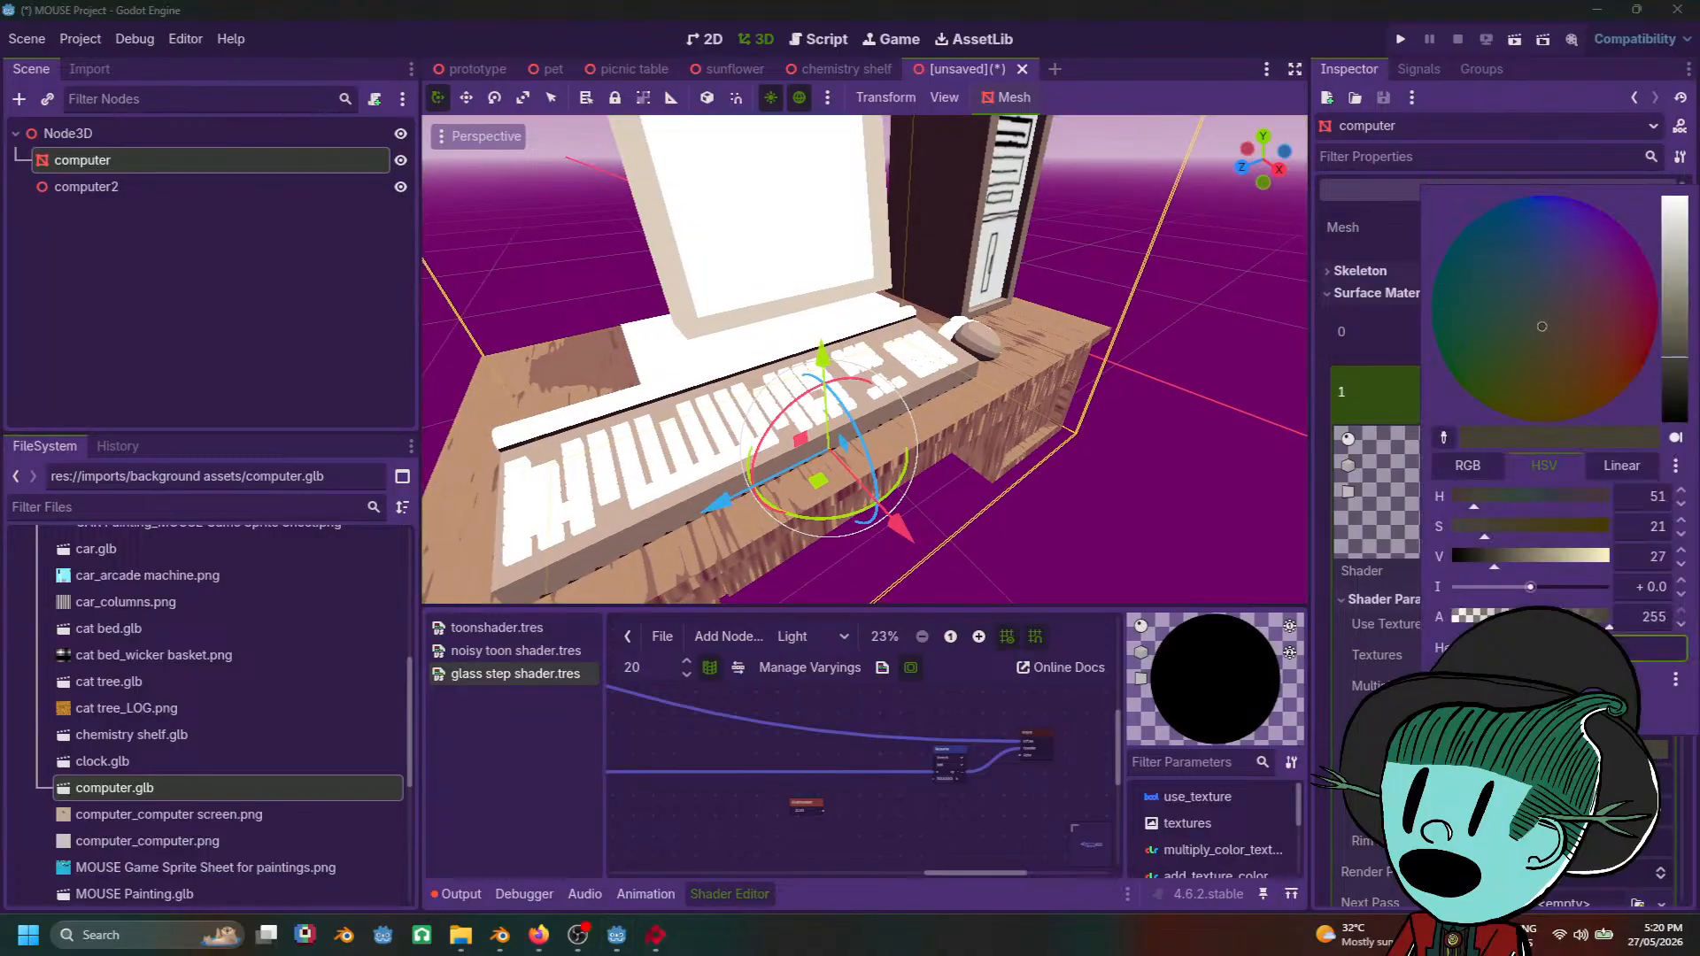
pyautogui.click(1444, 437)
pyautogui.click(703, 323)
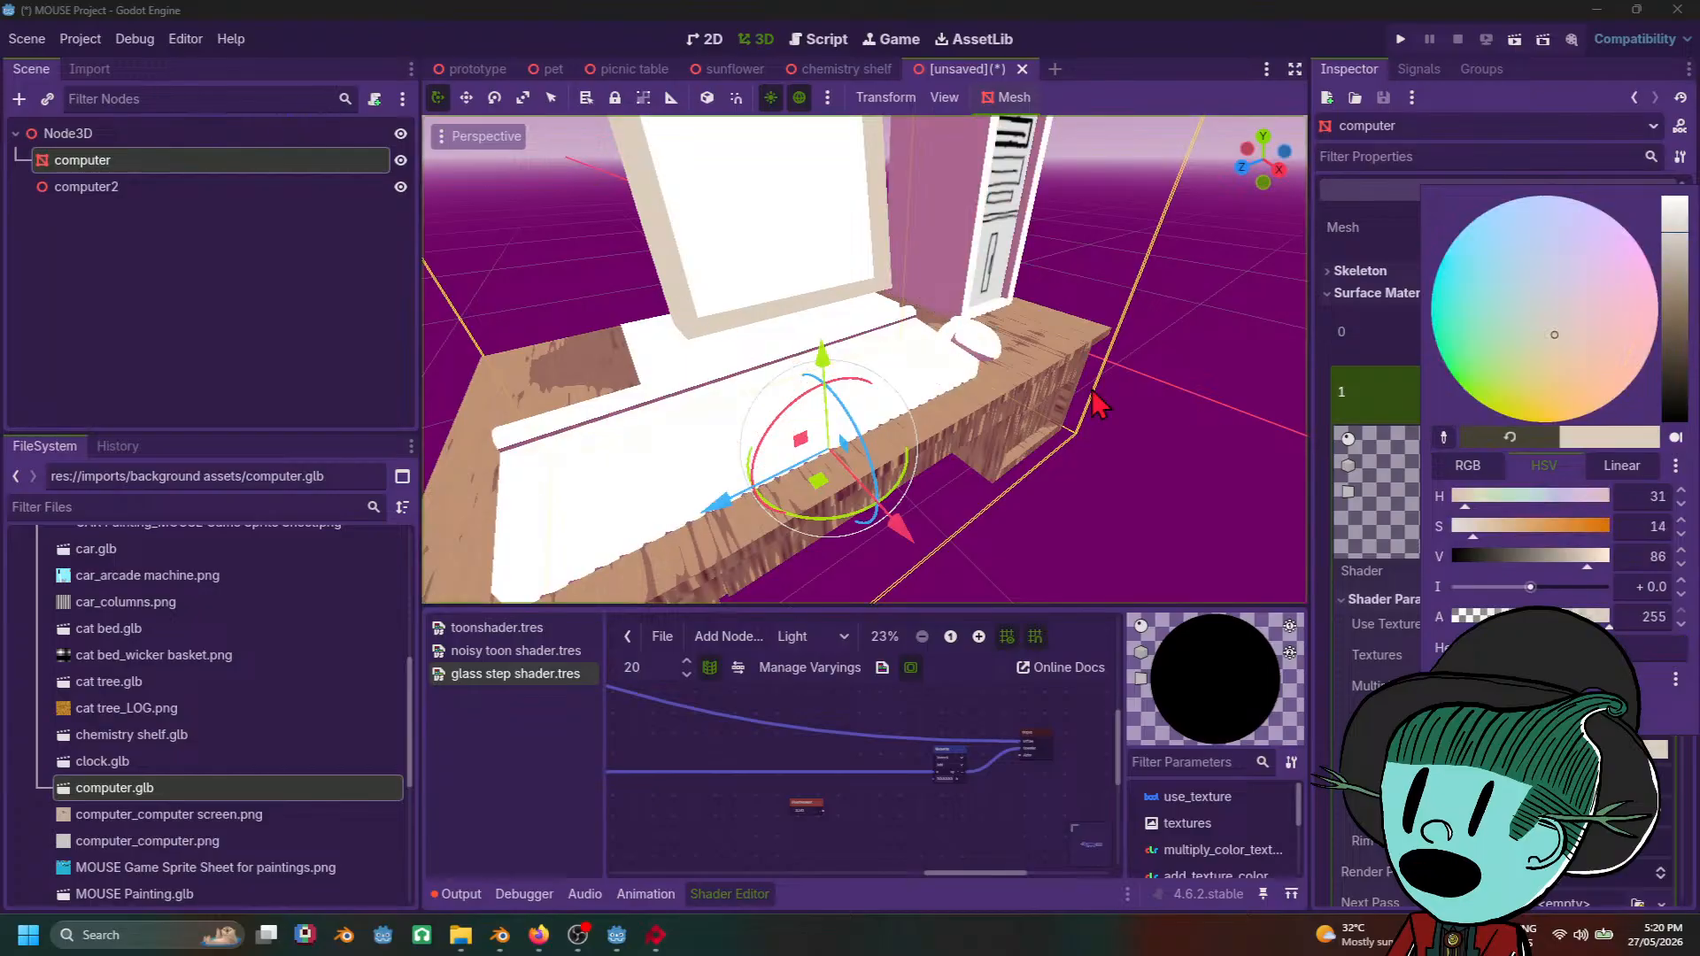
pyautogui.click(1174, 416)
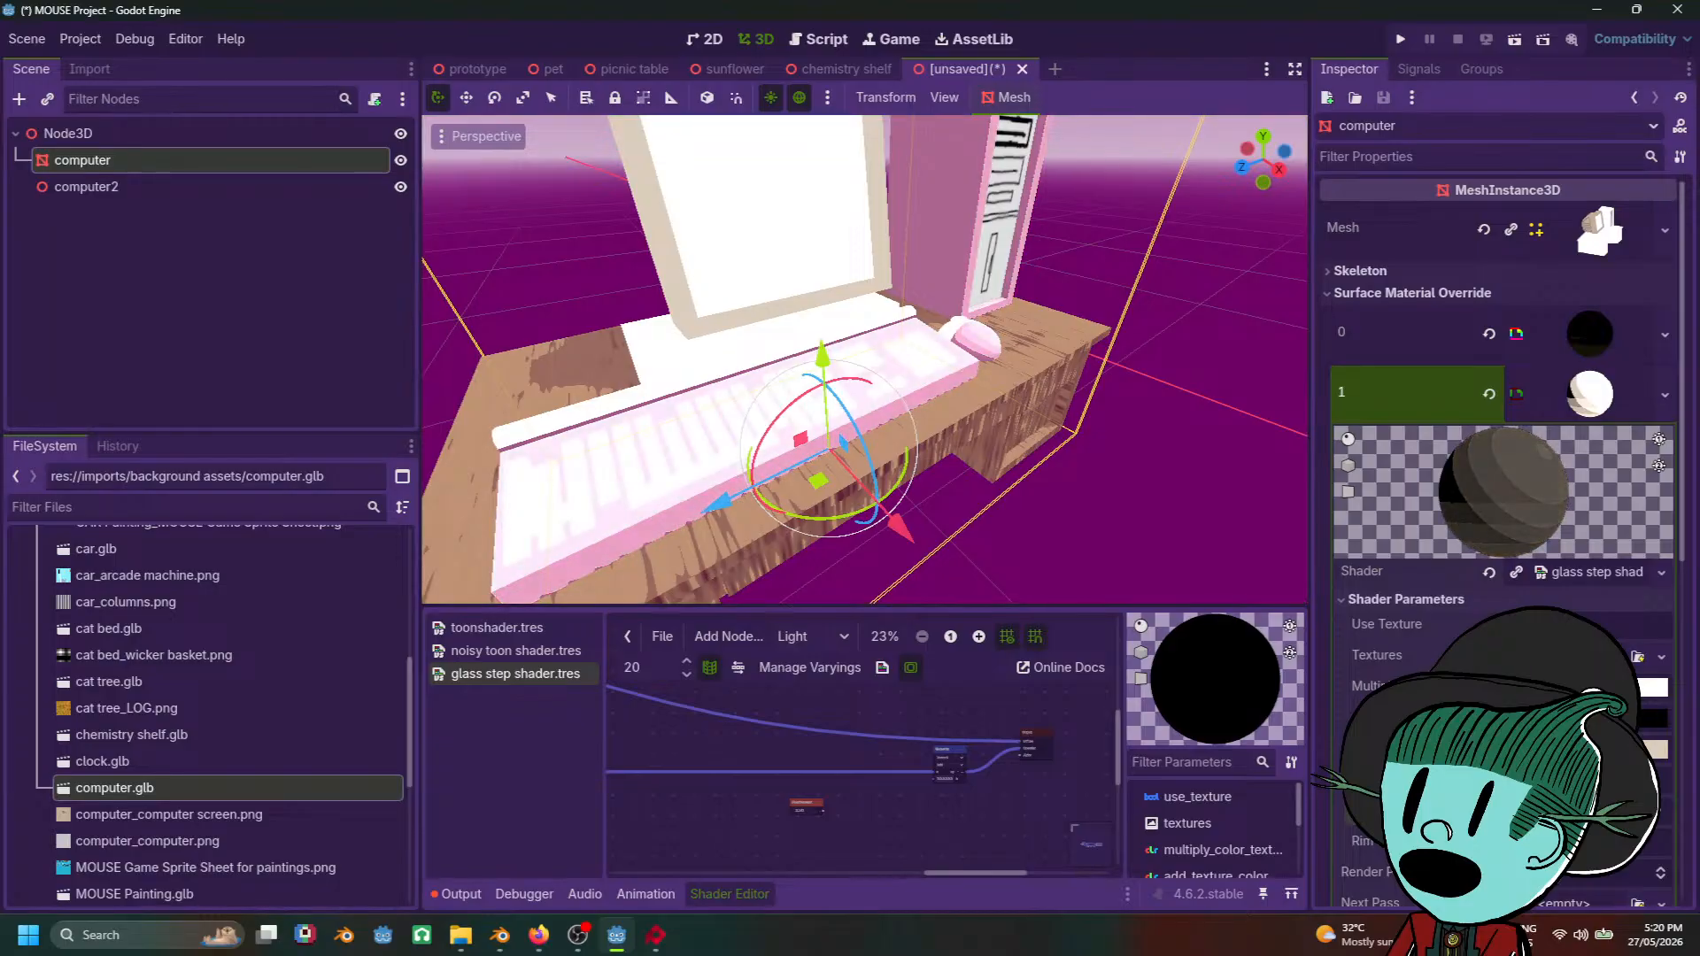
# Step: Set the slot 1 material's Color Parameter to a pale green with hue 127, saturation 7 and value 93, and check the model
pyautogui.scroll(-6, 1073, 439)
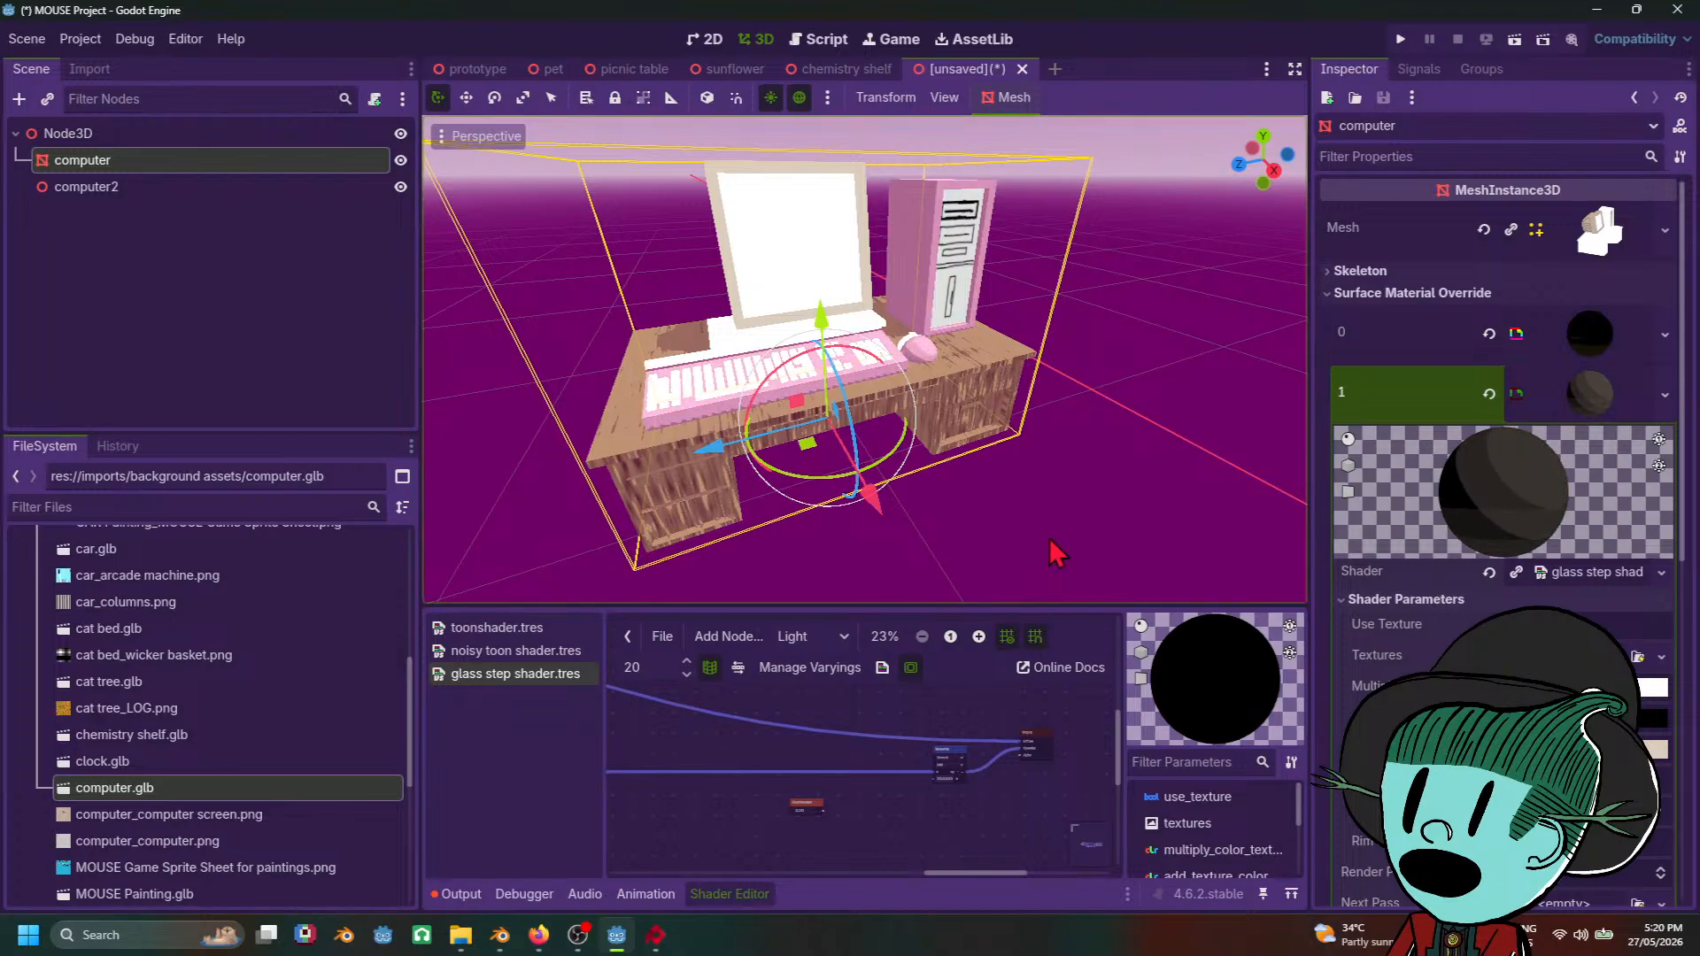
pyautogui.click(1167, 497)
pyautogui.moveTo(1167, 497); pyautogui.dragTo(1054, 465, button='middle')
pyautogui.scroll(8, 788, 284)
pyautogui.click(789, 283)
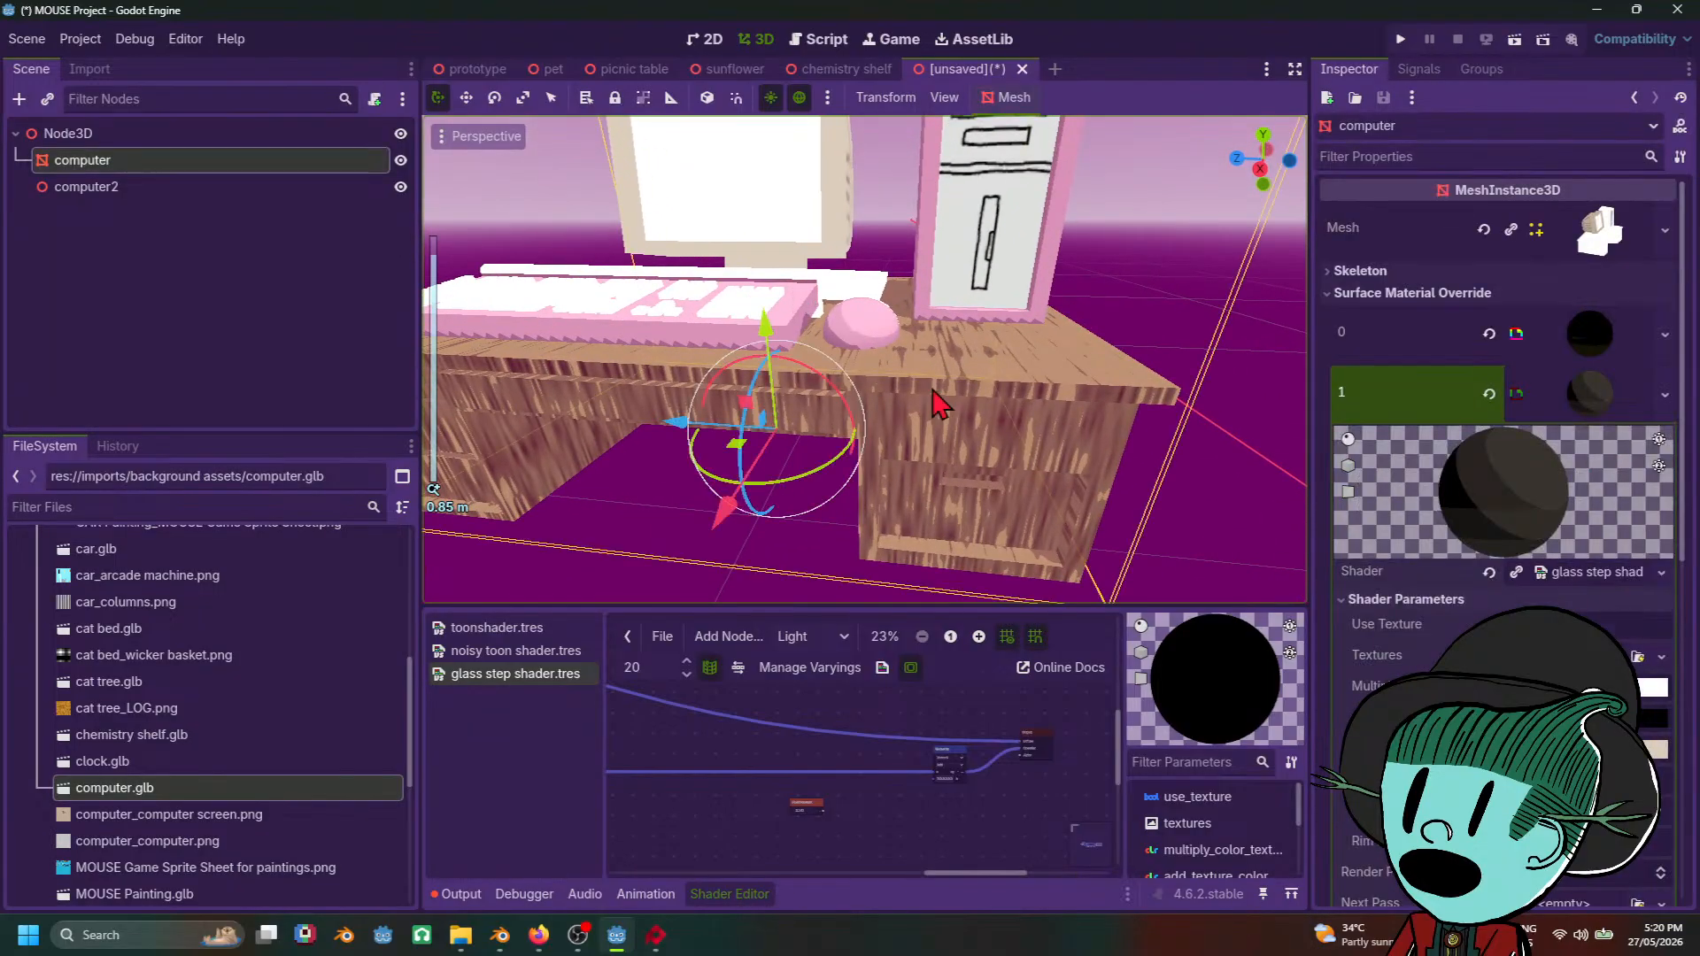
pyautogui.click(1653, 750)
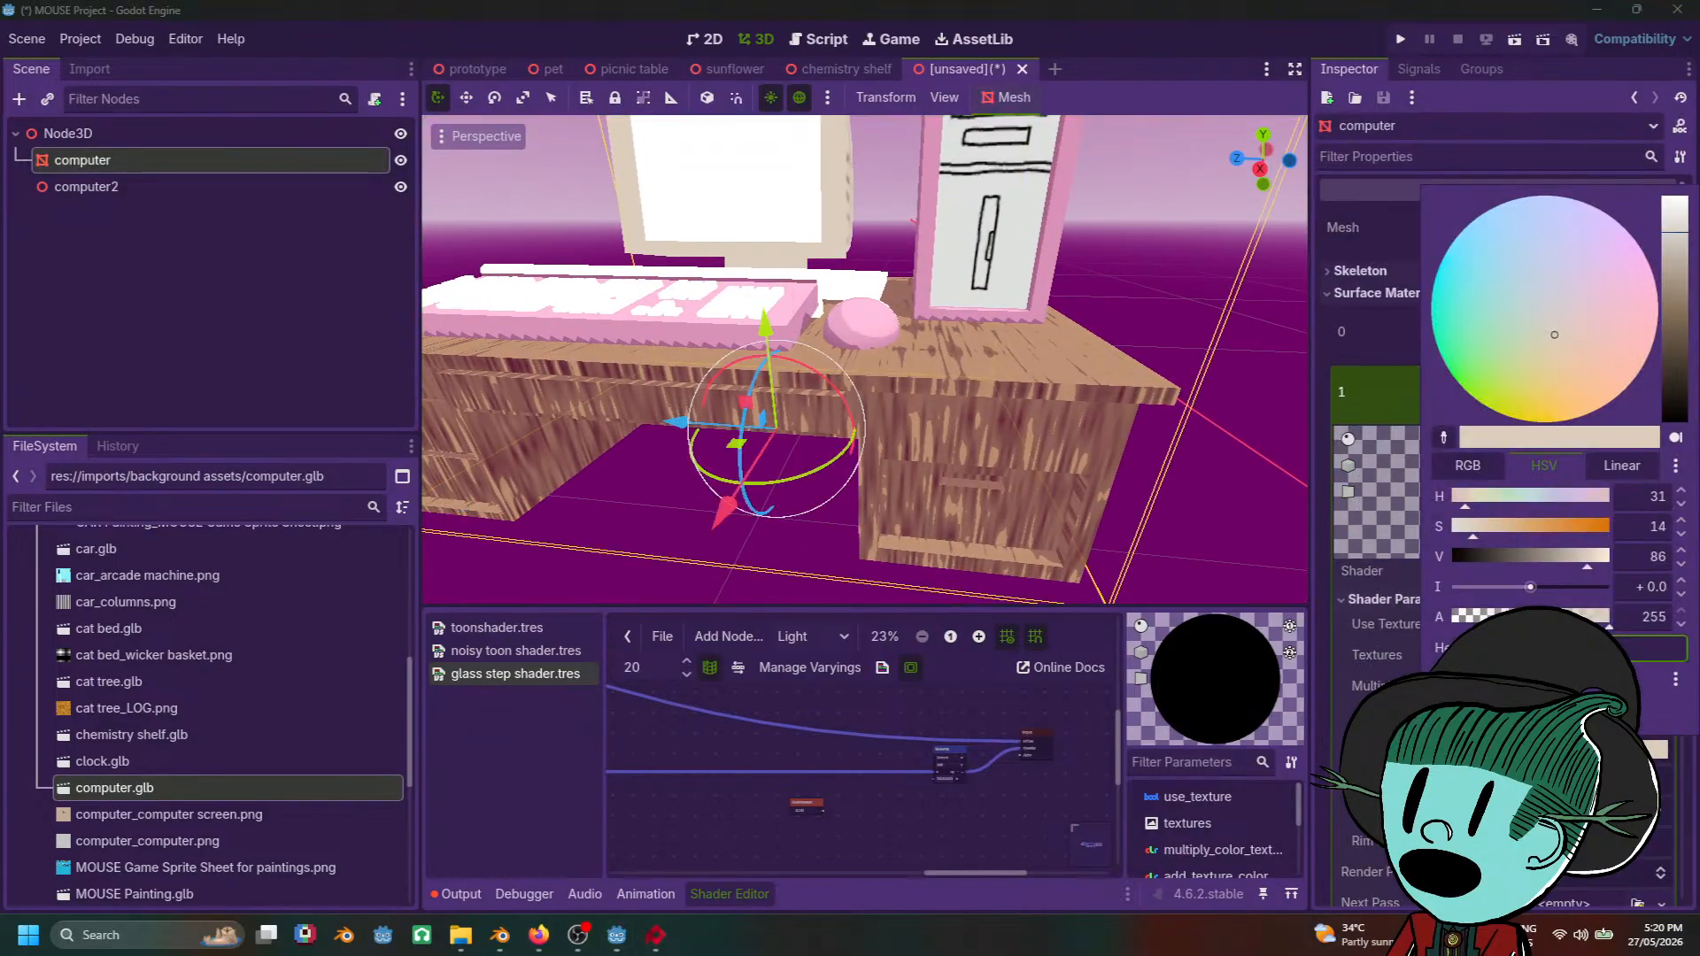
pyautogui.moveTo(1468, 504); pyautogui.dragTo(1500, 528)
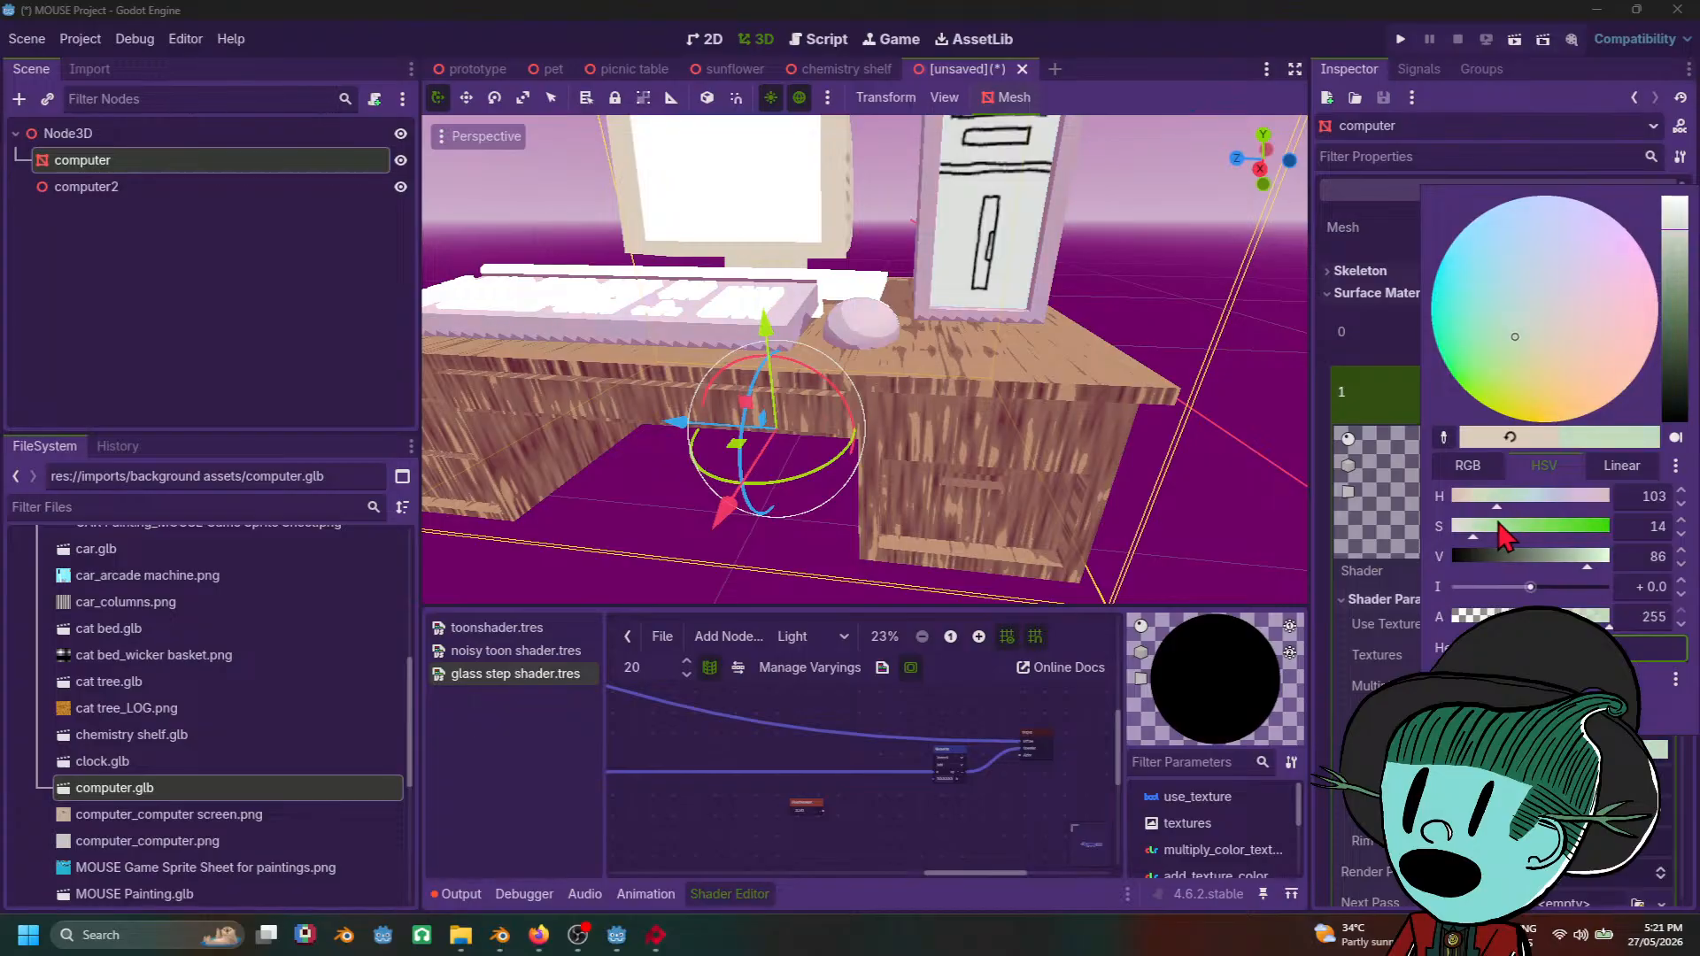
pyautogui.click(1678, 214)
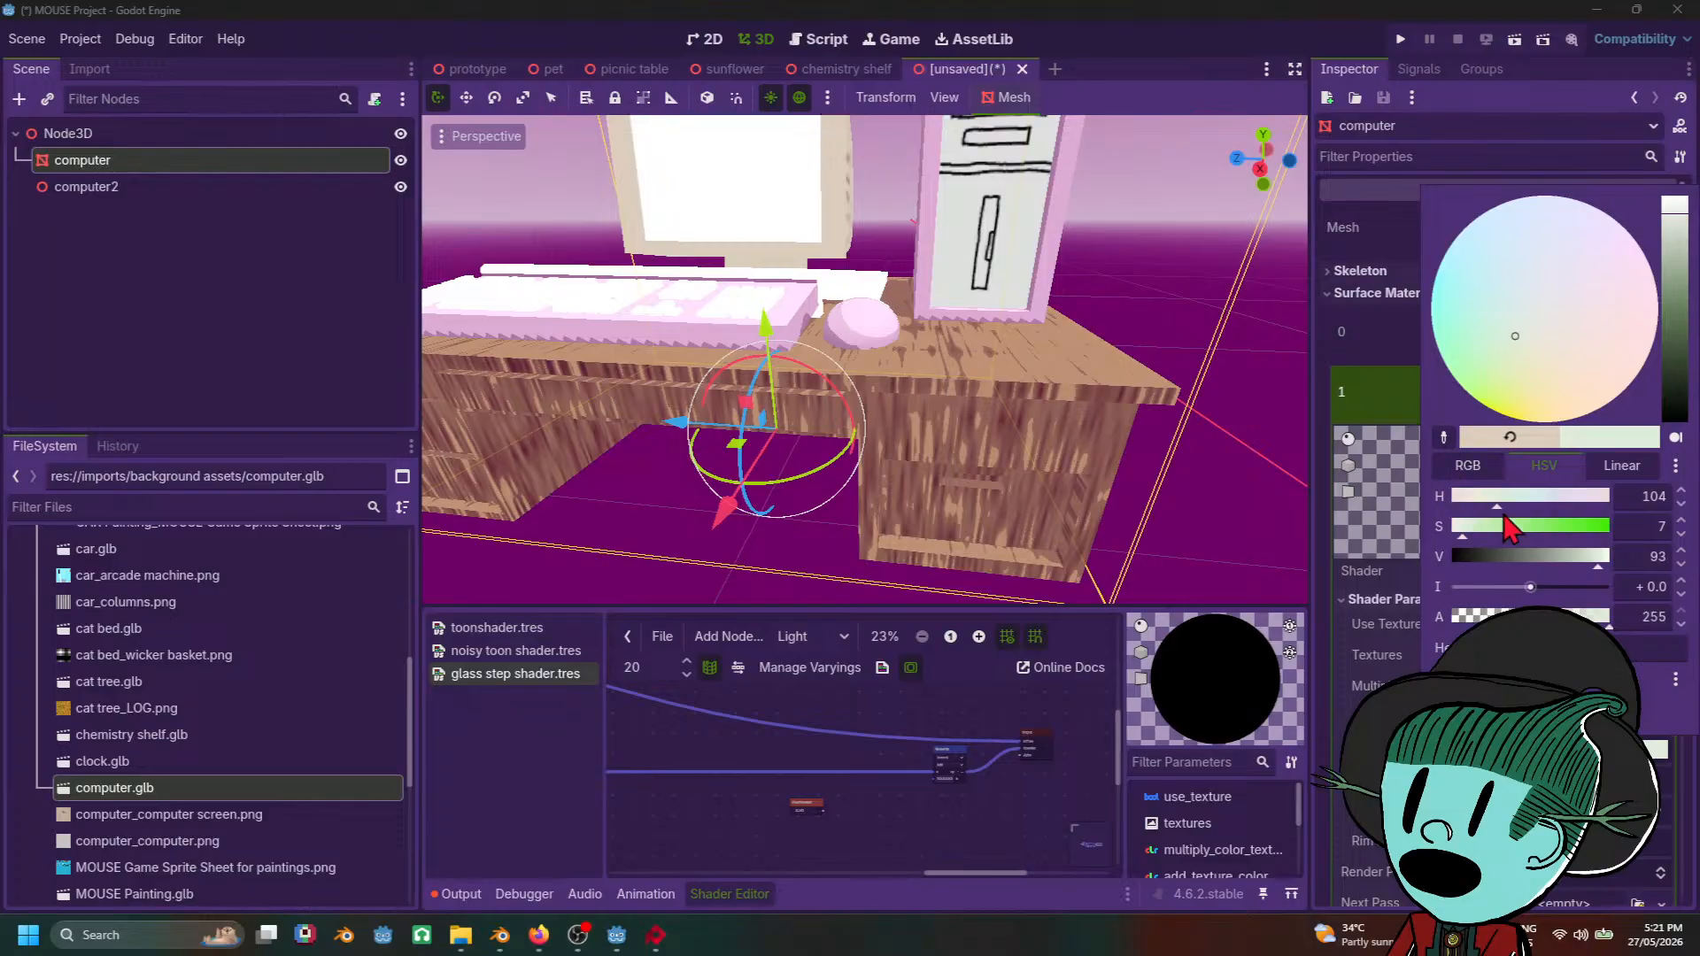
pyautogui.moveTo(1510, 529)
pyautogui.mouseDown()
pyautogui.moveTo(1458, 528)
pyautogui.moveTo(1617, 528)
pyautogui.moveTo(1486, 529)
pyautogui.moveTo(1516, 534)
pyautogui.mouseUp()
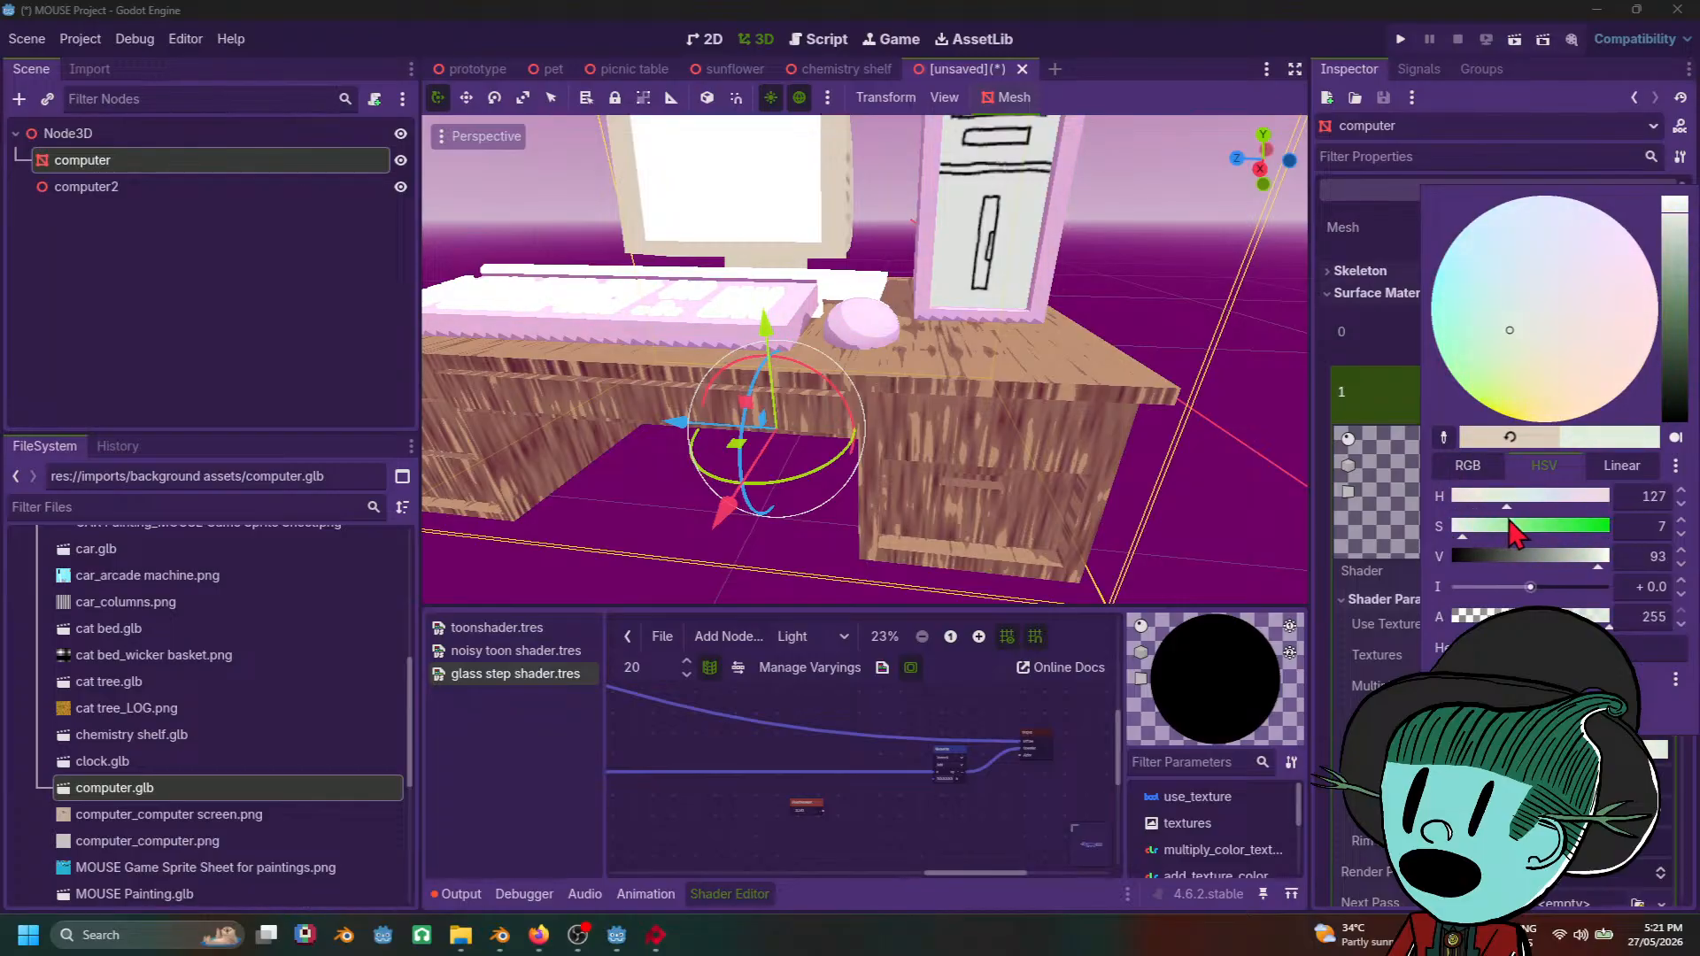
pyautogui.click(961, 470)
pyautogui.scroll(-9, 956, 469)
pyautogui.moveTo(952, 470); pyautogui.dragTo(1044, 480, button='middle')
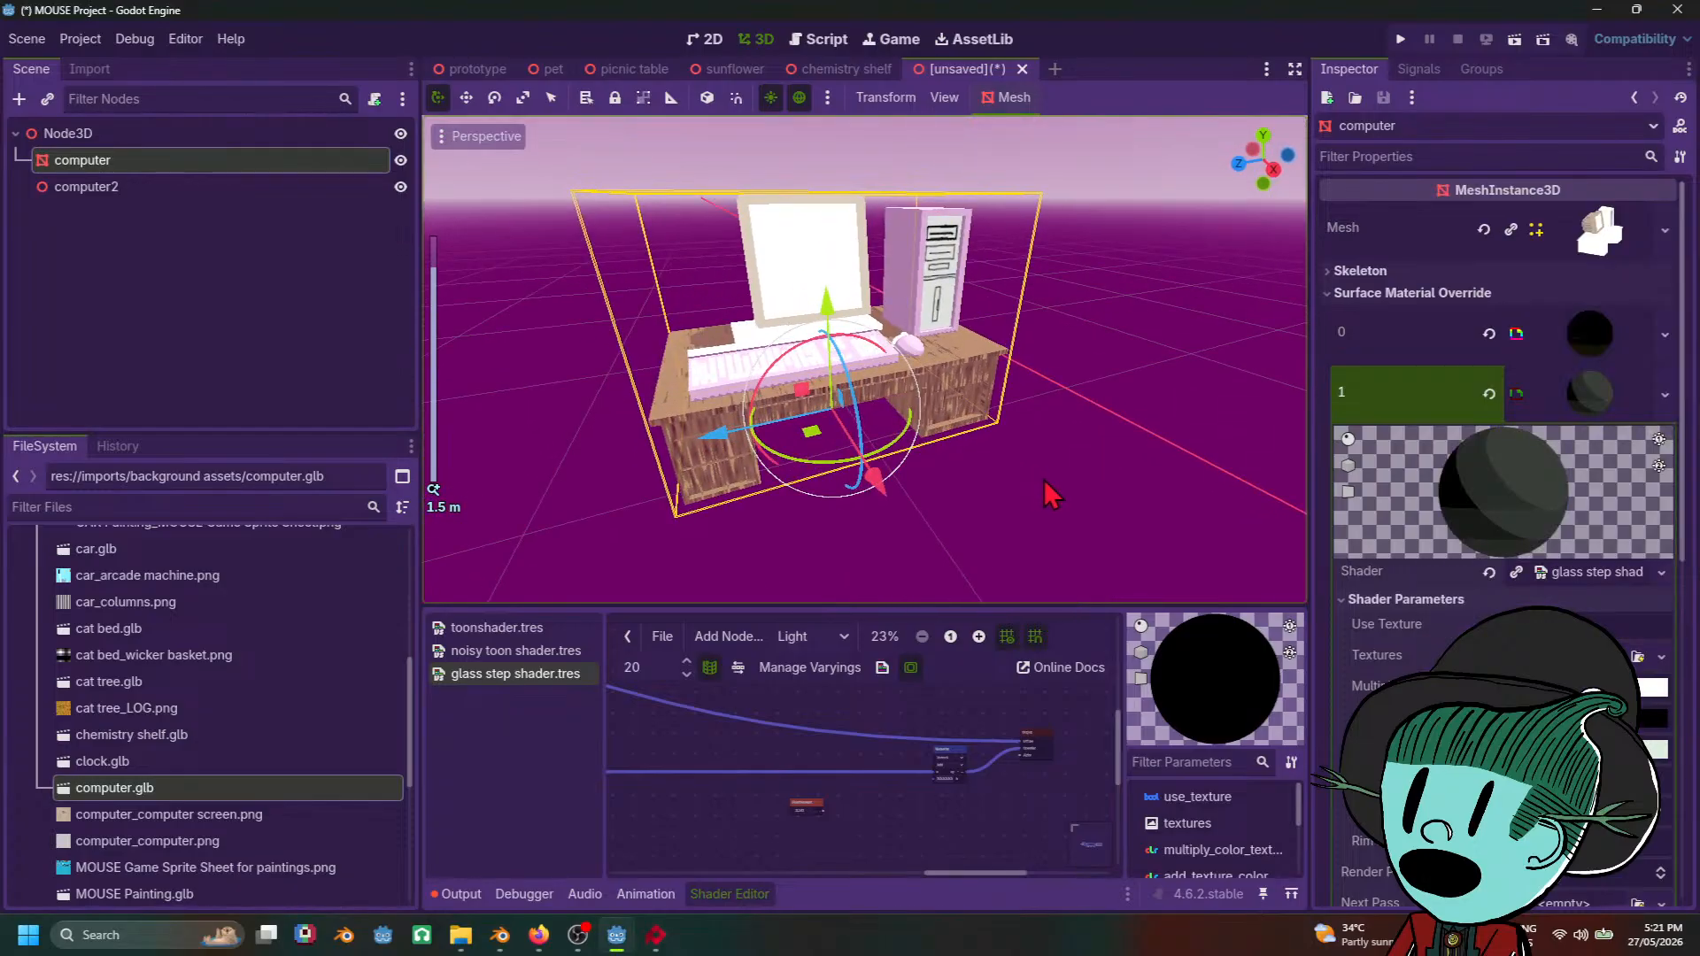
pyautogui.scroll(4, 1044, 483)
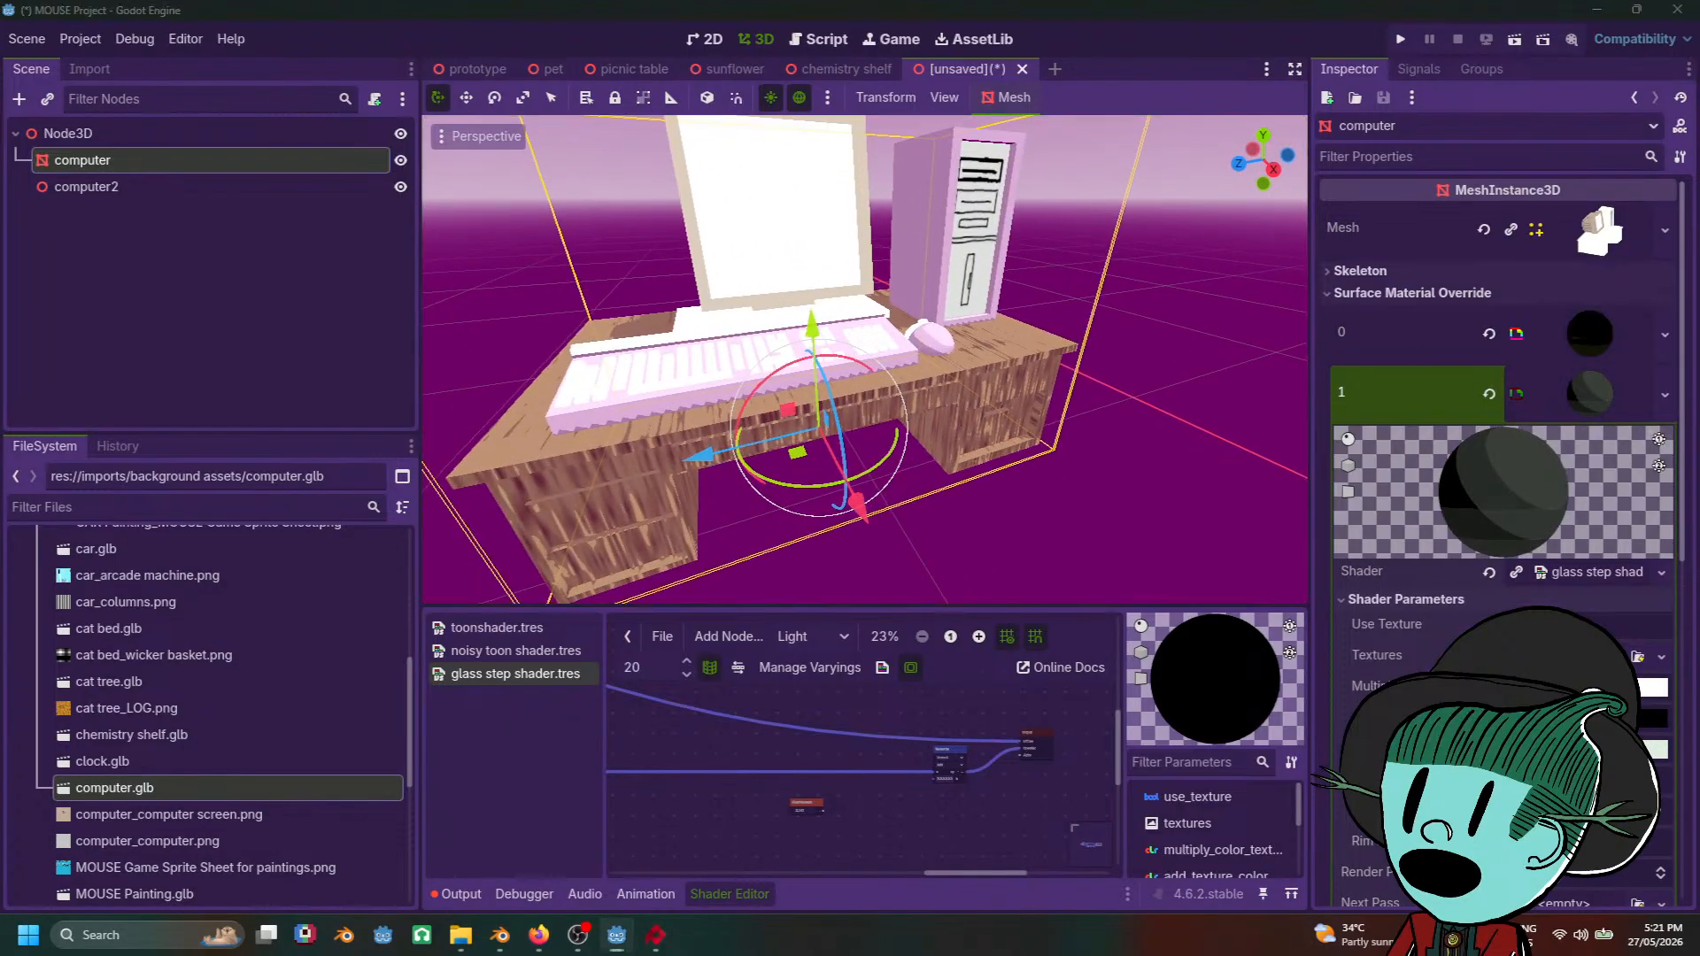
# Step: Set the slot 1 material's Multiply Color Texture parameter to mid grey 757575
pyautogui.click(1652, 689)
pyautogui.click(1674, 251)
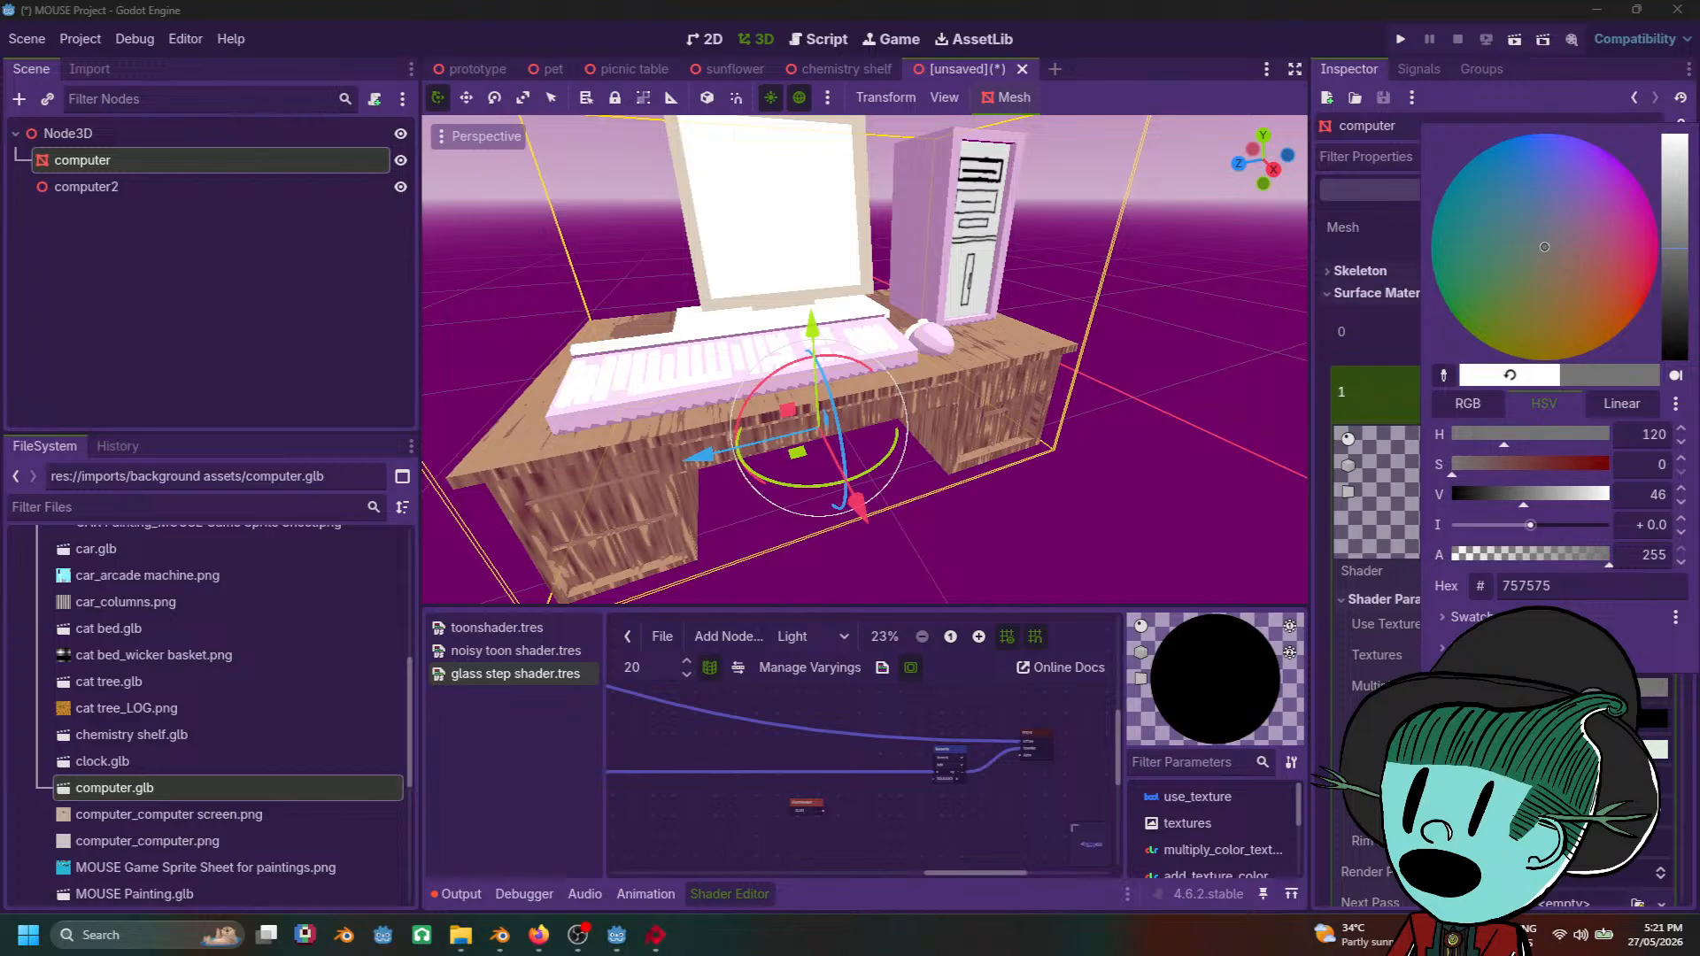
pyautogui.click(1528, 731)
# Step: Set the slot 1 material's Color Parameter to a greenish beige with hue 79, saturation 22 and value 70
pyautogui.click(1655, 749)
pyautogui.moveTo(1679, 265)
pyautogui.mouseDown()
pyautogui.moveTo(1680, 298)
pyautogui.moveTo(1680, 265)
pyautogui.mouseUp()
pyautogui.moveTo(1572, 352)
pyautogui.mouseDown()
pyautogui.moveTo(1522, 294)
pyautogui.moveTo(1507, 331)
pyautogui.moveTo(1549, 345)
pyautogui.moveTo(1526, 339)
pyautogui.mouseUp()
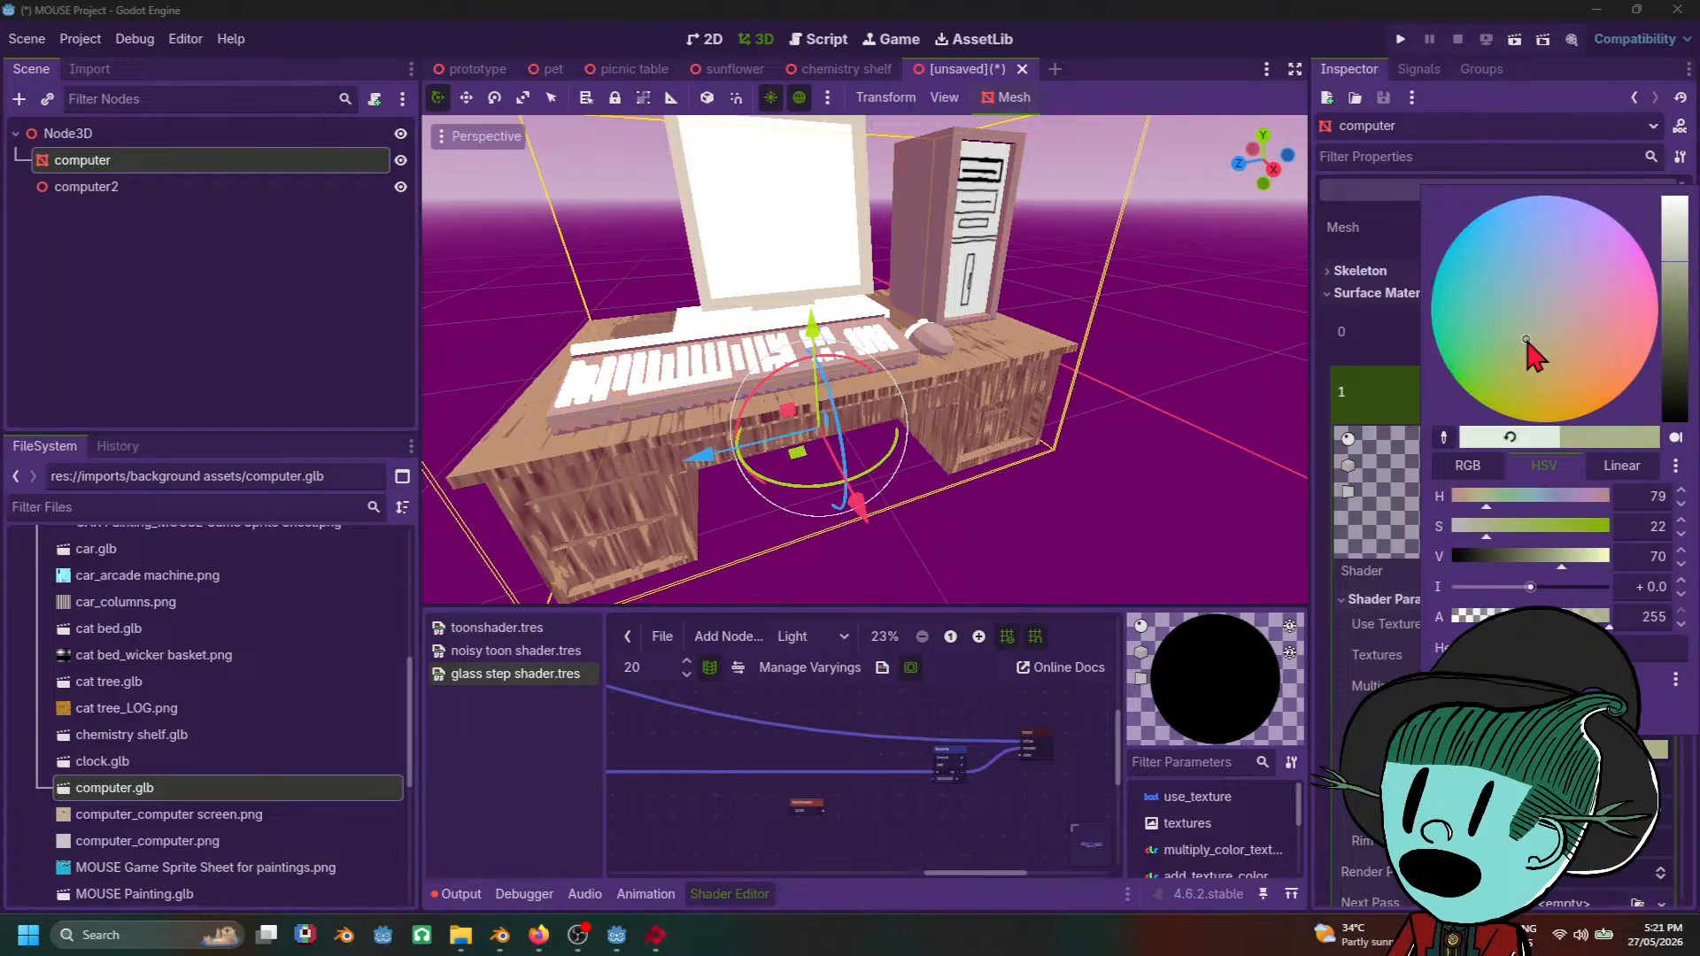
pyautogui.click(1160, 459)
pyautogui.scroll(-7, 1059, 470)
pyautogui.moveTo(1001, 469)
pyautogui.mouseDown(button='middle')
pyautogui.moveTo(1122, 496)
pyautogui.moveTo(1027, 457)
pyautogui.mouseUp(button='middle')
pyautogui.scroll(5, 1122, 495)
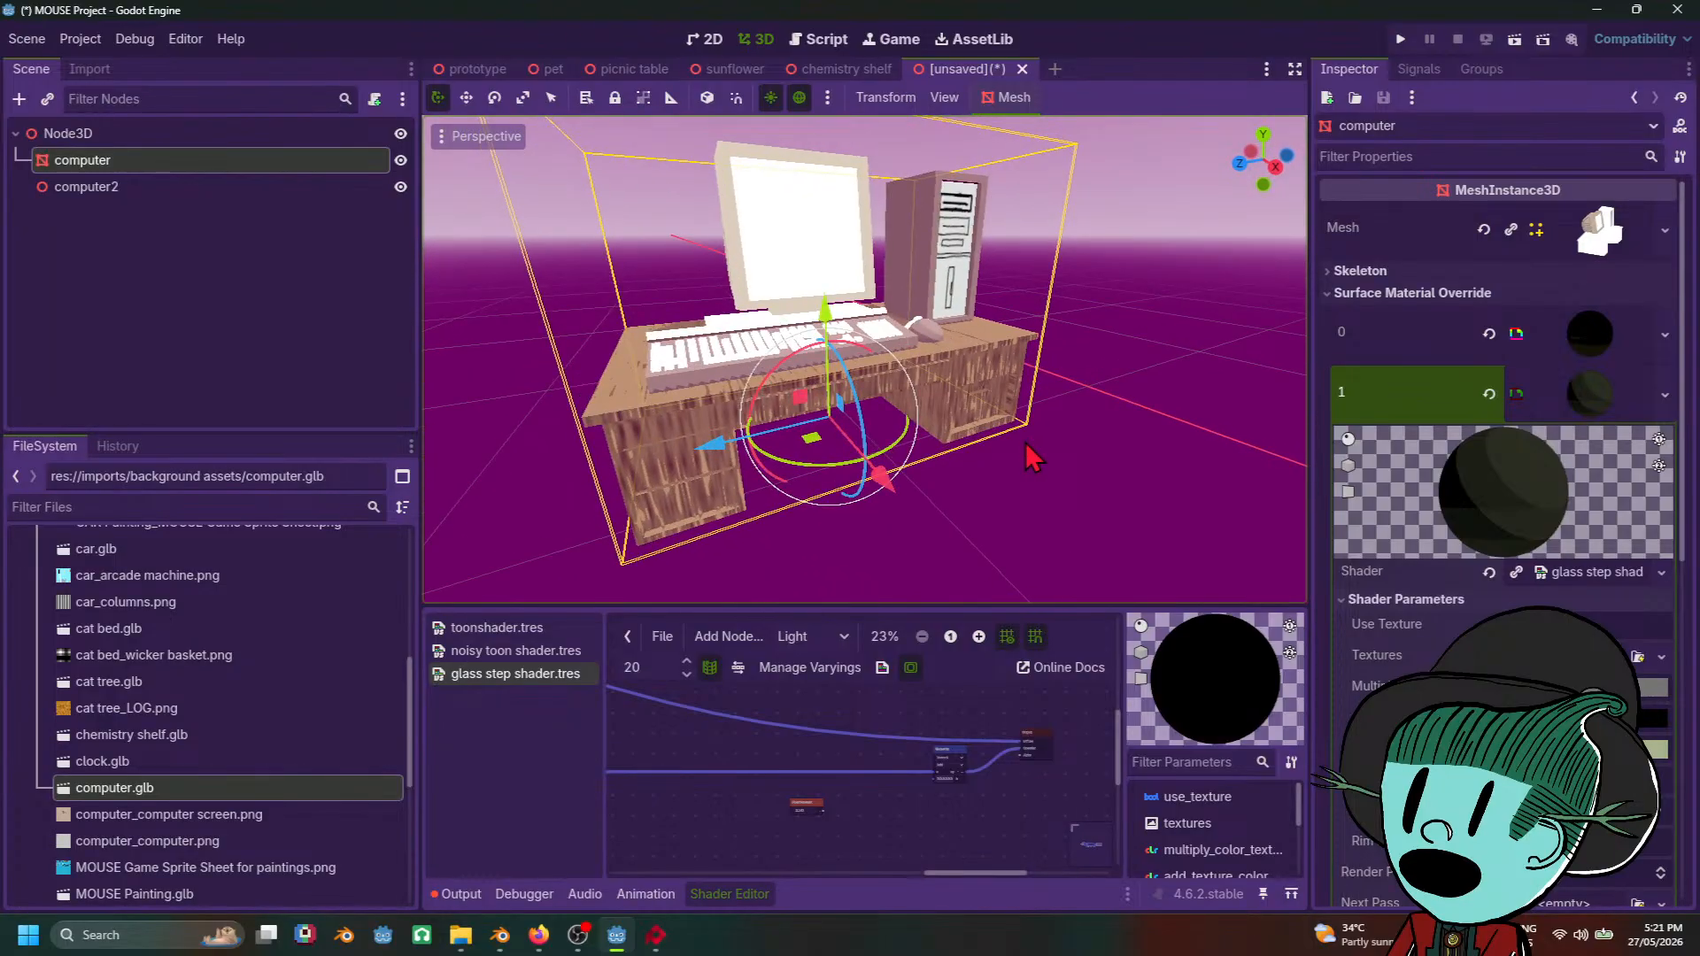
# Step: Collapse the slot 1 material and create a new ShaderMaterial in surface override slot 2 of the computer
pyautogui.click(1605, 400)
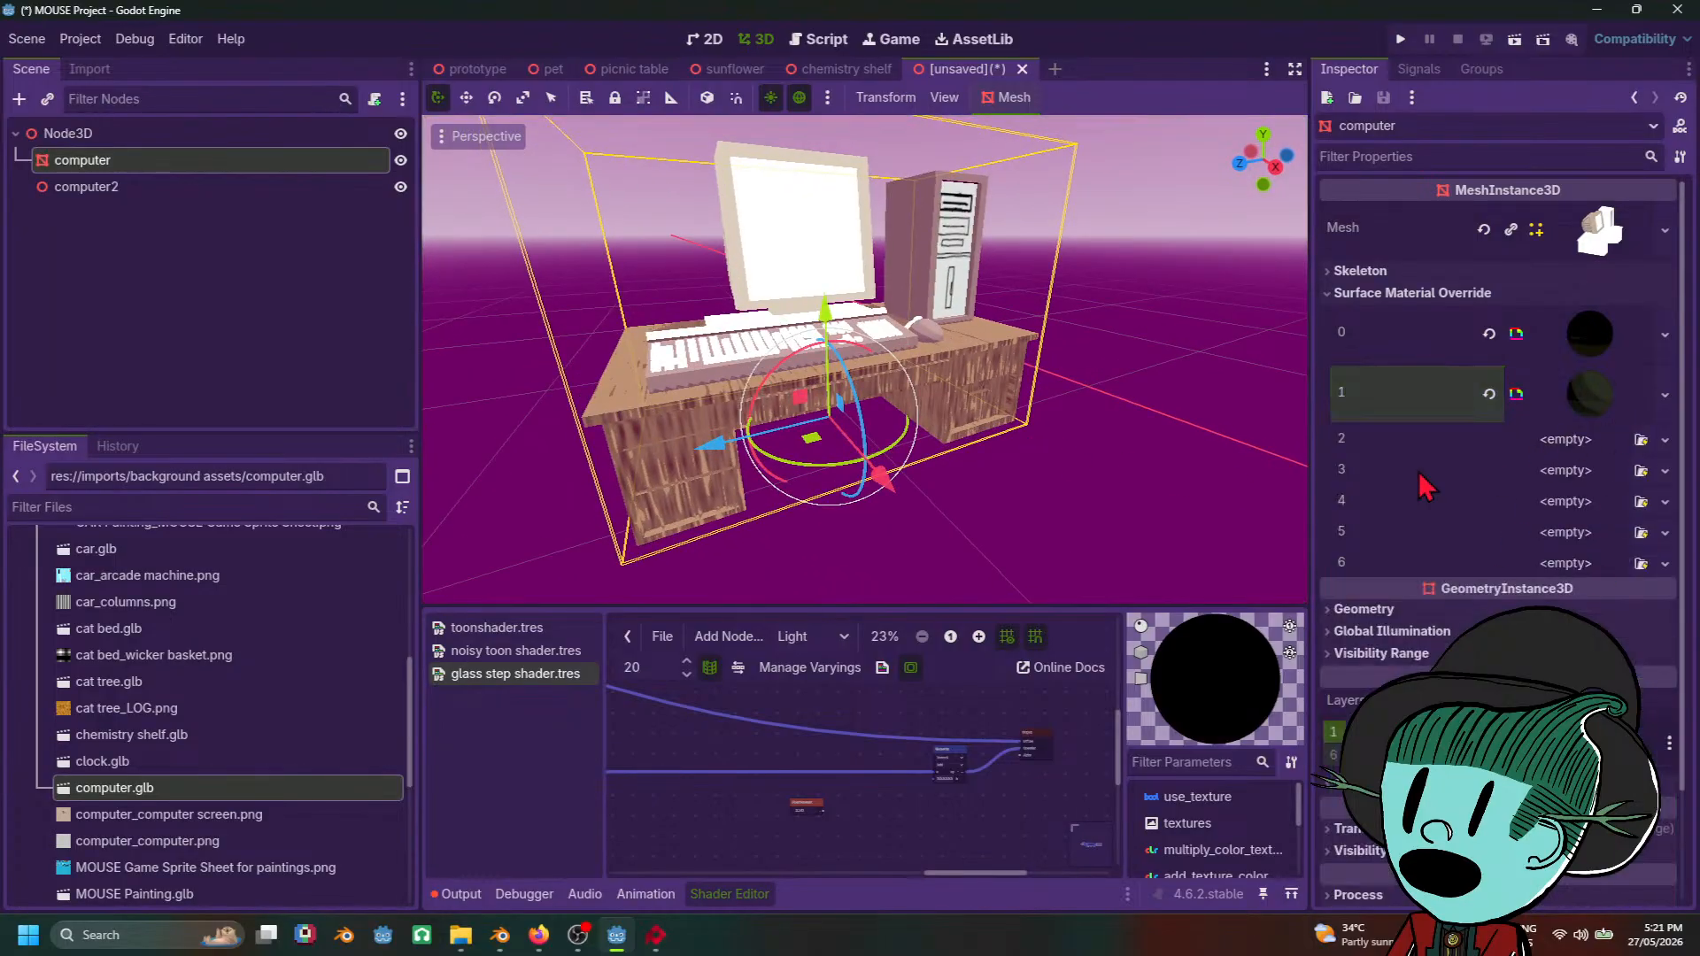
pyautogui.moveTo(1098, 474); pyautogui.dragTo(1043, 467, button='middle')
pyautogui.scroll(5, 1042, 468)
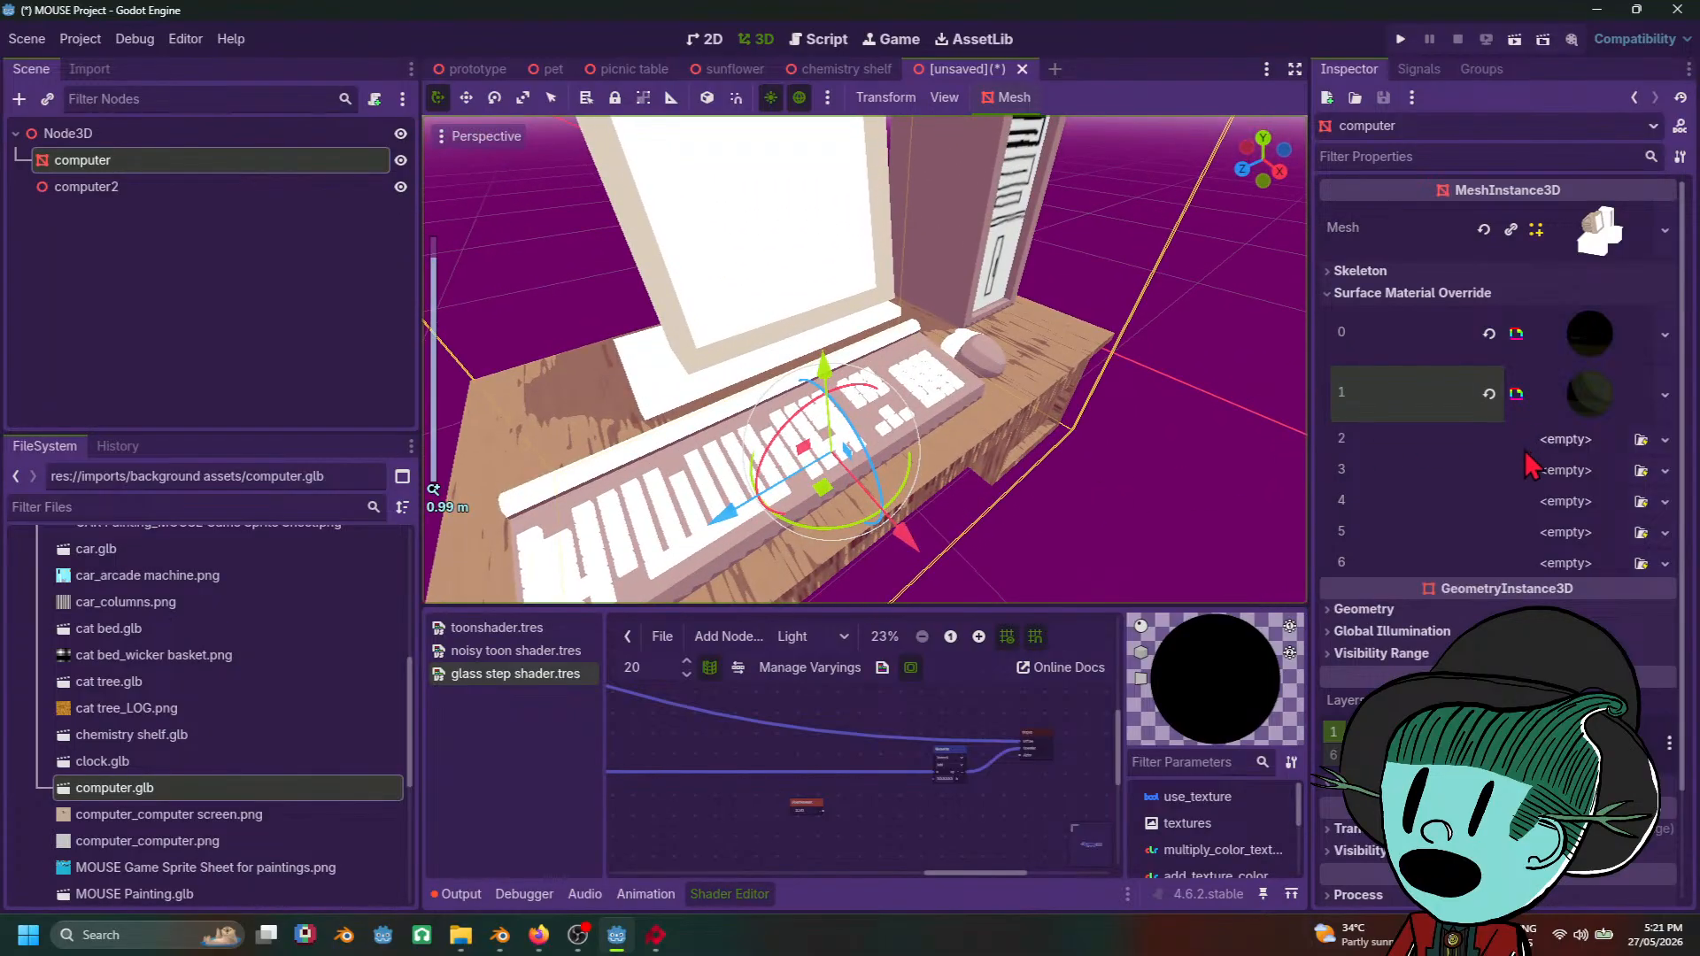
pyautogui.click(1576, 443)
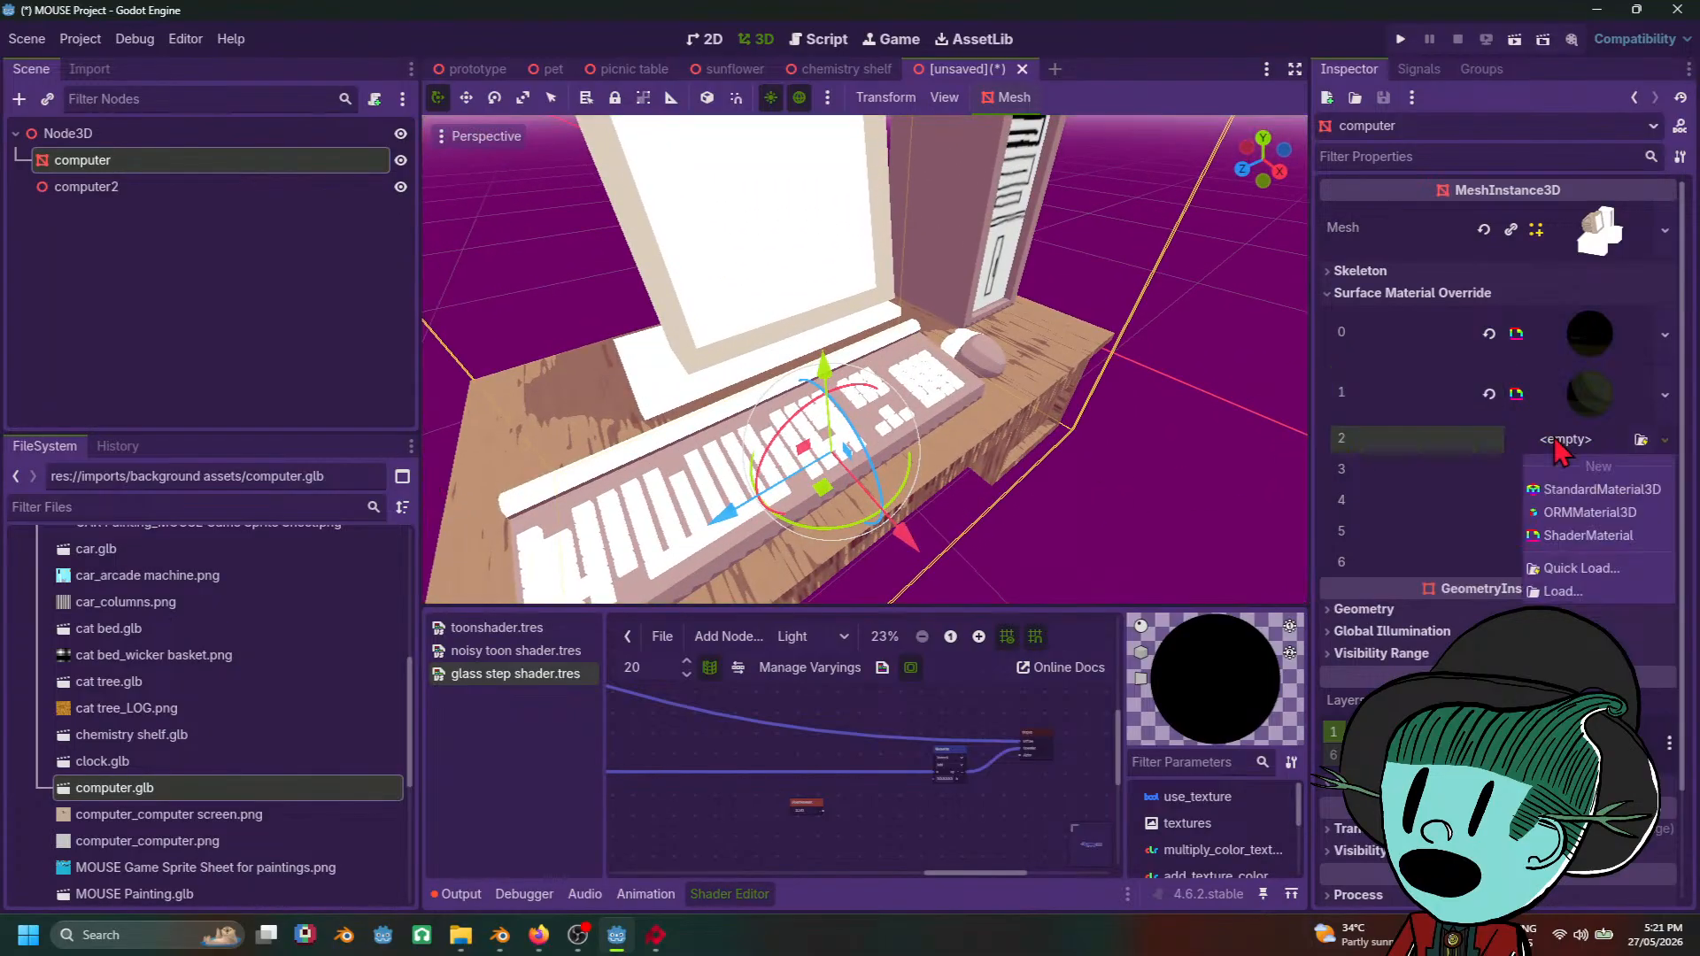
pyautogui.click(1588, 536)
pyautogui.scroll(-4, 1039, 469)
pyautogui.moveTo(1039, 469); pyautogui.dragTo(1032, 448, button='middle')
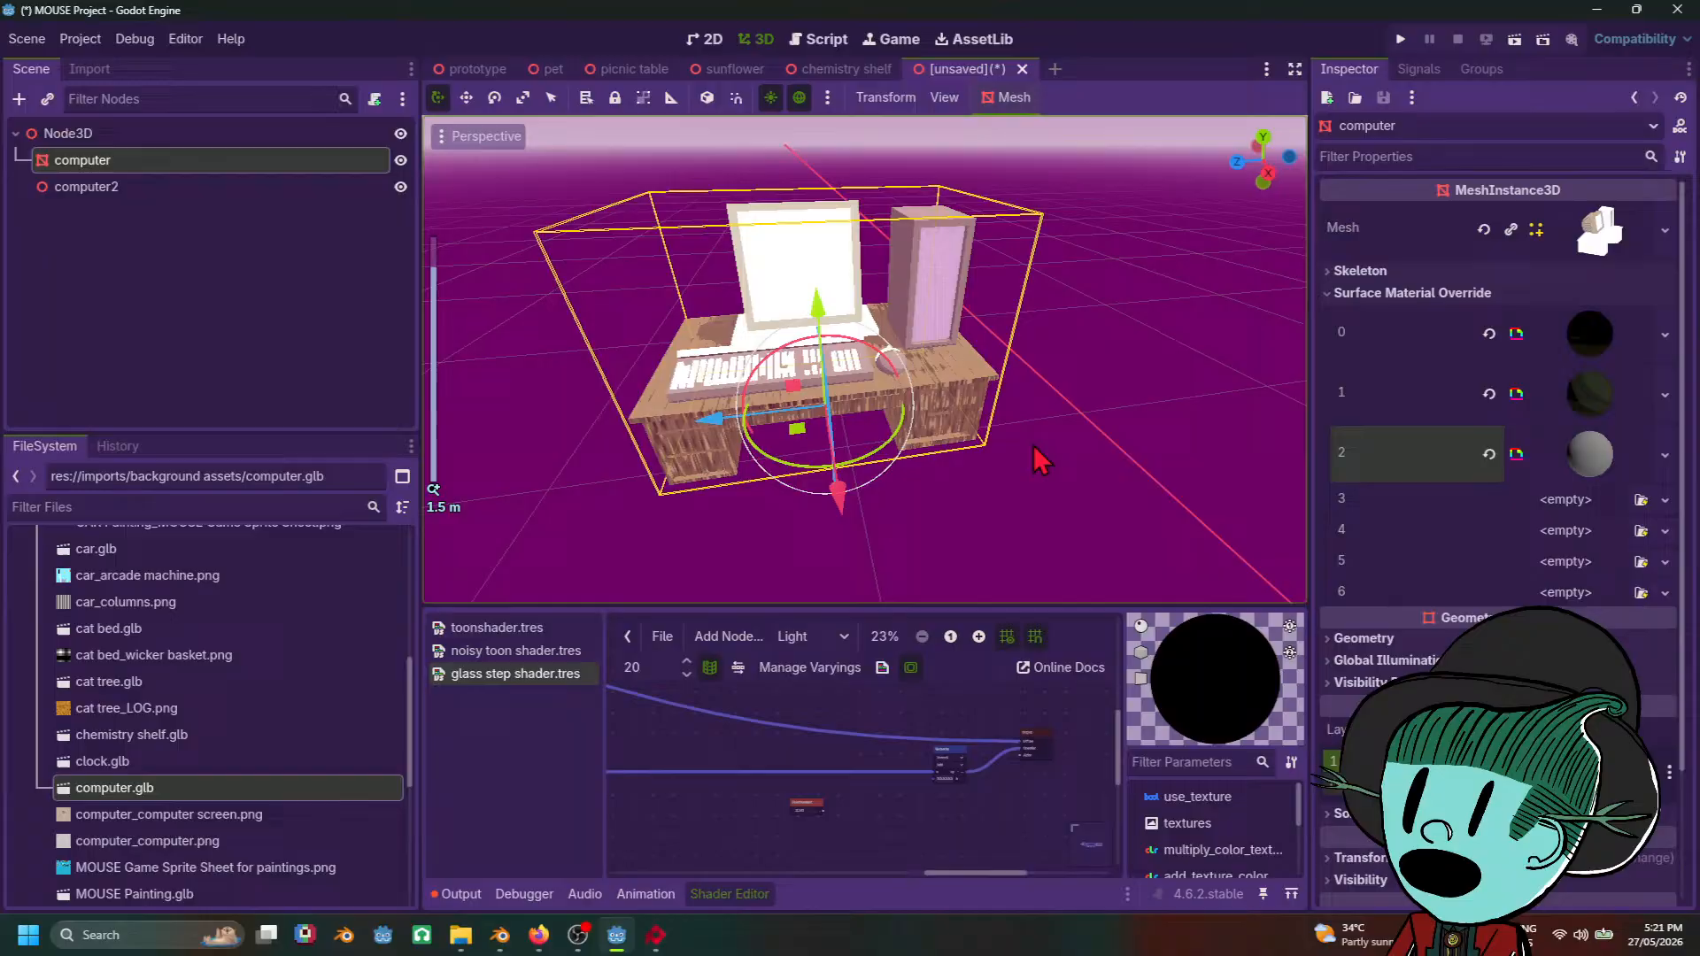
# Step: Load glass step shader.tres as the shader of the slot 2 ShaderMaterial
pyautogui.click(1592, 465)
pyautogui.click(1665, 454)
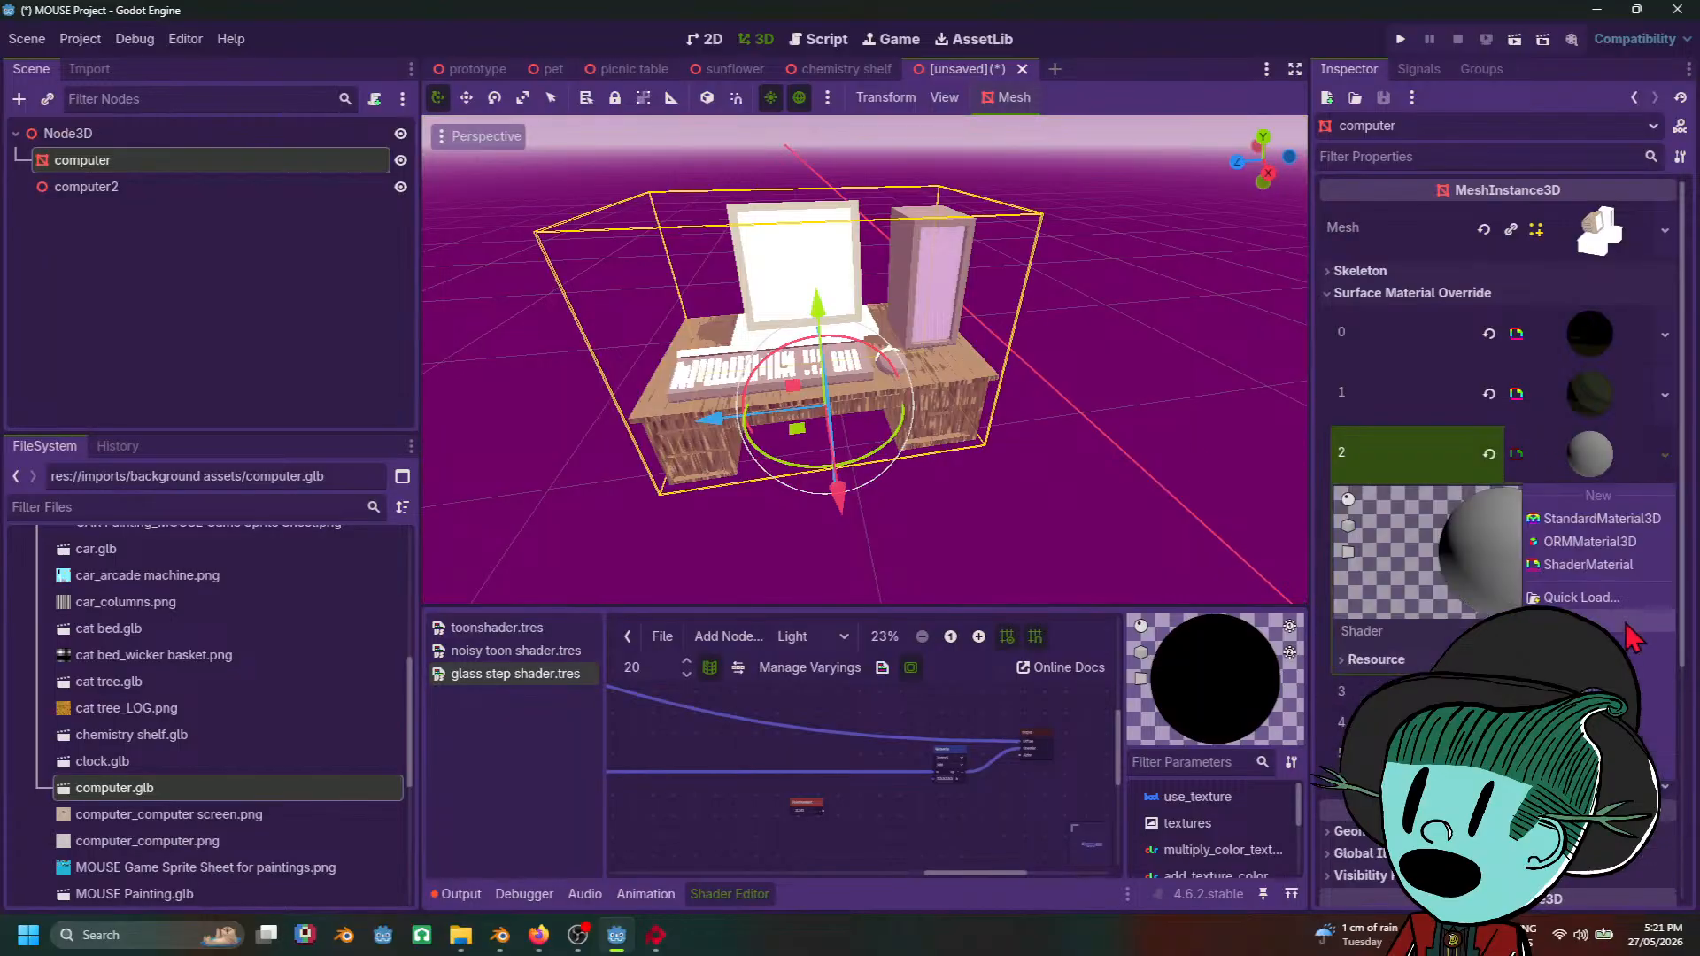
pyautogui.click(1600, 571)
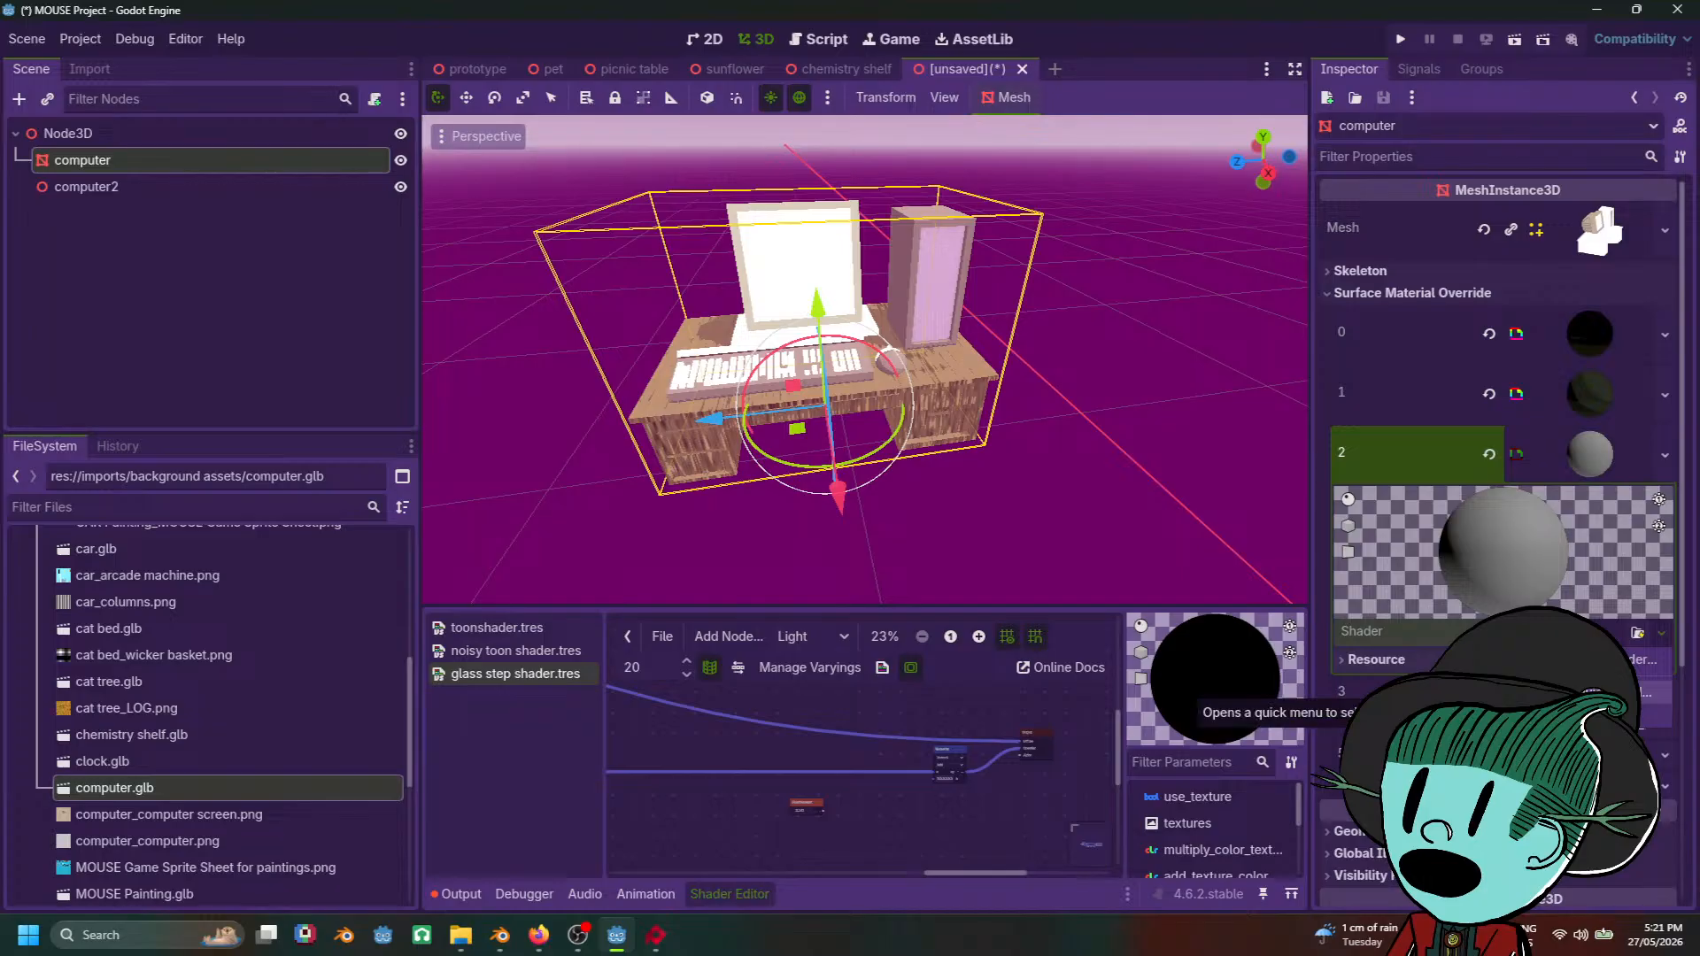
pyautogui.click(1638, 632)
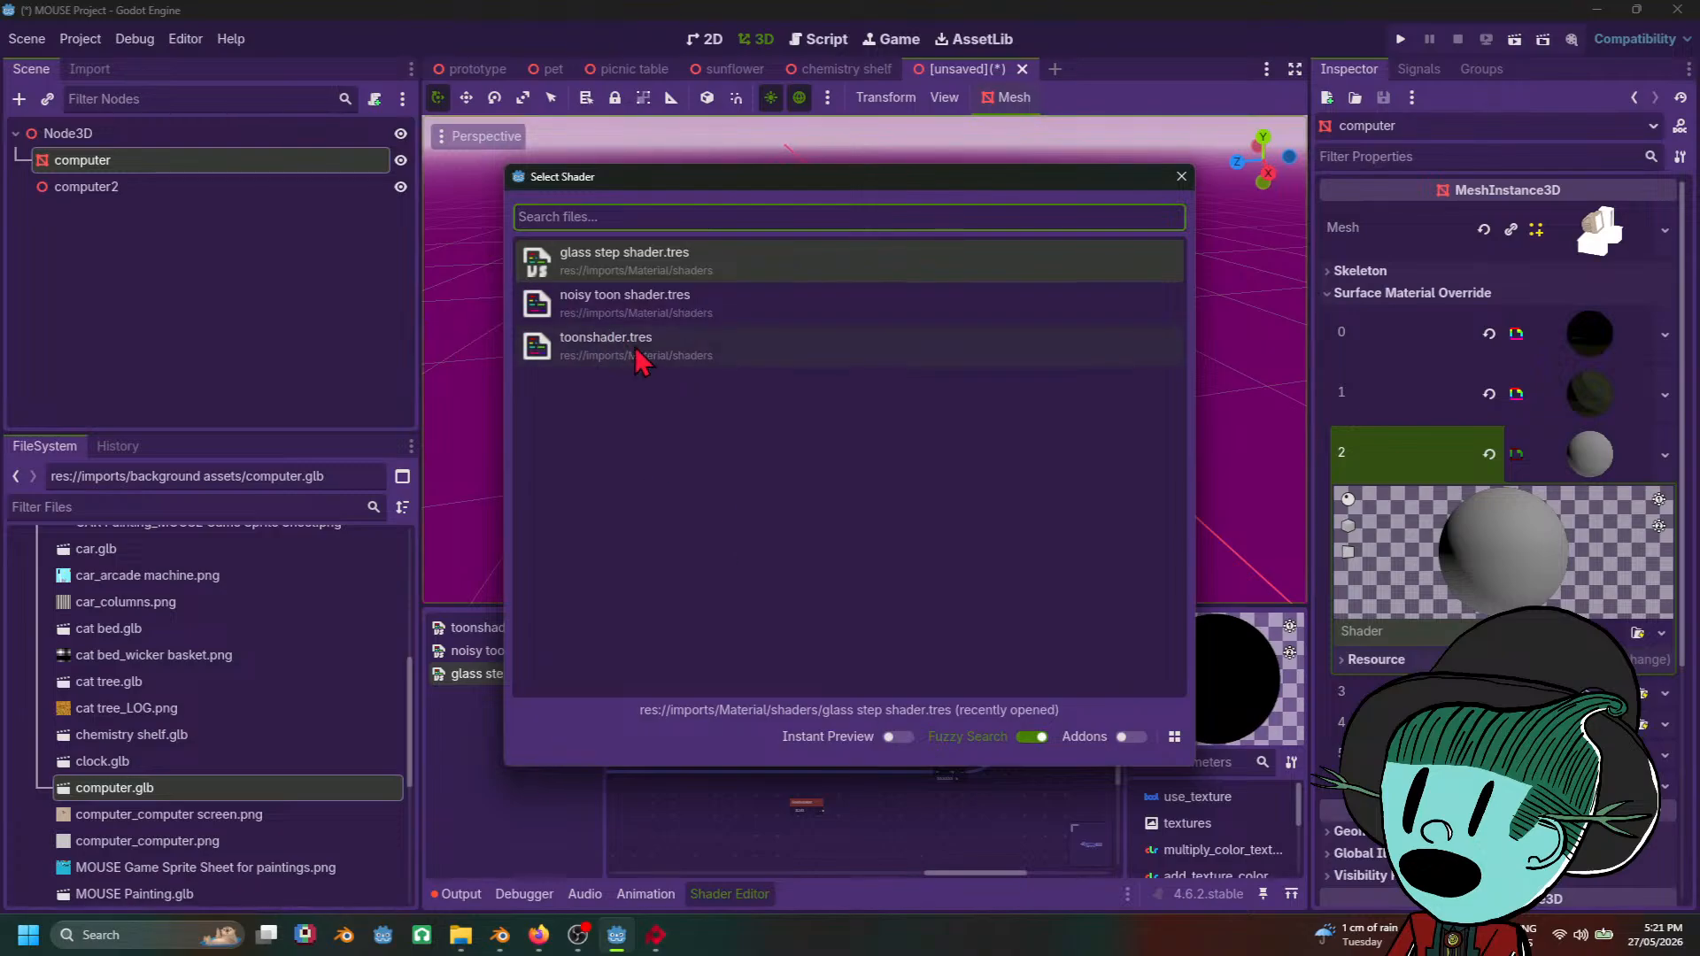
pyautogui.click(709, 259)
pyautogui.moveTo(1118, 459); pyautogui.dragTo(1031, 438, button='middle')
pyautogui.scroll(7, 1031, 438)
# Step: Enable Use Texture on the slot 2 material and load computer_computer.png from the background assets folder as its texture
pyautogui.click(1547, 632)
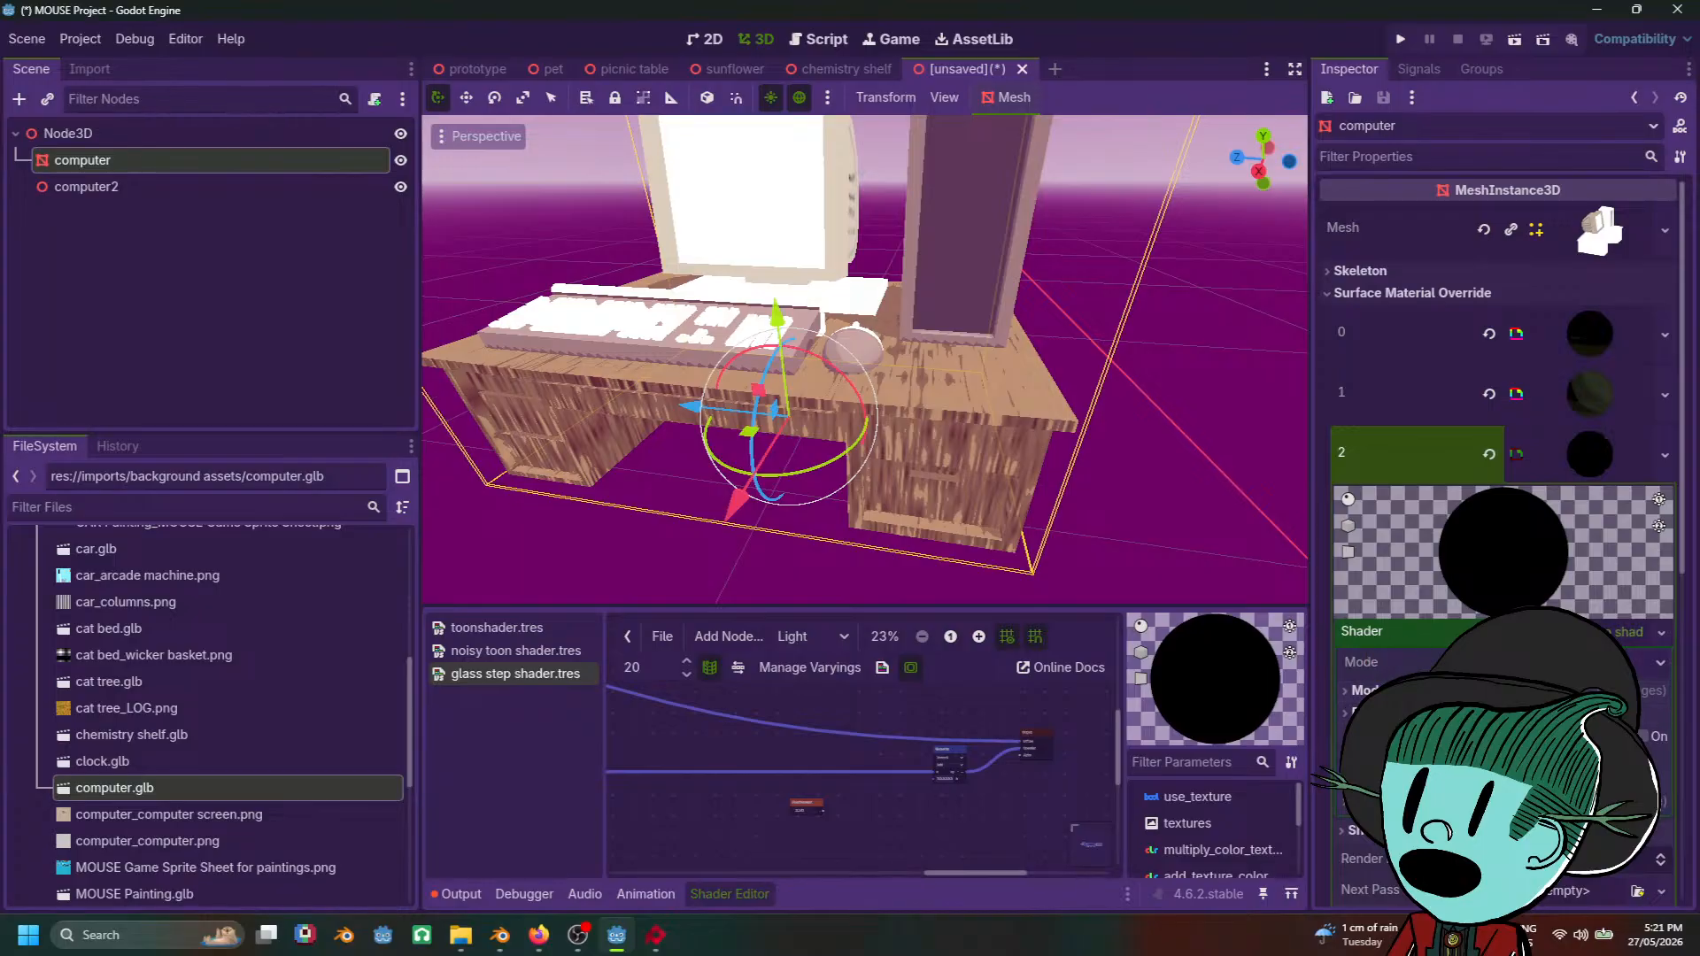
pyautogui.scroll(-3, 1504, 443)
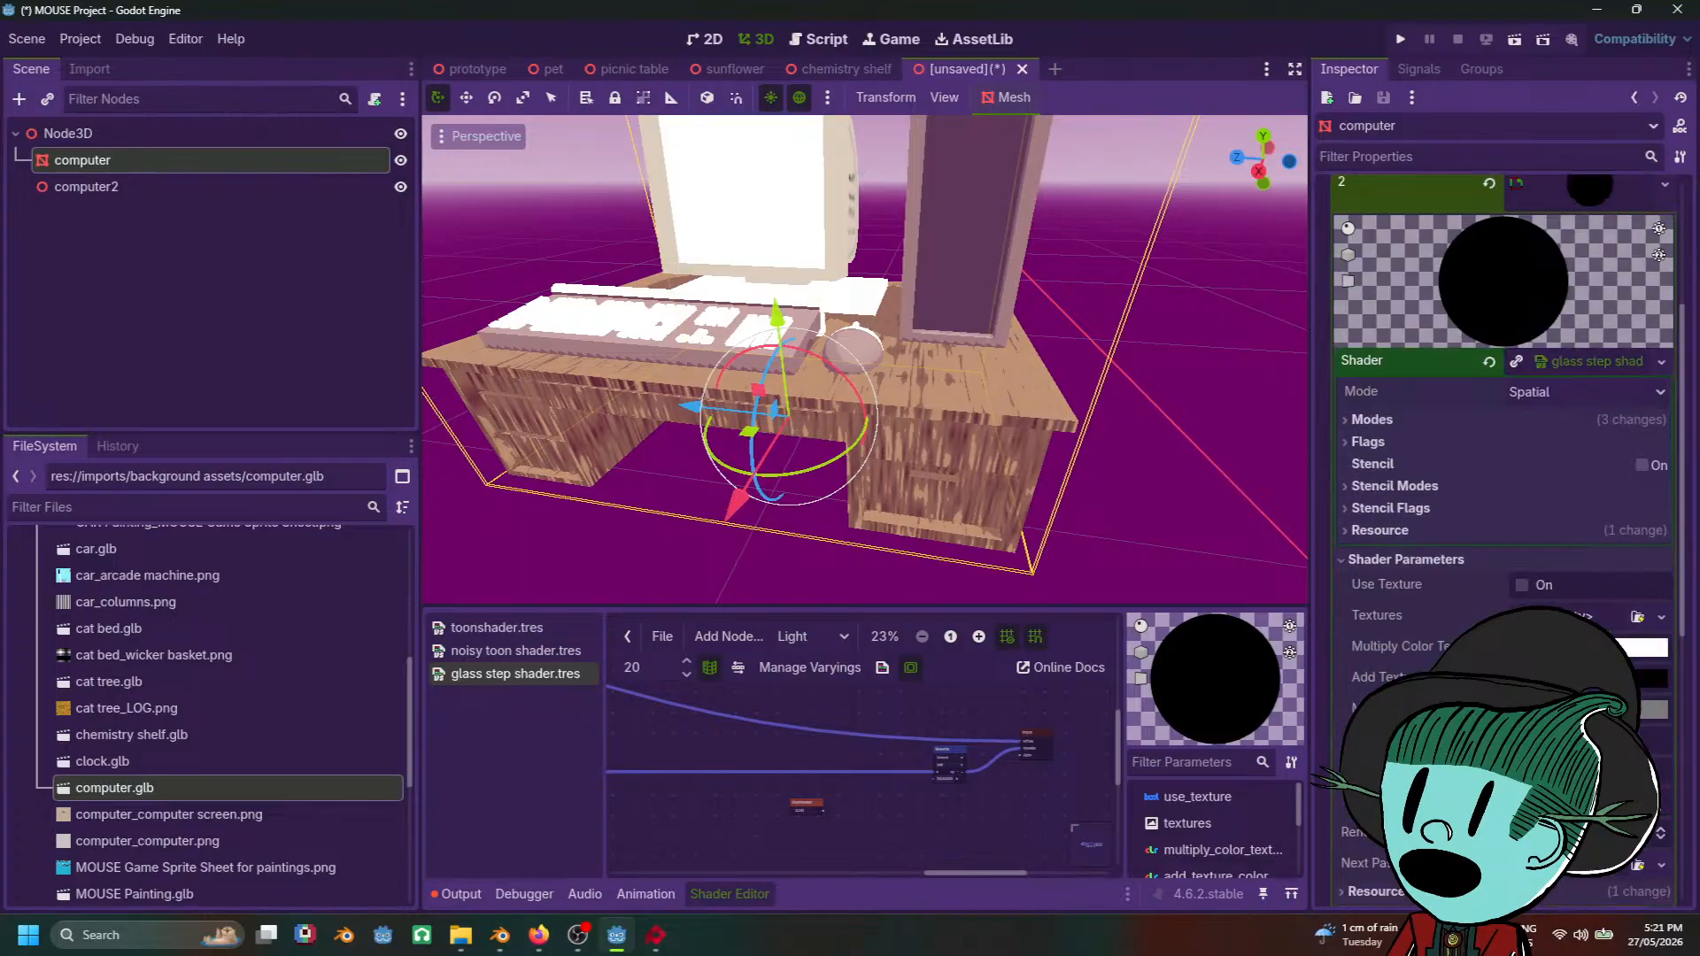
pyautogui.click(1522, 586)
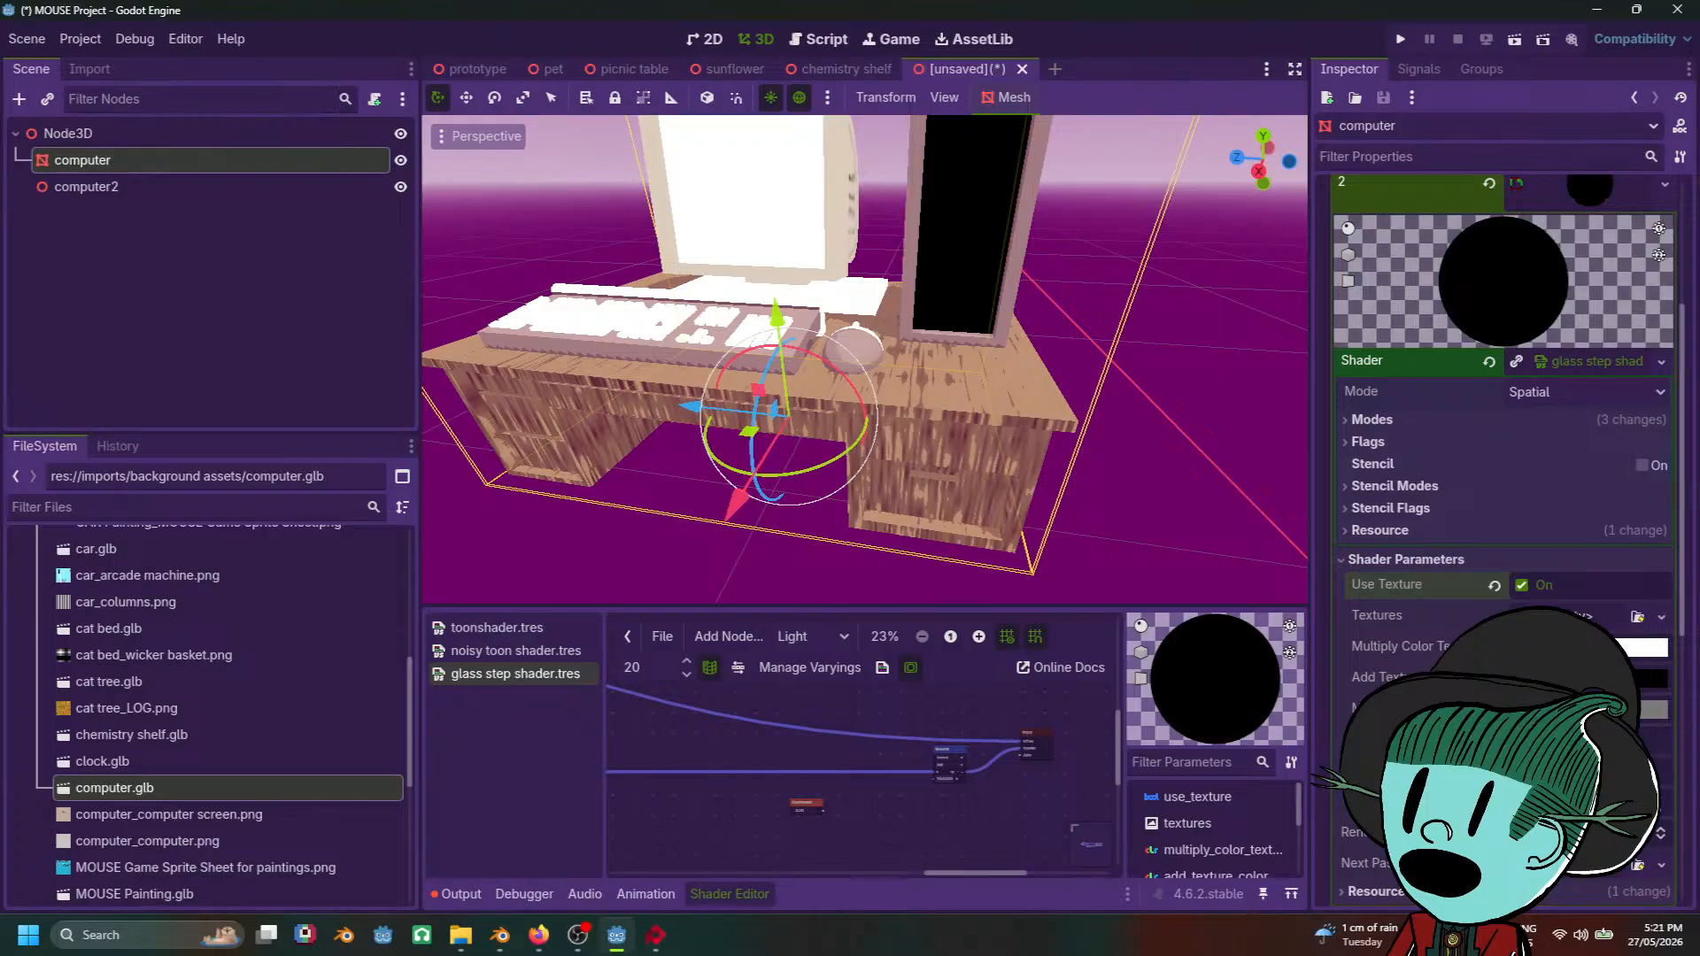
pyautogui.click(1582, 617)
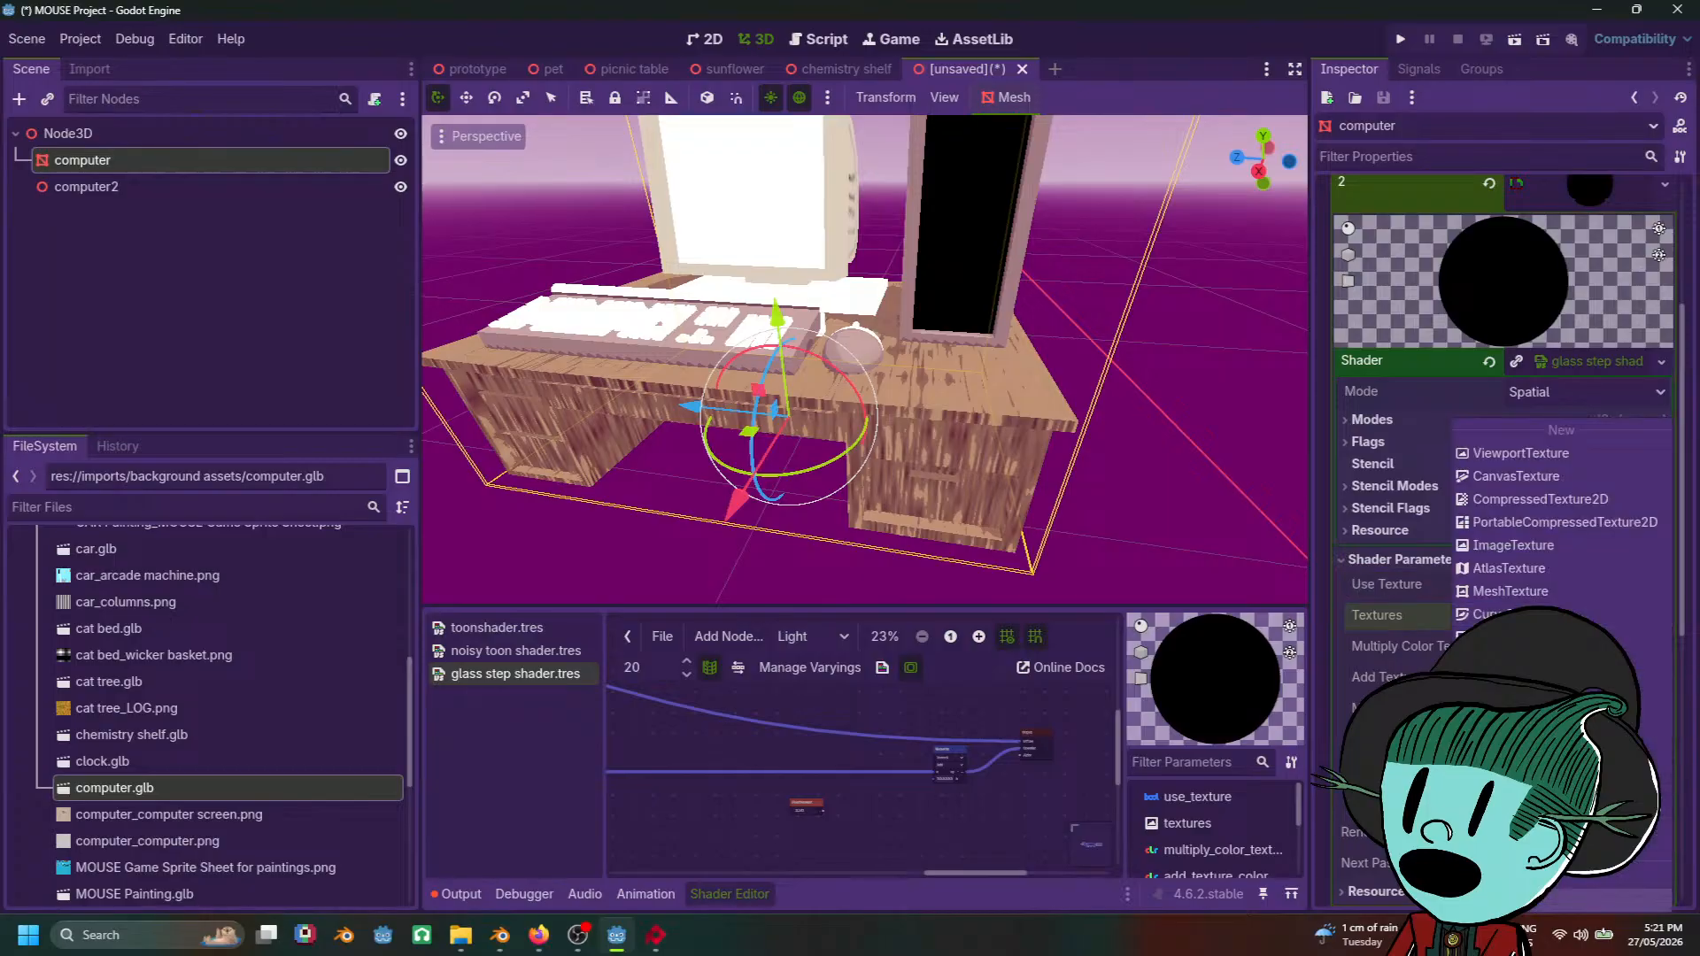
pyautogui.click(1581, 902)
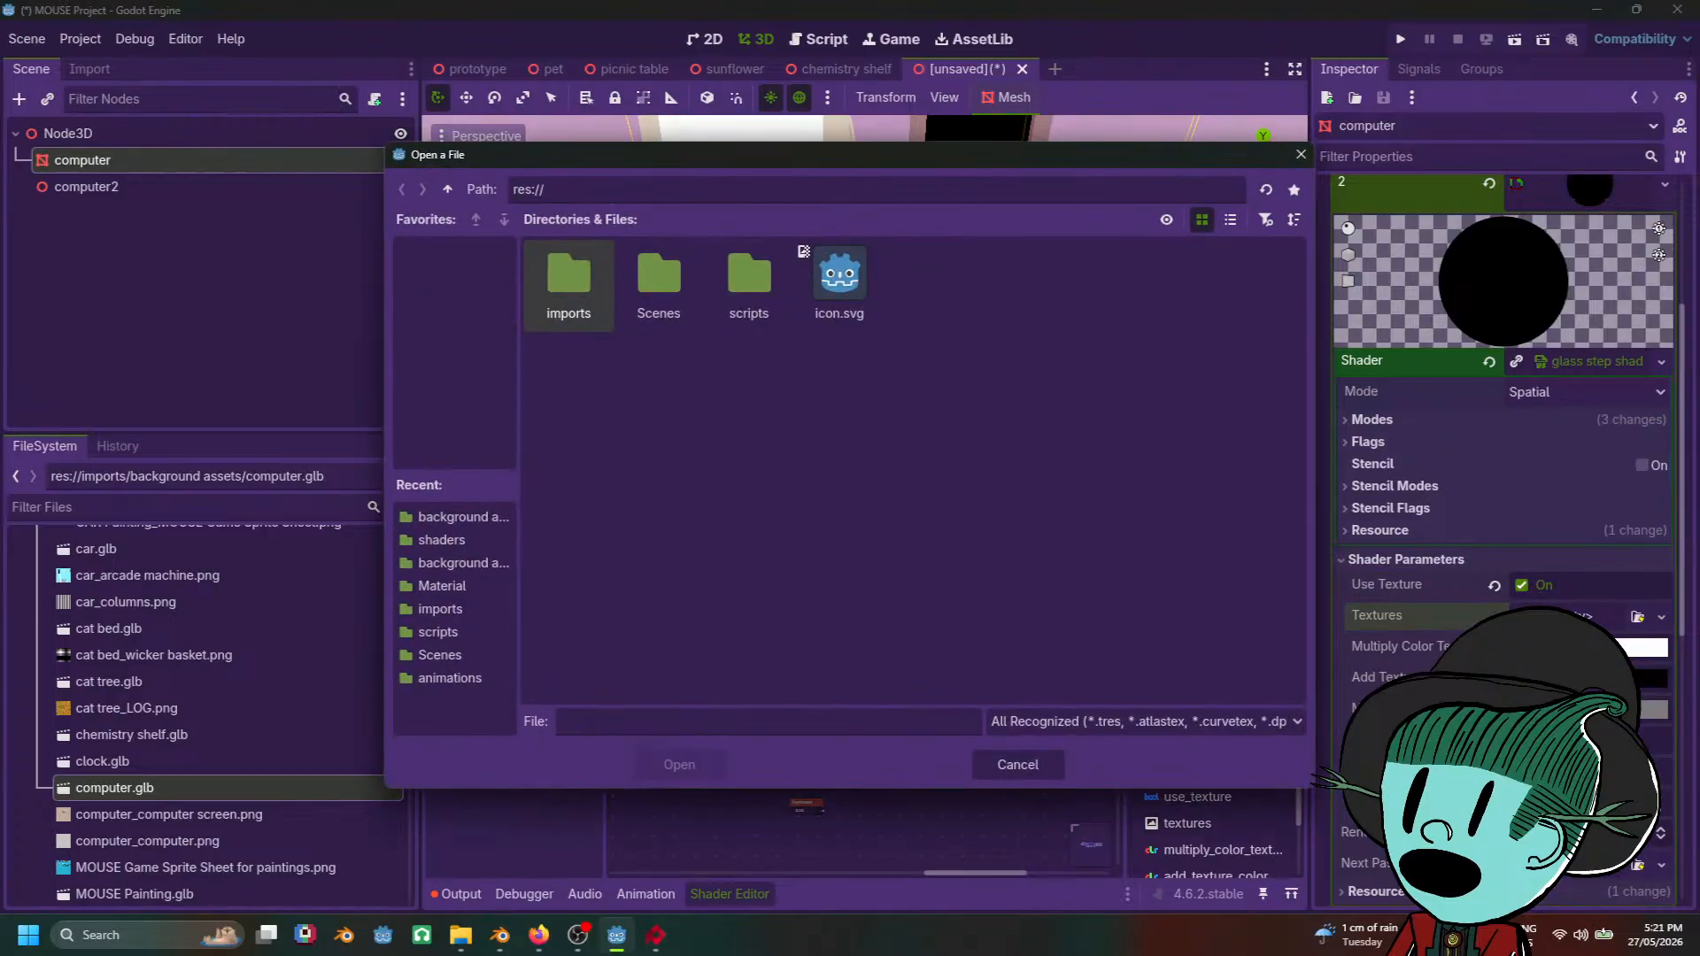
pyautogui.click(447, 610)
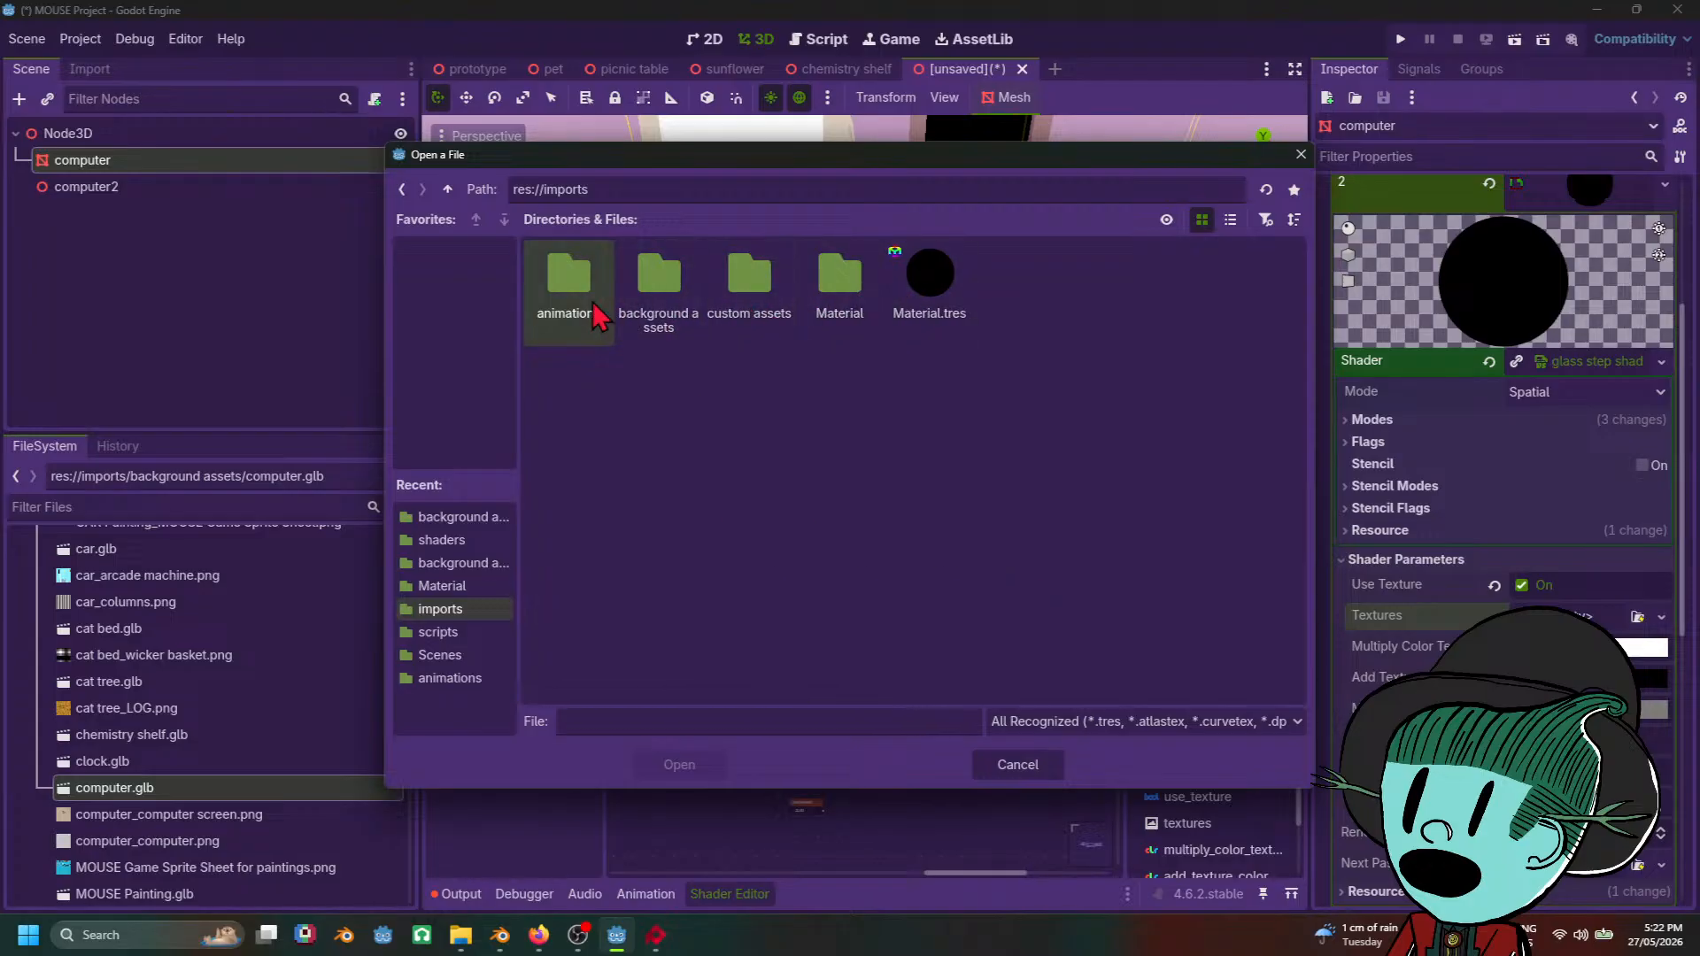
pyautogui.click(644, 314)
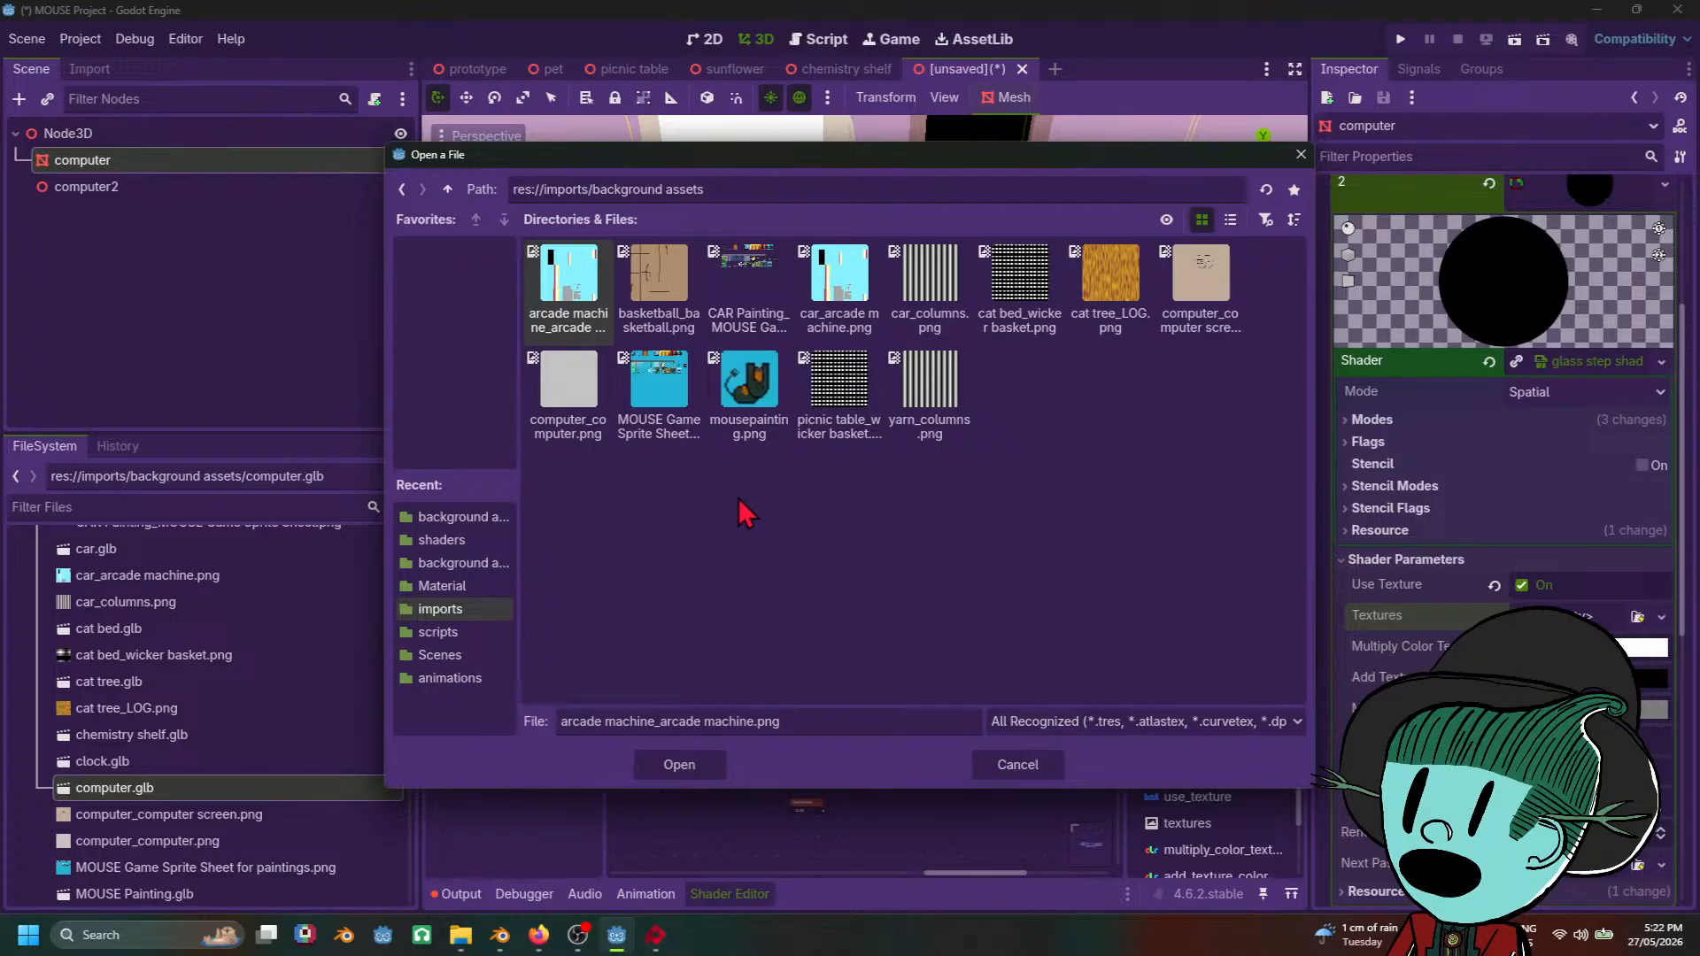
pyautogui.doubleClick(567, 381)
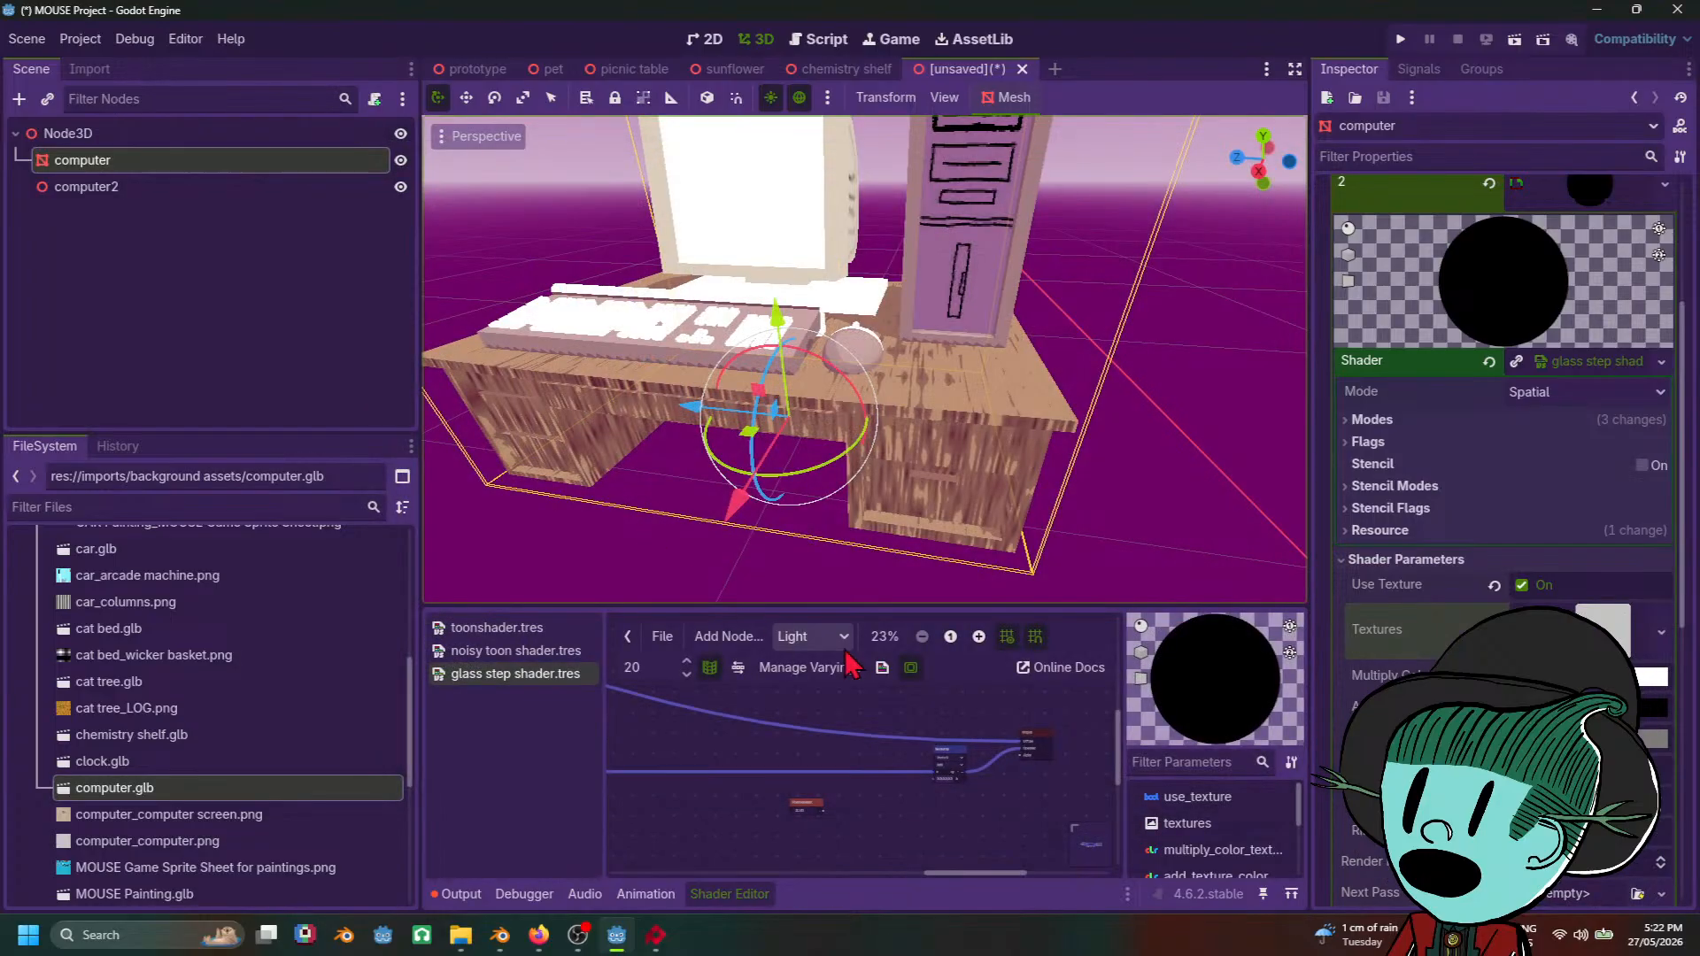
# Step: Inspect the tower's textured front panel and set the slot 2 material's Add Texture Color to a grey of value 54
pyautogui.scroll(-4, 1047, 443)
pyautogui.scroll(5, 948, 416)
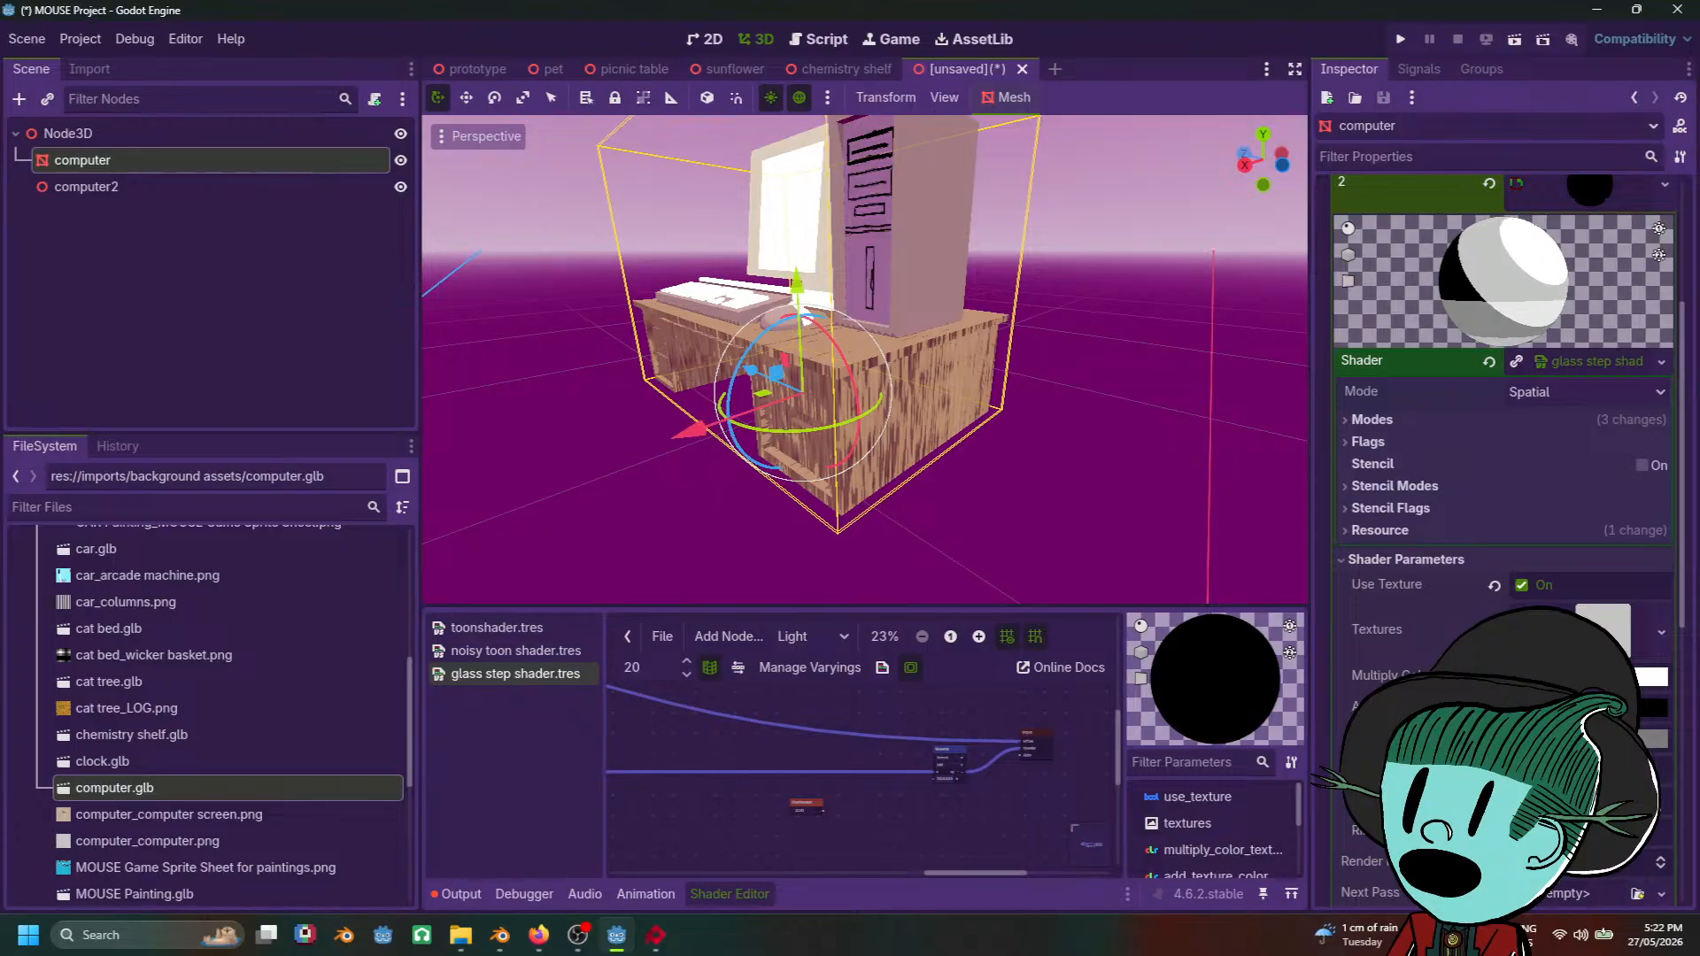
pyautogui.scroll(-3, 943, 437)
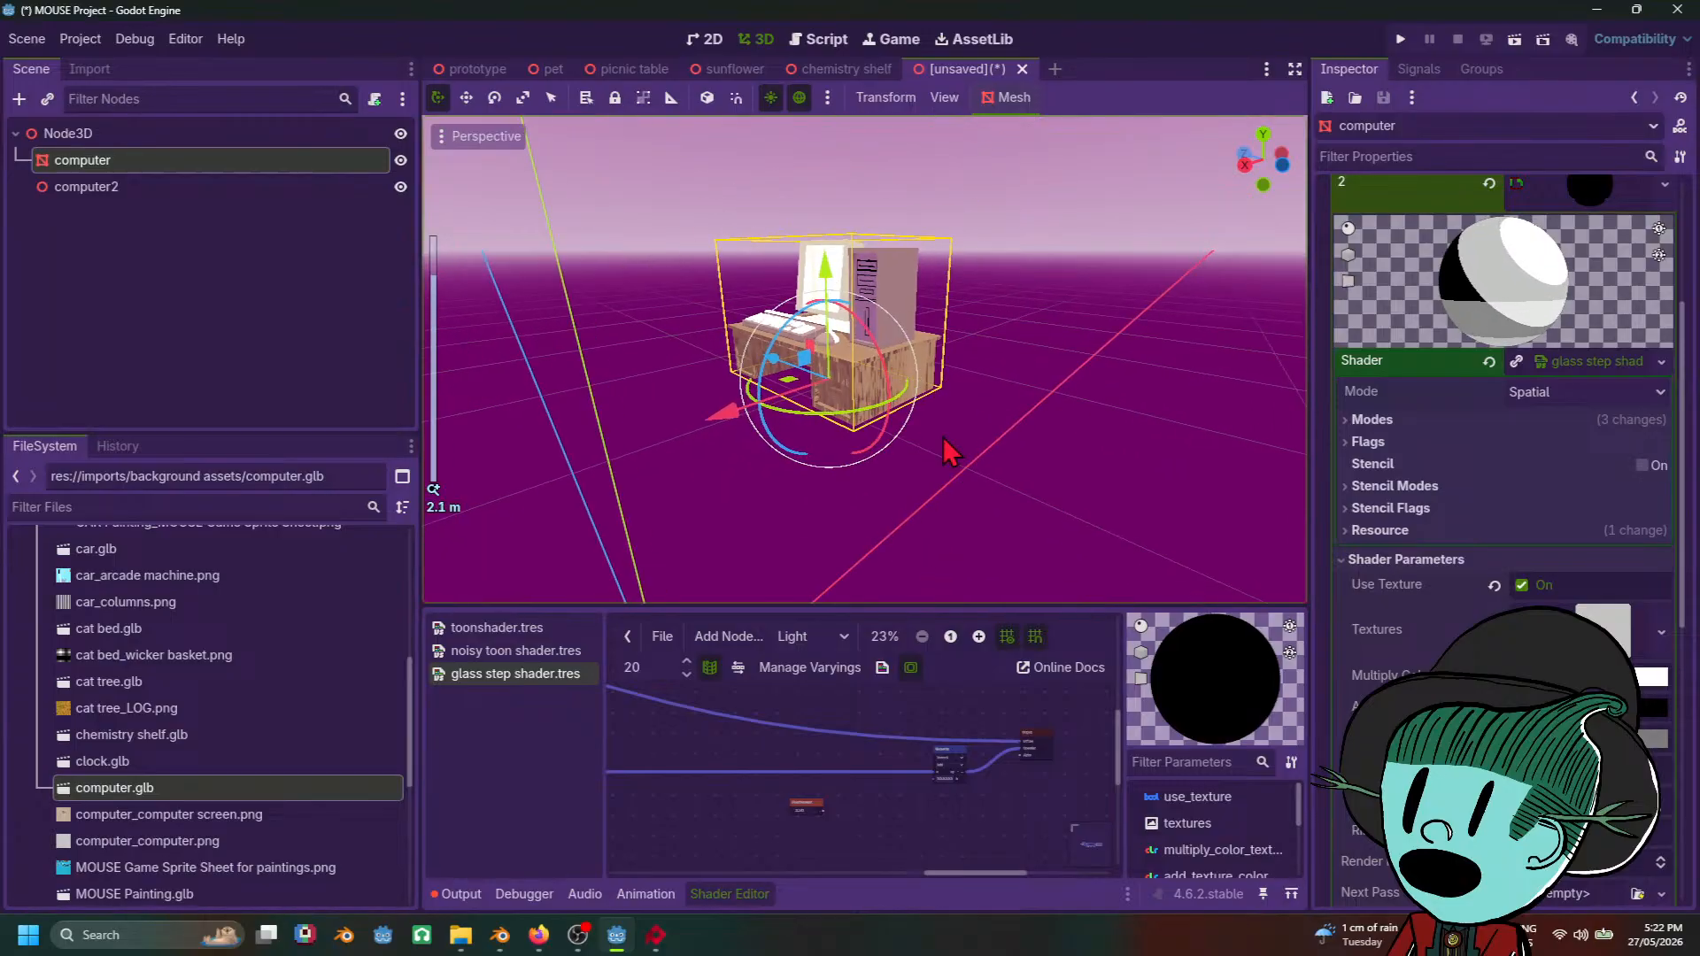
pyautogui.moveTo(943, 437); pyautogui.dragTo(1137, 474, button='middle')
pyautogui.scroll(4, 1095, 458)
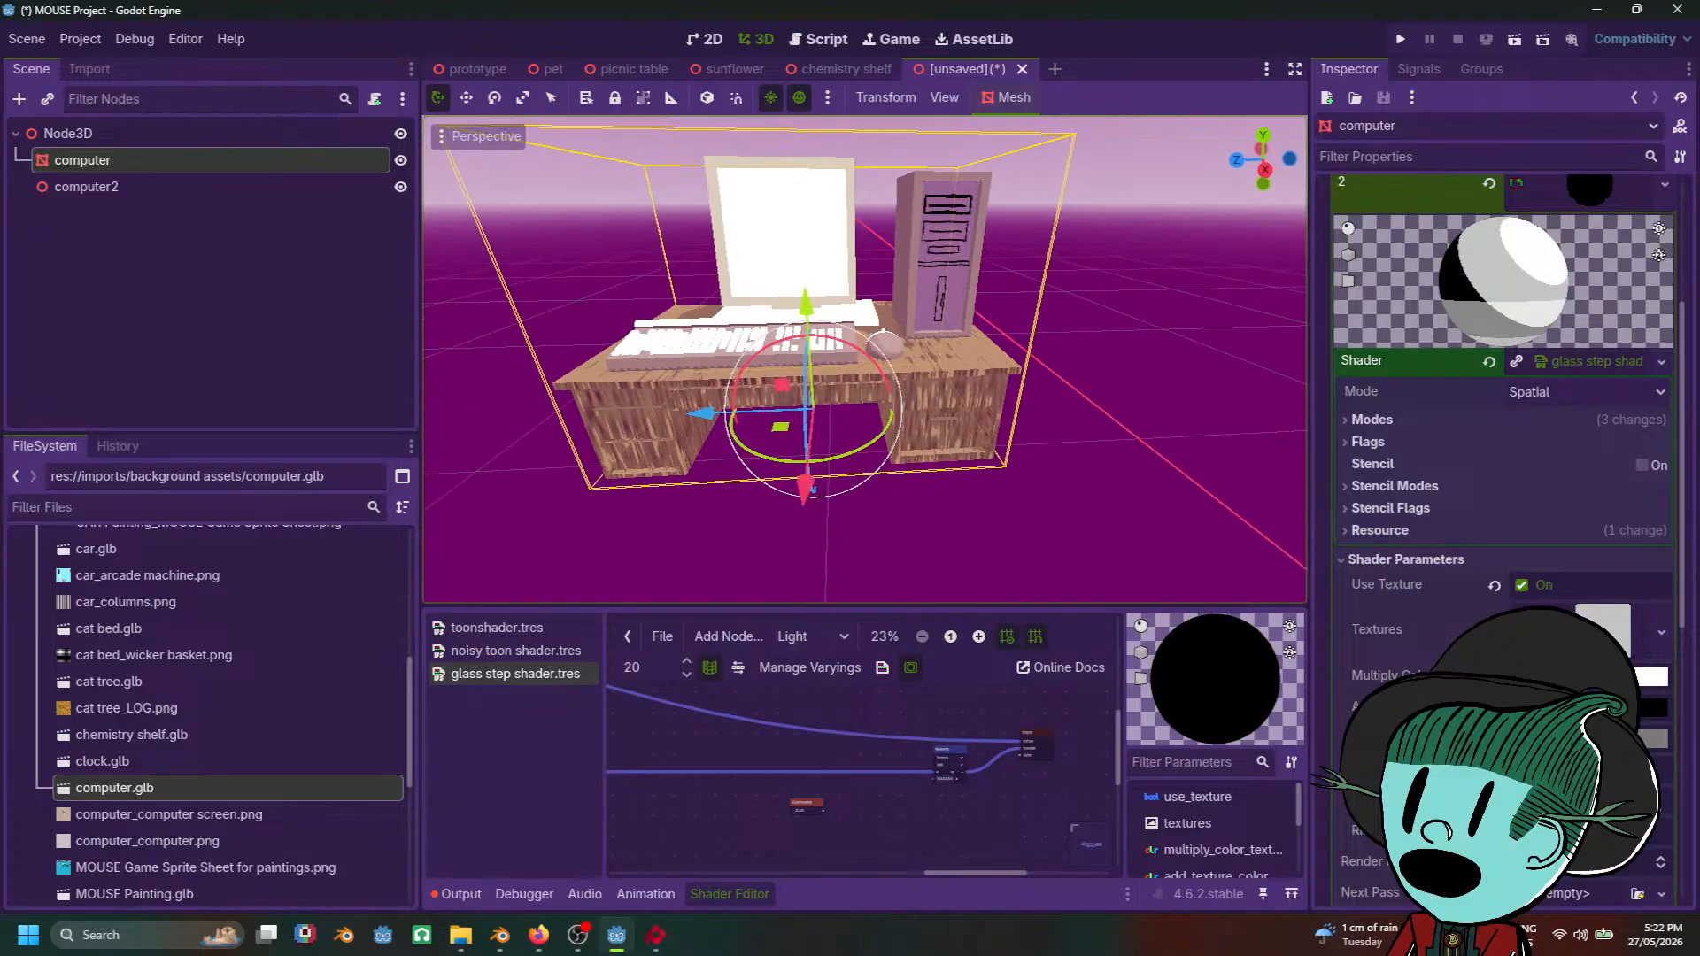
pyautogui.click(1652, 708)
pyautogui.moveTo(1674, 354); pyautogui.dragTo(1679, 251)
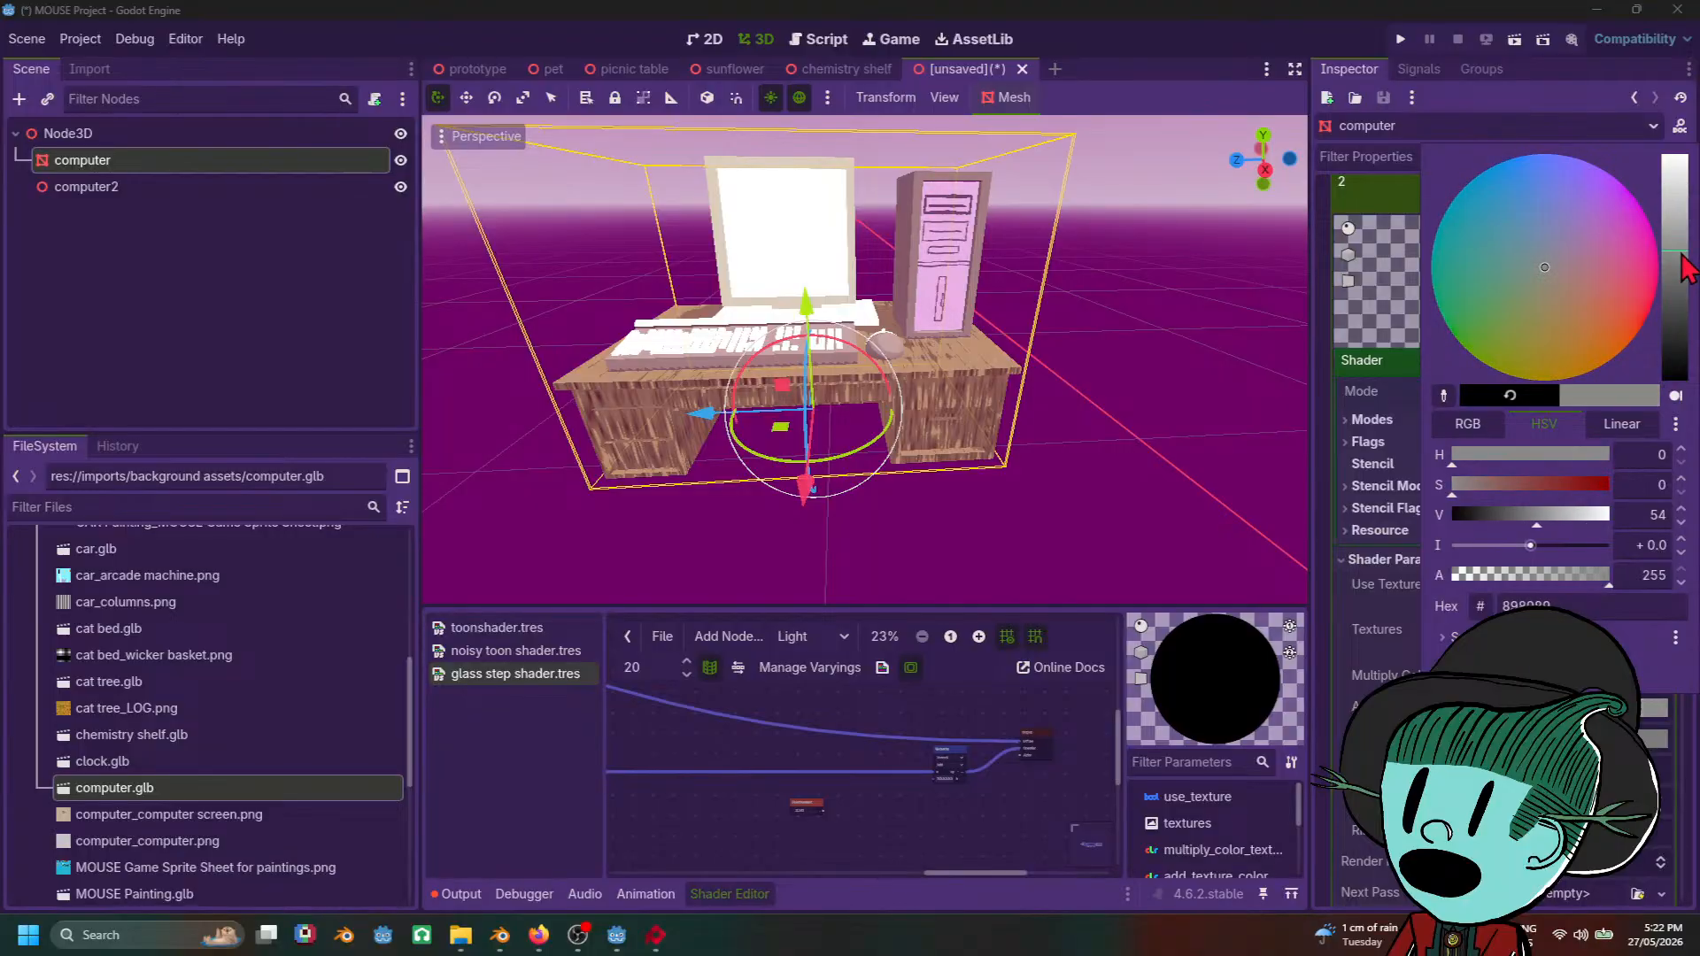
pyautogui.click(1358, 660)
# Step: Try the slot 2 material's Multiply Color Texture at full white, ffffff, and check the tower front from another angle
pyautogui.click(1651, 677)
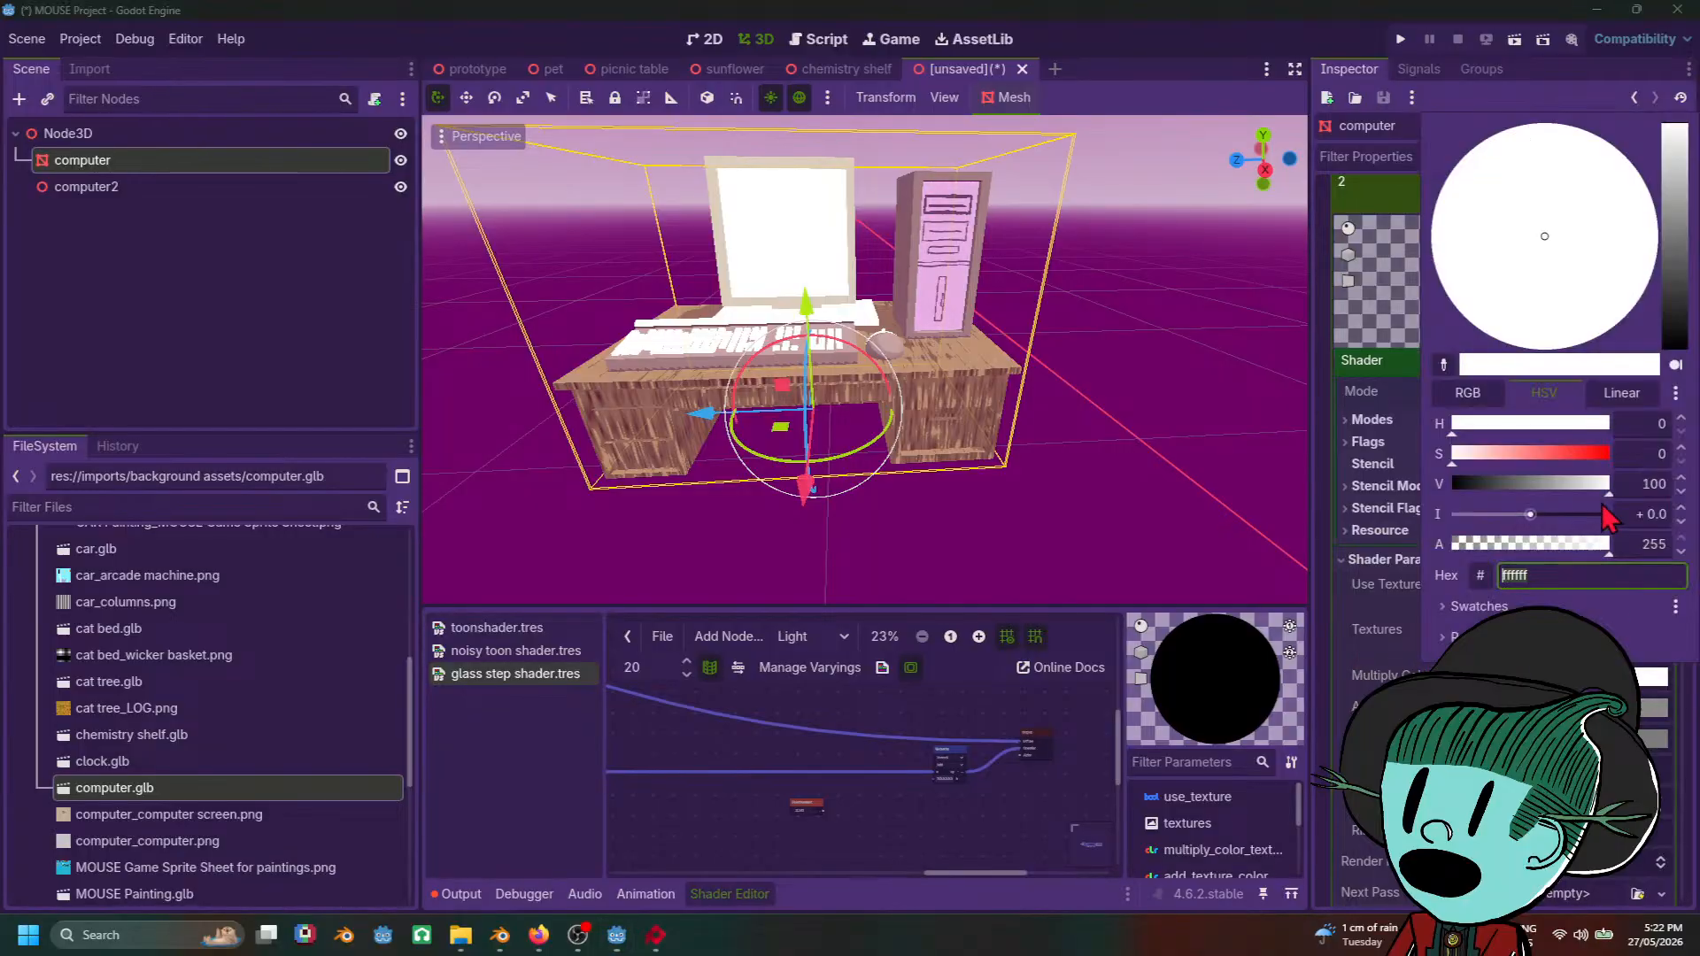
pyautogui.moveTo(1673, 181); pyautogui.dragTo(1673, 128)
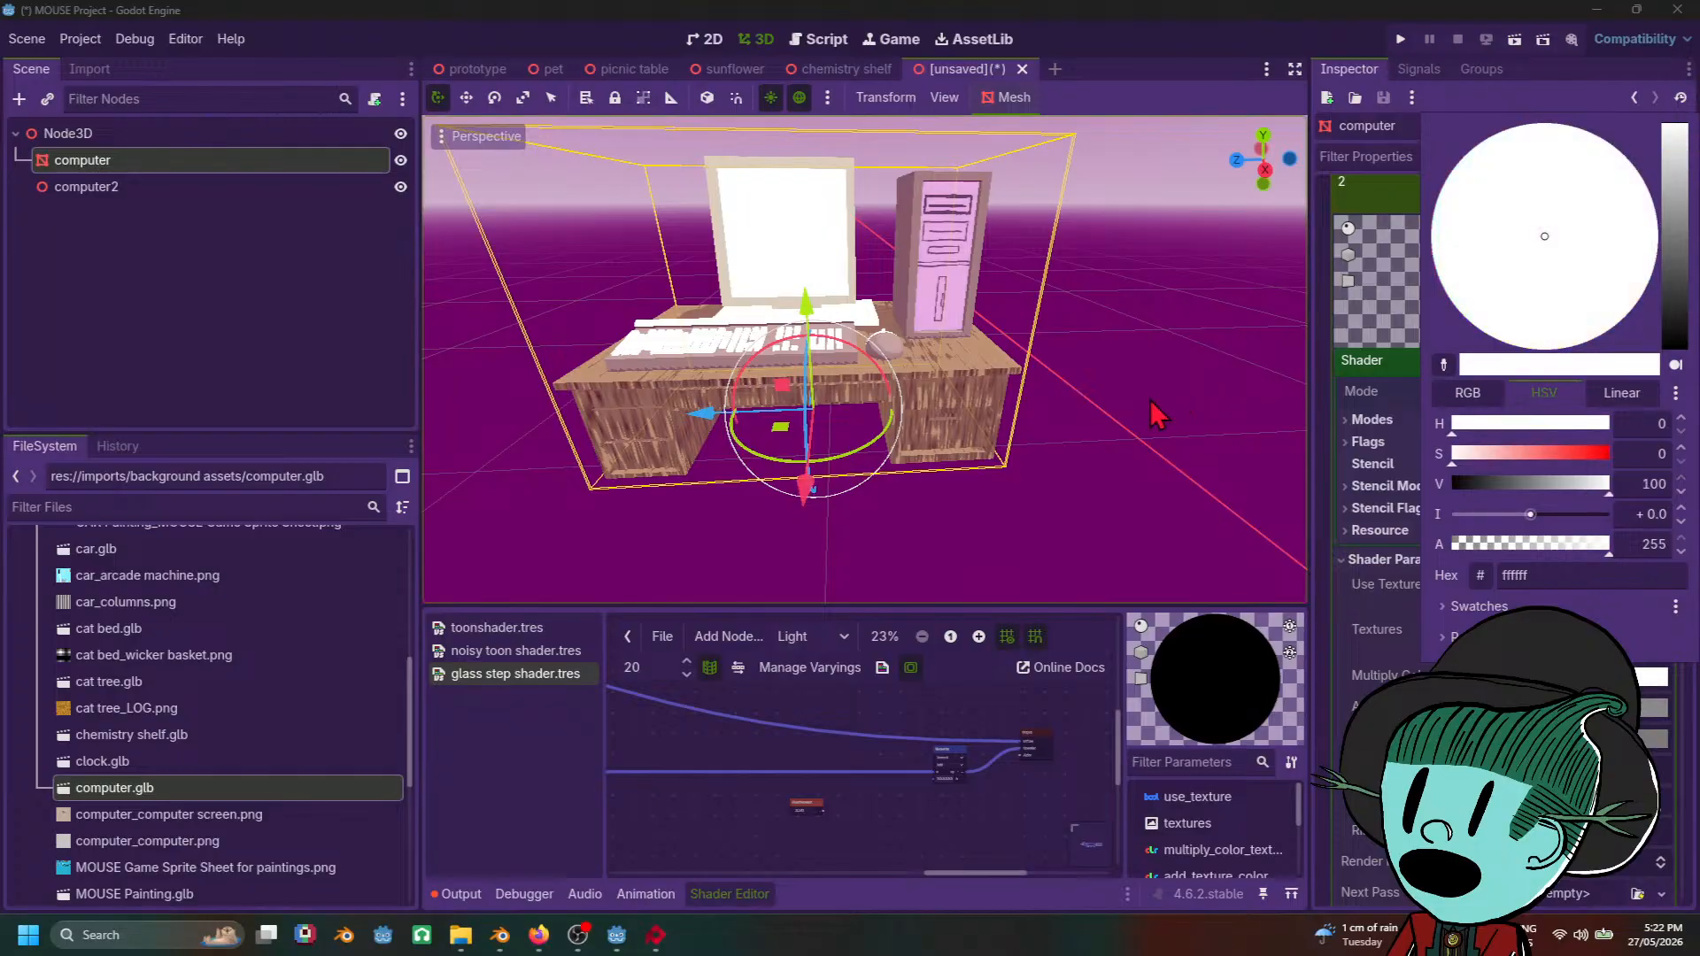
pyautogui.click(1146, 408)
pyautogui.scroll(-2, 1057, 354)
pyautogui.moveTo(1058, 354); pyautogui.dragTo(1107, 496, button='middle')
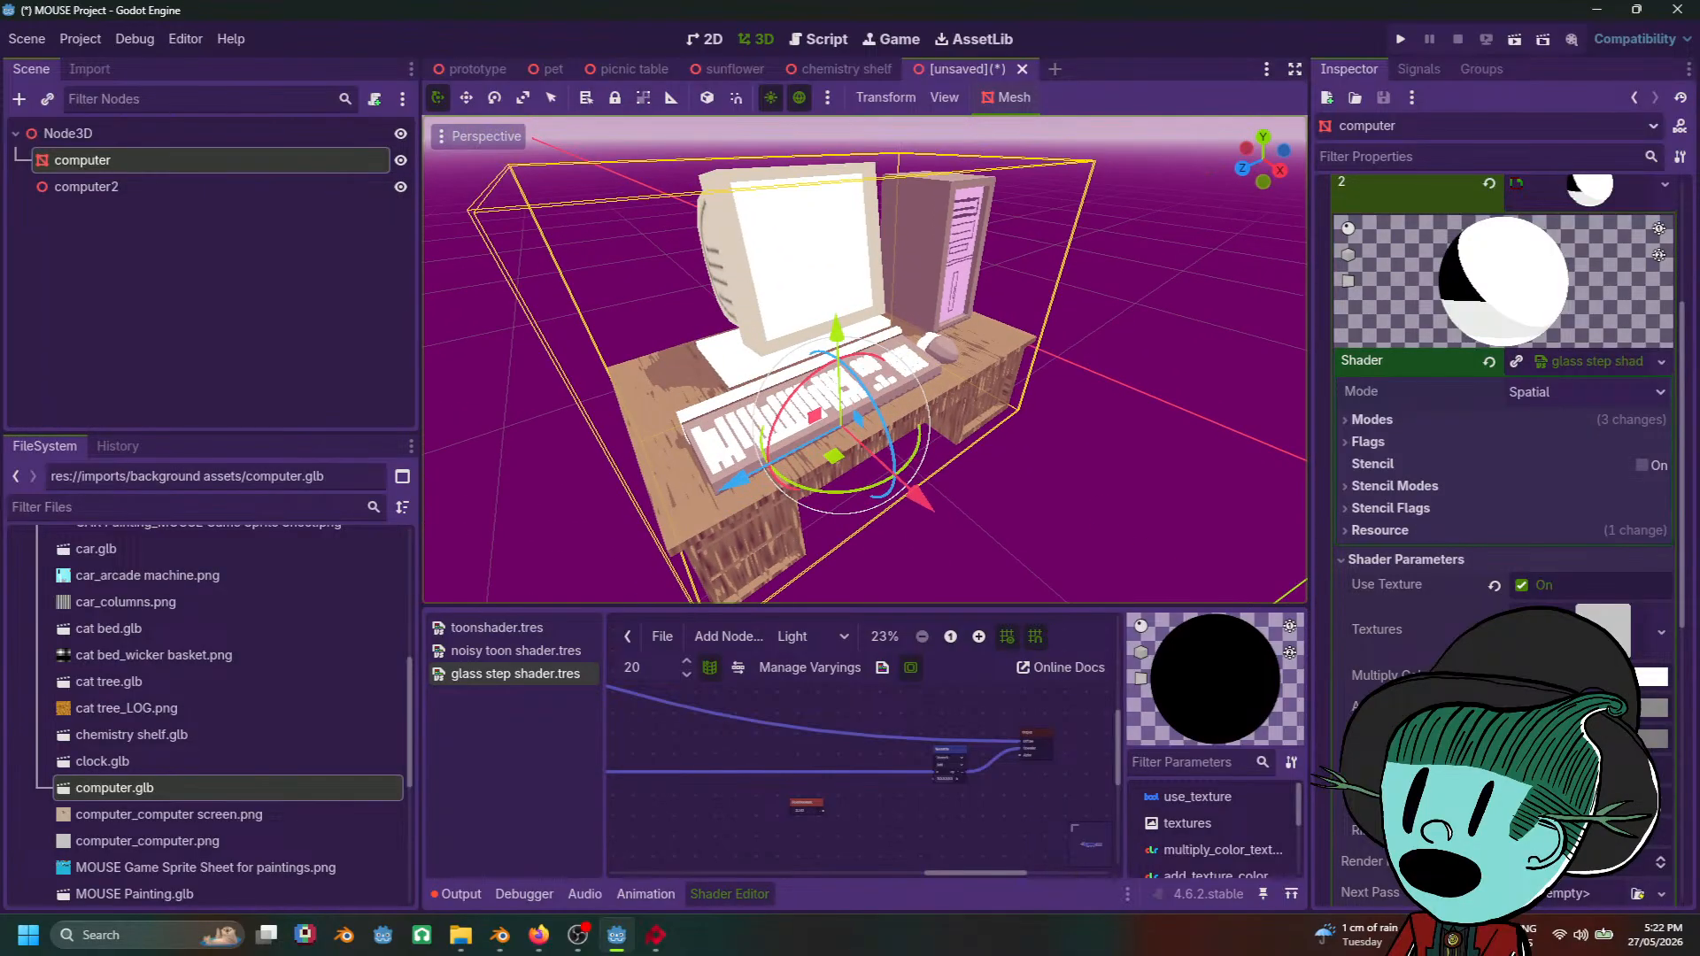
# Step: Try the slot 2 material's Multiply Color Texture at a crimson tint, ce3851
pyautogui.click(1651, 677)
pyautogui.click(1665, 258)
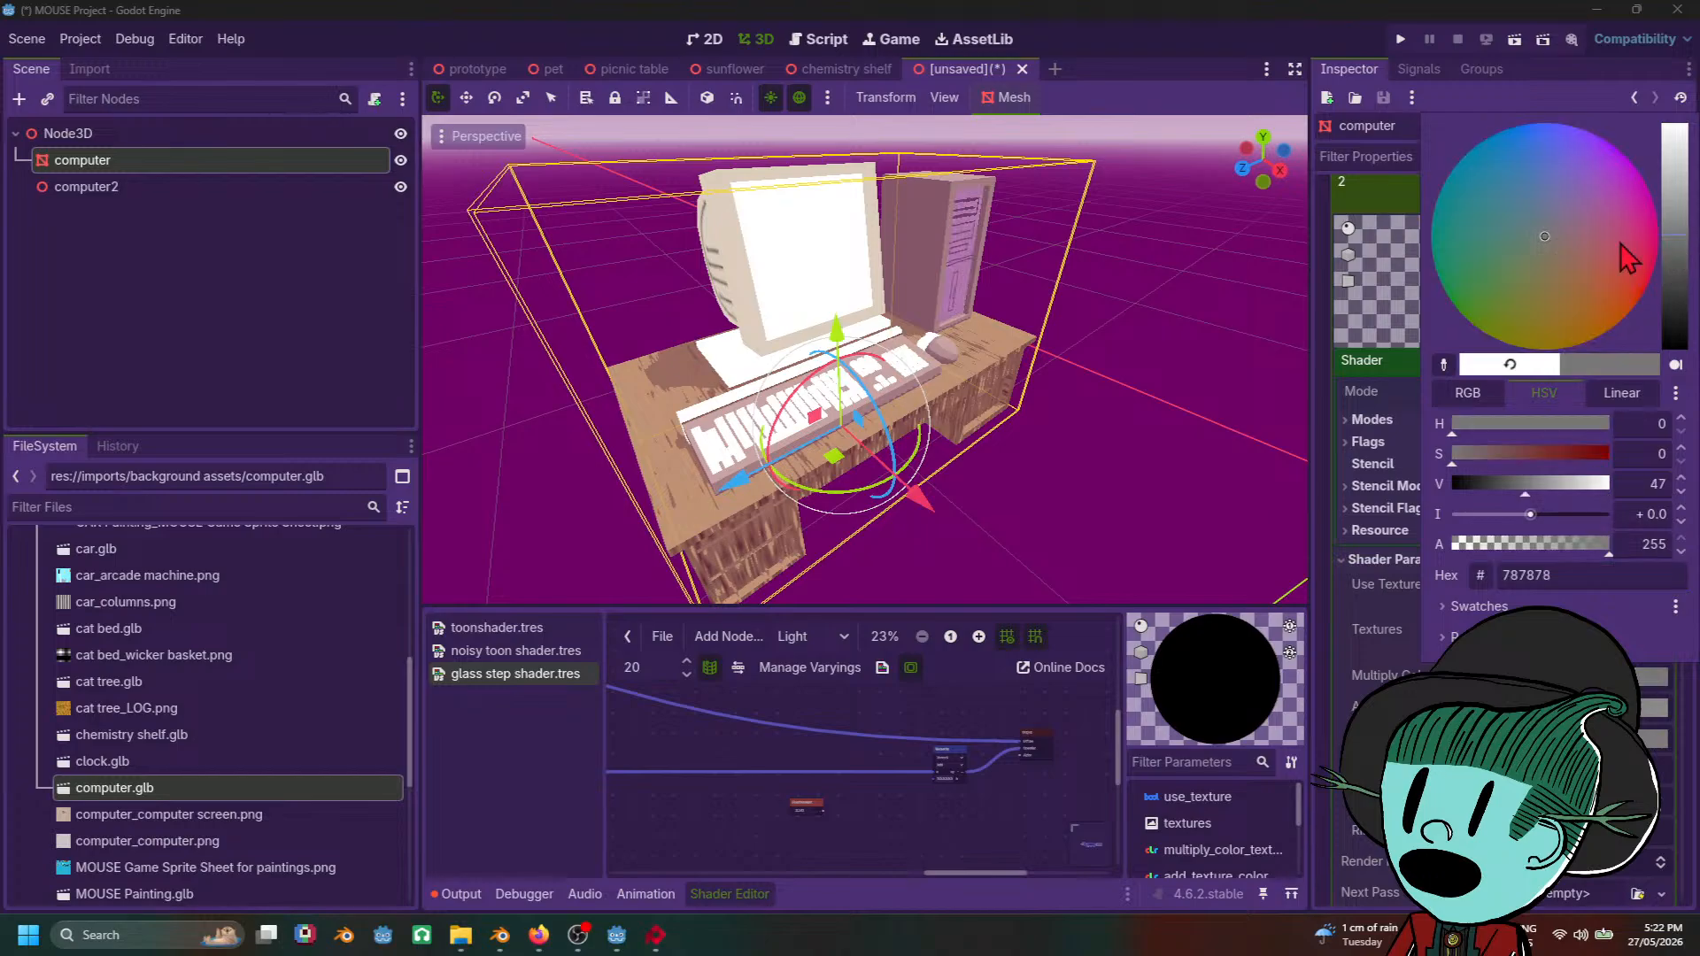
pyautogui.moveTo(1621, 255)
pyautogui.mouseDown()
pyautogui.moveTo(1605, 266)
pyautogui.moveTo(1636, 264)
pyautogui.mouseUp()
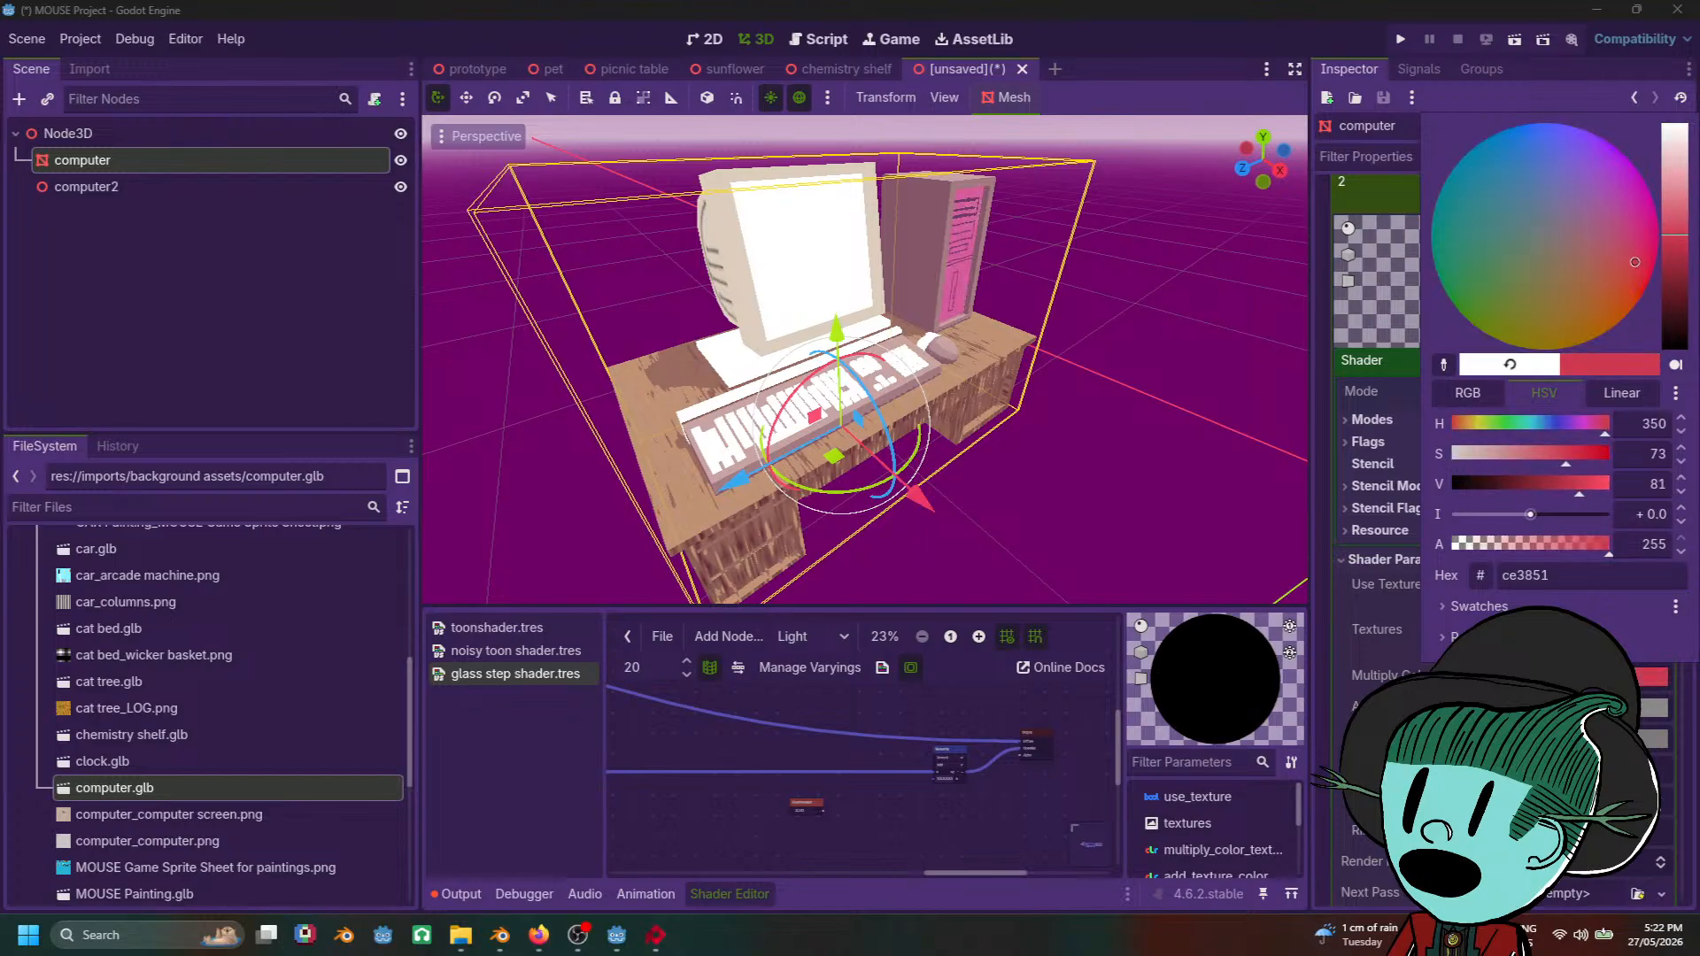
# Step: Set the slot 2 material's Add Texture Color to full white, ffffff, and check the tower front from another angle
pyautogui.click(1680, 125)
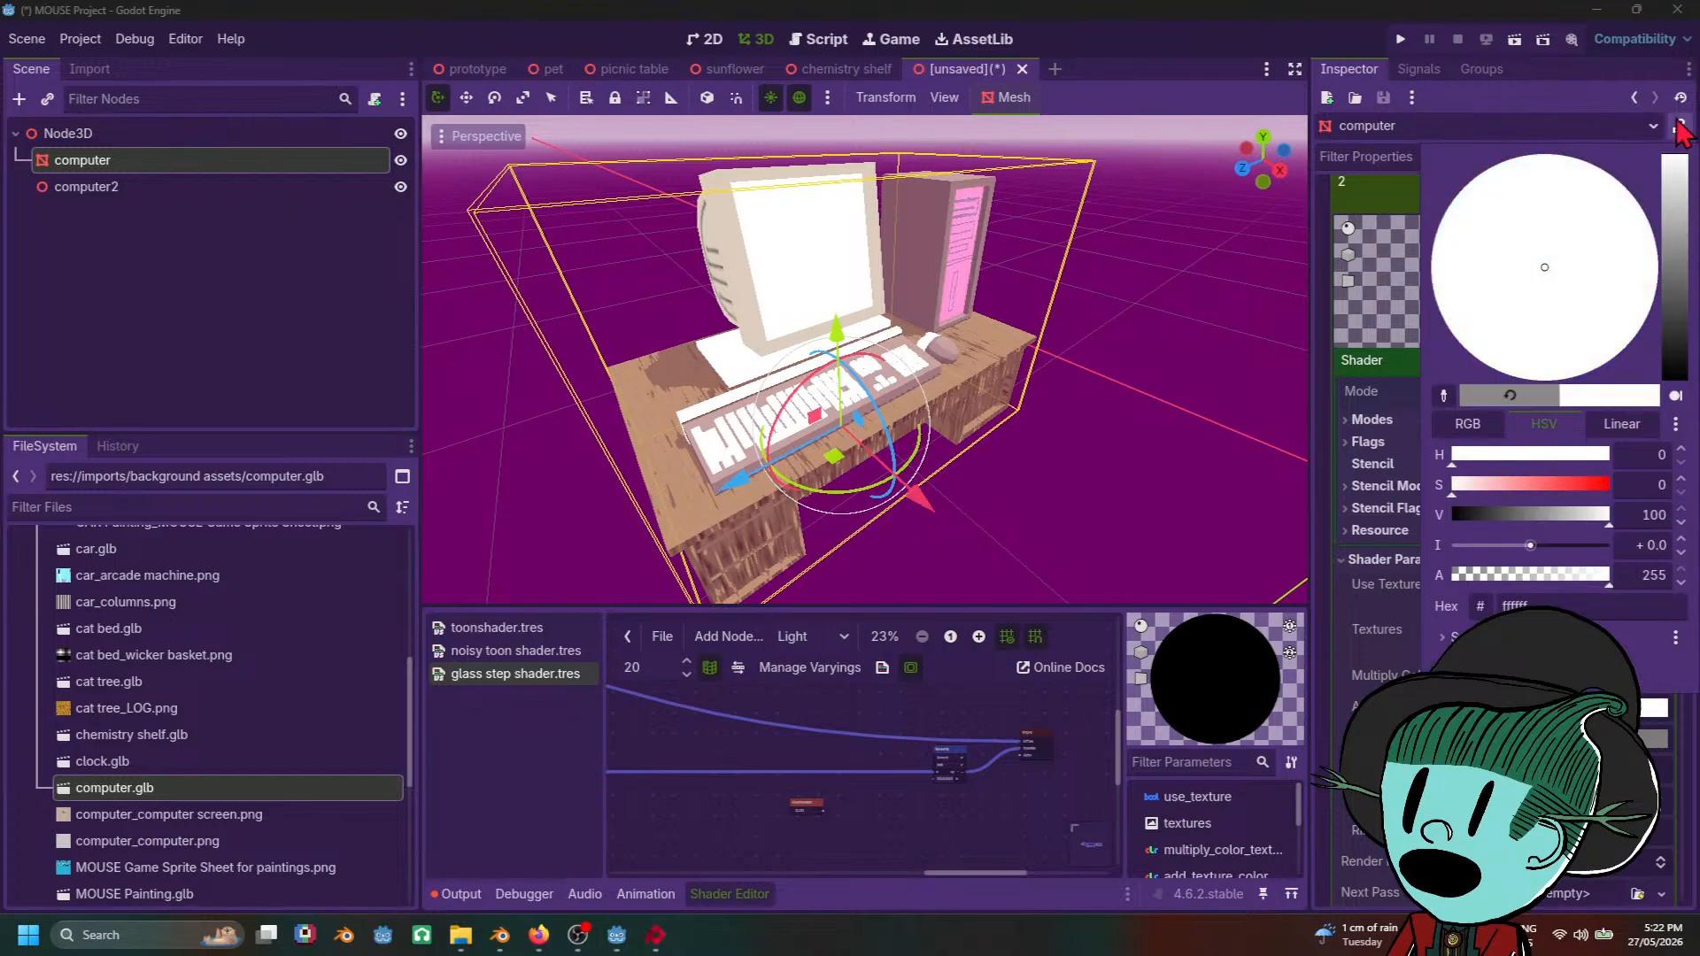
pyautogui.moveTo(797, 399); pyautogui.dragTo(952, 509, button='middle')
pyautogui.click(1654, 707)
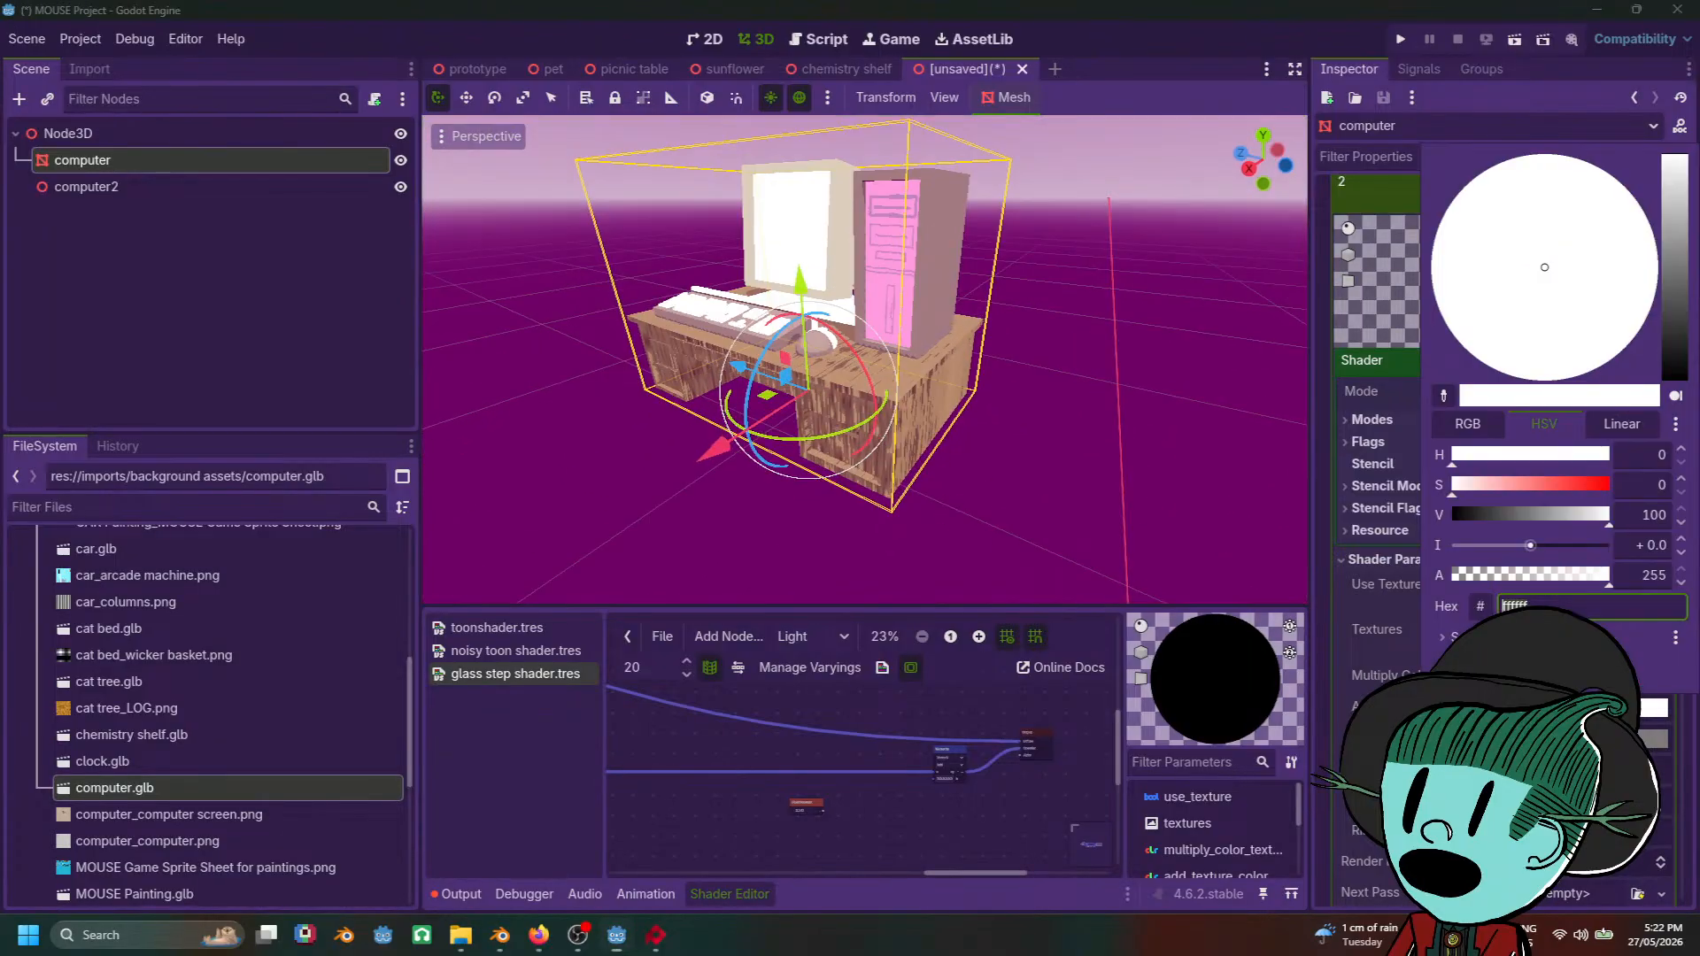
pyautogui.moveTo(1674, 265); pyautogui.dragTo(1672, 156)
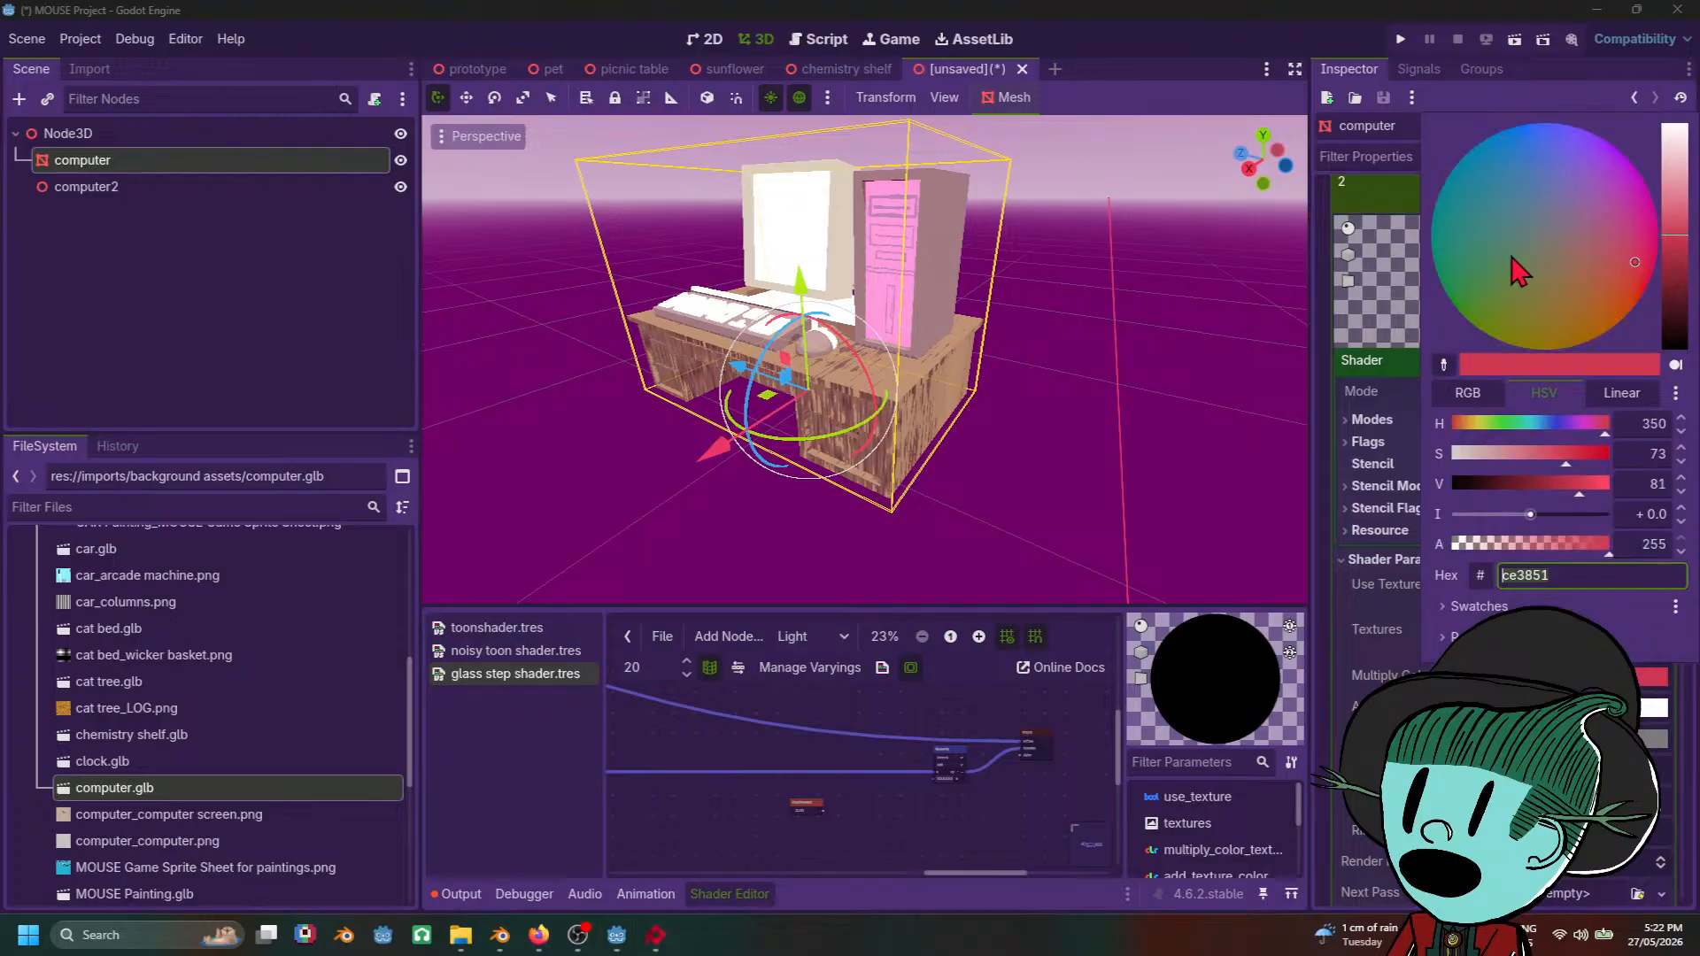
# Step: Set the slot 2 material's Multiply Color Texture to a neutral grey of value 56 and review the whole model unselected
pyautogui.moveTo(1518, 266); pyautogui.dragTo(1564, 254)
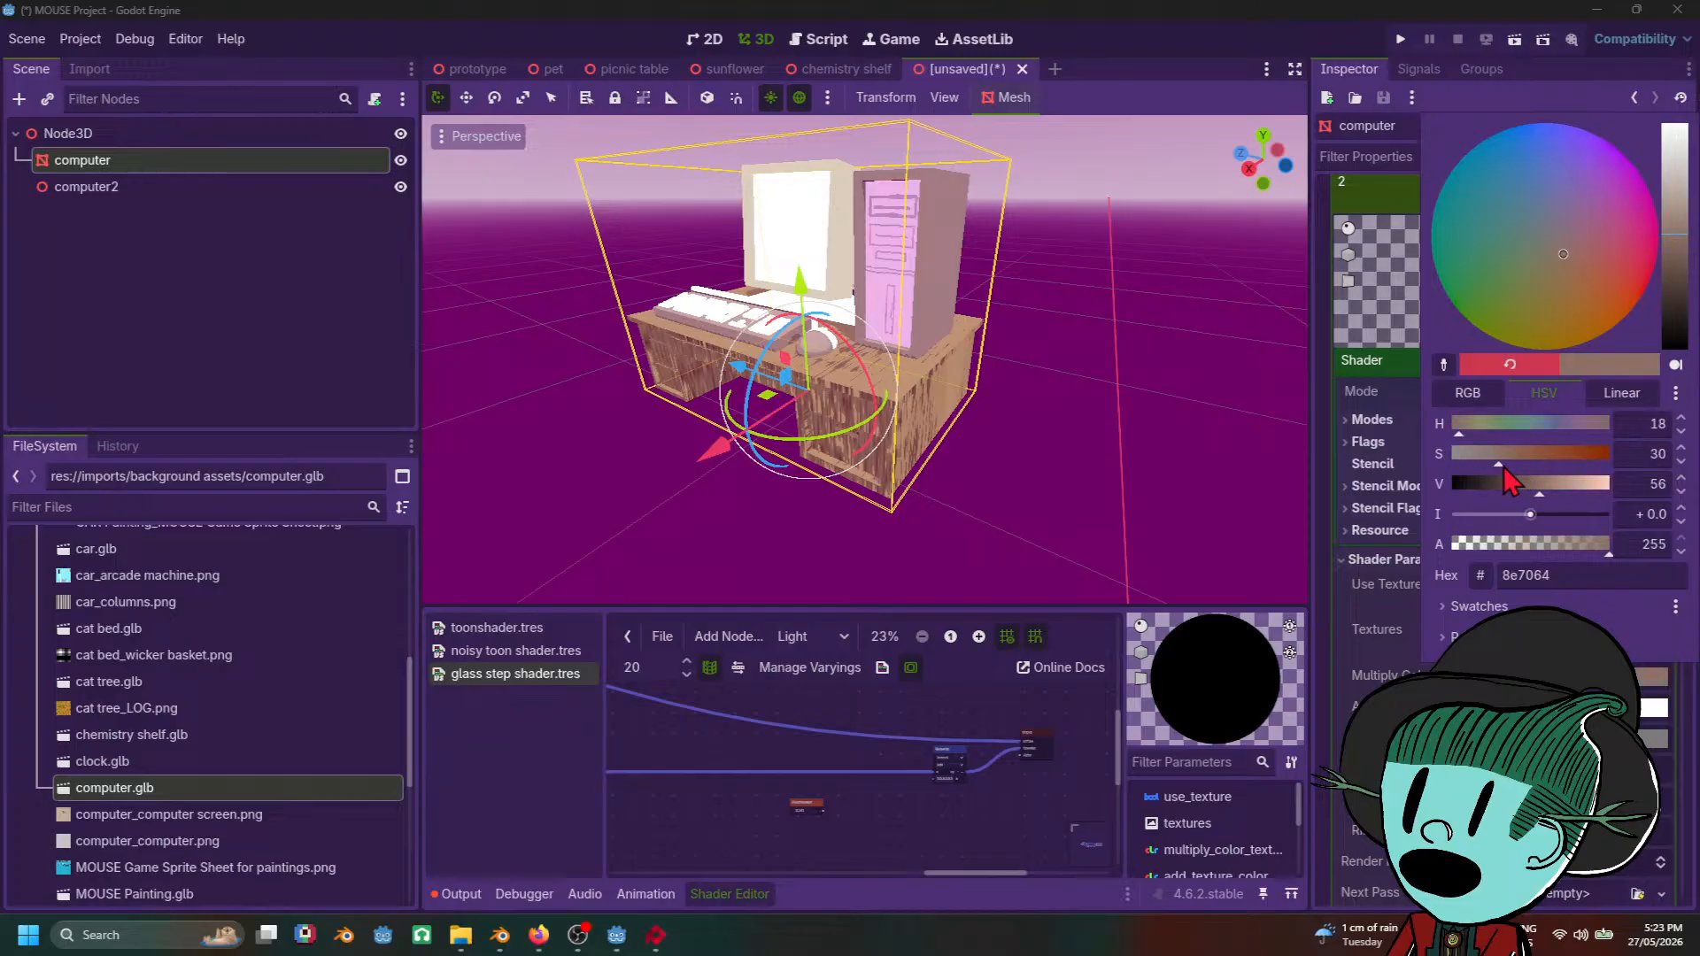
pyautogui.moveTo(1503, 466); pyautogui.dragTo(1319, 462)
pyautogui.click(1366, 673)
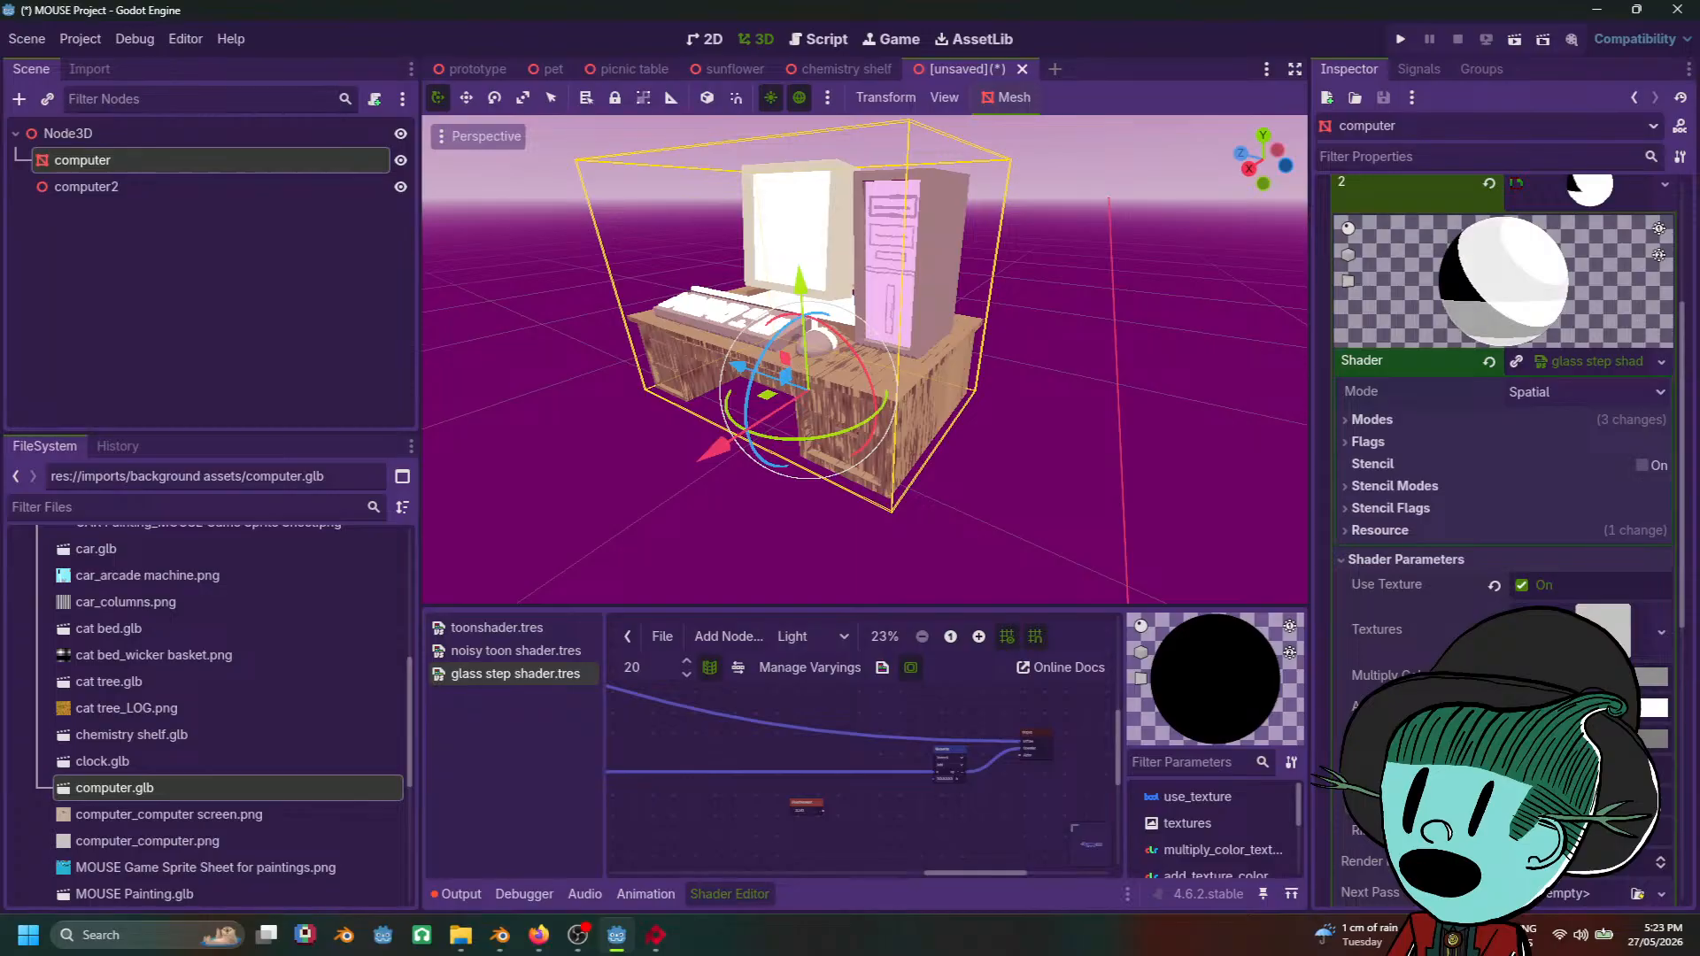
pyautogui.scroll(-8, 1023, 459)
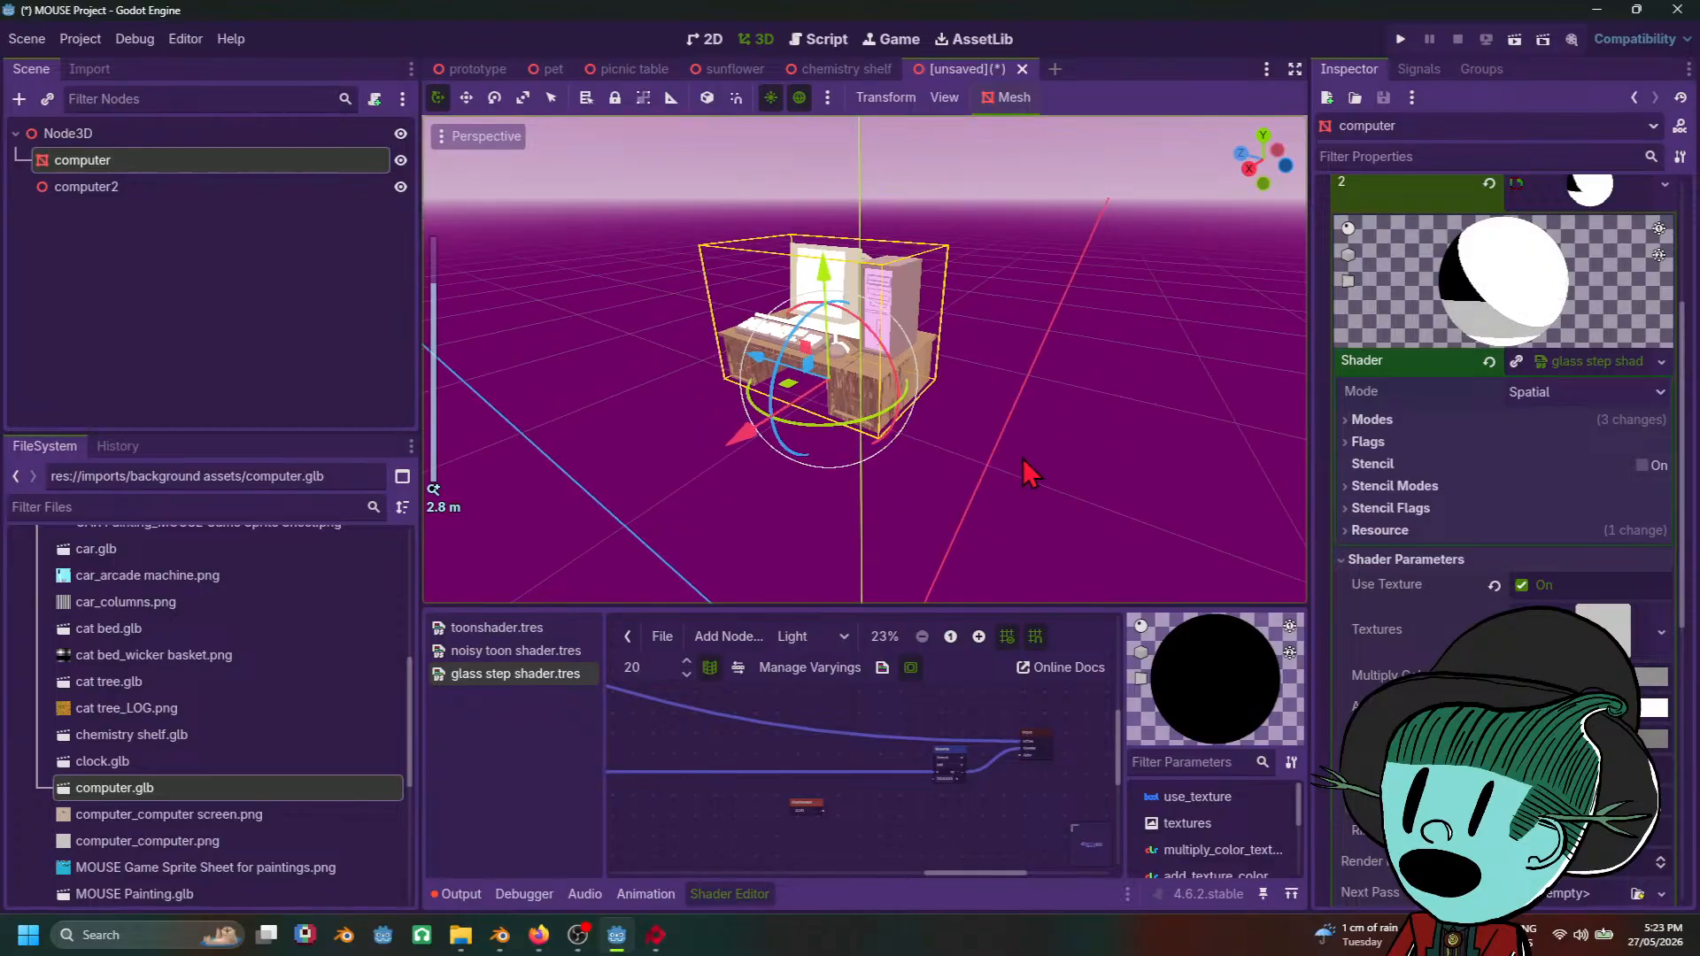
pyautogui.click(935, 522)
pyautogui.moveTo(1089, 492); pyautogui.dragTo(1166, 482, button='middle')
pyautogui.scroll(4, 1166, 482)
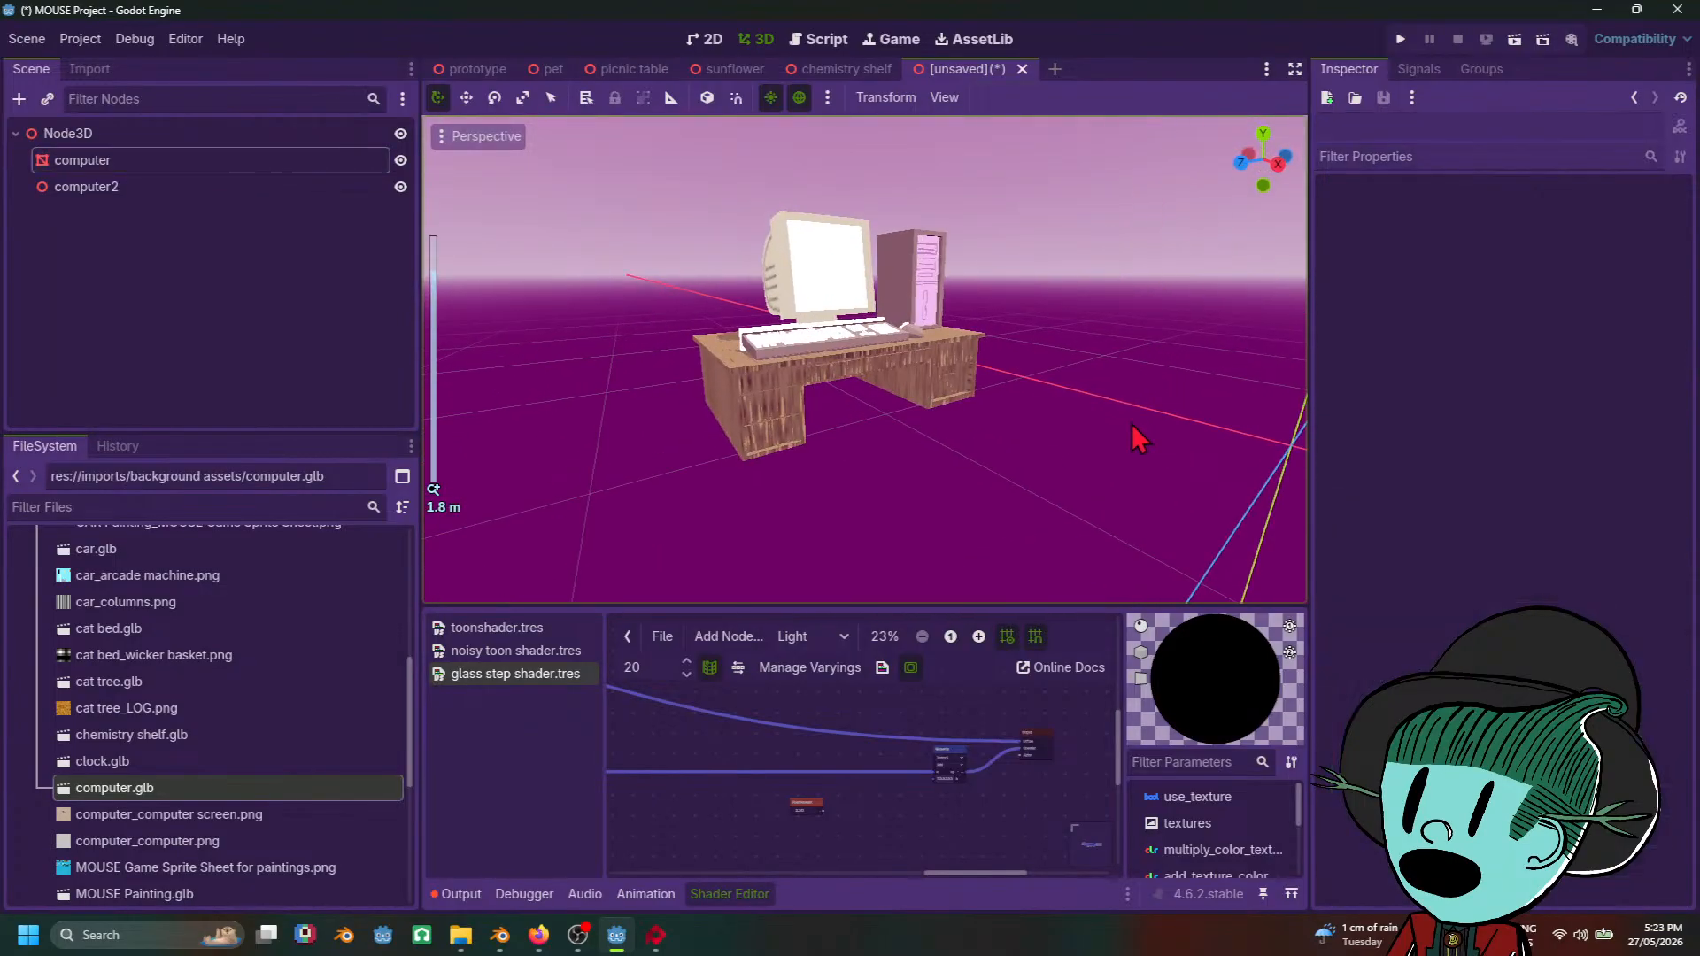
pyautogui.moveTo(1132, 424); pyautogui.dragTo(762, 266, button='middle')
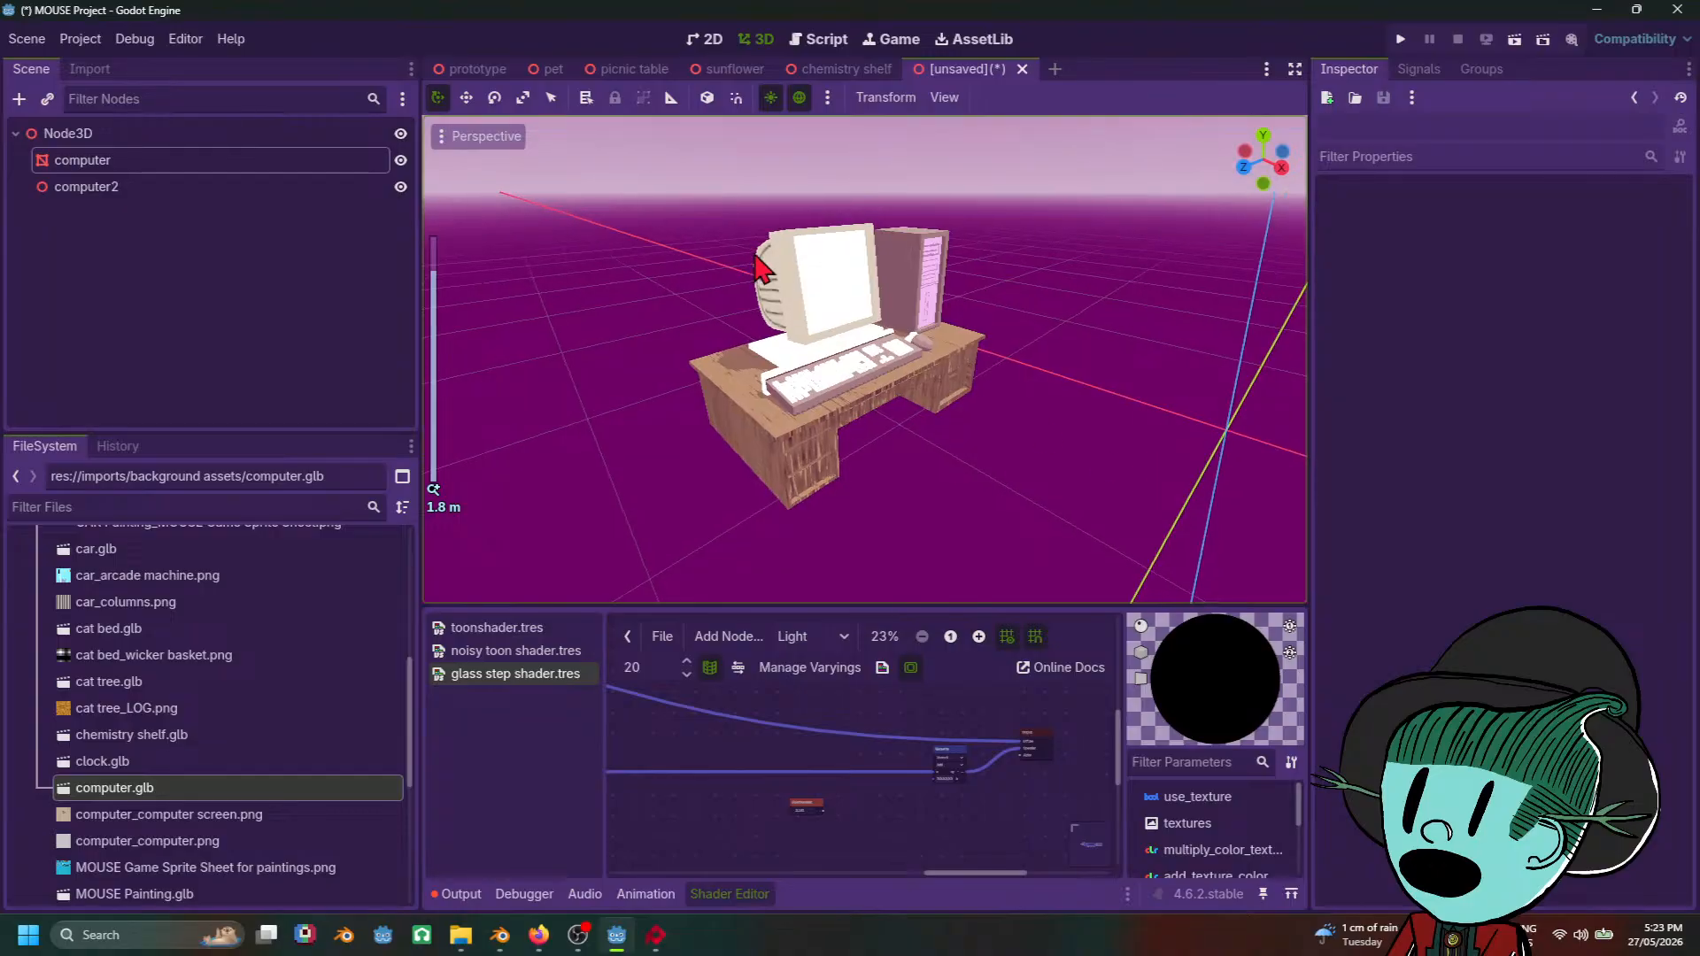
# Step: Give the computer's surface override slot 3 a new ShaderMaterial and load glass step shader.tres as its shader
pyautogui.click(899, 266)
pyautogui.click(1591, 453)
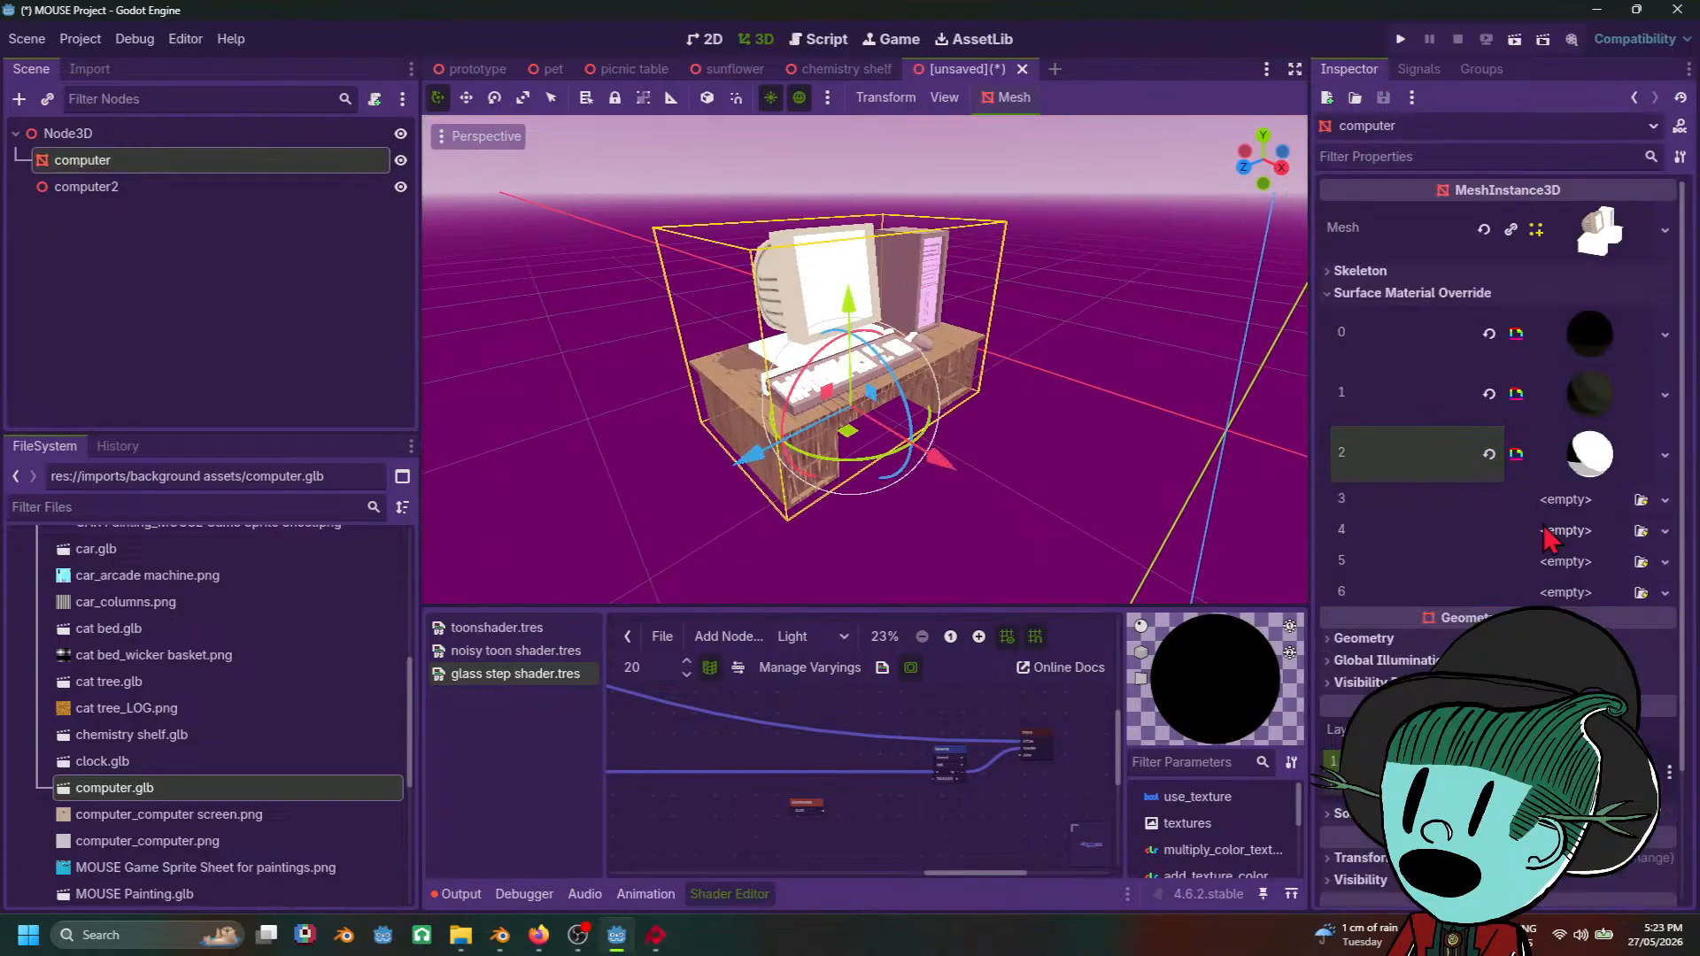
pyautogui.click(1565, 499)
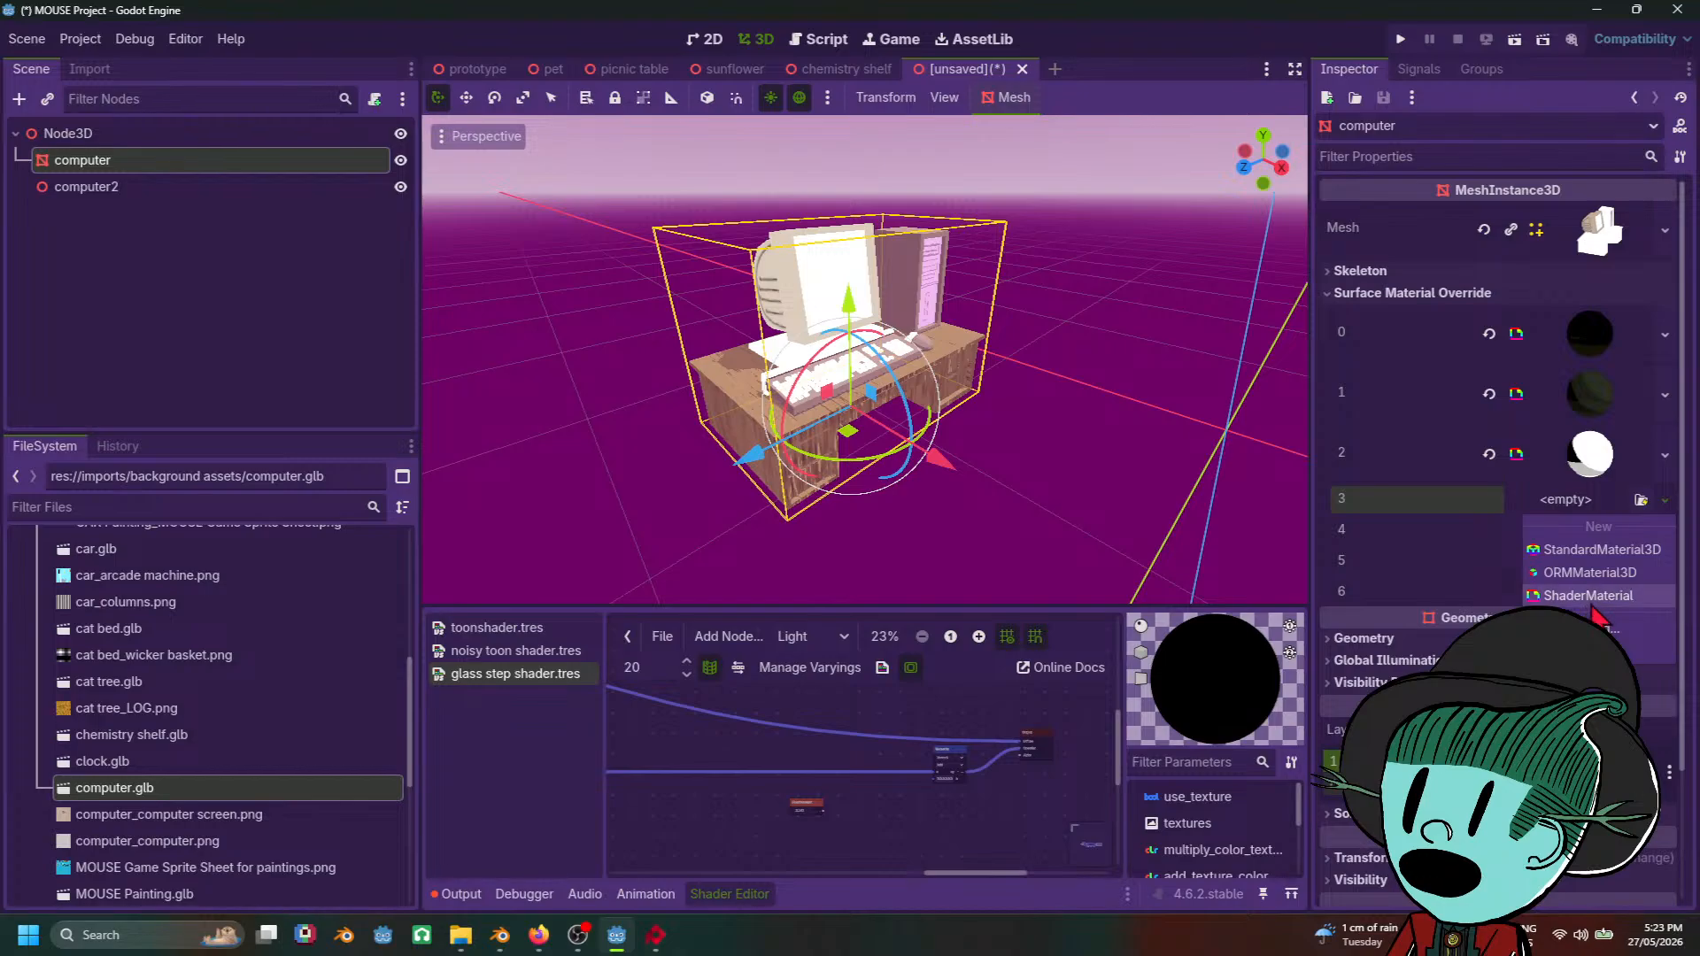
pyautogui.click(1601, 550)
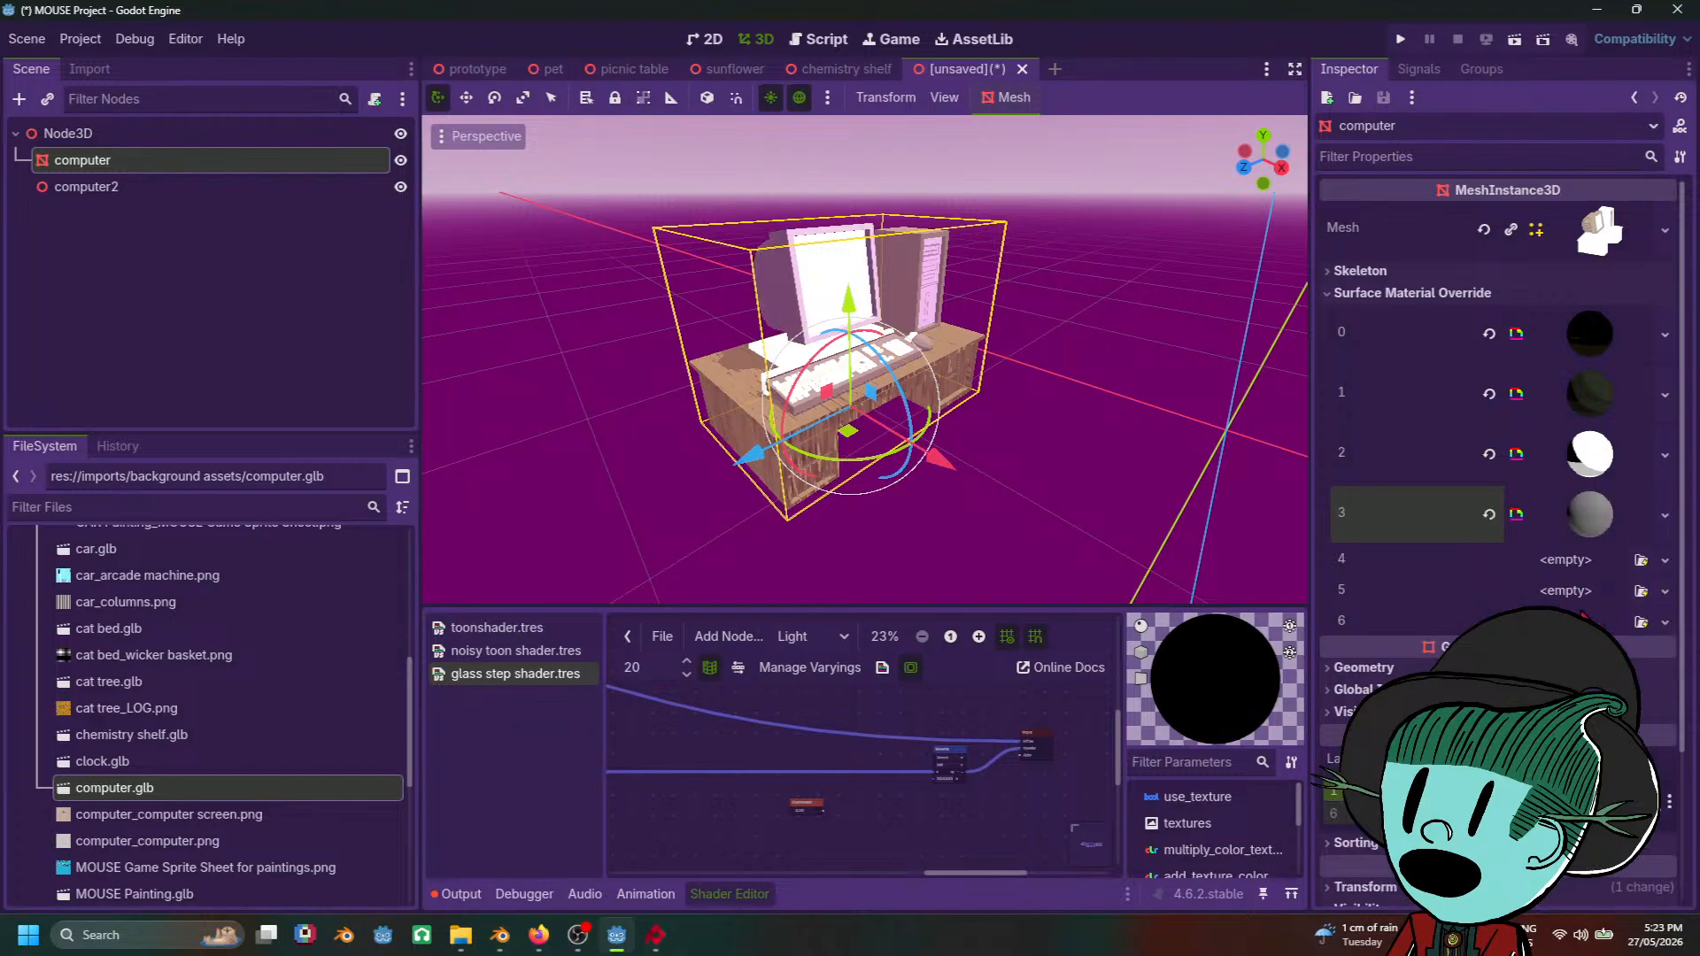
pyautogui.click(1603, 532)
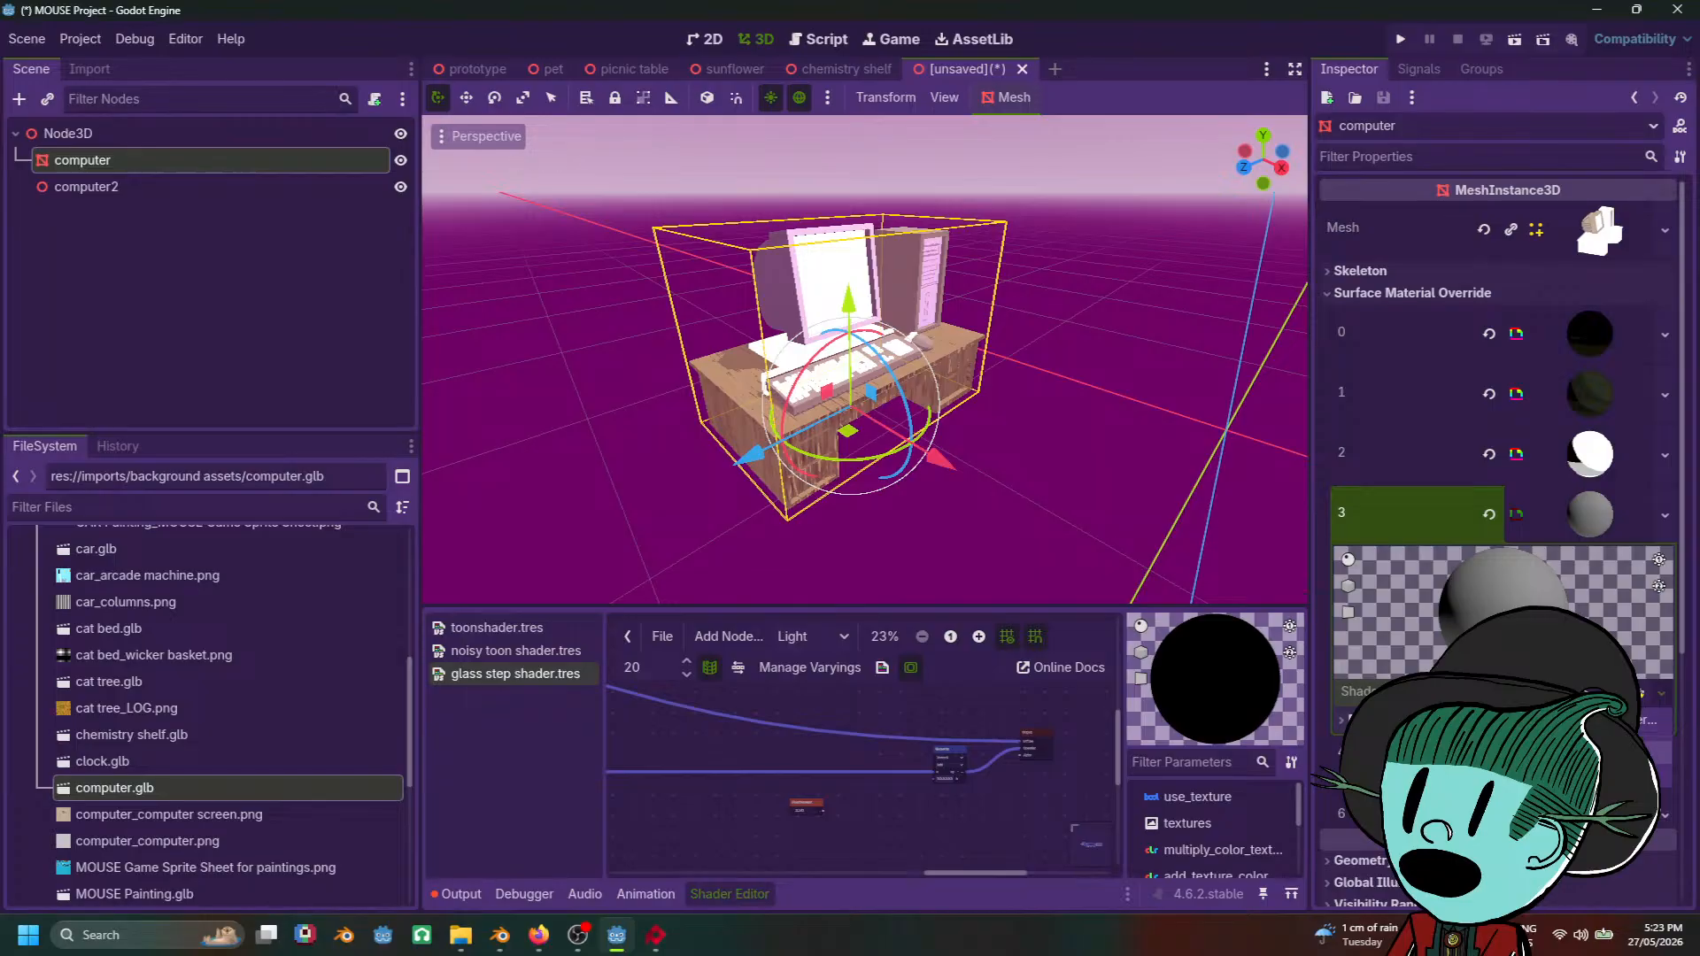
pyautogui.click(1601, 751)
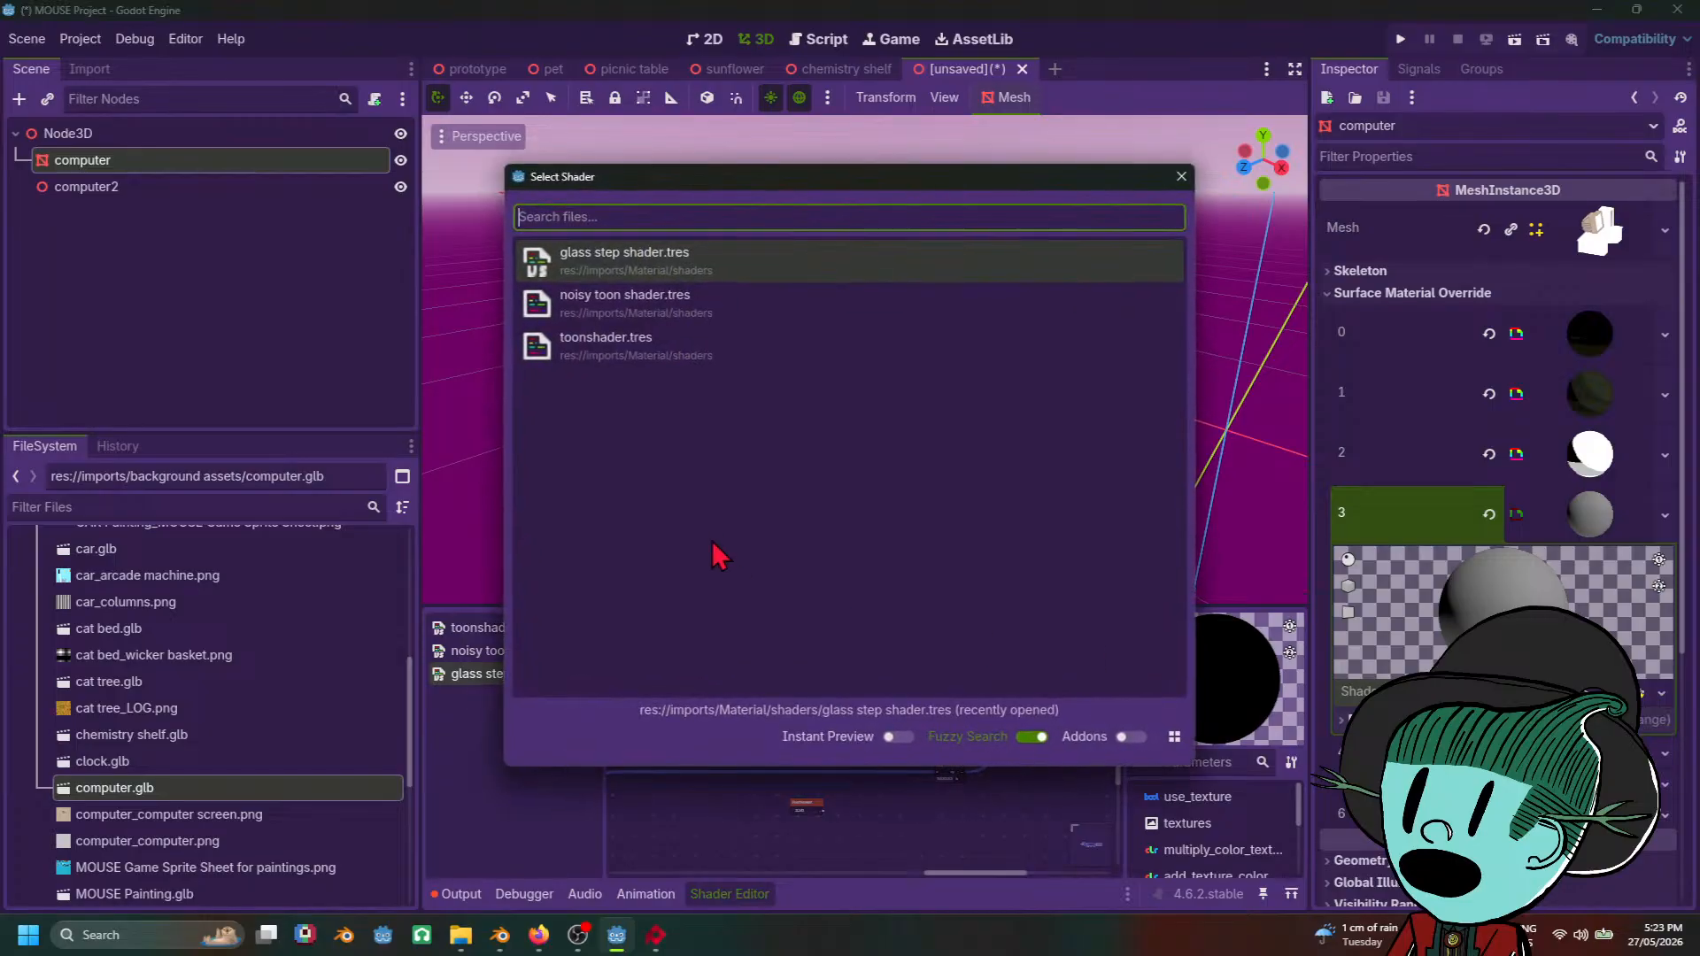
pyautogui.click(687, 265)
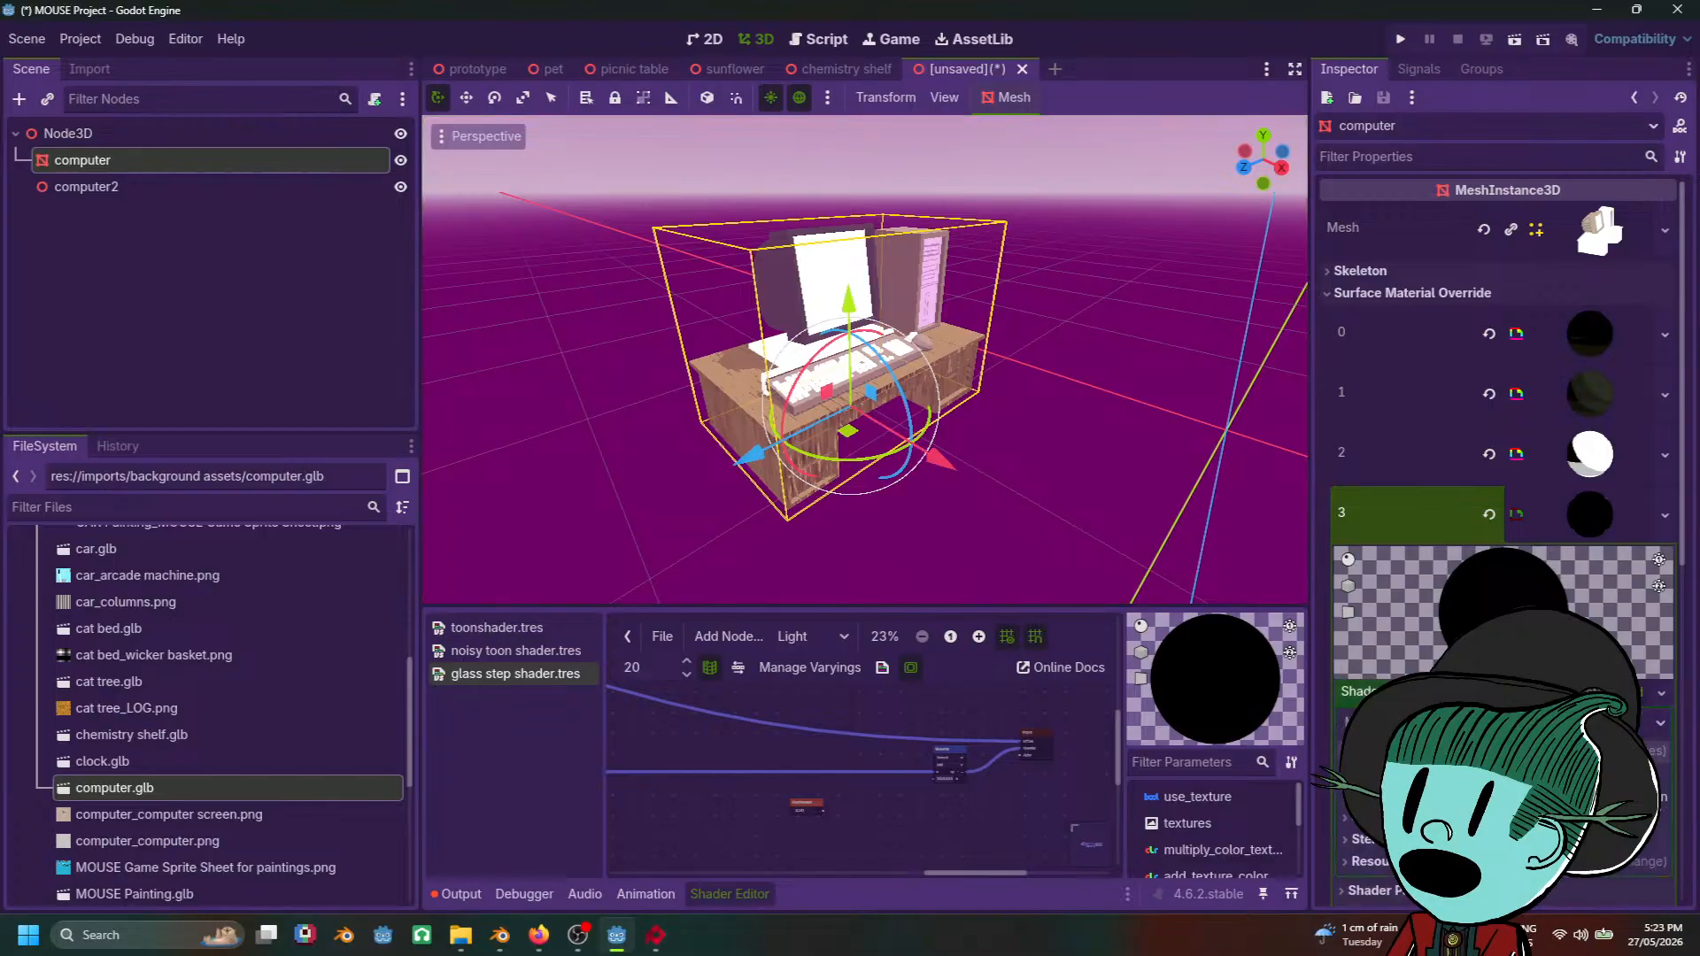
# Step: Enable Use Texture on the slot 3 material and load computer_computer screen.png from the background assets folder as its texture
pyautogui.scroll(-3, 1399, 670)
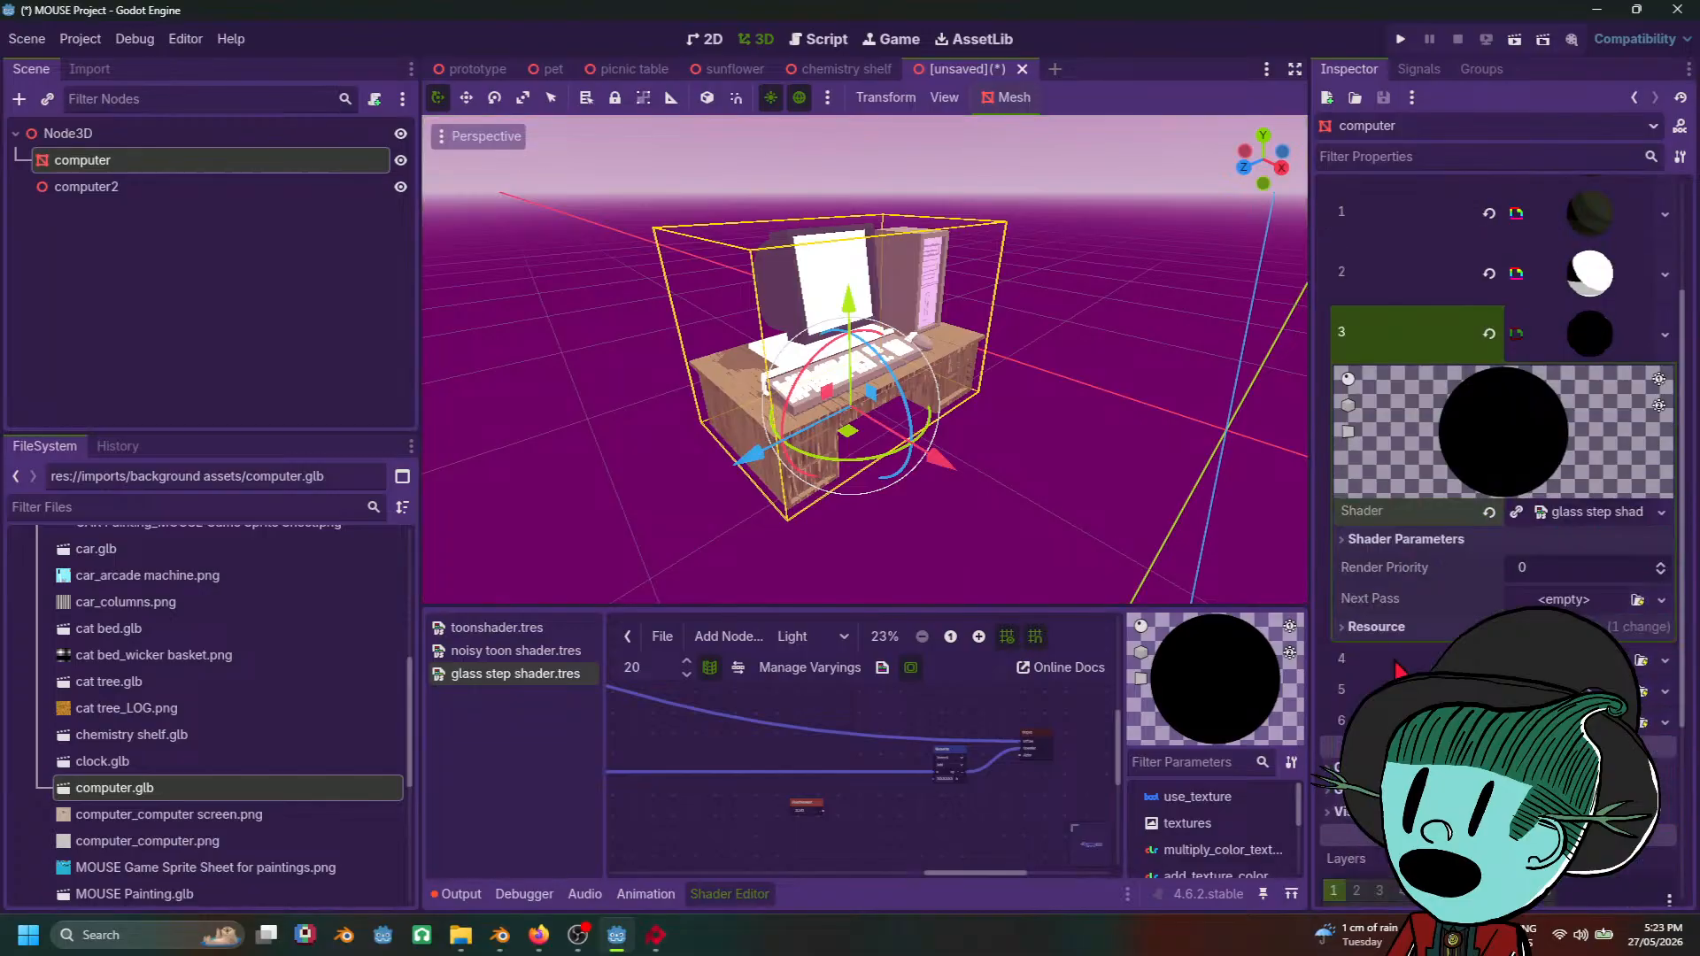
pyautogui.click(1408, 540)
pyautogui.click(1522, 566)
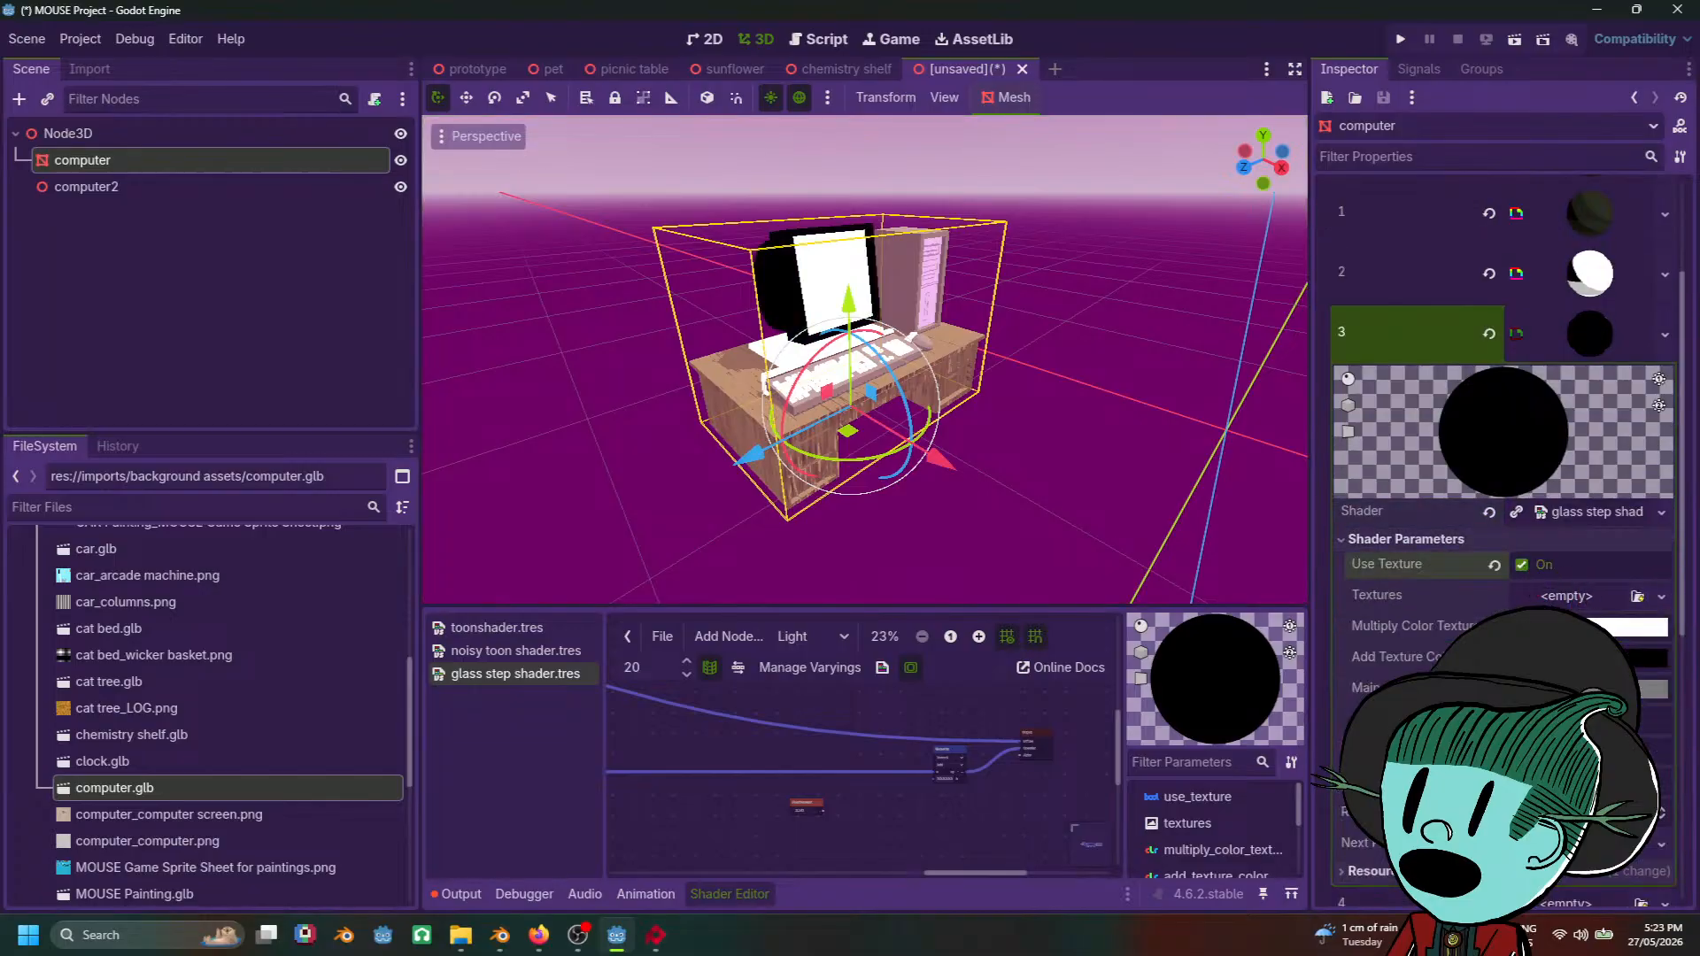
pyautogui.click(1564, 599)
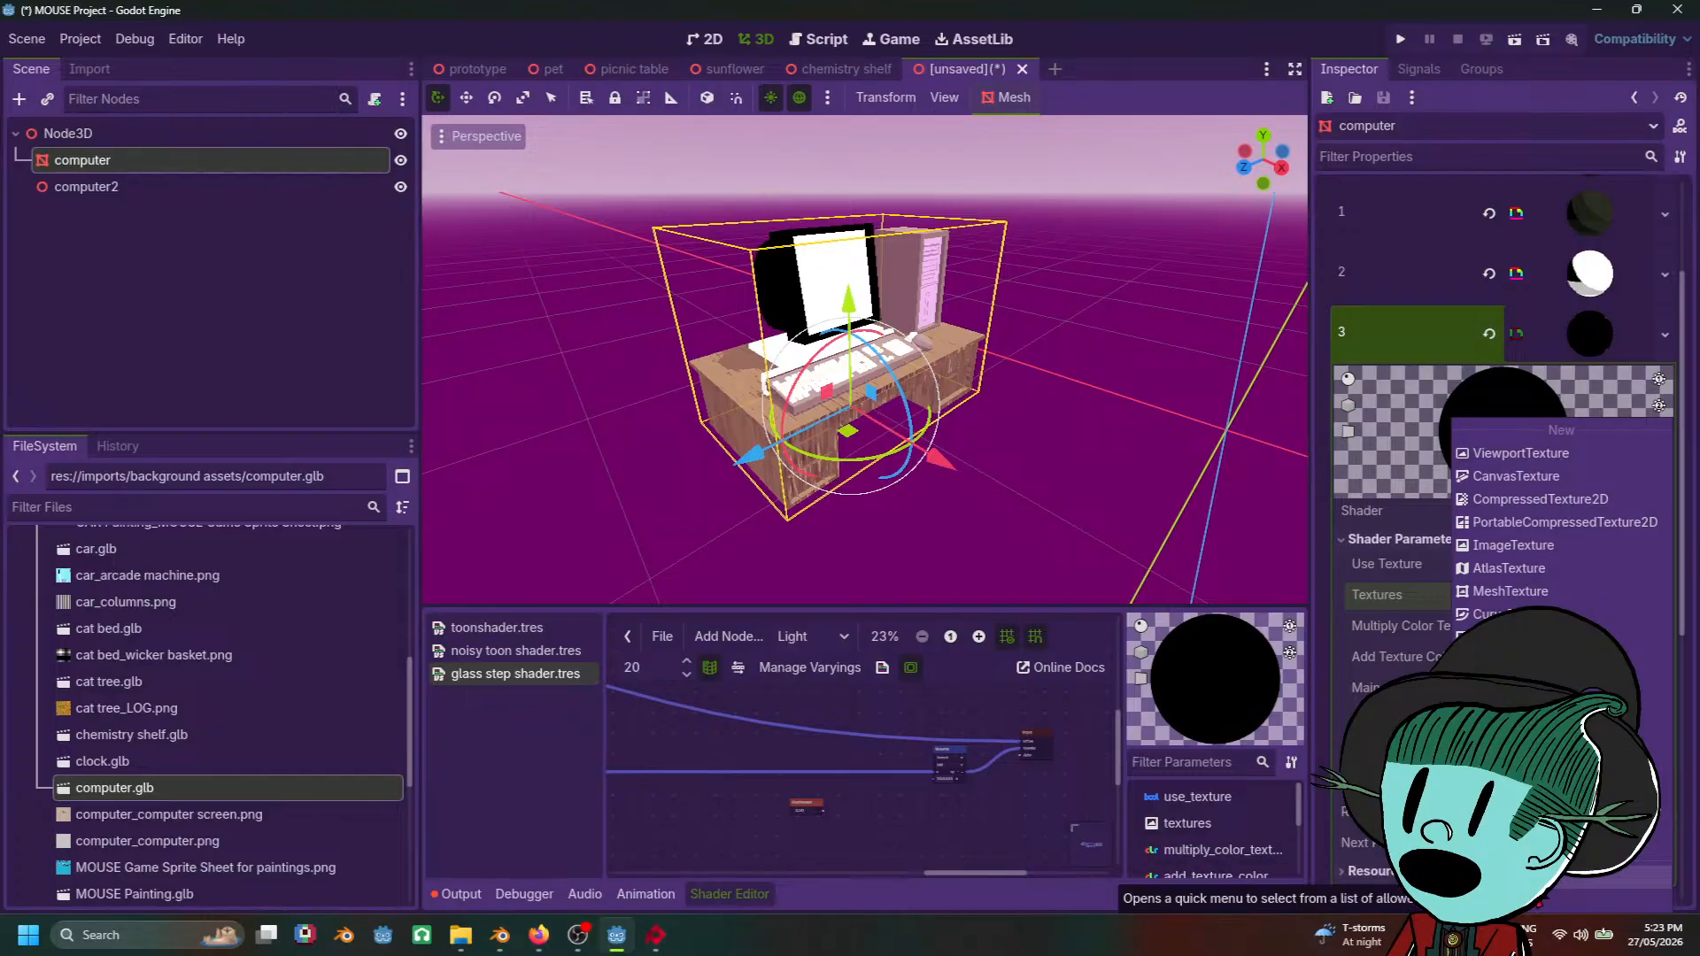
pyautogui.click(1523, 872)
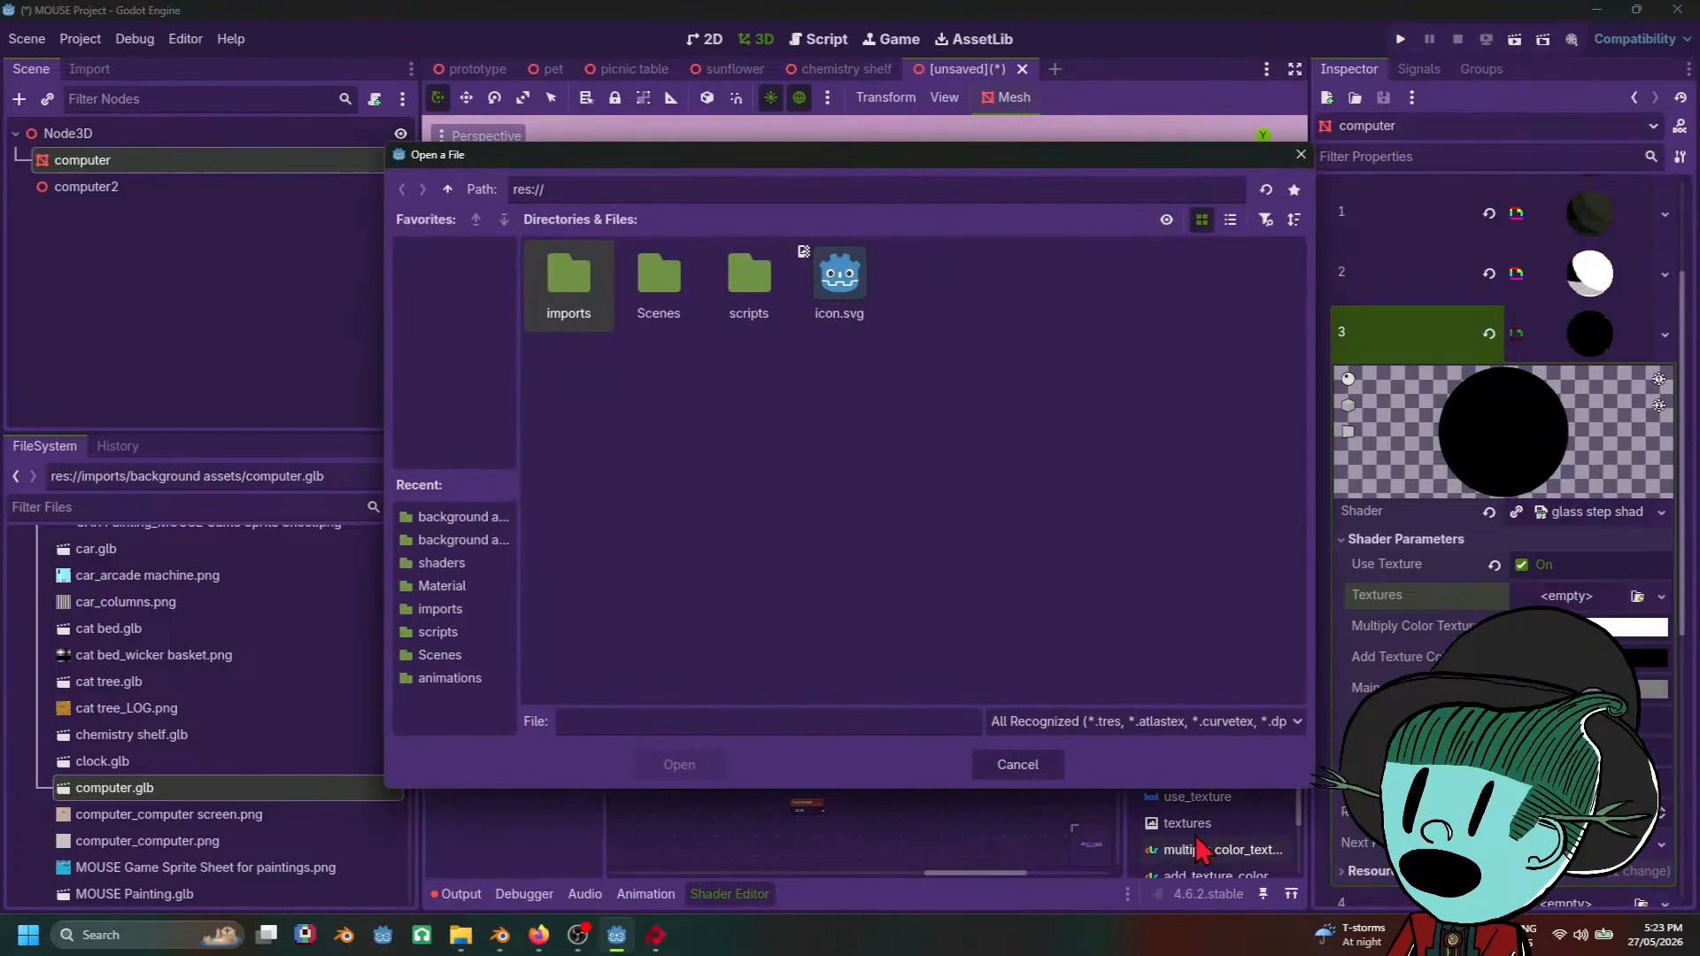
pyautogui.doubleClick(568, 291)
pyautogui.doubleClick(670, 314)
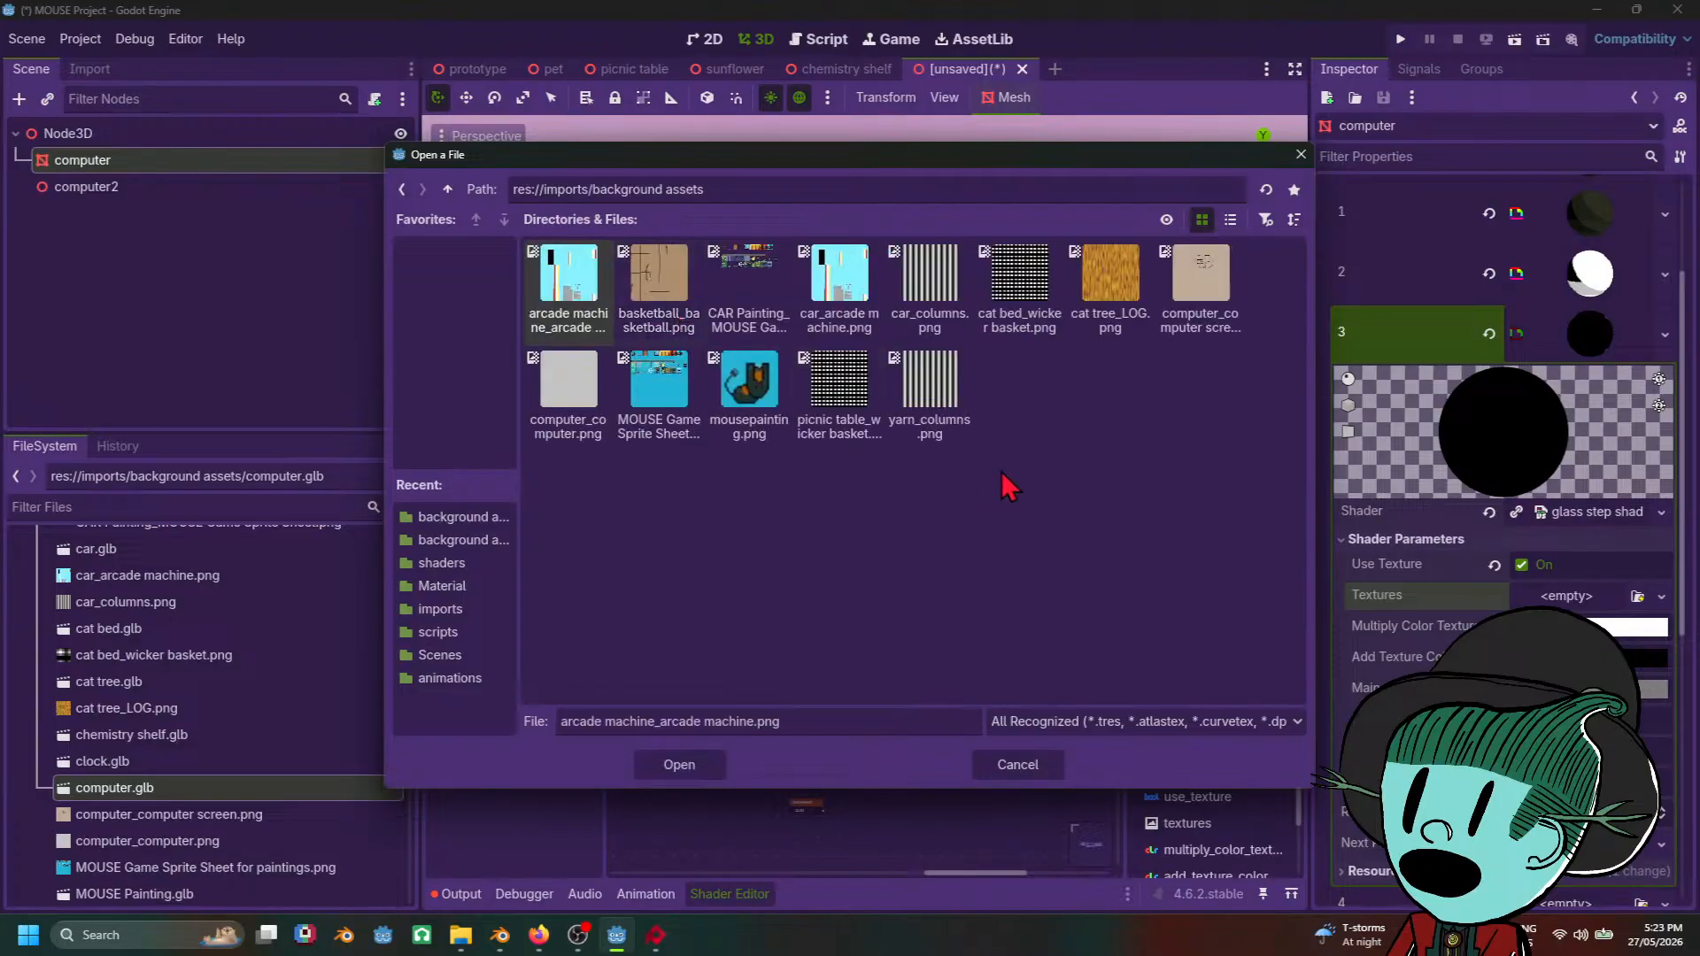
pyautogui.doubleClick(1196, 285)
# Step: Examine the textured monitor from several angles and check the slot 3 material's add and multiply texture colours
pyautogui.scroll(6, 1047, 412)
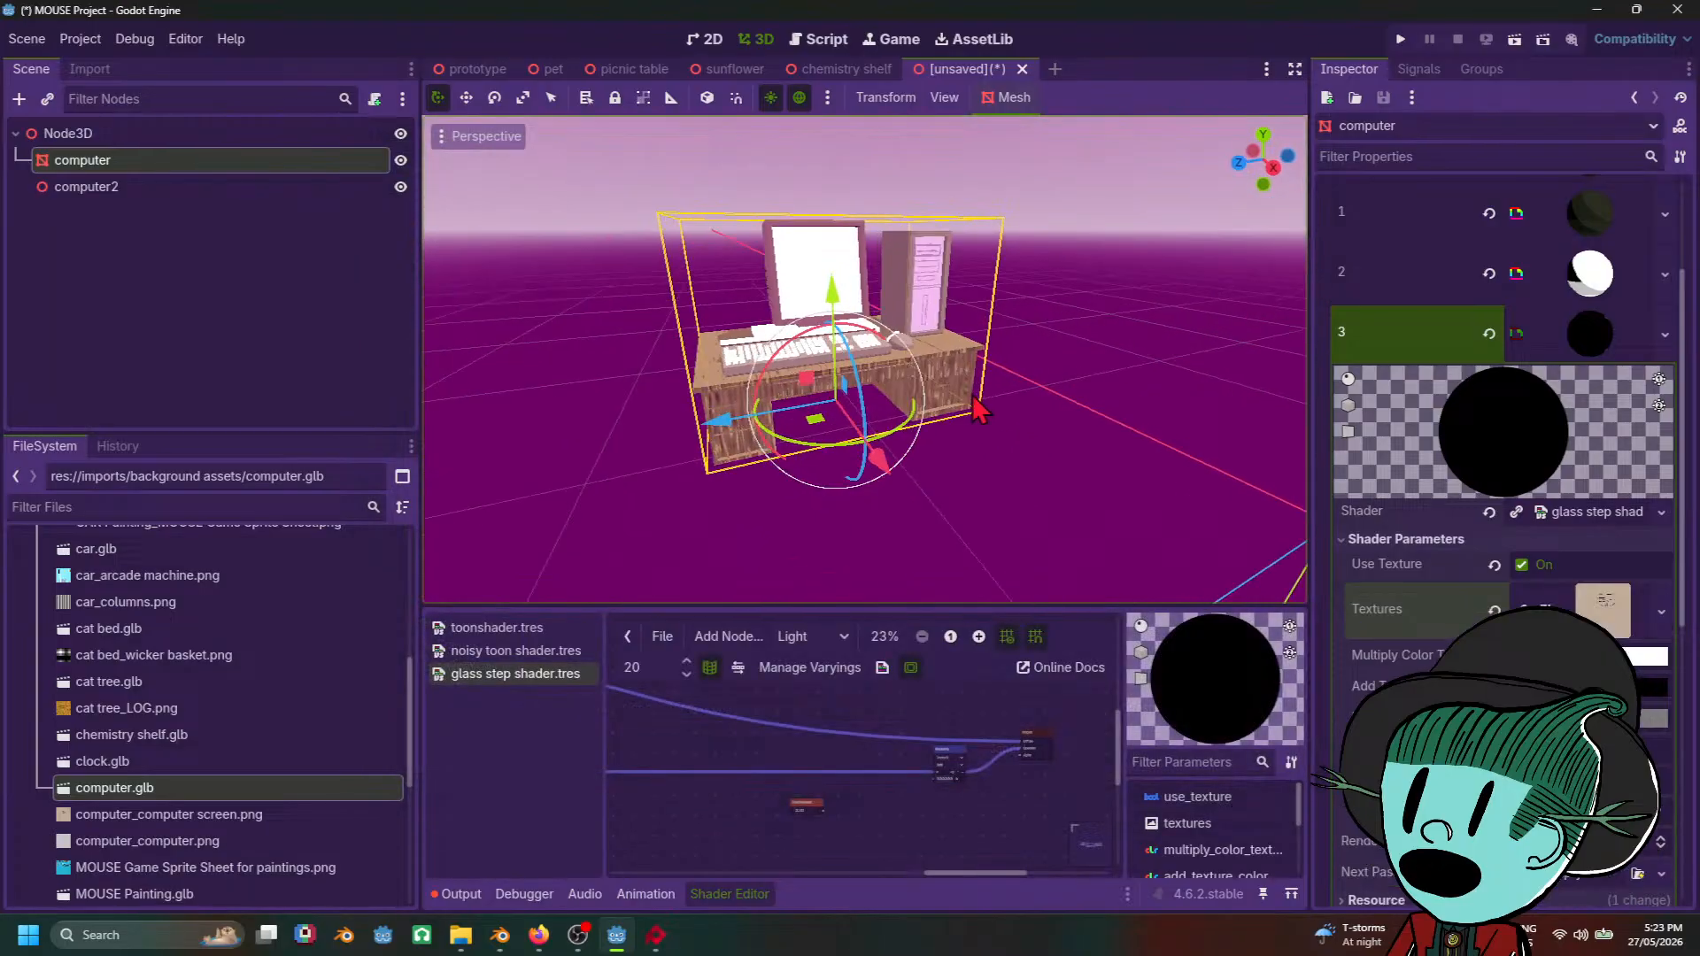
pyautogui.moveTo(1111, 442); pyautogui.dragTo(983, 469, button='middle')
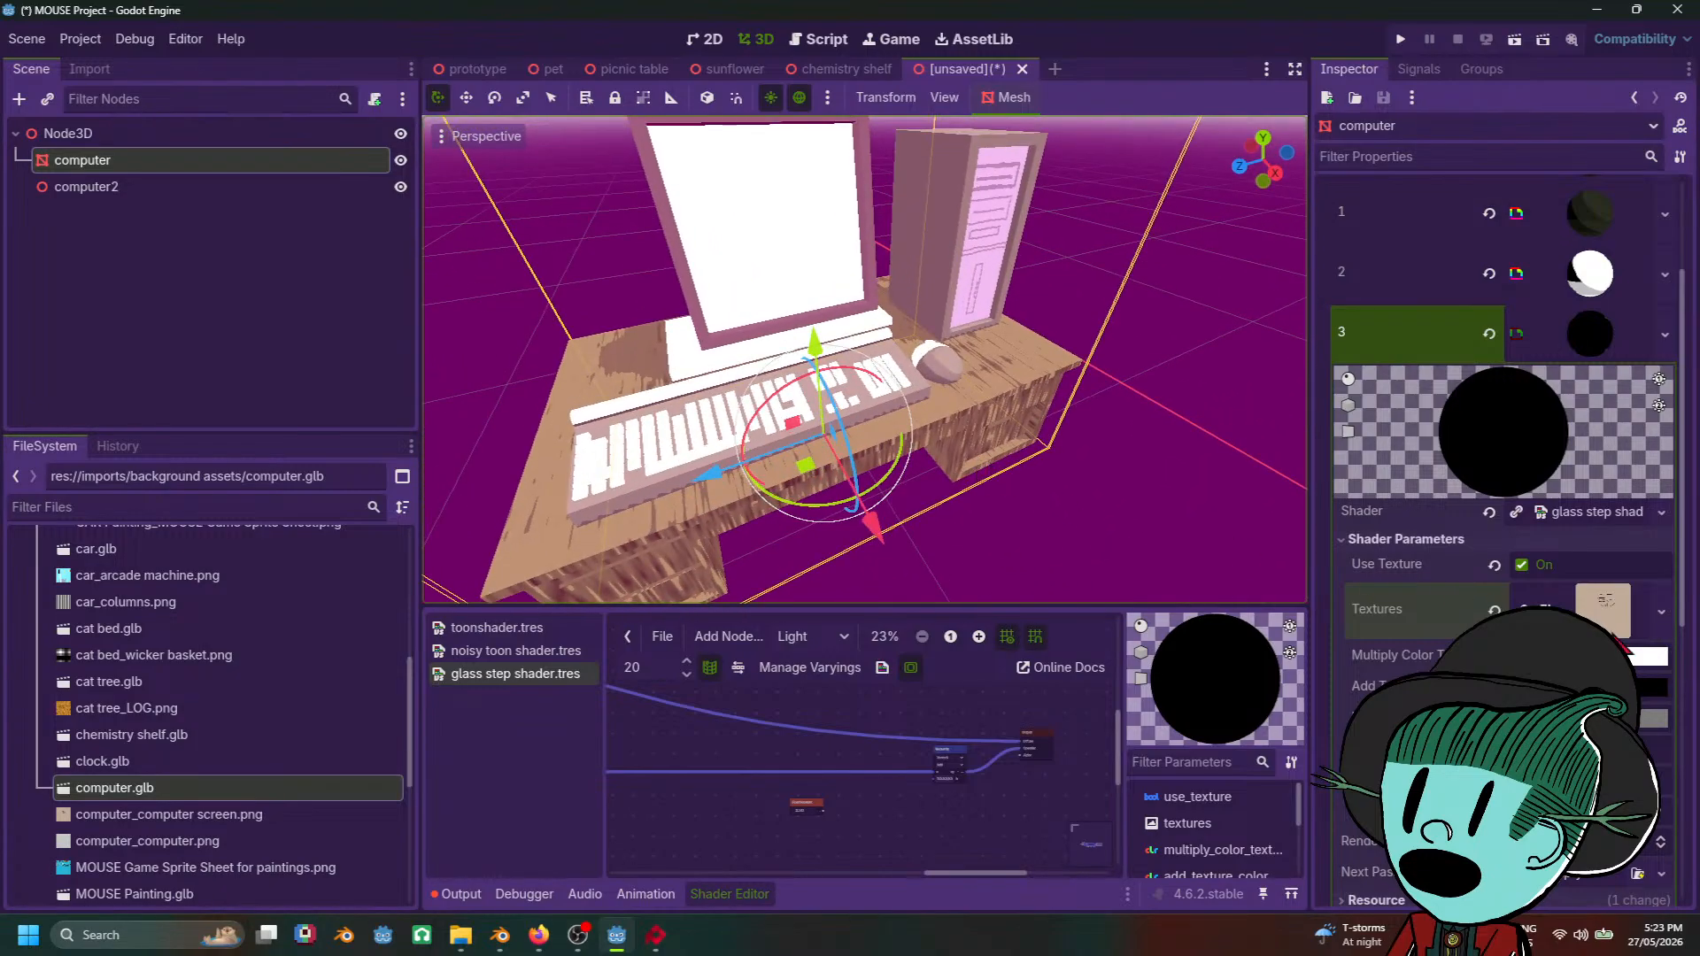
pyautogui.scroll(3, 1505, 443)
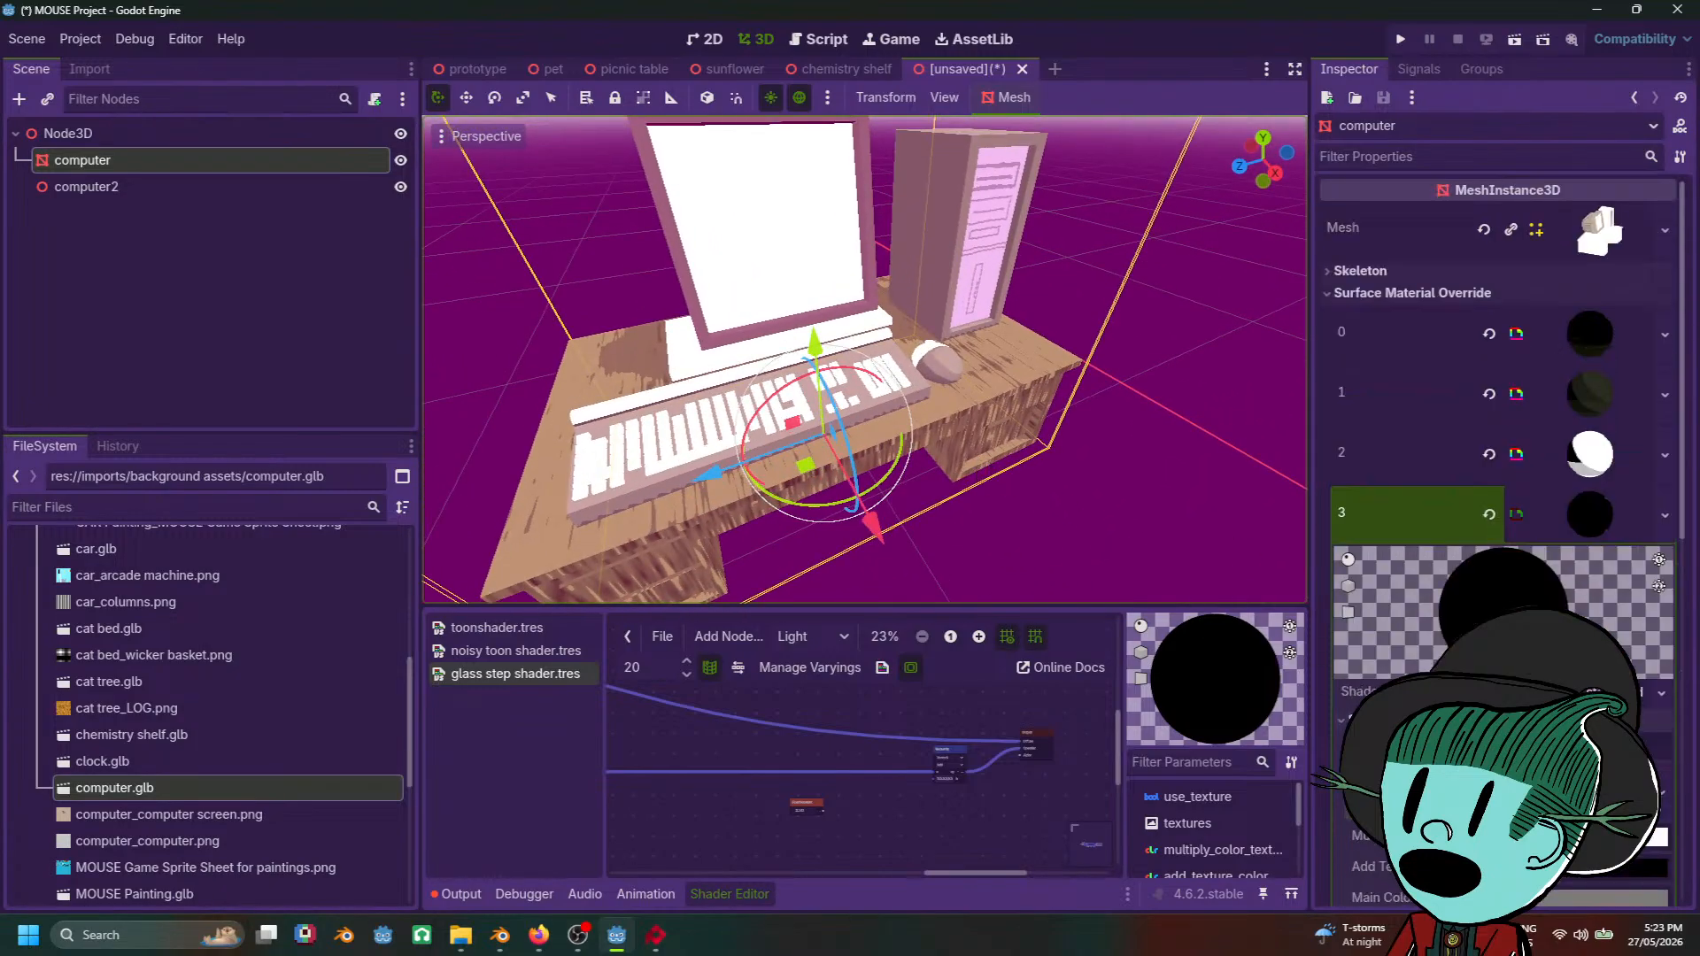
pyautogui.scroll(-3, 1107, 465)
pyautogui.moveTo(1107, 465); pyautogui.dragTo(1191, 423, button='middle')
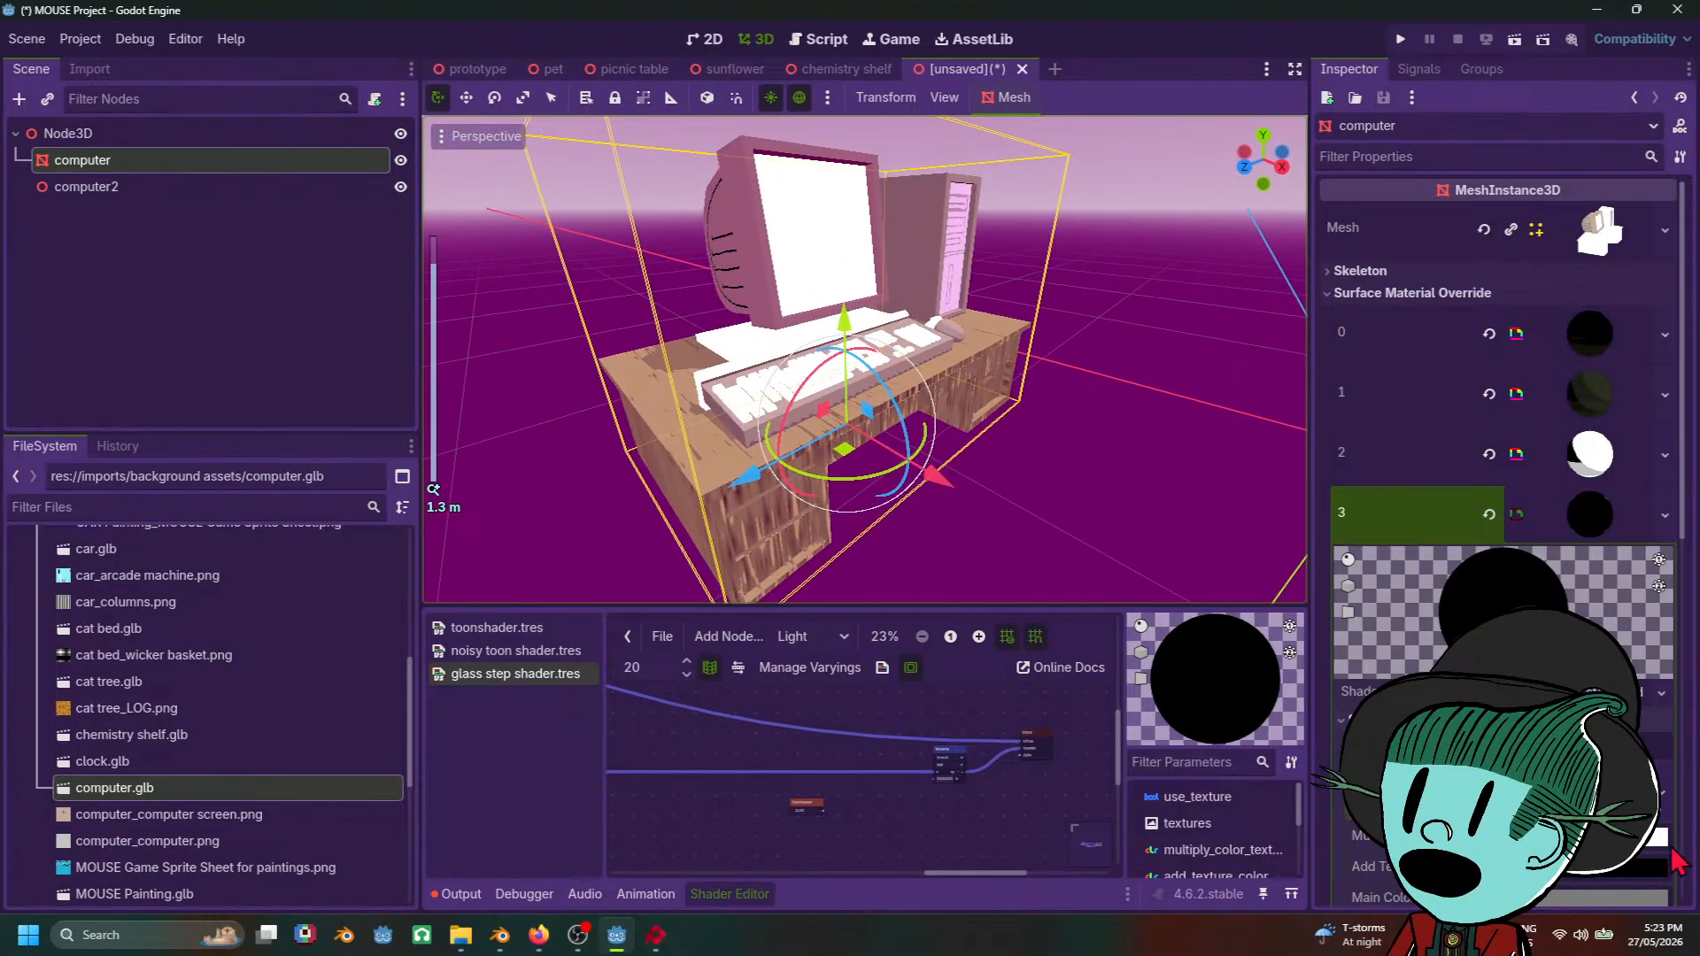
pyautogui.moveTo(1089, 368); pyautogui.dragTo(1069, 355, button='middle')
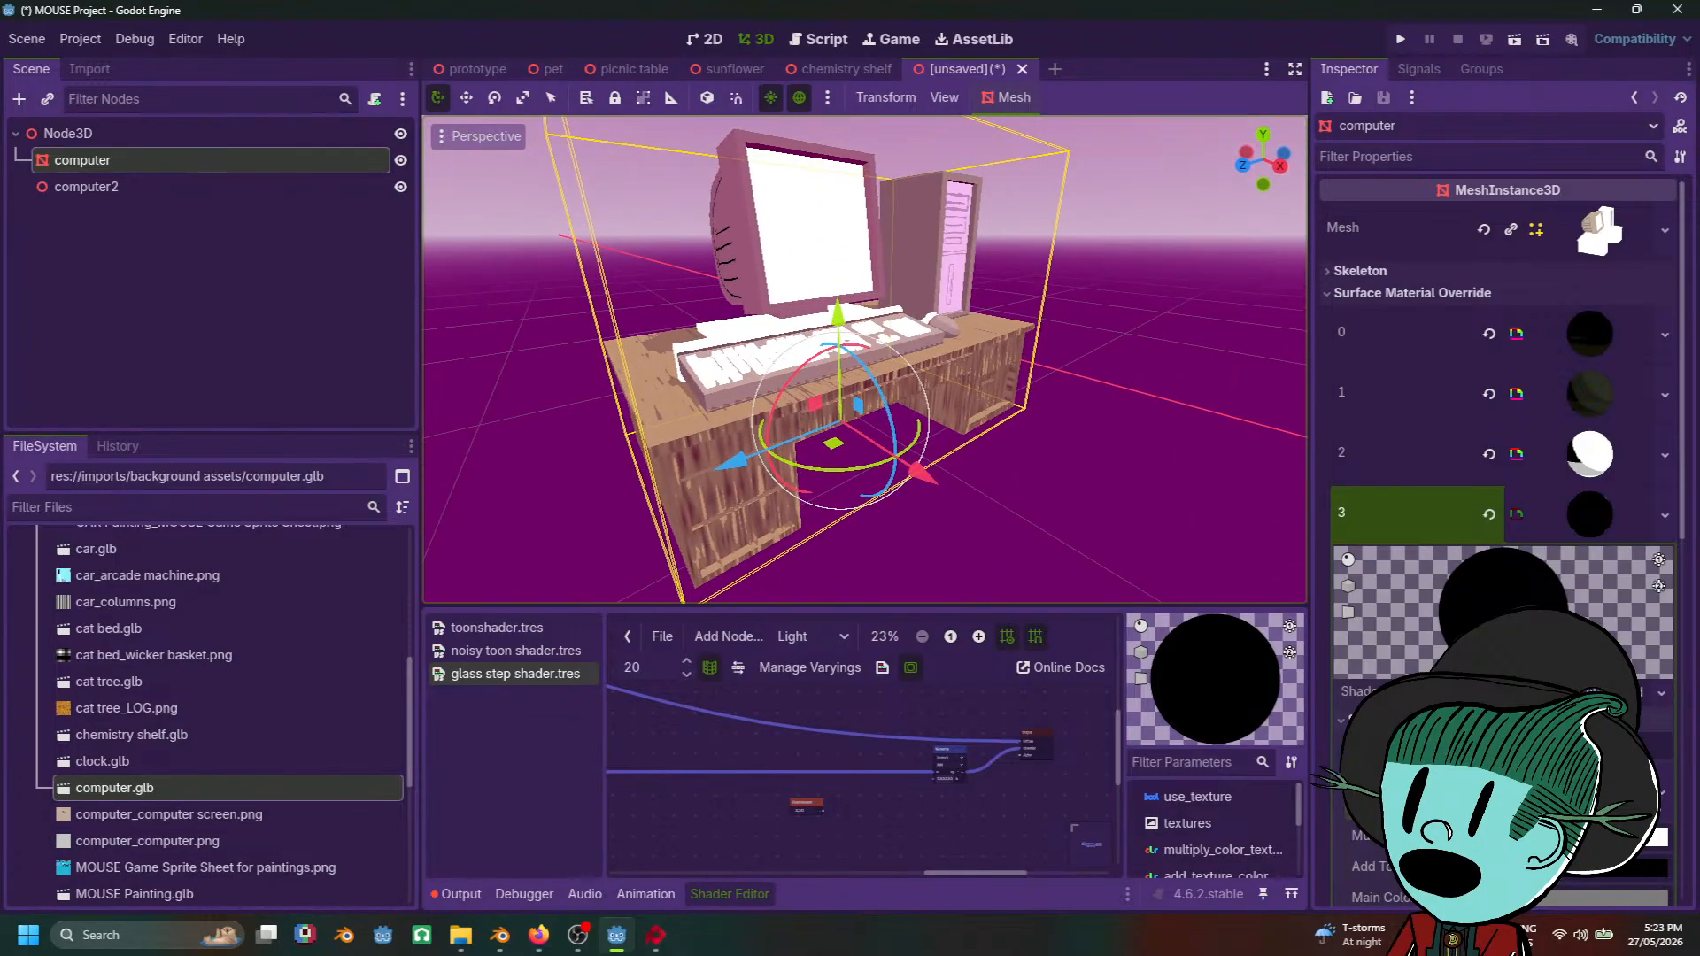
pyautogui.scroll(-3, 1505, 443)
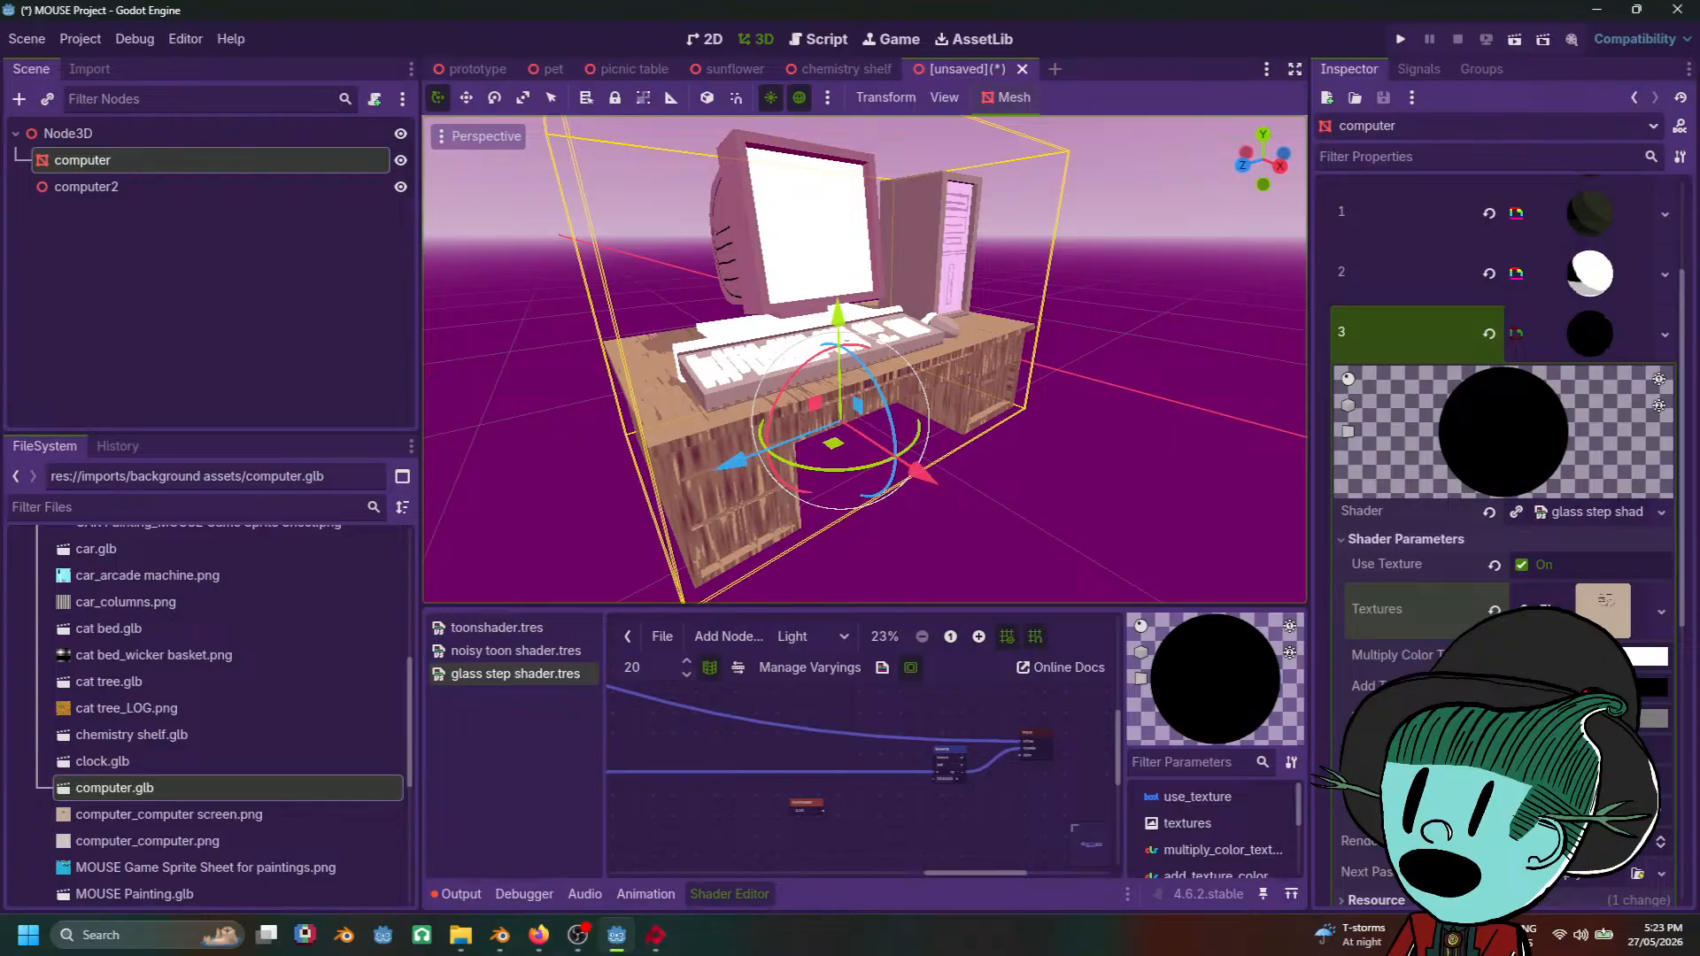
pyautogui.click(1652, 687)
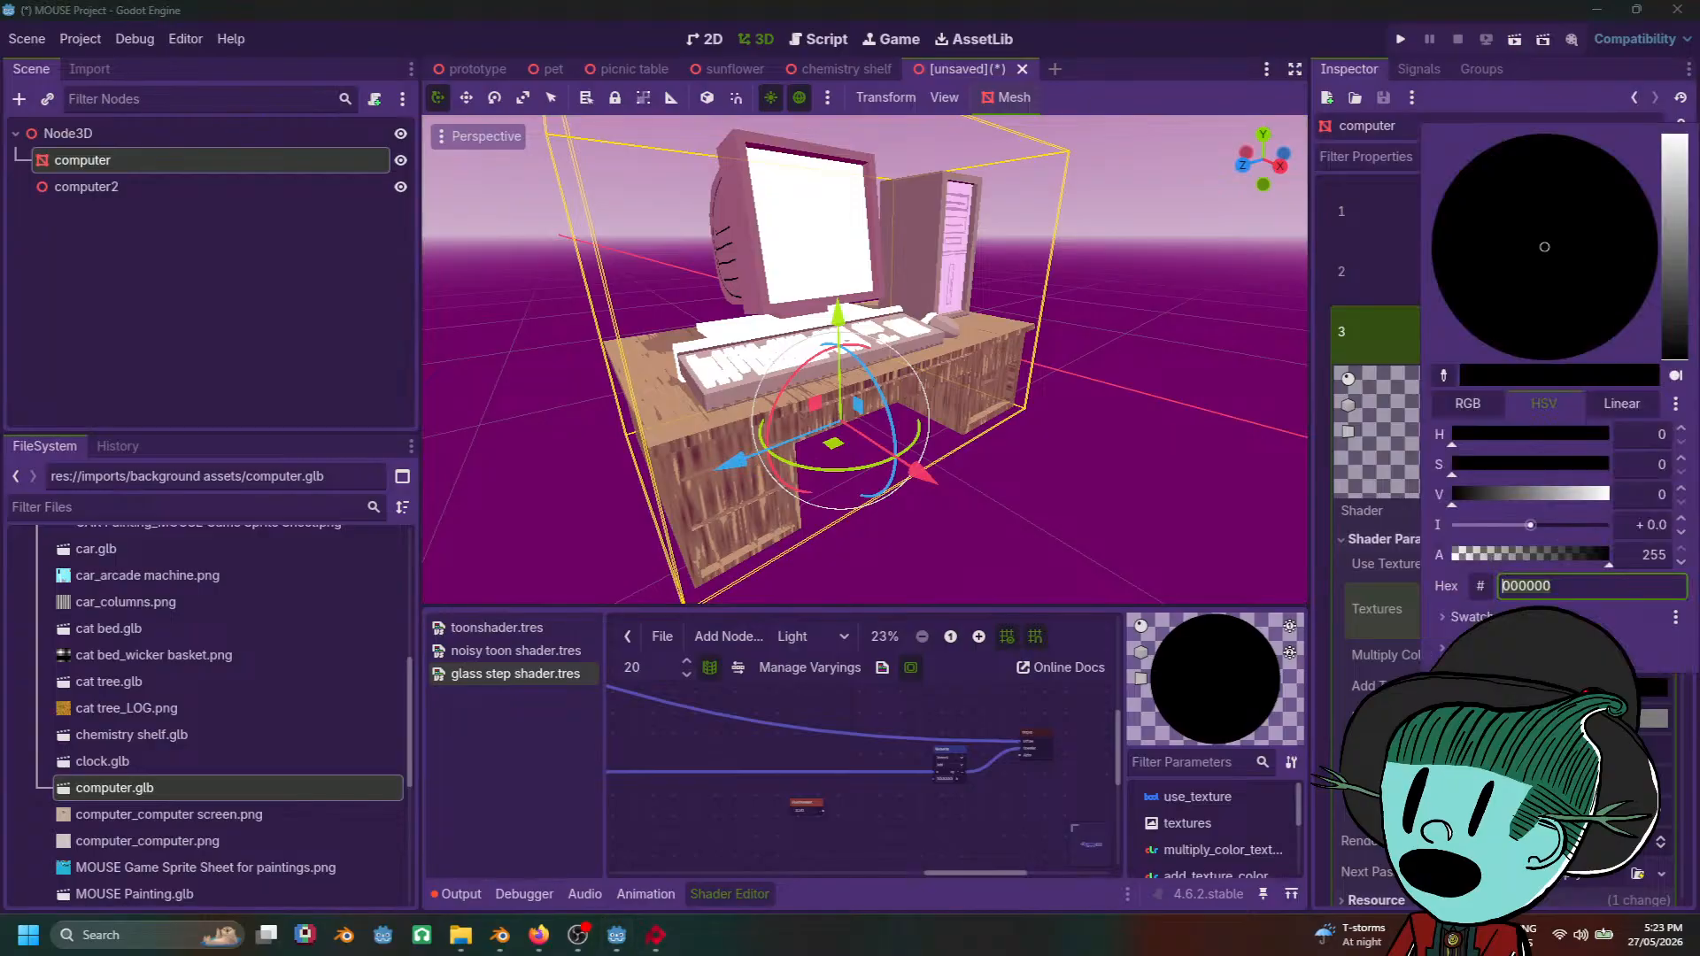
pyautogui.click(1346, 708)
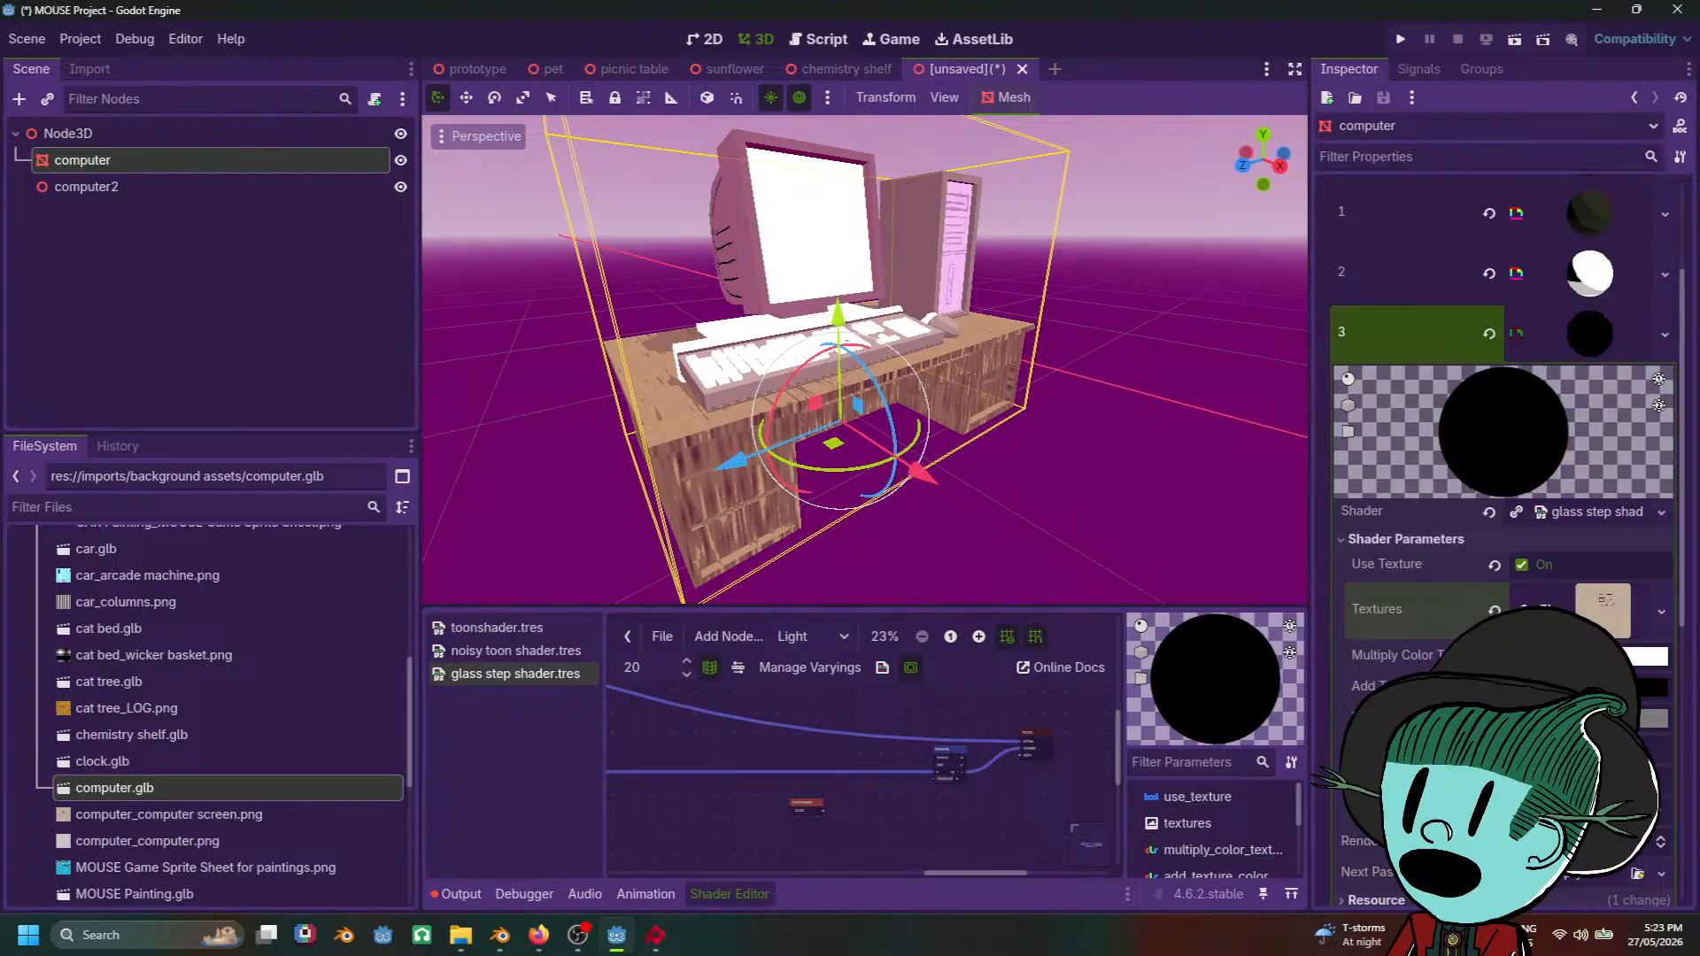
pyautogui.click(1594, 656)
pyautogui.click(1408, 699)
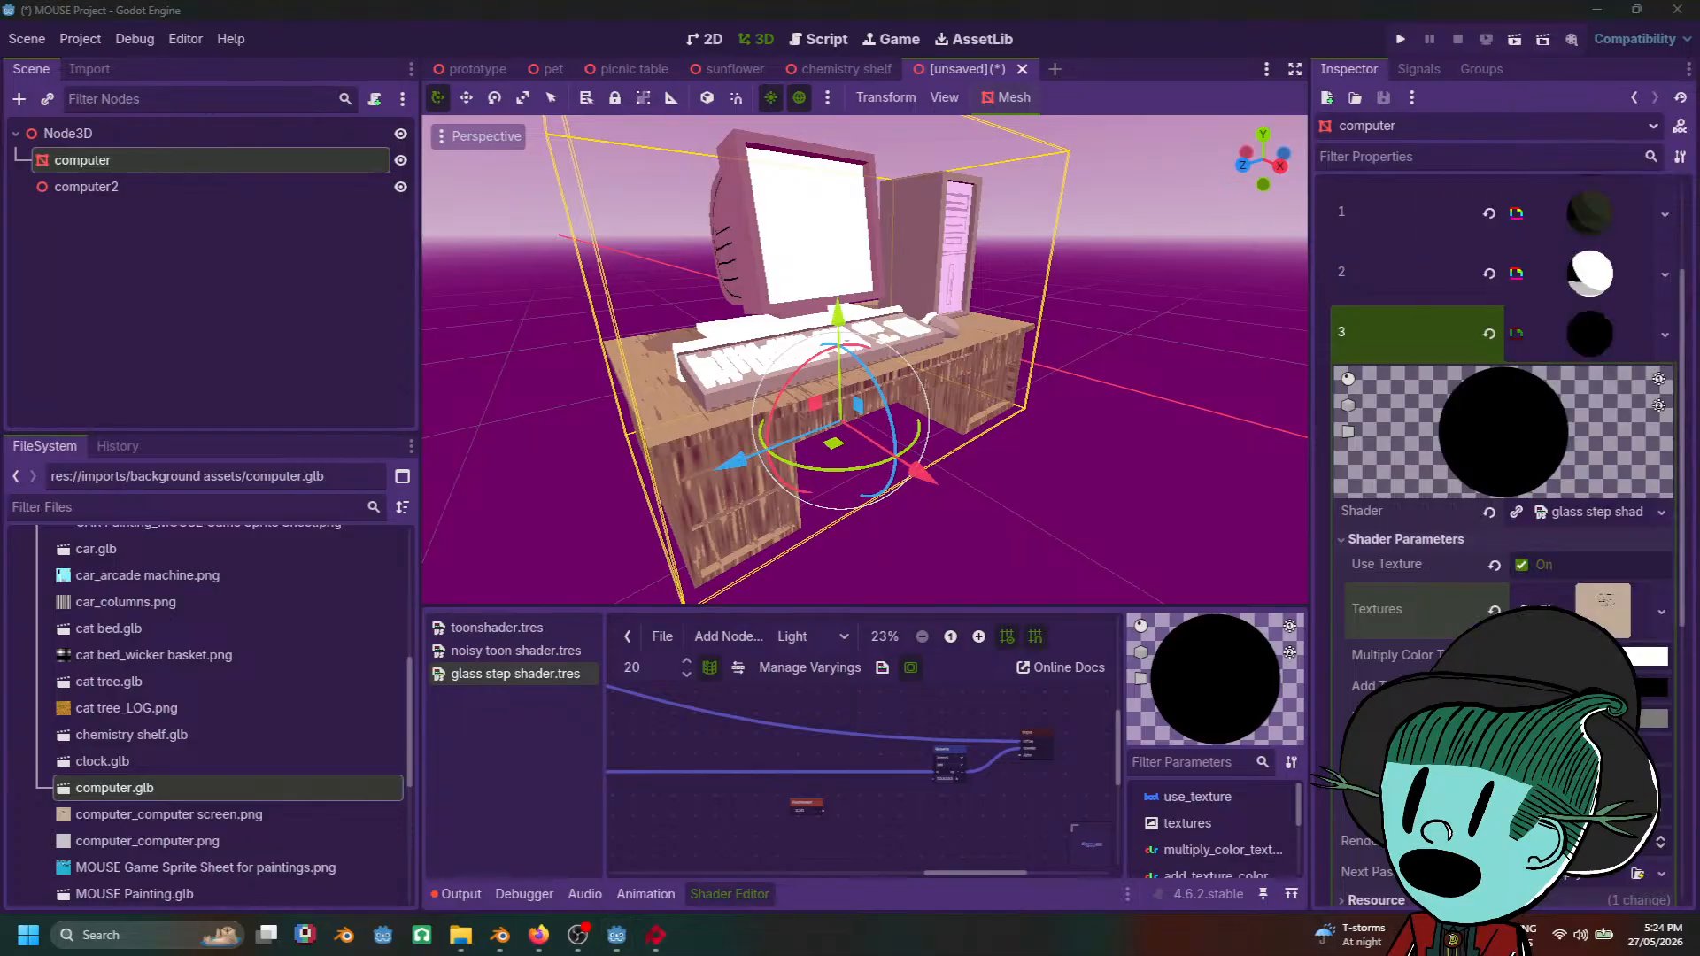
# Step: Try the slot 3 material's Add Texture Color at a light grey, afafaf
pyautogui.click(1594, 687)
pyautogui.moveTo(1695, 203)
pyautogui.mouseDown()
pyautogui.moveTo(1682, 135)
pyautogui.moveTo(1691, 213)
pyautogui.mouseUp()
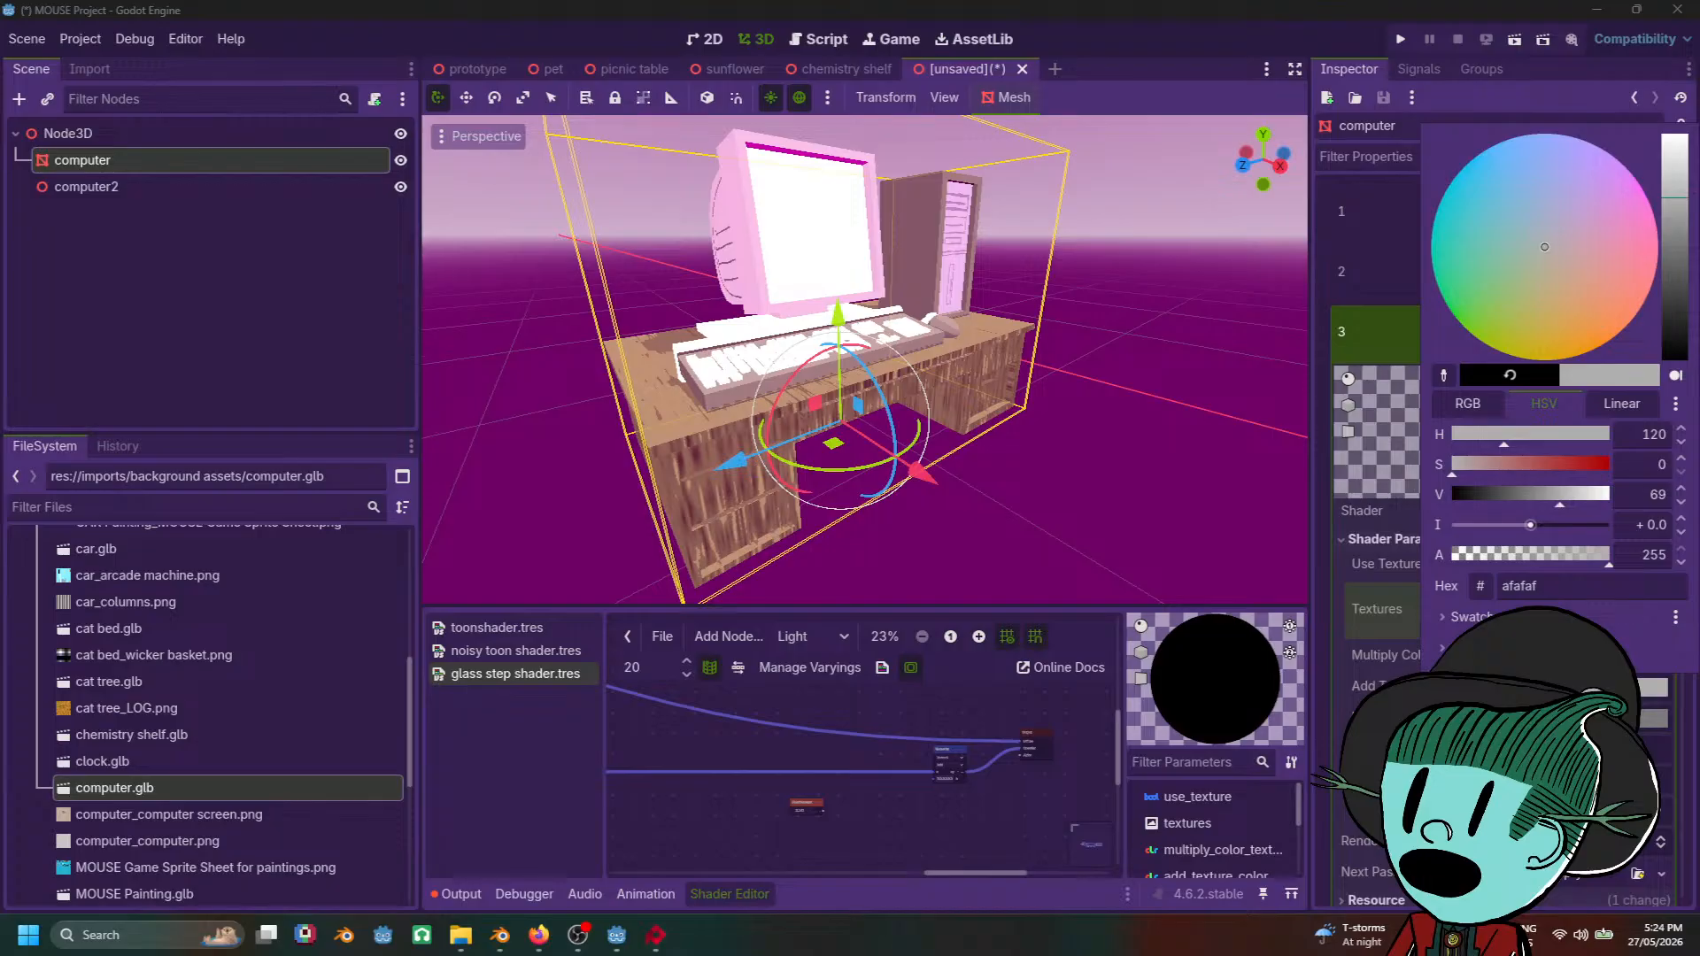
pyautogui.click(1594, 687)
pyautogui.click(1594, 687)
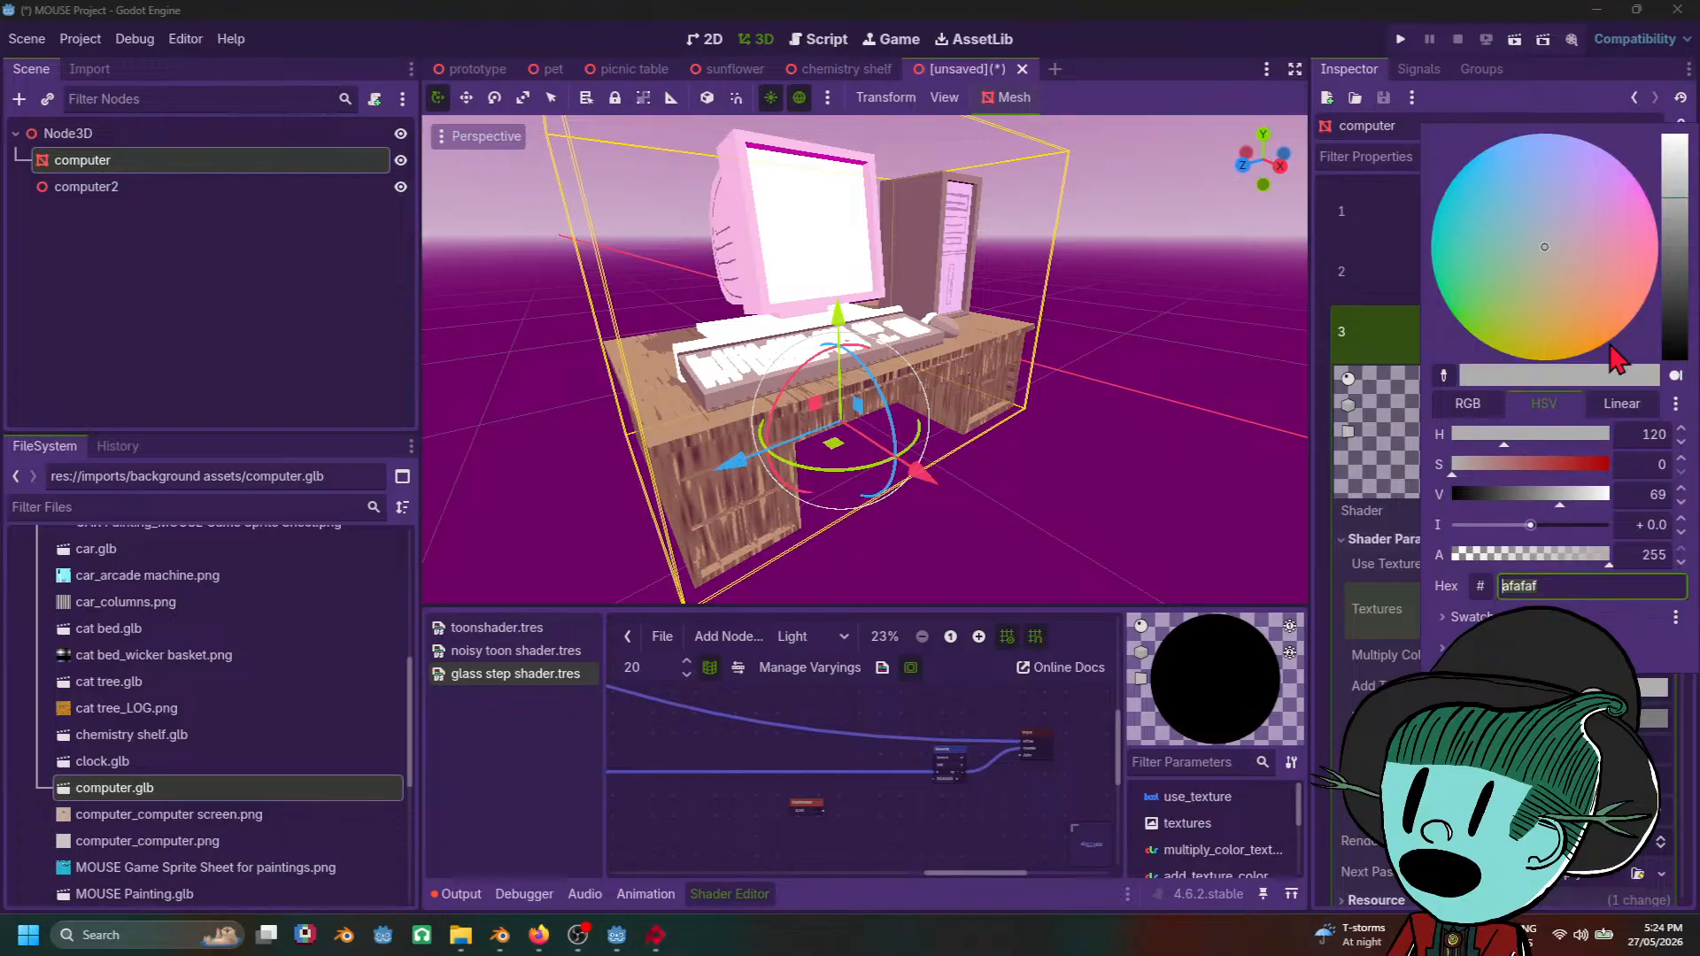
# Step: Set the slot 3 material's Add Texture Color to green, 70c76c, and review the whole model unselected
pyautogui.moveTo(1610, 350); pyautogui.dragTo(1489, 299)
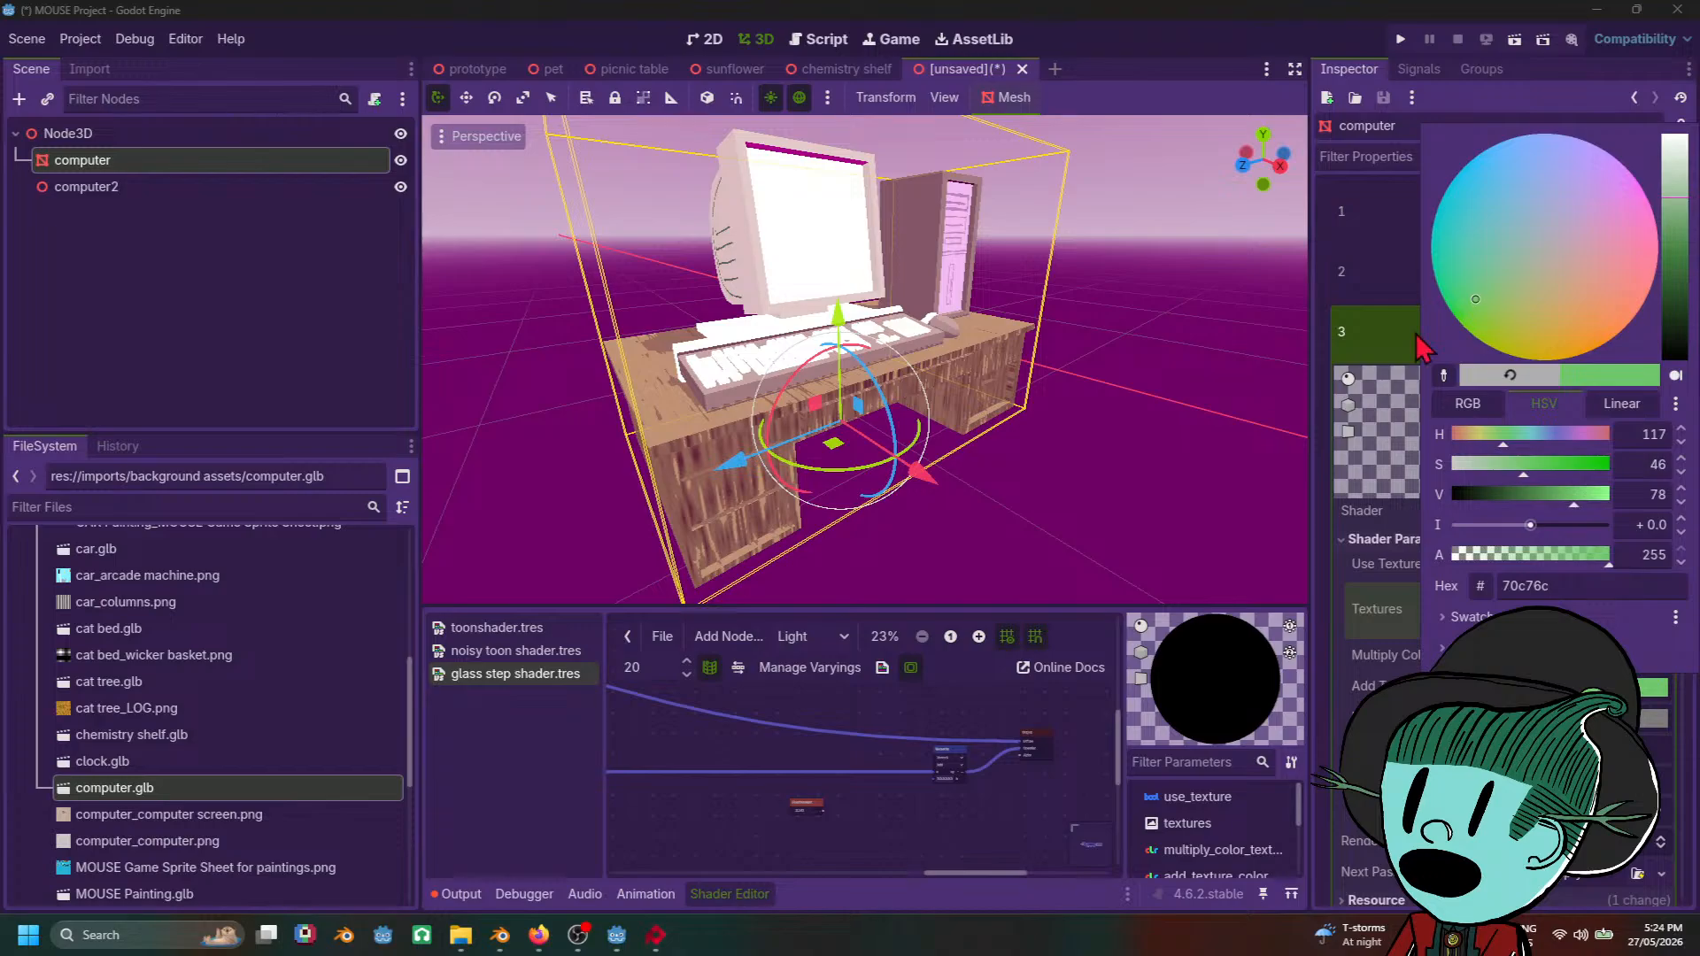
pyautogui.scroll(-5, 1084, 493)
pyautogui.click(1099, 484)
pyautogui.moveTo(1101, 486); pyautogui.dragTo(1146, 572, button='middle')
pyautogui.scroll(8, 1146, 572)
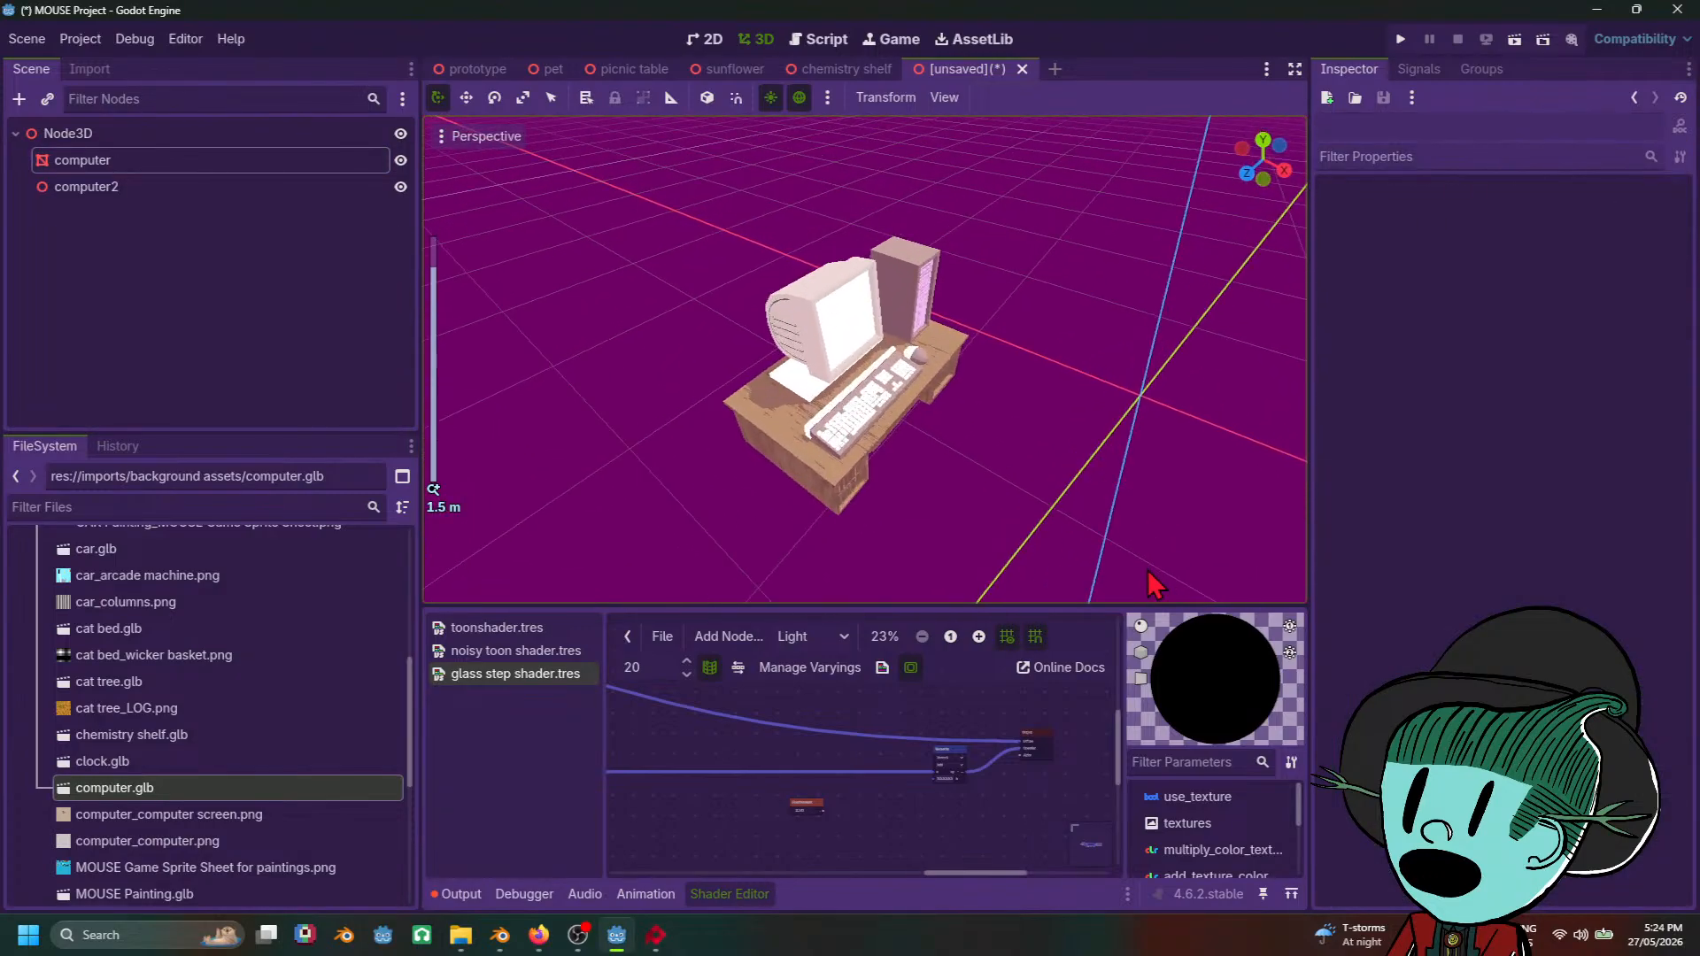
# Step: Reselect the computer mesh and examine its keyboard and mouse up close
pyautogui.click(893, 416)
pyautogui.scroll(6, 1238, 504)
pyautogui.moveTo(1238, 504); pyautogui.dragTo(1187, 432, button='middle')
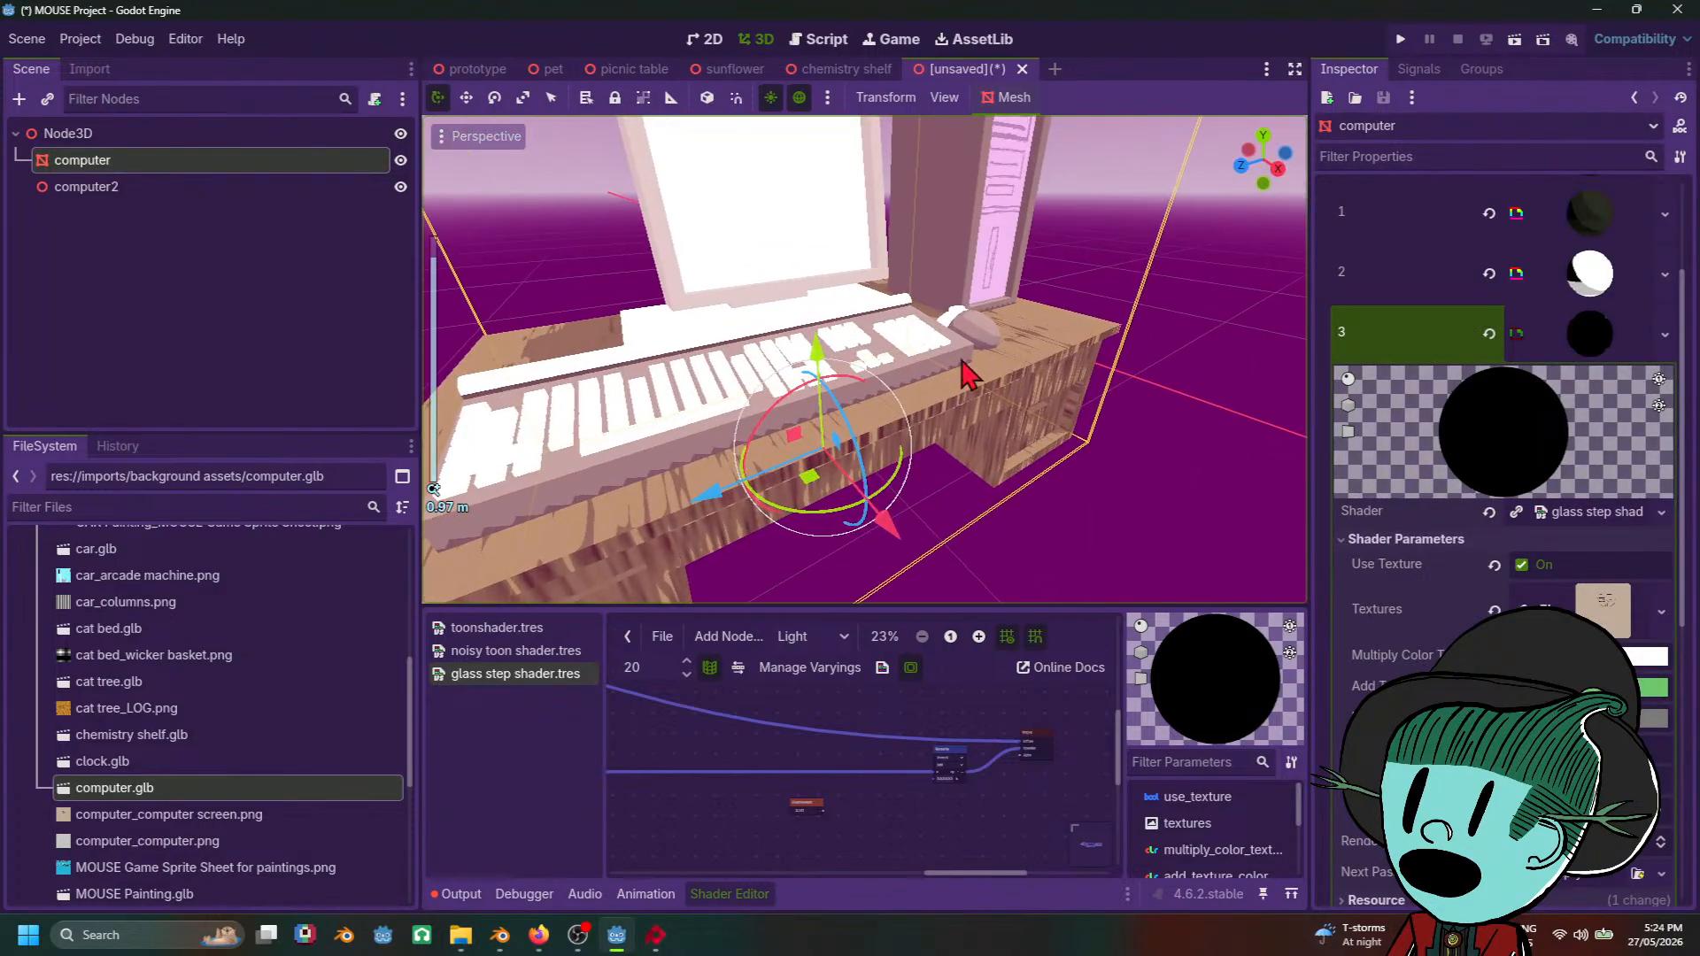
# Step: Expand the computer mesh's slot 1 material down to its shader parameters, passing over the slot 2 material
pyautogui.scroll(3, 1599, 450)
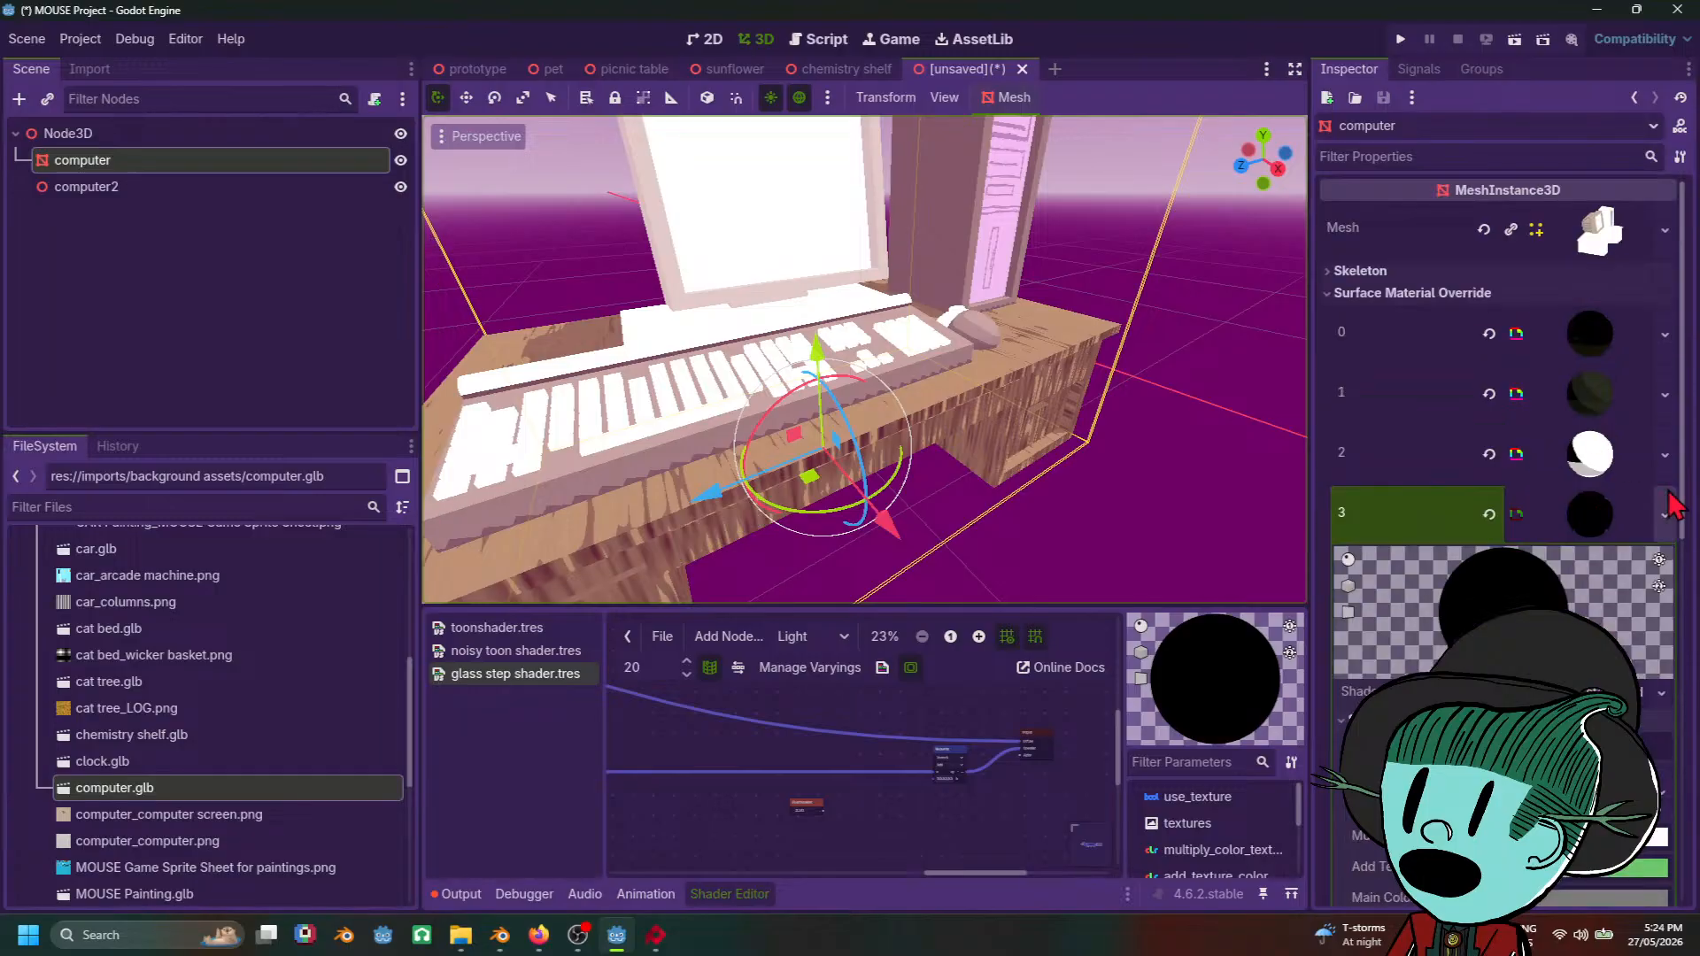
pyautogui.scroll(-5, 1155, 431)
pyautogui.scroll(2, 1201, 433)
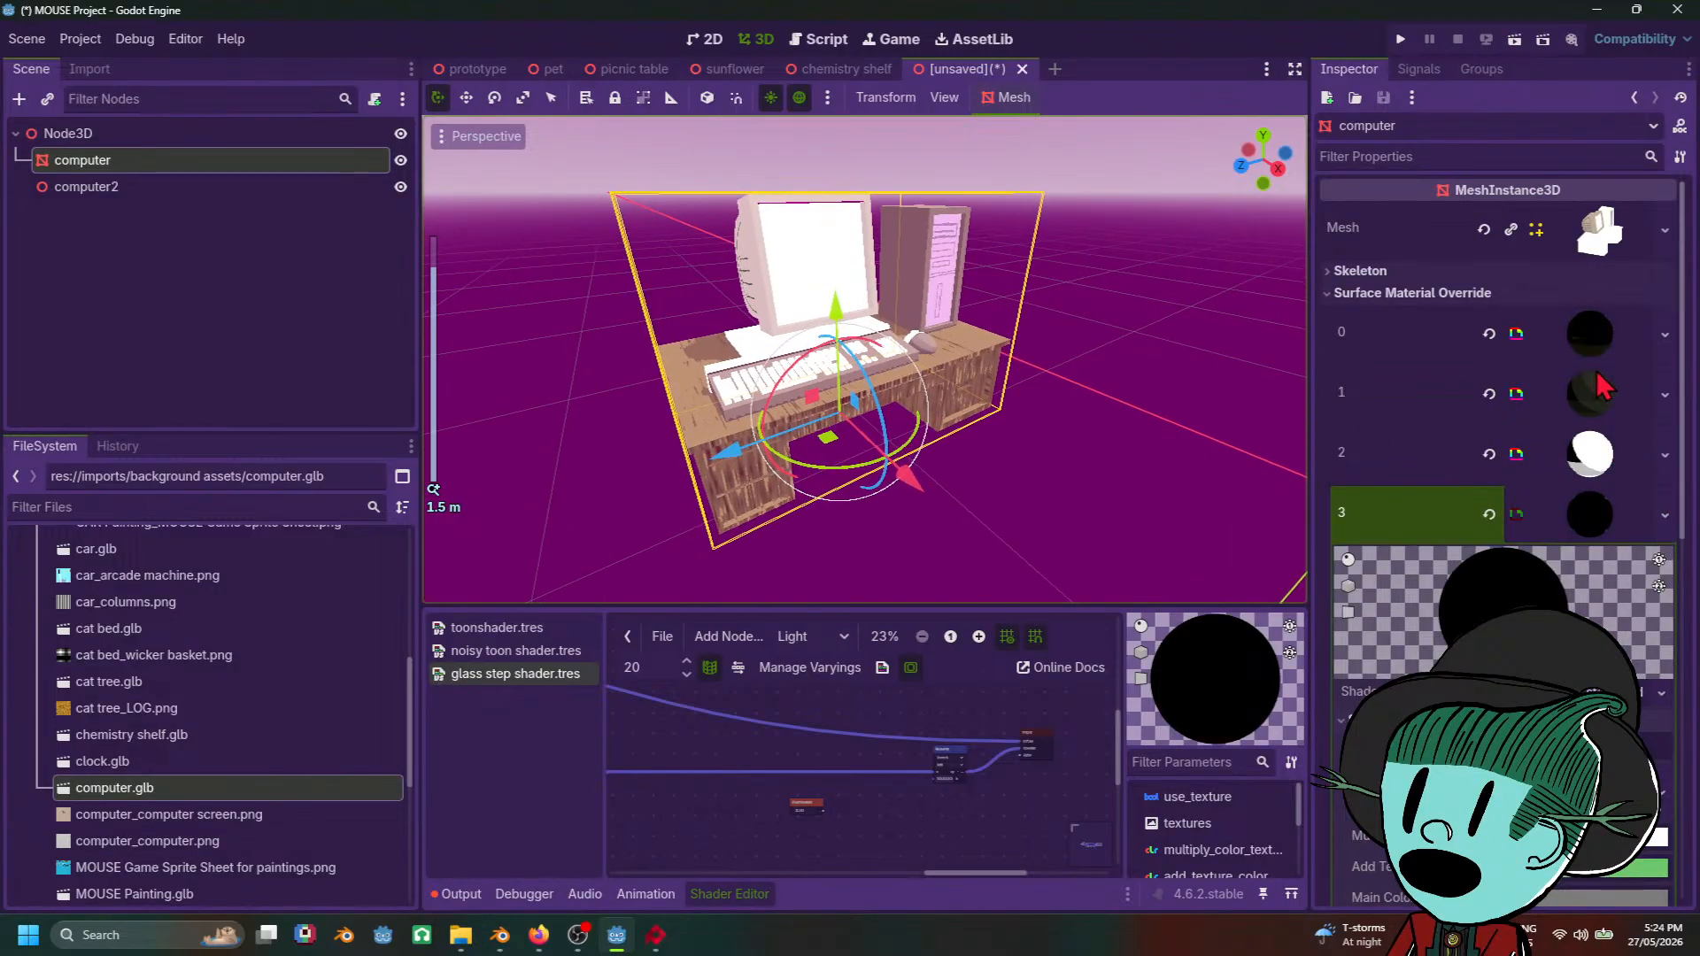
pyautogui.click(1597, 469)
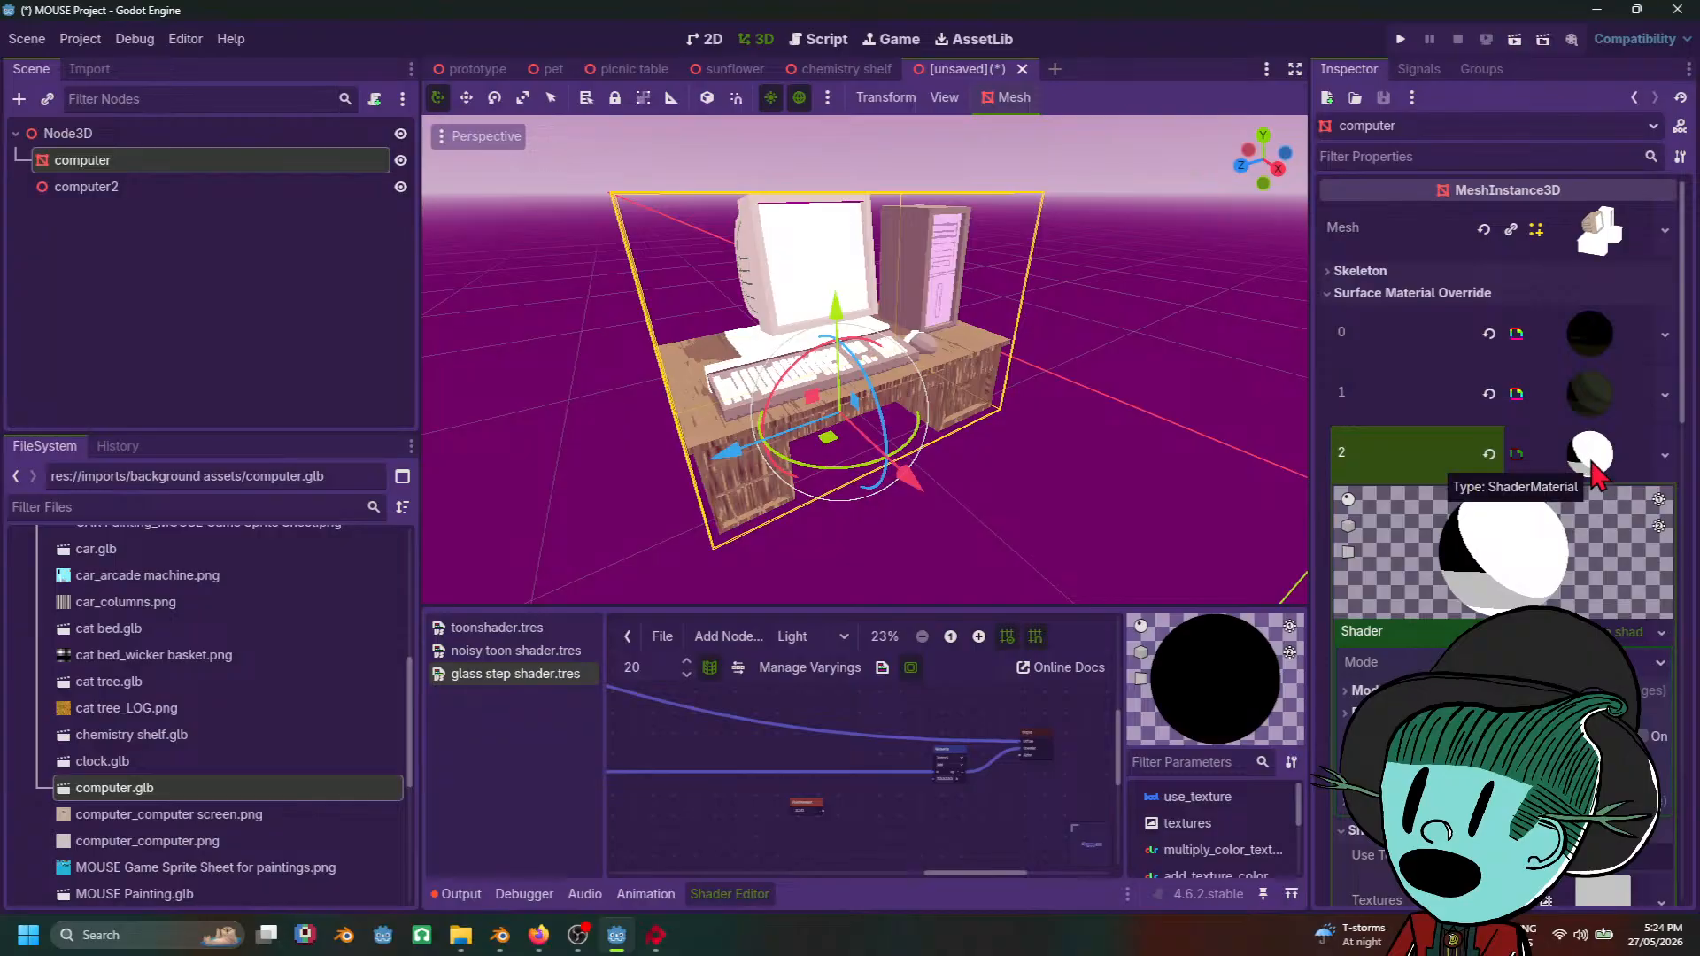
pyautogui.click(1590, 392)
pyautogui.scroll(-2, 1576, 580)
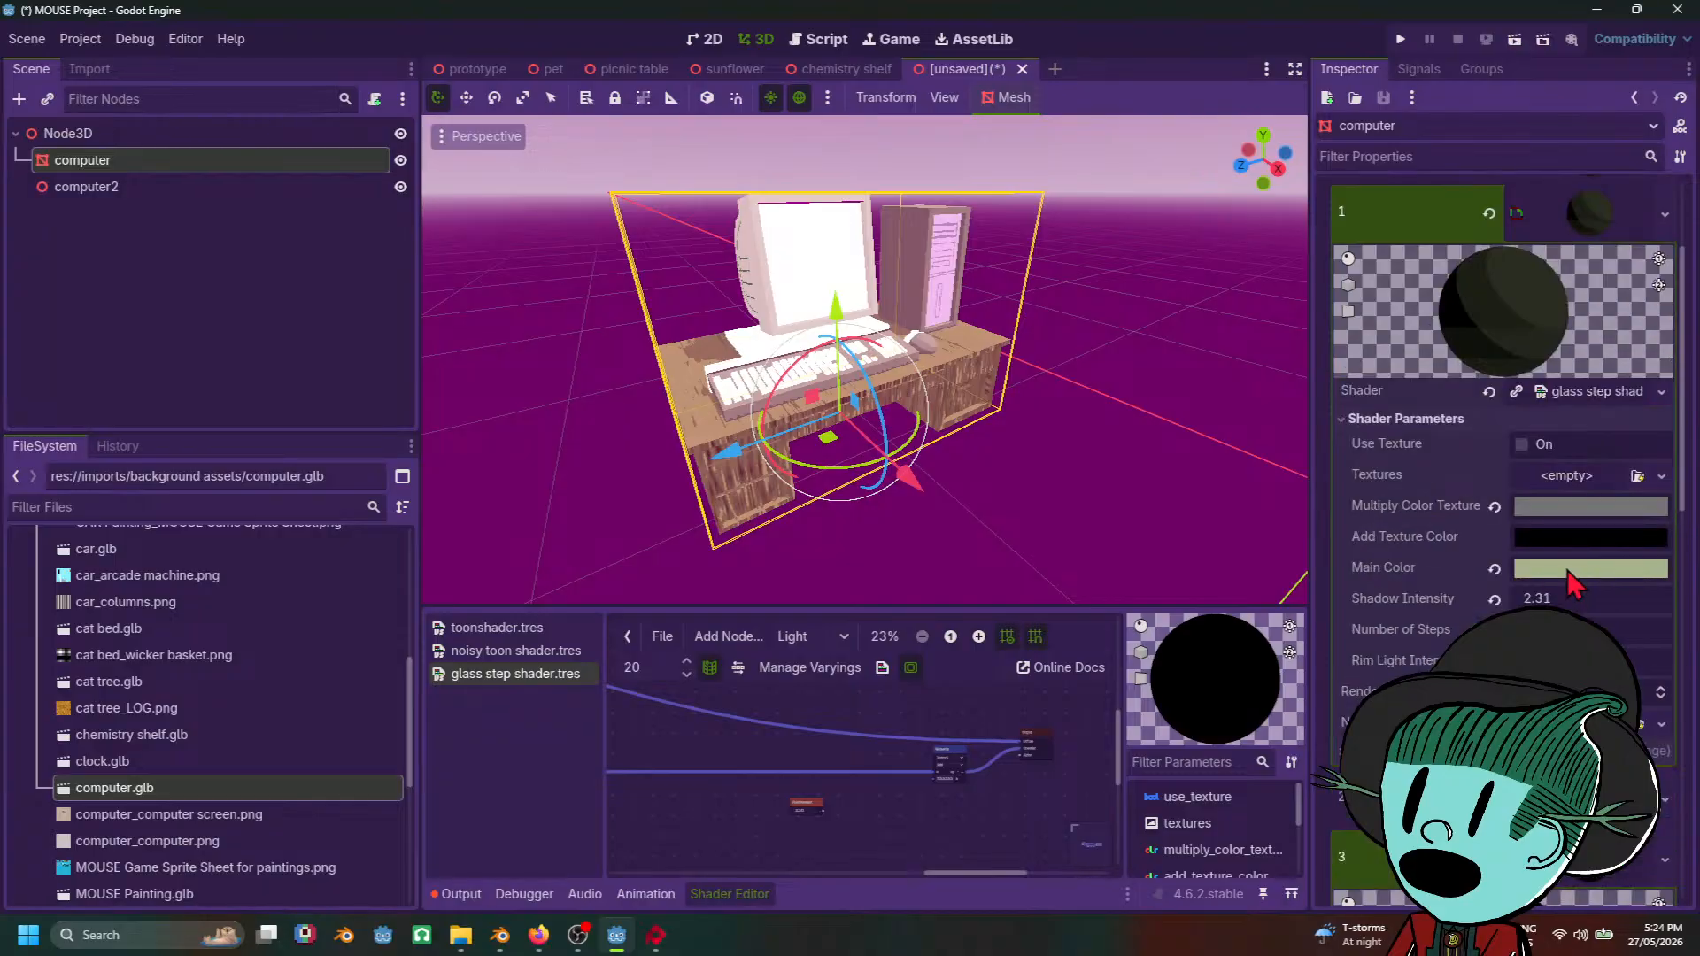
# Step: Try the slot 1 material's Main Color at beige, b9ab96, and at a lighter beige, dbd1c1
pyautogui.click(1572, 571)
pyautogui.click(1561, 169)
pyautogui.moveTo(1560, 168)
pyautogui.mouseDown()
pyautogui.moveTo(1513, 133)
pyautogui.moveTo(1550, 150)
pyautogui.mouseUp()
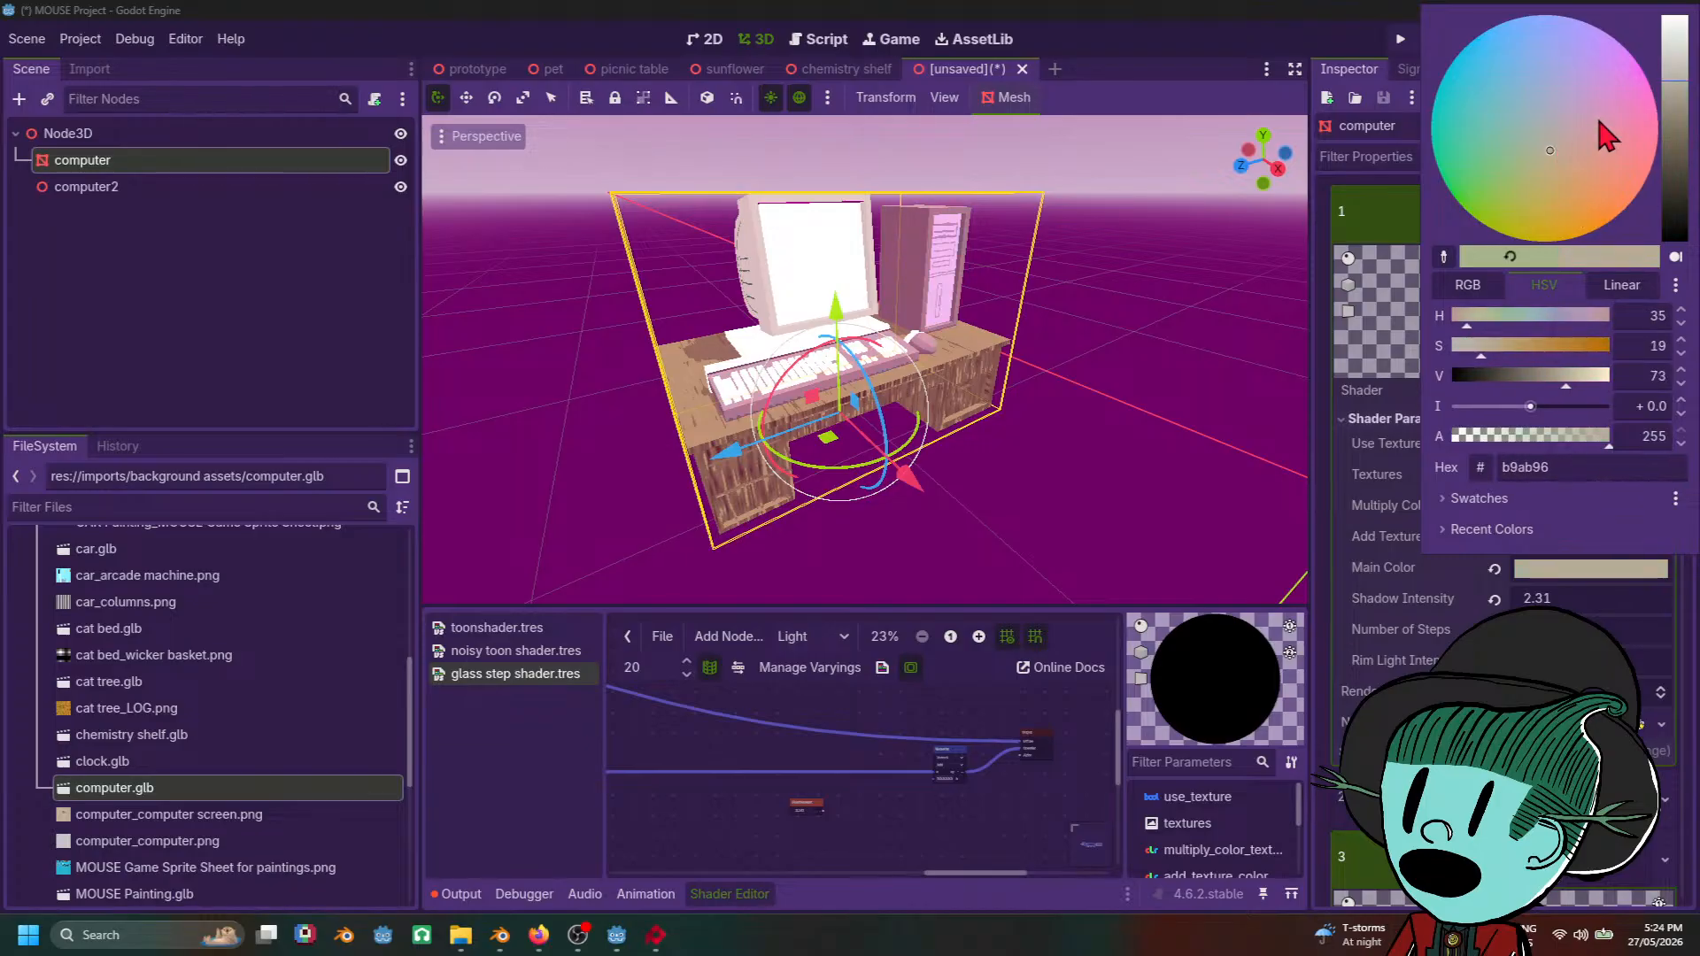
pyautogui.moveTo(1676, 78); pyautogui.dragTo(1676, 29)
pyautogui.moveTo(1545, 131)
pyautogui.mouseDown()
pyautogui.moveTo(1594, 188)
pyautogui.moveTo(1536, 110)
pyautogui.moveTo(1640, 147)
pyautogui.moveTo(1532, 137)
pyautogui.mouseUp()
pyautogui.moveTo(1676, 106)
pyautogui.mouseDown()
pyautogui.moveTo(1666, 26)
pyautogui.moveTo(1665, 51)
pyautogui.mouseUp()
pyautogui.moveTo(1530, 176)
pyautogui.mouseDown()
pyautogui.moveTo(1580, 210)
pyautogui.moveTo(1541, 137)
pyautogui.moveTo(1576, 162)
pyautogui.moveTo(1574, 121)
pyautogui.moveTo(1534, 141)
pyautogui.moveTo(1555, 153)
pyautogui.moveTo(1525, 115)
pyautogui.moveTo(1571, 148)
pyautogui.moveTo(1534, 157)
pyautogui.moveTo(1539, 140)
pyautogui.moveTo(1549, 157)
pyautogui.mouseUp()
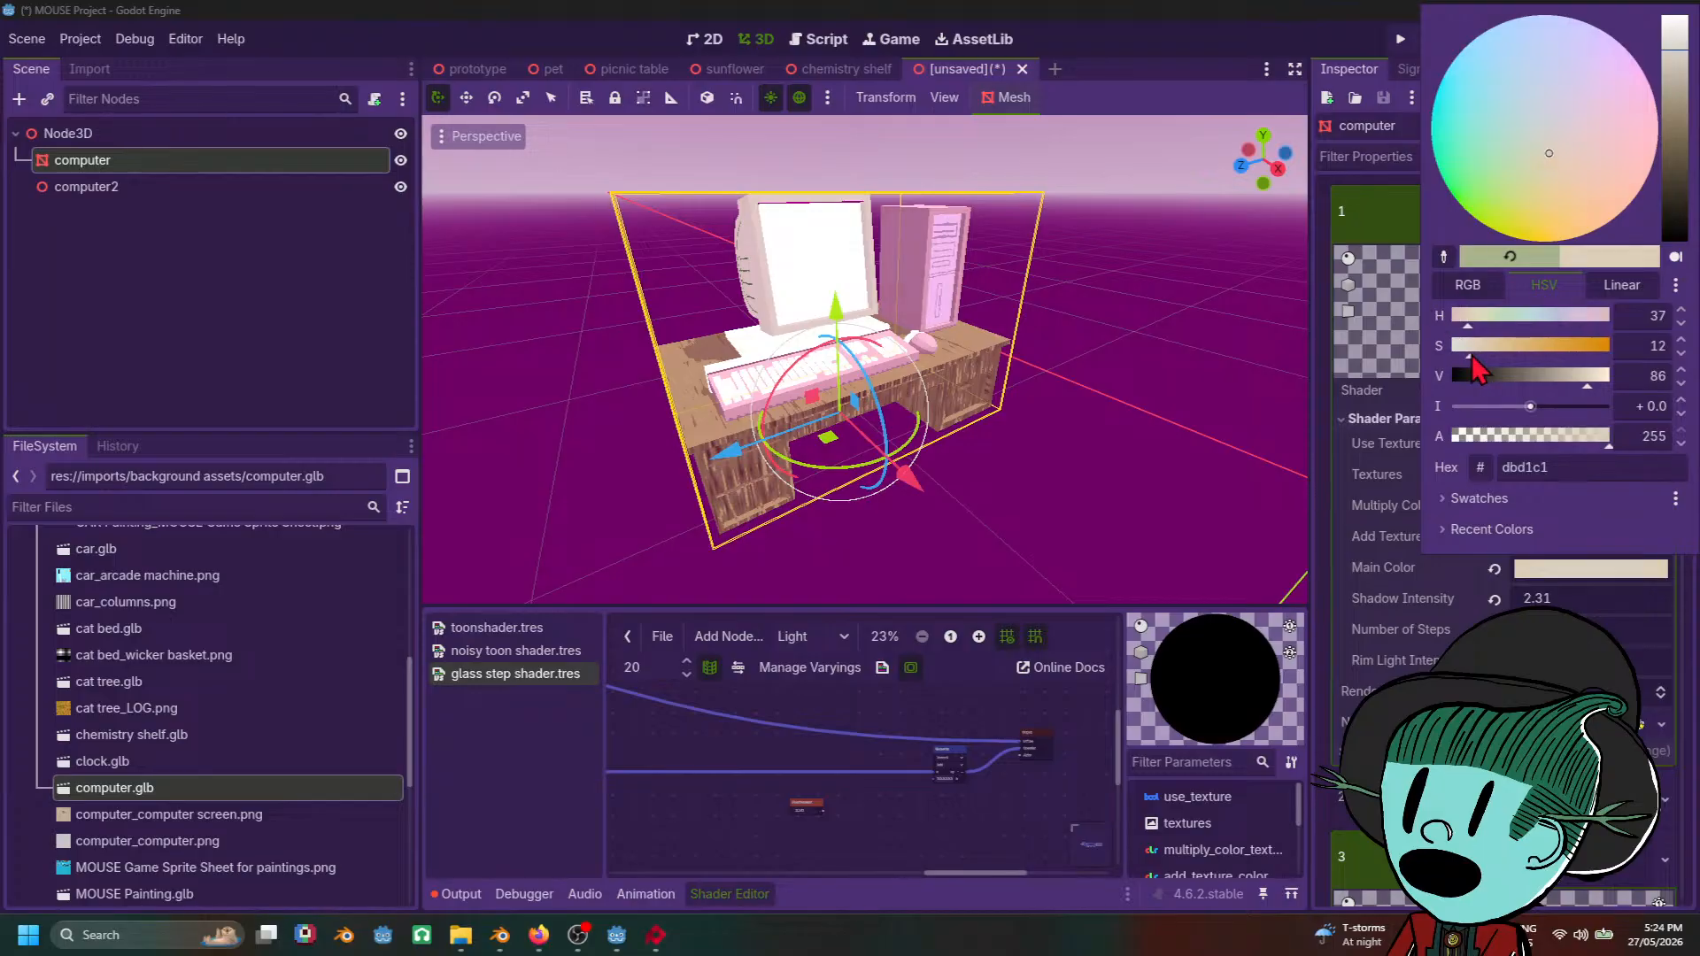
# Step: Try the slot 1 Main Color at saturated orange, dba651, yellow-green, a4db51, and pale yellow, d9dbc3
pyautogui.moveTo(1464, 354); pyautogui.dragTo(1552, 358)
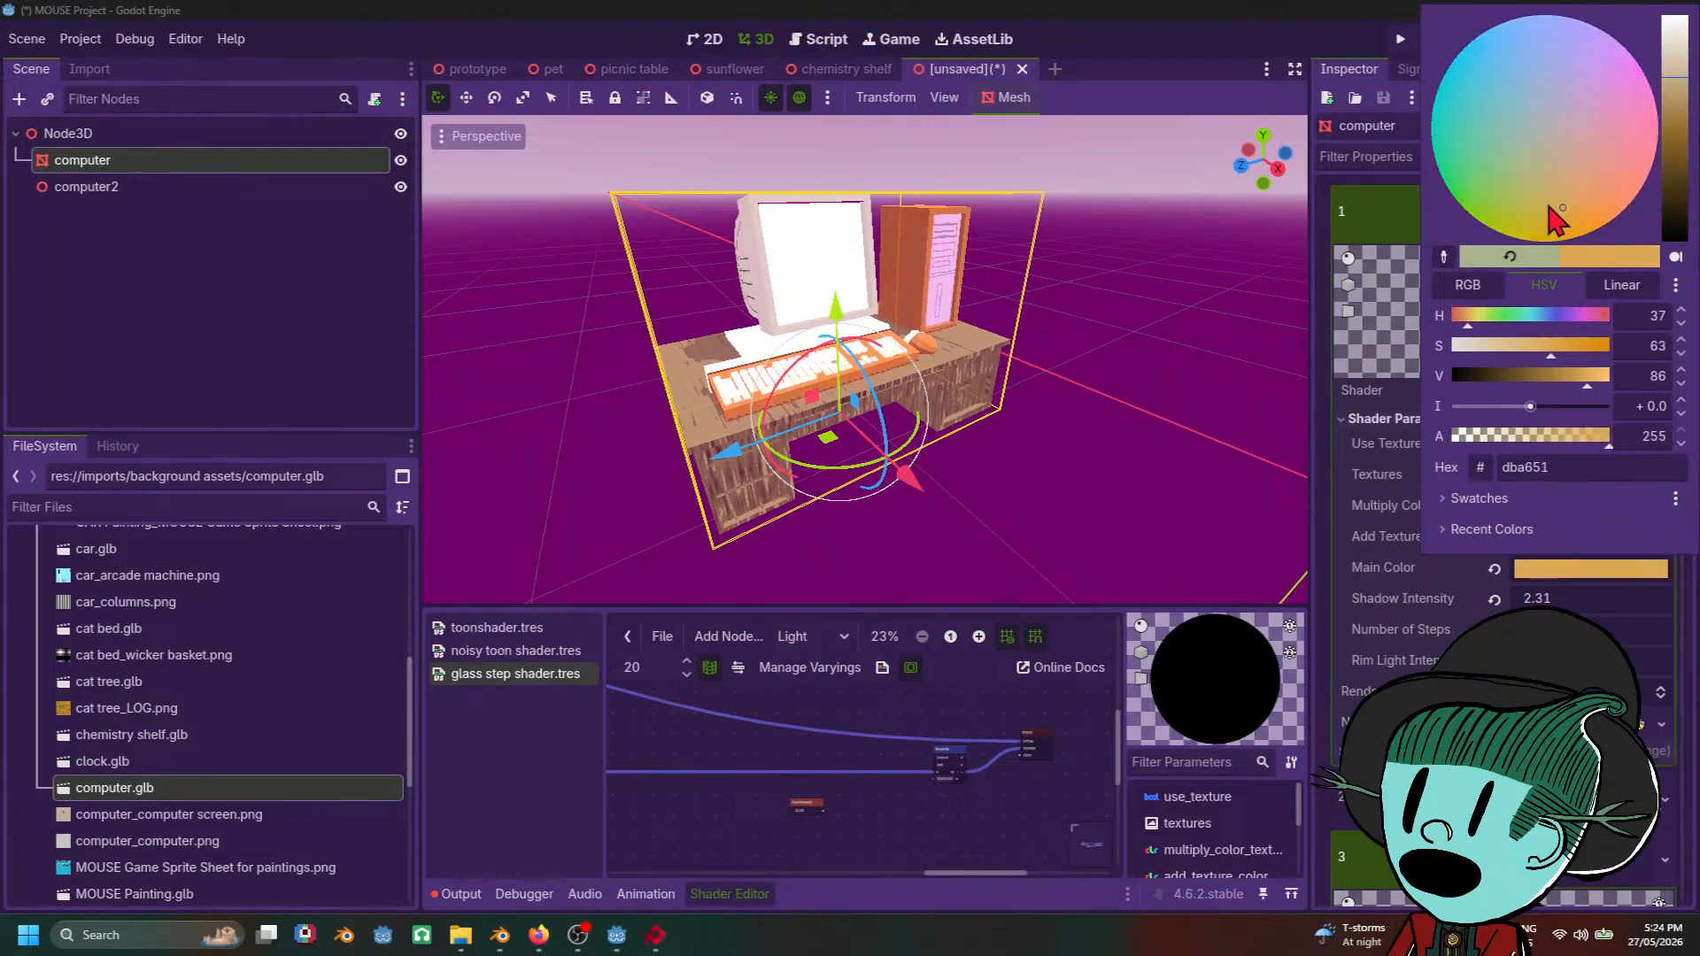
pyautogui.click(1479, 322)
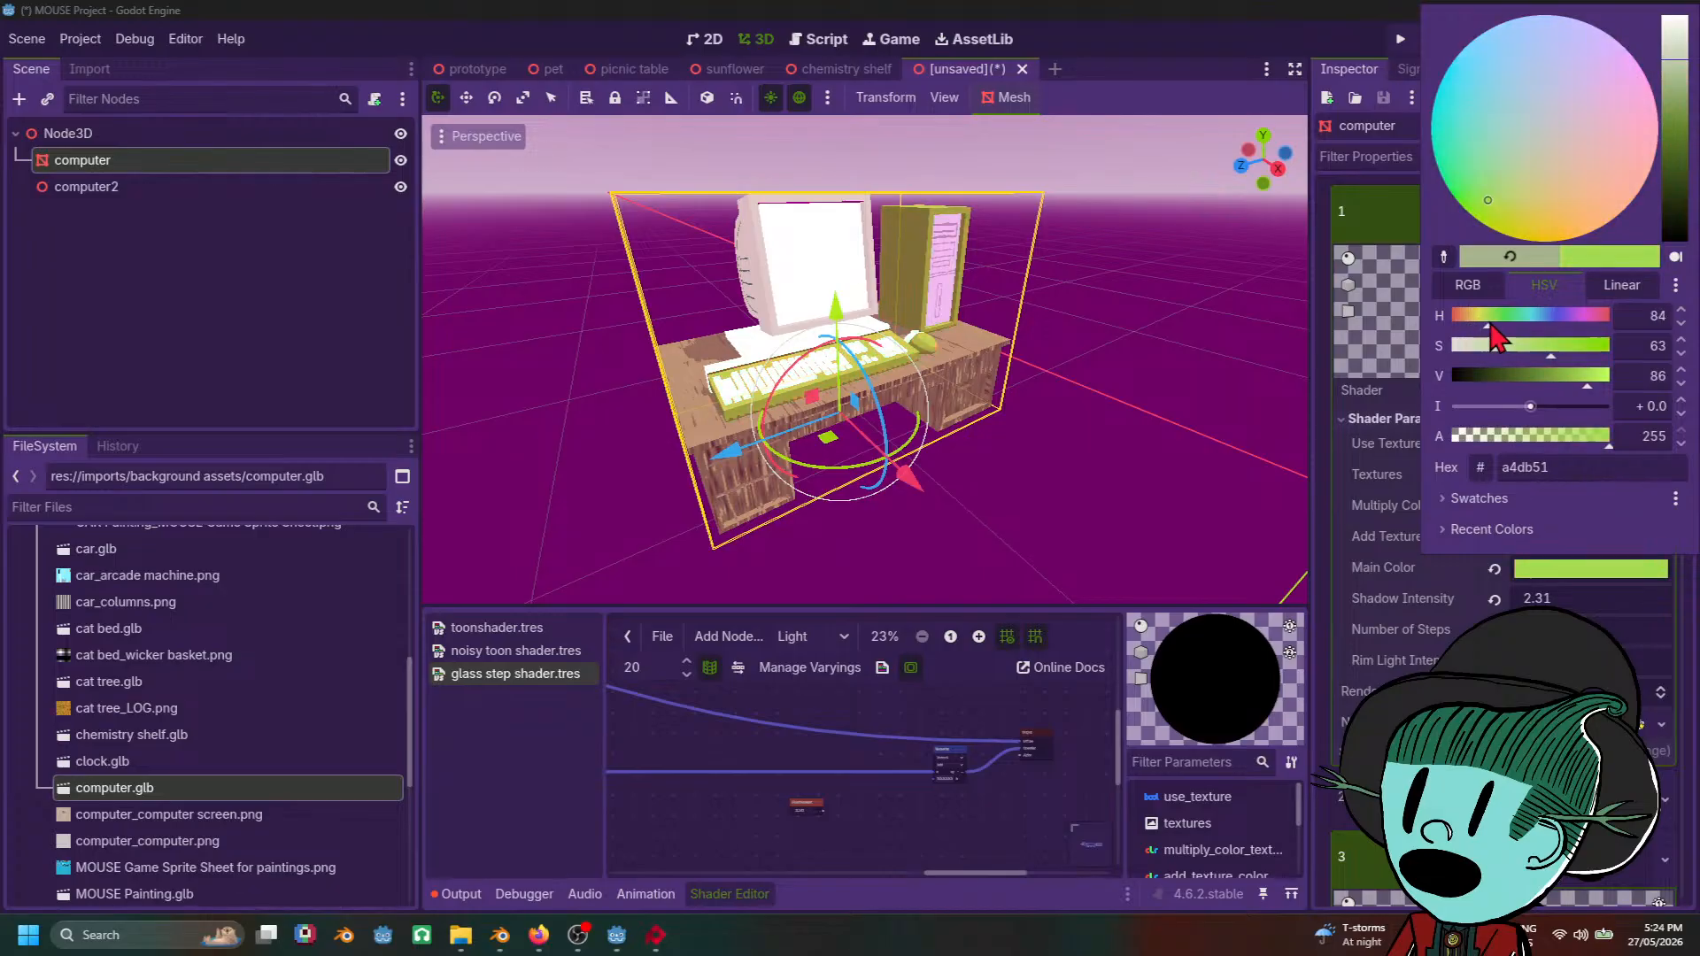
pyautogui.moveTo(1481, 323)
pyautogui.mouseDown()
pyautogui.moveTo(1499, 356)
pyautogui.moveTo(1472, 354)
pyautogui.mouseUp()
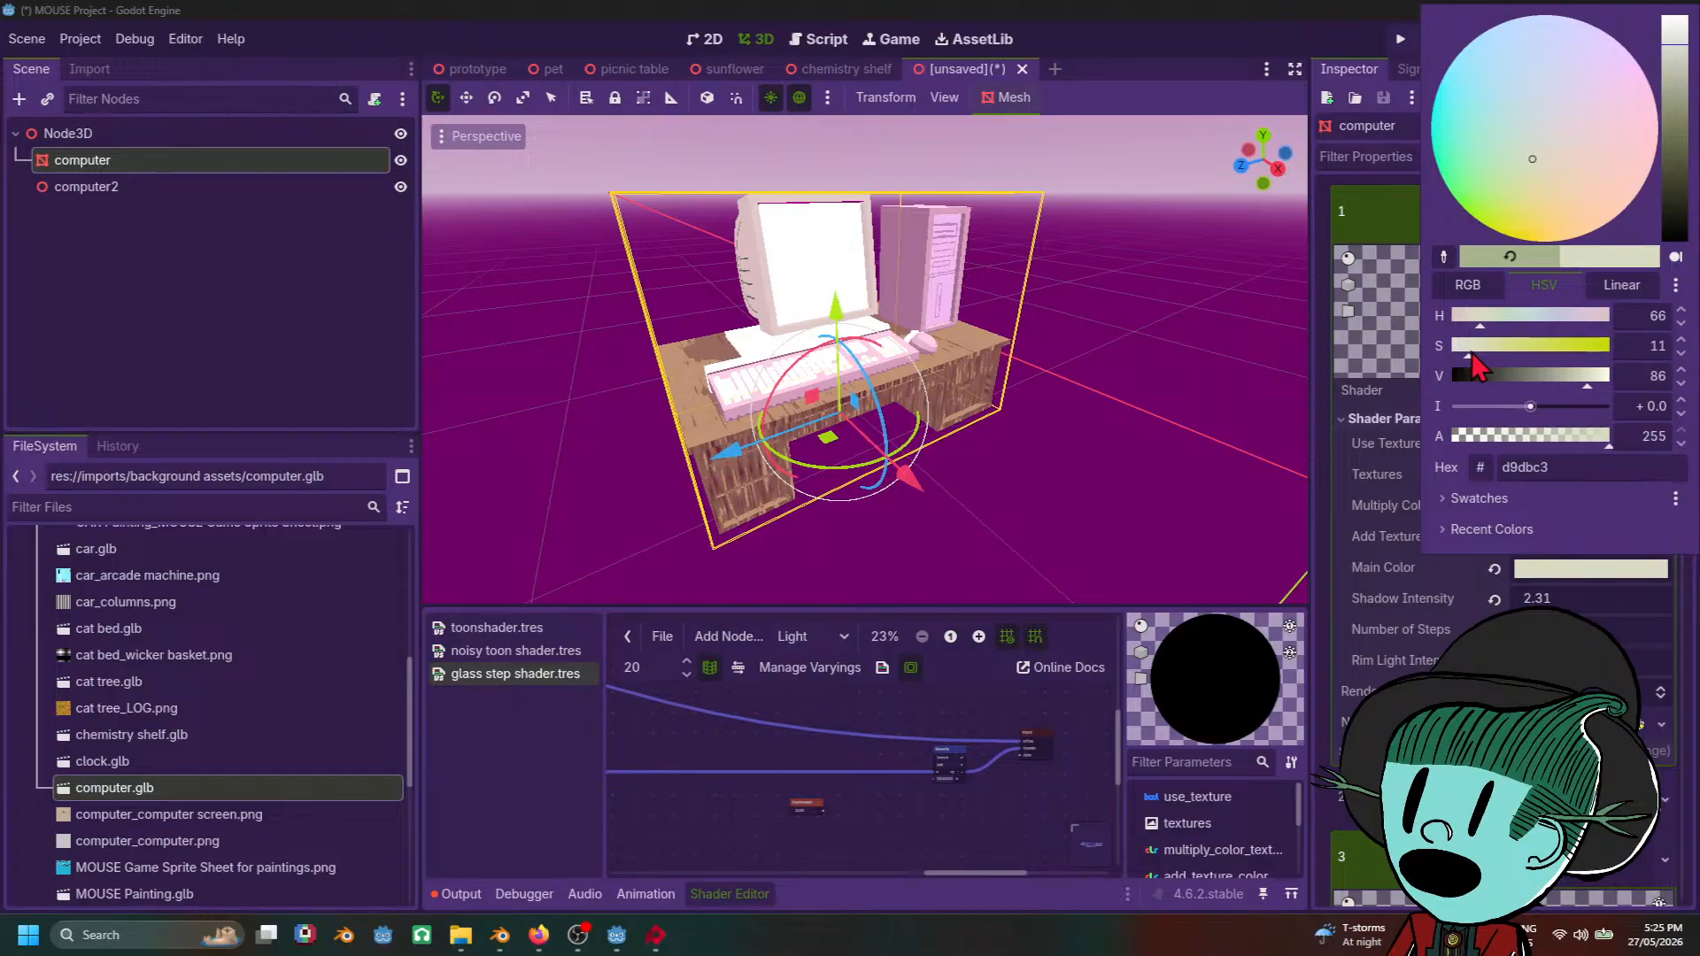
# Step: Set the slot 1 material's Main Color to pale green, cee0bd, and check the model from another angle
pyautogui.click(1561, 143)
pyautogui.moveTo(1561, 143)
pyautogui.mouseDown()
pyautogui.moveTo(1509, 131)
pyautogui.moveTo(1530, 166)
pyautogui.moveTo(1516, 165)
pyautogui.mouseUp()
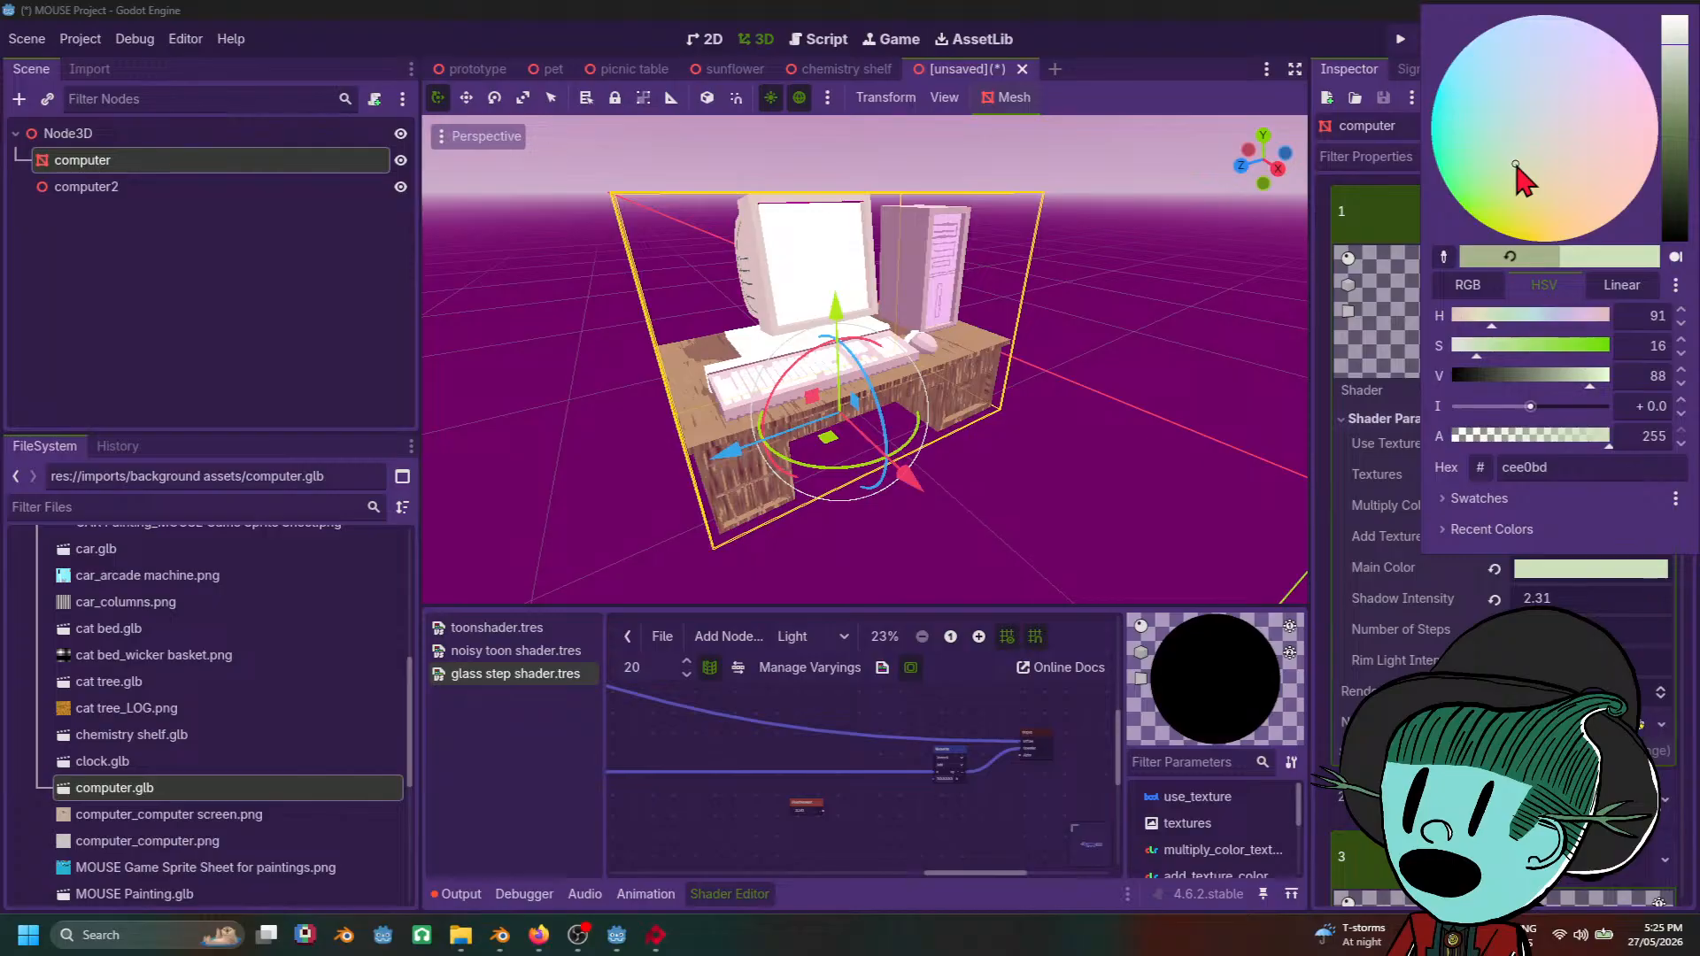
pyautogui.click(1112, 390)
pyautogui.moveTo(1111, 390); pyautogui.dragTo(1049, 495, button='middle')
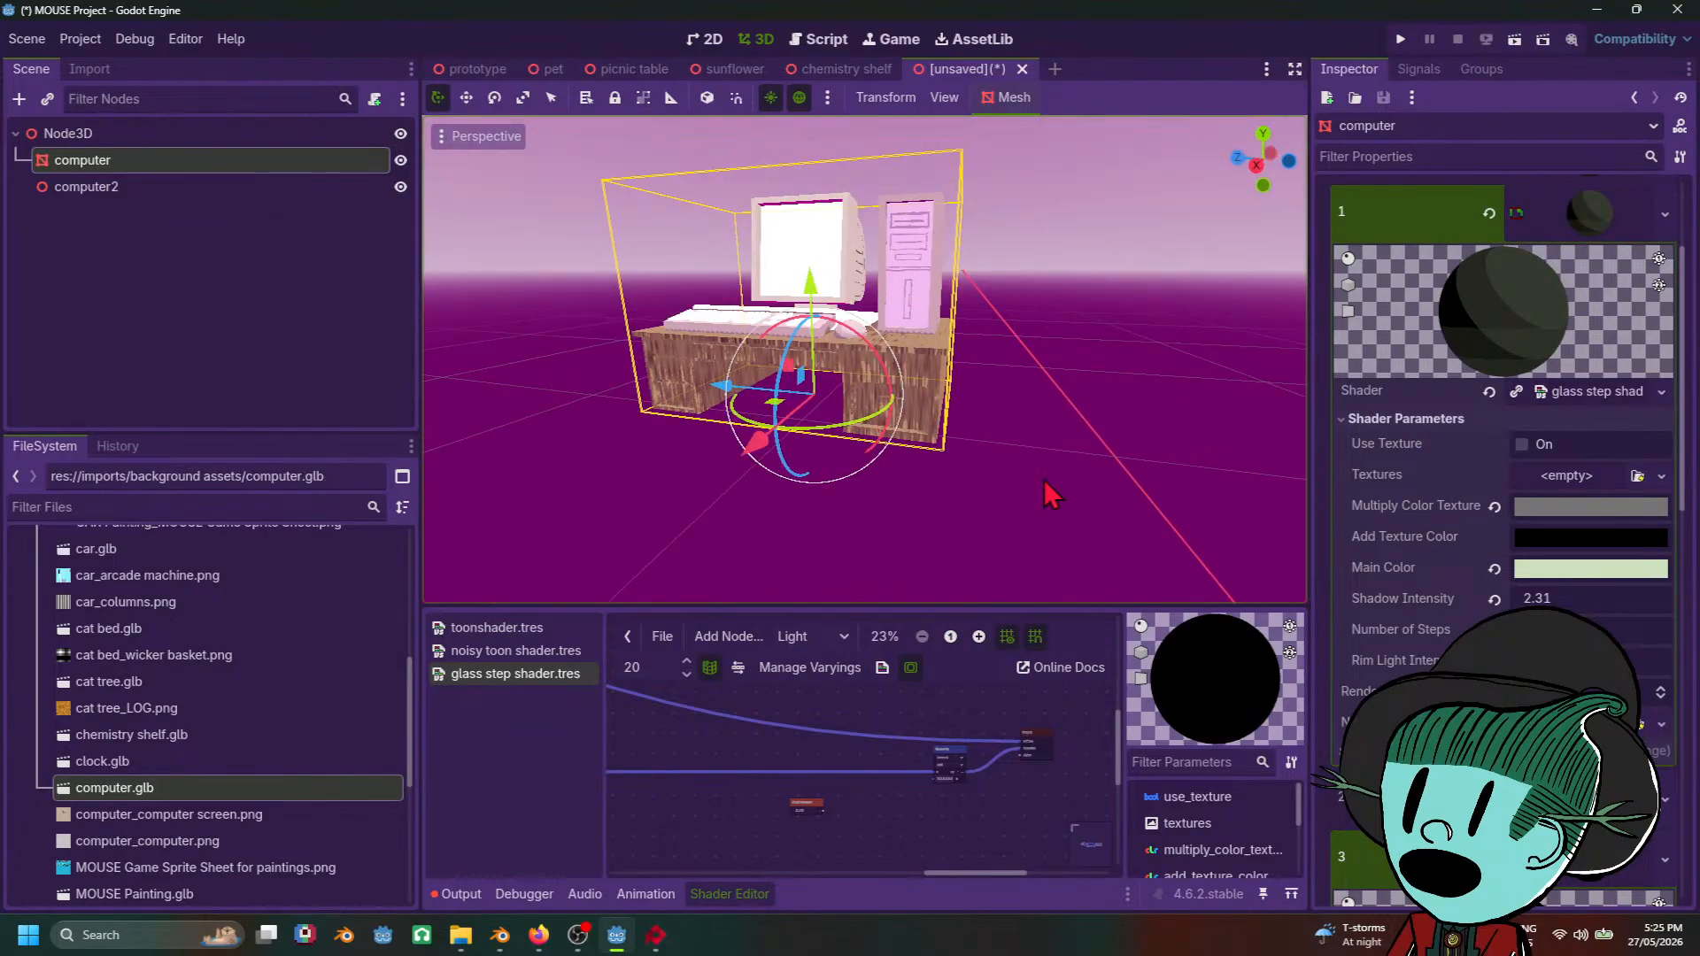
# Step: Make the slot 1 Main Color slightly paler and brighter, and check the keyboard and mouse with the model unselected
pyautogui.click(1572, 569)
pyautogui.moveTo(1470, 354)
pyautogui.mouseDown()
pyautogui.moveTo(1456, 353)
pyautogui.moveTo(1480, 354)
pyautogui.moveTo(1488, 328)
pyautogui.mouseUp()
pyautogui.moveTo(1588, 384); pyautogui.dragTo(1600, 386)
pyautogui.moveTo(1177, 371); pyautogui.dragTo(1254, 511, button='middle')
pyautogui.click(1081, 402)
pyautogui.moveTo(939, 544); pyautogui.dragTo(857, 390, button='middle')
pyautogui.scroll(5, 857, 390)
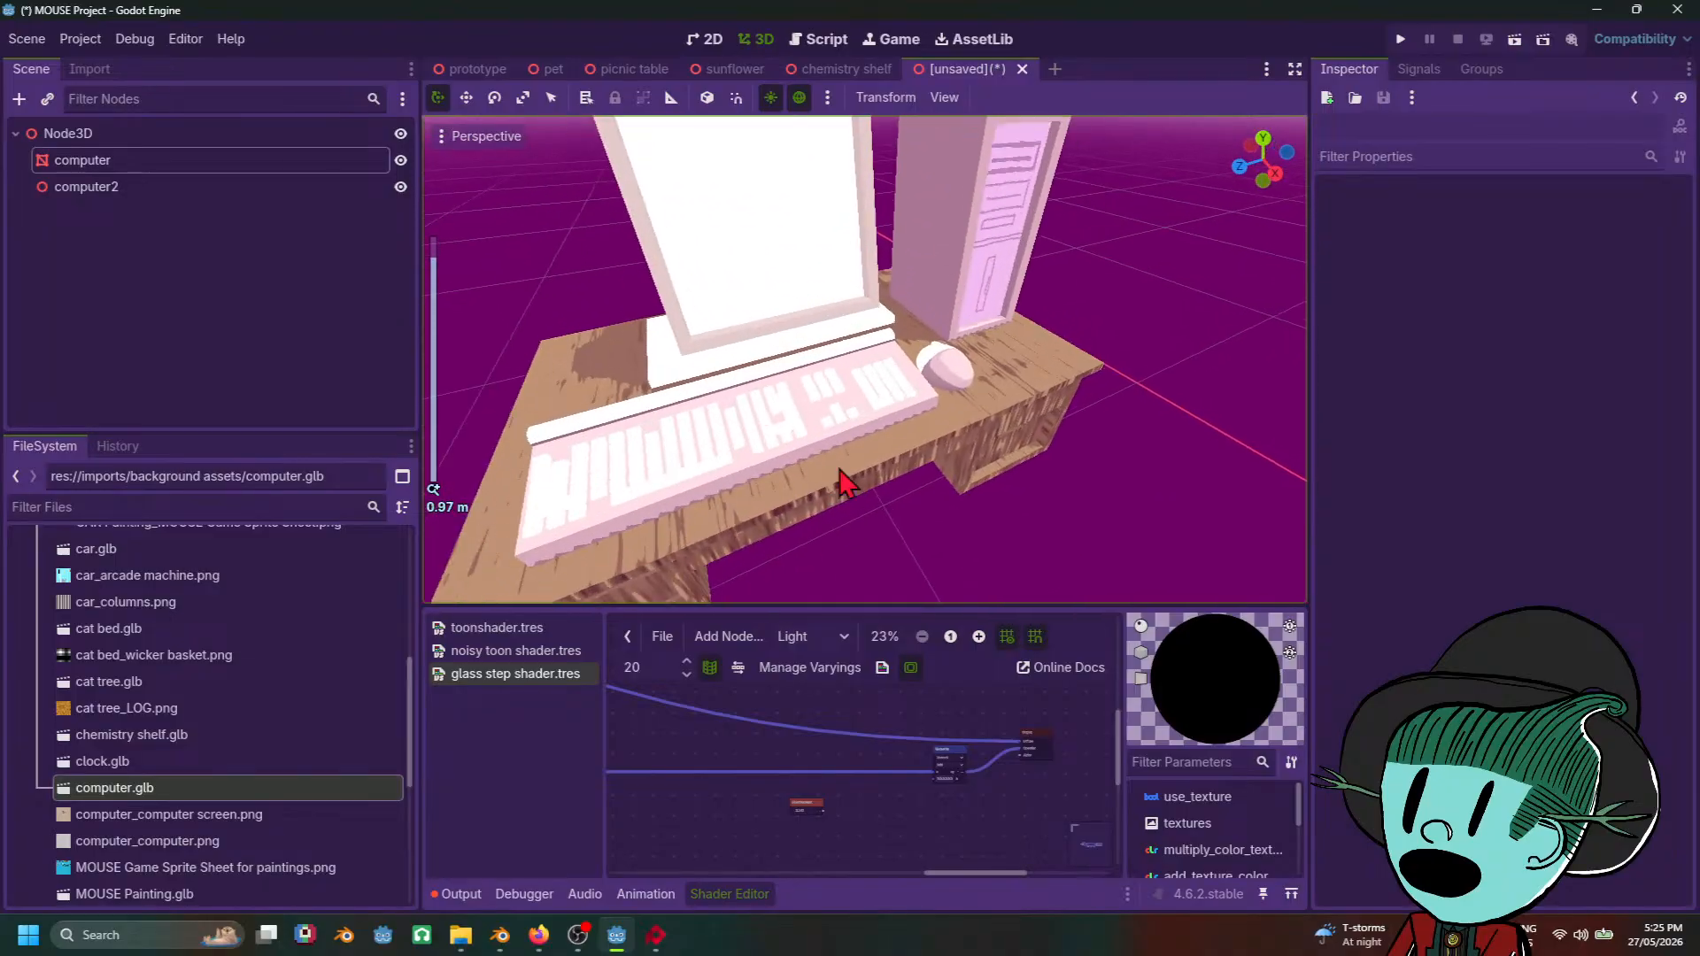
# Step: Reselect the computer mesh, expand its slot 3 material and set Shadow Intensity to 0.215
pyautogui.click(857, 390)
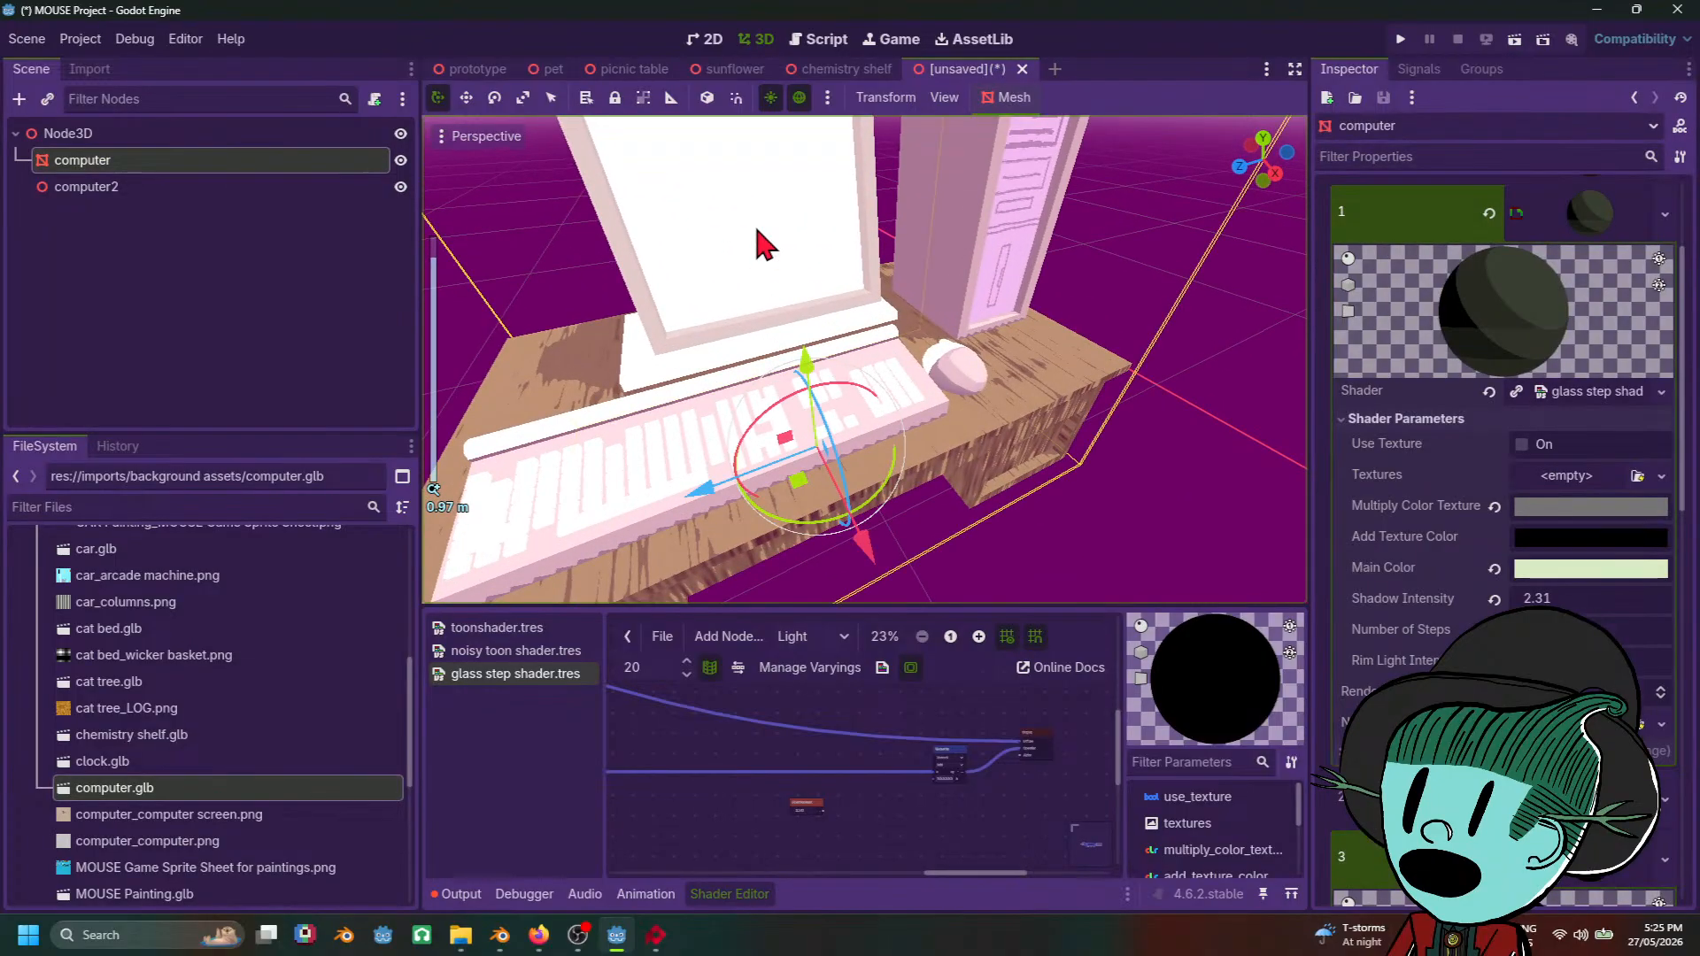
pyautogui.click(1605, 217)
pyautogui.click(1603, 352)
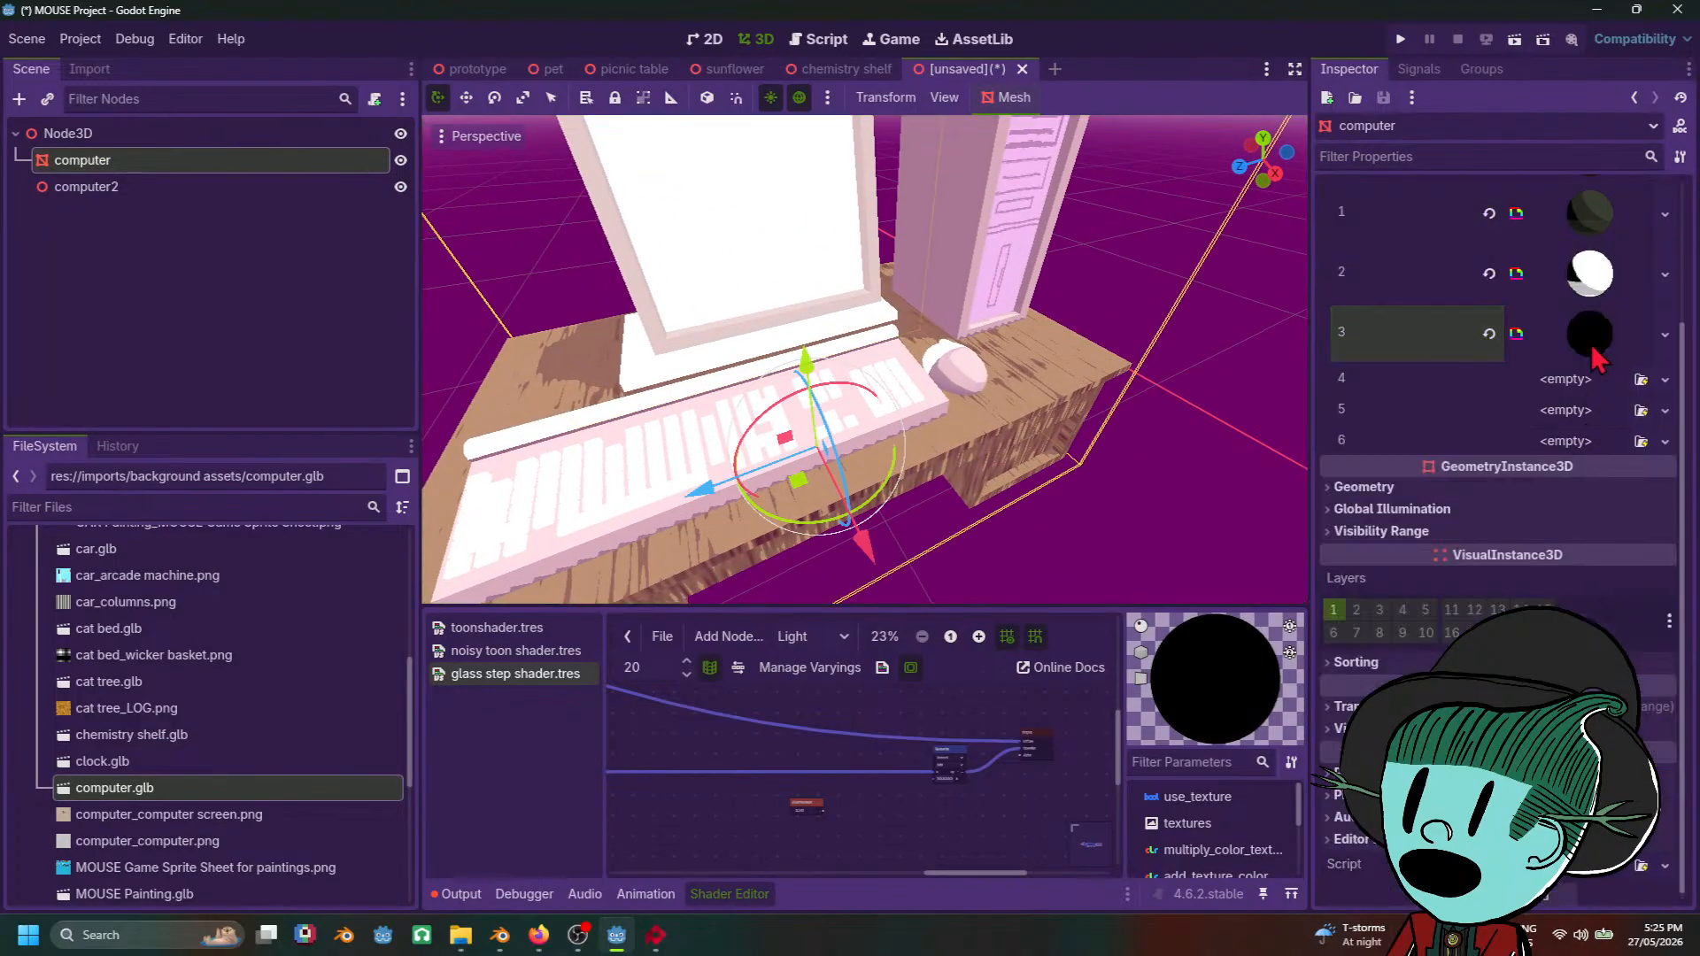
pyautogui.click(1601, 356)
pyautogui.scroll(-4, 1331, 575)
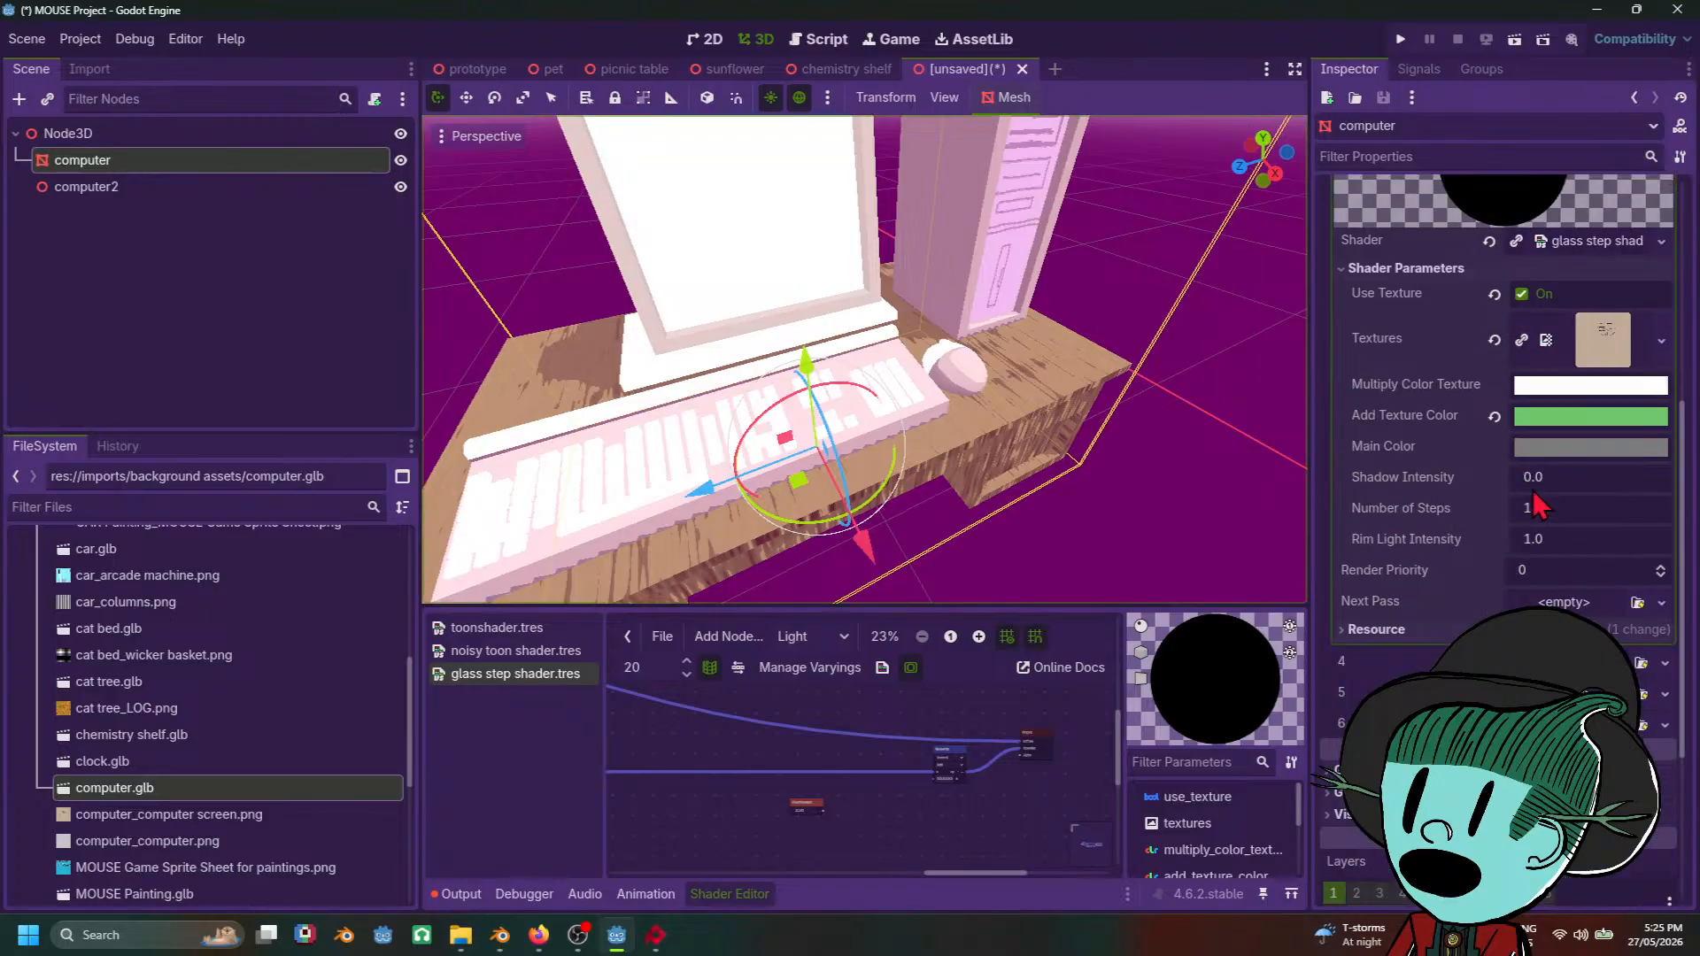
pyautogui.moveTo(1548, 478); pyautogui.dragTo(1566, 479)
pyautogui.scroll(-5, 863, 359)
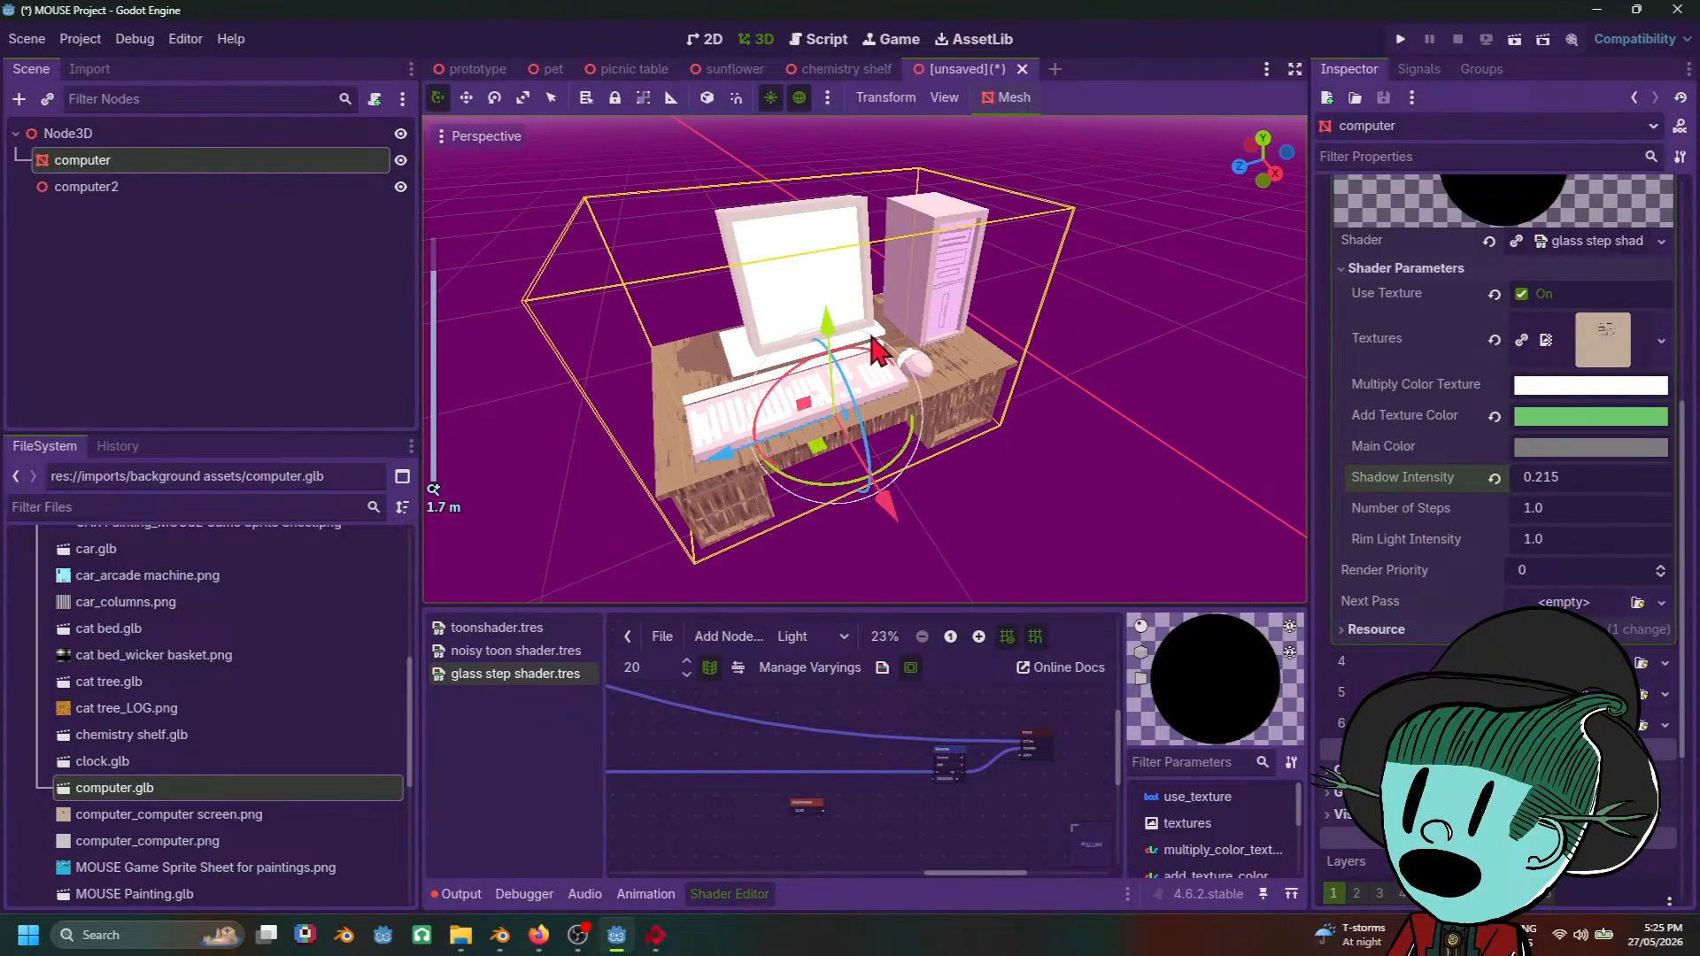
pyautogui.moveTo(863, 358); pyautogui.dragTo(688, 364, button='middle')
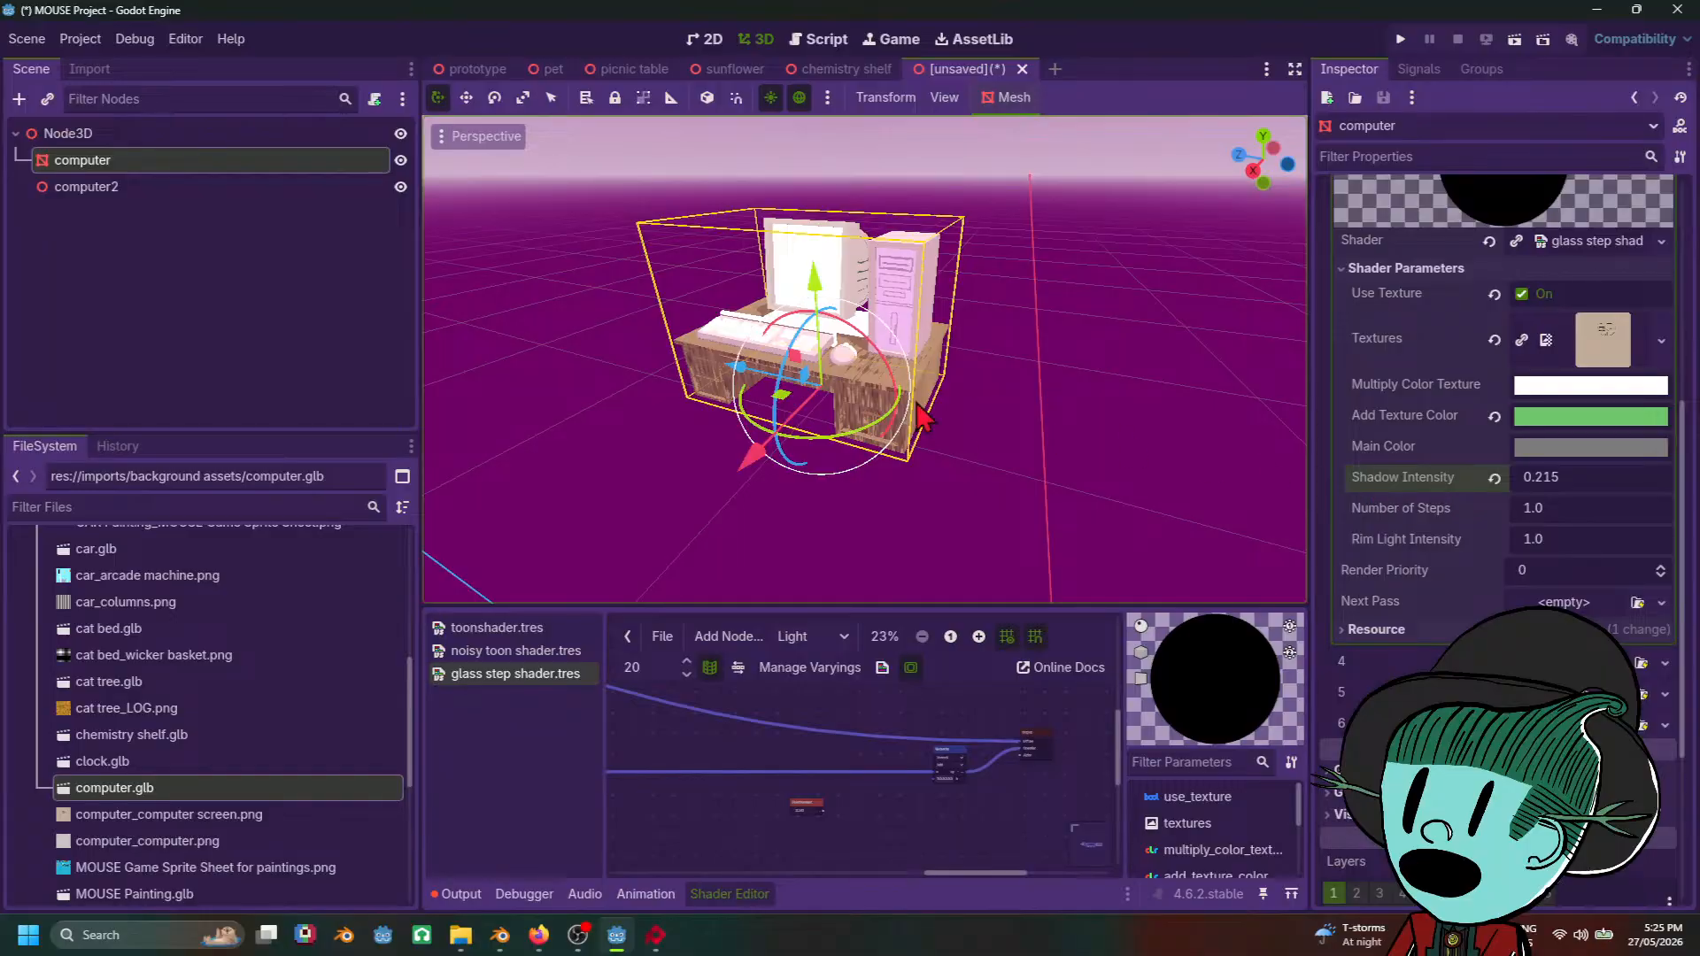
pyautogui.moveTo(921, 416); pyautogui.dragTo(1107, 451, button='middle')
# Step: Try the slot 3 material's Shadow Intensity at 0.66 and check the monitor's shading
pyautogui.moveTo(1573, 480); pyautogui.dragTo(1665, 480)
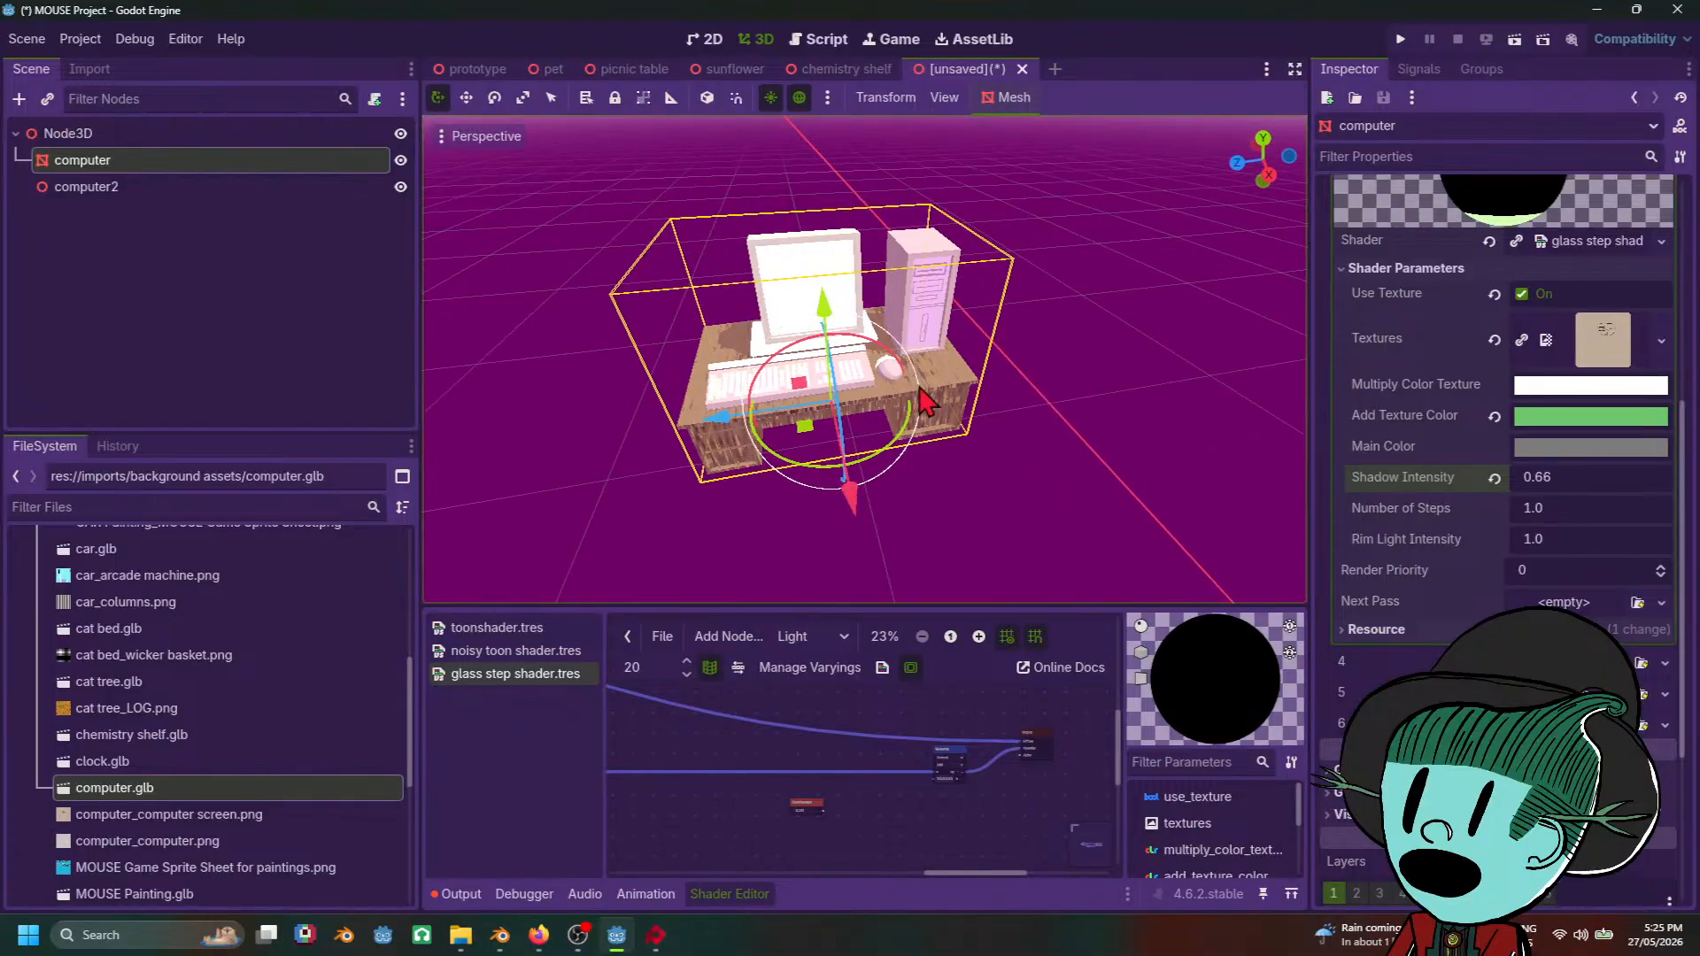
pyautogui.moveTo(974, 398); pyautogui.dragTo(1071, 402, button='middle')
pyautogui.scroll(3, 1071, 402)
# Step: Set the slot 3 material's Rim Light Intensity to 0.925 and Number of Steps to 31.055
pyautogui.moveTo(1546, 508); pyautogui.dragTo(1621, 508)
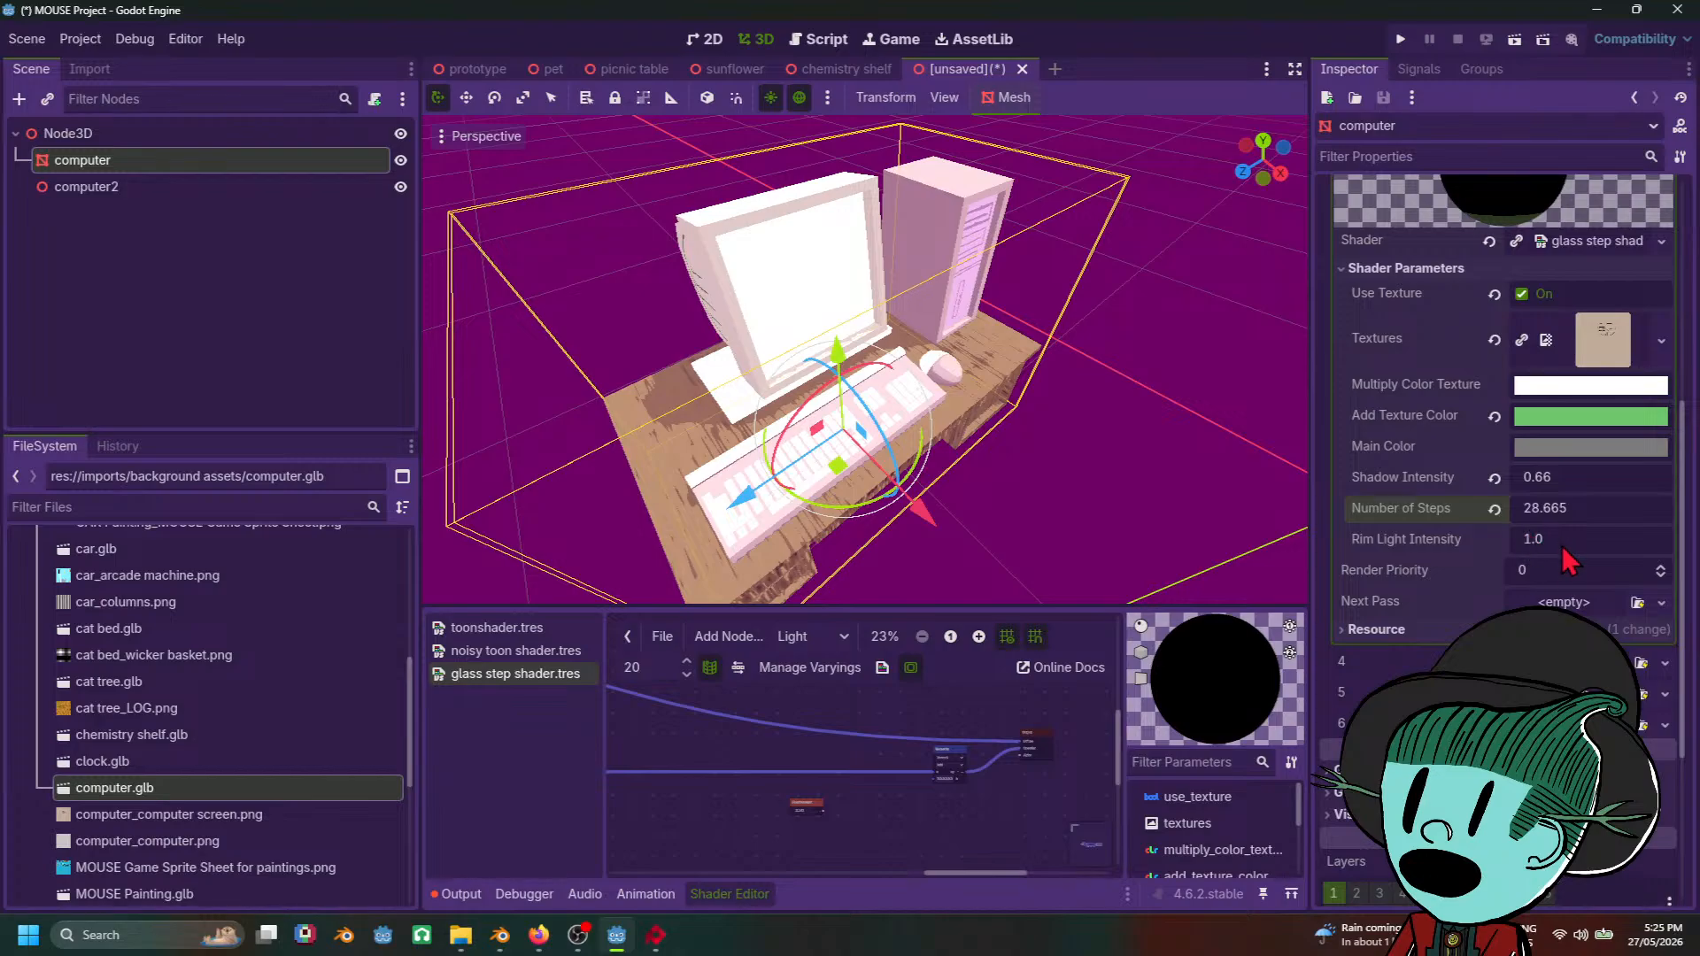
pyautogui.moveTo(1562, 548); pyautogui.dragTo(1585, 548)
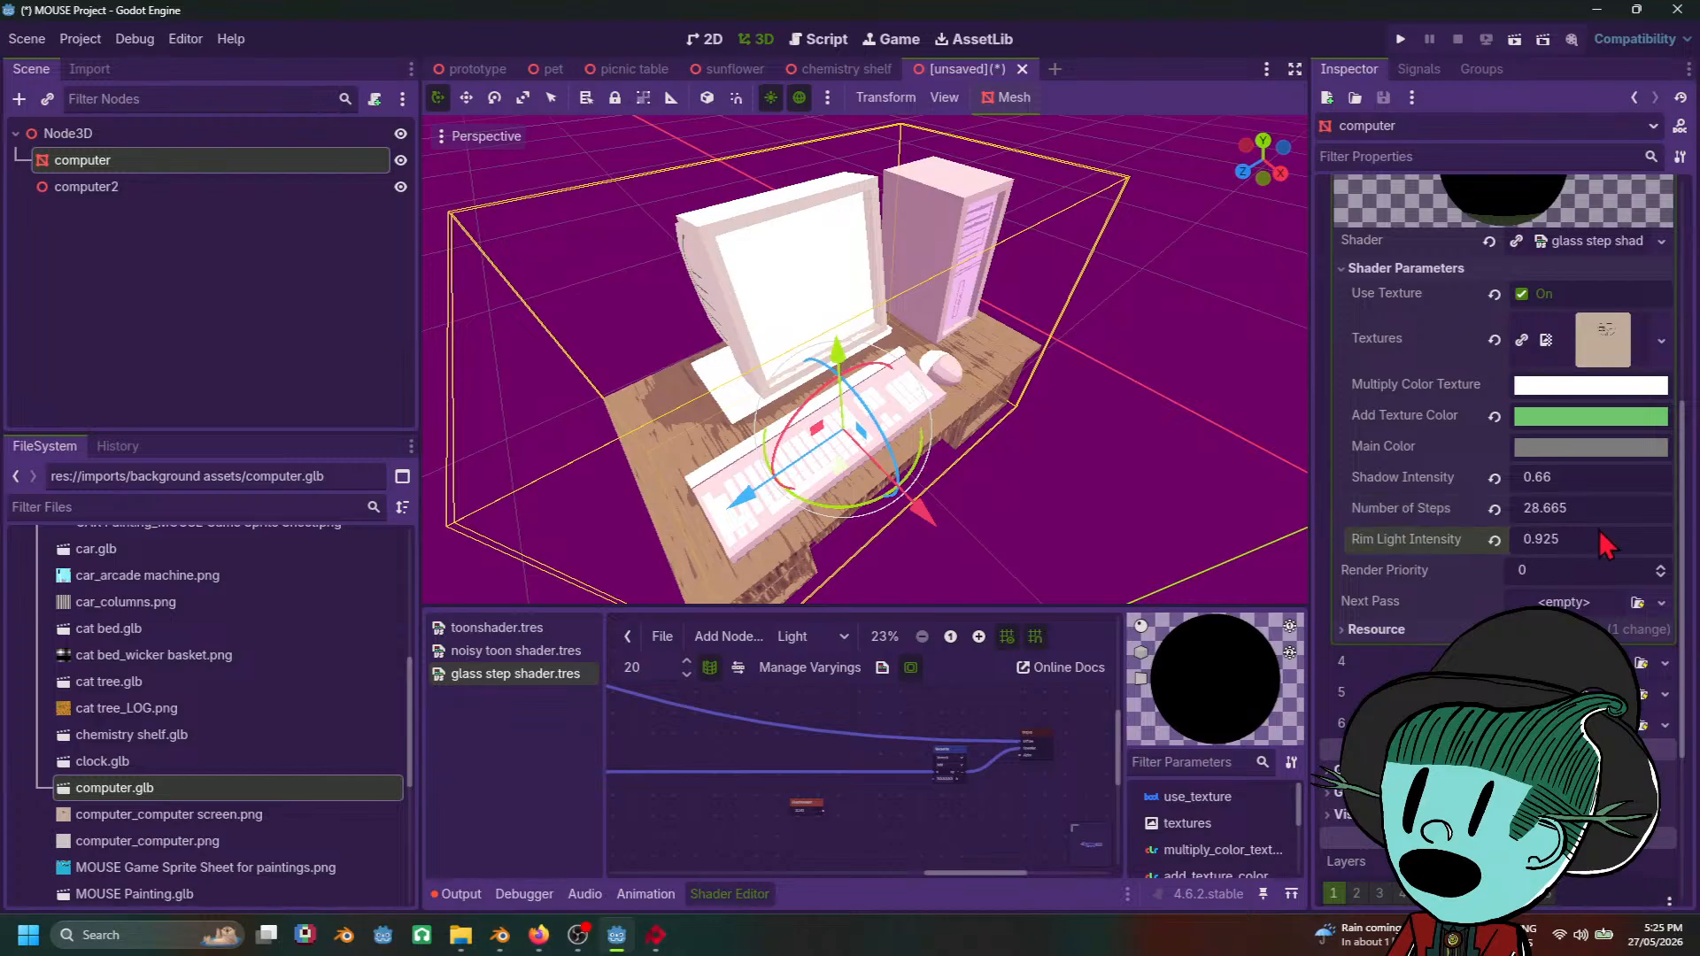
pyautogui.moveTo(1559, 508); pyautogui.dragTo(1585, 508)
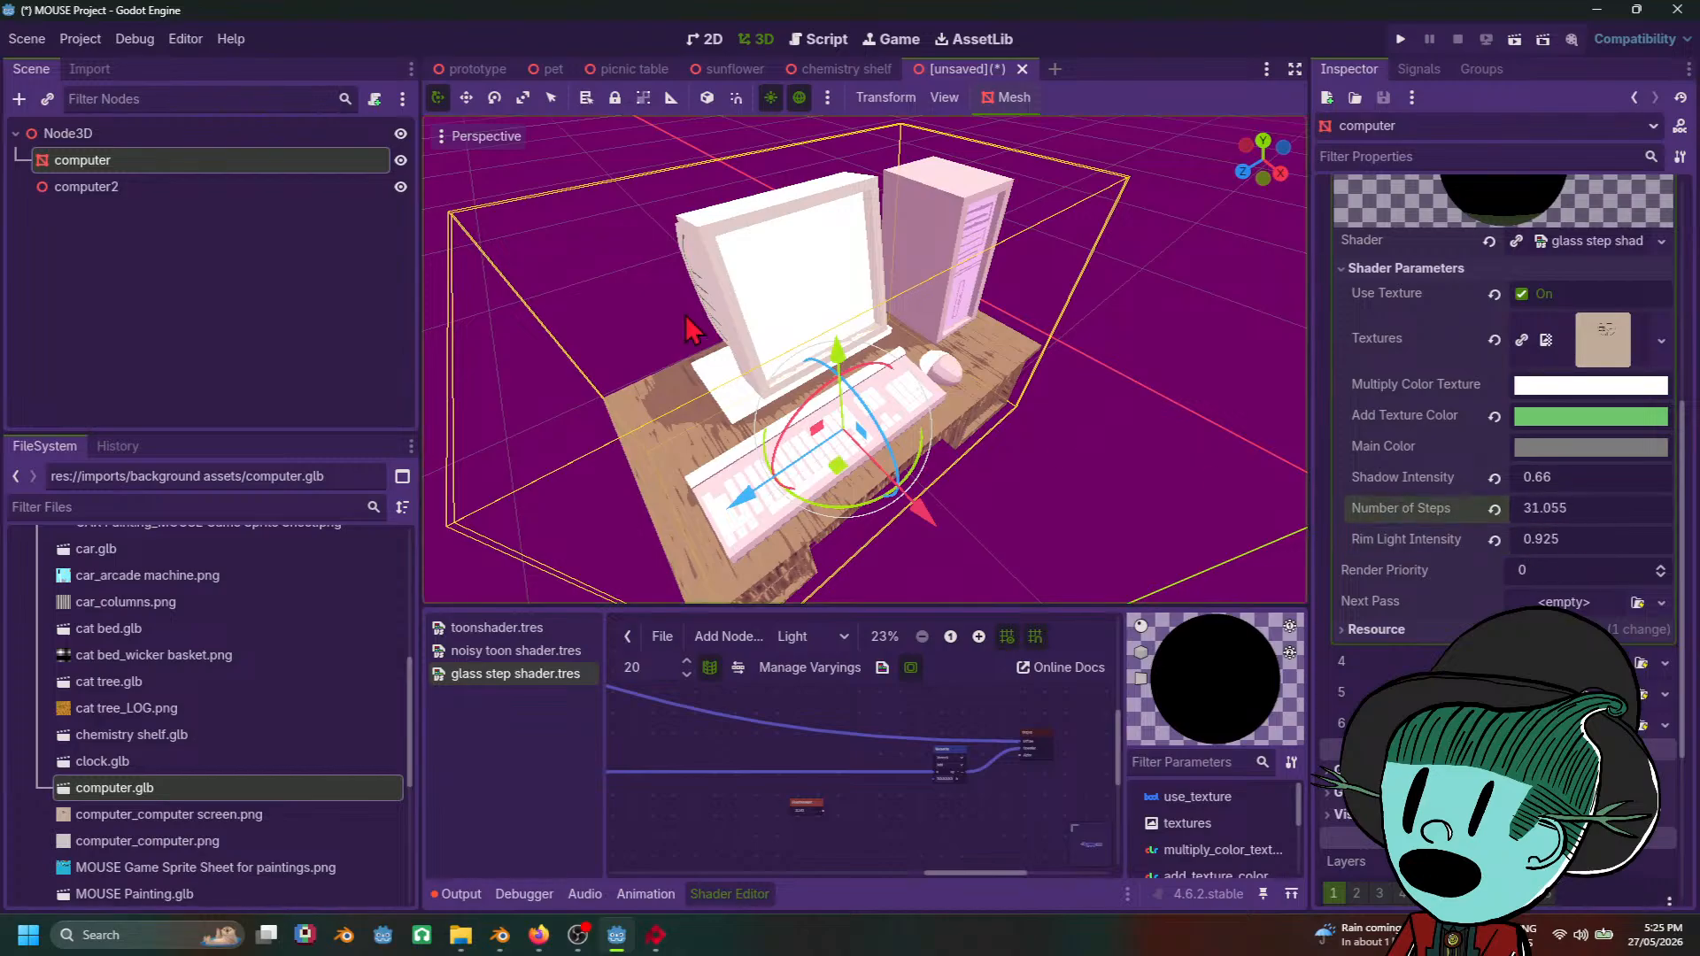
pyautogui.moveTo(1036, 363); pyautogui.dragTo(970, 447, button='middle')
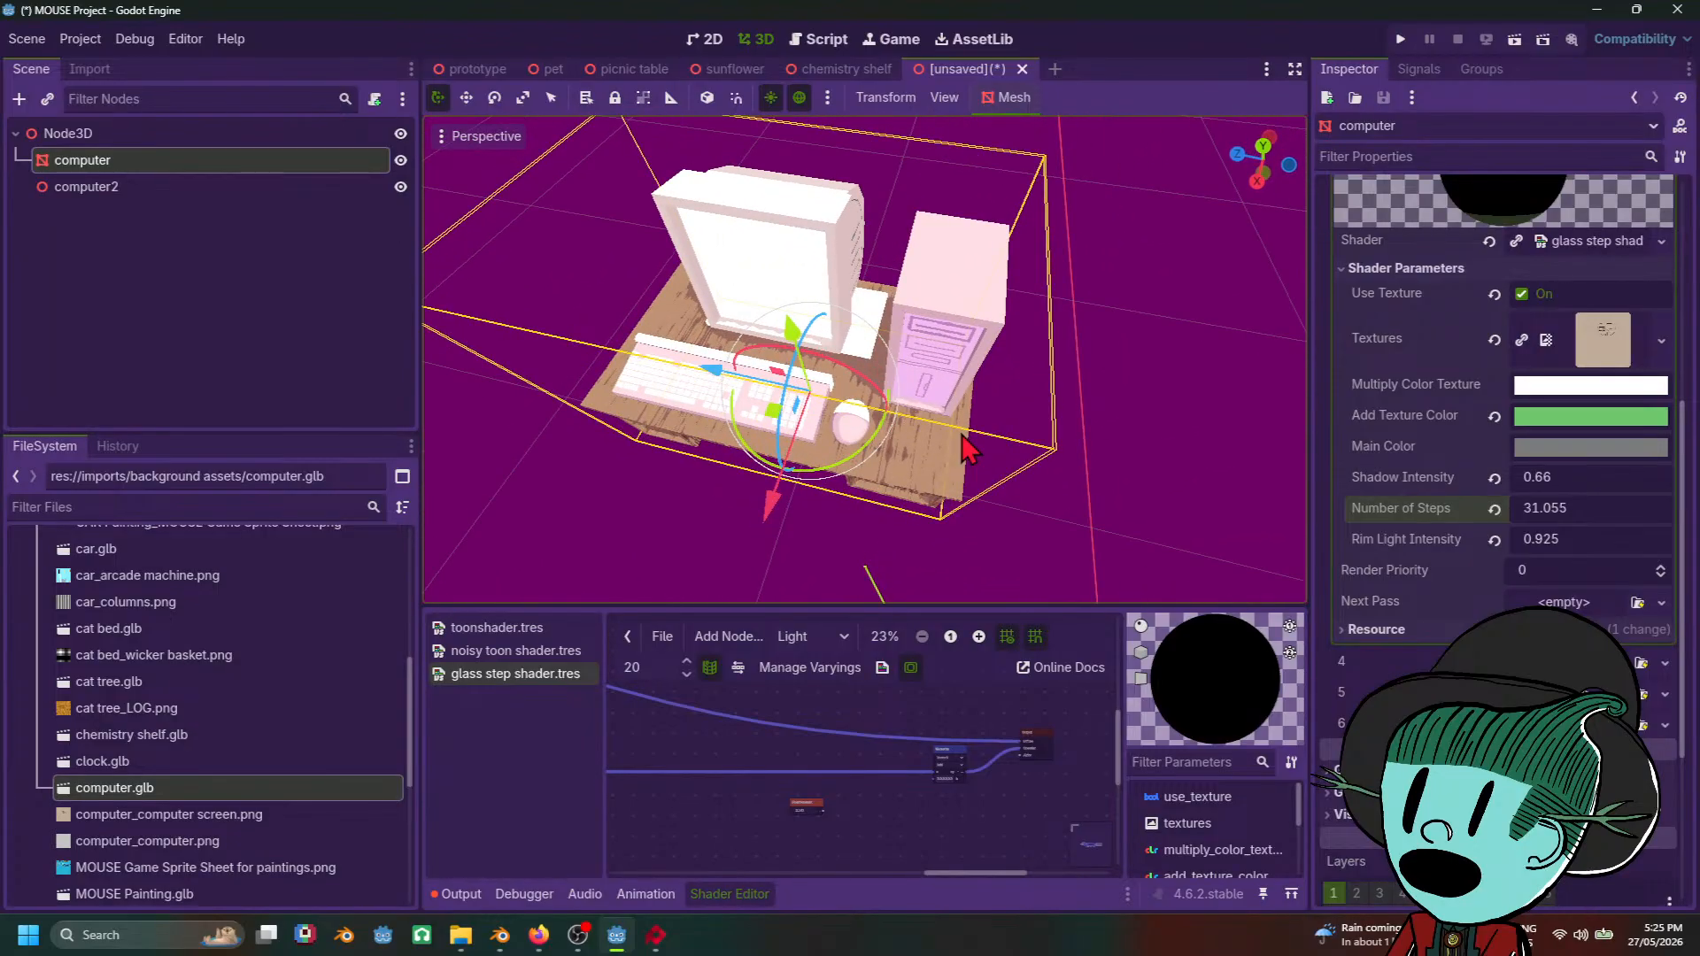
# Step: Set the slot 3 material's Number of Steps to 31.17 and Shadow Intensity to 0.615, and review the model unselected
pyautogui.moveTo(1556, 513)
pyautogui.mouseDown()
pyautogui.moveTo(1573, 477)
pyautogui.moveTo(1543, 478)
pyautogui.moveTo(1560, 477)
pyautogui.mouseUp()
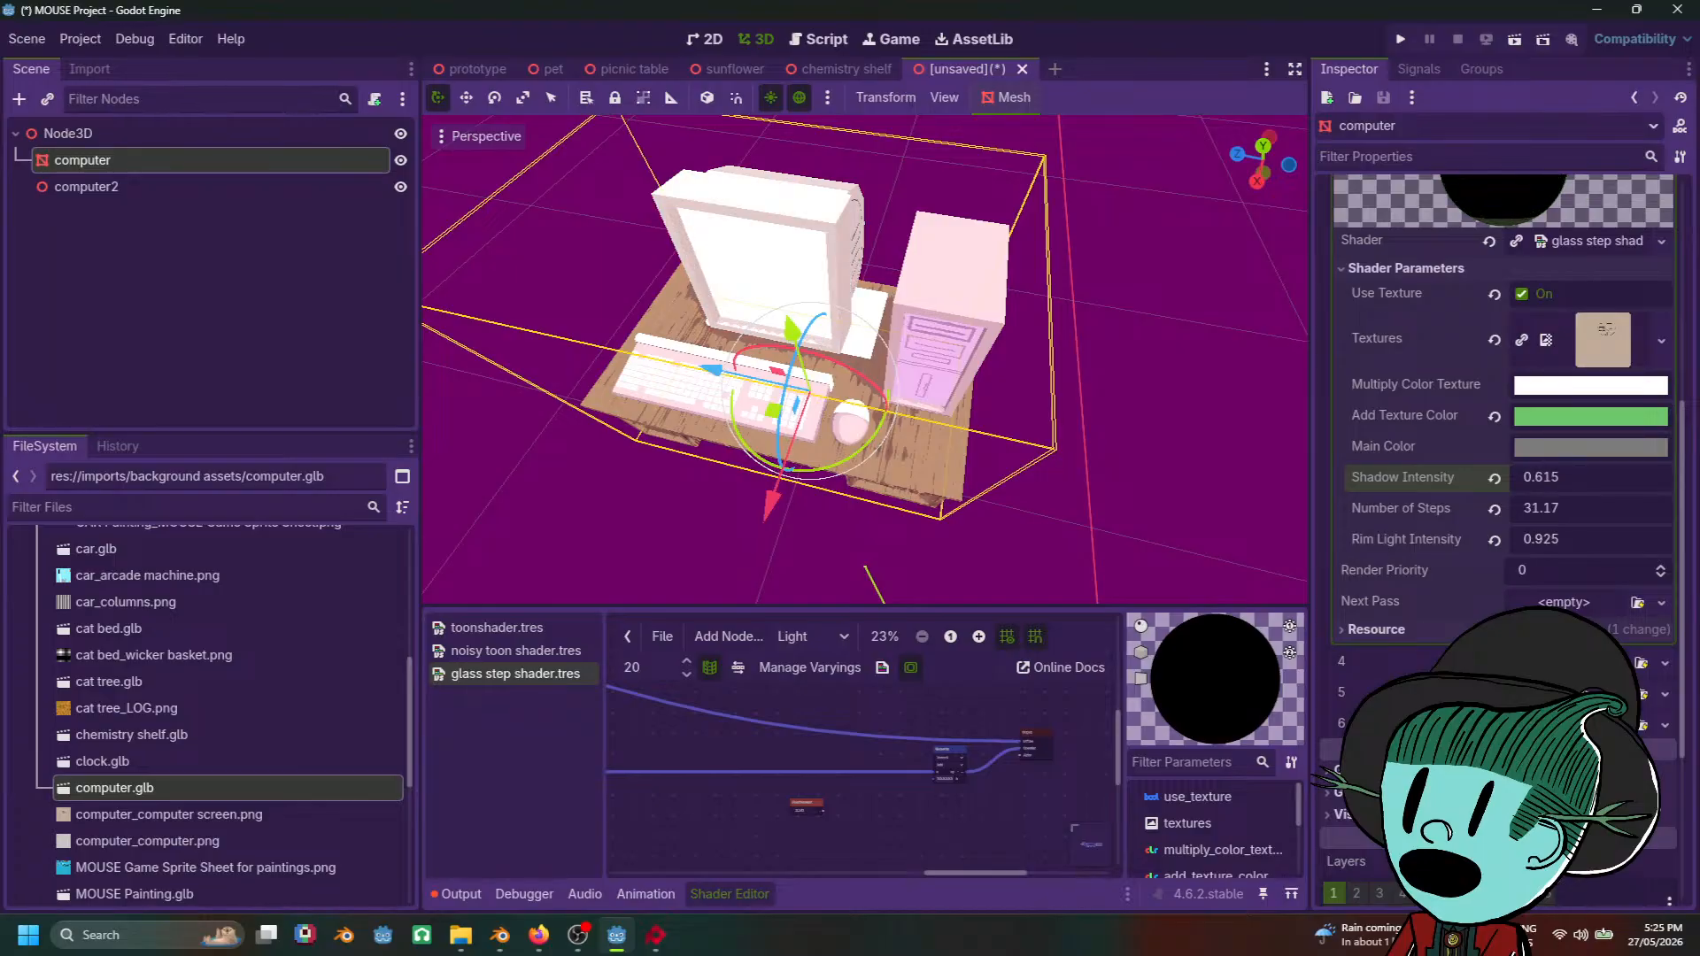
pyautogui.scroll(-4, 1044, 375)
pyautogui.click(908, 540)
pyautogui.moveTo(909, 540); pyautogui.dragTo(1028, 475, button='middle')
pyautogui.scroll(2, 1092, 421)
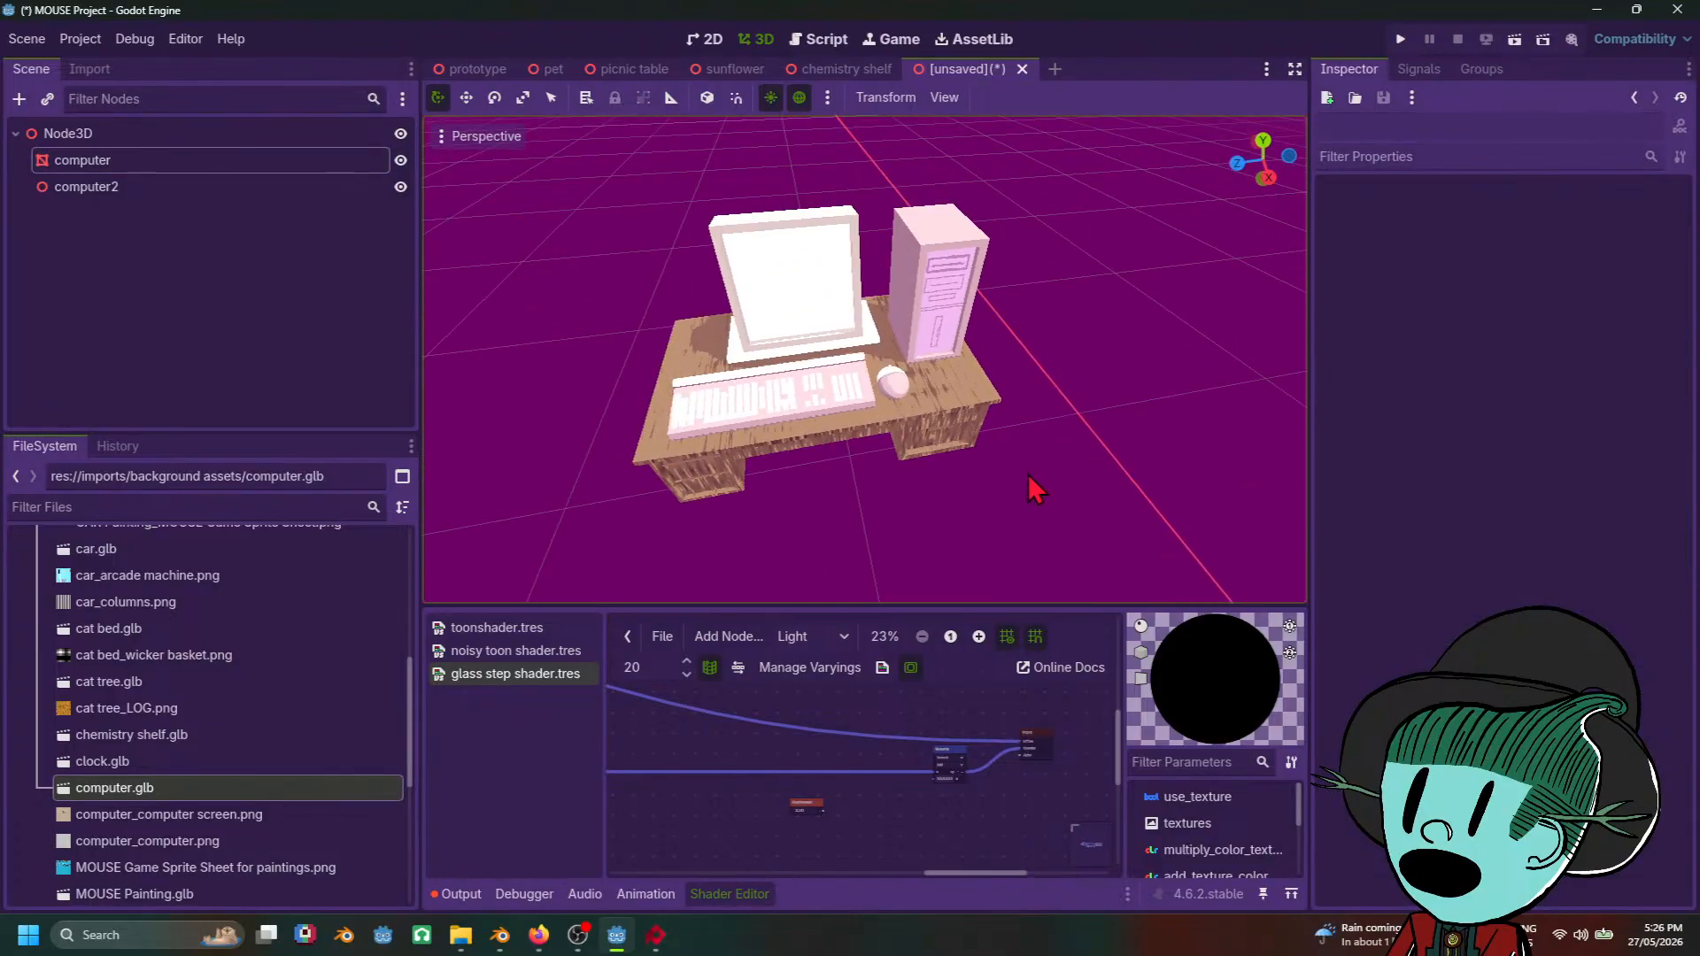
# Step: Reselect the computer mesh, set the slot 3 material's Number of Steps to 27.63 and check the model from a distance
pyautogui.click(769, 269)
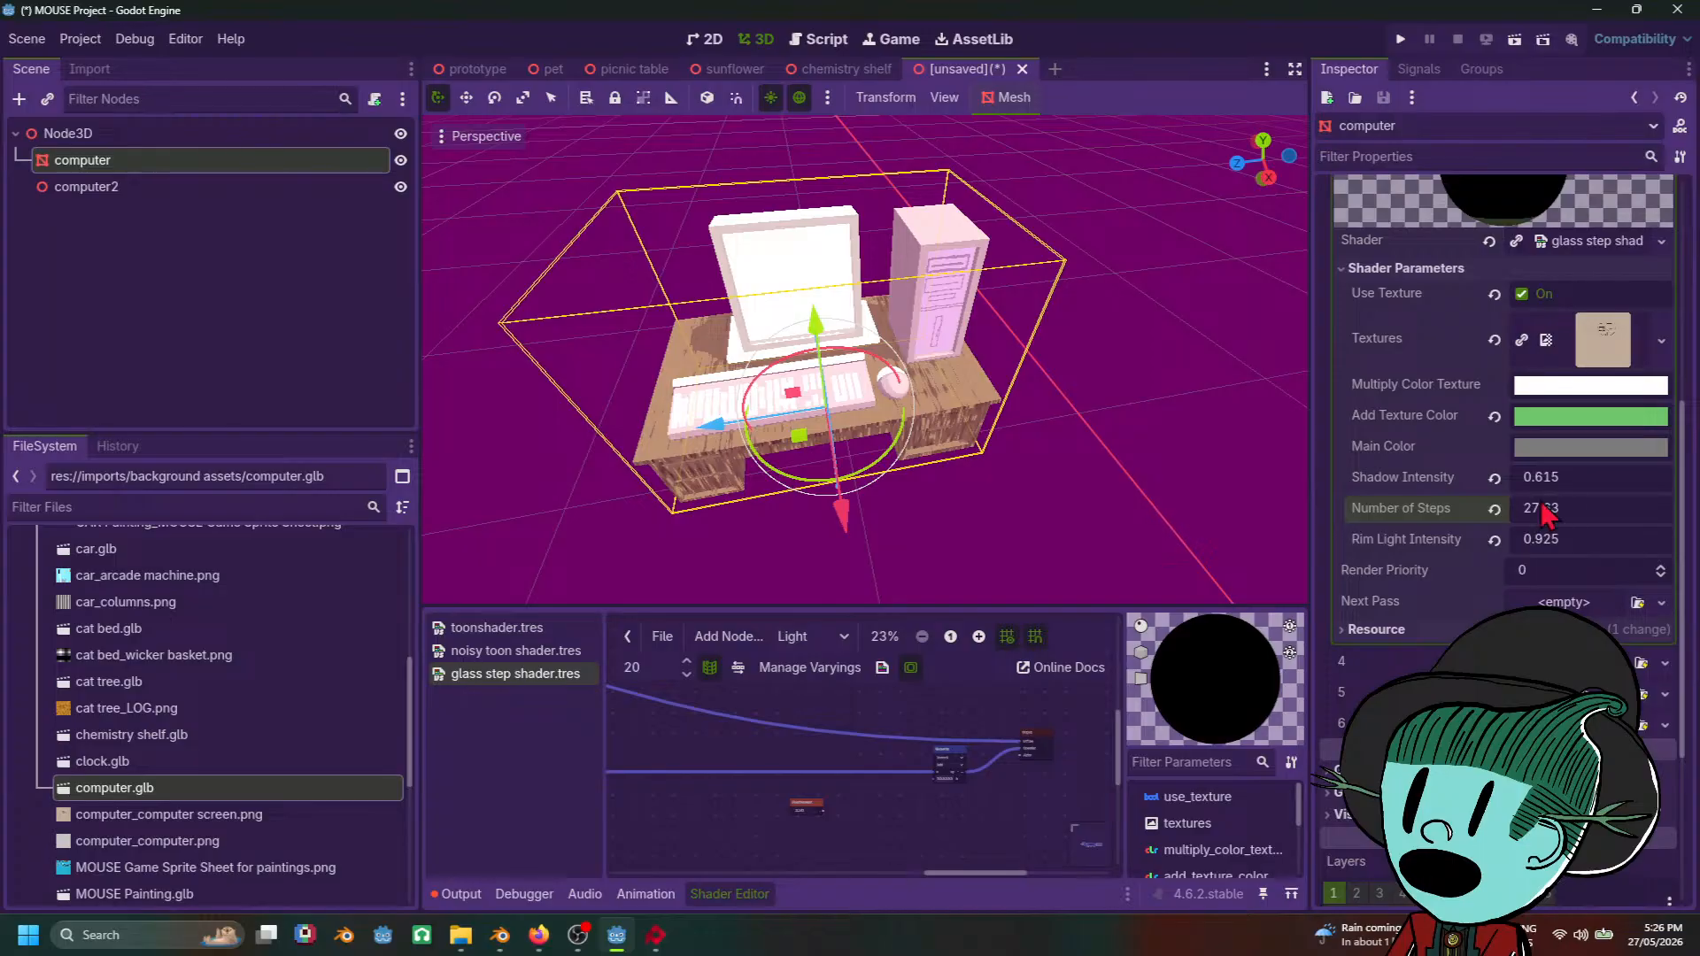
pyautogui.moveTo(1275, 496); pyautogui.dragTo(959, 525, button='middle')
pyautogui.scroll(3, 943, 469)
pyautogui.scroll(-4, 974, 488)
pyautogui.moveTo(986, 453); pyautogui.dragTo(1167, 324, button='middle')
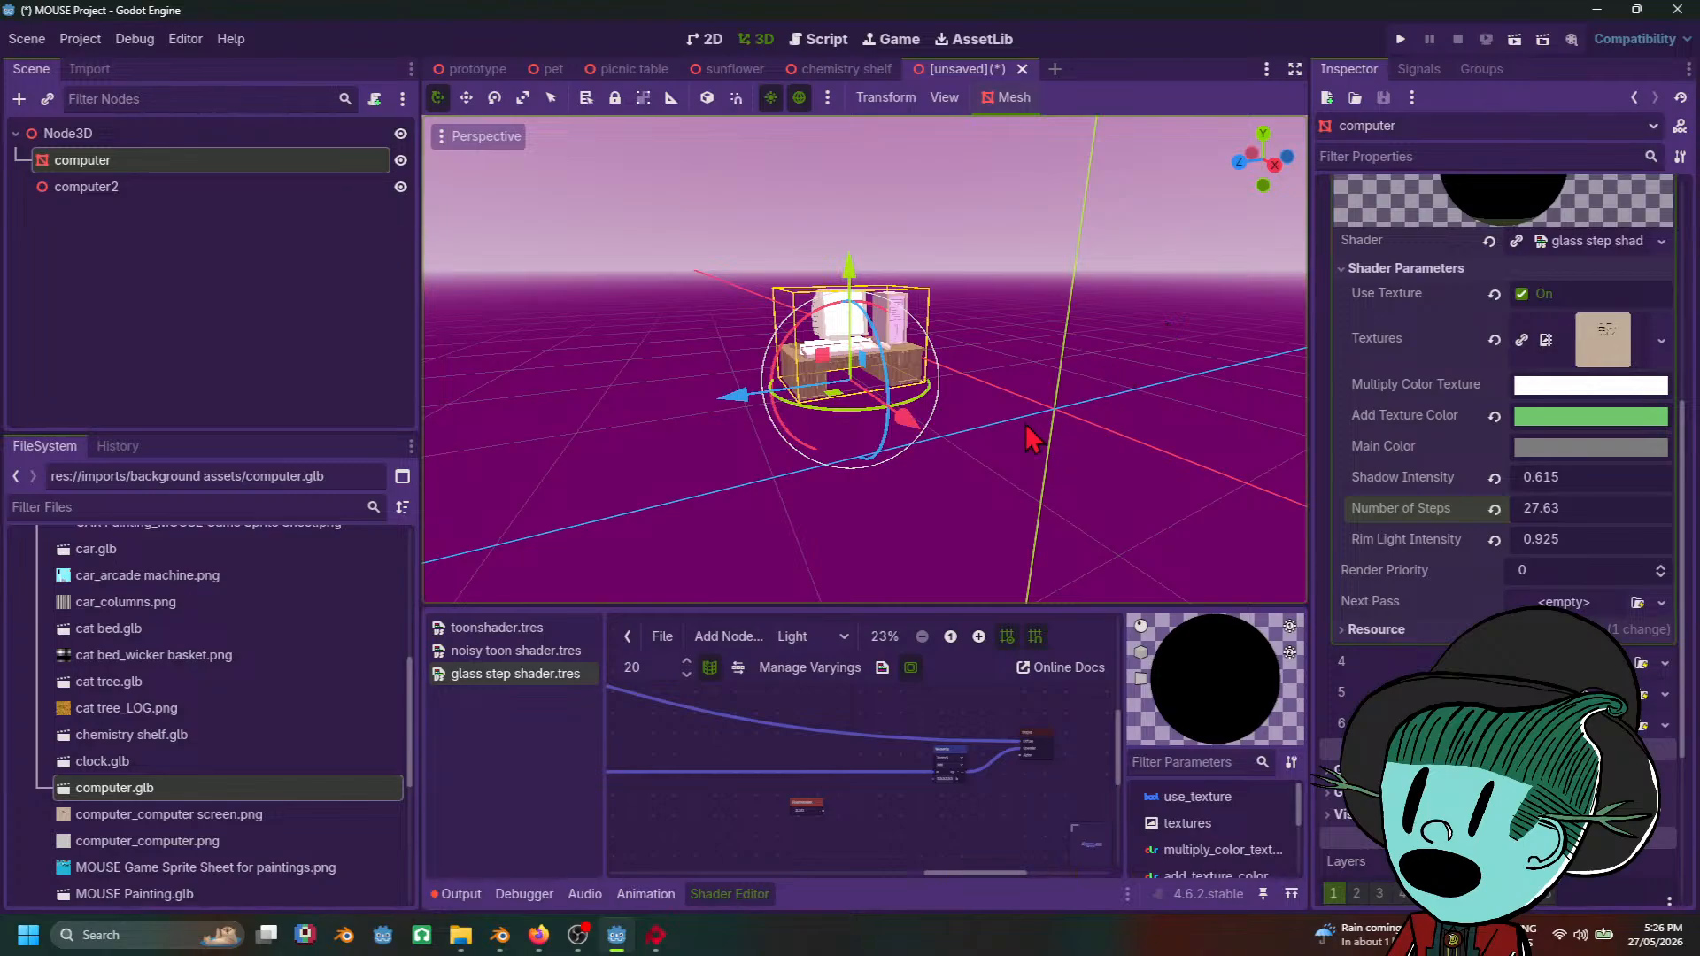
# Step: Set the Number of Steps shader parameter of the computer's glass step shader material to 1000
pyautogui.scroll(5, 1052, 305)
pyautogui.moveTo(1052, 305); pyautogui.dragTo(852, 299, button='middle')
pyautogui.scroll(-3, 1043, 334)
pyautogui.moveTo(1043, 334); pyautogui.dragTo(974, 372, button='middle')
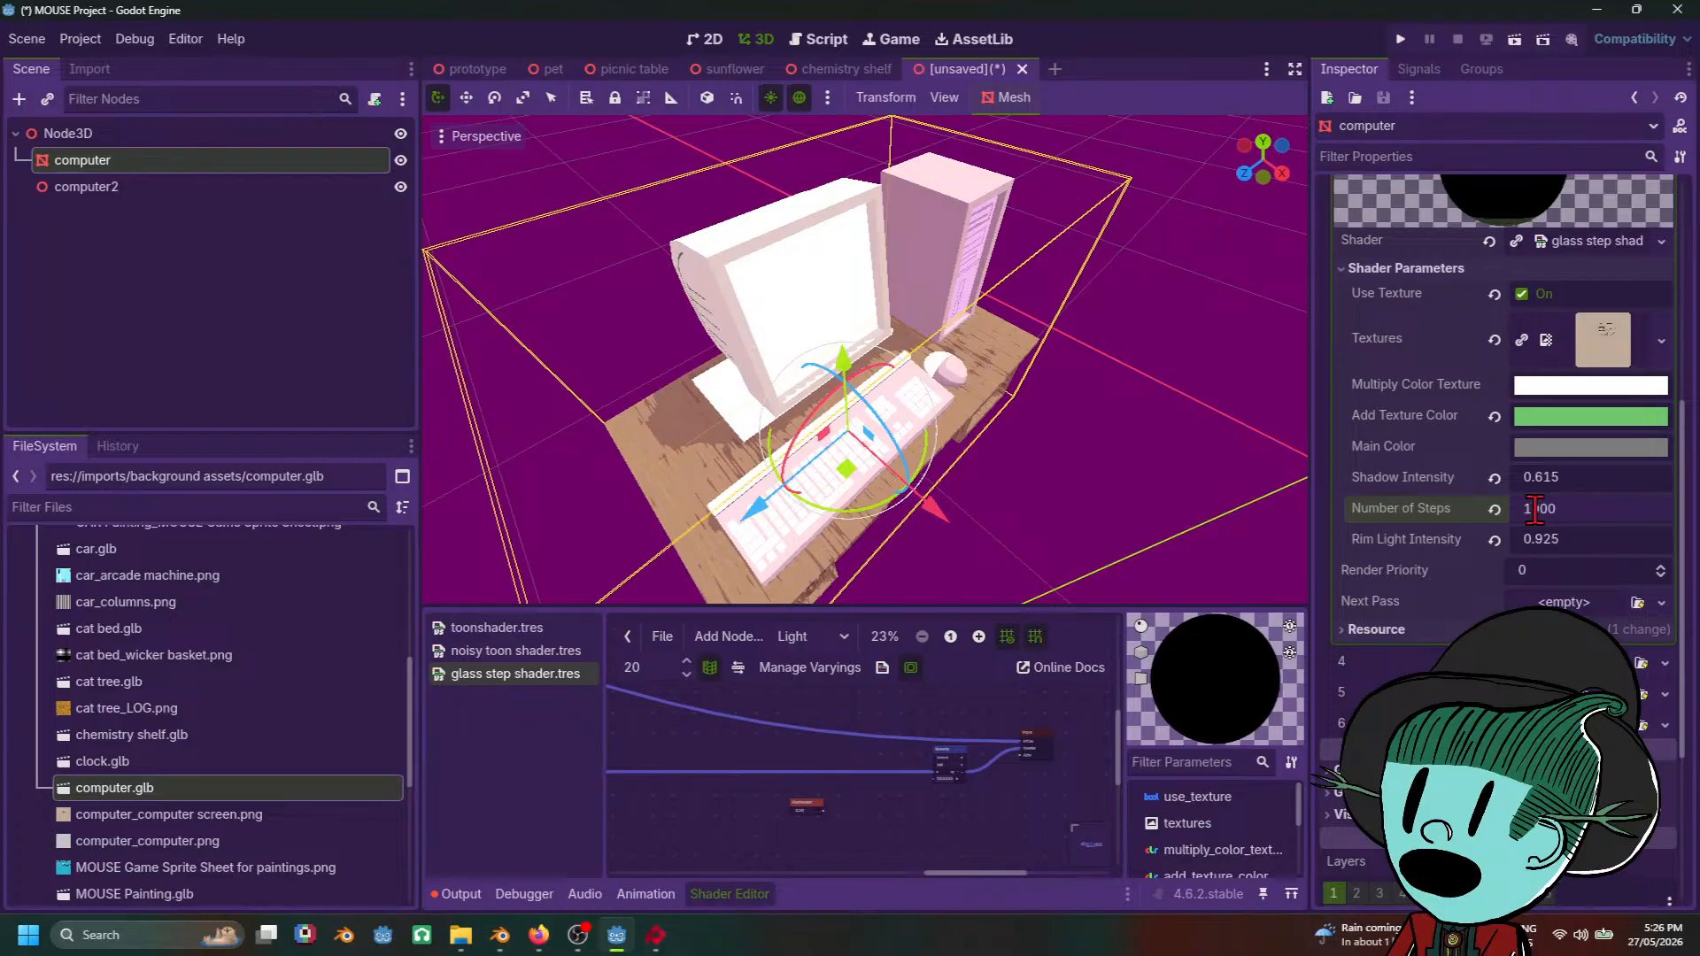
pyautogui.click(1535, 509)
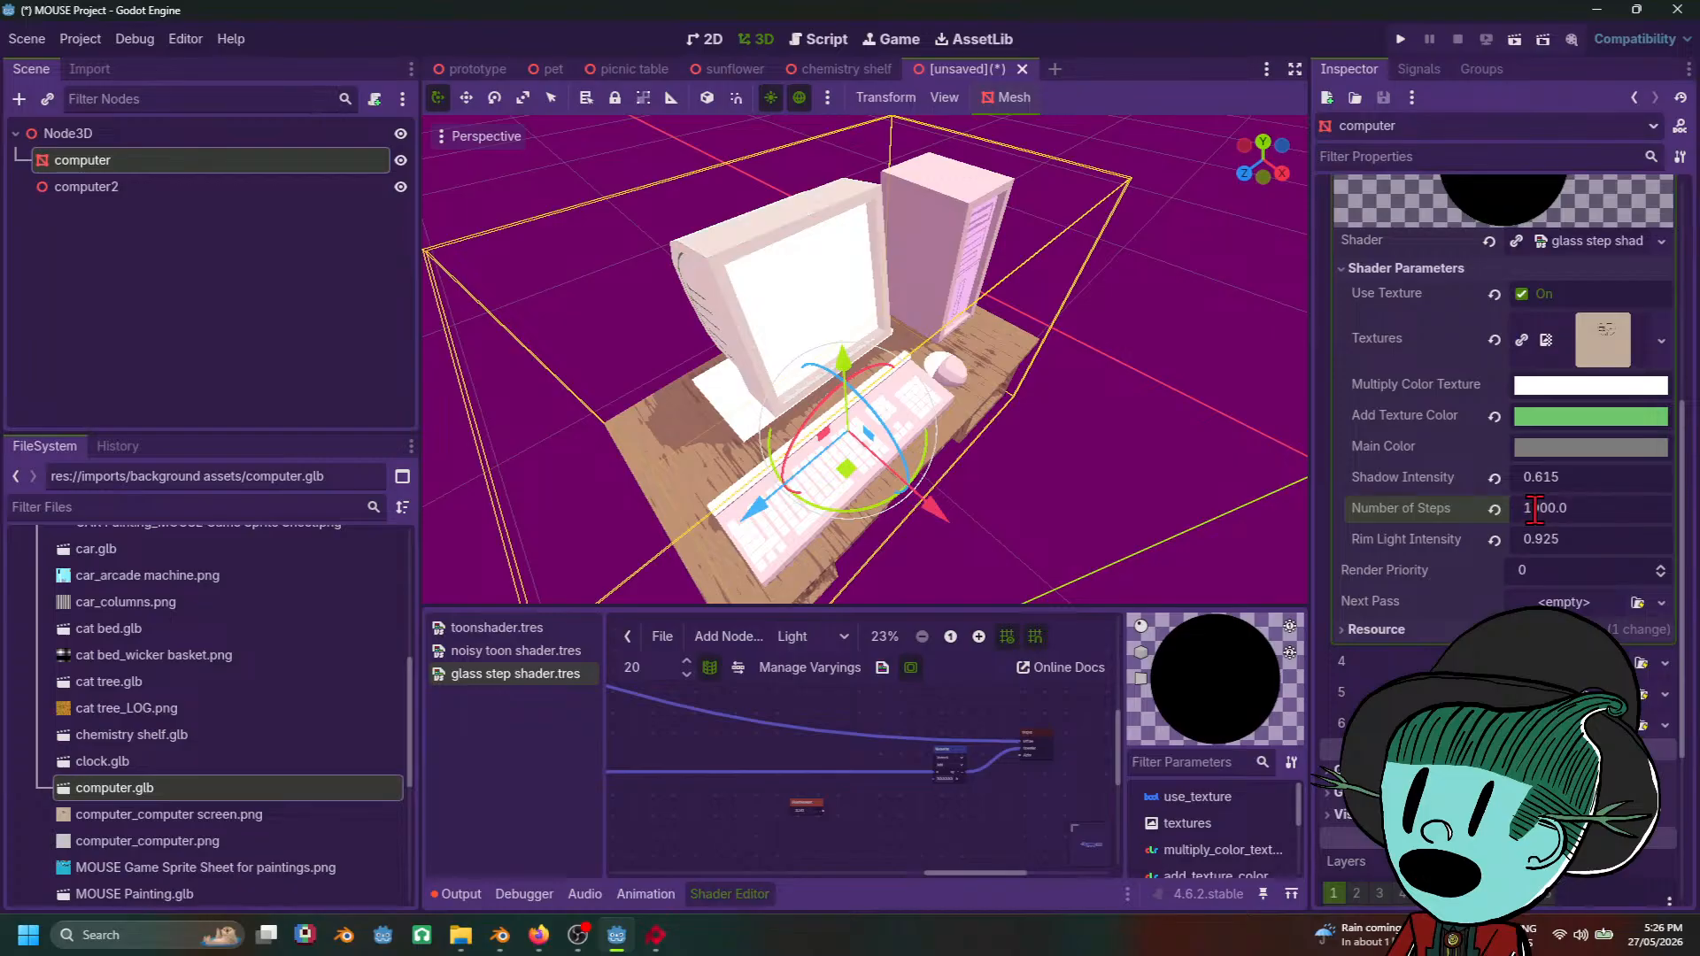
pyautogui.click(1058, 386)
# Step: Examine the monitor's shading up close, from above and from a distance
pyautogui.scroll(-5, 1057, 390)
pyautogui.scroll(2, 1156, 344)
pyautogui.moveTo(1155, 343); pyautogui.dragTo(1301, 440, button='middle')
pyautogui.scroll(5, 1236, 417)
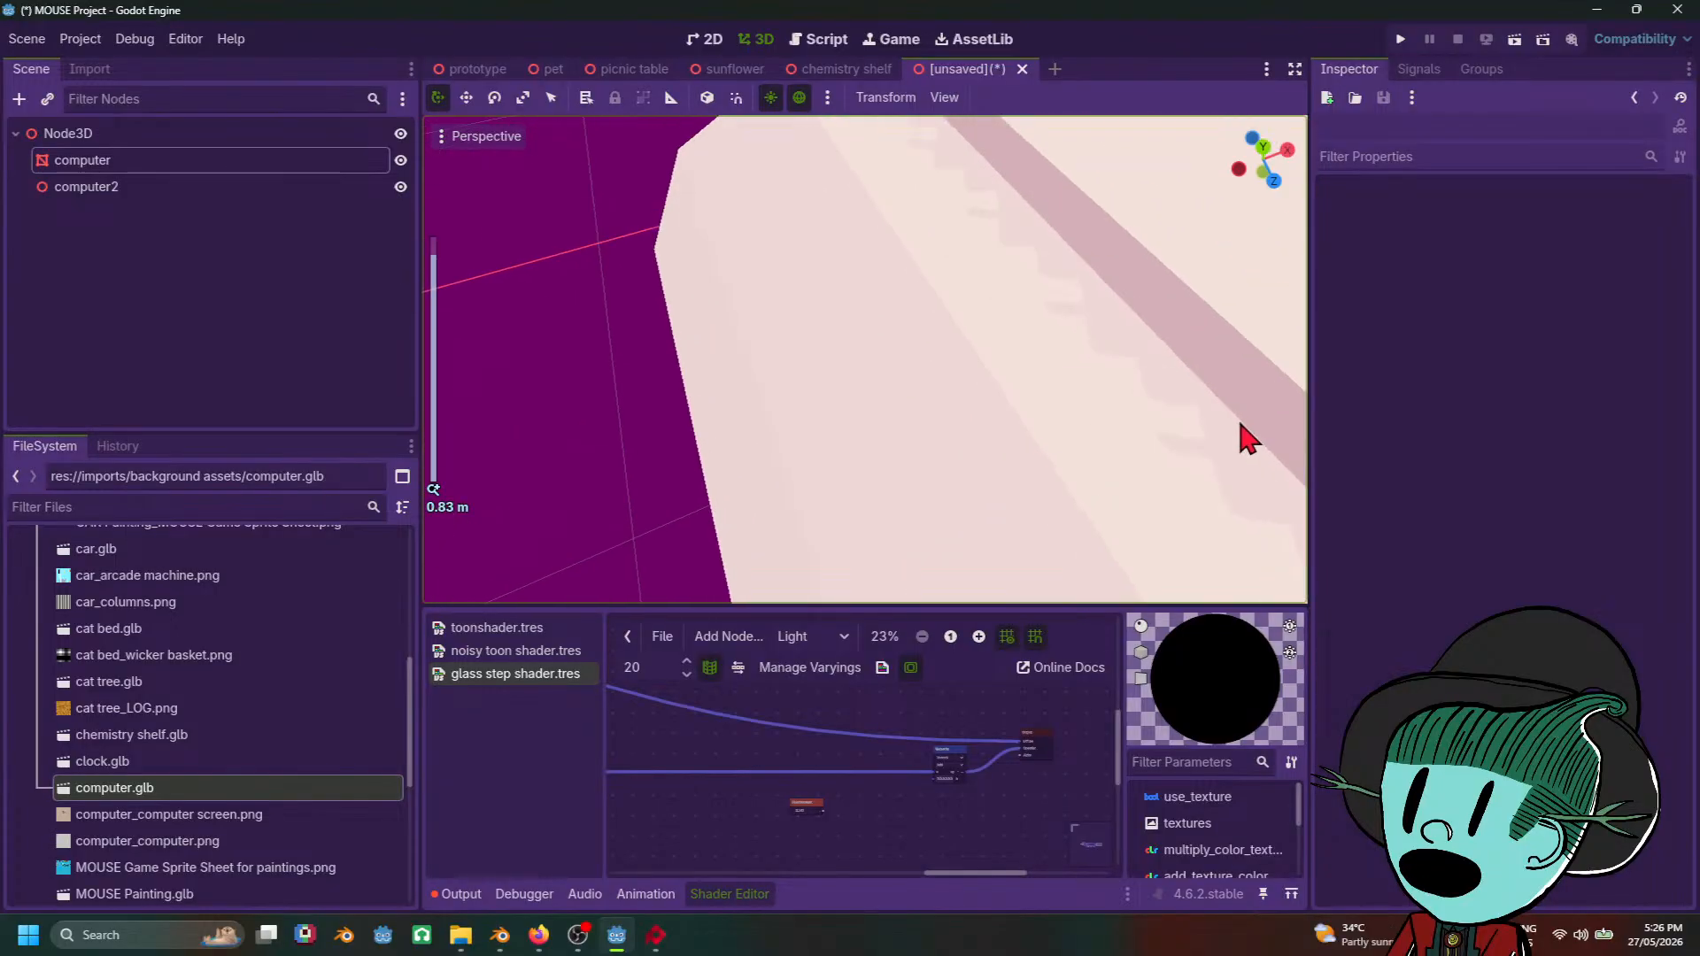
pyautogui.scroll(-5, 1239, 420)
pyautogui.scroll(4, 1219, 392)
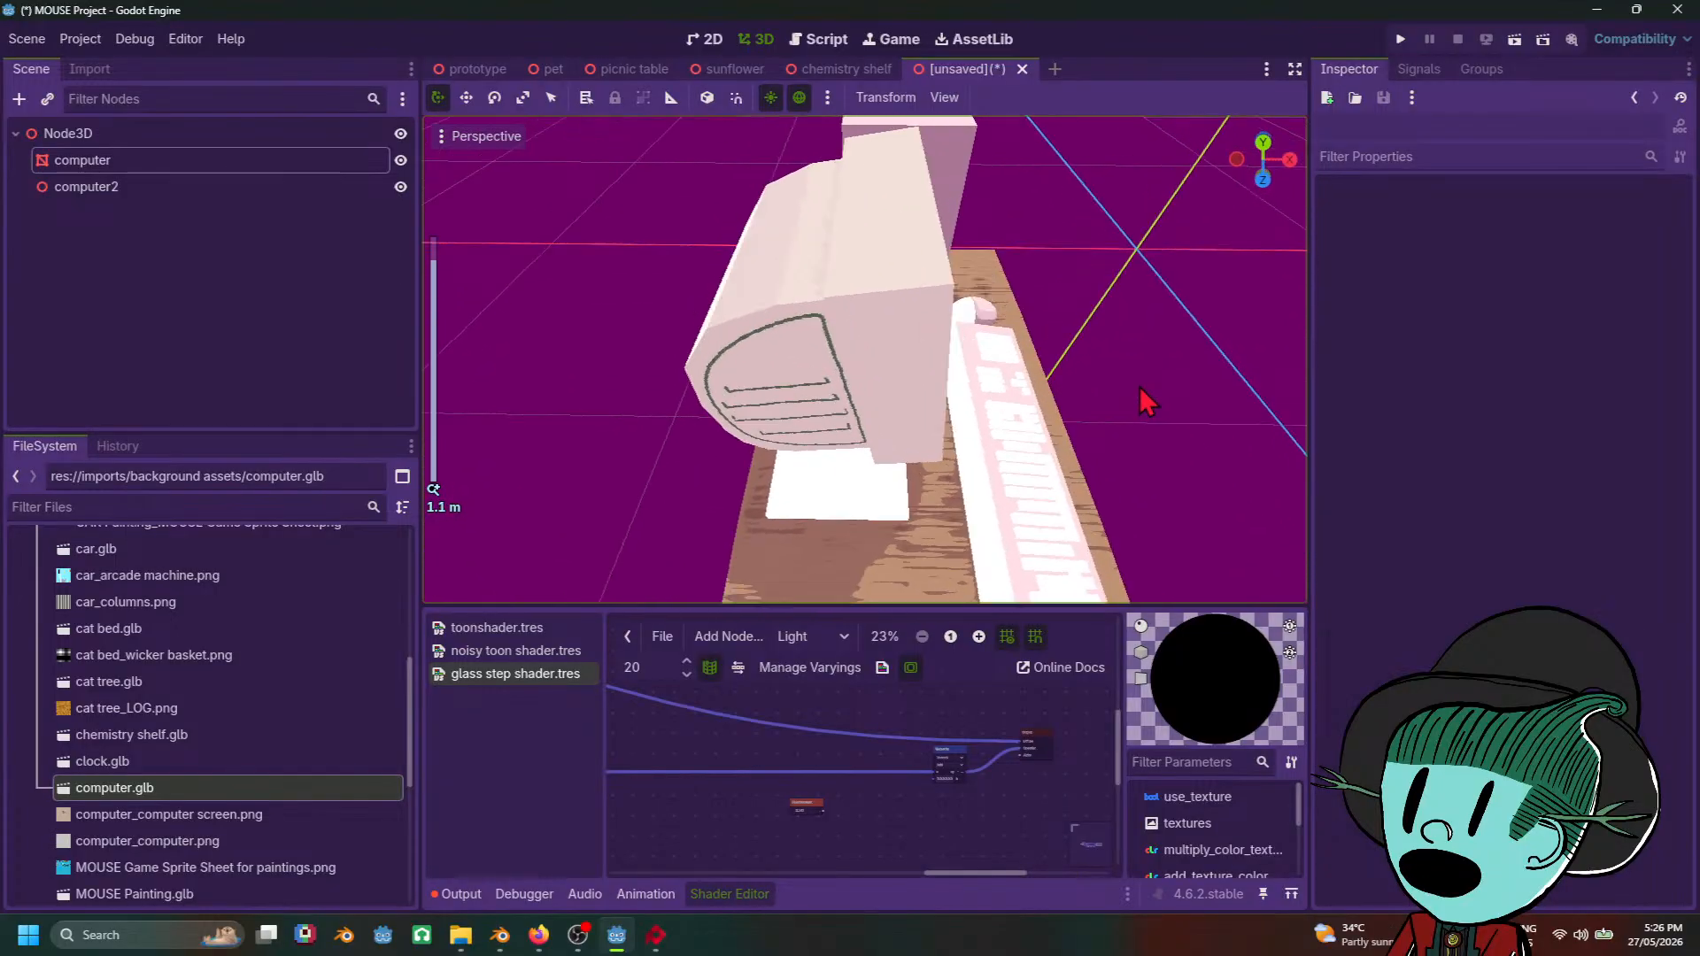
pyautogui.moveTo(1146, 398); pyautogui.dragTo(884, 327, button='middle')
pyautogui.click(883, 327)
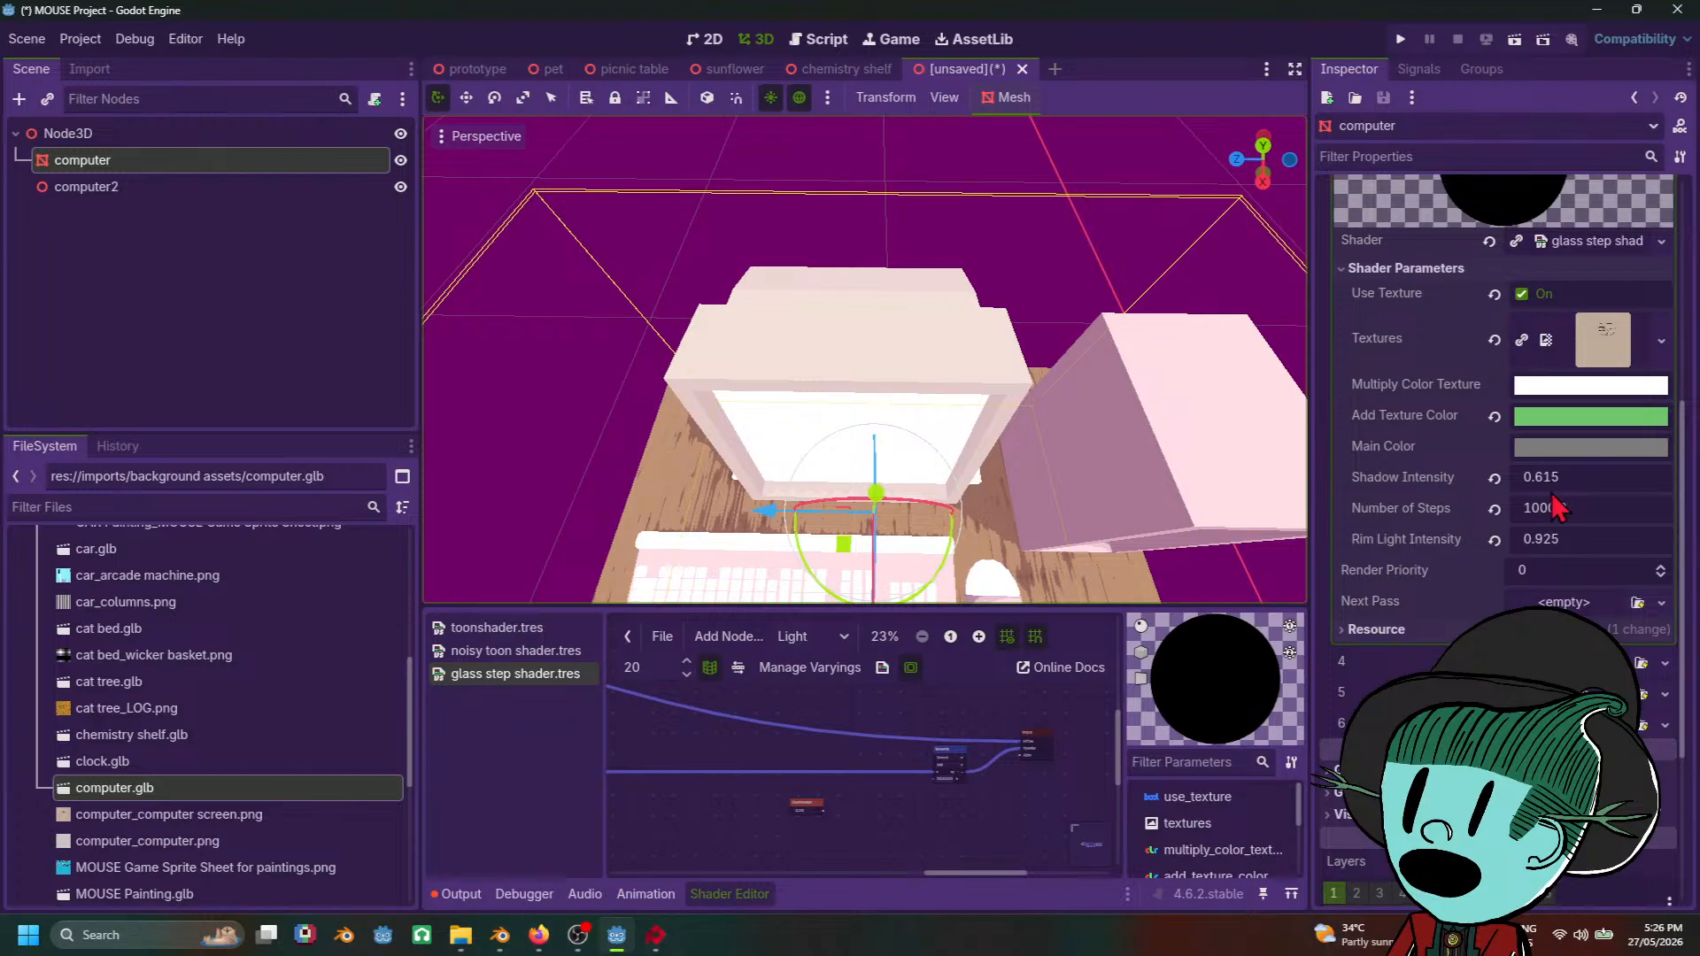
pyautogui.scroll(-5, 814, 432)
pyautogui.moveTo(814, 432); pyautogui.dragTo(922, 439, button='middle')
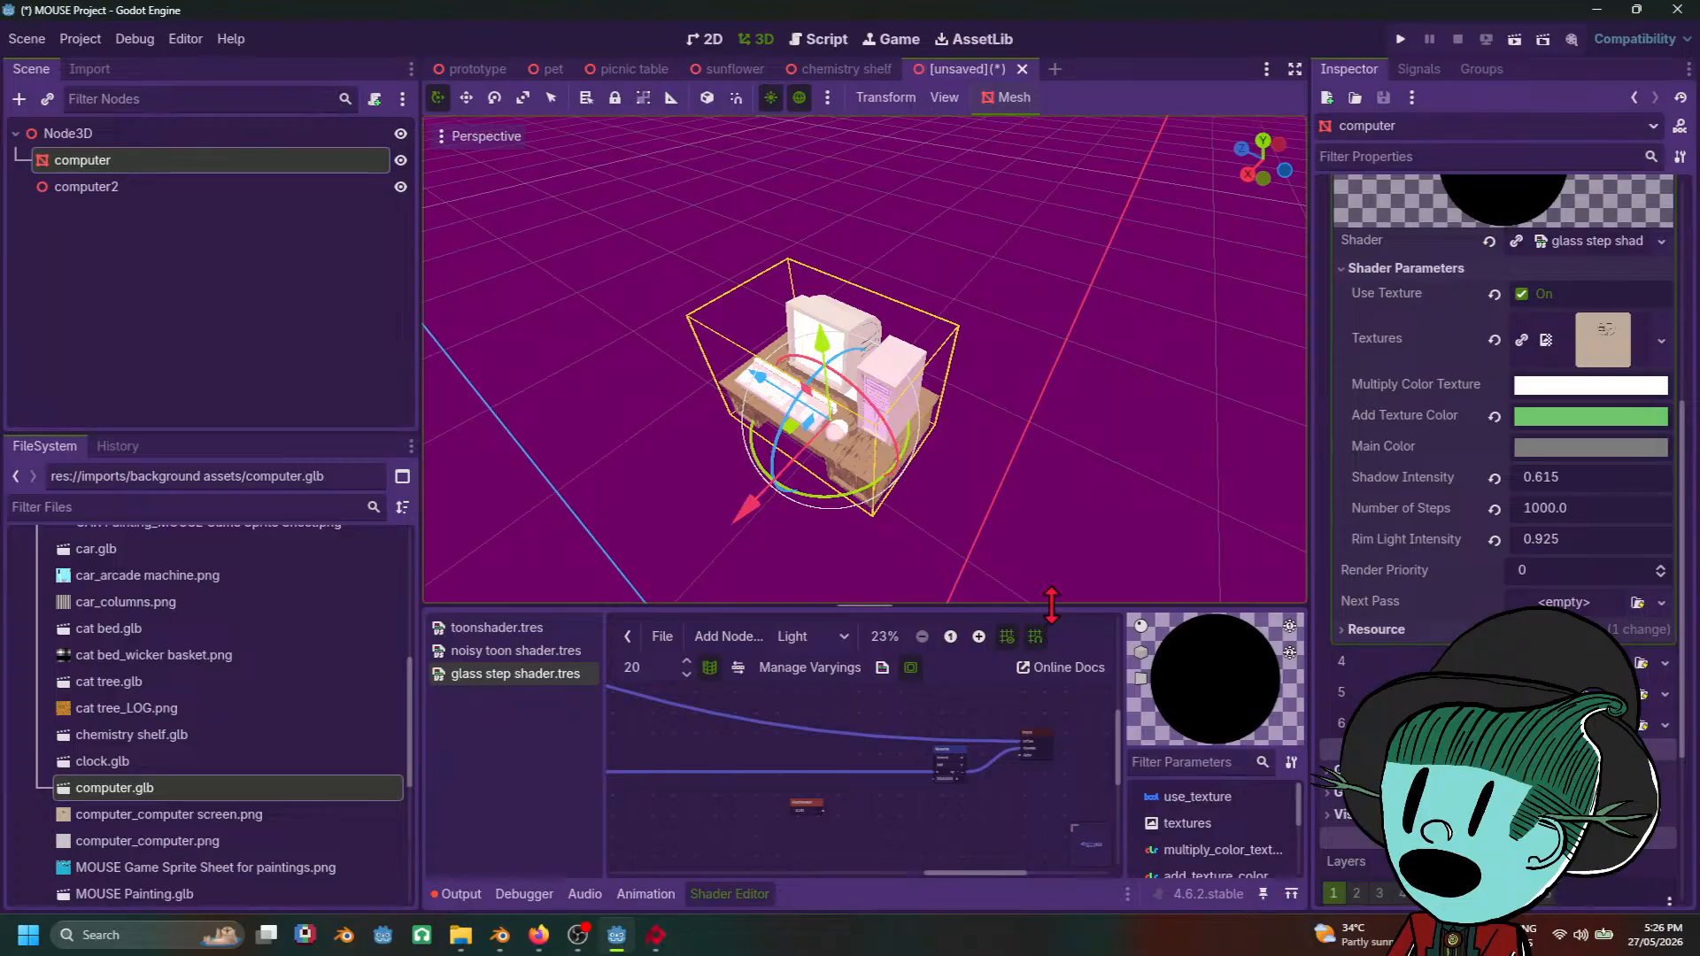
# Step: Switch the glass step shader graph from the Light stage to the Vertex stage
pyautogui.click(811, 635)
pyautogui.click(841, 677)
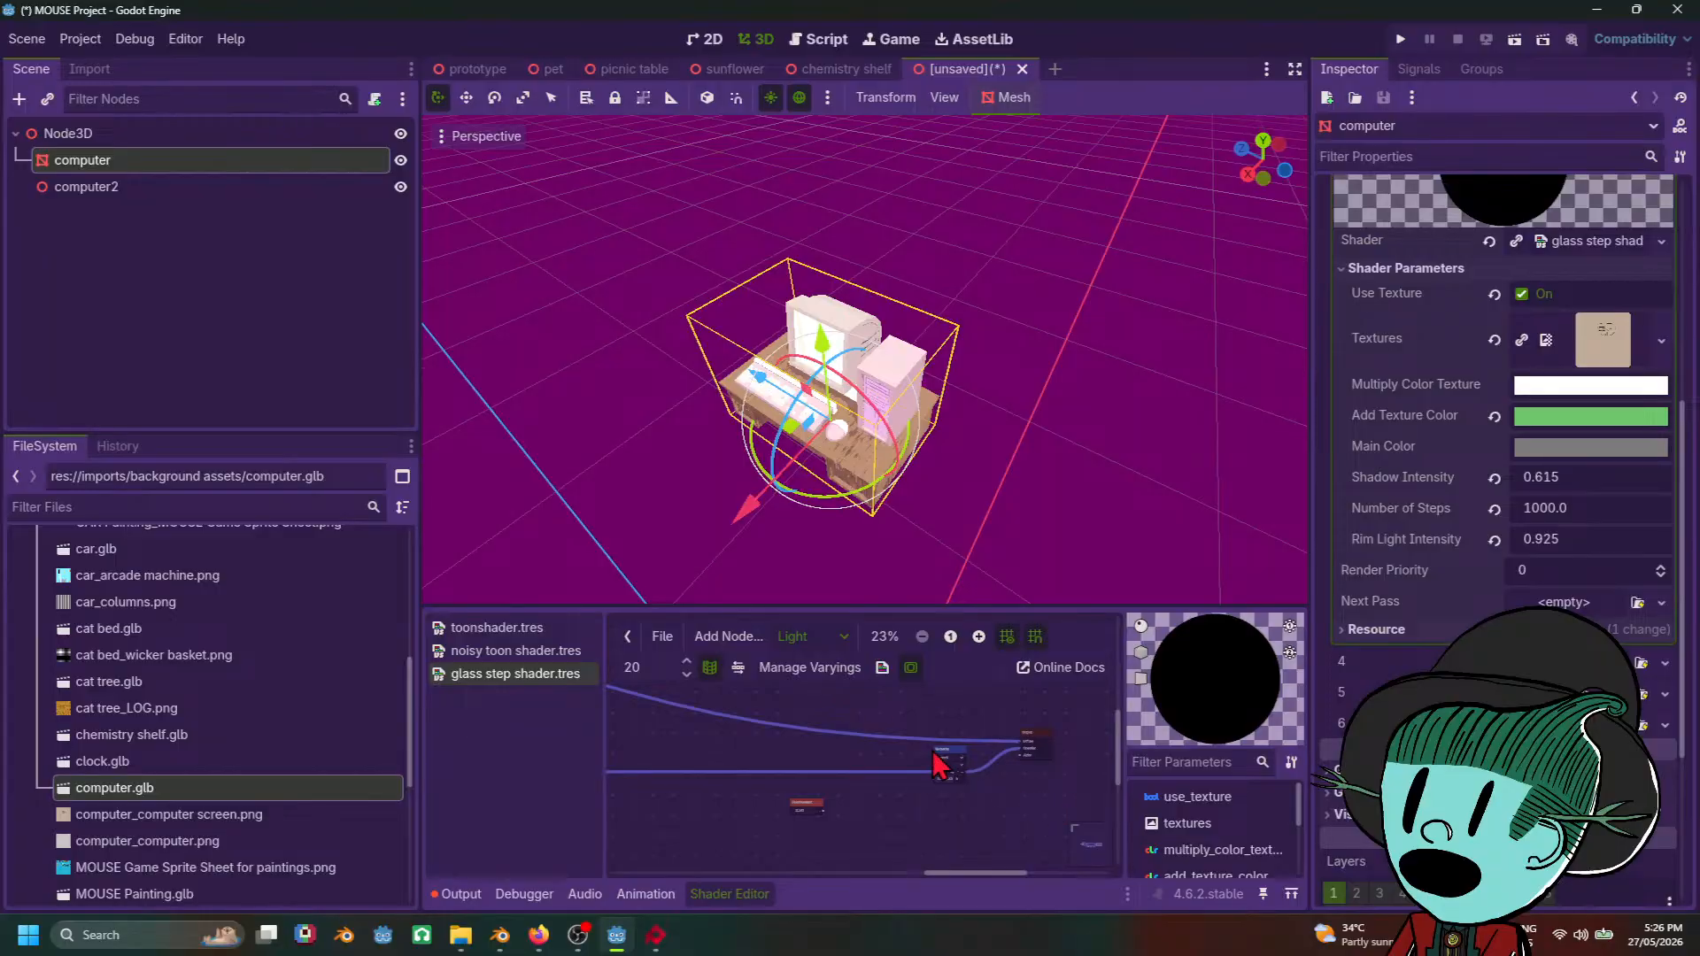
pyautogui.scroll(-4, 853, 745)
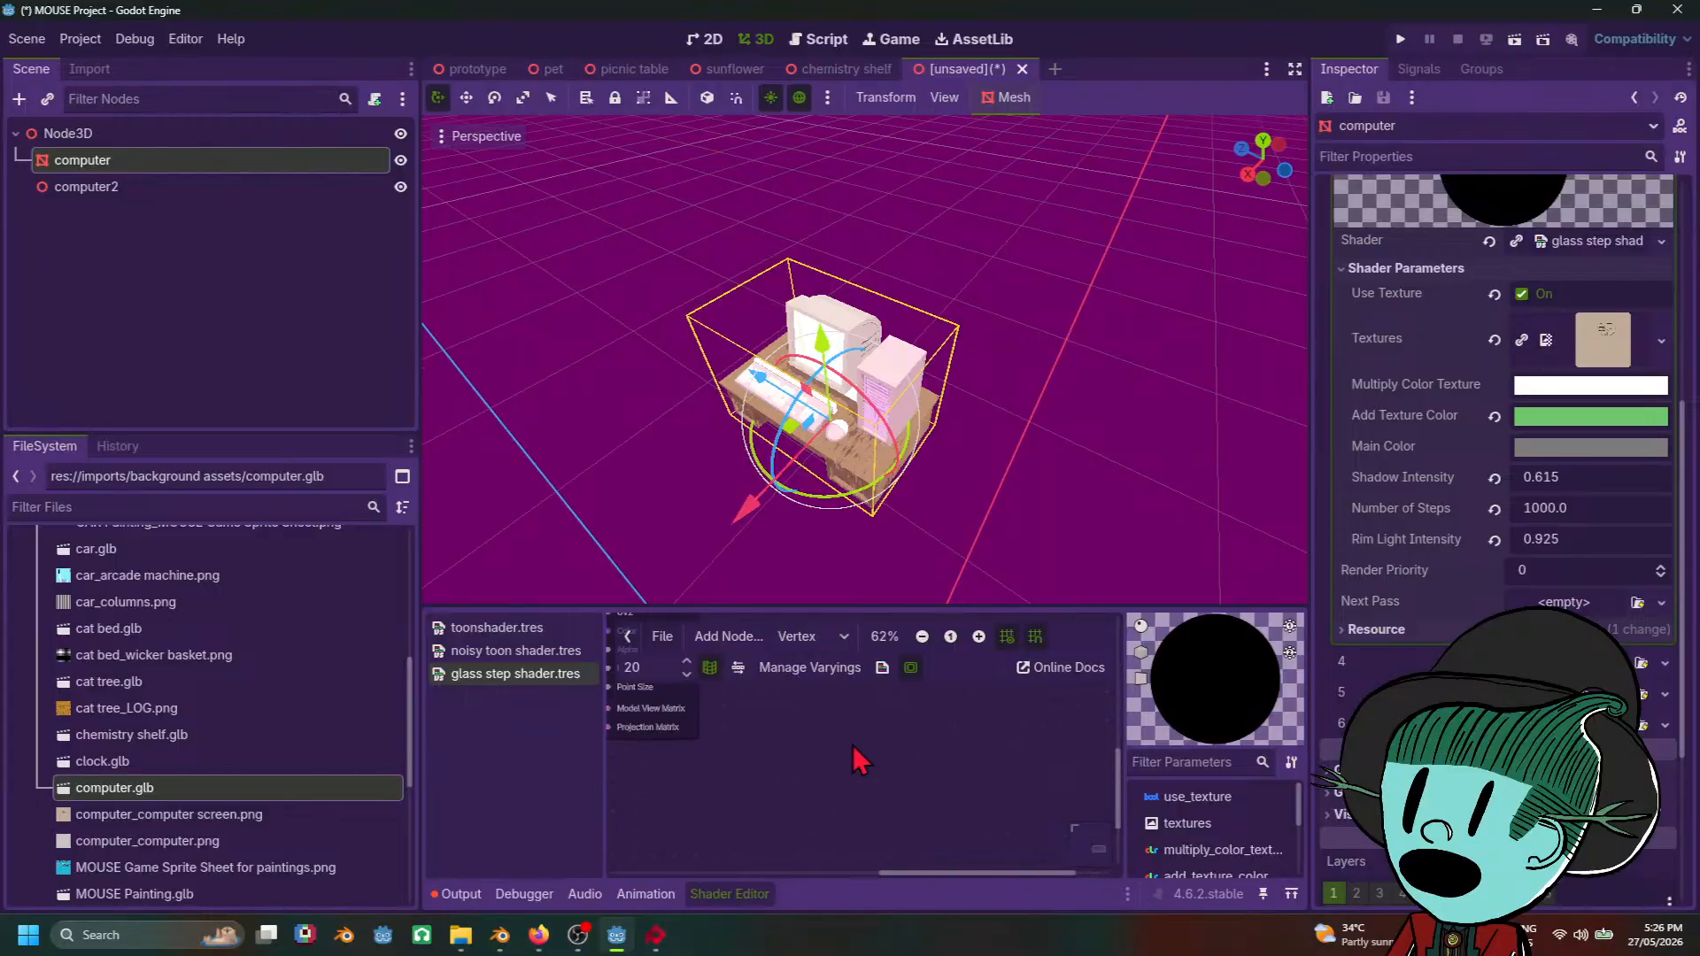
pyautogui.scroll(1, 784, 742)
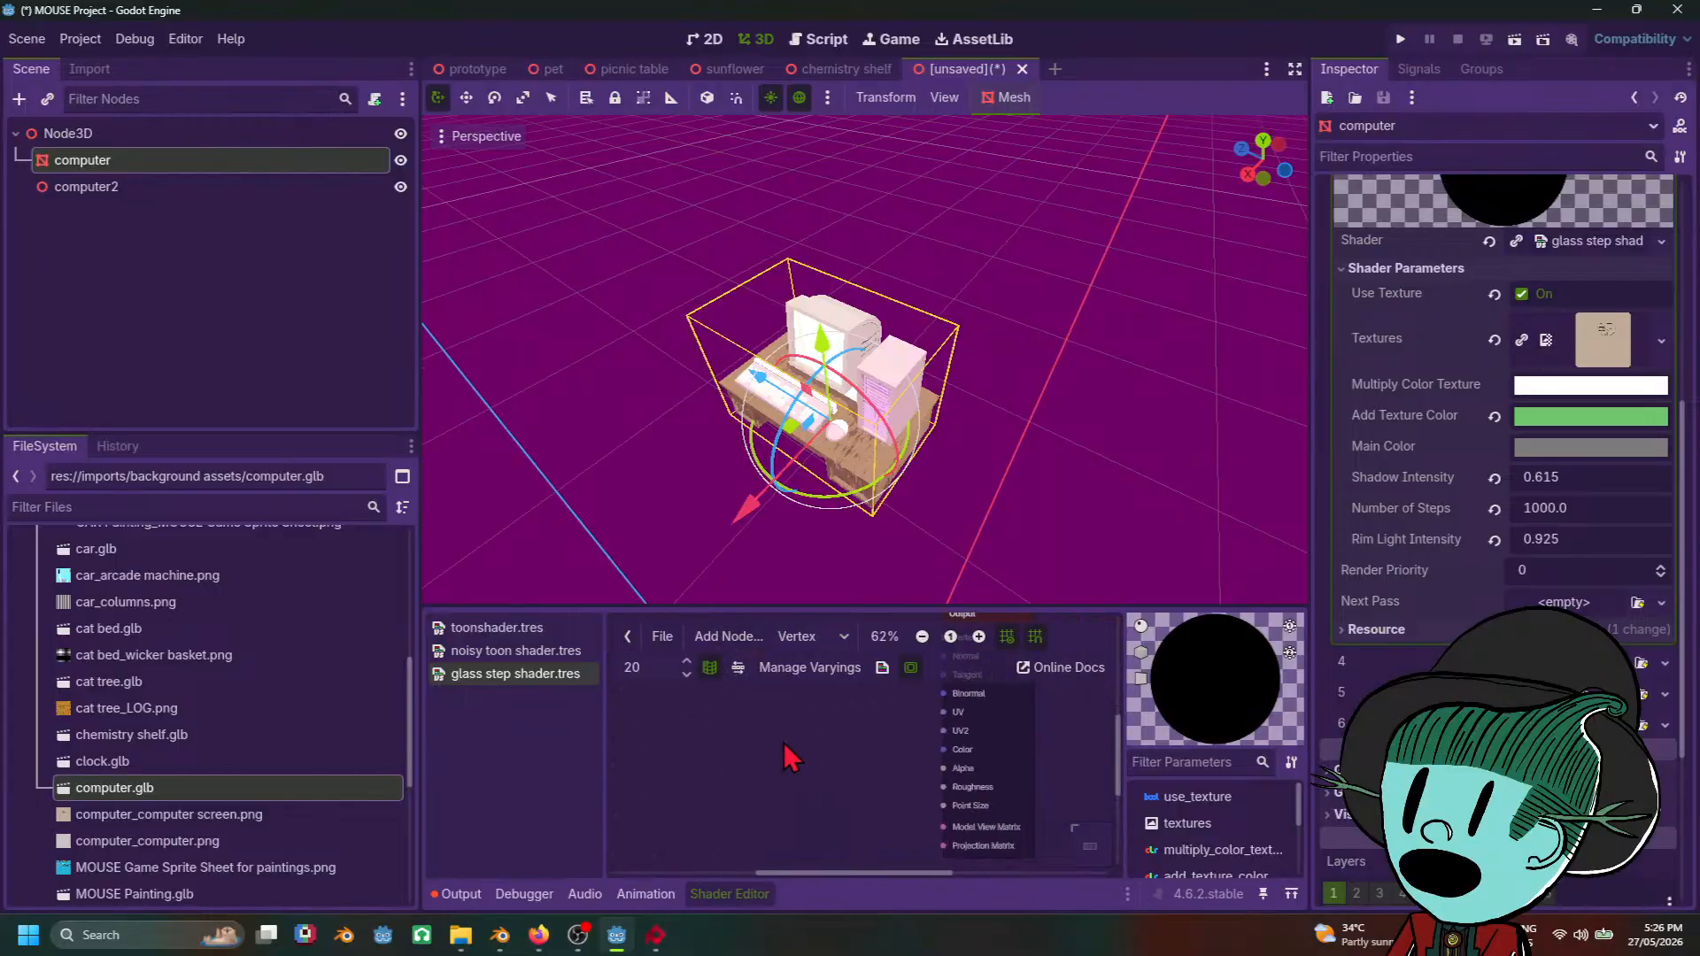
pyautogui.rightClick(828, 746)
pyautogui.click(841, 753)
pyautogui.write('smoo')
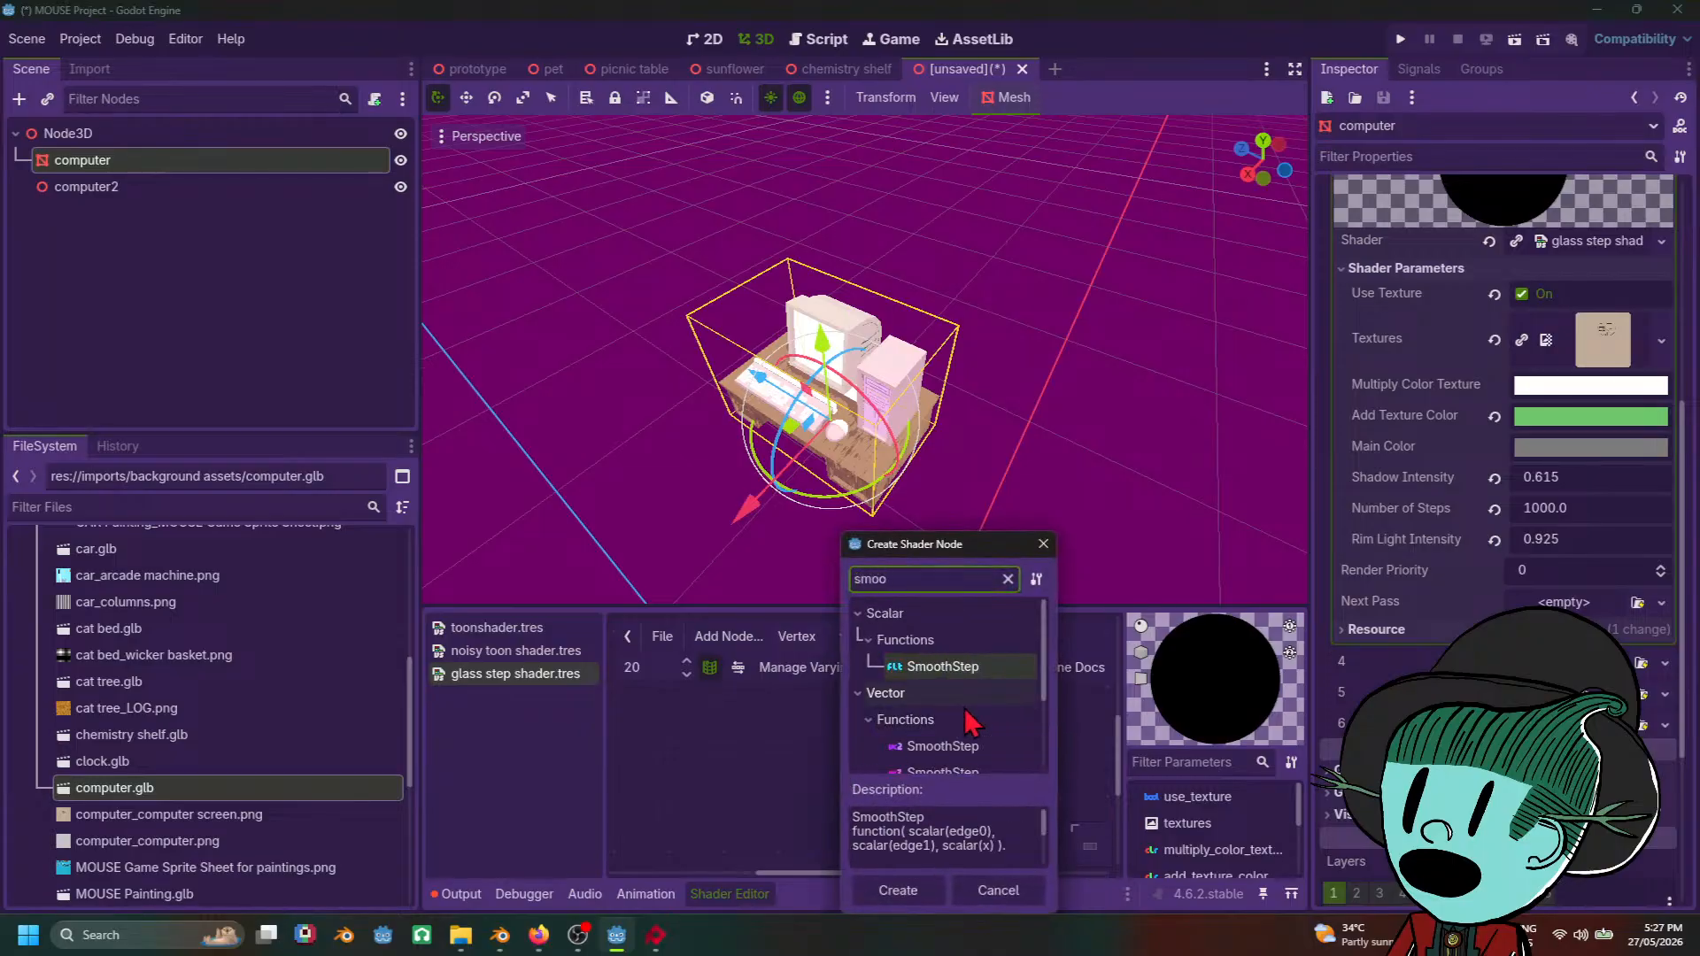
pyautogui.scroll(-3, 969, 704)
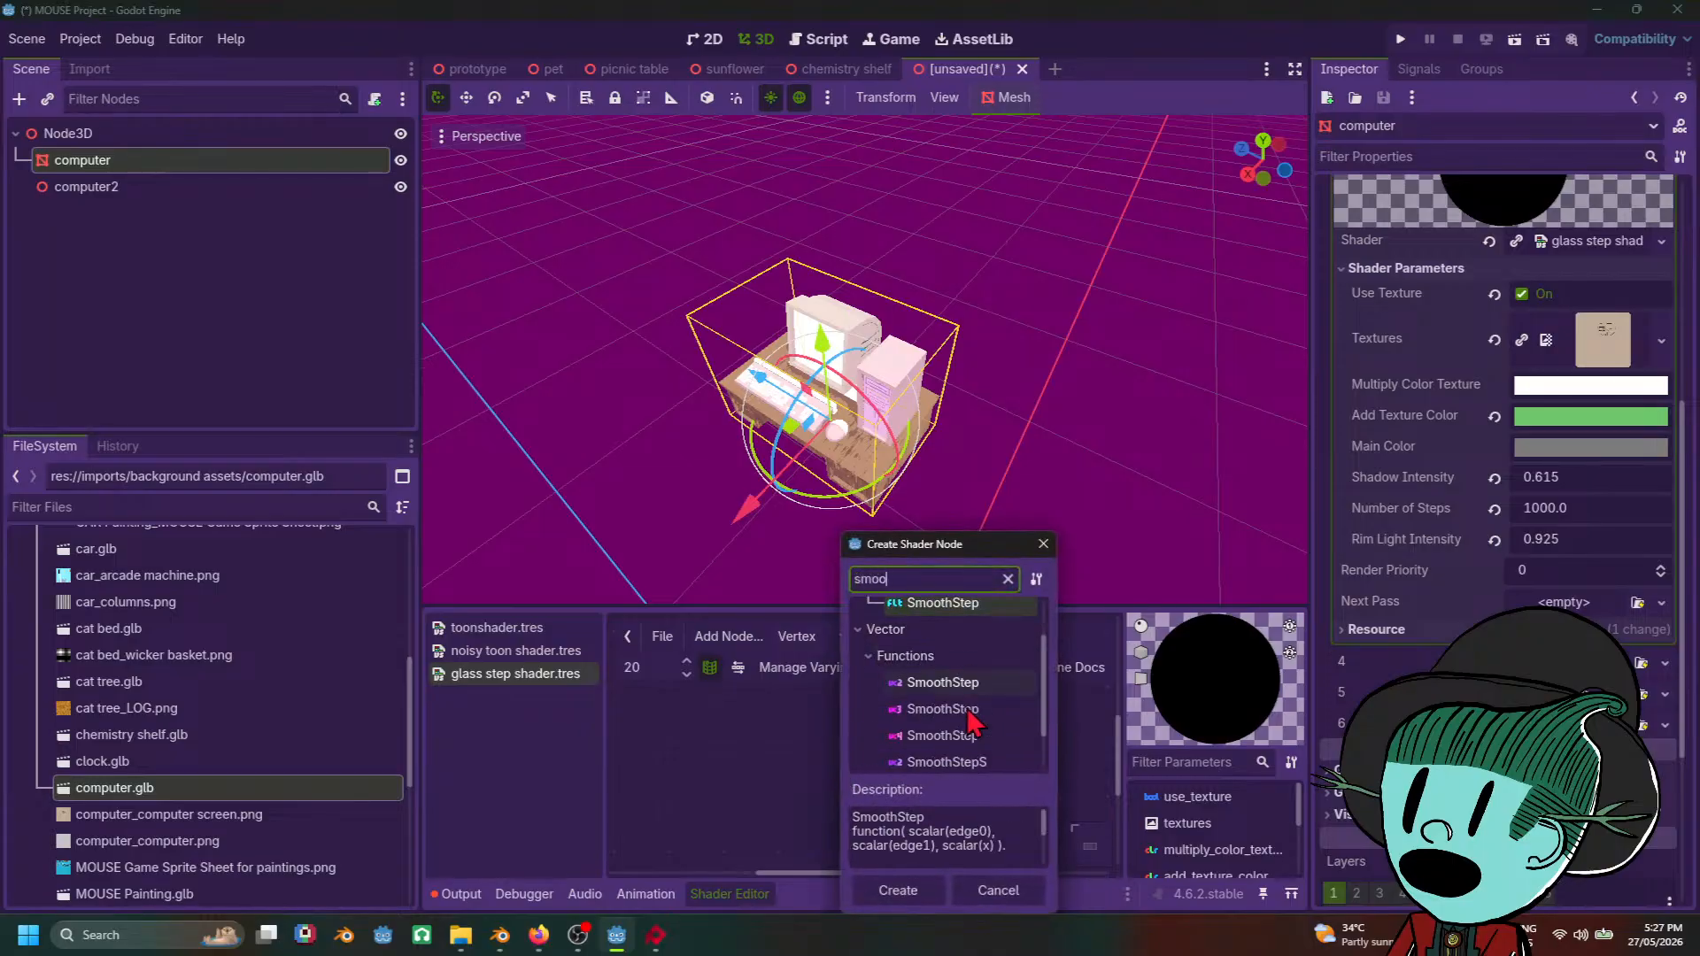
pyautogui.scroll(3, 973, 713)
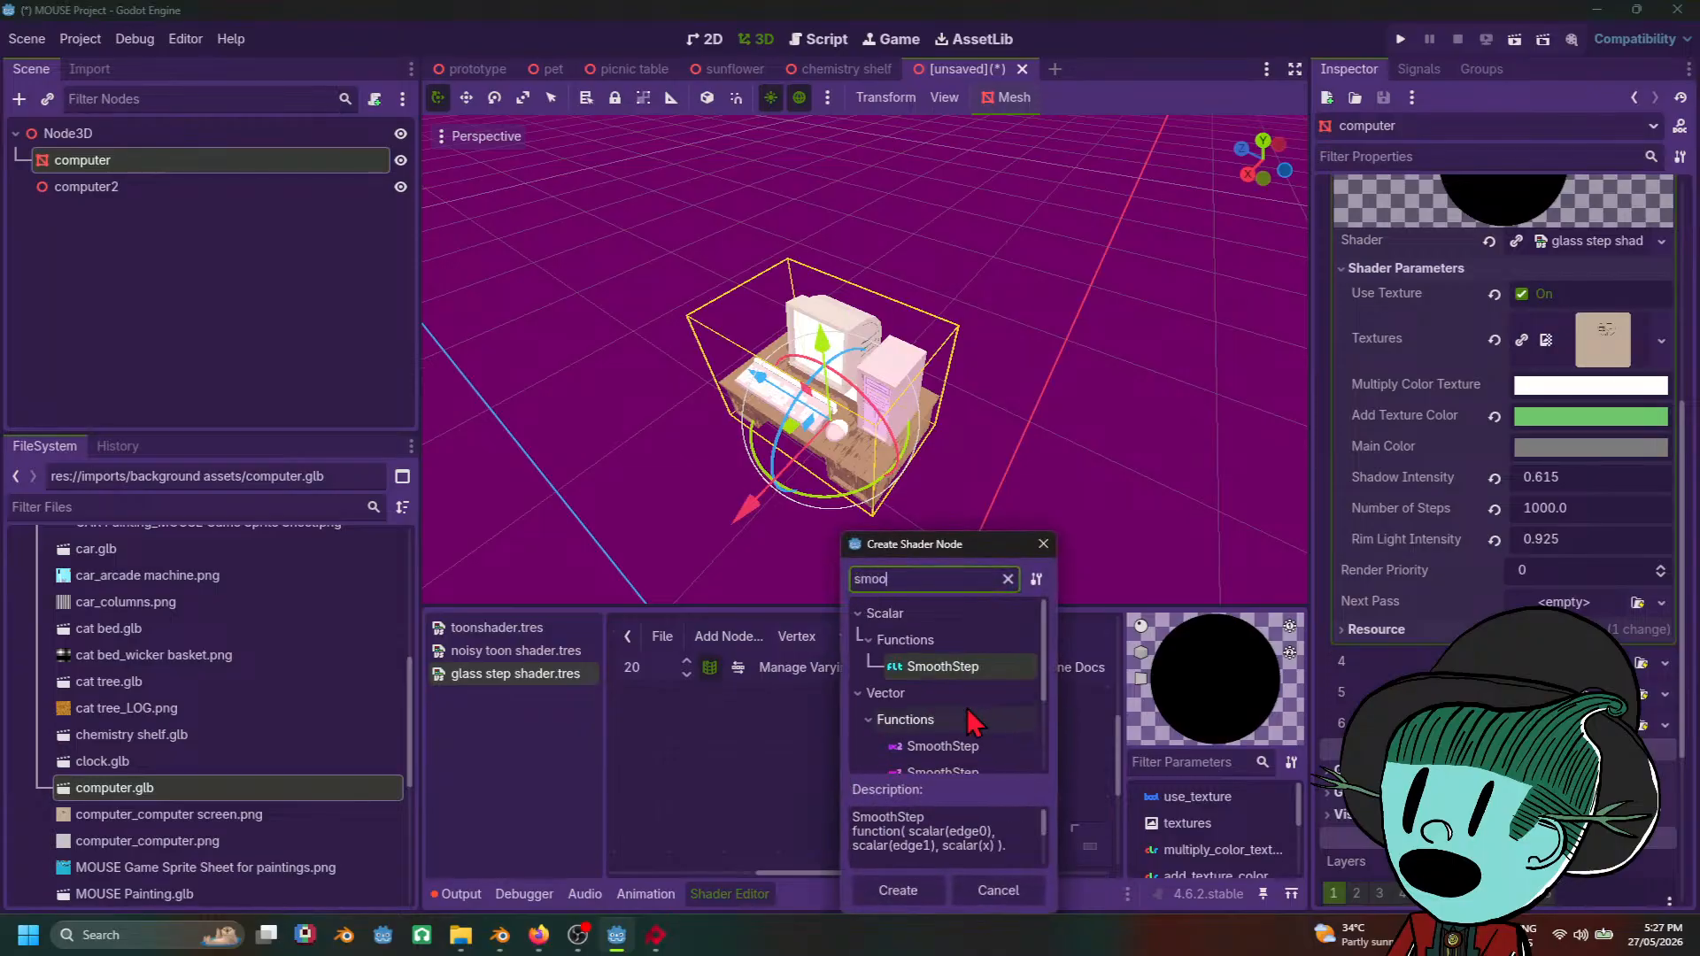
pyautogui.click(712, 735)
pyautogui.click(1043, 547)
# Step: Examine the shading on the computer and desk from several angles and distances, keeping the computer mesh selected
pyautogui.moveTo(1018, 532); pyautogui.dragTo(1081, 459, button='middle')
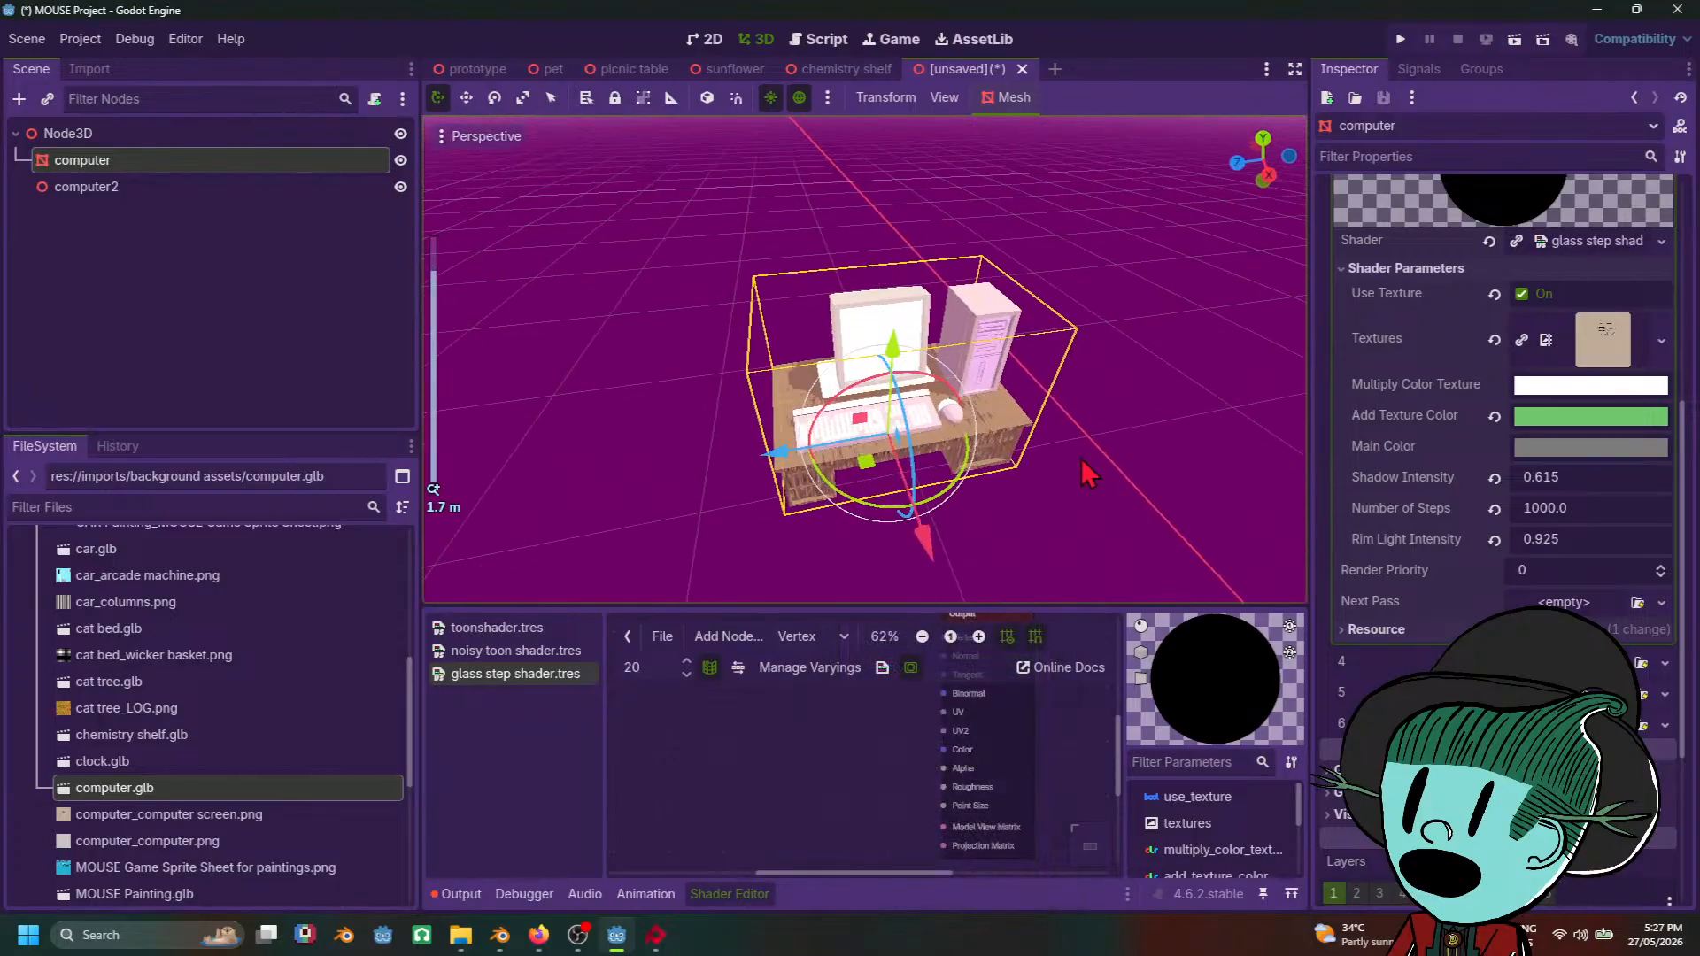
pyautogui.scroll(5, 902, 325)
pyautogui.moveTo(902, 326); pyautogui.dragTo(1077, 428, button='middle')
pyautogui.scroll(4, 1079, 431)
pyautogui.scroll(-14, 1079, 431)
pyautogui.moveTo(1139, 498); pyautogui.dragTo(1092, 429, button='middle')
pyautogui.click(1116, 410)
pyautogui.click(892, 293)
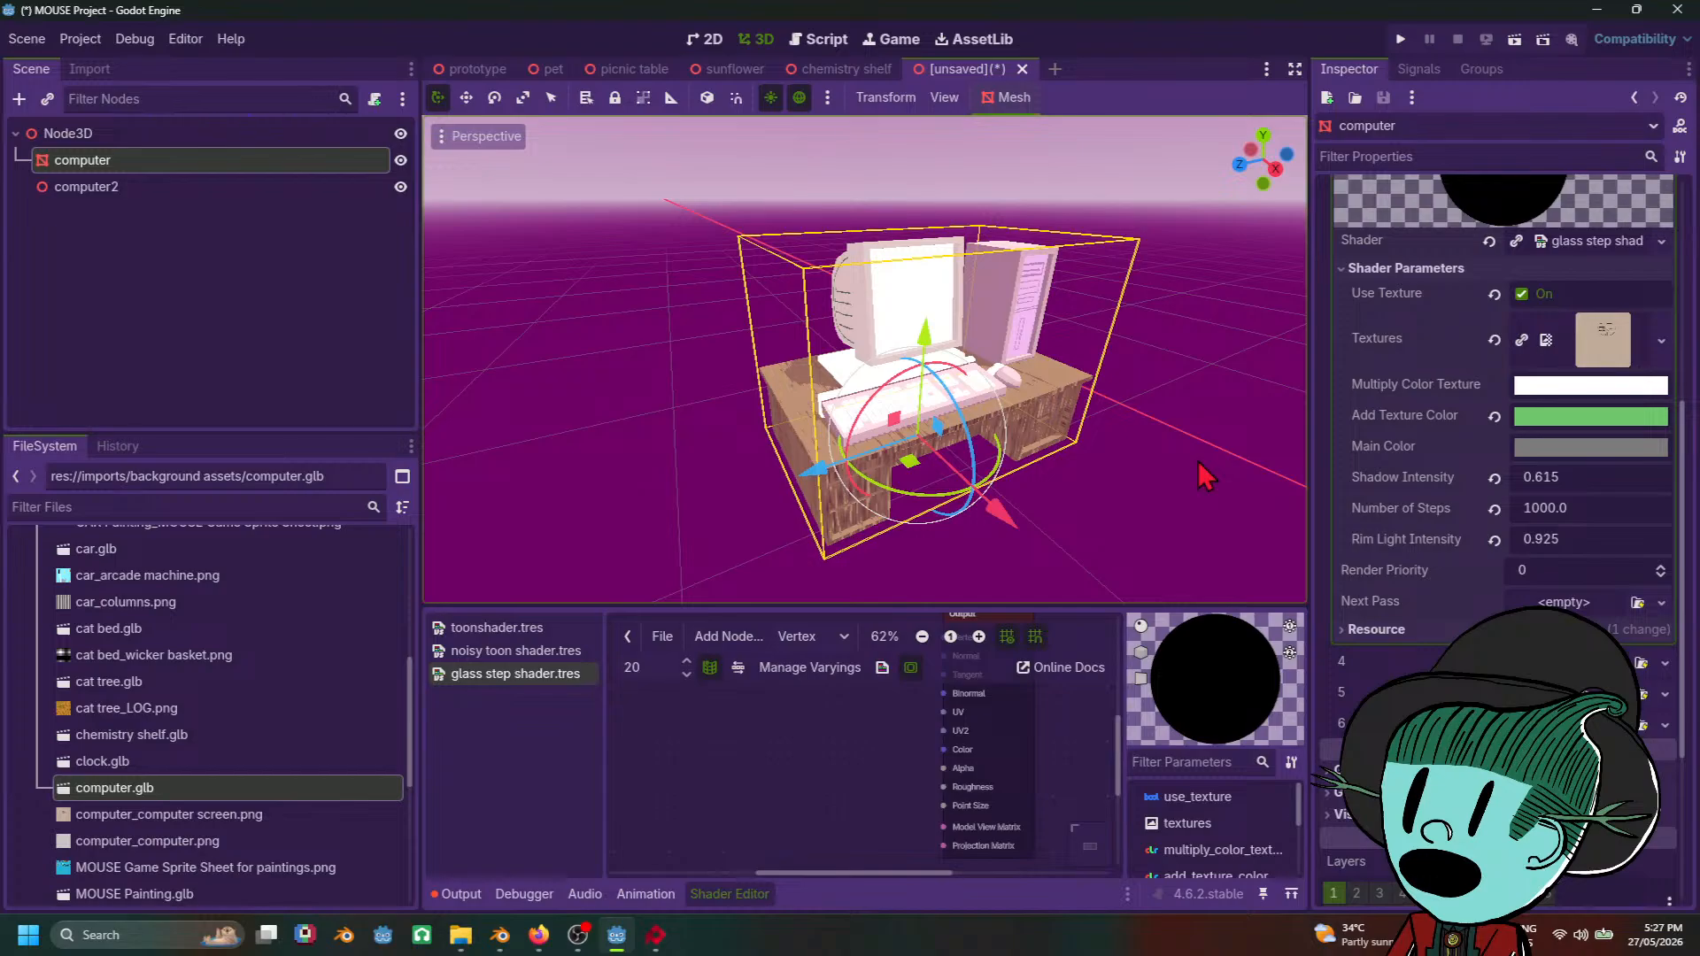
# Step: Set the Main Color of the computer's surface material 3 to the lighter gray 949494
pyautogui.click(1599, 460)
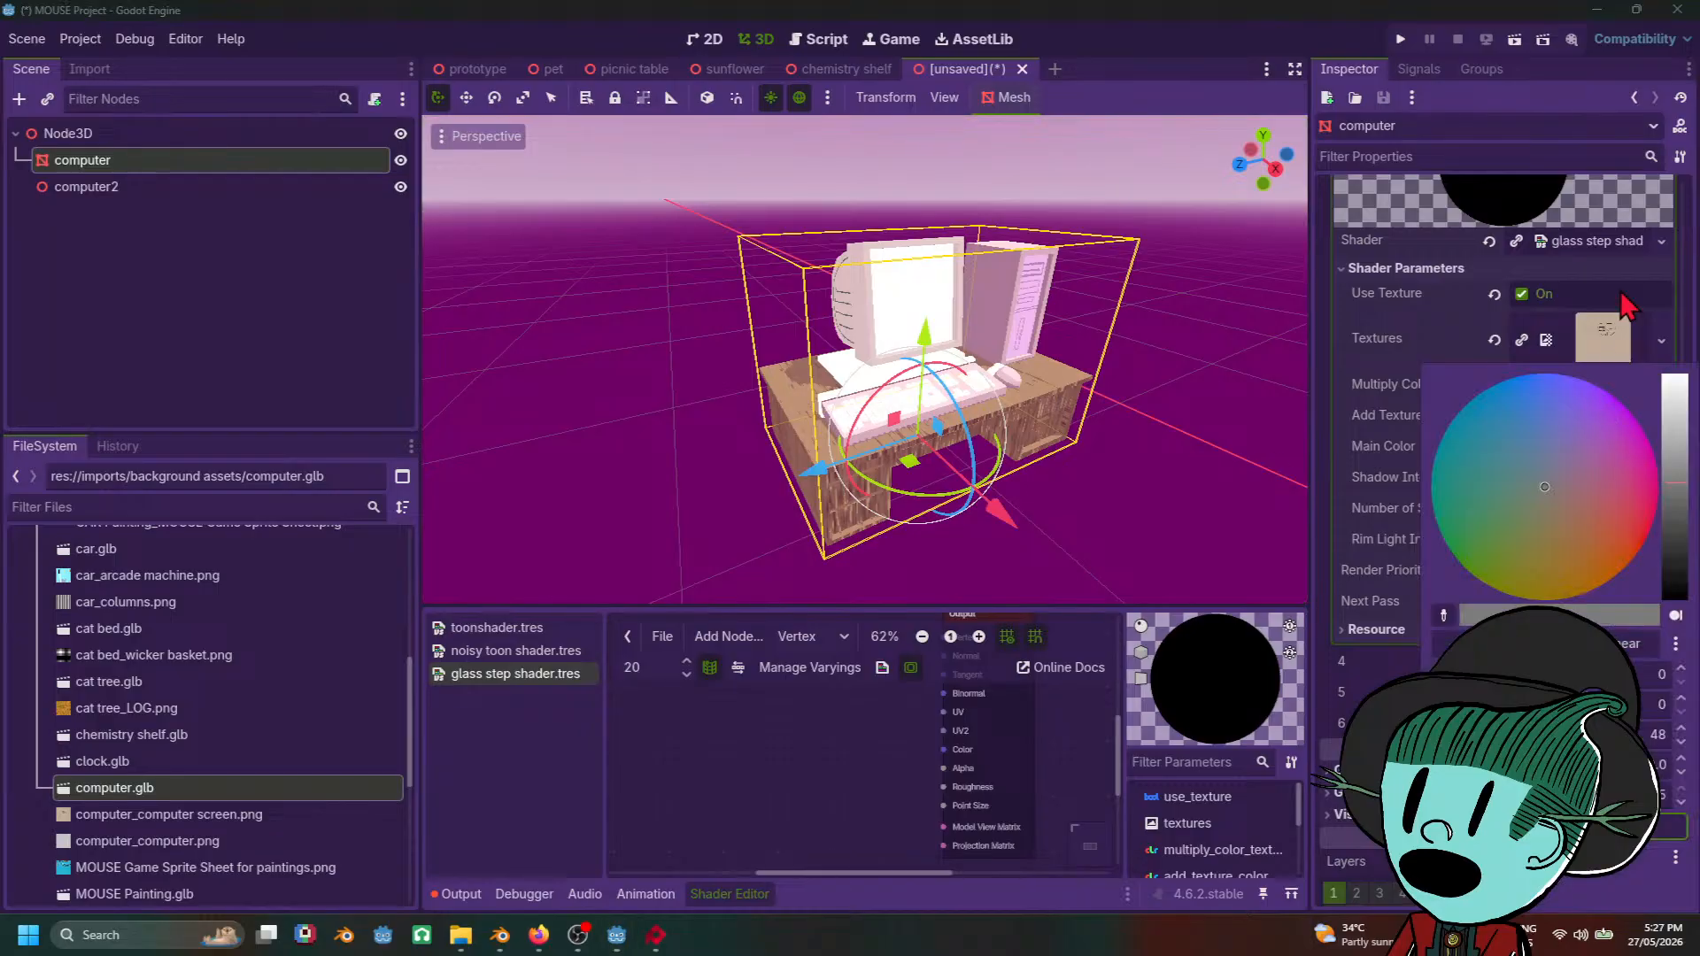
pyautogui.click(1683, 478)
pyautogui.click(1355, 335)
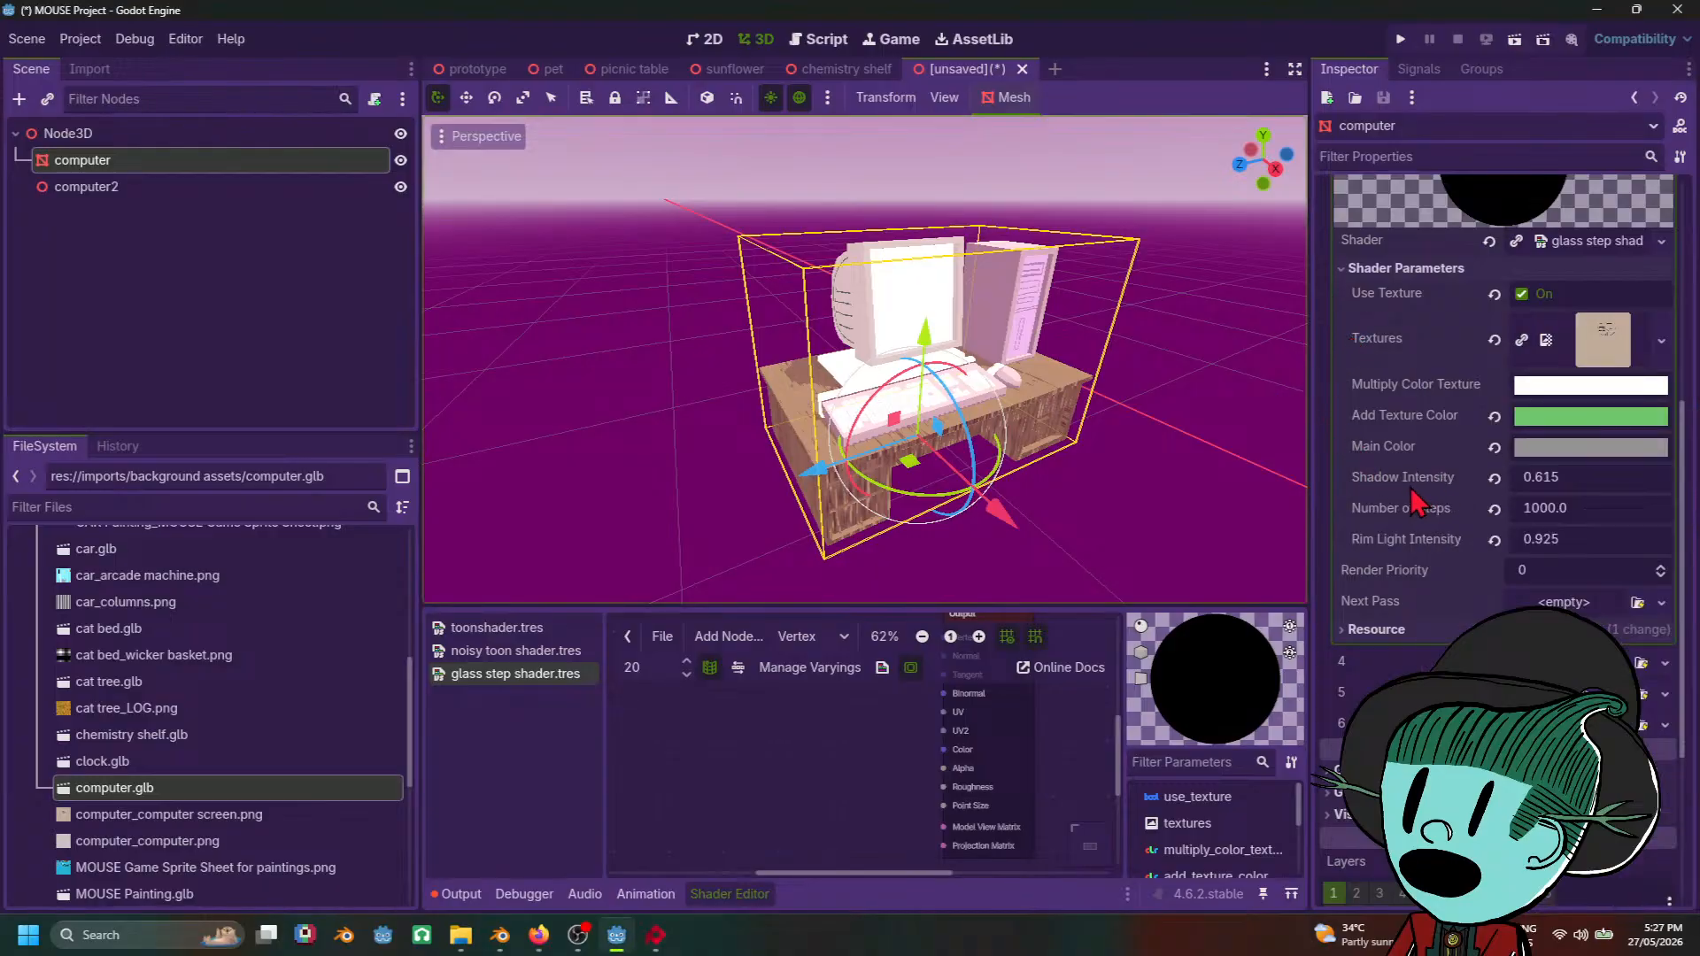
# Step: Set the Add Texture Color of the computer's surface material 3 to dark green 3a6f38
pyautogui.scroll(2, 1411, 487)
pyautogui.scroll(3, 1439, 598)
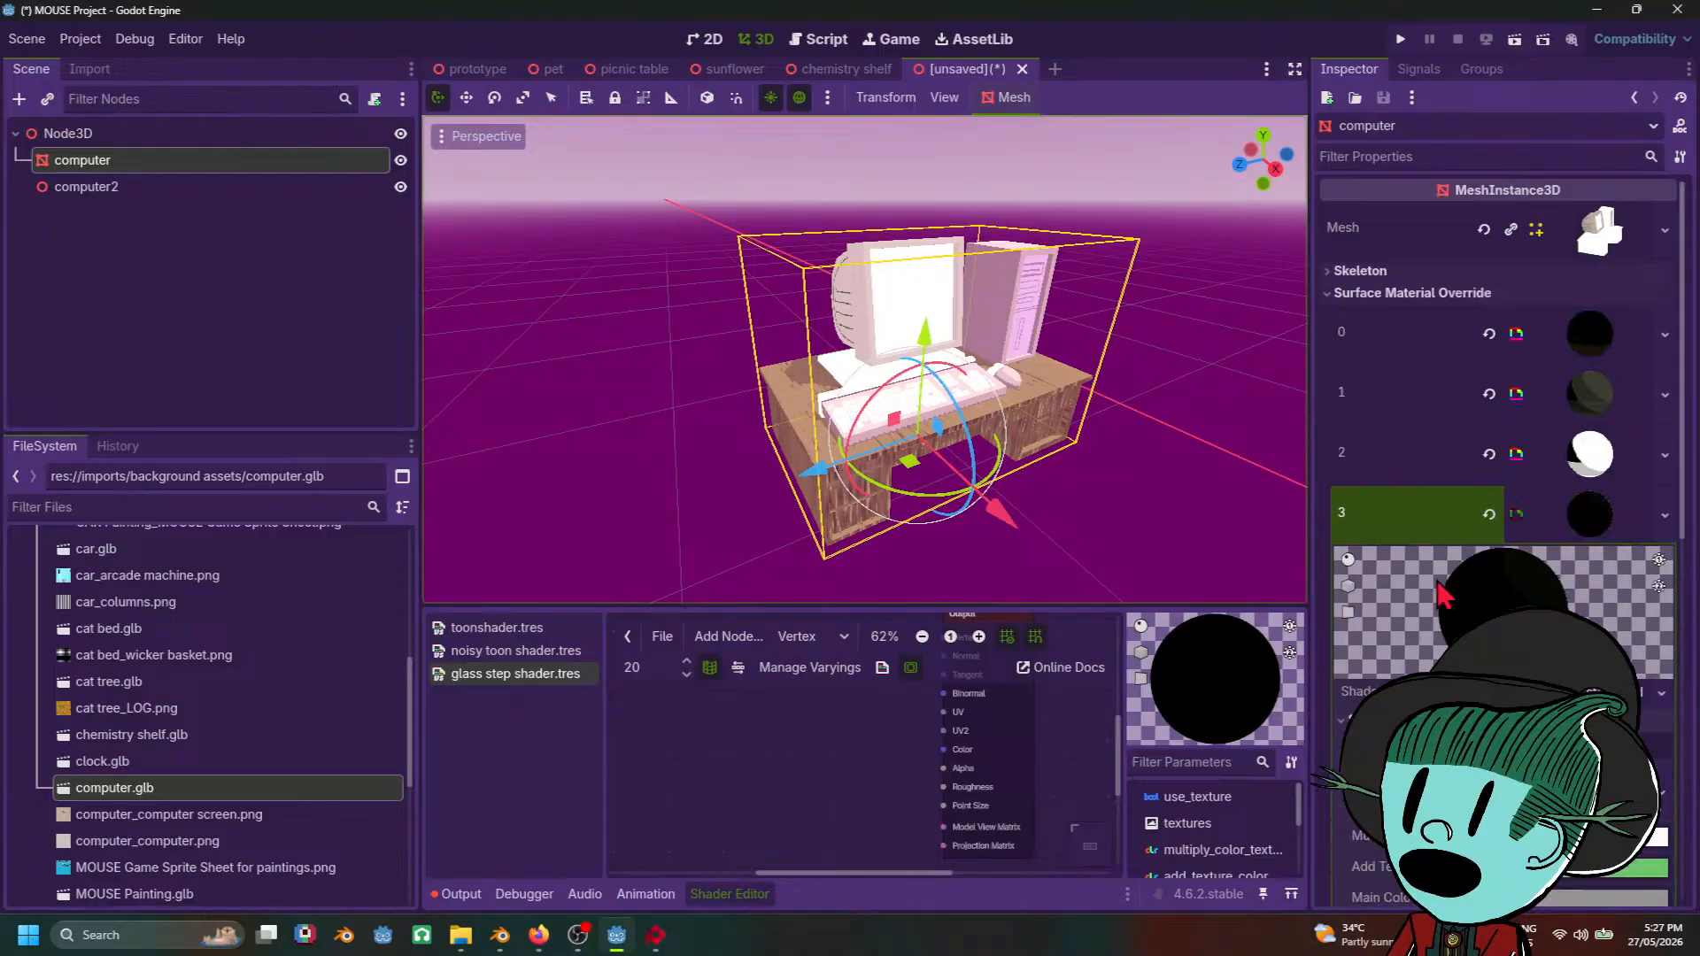
pyautogui.click(1597, 392)
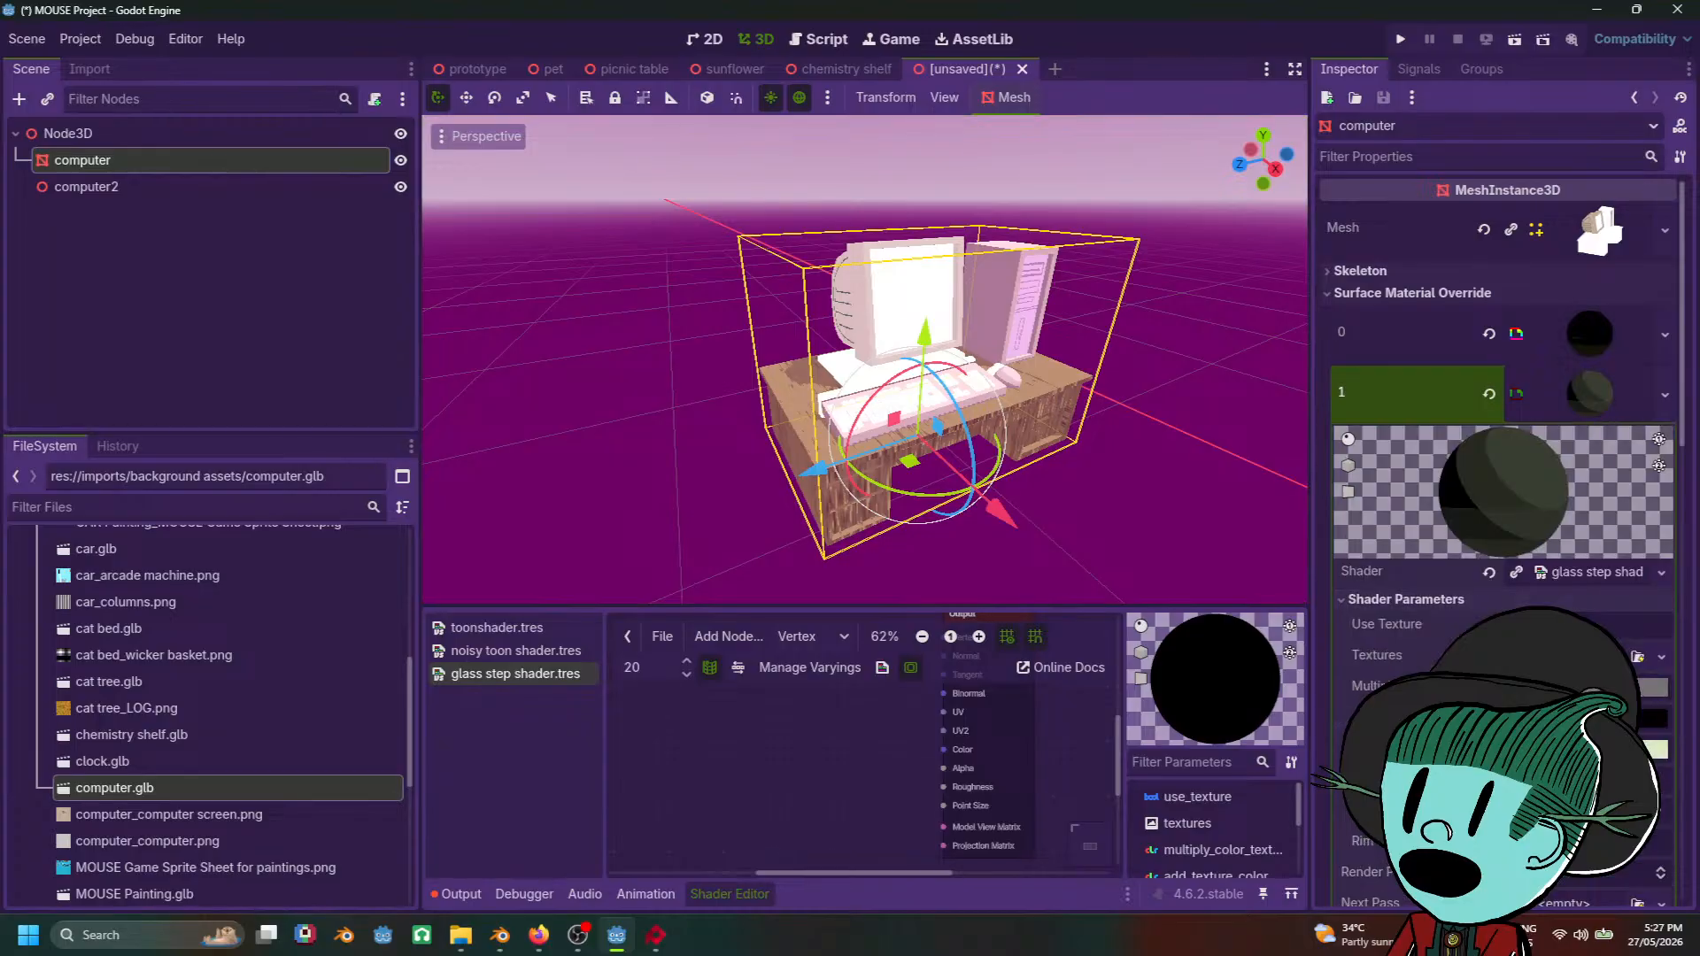
pyautogui.click(1605, 392)
pyautogui.scroll(-4, 1579, 605)
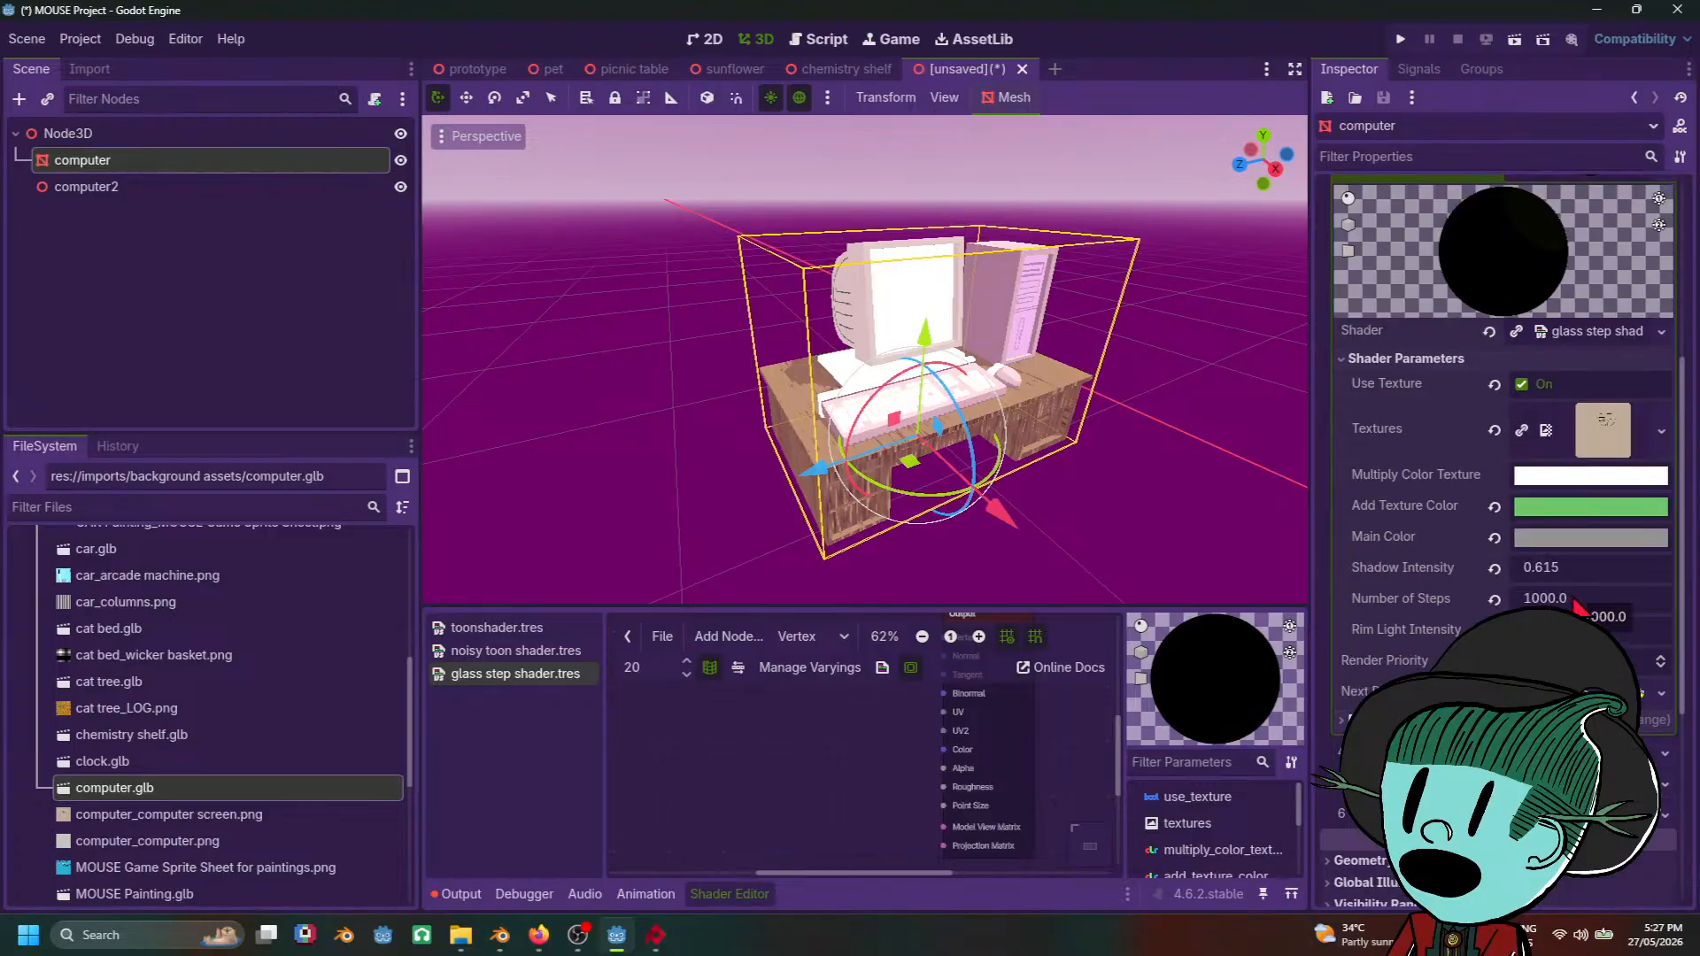
pyautogui.click(1602, 508)
pyautogui.moveTo(1687, 155)
pyautogui.mouseDown()
pyautogui.moveTo(1687, 229)
pyautogui.moveTo(1685, 149)
pyautogui.mouseUp()
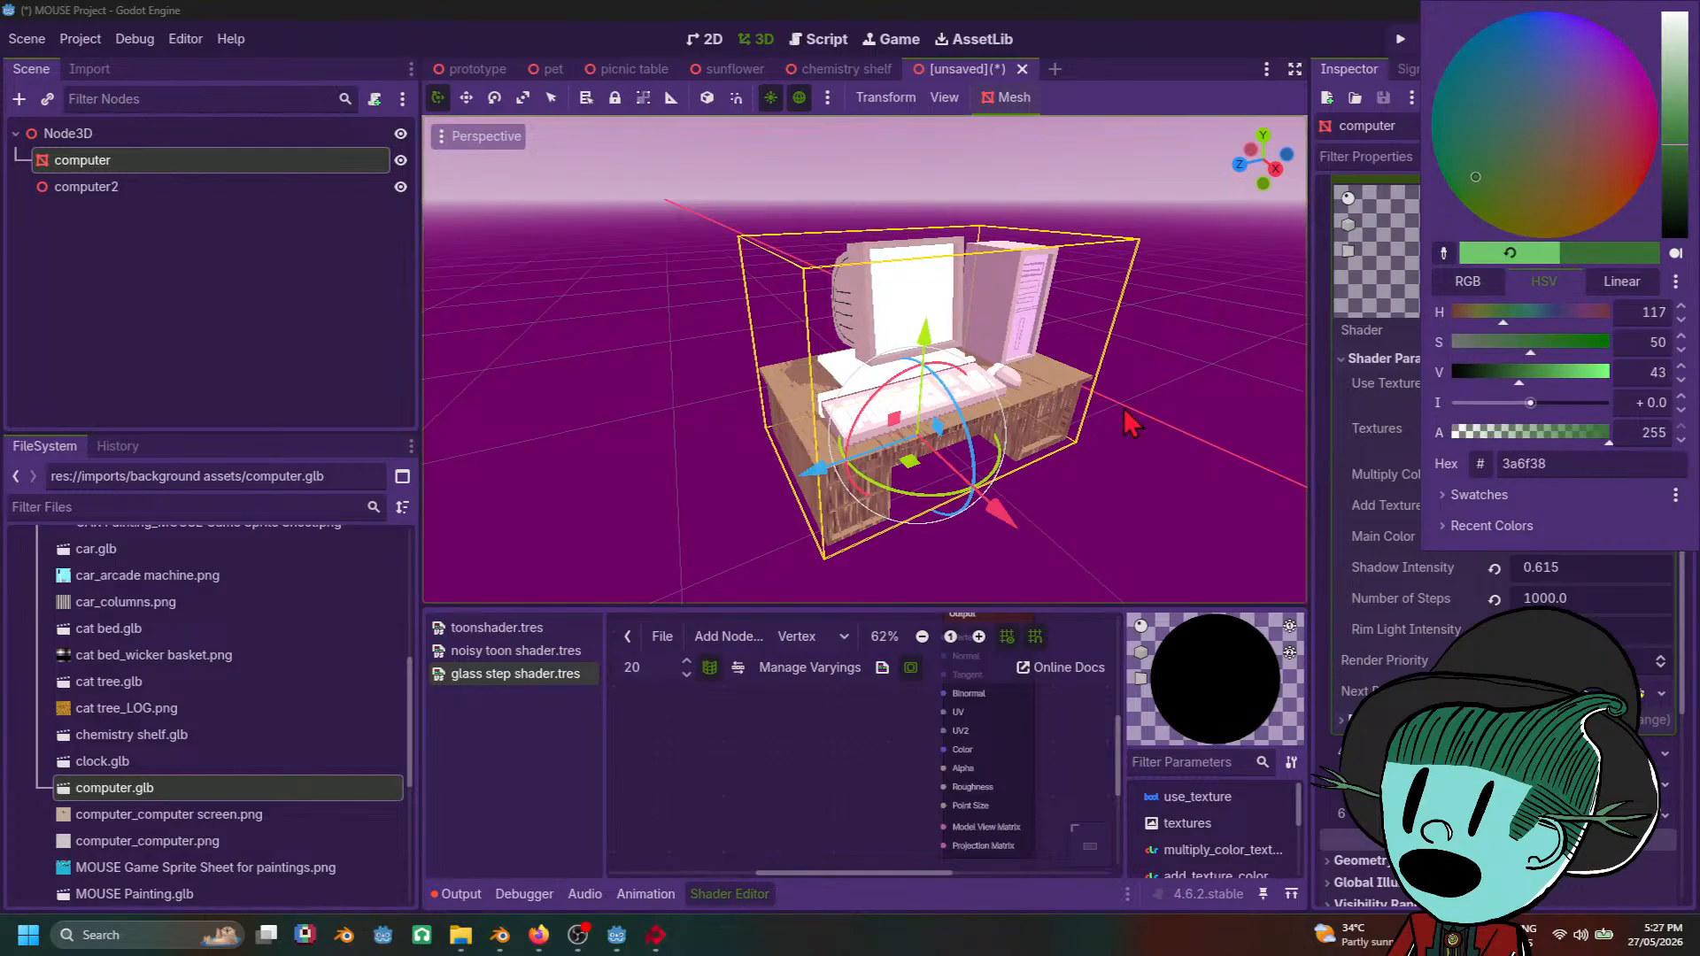
pyautogui.moveTo(1215, 401); pyautogui.dragTo(1022, 454, button='middle')
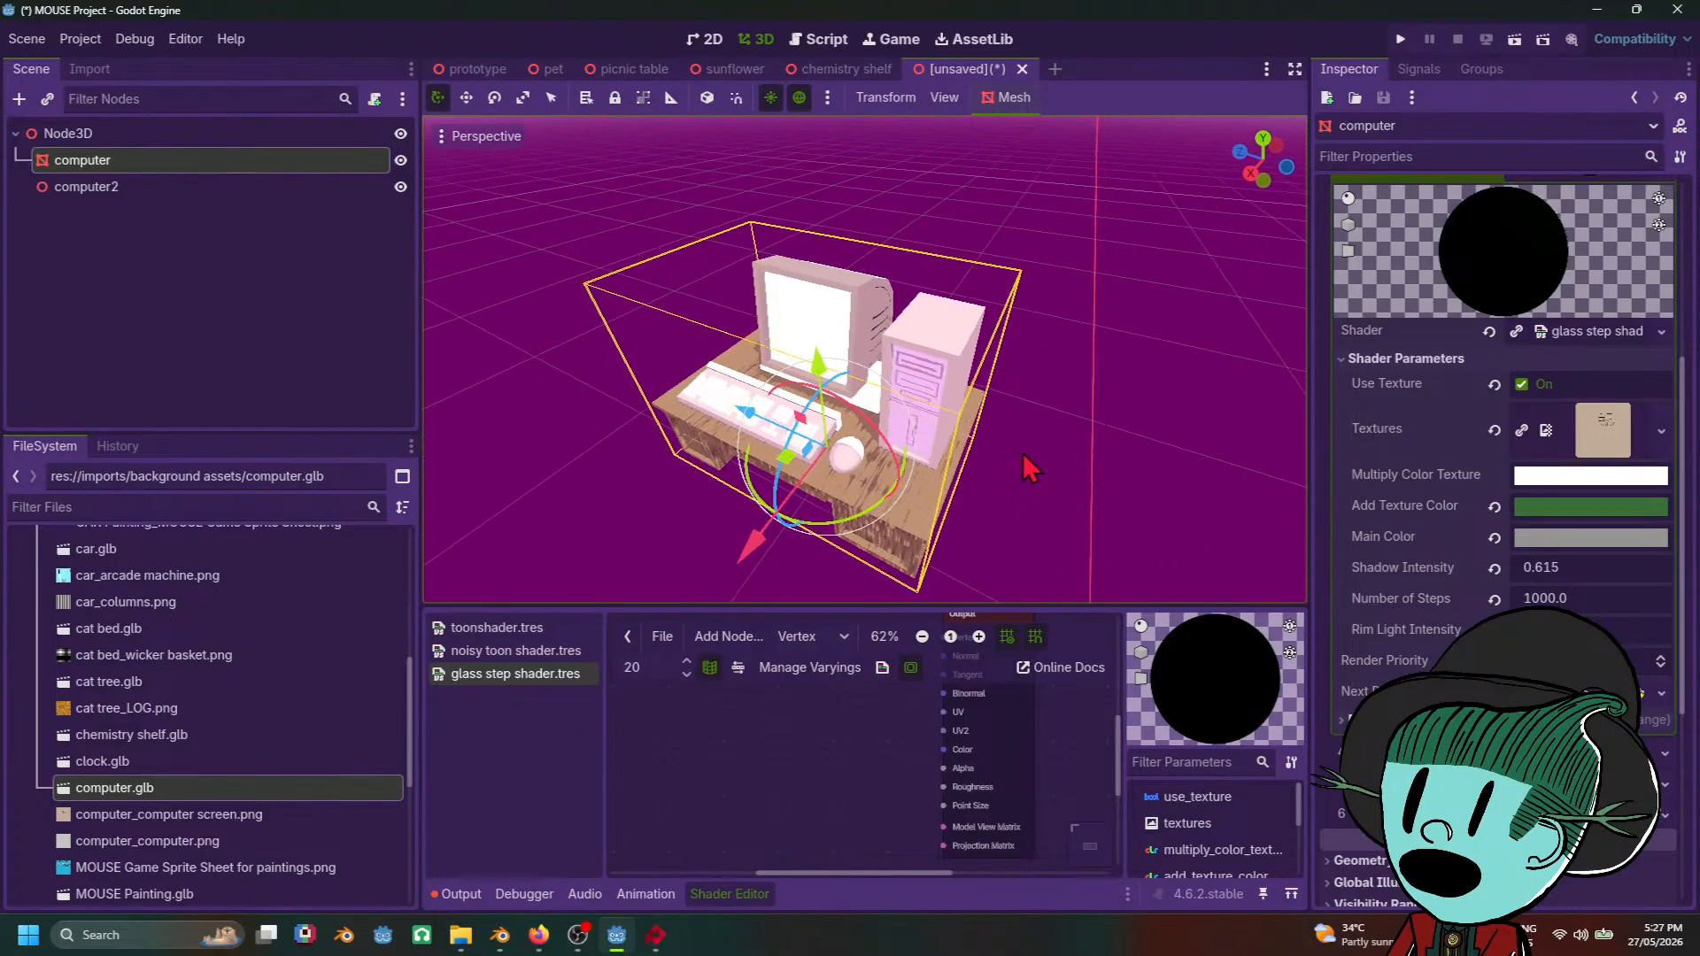
# Step: Set the Add Texture Color of surface material 3 to the brighter green 63a155
pyautogui.click(1580, 538)
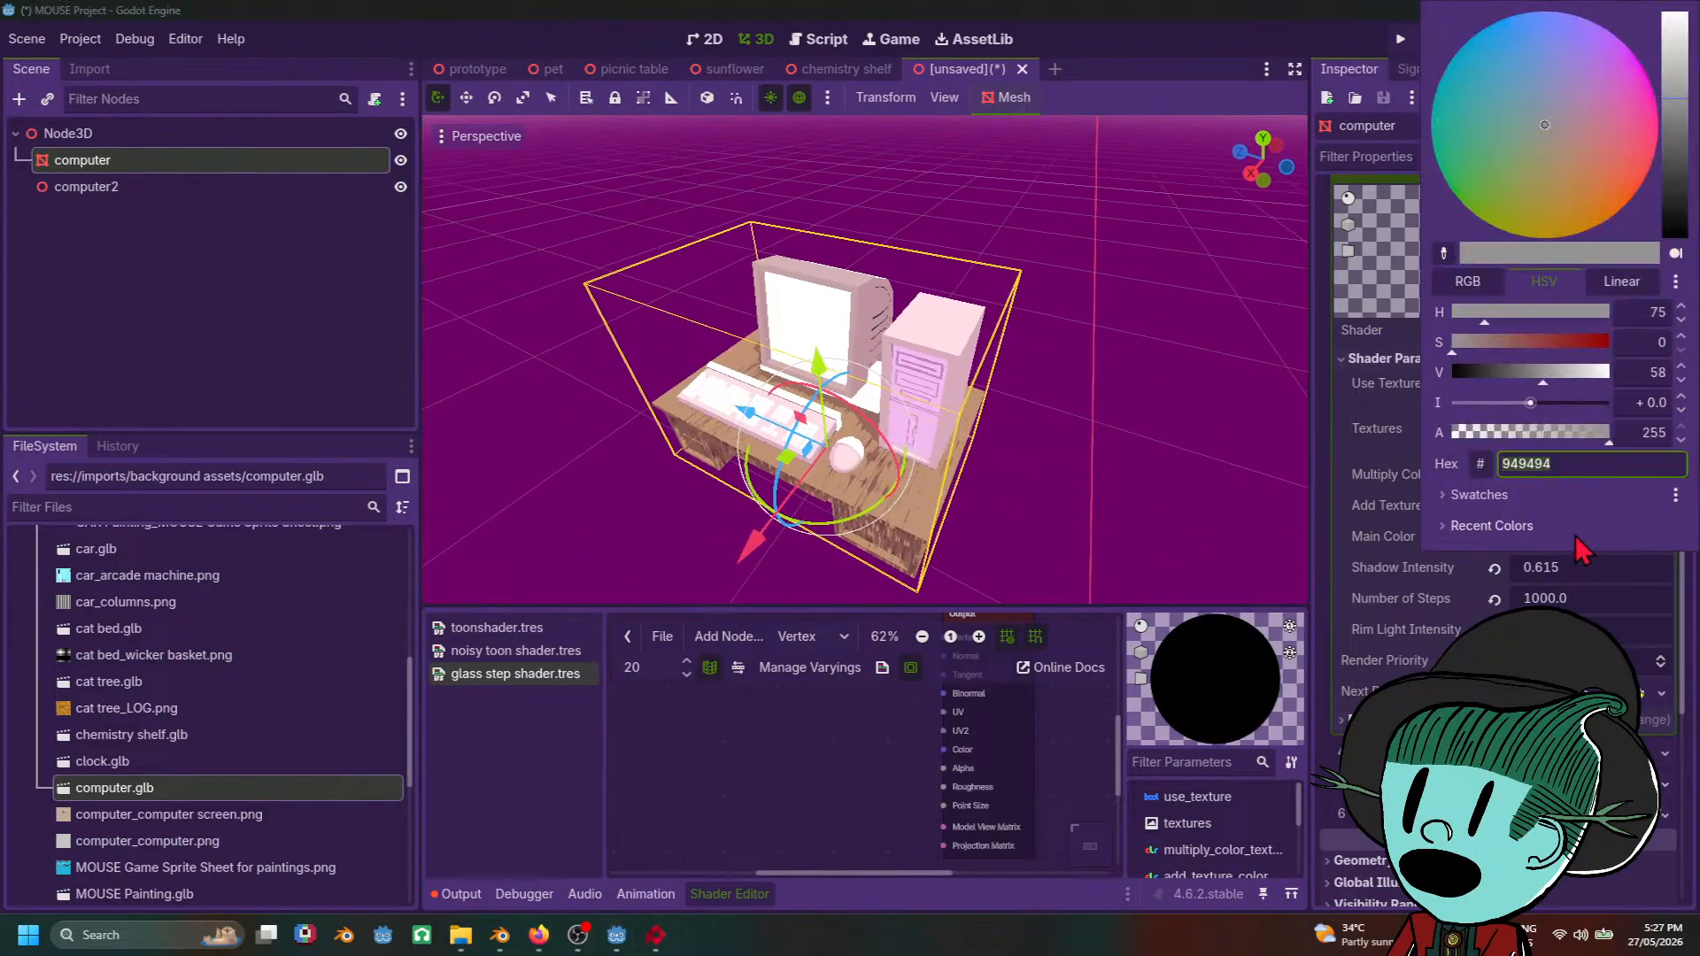
pyautogui.click(1375, 523)
pyautogui.click(1565, 503)
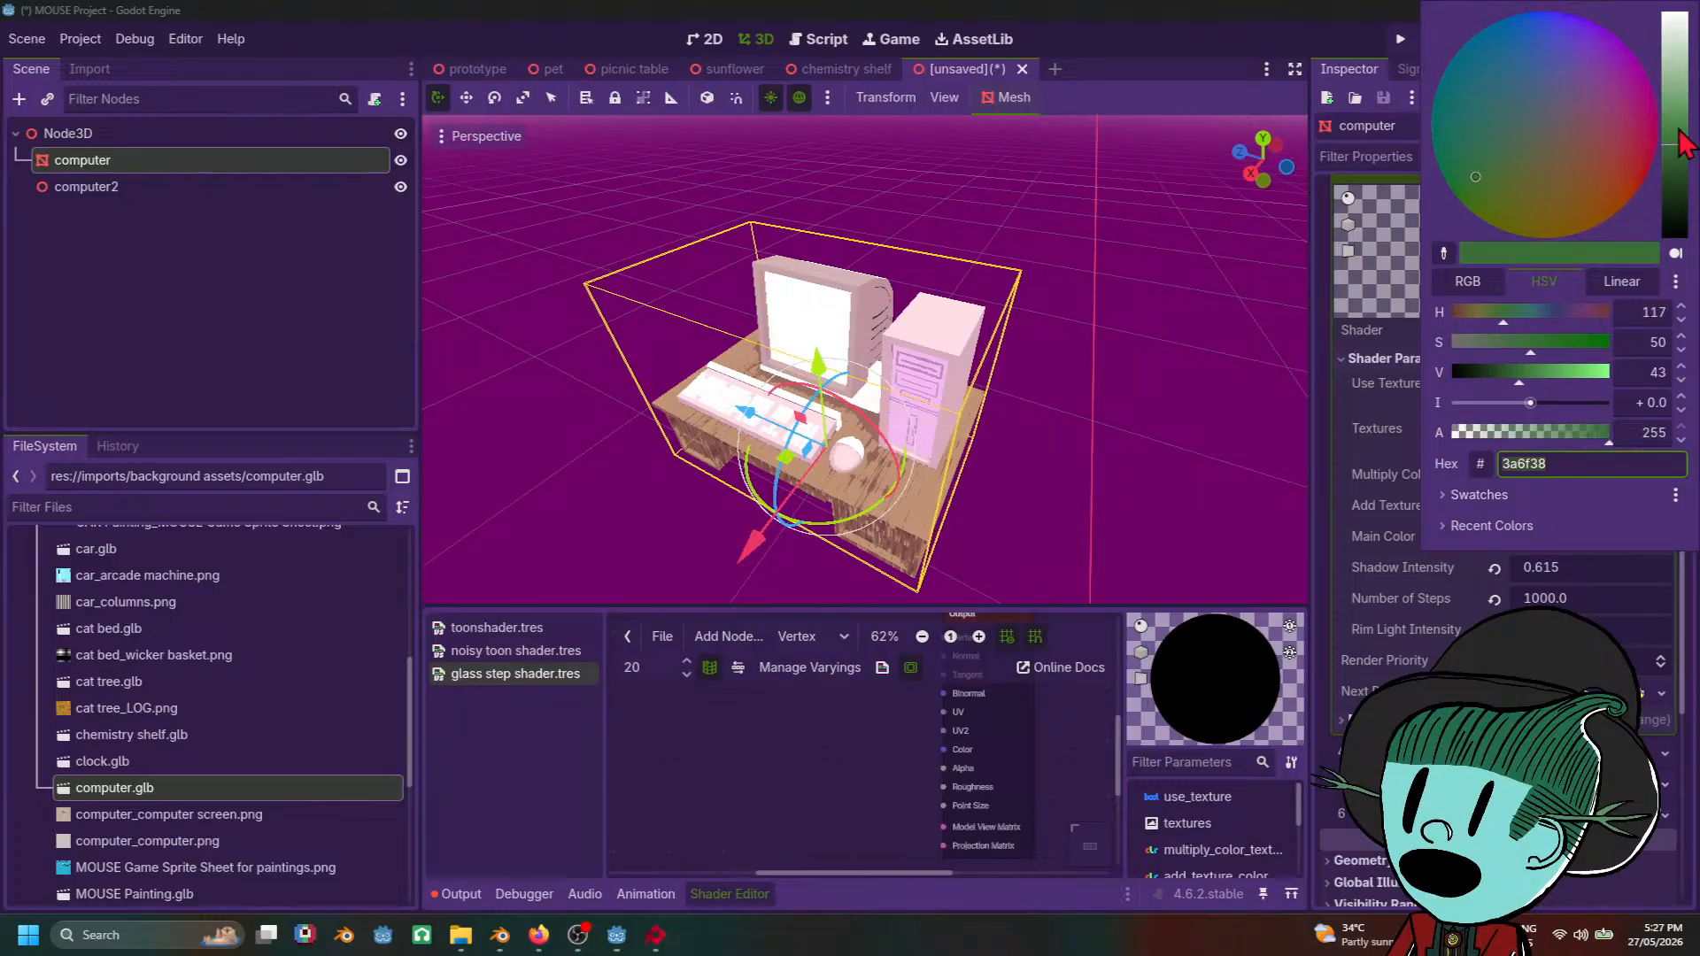
pyautogui.moveTo(1679, 152)
pyautogui.mouseDown()
pyautogui.moveTo(1687, 89)
pyautogui.moveTo(1685, 124)
pyautogui.mouseUp()
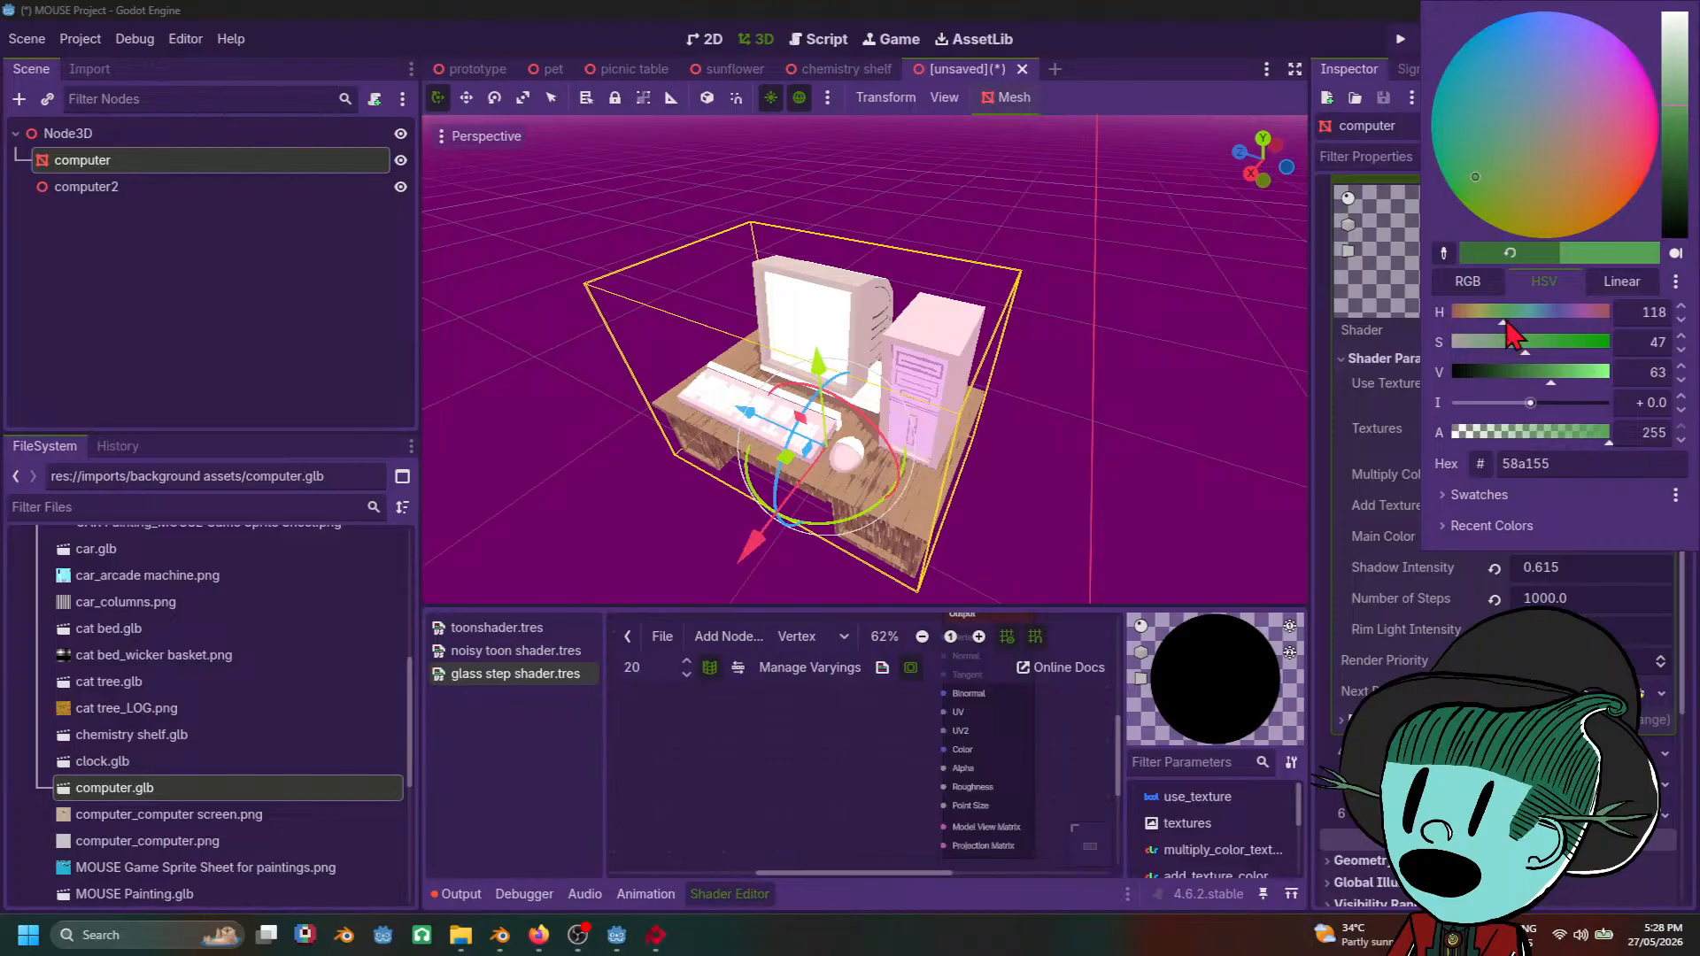
pyautogui.moveTo(1503, 317); pyautogui.dragTo(1509, 340)
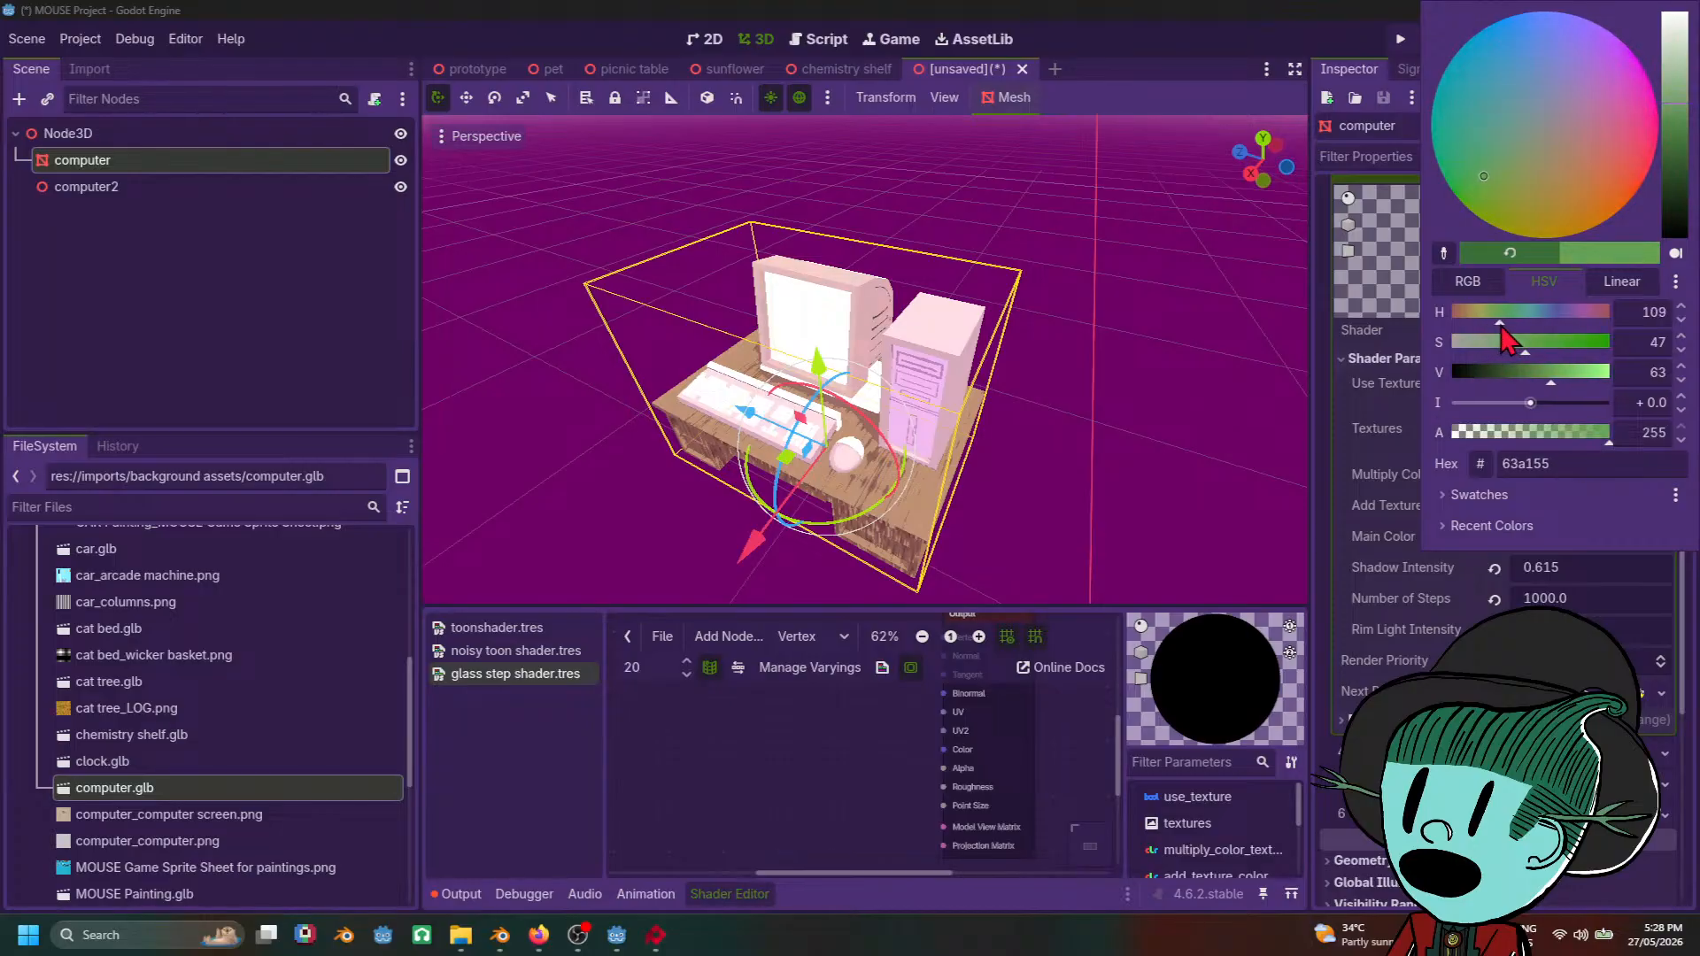
pyautogui.click(1055, 535)
# Step: Check the lit model from a distance and darken surface material 3's Add Texture Color to a deeper green
pyautogui.scroll(-8, 1041, 532)
pyautogui.moveTo(1039, 532)
pyautogui.mouseDown(button='middle')
pyautogui.moveTo(1169, 431)
pyautogui.moveTo(1063, 549)
pyautogui.mouseUp(button='middle')
pyautogui.click(1169, 428)
pyautogui.scroll(5, 1143, 480)
pyautogui.scroll(3, 1063, 549)
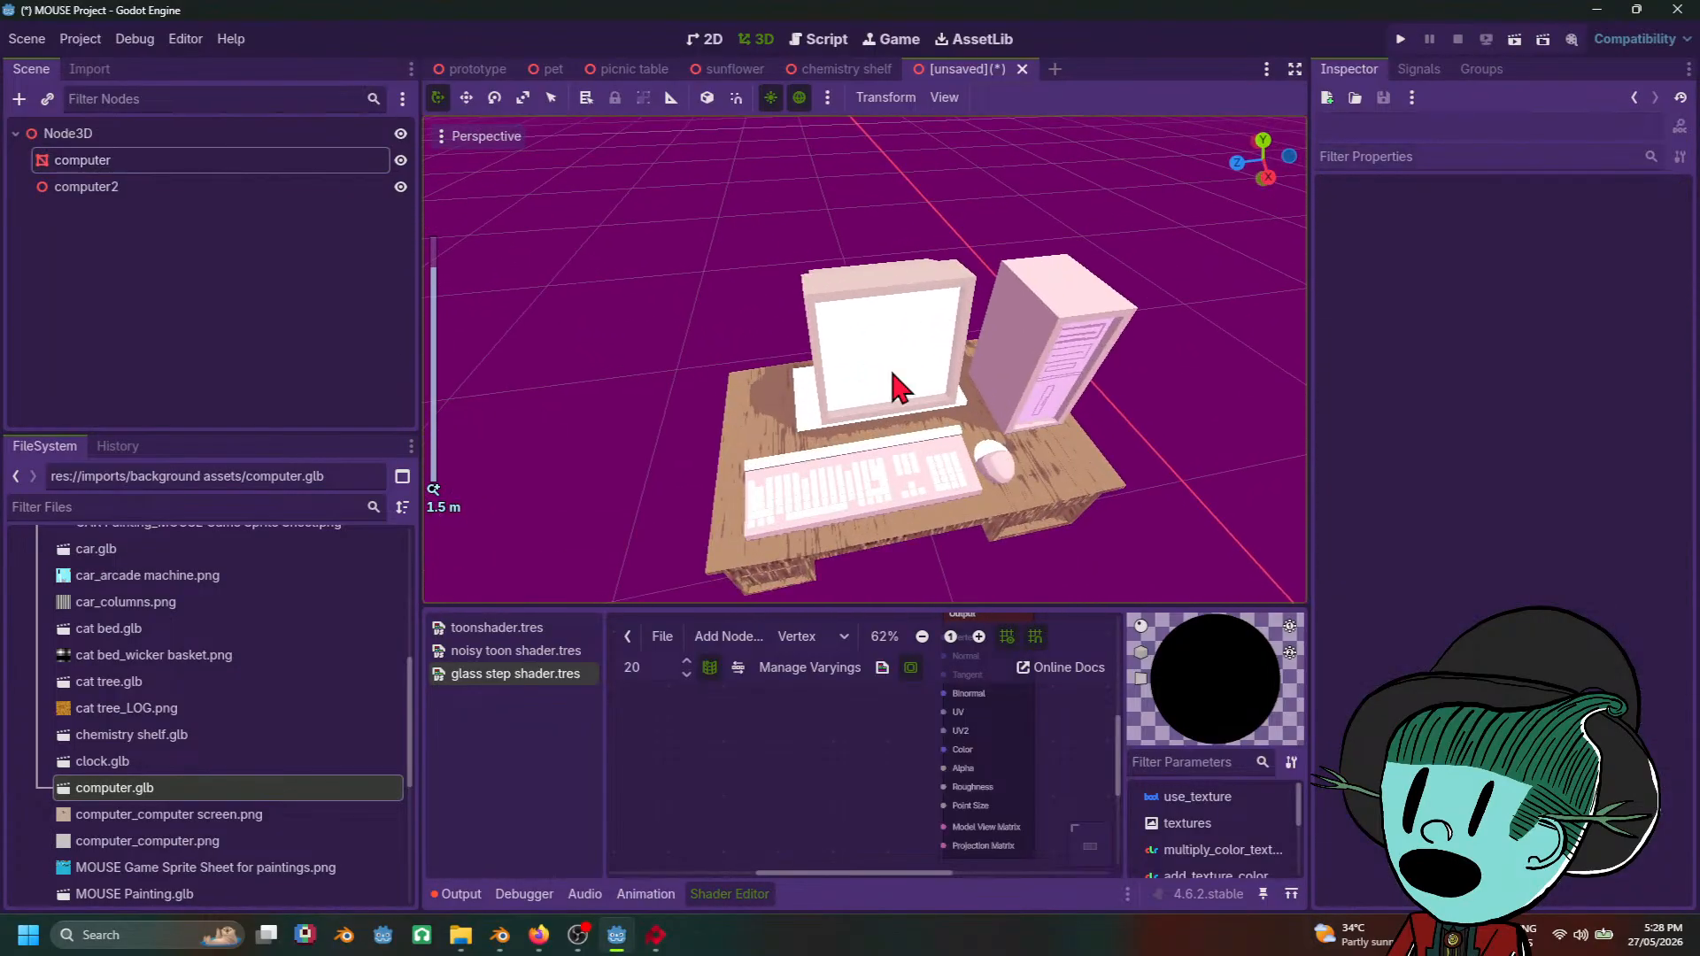
pyautogui.click(889, 365)
pyautogui.click(1569, 510)
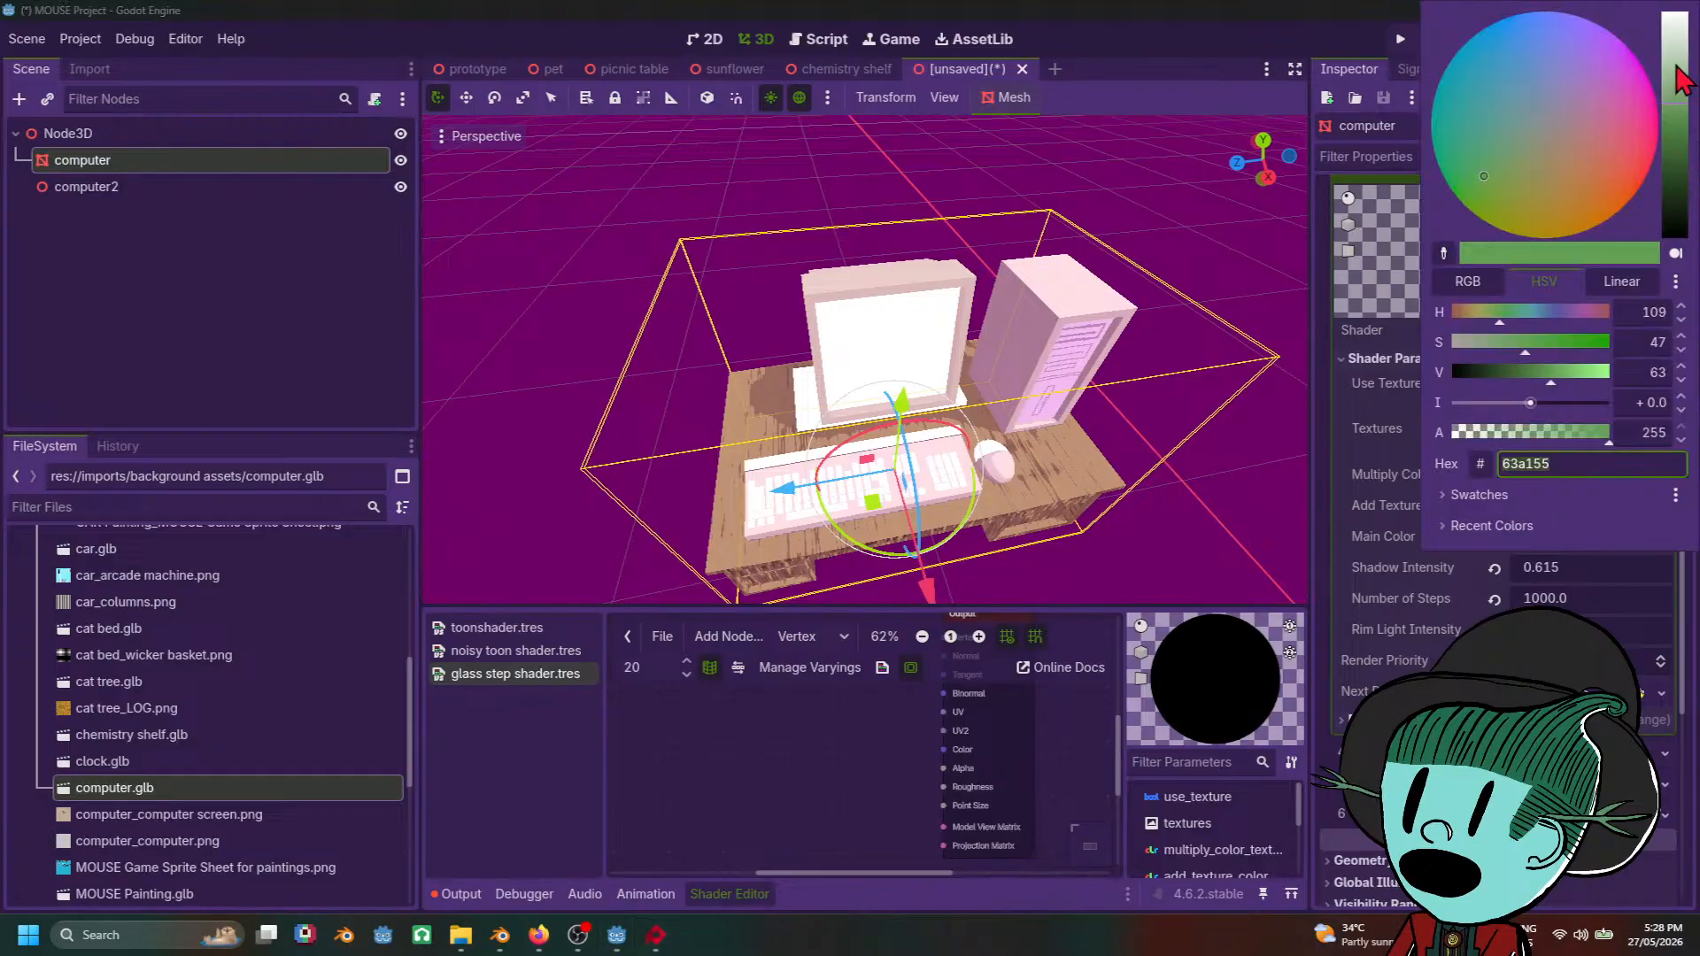
pyautogui.moveTo(1677, 66); pyautogui.dragTo(1678, 130)
pyautogui.click(1156, 469)
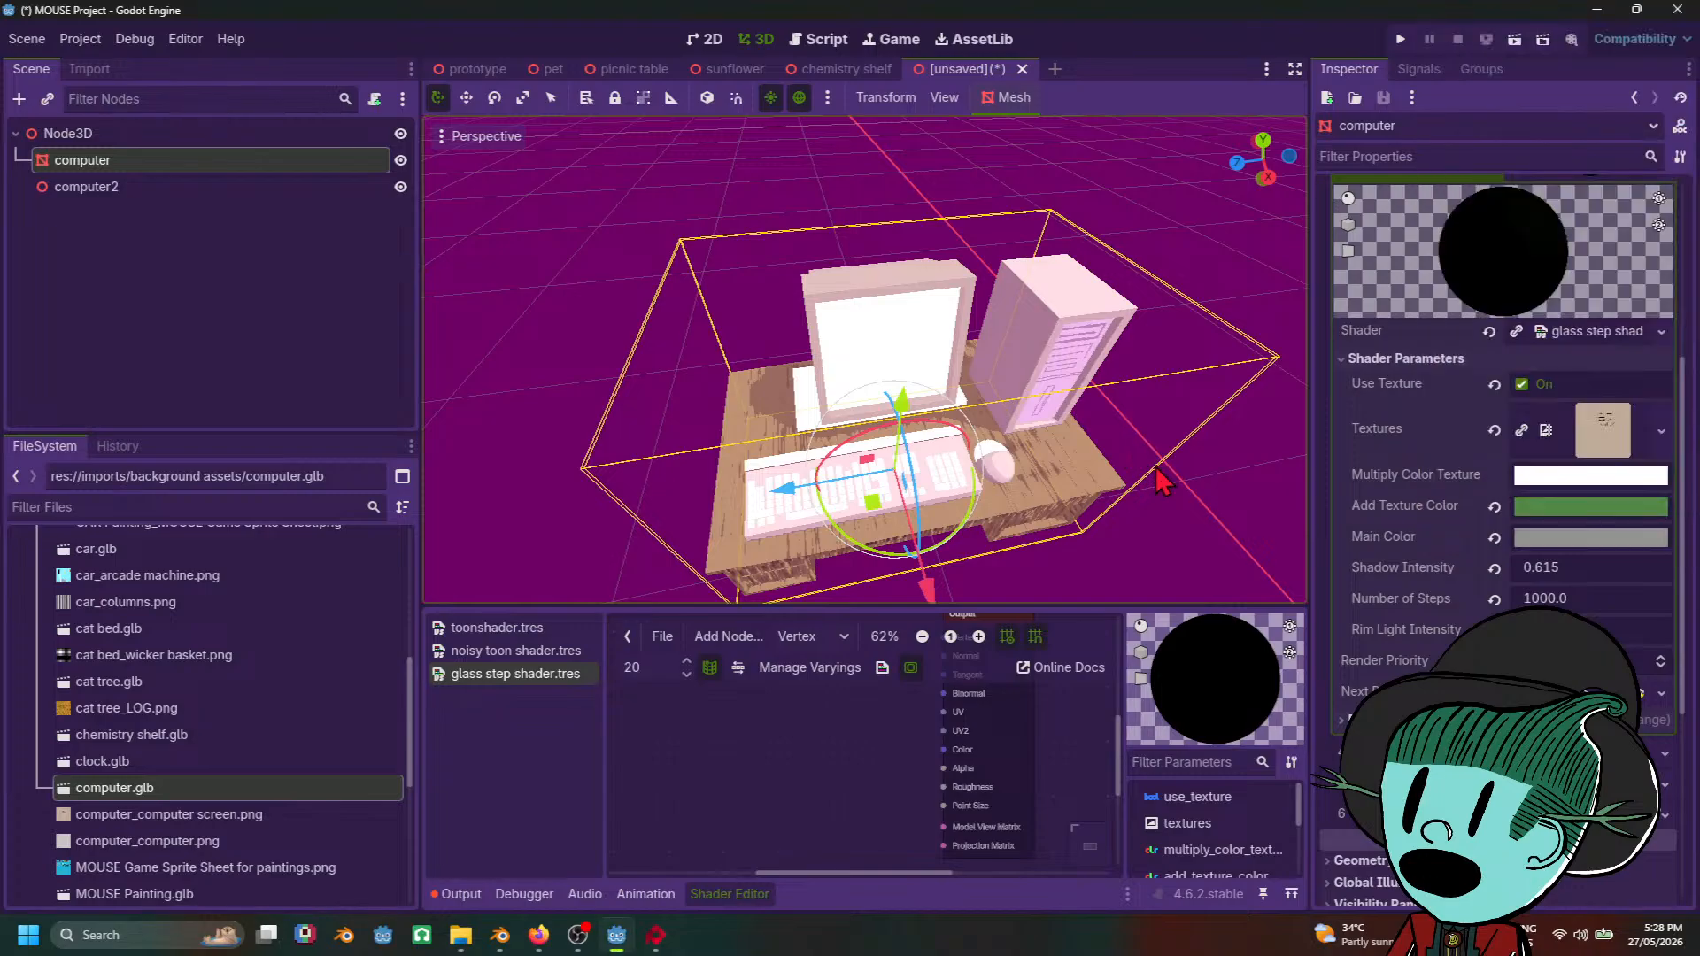
# Step: Add a new ShaderMaterial to surface material override 4 of the computer mesh and expand its settings
pyautogui.scroll(-10, 1155, 466)
pyautogui.moveTo(1155, 466)
pyautogui.mouseDown(button='middle')
pyautogui.moveTo(1230, 331)
pyautogui.moveTo(1187, 374)
pyautogui.moveTo(1039, 376)
pyautogui.moveTo(1007, 396)
pyautogui.moveTo(967, 525)
pyautogui.moveTo(678, 440)
pyautogui.moveTo(671, 504)
pyautogui.moveTo(684, 328)
pyautogui.moveTo(705, 391)
pyautogui.moveTo(695, 412)
pyautogui.moveTo(652, 333)
pyautogui.moveTo(722, 380)
pyautogui.moveTo(1155, 438)
pyautogui.moveTo(1264, 369)
pyautogui.moveTo(1165, 455)
pyautogui.mouseUp(button='middle')
pyautogui.click(1010, 403)
pyautogui.scroll(5, 1165, 455)
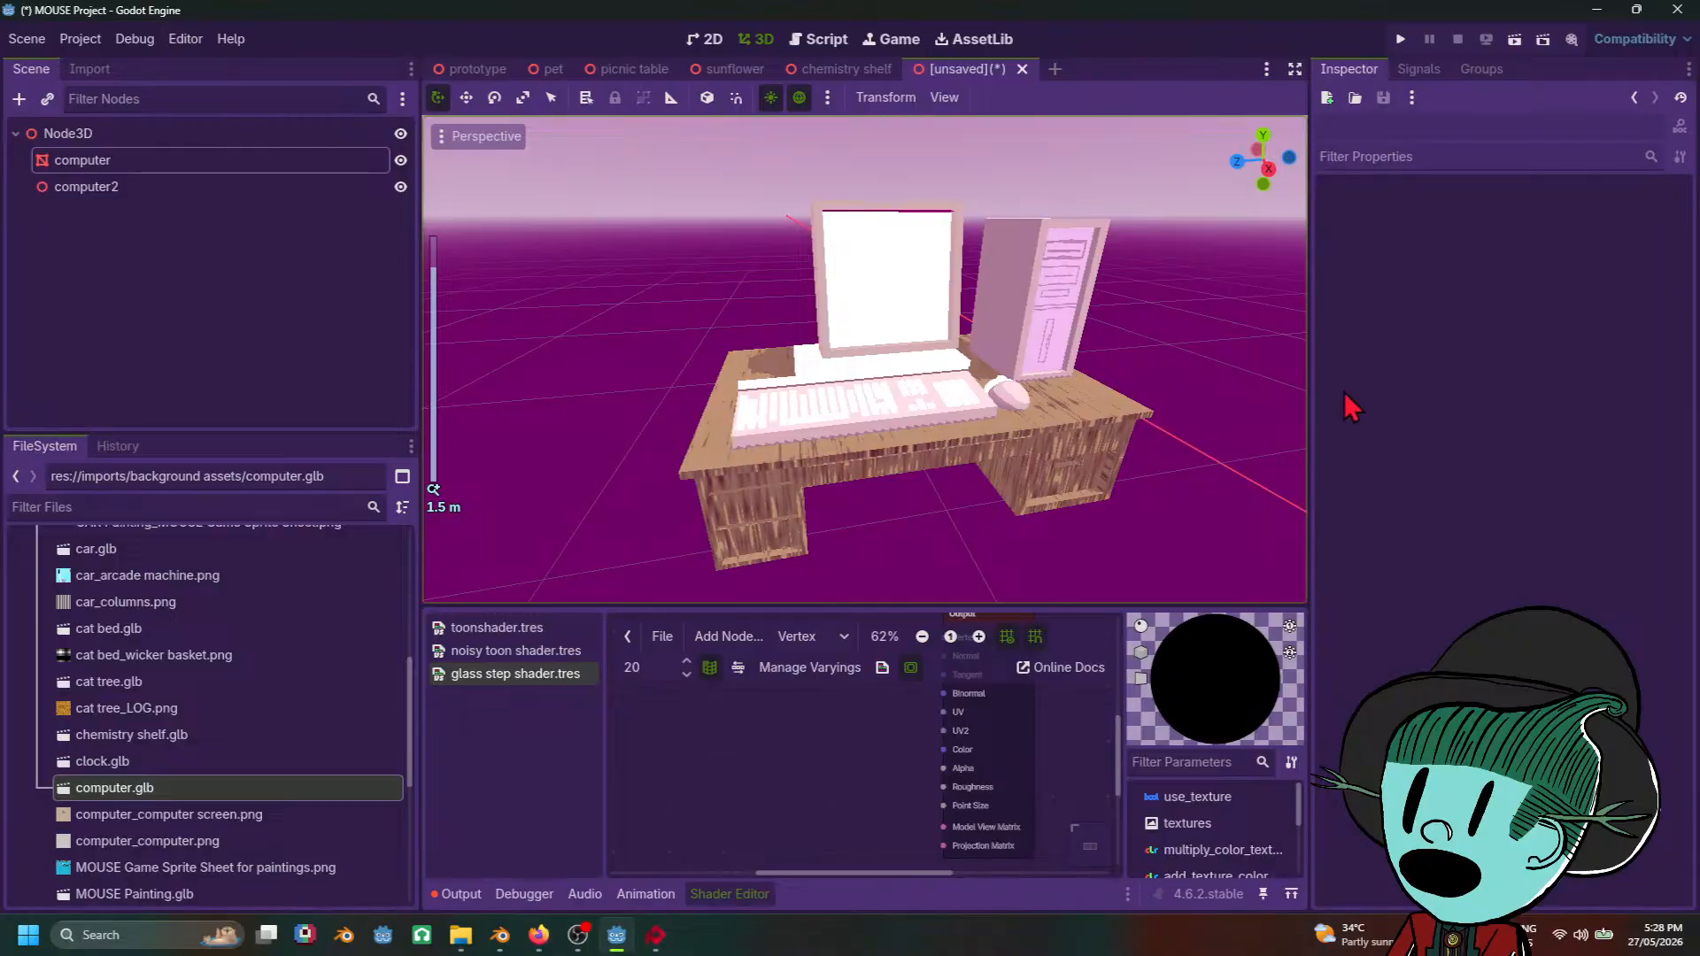
pyautogui.click(896, 284)
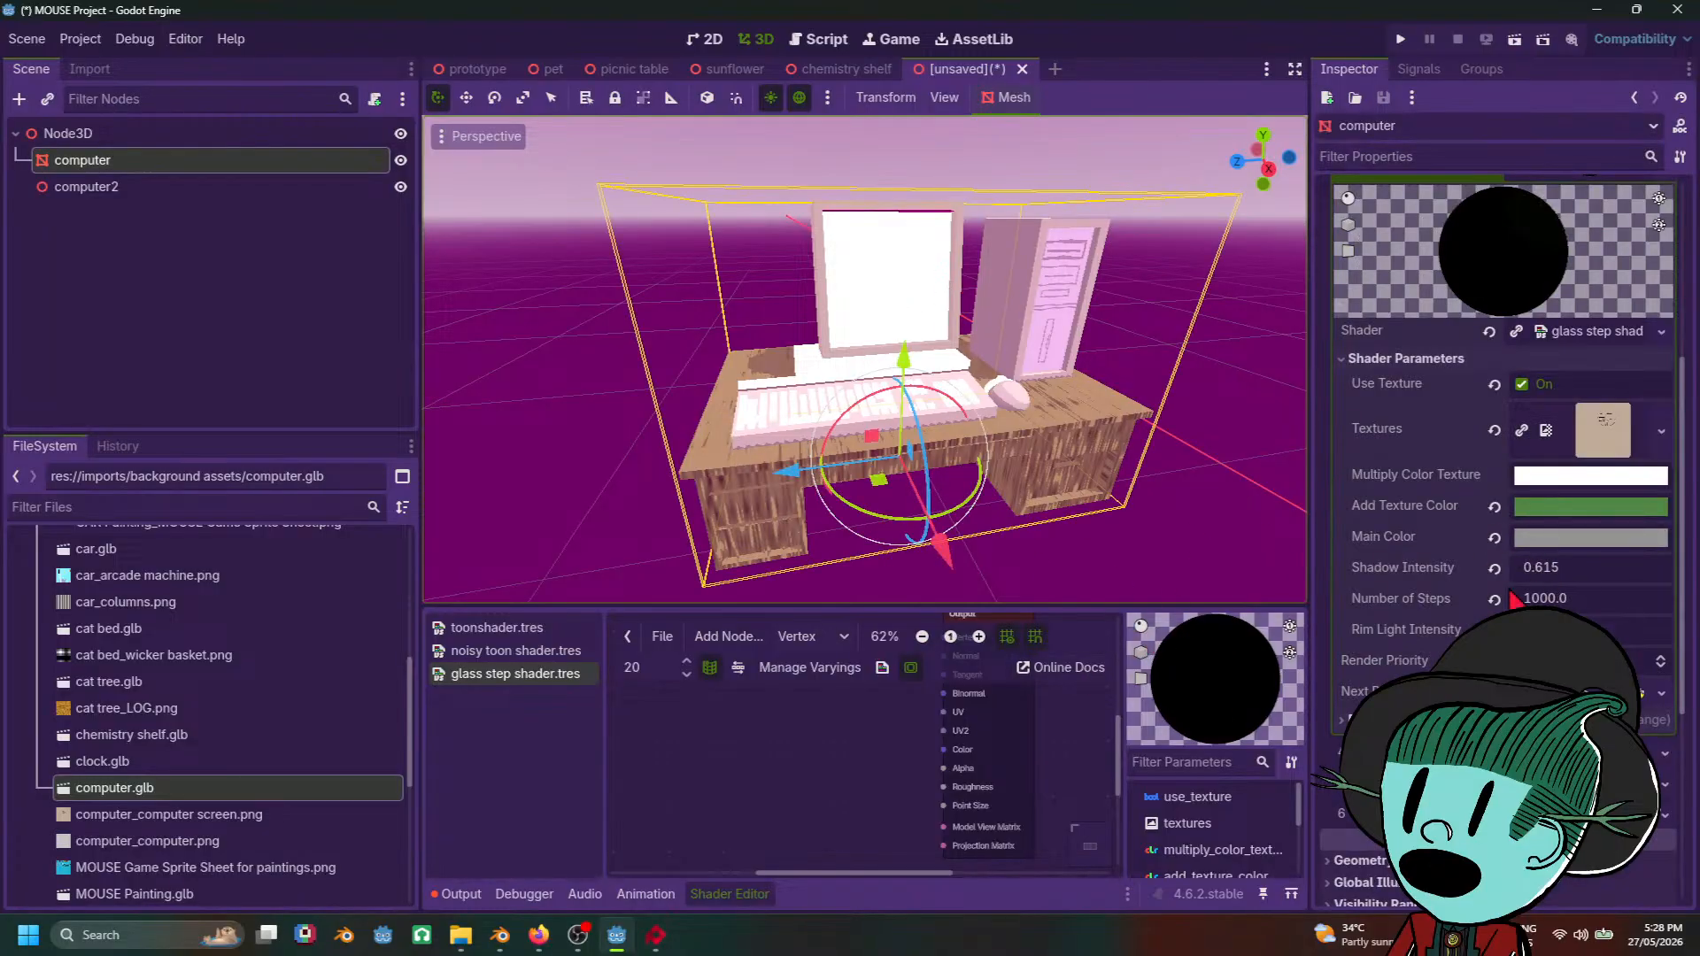
pyautogui.scroll(-5, 1432, 634)
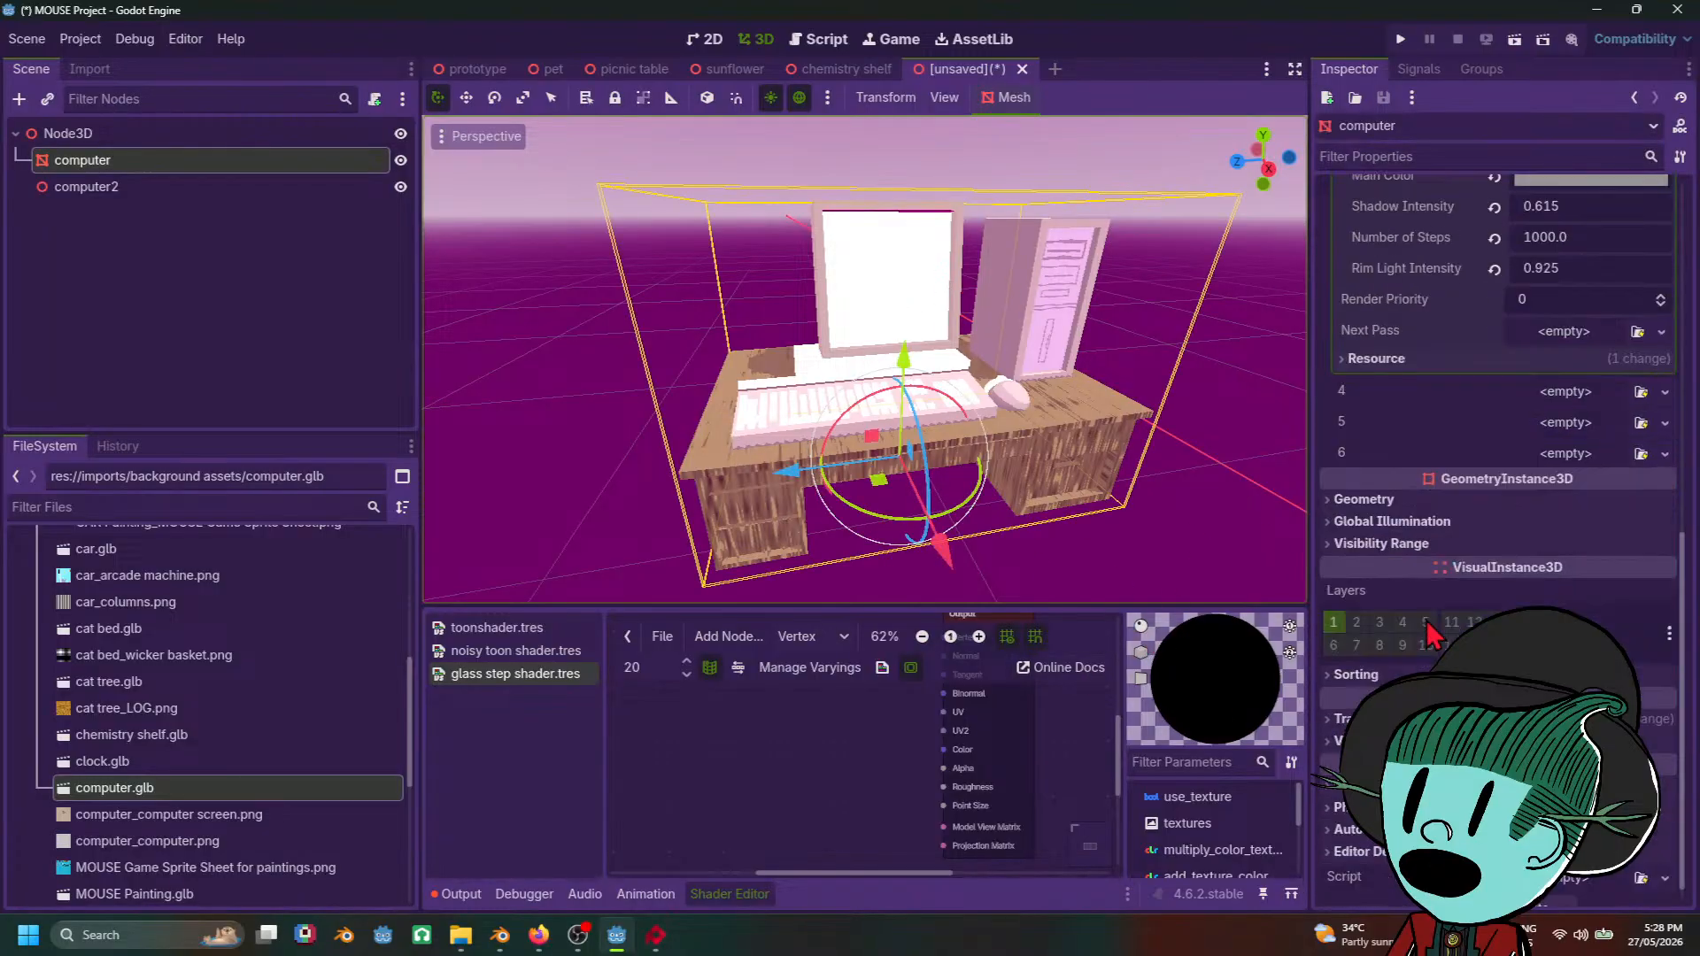
pyautogui.click(1566, 397)
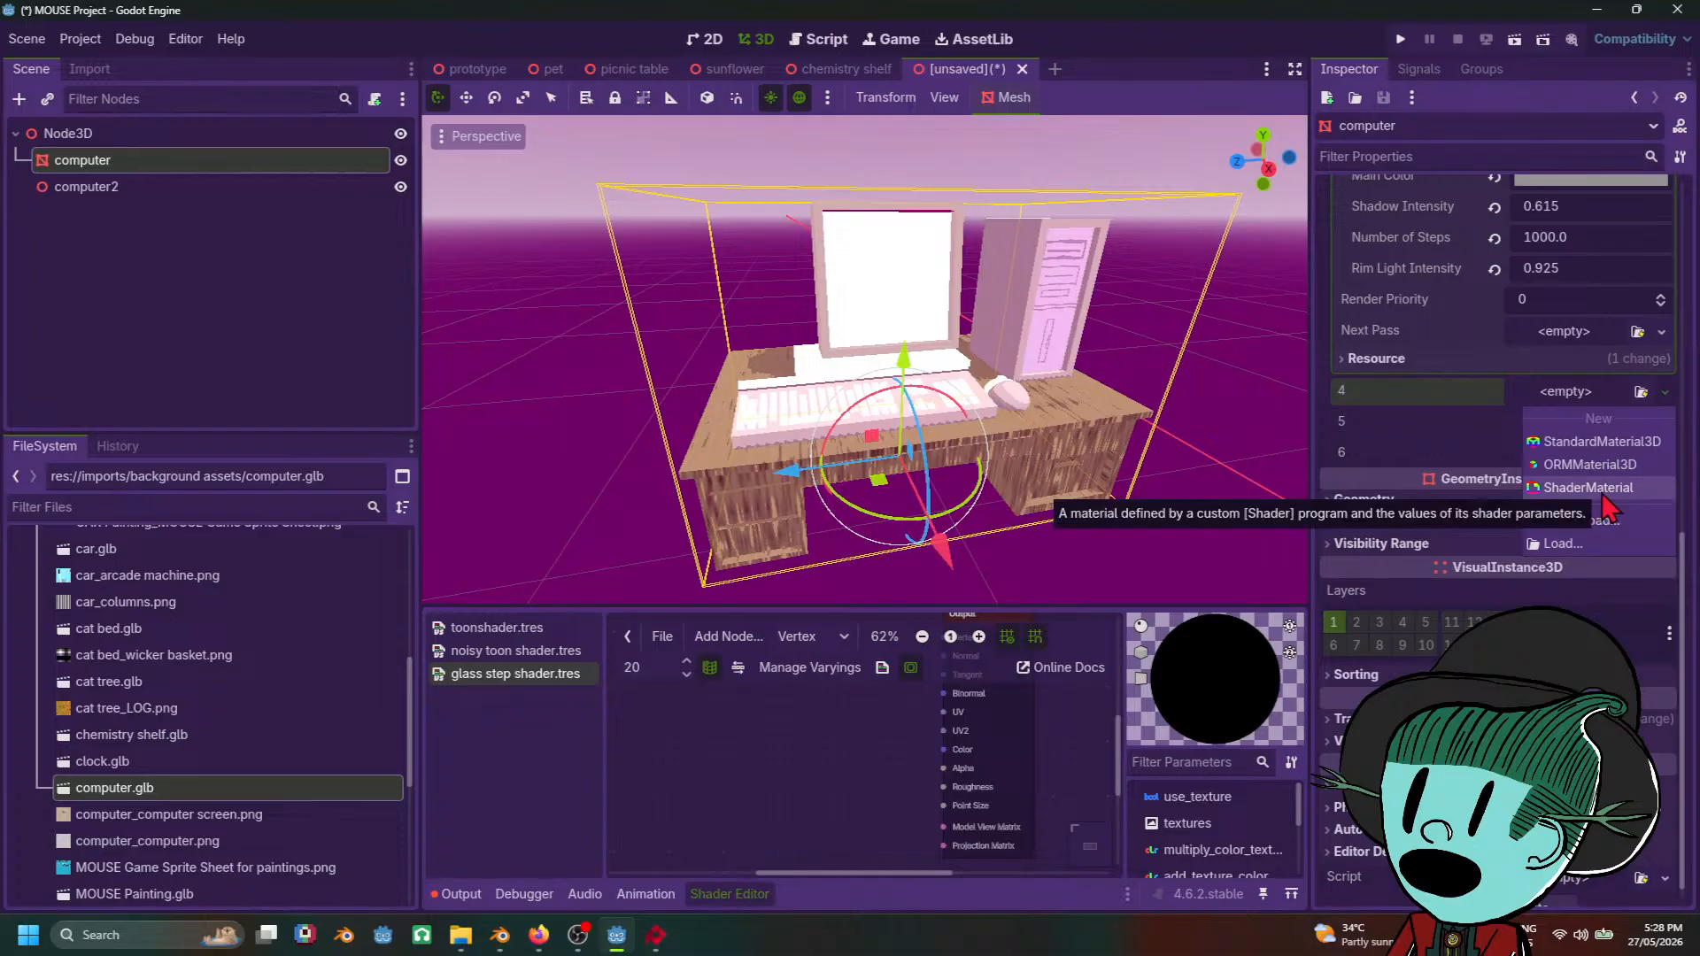
pyautogui.click(1594, 489)
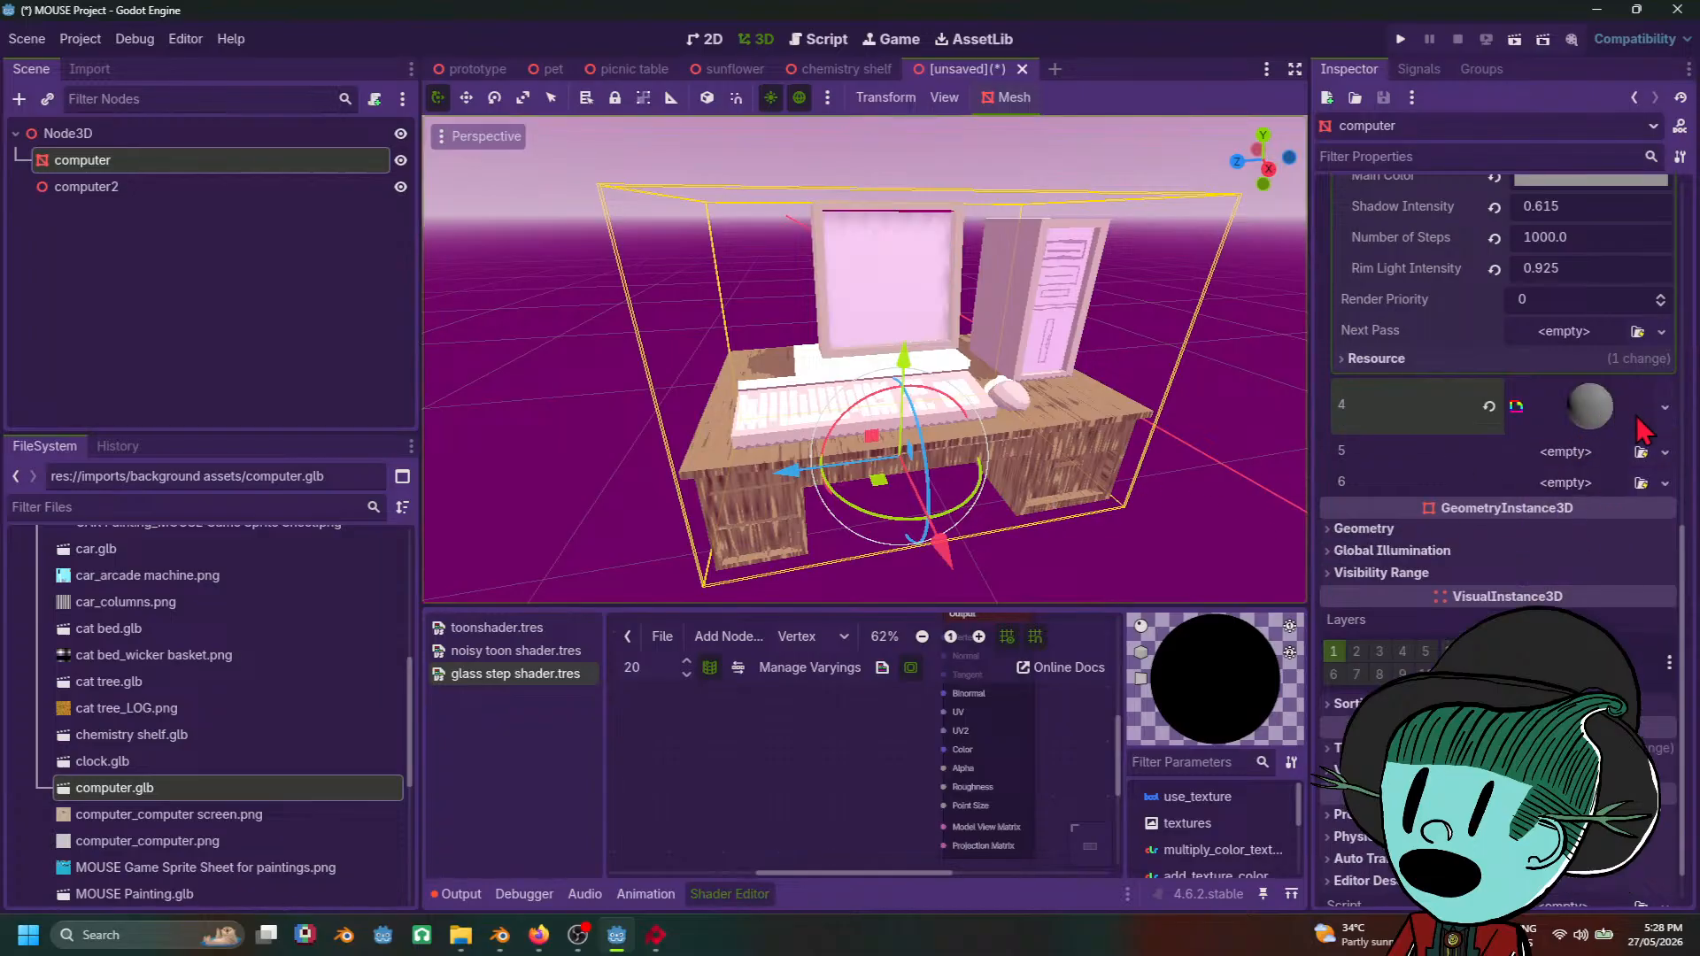
pyautogui.click(1612, 412)
pyautogui.click(1665, 407)
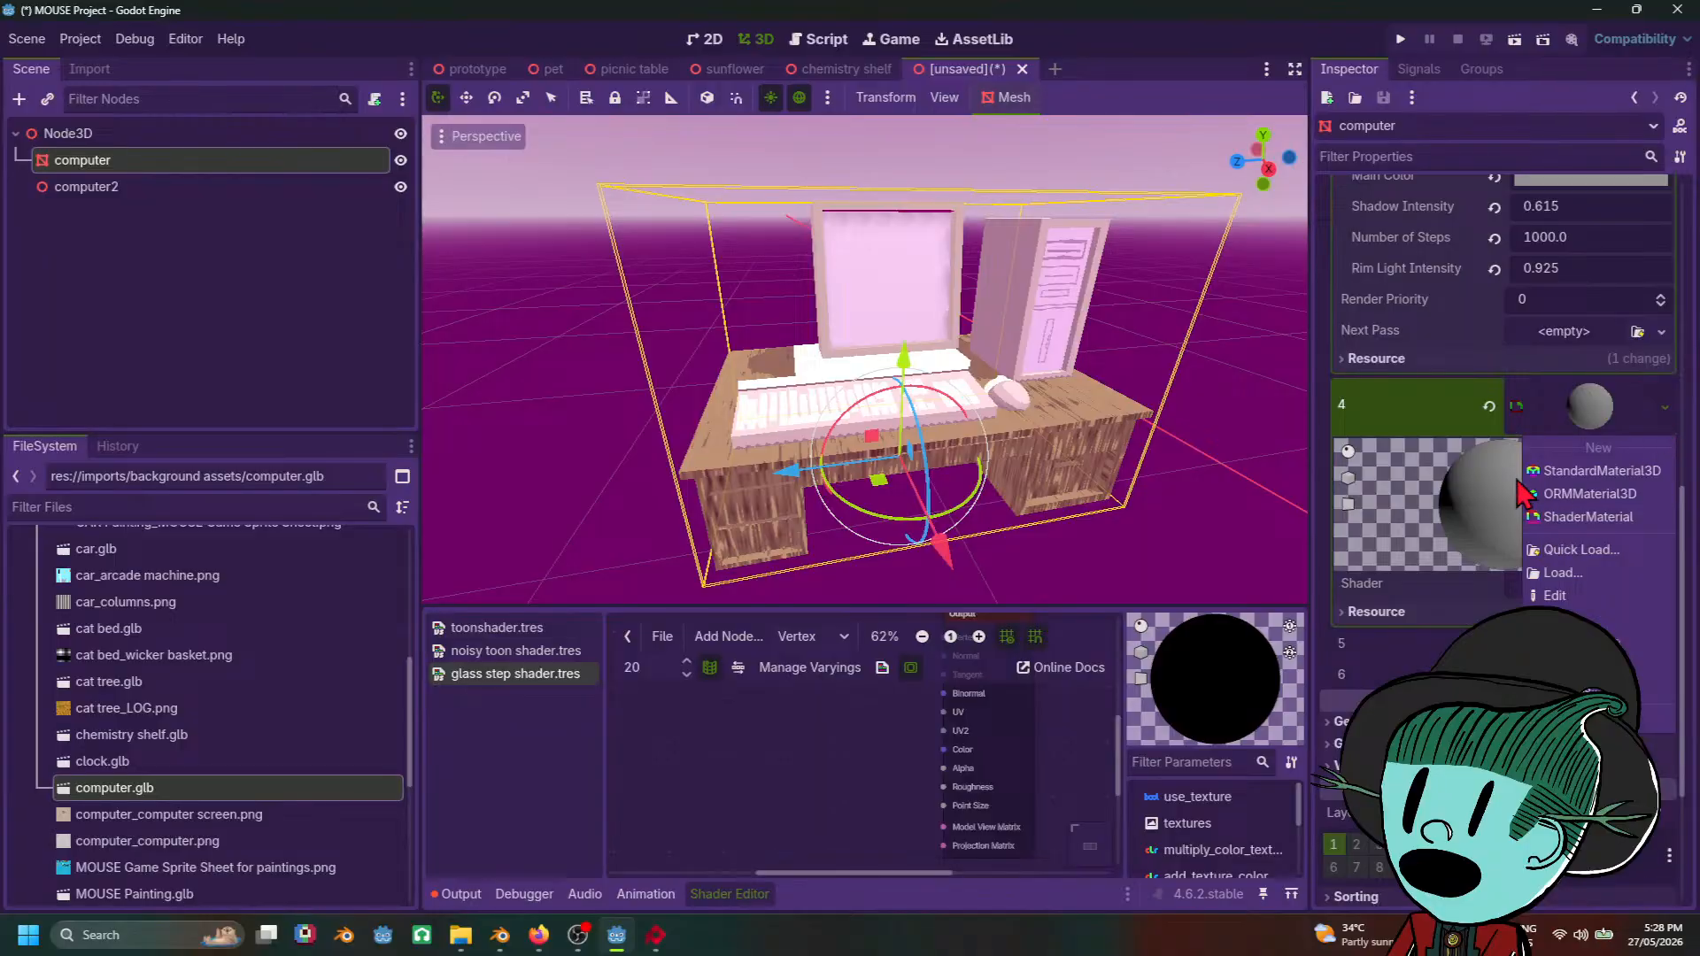
pyautogui.click(1388, 514)
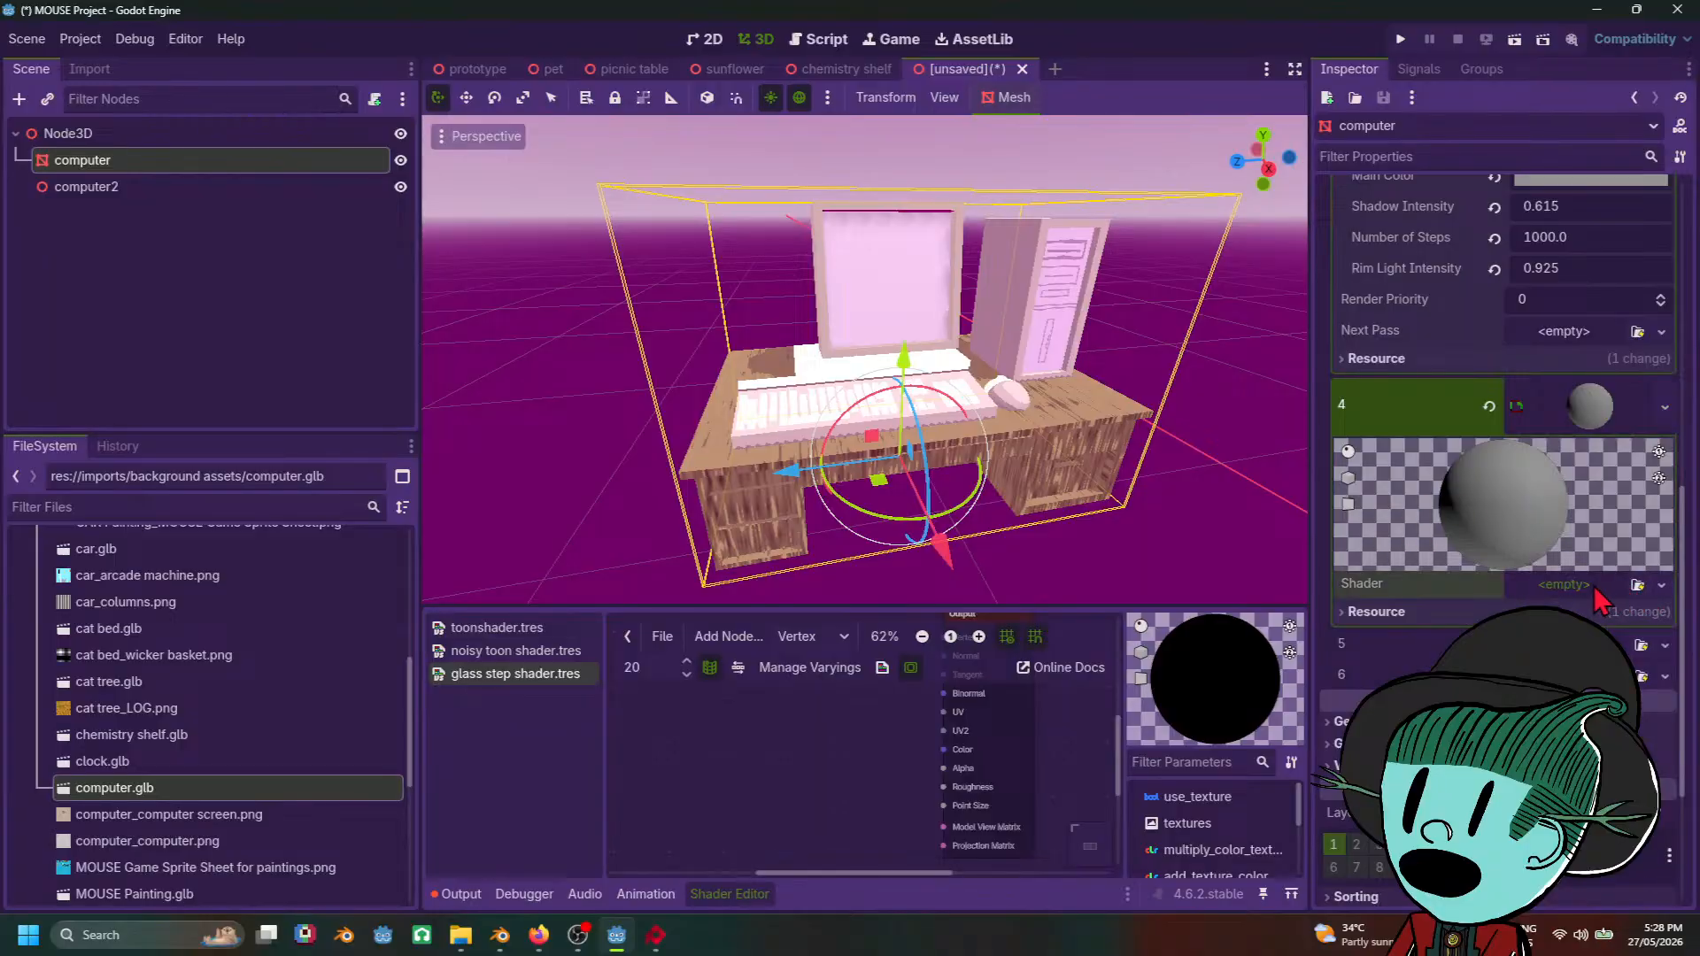
# Step: Load glass step shader.tres into surface material 4 of the computer mesh and expand its shader parameters
pyautogui.click(1593, 649)
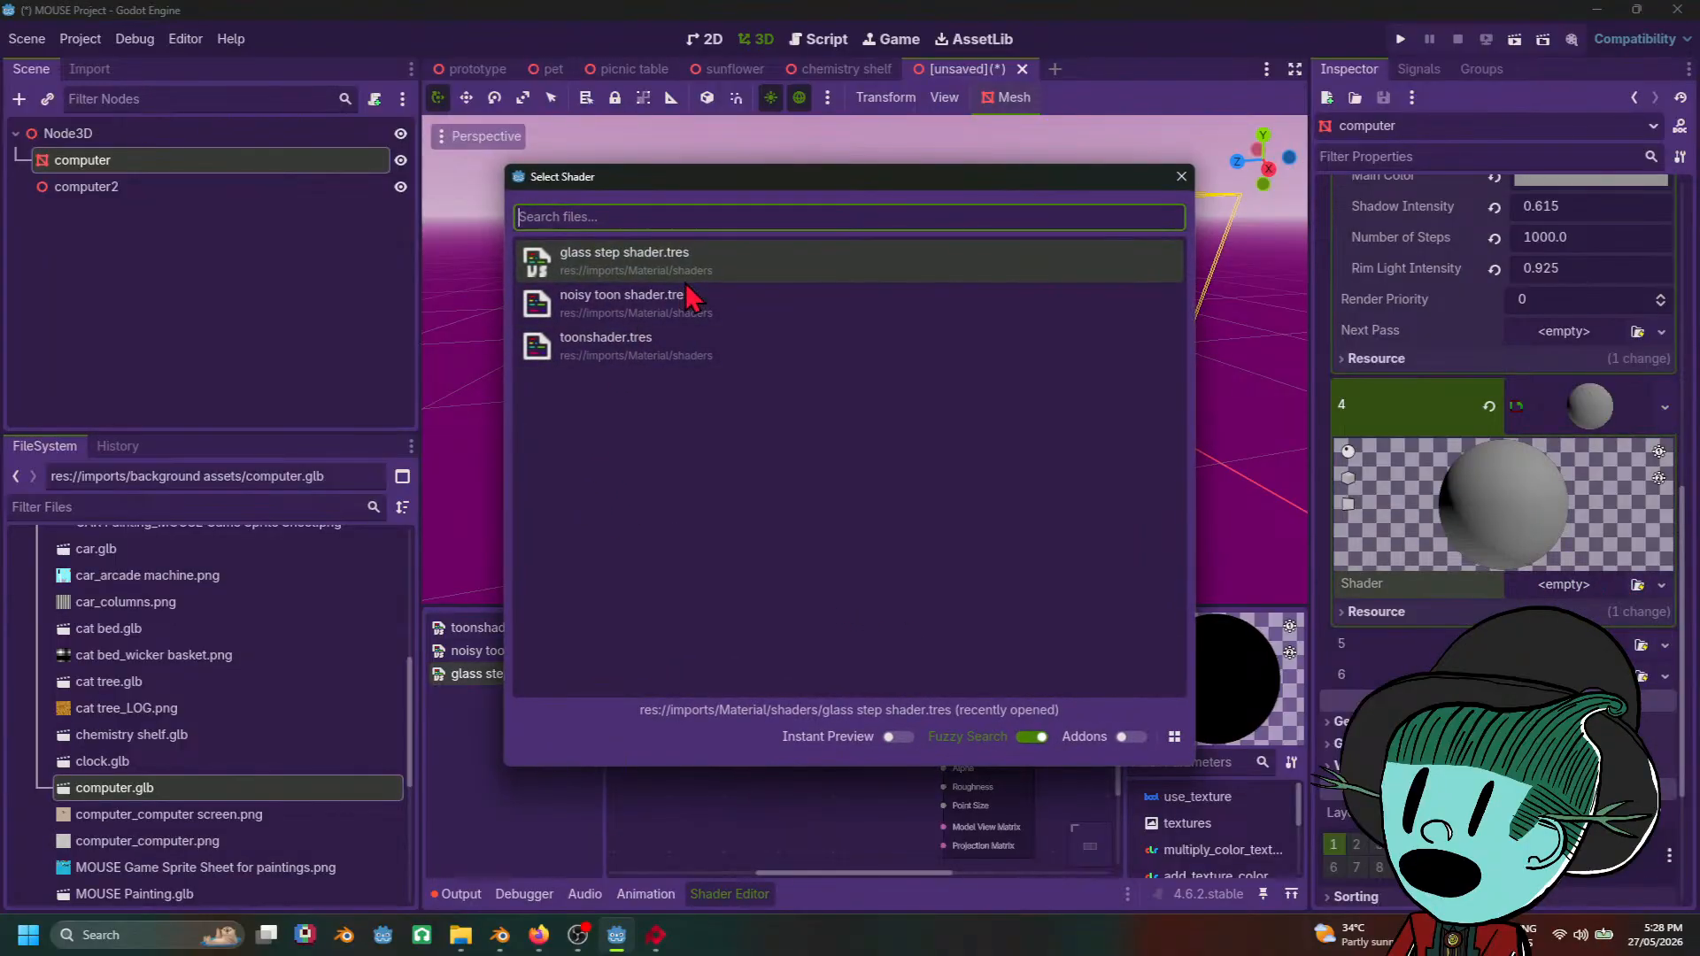
pyautogui.doubleClick(638, 266)
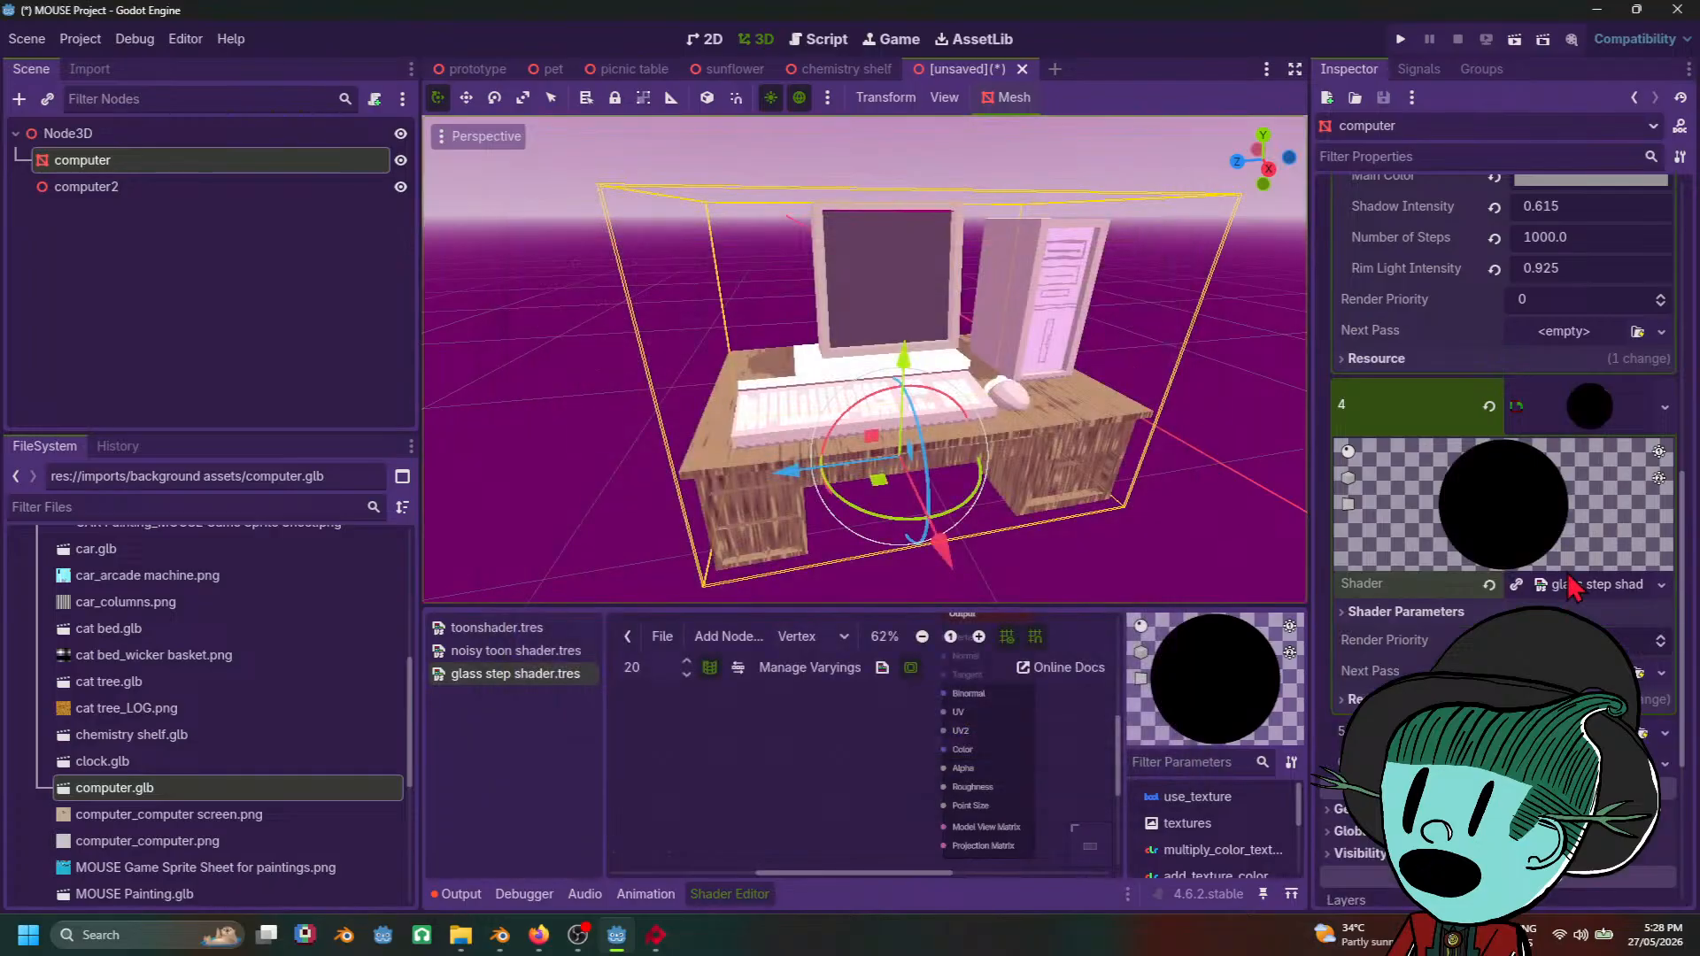
pyautogui.click(1594, 584)
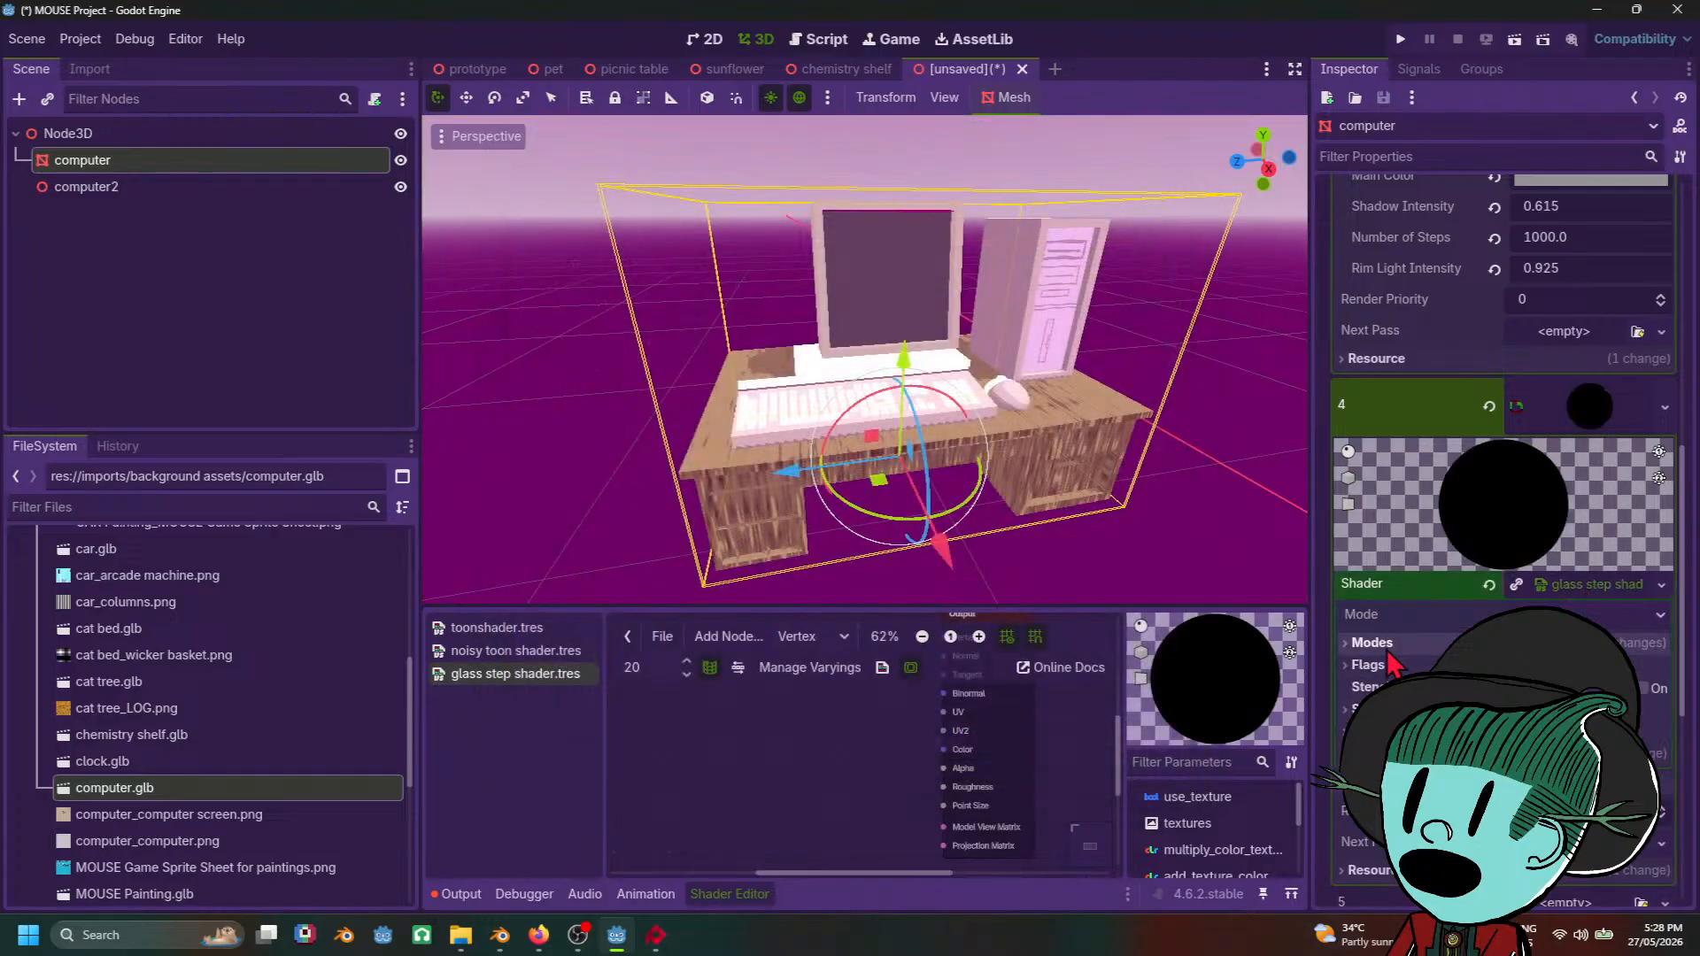
pyautogui.scroll(-3, 1506, 531)
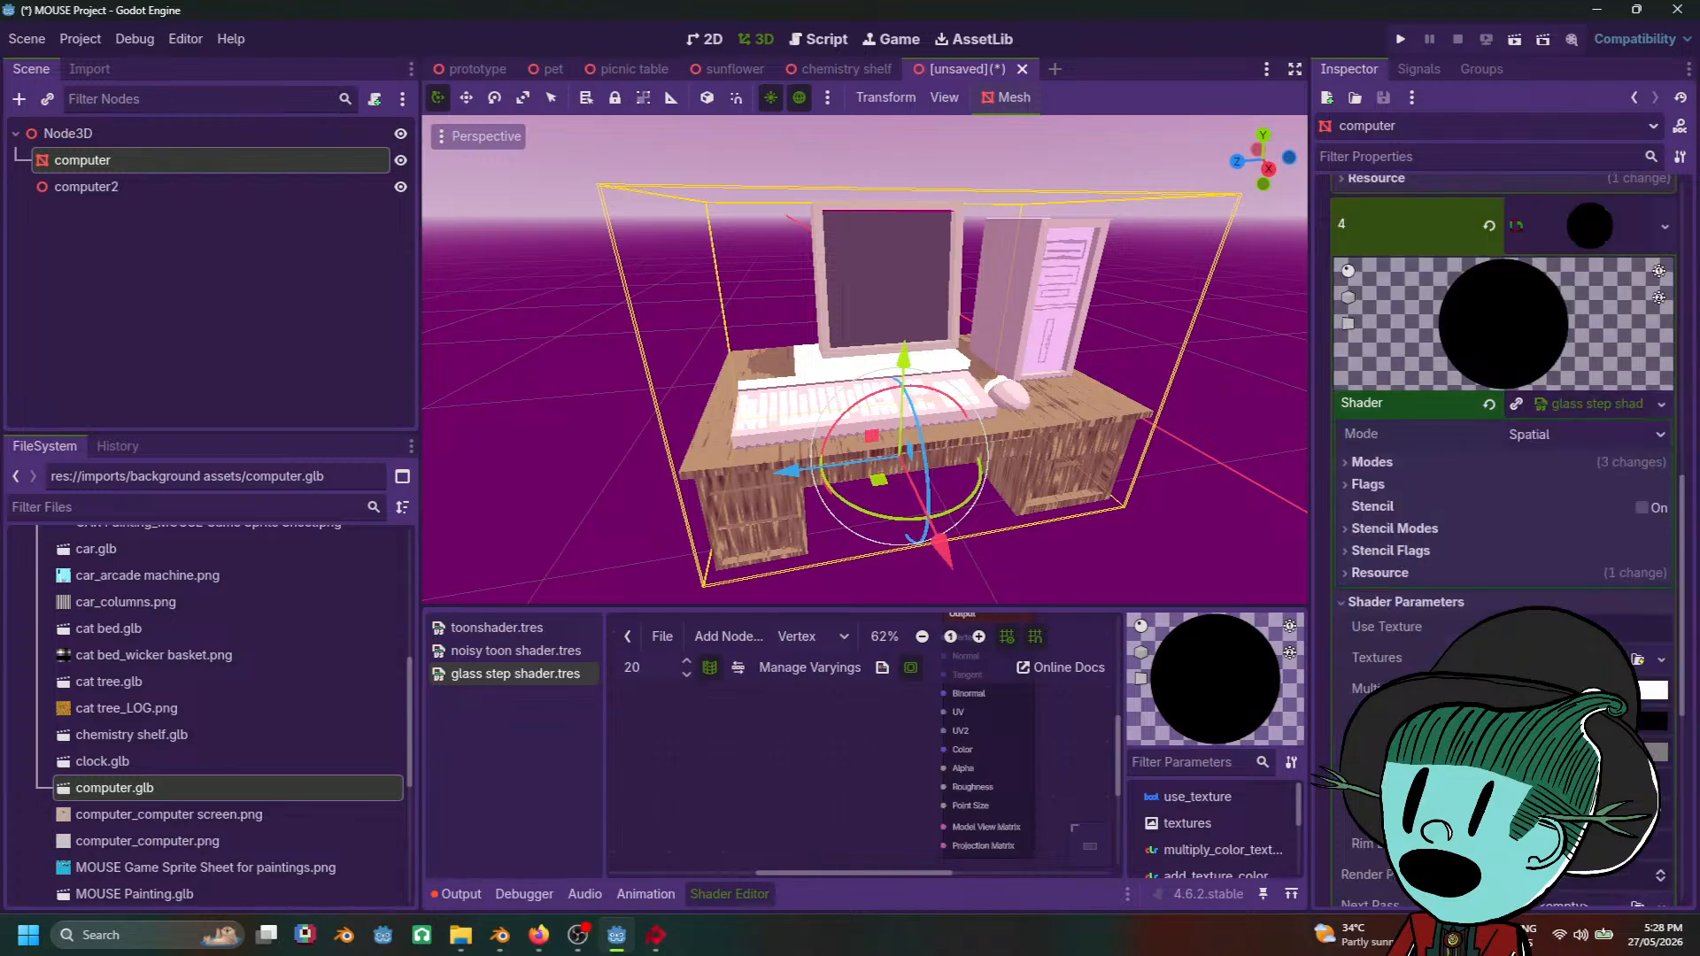
# Step: Set the Main Color of surface material 4 to a bright light cyan
pyautogui.click(1653, 691)
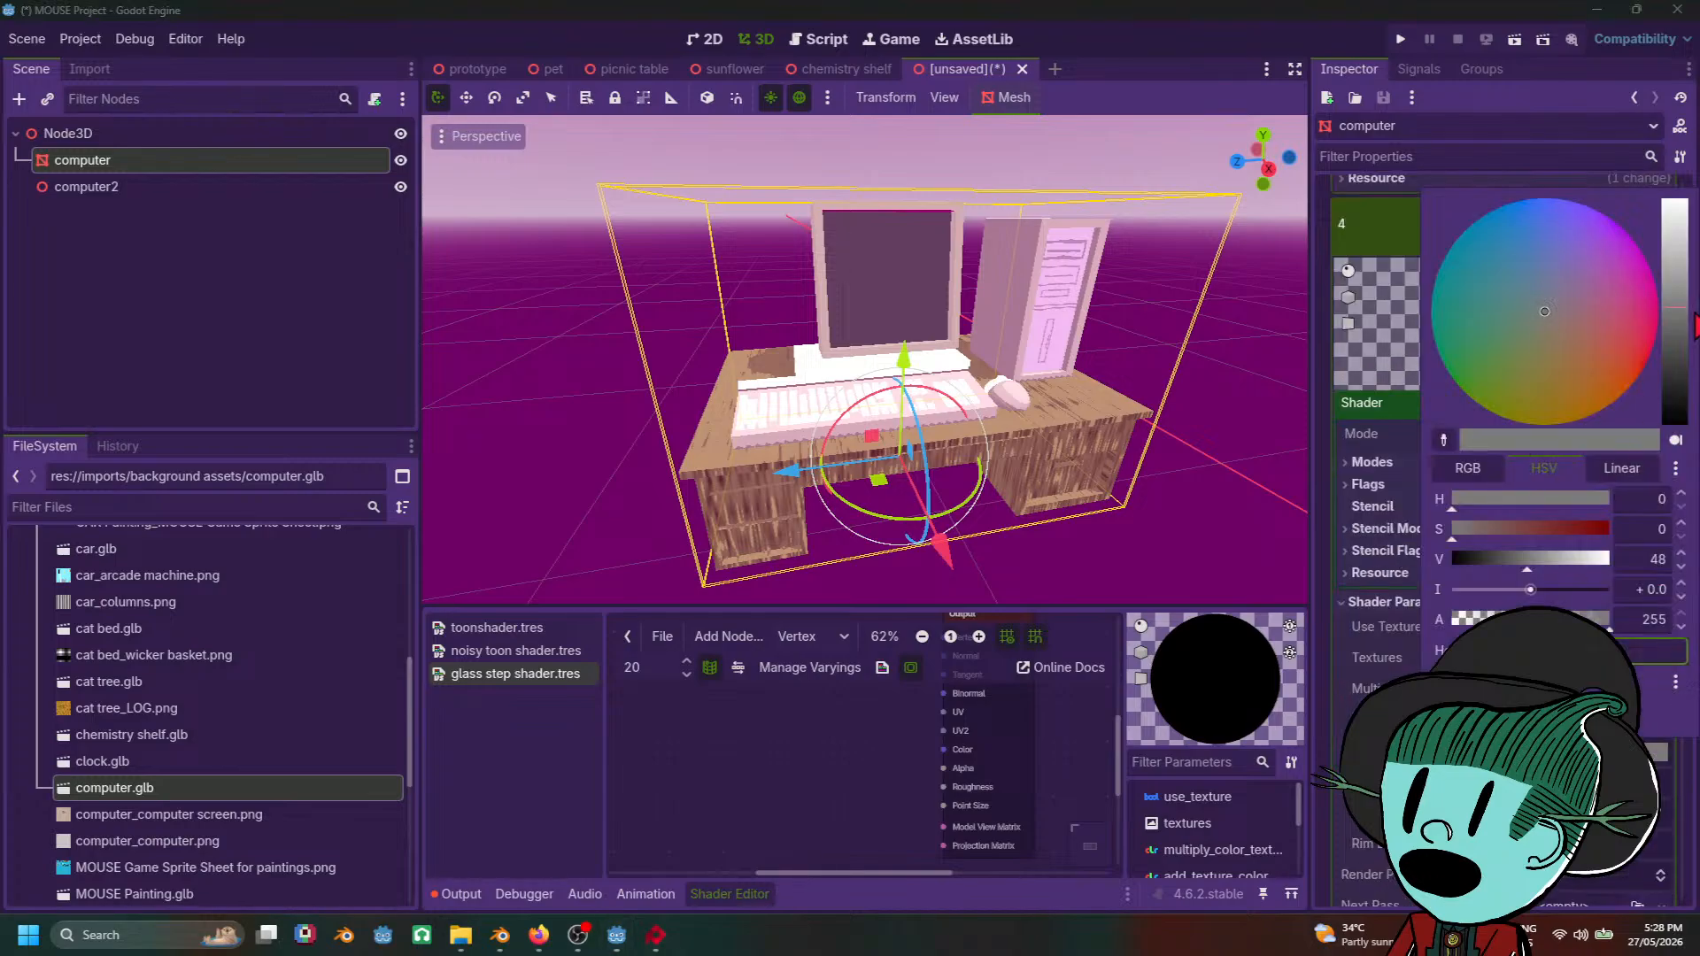
pyautogui.click(1676, 256)
pyautogui.click(1475, 296)
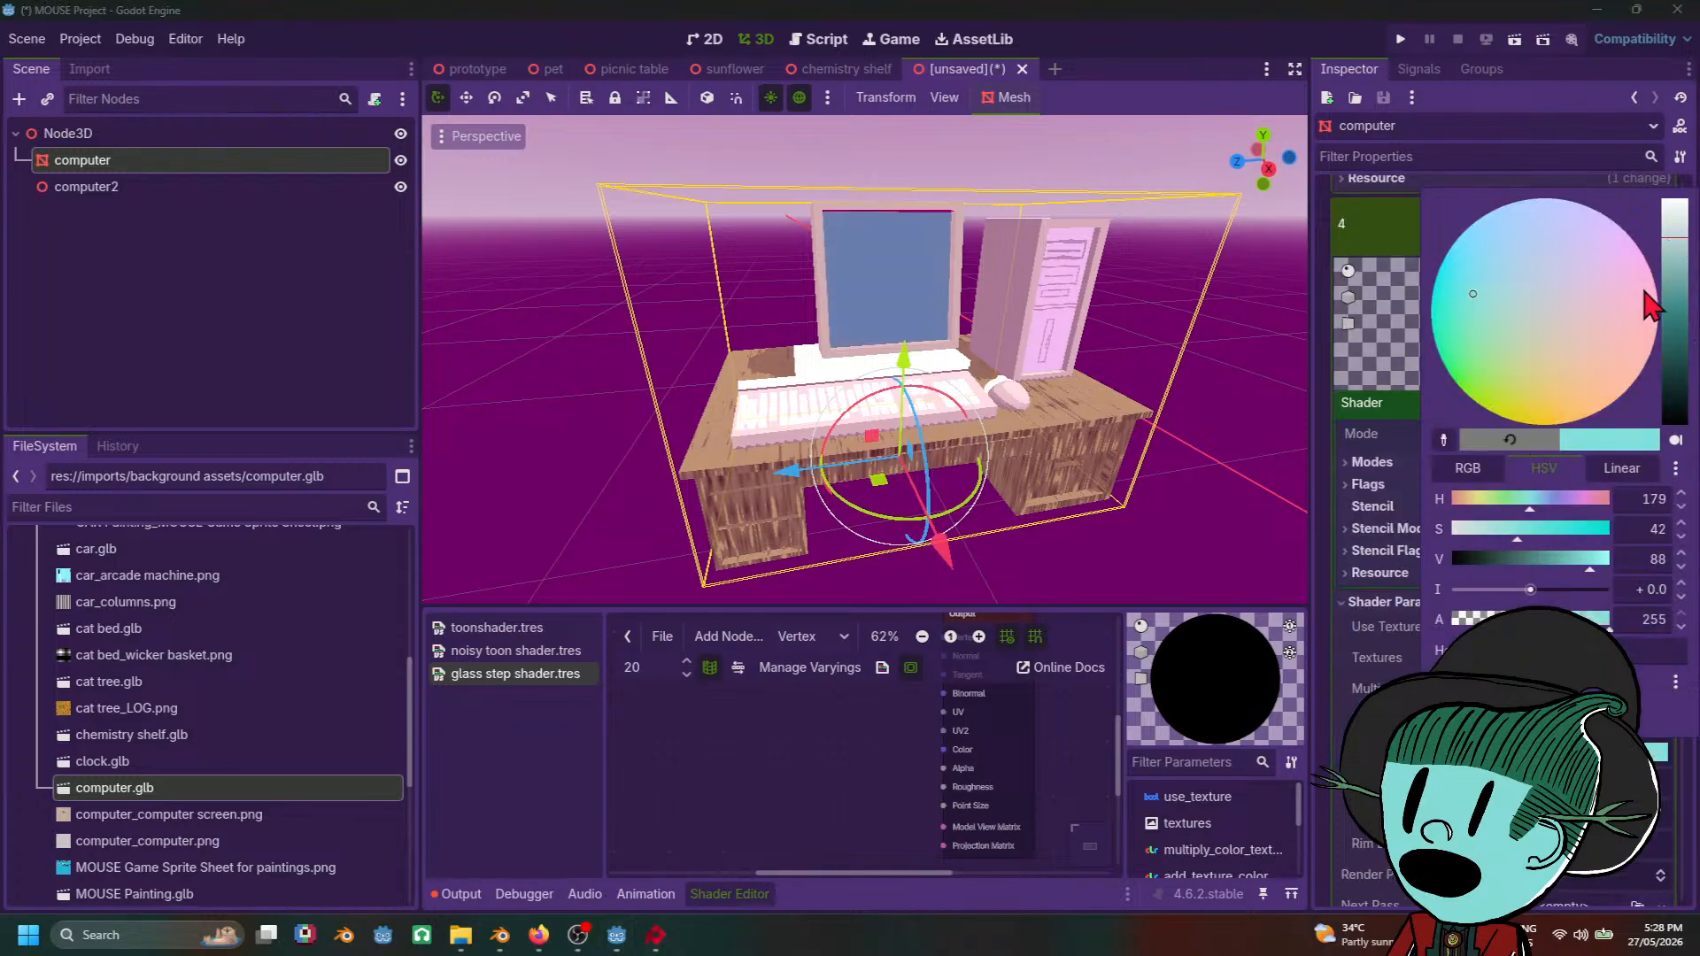
pyautogui.moveTo(1681, 259); pyautogui.dragTo(1678, 197)
pyautogui.click(1643, 345)
pyautogui.press('Escape')
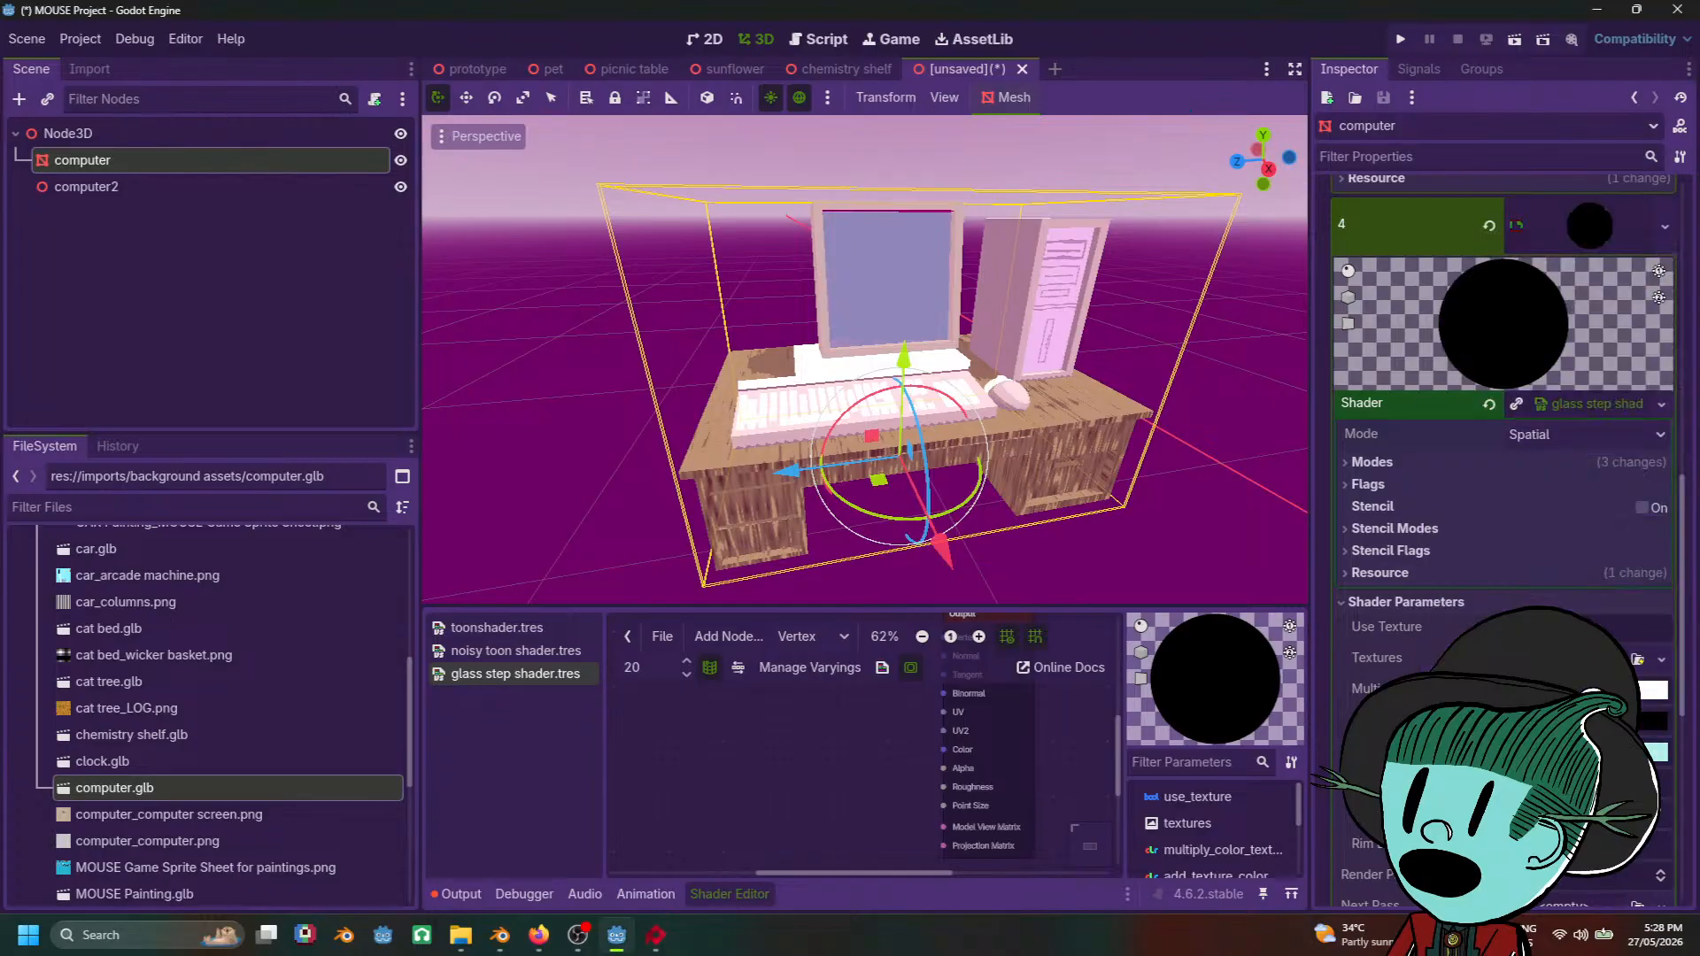
# Step: Refine the Main Color of surface material 4 to the pale blue cceefd
pyautogui.scroll(-1, 1505, 531)
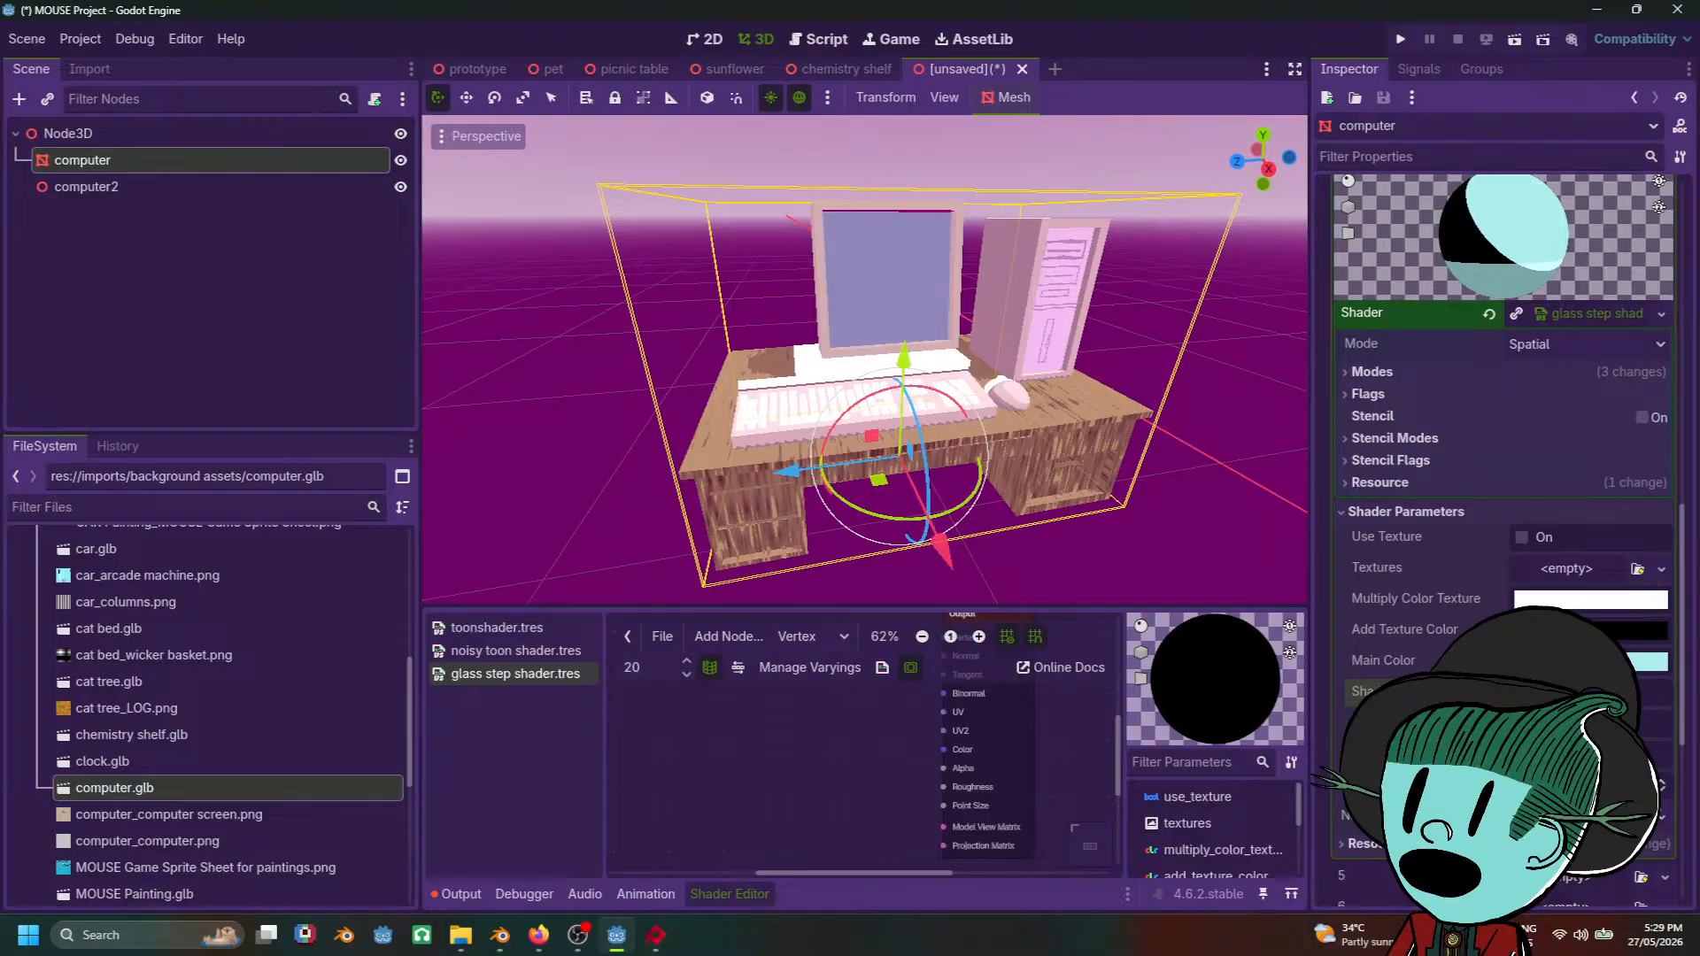
pyautogui.click(1649, 662)
pyautogui.moveTo(1677, 155)
pyautogui.mouseDown()
pyautogui.moveTo(1687, 78)
pyautogui.moveTo(1680, 151)
pyautogui.moveTo(1678, 128)
pyautogui.mouseUp()
pyautogui.click(1542, 226)
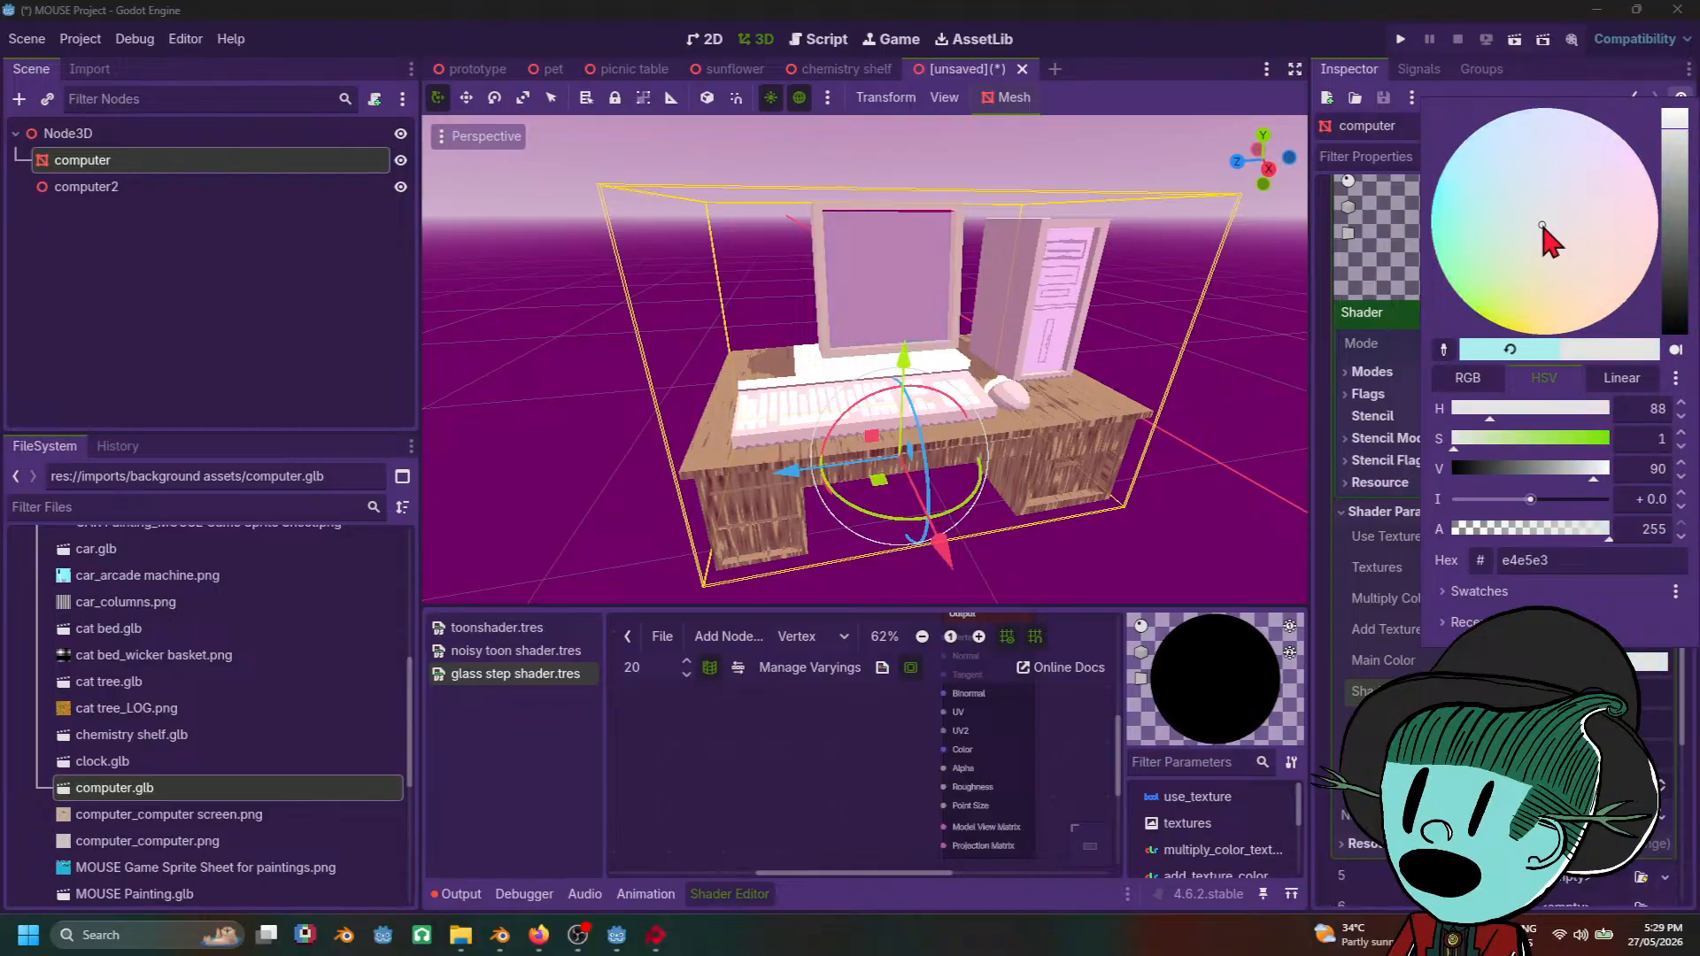
pyautogui.moveTo(1543, 226); pyautogui.dragTo(1485, 186)
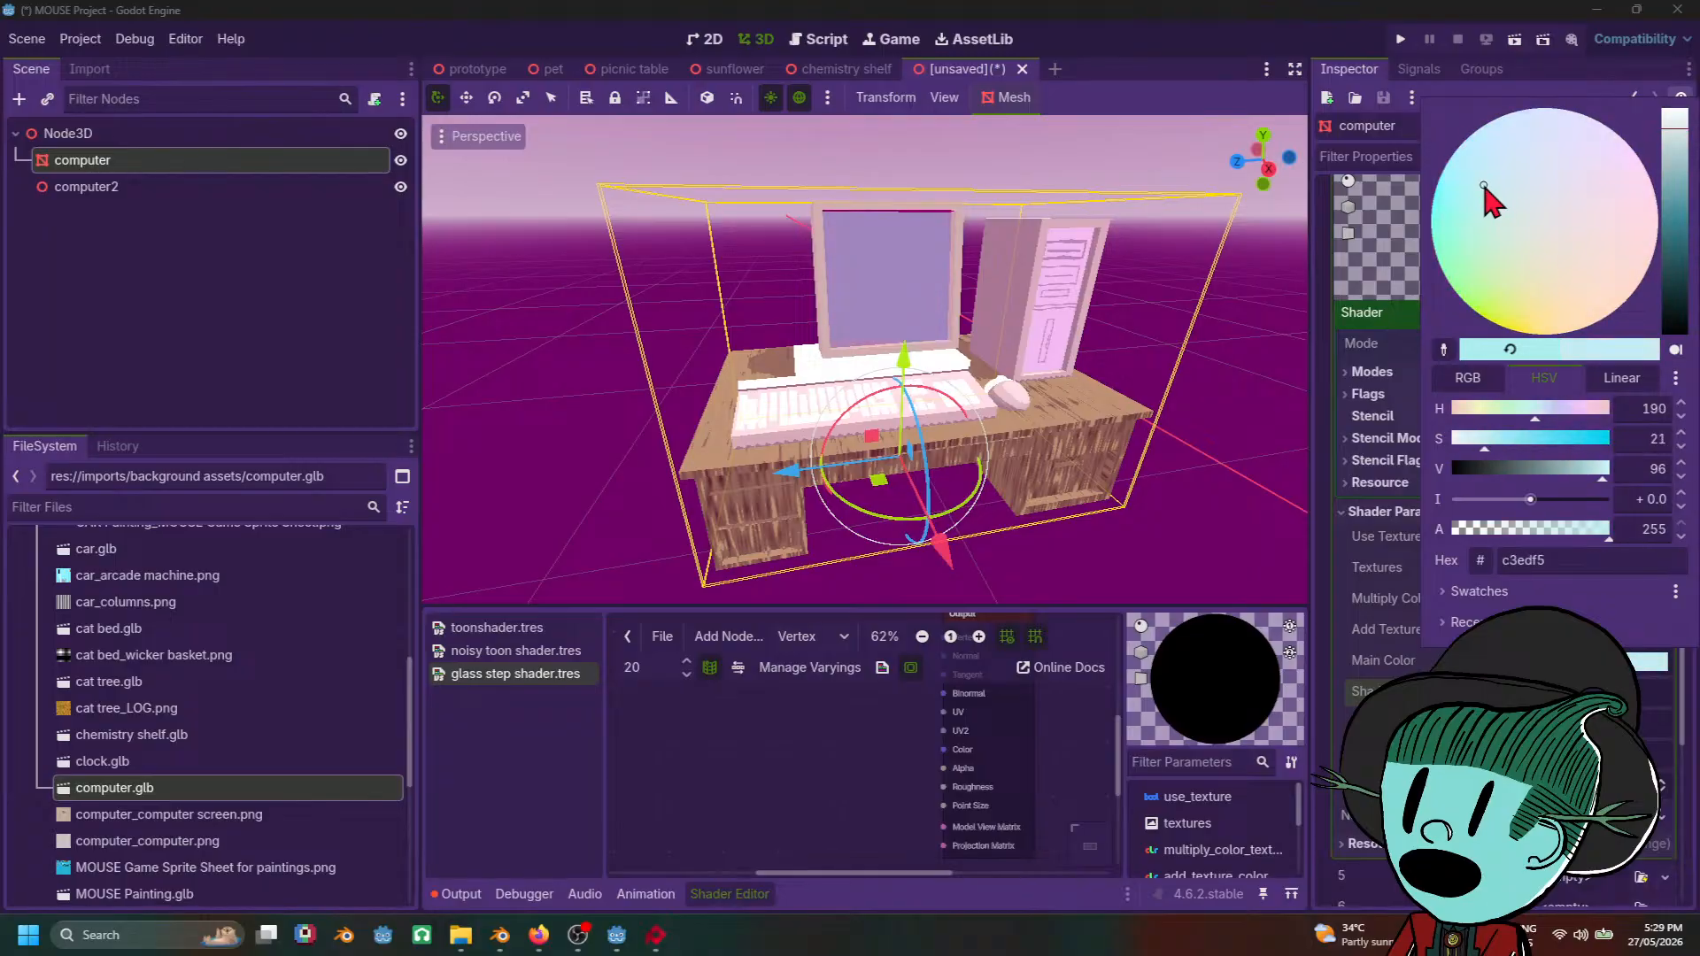
pyautogui.press('Escape')
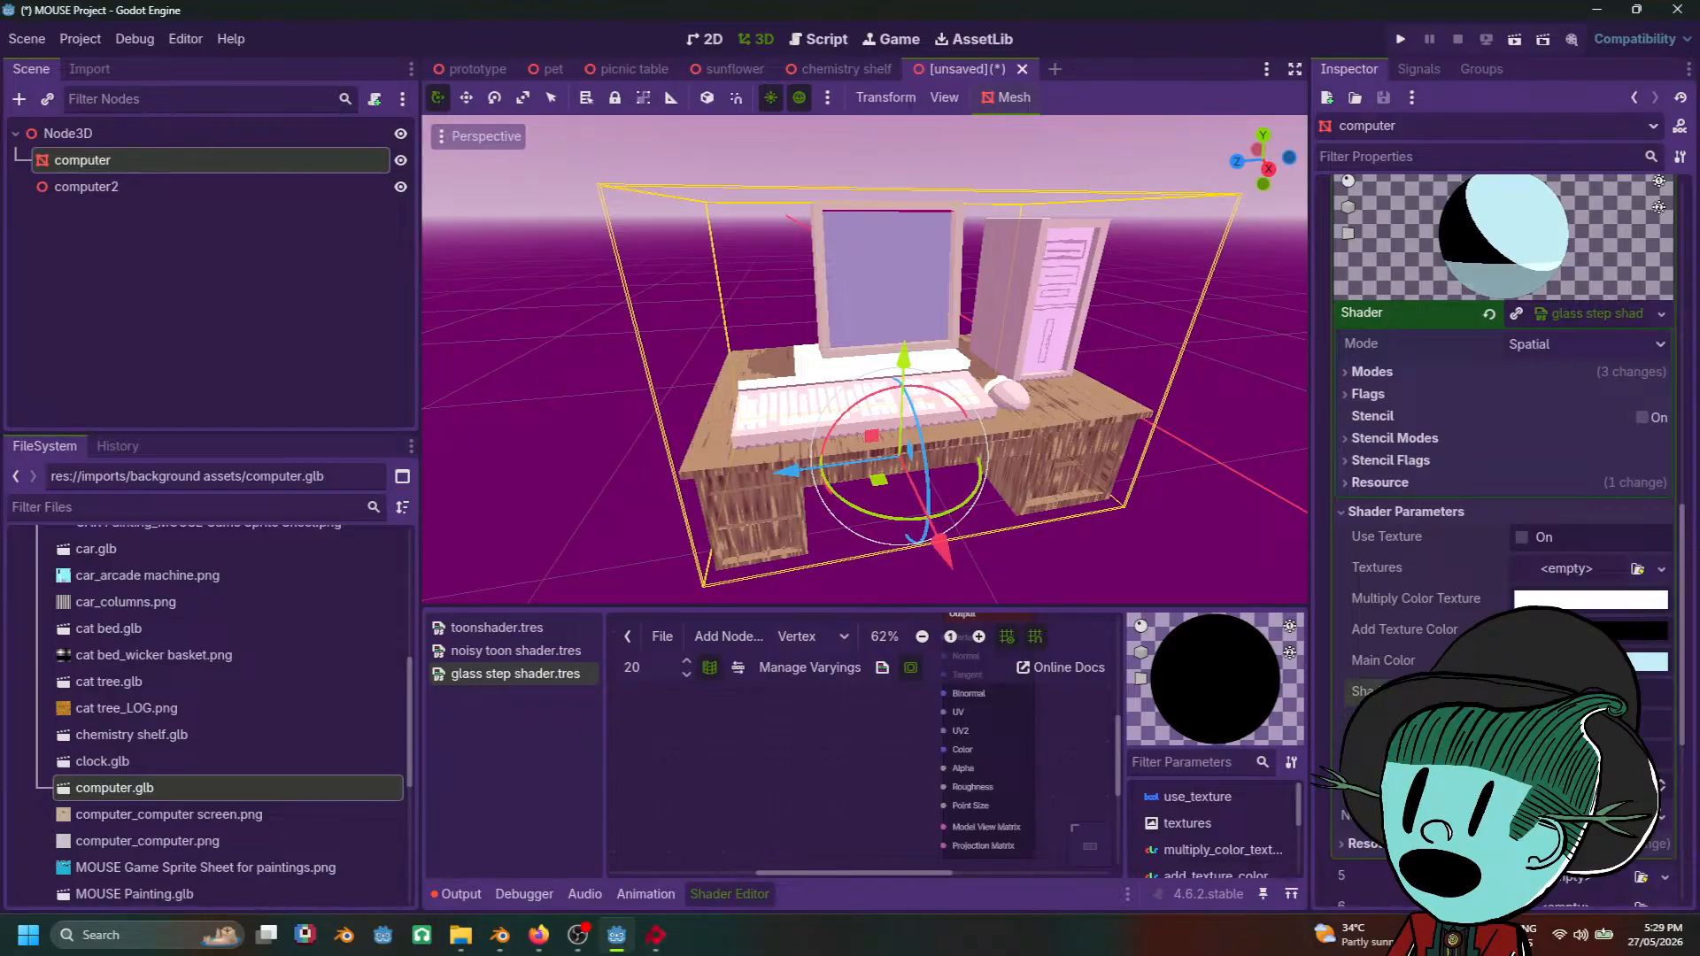
pyautogui.click(1647, 662)
pyautogui.moveTo(1512, 218)
pyautogui.mouseDown()
pyautogui.moveTo(1511, 195)
pyautogui.moveTo(1532, 189)
pyautogui.moveTo(1468, 174)
pyautogui.moveTo(1482, 157)
pyautogui.mouseUp()
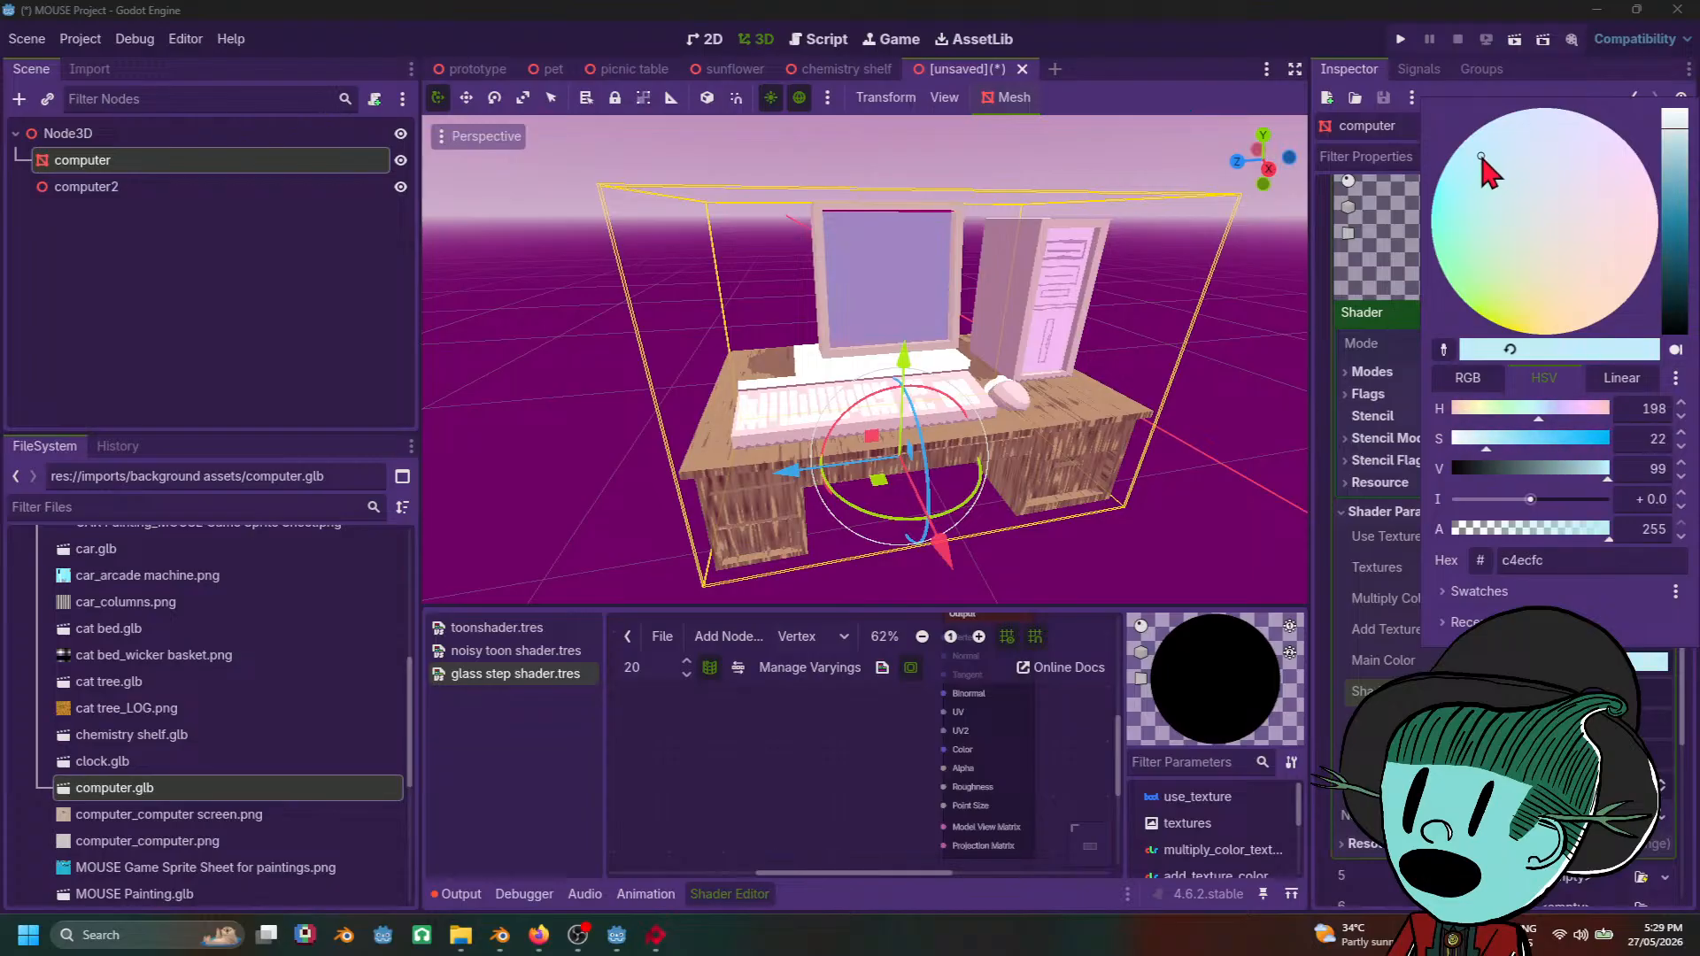
pyautogui.moveTo(1679, 133); pyautogui.dragTo(1678, 129)
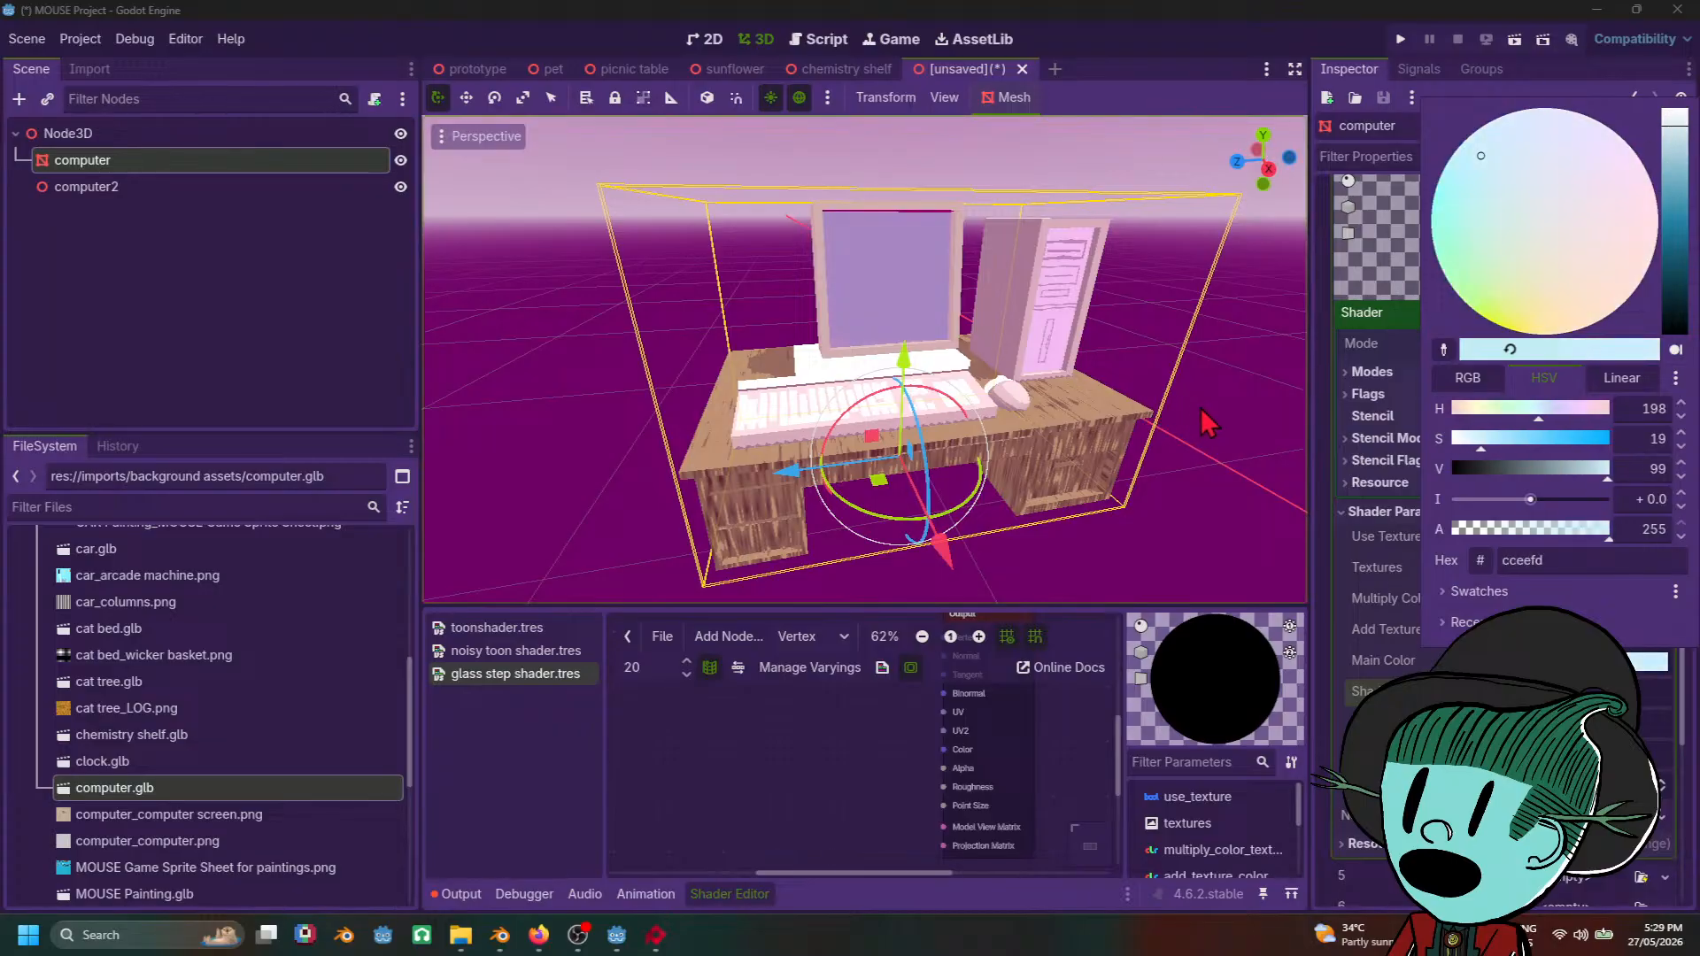
pyautogui.click(1233, 432)
# Step: Check the computer's shading from a distance and from the side with the mesh deselected
pyautogui.scroll(-3, 1236, 436)
pyautogui.moveTo(1235, 439); pyautogui.dragTo(445, 492, button='middle')
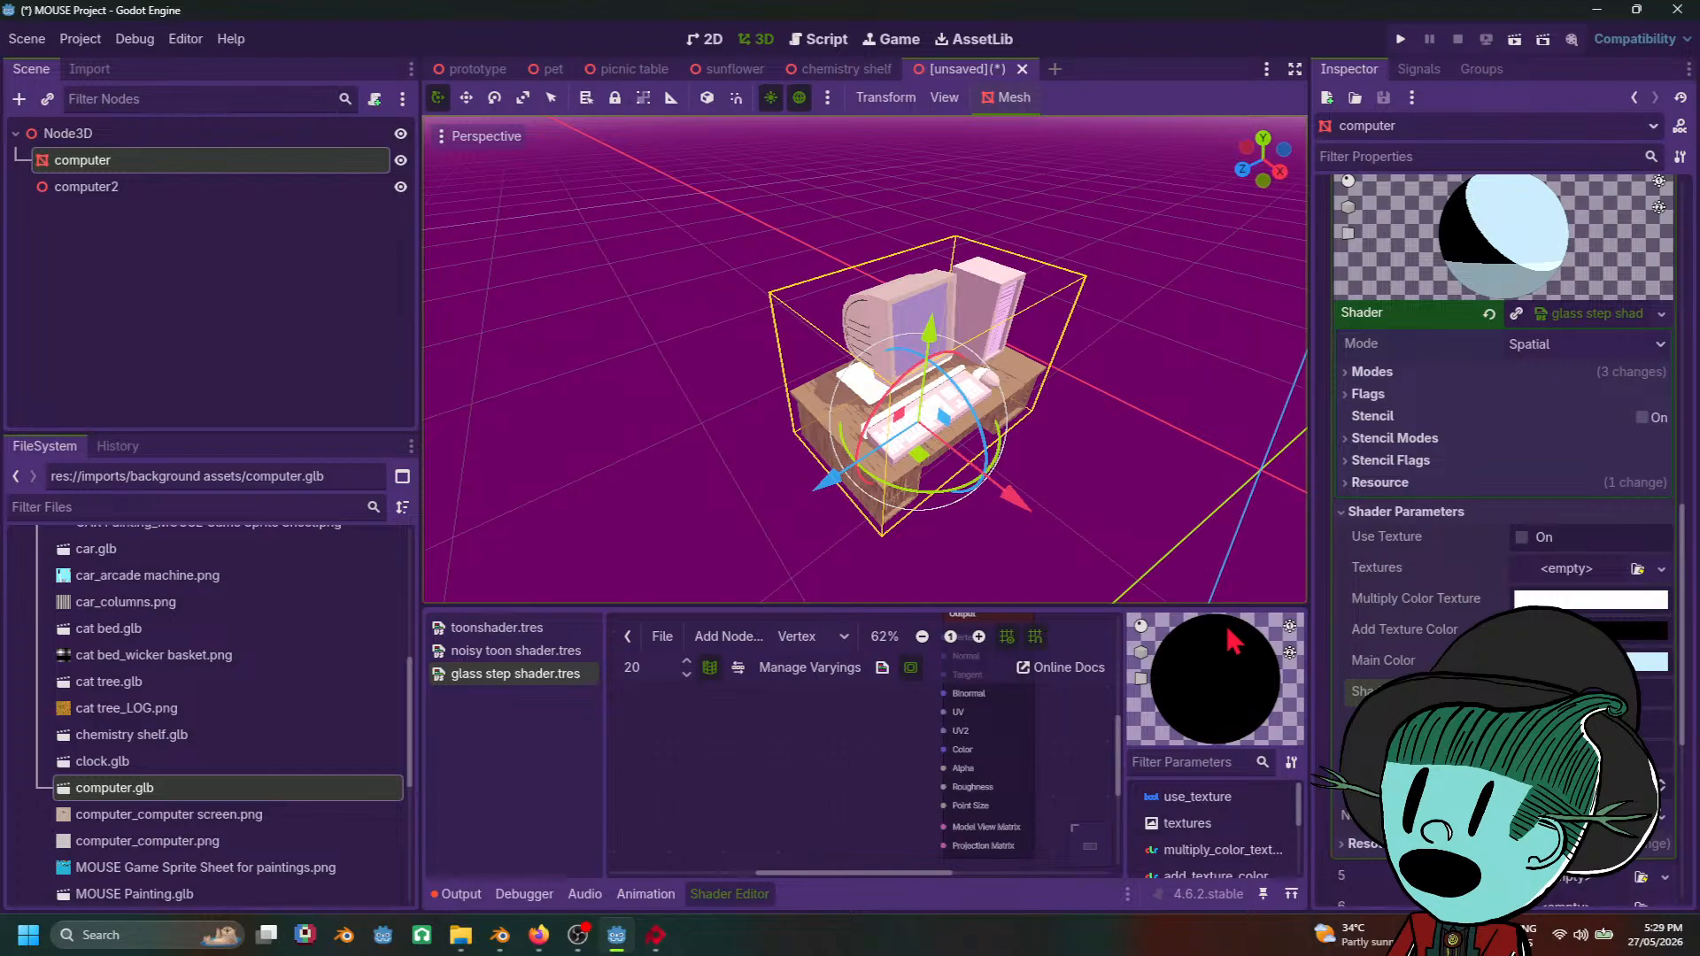
pyautogui.moveTo(1054, 541)
pyautogui.mouseDown(button='middle')
pyautogui.moveTo(990, 476)
pyautogui.moveTo(1022, 534)
pyautogui.mouseUp(button='middle')
pyautogui.click(990, 476)
pyautogui.scroll(2, 1022, 534)
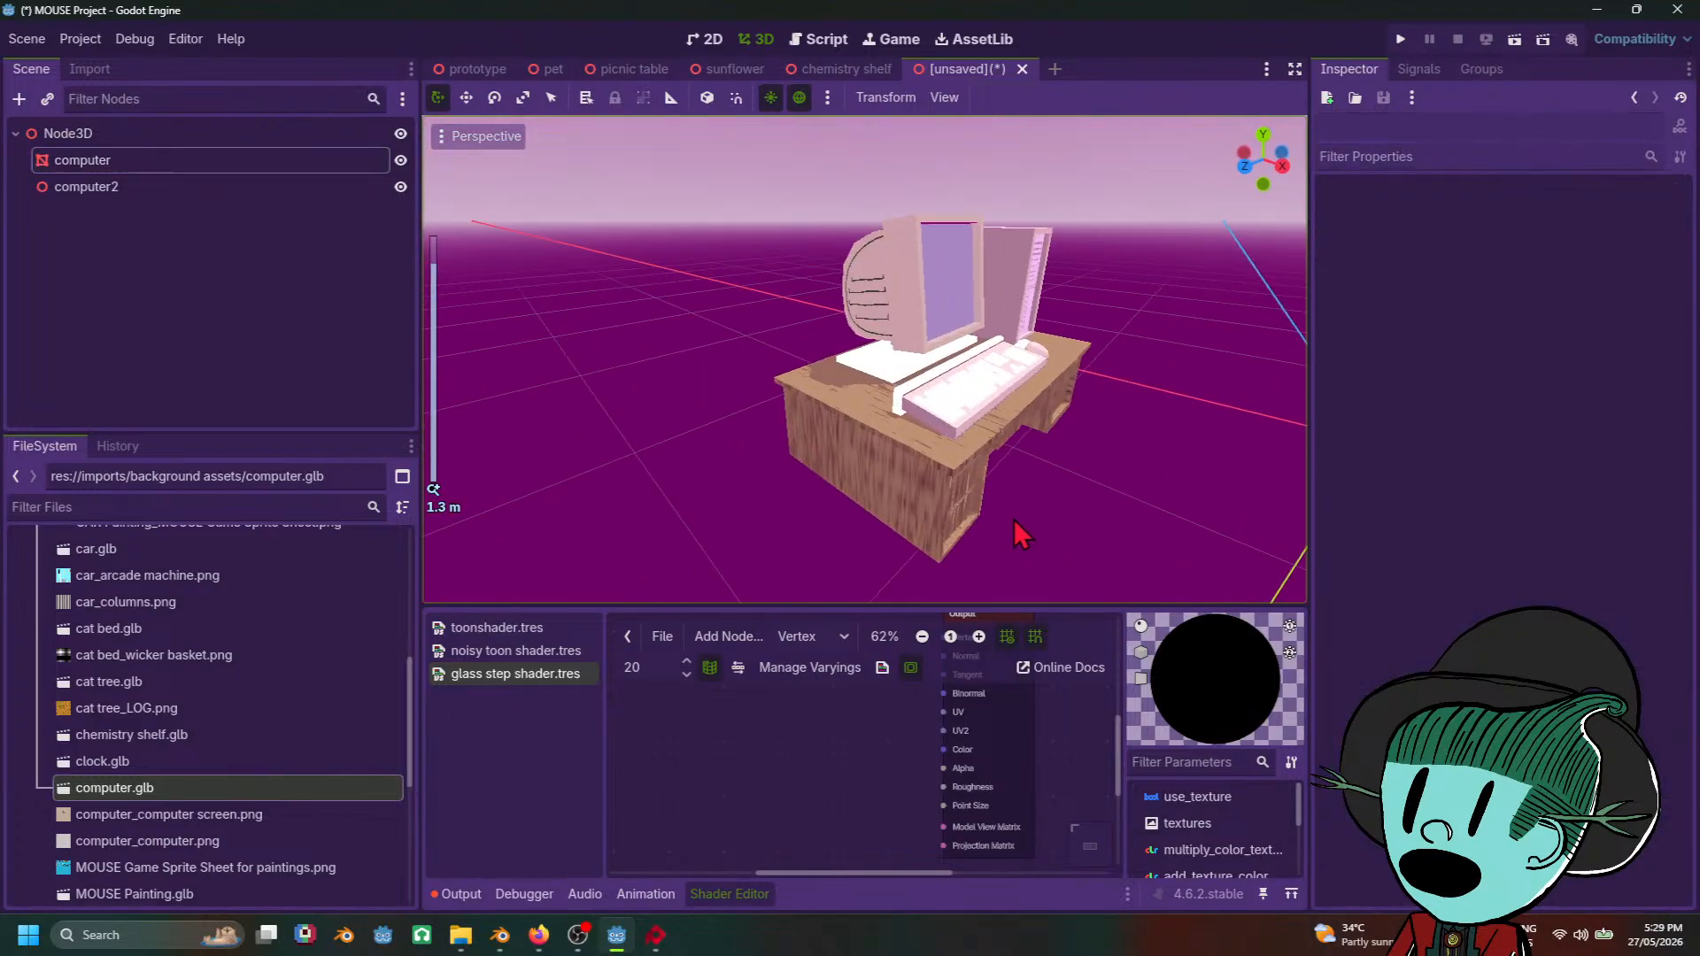
pyautogui.scroll(2, 923, 368)
# Step: Reselect the computer mesh and collapse the expanded settings of surface materials 3 and 4
pyautogui.click(923, 368)
pyautogui.click(1507, 482)
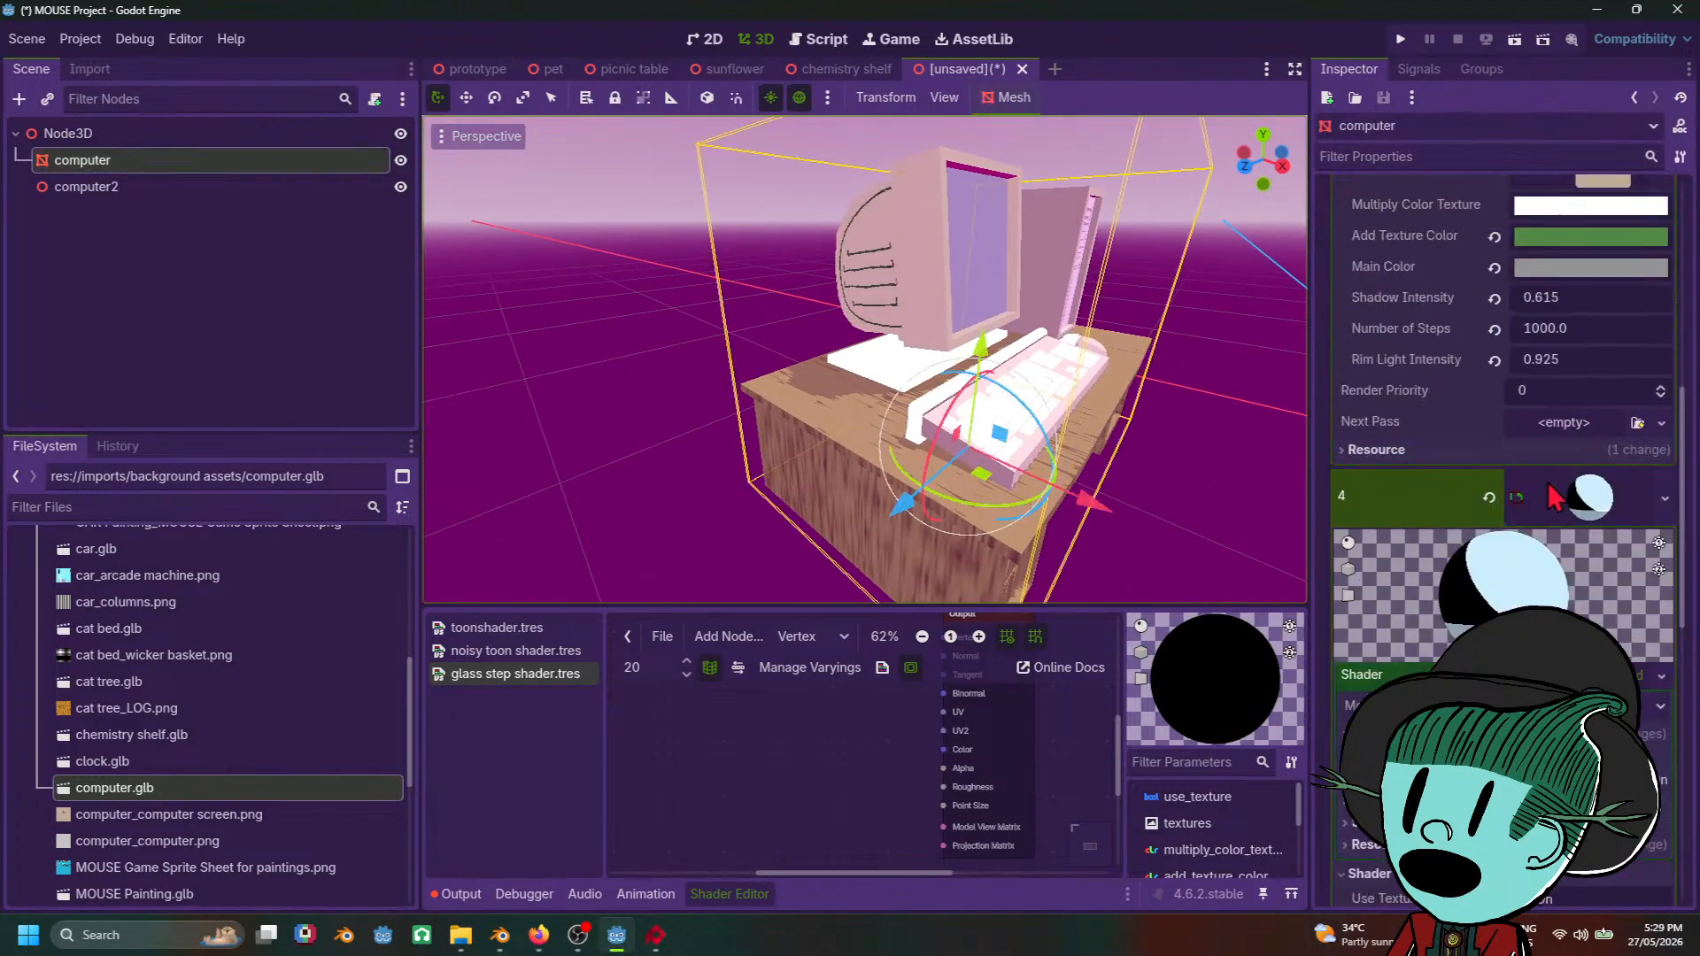
pyautogui.scroll(4, 1527, 434)
pyautogui.scroll(-4, 1560, 503)
pyautogui.click(1594, 502)
pyautogui.scroll(5, 1594, 502)
pyautogui.click(1594, 521)
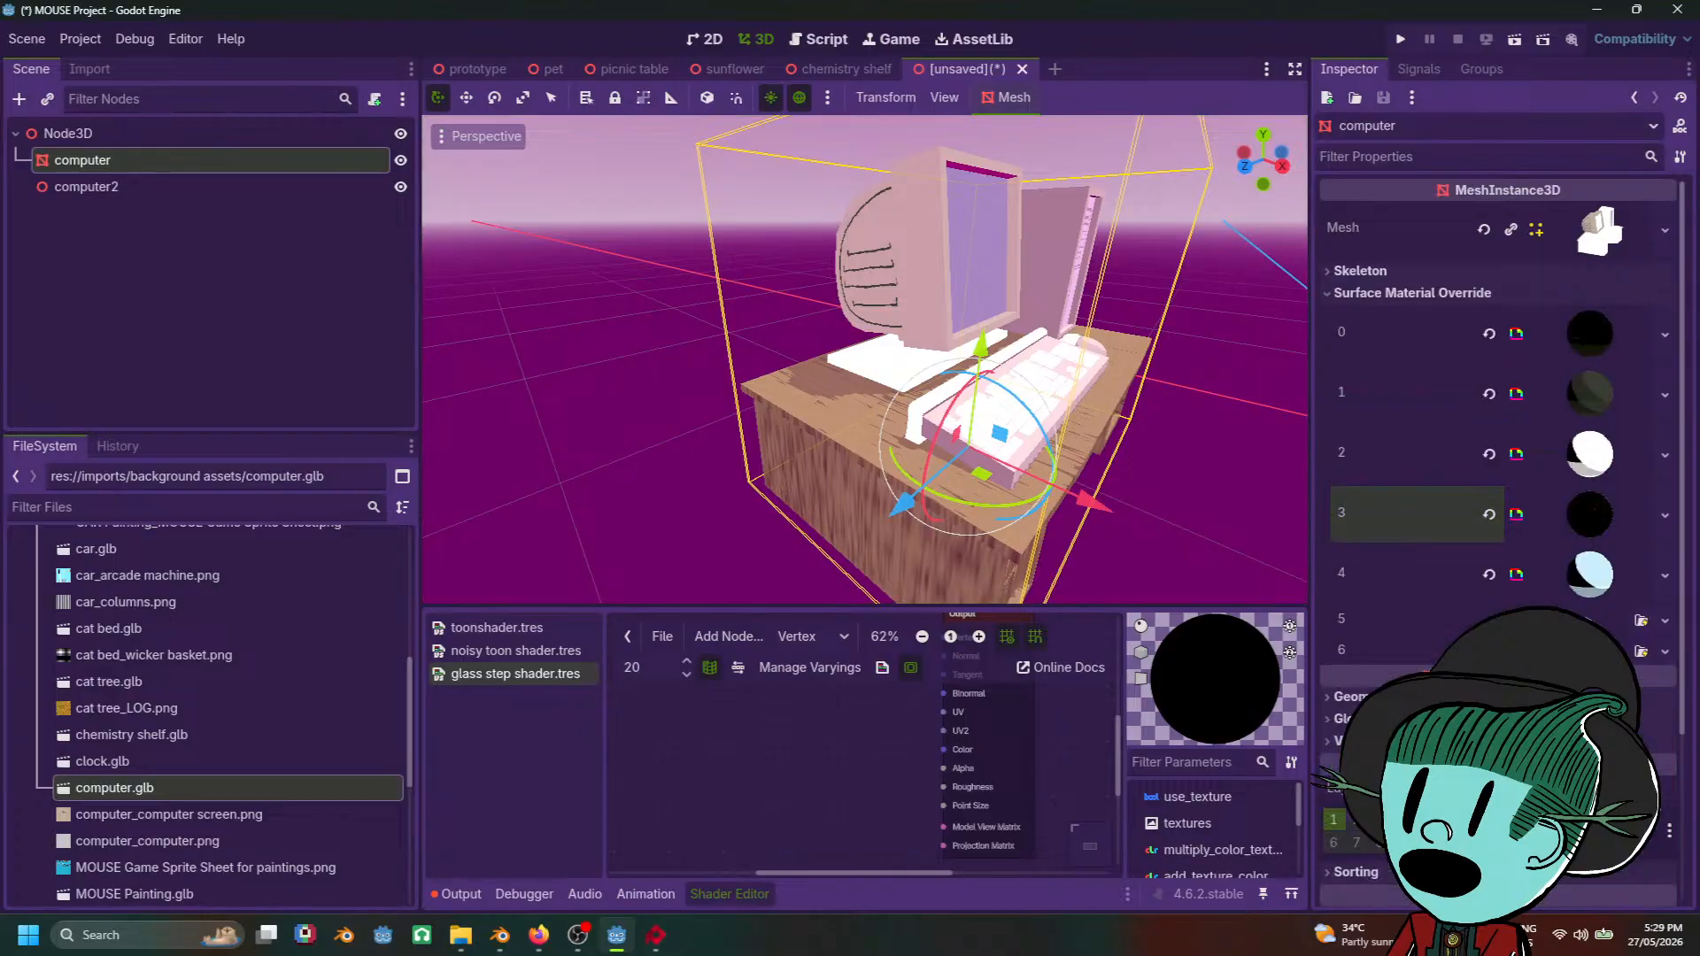
# Step: Add a new ShaderMaterial to surface material override 5 and load glass step shader.tres into it
pyautogui.click(1596, 620)
pyautogui.click(1596, 705)
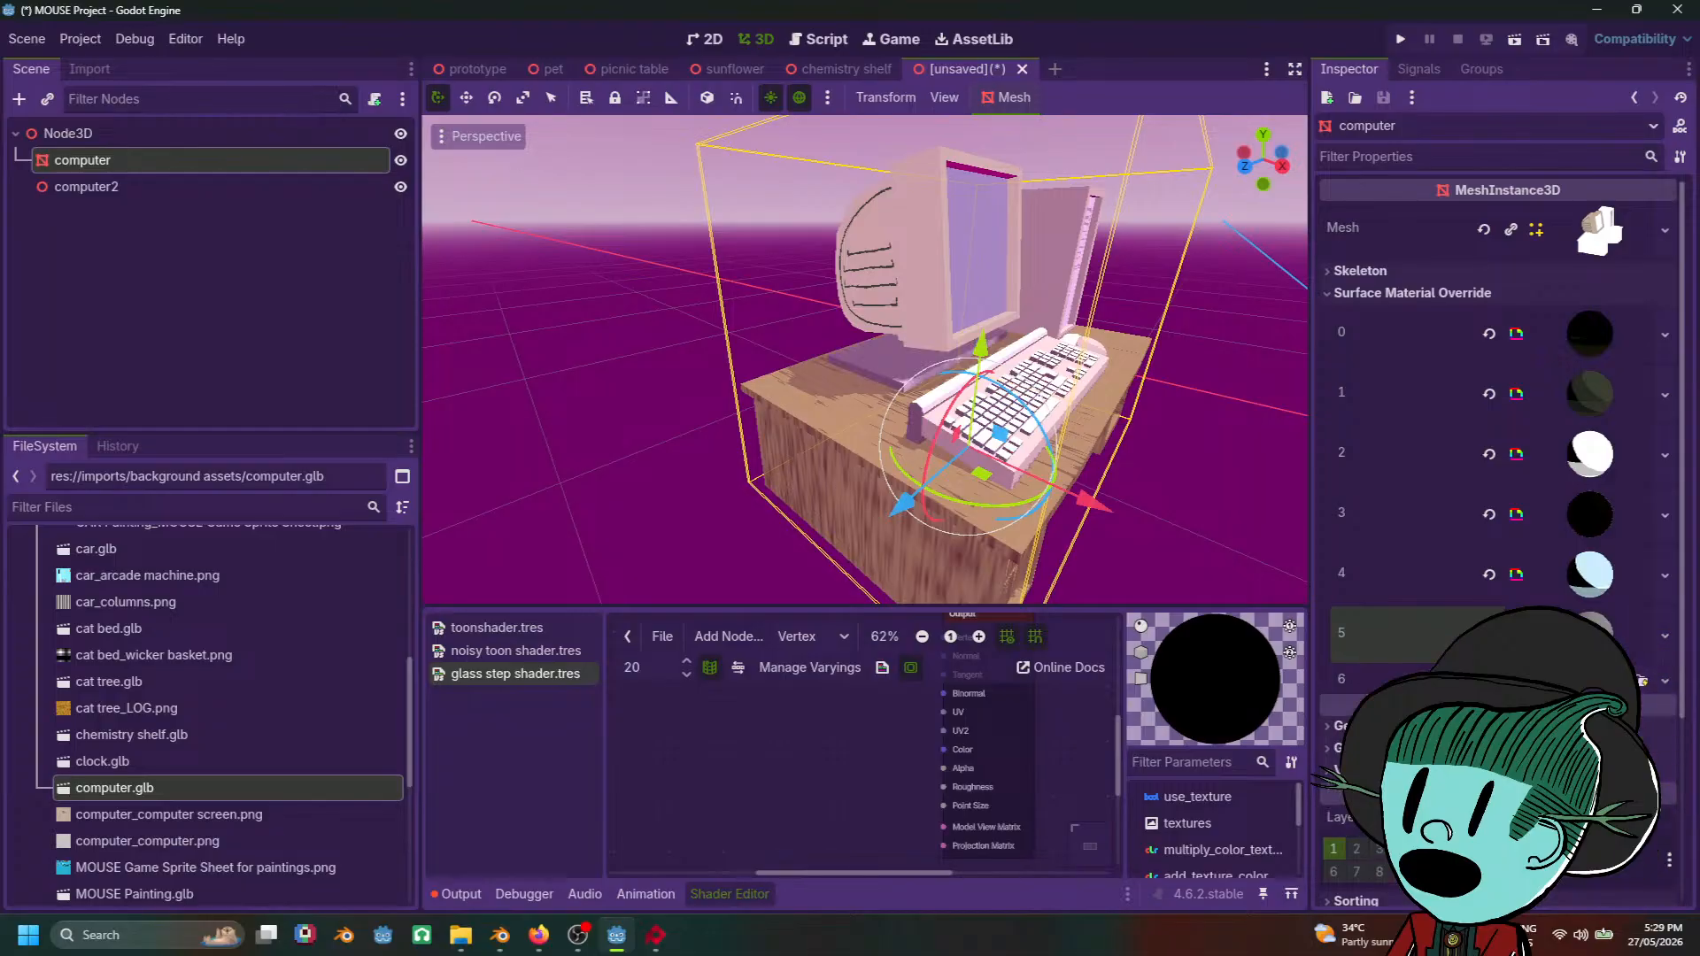
pyautogui.moveTo(1074, 417); pyautogui.dragTo(1098, 470, button='middle')
pyautogui.click(1592, 631)
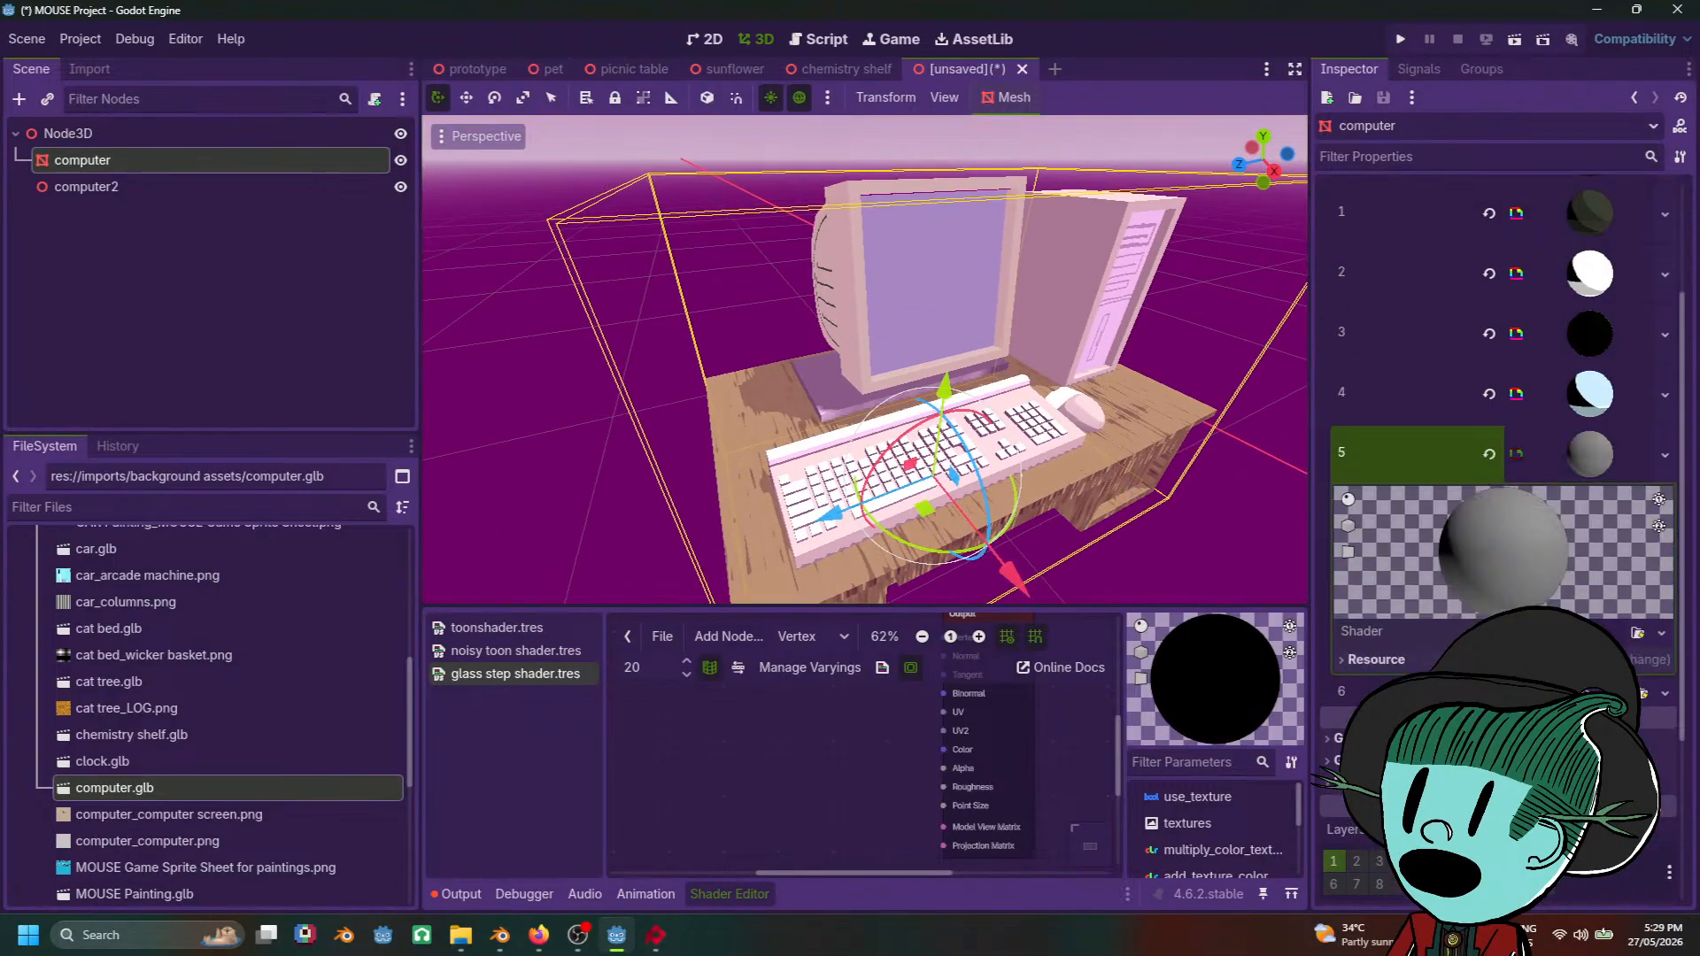
pyautogui.click(1634, 634)
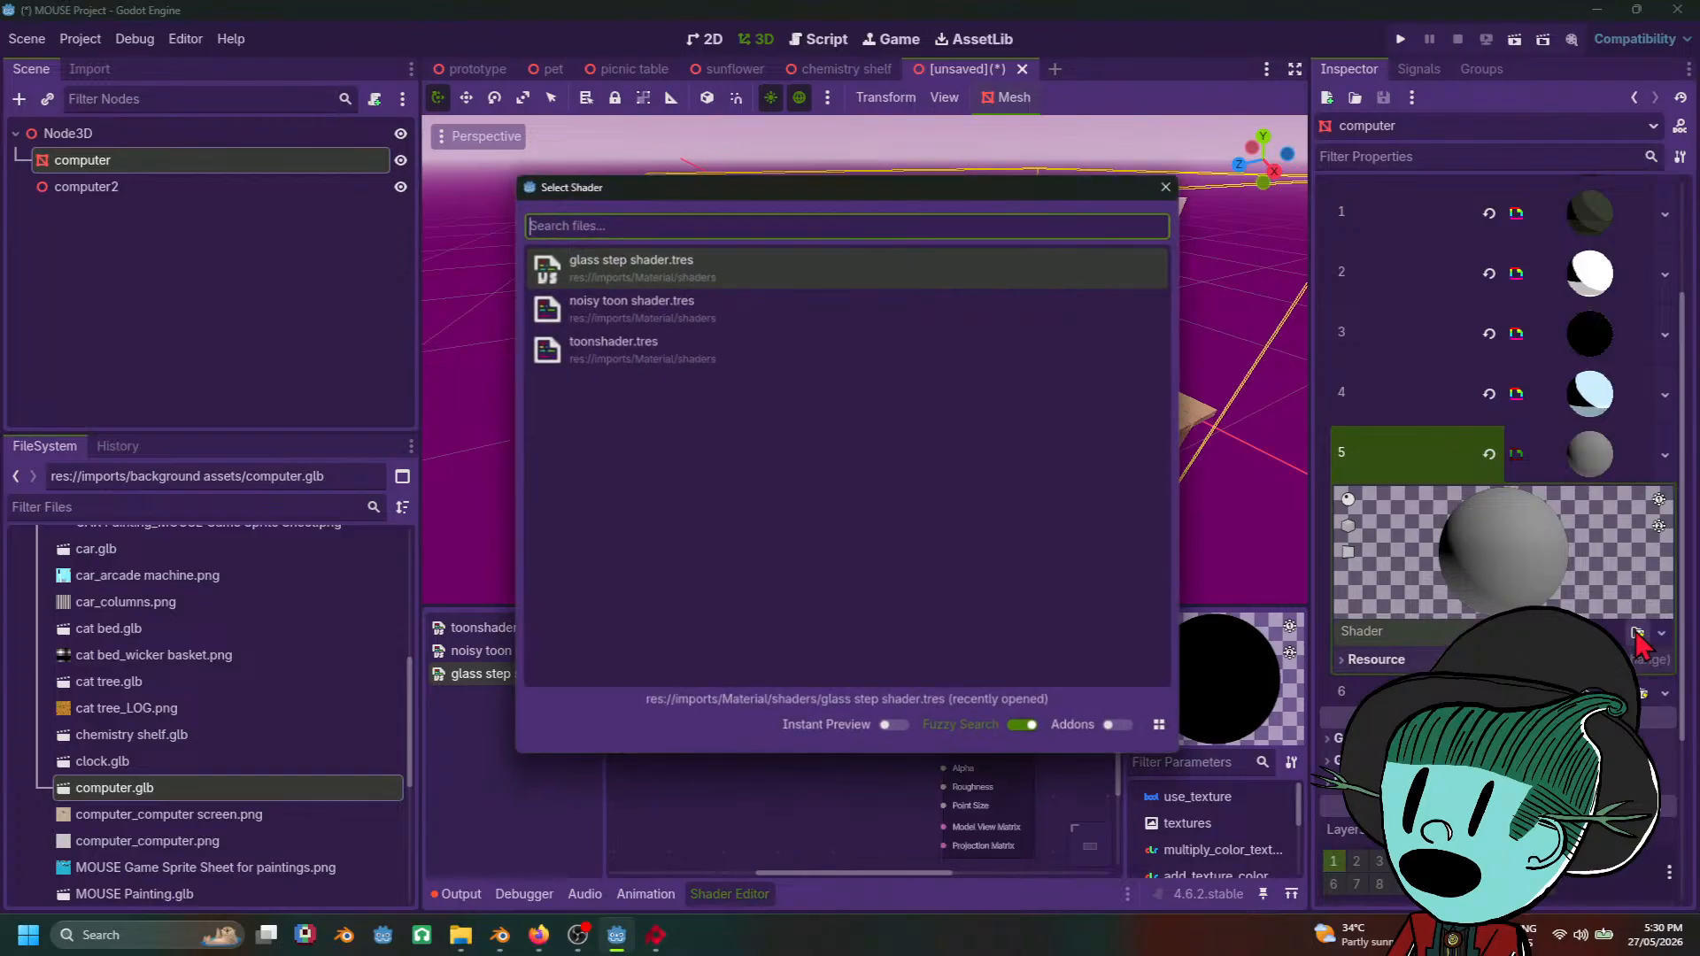
pyautogui.click(715, 273)
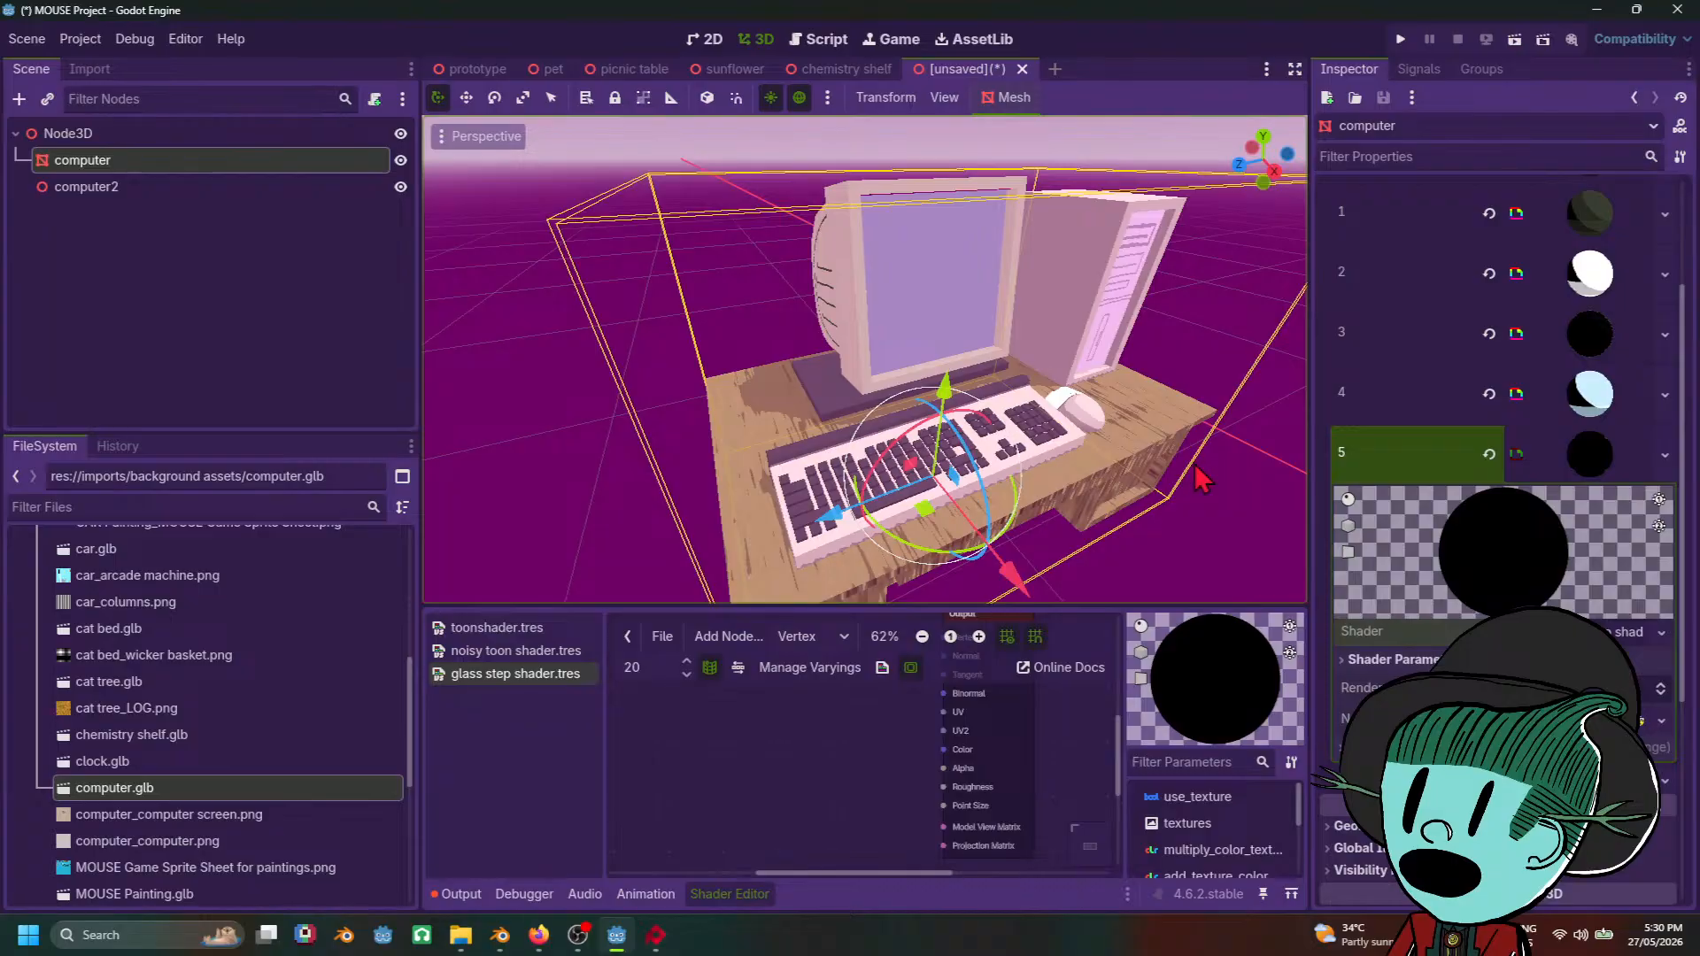
# Step: Examine the keyboard keys and monitor stand from several angles and collapse surface material 5's settings
pyautogui.moveTo(1200, 478); pyautogui.dragTo(1186, 460, button='middle')
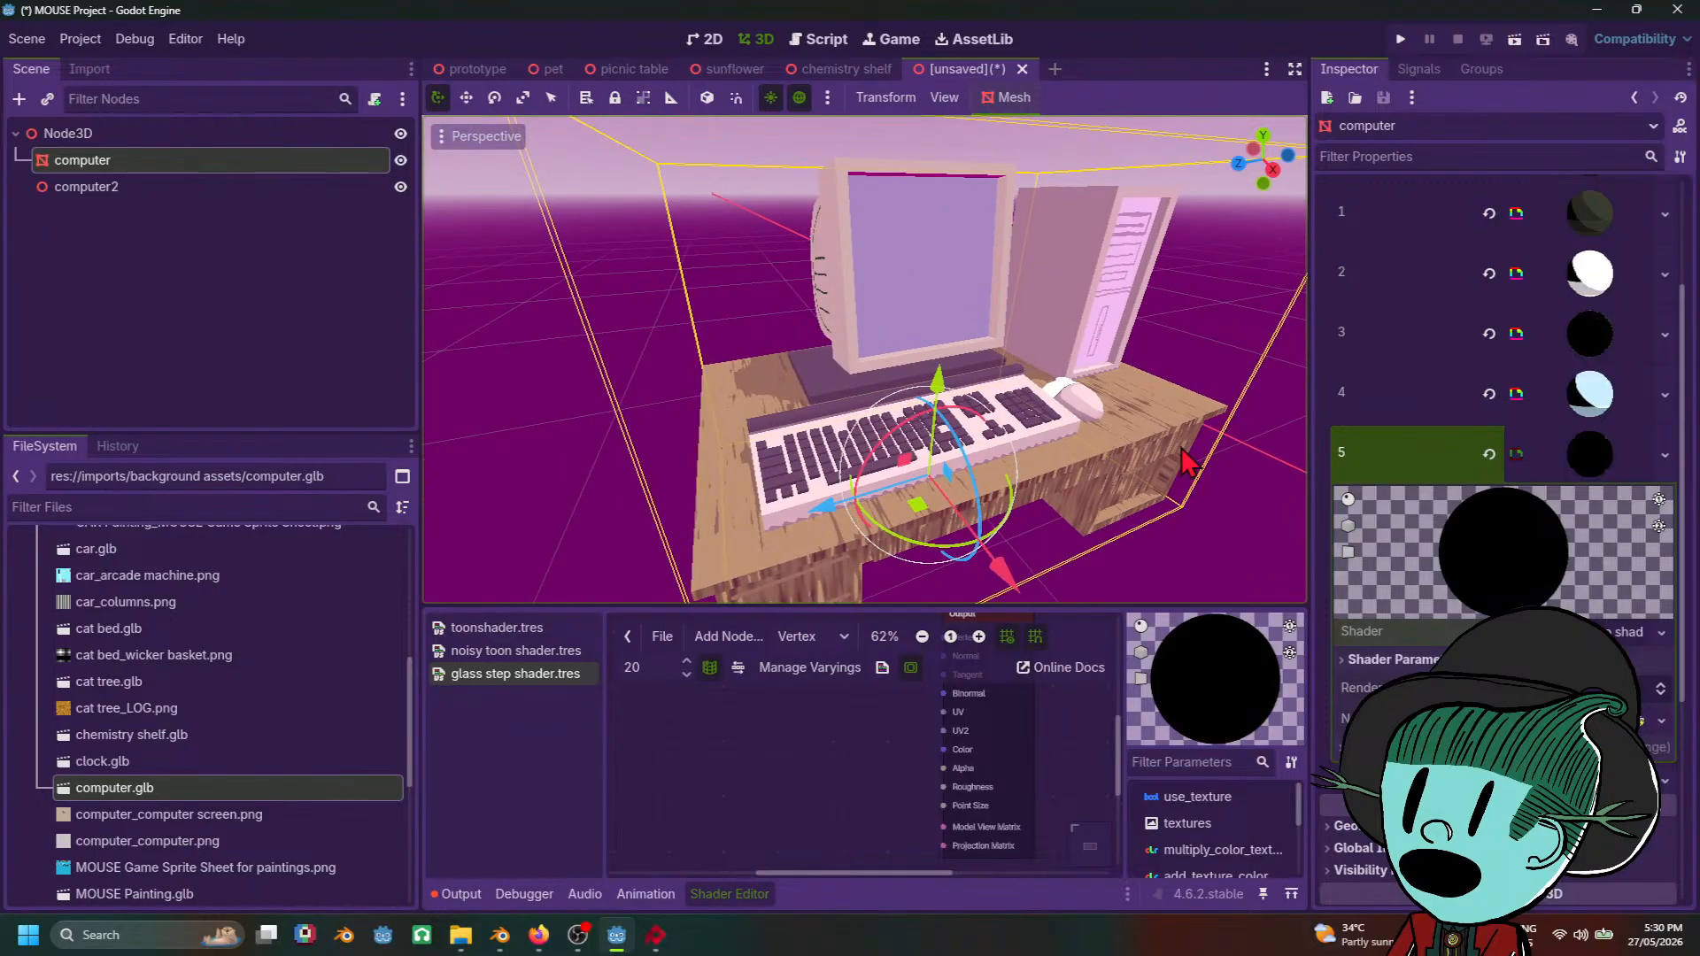
pyautogui.scroll(-5, 1192, 465)
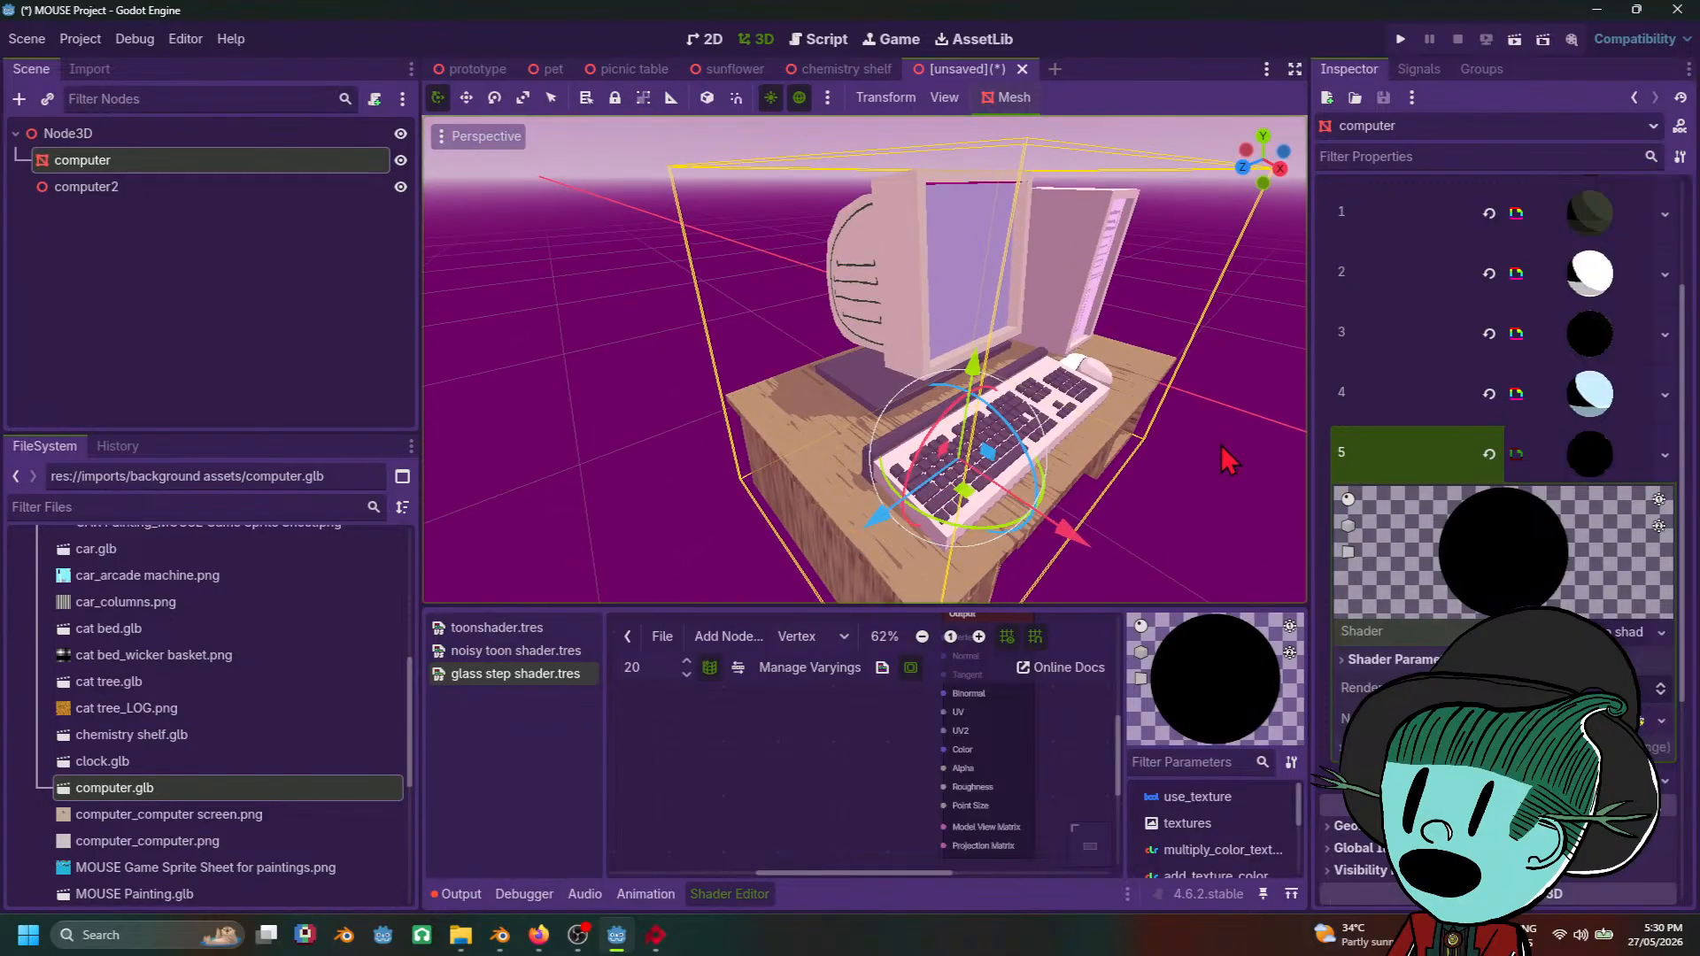
pyautogui.scroll(3, 1201, 468)
pyautogui.moveTo(1202, 468); pyautogui.dragTo(983, 514, button='middle')
pyautogui.scroll(3, 1067, 492)
pyautogui.scroll(2, 996, 479)
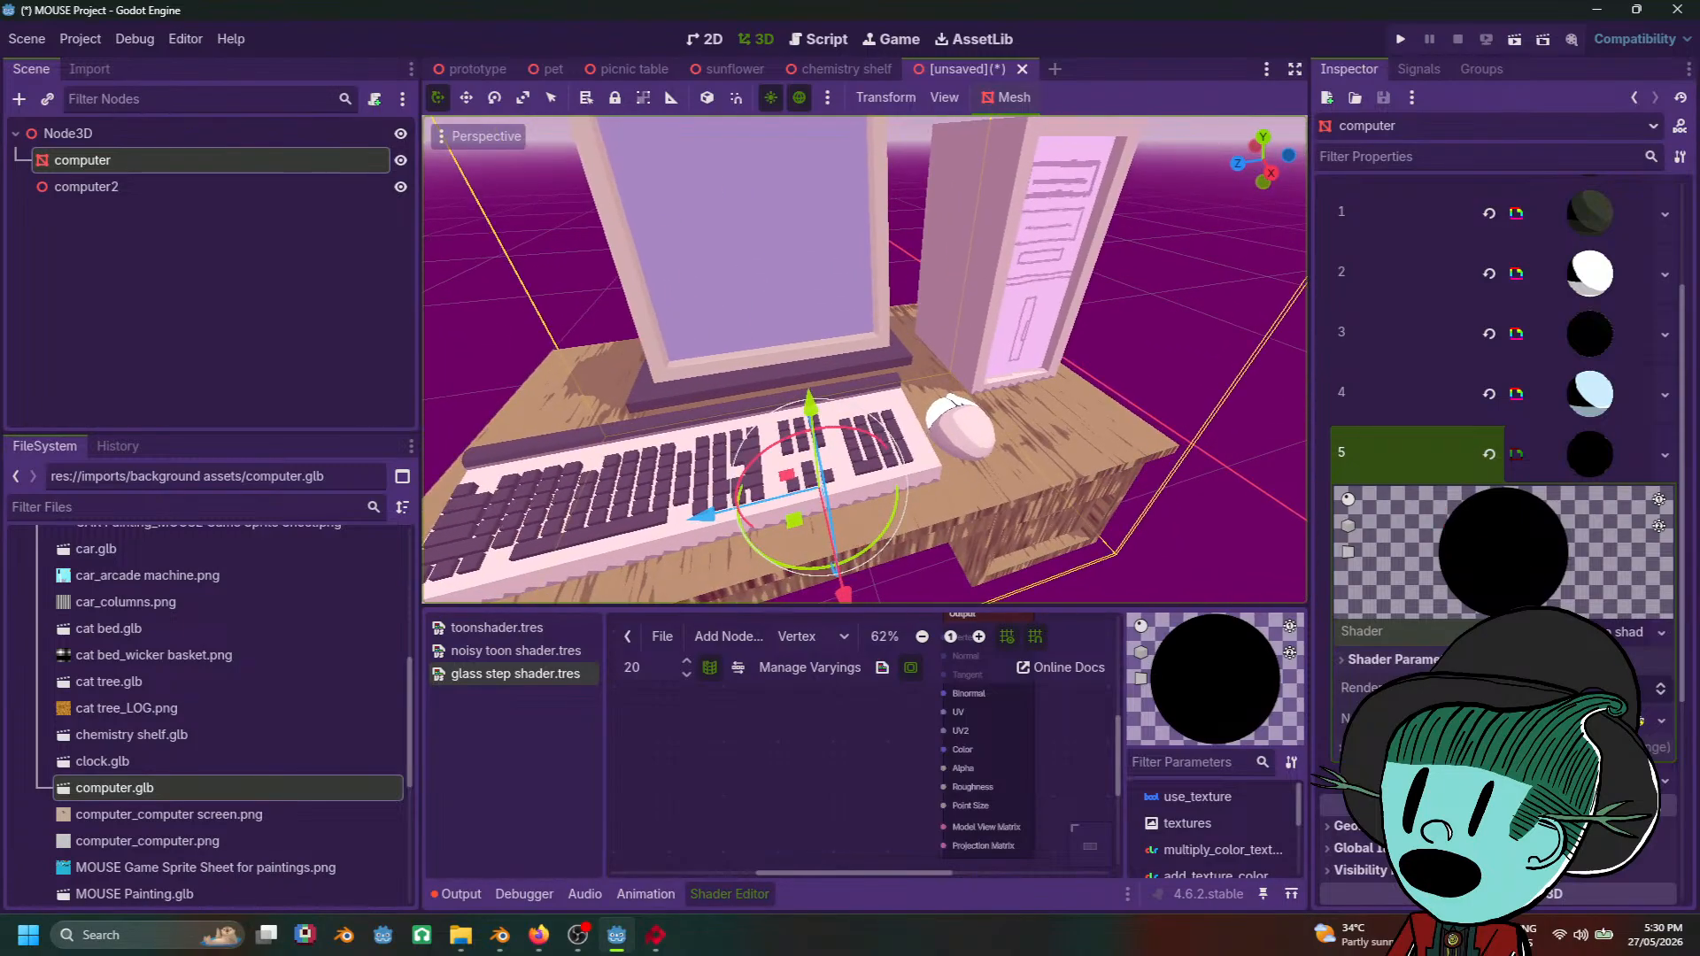
pyautogui.click(1617, 631)
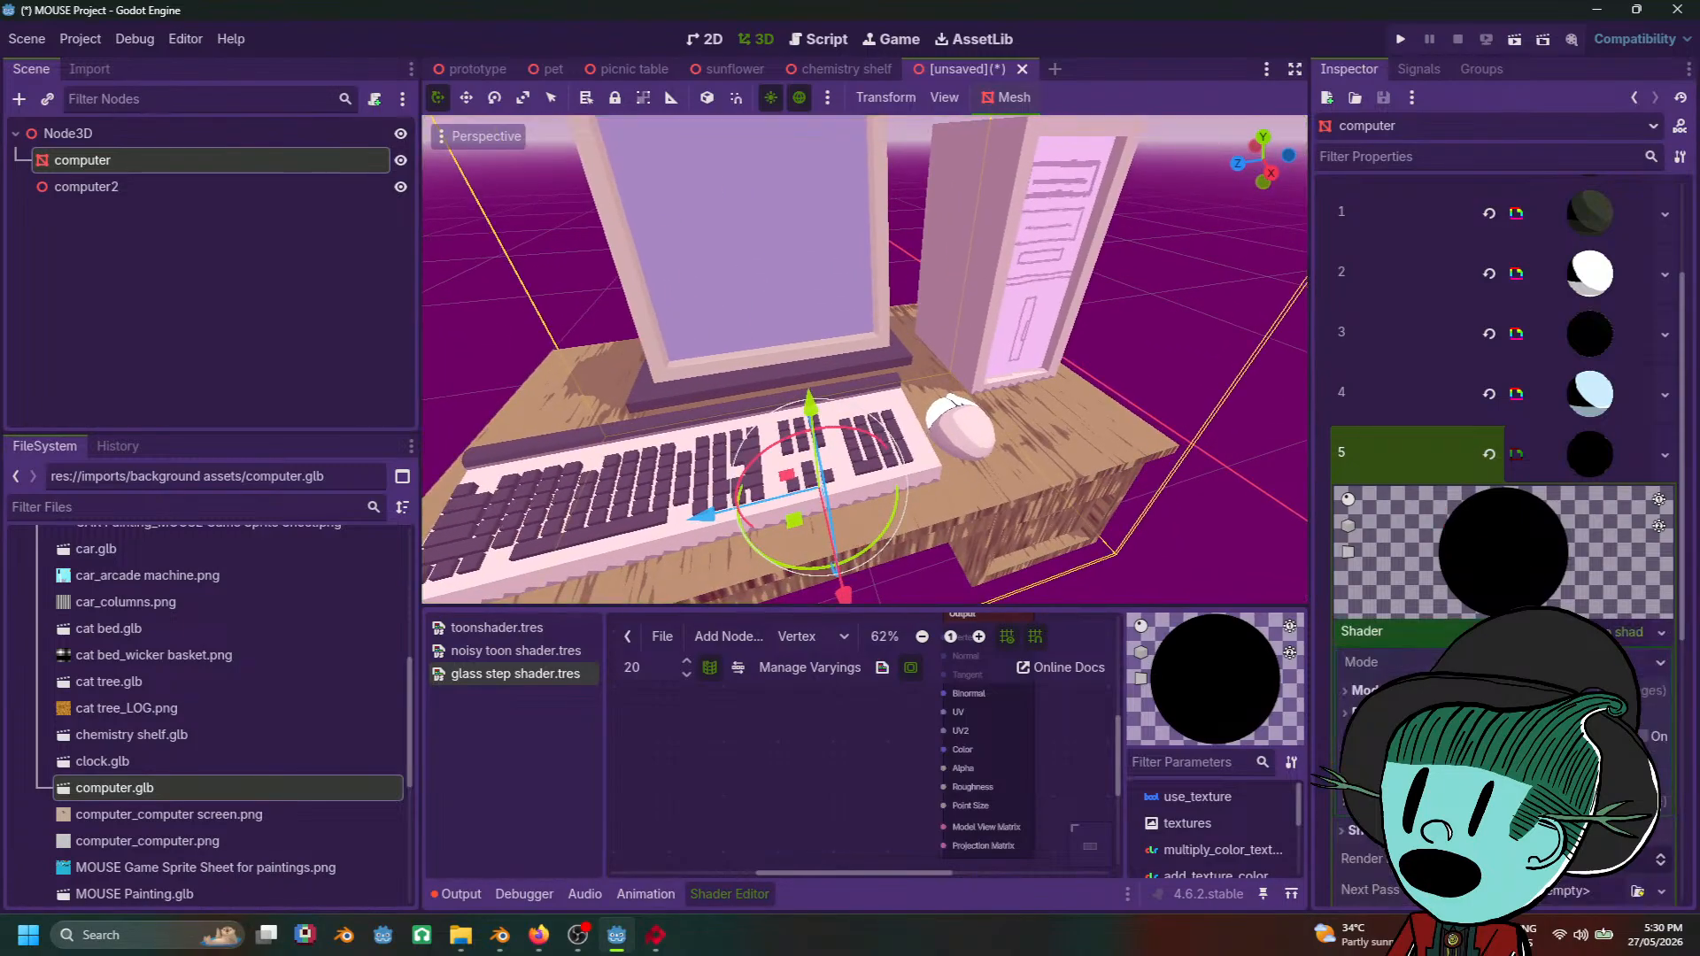
pyautogui.click(1589, 453)
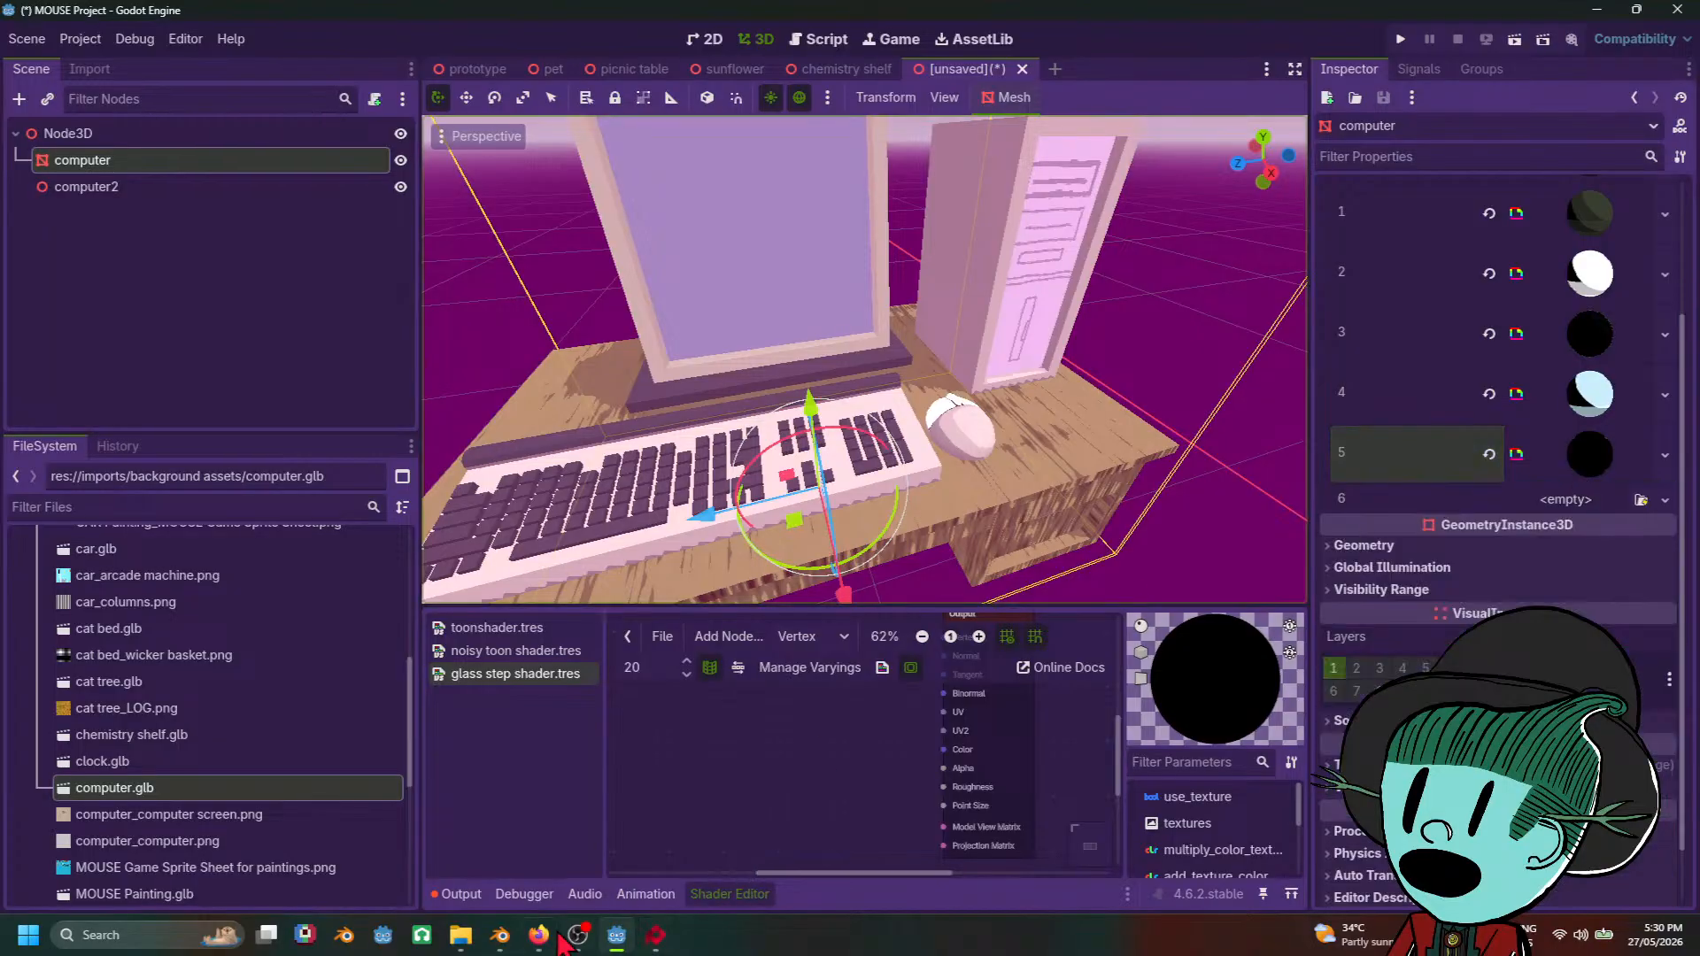
# Step: Switch to Blender and examine the original computer's keyboard, mouse and monitor stand colors up close
pyautogui.moveTo(561, 943)
pyautogui.moveTo(501, 937)
pyautogui.click(512, 872)
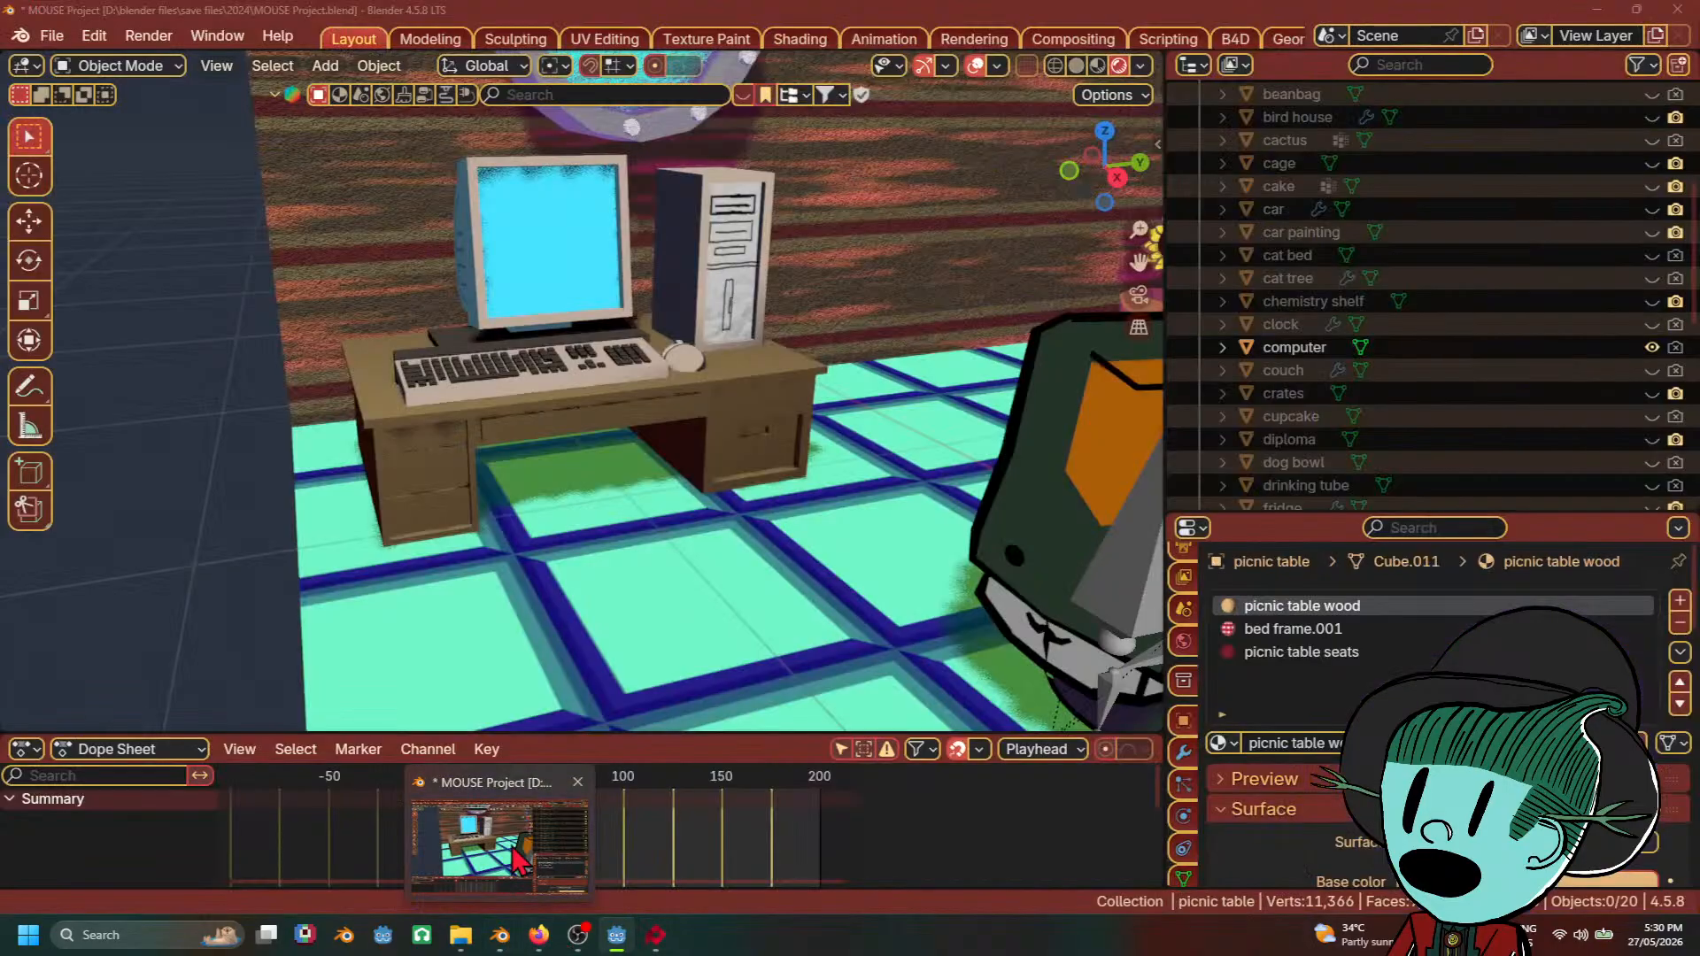
pyautogui.moveTo(802, 523); pyautogui.dragTo(671, 560, button='middle')
pyautogui.scroll(5, 672, 561)
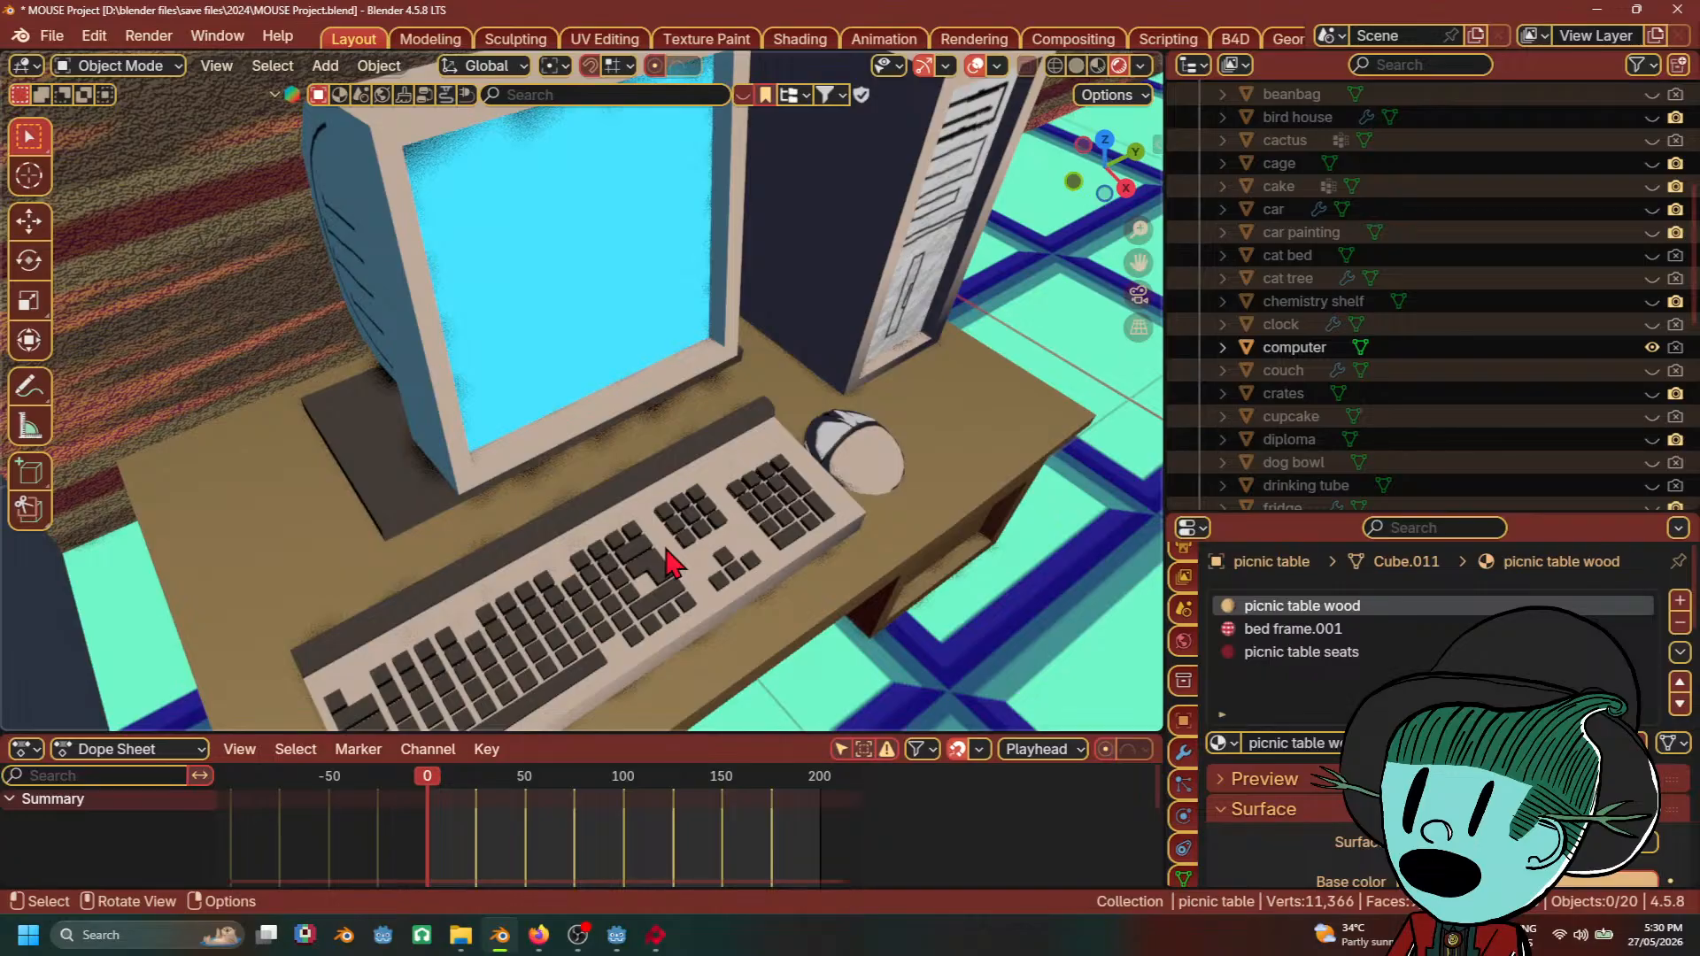
pyautogui.scroll(-3, 671, 560)
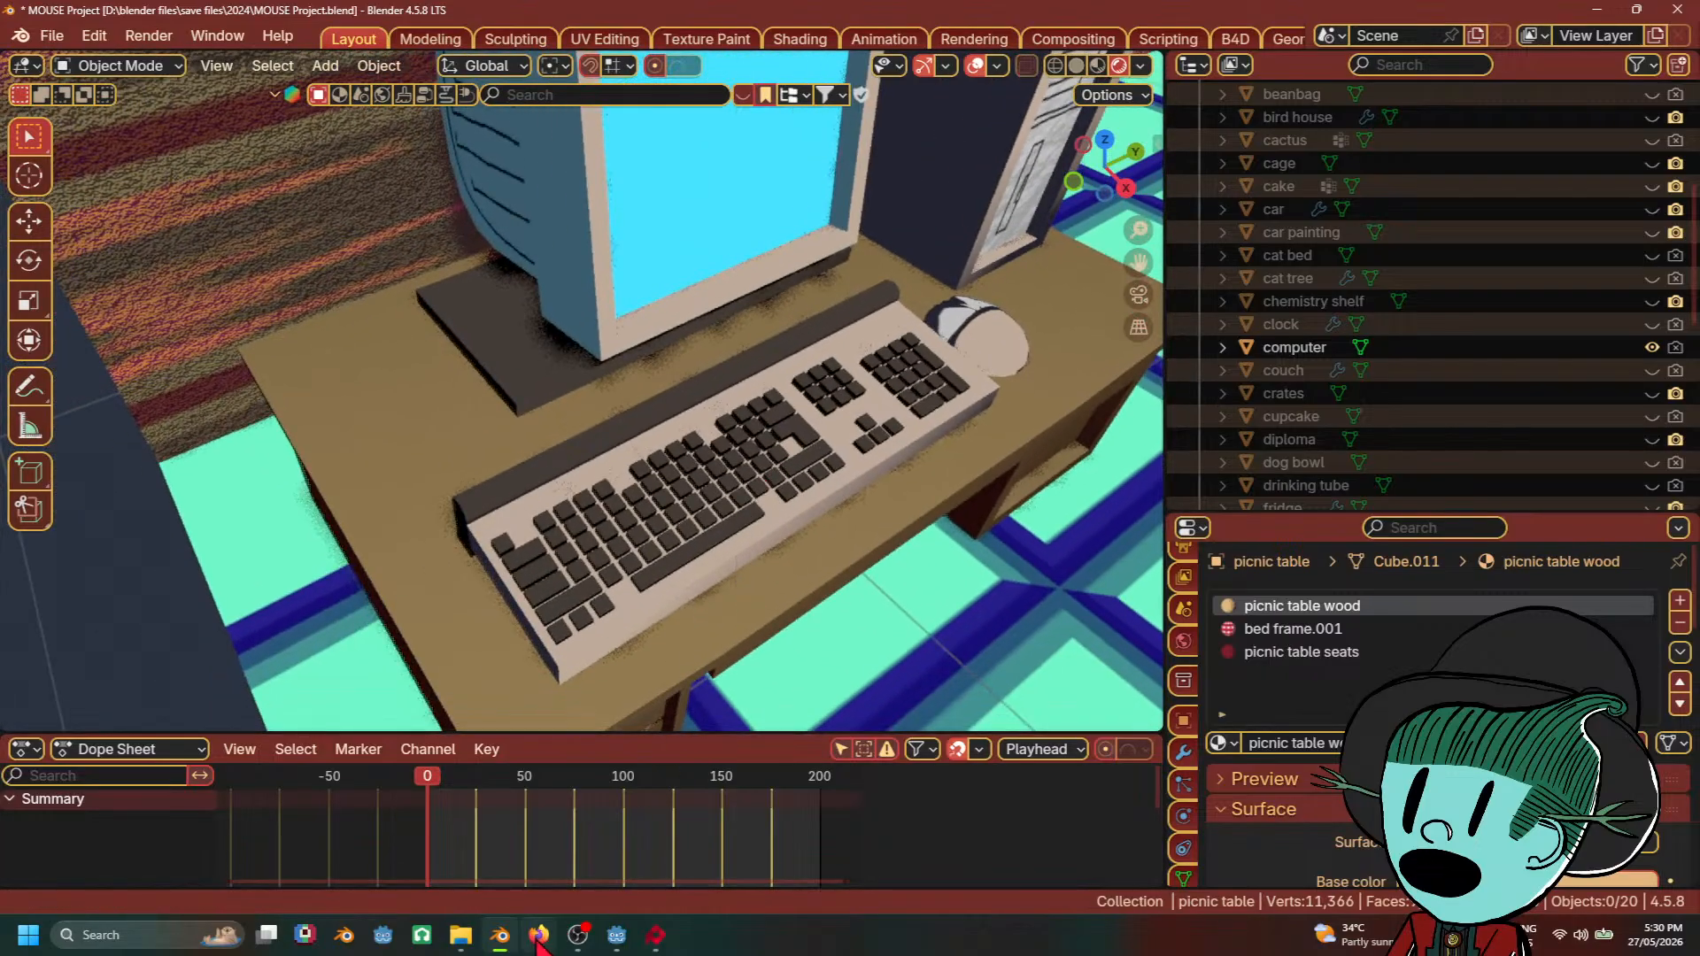
# Step: Return to Godot and examine the computer and desk from afar, then the keyboard and mouse up close
pyautogui.moveTo(617, 936)
pyautogui.click(633, 841)
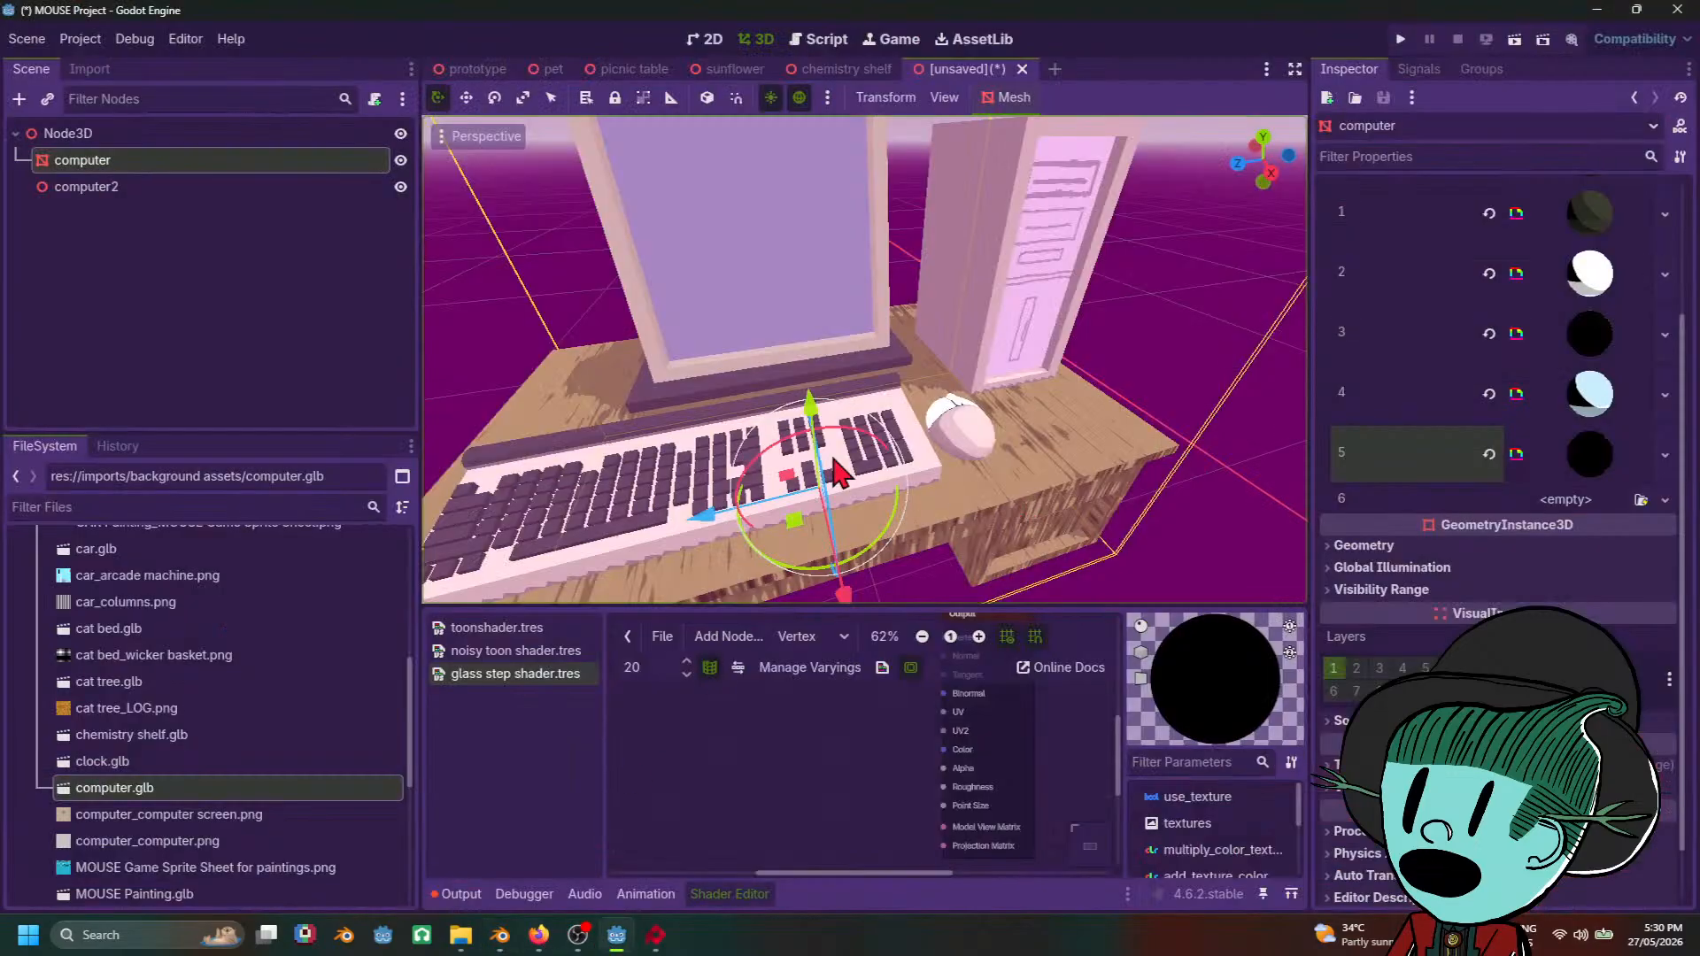
pyautogui.scroll(-3, 835, 457)
pyautogui.moveTo(868, 445); pyautogui.dragTo(837, 204, button='middle')
pyautogui.scroll(-10, 994, 331)
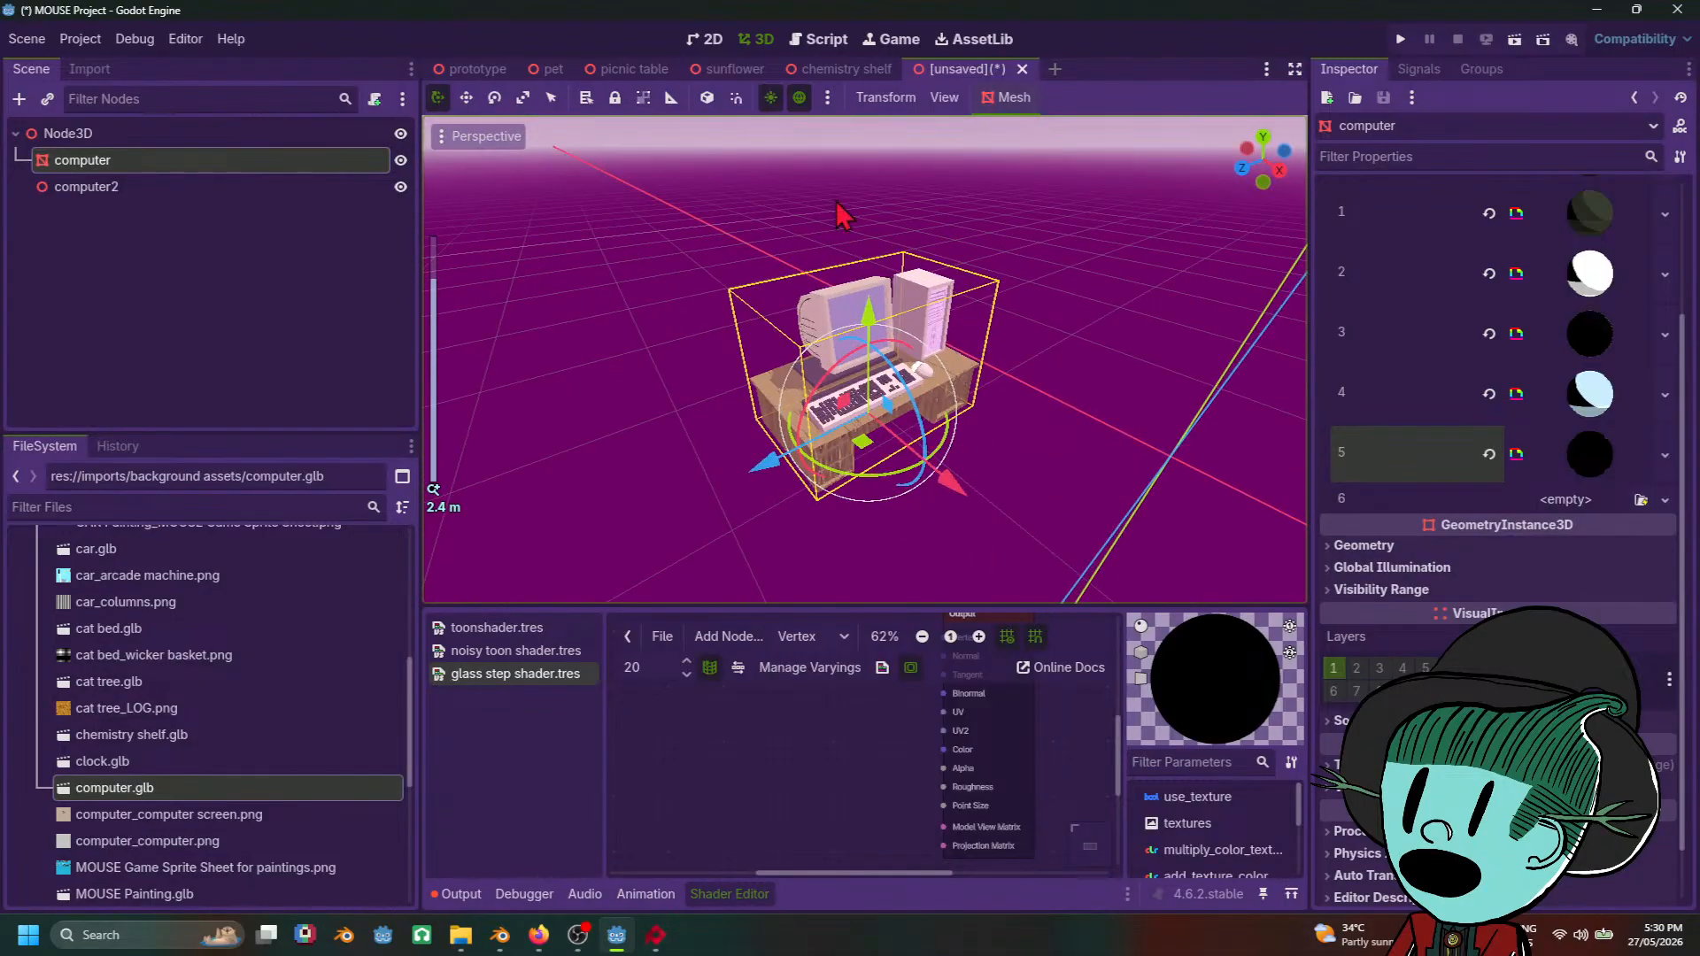
pyautogui.moveTo(951, 321); pyautogui.dragTo(956, 246, button='middle')
pyautogui.scroll(4, 956, 246)
pyautogui.scroll(4, 1103, 292)
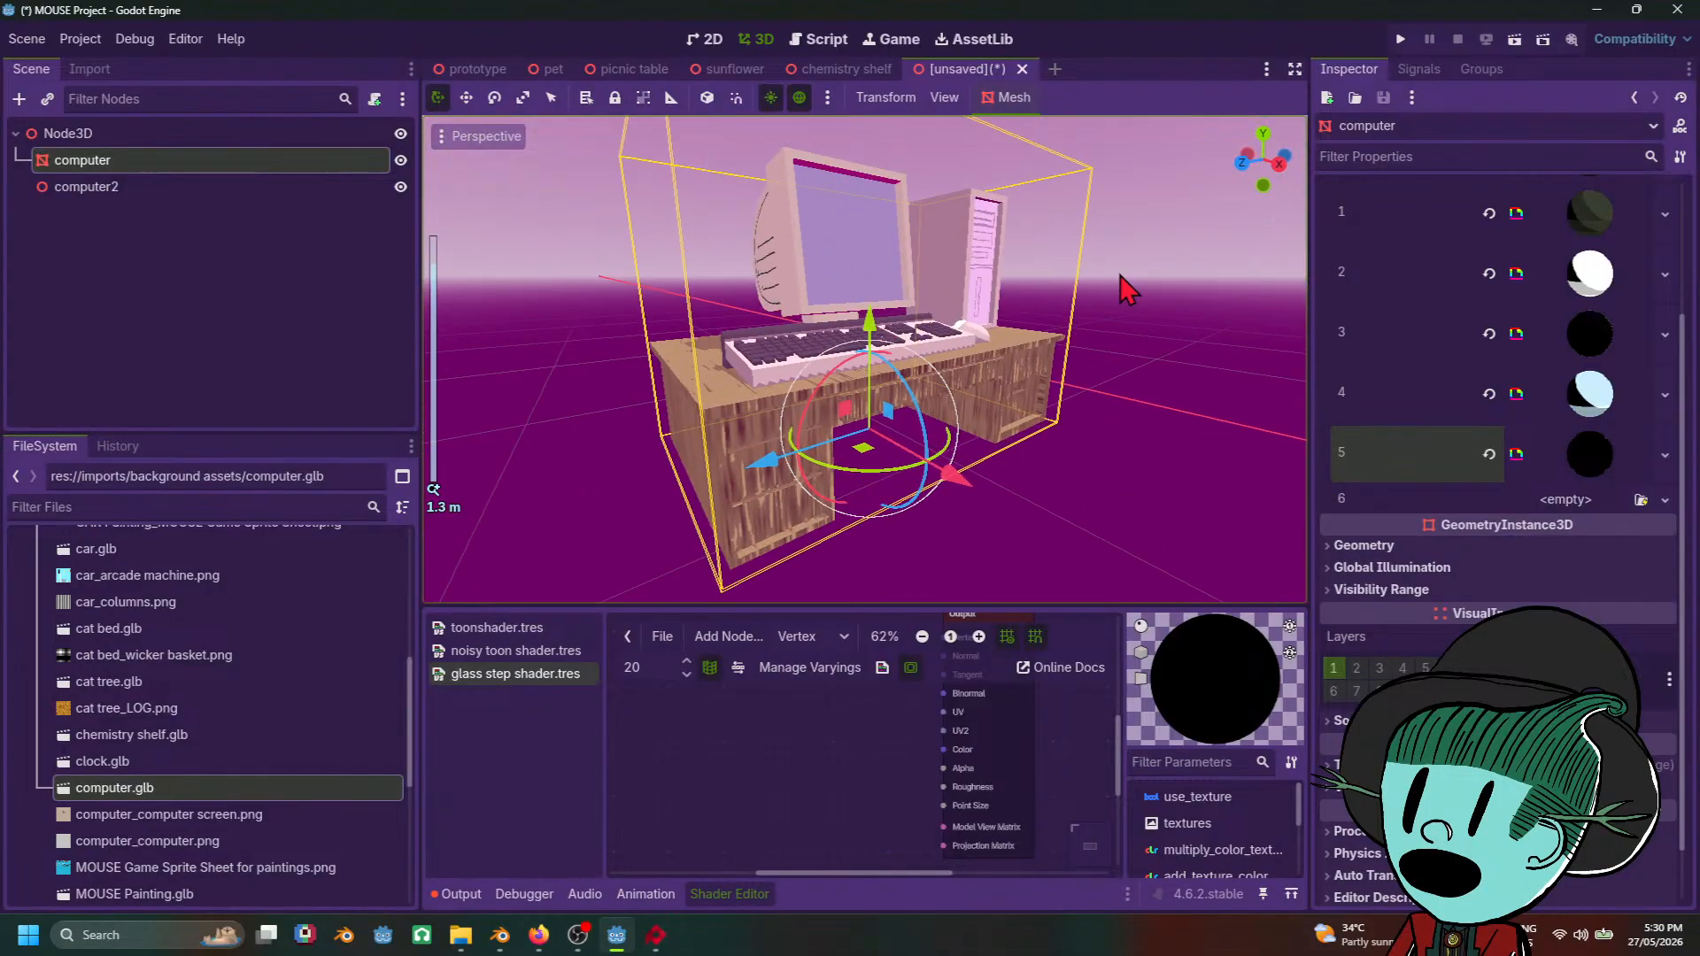
pyautogui.scroll(5, 1124, 288)
pyautogui.moveTo(1125, 288); pyautogui.dragTo(1123, 257, button='middle')
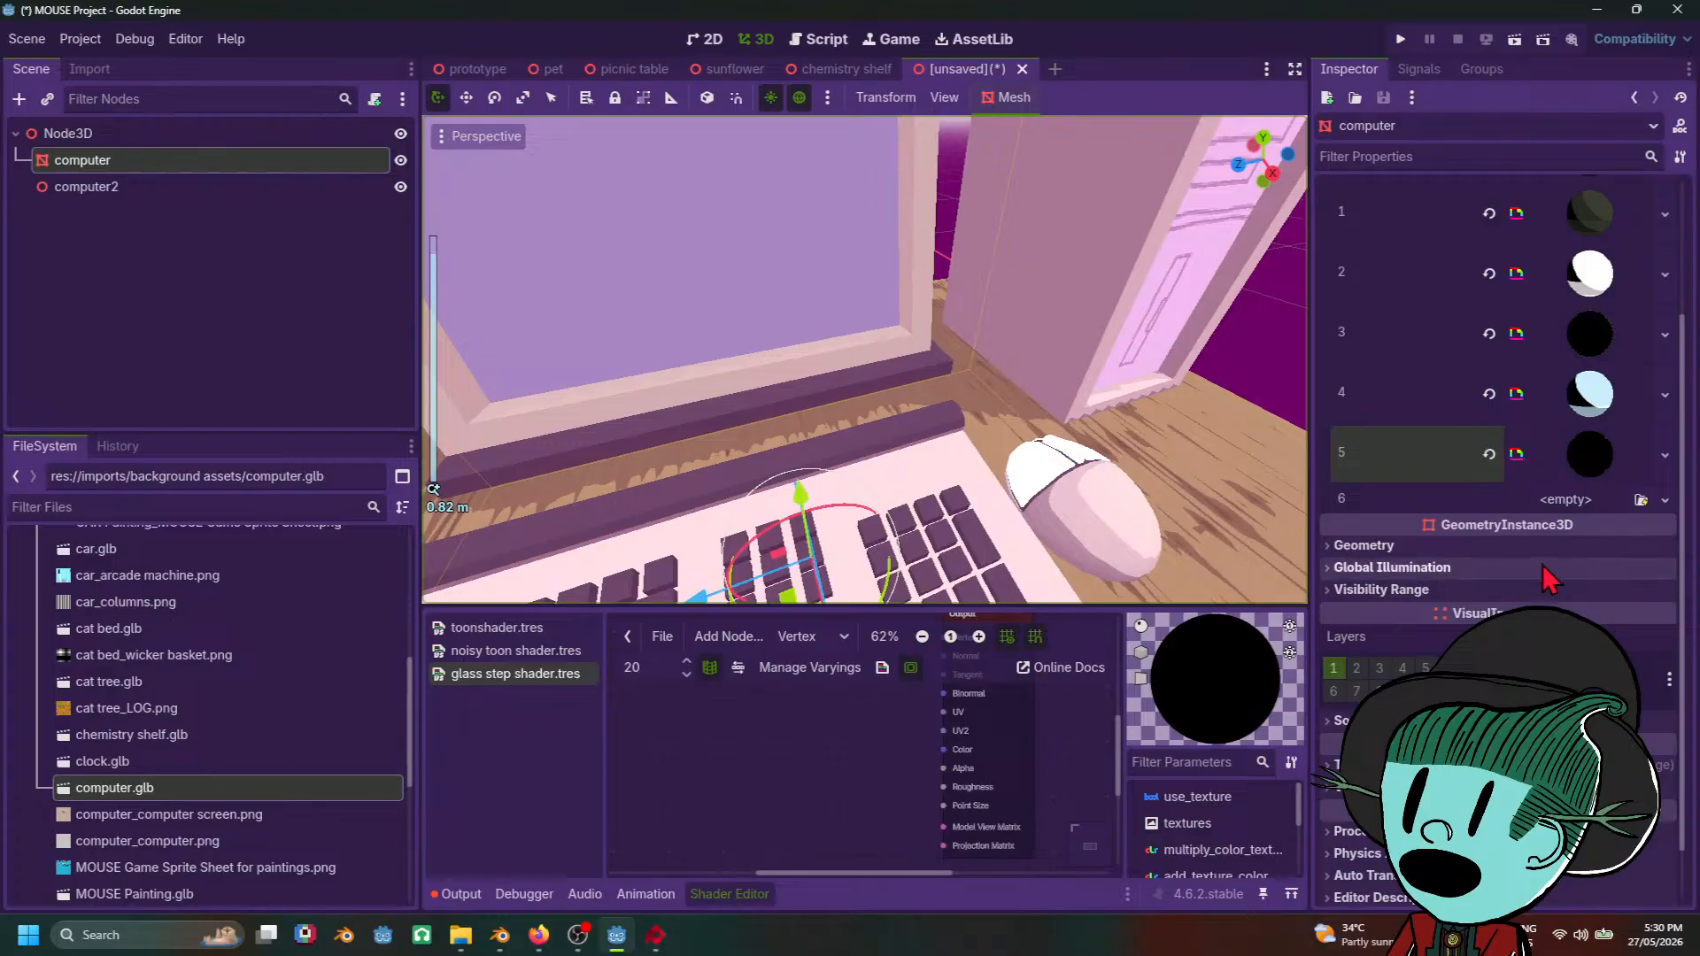
# Step: Add a new ShaderMaterial to surface material override 6 of the computer mesh
pyautogui.click(1585, 501)
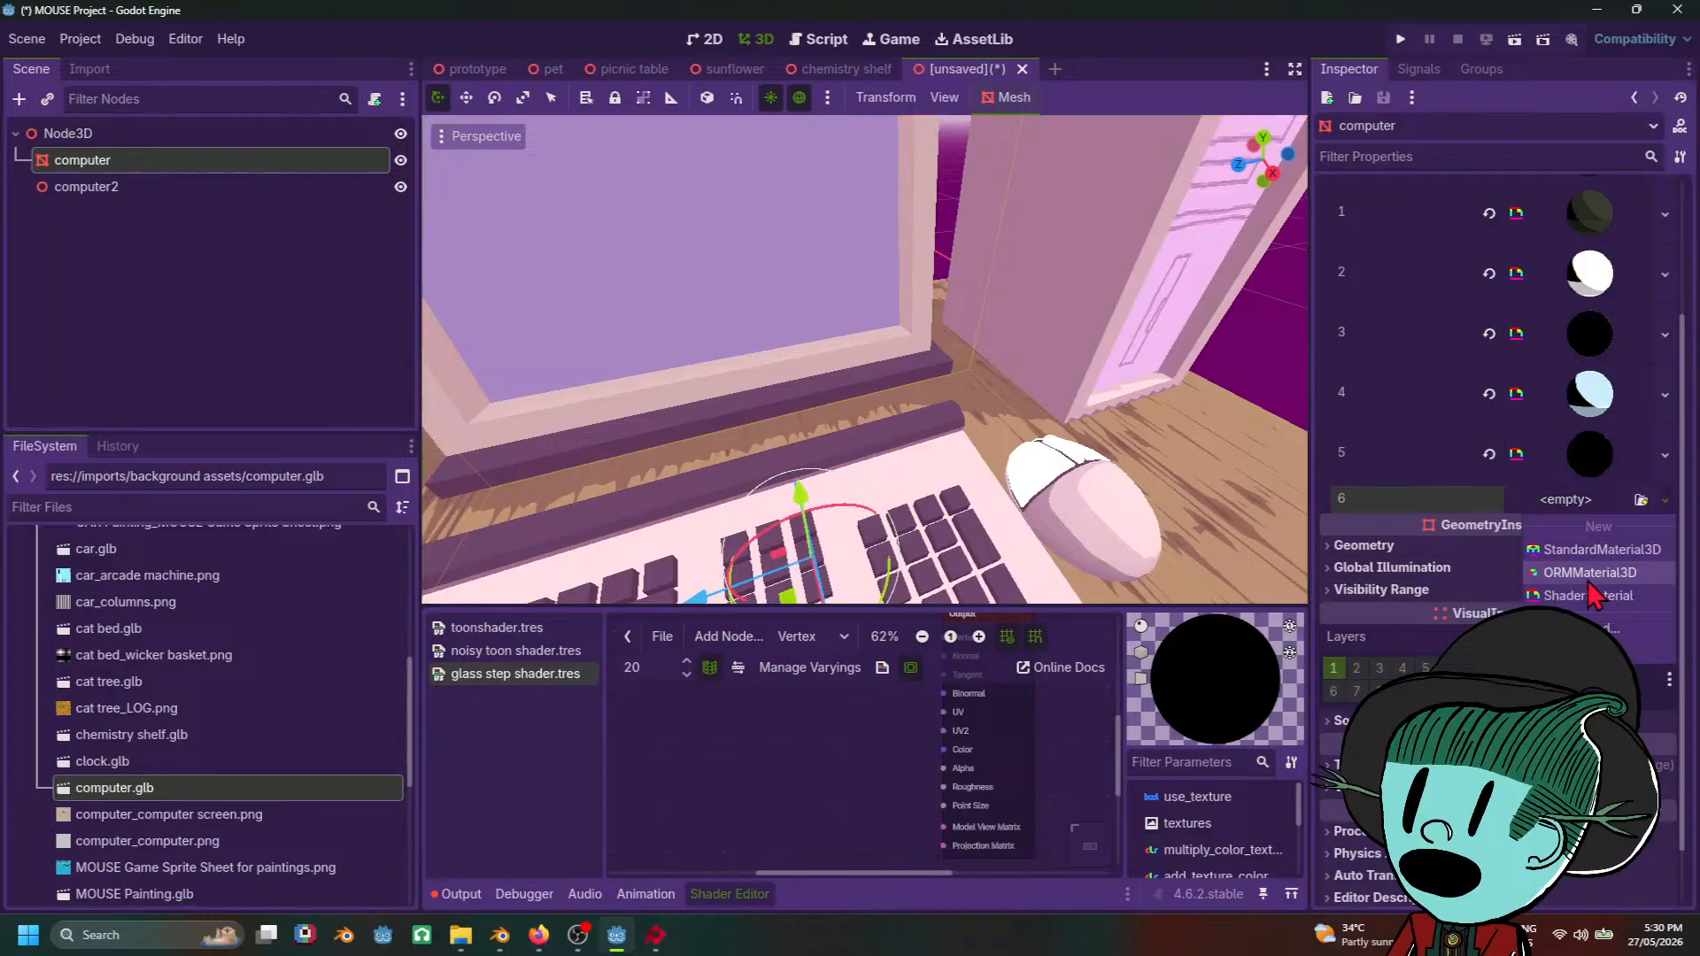
pyautogui.click(1597, 595)
pyautogui.keyDown('shift'); pyautogui.moveTo(1063, 471); pyautogui.dragTo(629, 819, button='middle'); pyautogui.keyUp('shift')
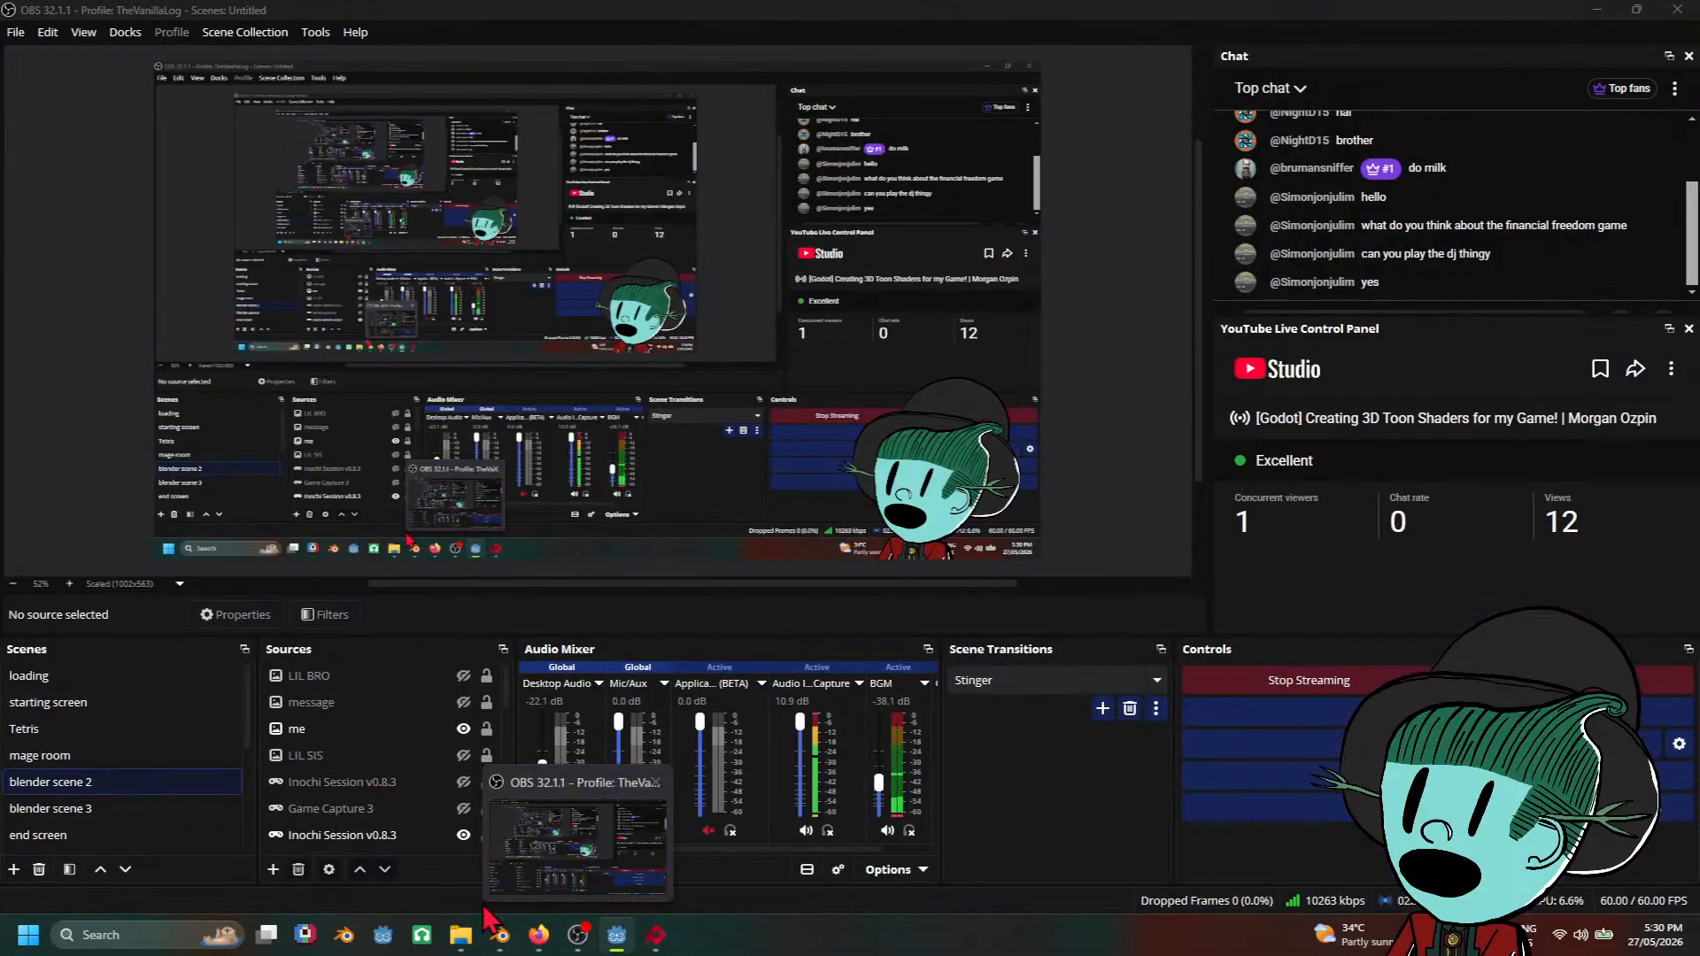
# Step: Load glass step shader.tres as the shader of surface material 6 on the computer mesh
pyautogui.moveTo(501, 940)
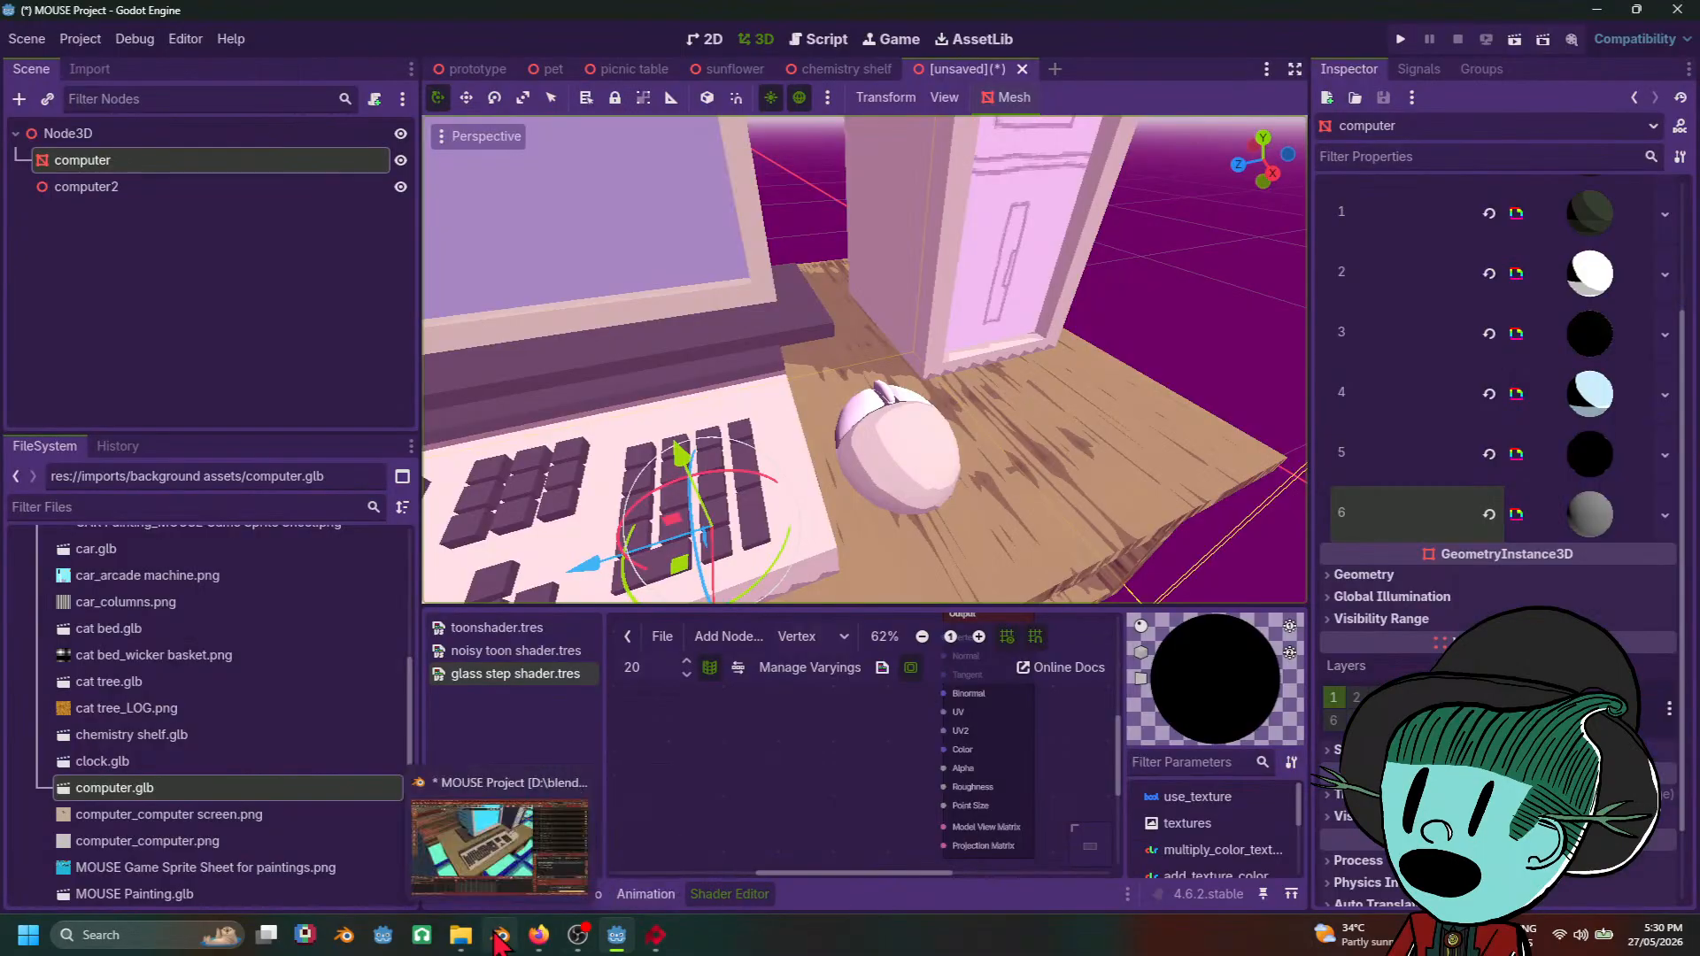
pyautogui.moveTo(509, 854)
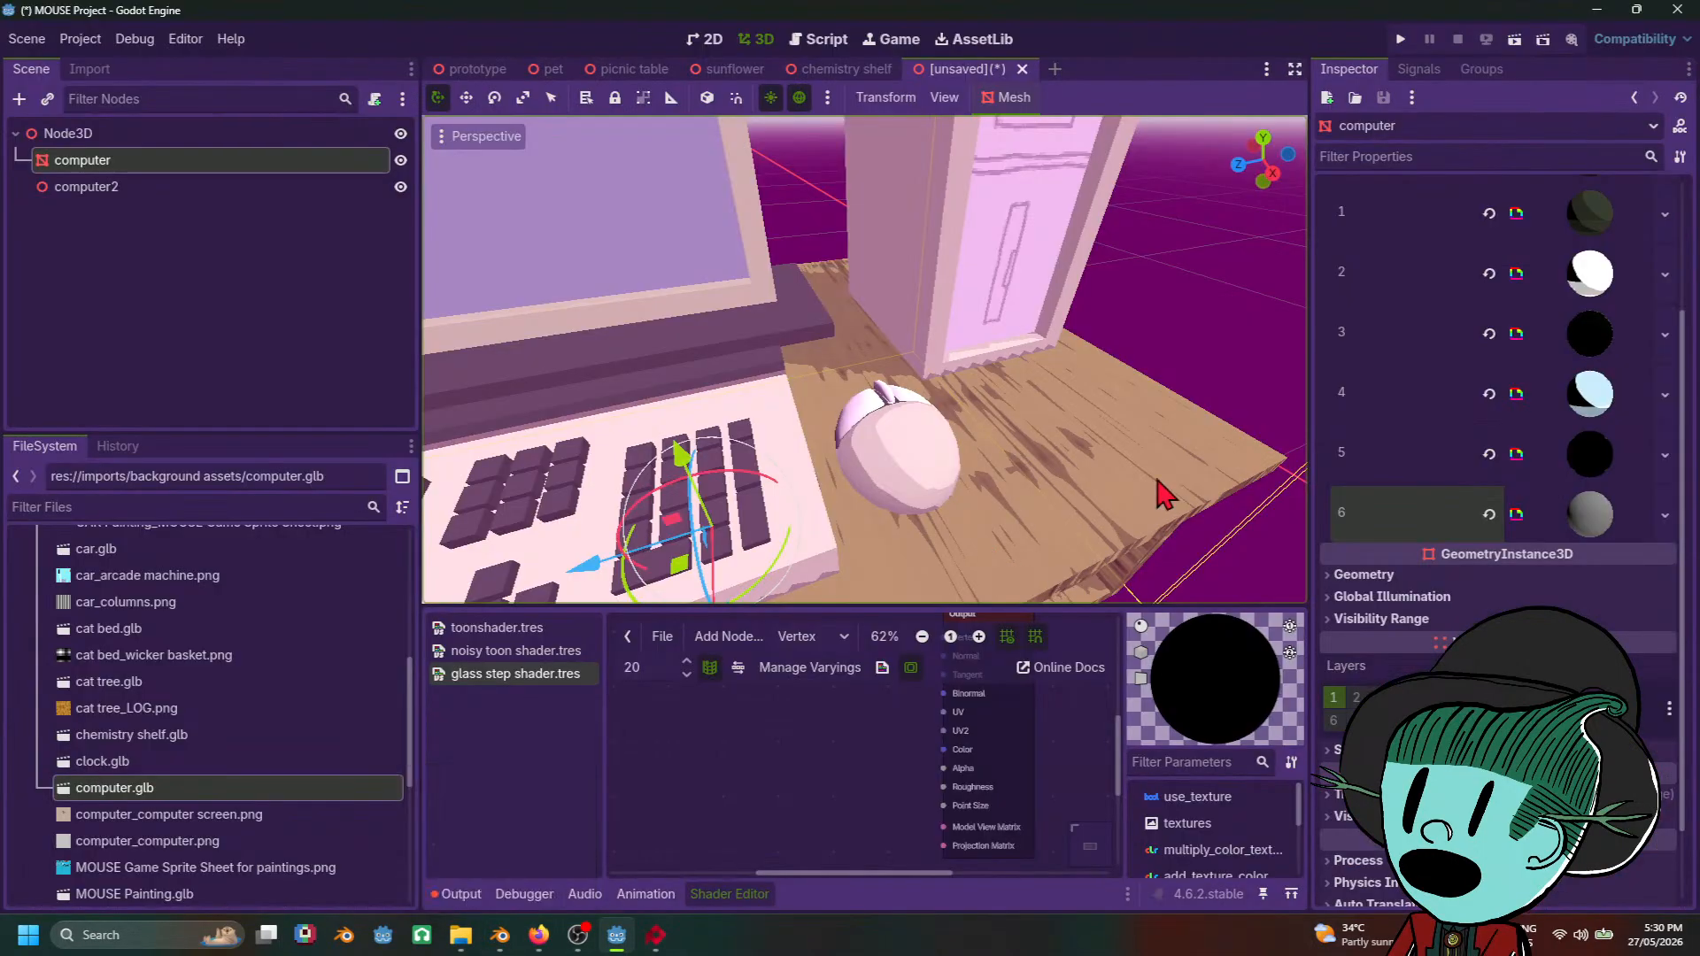
pyautogui.click(1565, 526)
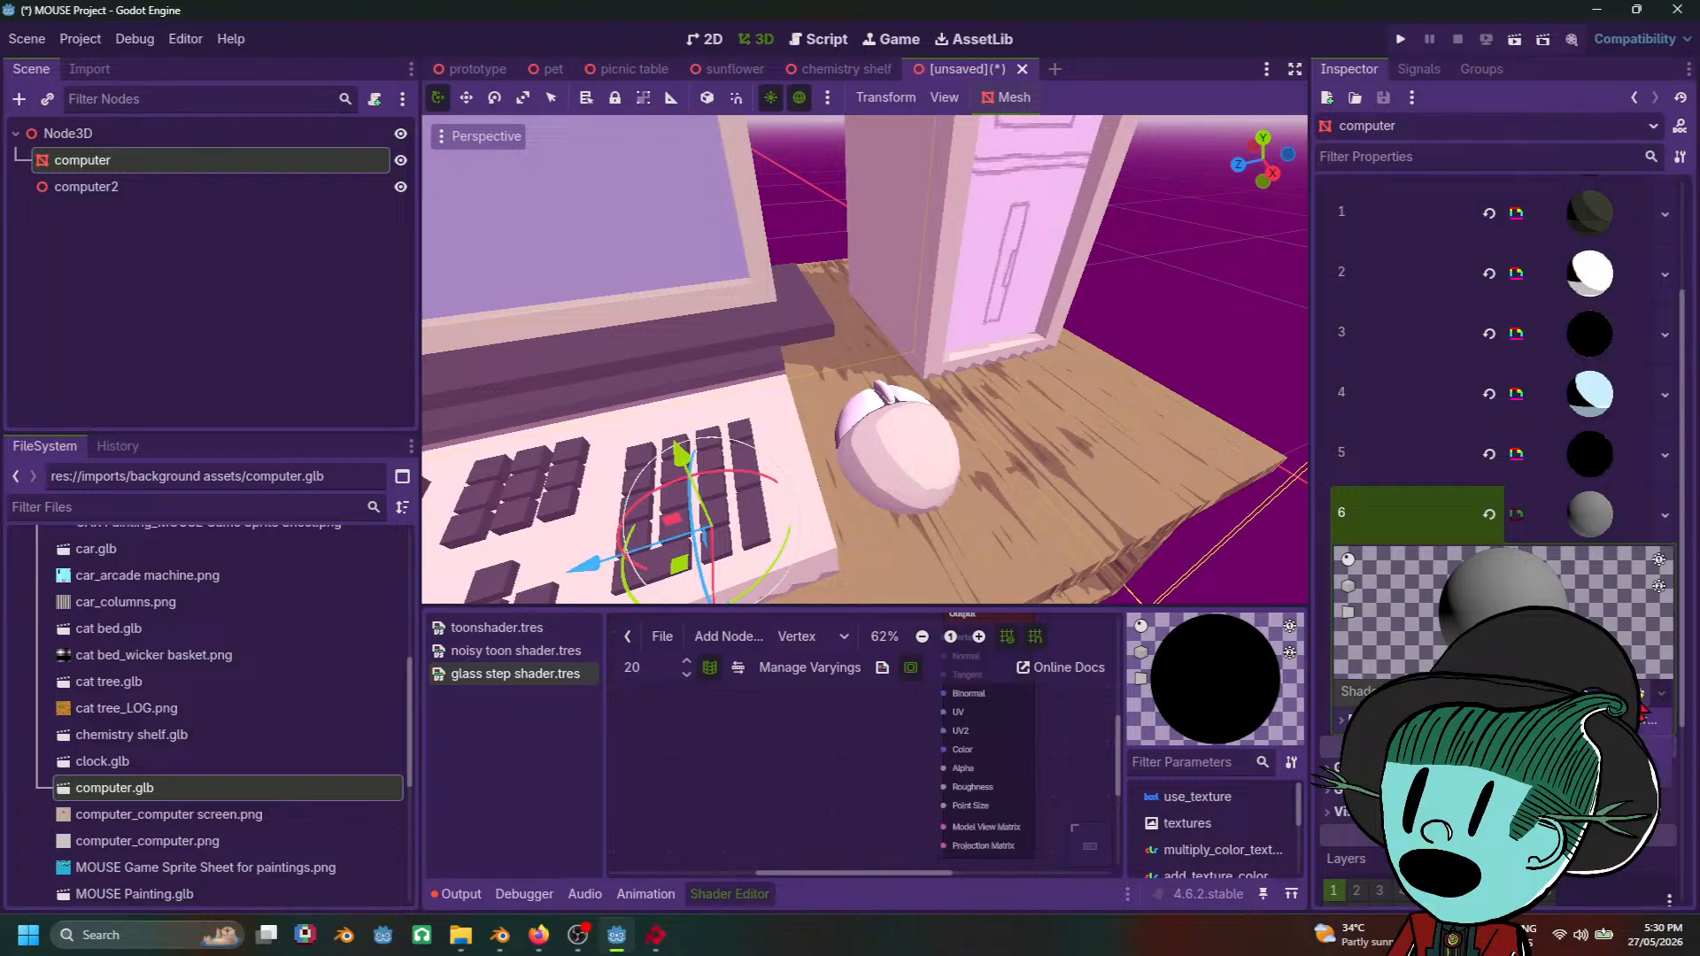
pyautogui.click(1652, 709)
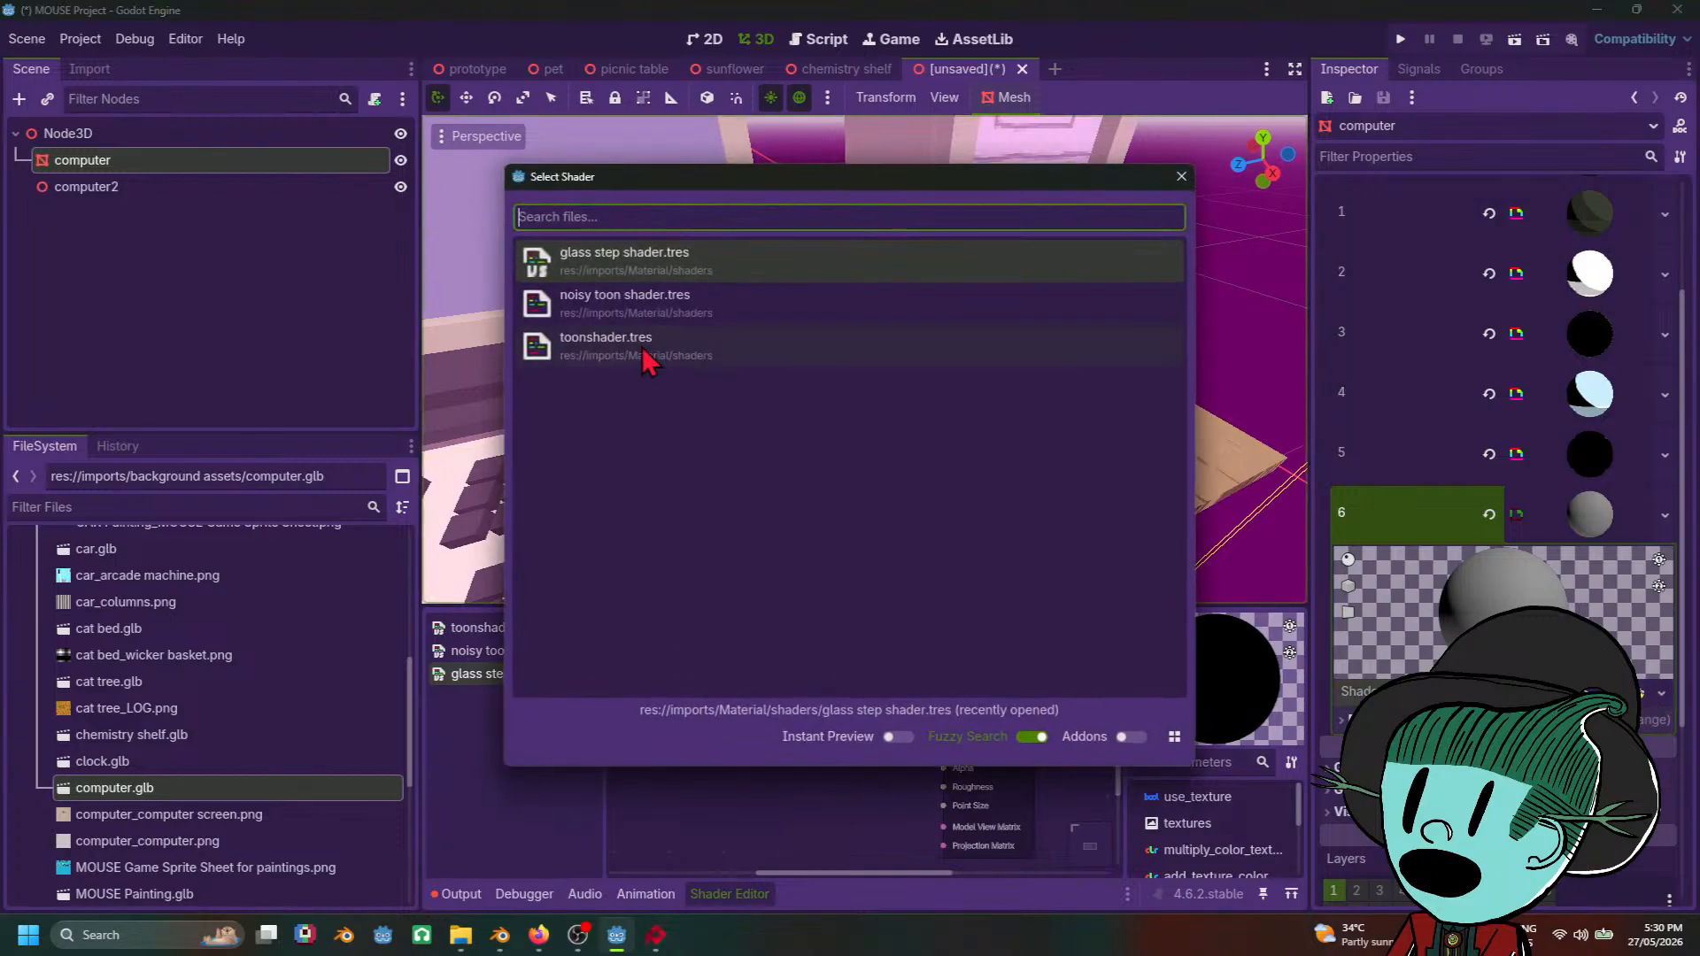
pyautogui.doubleClick(735, 268)
pyautogui.moveTo(1071, 432); pyautogui.dragTo(1098, 481, button='middle')
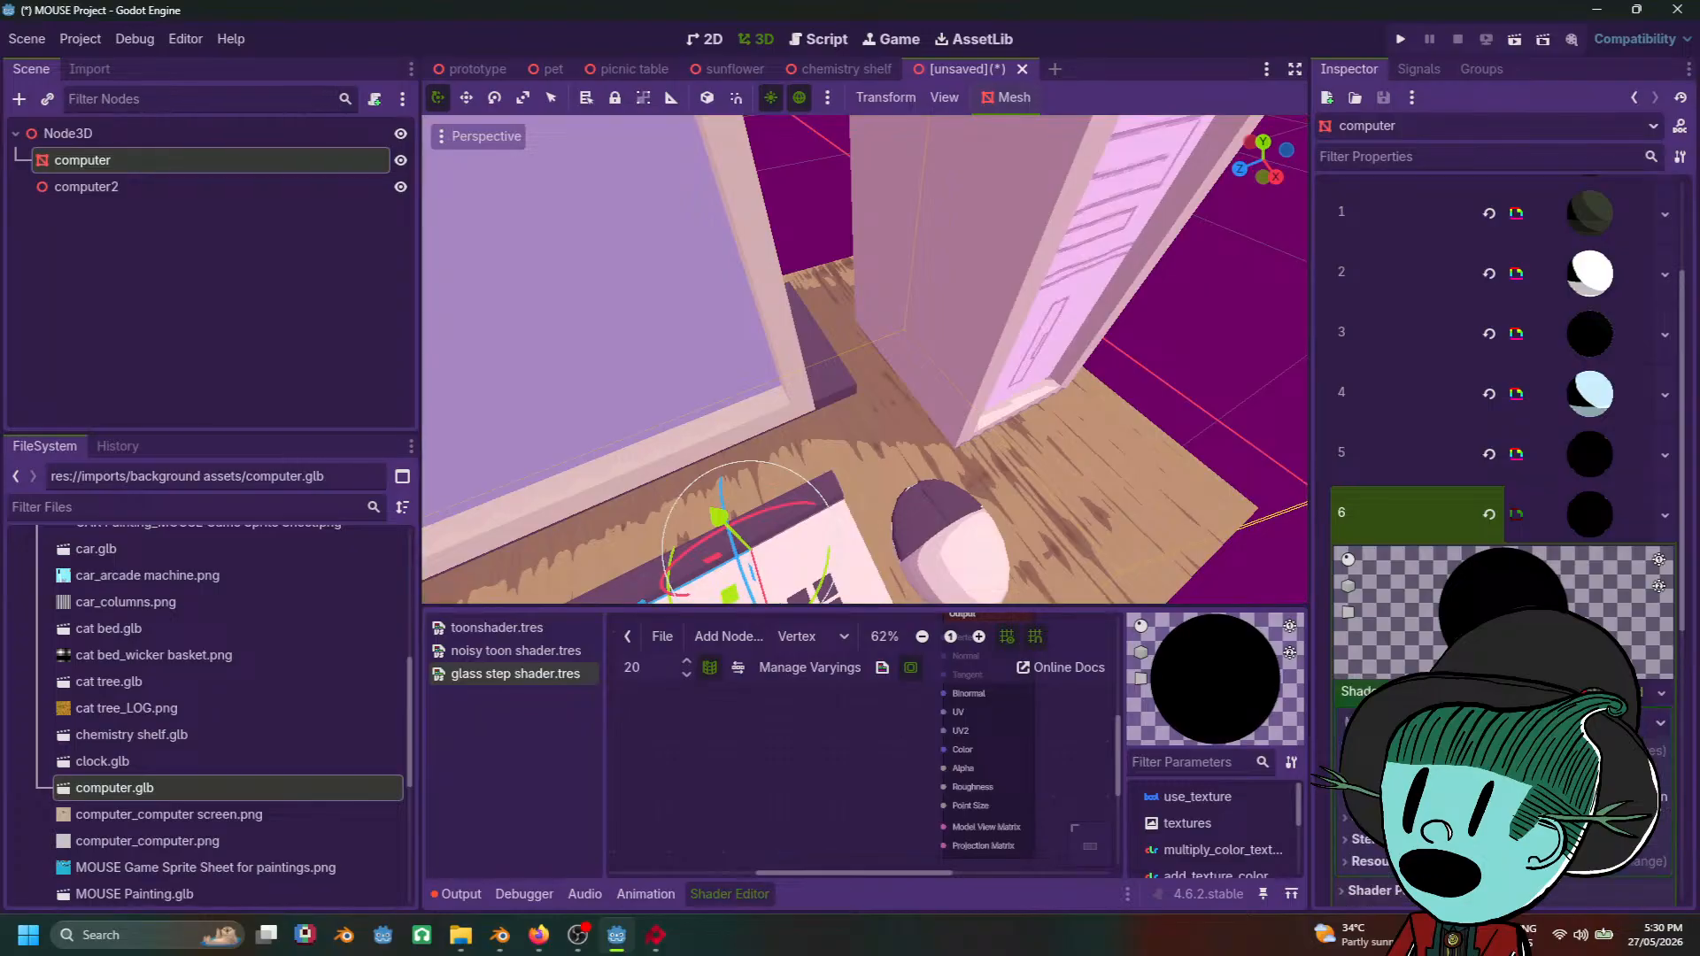
# Step: Set surface material 6's main color to light gray d2d2d2 in its shader parameters
pyautogui.click(1581, 692)
pyautogui.click(1581, 692)
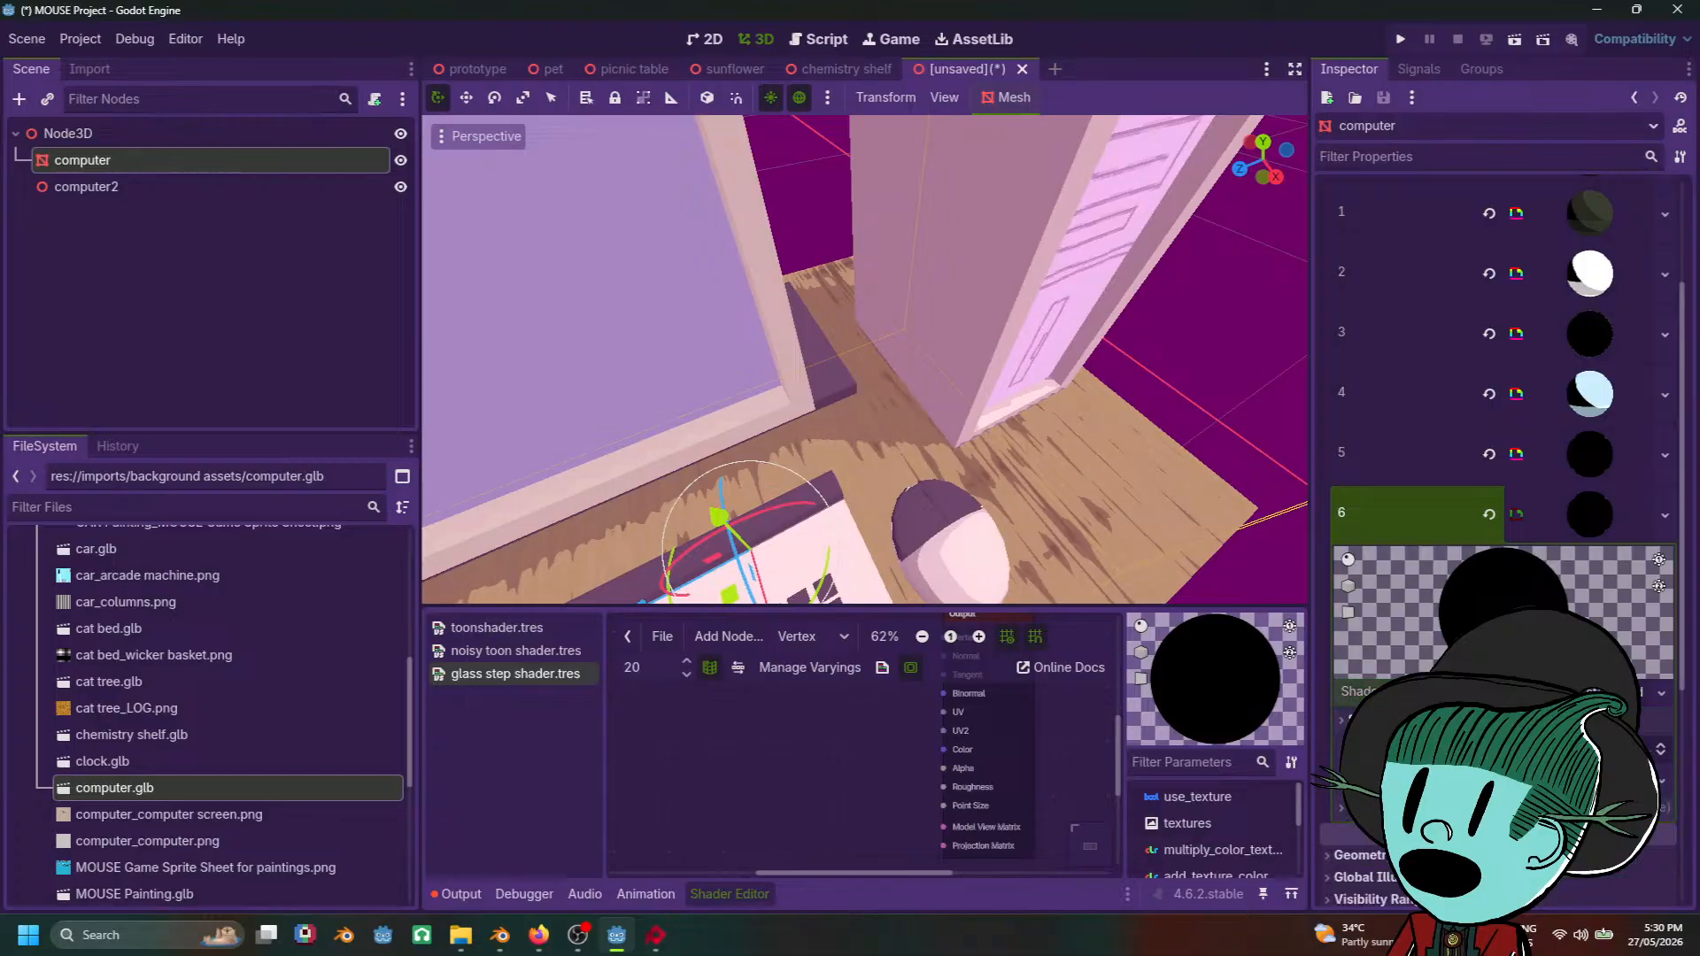
pyautogui.scroll(-2, 1470, 673)
pyautogui.click(1436, 546)
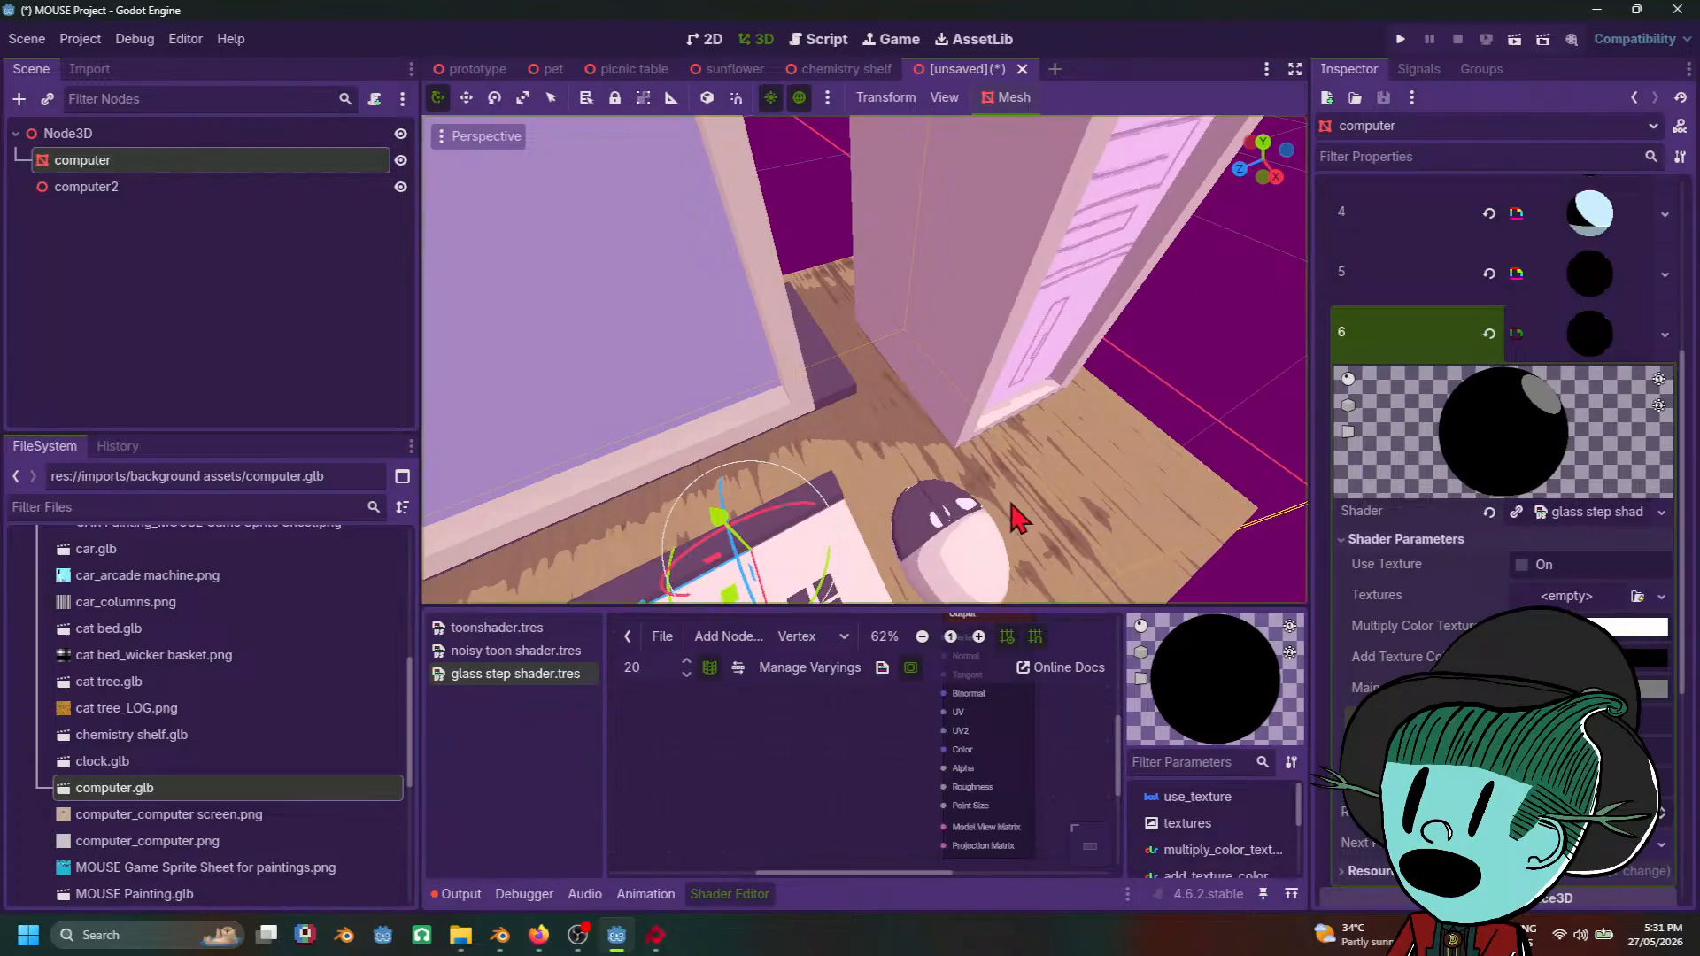
pyautogui.scroll(-10, 1016, 496)
pyautogui.moveTo(1017, 486); pyautogui.dragTo(998, 460, button='middle')
pyautogui.scroll(9, 998, 459)
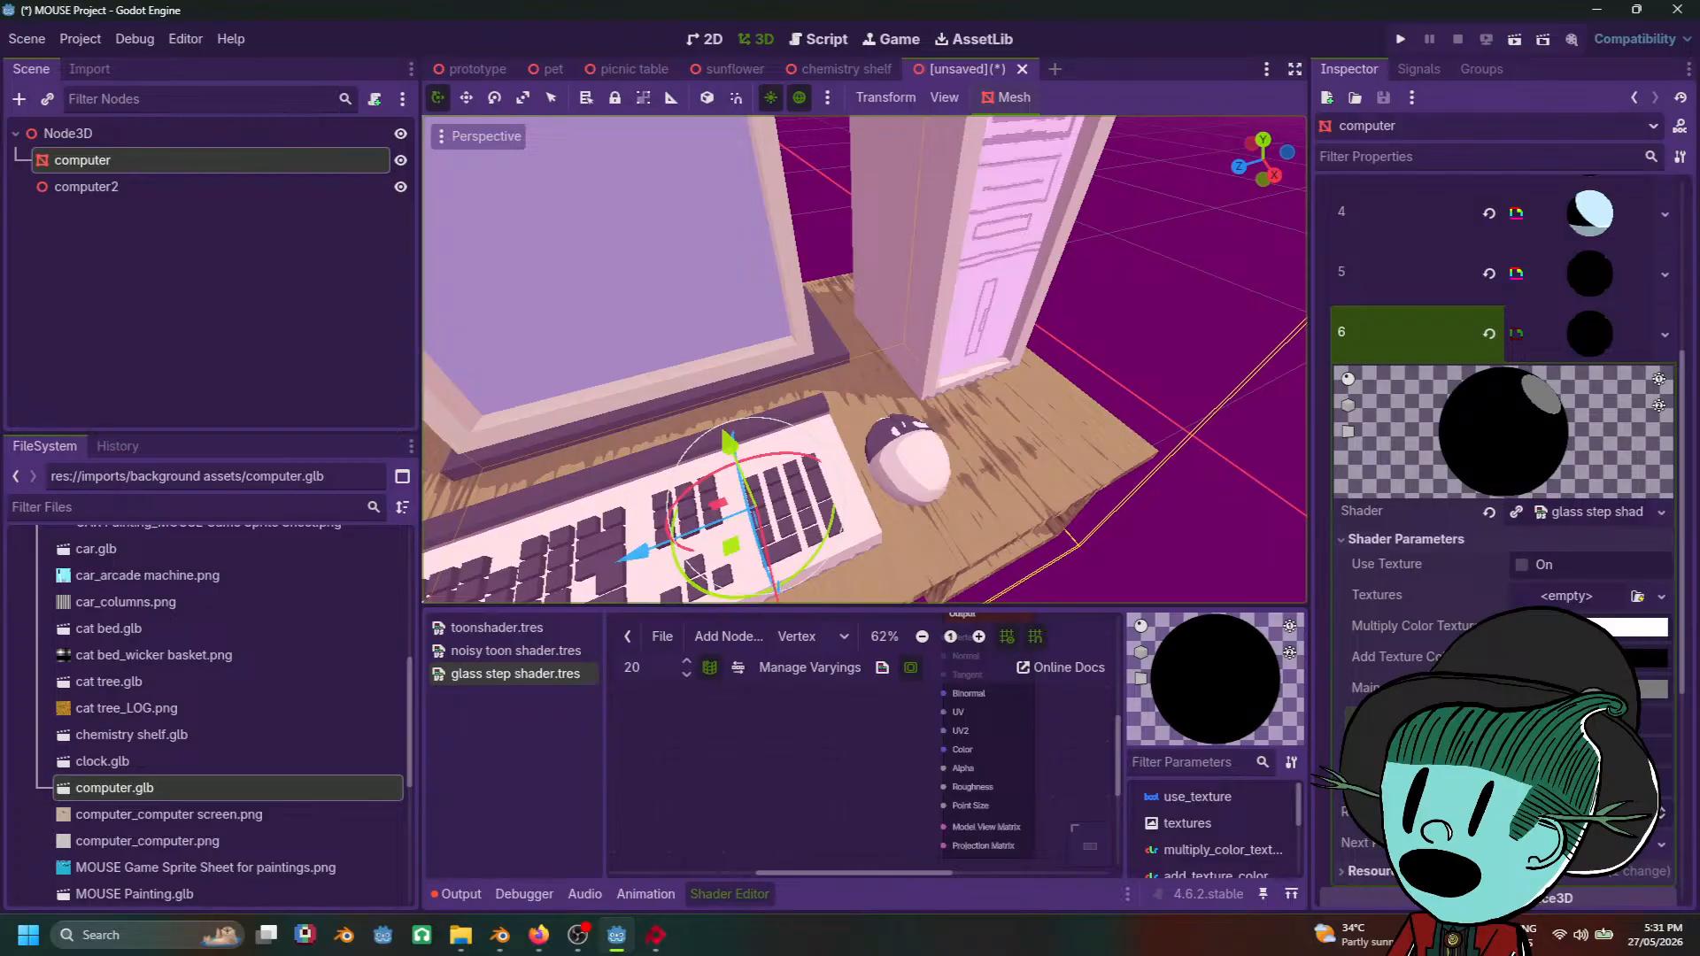
pyautogui.click(1593, 689)
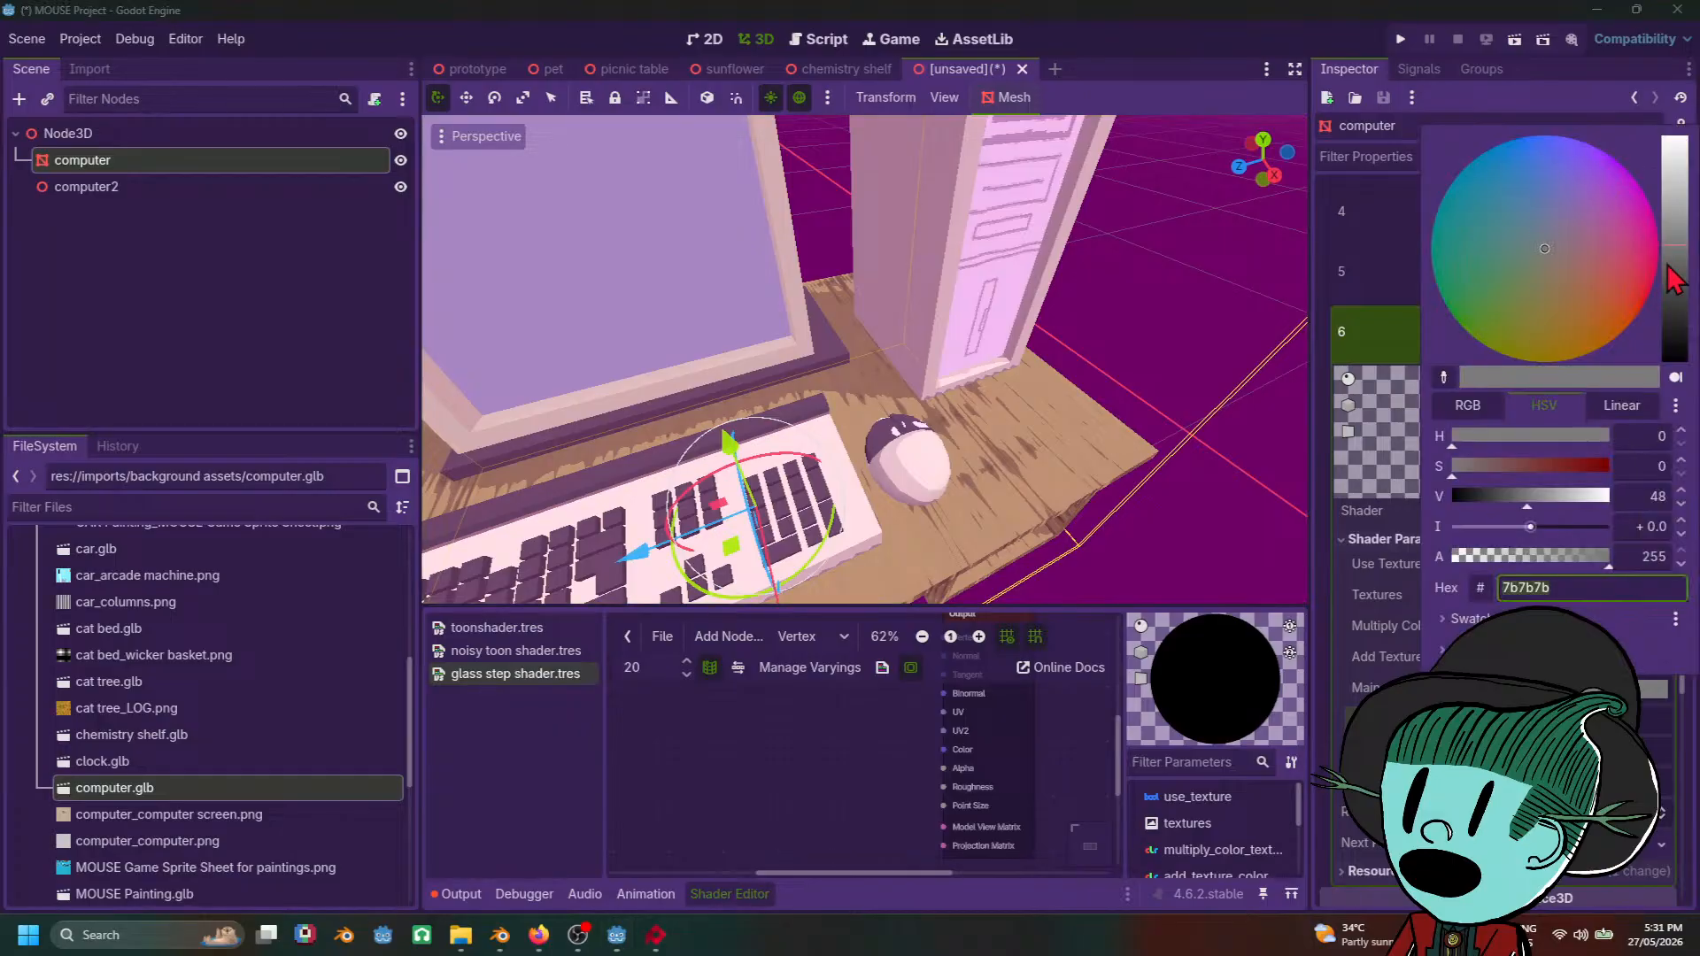
pyautogui.moveTo(1671, 232); pyautogui.dragTo(1672, 175)
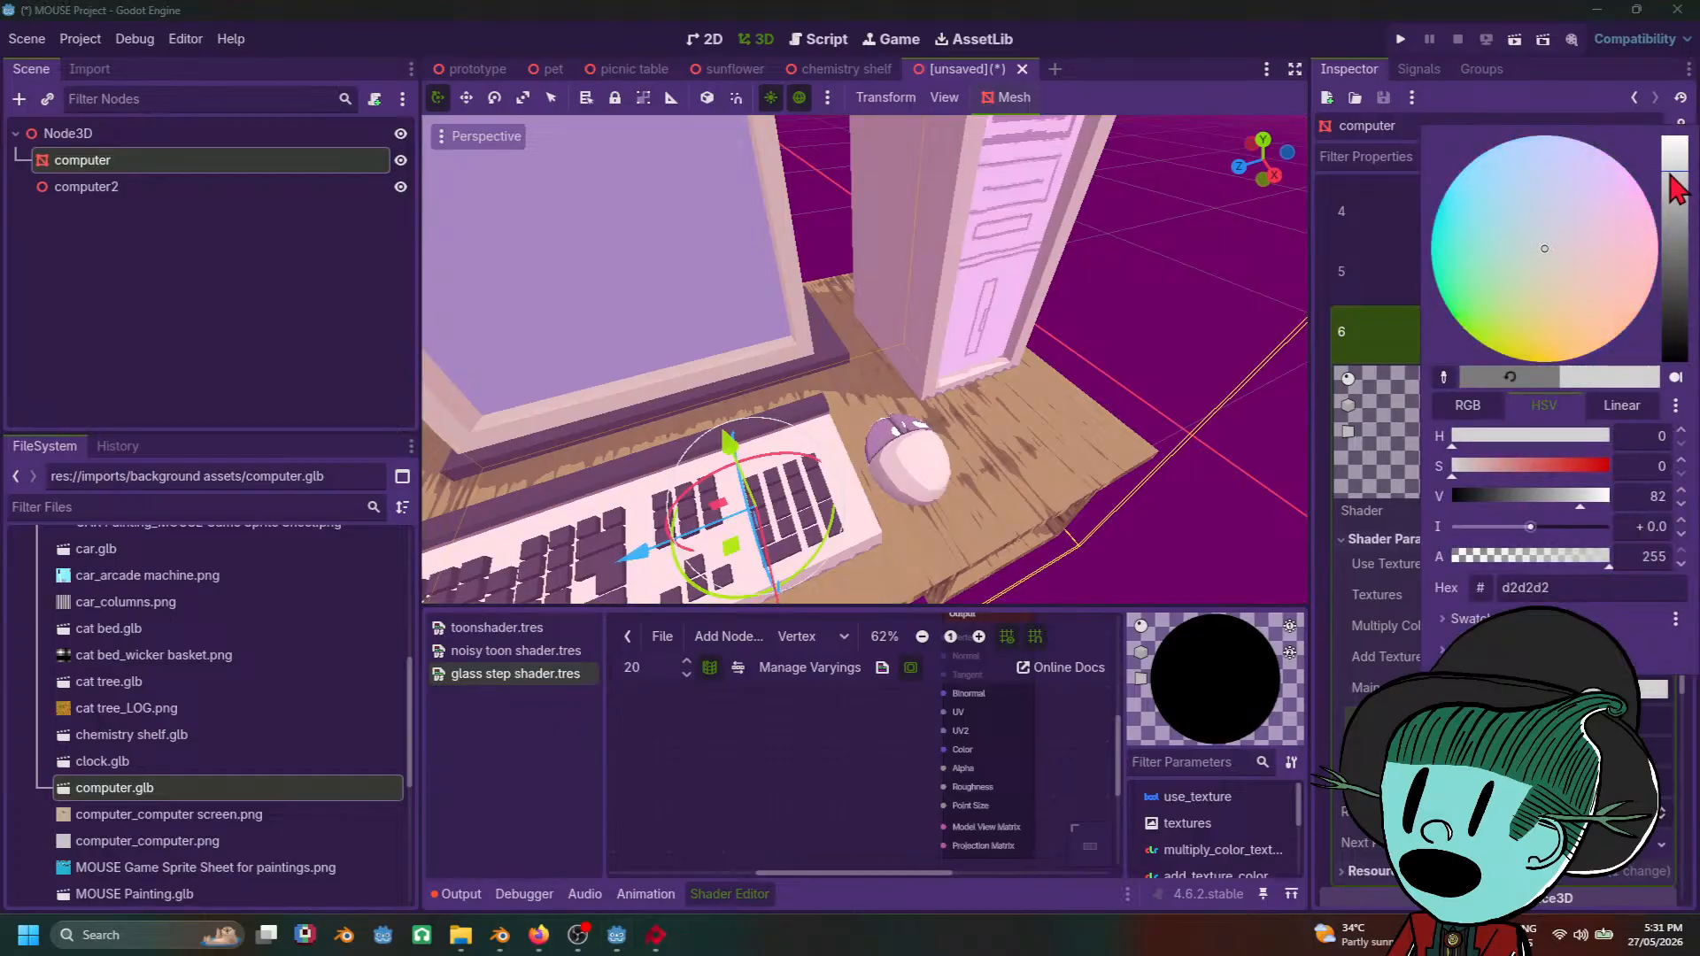
pyautogui.click(995, 487)
# Step: Save the new scene as computer.tscn in the background assets scenes folder
pyautogui.scroll(-12, 1033, 496)
pyautogui.click(1033, 496)
pyautogui.moveTo(1033, 496); pyautogui.dragTo(1150, 486, button='middle')
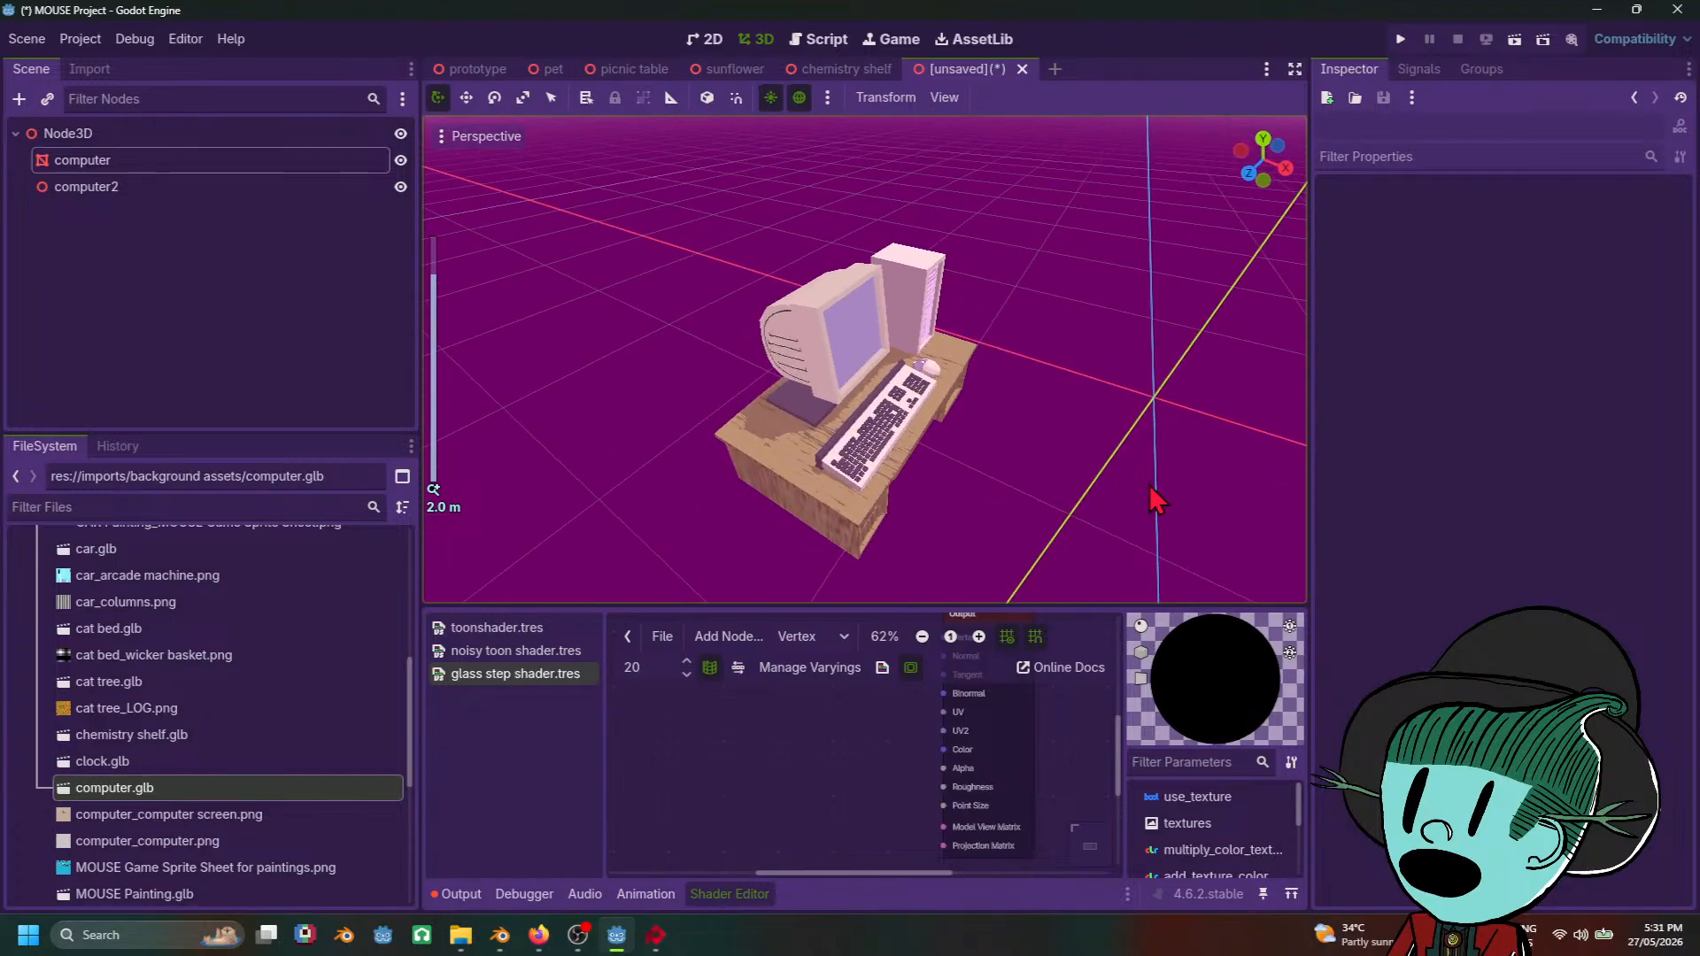
pyautogui.scroll(8, 1143, 469)
pyautogui.hotkey('ctrl', 's')
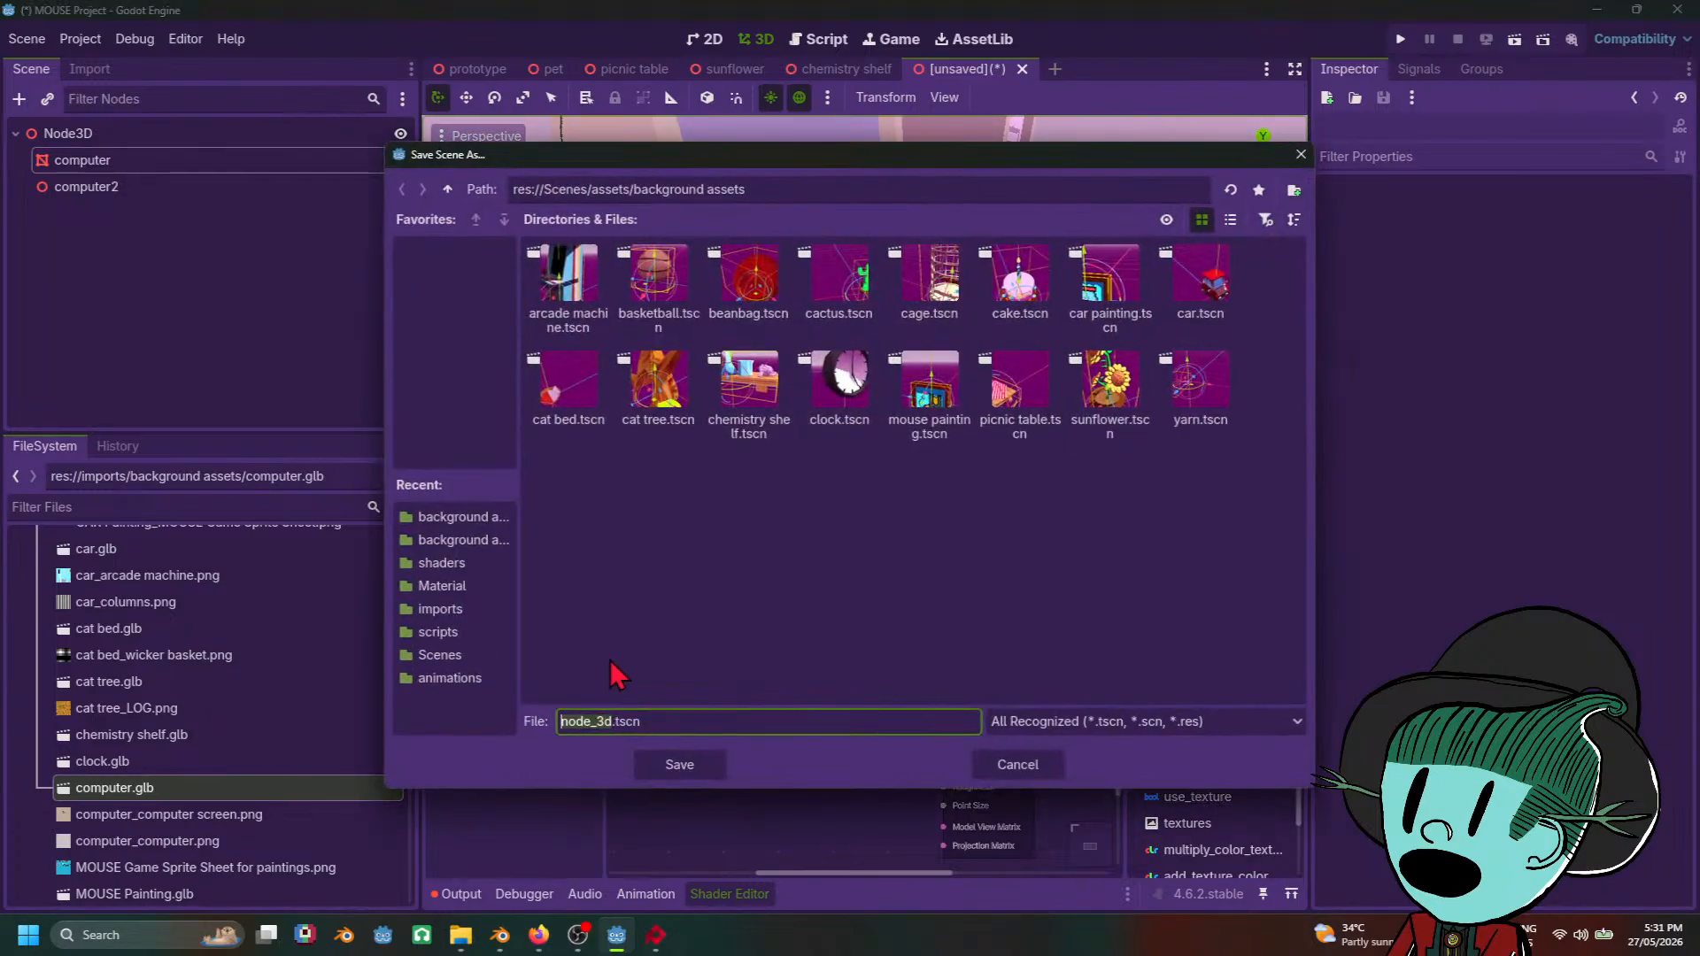
pyautogui.write('computer')
pyautogui.press('Return')
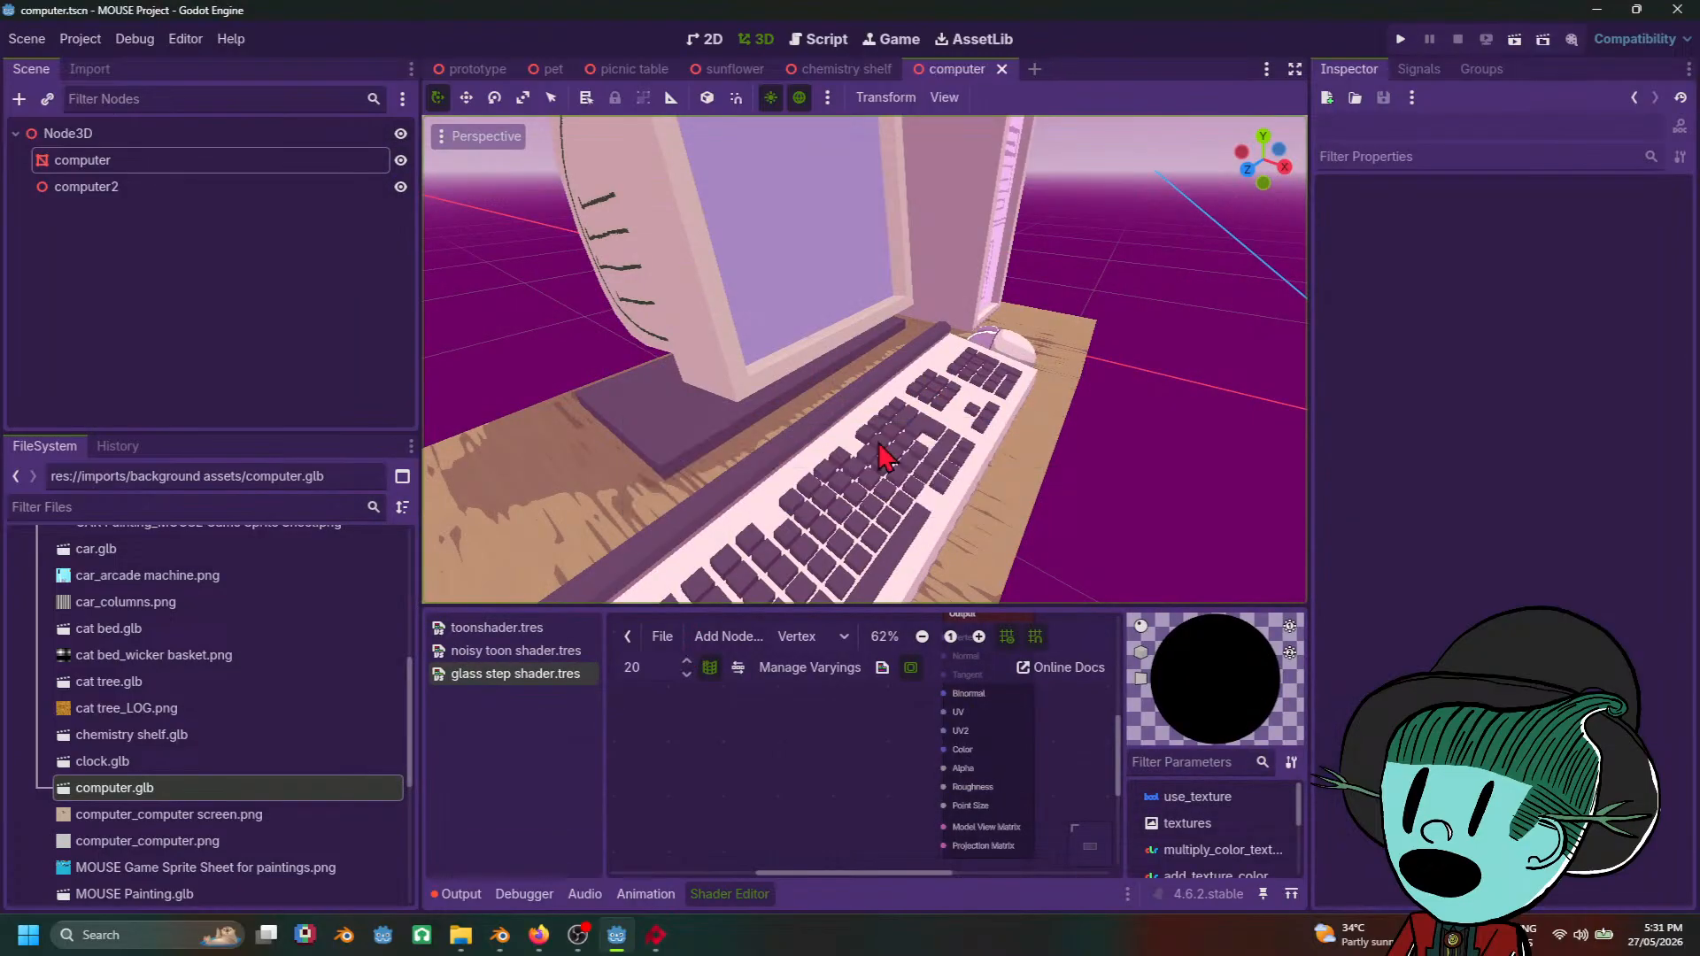
# Step: Delete the computer2 node from the scene tree and save the scene
pyautogui.scroll(-6, 974, 425)
pyautogui.moveTo(1039, 477); pyautogui.dragTo(881, 409, button='middle')
pyautogui.click(881, 409)
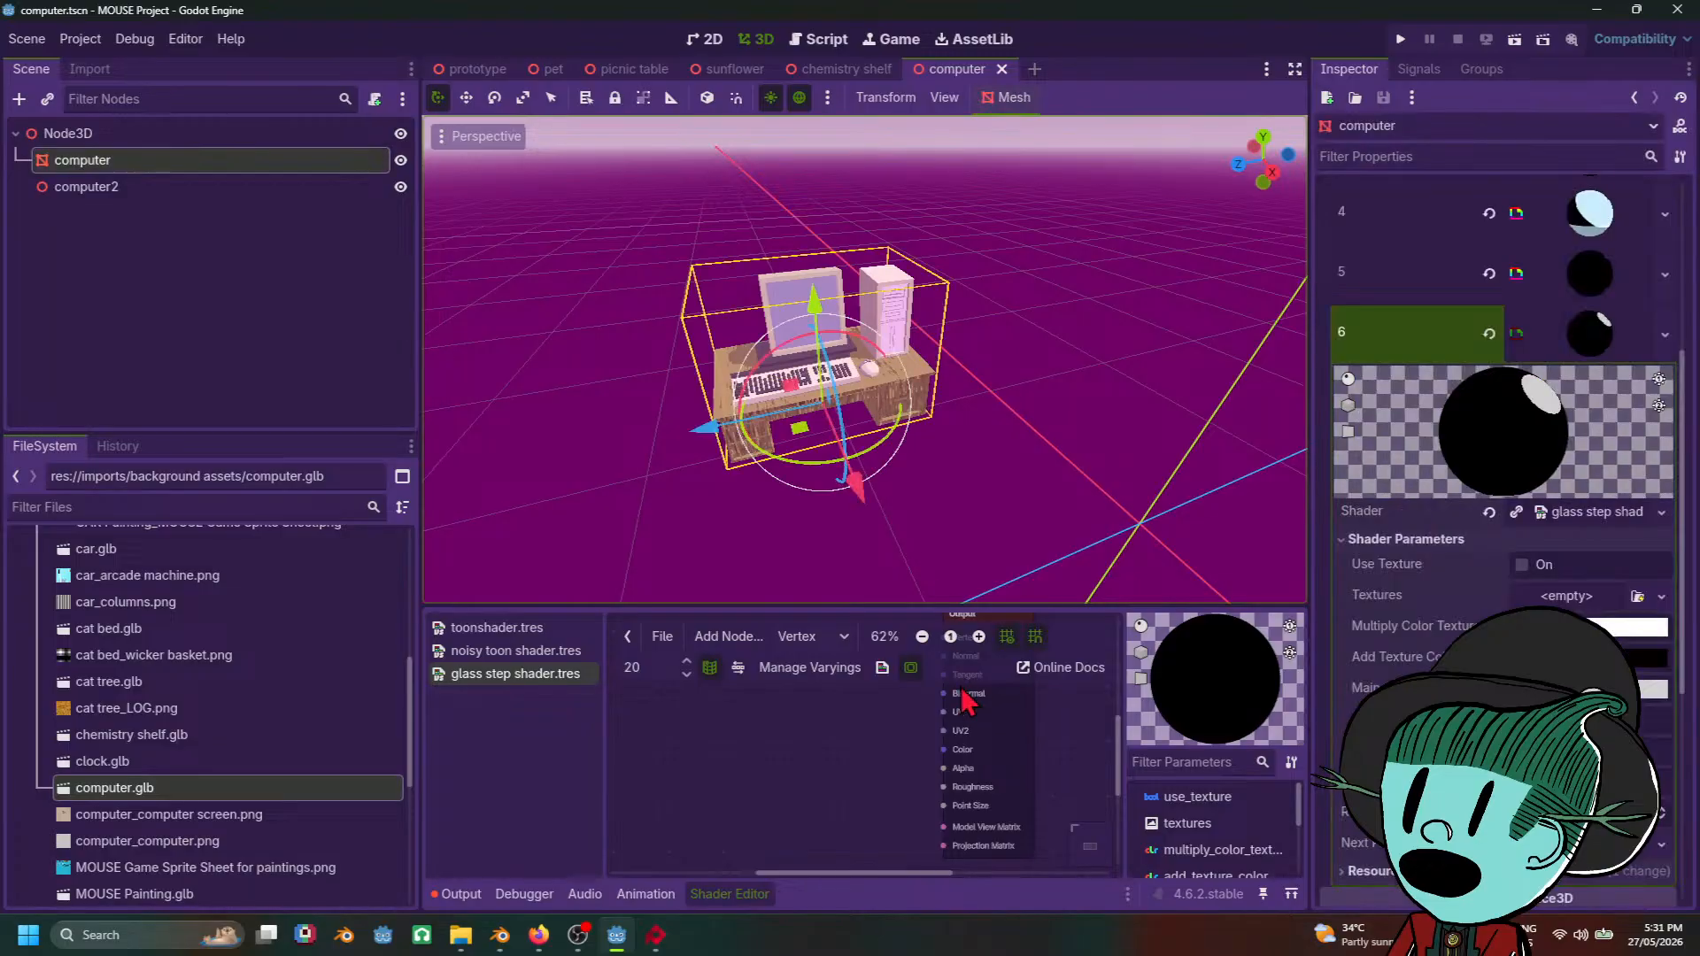
pyautogui.rightClick(188, 184)
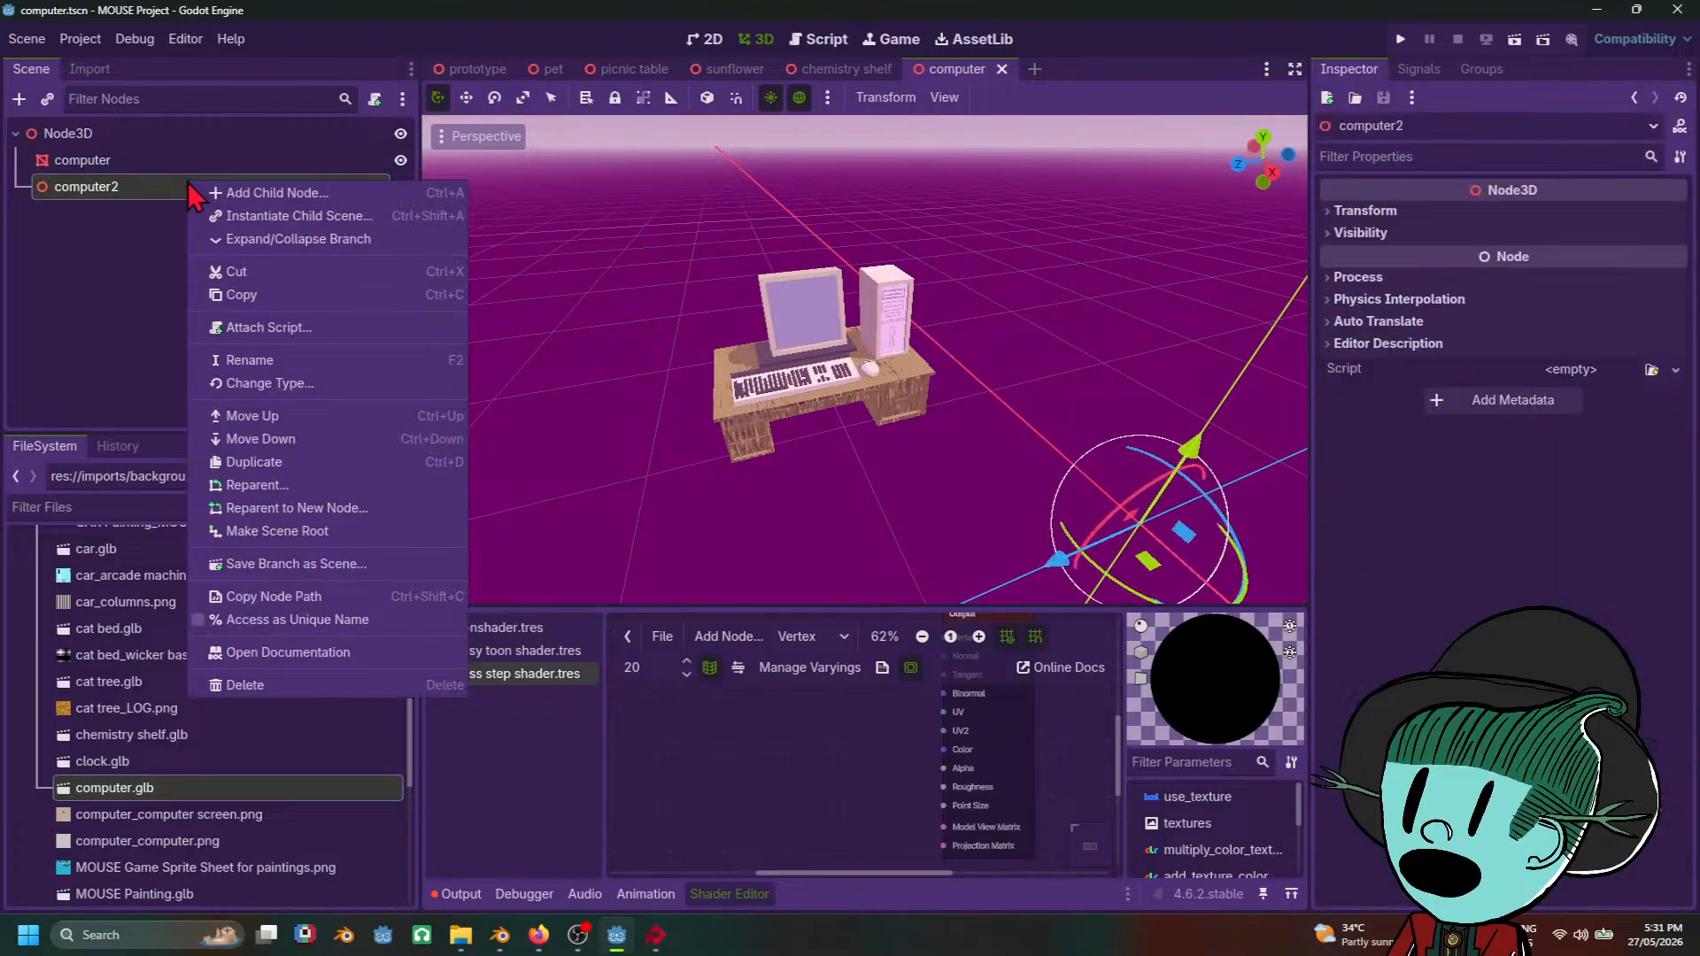
pyautogui.click(232, 685)
pyautogui.click(815, 499)
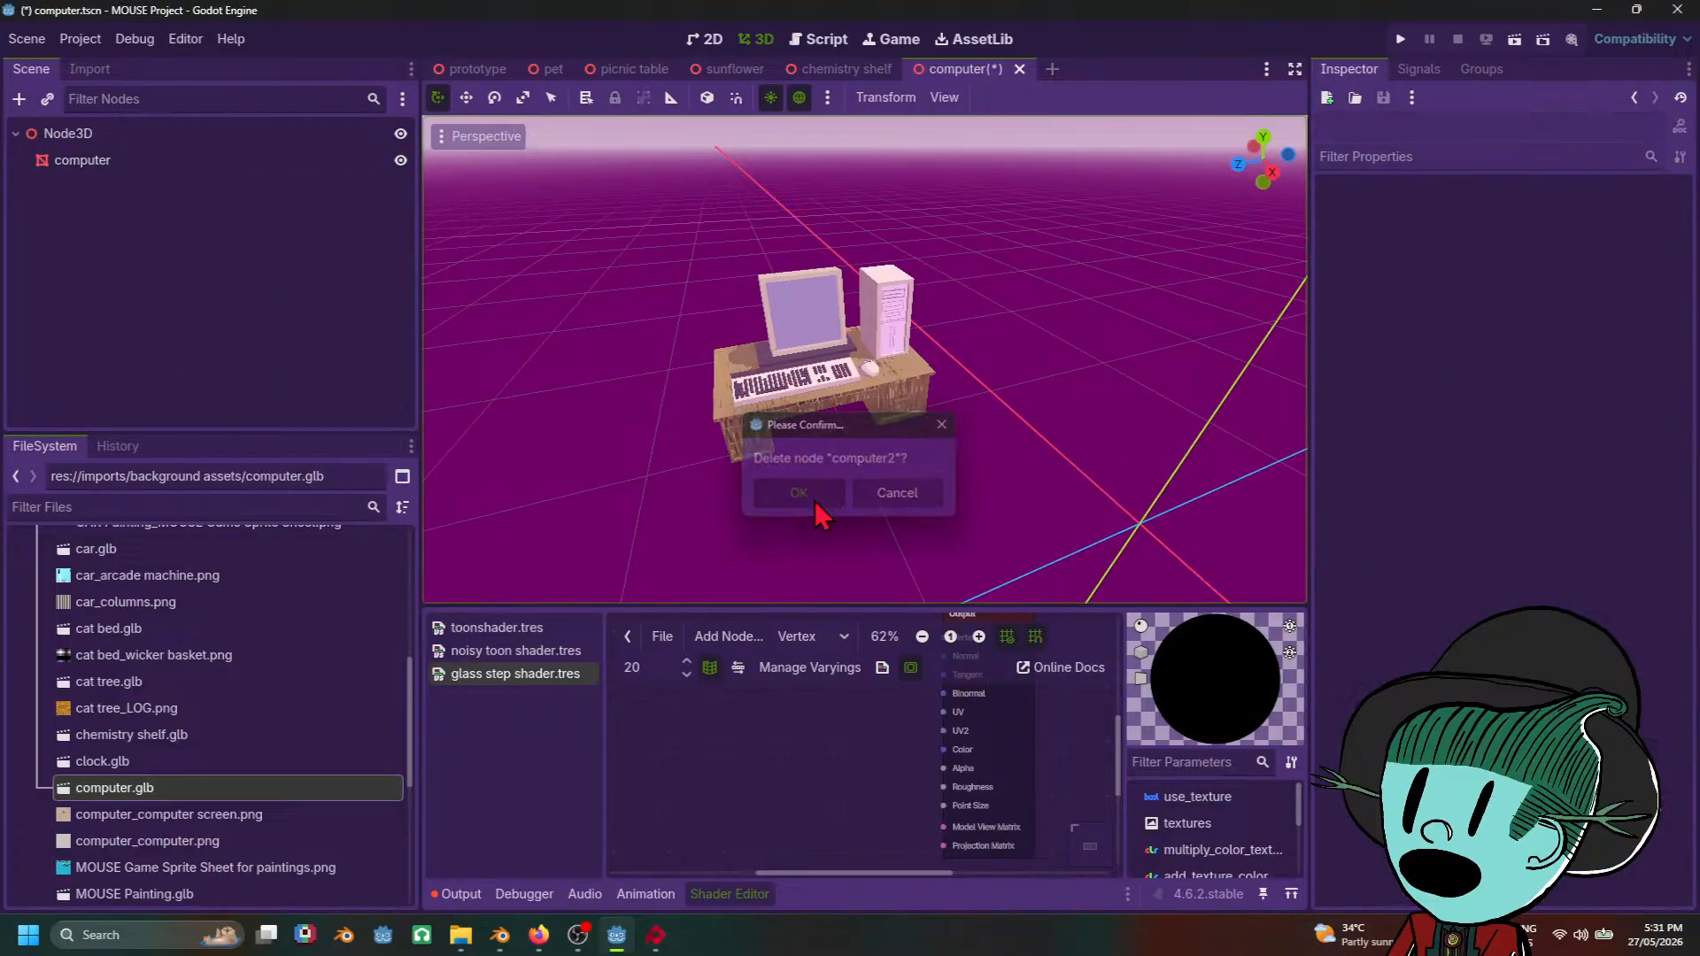
pyautogui.click(87, 170)
pyautogui.moveTo(1046, 449); pyautogui.dragTo(1002, 491, button='middle')
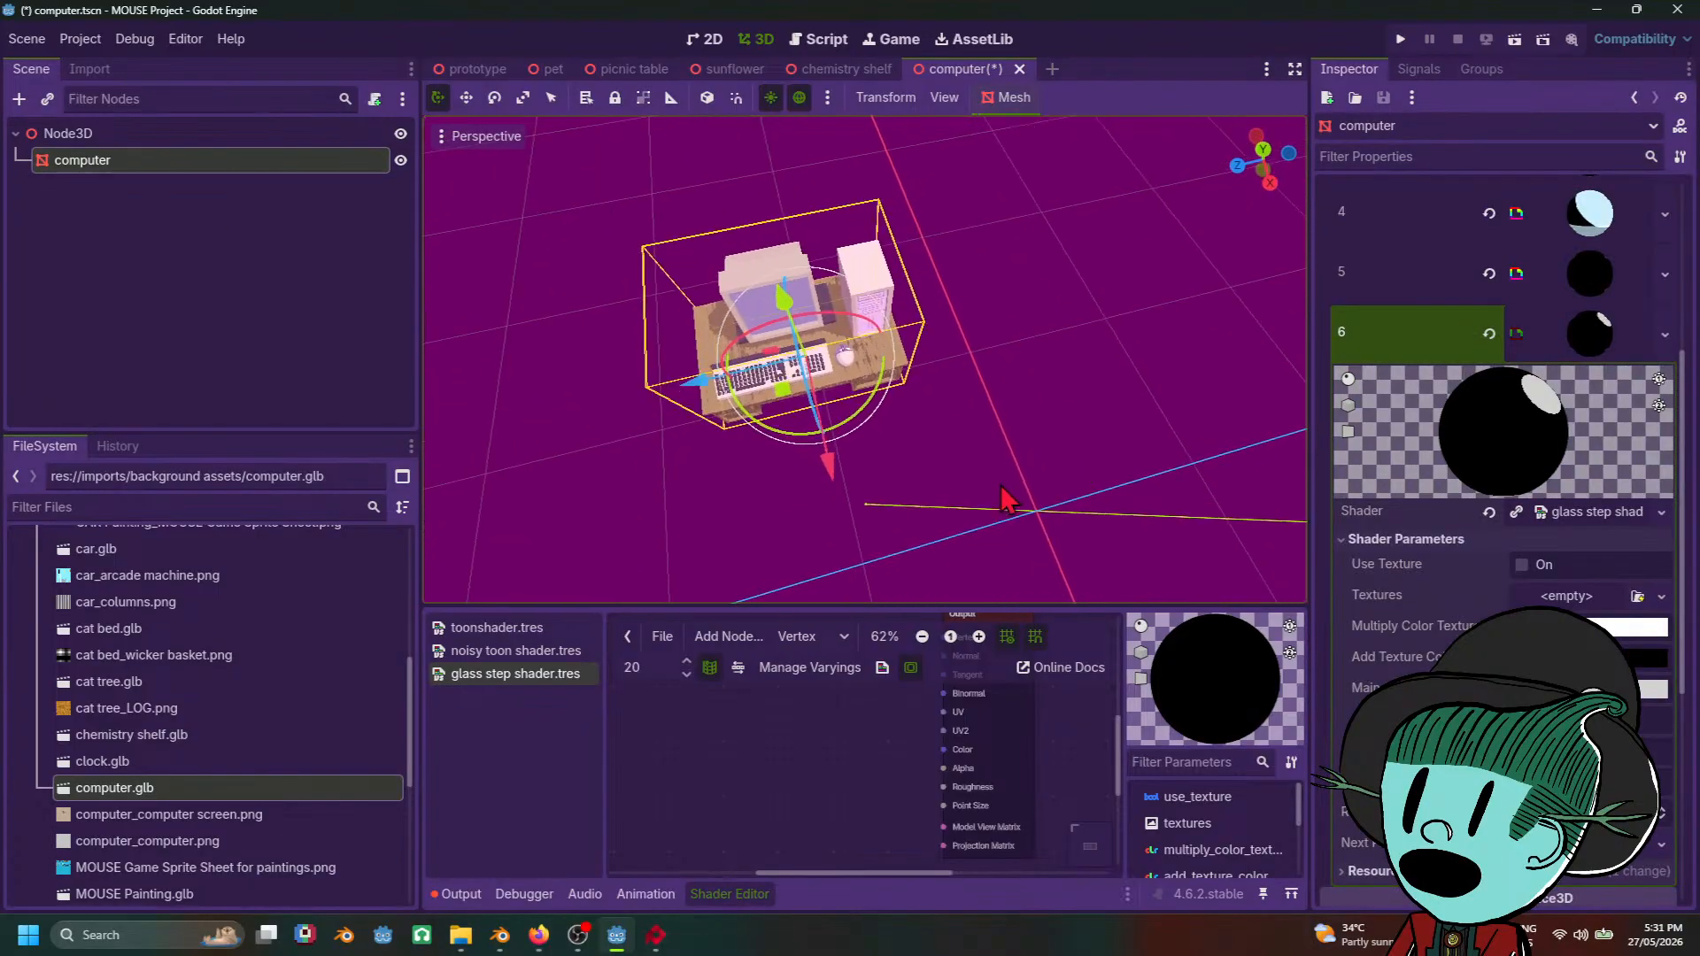
pyautogui.hotkey('ctrl', 's')
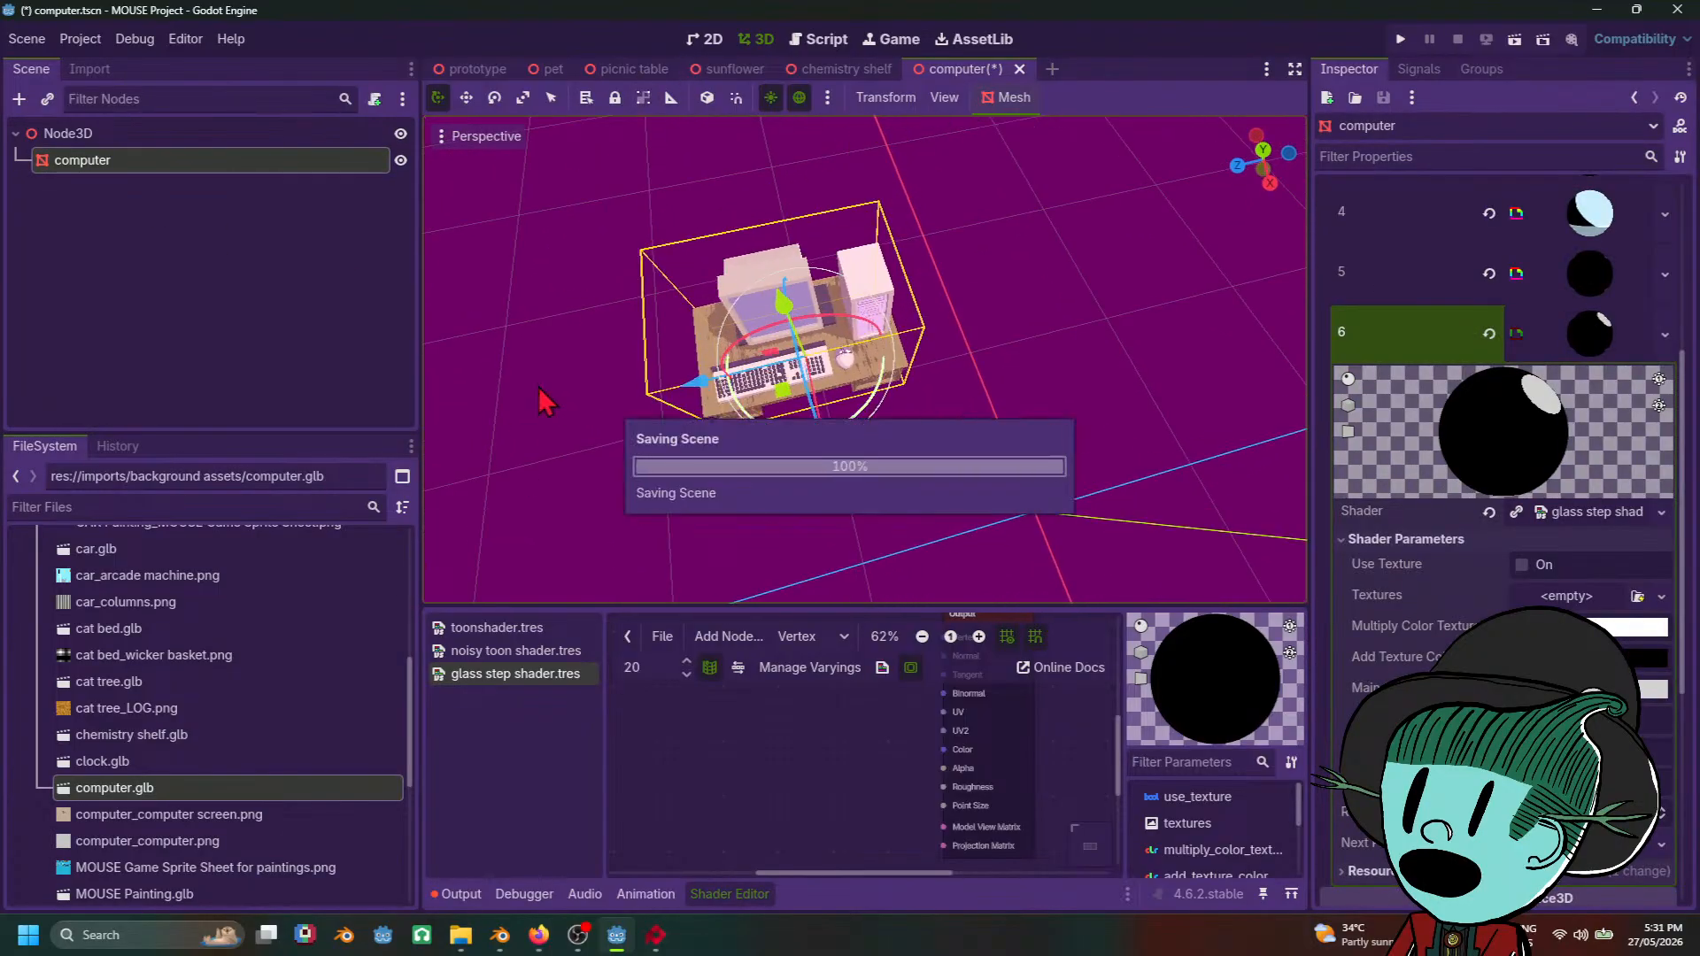
# Step: Set the computer mesh's position to 0 on the X, Y and Z axes
pyautogui.scroll(3, 1565, 399)
pyautogui.click(1591, 593)
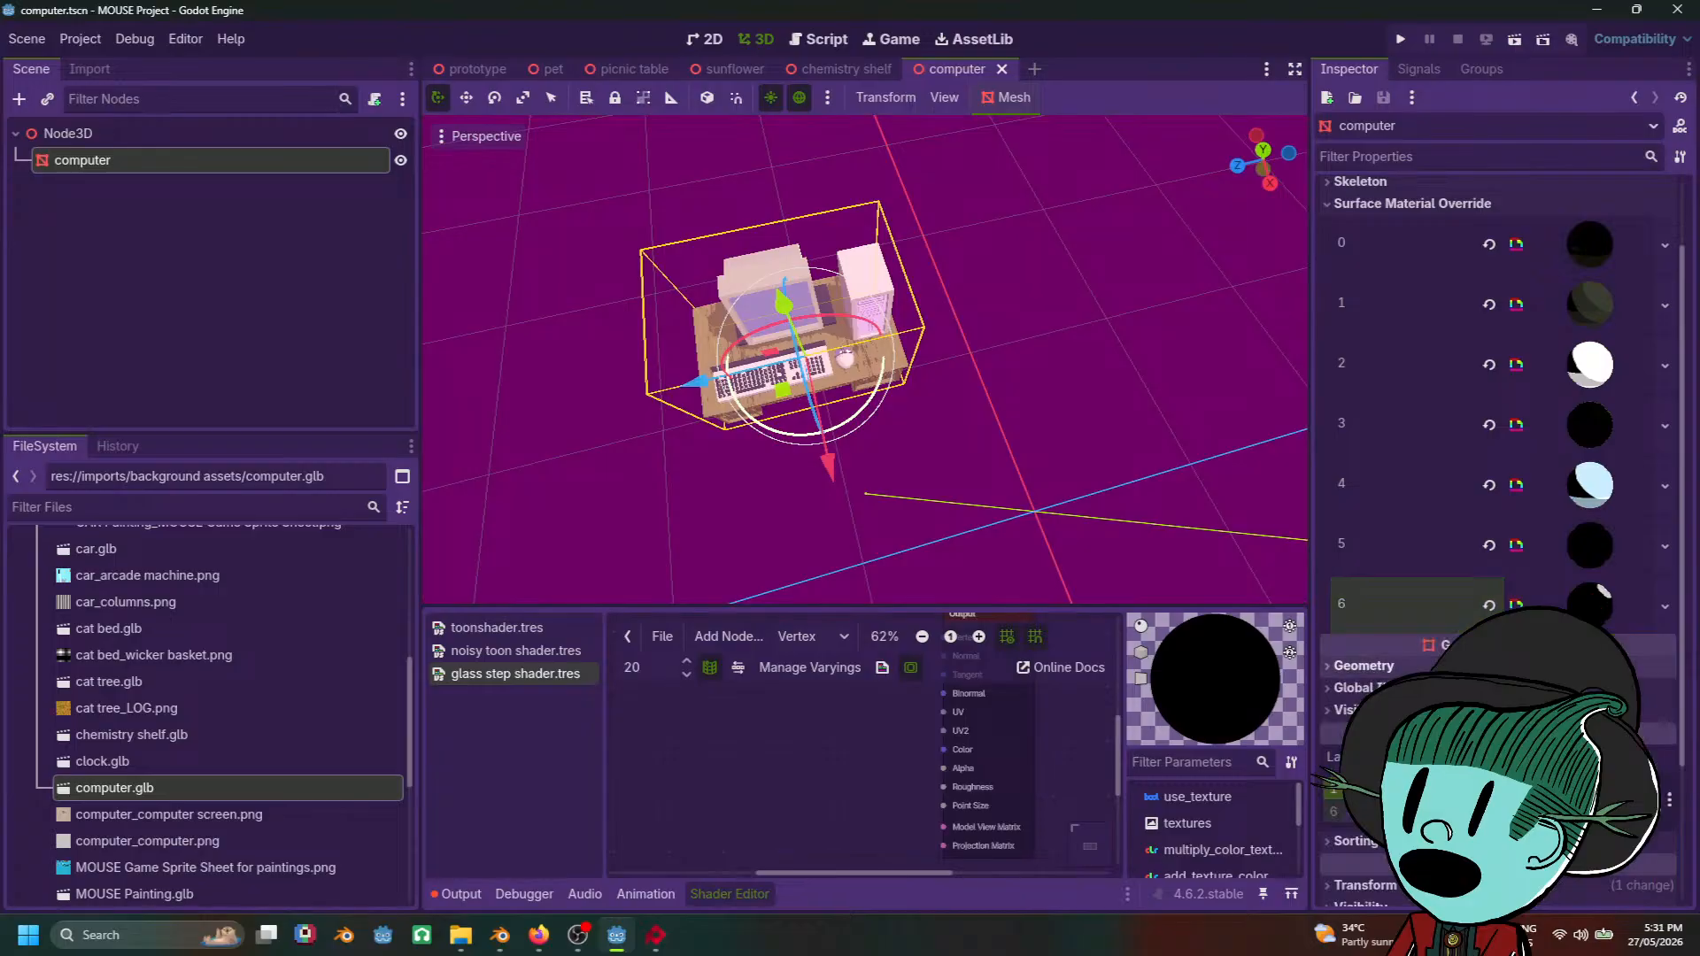
pyautogui.scroll(-2, 1590, 665)
pyautogui.scroll(-2, 1496, 531)
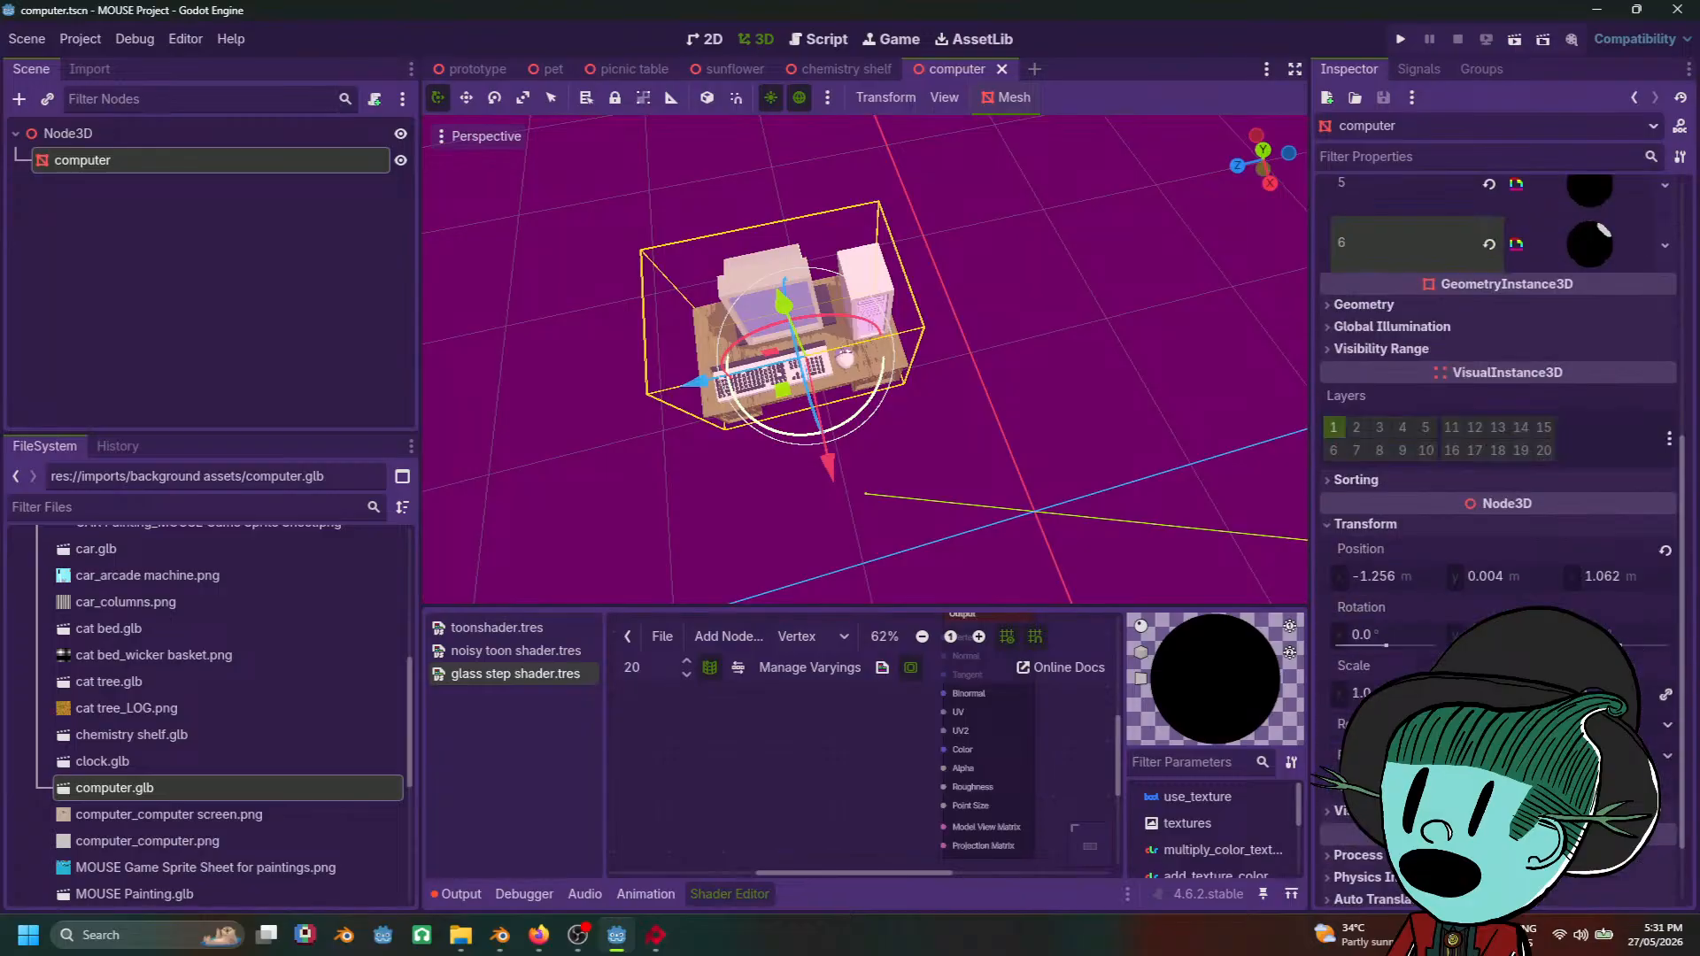
pyautogui.click(1518, 578)
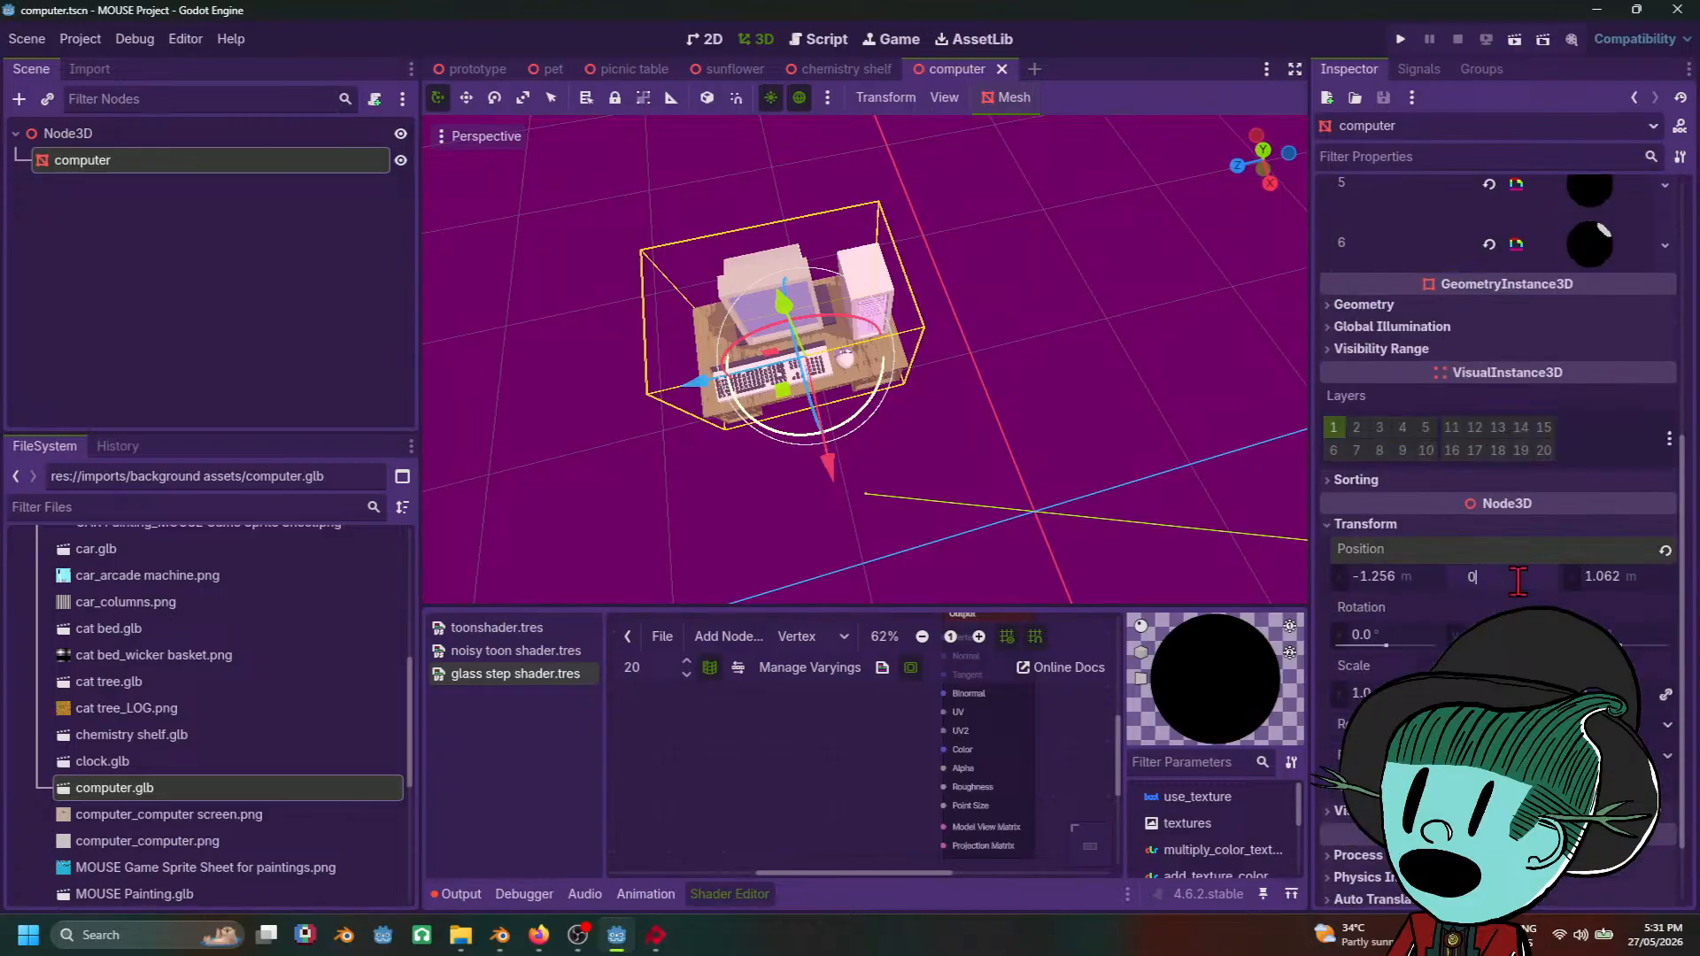
pyautogui.click(1415, 578)
pyautogui.write('00')
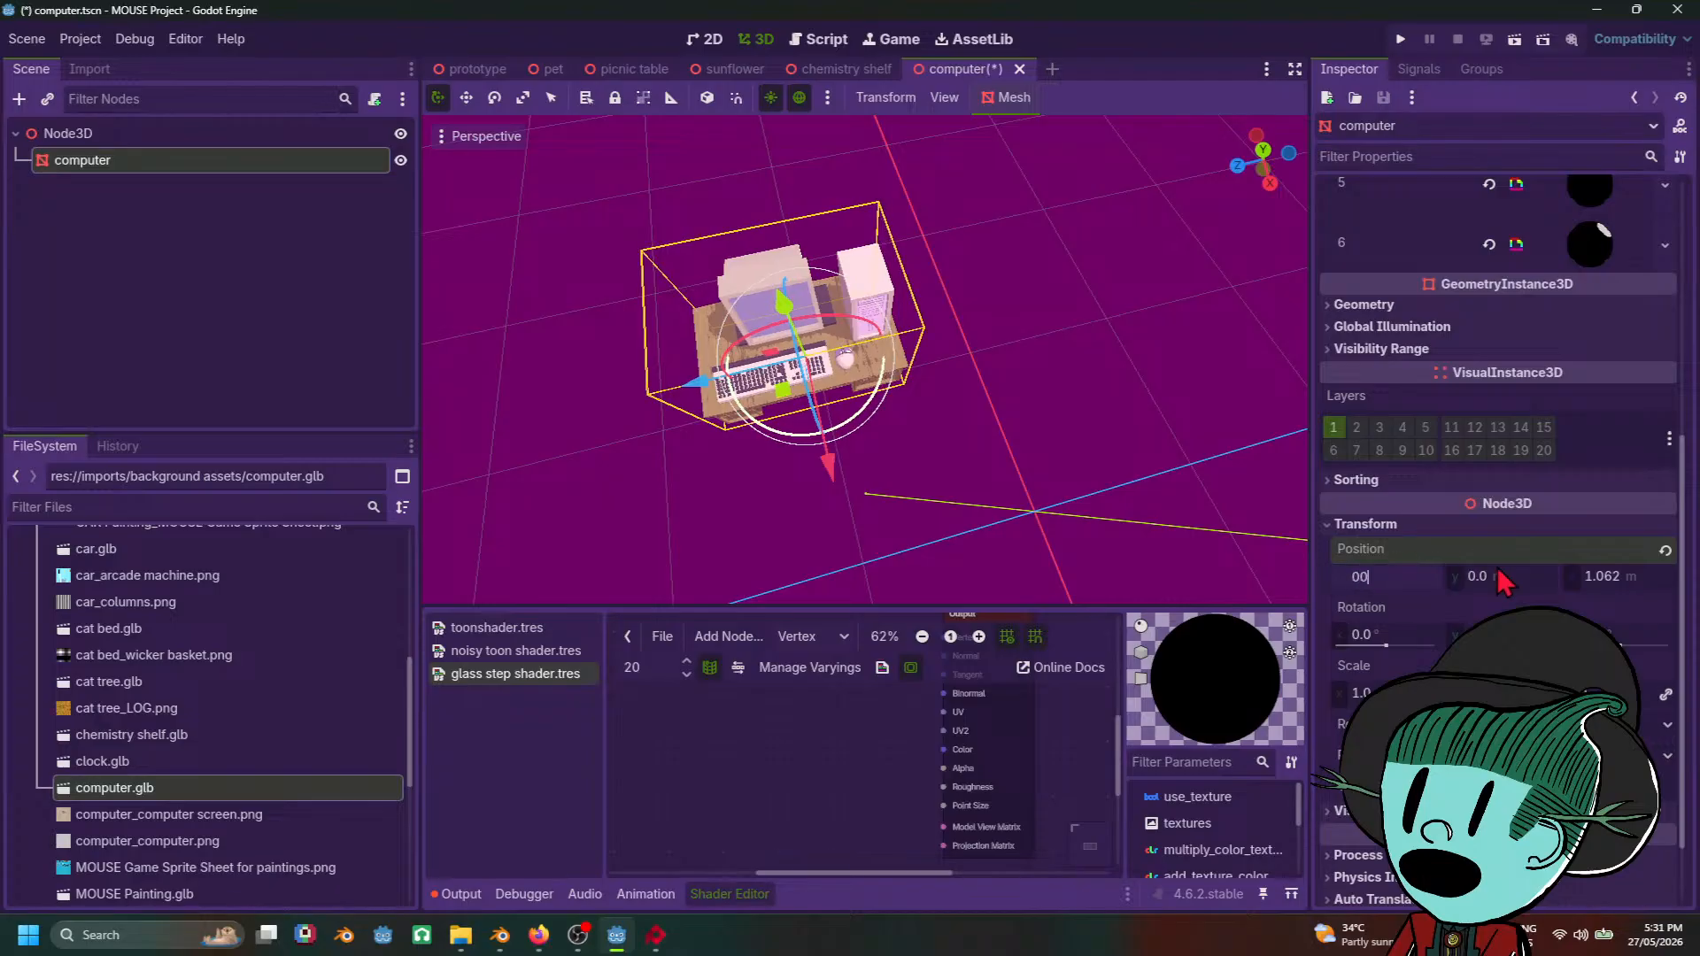
pyautogui.press('Return')
pyautogui.click(1614, 579)
pyautogui.write('0')
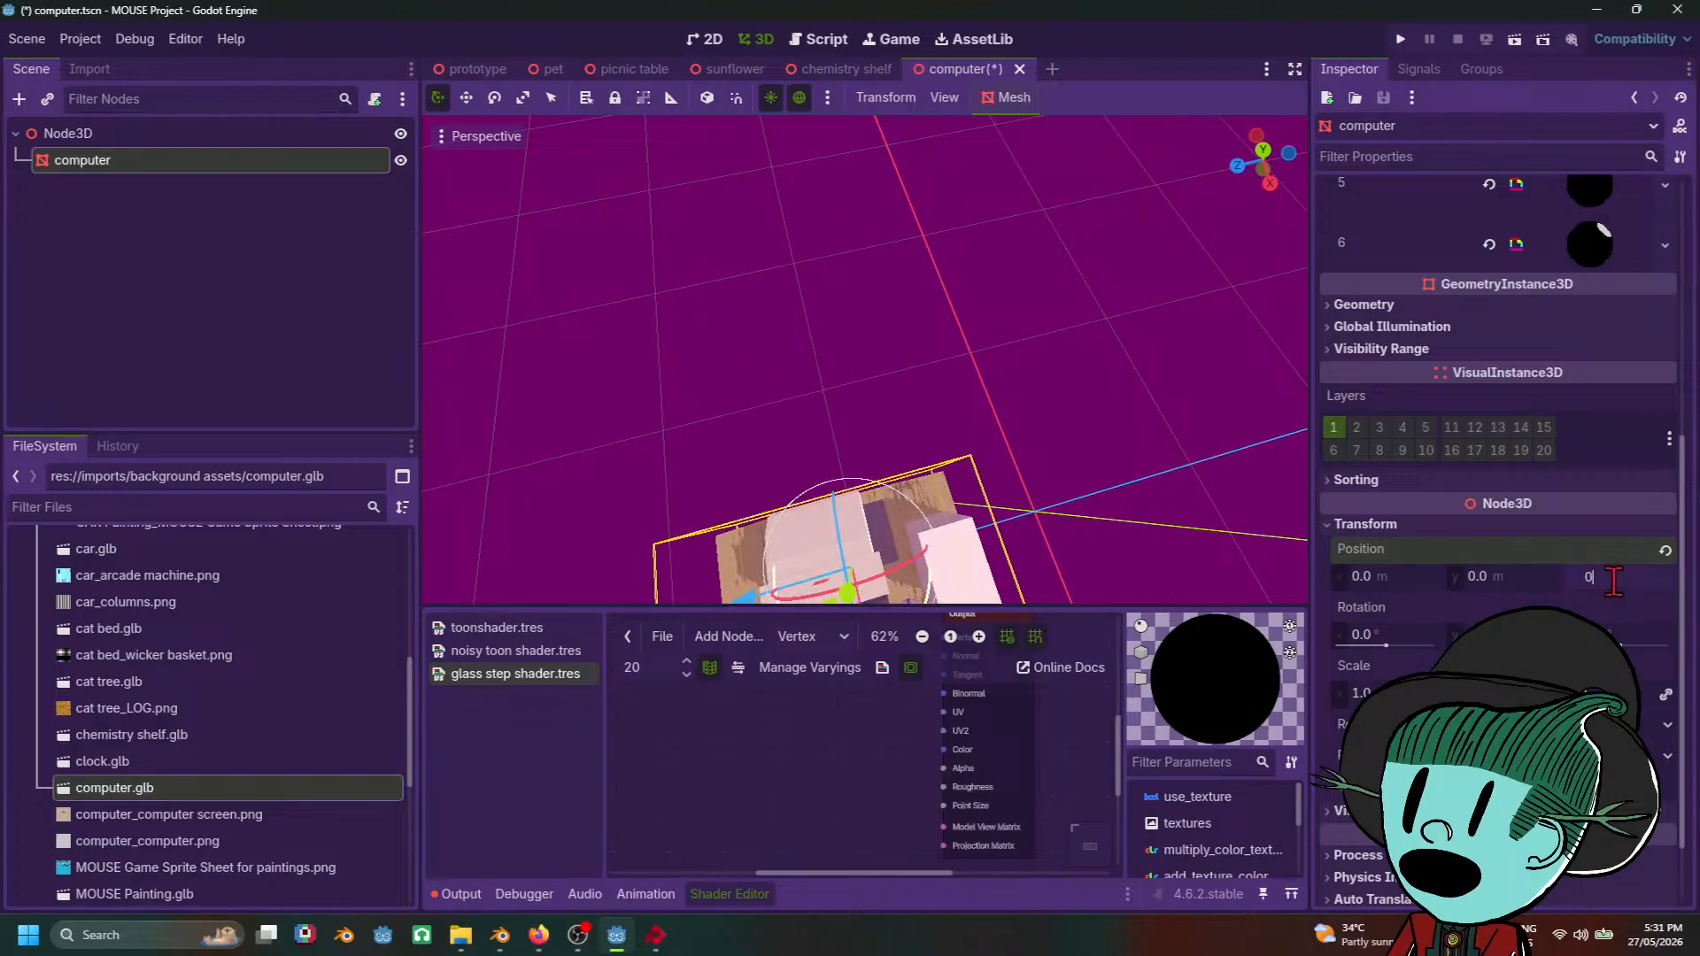
pyautogui.press('Return')
# Step: Check the computer's placement from several angles and save the scene
pyautogui.scroll(-6, 680, 407)
pyautogui.scroll(6, 677, 406)
pyautogui.moveTo(677, 405); pyautogui.dragTo(466, 485, button='middle')
pyautogui.hotkey('ctrl', 's')
pyautogui.moveTo(632, 486); pyautogui.dragTo(1112, 447, button='middle')
pyautogui.scroll(2, 1155, 461)
pyautogui.hotkey('ctrl', 's')
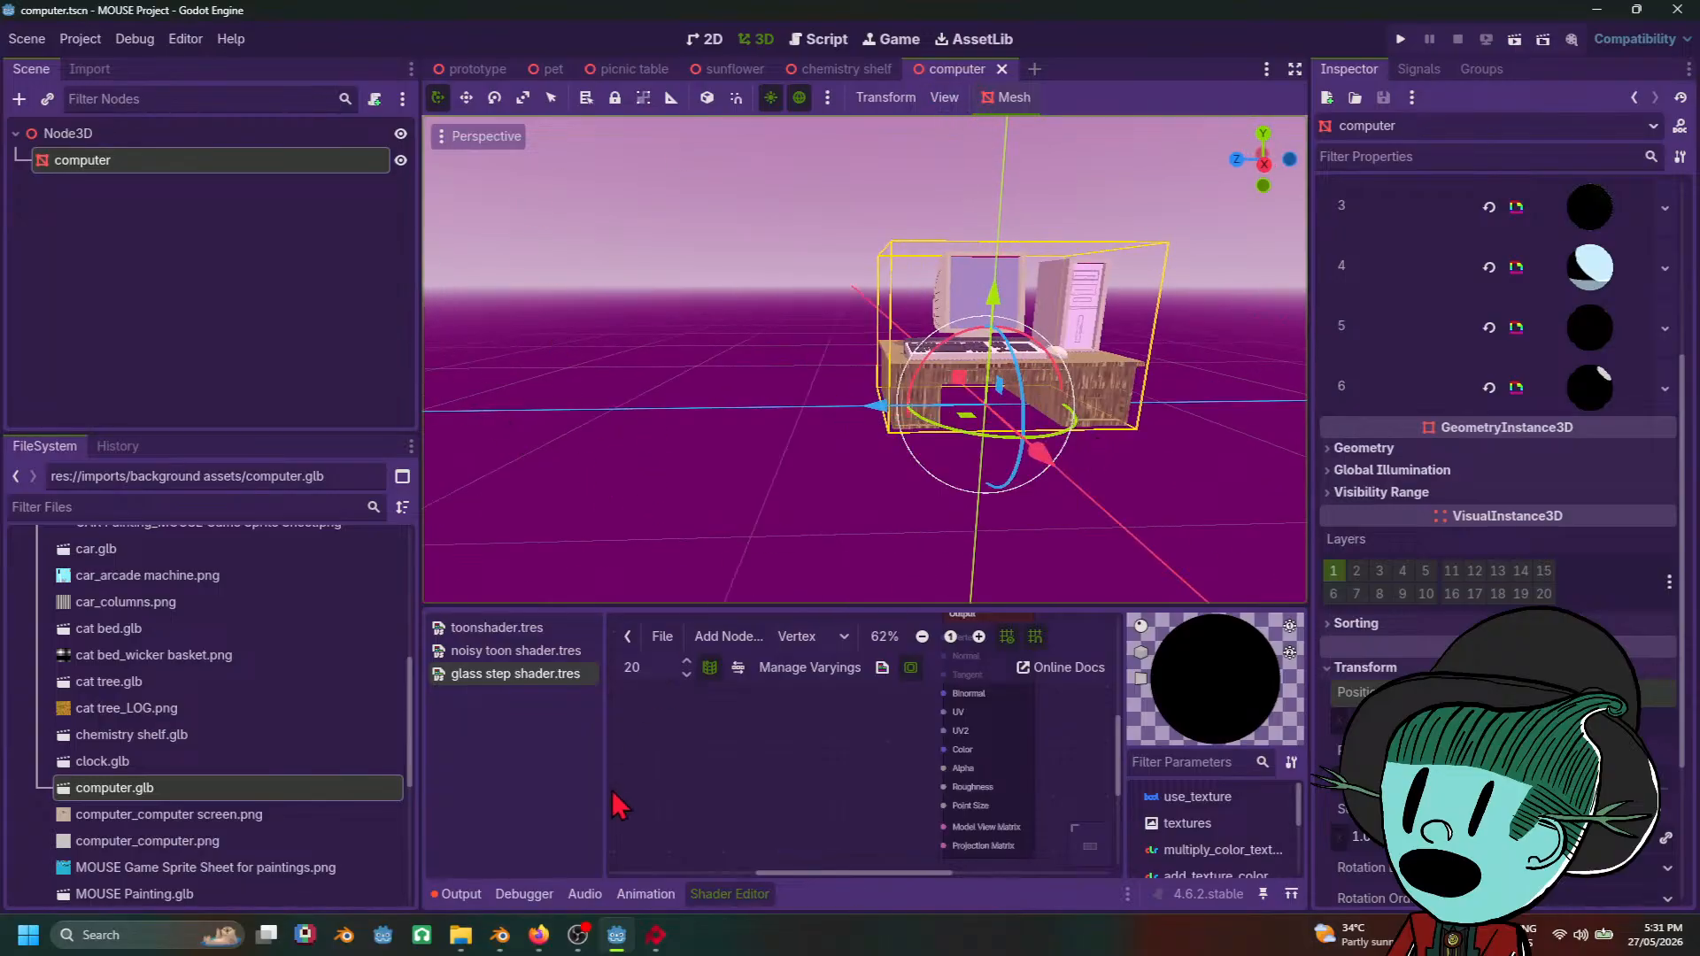
# Step: Create a new scene with a 3D root node for the next background asset
pyautogui.moveTo(578, 930)
pyautogui.moveTo(580, 889)
pyautogui.moveTo(973, 339)
pyautogui.mouseDown(button='middle')
pyautogui.moveTo(1019, 380)
pyautogui.moveTo(1142, 428)
pyautogui.moveTo(971, 316)
pyautogui.mouseUp(button='middle')
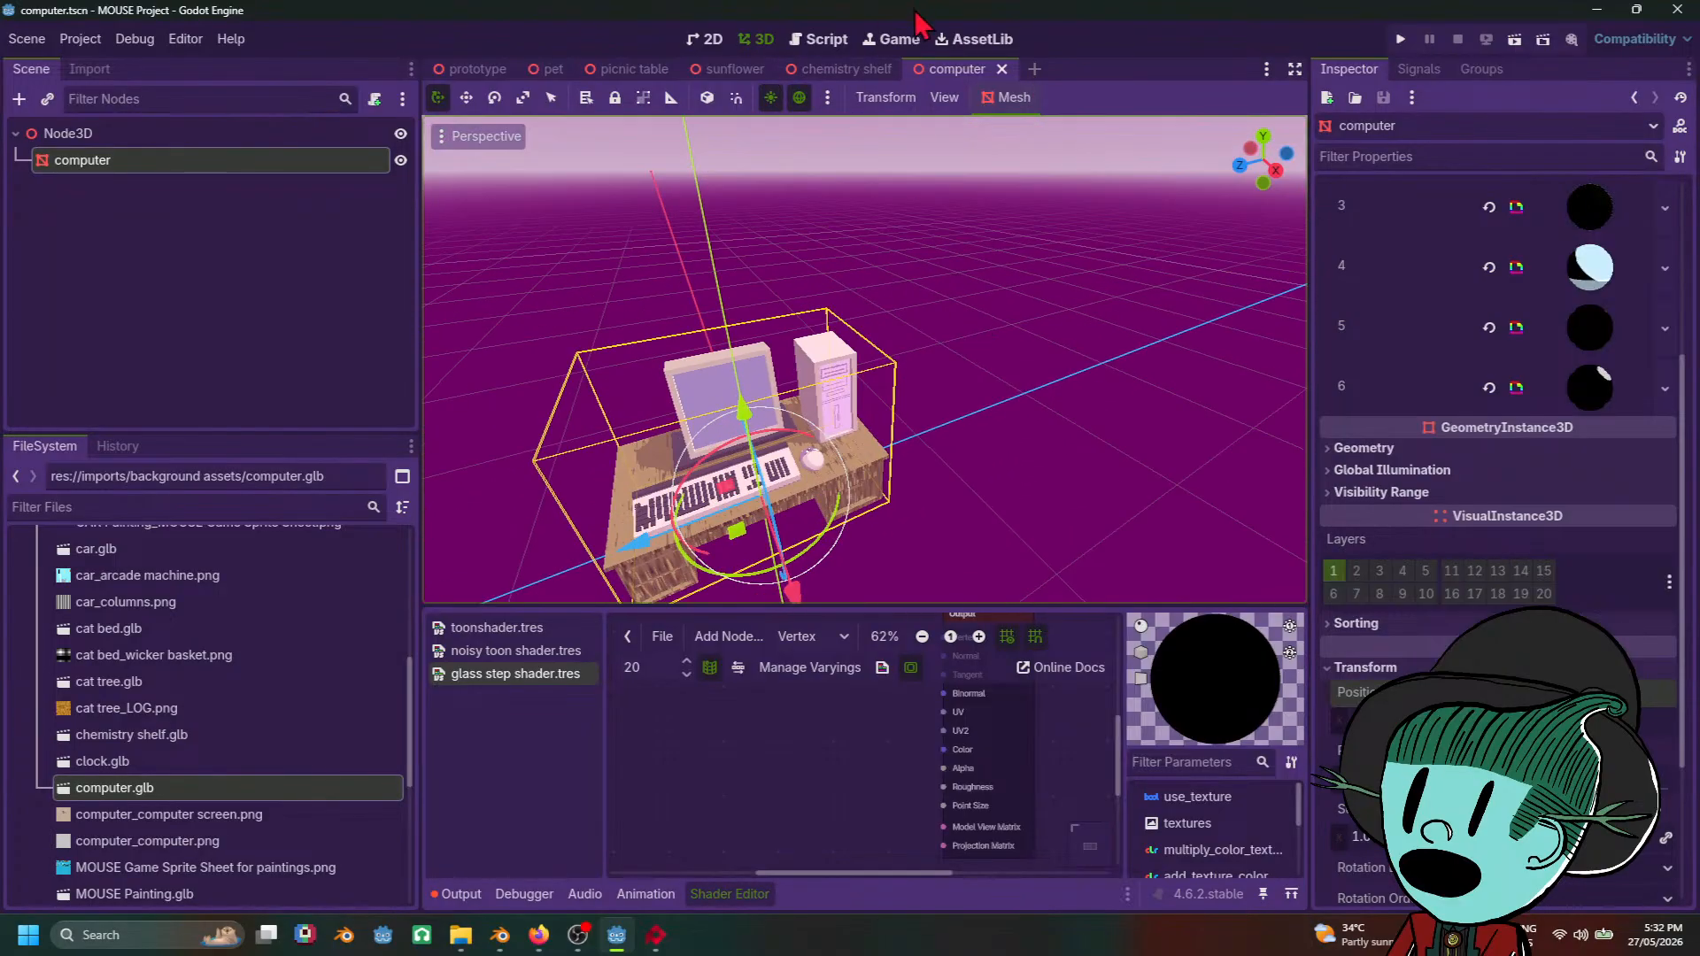
pyautogui.click(1034, 70)
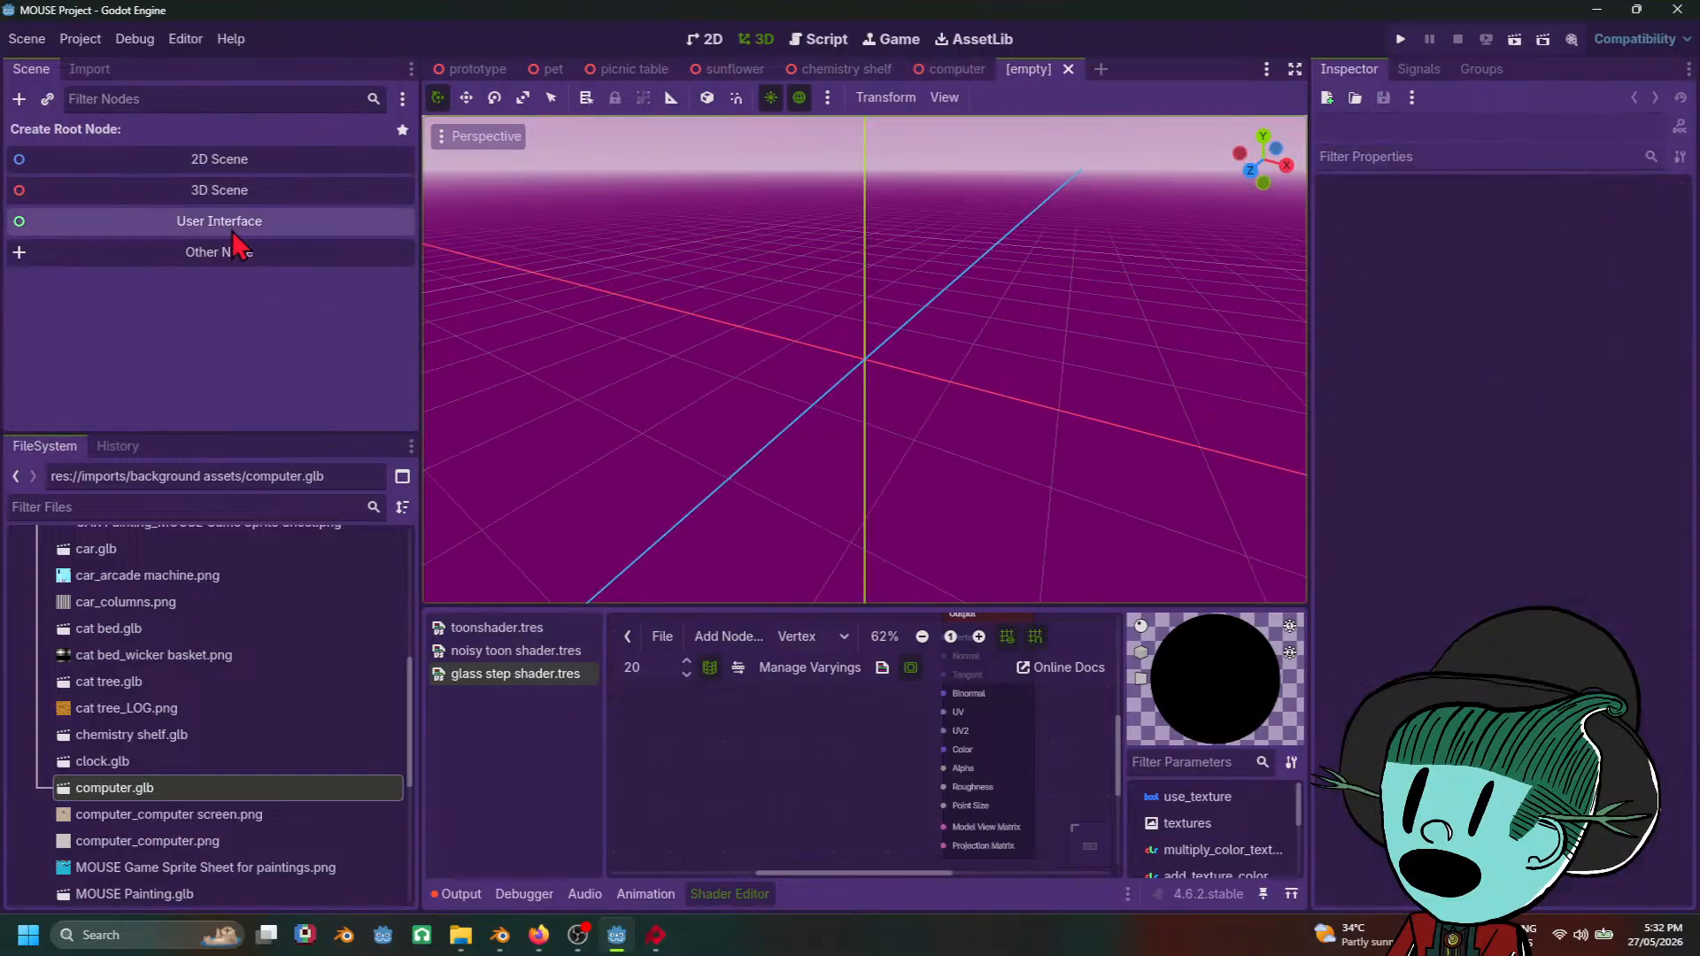
pyautogui.click(222, 188)
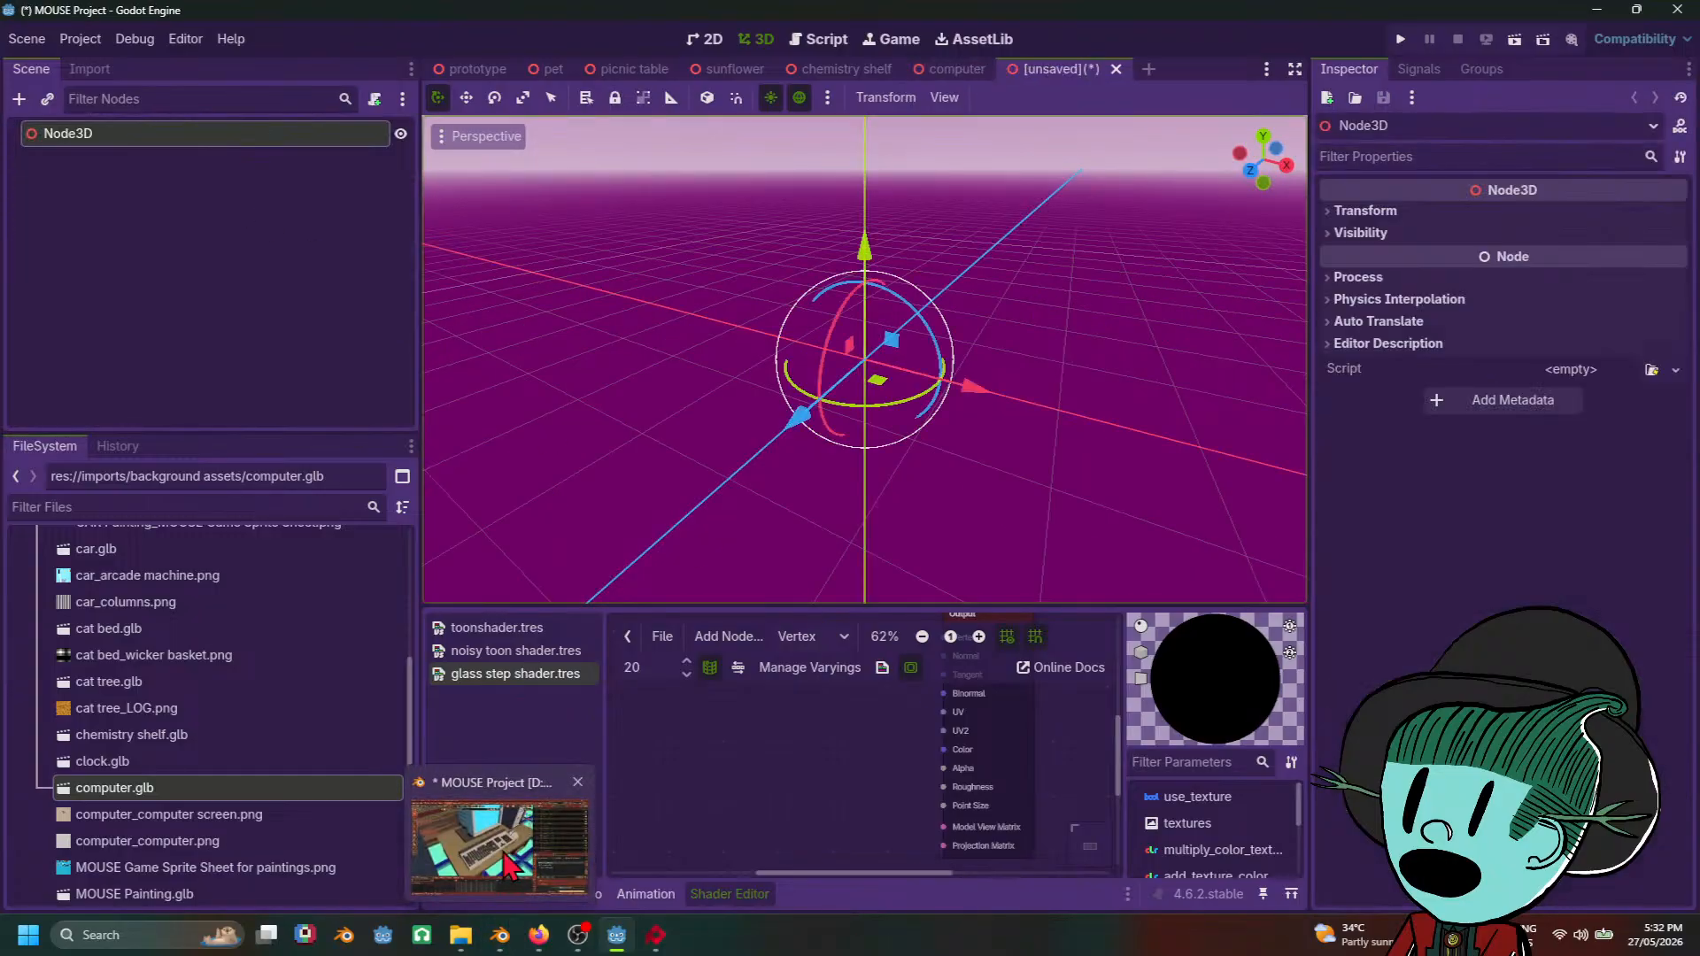
# Step: Switch to Blender, show the couch in place of the computer, and select the couch to inspect it
pyautogui.click(500, 935)
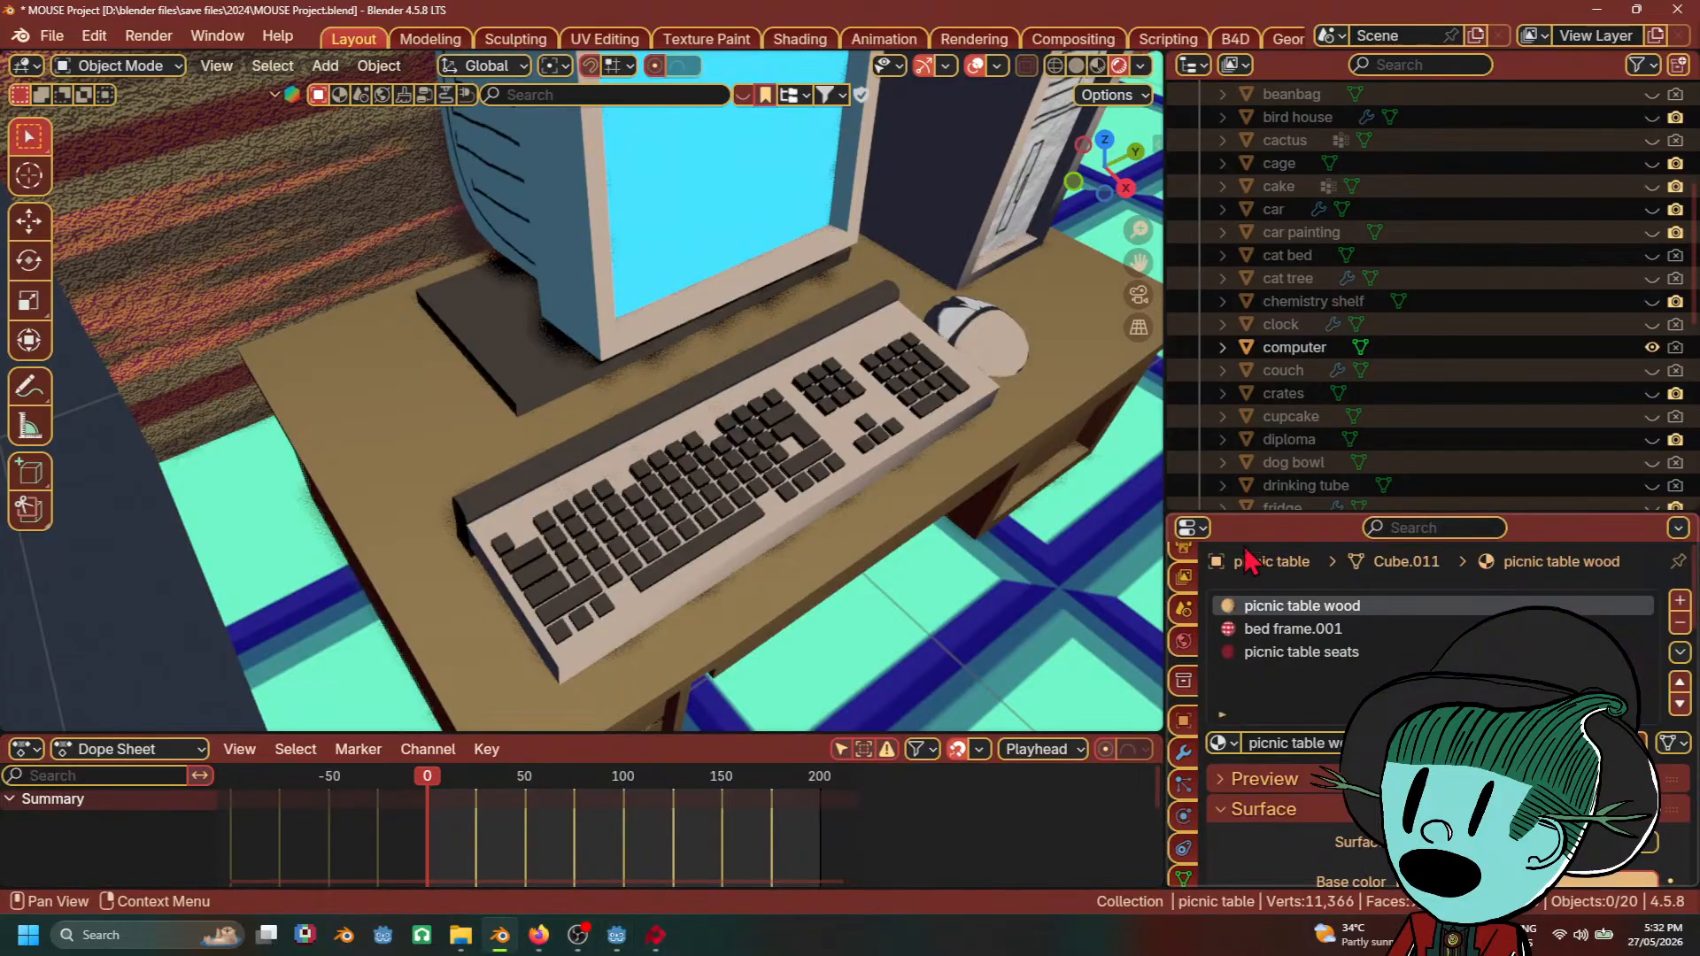
pyautogui.keyDown('ctrl'); pyautogui.click(1653, 370); pyautogui.keyUp('ctrl')
pyautogui.hotkey('shift', '`')
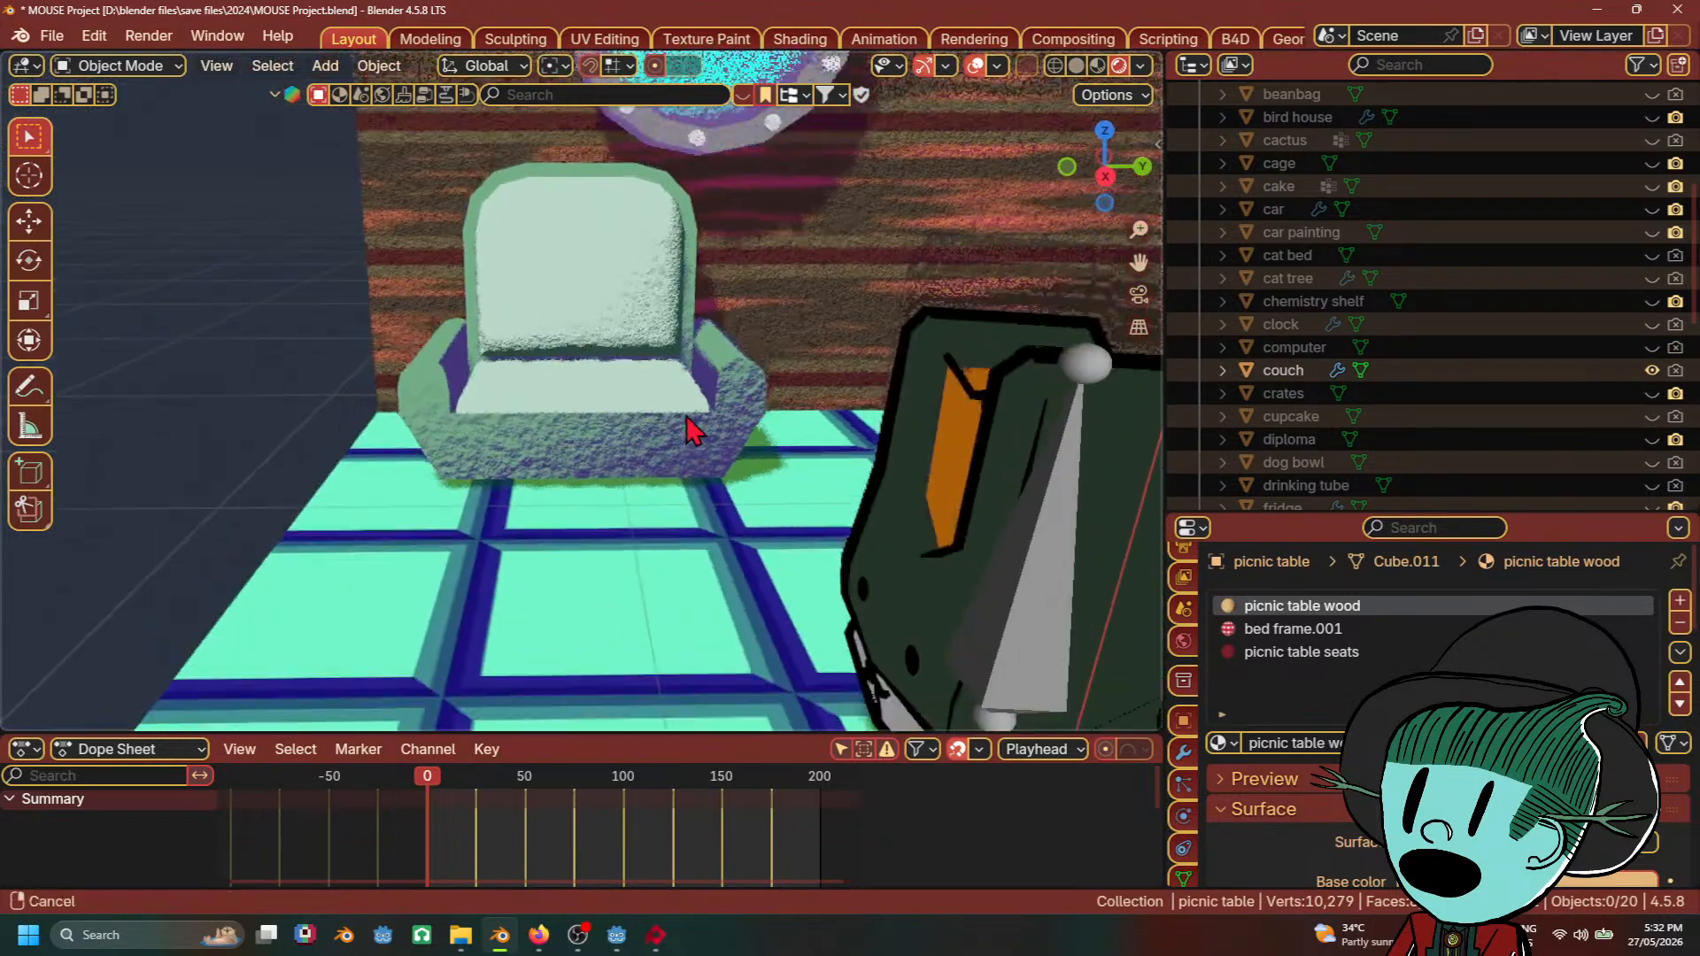
pyautogui.click(638, 440)
pyautogui.click(643, 456)
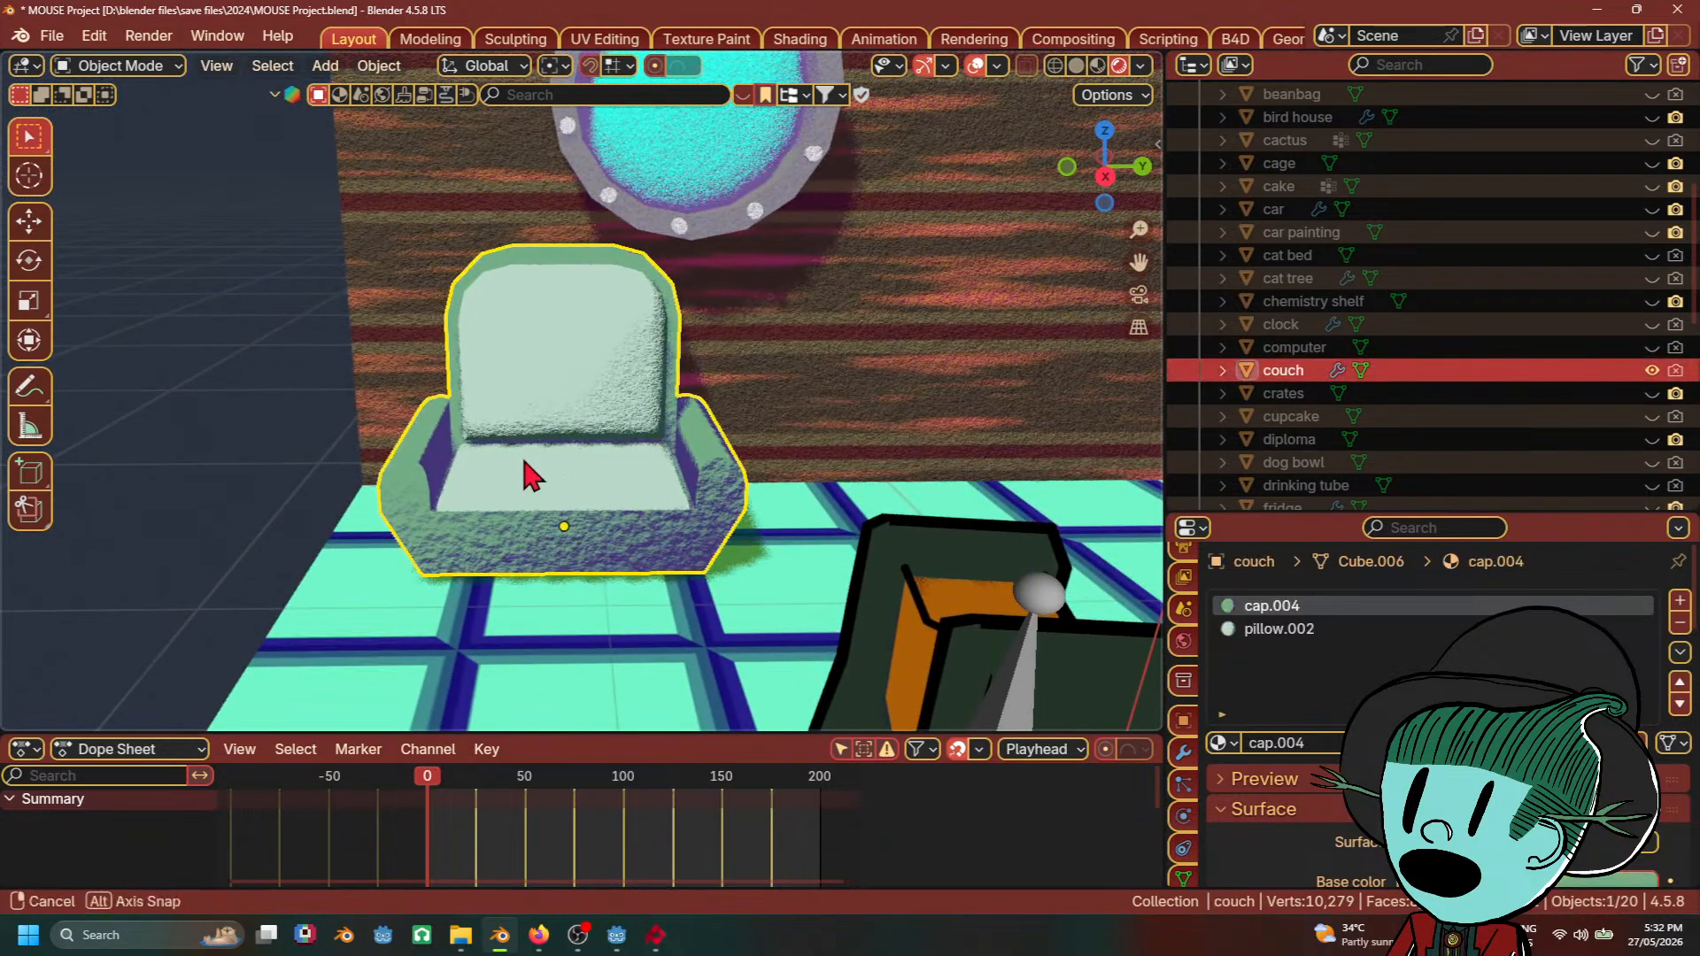
pyautogui.moveTo(532, 475); pyautogui.dragTo(752, 461, button='middle')
# Step: Hide the couch, show and select the crates, and examine them from several angles
pyautogui.click(1652, 370)
pyautogui.click(1653, 393)
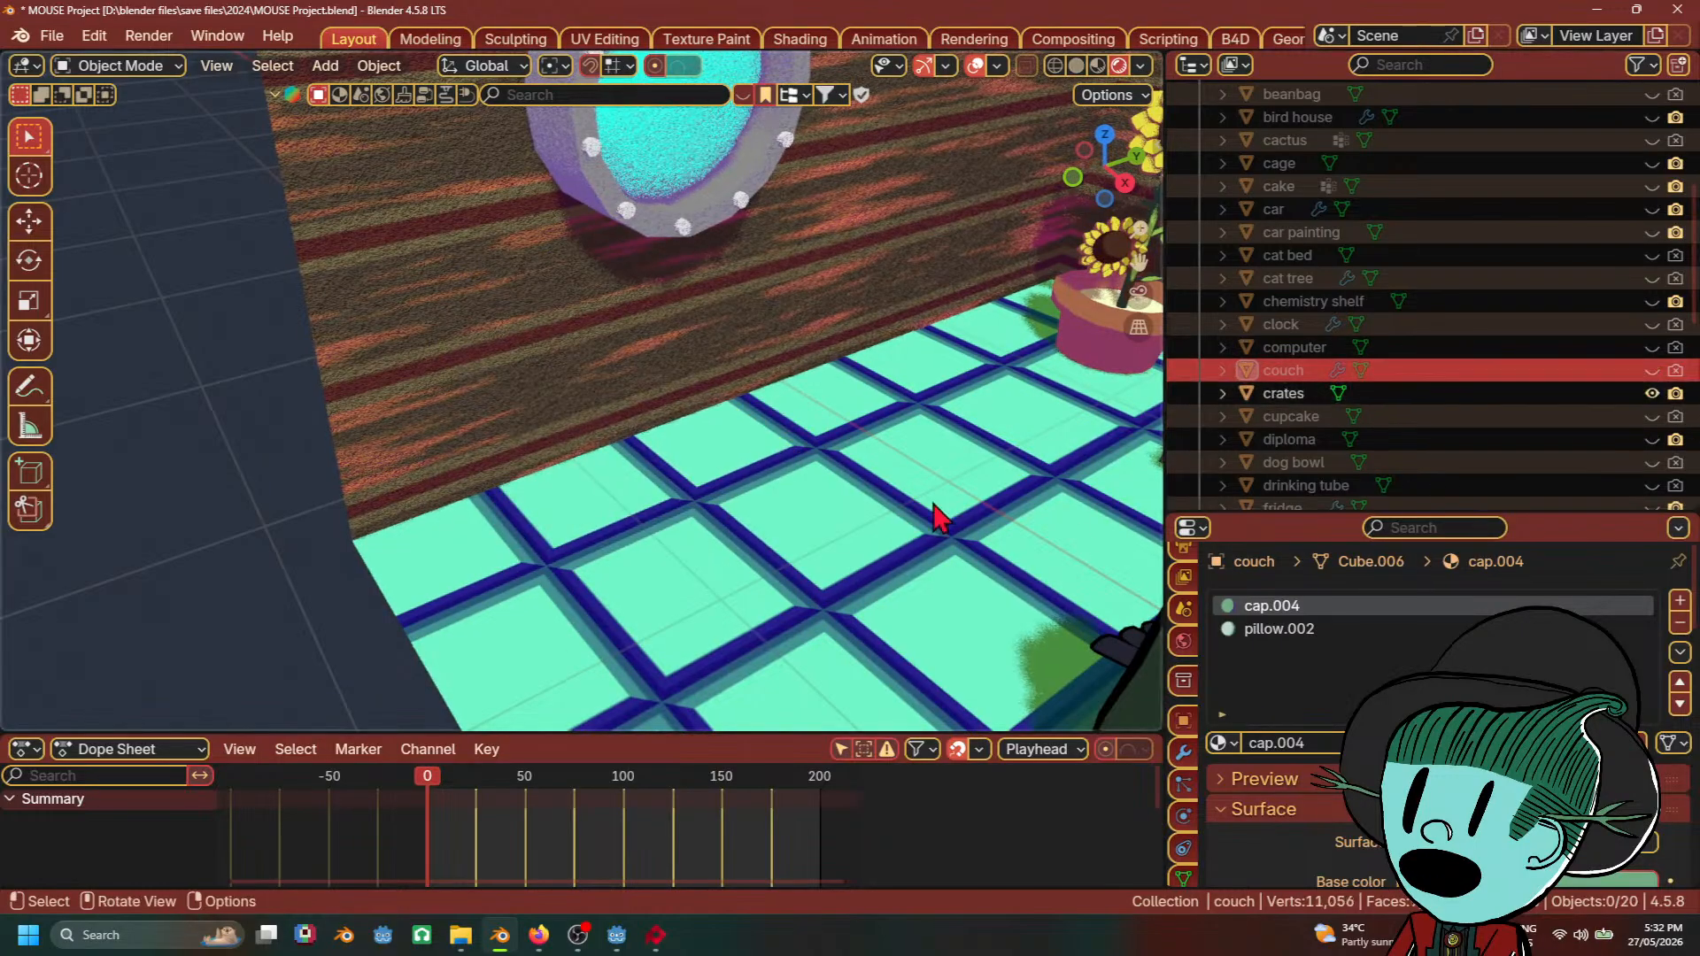
pyautogui.click(1421, 392)
pyautogui.scroll(-6, 886, 624)
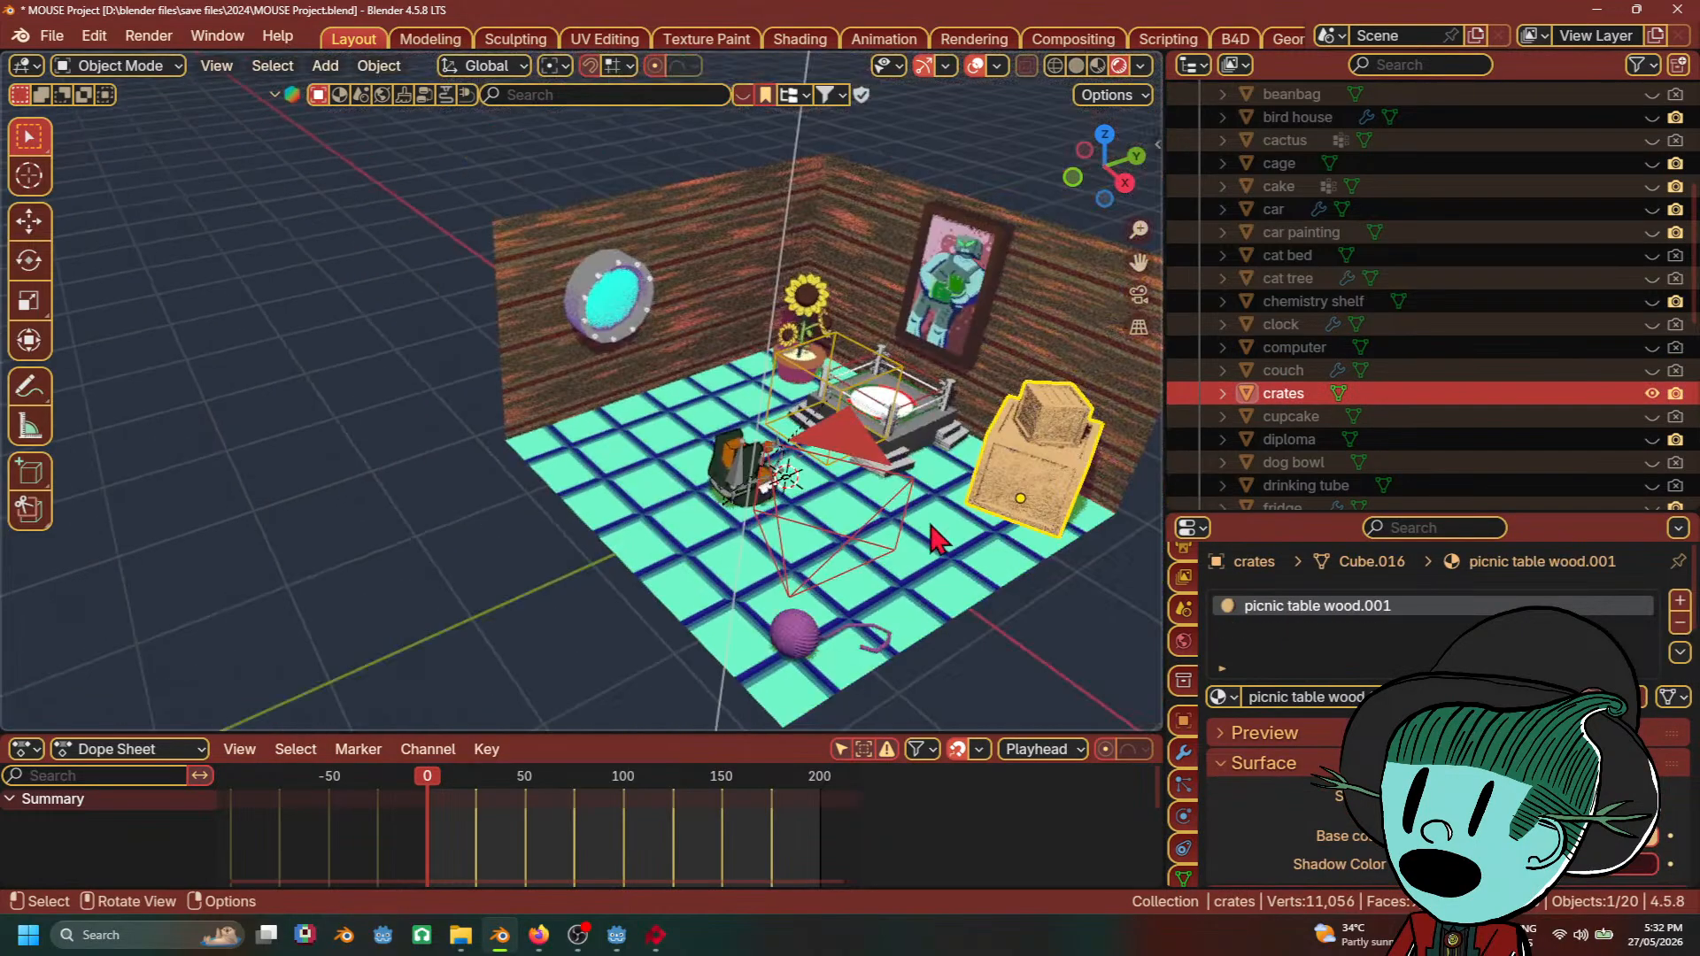
pyautogui.scroll(6, 783, 503)
pyautogui.keyDown('shift'); pyautogui.moveTo(872, 567); pyautogui.dragTo(826, 545, button='middle'); pyautogui.keyUp('shift')
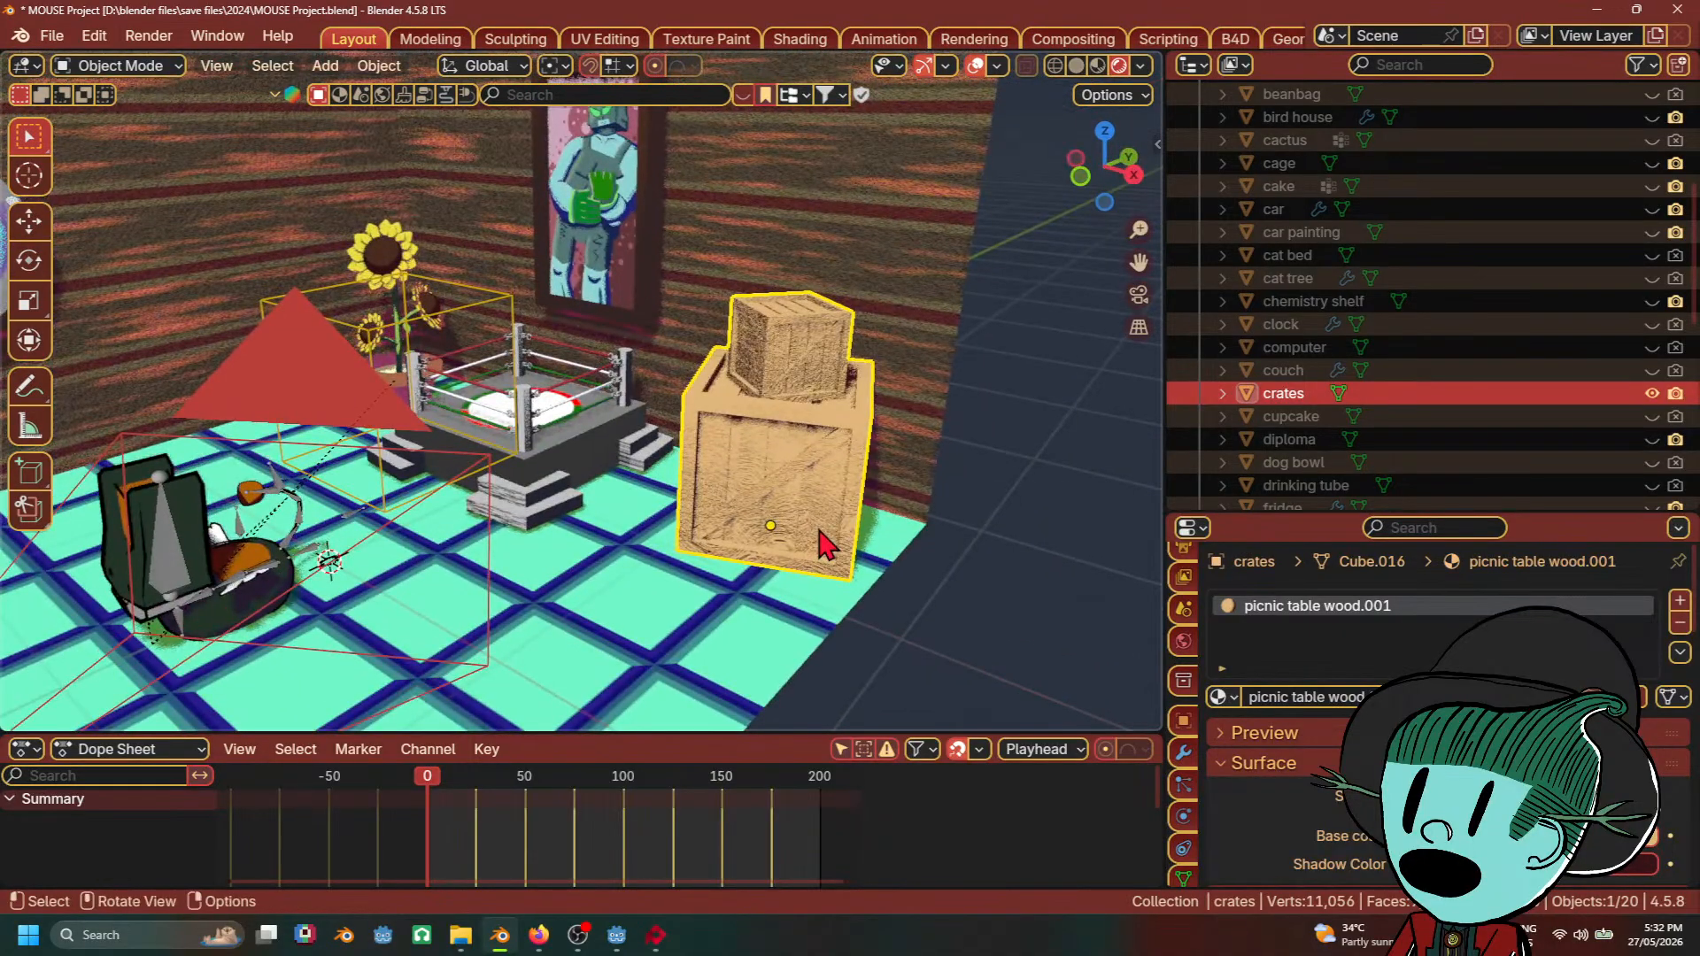
pyautogui.moveTo(821, 534); pyautogui.dragTo(736, 558, button='middle')
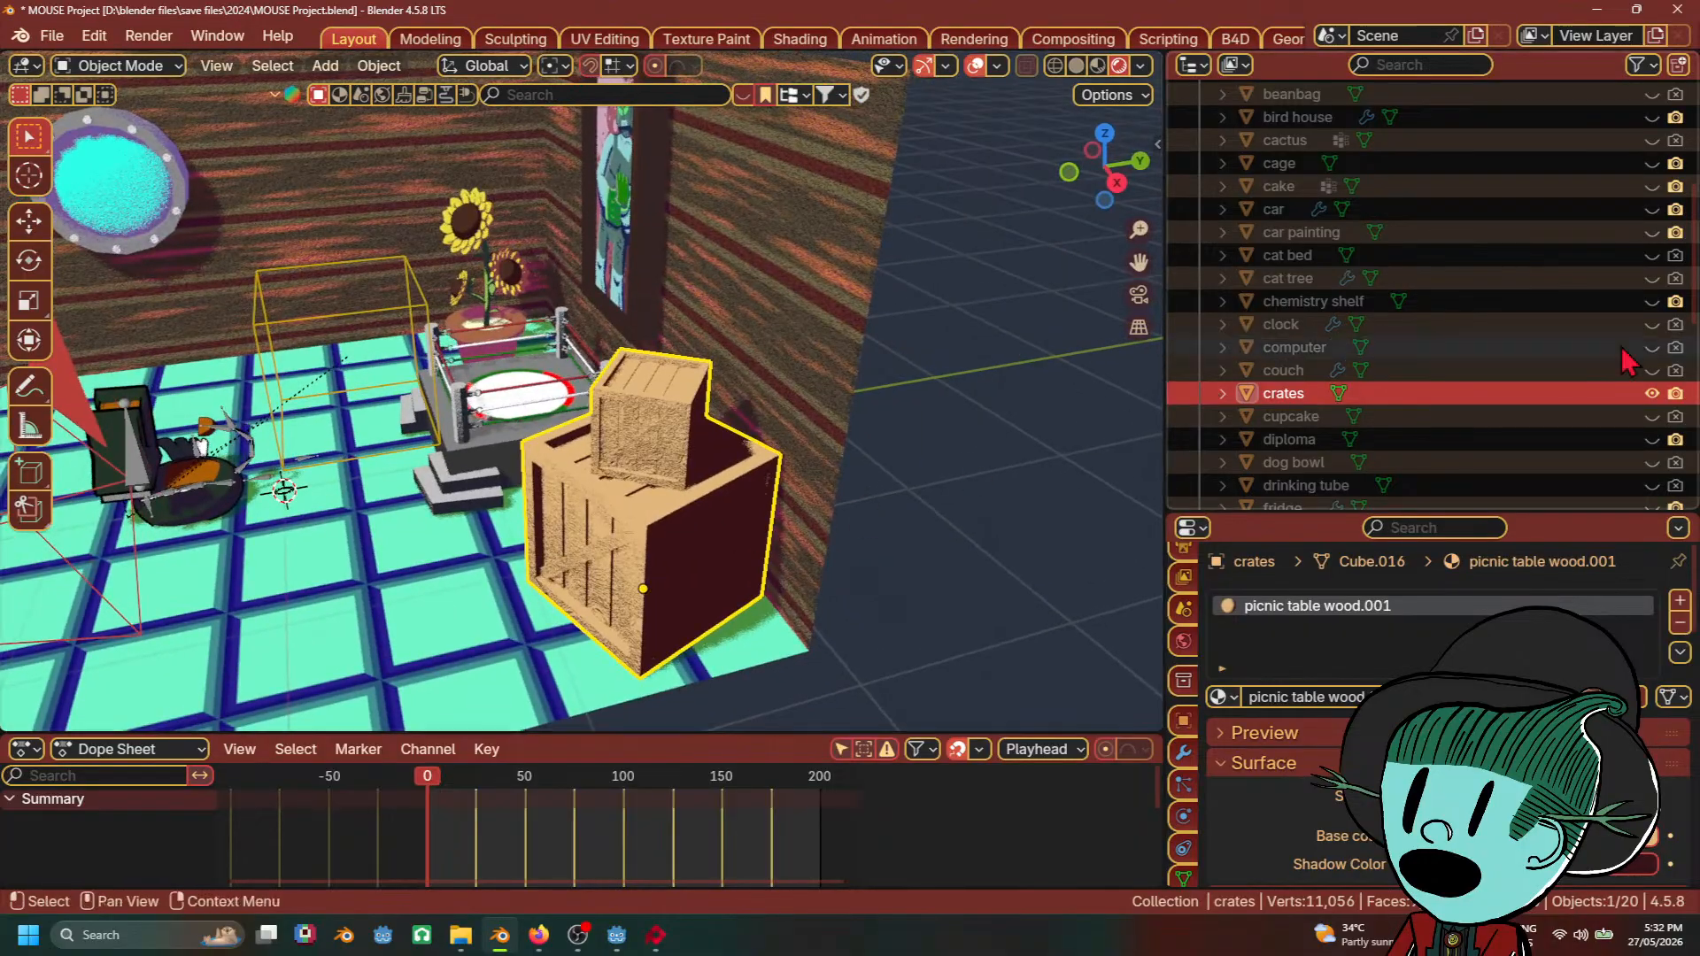
# Step: Hide the crates and show the couch again
pyautogui.click(1653, 394)
pyautogui.scroll(-5, 704, 487)
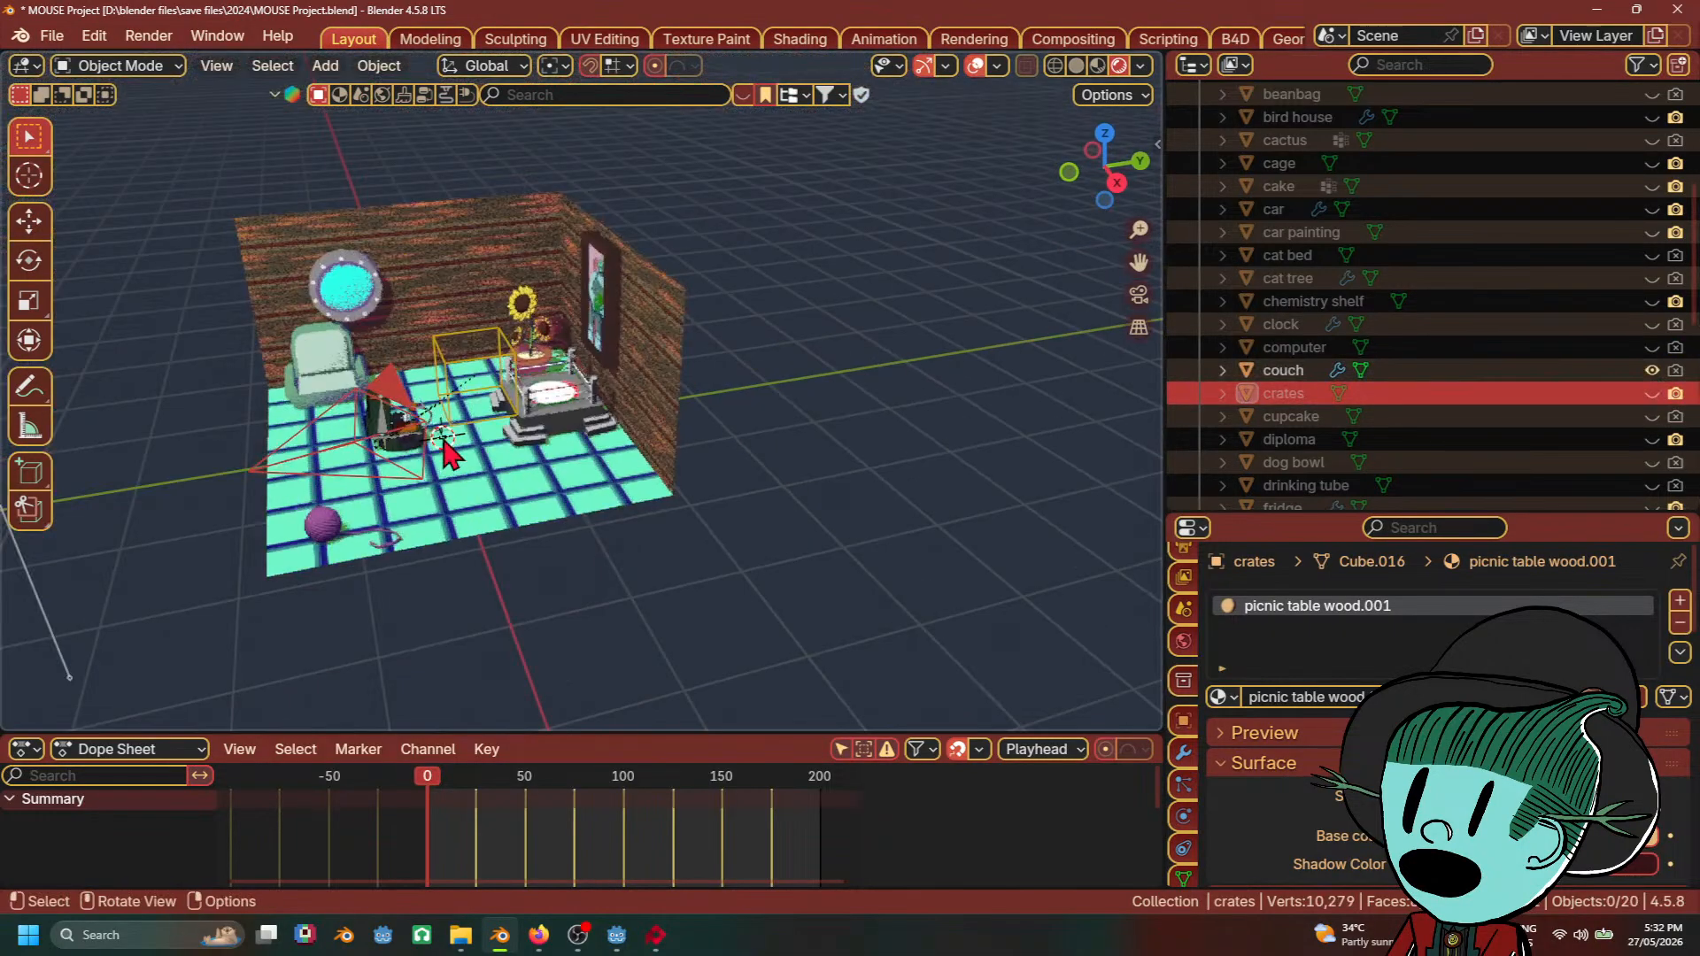
# Step: Select the couch and export it as a glTF Binary file named couch into the background assets folder
pyautogui.scroll(4, 704, 487)
pyautogui.scroll(2, 704, 487)
pyautogui.click(667, 417)
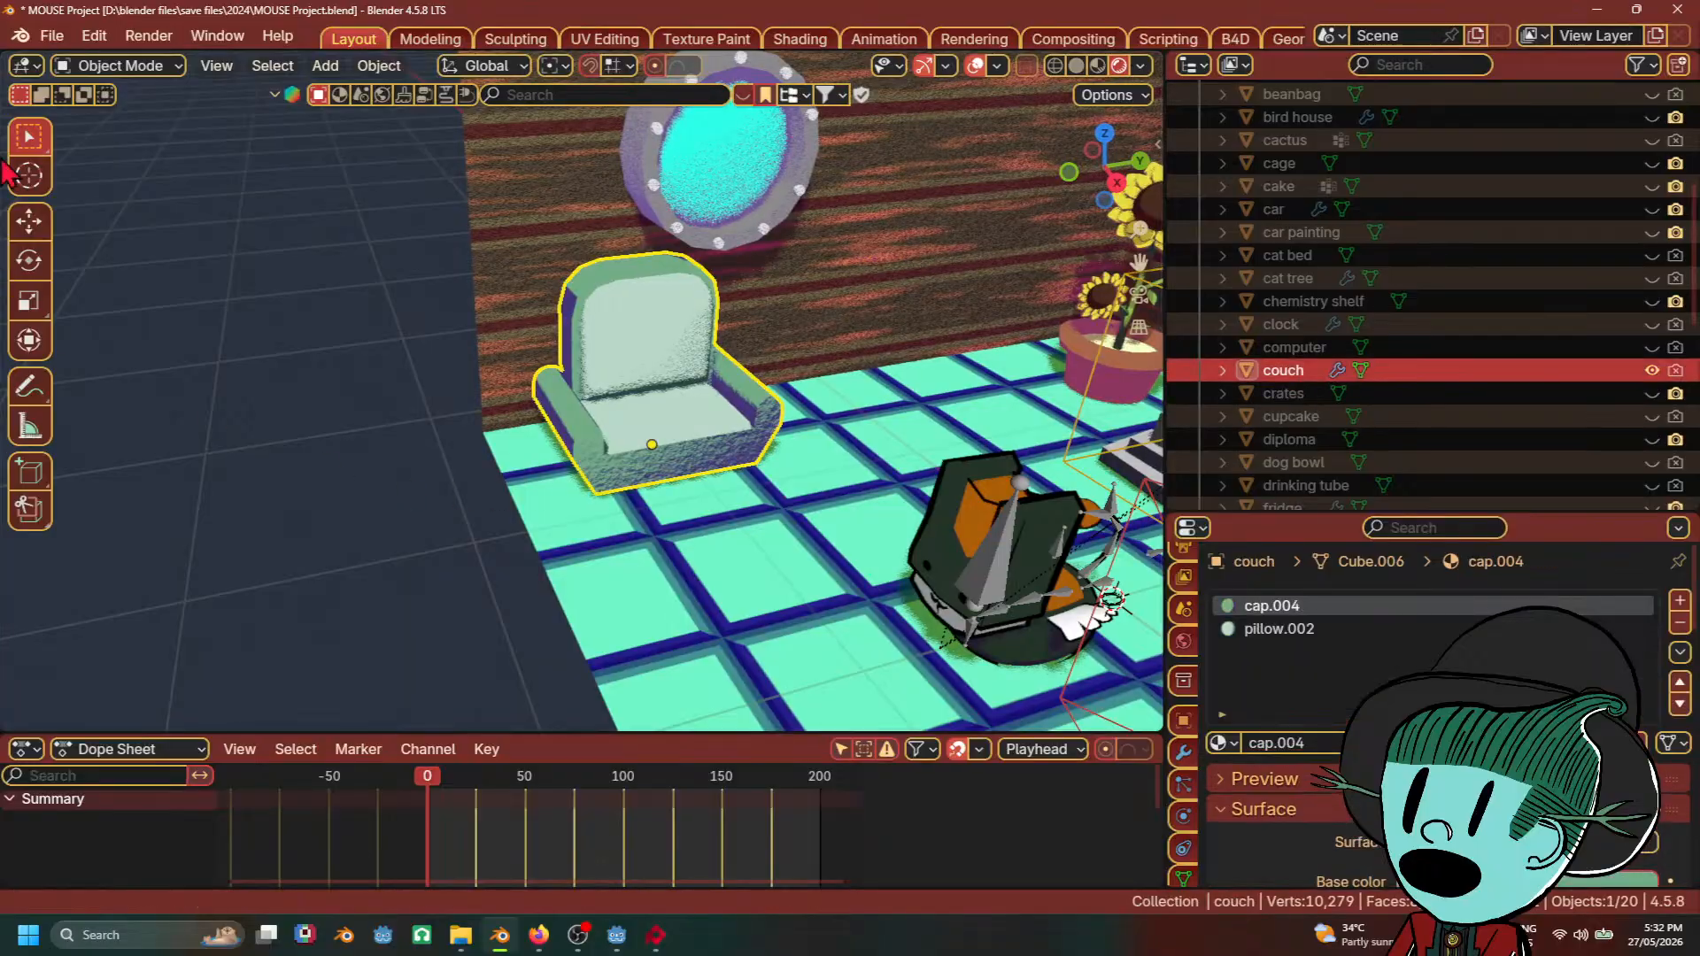
pyautogui.click(52, 35)
pyautogui.moveTo(146, 382)
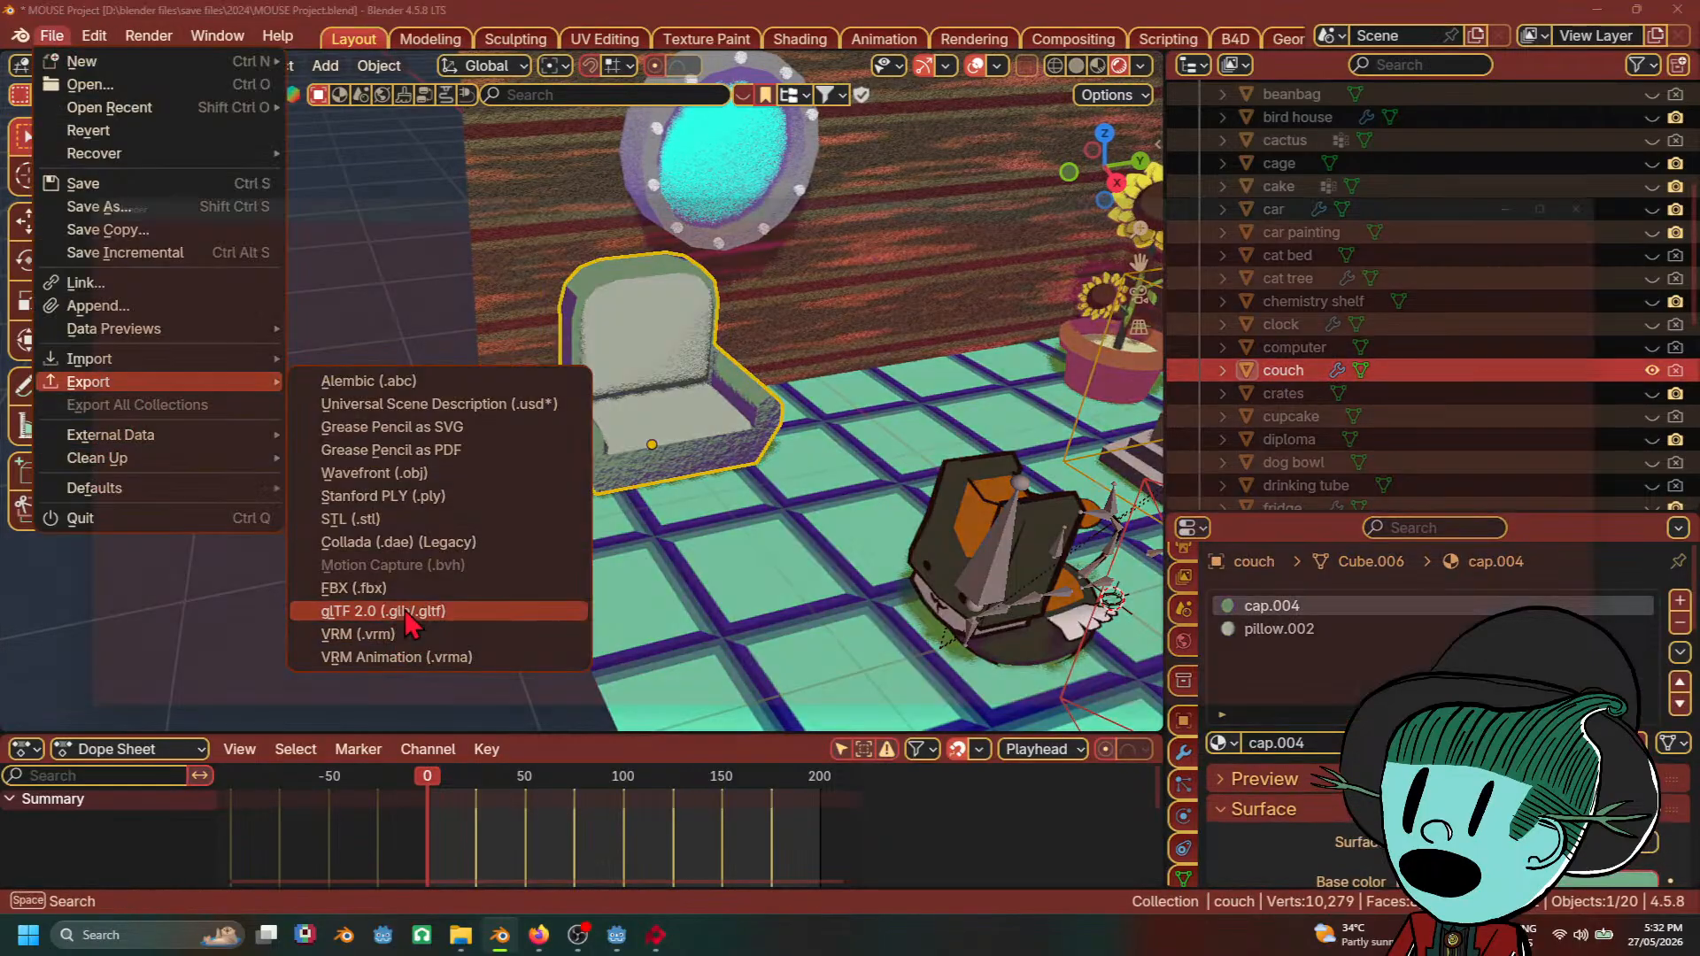
pyautogui.click(382, 611)
pyautogui.click(612, 724)
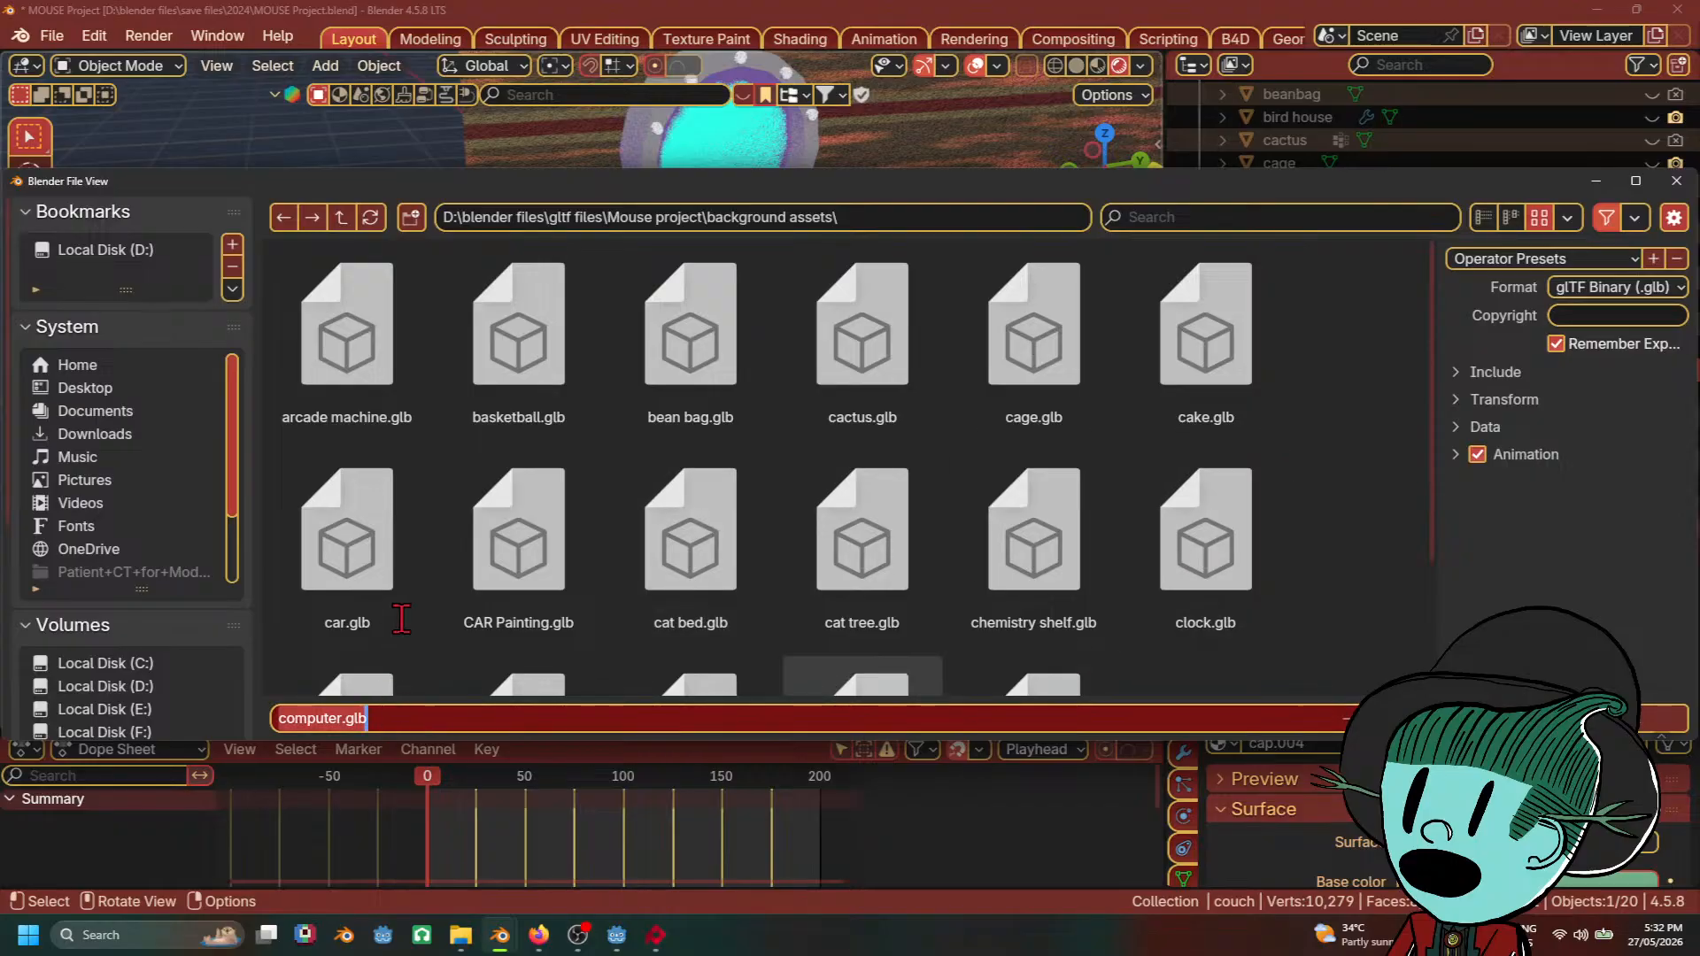
pyautogui.write('couch')
pyautogui.press('Return')
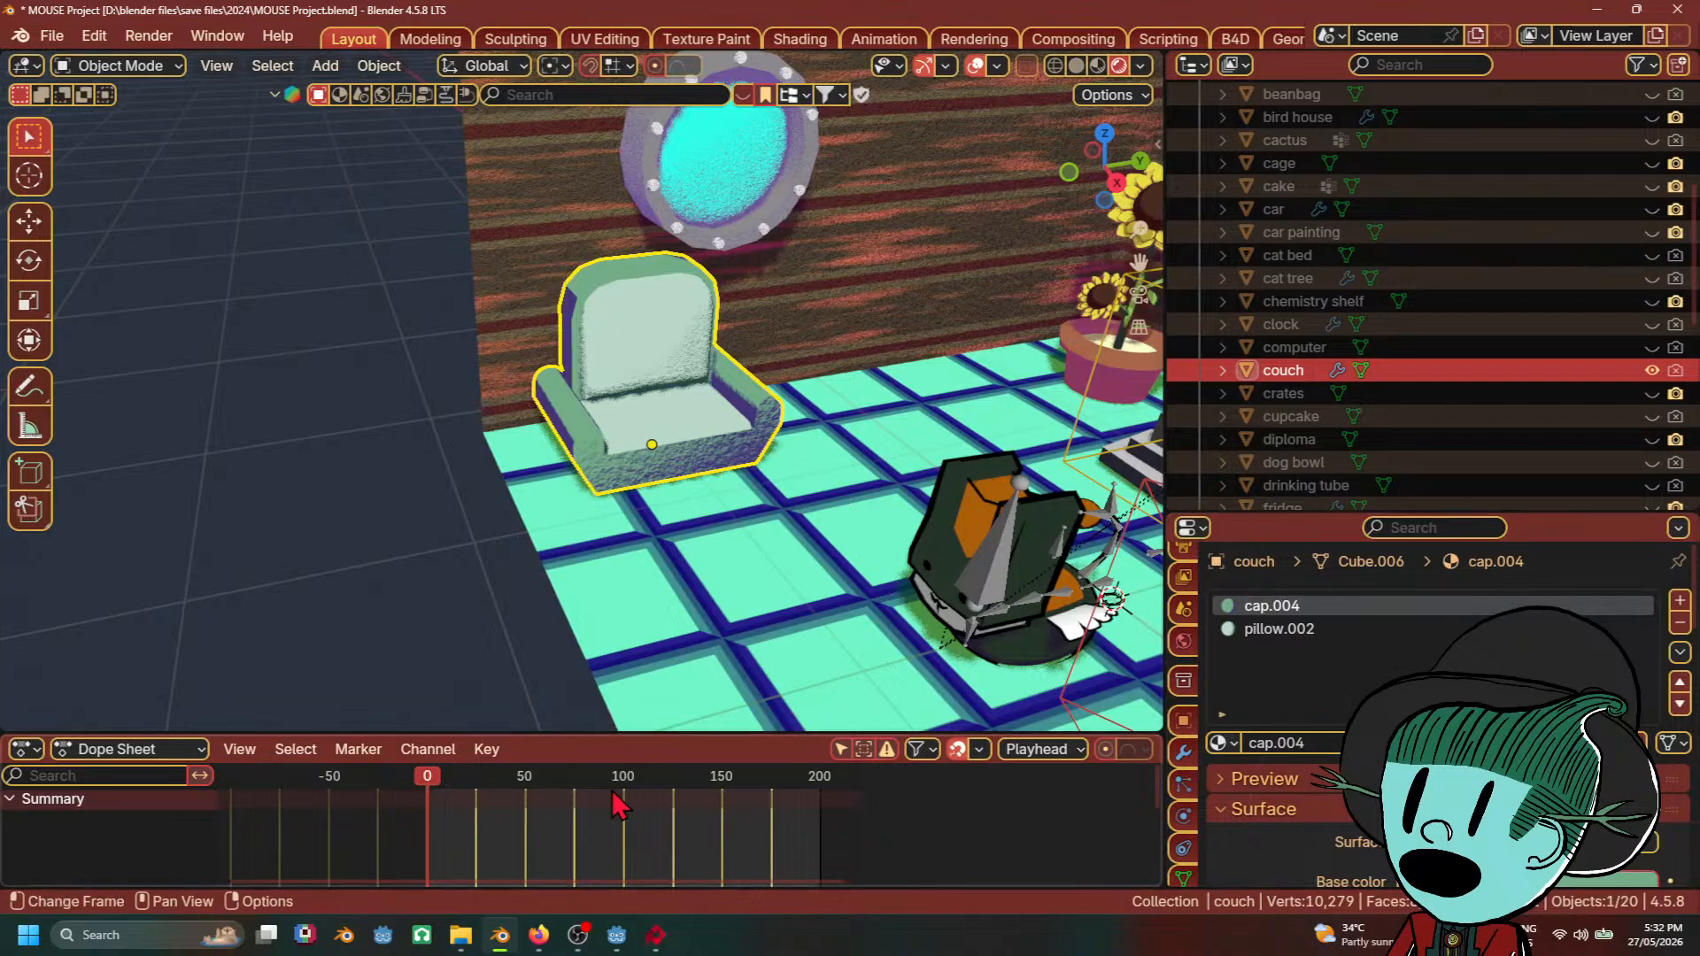
# Step: Switch to Godot and look through the texture images in the MOUSE Project folder in File Explorer
pyautogui.moveTo(664, 930)
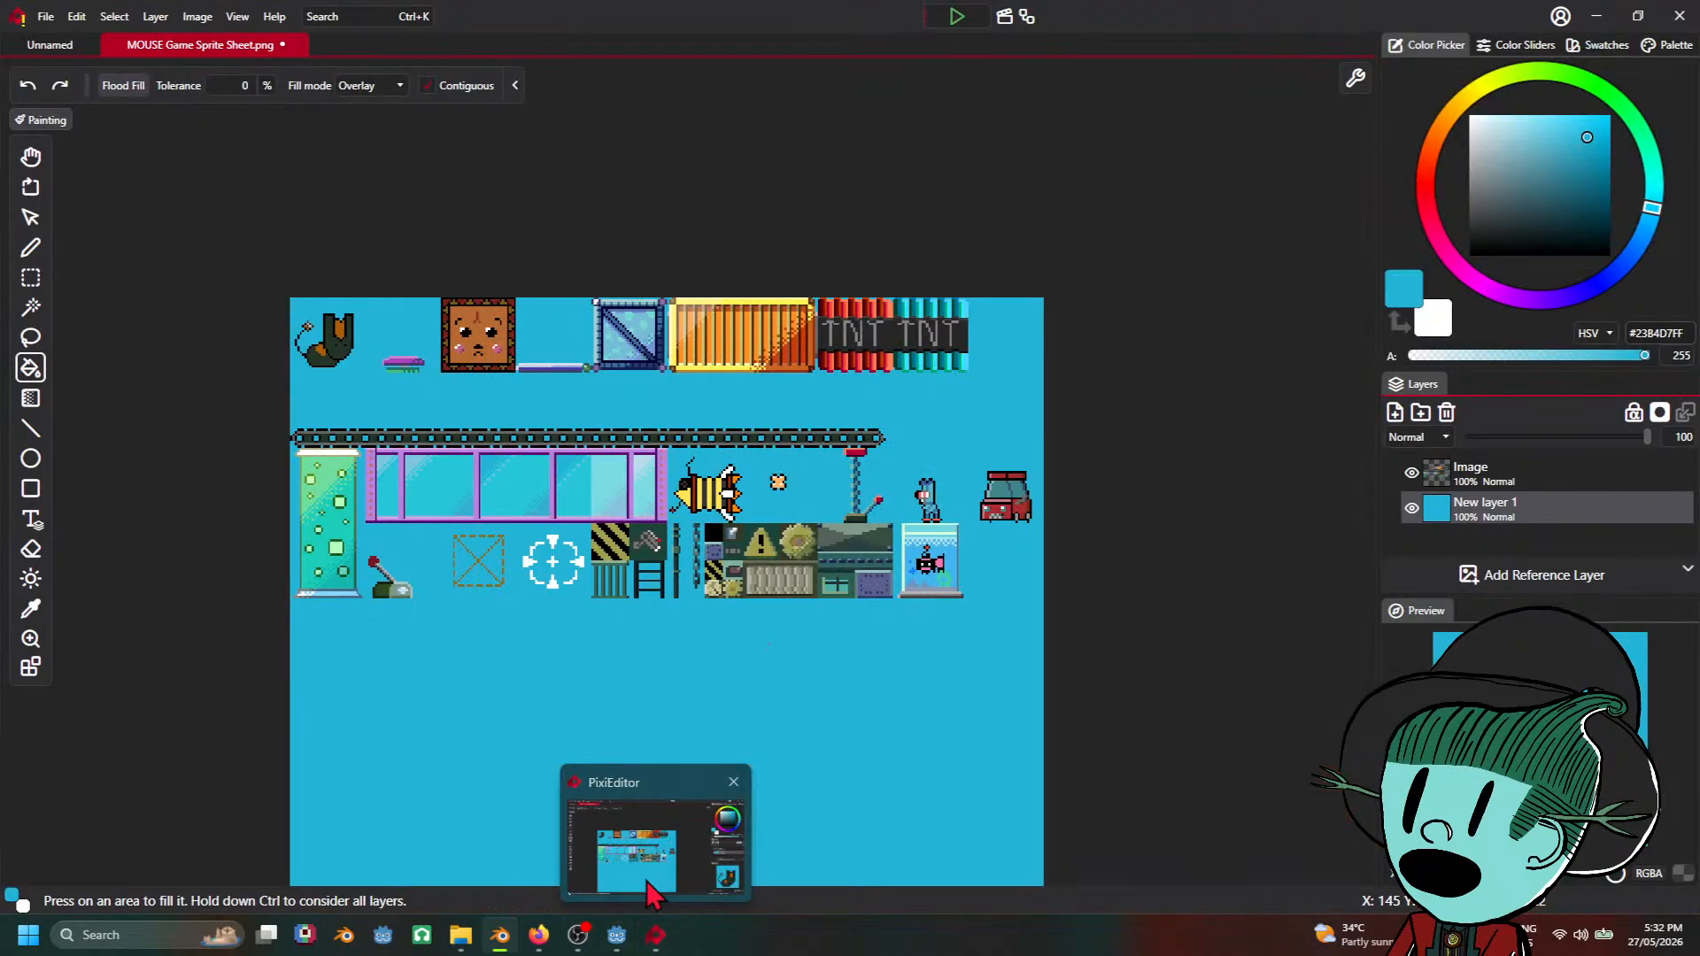
pyautogui.moveTo(539, 936)
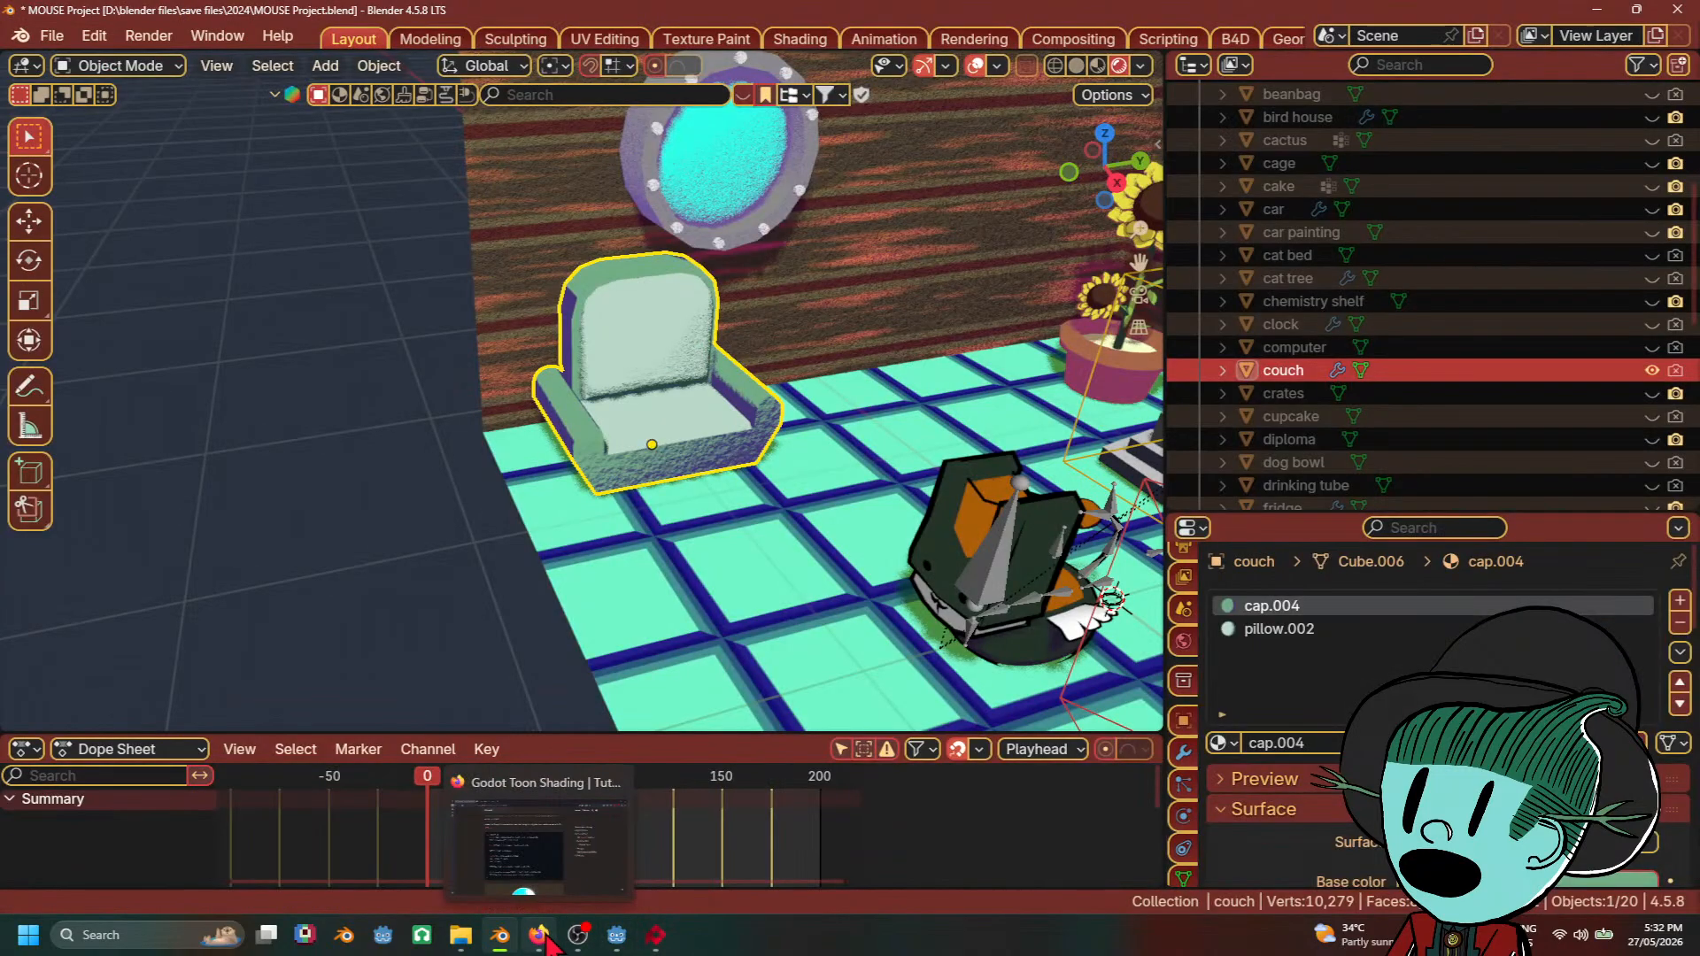
pyautogui.click(617, 935)
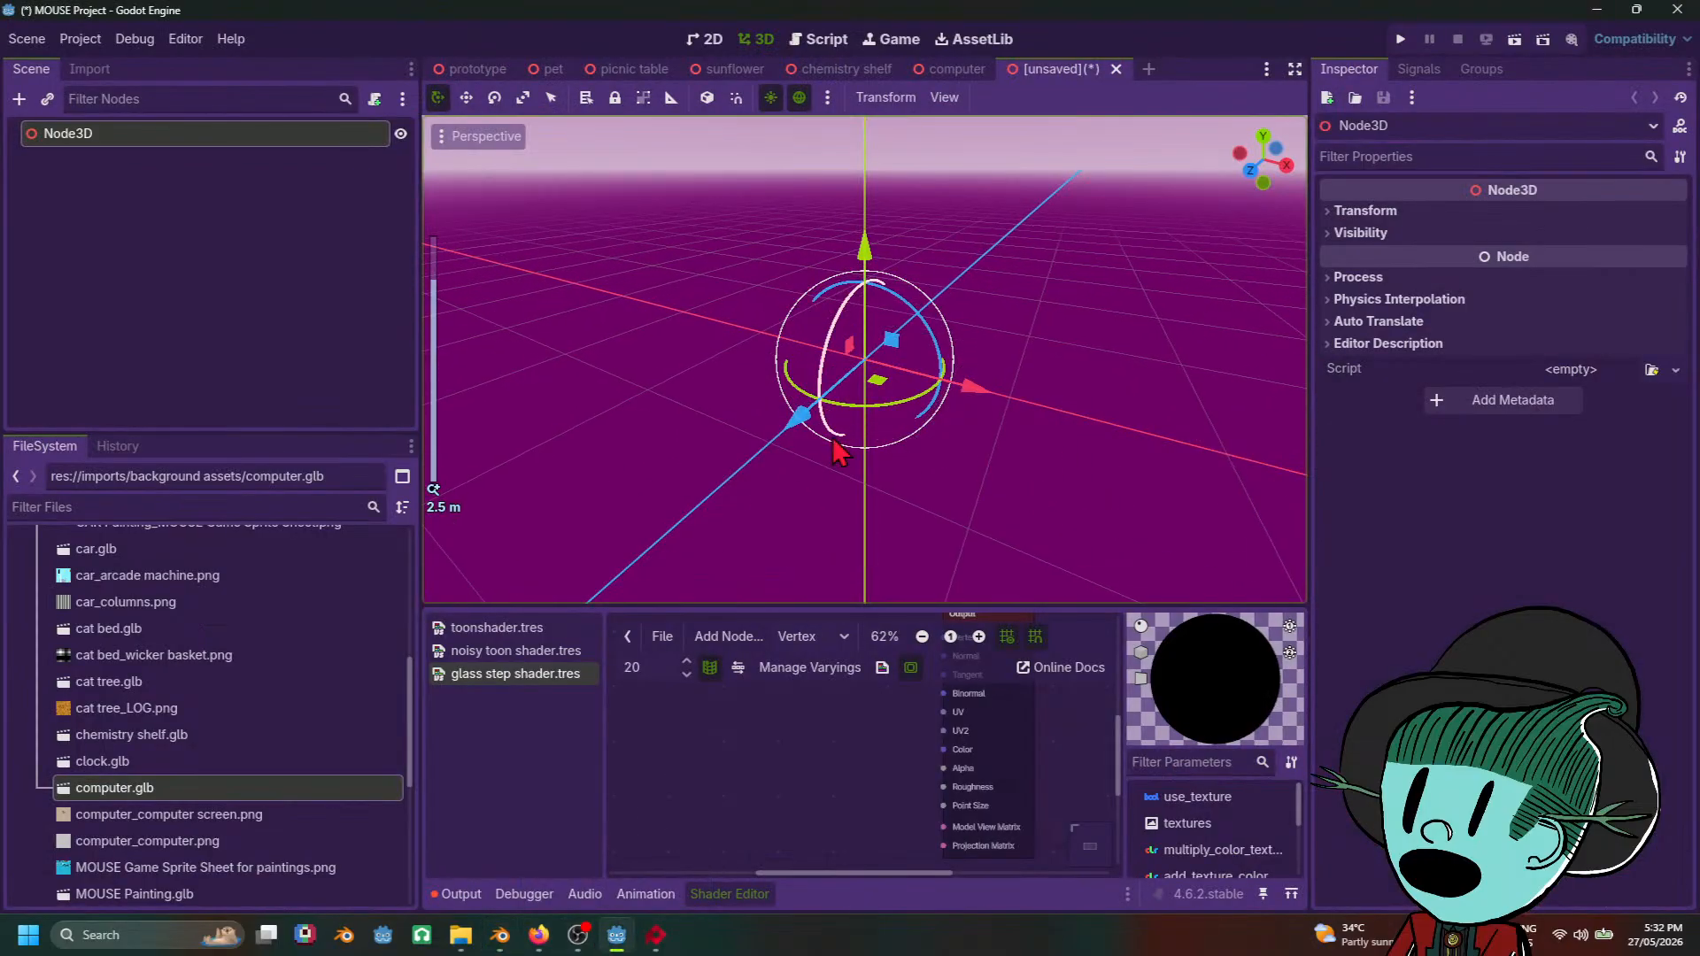
pyautogui.moveTo(460, 939)
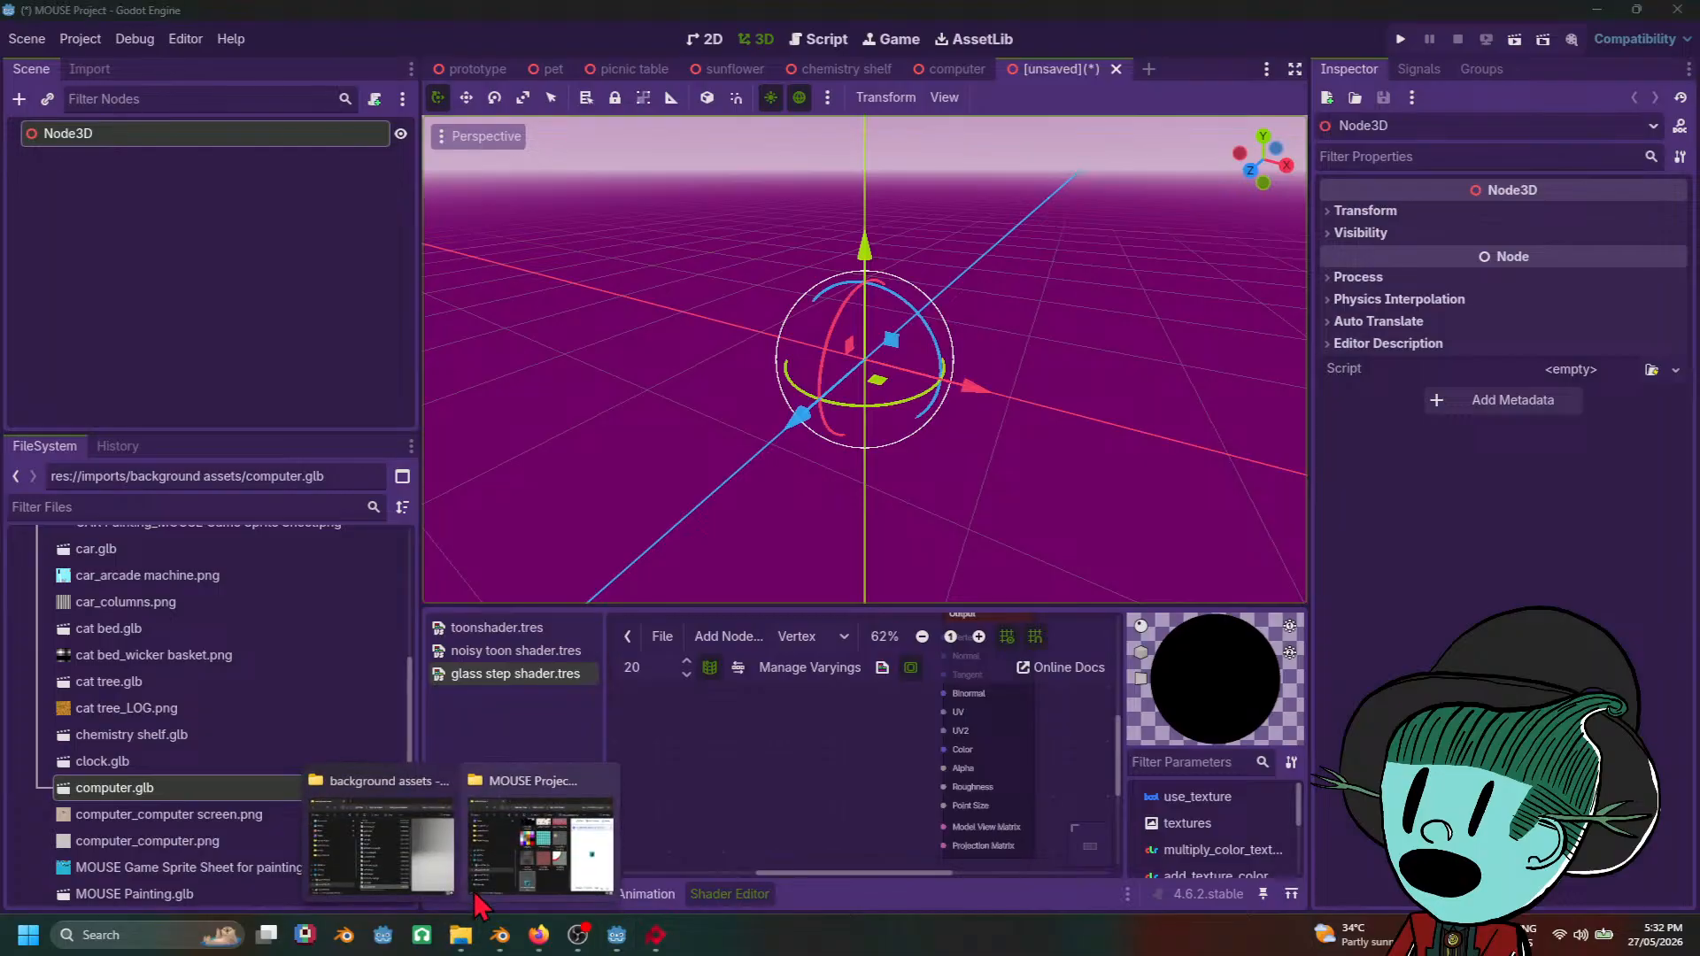
pyautogui.click(529, 872)
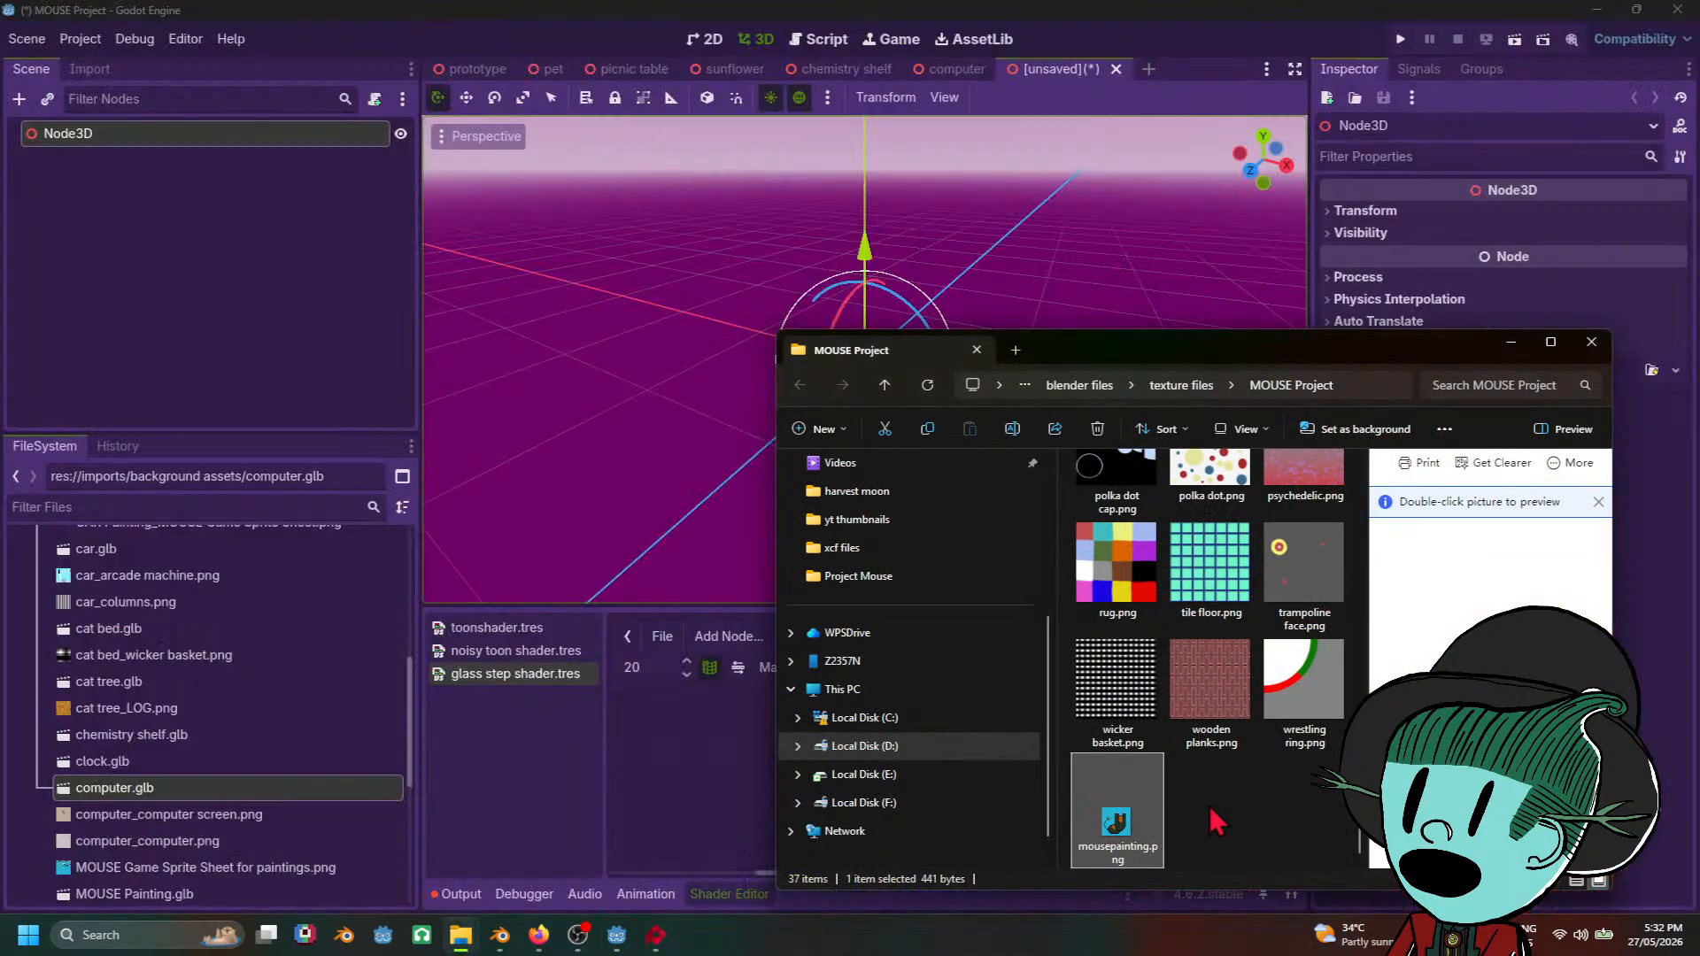
pyautogui.scroll(3, 1240, 815)
pyautogui.scroll(-3, 1258, 822)
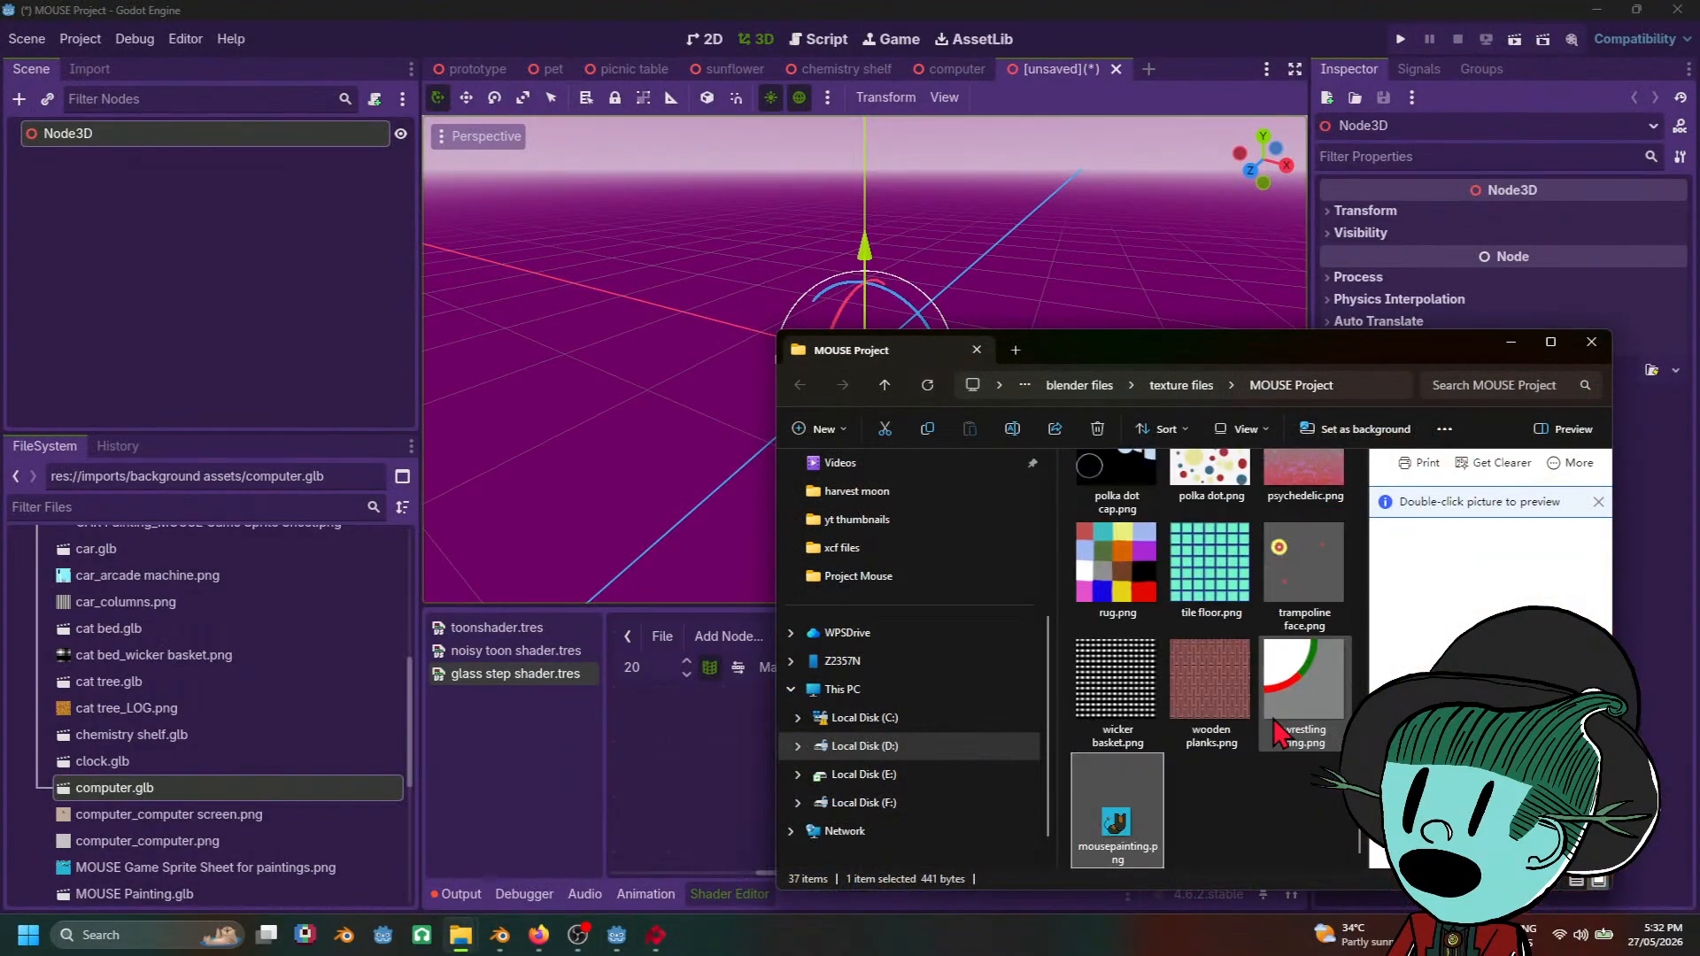
pyautogui.scroll(5, 1275, 824)
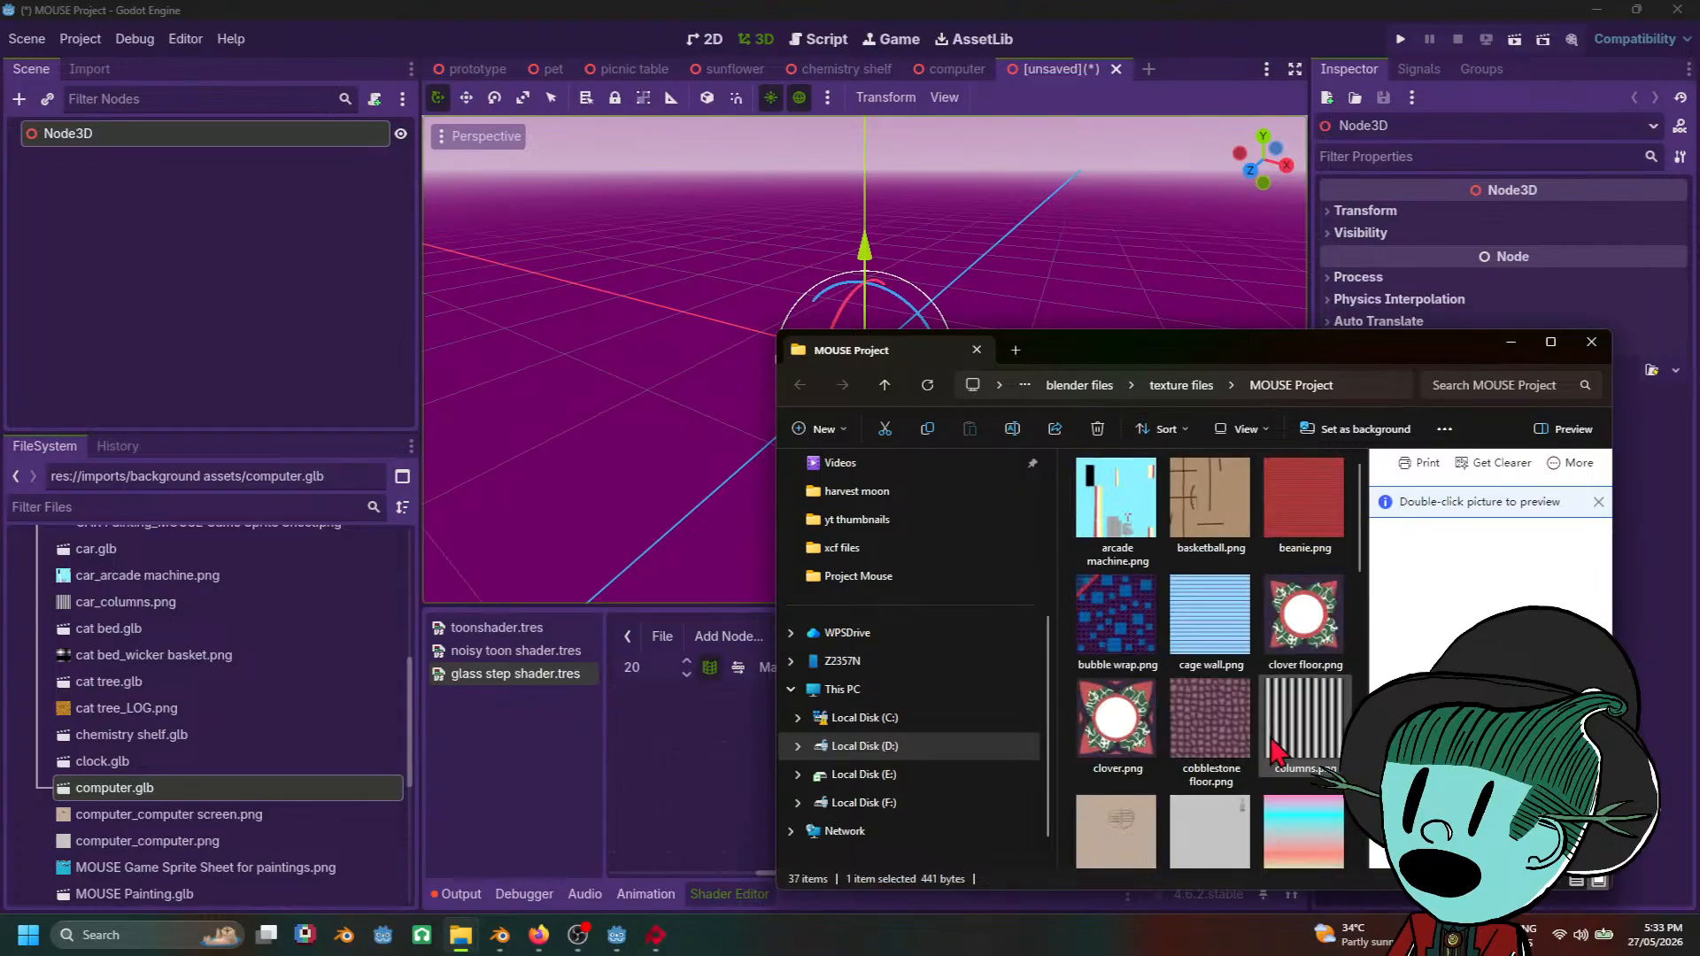
pyautogui.scroll(-5, 1275, 751)
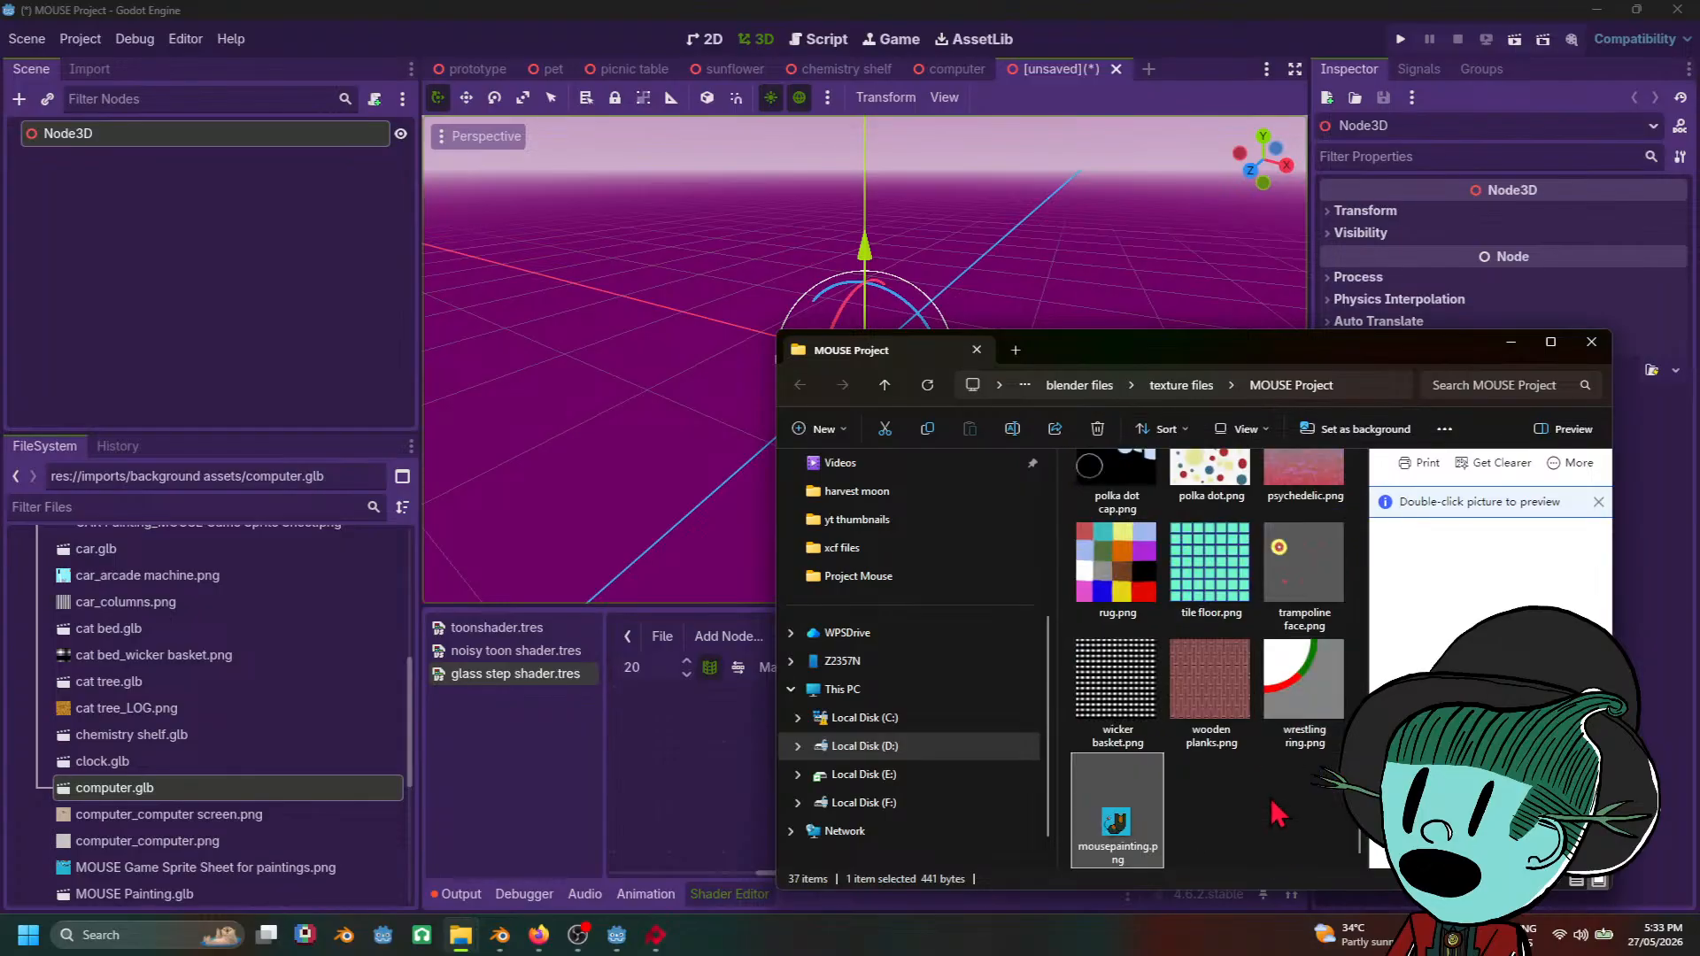
pyautogui.scroll(3, 1289, 742)
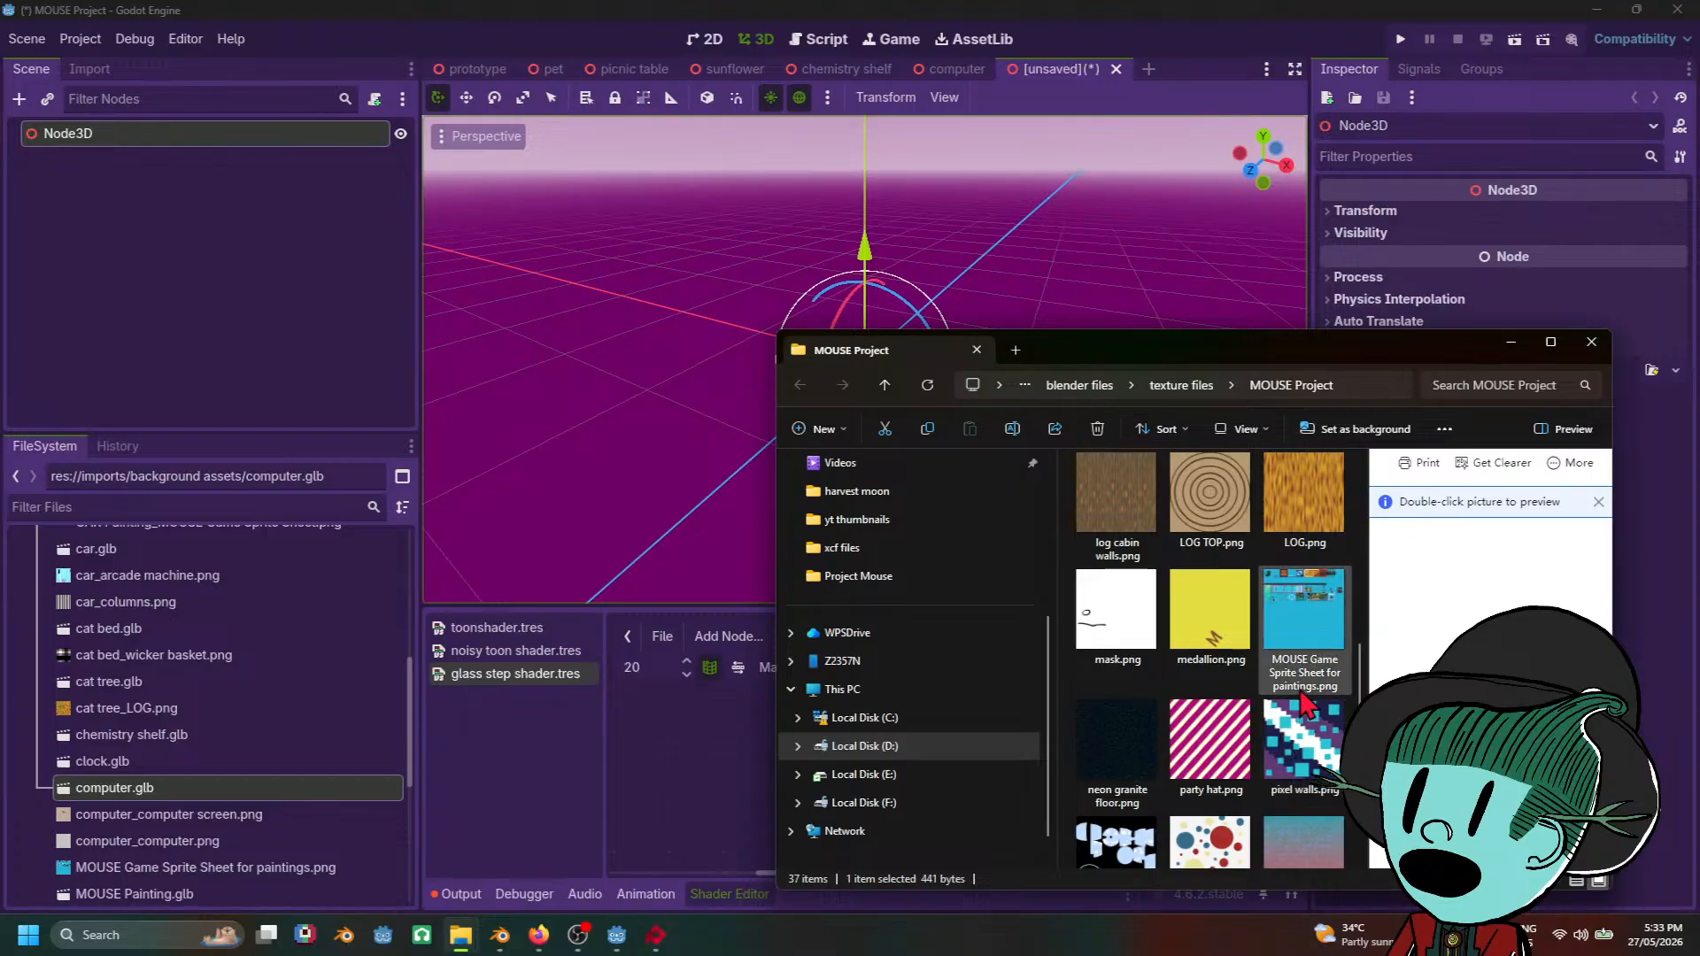
pyautogui.scroll(3, 1312, 630)
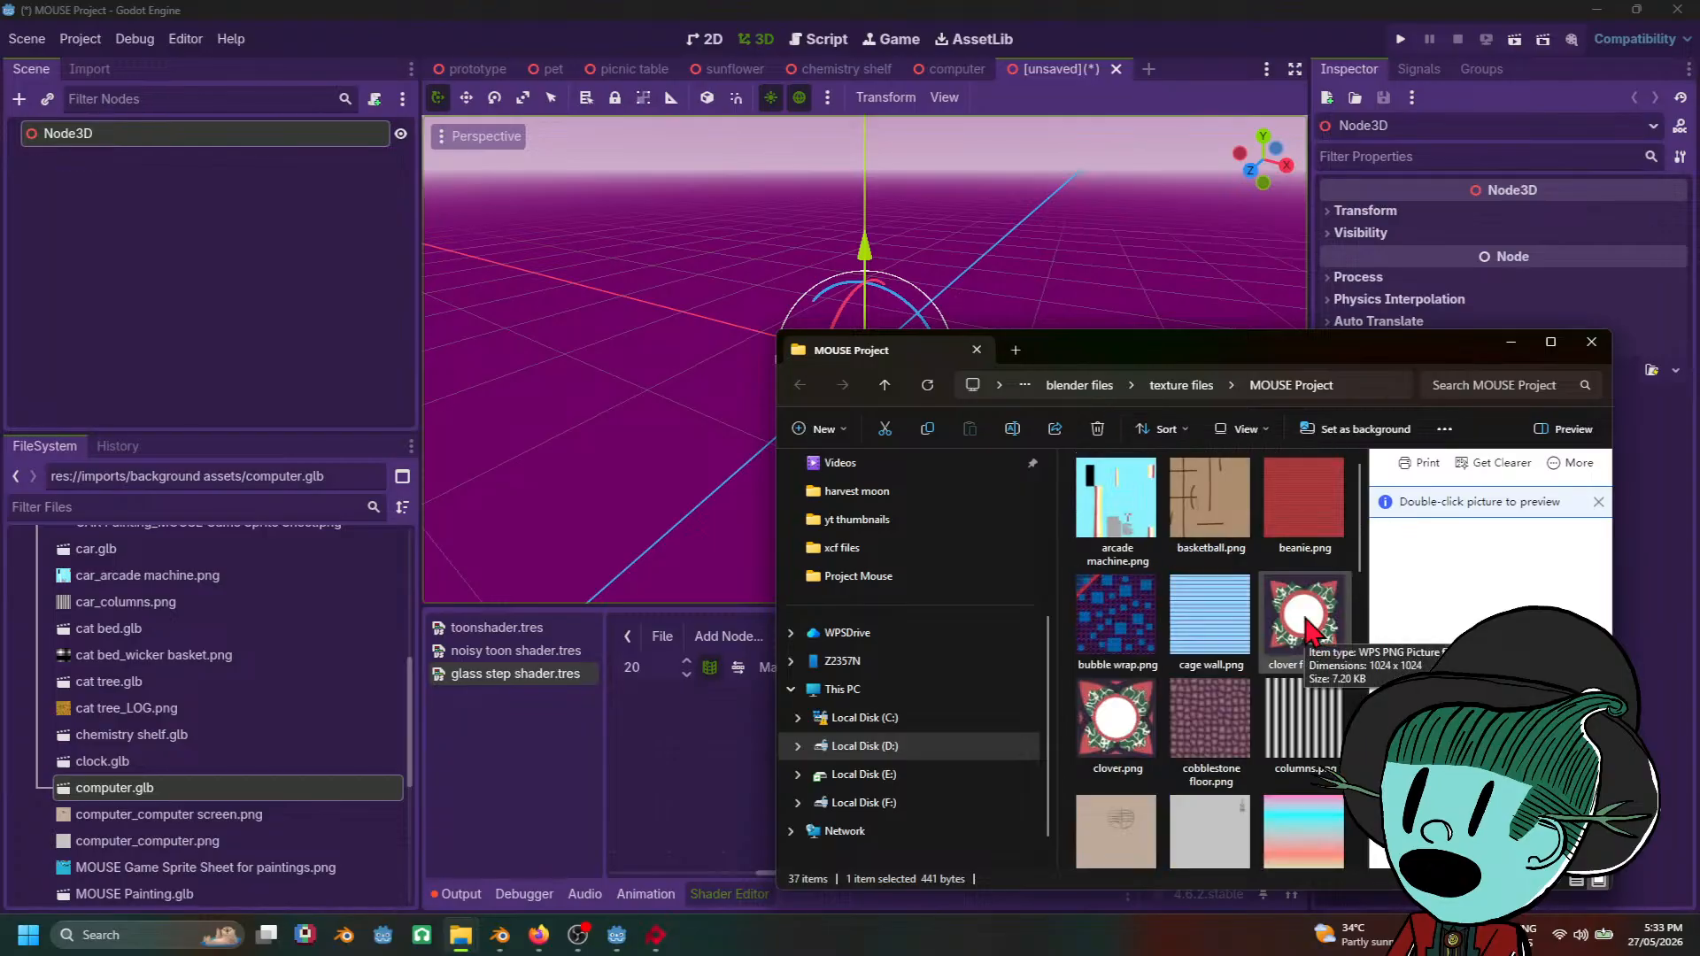
pyautogui.scroll(-3, 1307, 672)
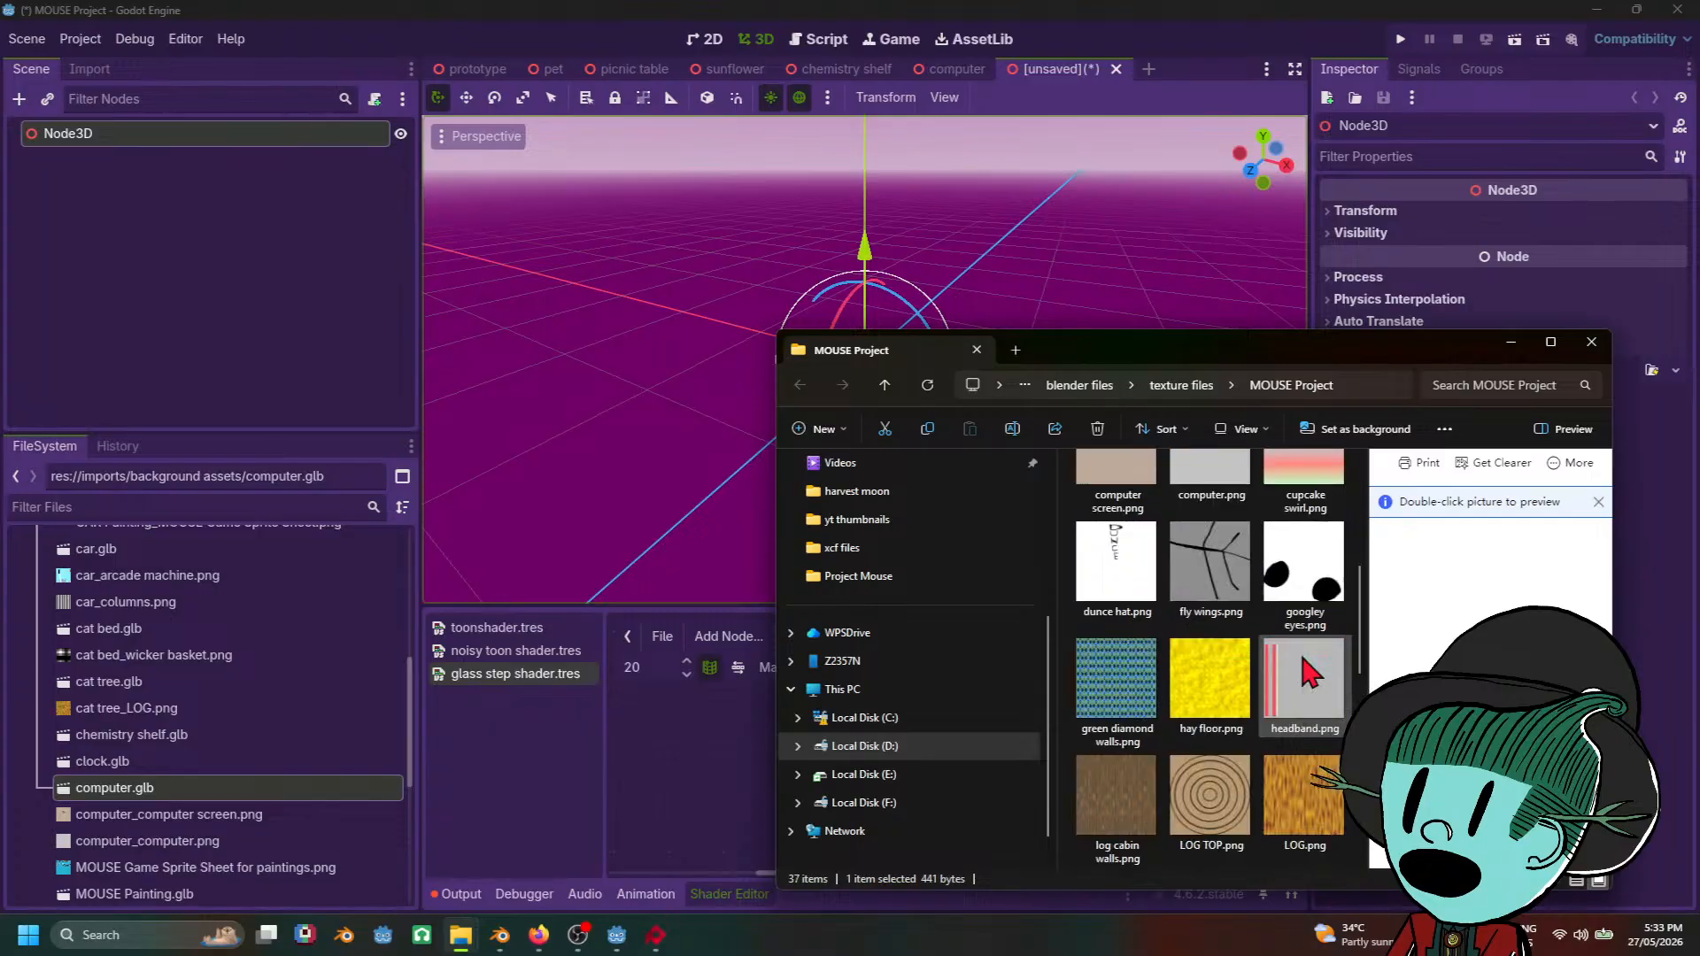
pyautogui.scroll(-3, 1307, 672)
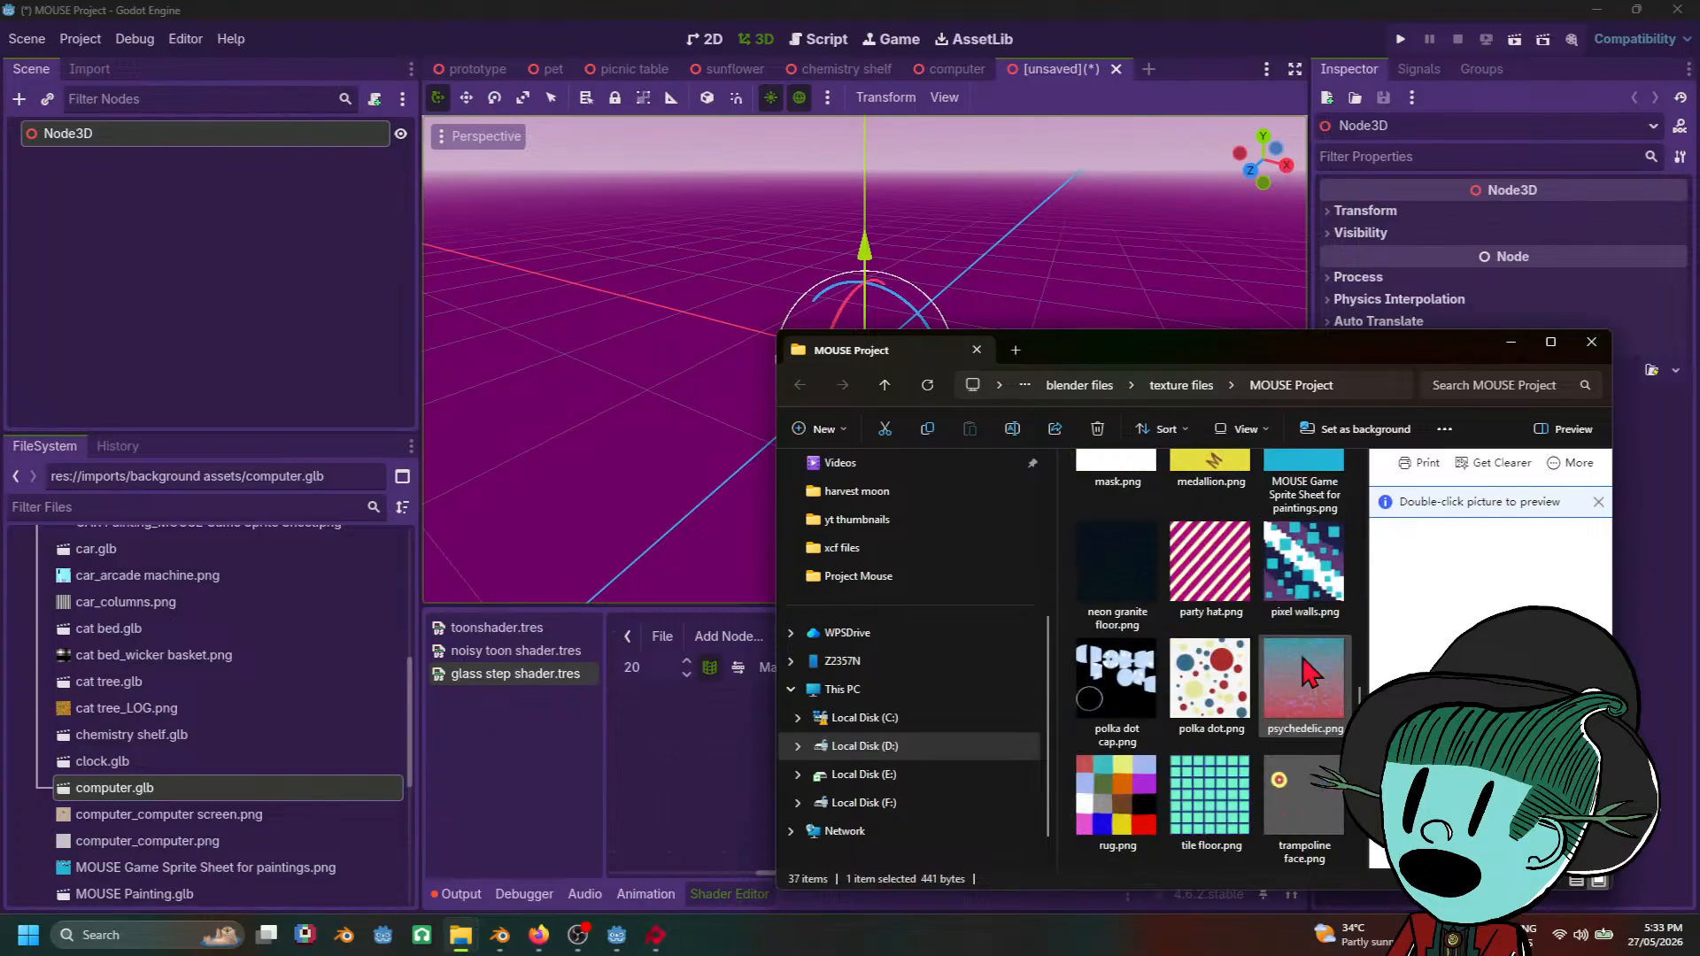
# Step: Import couch.glb from the exported background assets folder into the Godot project's imports/background assets folder and minimize the File Explorer windows
pyautogui.moveTo(463, 930)
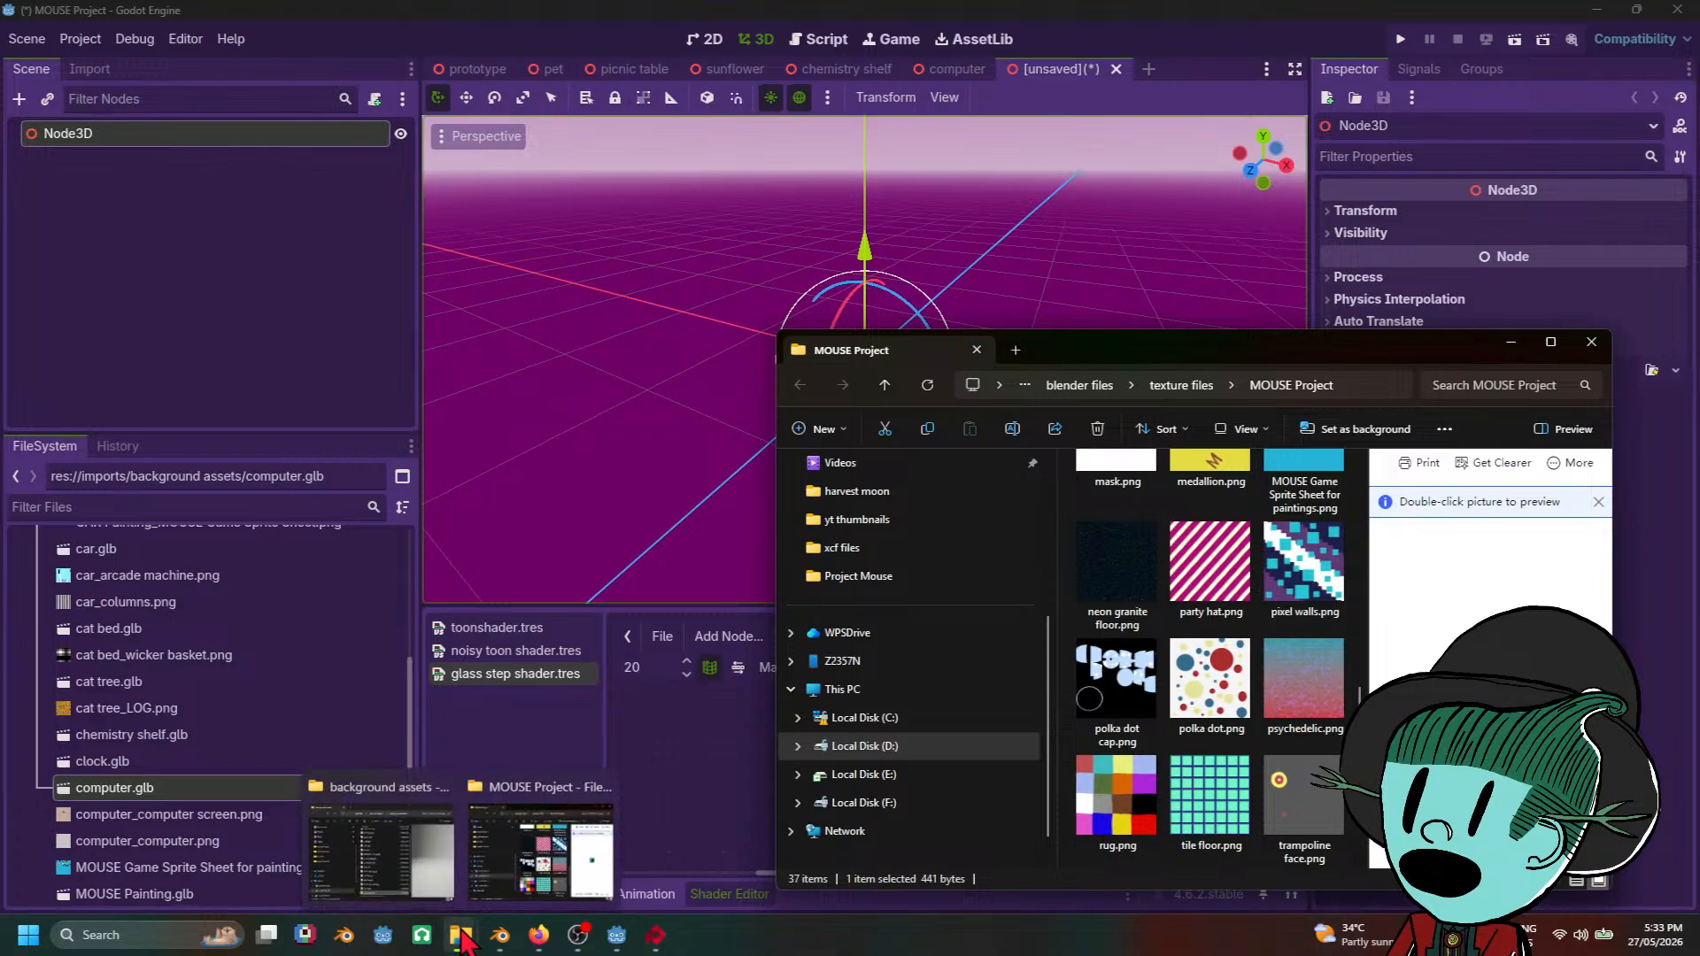
pyautogui.click(381, 846)
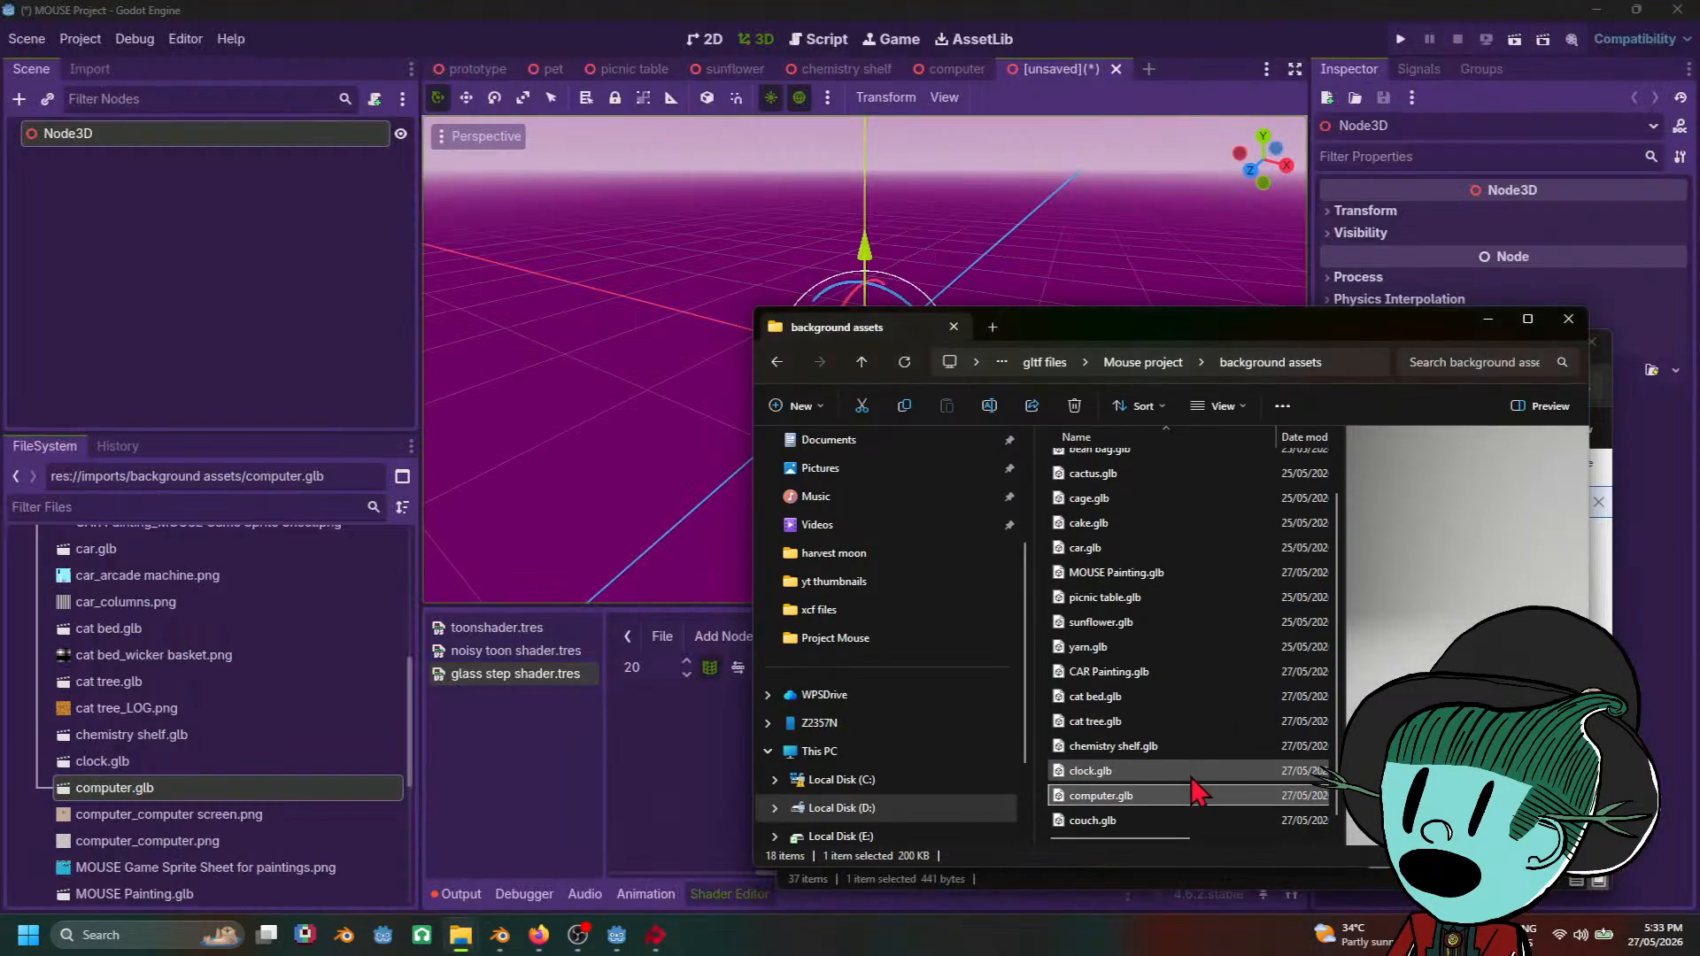
pyautogui.click(1119, 822)
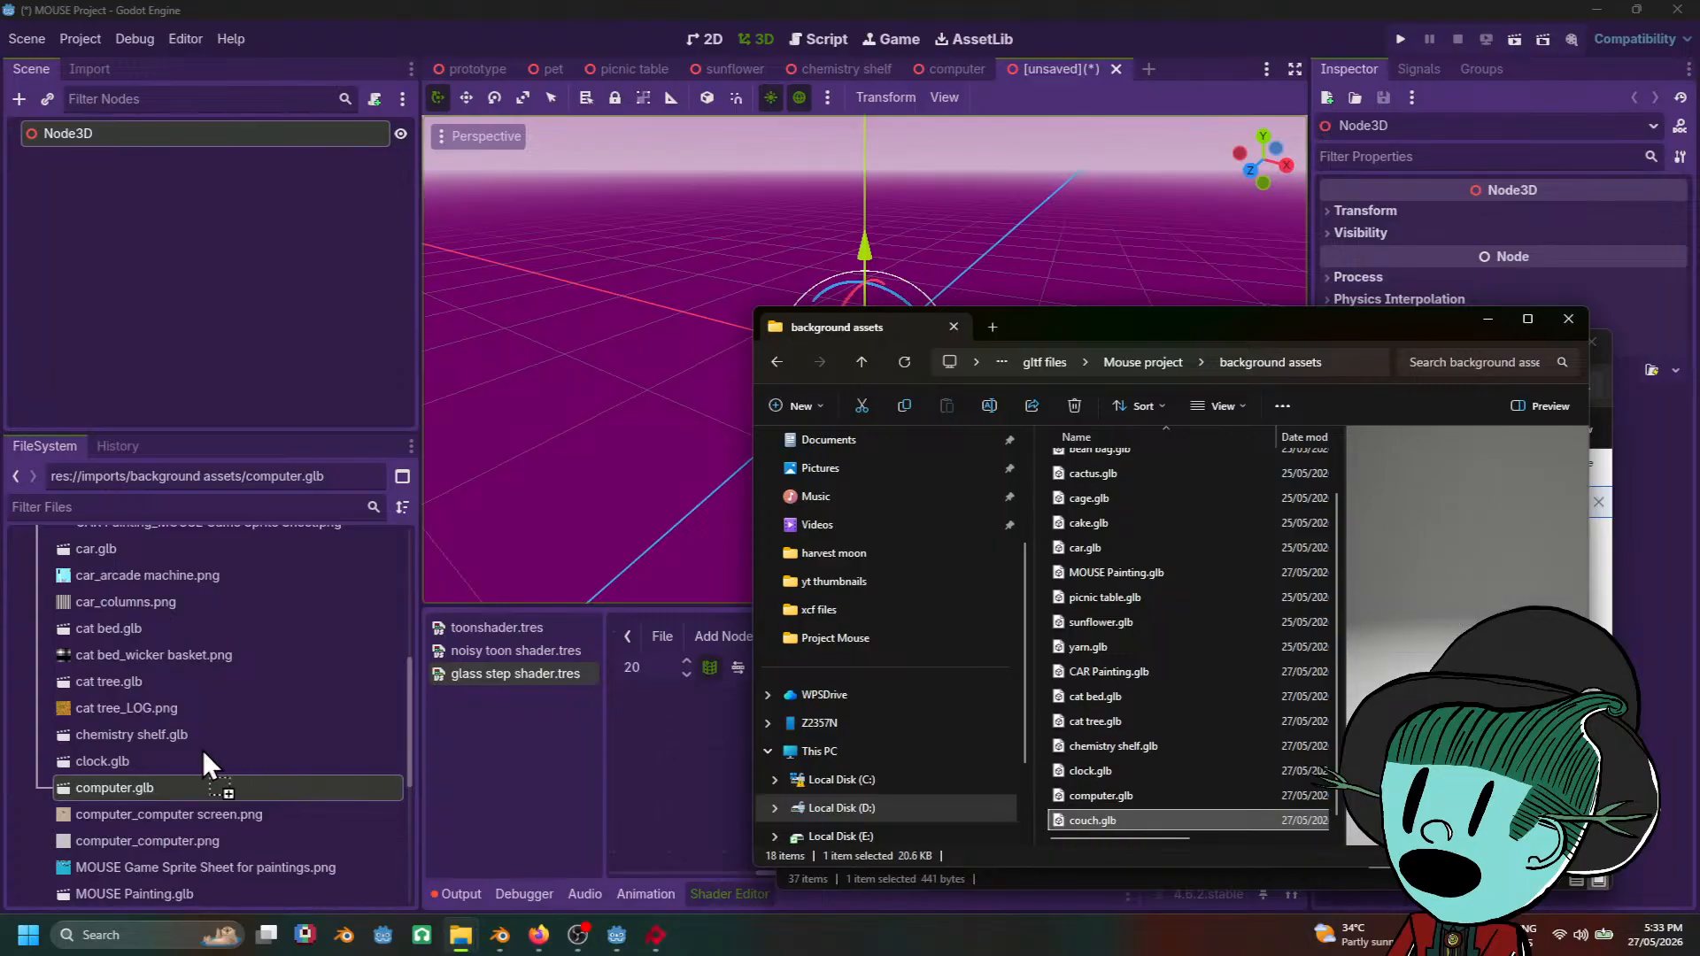
pyautogui.moveTo(204, 764); pyautogui.dragTo(209, 767)
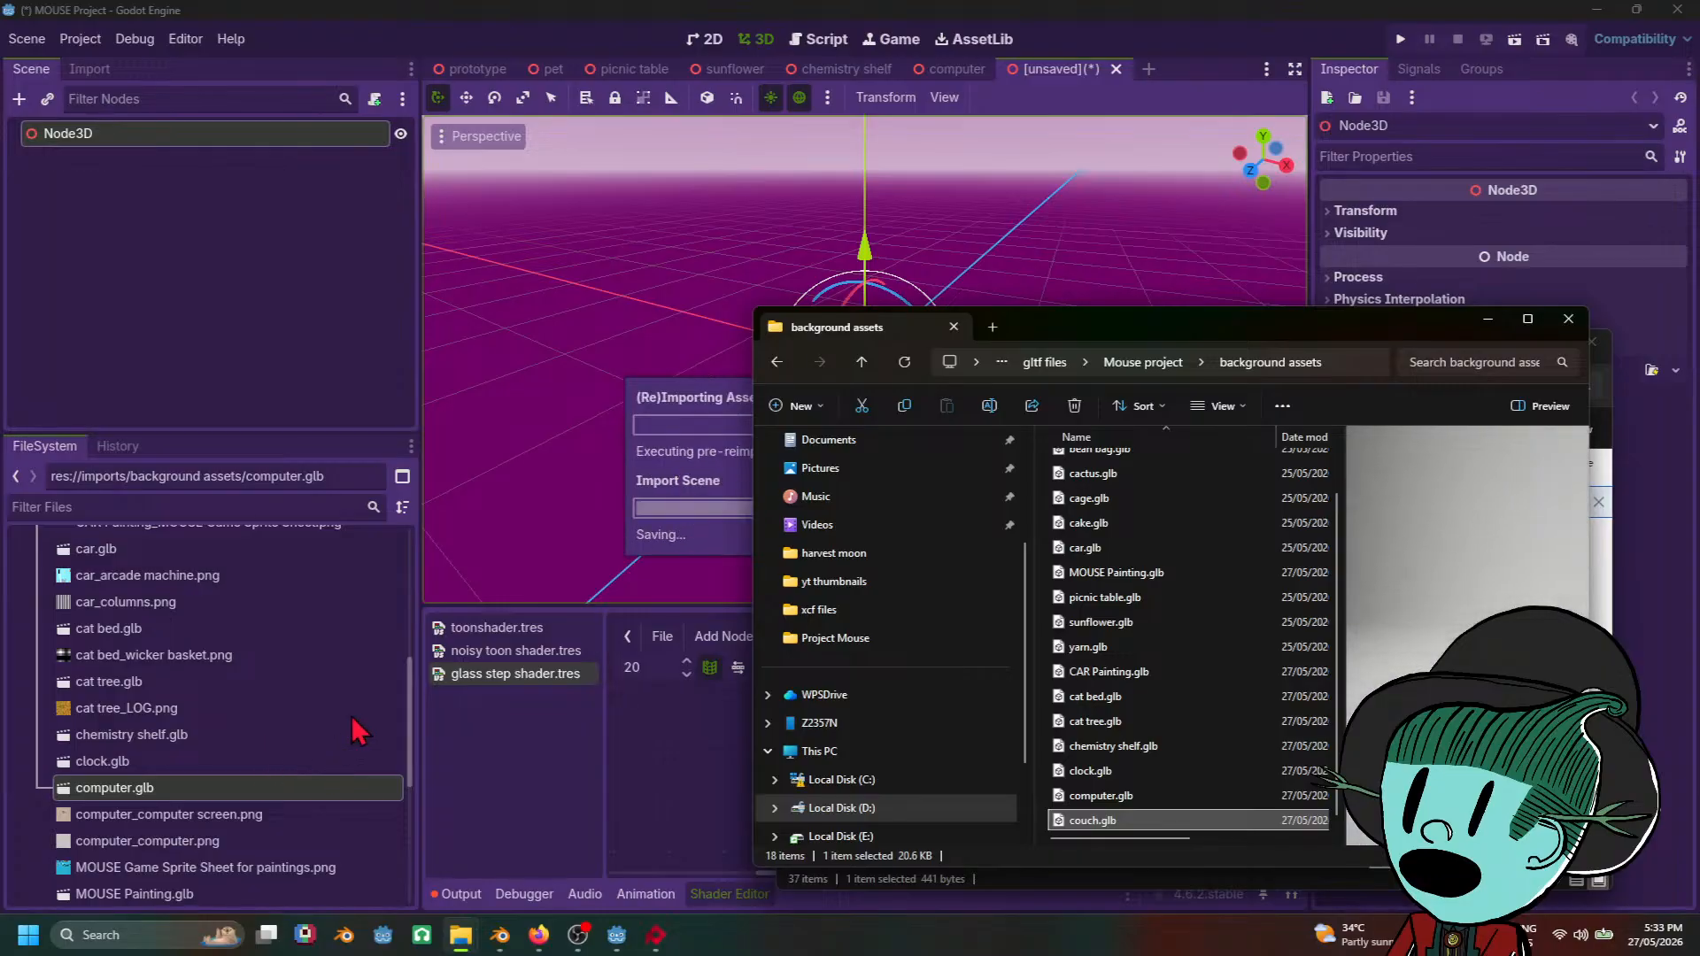
pyautogui.click(1489, 320)
pyautogui.click(1510, 342)
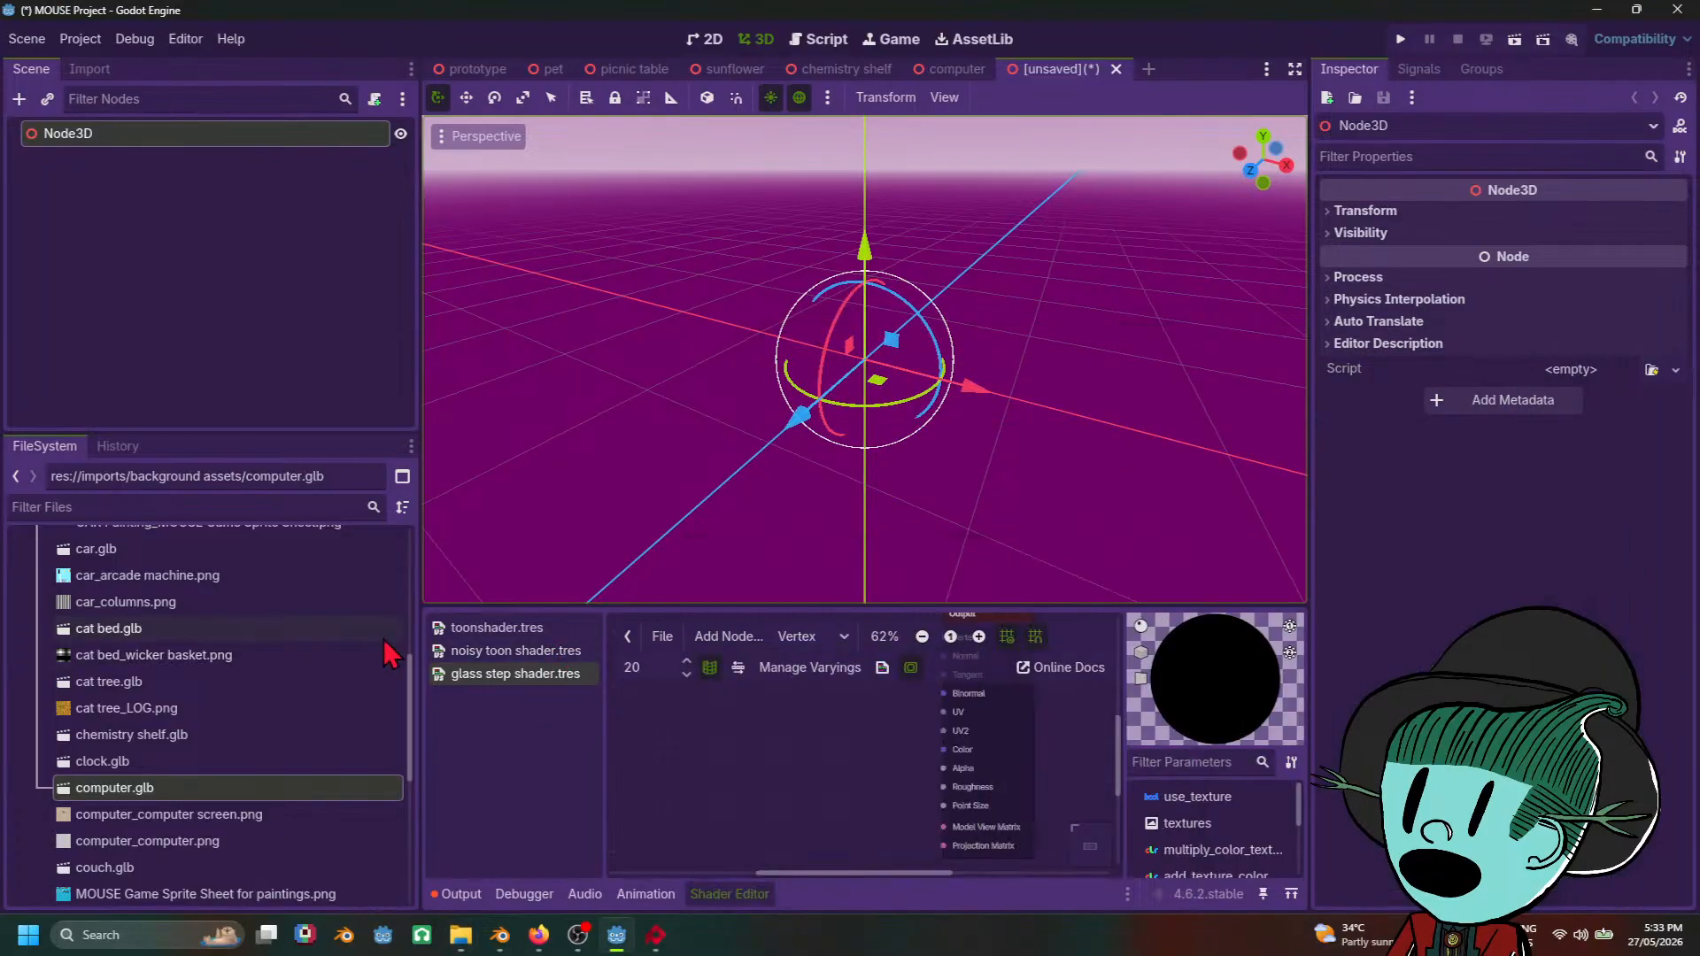
# Step: Add couch.glb under the Node3D root, make the instance local, and reparent its couch mesh directly under the root
pyautogui.click(123, 870)
pyautogui.moveTo(128, 876); pyautogui.dragTo(138, 155)
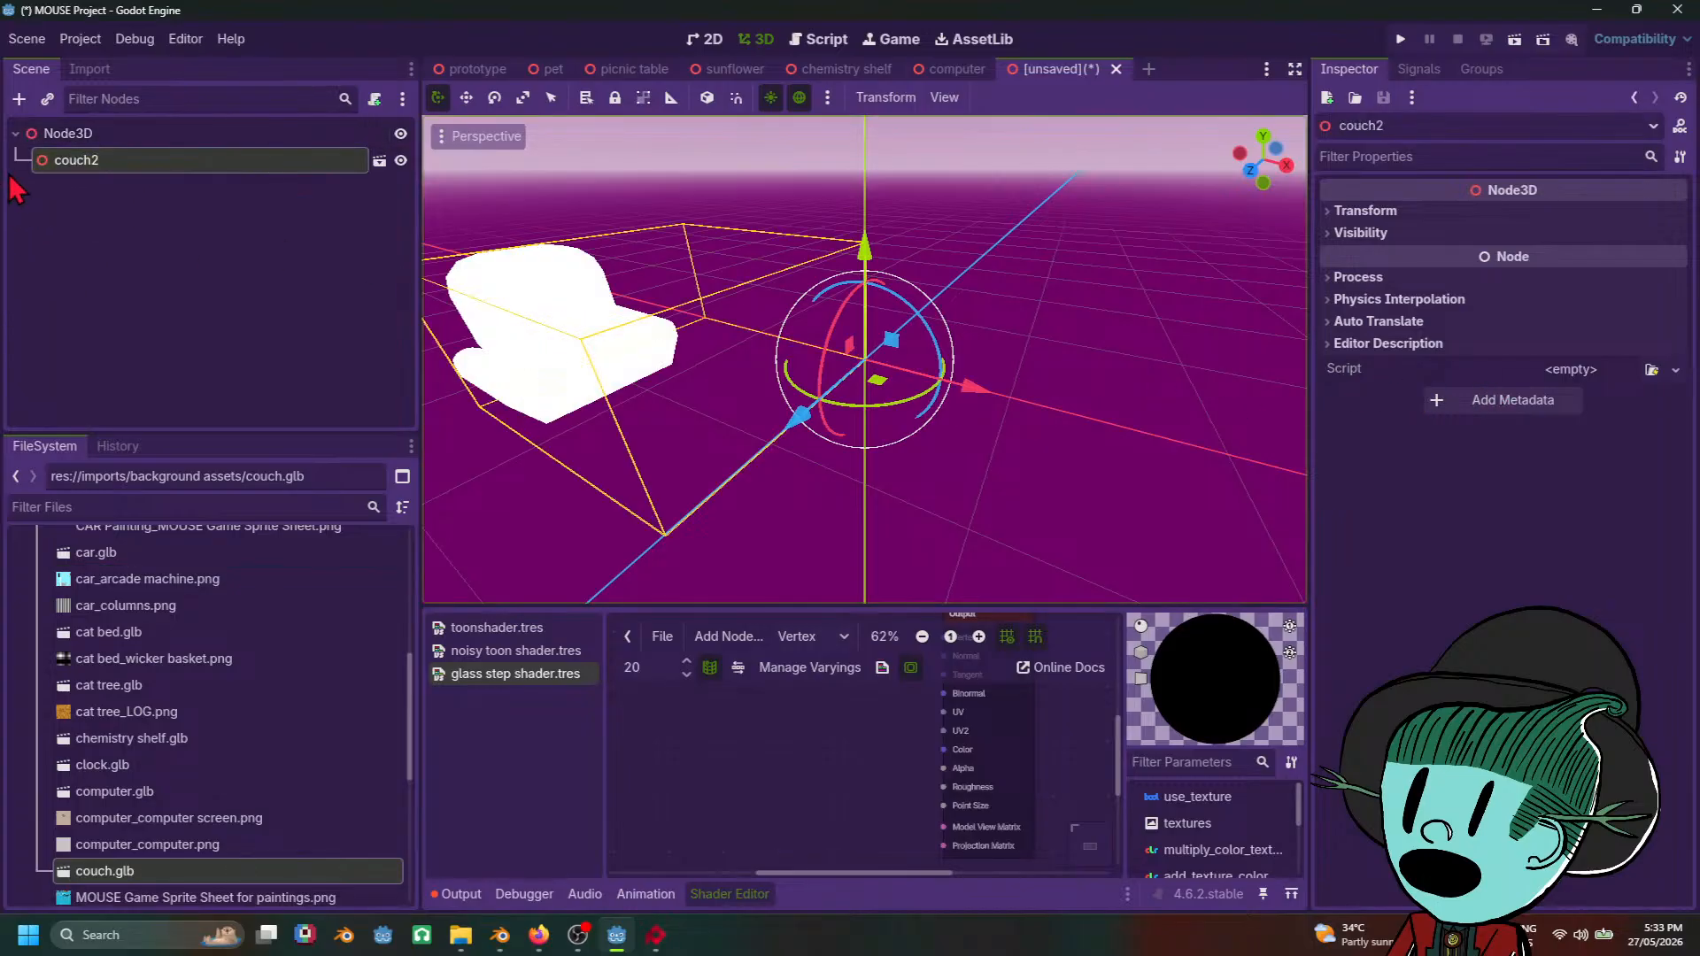
pyautogui.rightClick(106, 168)
pyautogui.click(332, 653)
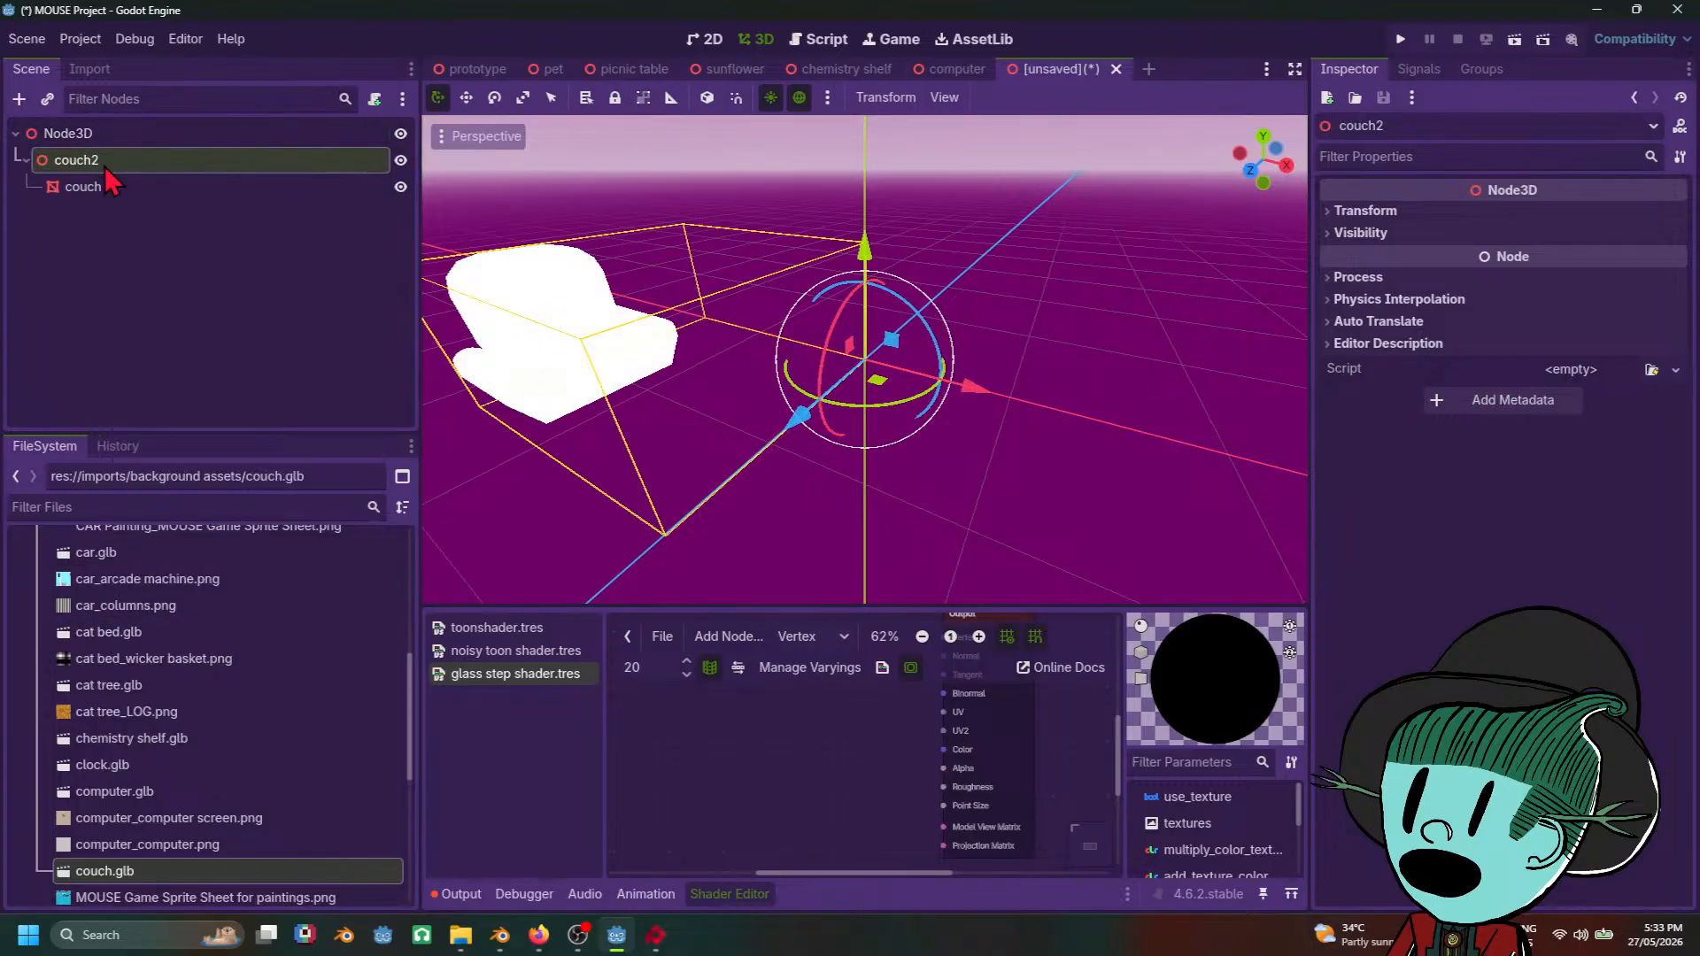
pyautogui.moveTo(108, 186); pyautogui.dragTo(146, 158)
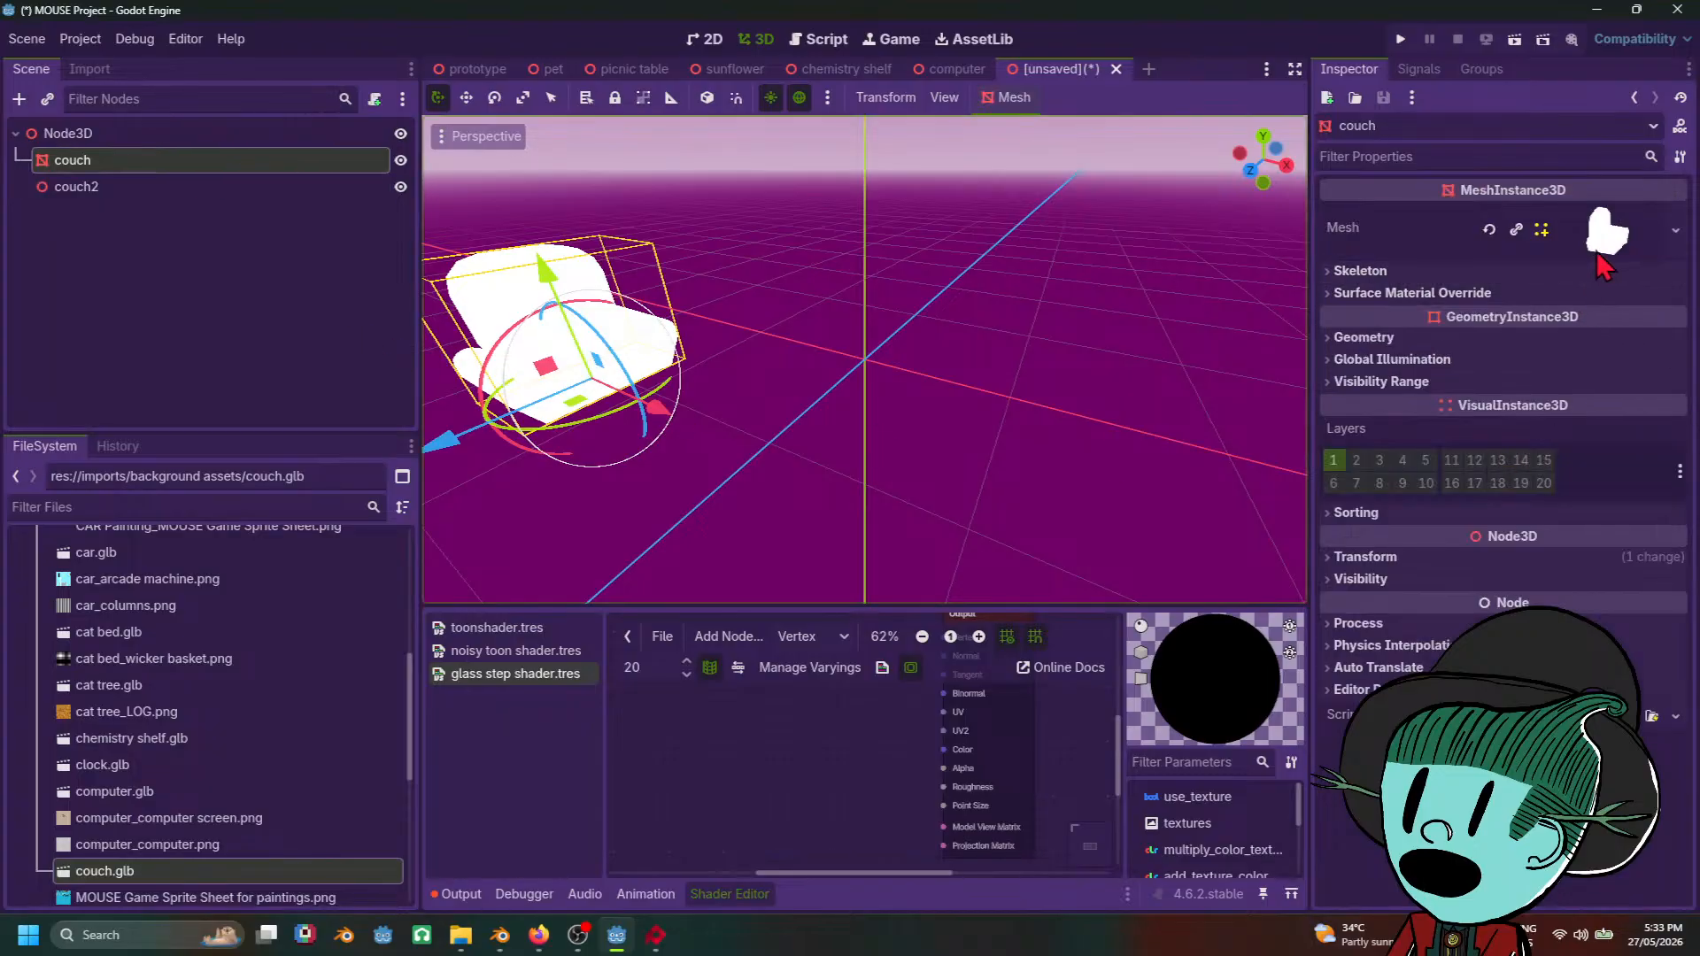
# Step: Override the couch mesh's surface 0 with a new ShaderMaterial and load the noisy toon shader into it
pyautogui.click(1444, 300)
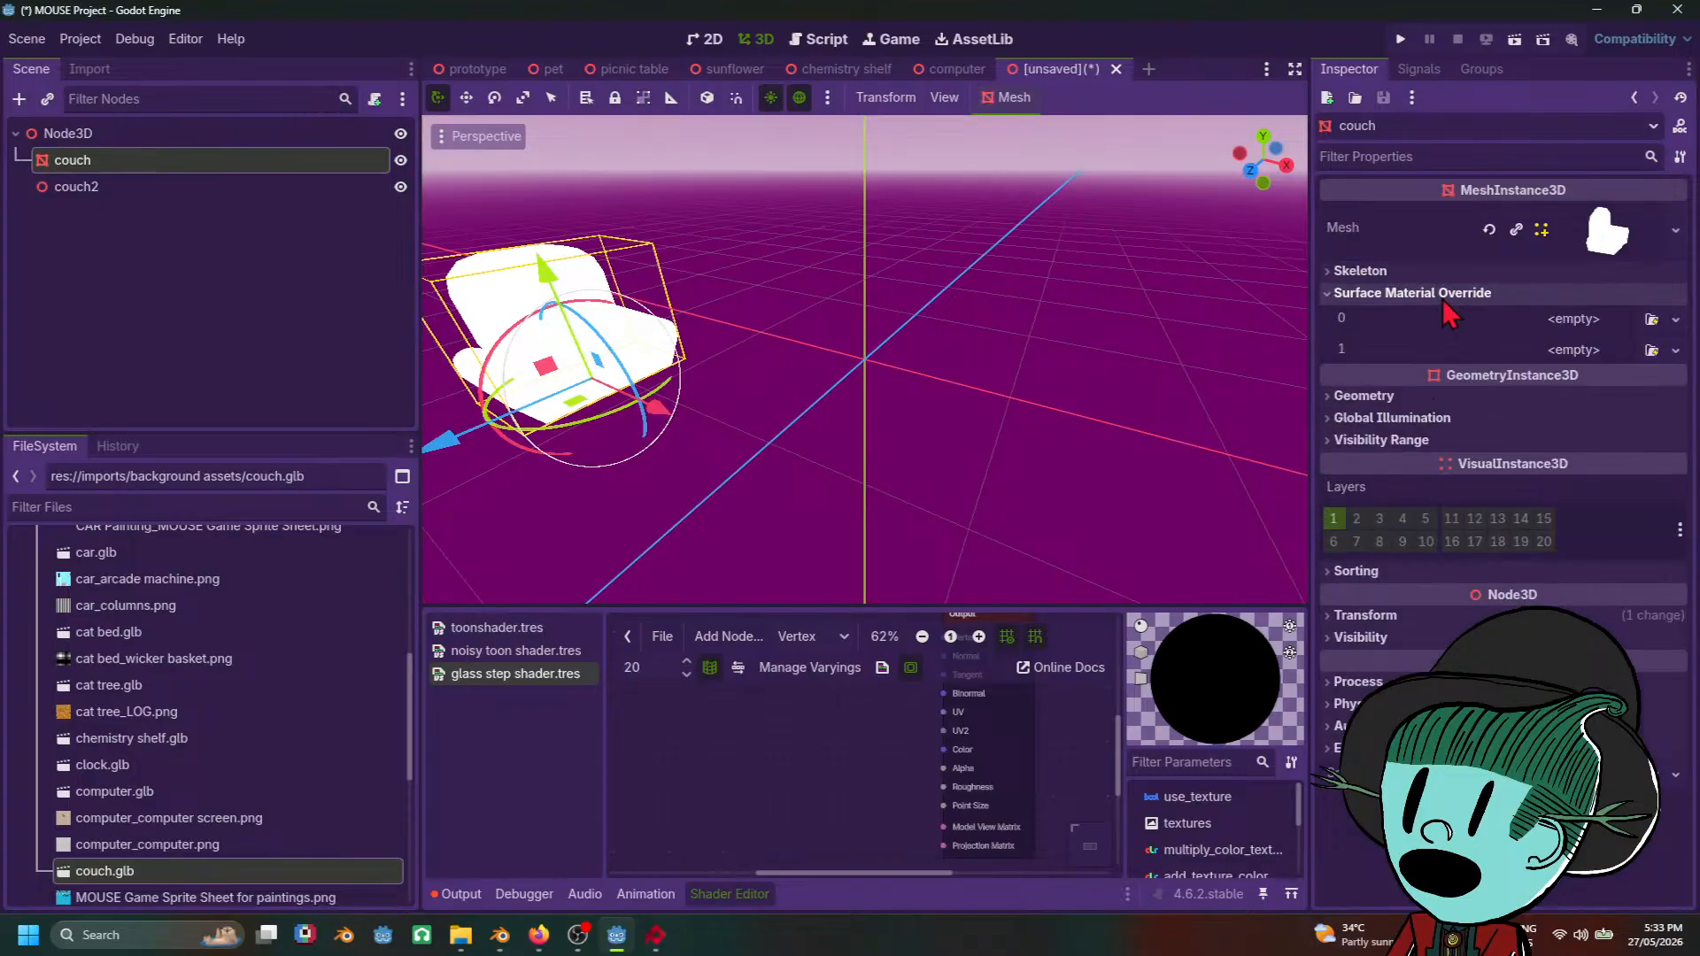
pyautogui.click(1574, 319)
pyautogui.click(1599, 415)
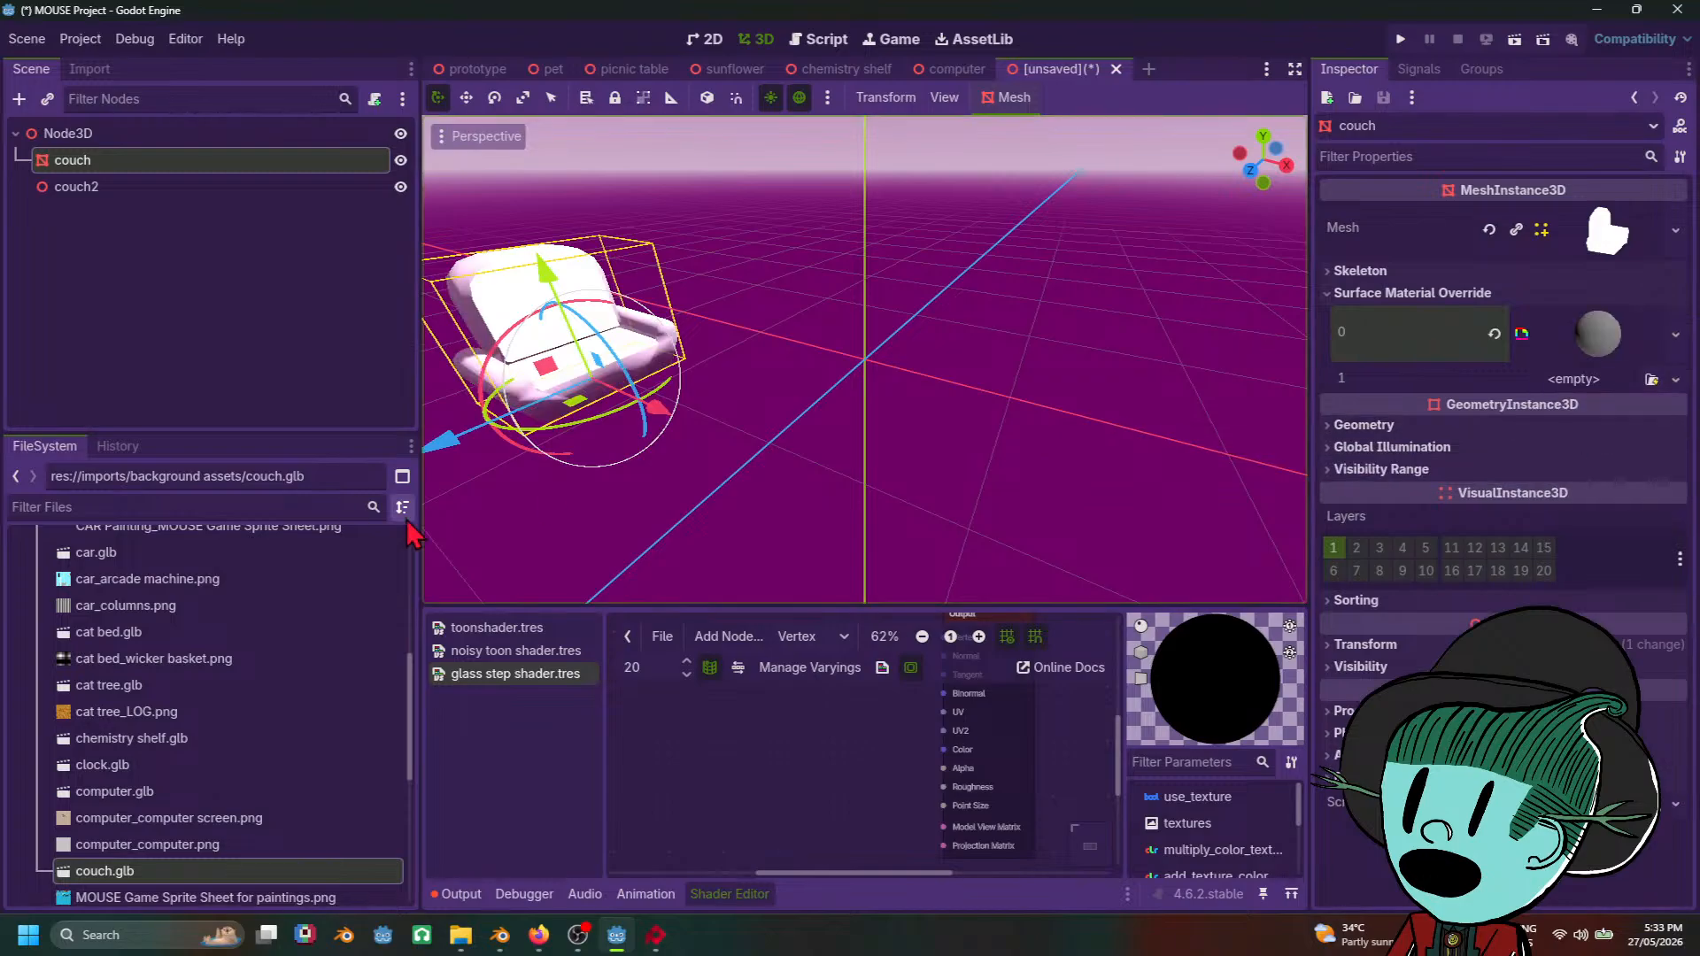
pyautogui.press('f')
pyautogui.click(1591, 335)
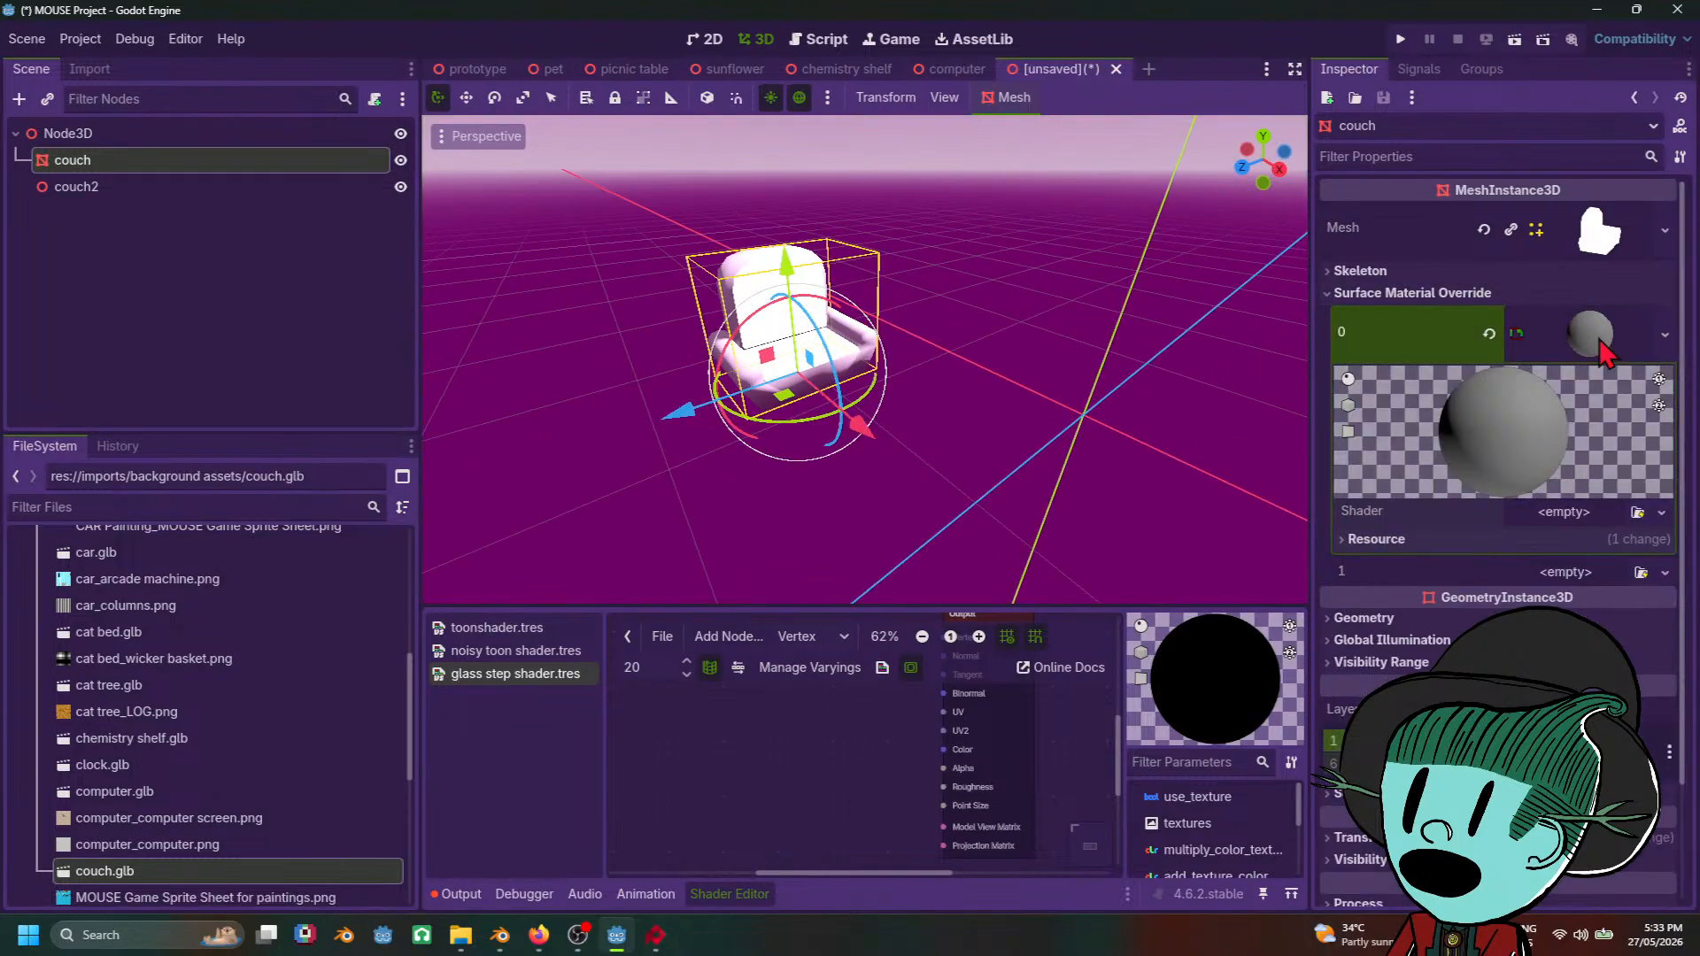
pyautogui.click(1541, 512)
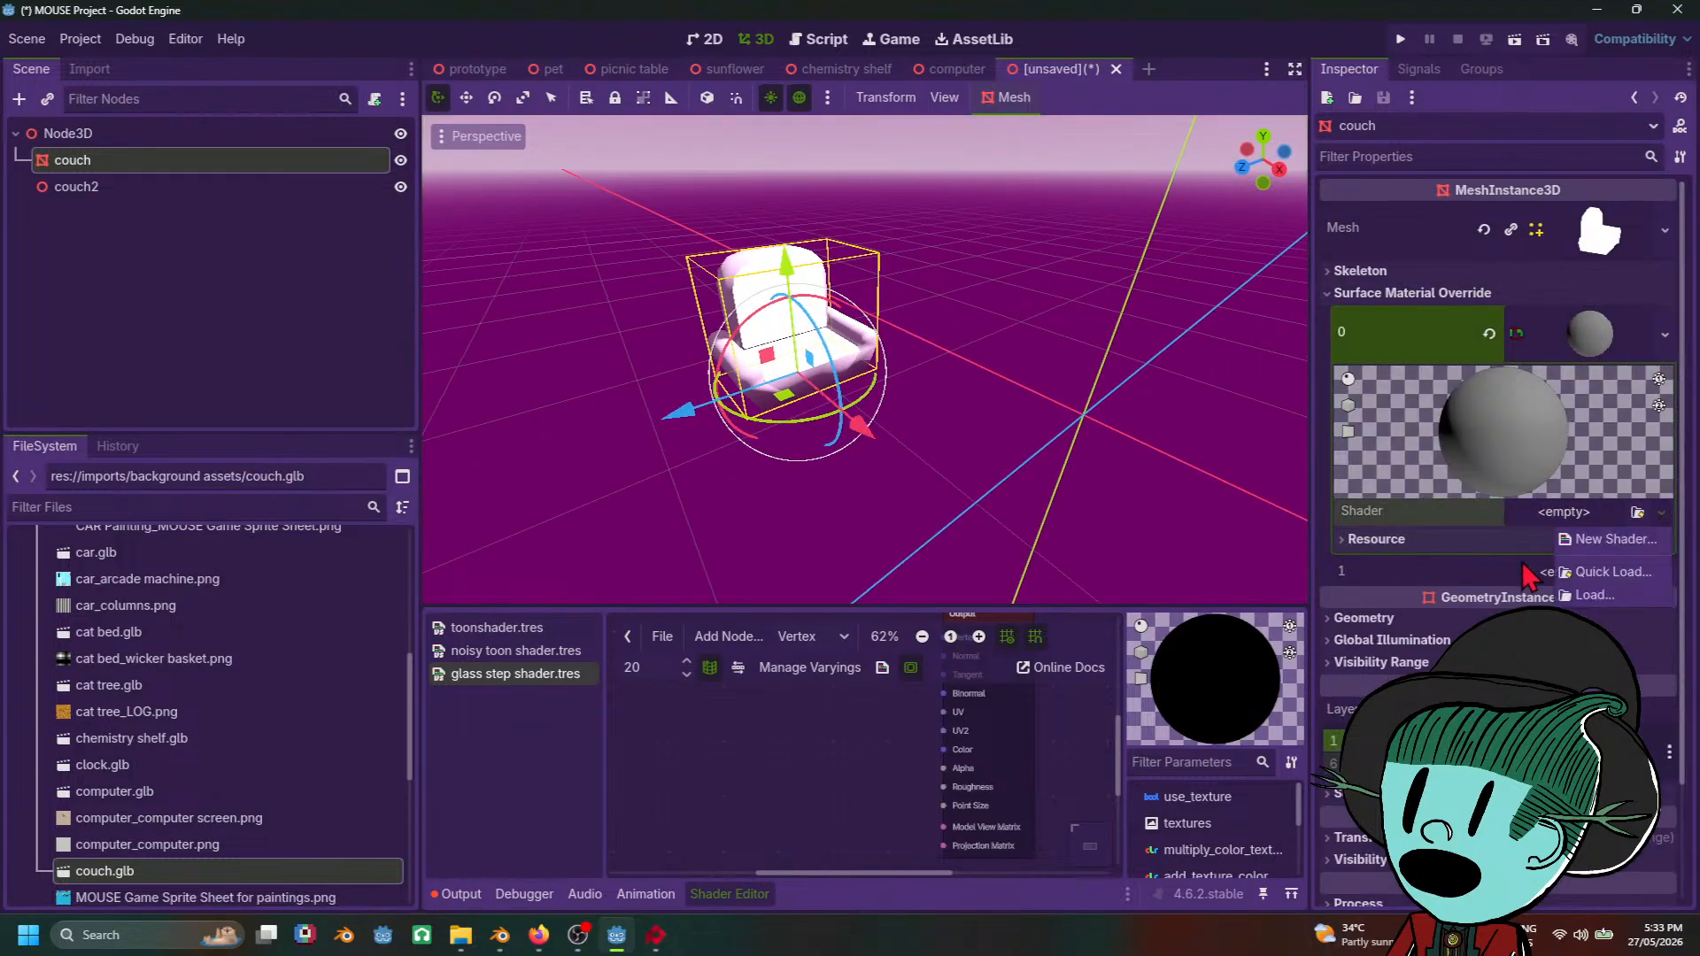
pyautogui.click(1612, 573)
pyautogui.click(620, 305)
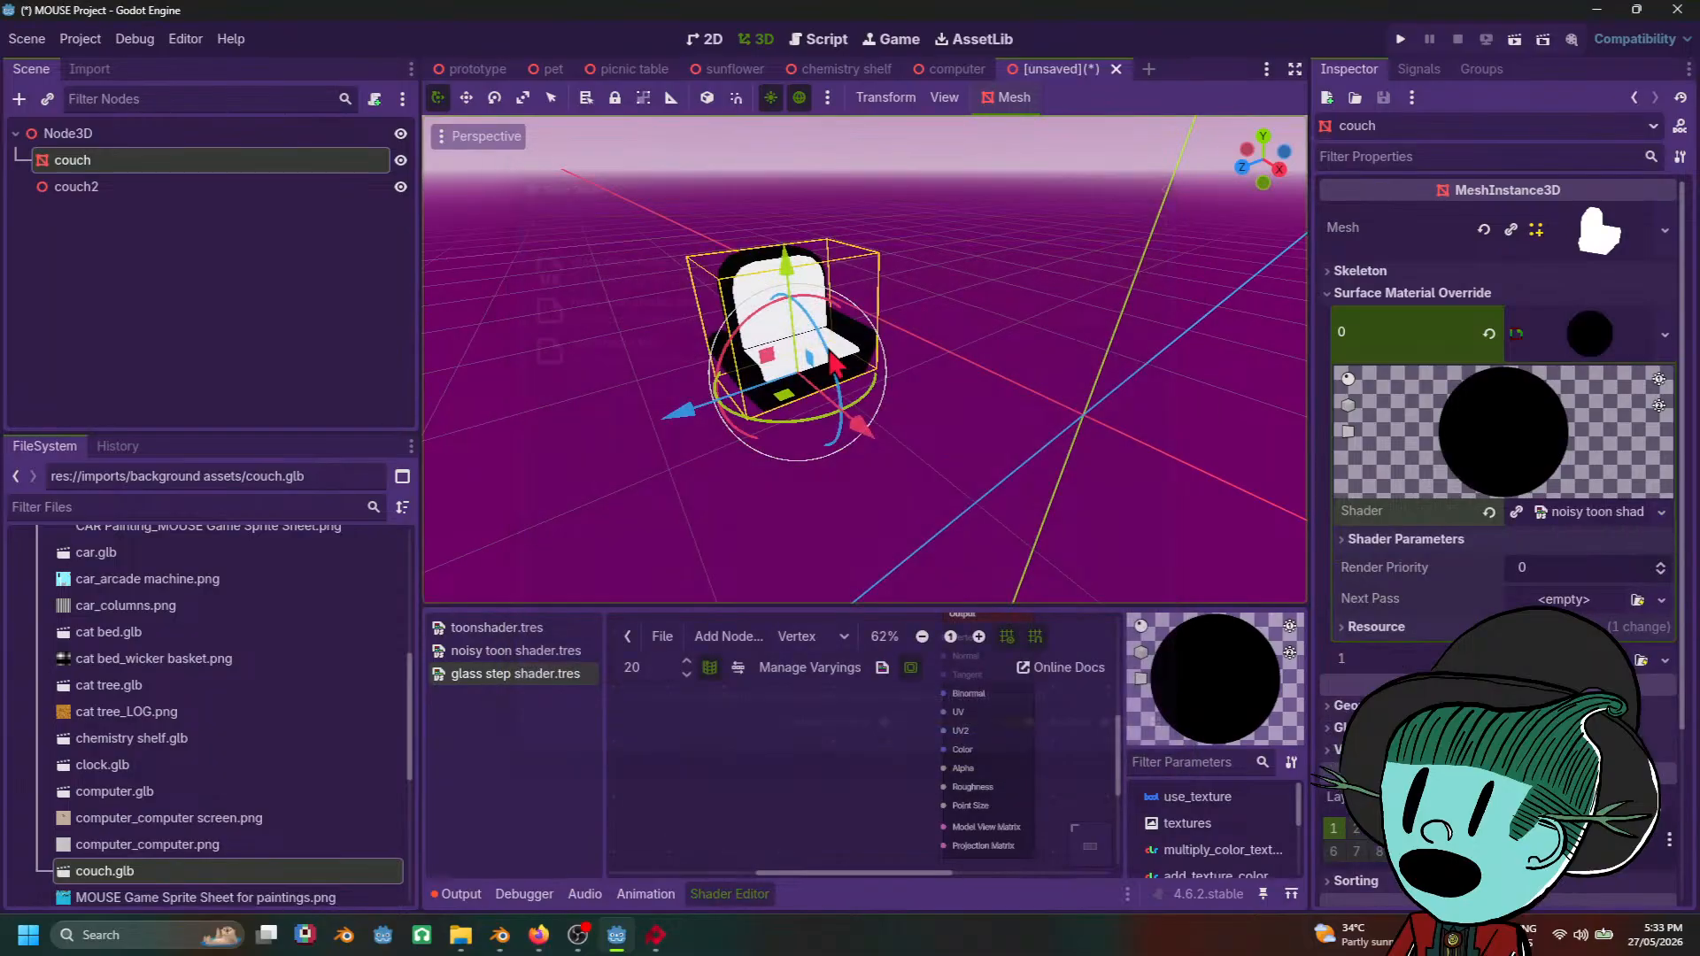
# Step: Expand the surface 0 material's shader parameters and set the Color Parameter to muted green 689c62
pyautogui.scroll(5, 974, 452)
pyautogui.scroll(-2, 992, 461)
pyautogui.moveTo(996, 451)
pyautogui.mouseDown(button='middle')
pyautogui.moveTo(910, 436)
pyautogui.moveTo(968, 468)
pyautogui.mouseUp(button='middle')
pyautogui.scroll(2, 910, 438)
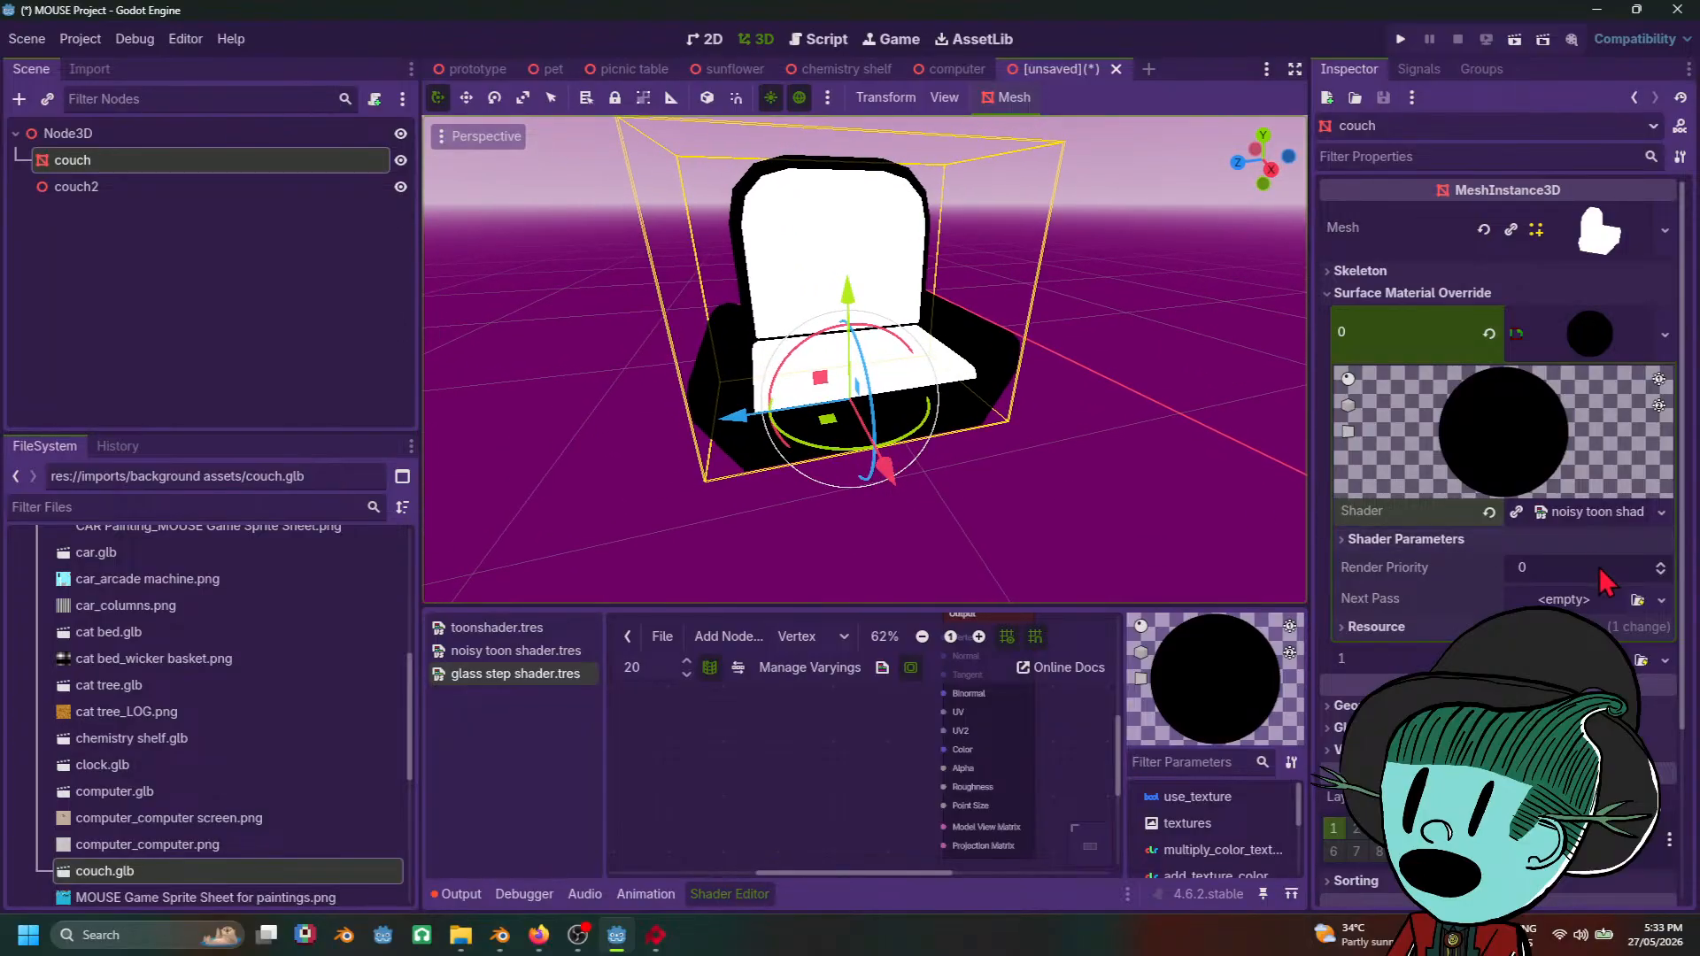
pyautogui.click(1662, 513)
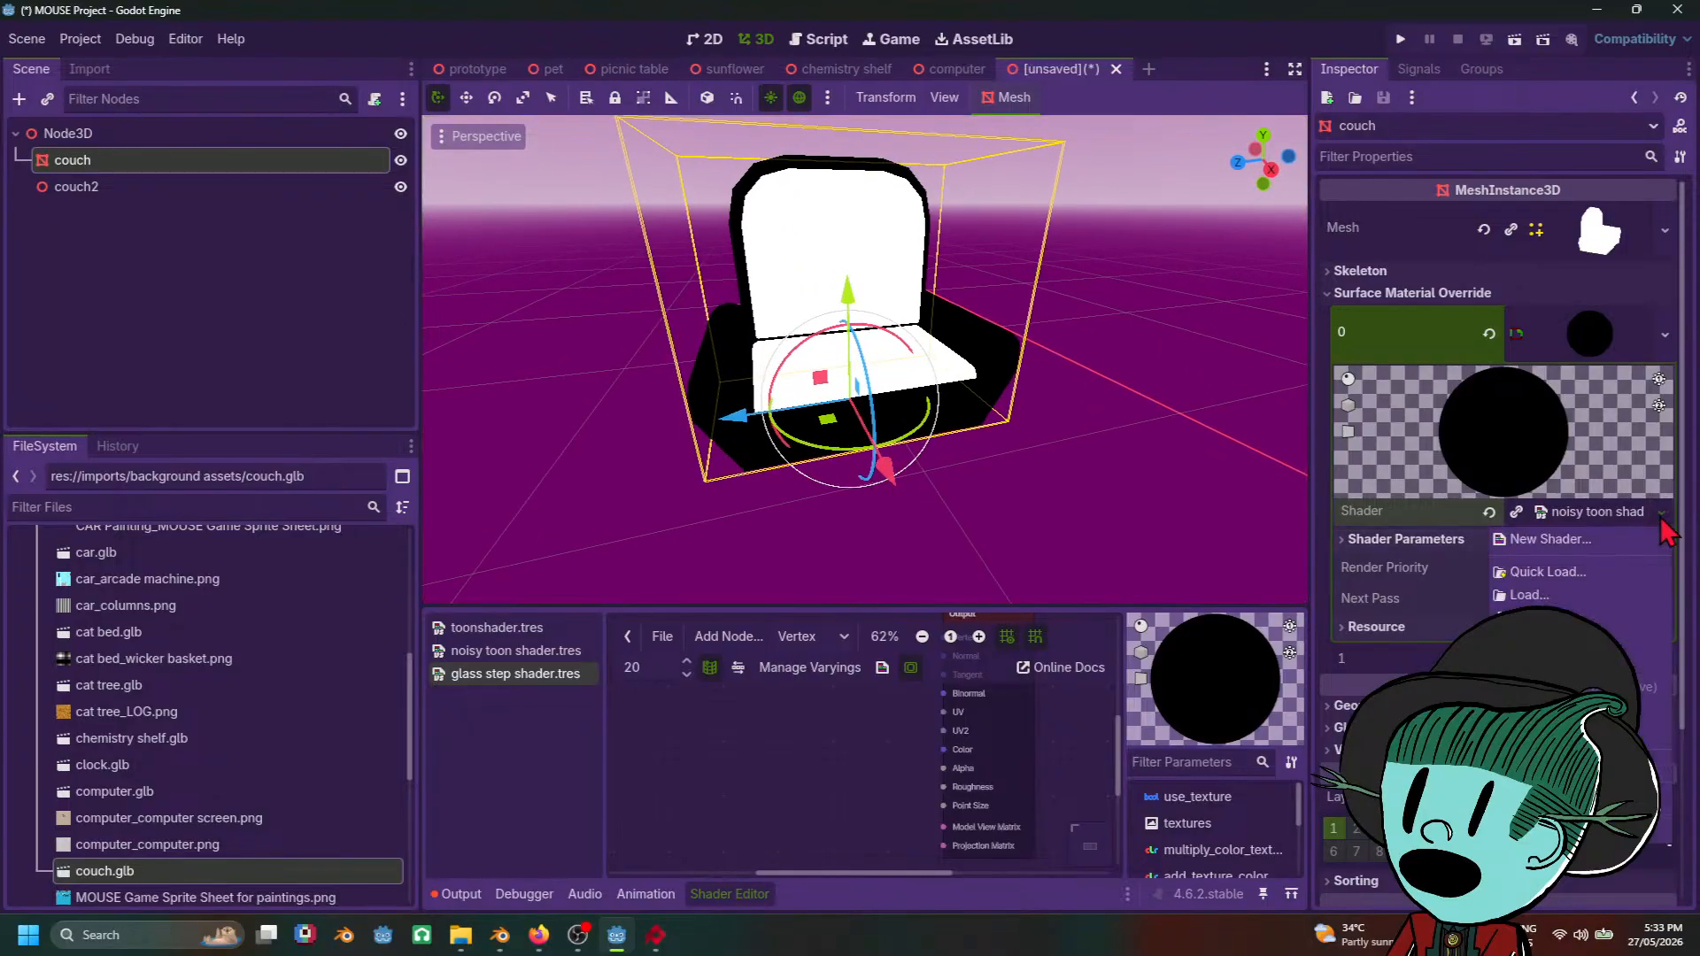
pyautogui.click(1589, 514)
pyautogui.click(1589, 514)
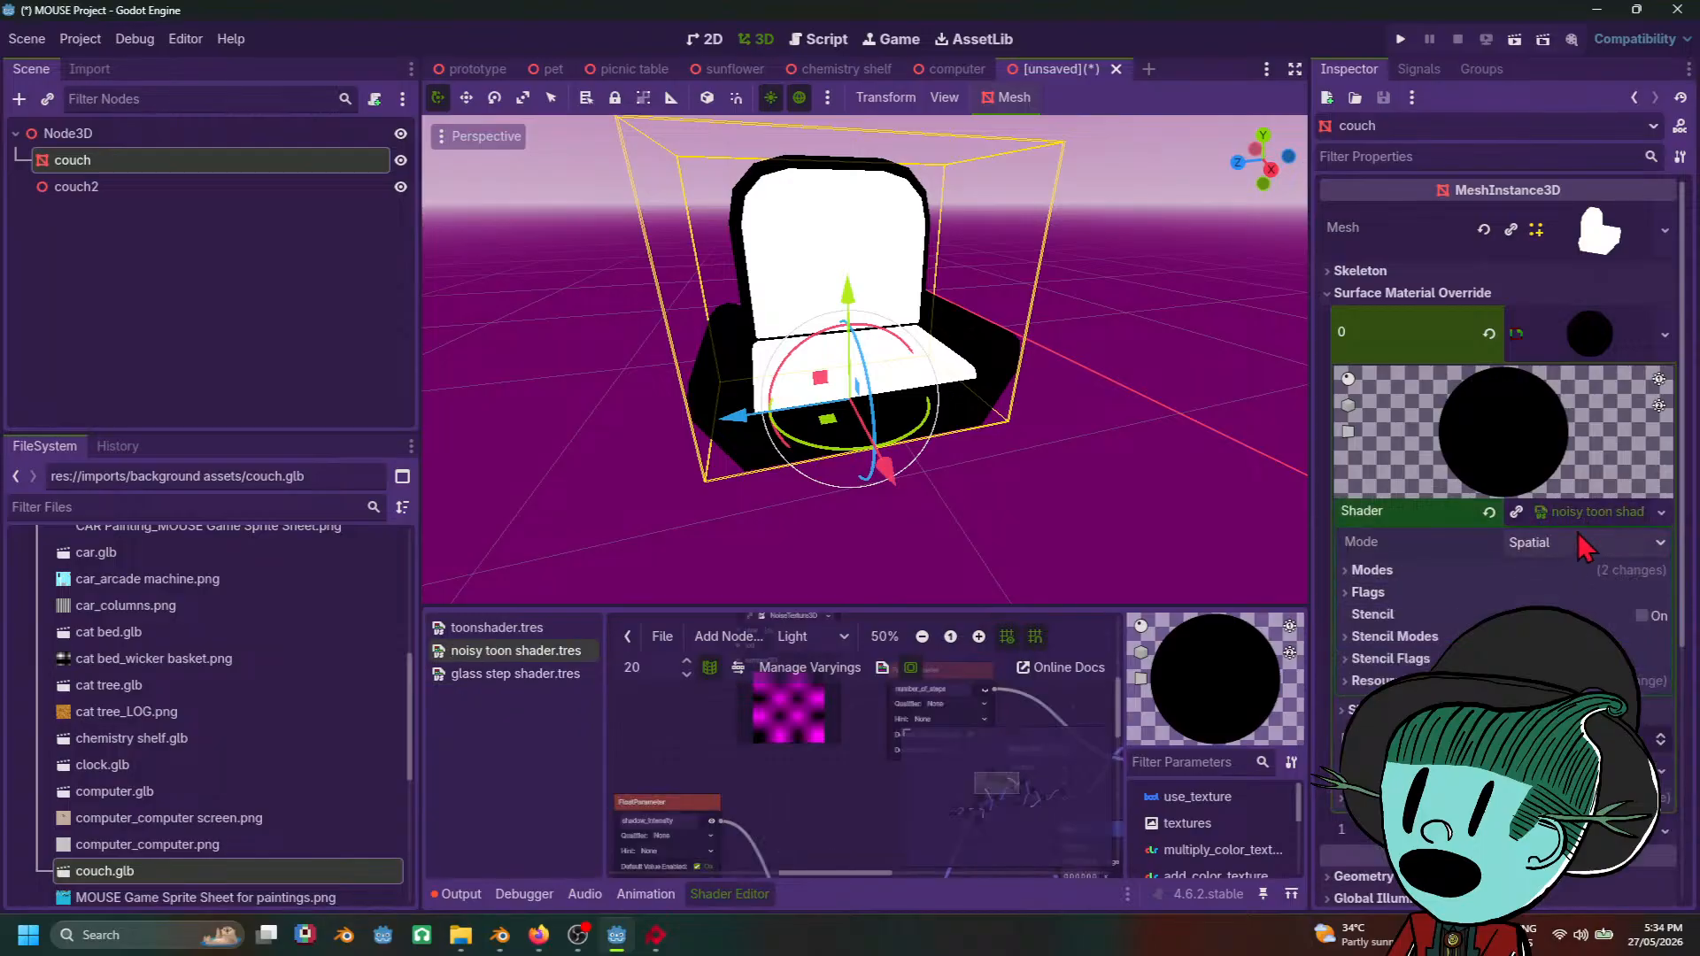
pyautogui.click(1600, 514)
pyautogui.click(1465, 540)
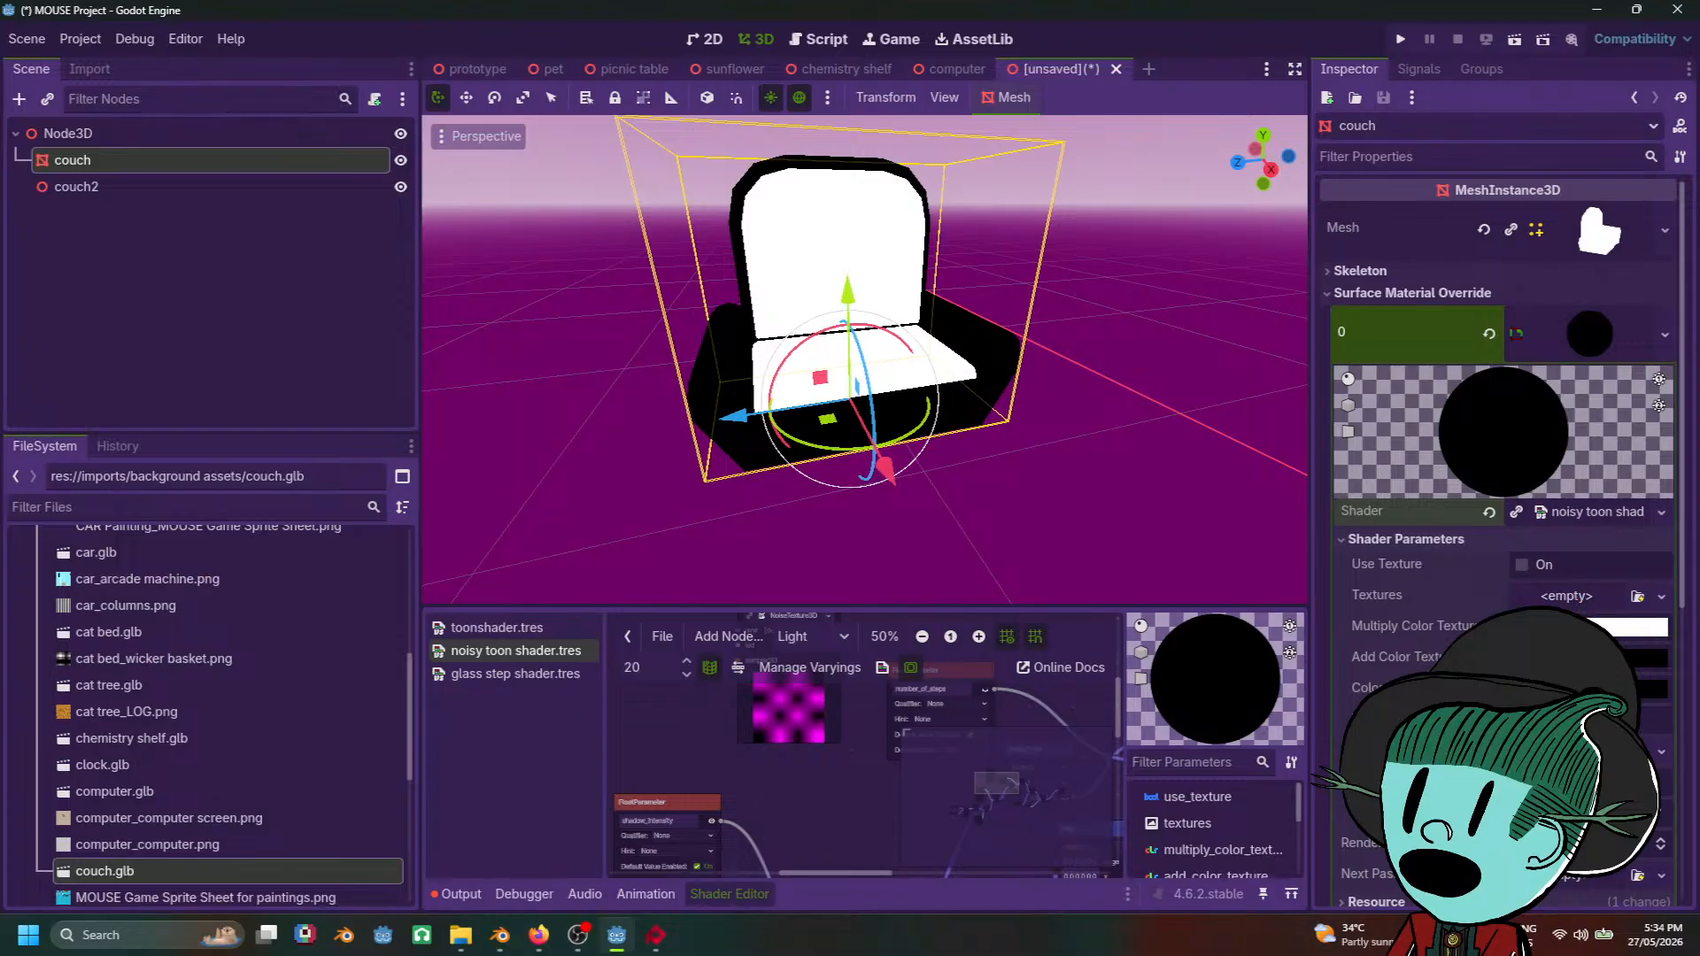
pyautogui.click(1593, 688)
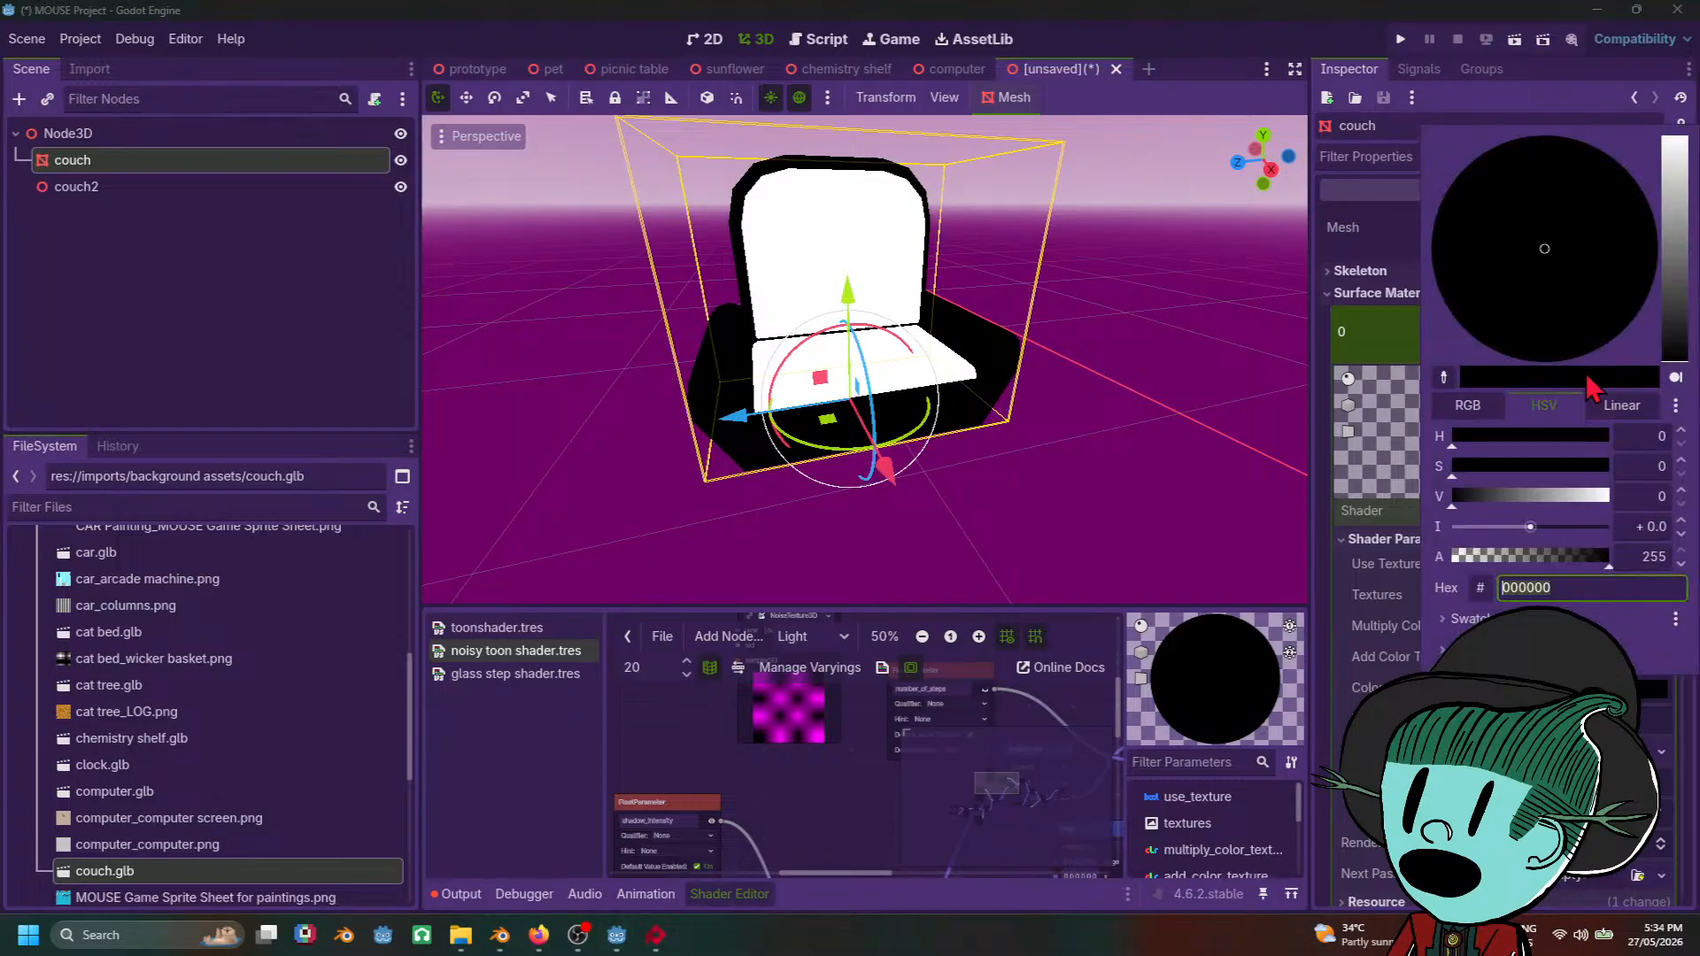
pyautogui.click(1680, 232)
pyautogui.click(1507, 278)
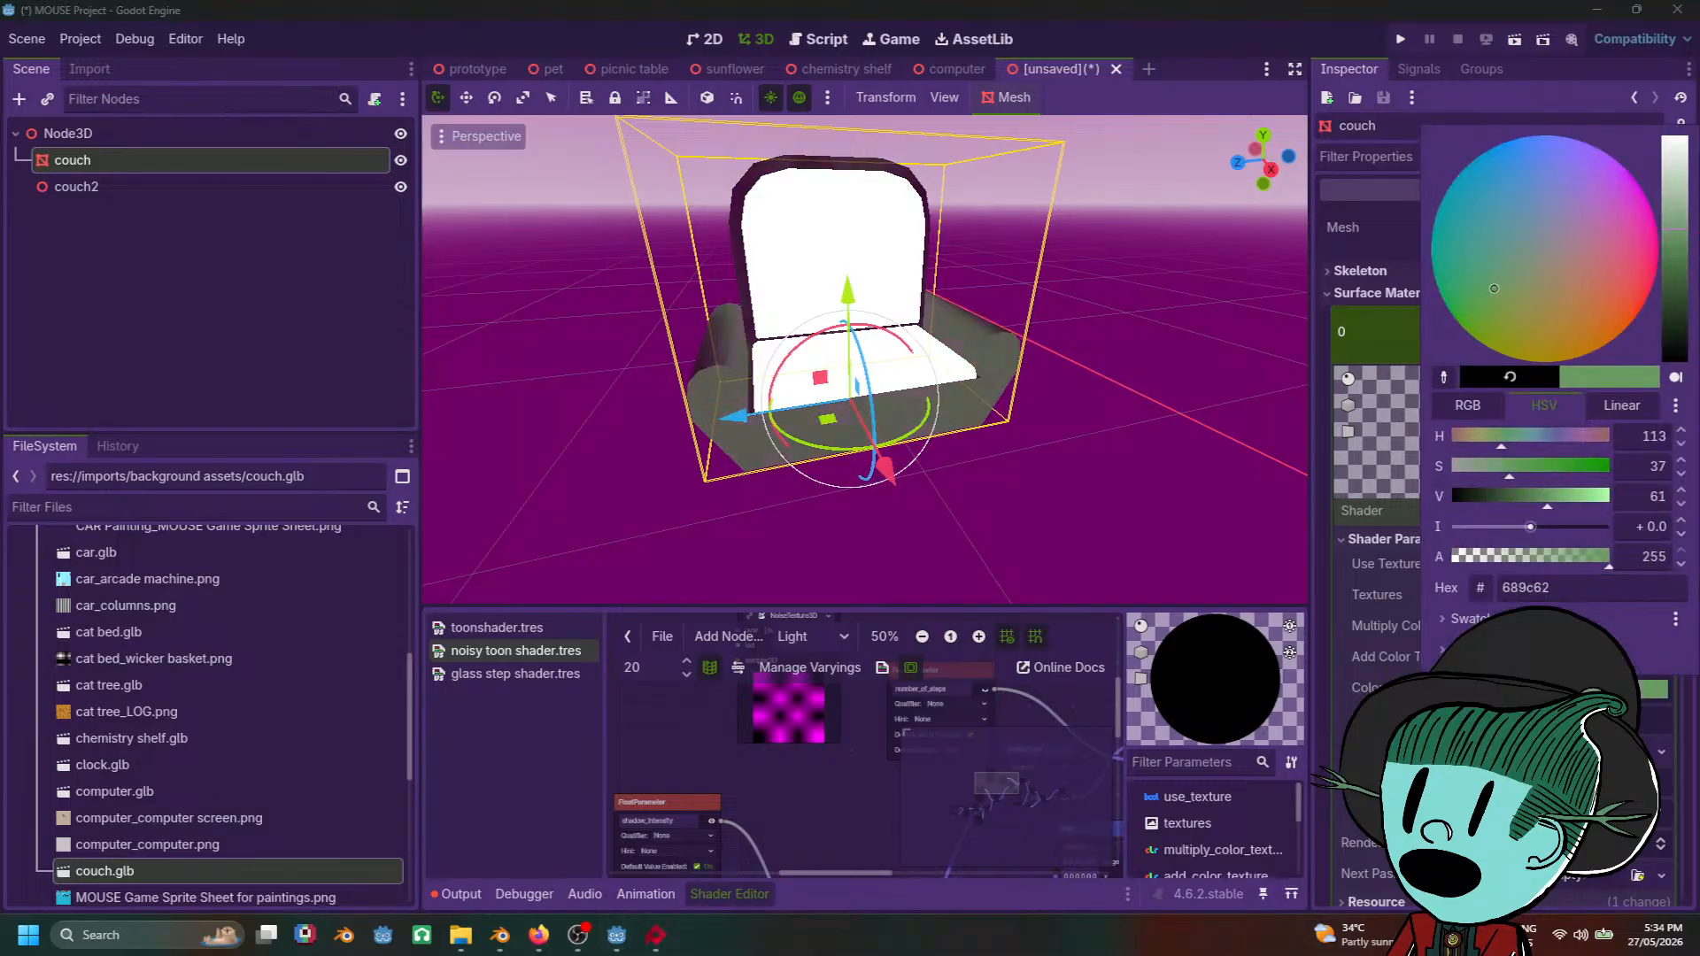
pyautogui.click(1381, 511)
# Step: Assign a new NoiseTexture2D to the Texture 2d Parameter and give it a FastNoiseLite noise source
pyautogui.click(1661, 752)
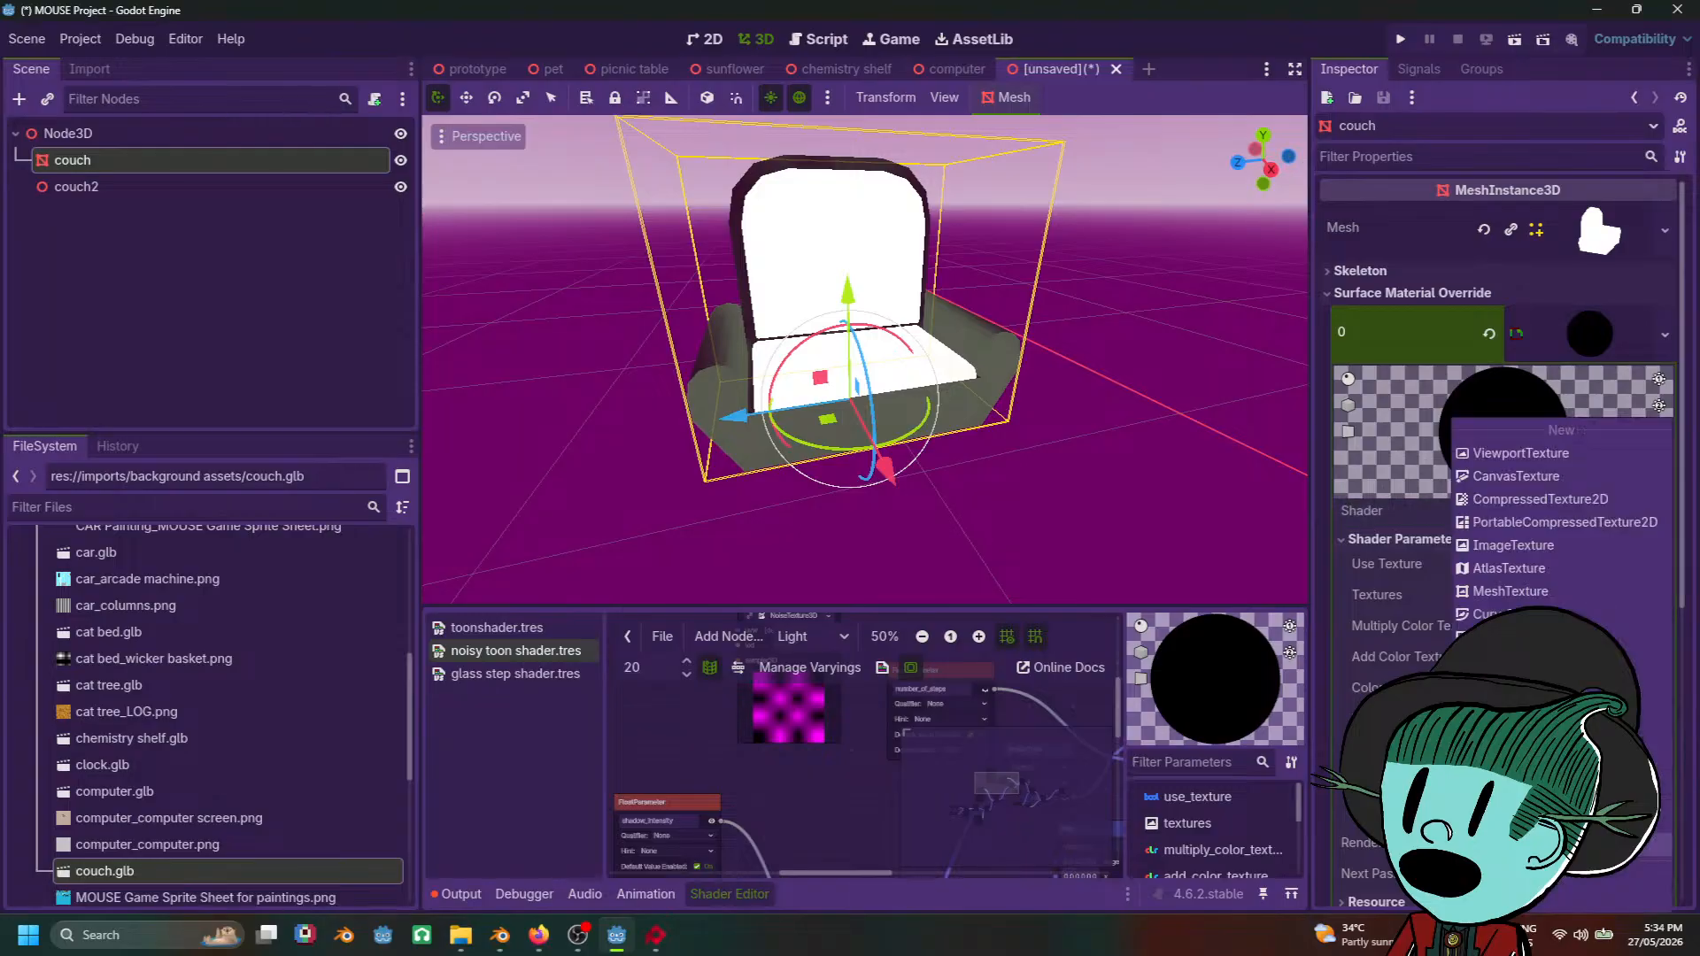
pyautogui.click(1333, 532)
pyautogui.scroll(-4, 1497, 443)
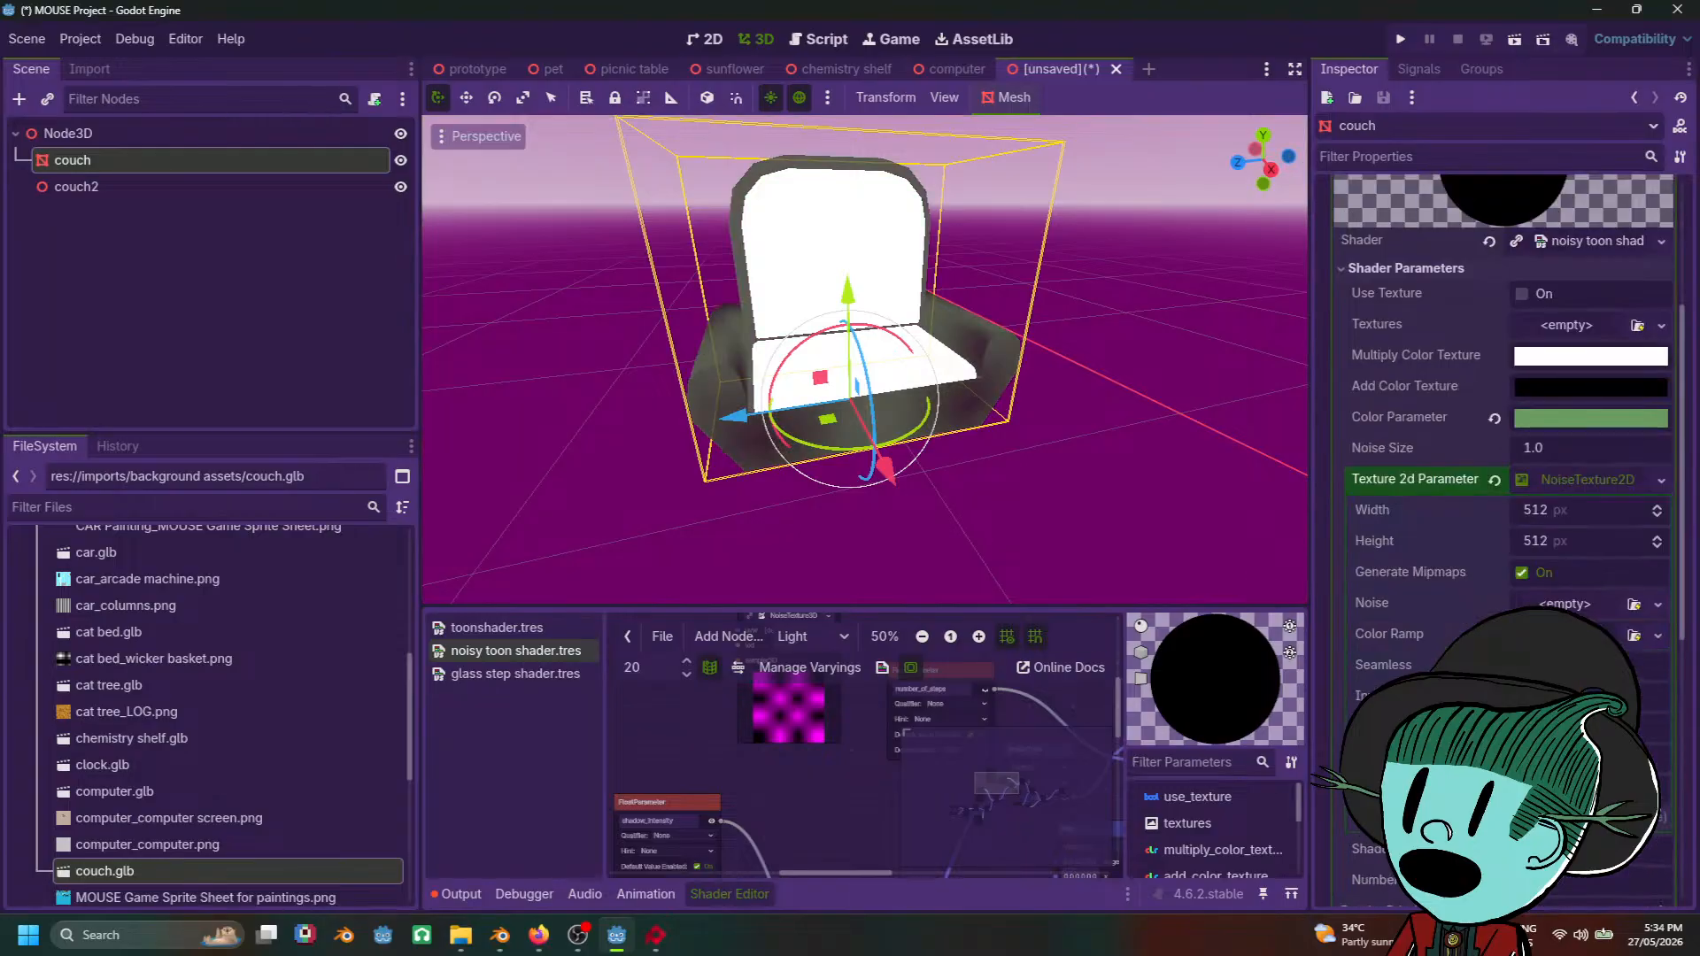
pyautogui.click(1585, 605)
pyautogui.click(1627, 654)
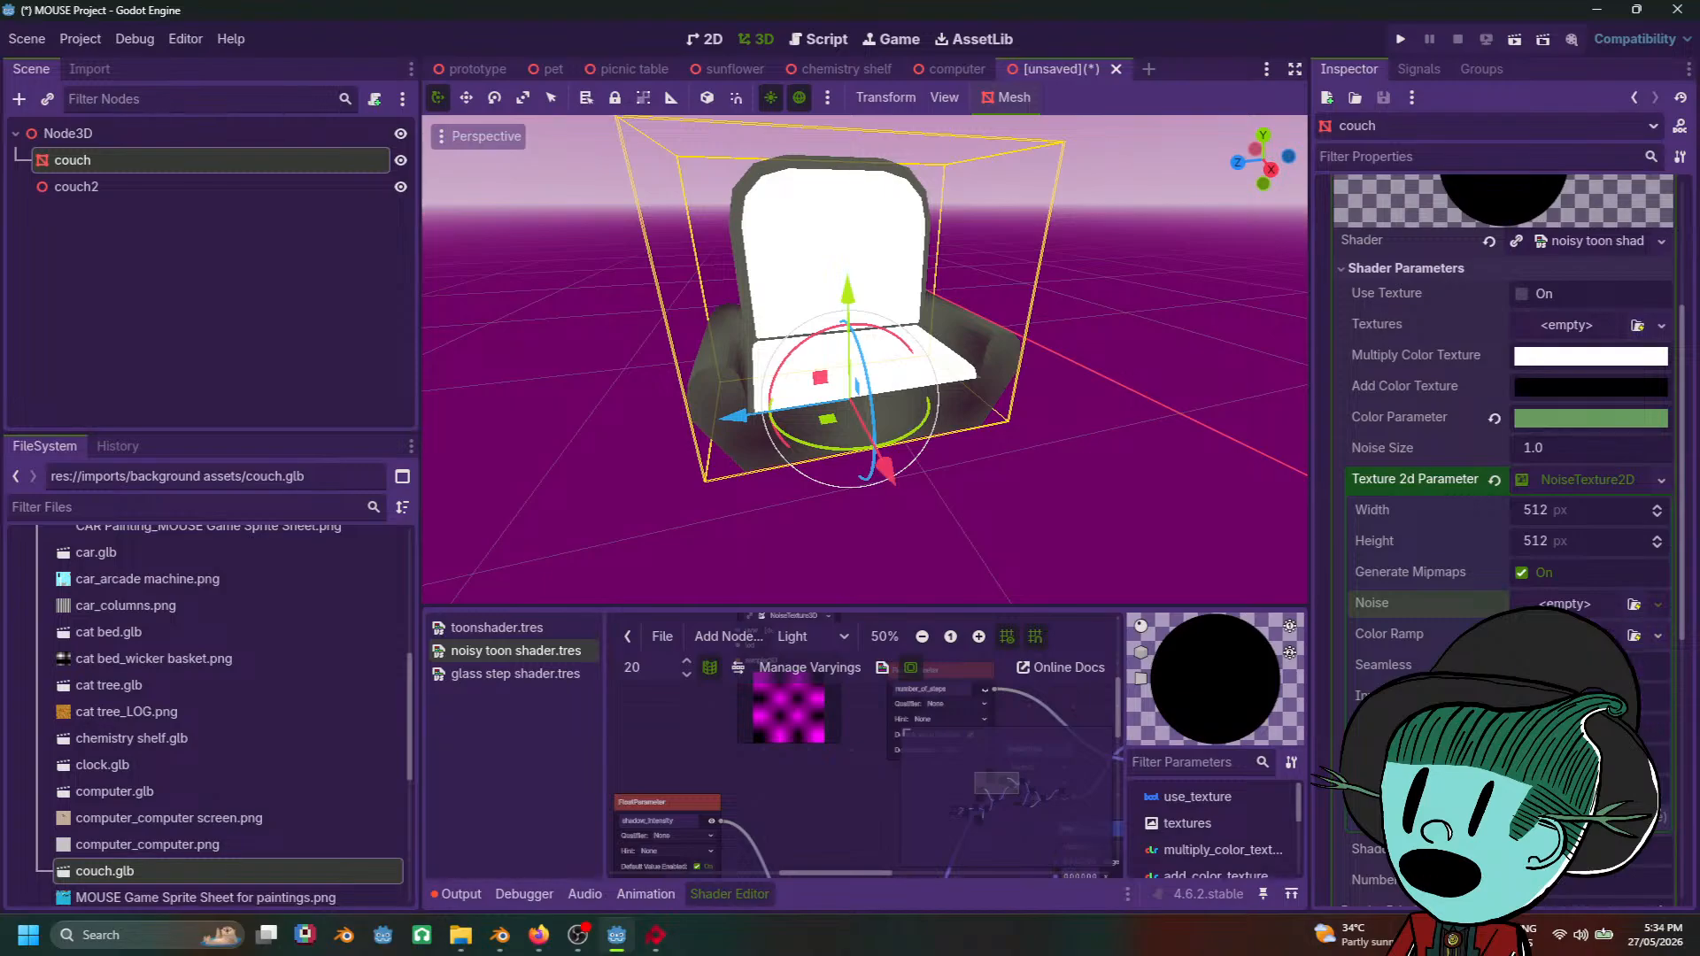
pyautogui.moveTo(1046, 425); pyautogui.dragTo(1071, 391, button='middle')
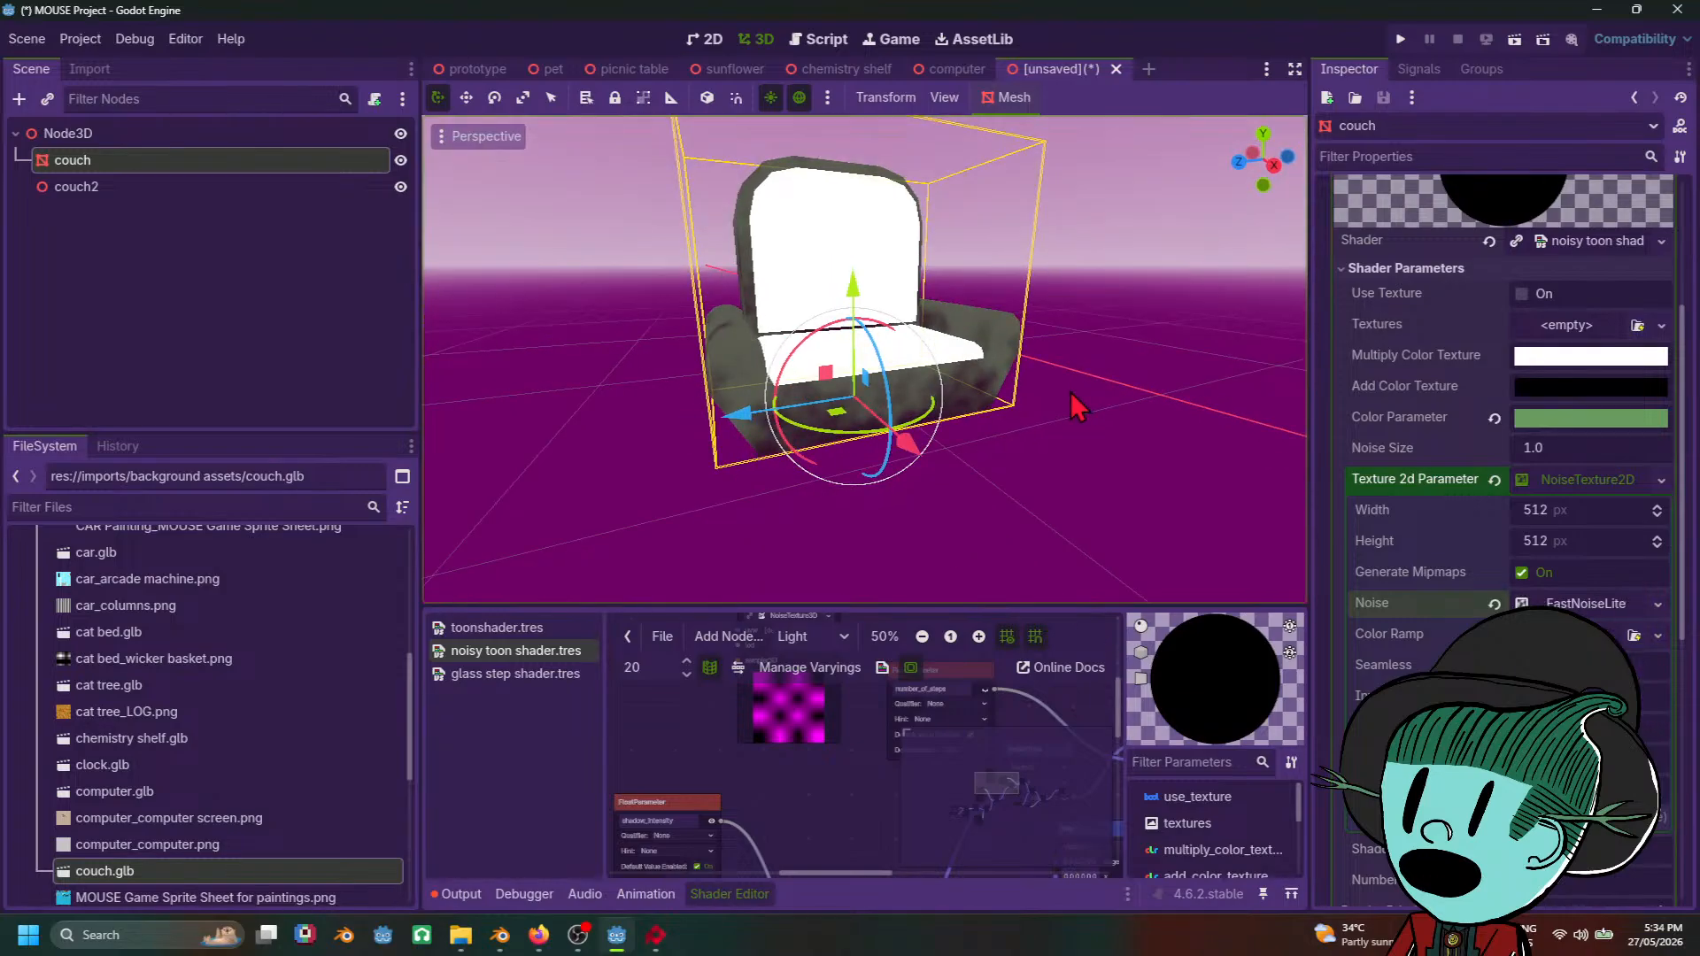
# Step: Set the couch noise frequency to 0.3095 and its type to Perlin, and set the noise texture's height to 862 px
pyautogui.click(1565, 605)
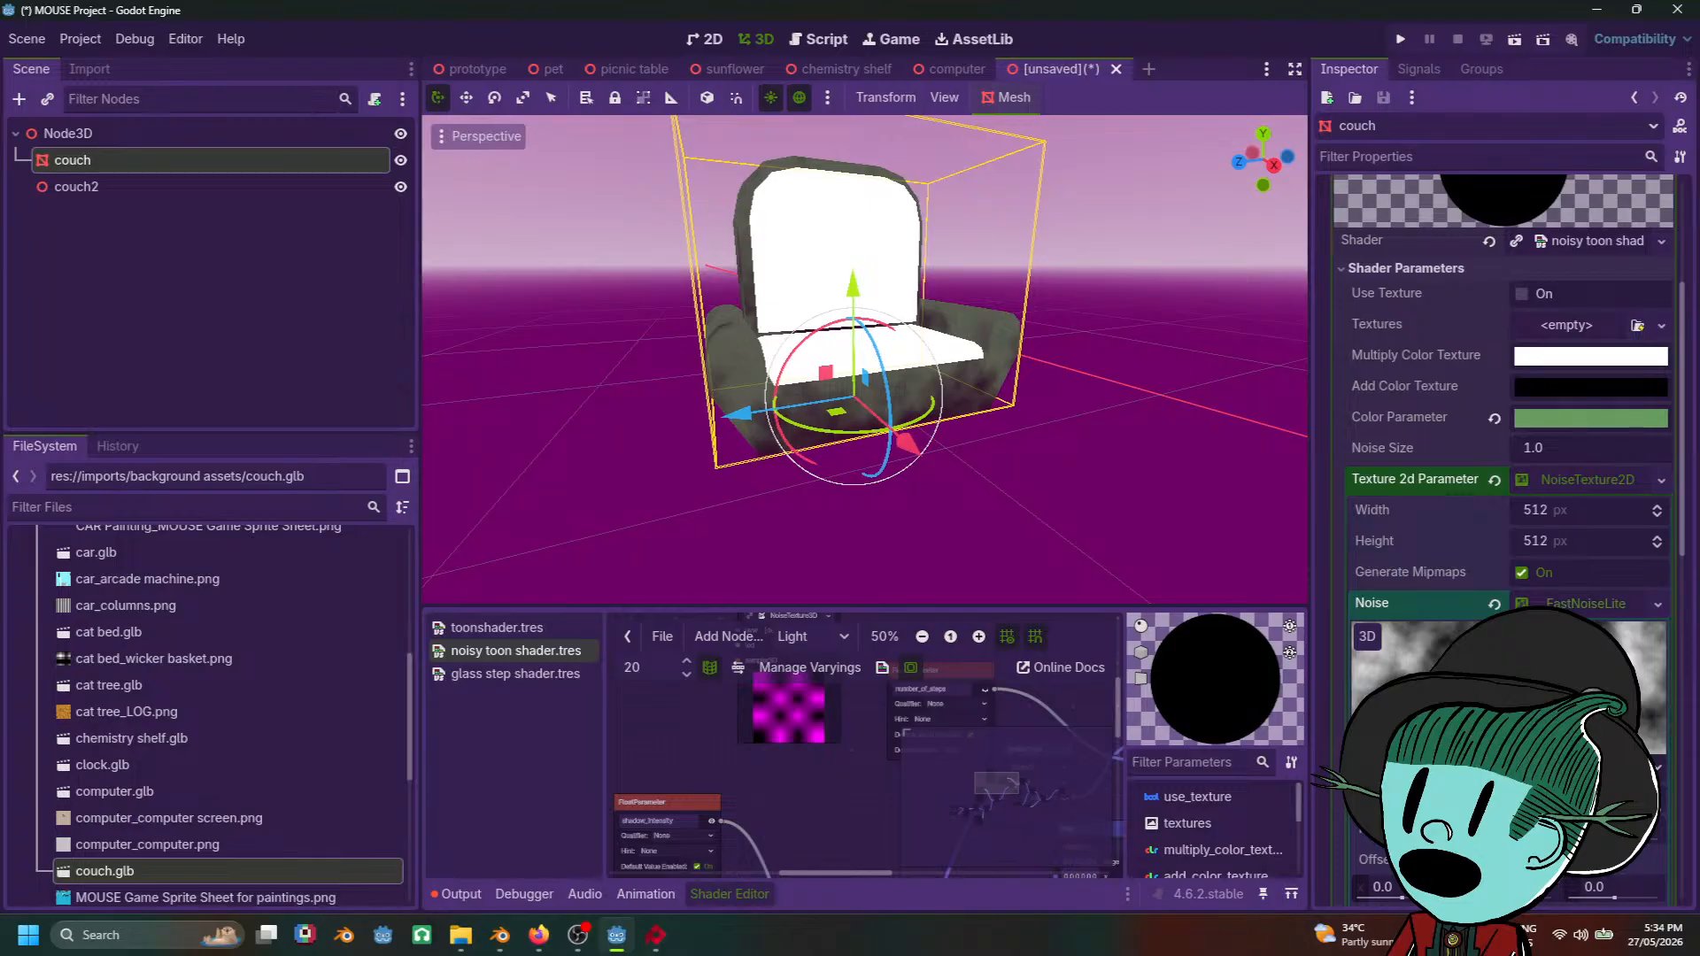
pyautogui.moveTo(1590, 839); pyautogui.dragTo(1644, 843)
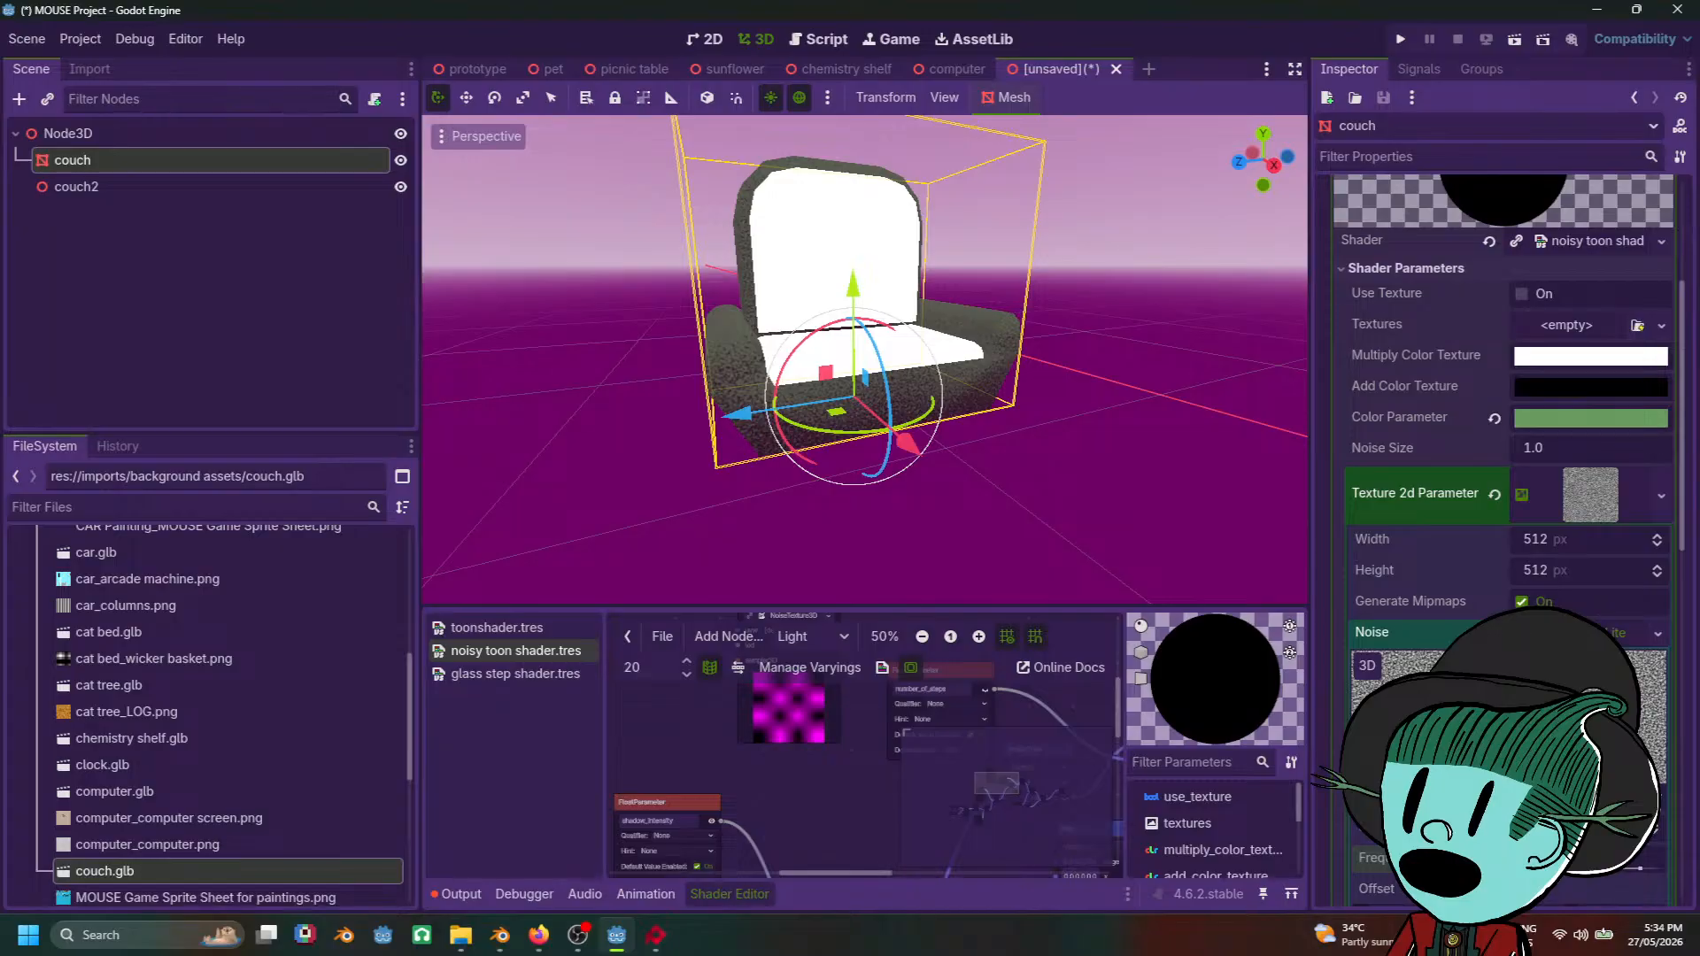
pyautogui.click(1591, 797)
pyautogui.click(1561, 854)
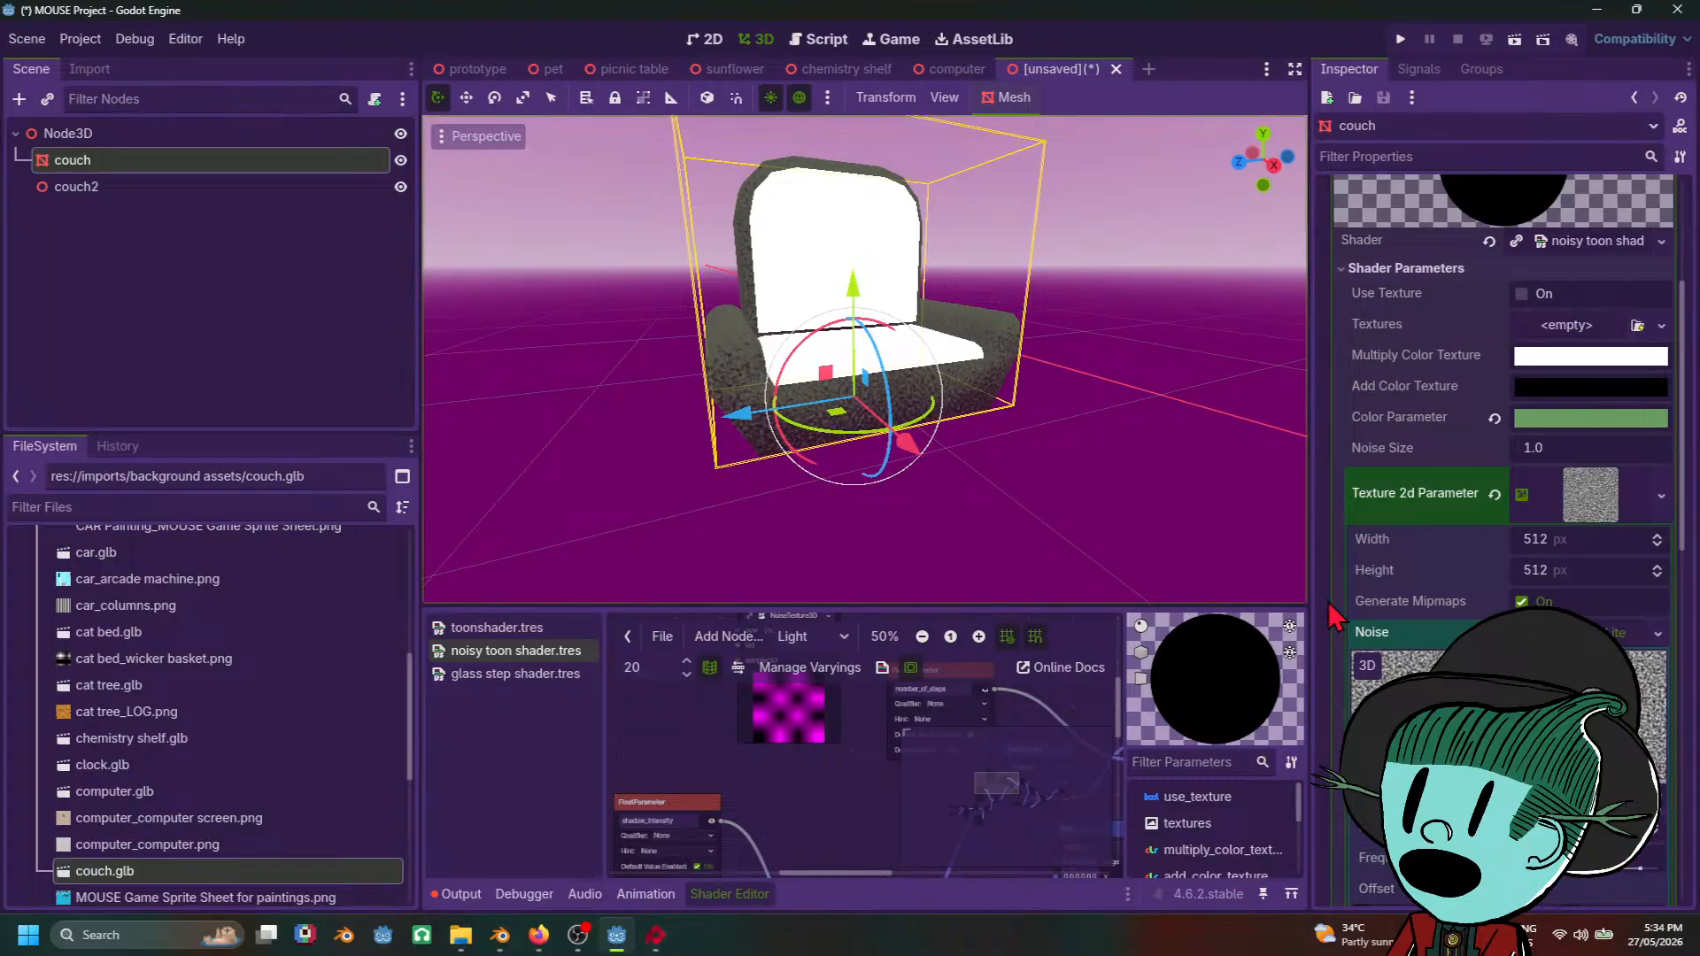
pyautogui.moveTo(1573, 571)
pyautogui.mouseDown()
pyautogui.moveTo(1121, 571)
pyautogui.moveTo(1679, 571)
pyautogui.mouseUp()
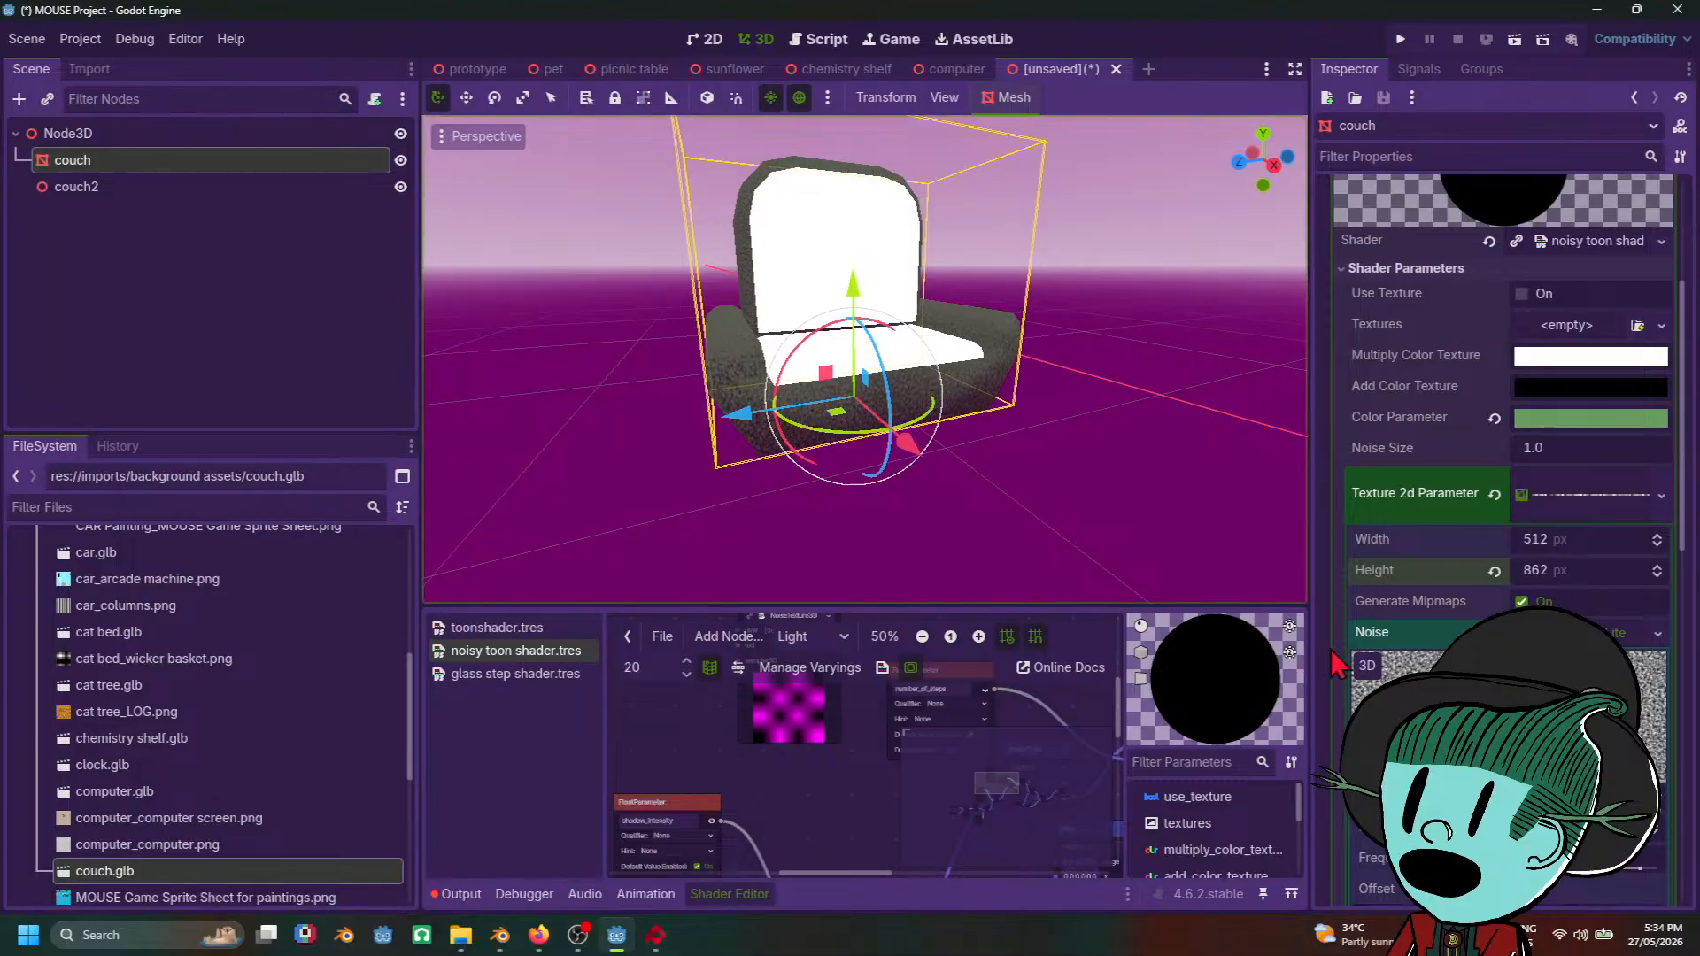
pyautogui.scroll(-3, 1505, 443)
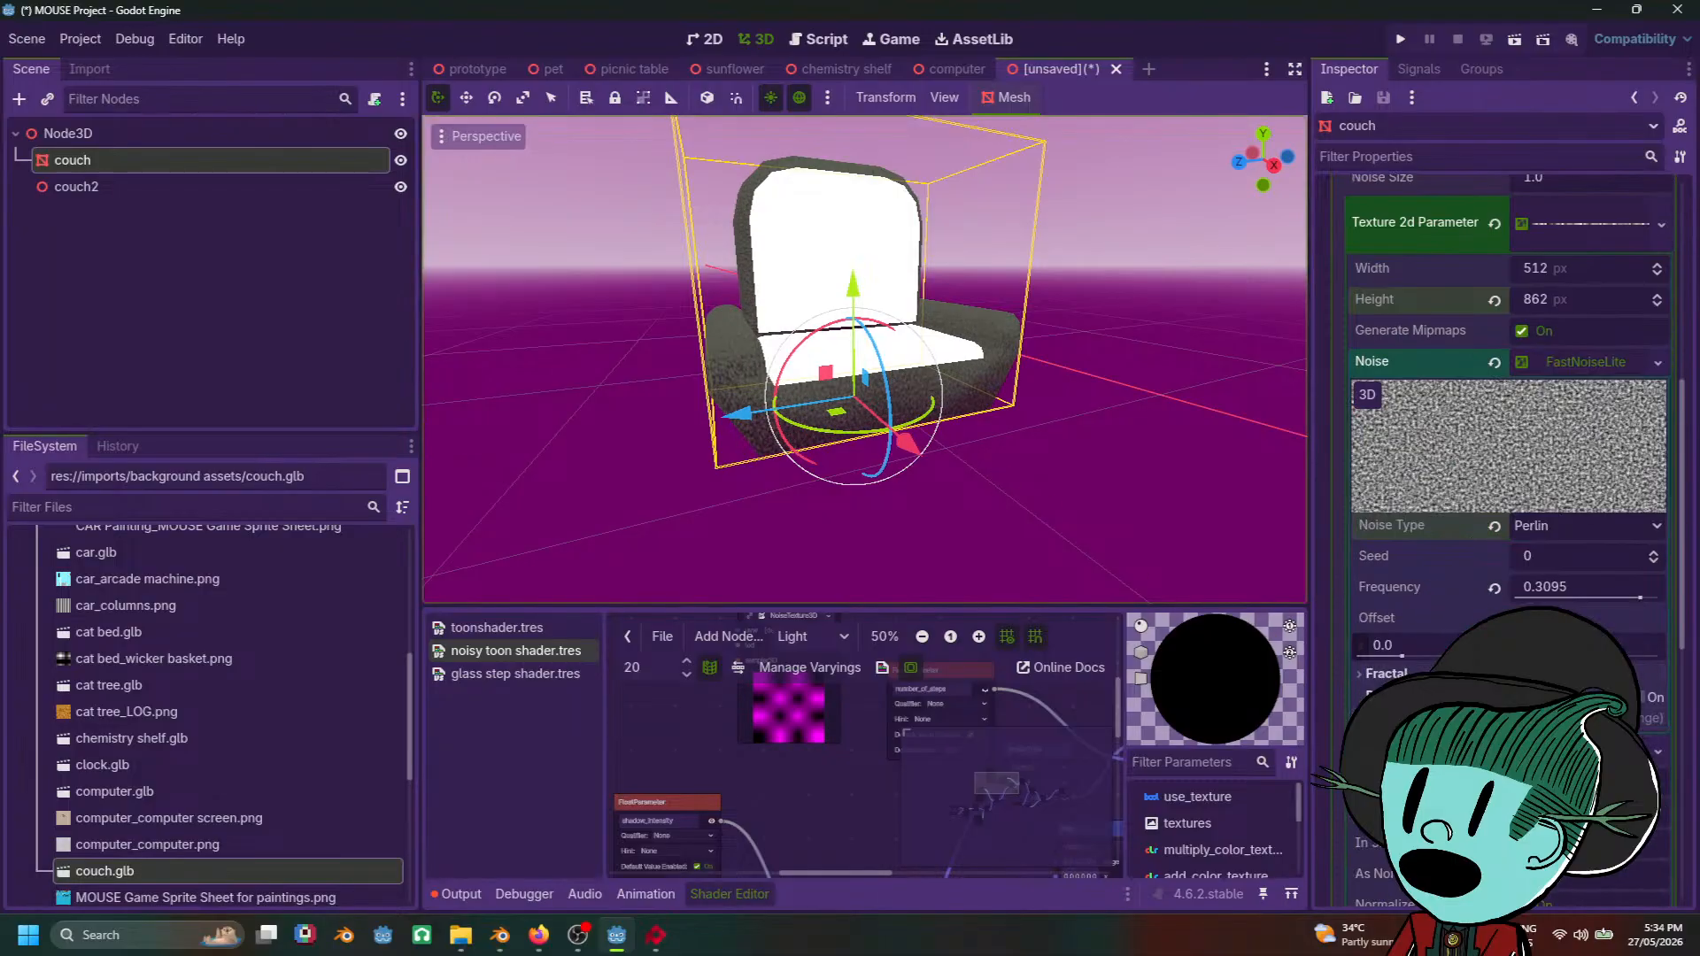
# Step: Collapse the noise texture settings and set Shadow Intensity to 2.865 and Number of Steps to 10.875
pyautogui.click(1564, 221)
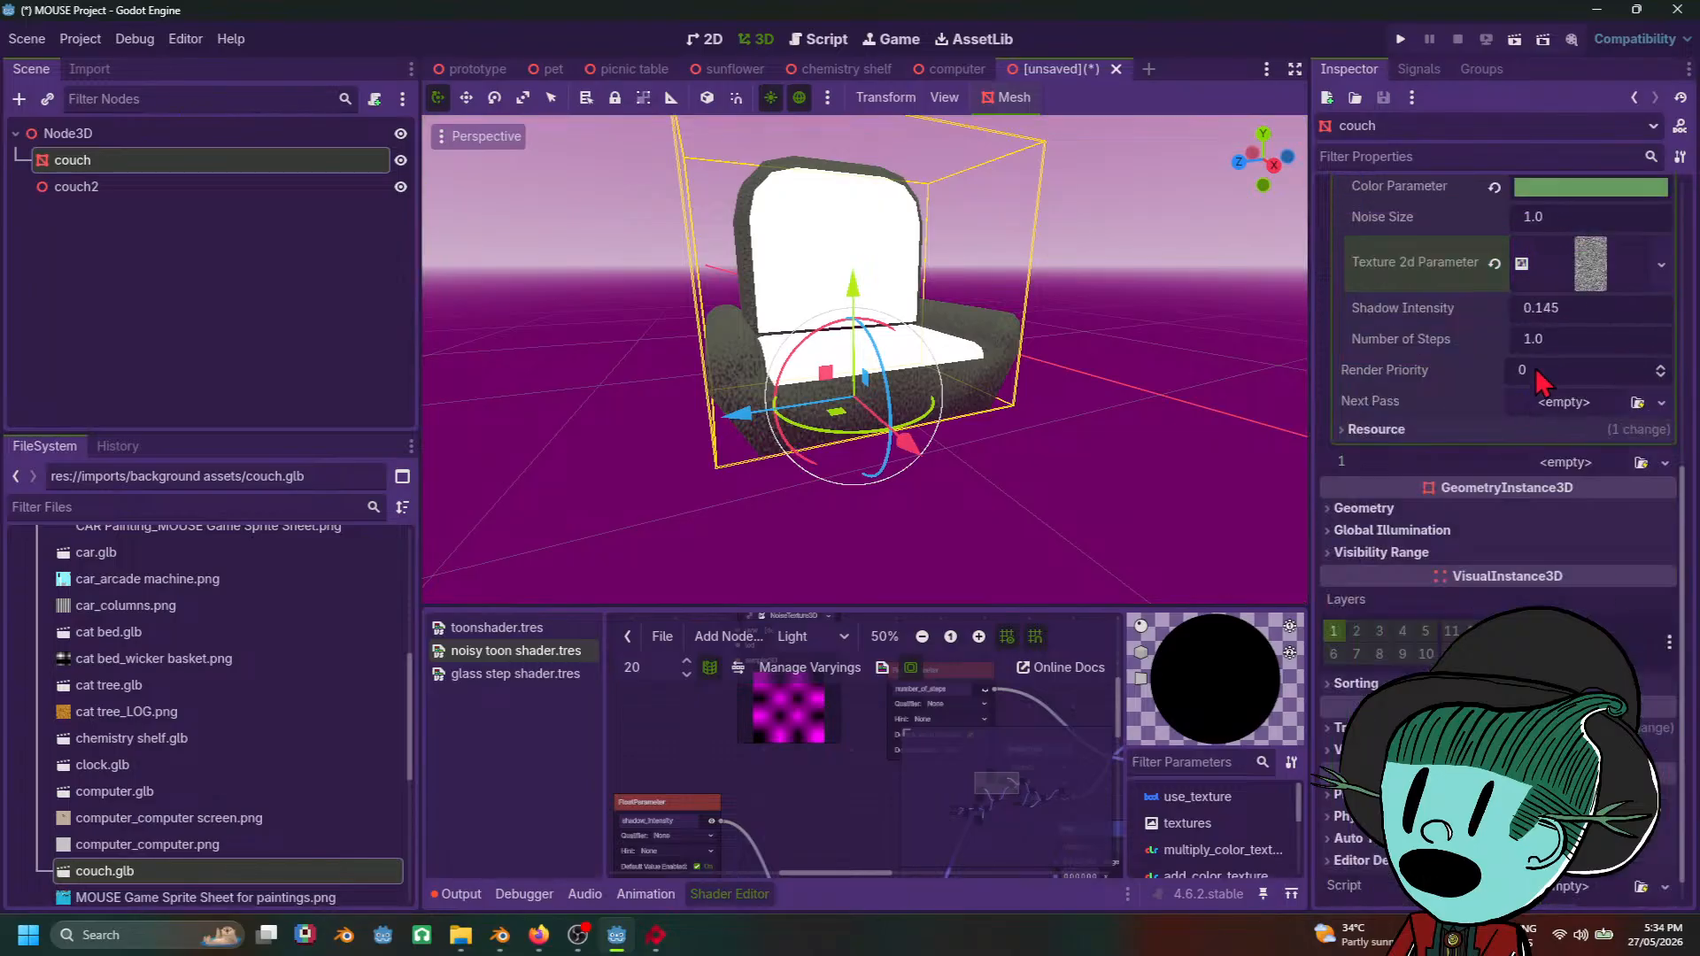
pyautogui.moveTo(1552, 319)
pyautogui.mouseDown()
pyautogui.moveTo(1647, 319)
pyautogui.moveTo(1619, 312)
pyautogui.moveTo(1586, 345)
pyautogui.moveTo(1647, 345)
pyautogui.mouseUp()
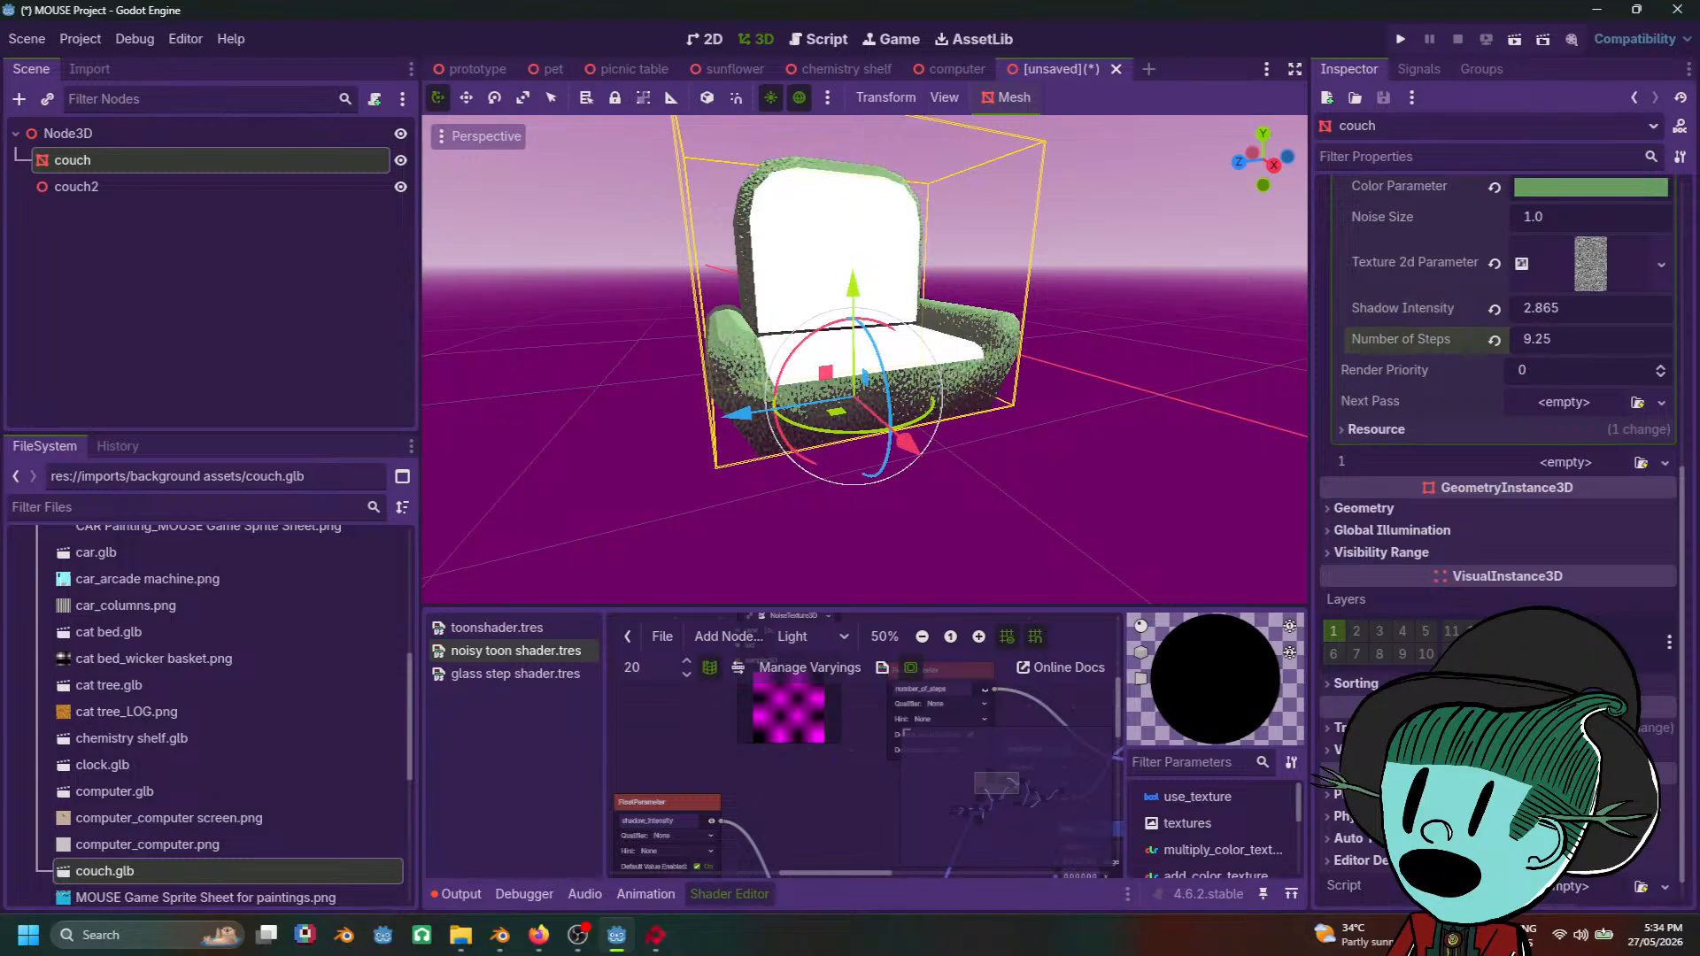
pyautogui.scroll(-3, 1154, 480)
pyautogui.click(1153, 480)
pyautogui.moveTo(1153, 480)
pyautogui.mouseDown(button='middle')
pyautogui.moveTo(983, 549)
pyautogui.moveTo(806, 558)
pyautogui.moveTo(877, 487)
pyautogui.moveTo(731, 517)
pyautogui.moveTo(807, 400)
pyautogui.moveTo(1173, 494)
pyautogui.moveTo(1169, 529)
pyautogui.moveTo(1148, 509)
pyautogui.mouseUp(button='middle')
pyautogui.scroll(5, 996, 438)
pyautogui.click(941, 360)
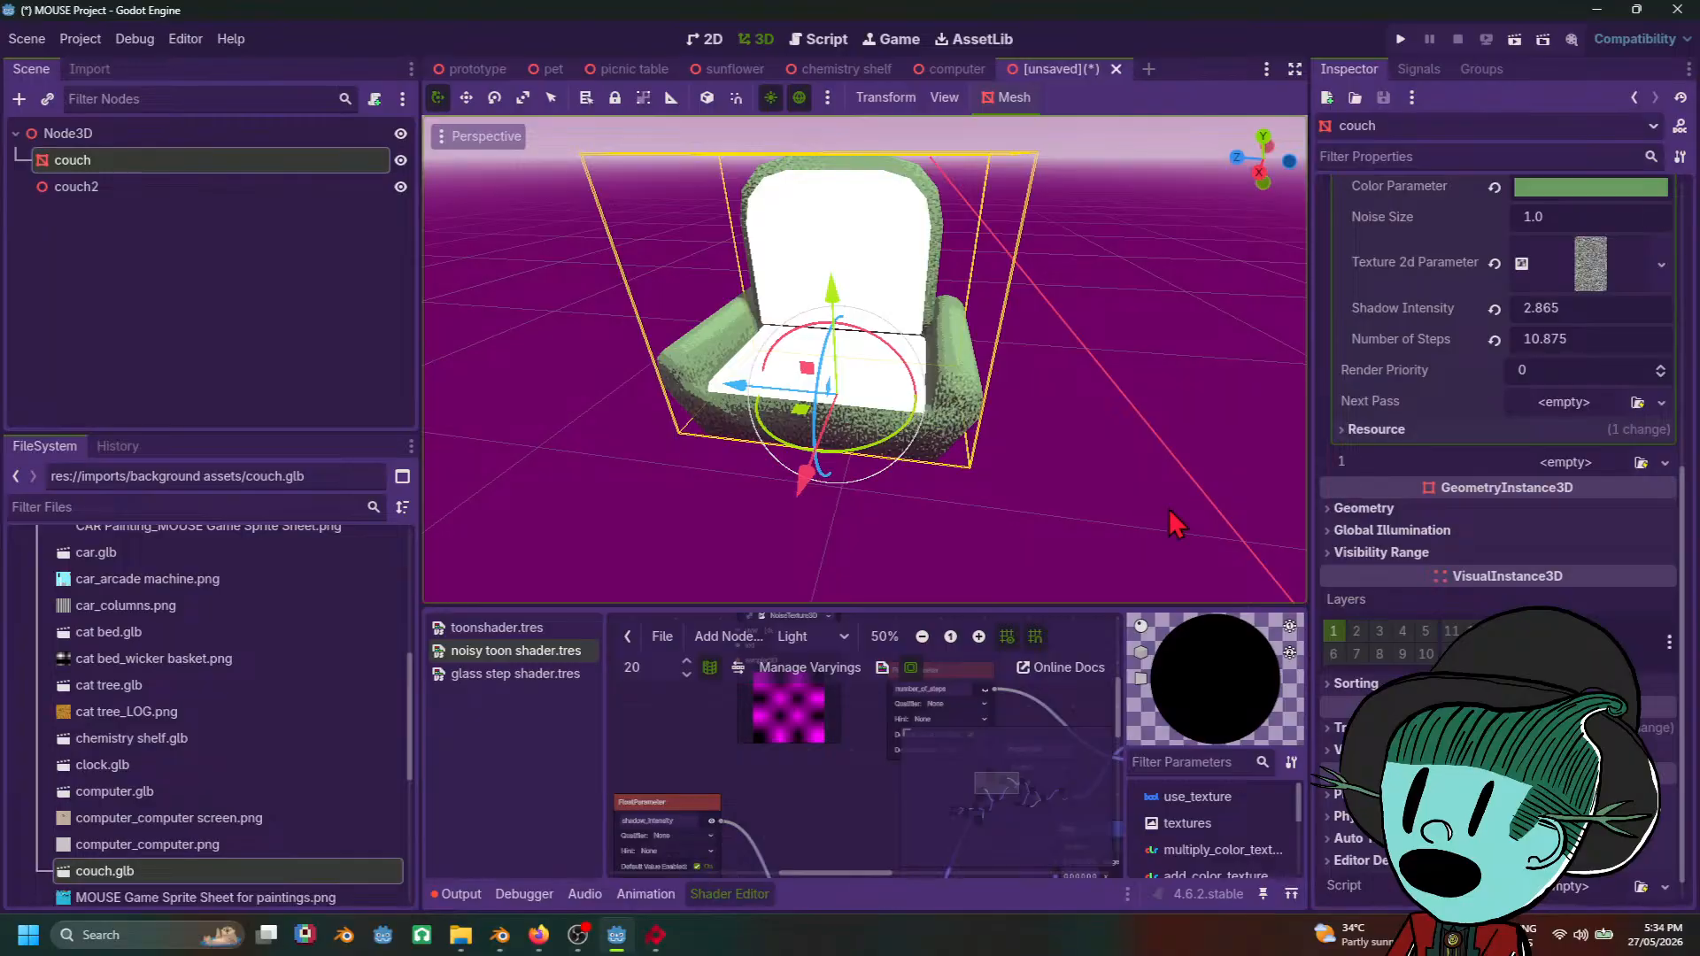
# Step: Reopen the noise texture settings, raise the FastNoiseLite frequency to 1.0, and check the finer grain on the couch
pyautogui.scroll(2, 1599, 390)
pyautogui.click(1586, 372)
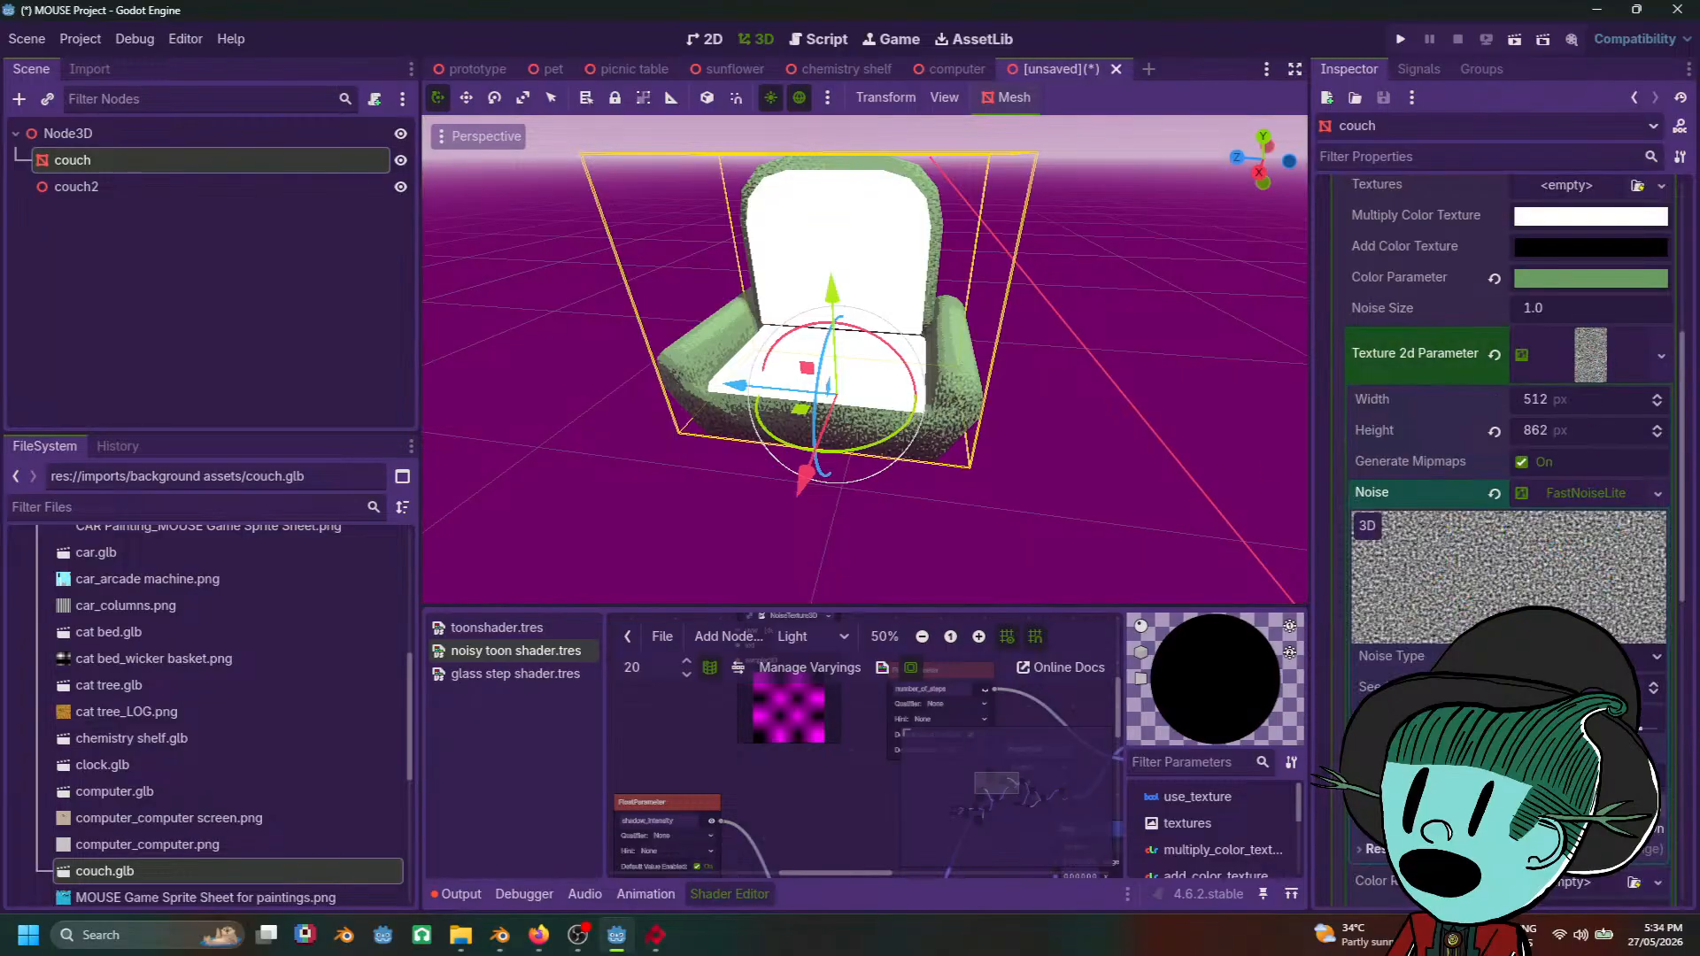
pyautogui.click(1453, 802)
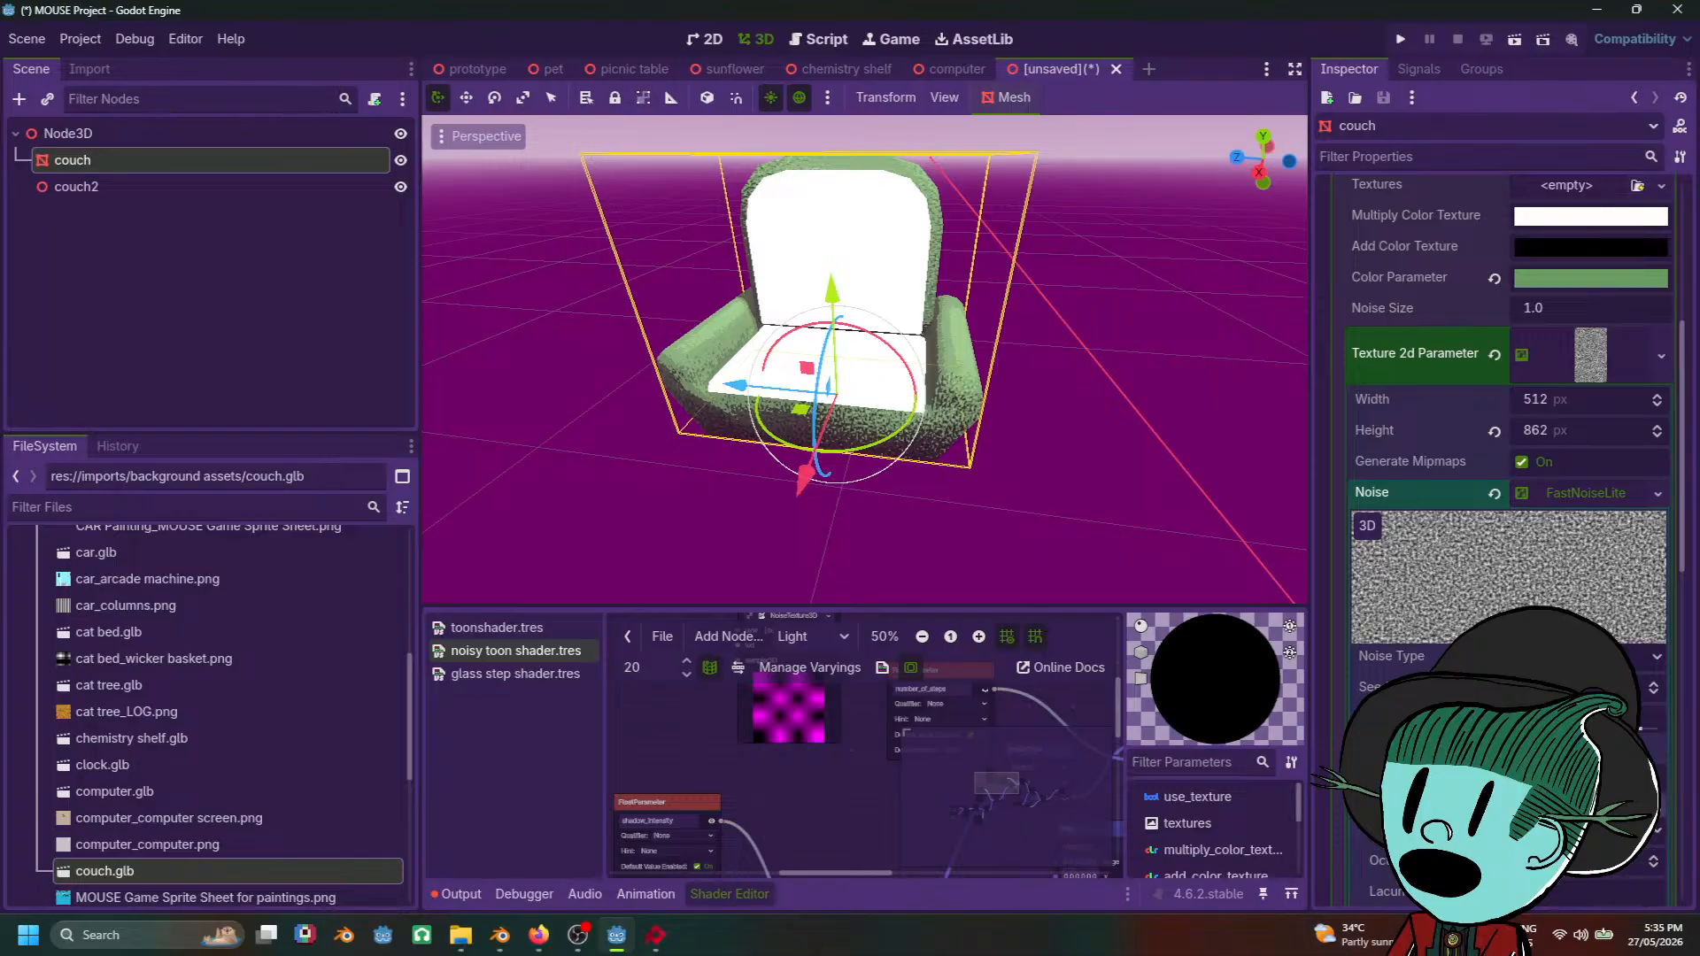
pyautogui.scroll(-4, 1506, 417)
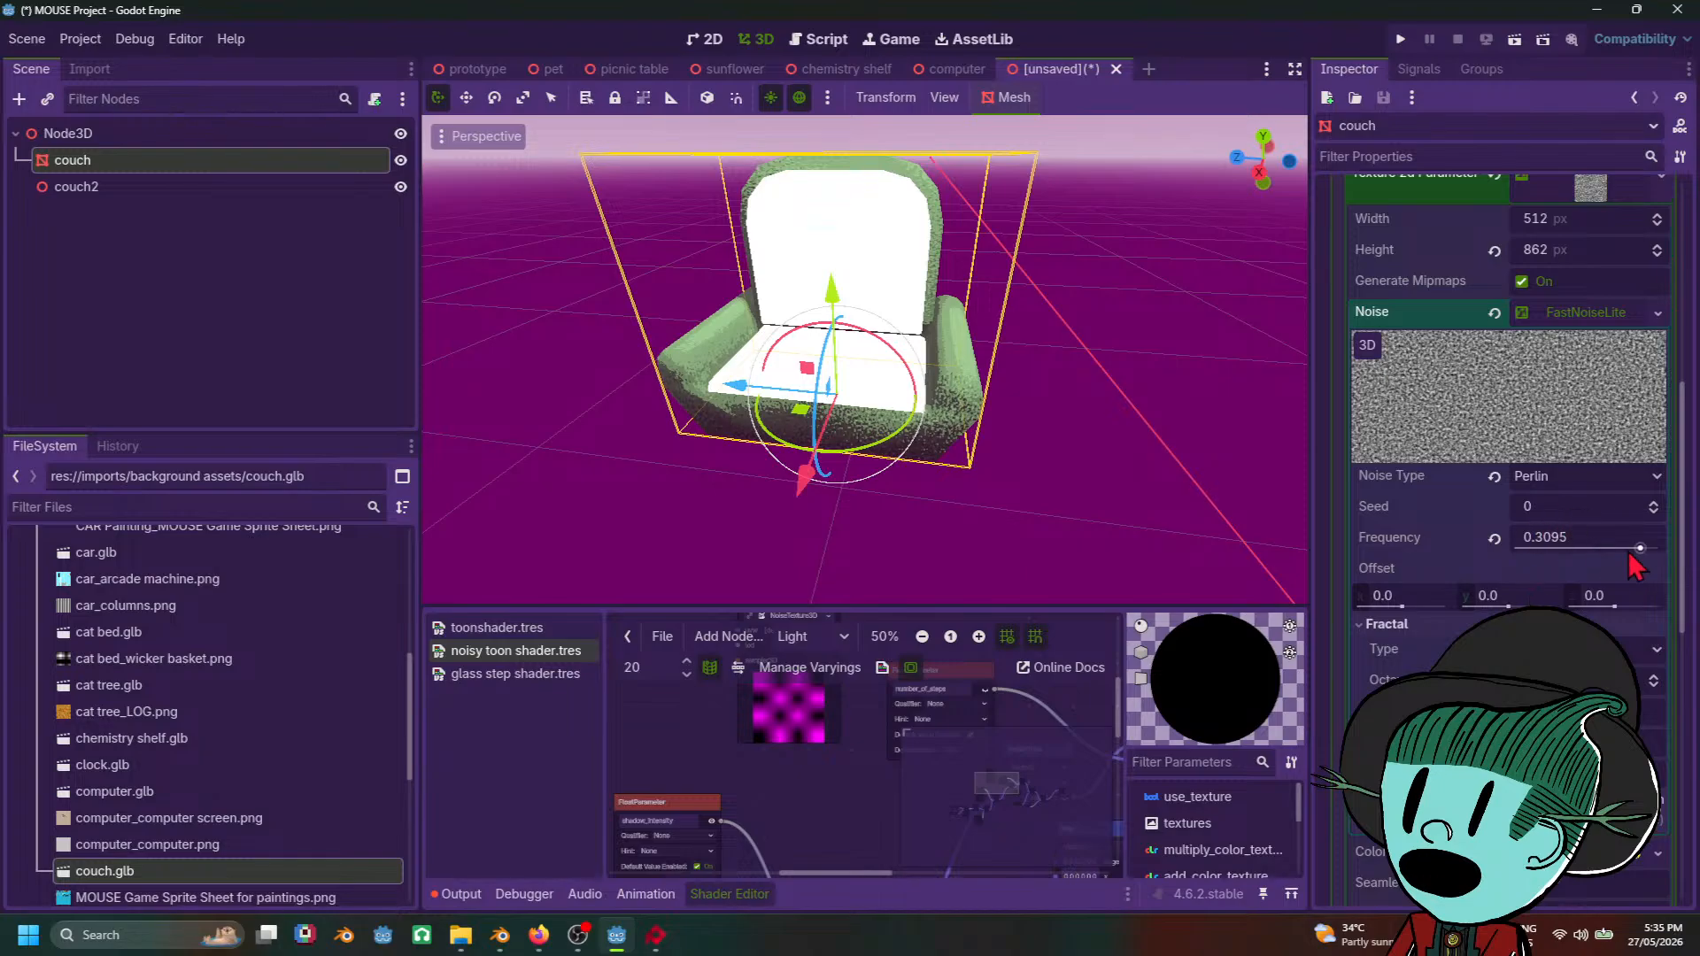
pyautogui.moveTo(1638, 549)
pyautogui.mouseDown()
pyautogui.moveTo(1601, 548)
pyautogui.moveTo(1658, 549)
pyautogui.mouseUp()
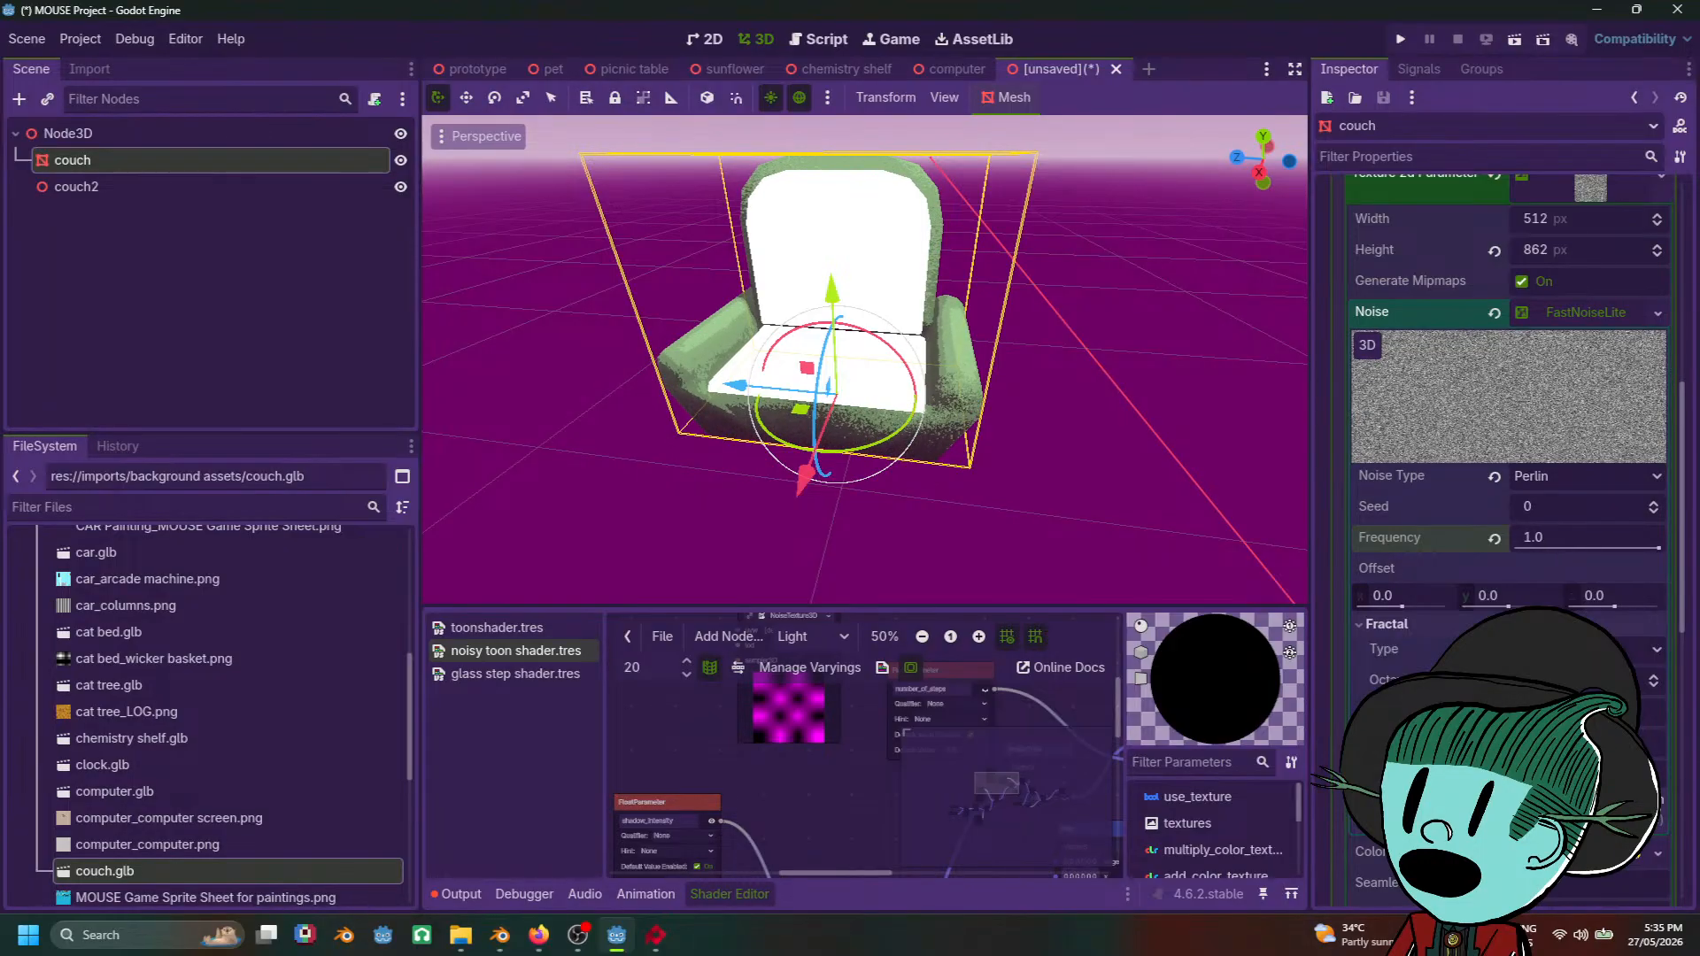
pyautogui.scroll(-8, 1126, 399)
pyautogui.click(1091, 428)
pyautogui.moveTo(1089, 431); pyautogui.dragTo(866, 369, button='middle')
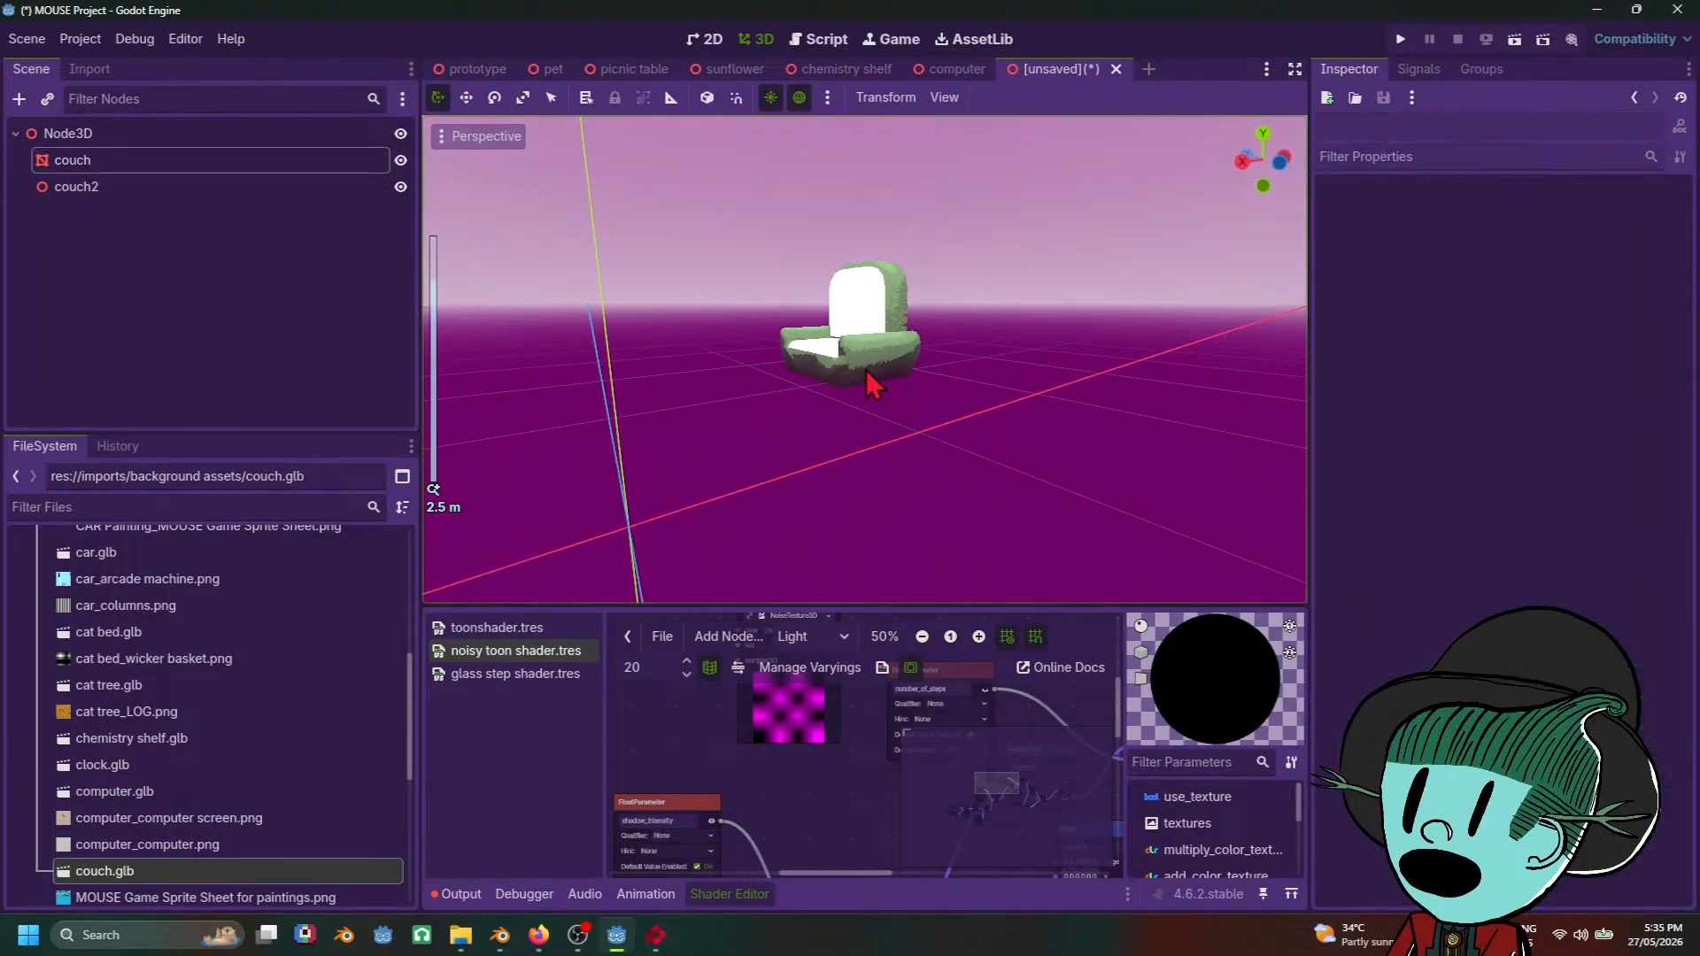
pyautogui.scroll(4, 866, 369)
pyautogui.click(854, 383)
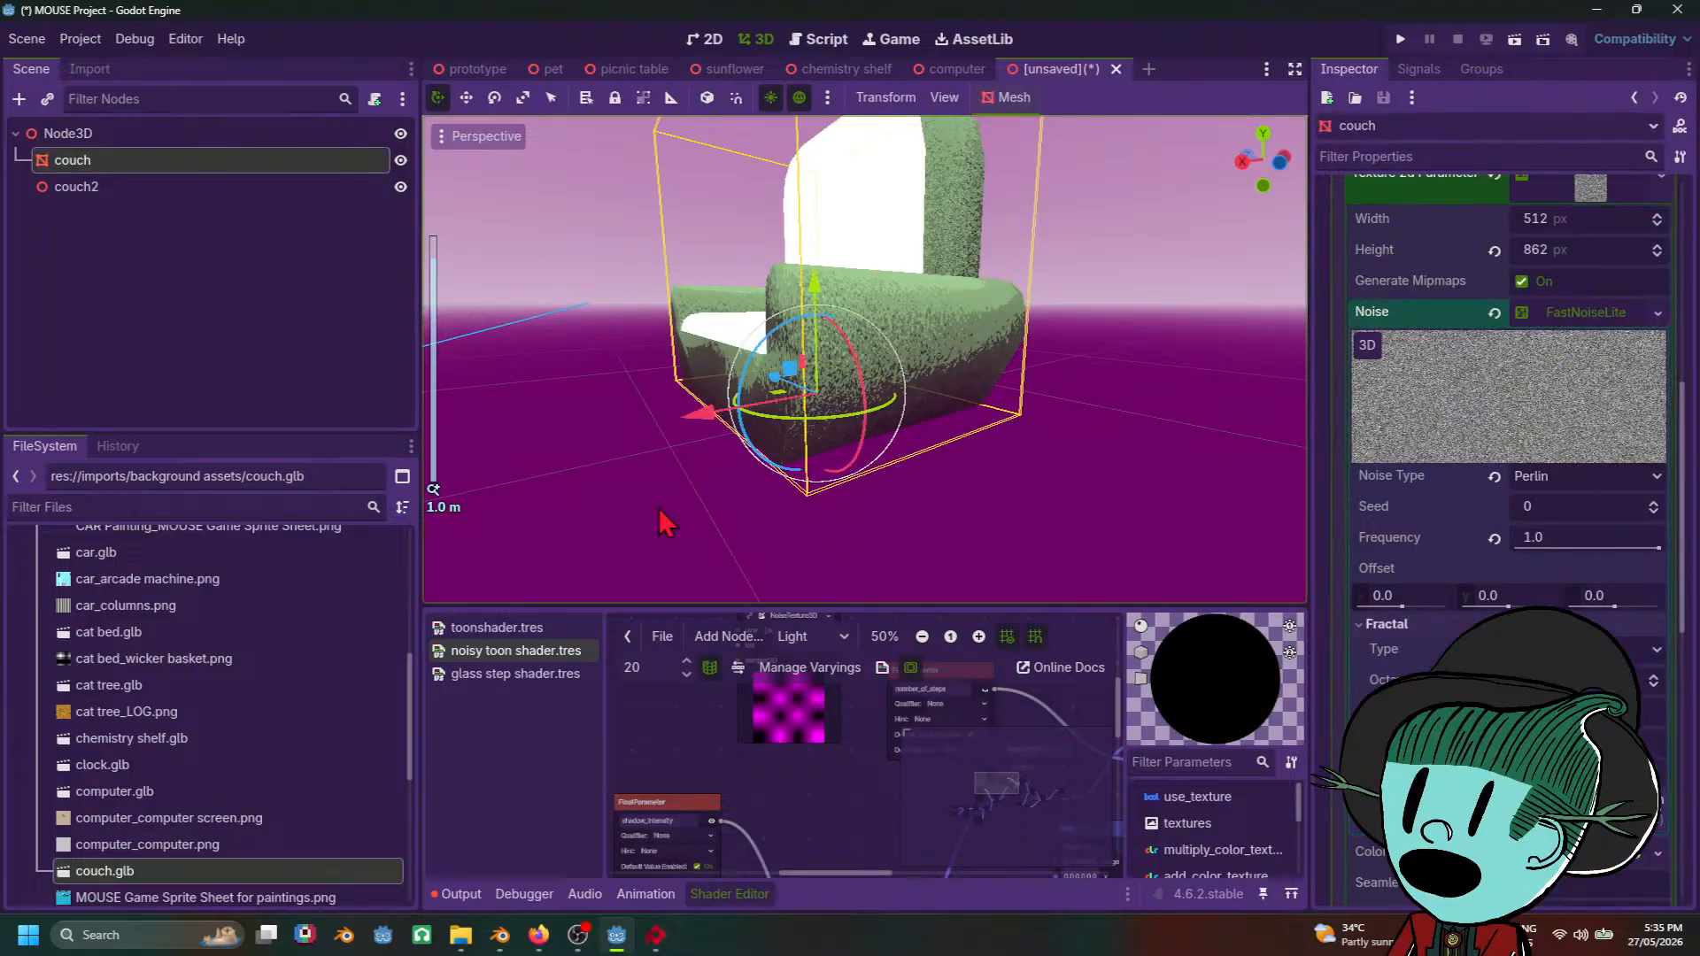
pyautogui.moveTo(664, 512); pyautogui.dragTo(899, 490, button='middle')
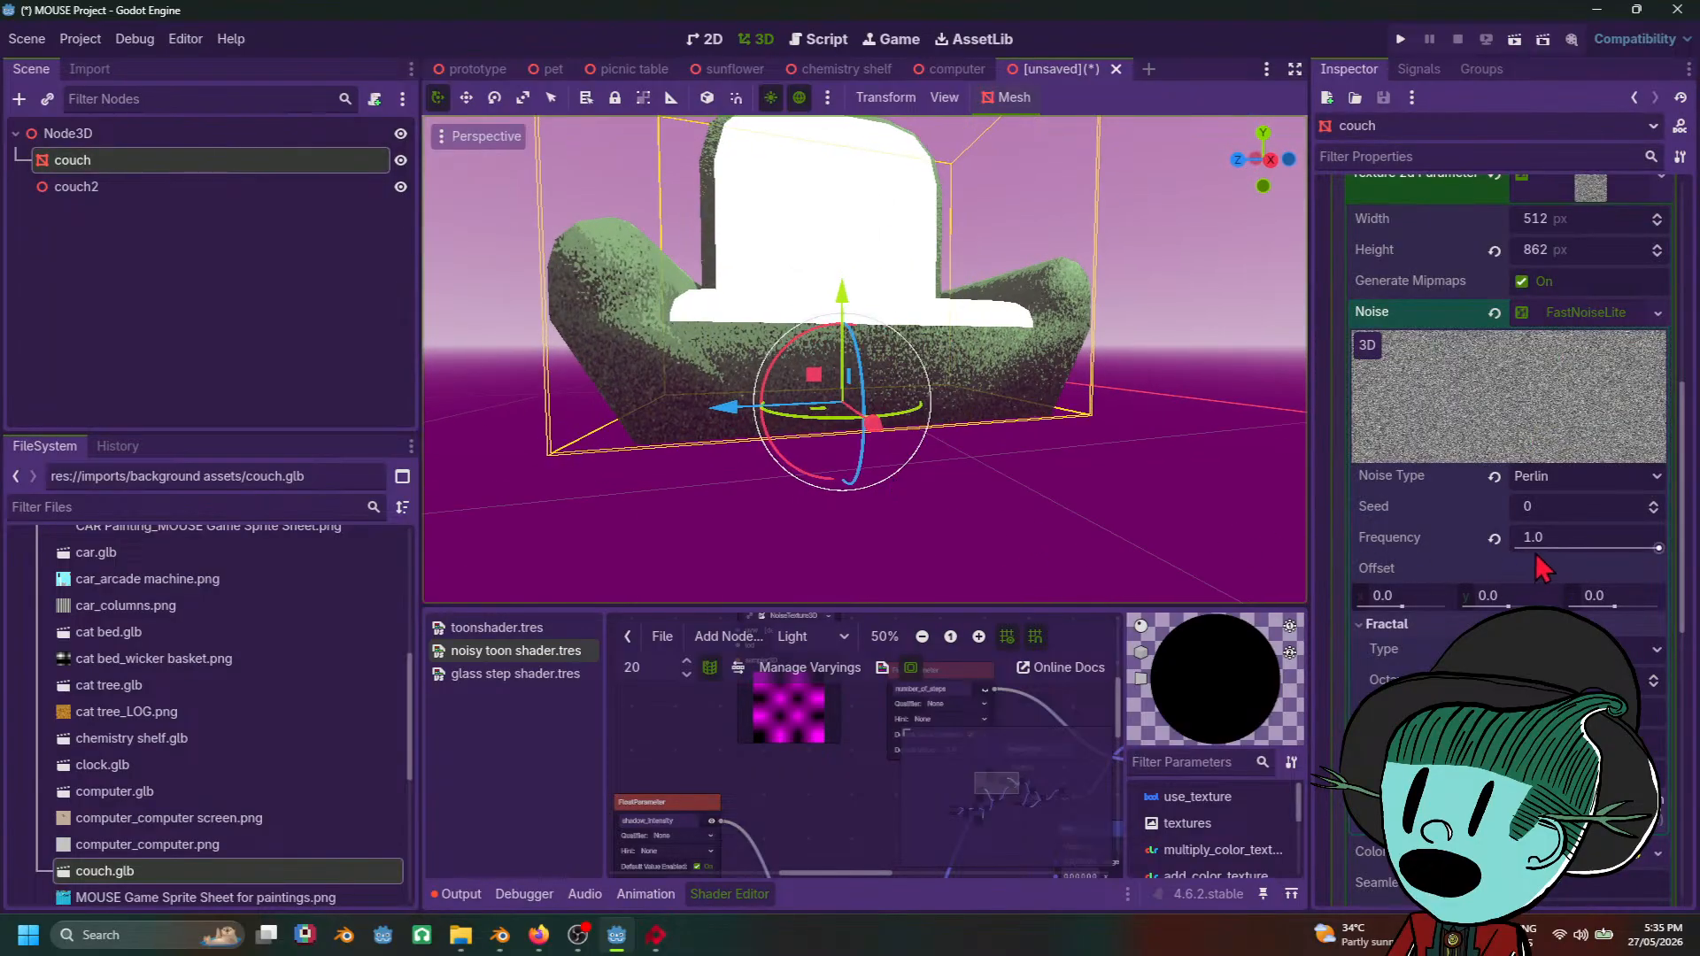
# Step: Try the Value Cubic noise type, and settle on Simplex Smooth for the couch noise
pyautogui.click(1608, 479)
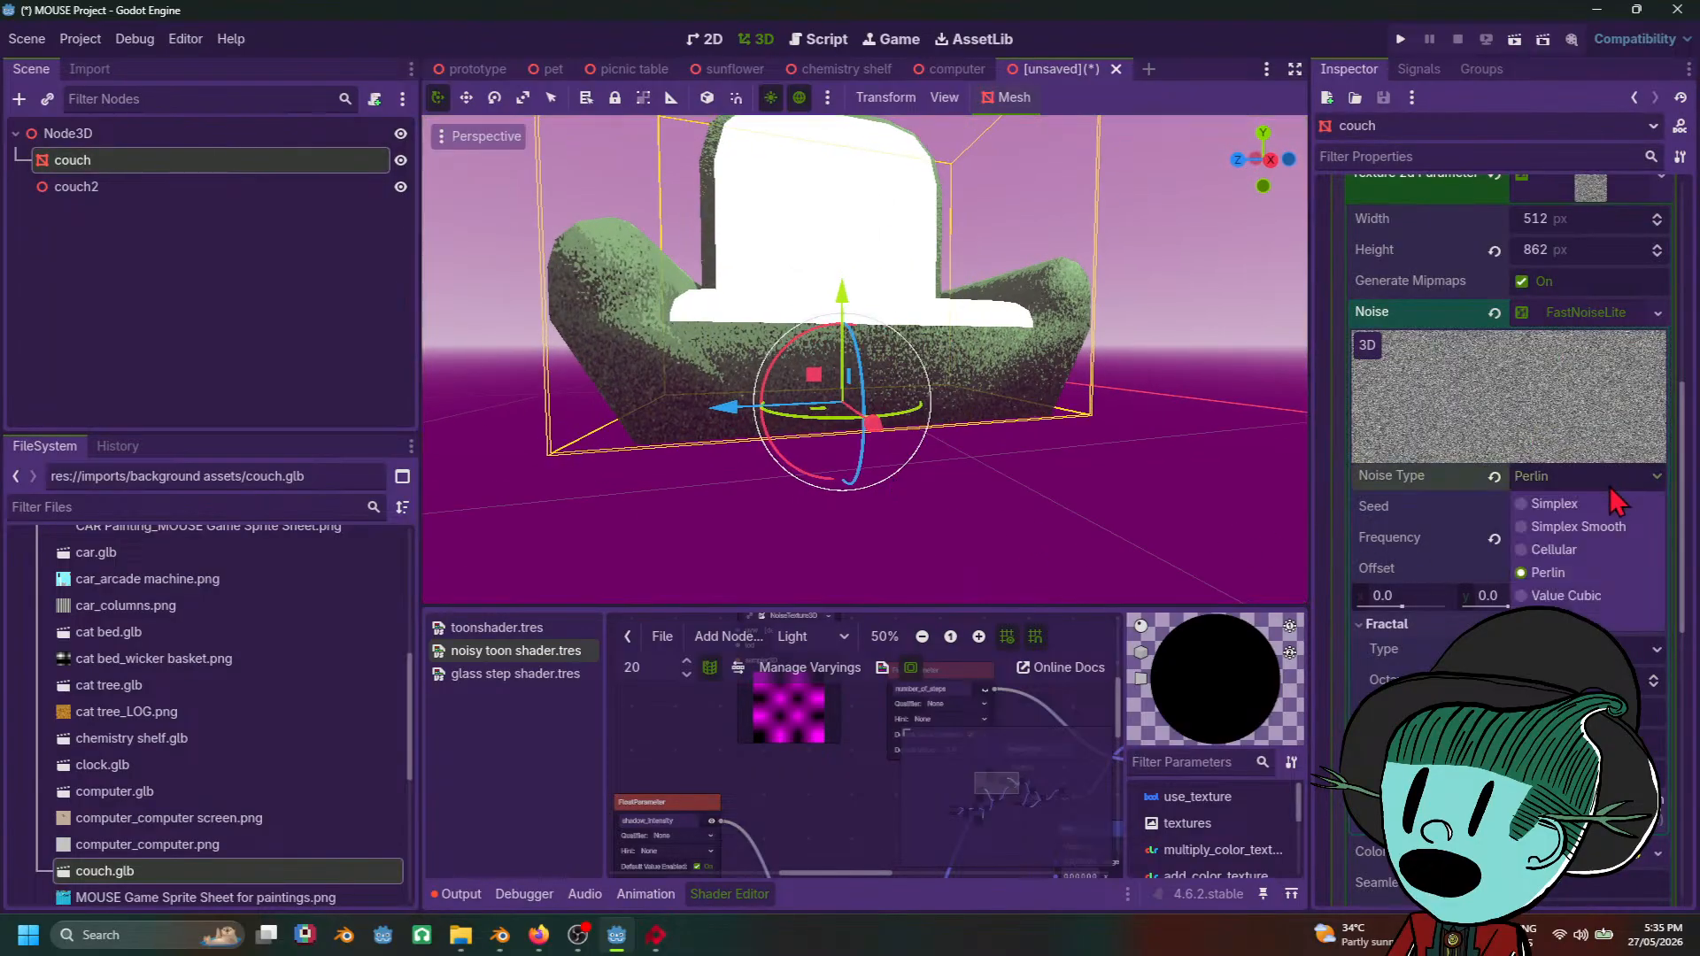
pyautogui.click(1579, 601)
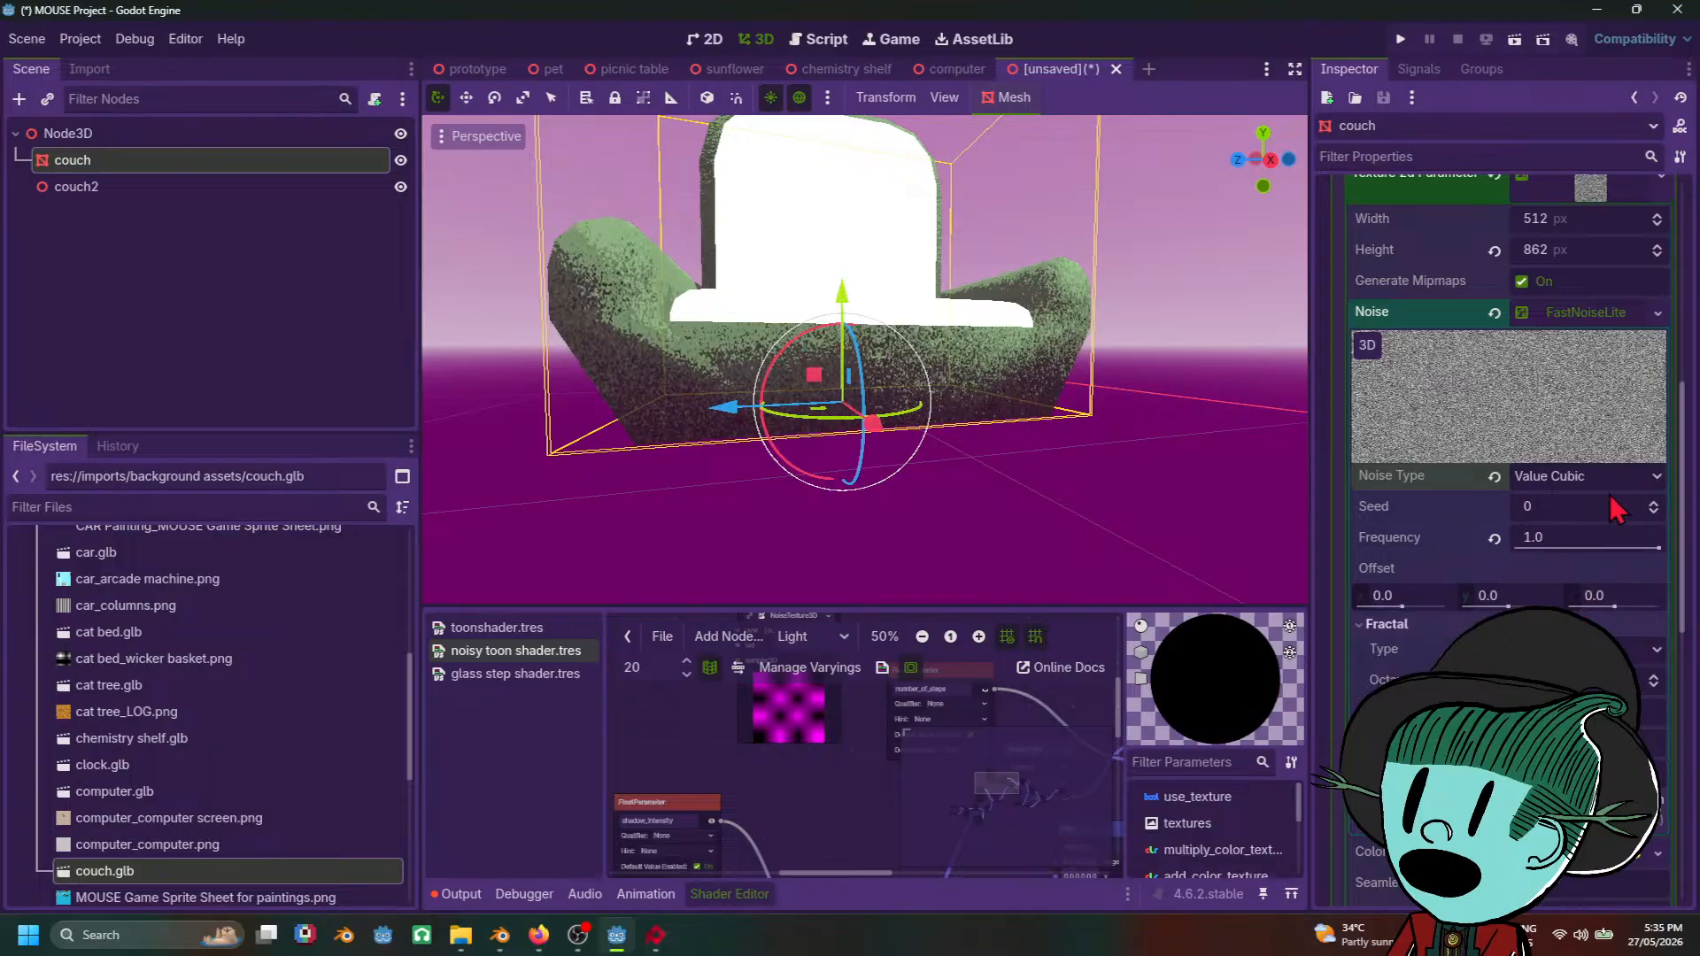
pyautogui.click(1639, 476)
pyautogui.click(1602, 532)
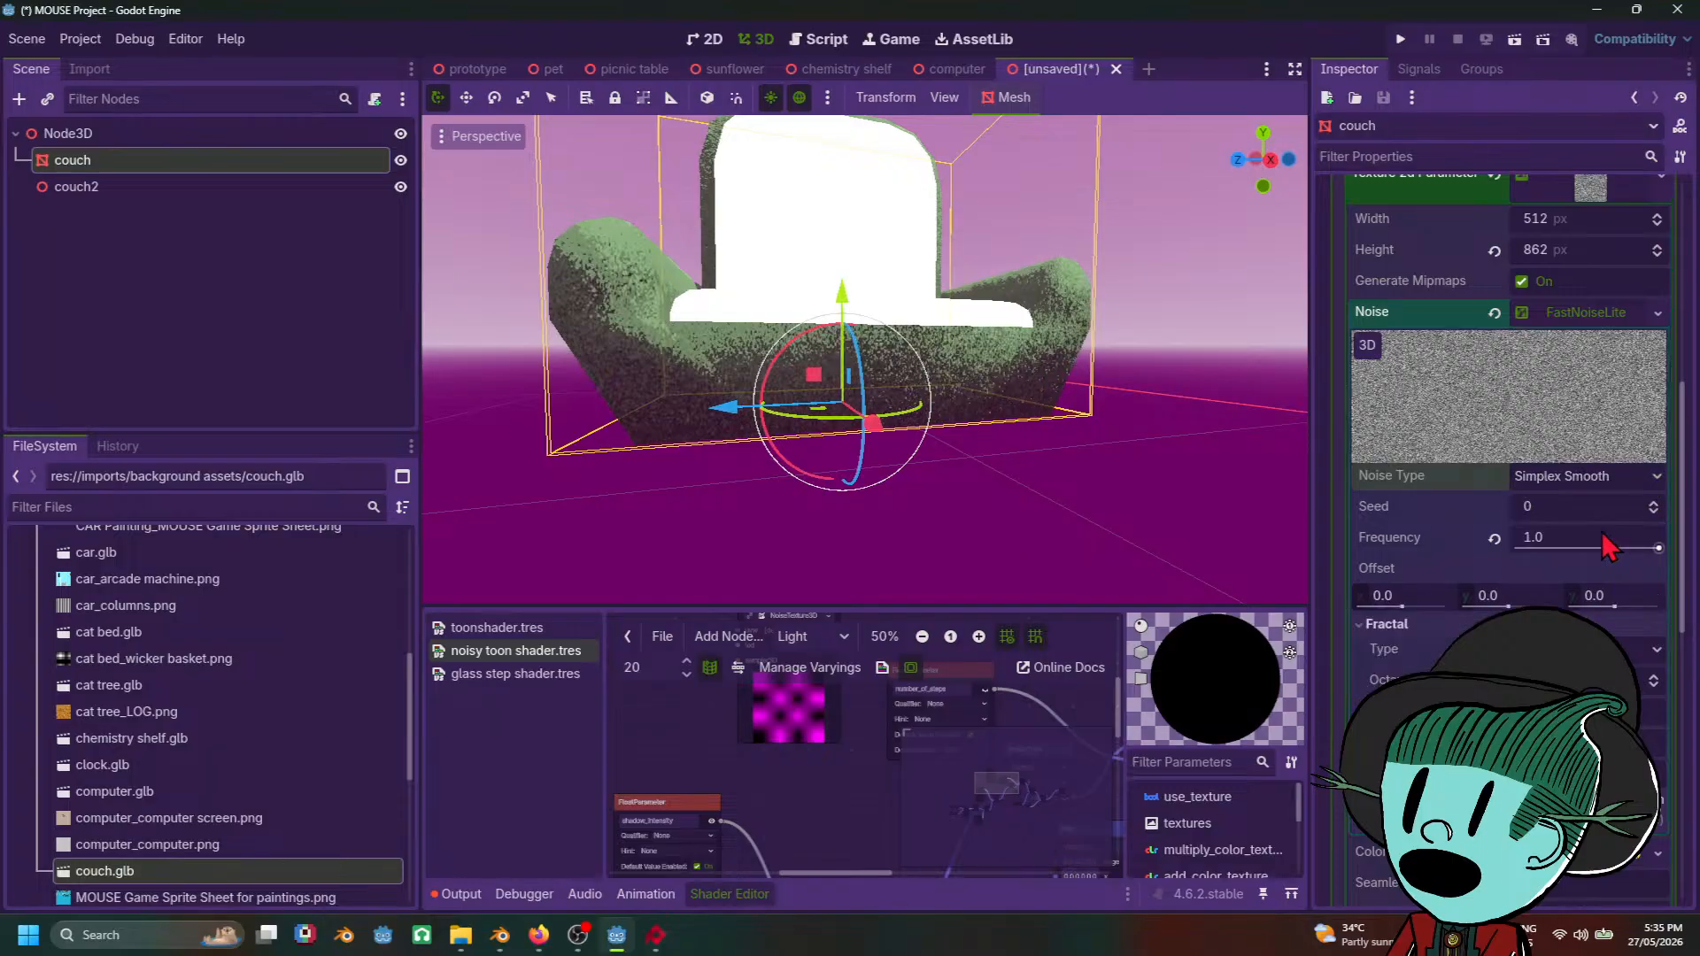
# Step: Examine the couch's noisy green shading from several angles and distances
pyautogui.moveTo(1099, 291); pyautogui.dragTo(1015, 441, button='middle')
pyautogui.scroll(-5, 1016, 452)
pyautogui.click(901, 428)
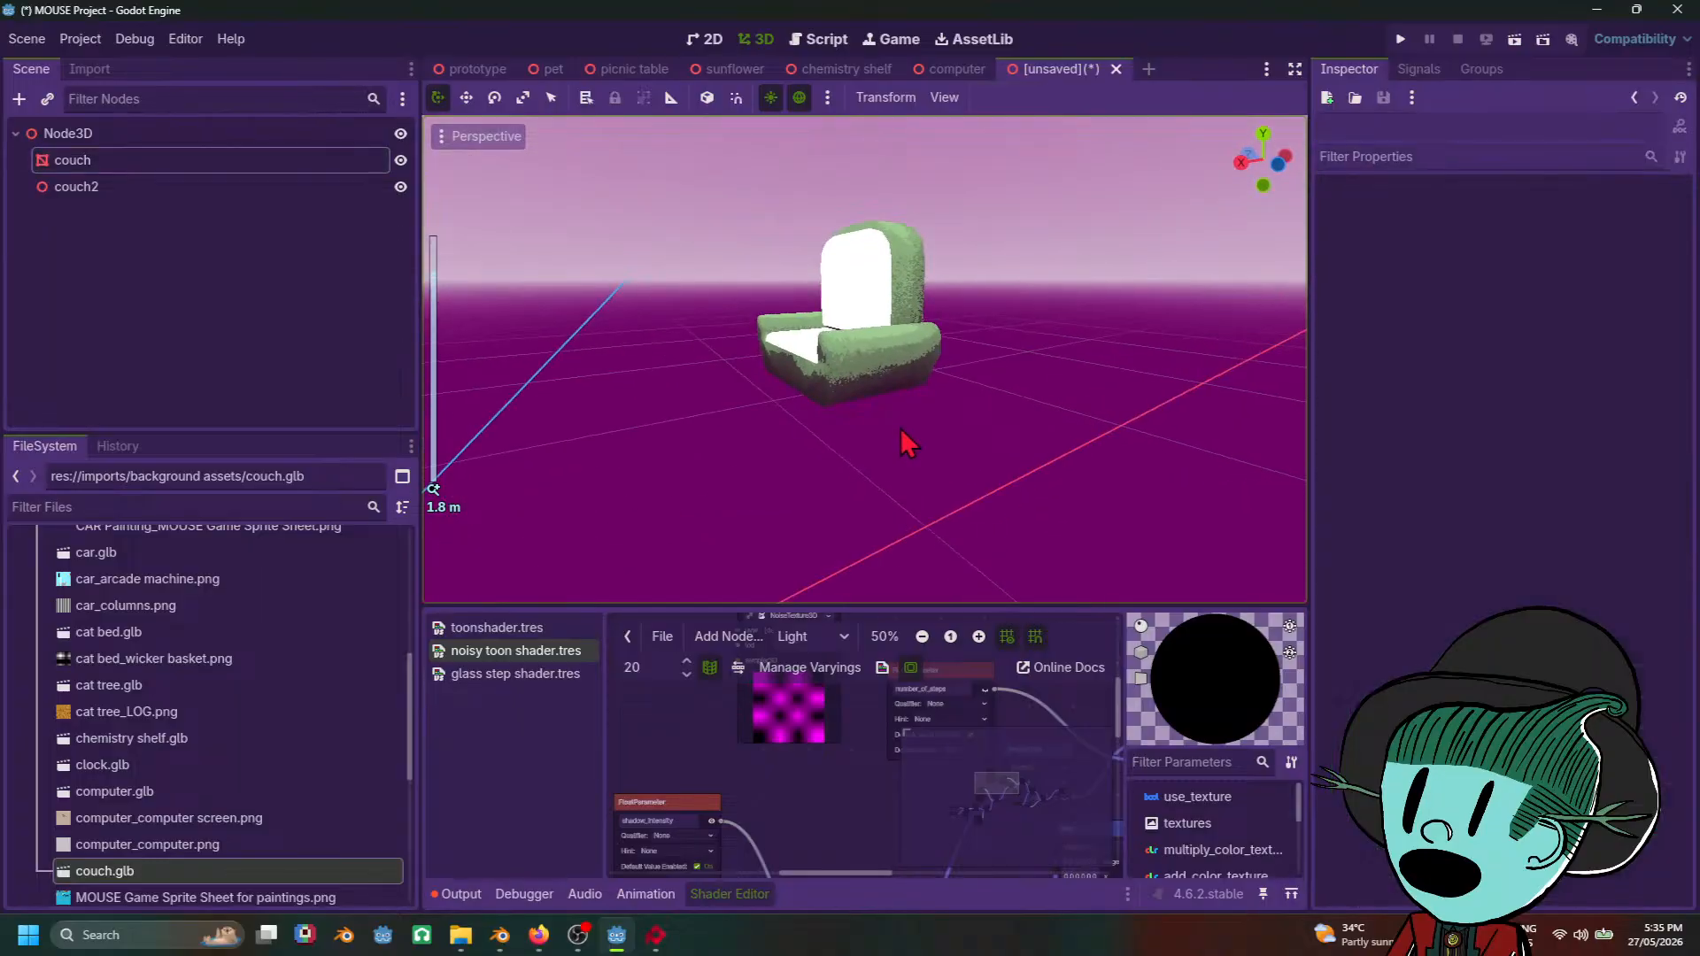
pyautogui.moveTo(901, 403); pyautogui.dragTo(975, 502, button='middle')
pyautogui.scroll(3, 930, 456)
pyautogui.click(881, 415)
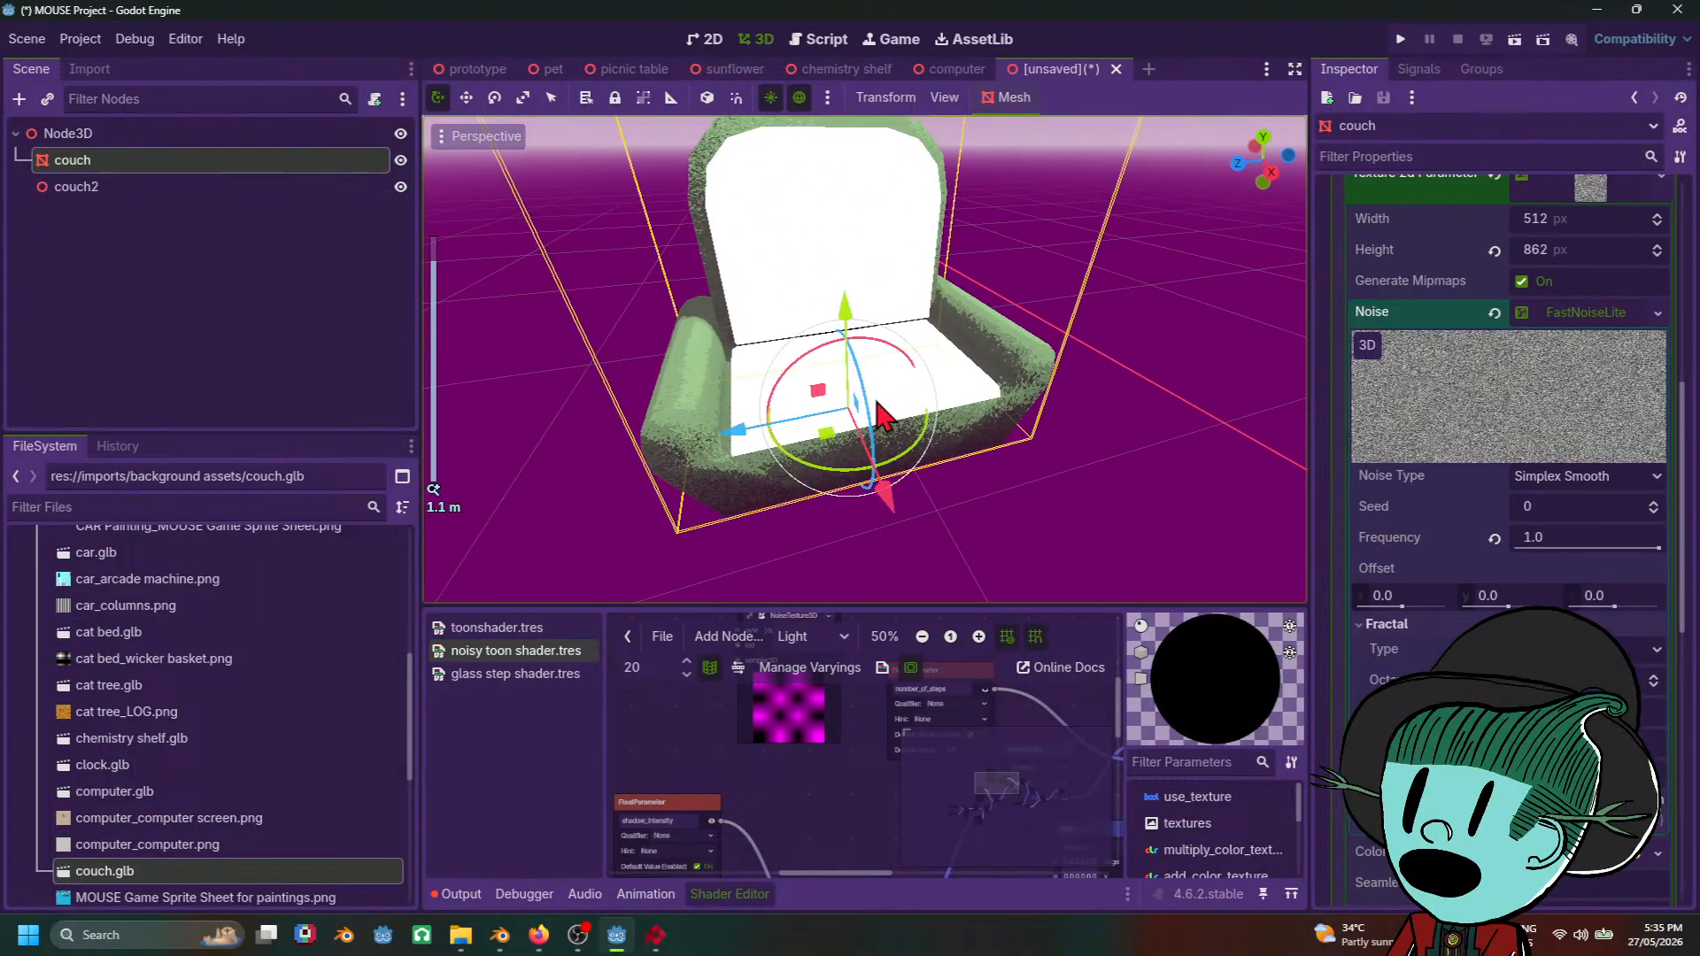
pyautogui.scroll(-5, 882, 414)
pyautogui.moveTo(1018, 425); pyautogui.dragTo(1145, 459, button='middle')
pyautogui.scroll(5, 1148, 372)
# Step: Collapse the surface 0 material, override surface 1 with a new ShaderMaterial, and expand its settings
pyautogui.scroll(10, 1488, 452)
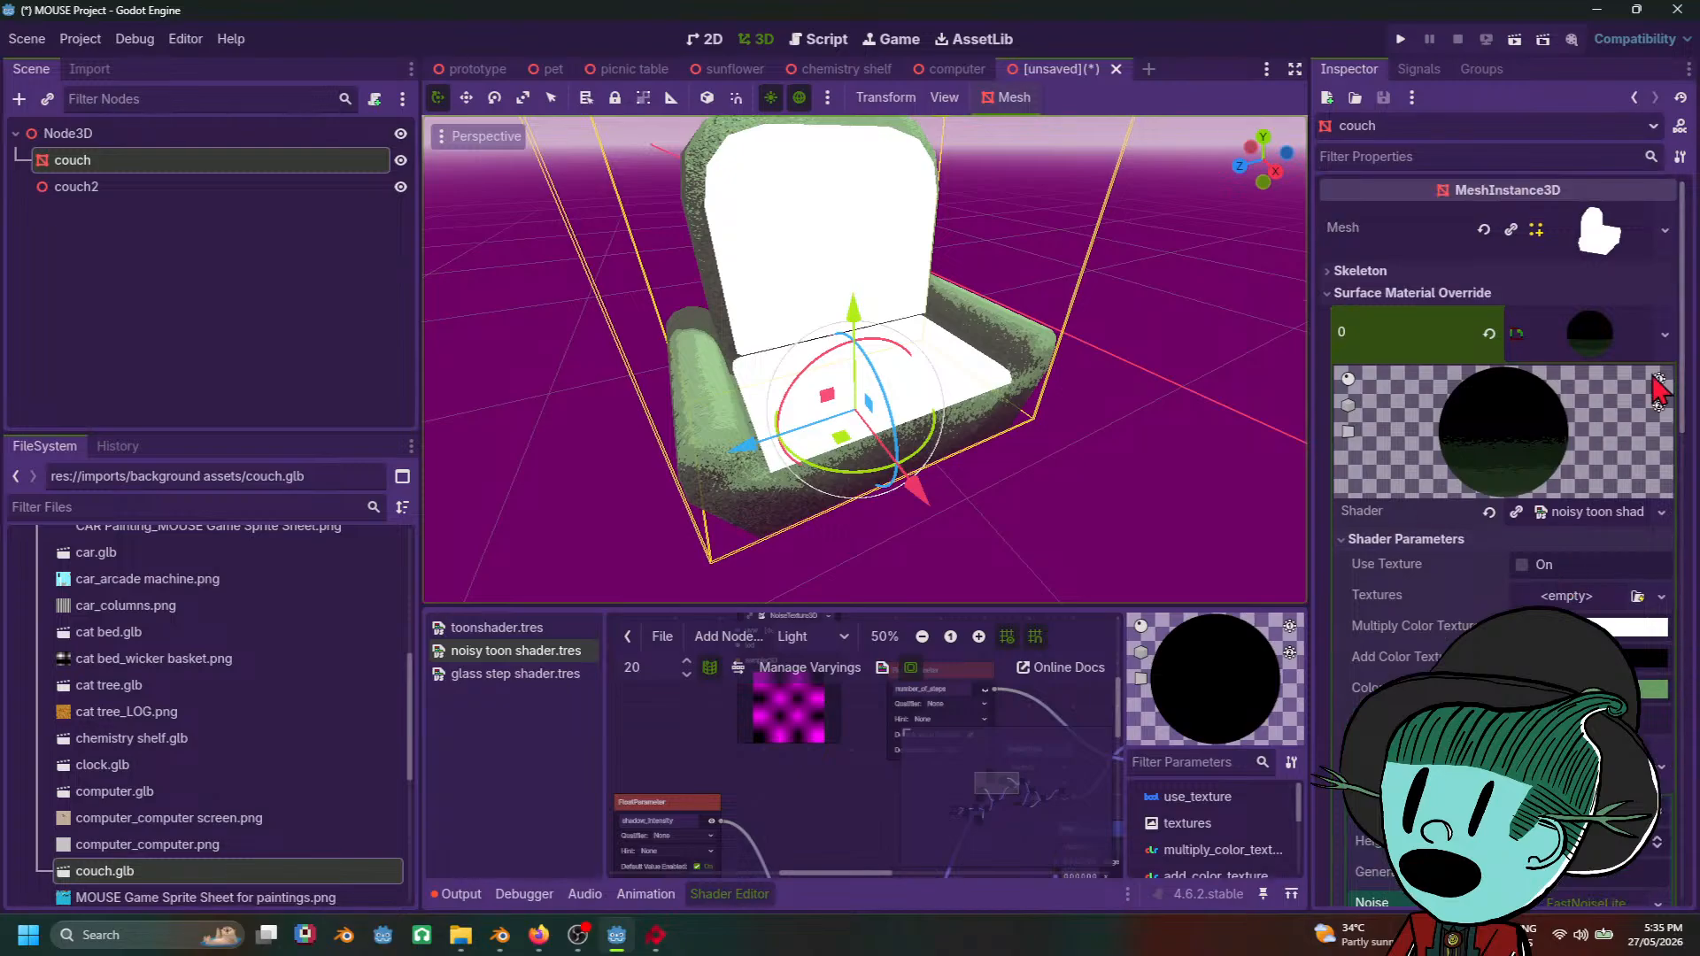
pyautogui.click(1595, 334)
pyautogui.scroll(-5, 1025, 502)
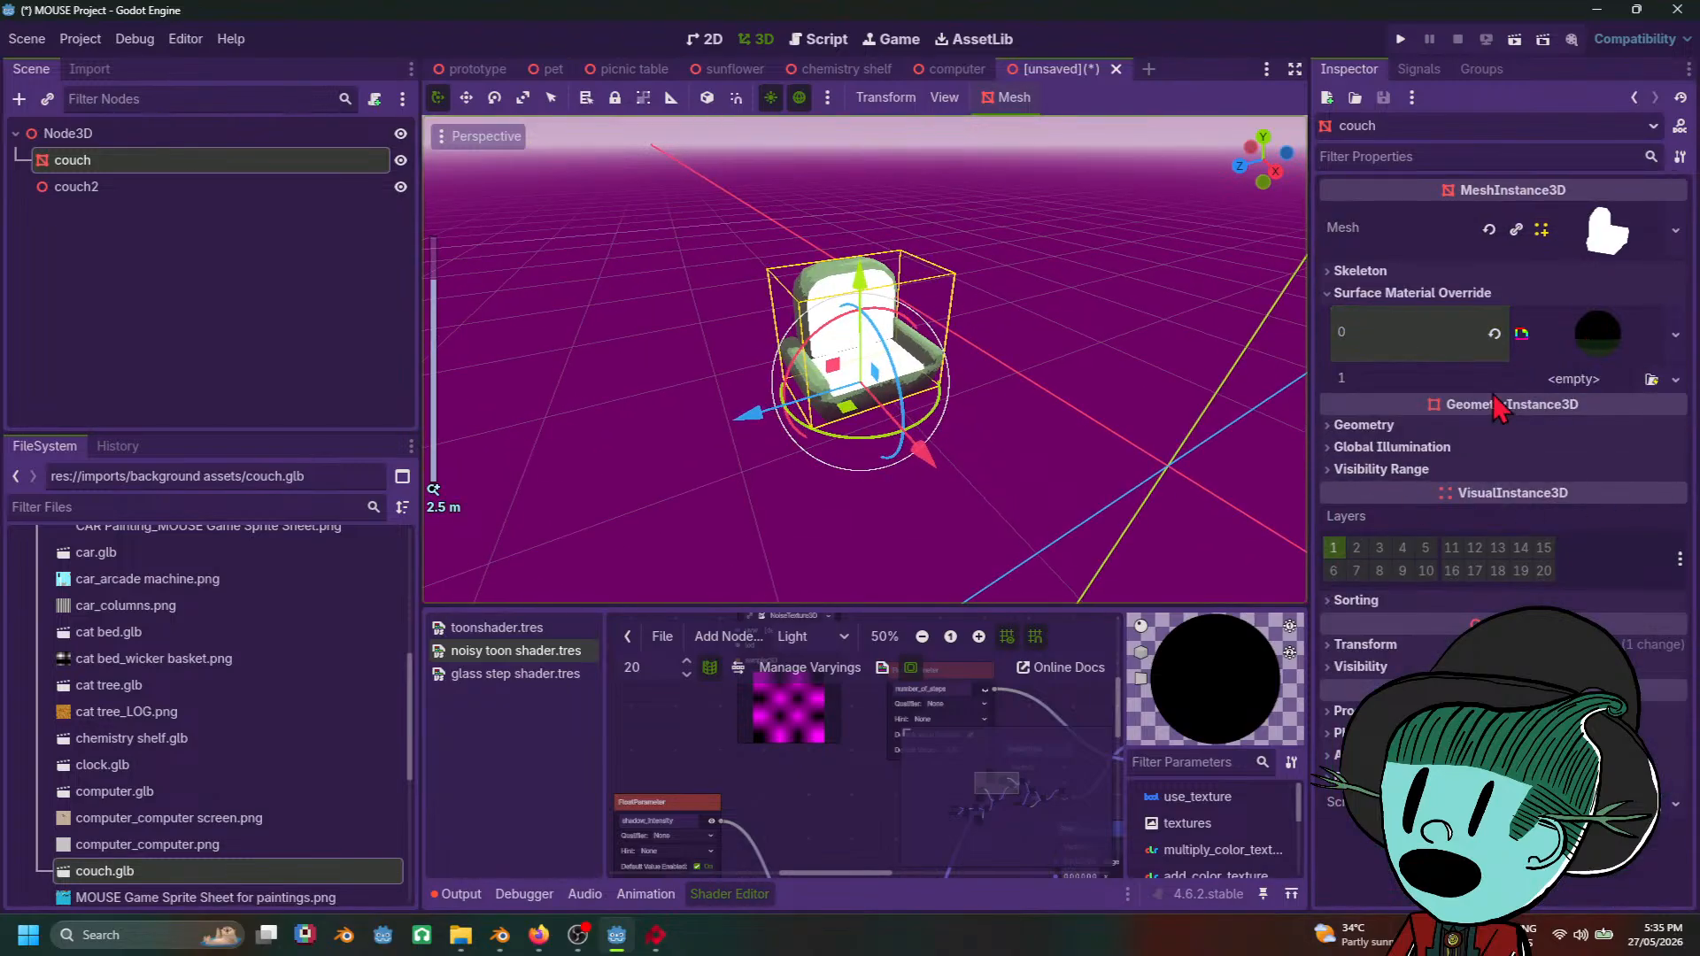
pyautogui.click(1676, 379)
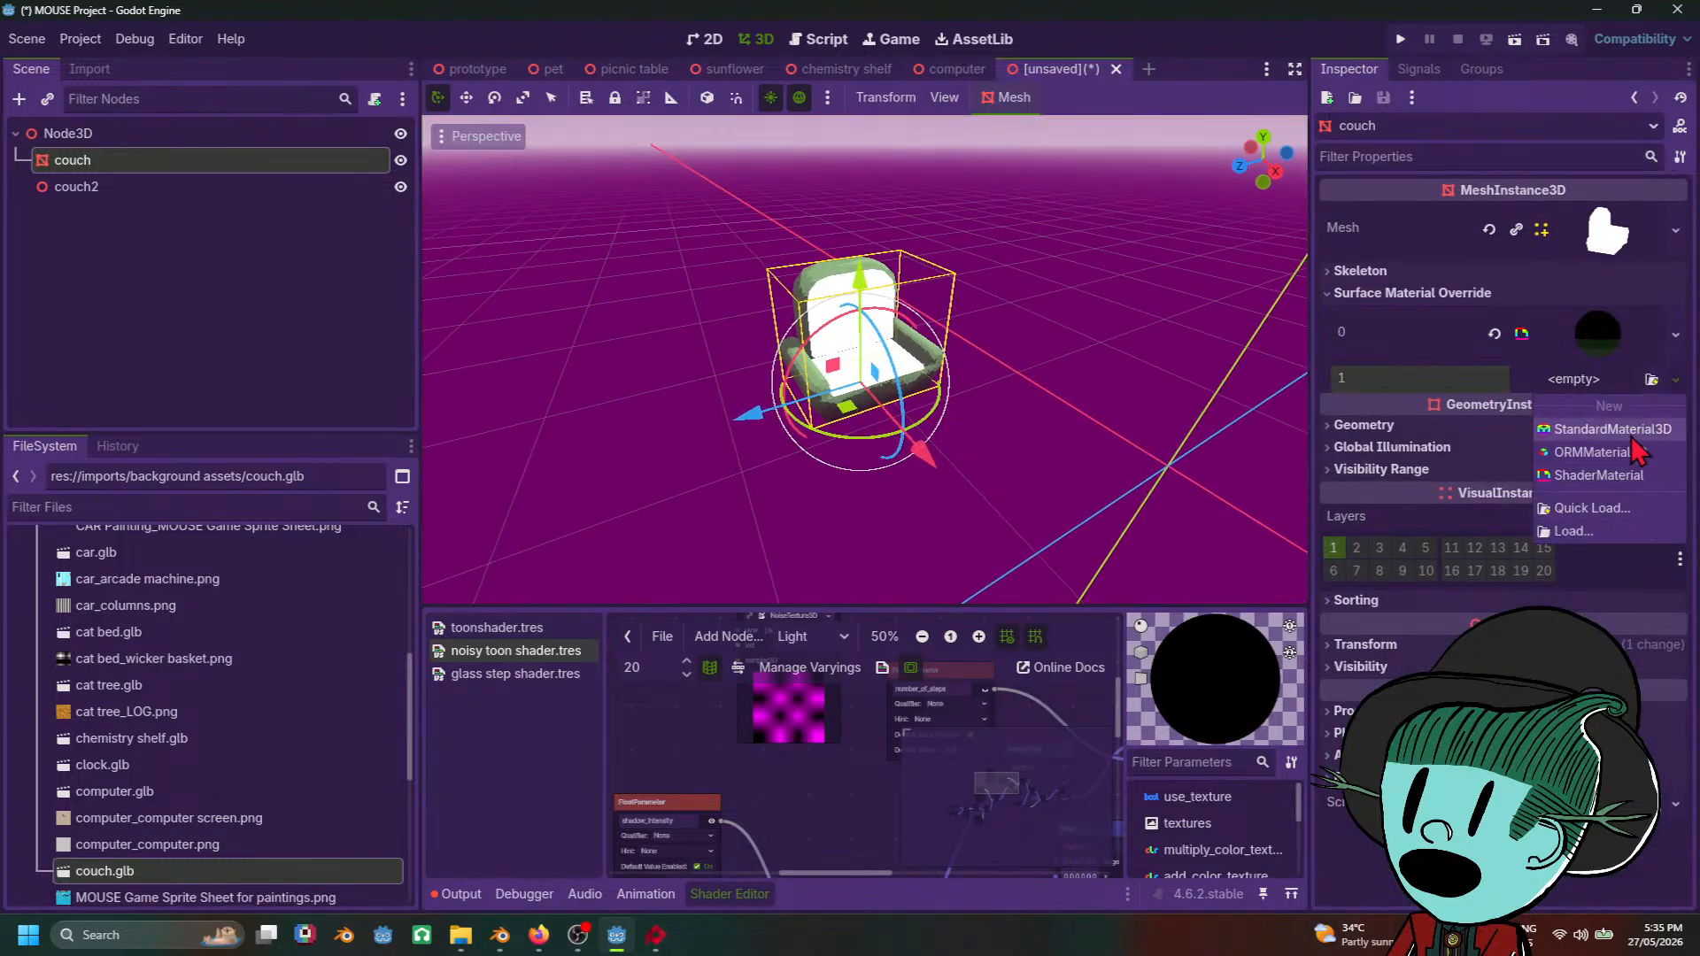
pyautogui.click(1603, 476)
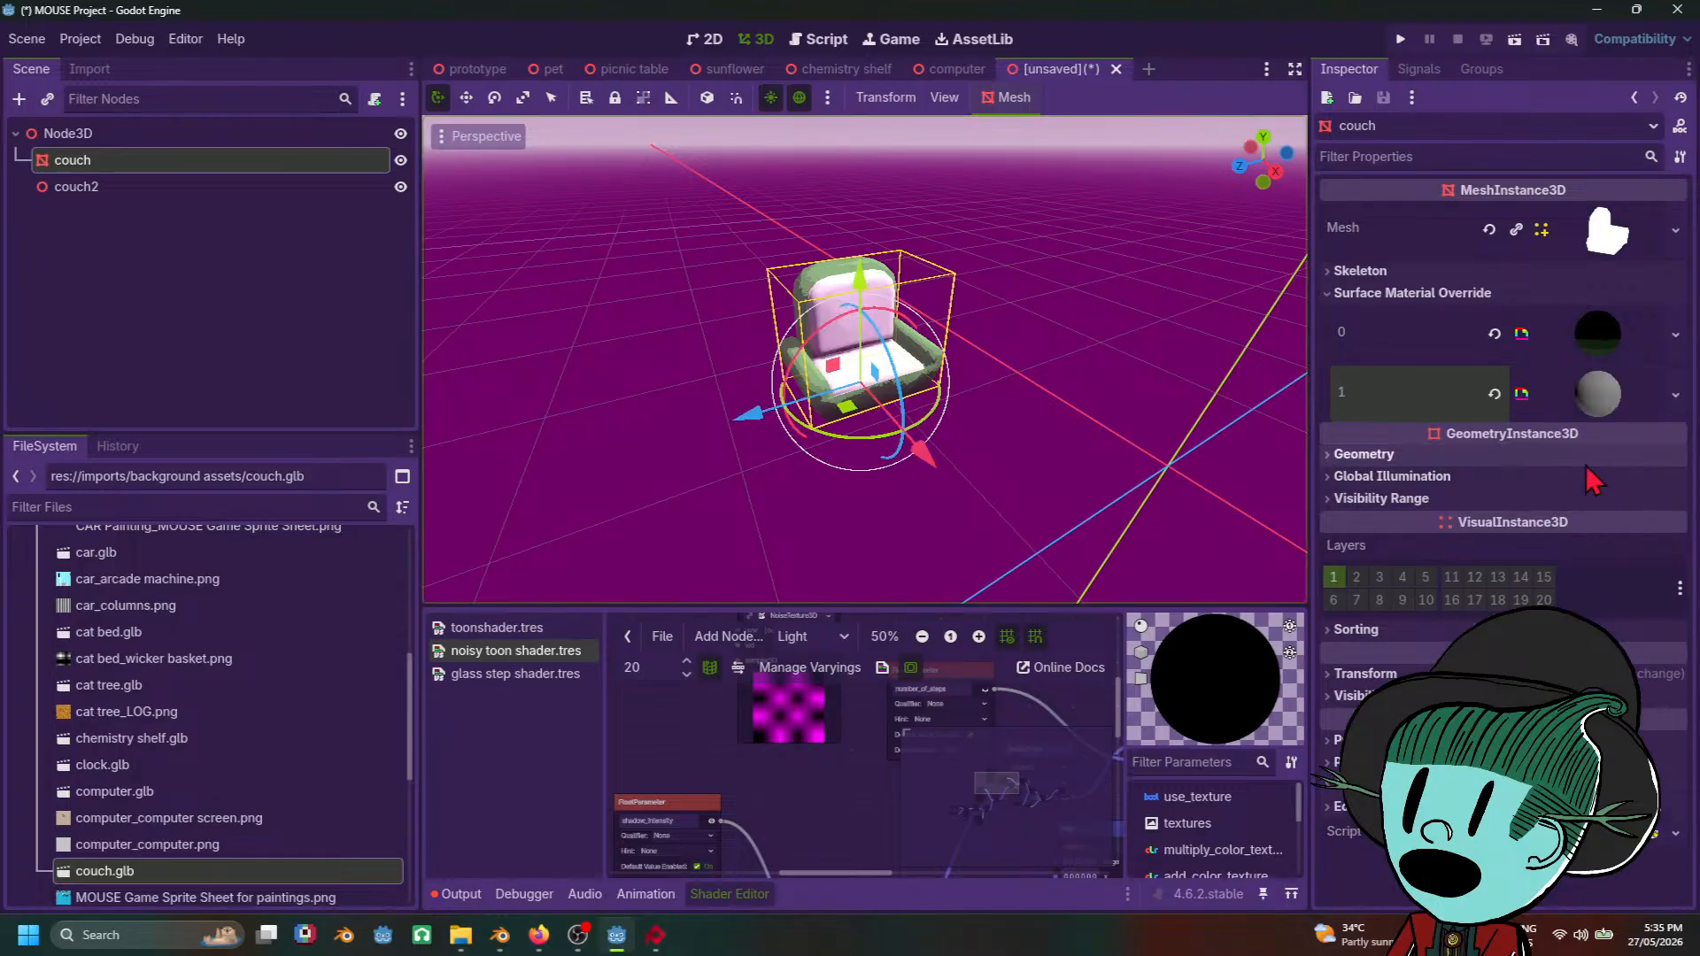
pyautogui.click(1621, 406)
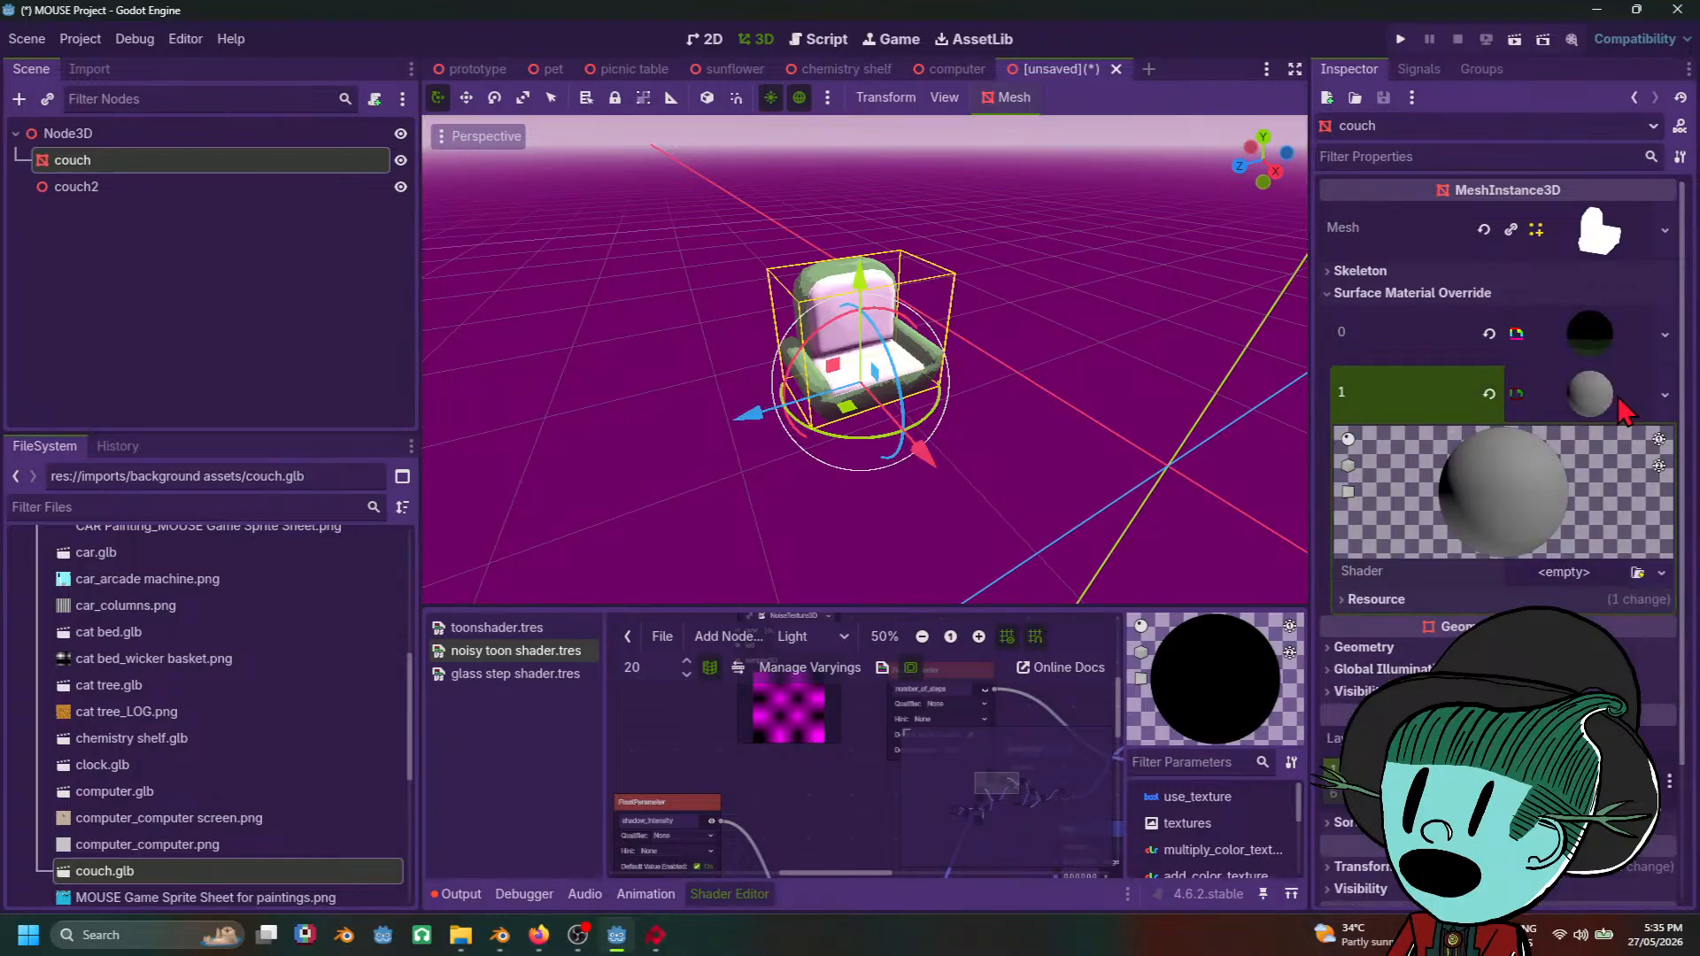
# Step: Assign noisy toon shader.tres as the shader of the couch's surface 1 material and check it from several angles
pyautogui.click(1636, 575)
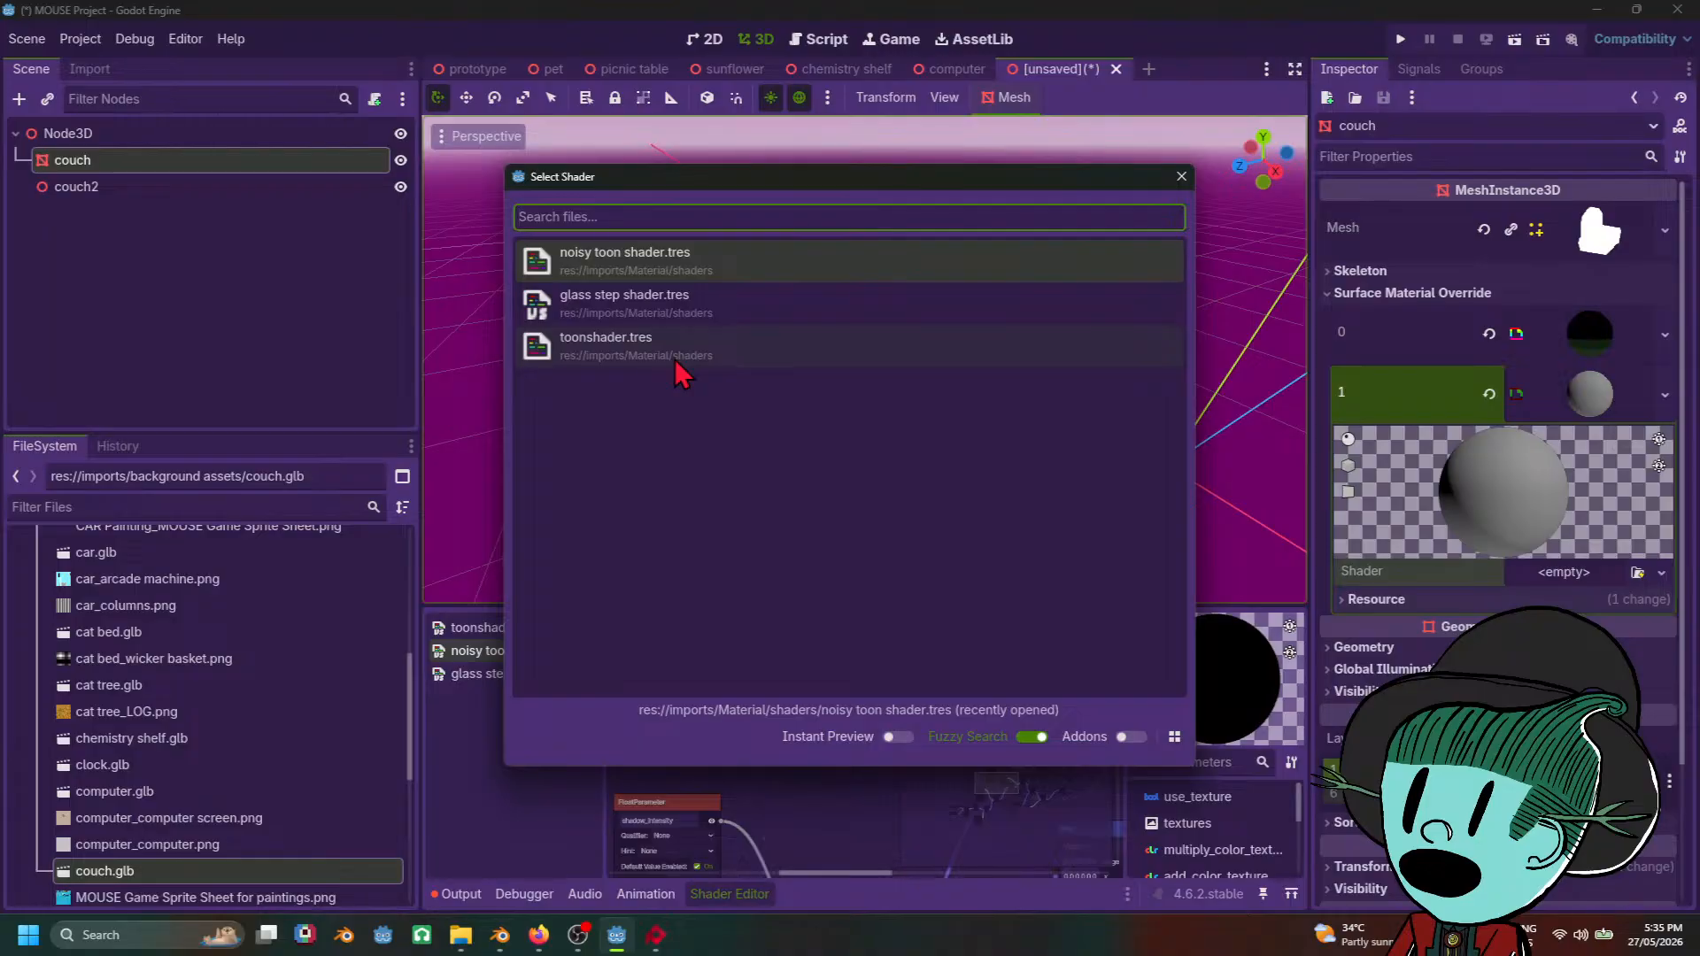
pyautogui.doubleClick(637, 259)
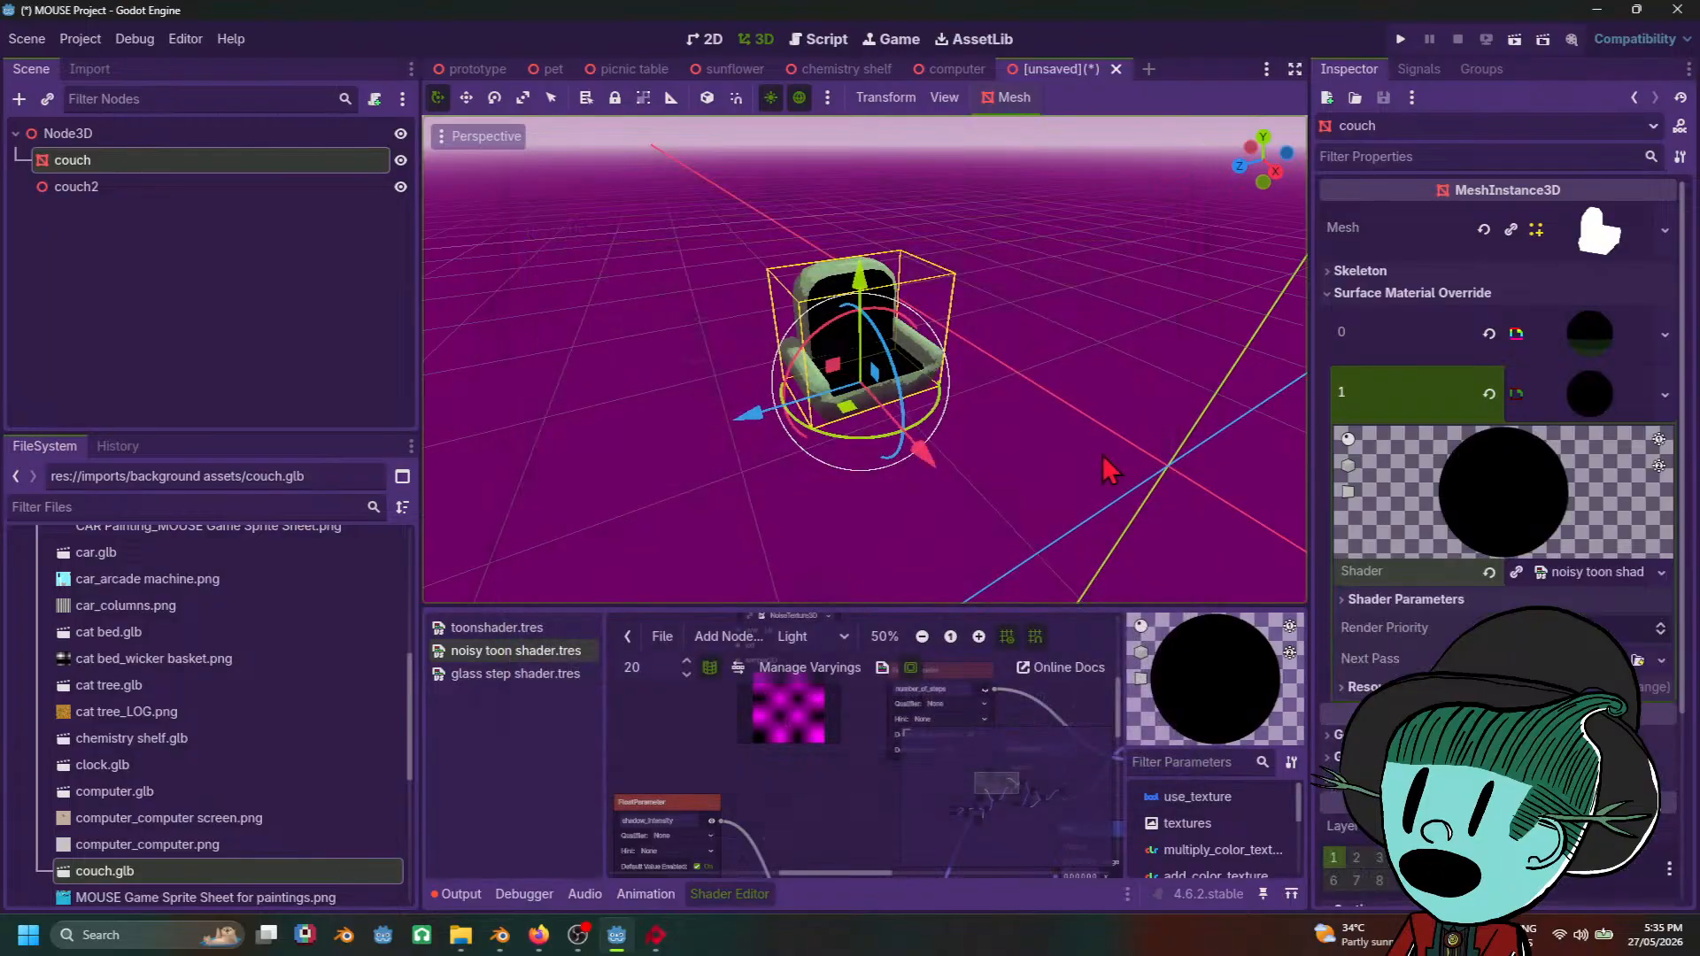
pyautogui.scroll(5, 1101, 460)
pyautogui.scroll(2, 1095, 480)
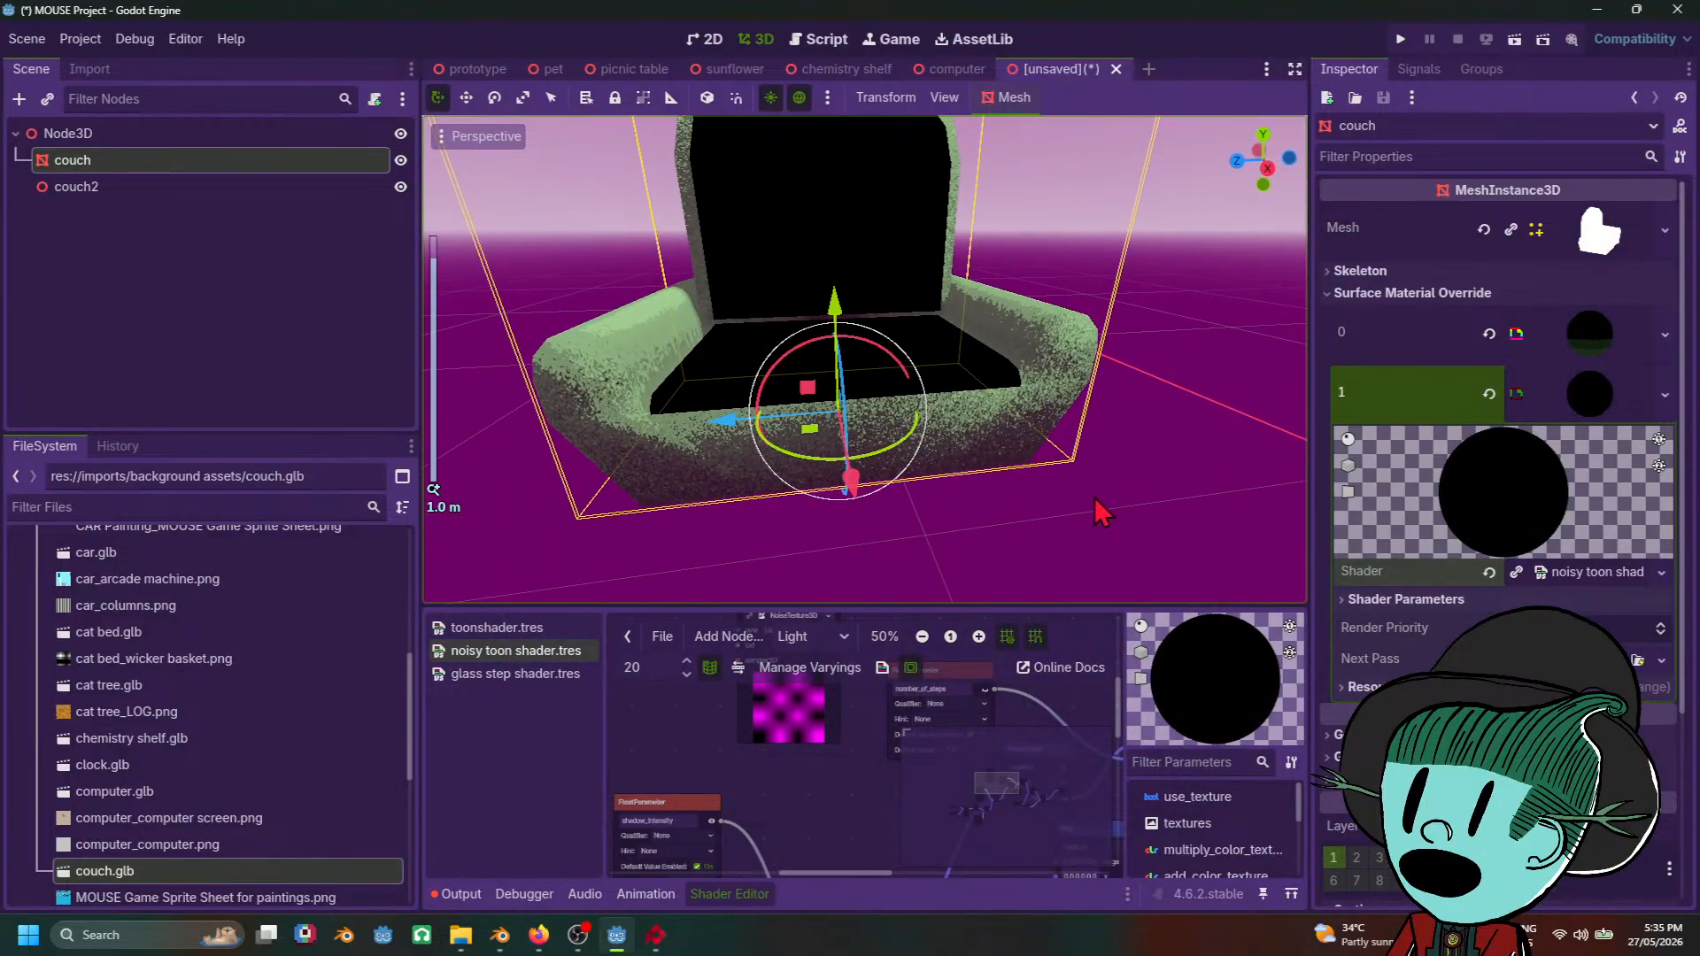
pyautogui.moveTo(1096, 498); pyautogui.dragTo(1270, 520, button='middle')
pyautogui.scroll(-3, 1187, 485)
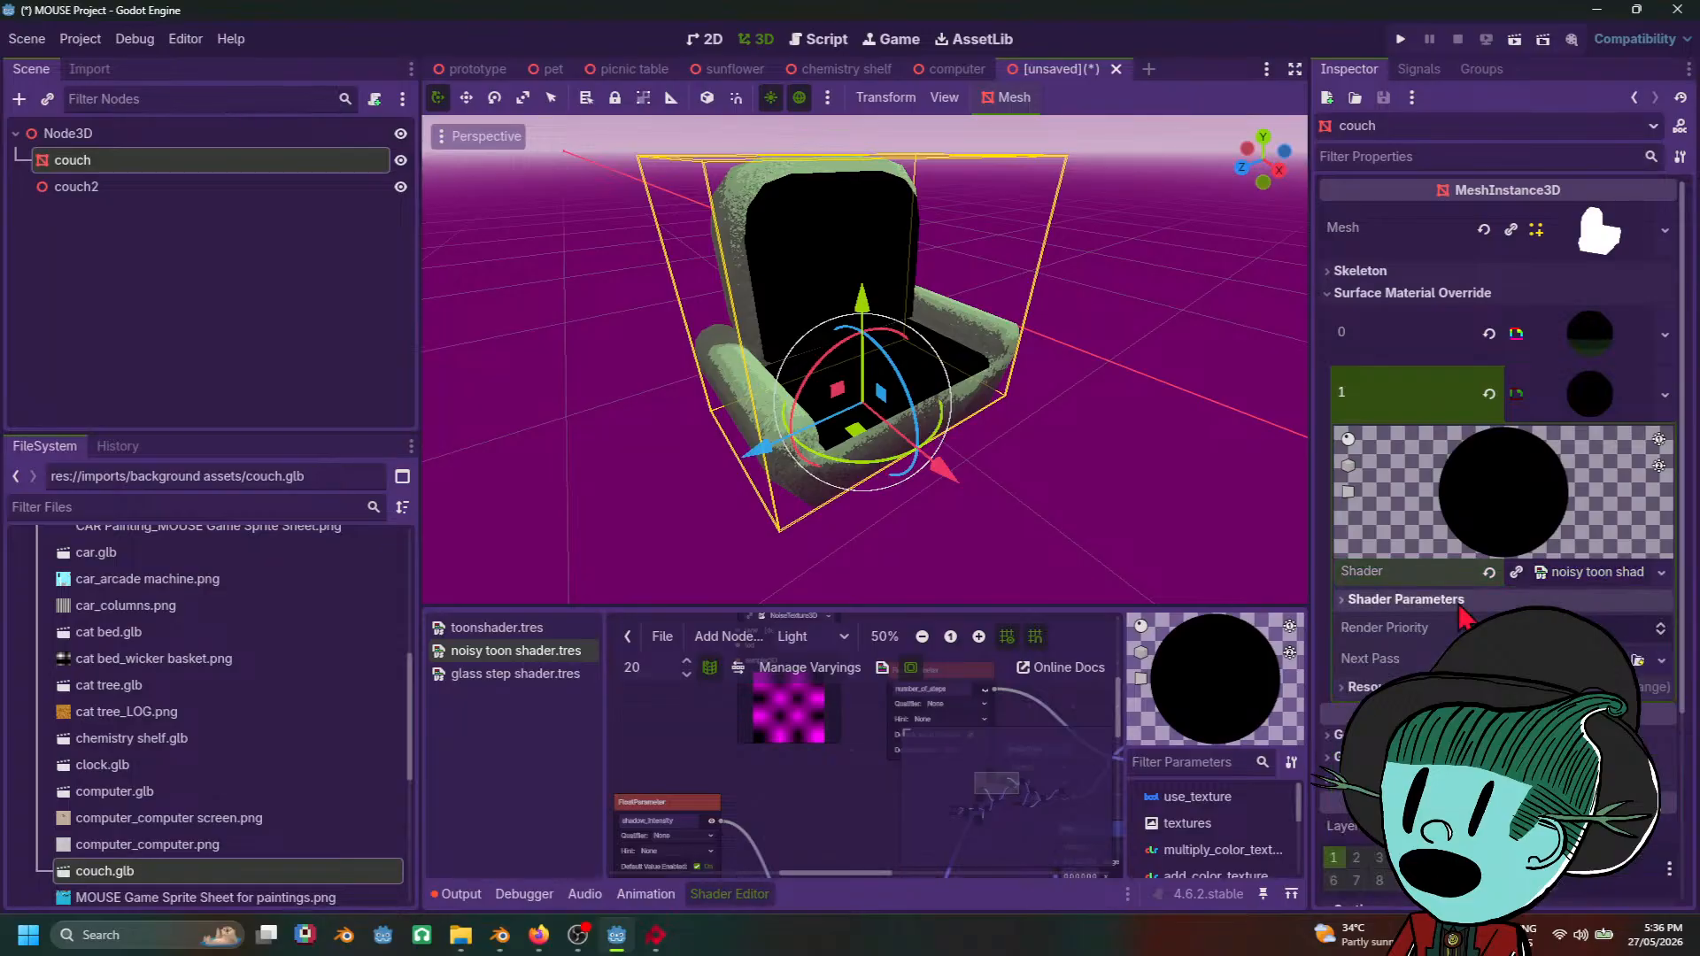
# Step: Give the surface 1 material a new NoiseTexture2D as its Texture 2d Parameter and set its Color Parameter to light grey
pyautogui.click(1406, 599)
pyautogui.scroll(-1, 1496, 532)
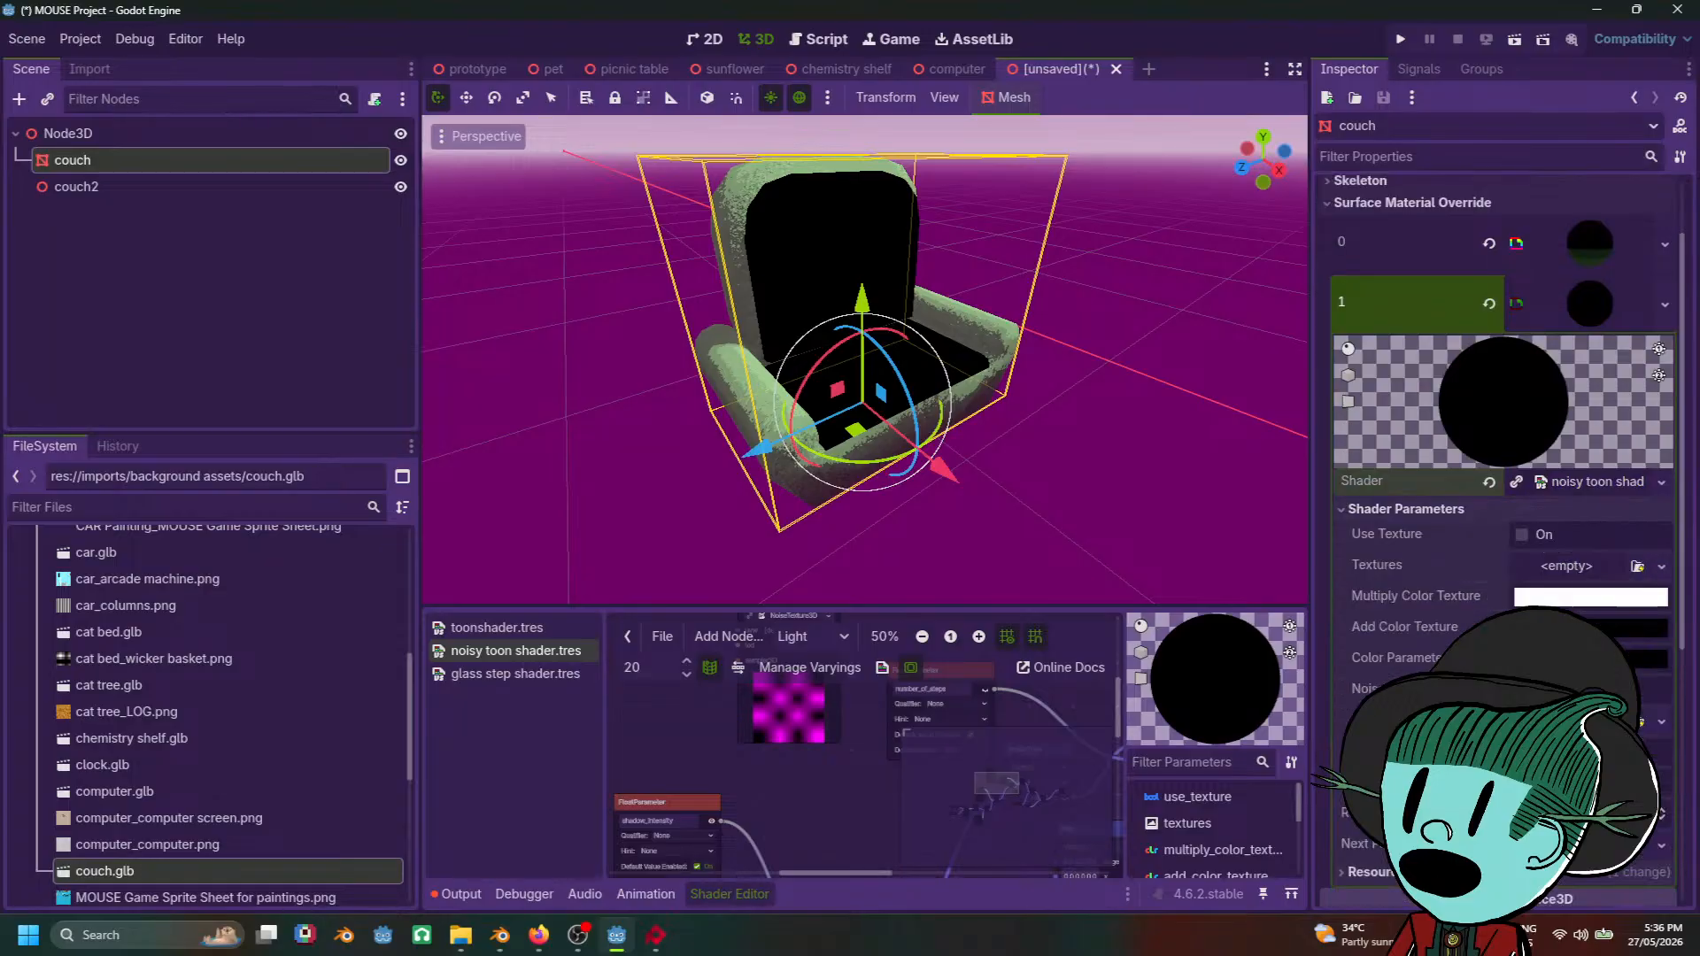
pyautogui.click(1662, 722)
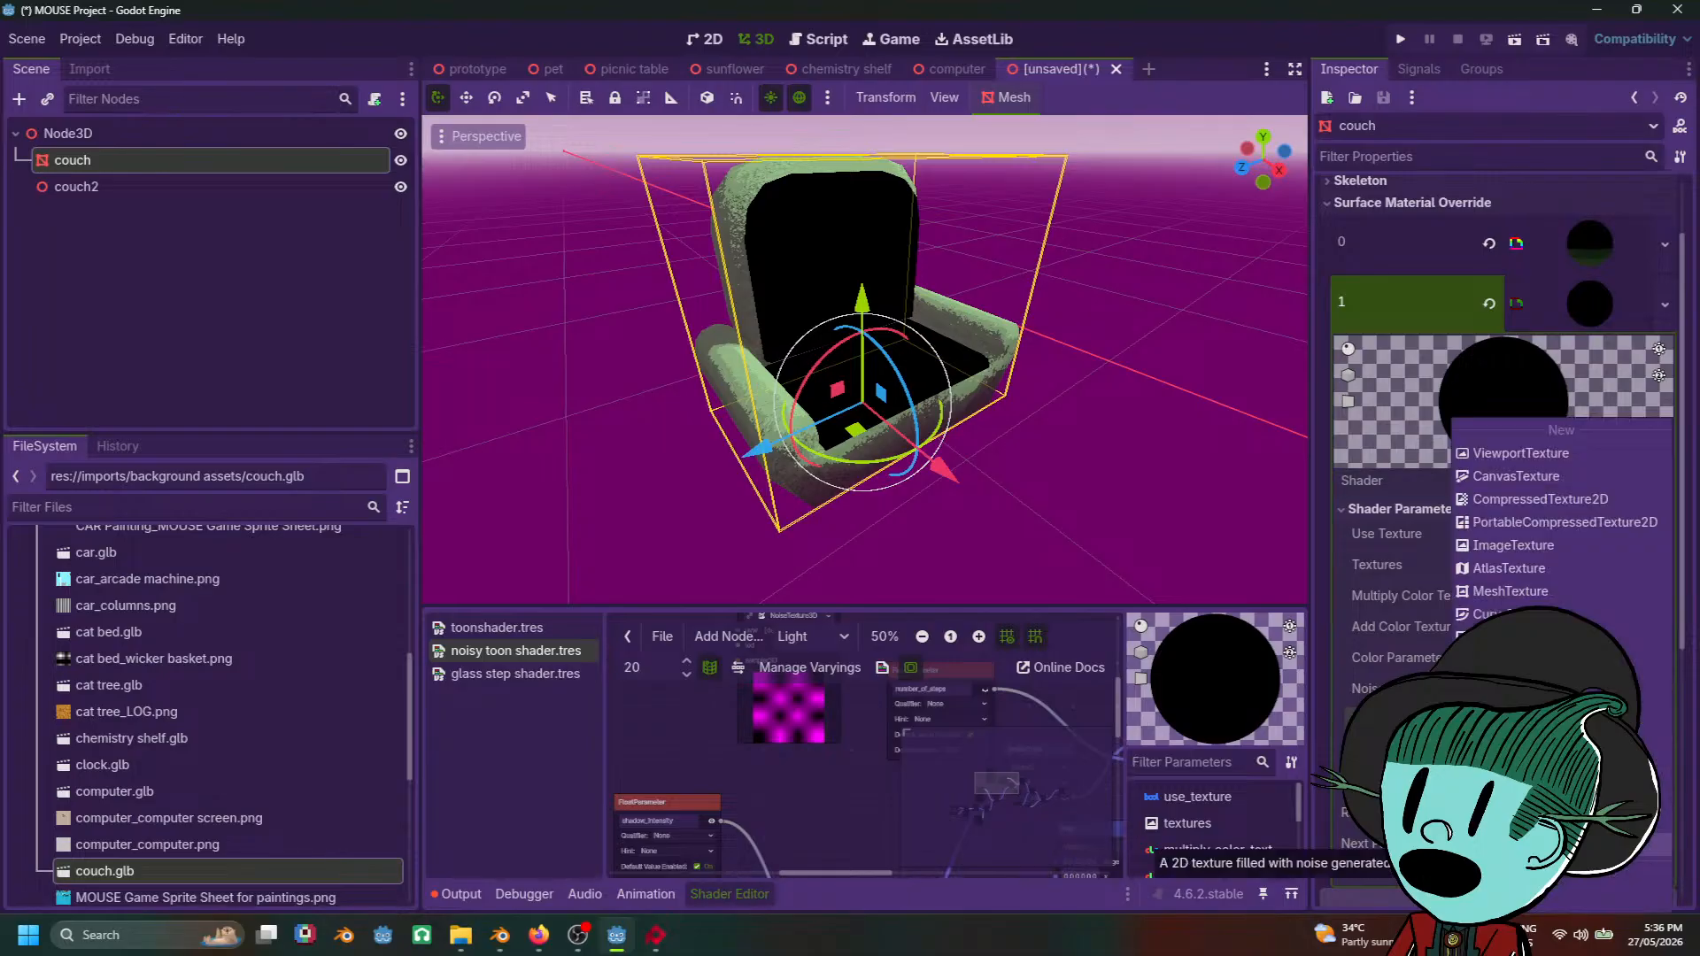
pyautogui.click(1399, 497)
pyautogui.click(1642, 660)
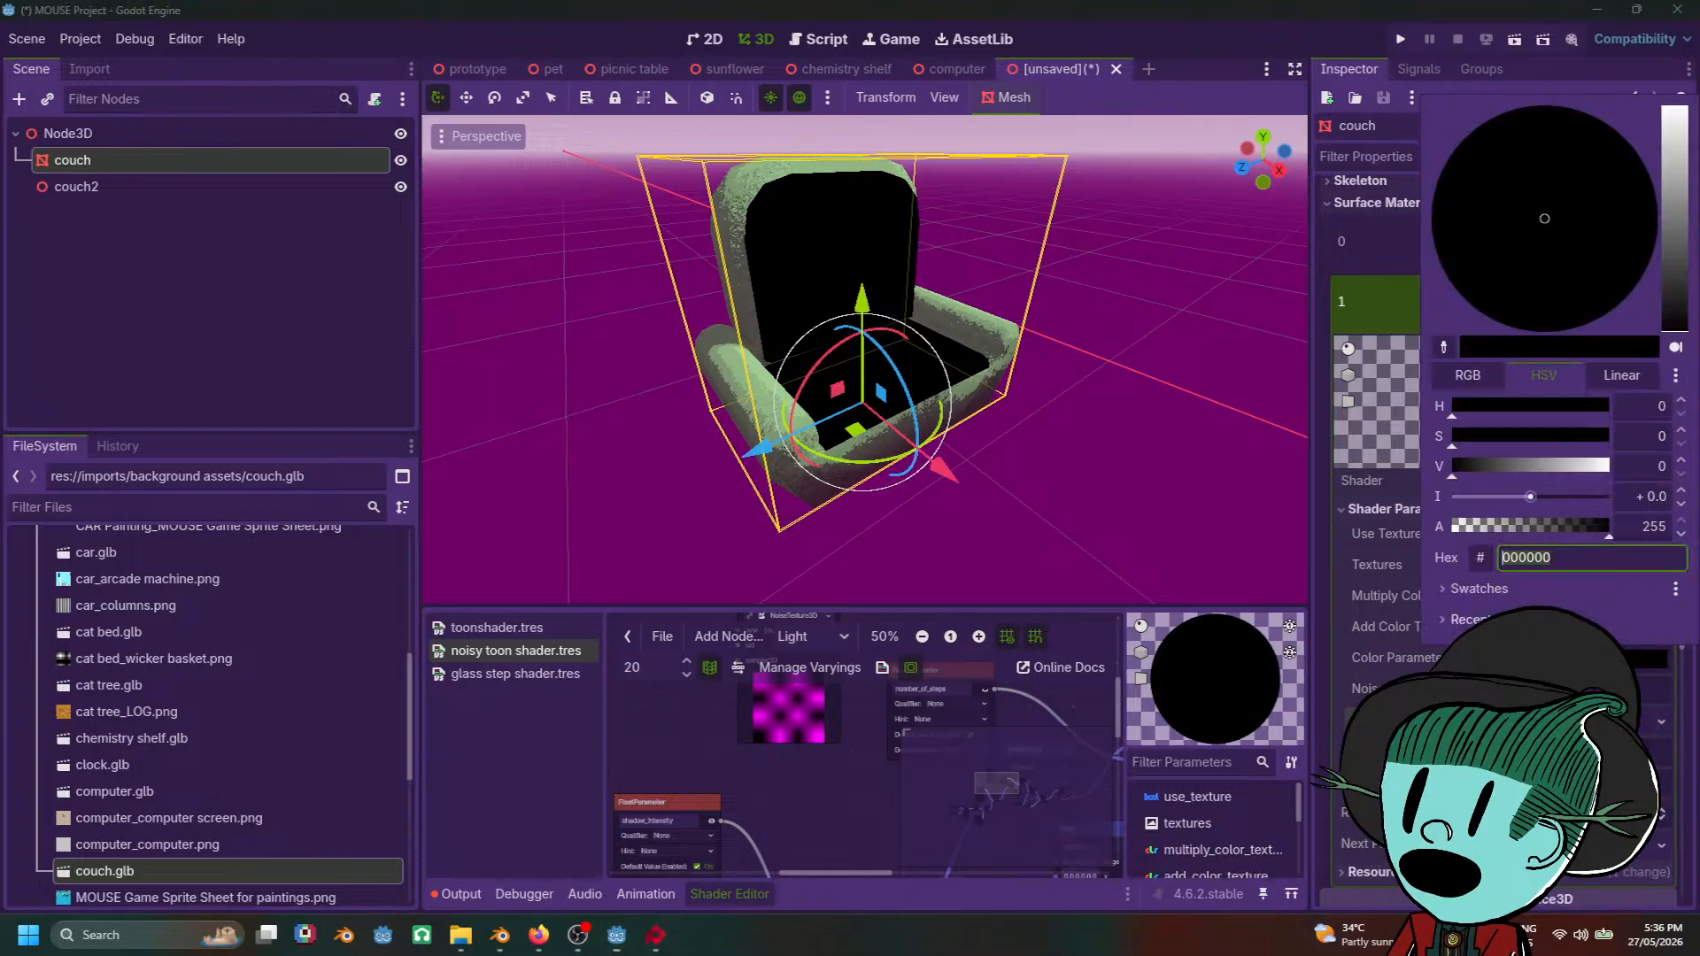
pyautogui.click(1672, 211)
pyautogui.press('Escape')
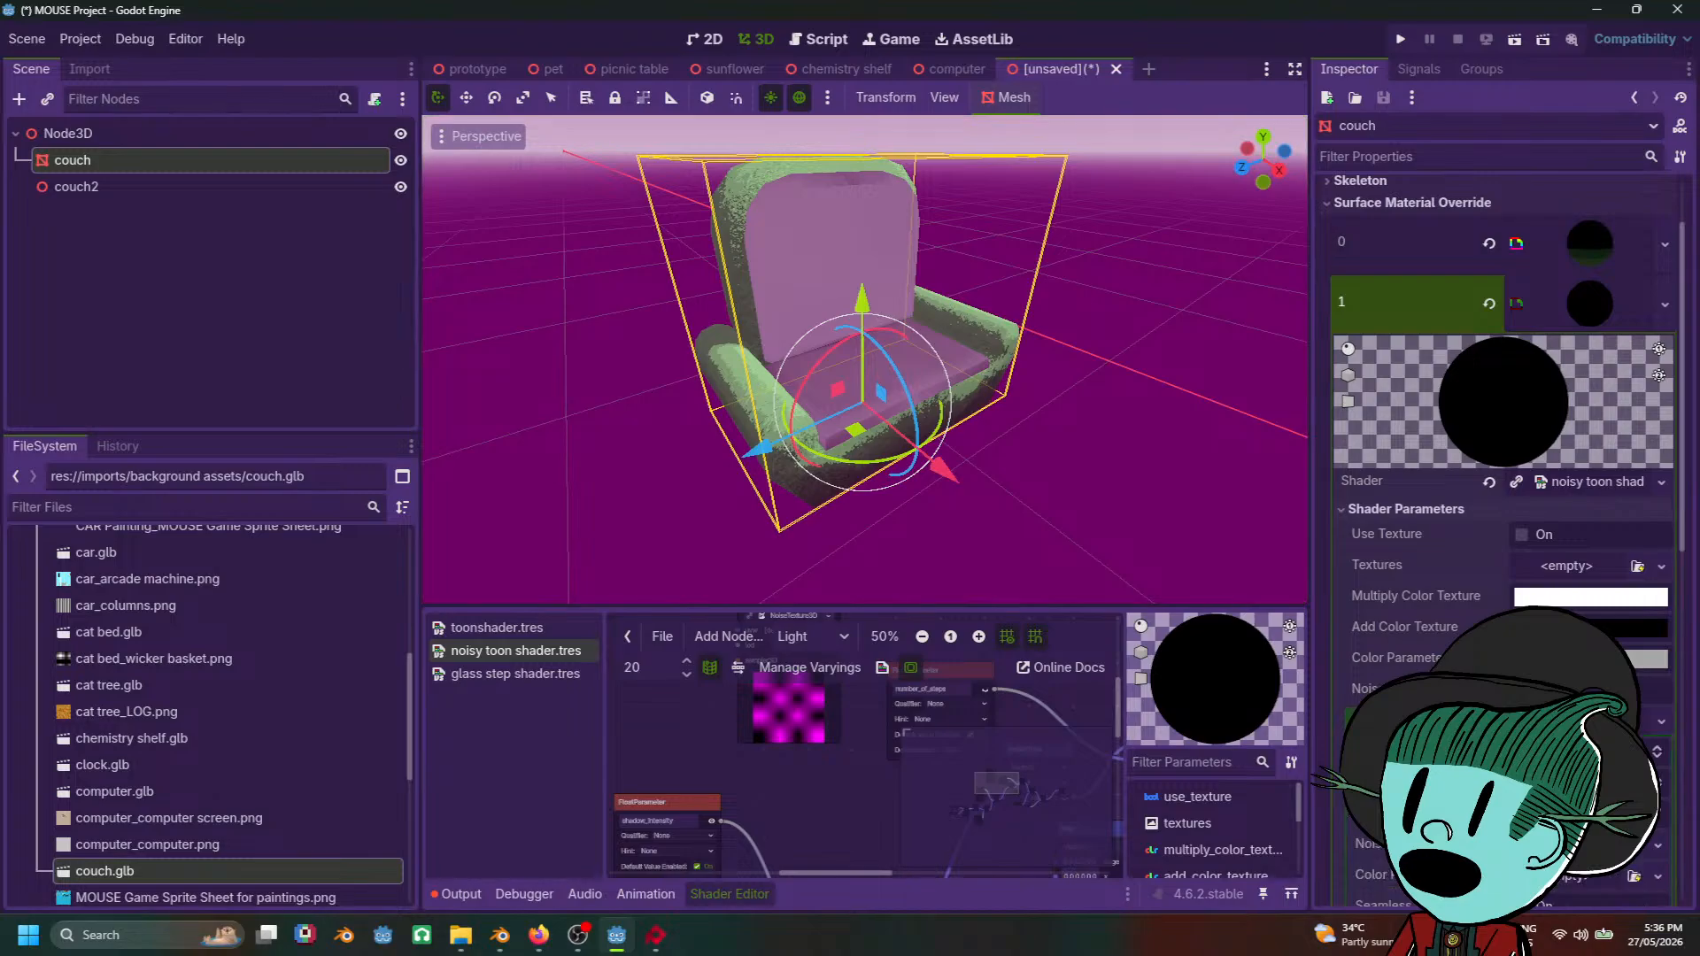
# Step: Use FastNoiseLite at frequency 0.115 for the cushion's noise texture, and set the texture to 15 px wide and 423 px high
pyautogui.scroll(-3, 1501, 442)
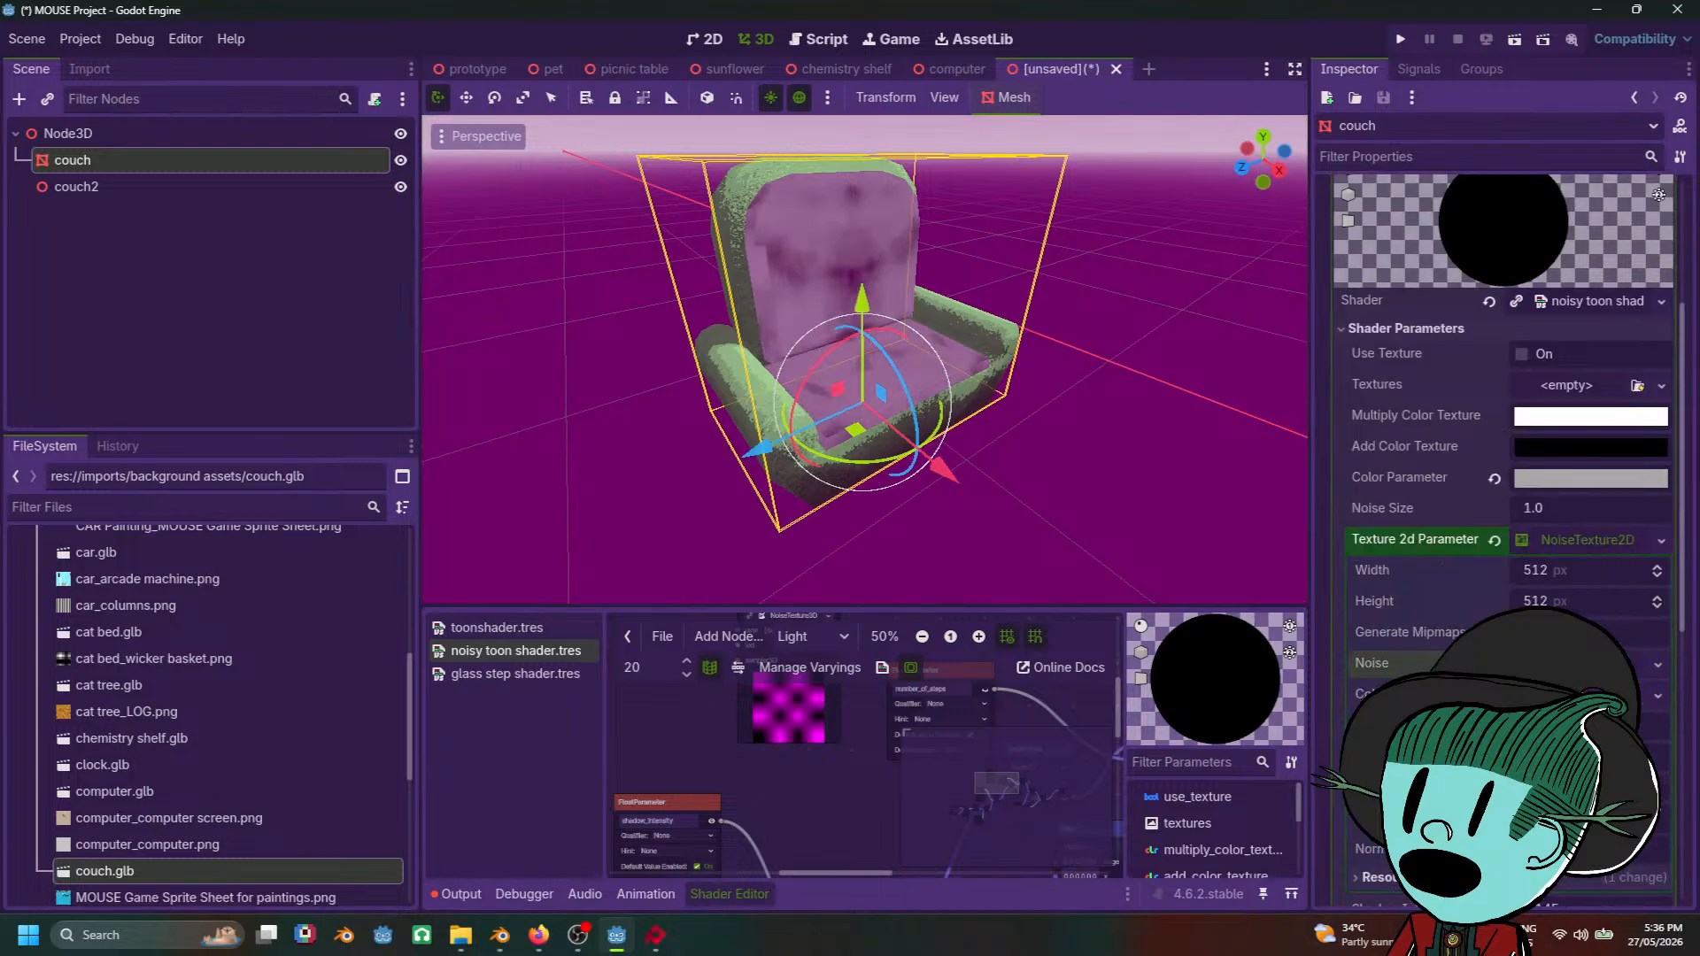
pyautogui.scroll(-3, 1501, 443)
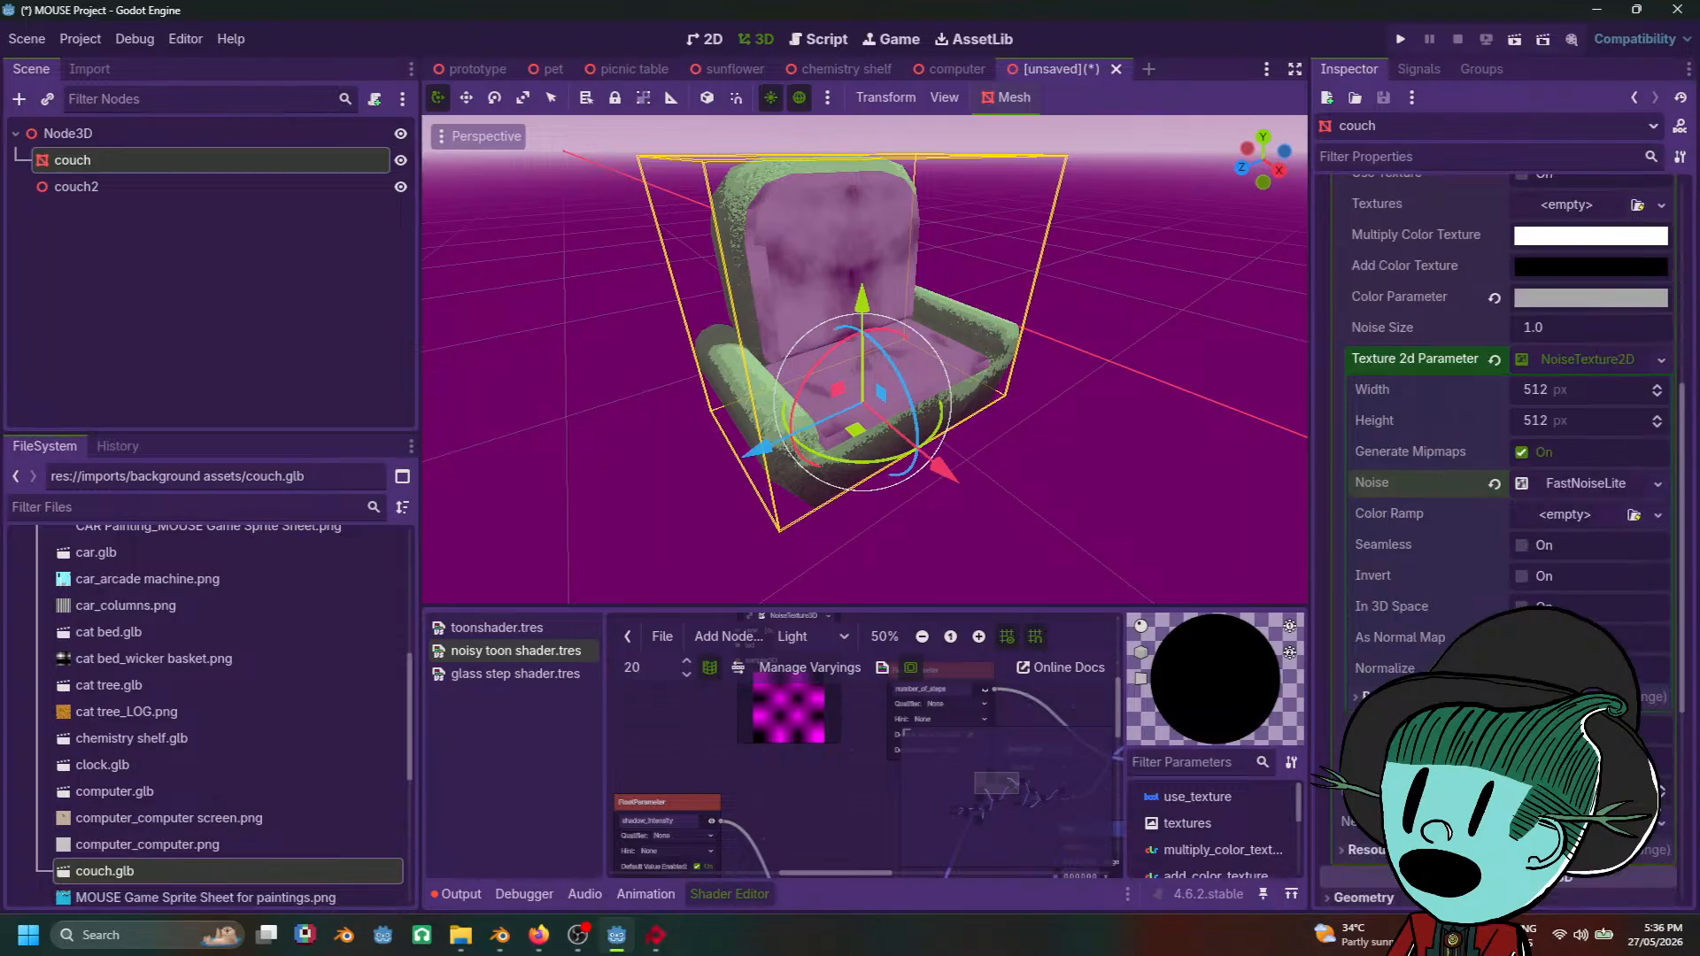
pyautogui.click(1607, 483)
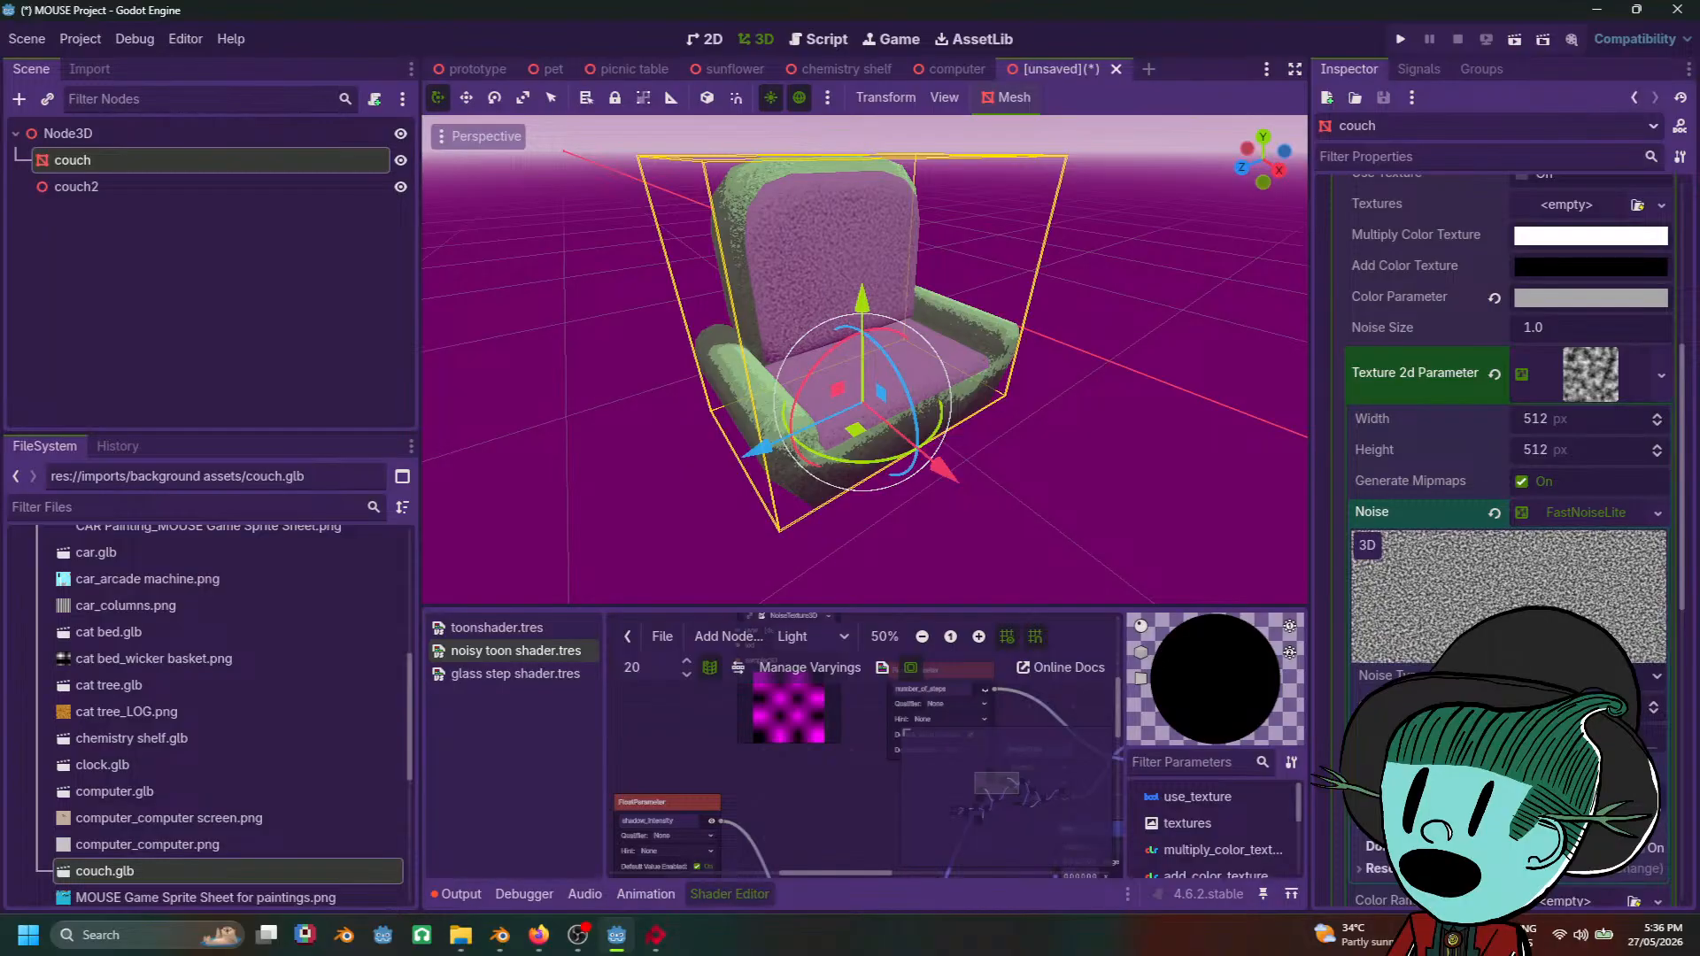
pyautogui.moveTo(1581, 463); pyautogui.dragTo(1445, 426)
pyautogui.moveTo(1064, 419); pyautogui.dragTo(1022, 389, button='middle')
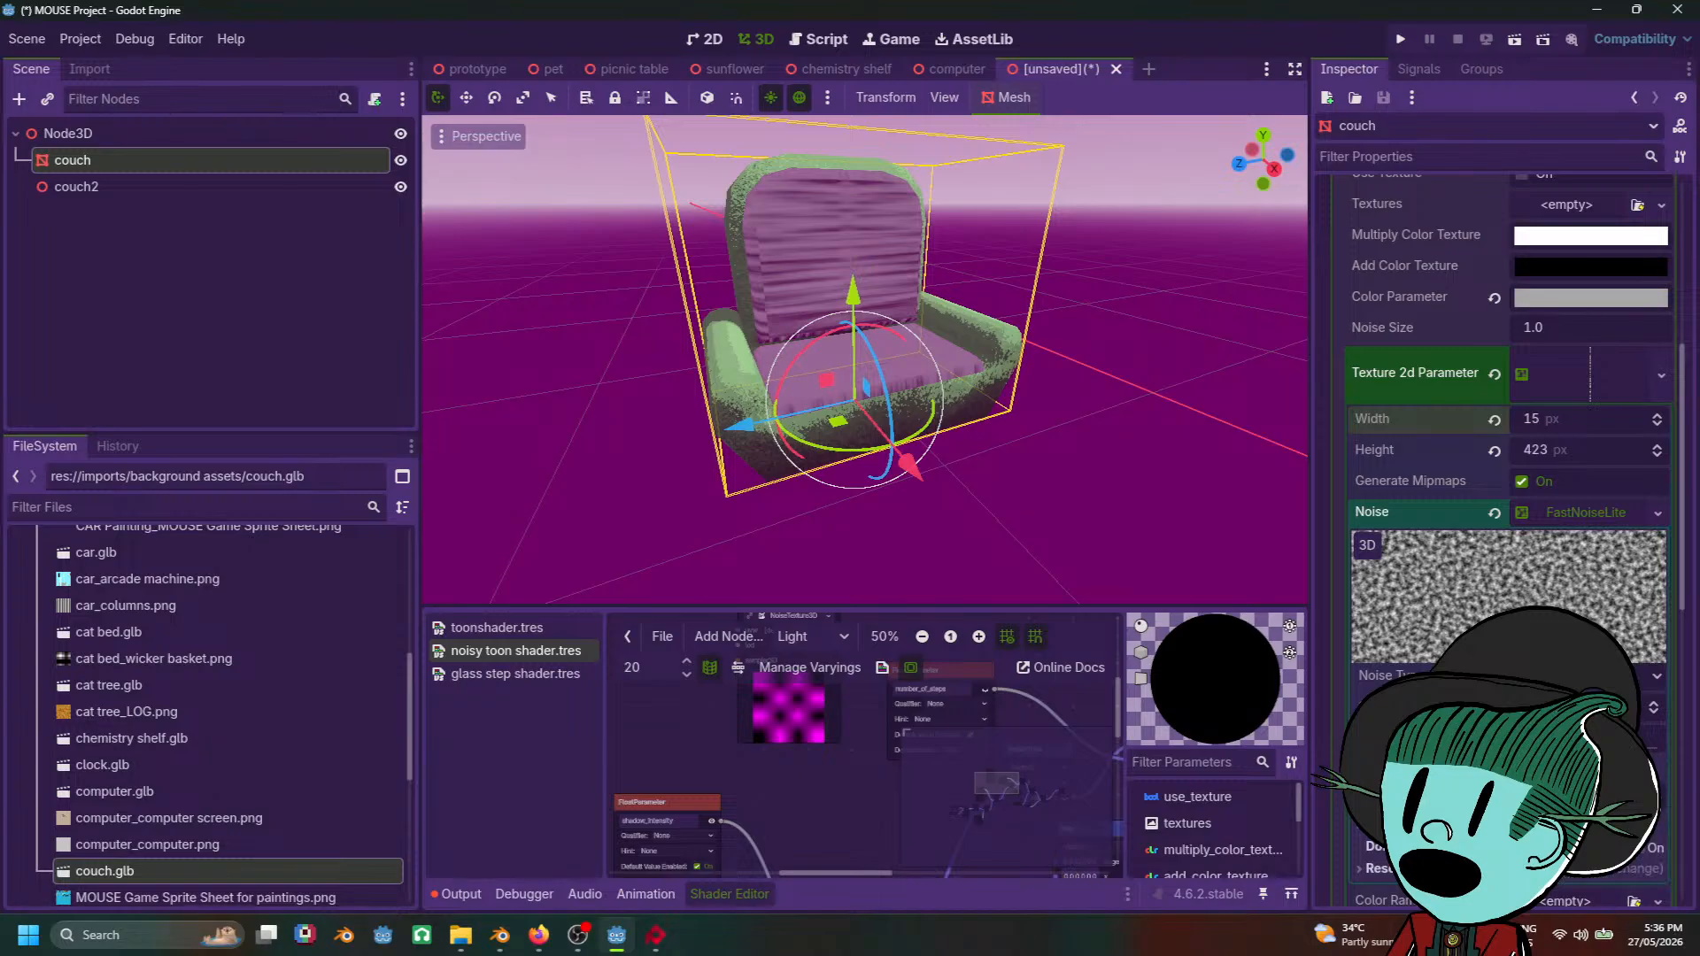
# Step: Set the cushion's Color Parameter to a pale mint of hue 169, saturation 16 and value 88
pyautogui.moveTo(527, 950)
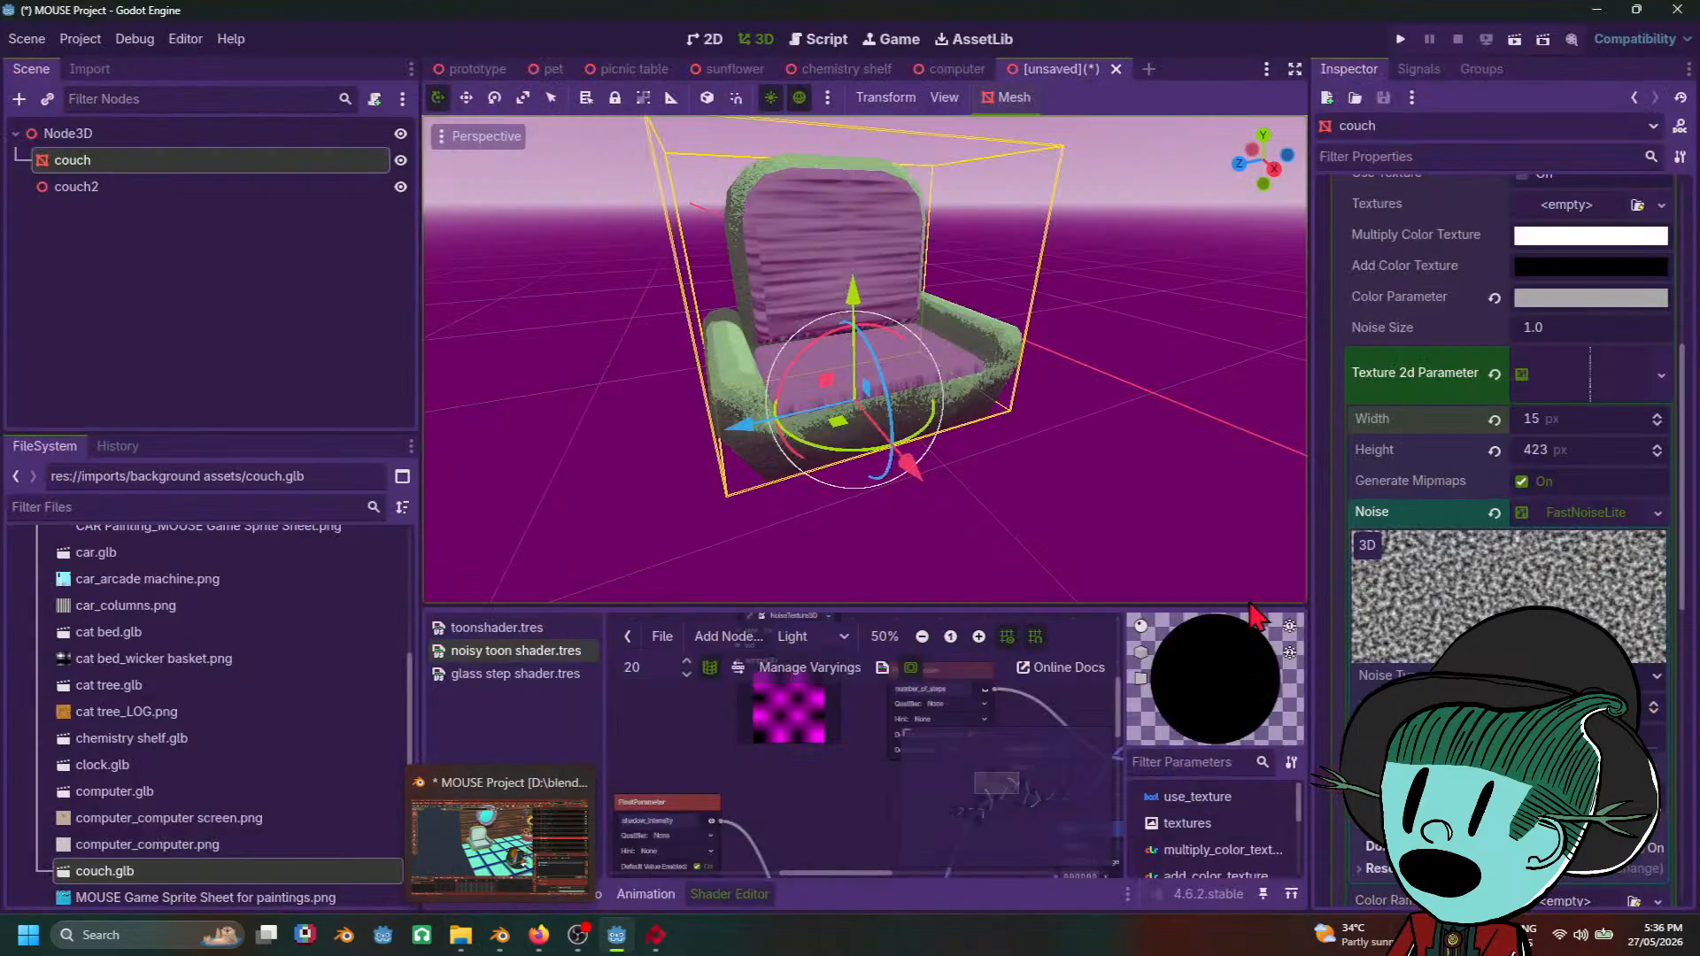
pyautogui.click(1637, 306)
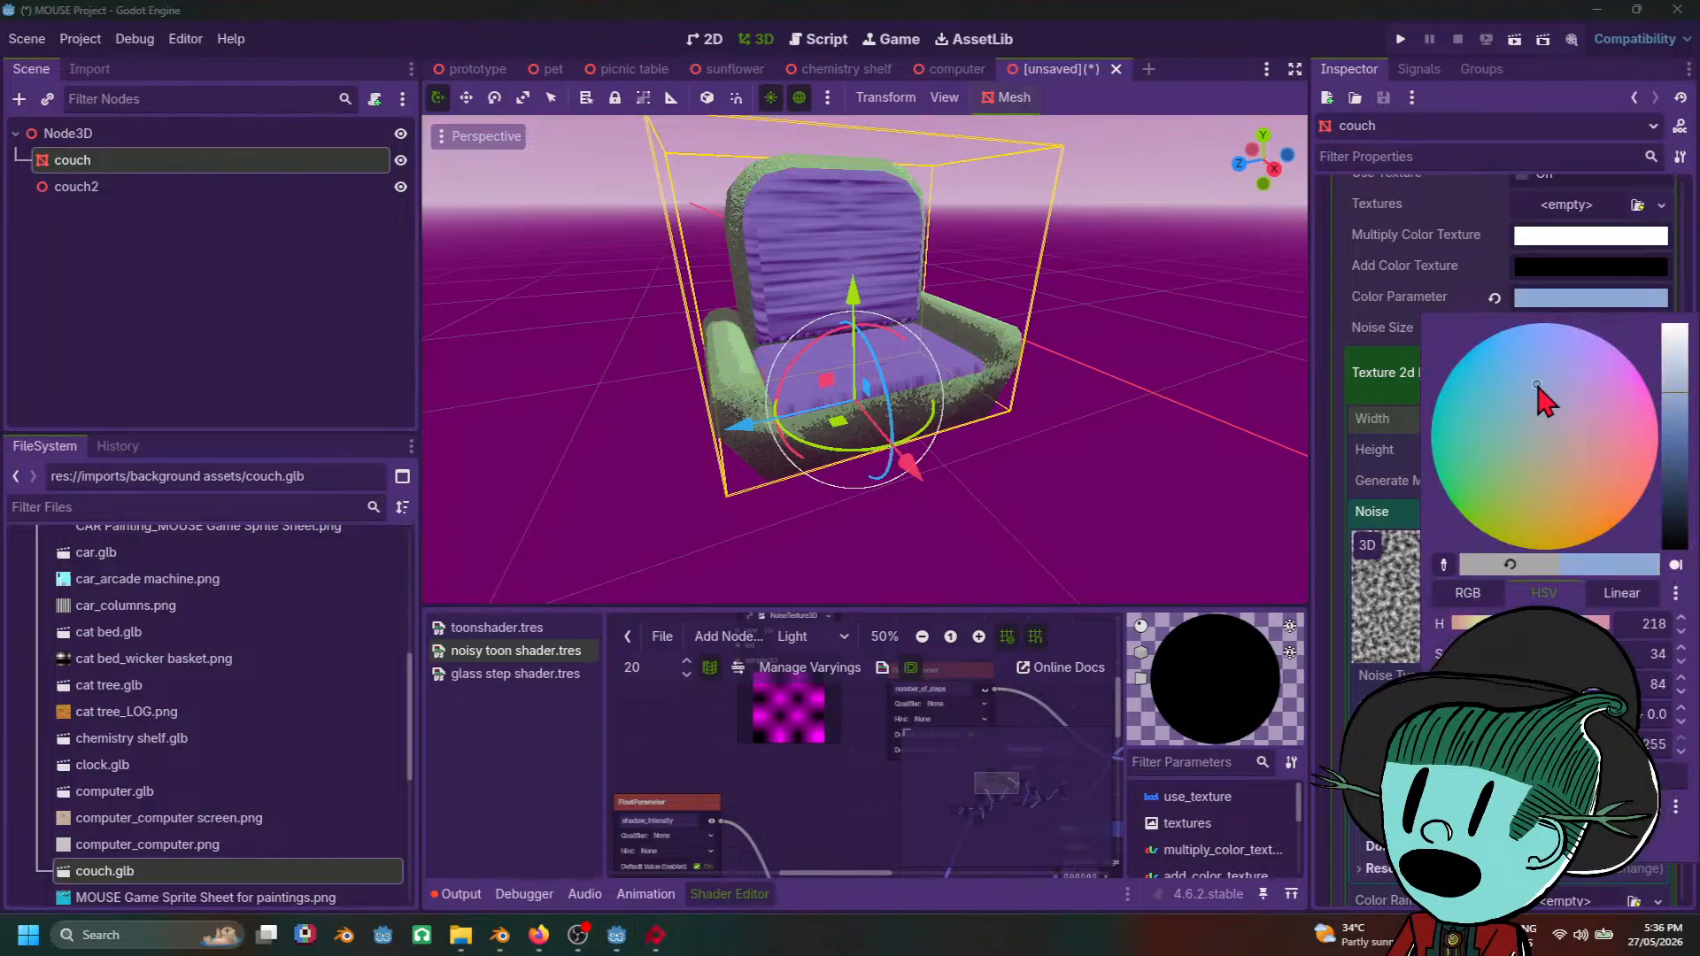
pyautogui.click(1535, 414)
pyautogui.moveTo(1535, 414); pyautogui.dragTo(1523, 420)
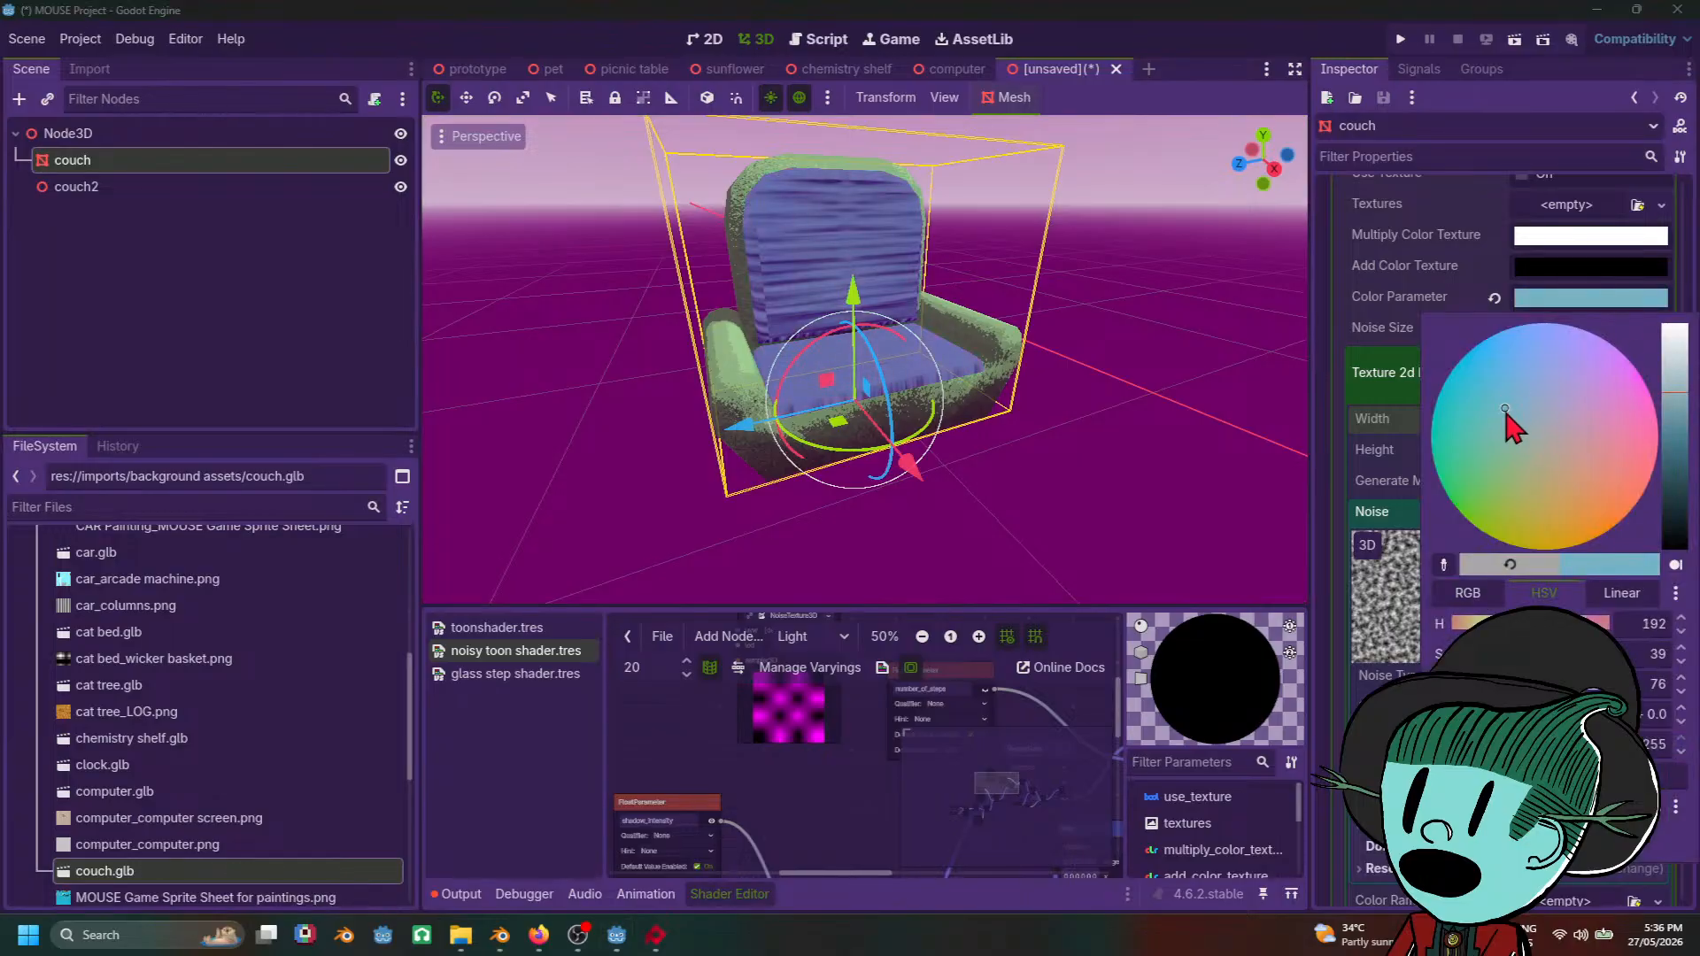
pyautogui.moveTo(1674, 391); pyautogui.dragTo(1672, 355)
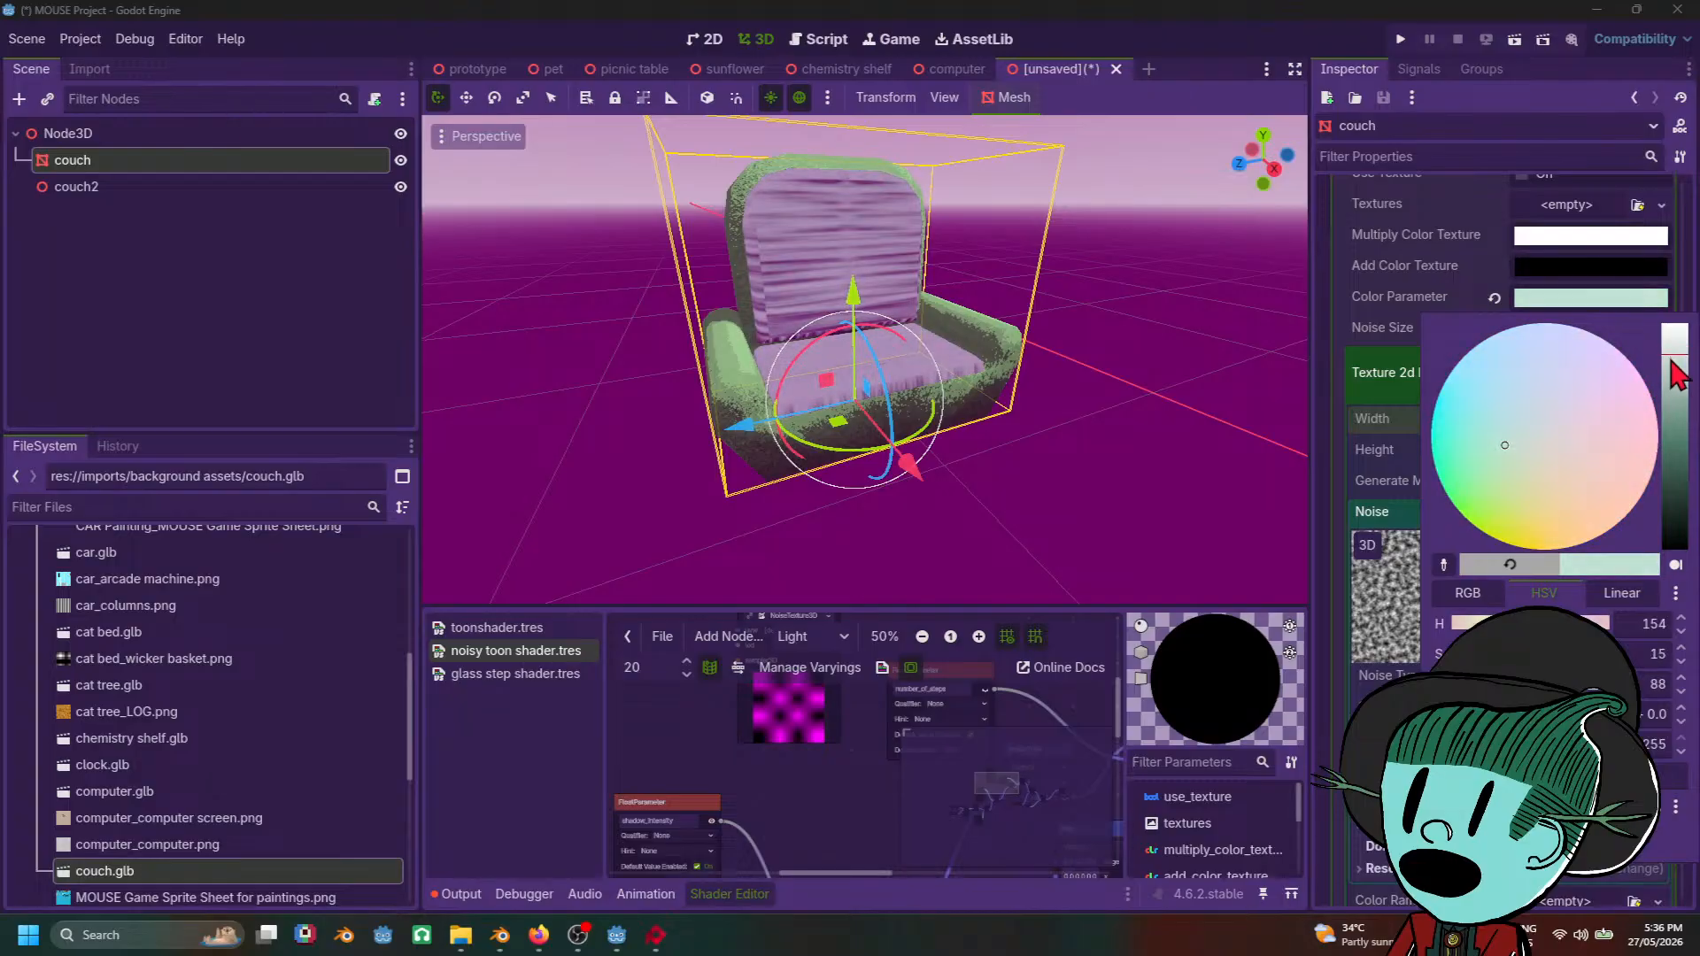
pyautogui.click(1521, 442)
pyautogui.scroll(-4, 1004, 480)
pyautogui.moveTo(1023, 482); pyautogui.dragTo(965, 483, button='middle')
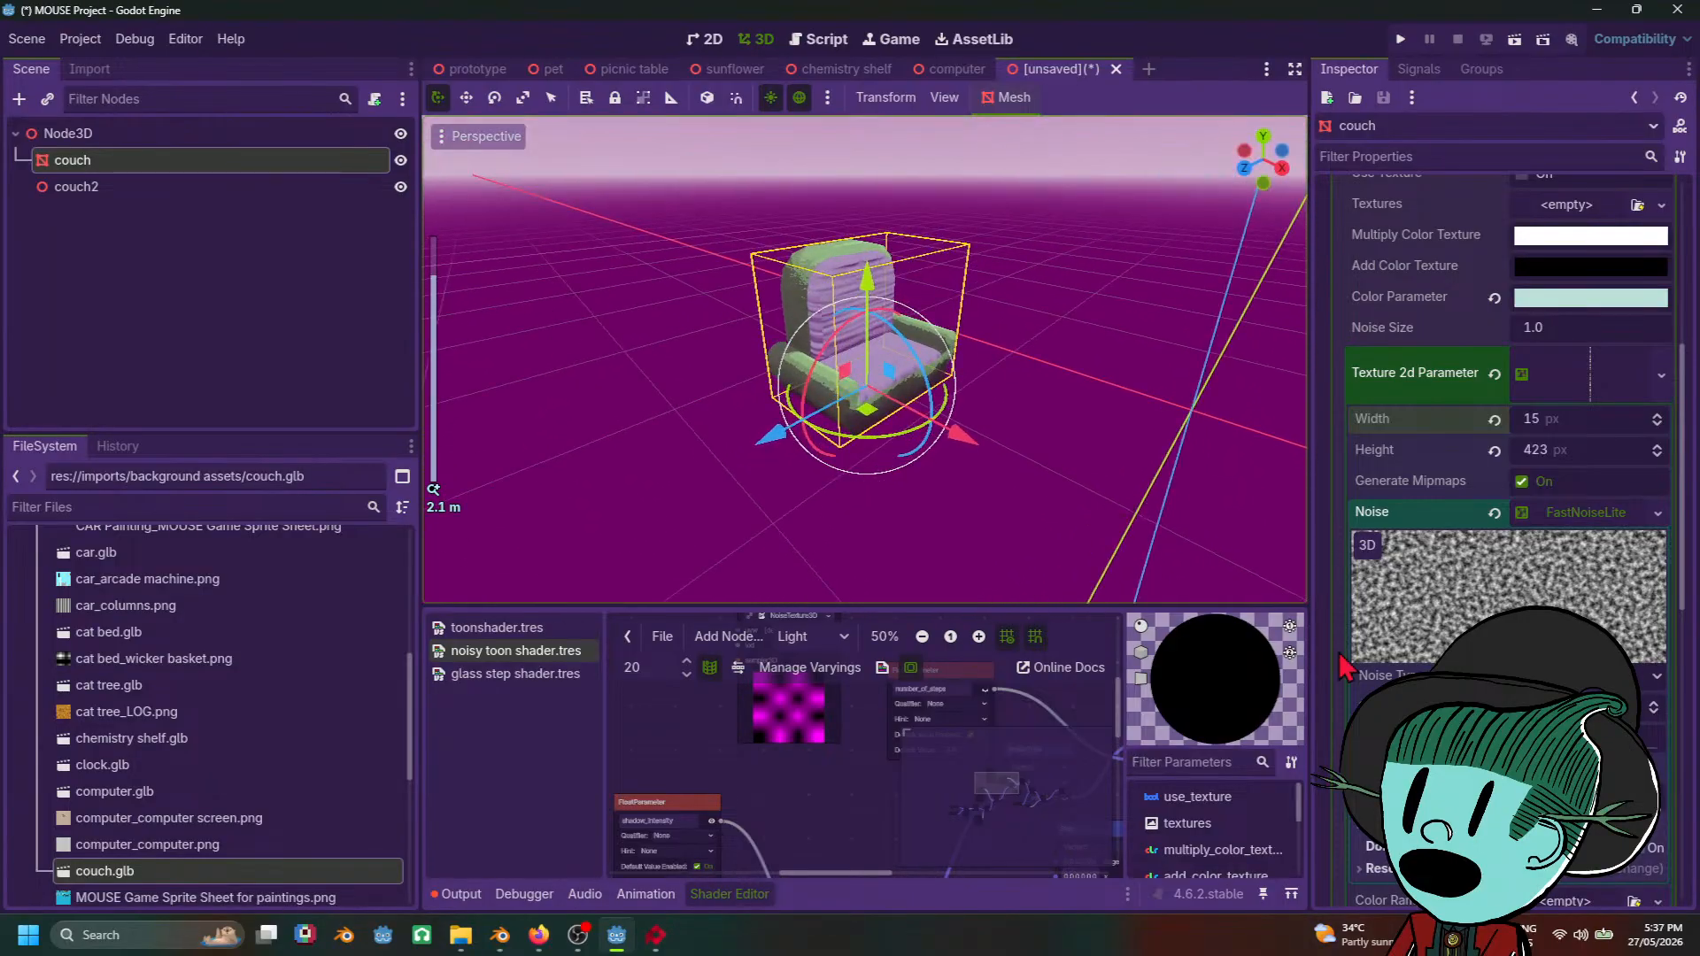
# Step: Collapse the FastNoiseLite settings and adjust the cushion material's Number of Steps to give the stripes harder edges
pyautogui.scroll(-3, 1505, 673)
pyautogui.scroll(-4, 1417, 620)
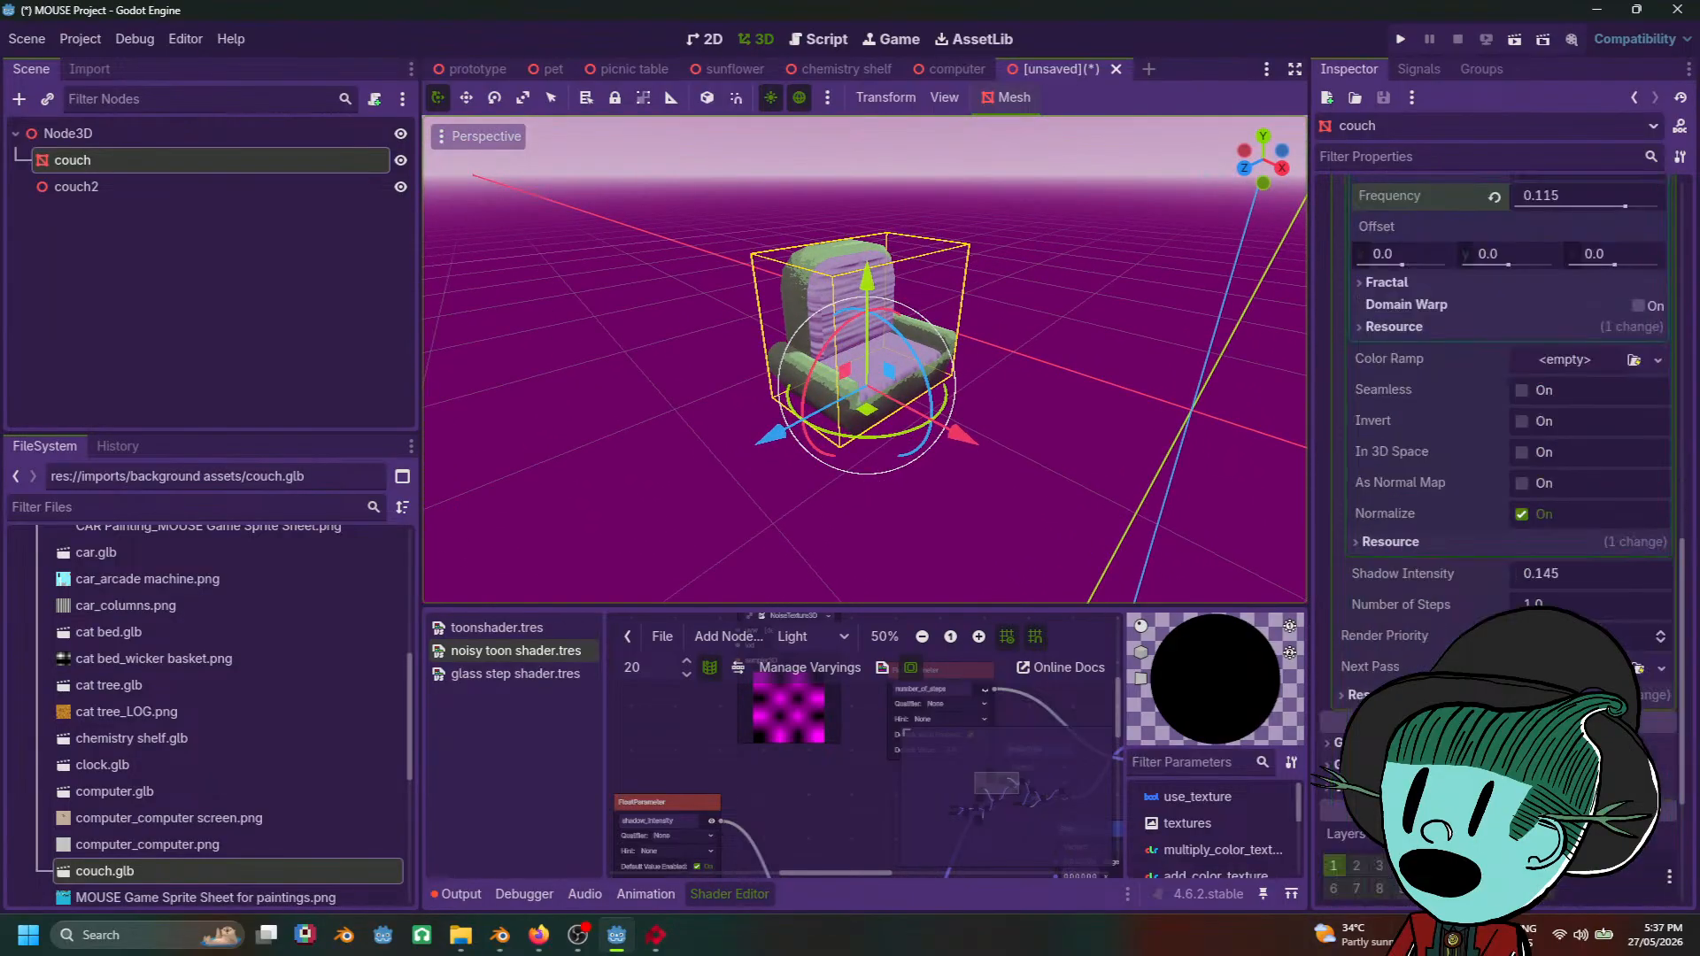
pyautogui.scroll(3, 1417, 611)
pyautogui.scroll(4, 1420, 620)
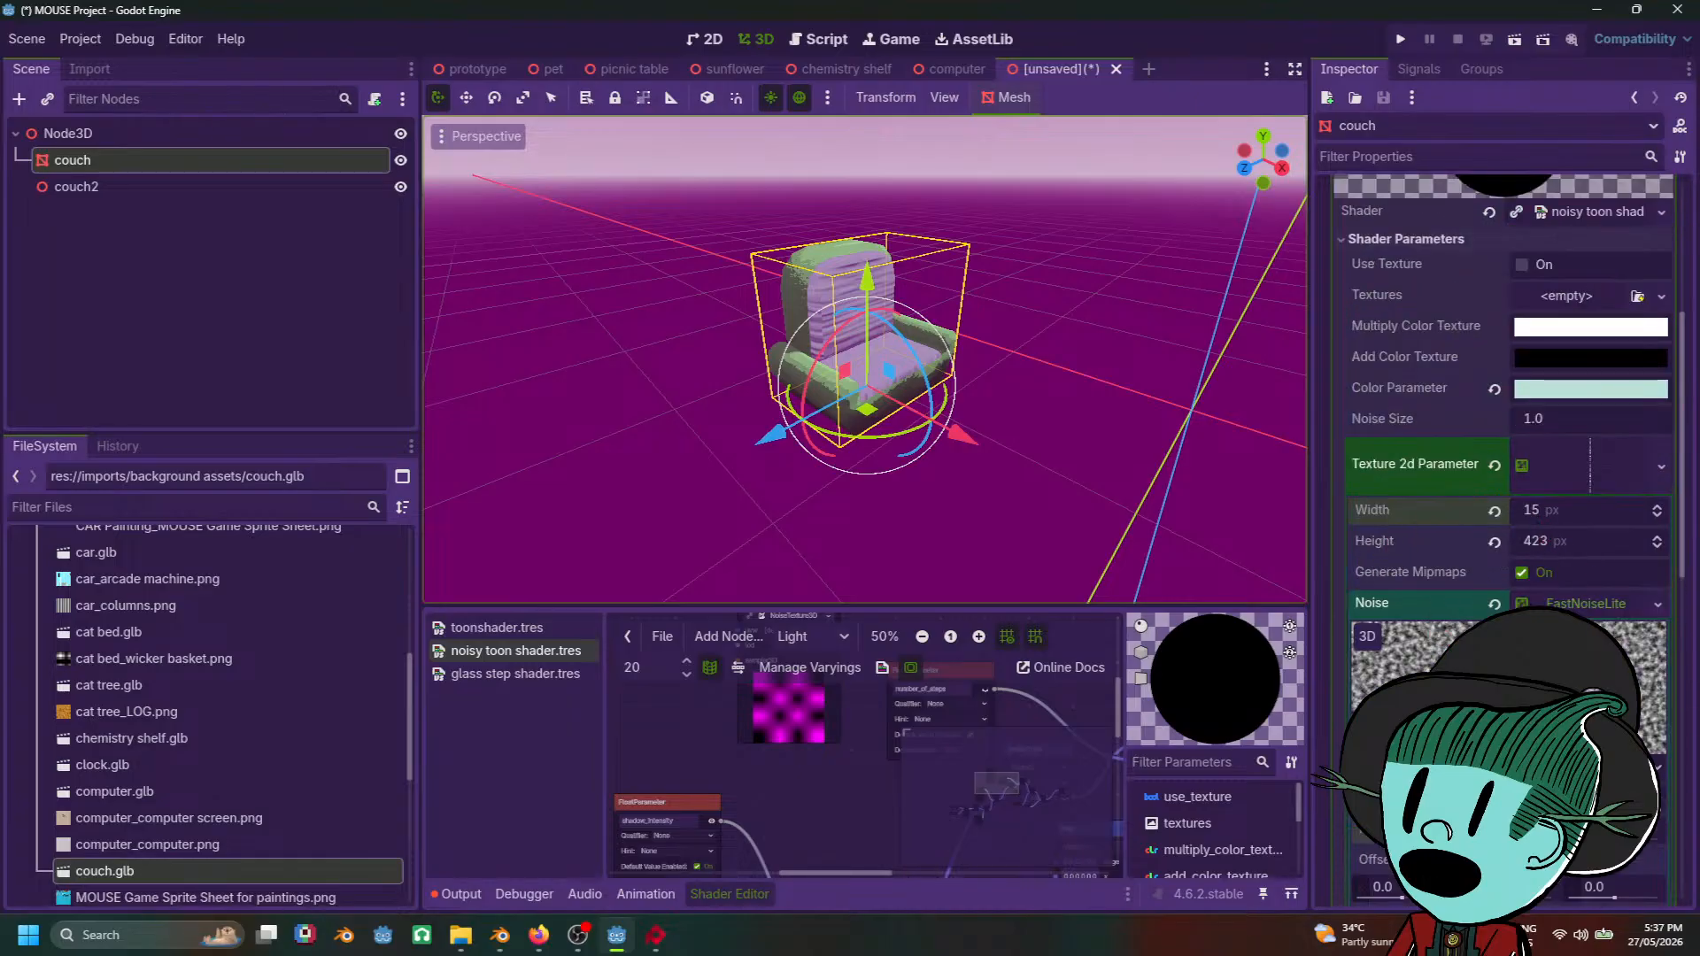
pyautogui.click(1606, 609)
pyautogui.scroll(3, 1539, 521)
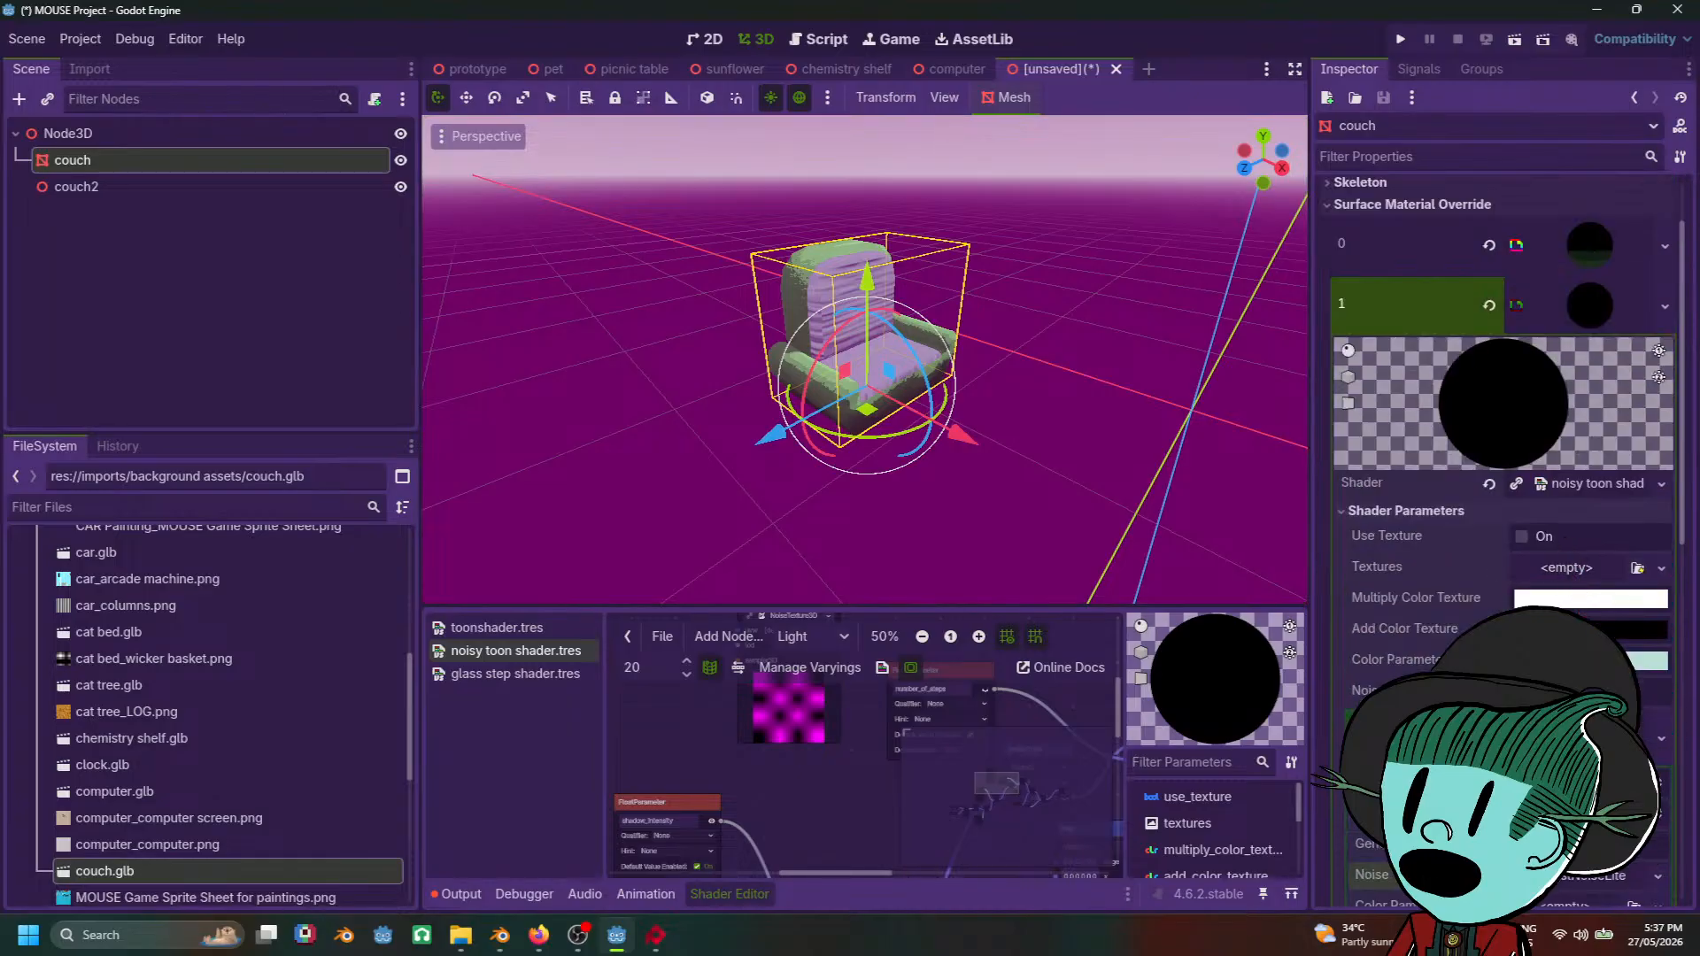
pyautogui.scroll(-5, 1585, 482)
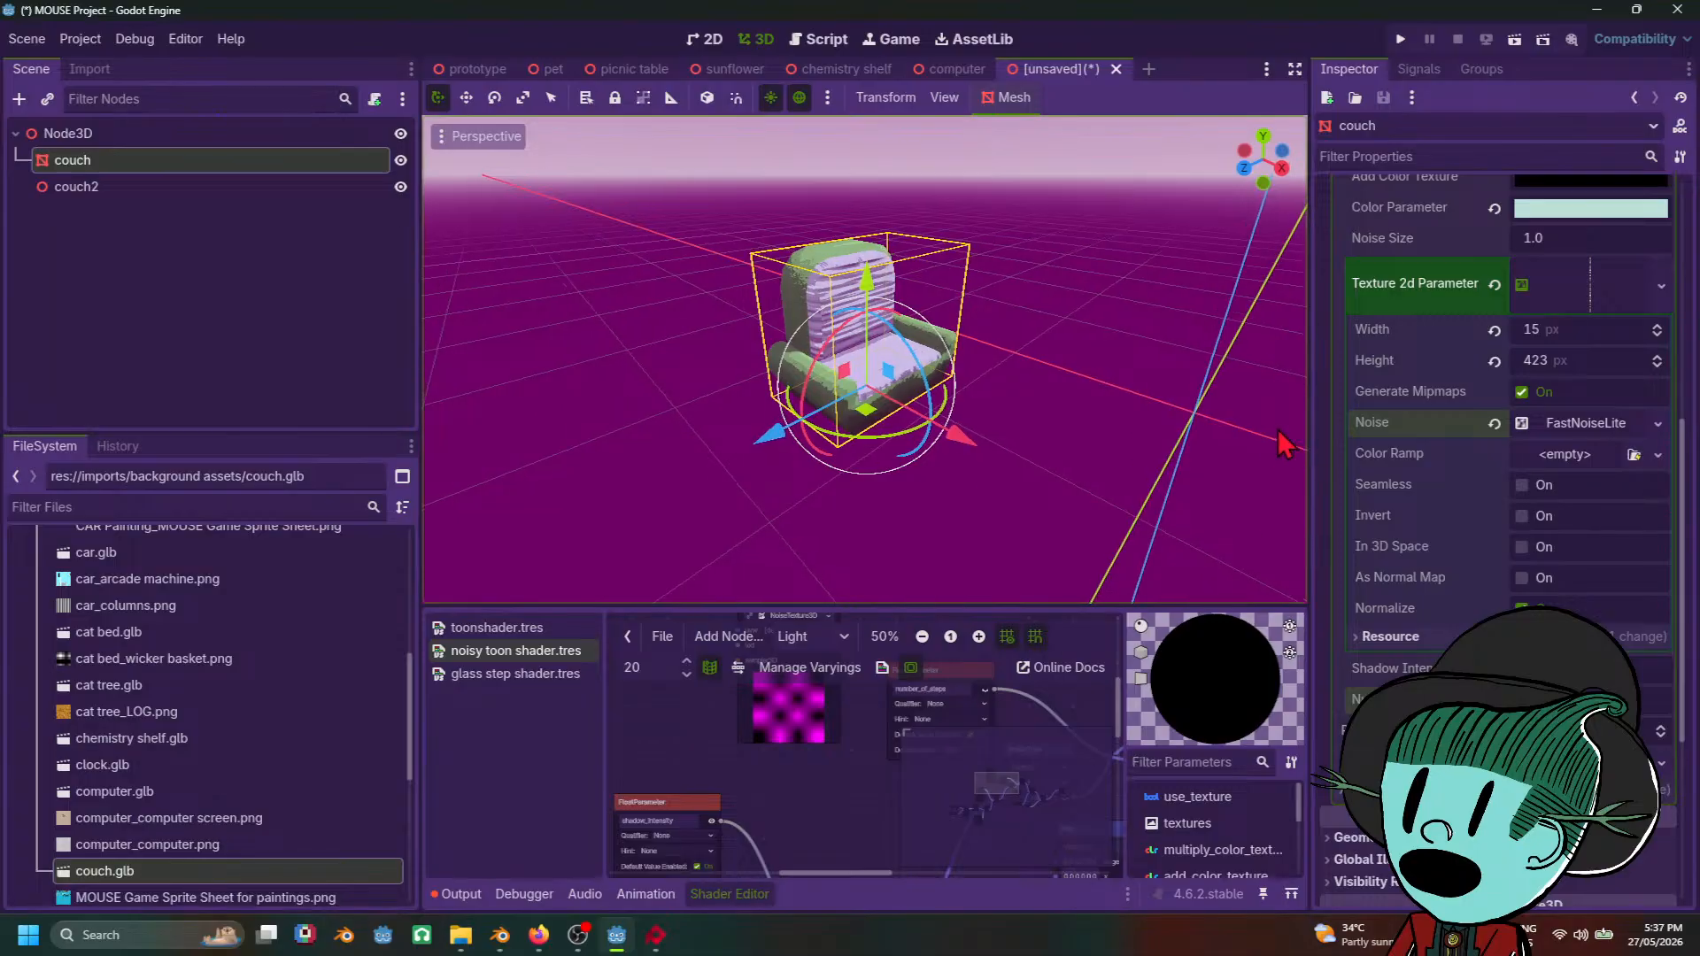
pyautogui.scroll(5, 1277, 429)
pyautogui.moveTo(1092, 448); pyautogui.dragTo(1158, 545, button='middle')
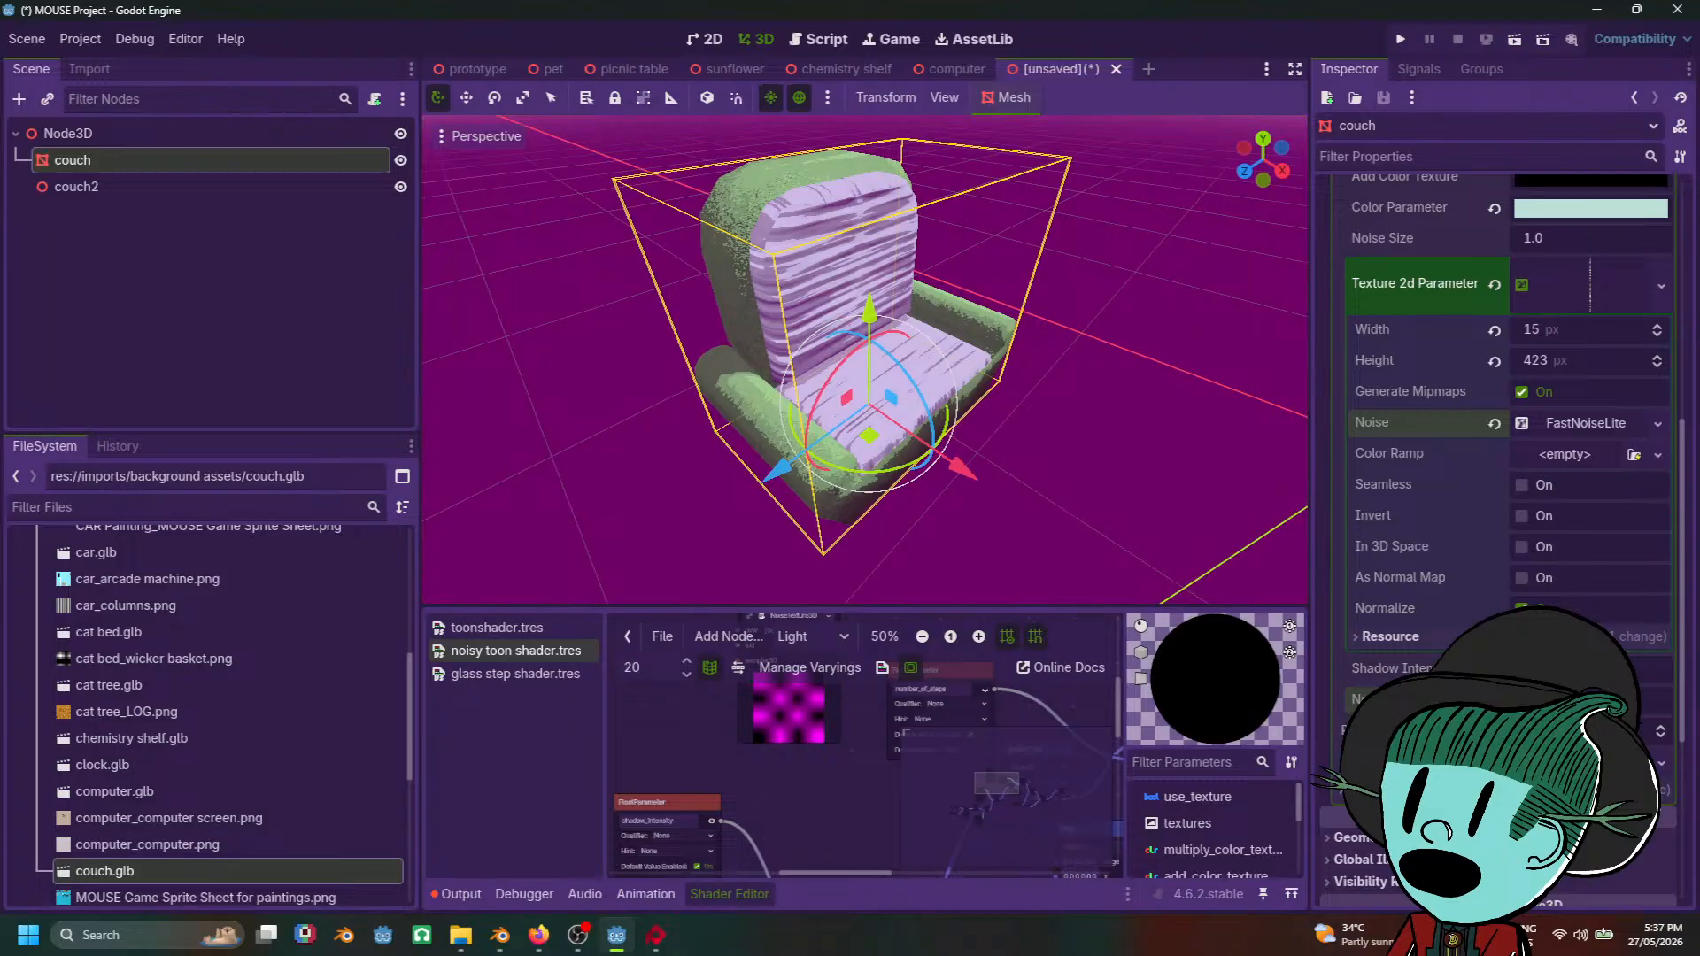
# Step: Try white, pink and teal tones for the cushion, and settle on a mint Color Parameter of hue 156, saturation 25, value 86
pyautogui.click(1607, 213)
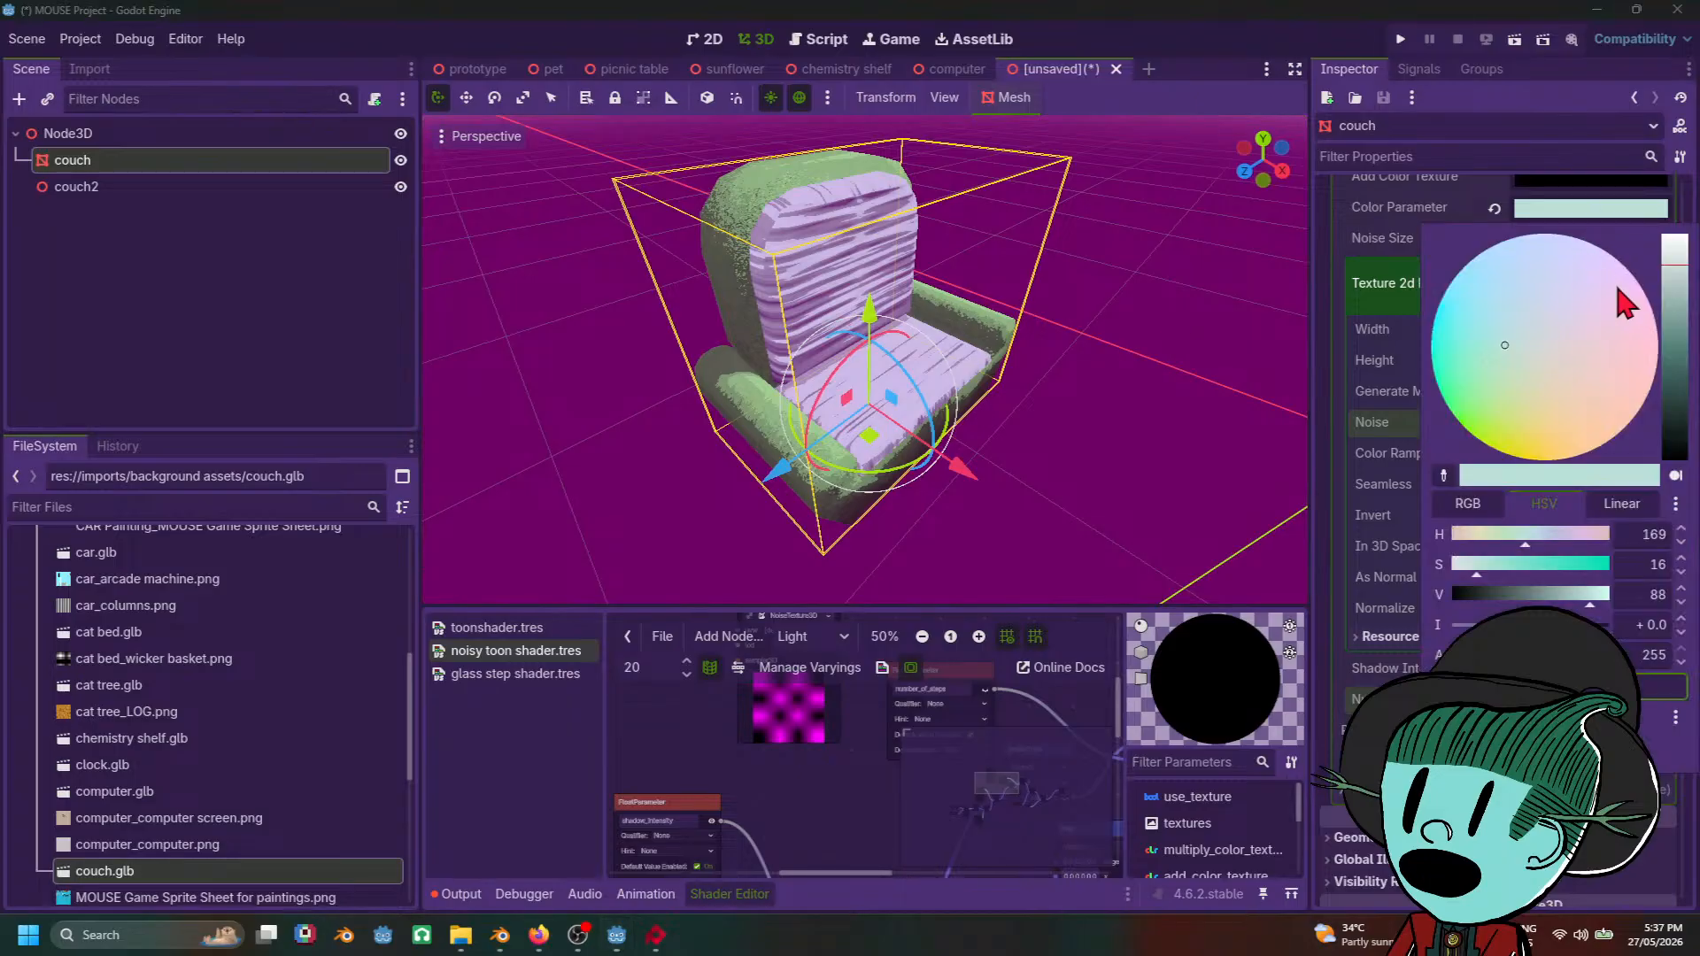
pyautogui.moveTo(1674, 266)
pyautogui.mouseDown()
pyautogui.moveTo(1682, 235)
pyautogui.moveTo(1694, 252)
pyautogui.mouseUp()
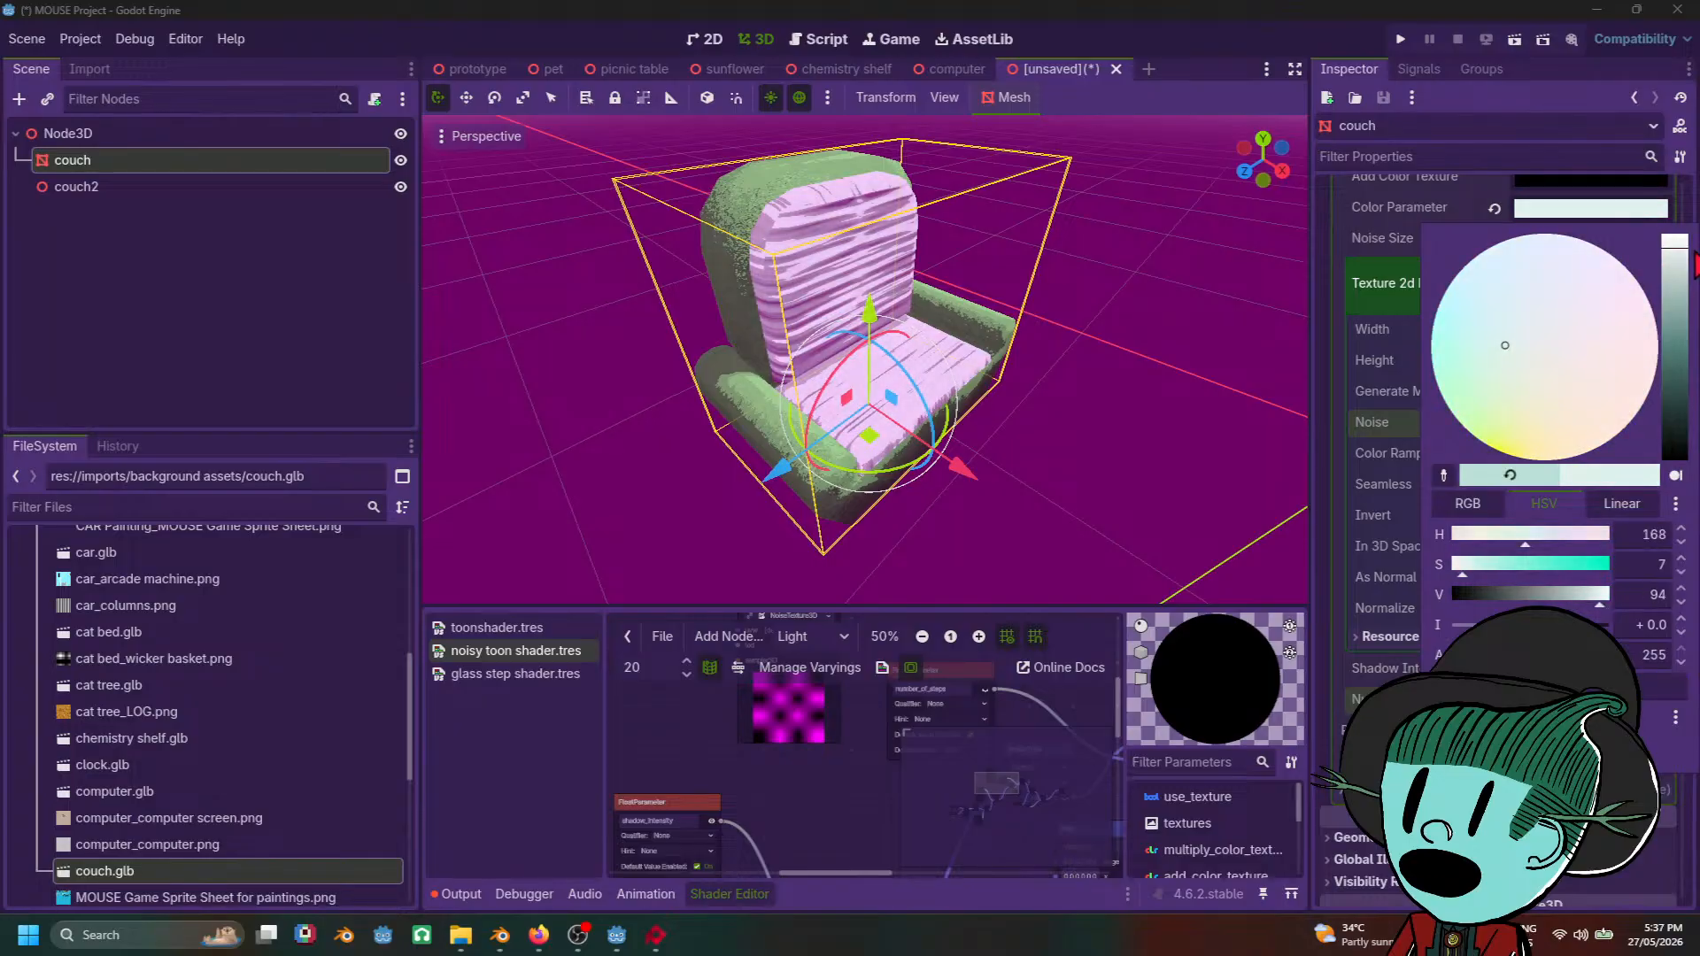
pyautogui.moveTo(1487, 372)
pyautogui.mouseDown()
pyautogui.moveTo(1478, 332)
pyautogui.moveTo(1596, 332)
pyautogui.moveTo(1603, 420)
pyautogui.moveTo(1536, 429)
pyautogui.moveTo(1511, 363)
pyautogui.moveTo(1523, 339)
pyautogui.moveTo(1547, 363)
pyautogui.moveTo(1547, 336)
pyautogui.moveTo(1564, 337)
pyautogui.mouseUp()
pyautogui.moveTo(1674, 323); pyautogui.dragTo(1674, 303)
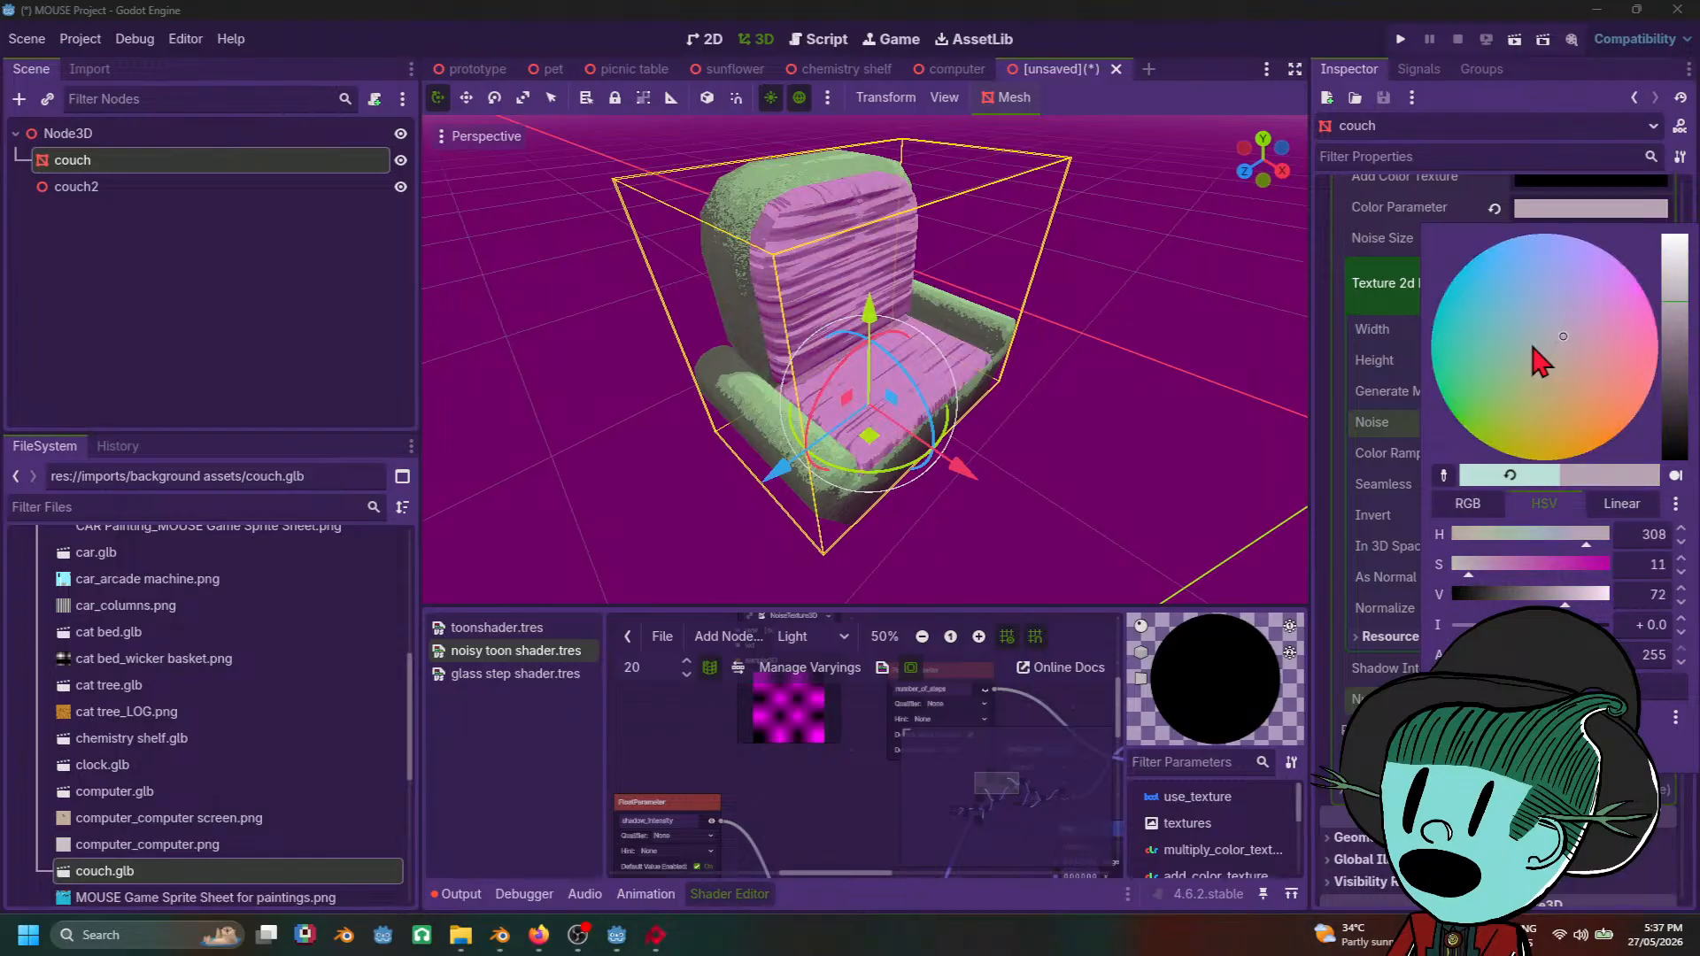
pyautogui.moveTo(1538, 360)
pyautogui.mouseDown()
pyautogui.moveTo(1481, 334)
pyautogui.moveTo(1496, 347)
pyautogui.mouseUp()
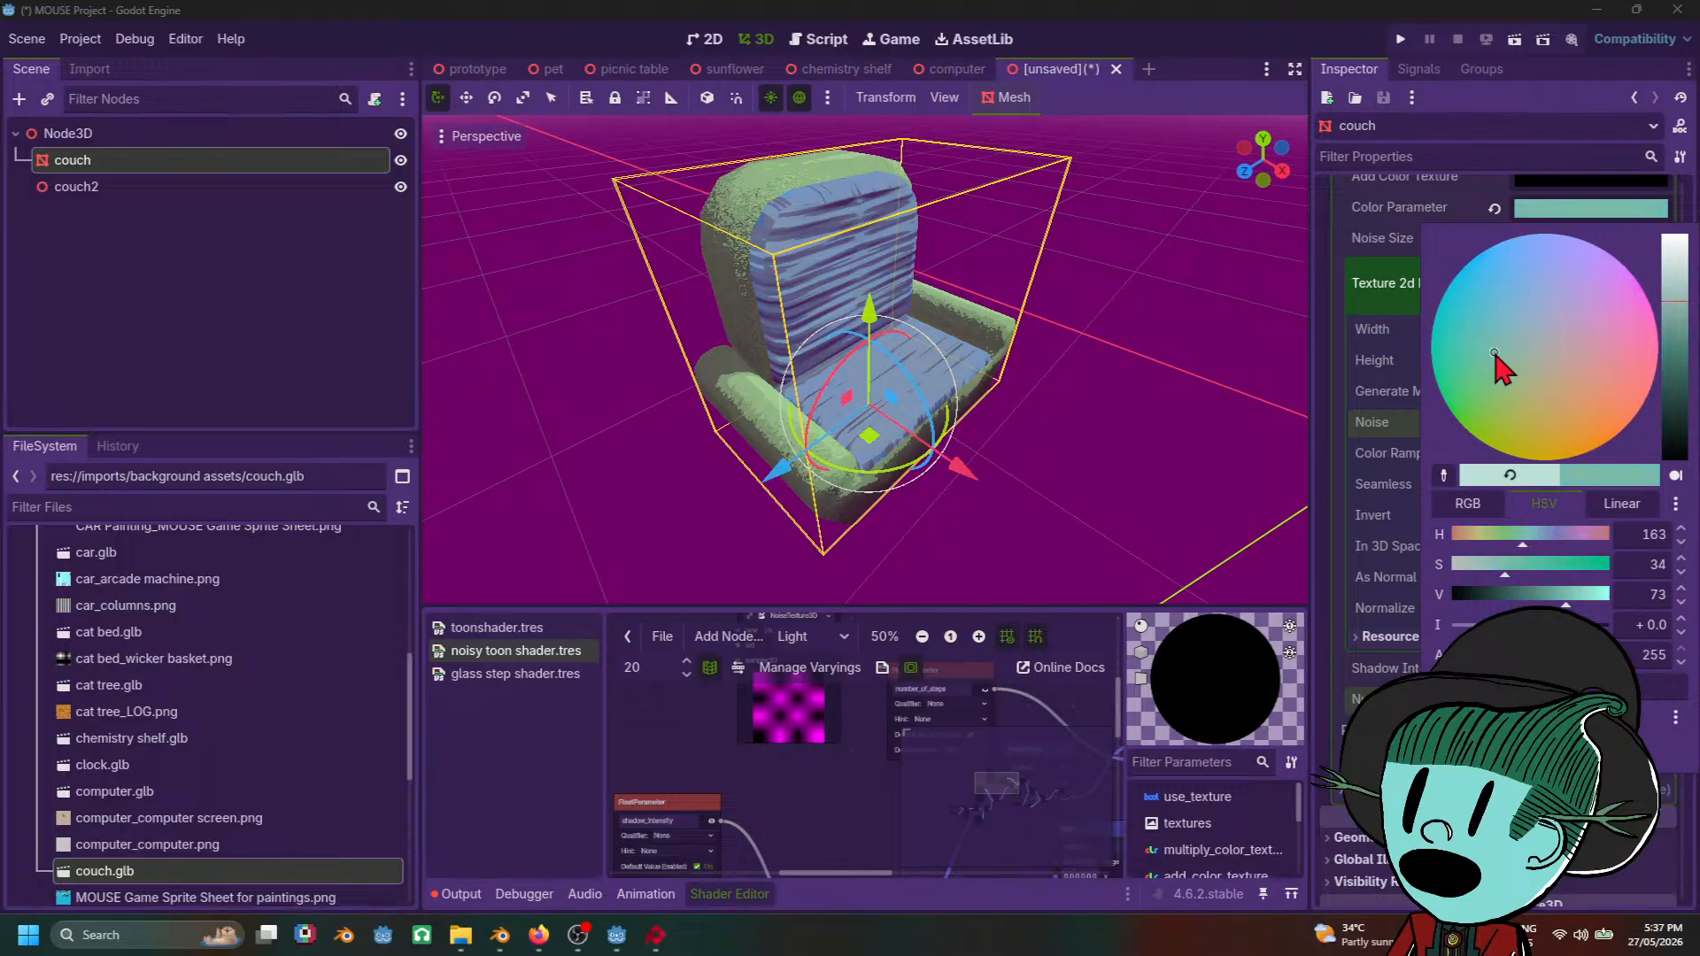
pyautogui.moveTo(1676, 302); pyautogui.dragTo(1676, 263)
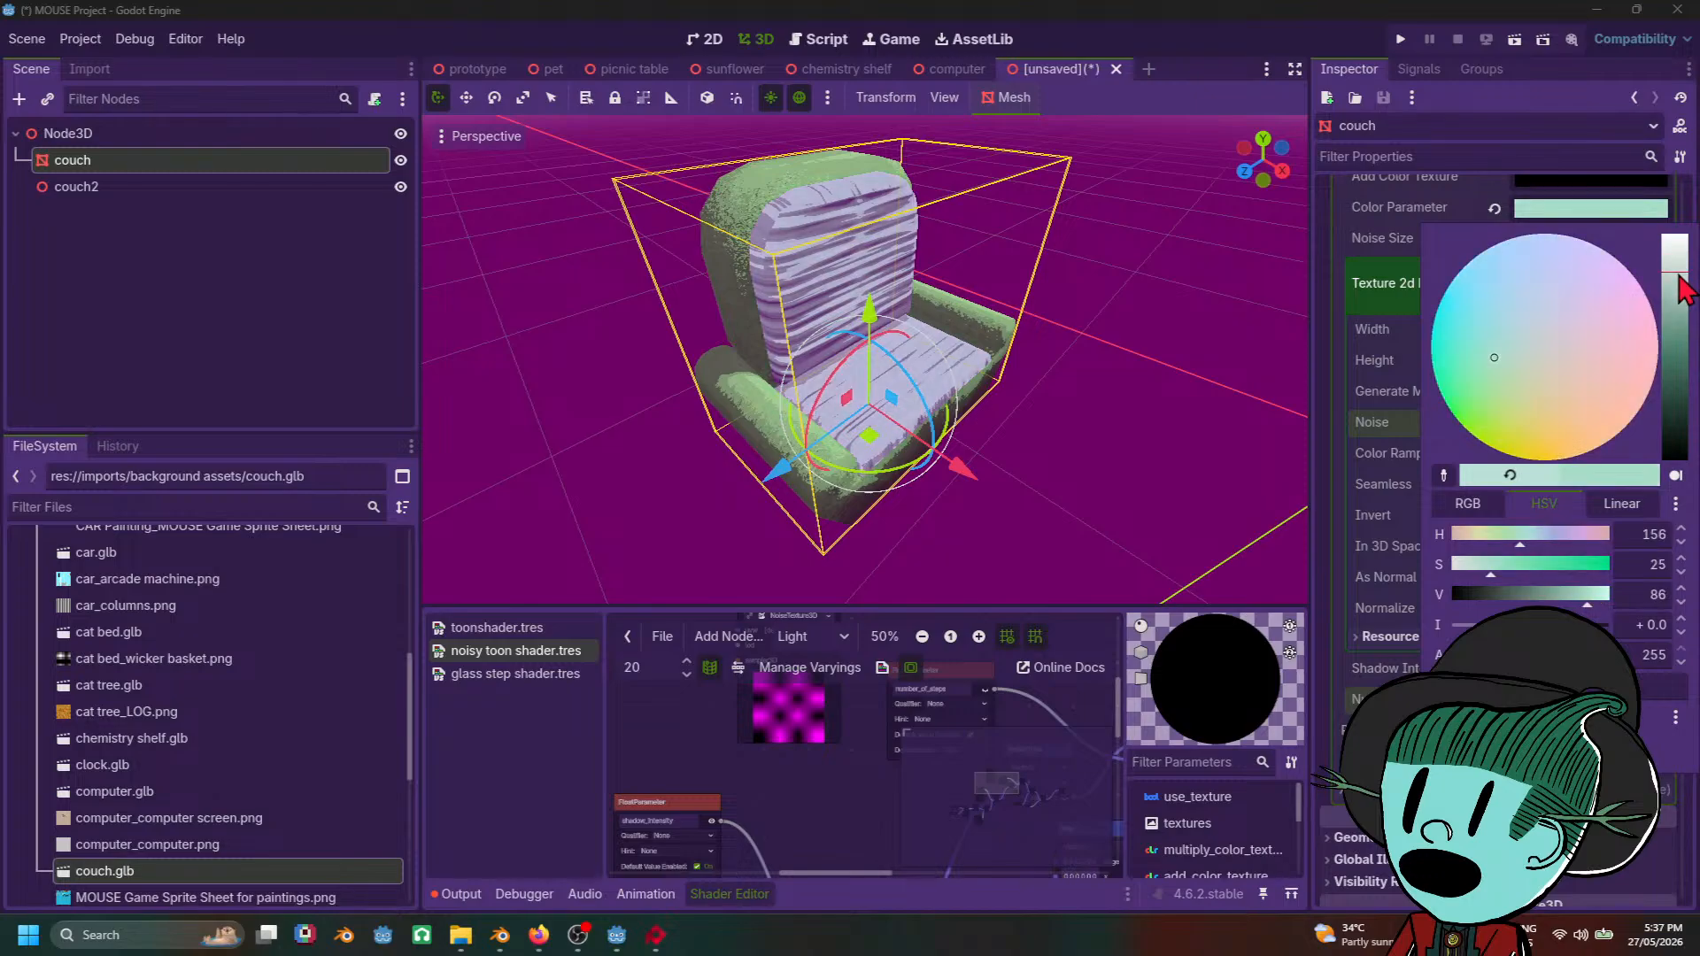
pyautogui.click(1201, 466)
# Step: Examine the striped cushions and noisy green frame of the couch from several angles and distances, and deselect the couch
pyautogui.scroll(-5, 1200, 466)
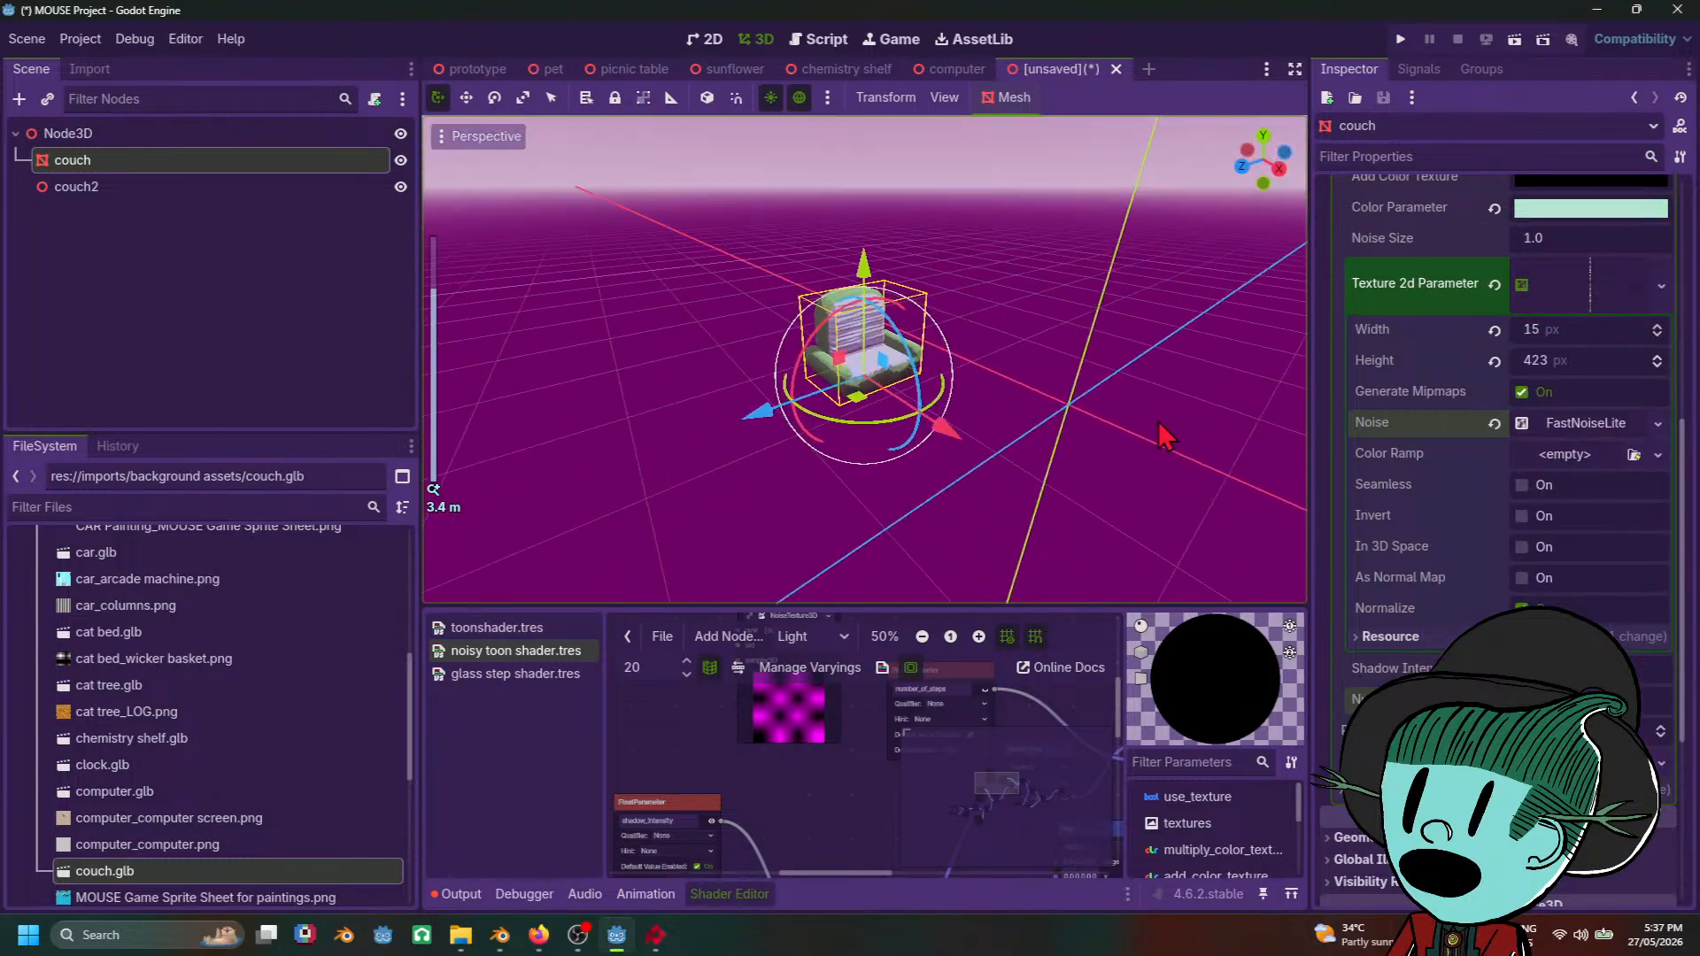
pyautogui.moveTo(1200, 466); pyautogui.dragTo(951, 517, button='middle')
pyautogui.scroll(8, 746, 521)
pyautogui.scroll(6, 951, 519)
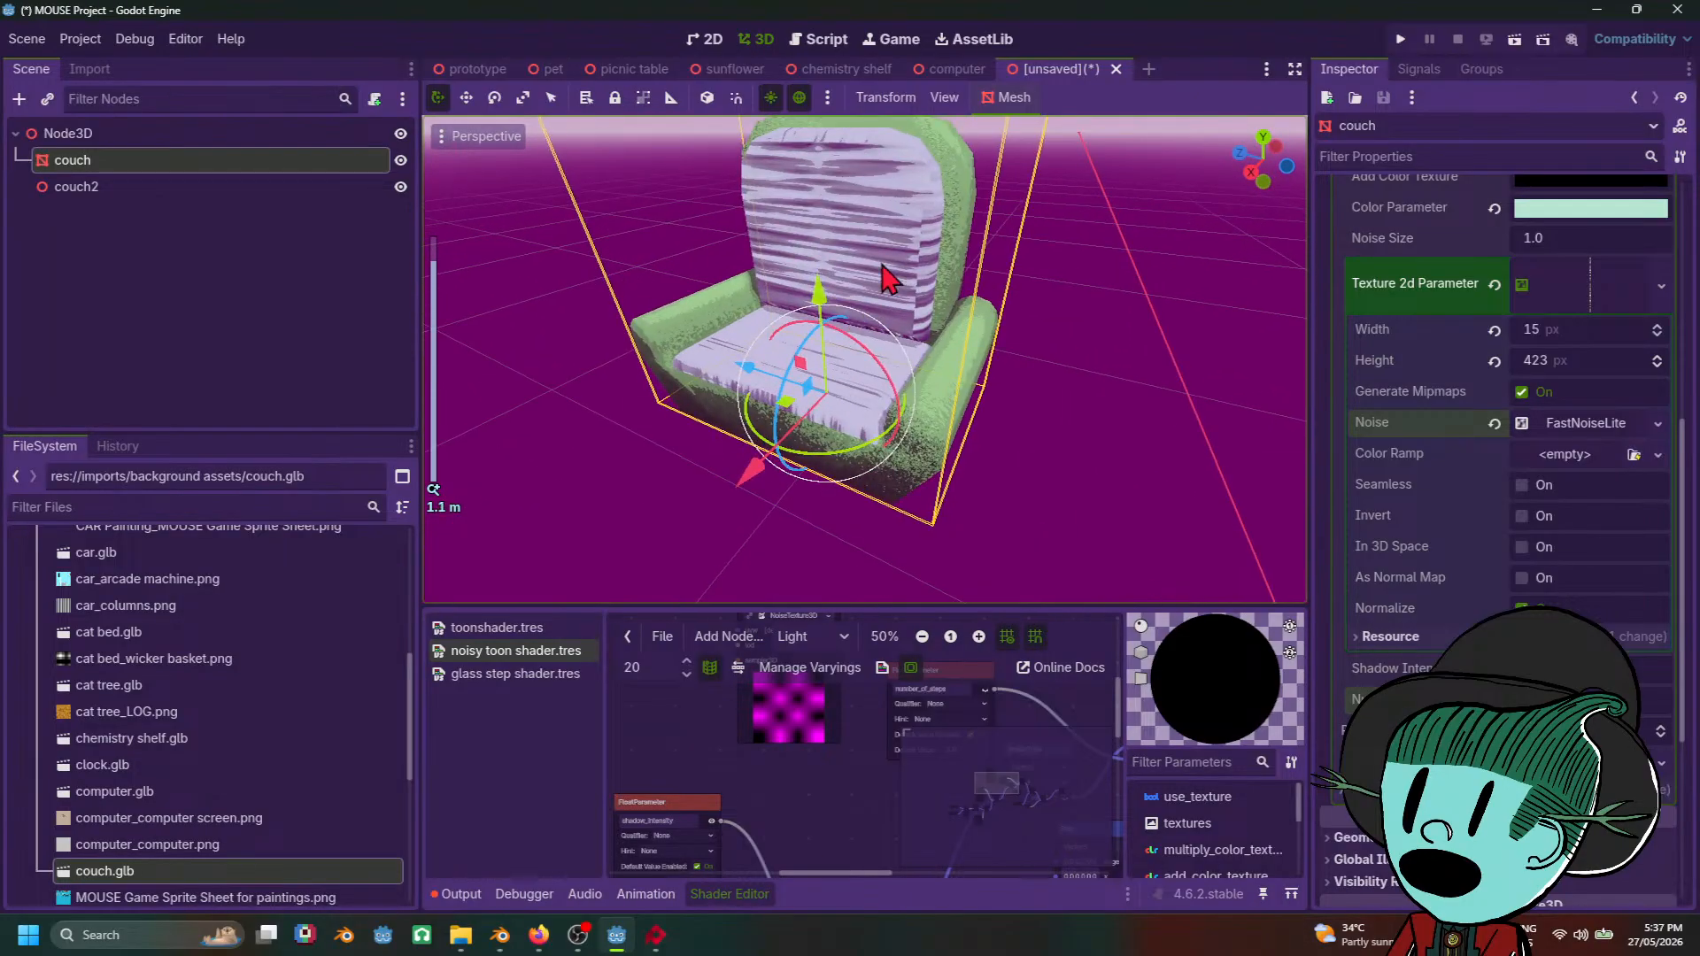
pyautogui.moveTo(1127, 423); pyautogui.dragTo(1300, 466, button='middle')
pyautogui.scroll(5, 1535, 589)
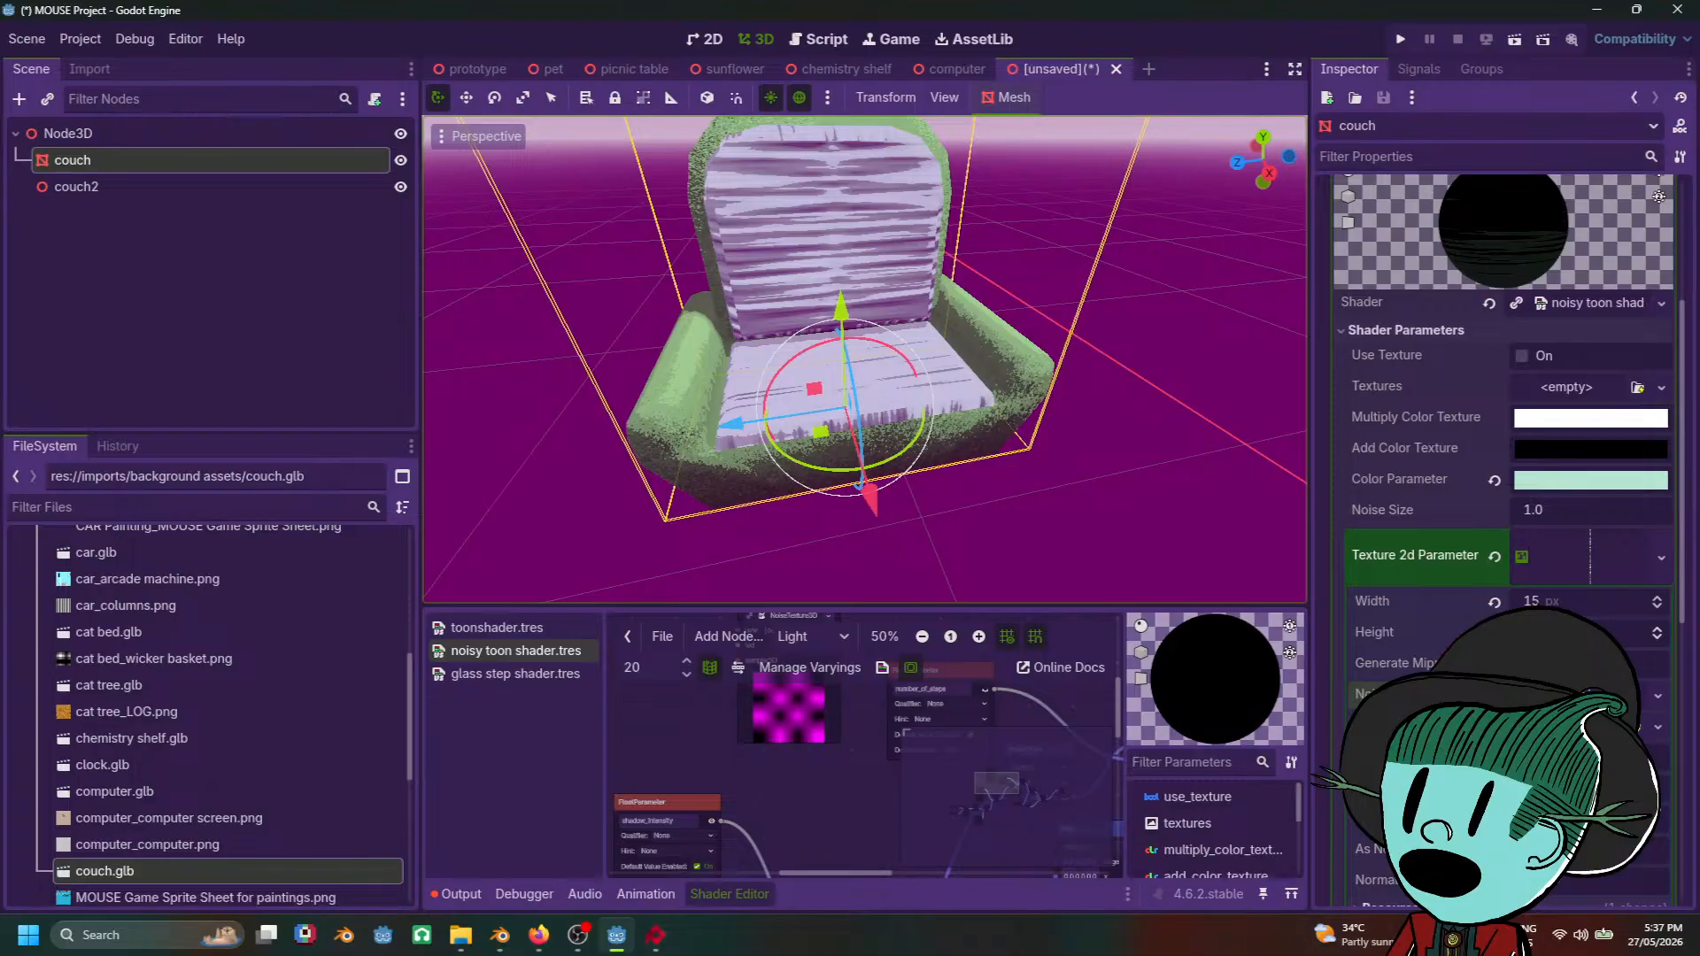
pyautogui.scroll(-8, 967, 473)
pyautogui.click(1135, 402)
pyautogui.moveTo(1009, 460); pyautogui.dragTo(1162, 474, button='middle')
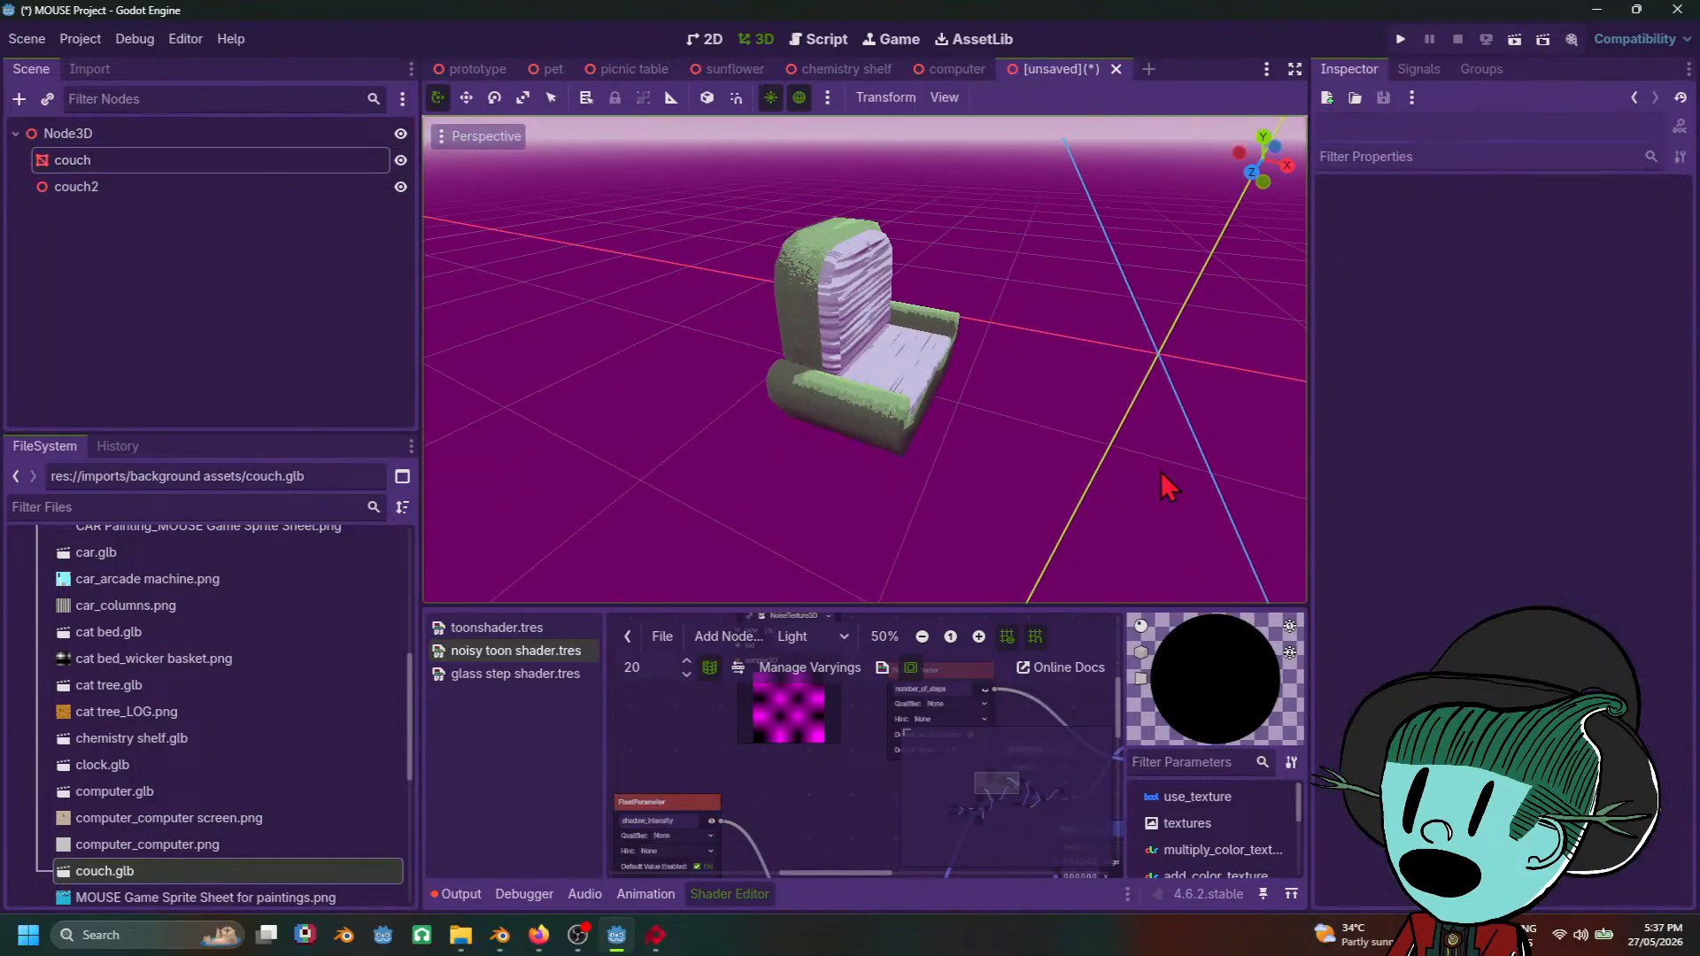
# Step: Save the scene as couch.tscn in the background assets scenes folder
pyautogui.hotkey('ctrl', 's')
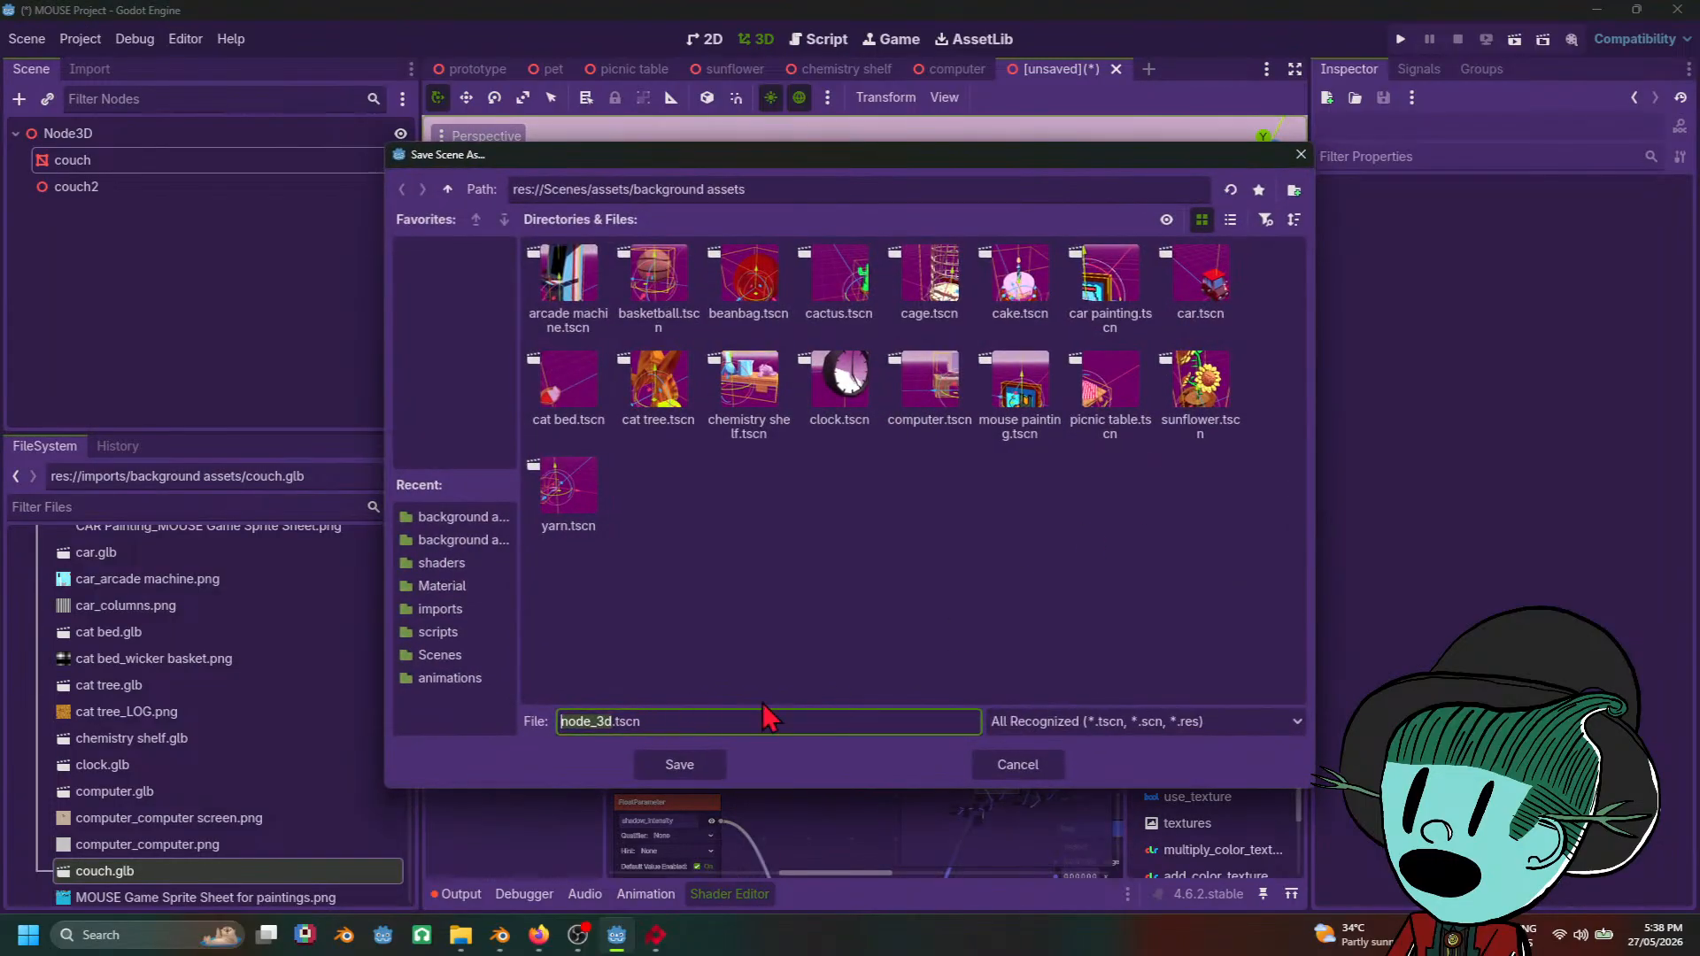
pyautogui.write('couch')
pyautogui.press('Return')
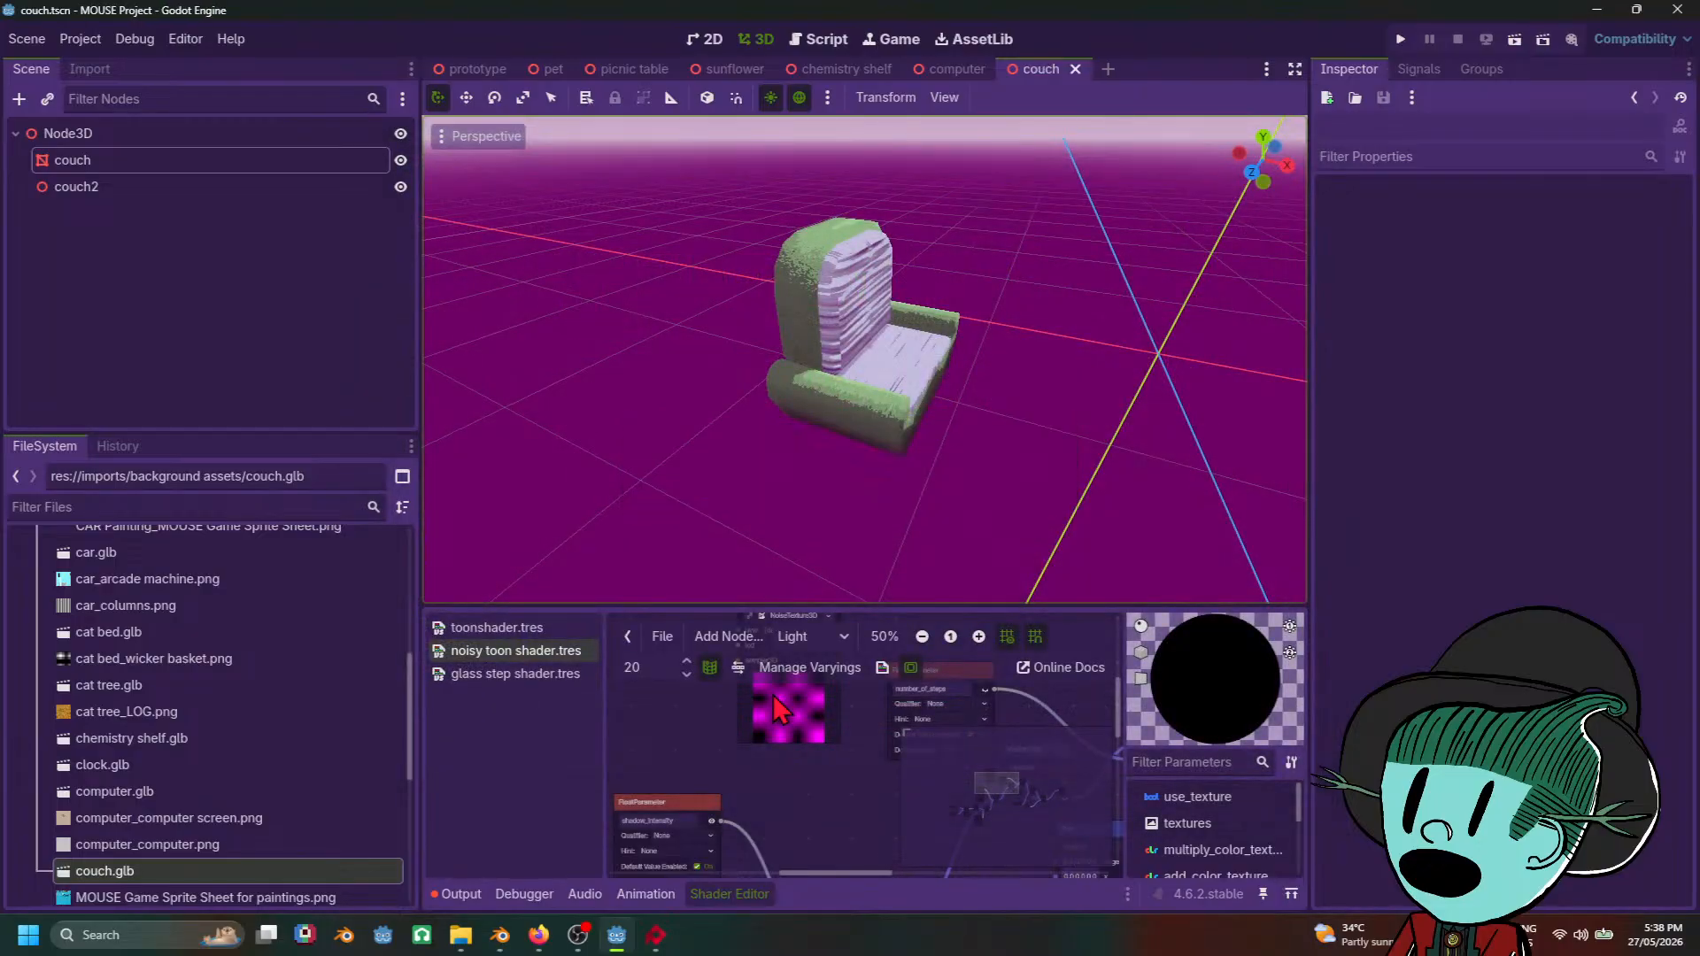
# Step: Delete the leftover couch2 node from the couch scene
pyautogui.rightClick(202, 193)
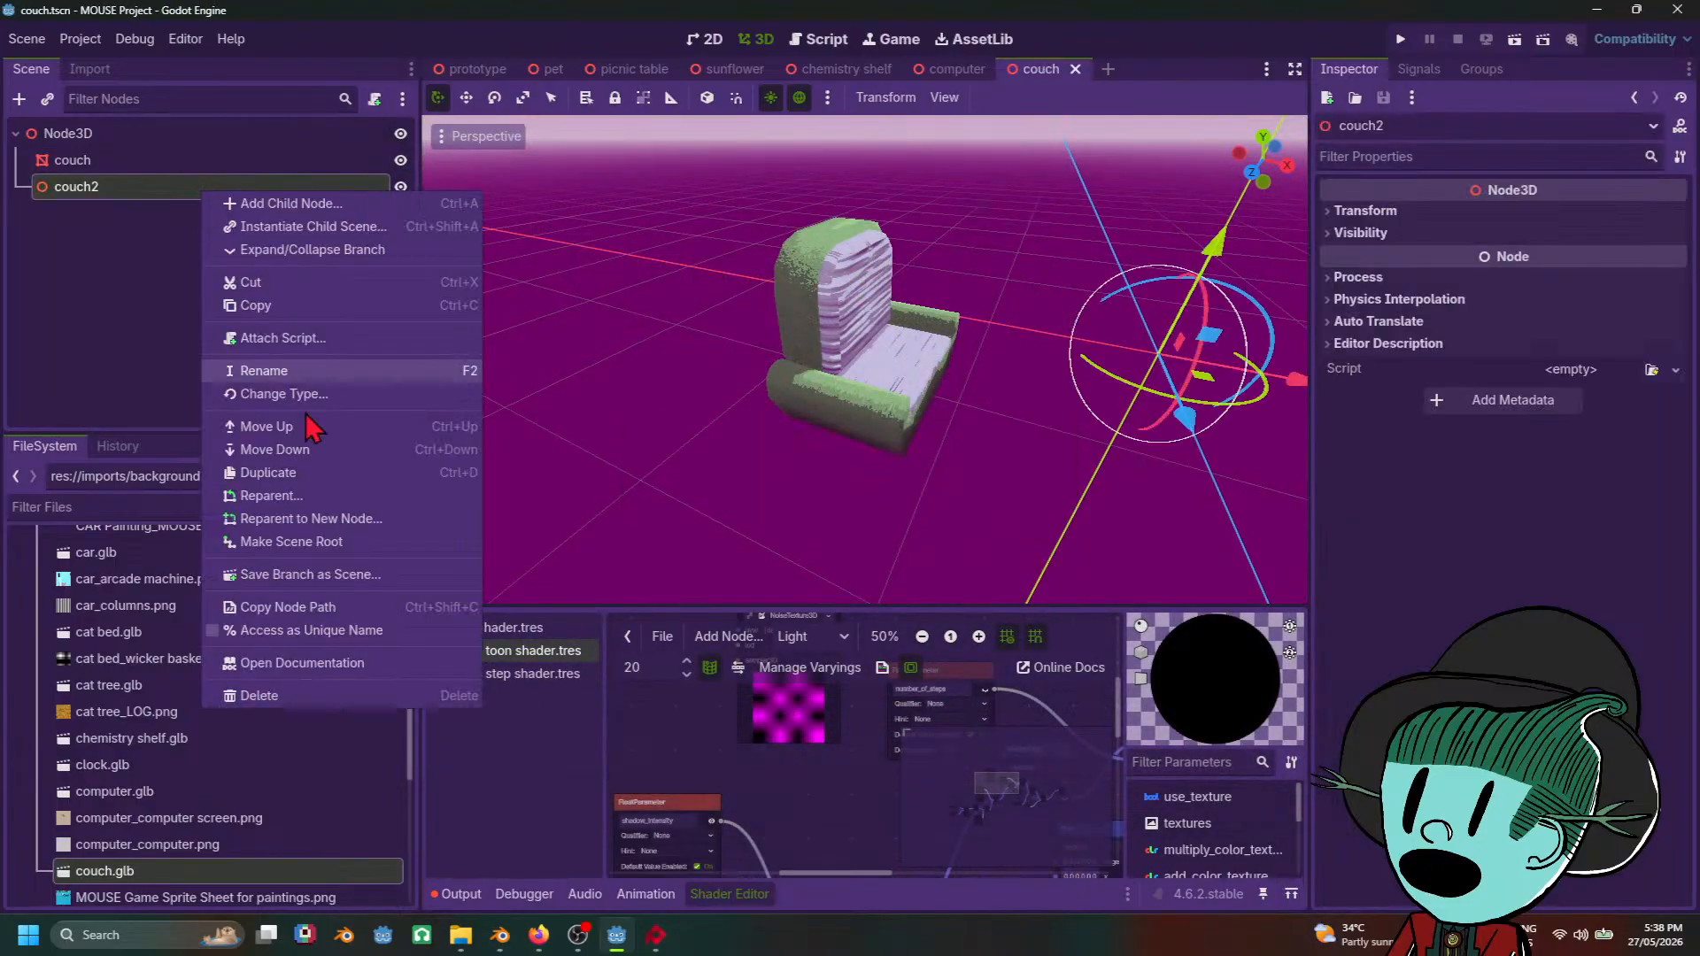
pyautogui.click(327, 698)
pyautogui.click(779, 494)
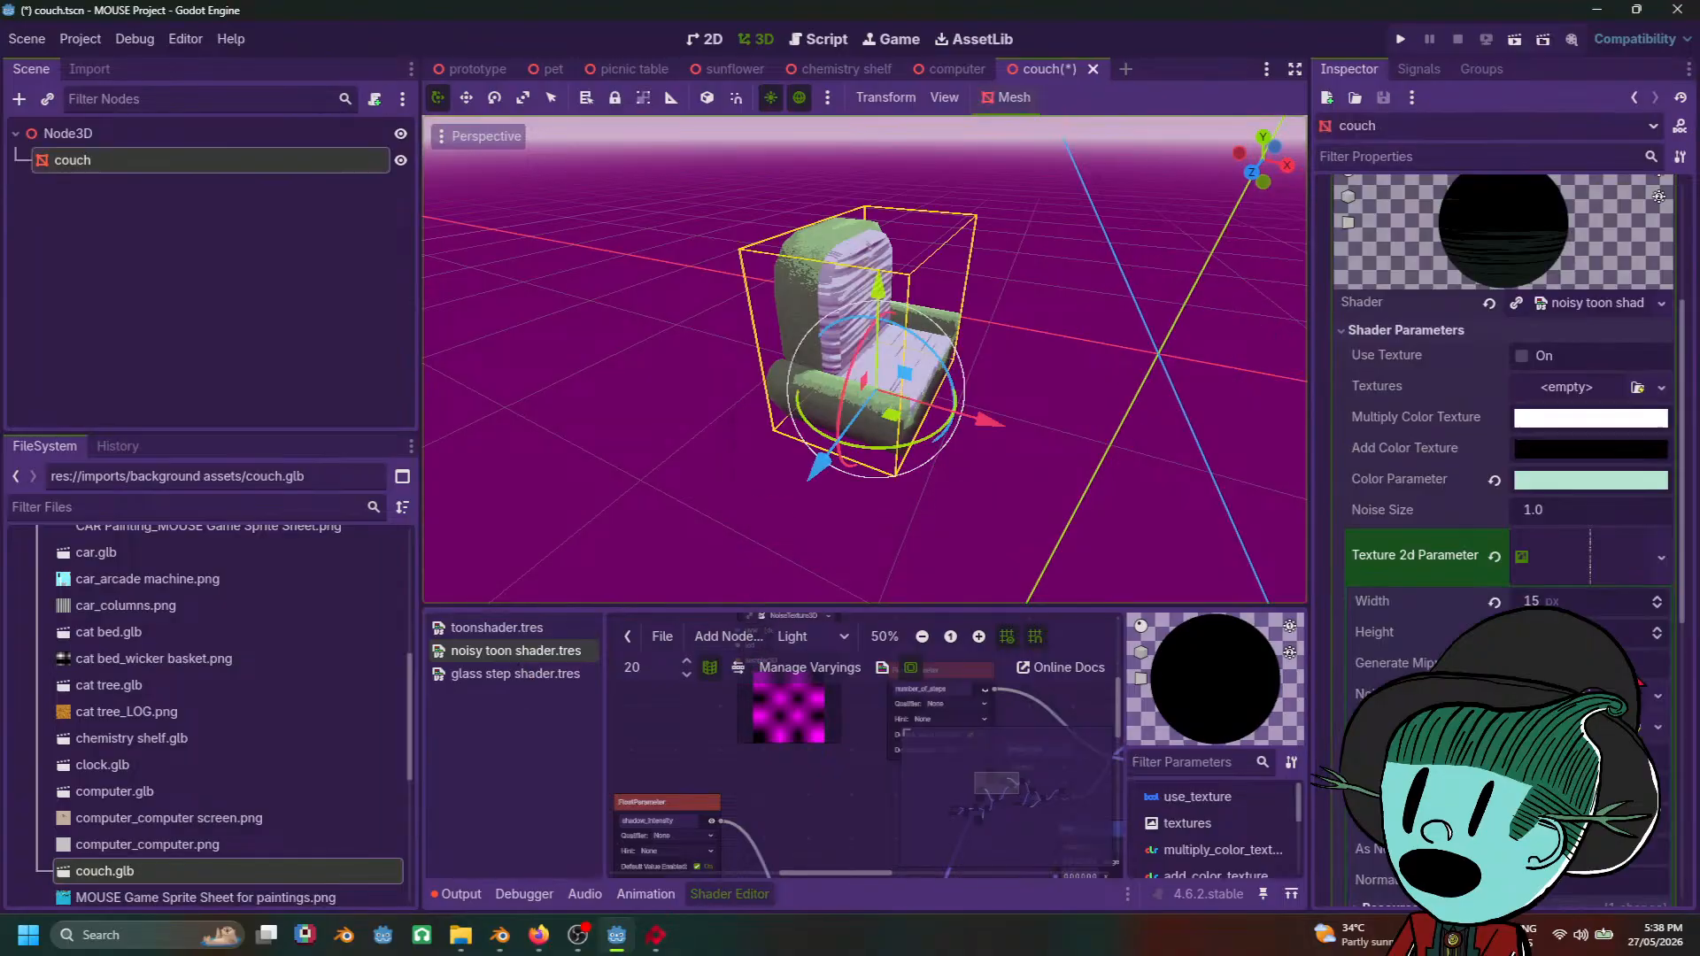
# Step: Collapse the couch's material settings and reset its Position in the Transform properties to the default
pyautogui.scroll(3, 1522, 407)
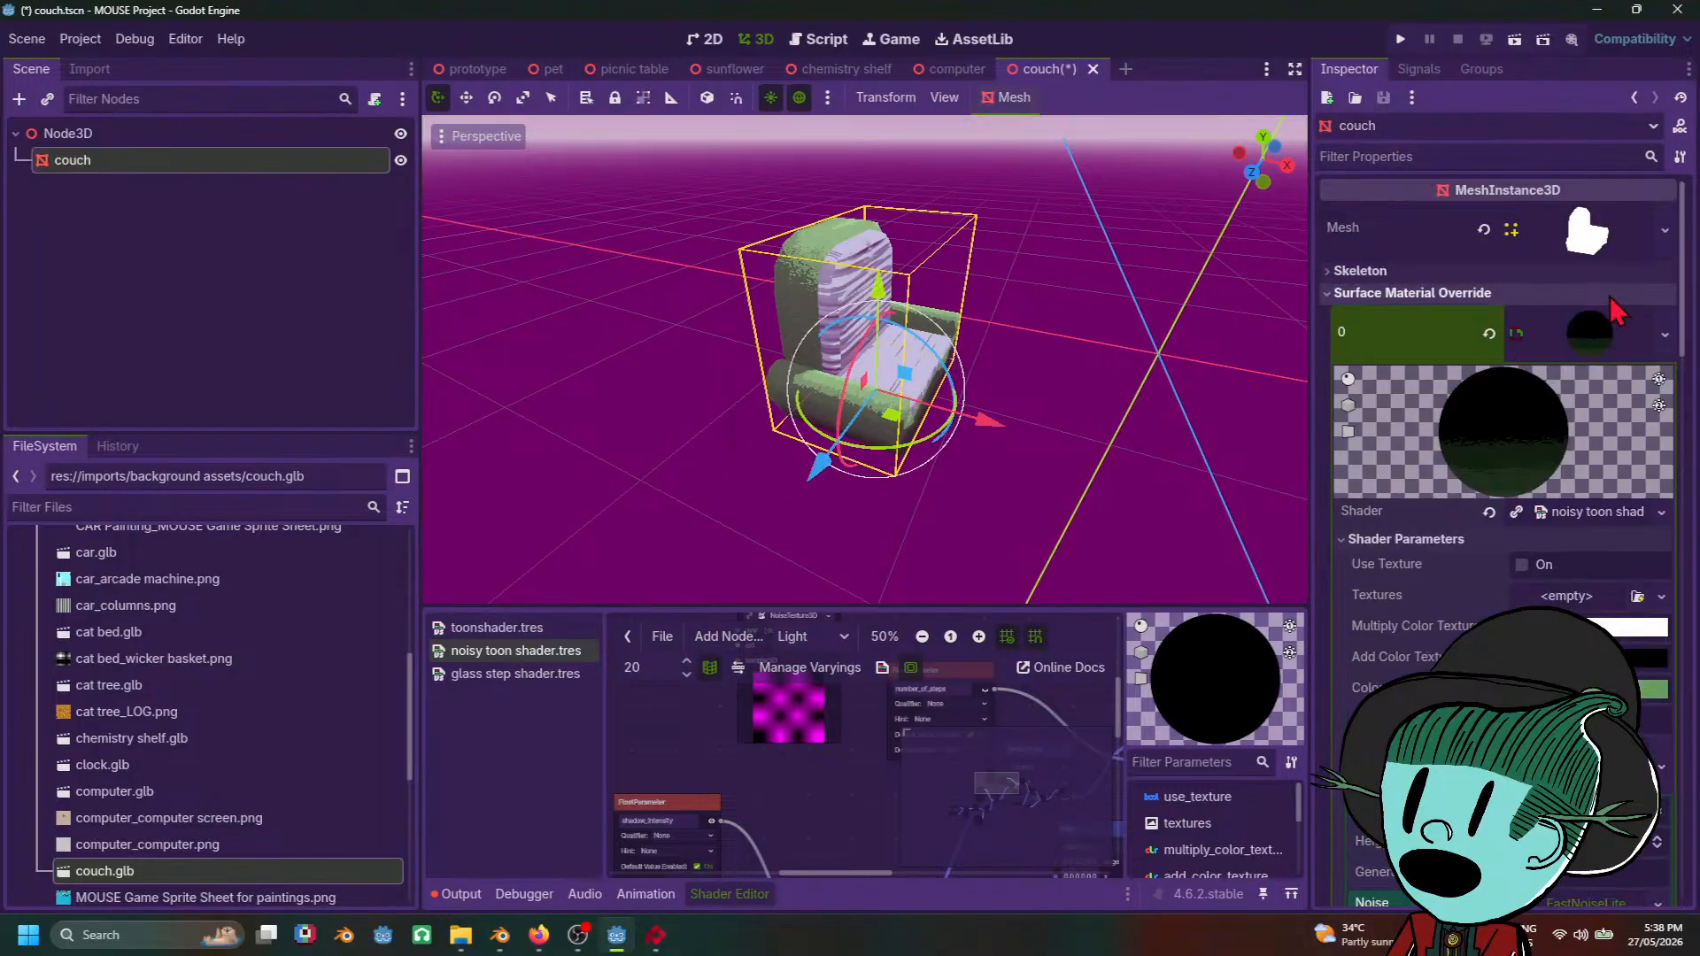
pyautogui.click(1601, 387)
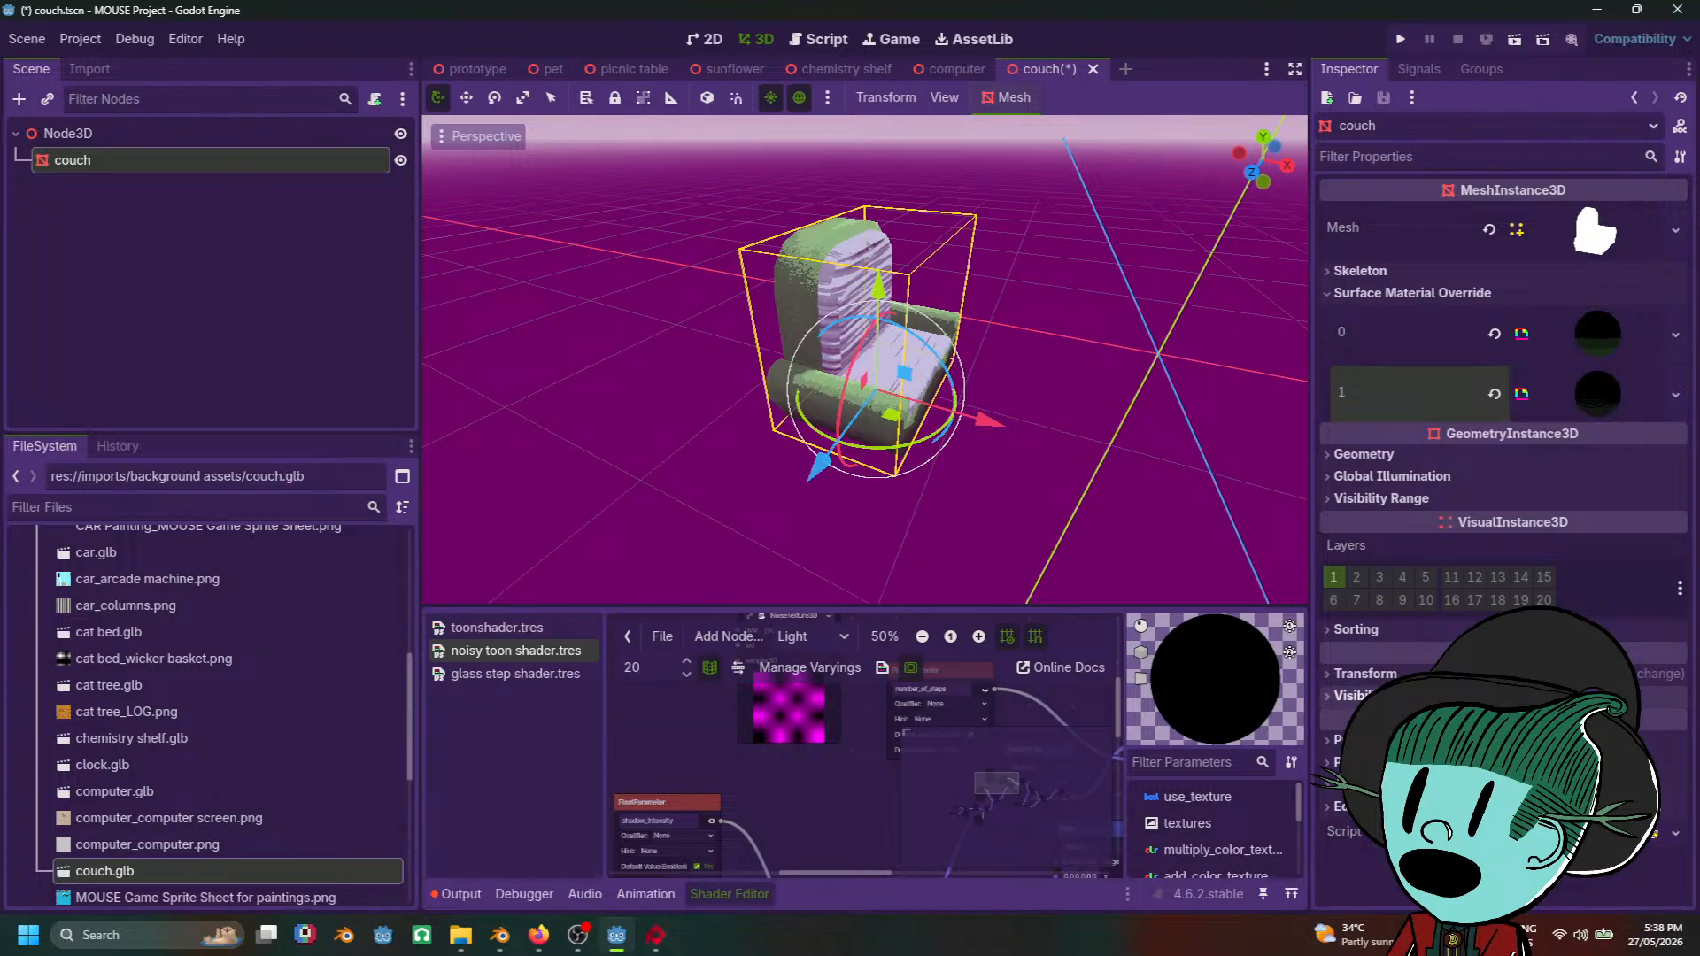
pyautogui.click(1366, 673)
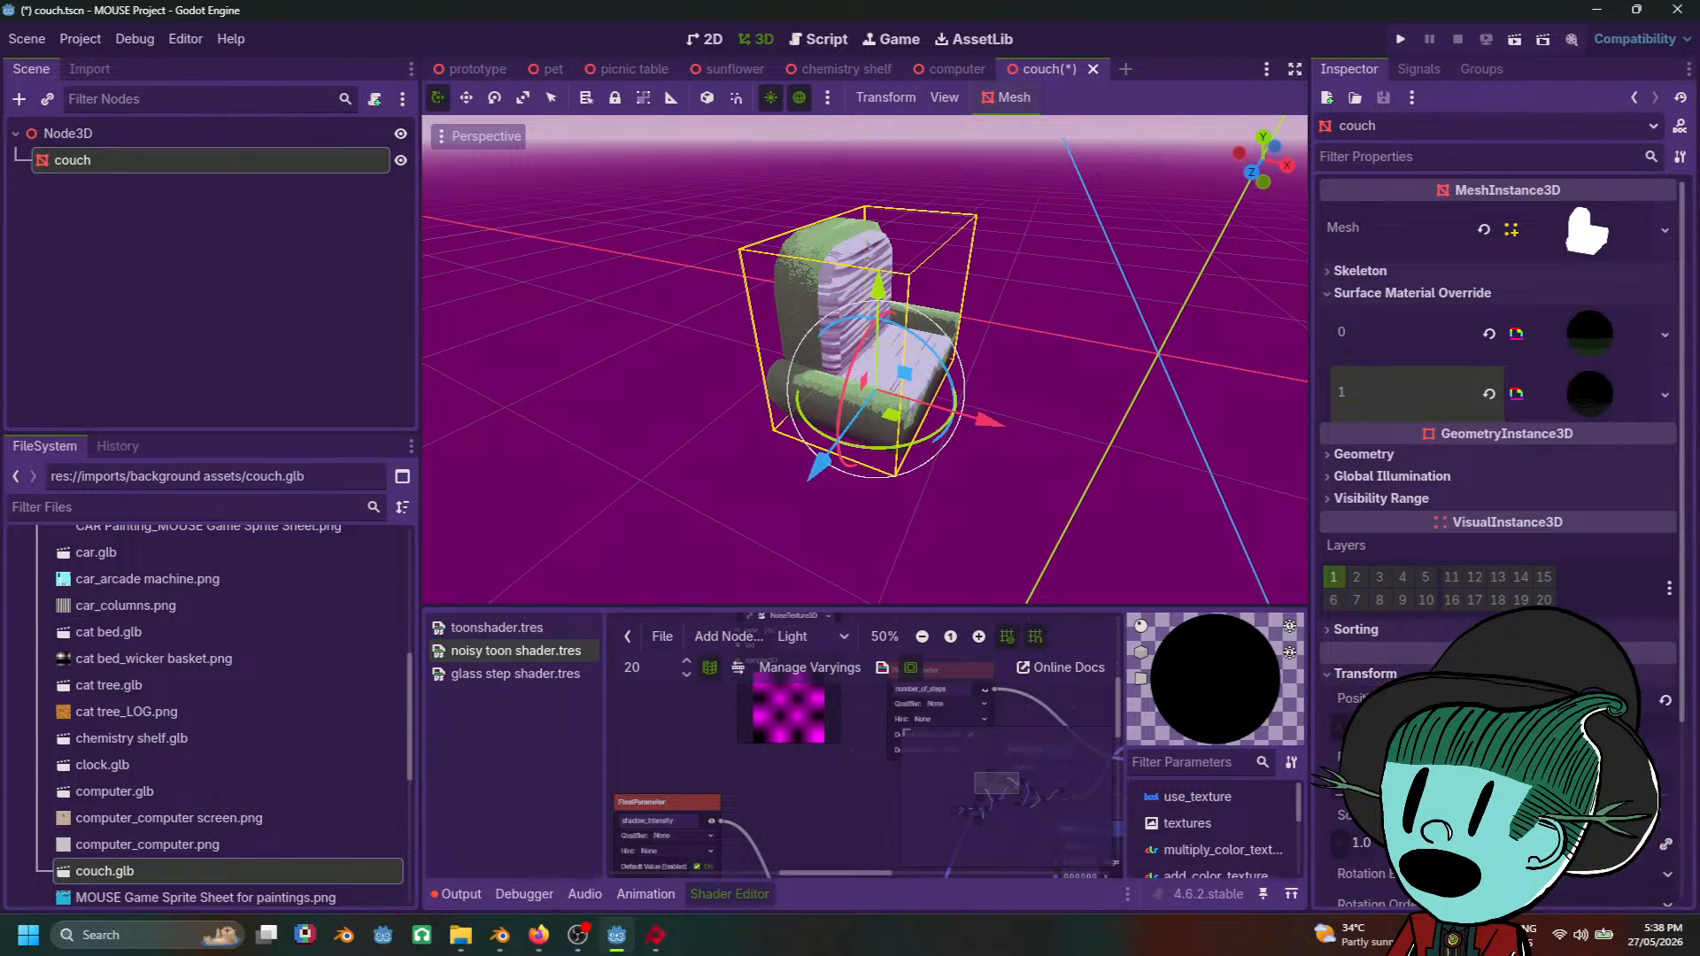
pyautogui.moveTo(1495, 726); pyautogui.dragTo(1452, 726)
pyautogui.click(1665, 701)
pyautogui.scroll(-5, 972, 478)
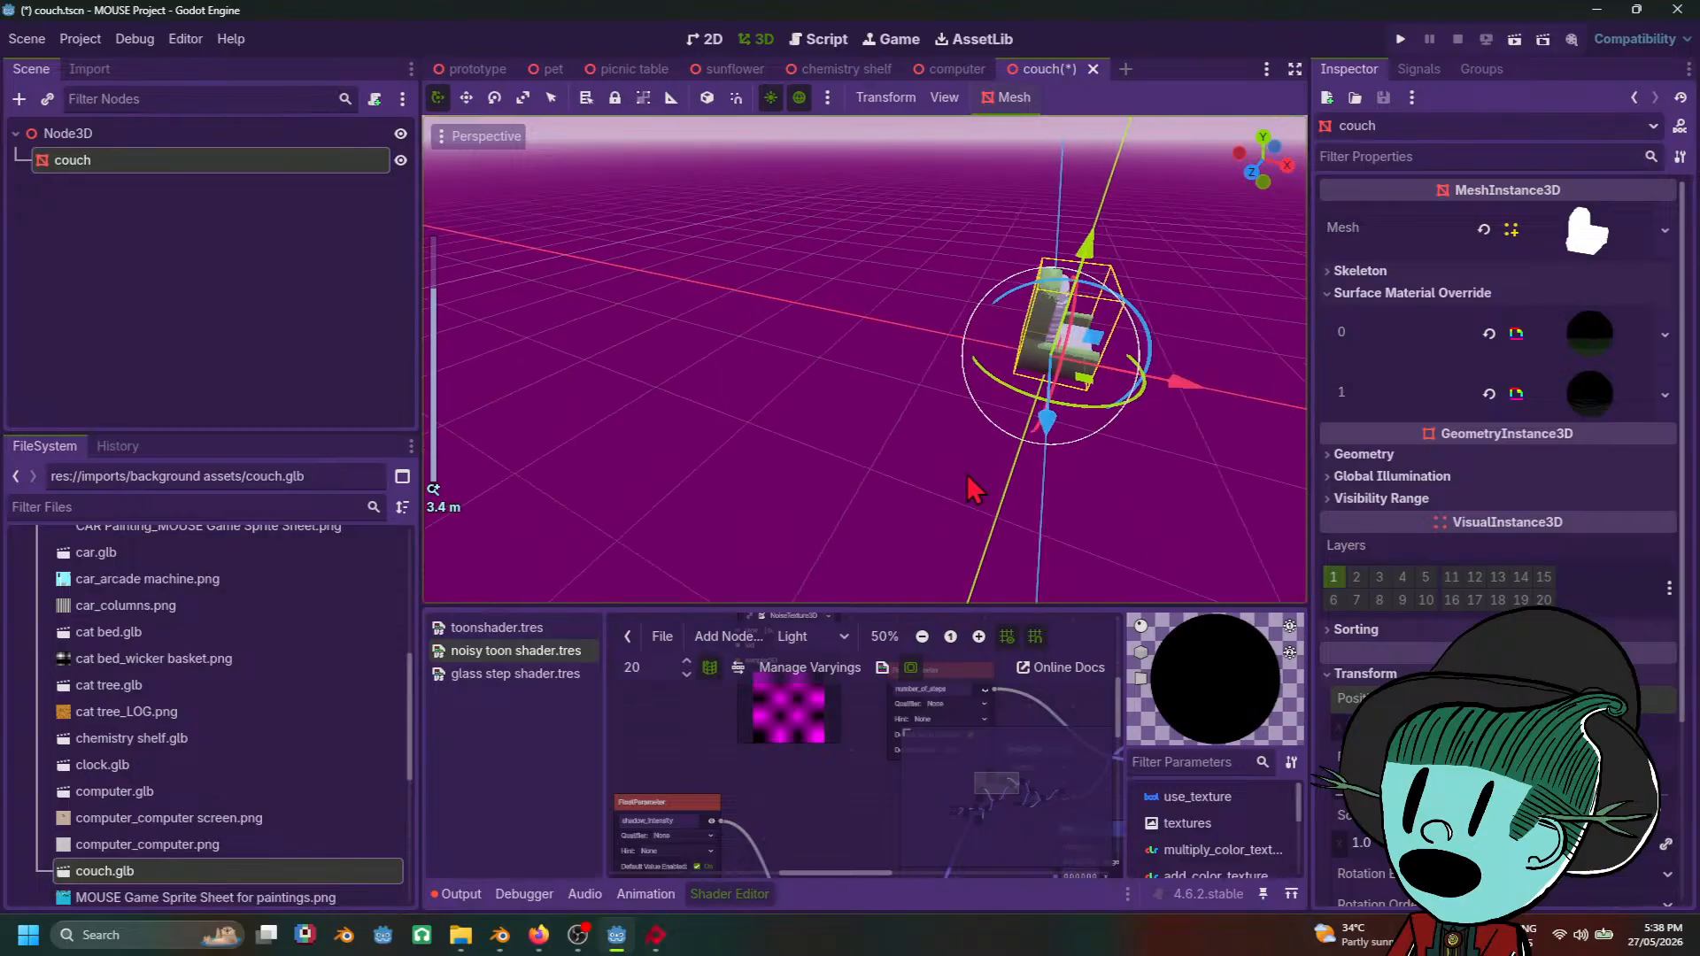
# Step: Deselect the couch and save the couch scene
pyautogui.moveTo(1136, 494); pyautogui.dragTo(992, 464, button='middle')
pyautogui.moveTo(1133, 461)
pyautogui.mouseDown(button='middle')
pyautogui.moveTo(998, 353)
pyautogui.moveTo(1137, 460)
pyautogui.mouseUp(button='middle')
pyautogui.click(998, 354)
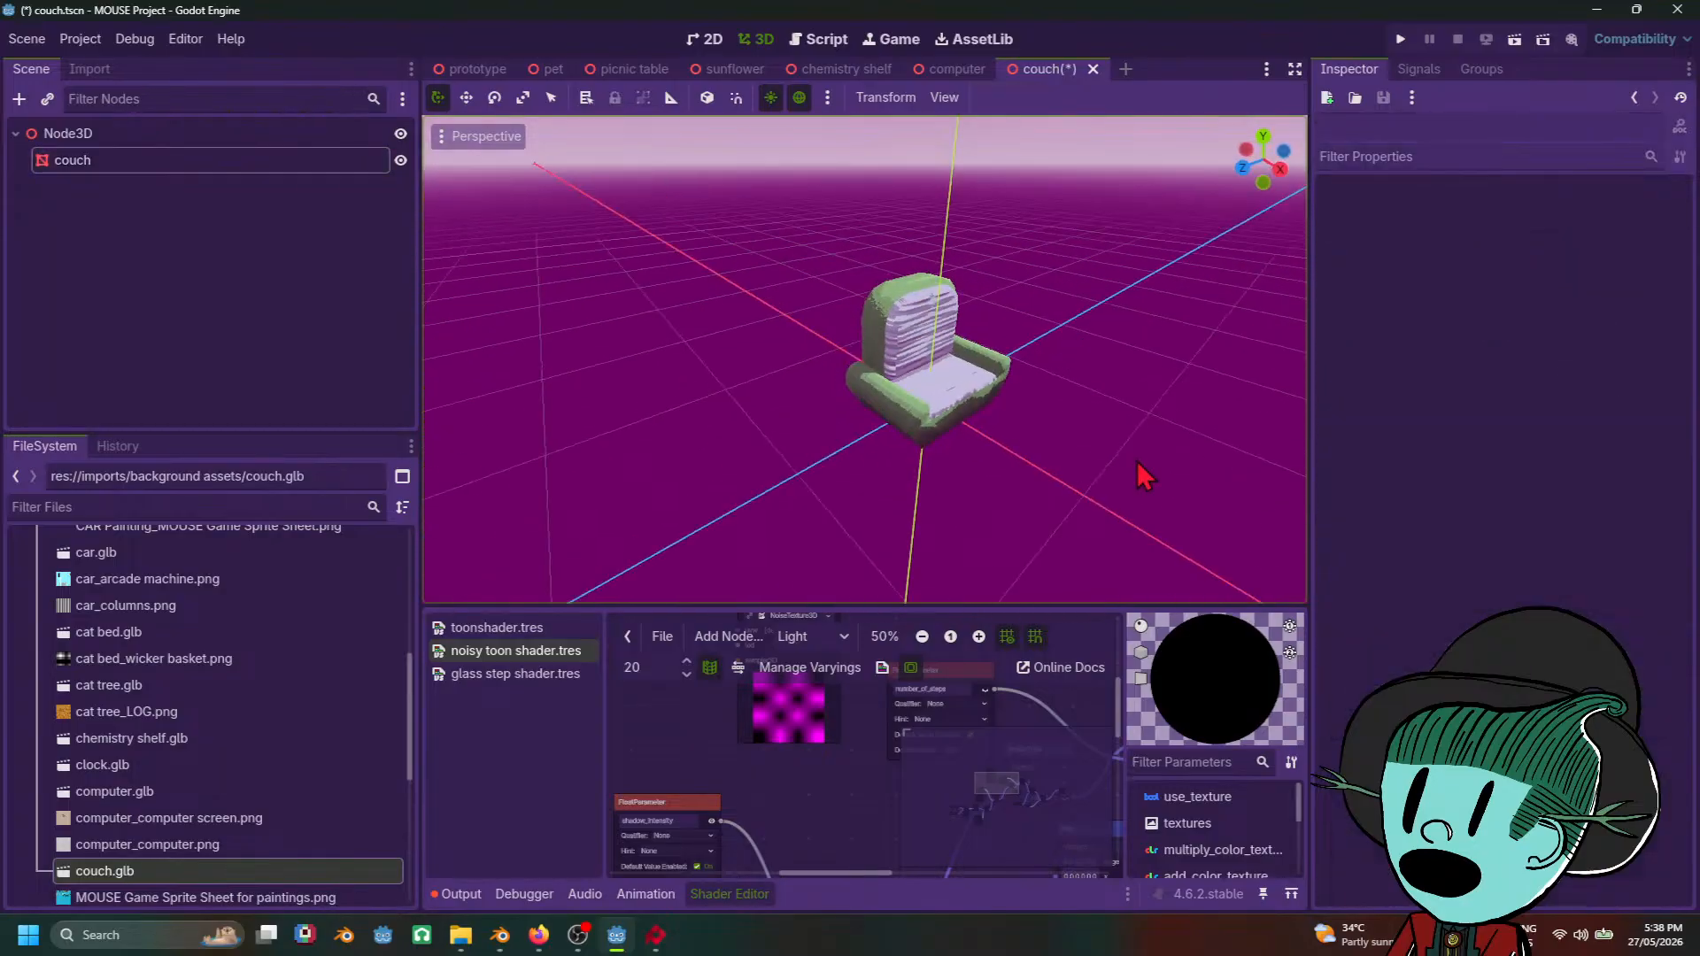
pyautogui.scroll(8, 1137, 461)
pyautogui.hotkey('ctrl', 's')
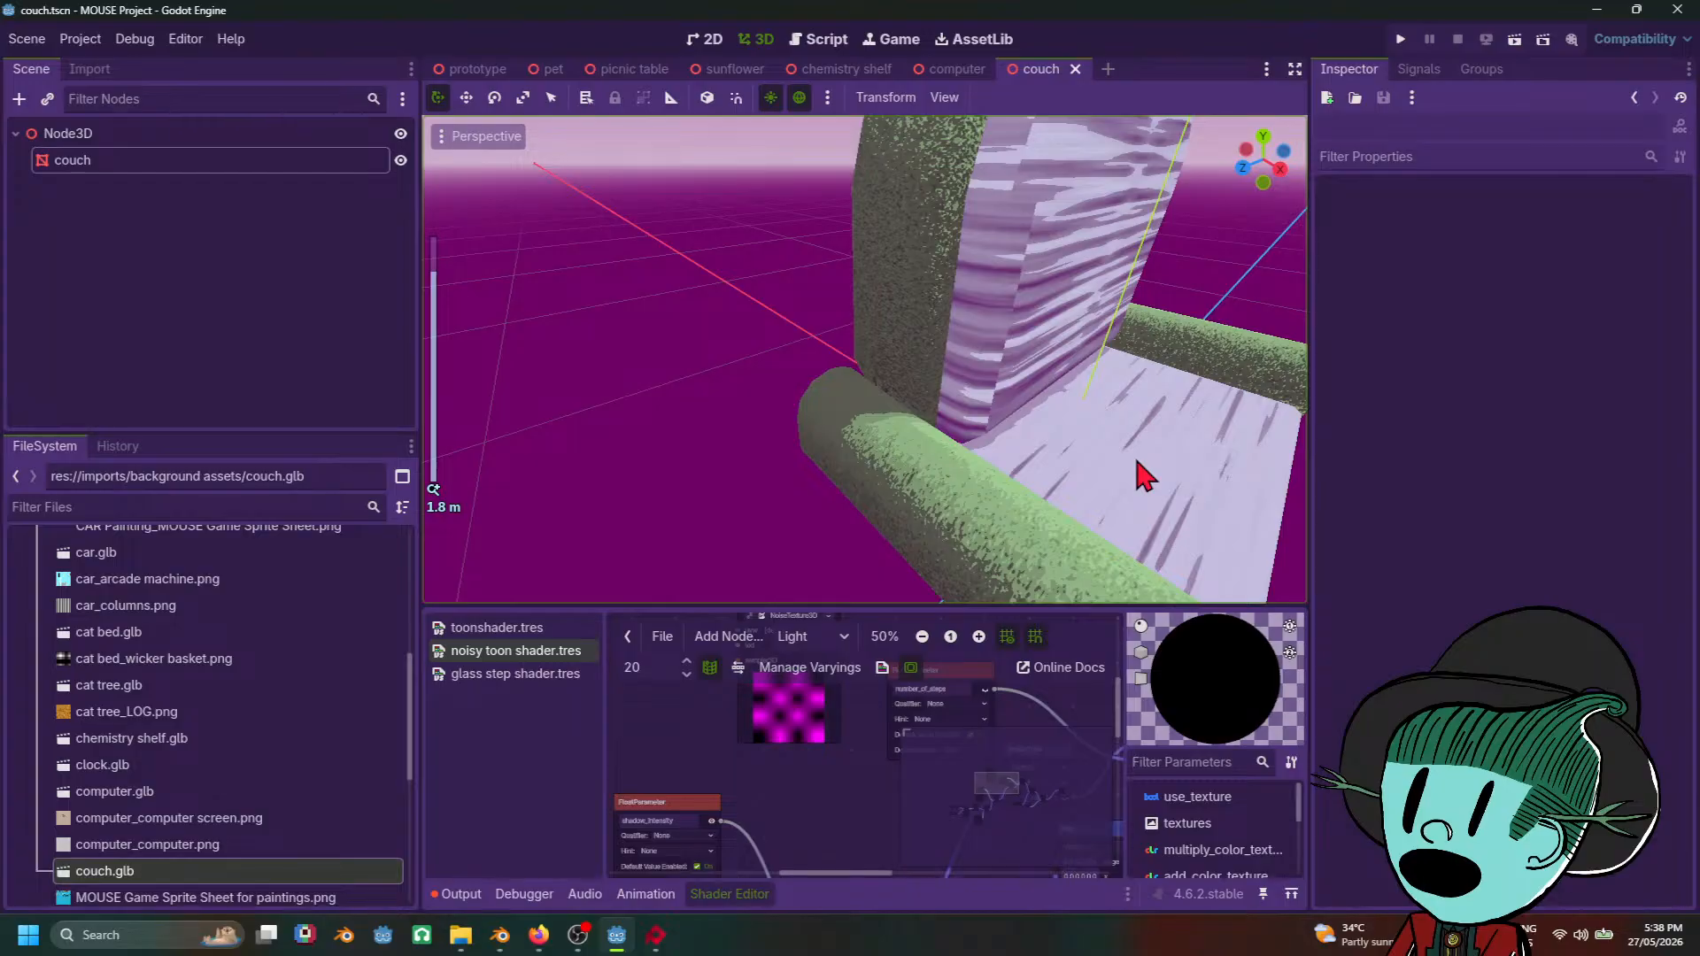
# Step: Check the finished couch from several angles and close its scene
pyautogui.scroll(-8, 1134, 453)
pyautogui.moveTo(1108, 430); pyautogui.dragTo(832, 413, button='middle')
pyautogui.scroll(6, 800, 414)
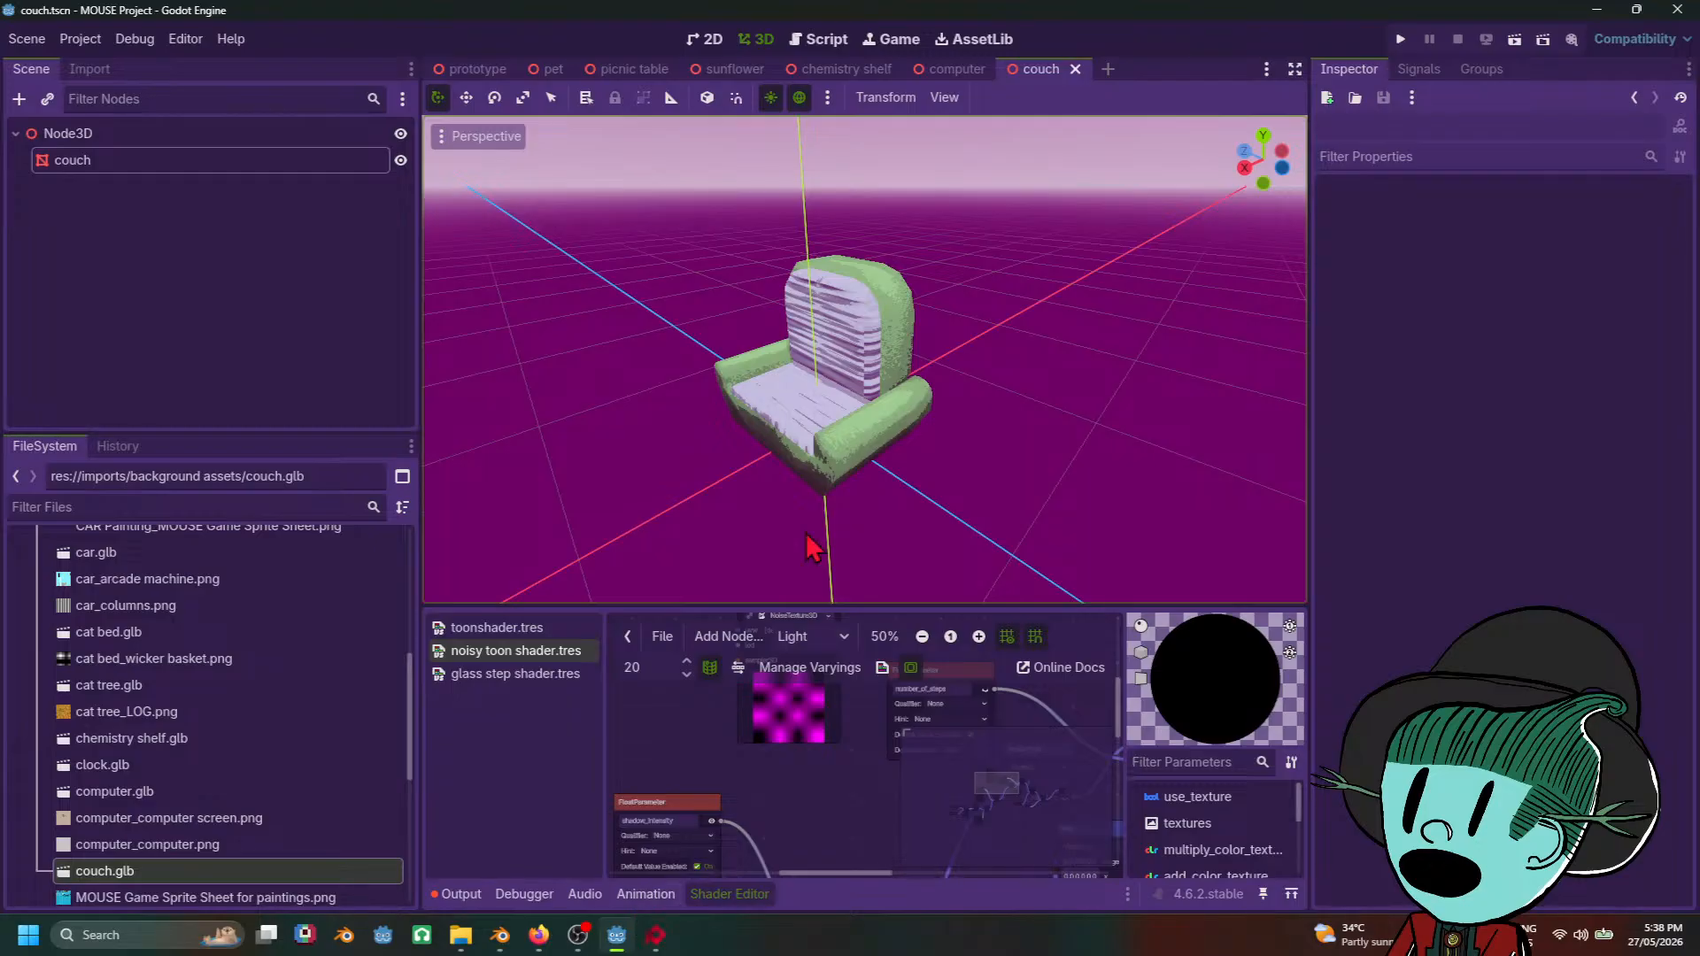
pyautogui.moveTo(904, 456); pyautogui.dragTo(1009, 492, button='middle')
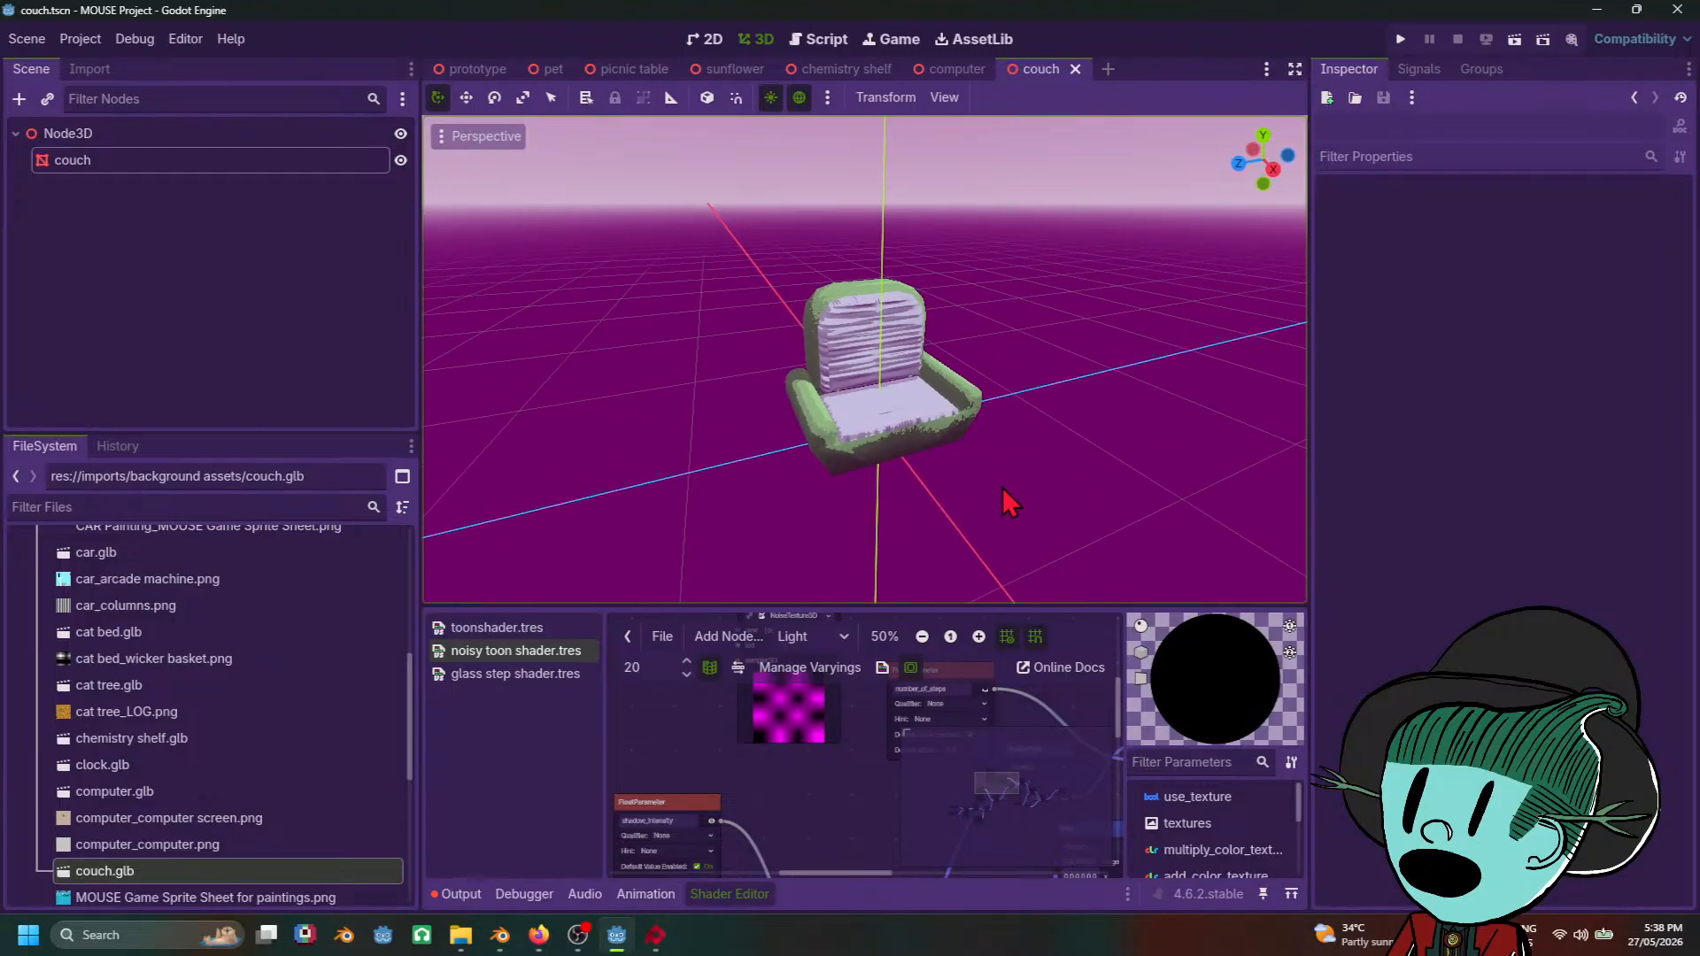
pyautogui.click(1076, 68)
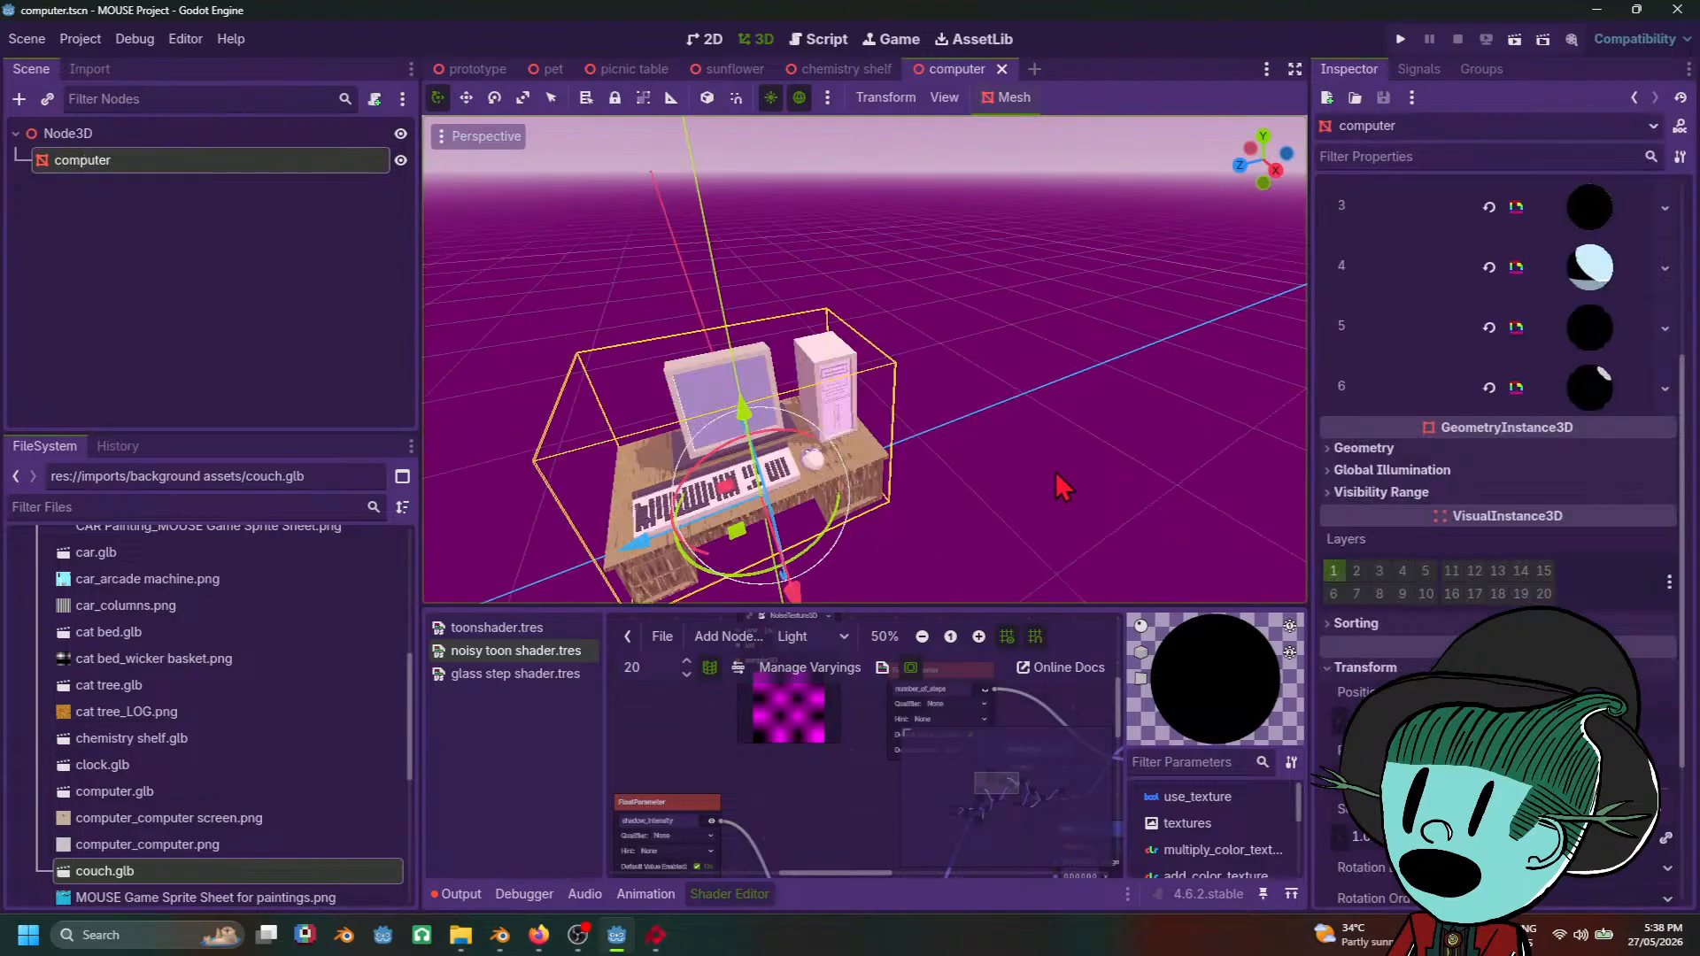
pyautogui.moveTo(1056, 471); pyautogui.dragTo(1112, 432, button='middle')
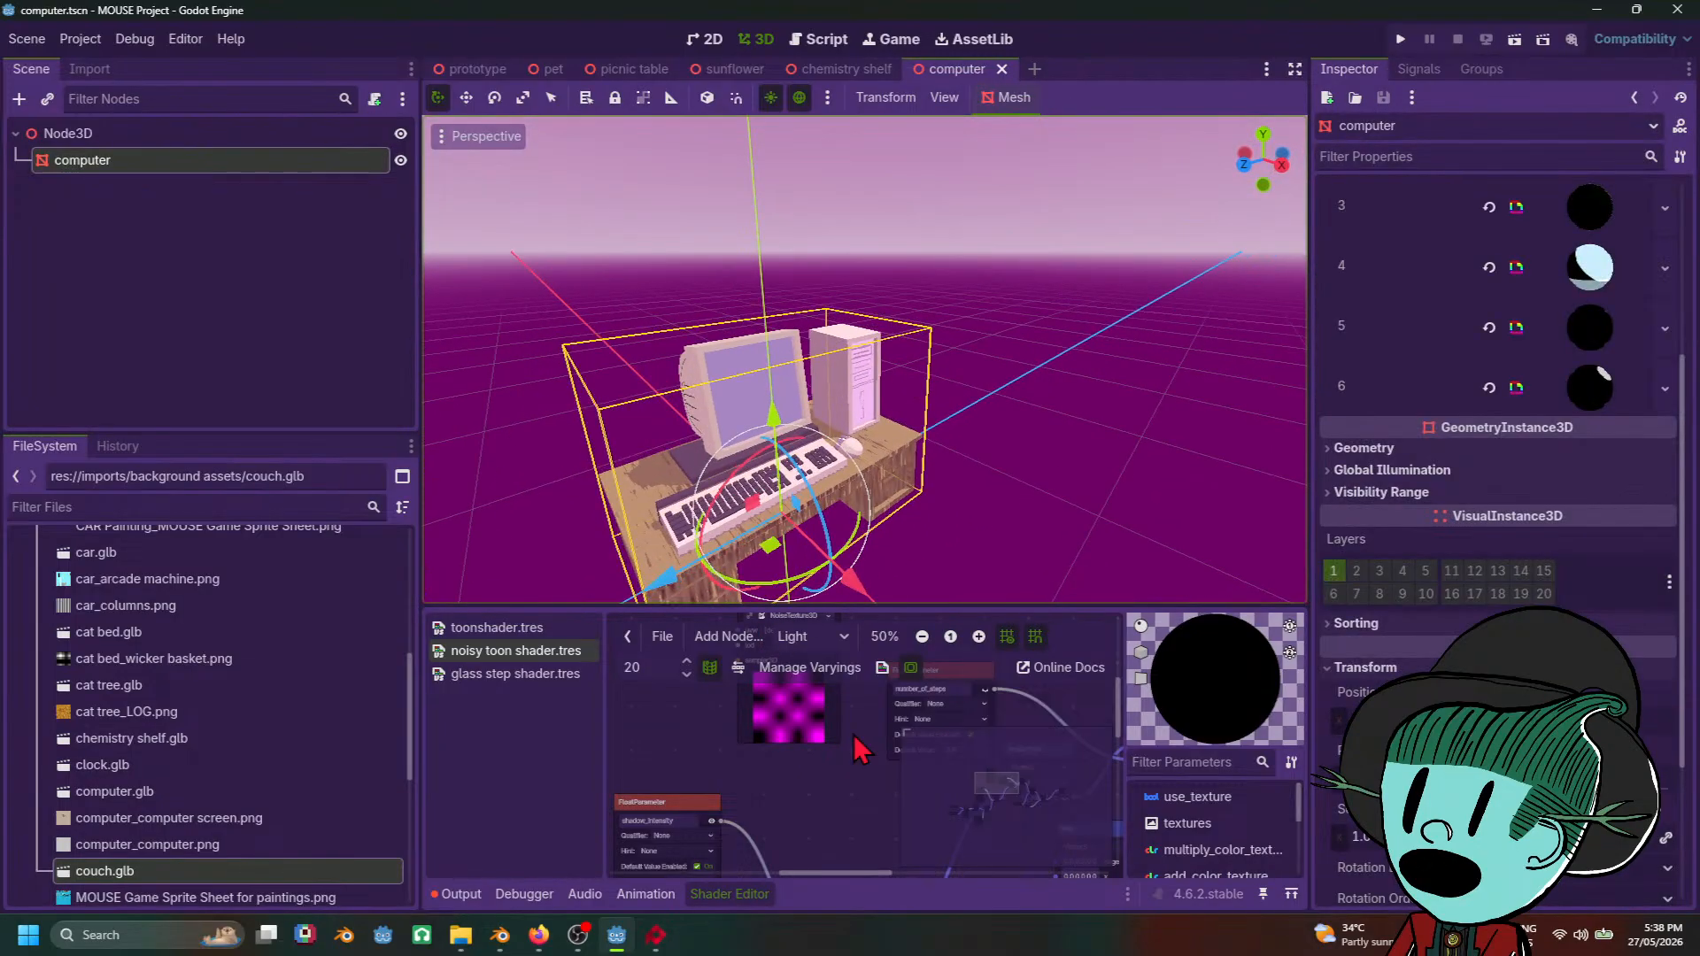
# Step: Switch to Blender, hide the couch, and show and select the crates object instead
pyautogui.click(499, 938)
pyautogui.scroll(-6, 924, 346)
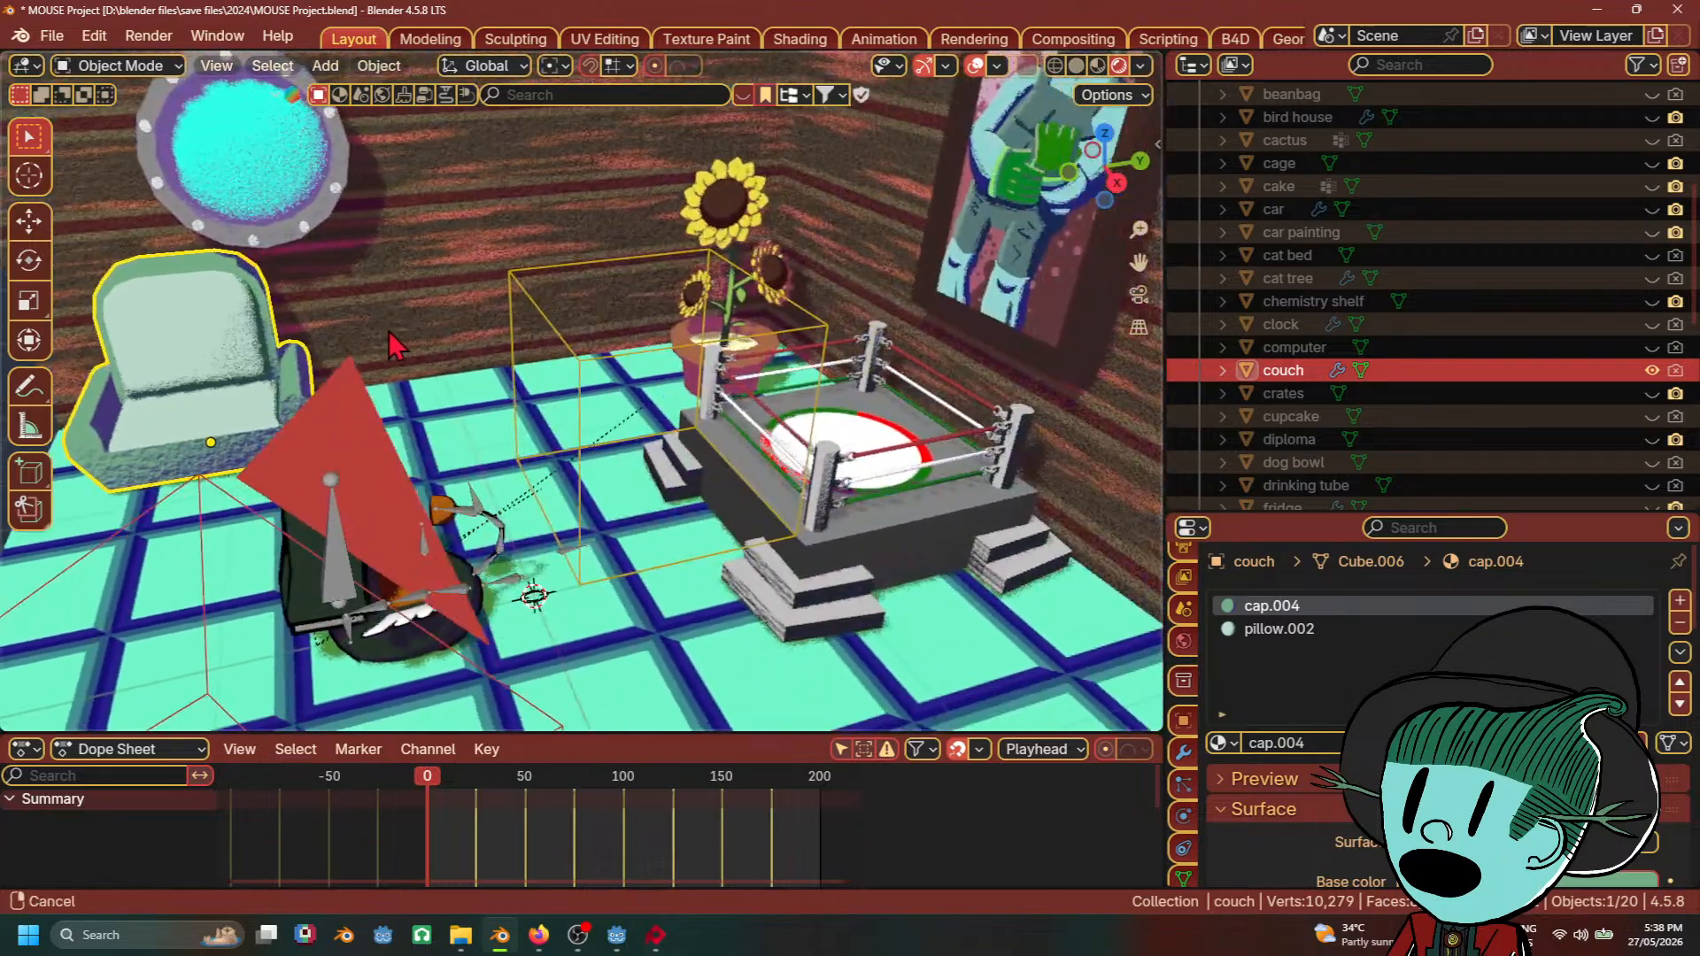
pyautogui.click(1639, 393)
pyautogui.click(1652, 394)
pyautogui.scroll(4, 750, 509)
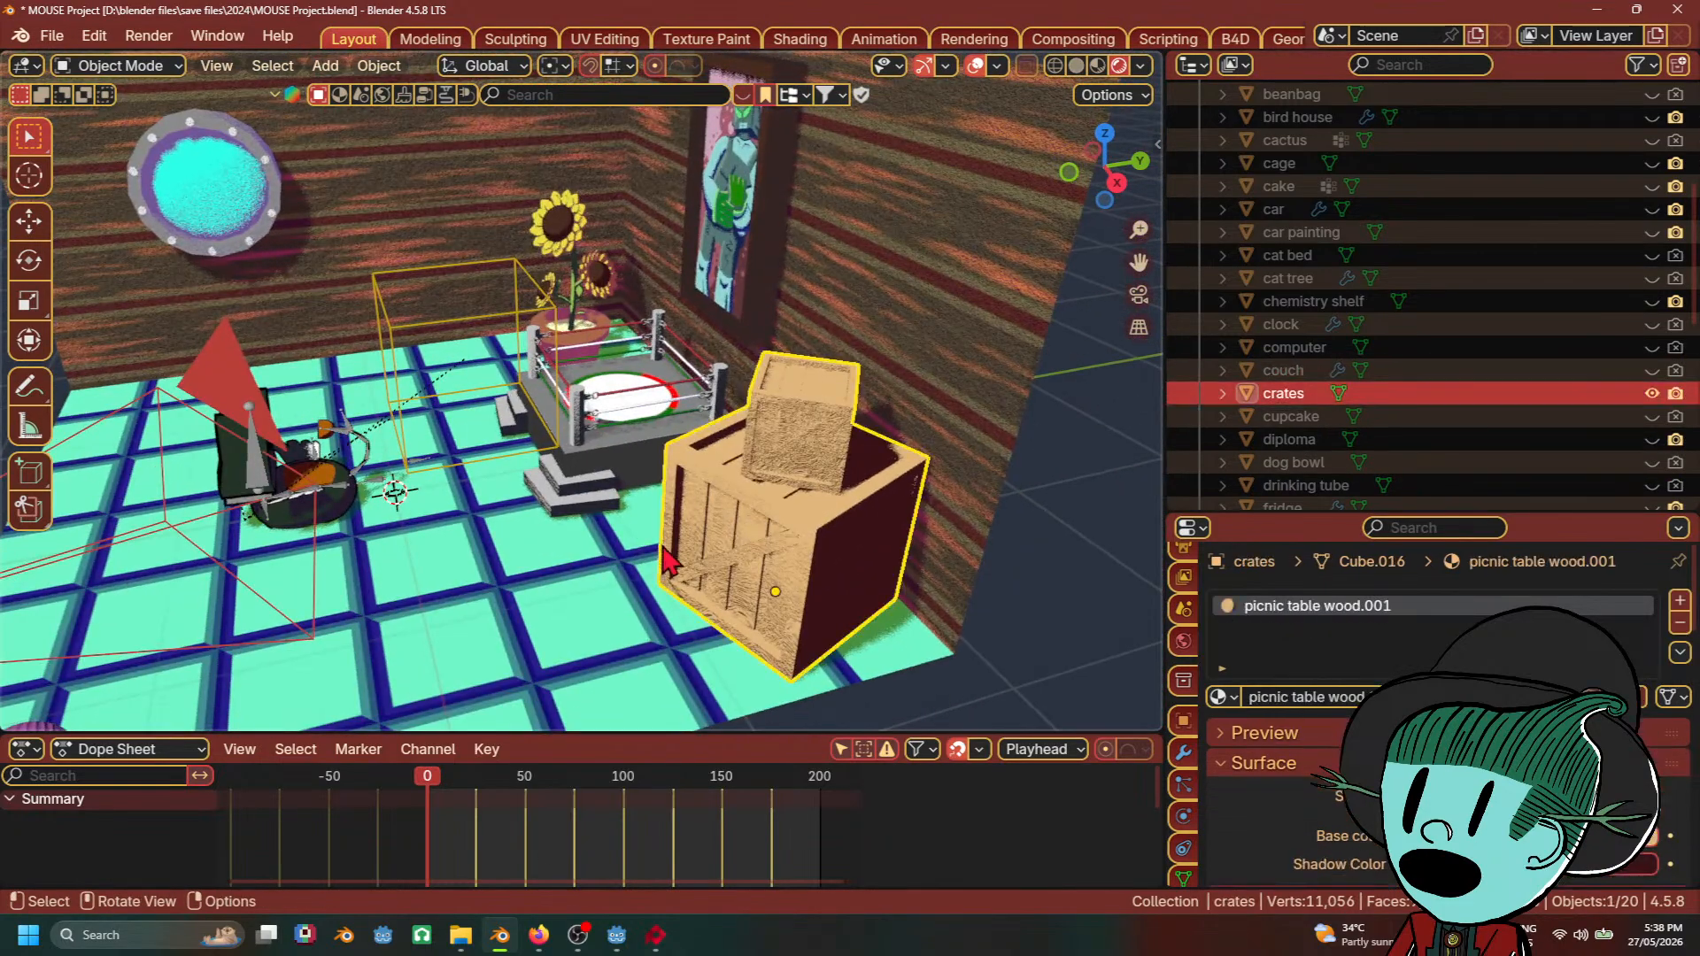
# Step: Export the crates as a glTF 2.0 binary named crate into the background assets folder
pyautogui.click(51, 35)
pyautogui.moveTo(104, 385)
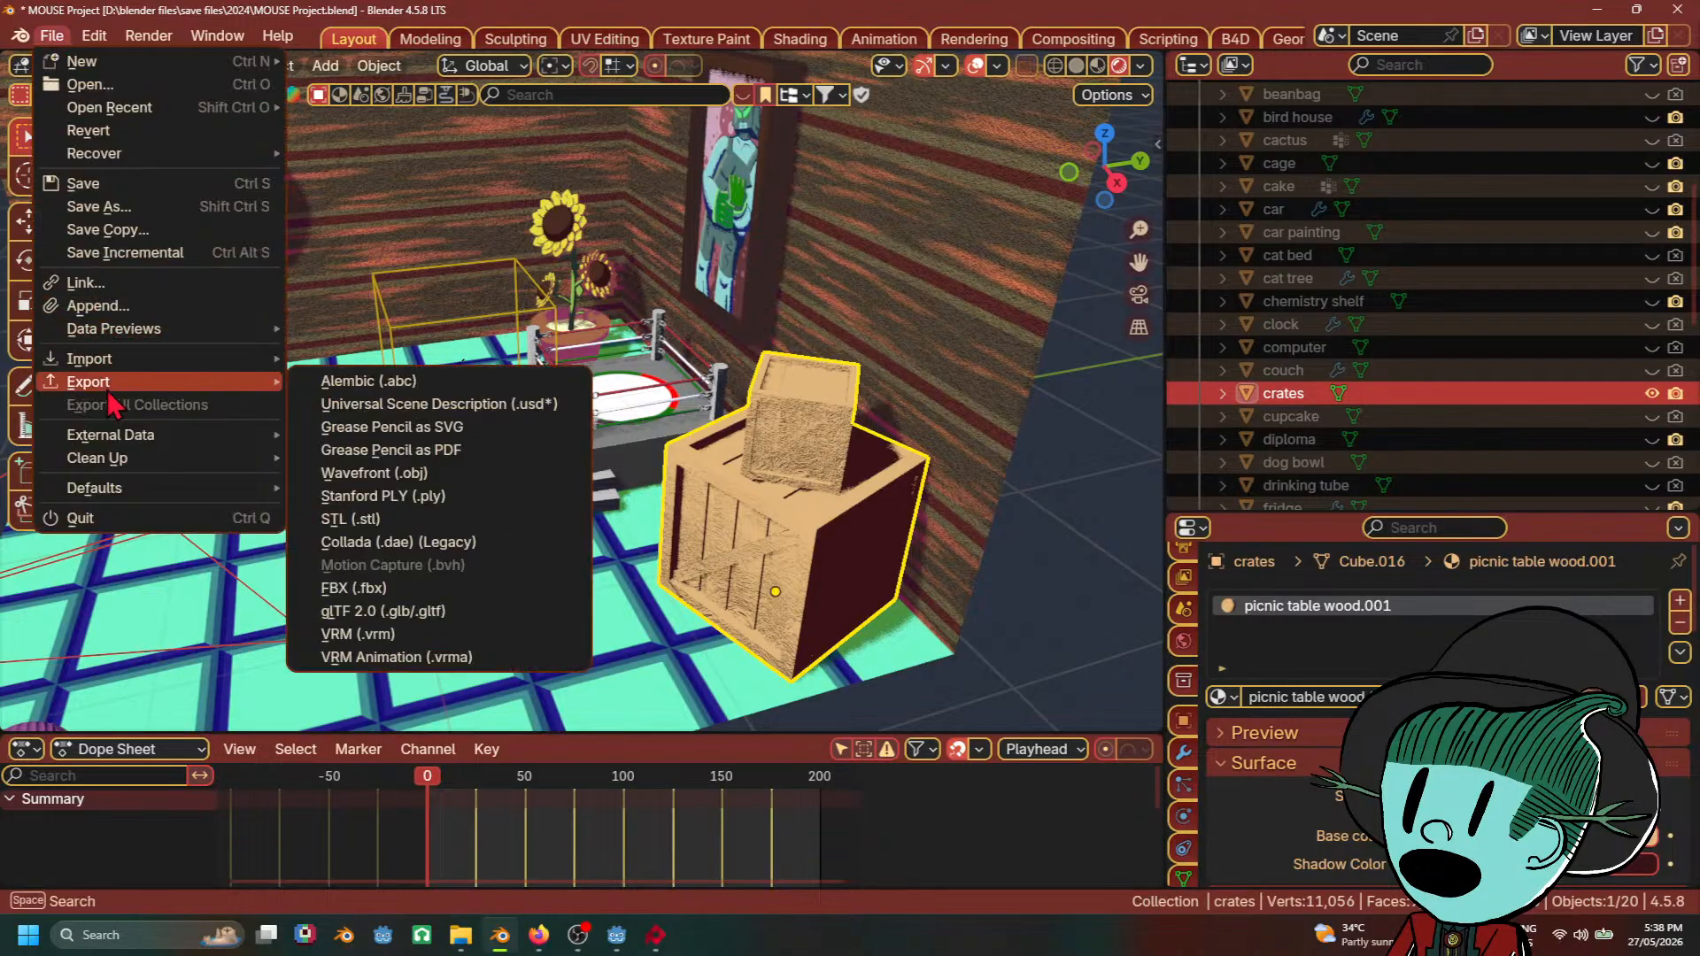
pyautogui.click(381, 611)
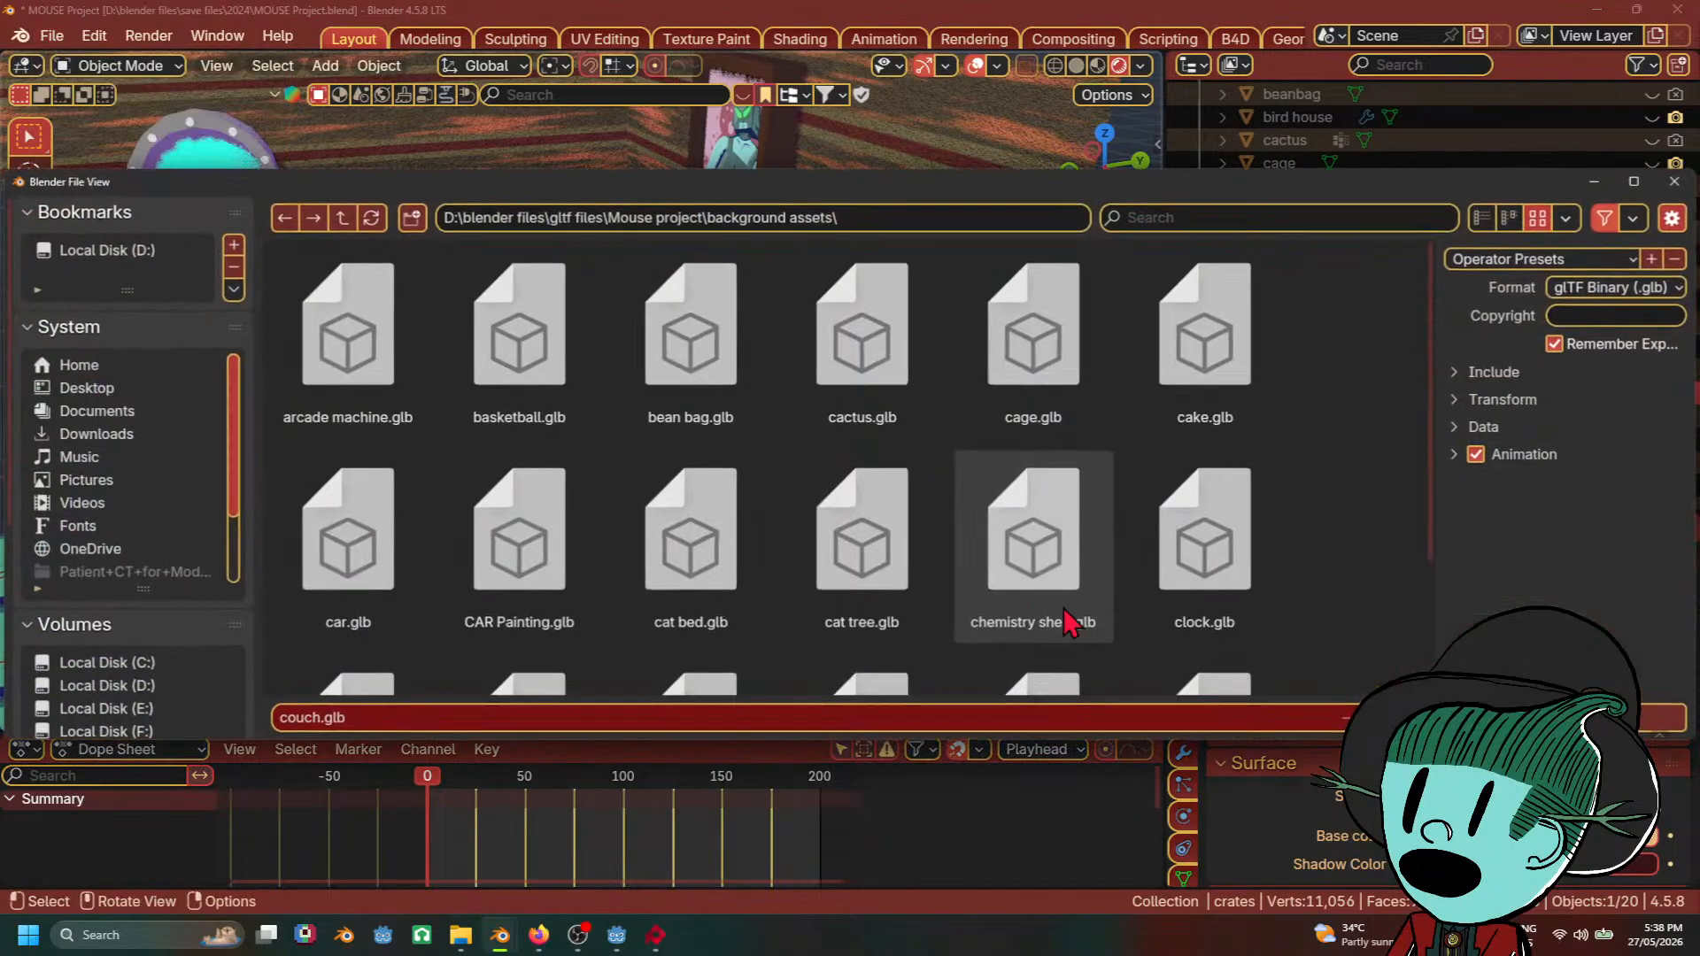
pyautogui.click(474, 718)
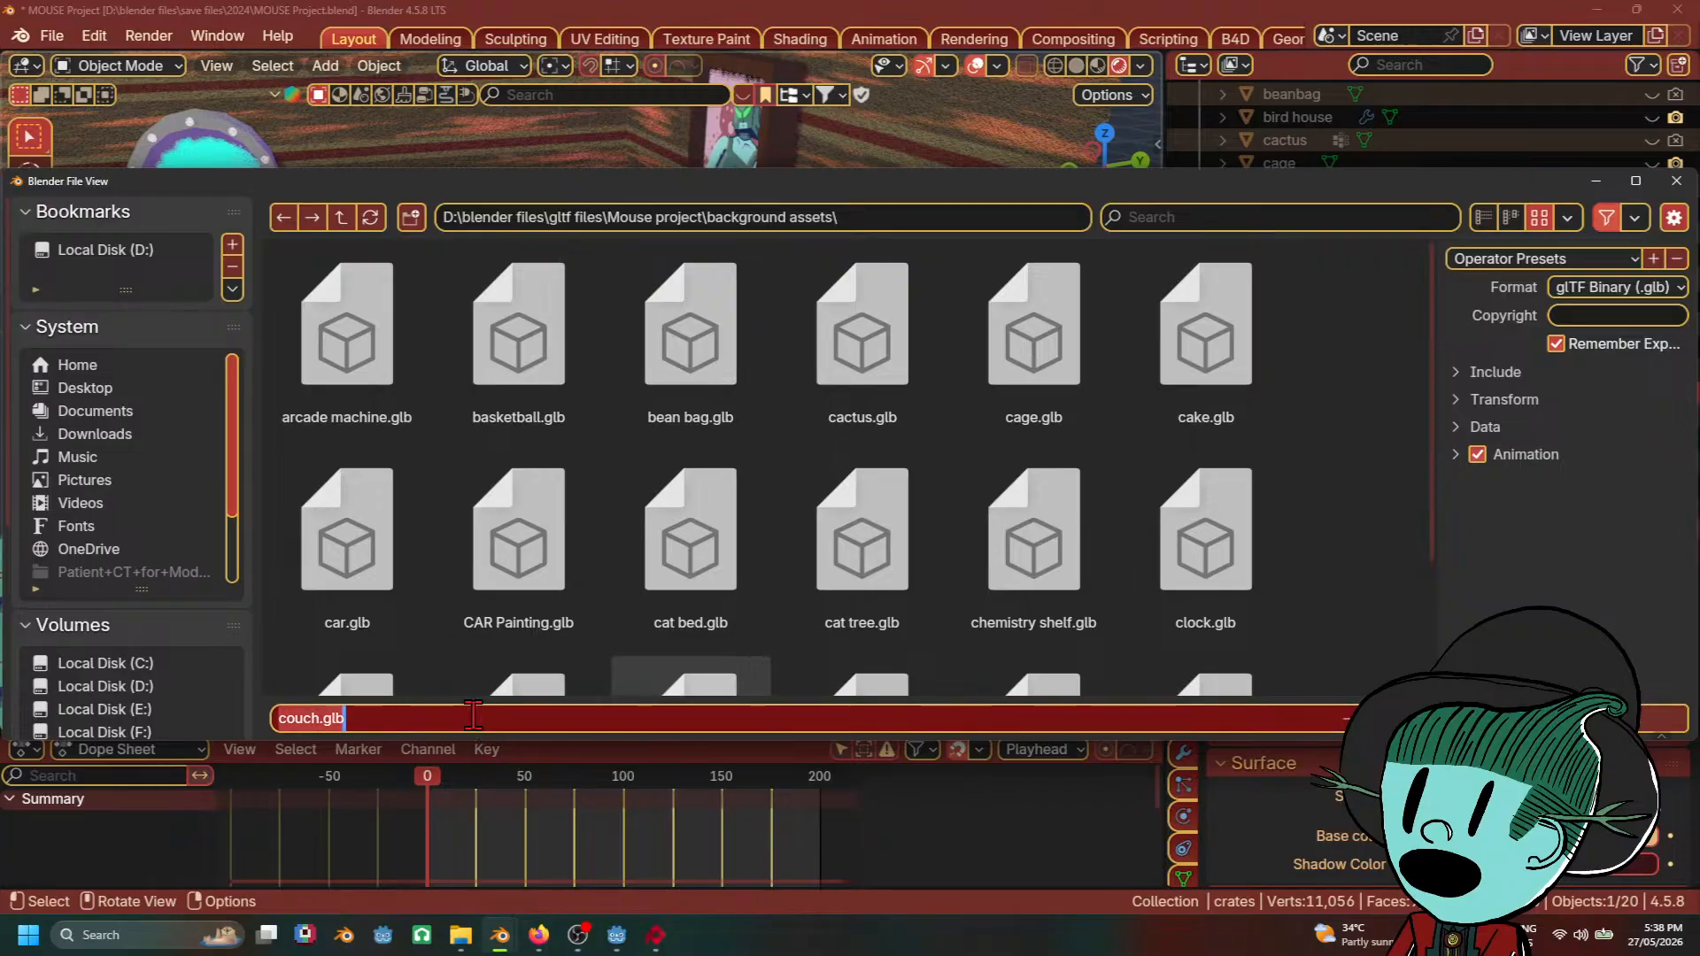
pyautogui.write('crate')
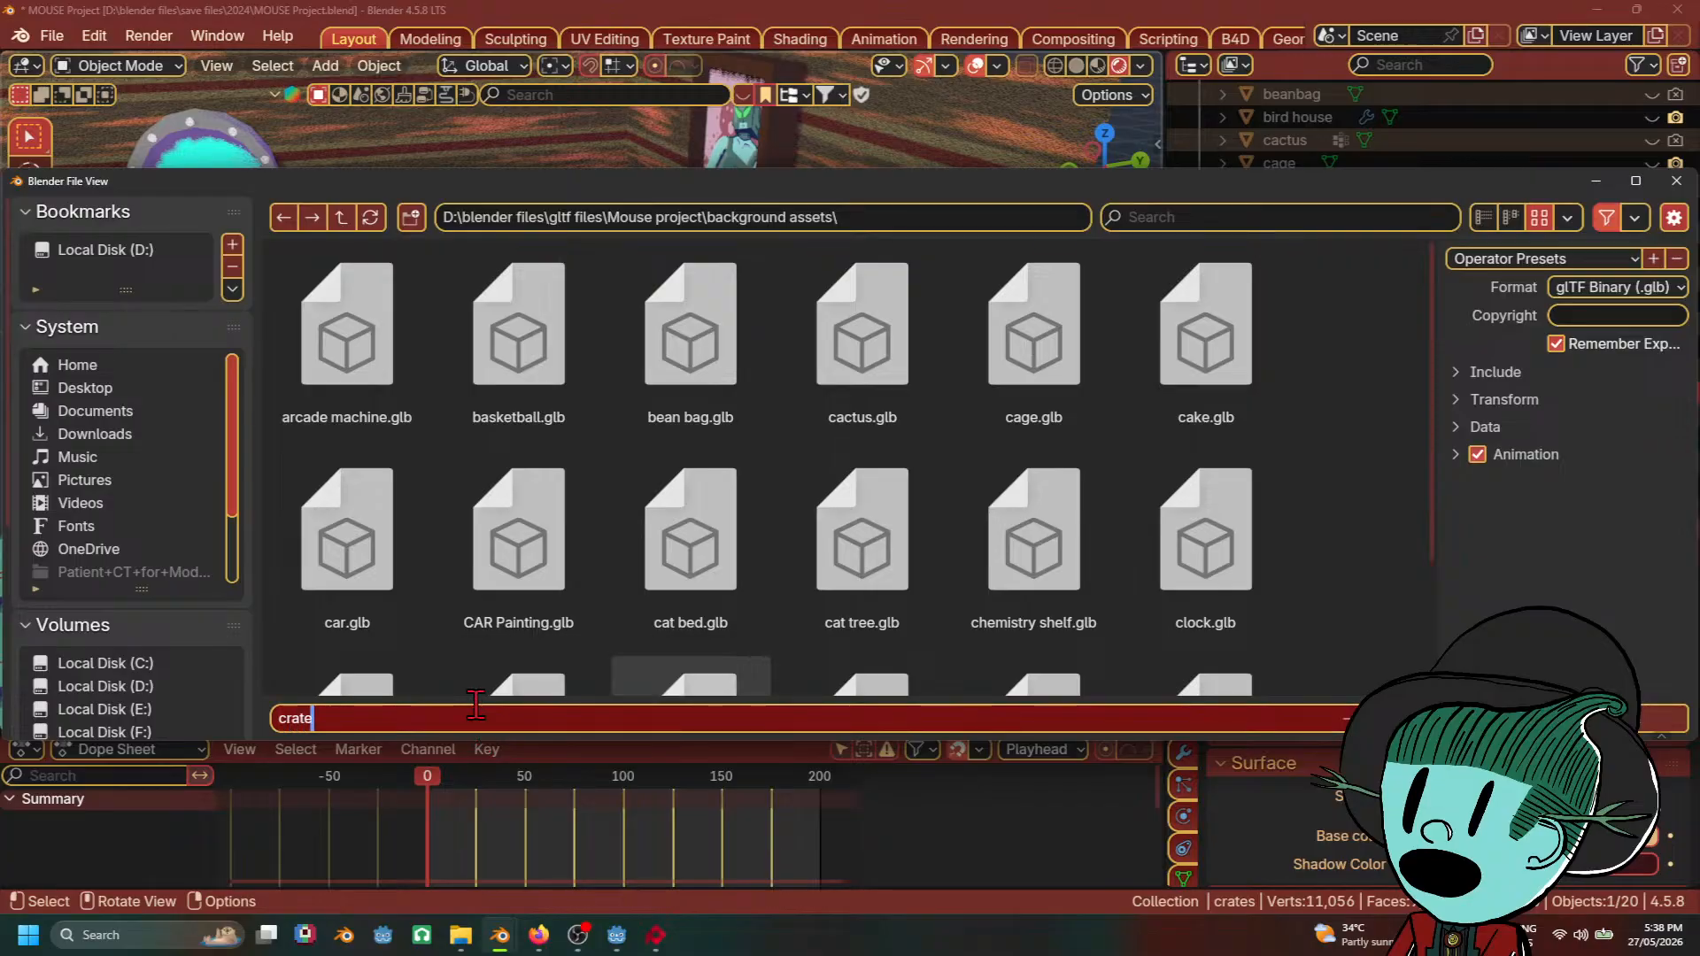
pyautogui.press('Return')
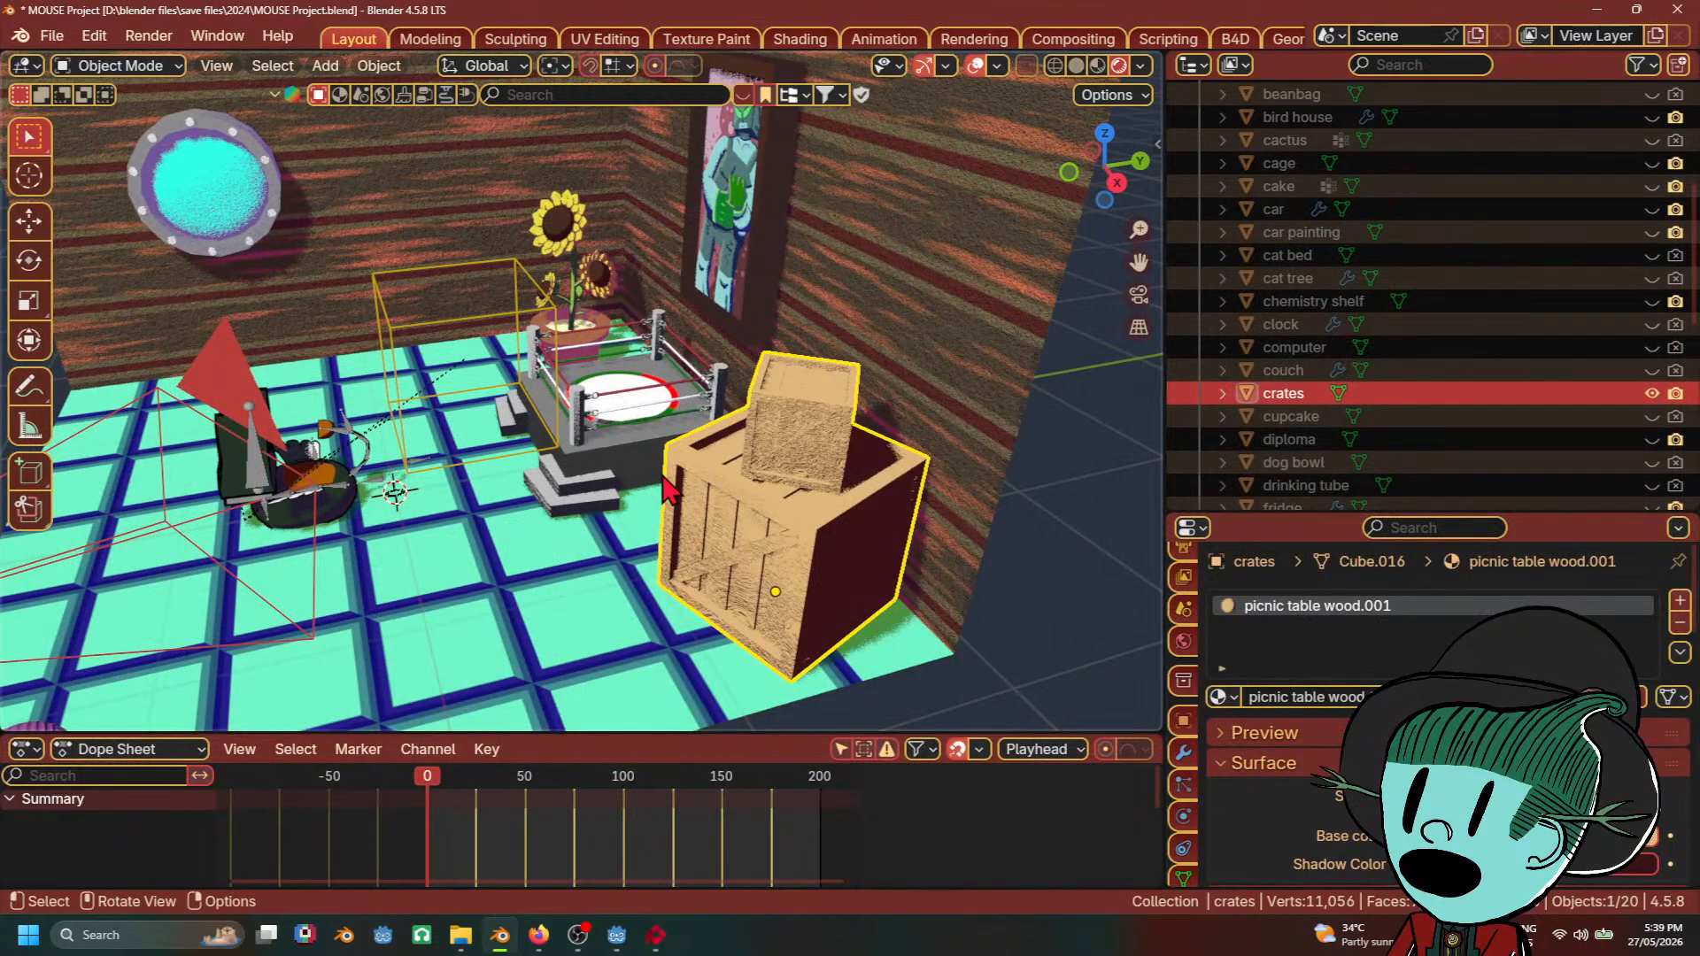
pyautogui.moveTo(701, 492); pyautogui.dragTo(666, 575, button='middle')
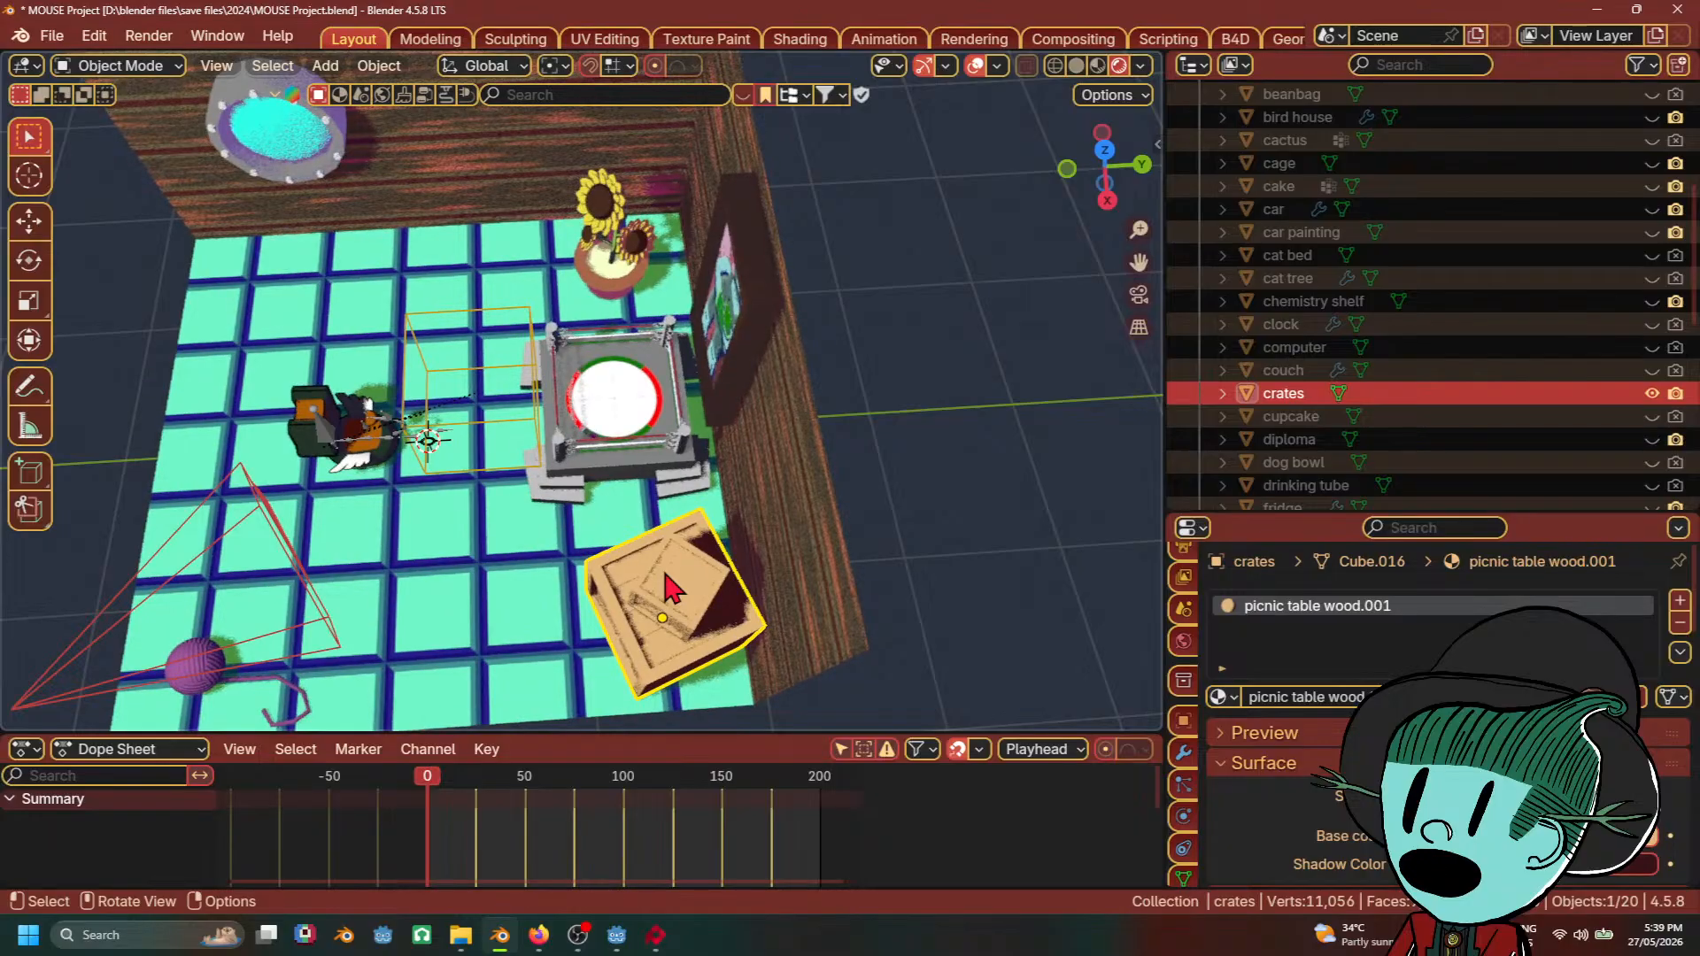
# Step: Locate crate.glb in the background assets folder in File Explorer and open a new empty scene in Godot
pyautogui.moveTo(528, 939)
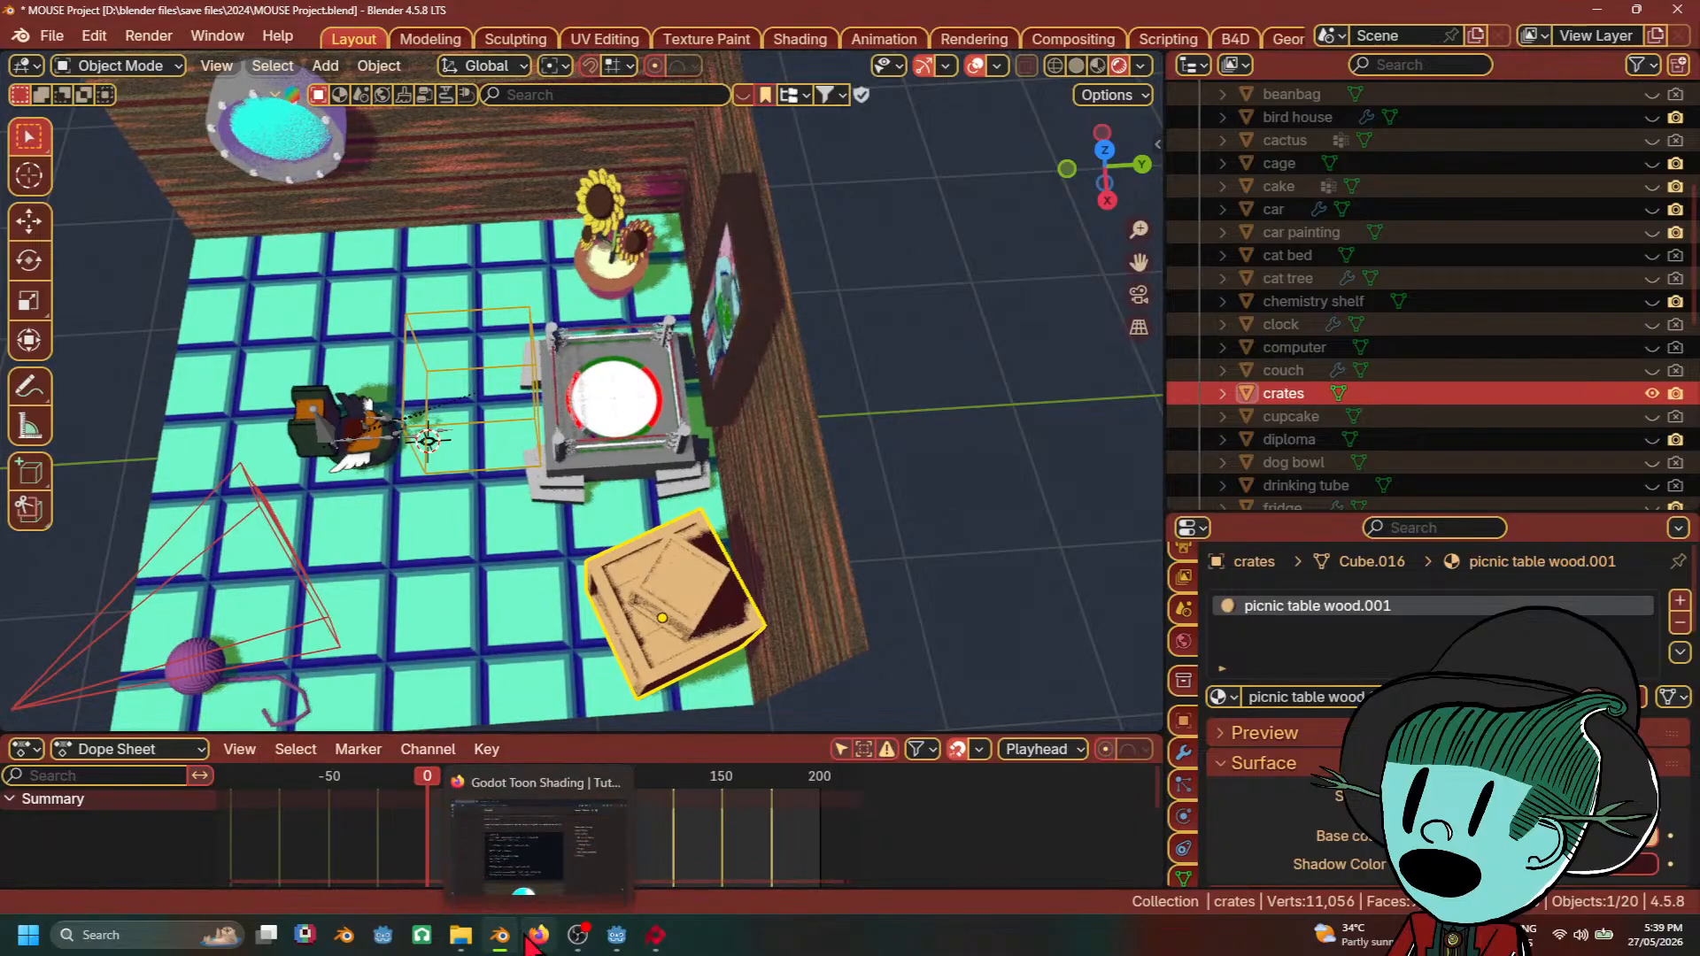
pyautogui.click(463, 936)
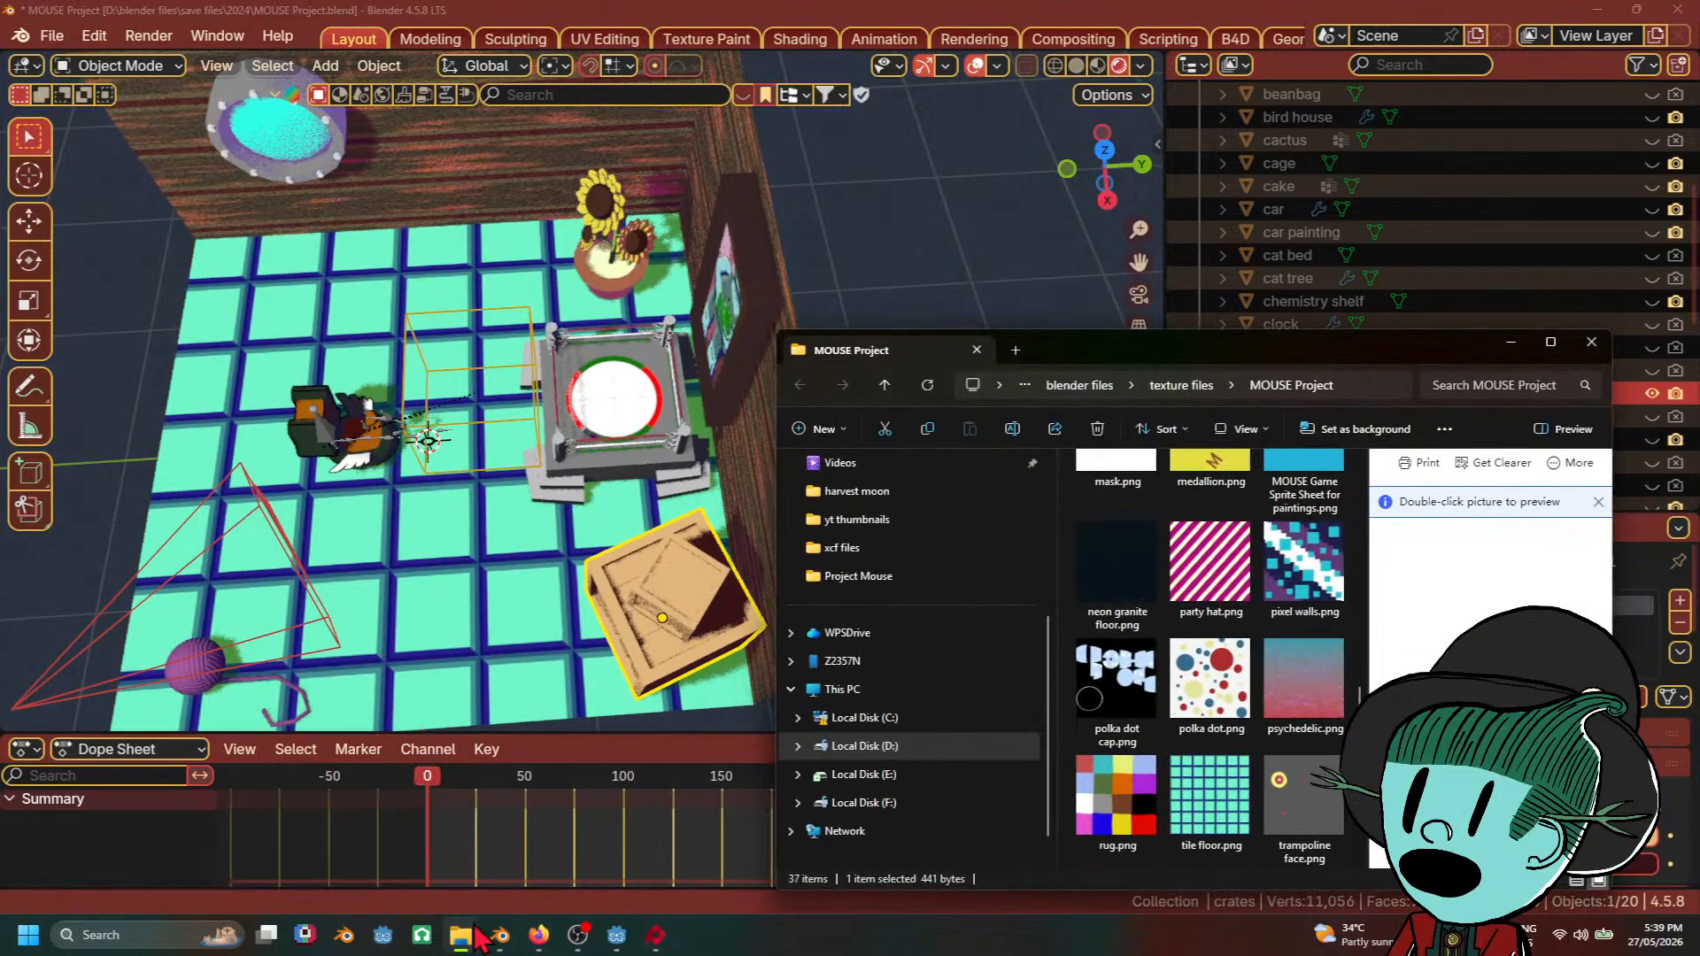
pyautogui.click(615, 941)
pyautogui.moveTo(467, 947)
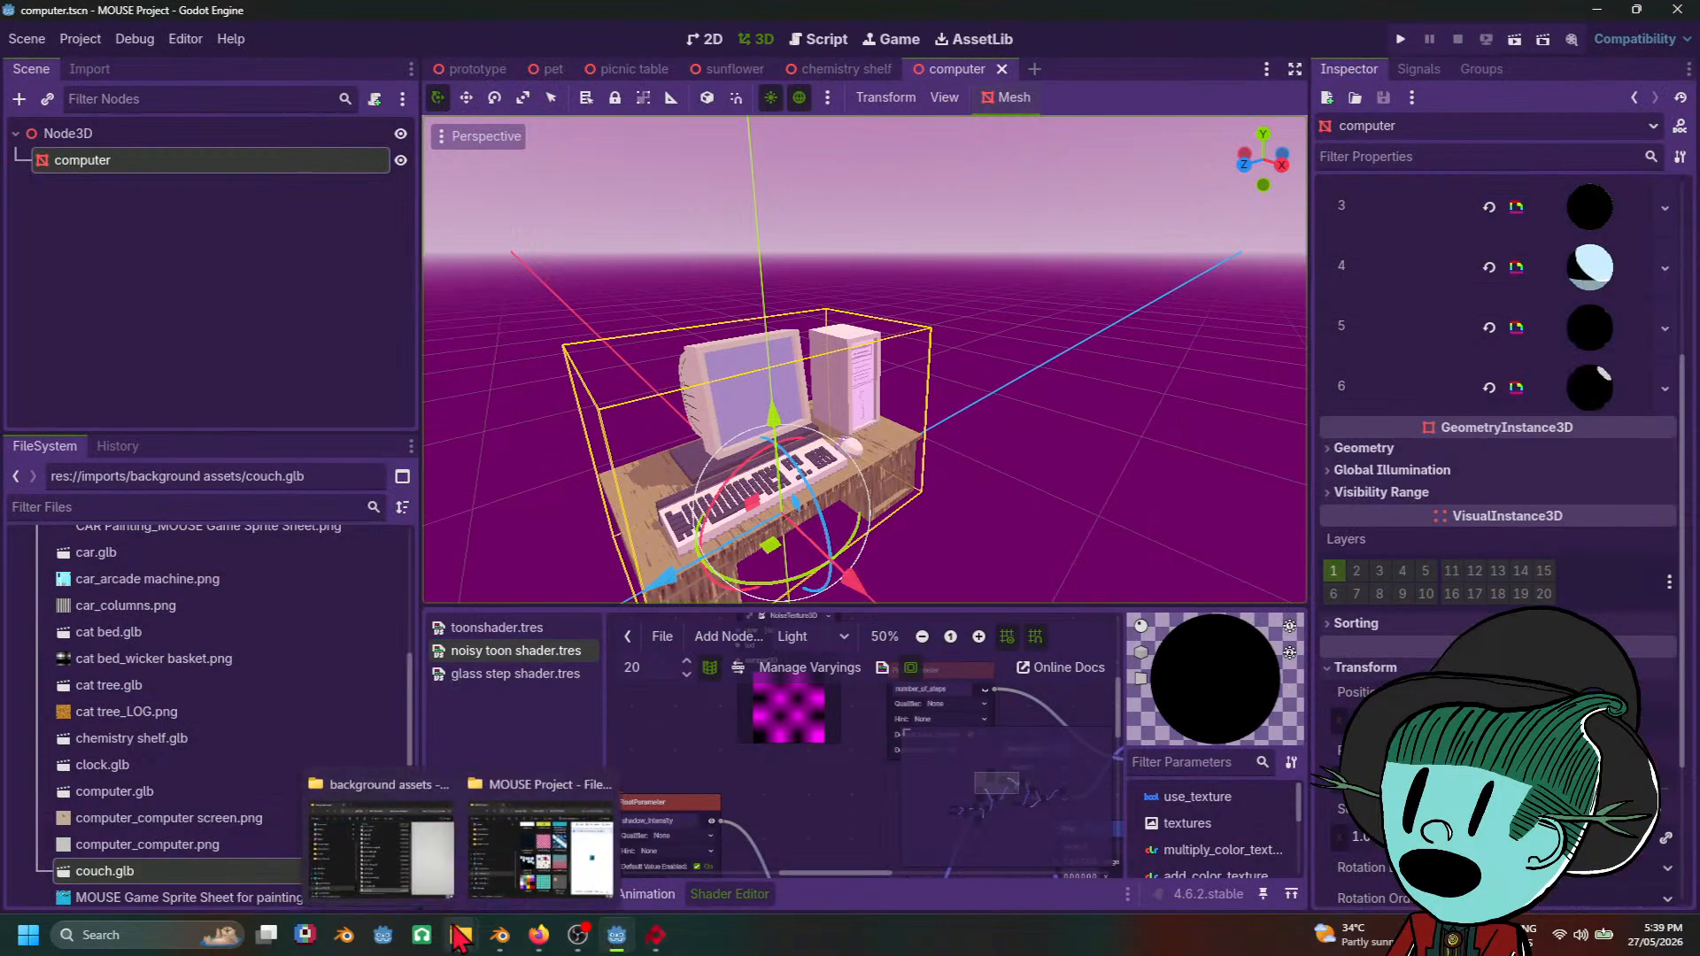
pyautogui.click(390, 841)
pyautogui.click(1098, 824)
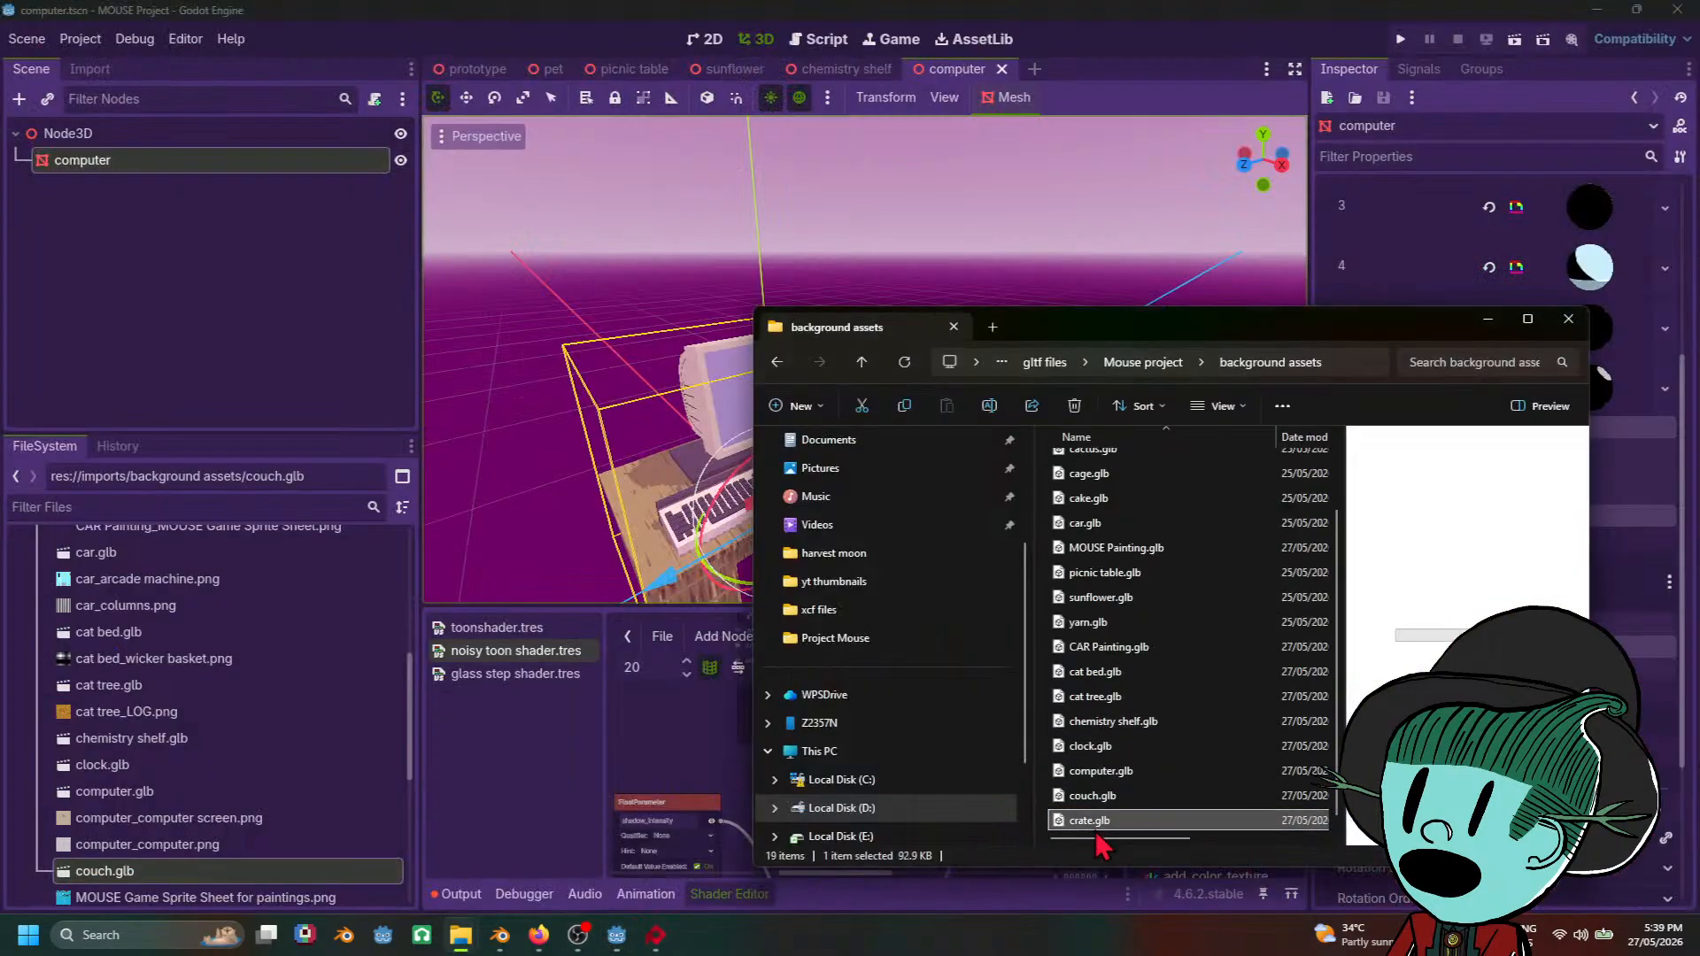
pyautogui.moveTo(1132, 832); pyautogui.dragTo(156, 168)
pyautogui.moveTo(1284, 828); pyautogui.dragTo(1040, 85)
pyautogui.click(1034, 70)
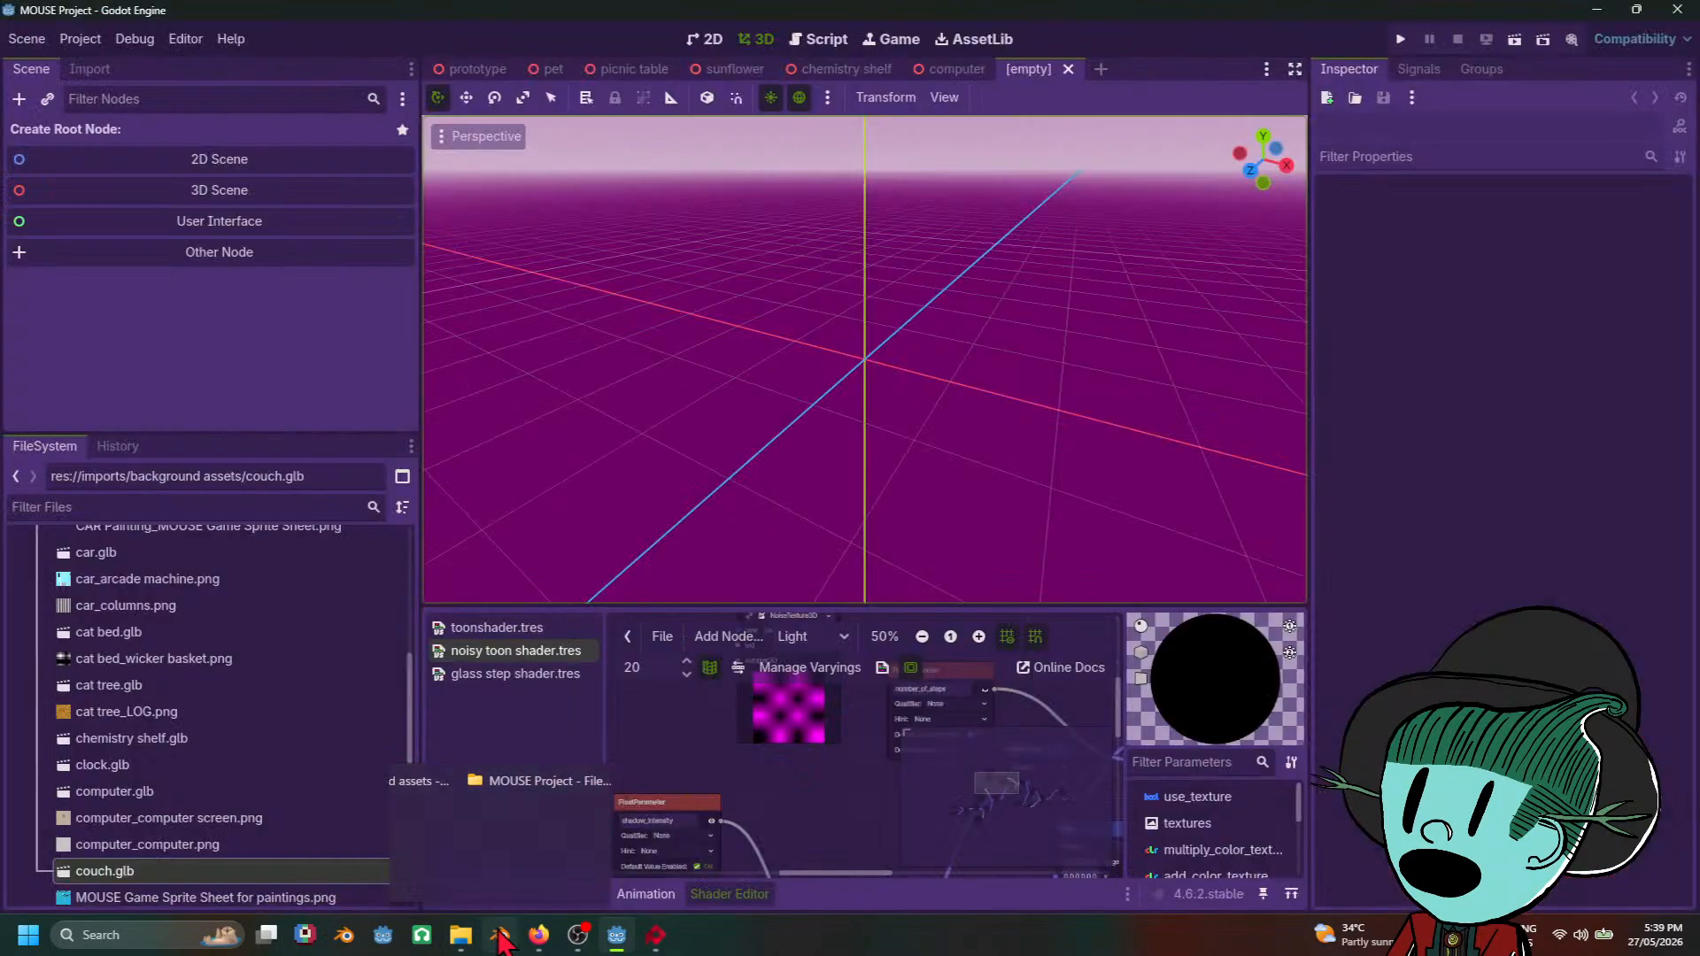
# Step: Import crate.glb from File Explorer's background assets folder into the Godot project's imports/background assets folder
pyautogui.moveTo(542, 946)
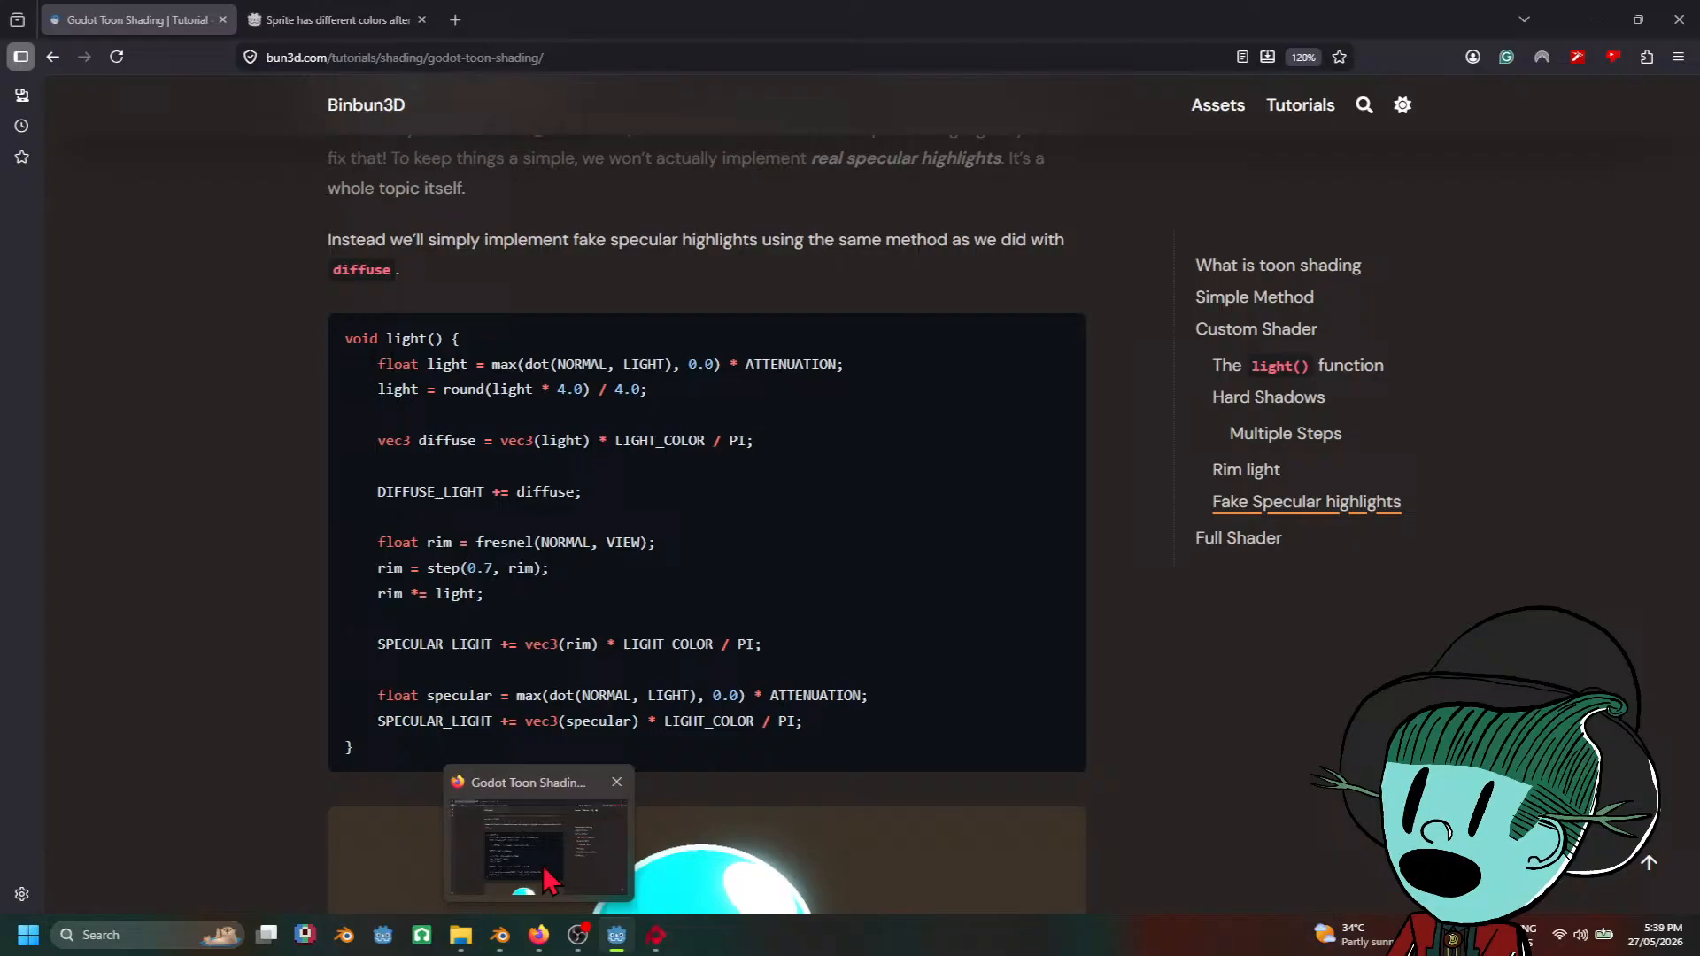
pyautogui.moveTo(486, 948)
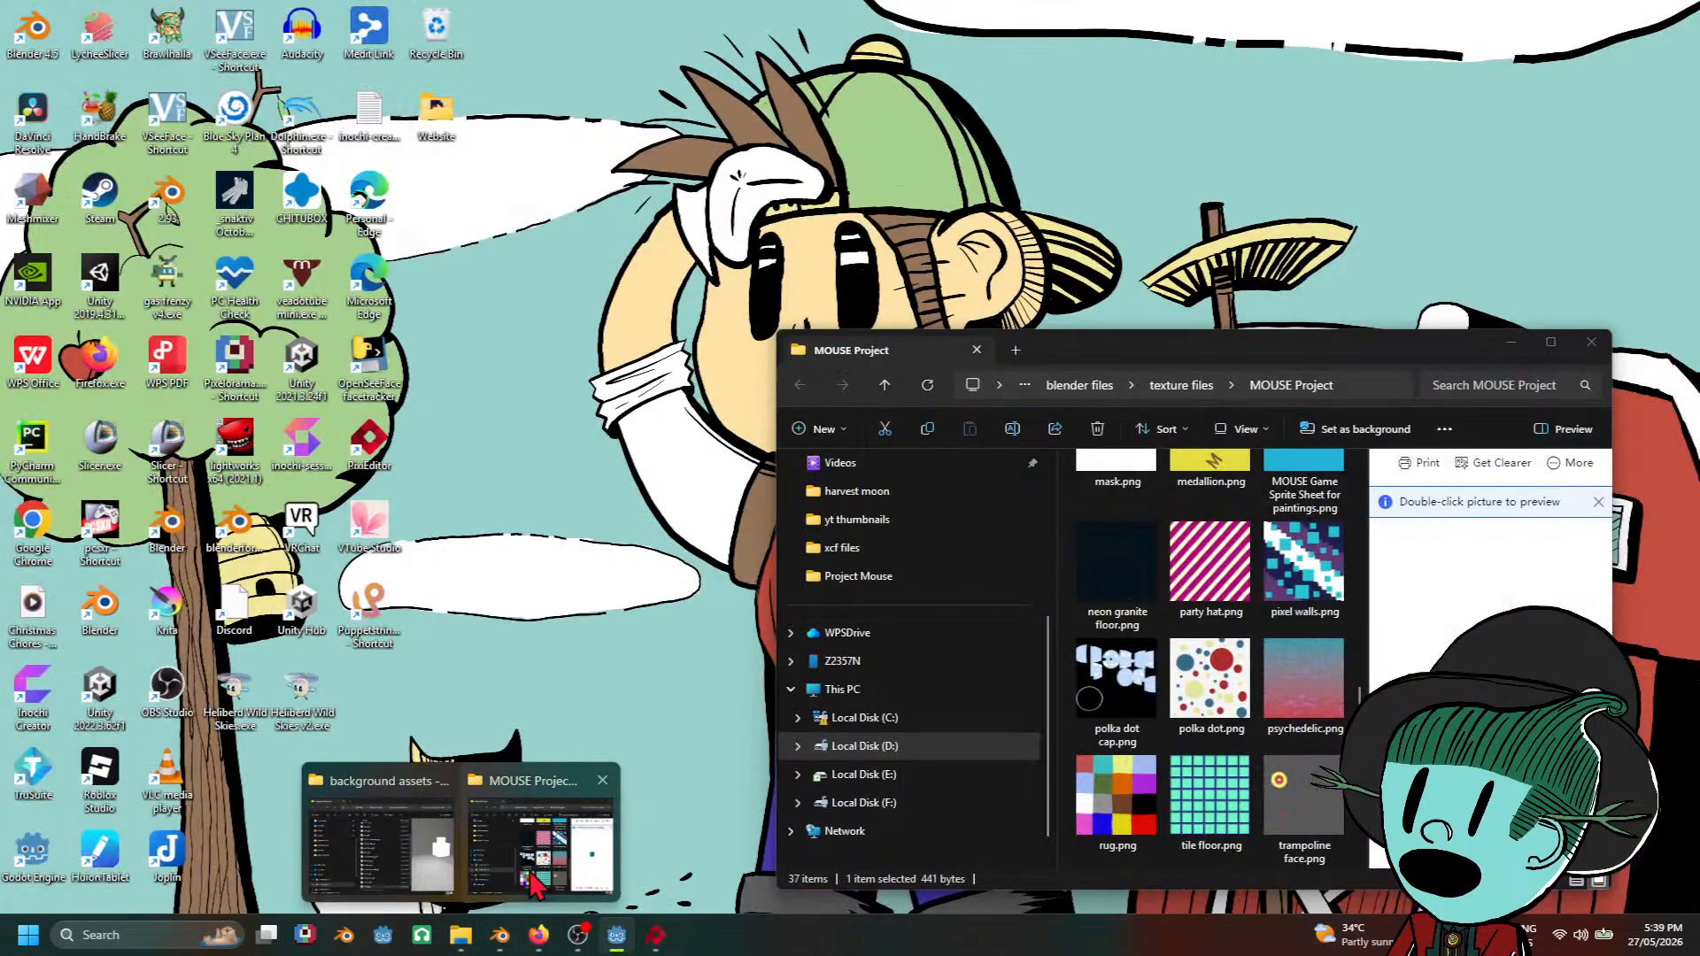
pyautogui.moveTo(657, 937)
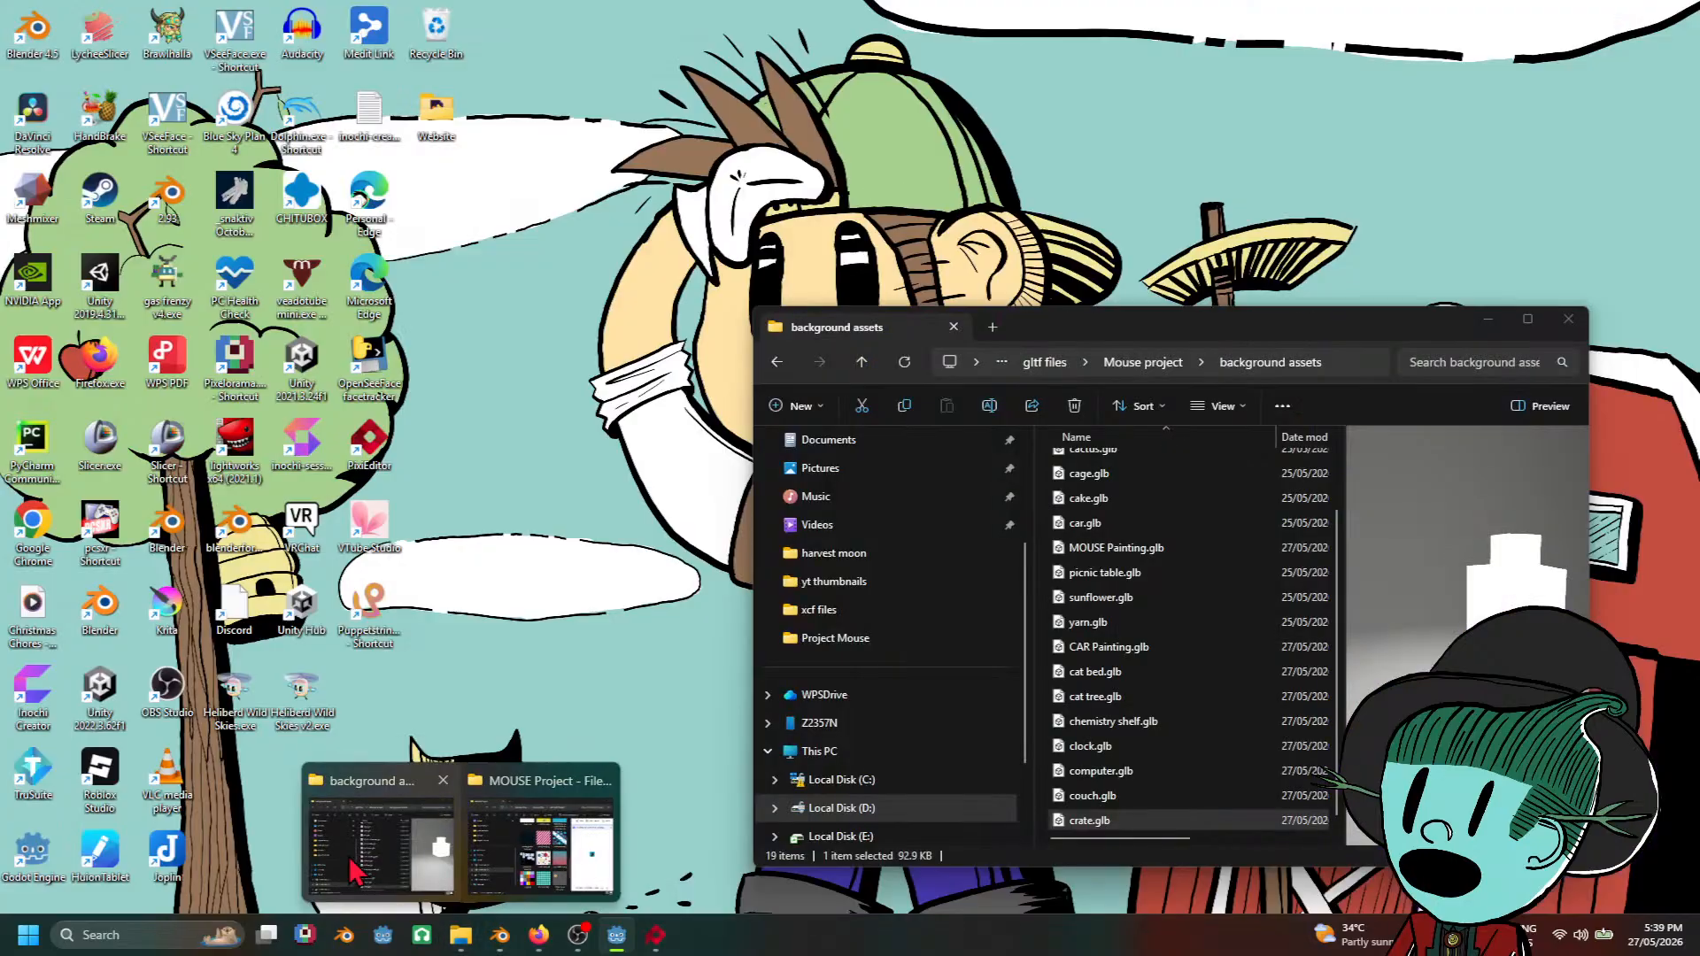
pyautogui.click(381, 832)
pyautogui.moveTo(1191, 832); pyautogui.dragTo(239, 865)
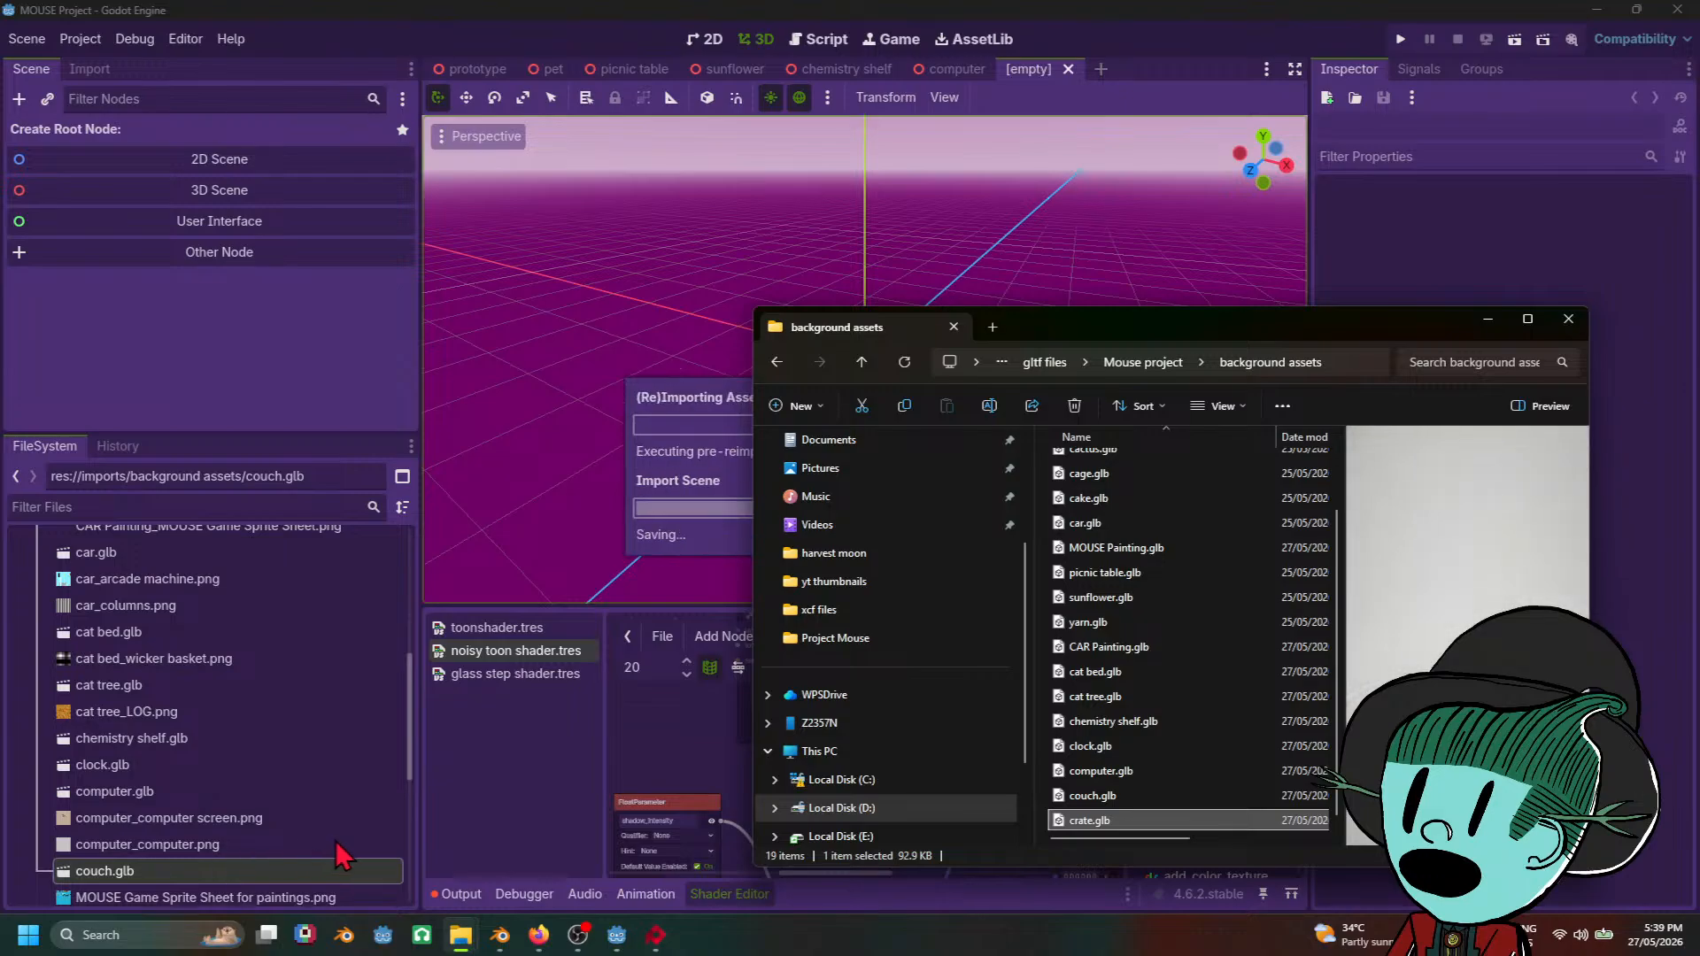
pyautogui.scroll(-2, 343, 856)
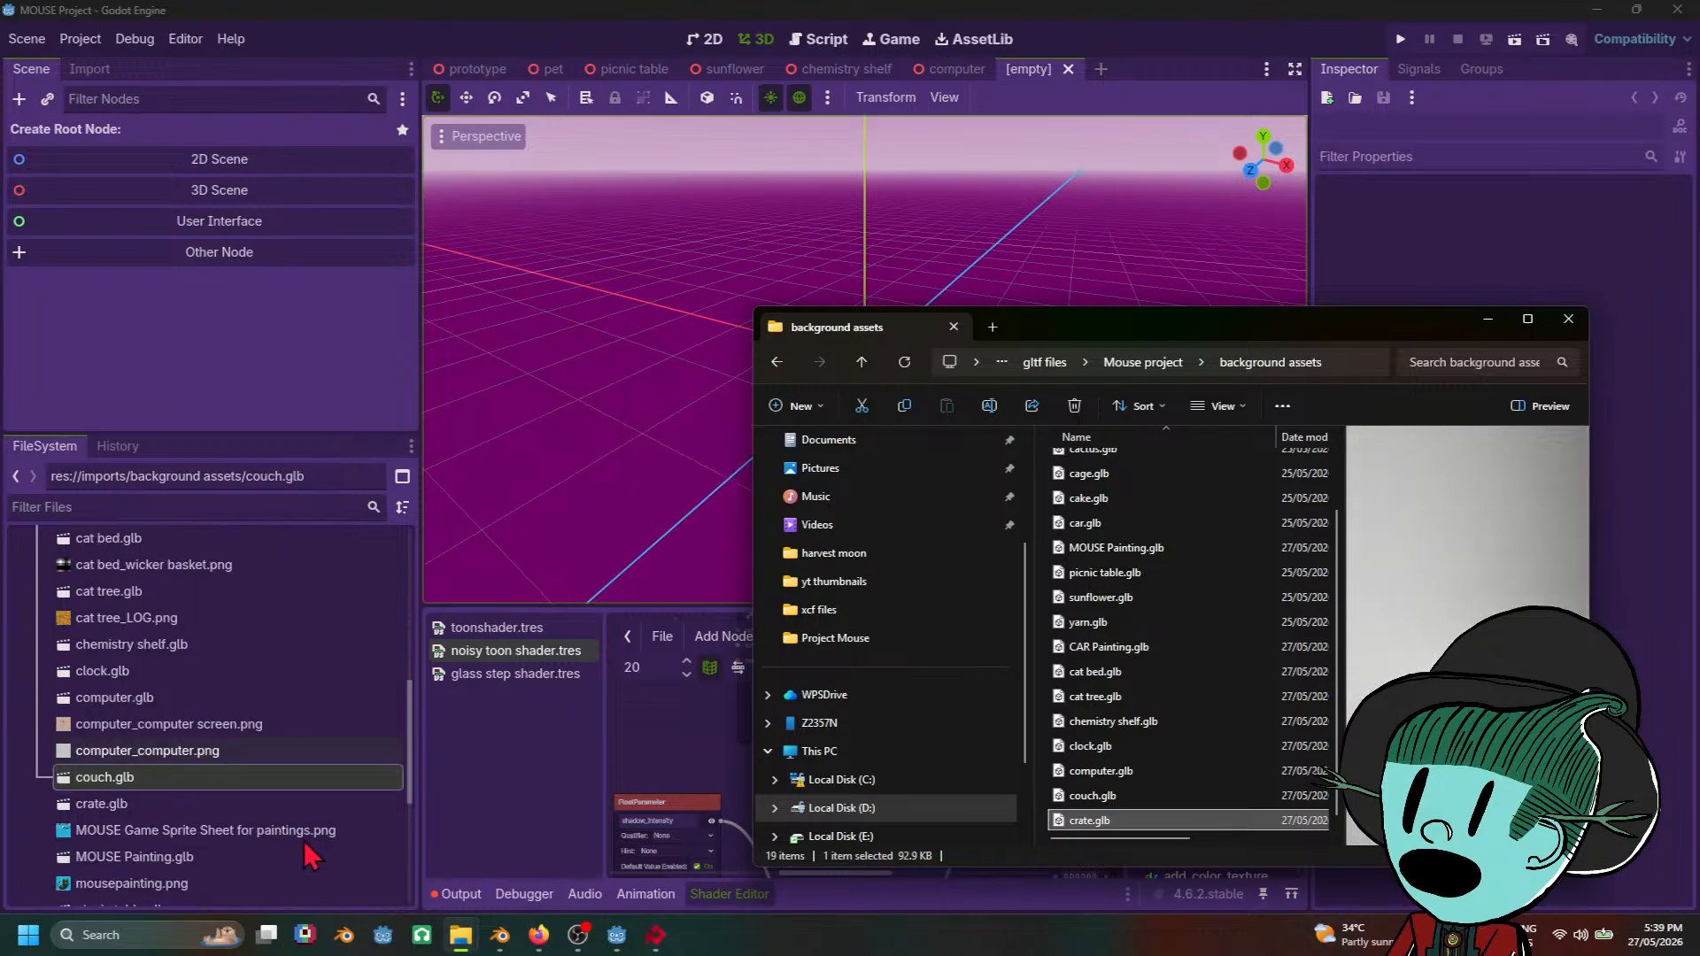
# Step: Create a 3D Scene root node and add crate.glb as its child
pyautogui.click(95, 805)
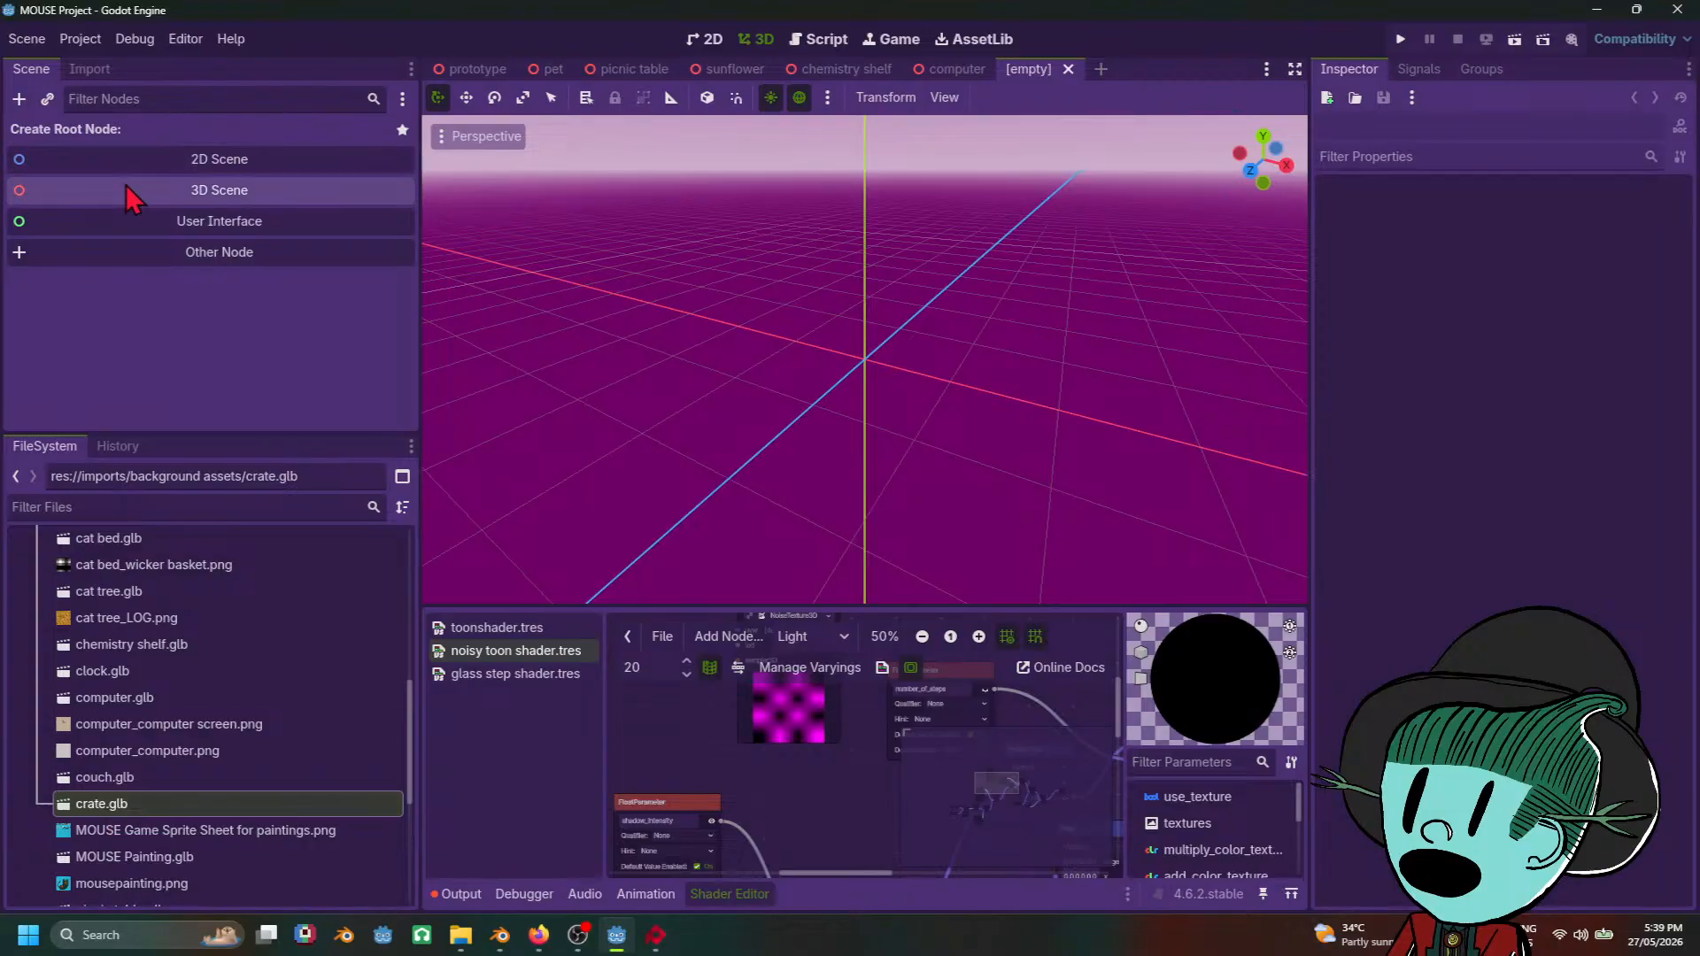
pyautogui.click(301, 197)
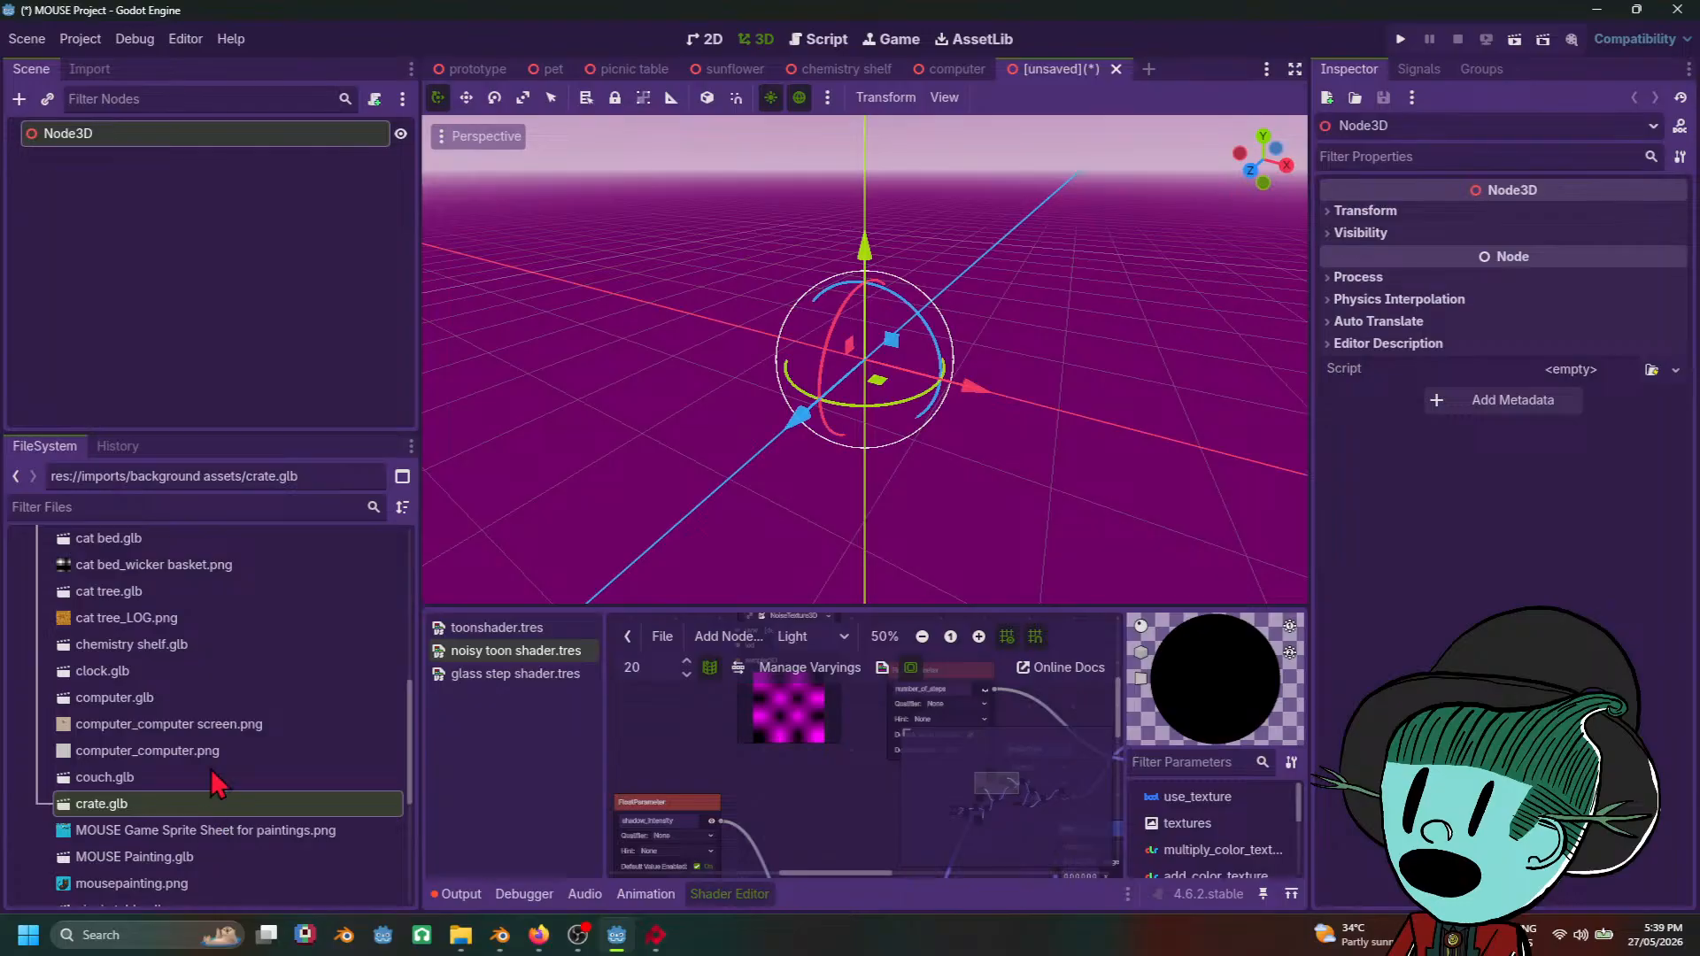
pyautogui.moveTo(212, 777); pyautogui.dragTo(151, 138)
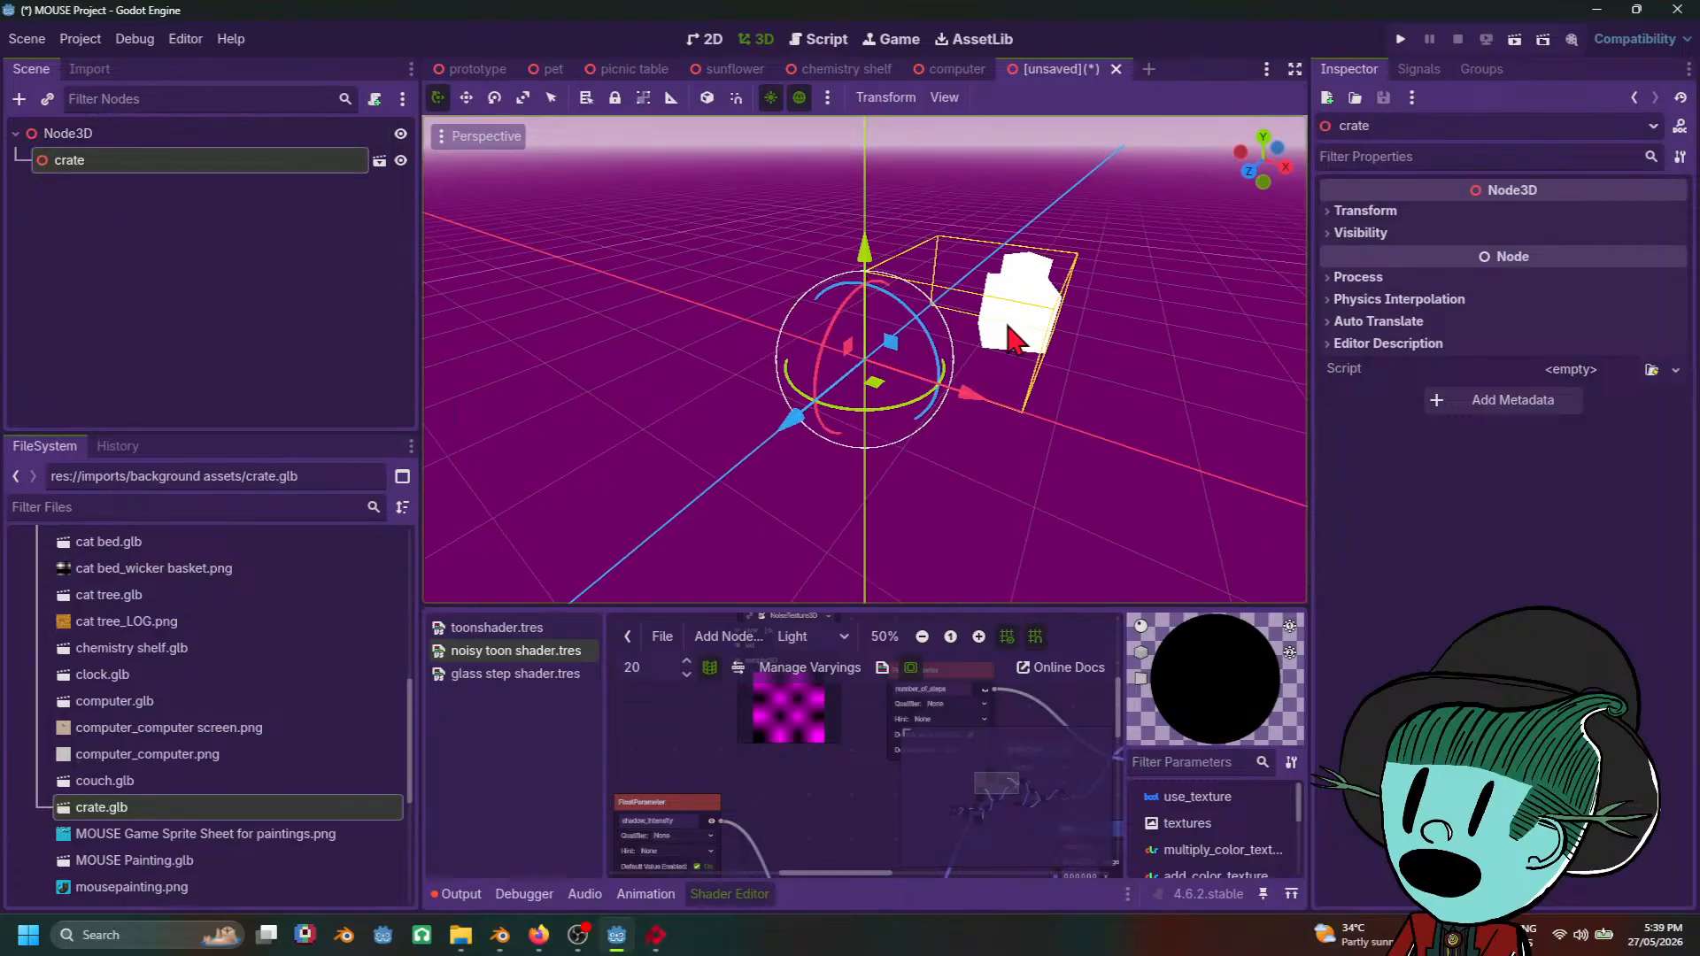
# Step: Make the crate instance local and move its crates mesh directly under the Node3D root
pyautogui.scroll(3, 1018, 337)
pyautogui.moveTo(1142, 370); pyautogui.dragTo(837, 456, button='middle')
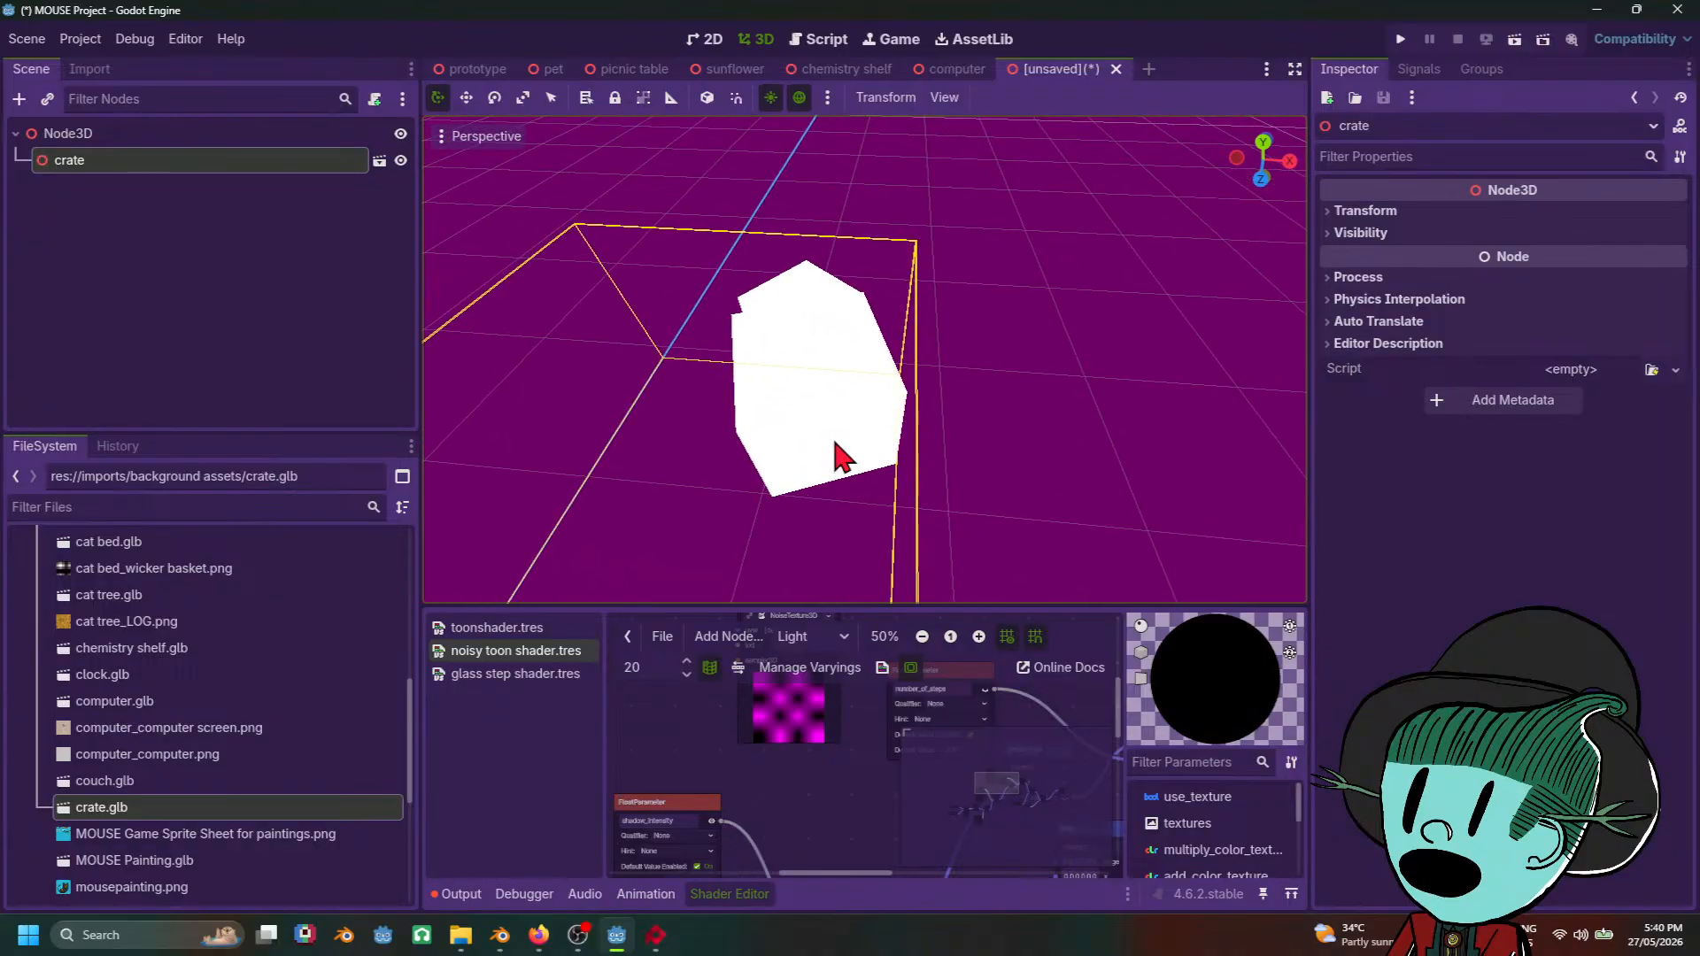
pyautogui.rightClick(147, 168)
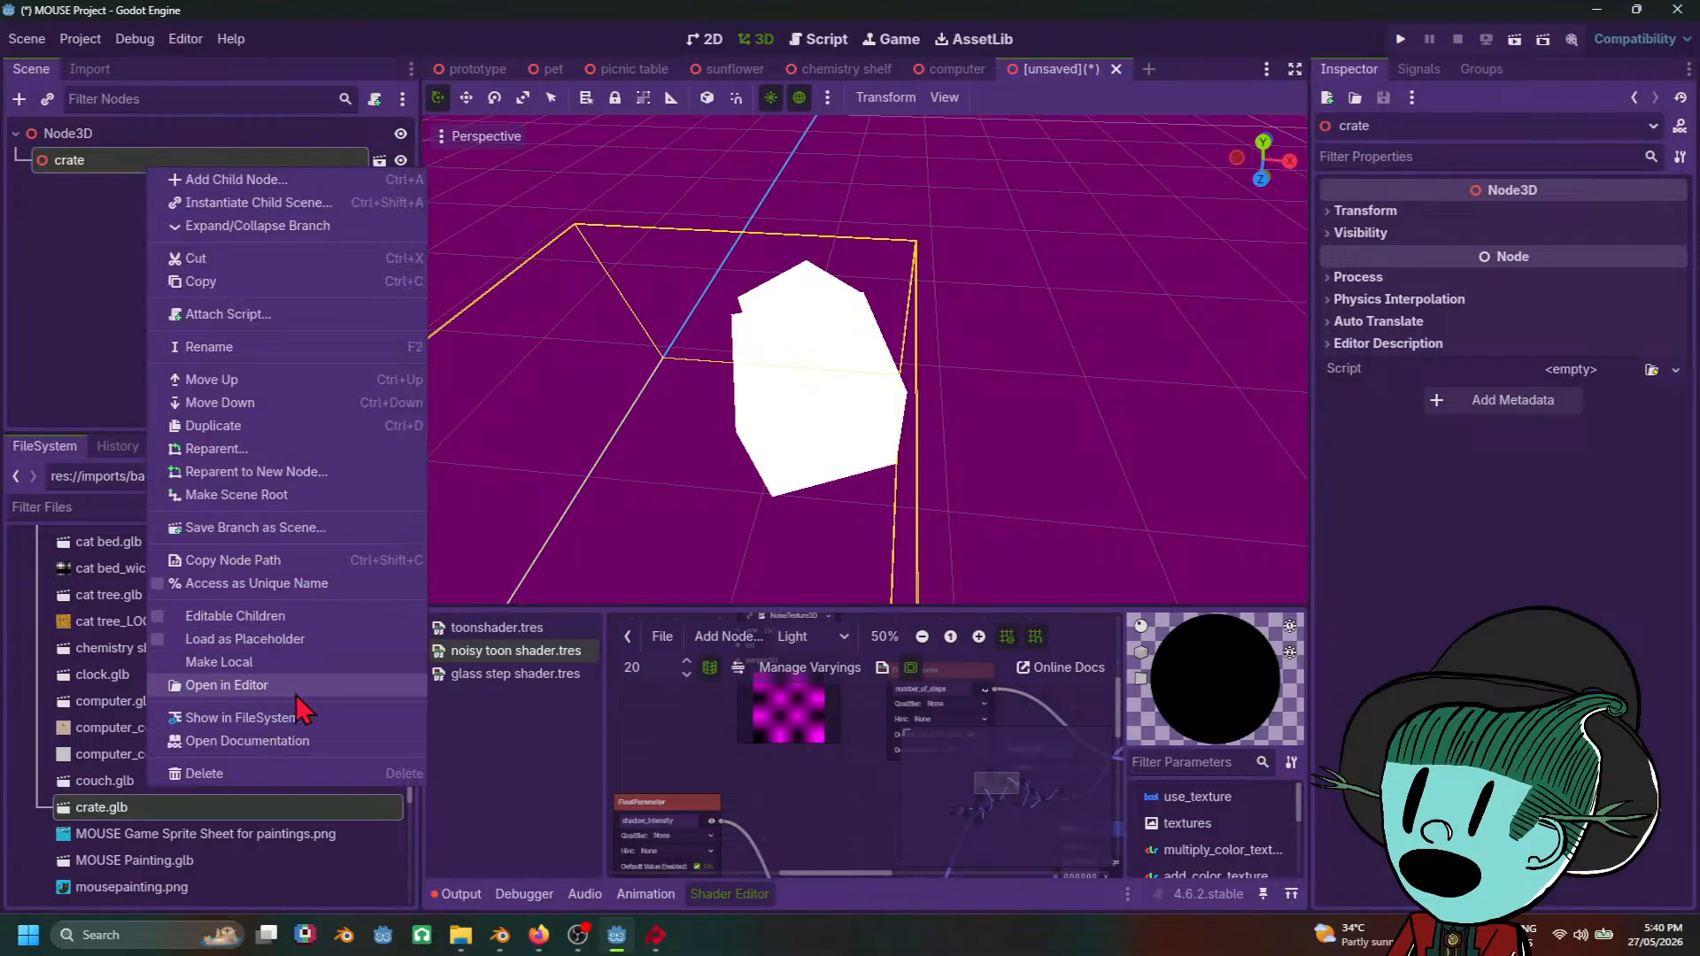
pyautogui.click(221, 662)
pyautogui.moveTo(108, 194); pyautogui.dragTo(111, 148)
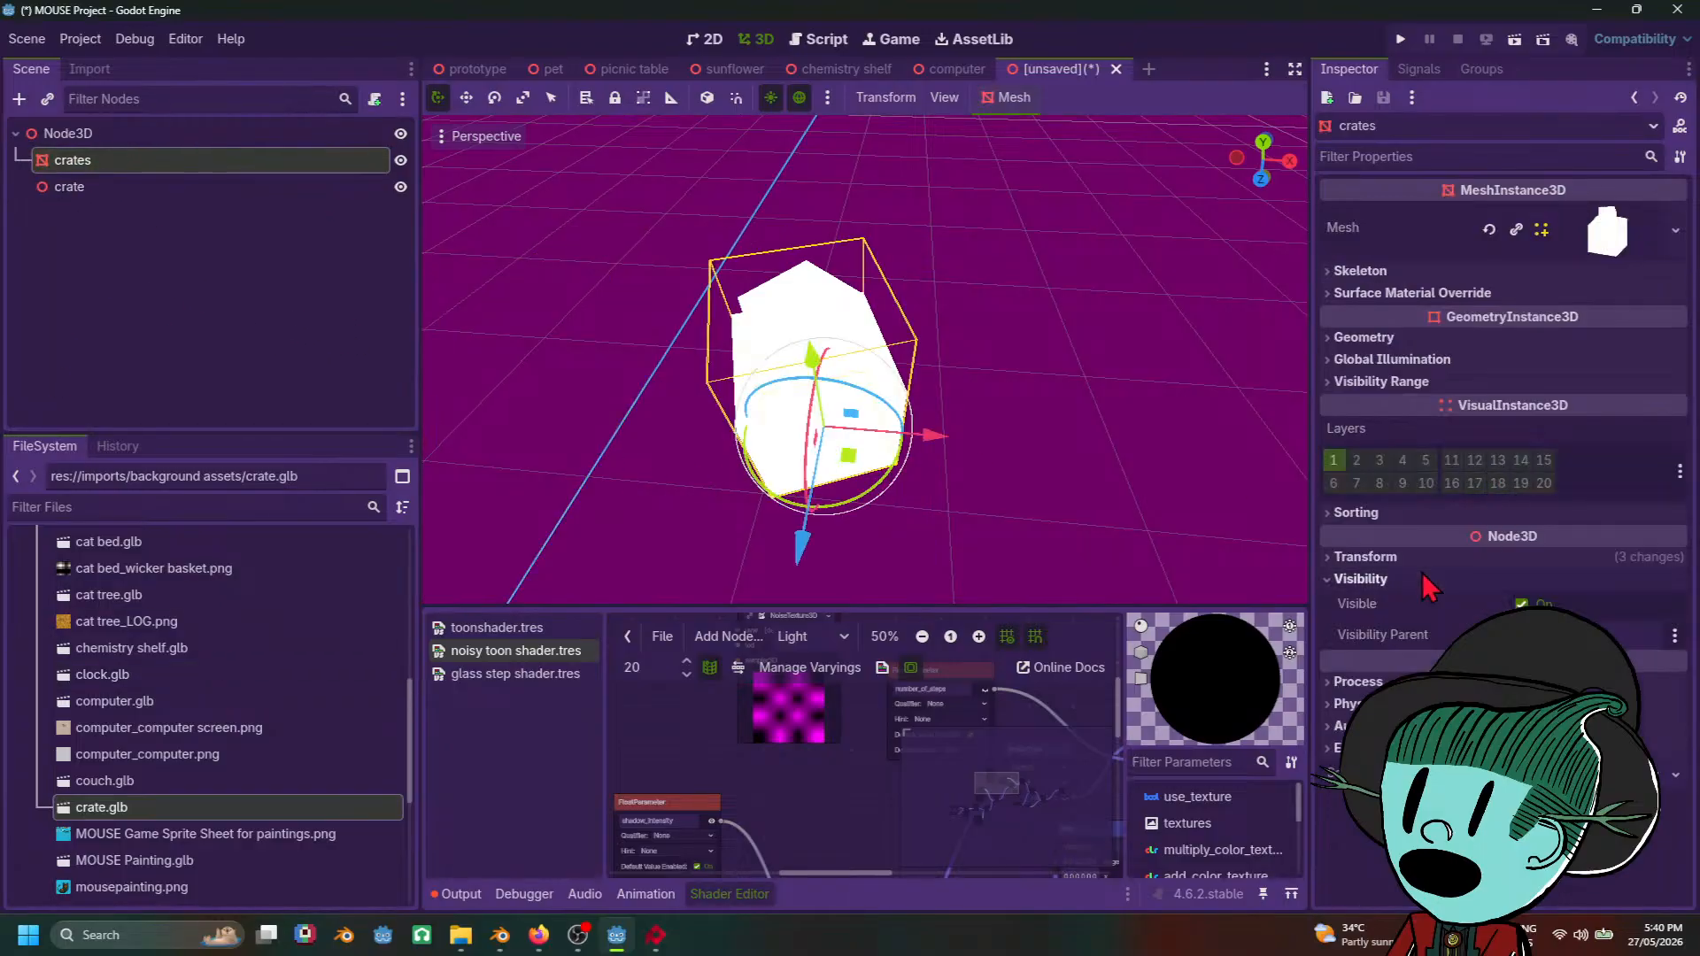
# Step: Set the crates mesh's position to 0, 0, 0 and frame it in the 3D view
pyautogui.click(1368, 557)
pyautogui.click(1392, 609)
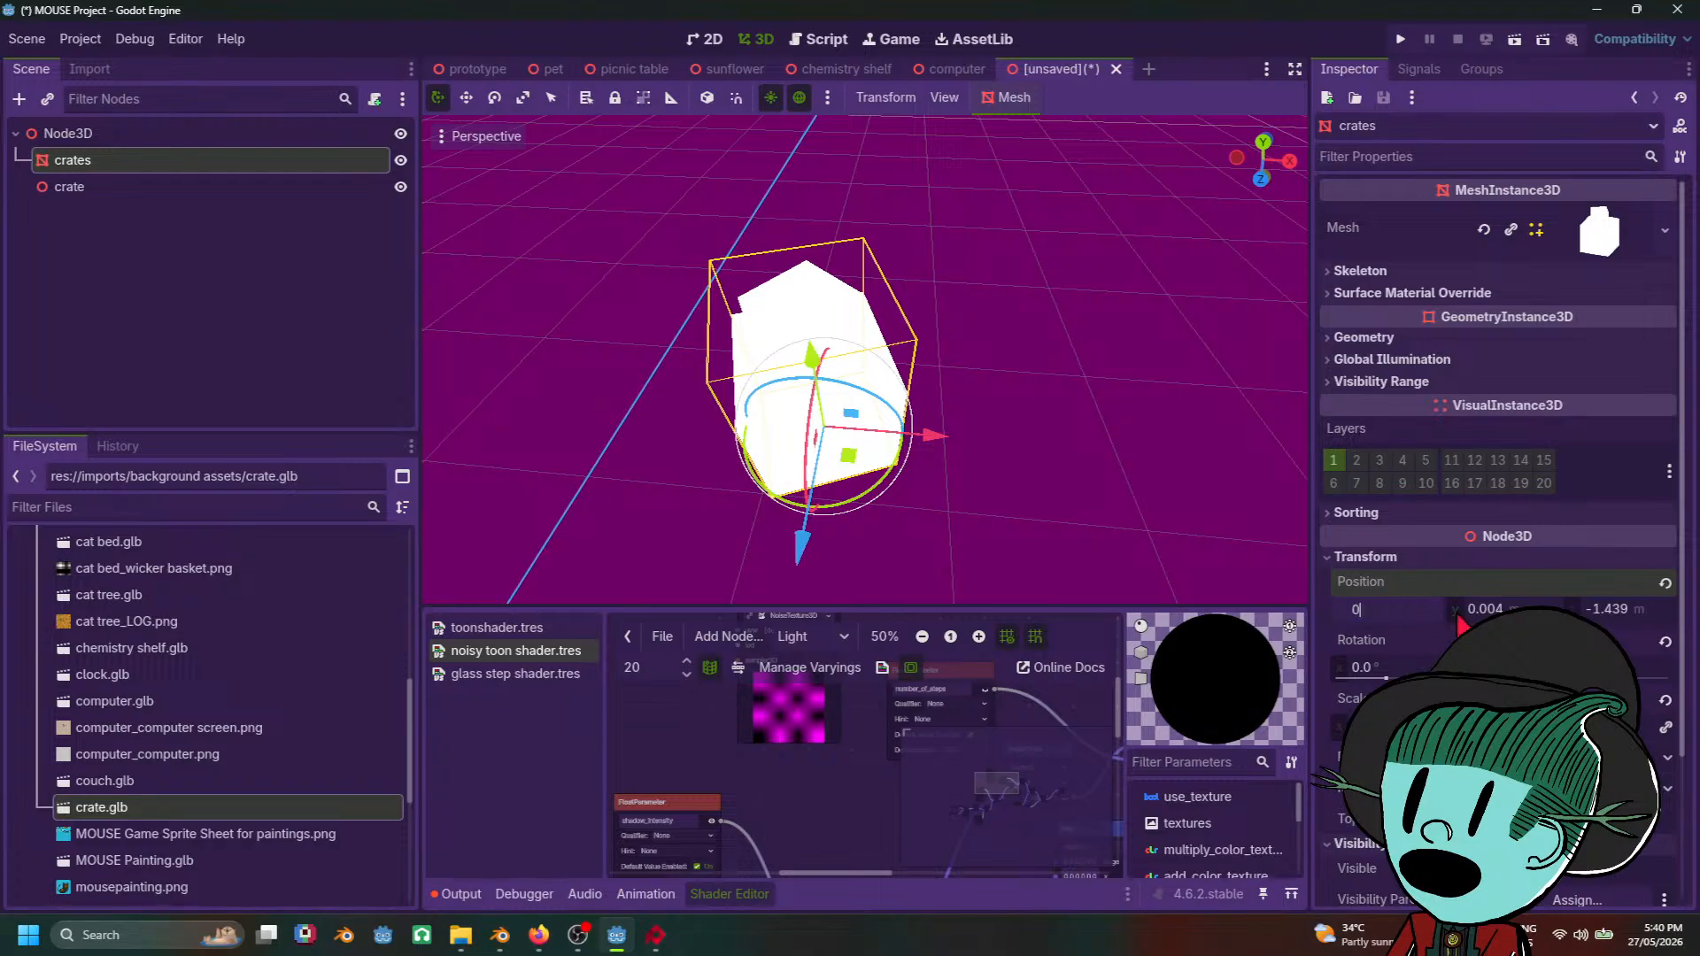
pyautogui.press('Tab')
pyautogui.click(1607, 610)
pyautogui.write('0')
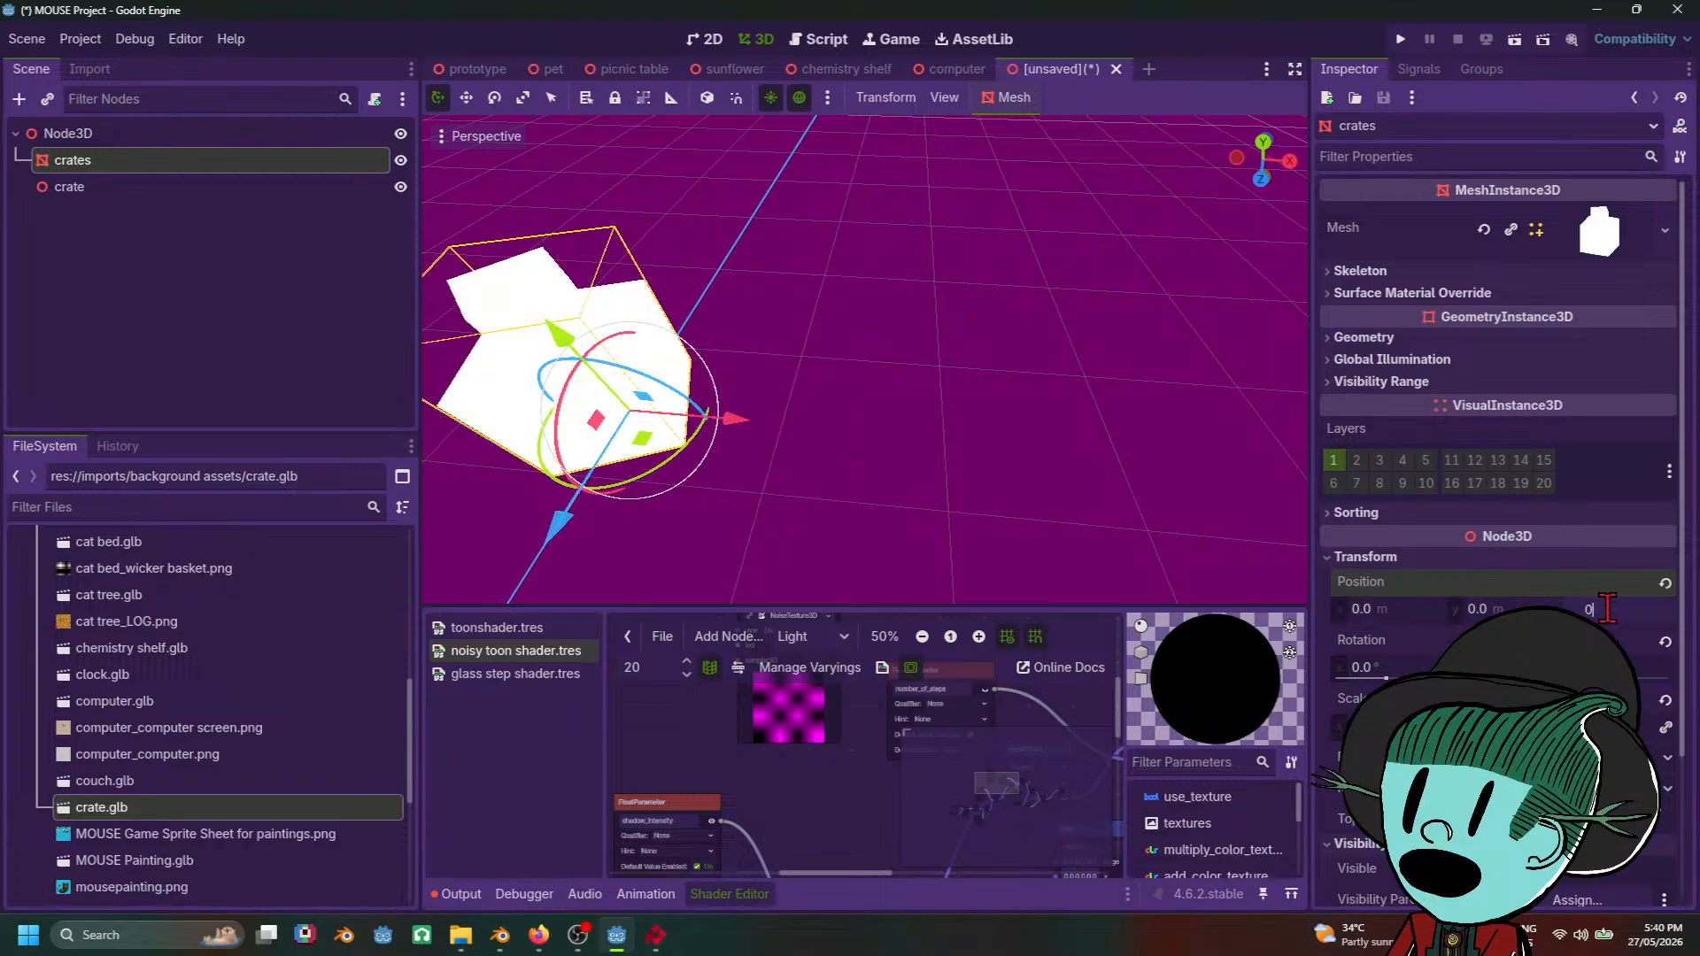
pyautogui.press('Return')
pyautogui.press('f')
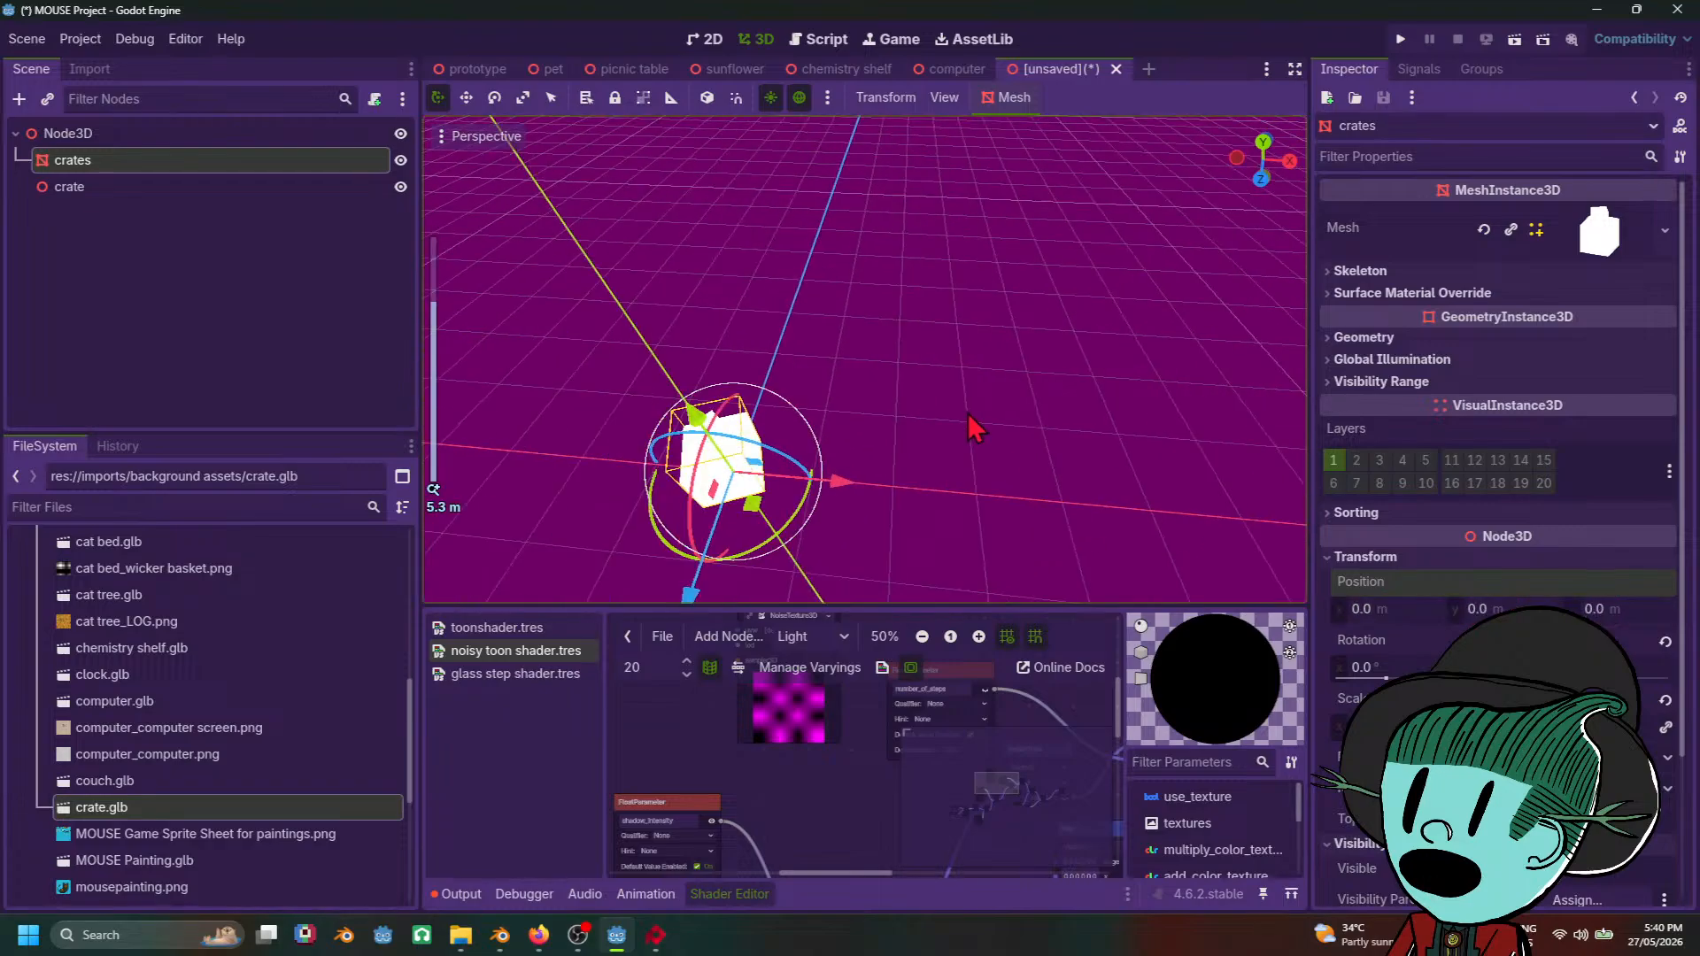
pyautogui.scroll(8, 1083, 421)
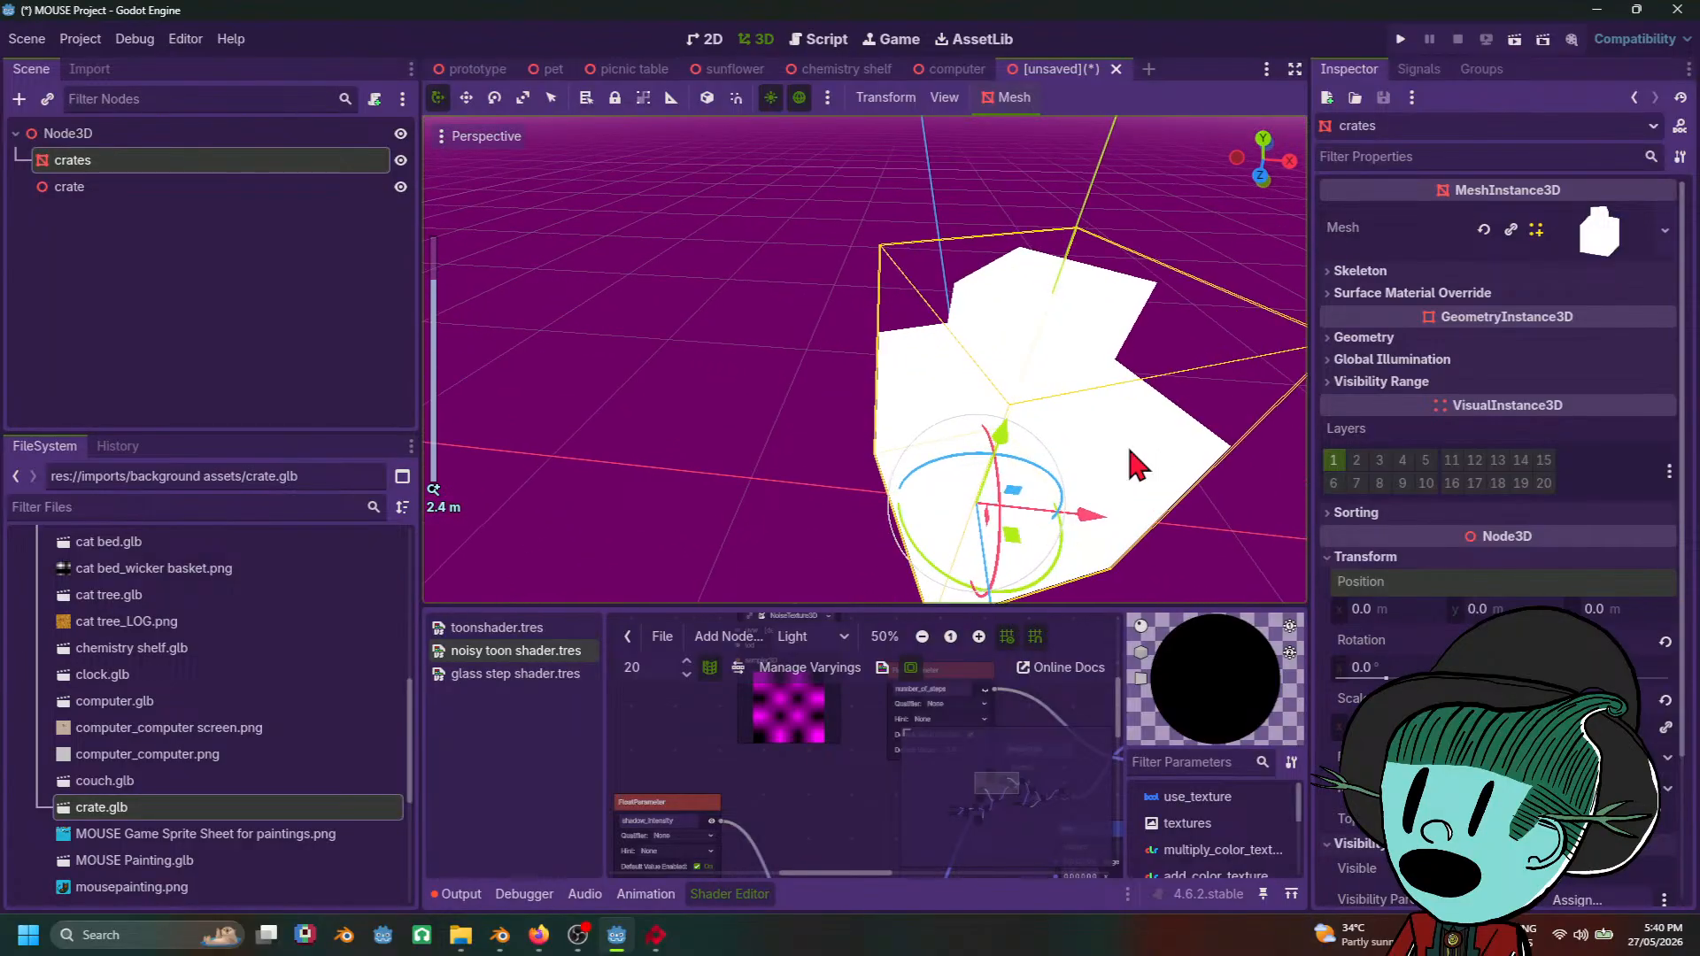
# Step: Assign a new ShaderMaterial using noisy toon shader.tres to the crates mesh's surface material override 0
pyautogui.click(1600, 232)
pyautogui.click(1599, 232)
pyautogui.click(1417, 293)
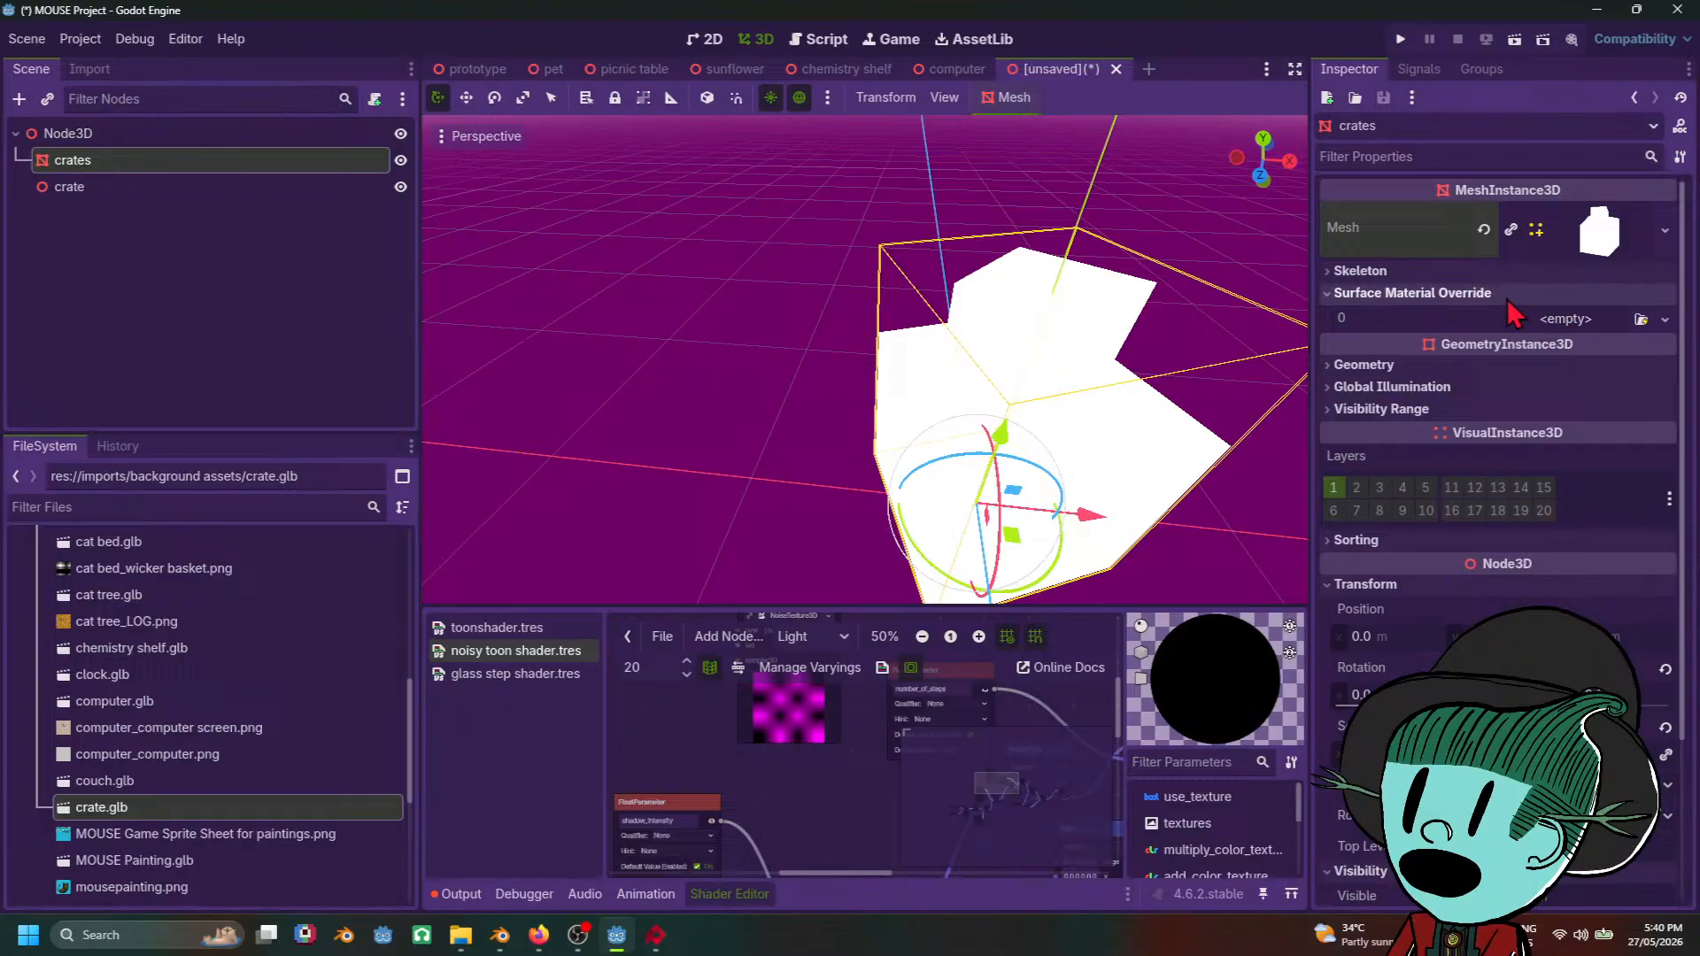
pyautogui.click(1566, 321)
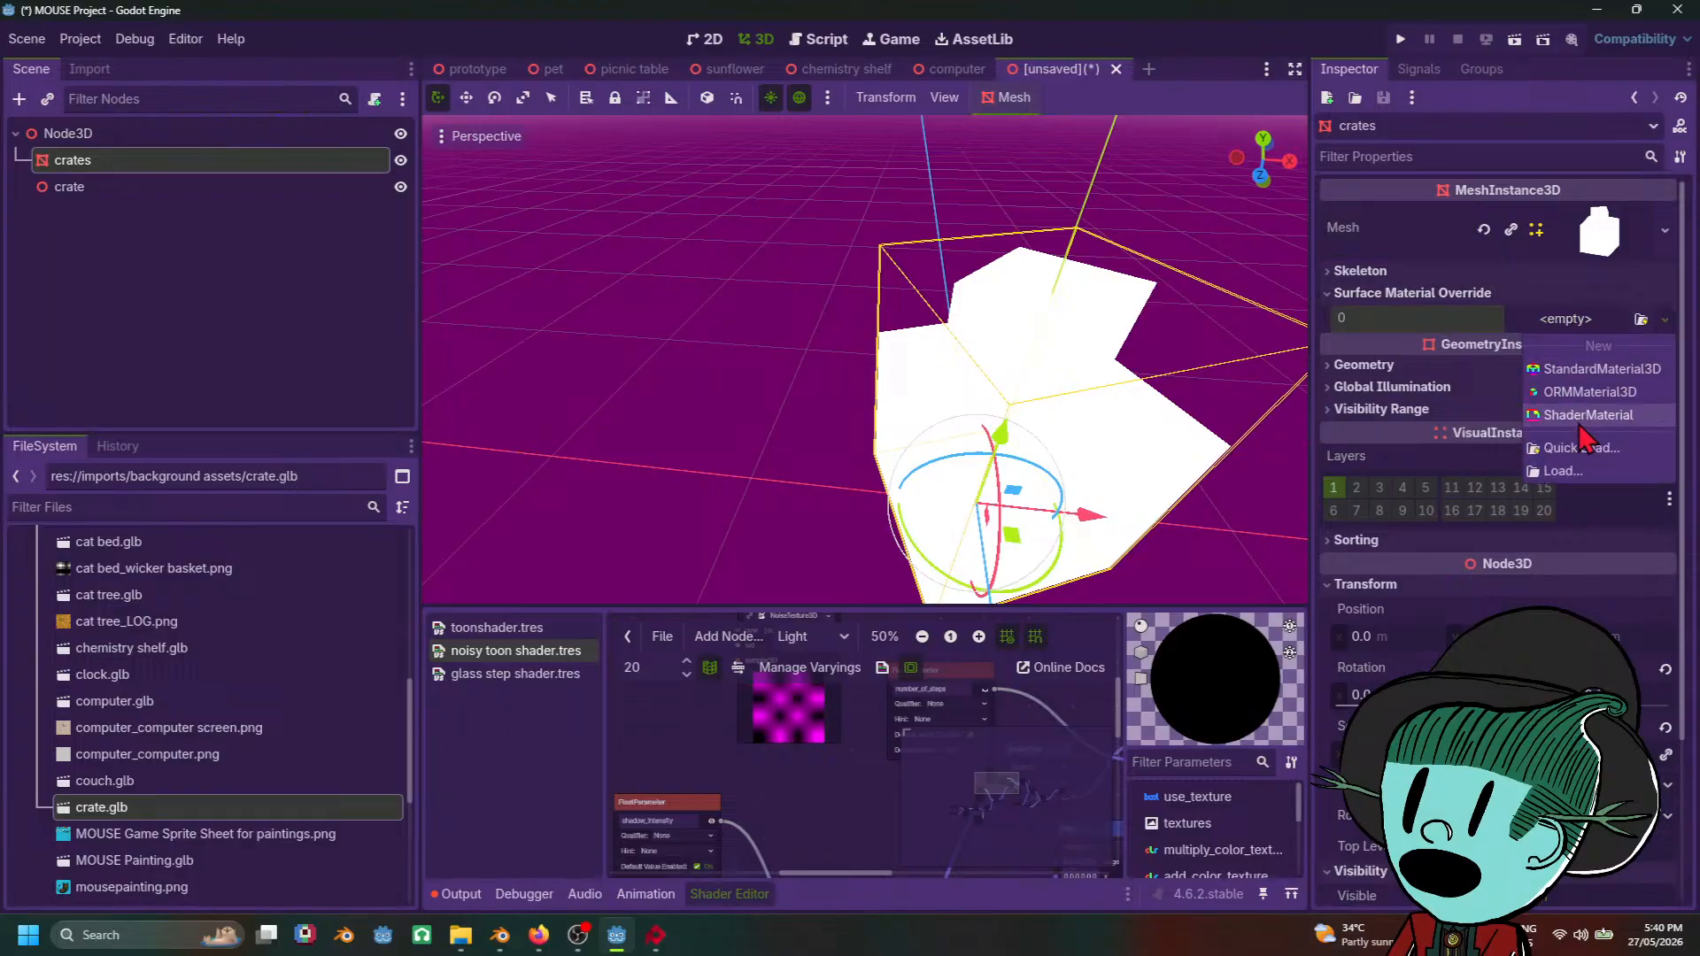
pyautogui.click(1585, 369)
pyautogui.click(1665, 334)
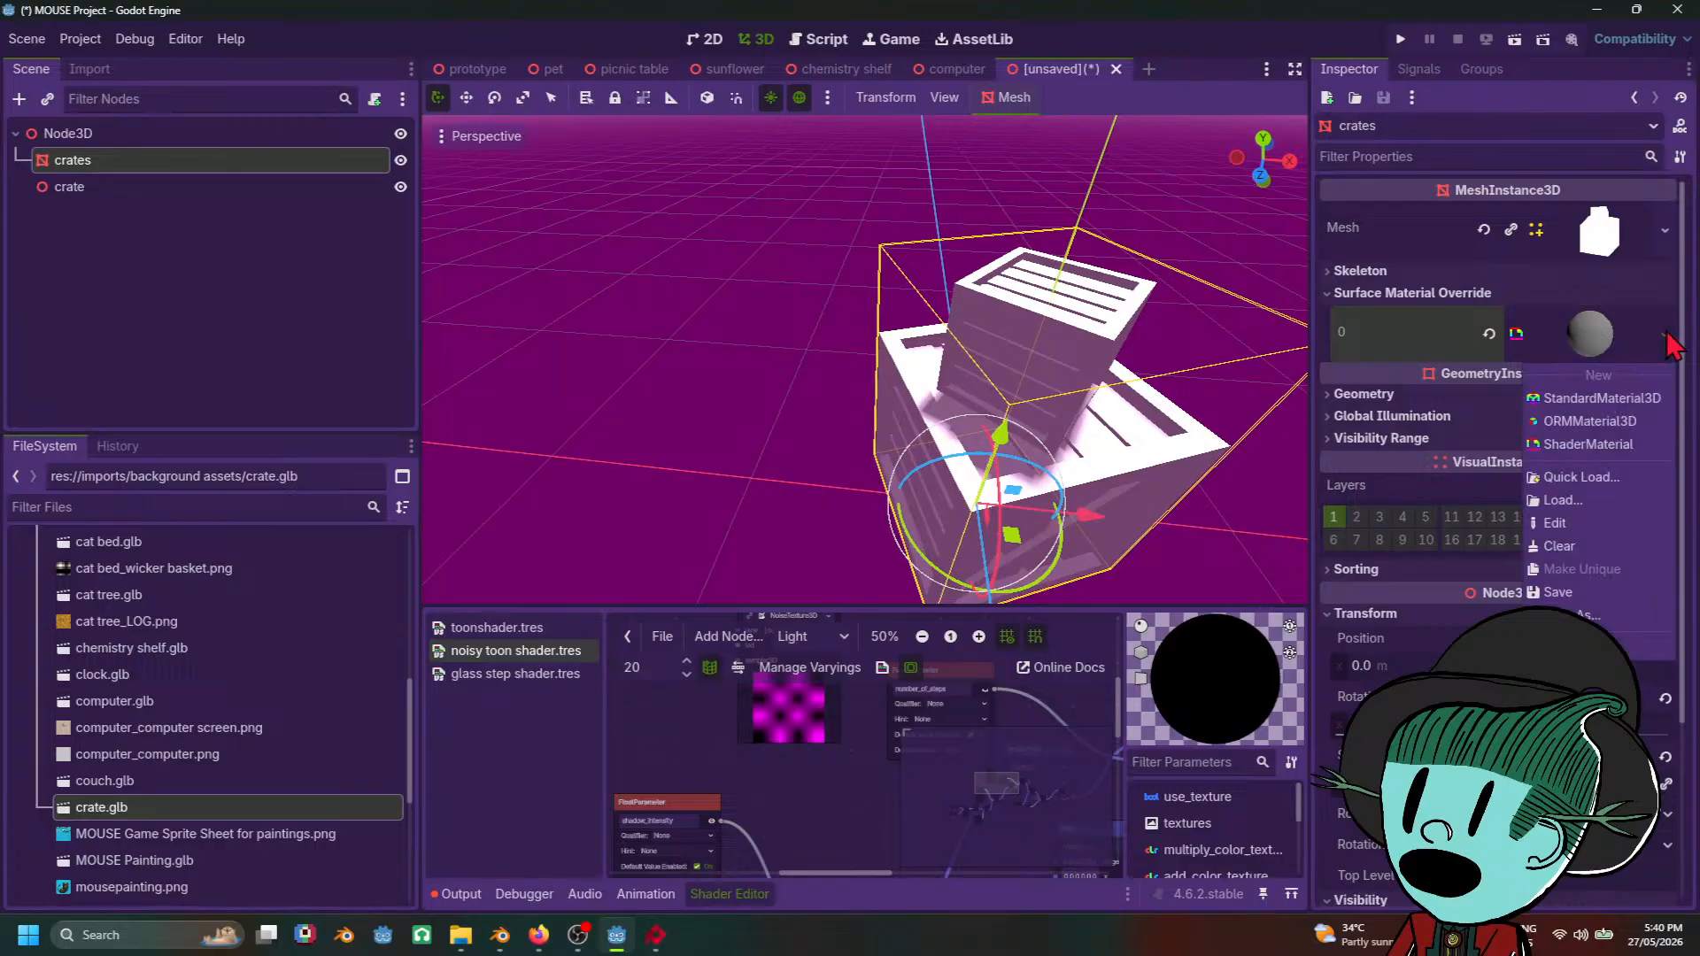
pyautogui.click(1588, 444)
pyautogui.click(1638, 511)
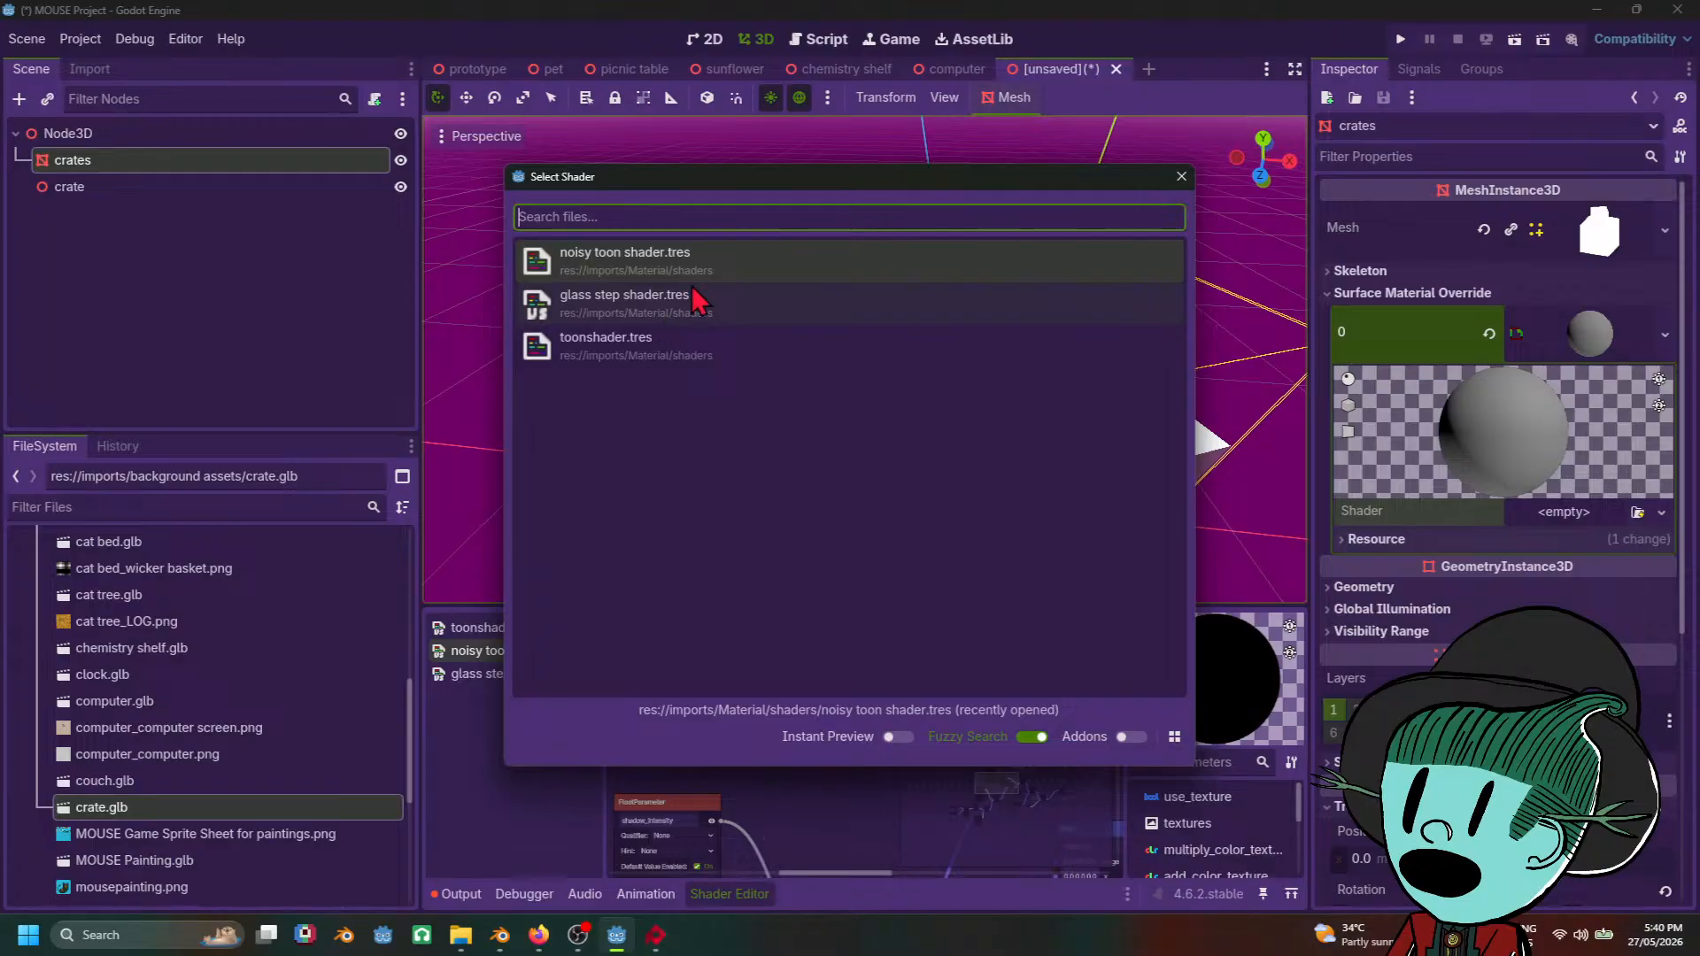
pyautogui.click(726, 262)
# Step: Set the crate shader's Color Parameter to the muted yellow-brown b0a76a
pyautogui.keyDown('shift'); pyautogui.moveTo(1045, 482); pyautogui.dragTo(983, 438, button='middle'); pyautogui.keyUp('shift')
pyautogui.scroll(4, 983, 438)
pyautogui.click(1621, 513)
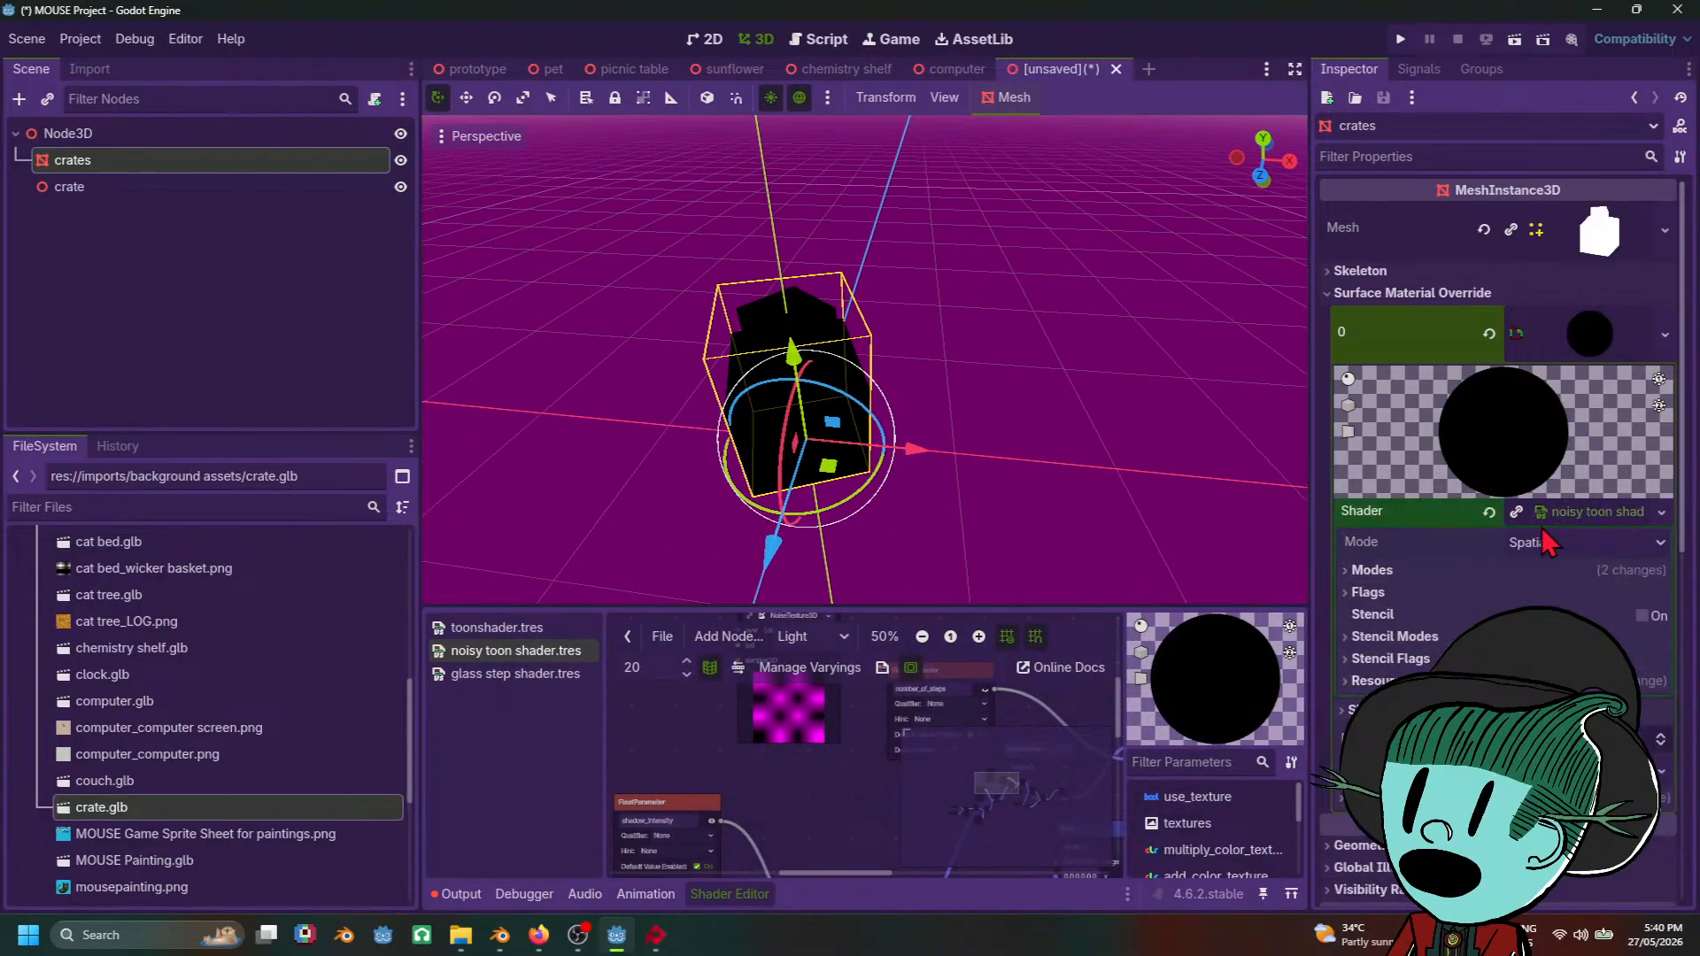
pyautogui.click(1585, 512)
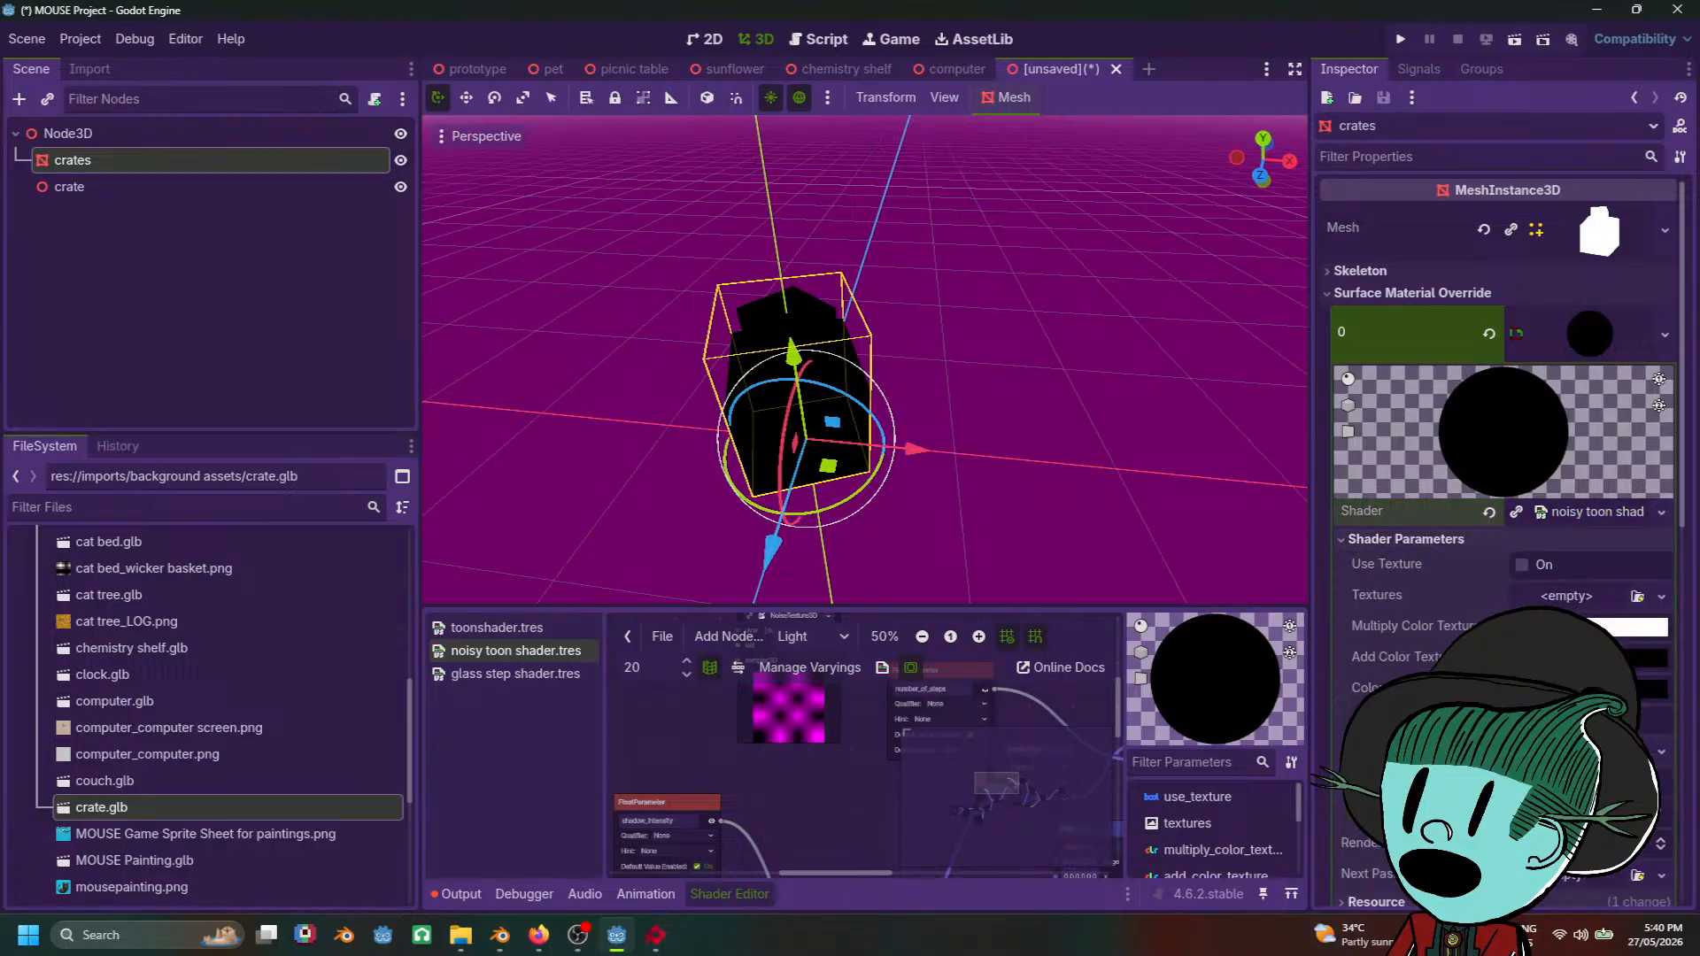
pyautogui.click(1589, 688)
pyautogui.click(1671, 215)
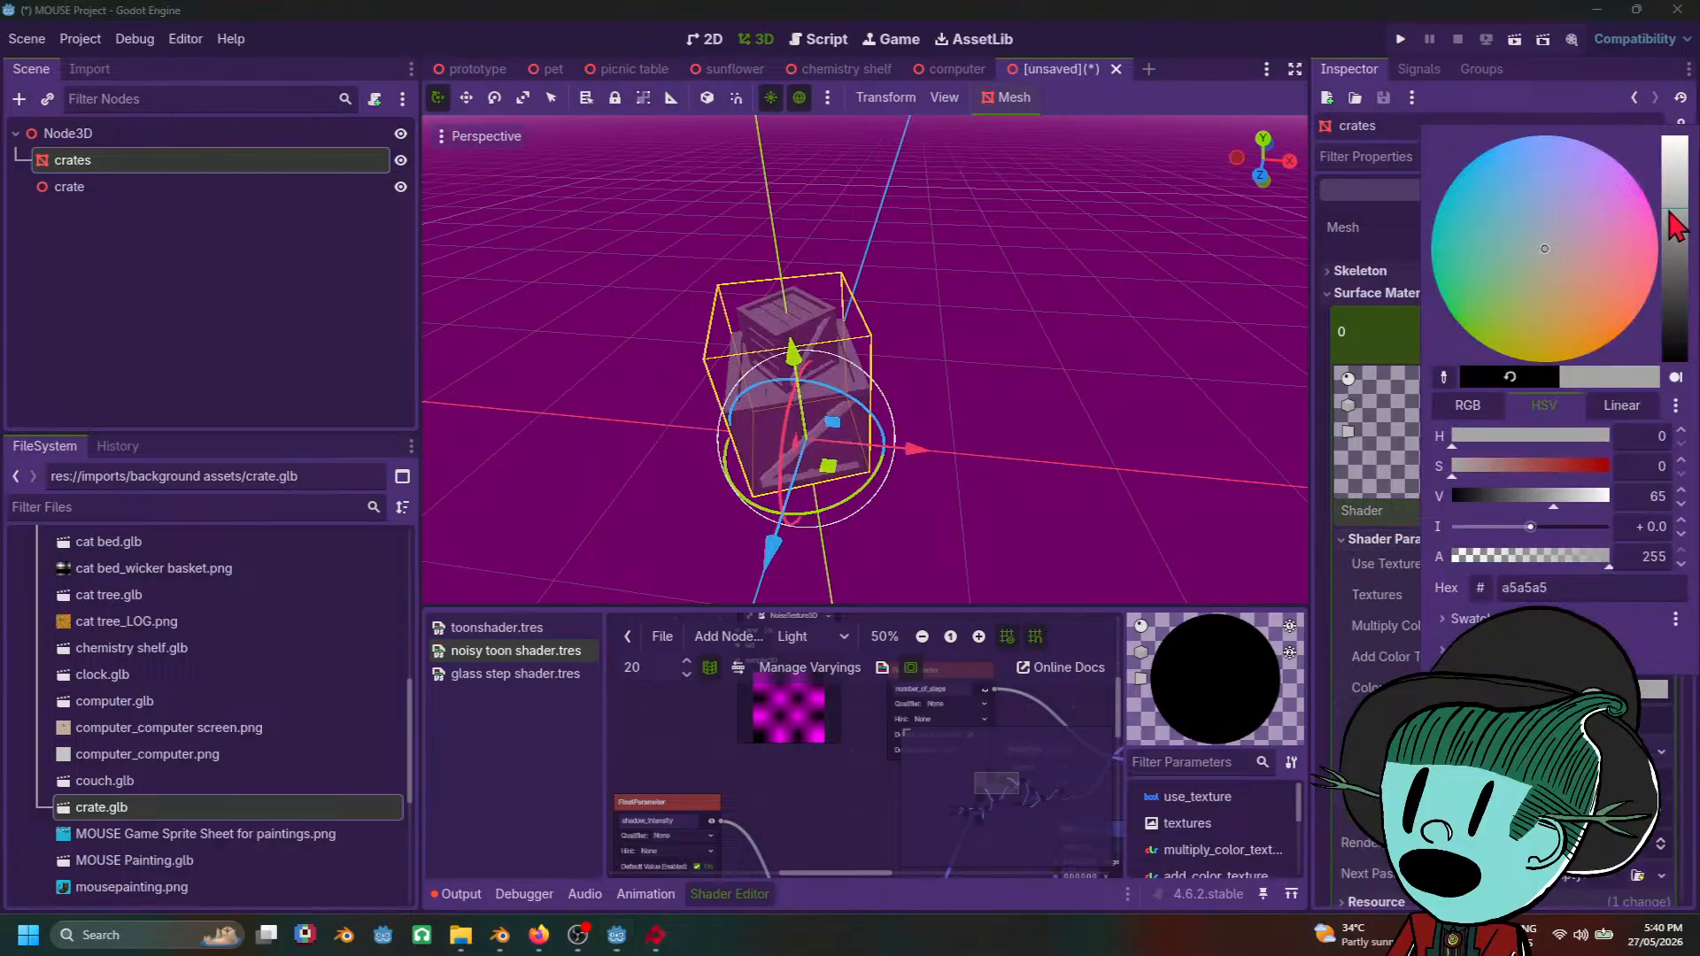
pyautogui.click(1592, 286)
pyautogui.click(1536, 302)
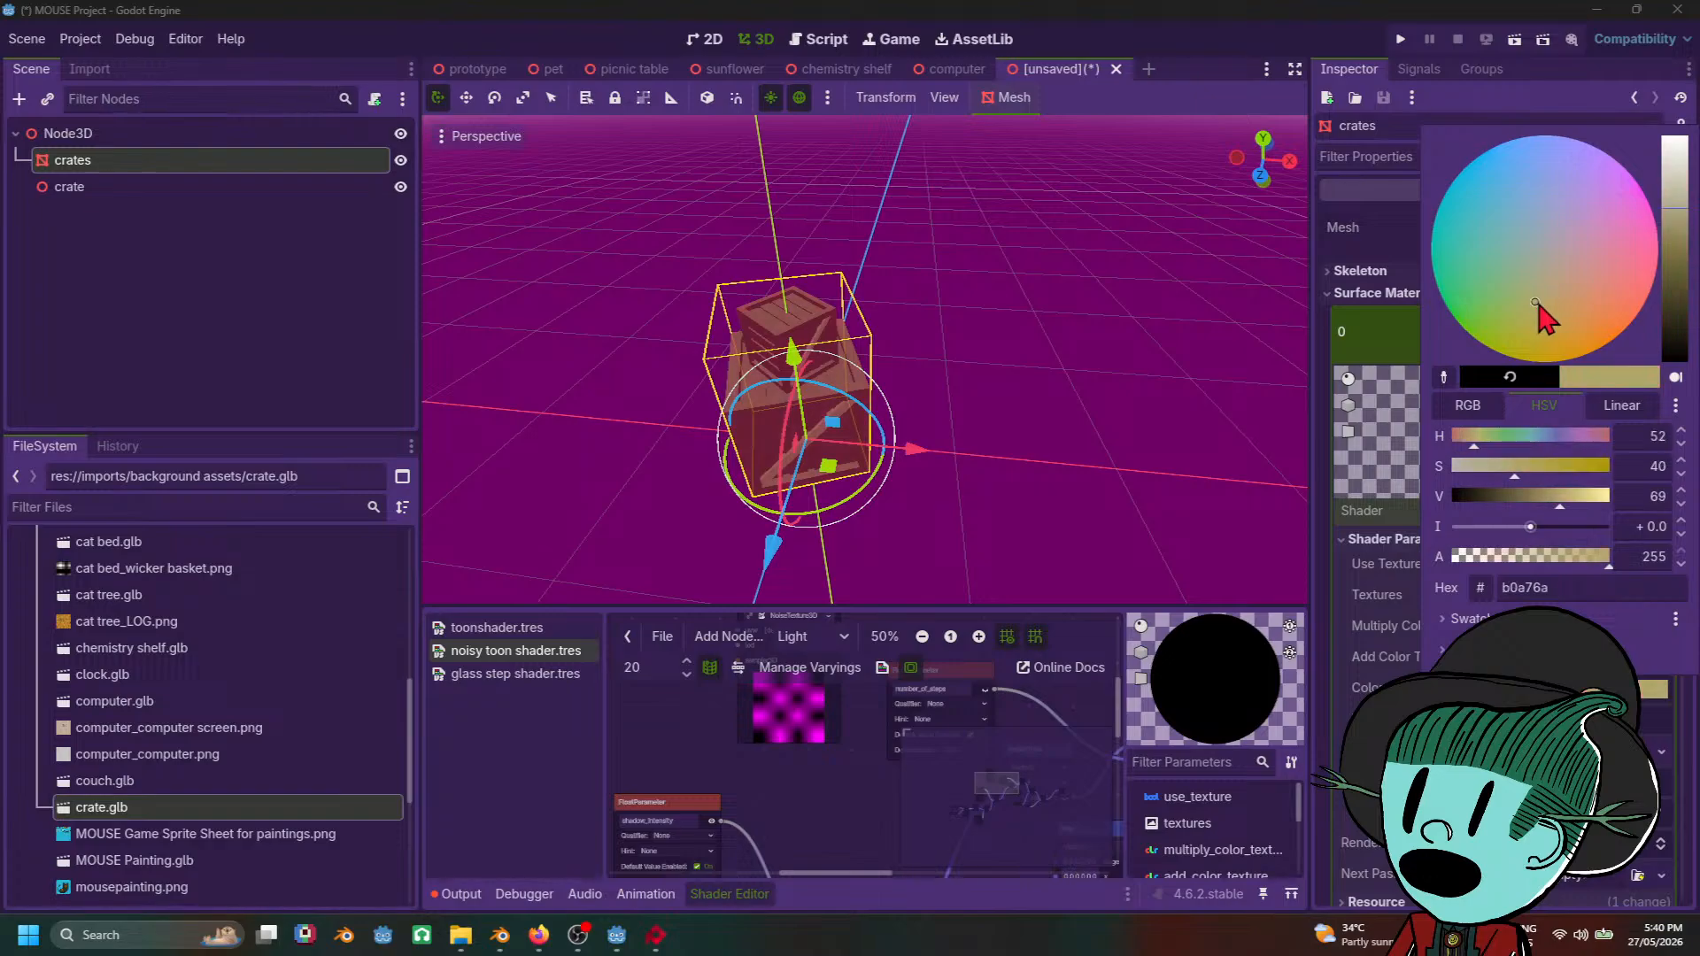
# Step: Give the crate shader's Texture 2d Parameter a new NoiseTexture2D with FastNoiseLite as its noise
pyautogui.moveTo(995, 493); pyautogui.dragTo(1128, 448, button='middle')
pyautogui.scroll(2, 1142, 461)
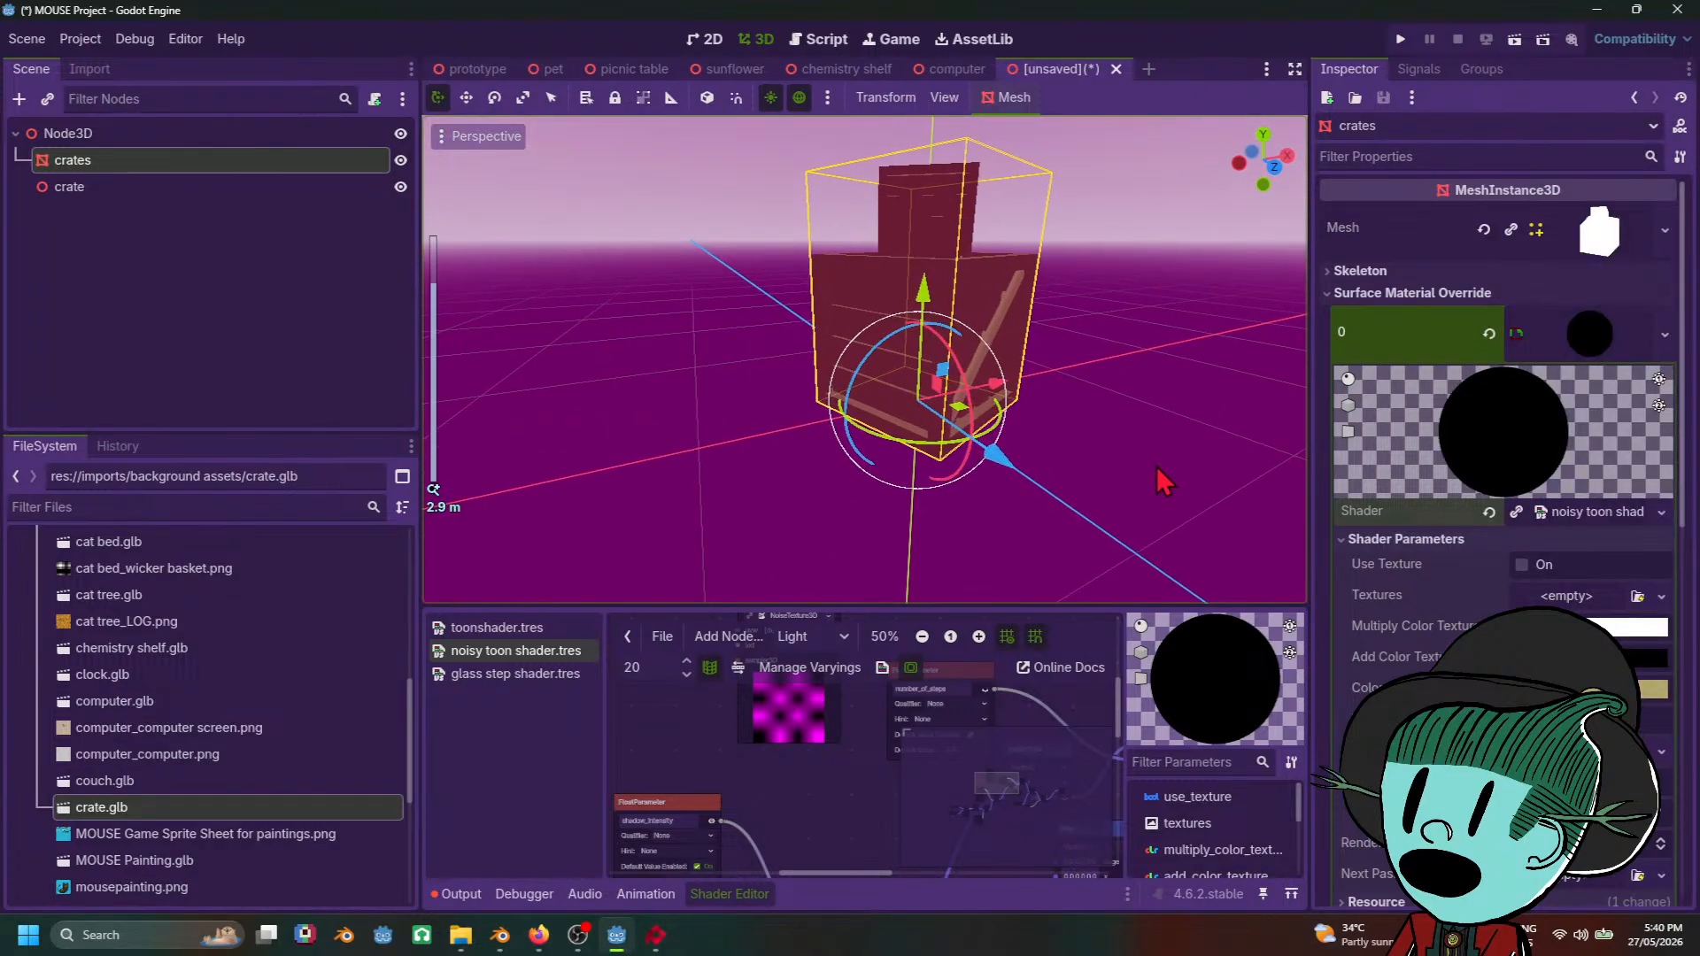
pyautogui.click(1661, 596)
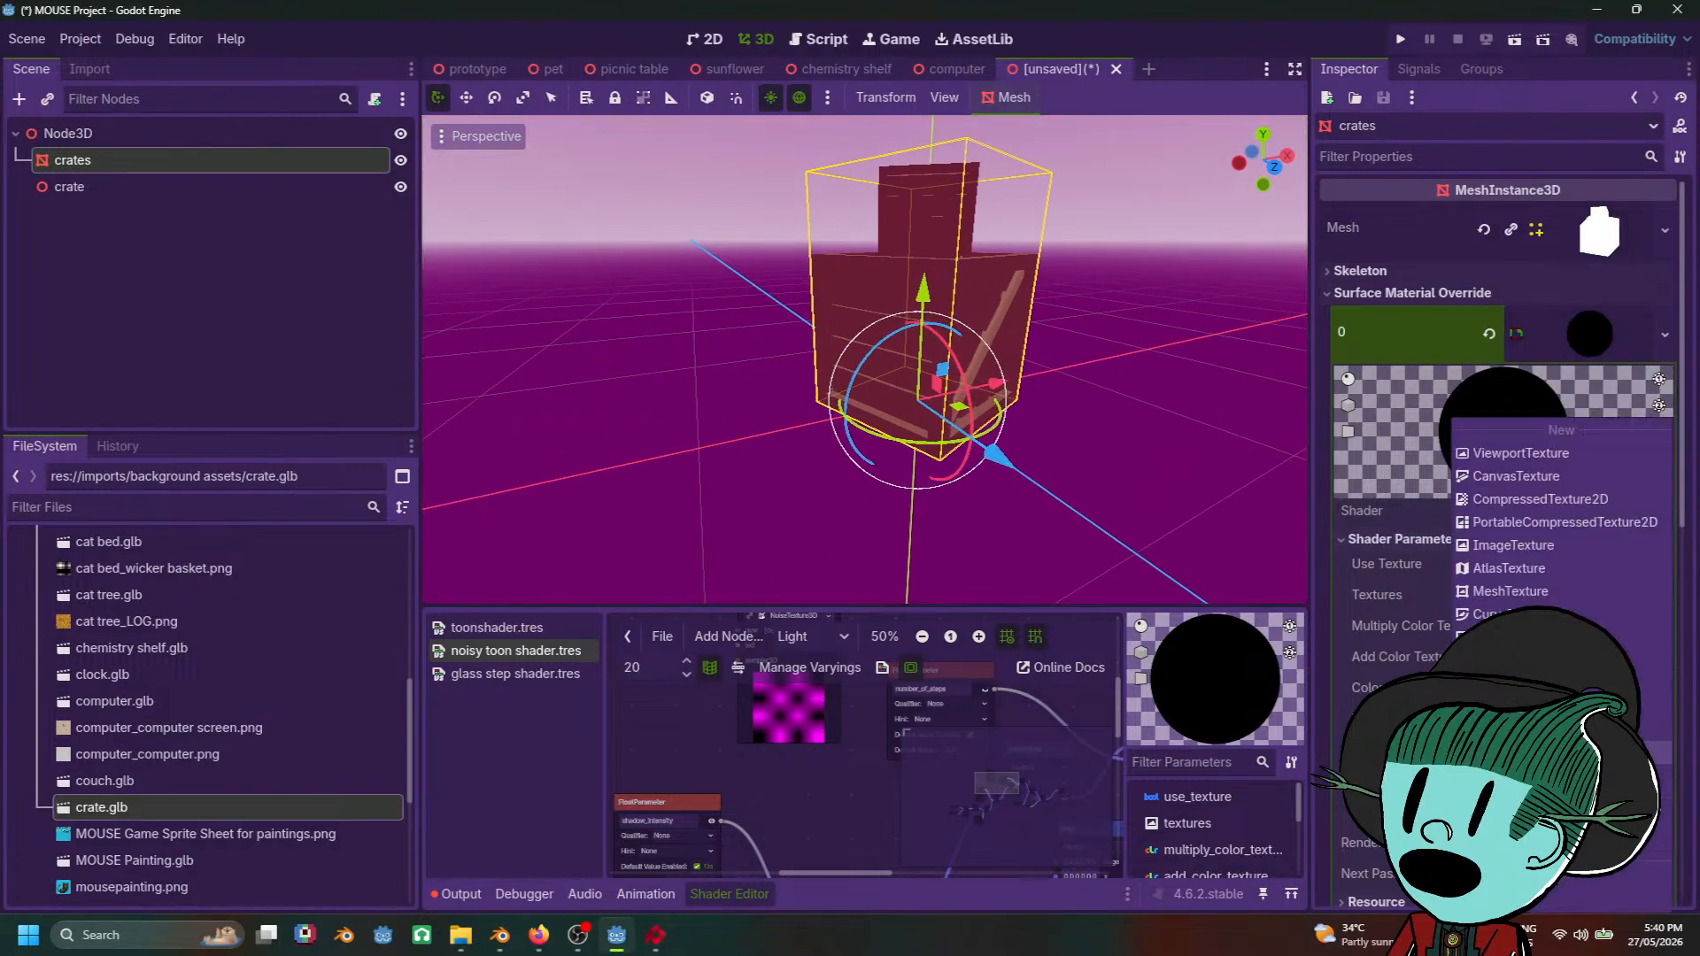
pyautogui.click(1088, 453)
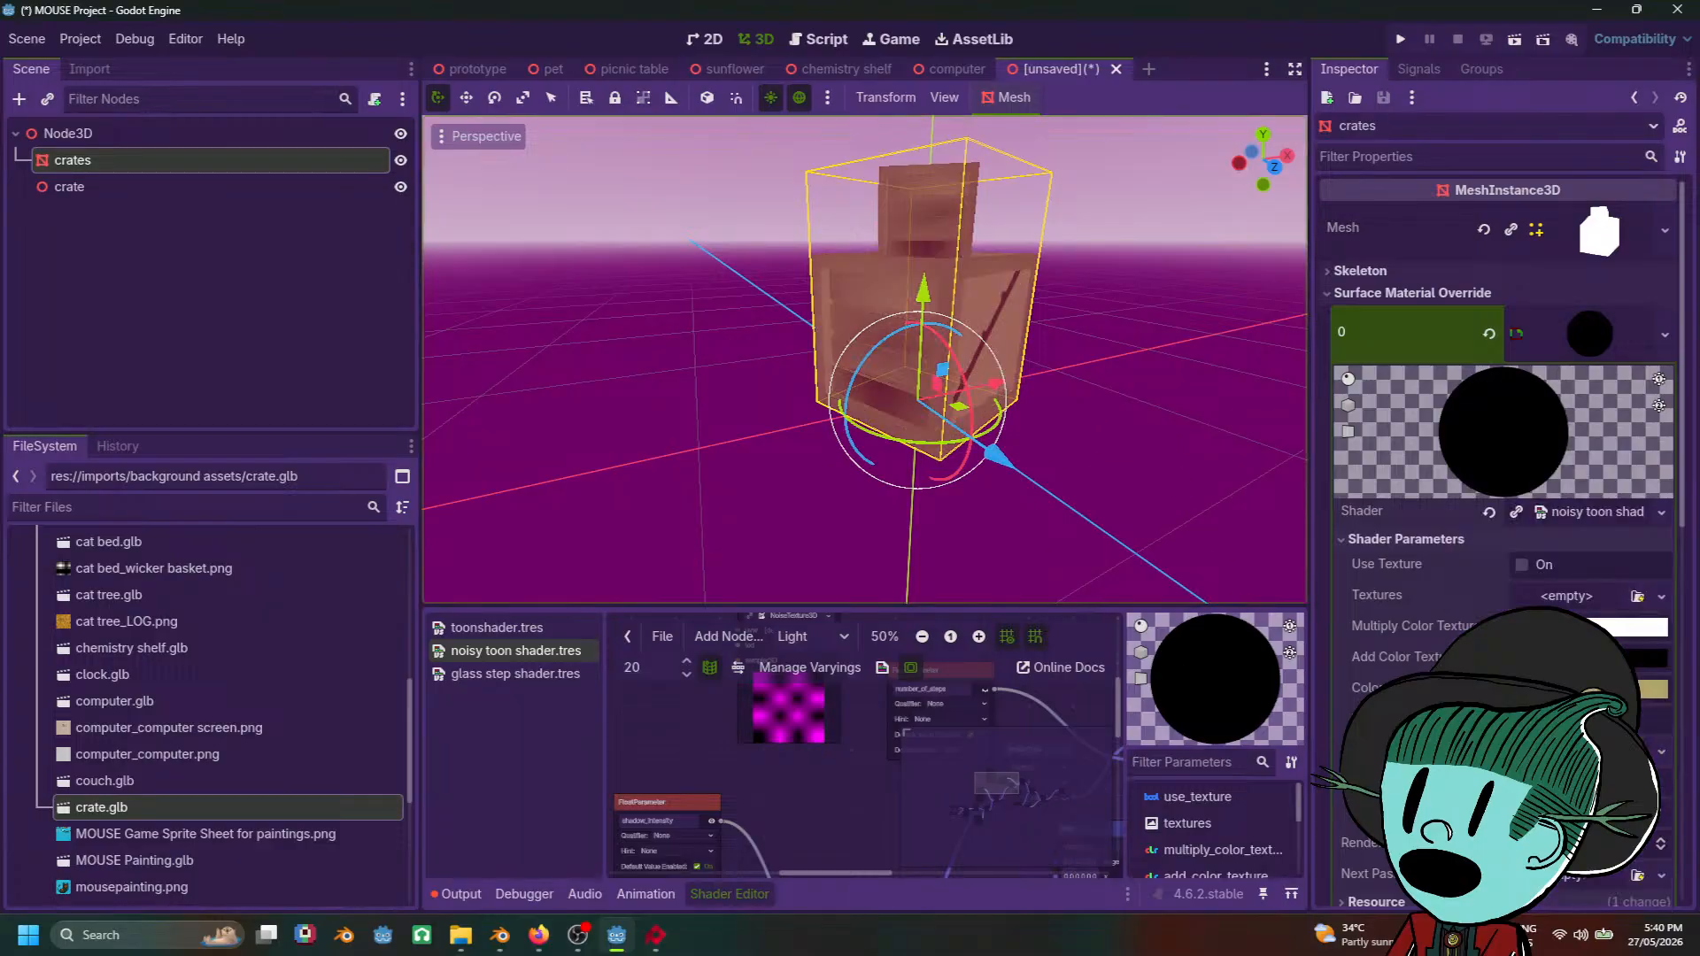
pyautogui.scroll(-3, 1505, 531)
pyautogui.click(1658, 696)
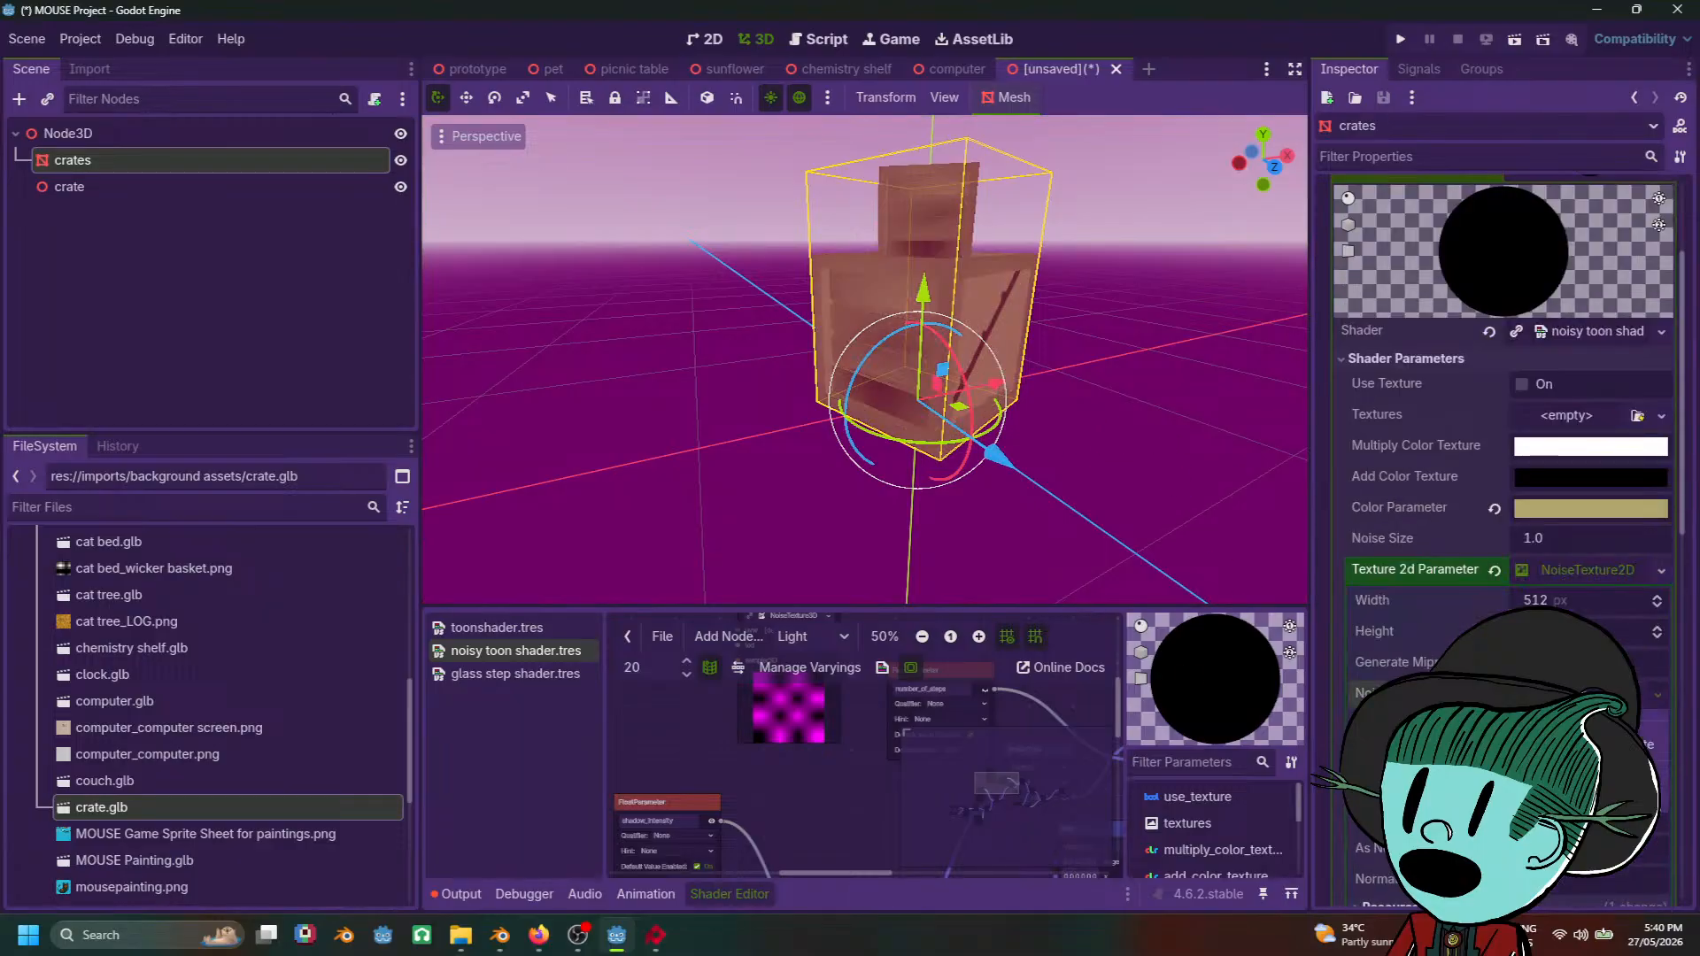
pyautogui.click(1612, 745)
# Step: Raise the crate shader's Shadow Intensity to 9.555 and check the shading from another angle
pyautogui.moveTo(1115, 382); pyautogui.dragTo(985, 446, button='middle')
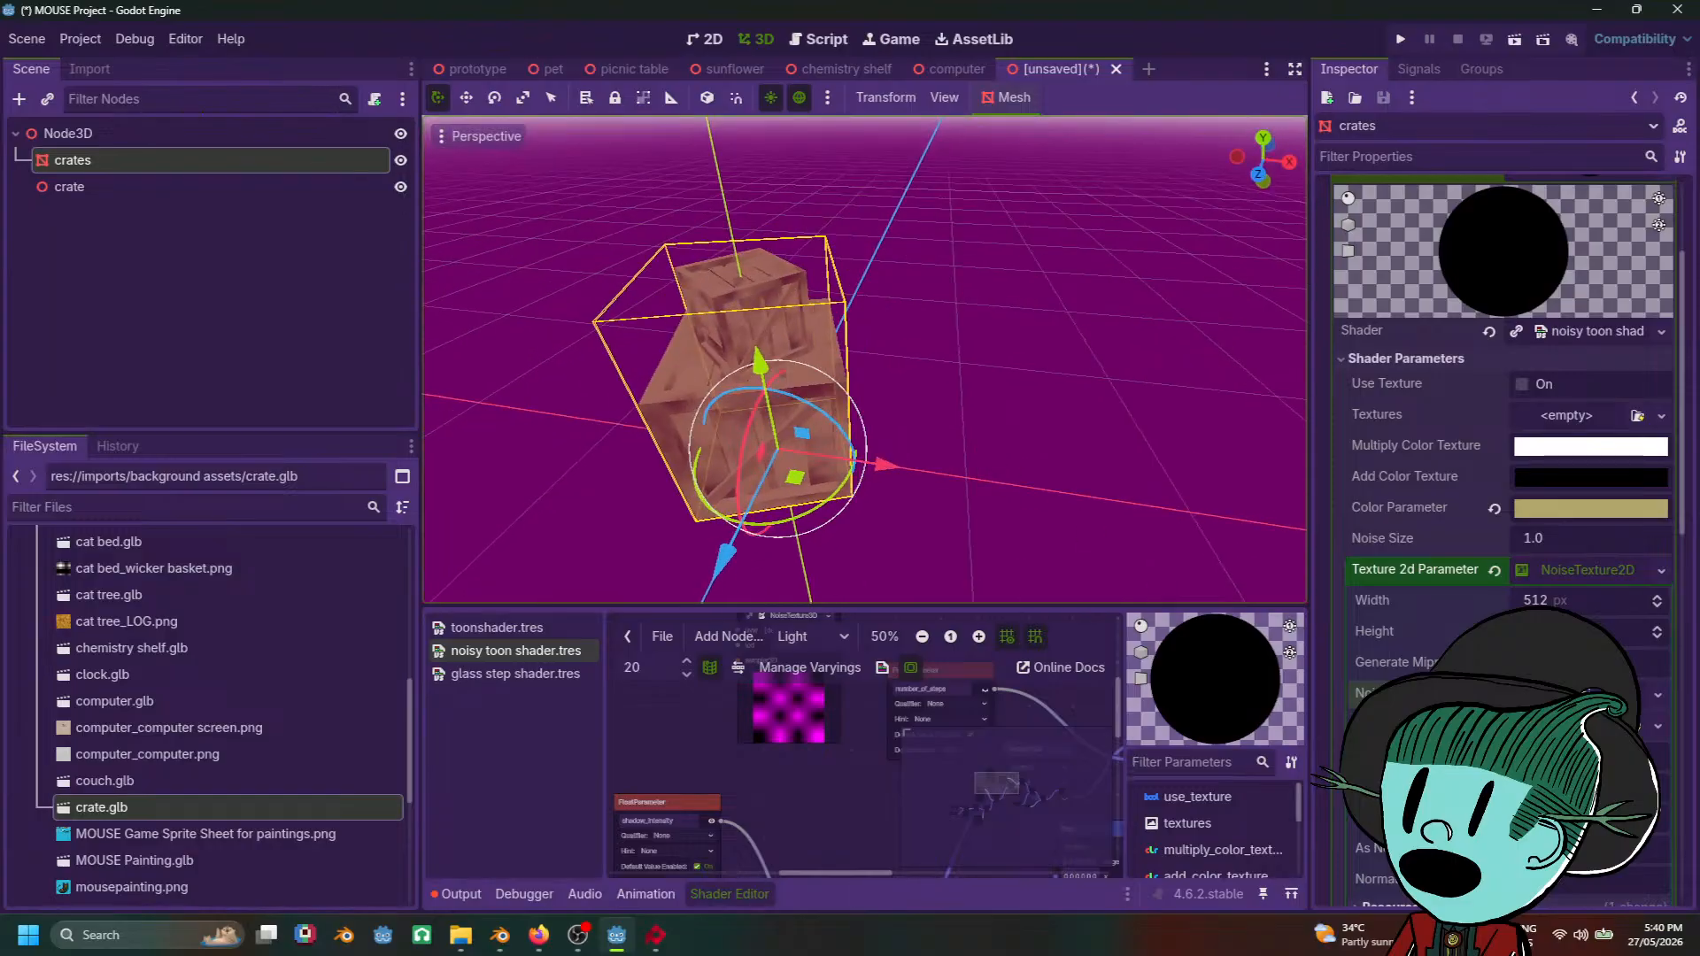
pyautogui.moveTo(981, 453); pyautogui.dragTo(1059, 363, button='middle')
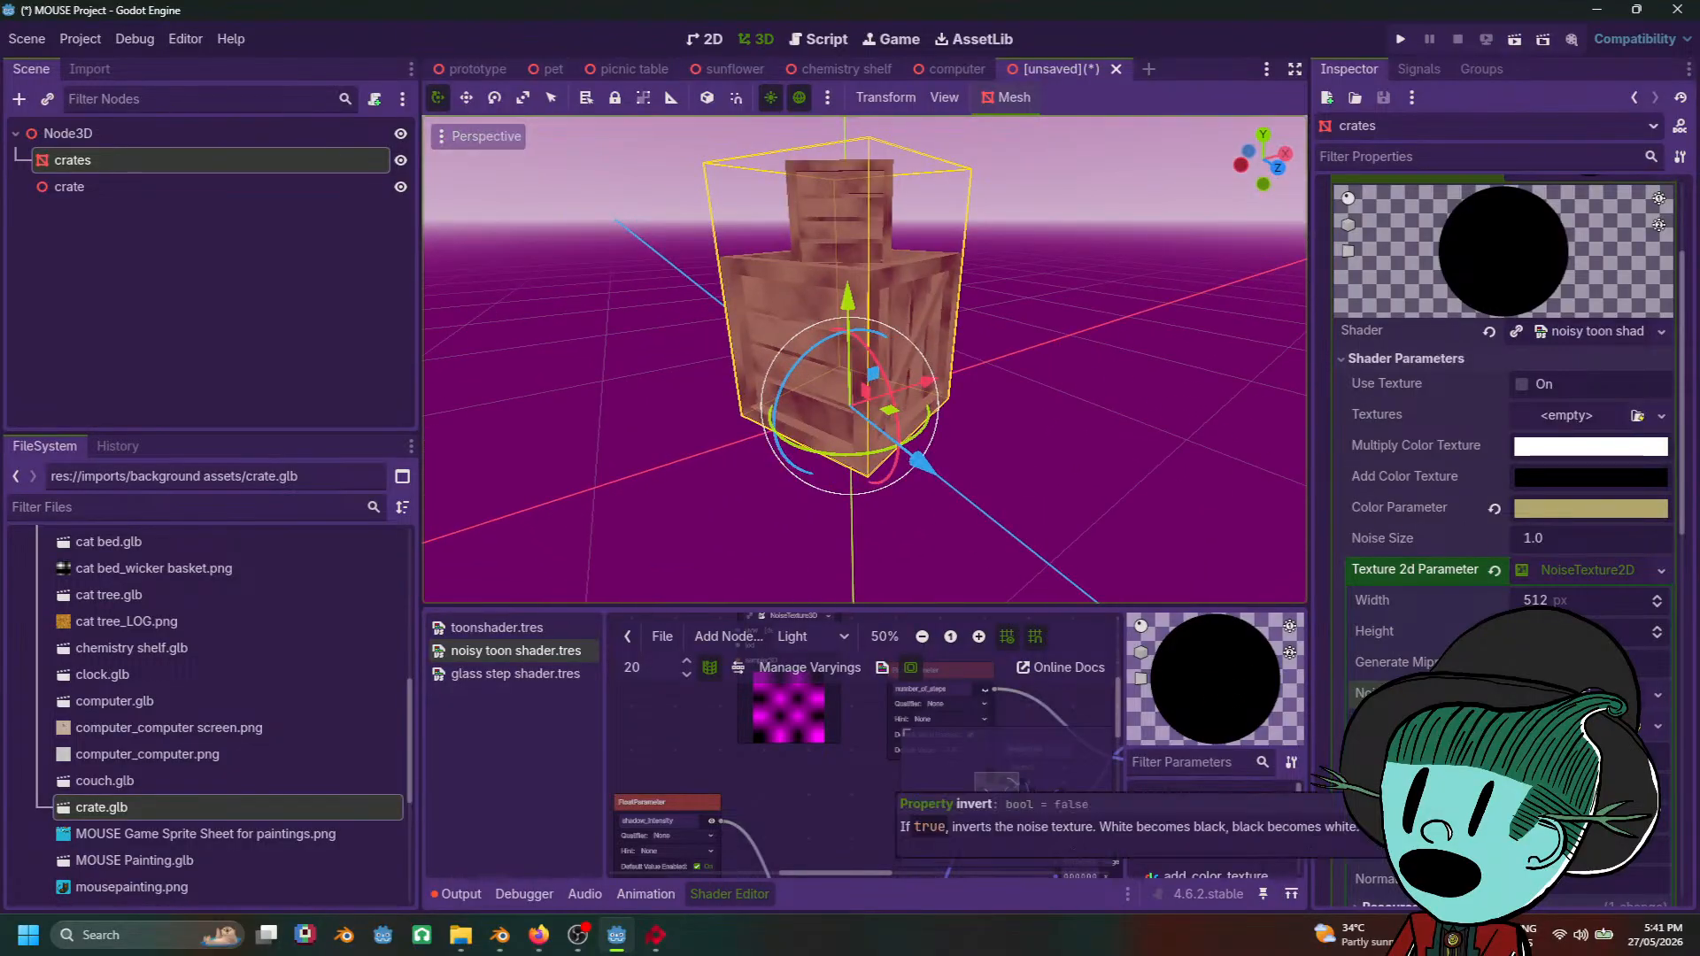
pyautogui.click(1538, 574)
pyautogui.moveTo(1563, 602); pyautogui.dragTo(1683, 601)
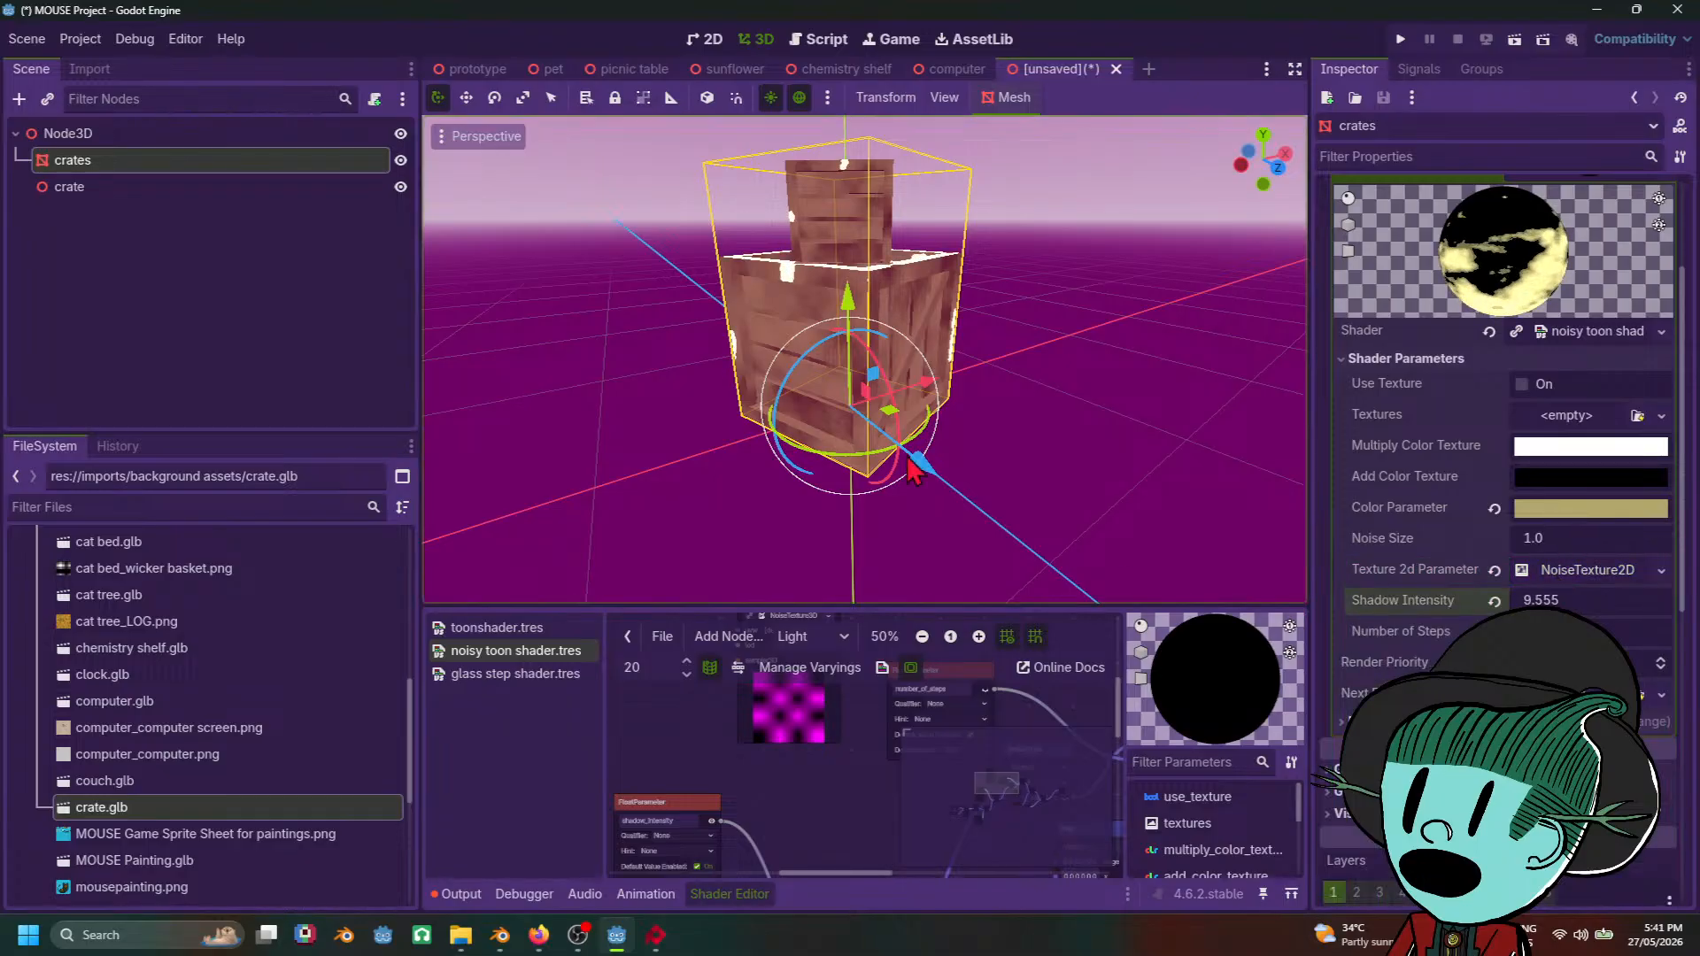
pyautogui.moveTo(1015, 342); pyautogui.dragTo(622, 386, button='middle')
pyautogui.moveTo(1102, 533); pyautogui.dragTo(846, 434, button='middle')
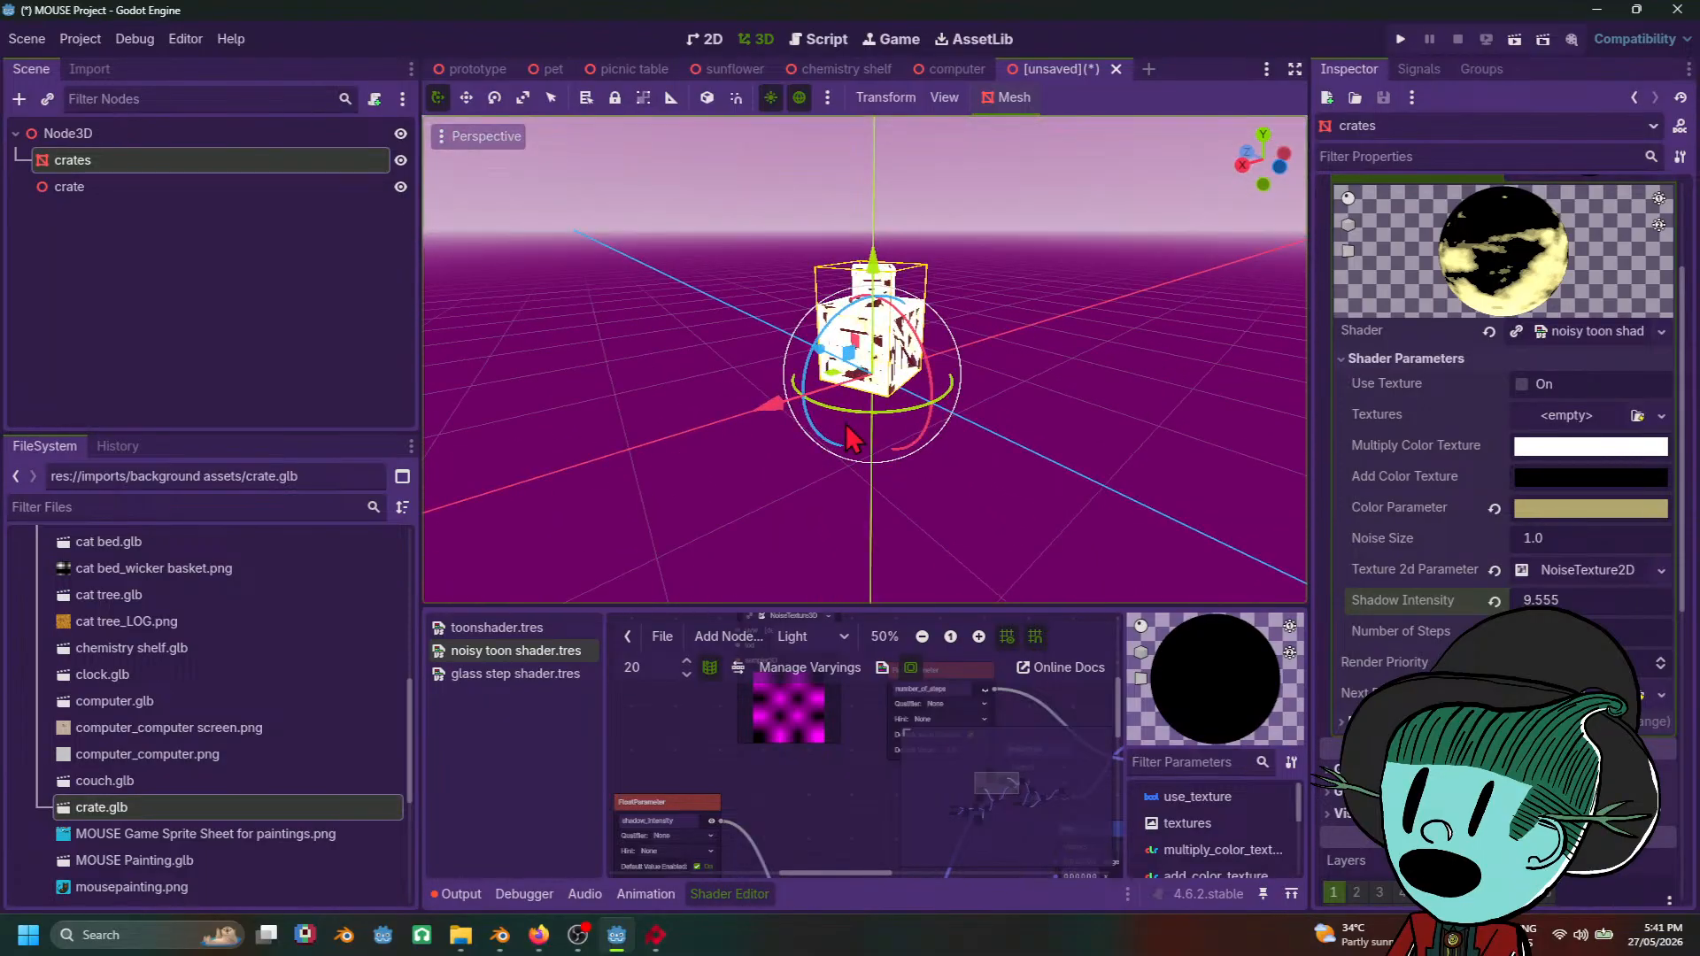
pyautogui.scroll(7, 886, 438)
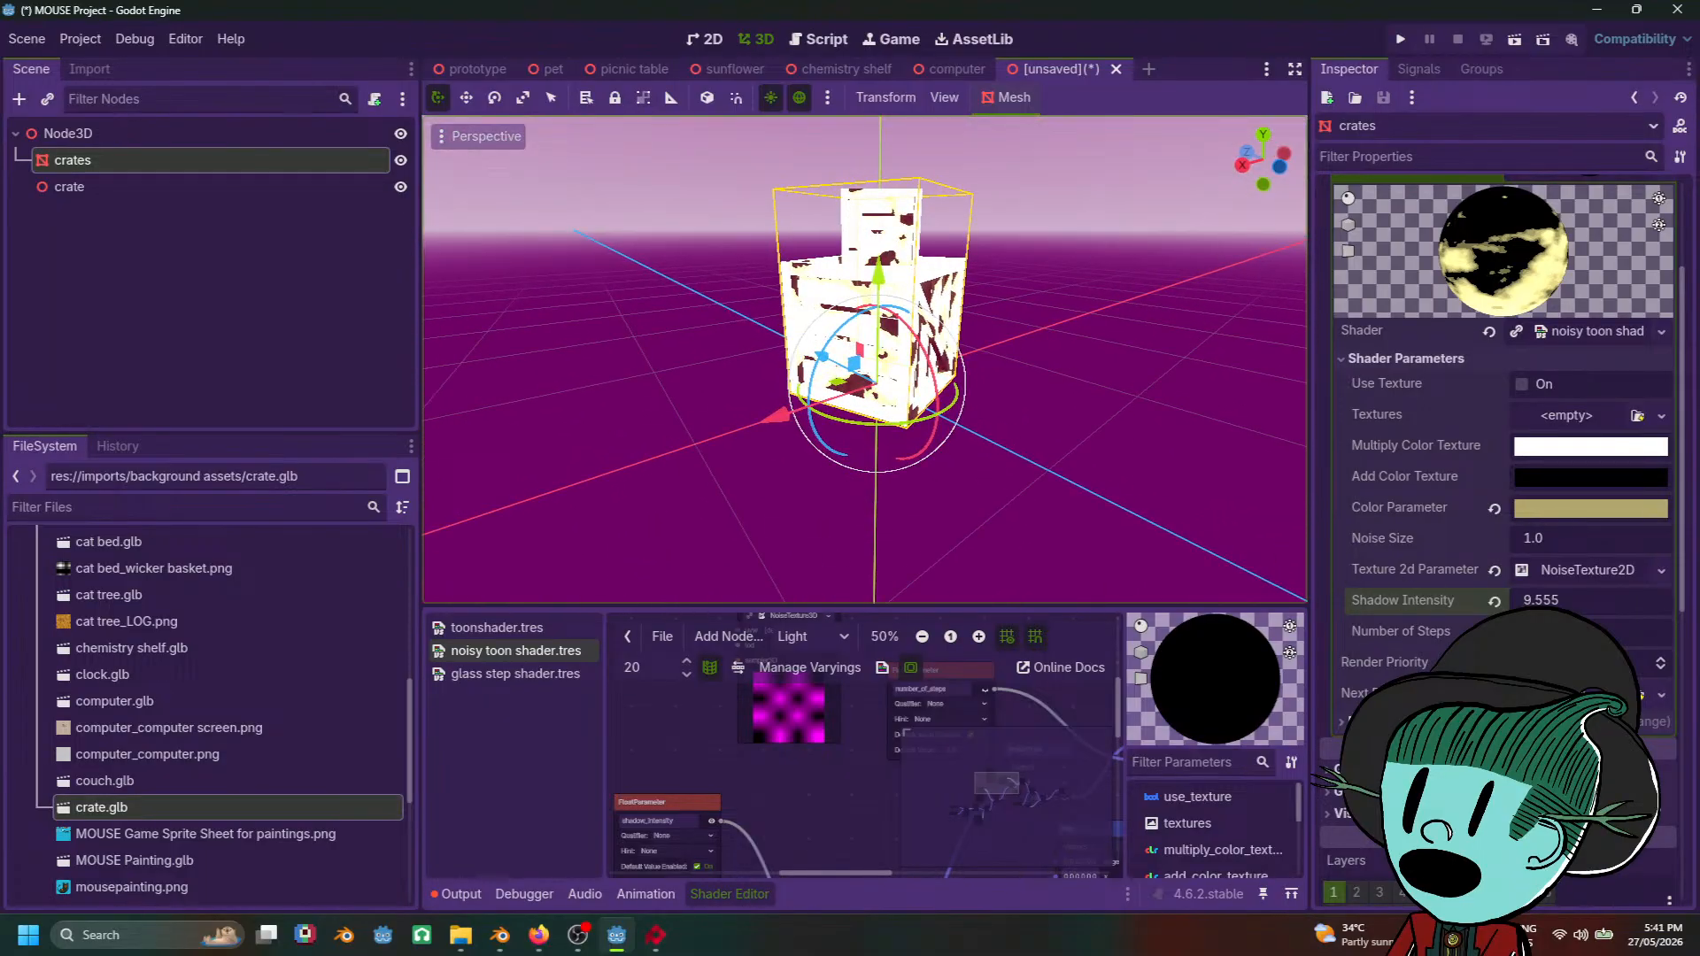
# Step: Increase the crate shader's Number of Steps until the wood shading blends smoothly on the lit sides
pyautogui.moveTo(1563, 631); pyautogui.dragTo(1647, 631)
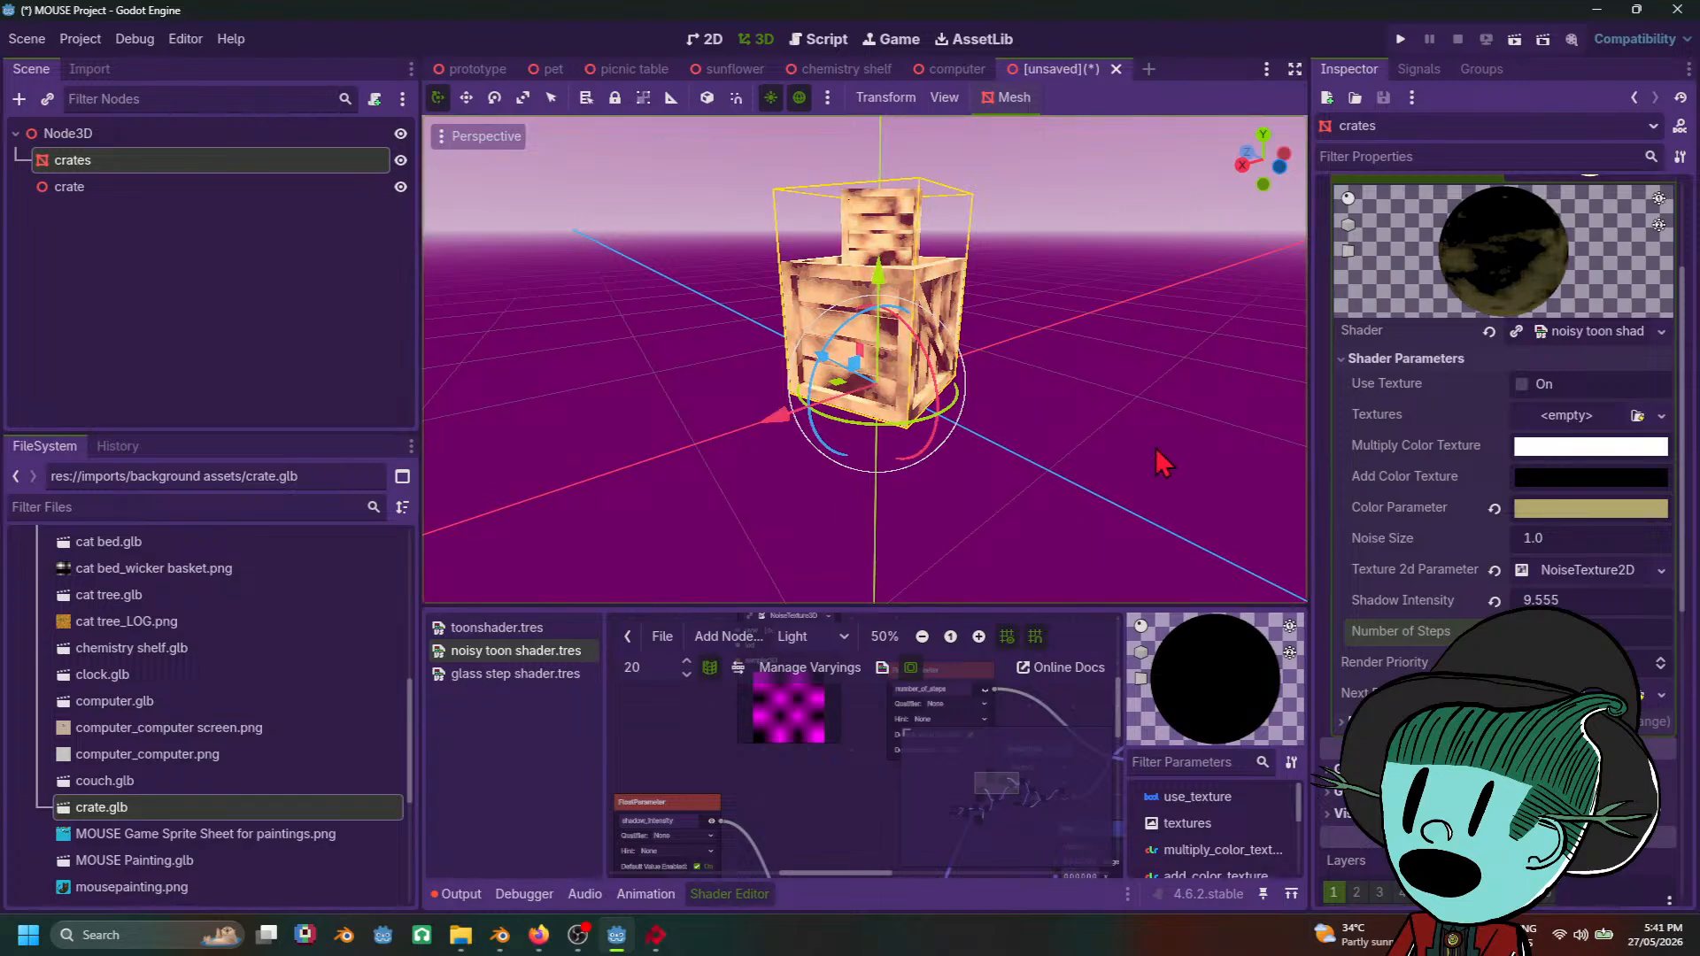
pyautogui.scroll(-4, 1153, 449)
pyautogui.click(1019, 440)
pyautogui.moveTo(1024, 437)
pyautogui.mouseDown(button='middle')
pyautogui.moveTo(732, 486)
pyautogui.moveTo(1054, 429)
pyautogui.mouseUp(button='middle')
pyautogui.scroll(3, 816, 494)
pyautogui.click(816, 496)
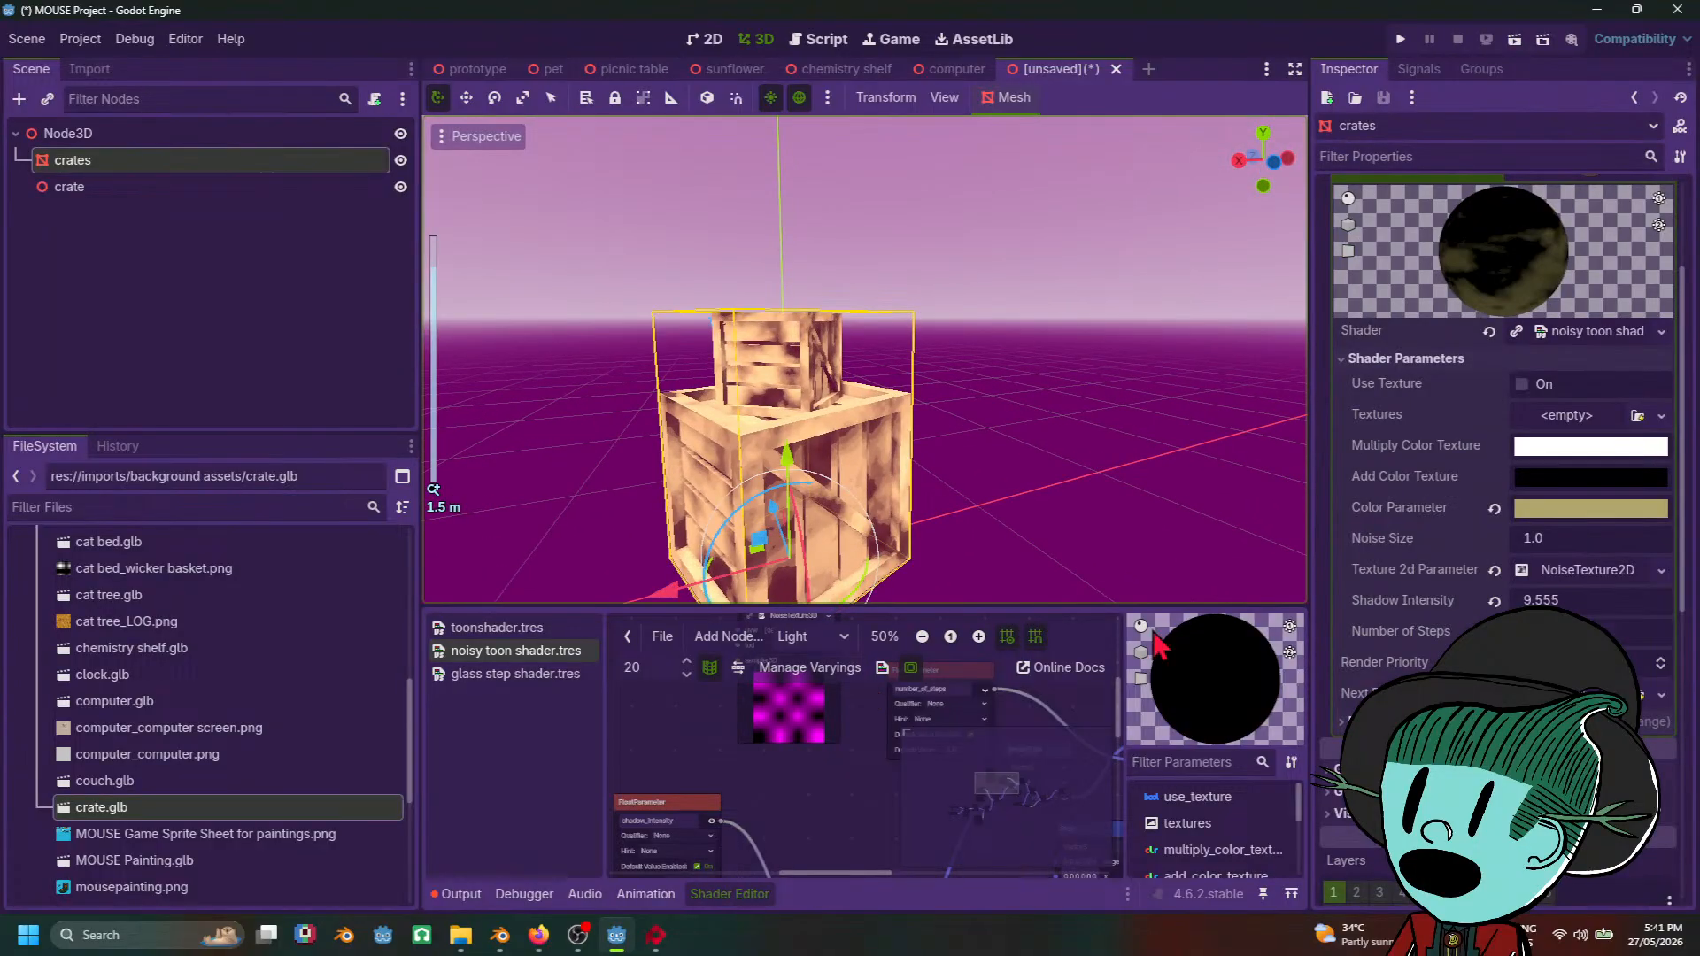
# Step: Set the frequency of the crate noise texture's FastNoiseLite to 0.005
pyautogui.click(1579, 572)
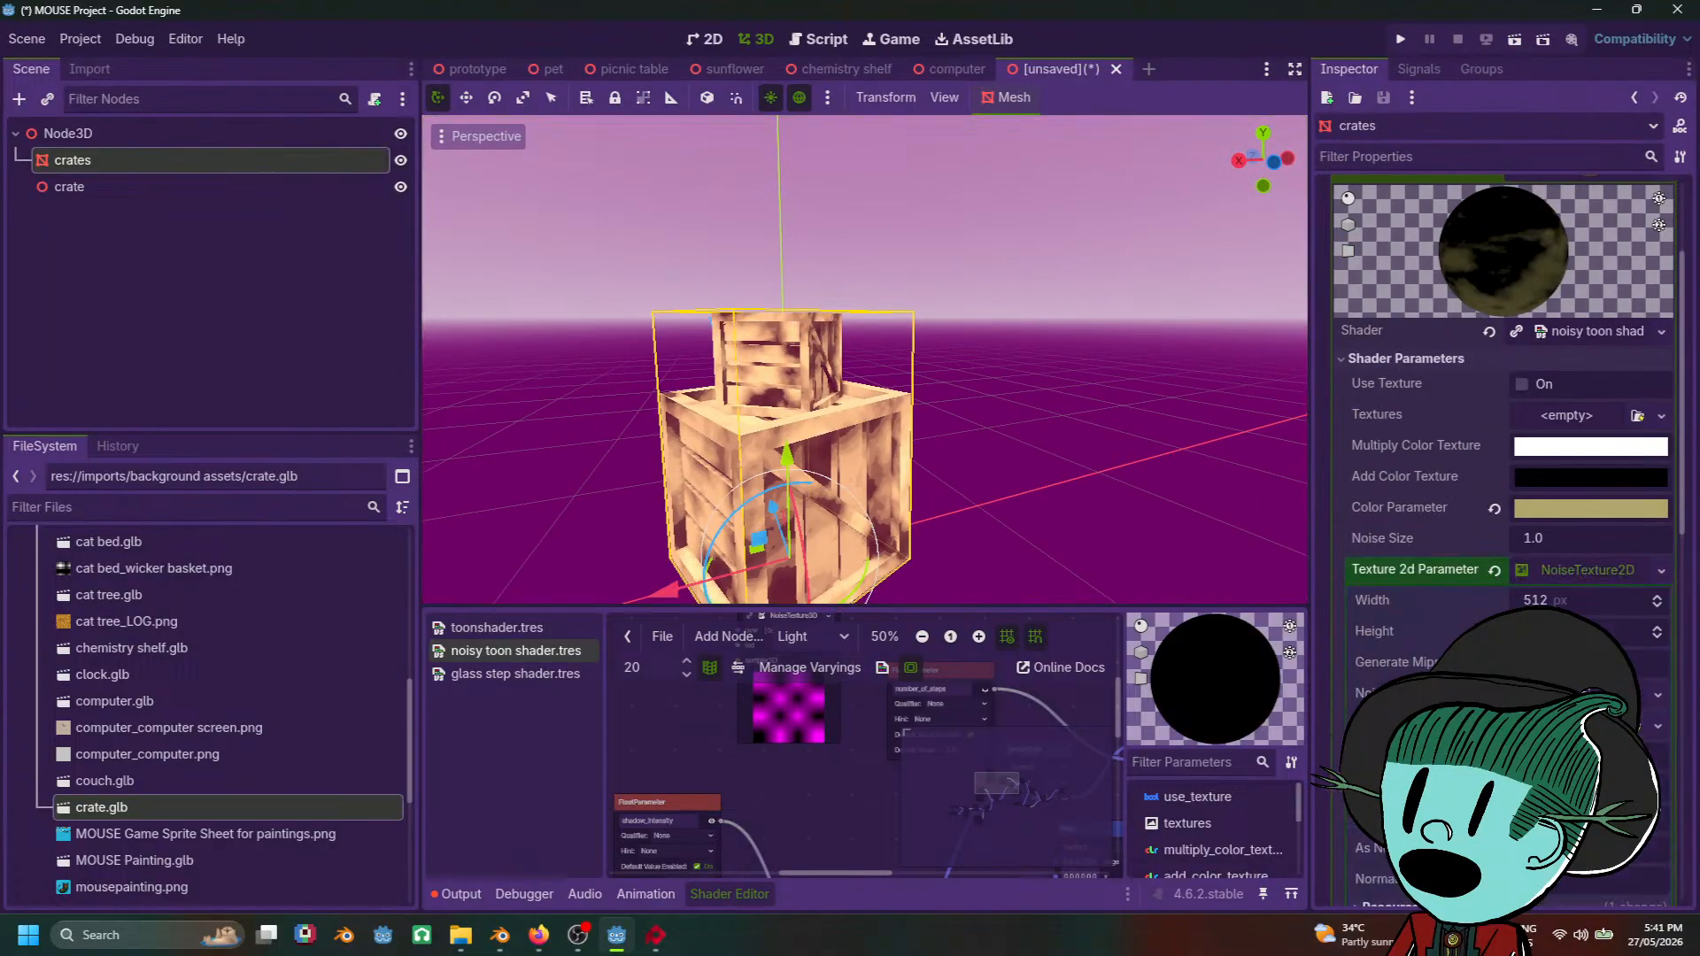
pyautogui.scroll(-4, 1506, 531)
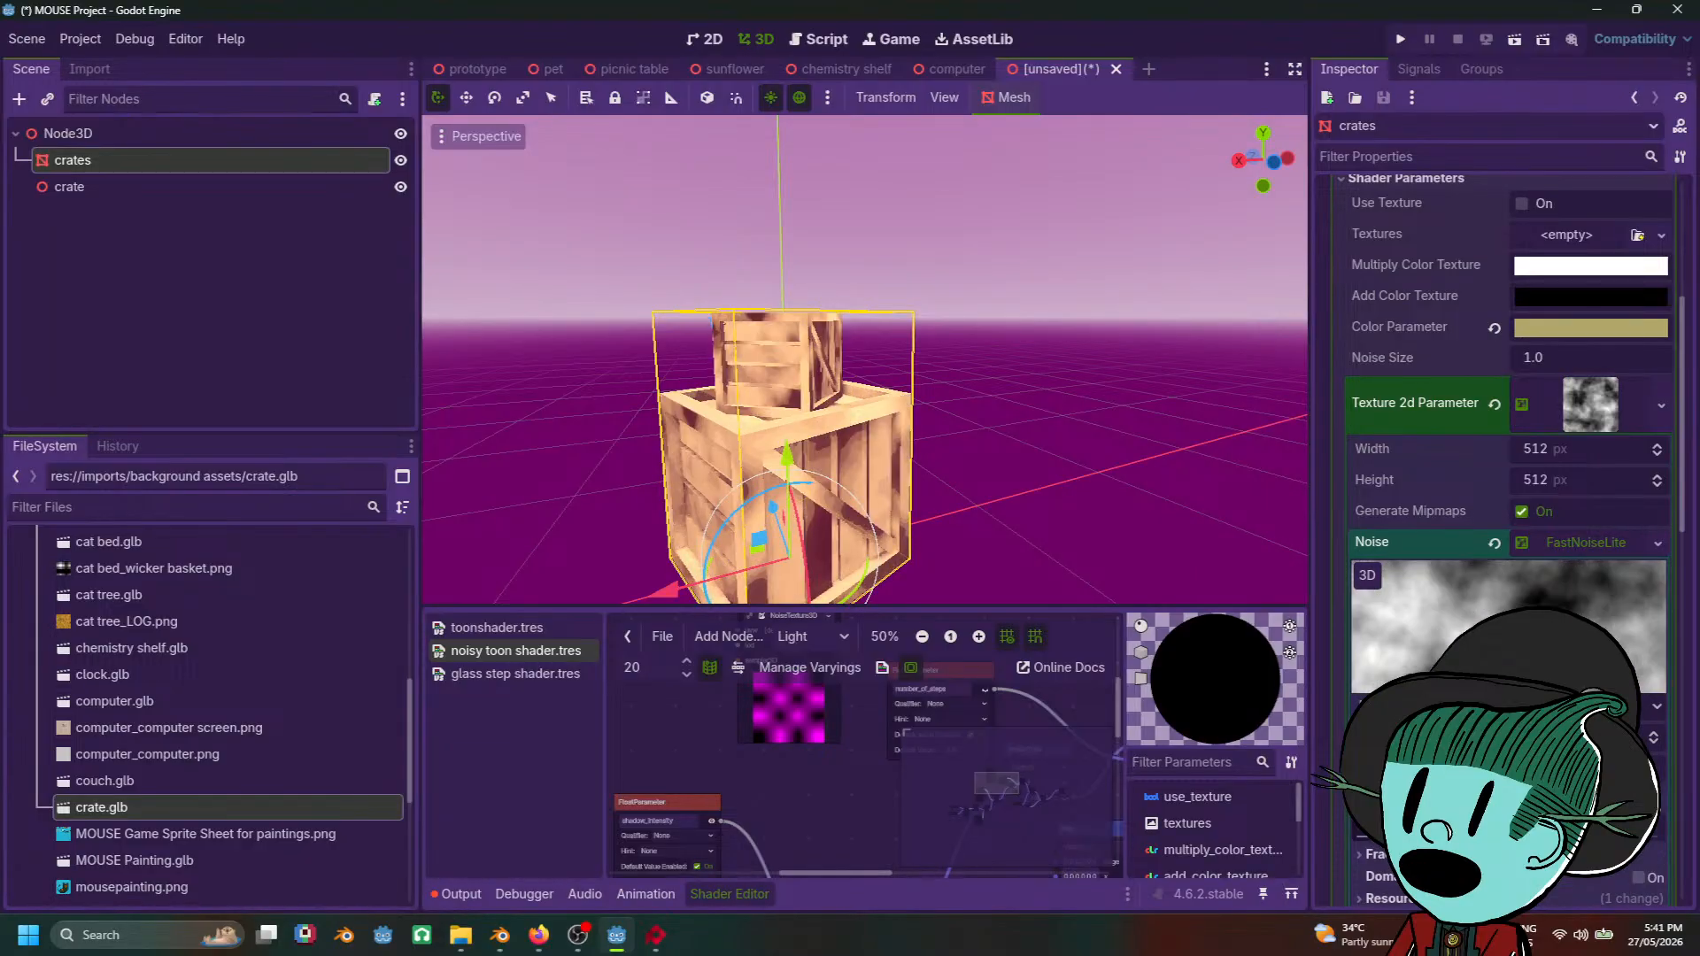
pyautogui.scroll(-5, 991, 471)
pyautogui.click(991, 471)
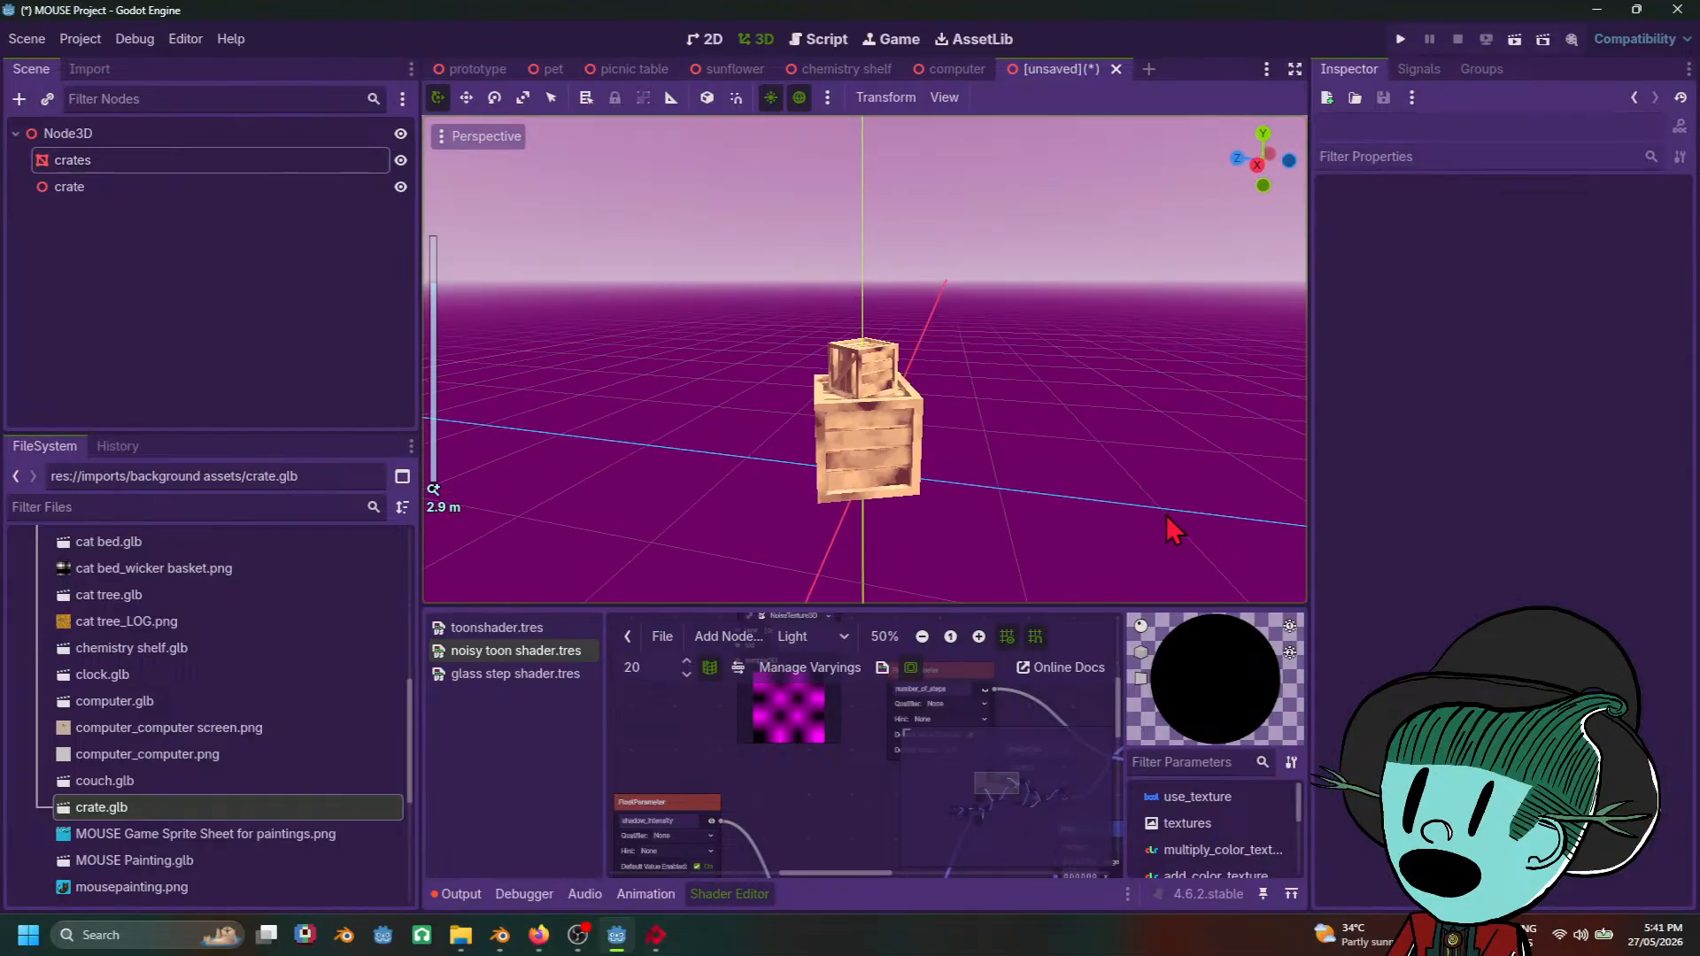
pyautogui.click(862, 456)
pyautogui.scroll(4, 1092, 390)
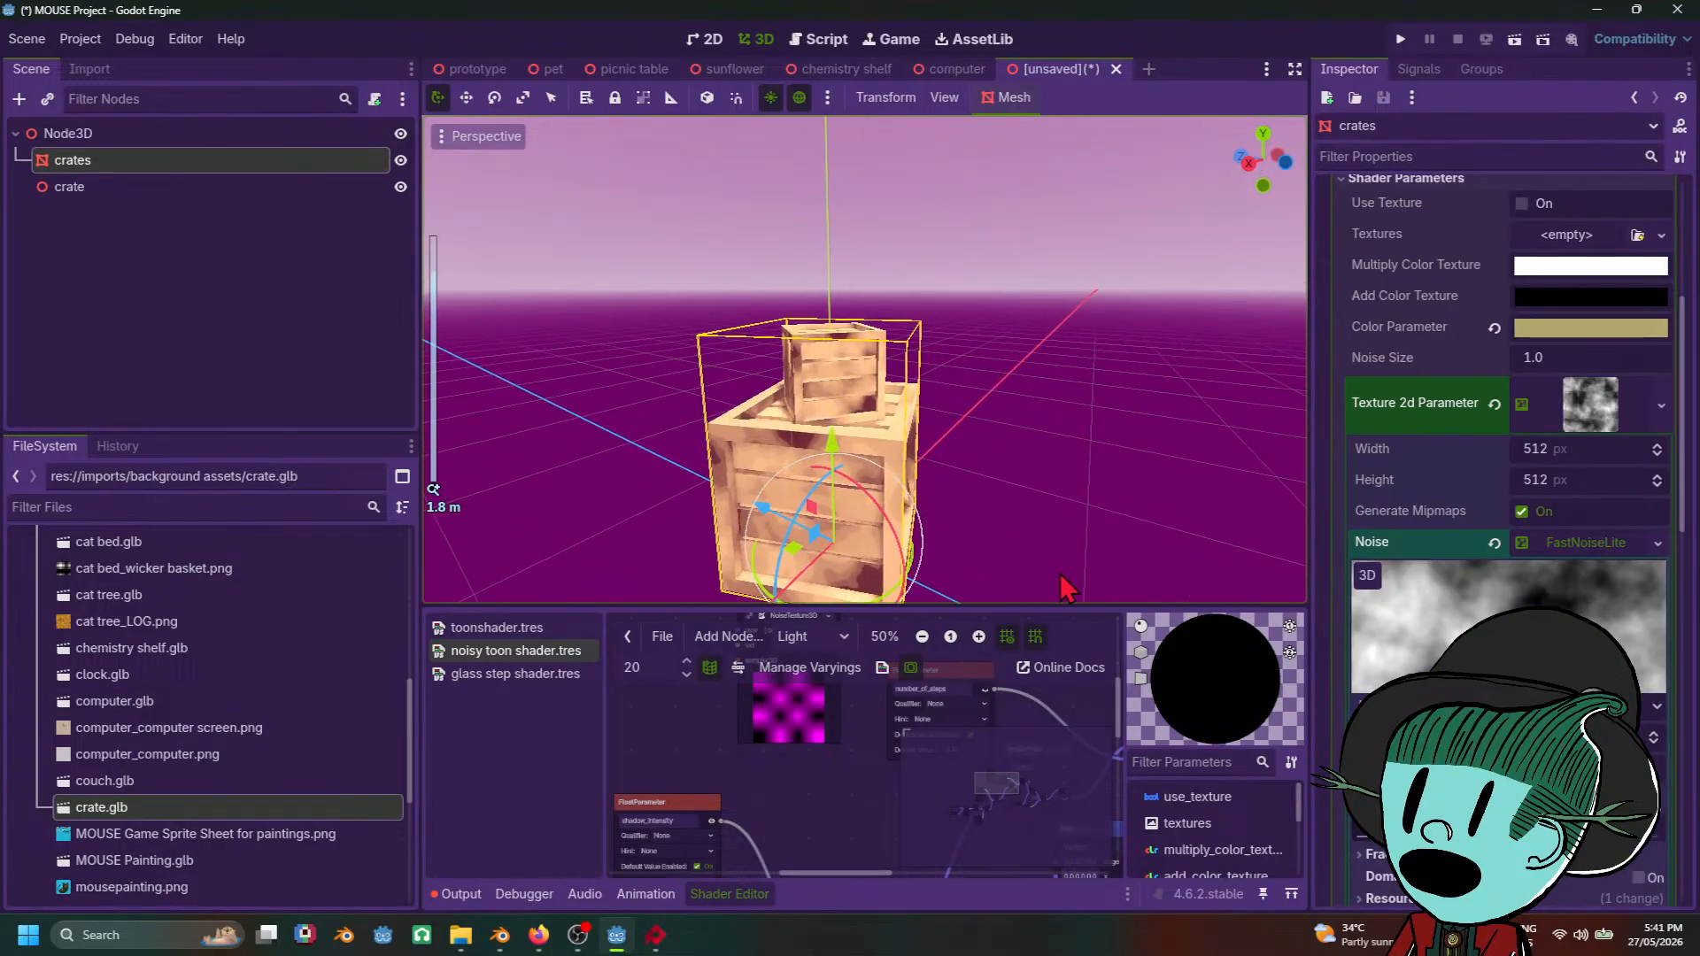
pyautogui.scroll(-5, 1505, 443)
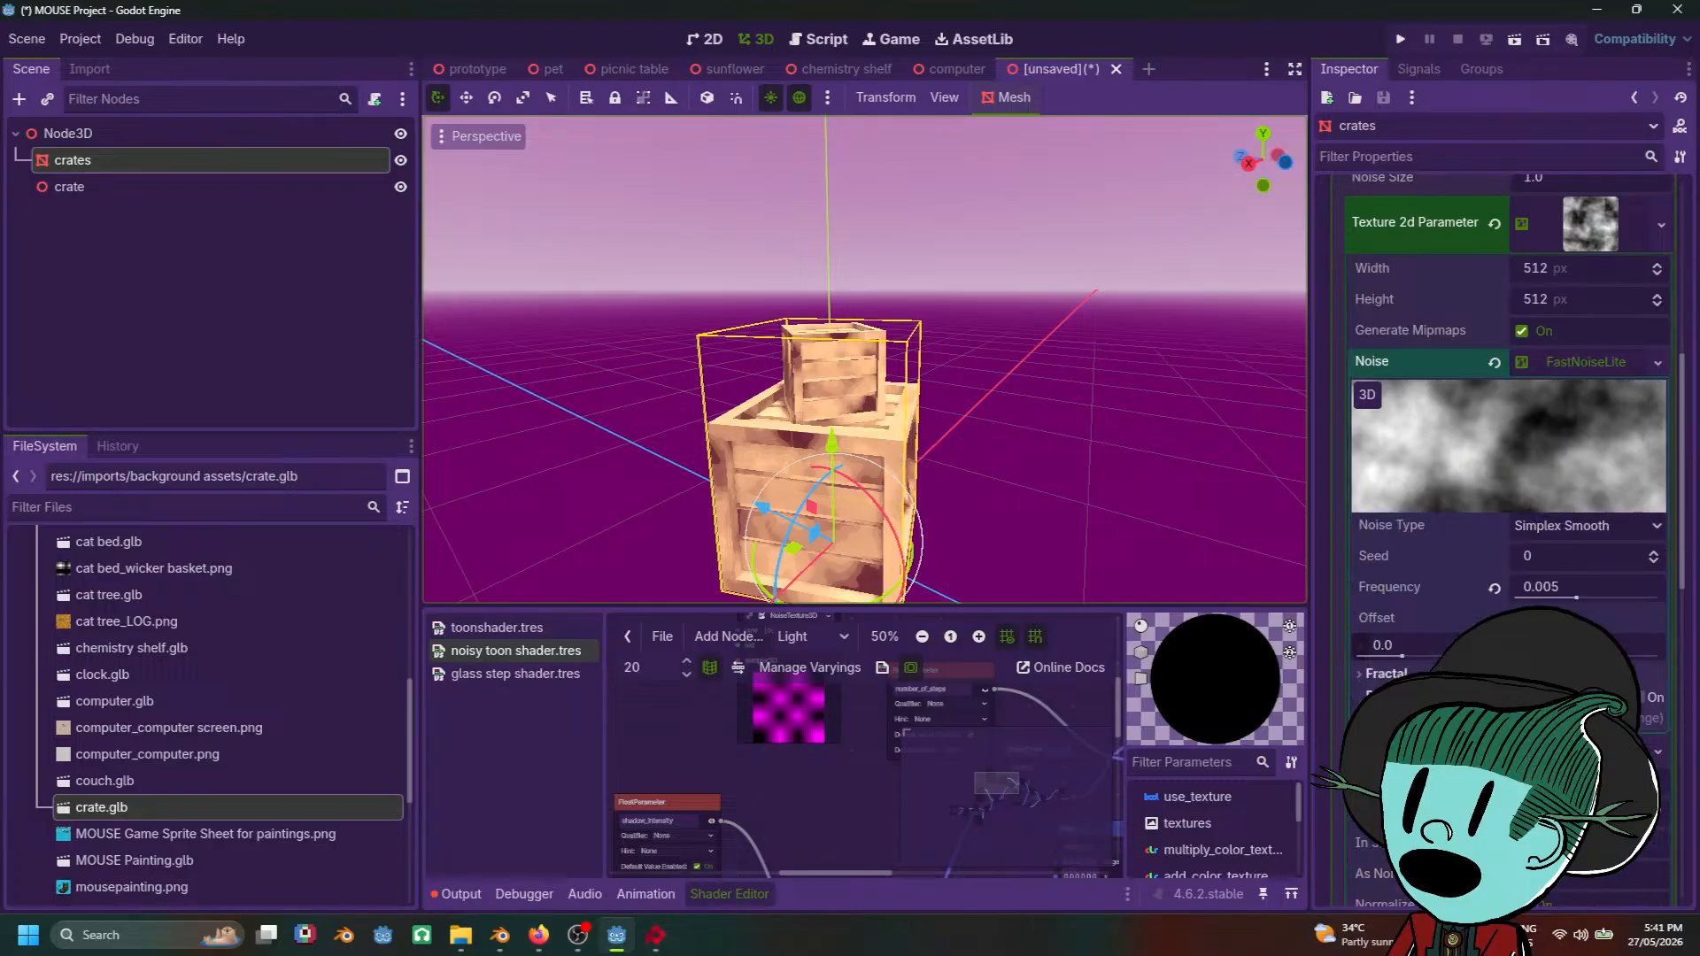
pyautogui.scroll(3, 1505, 443)
pyautogui.click(1586, 454)
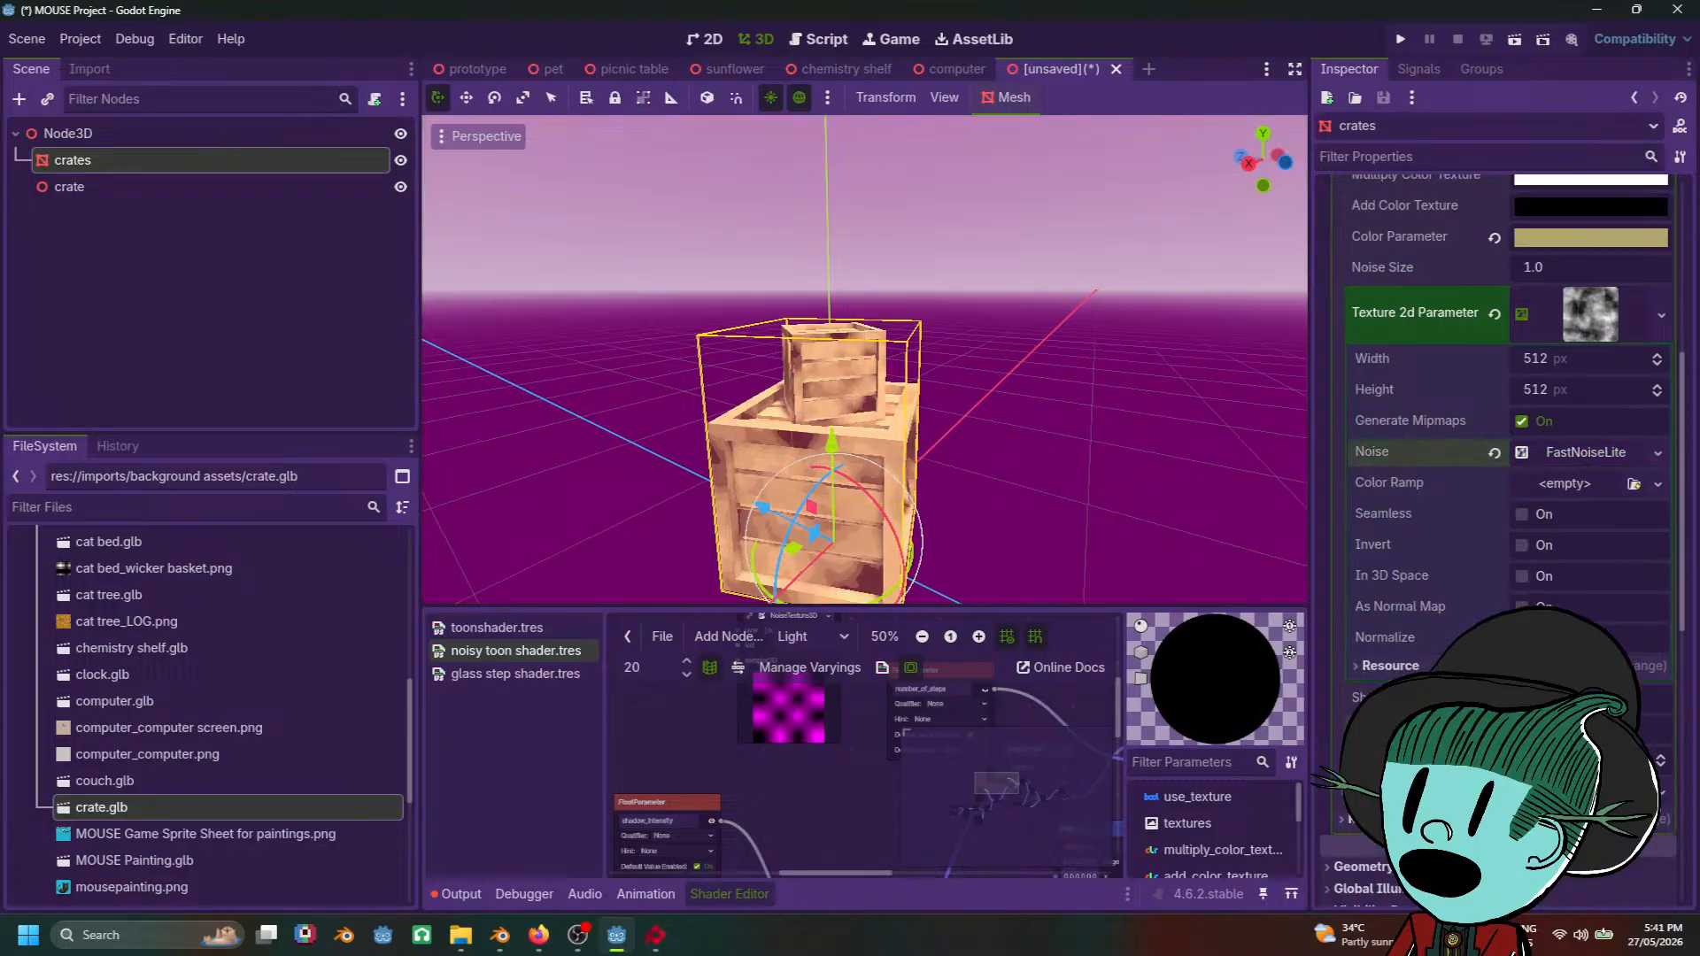
# Step: Examine the crates' noisy toon shading from several angles and distances, with the mesh selected and deselected
pyautogui.scroll(-3, 1097, 485)
pyautogui.click(1097, 486)
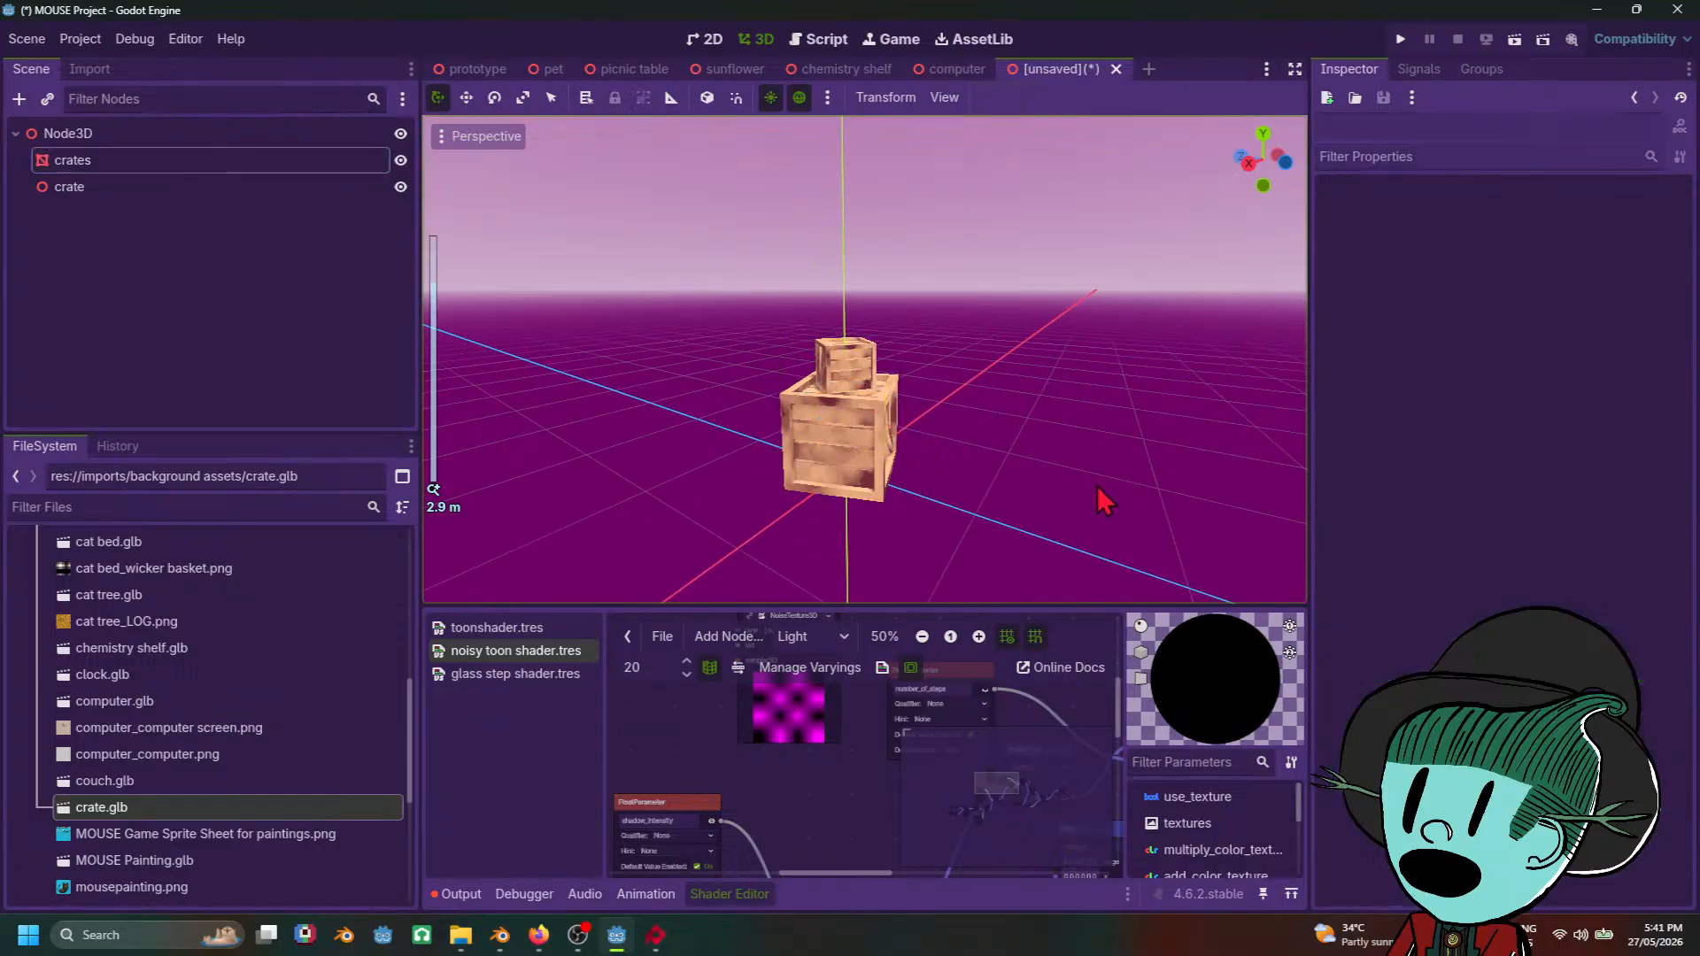
pyautogui.moveTo(1097, 486); pyautogui.dragTo(919, 471, button='middle')
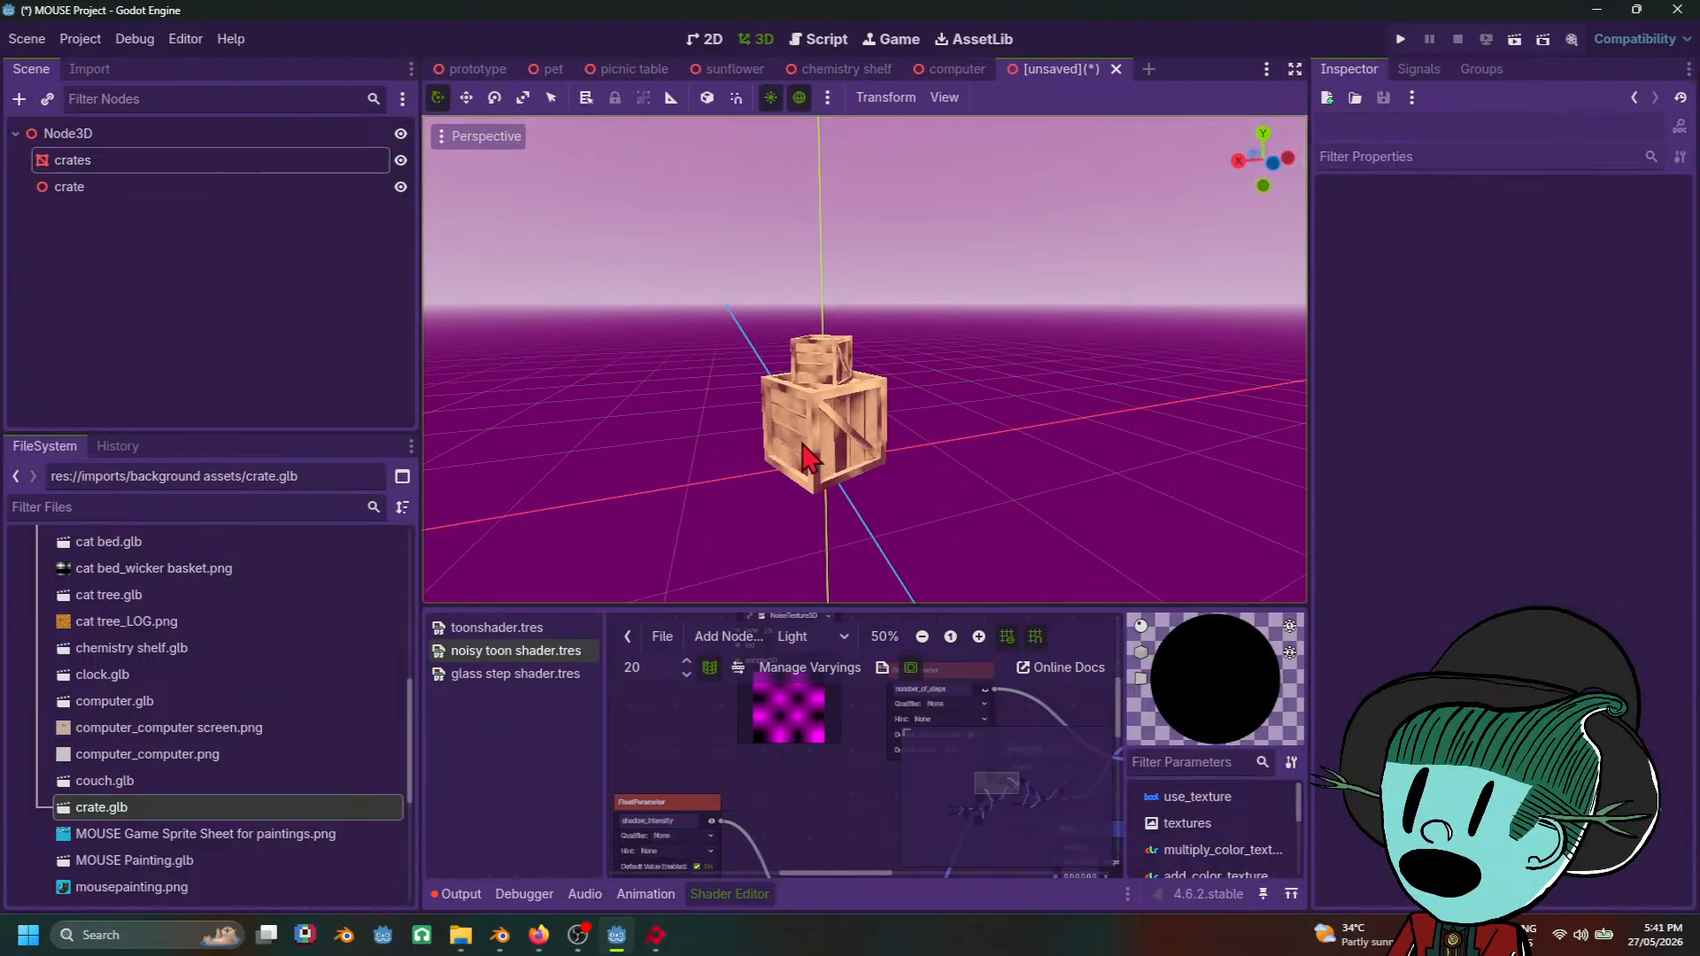
pyautogui.click(828, 416)
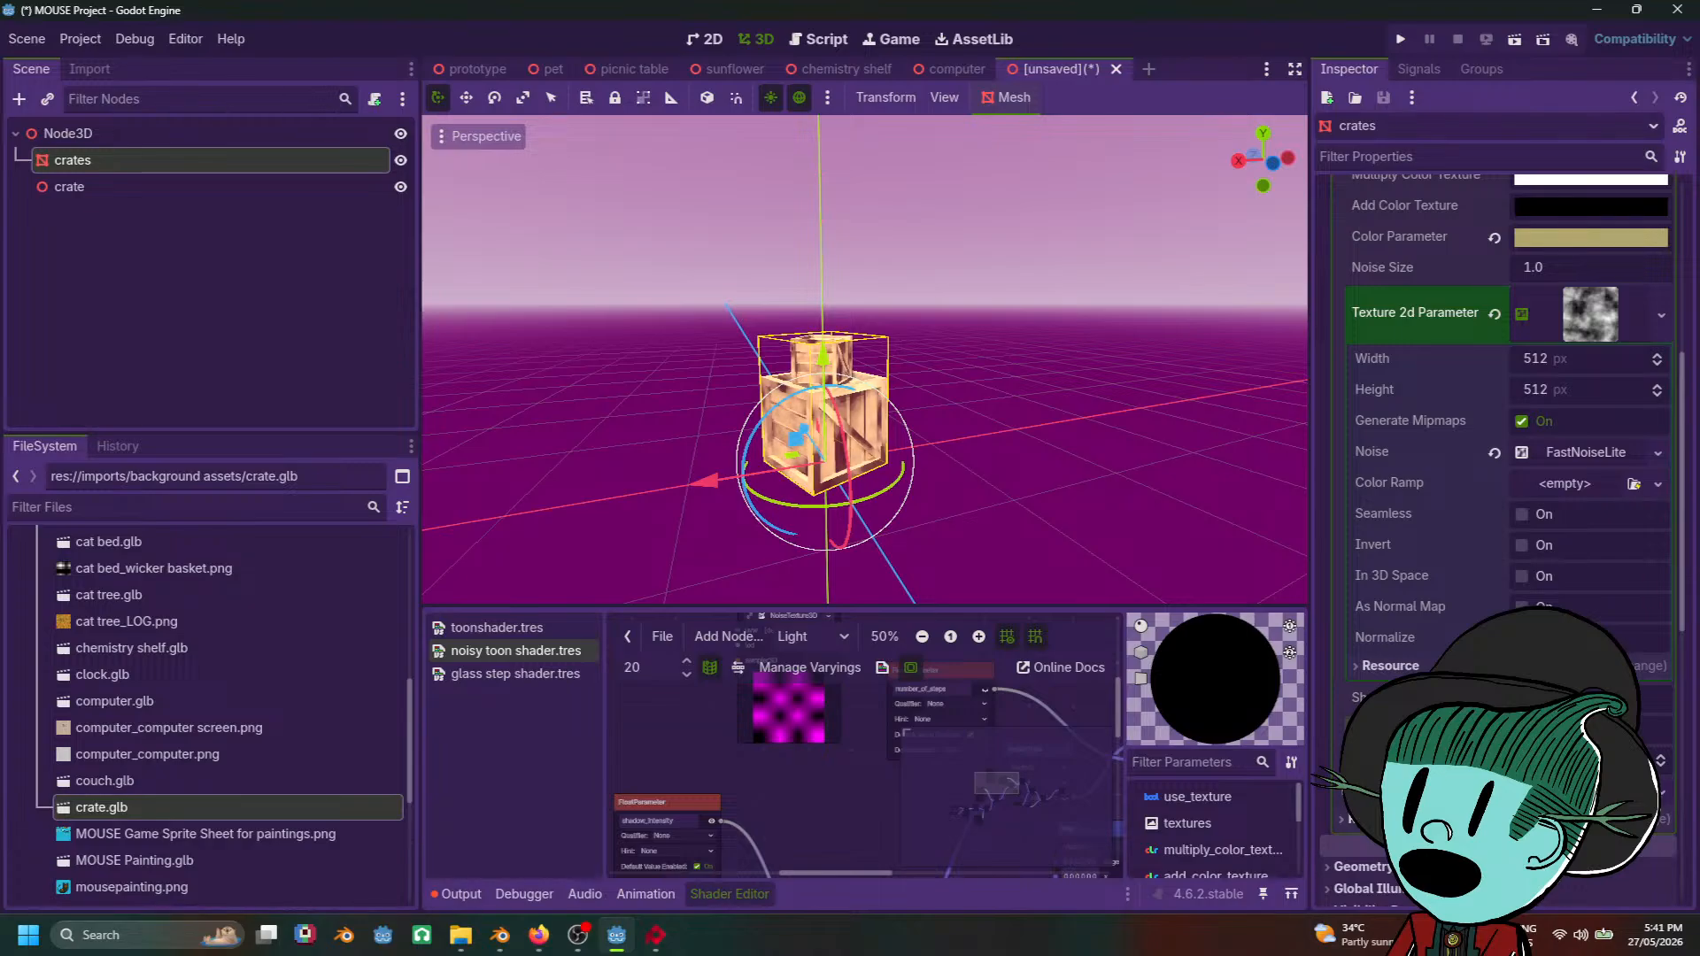
pyautogui.moveTo(1188, 491); pyautogui.dragTo(1087, 443, button='middle')
pyautogui.click(1143, 478)
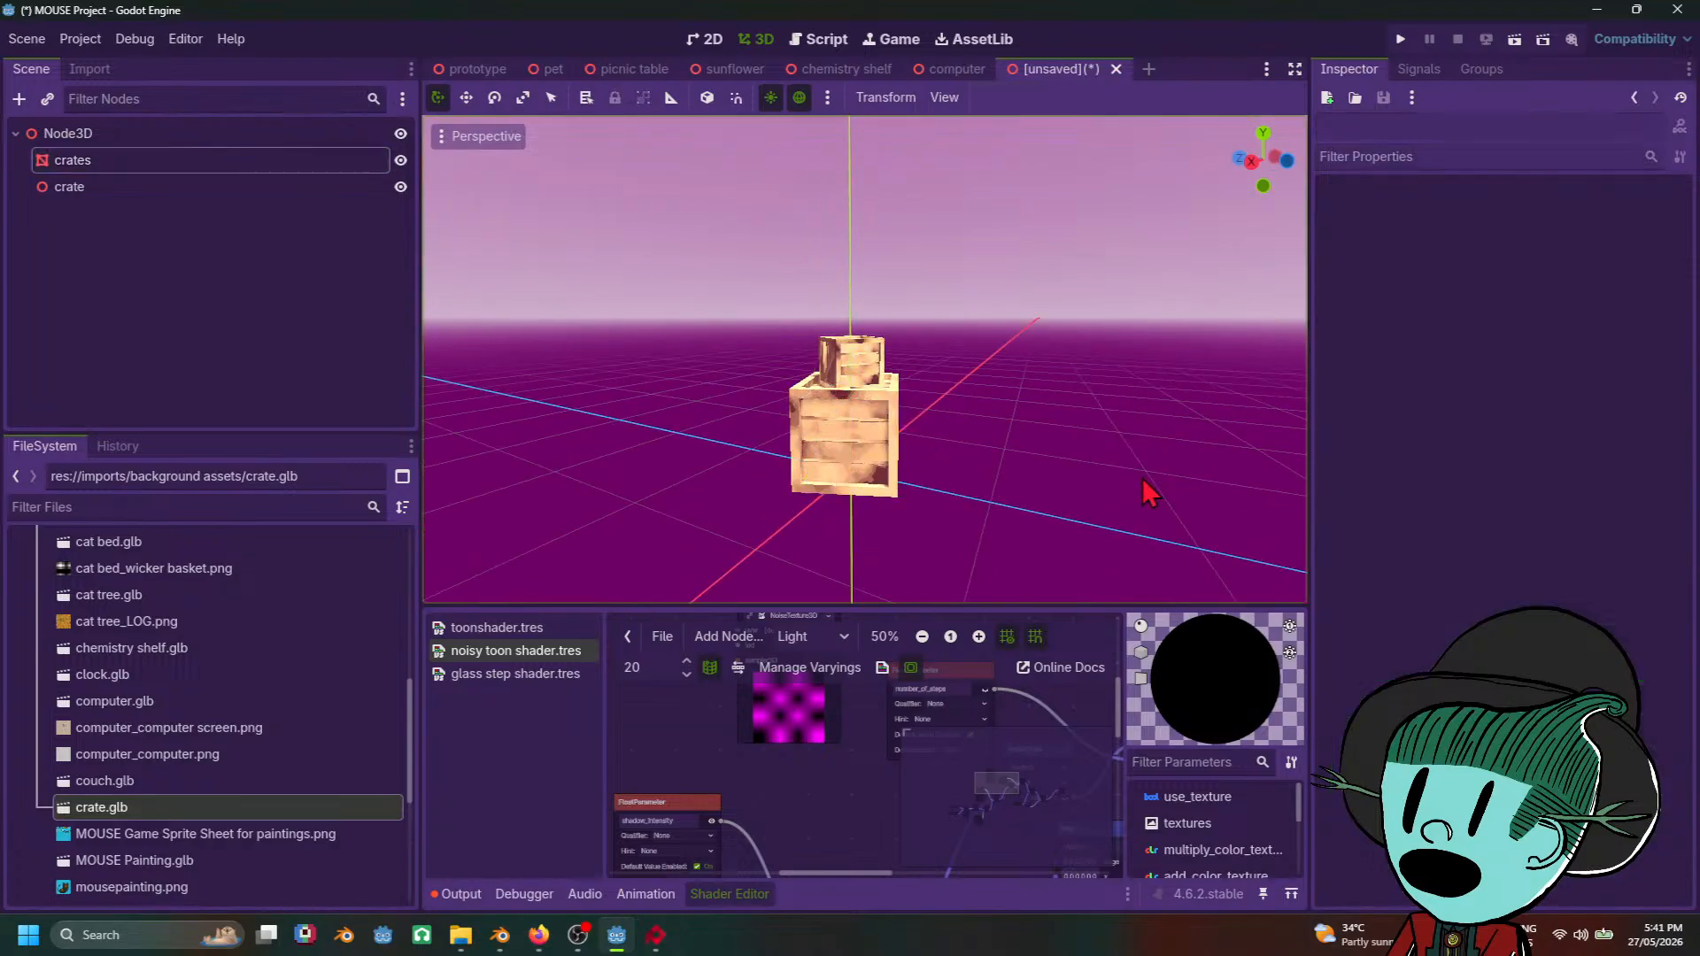
pyautogui.scroll(6, 1002, 482)
pyautogui.keyDown('shift'); pyautogui.moveTo(1002, 483); pyautogui.dragTo(1044, 440, button='middle'); pyautogui.keyUp('shift')
pyautogui.scroll(-6, 1121, 387)
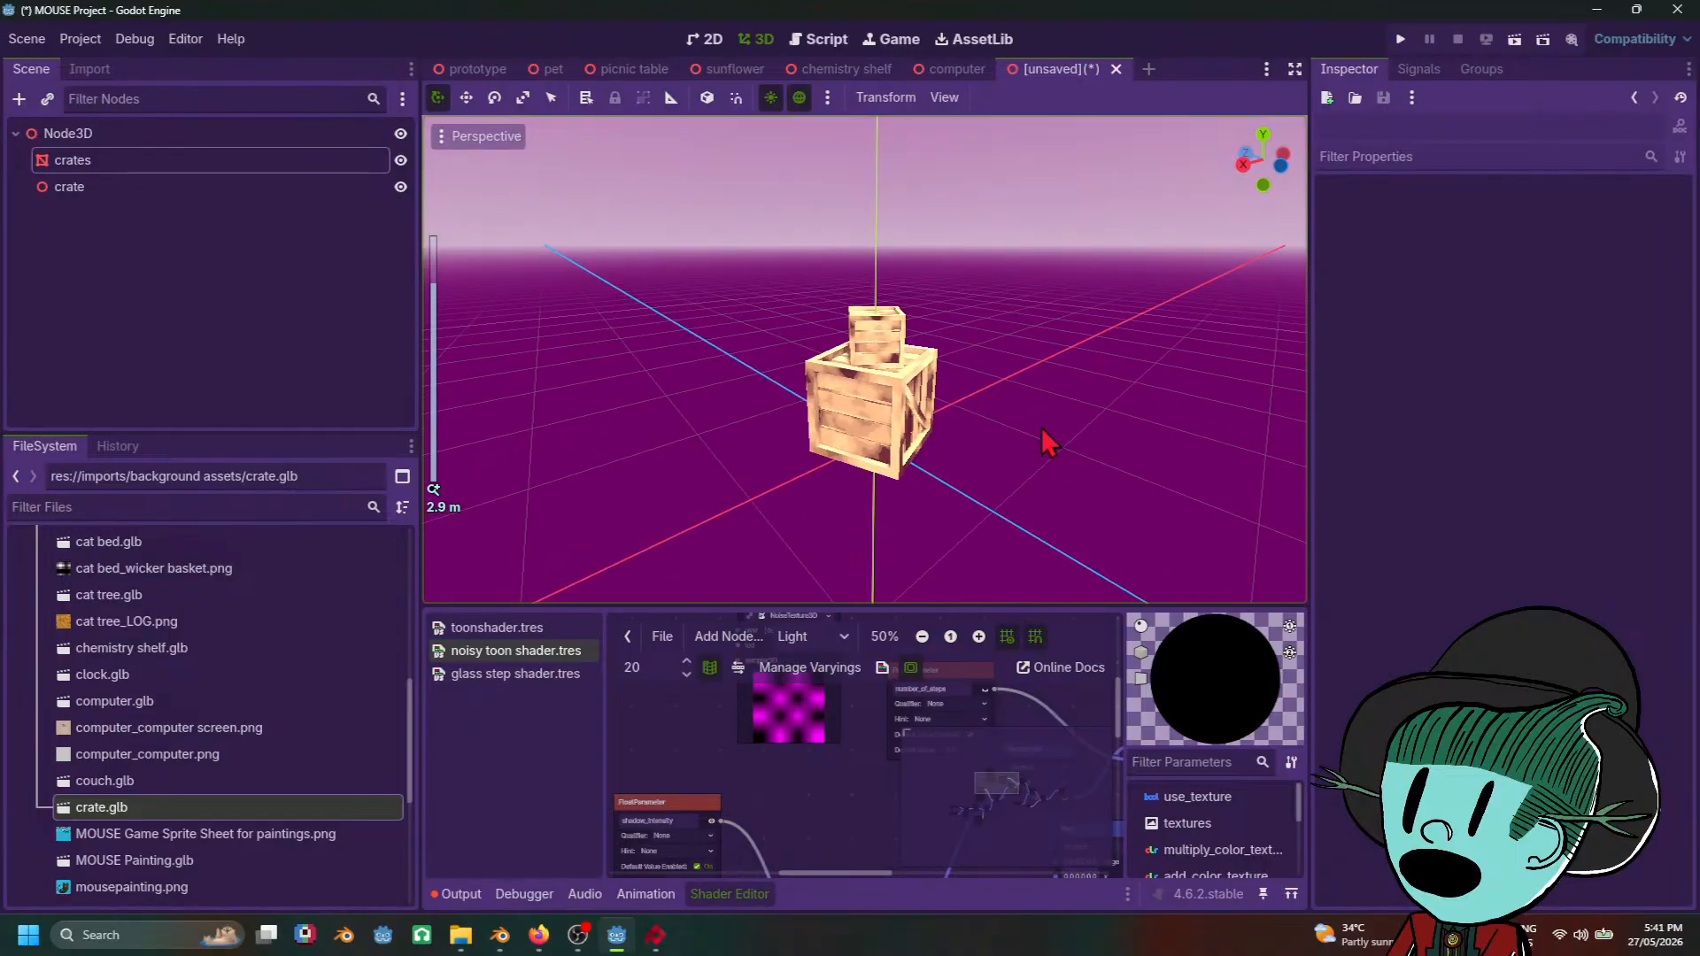
pyautogui.scroll(3, 1040, 440)
pyautogui.click(927, 335)
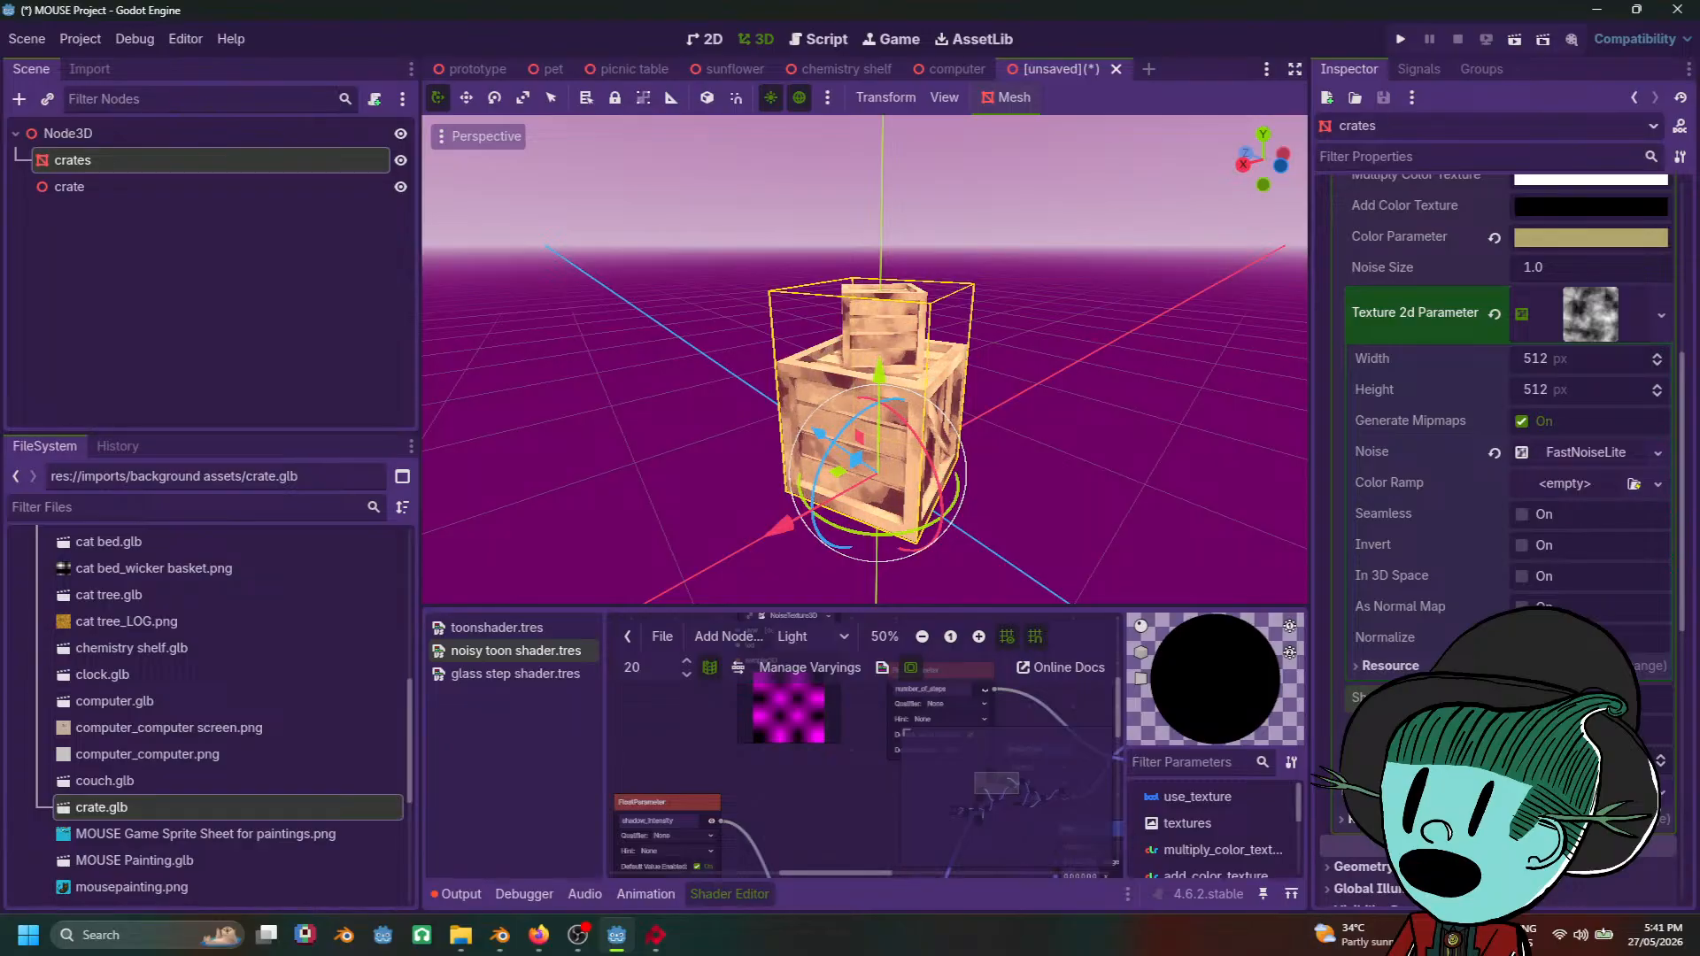
# Step: Inspect the noise patches on both stacked crates close up, from afar, from above and from the opposite side
pyautogui.scroll(-8, 1036, 406)
pyautogui.click(1031, 447)
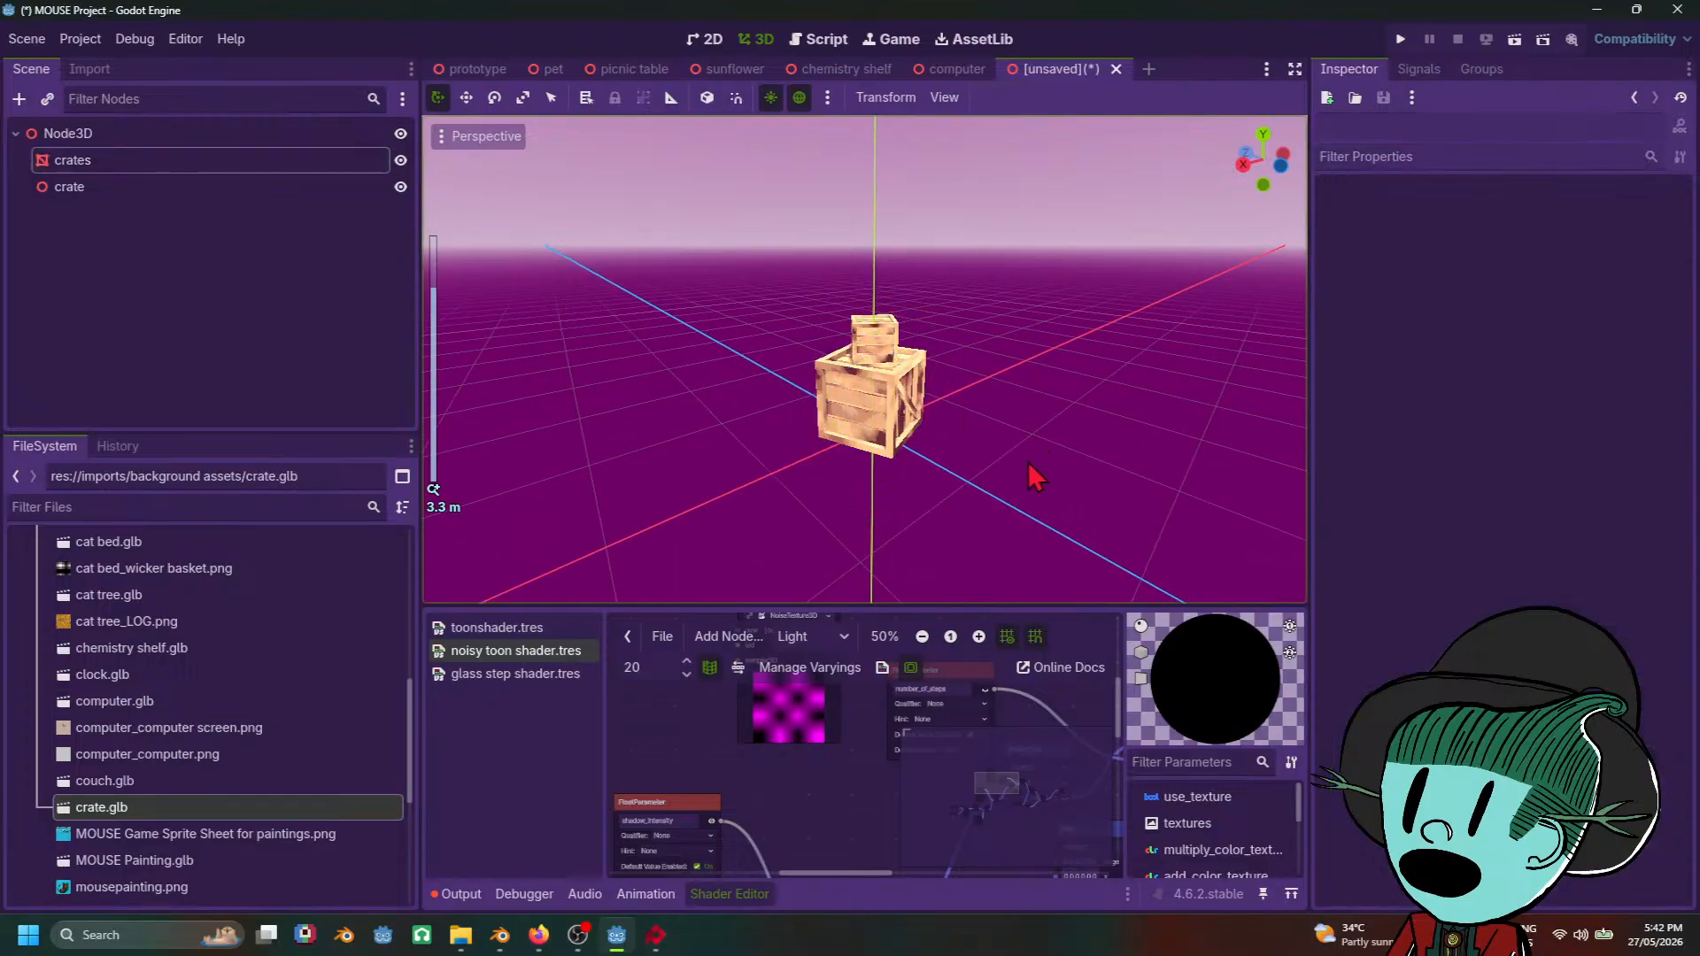
pyautogui.moveTo(1028, 460); pyautogui.dragTo(996, 524, button='middle')
pyautogui.click(917, 407)
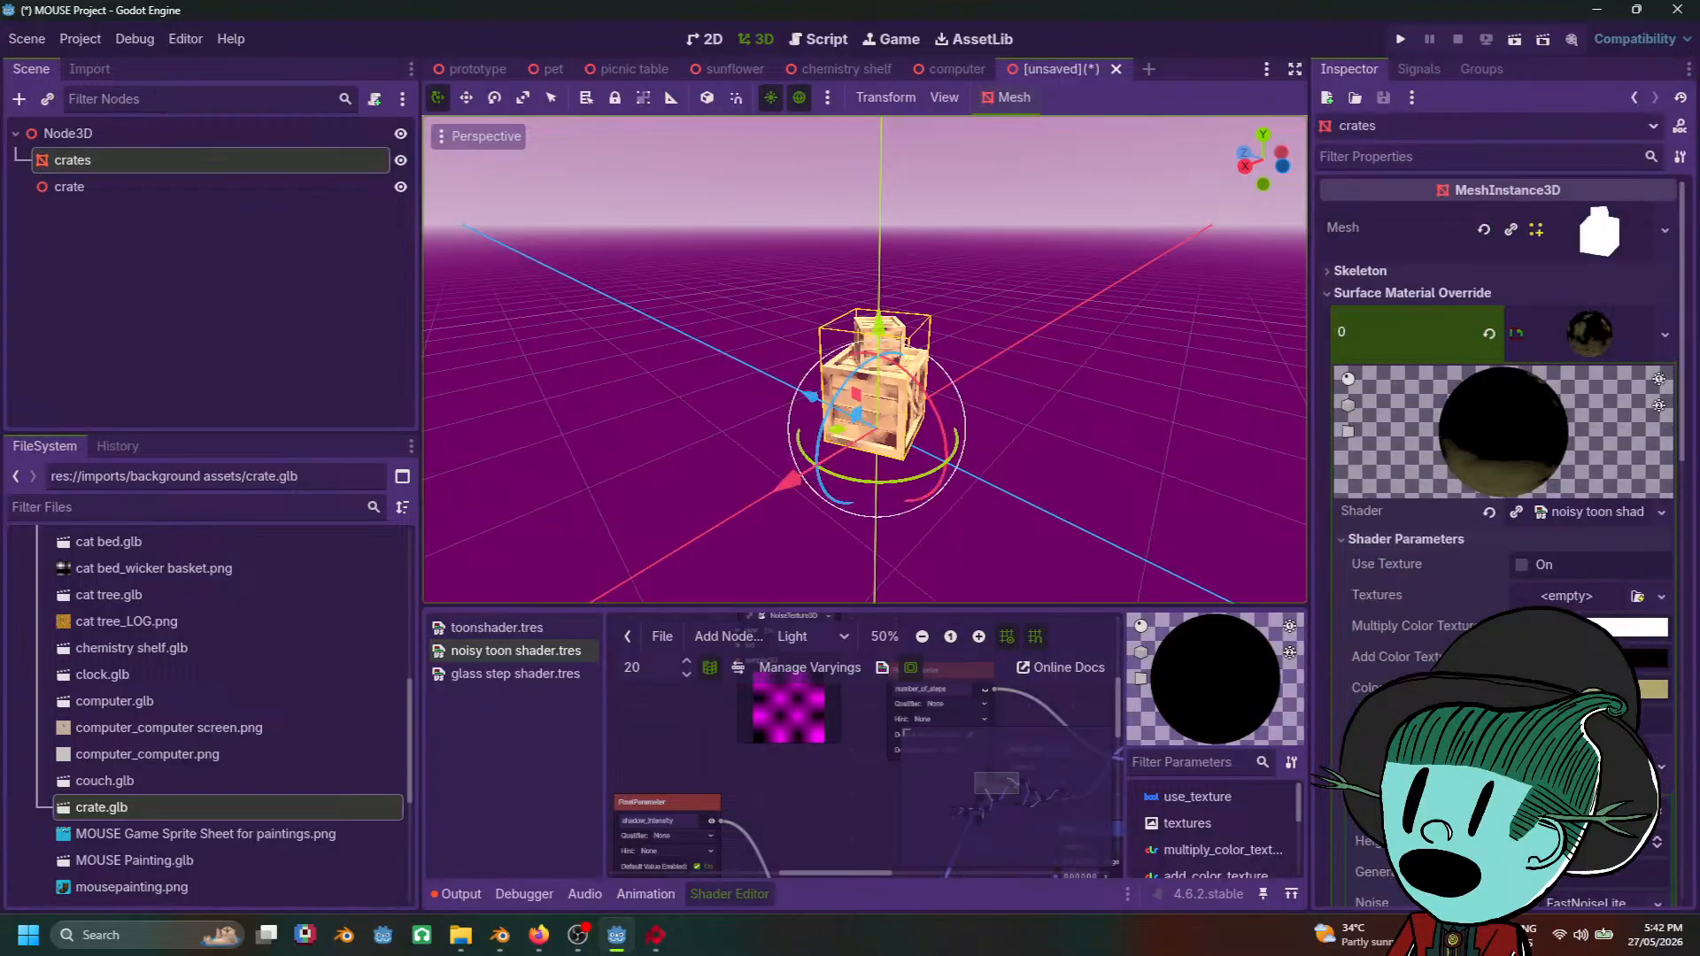
pyautogui.scroll(-2, 1036, 434)
pyautogui.scroll(5, 1032, 443)
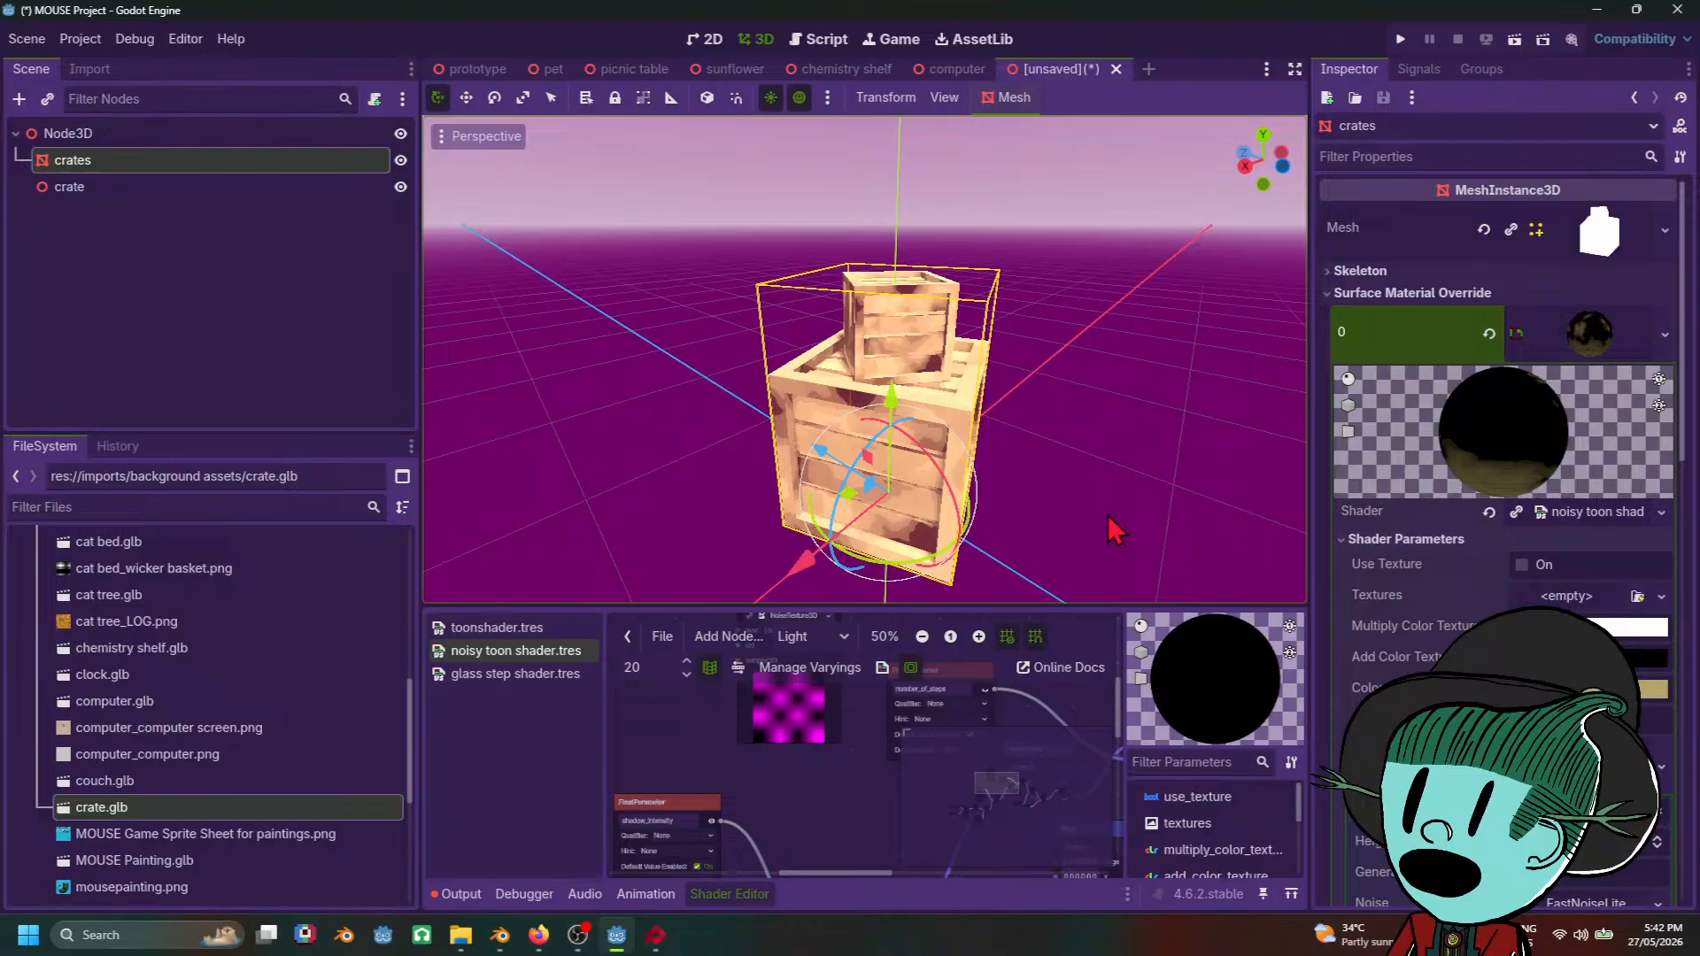
pyautogui.scroll(-3, 1076, 428)
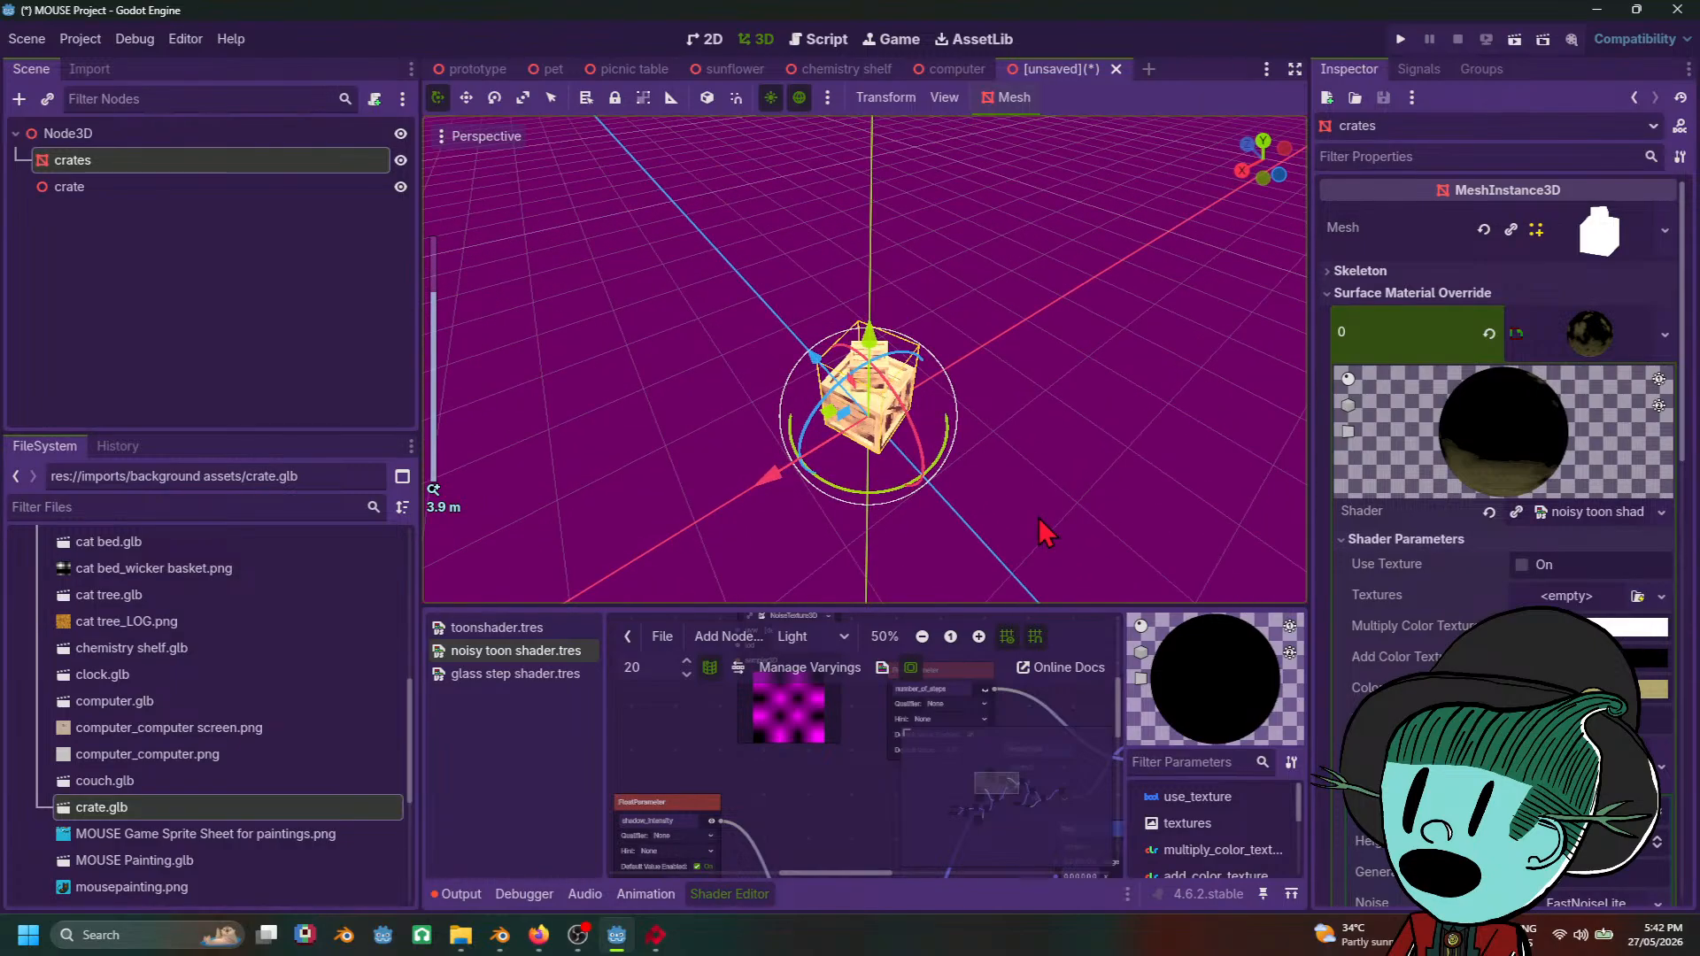
pyautogui.click(1045, 531)
pyautogui.moveTo(1045, 531); pyautogui.dragTo(991, 467, button='middle')
pyautogui.hotkey('ctrl', 'z')
pyautogui.scroll(2, 983, 505)
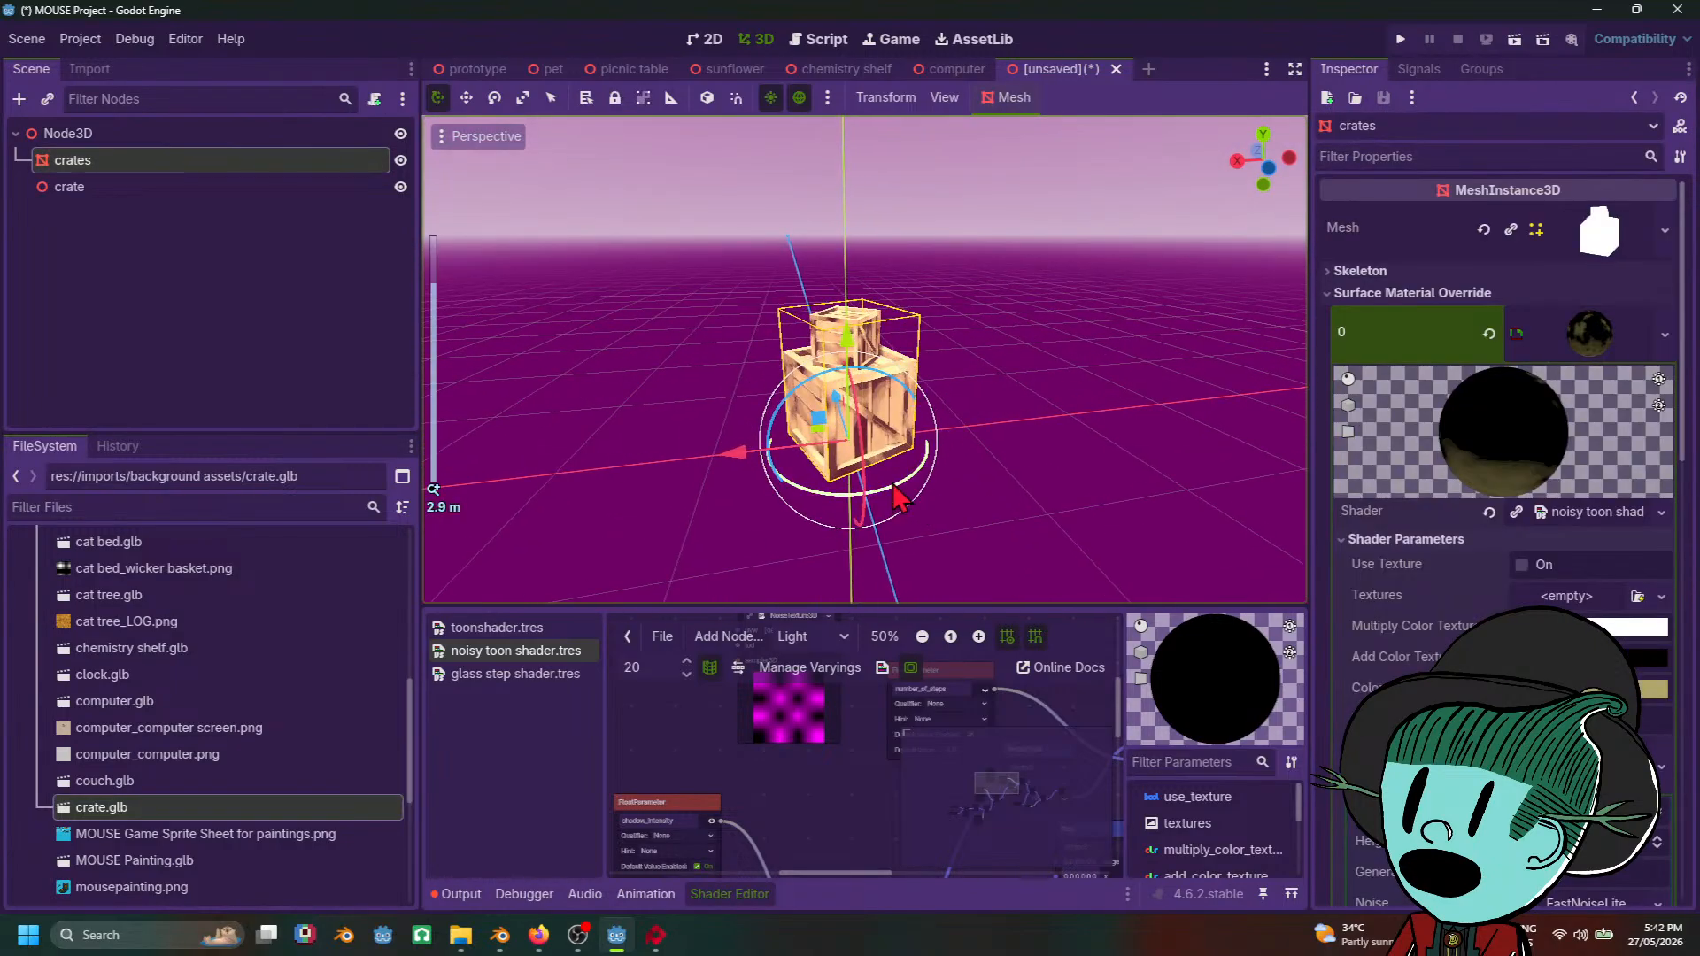
pyautogui.moveTo(883, 496); pyautogui.dragTo(1009, 337)
pyautogui.click(1043, 438)
pyautogui.scroll(-1, 1044, 441)
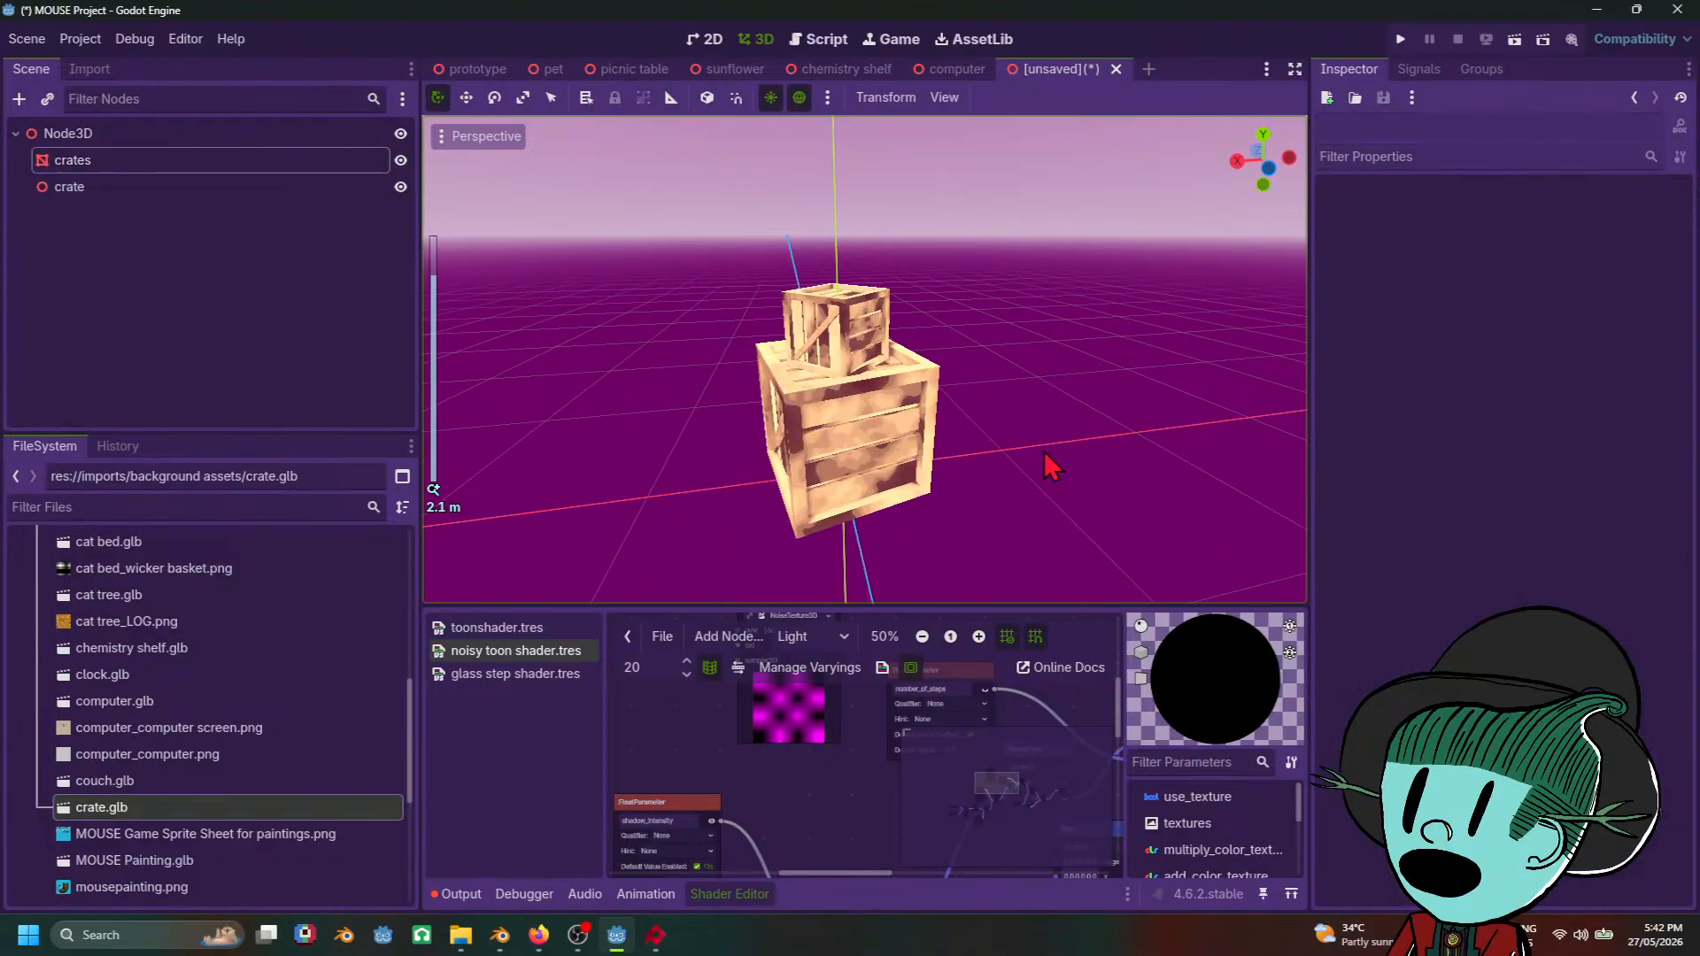
pyautogui.click(905, 432)
pyautogui.moveTo(912, 496); pyautogui.dragTo(1043, 523)
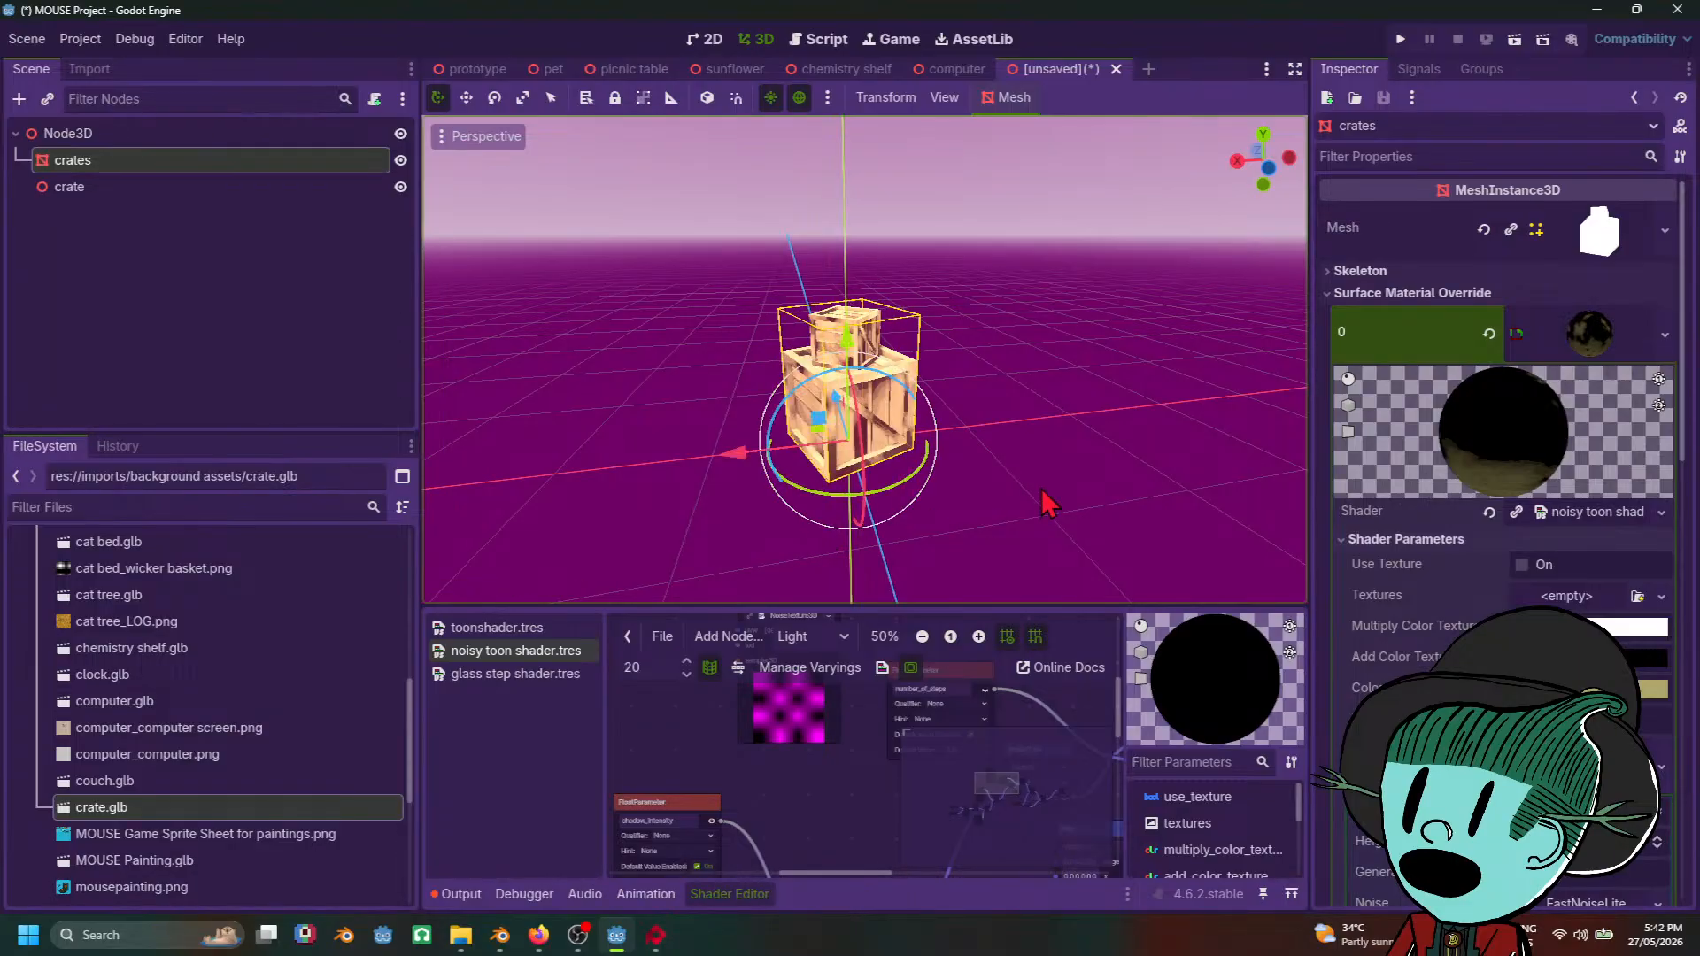
# Step: Delete the imported crate node from the scene tree, keeping only the crates mesh under Node3D
pyautogui.click(191, 204)
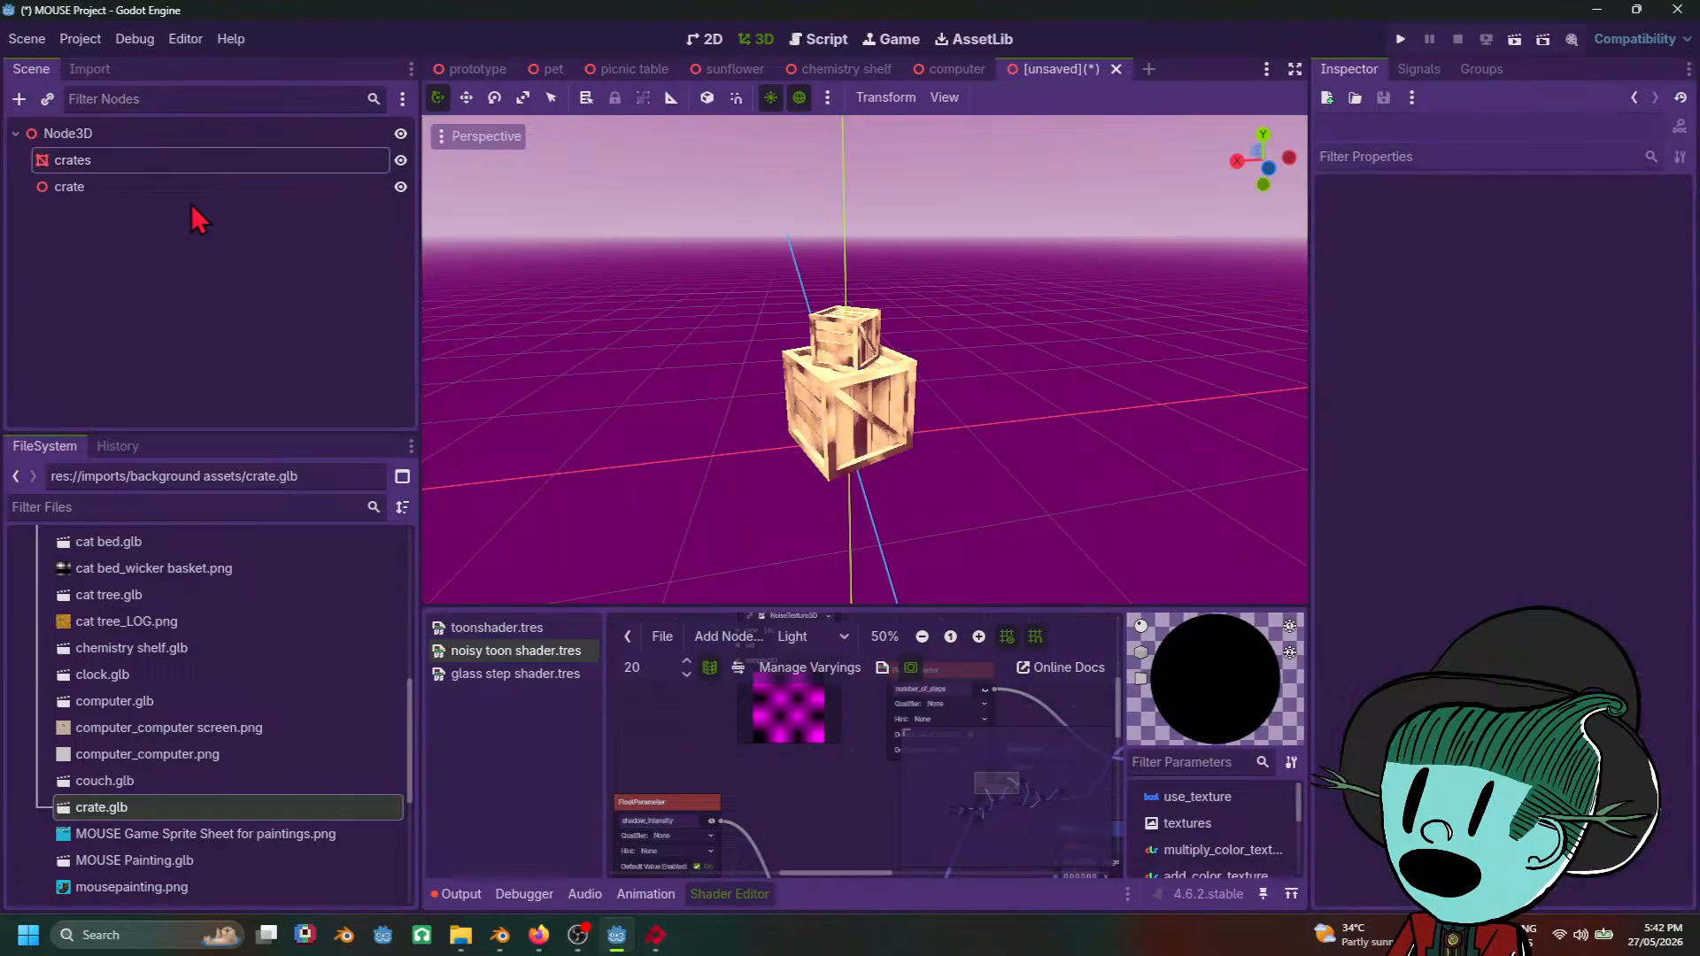
pyautogui.click(205, 195)
pyautogui.rightClick(204, 195)
pyautogui.click(239, 702)
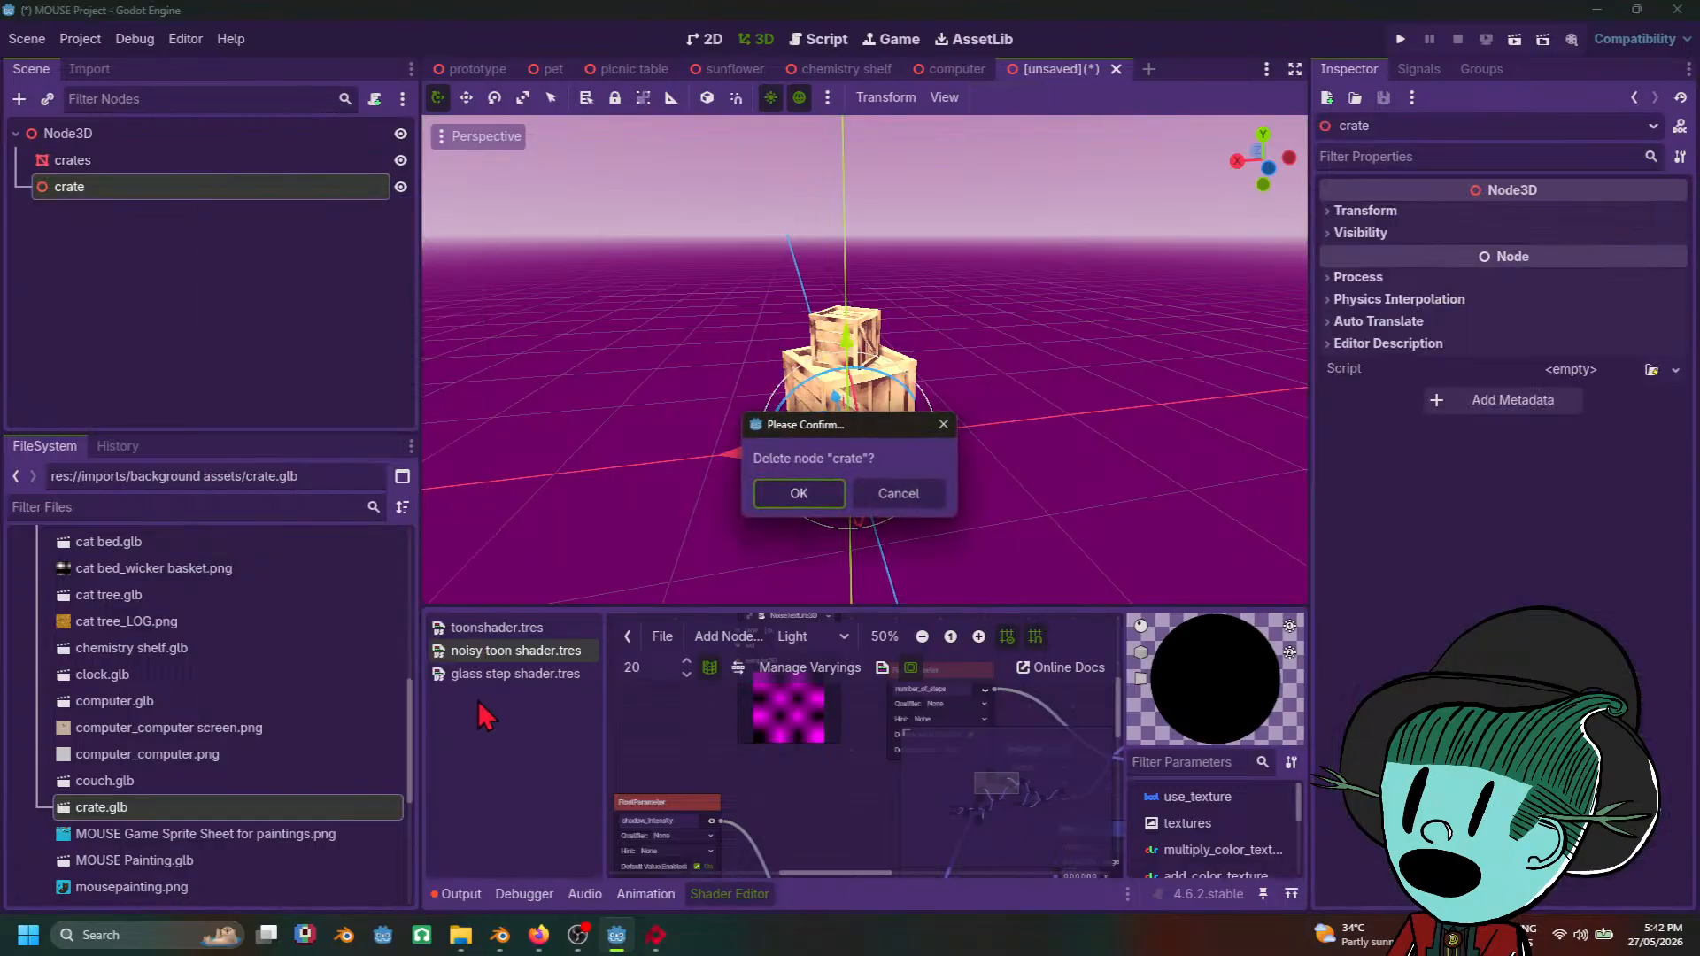
pyautogui.click(797, 490)
# Step: Set the crates' shader Color Parameter to the olive tan a89f63 and check the wood from another angle
pyautogui.moveTo(925, 574); pyautogui.dragTo(1060, 491, button='middle')
pyautogui.click(903, 425)
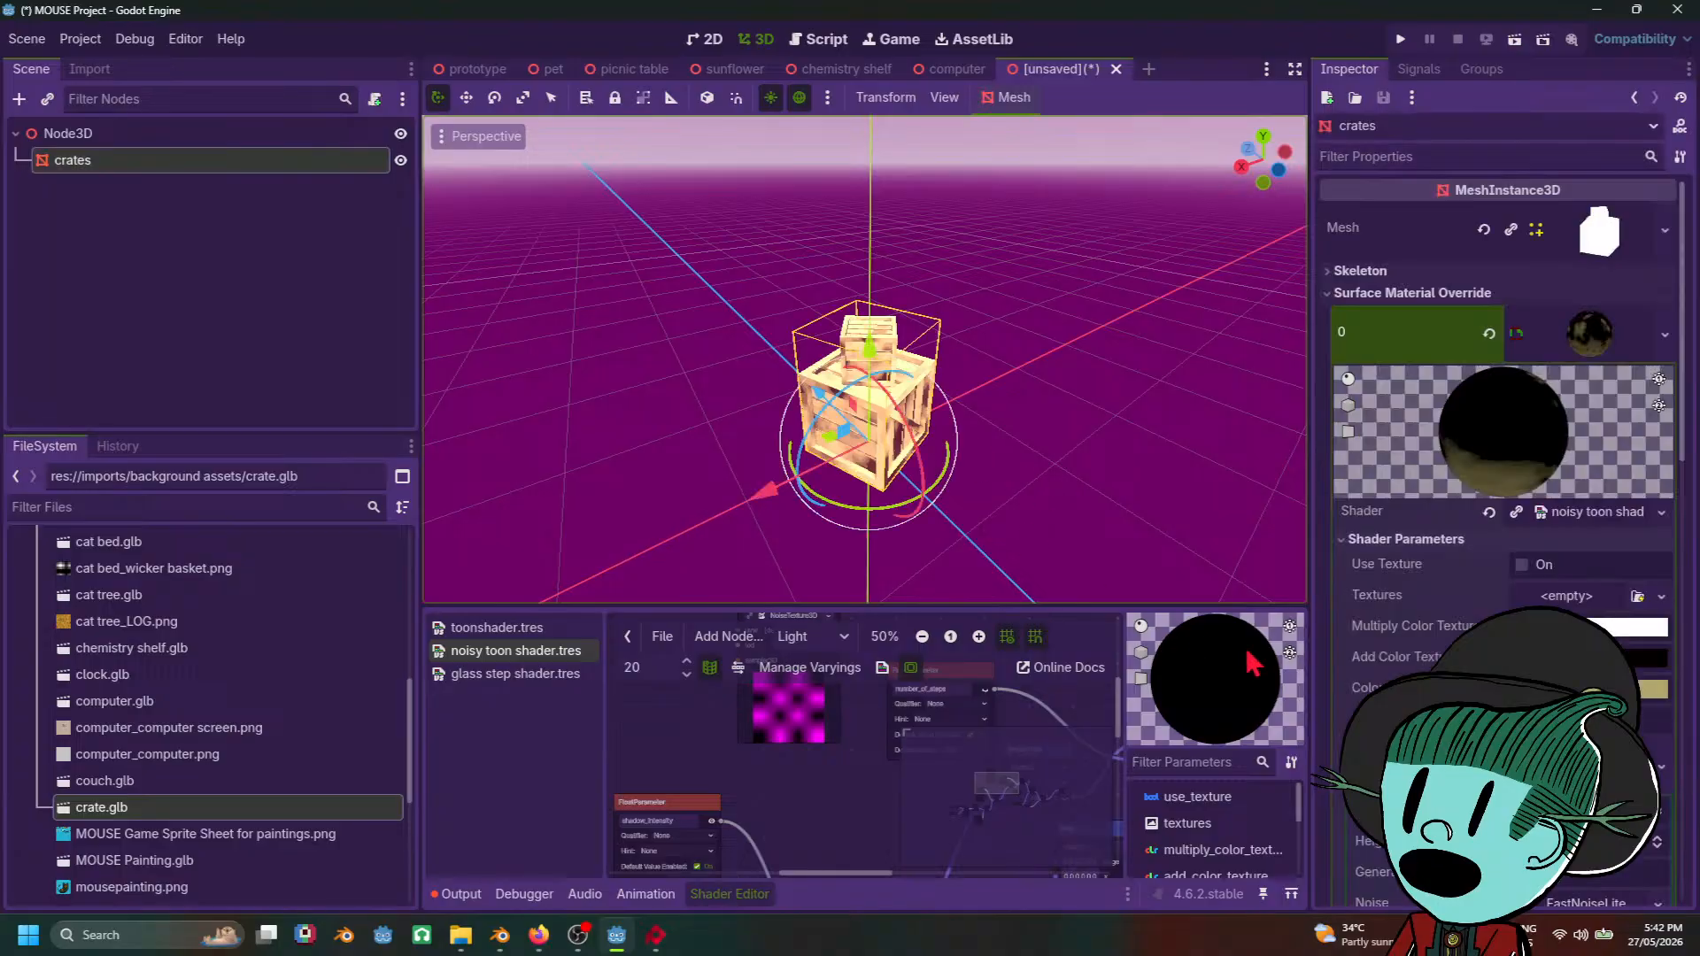
pyautogui.click(1648, 689)
pyautogui.moveTo(1680, 255); pyautogui.dragTo(1687, 213)
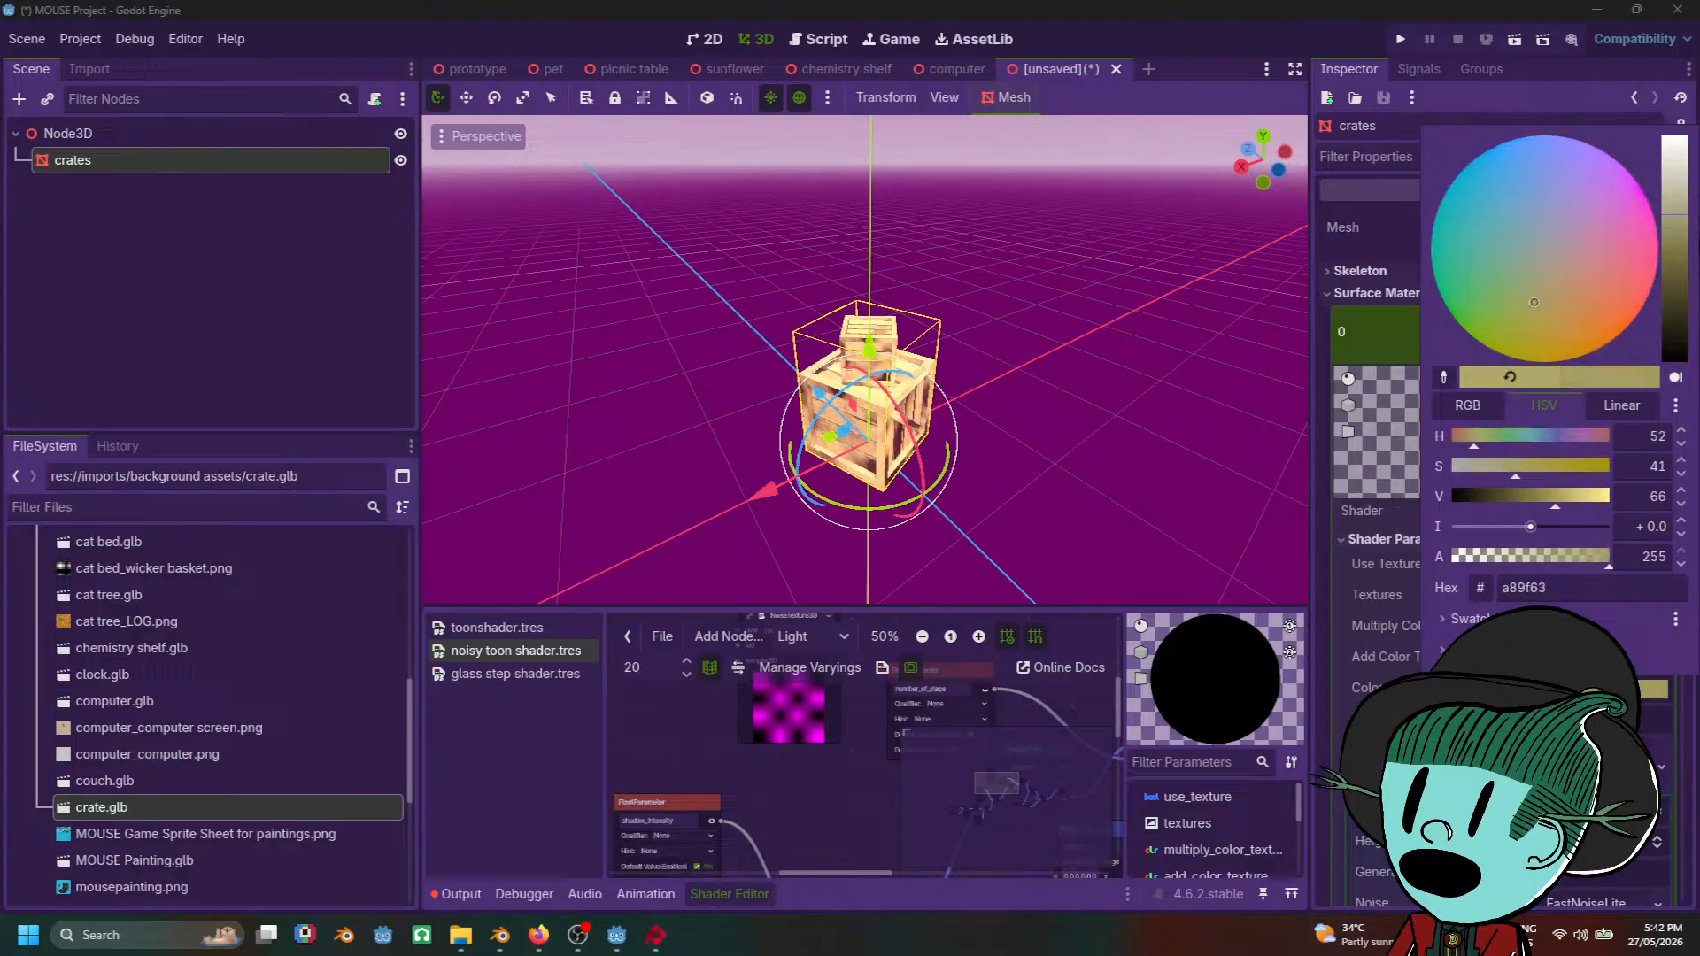
pyautogui.click(1187, 498)
pyautogui.scroll(-5, 1656, 837)
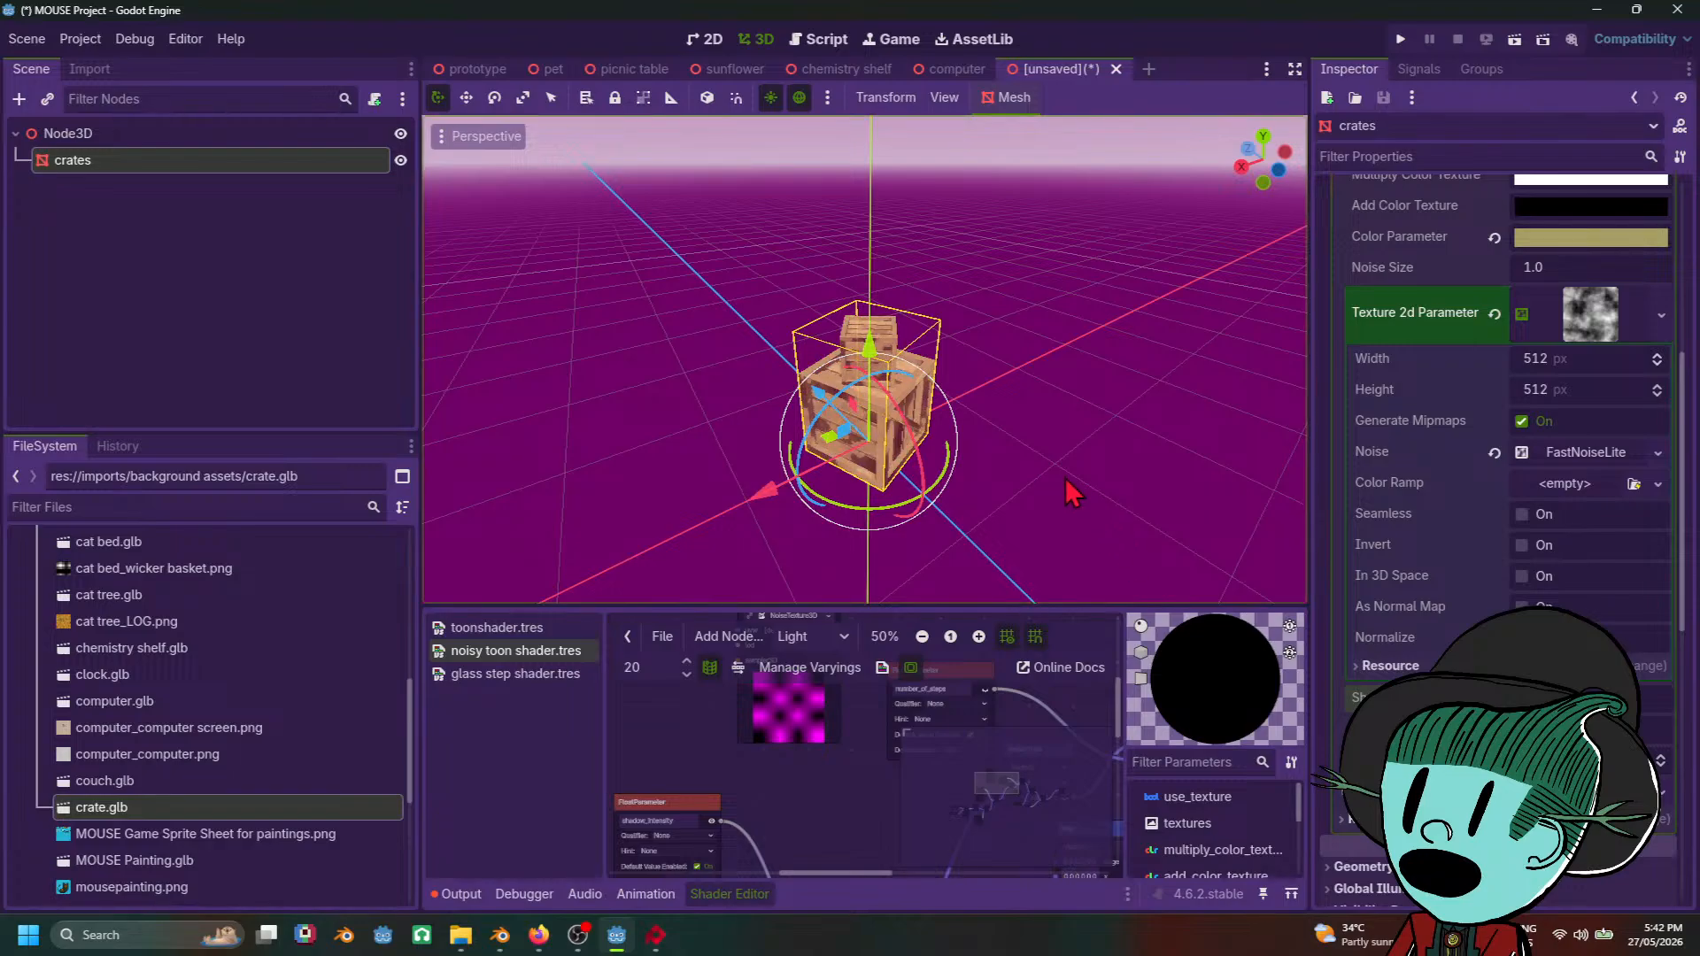
pyautogui.moveTo(1073, 494); pyautogui.dragTo(1017, 402, button='middle')
pyautogui.scroll(3, 1017, 402)
pyautogui.scroll(3, 1585, 425)
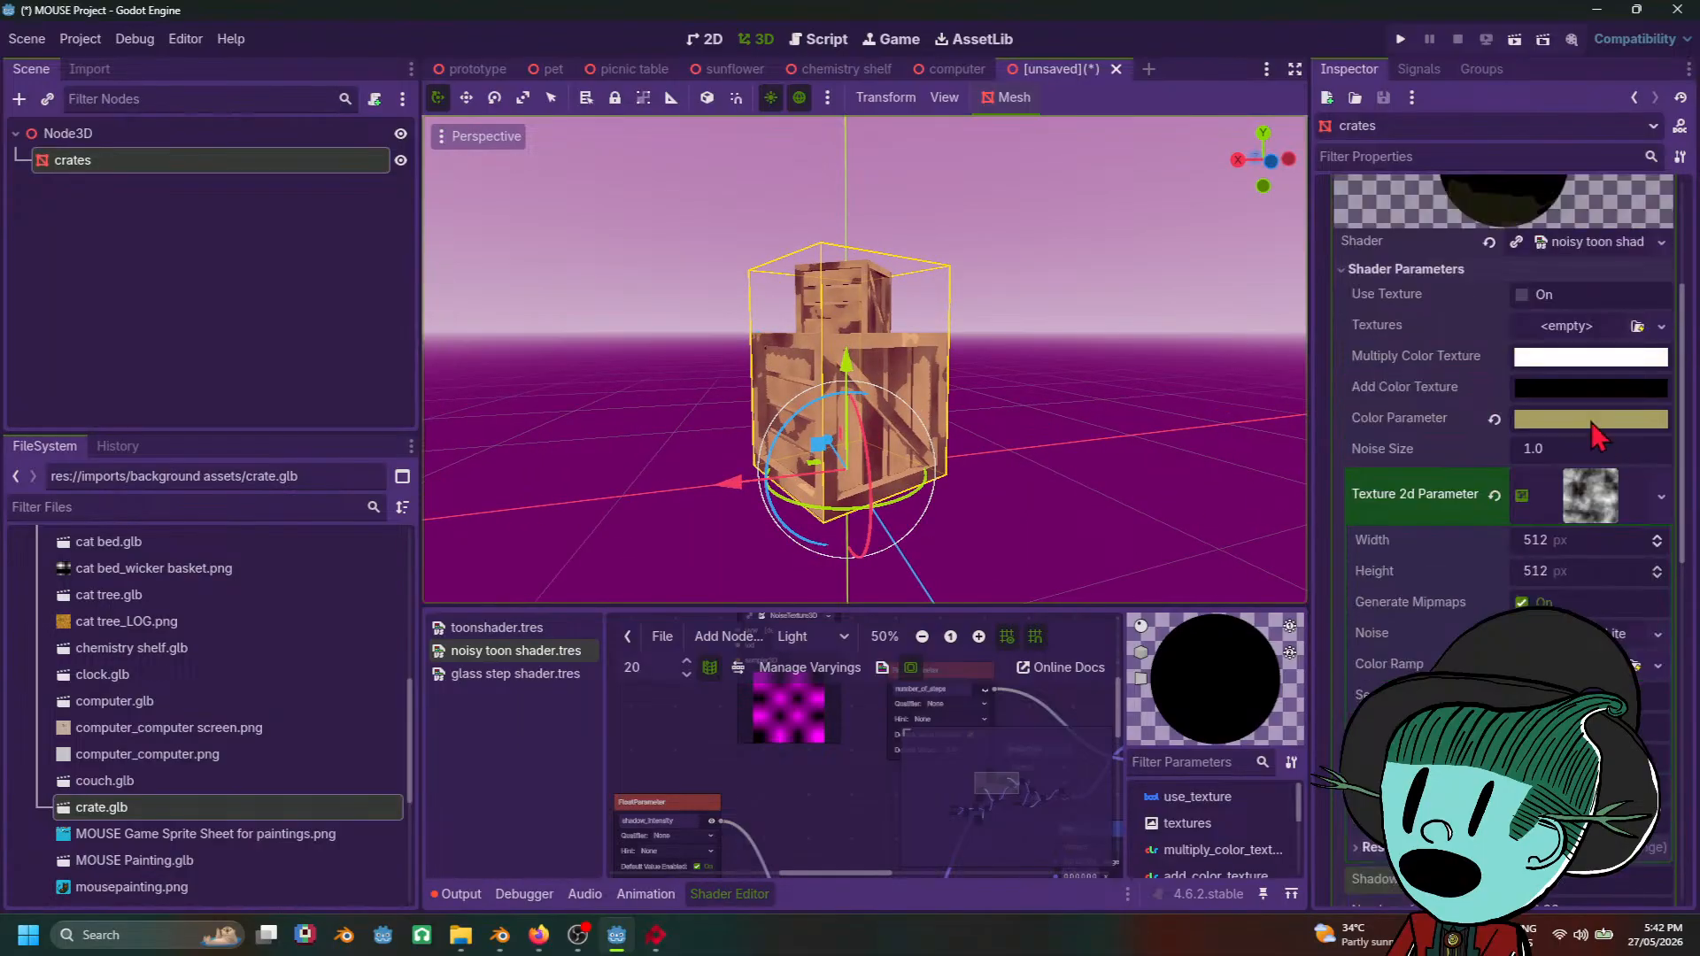
# Step: Lighten the crates' shader Color Parameter to hue 52, saturation 36, value 76 and check the deselected crates
pyautogui.click(1582, 423)
pyautogui.moveTo(1676, 447)
pyautogui.mouseDown()
pyautogui.moveTo(1680, 385)
pyautogui.moveTo(1679, 441)
pyautogui.mouseUp()
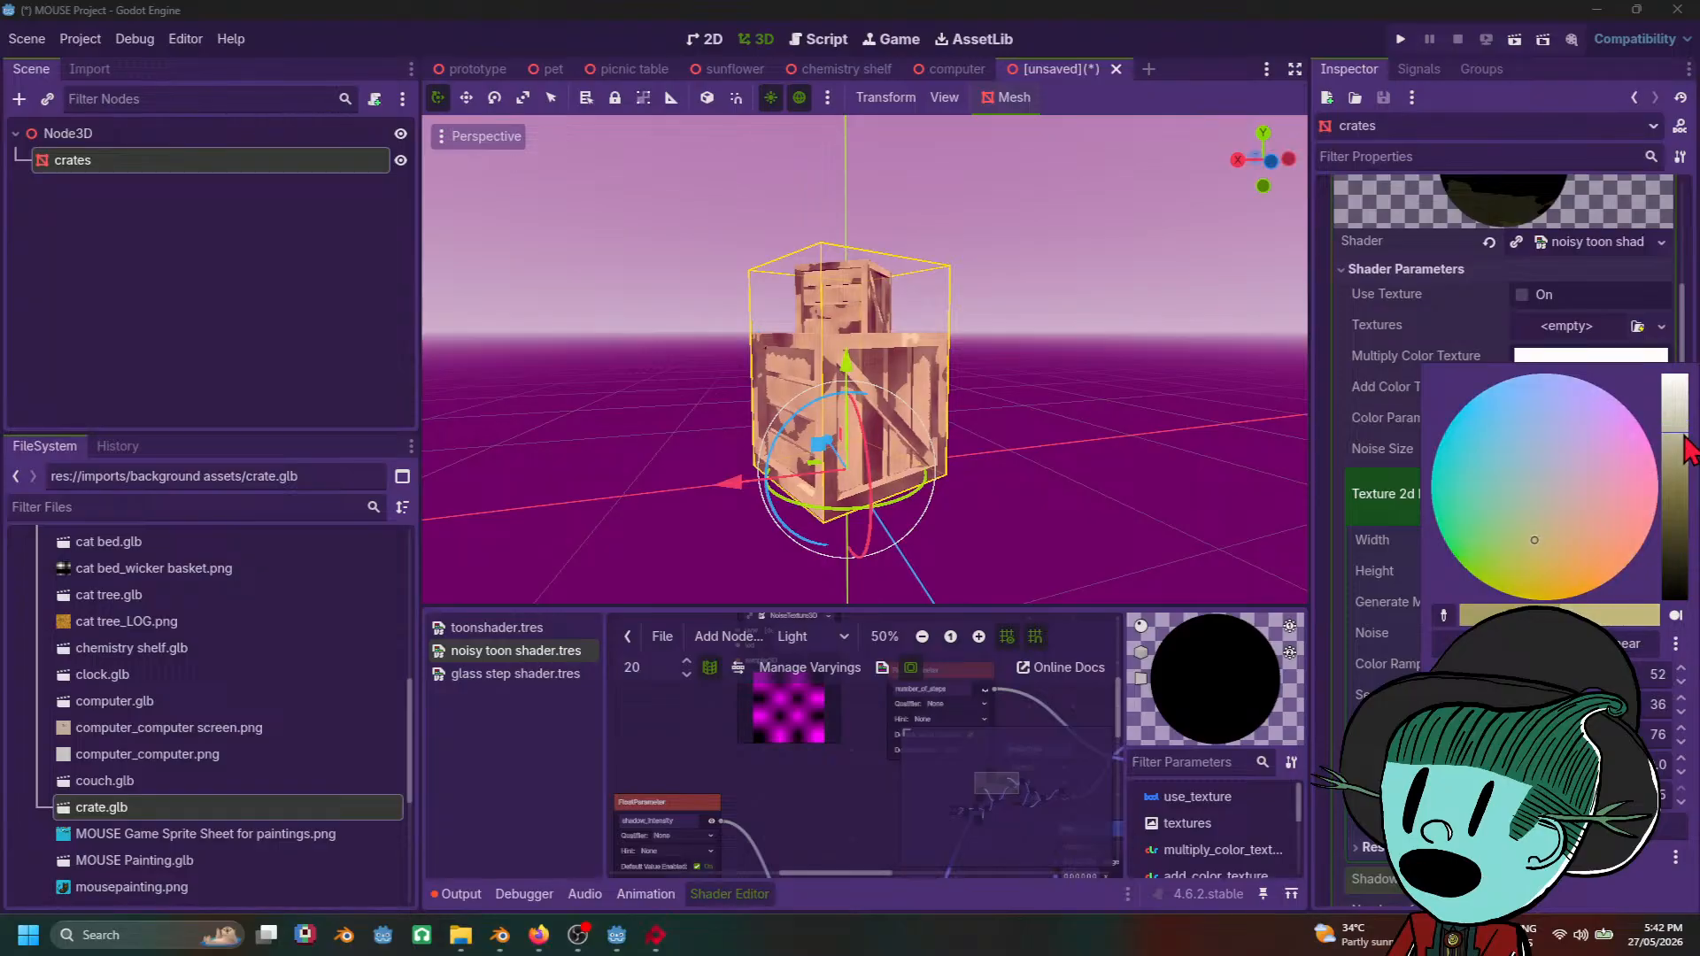
pyautogui.click(987, 432)
pyautogui.scroll(-3, 1000, 461)
pyautogui.click(1067, 523)
pyautogui.moveTo(1067, 523); pyautogui.dragTo(1150, 607, button='middle')
pyautogui.scroll(3, 1078, 523)
pyautogui.moveTo(1078, 524); pyautogui.dragTo(971, 505, button='middle')
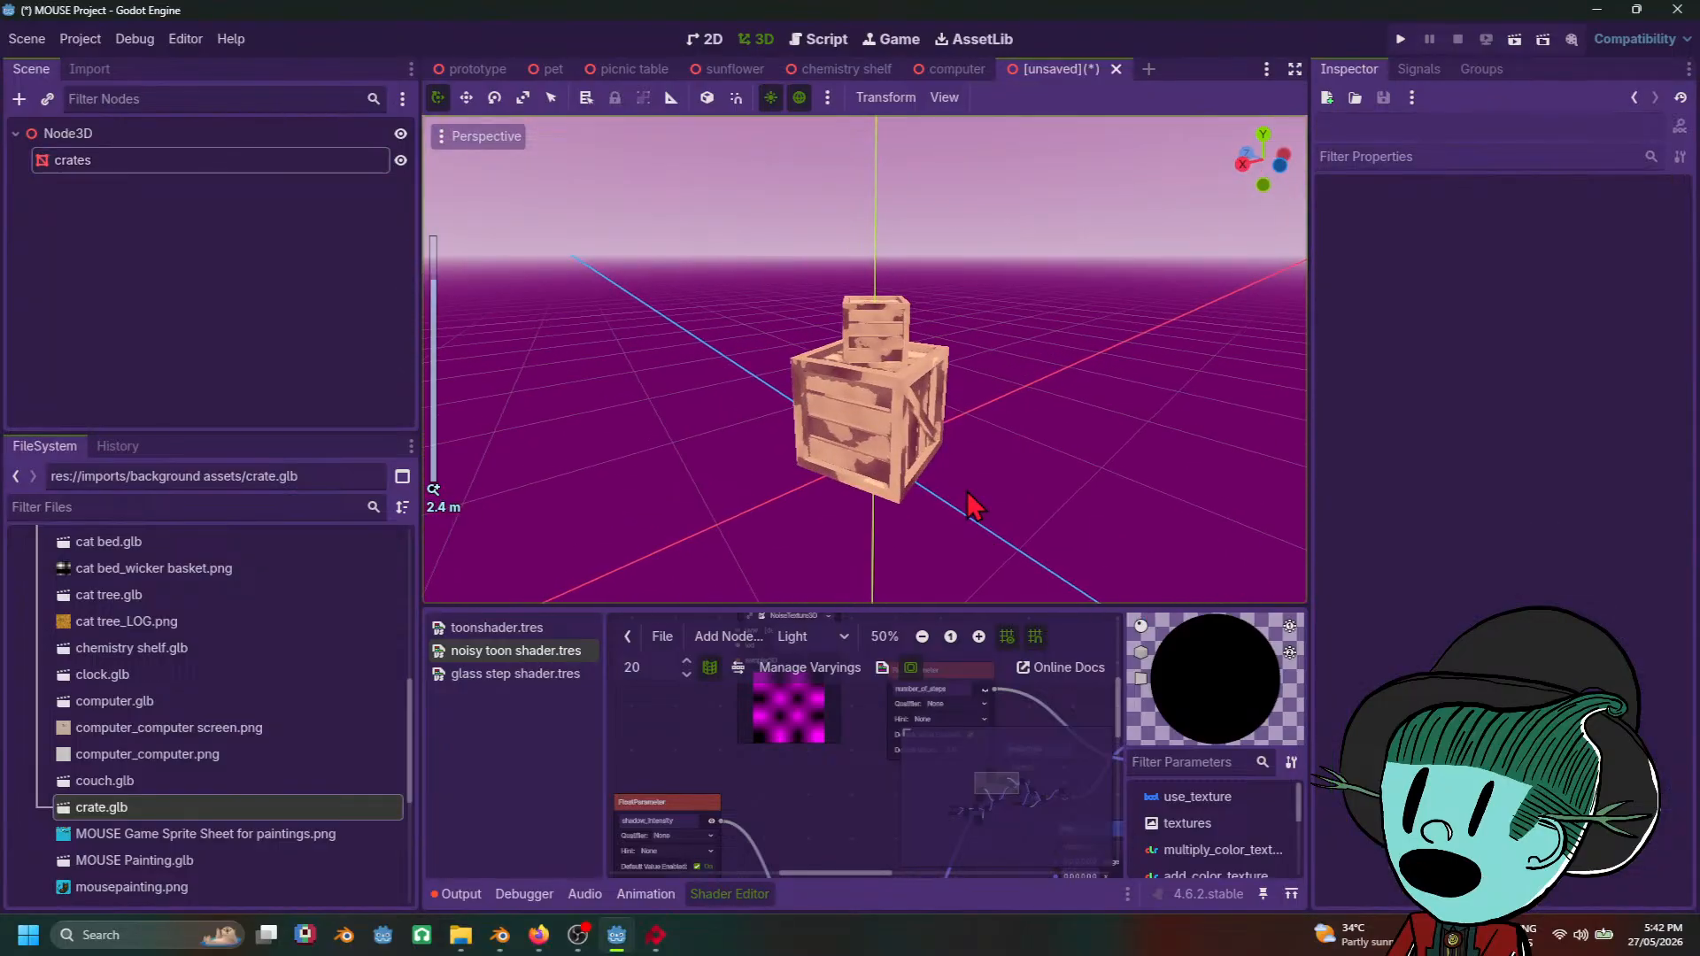
# Step: Reselect the crates mesh and set the frequency of its noise texture's FastNoiseLite to 0.014
pyautogui.click(889, 392)
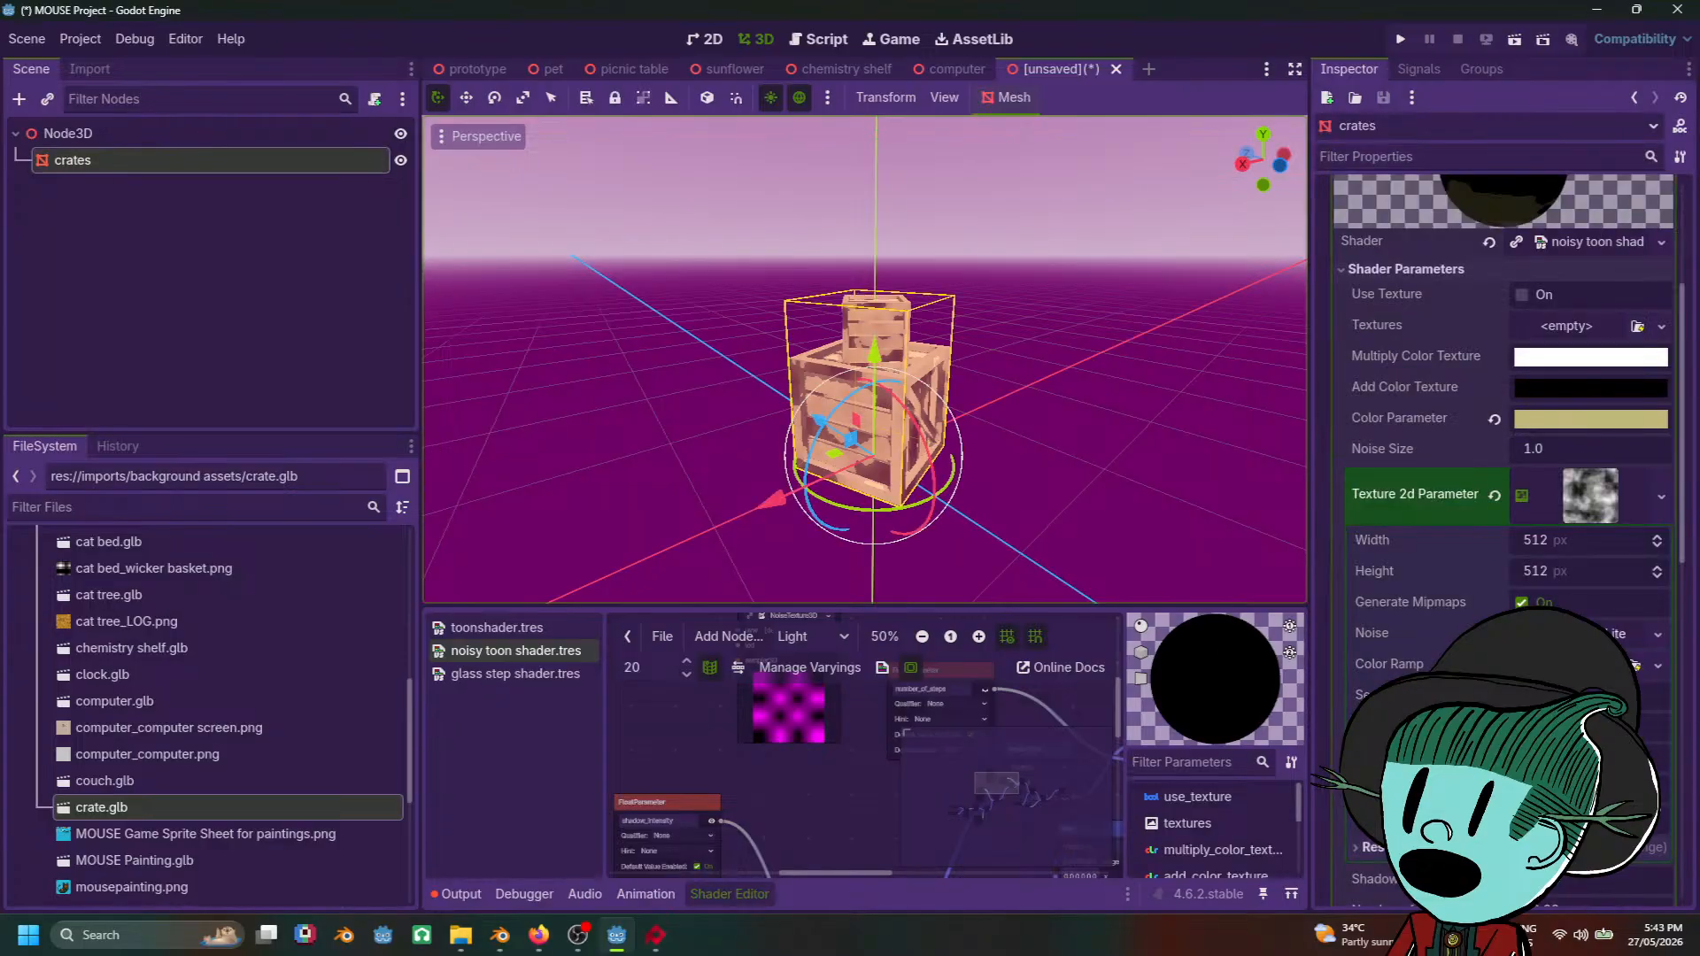
pyautogui.click(1625, 634)
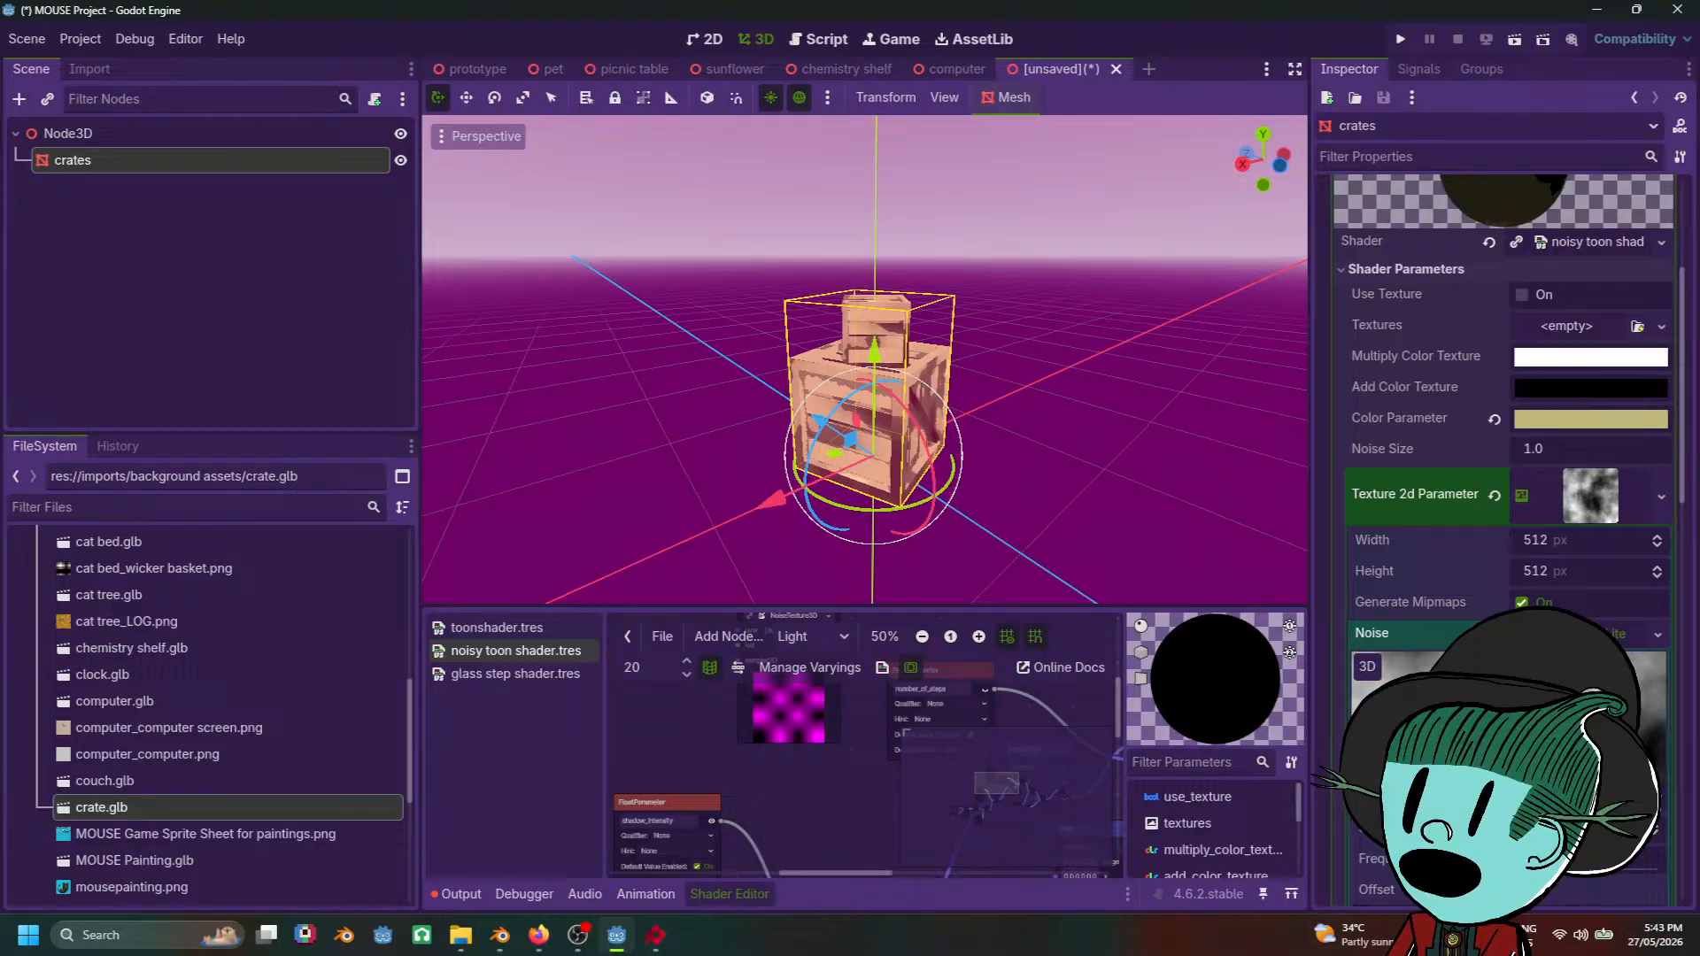
pyautogui.moveTo(1574, 874)
pyautogui.mouseDown()
pyautogui.moveTo(1678, 870)
pyautogui.moveTo(1556, 889)
pyautogui.moveTo(1596, 897)
pyautogui.mouseUp()
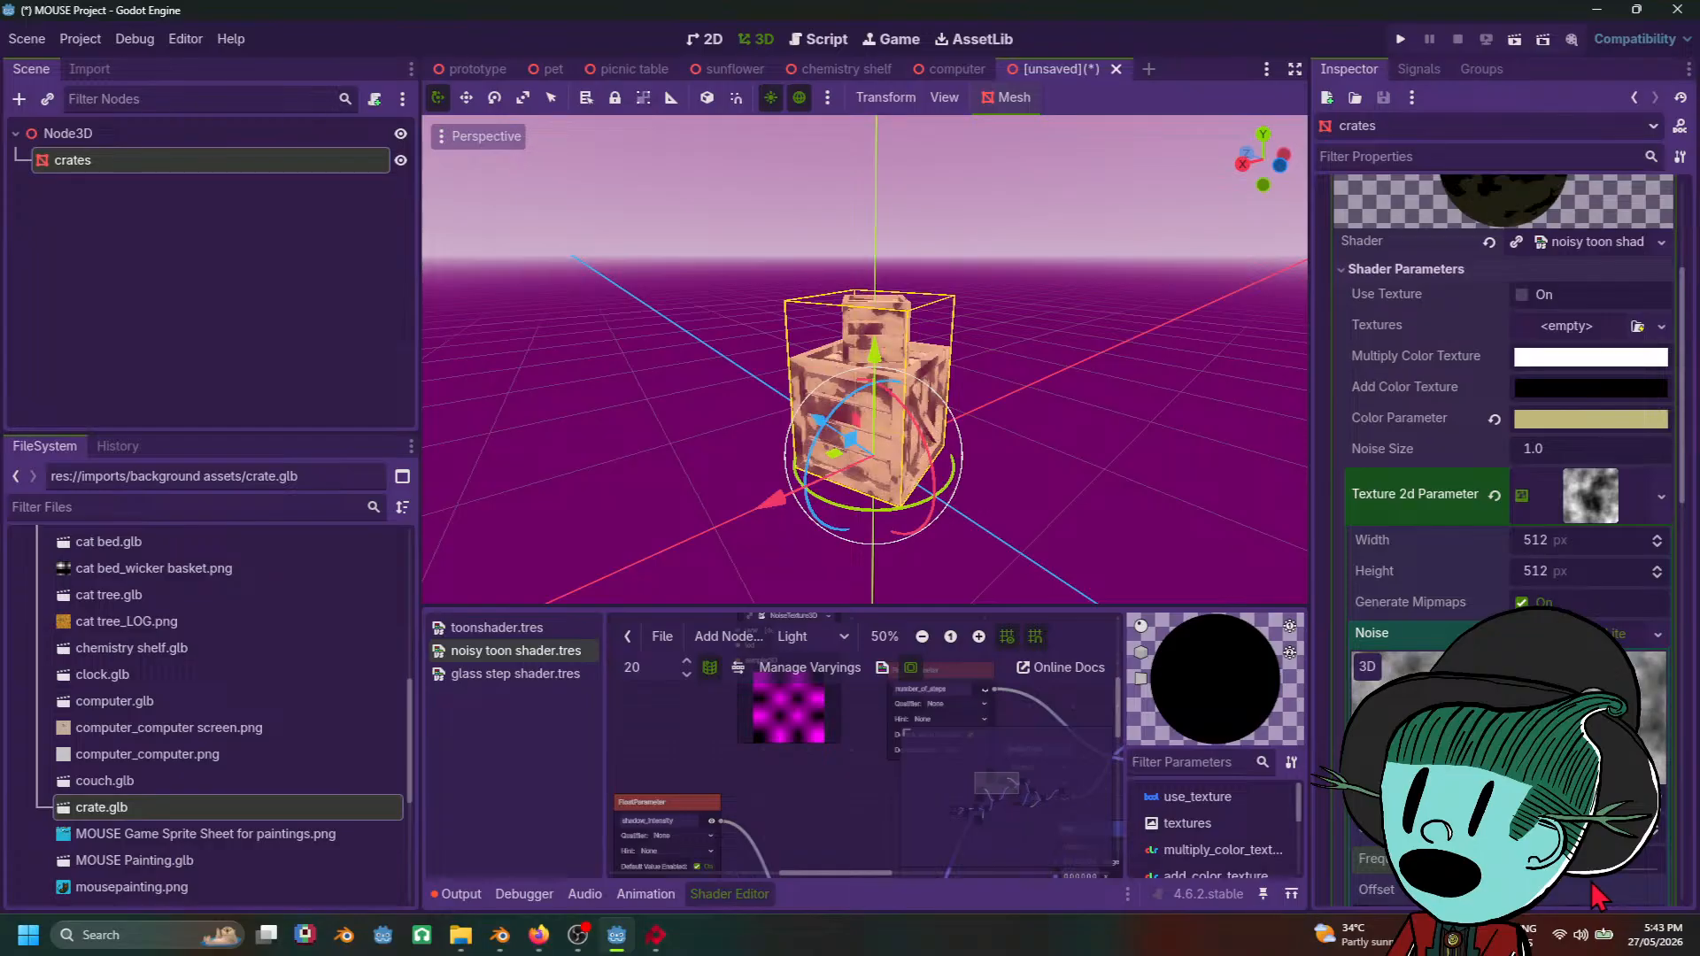
pyautogui.scroll(-3, 1505, 708)
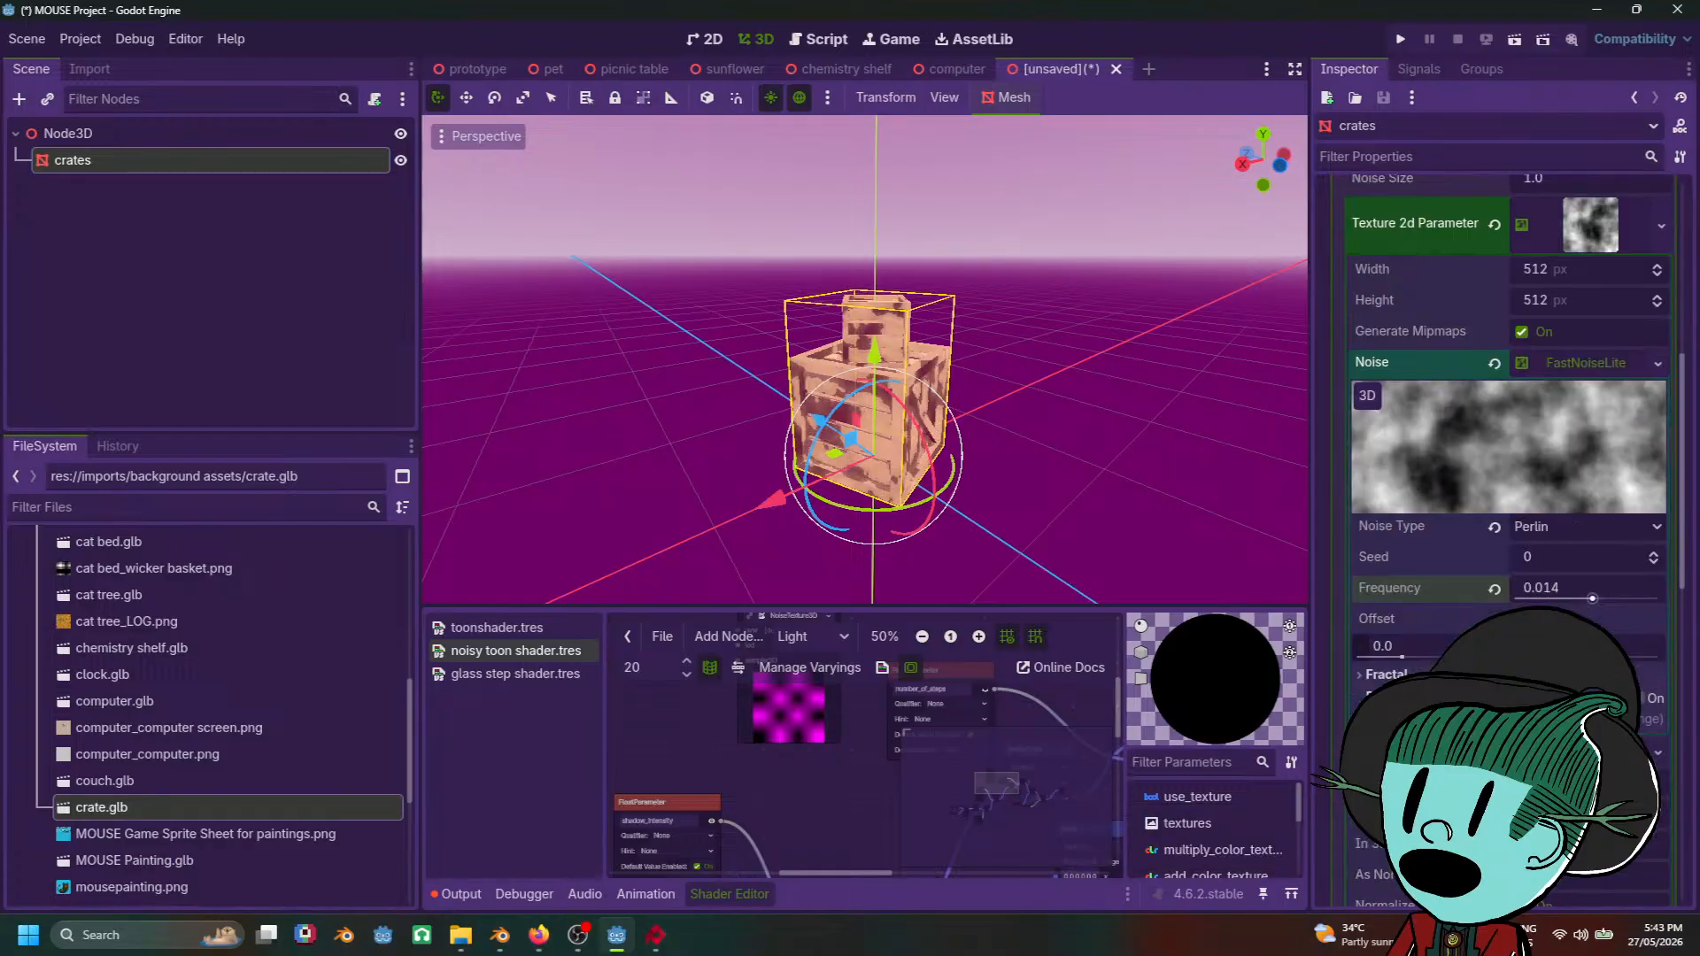
# Step: Set the crate noise's X offset to 242.42 and try lower and higher fractal octave counts
pyautogui.moveTo(1405, 655); pyautogui.dragTo(1413, 656)
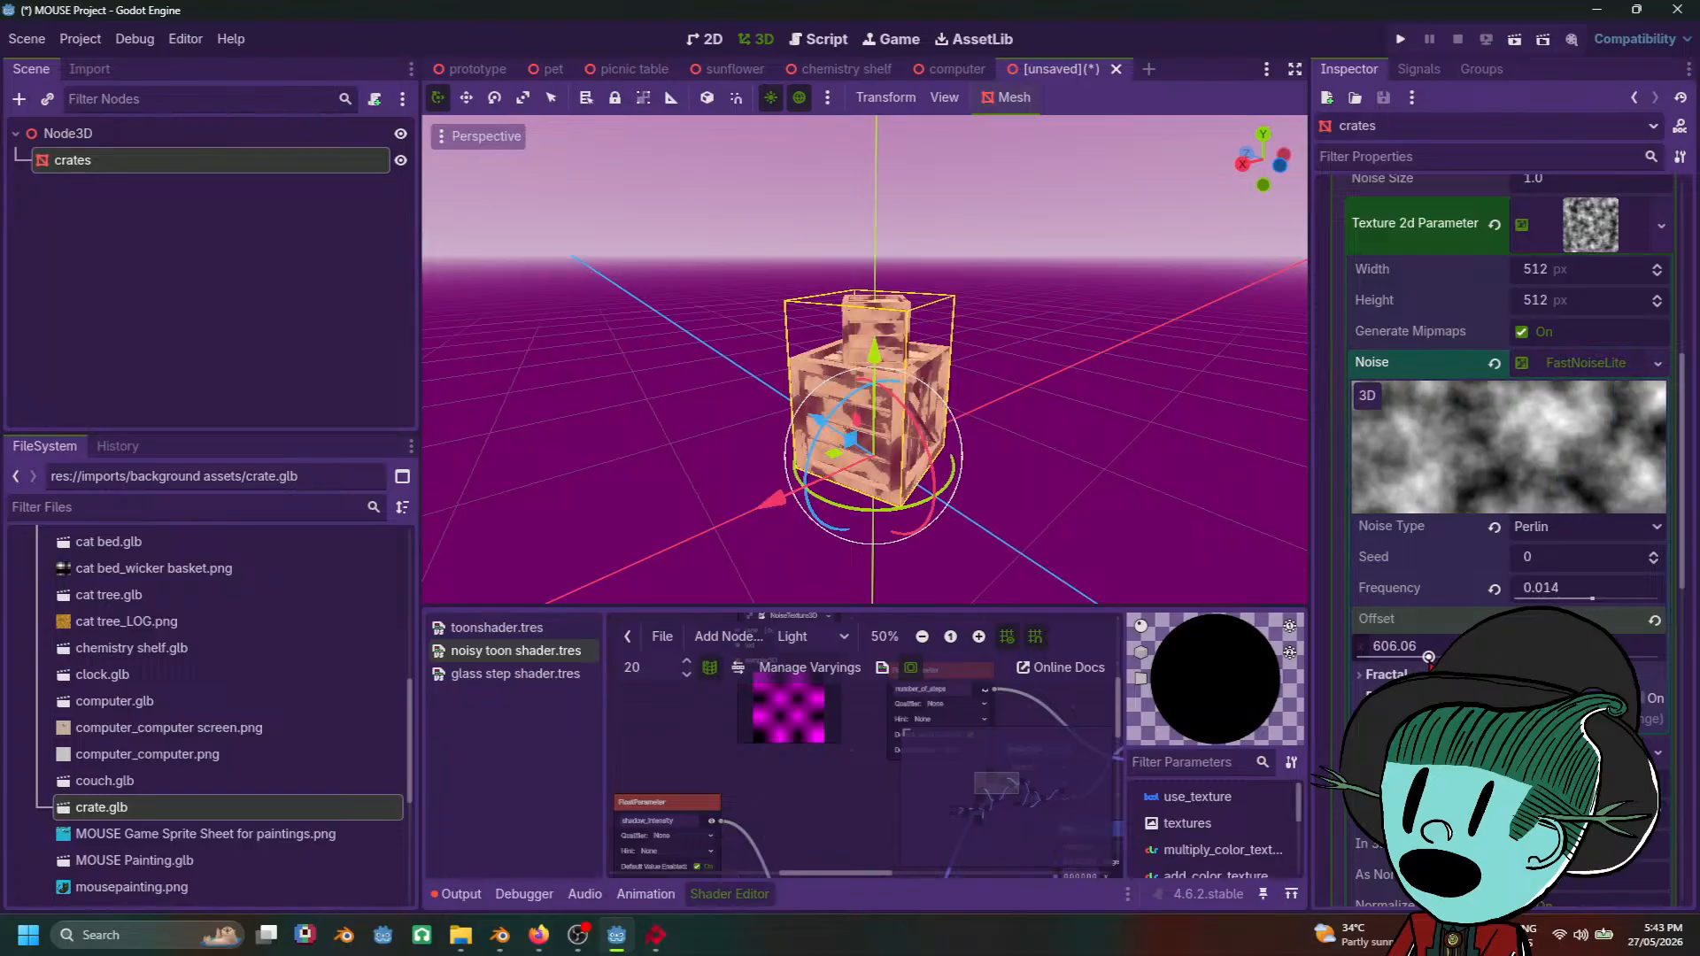
pyautogui.click(1408, 675)
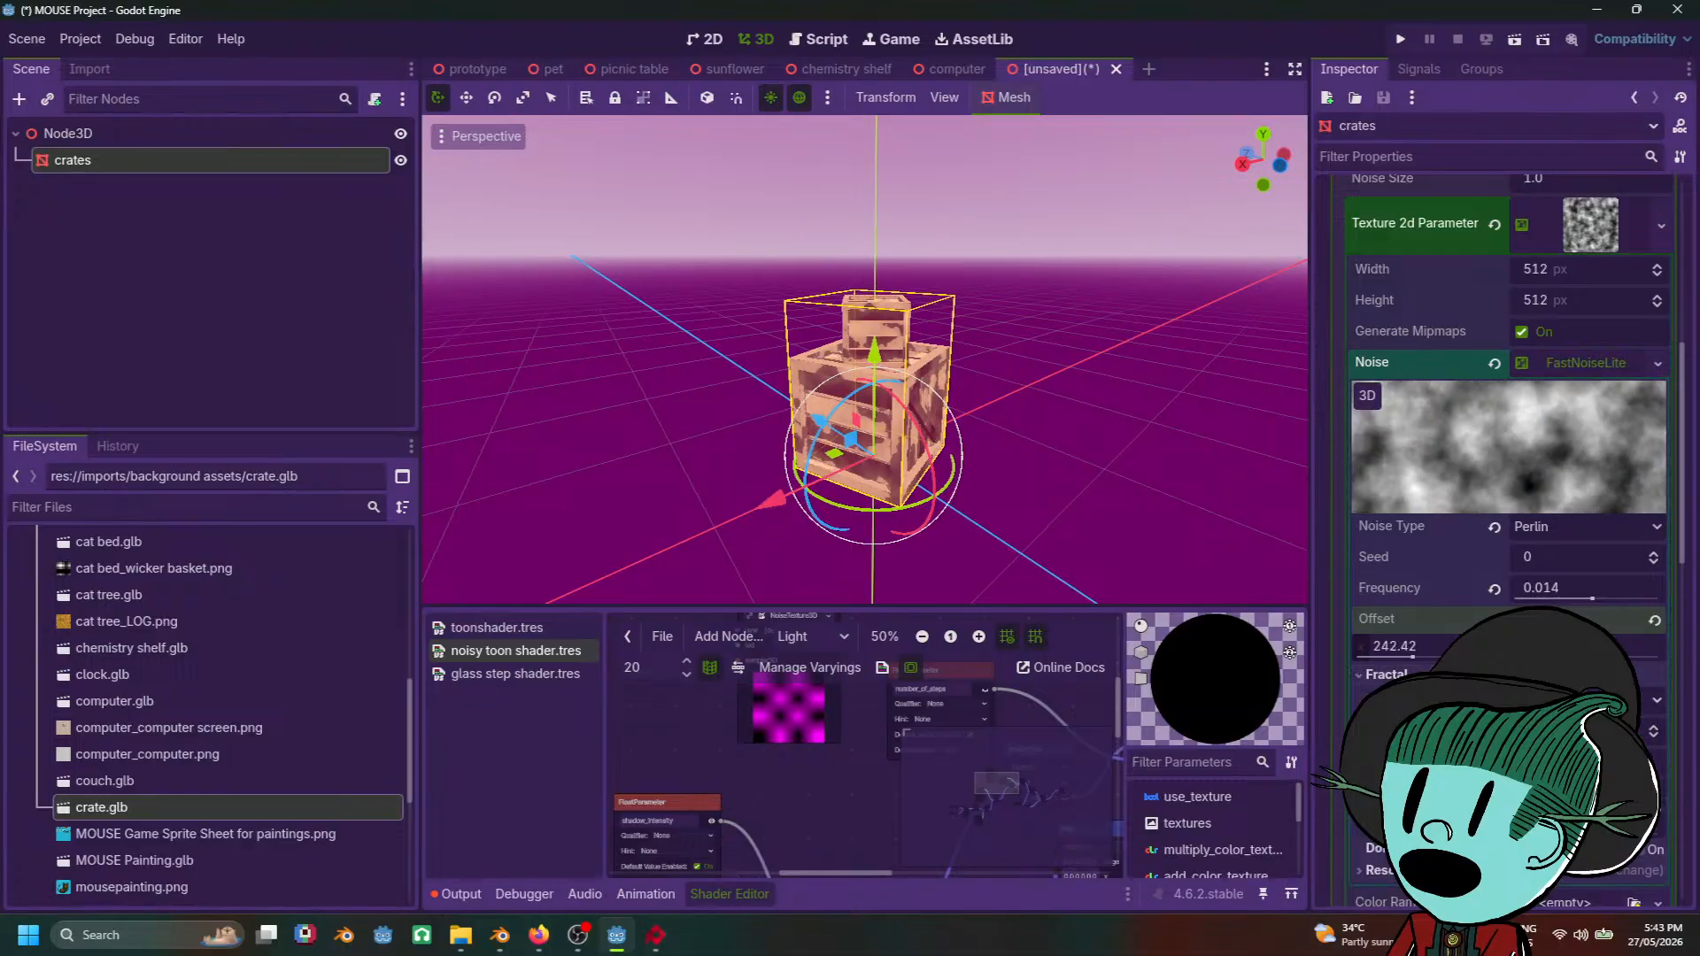
pyautogui.click(1654, 738)
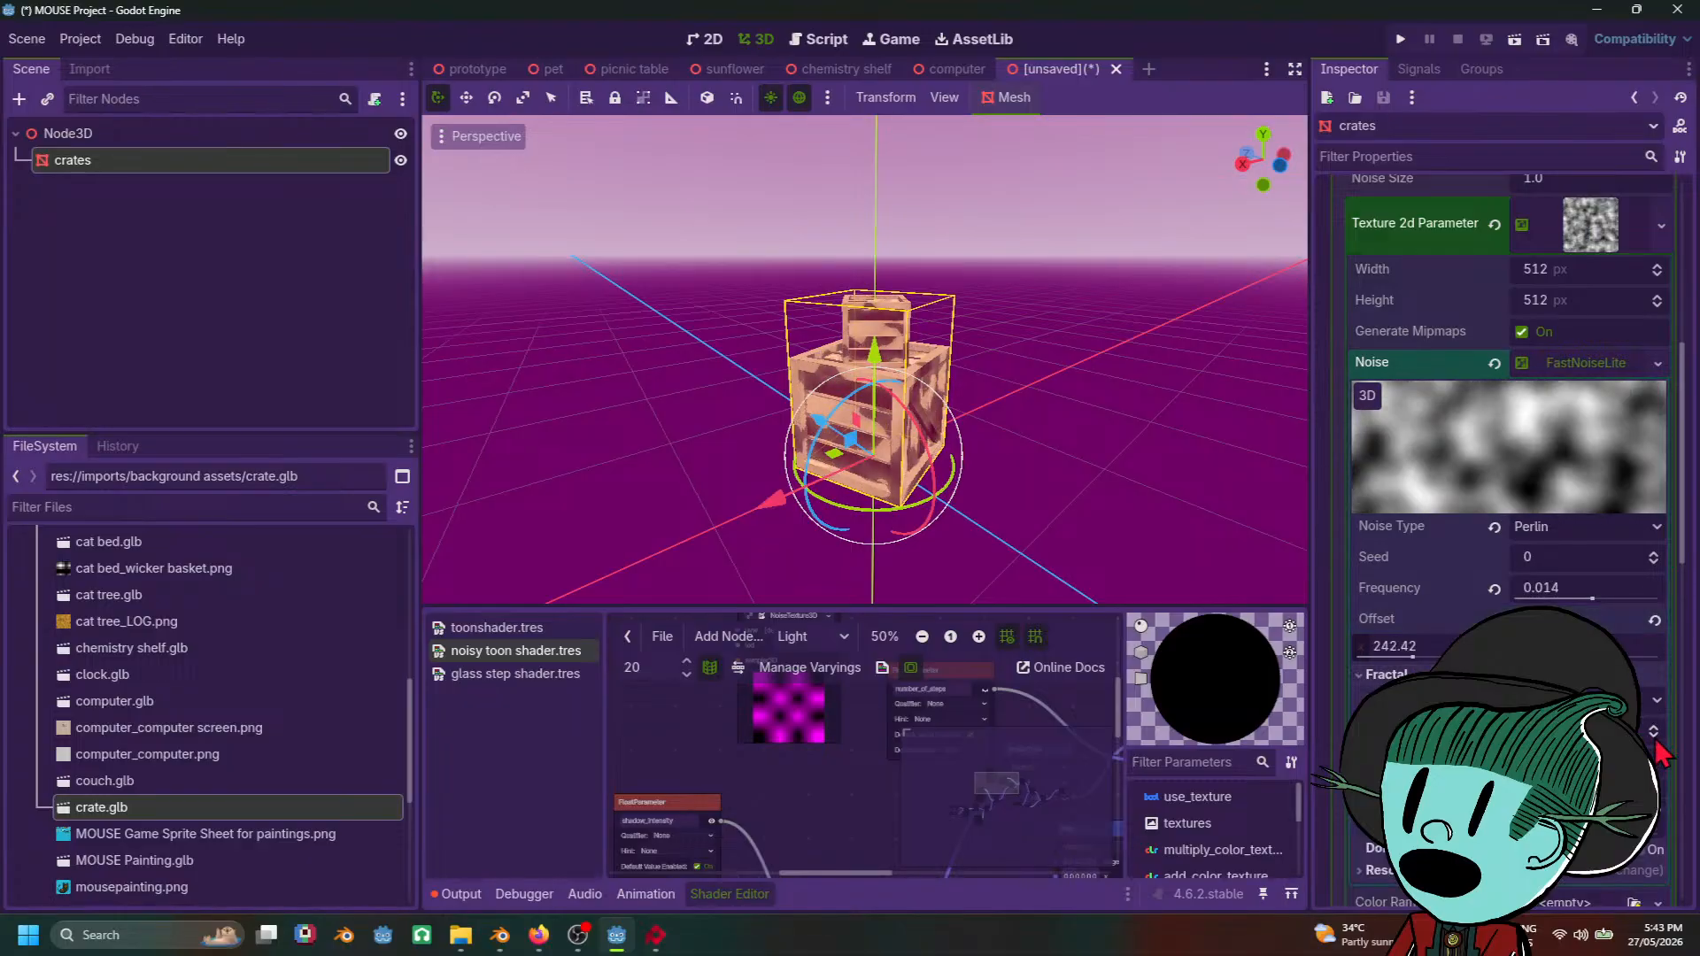
pyautogui.click(1653, 729)
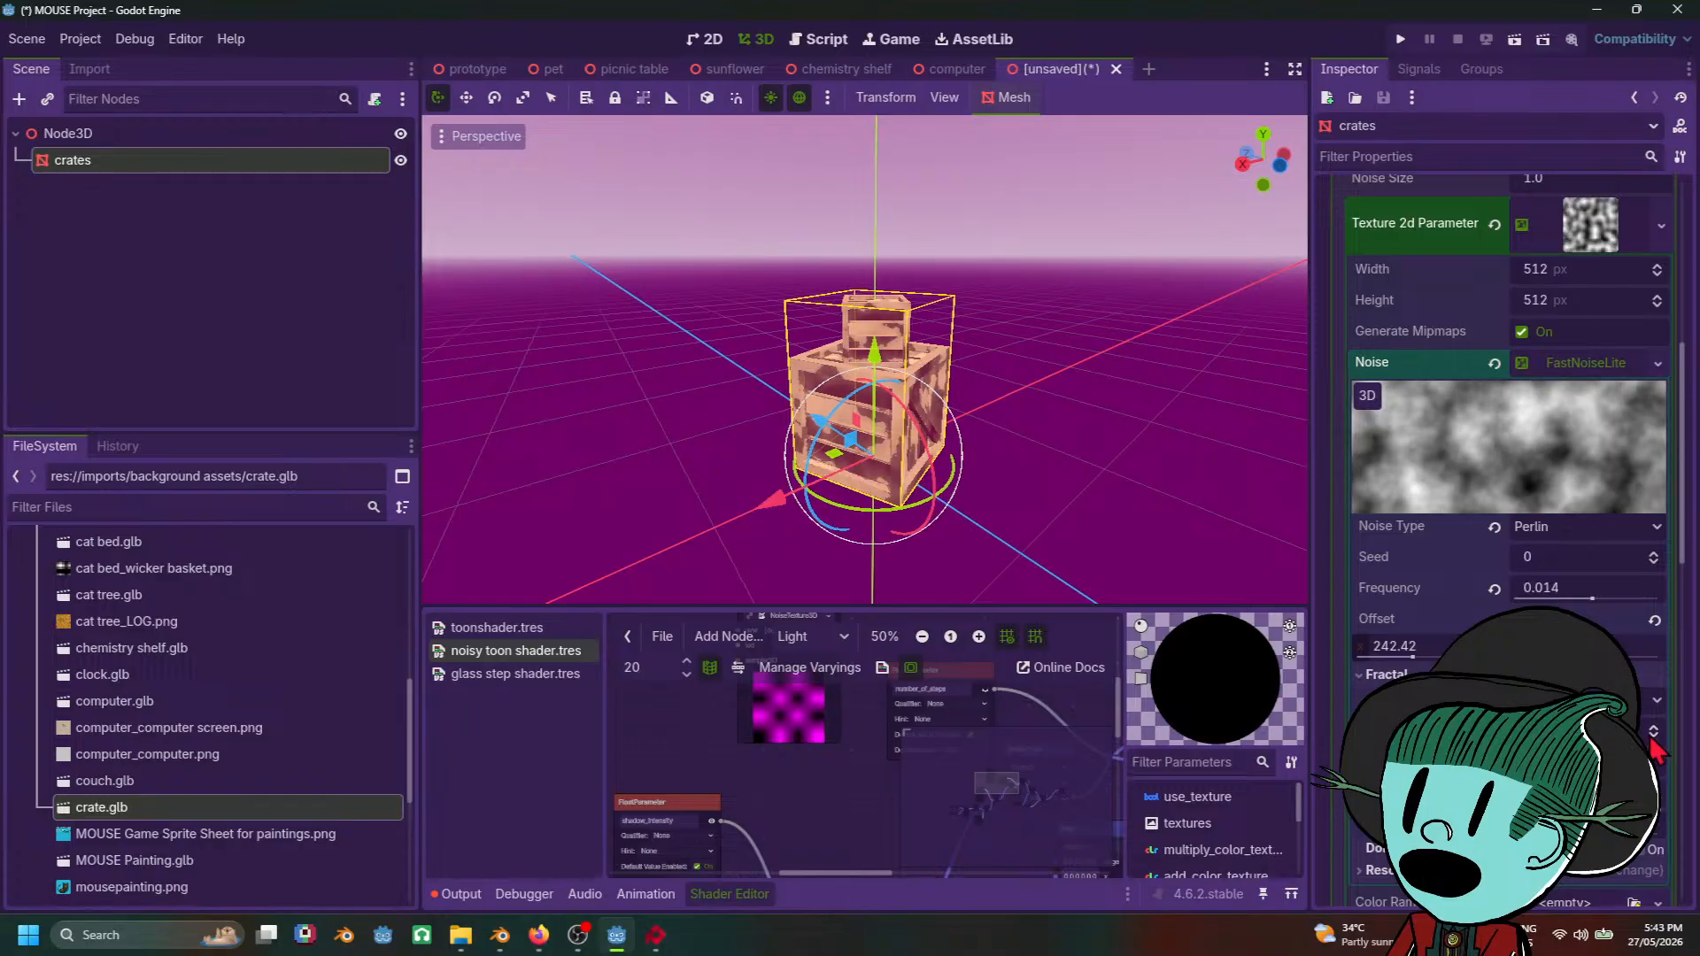
pyautogui.click(1654, 739)
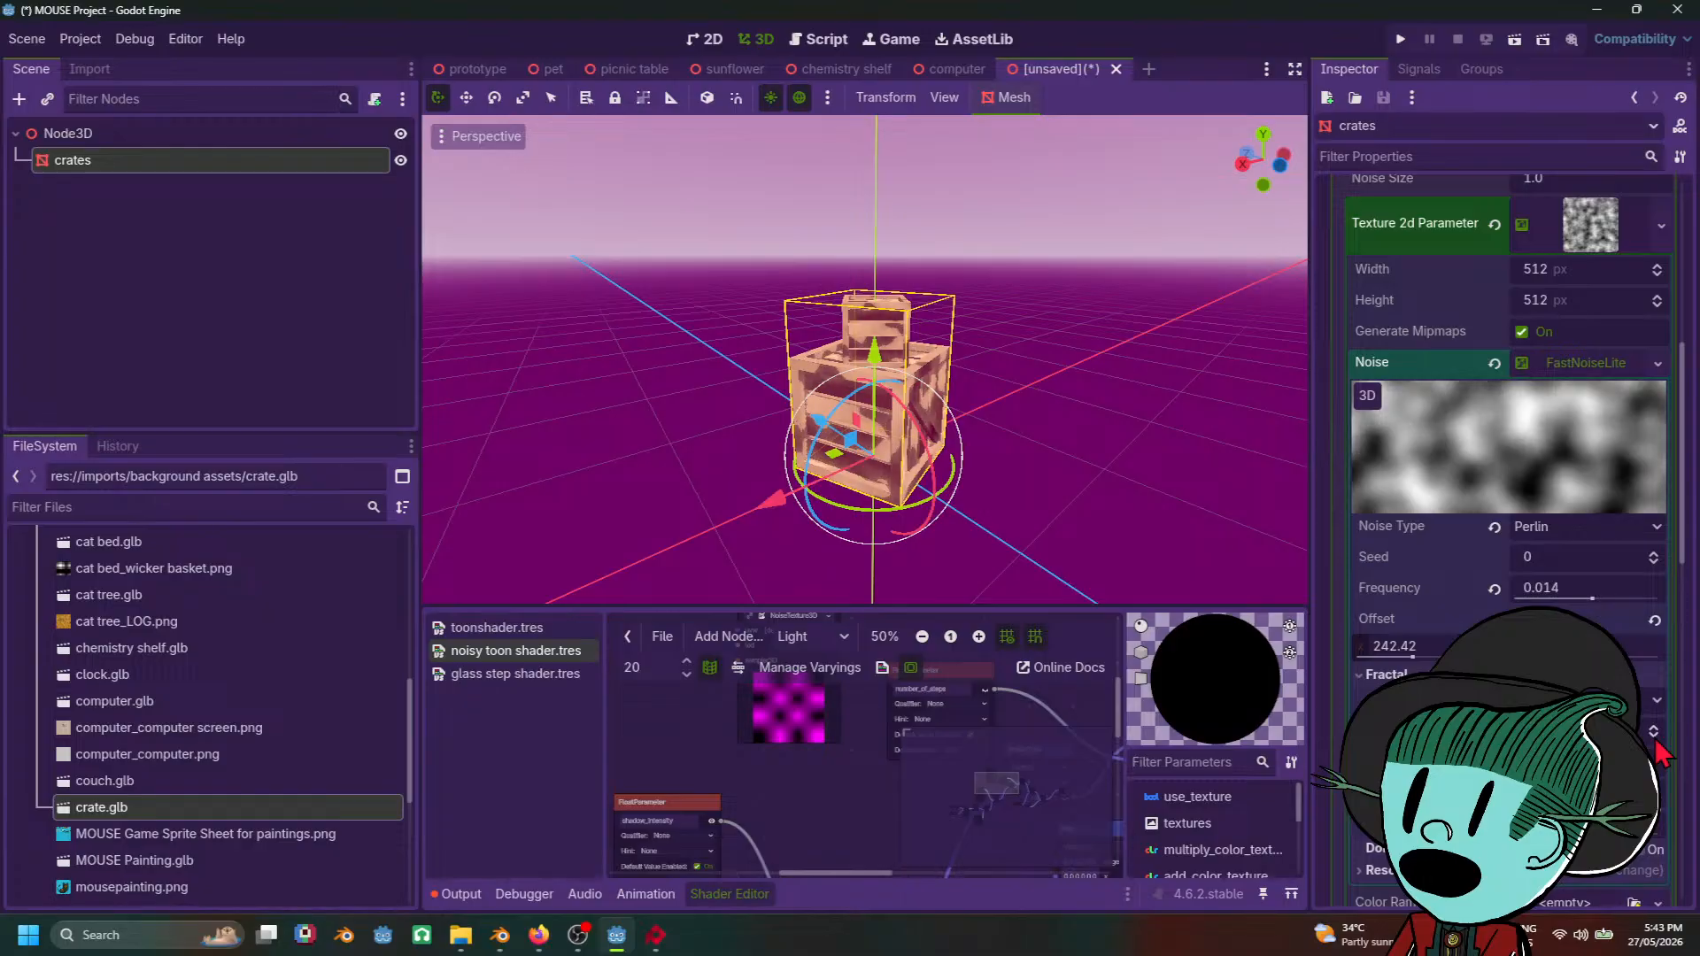
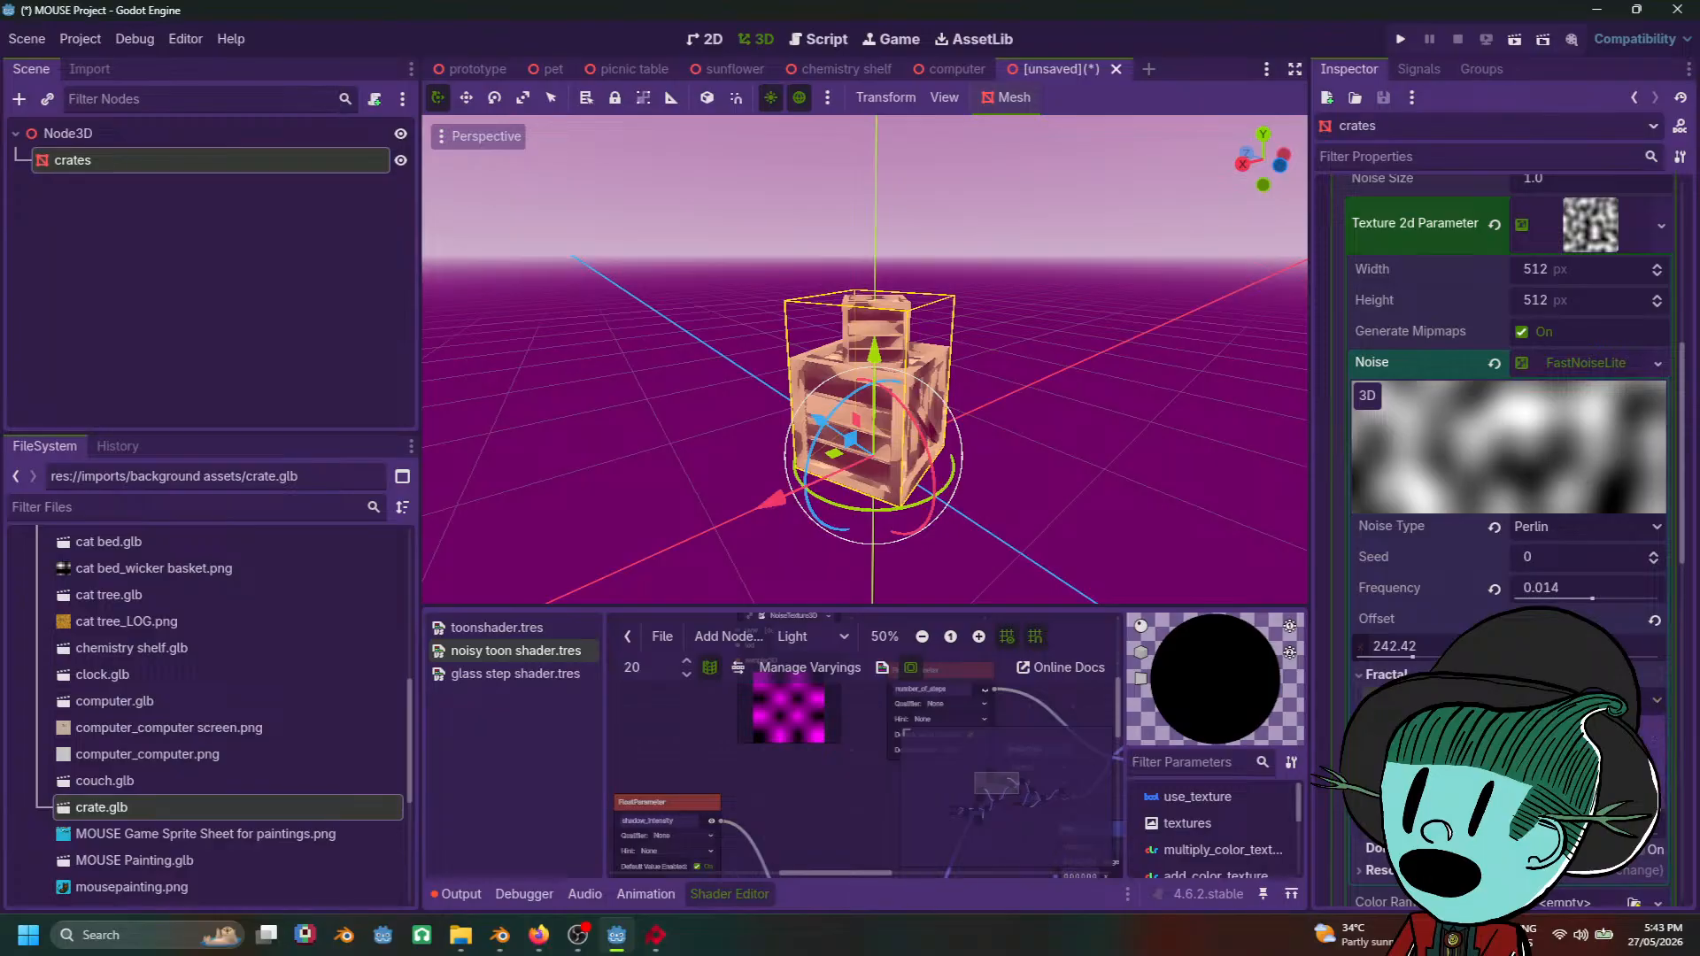
# Step: Try the Ridged fractal type on the crate noise, switch it to Ping-Pong, and test different octave counts
pyautogui.click(1576, 775)
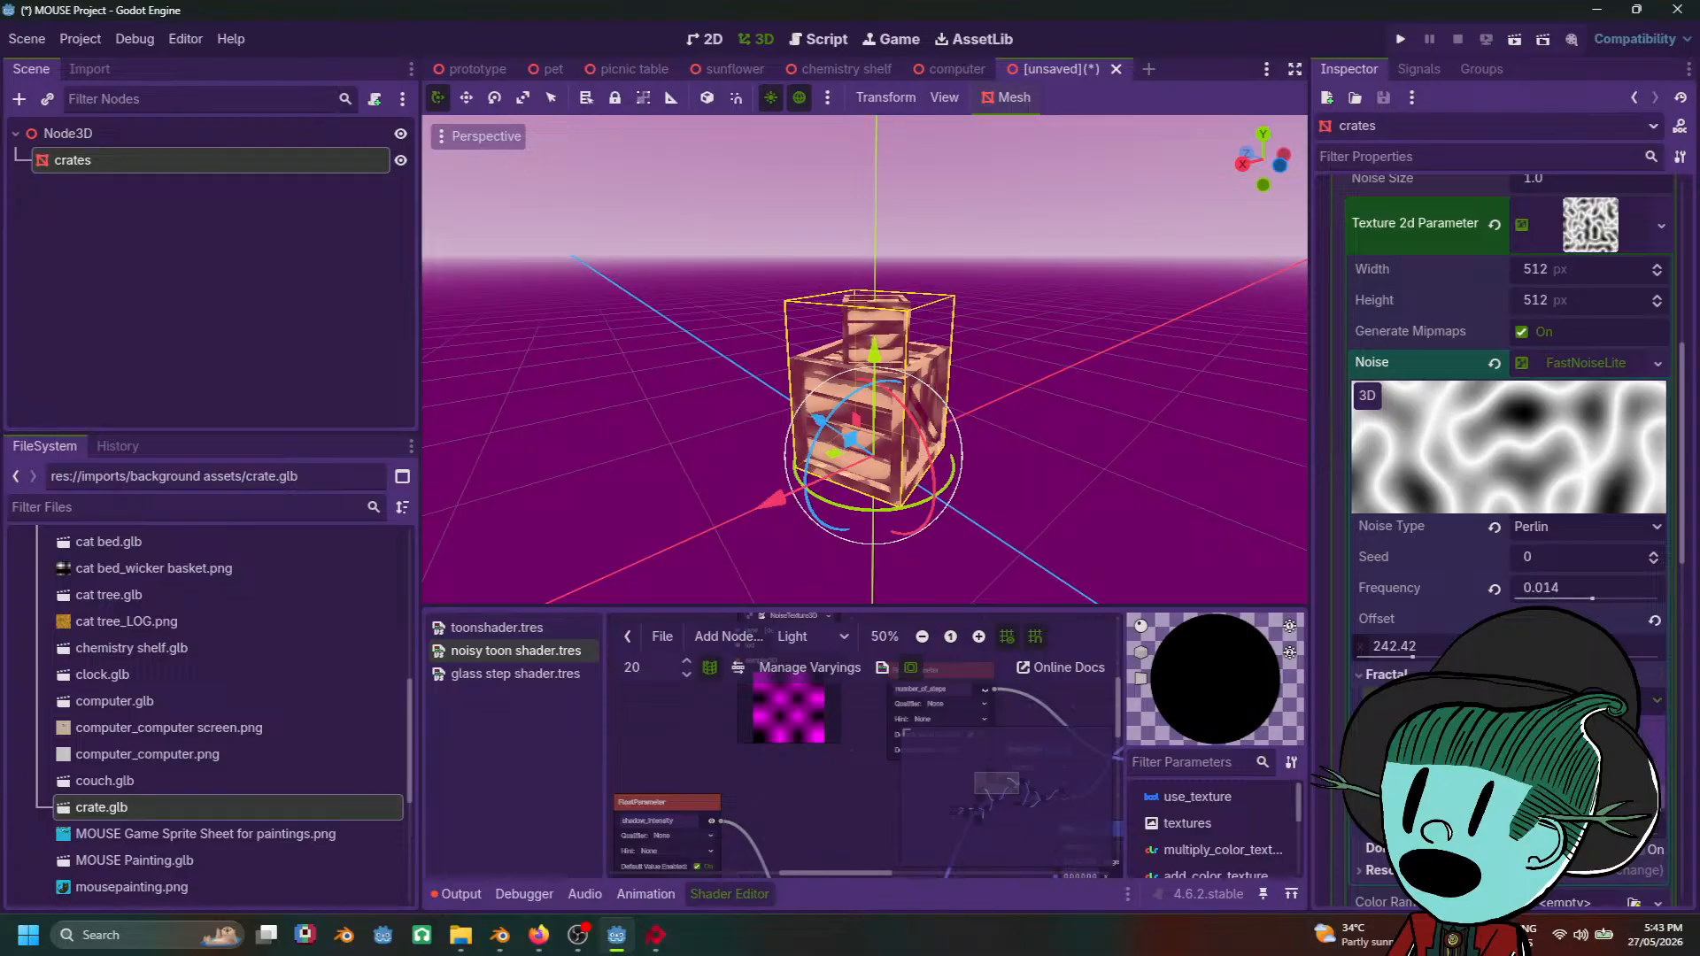
pyautogui.click(1577, 819)
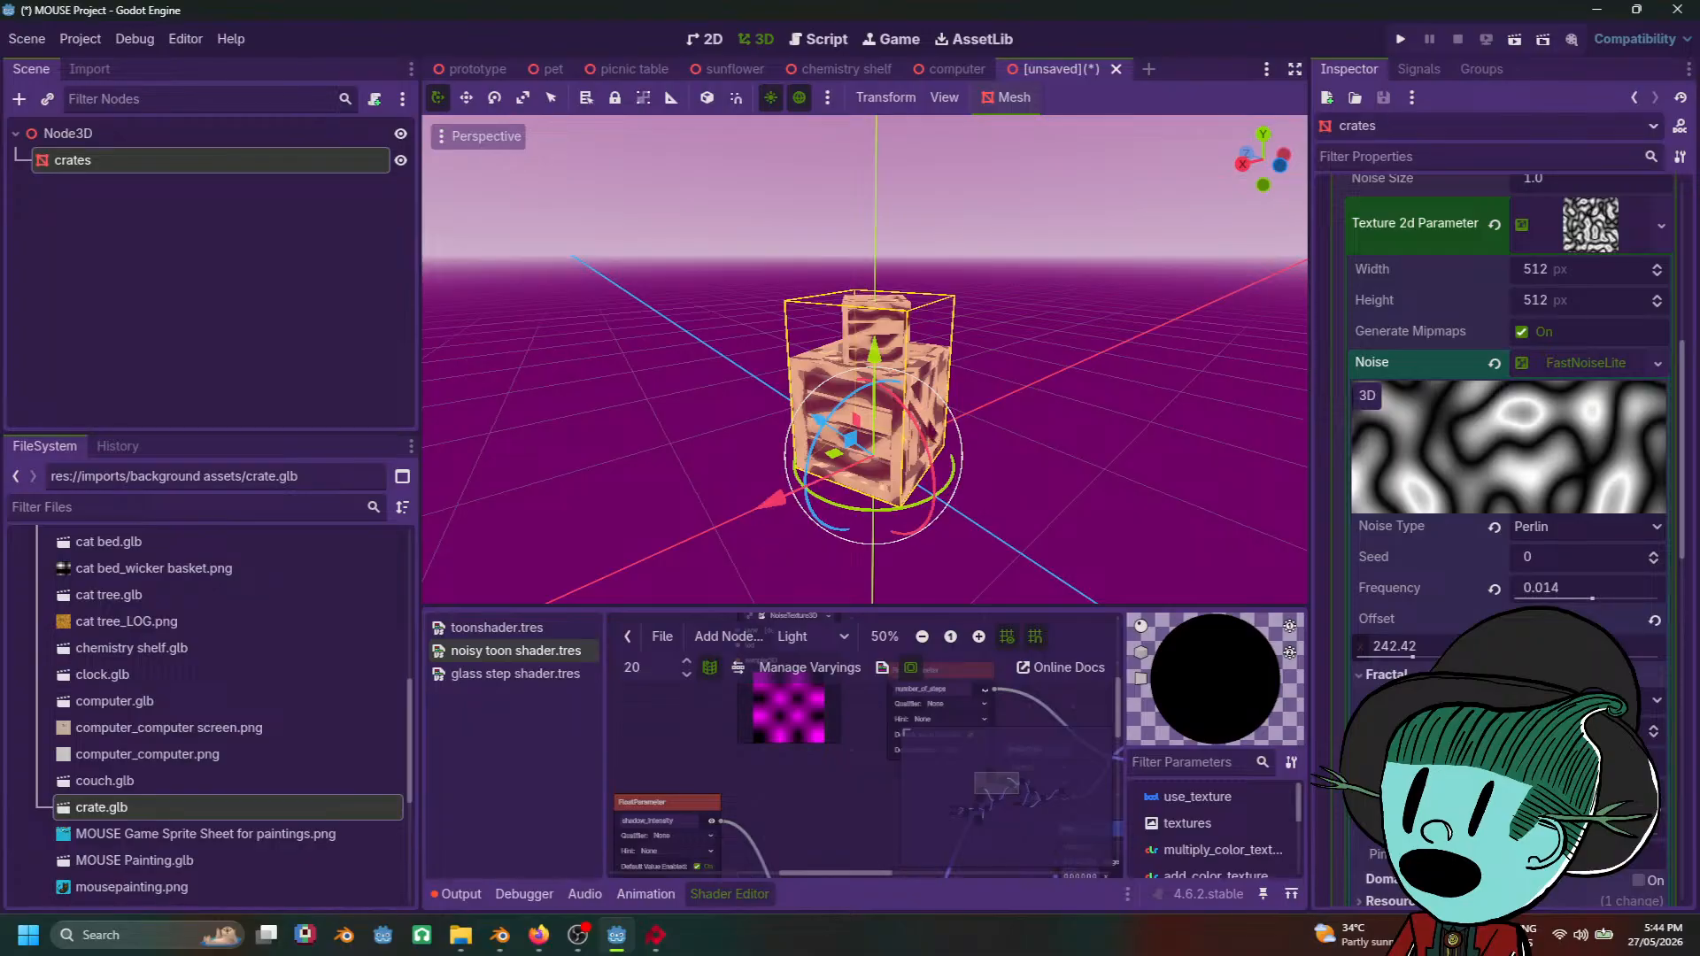
pyautogui.click(1655, 733)
pyautogui.click(1656, 731)
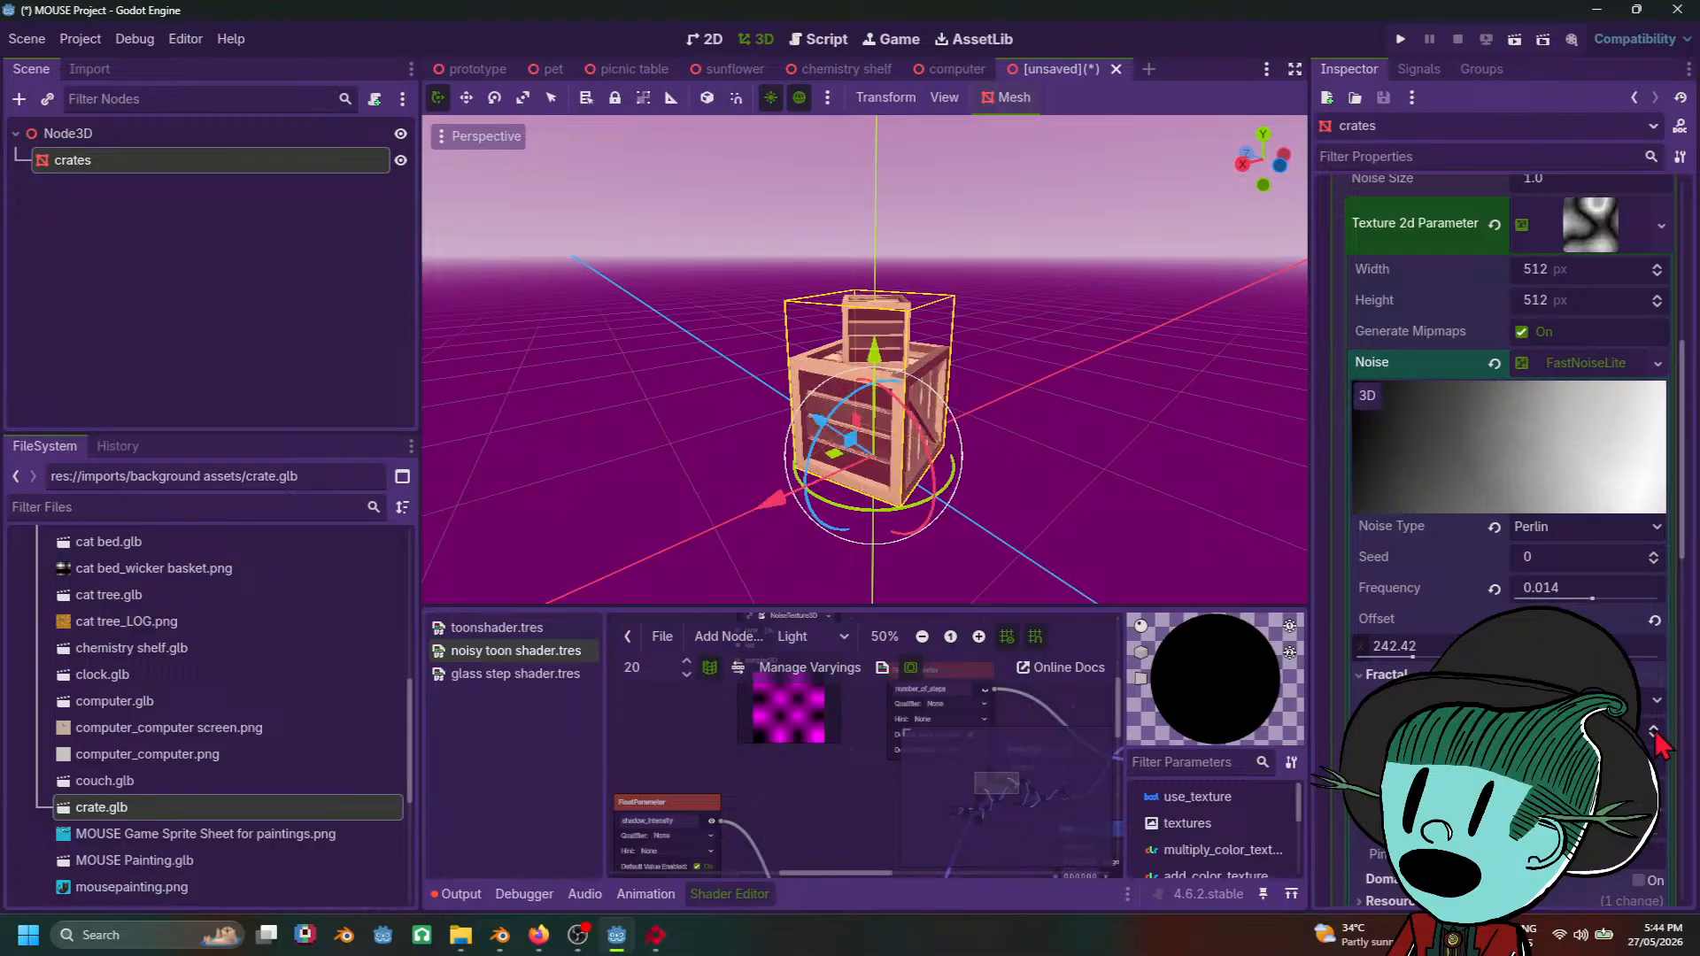
pyautogui.click(1655, 732)
pyautogui.click(1655, 732)
pyautogui.click(1655, 732)
pyautogui.click(1655, 732)
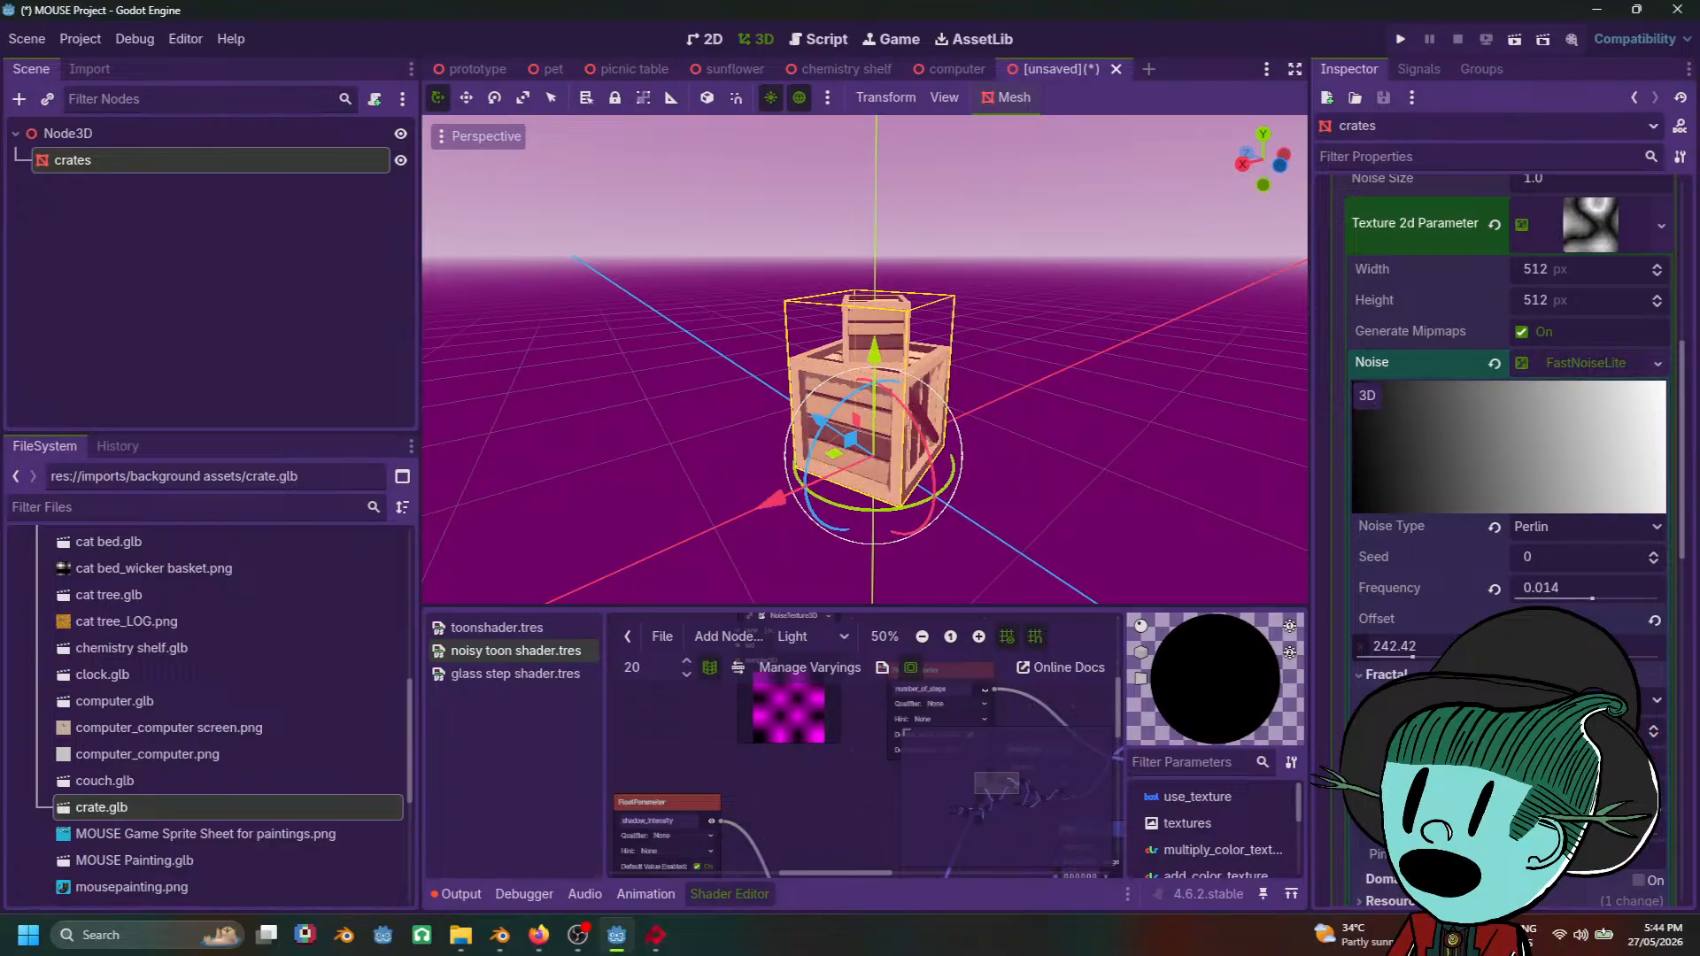
# Step: Raise the crate noise's frequency to 0.0656 and adjust its fractal octaves again
pyautogui.moveTo(1594, 602)
pyautogui.mouseDown()
pyautogui.moveTo(1634, 600)
pyautogui.moveTo(1618, 599)
pyautogui.mouseUp()
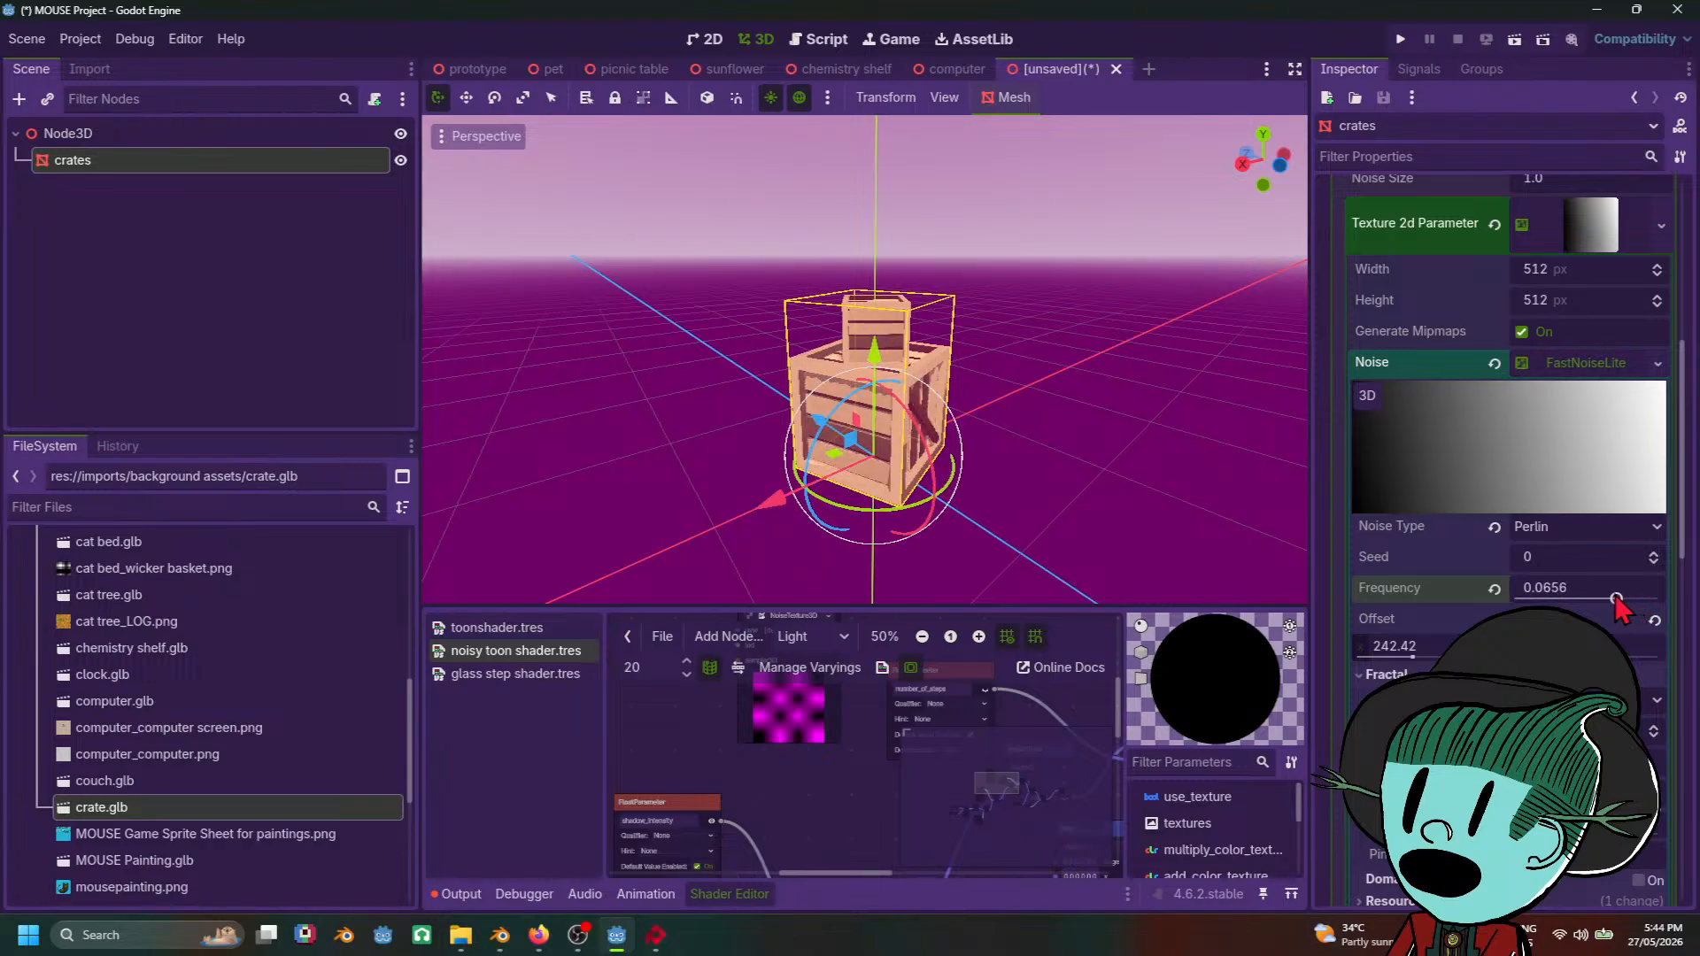
pyautogui.click(1656, 724)
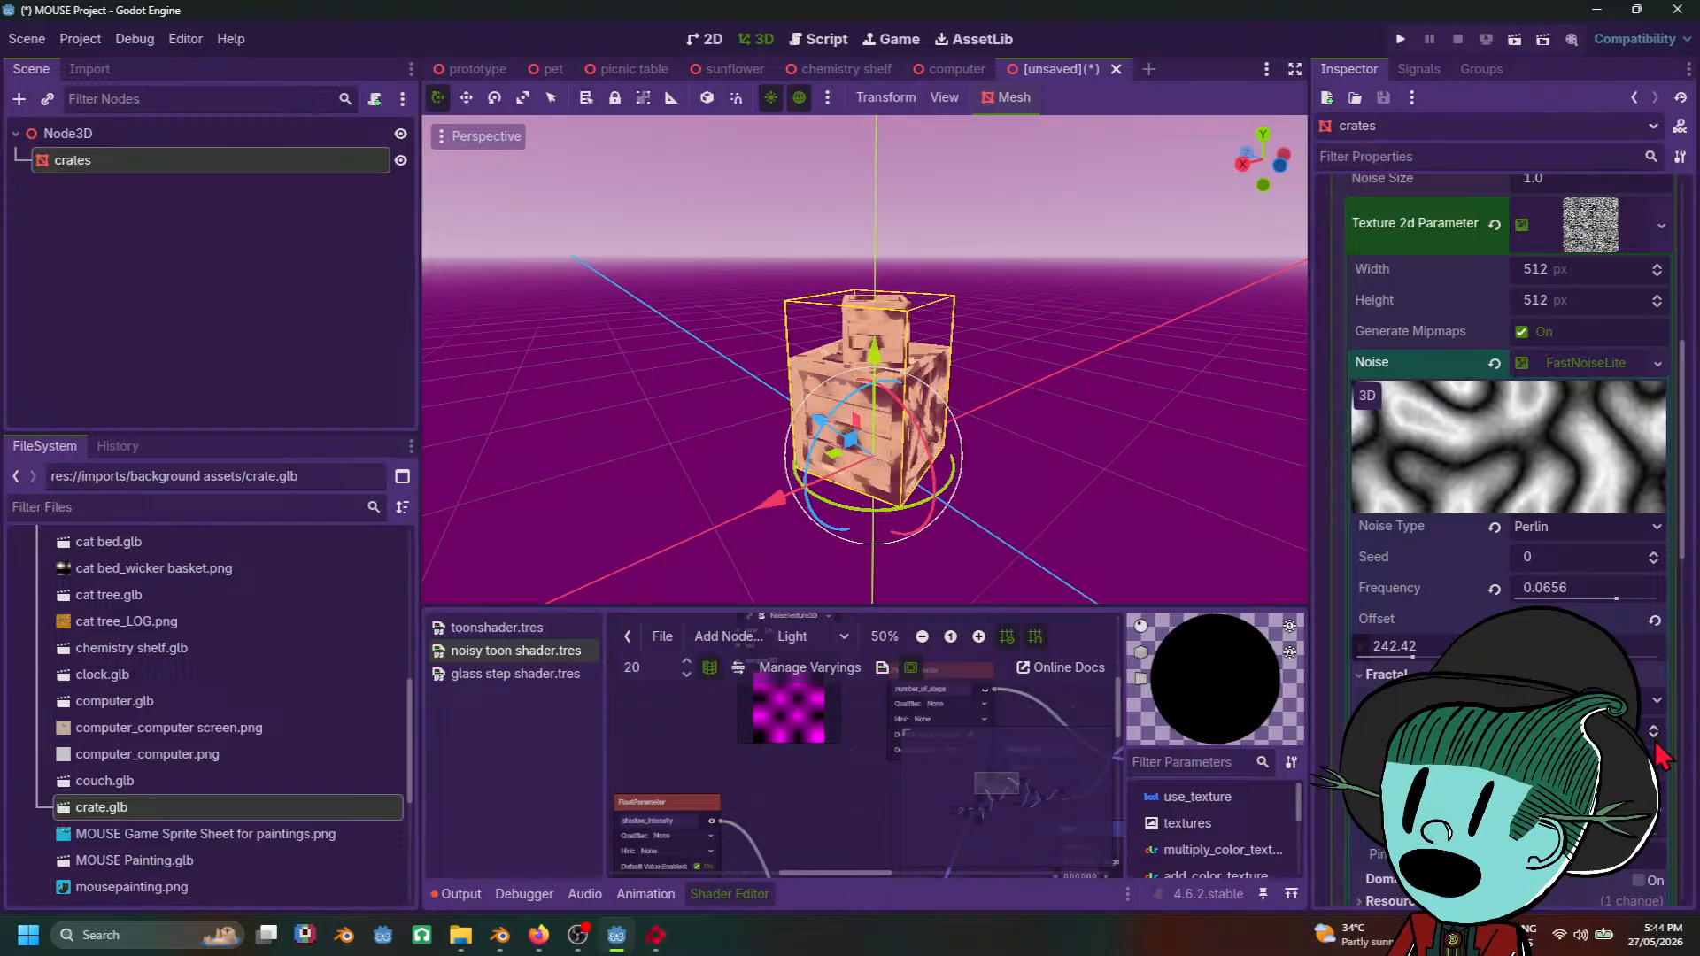
pyautogui.click(1657, 747)
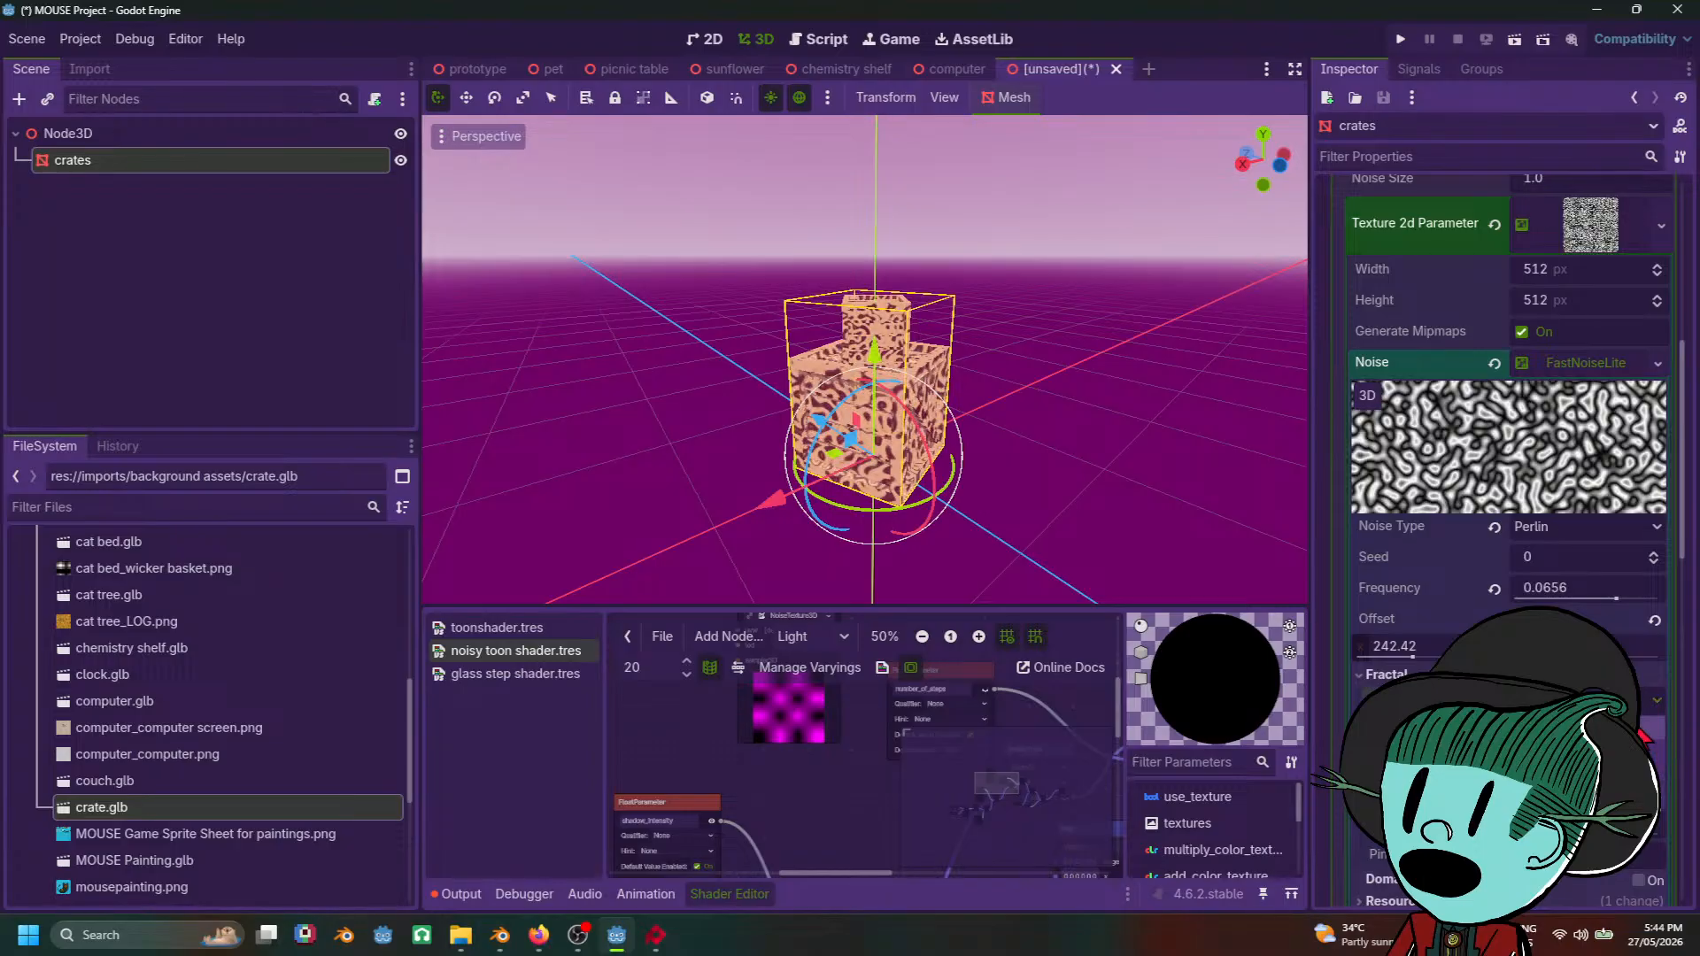
# Step: Try the crate noise without a fractal type, set the type to FBM, and adjust the octaves
pyautogui.click(1638, 728)
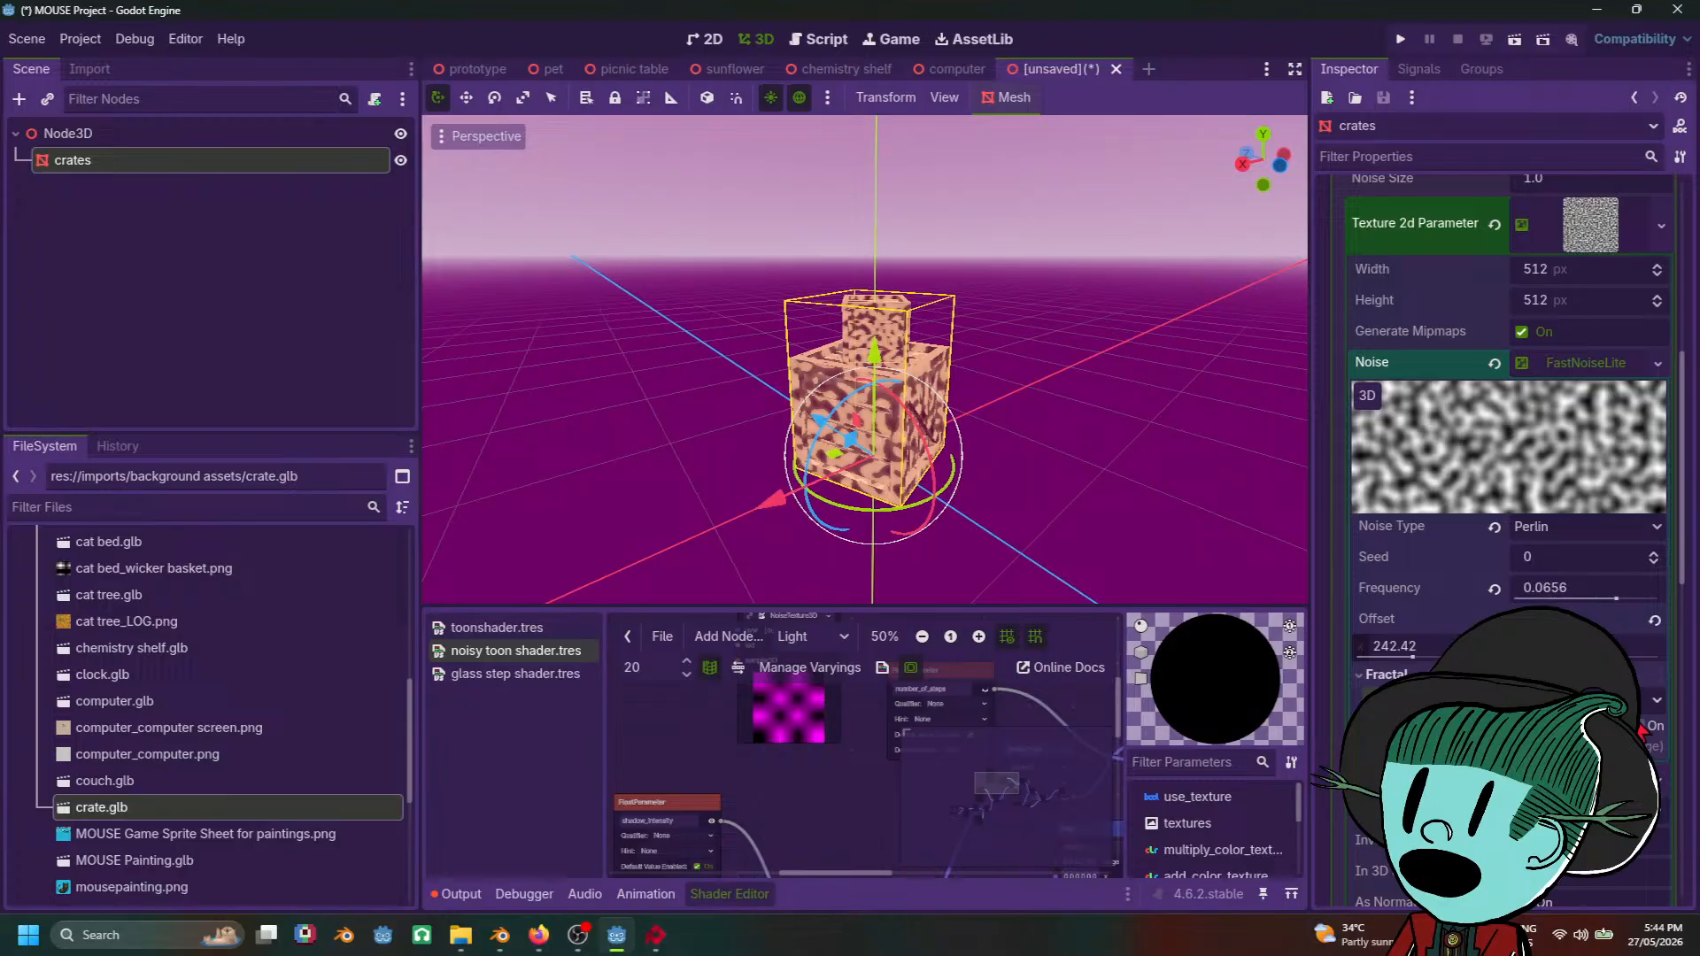
pyautogui.click(1641, 704)
pyautogui.click(1640, 750)
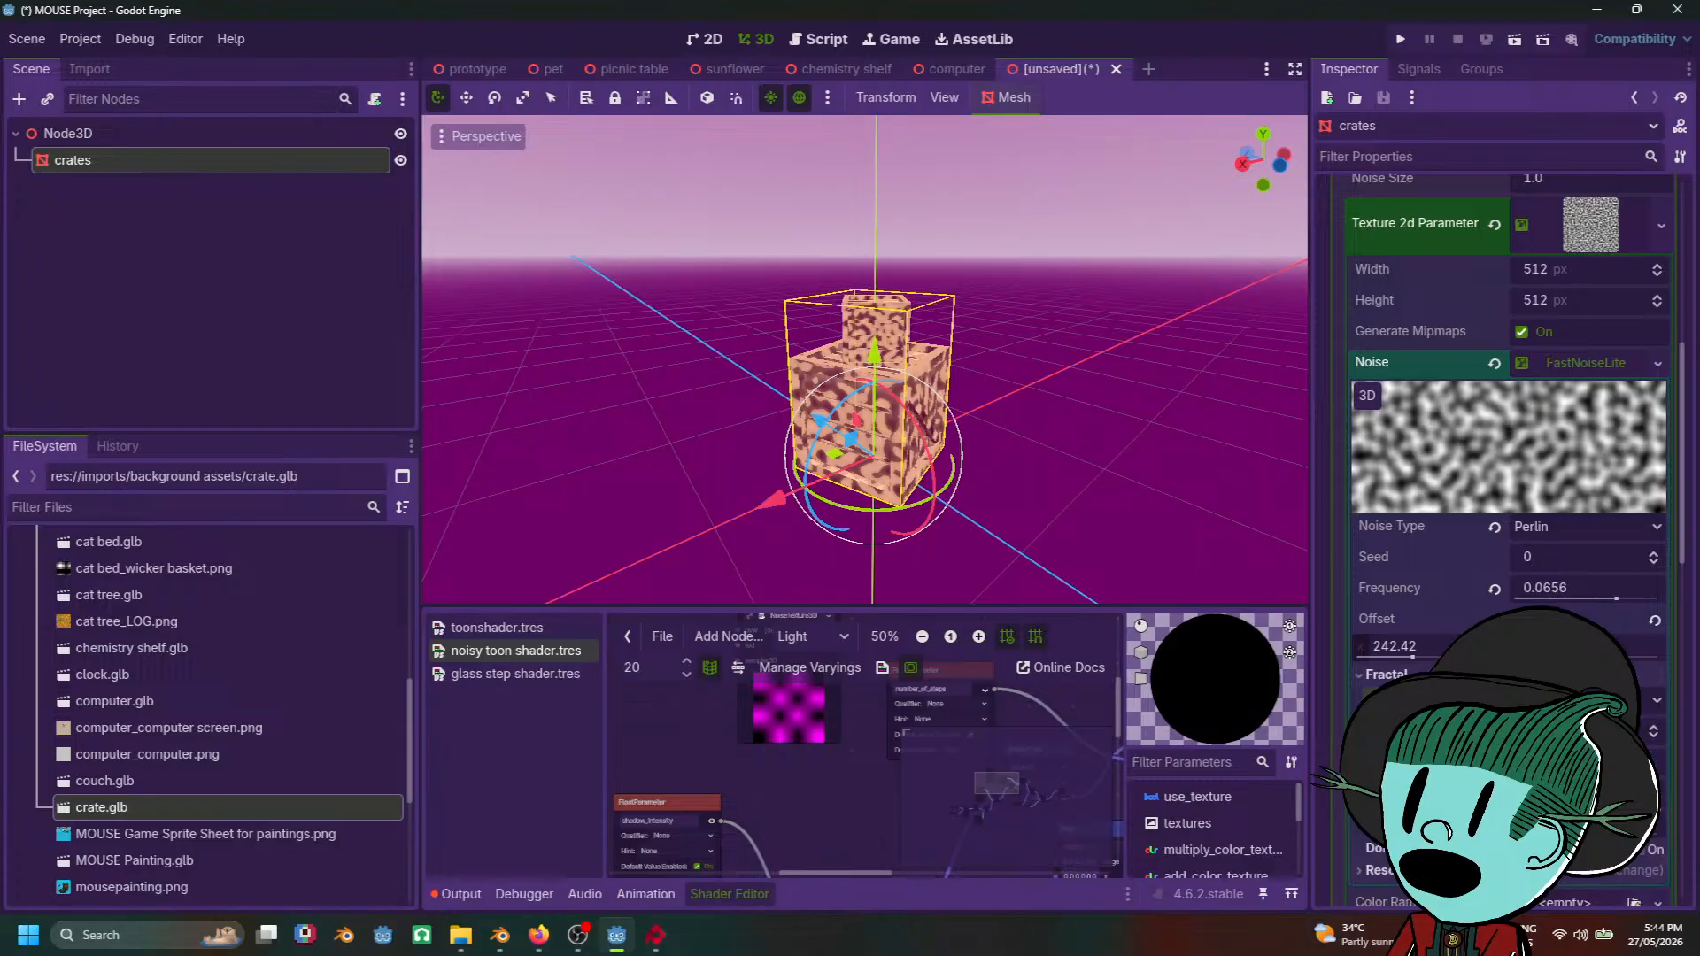
pyautogui.click(1651, 727)
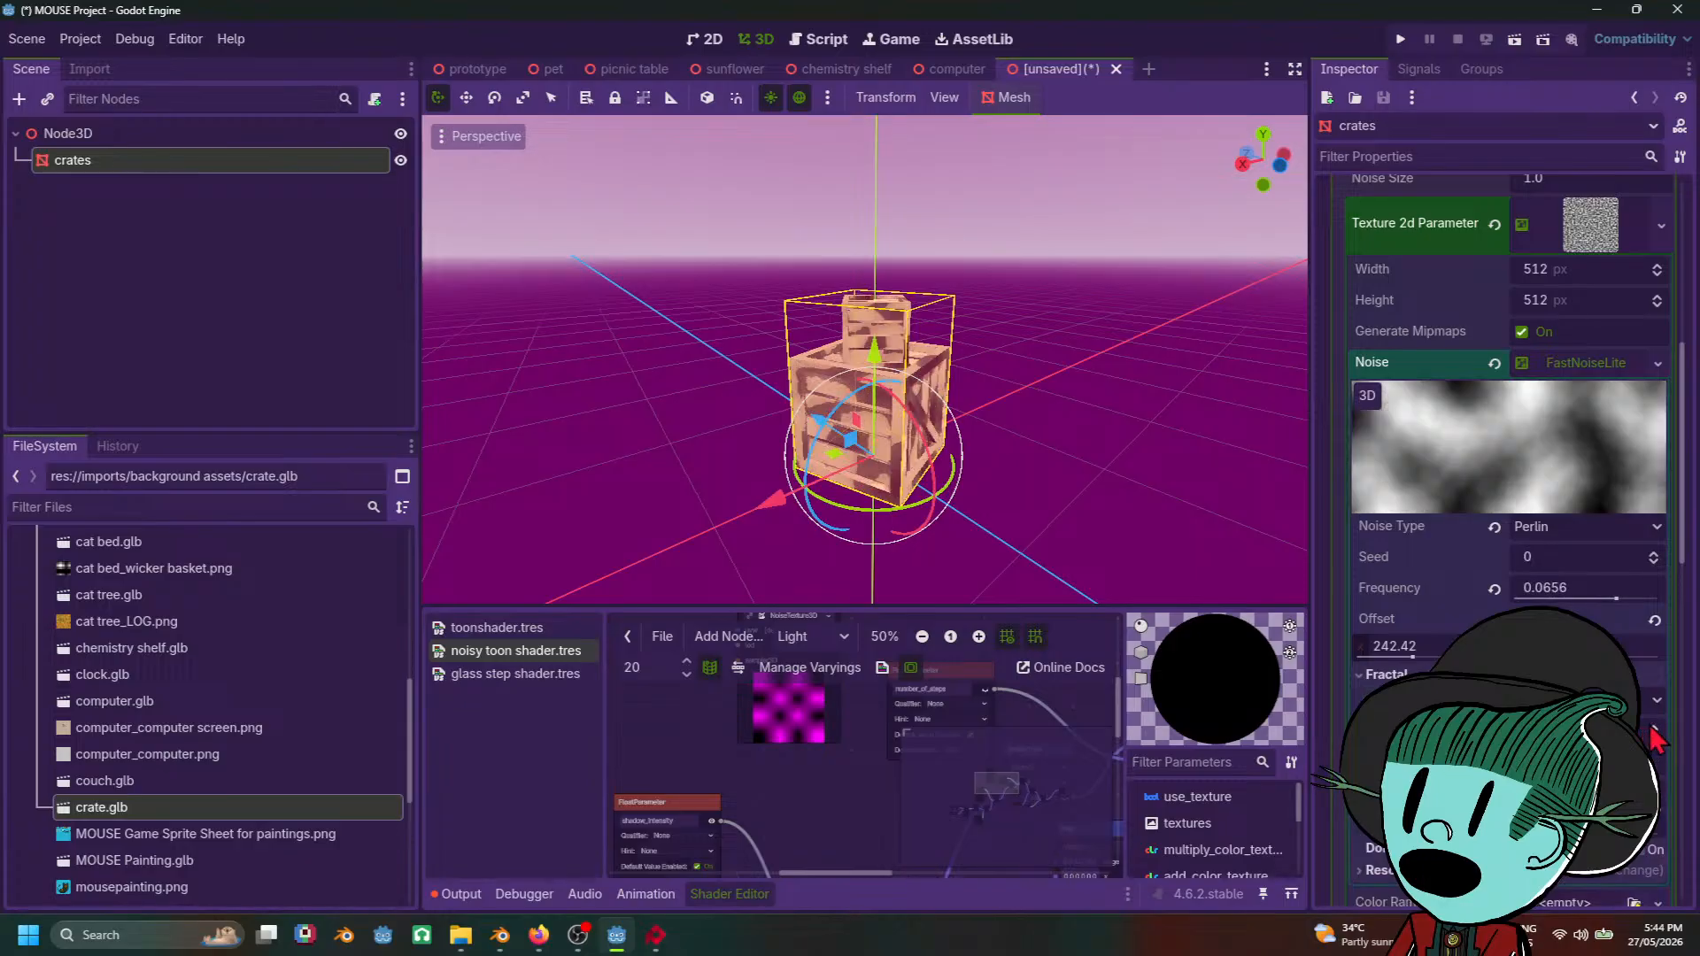
# Step: Raise the crate noise's frequency to 1.0 and try different fractal octave counts
pyautogui.click(1653, 732)
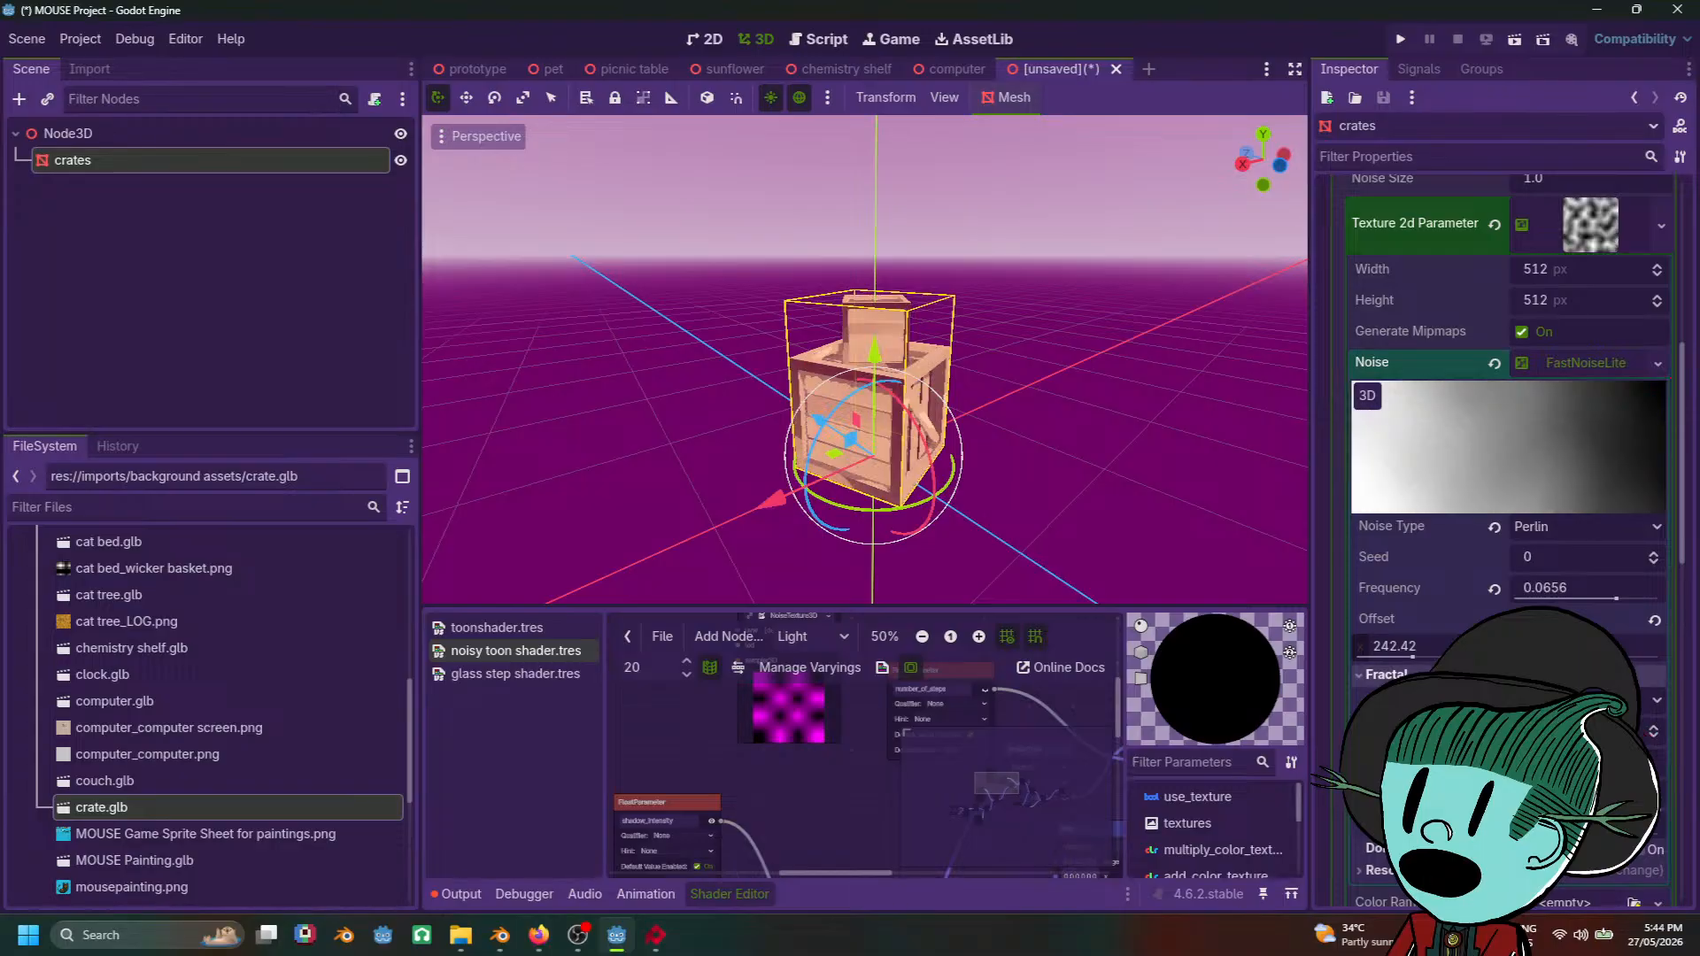
pyautogui.moveTo(1616, 598); pyautogui.dragTo(1666, 636)
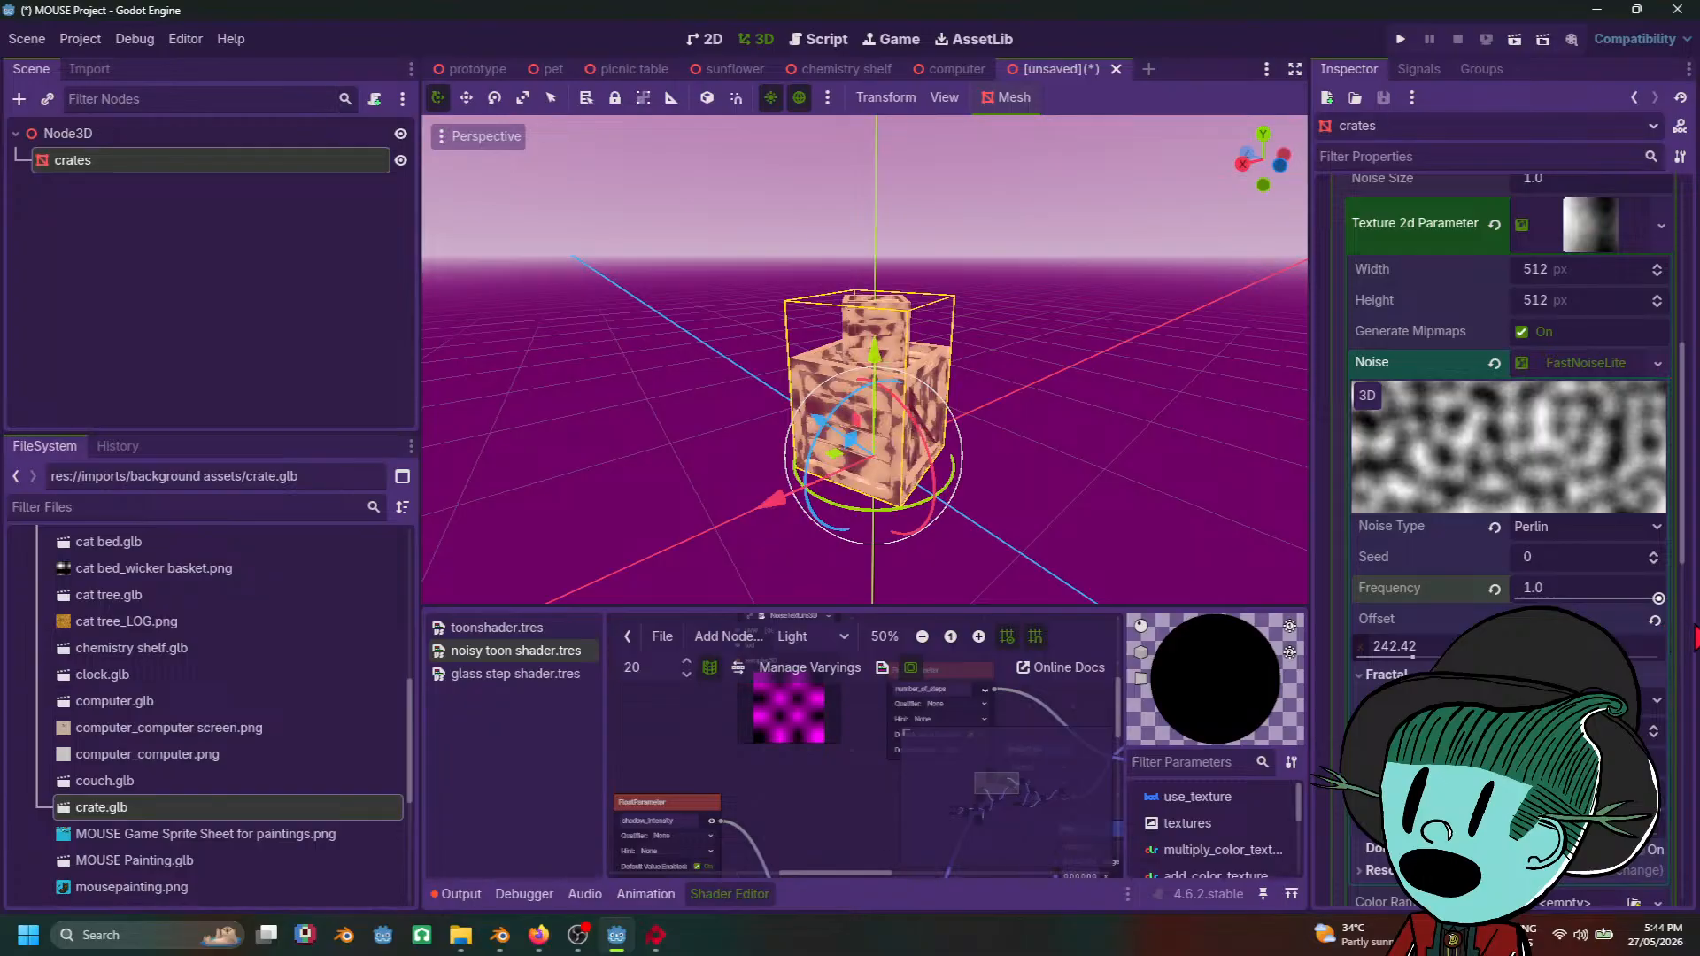
pyautogui.moveTo(1151, 494); pyautogui.dragTo(1060, 452, button='middle')
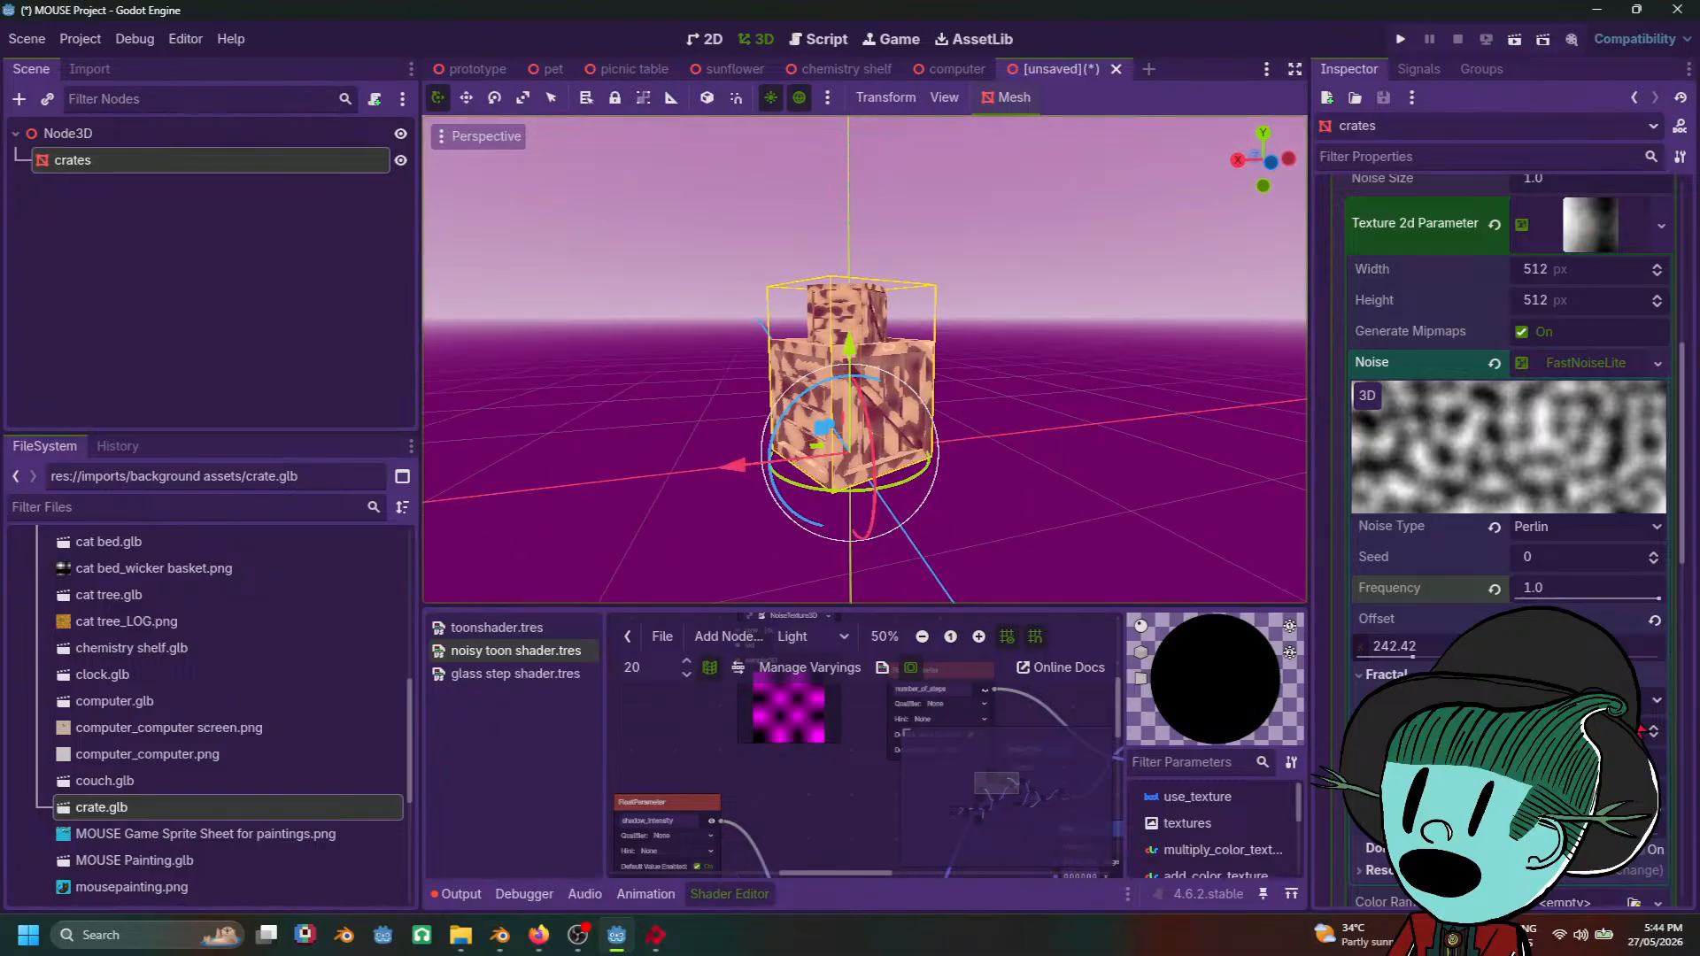
pyautogui.click(1654, 730)
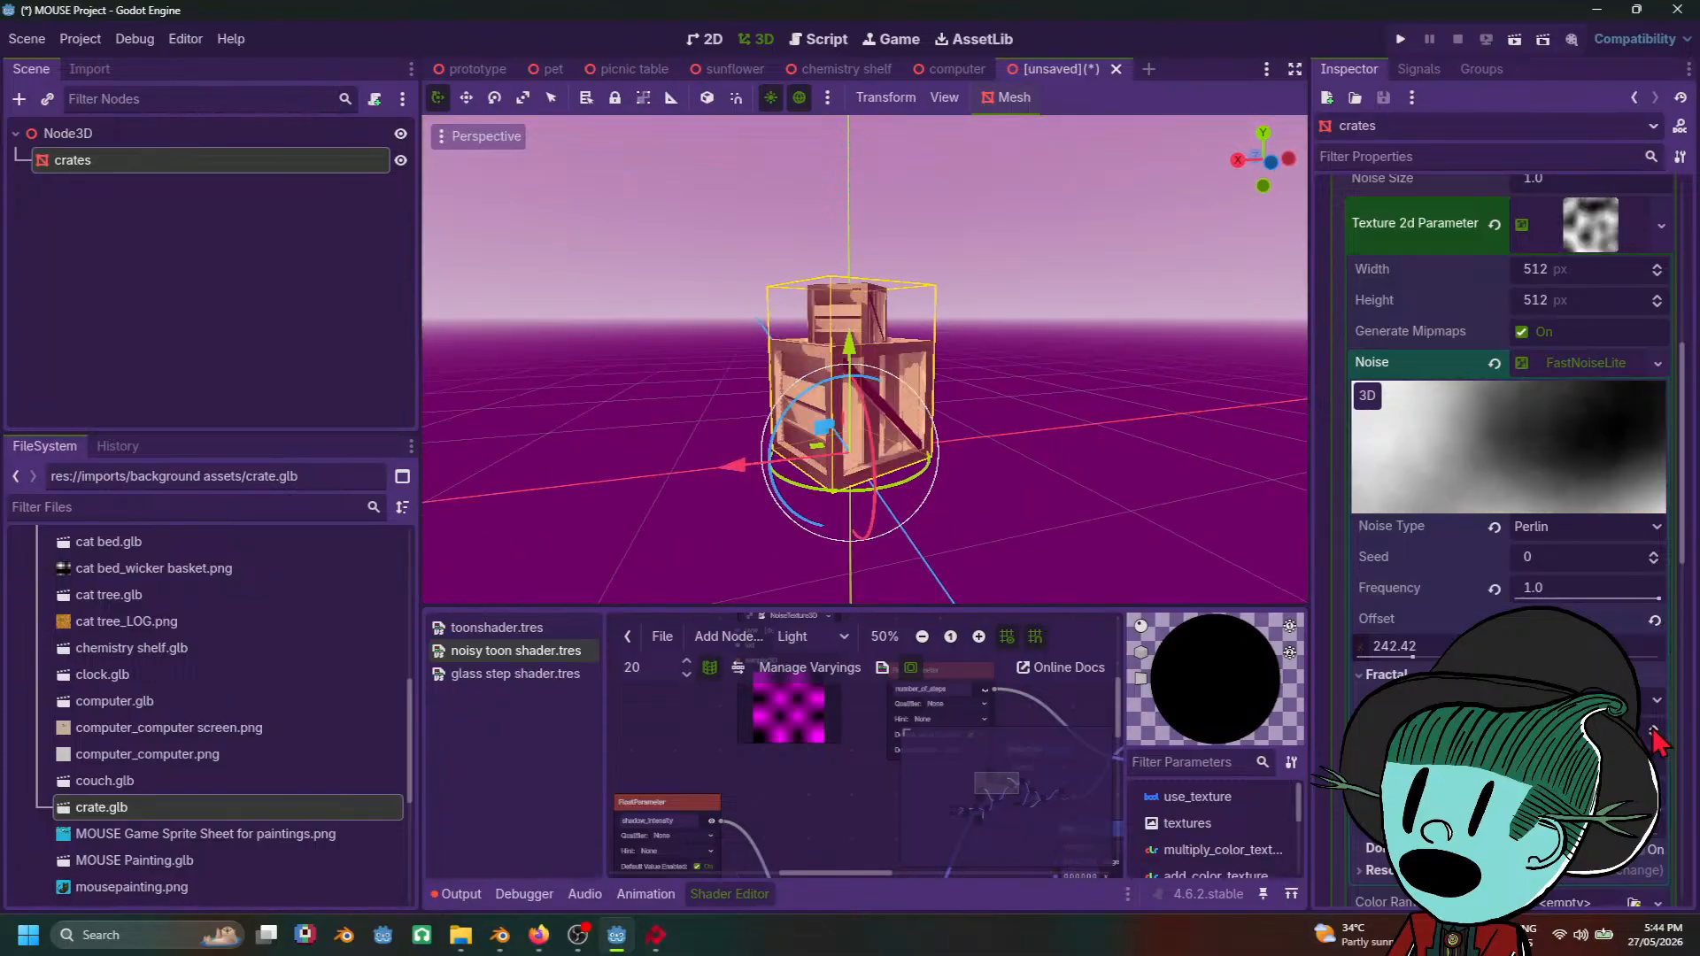
pyautogui.moveTo(1663, 601)
pyautogui.mouseDown()
pyautogui.moveTo(1496, 603)
pyautogui.moveTo(1688, 610)
pyautogui.mouseUp()
pyautogui.click(1656, 734)
pyautogui.click(1654, 734)
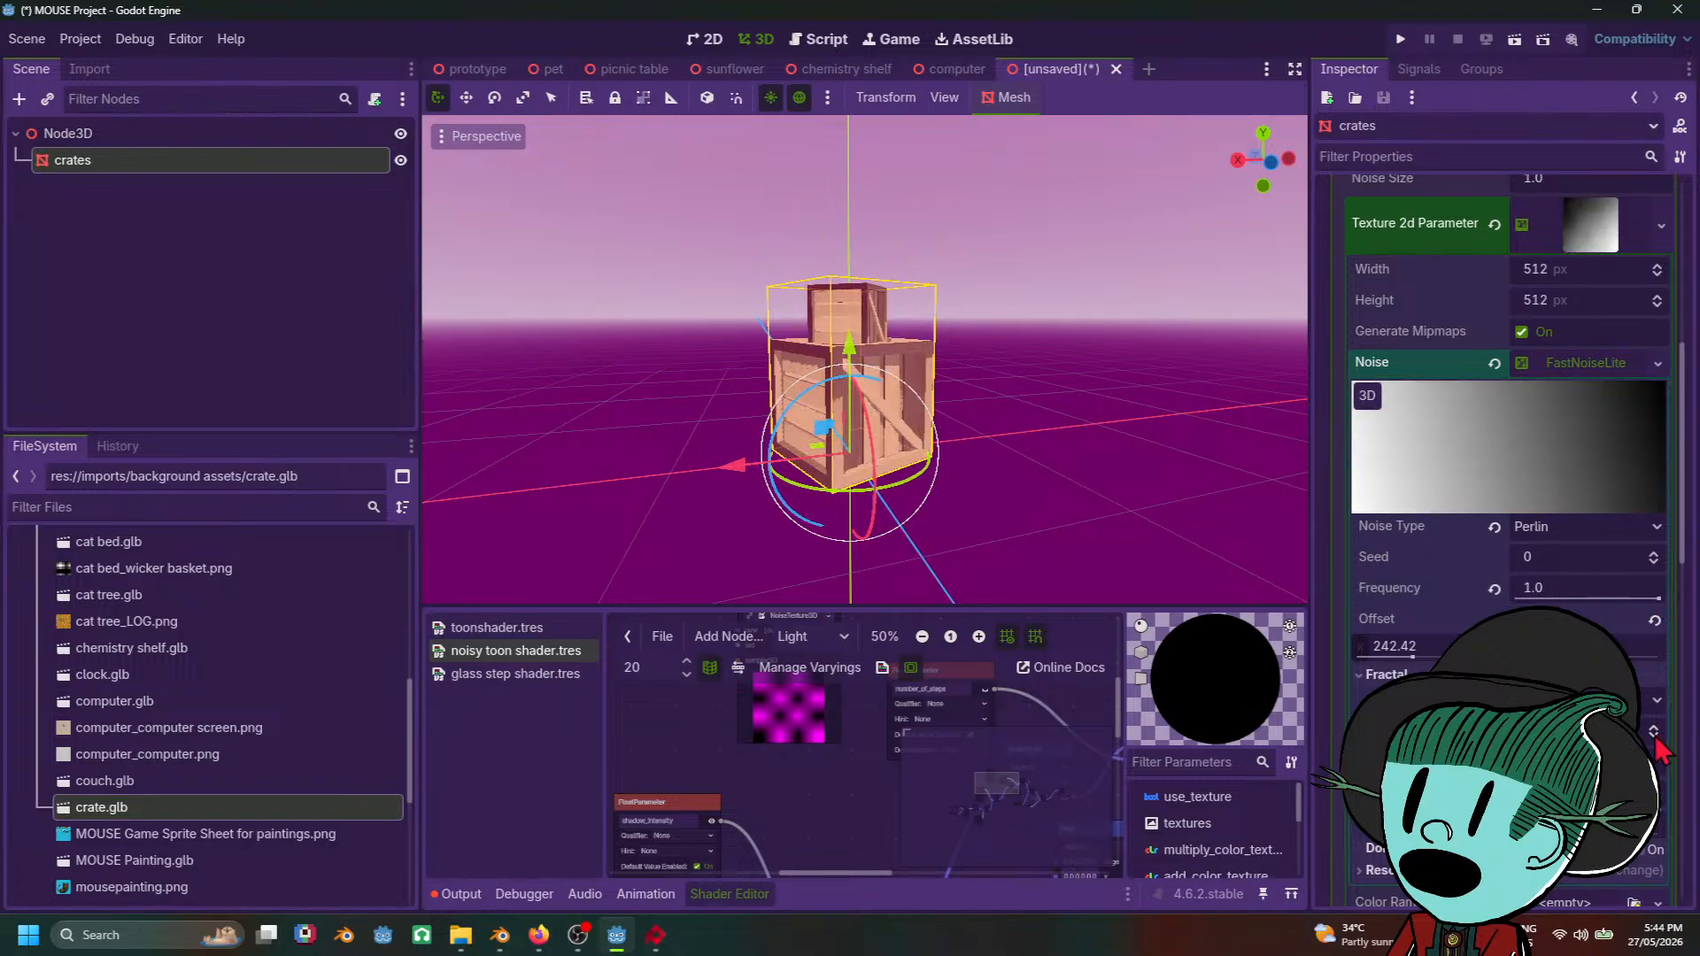
pyautogui.click(1655, 738)
pyautogui.click(1656, 741)
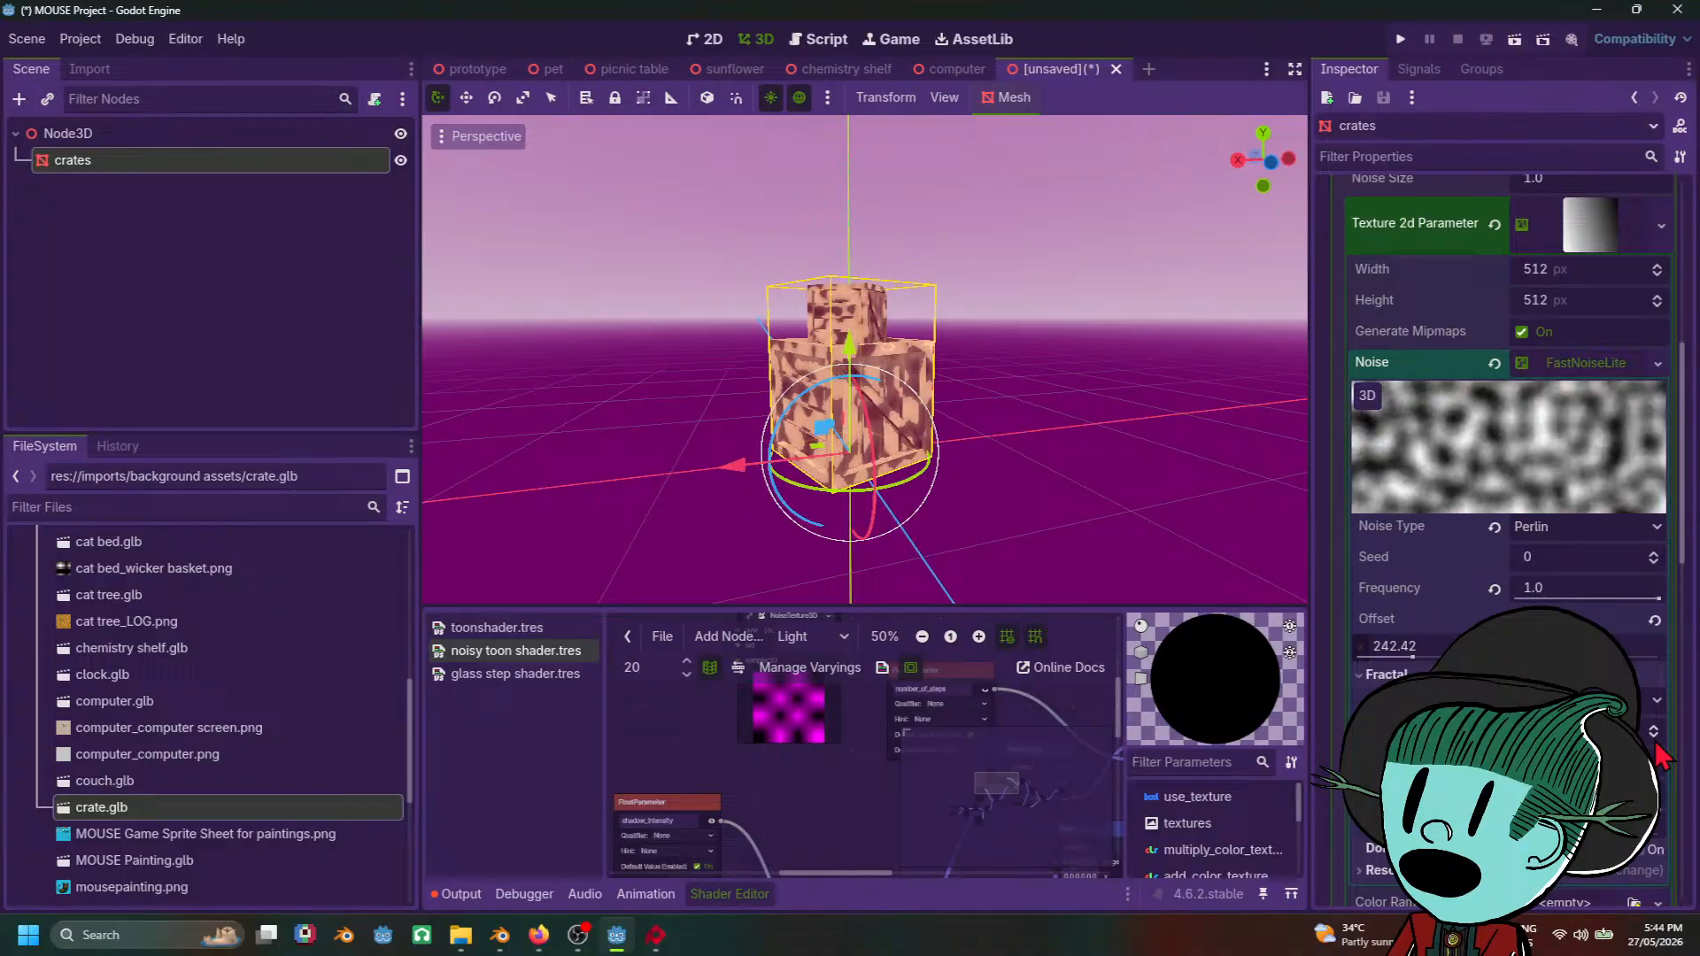
# Step: Set the crate noise's seed to -1 and readjust its fractal octaves
pyautogui.scroll(-9, 1007, 469)
pyautogui.moveTo(1015, 446); pyautogui.dragTo(941, 522, button='middle')
pyautogui.click(1093, 497)
pyautogui.scroll(6, 1092, 502)
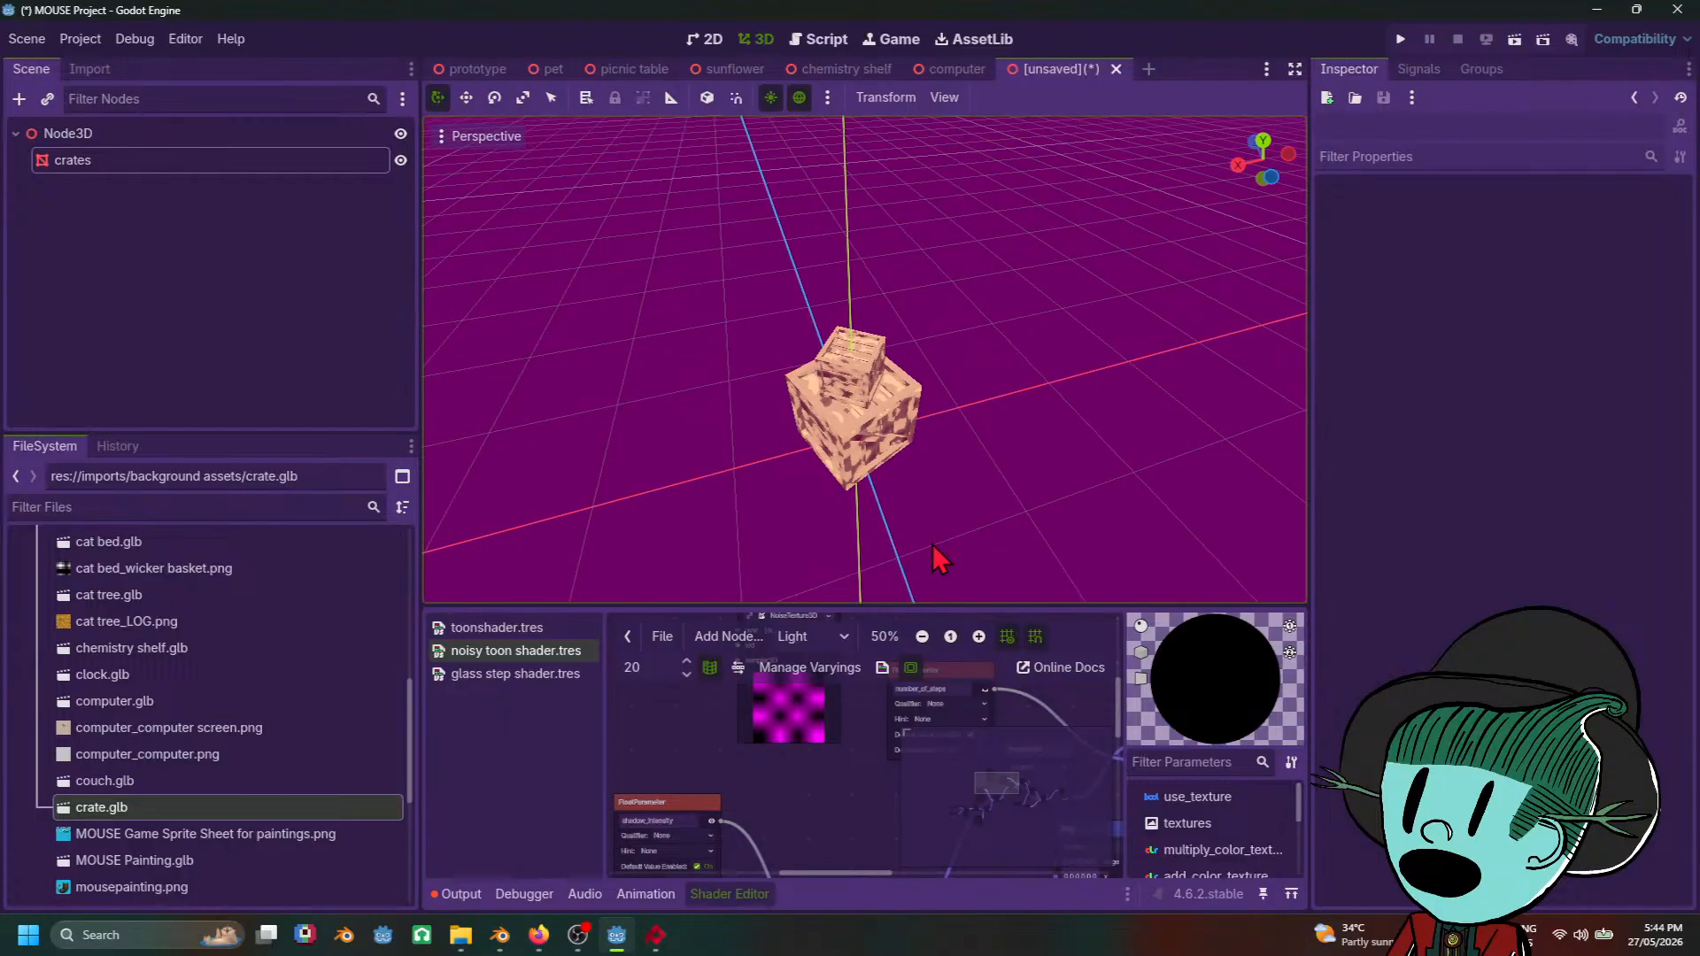
pyautogui.scroll(3, 939, 549)
pyautogui.click(885, 470)
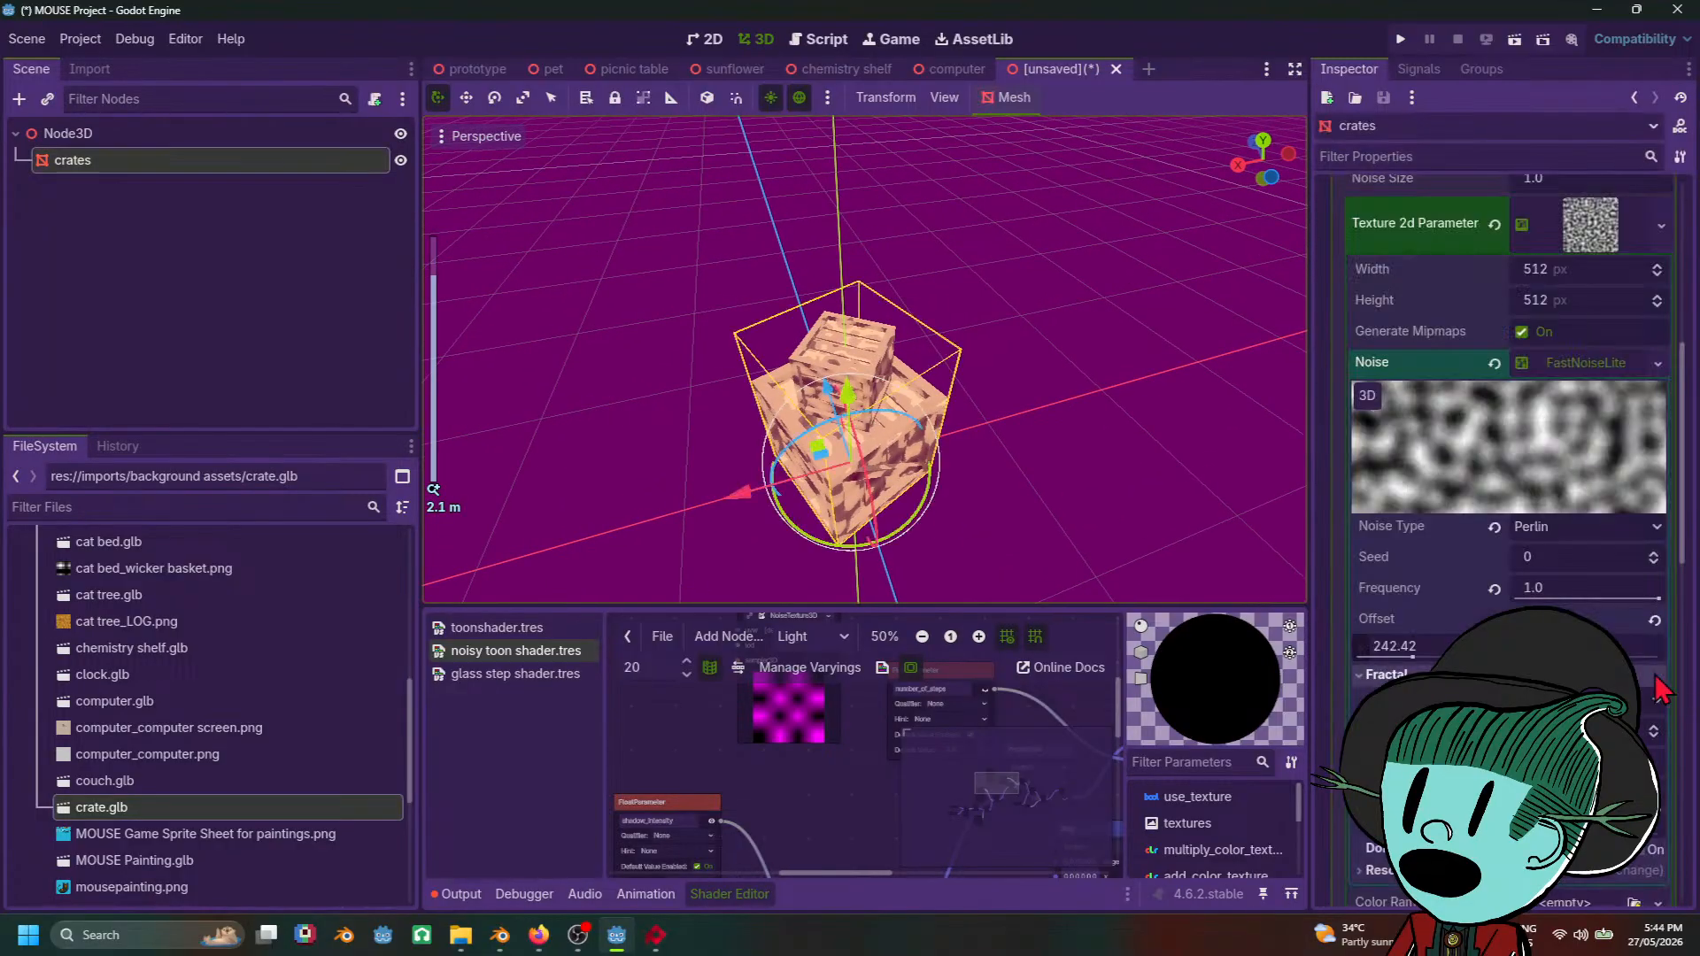
pyautogui.click(1654, 564)
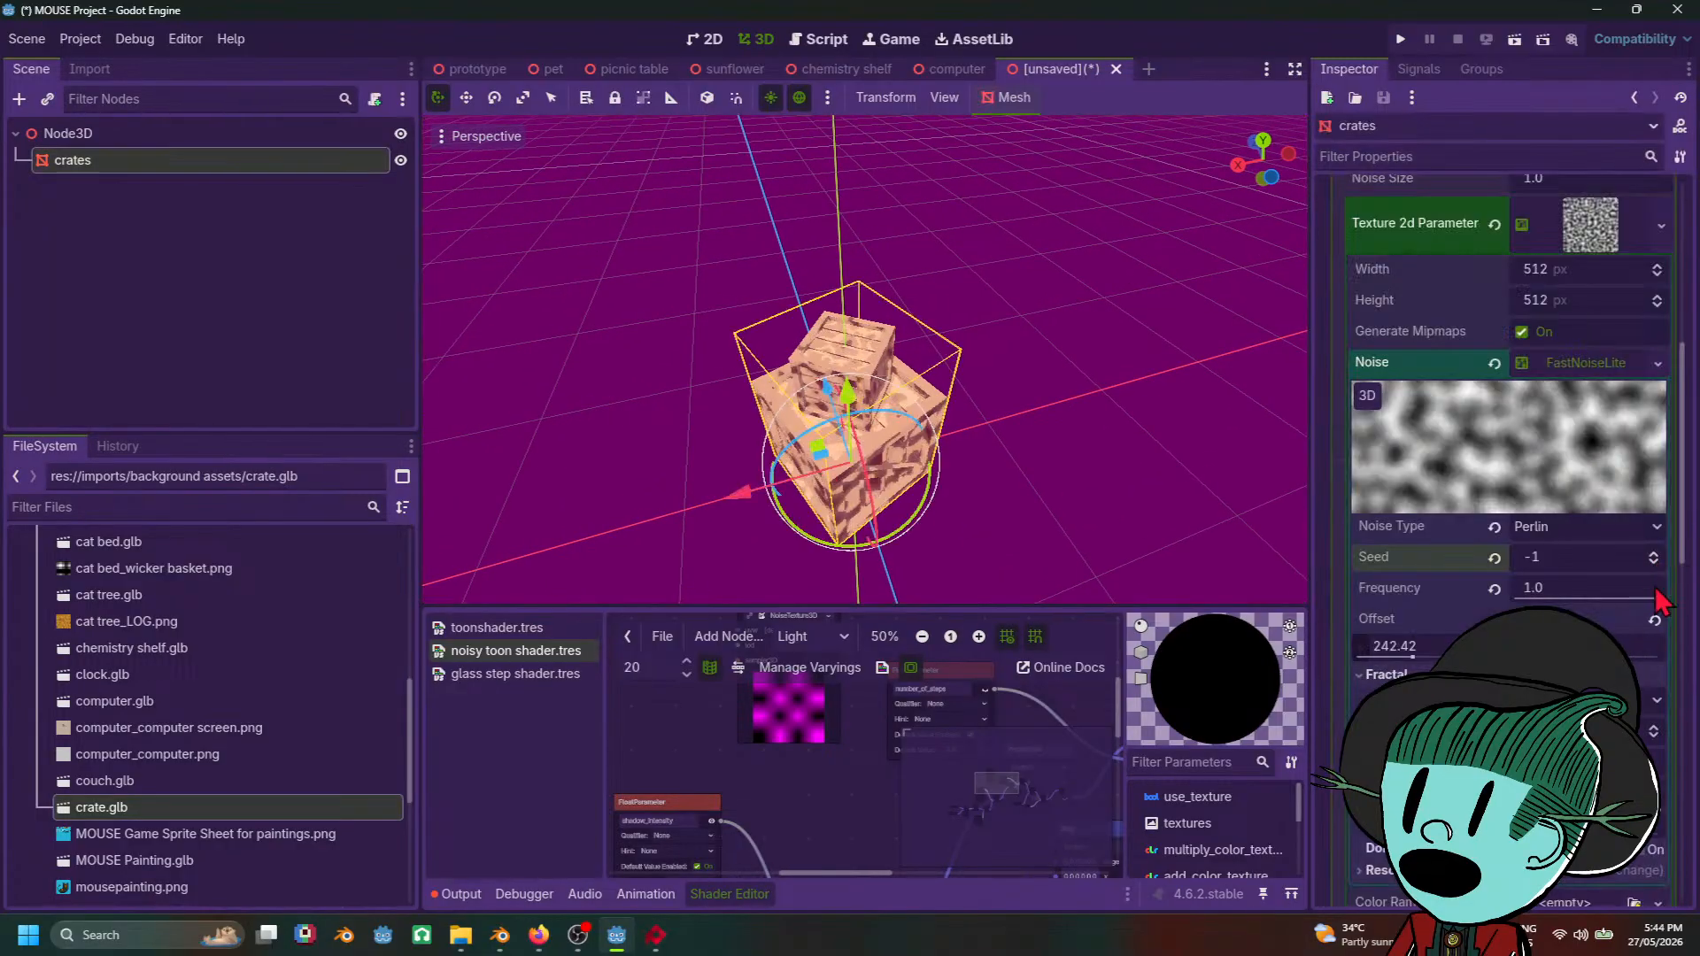
pyautogui.click(1660, 740)
pyautogui.click(1662, 747)
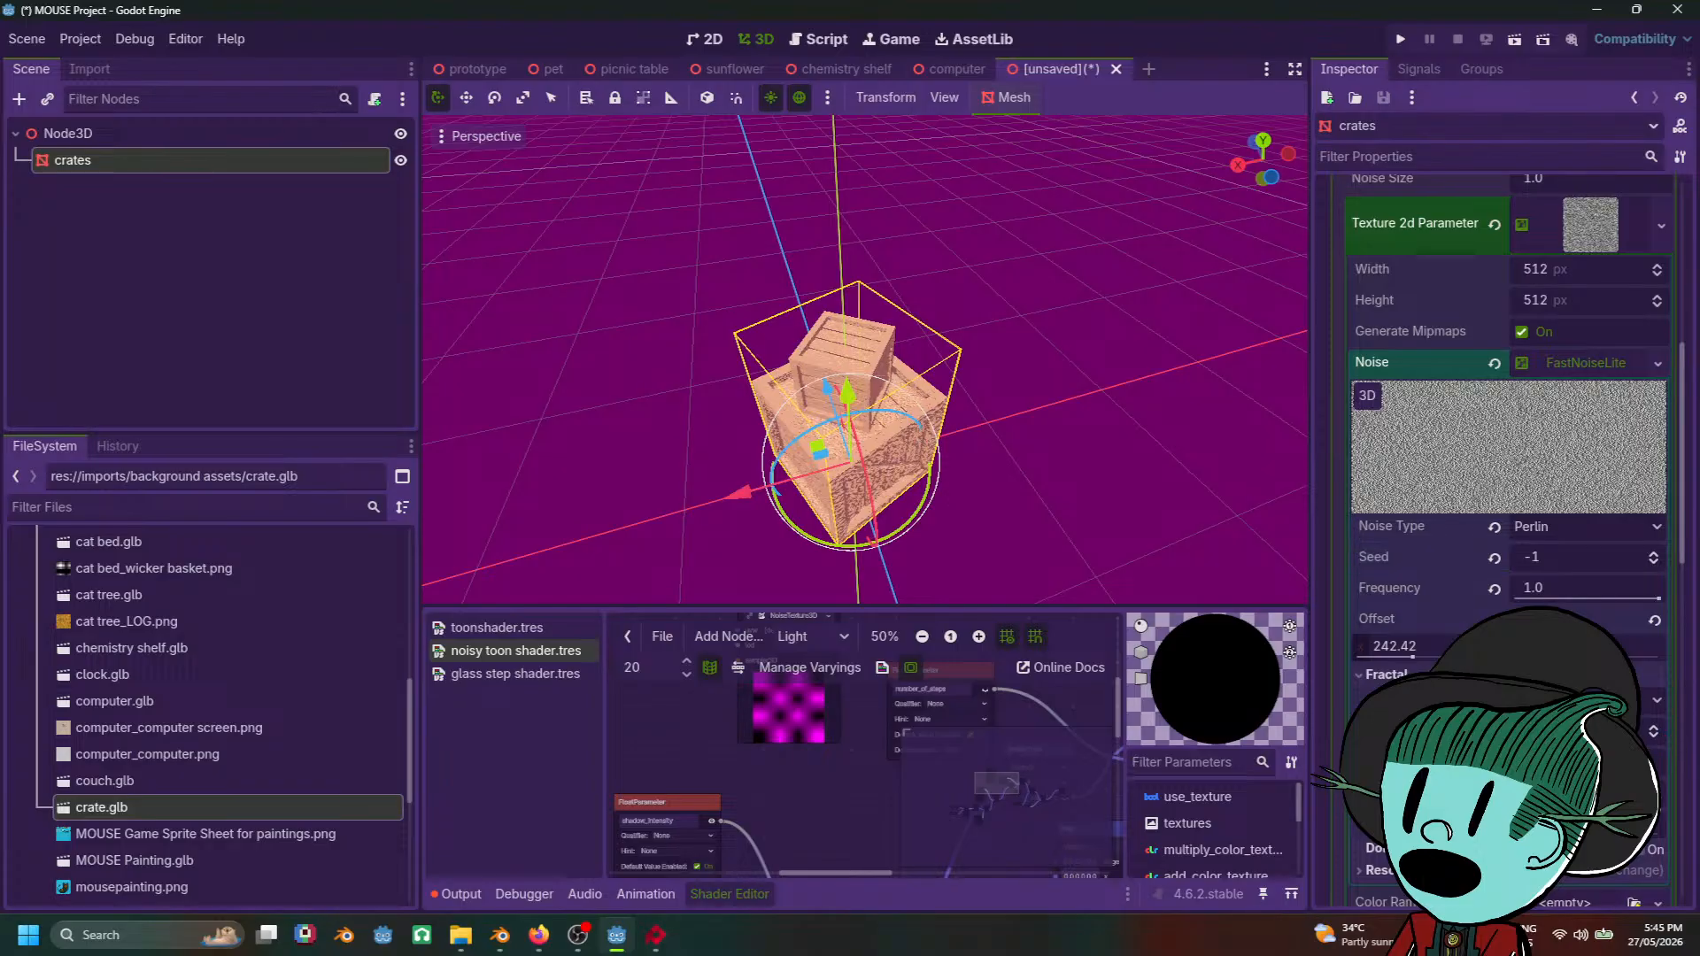
# Step: Set the crate noise's seed to 230 and its frequency to 0.485, and adjust the fractal octaves
pyautogui.moveTo(1414, 648); pyautogui.dragTo(1488, 647)
pyautogui.moveTo(1007, 473); pyautogui.dragTo(1098, 399, button='middle')
pyautogui.click(1098, 398)
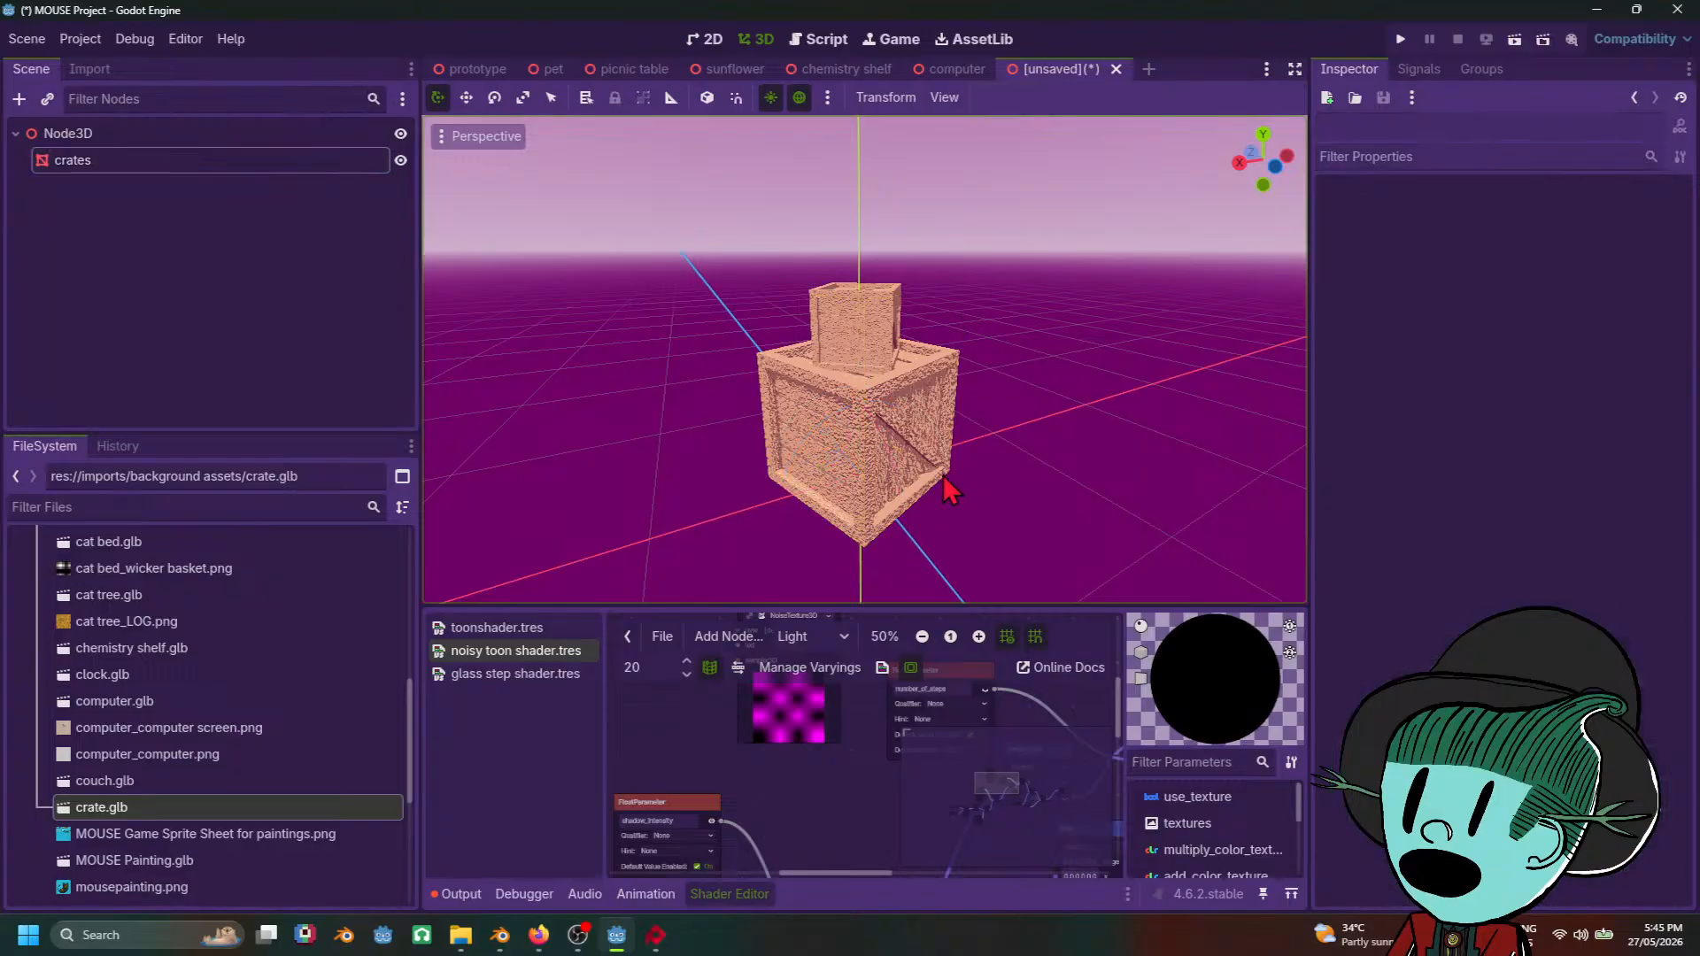
pyautogui.moveTo(941, 480); pyautogui.dragTo(1049, 457, button='middle')
pyautogui.scroll(5, 1048, 458)
pyautogui.click(977, 404)
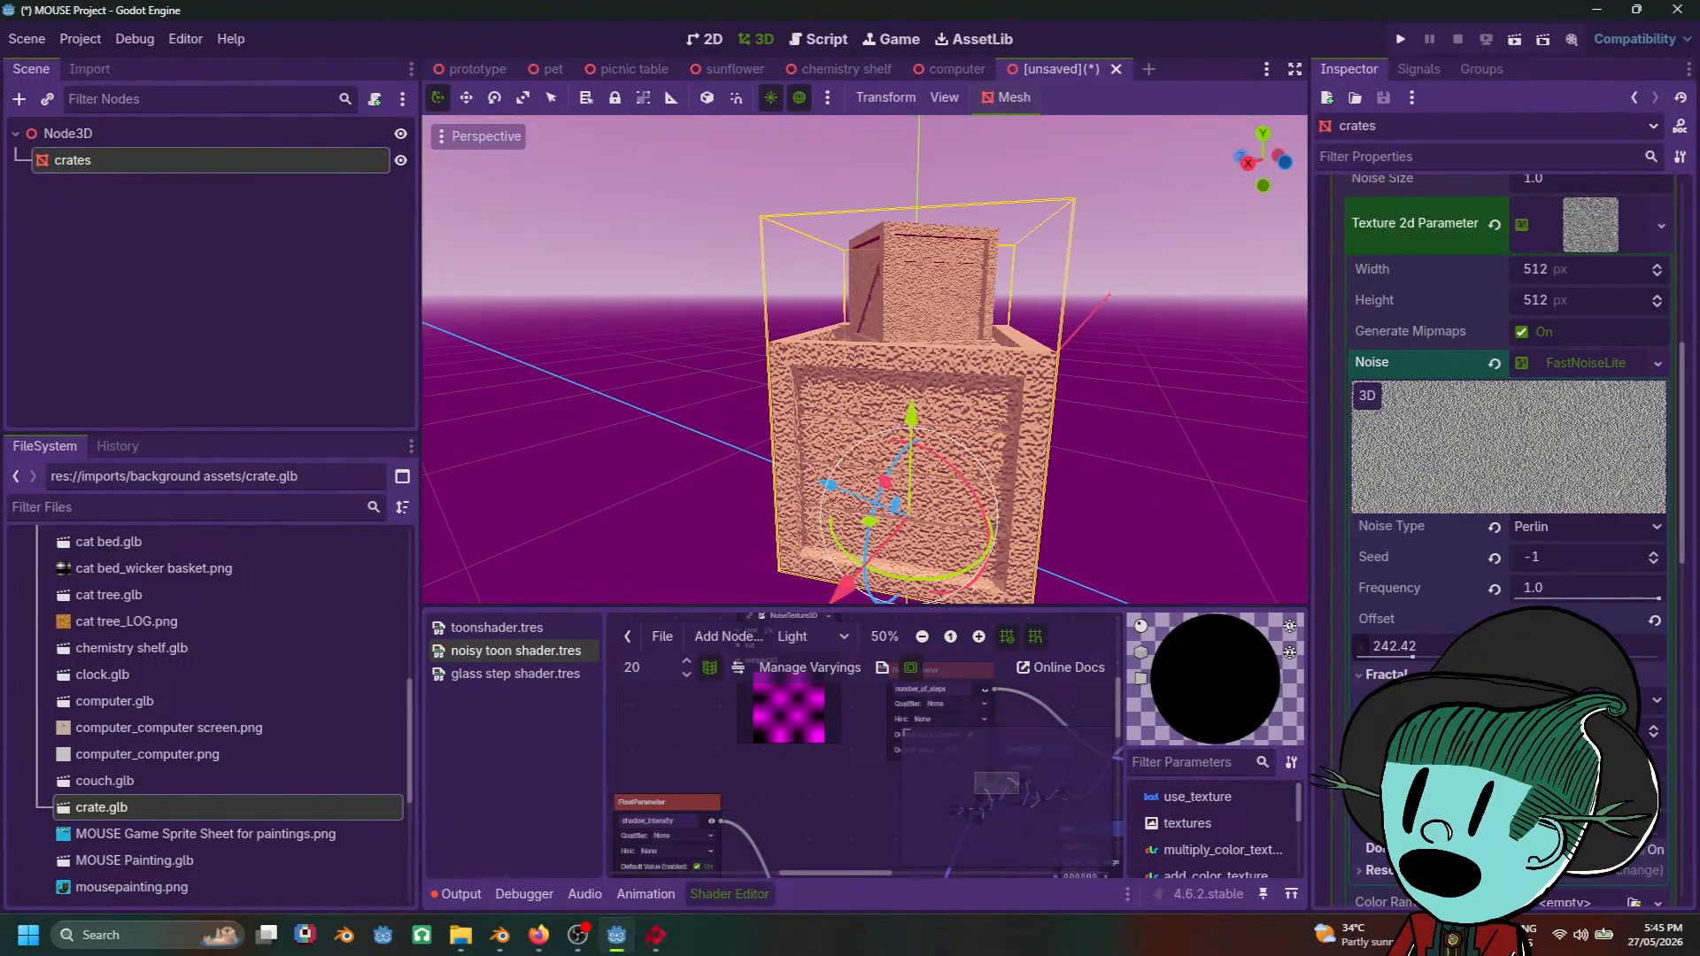
pyautogui.moveTo(1530, 567); pyautogui.dragTo(1488, 588)
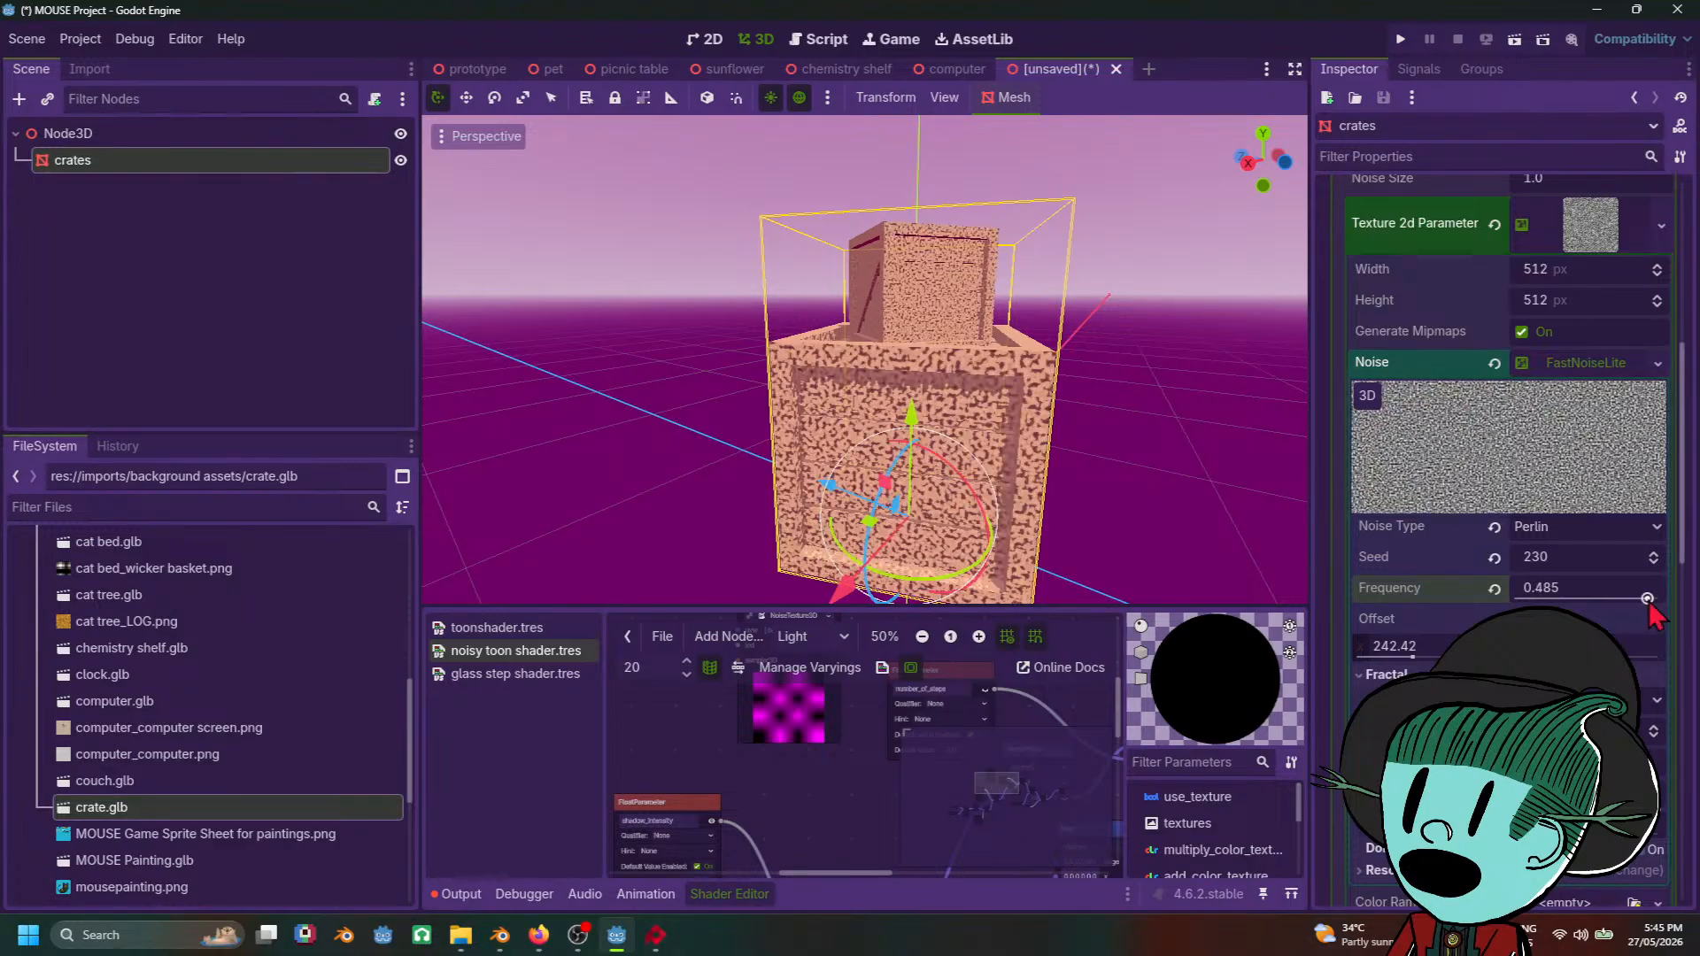
pyautogui.click(1653, 736)
pyautogui.click(1653, 736)
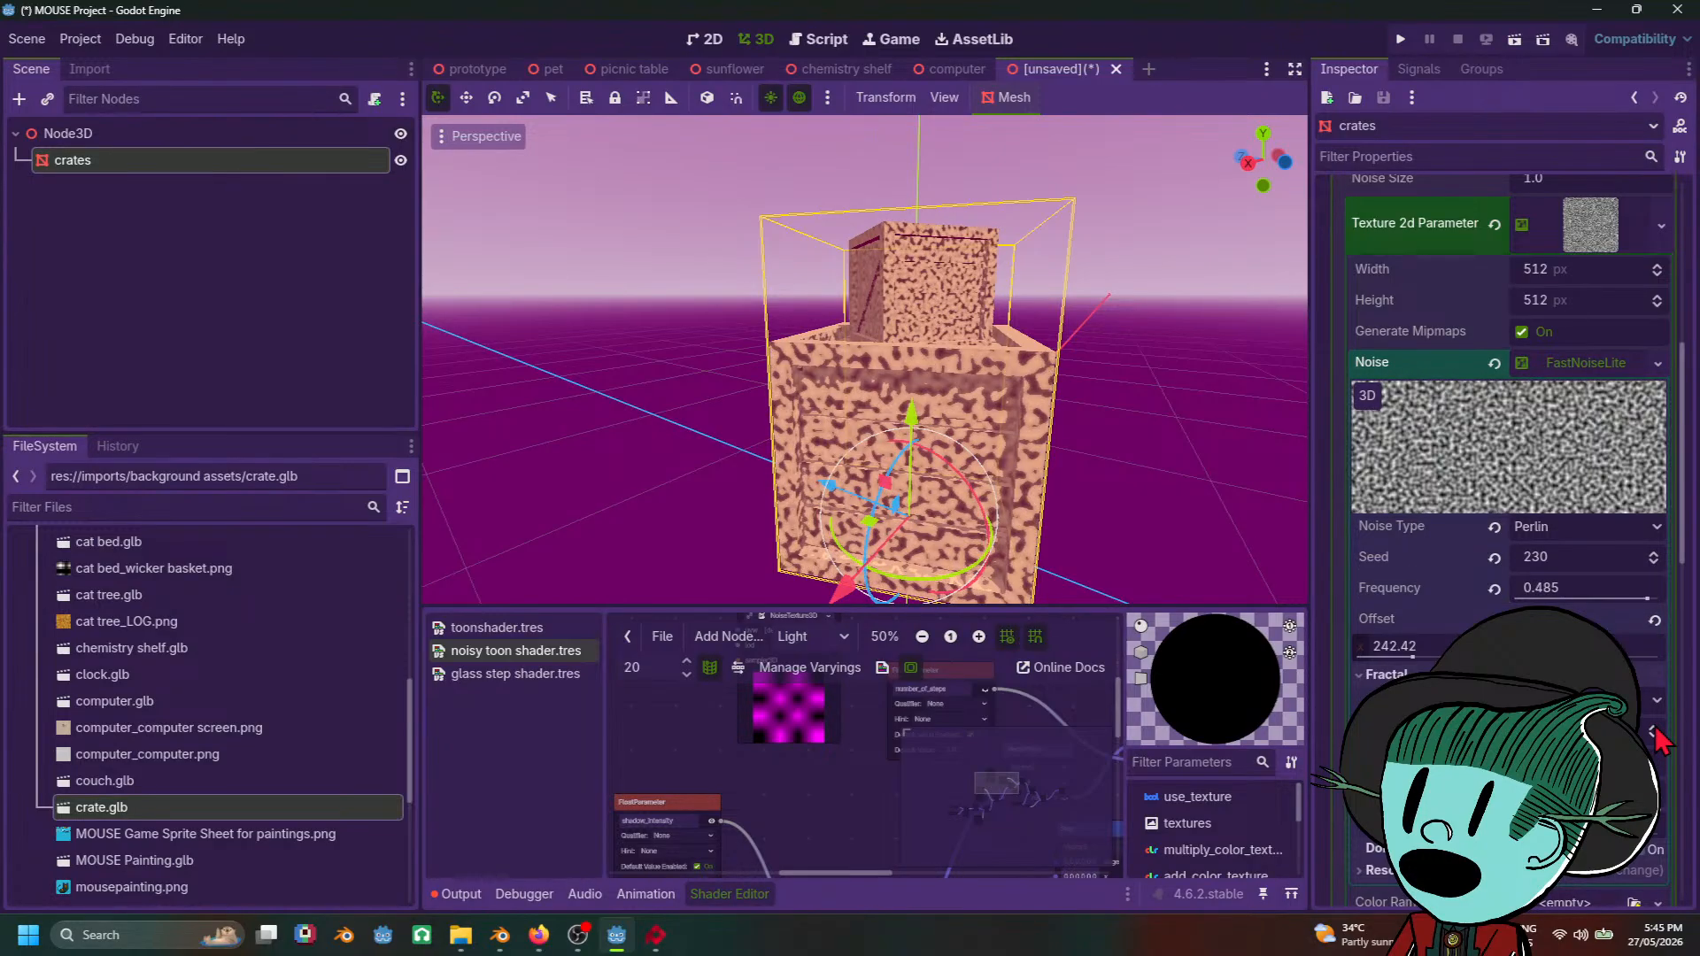
pyautogui.click(1653, 736)
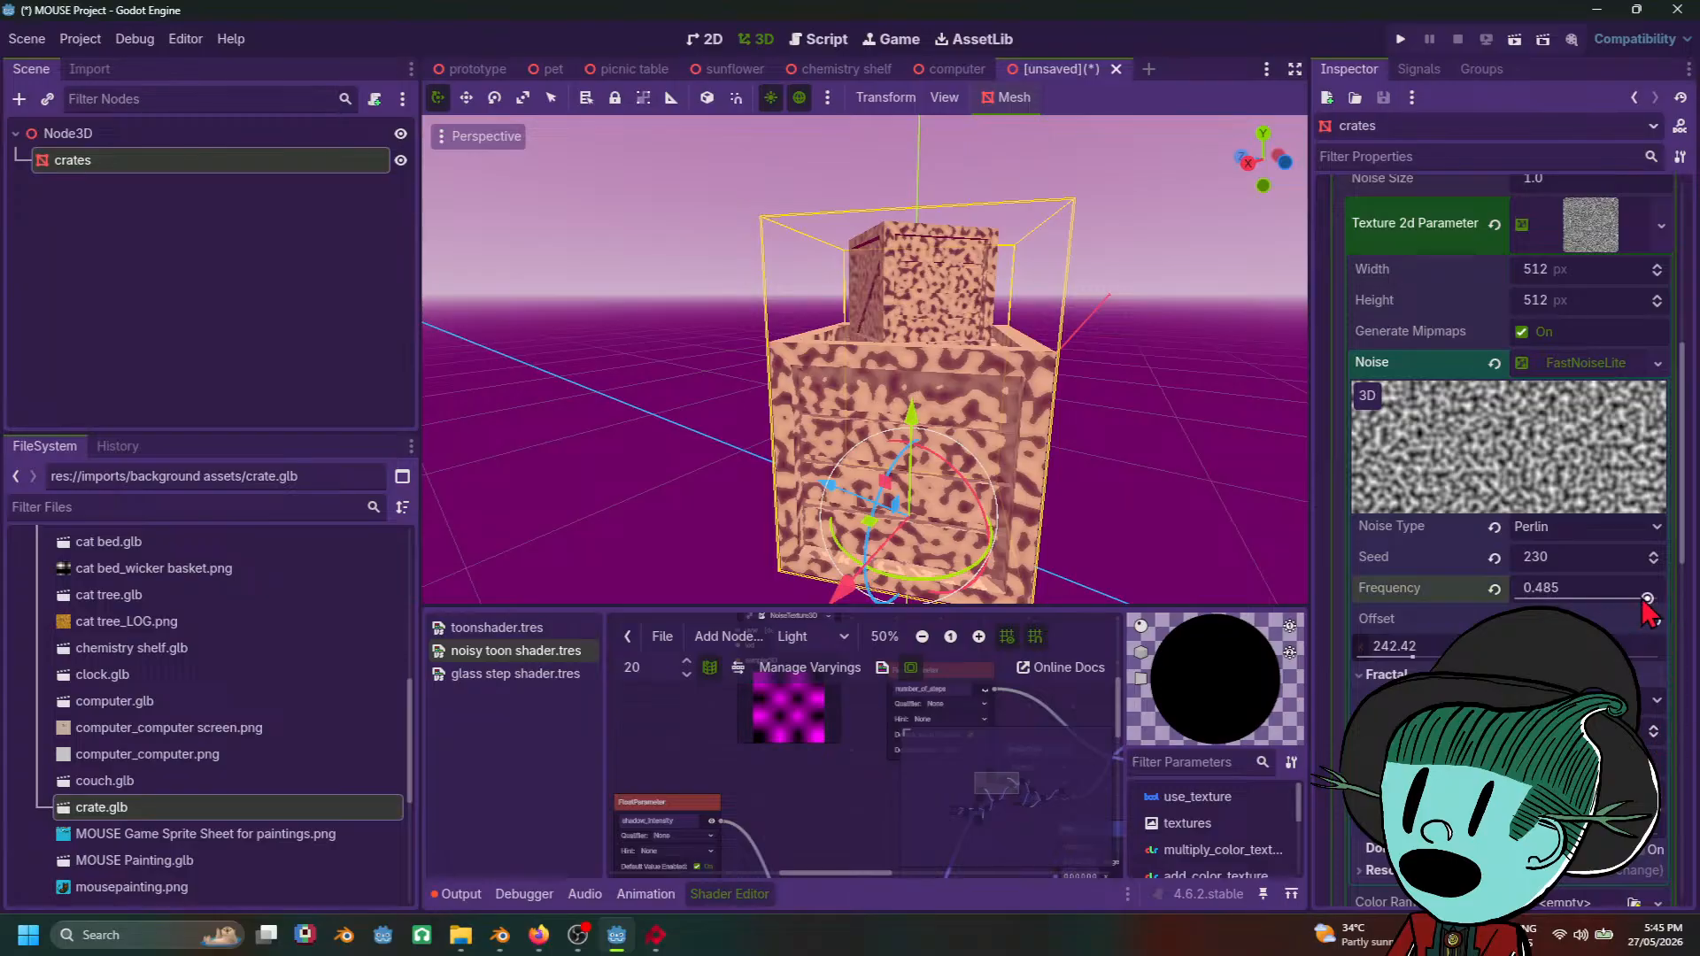
# Step: Lower the crate noise's frequency to 0.0618 and set its seed to 1
pyautogui.moveTo(1647, 599)
pyautogui.mouseDown()
pyautogui.moveTo(1585, 599)
pyautogui.moveTo(1618, 598)
pyautogui.mouseUp()
pyautogui.moveTo(1625, 610); pyautogui.dragTo(1611, 612)
pyautogui.scroll(-5, 1058, 404)
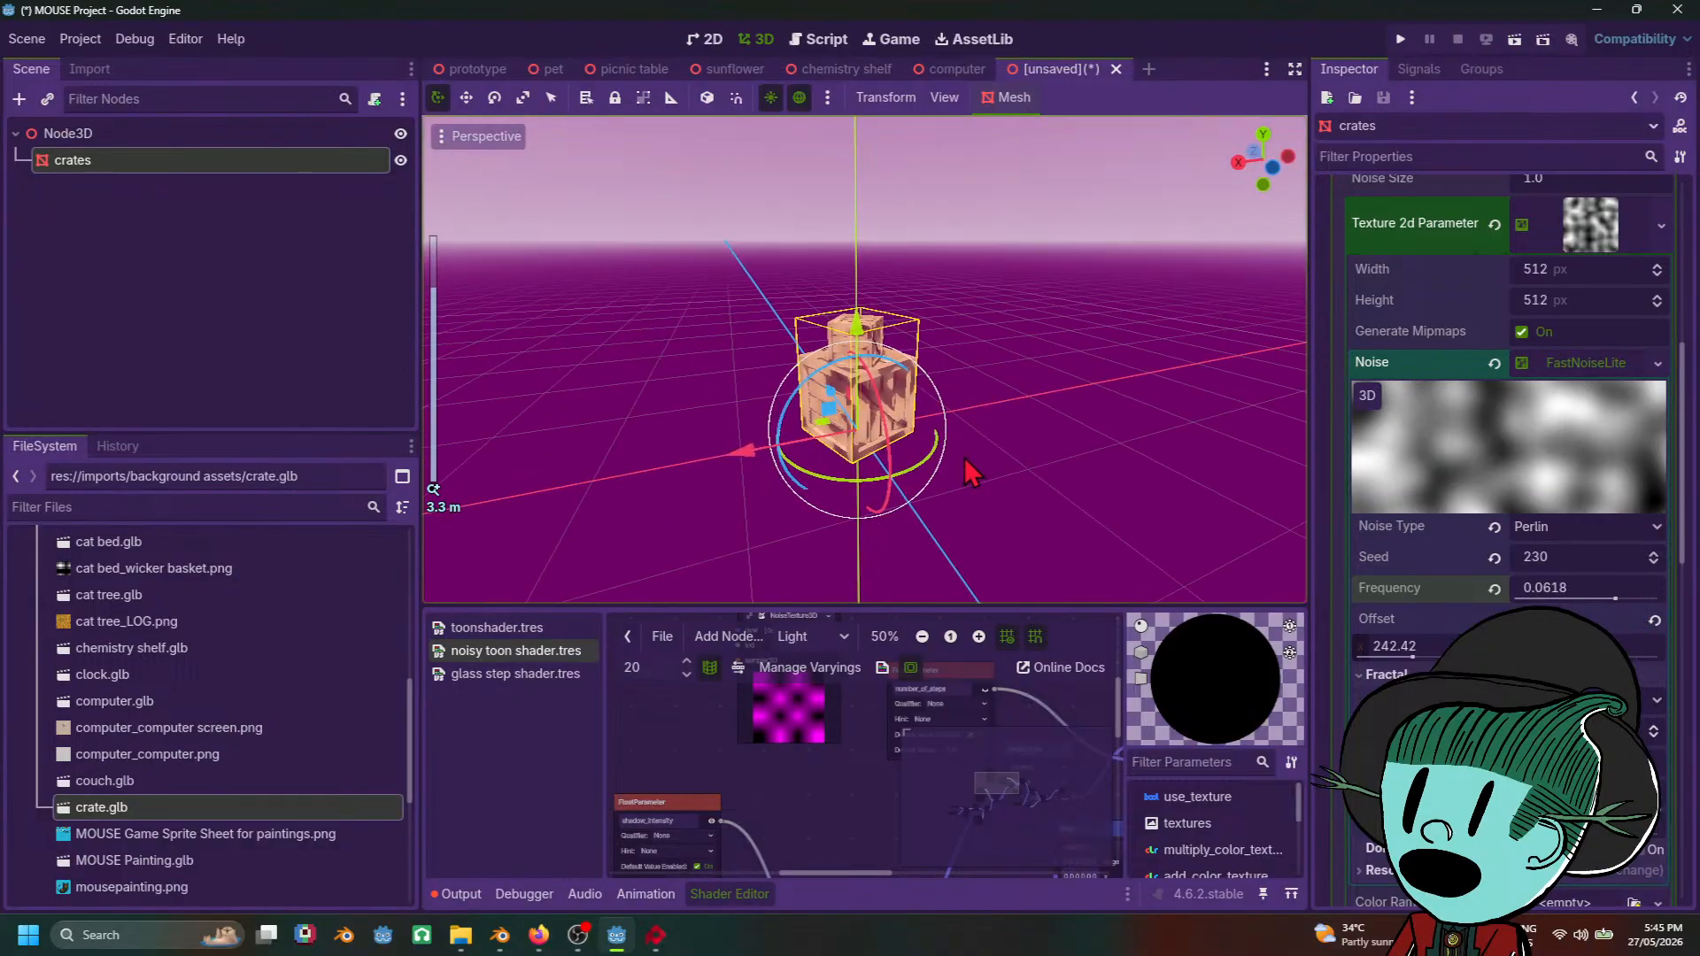
pyautogui.click(1006, 474)
pyautogui.moveTo(1006, 474); pyautogui.dragTo(854, 468, button='middle')
pyautogui.scroll(5, 853, 462)
pyautogui.click(810, 442)
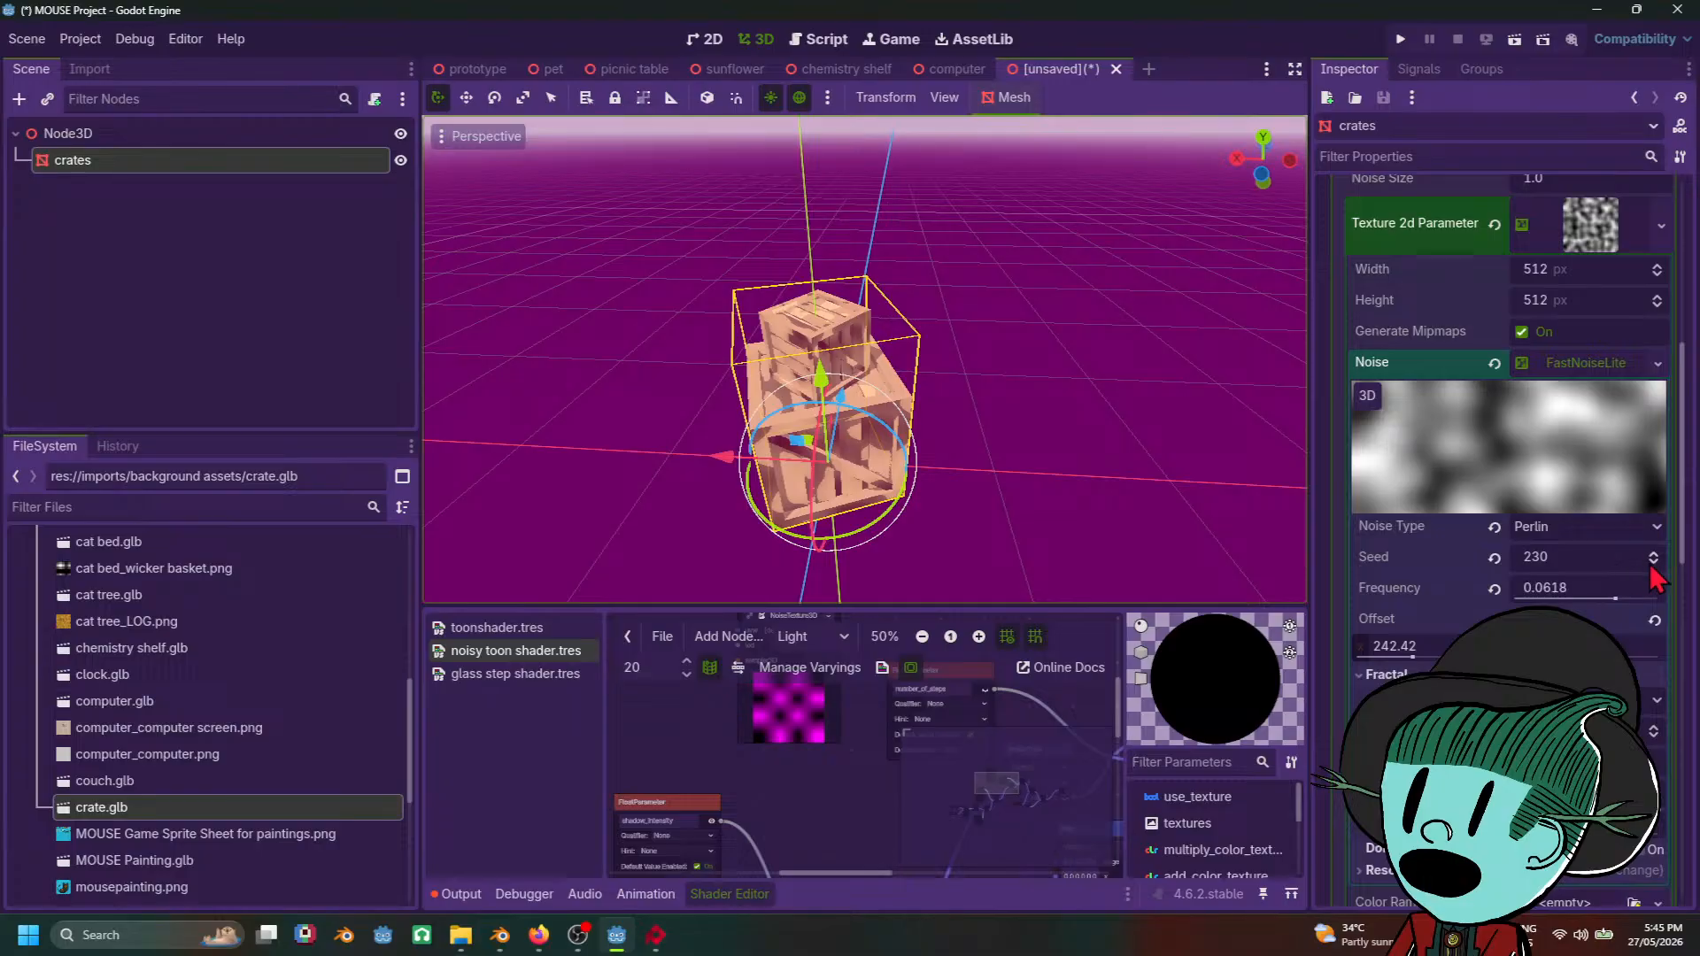
pyautogui.moveTo(1652, 568); pyautogui.dragTo(1652, 578)
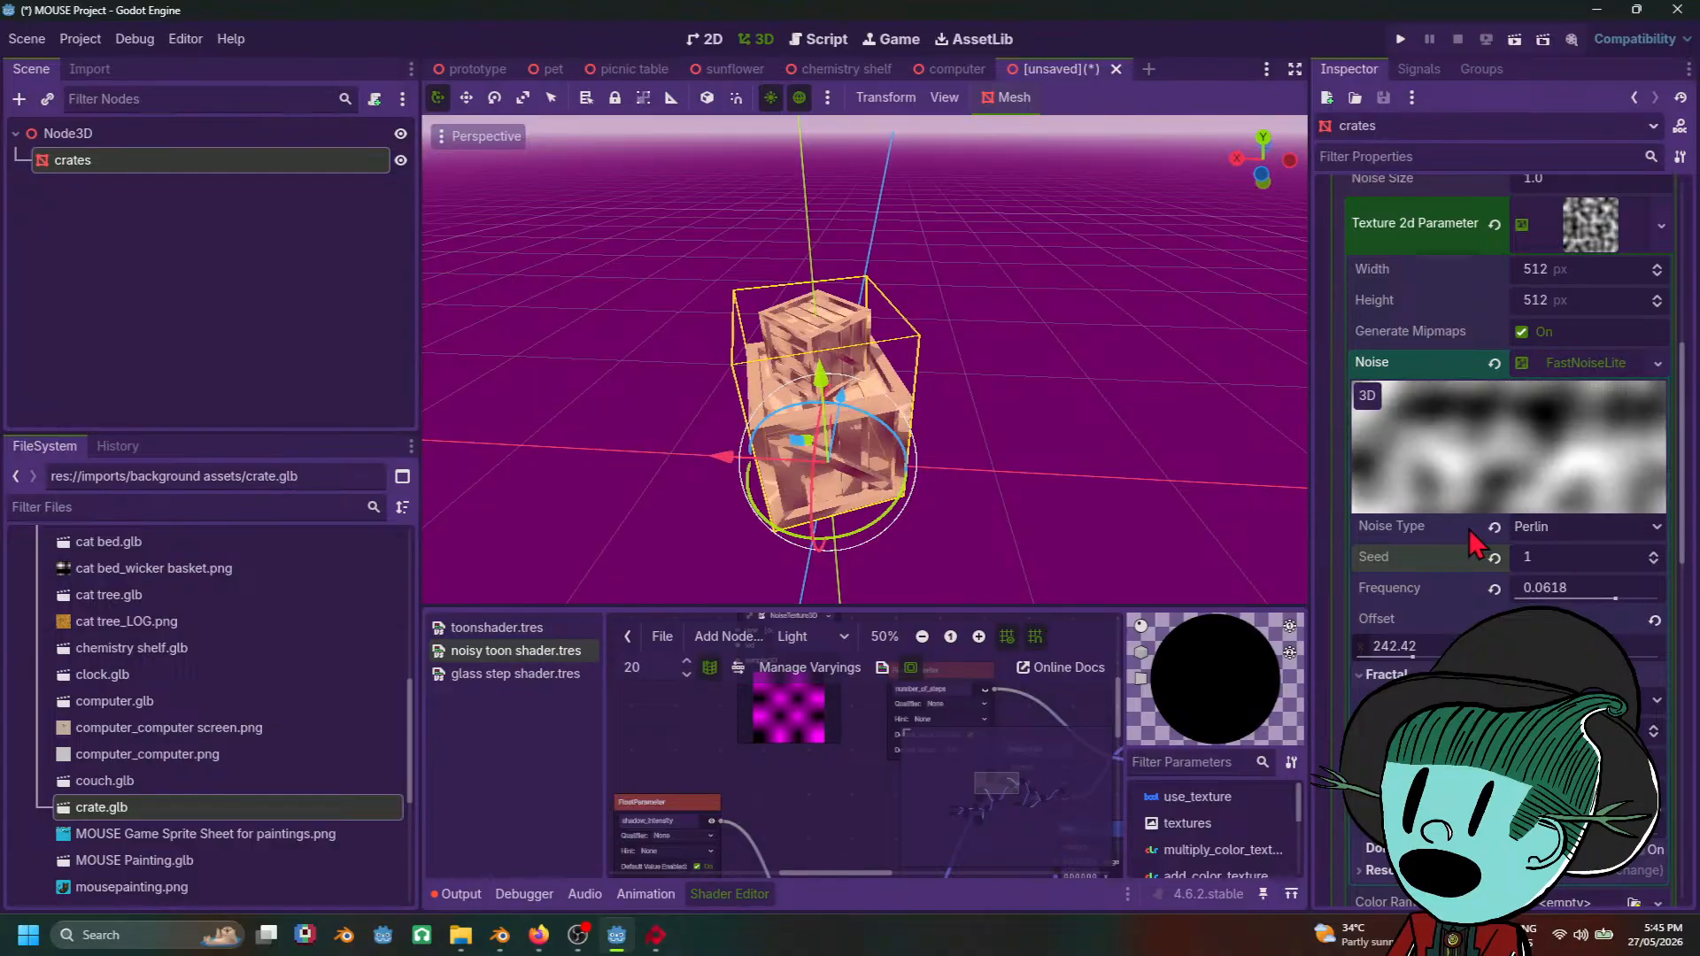
# Step: Try another fractal type on the crate noise and lower its frequency to 0.0221
pyautogui.scroll(-5, 1116, 336)
pyautogui.moveTo(1098, 306); pyautogui.dragTo(986, 463, button='middle')
pyautogui.click(1110, 388)
pyautogui.scroll(5, 1072, 301)
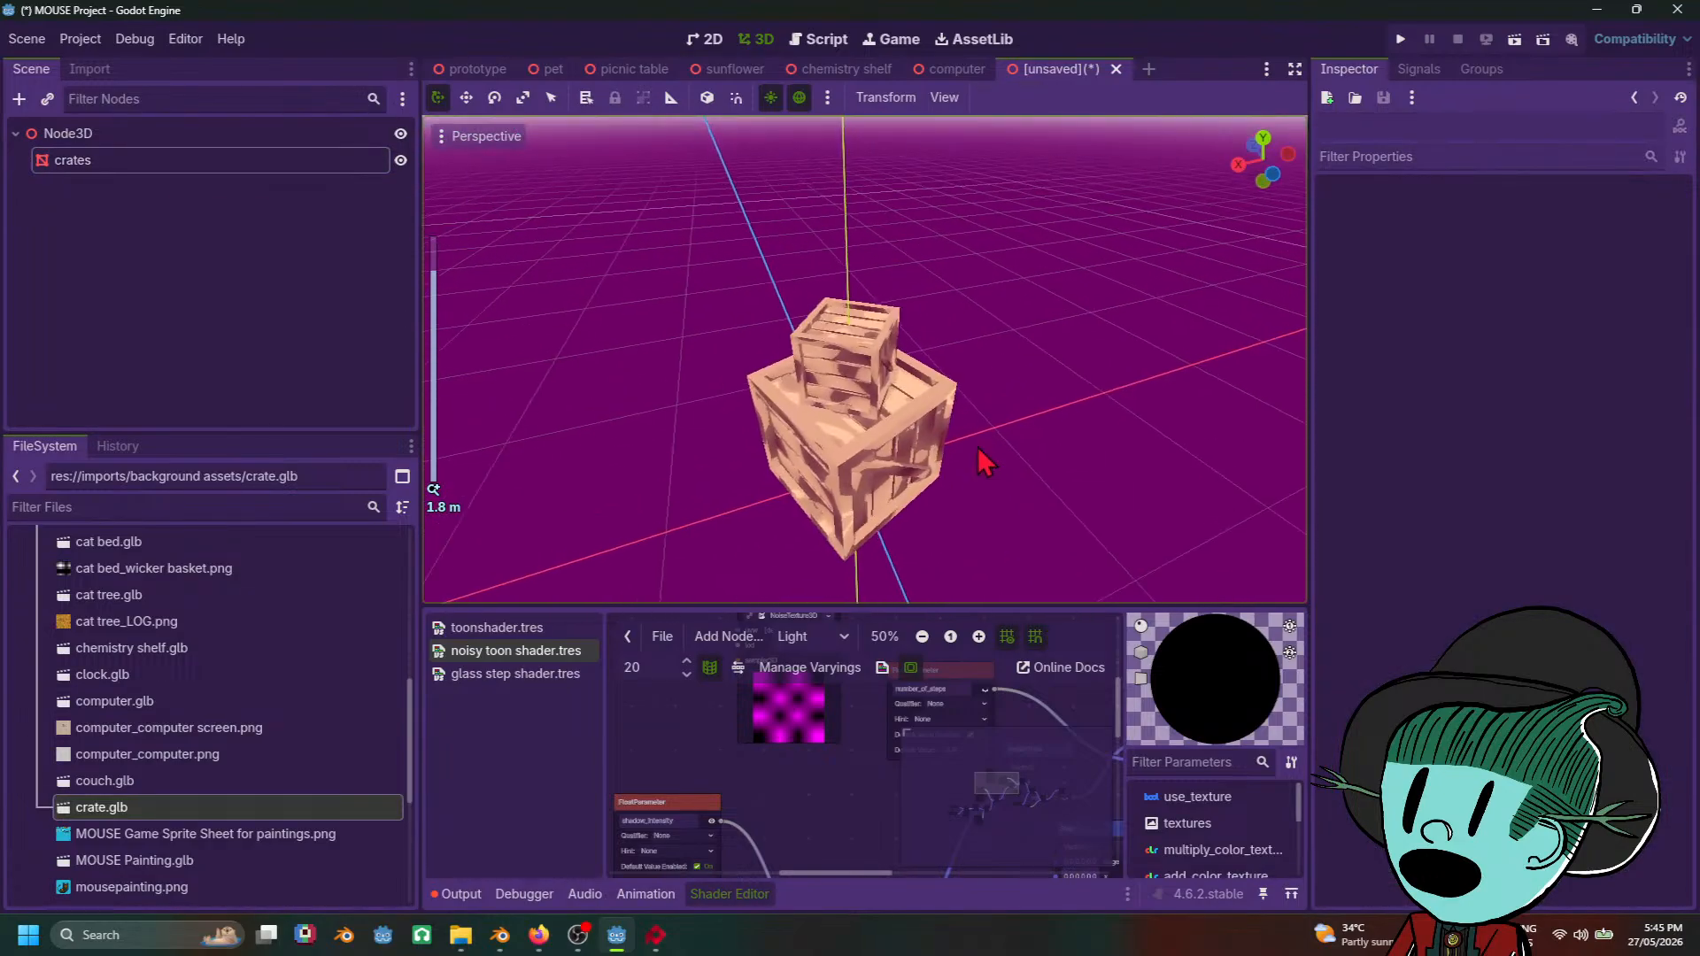
pyautogui.click(965, 461)
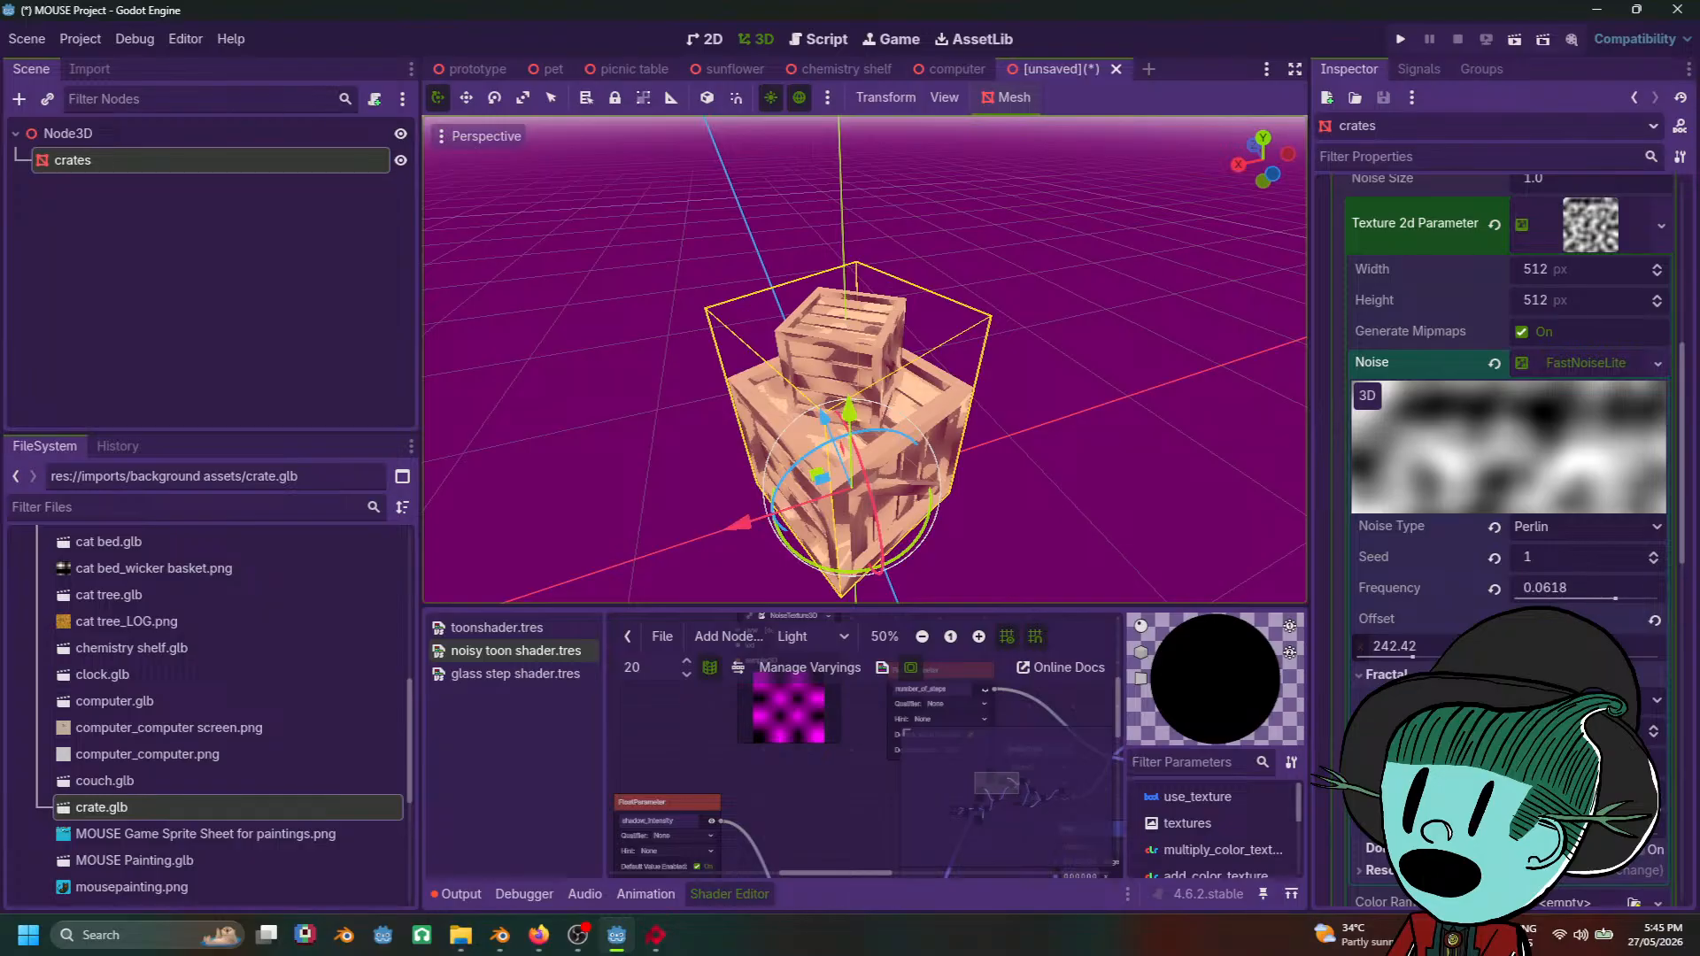
pyautogui.scroll(-2, 1505, 443)
pyautogui.scroll(2, 1506, 442)
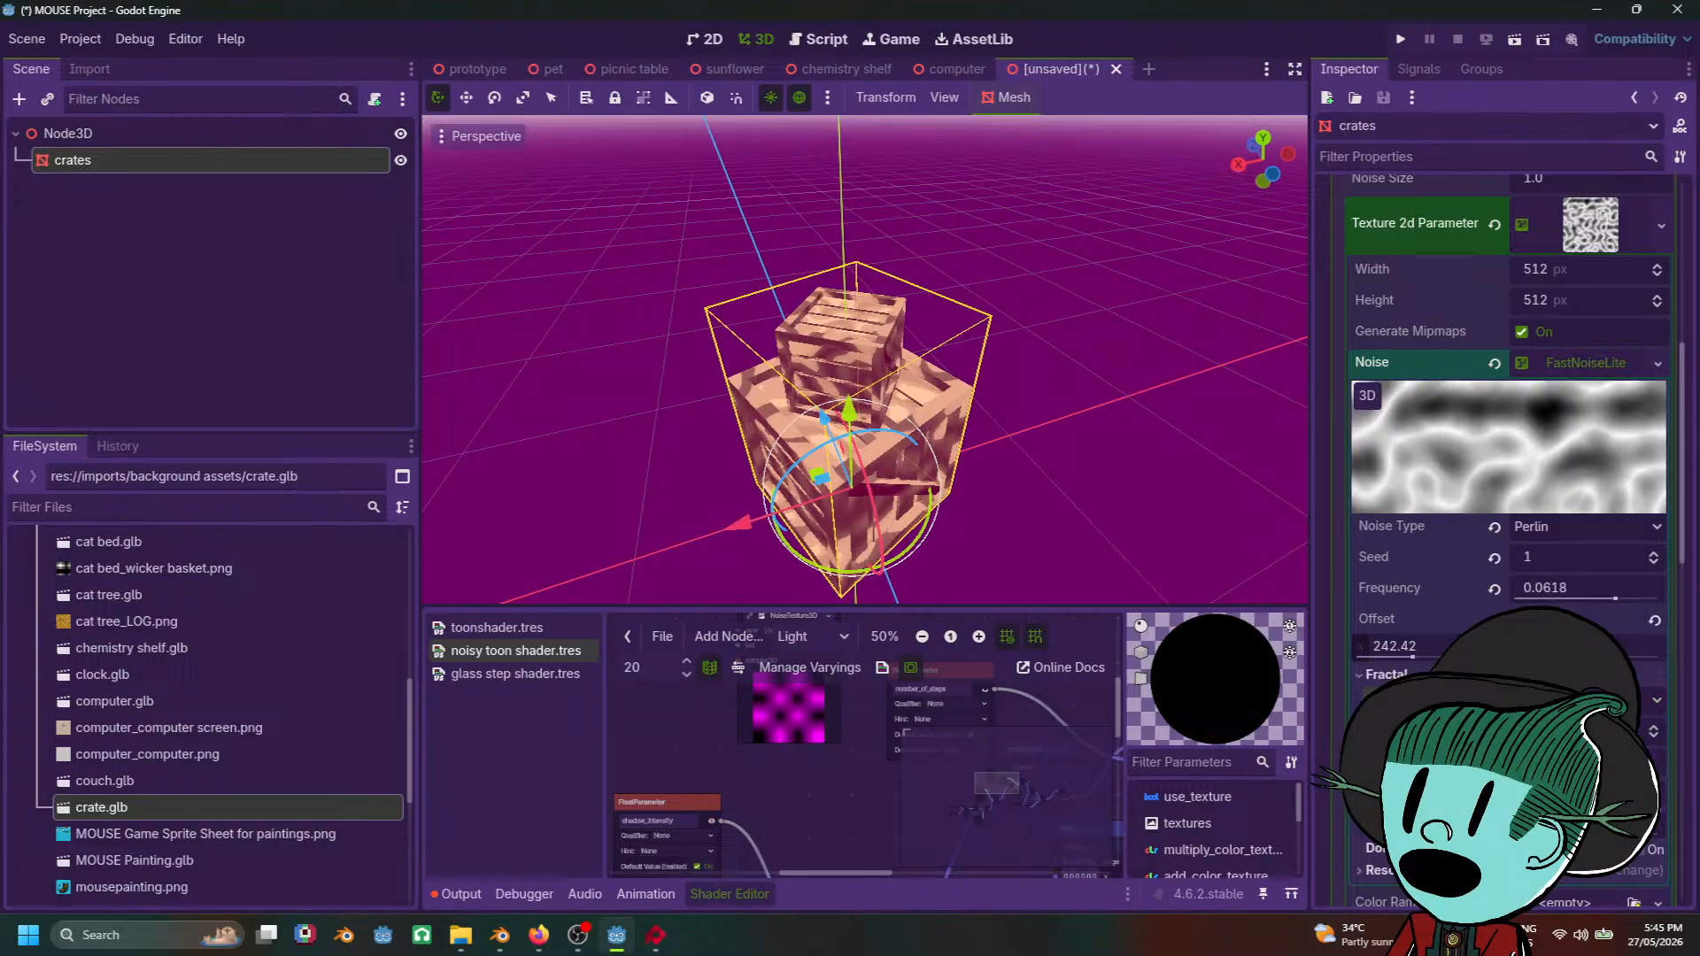
pyautogui.moveTo(1151, 531); pyautogui.dragTo(1171, 389, button='middle')
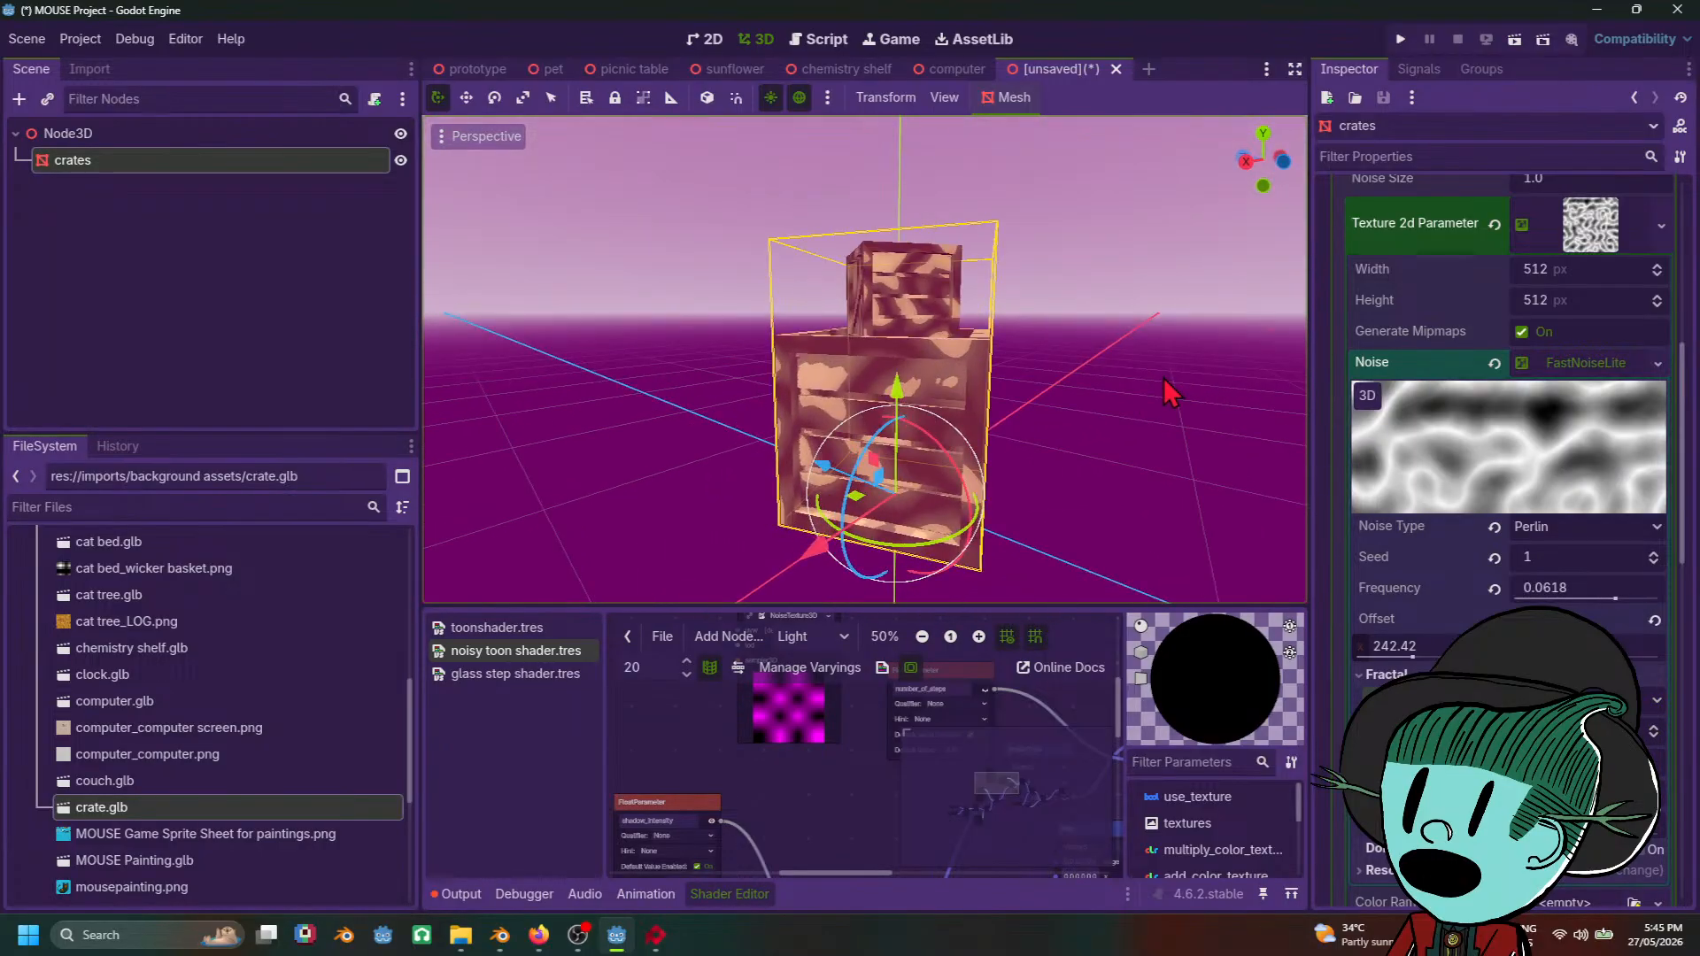
pyautogui.moveTo(1605, 609)
pyautogui.mouseDown()
pyautogui.moveTo(1630, 610)
pyautogui.moveTo(1600, 615)
pyautogui.mouseUp()
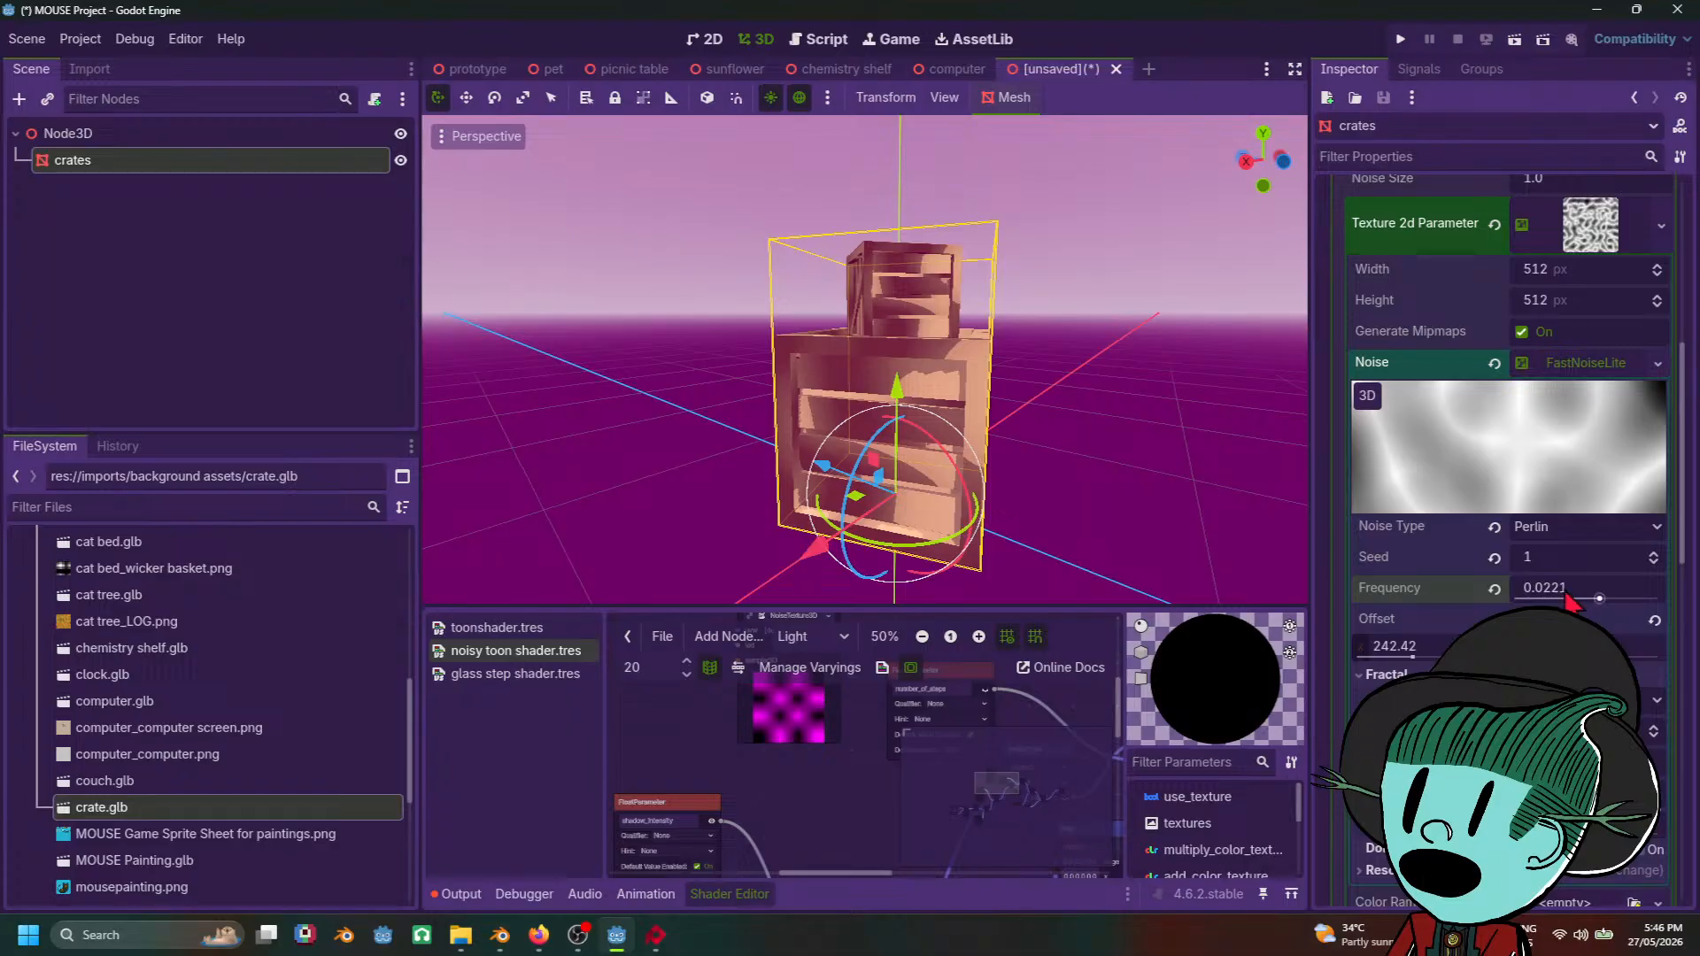
# Step: Try a height of 1952 px for the crates' noise texture and change the noise's fractal settings
pyautogui.moveTo(1554, 303)
pyautogui.mouseDown()
pyautogui.moveTo(1497, 303)
pyautogui.moveTo(1607, 303)
pyautogui.moveTo(1558, 308)
pyautogui.mouseUp()
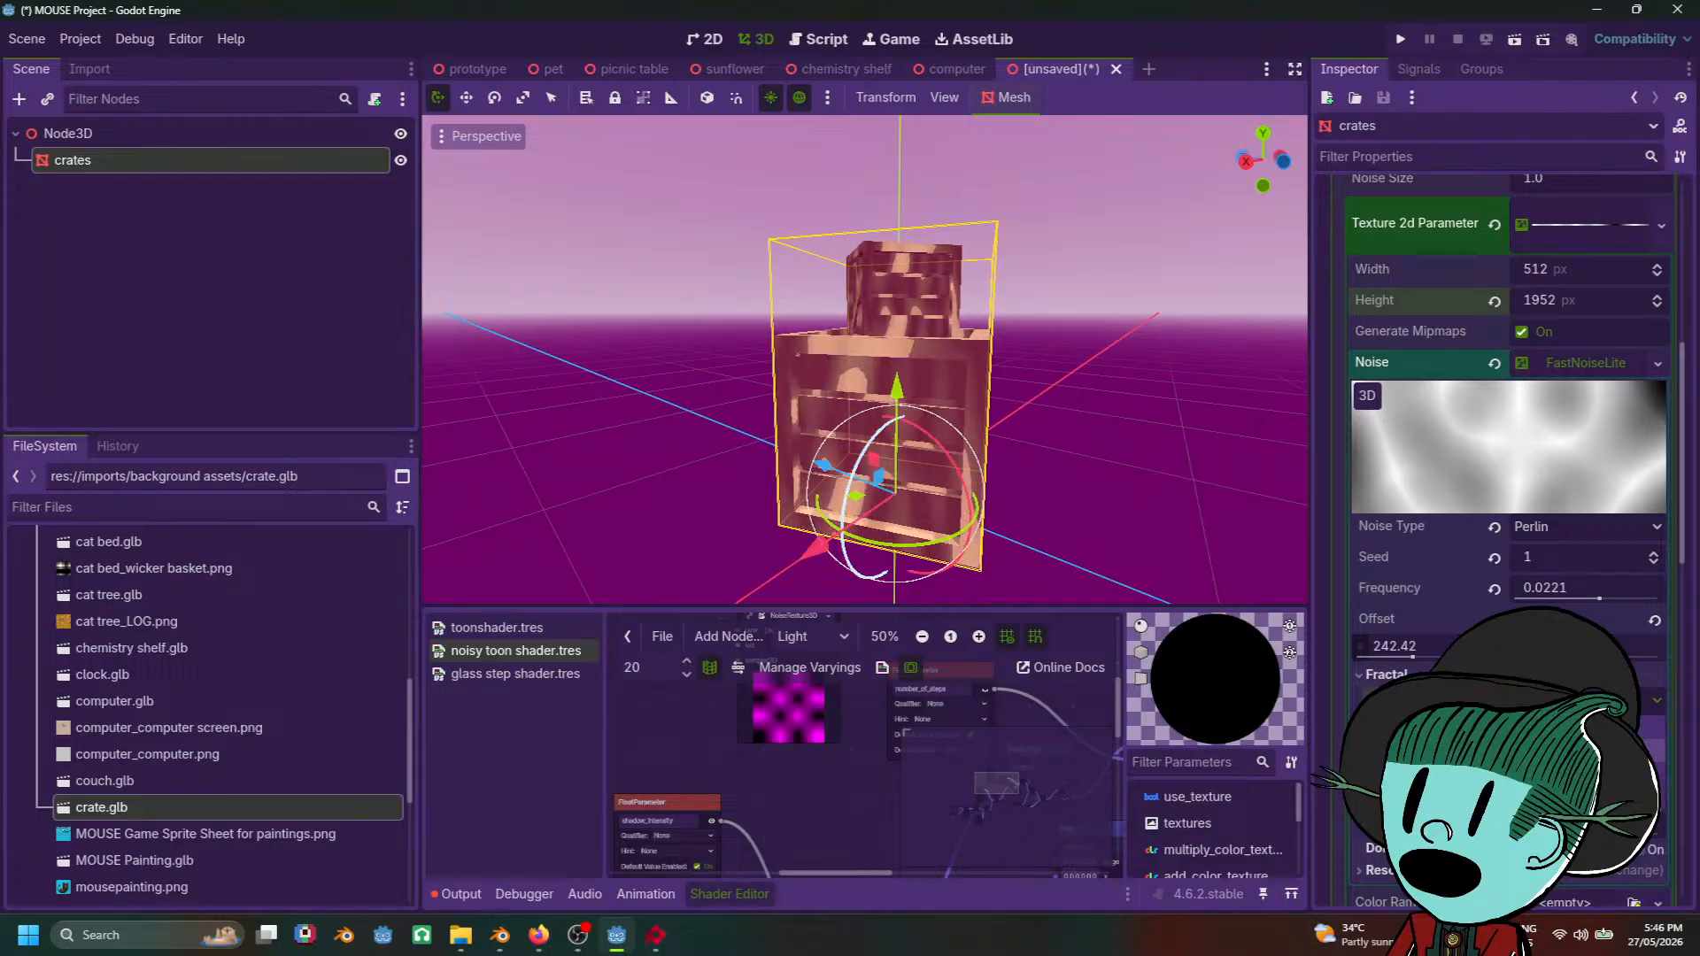
pyautogui.moveTo(1577, 730); pyautogui.dragTo(1559, 730)
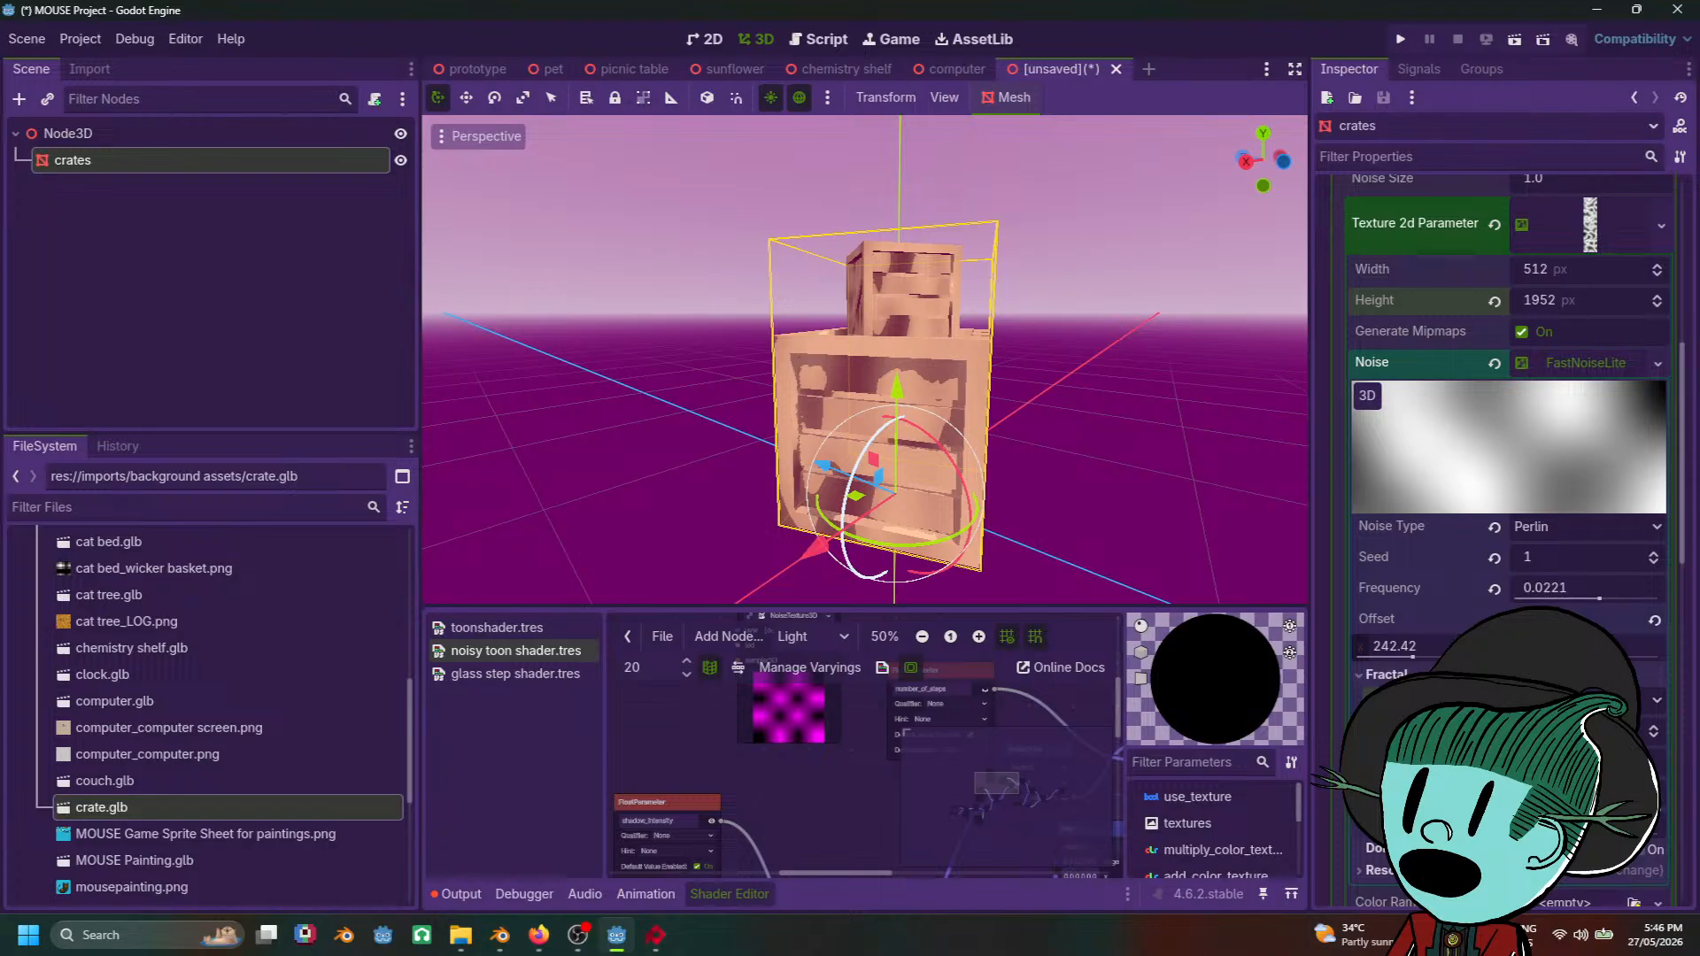
pyautogui.click(1658, 743)
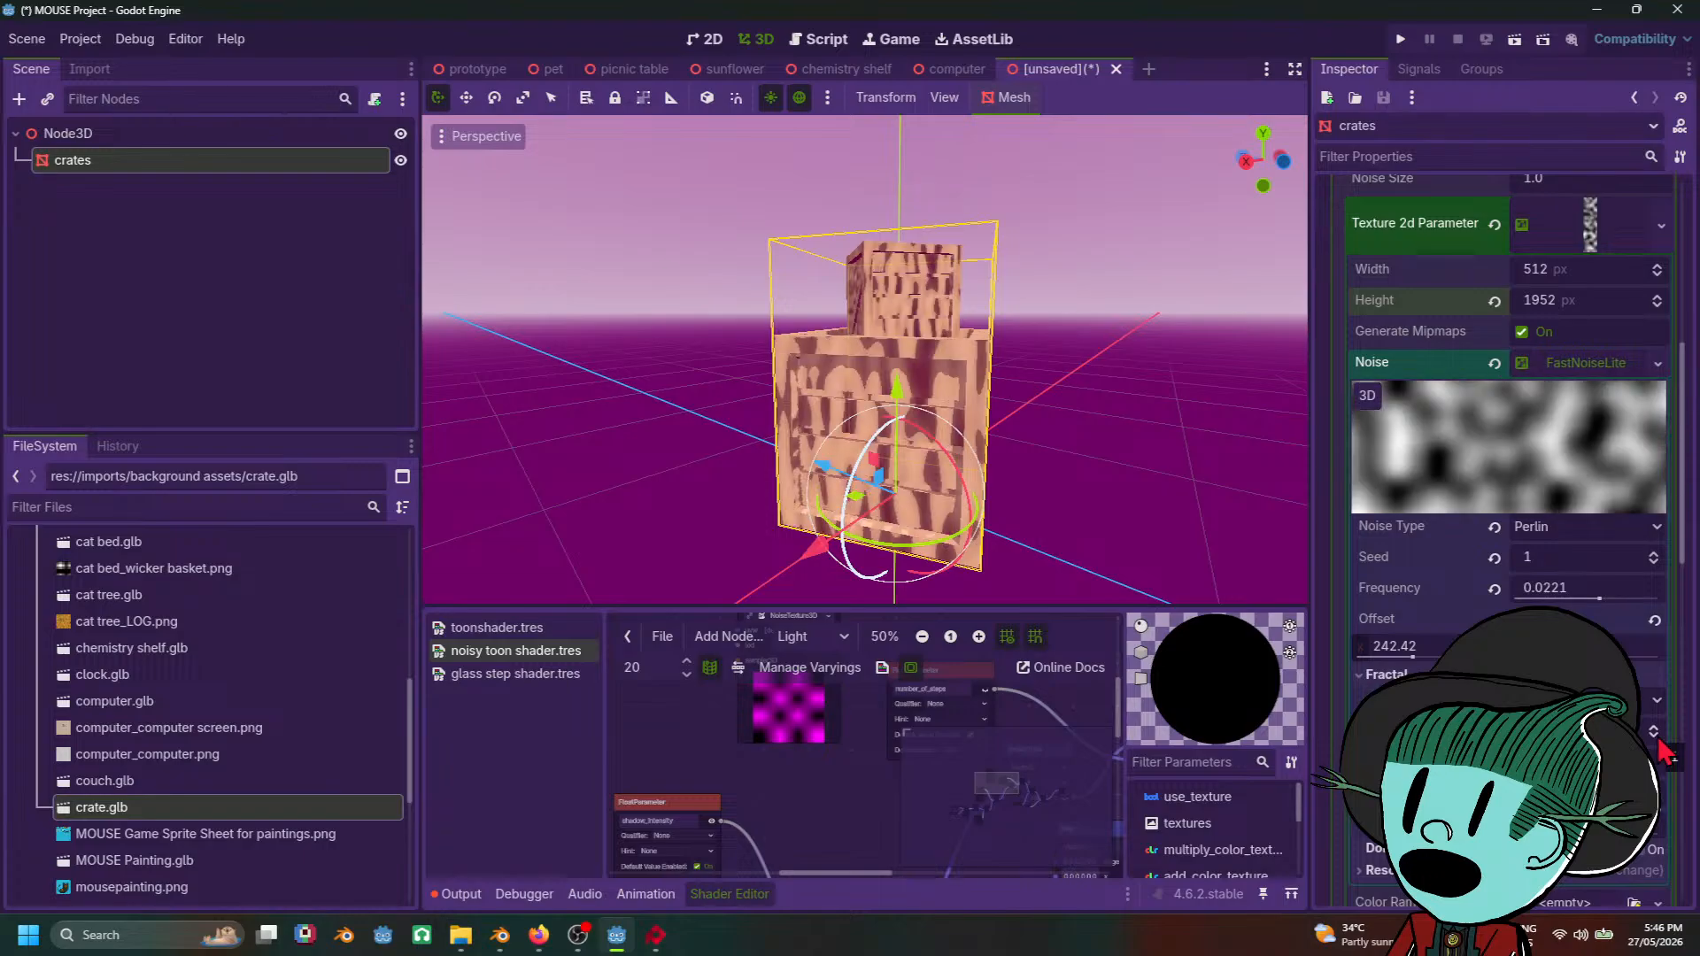
# Step: Reduce the crates' noise texture height to 1 px and raise the noise frequency to 0.1571
pyautogui.moveTo(1576, 314); pyautogui.dragTo(1470, 314)
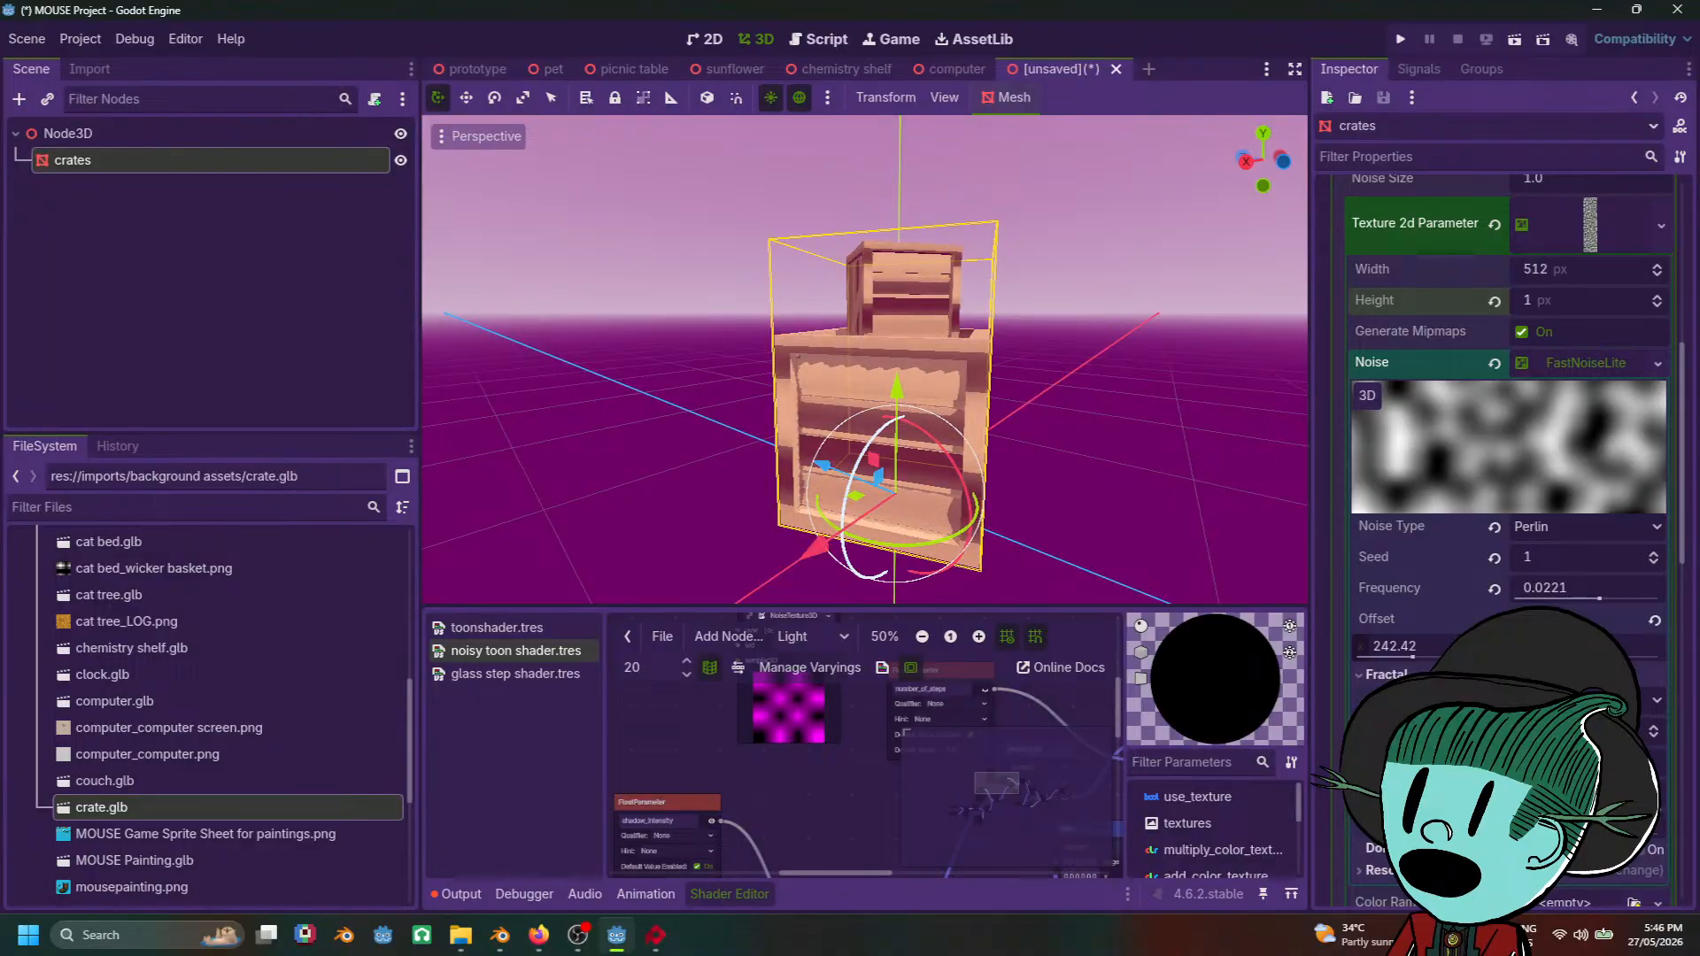
pyautogui.moveTo(1113, 391); pyautogui.dragTo(960, 483, button='middle')
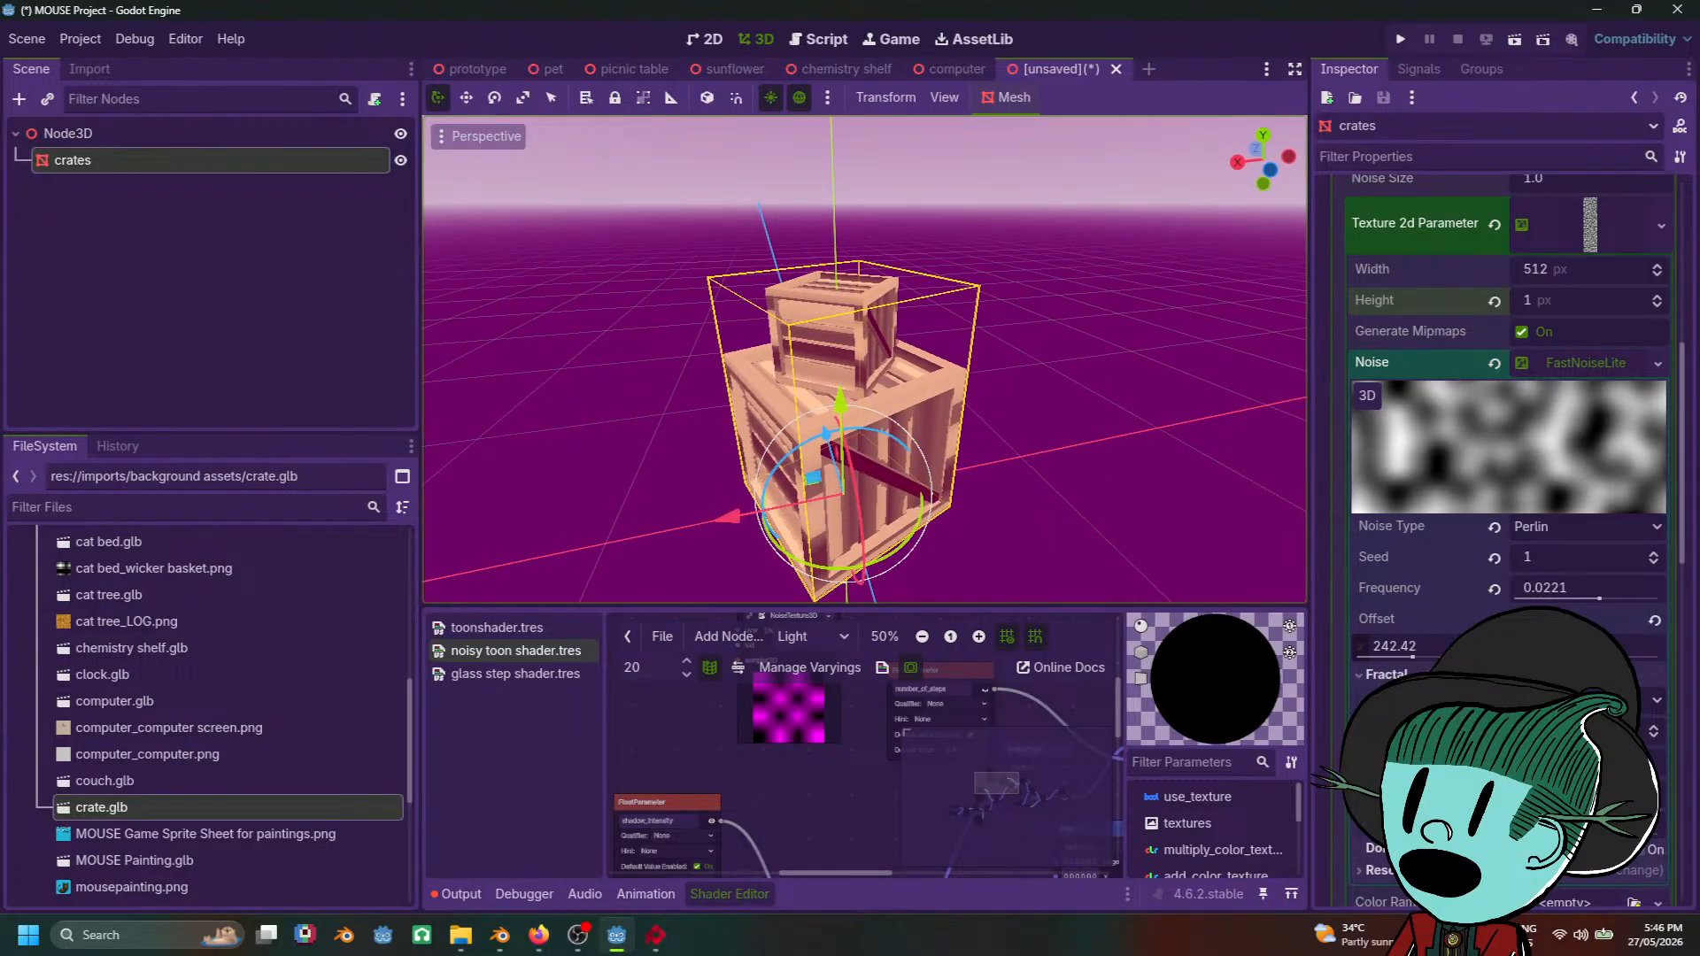
pyautogui.moveTo(1617, 602); pyautogui.dragTo(1633, 599)
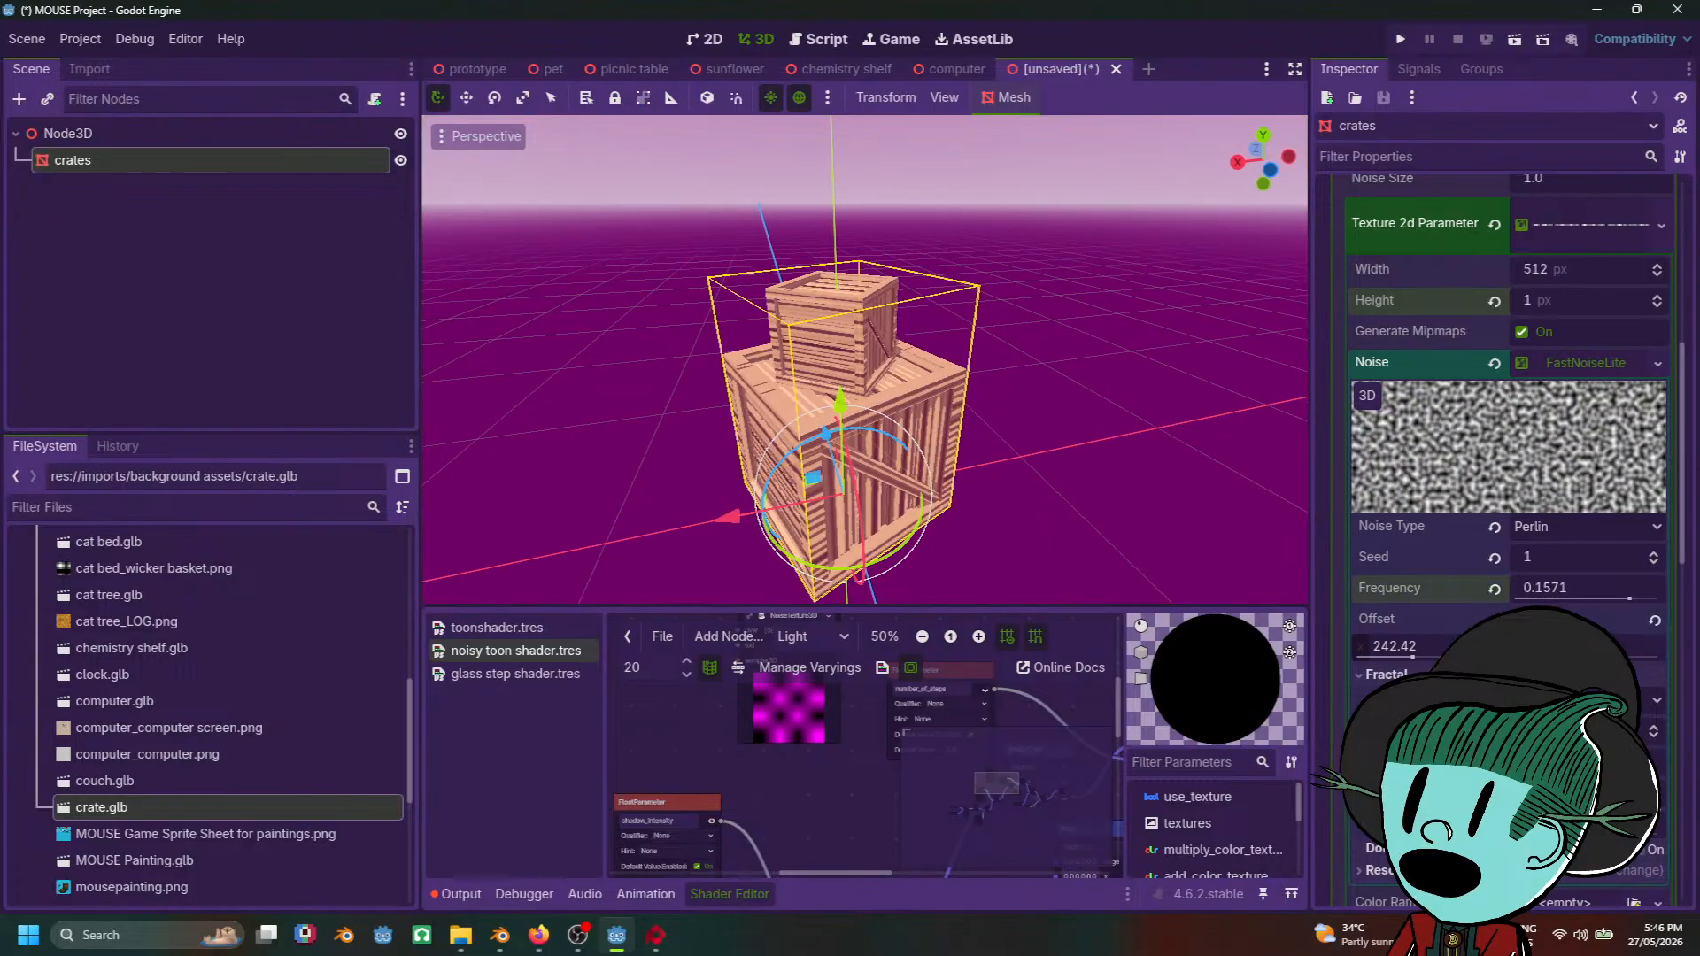
# Step: Examine the crates' striped noise shading from several sides and distances
pyautogui.scroll(-5, 1015, 519)
pyautogui.click(1009, 518)
pyautogui.moveTo(1002, 518); pyautogui.dragTo(1151, 433, button='middle')
pyautogui.scroll(6, 972, 414)
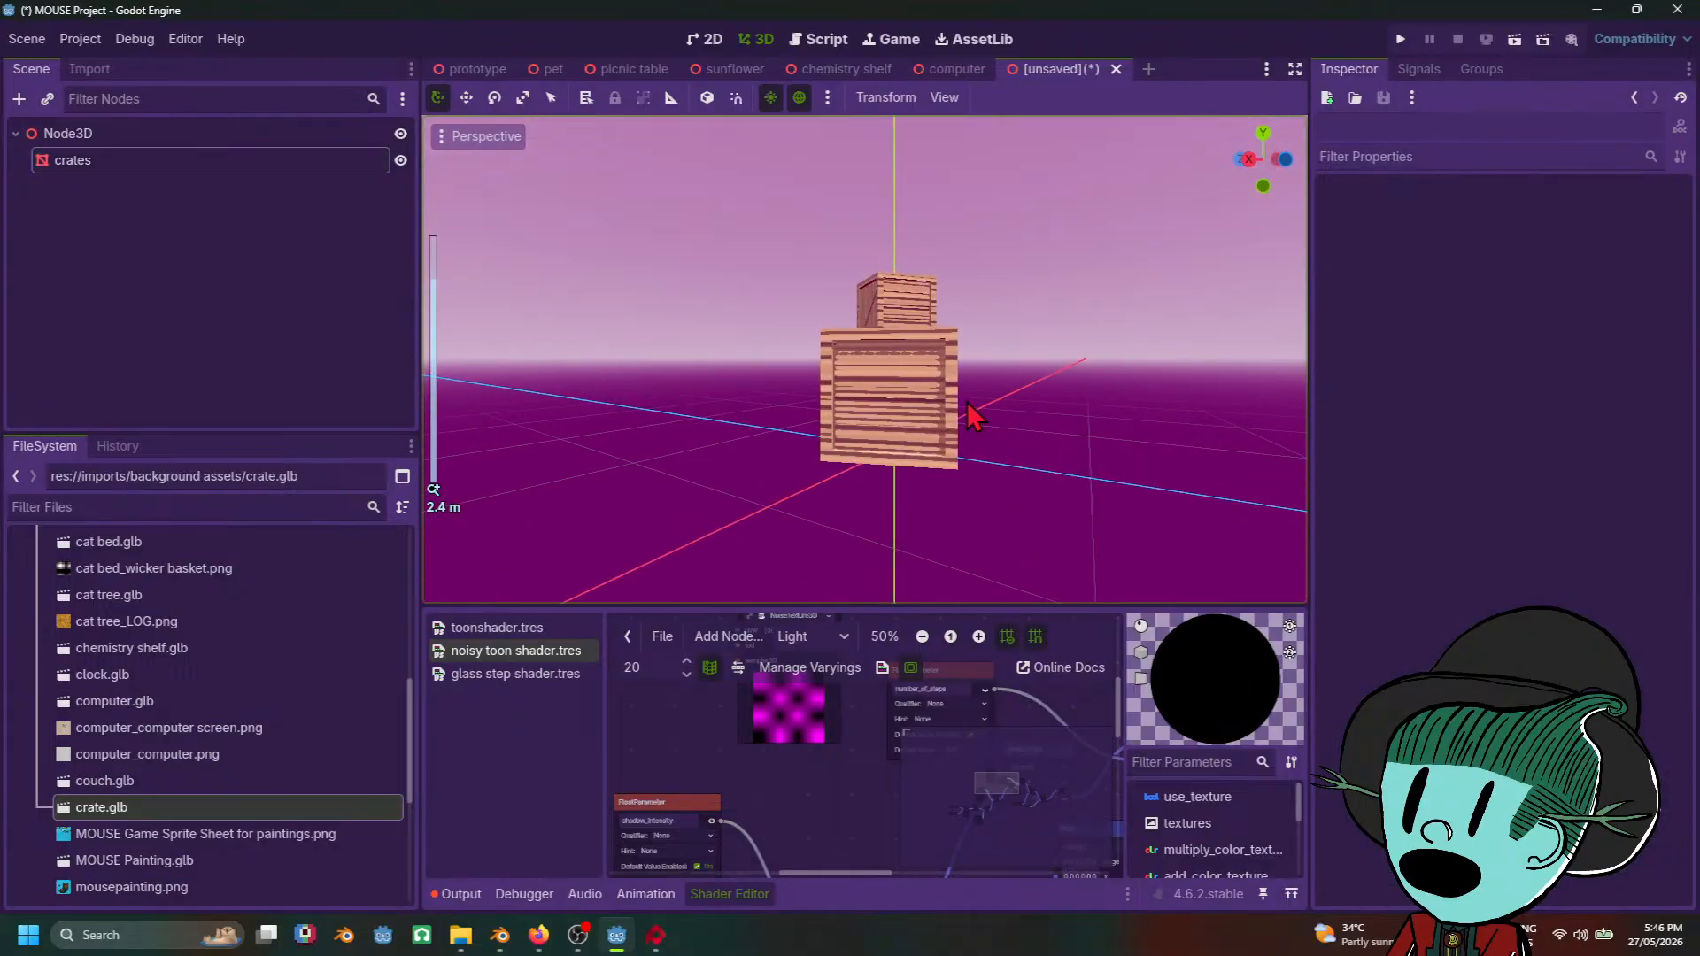
pyautogui.moveTo(964, 425); pyautogui.dragTo(791, 443, button='middle')
pyautogui.click(1000, 456)
pyautogui.scroll(-4, 1057, 506)
pyautogui.scroll(3, 1034, 468)
pyautogui.moveTo(1051, 419); pyautogui.dragTo(973, 460, button='middle')
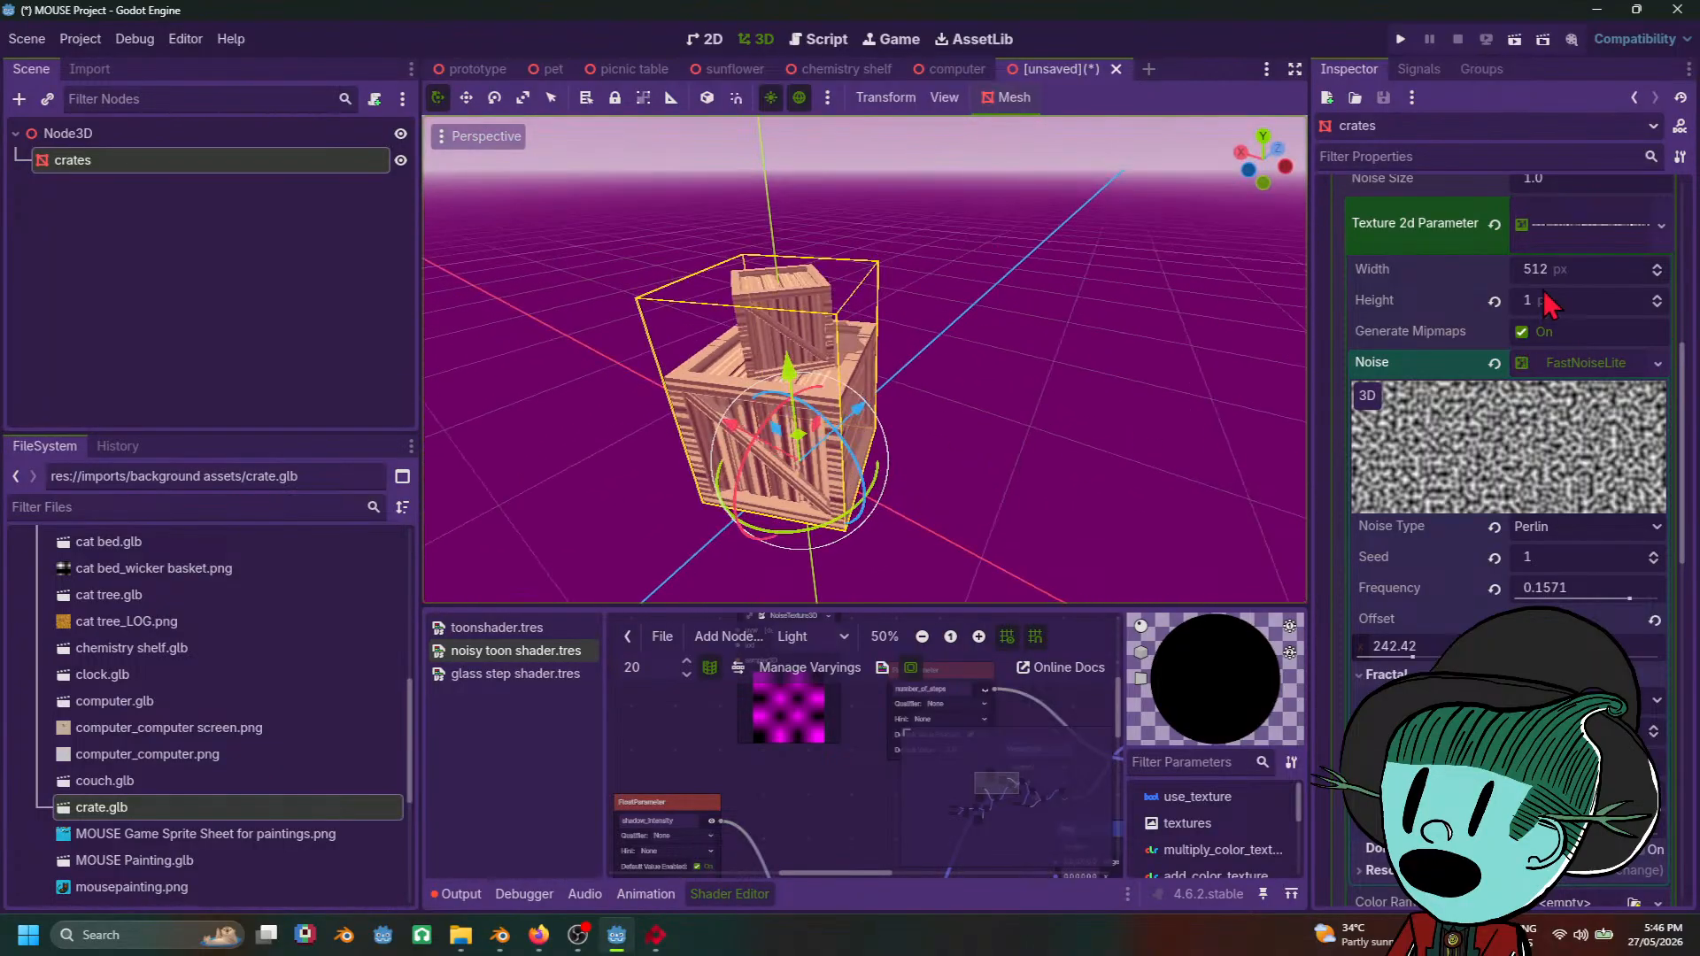
# Step: Set the crates' noise texture height to 88 px and try a noise frequency of 0.0321
pyautogui.moveTo(1590, 306); pyautogui.dragTo(1656, 305)
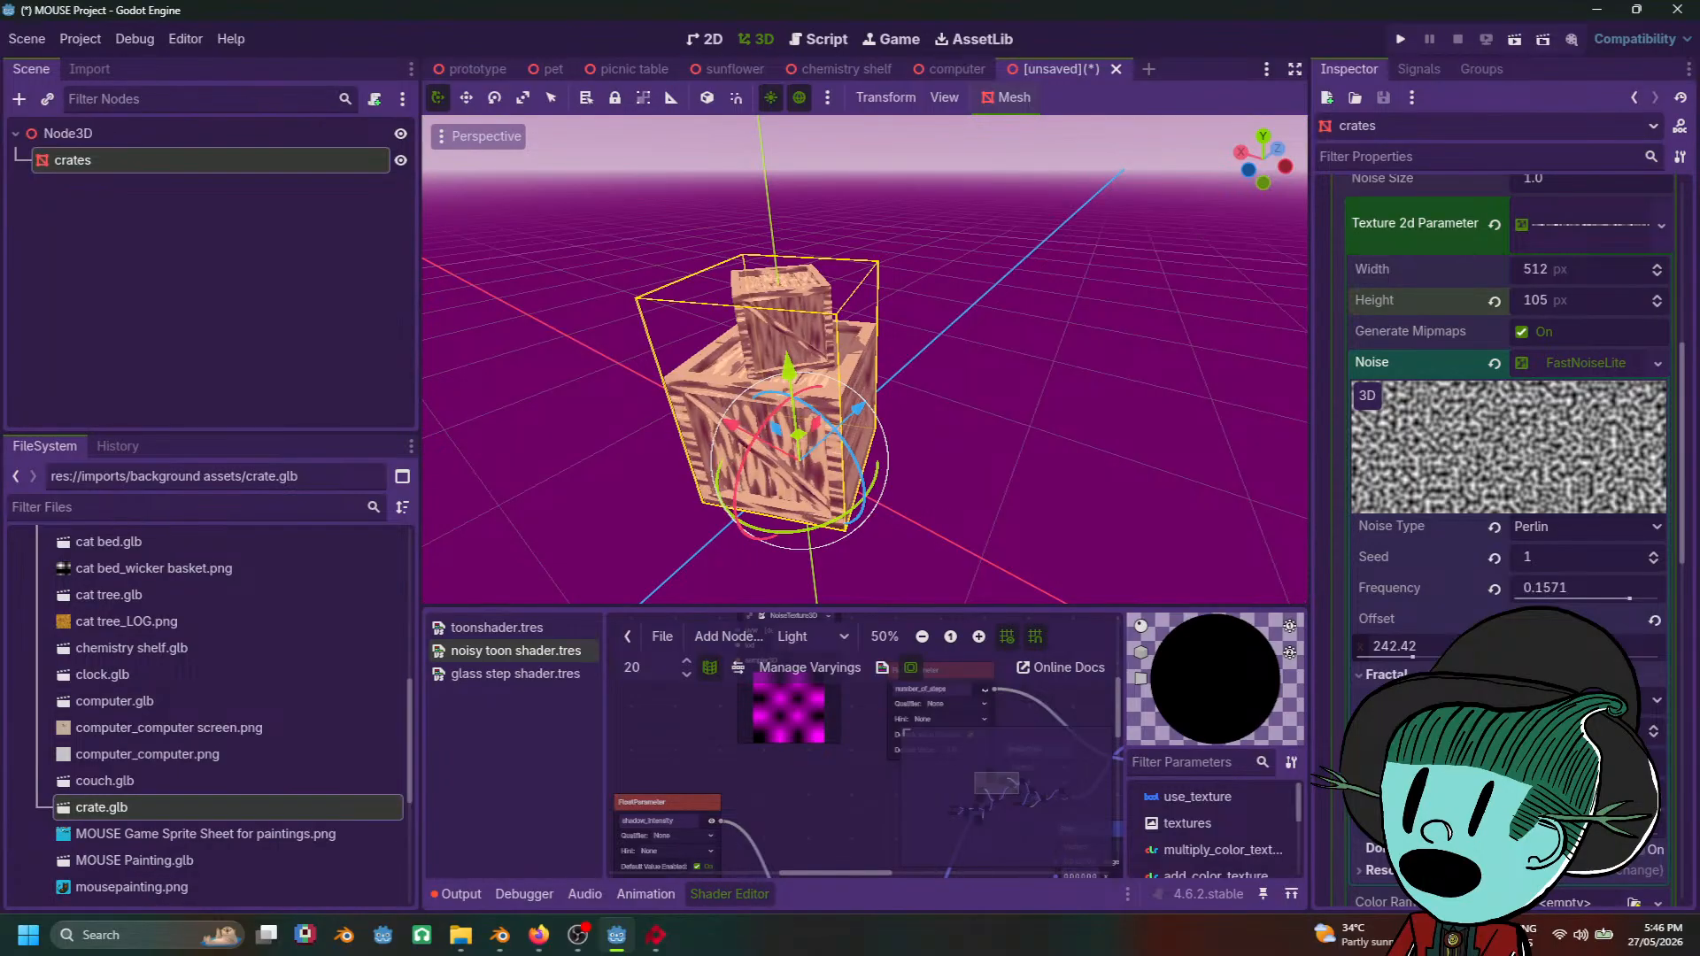
pyautogui.moveTo(1616, 606); pyautogui.dragTo(1605, 598)
pyautogui.moveTo(960, 462); pyautogui.dragTo(1029, 423, button='middle')
pyautogui.scroll(-8, 951, 497)
pyautogui.click(930, 451)
pyautogui.scroll(5, 1030, 422)
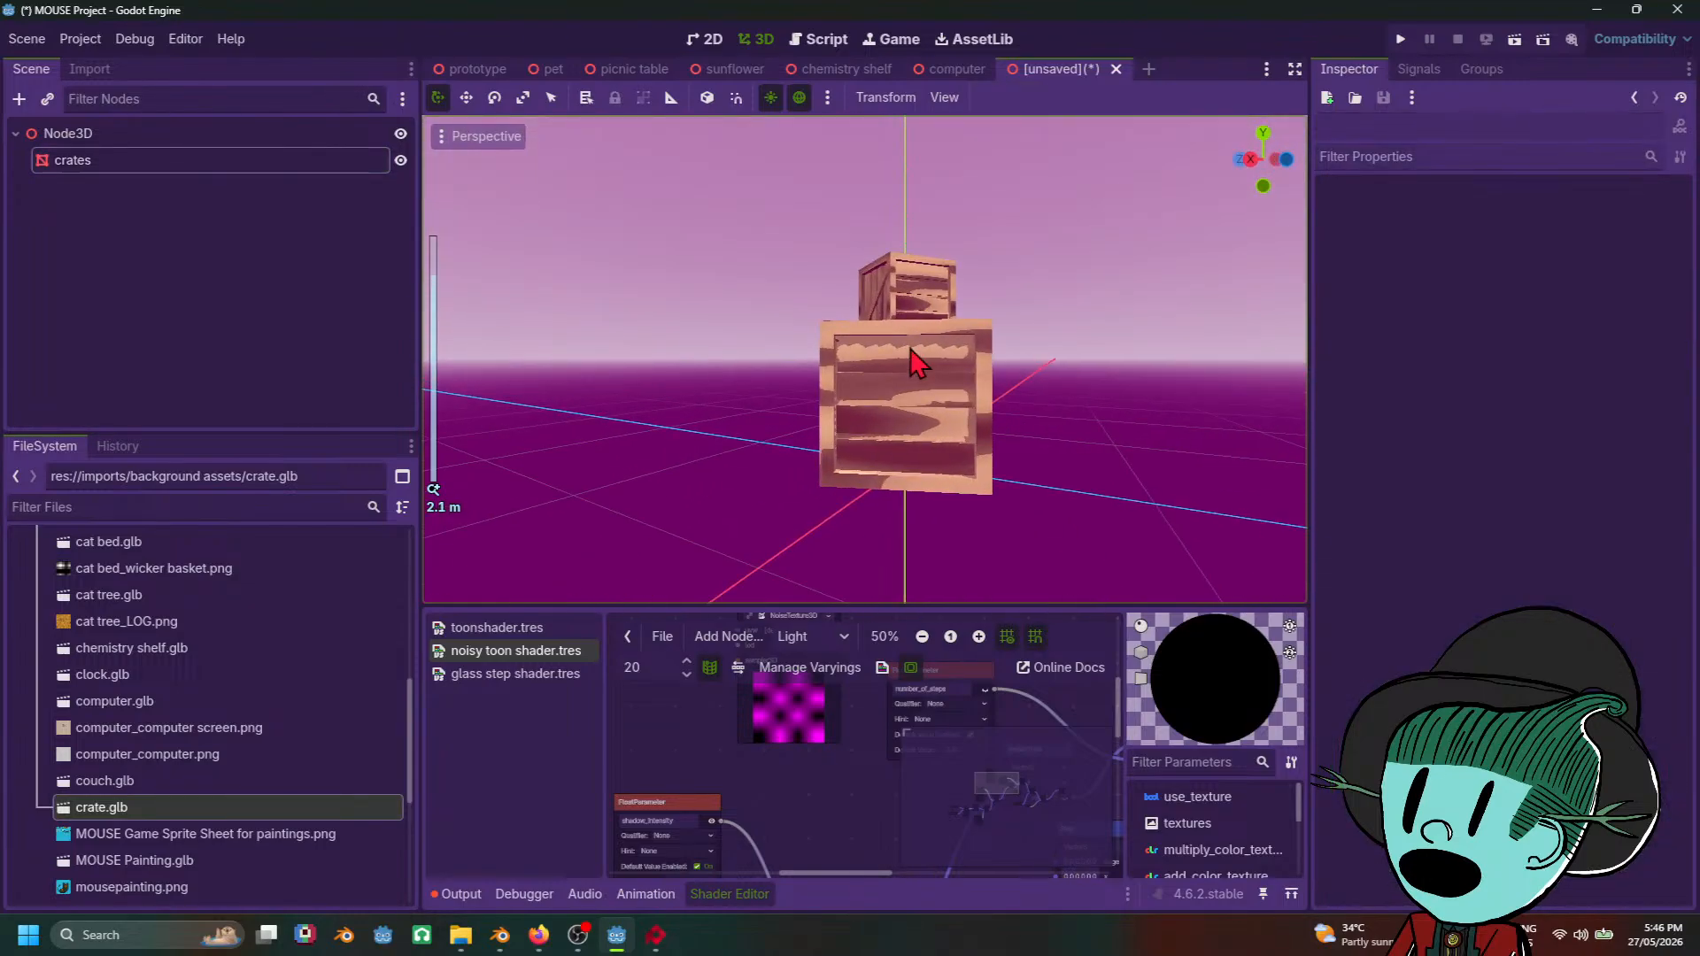
pyautogui.click(911, 360)
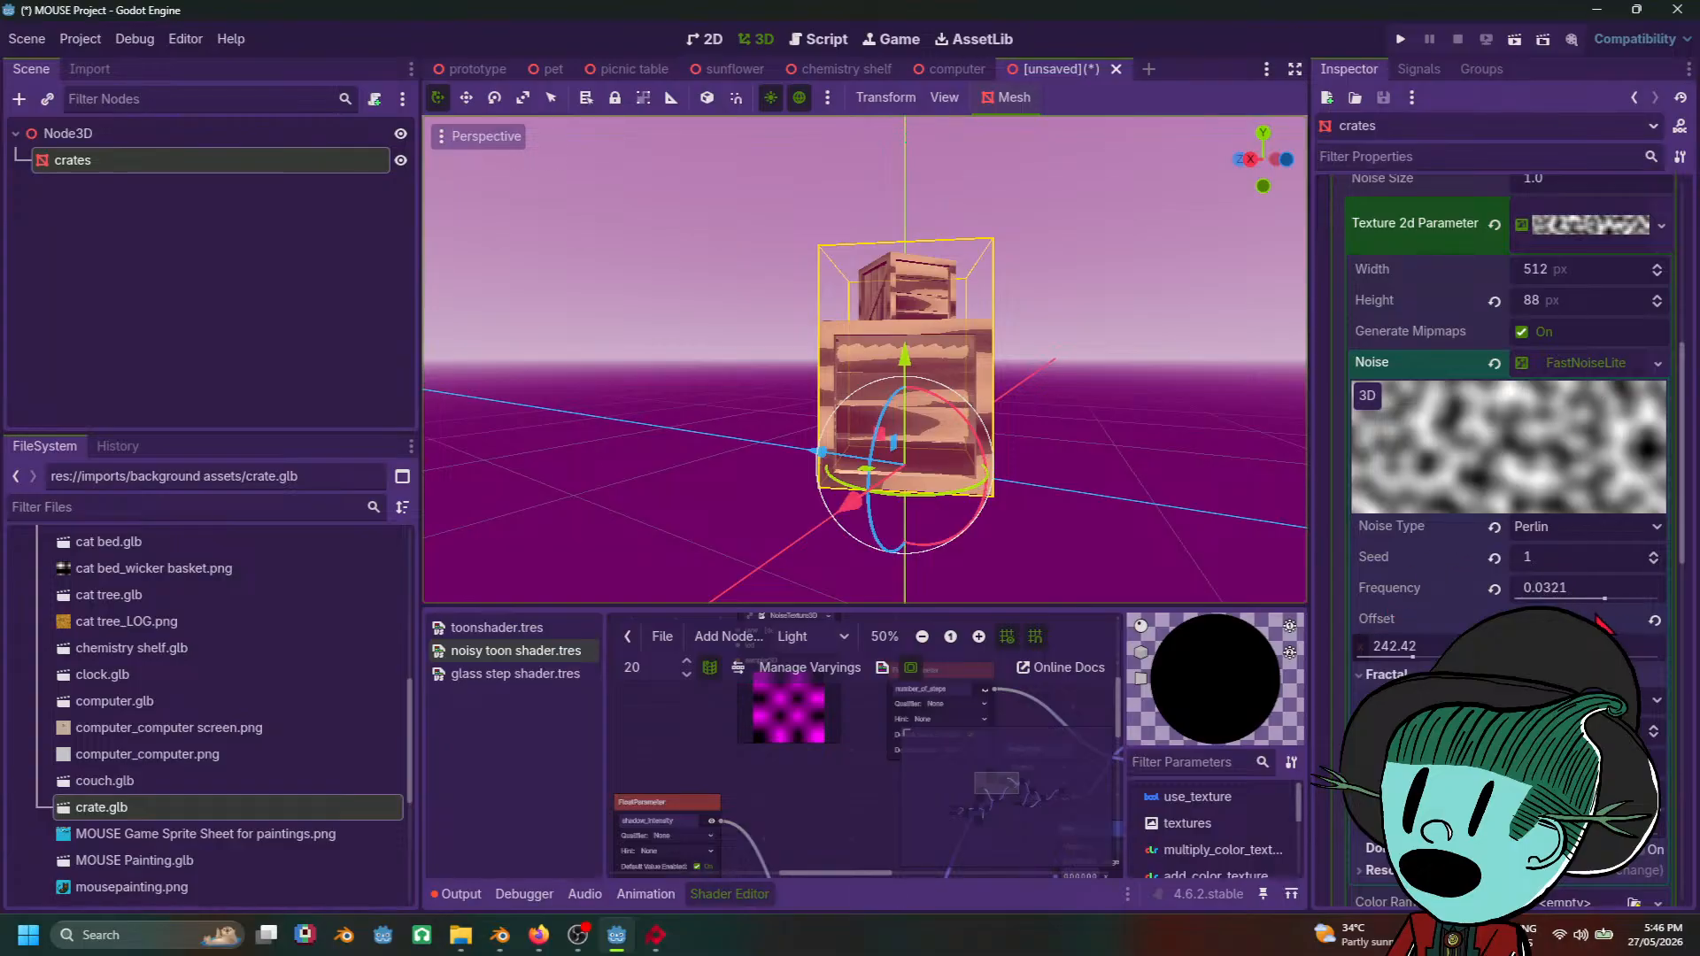
# Step: Raise the crates' noise frequency to 1.0 and check the shading from several sides
pyautogui.moveTo(1612, 601); pyautogui.dragTo(1669, 603)
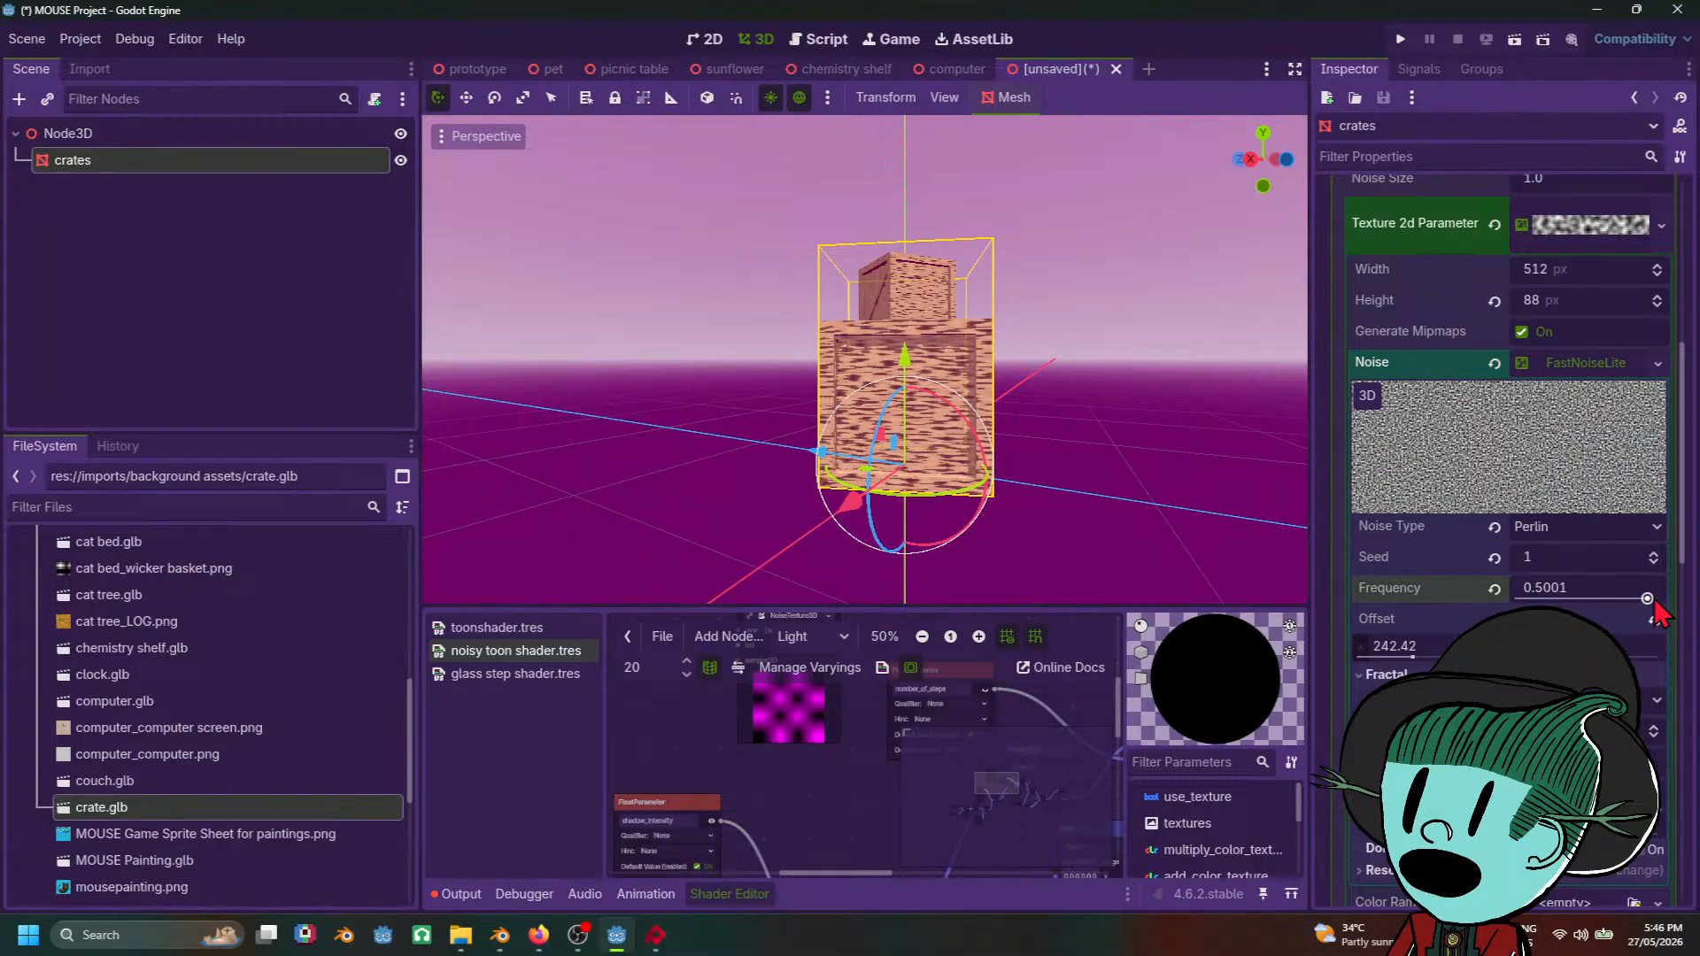
pyautogui.scroll(-4, 1219, 418)
pyautogui.moveTo(1218, 418); pyautogui.dragTo(770, 470, button='middle')
pyautogui.scroll(6, 1105, 464)
pyautogui.click(1105, 463)
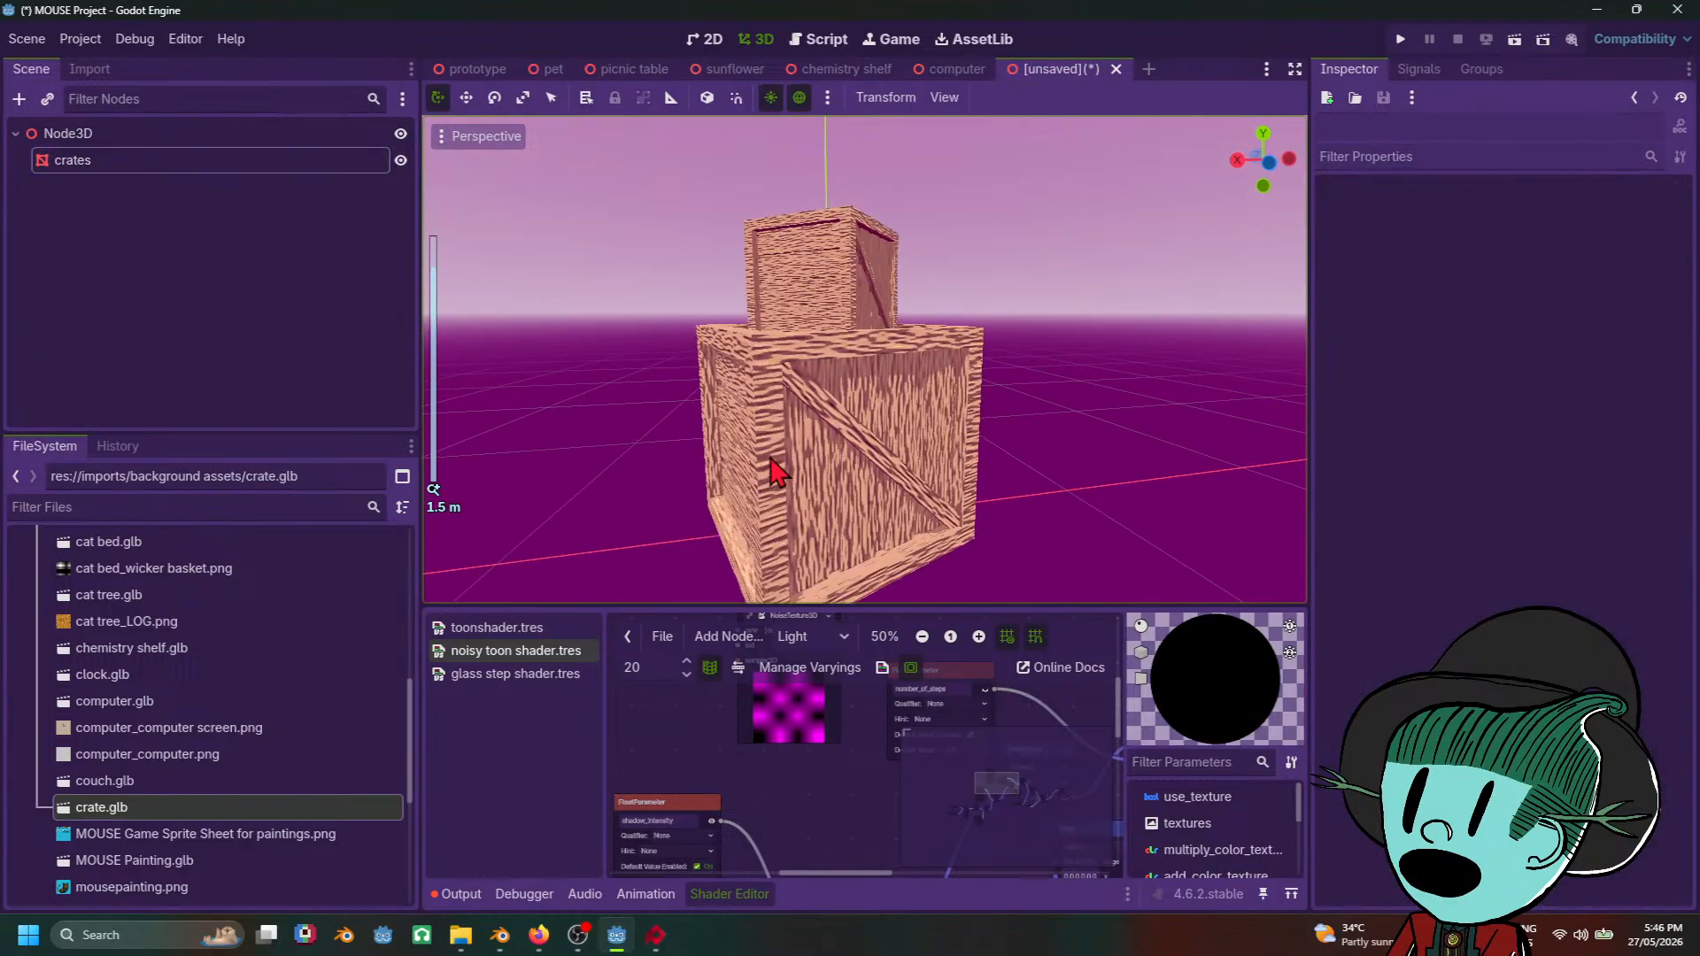
pyautogui.scroll(2, 846, 471)
pyautogui.click(886, 469)
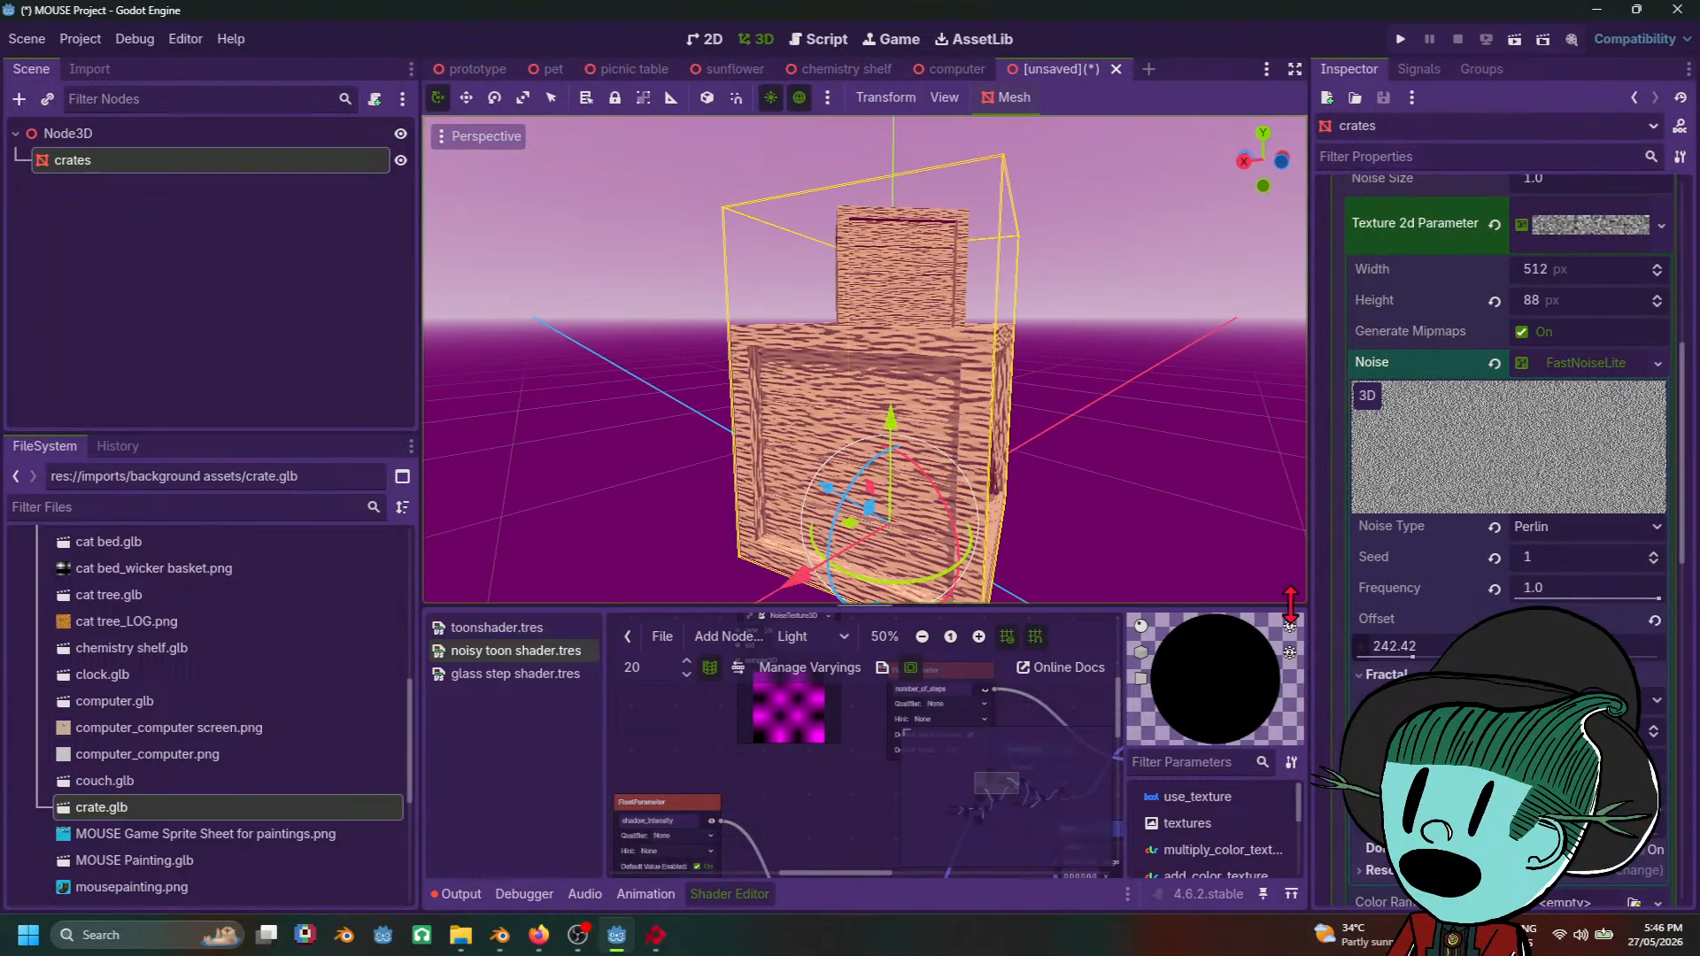
# Step: Try a stronger shadow intensity on the crates' material and reduce it again after checking the shading
pyautogui.scroll(-2, 1506, 532)
pyautogui.scroll(6, 1506, 532)
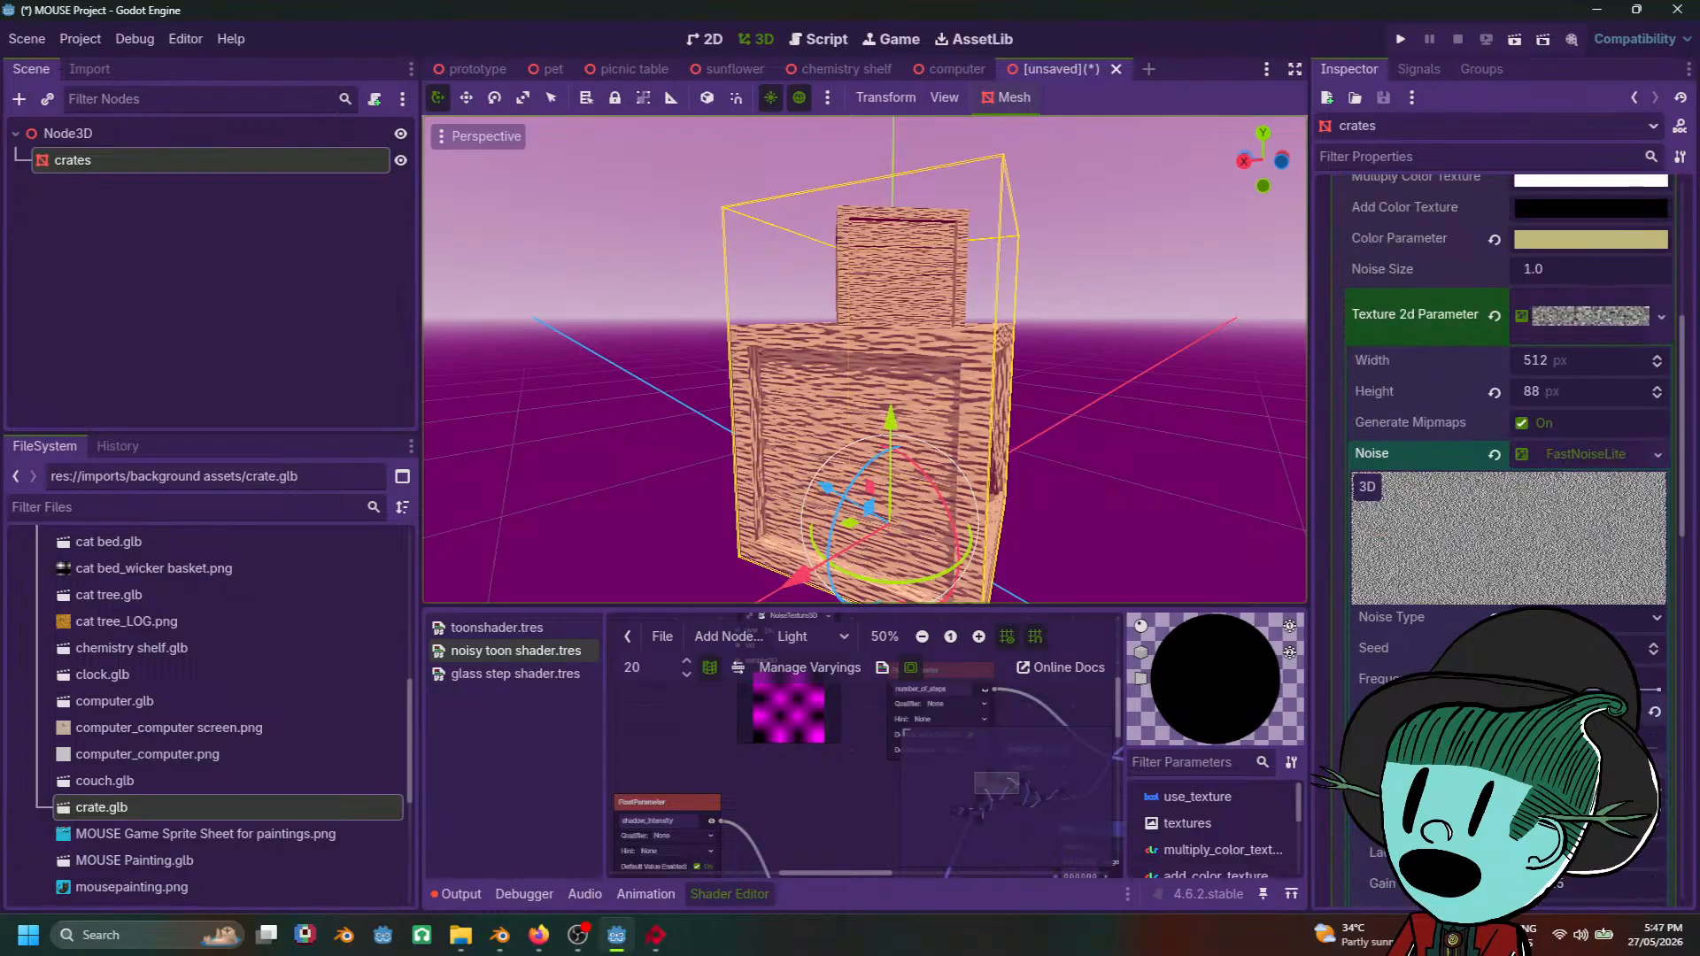
pyautogui.click(1586, 593)
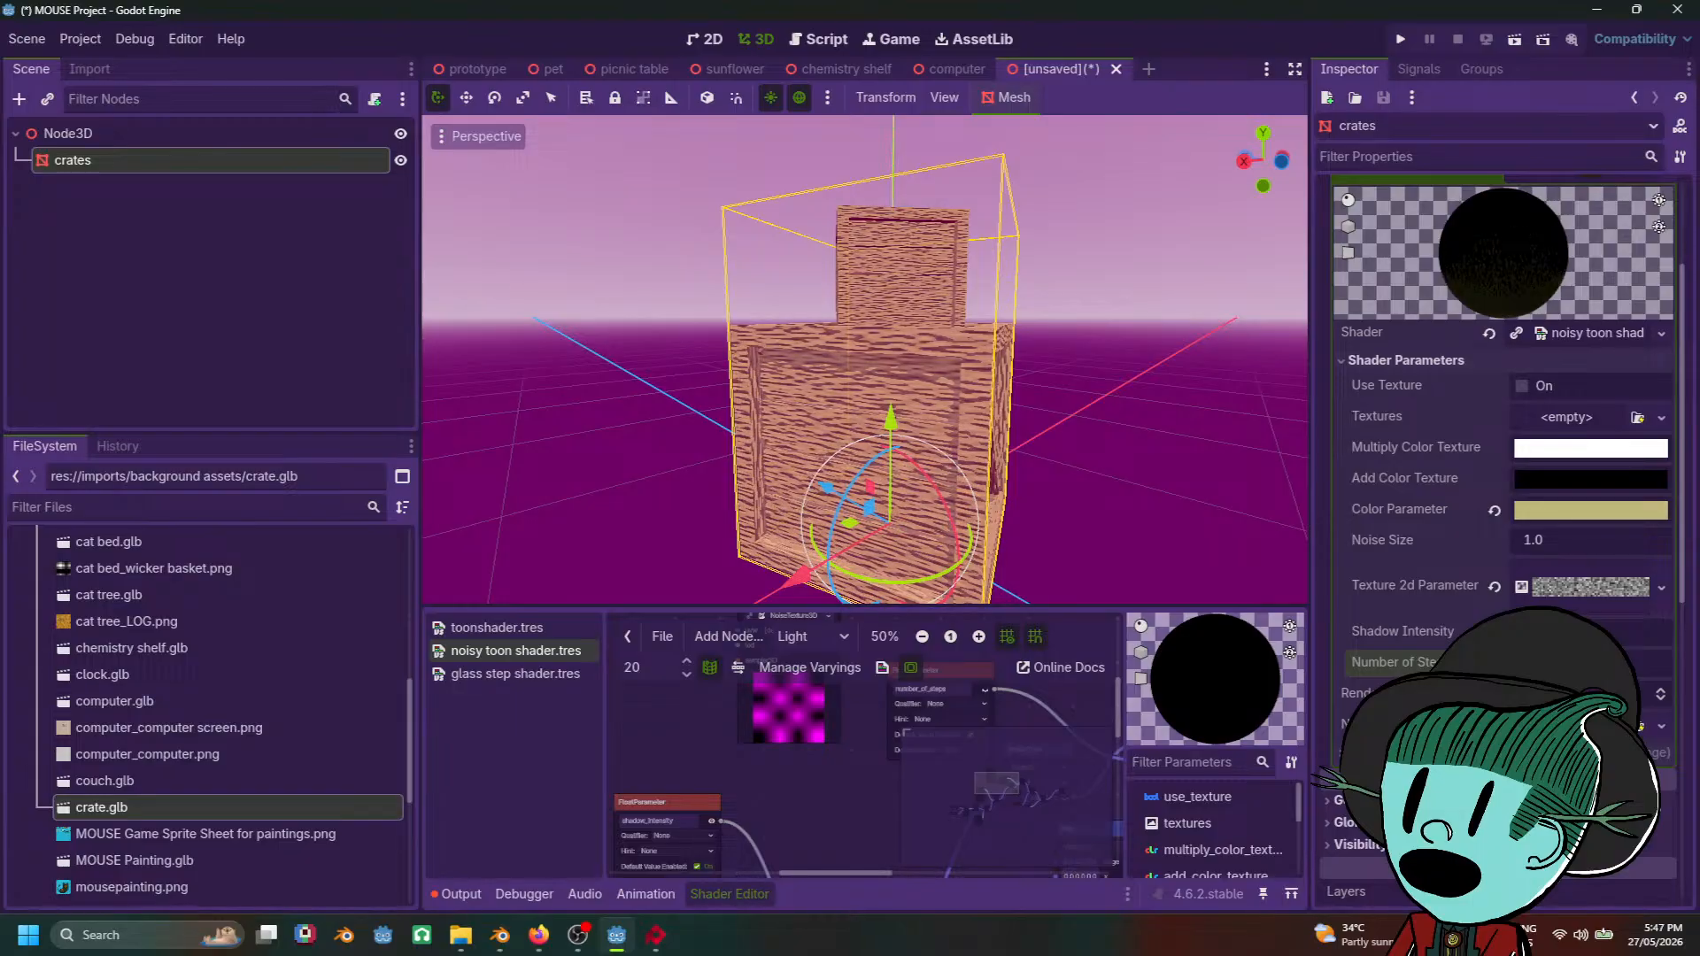
pyautogui.moveTo(1576, 631); pyautogui.dragTo(1625, 631)
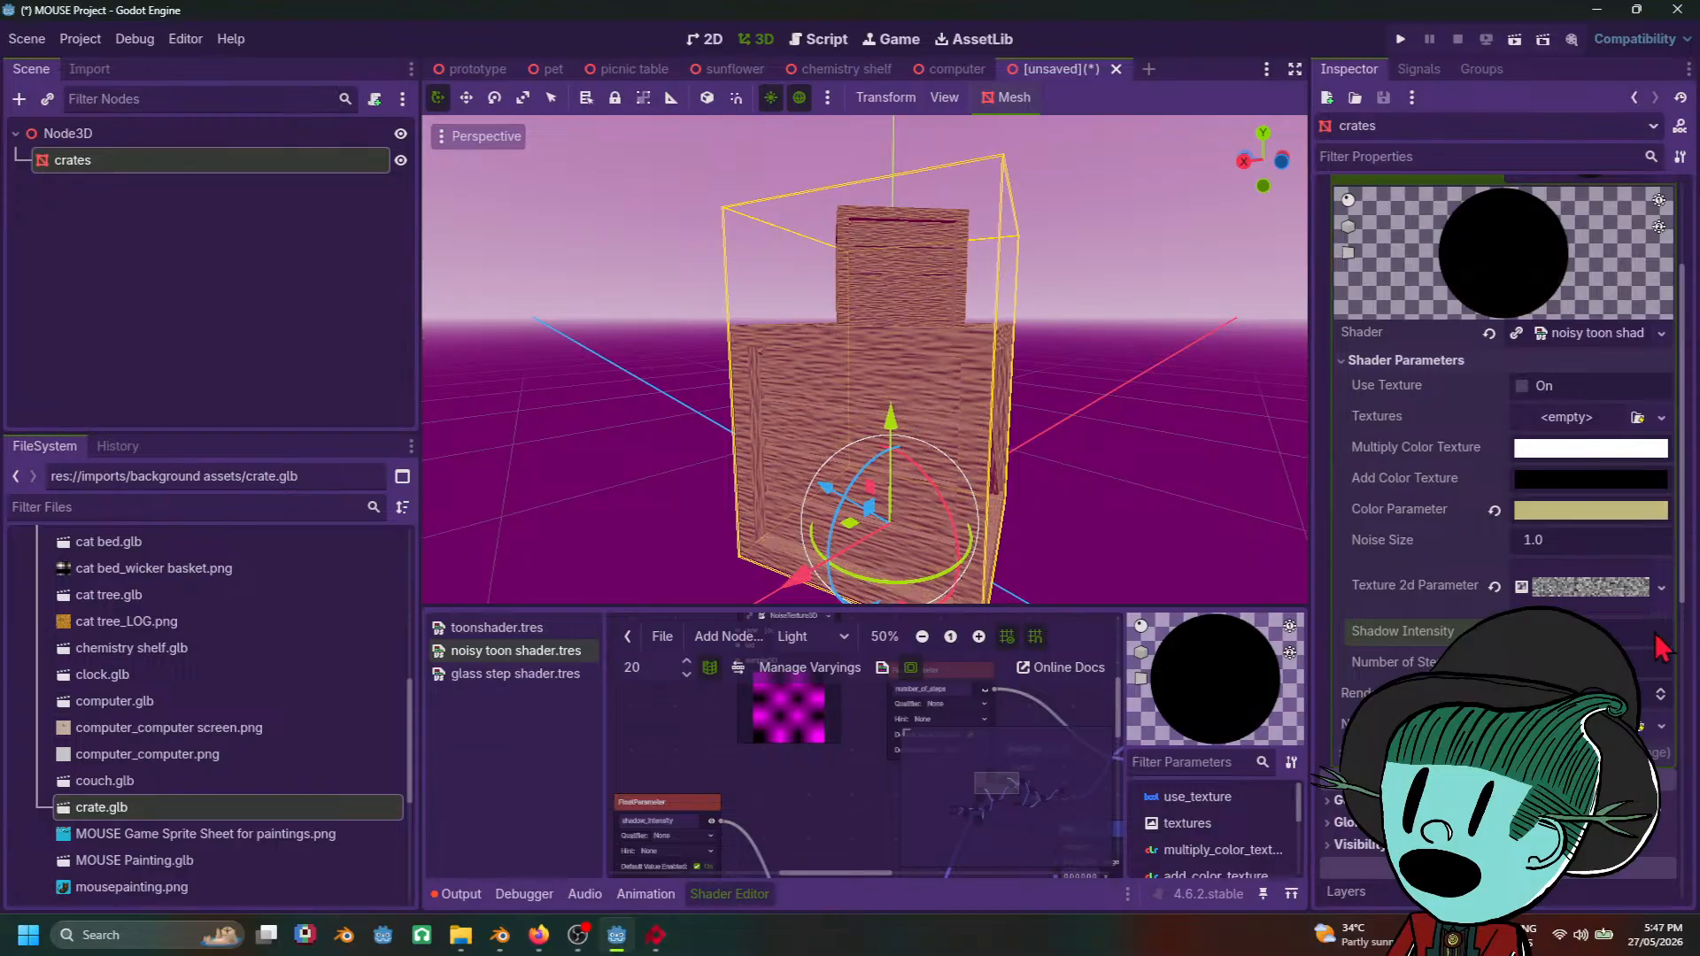
pyautogui.scroll(-6, 1214, 350)
pyautogui.moveTo(1215, 351); pyautogui.dragTo(1051, 508, button='middle')
pyautogui.click(988, 471)
pyautogui.scroll(4, 869, 440)
pyautogui.click(868, 440)
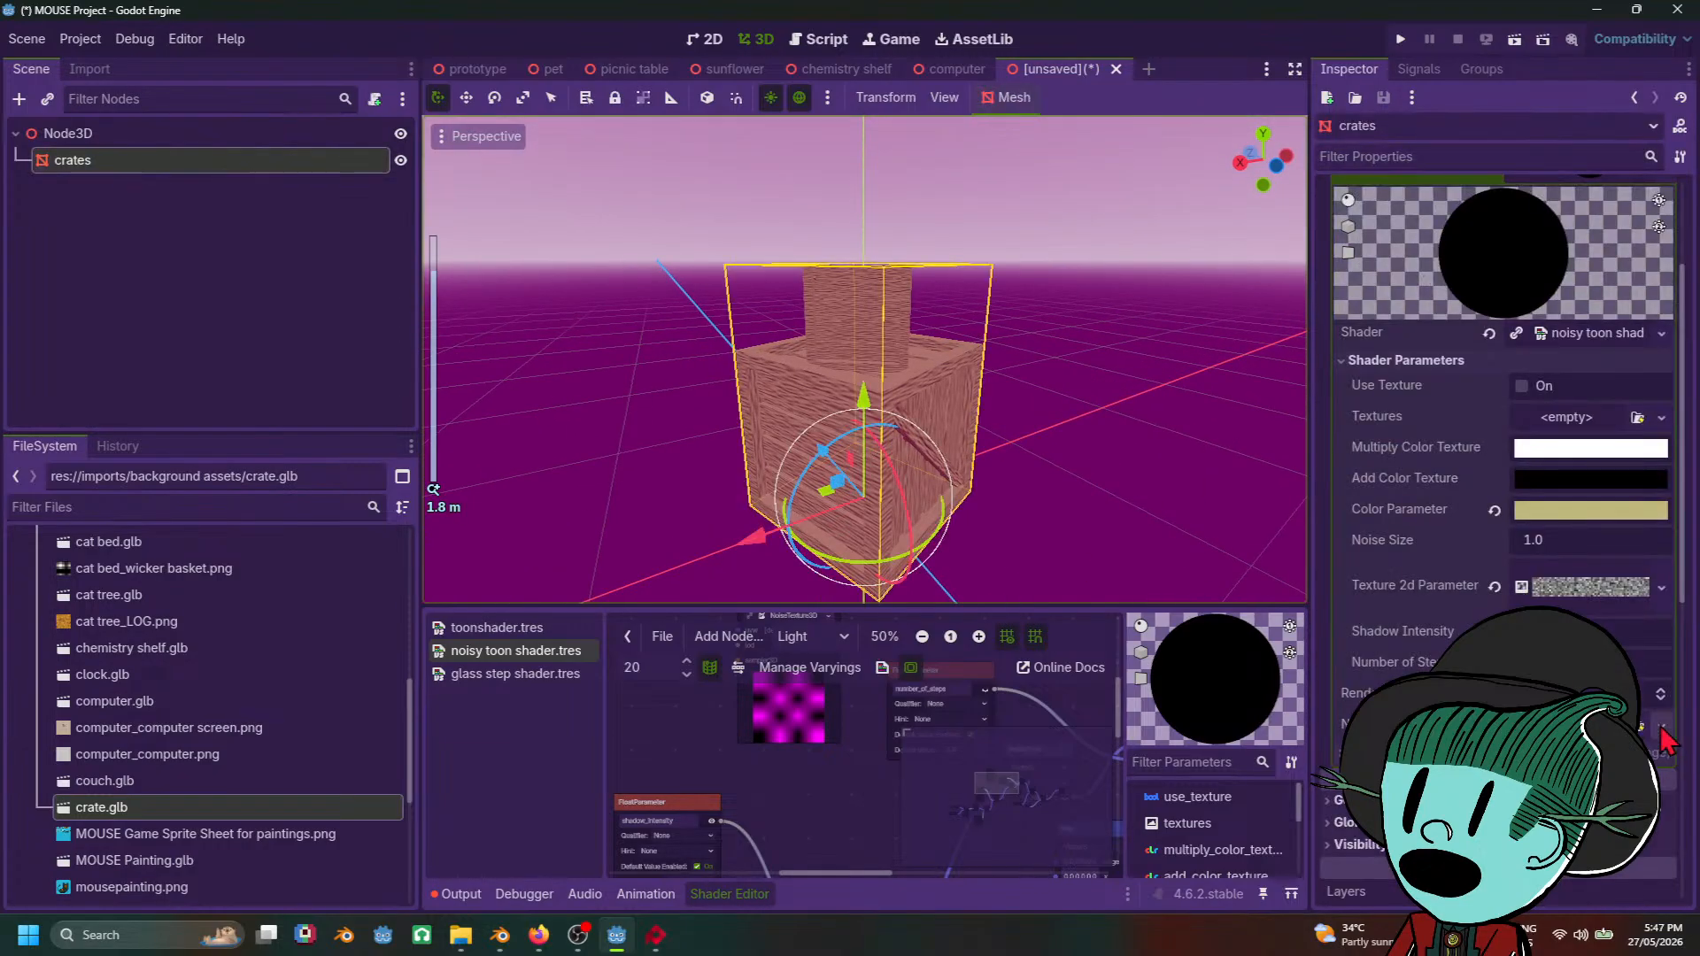
pyautogui.moveTo(1616, 632); pyautogui.dragTo(1582, 631)
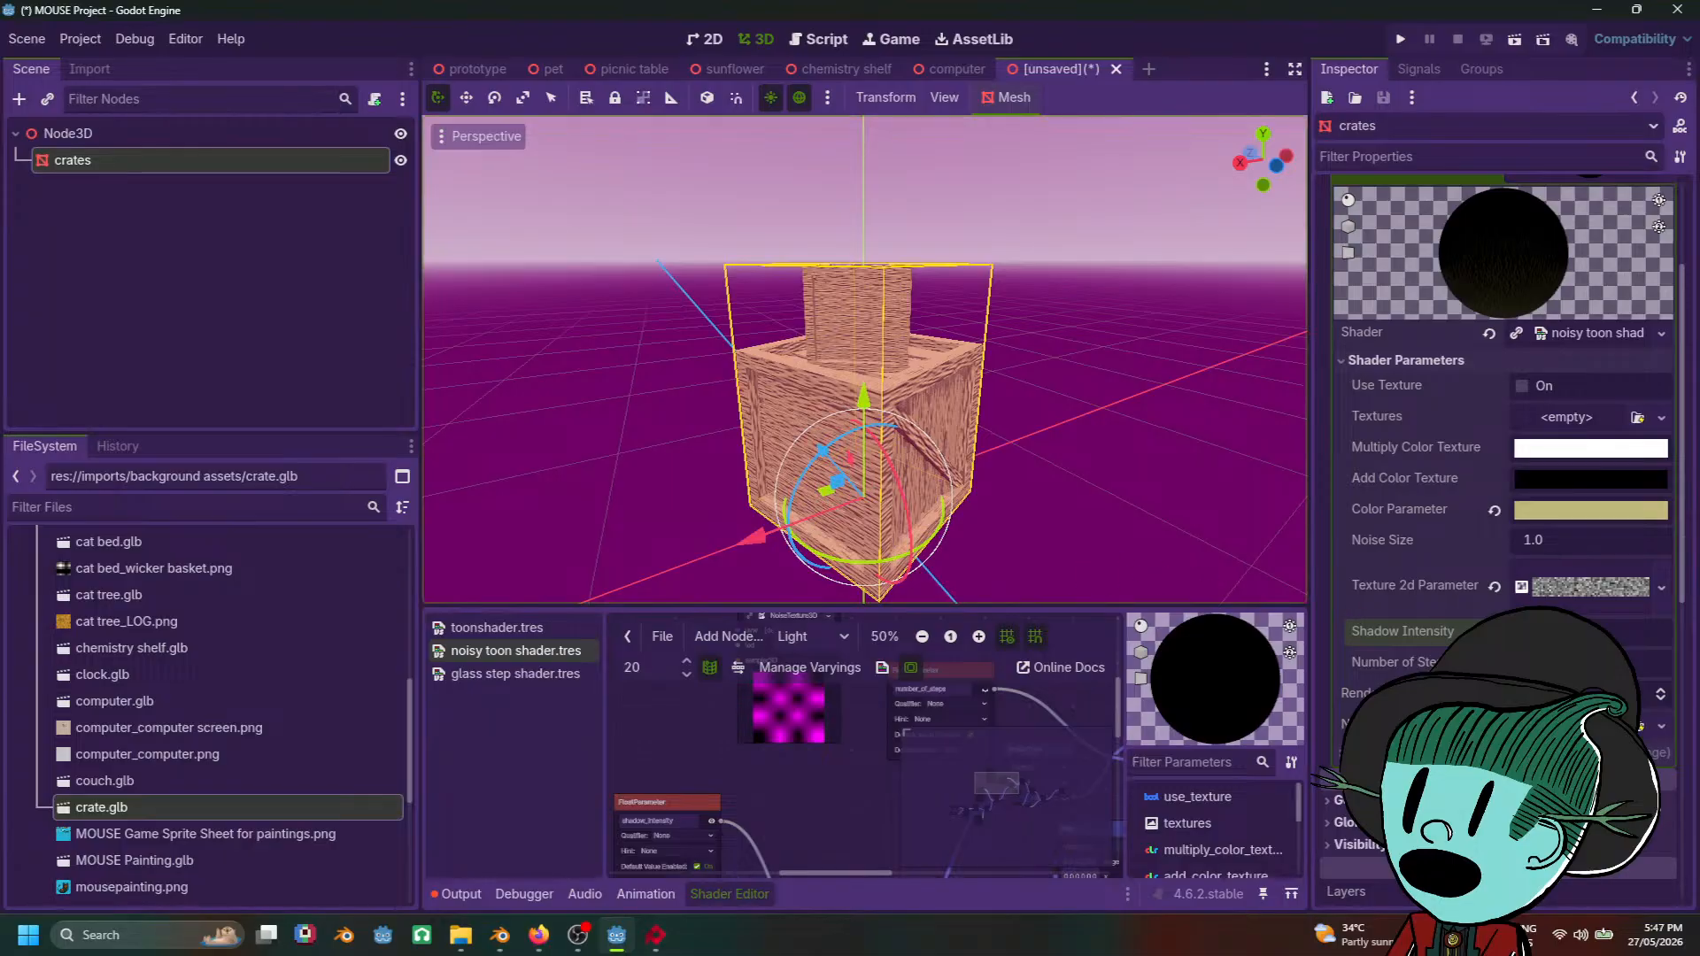
# Step: Change the number of fractal octaves of the crates' noise for a coarser grain pattern
pyautogui.click(1576, 589)
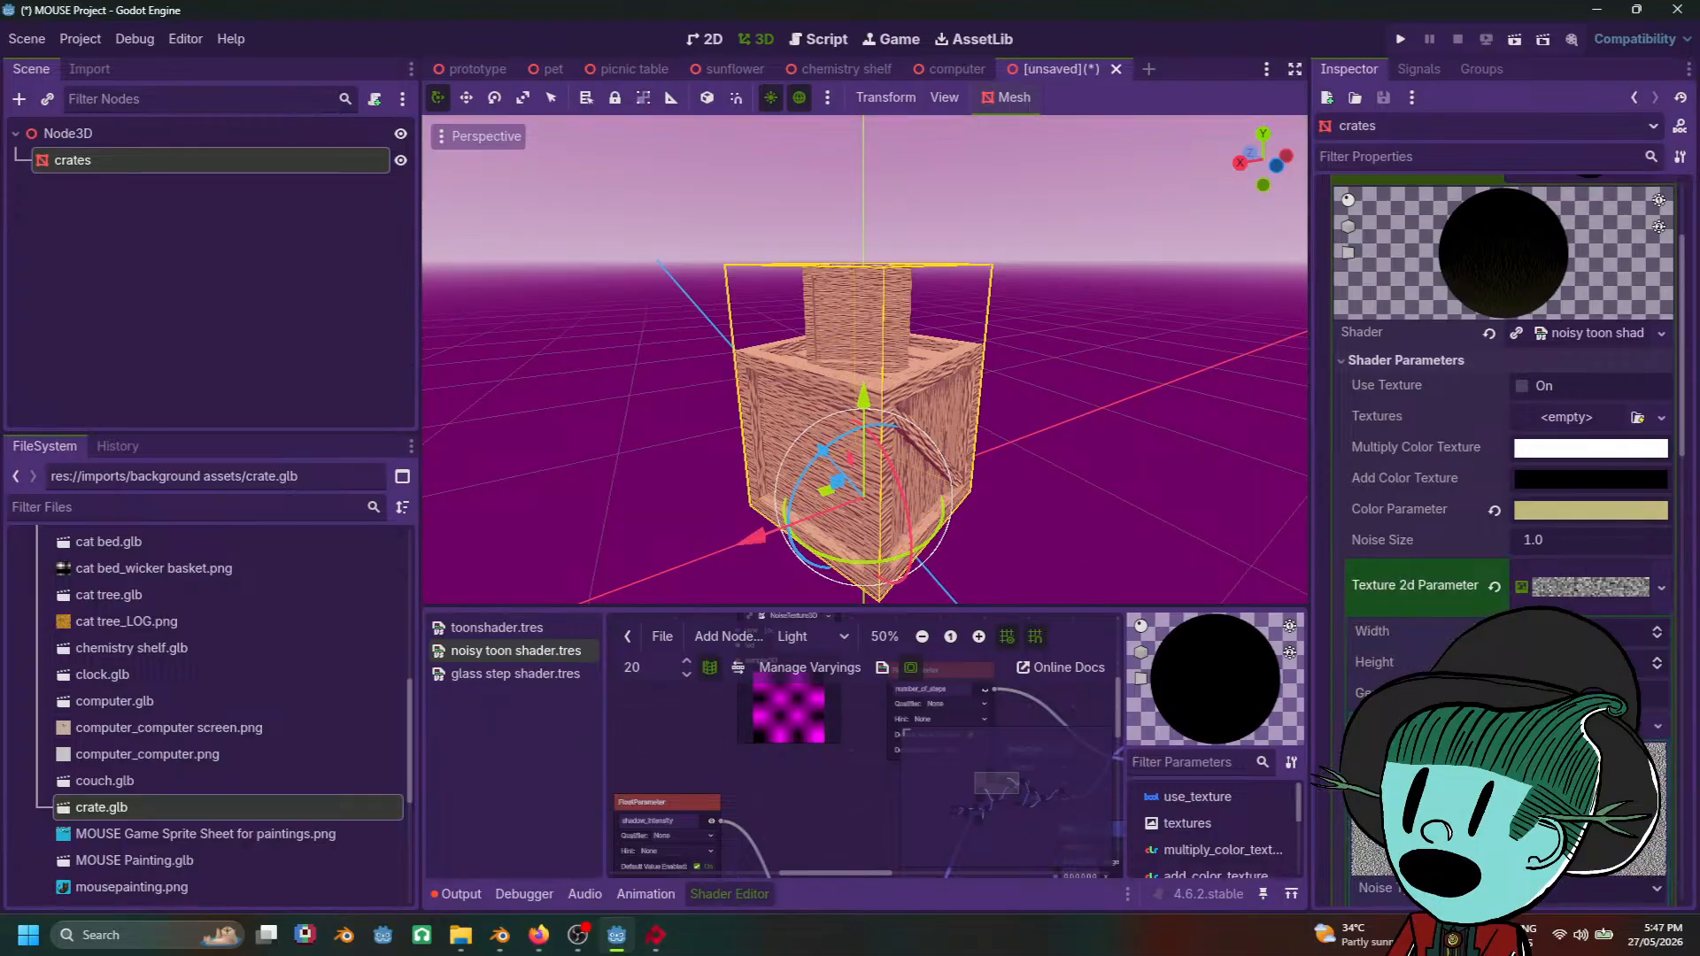
pyautogui.scroll(-3, 1505, 443)
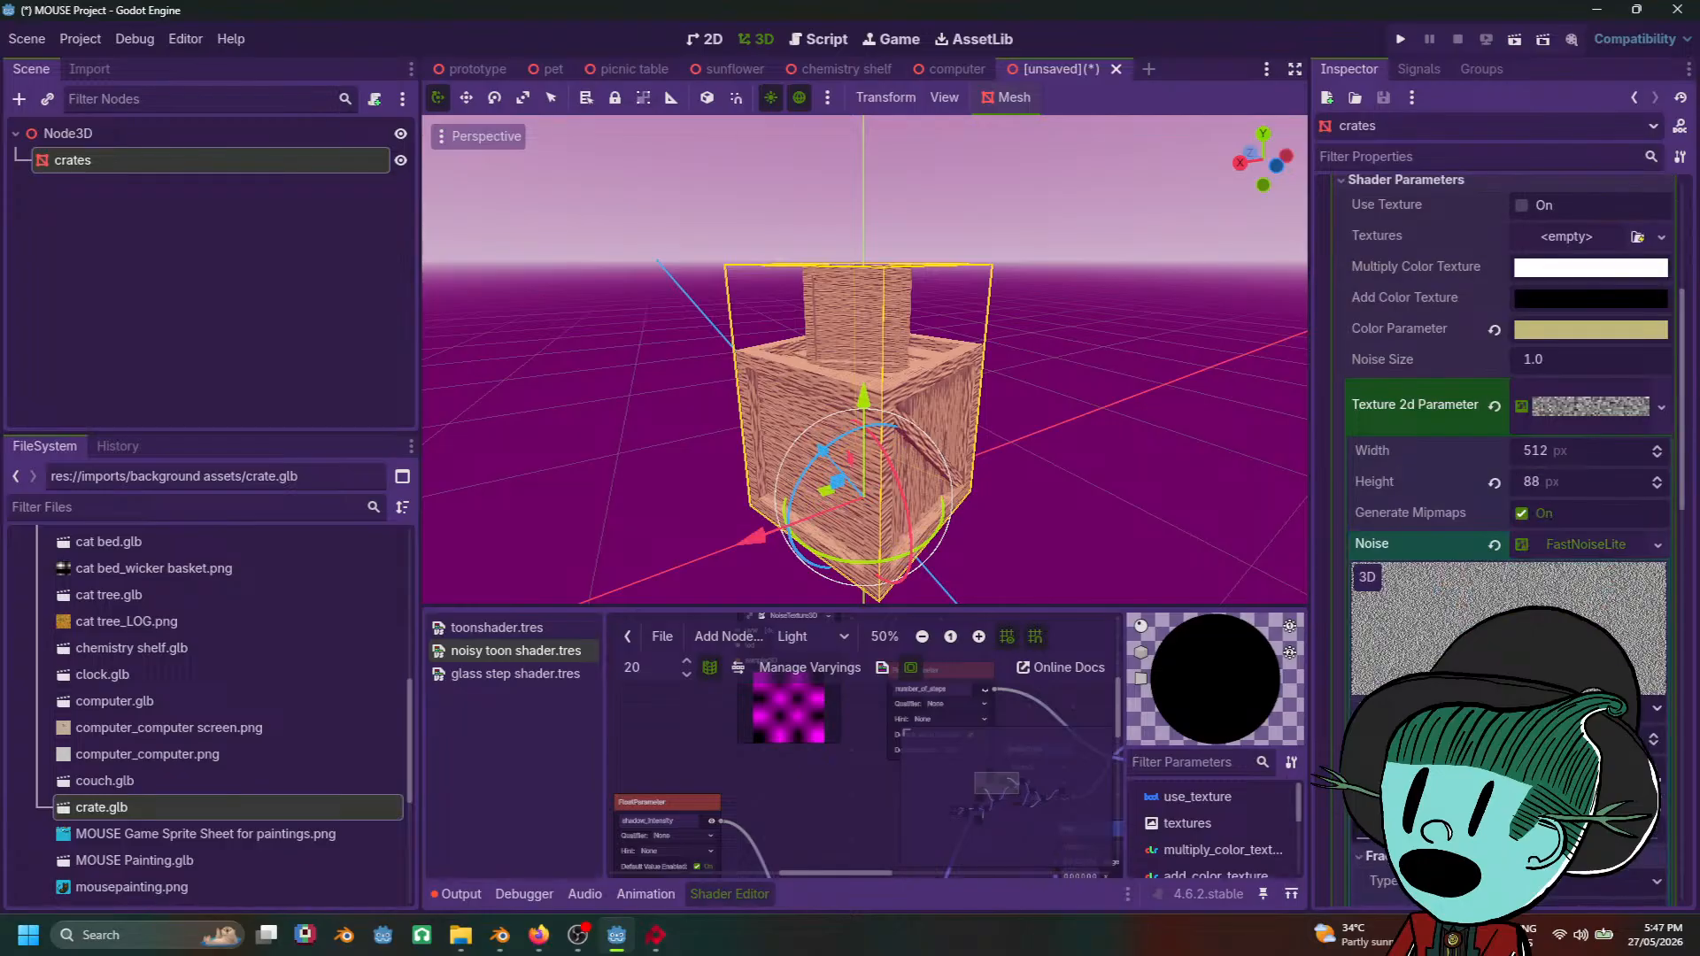
pyautogui.scroll(-3, 1506, 443)
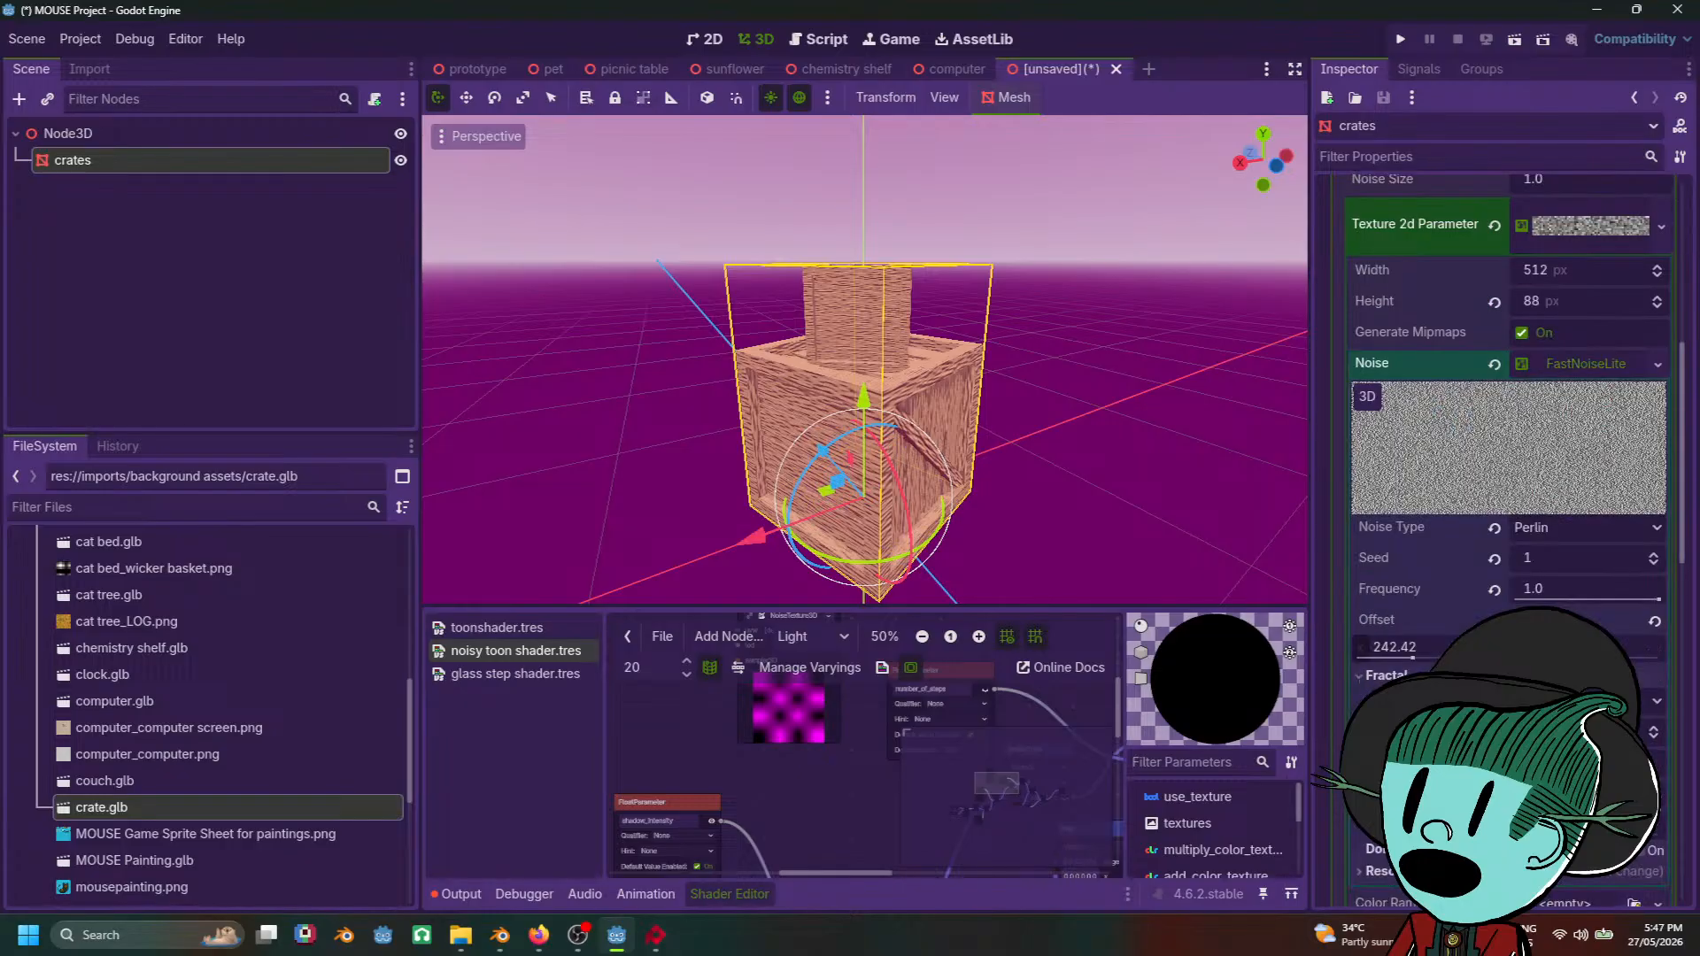
pyautogui.click(1656, 736)
pyautogui.click(1656, 736)
pyautogui.click(1656, 736)
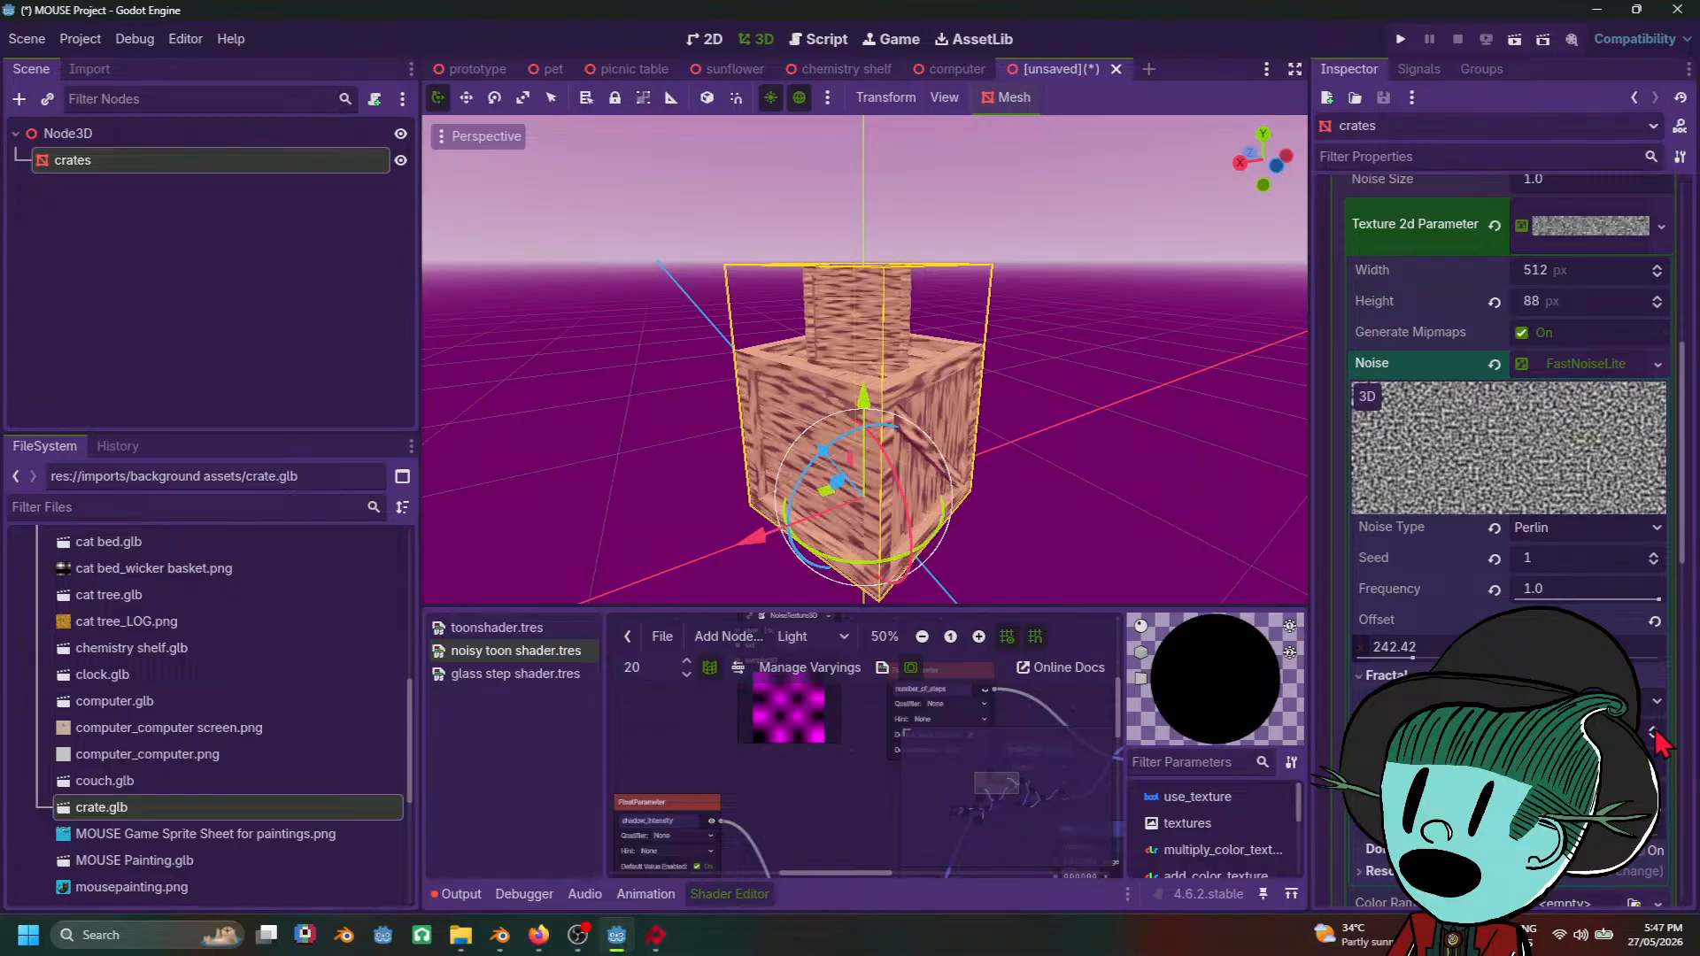
pyautogui.click(1655, 735)
pyautogui.click(1655, 735)
pyautogui.click(1655, 735)
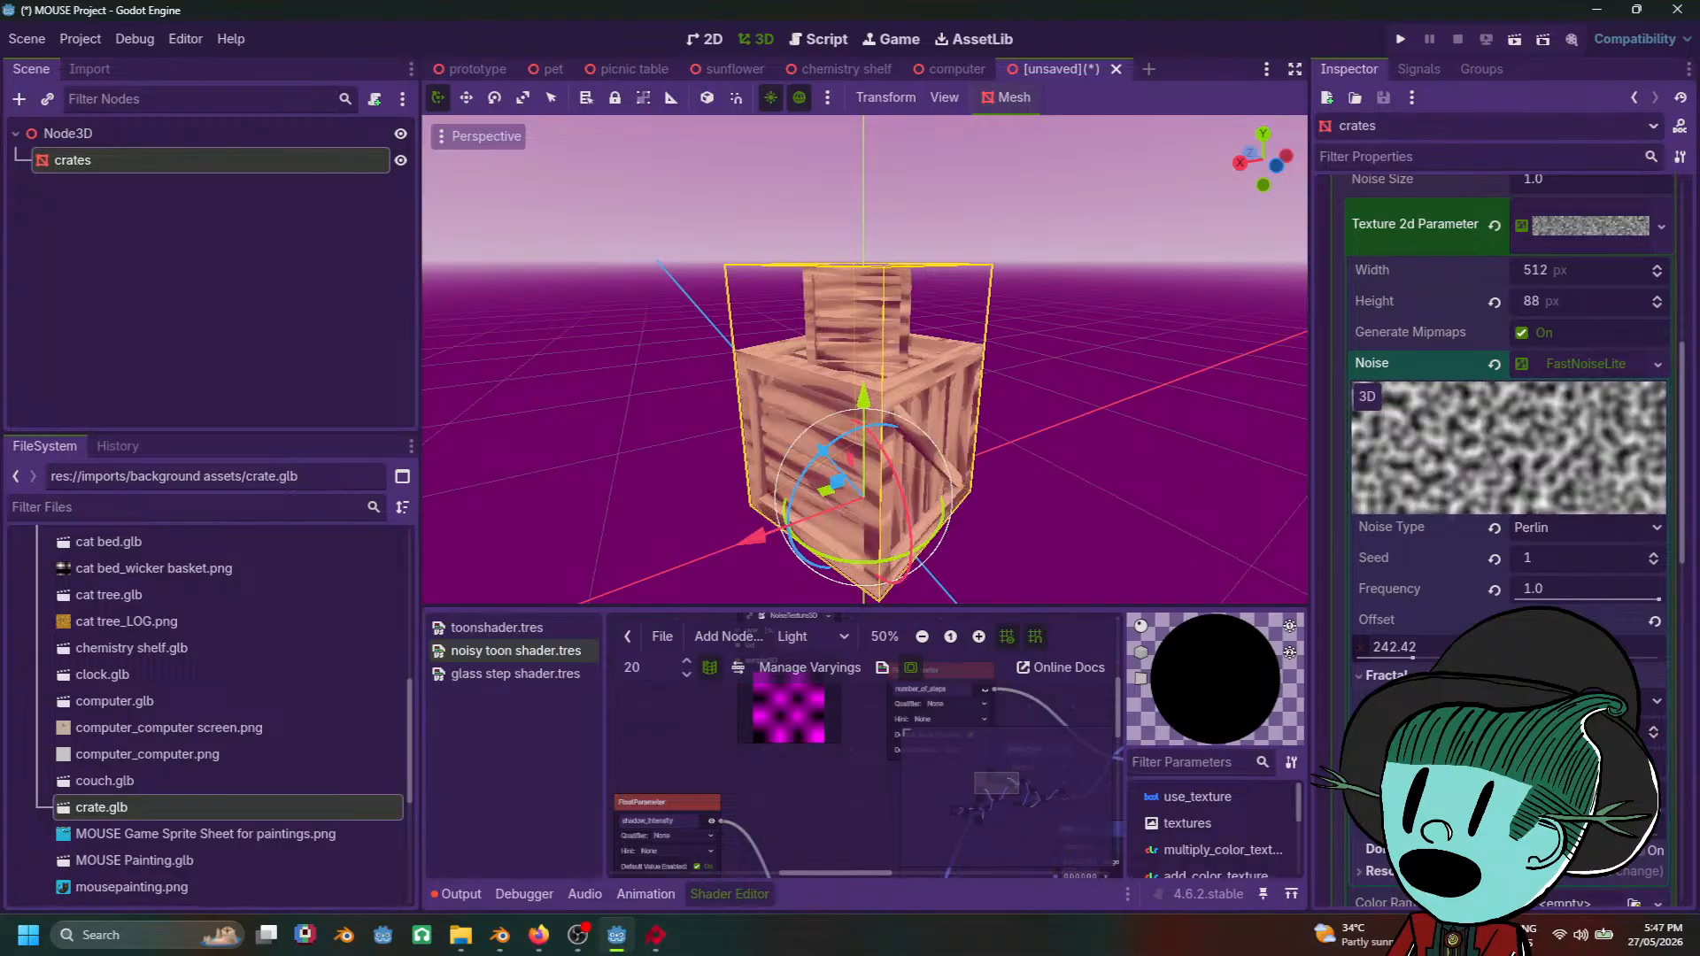
# Step: Examine the crates' wood-like noise shading from several sides and distances
pyautogui.scroll(-12, 1047, 500)
pyautogui.click(1047, 499)
pyautogui.moveTo(1047, 500); pyautogui.dragTo(869, 527, button='middle')
pyautogui.scroll(5, 801, 411)
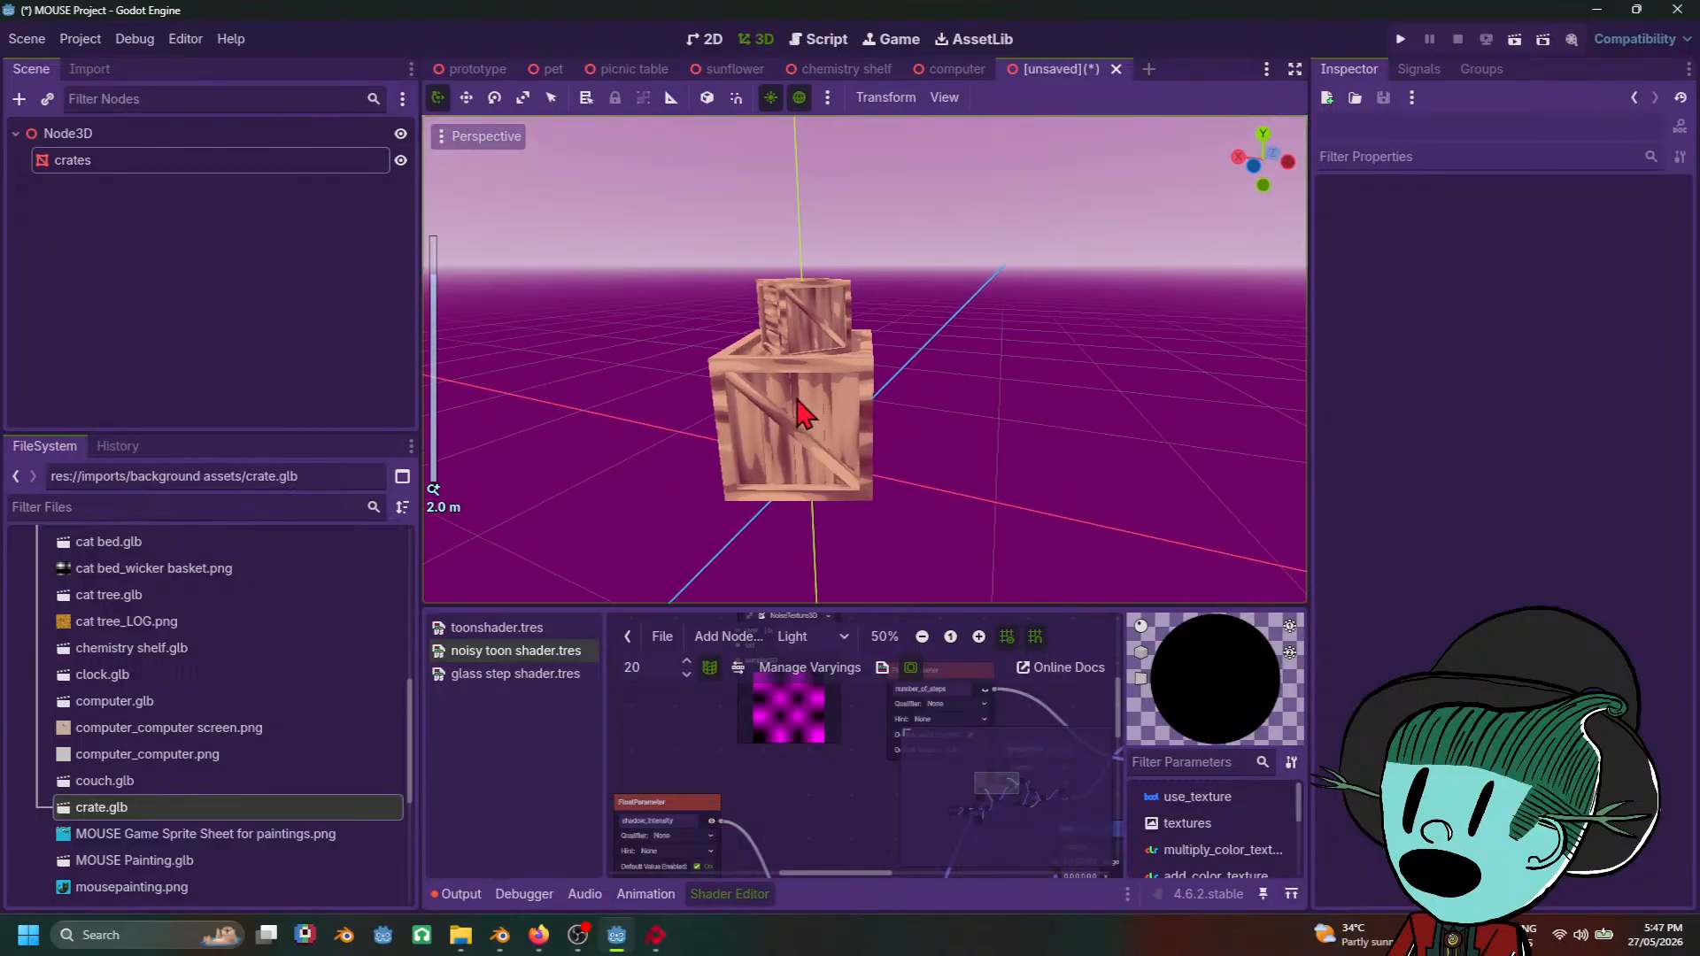
pyautogui.click(802, 412)
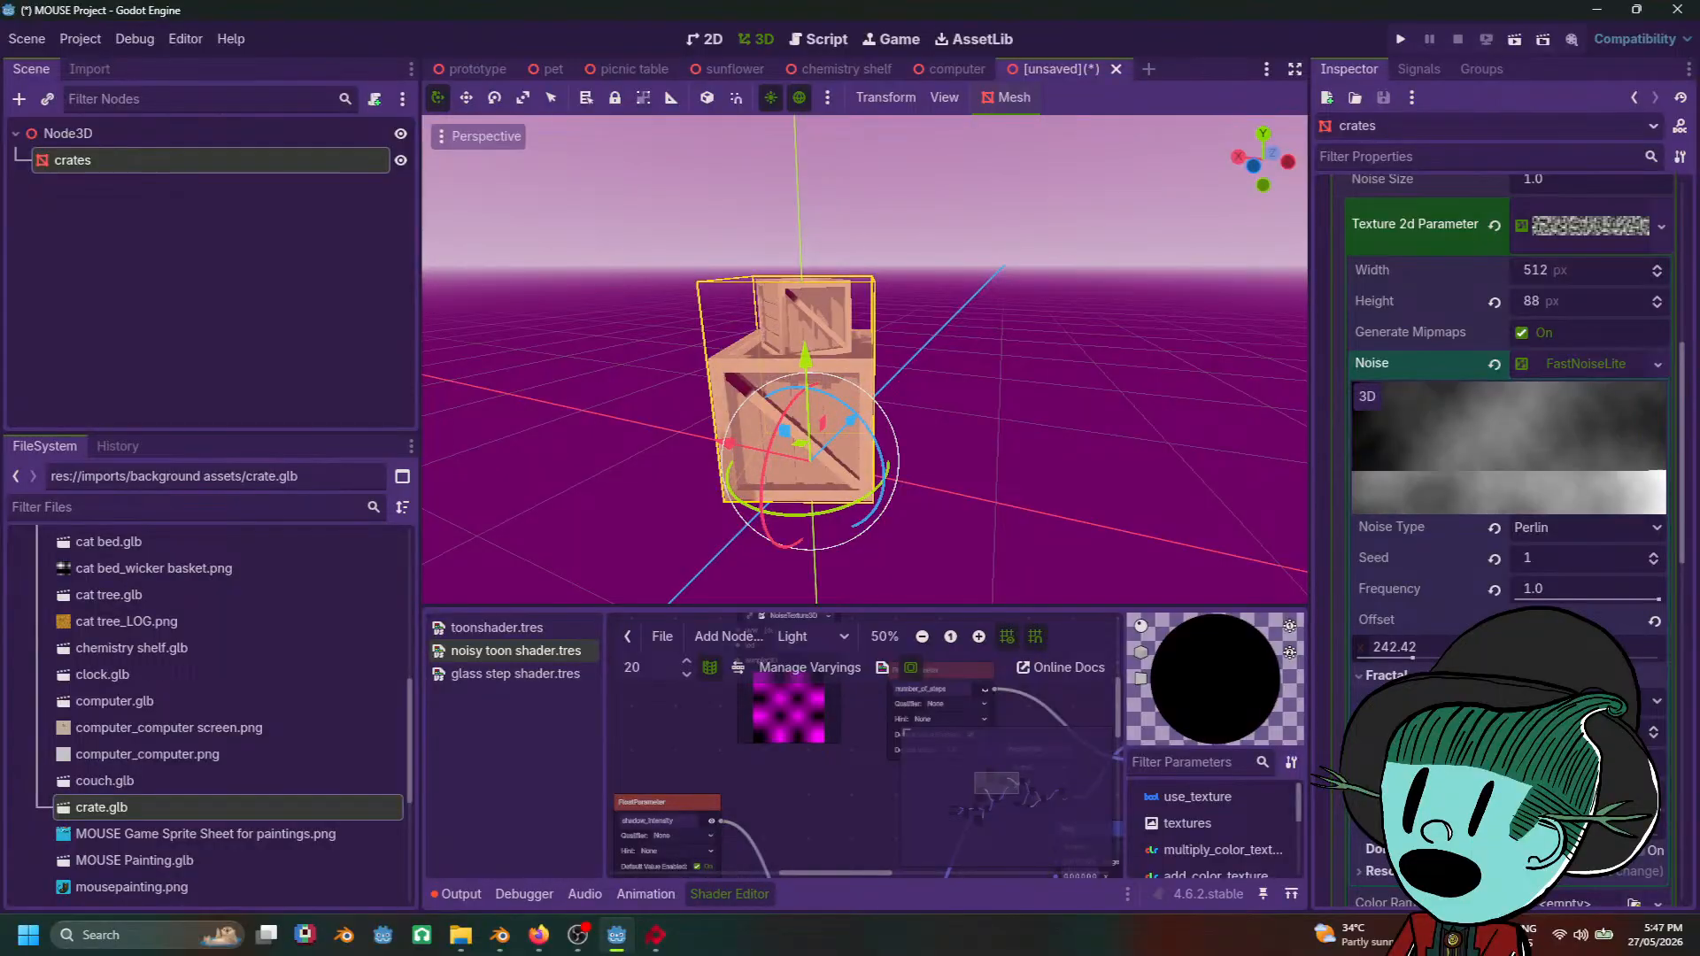
pyautogui.scroll(-6, 1098, 478)
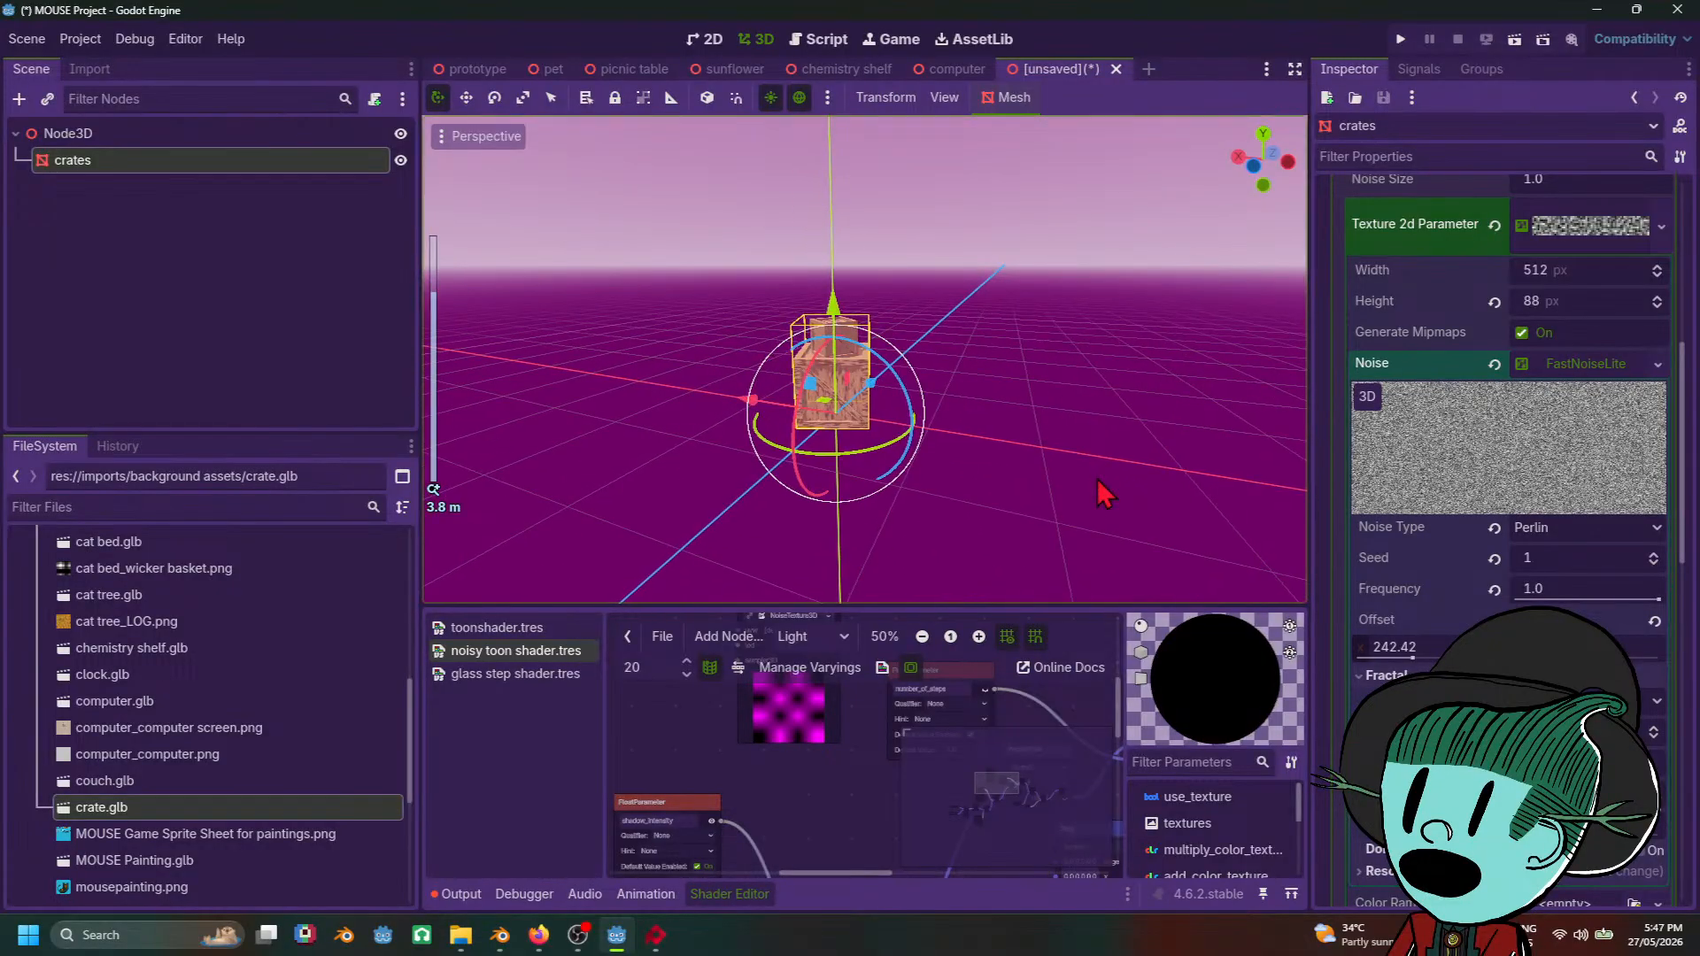
pyautogui.click(961, 479)
pyautogui.moveTo(962, 479)
pyautogui.mouseDown(button='middle')
pyautogui.moveTo(1045, 448)
pyautogui.moveTo(965, 487)
pyautogui.mouseUp(button='middle')
pyautogui.scroll(5, 962, 476)
pyautogui.scroll(4, 956, 478)
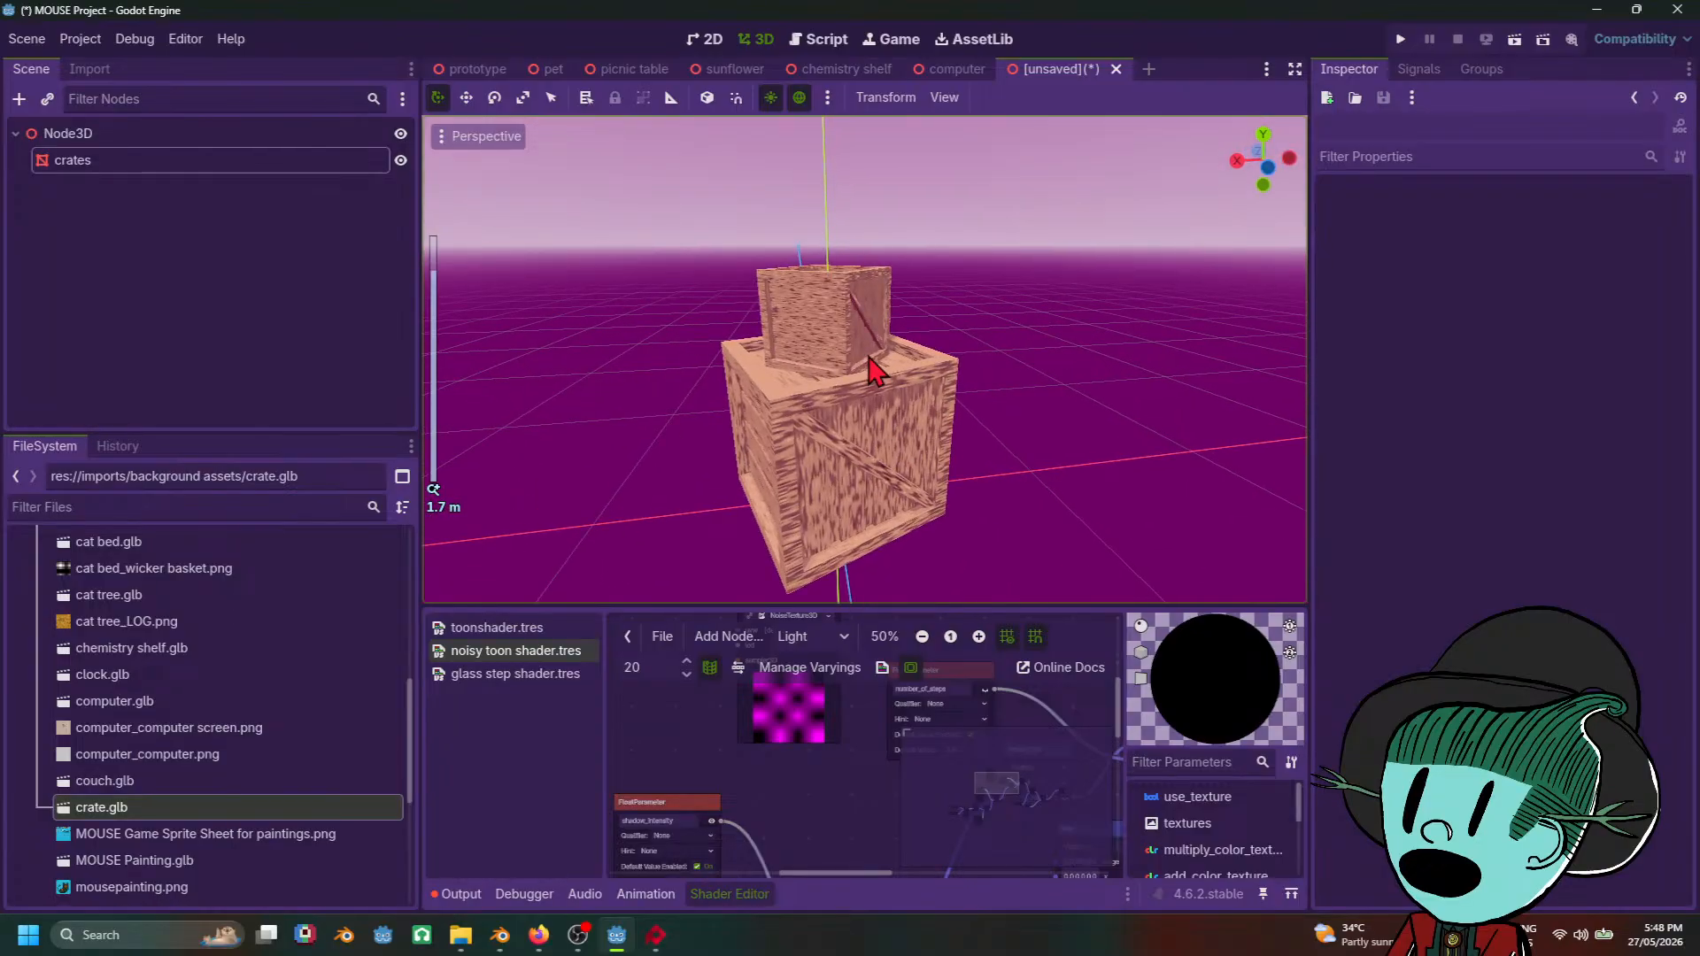
pyautogui.click(863, 424)
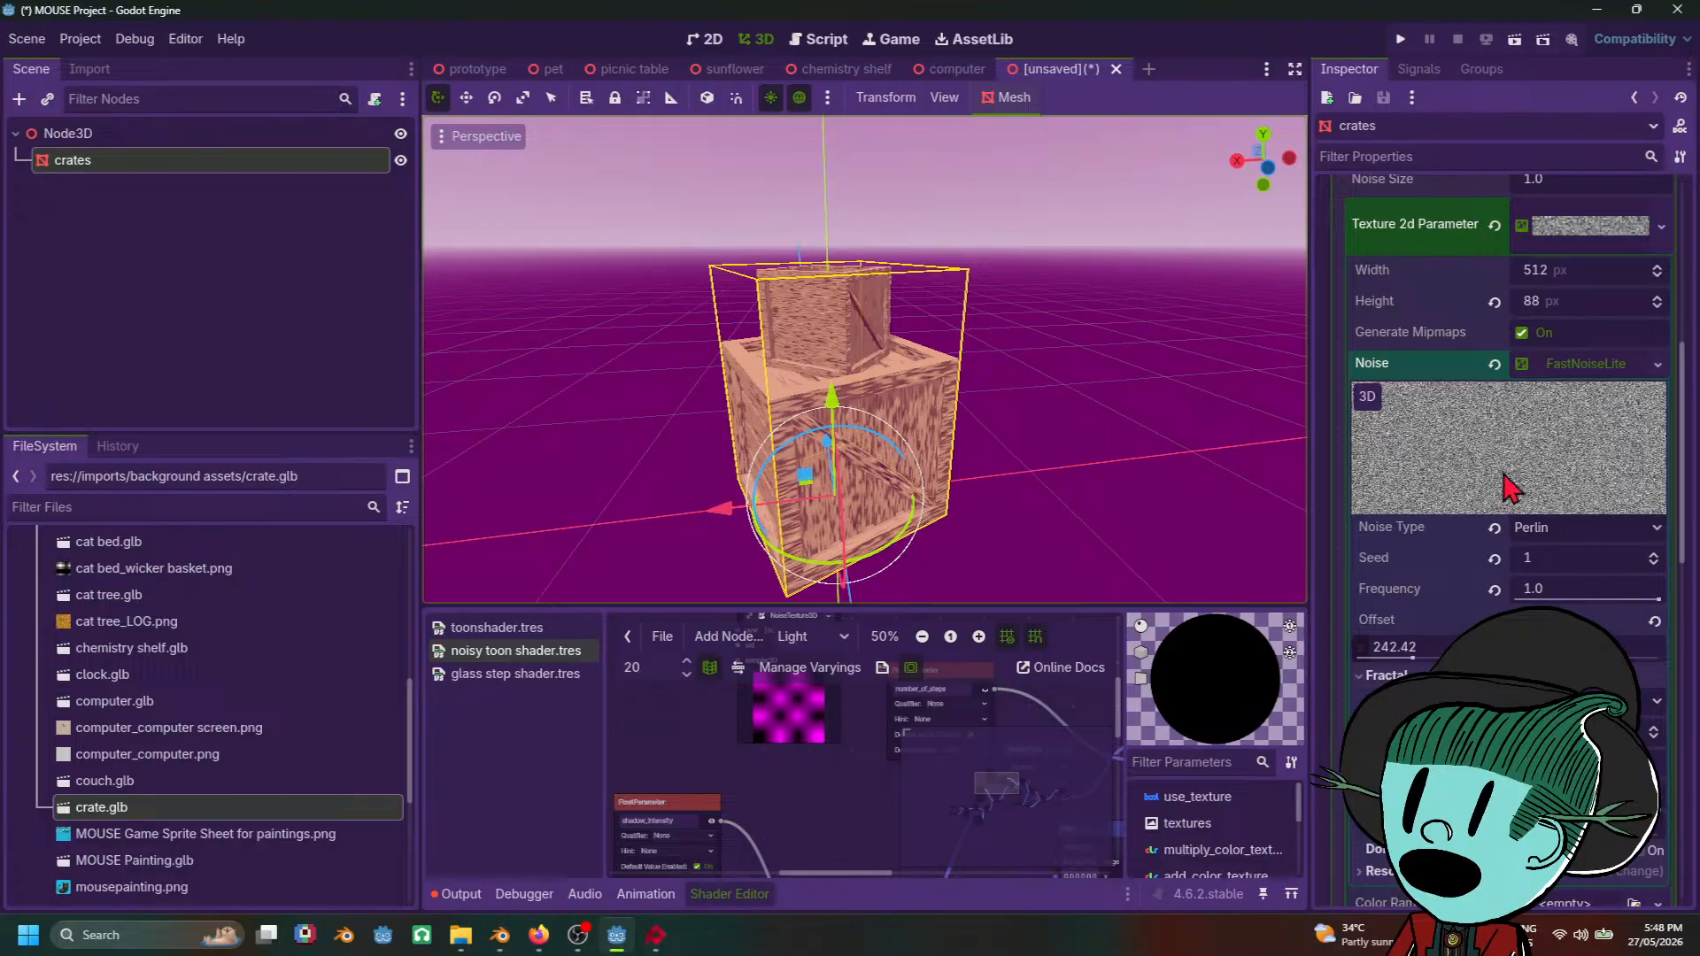
# Step: Give the crates' noise texture a new gradient color ramp and move its white stop inward to about 70% of the ramp
pyautogui.click(1617, 370)
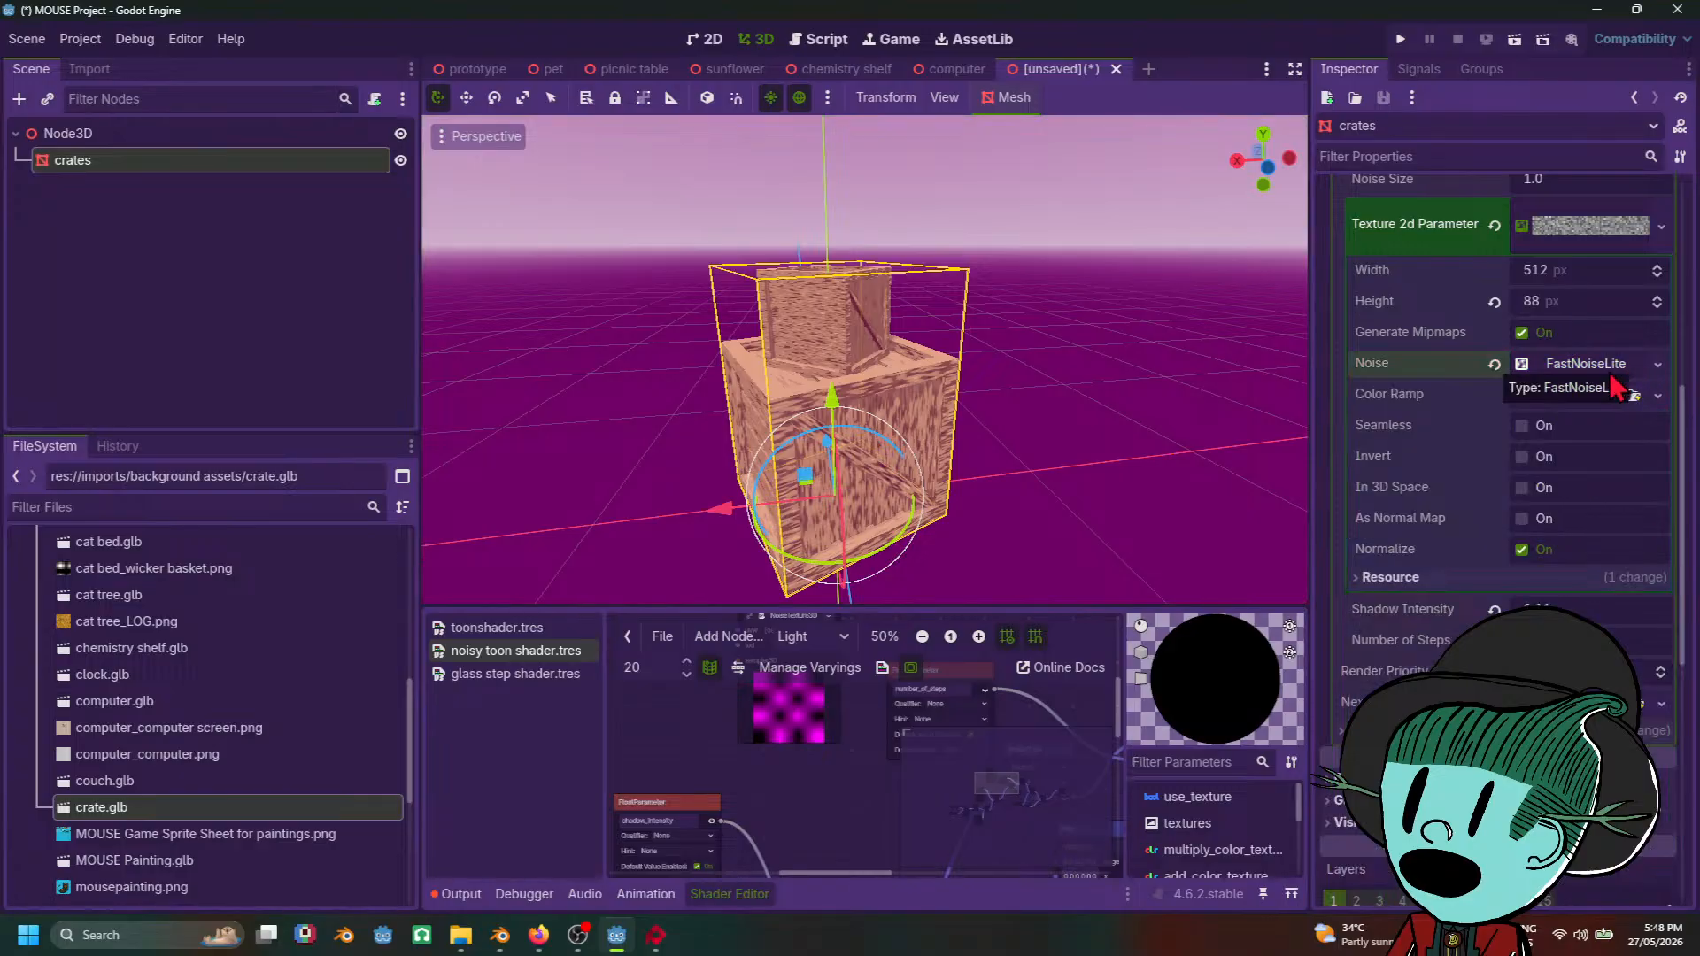
pyautogui.click(1576, 396)
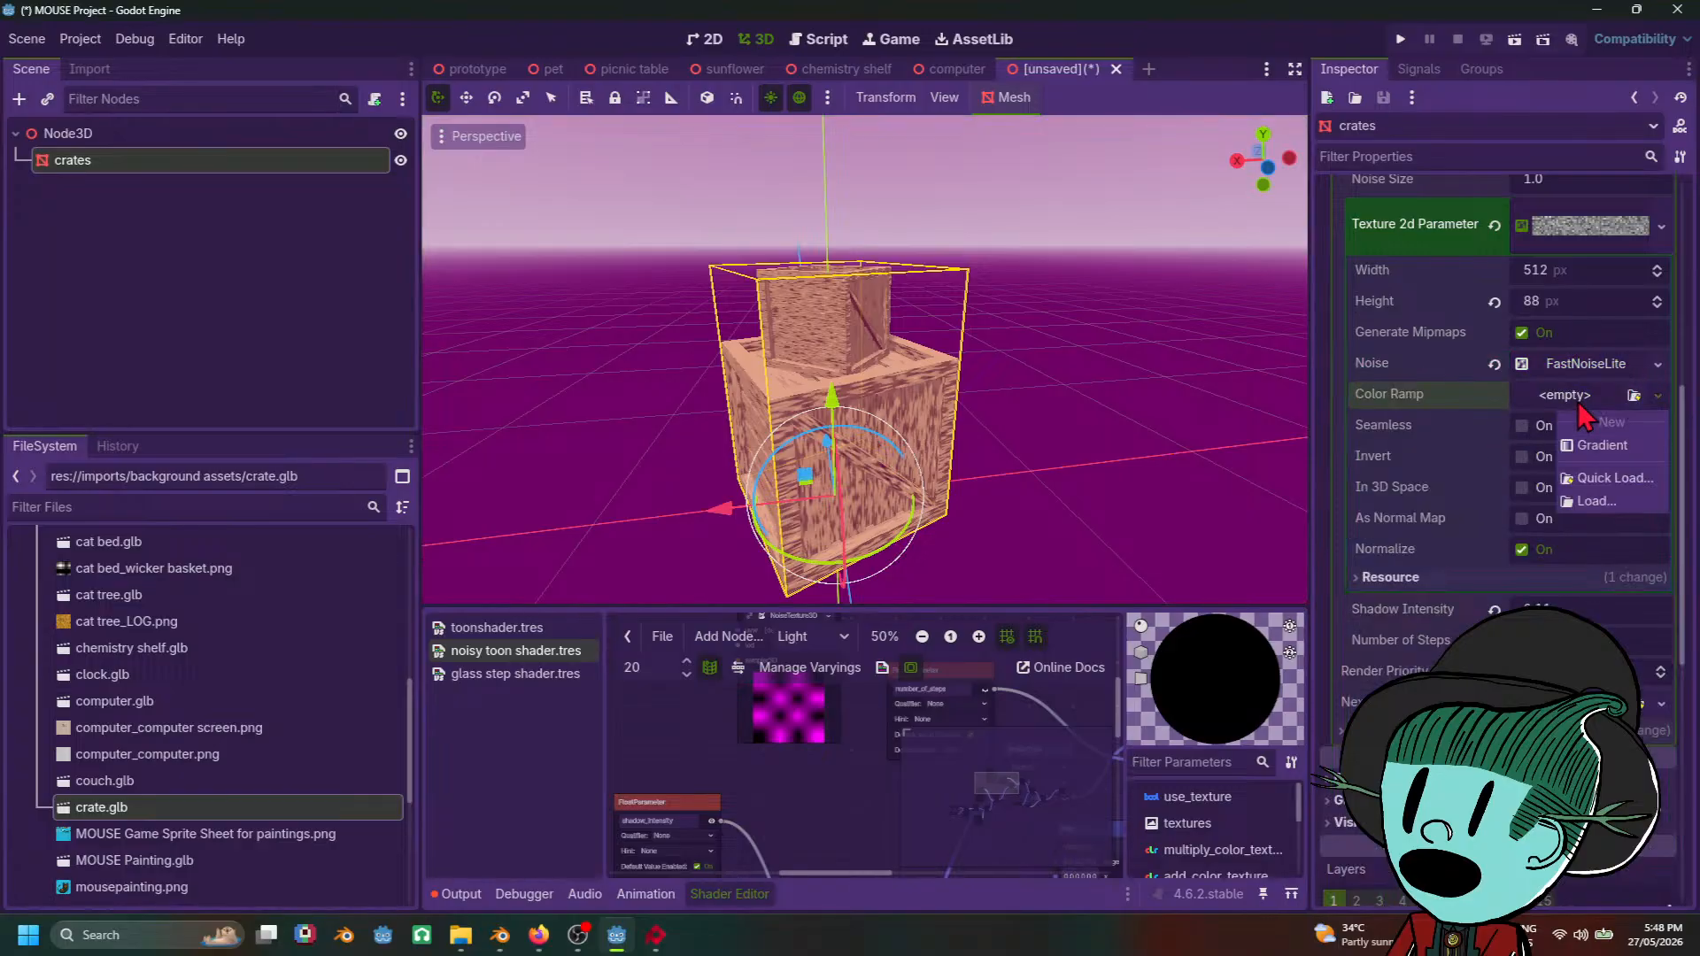
pyautogui.click(1600, 448)
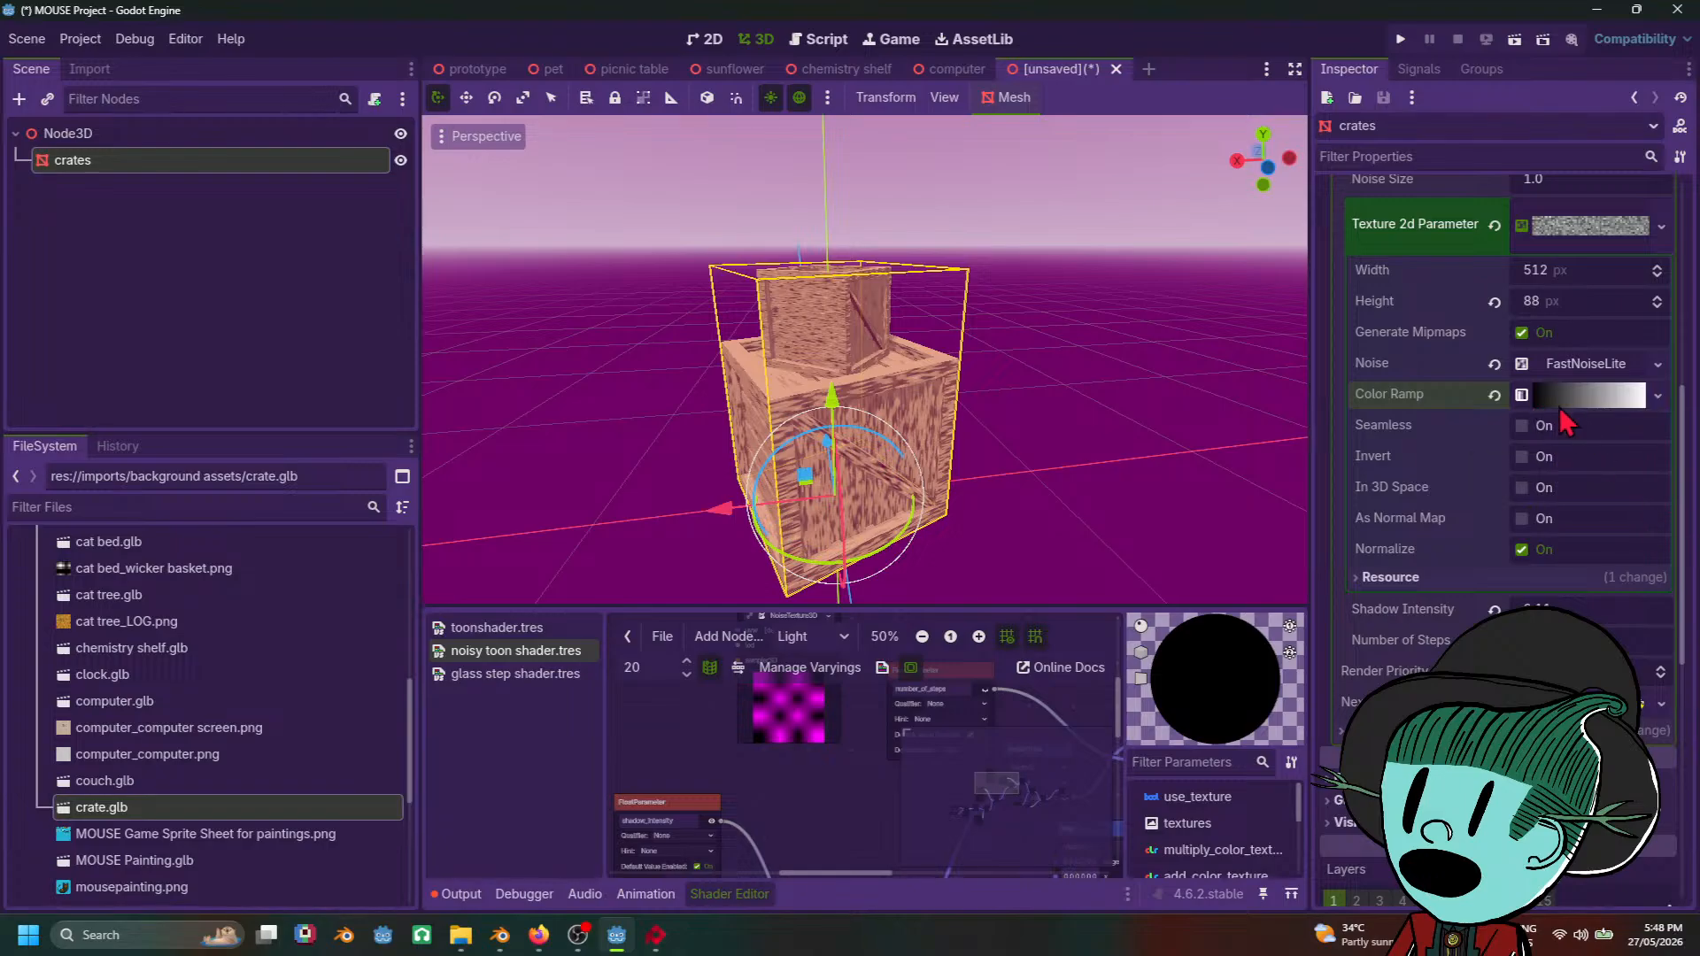
pyautogui.click(1612, 397)
pyautogui.moveTo(1603, 478); pyautogui.dragTo(1533, 478)
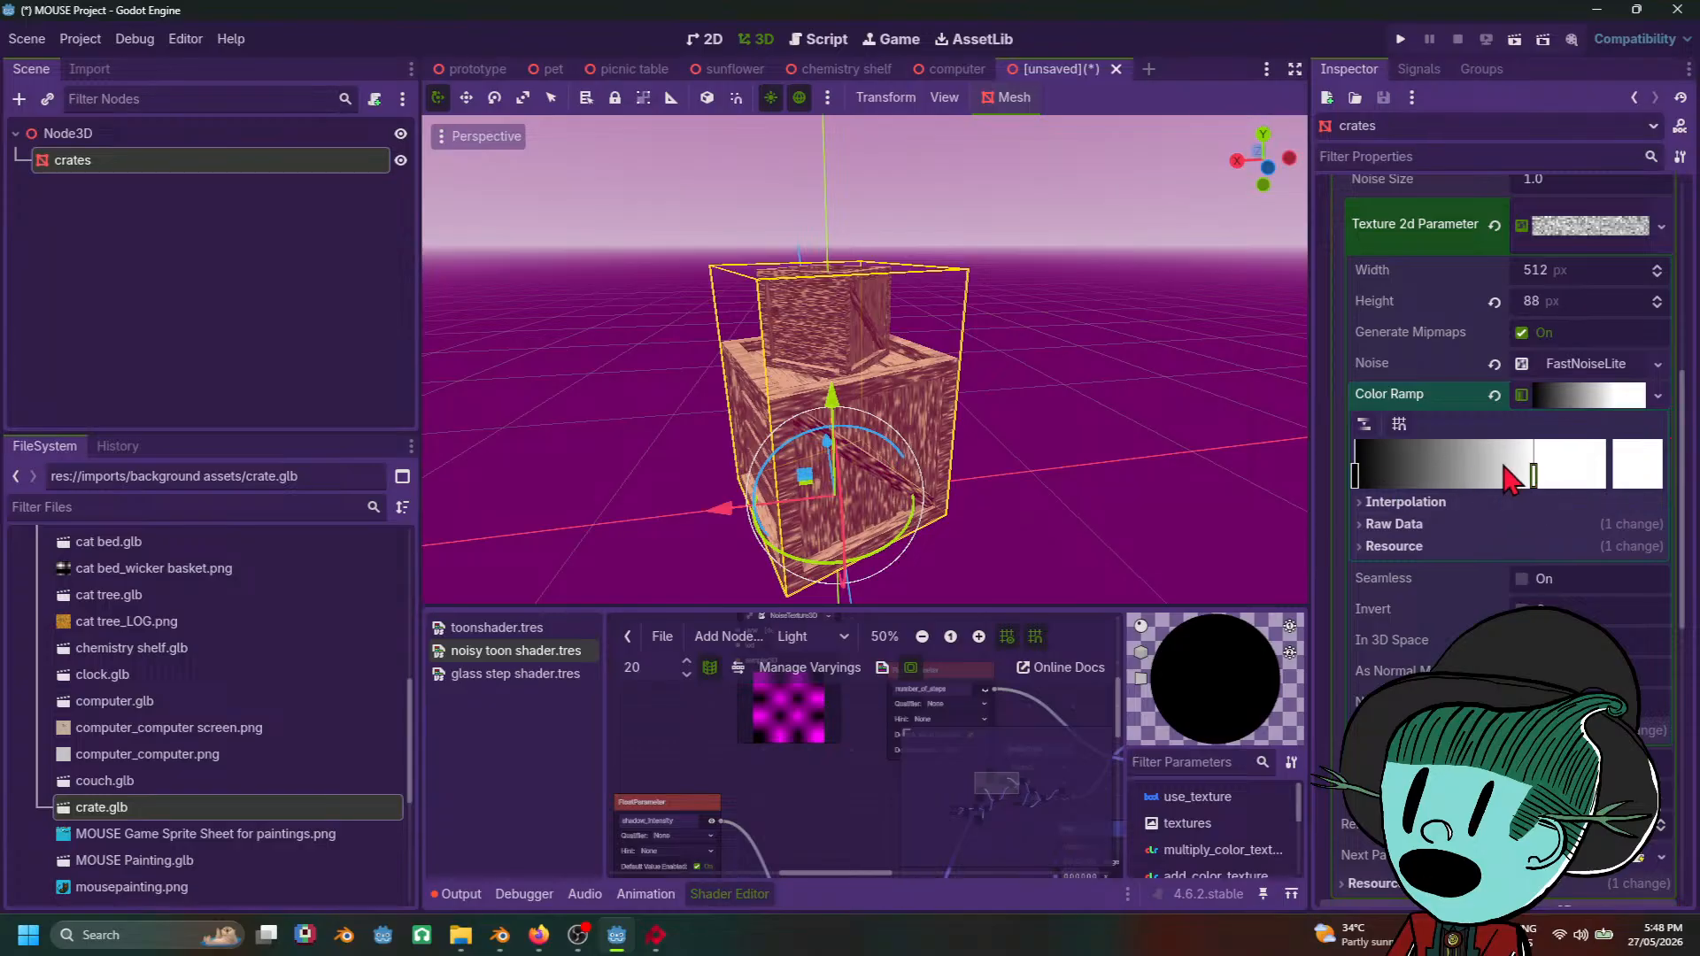
# Step: Recolor the ramp's black start stop to light grey and move the white stop back to the ramp's end
pyautogui.click(1356, 475)
pyautogui.click(1621, 465)
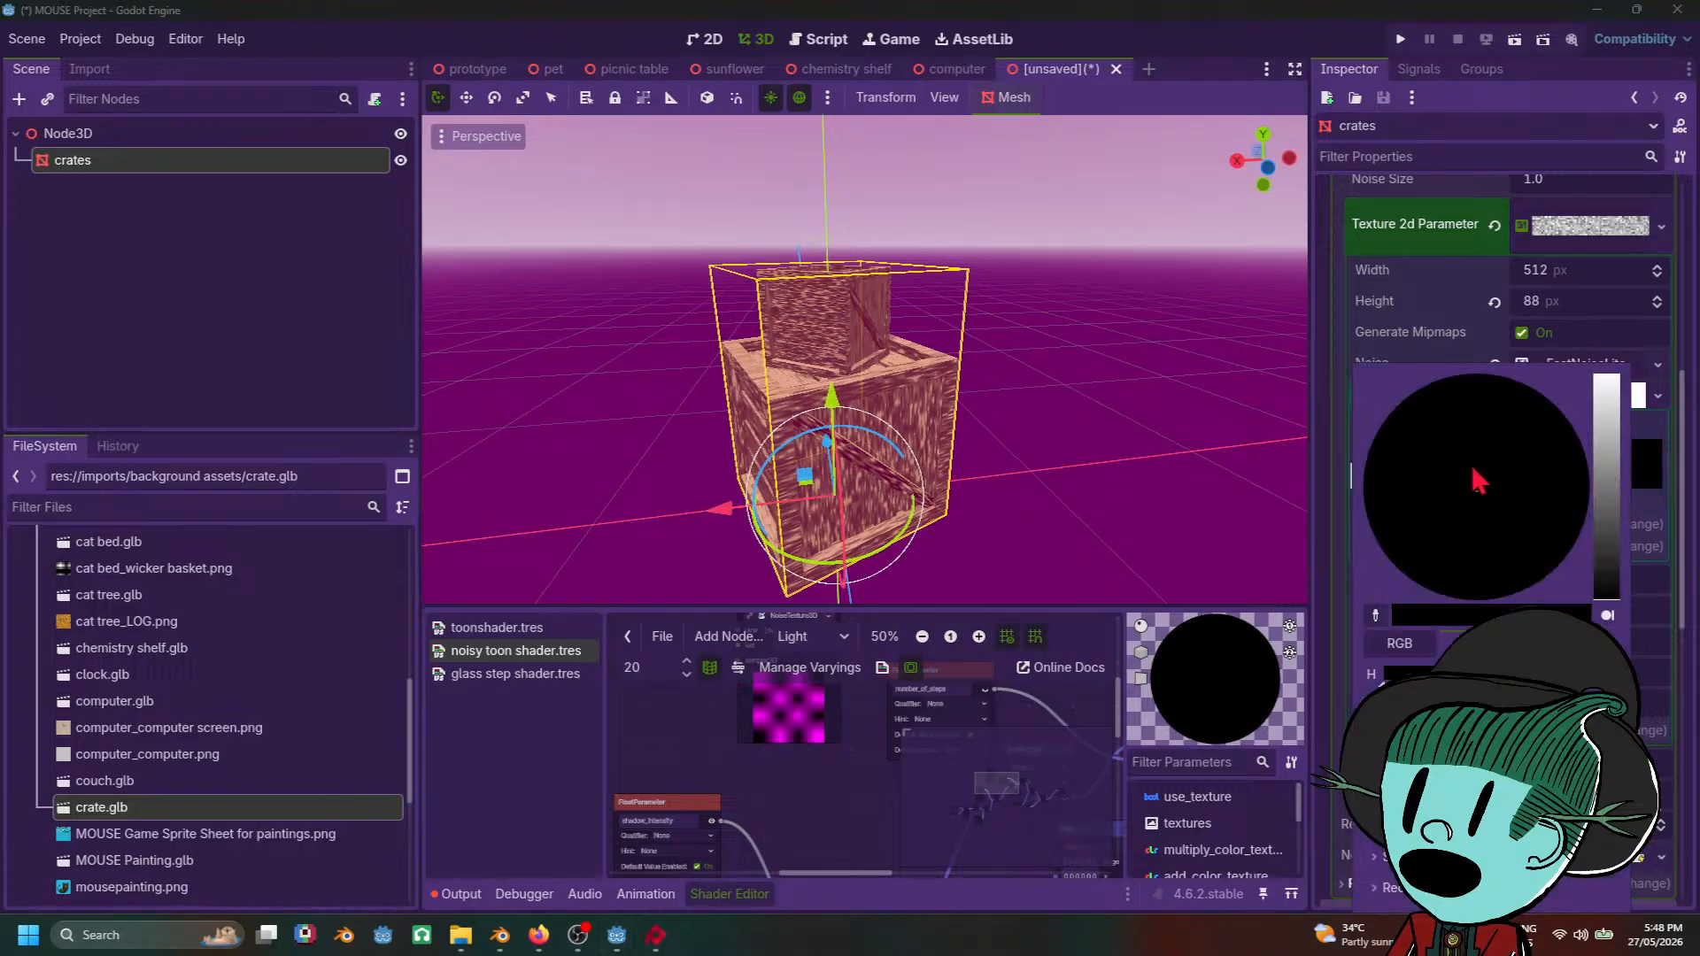
pyautogui.click(1606, 482)
pyautogui.moveTo(1603, 483); pyautogui.dragTo(1603, 422)
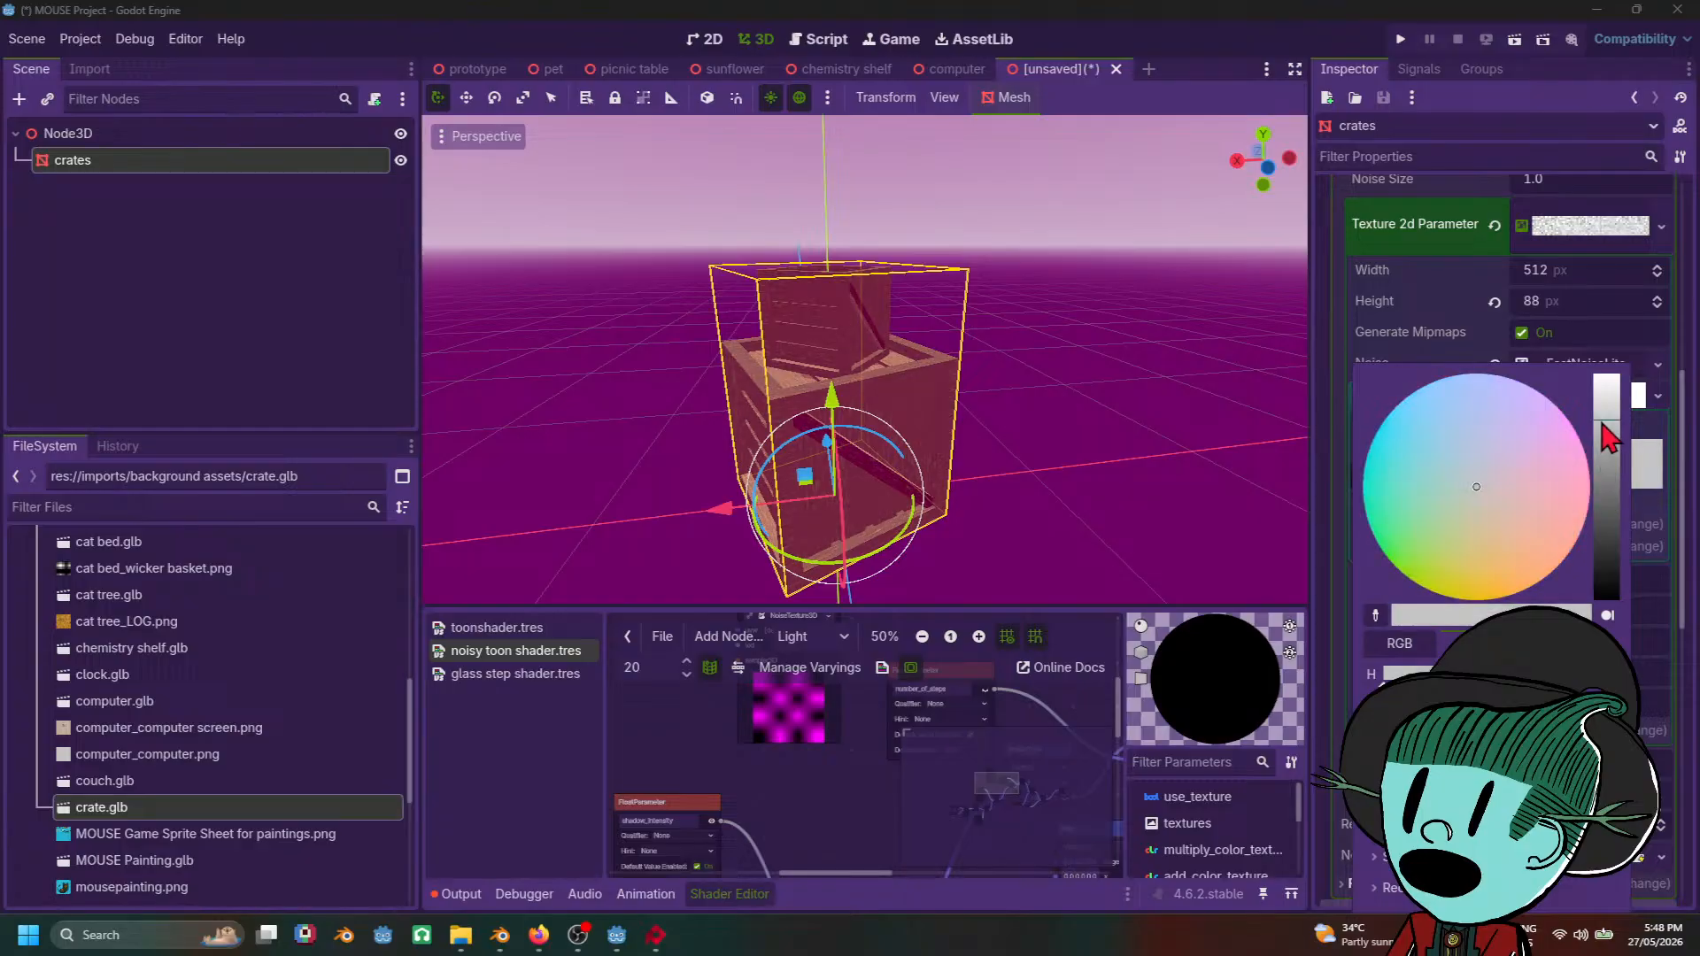
pyautogui.click(1433, 357)
pyautogui.moveTo(1533, 482); pyautogui.dragTo(1605, 483)
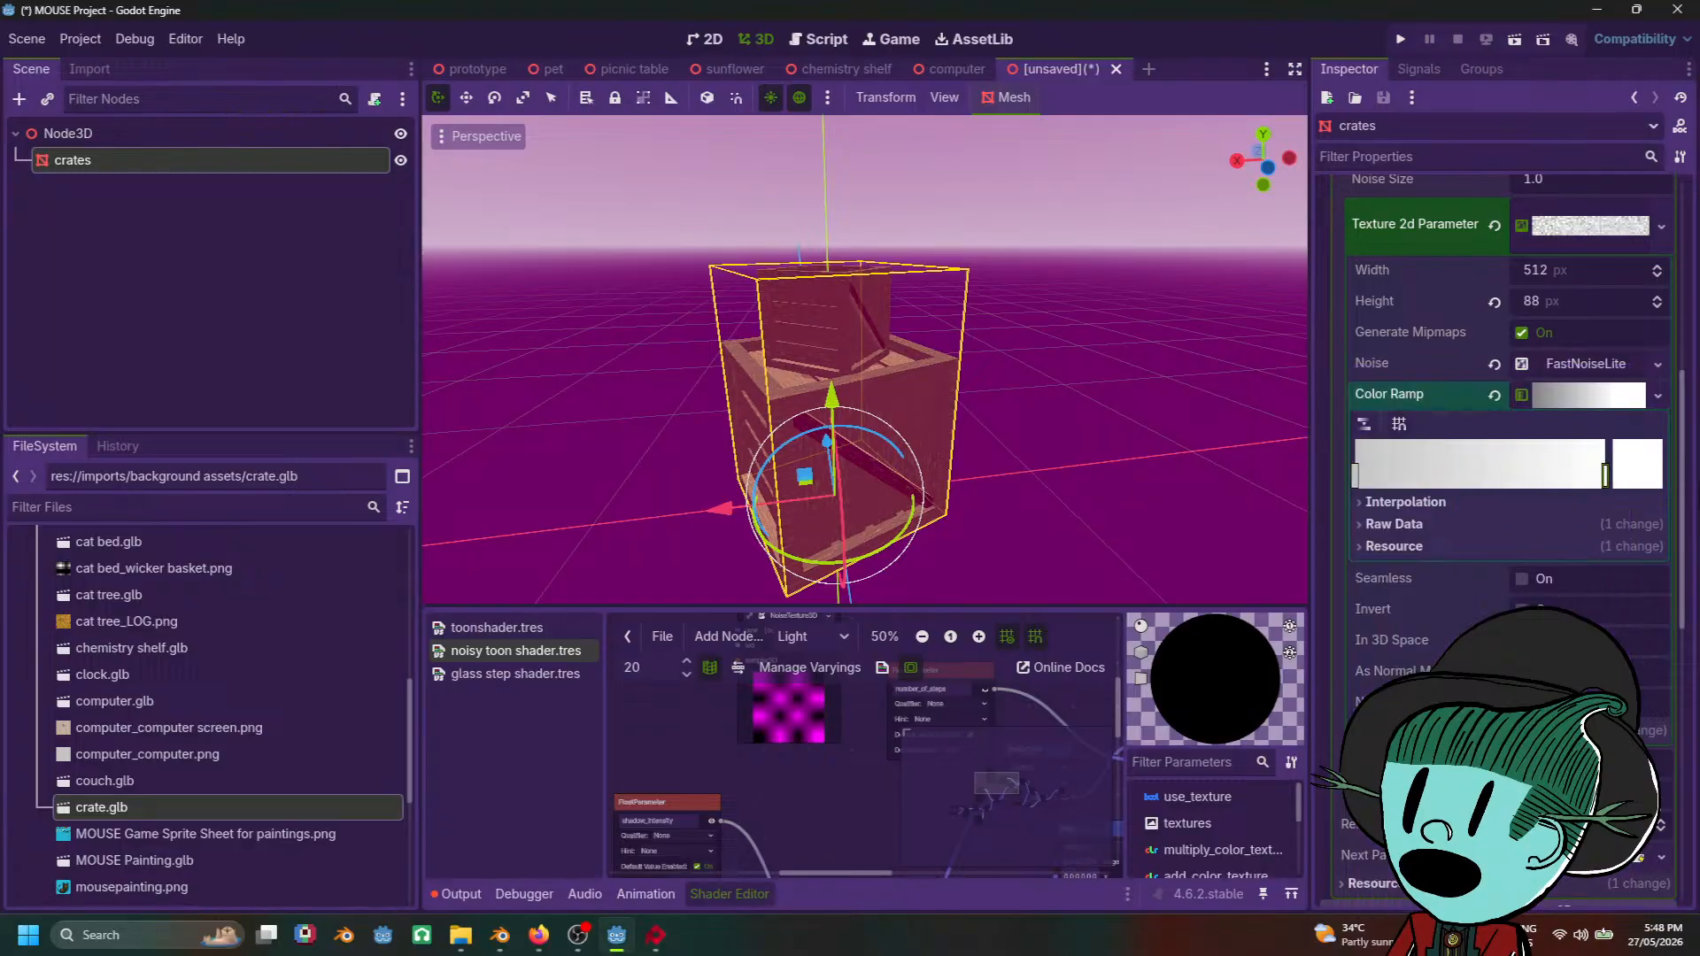
# Step: Darken the ramp's white end stop to near black and check the crates' shading
pyautogui.click(1637, 469)
pyautogui.moveTo(1607, 385); pyautogui.dragTo(1607, 594)
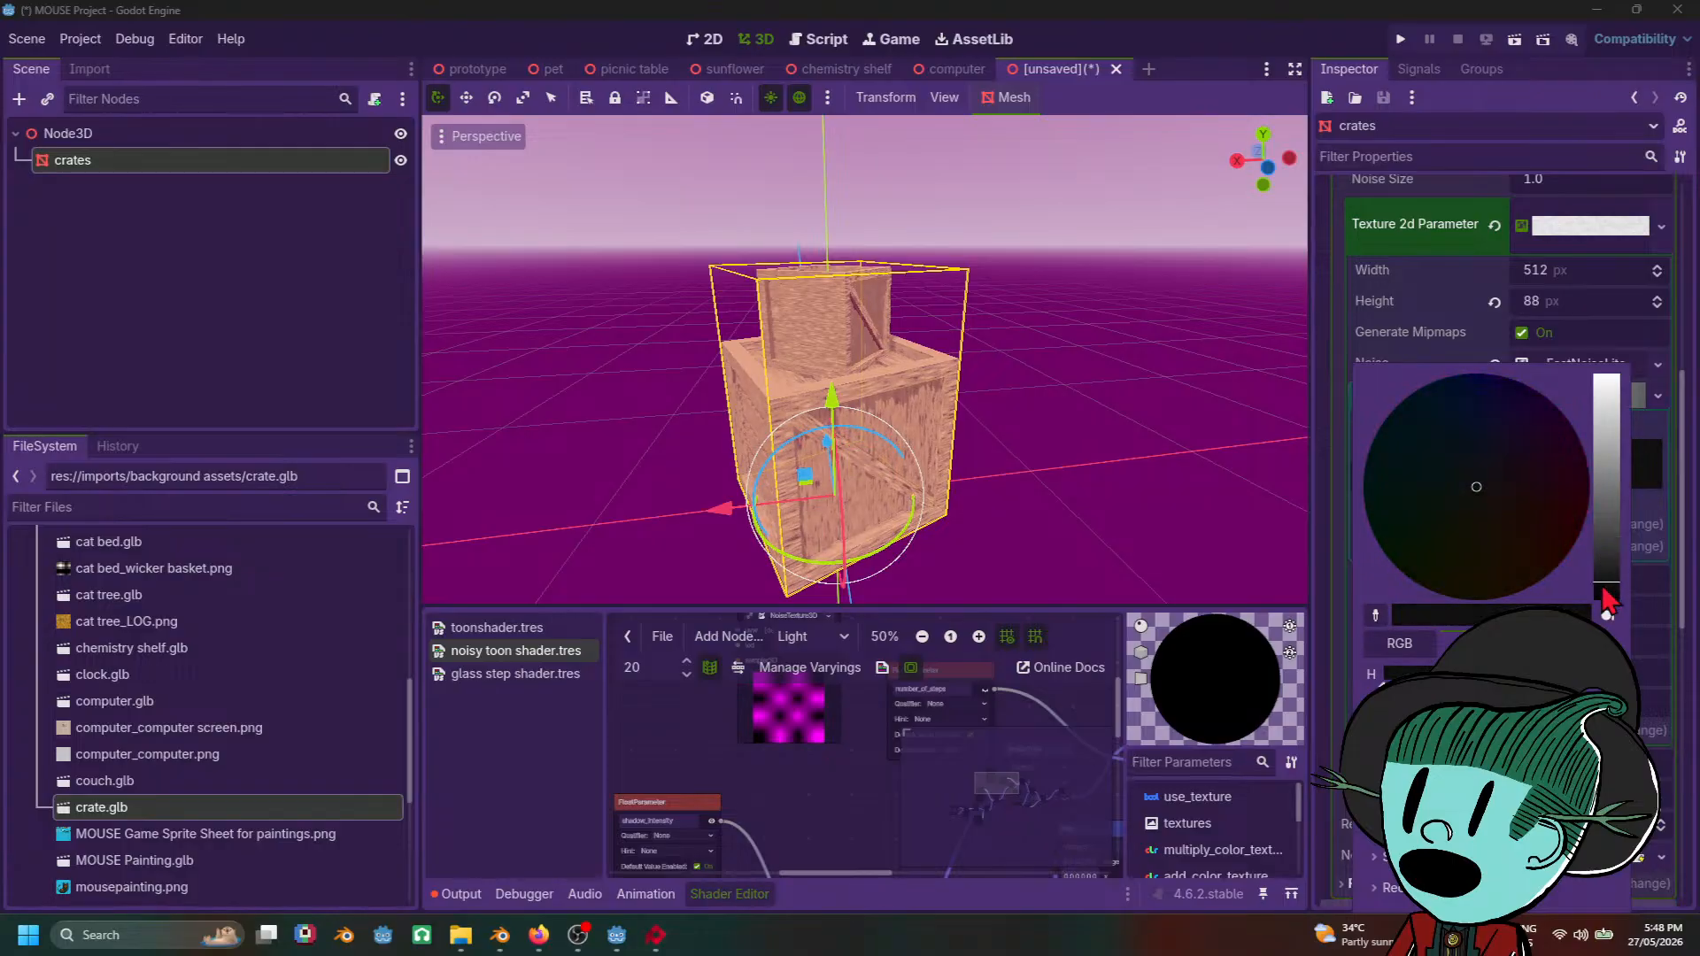
pyautogui.click(1019, 535)
pyautogui.click(1010, 541)
pyautogui.moveTo(1009, 541); pyautogui.dragTo(1078, 543, button='middle')
pyautogui.scroll(-3, 1033, 469)
pyautogui.scroll(4, 922, 448)
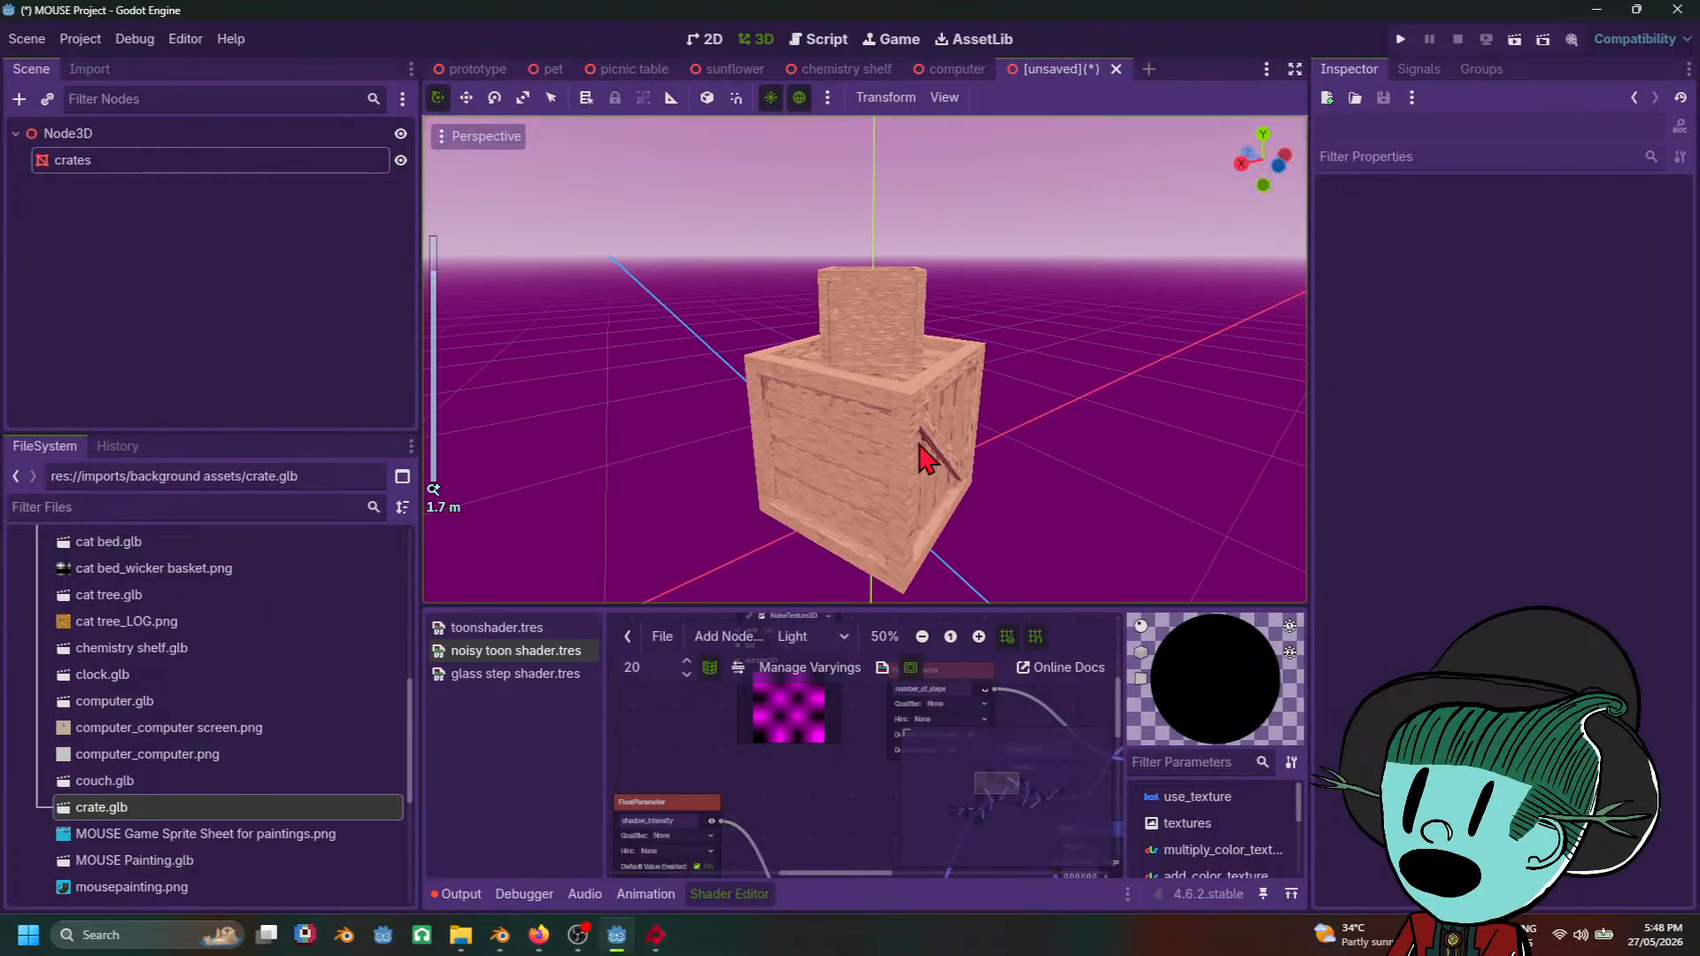
pyautogui.click(922, 448)
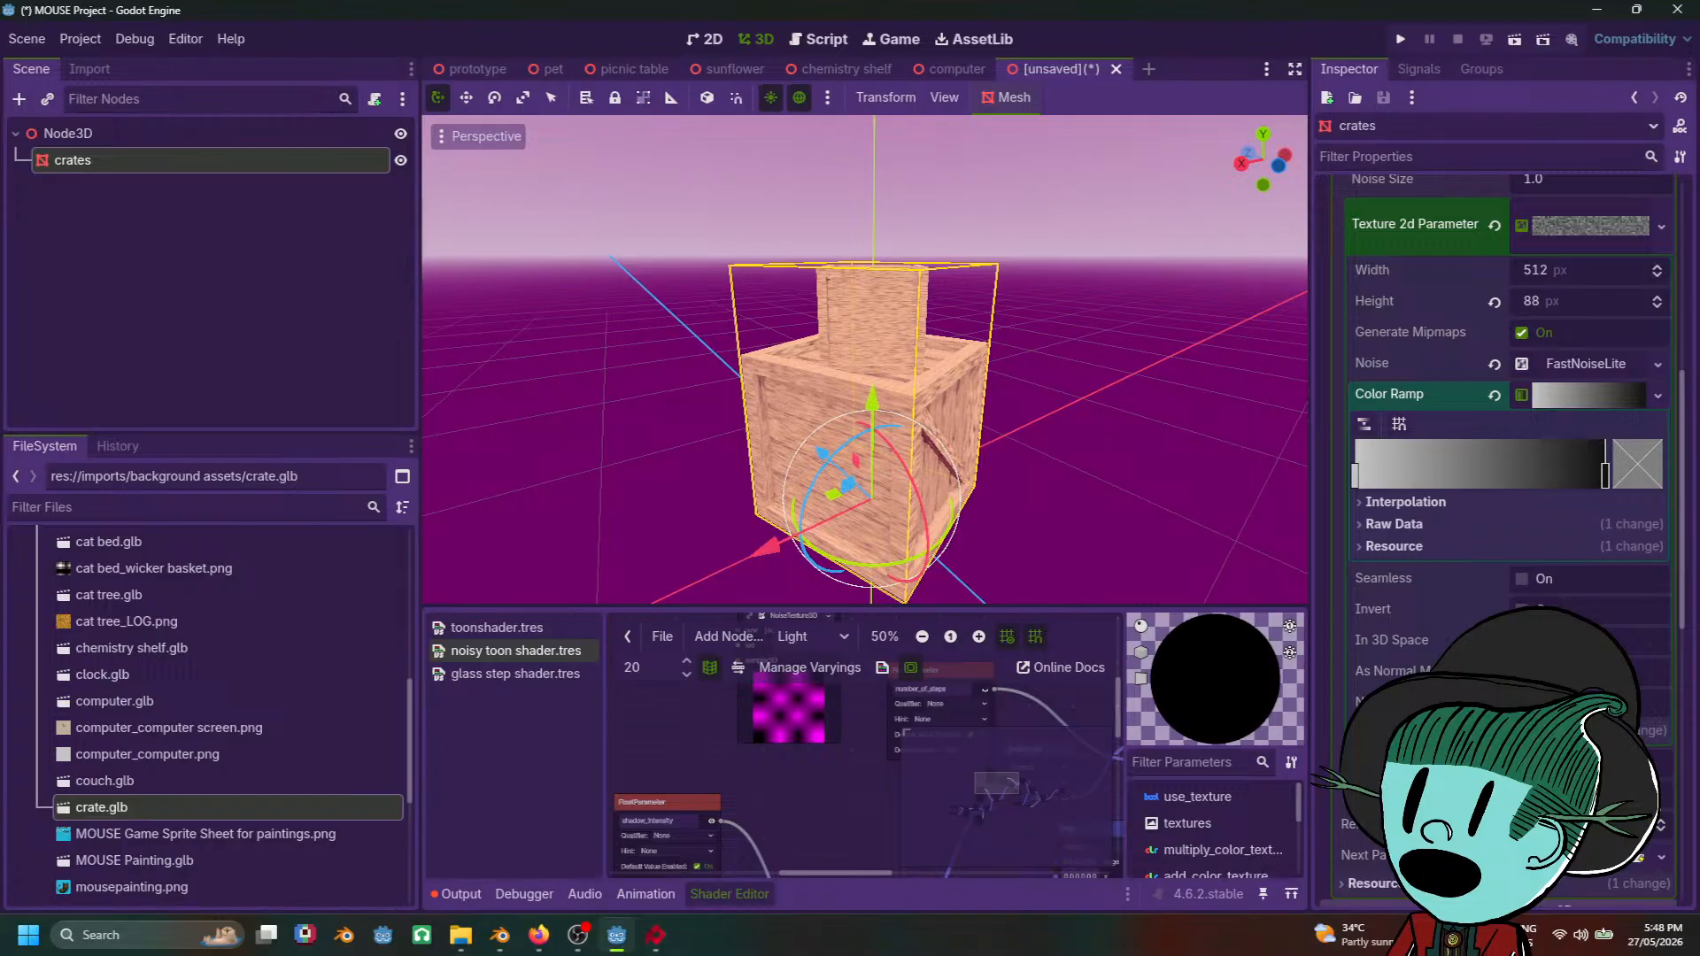
# Step: View the crates from another side and add a color stop just before the ramp's dark end stop
pyautogui.scroll(-5, 1144, 509)
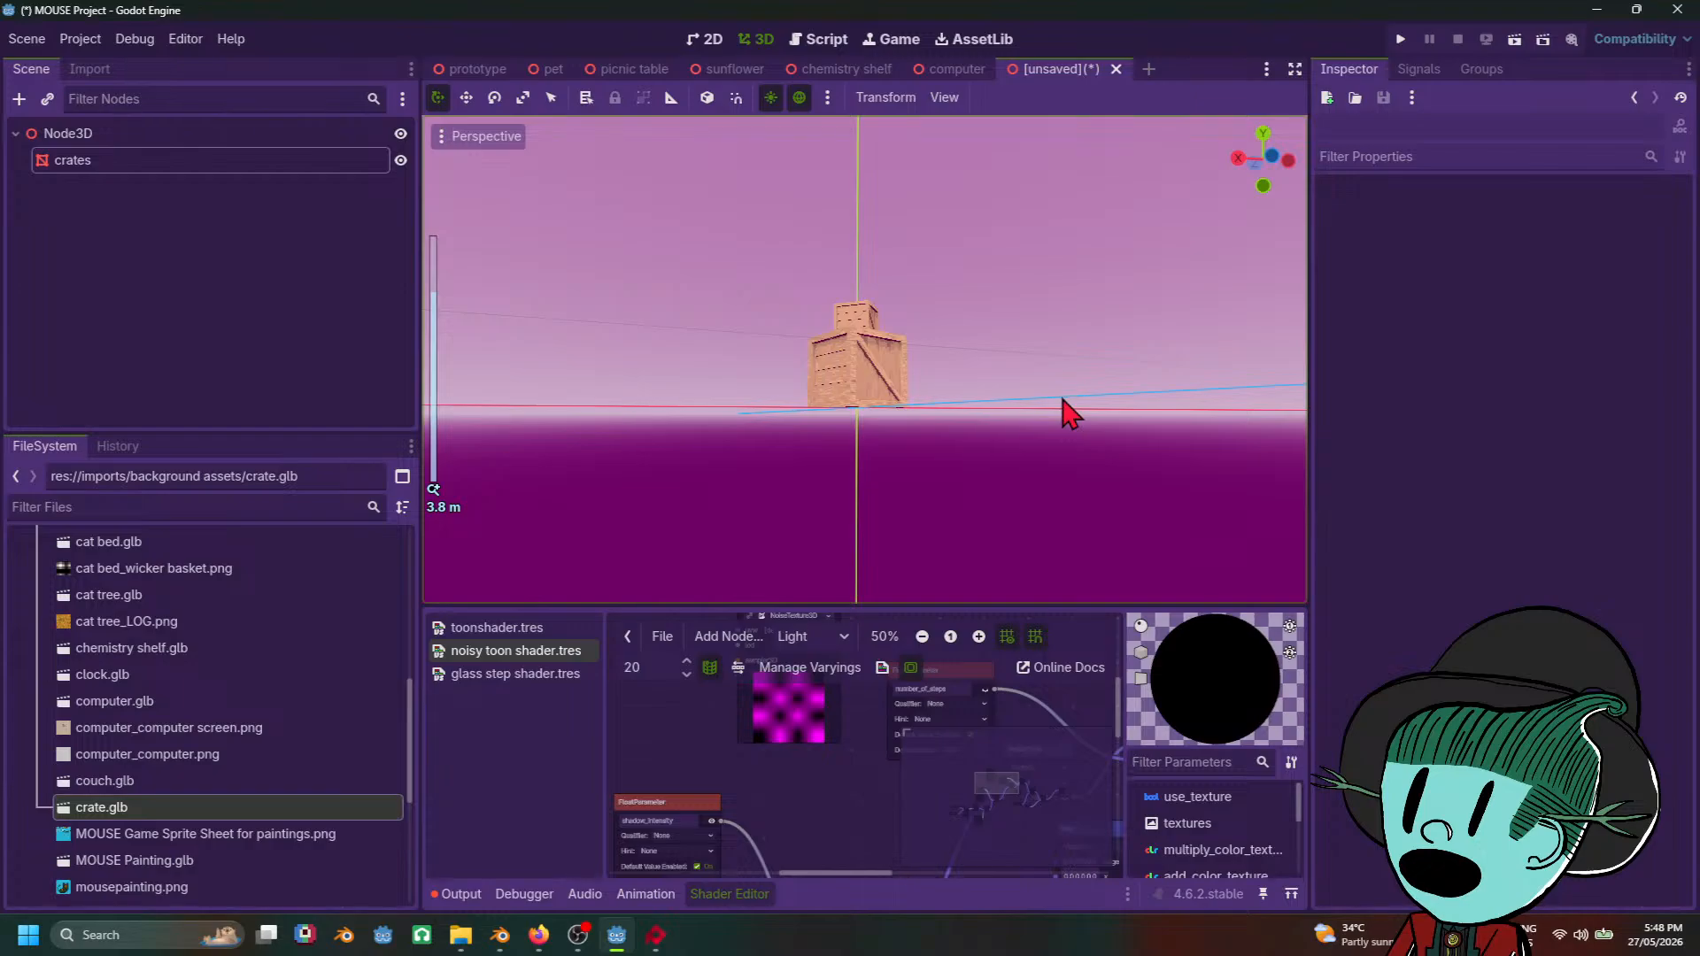
pyautogui.moveTo(1072, 411); pyautogui.dragTo(868, 409, button='middle')
pyautogui.scroll(5, 810, 509)
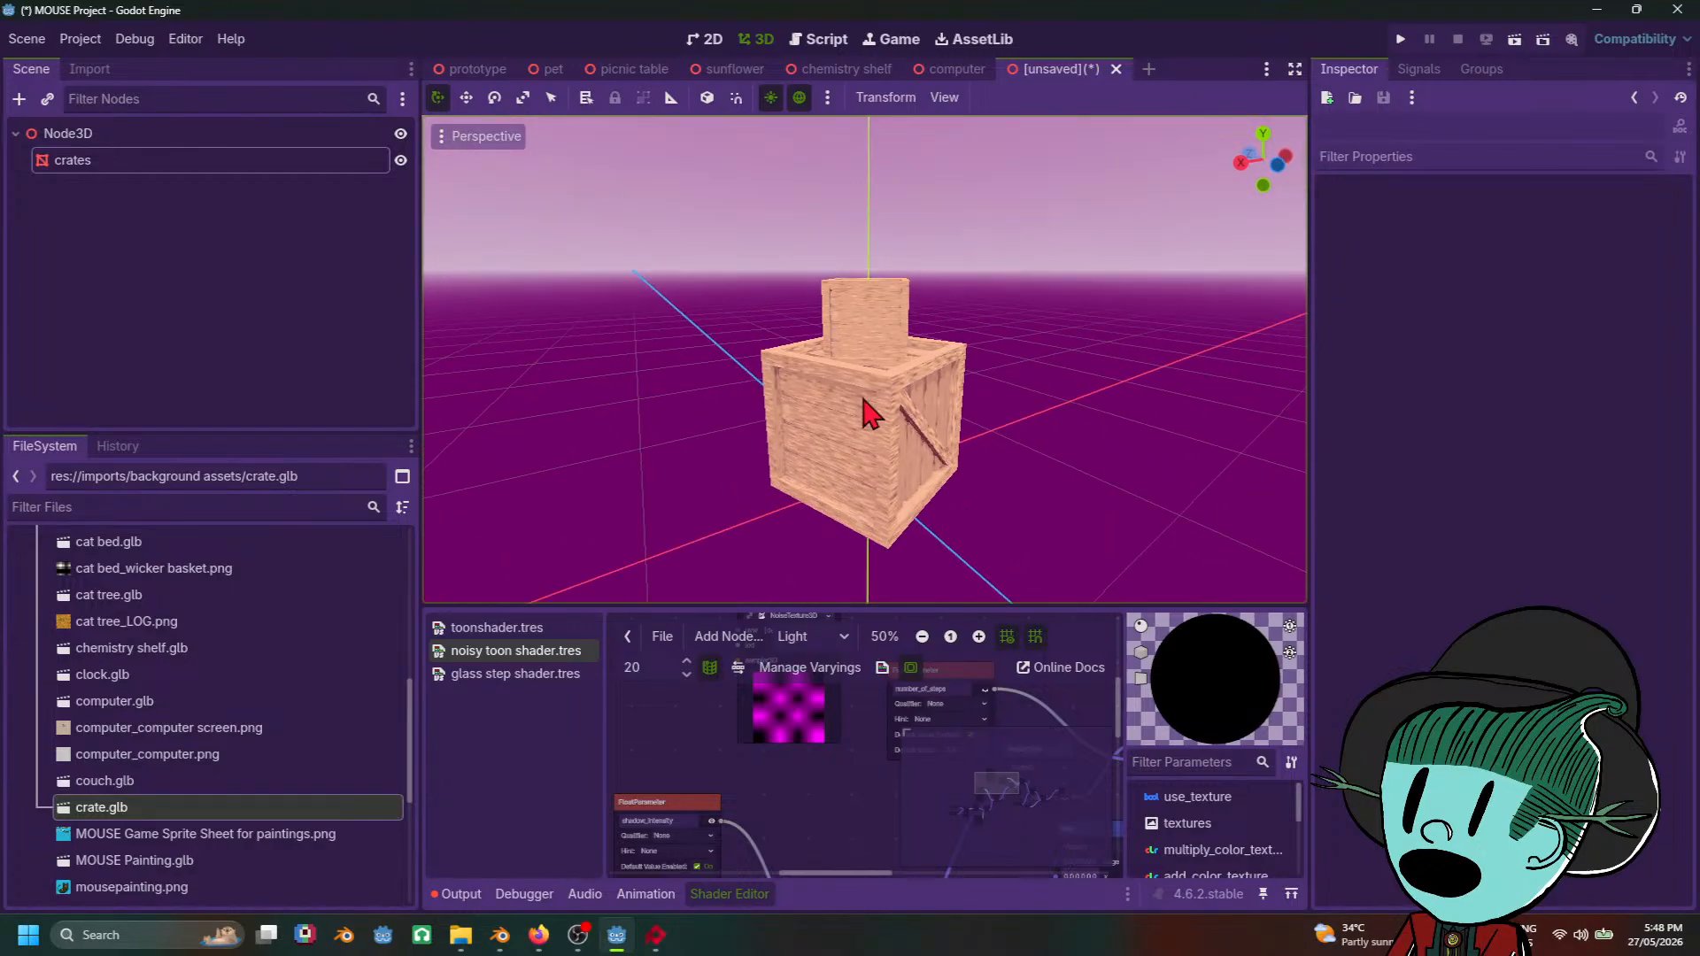
pyautogui.click(868, 409)
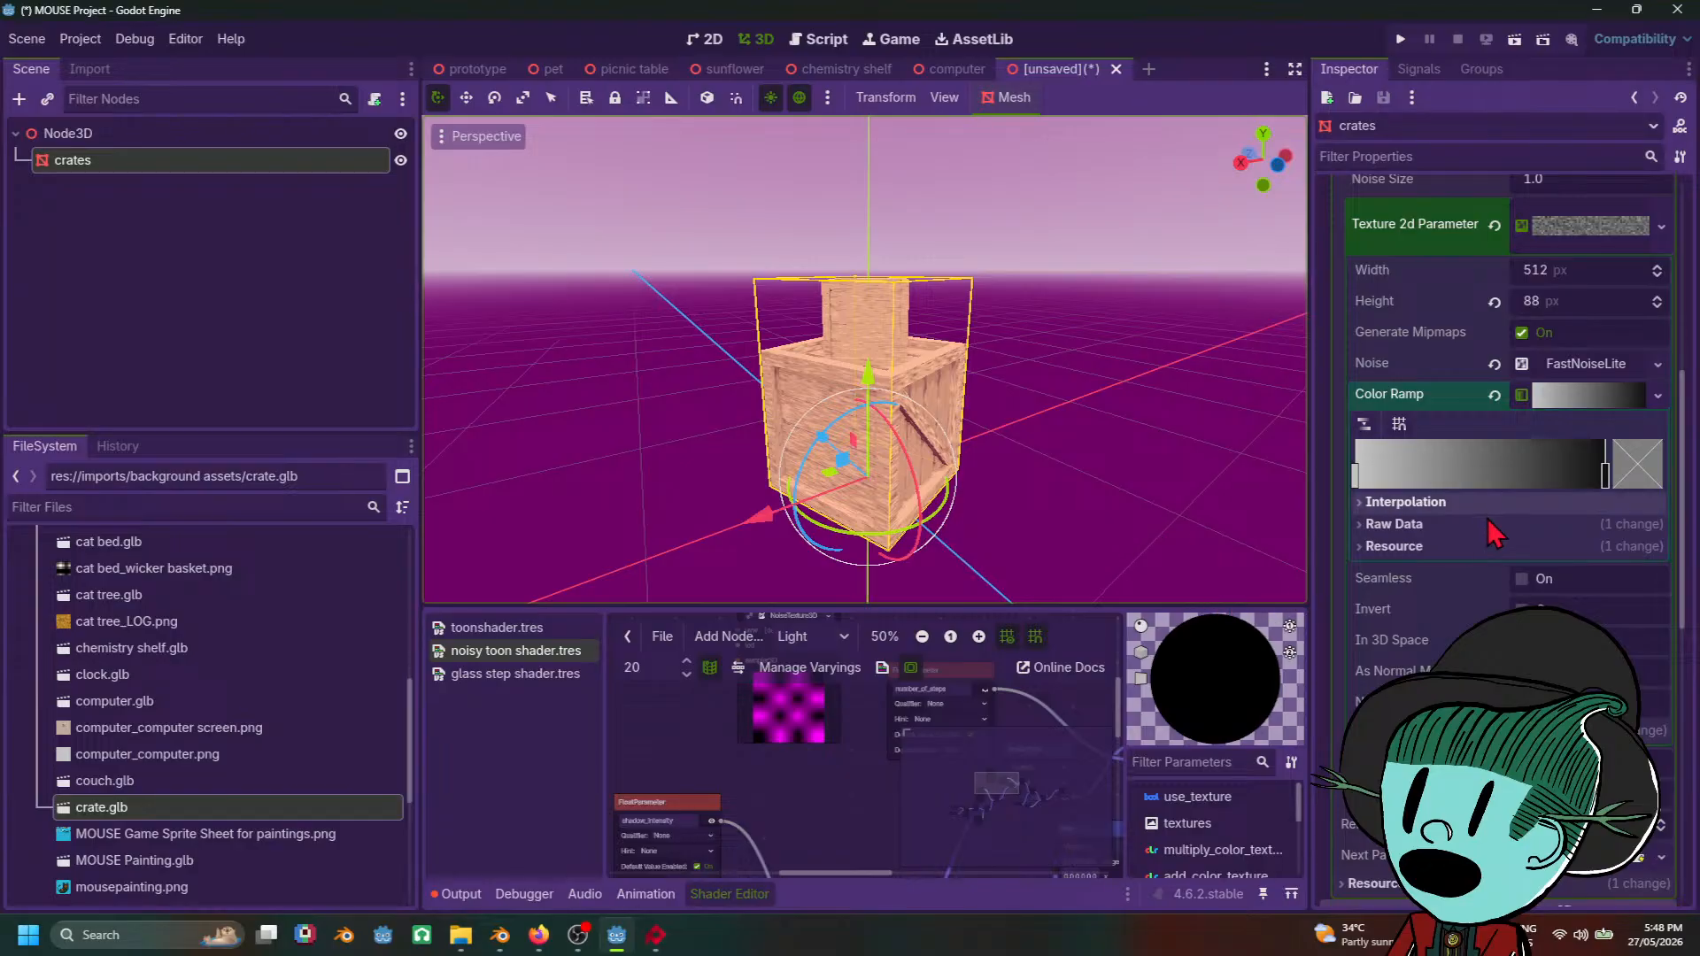
pyautogui.click(1597, 478)
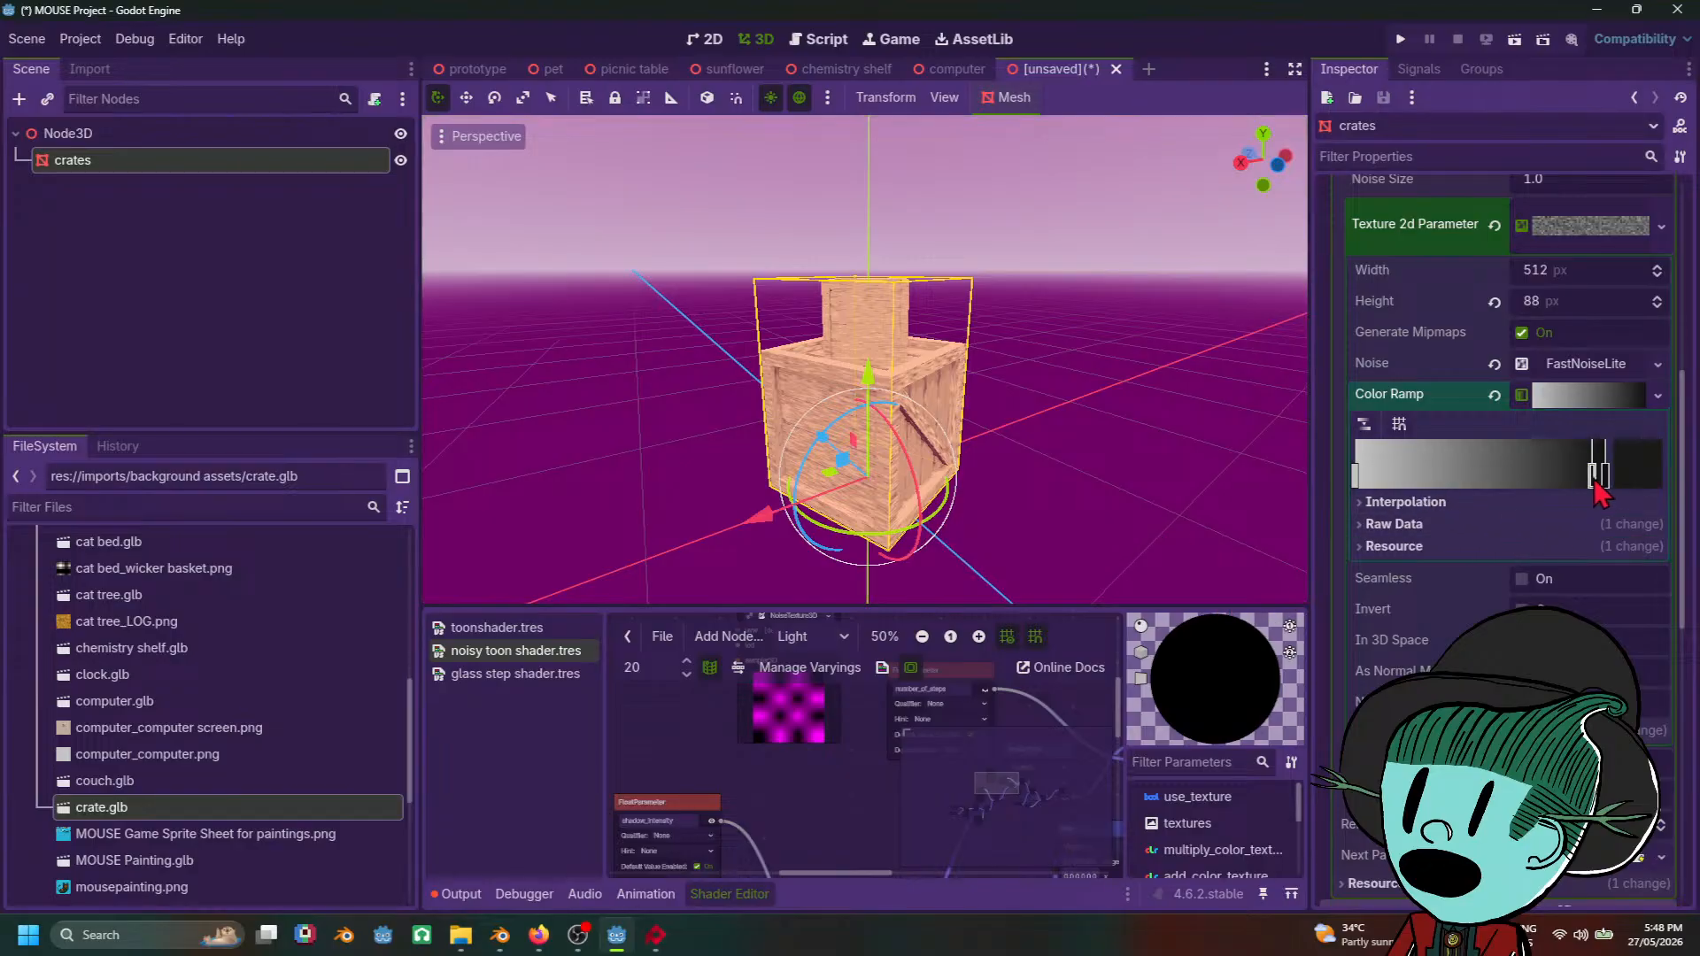
# Step: Remove the extra color stop near the ramp's end and lighten the dark end stop to mid grey
pyautogui.rightClick(1594, 486)
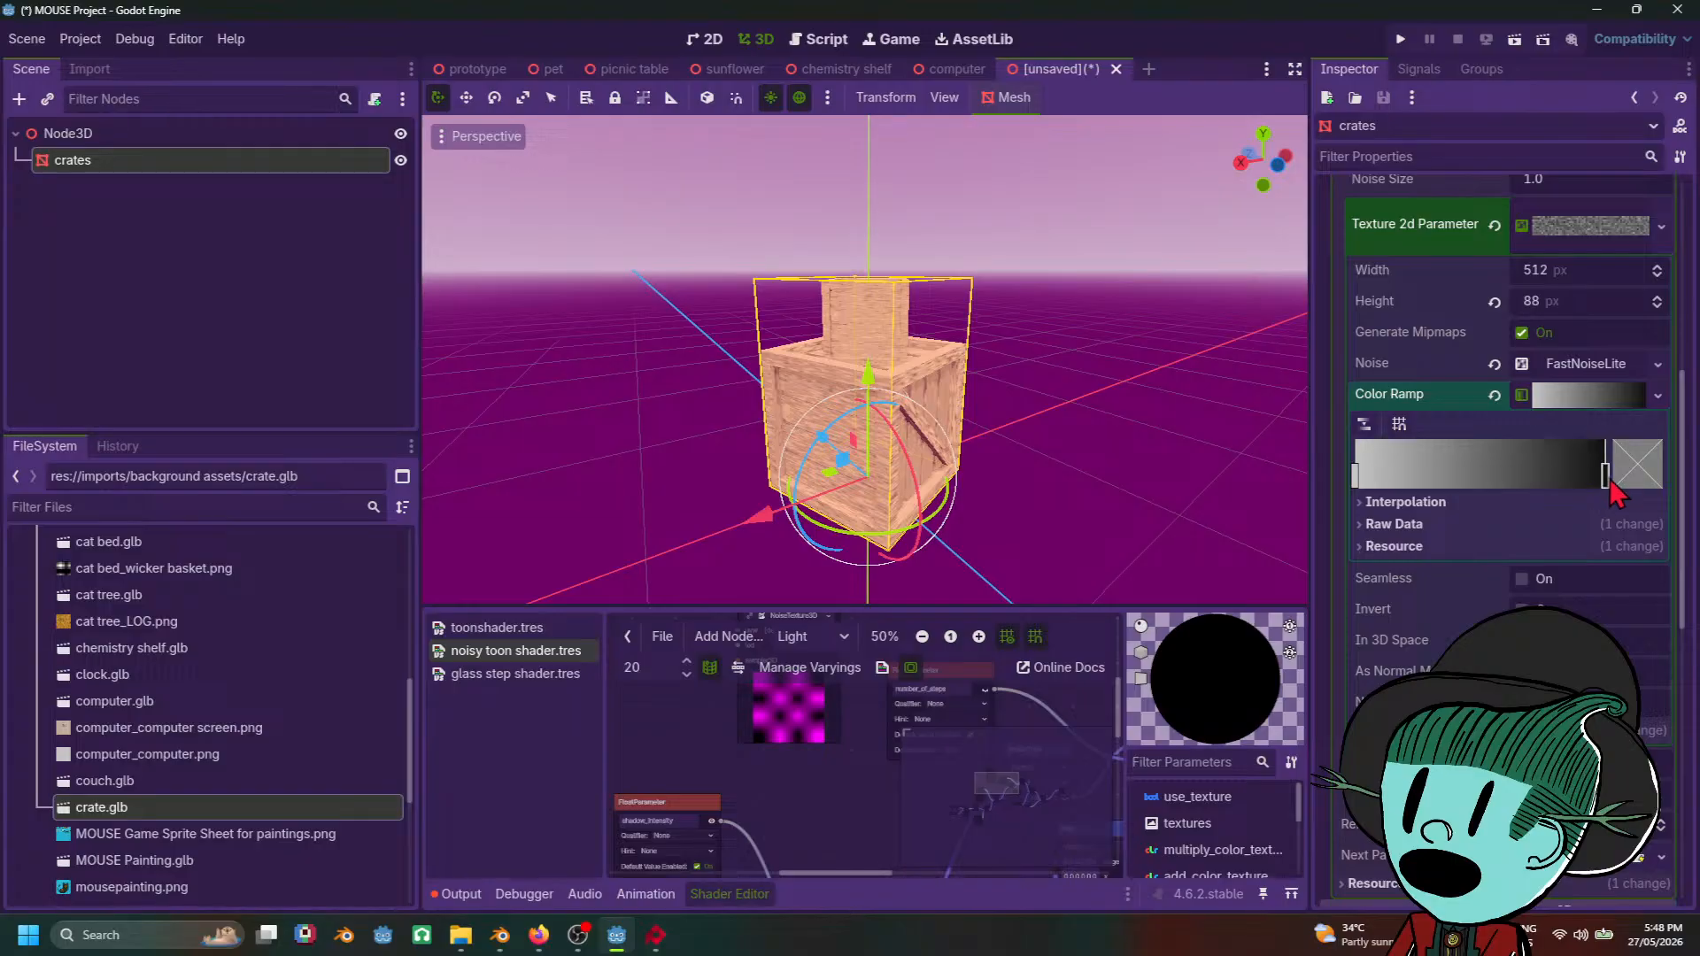
pyautogui.click(1607, 479)
pyautogui.click(1639, 478)
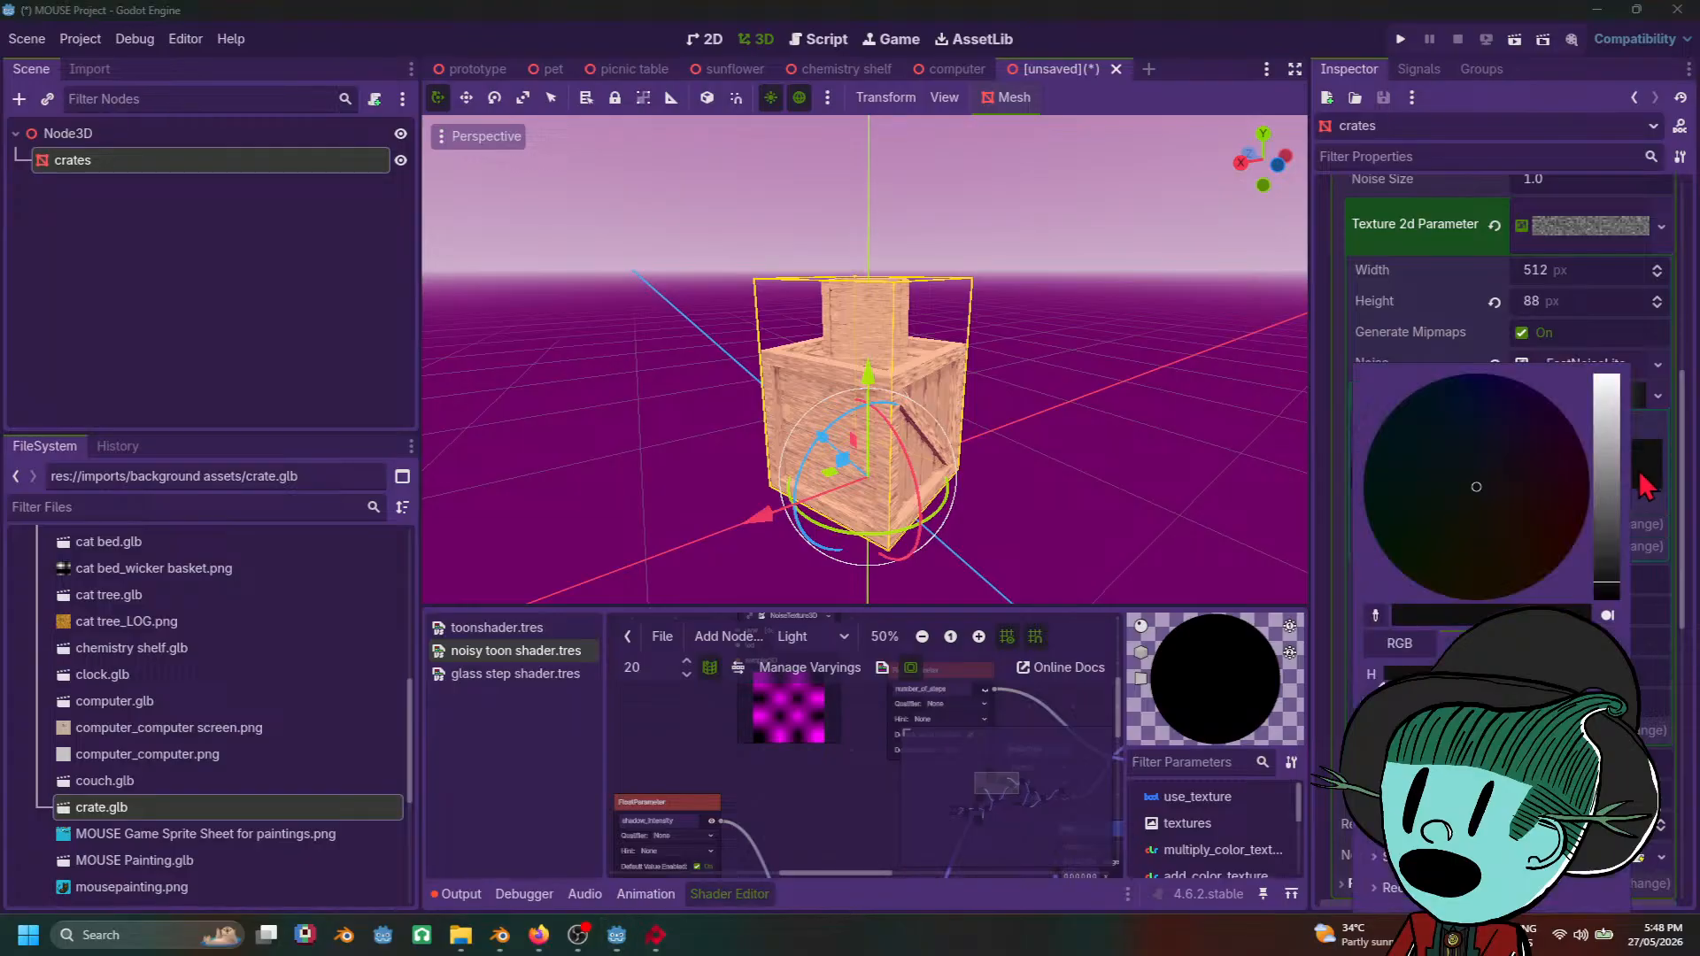
pyautogui.moveTo(1607, 512)
pyautogui.mouseDown()
pyautogui.moveTo(1610, 459)
pyautogui.moveTo(1609, 542)
pyautogui.moveTo(1607, 498)
pyautogui.mouseUp()
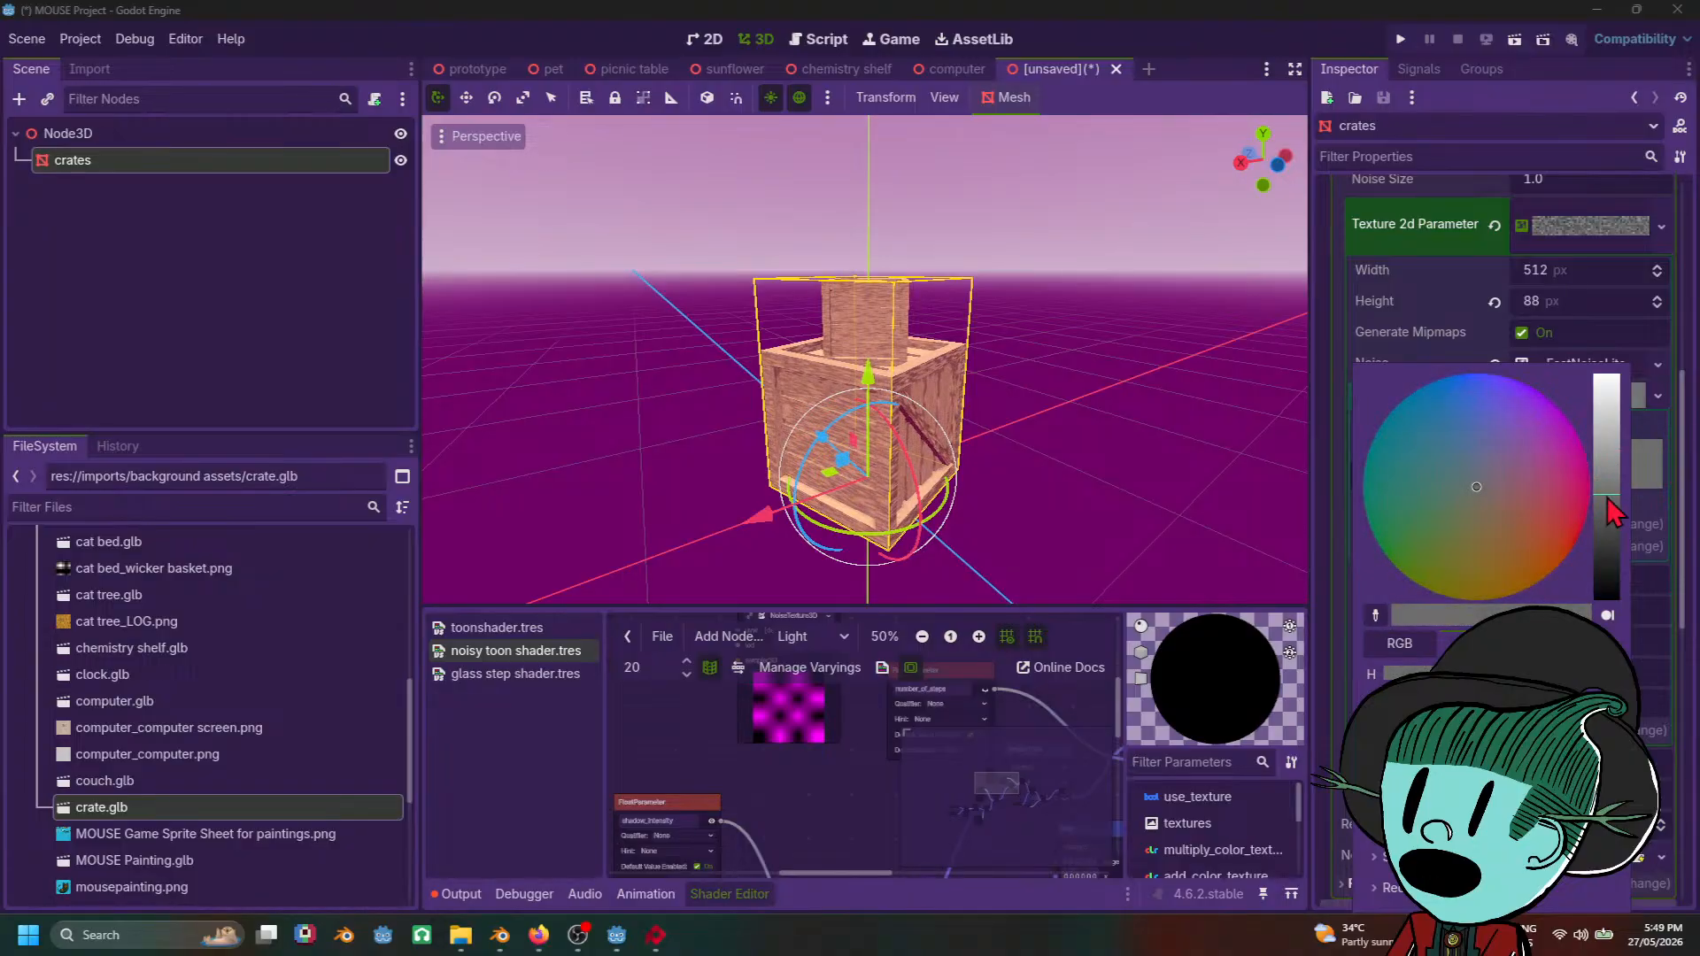
pyautogui.click(1098, 457)
# Step: Save the crates scene as crate.tscn in the background assets folder, then reframe the crates and save again
pyautogui.scroll(-4, 1099, 457)
pyautogui.click(1098, 457)
pyautogui.moveTo(1098, 457); pyautogui.dragTo(921, 531, button='middle')
pyautogui.hotkey('ctrl', 's')
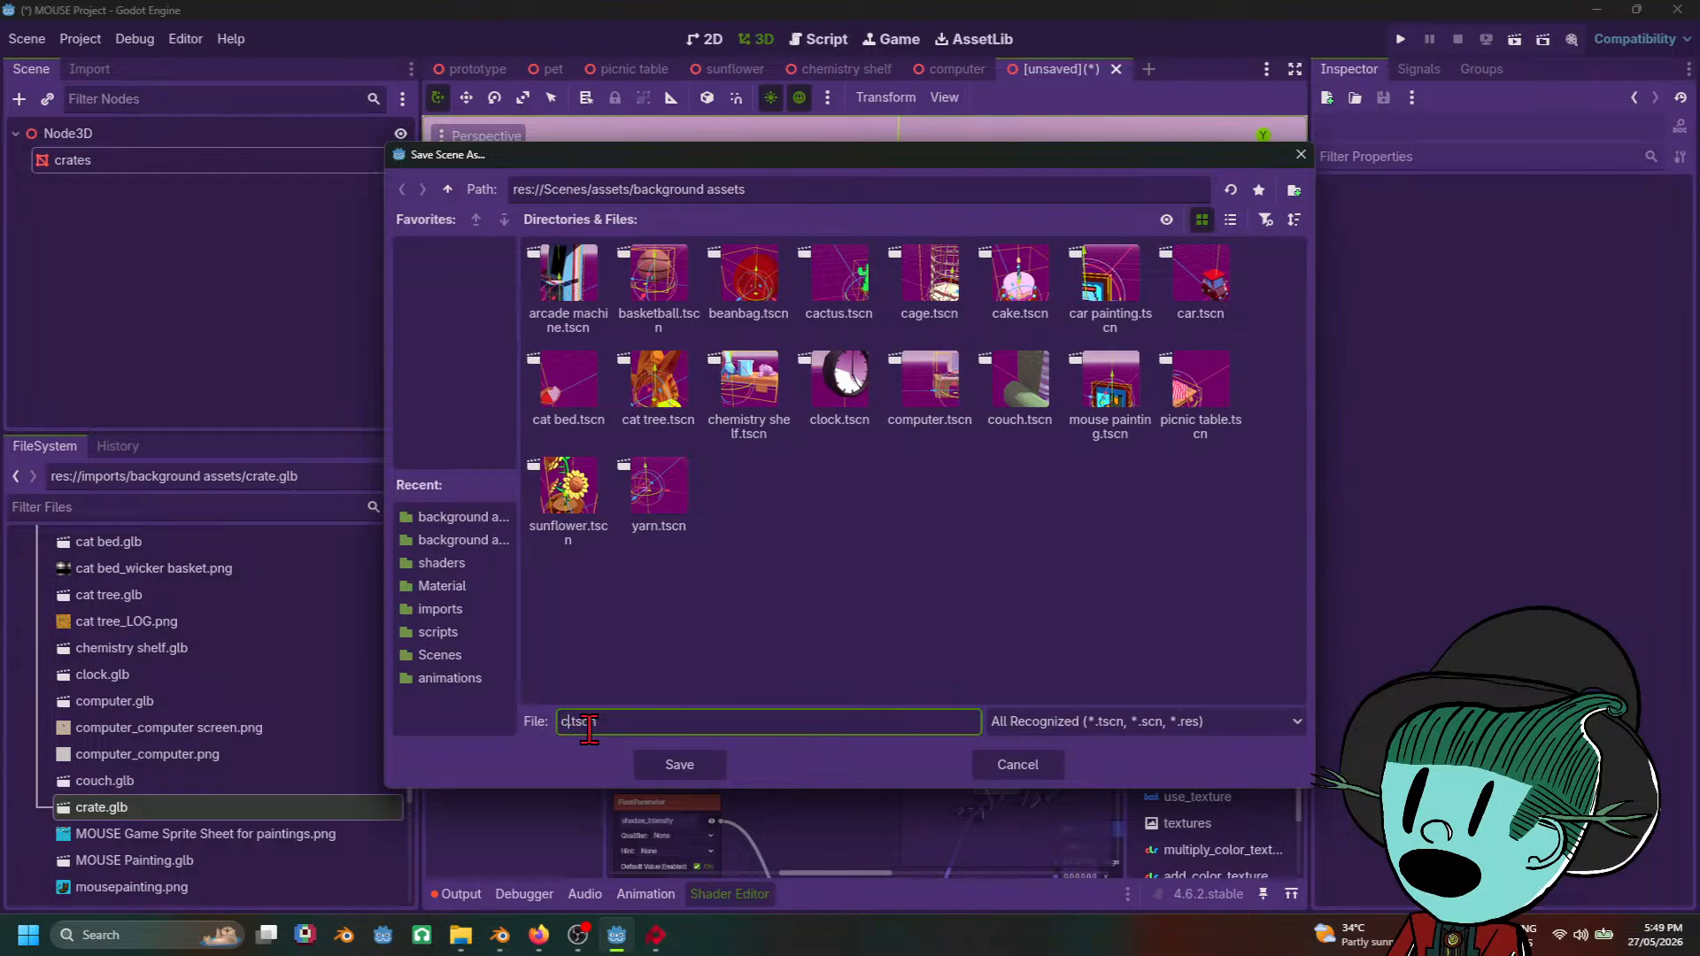
pyautogui.write('crate')
pyautogui.press('Return')
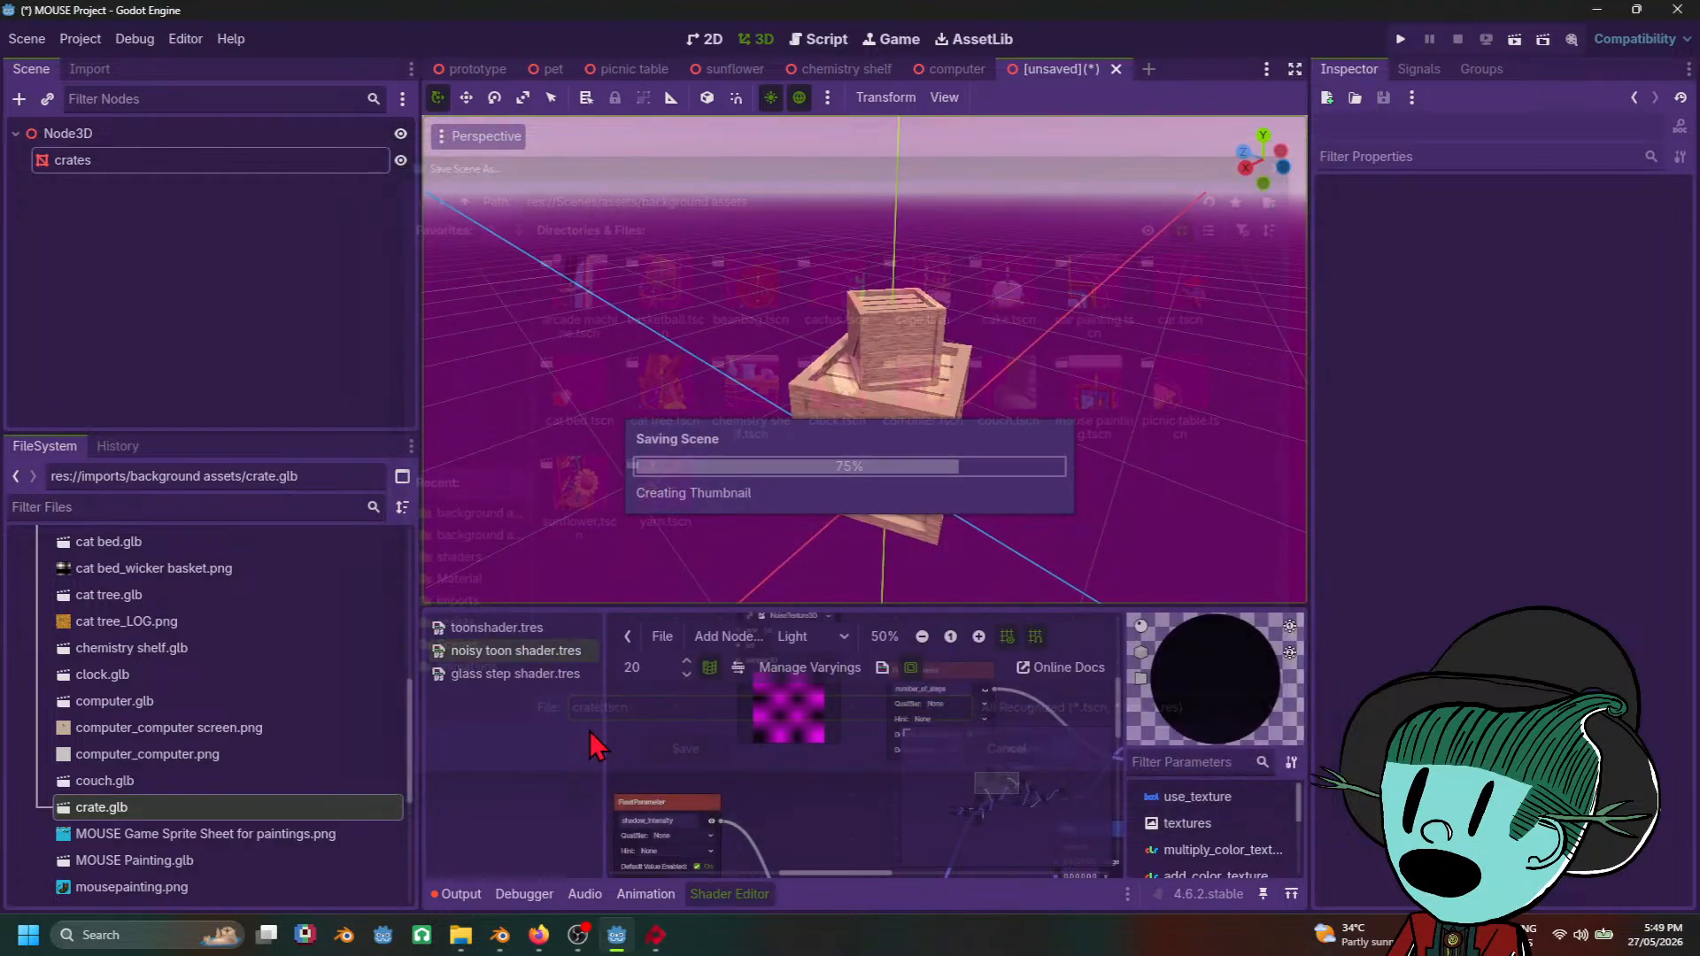
pyautogui.moveTo(919, 496); pyautogui.dragTo(987, 417, button='middle')
pyautogui.hotkey('ctrl', 's')
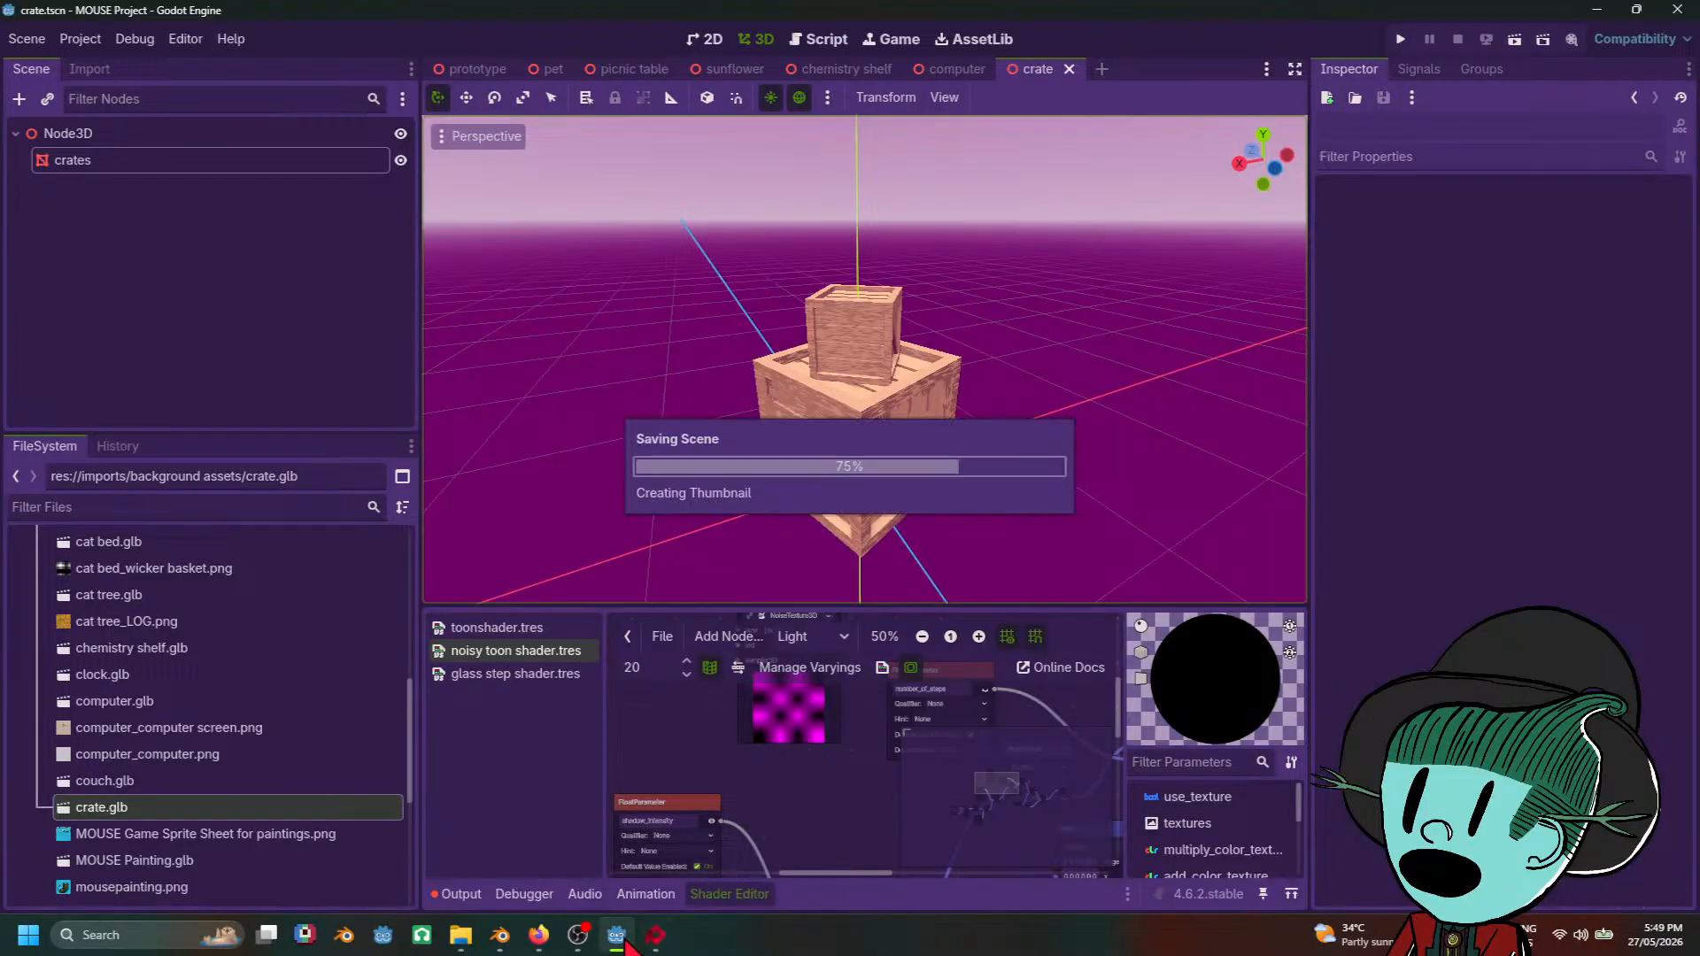
# Step: Inspect the shaded crates from different distances and angles
pyautogui.moveTo(620, 940)
pyautogui.click(608, 893)
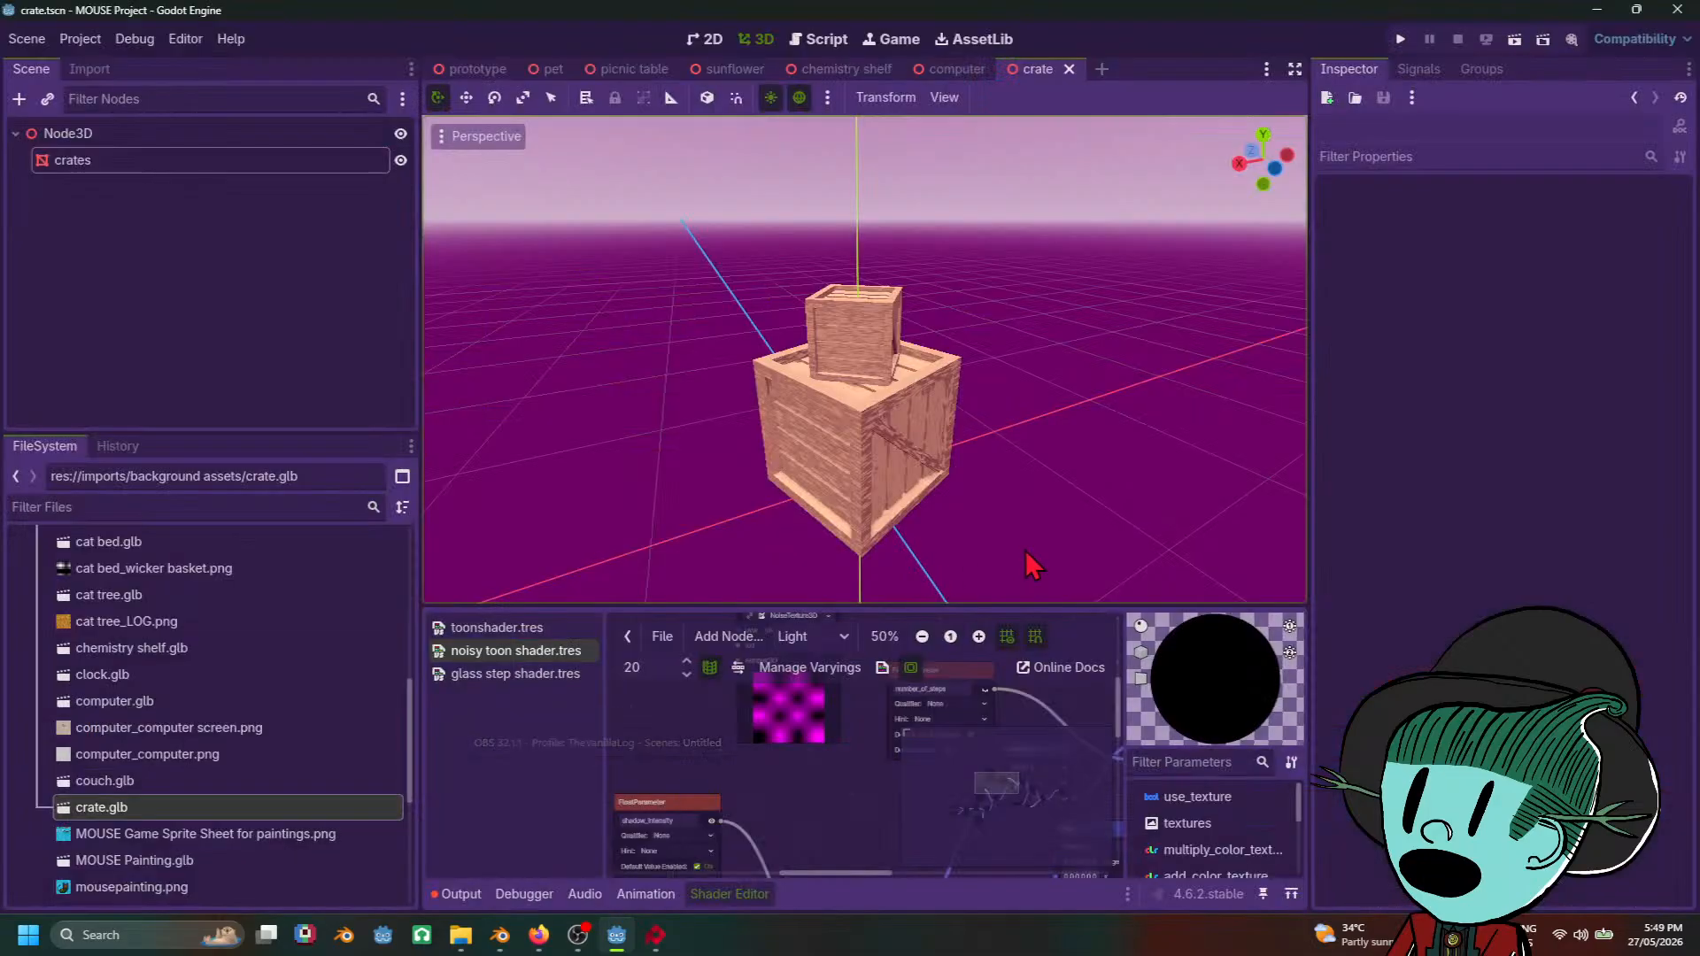
pyautogui.scroll(-10, 1034, 542)
pyautogui.scroll(6, 1063, 414)
pyautogui.moveTo(1042, 520); pyautogui.dragTo(995, 486, button='middle')
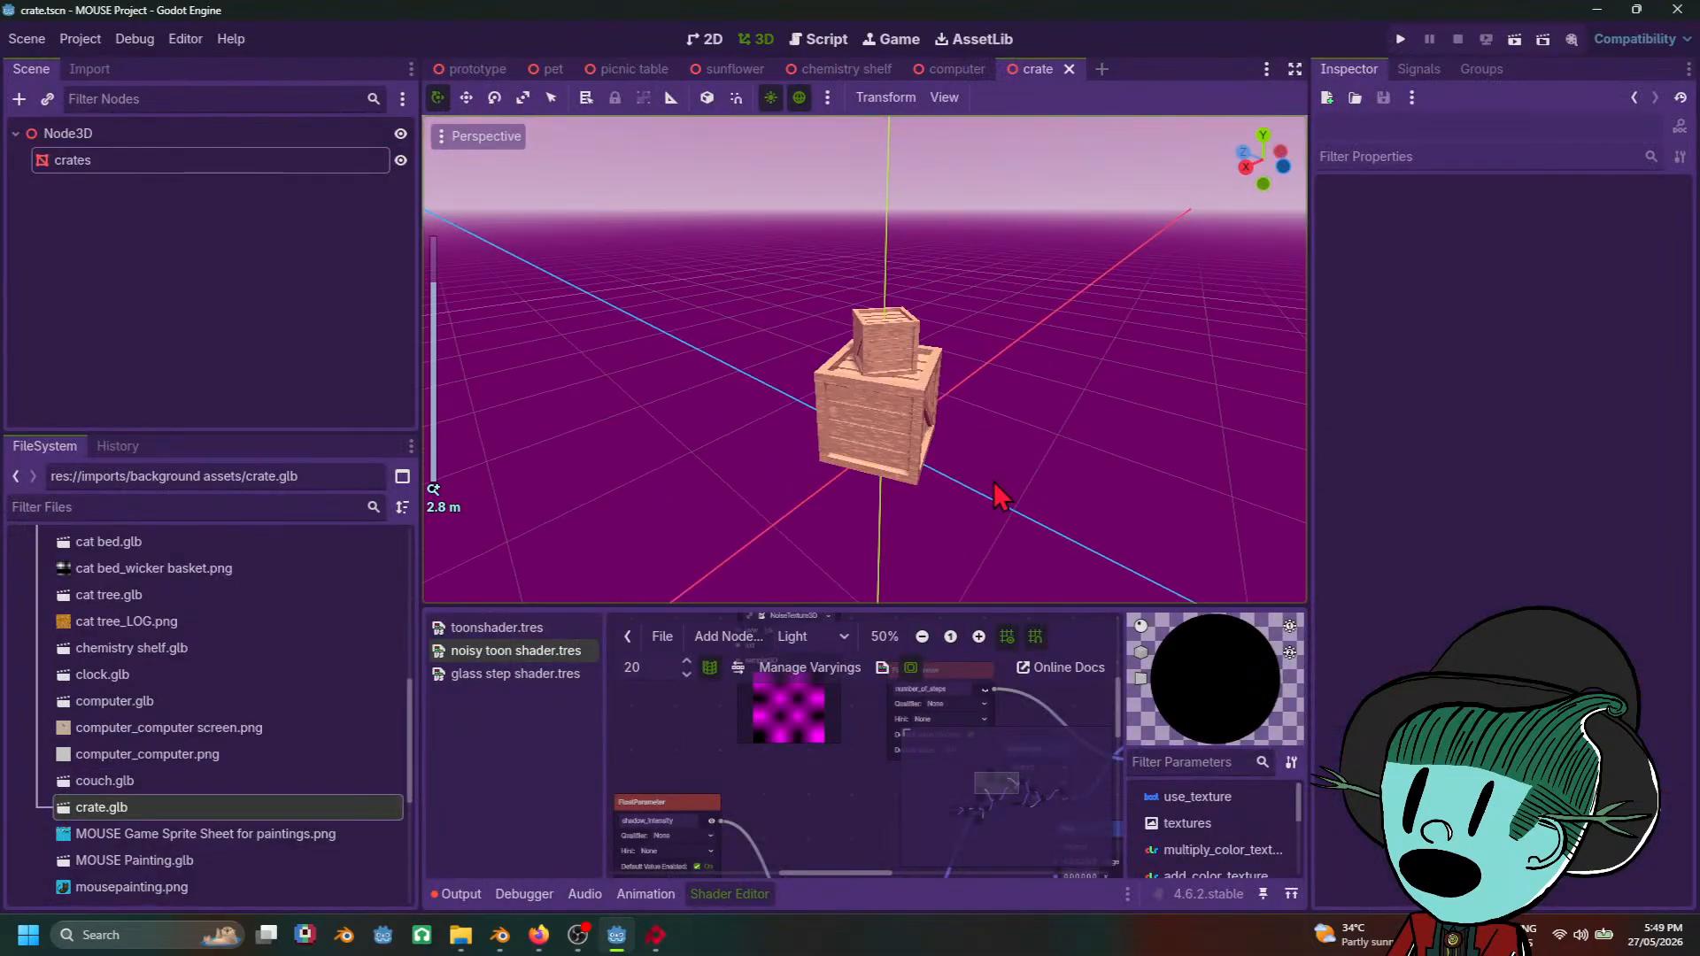
pyautogui.moveTo(721, 327); pyautogui.dragTo(1054, 395, button='middle')
# Step: Open the chemistry shelf scene and examine the shading of its wood, glassware and monkey head up close and from several sides
pyautogui.click(846, 69)
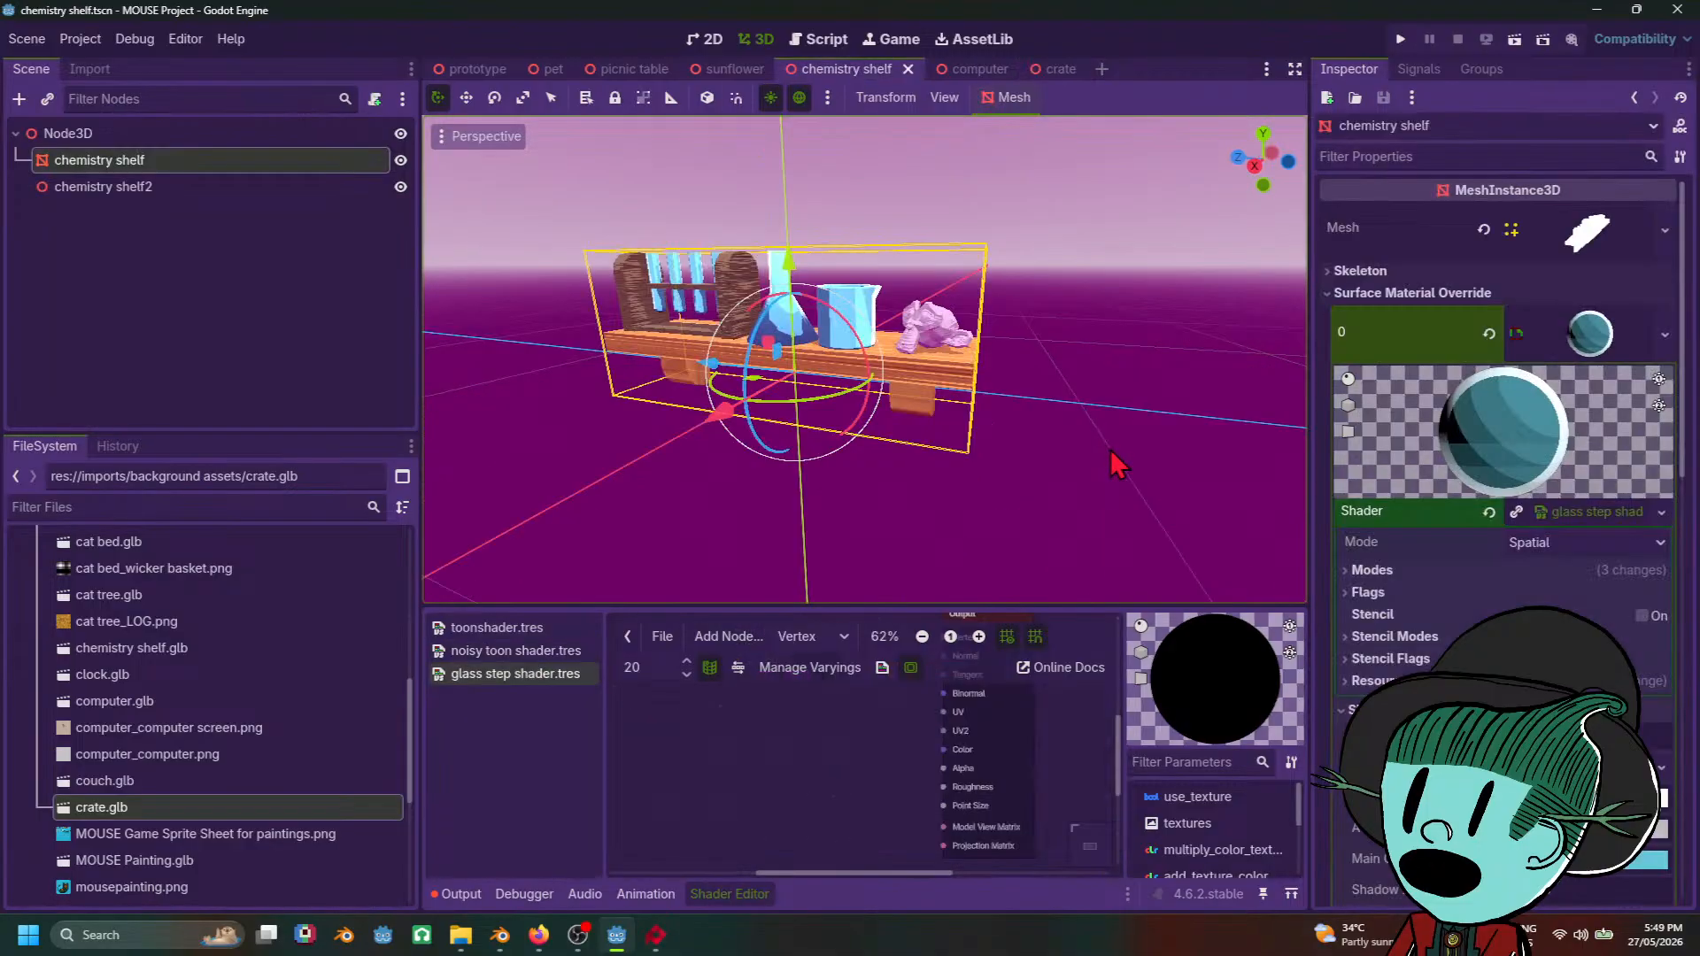
pyautogui.scroll(-3, 1112, 464)
pyautogui.moveTo(978, 475); pyautogui.dragTo(1048, 486, button='middle')
pyautogui.scroll(3, 1047, 487)
pyautogui.moveTo(1164, 516); pyautogui.dragTo(1098, 465, button='middle')
pyautogui.click(1098, 465)
pyautogui.scroll(4, 1027, 478)
pyautogui.scroll(-4, 930, 486)
pyautogui.moveTo(930, 486); pyautogui.dragTo(846, 451, button='middle')
pyautogui.scroll(2, 736, 379)
pyautogui.moveTo(736, 379); pyautogui.dragTo(910, 439, button='middle')
pyautogui.scroll(4, 842, 388)
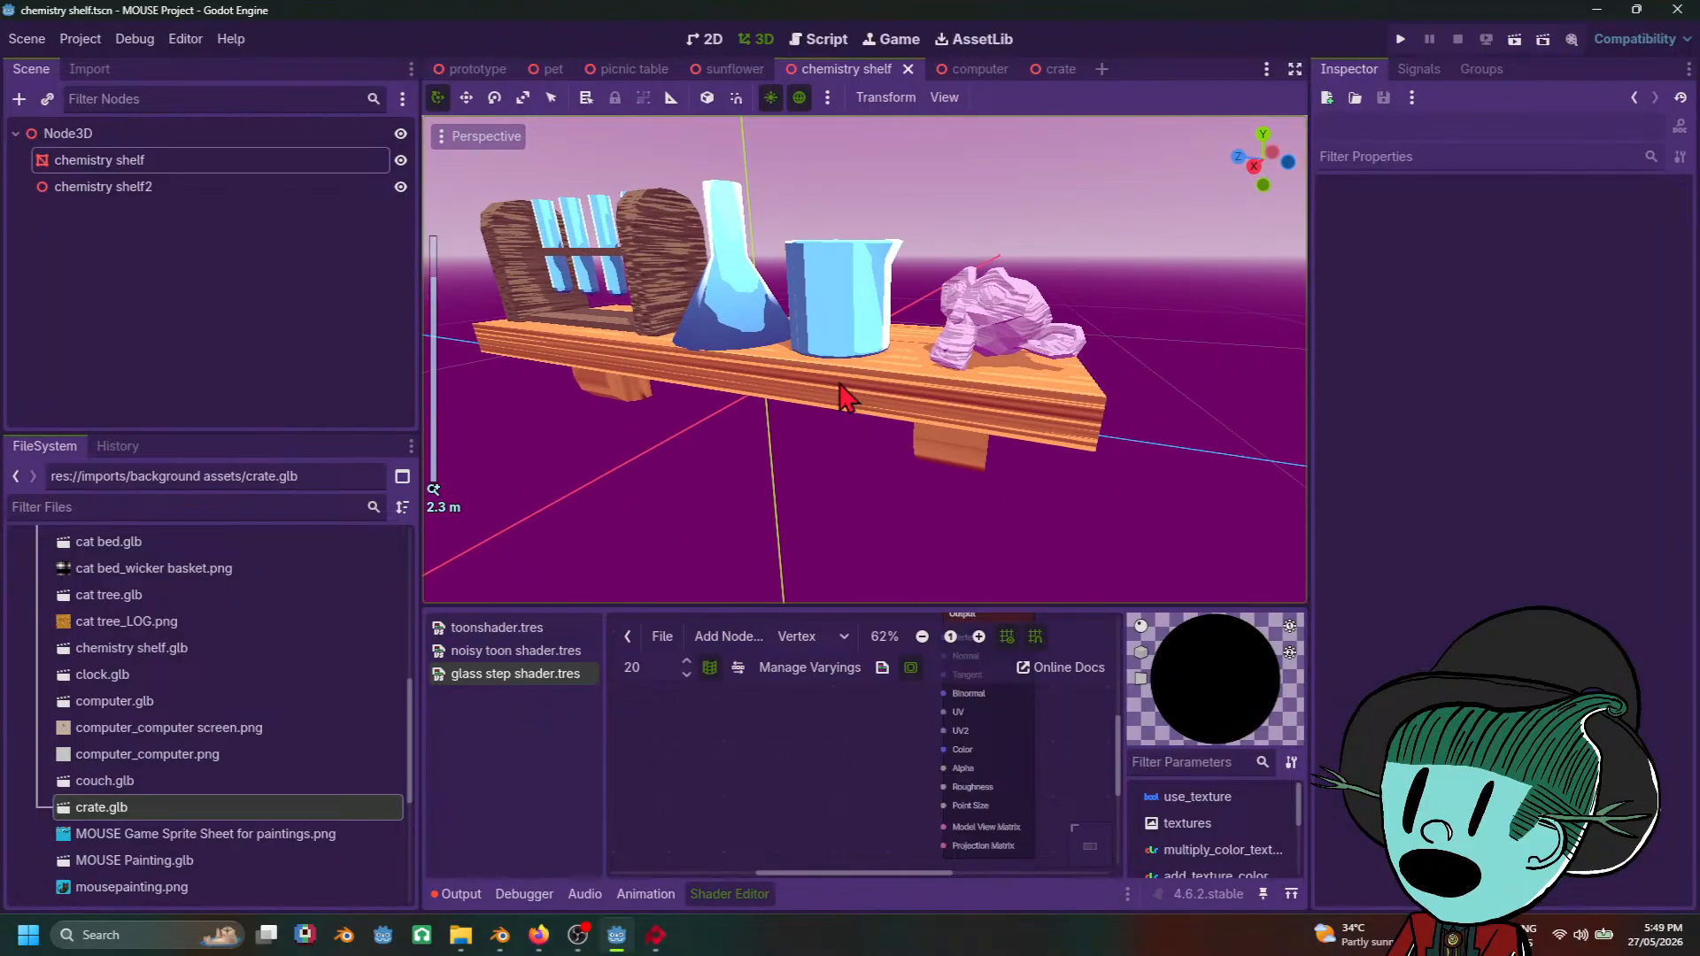
pyautogui.keyDown('shift'); pyautogui.moveTo(841, 385); pyautogui.dragTo(1040, 527, button='middle'); pyautogui.keyUp('shift')
pyautogui.scroll(-3, 831, 452)
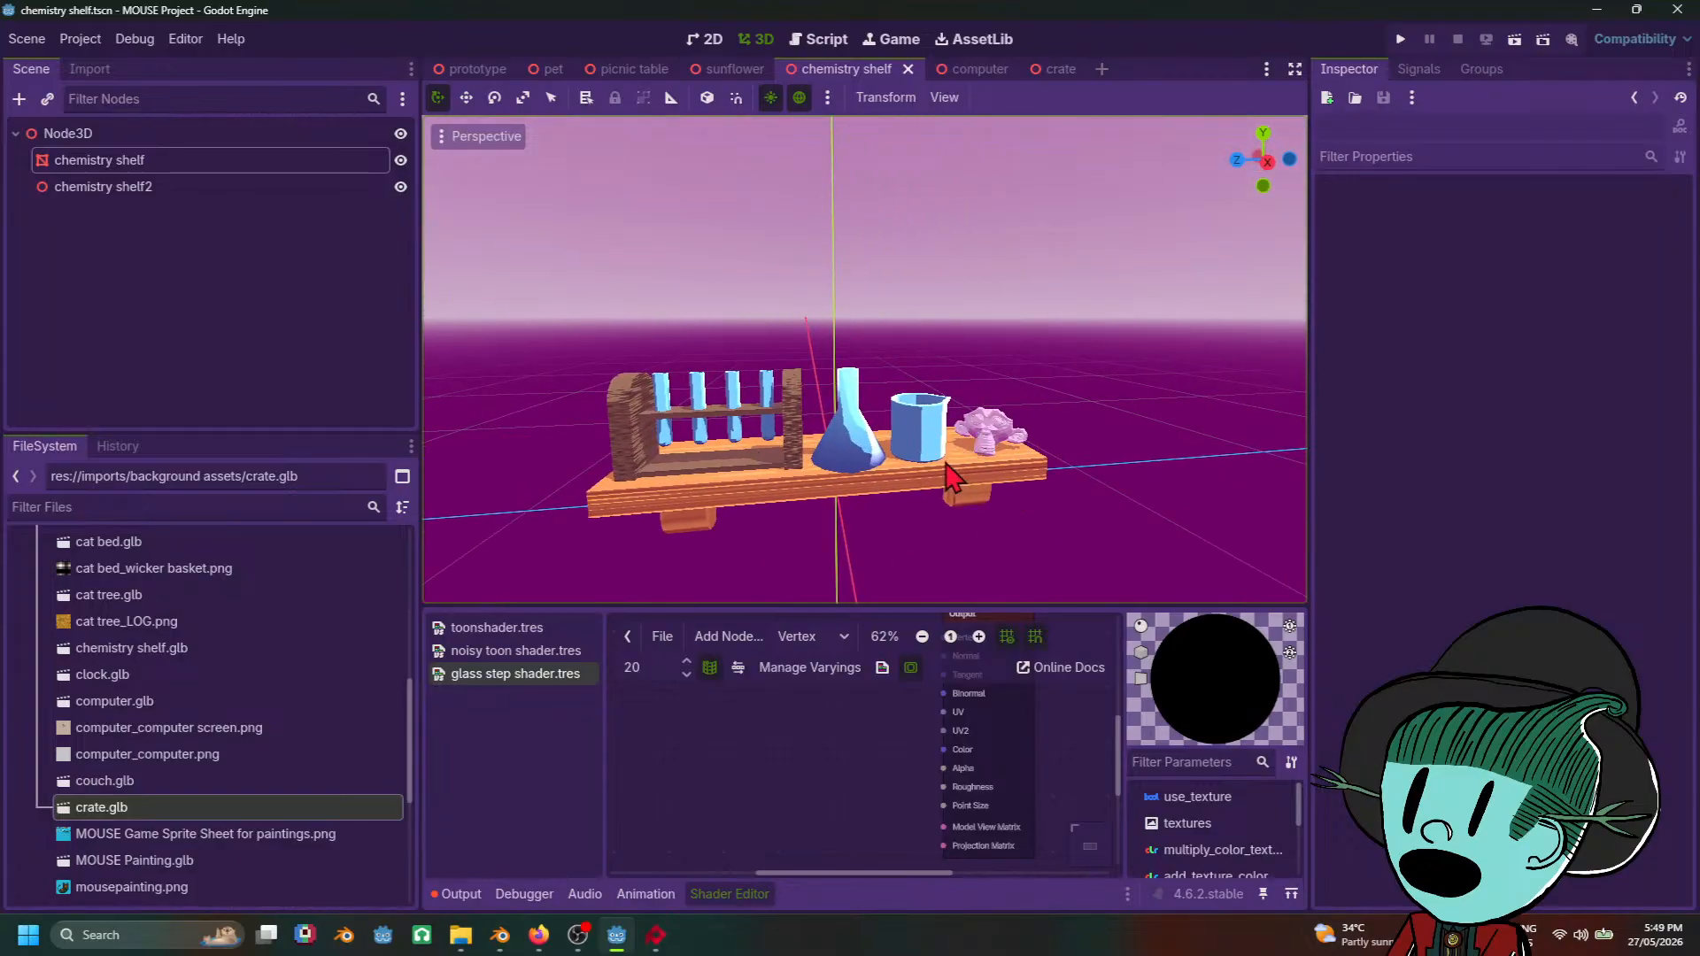
pyautogui.scroll(2, 1012, 520)
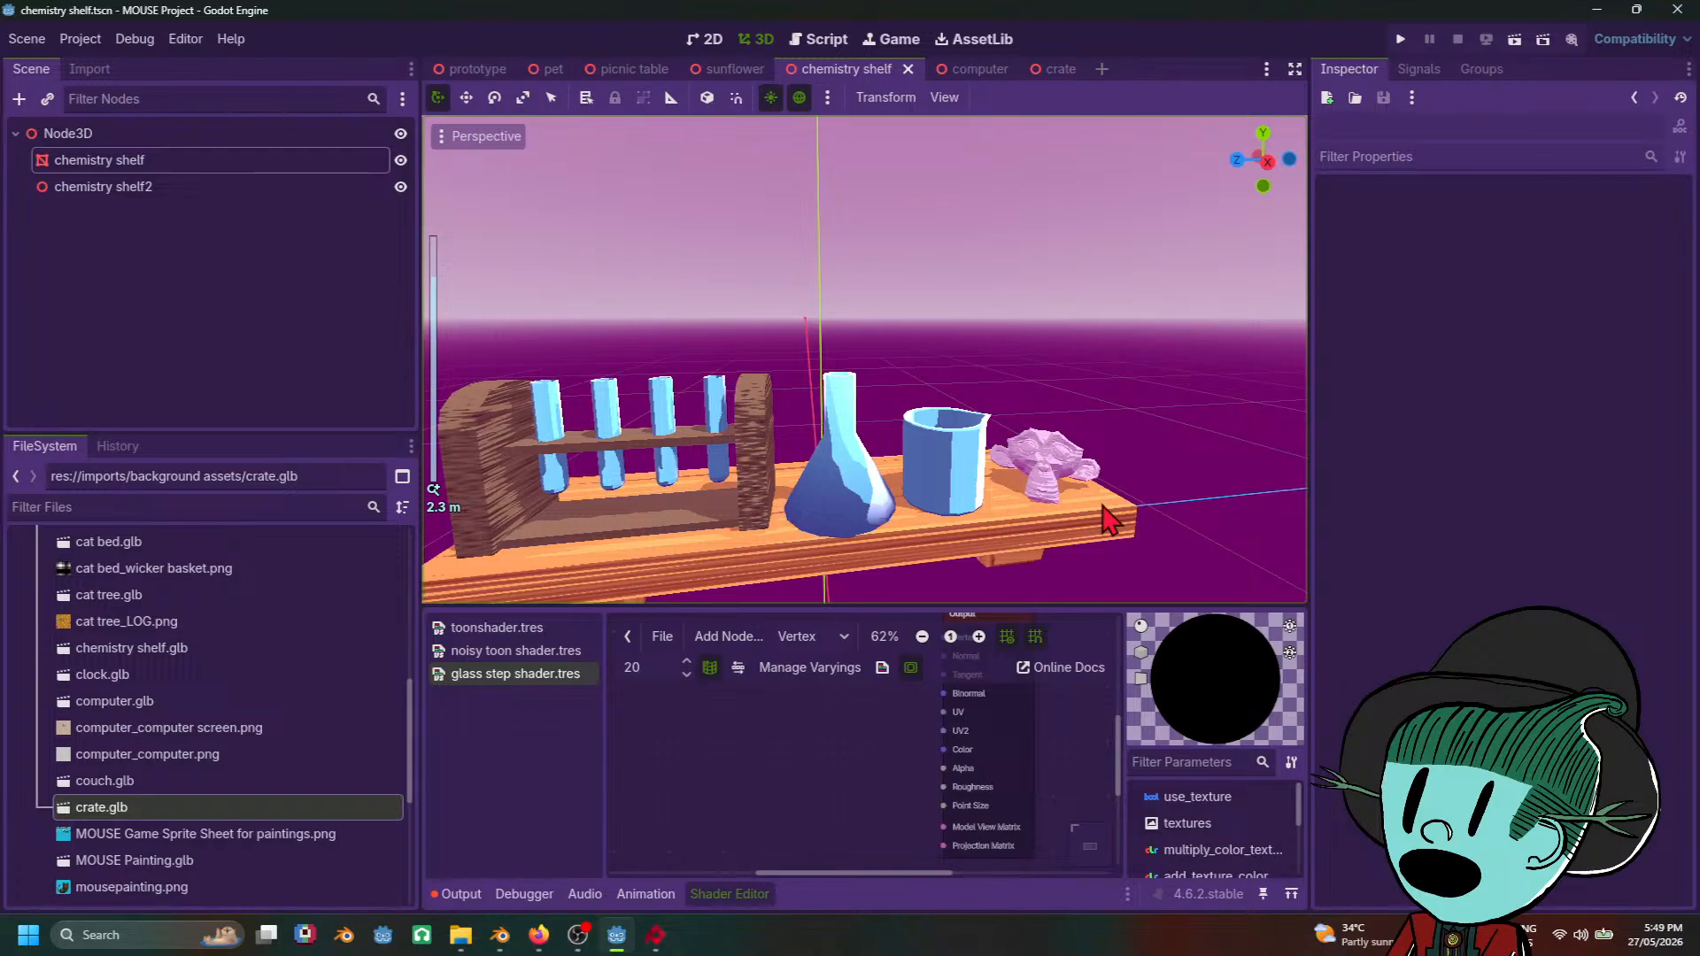
pyautogui.keyDown('shift'); pyautogui.moveTo(1103, 506); pyautogui.dragTo(960, 337, button='middle'); pyautogui.keyUp('shift')
pyautogui.scroll(3, 987, 506)
pyautogui.scroll(-3, 883, 520)
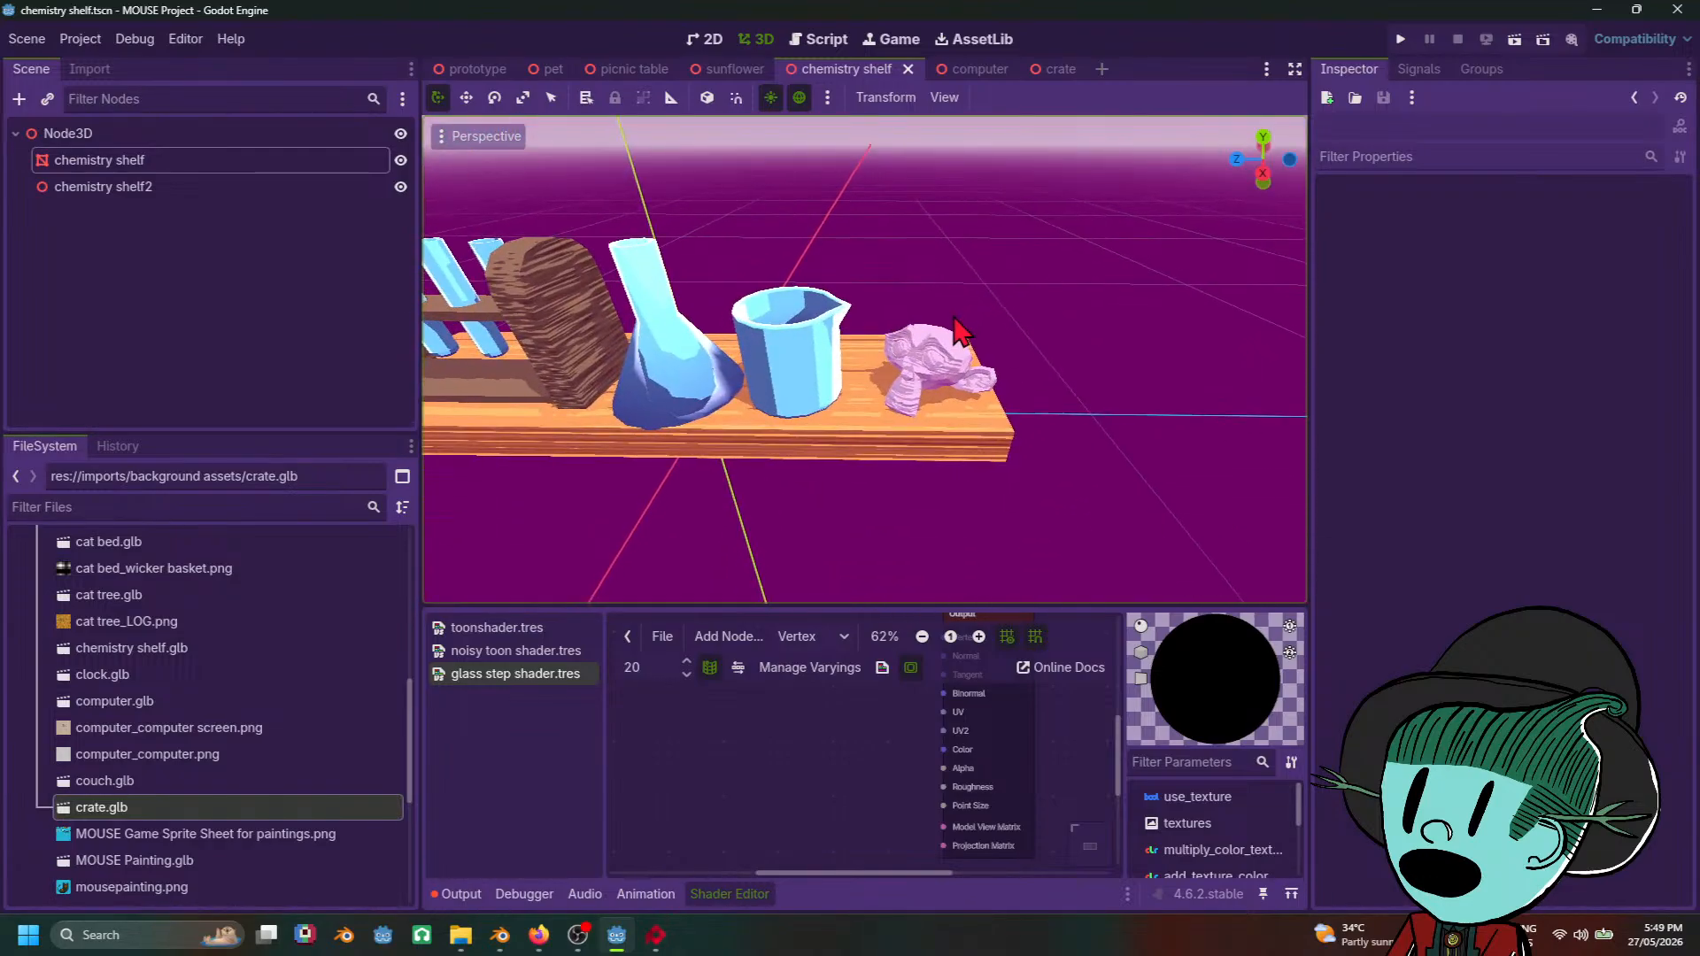
pyautogui.scroll(4, 983, 385)
pyautogui.scroll(-2, 990, 394)
pyautogui.scroll(-6, 675, 431)
pyautogui.keyDown('shift'); pyautogui.moveTo(675, 430); pyautogui.dragTo(763, 465, button='middle'); pyautogui.keyUp('shift')
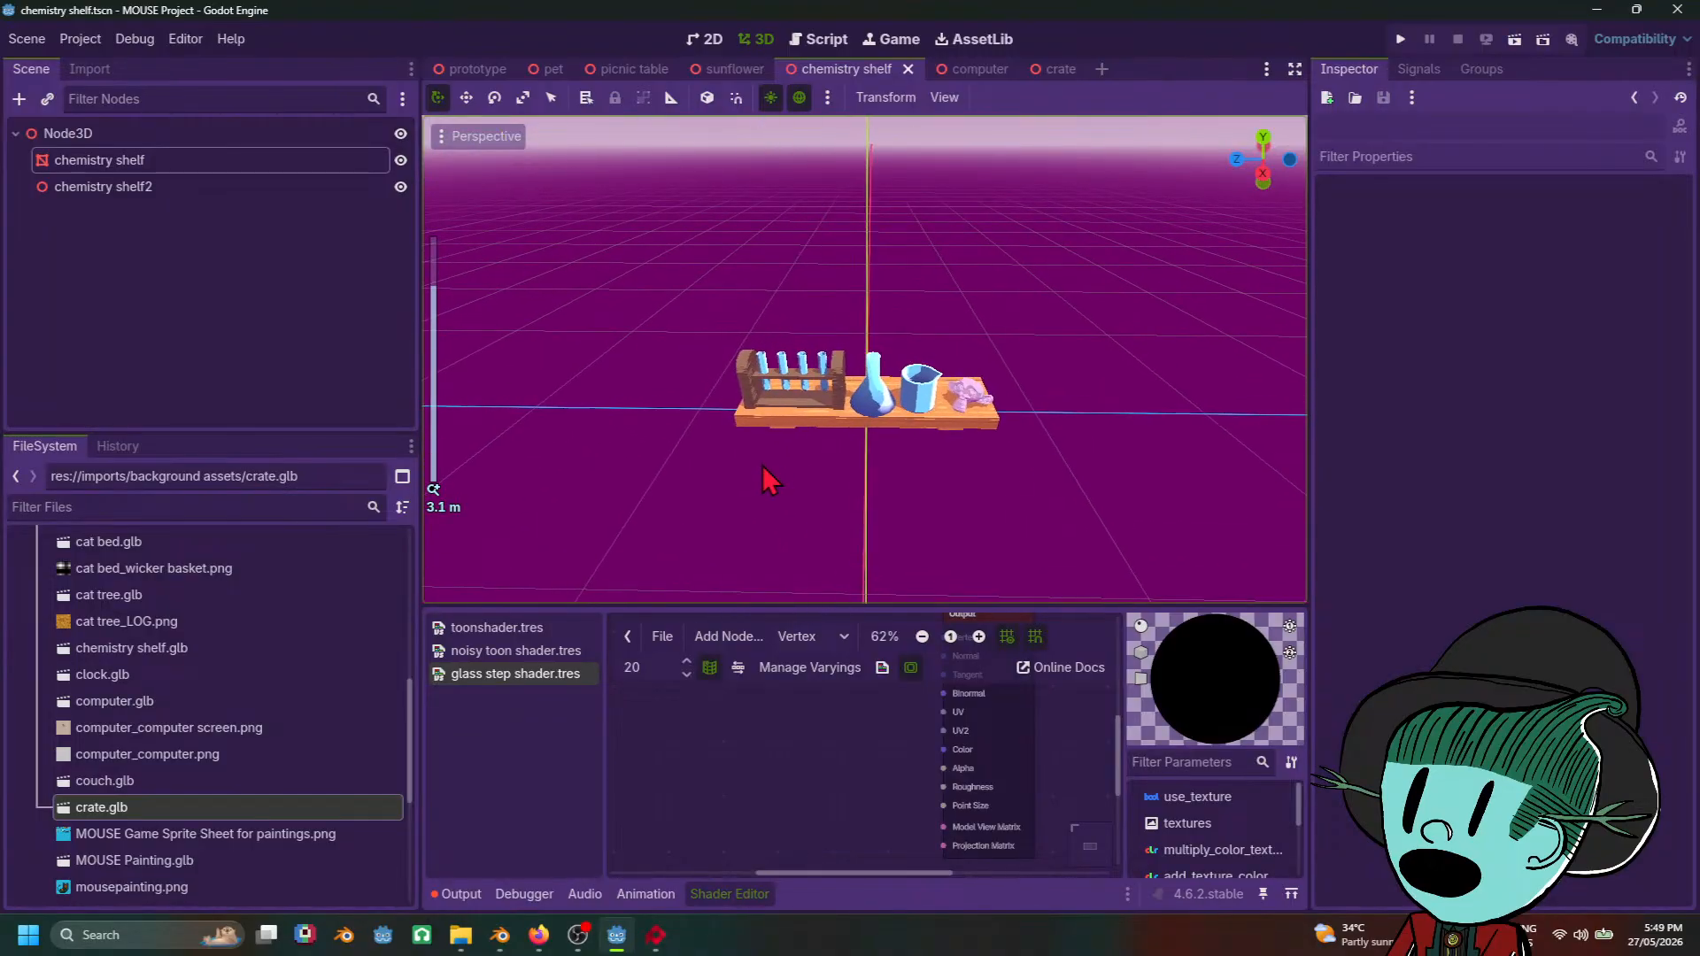
pyautogui.scroll(2, 993, 458)
pyautogui.scroll(4, 993, 458)
pyautogui.moveTo(1112, 494); pyautogui.dragTo(1034, 446, button='middle')
pyautogui.moveTo(771, 390); pyautogui.dragTo(921, 513, button='middle')
# Step: Review the shading in the computer, sunflower and picnic table scenes
pyautogui.click(974, 69)
pyautogui.scroll(-5, 1062, 448)
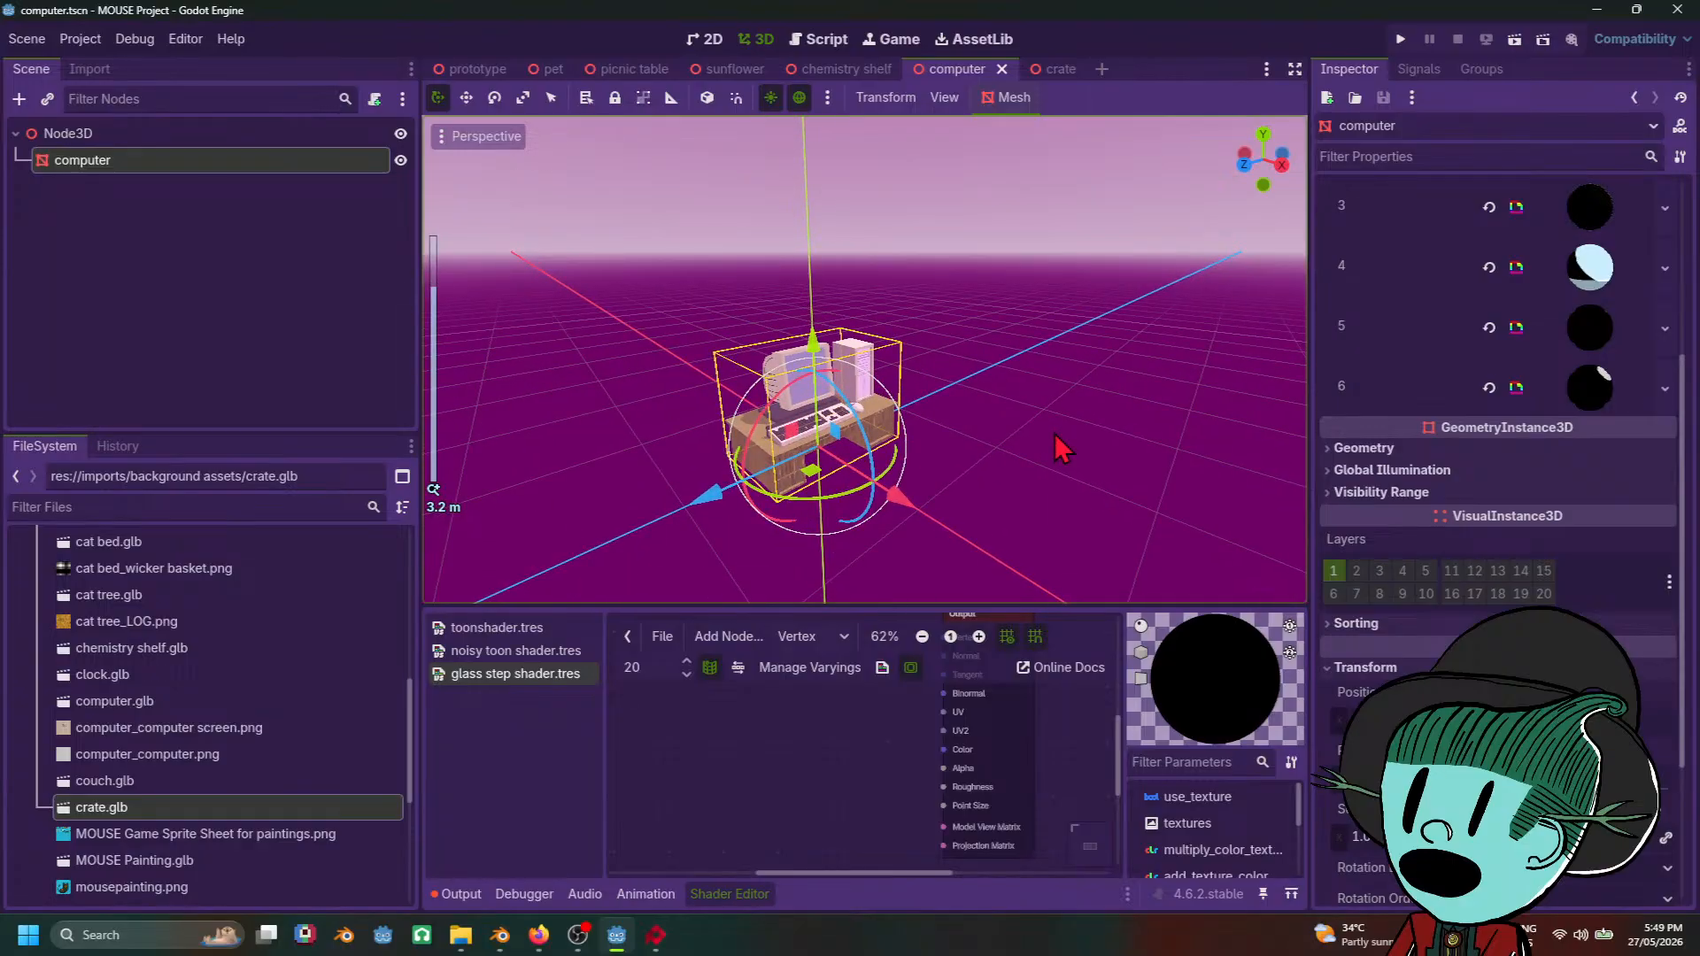
pyautogui.click(967, 443)
pyautogui.scroll(6, 961, 432)
pyautogui.keyDown('shift'); pyautogui.moveTo(739, 438); pyautogui.dragTo(964, 448, button='middle'); pyautogui.keyUp('shift')
pyautogui.click(734, 69)
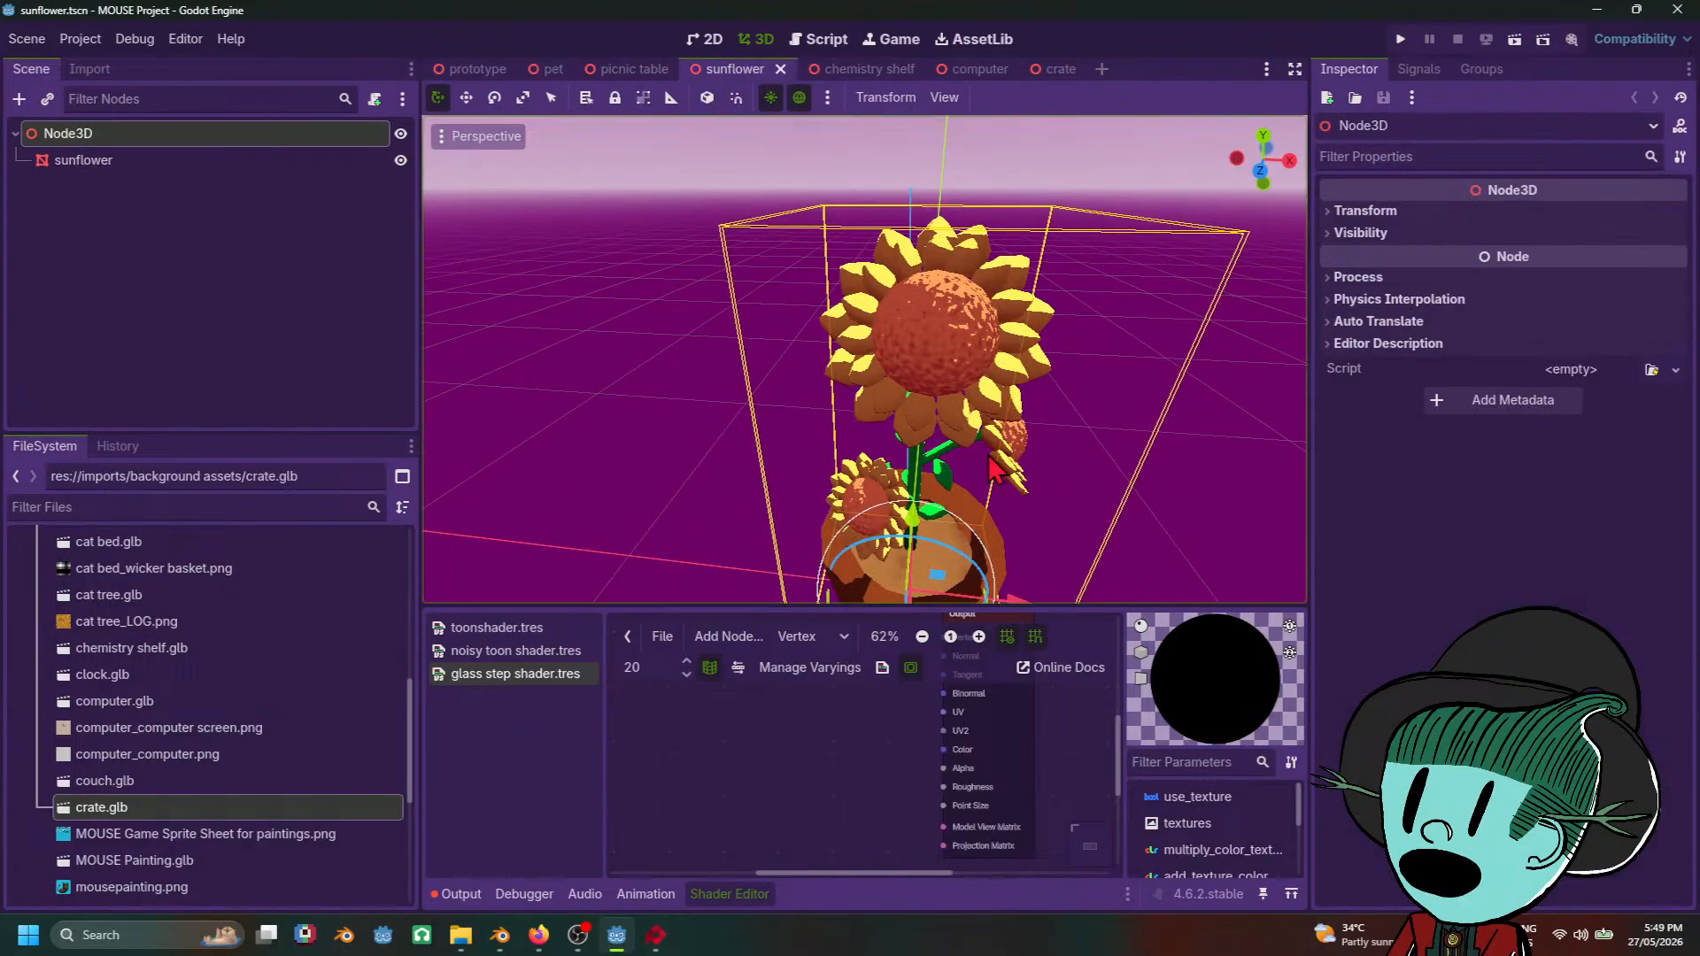
pyautogui.click(611, 72)
pyautogui.moveTo(983, 478); pyautogui.dragTo(933, 561, button='middle')
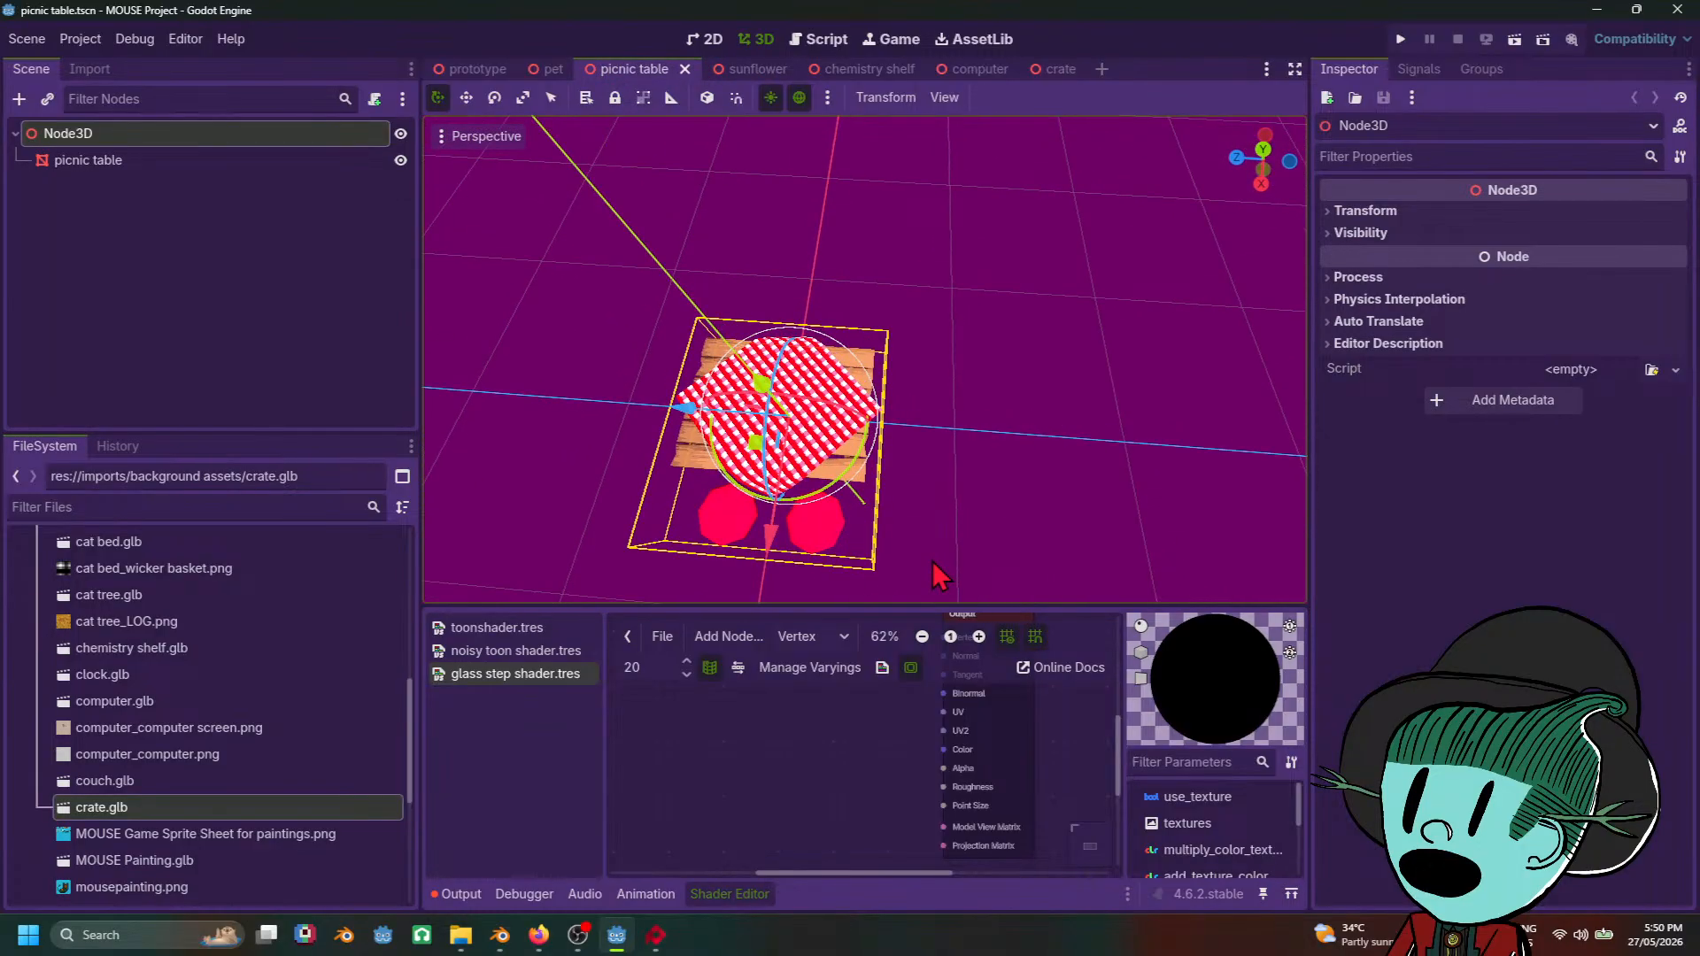
# Step: View the mouse character in the pet scene up close and from afar
pyautogui.click(551, 70)
pyautogui.scroll(-4, 1005, 502)
pyautogui.moveTo(1004, 502)
pyautogui.mouseDown(button='middle')
pyautogui.moveTo(1098, 537)
pyautogui.moveTo(986, 418)
pyautogui.moveTo(914, 459)
pyautogui.moveTo(1007, 523)
pyautogui.mouseUp(button='middle')
pyautogui.scroll(5, 1098, 537)
pyautogui.scroll(-7, 914, 459)
pyautogui.scroll(7, 1004, 525)
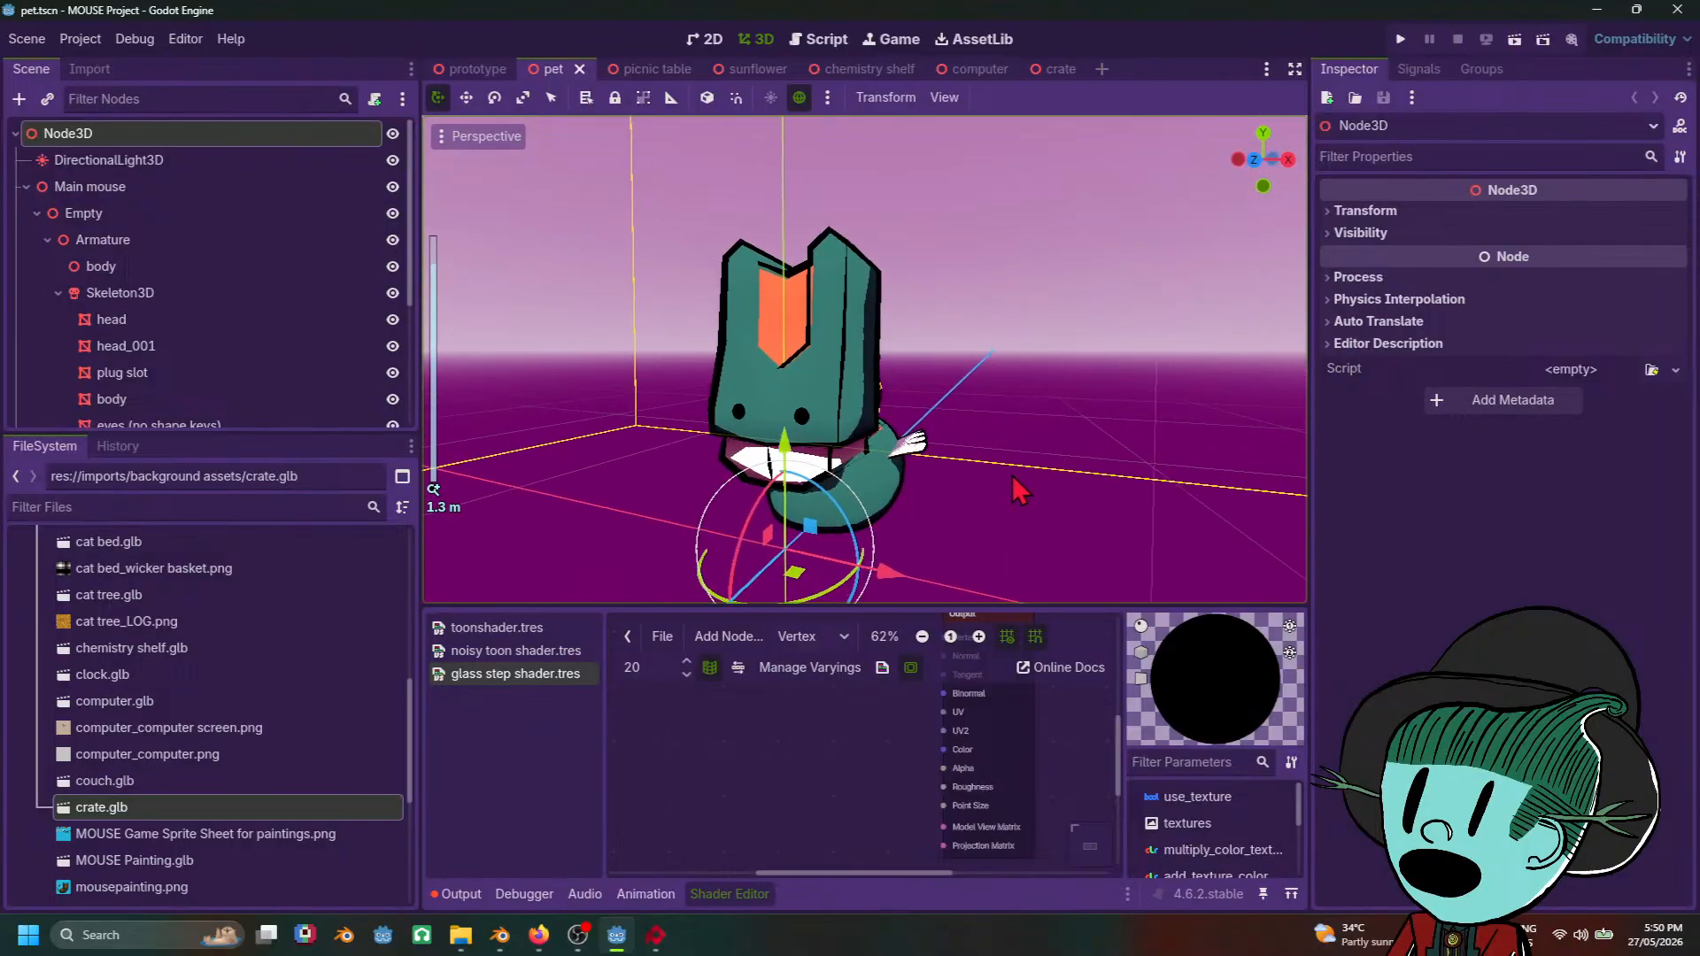
# Step: Return to the crate scene and examine the shaded crates at several distances and angles
pyautogui.click(1052, 69)
pyautogui.scroll(-10, 1044, 483)
pyautogui.moveTo(1043, 484); pyautogui.dragTo(1089, 490, button='middle')
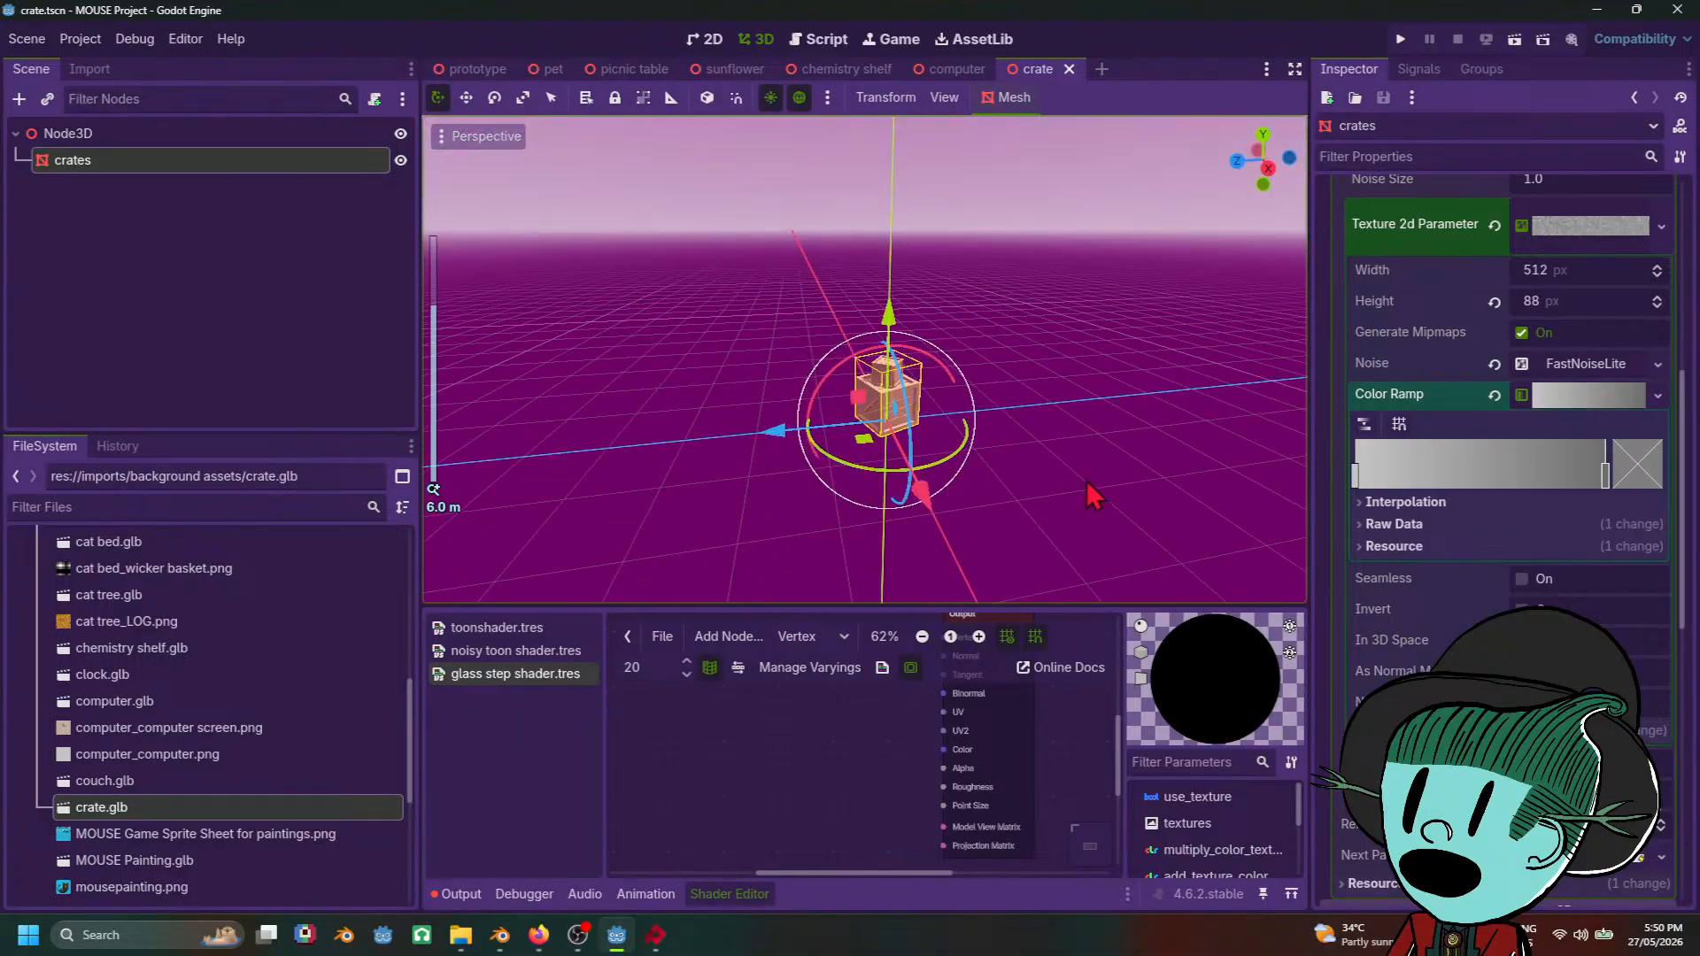
pyautogui.scroll(4, 1081, 499)
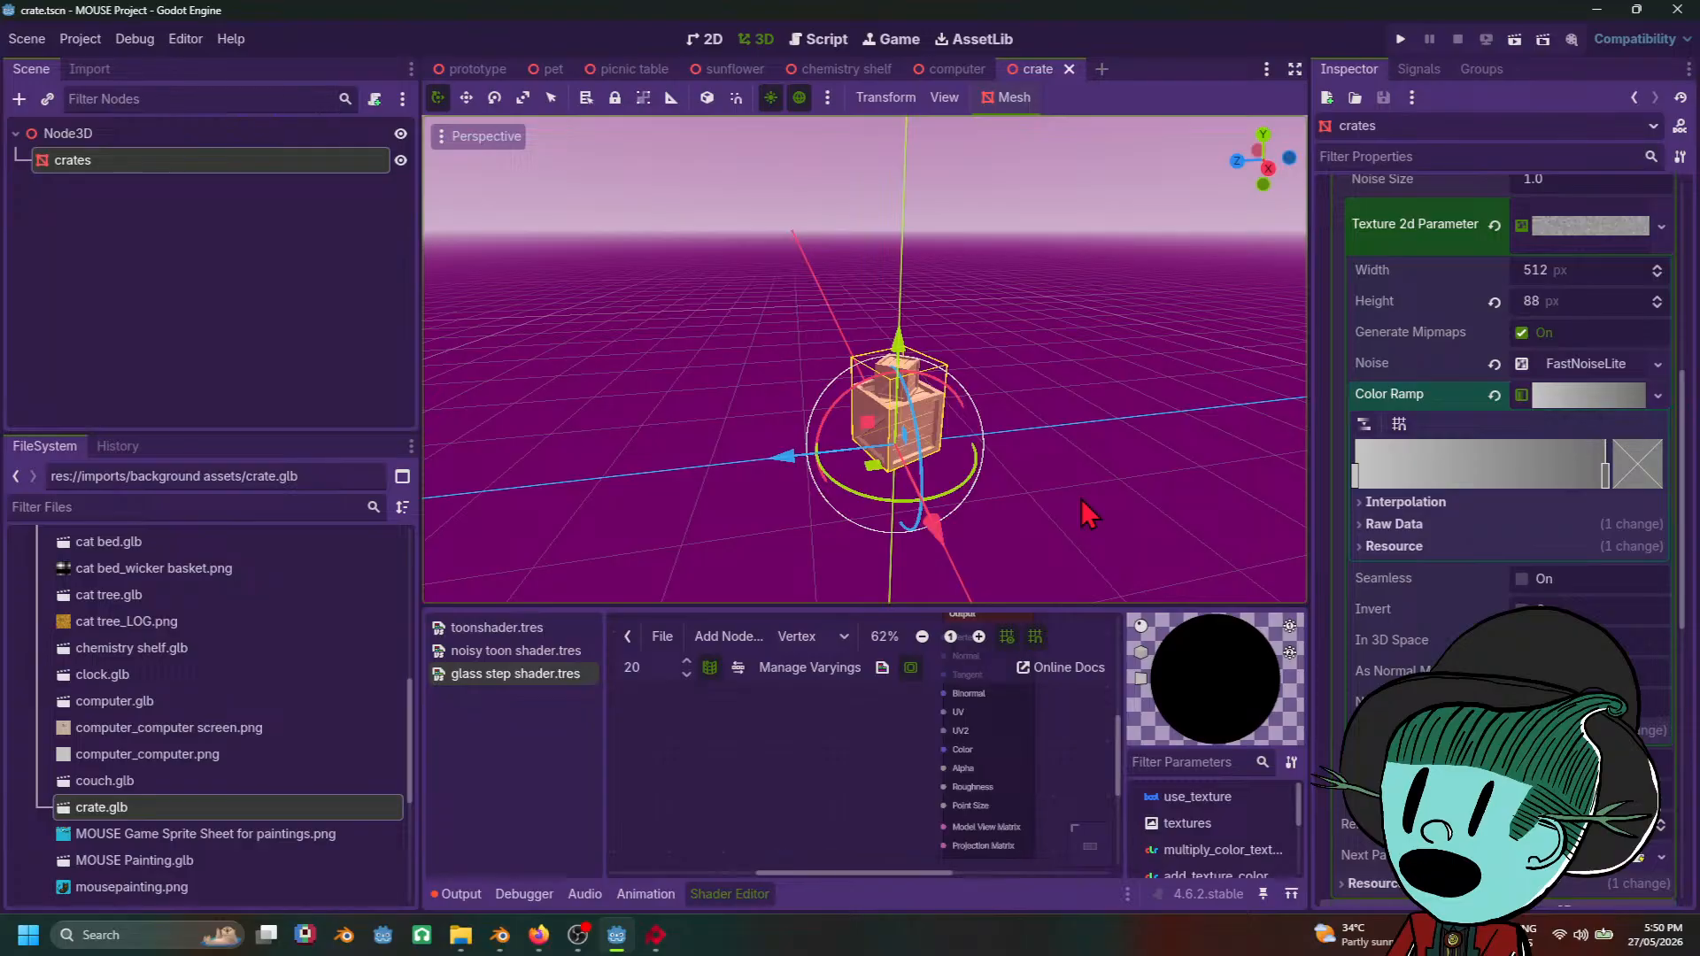
pyautogui.moveTo(1082, 501); pyautogui.dragTo(1028, 459, button='middle')
pyautogui.scroll(5, 1046, 520)
# Step: Go back to the chemistry shelf scene and view the shelf without any selection
pyautogui.click(842, 69)
pyautogui.scroll(-3, 1032, 456)
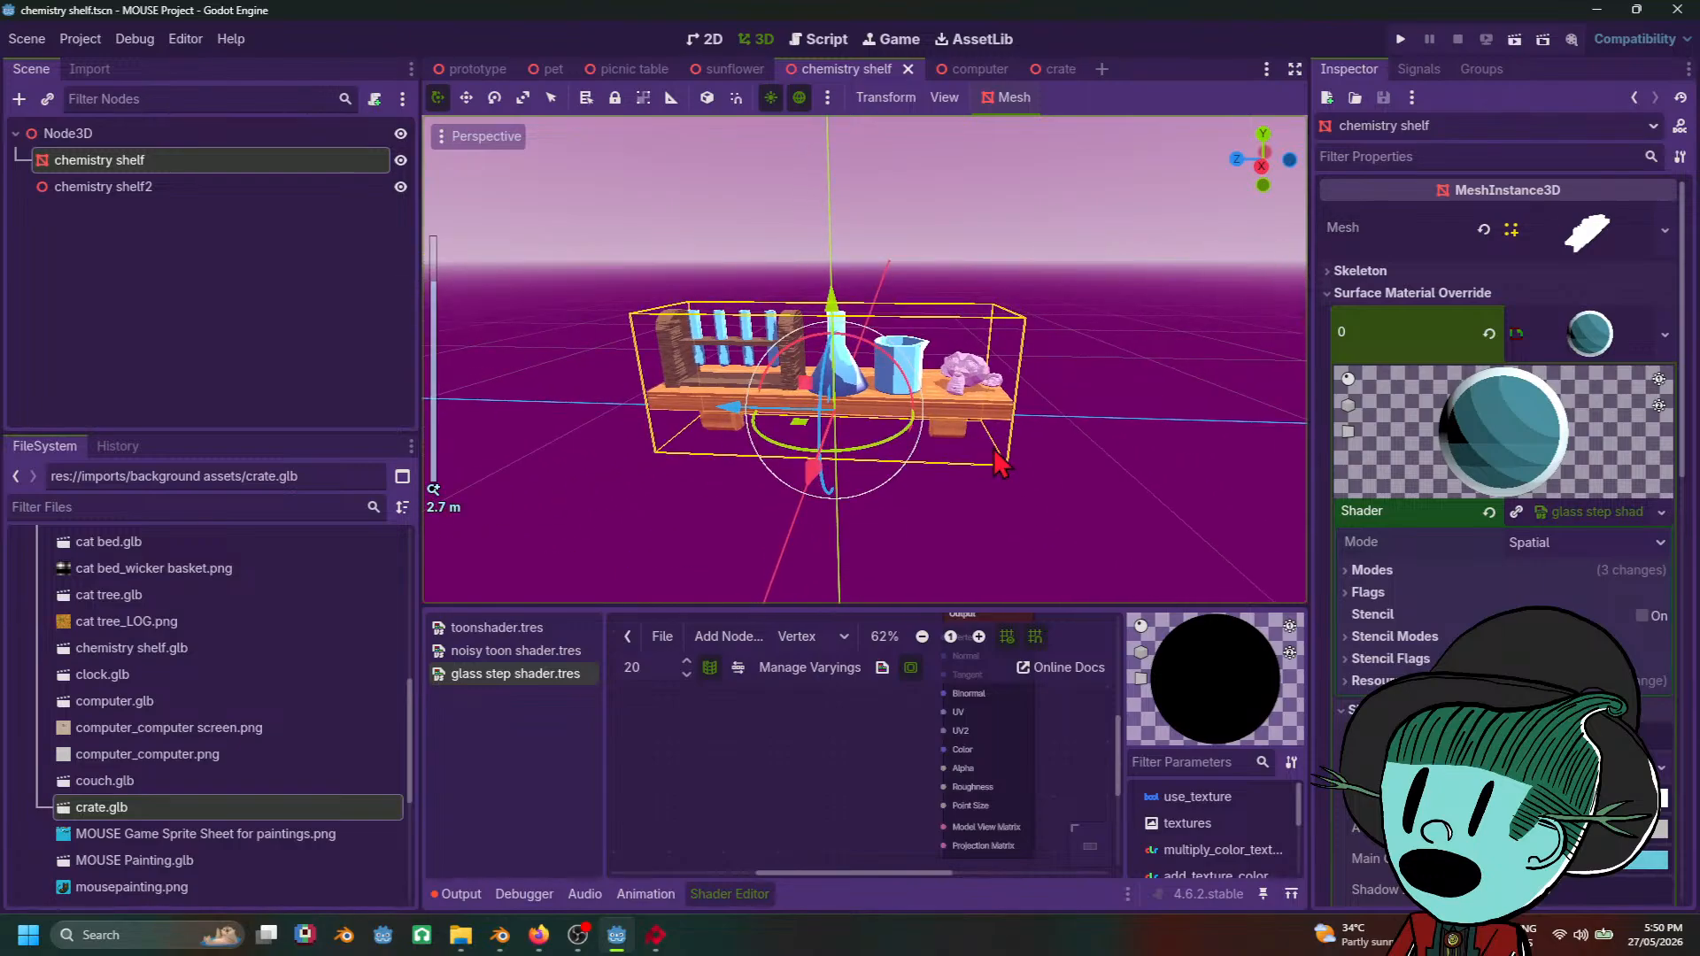
pyautogui.click(1158, 408)
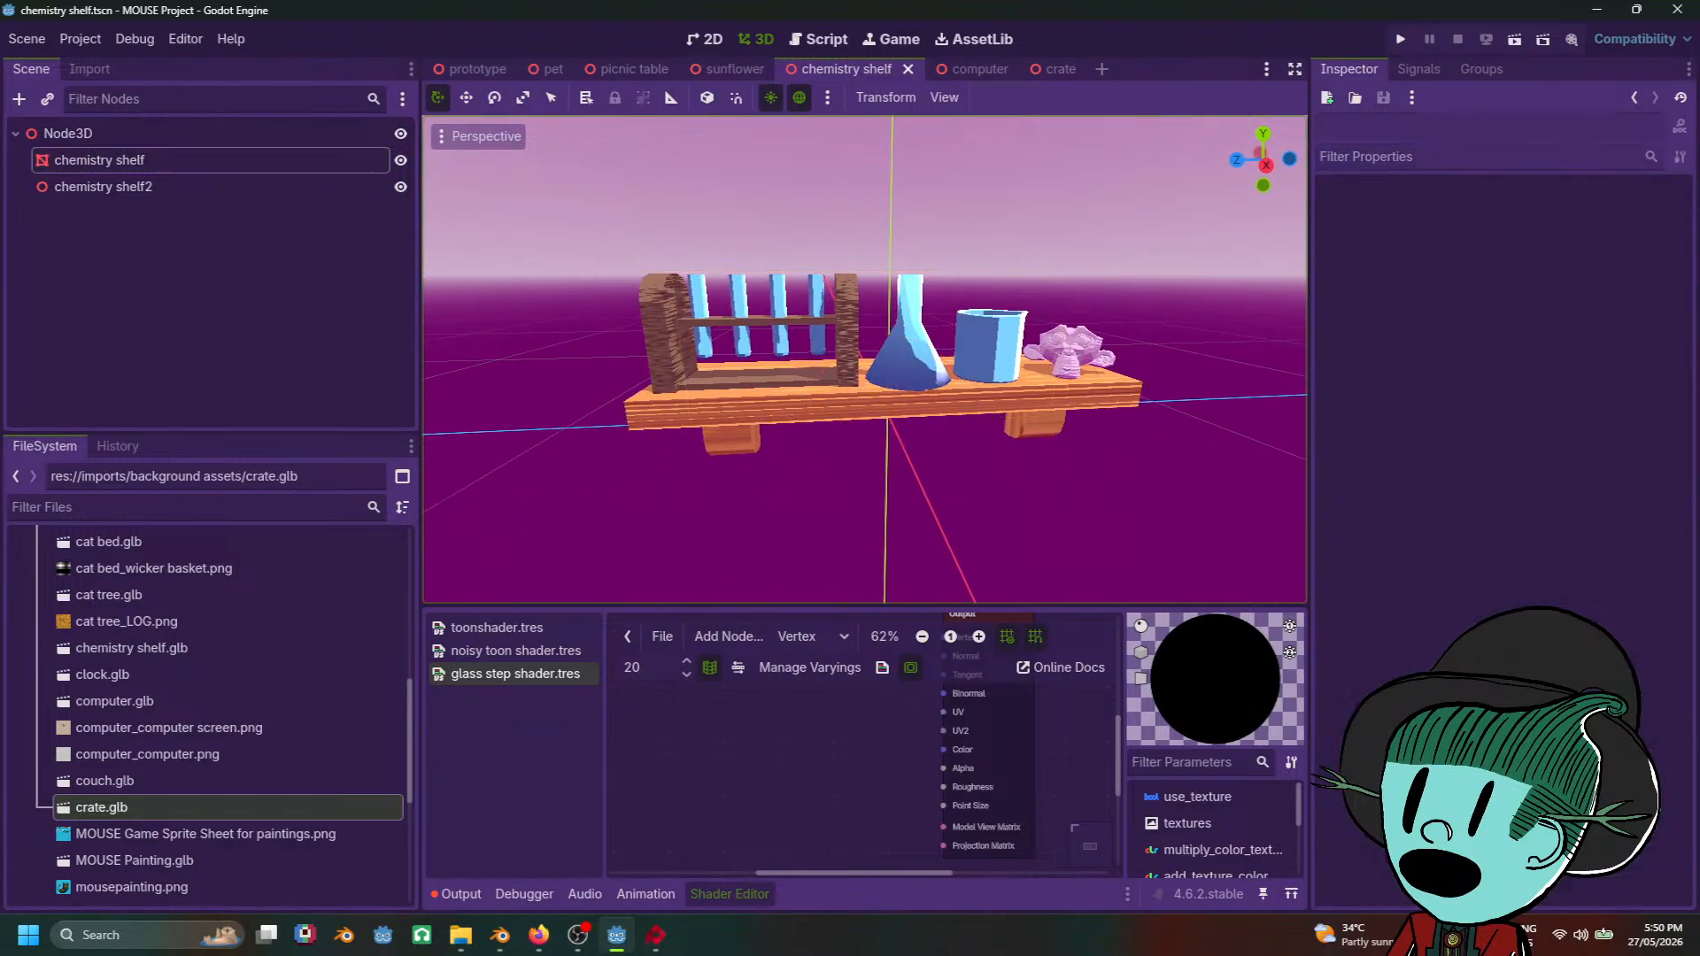
# Step: Switch to OBS and change the live stream to the end screen scene
pyautogui.click(571, 944)
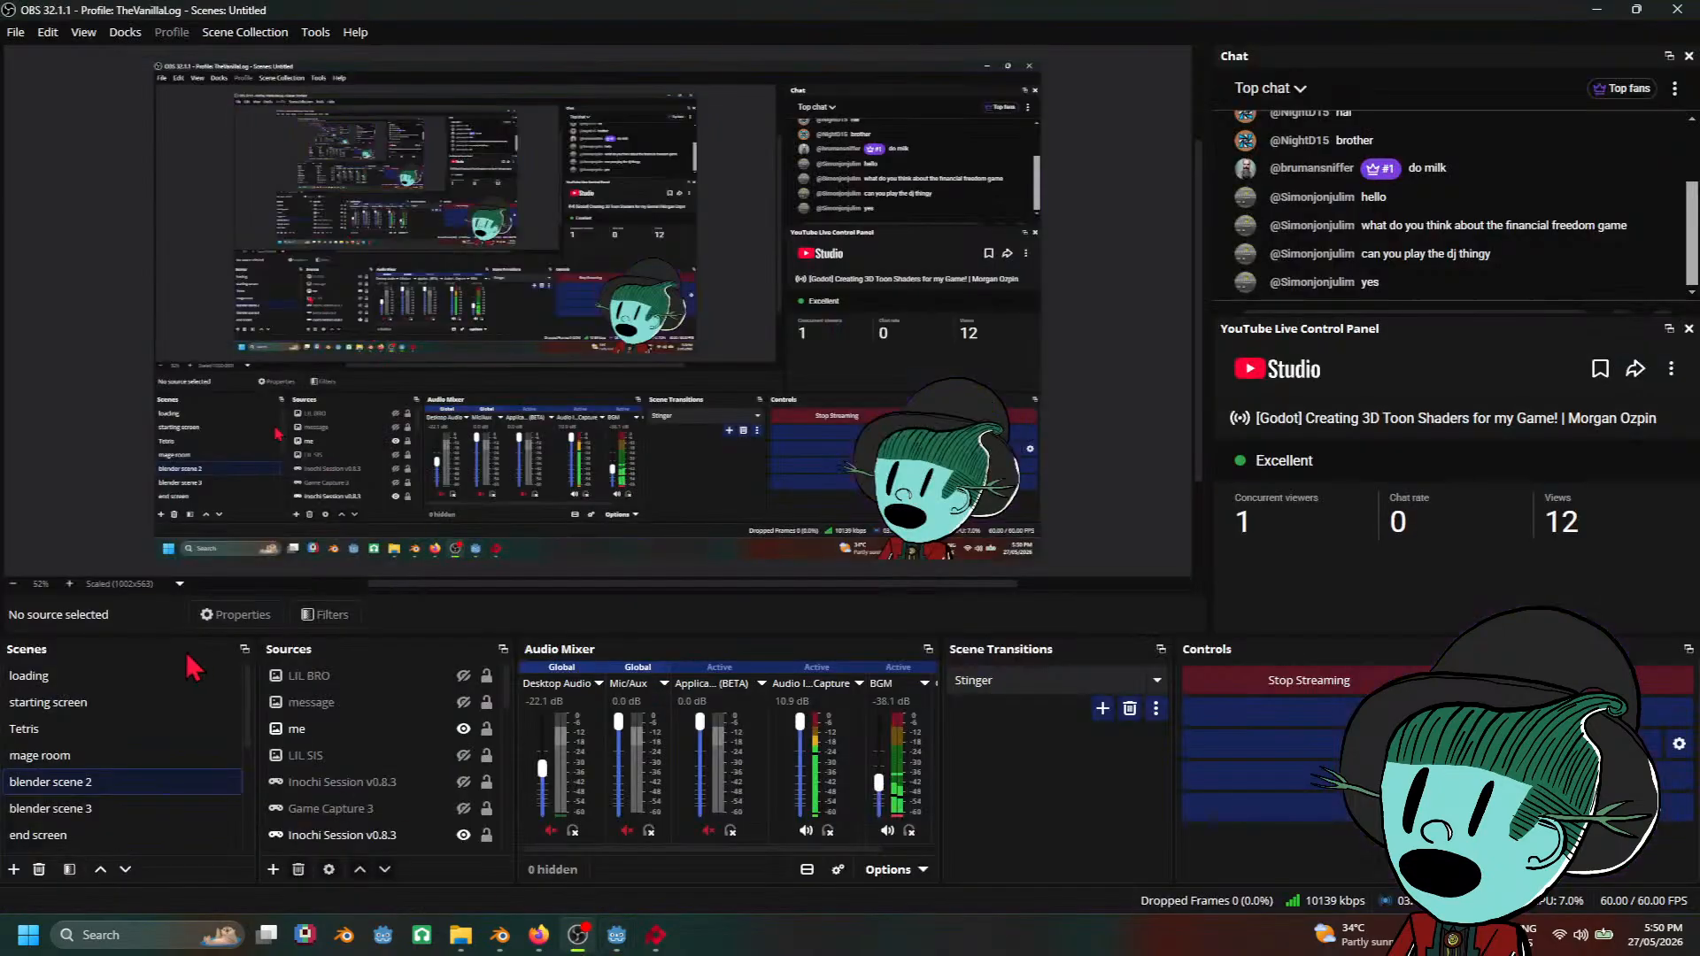
pyautogui.click(131, 837)
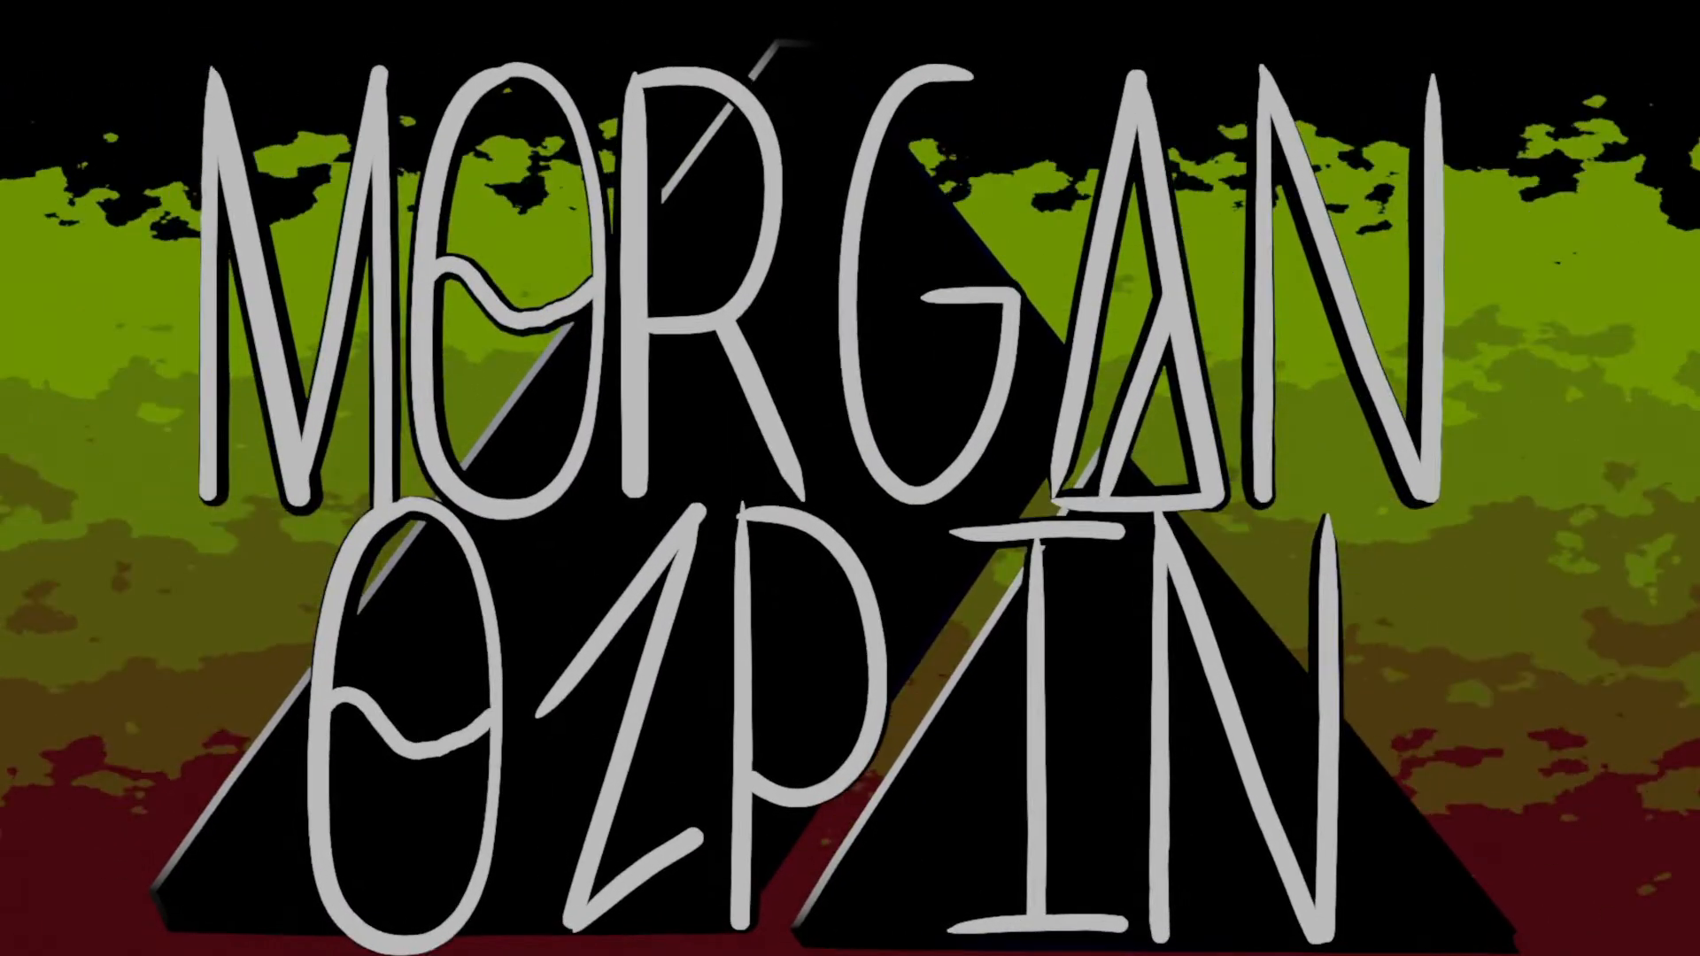